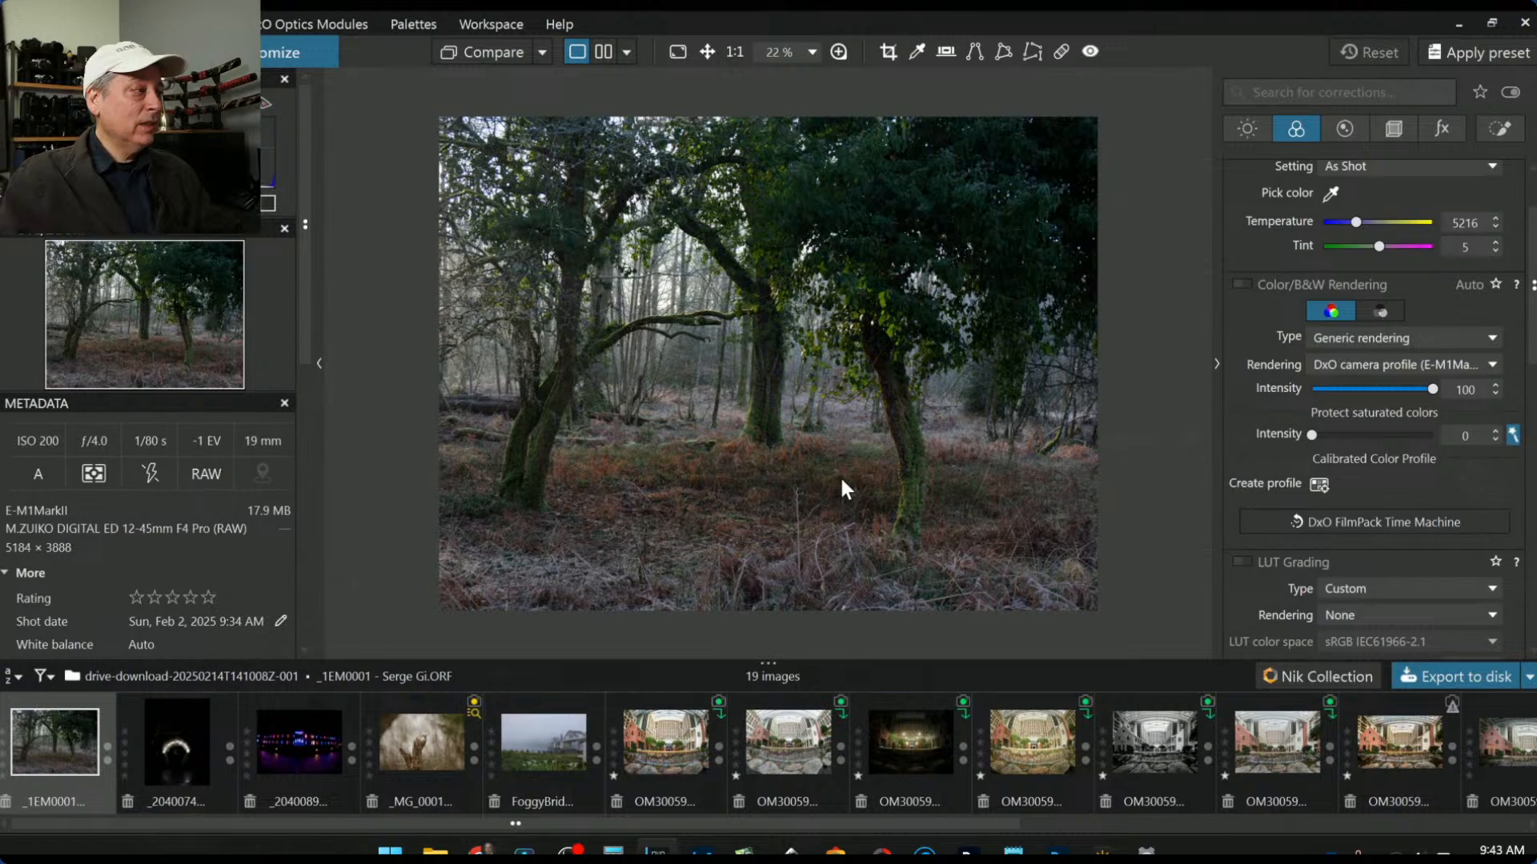
Step: Apply the custom 4x3 Default preset from the general purpose presets to the woodland photo
scroll(840, 488, "up", 1)
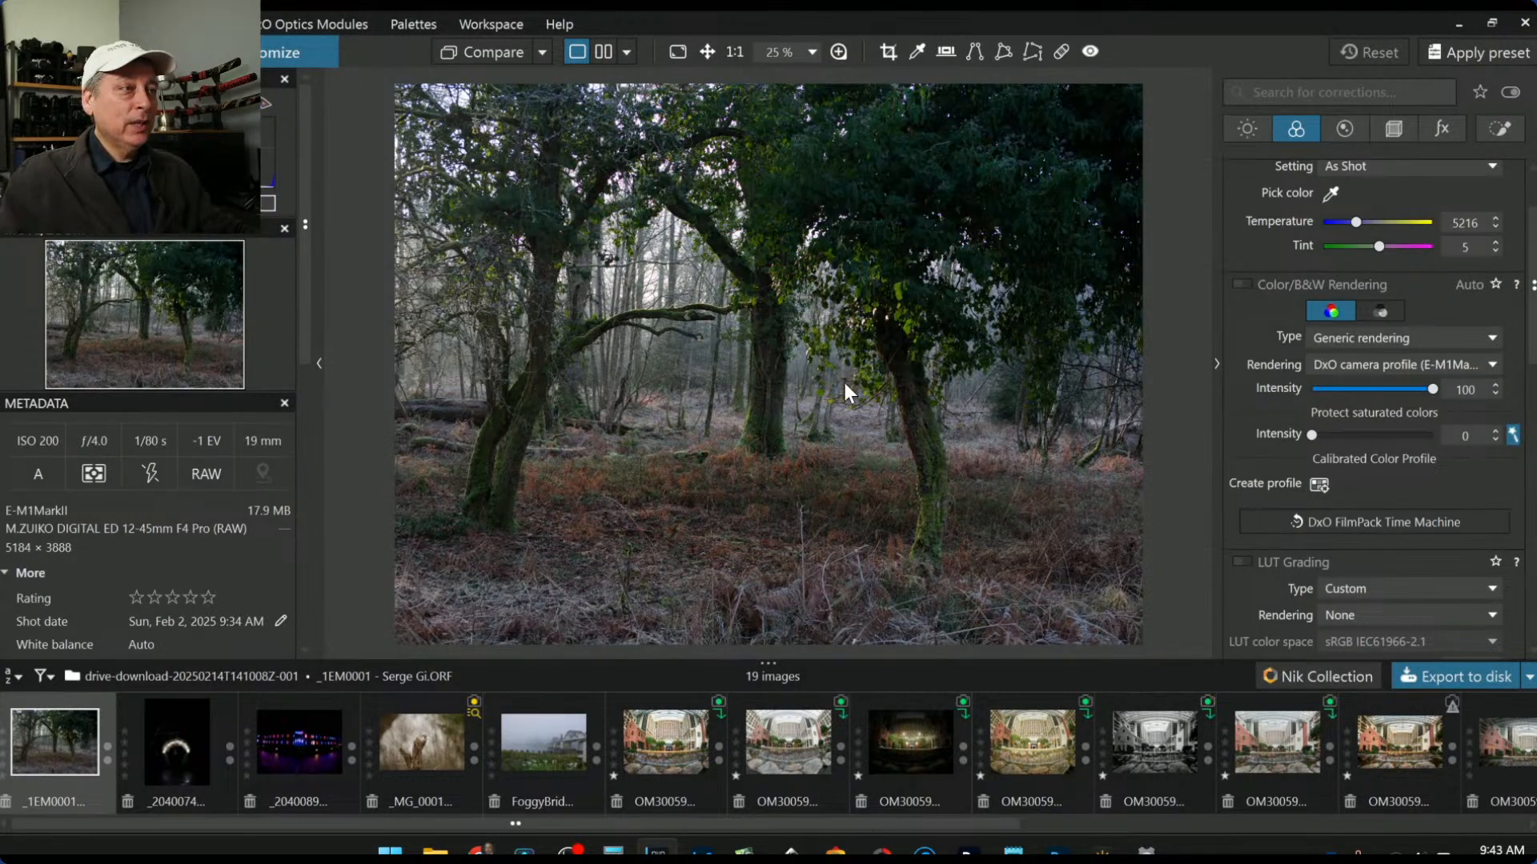
scroll(879, 457, "down", 1)
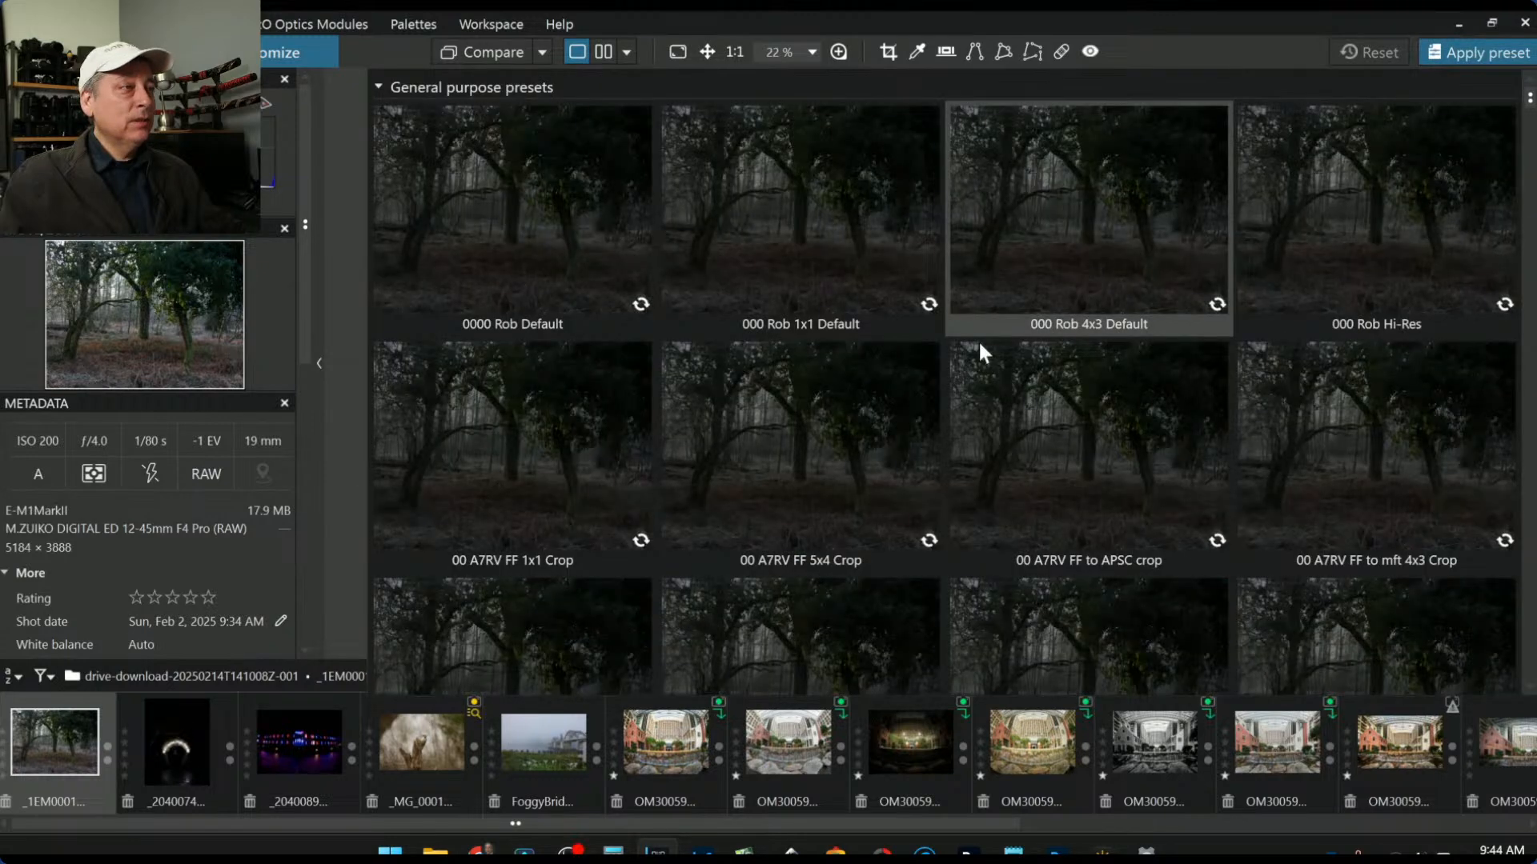
left_click(979, 345)
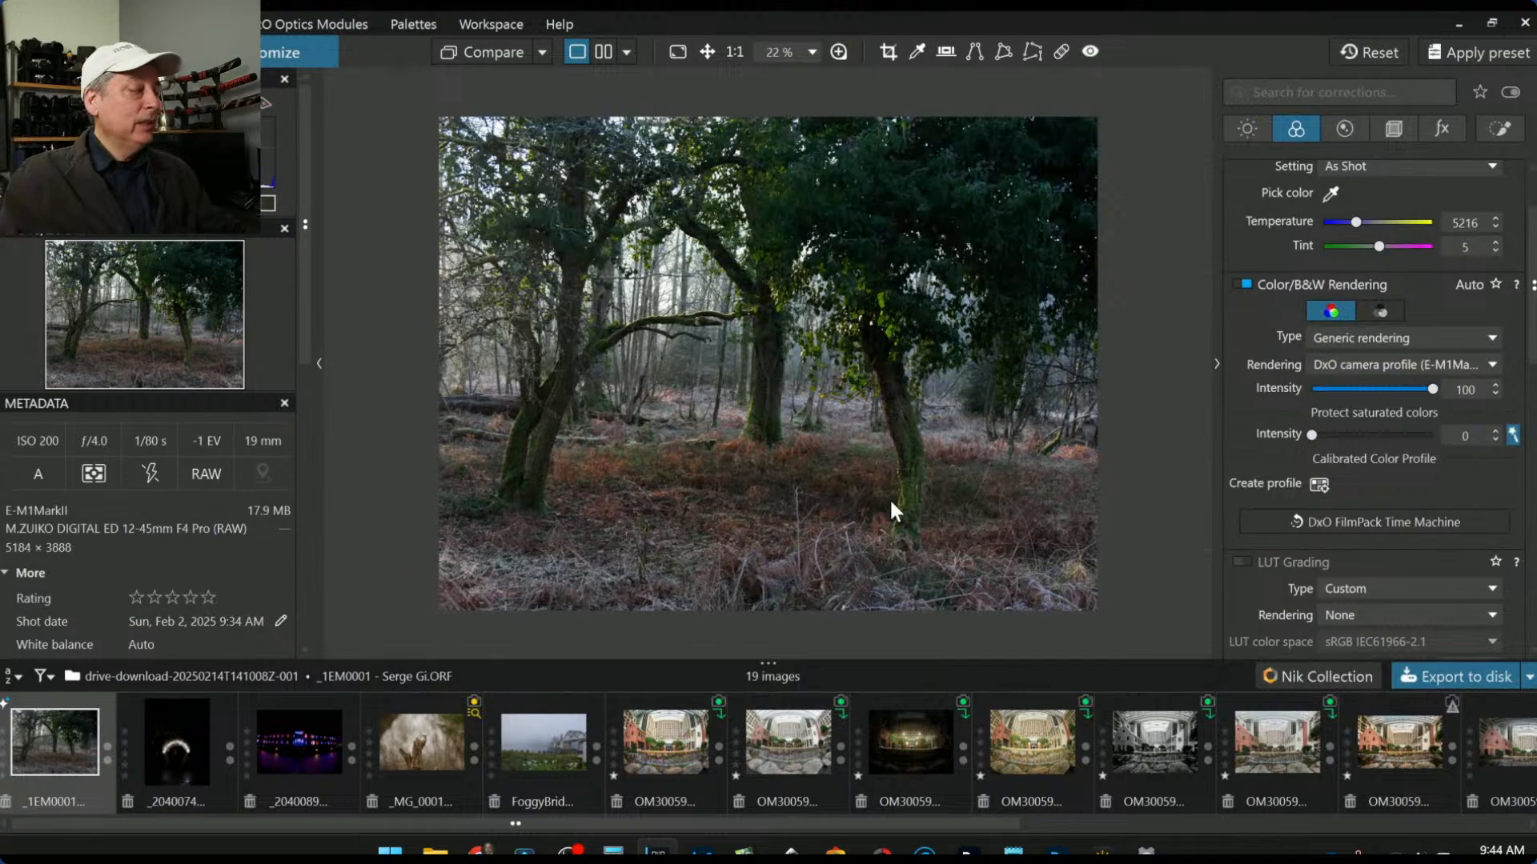
scroll(856, 517, "up", 1)
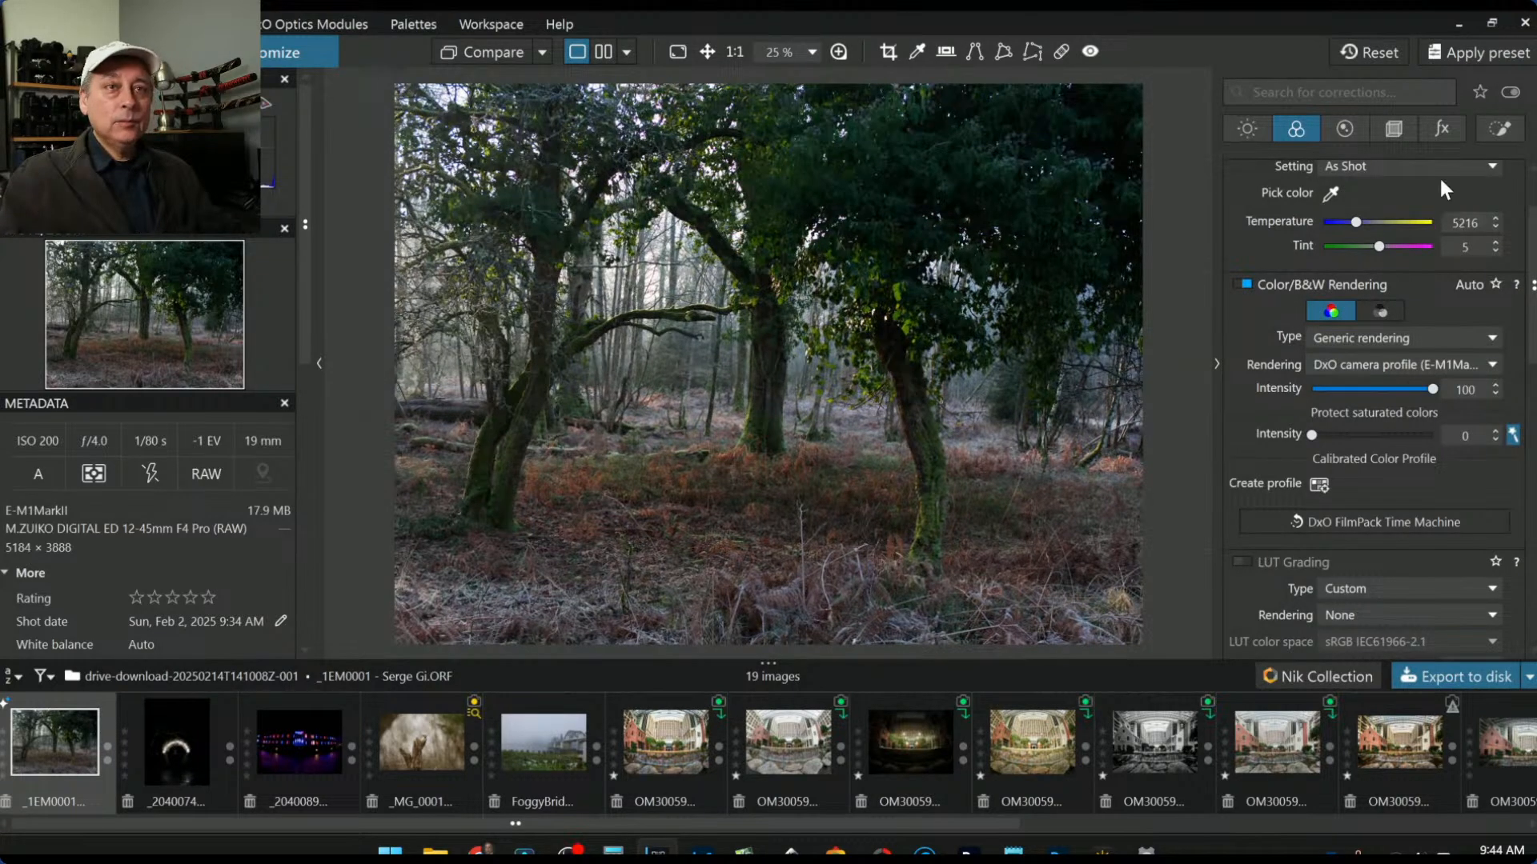
Step: Set the horizon to -3.55 and manually crop the photo around the three main trees to about 4338 × 3254 px
left_click(1402, 127)
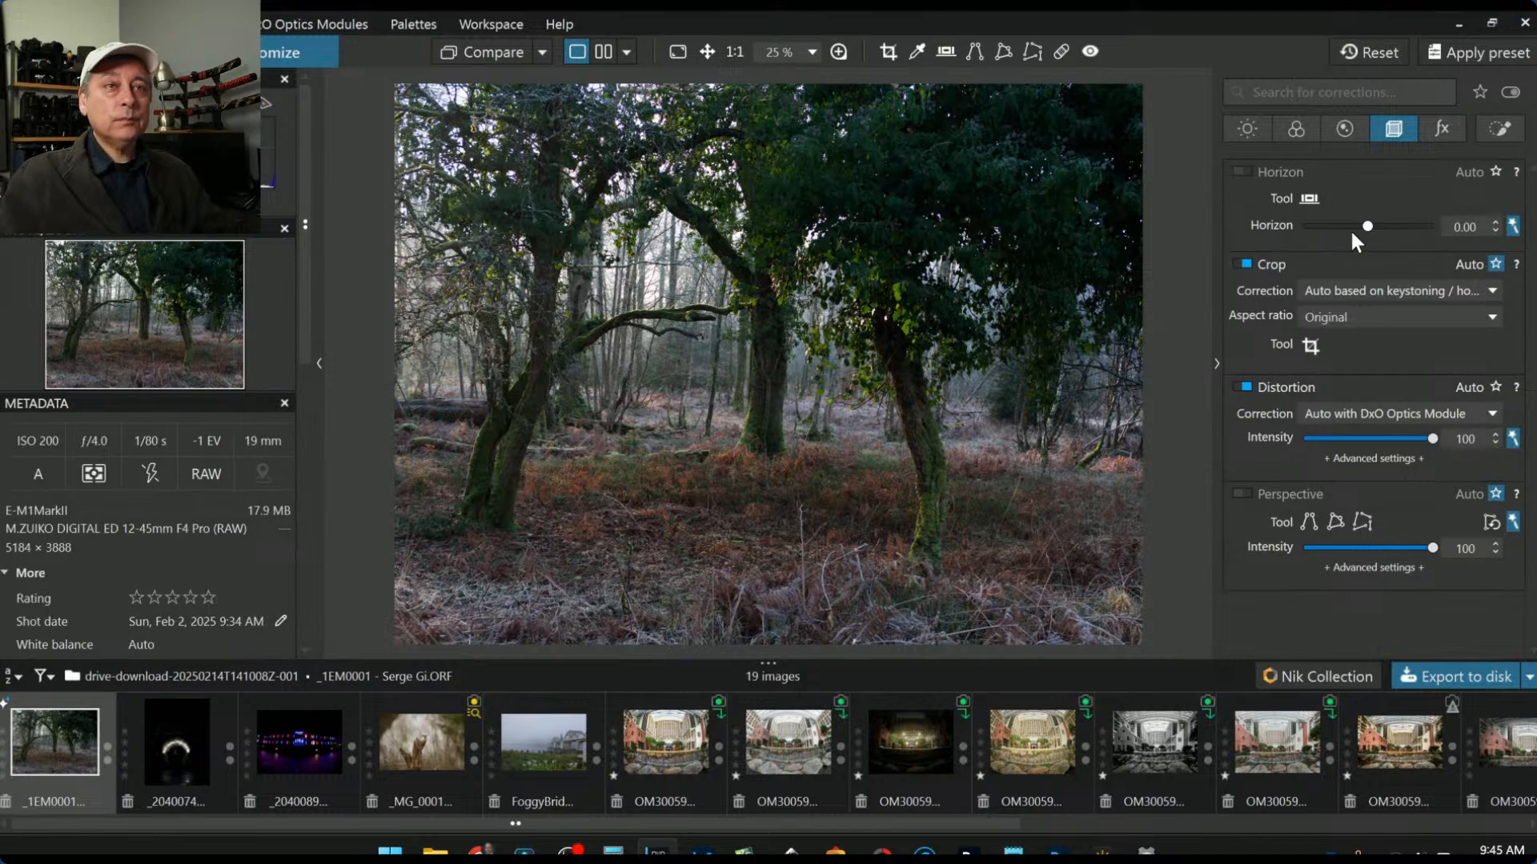
left_click_drag(1367, 226, 1337, 228)
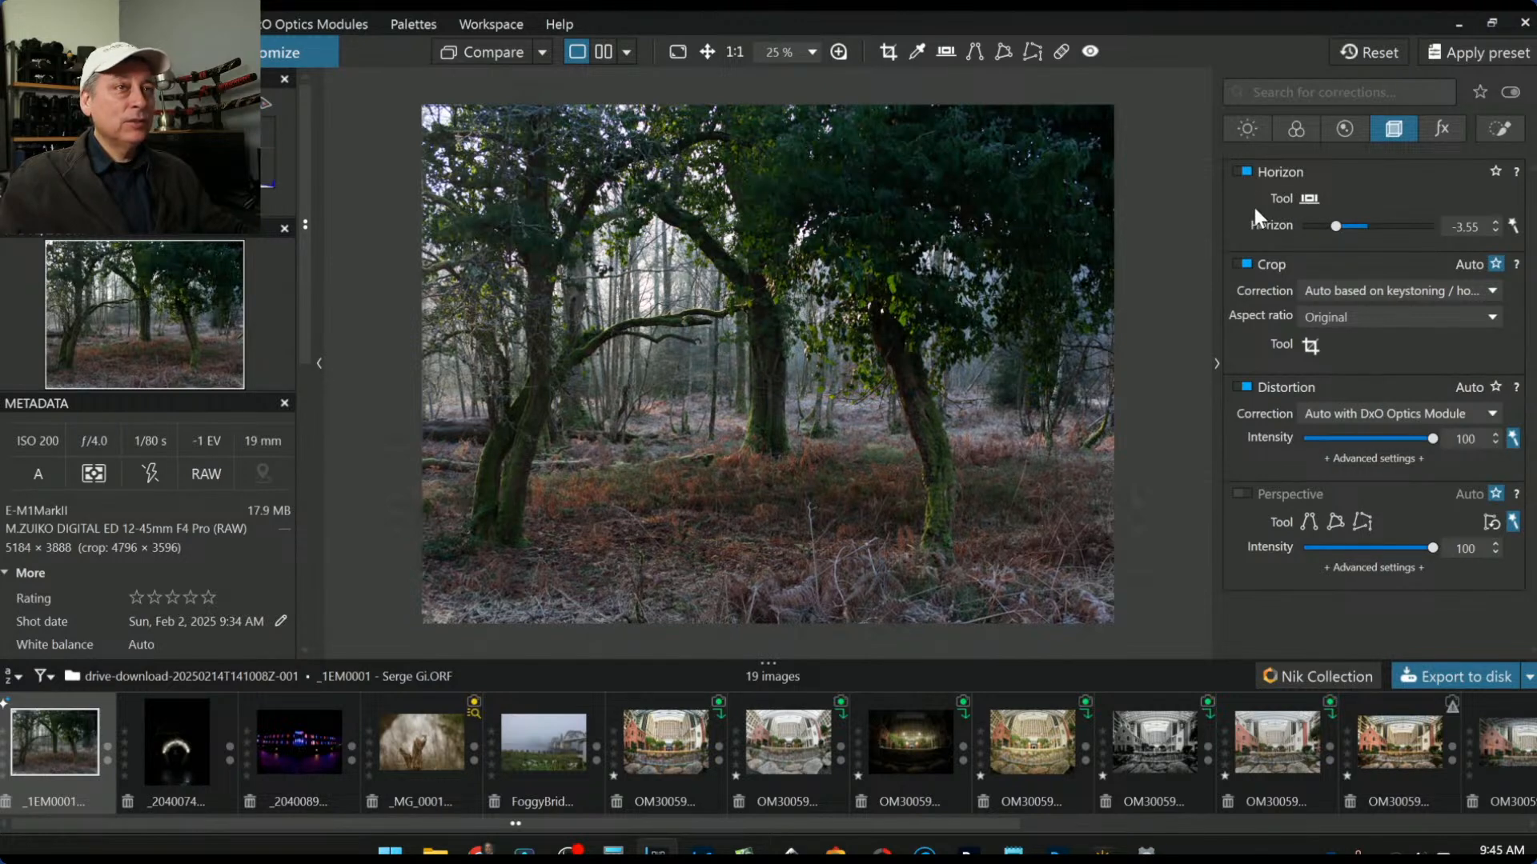
left_click(888, 51)
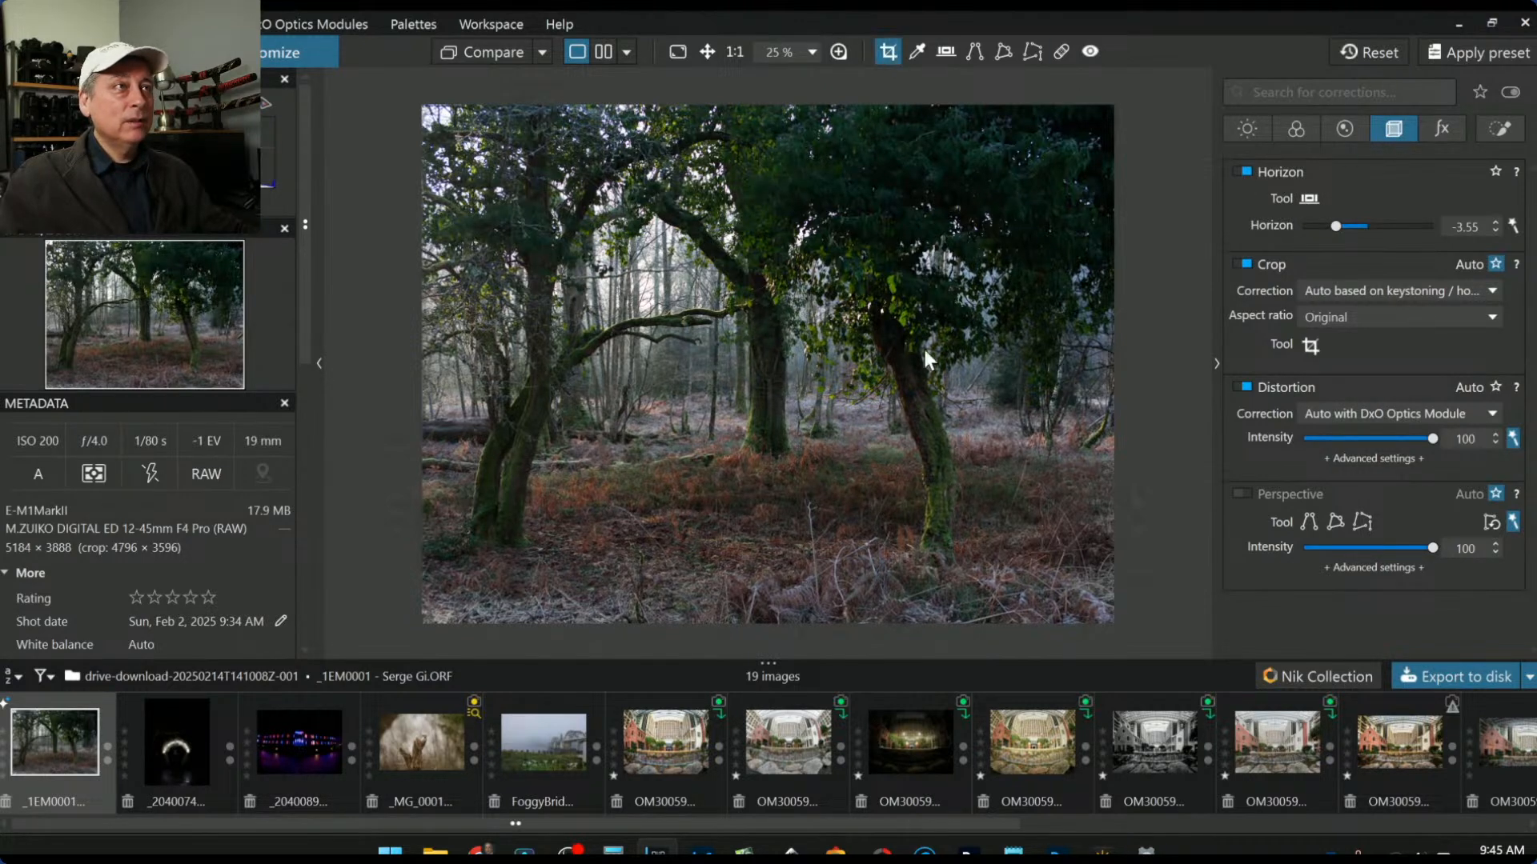
left_click_drag(767, 110, 727, 183)
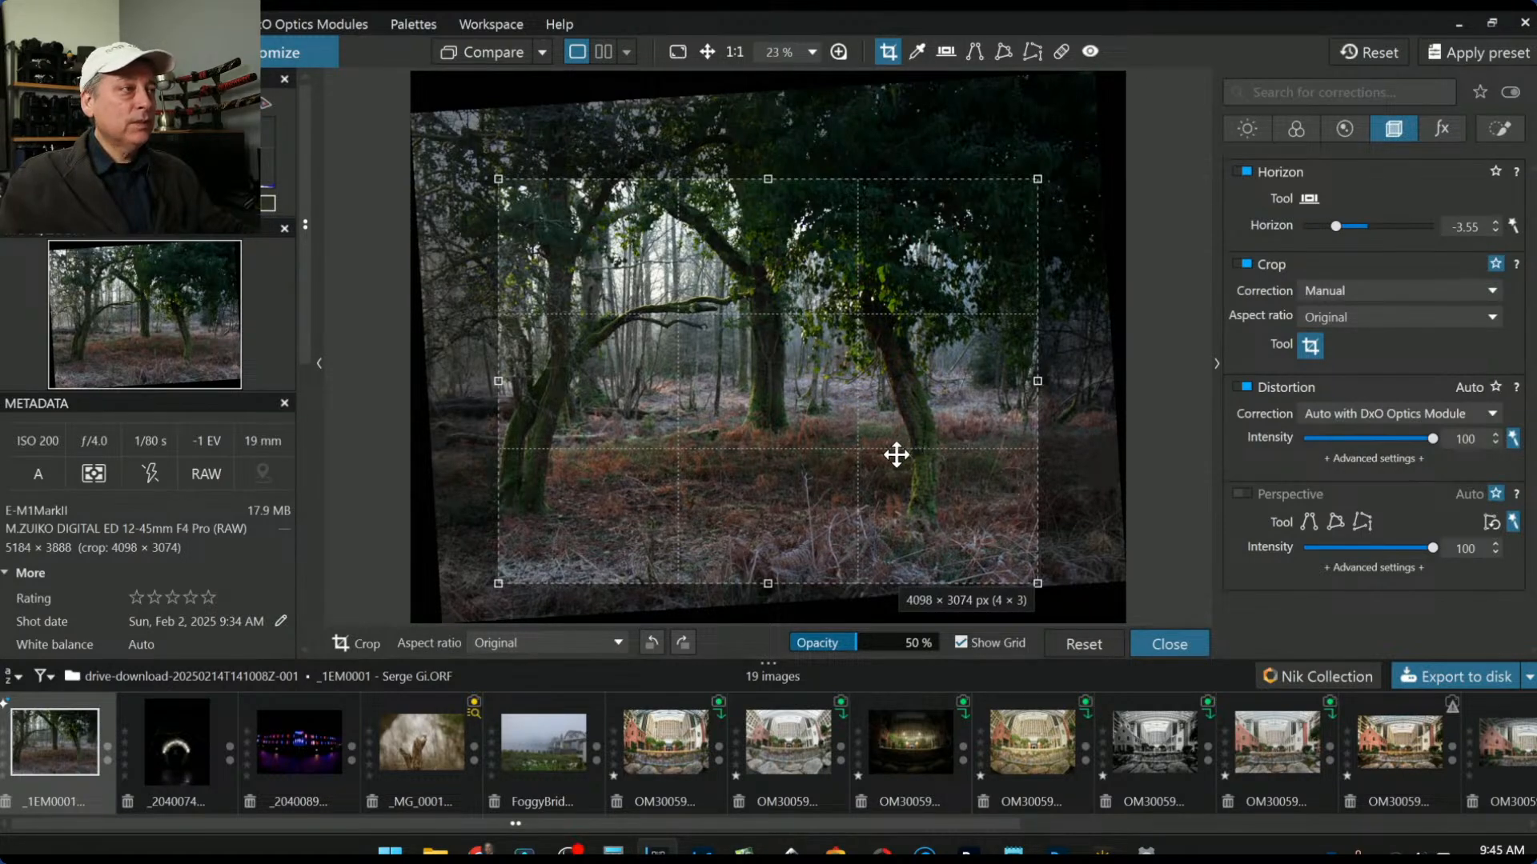
left_click_drag(894, 455, 859, 440)
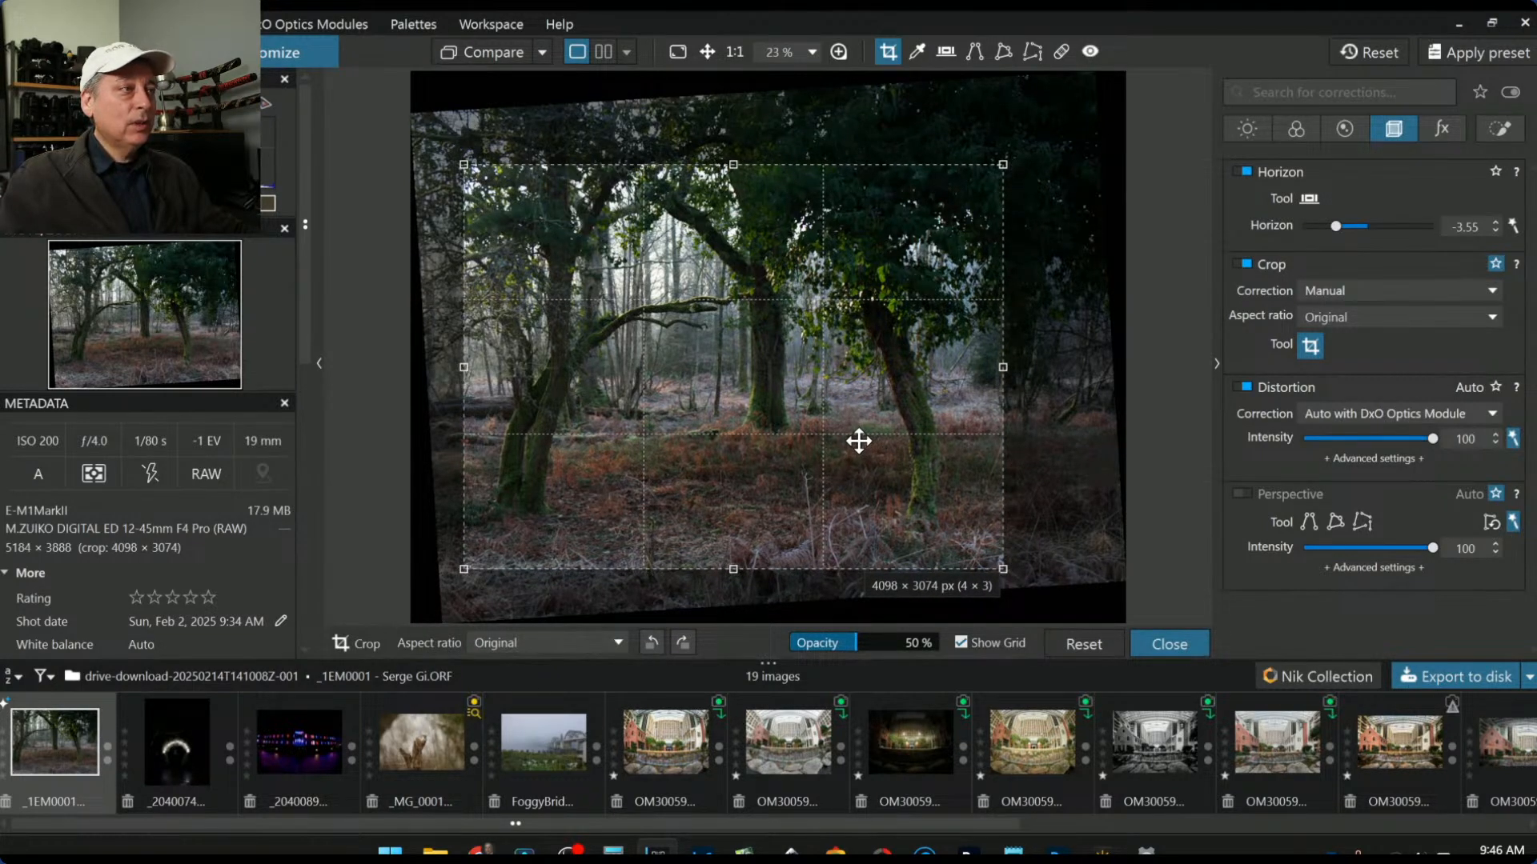
left_click_drag(859, 440, 854, 441)
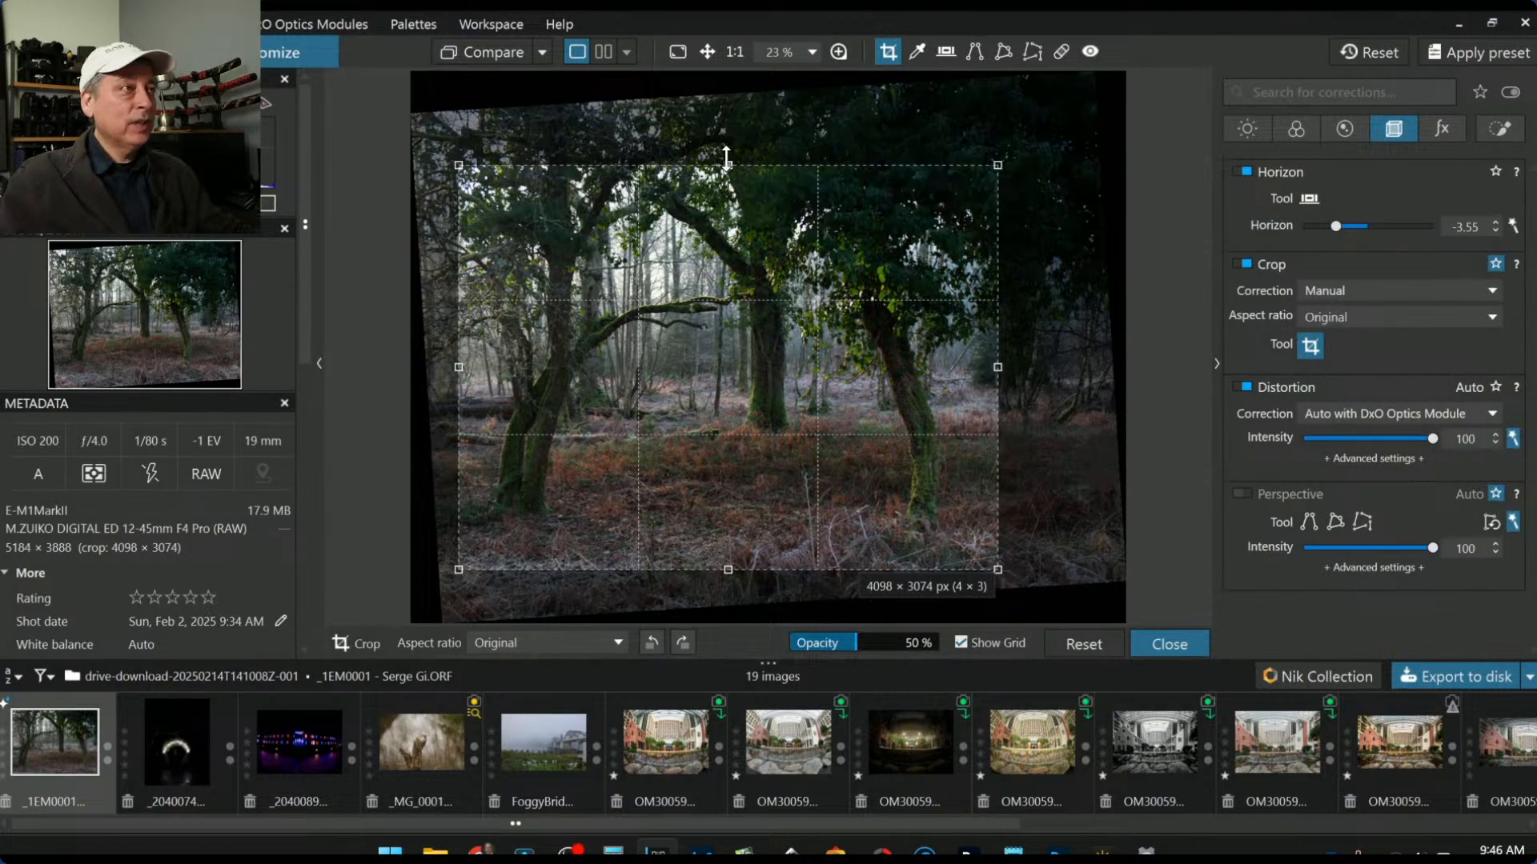
left_click_drag(728, 165, 727, 141)
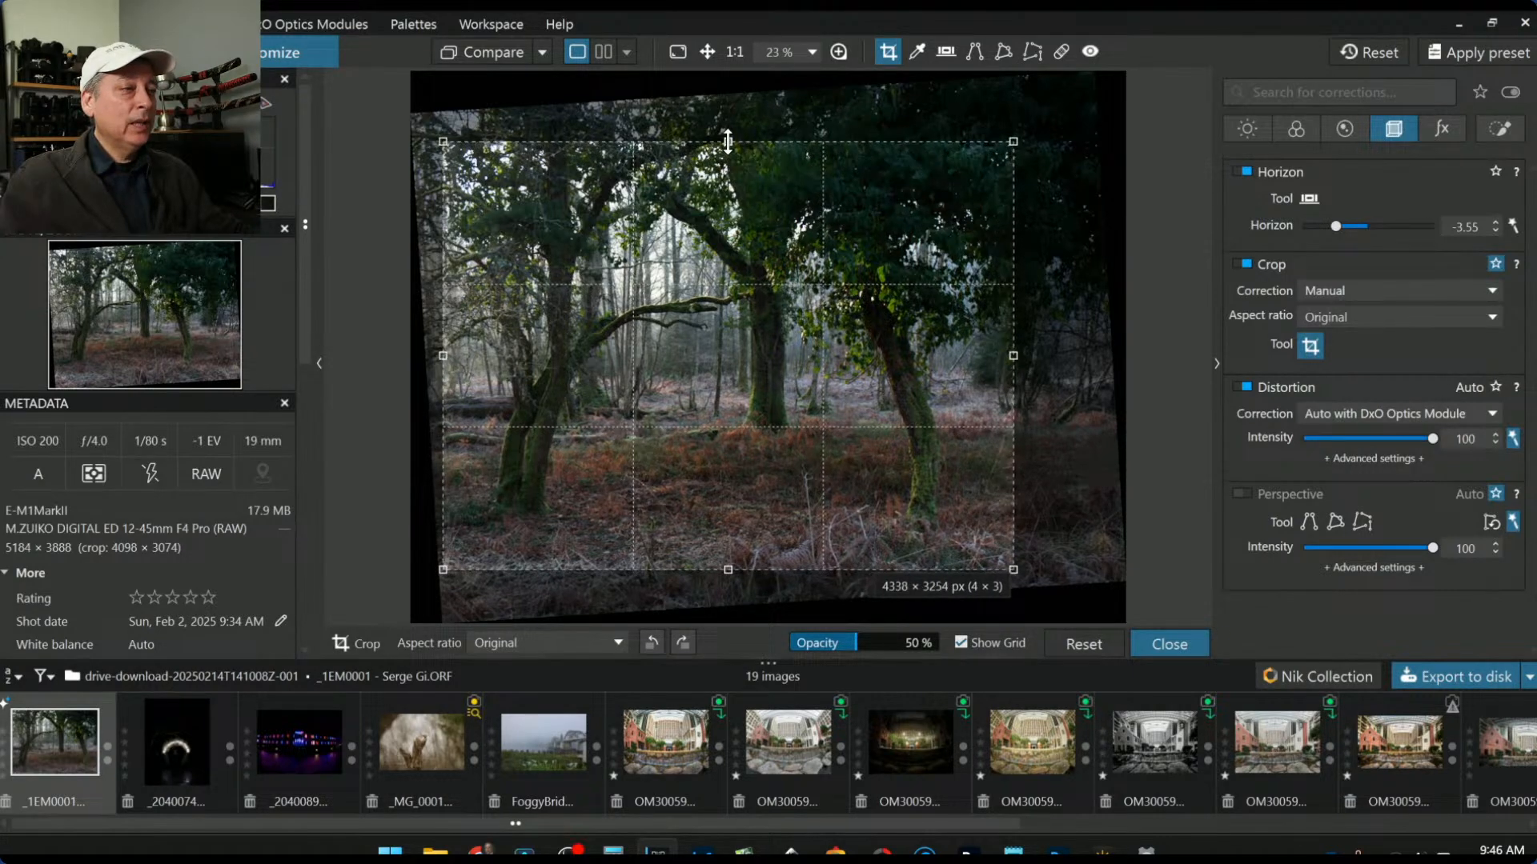
key("Return")
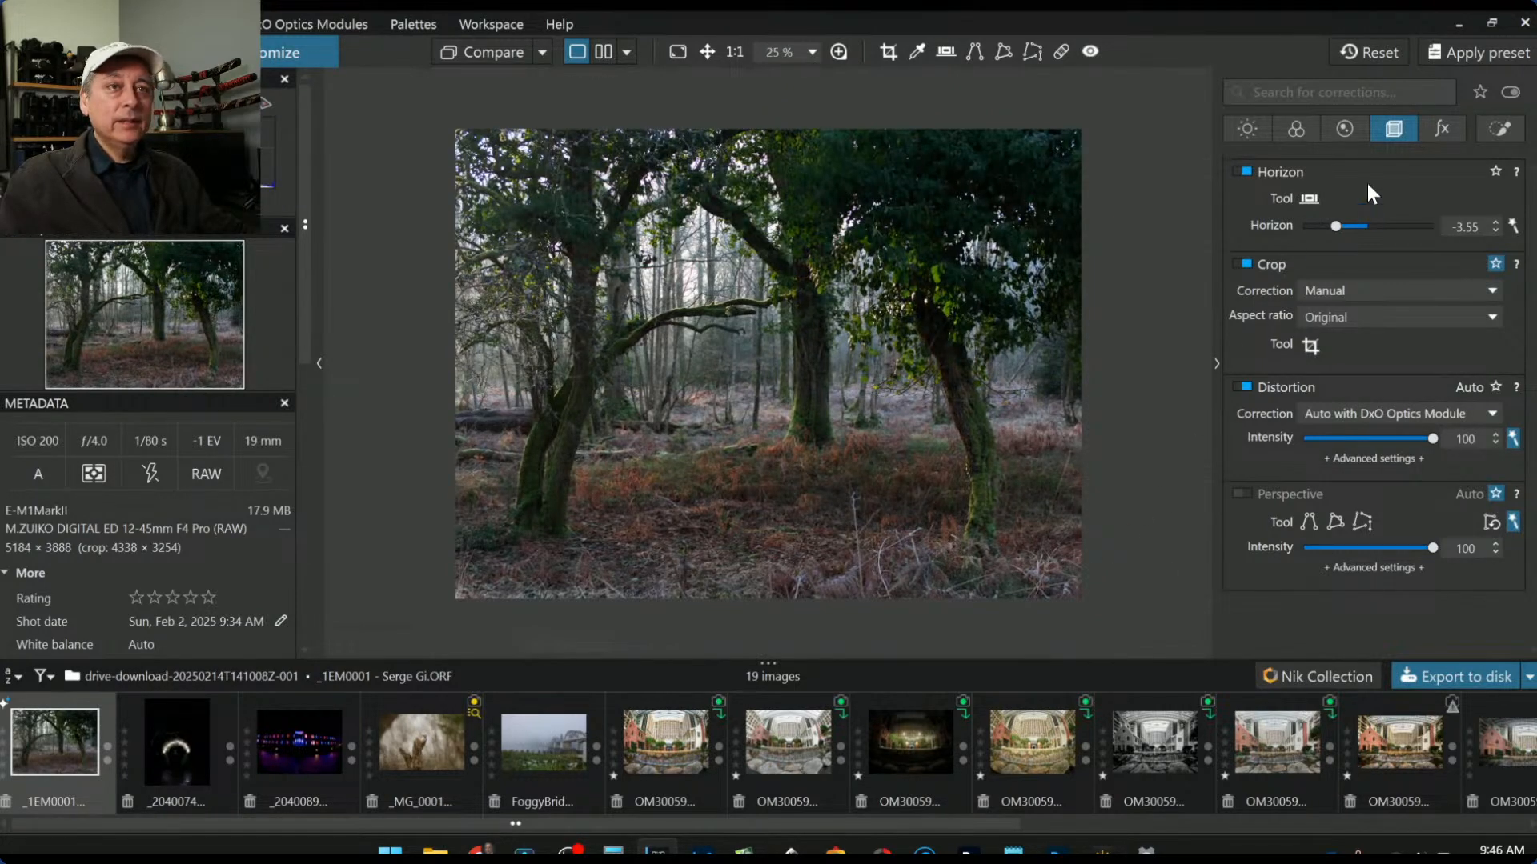
Step: Lower the global exposure to -3.46 to check where the brightest areas lie, and reset it to 0
left_click(1258, 128)
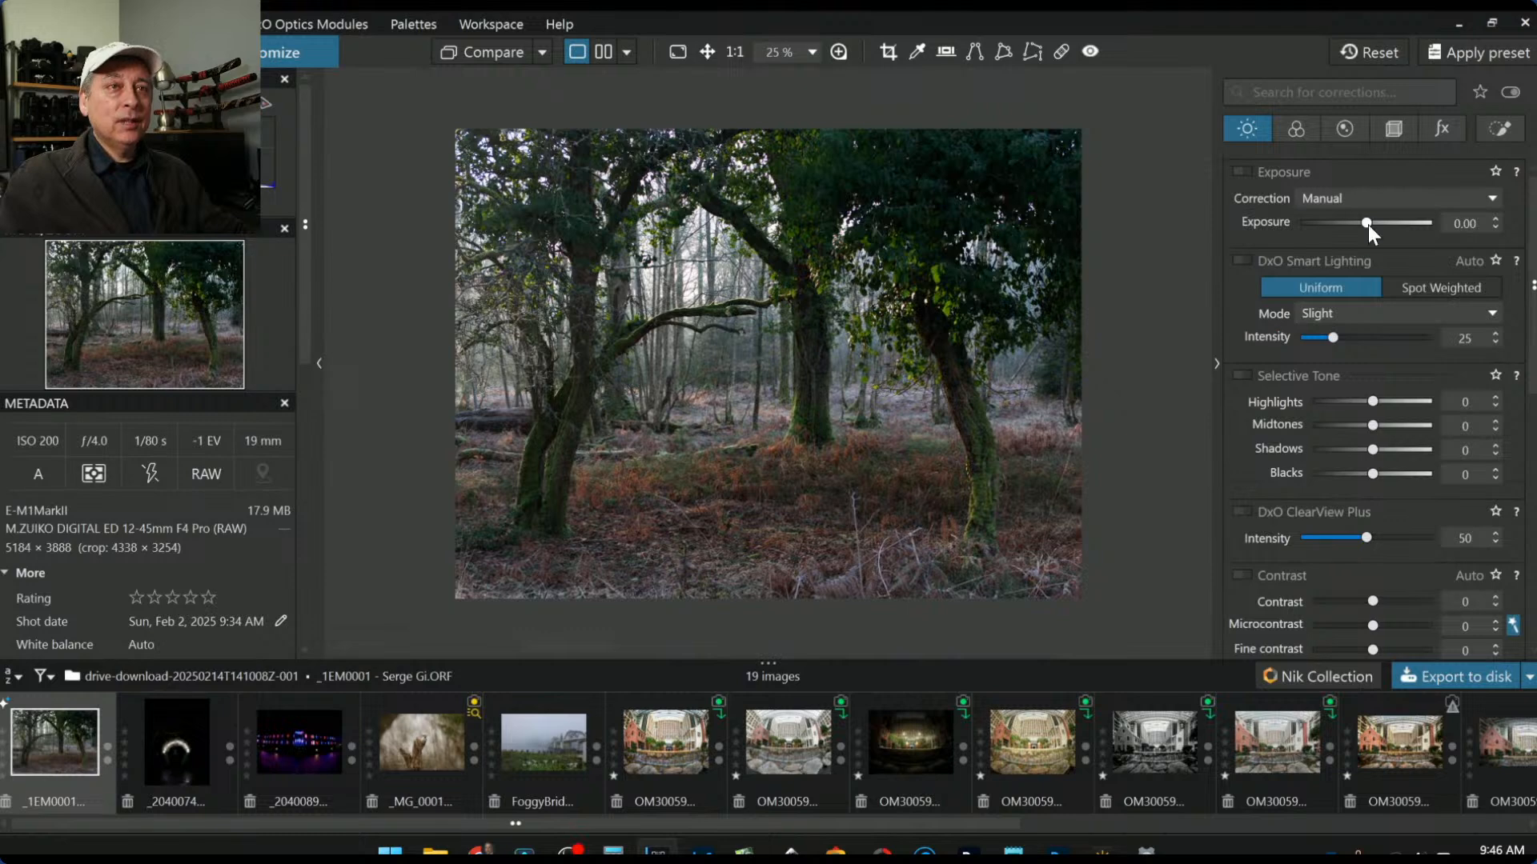
left_click_drag(1366, 222, 1309, 228)
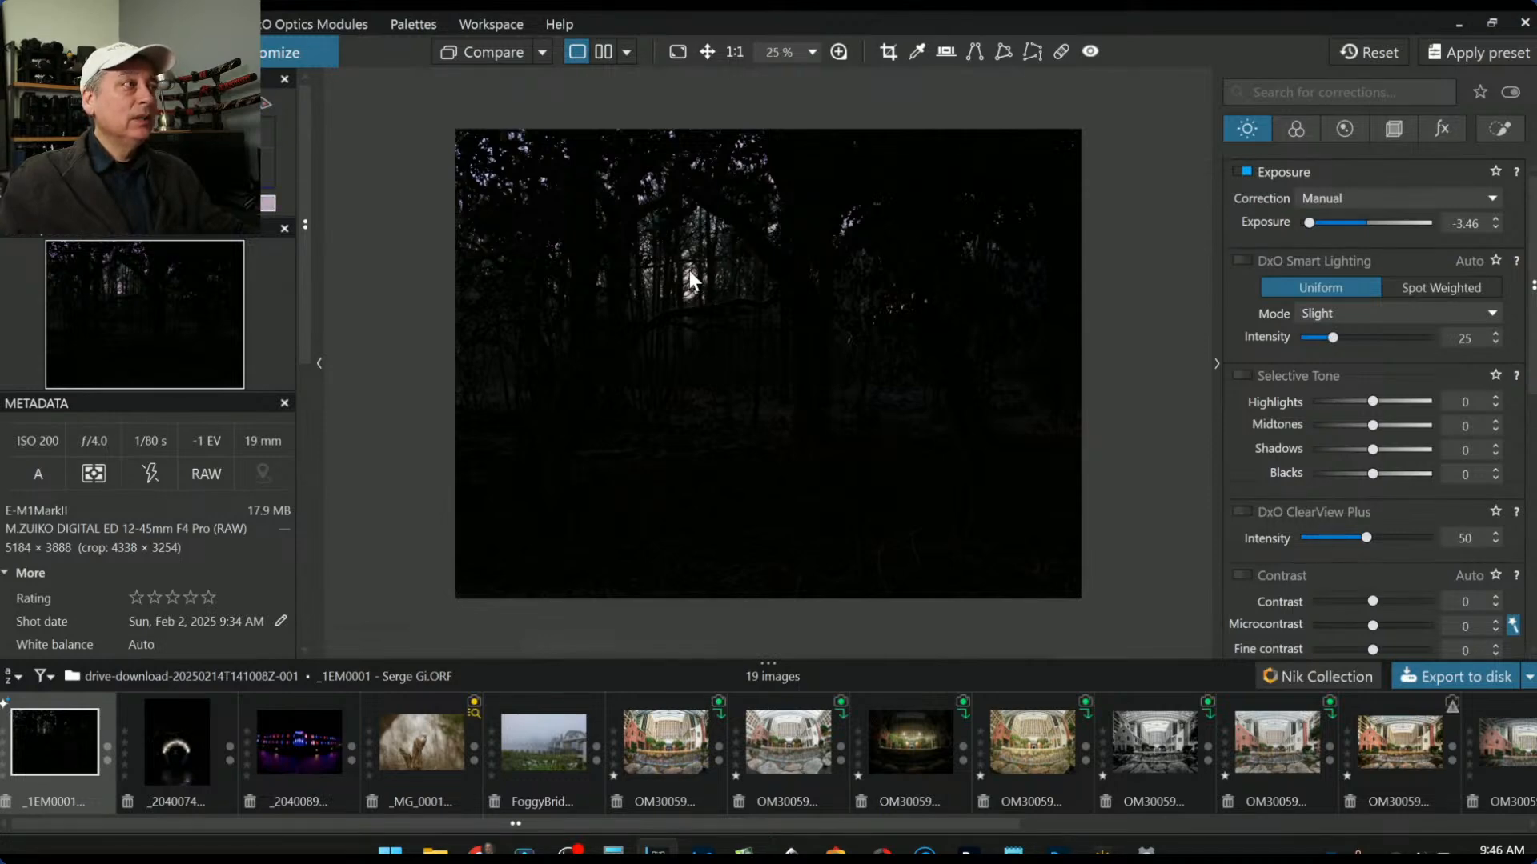
double_click(1310, 222)
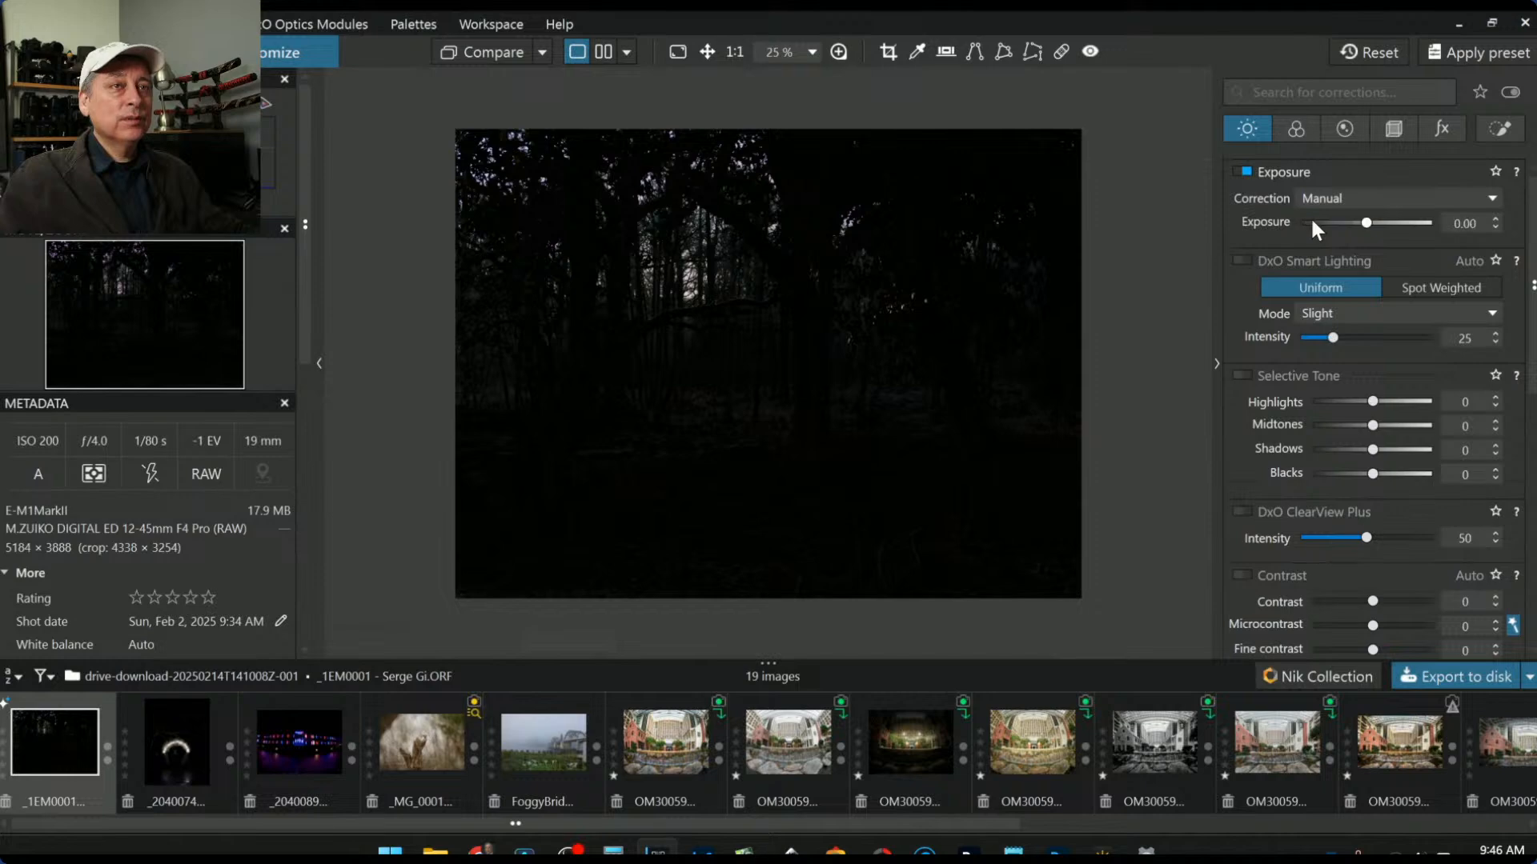
Step: Try darkening the bright gap between the trees with a control point at -4.00 exposure, and delete the control point
left_click(1500, 129)
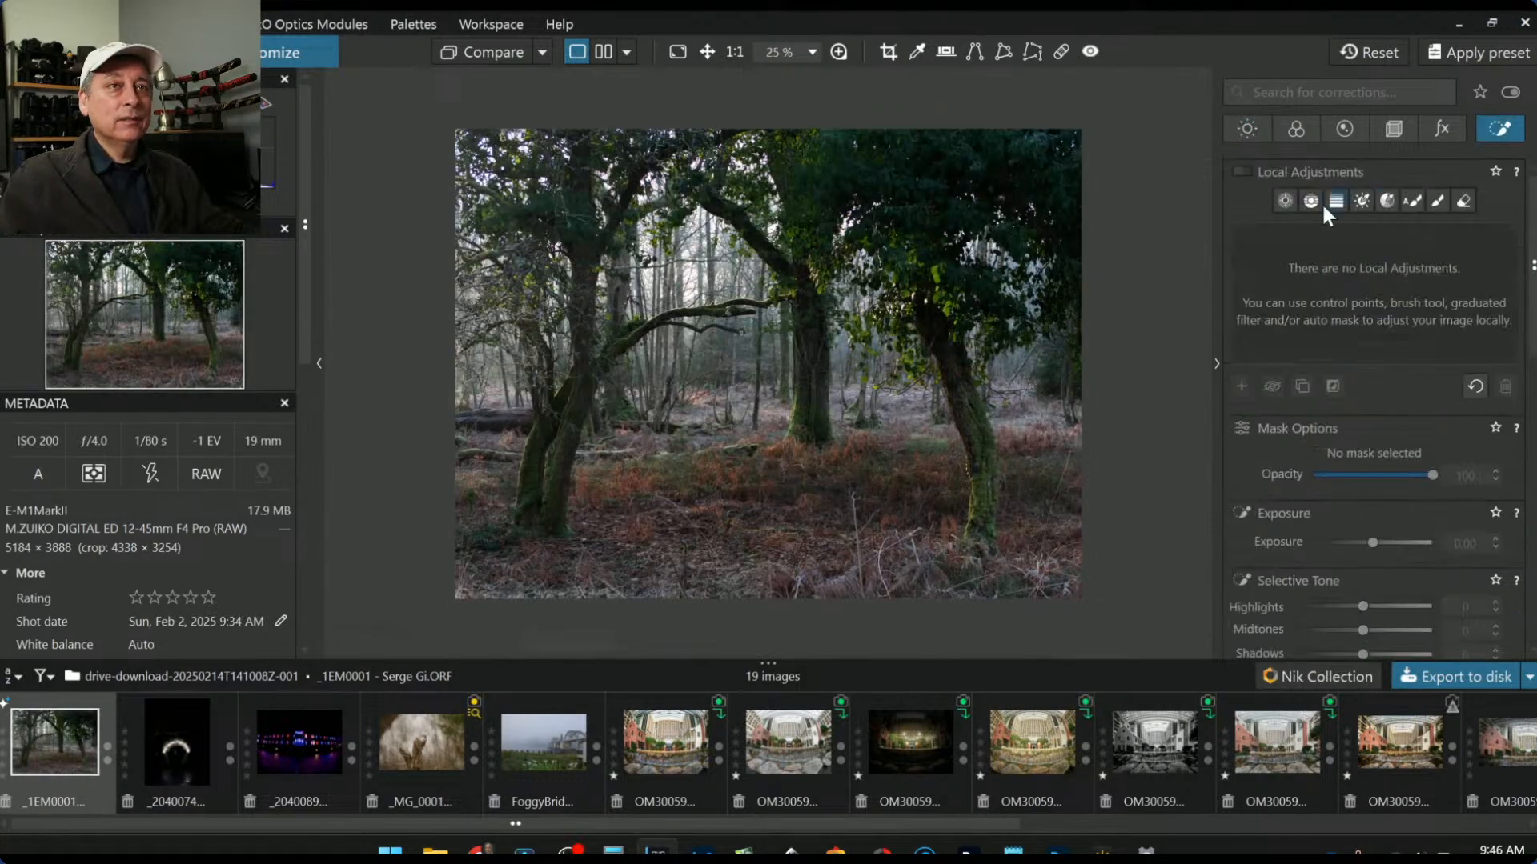
left_click(692, 280)
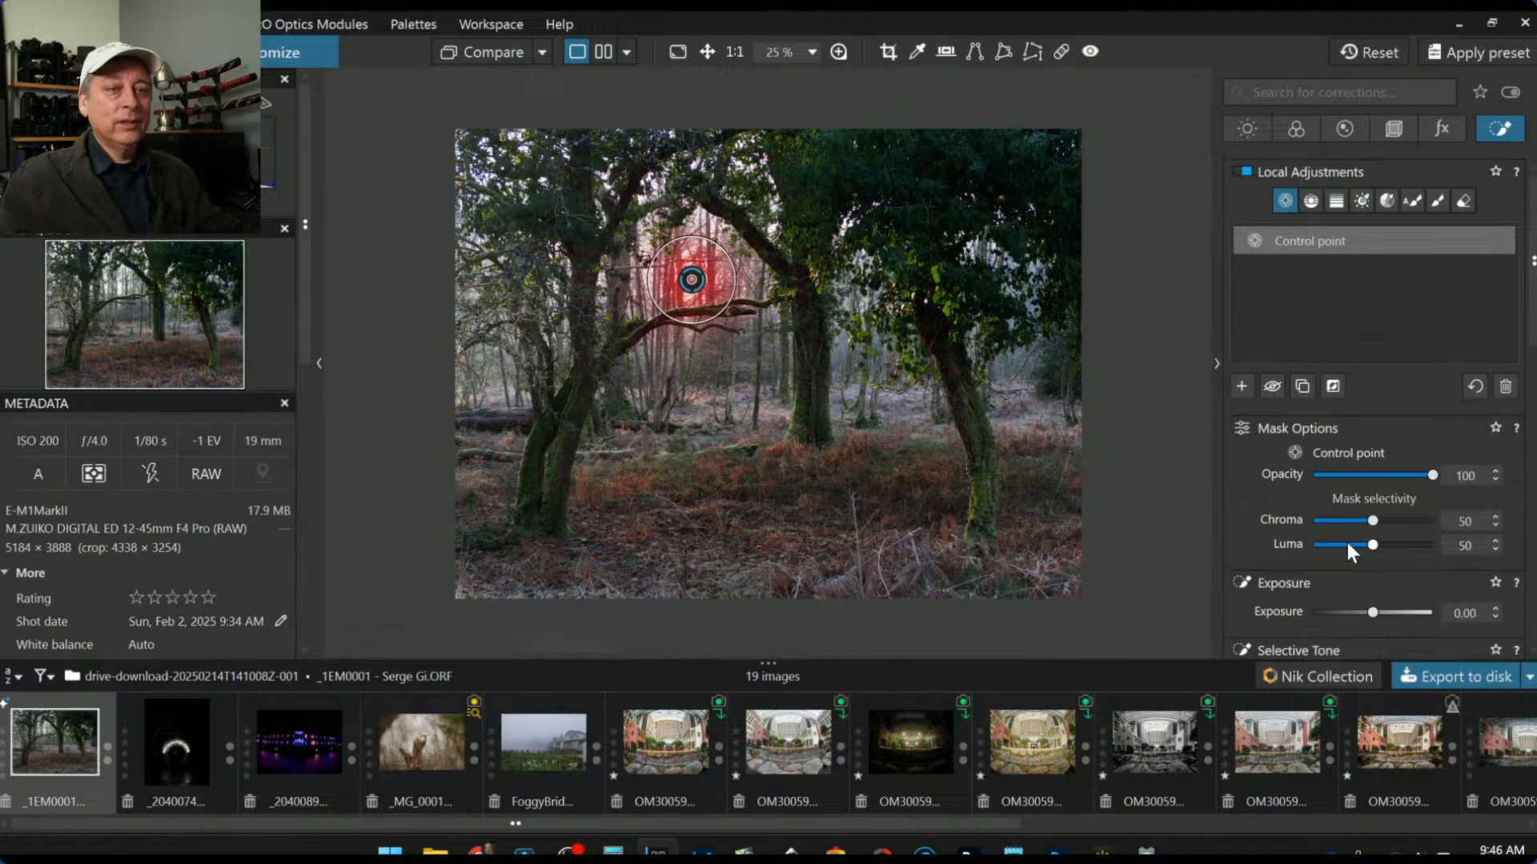
scroll(1357, 561, "down", 1)
left_click_drag(1372, 563, 1311, 563)
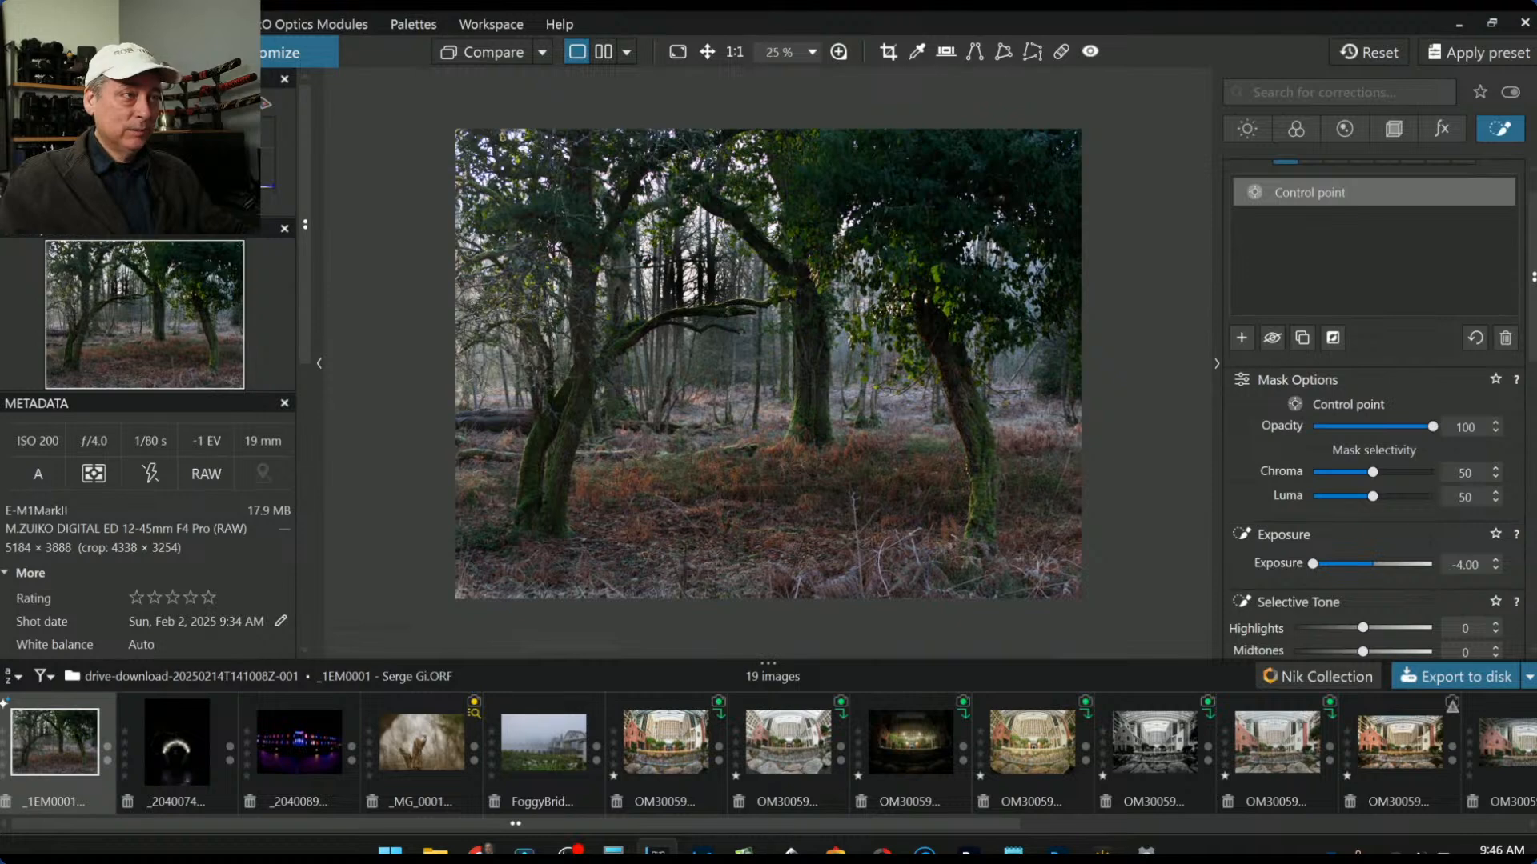
double_click(1312, 564)
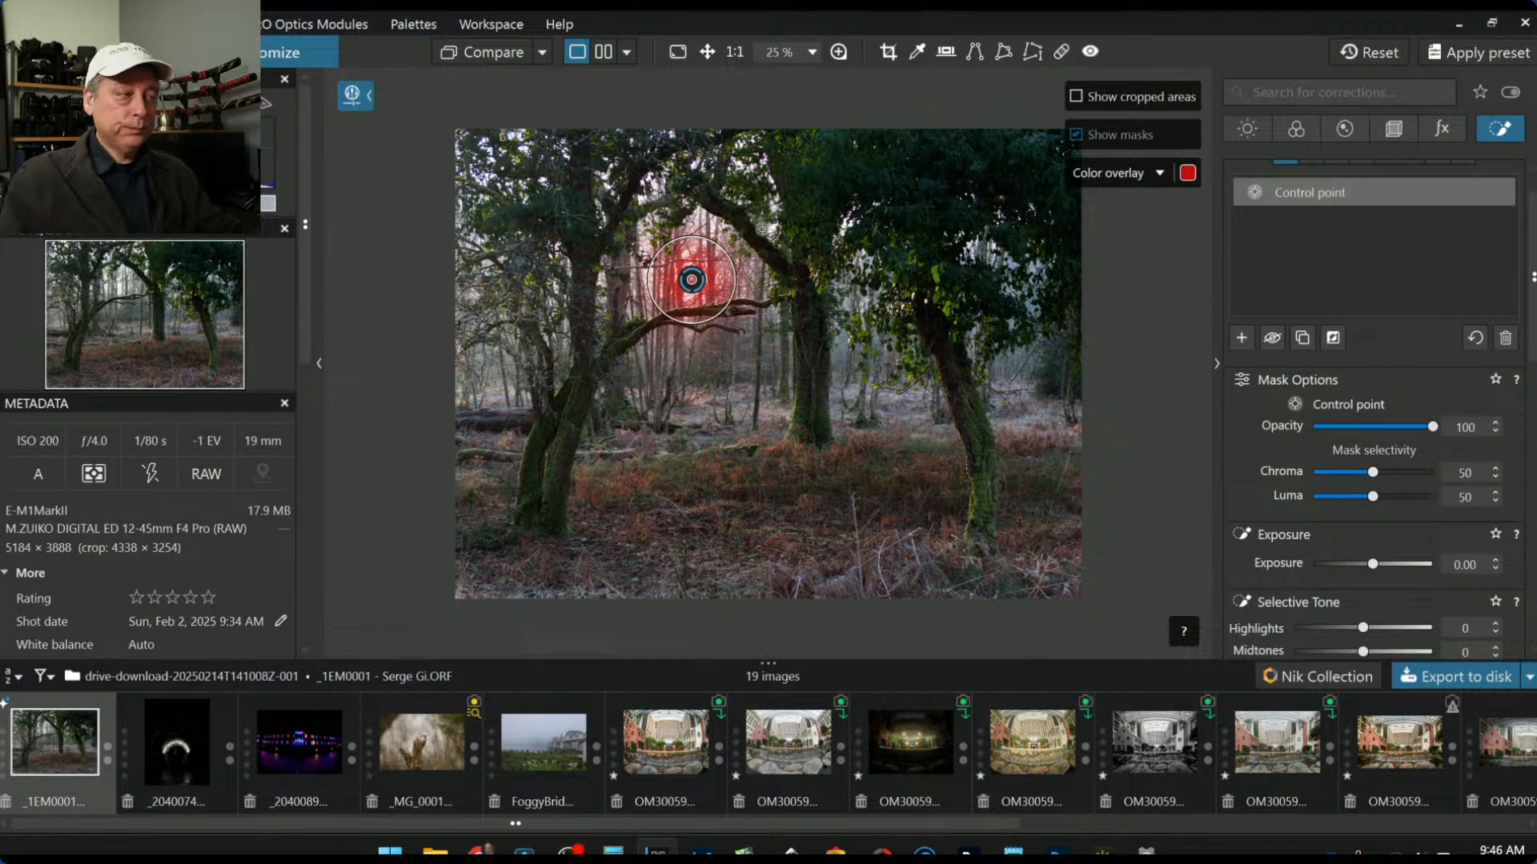
key("Delete")
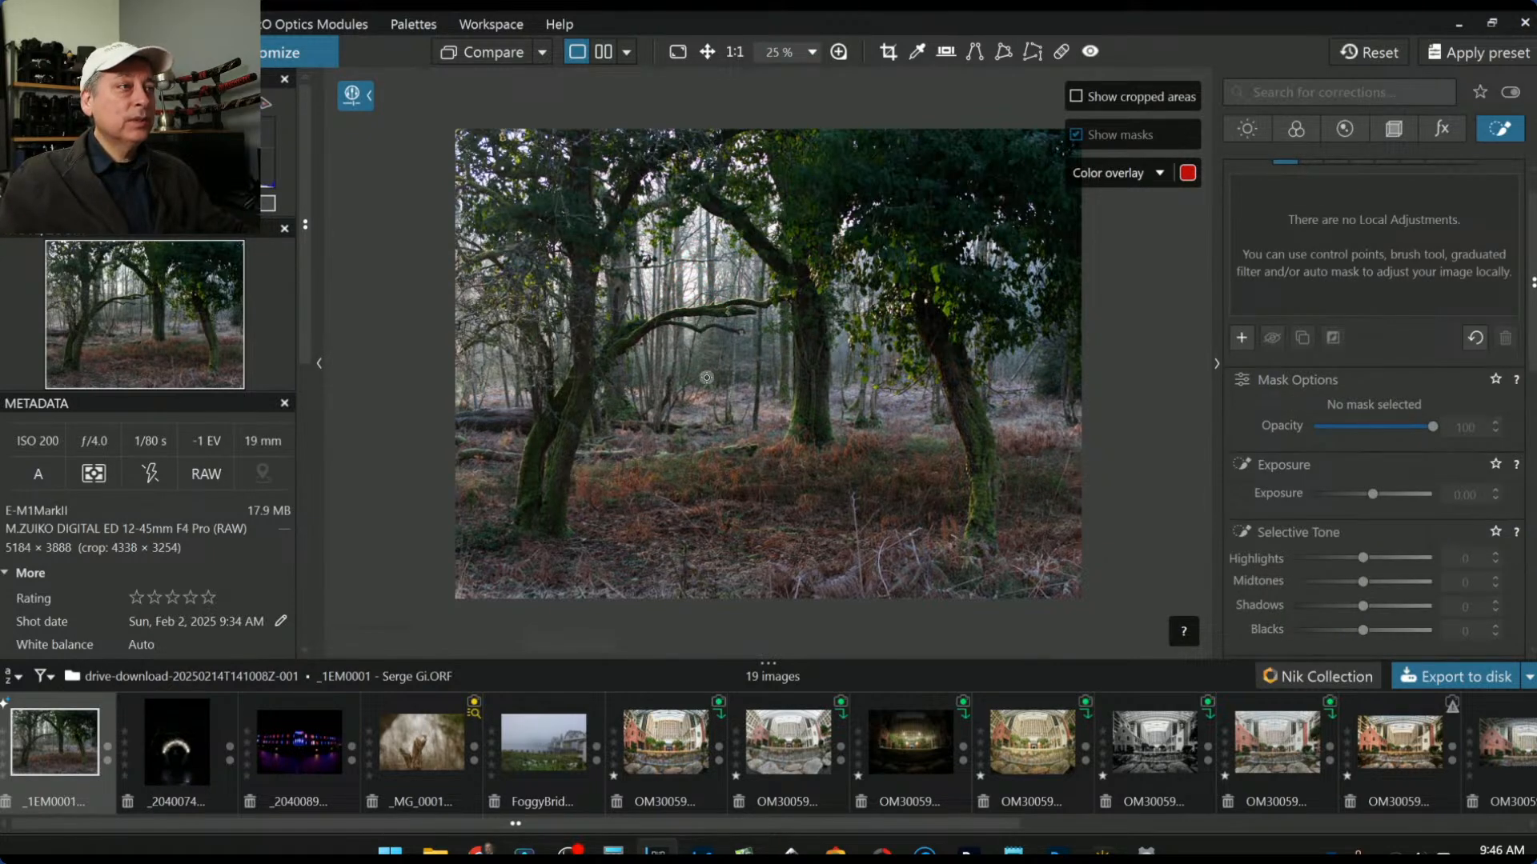
Step: Repair the bright gap between the left and middle trees, moving the source areas to darker woodland
left_click(1071, 59)
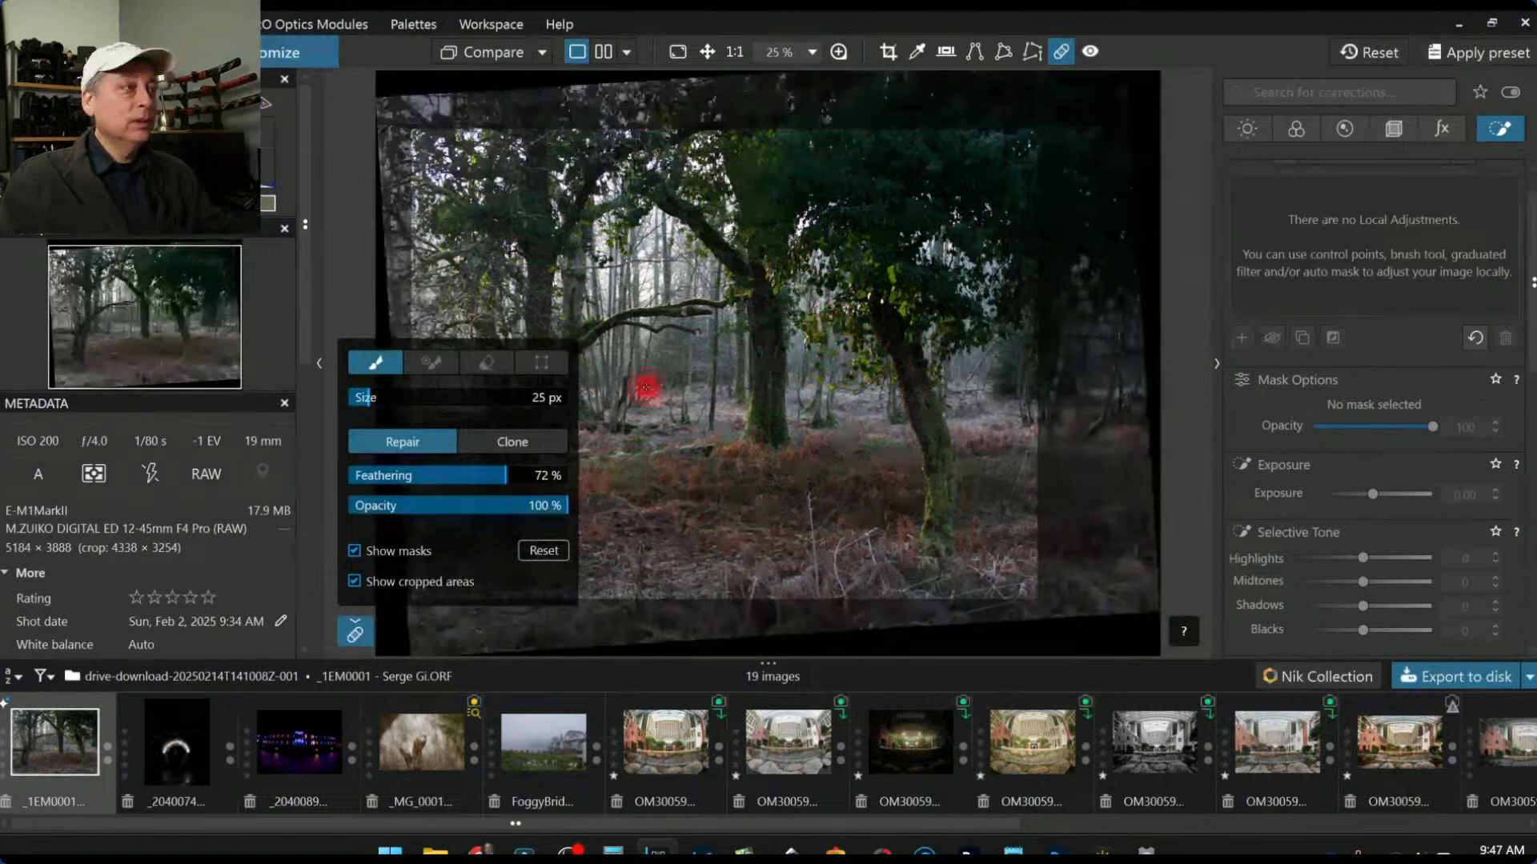
mouse_move(640, 233)
left_mouse_down()
mouse_move(645, 278)
mouse_move(649, 255)
left_mouse_up()
left_click_drag(766, 362, 637, 363)
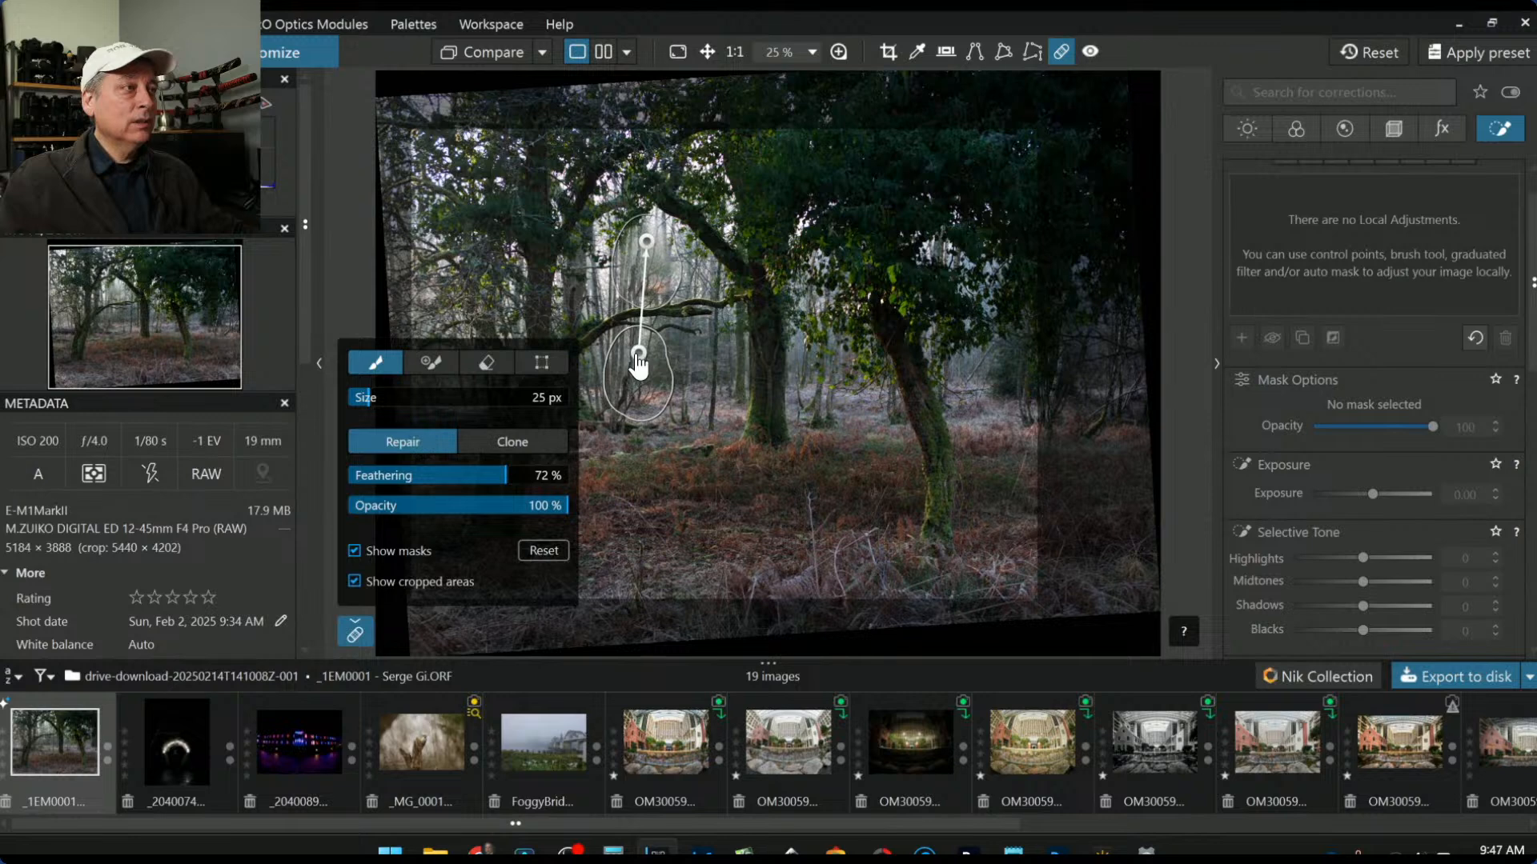
left_click_drag(648, 241, 654, 224)
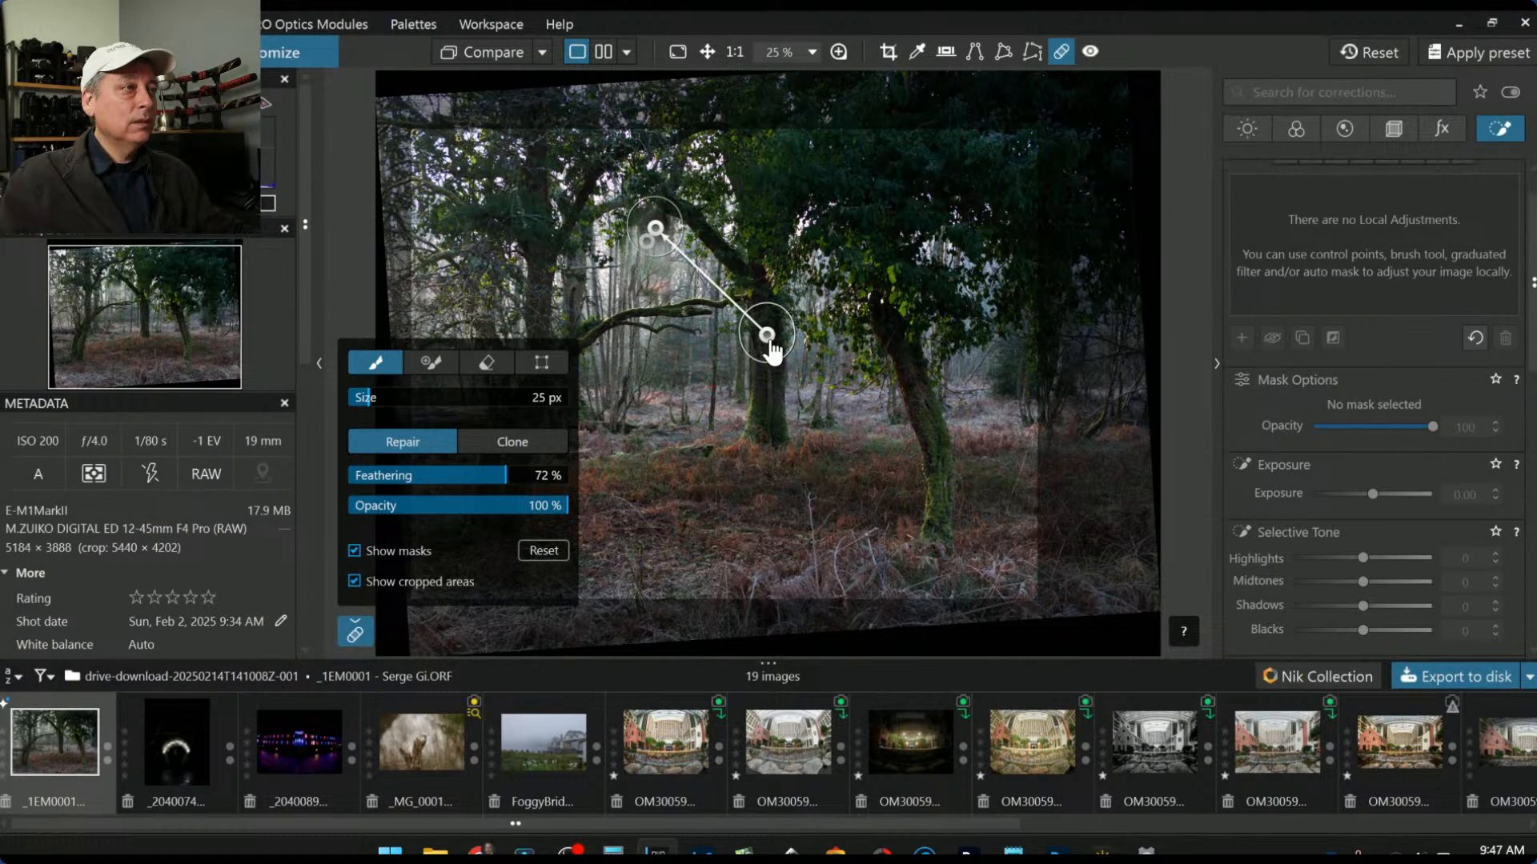
left_click_drag(751, 343, 826, 391)
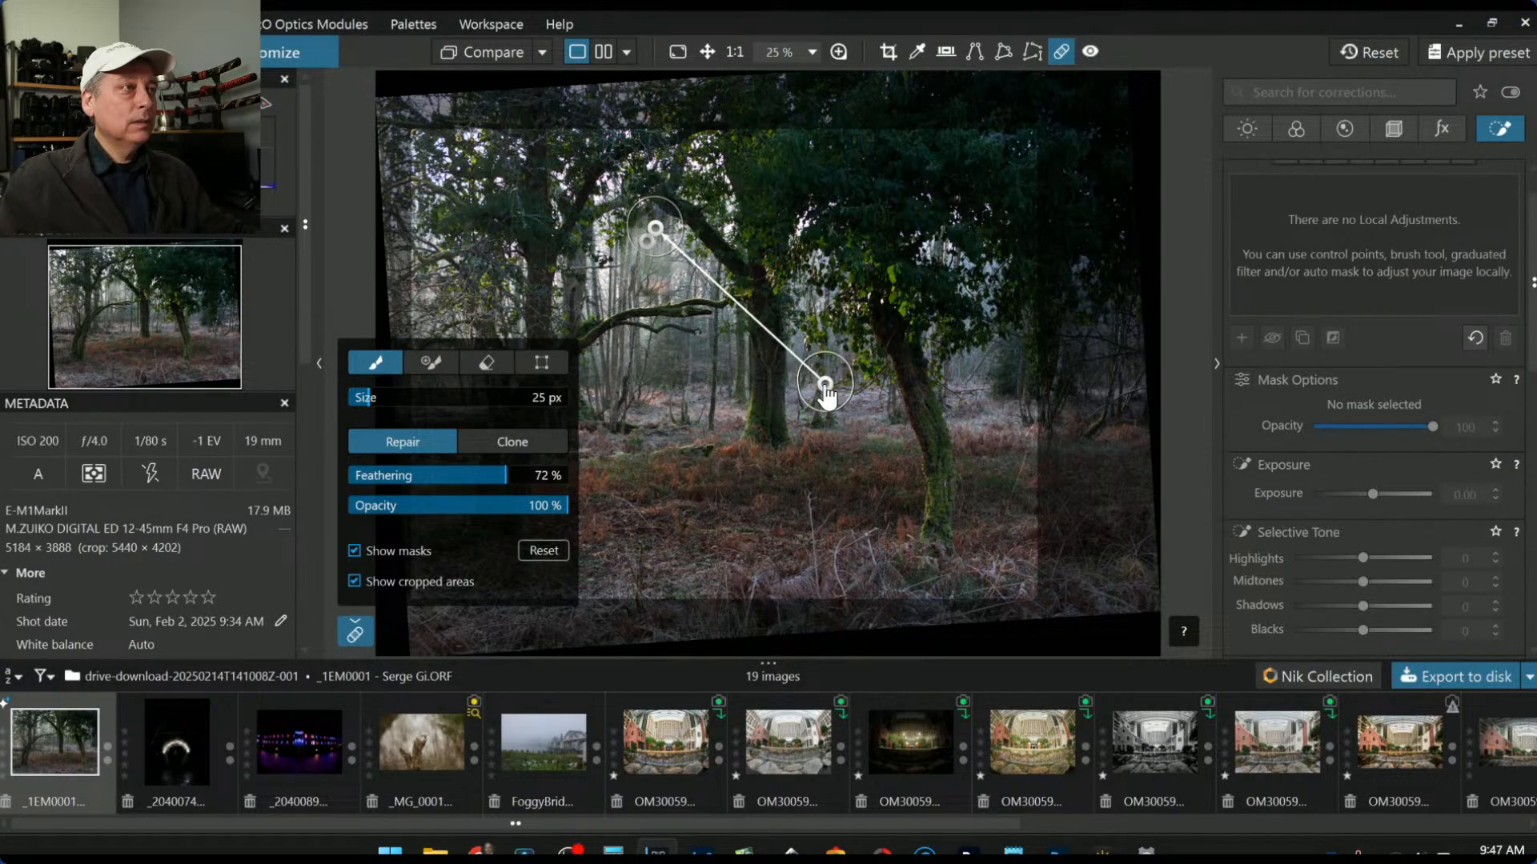
left_click_drag(610, 294, 610, 240)
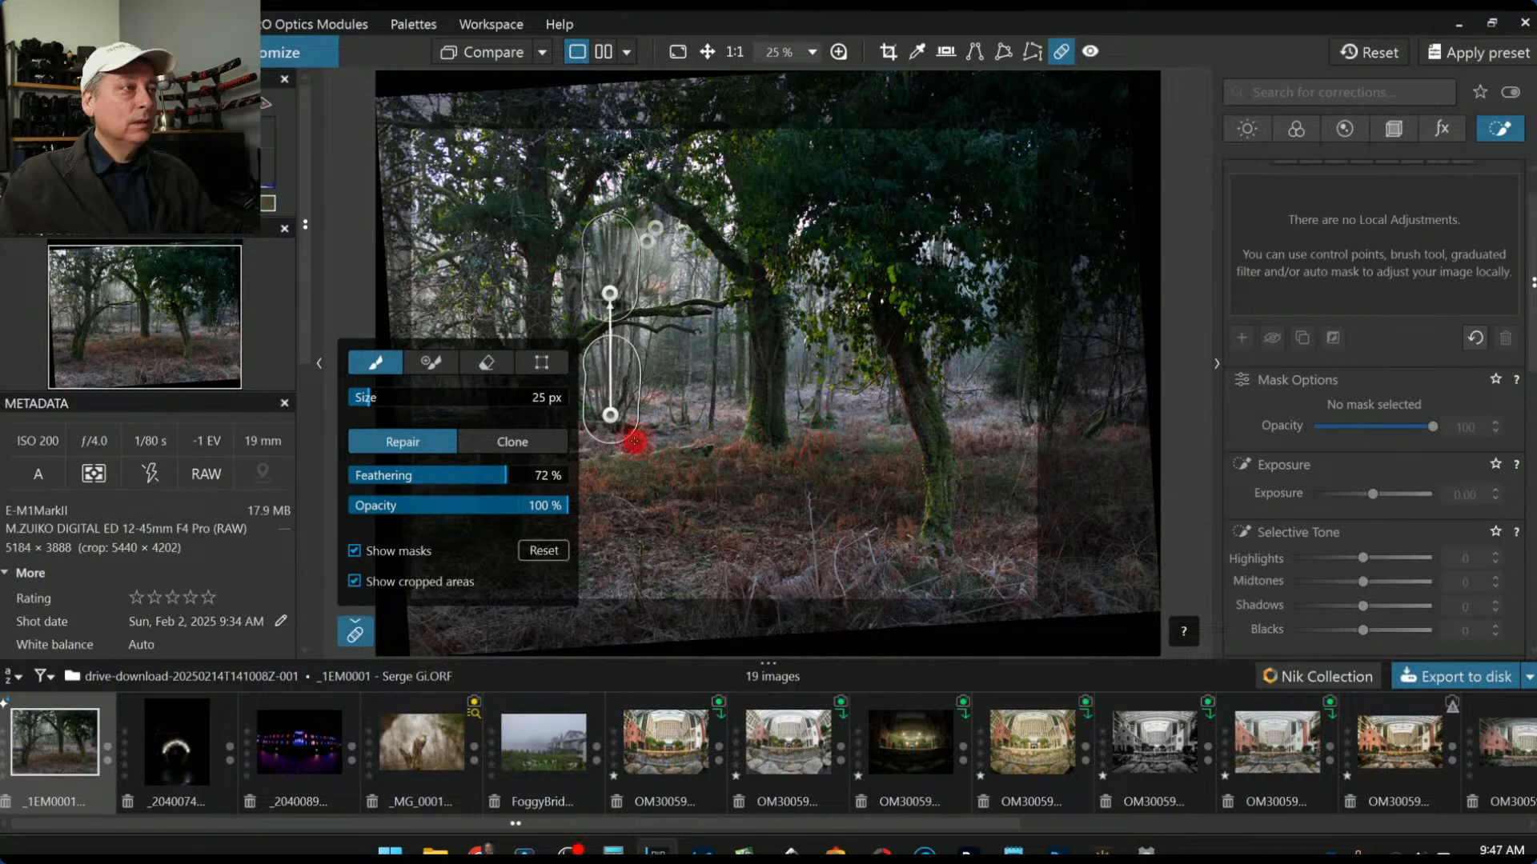
mouse_move(611, 416)
left_mouse_down()
mouse_move(1082, 426)
mouse_move(1119, 410)
left_mouse_up()
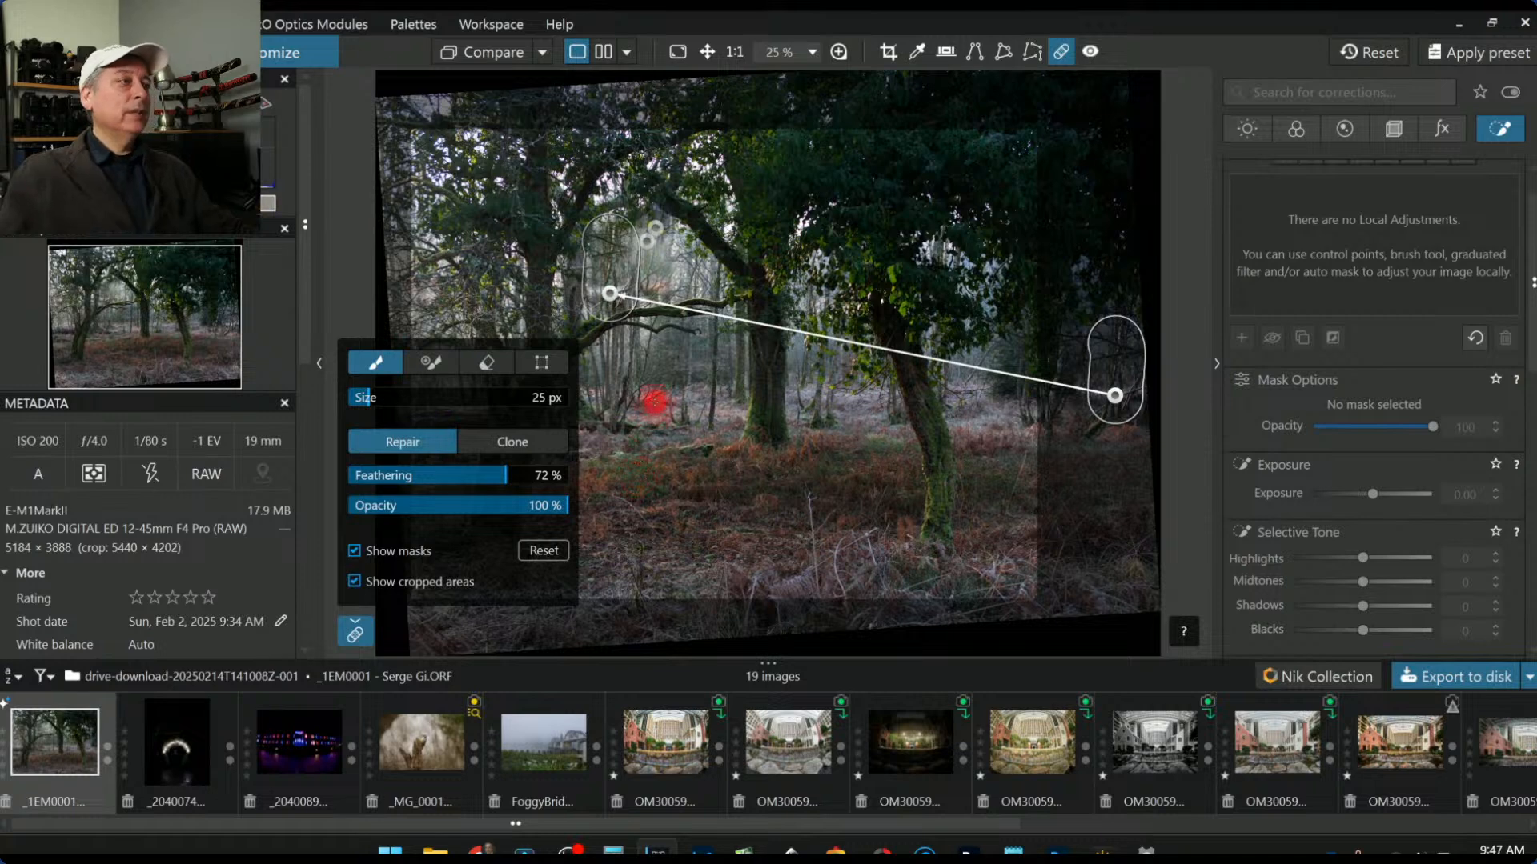
left_click(1061, 51)
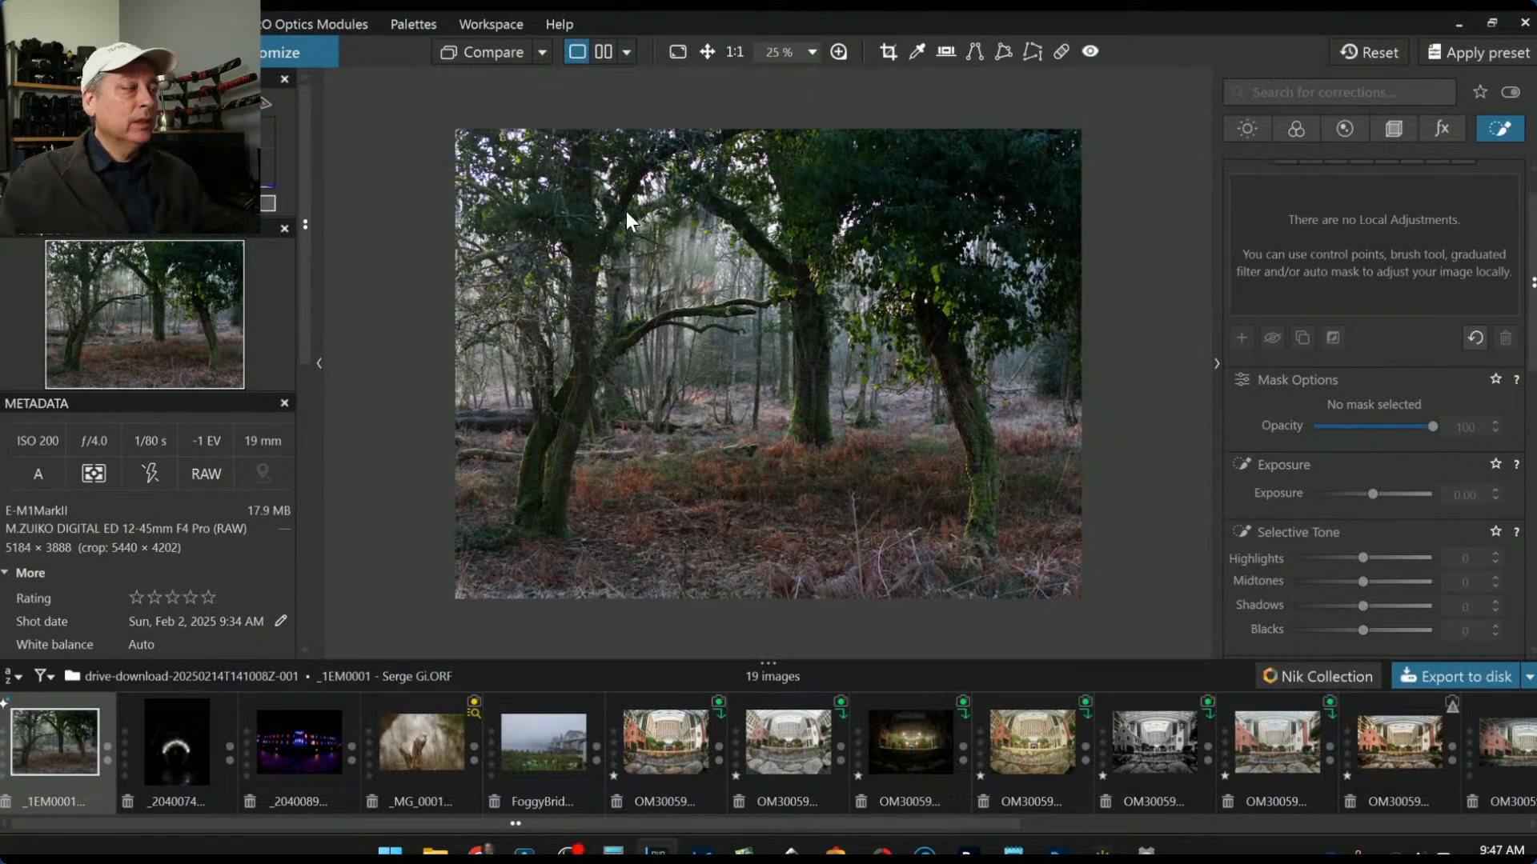
Step: Set the Repair brush to 18 px and repair the bright patch beside the left tree's upper trunk, moving the source to darker foliage
left_click(1064, 50)
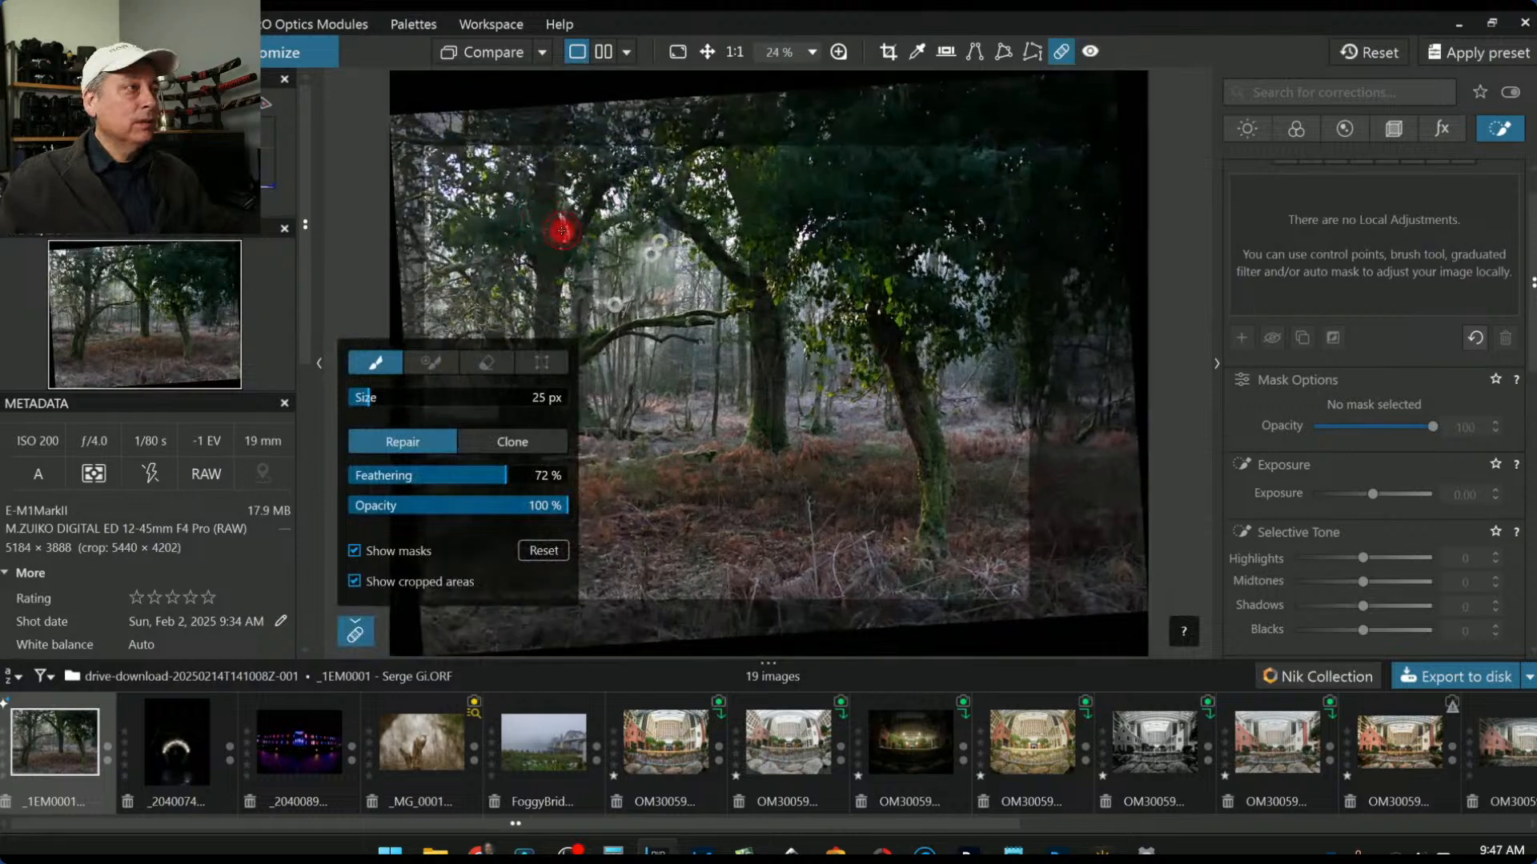
left_click(363, 397)
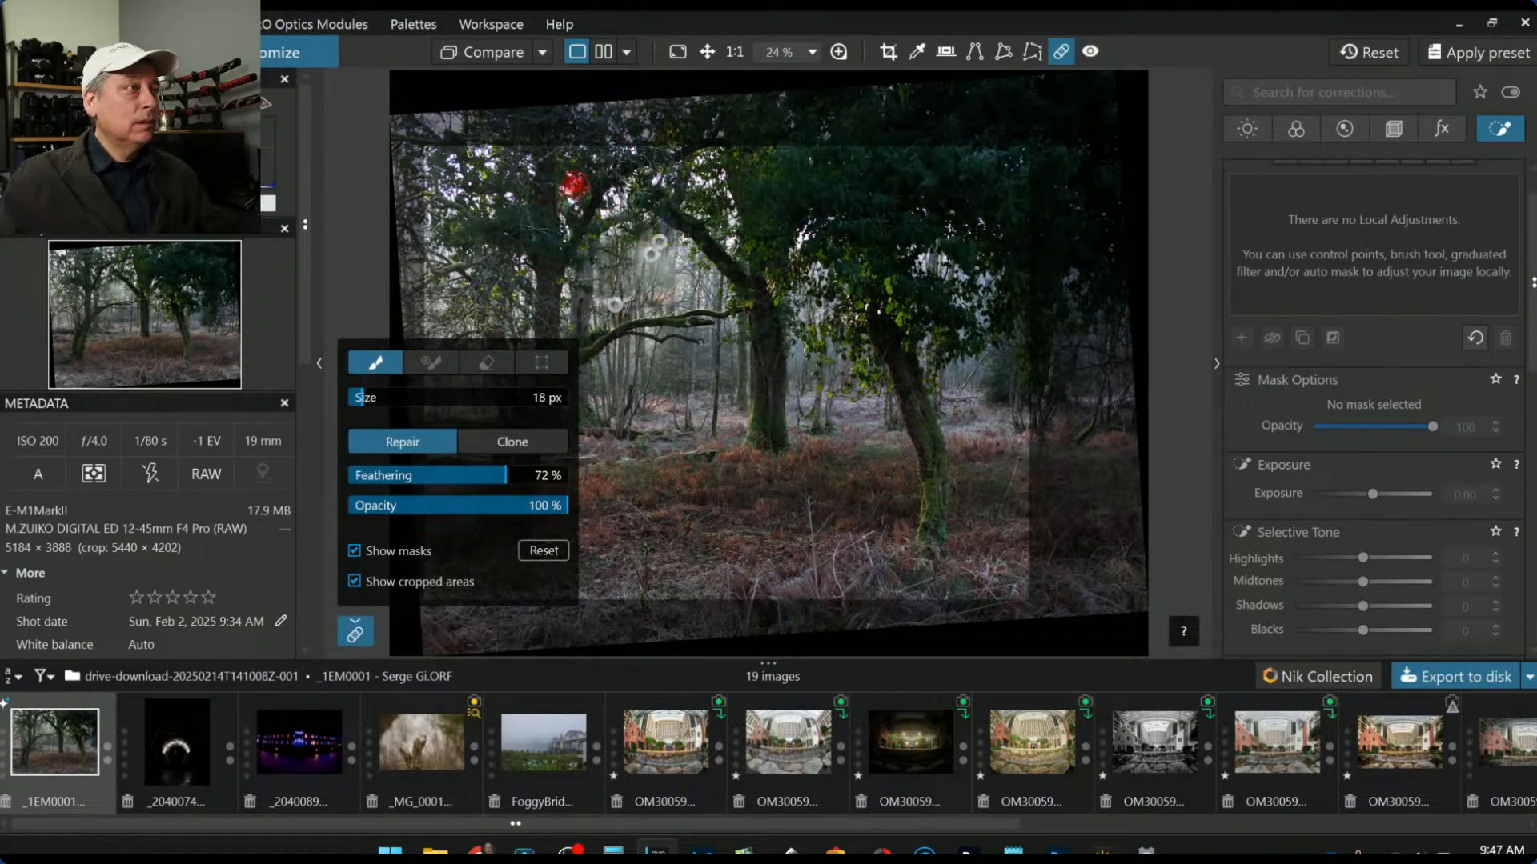
left_click(574, 190)
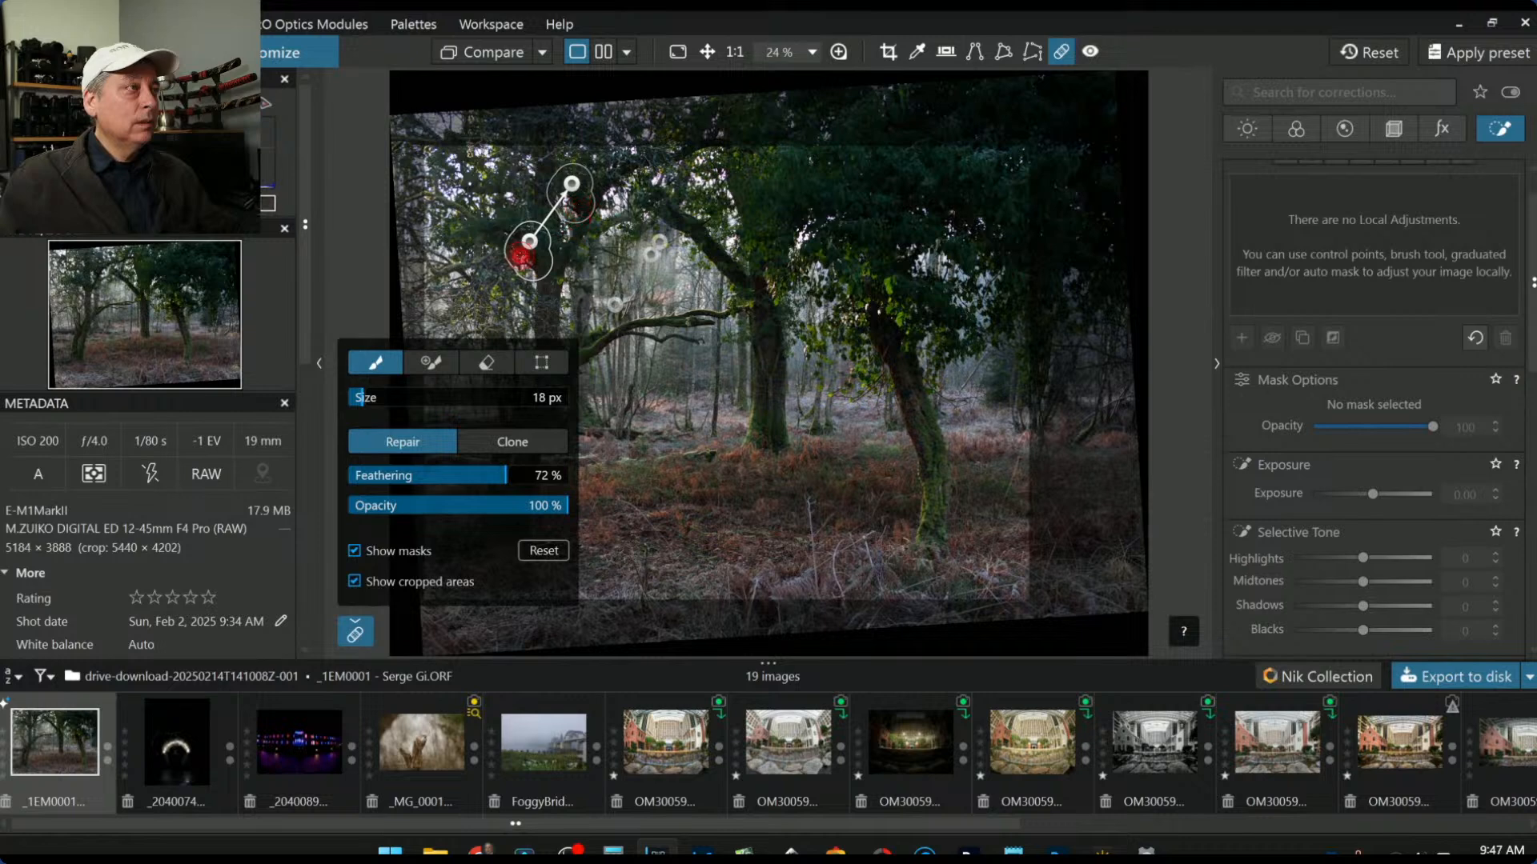
left_click_drag(529, 241, 515, 216)
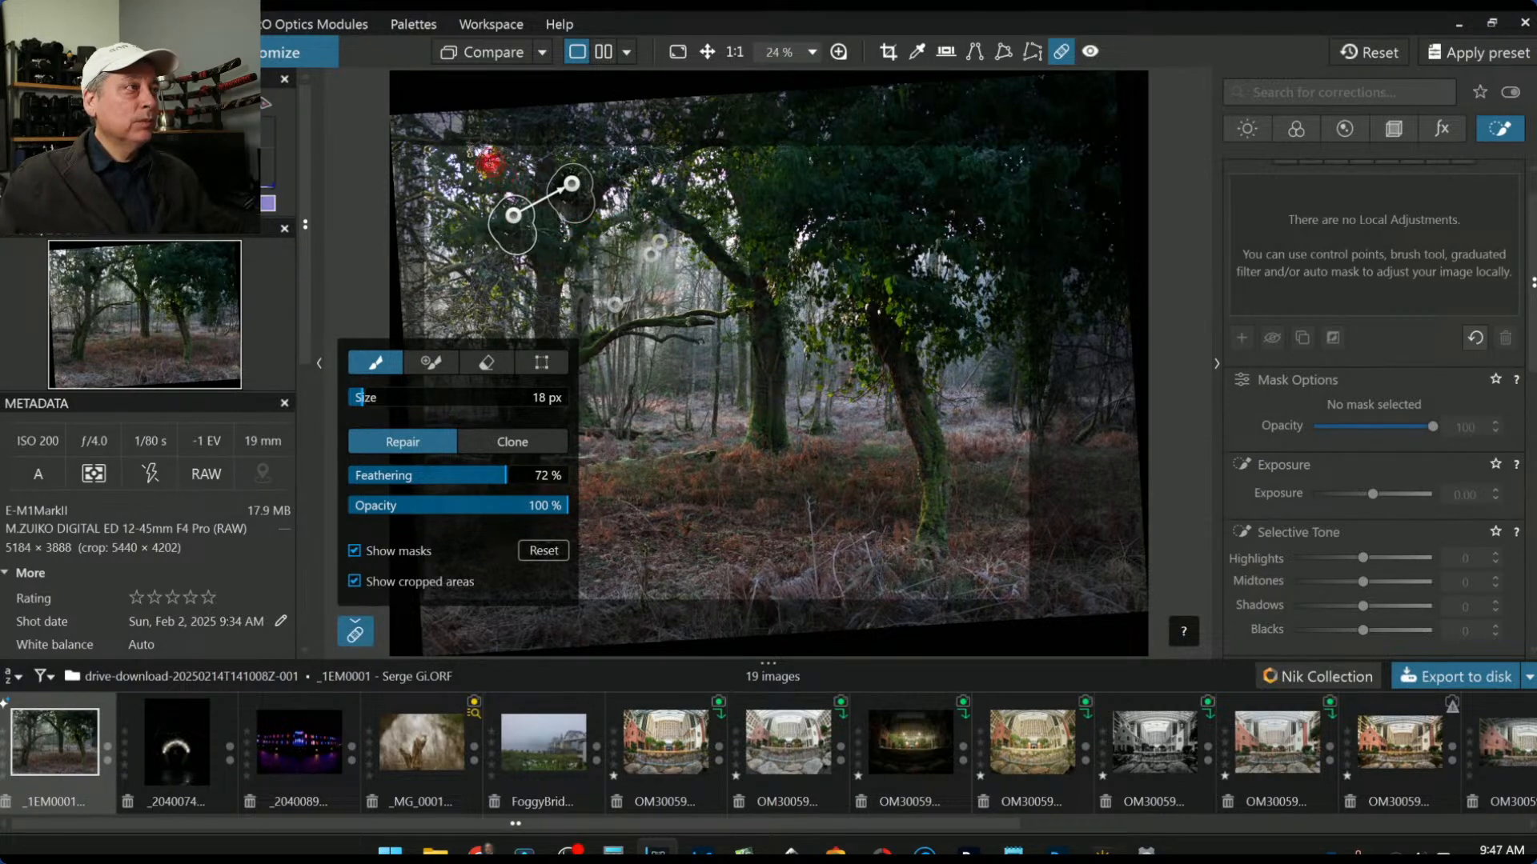
Step: Repair the small bright spots scattered through the left tree's upper foliage, moving source areas where needed to darker leaves
left_click(490, 164)
mouse_move(575, 194)
left_mouse_down()
mouse_move(531, 190)
mouse_move(529, 204)
mouse_move(554, 161)
left_mouse_up()
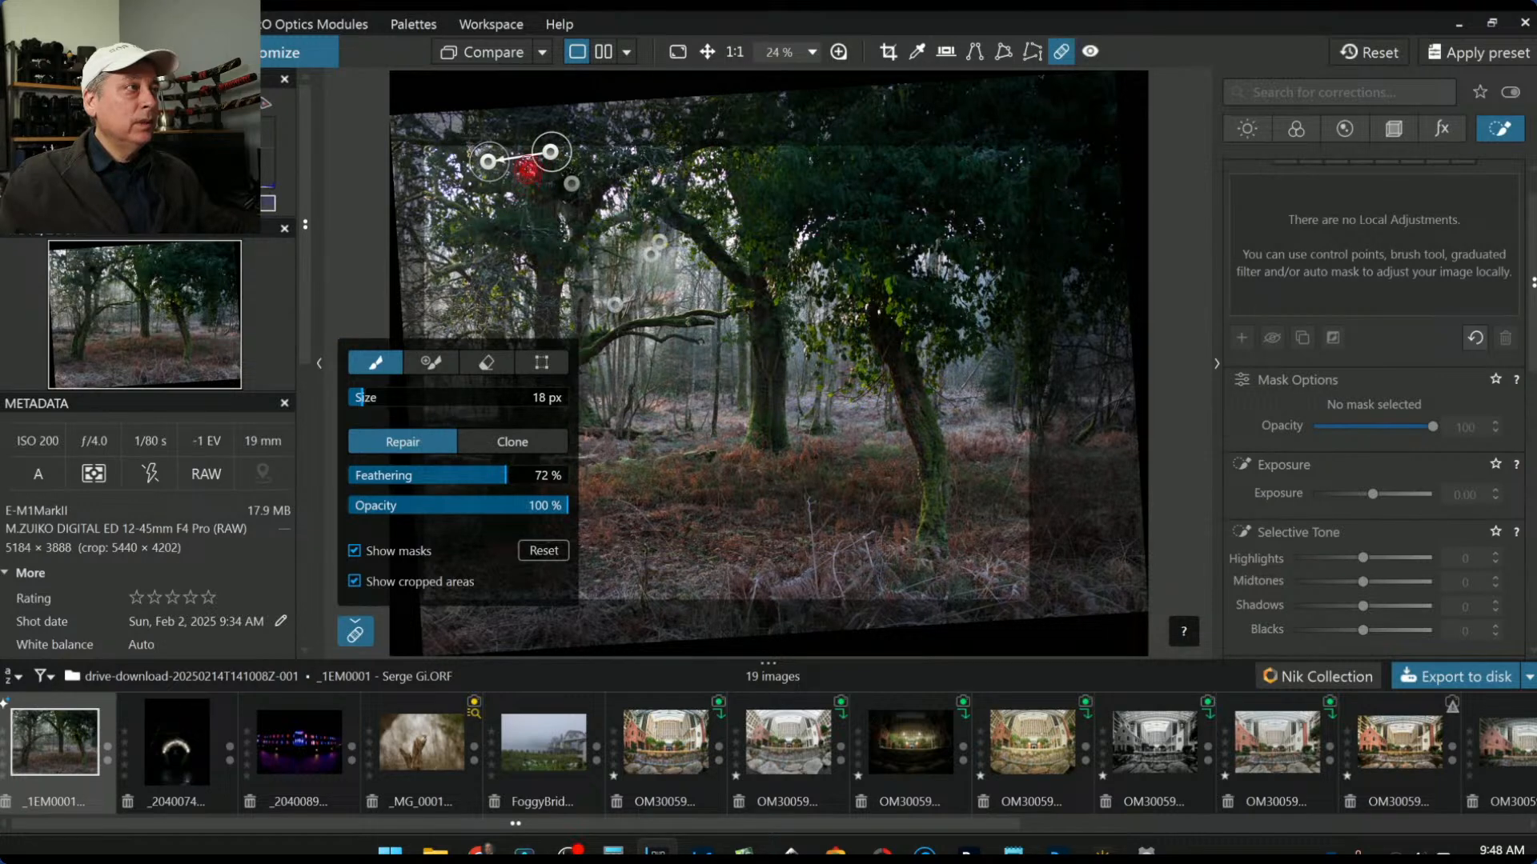
left_click(526, 170)
left_click_drag(534, 234, 574, 186)
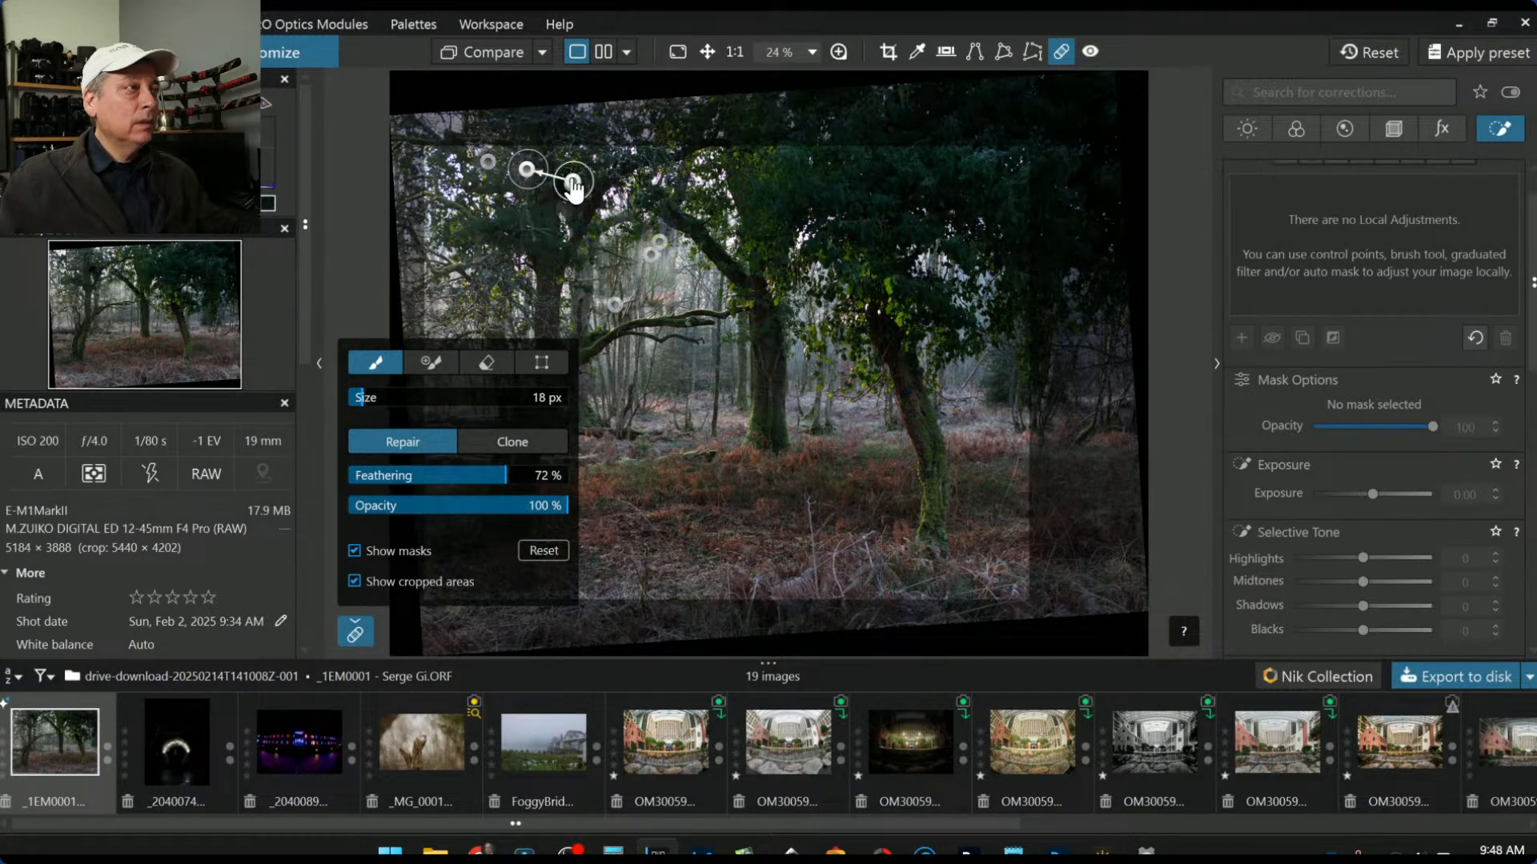
left_click(499, 192)
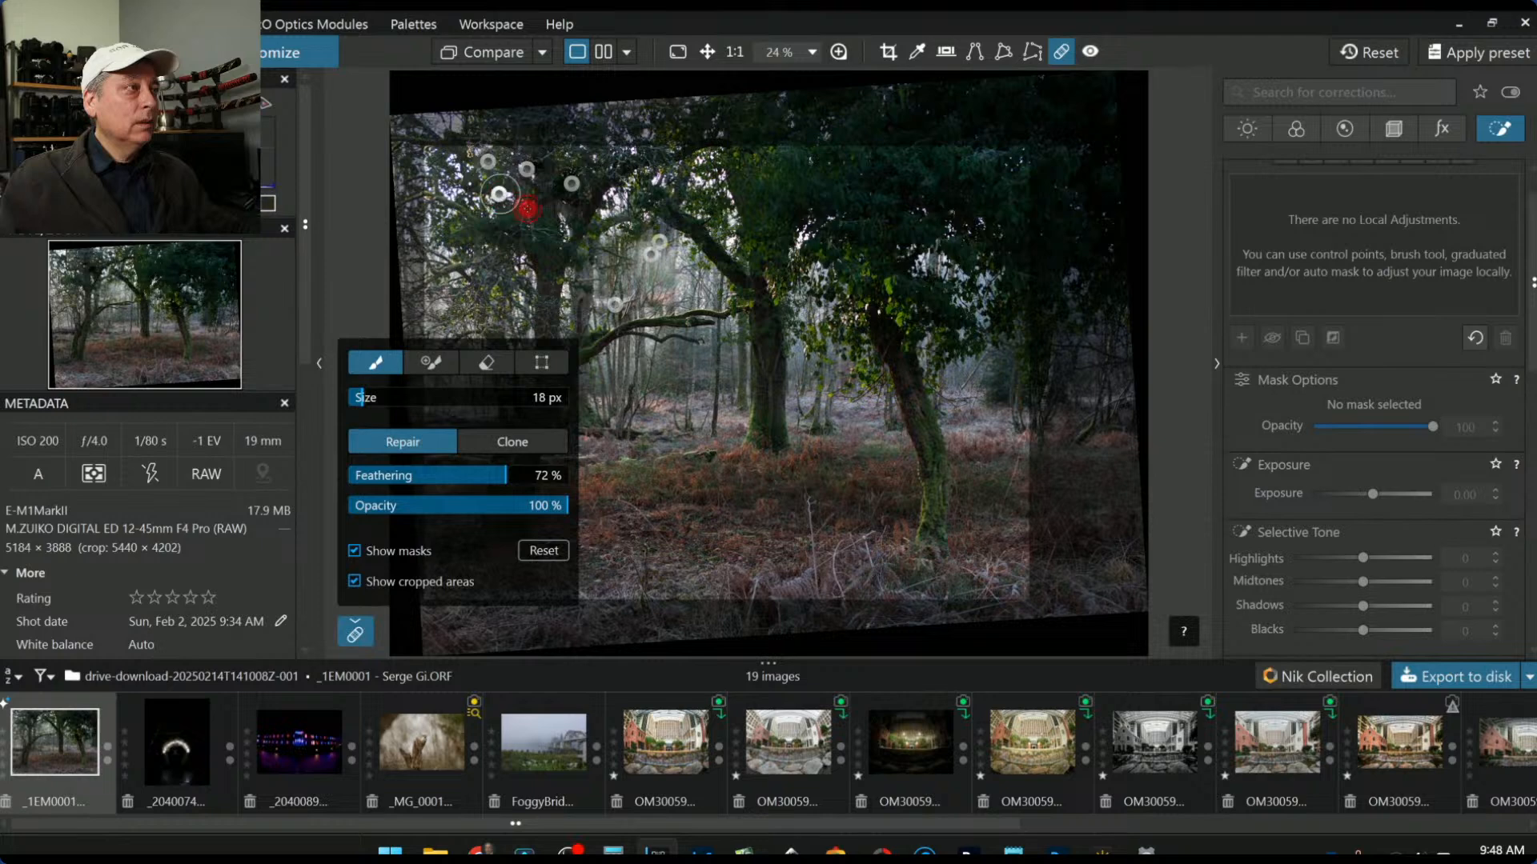
left_click_drag(538, 164, 743, 184)
left_click(489, 213)
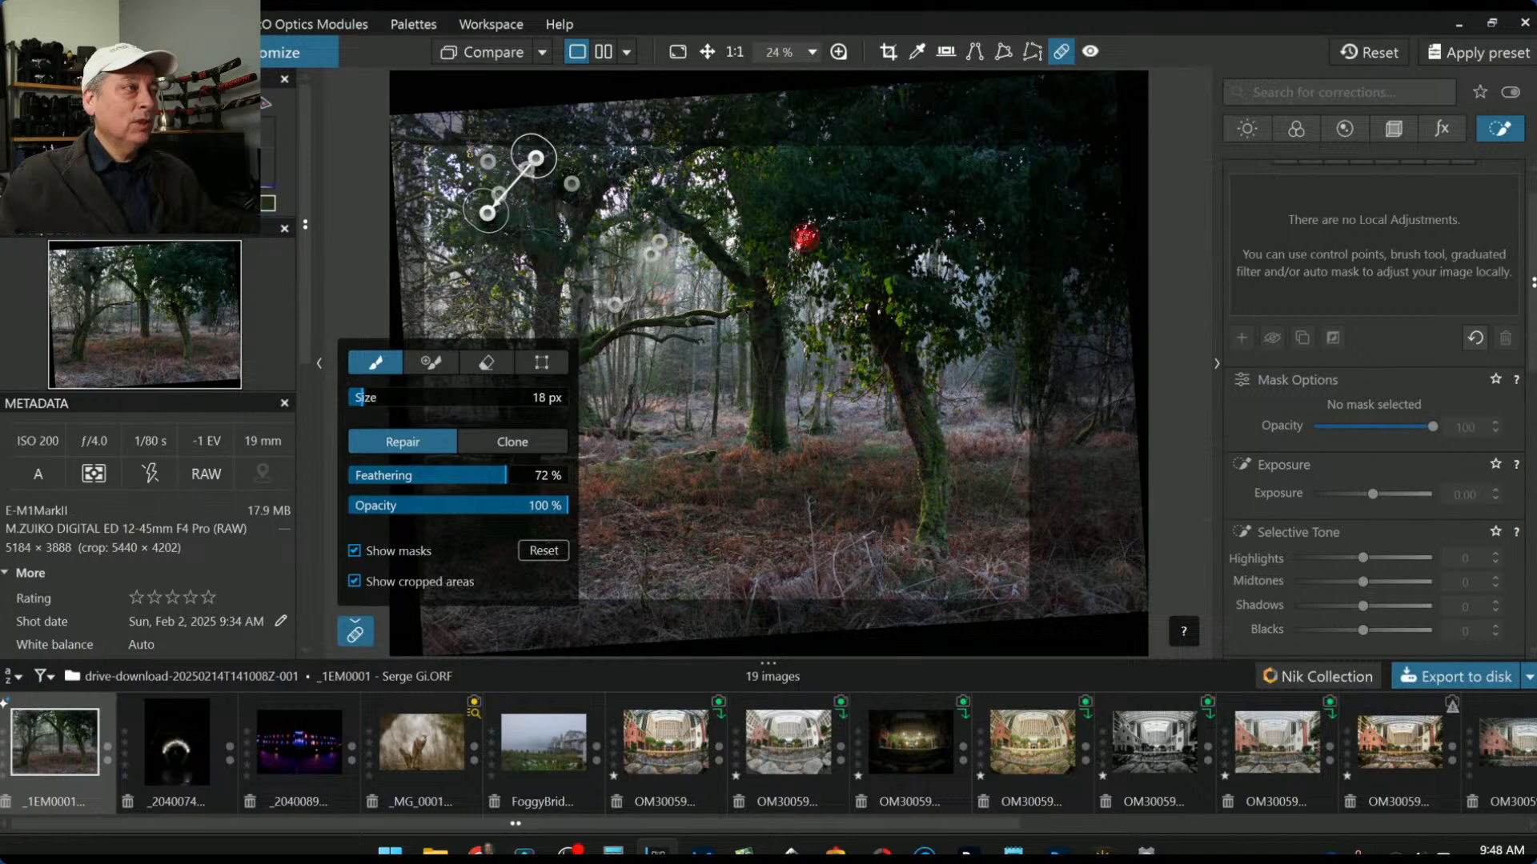
Step: Repair the bright spots in the middle and right trees' foliage and the gap beside the left tree, sourcing that gap from dark canopy
left_click_drag(803, 239, 815, 224)
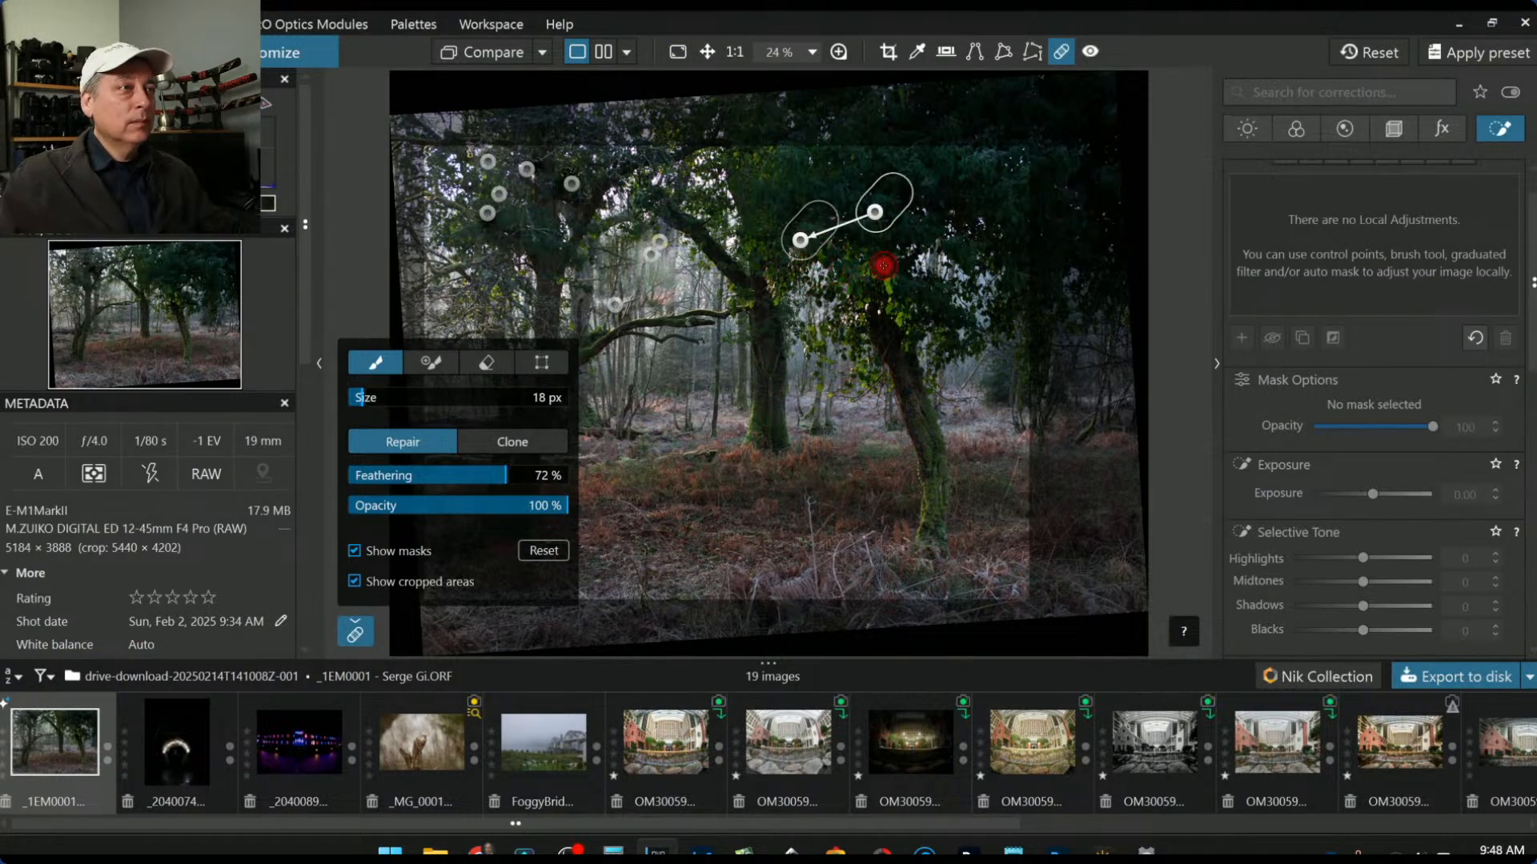
left_click(956, 238)
left_click(924, 212)
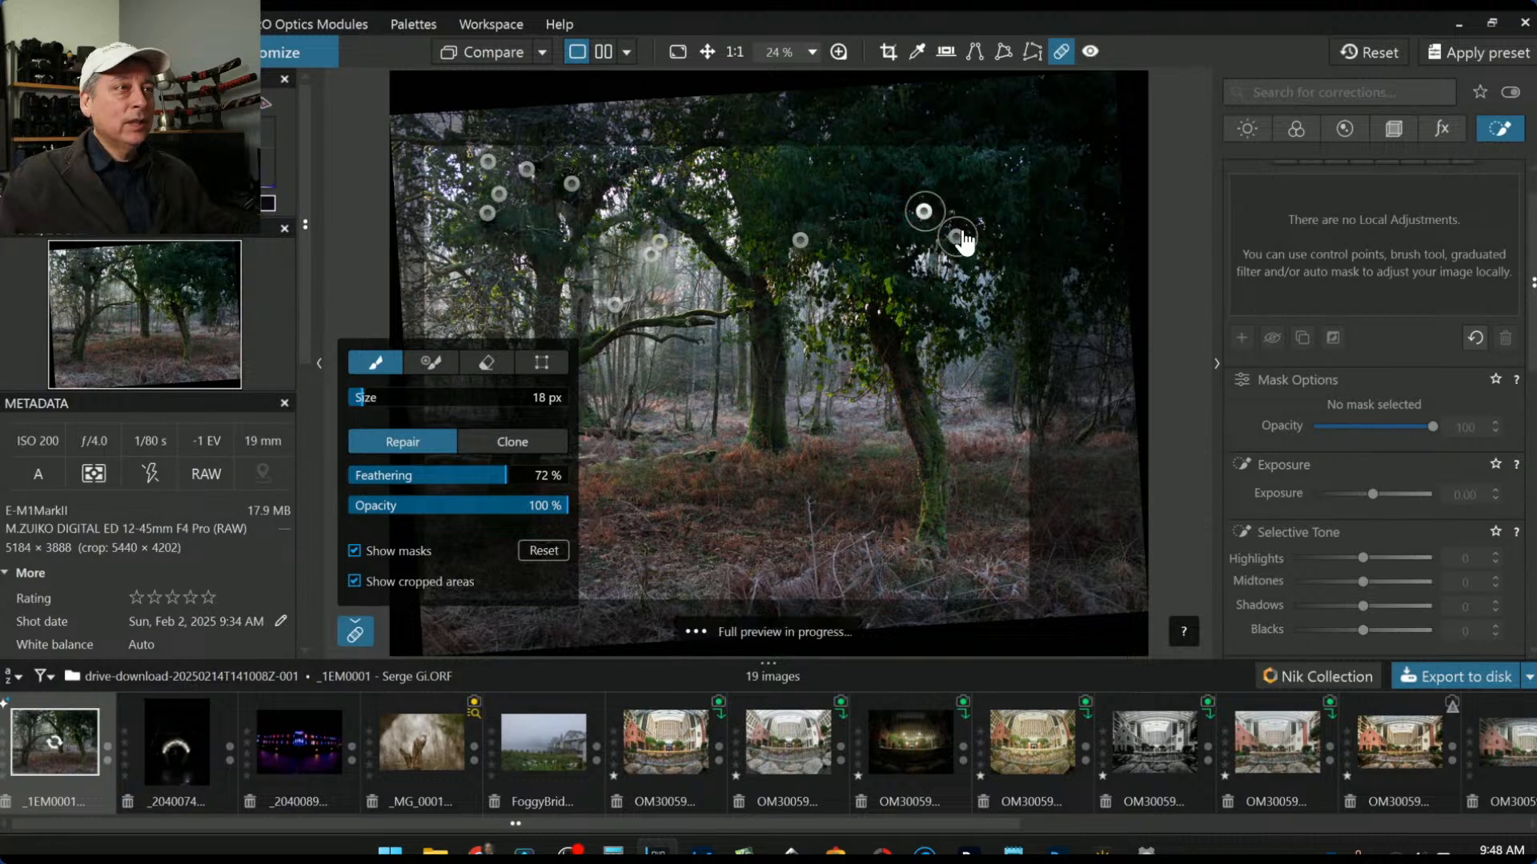
left_click(978, 219)
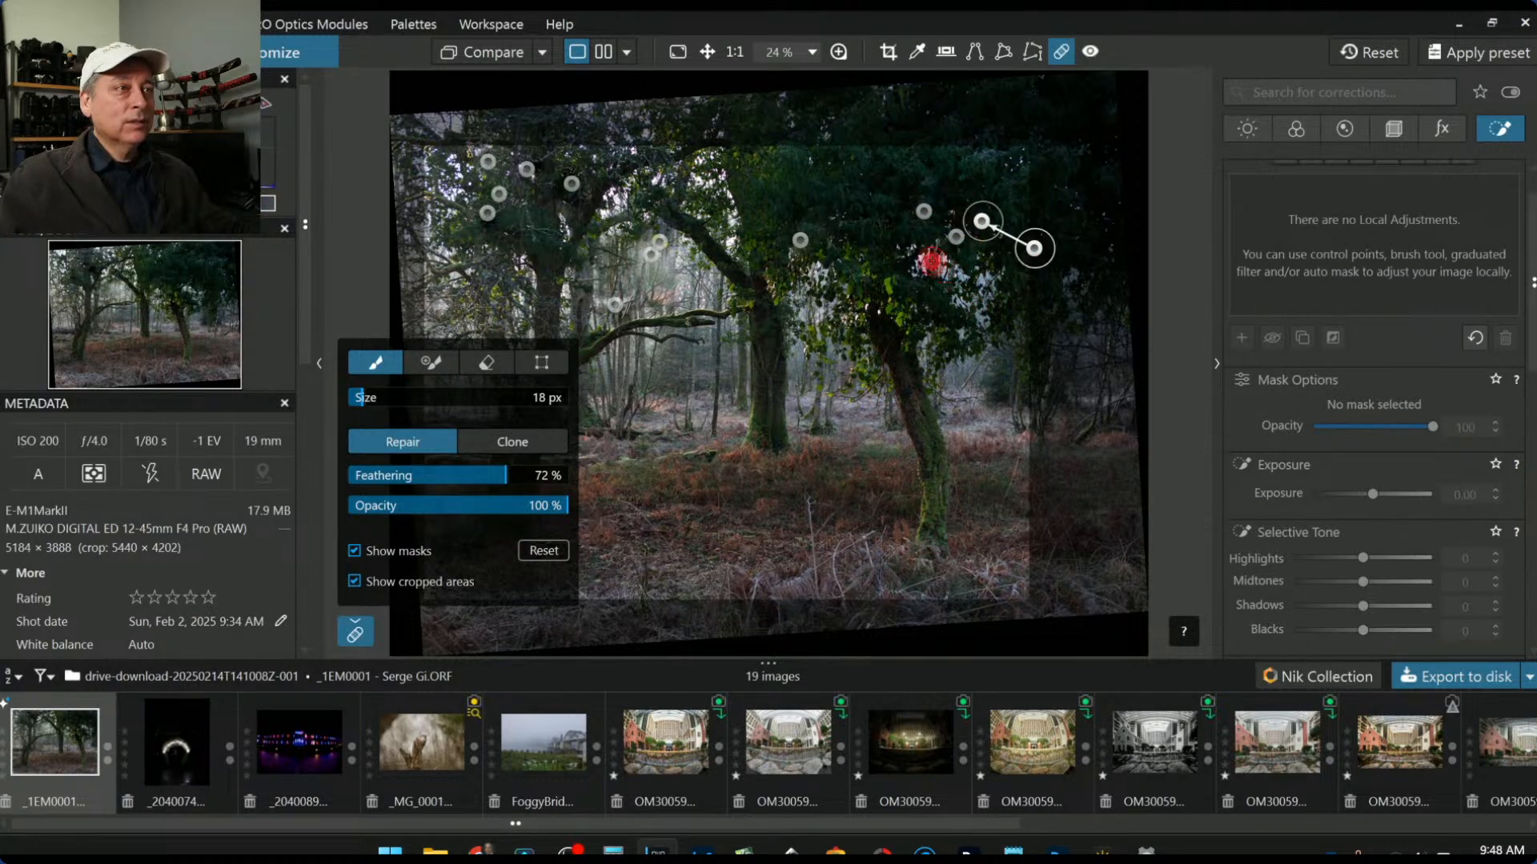
left_click(913, 251)
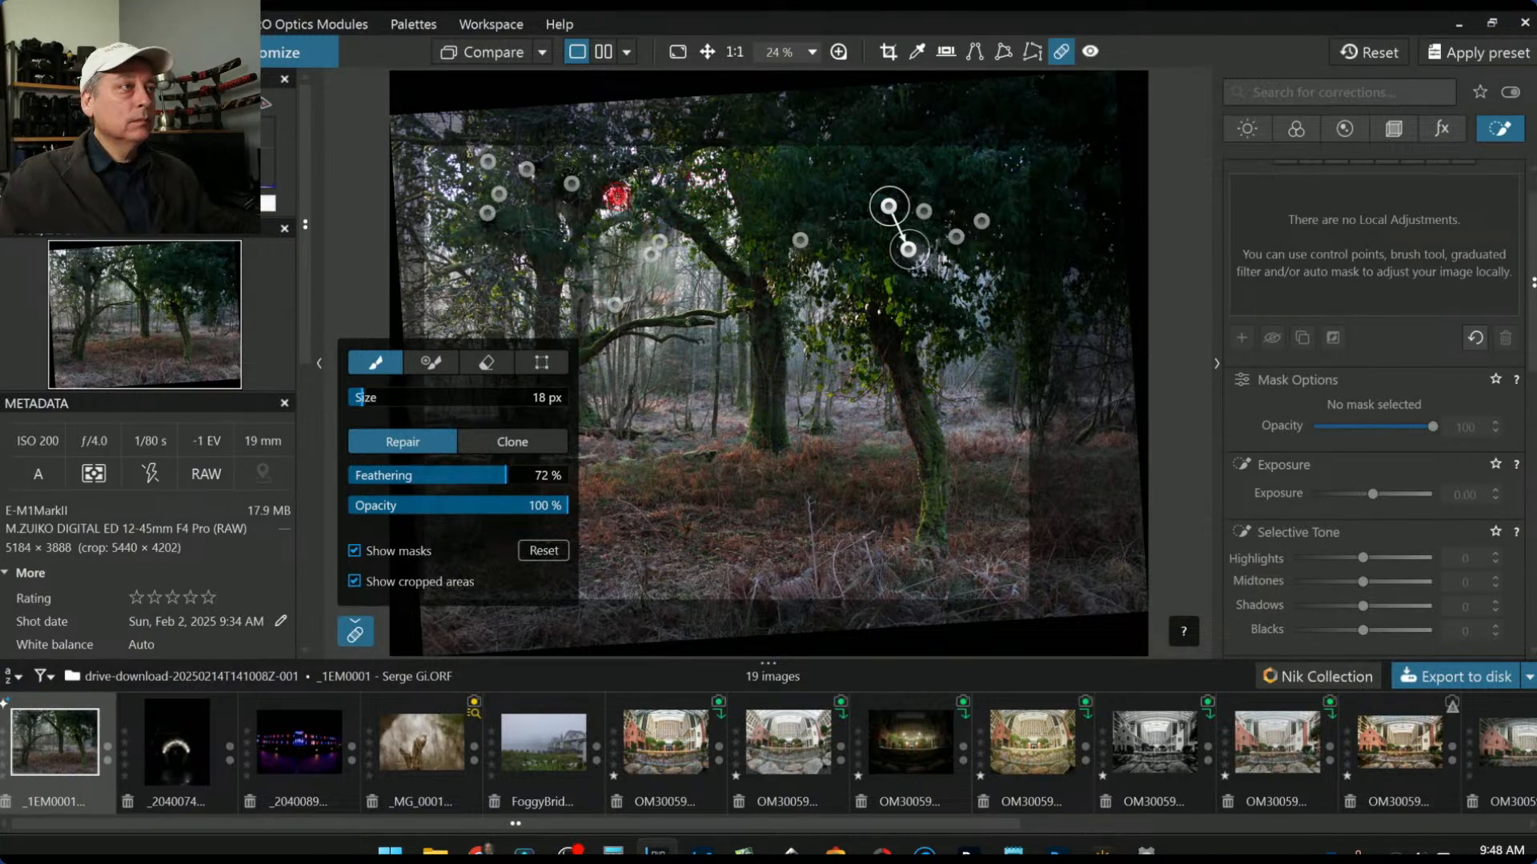
left_click_drag(611, 196, 614, 205)
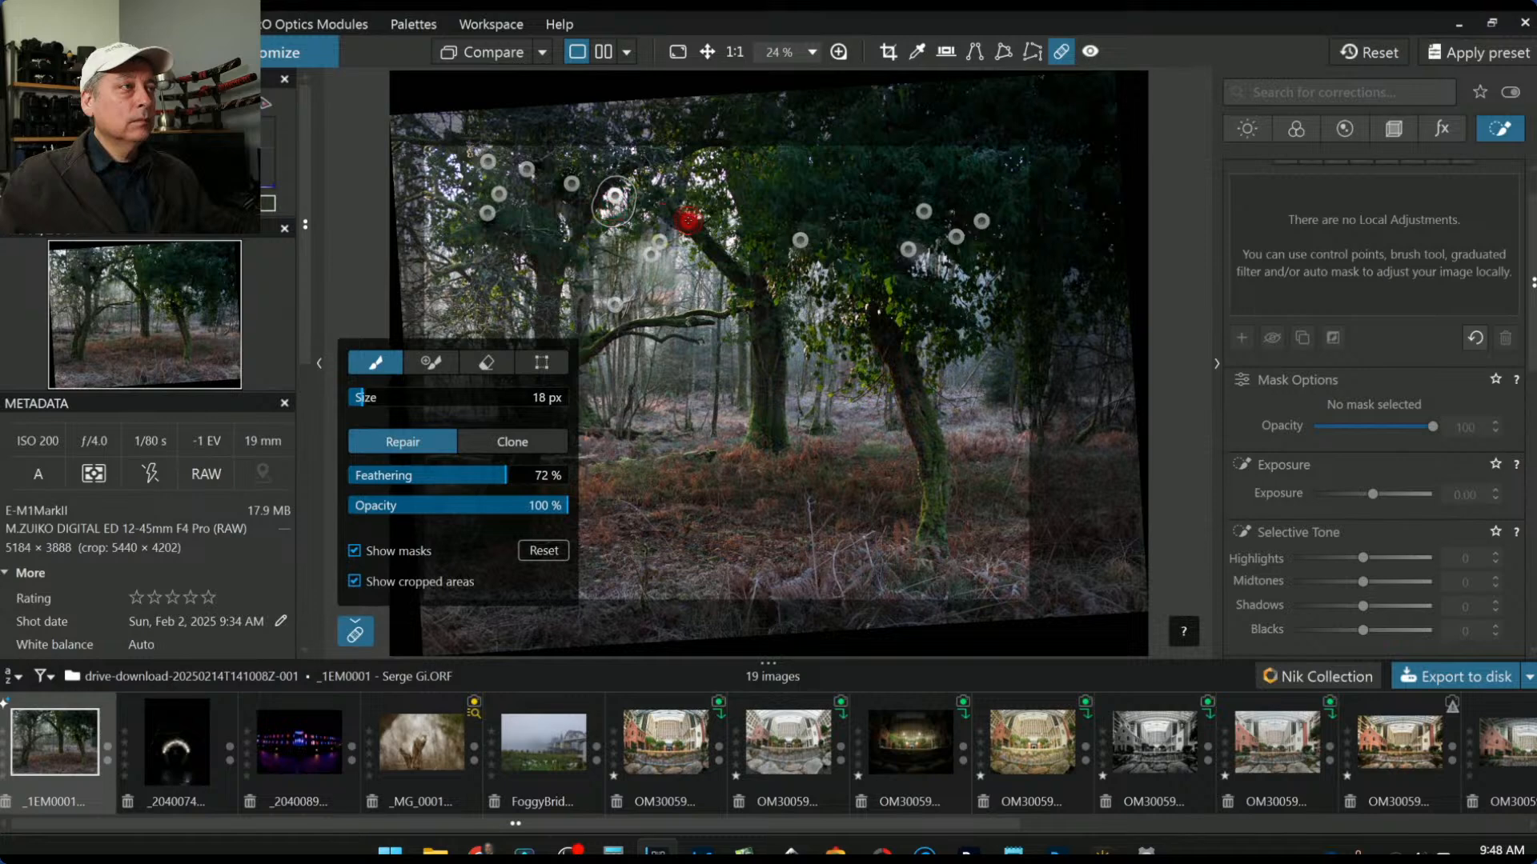
left_click_drag(583, 193, 816, 182)
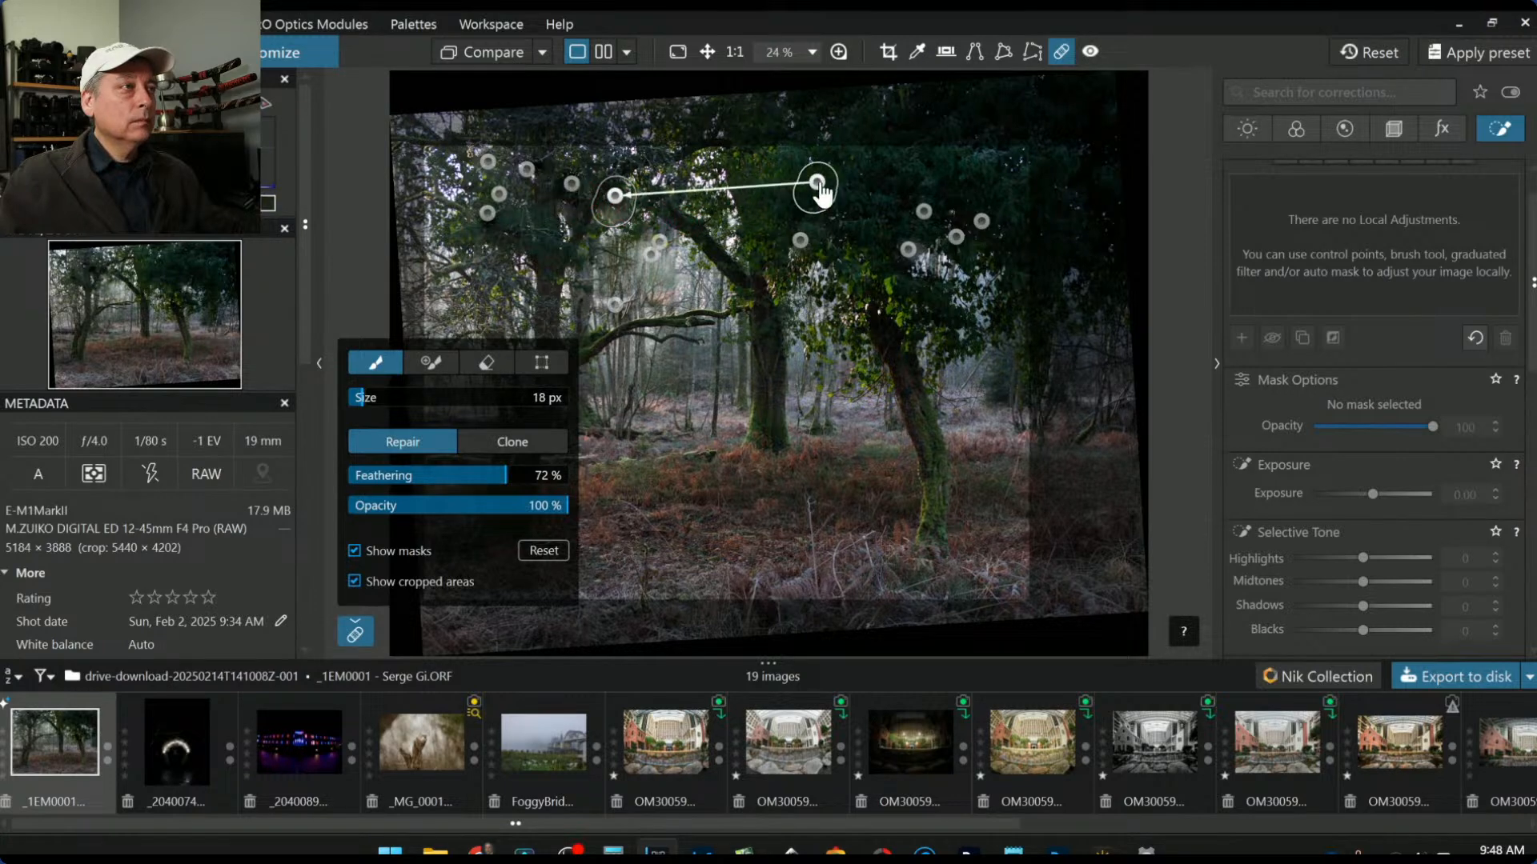
Step: Try repairing the bright strip along the middle tree's slanting branch with darker canopy, delete that repair, and close the Repair tool
left_click_drag(728, 225, 713, 171)
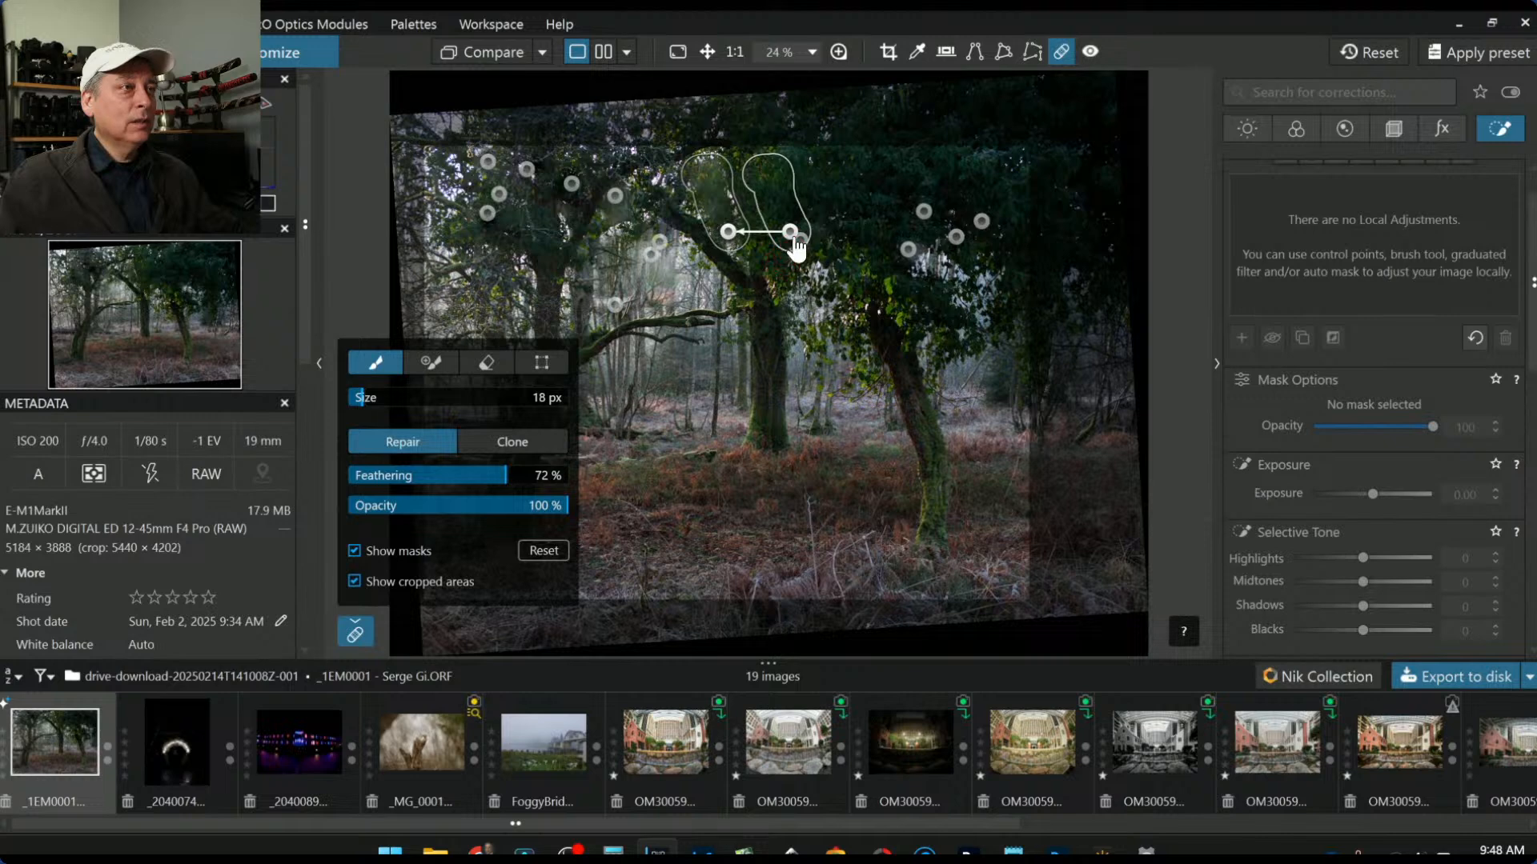
left_click_drag(792, 233, 870, 220)
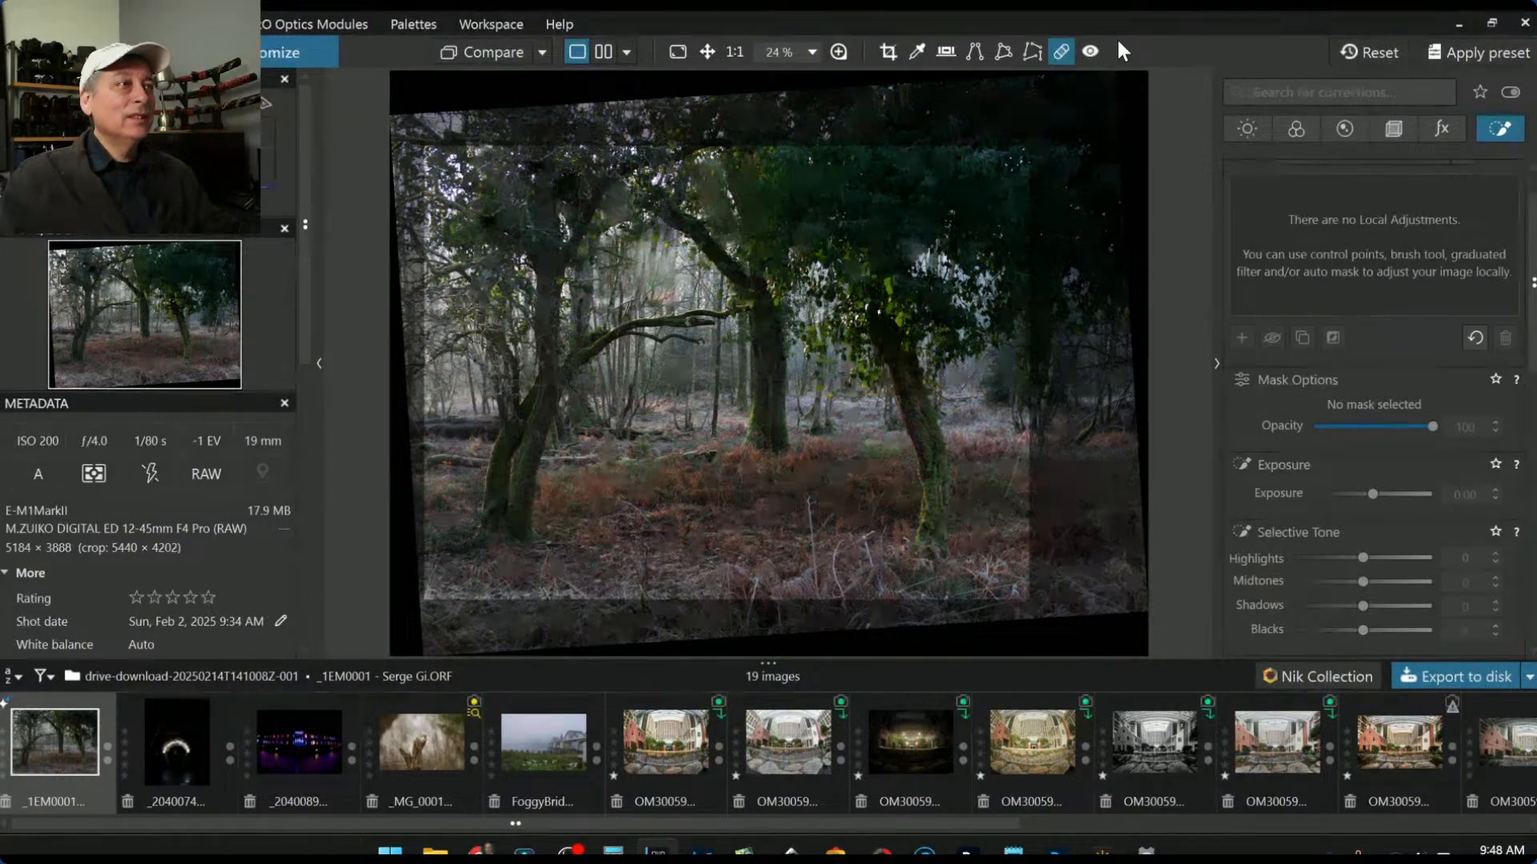
key("Delete")
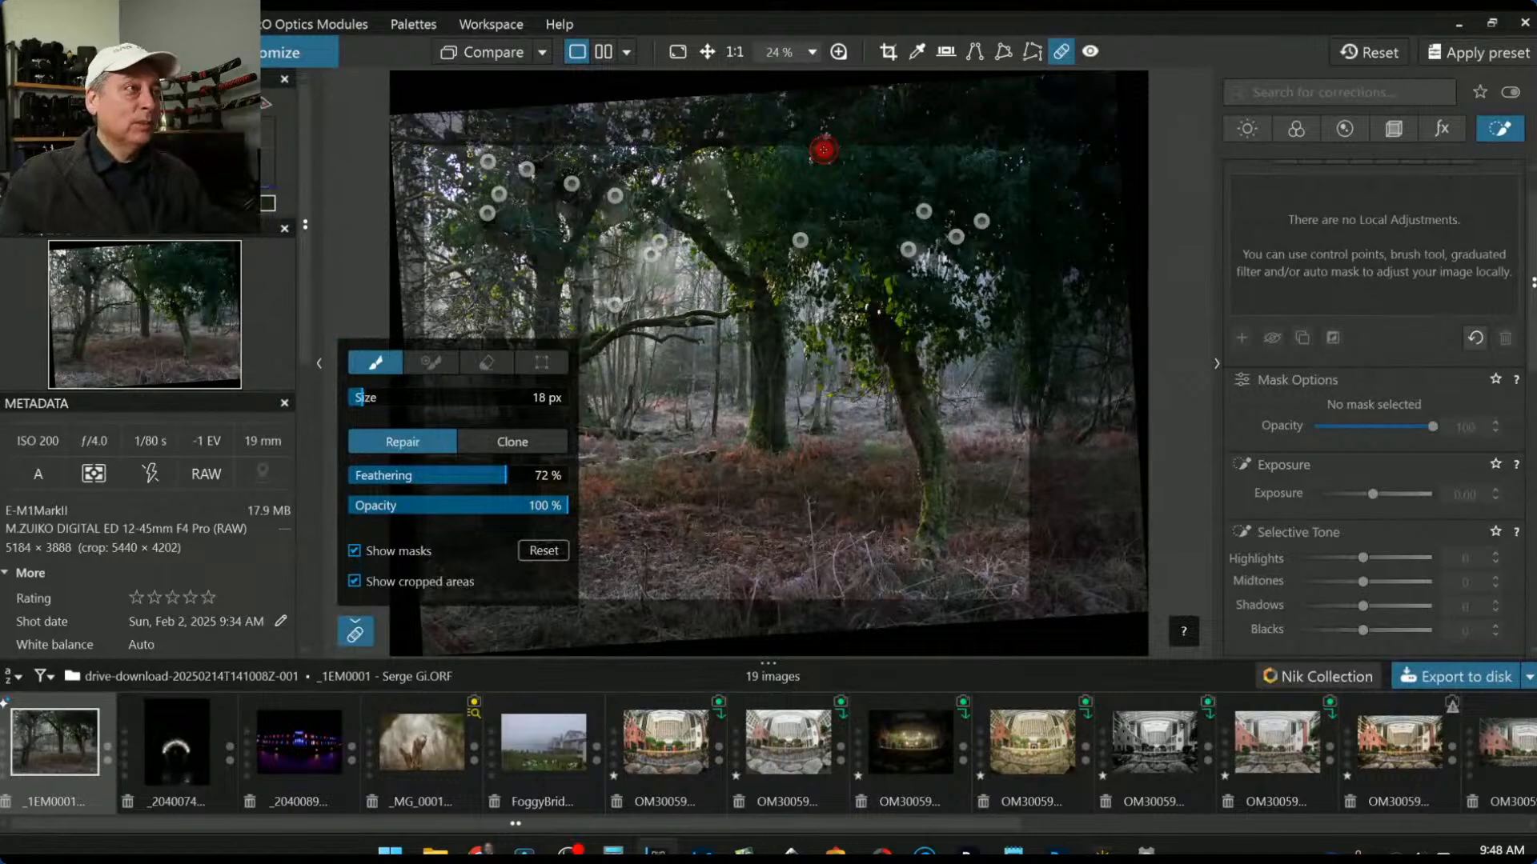
left_click(1060, 52)
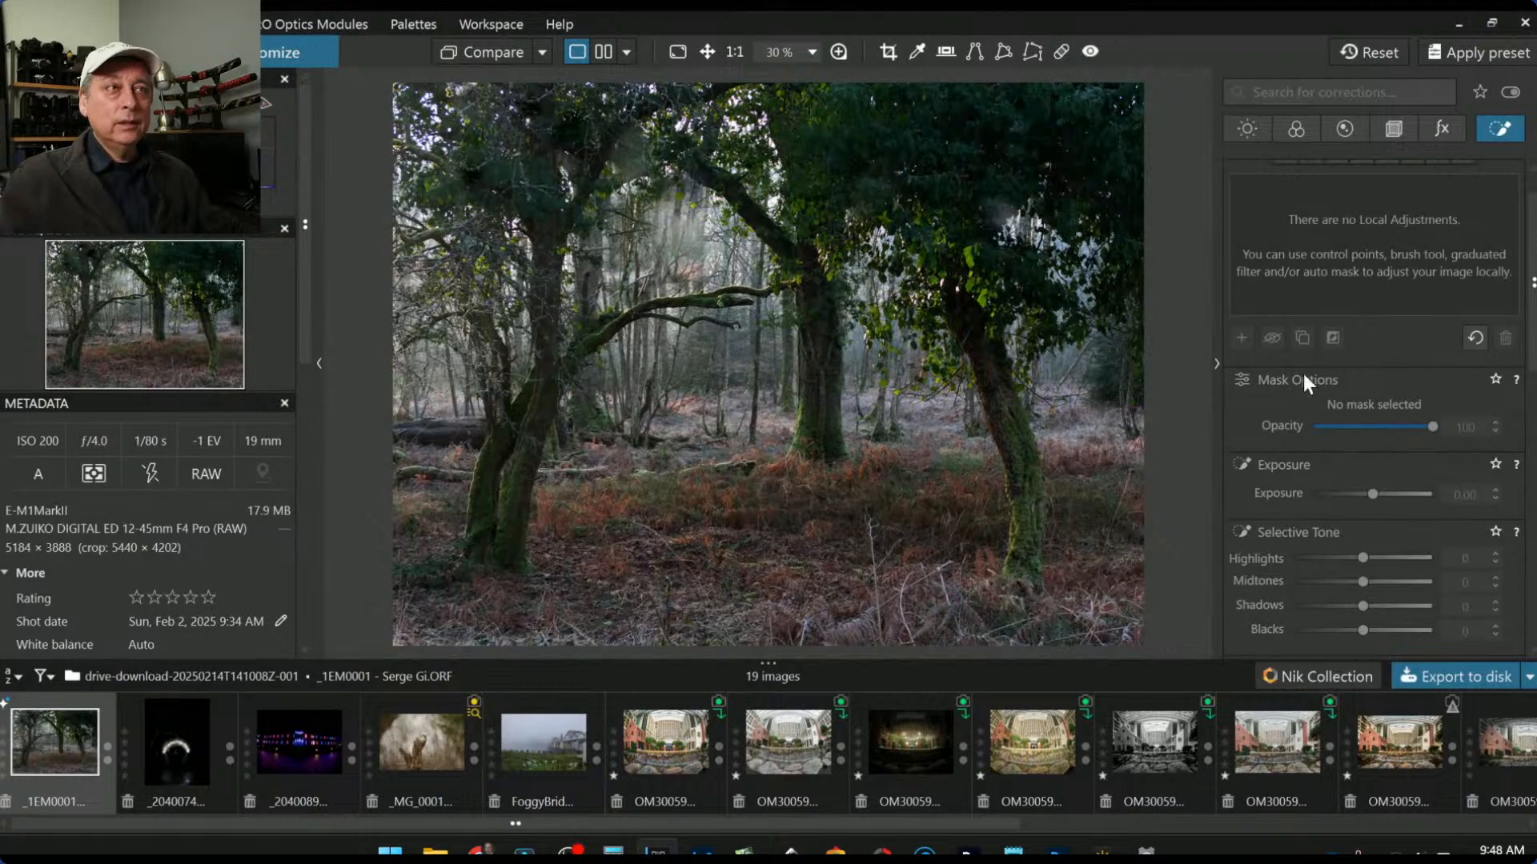
Step: Add a horizontal control line over the upper half of the woodland, sampling the bright misty background, and set its Luma selectivity to 55
scroll(1003, 476, "down", 1)
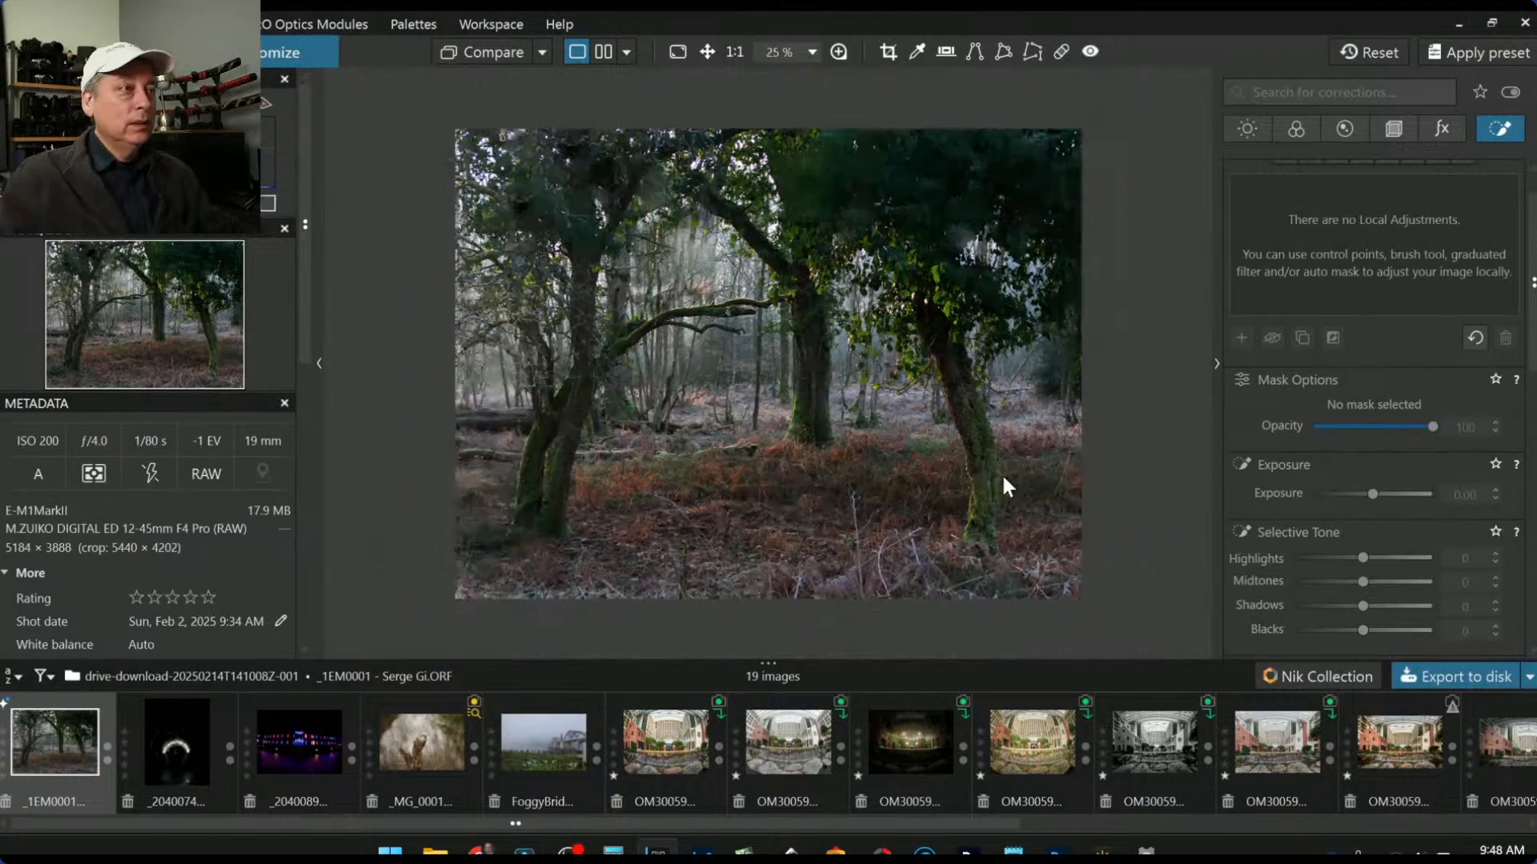
scroll(1310, 362, "up", 1)
left_click(1282, 201)
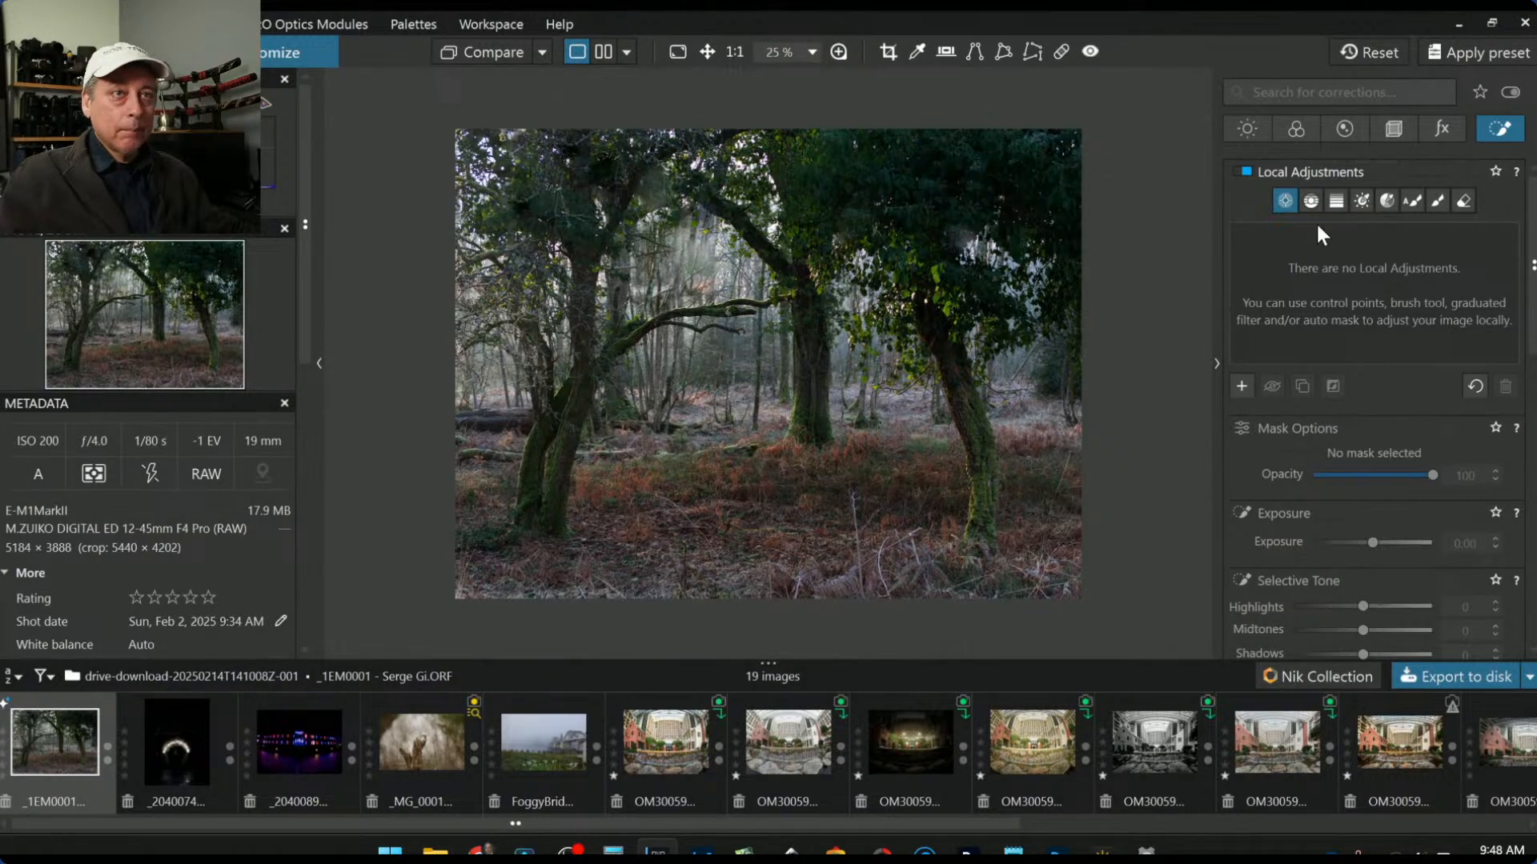
left_click(1313, 201)
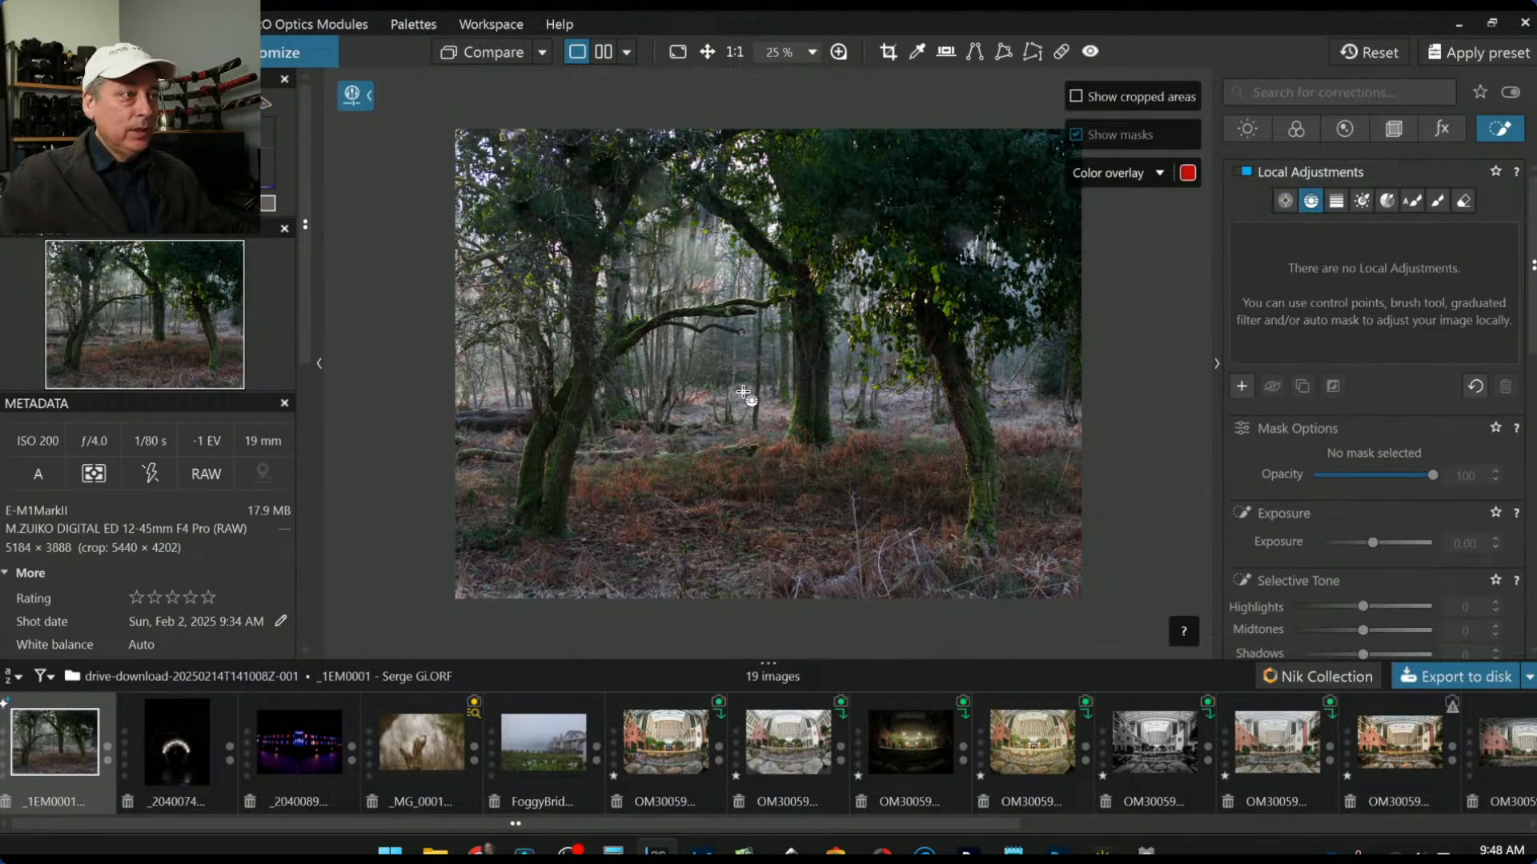
left_click_drag(743, 393, 741, 484)
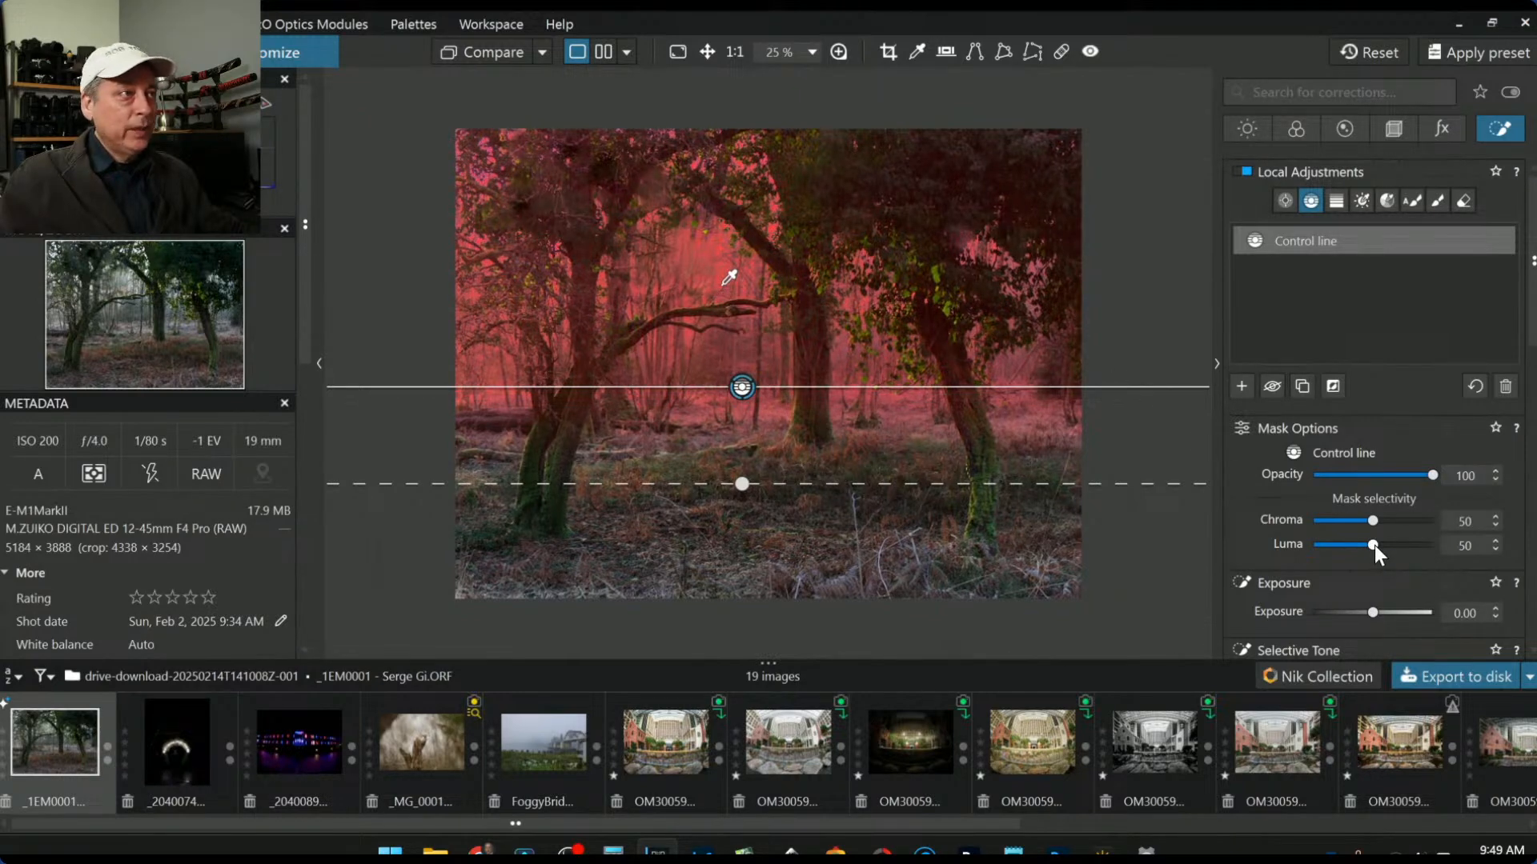
left_click_drag(1373, 545, 1377, 545)
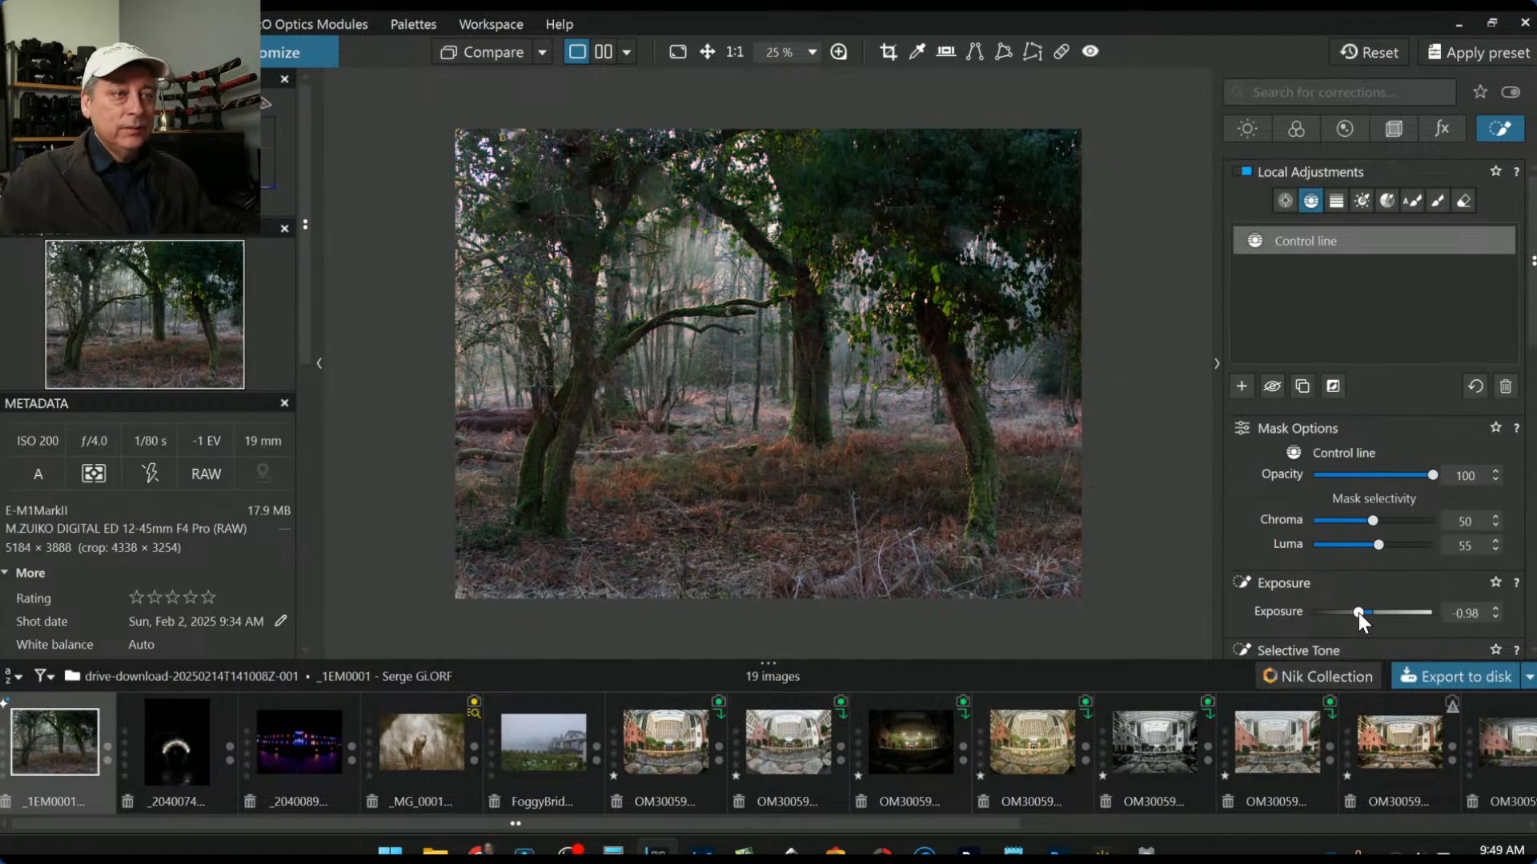
Step: Darken the control line area by setting its exposure to -2.67 and Blacks to -62
mouse_move(1357, 612)
left_mouse_down()
mouse_move(1318, 616)
mouse_move(1338, 614)
left_mouse_up()
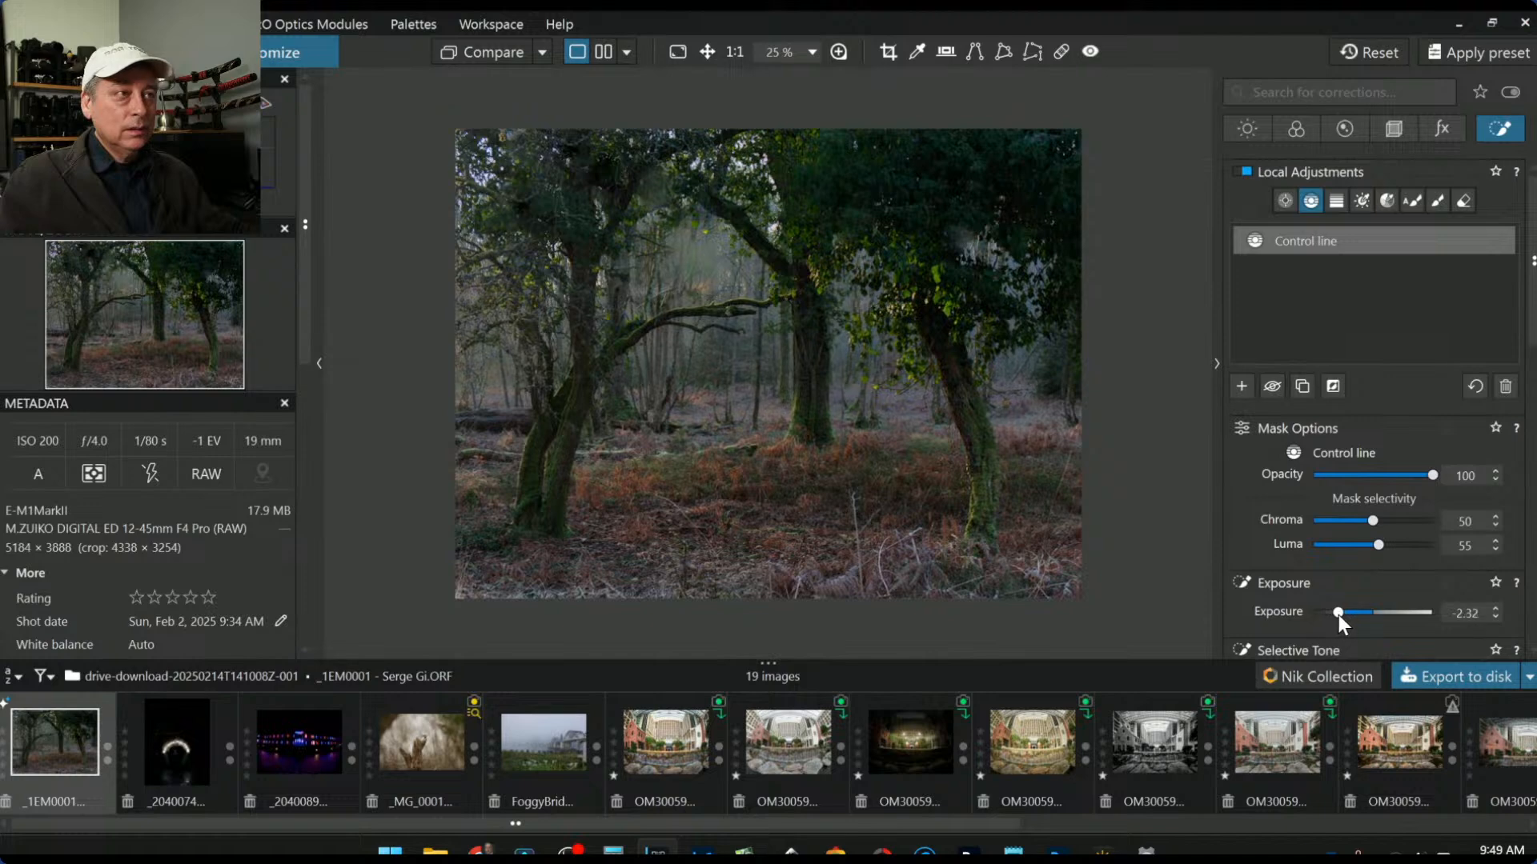
scroll(1293, 573, "down", 3)
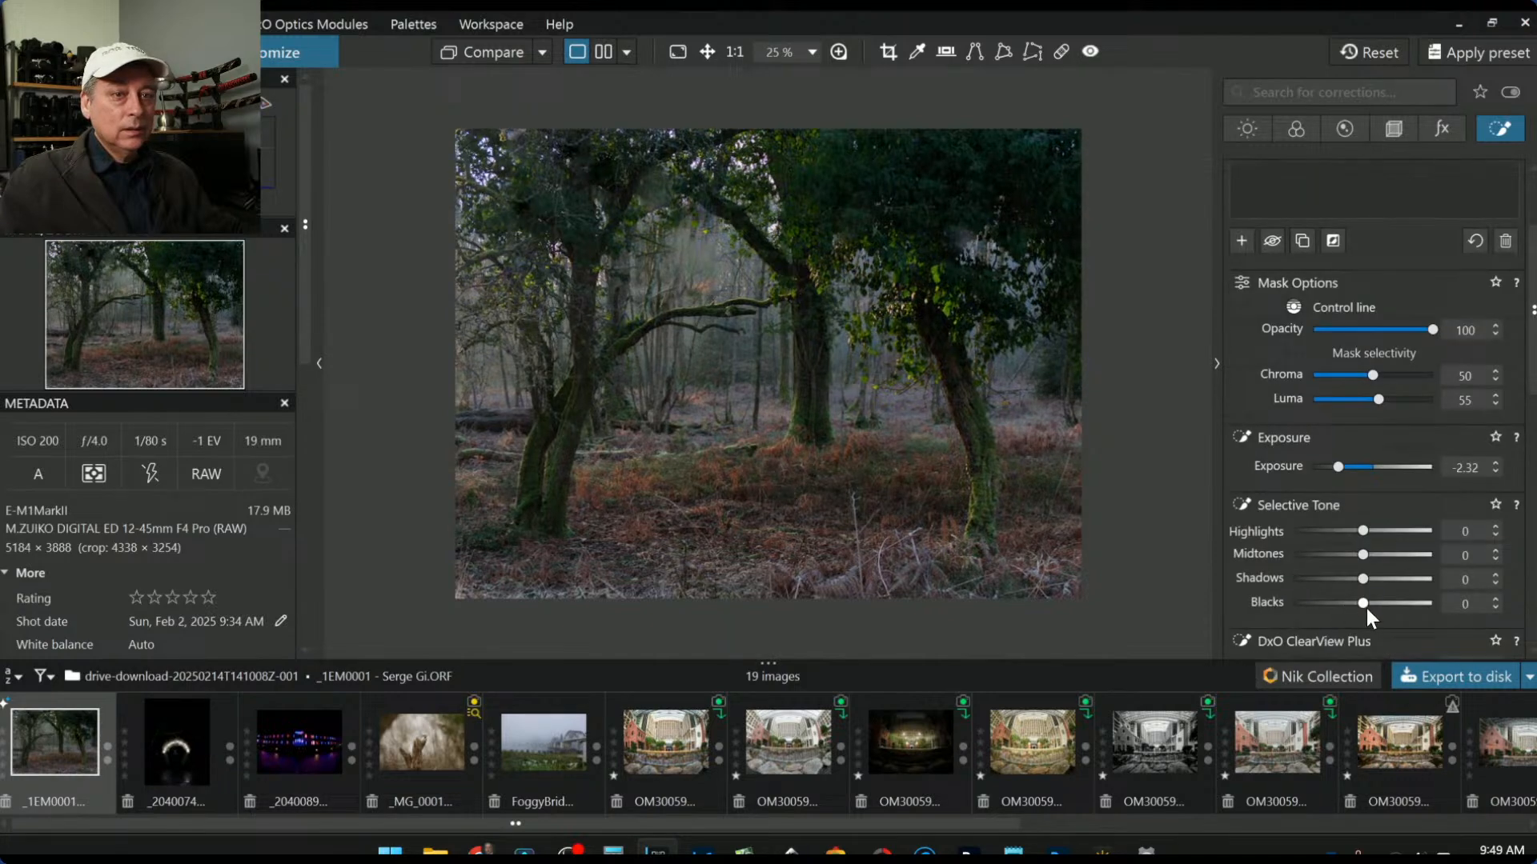
left_click_drag(1339, 604, 1280, 608)
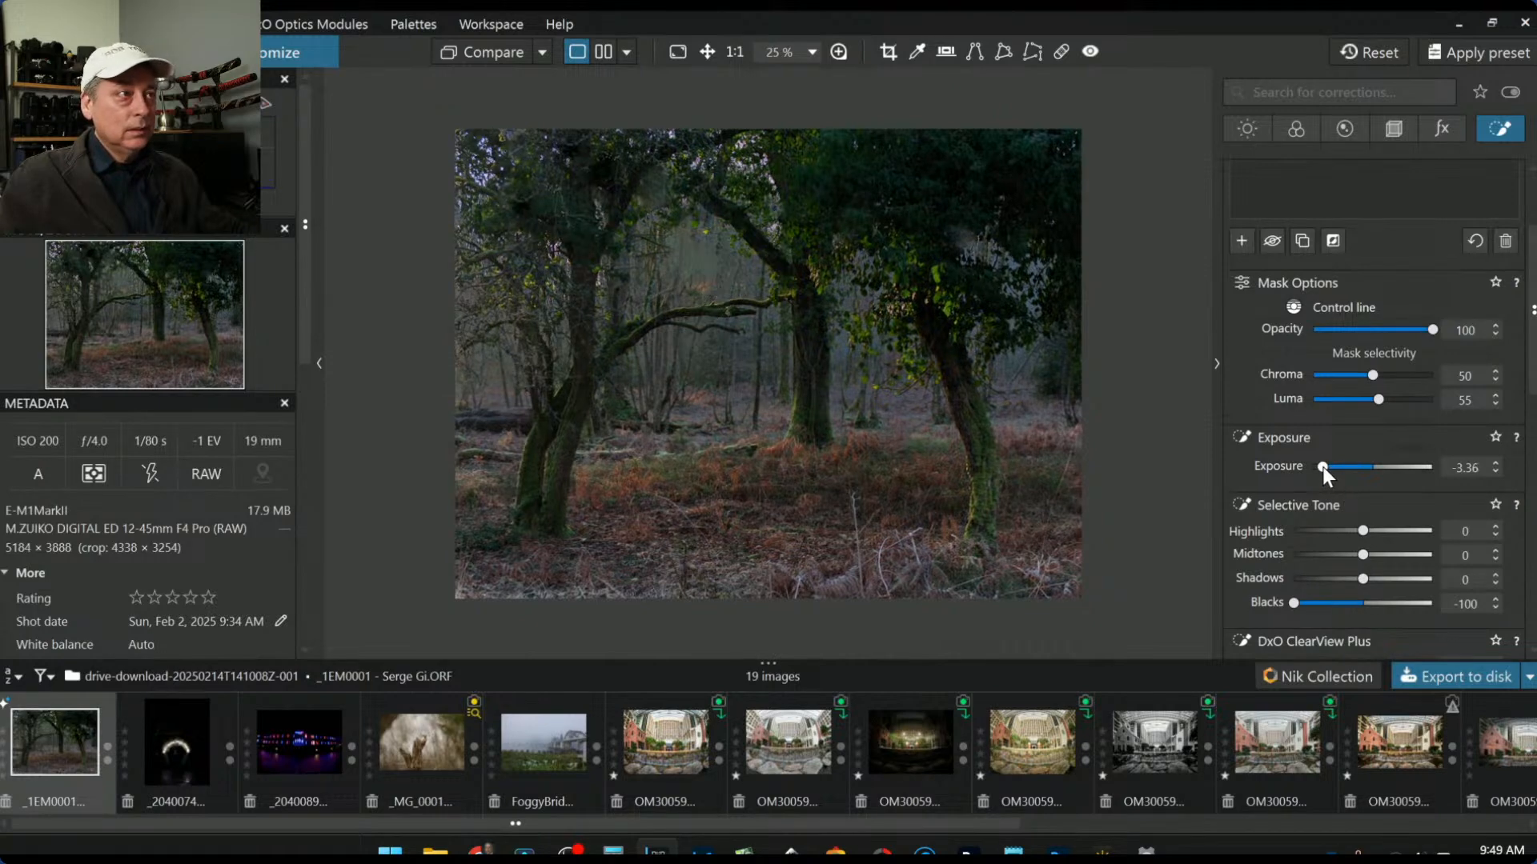
left_click_drag(1322, 468, 1333, 468)
left_click_drag(1294, 604, 1323, 607)
Step: Desaturate the control line area with HSL Vibrancy at -73 and Saturation at -100
scroll(1324, 602, "down", 1)
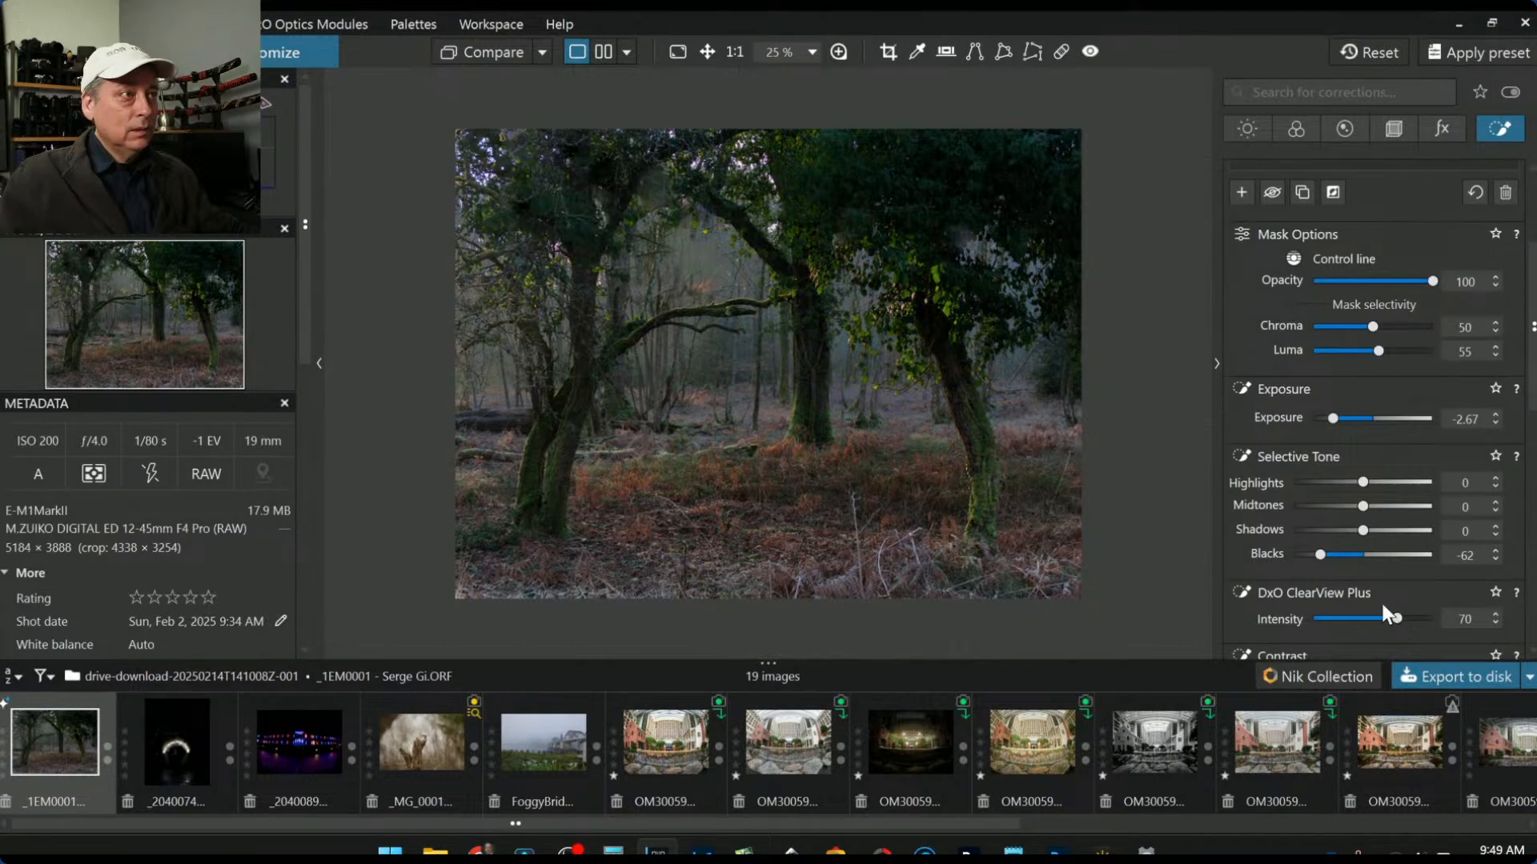
scroll(1260, 605, "down", 6)
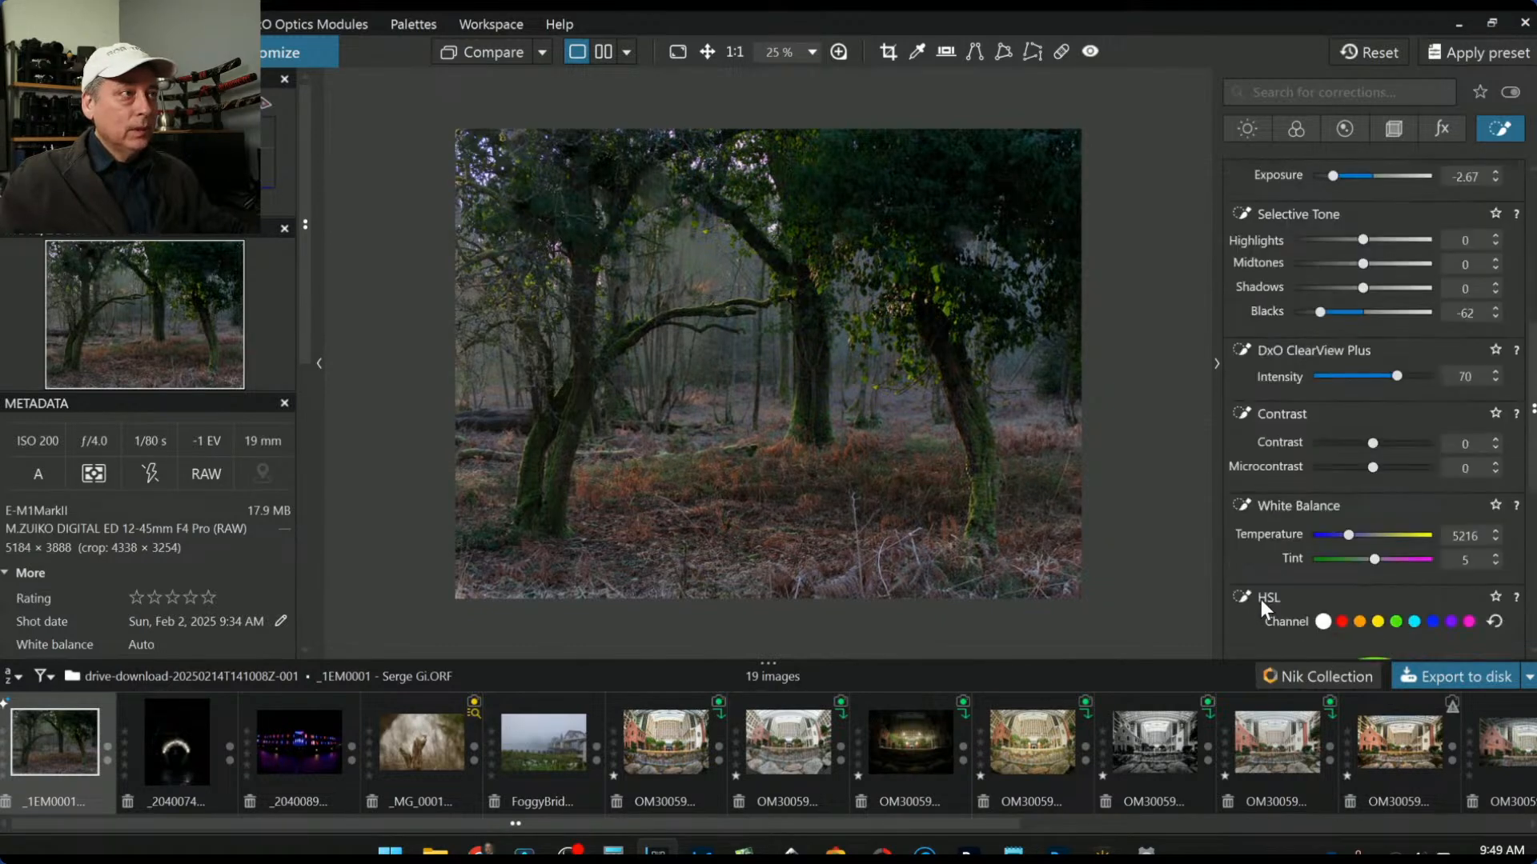
scroll(1309, 560, "down", 4)
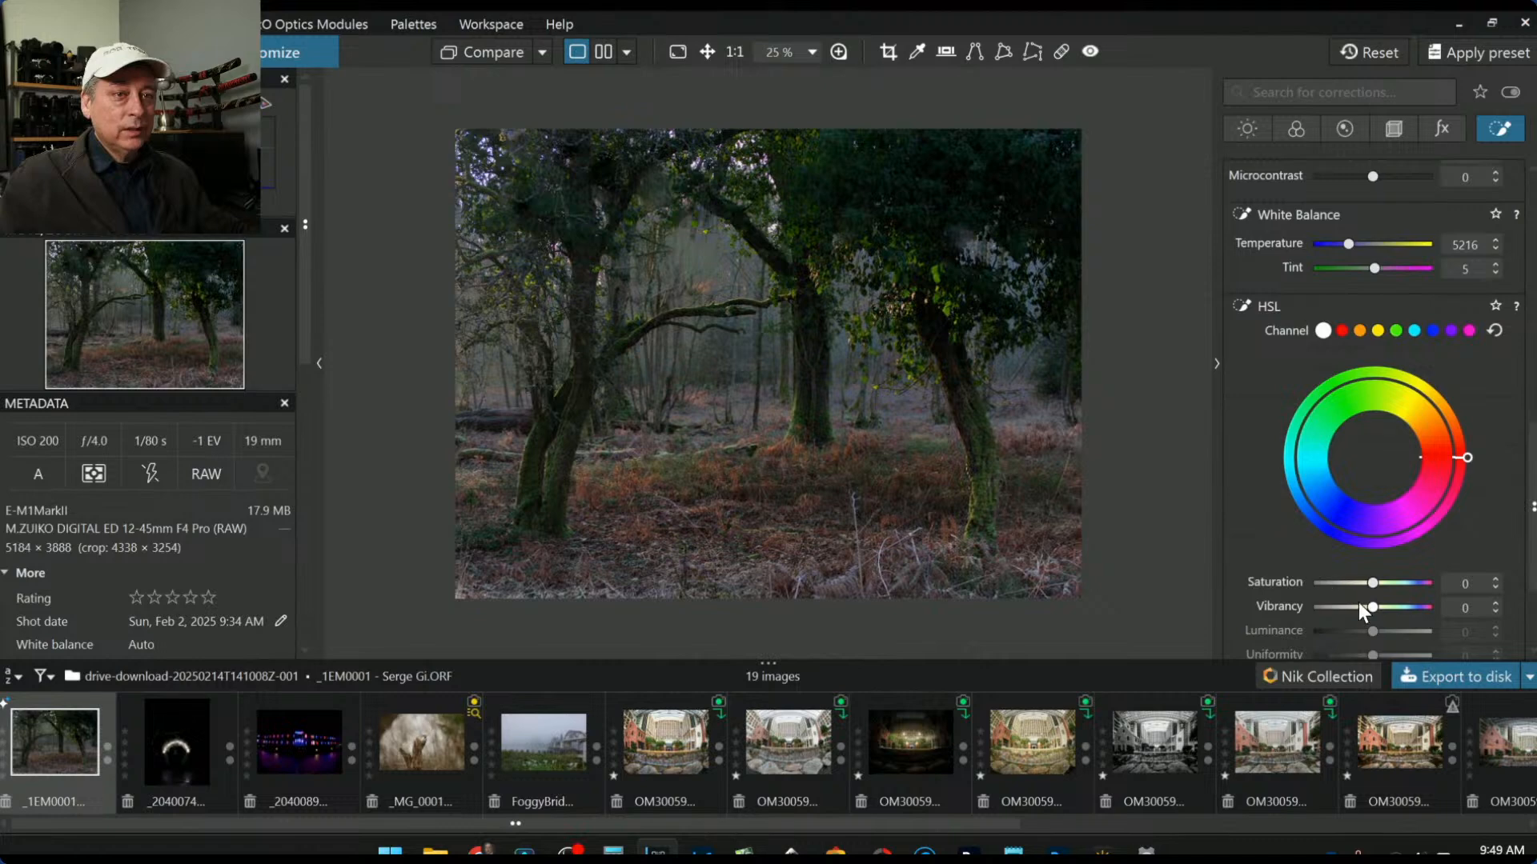
left_click_drag(1371, 607, 1329, 606)
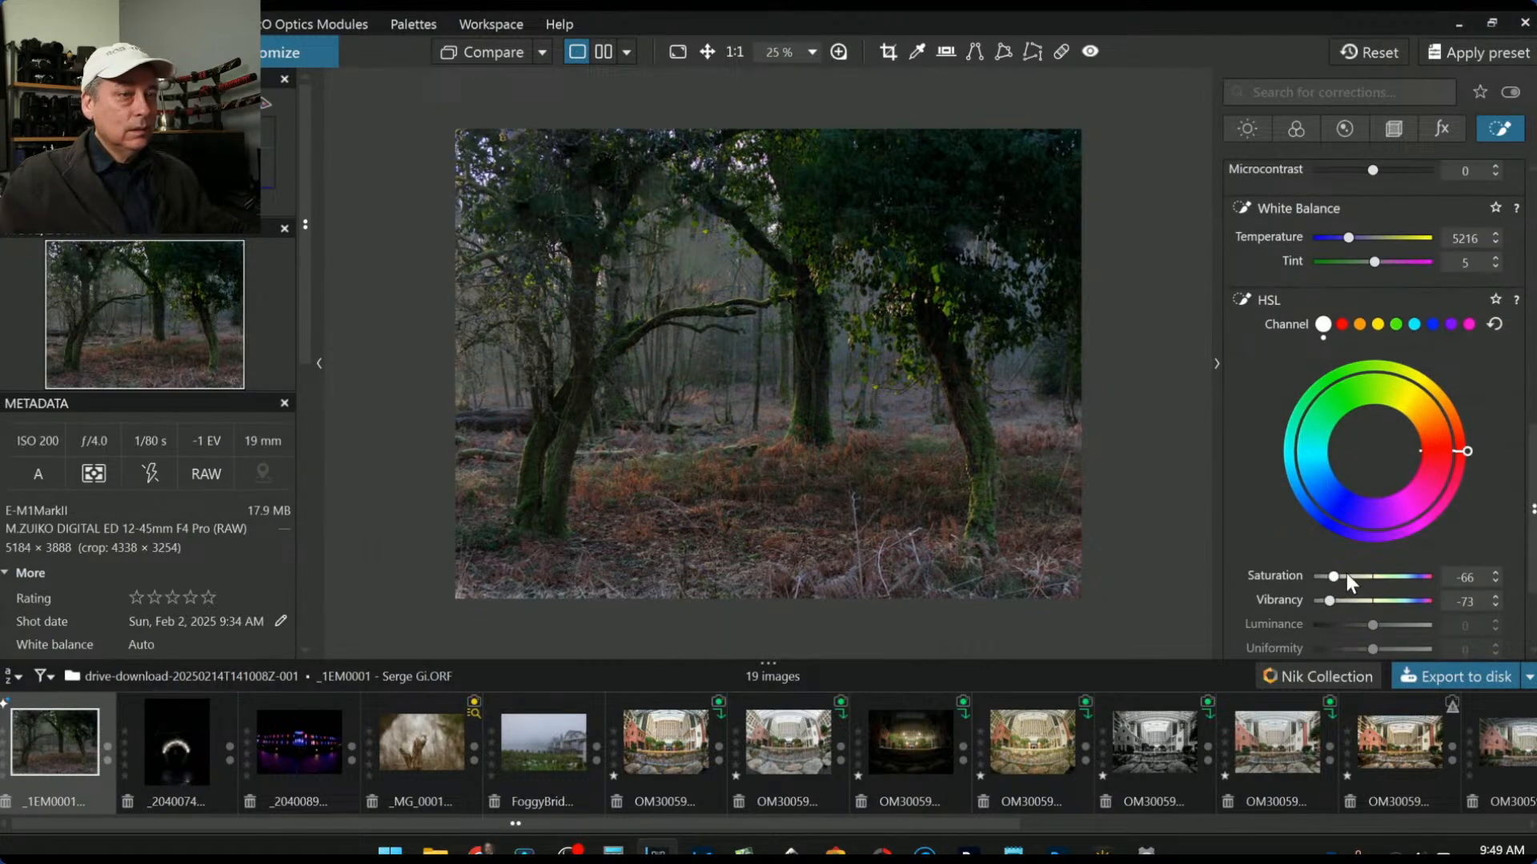
left_click_drag(1346, 574, 1287, 574)
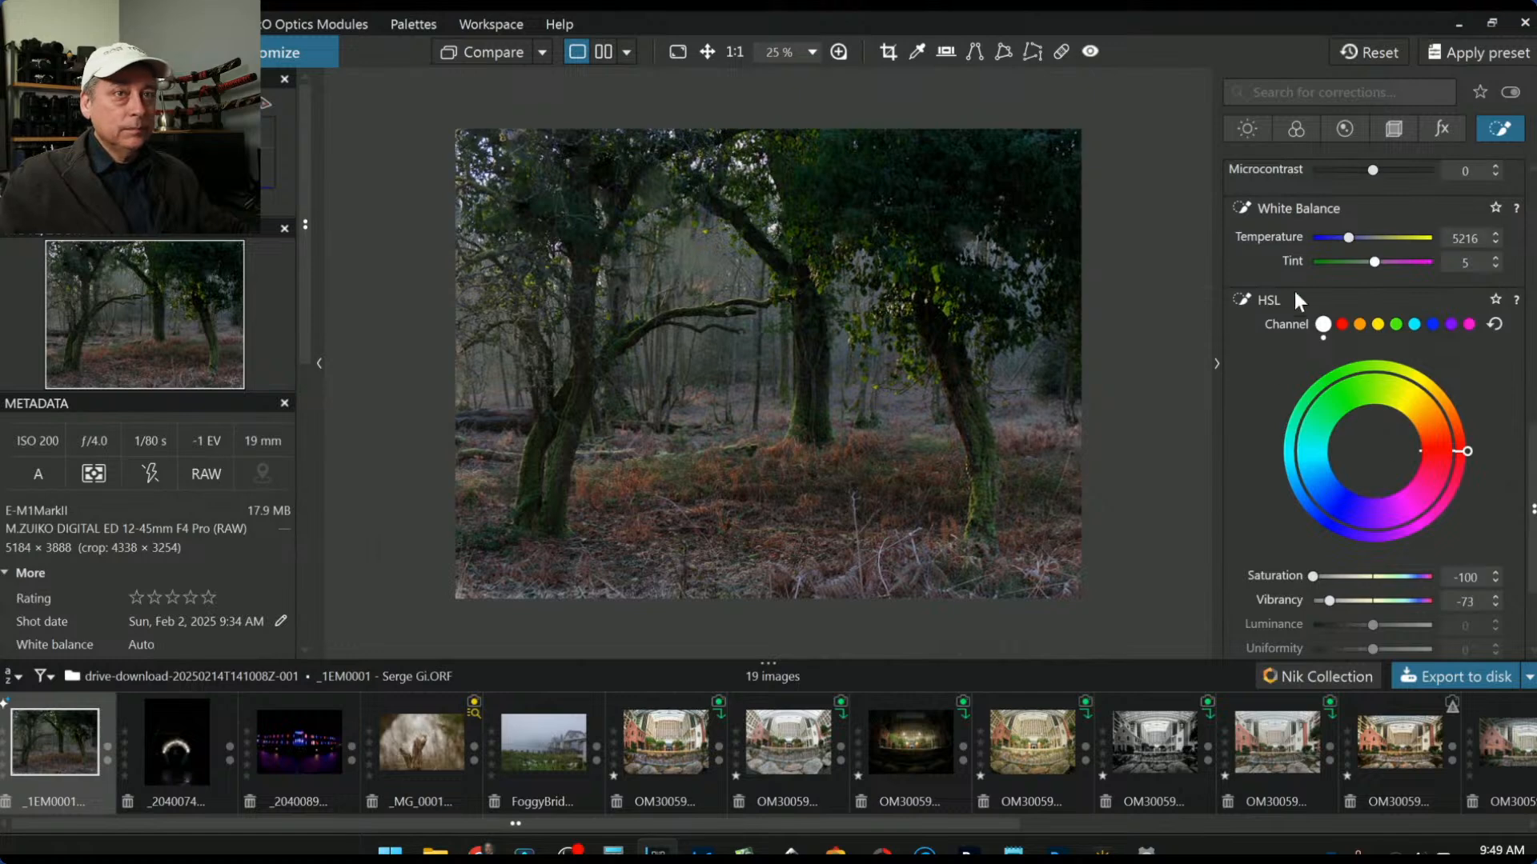
Step: Reset the control line's Luma selectivity to its default and raise it to 52
scroll(1301, 344, "up", 6)
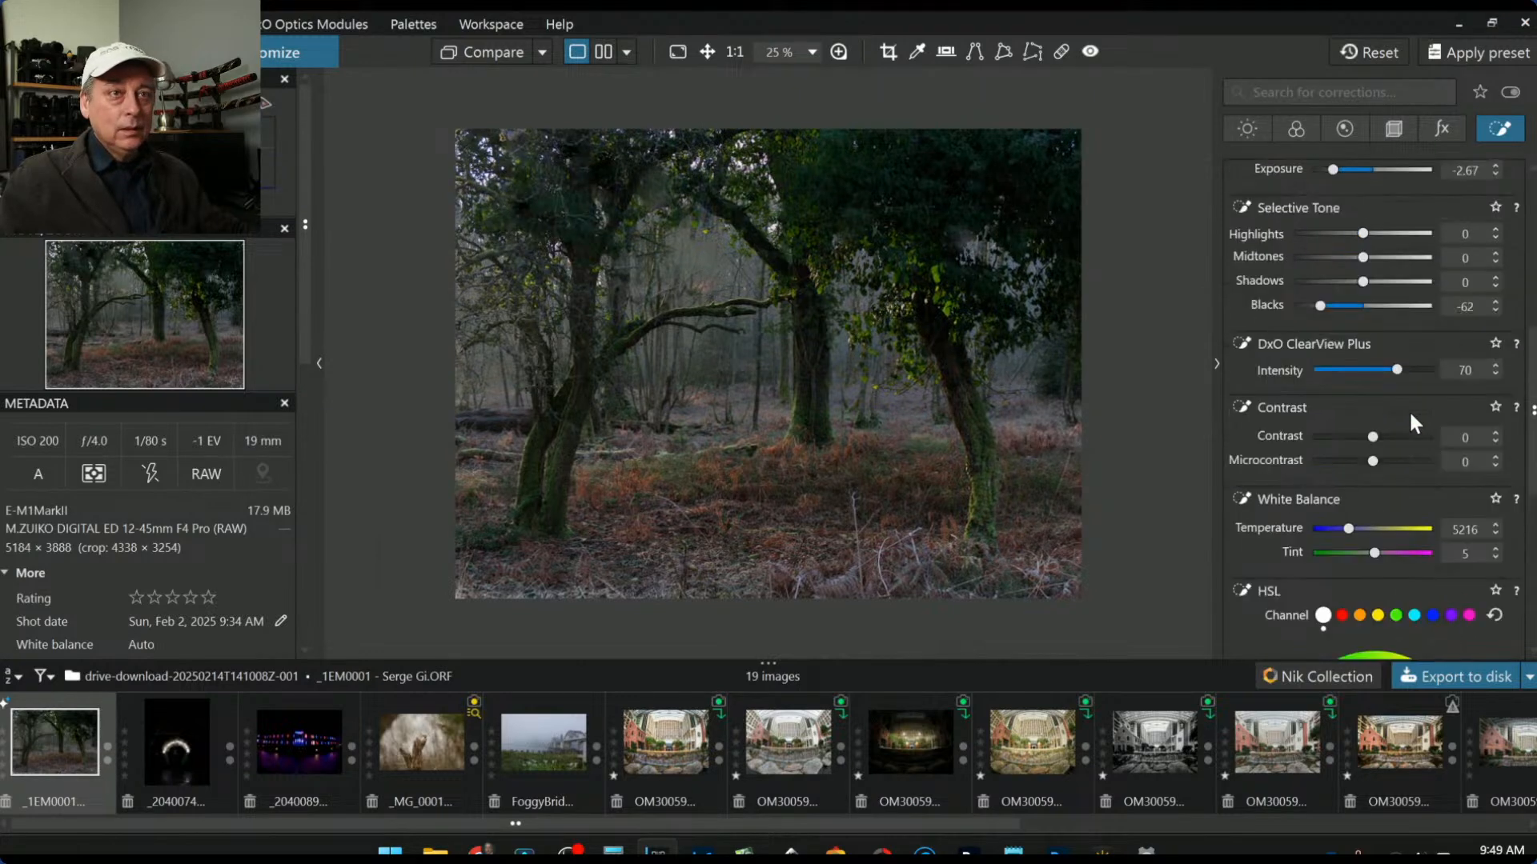
scroll(1409, 410, "up", 4)
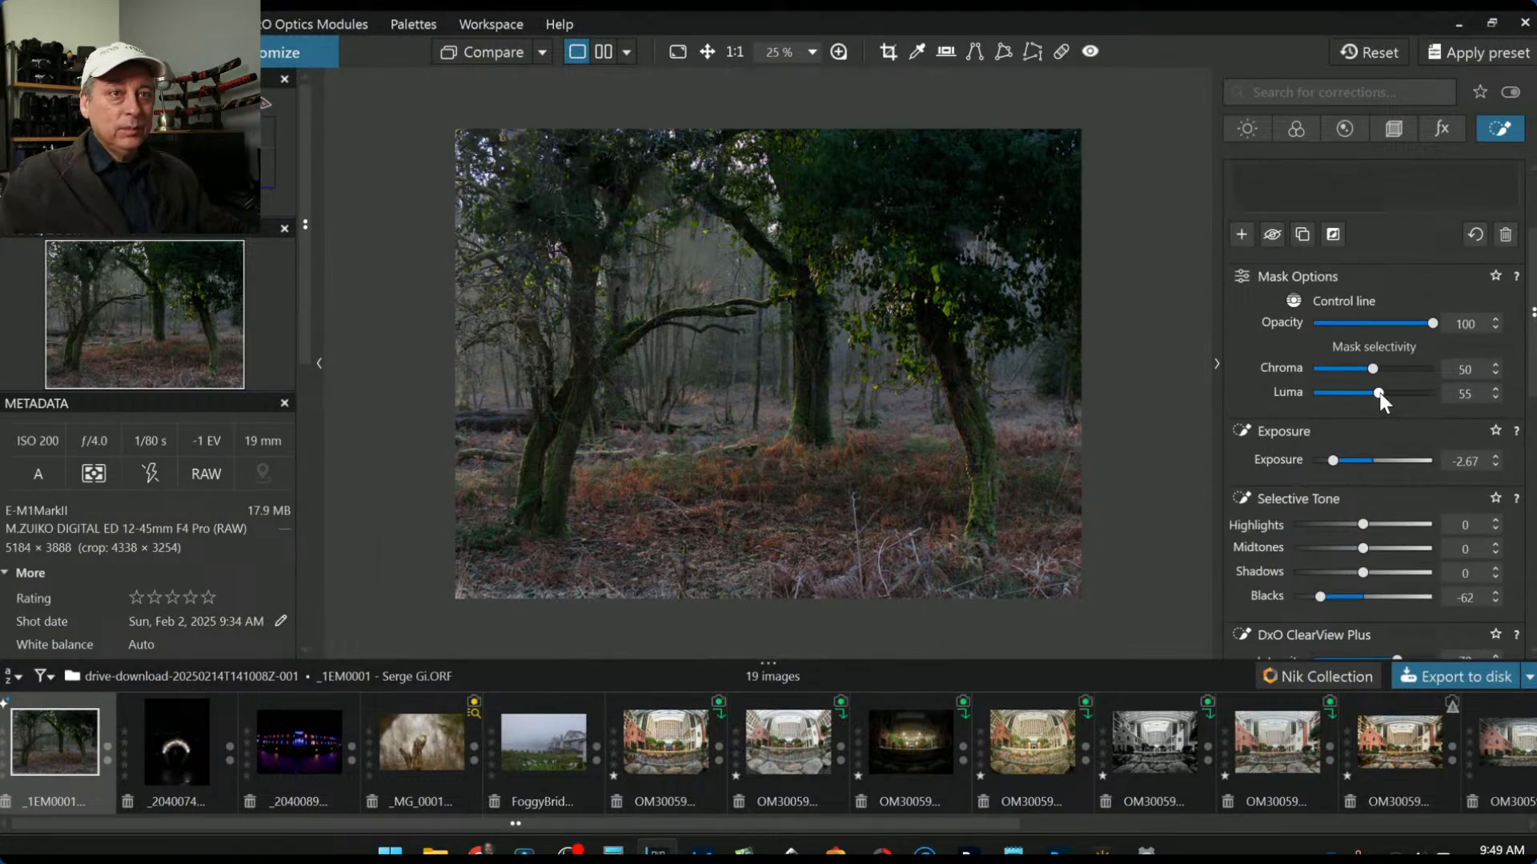
double_click(1378, 392)
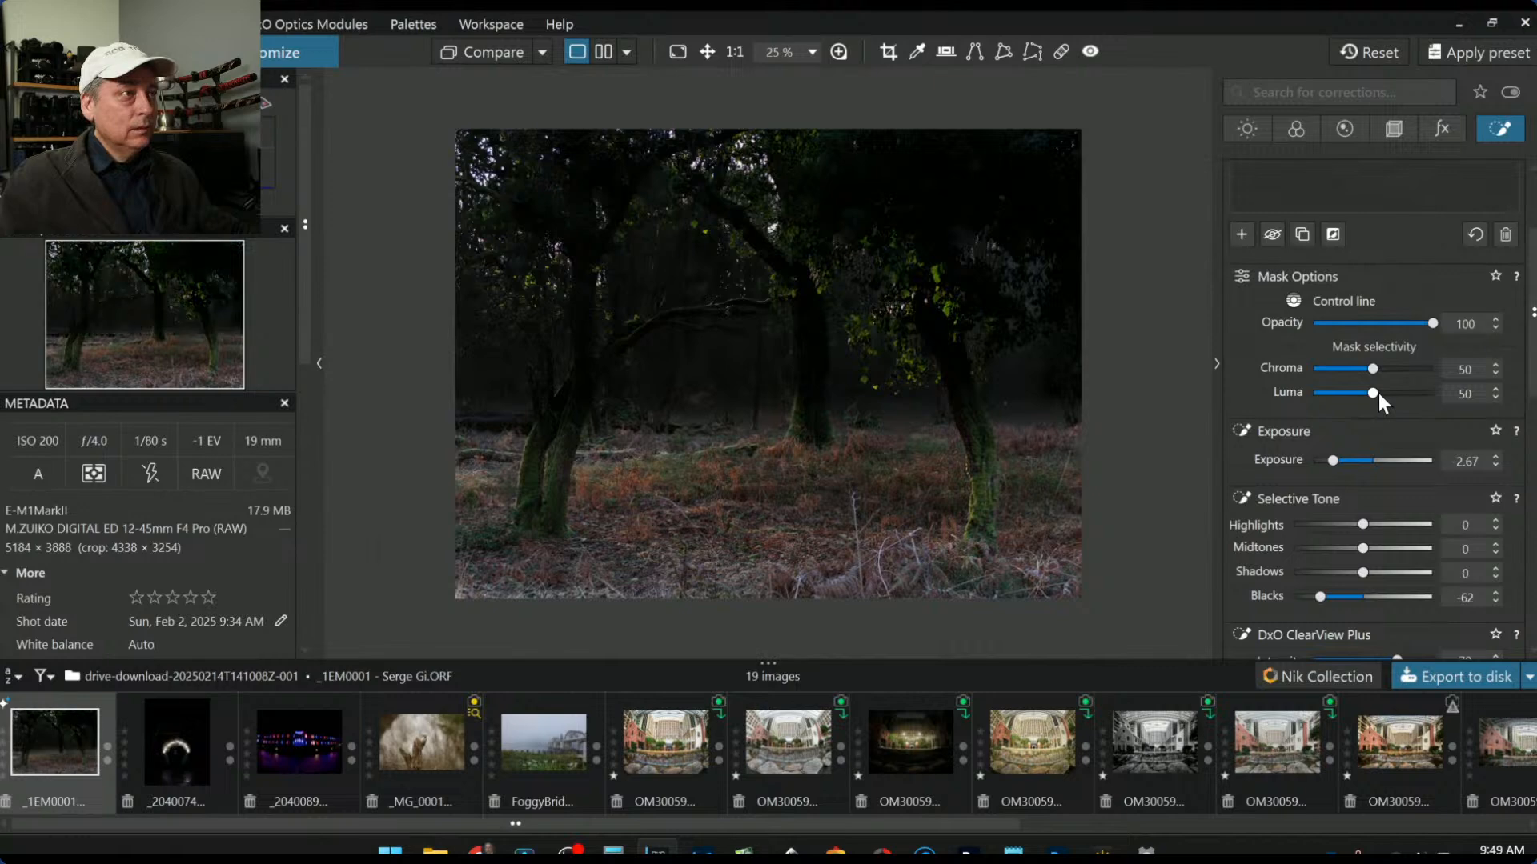
left_click(1495, 389)
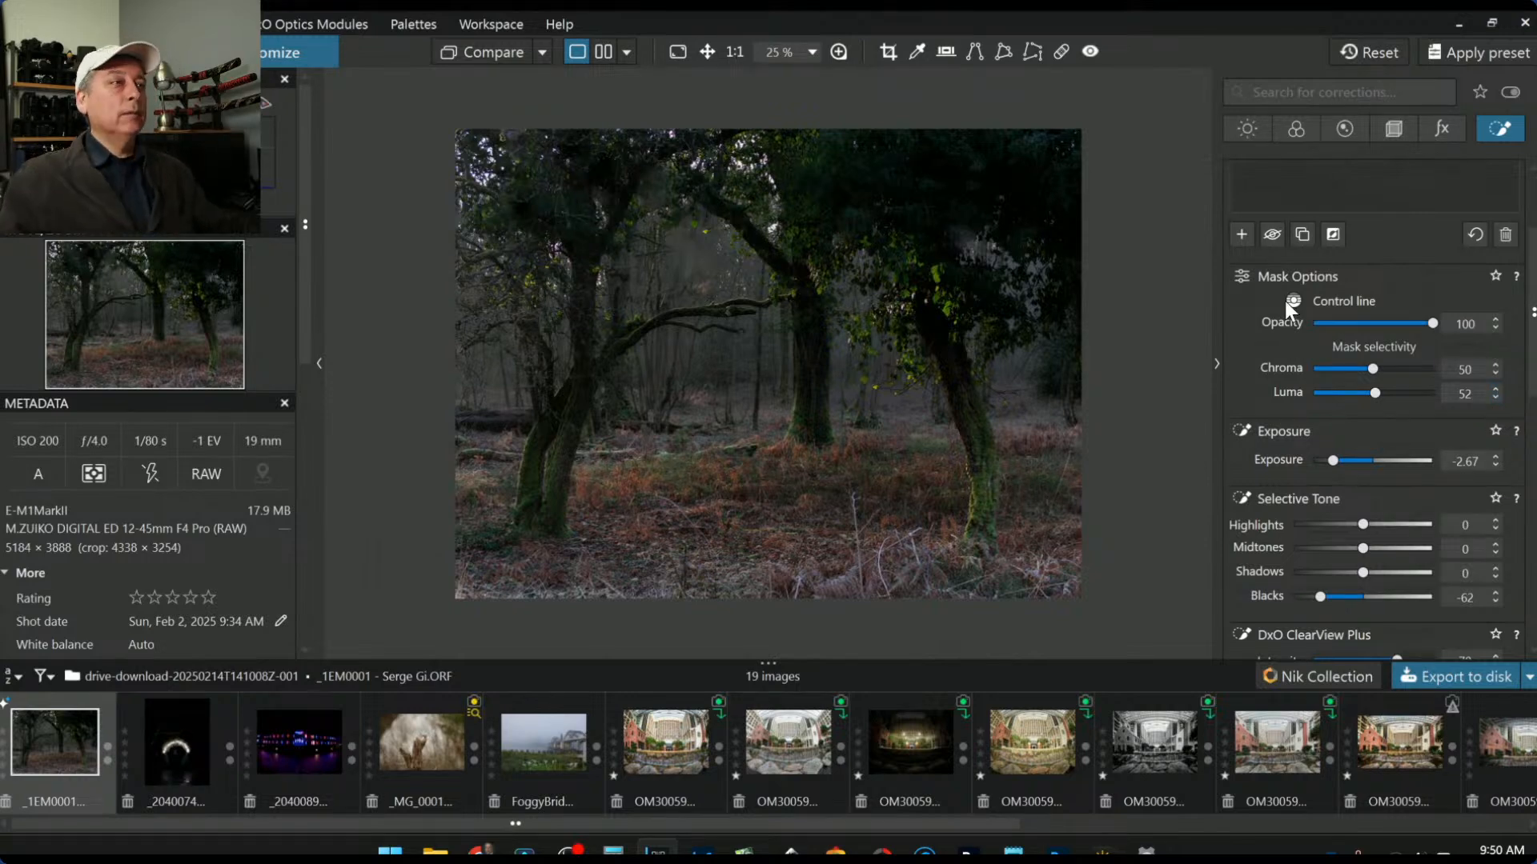
Step: Shift the source area of the repair patch above the curved branch slightly to the left and finish retouching
left_click(1070, 58)
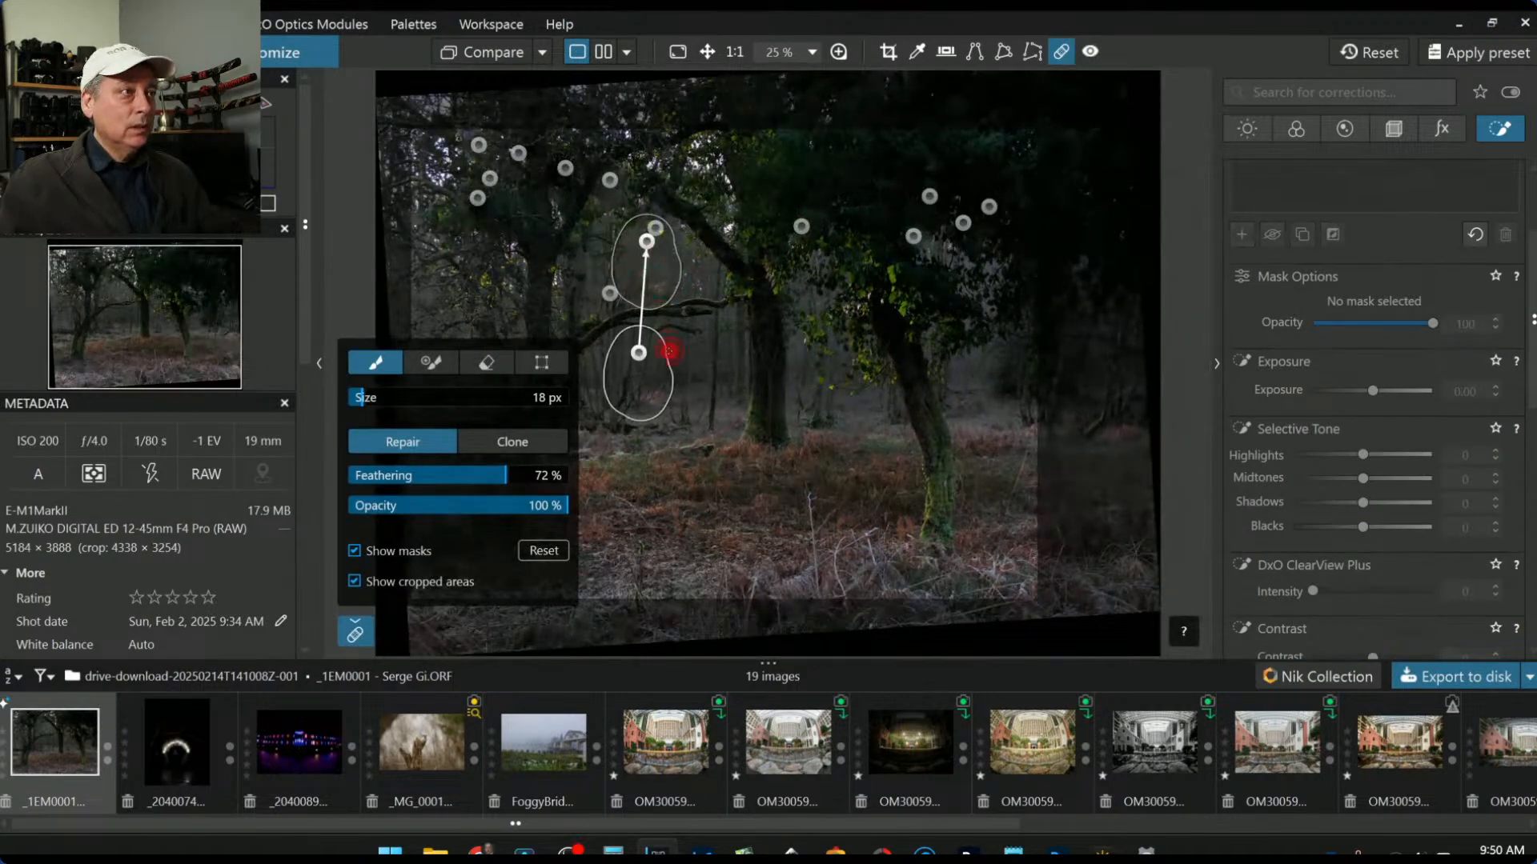
left_click_drag(639, 354, 619, 357)
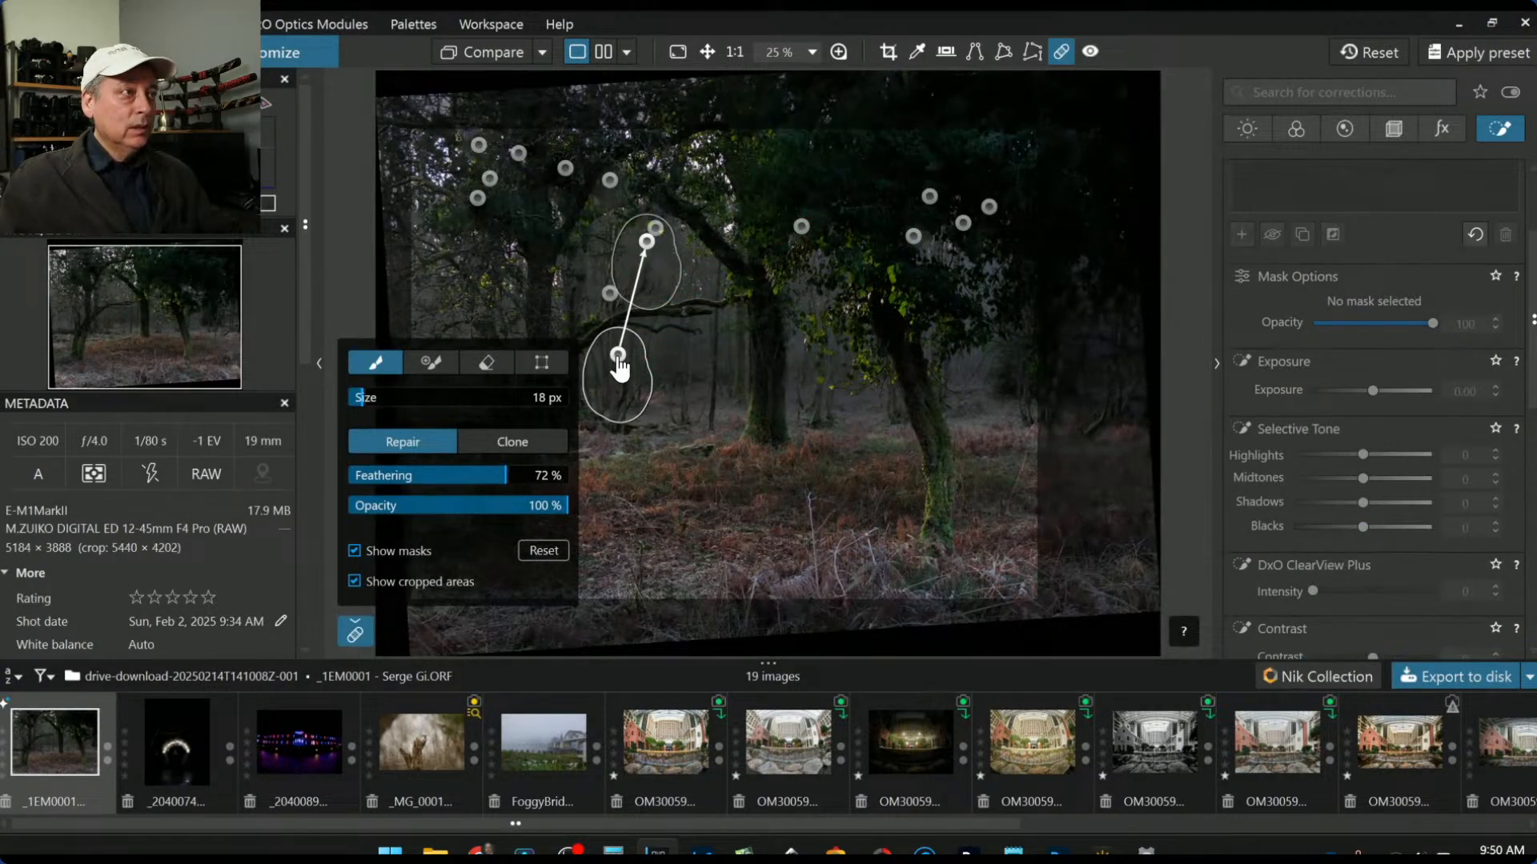
left_click(1060, 56)
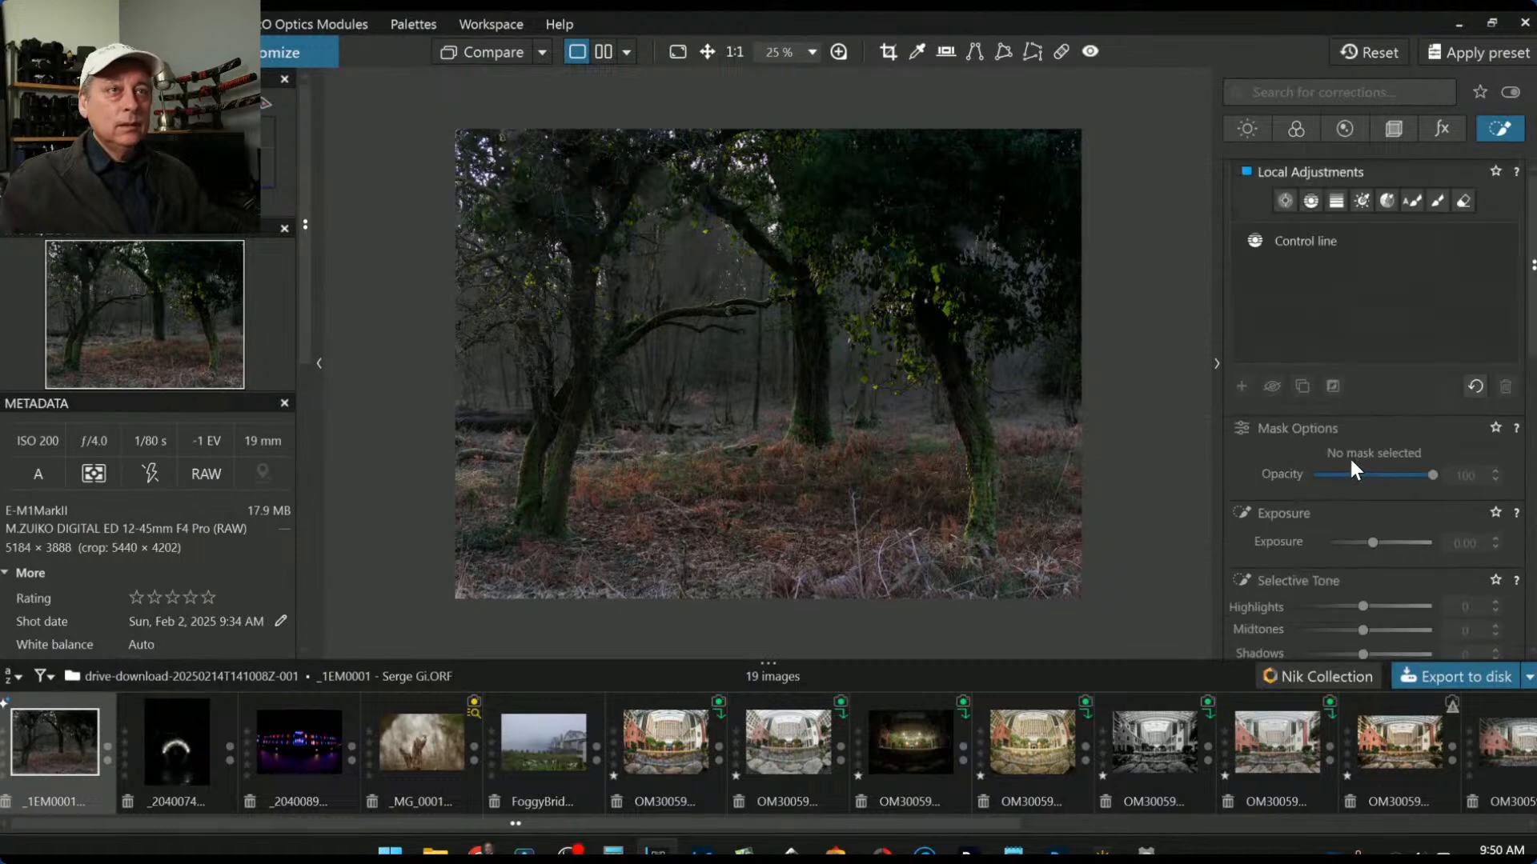
Step: Darken the whole photo by setting the global exposure to -0.54
left_click(1245, 133)
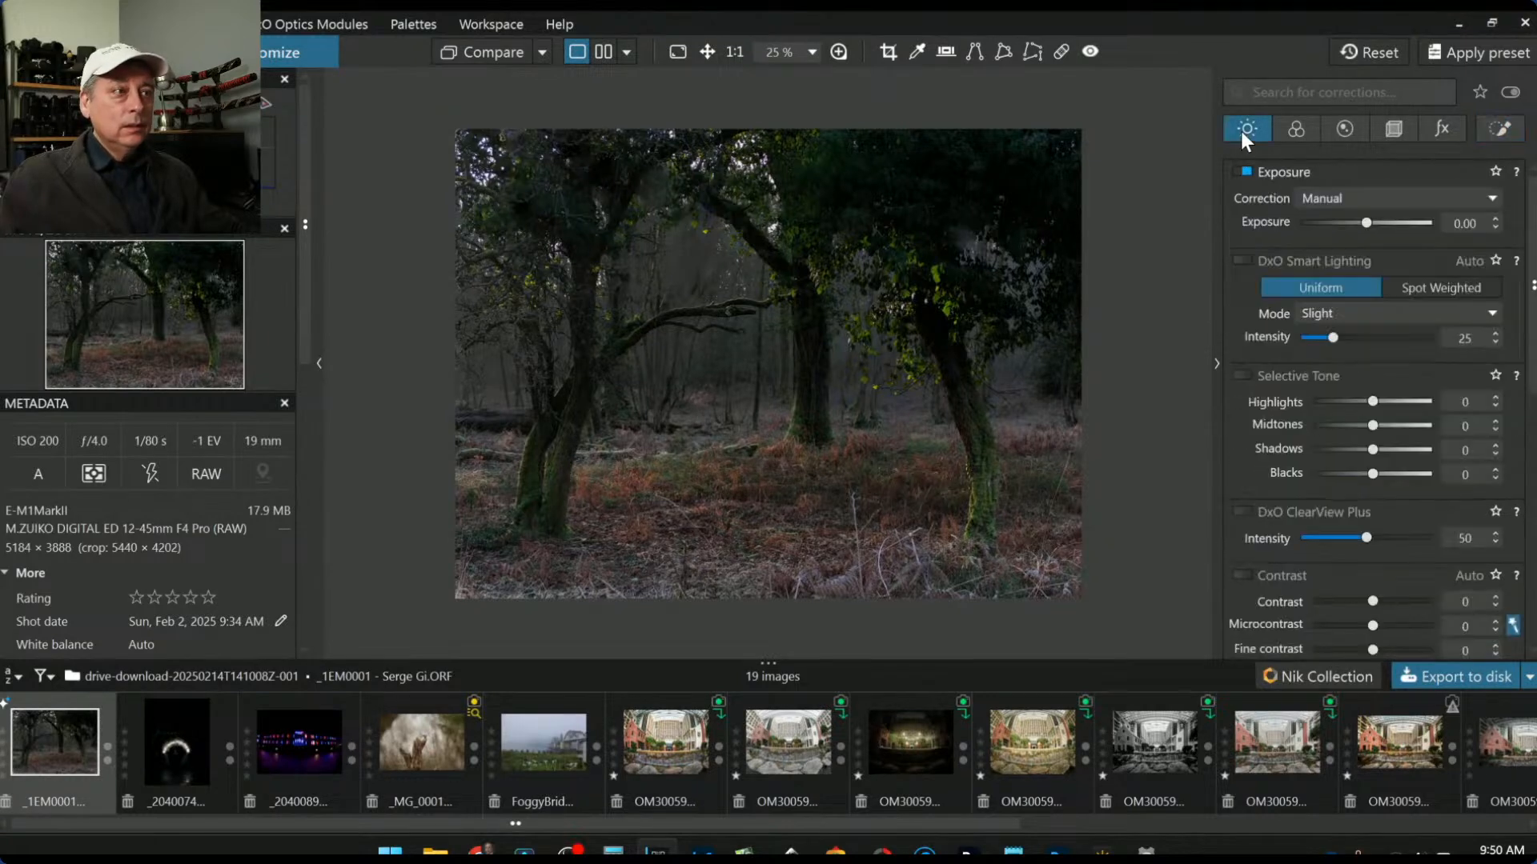
left_click_drag(1362, 223, 1357, 223)
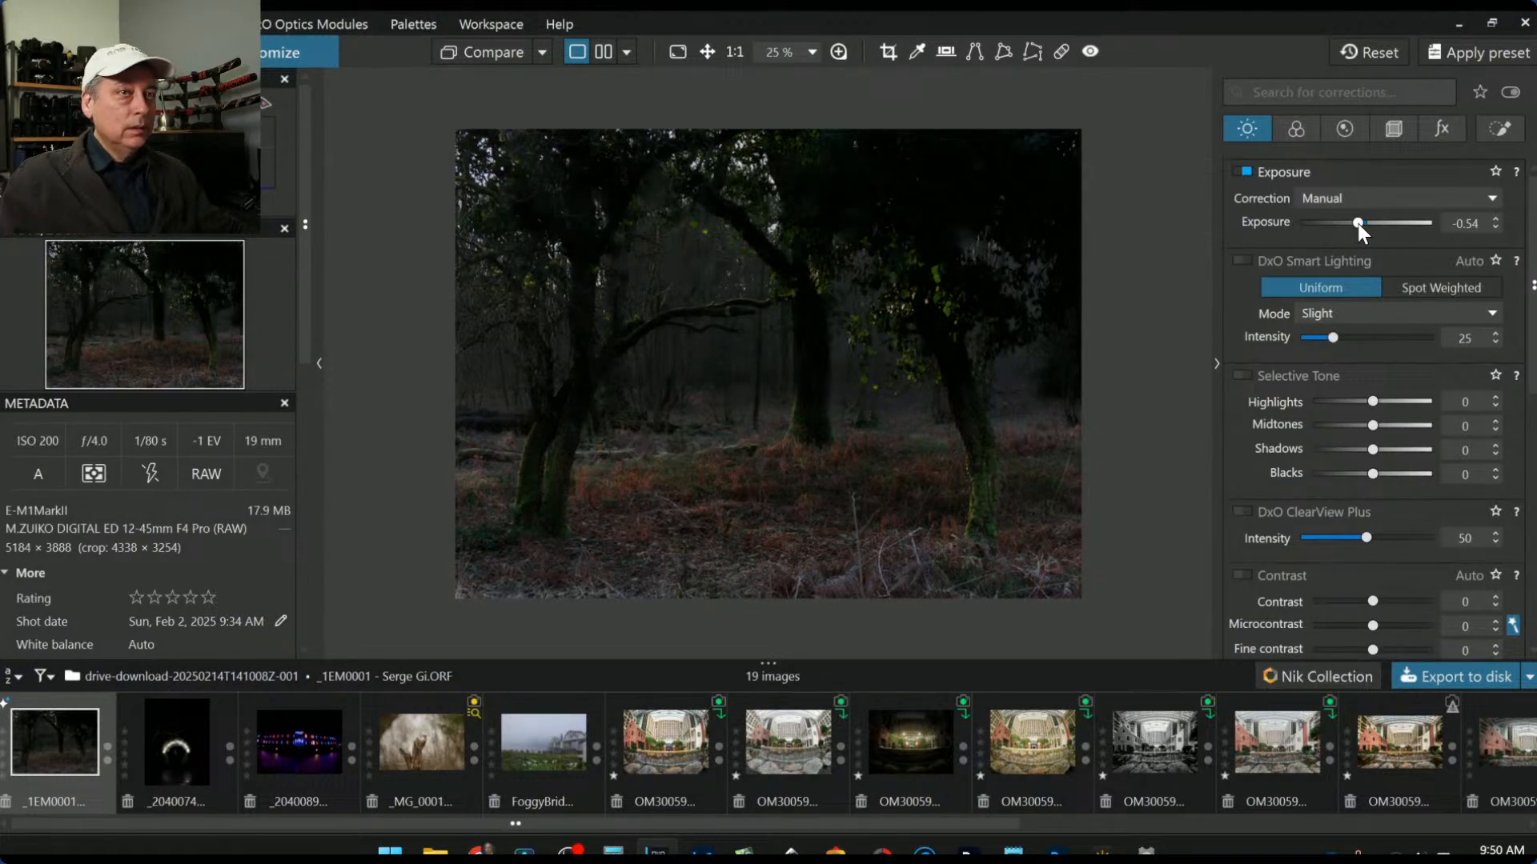
scroll(1020, 468, "up", 1)
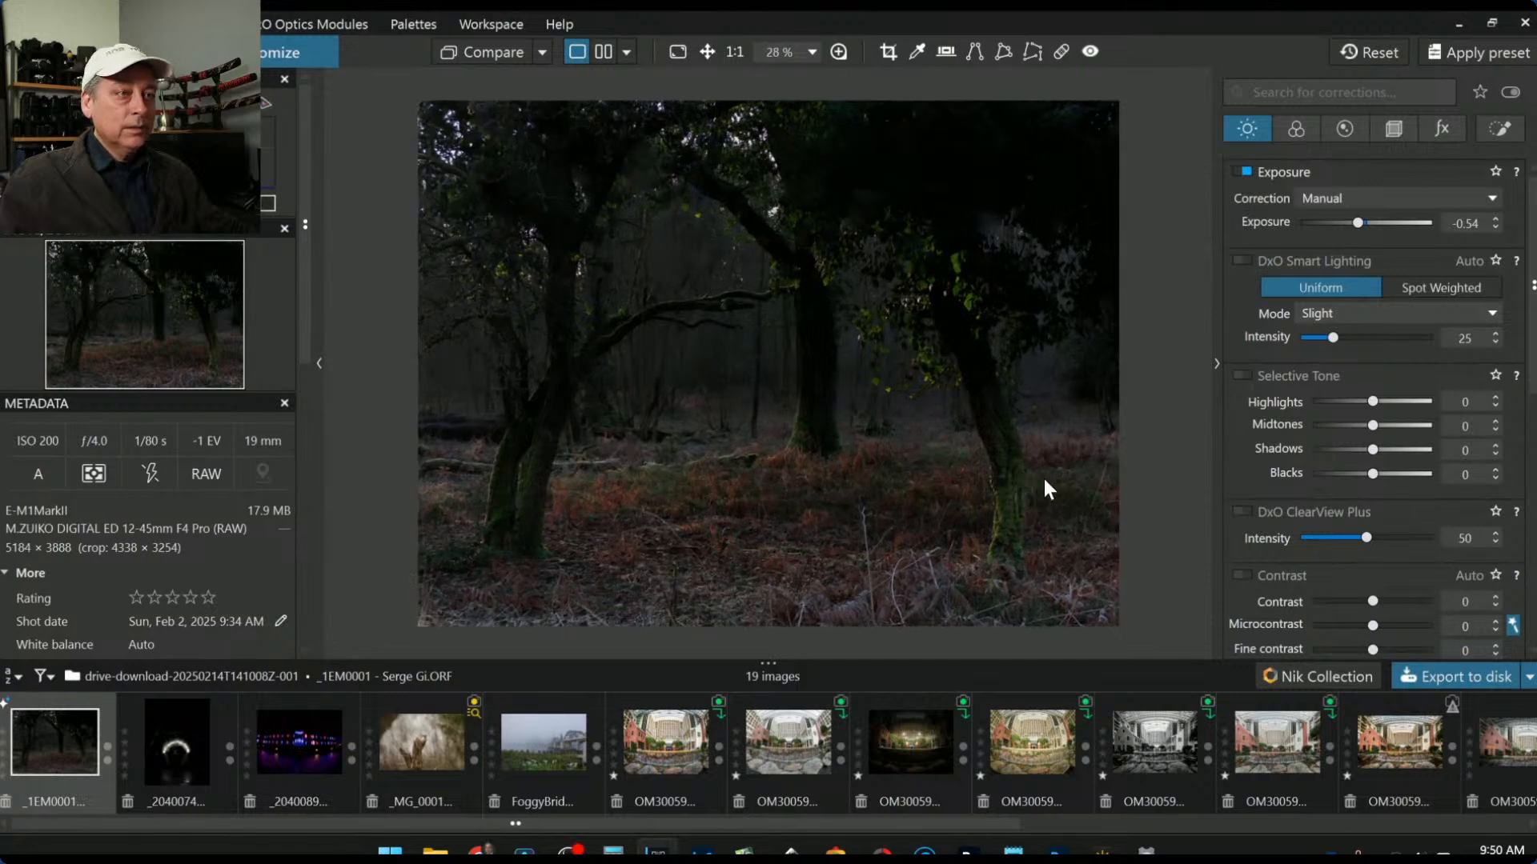
scroll(1241, 555, "down", 2)
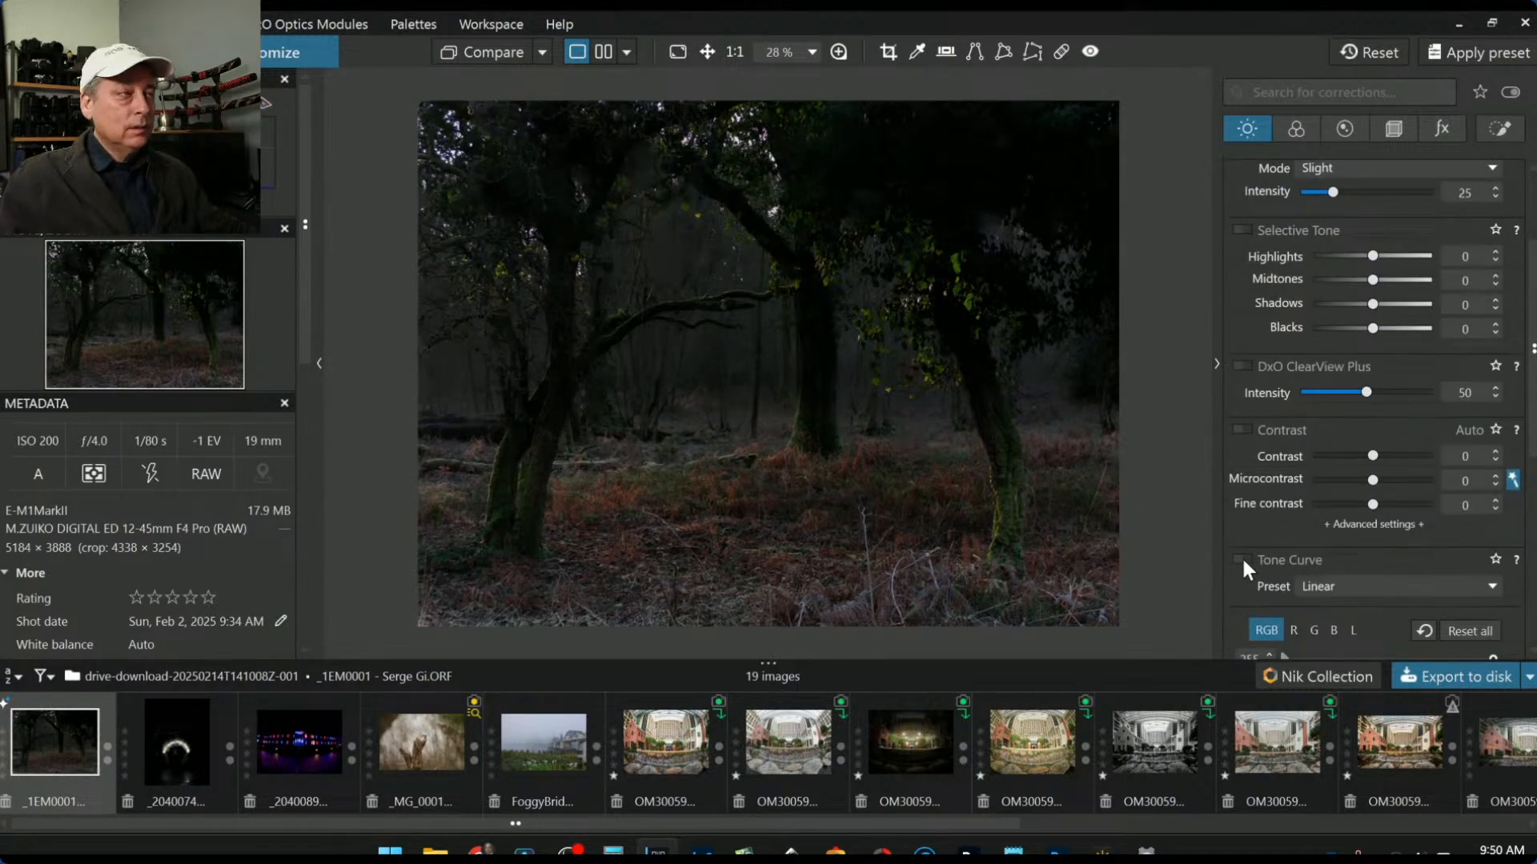
scroll(1241, 555, "up", 2)
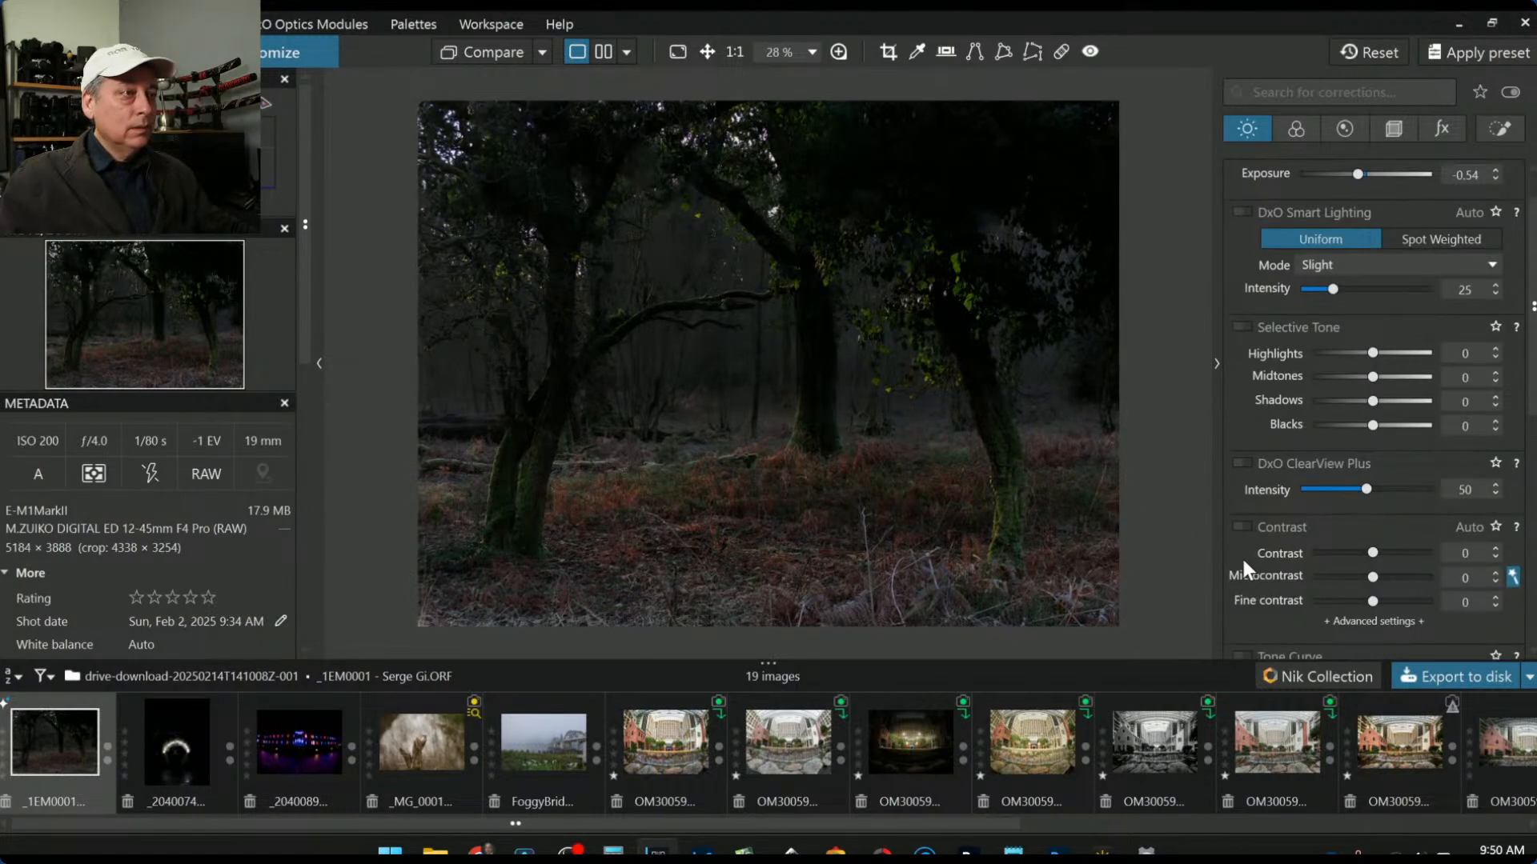
Step: Darken the forest floor with a new horizontal control line at exposure -1.05, extending its fade up to the bases of the trees
left_click(1493, 126)
scroll(1293, 449, "up", 1)
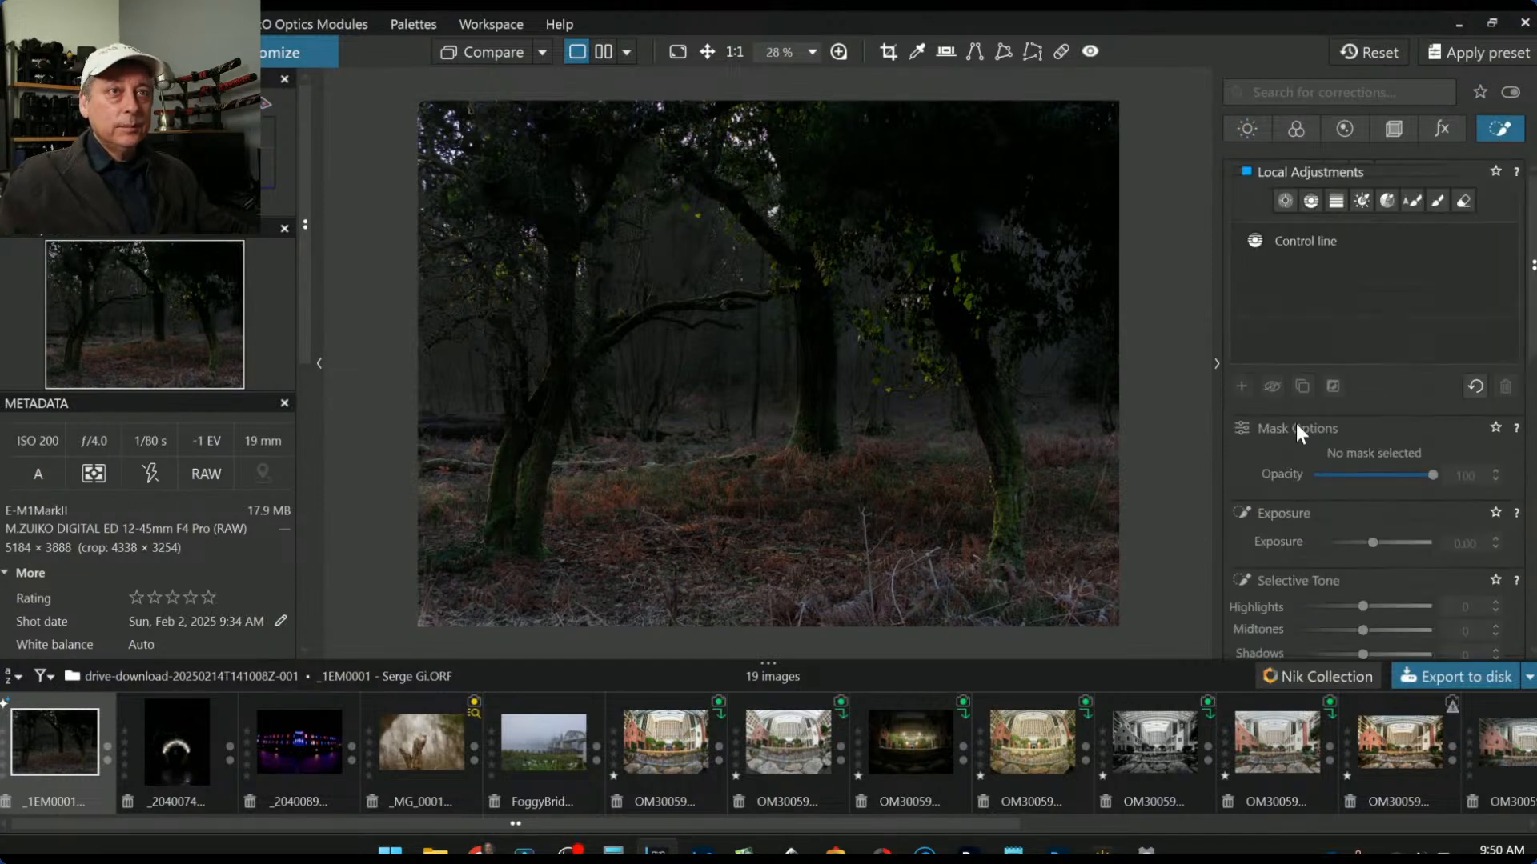
left_click(1313, 202)
left_click_drag(760, 573, 762, 512)
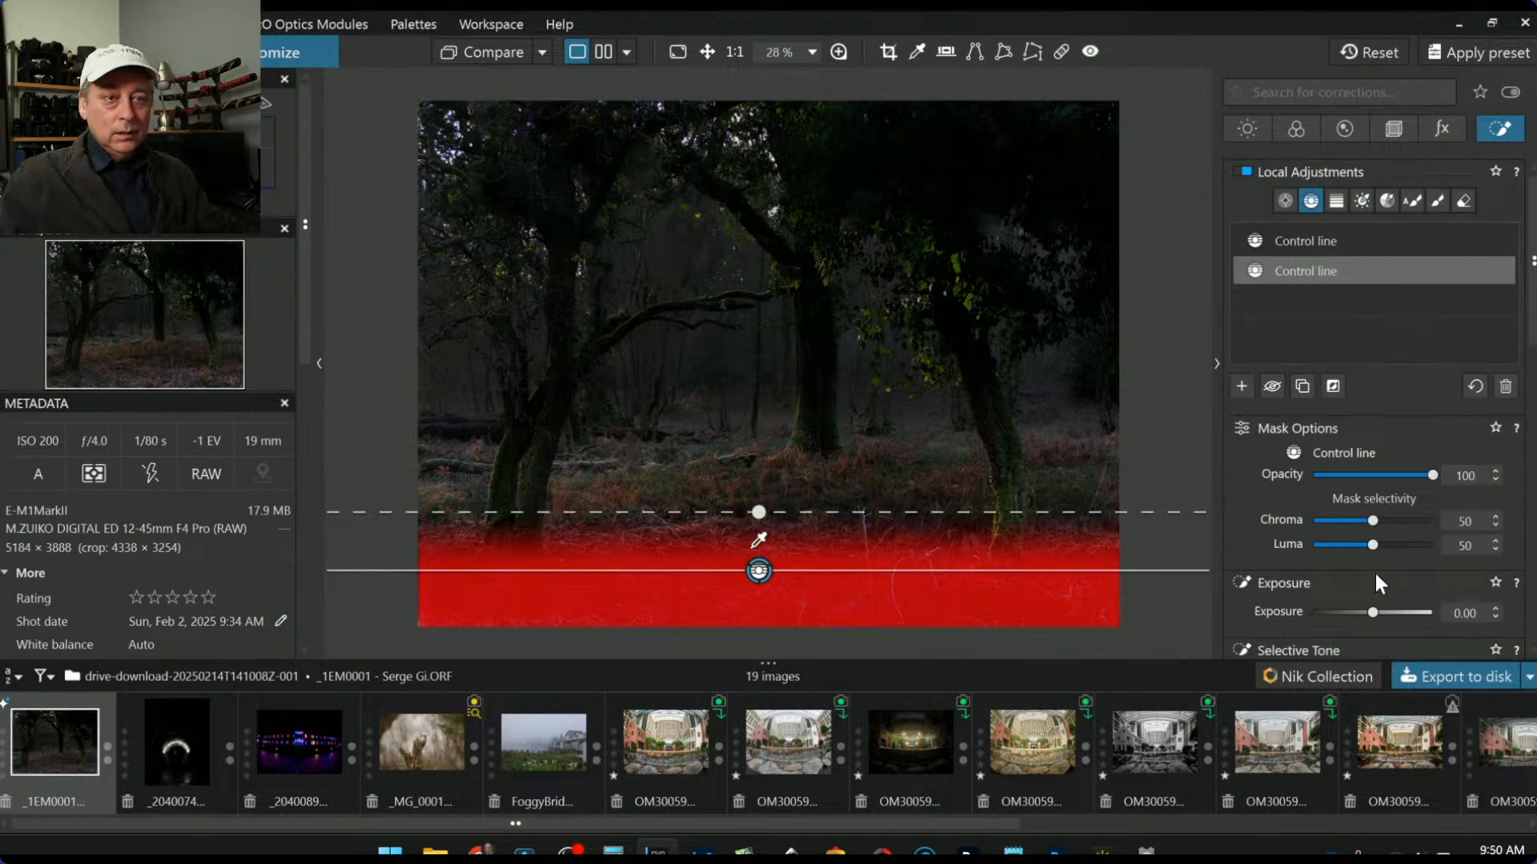
mouse_move(1365, 615)
left_mouse_down()
mouse_move(1343, 616)
mouse_move(1357, 616)
left_mouse_up()
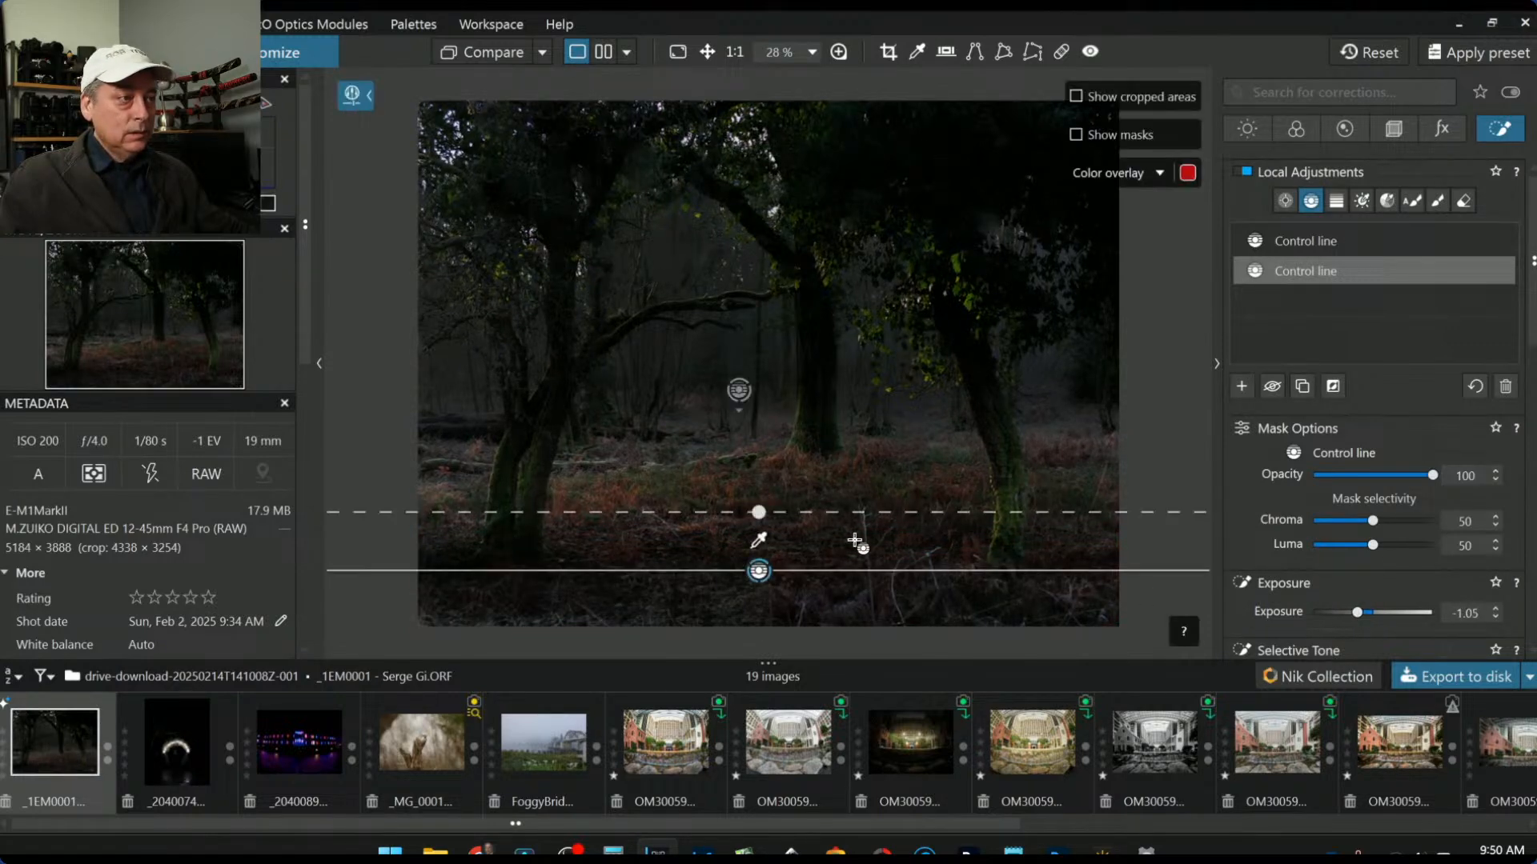
left_click_drag(759, 512, 761, 422)
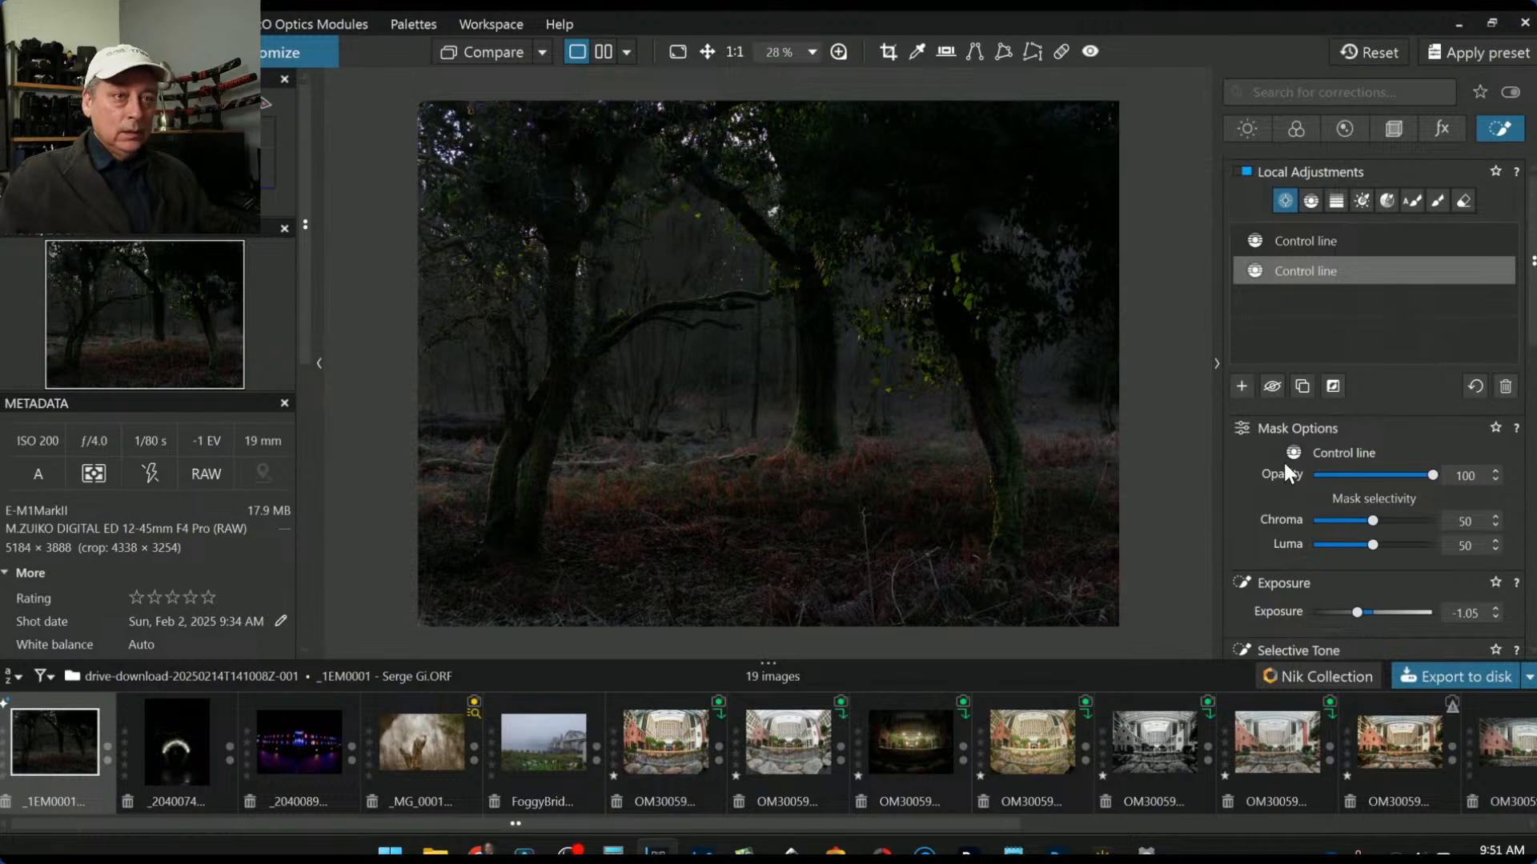
Step: Warm the photo by setting the RAW white balance temperature to 6316
left_click(1296, 128)
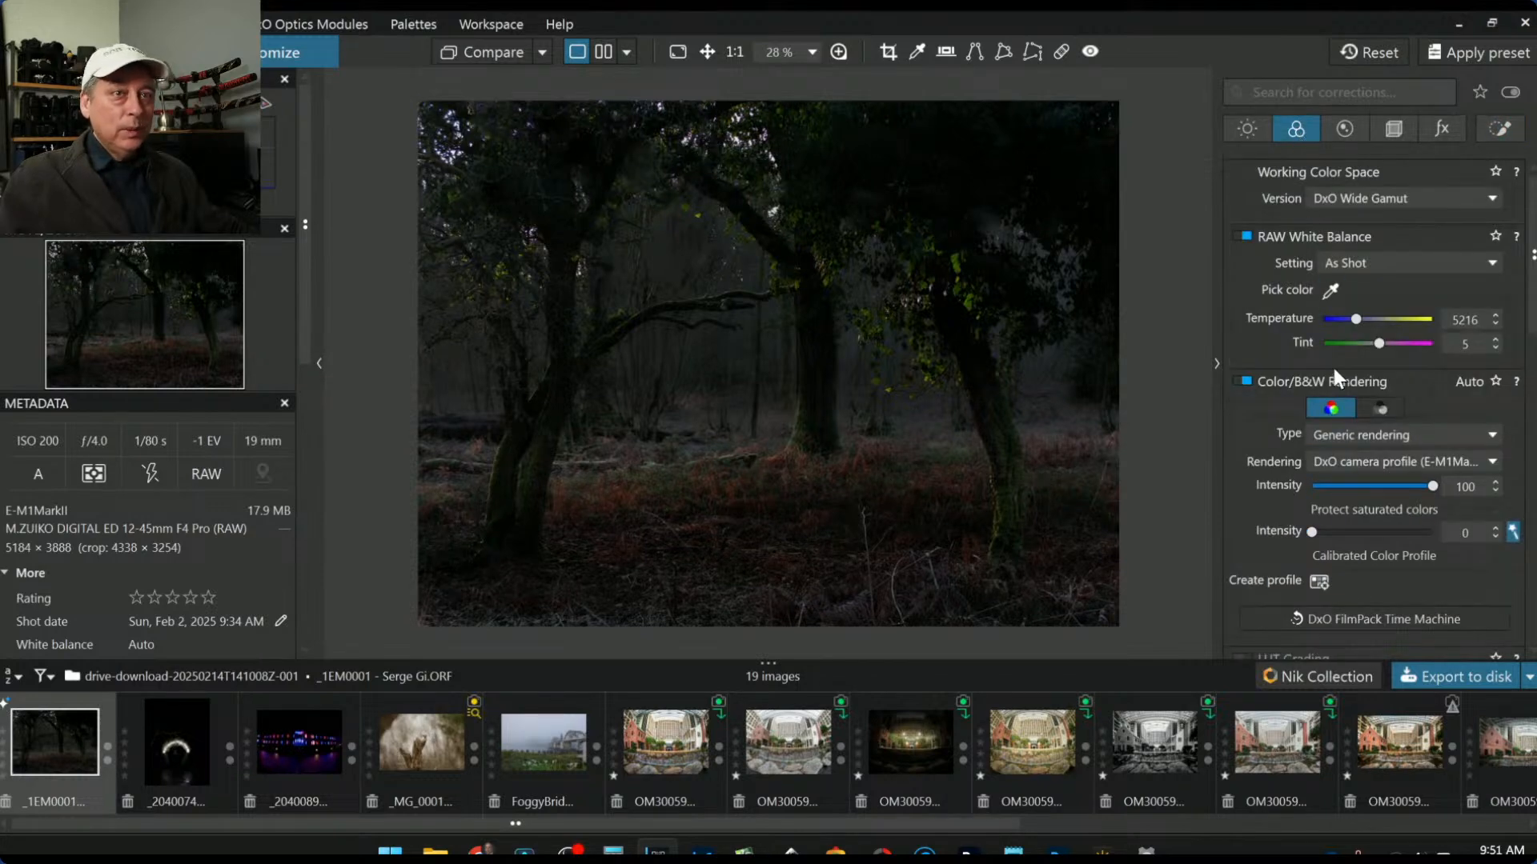
left_click_drag(1357, 317, 1358, 319)
scroll(1357, 319, "up", 2)
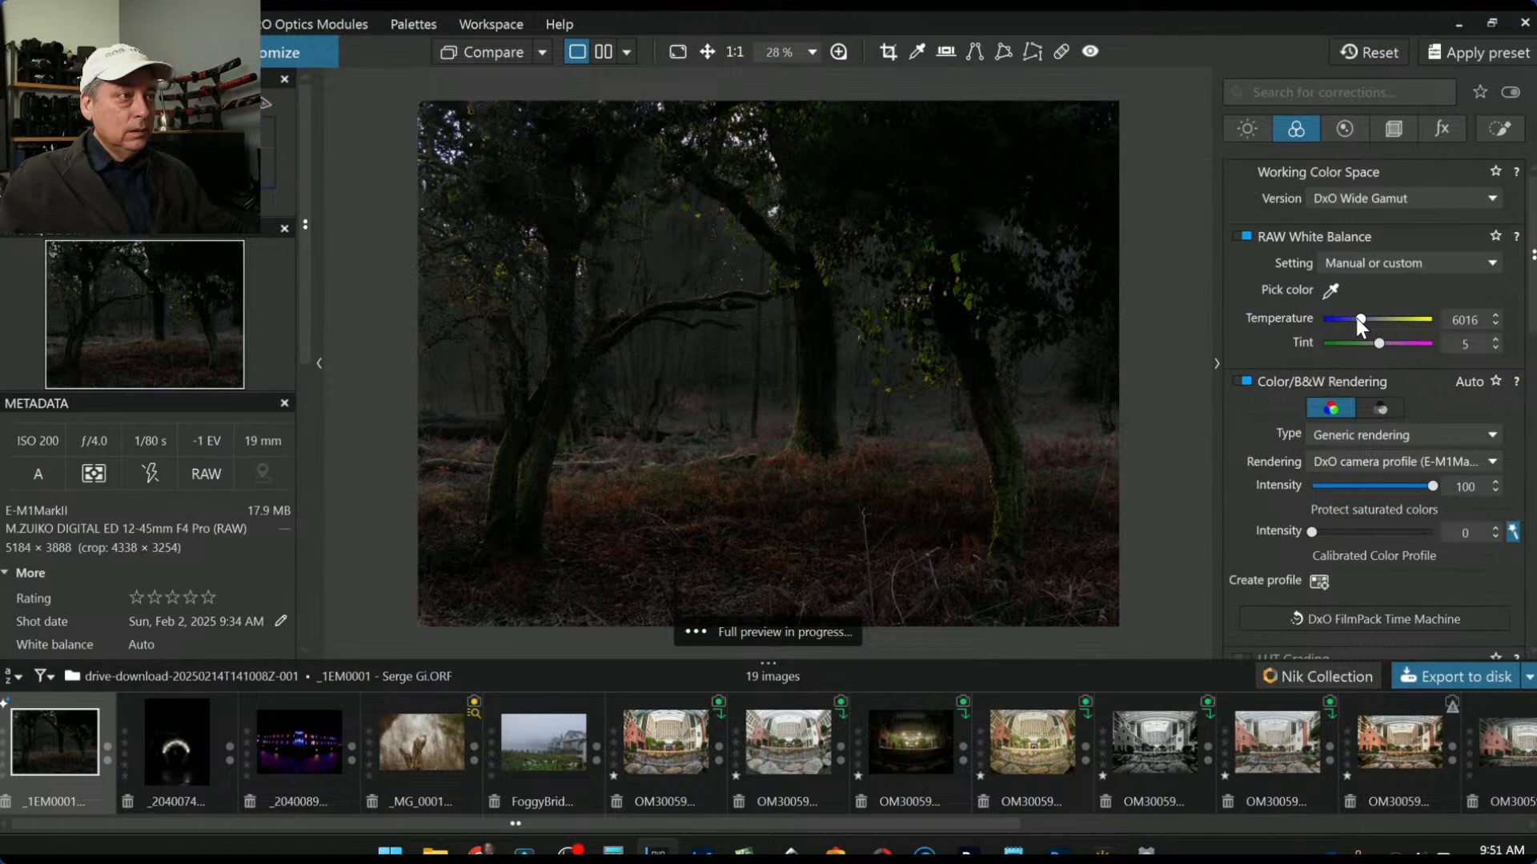
scroll(1355, 318, "up", 1)
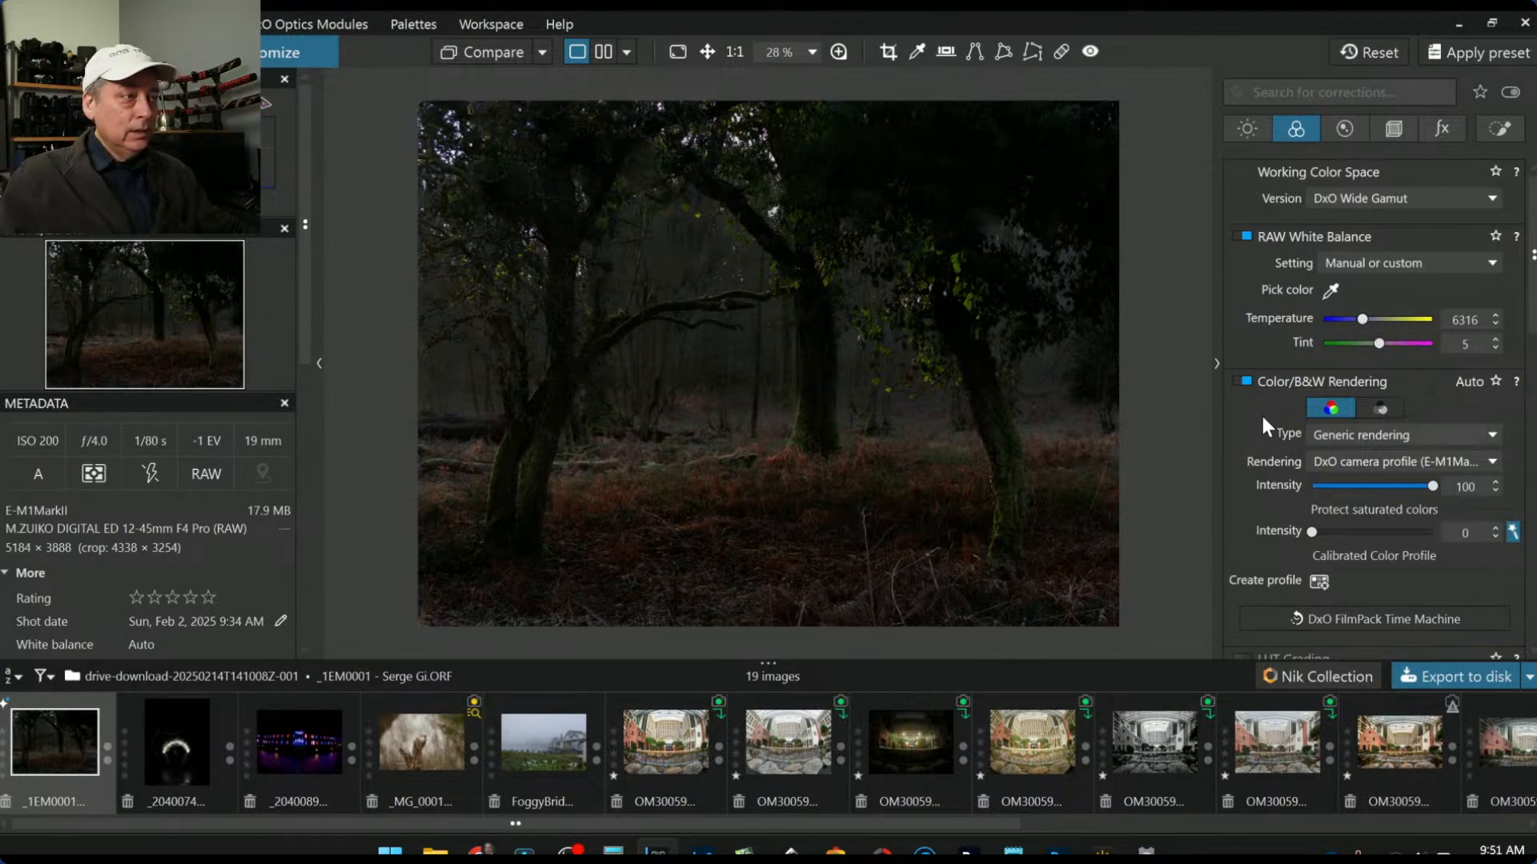
Step: Lower the global exposure to -1.41
left_click(1260, 132)
left_click_drag(1357, 223, 1343, 224)
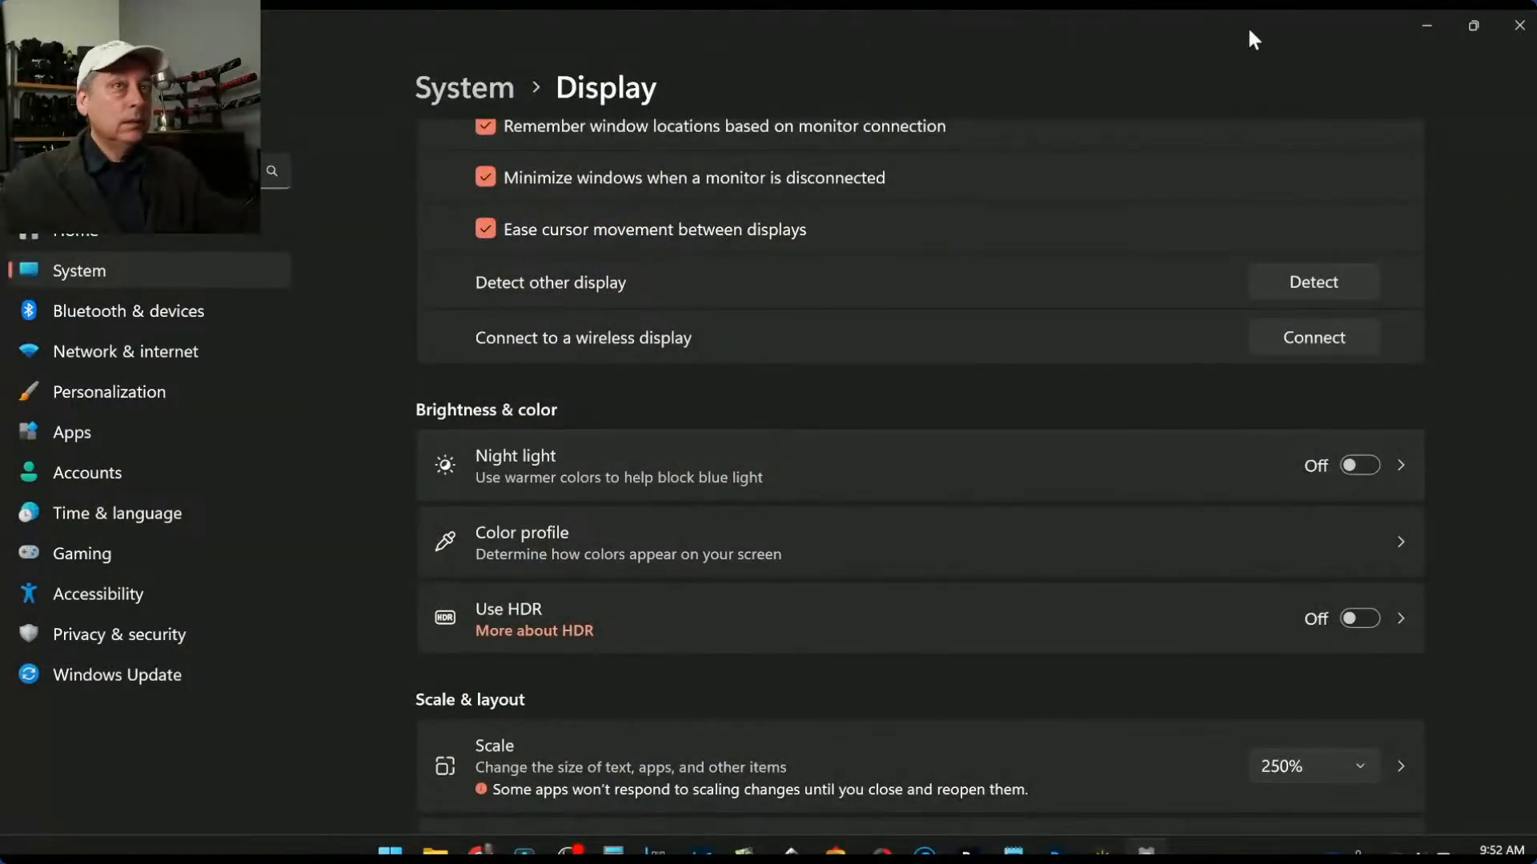
Step: Minimize the Windows display settings, return to DxO PhotoLab and set the global exposure to -0.71
left_click(1423, 13)
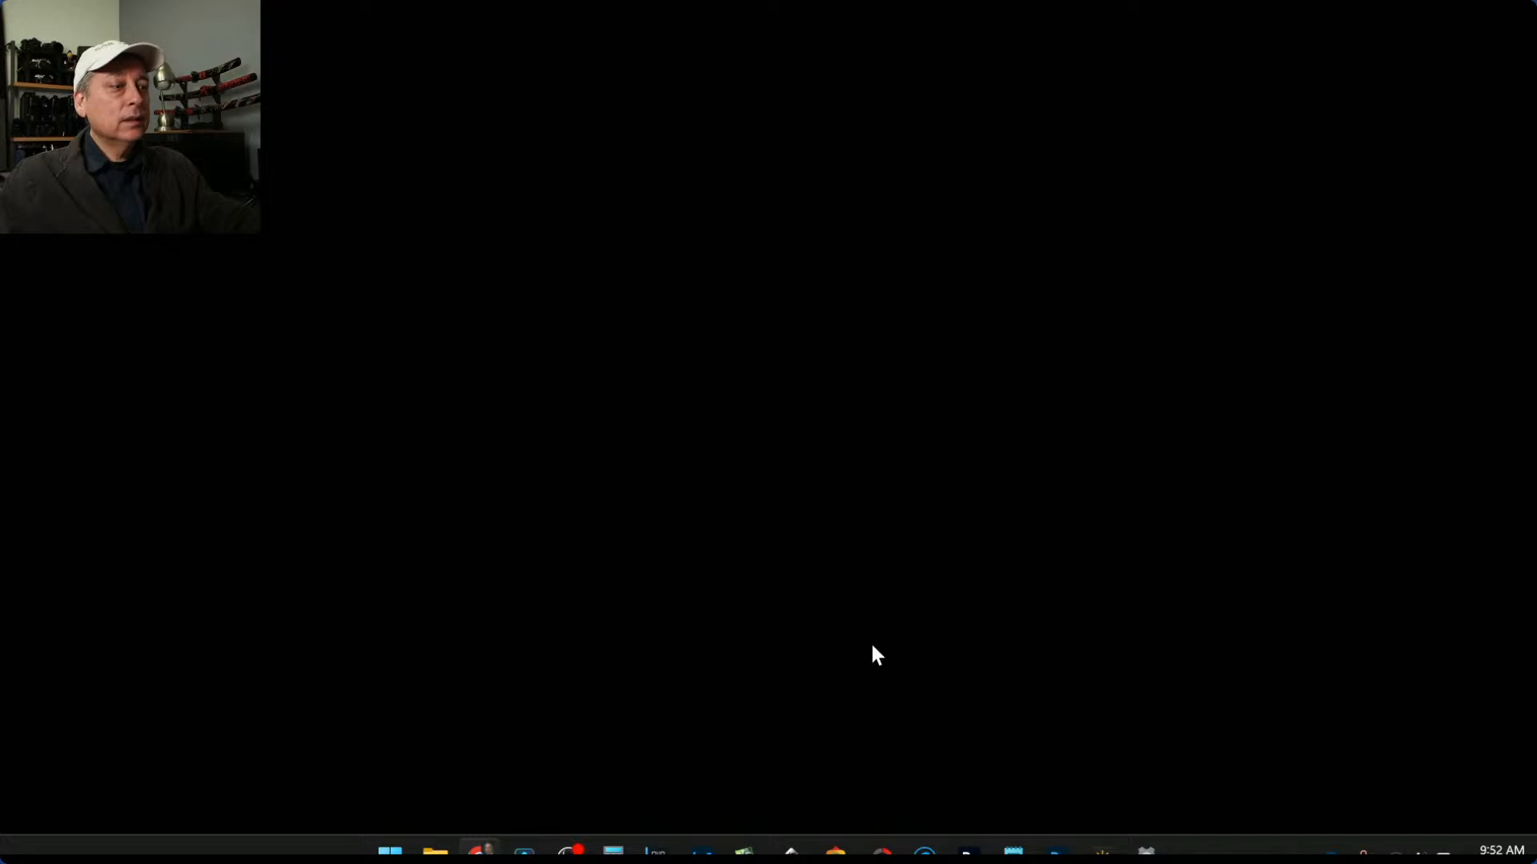
mouse_move(657, 849)
left_click(574, 722)
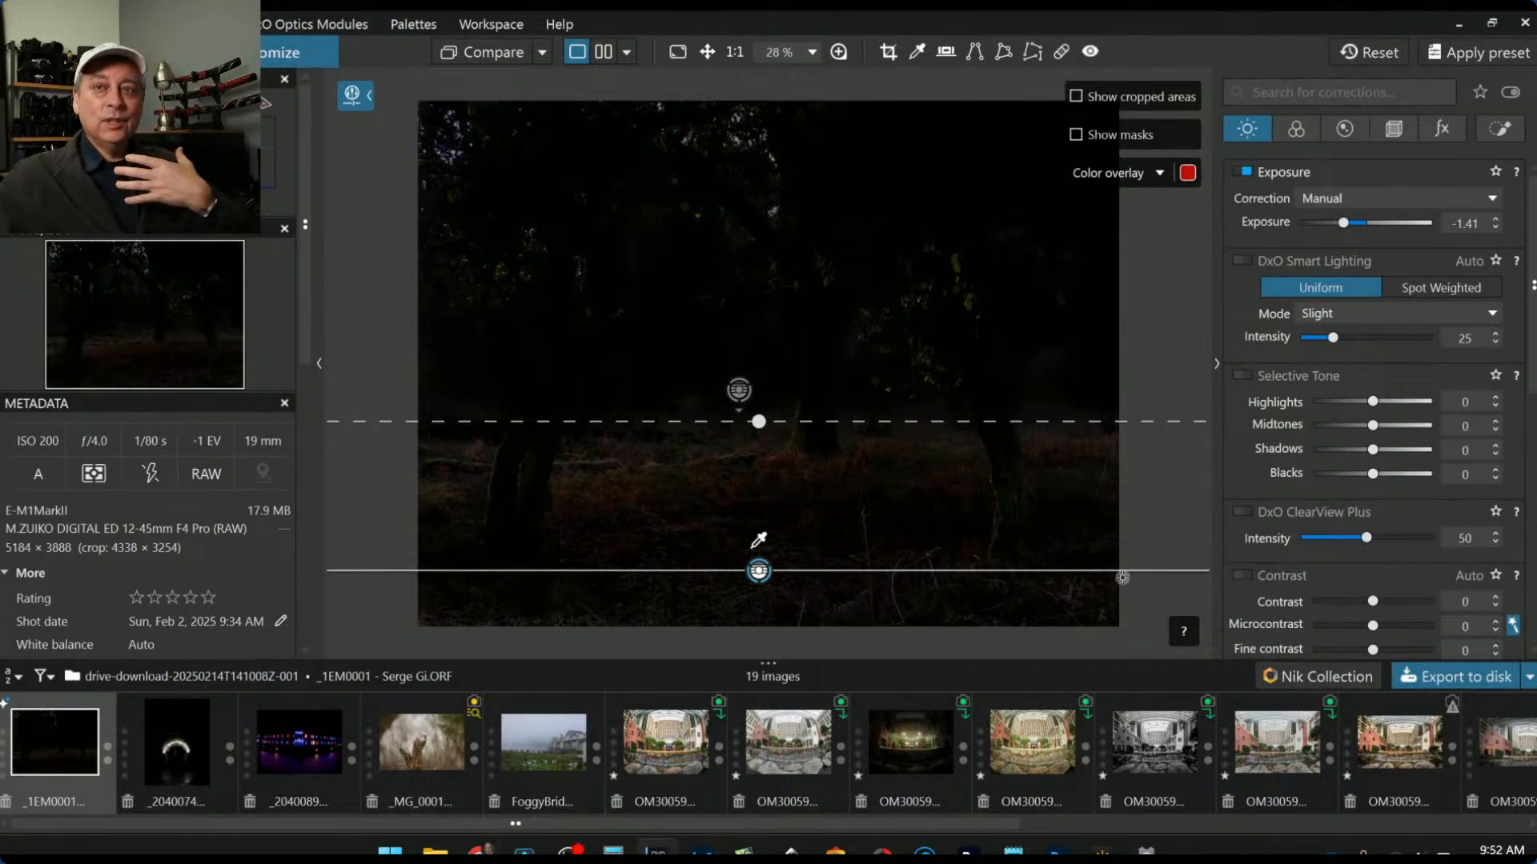
key("Escape")
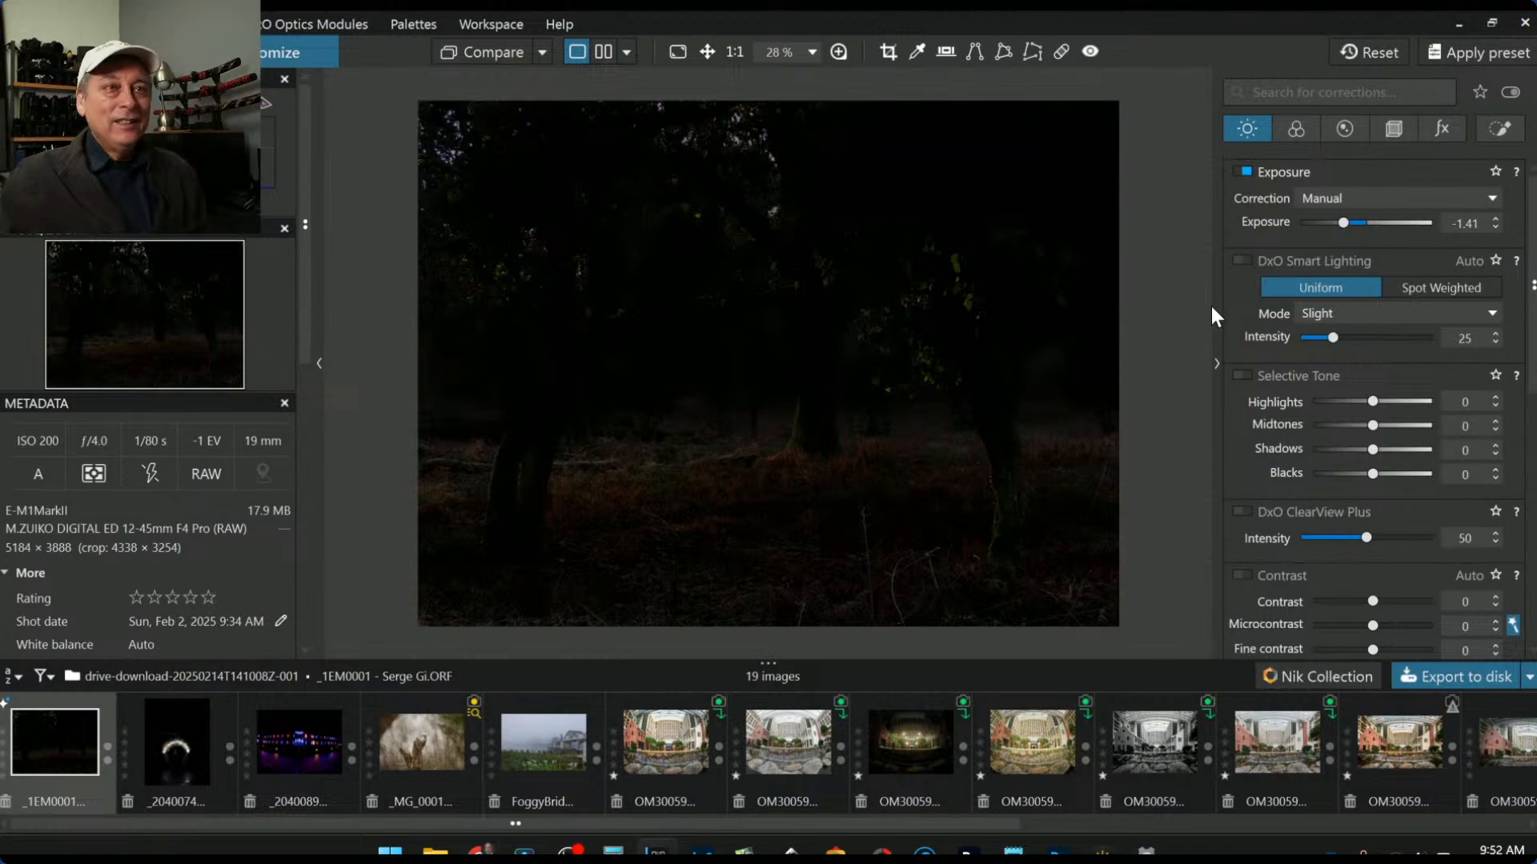
left_click_drag(1342, 224, 1354, 224)
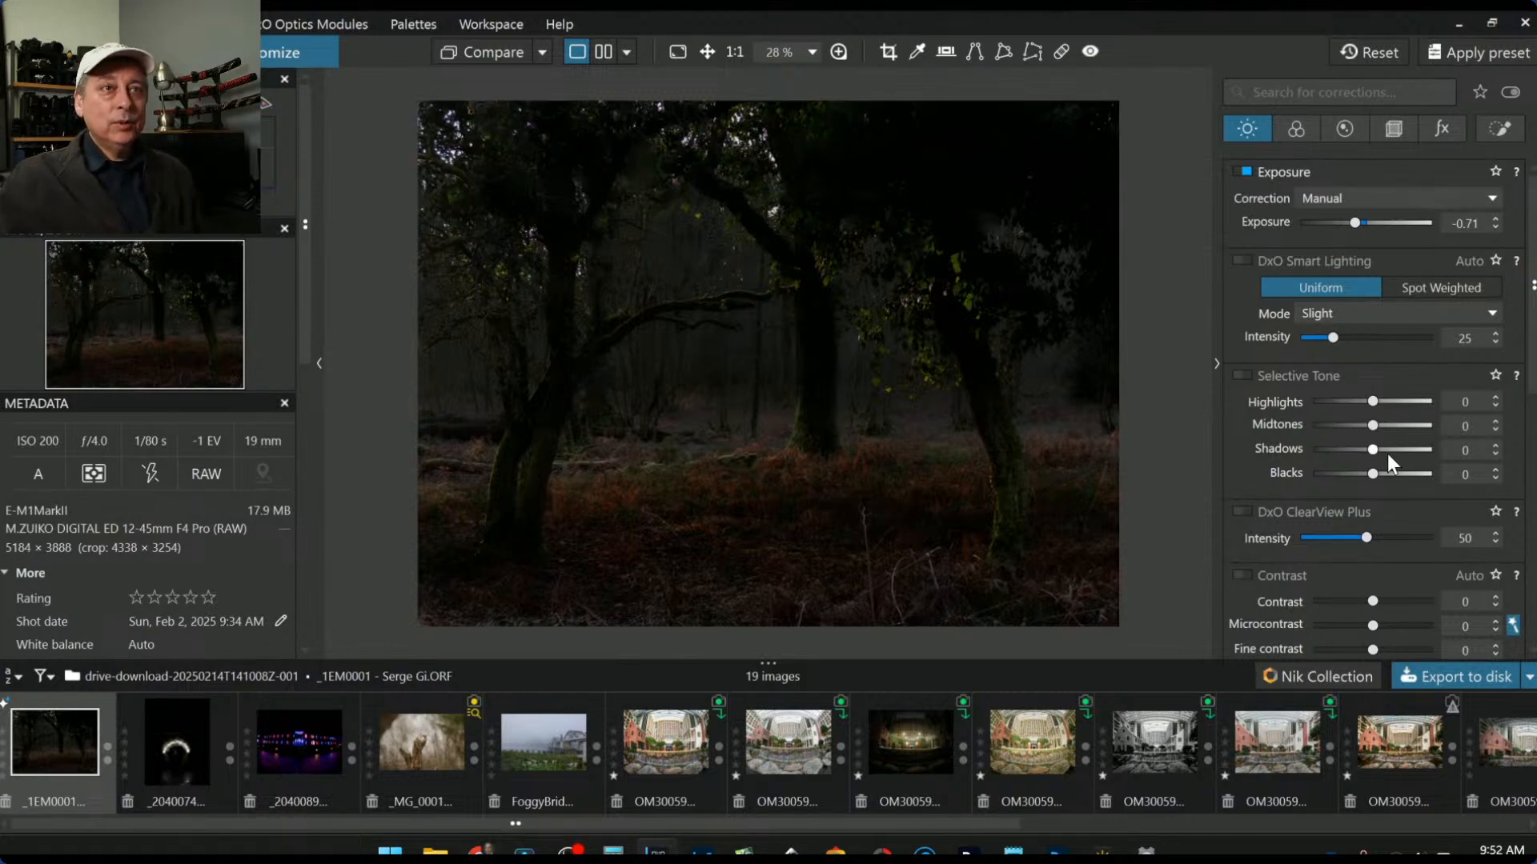
Step: Start a control point mask with a point on the central ground and a smaller one at the middle tree's base
left_click(1496, 130)
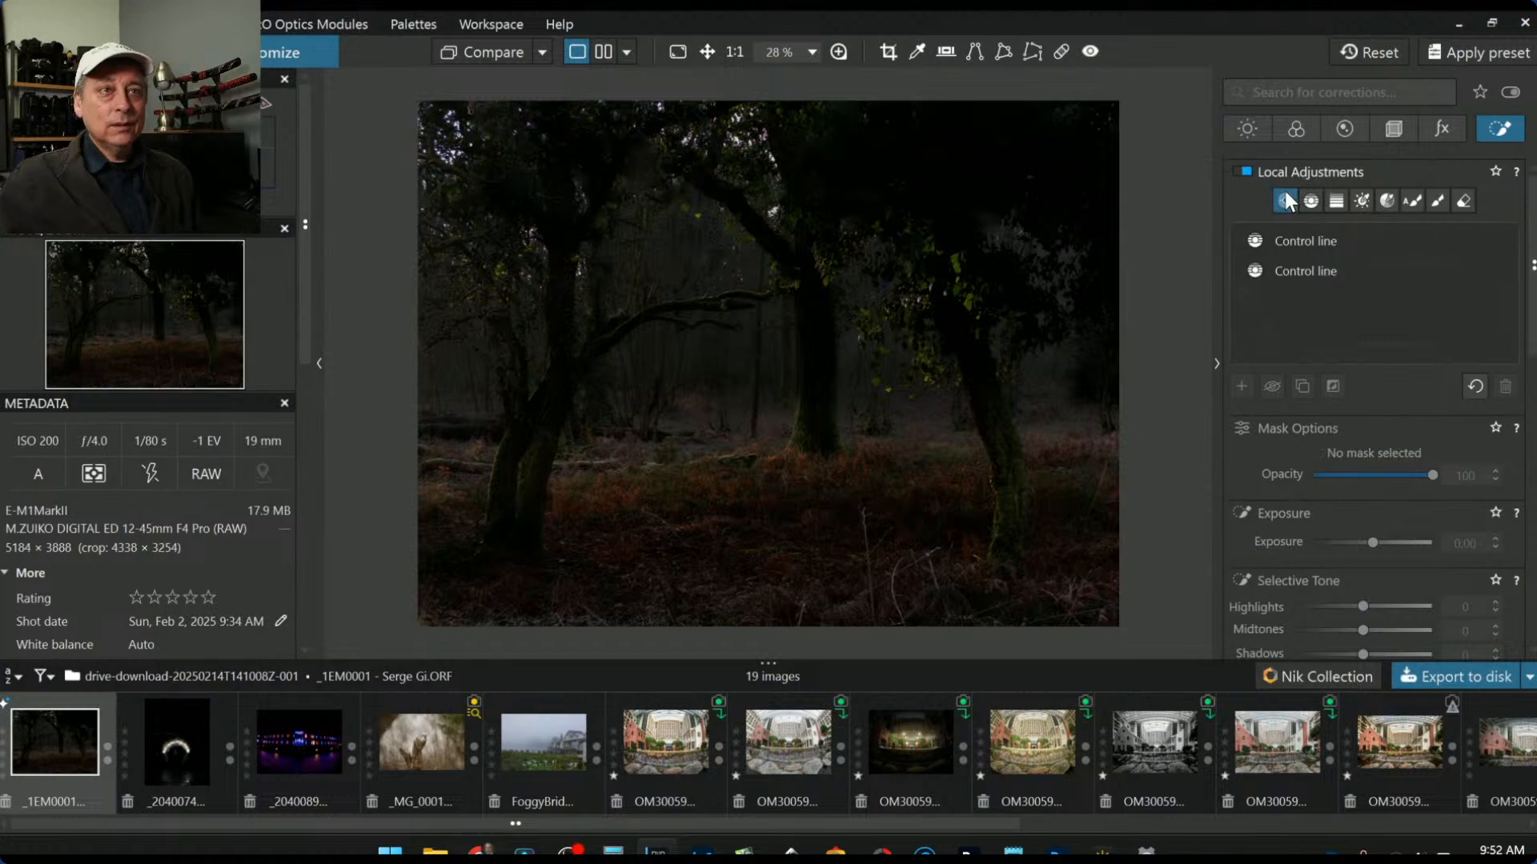
left_click(1241, 386)
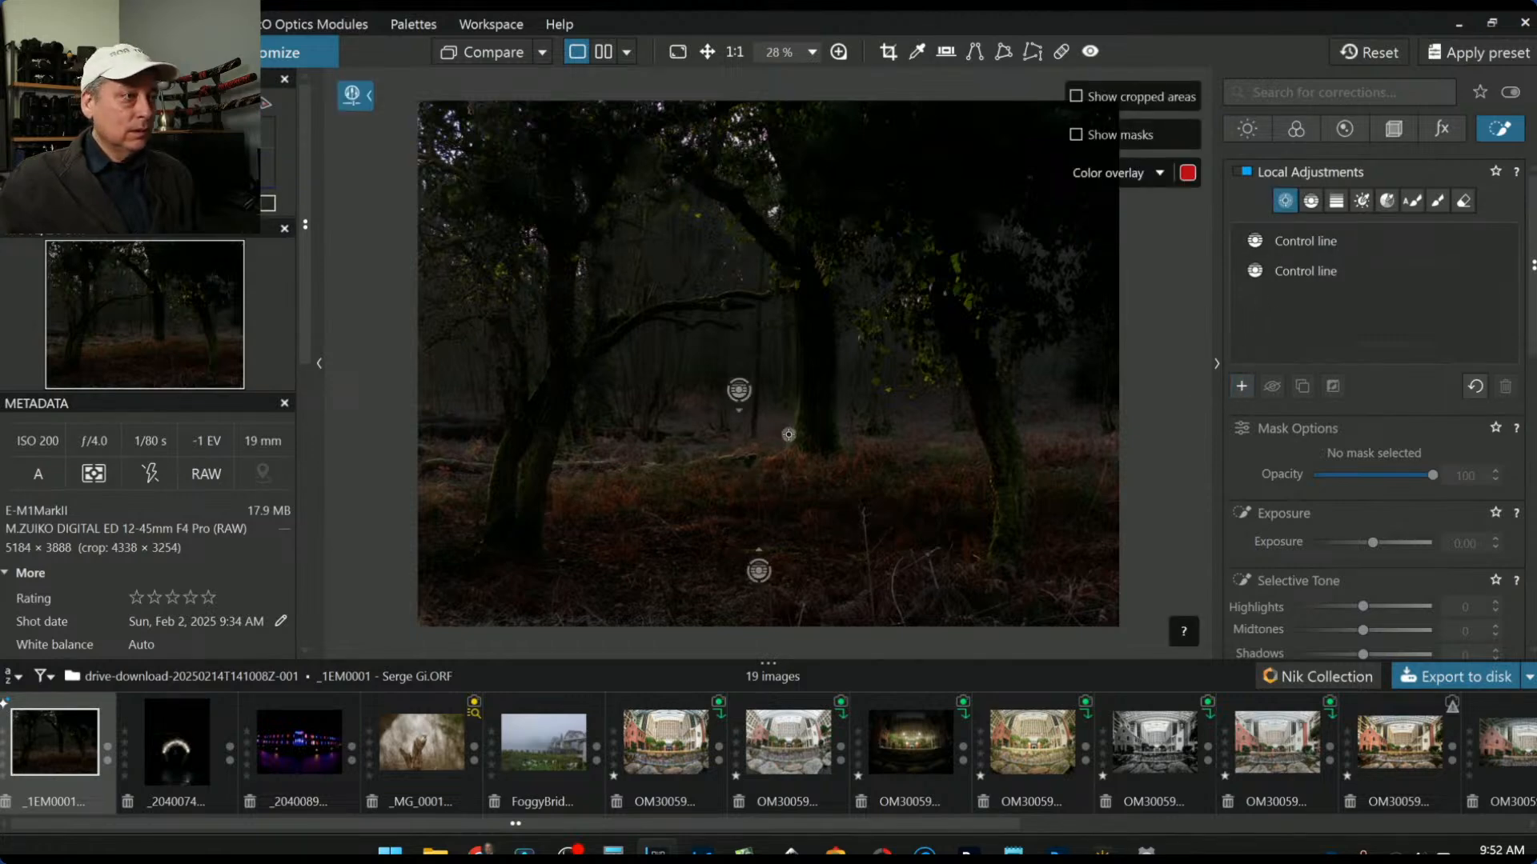
left_click(774, 473)
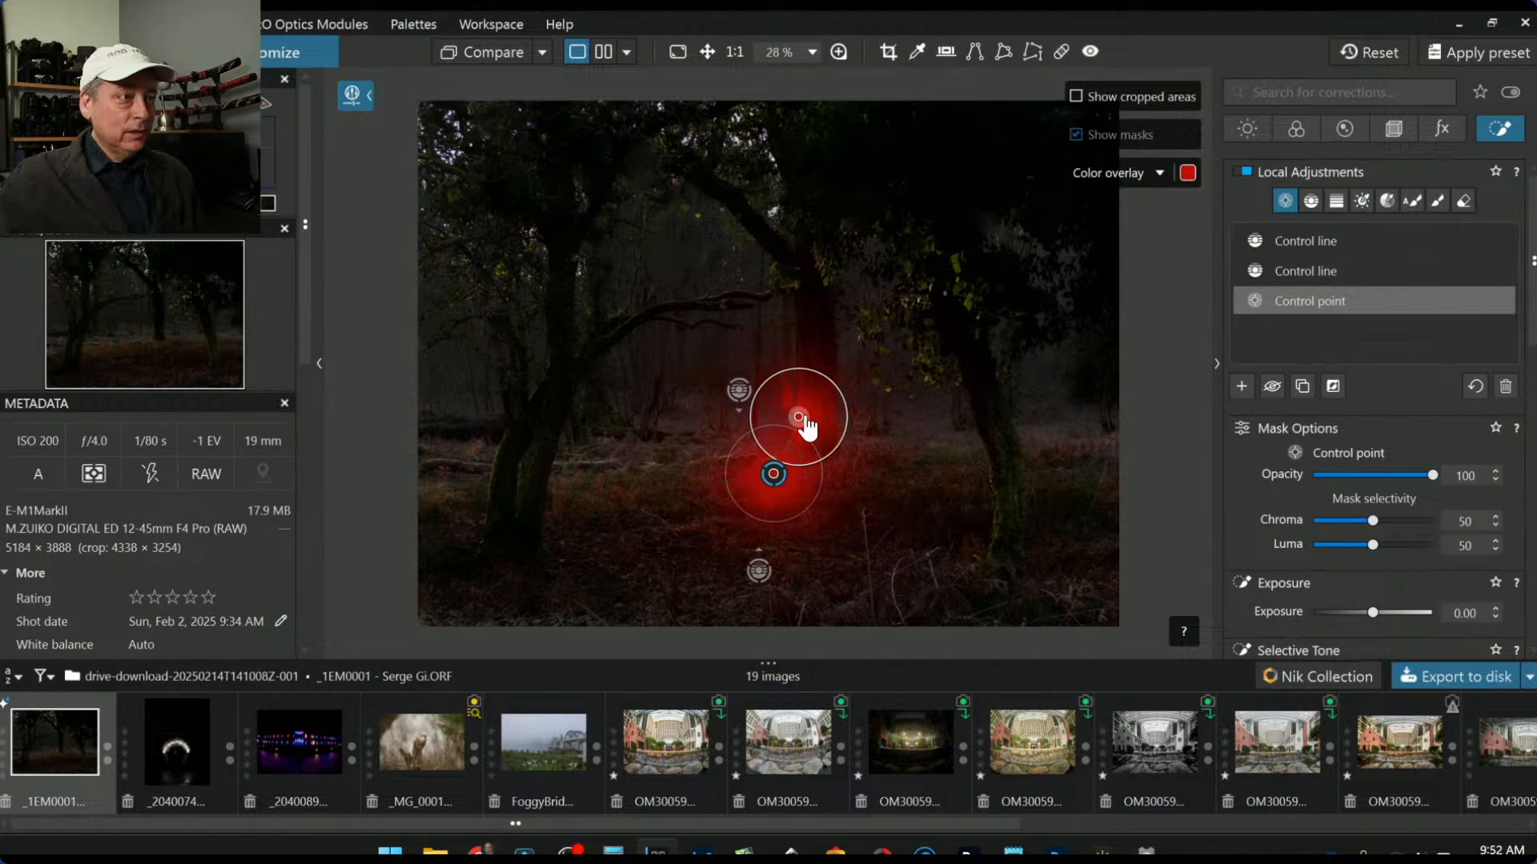
left_click_drag(783, 376, 798, 391)
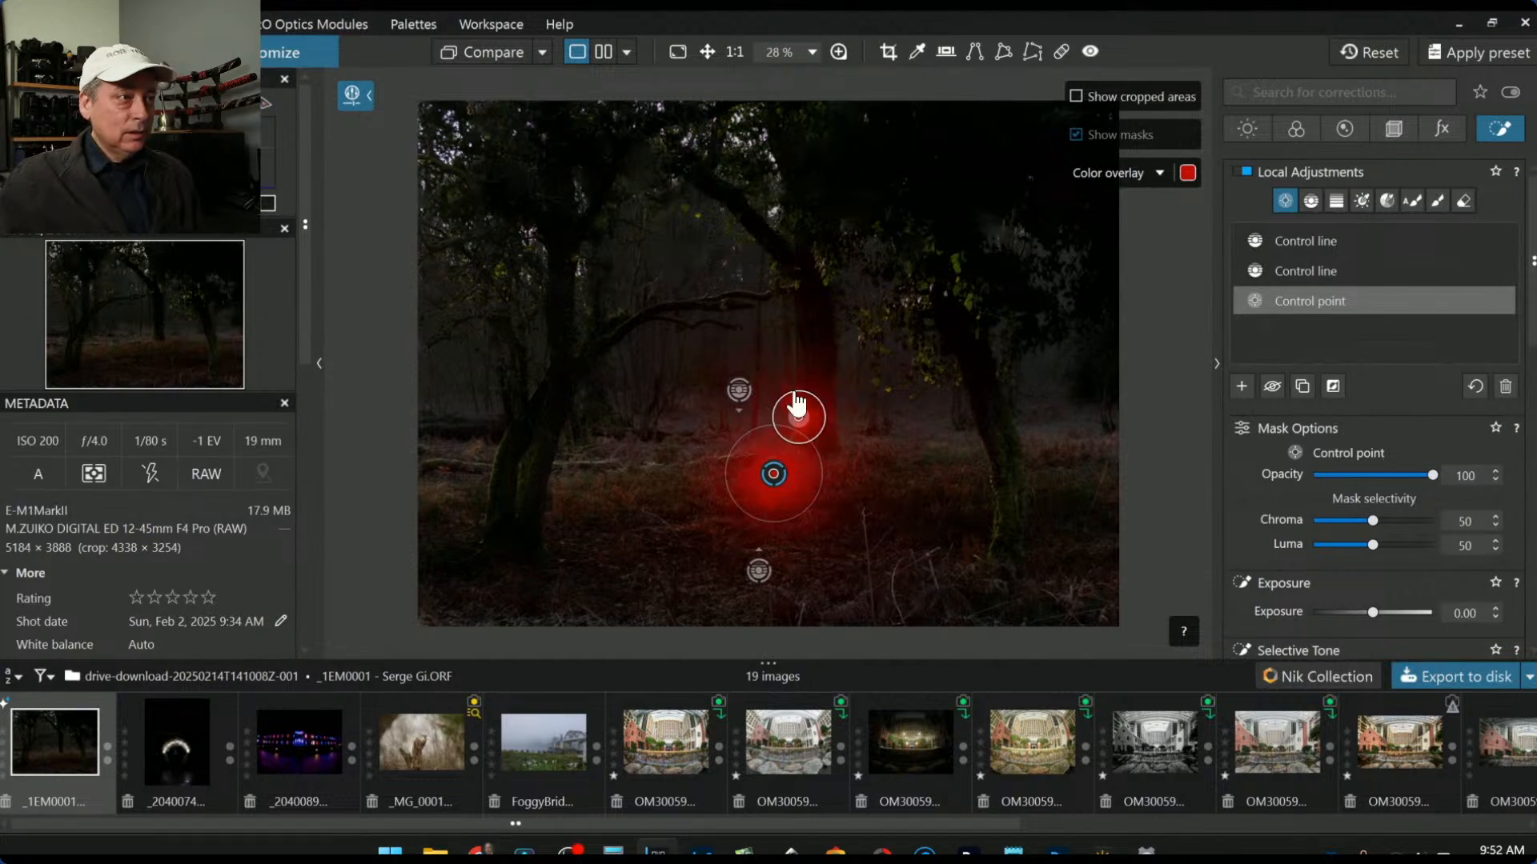
Step: Add small control points to the same mask along the left tree's trunk and branch and the right tree's lower trunk
left_click(502, 459)
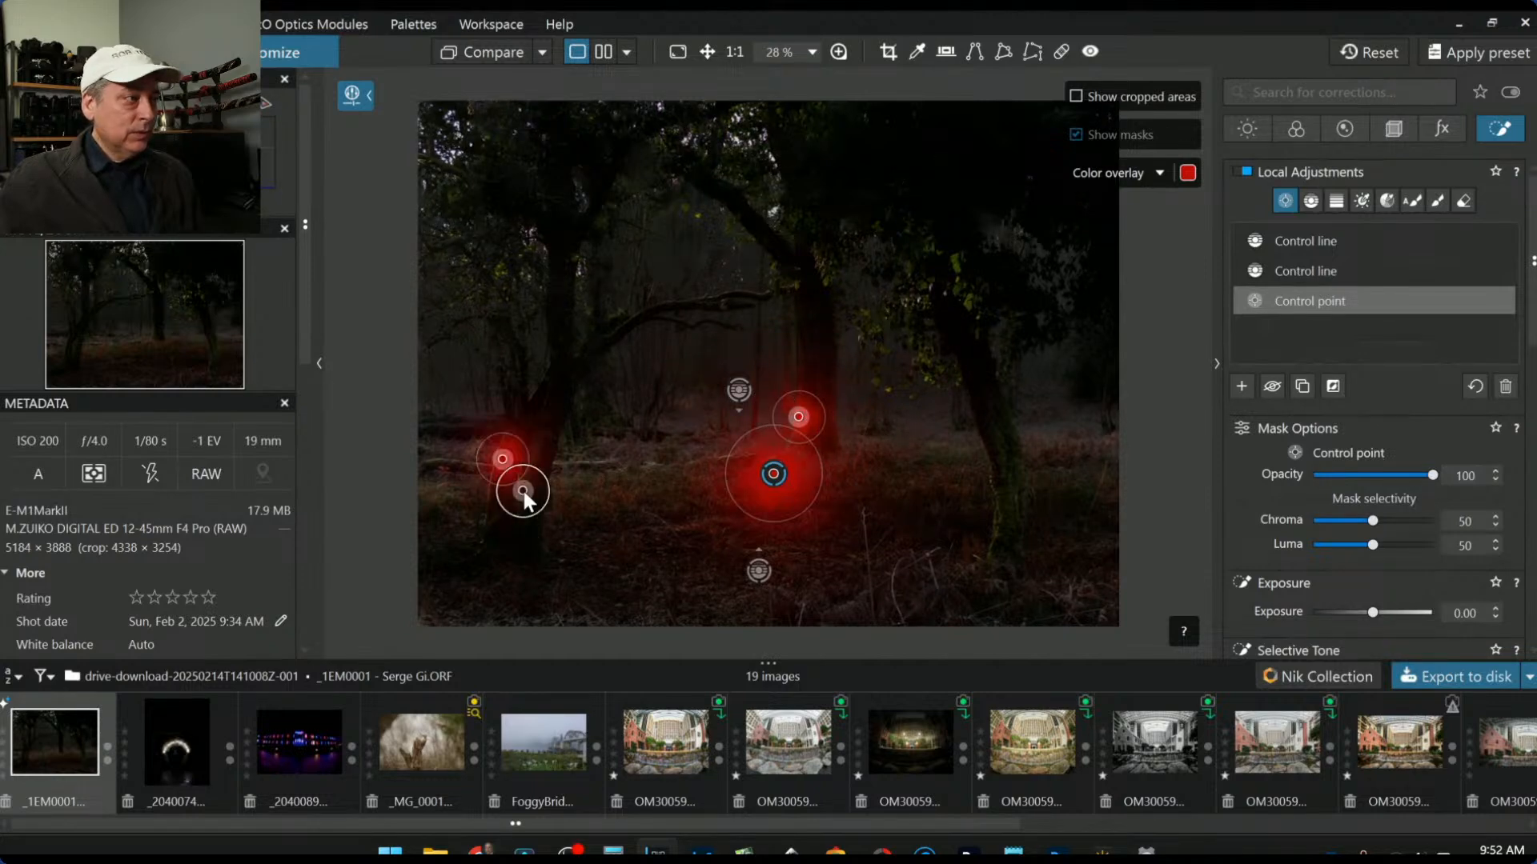
left_click(522, 489)
left_click(614, 315)
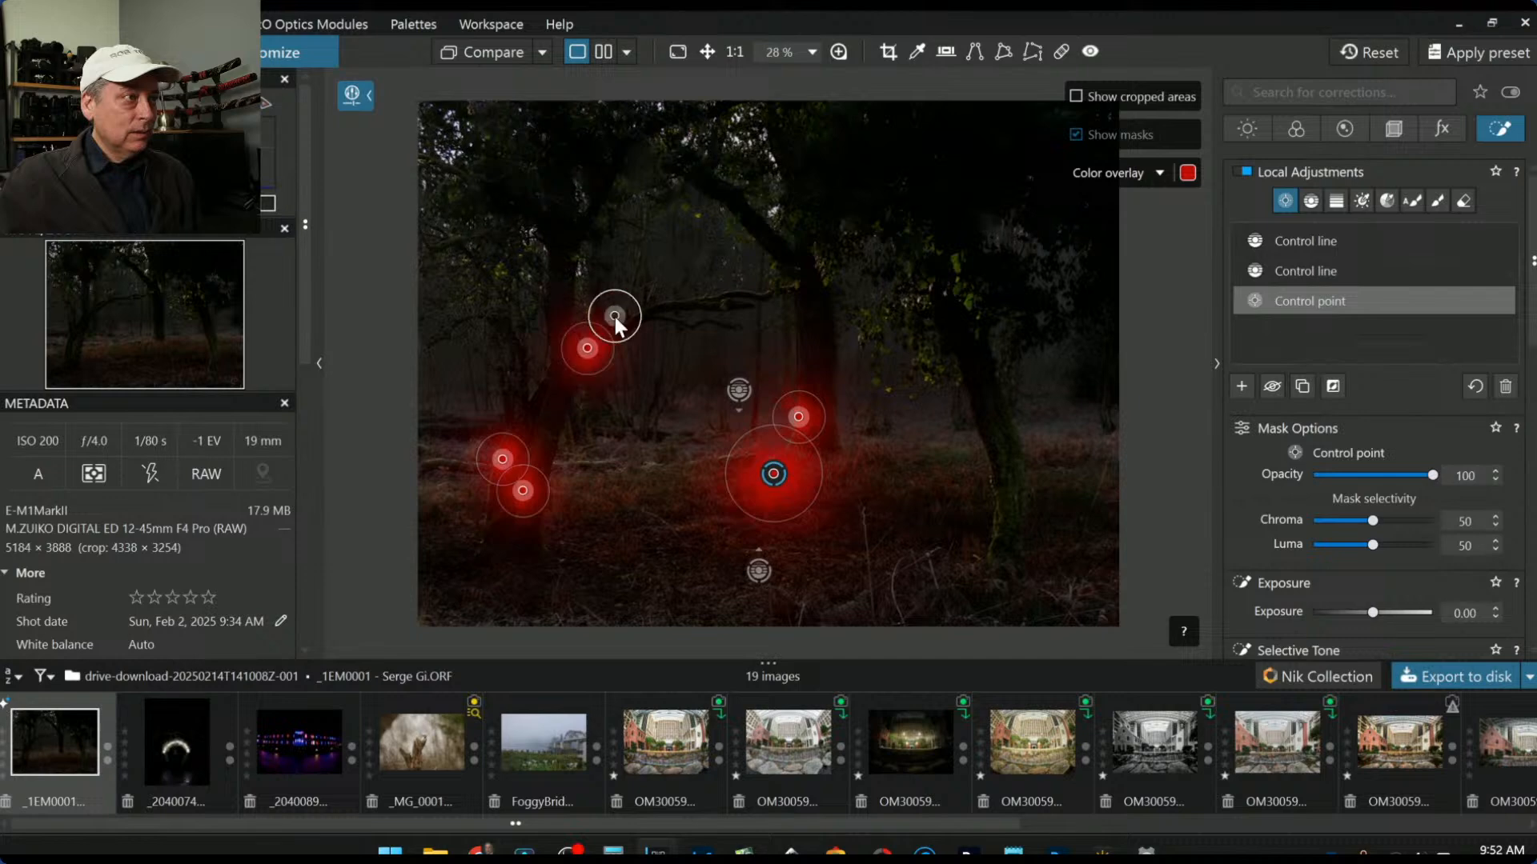
left_click(997, 488)
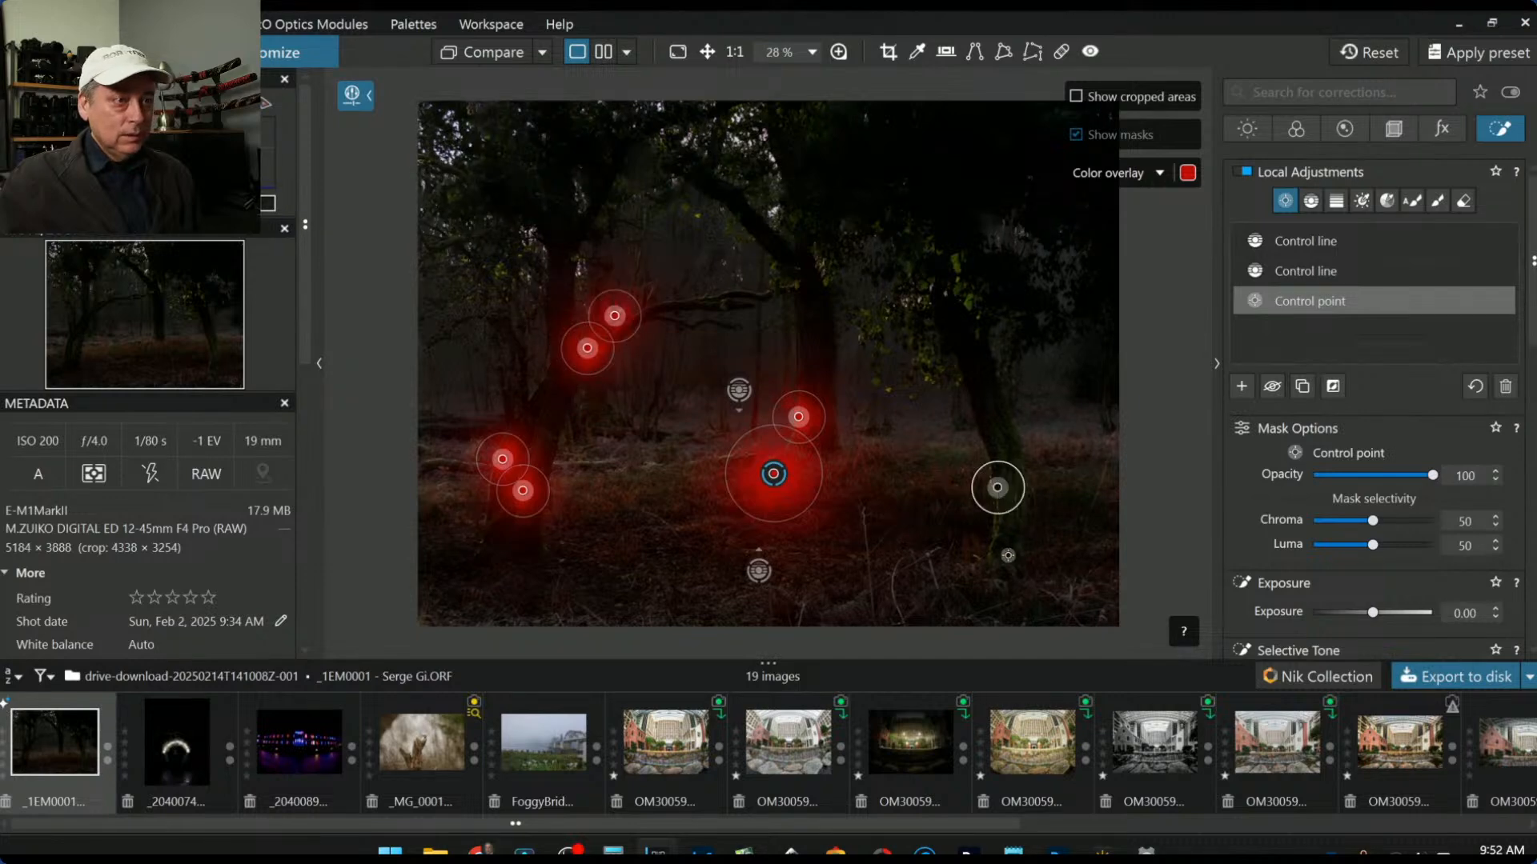
left_click(1000, 540)
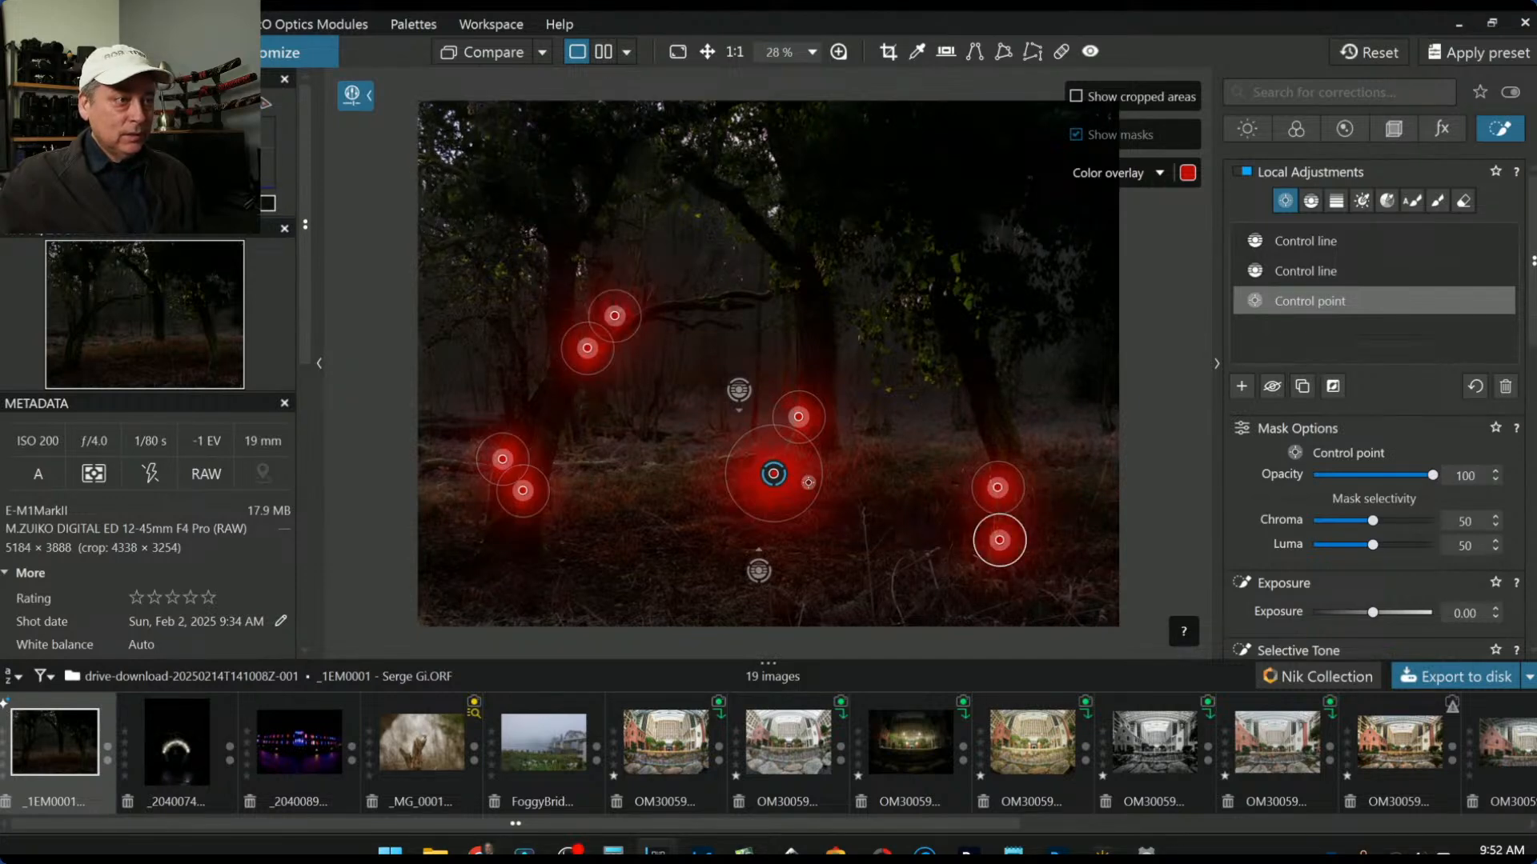
Step: Place more control points on the ground and background between the trees and set the mask's exposure to 0.79
left_click(619, 492)
left_click(678, 455)
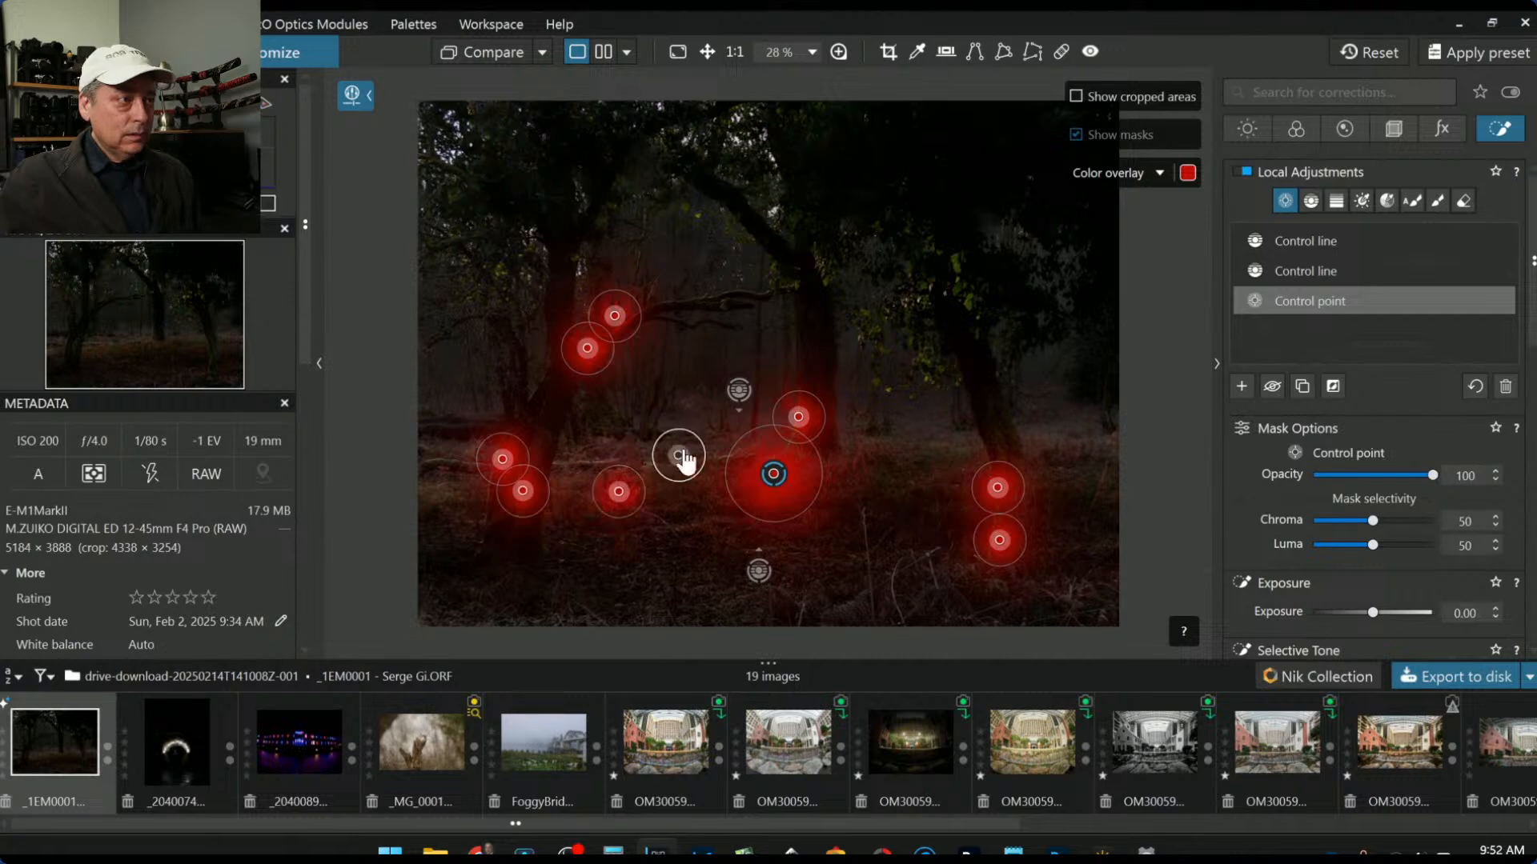
left_click(688, 406)
left_click(874, 461)
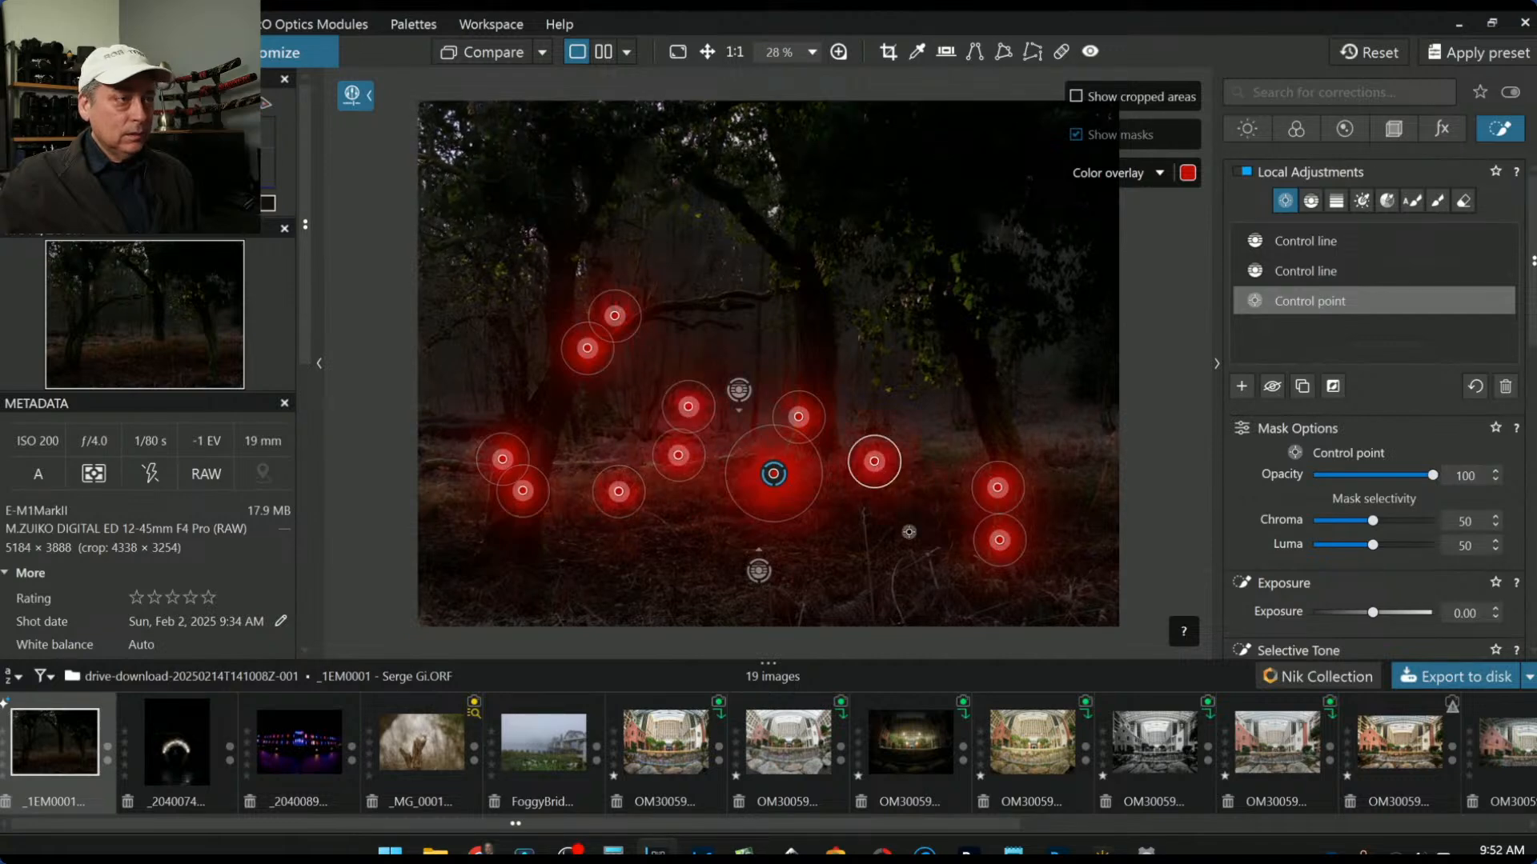
left_click_drag(895, 474, 909, 505)
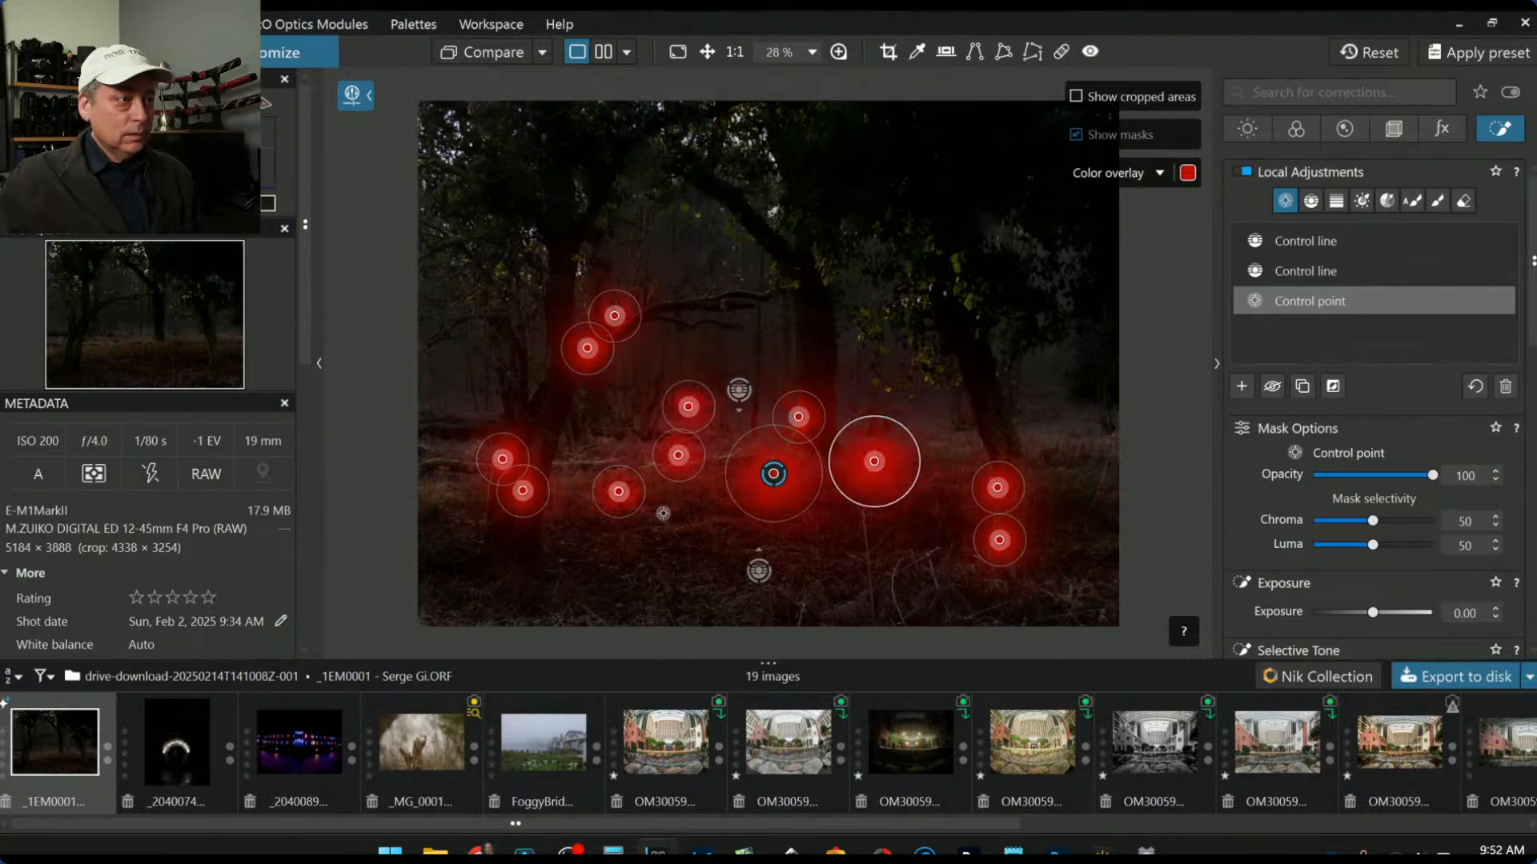
left_click_drag(1372, 612, 1385, 611)
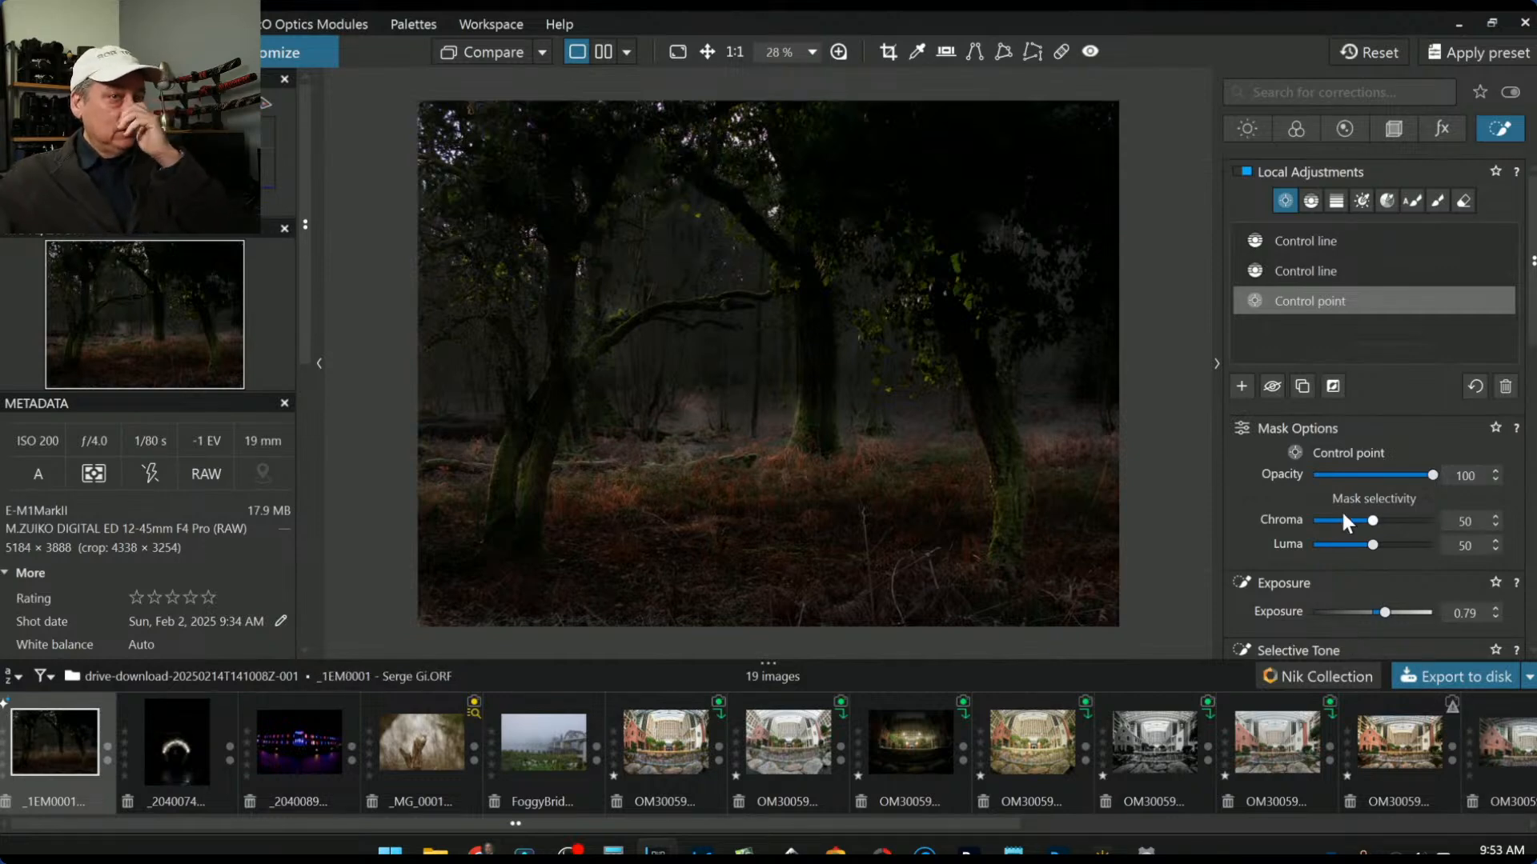
Step: Add control points on the right tree's foliage and delete the point at the photo's upper edge
scroll(1356, 544, "down", 2)
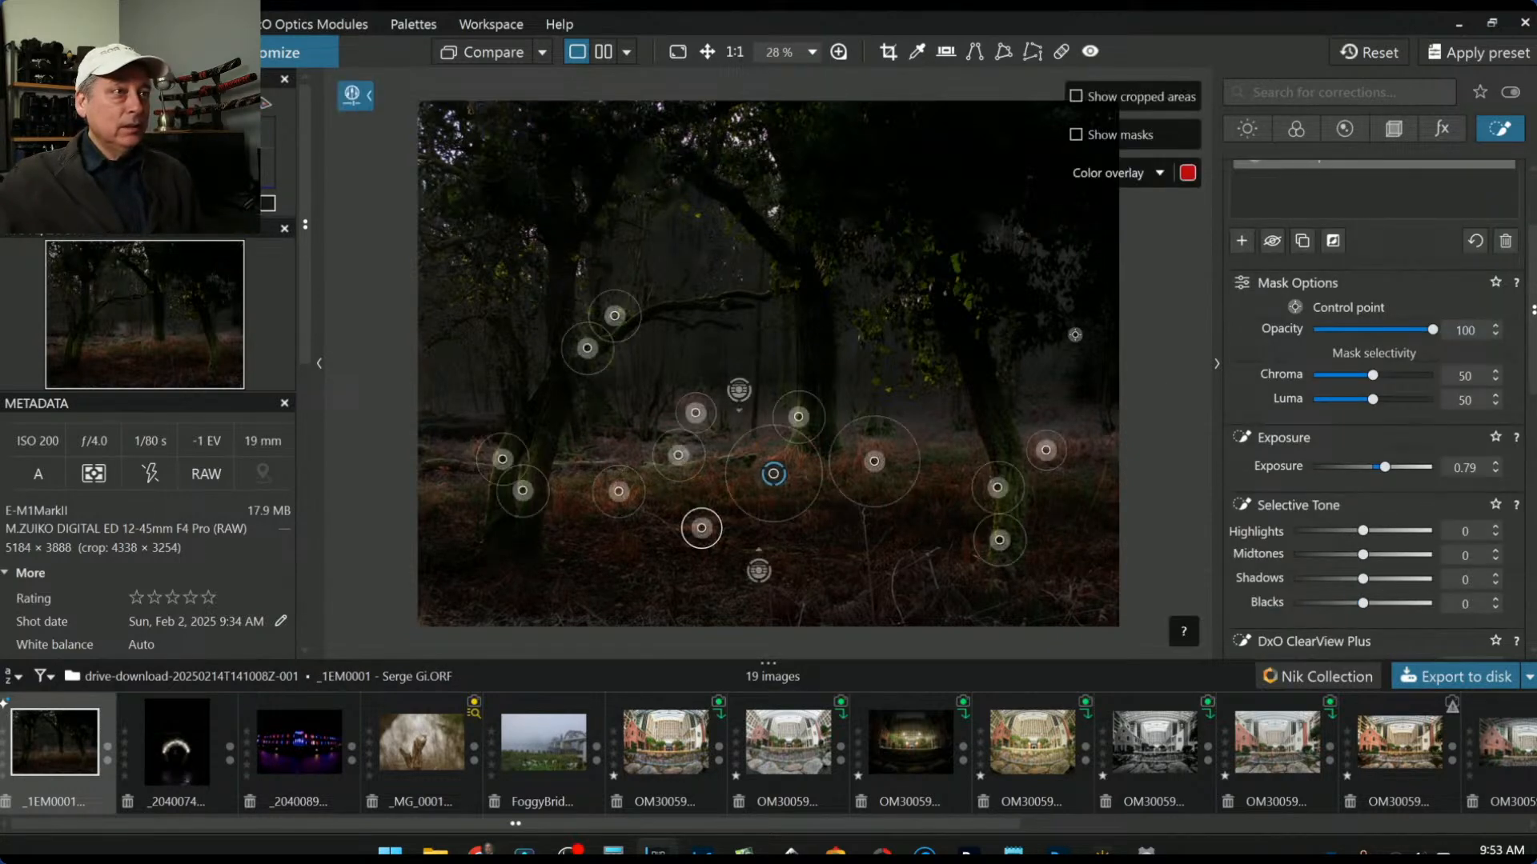
left_click(961, 265)
left_click(915, 307)
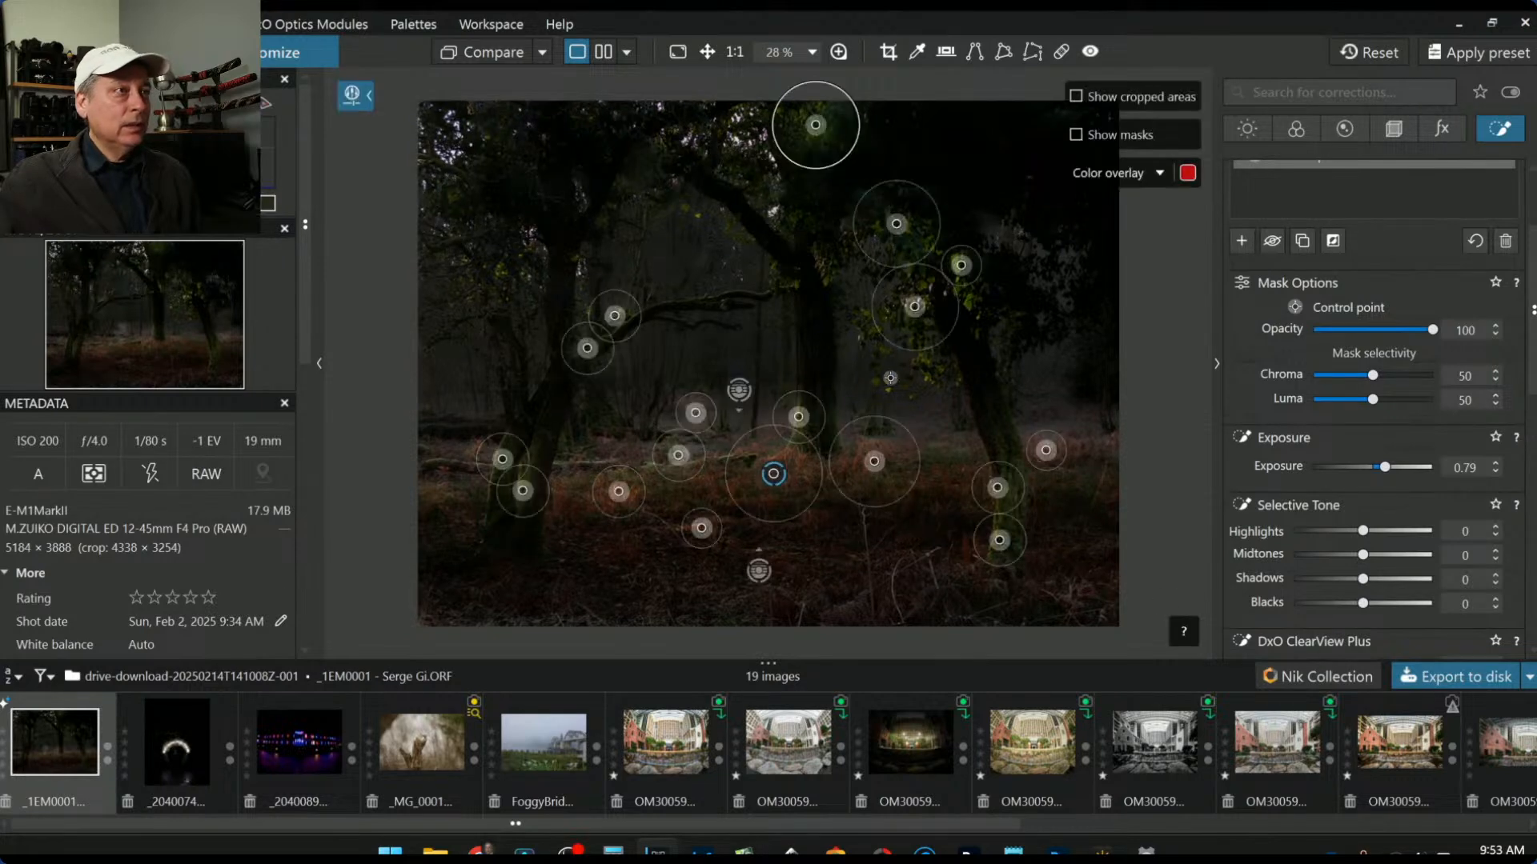
key("Delete")
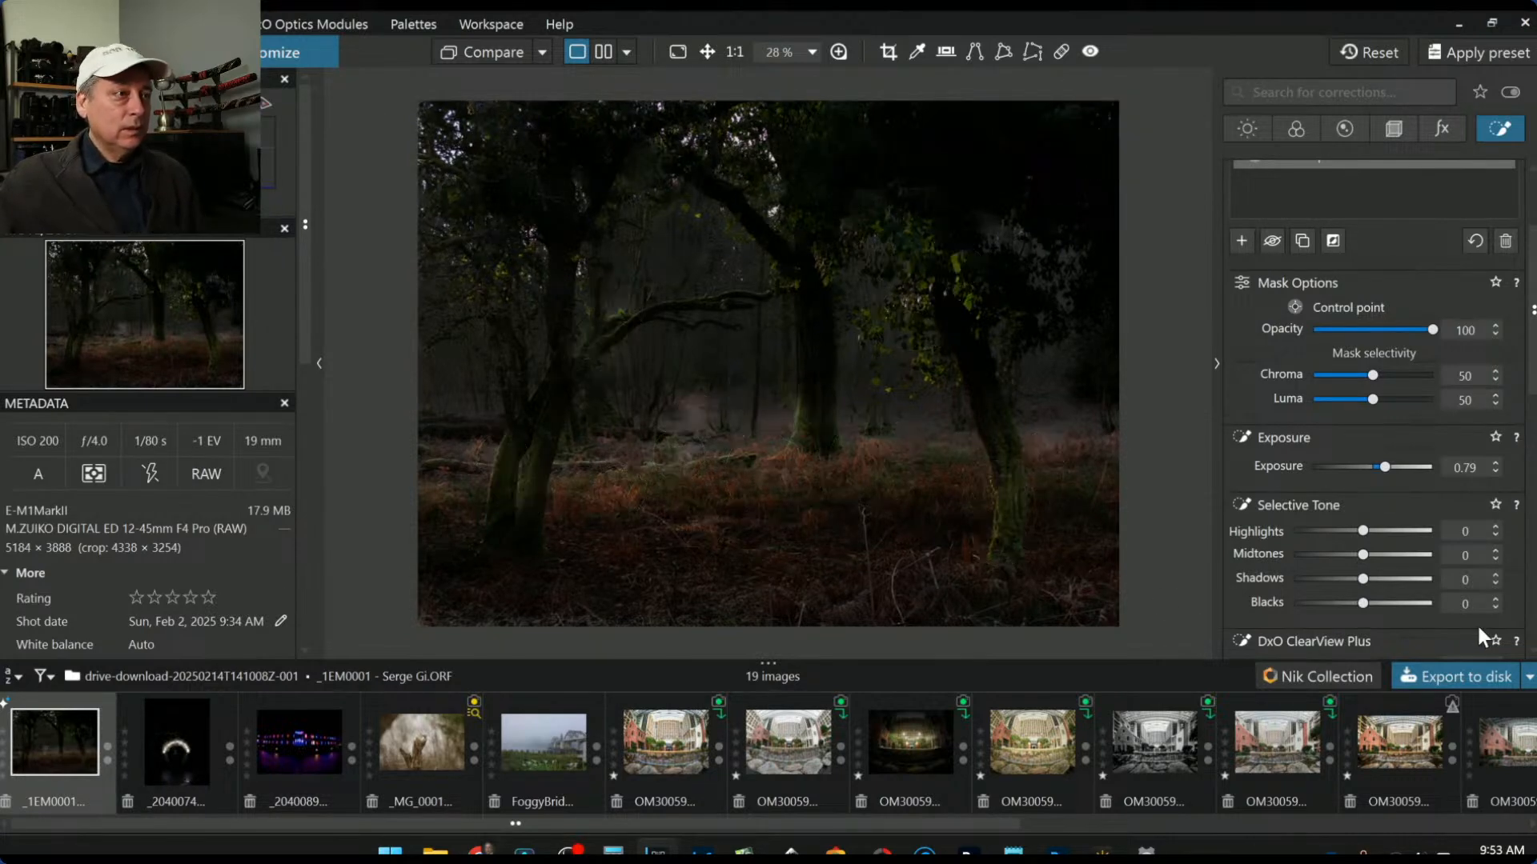
Step: Warm the control point mask by setting its white balance temperature to 10255 and tint to 32
scroll(1410, 603, "down", 5)
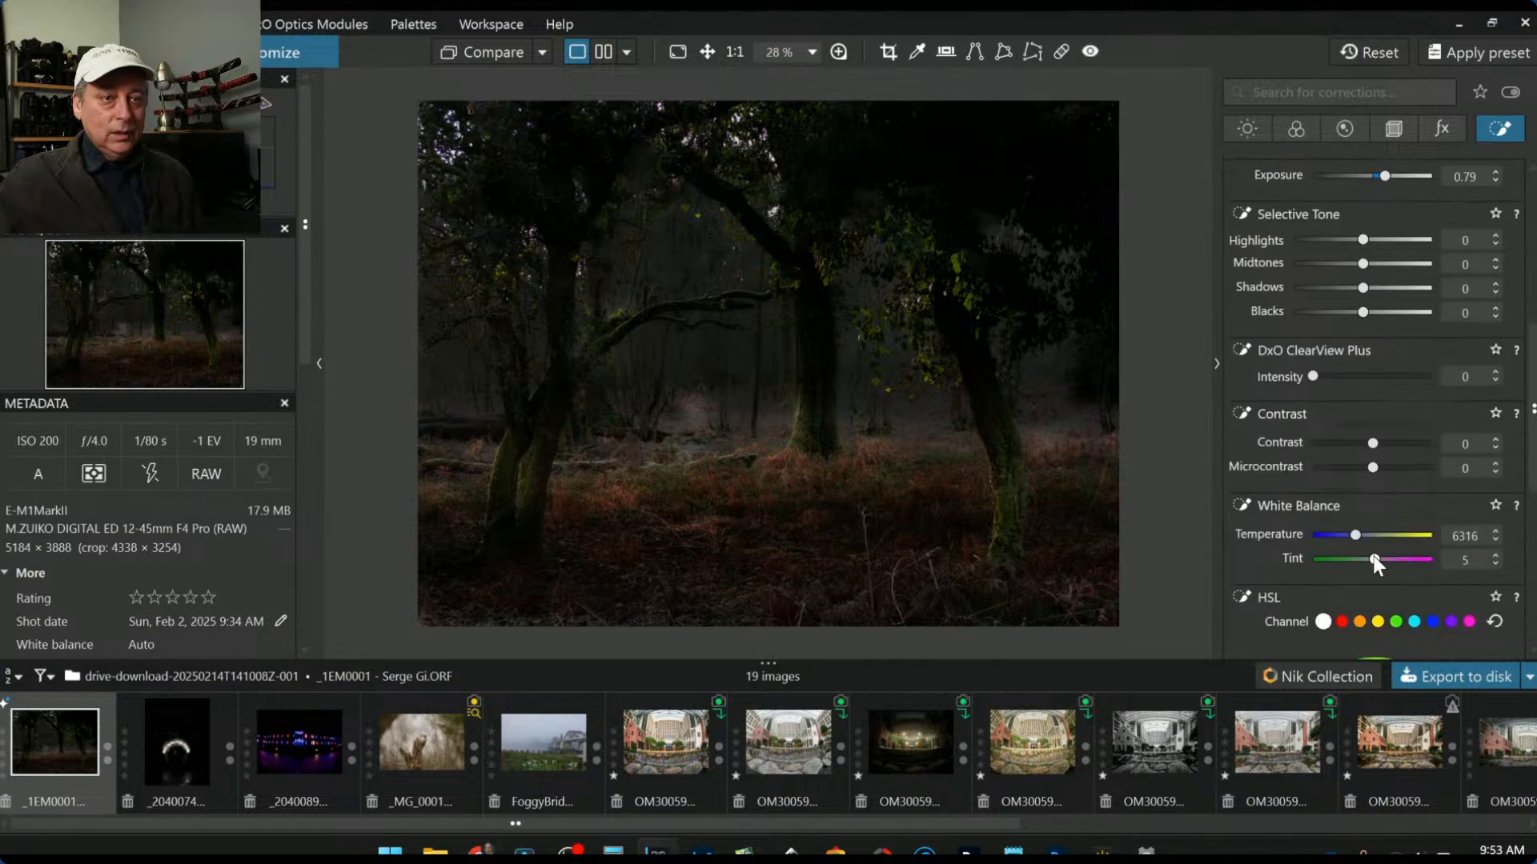
left_click_drag(1357, 536, 1382, 562)
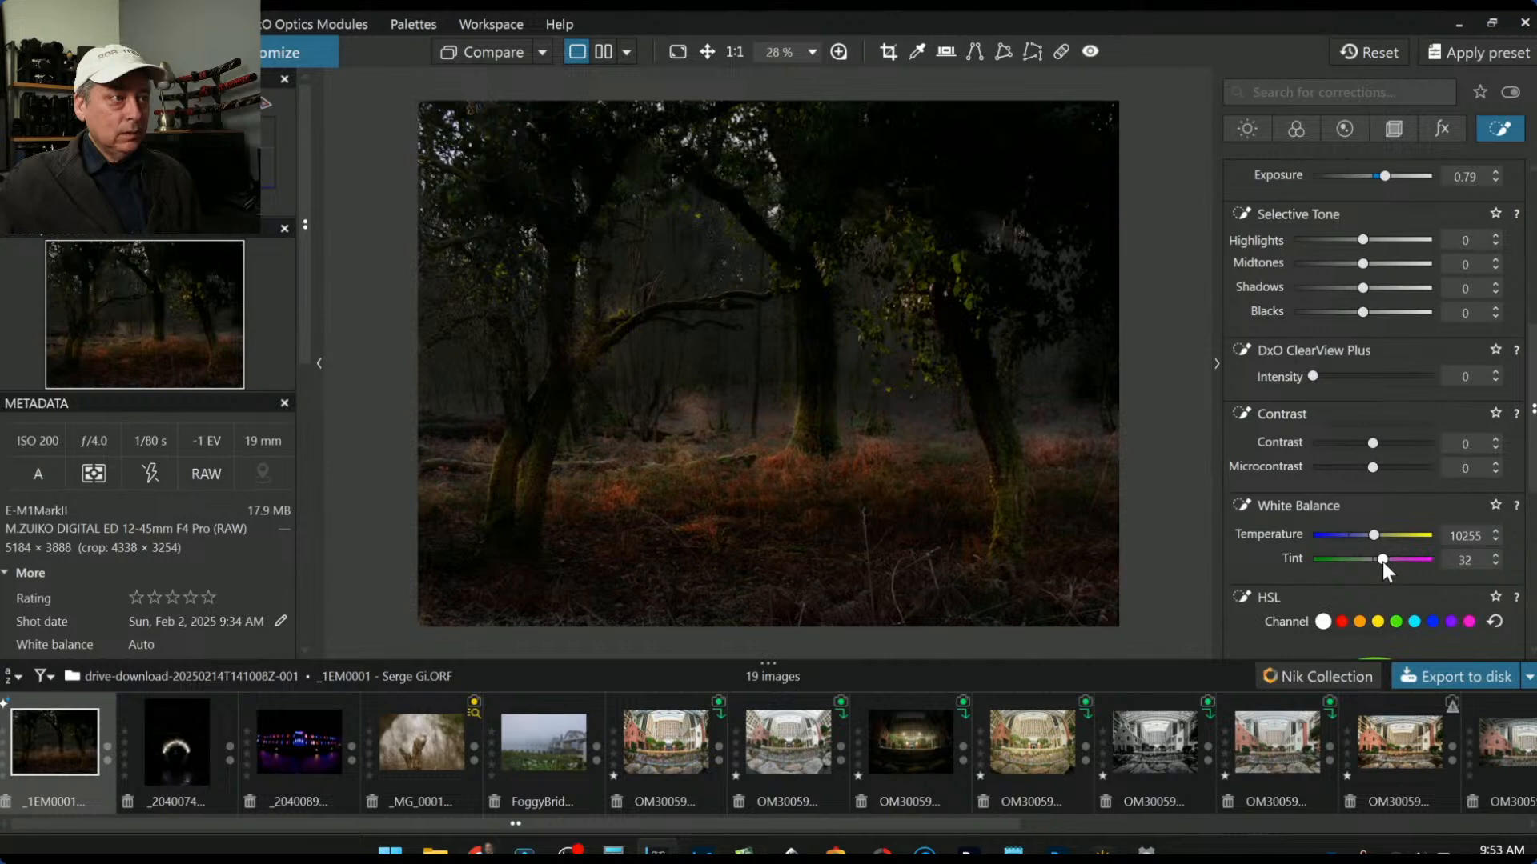
mouse_move(682, 411)
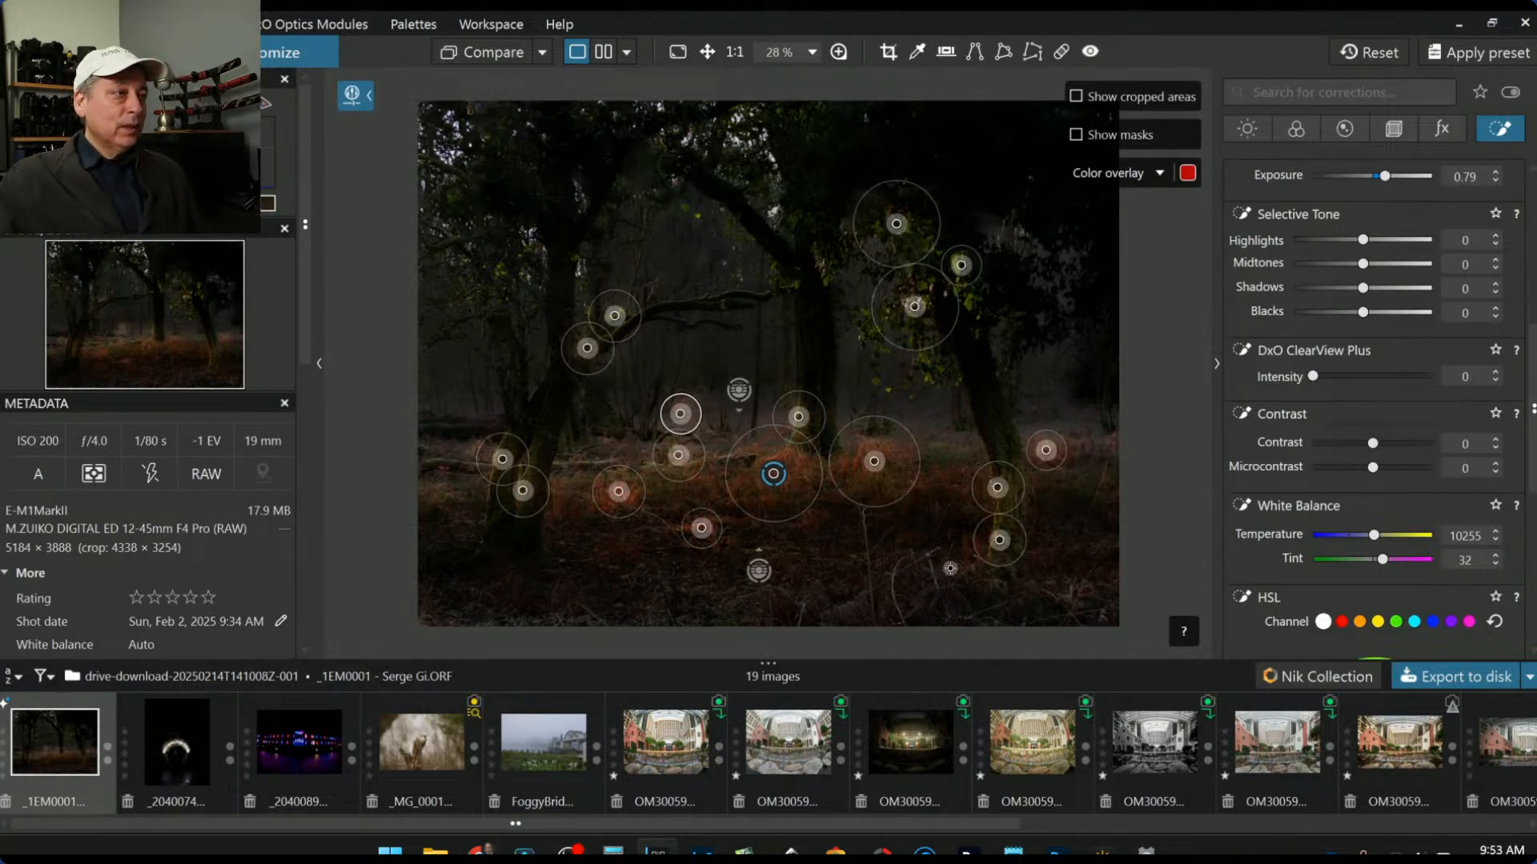
mouse_move(753, 511)
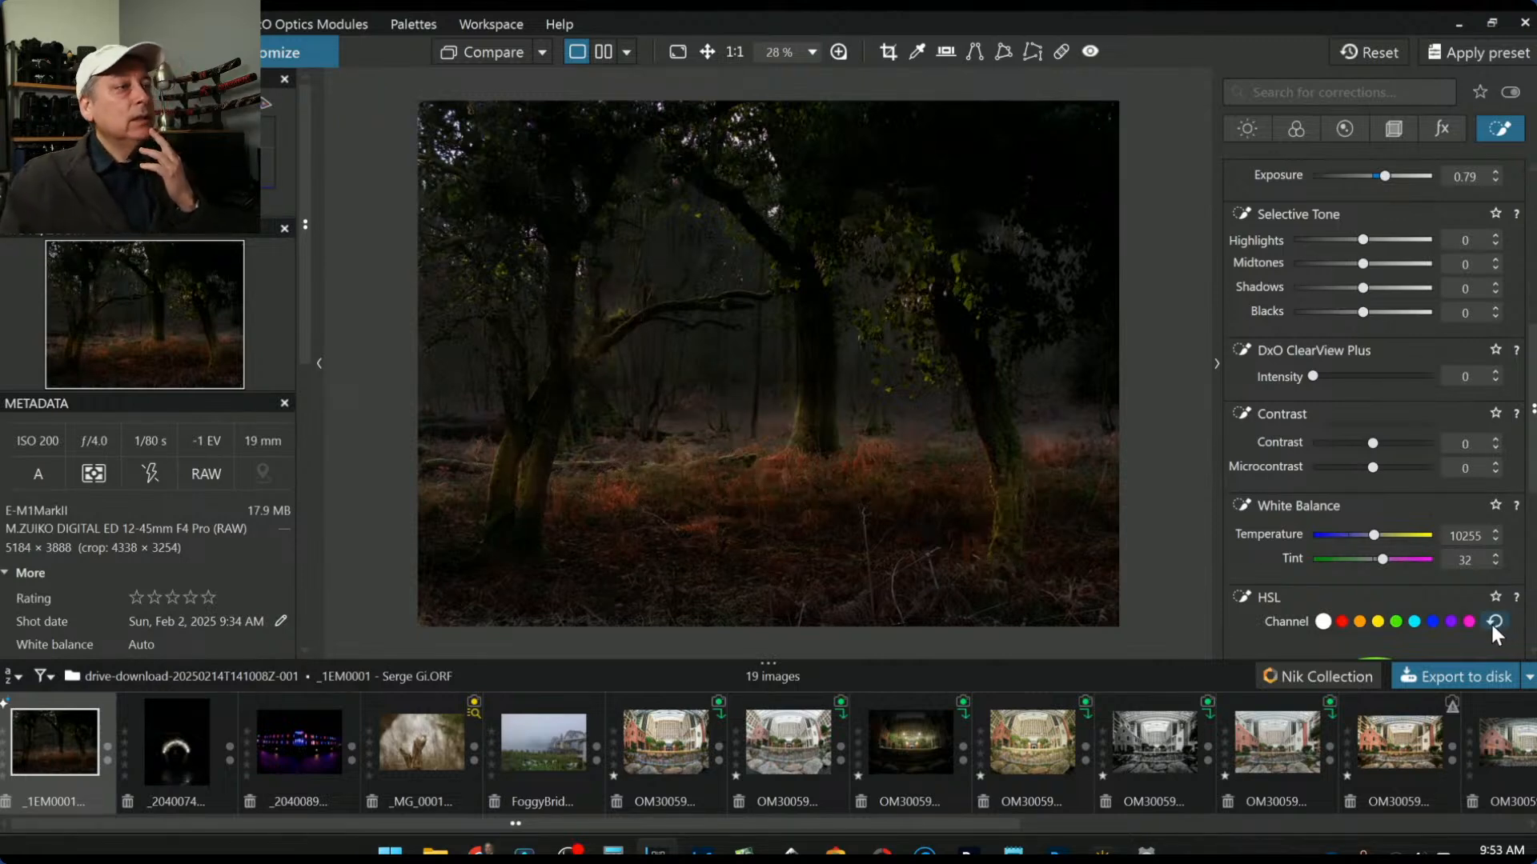
Step: Add control points to the mask on the foreground ground, the left tree's long branch and the middle tree's trunk
scroll(1294, 310, "up", 5)
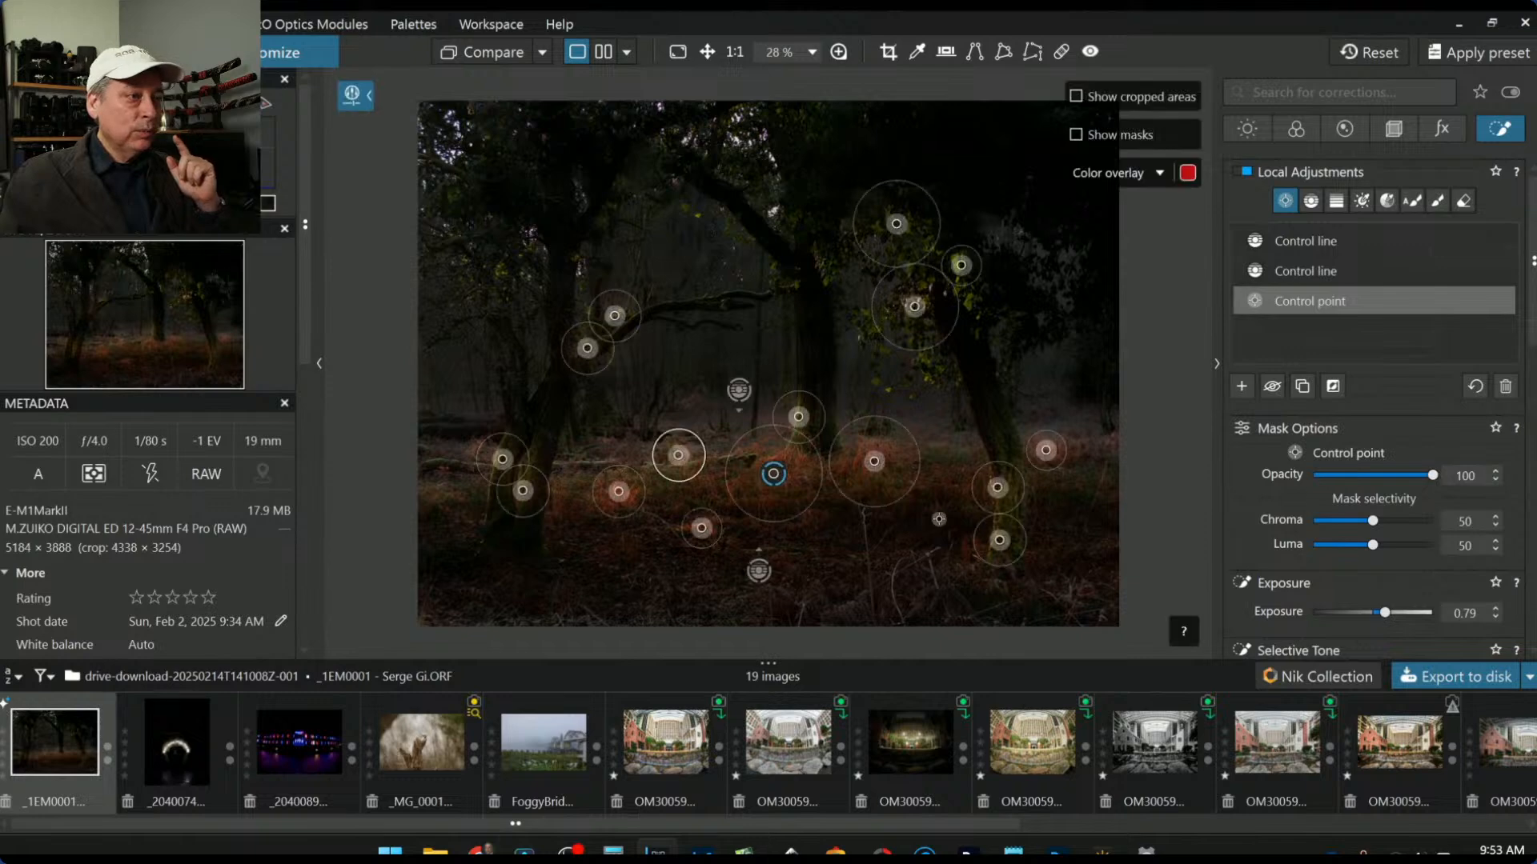
left_click(817, 525)
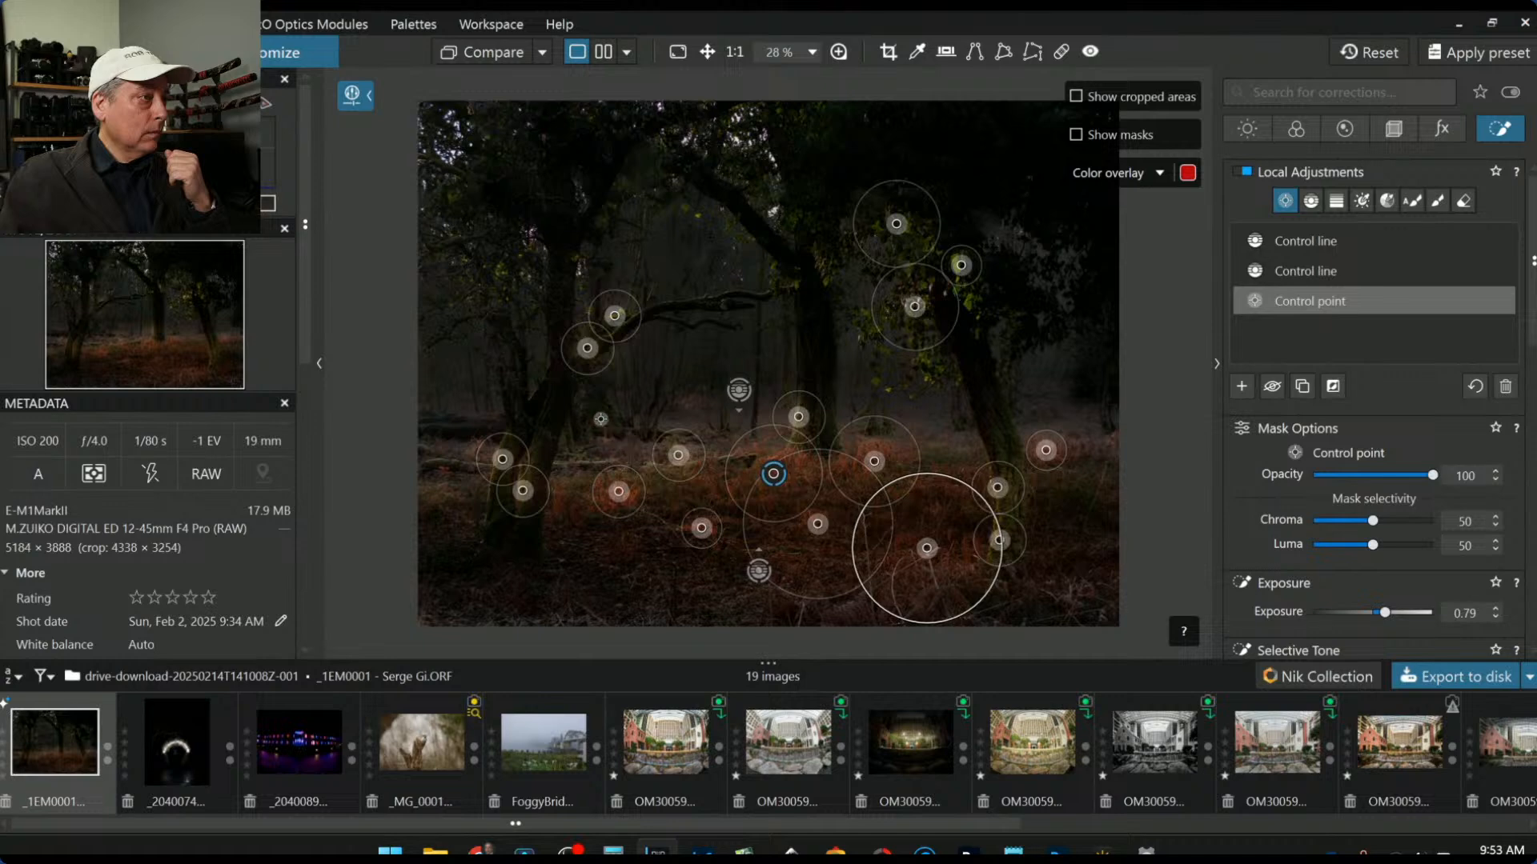
left_click(684, 302)
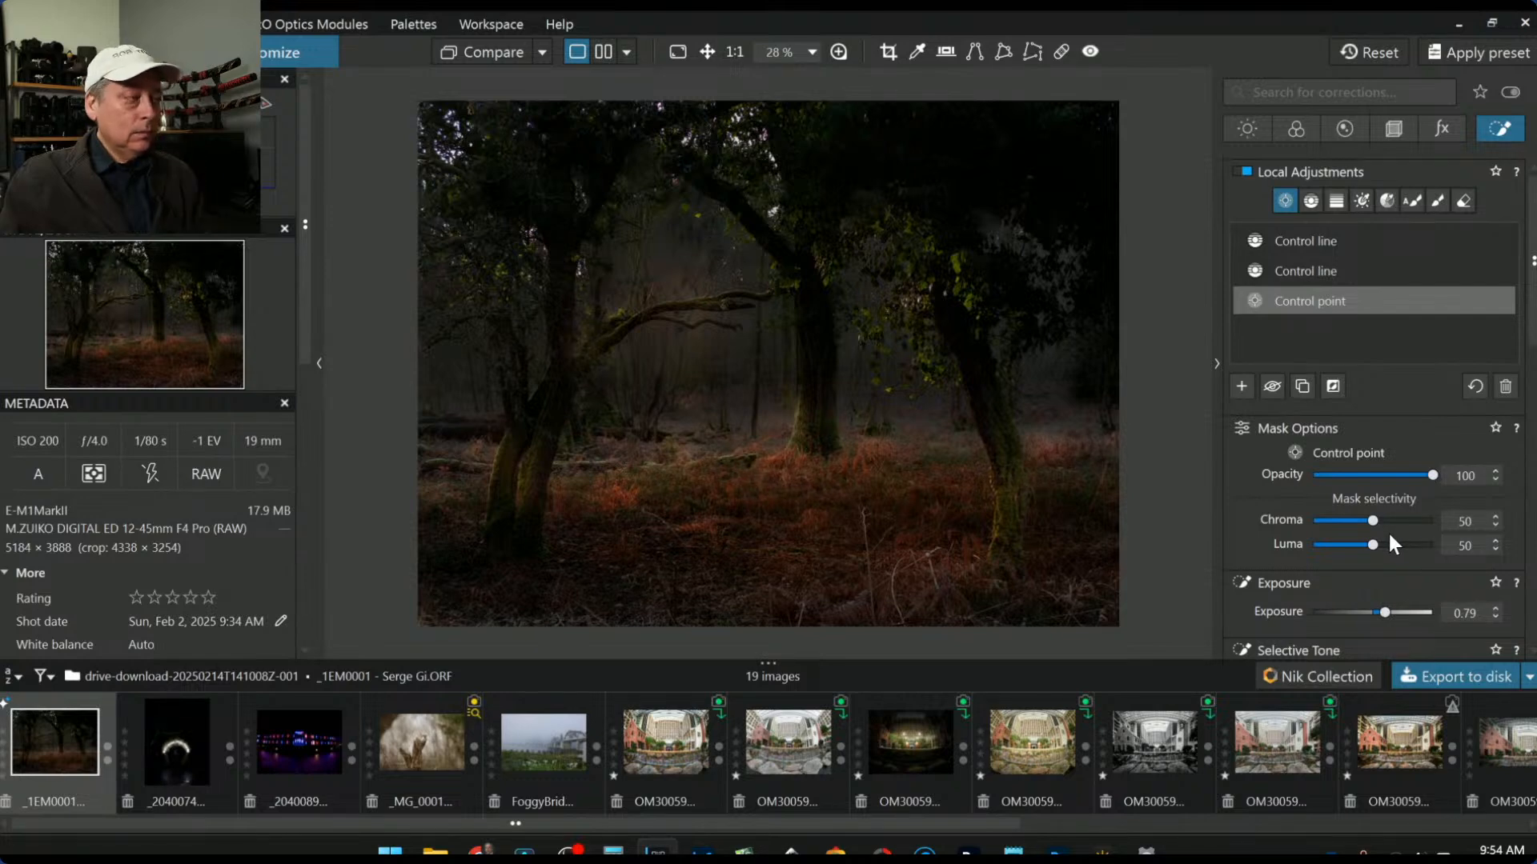
left_click_drag(740, 258, 713, 280)
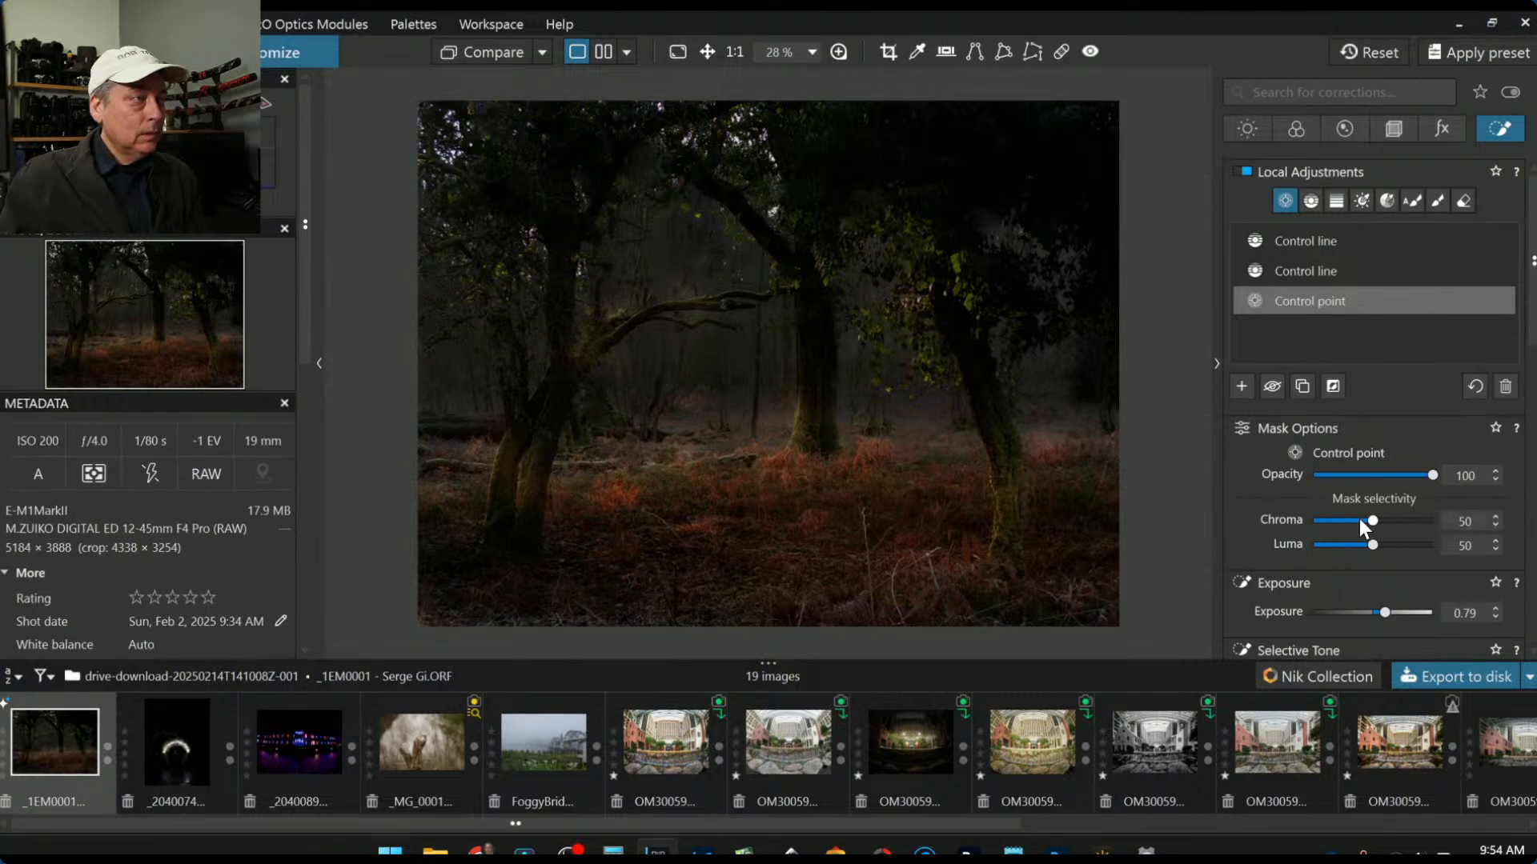
left_click(805, 375)
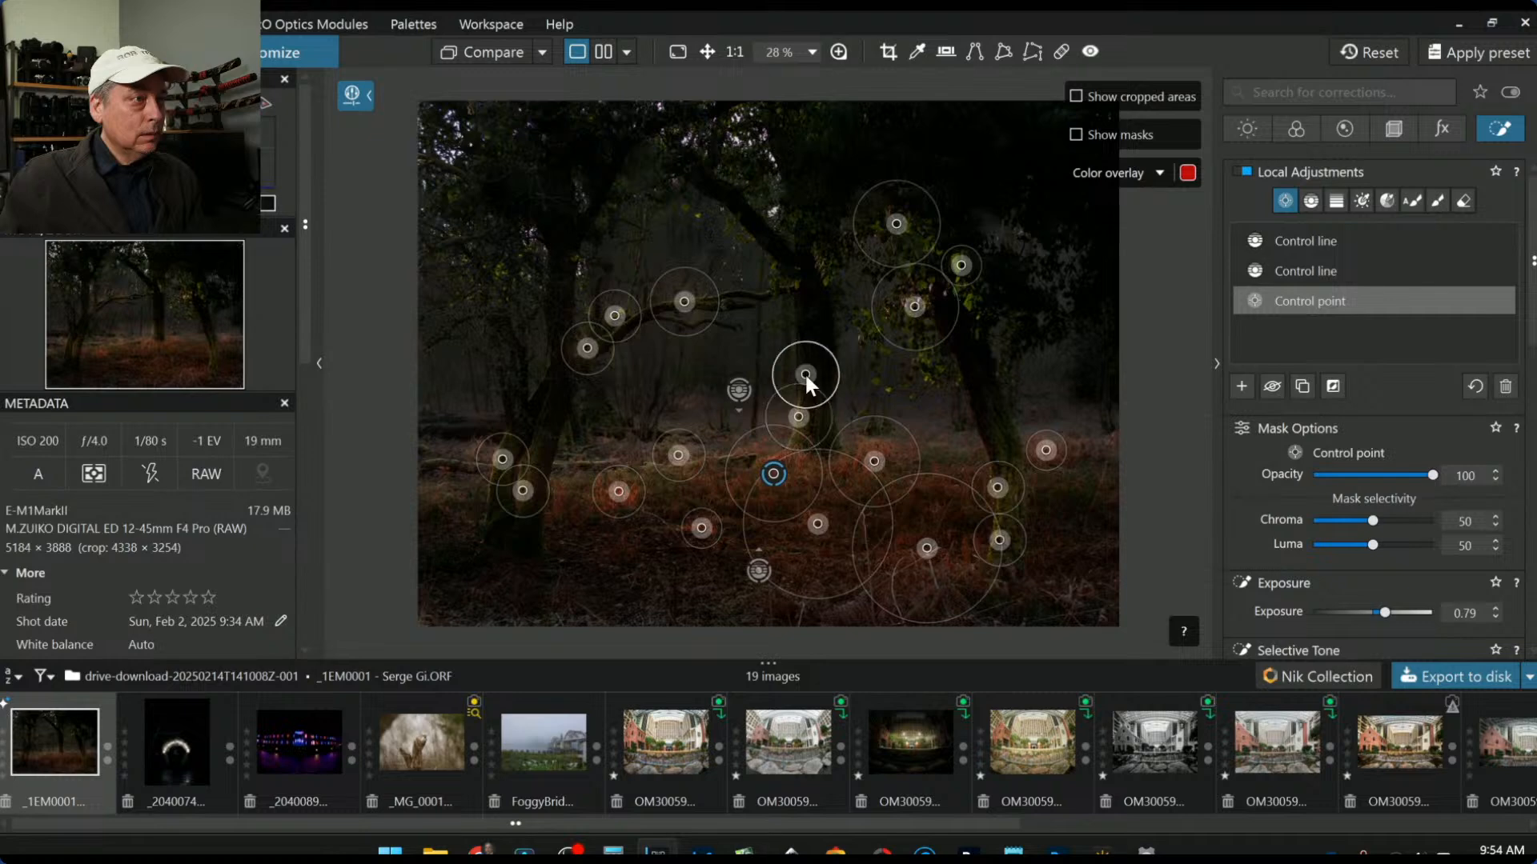
left_click(809, 328)
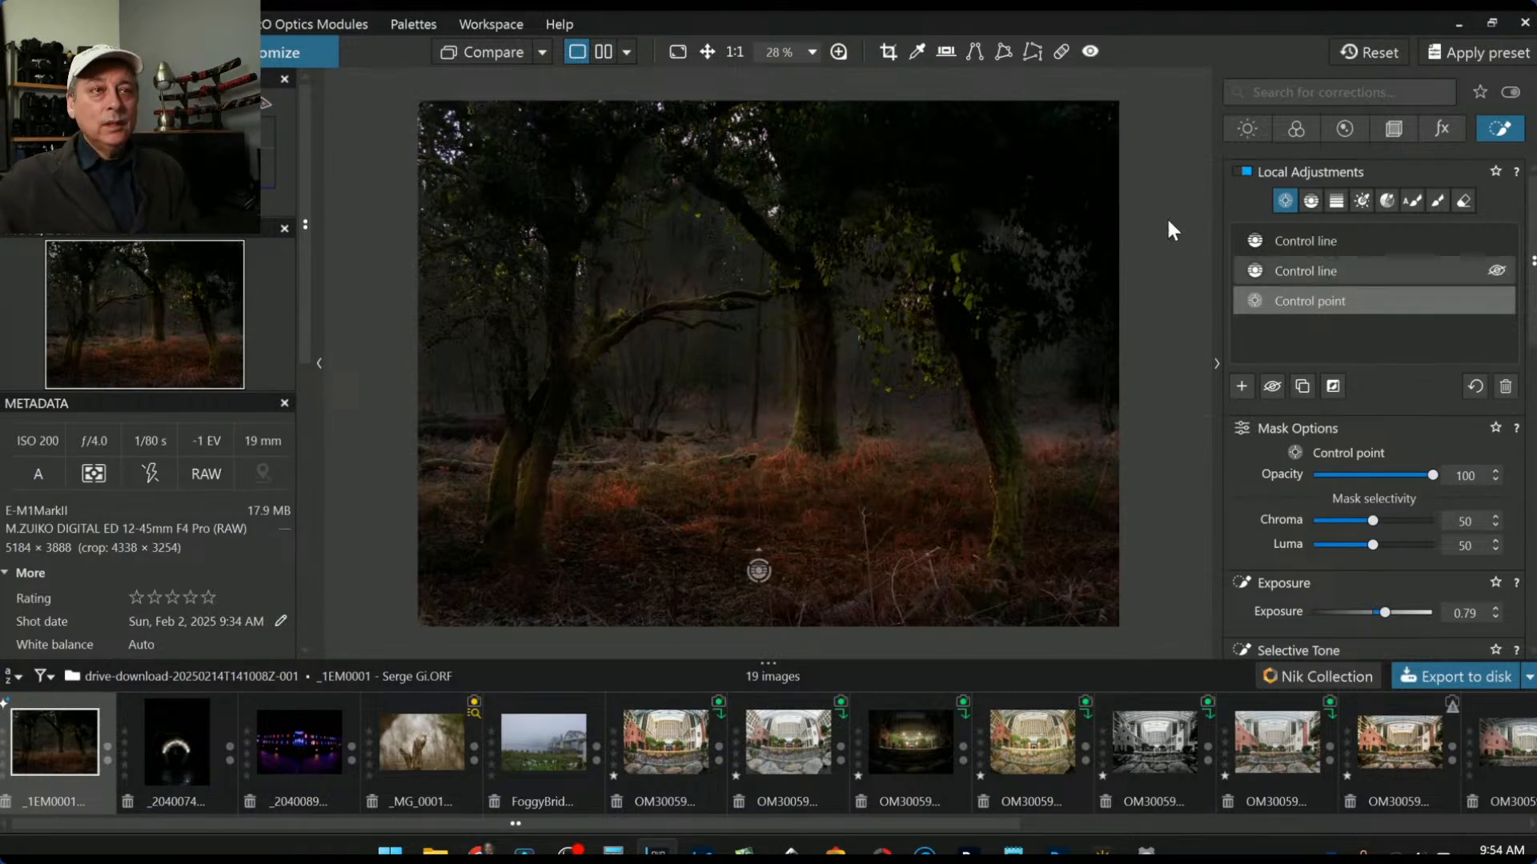
Step: Create a new control point mask on the middle tree's lower trunk with chroma 62, luma 57 and exposure 0.52
left_click(1241, 387)
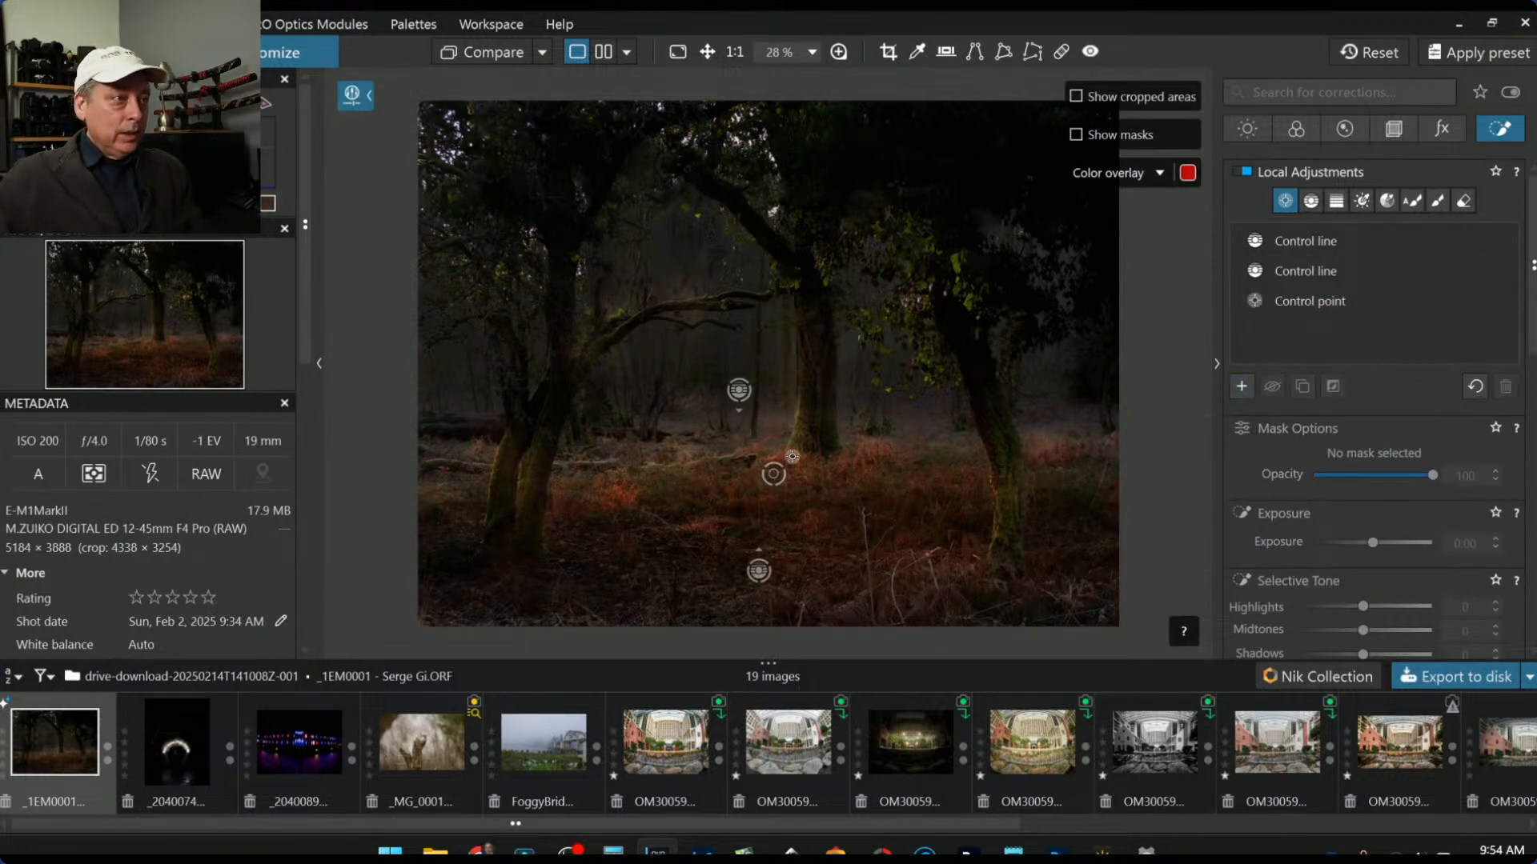
left_click(800, 420)
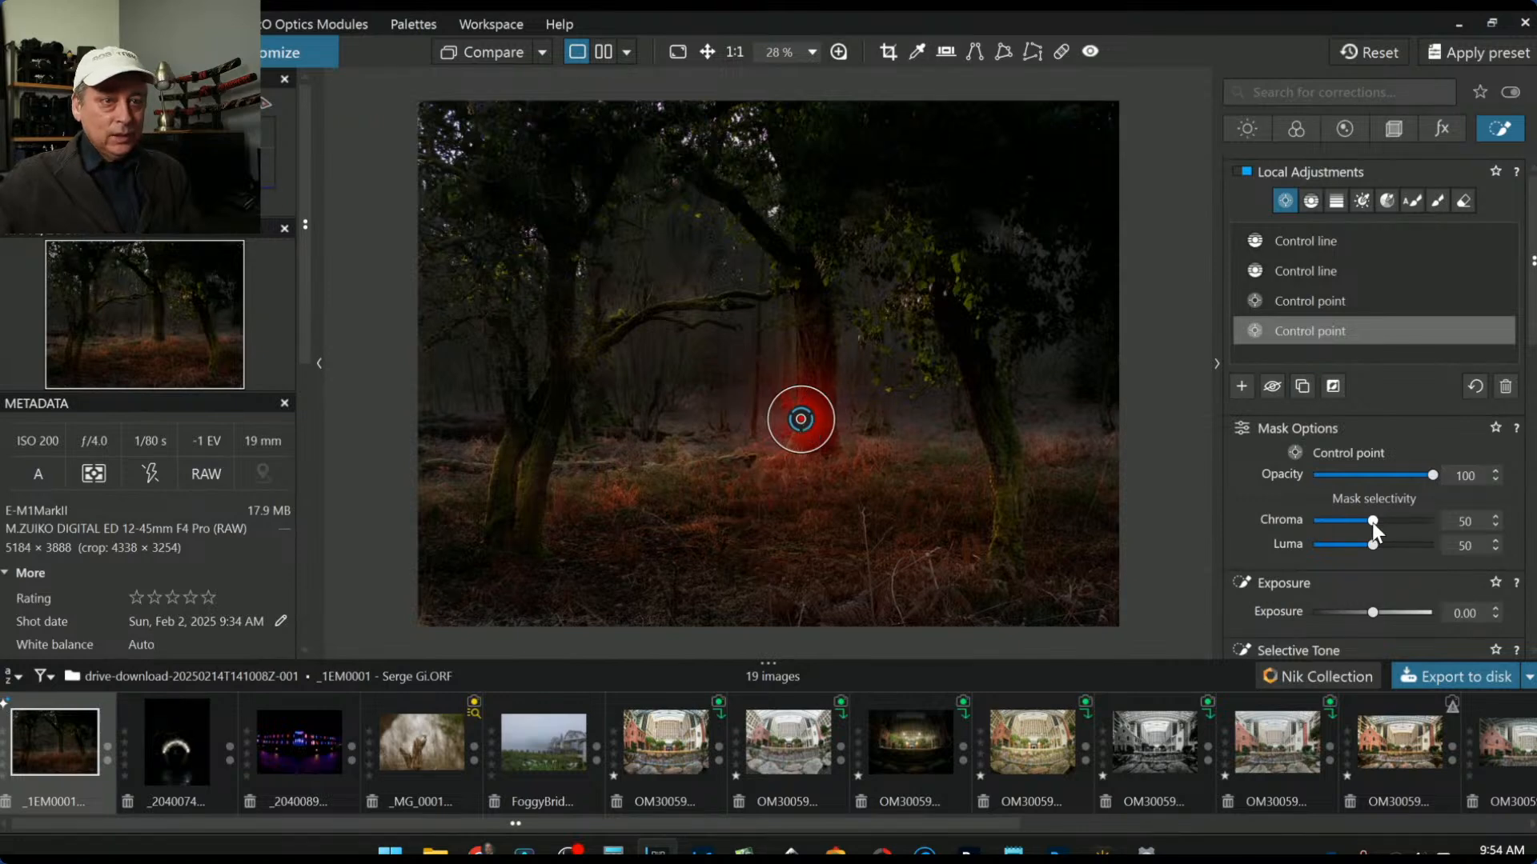
left_click_drag(1372, 521, 1382, 522)
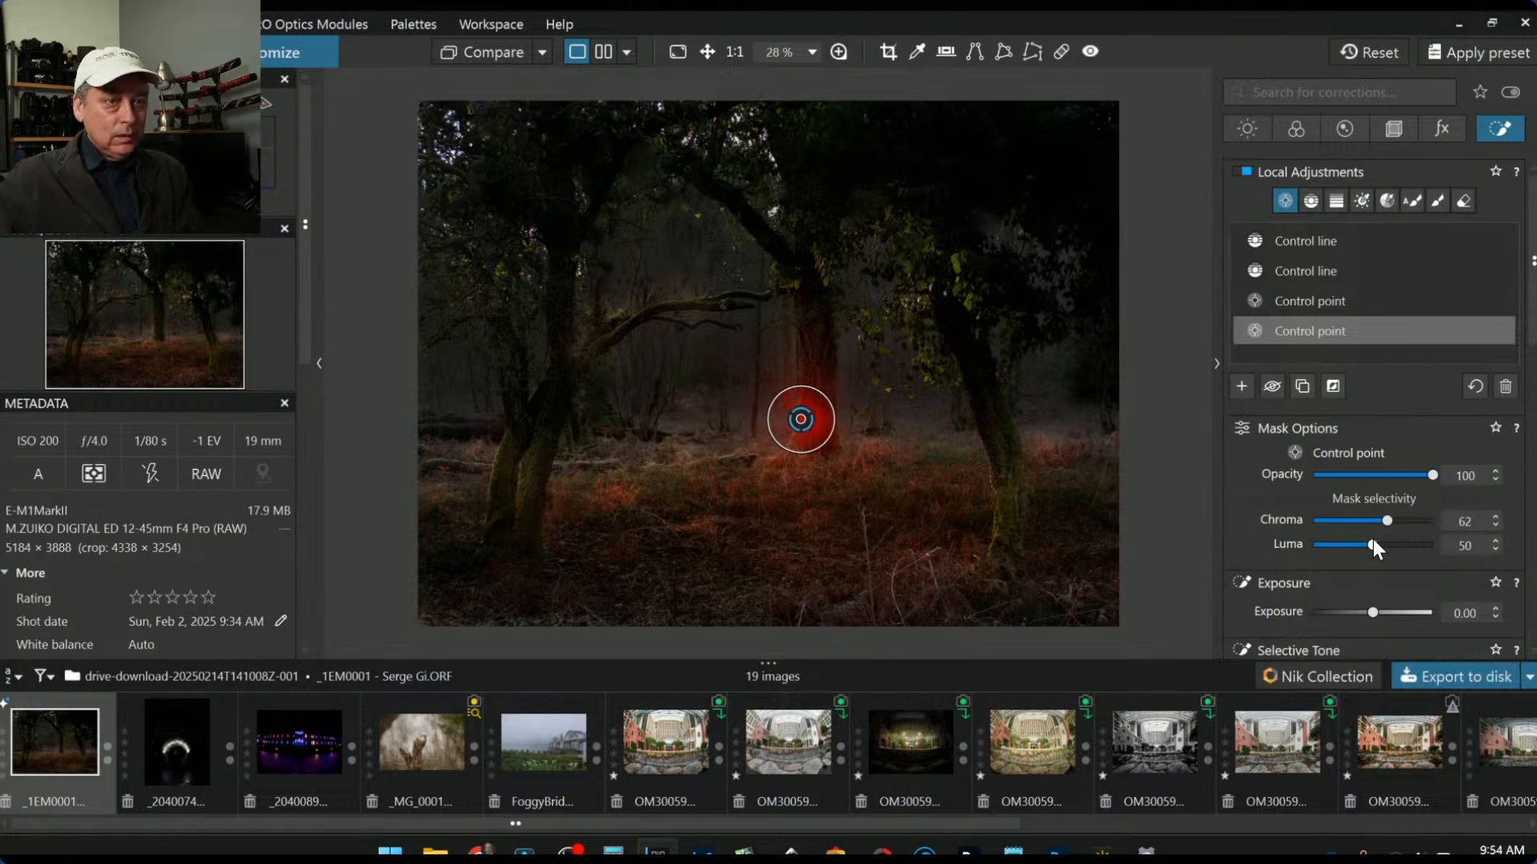
left_click_drag(1372, 544, 1381, 545)
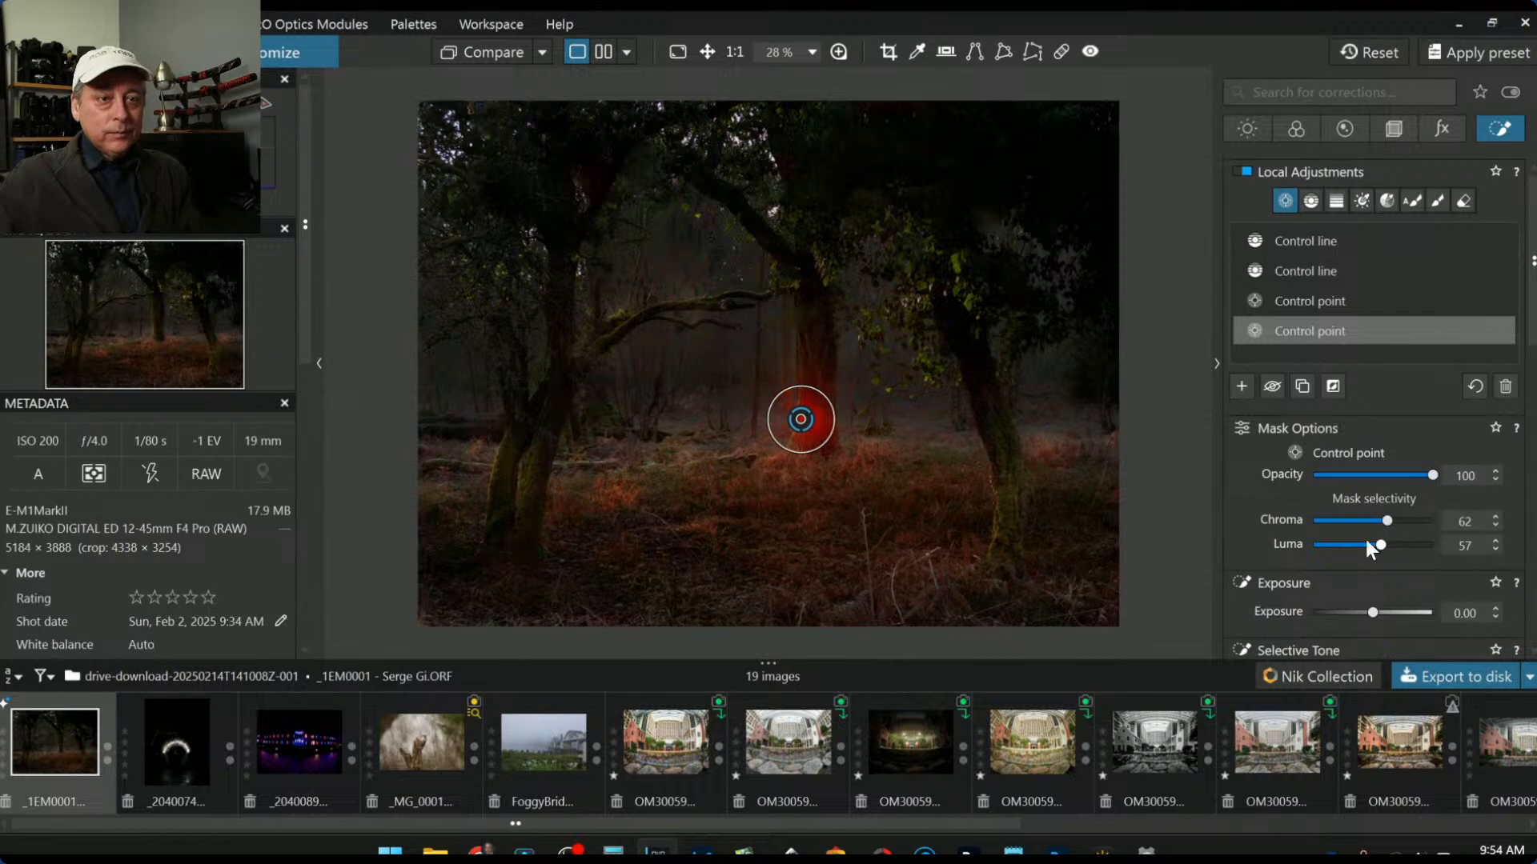
scroll(1367, 541, "down", 2)
left_click_drag(1374, 517, 1385, 518)
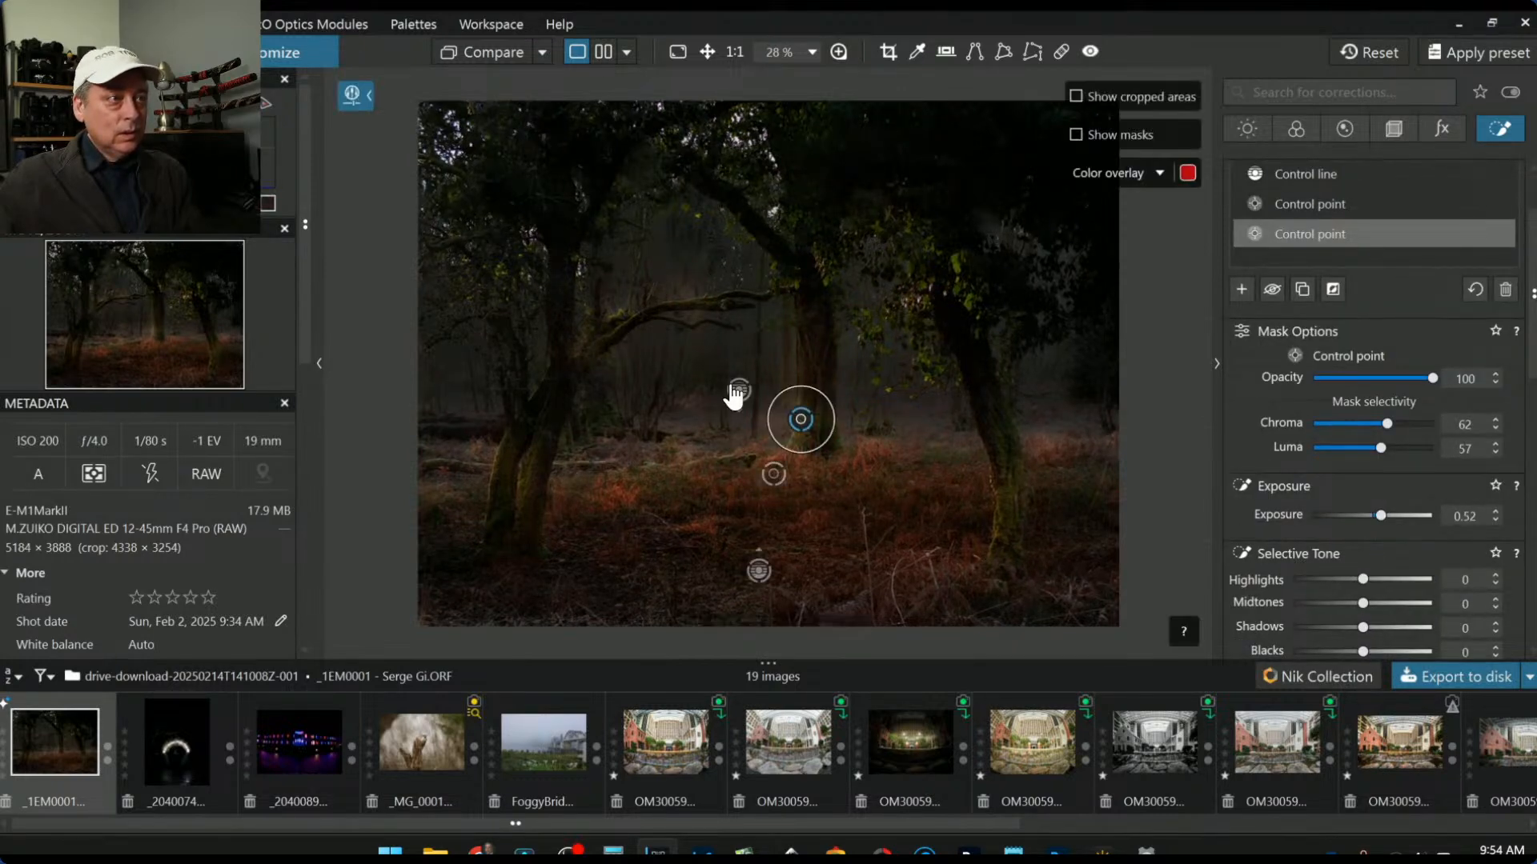
Step: Add control points to the new mask up the middle tree's trunk and on the right tree's lower trunk
left_click(808, 376)
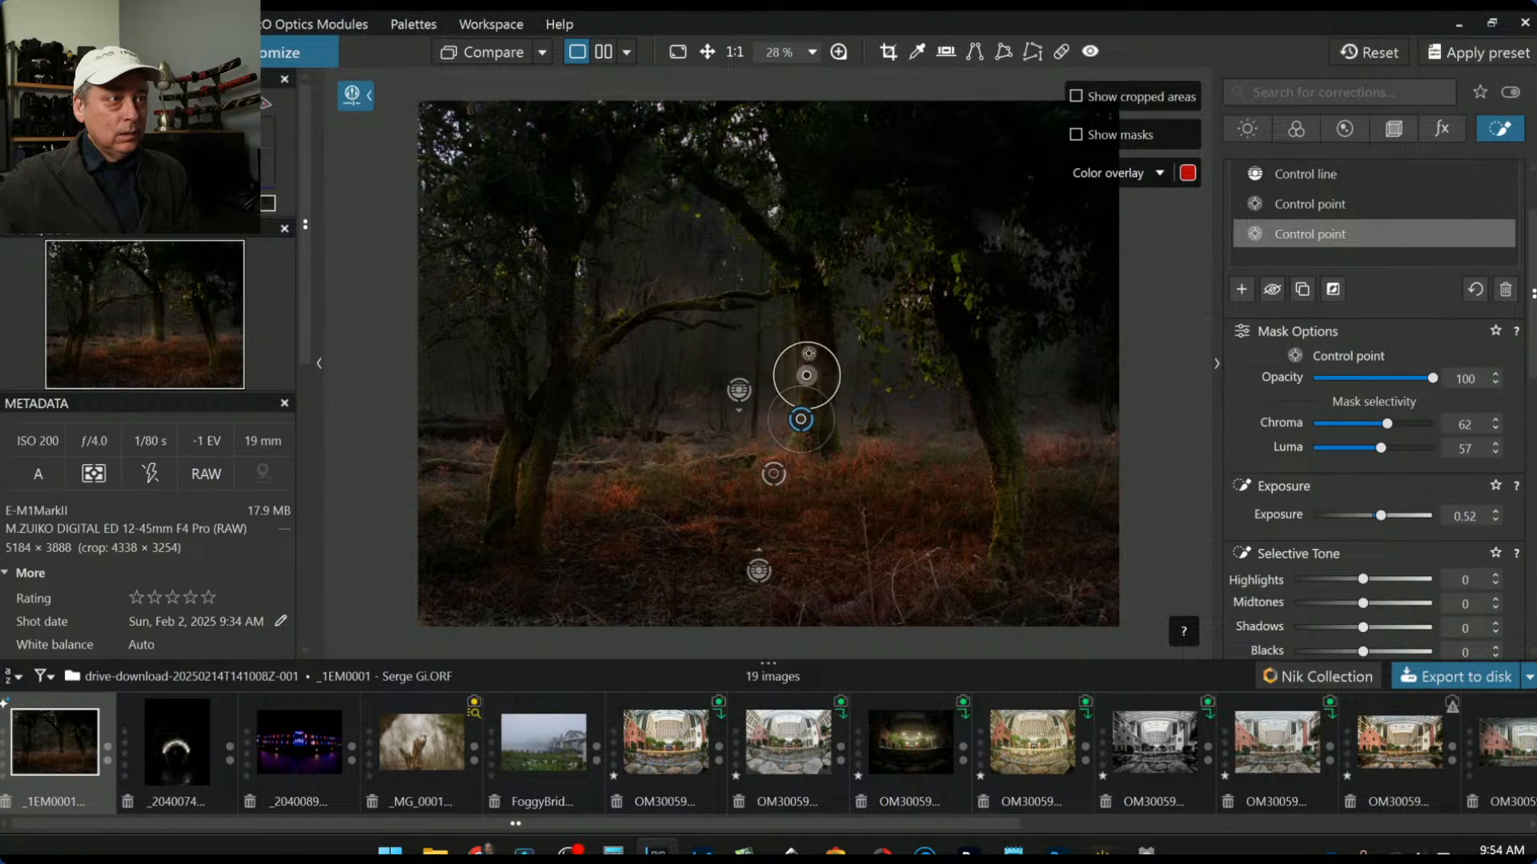
left_click(810, 331)
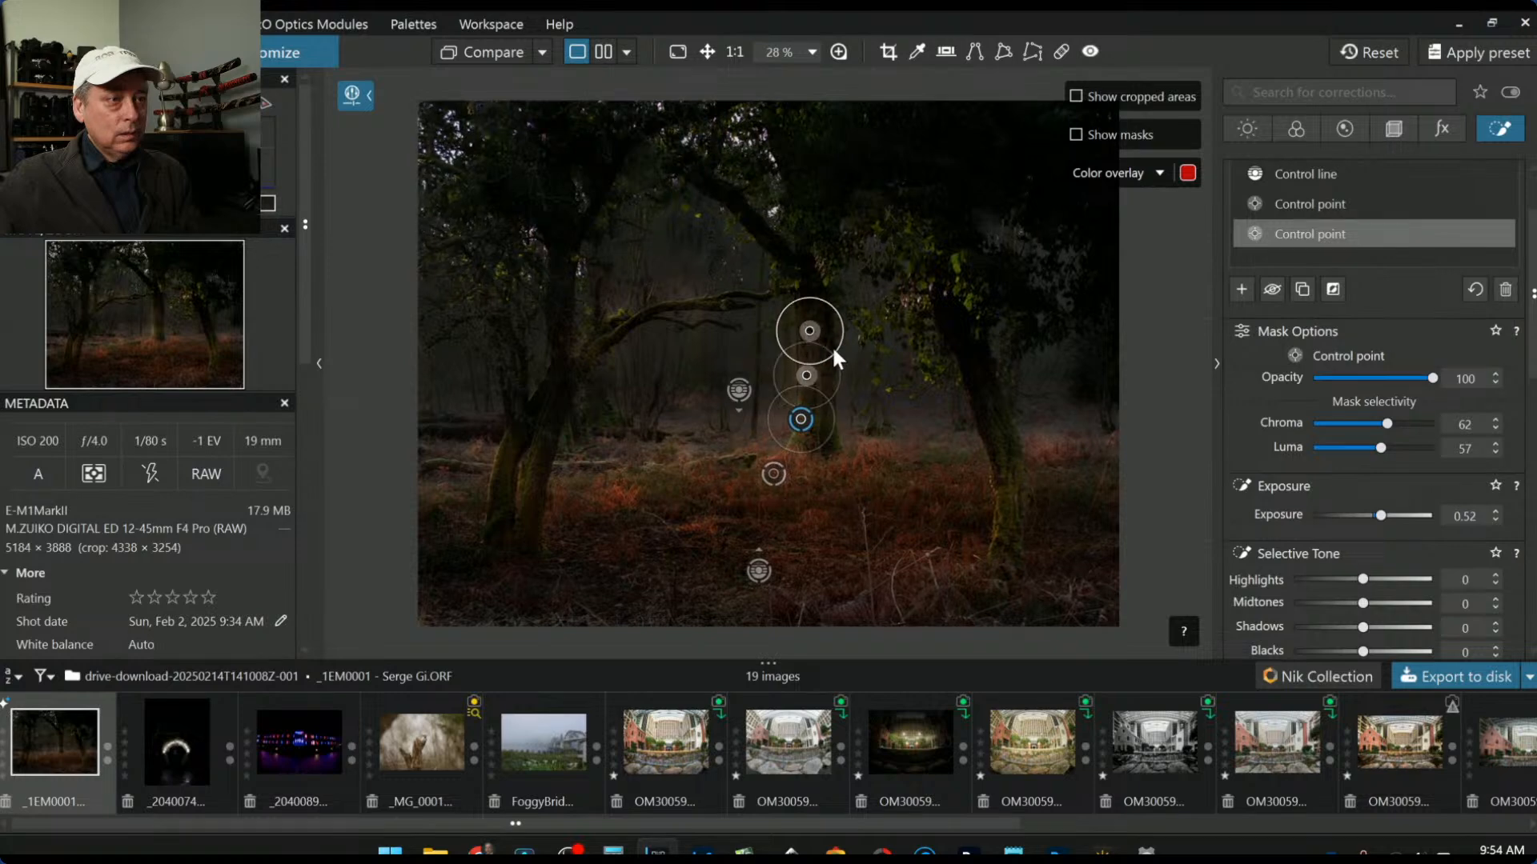
left_click(1005, 534)
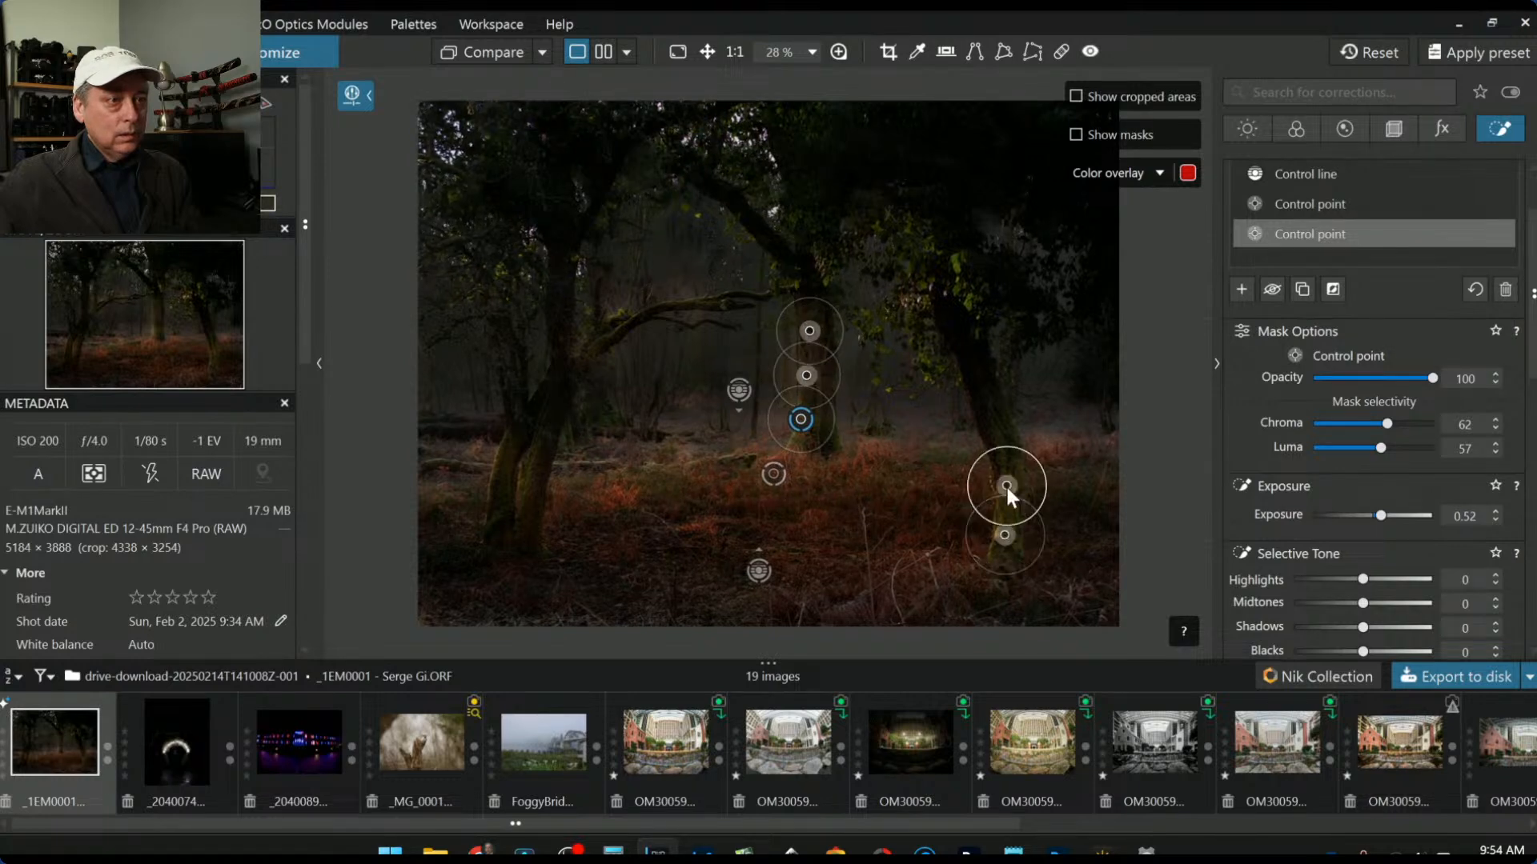
left_click(1006, 485)
Step: Add further control points to the mask on the left tree's base and the right tree's upper trunk
left_click(526, 487)
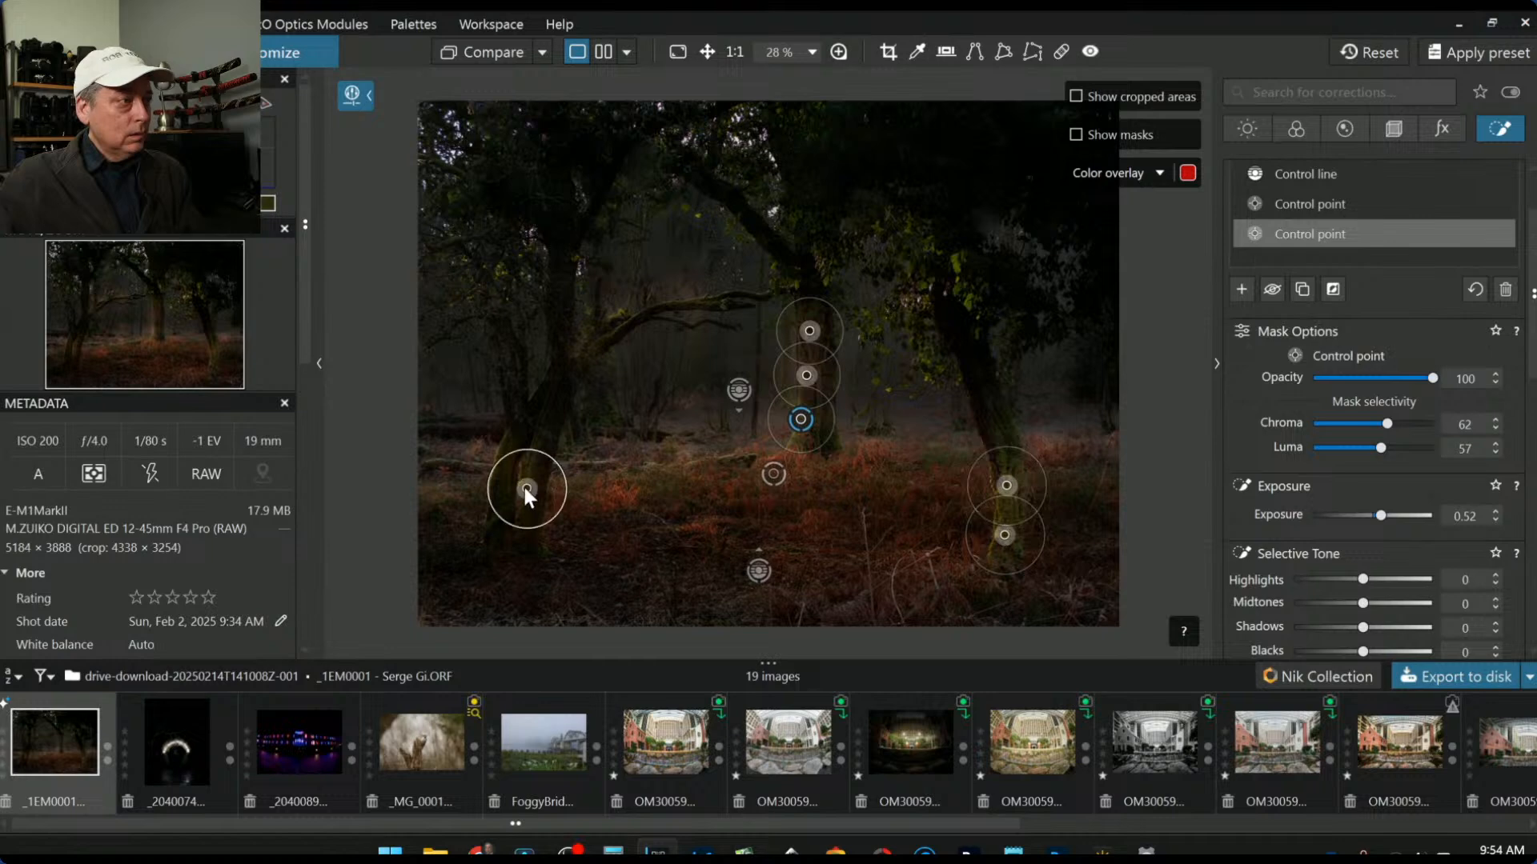
left_click(504, 473)
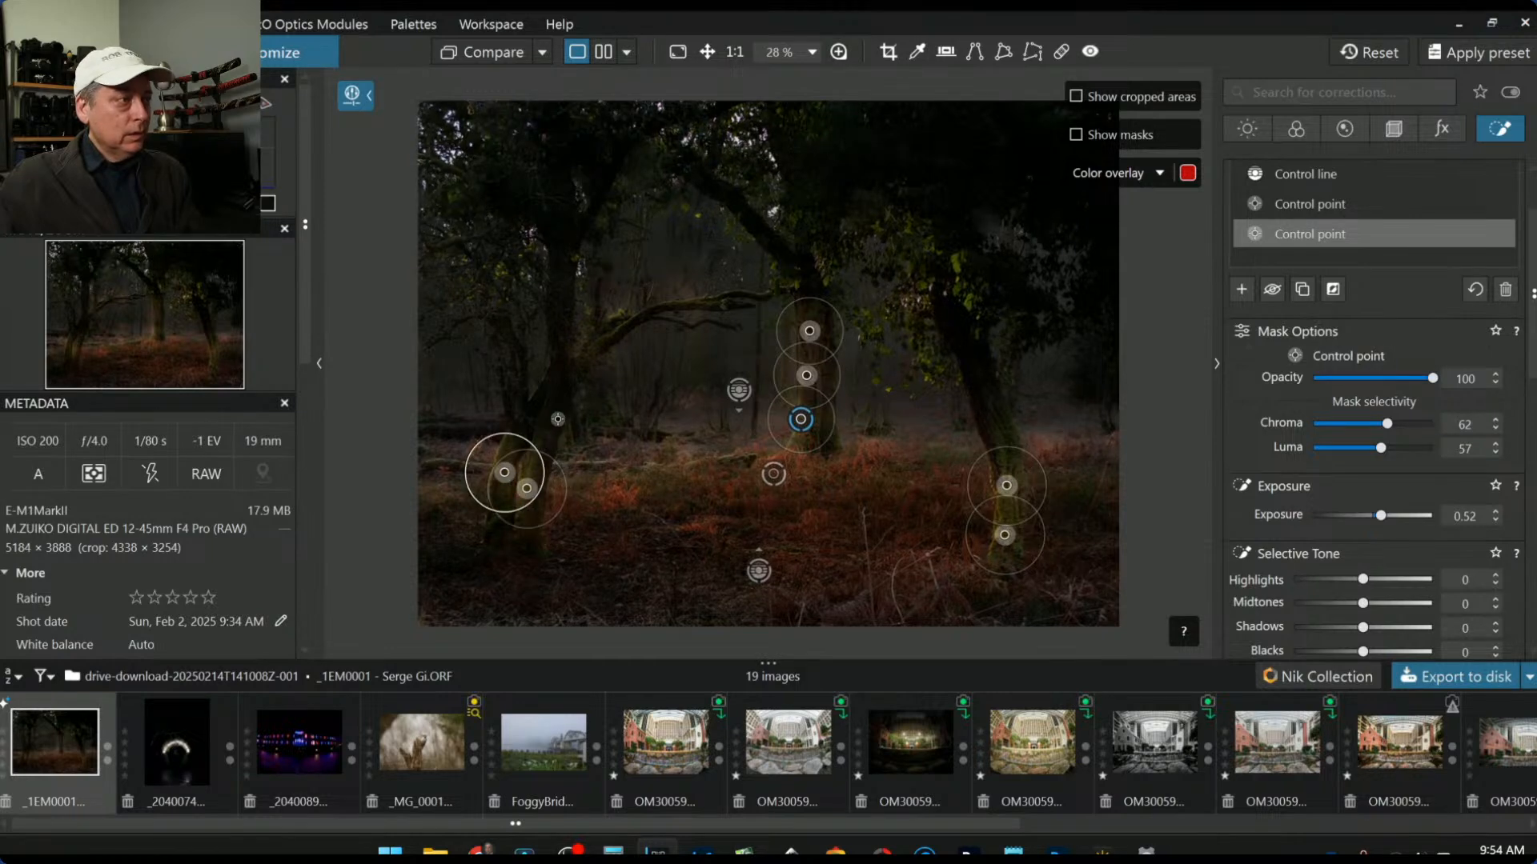
left_click(576, 369)
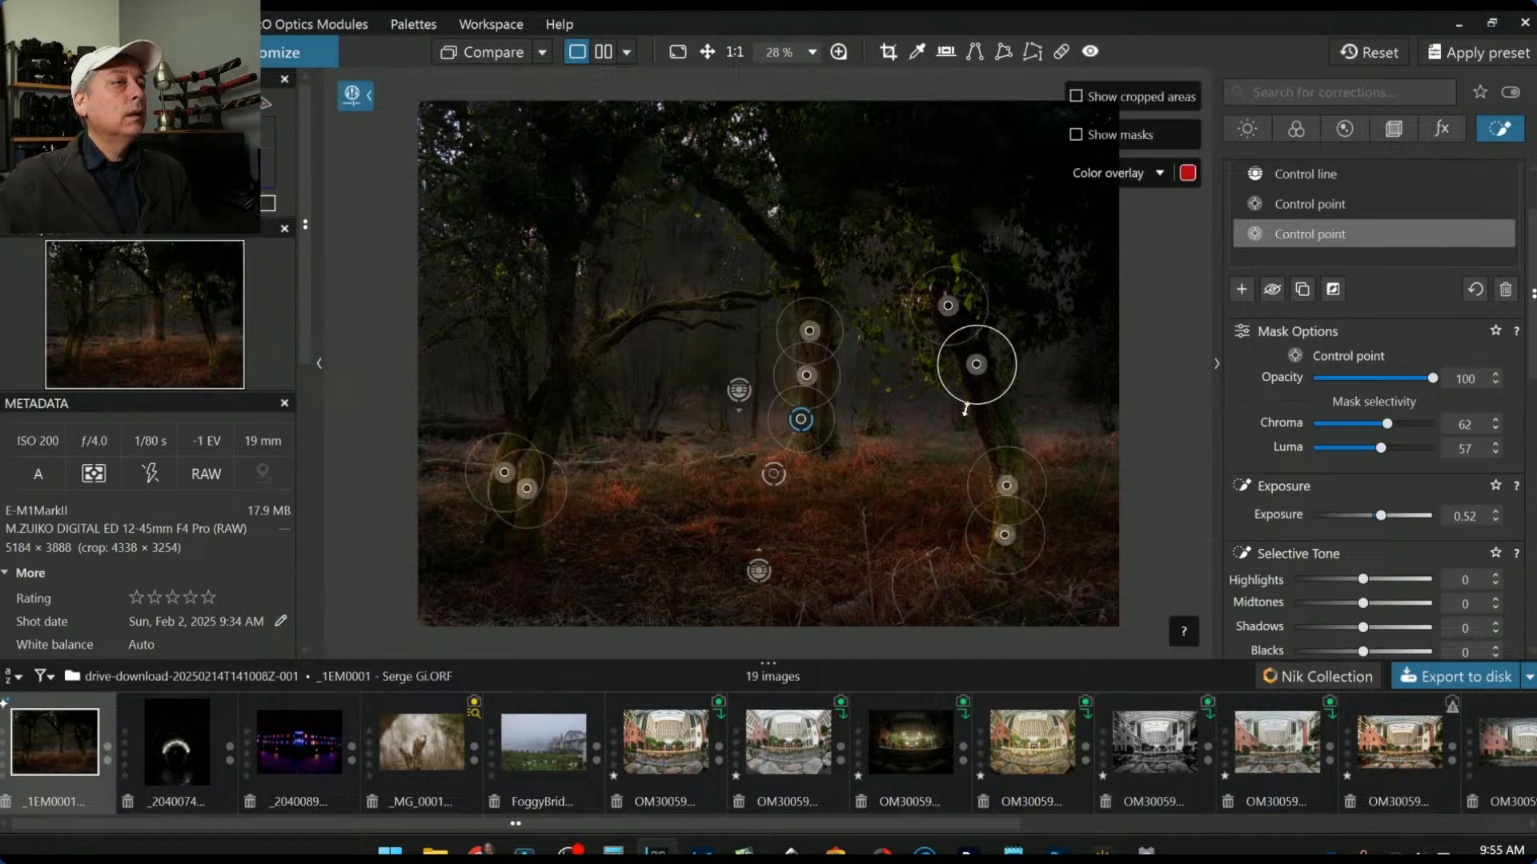
left_click_drag(969, 401, 969, 449)
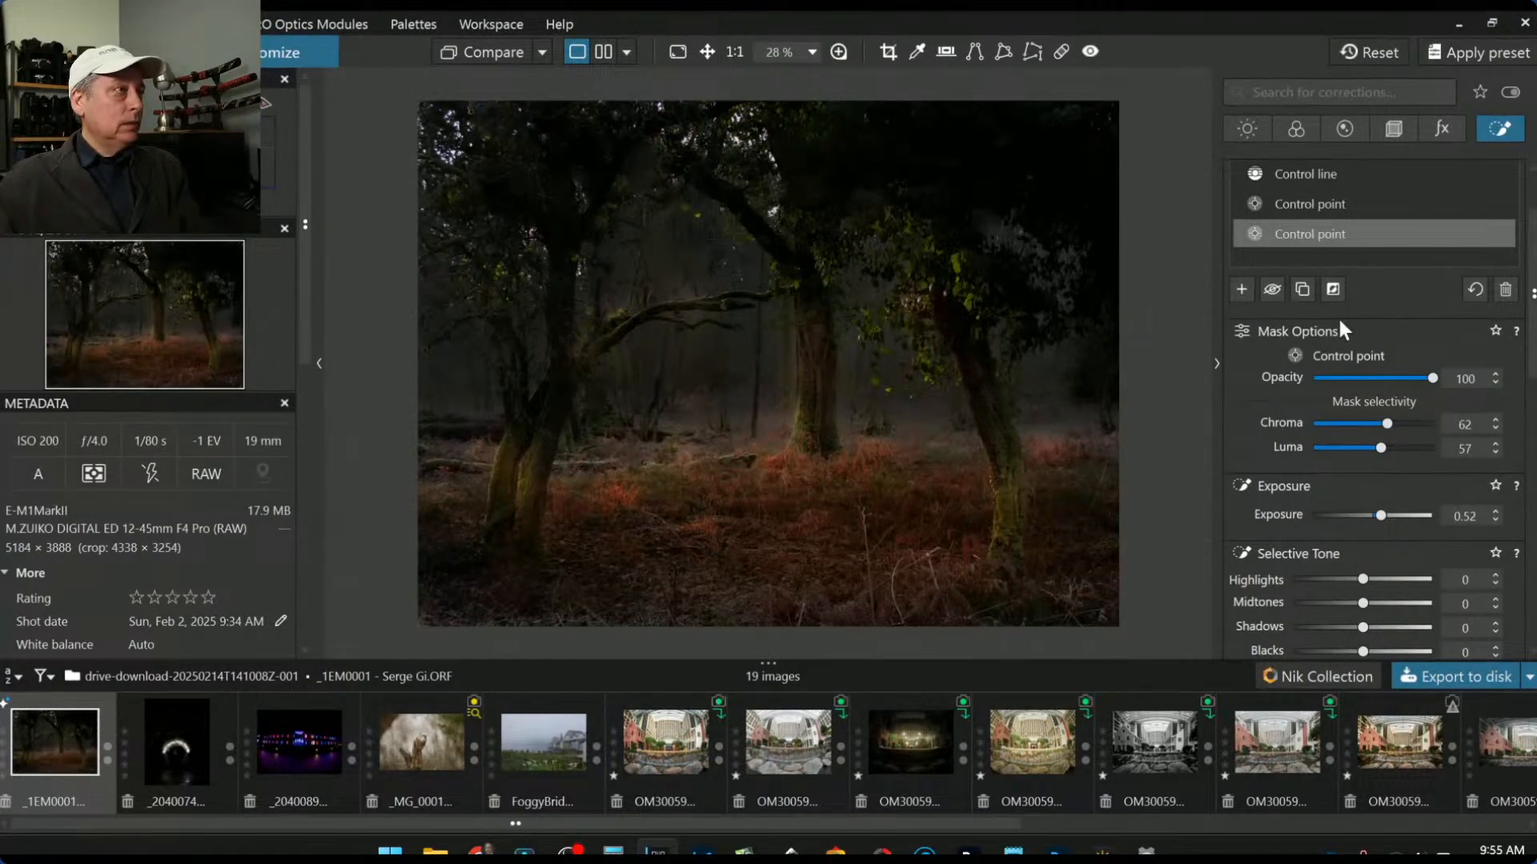
Step: Repair the bright gaps in the foliage near the photo's upper-left corner with an 18 px brush
left_click(1062, 53)
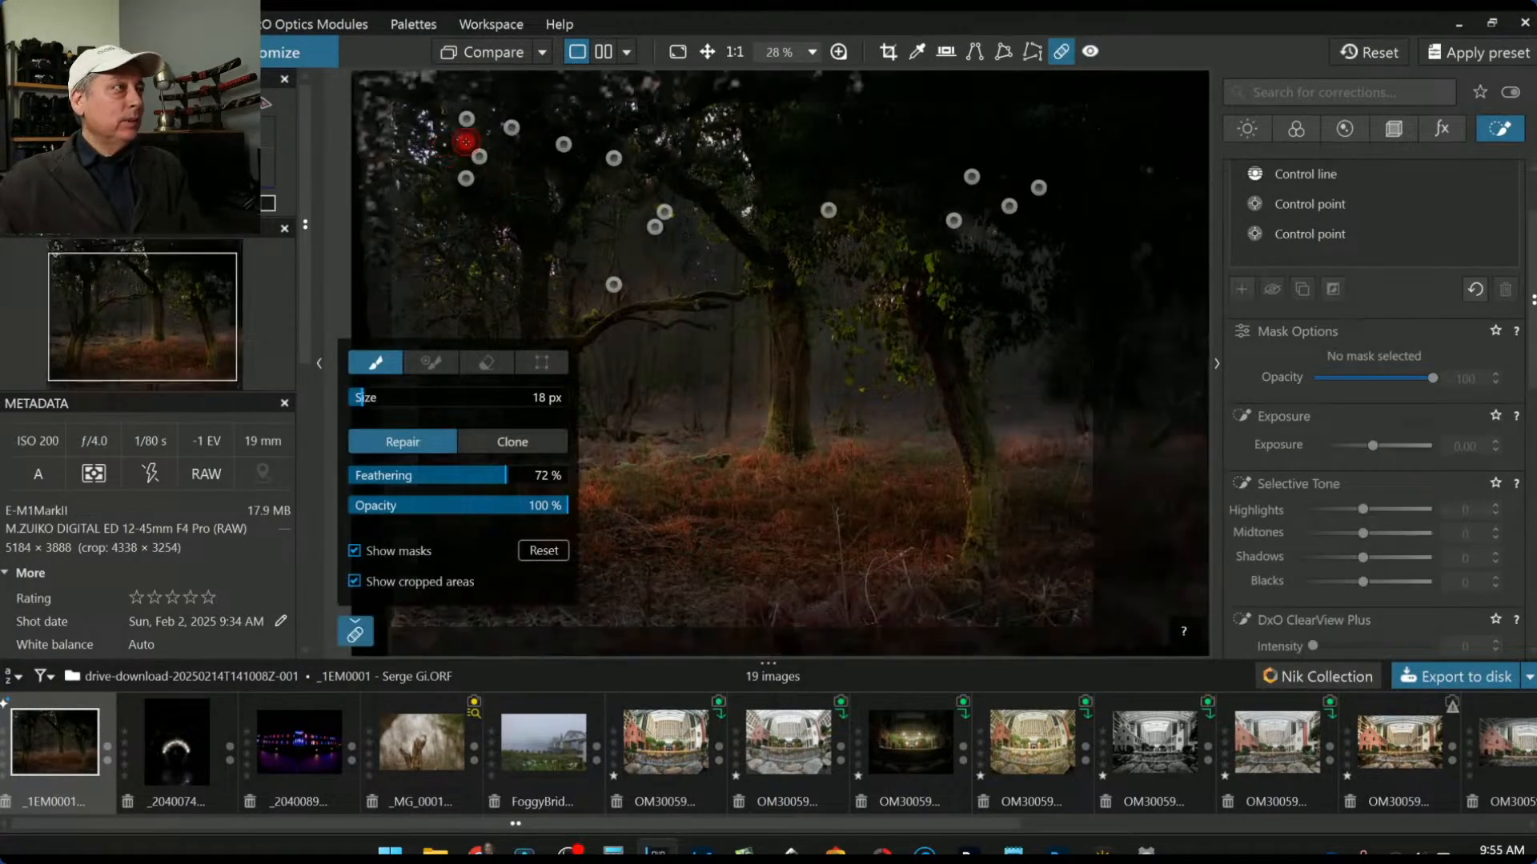
mouse_move(427, 112)
left_mouse_down()
mouse_move(438, 142)
mouse_move(406, 130)
mouse_move(422, 160)
left_mouse_up()
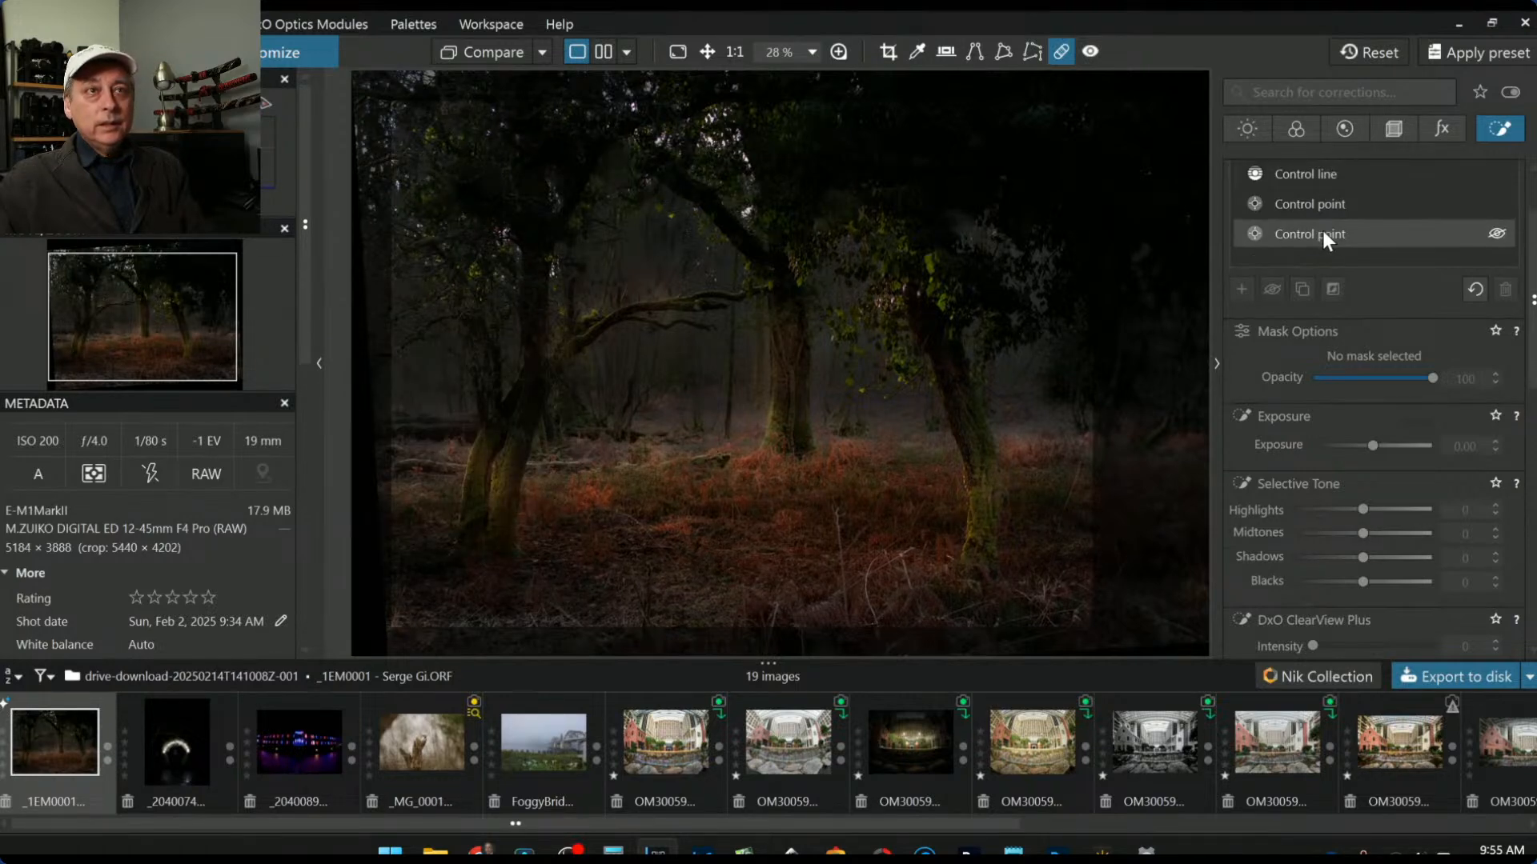
Step: Add a control line fading from the treetops to mid-photo, sampling a bright gap in the foliage, with luma 55
scroll(1381, 331, "up", 2)
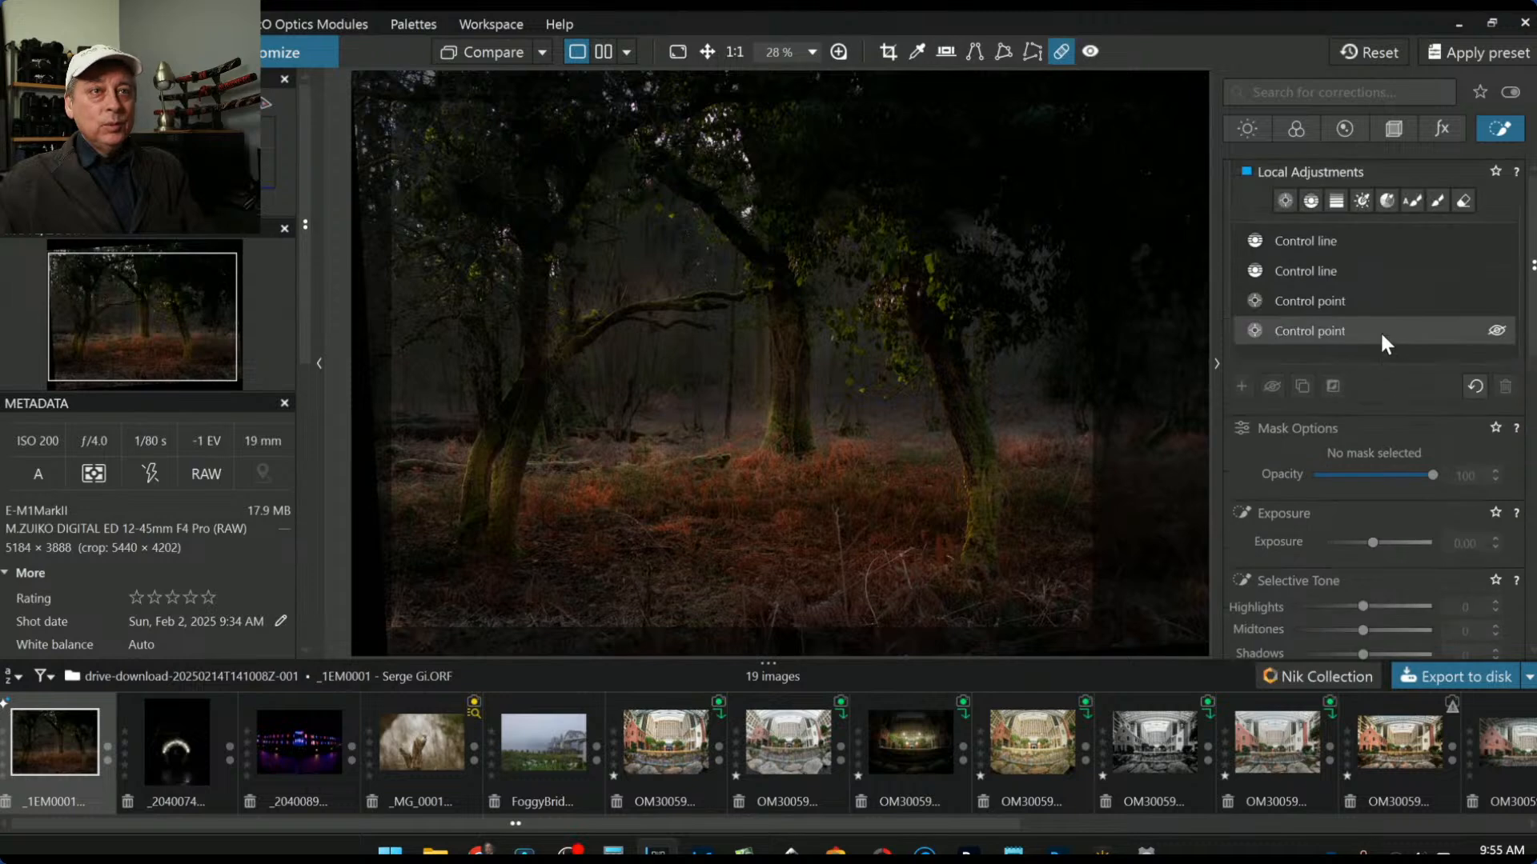
left_click(1314, 200)
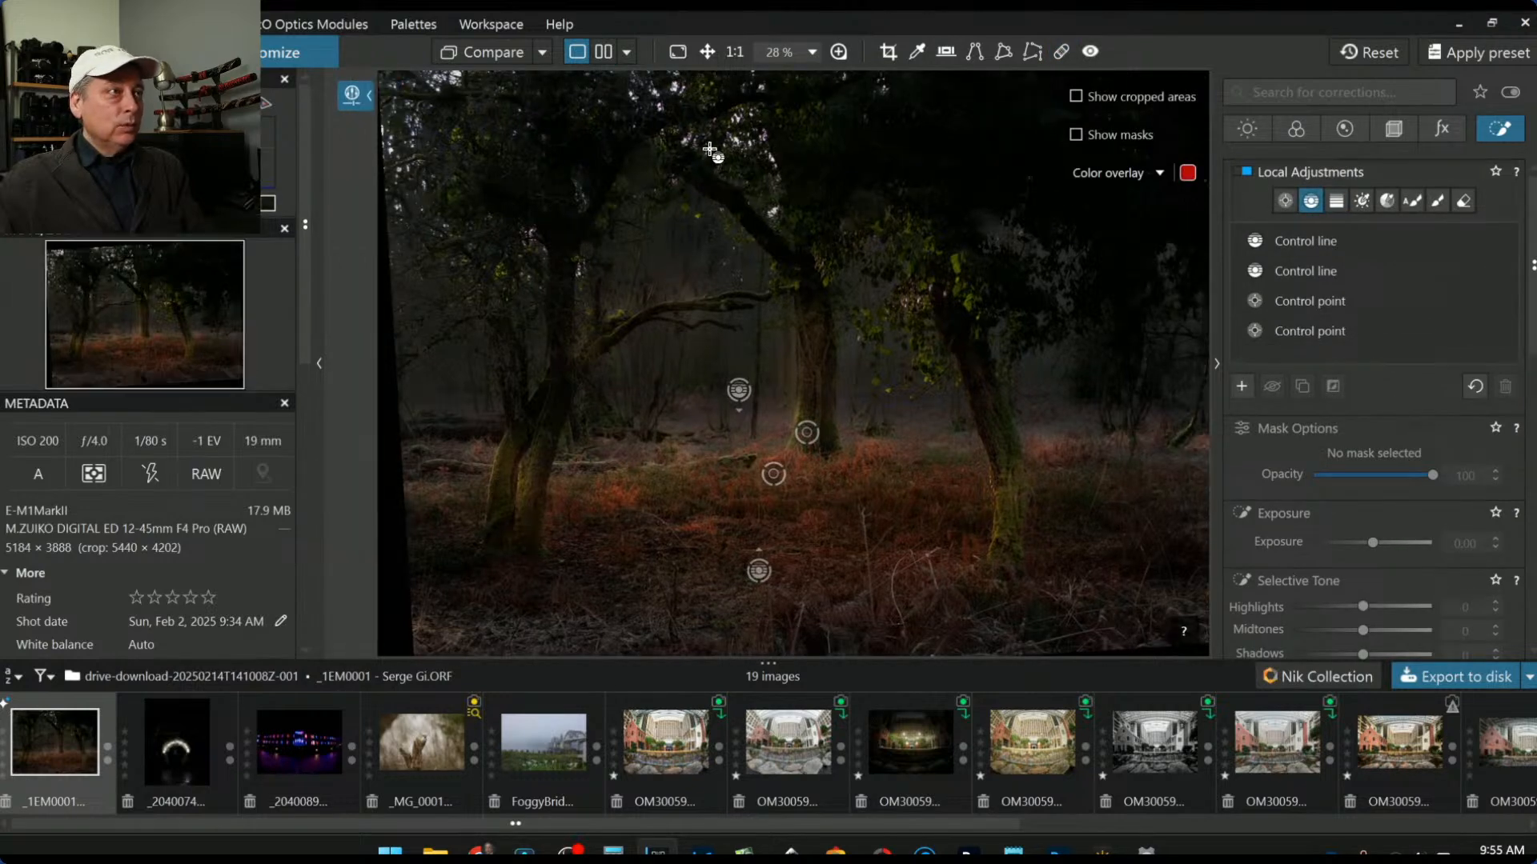
left_click_drag(735, 139, 735, 360)
scroll(753, 128, "up", 2)
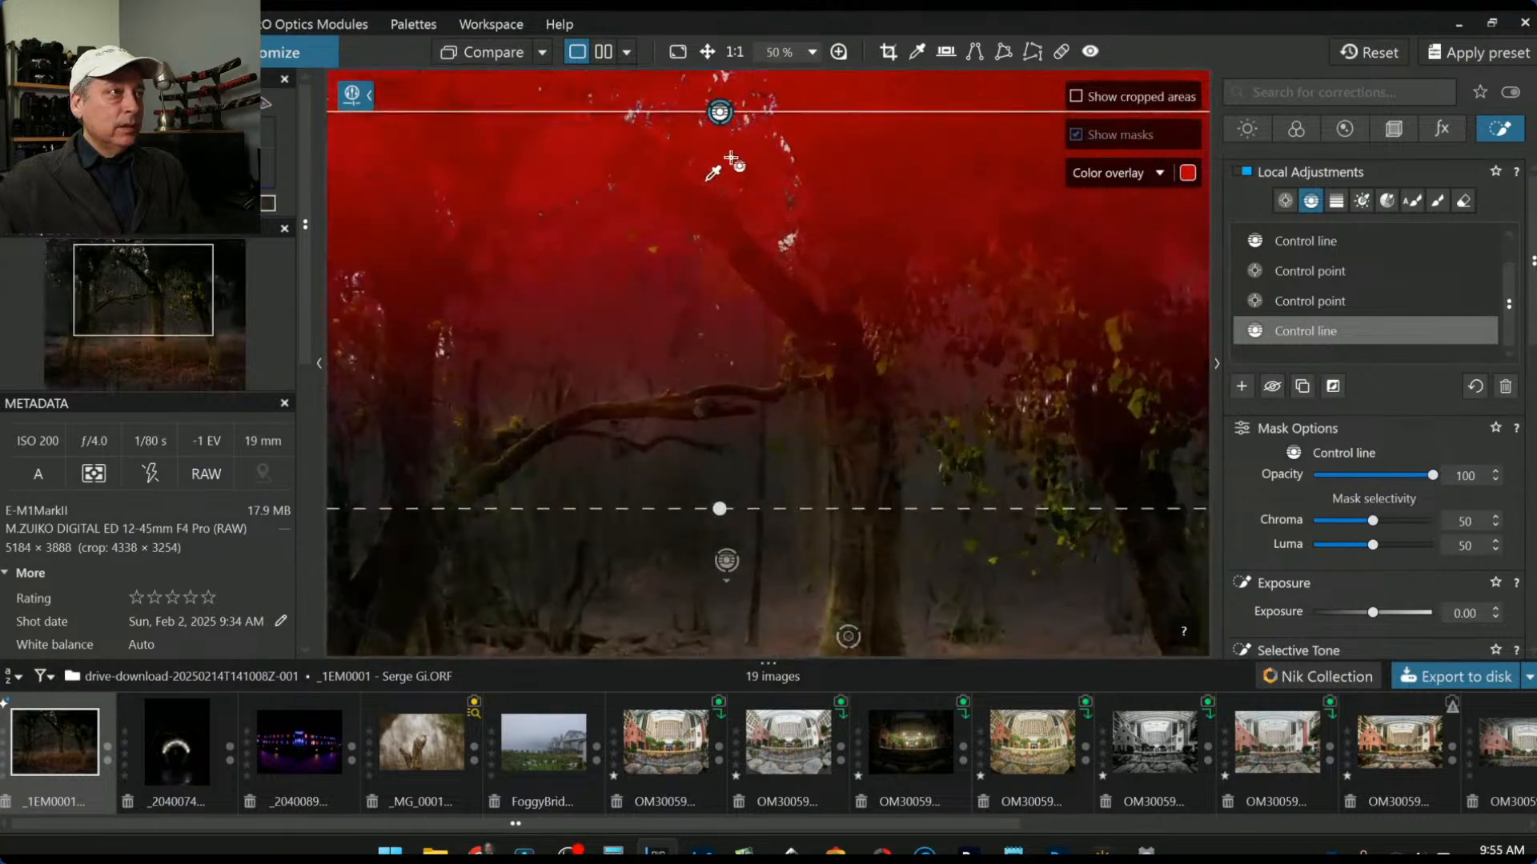
scroll(750, 120, "up", 1)
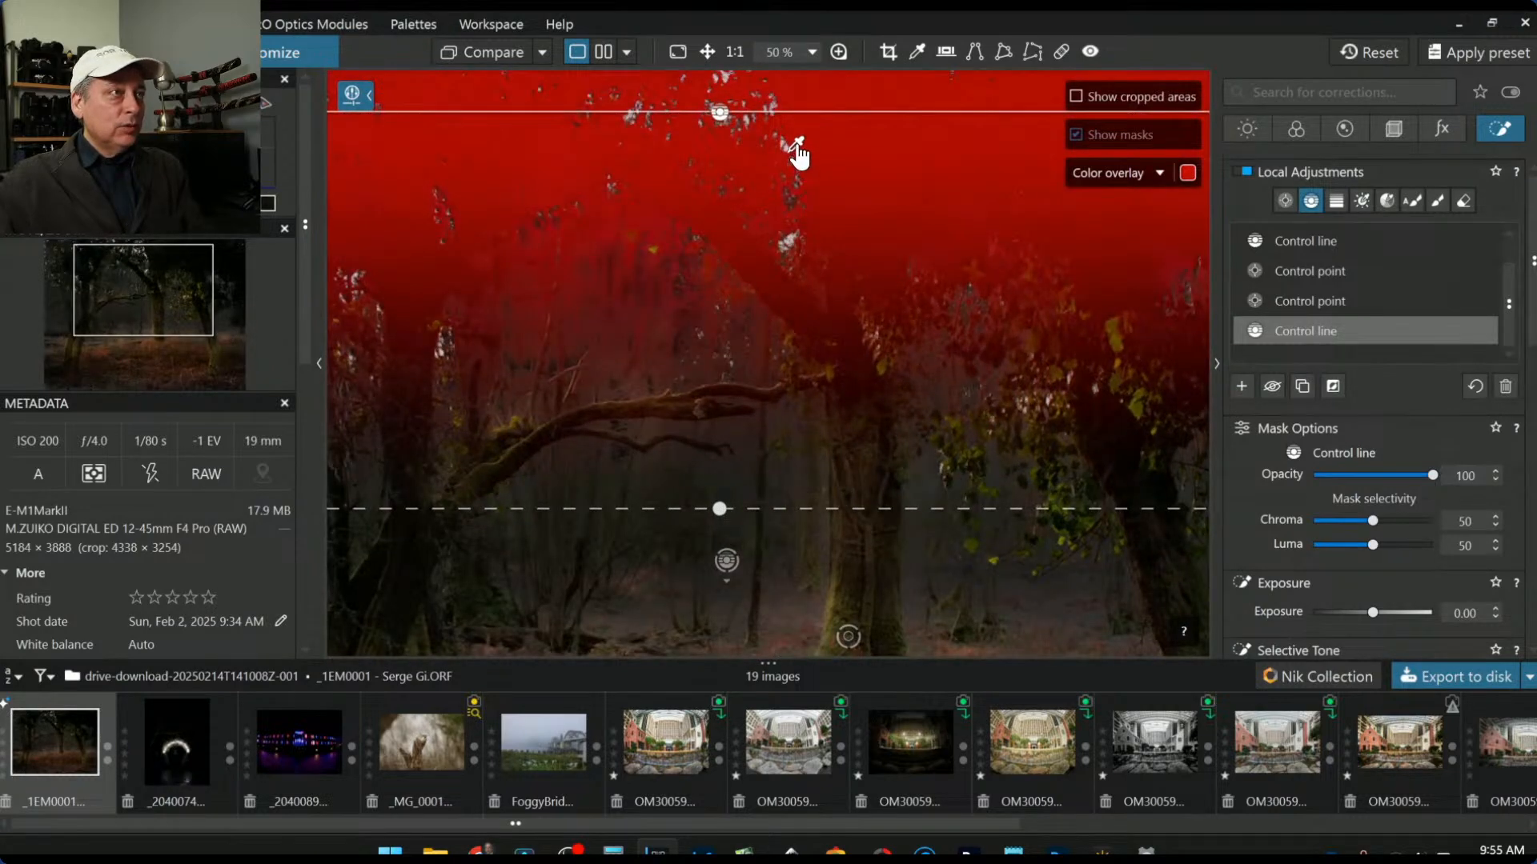
left_click(796, 146)
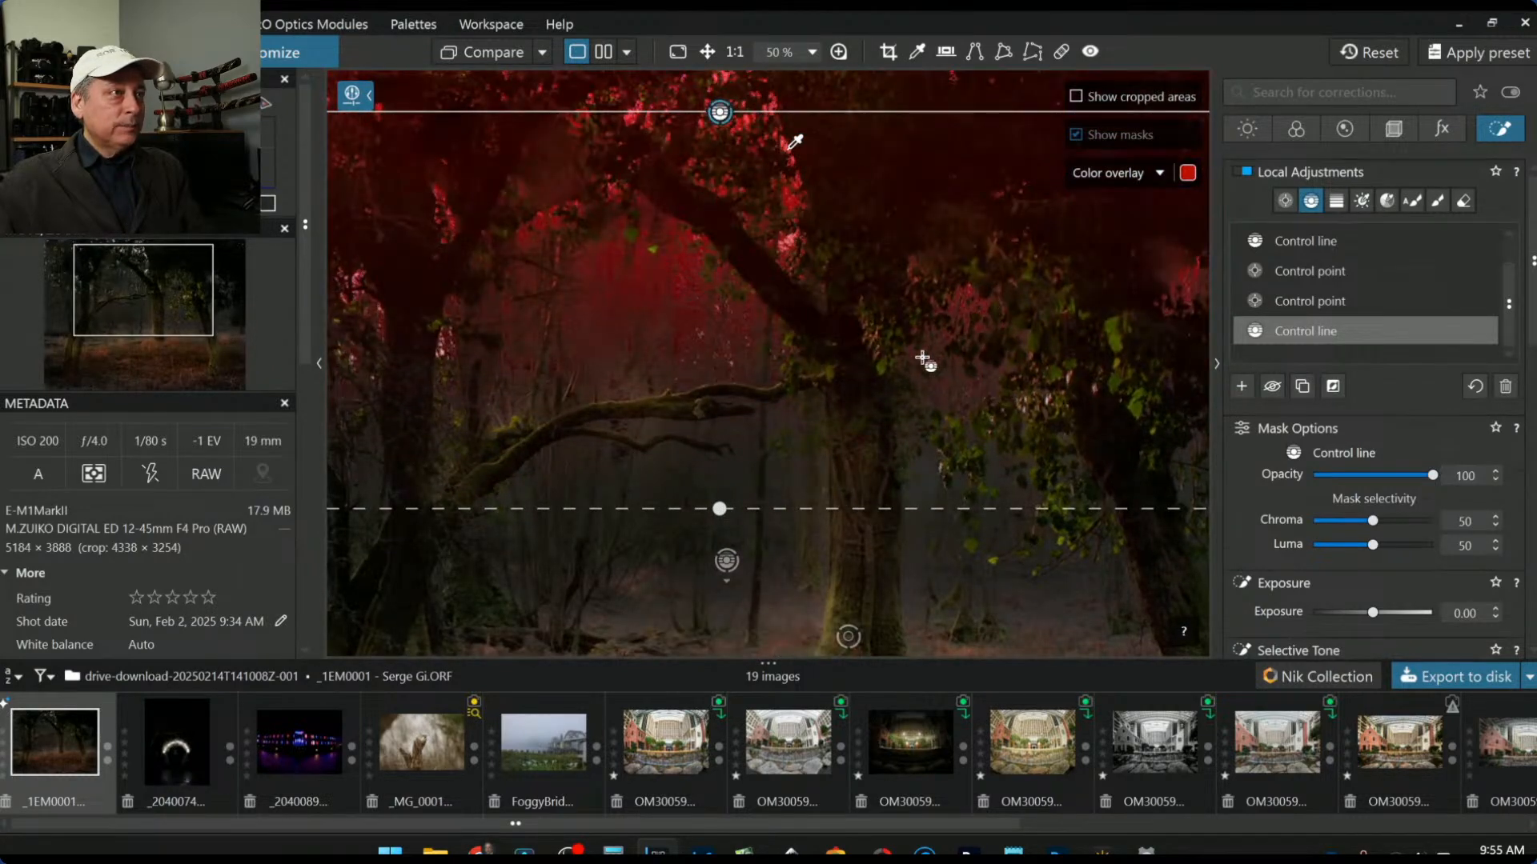
scroll(883, 358, "down", 2)
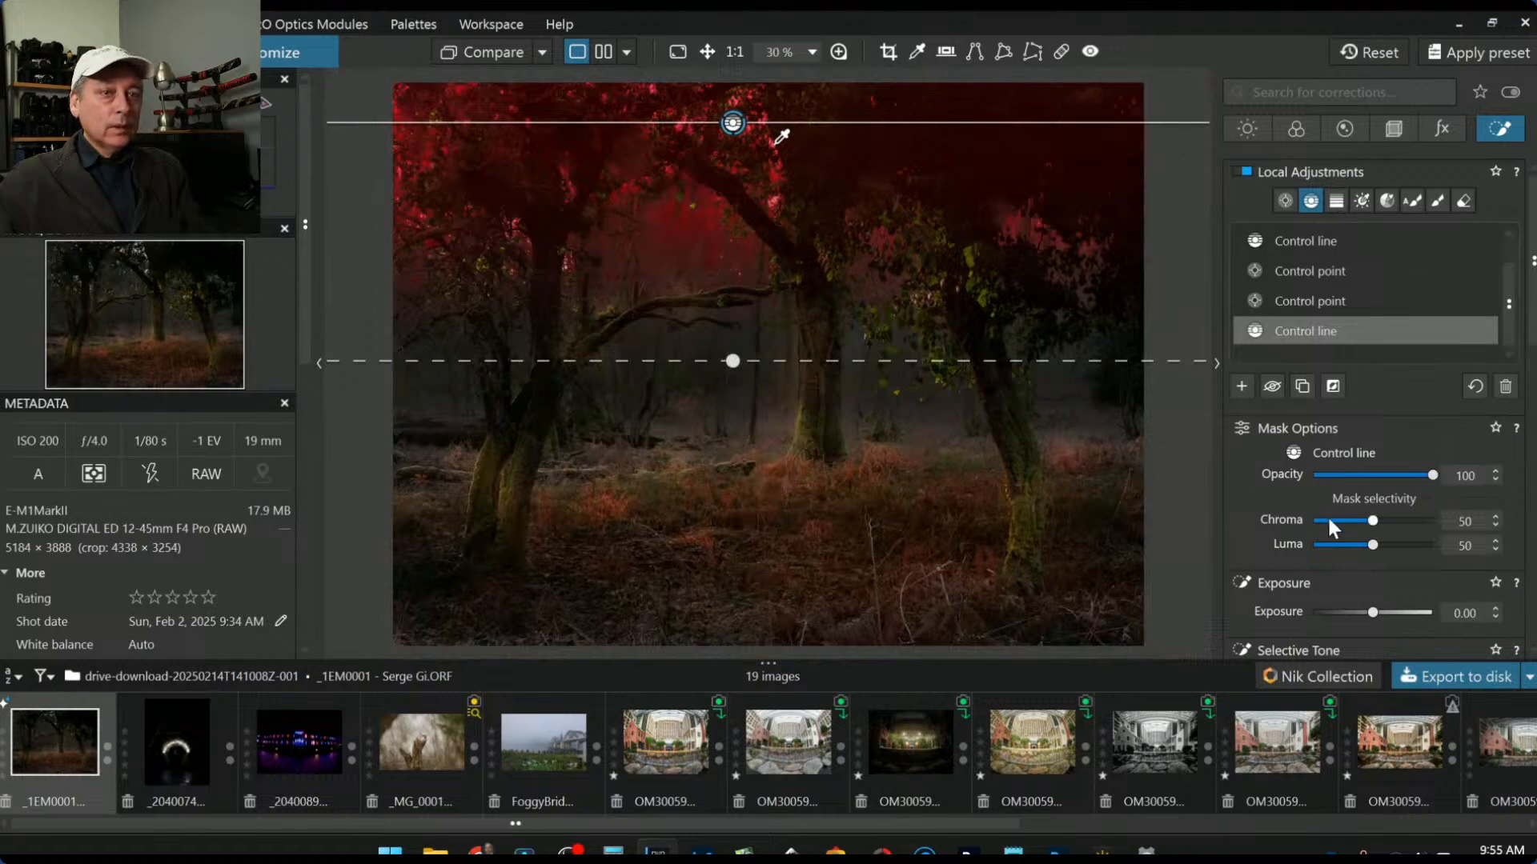
left_click_drag(1371, 545, 1373, 546)
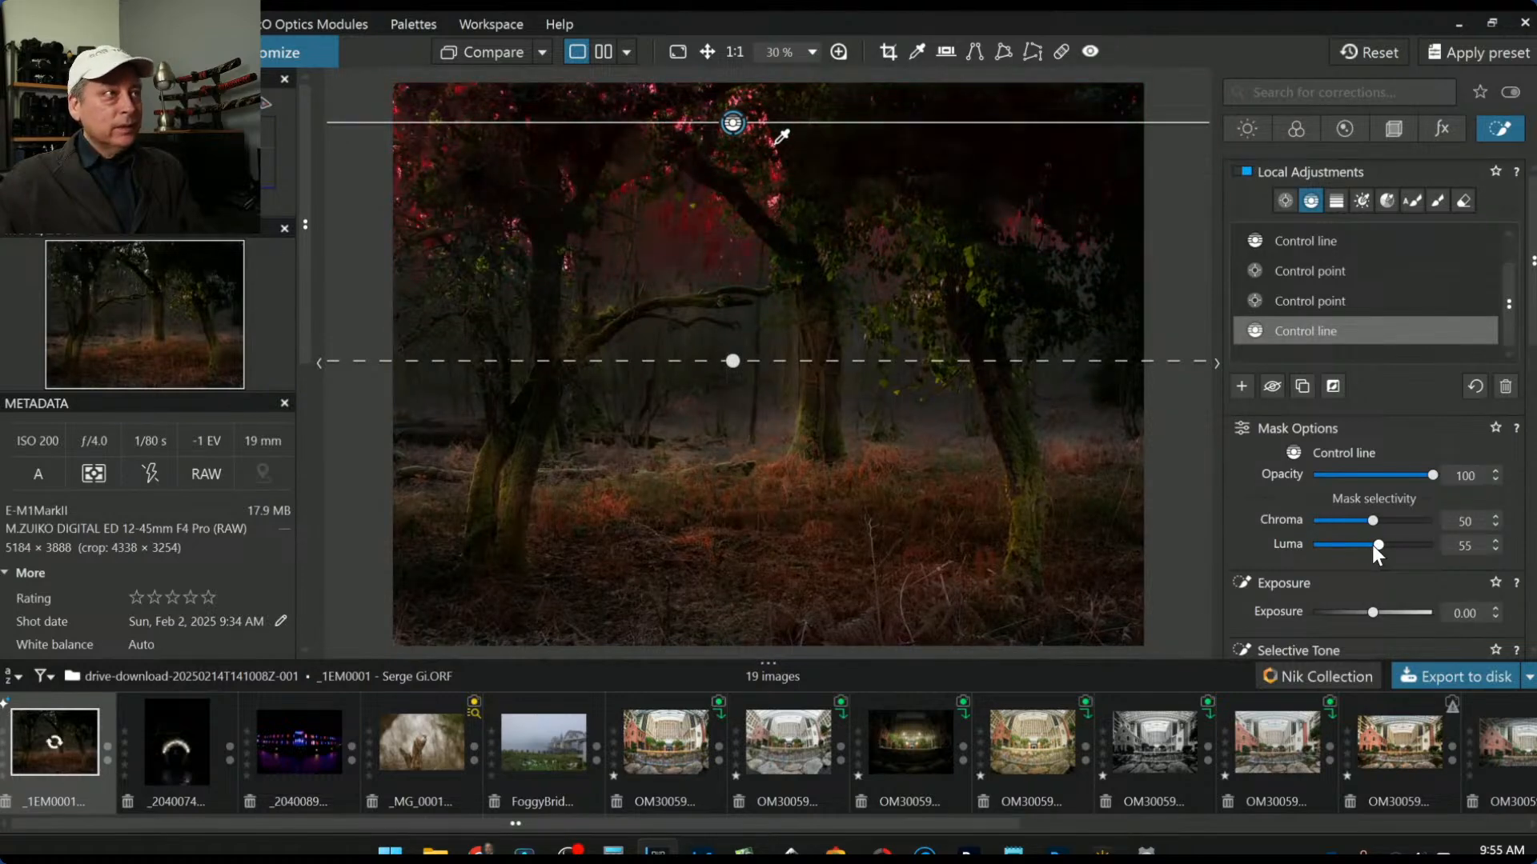
Step: Warm the control line's white balance, trying a temperature of 50000 and settling on a lower one
scroll(1322, 587, "down", 2)
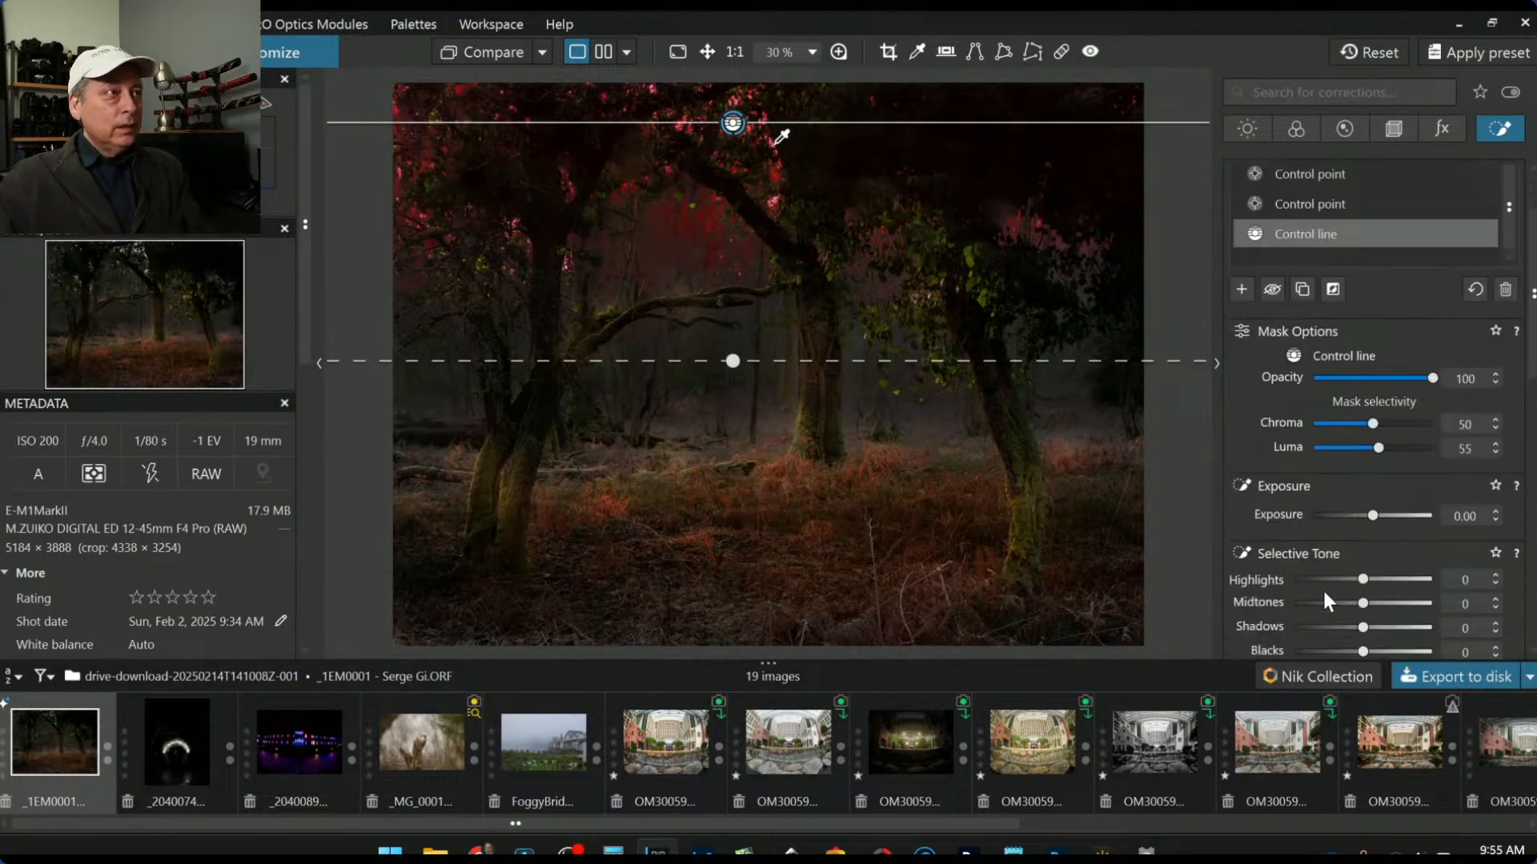
scroll(1320, 590, "down", 3)
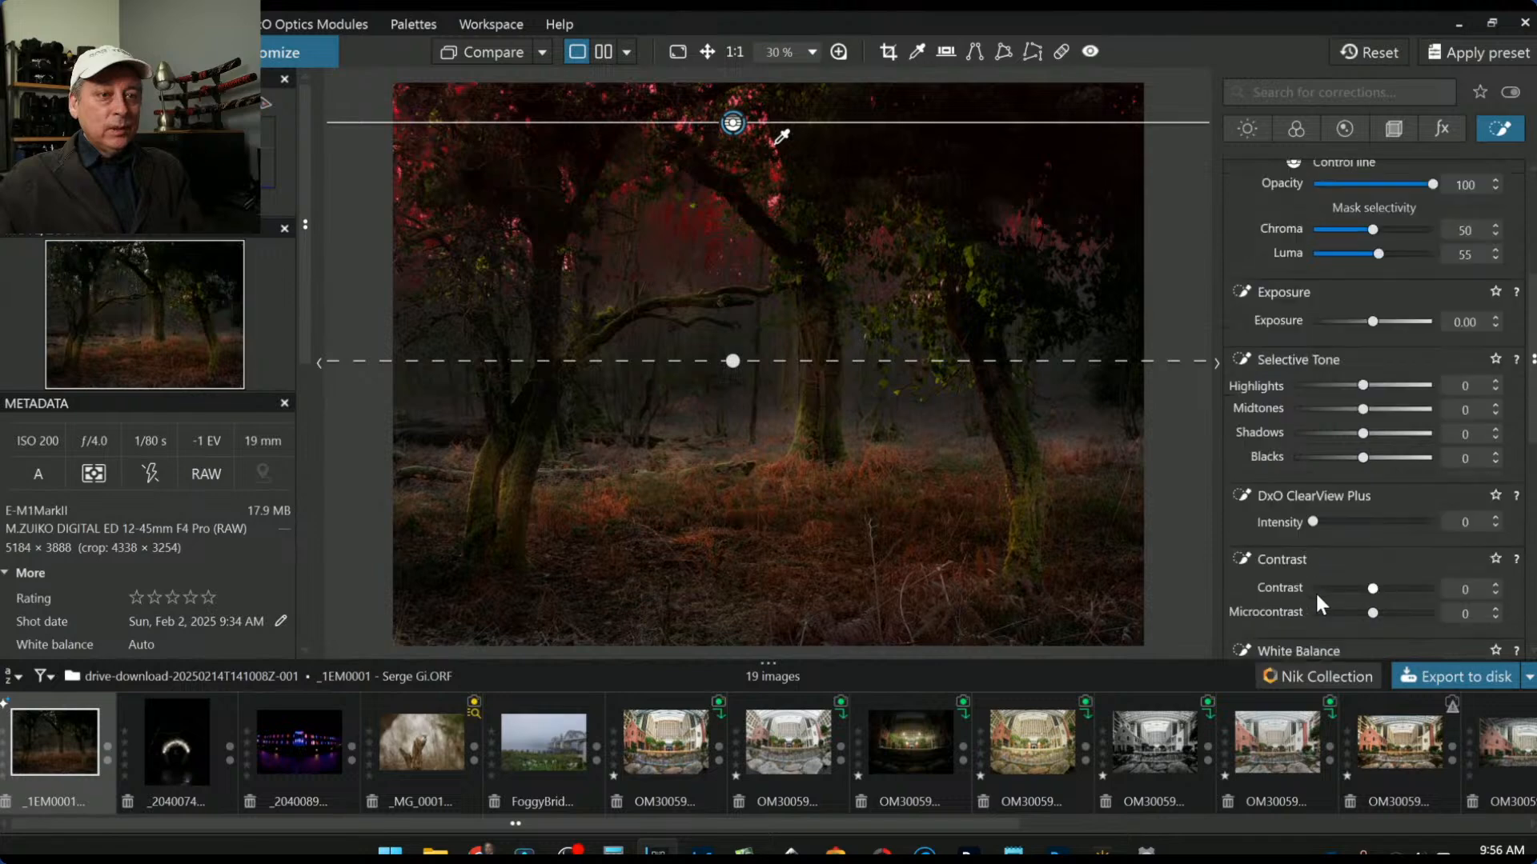
left_click_drag(1356, 535, 1434, 535)
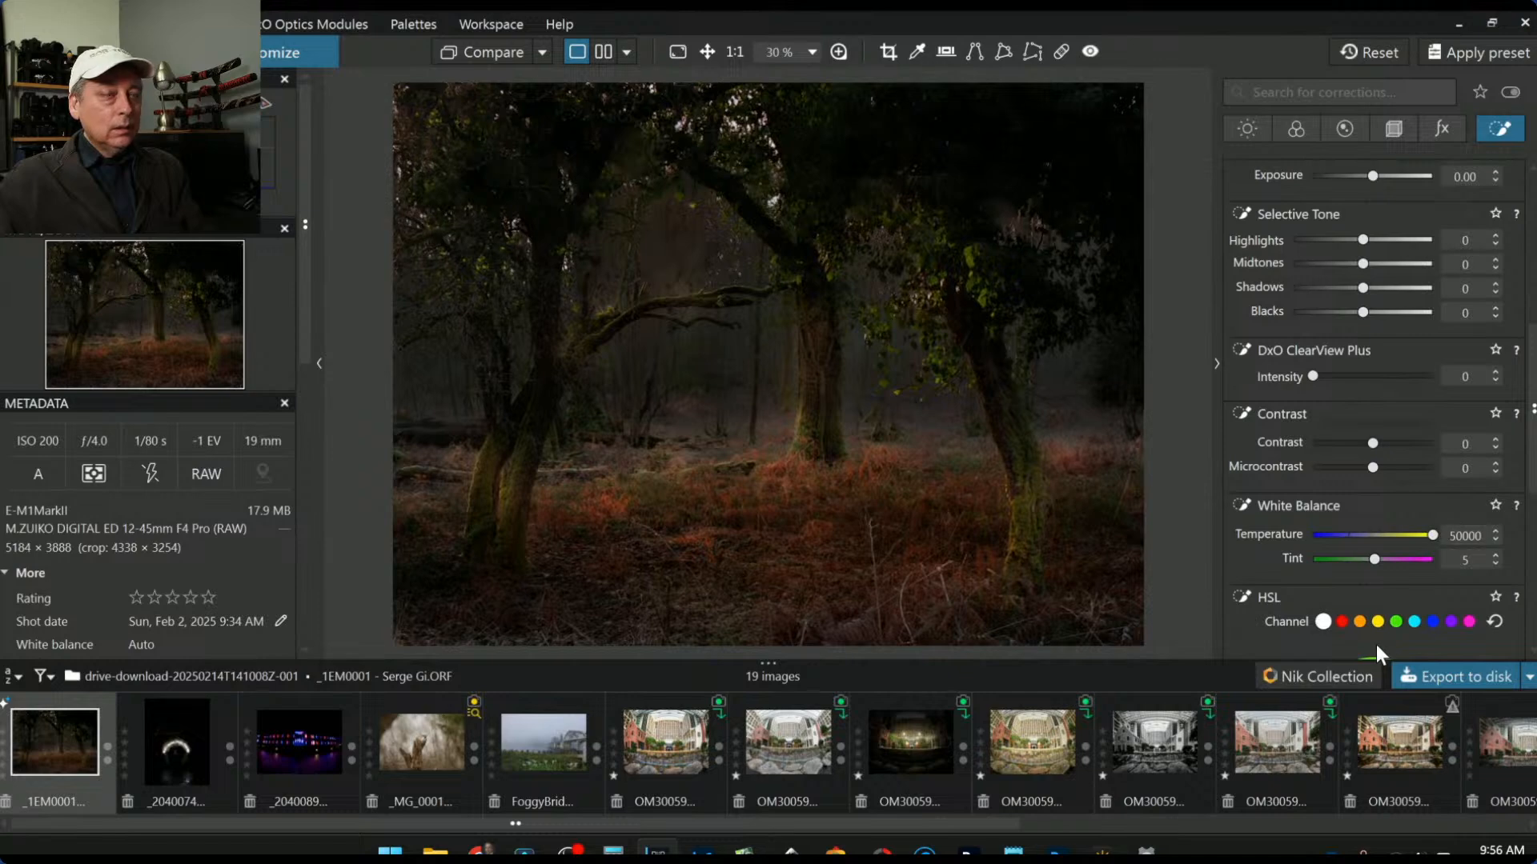
left_click(1409, 536)
scroll(1337, 373, "up", 3)
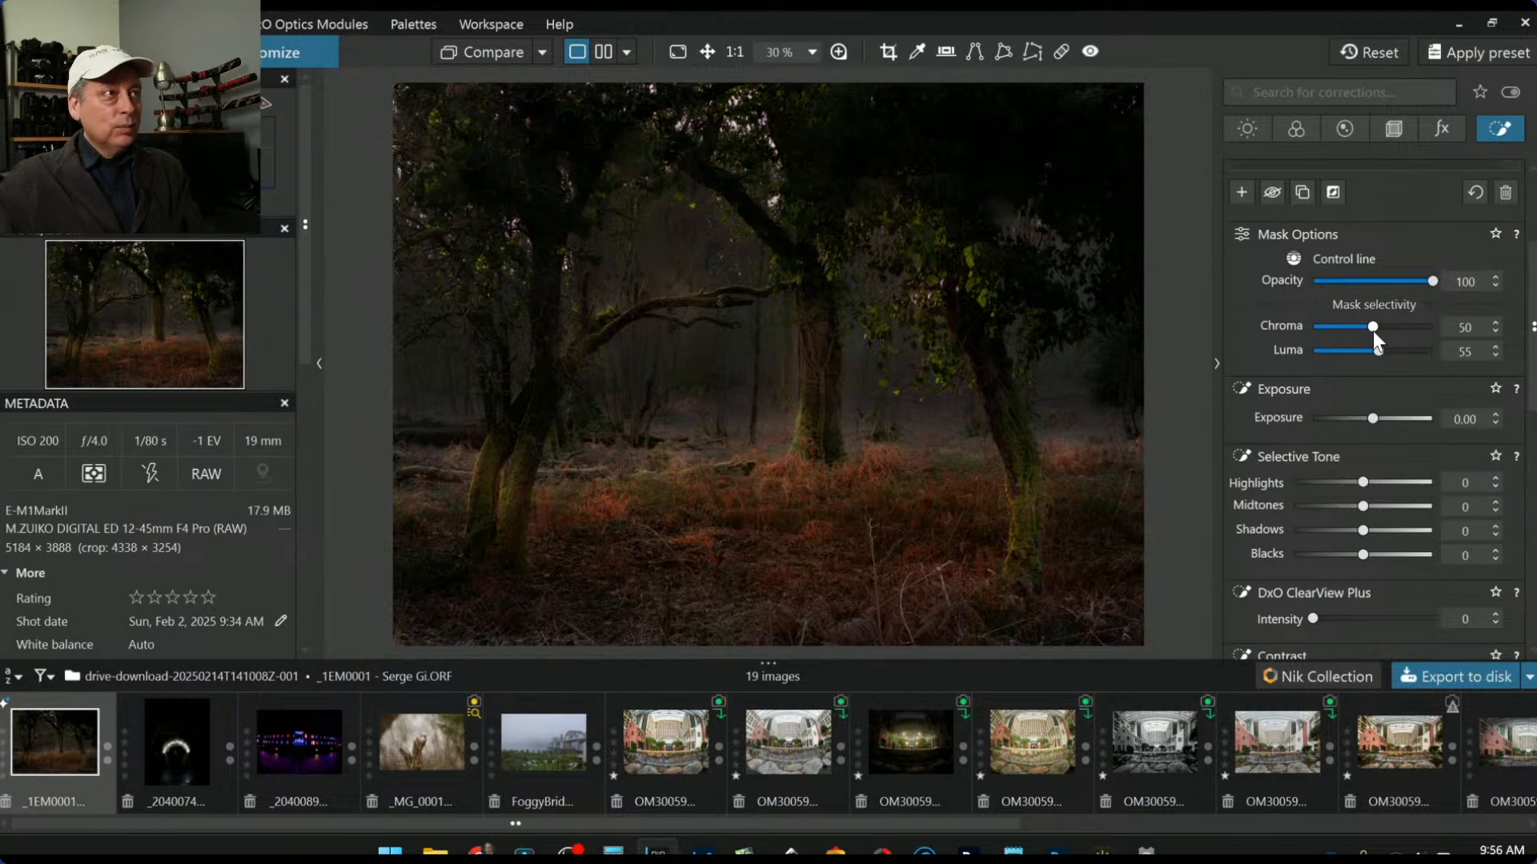
Step: Set the treetop control line's mask selectivity to chroma 45 and luma 50, and warm its temperature to 47545
scroll(1371, 330, "down", 1)
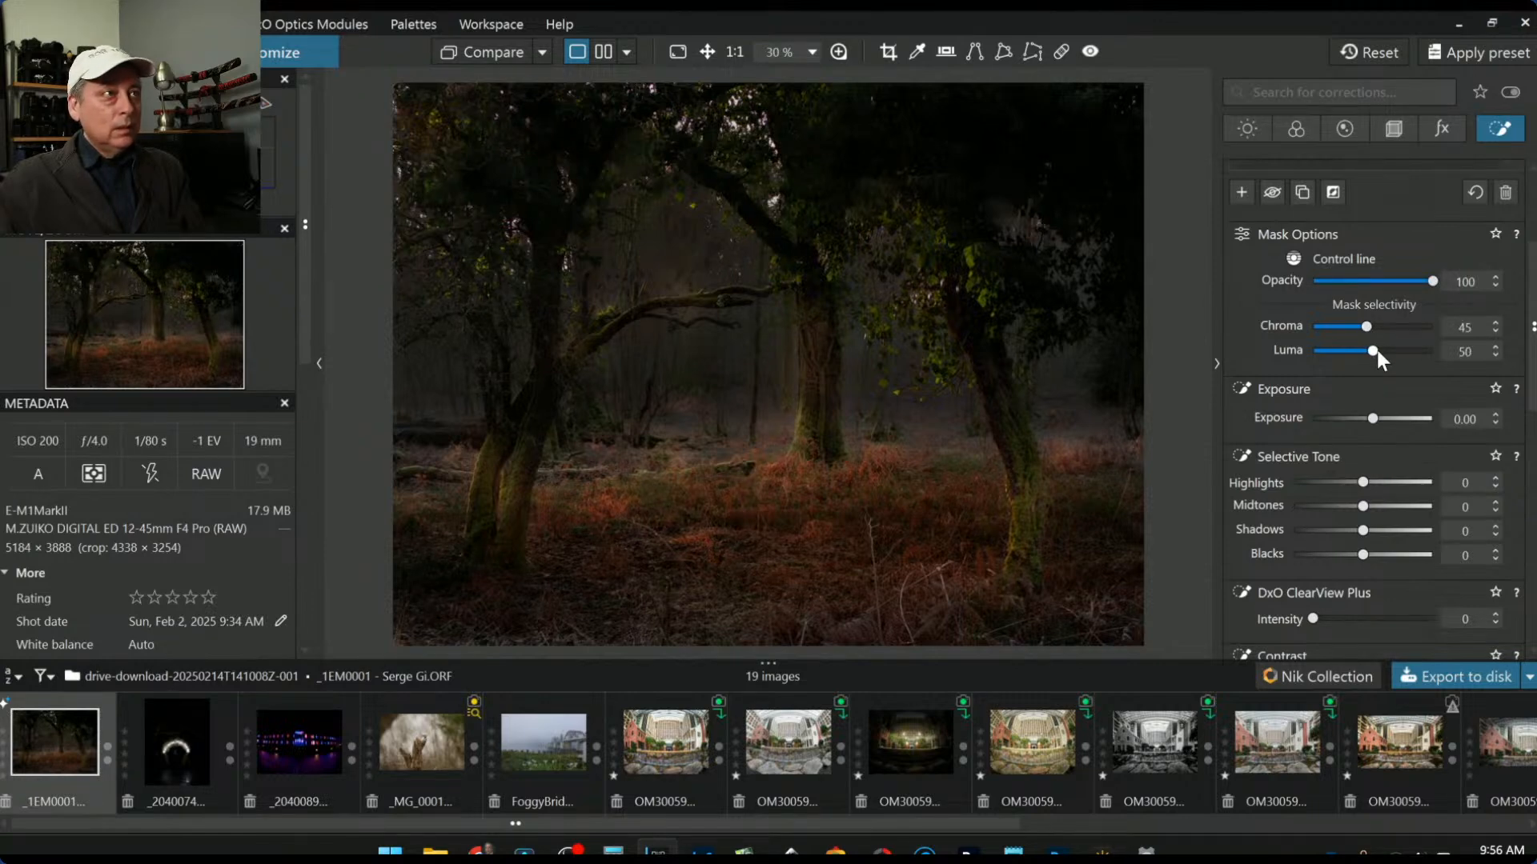
scroll(1343, 352, "down", 3)
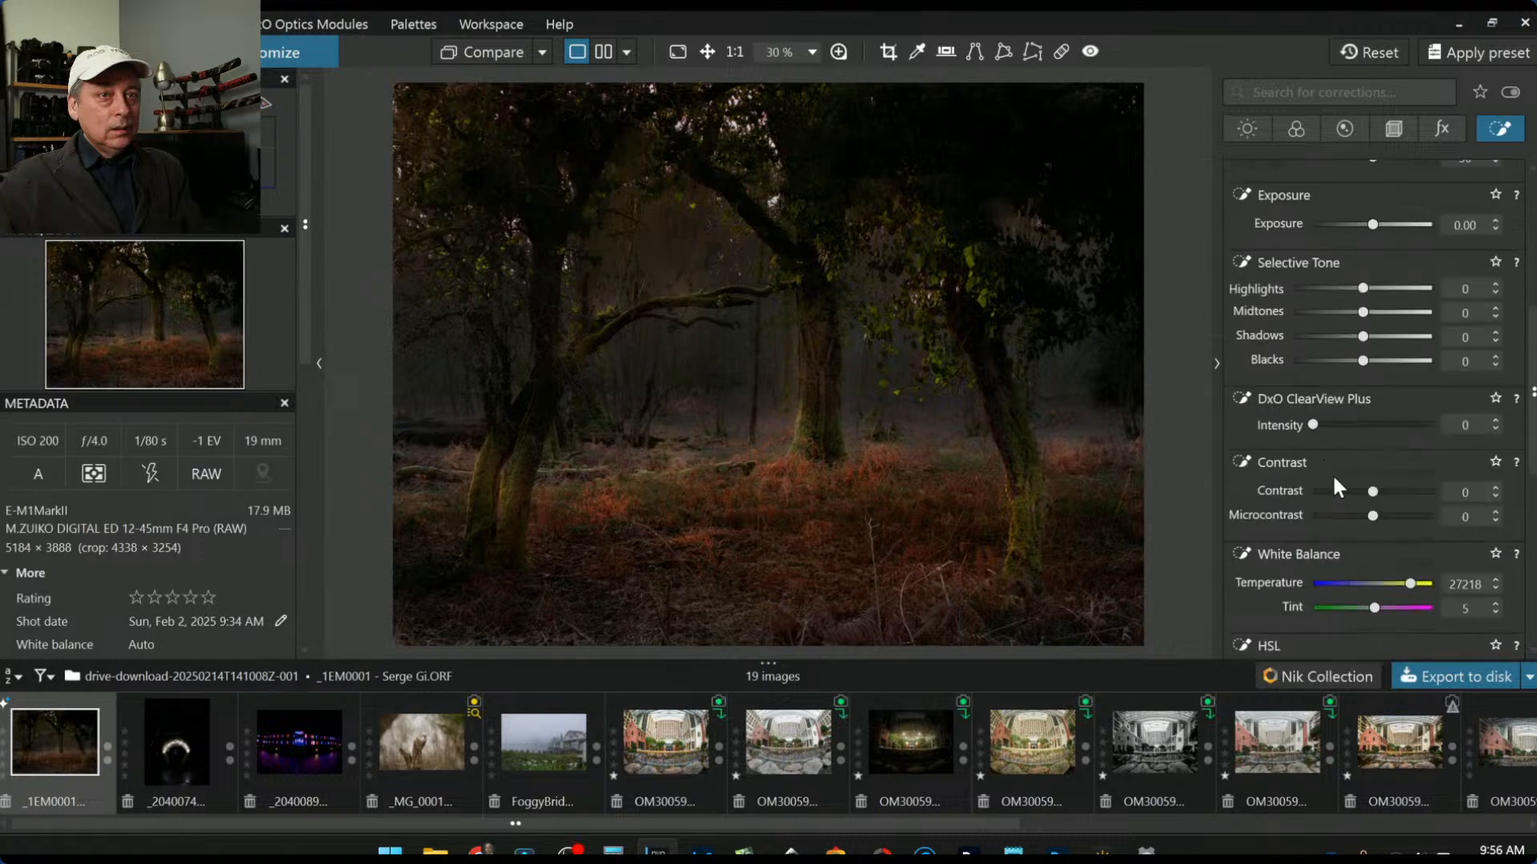
left_click_drag(1412, 589, 1434, 586)
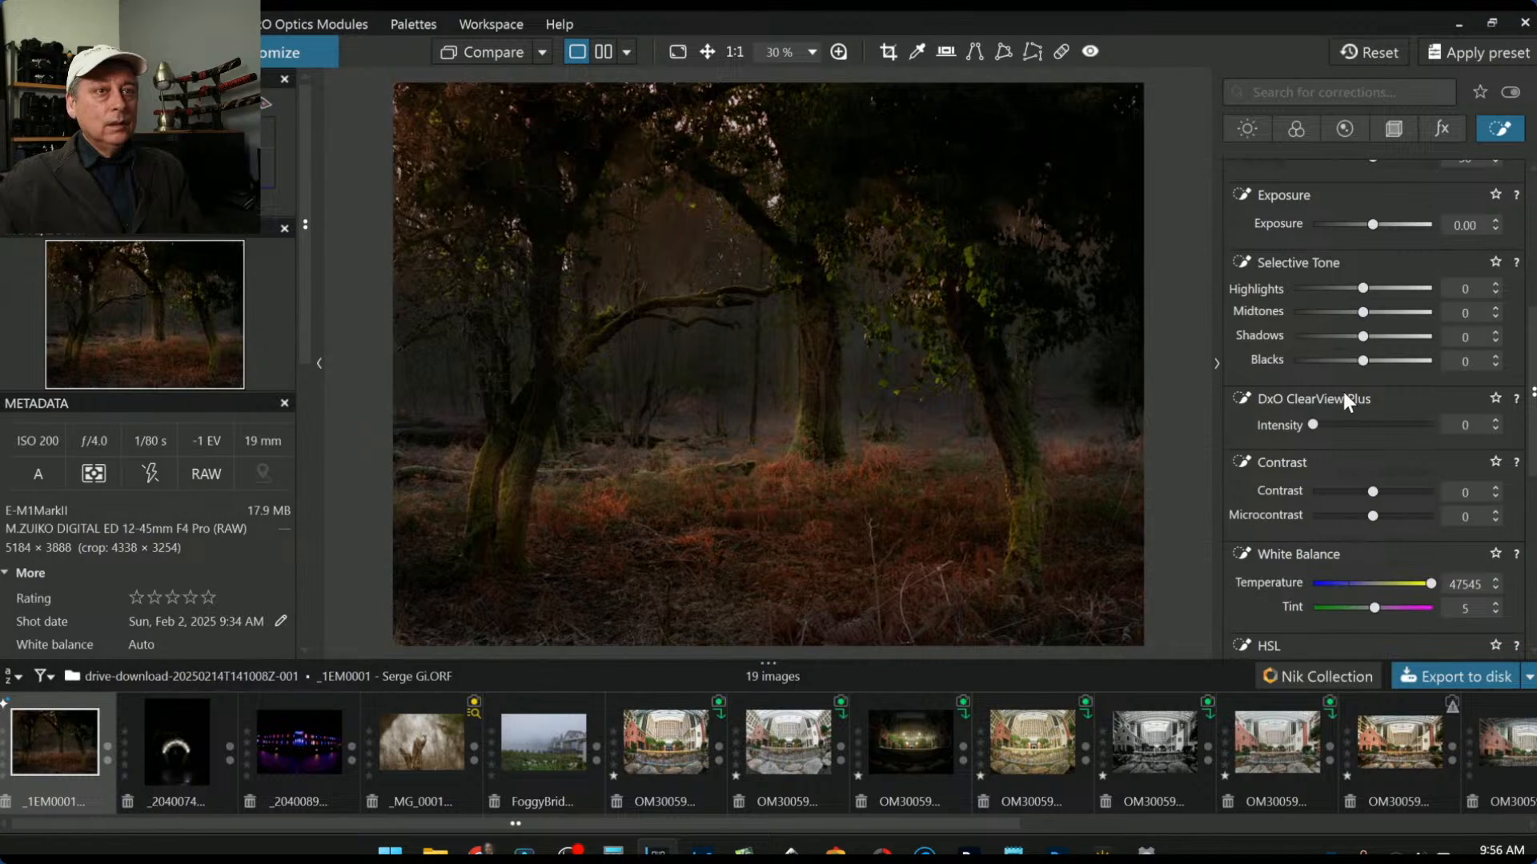
Step: Brighten the treetop control line, trying an exposure of 0.94 and settling on 0.64
scroll(1390, 484, "up", 3)
left_click(1375, 418)
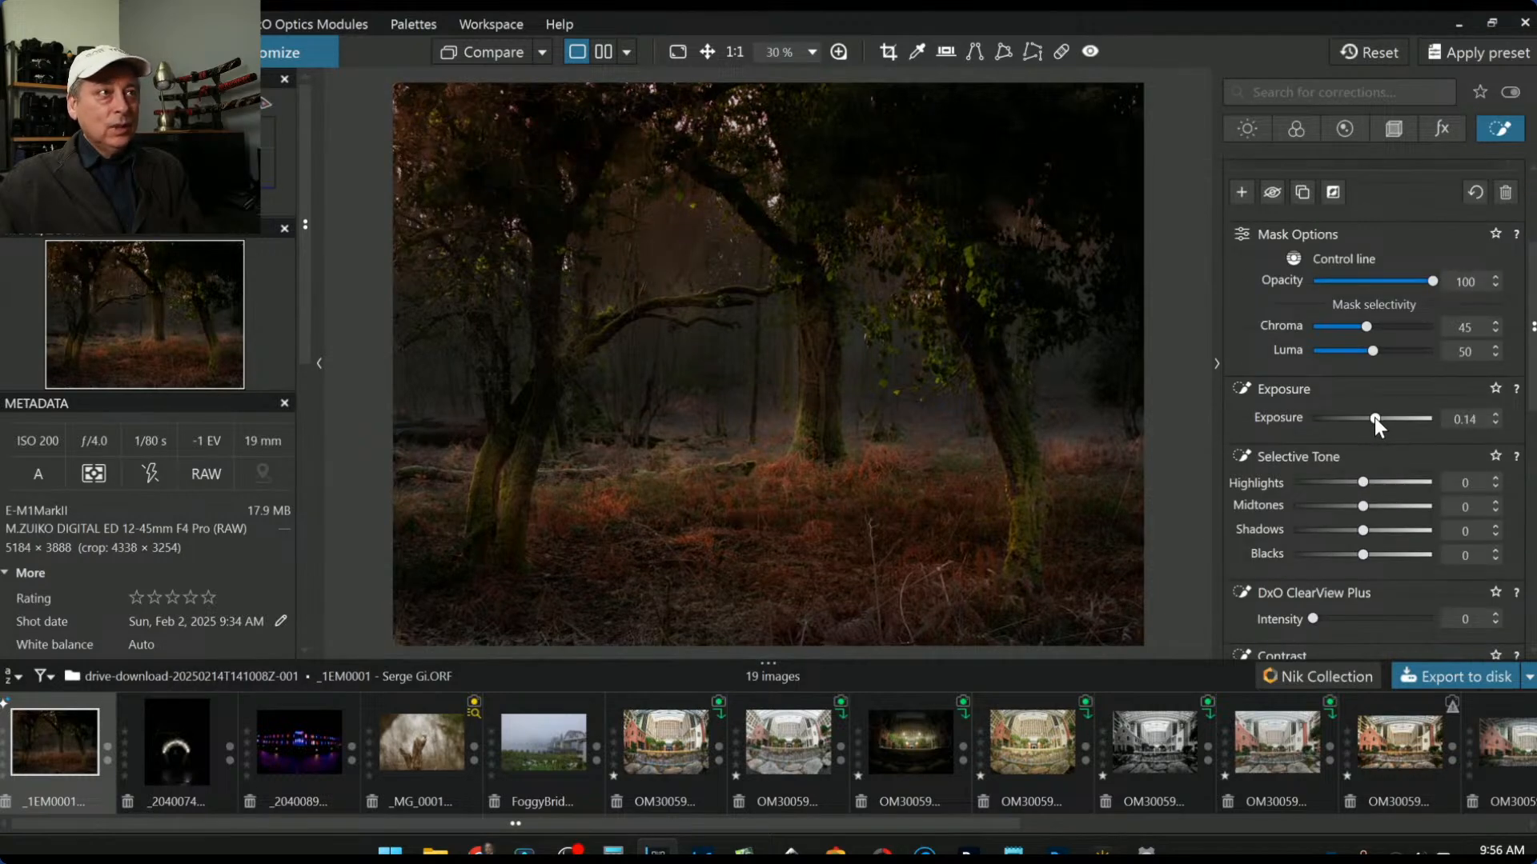
scroll(1375, 418, "up", 3)
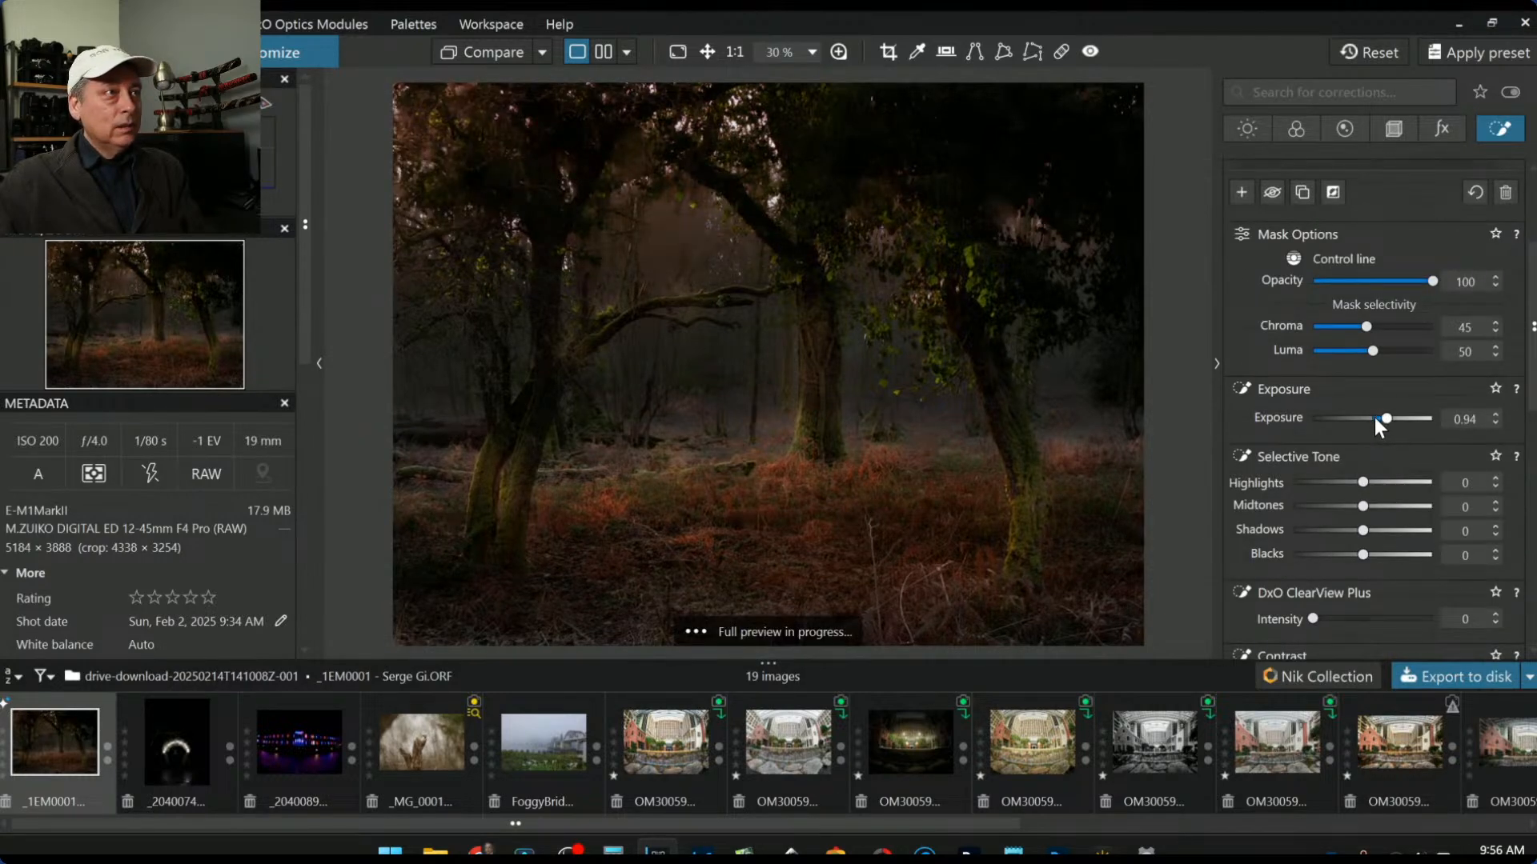
scroll(1375, 416, "down", 2)
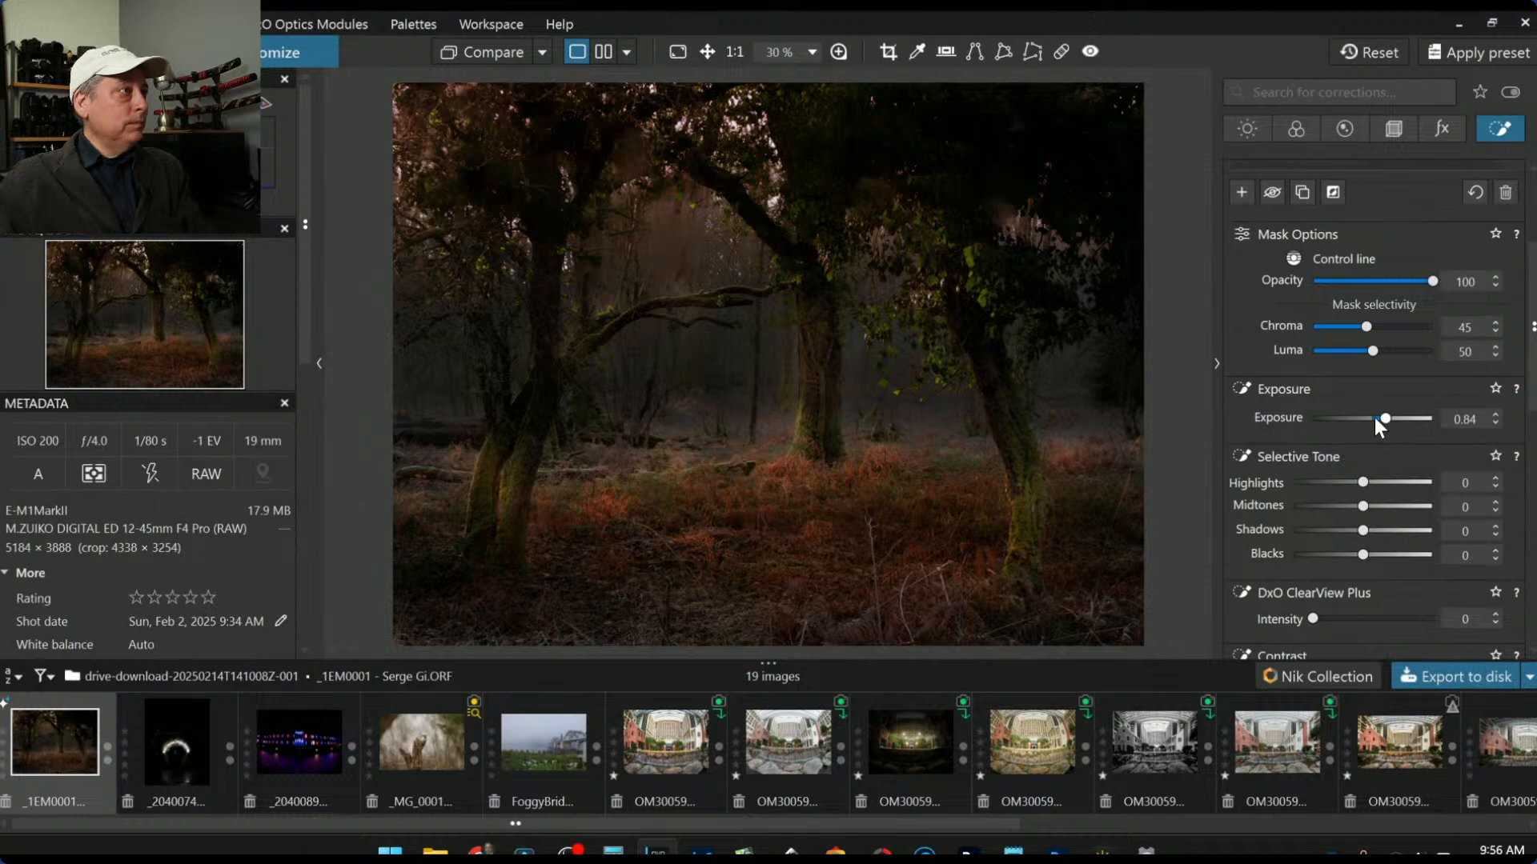
scroll(1375, 416, "down", 1)
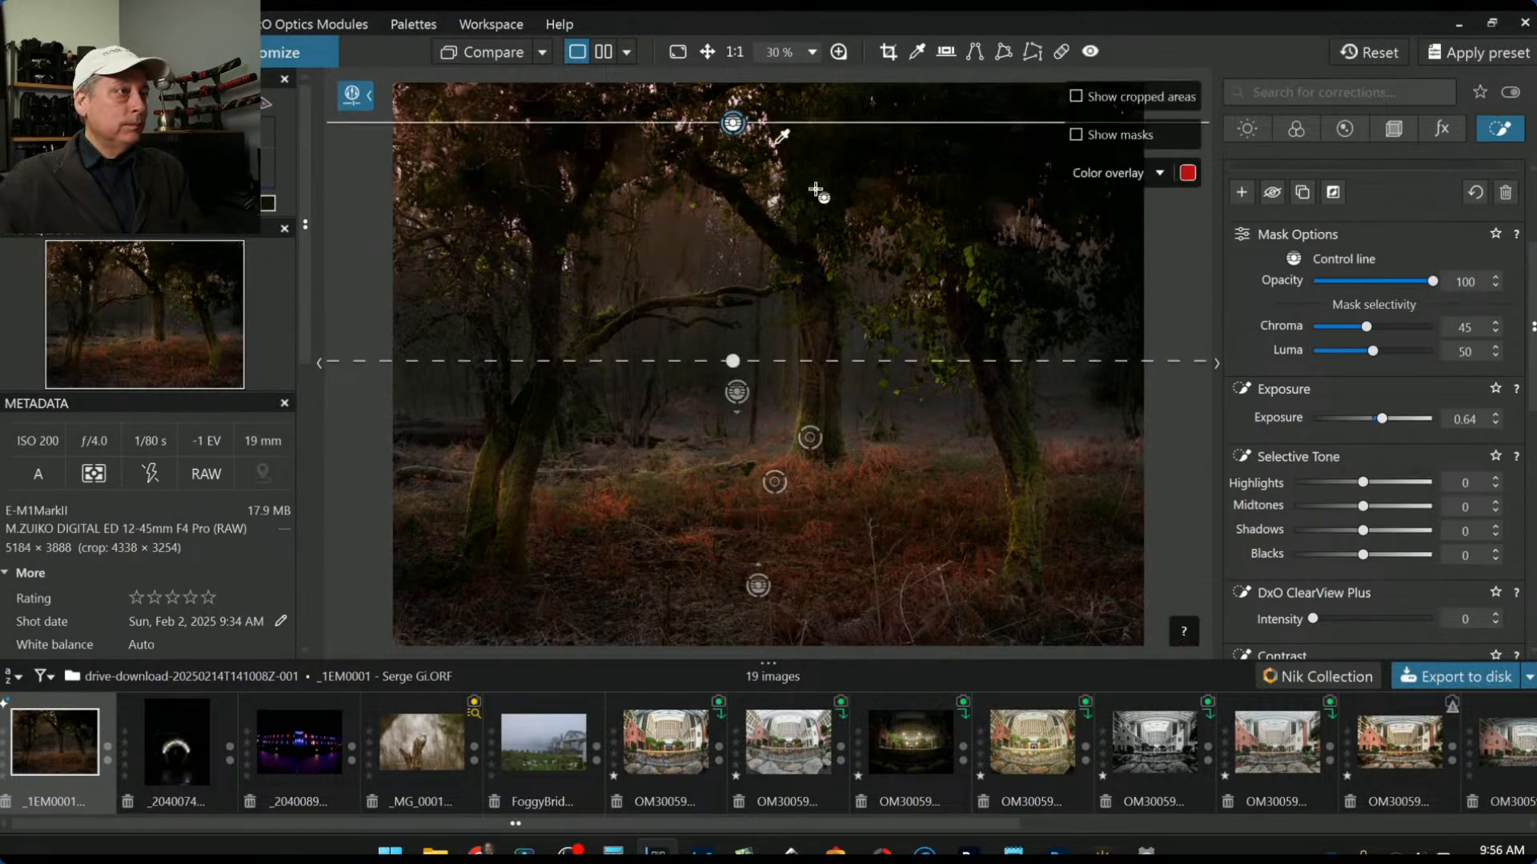
Step: Select the control point mask that brightens the trunks and undergrowth, and adjust its point on the arching branch
scroll(1304, 280, "up", 3)
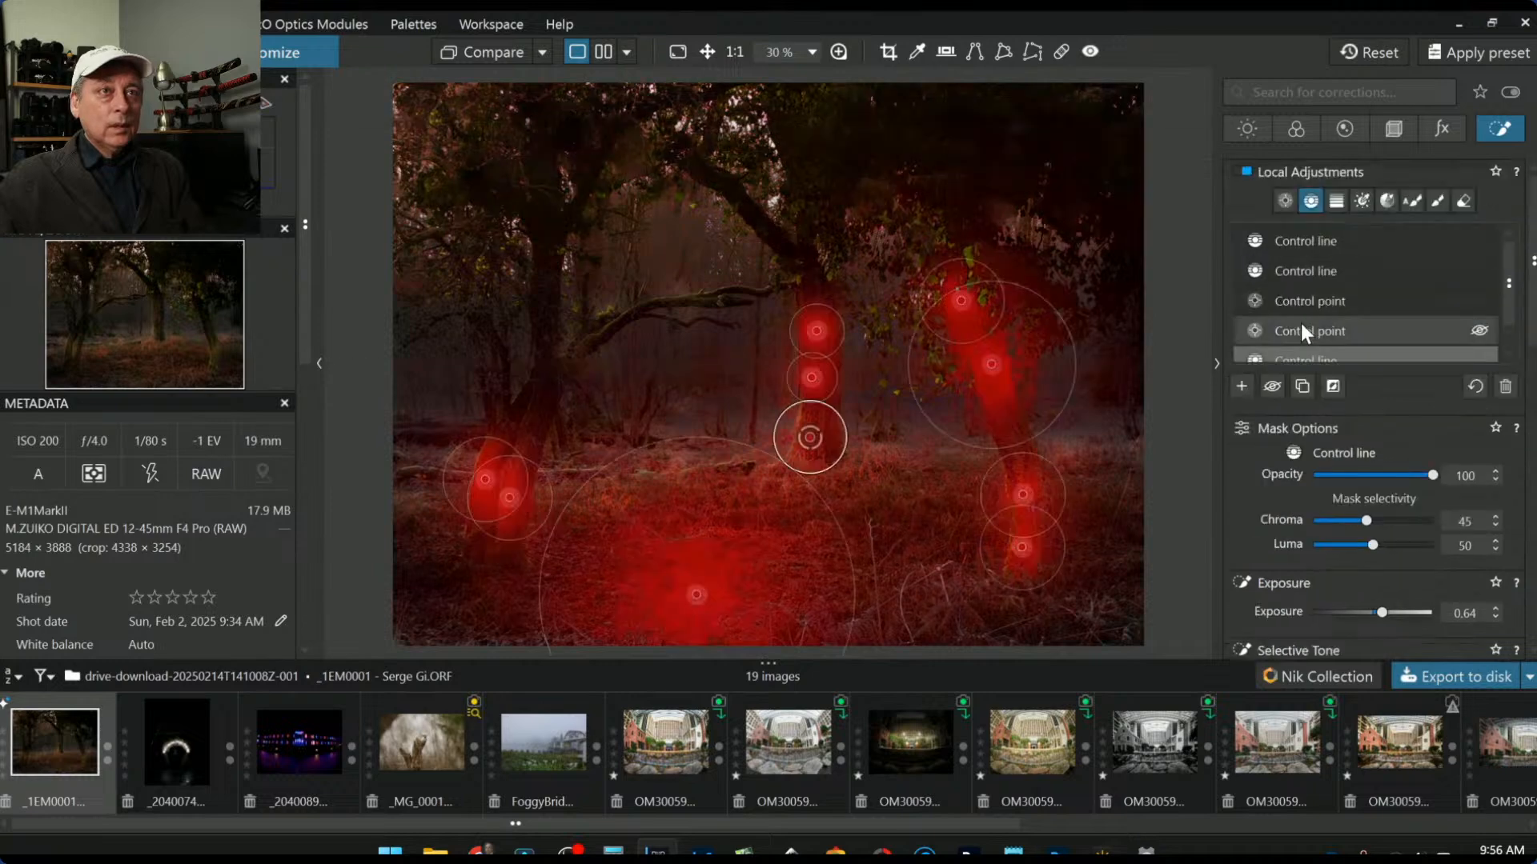
left_click(1291, 310)
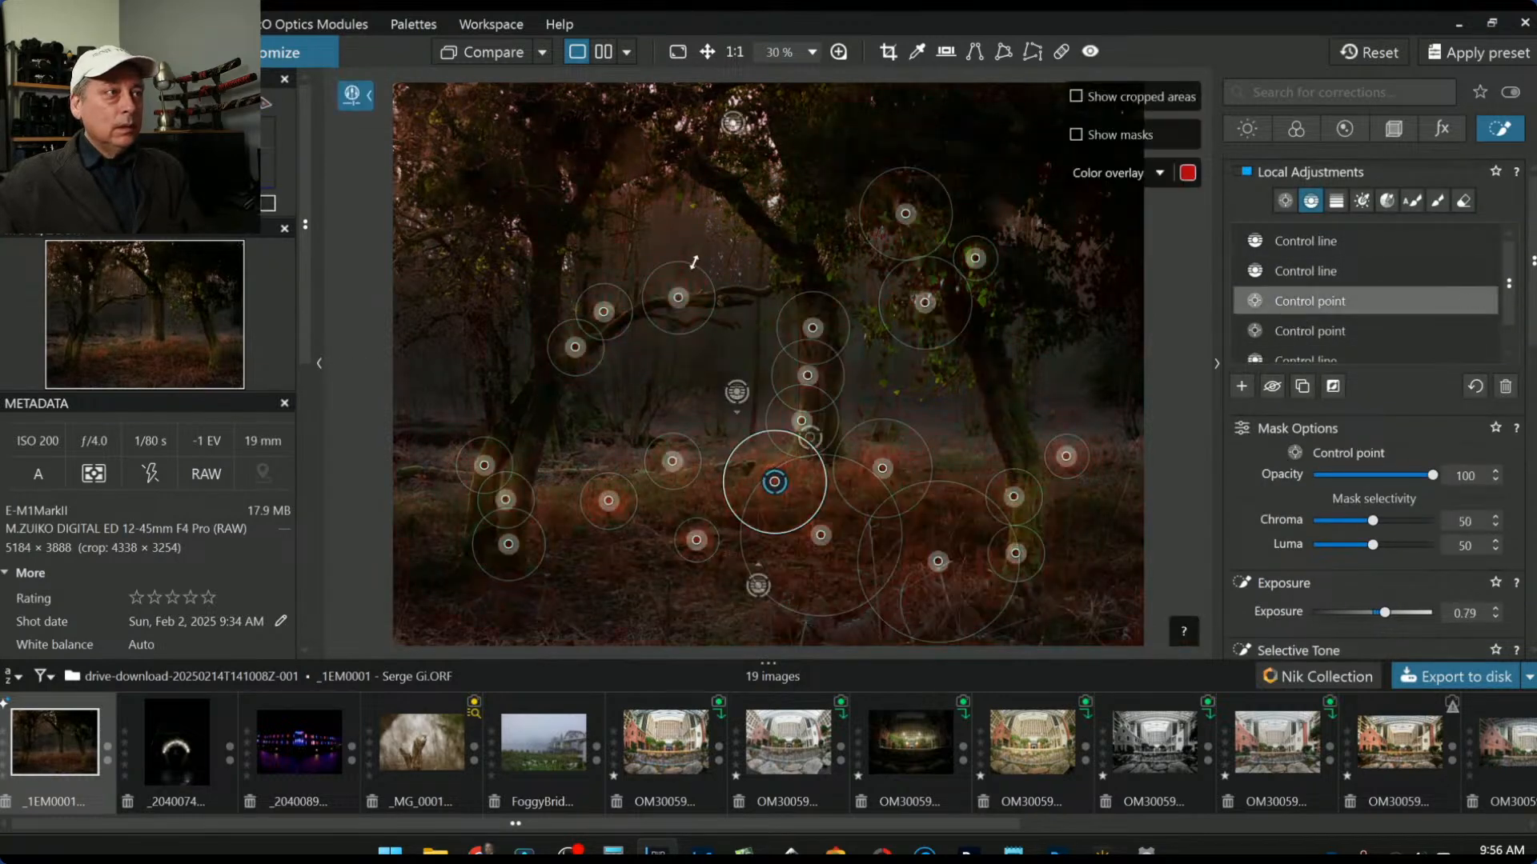
left_click_drag(681, 278, 663, 304)
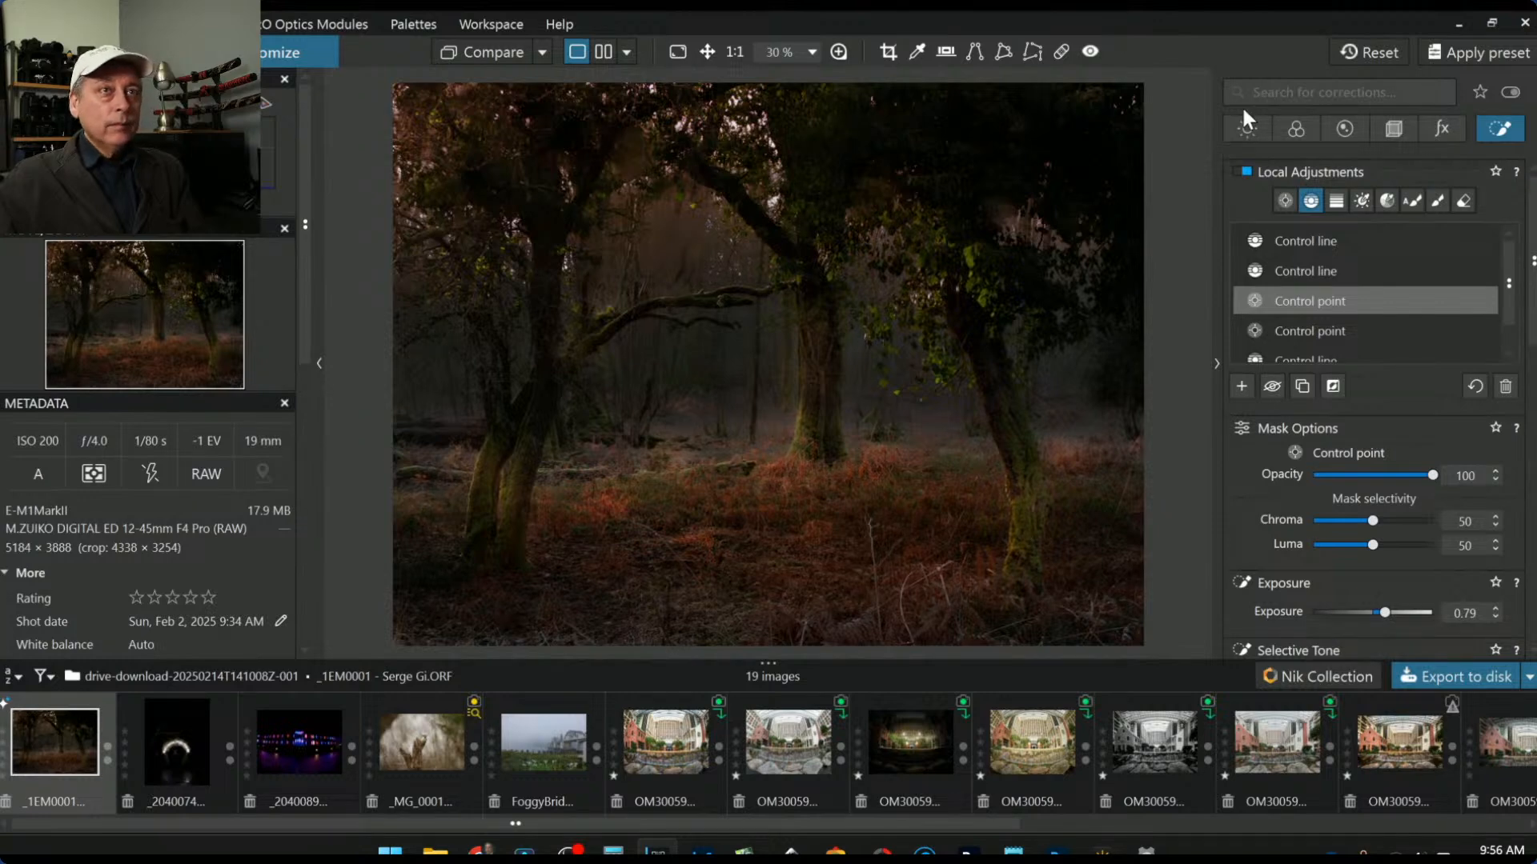
Step: Warm the whole photo by setting the RAW white balance temperature to 7116
left_click(1304, 142)
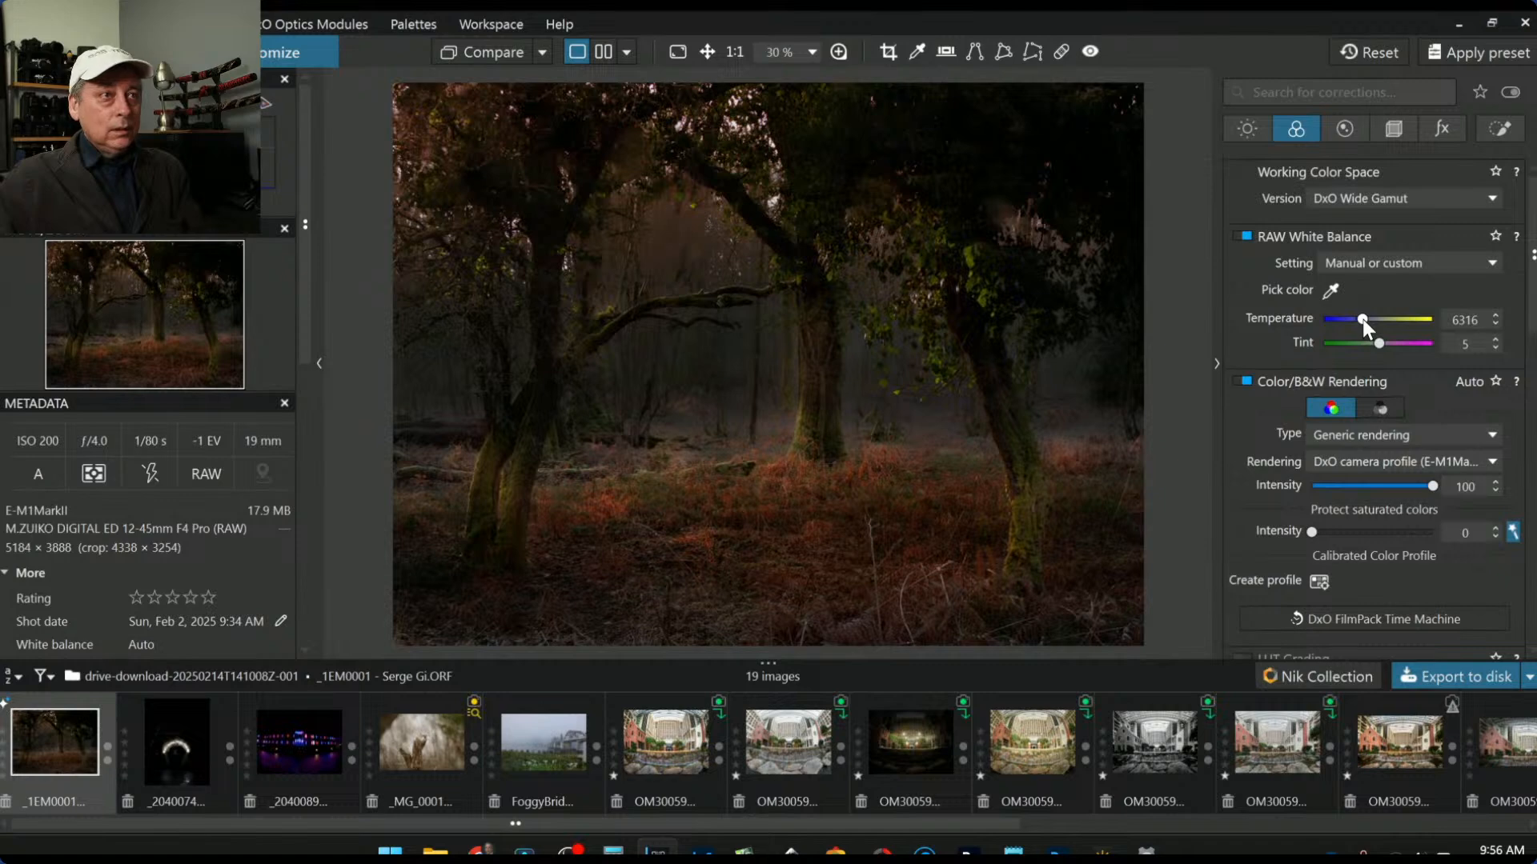
scroll(1364, 320, "up", 4)
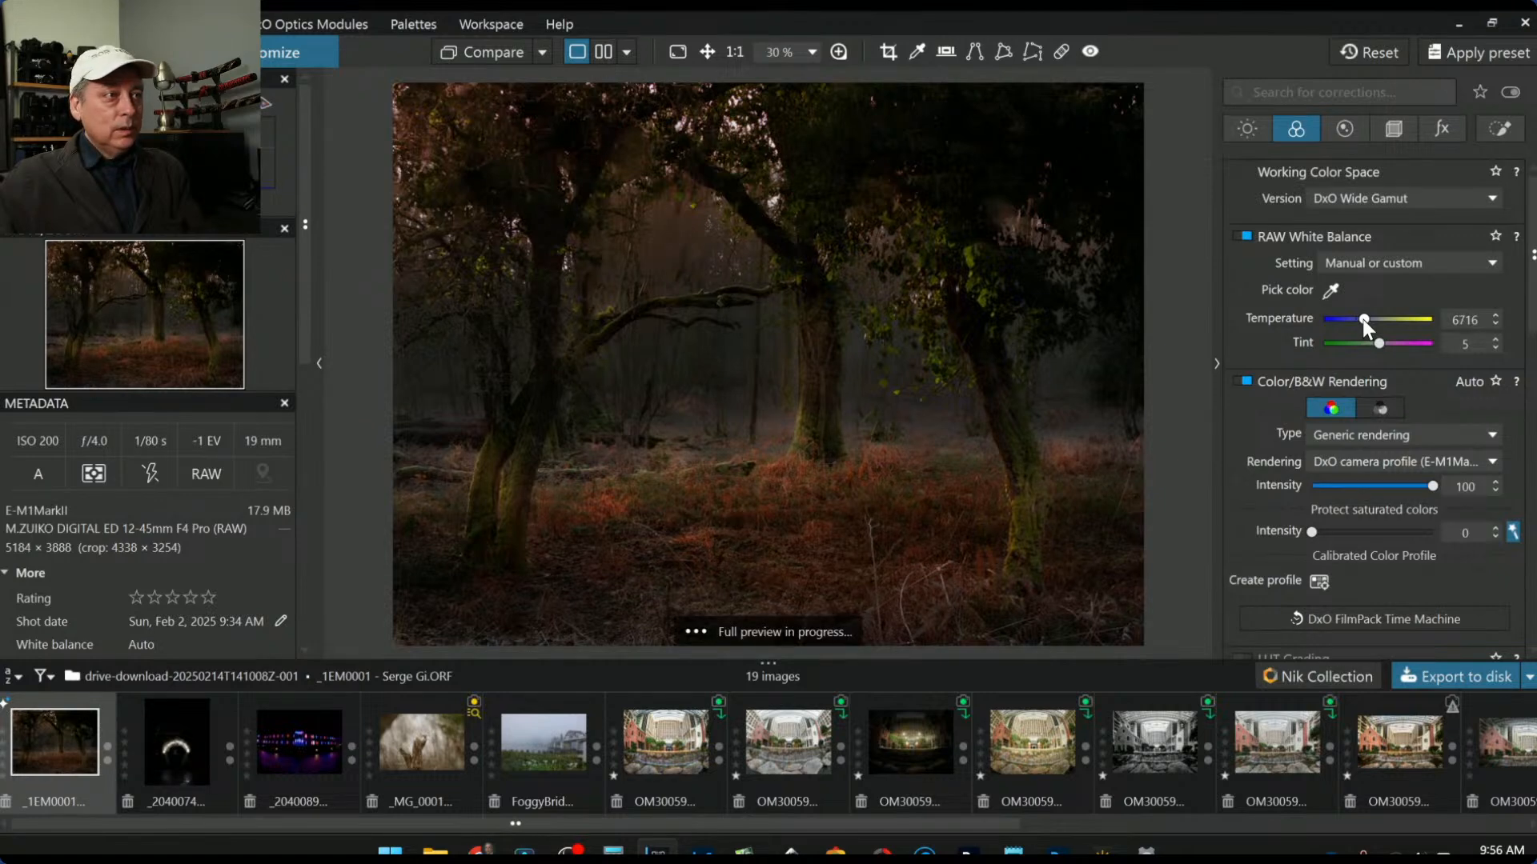
scroll(1362, 318, "up", 5)
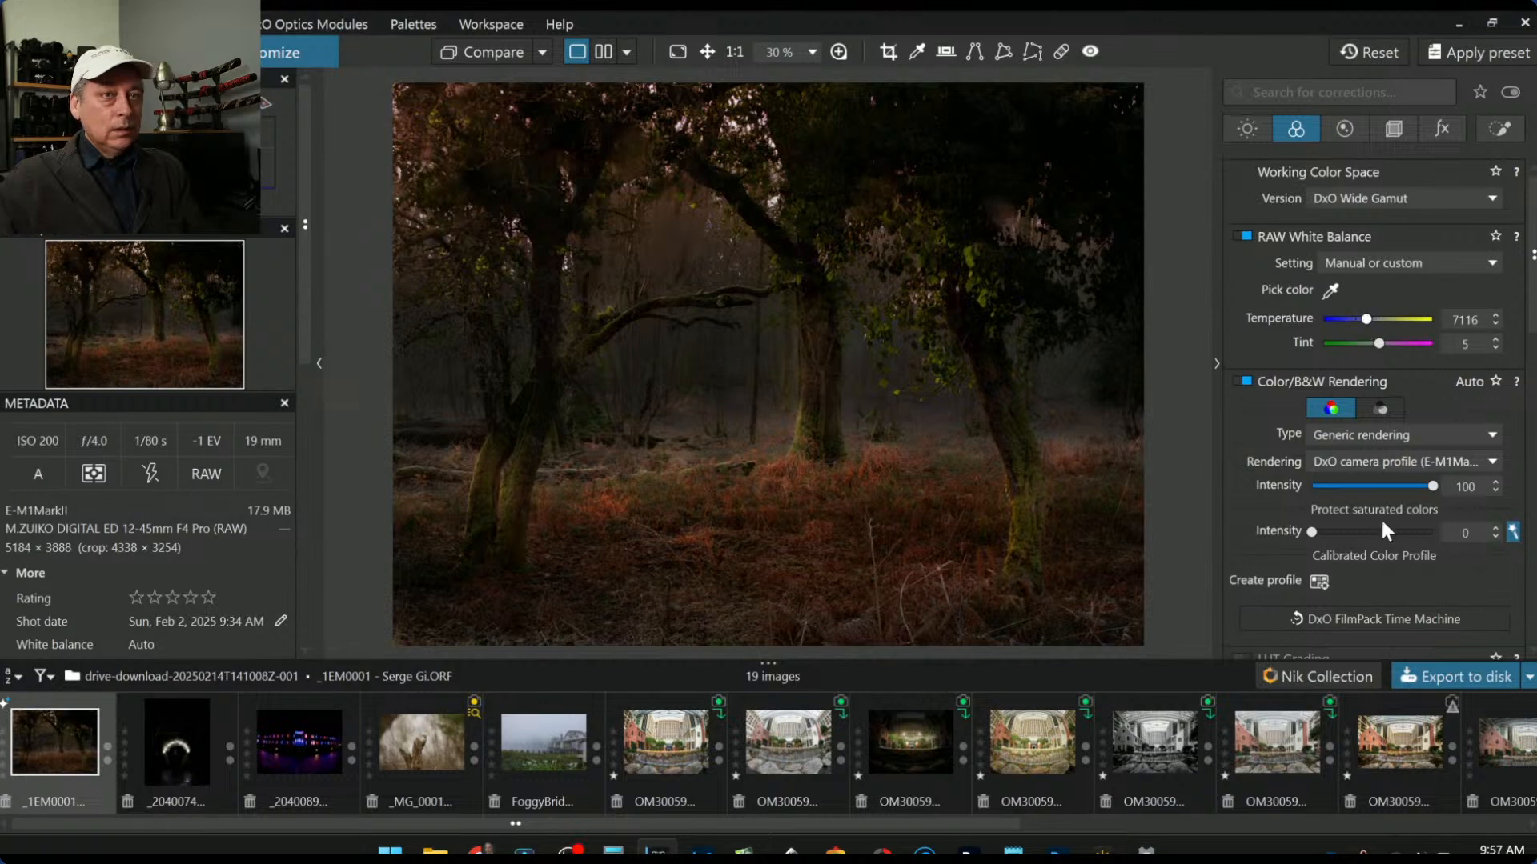
Step: Set the HSL yellow channel to luminance 28 and saturation 32, and widen its color range toward orange
scroll(1381, 520, "down", 8)
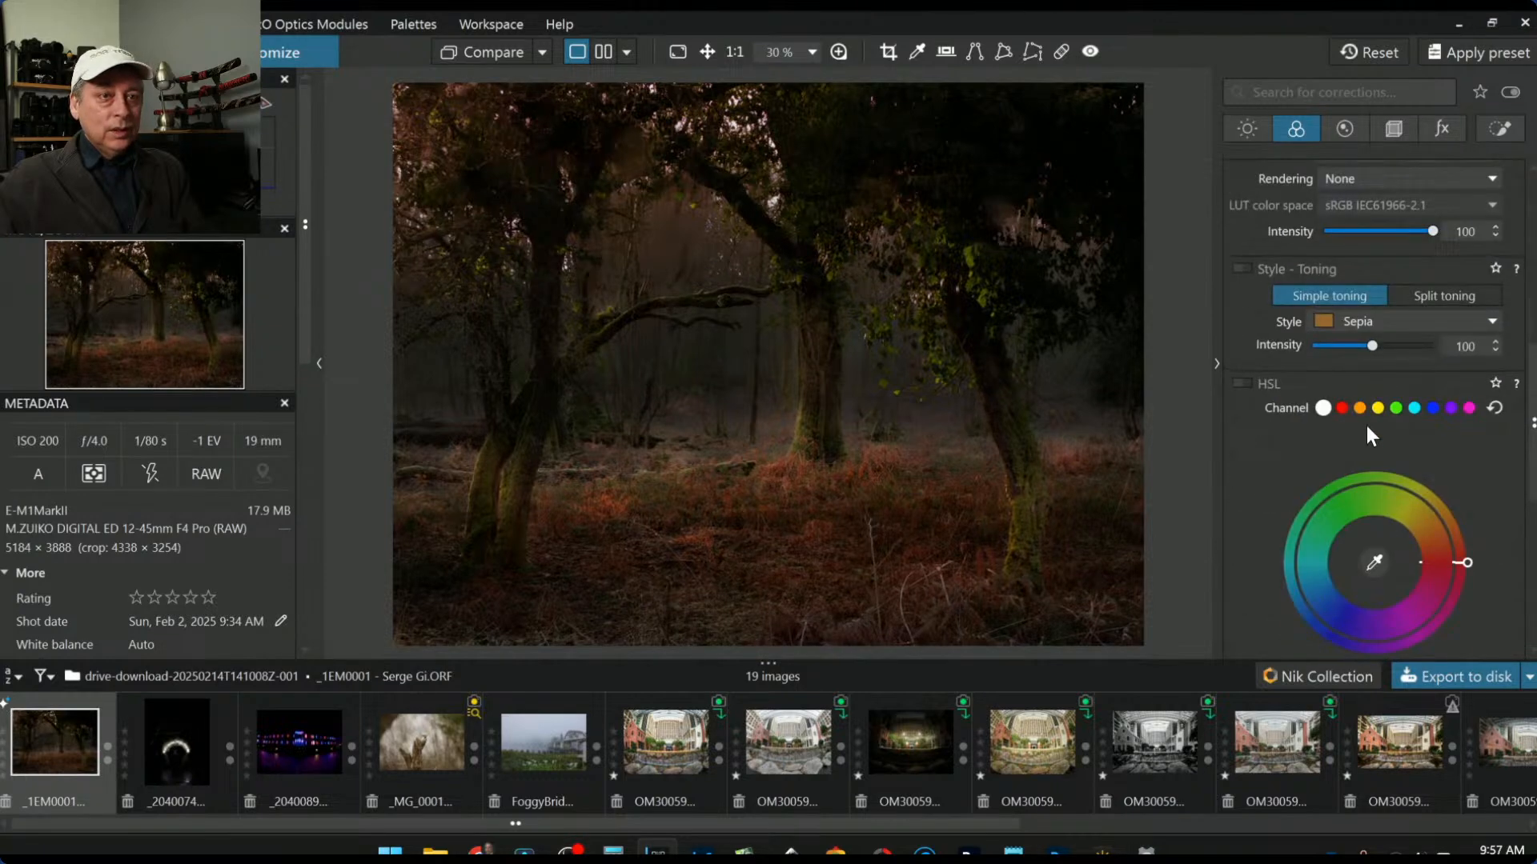
left_click(1376, 408)
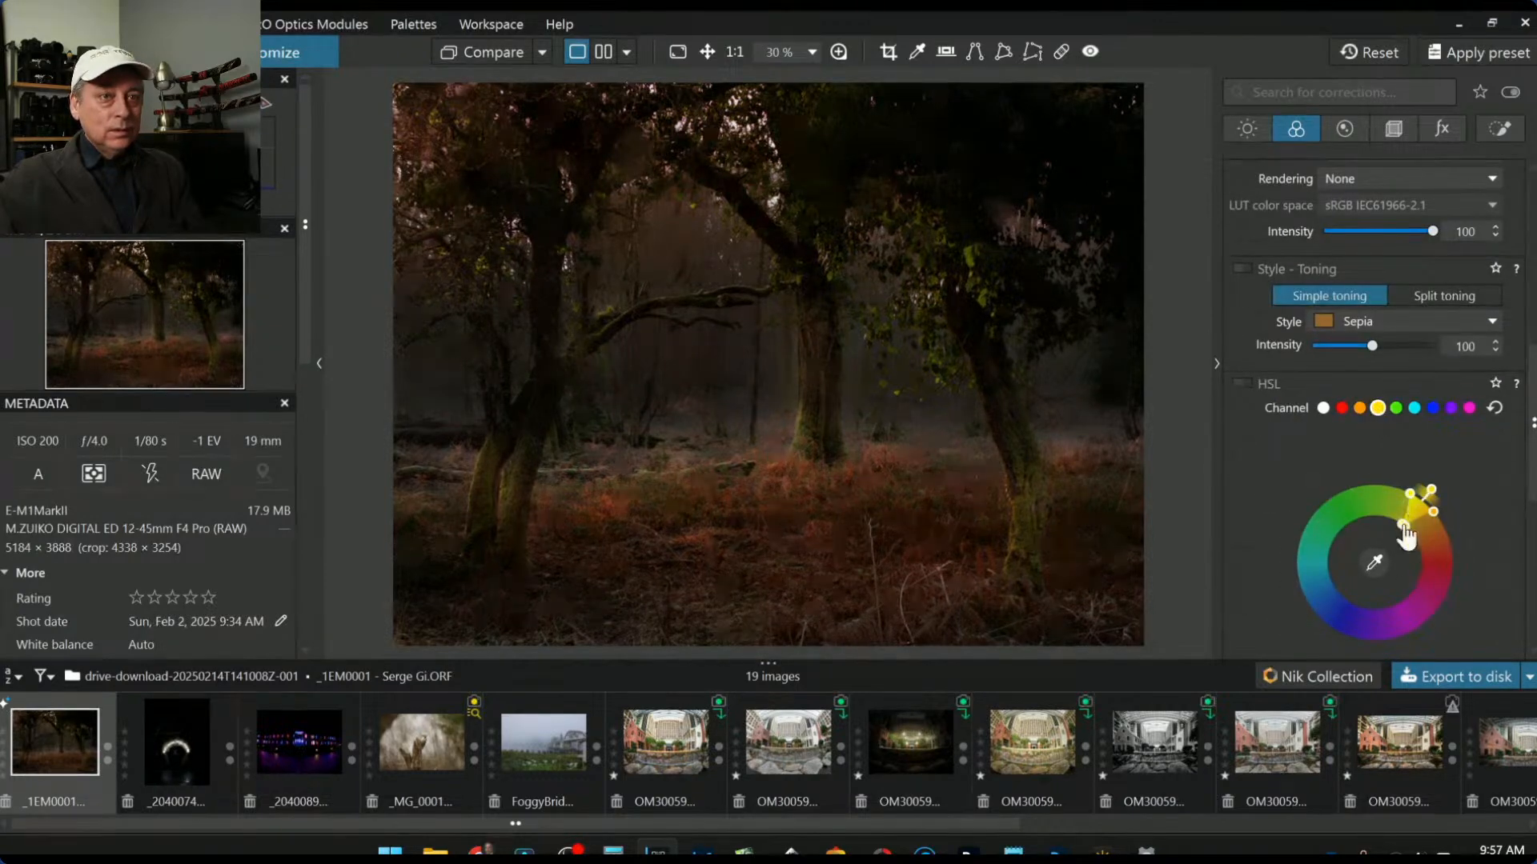
scroll(1416, 575, "down", 2)
mouse_move(1373, 591)
left_mouse_down()
mouse_move(1447, 613)
mouse_move(1390, 600)
left_mouse_up()
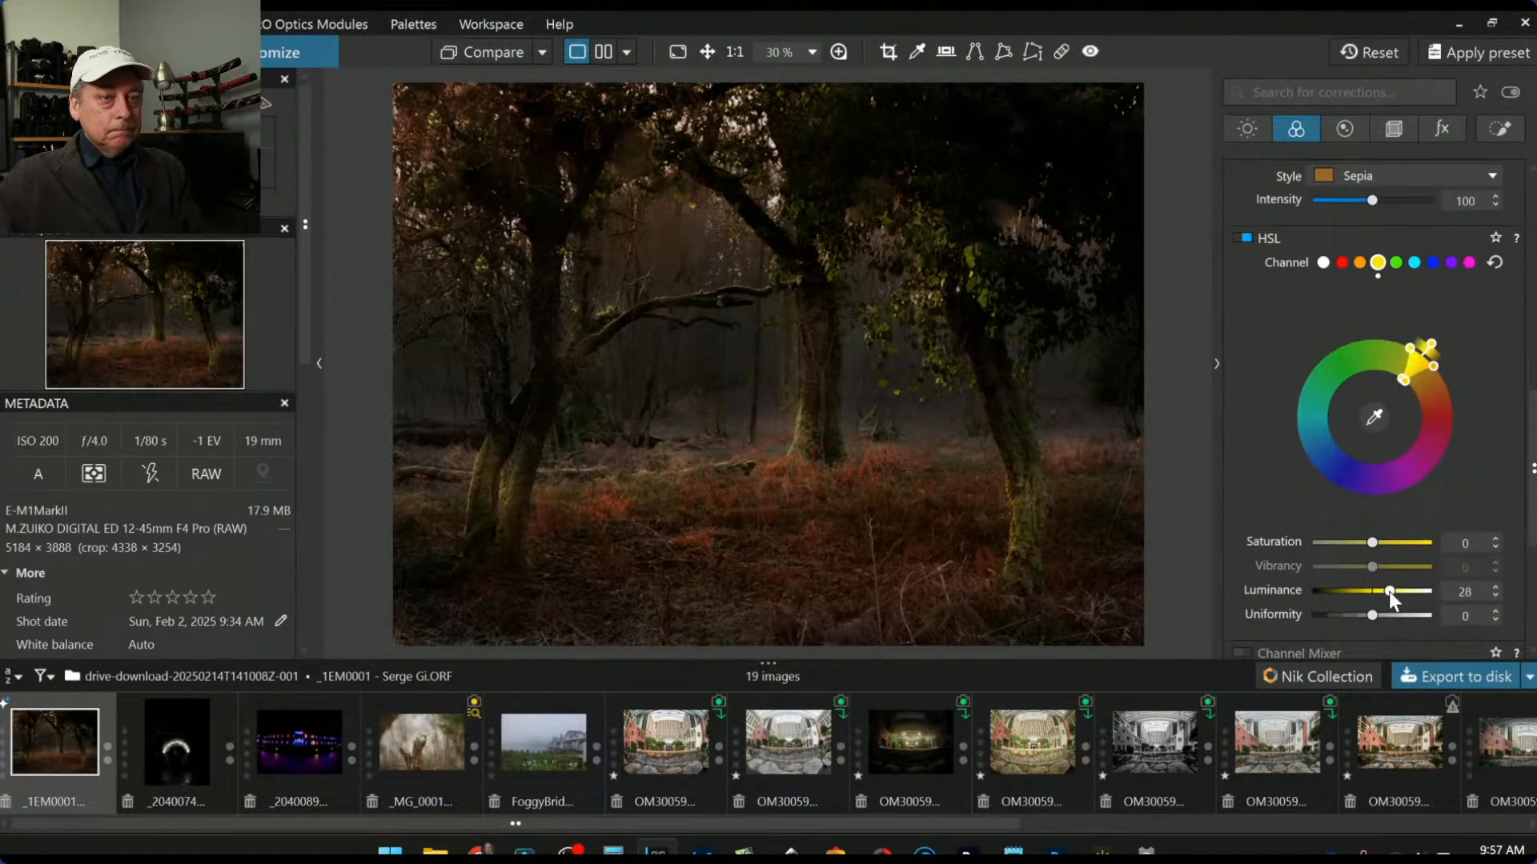
left_click_drag(1371, 542, 1393, 544)
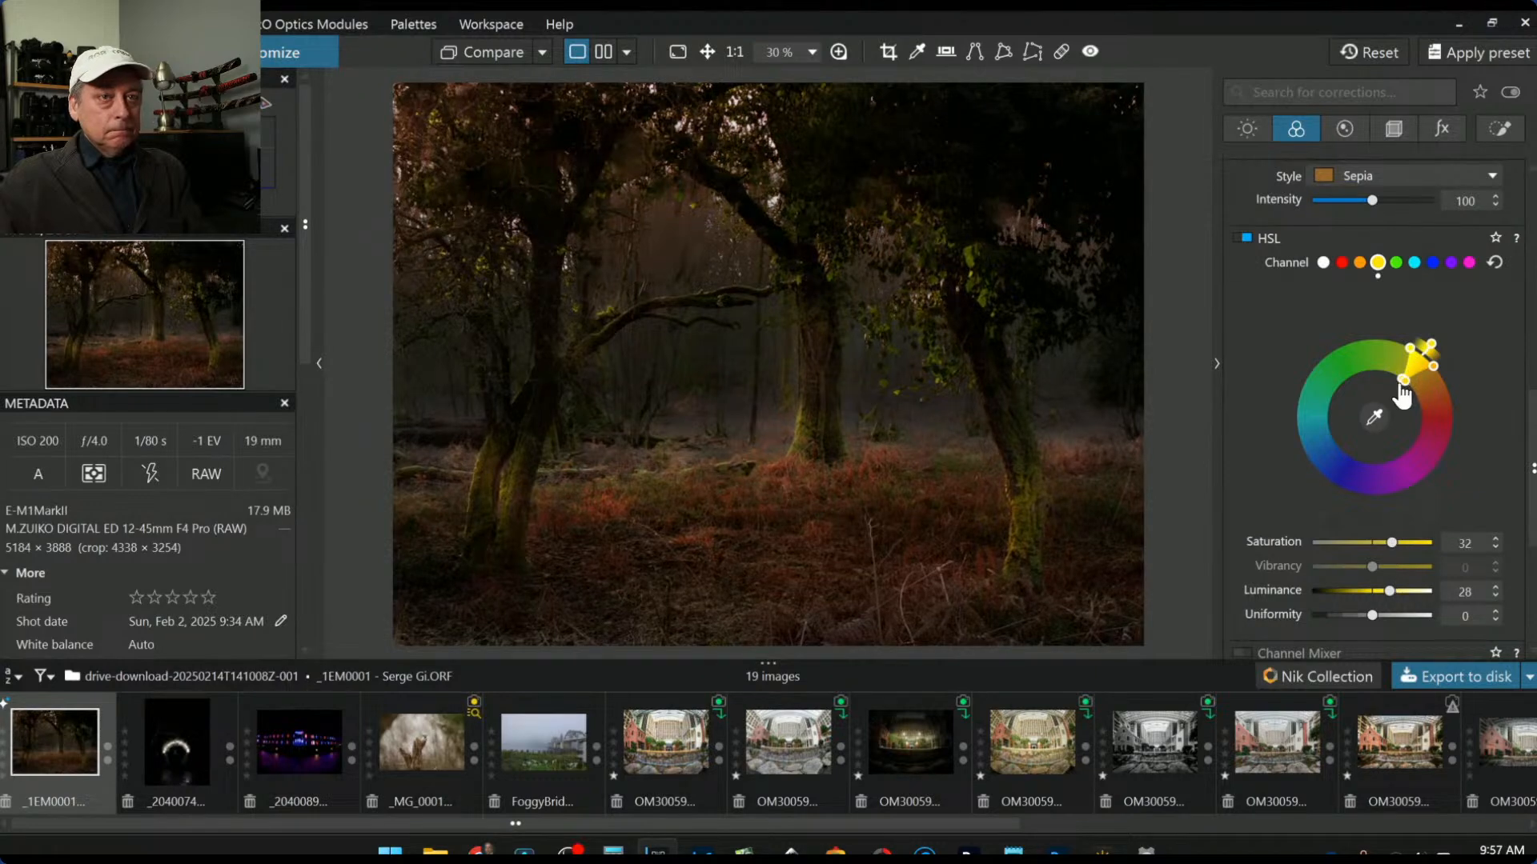
left_click_drag(1402, 394, 1408, 405)
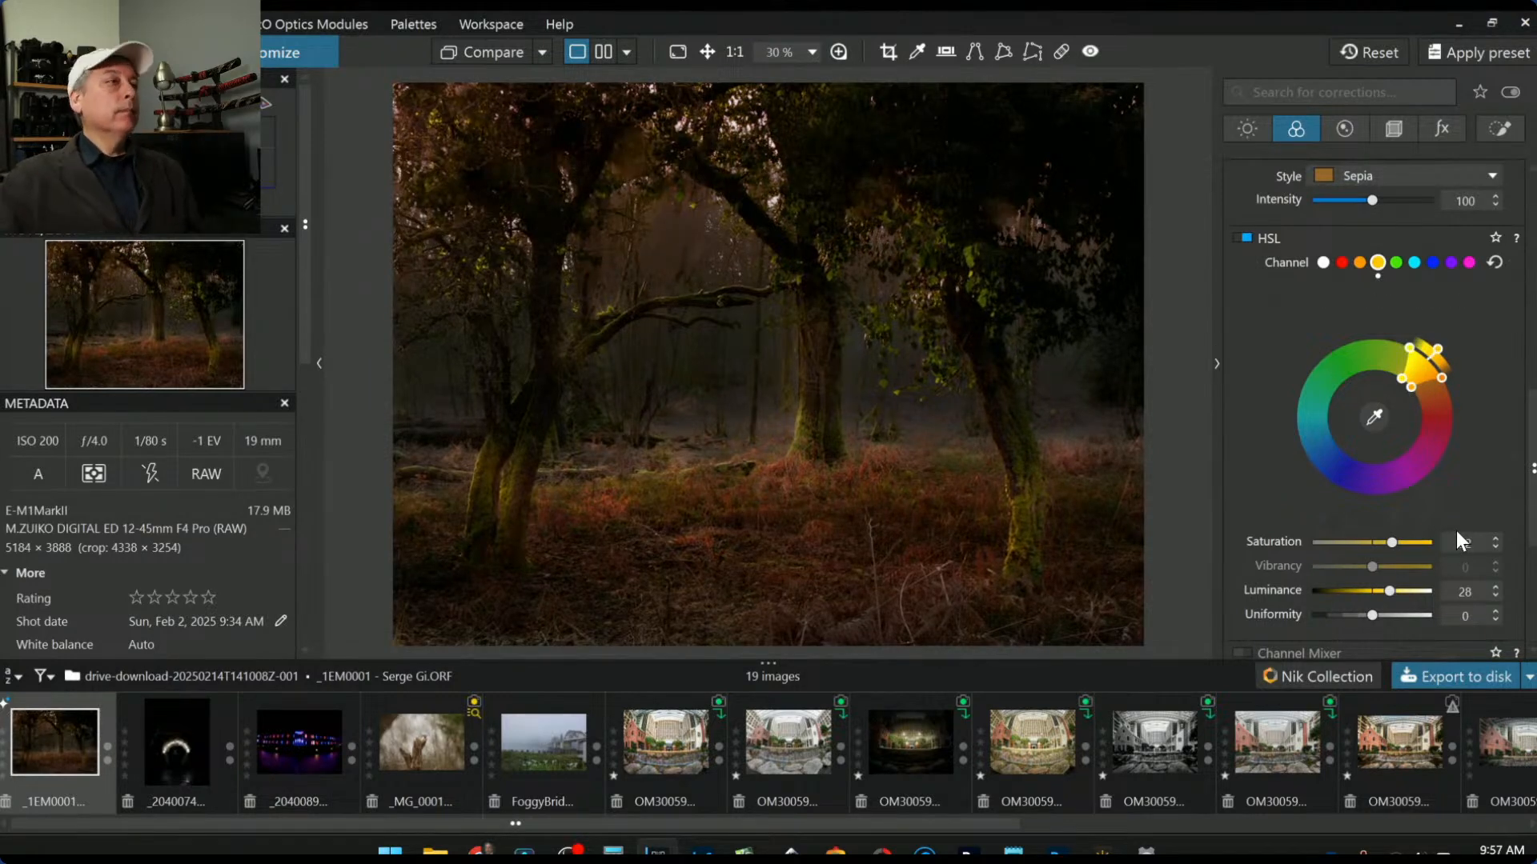
Step: Compare the edited woodland photo with its original version and view the whole image slightly smaller
left_click(486, 52)
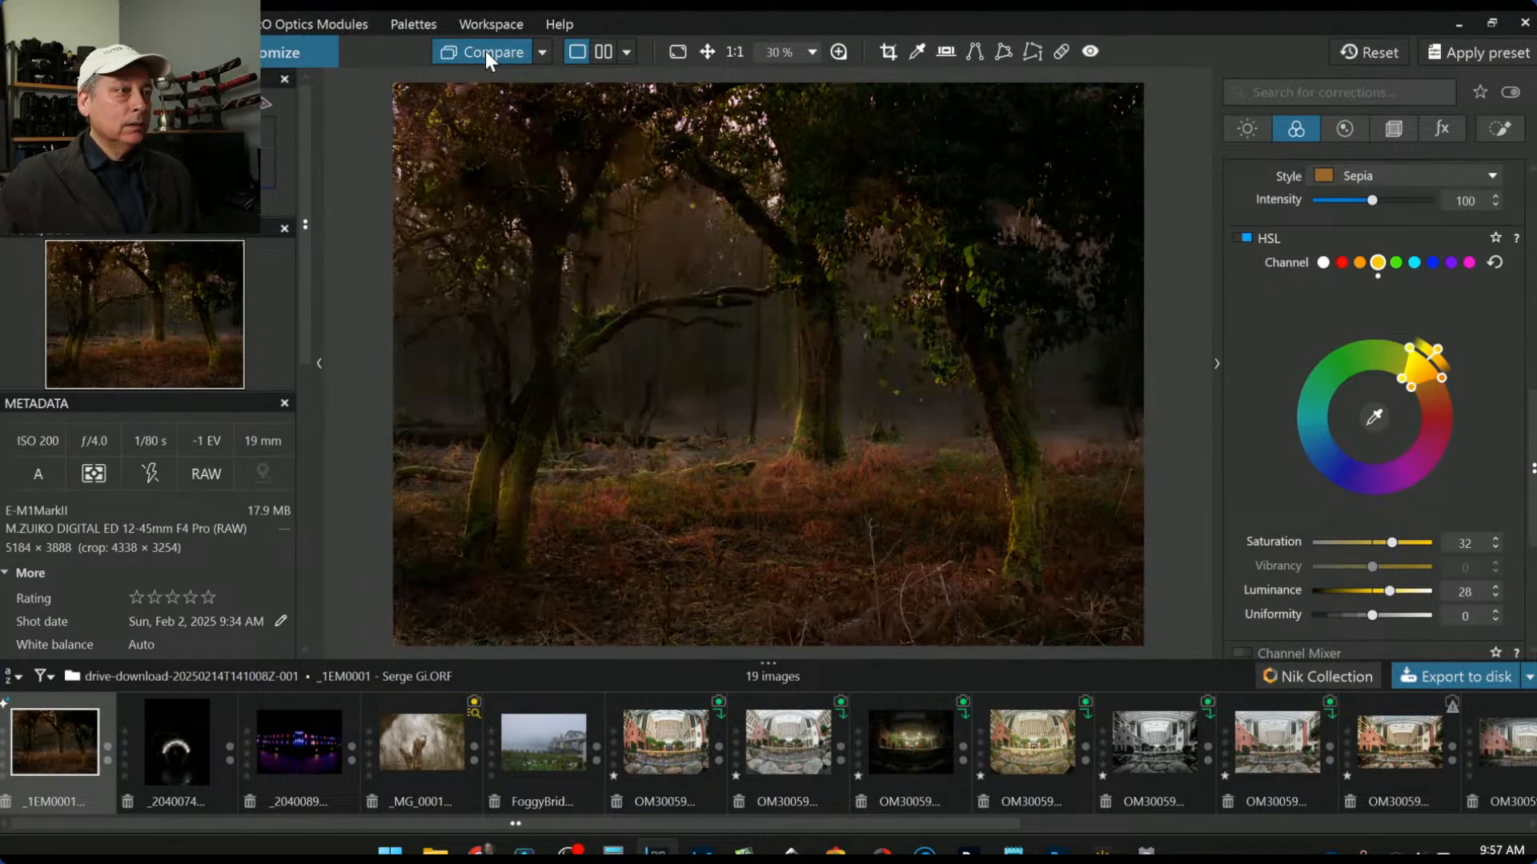
left_click(485, 50)
left_click(485, 51)
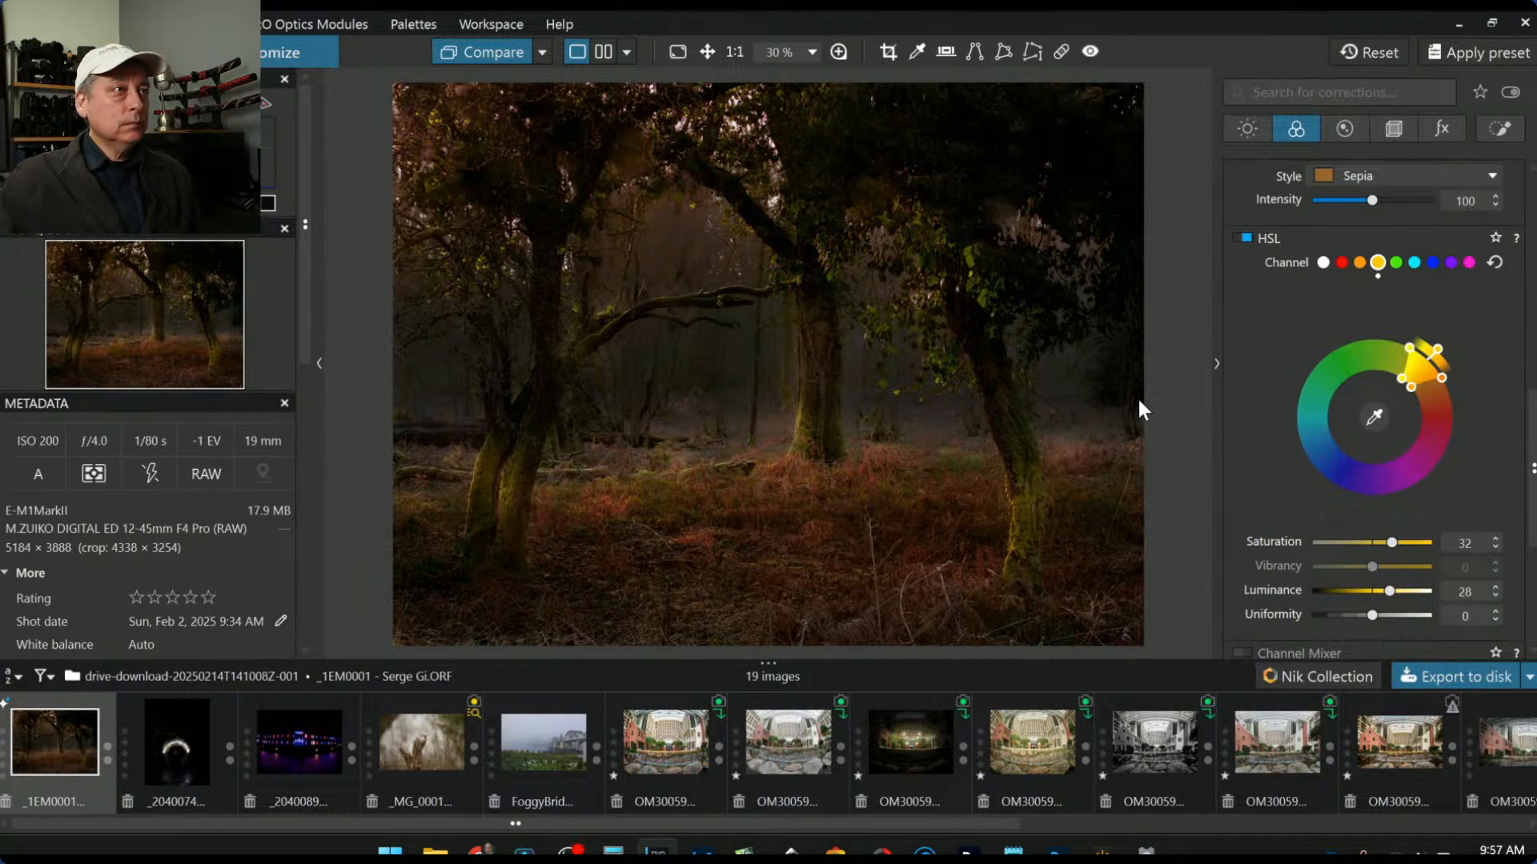
scroll(1138, 400, "down", 1)
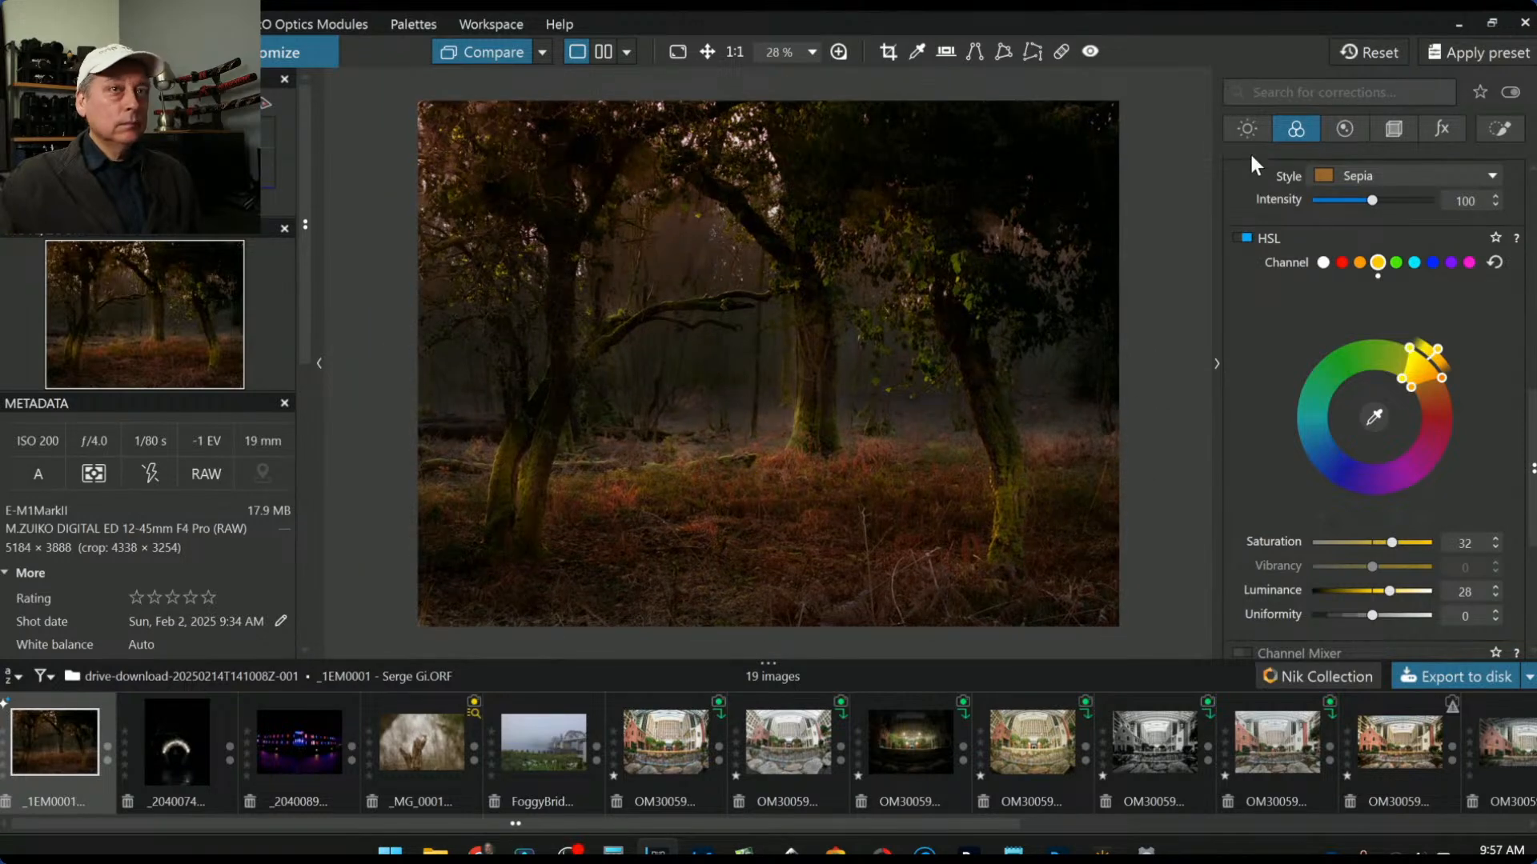
Step: Set the global DxO ClearView Plus intensity to 0
left_click(1247, 130)
scroll(1269, 372, "up", 10)
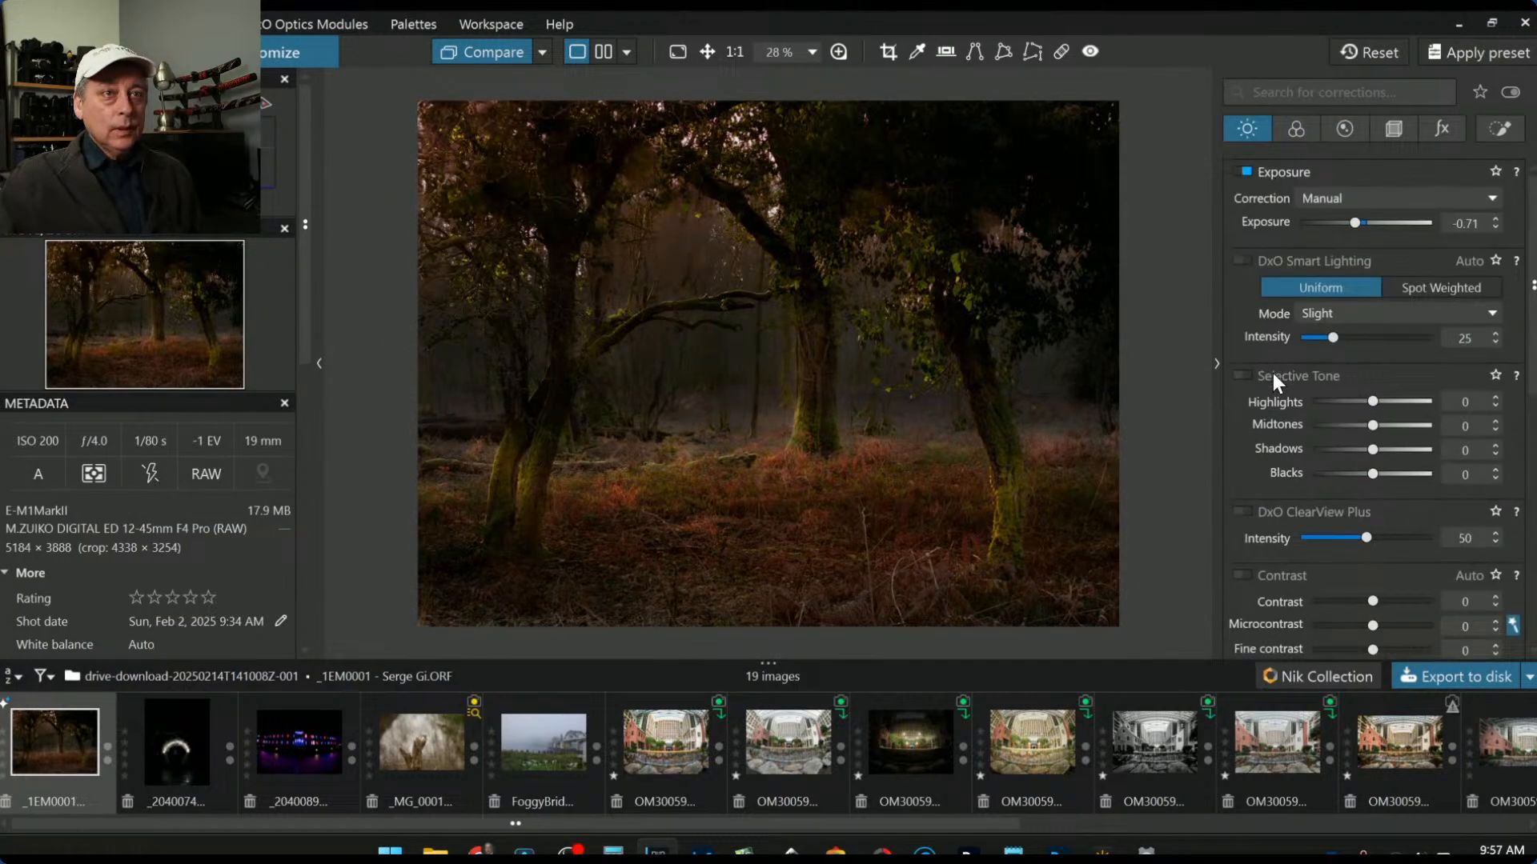
left_click_drag(1315, 537, 1275, 531)
Step: Soften the global contrast, trying contrast -71 with microcontrast -29 and settling on contrast -64 with microcontrast -10
scroll(1268, 566, "down", 2)
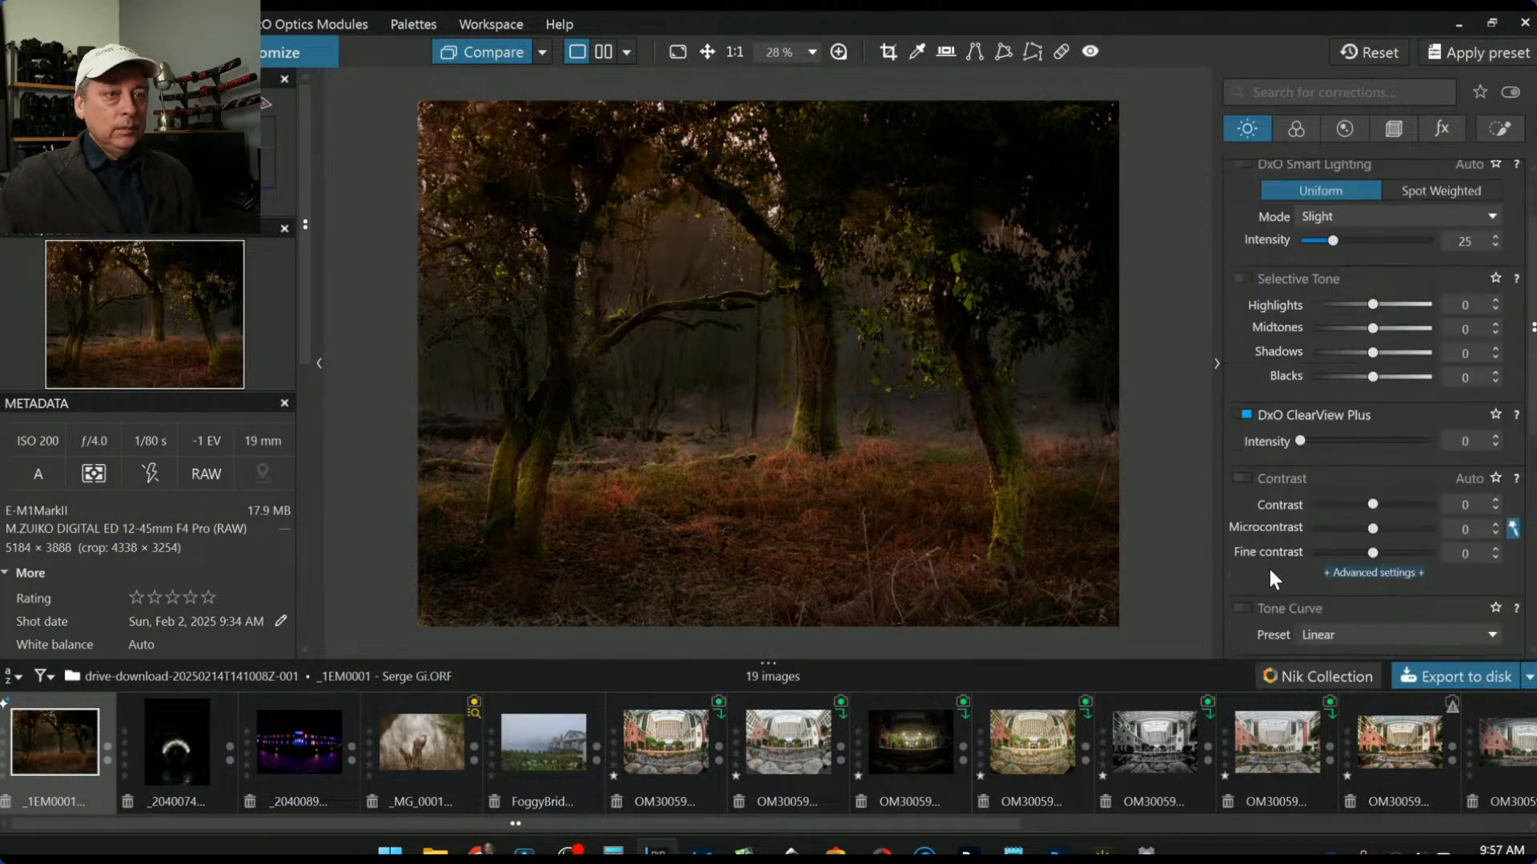
mouse_move(1373, 528)
left_mouse_down()
mouse_move(1316, 530)
mouse_move(1356, 531)
left_mouse_up()
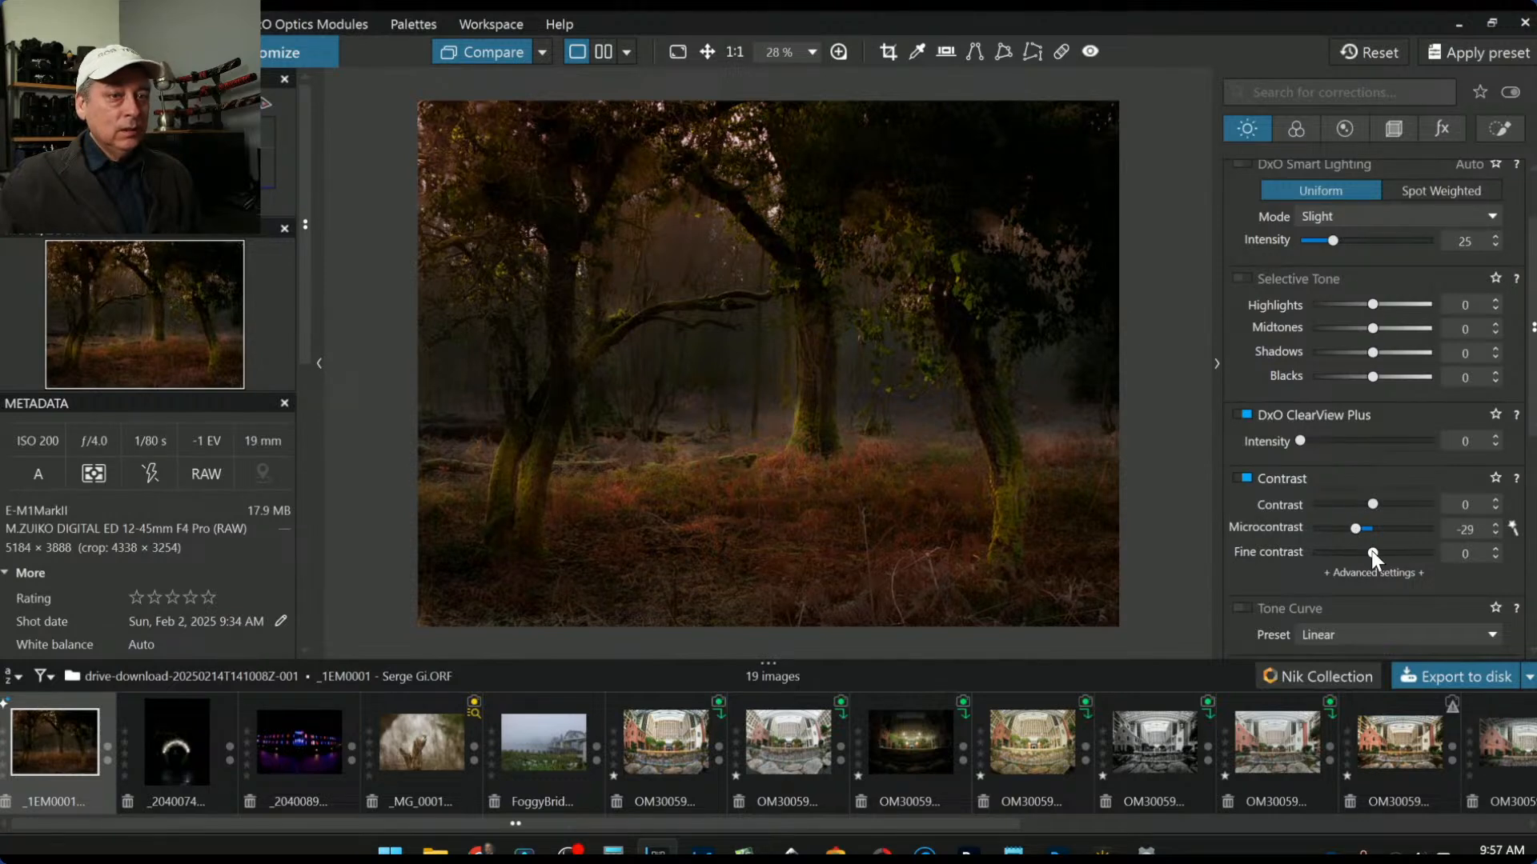
left_click_drag(1376, 502, 1333, 508)
scroll(1333, 296, "up", 1)
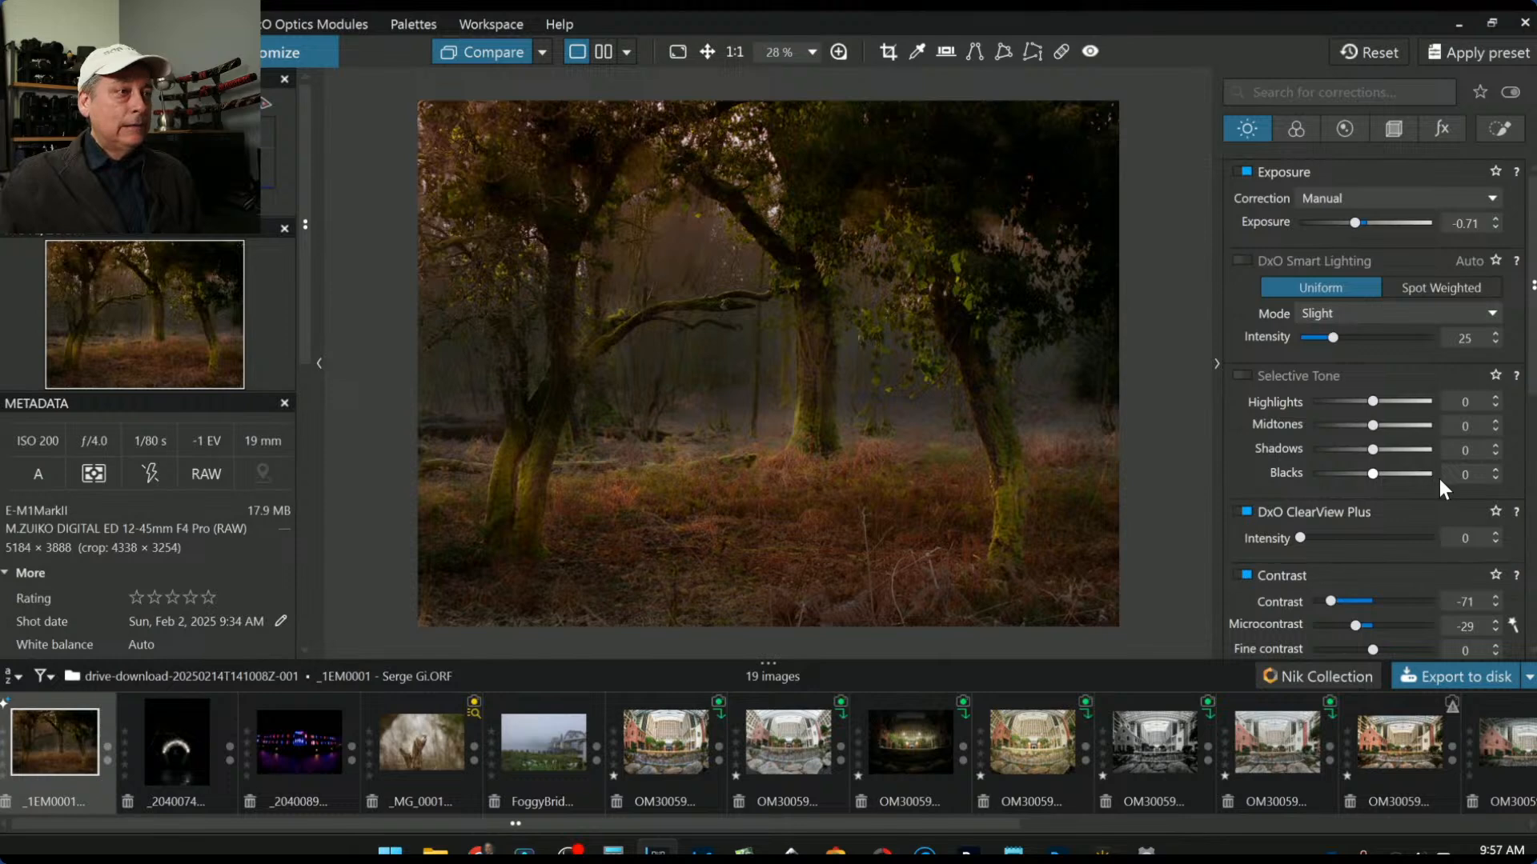
scroll(1444, 508, "down", 1)
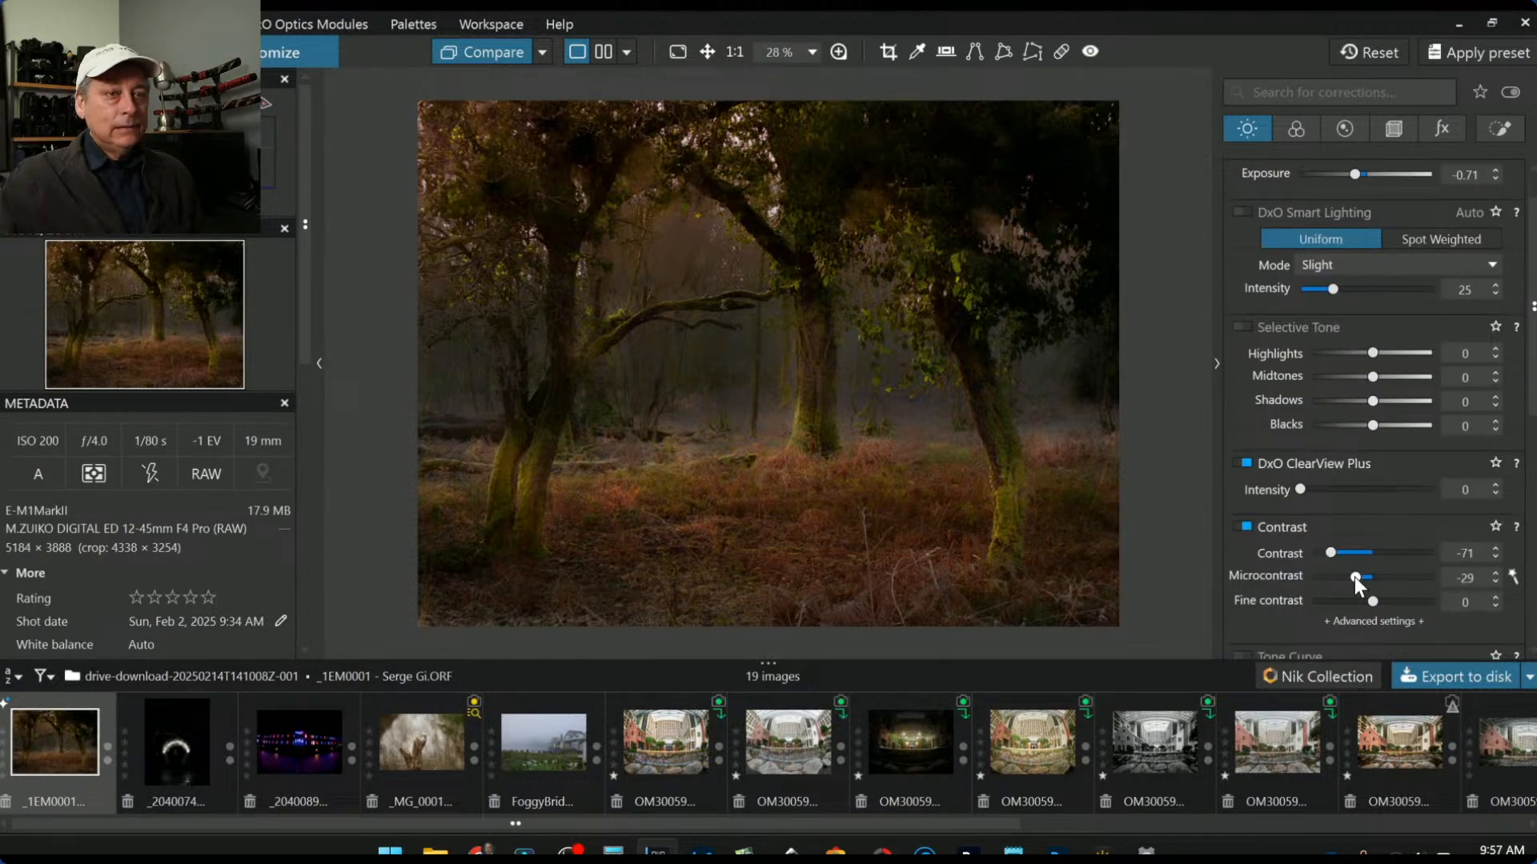
double_click(1354, 576)
left_click(1354, 576)
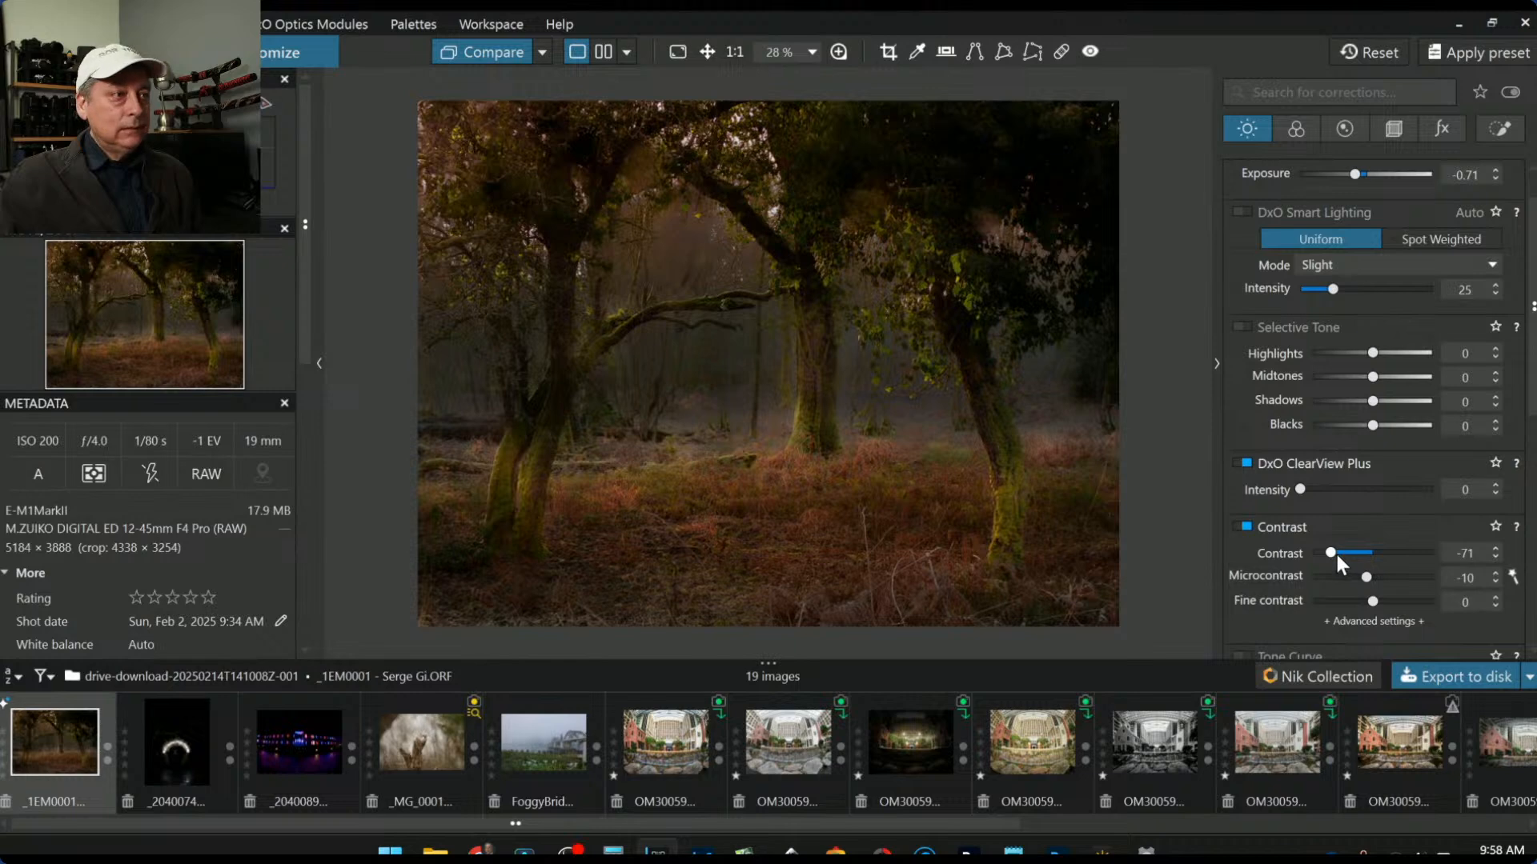
left_click(1333, 554)
scroll(1433, 224, "up", 1)
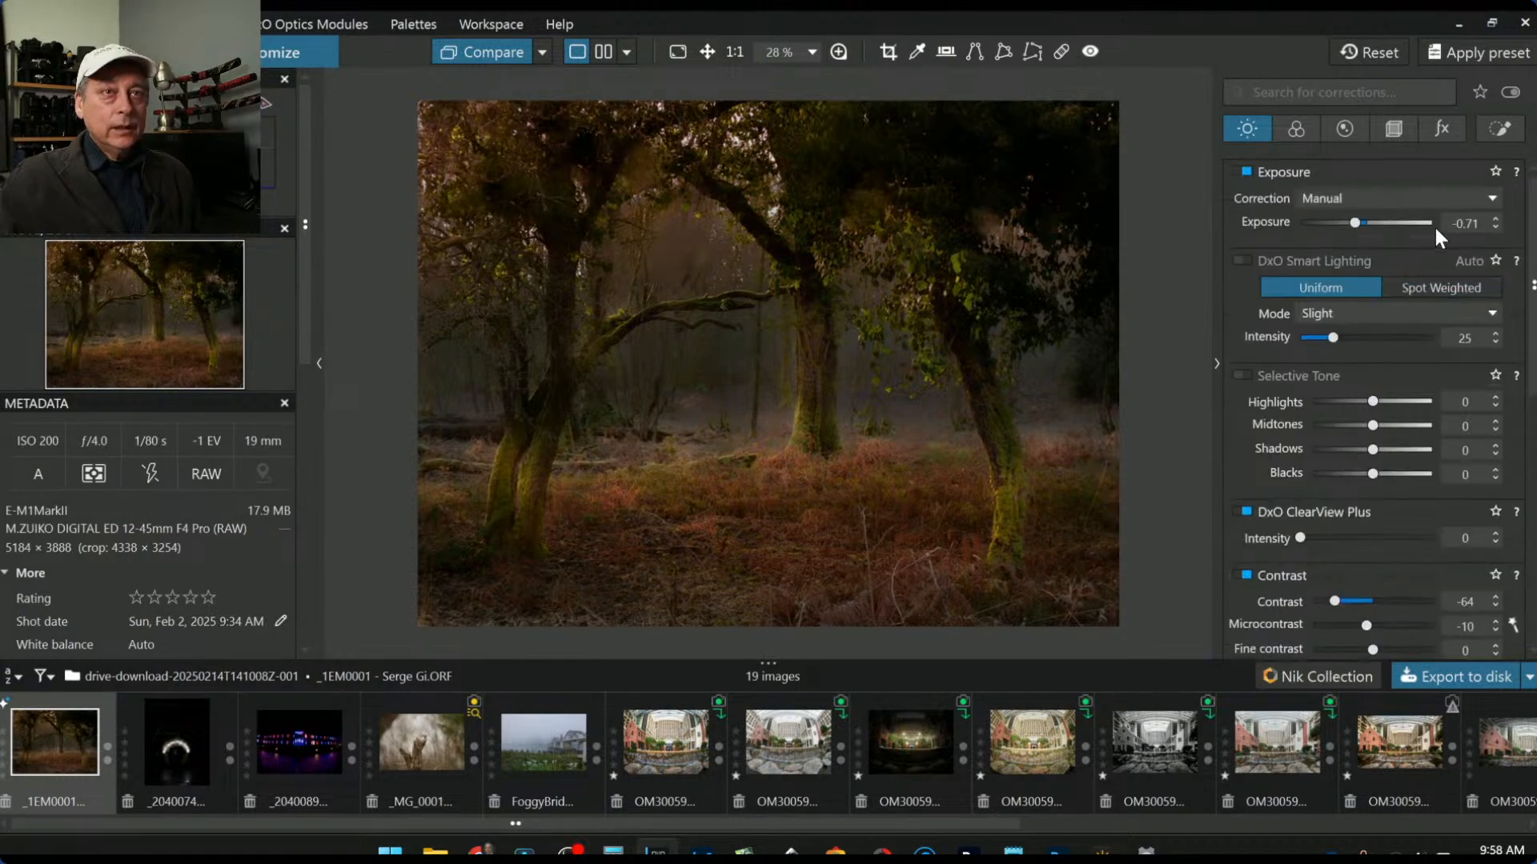
Step: Sharpen detail in the foreground control line mask, trying a microcontrast of 50 and settling on 34
left_click(1493, 135)
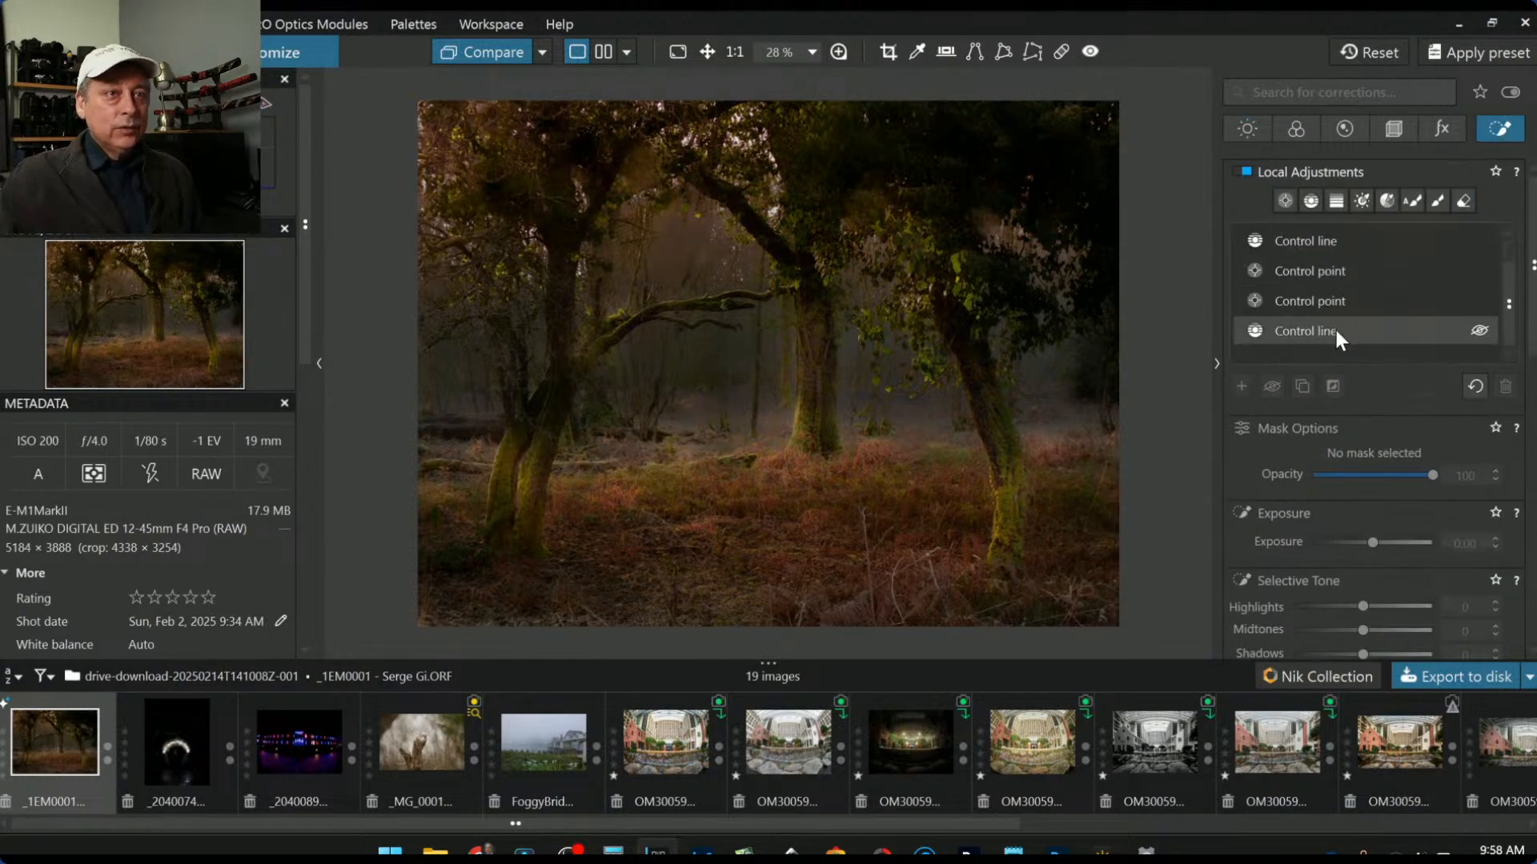
left_click(1333, 332)
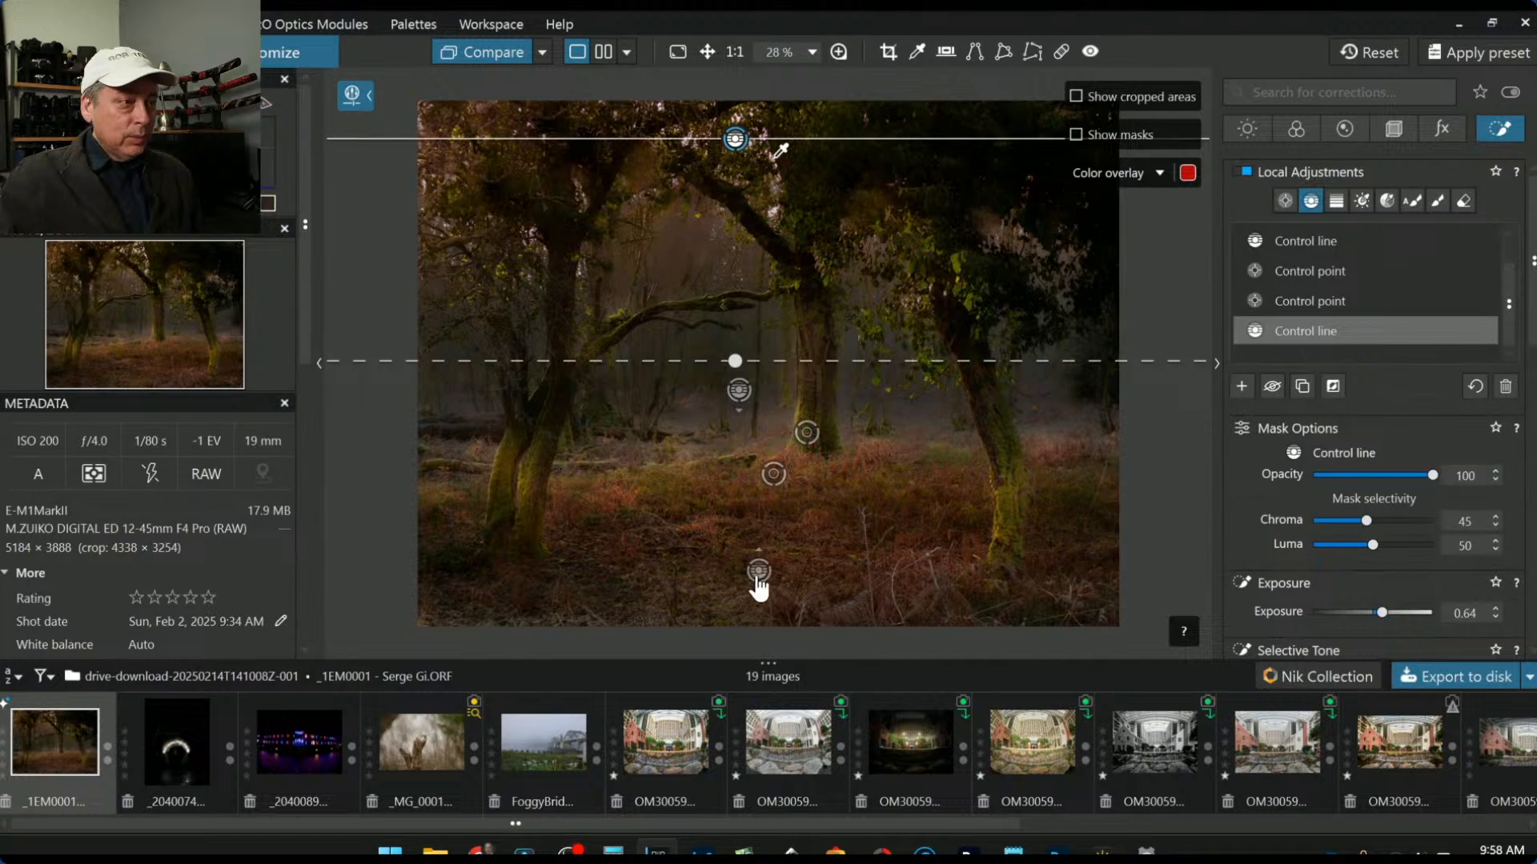
scroll(1401, 555, "down", 3)
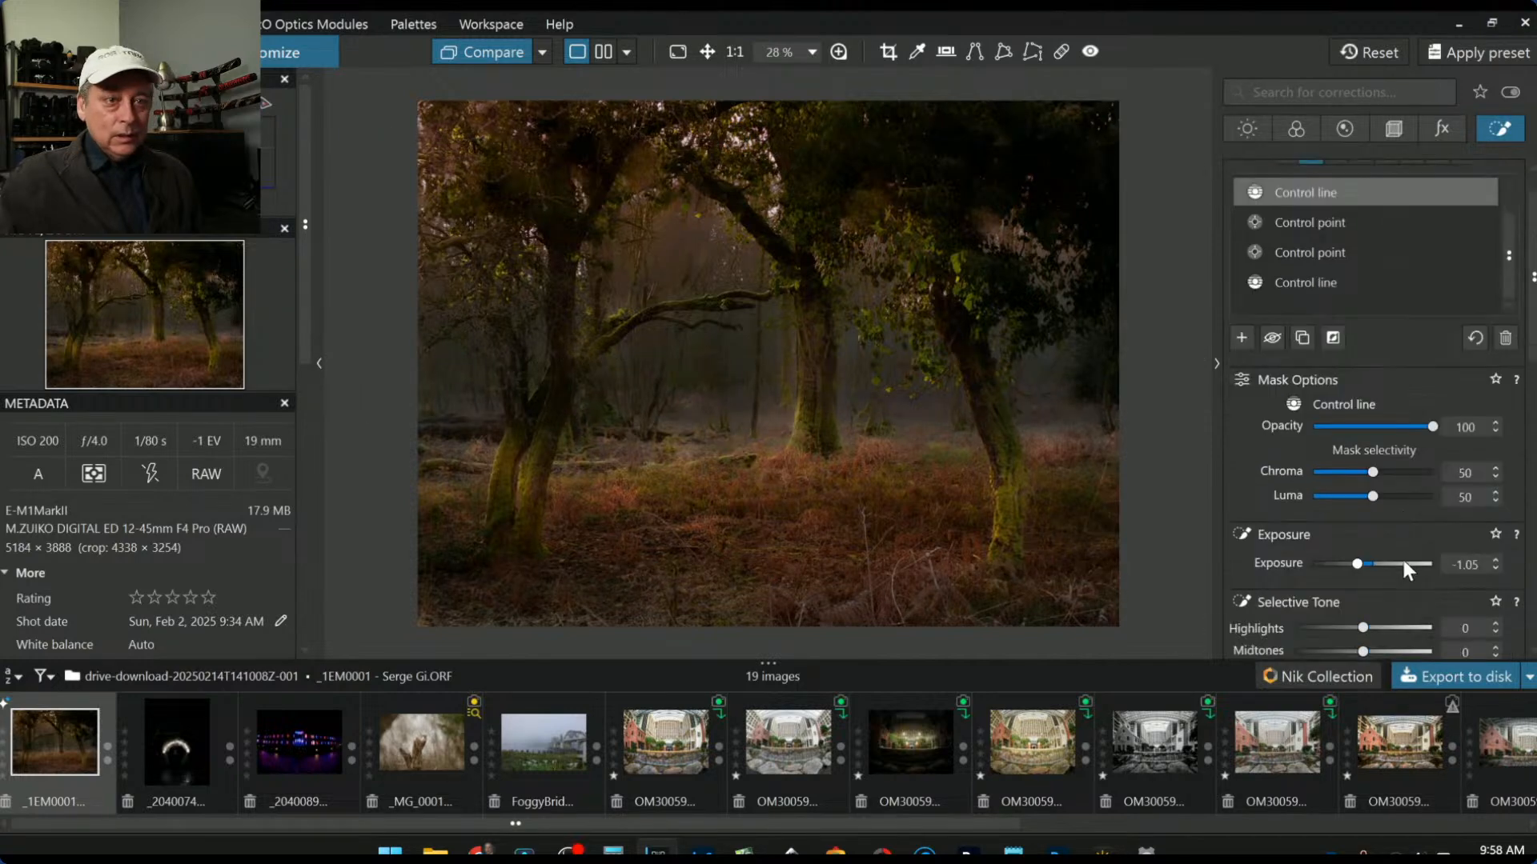
scroll(1402, 562, "down", 3)
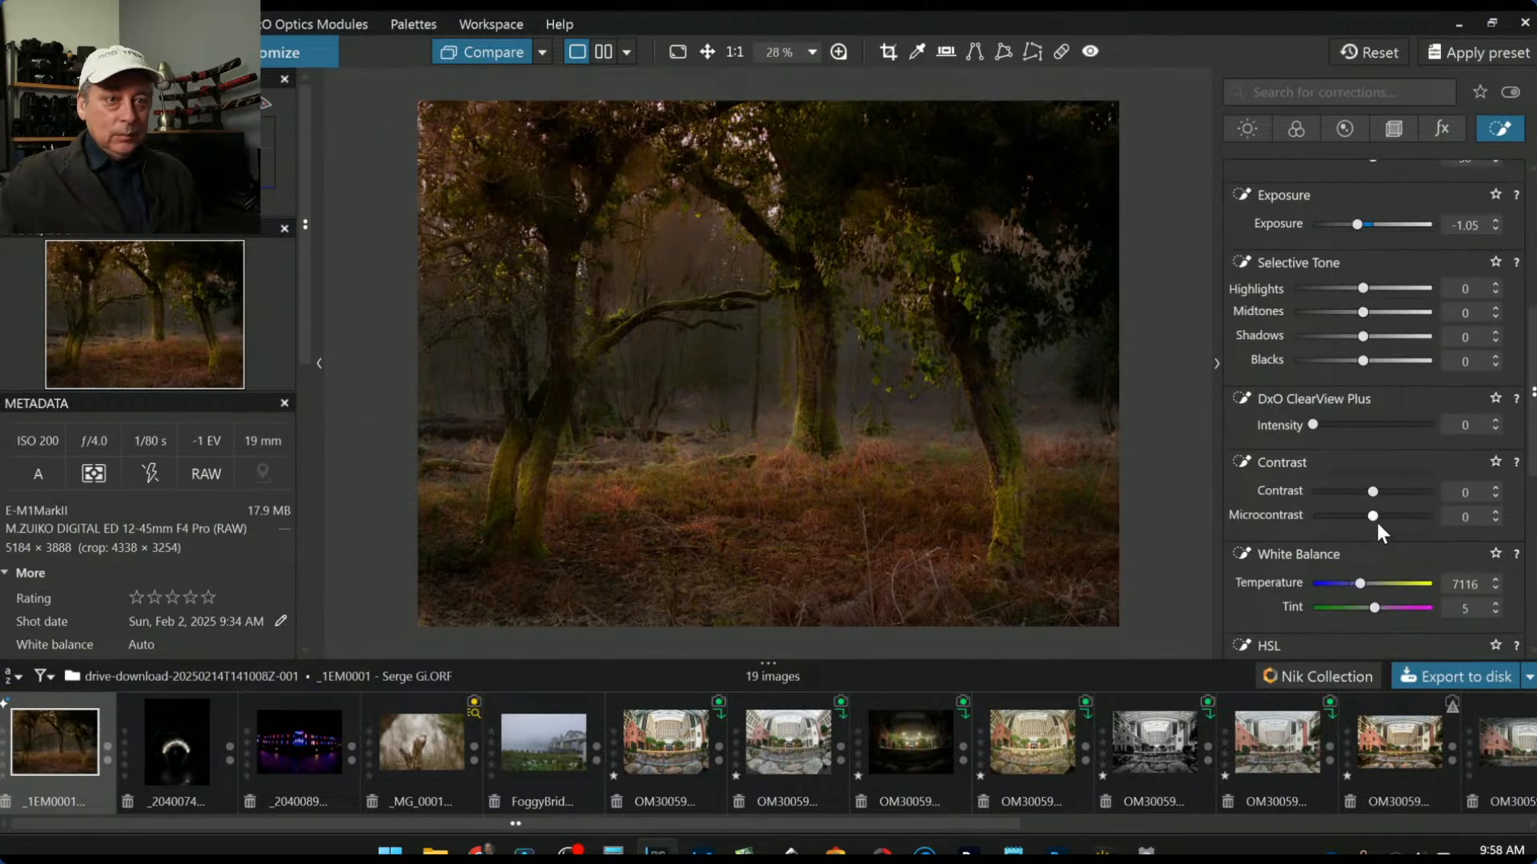
left_click_drag(1375, 517, 1414, 521)
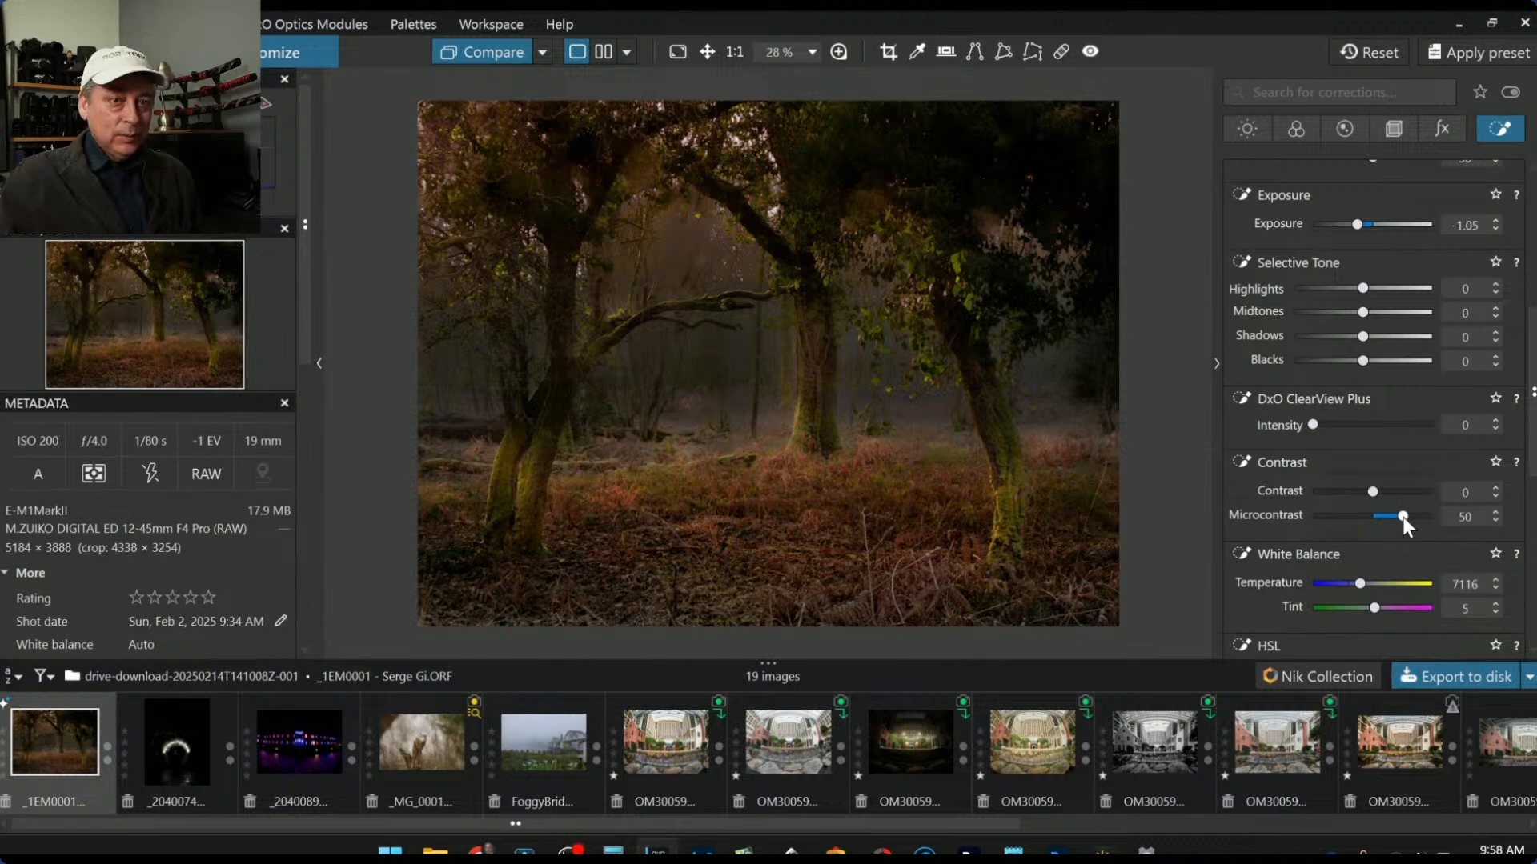
left_click_drag(1402, 517, 1393, 517)
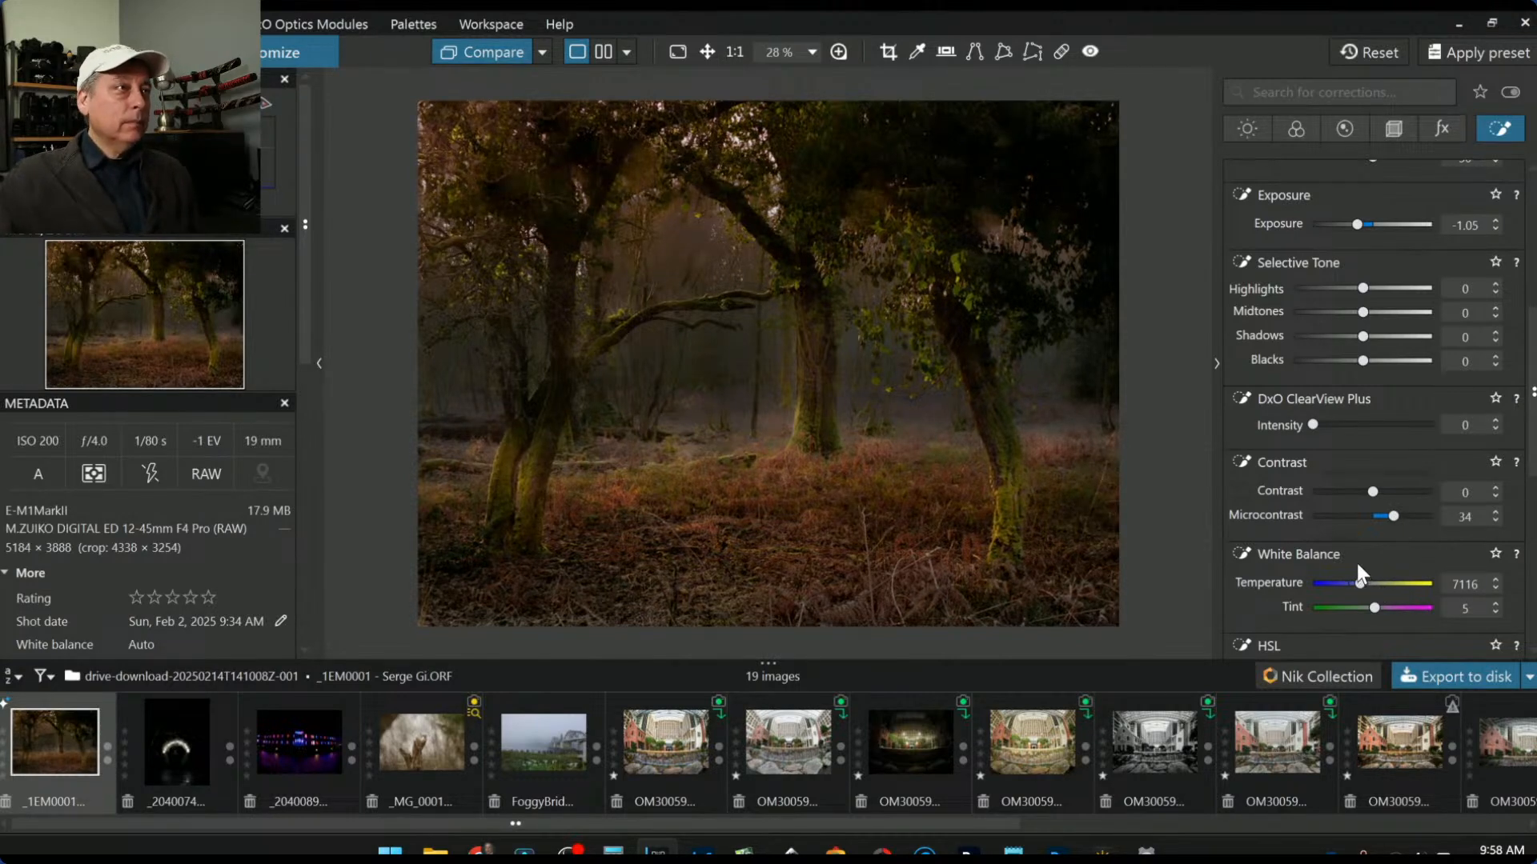
scroll(1272, 272, "down", 1)
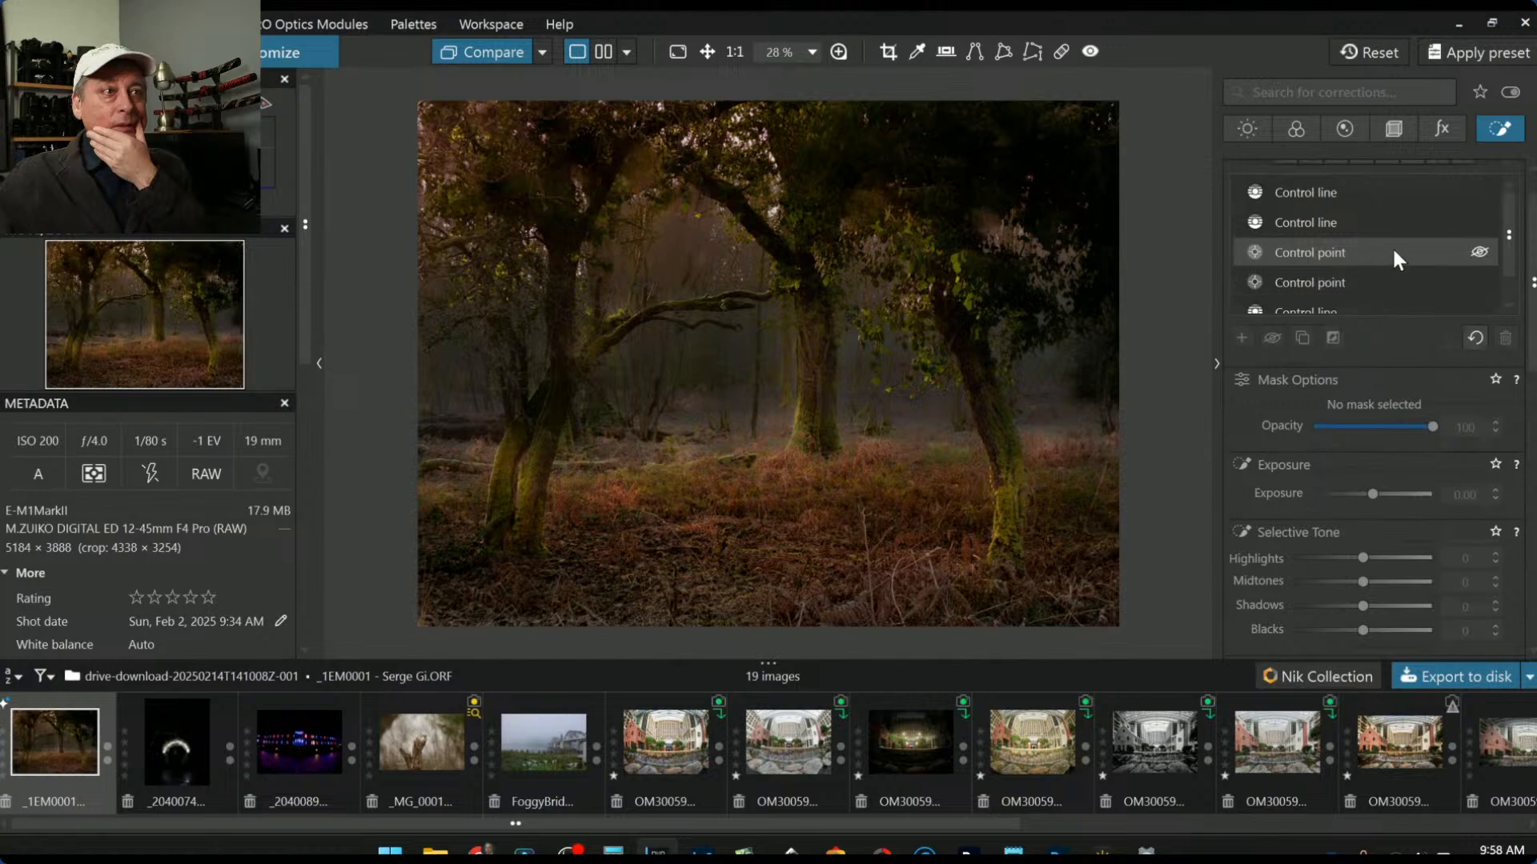
Step: Review which tree trunk and foreground areas the two control point masks cover, then deselect the masks
left_click(1391, 249)
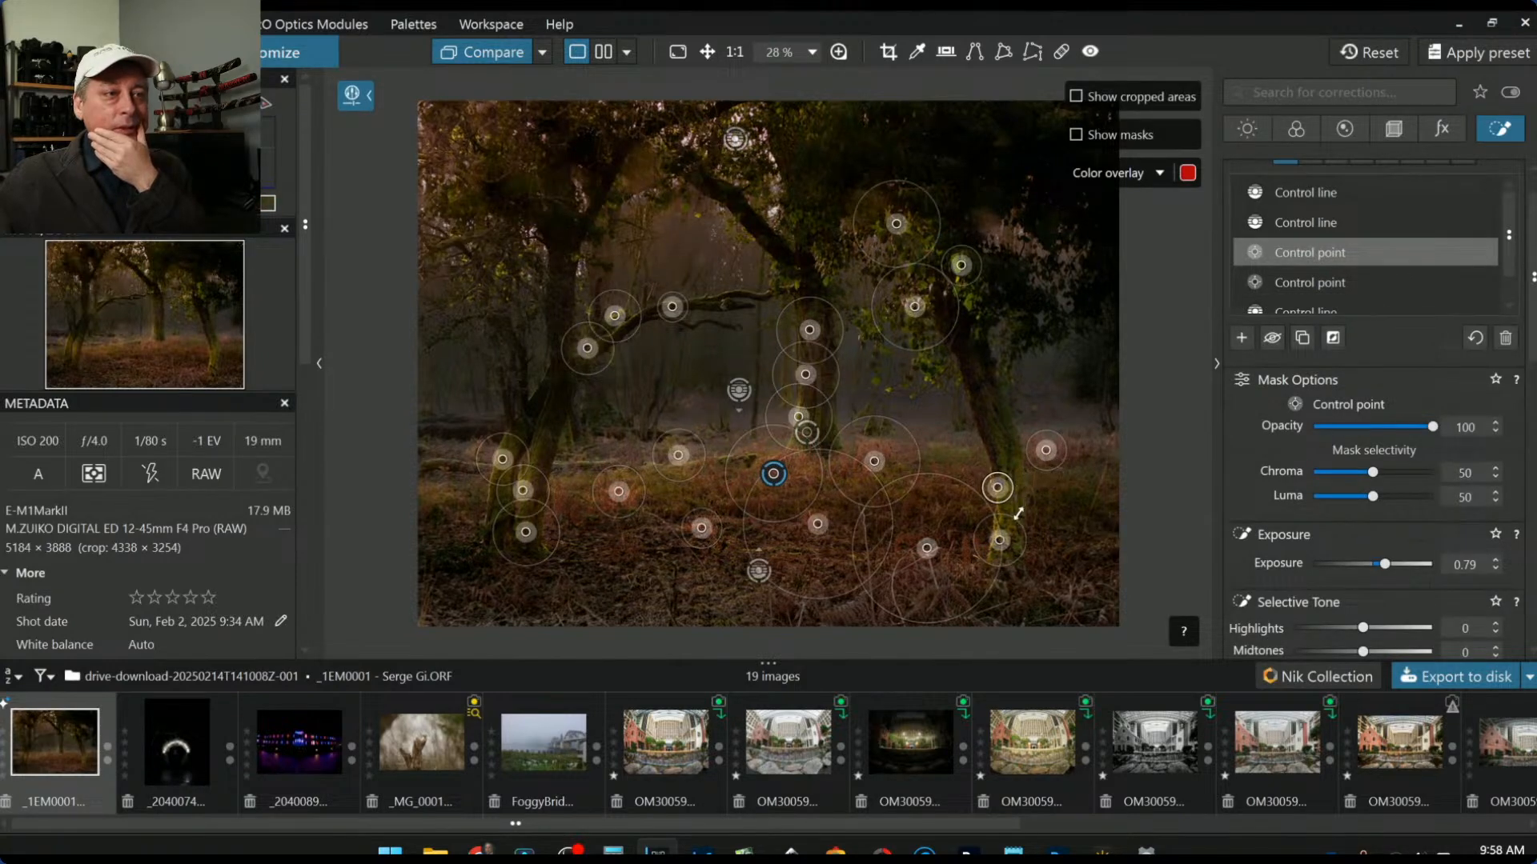
left_click(1262, 281)
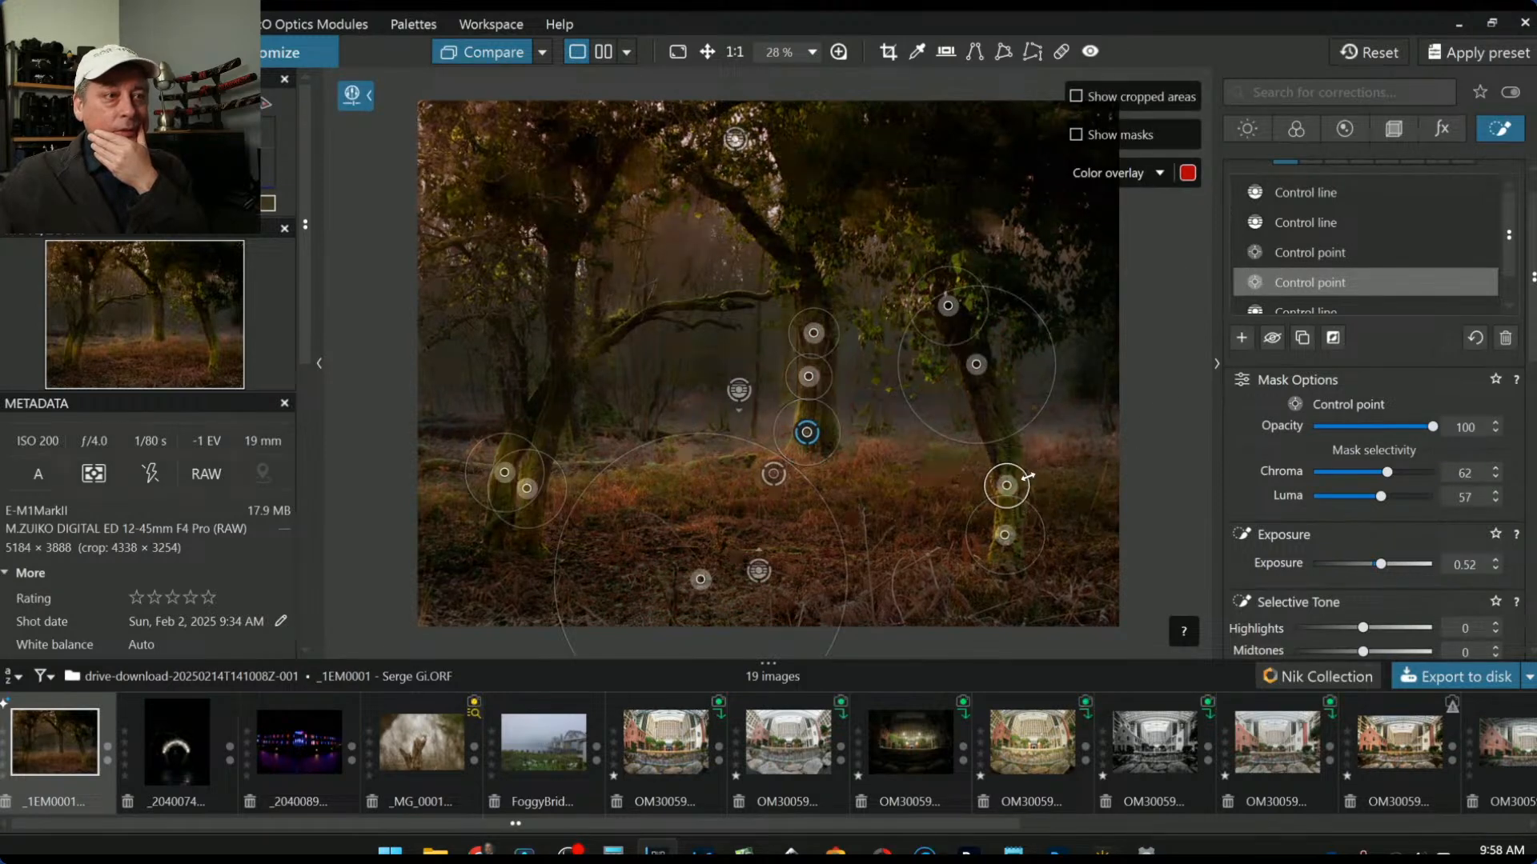
left_click_drag(1033, 511, 1030, 516)
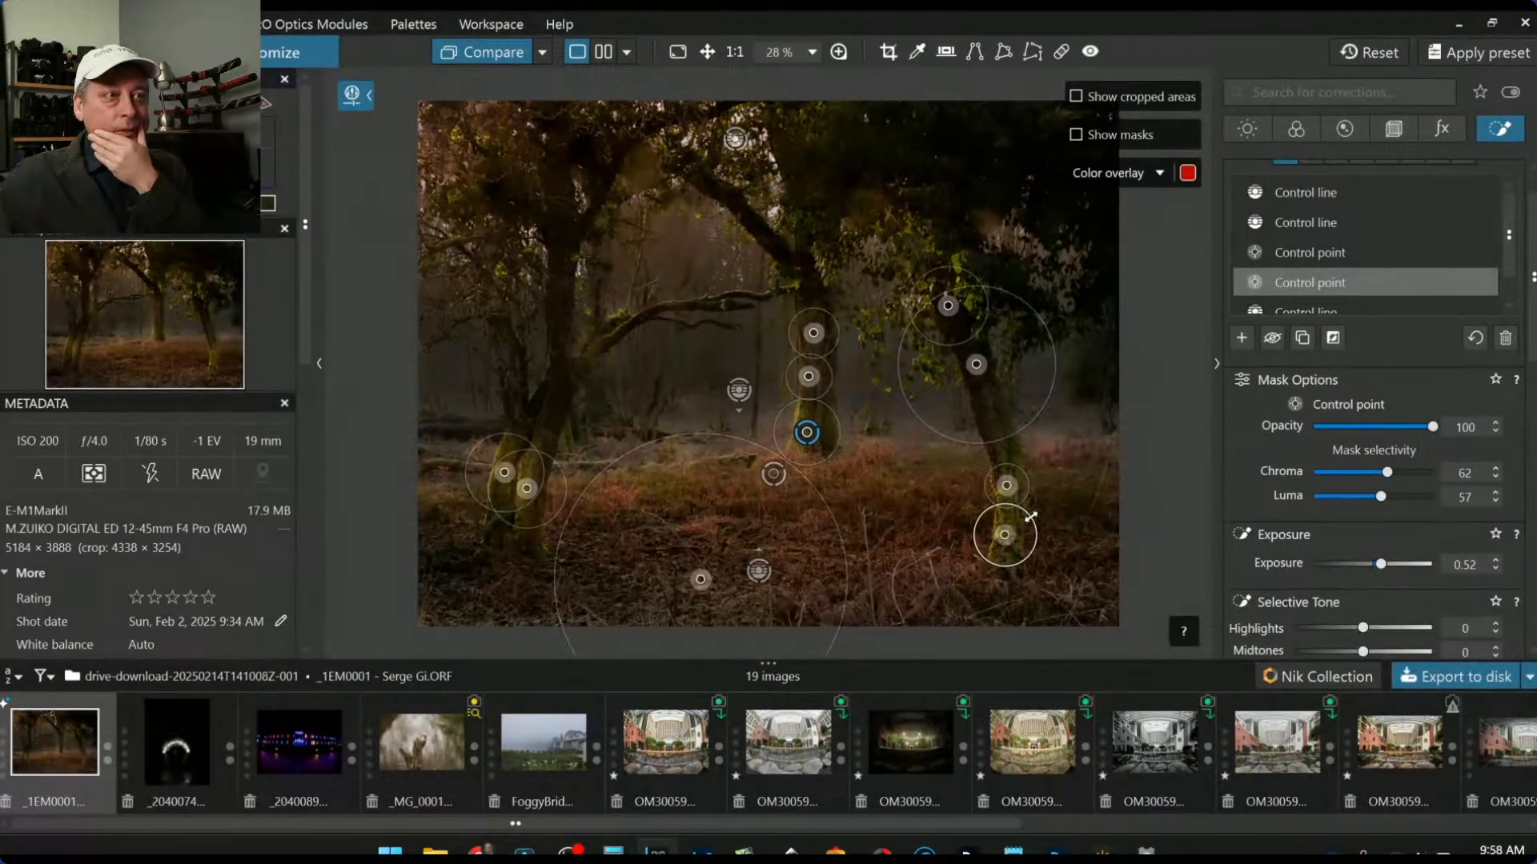
left_click(1488, 130)
left_click(1499, 131)
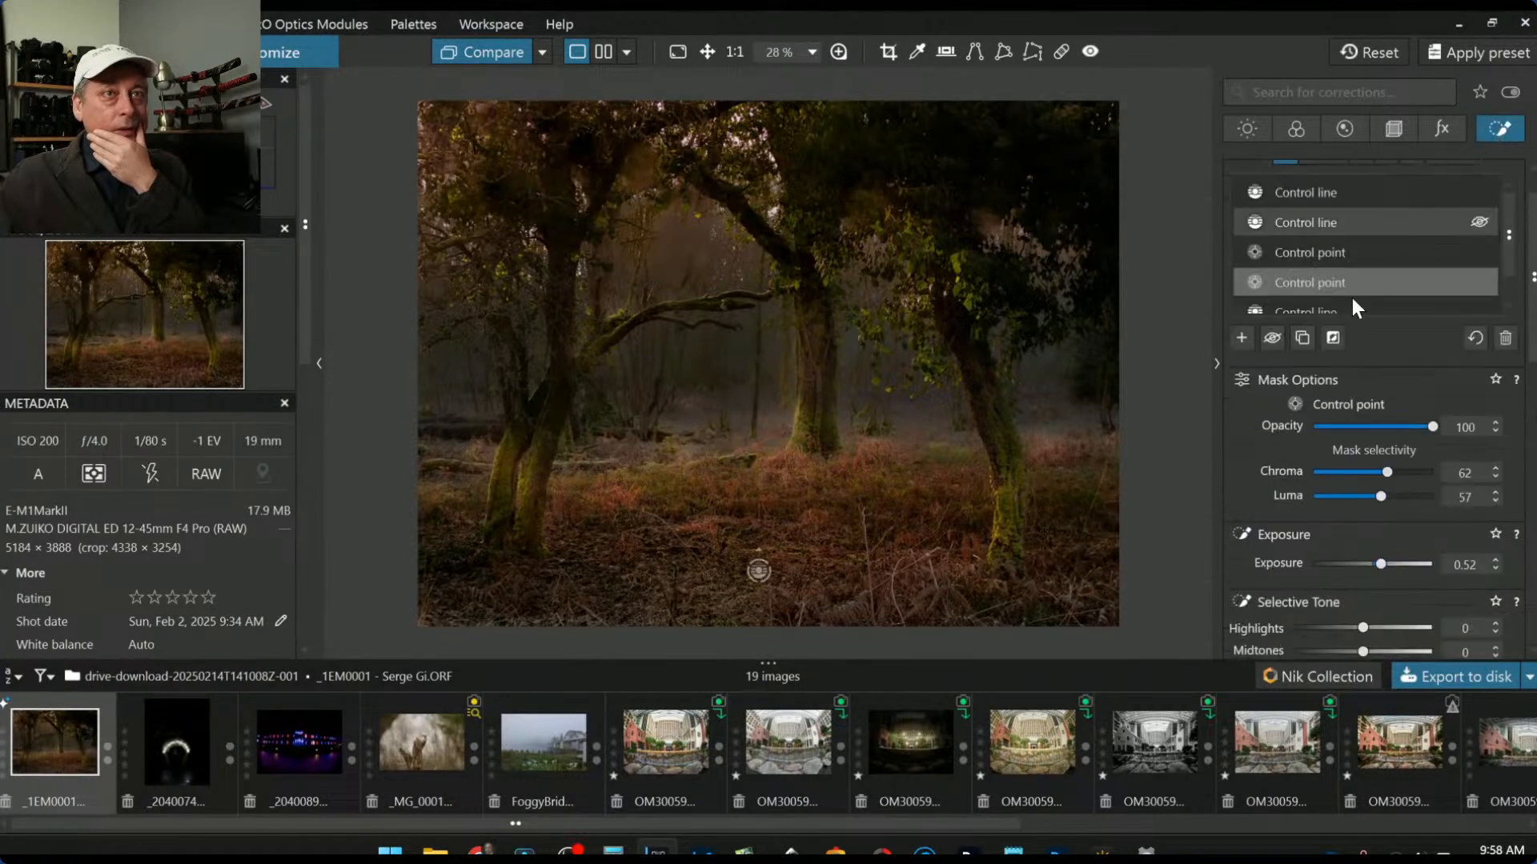
left_click(1276, 200)
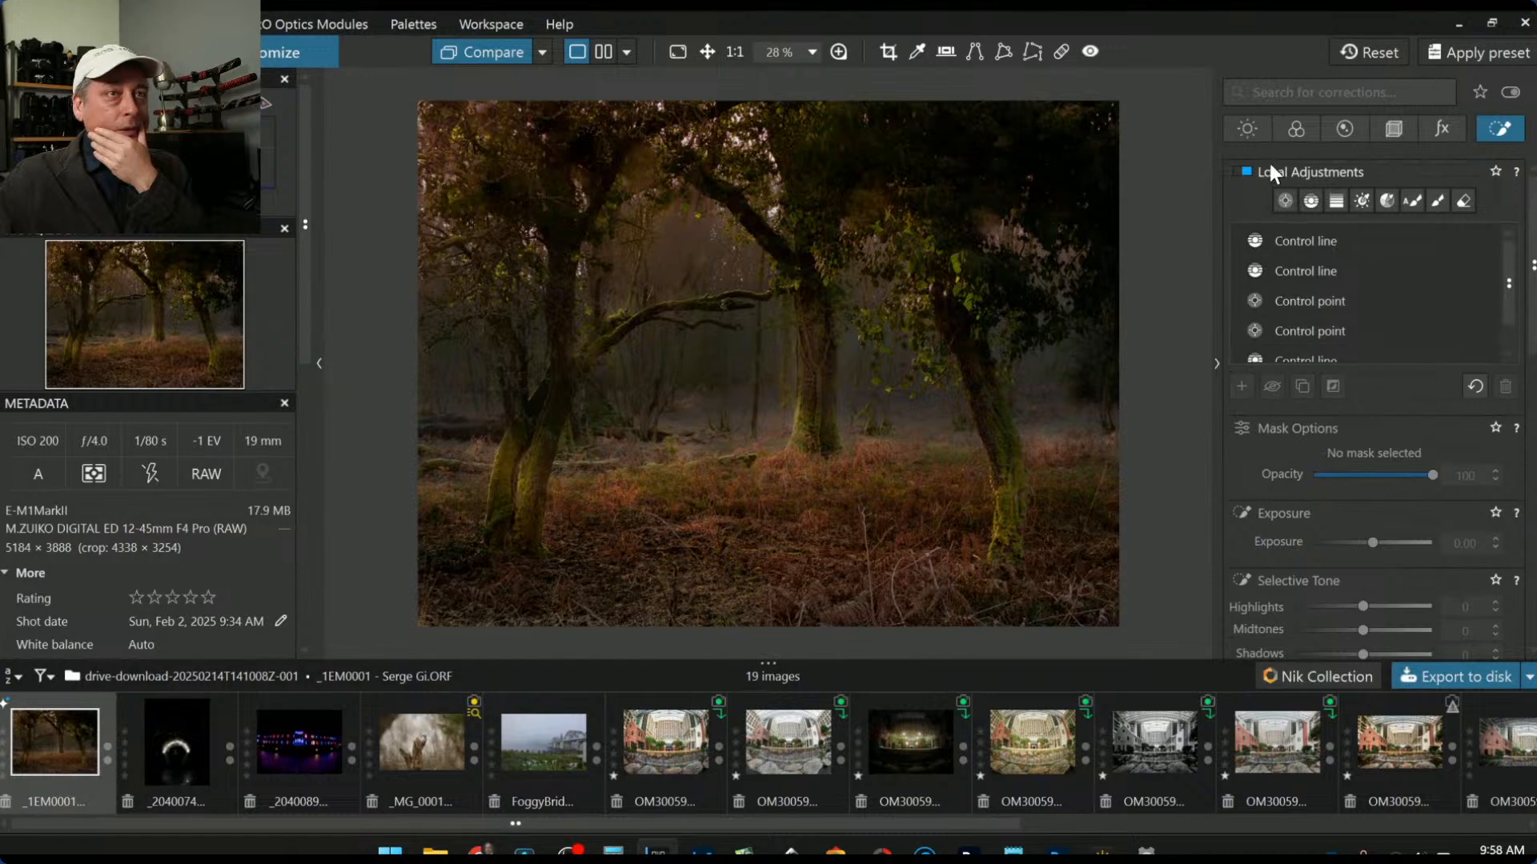
Step: Set the global selective tone of the woodland photo to blacks -10 and midtones 57
left_click(1250, 129)
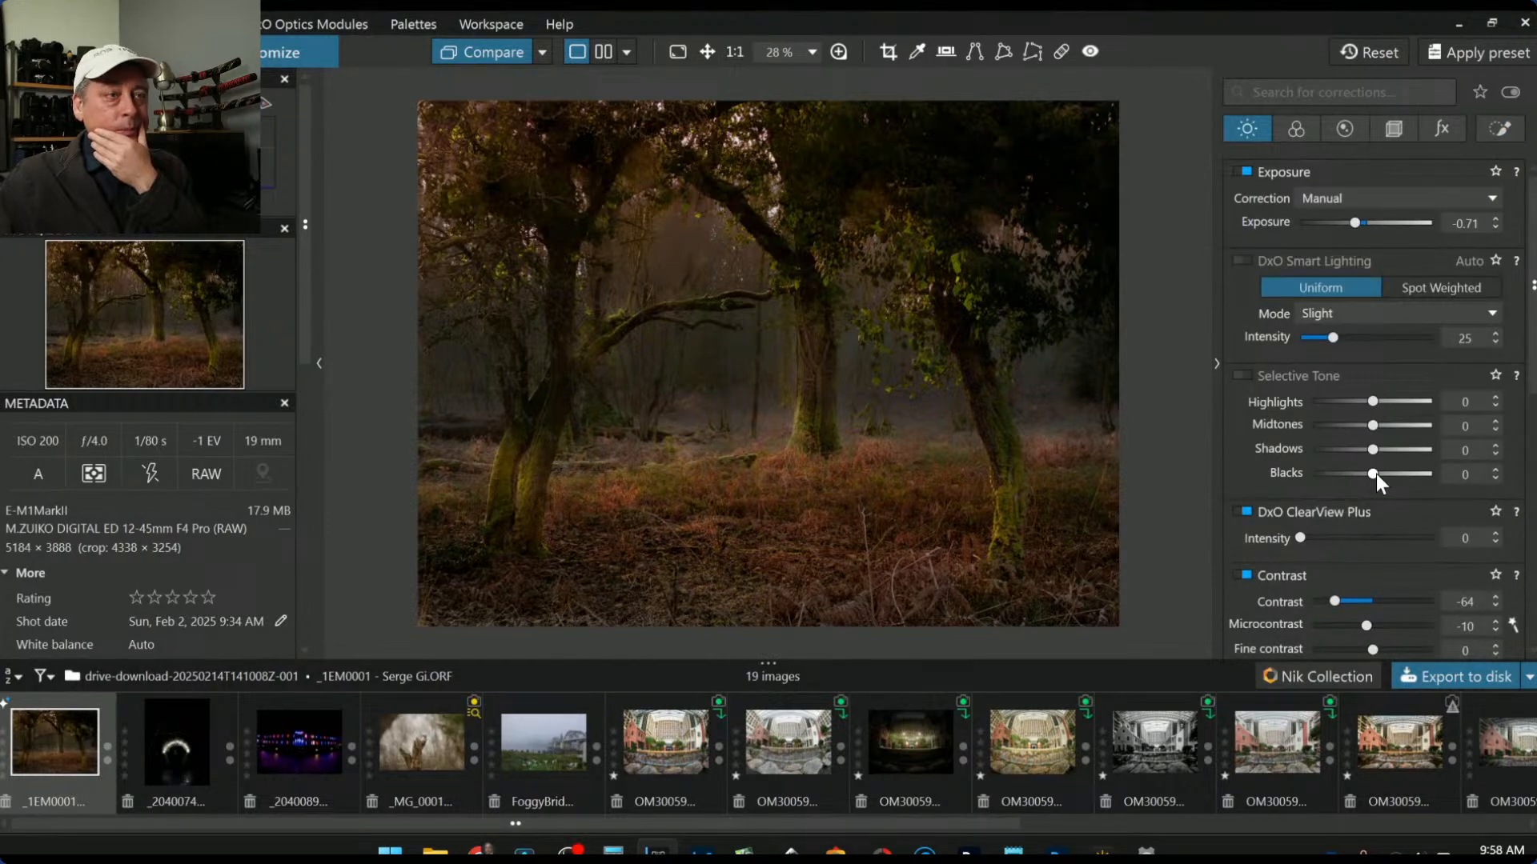
left_click_drag(1376, 474, 1367, 473)
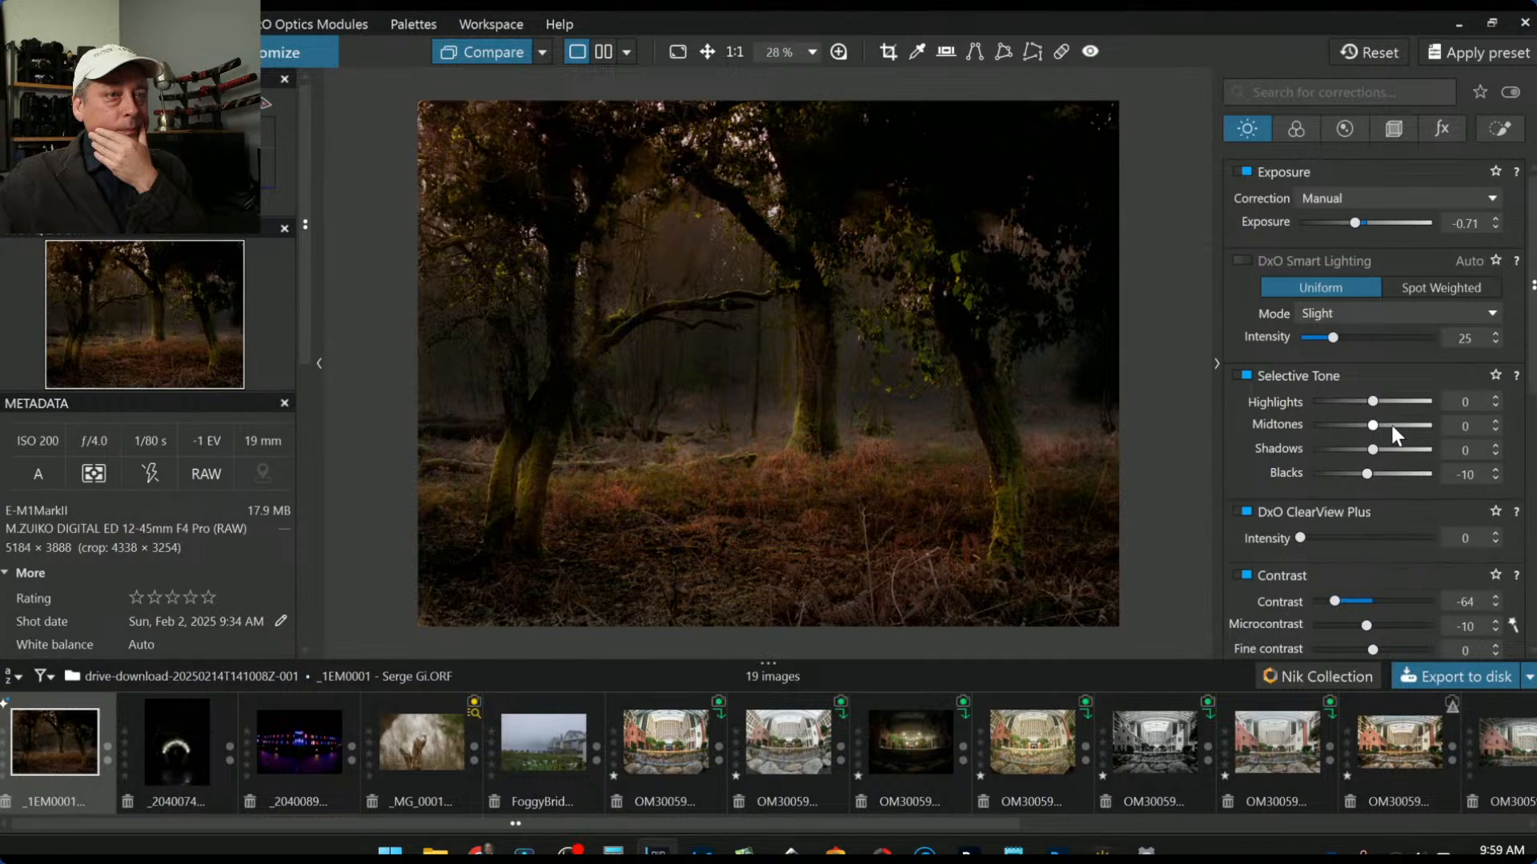
left_click_drag(1375, 425, 1407, 433)
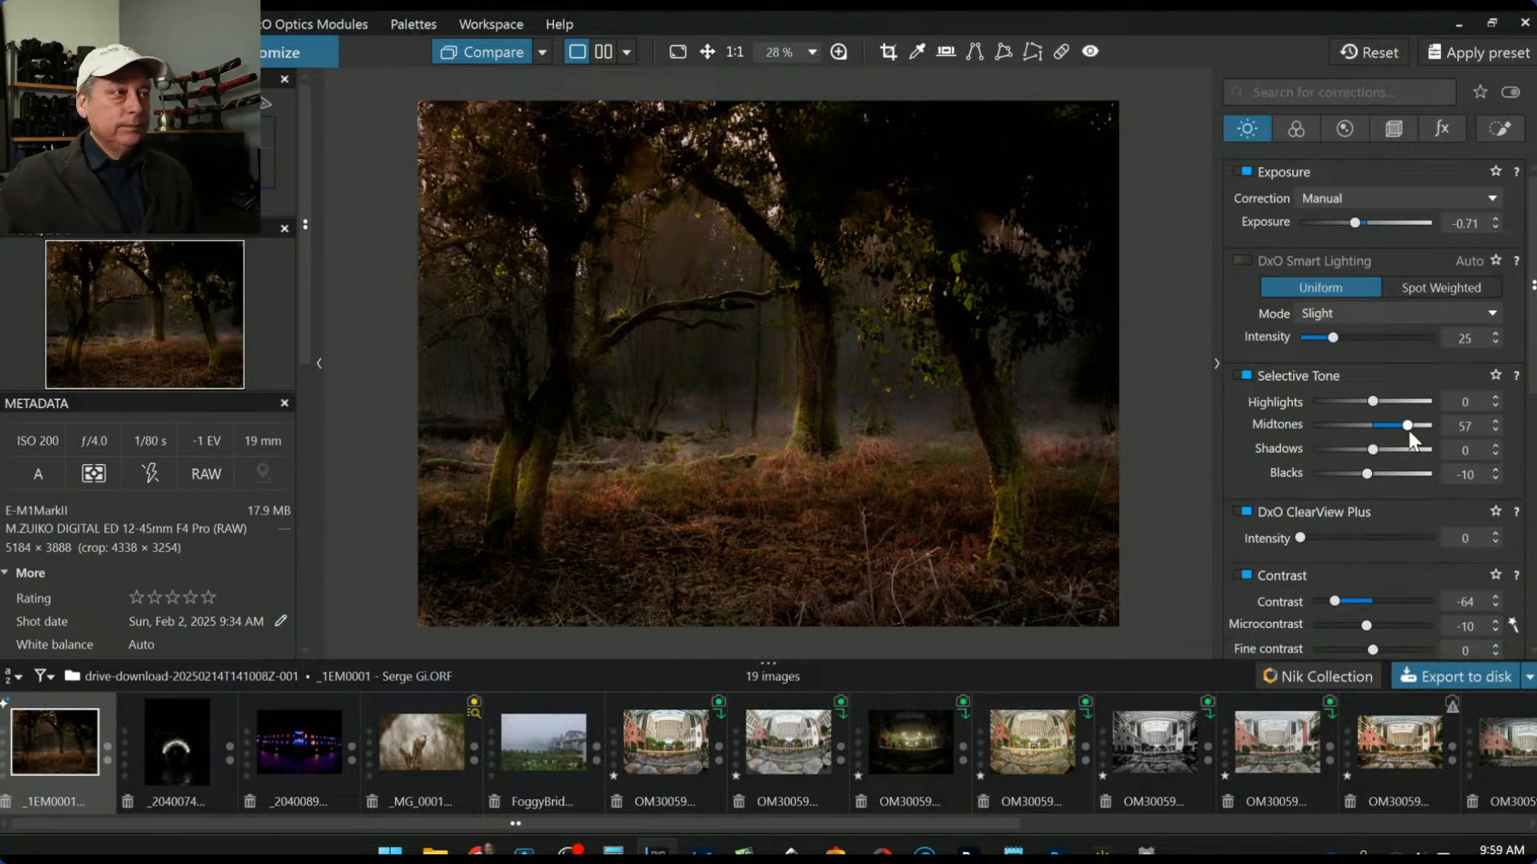
Step: Check the placement of the control points in the upper control point mask on the darkened photo
left_click(1497, 129)
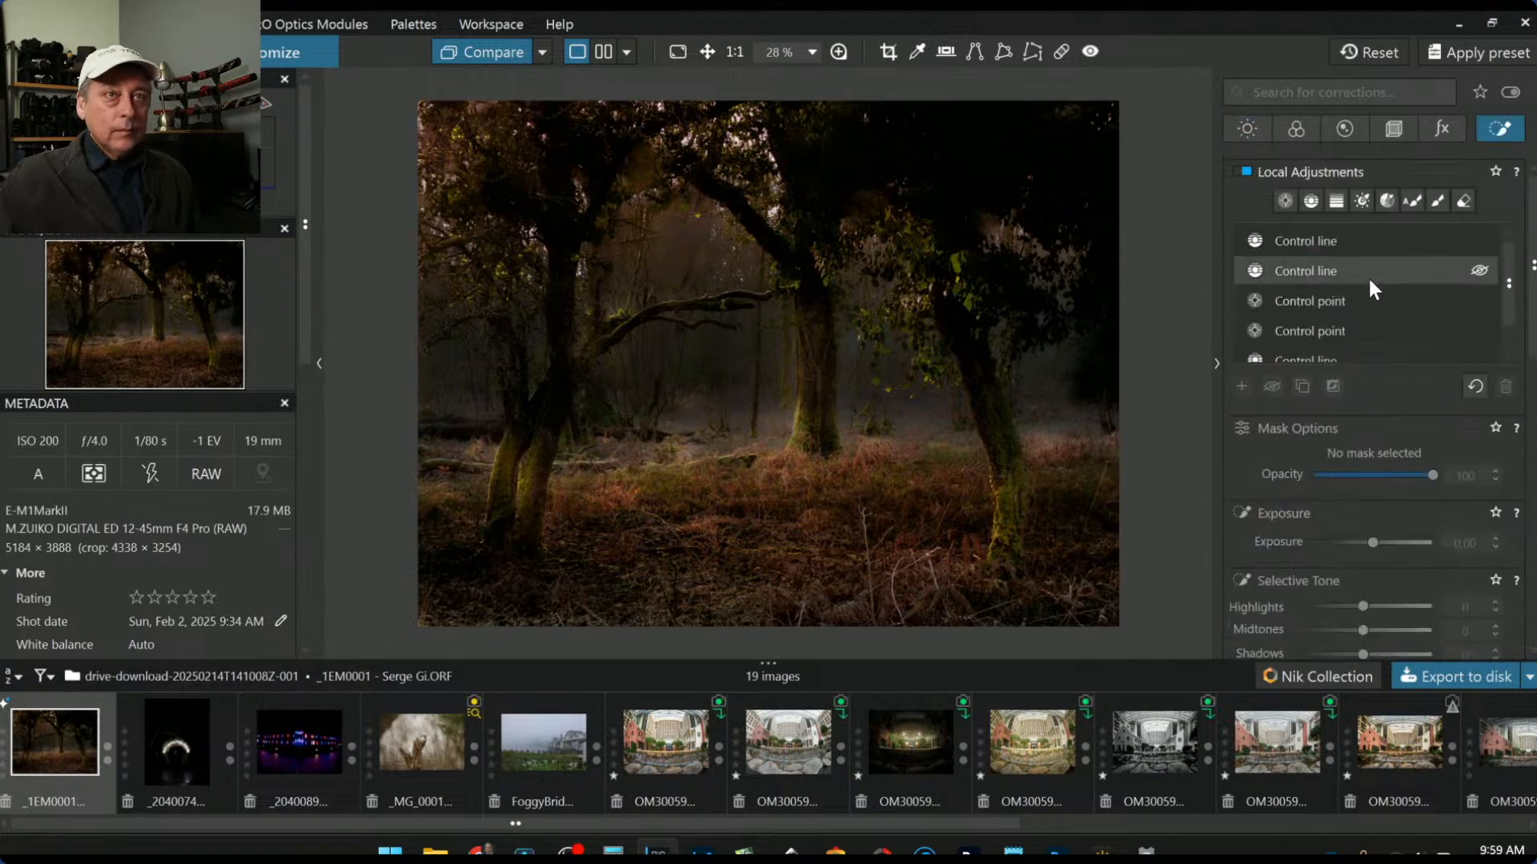
left_click(1291, 295)
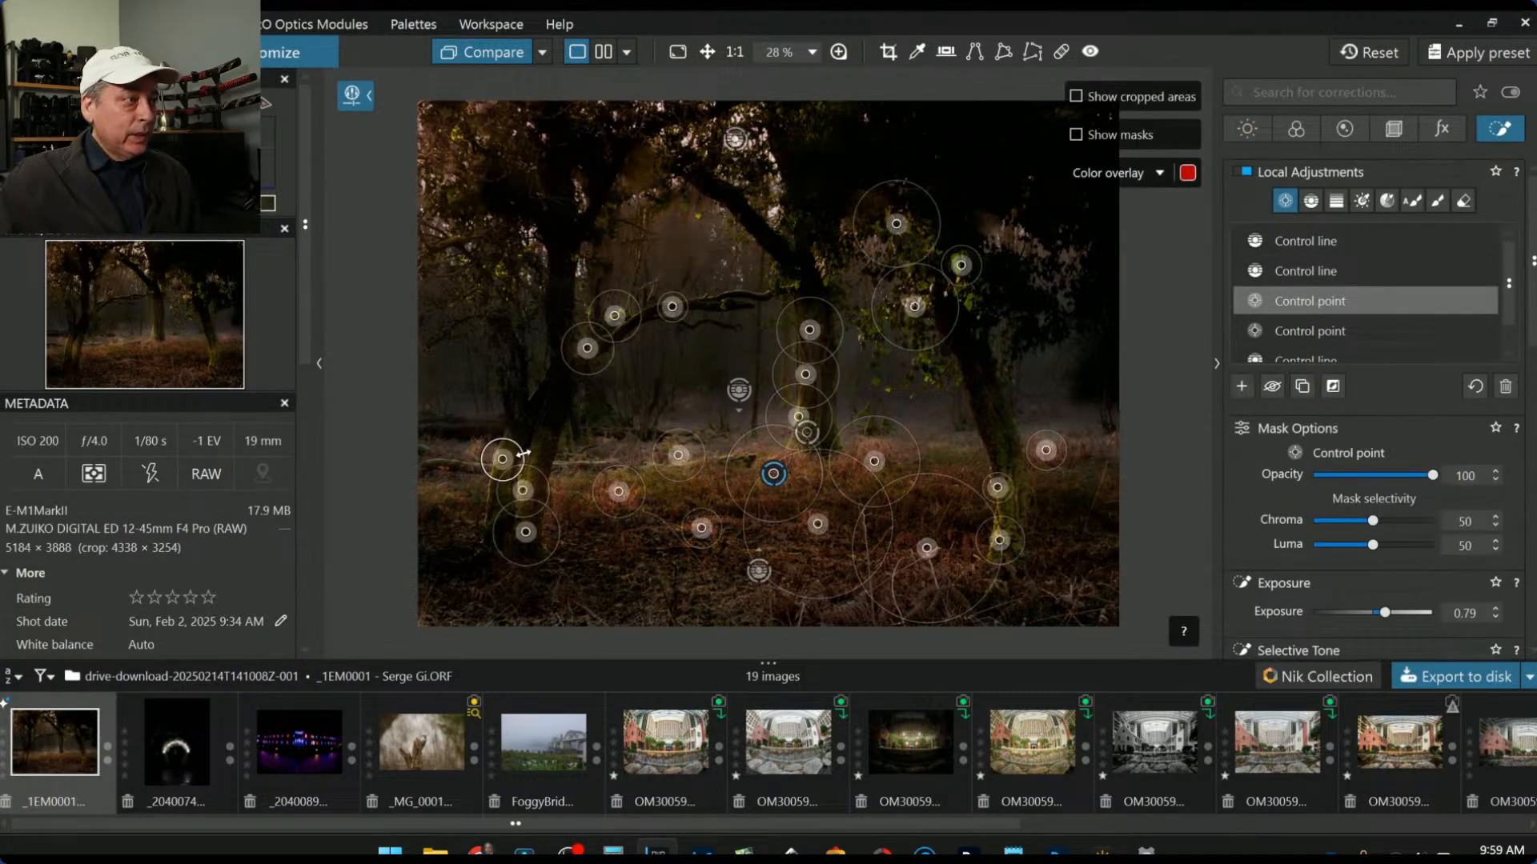
left_click_drag(504, 464, 536, 501)
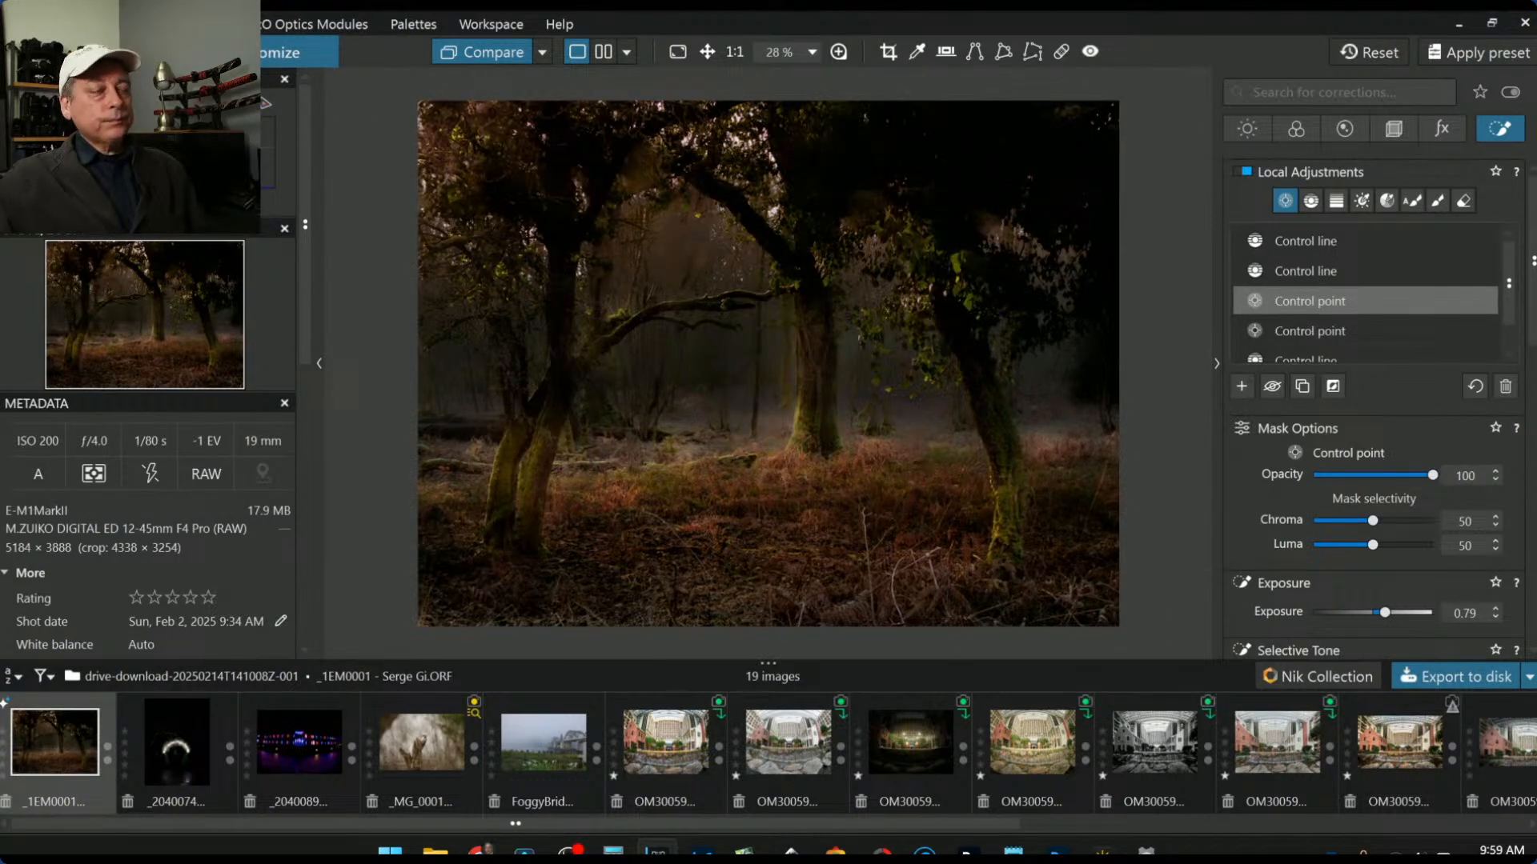
key("Escape")
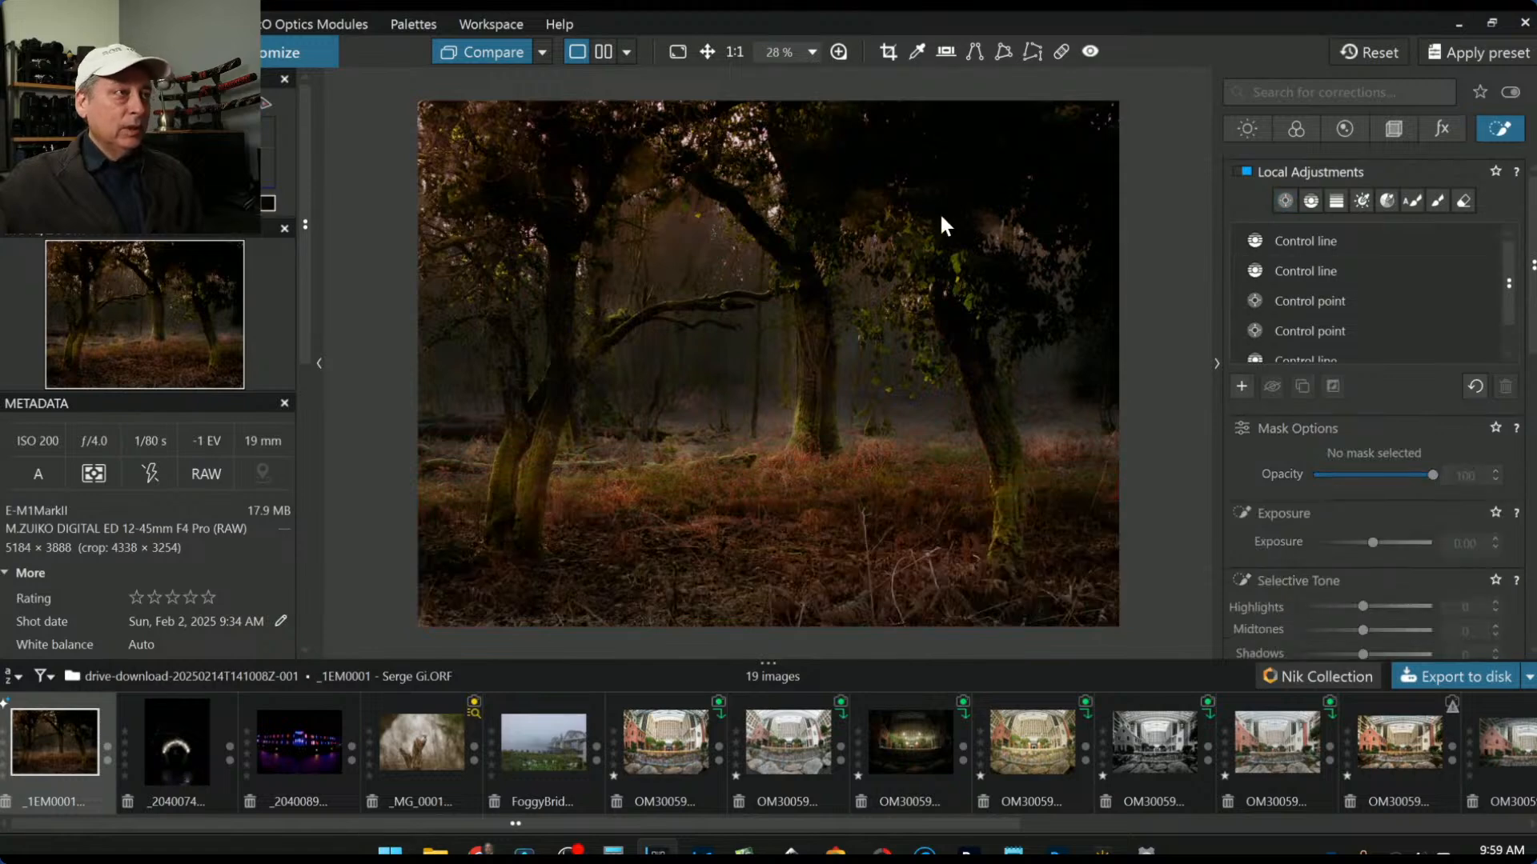
Step: Use the woodland photo as its own reference image and compare it side by side with its uncorrected version, with the side palettes hidden
left_click(607, 51)
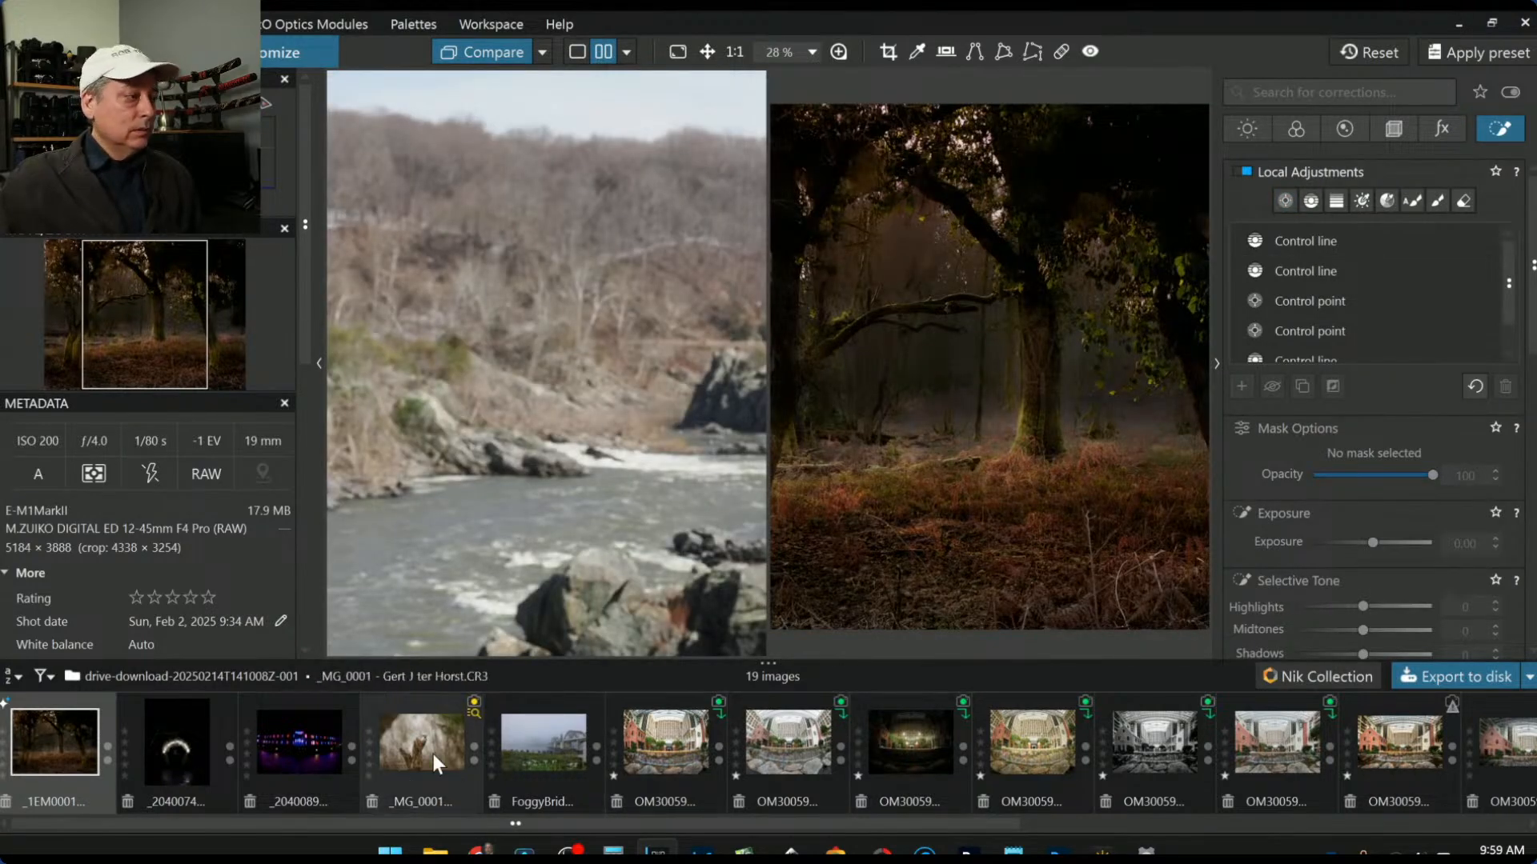
right_click(59, 757)
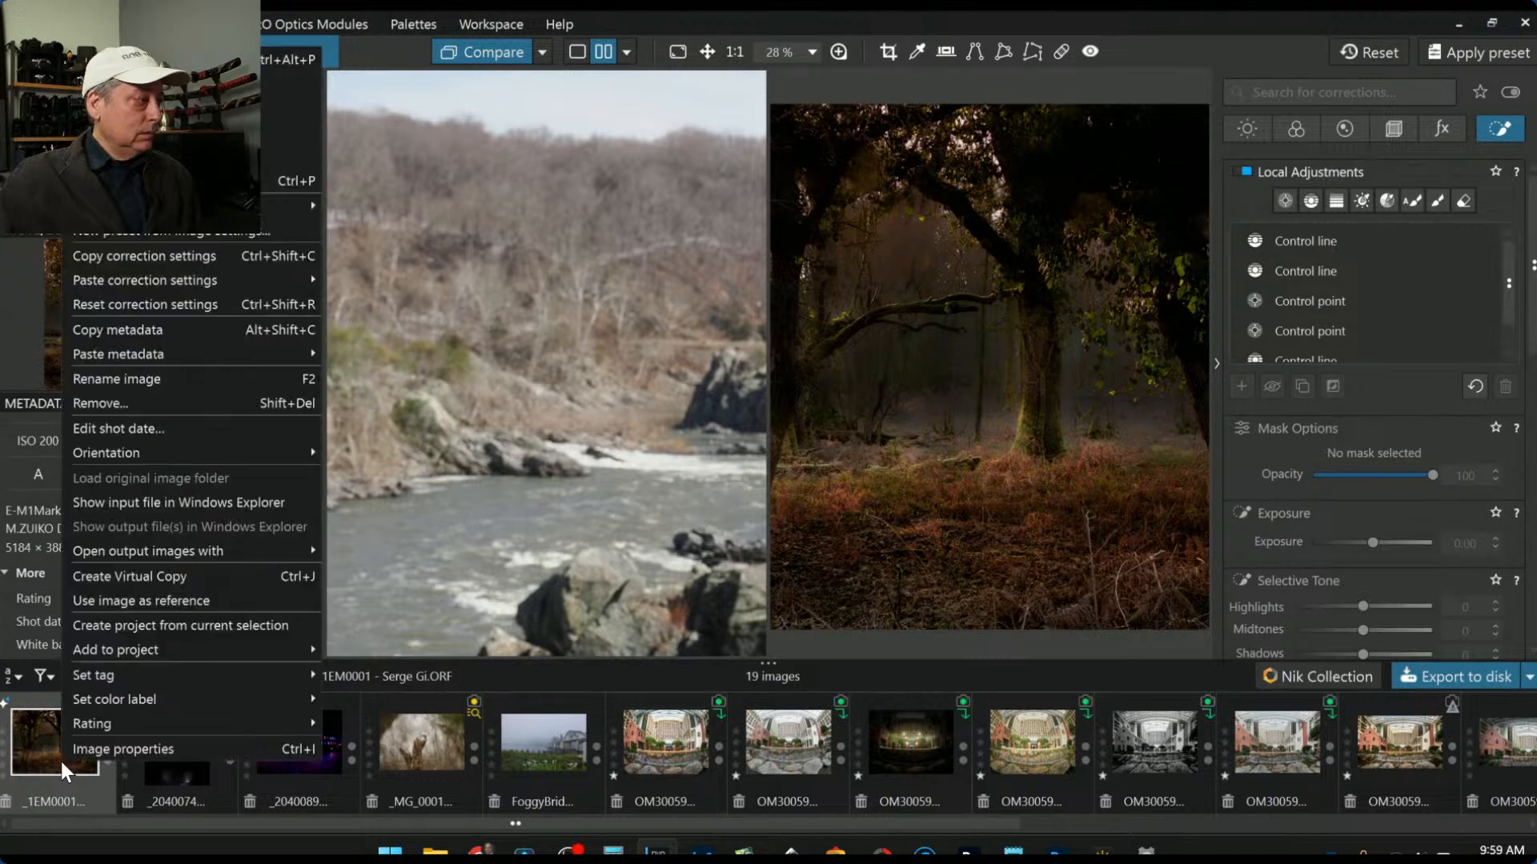
left_click(152, 600)
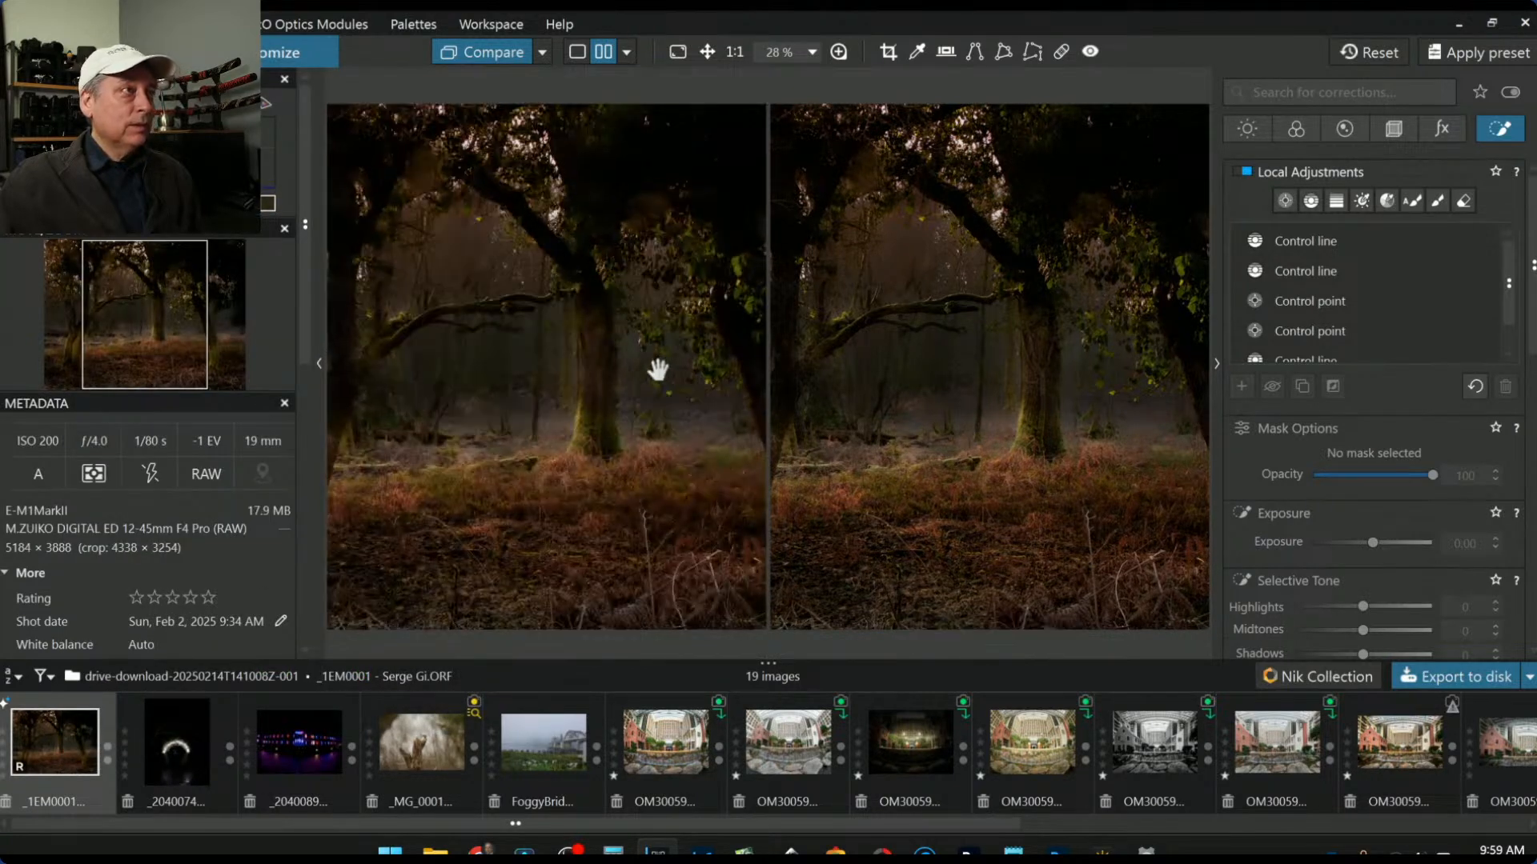
left_click(541, 52)
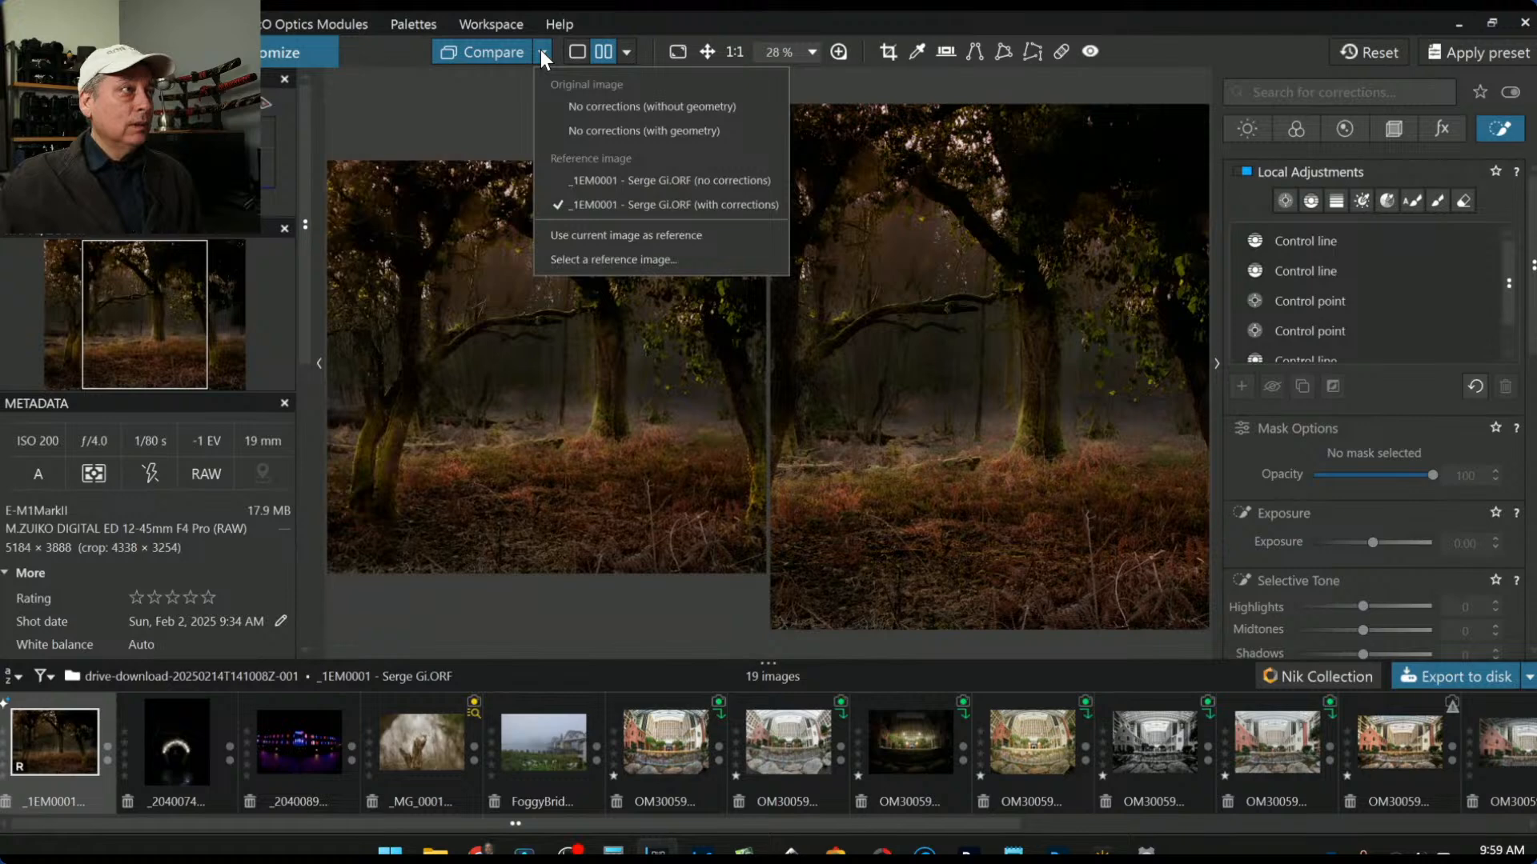
left_click(614, 174)
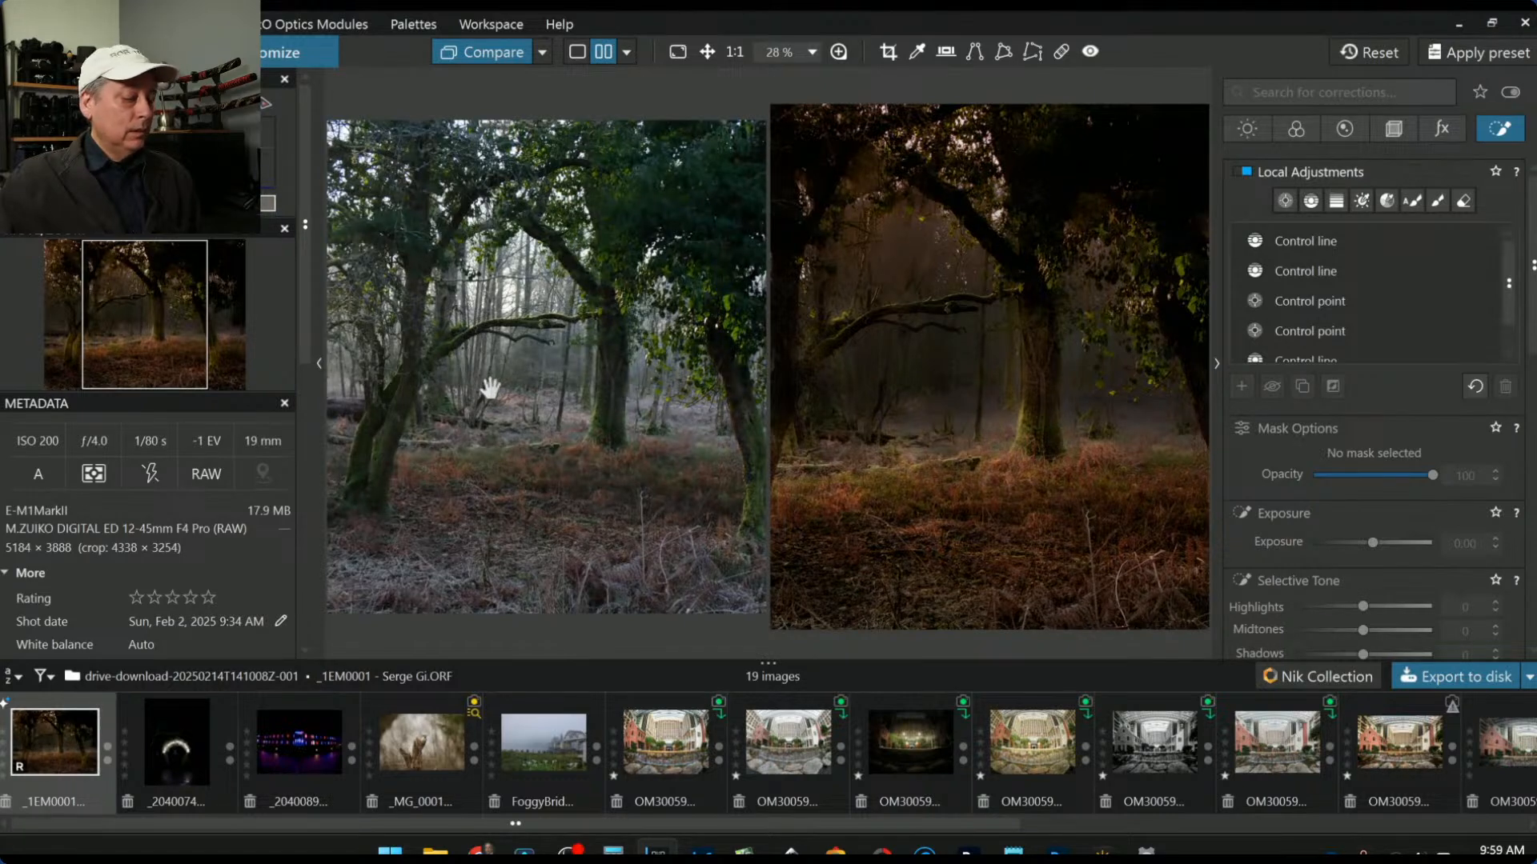
key("Tab")
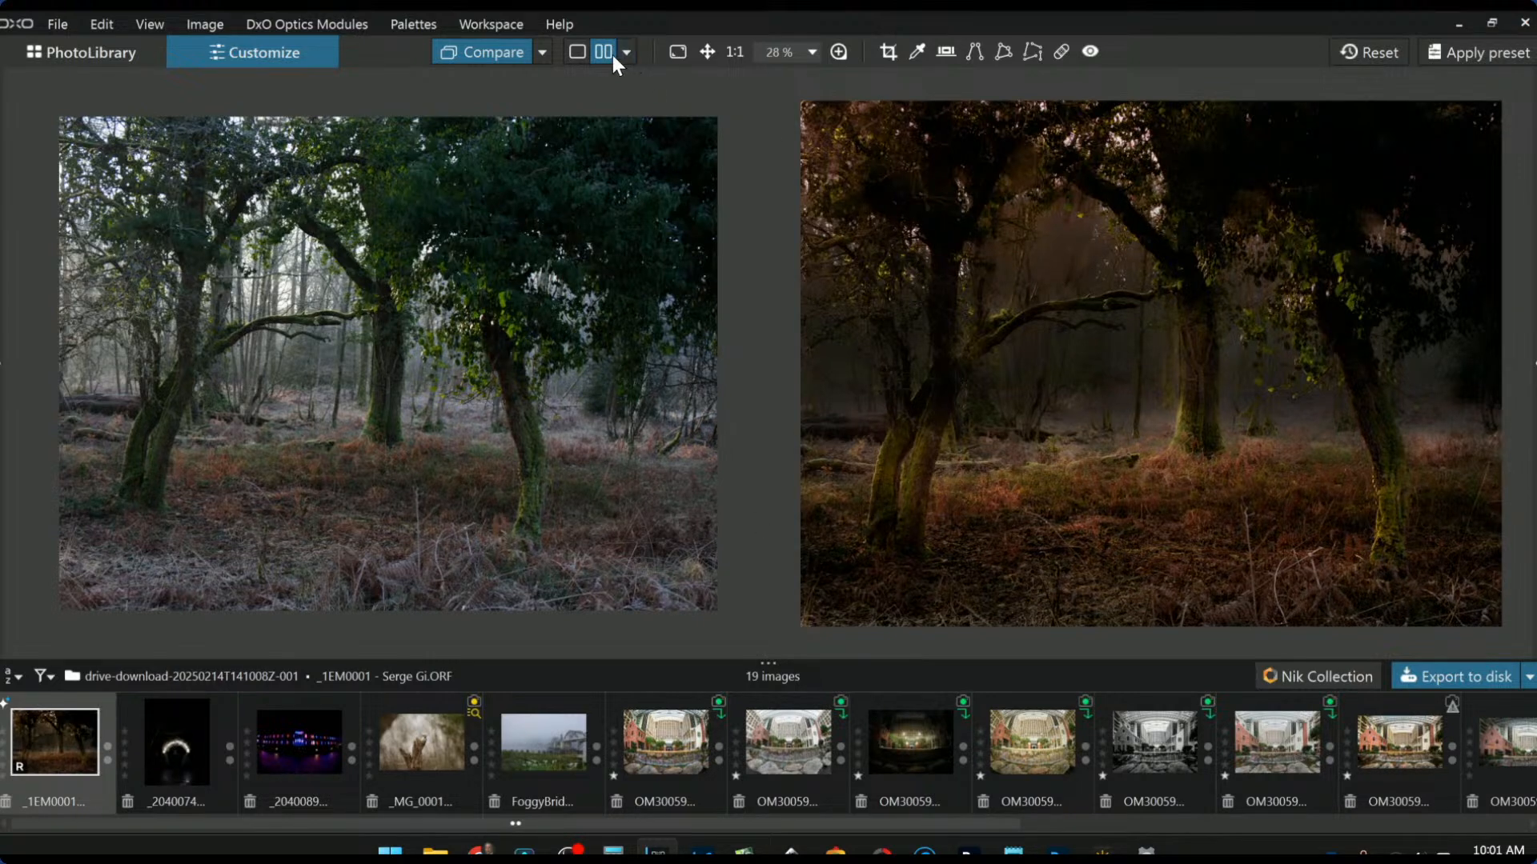
Step: Return to the single-image view and switch between the uncorrected and the edited woodland photo
left_click(577, 50)
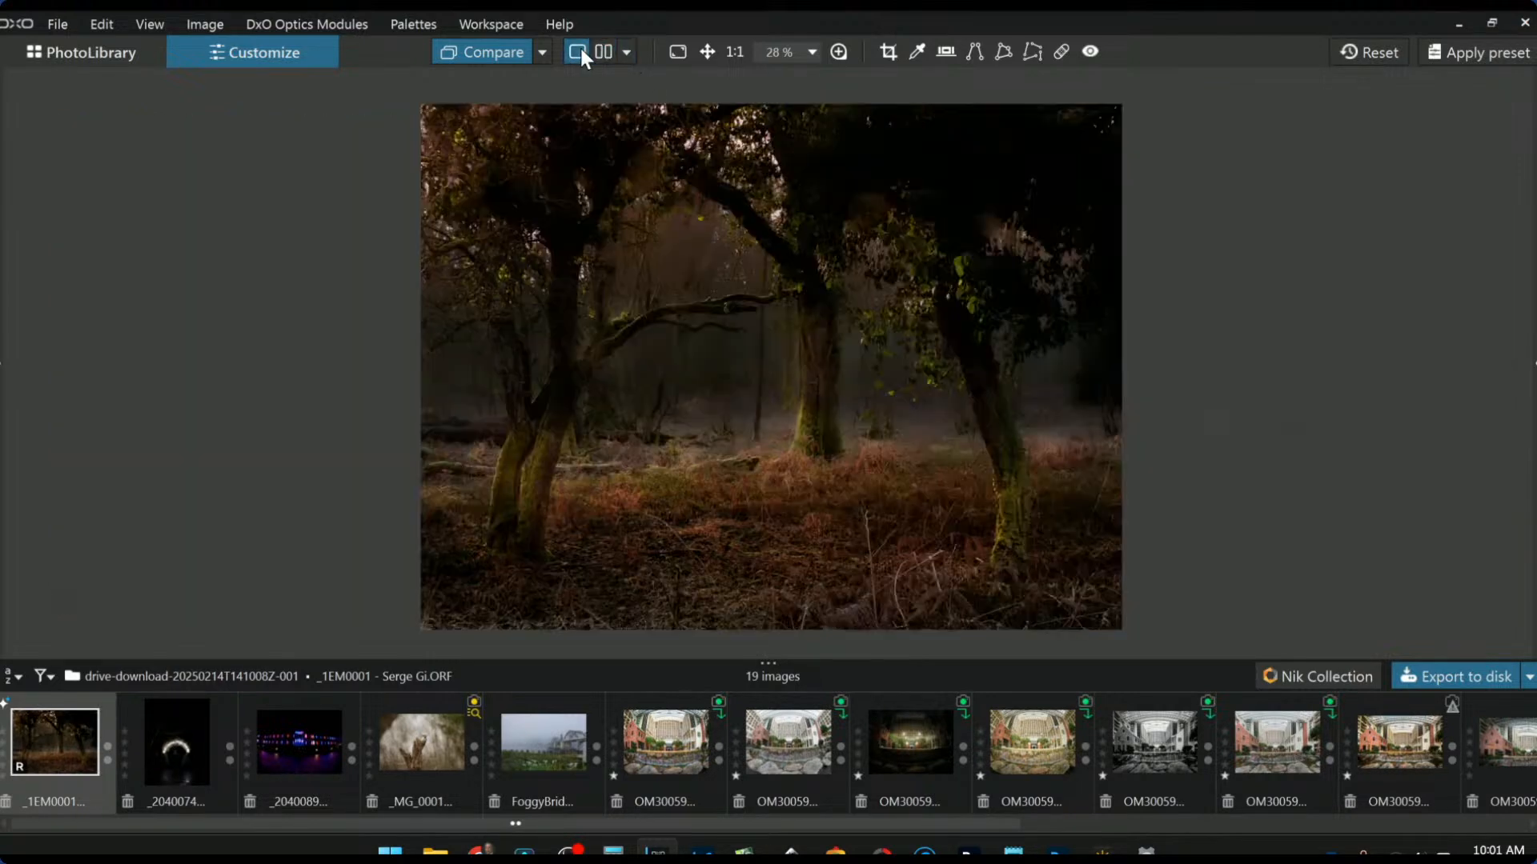
left_click(507, 51)
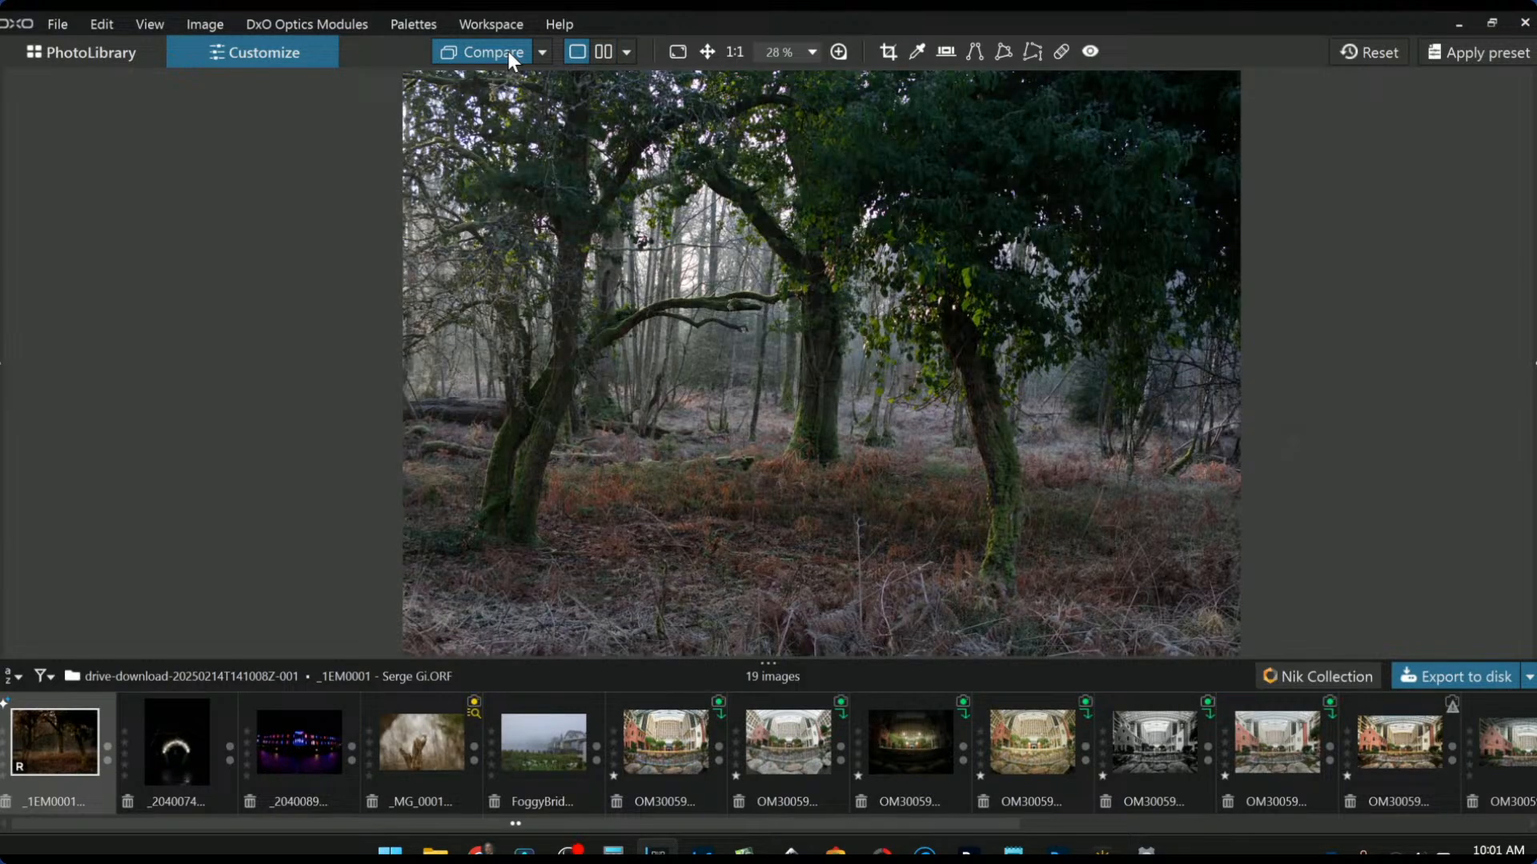
left_click(508, 52)
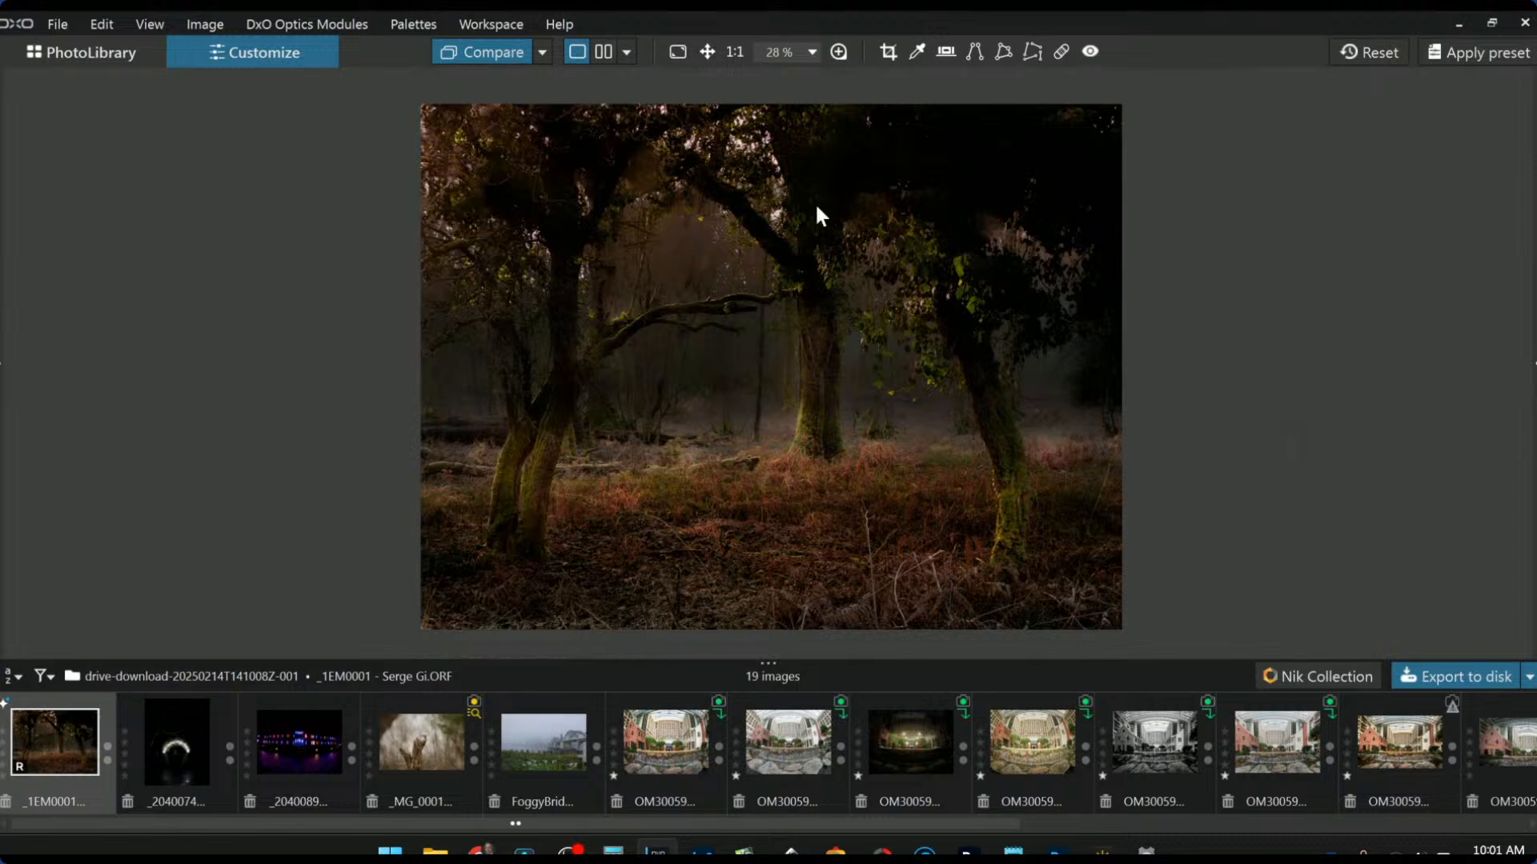
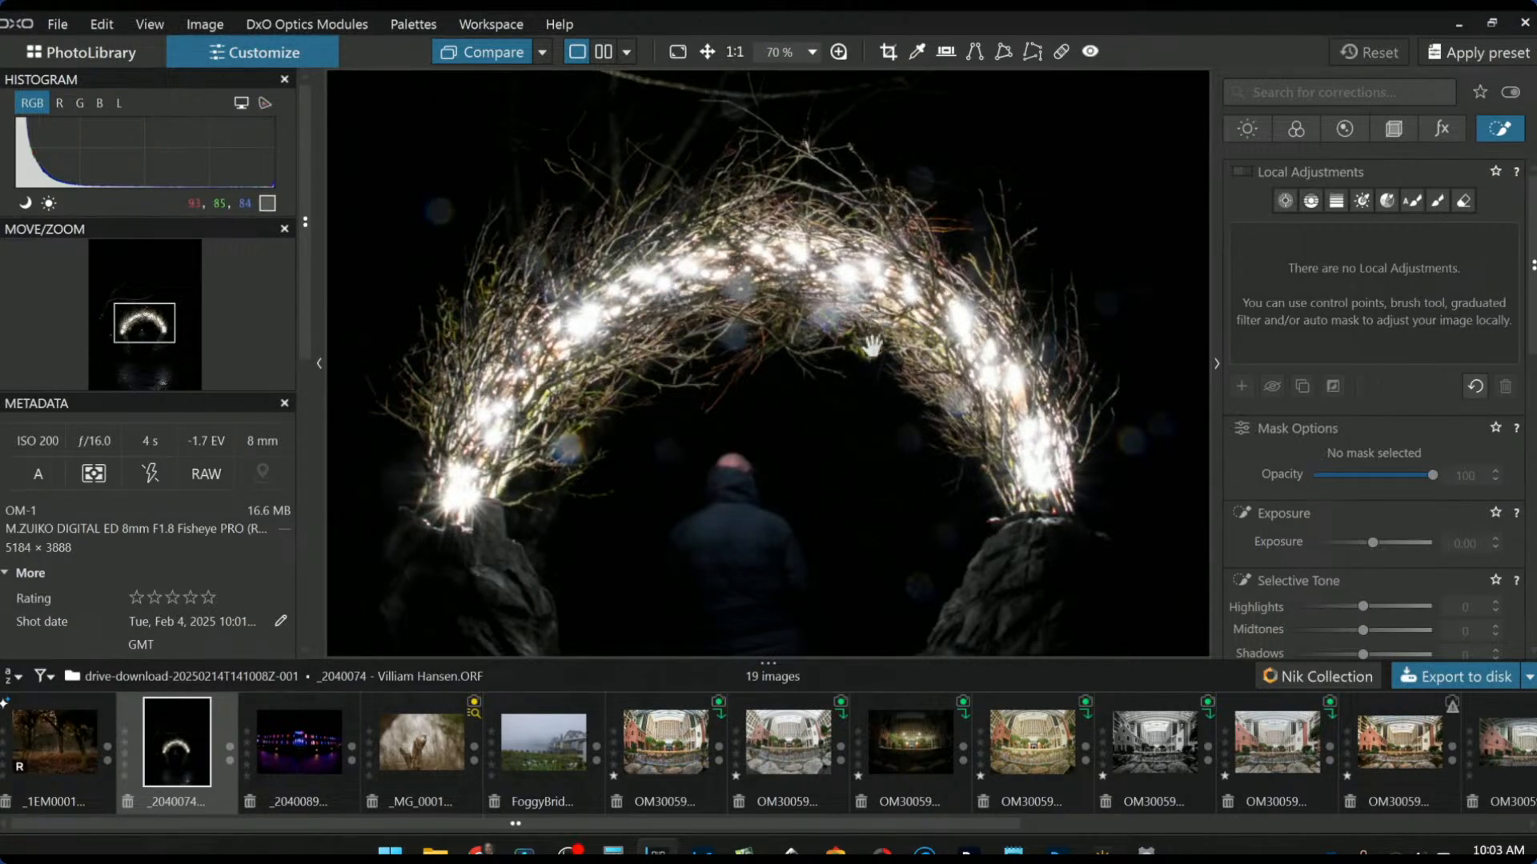
Step: Try a global exposure of 4.00 on the night photo of the illuminated arch
scroll(857, 368, "down", 3)
scroll(862, 370, "down", 1)
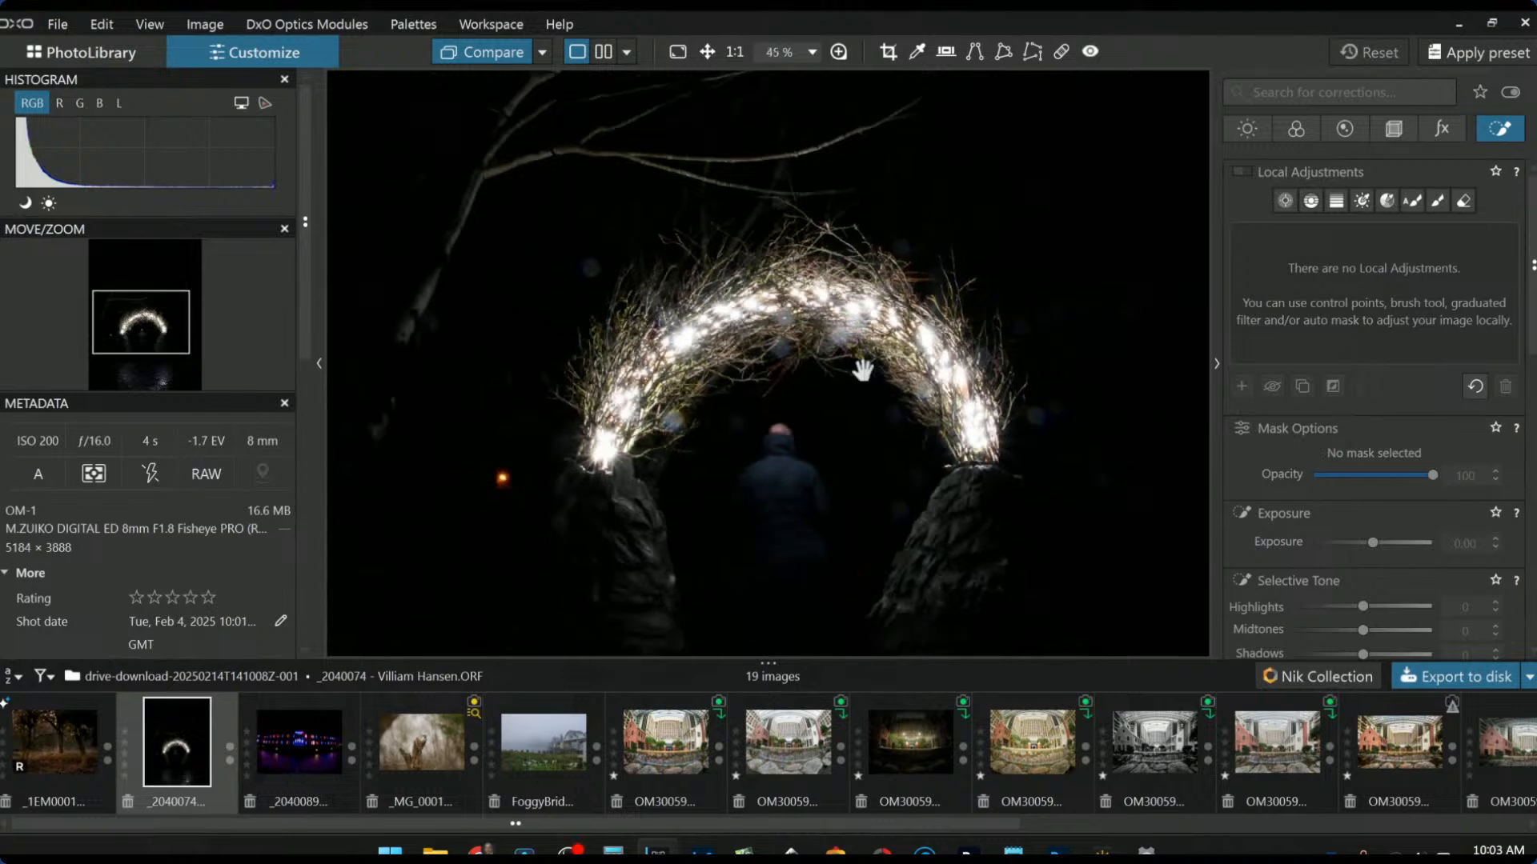
scroll(862, 370, "down", 2)
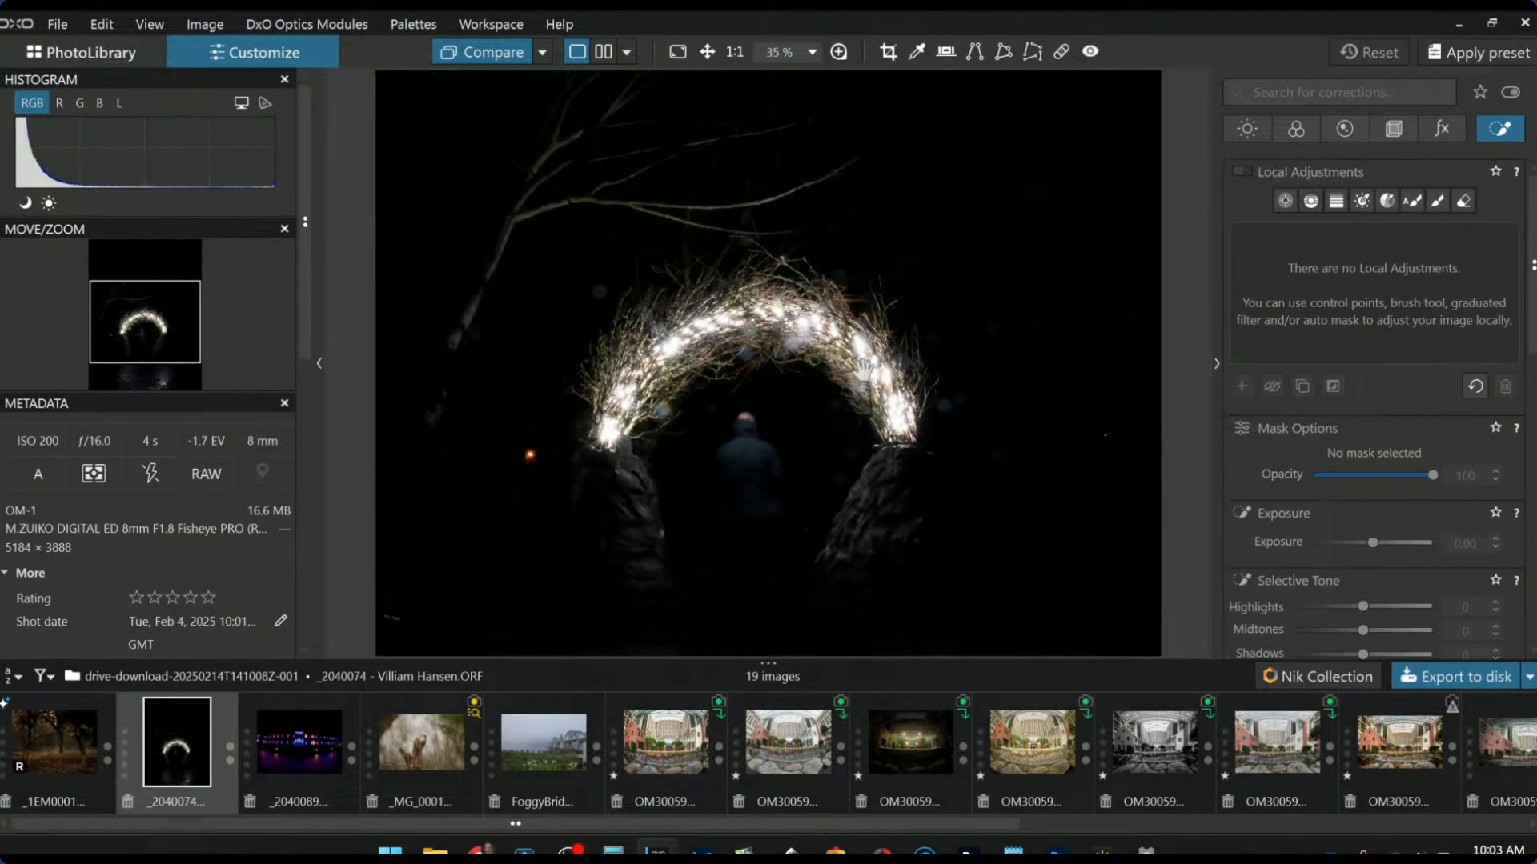
scroll(863, 368, "down", 1)
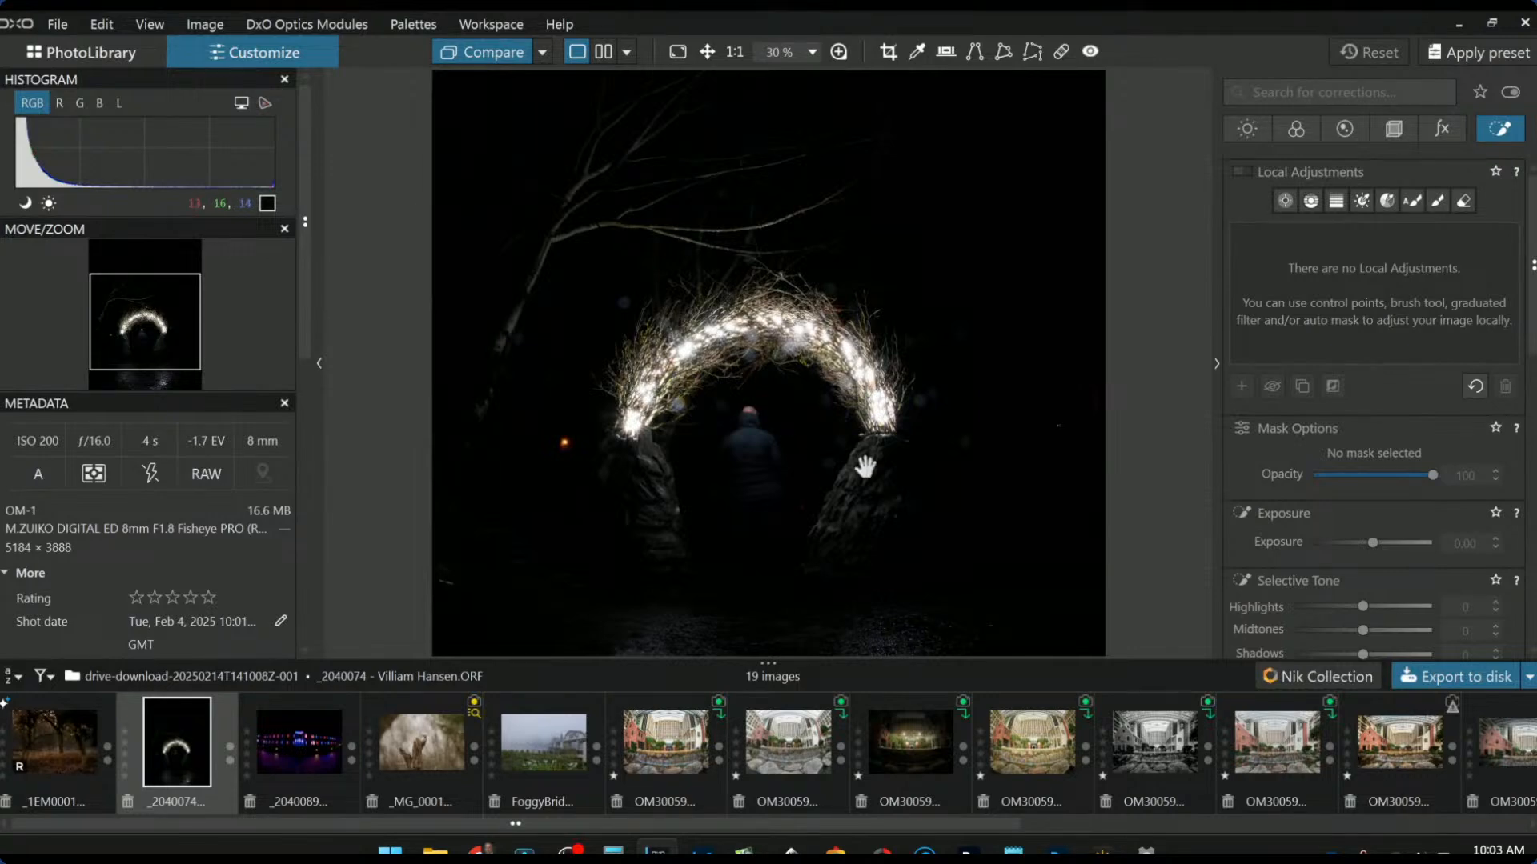
left_click(1246, 130)
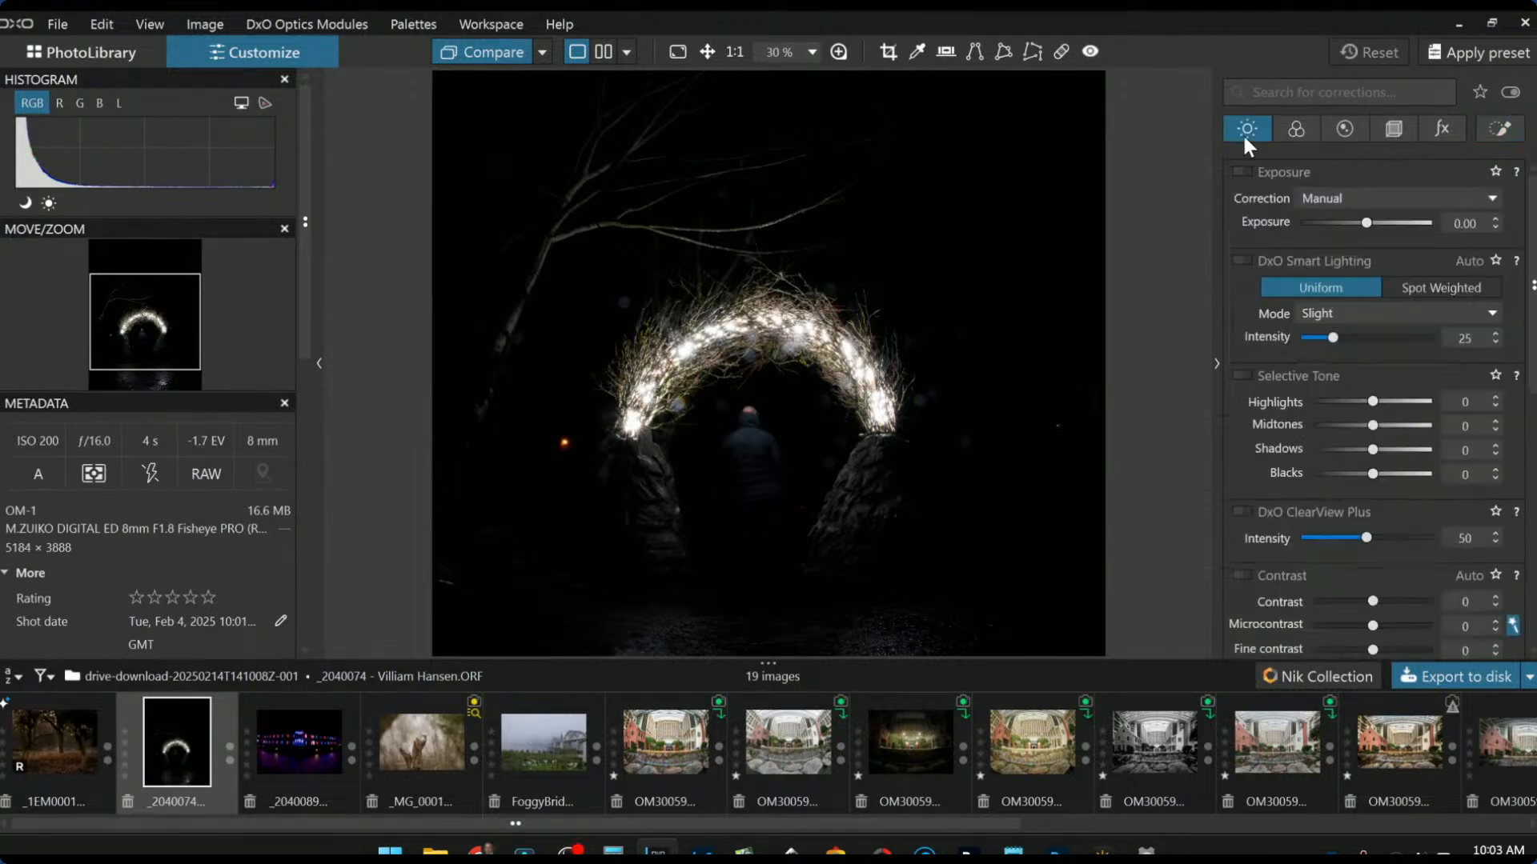
left_click_drag(1362, 223, 1477, 234)
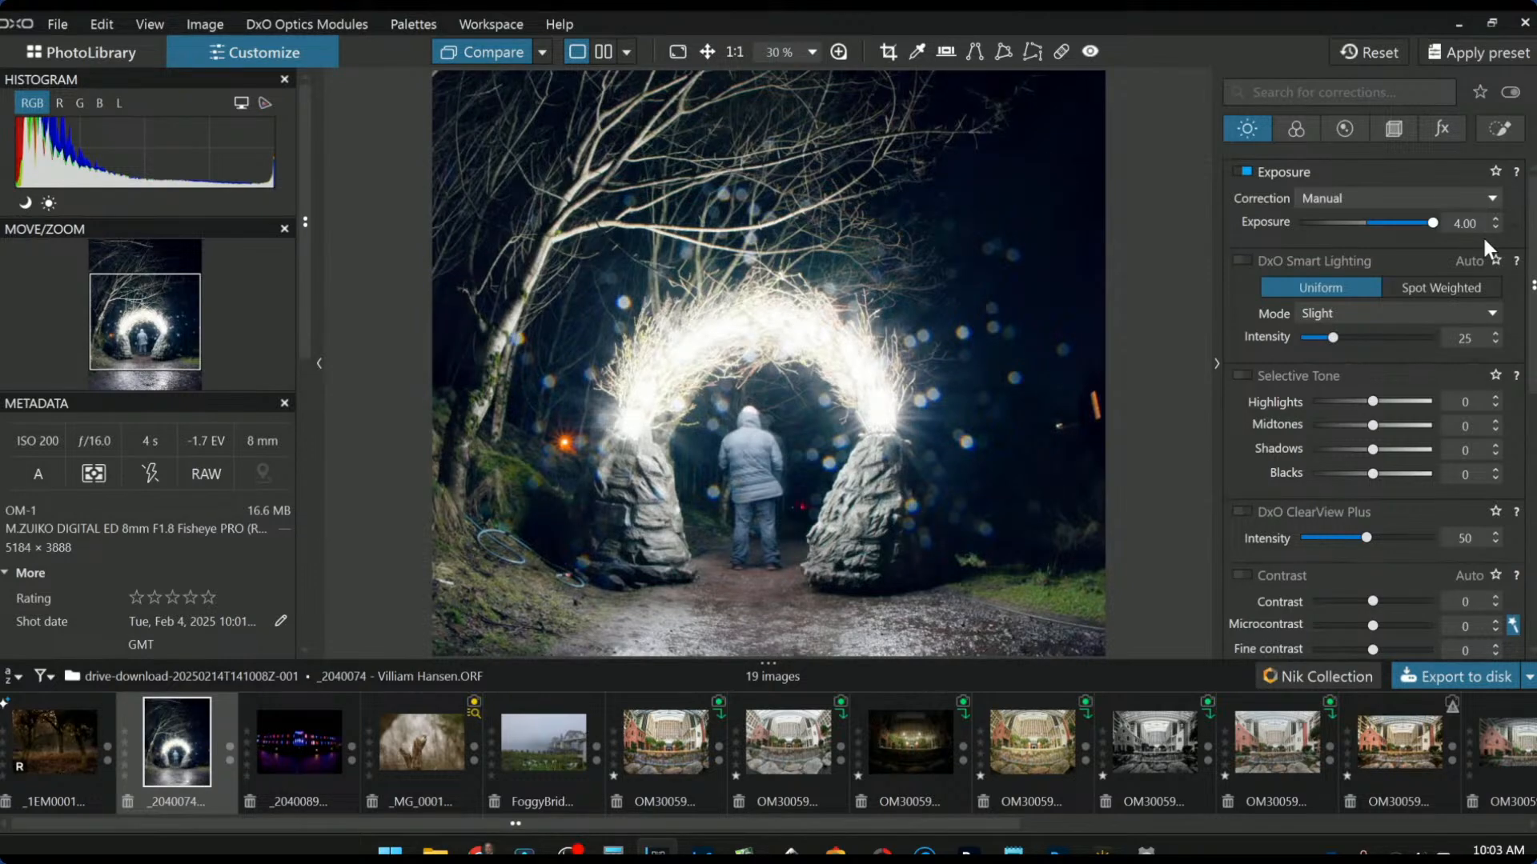
Step: Examine the brightened arch and the light spots around it up close, then reset the exposure to 0
scroll(937, 398, "up", 3)
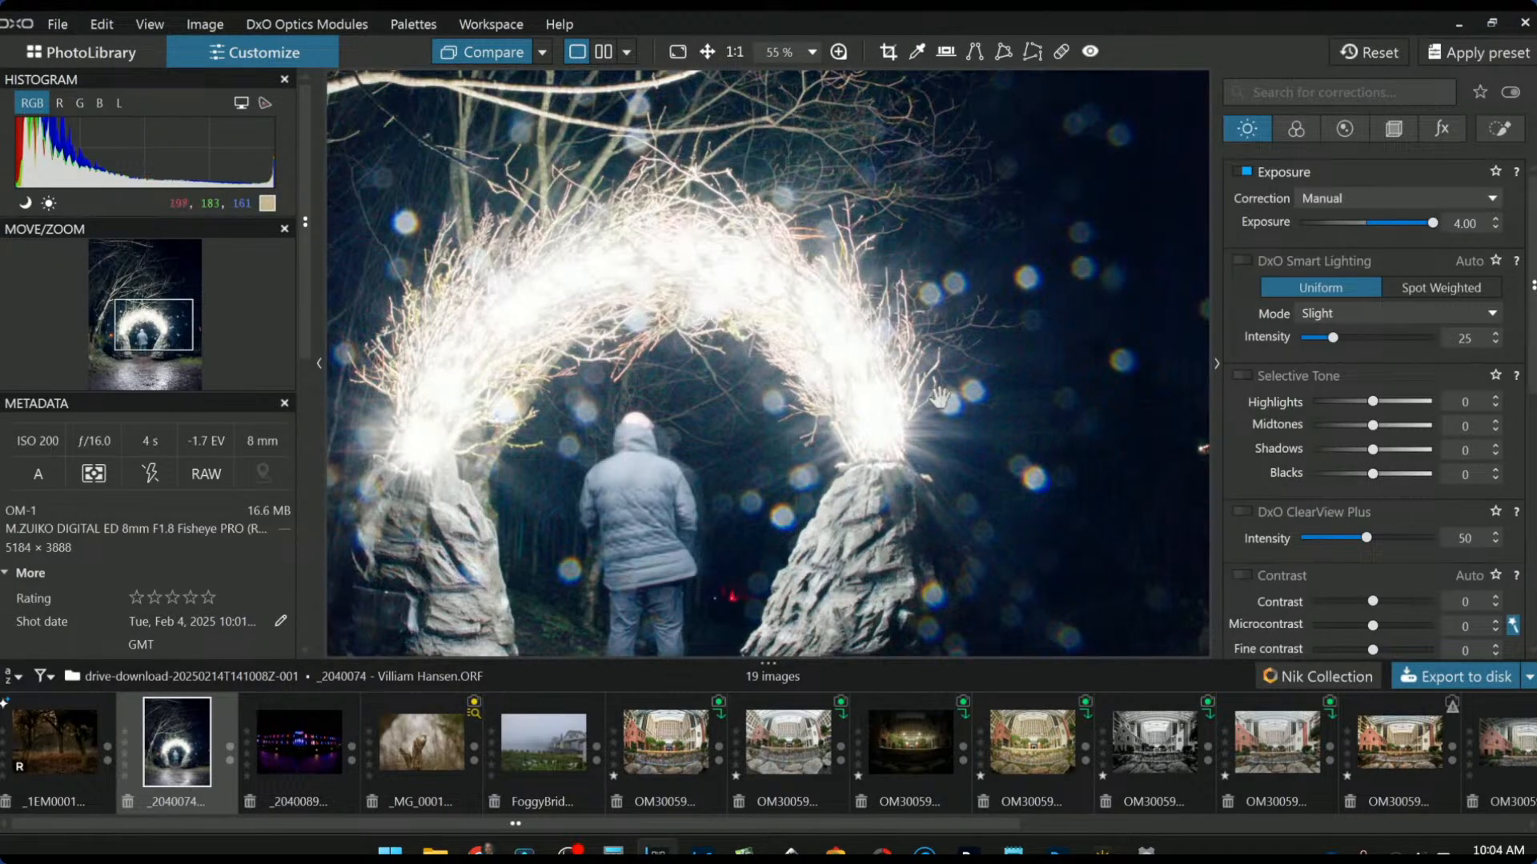
scroll(941, 397, "down", 2)
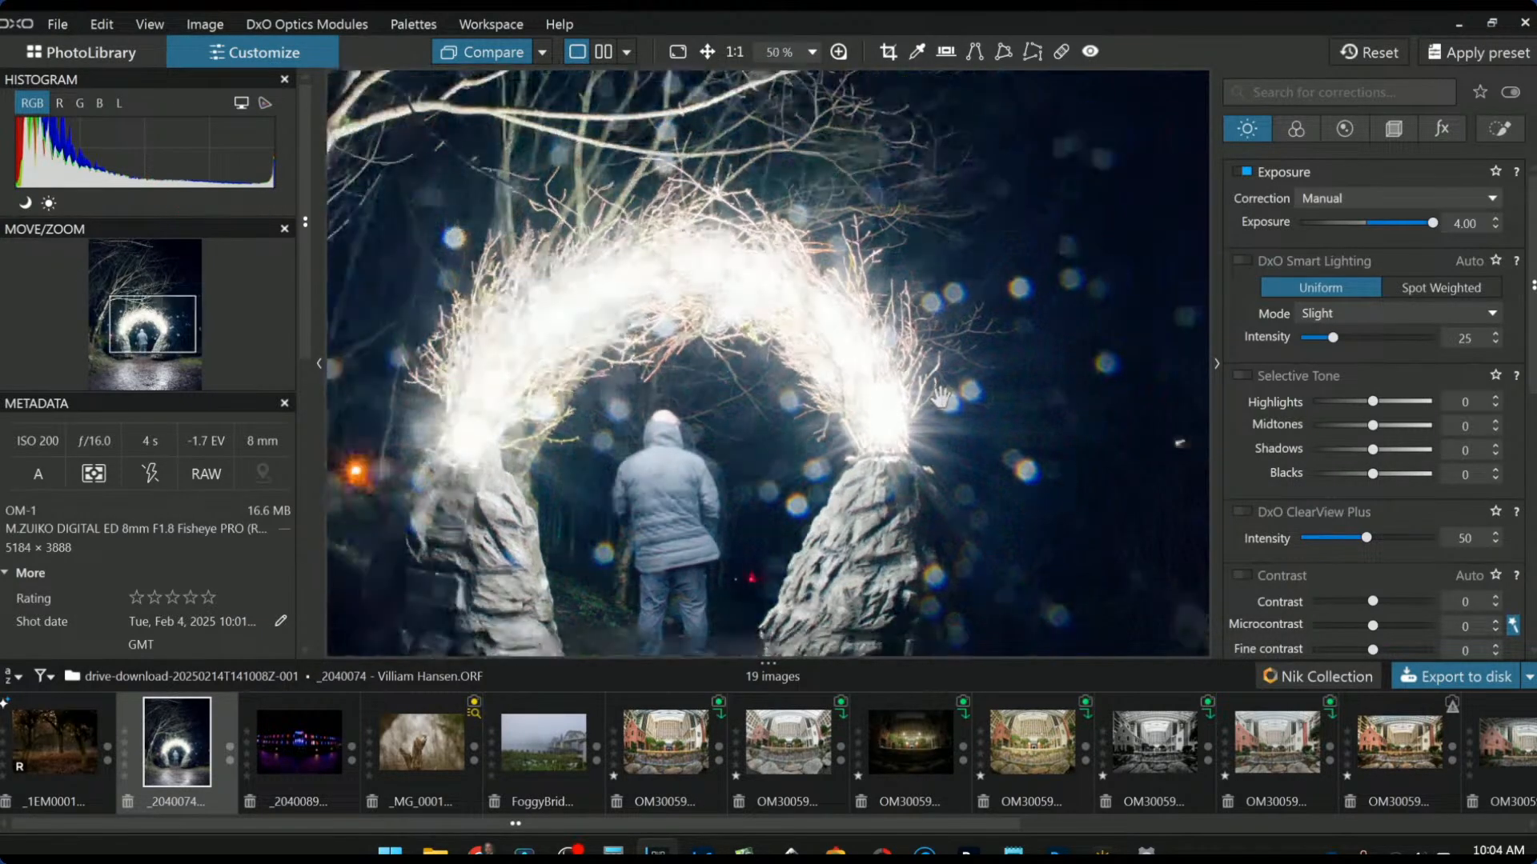
scroll(940, 398, "down", 2)
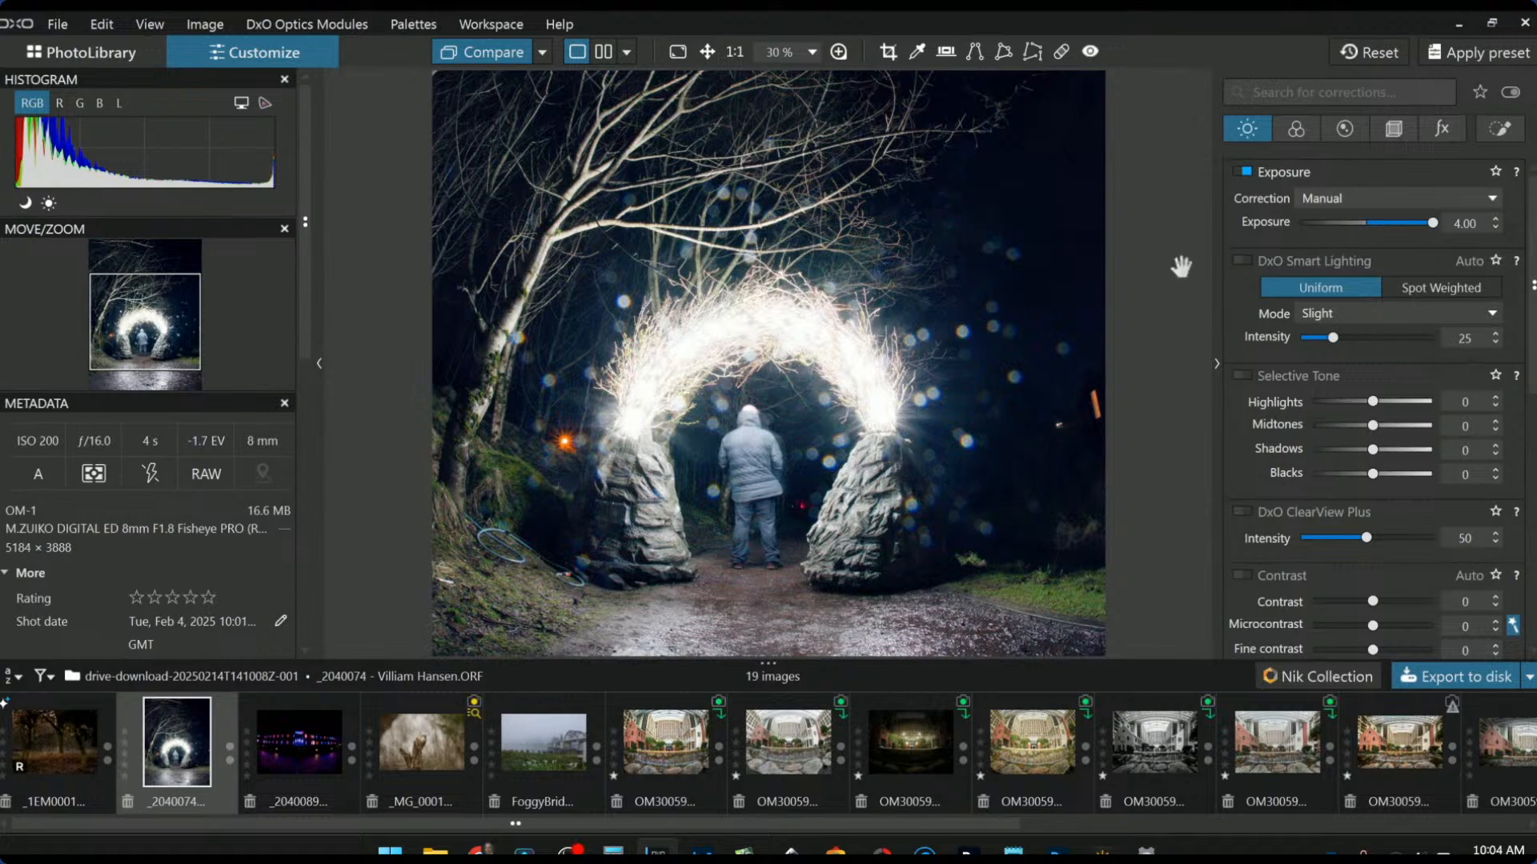
double_click(1432, 223)
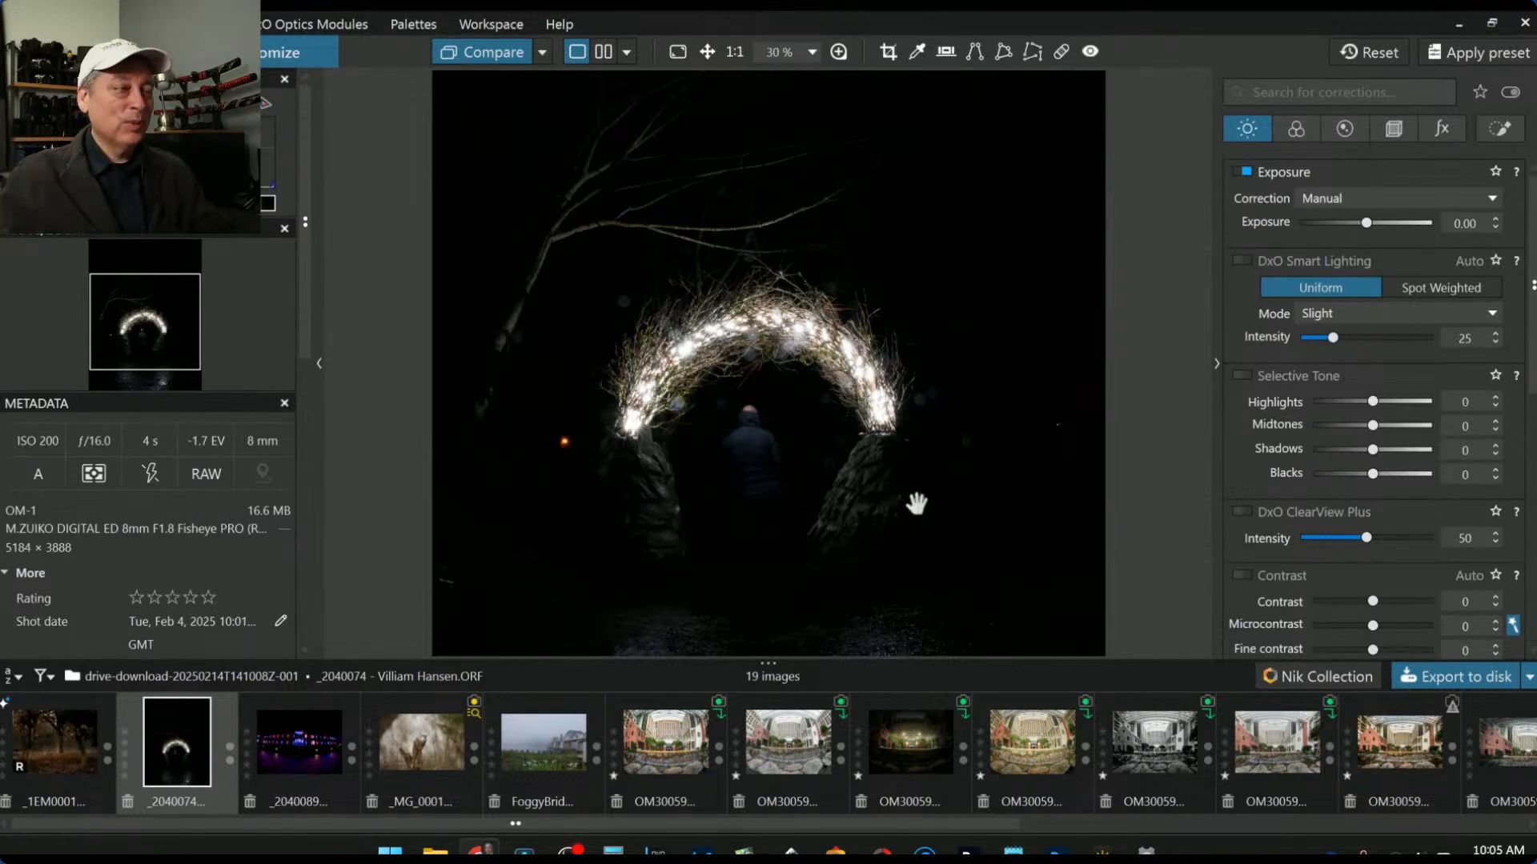
Step: Apply the first general purpose default preset to the whole arch photo and raise its exposure to 4.00
key("ctrl+0")
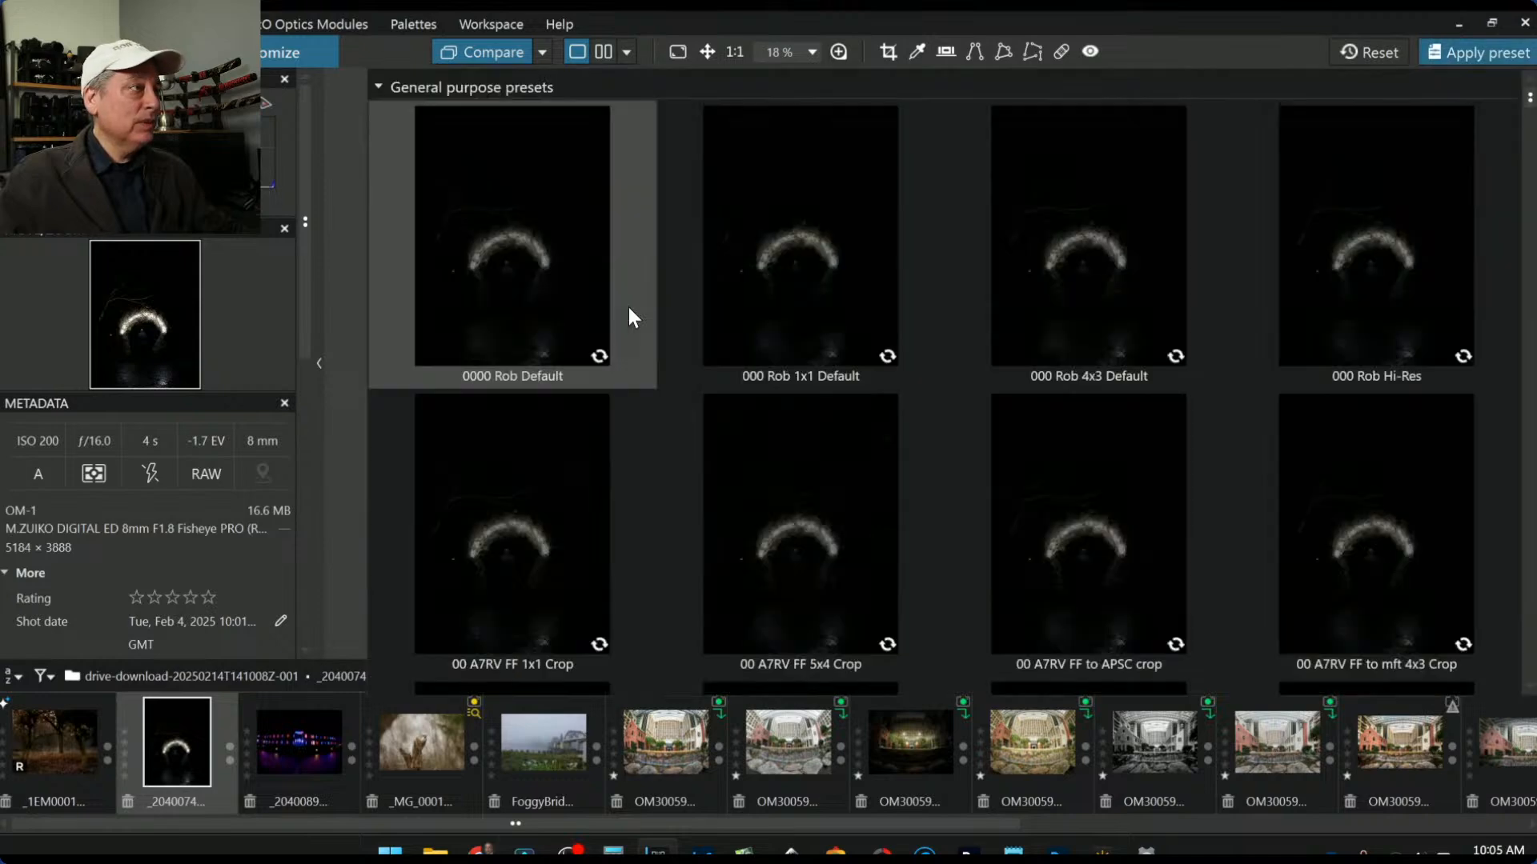
left_click(596, 304)
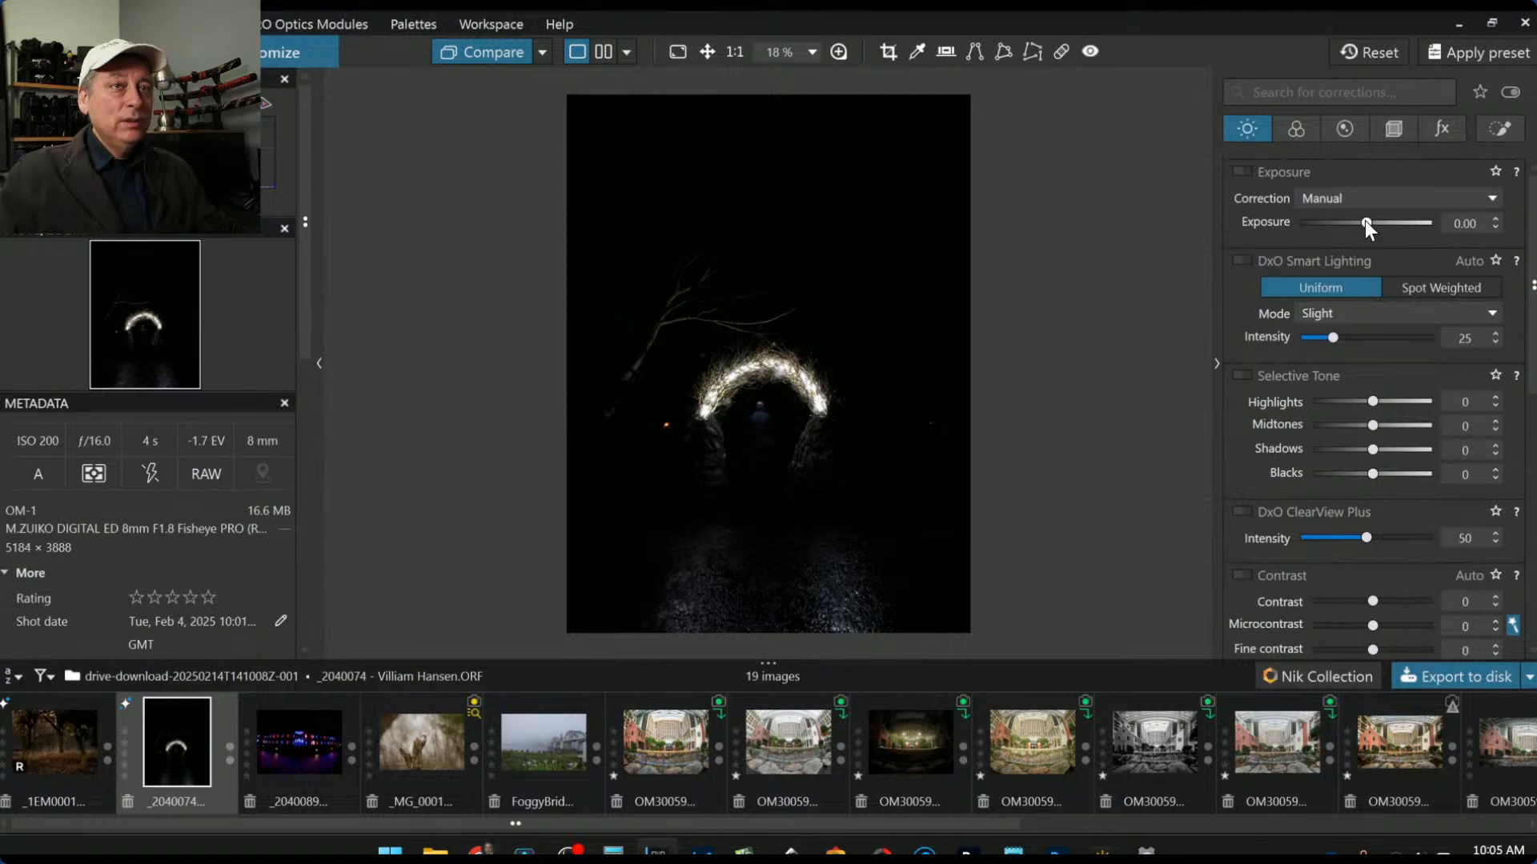
left_click_drag(1365, 222, 1457, 222)
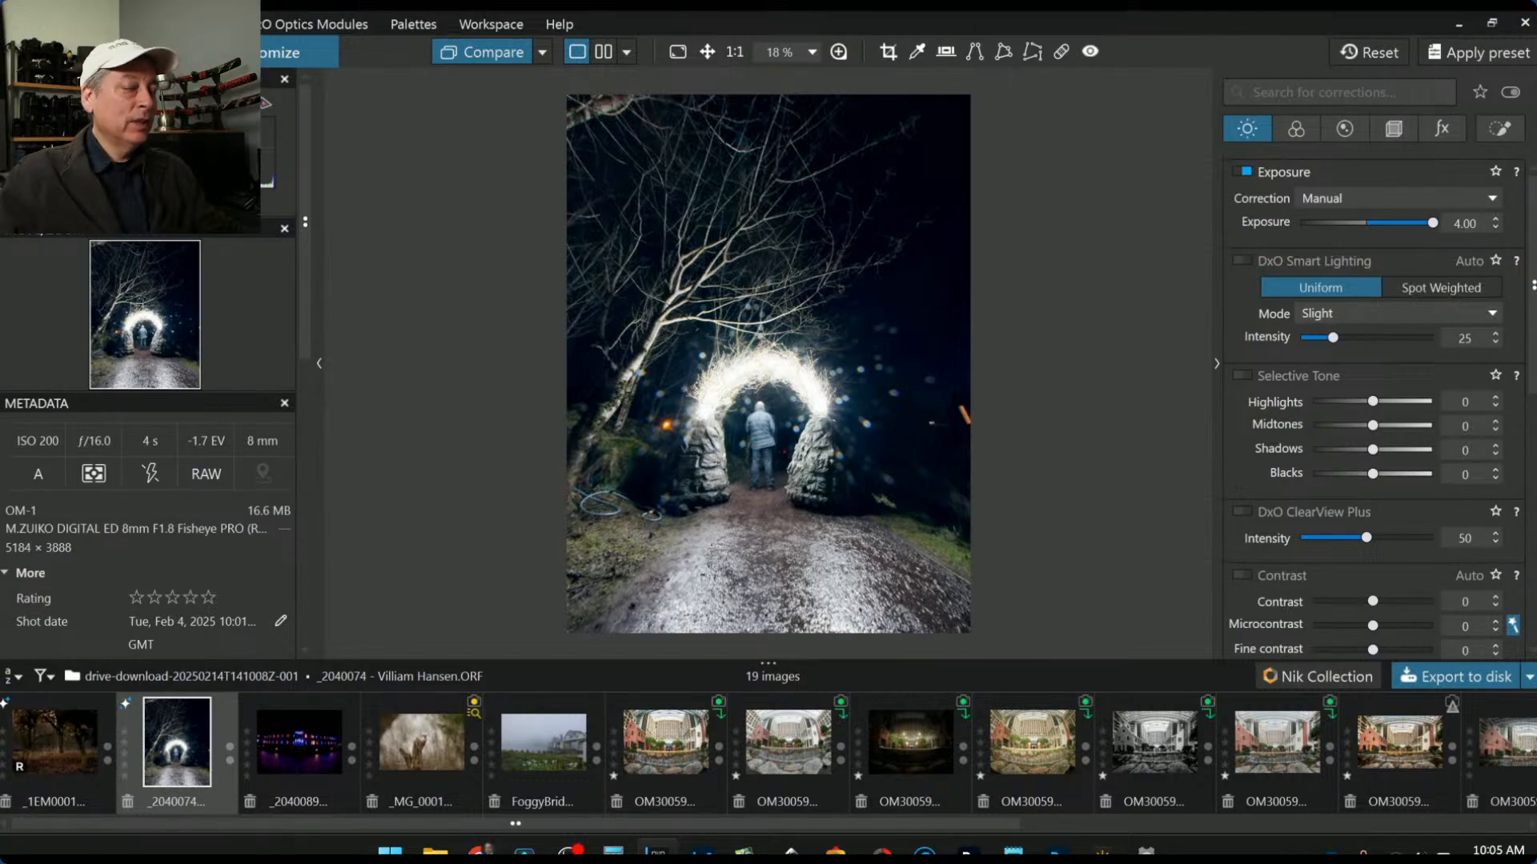
Step: Compare the arch photo with and without the lens distortion correction and leave the correction off
left_click(1380, 130)
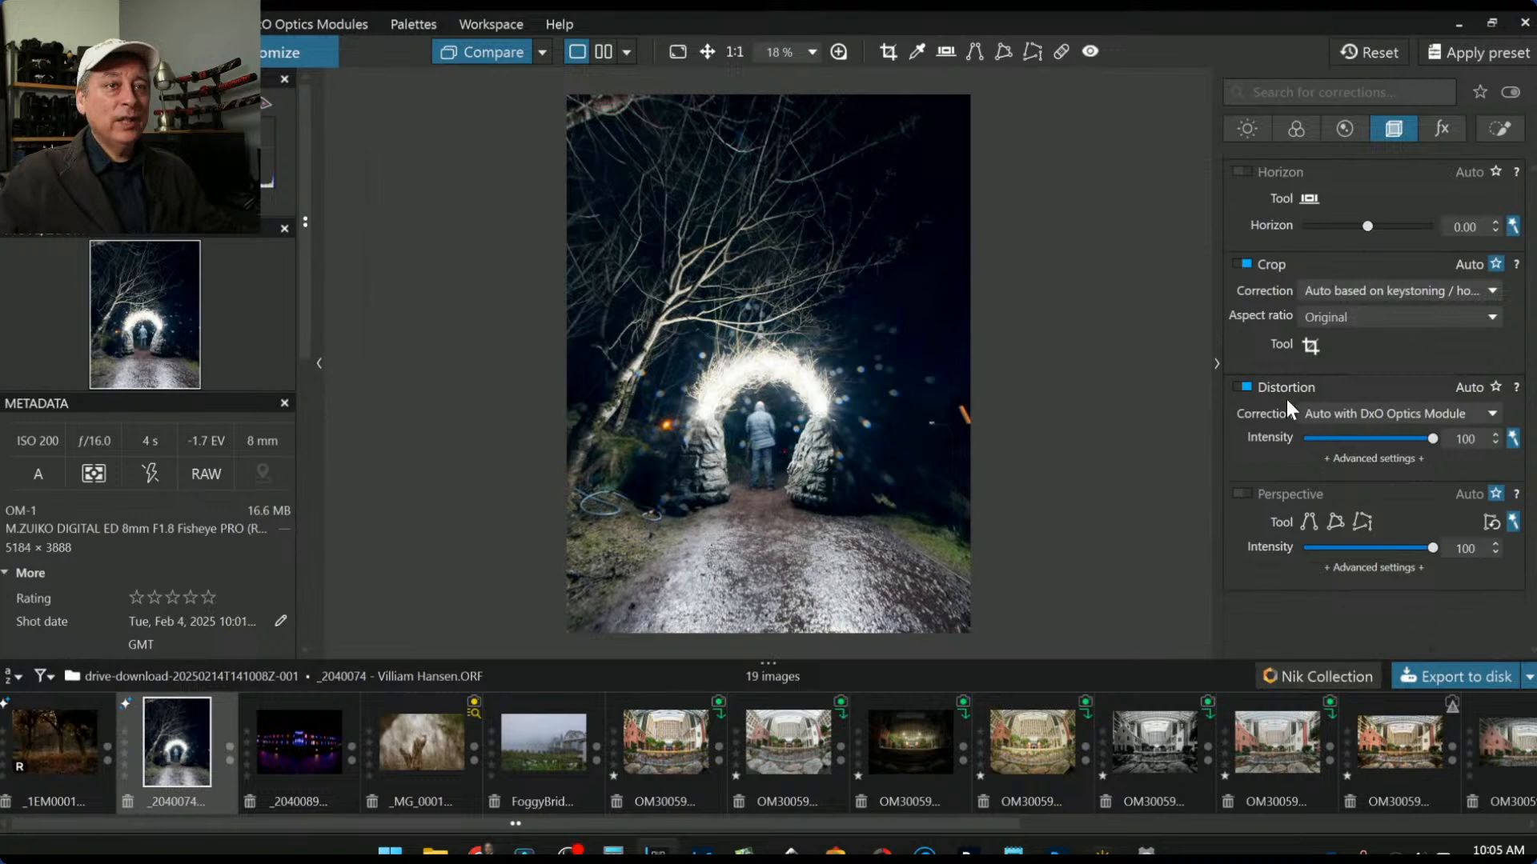
left_click(1248, 386)
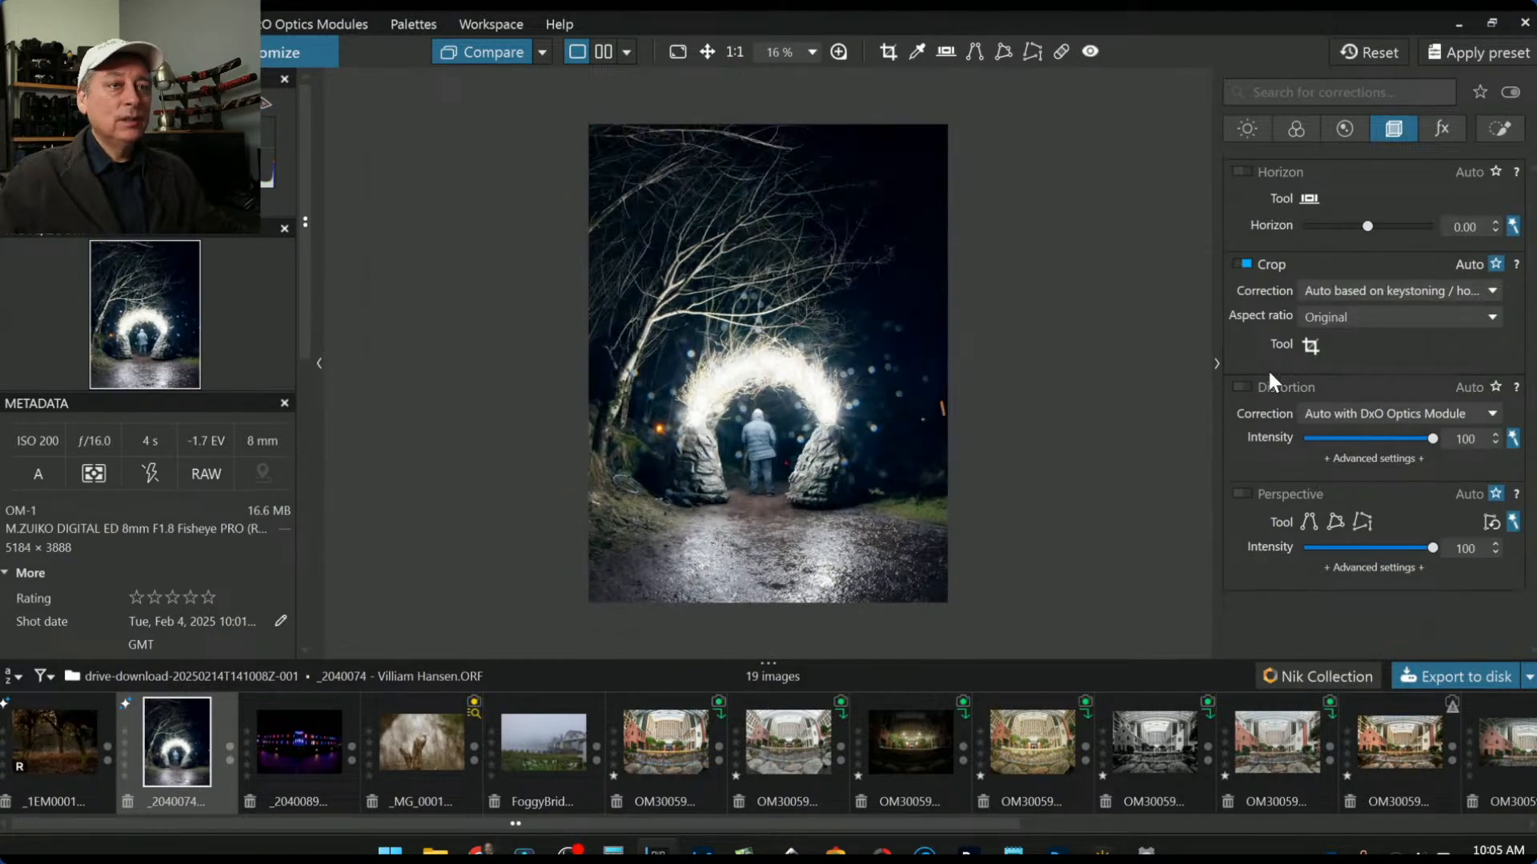
left_click(1248, 387)
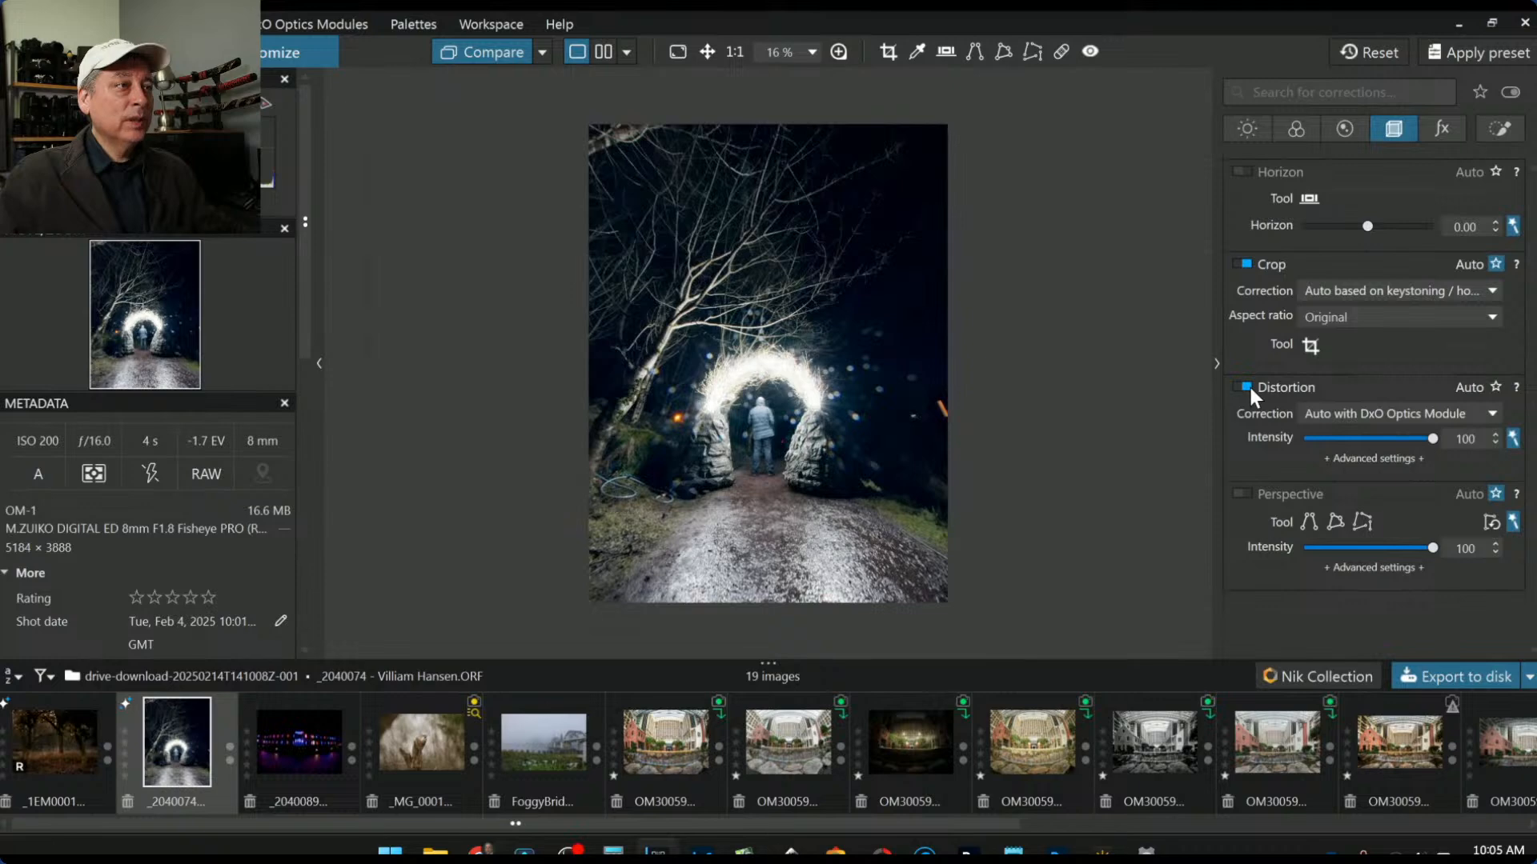
left_click(1248, 386)
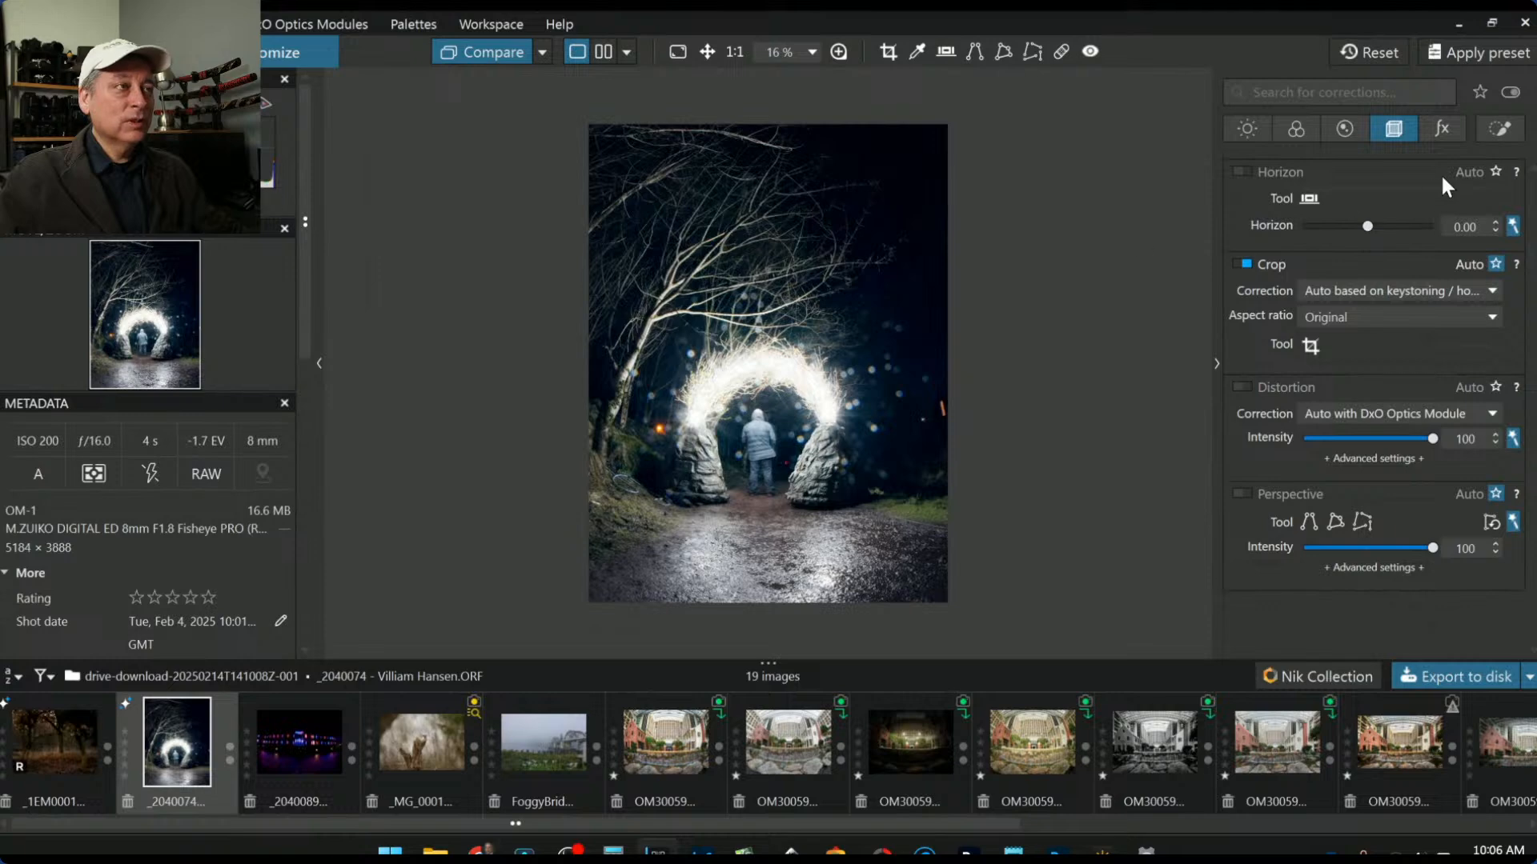
Step: Reset the arch photo's global exposure to 0
left_click(1294, 130)
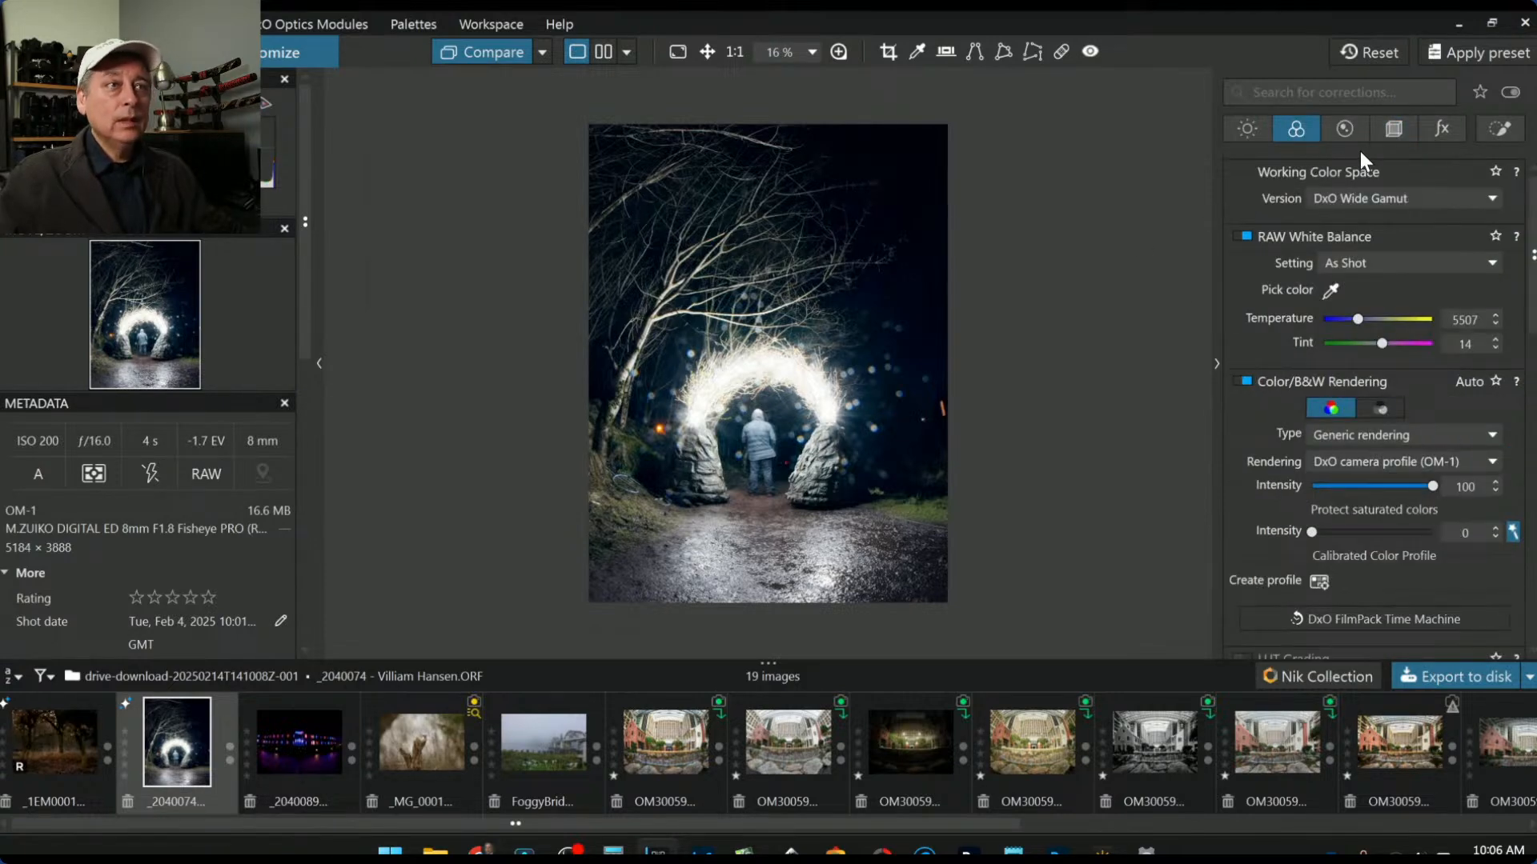
left_click(1246, 130)
double_click(1432, 223)
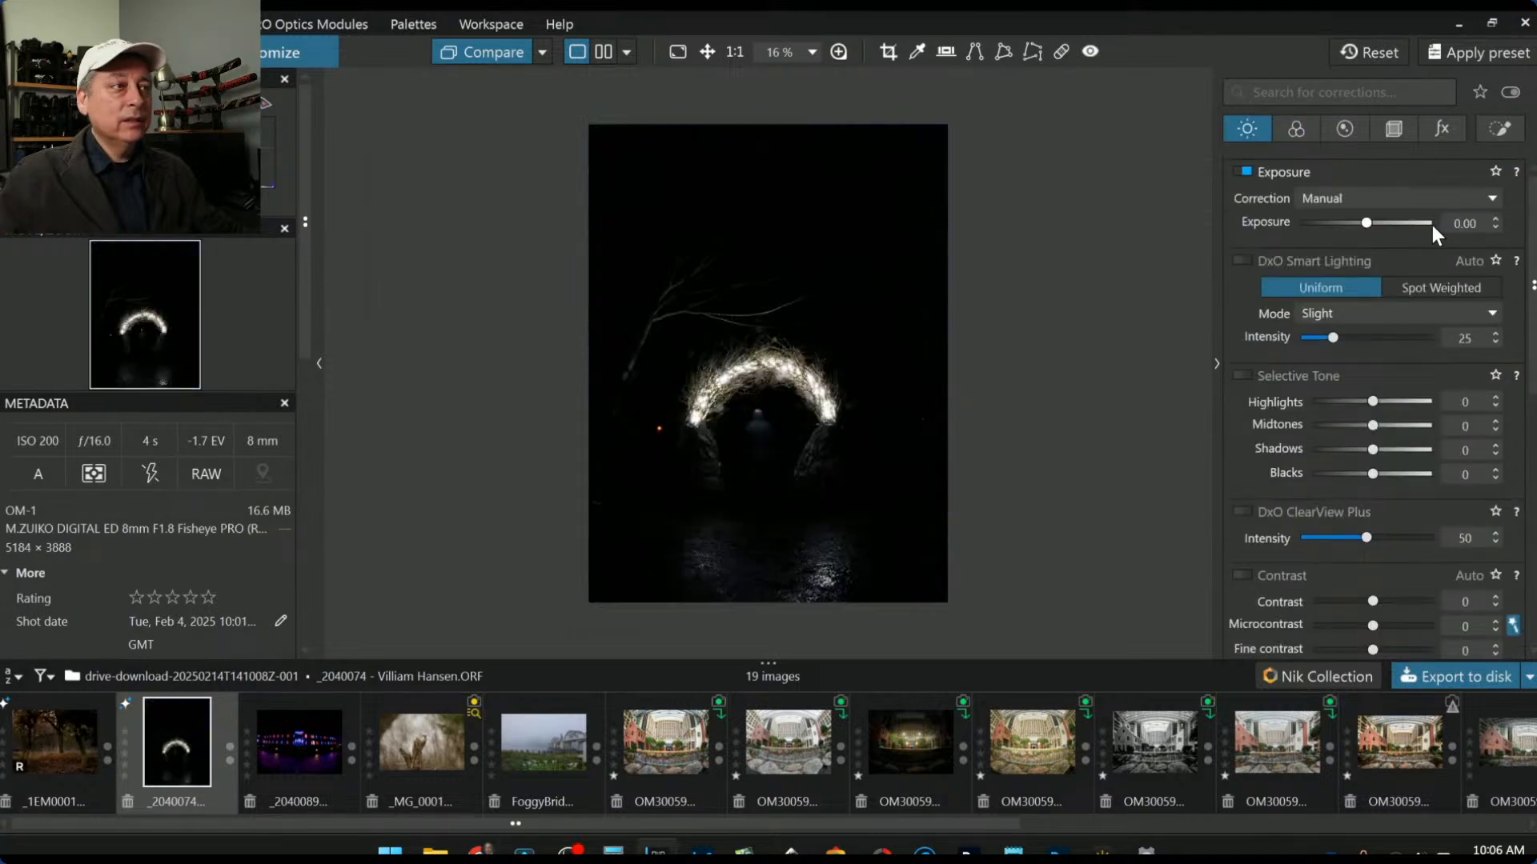
Step: Paint a local adjustment brush mask over the illuminated arch and its two light reflections on the wet path
left_click(1499, 128)
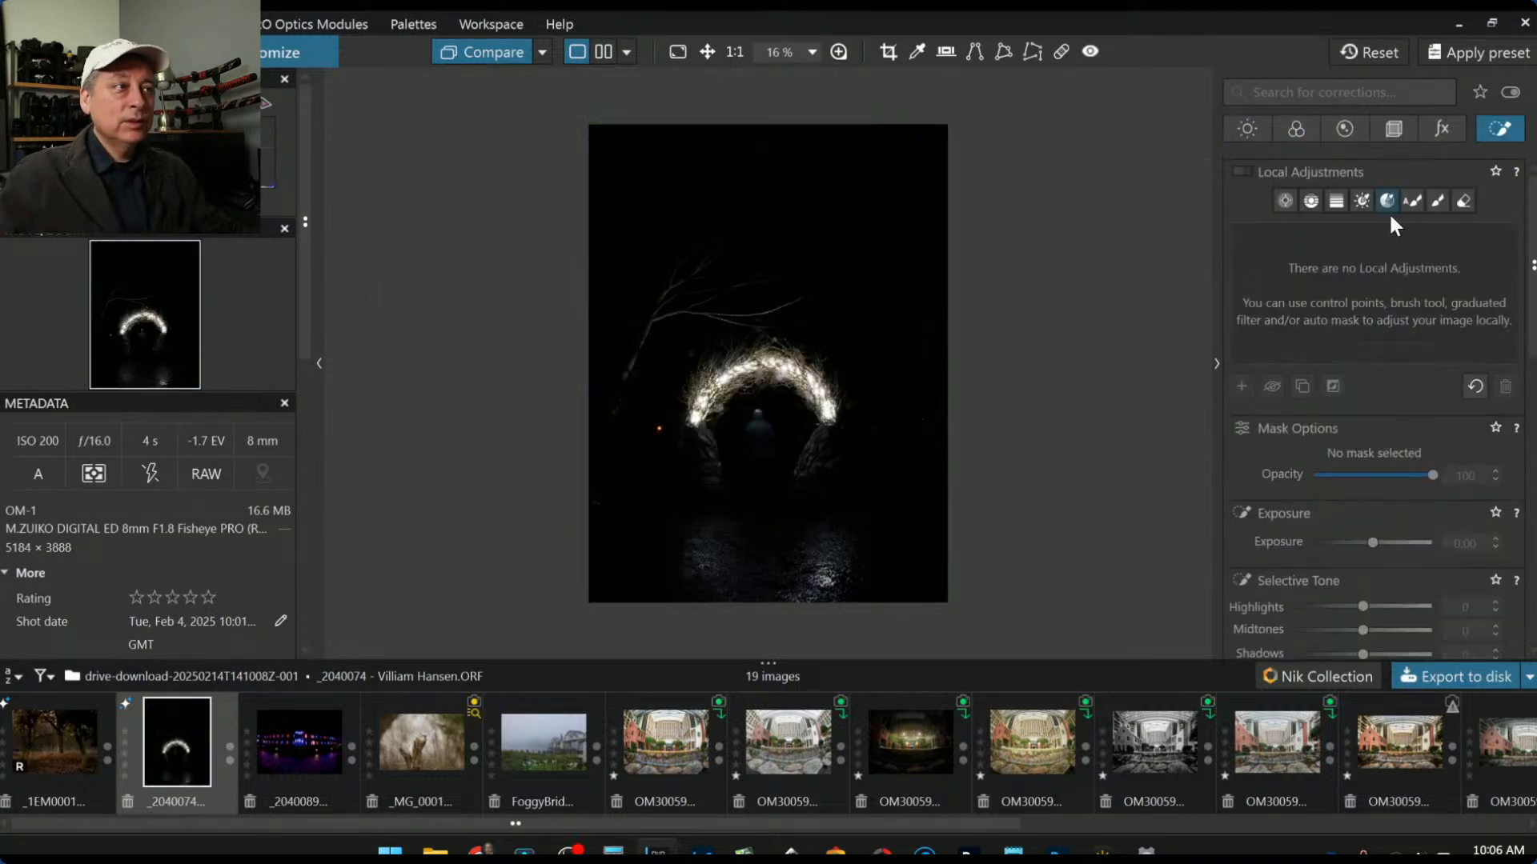
left_click(1438, 202)
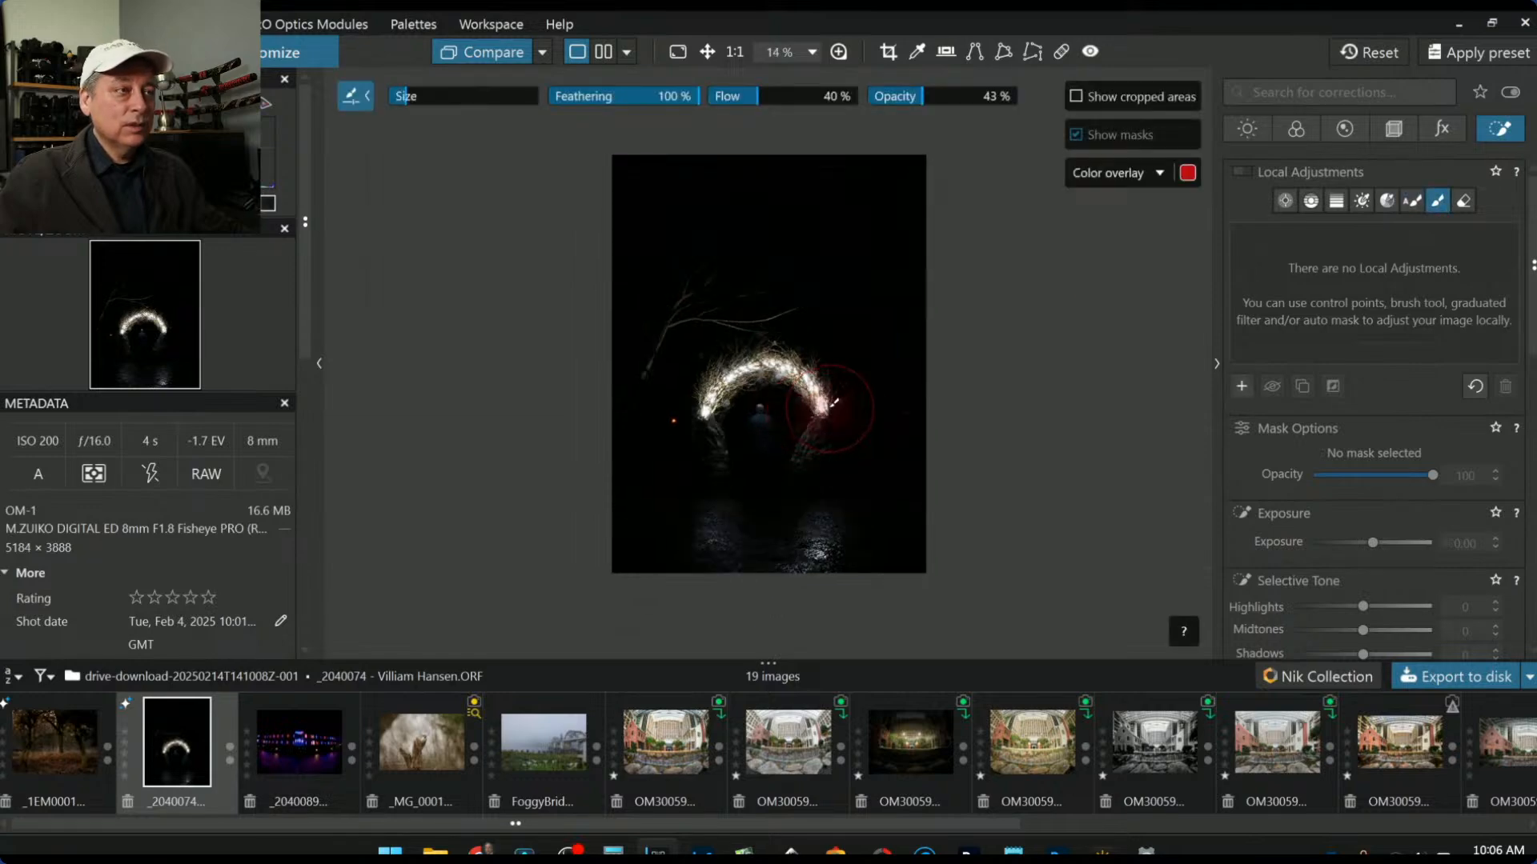
mouse_move(822, 409)
left_mouse_down()
mouse_move(767, 369)
mouse_move(722, 383)
mouse_move(708, 406)
left_mouse_up()
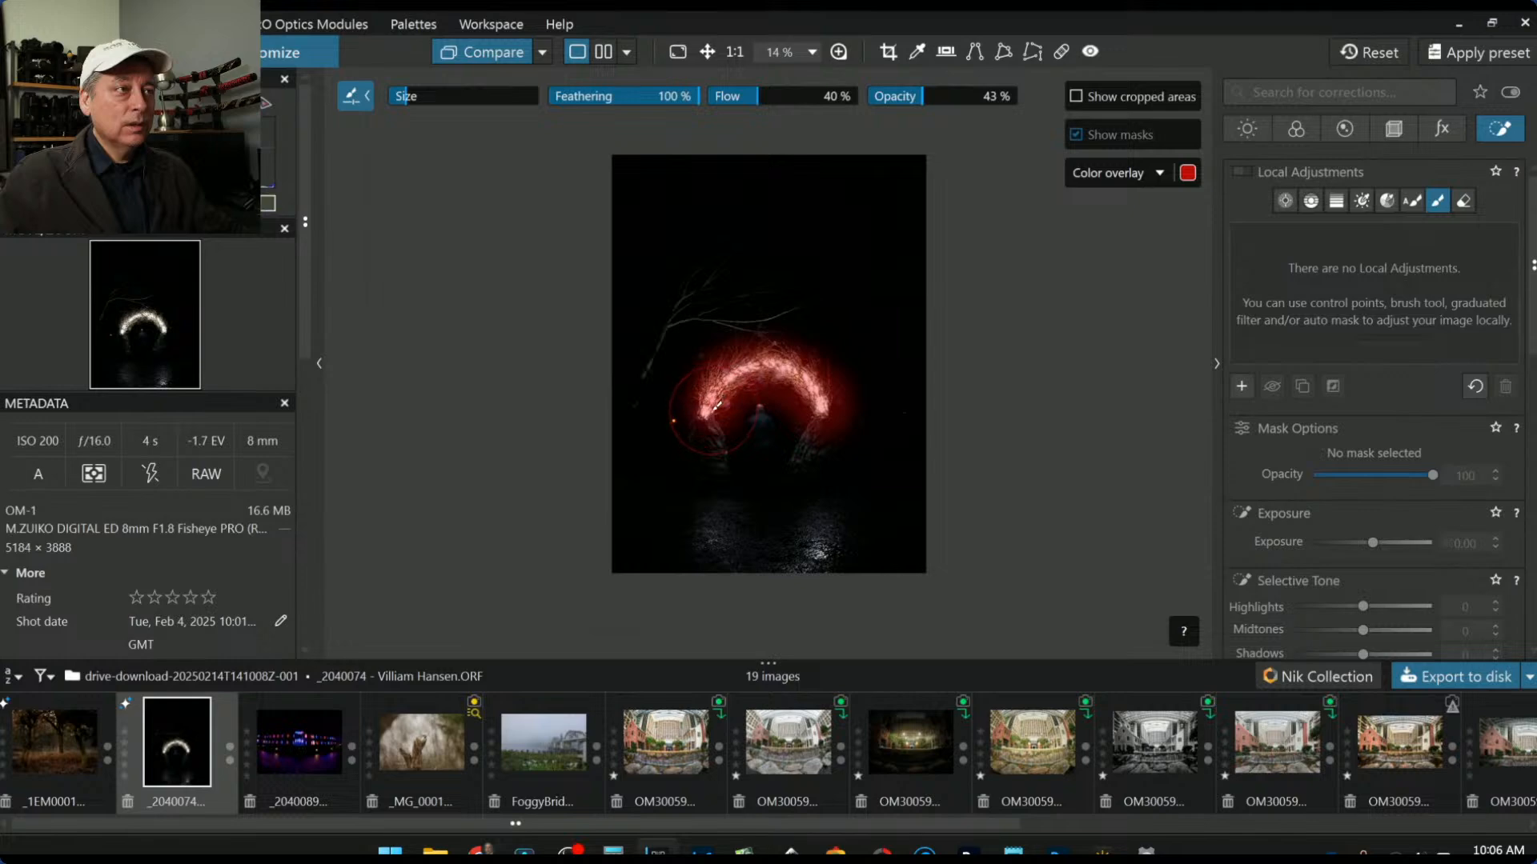
scroll(764, 362, "up", 4)
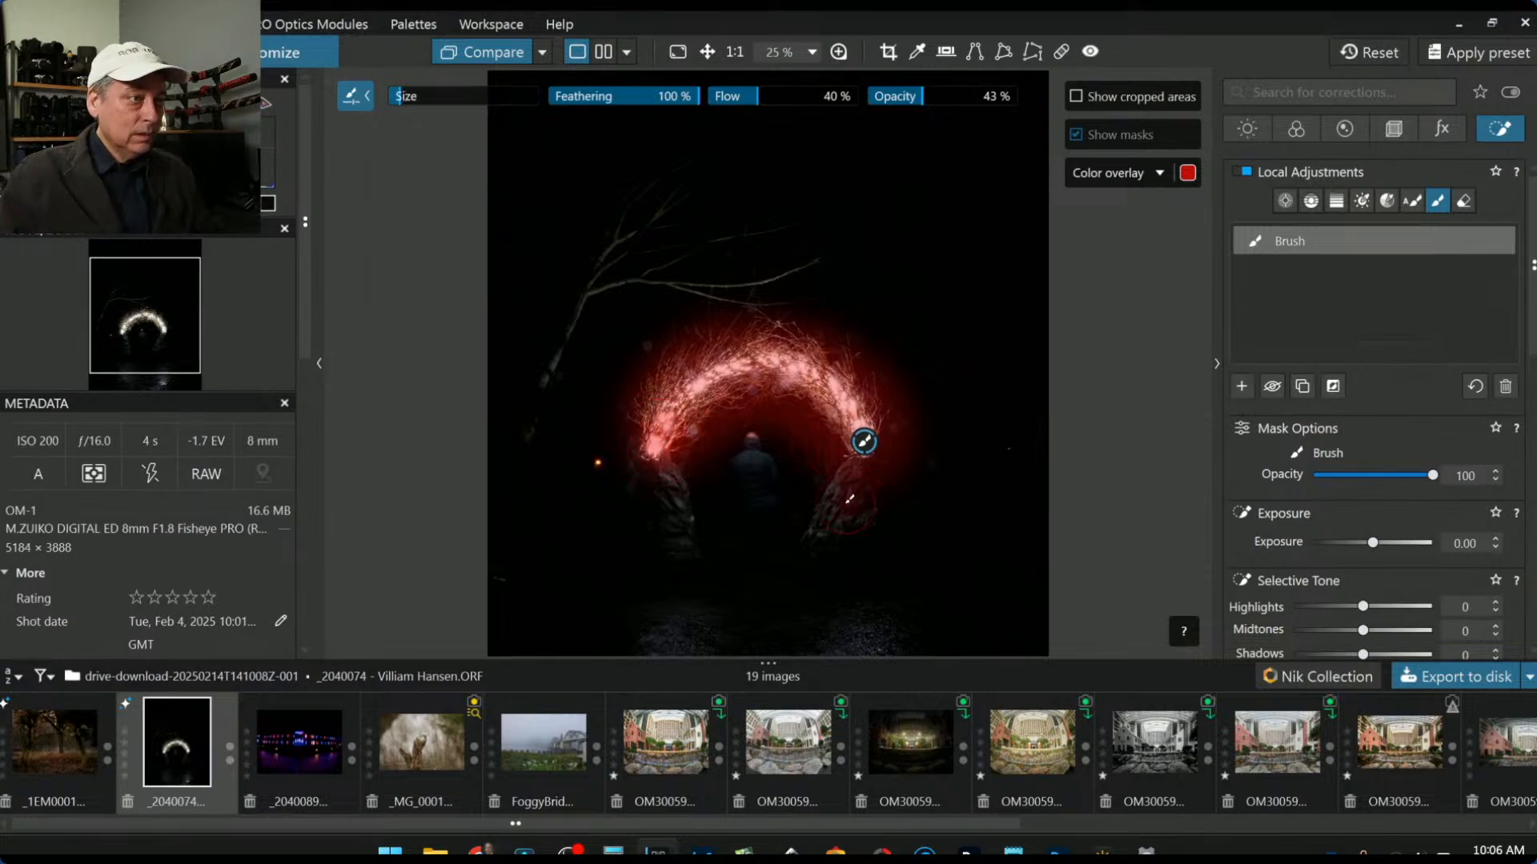
key("ctrl+minus")
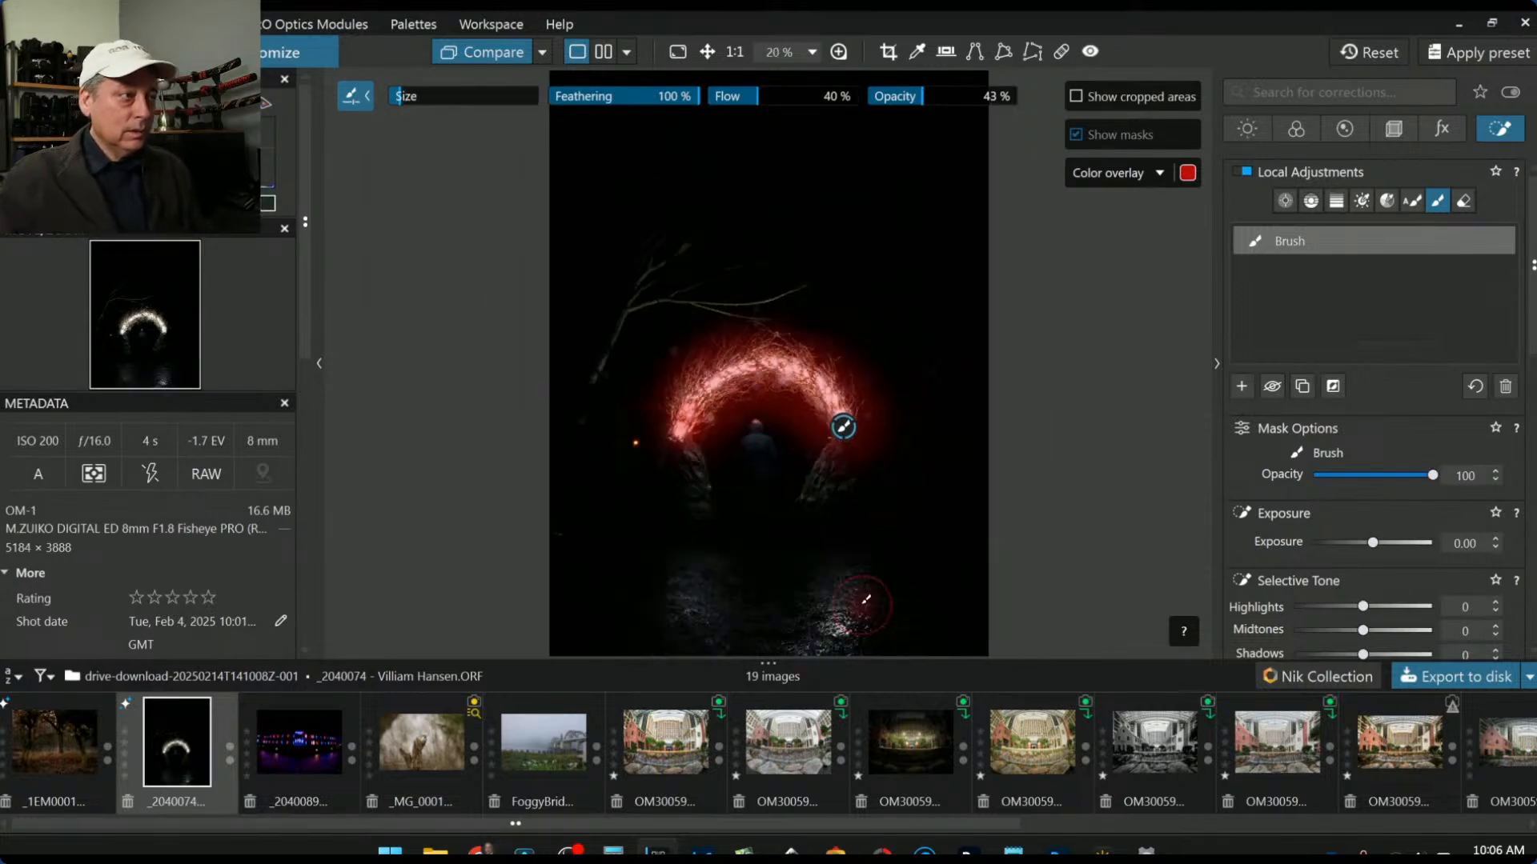
left_click_drag(859, 593, 831, 629)
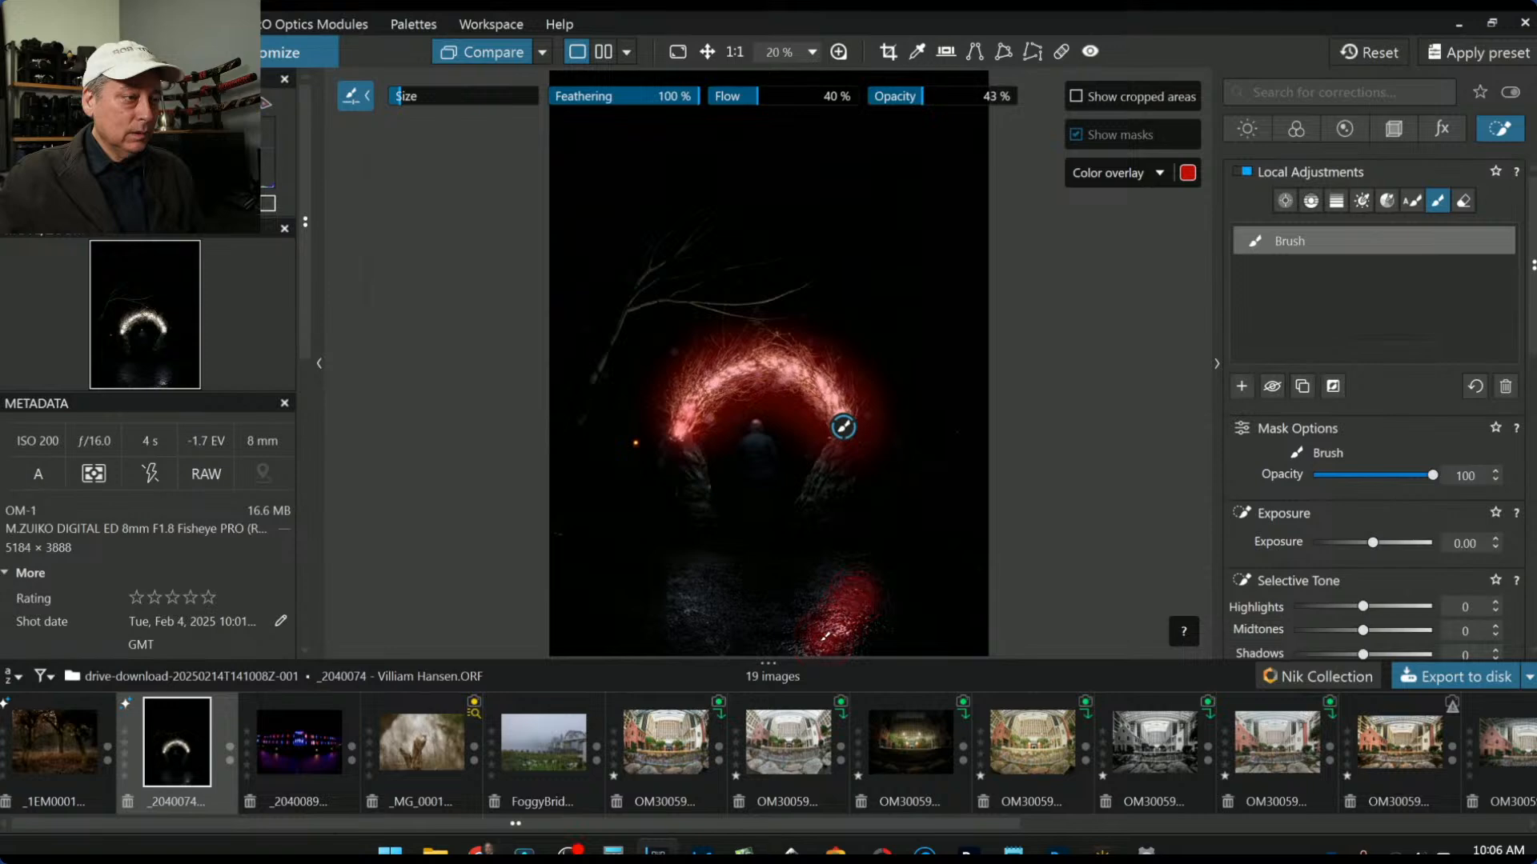
left_click_drag(689, 589, 695, 614)
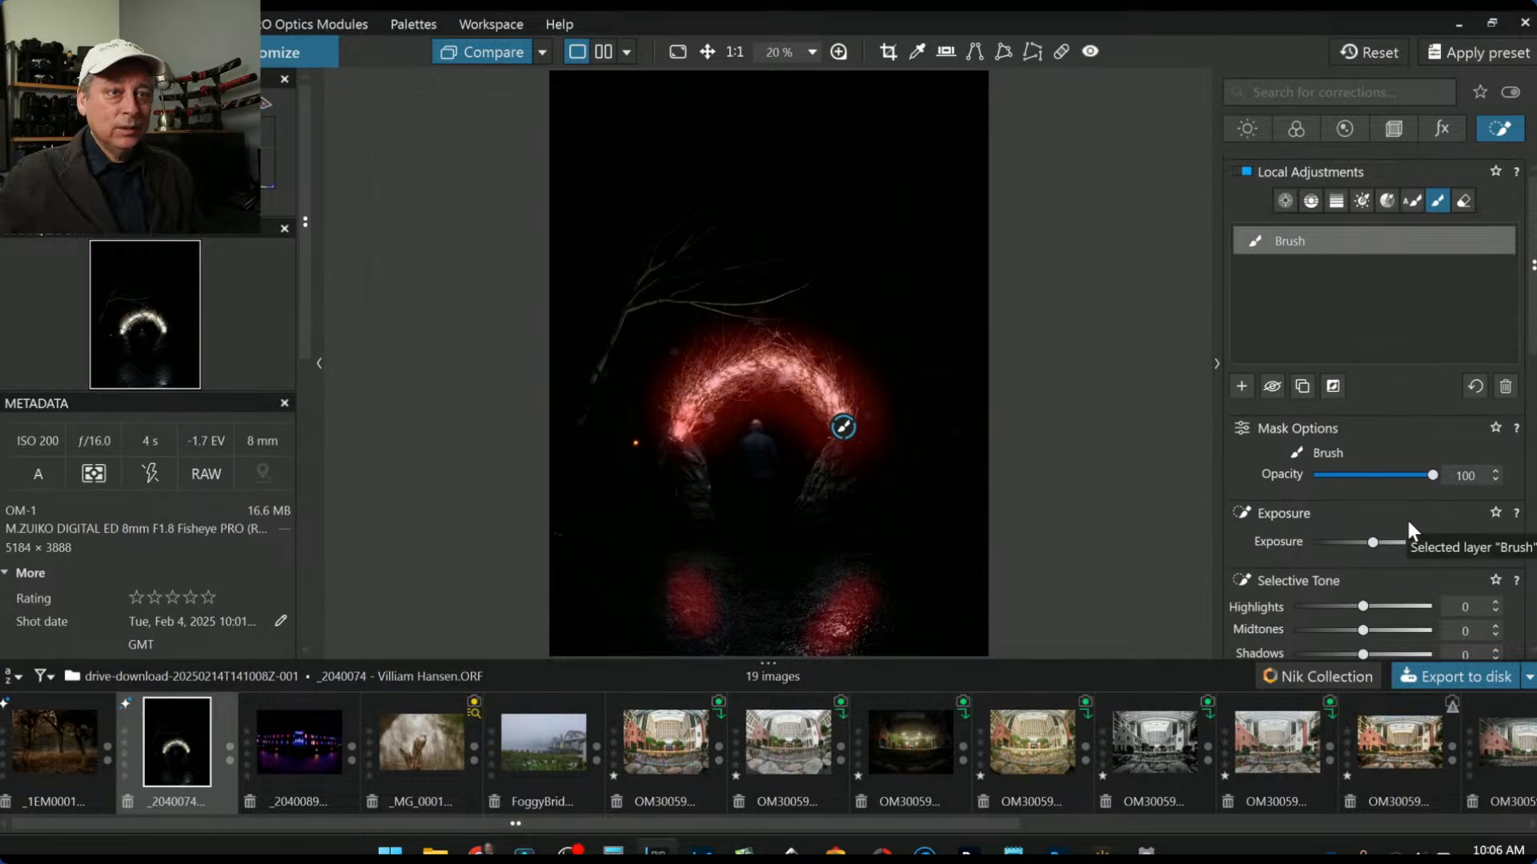
Step: Lower the brush mask's highlights to -36 and warm its white balance to temperature 25582 and tint 59
scroll(1405, 517, "down", 2)
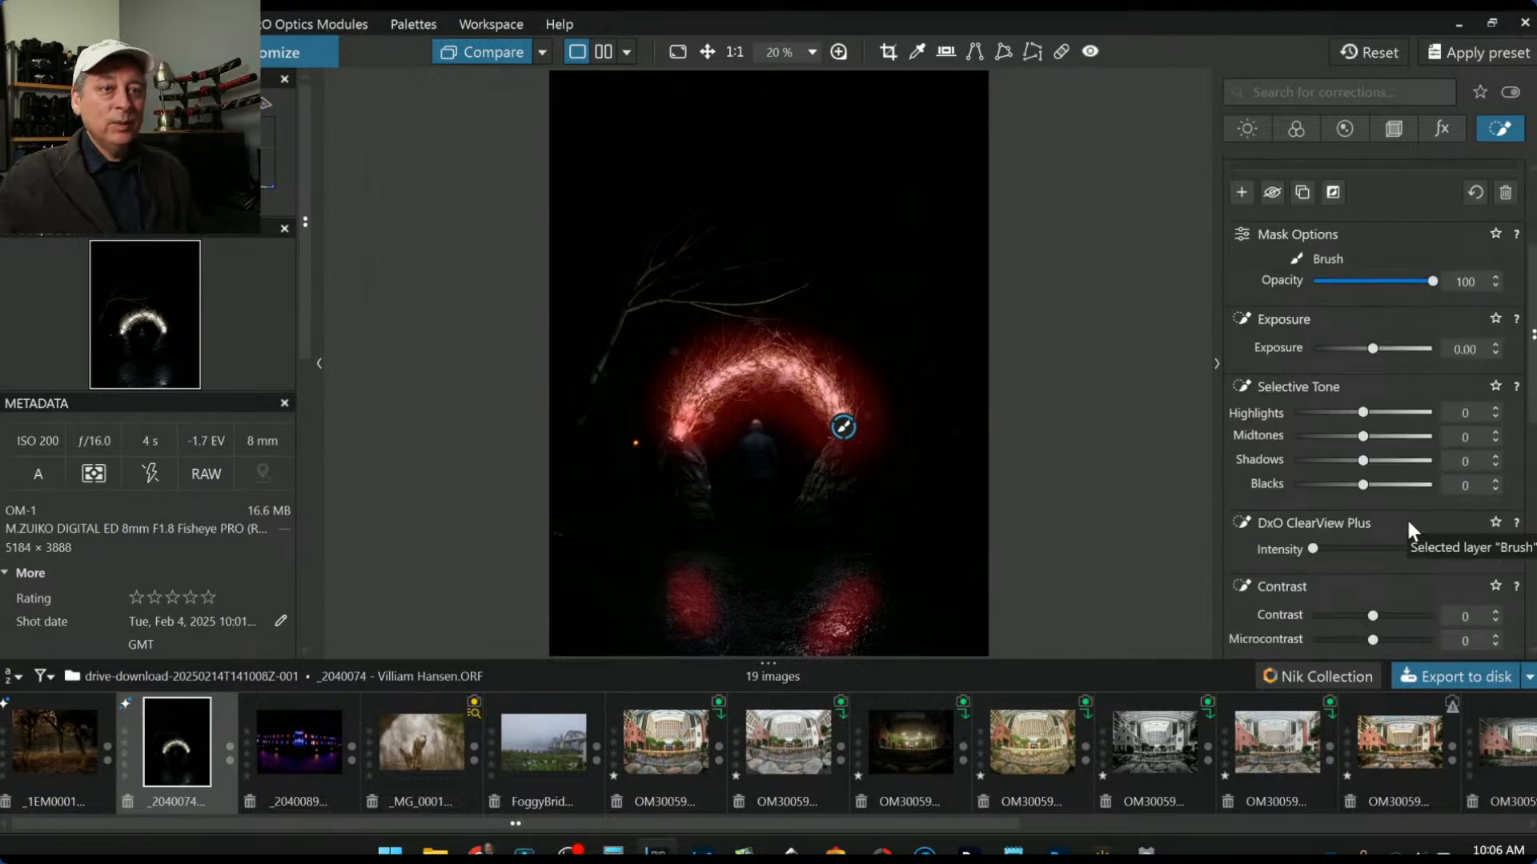
scroll(1413, 512, "up", 2)
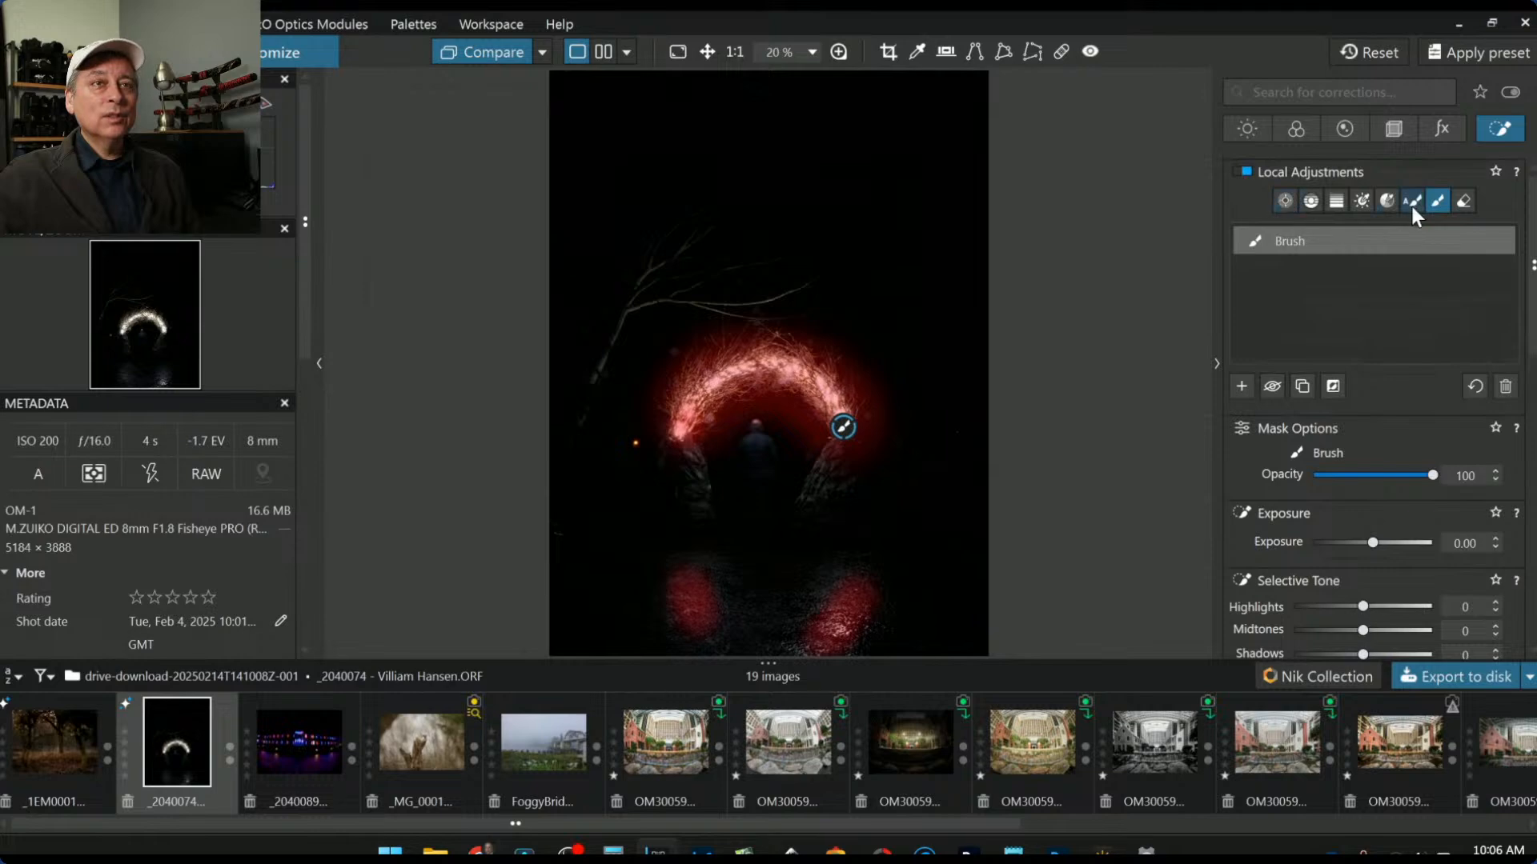
scroll(1391, 555, "down", 4)
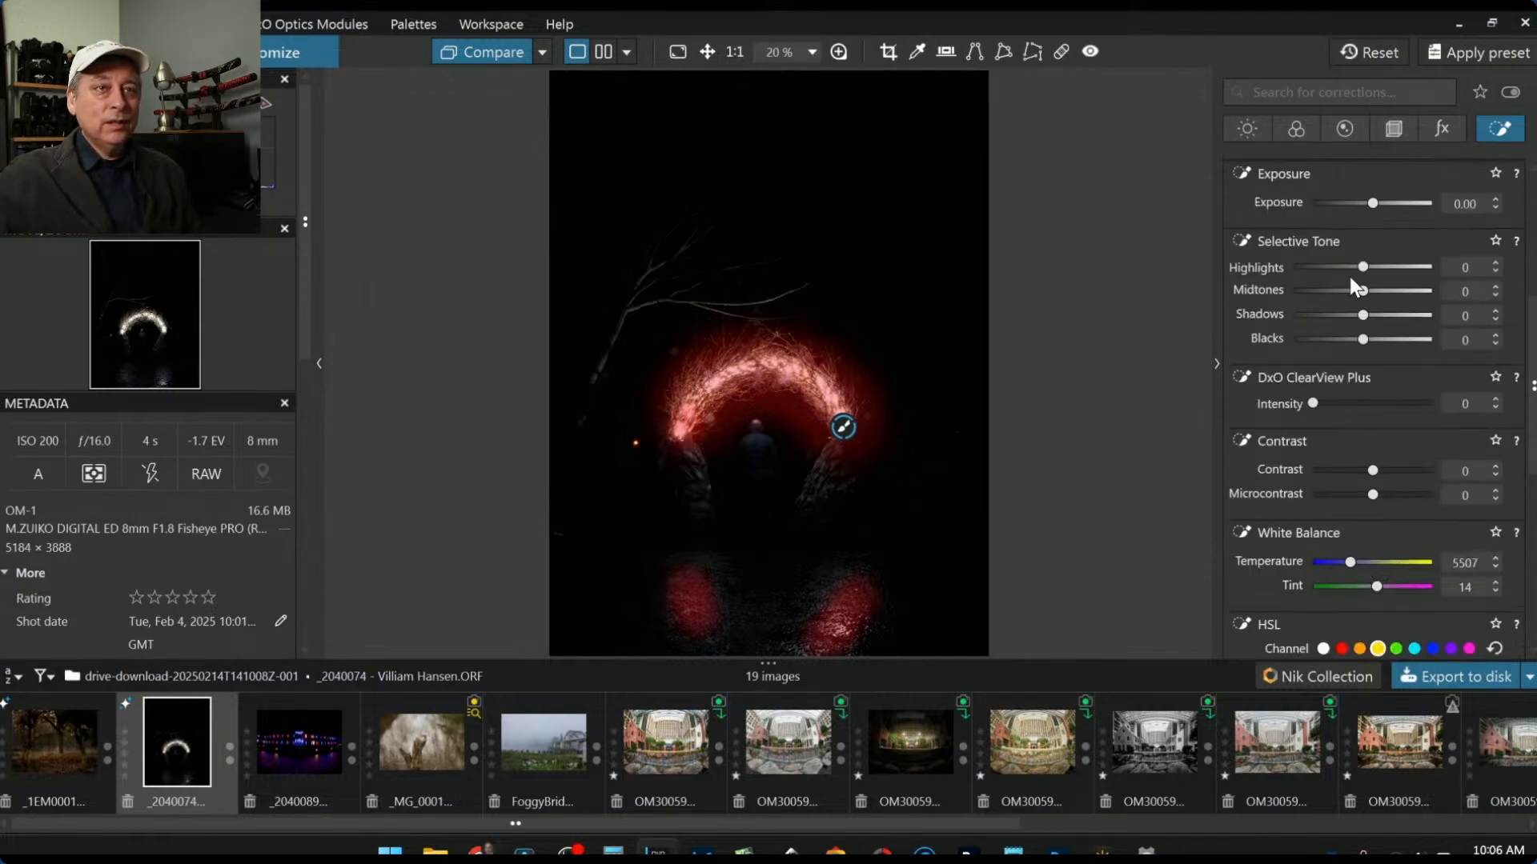
left_click_drag(1362, 267, 1337, 265)
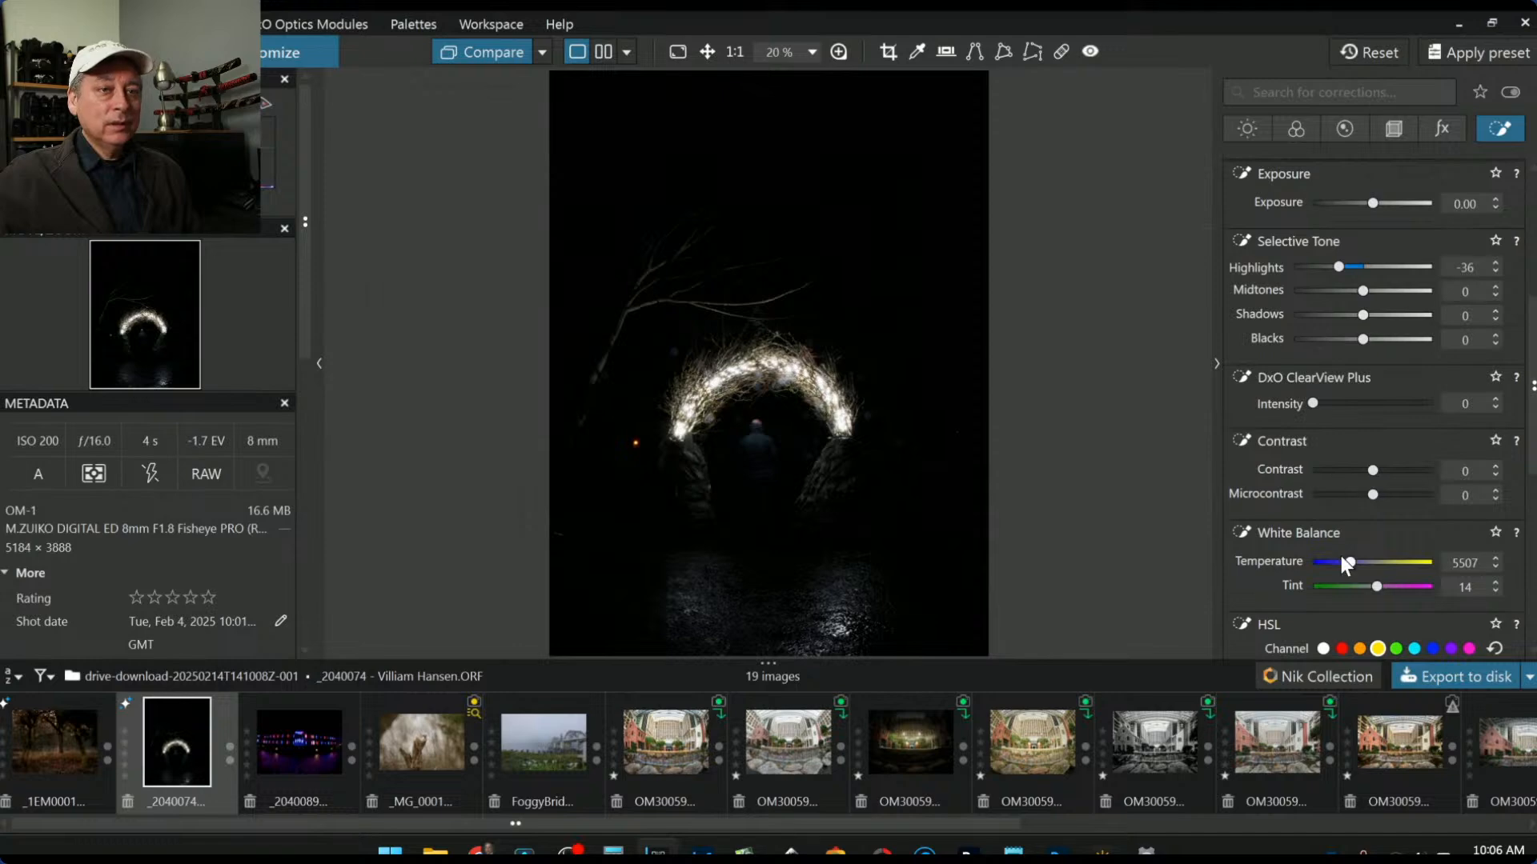
left_click_drag(1350, 562, 1396, 590)
mouse_move(1412, 564)
left_mouse_down()
mouse_move(1432, 562)
mouse_move(1391, 584)
left_mouse_up()
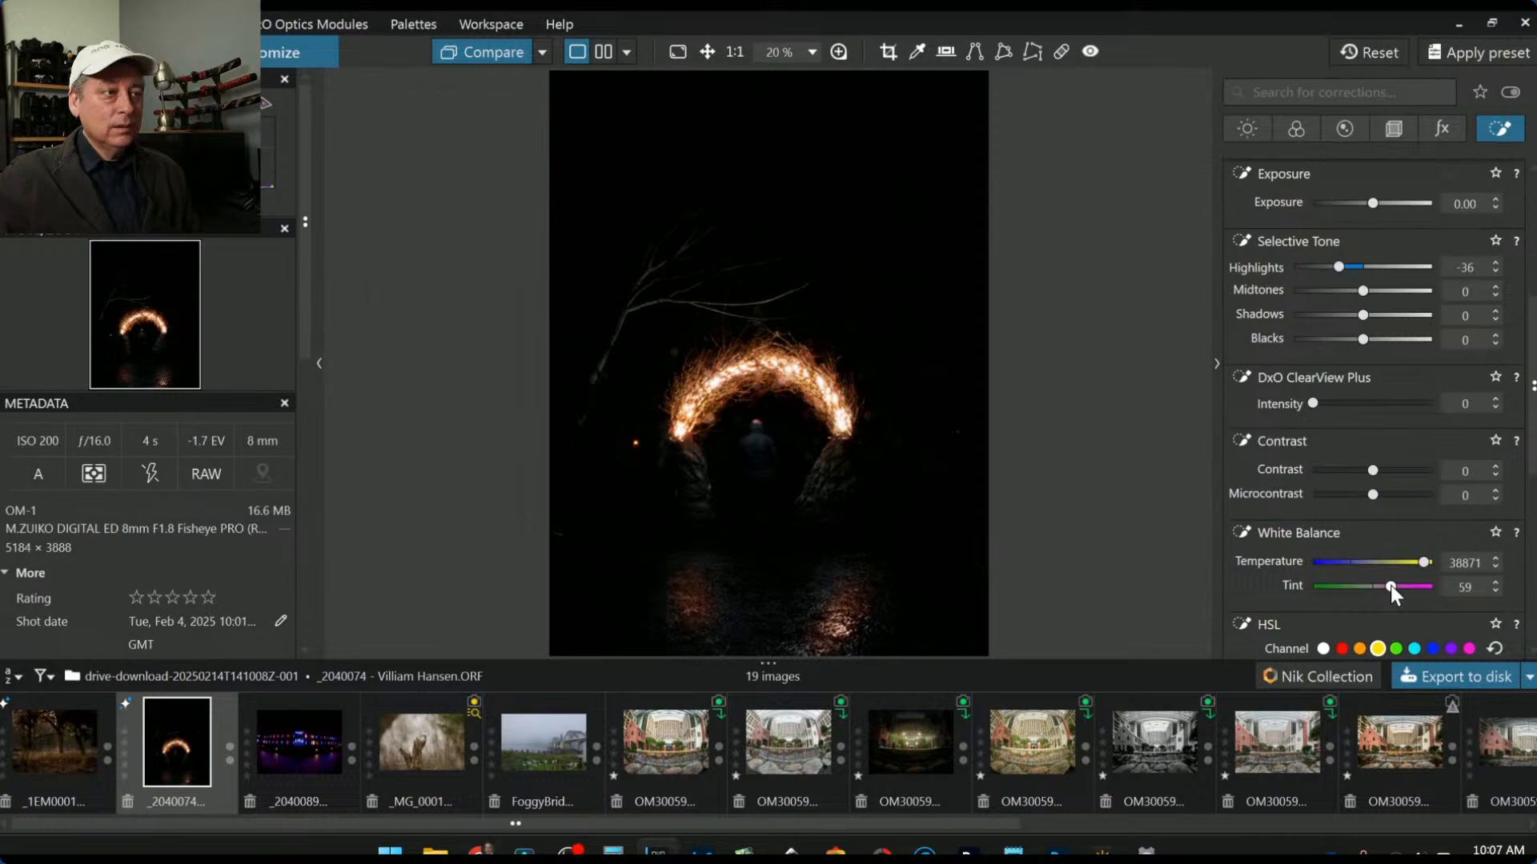
left_click_drag(1423, 560, 1407, 563)
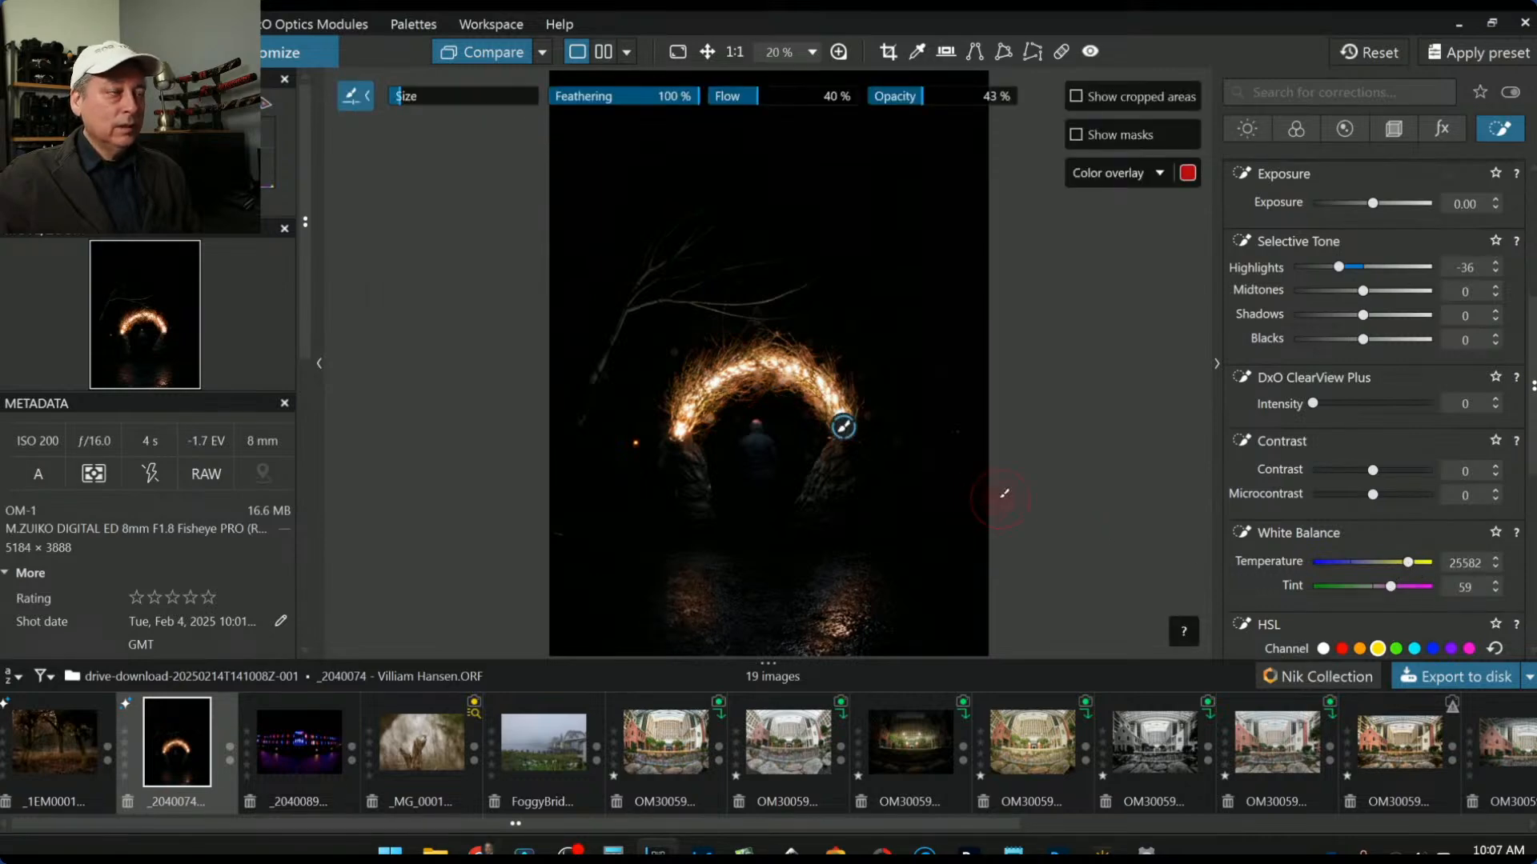
scroll(797, 470, "up", 3)
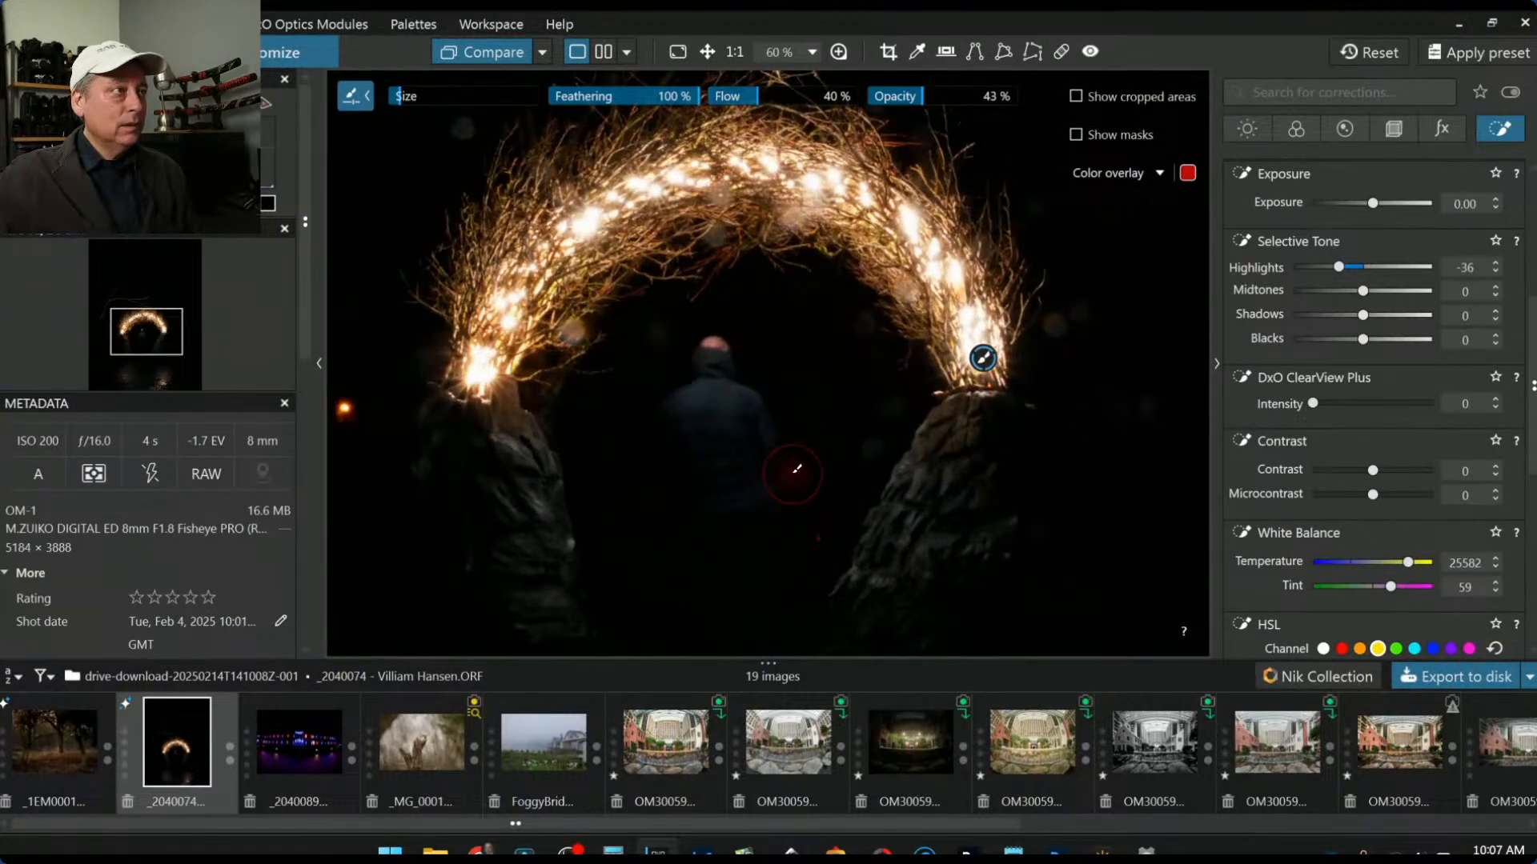
scroll(796, 470, "down", 2)
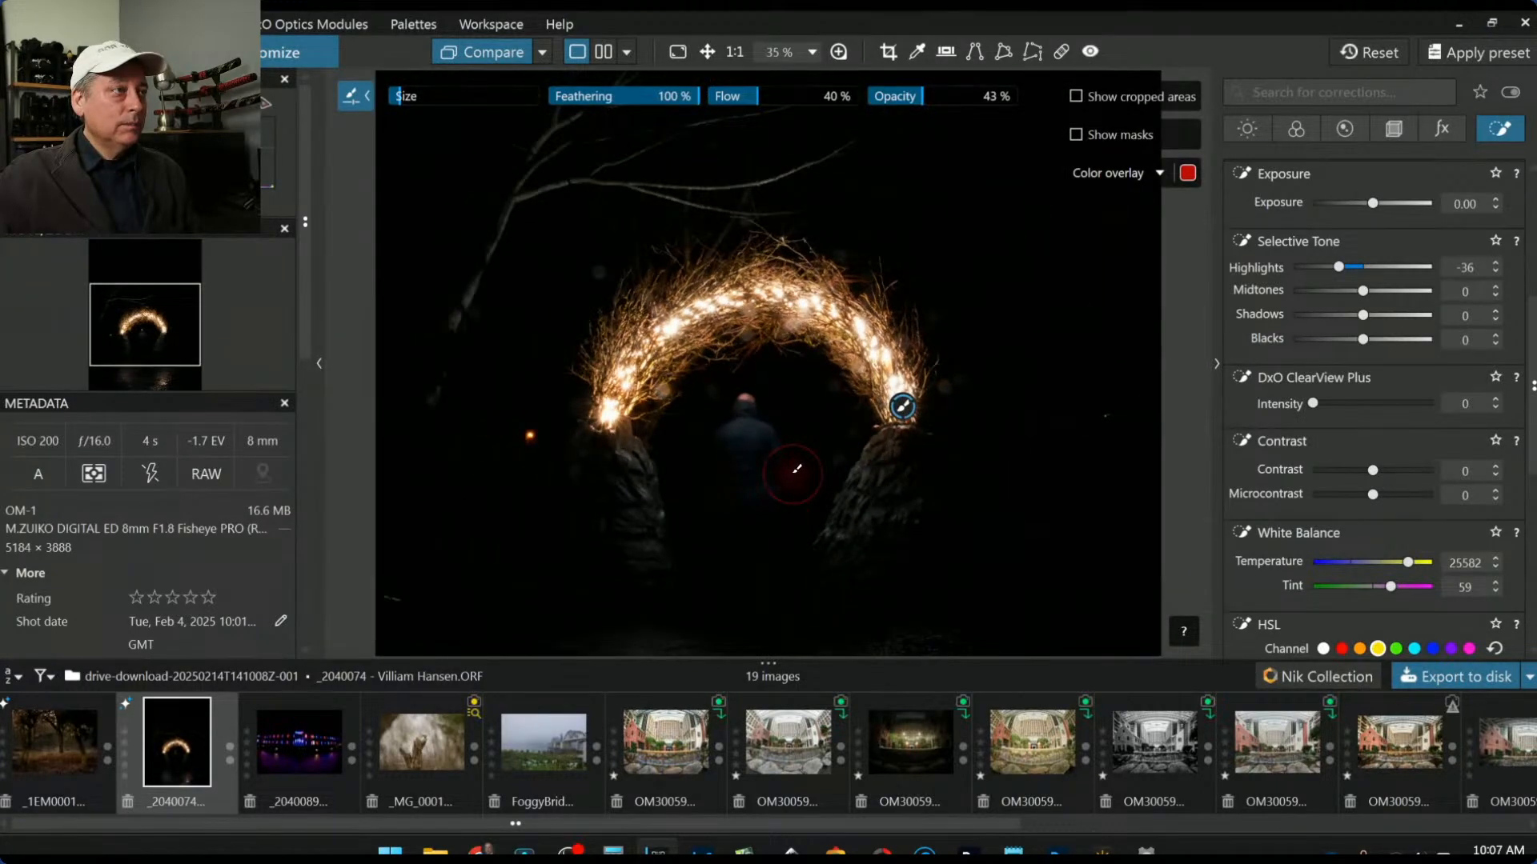
scroll(796, 470, "down", 1)
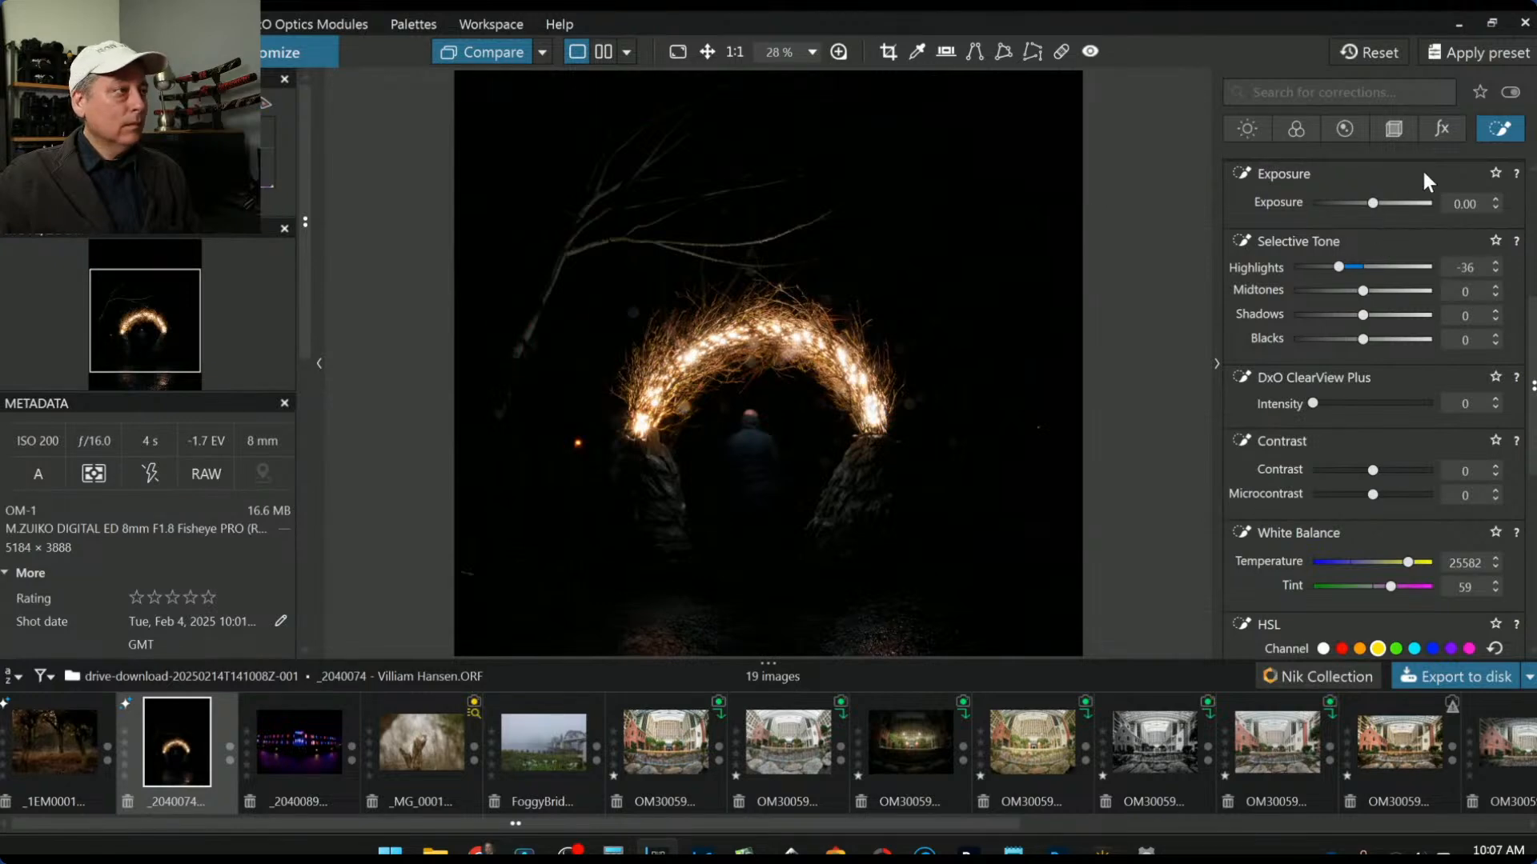
Step: Add a control line at the bare branch above the arch, stretching its range sideways past the photo's edge
scroll(1308, 402, "up", 7)
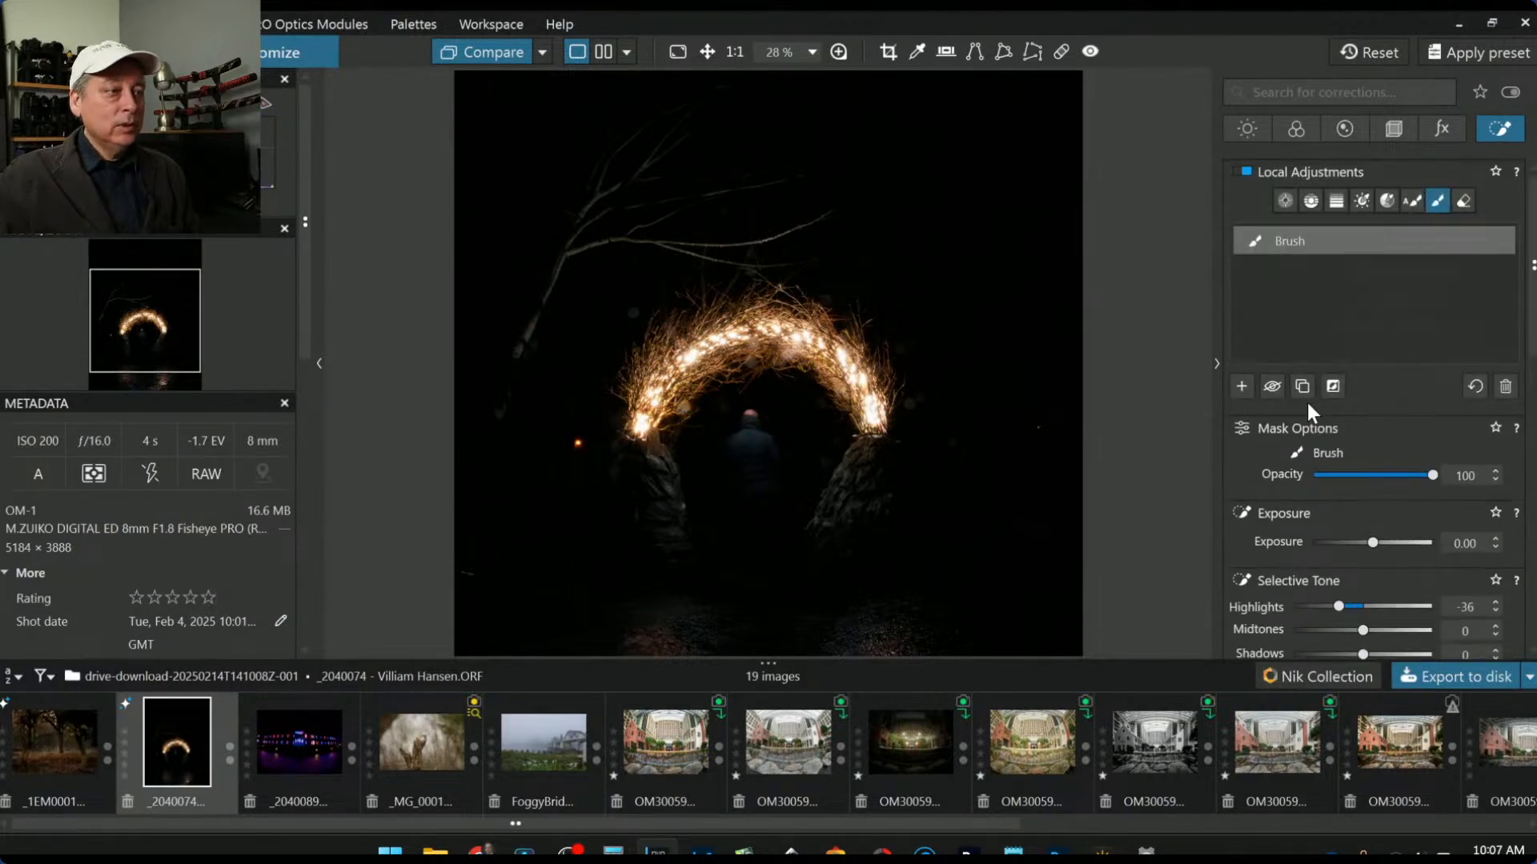
mouse_move(1313, 244)
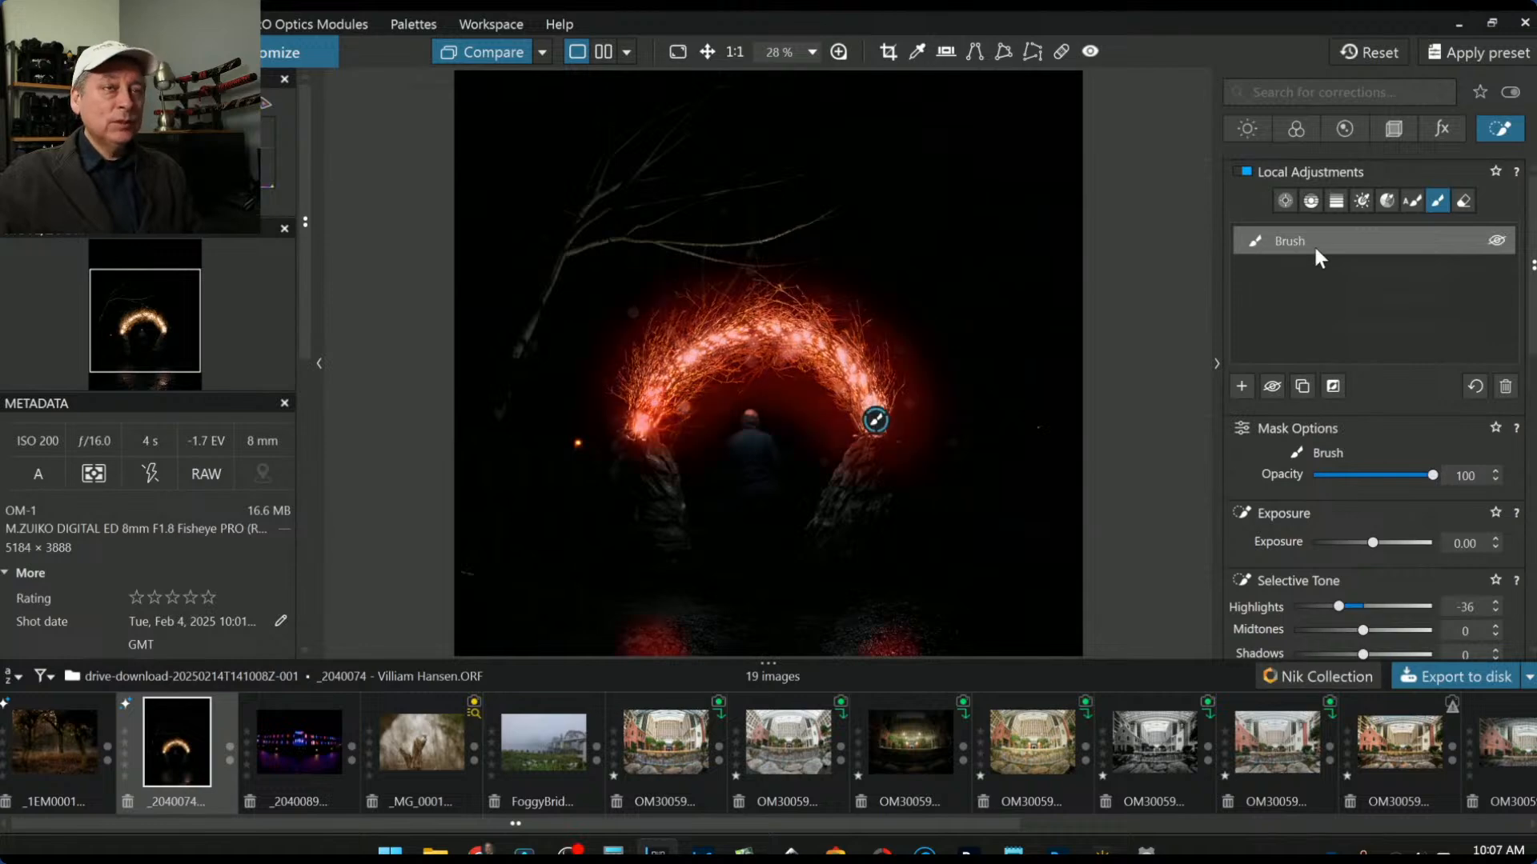
left_click(1309, 207)
left_click(1284, 202)
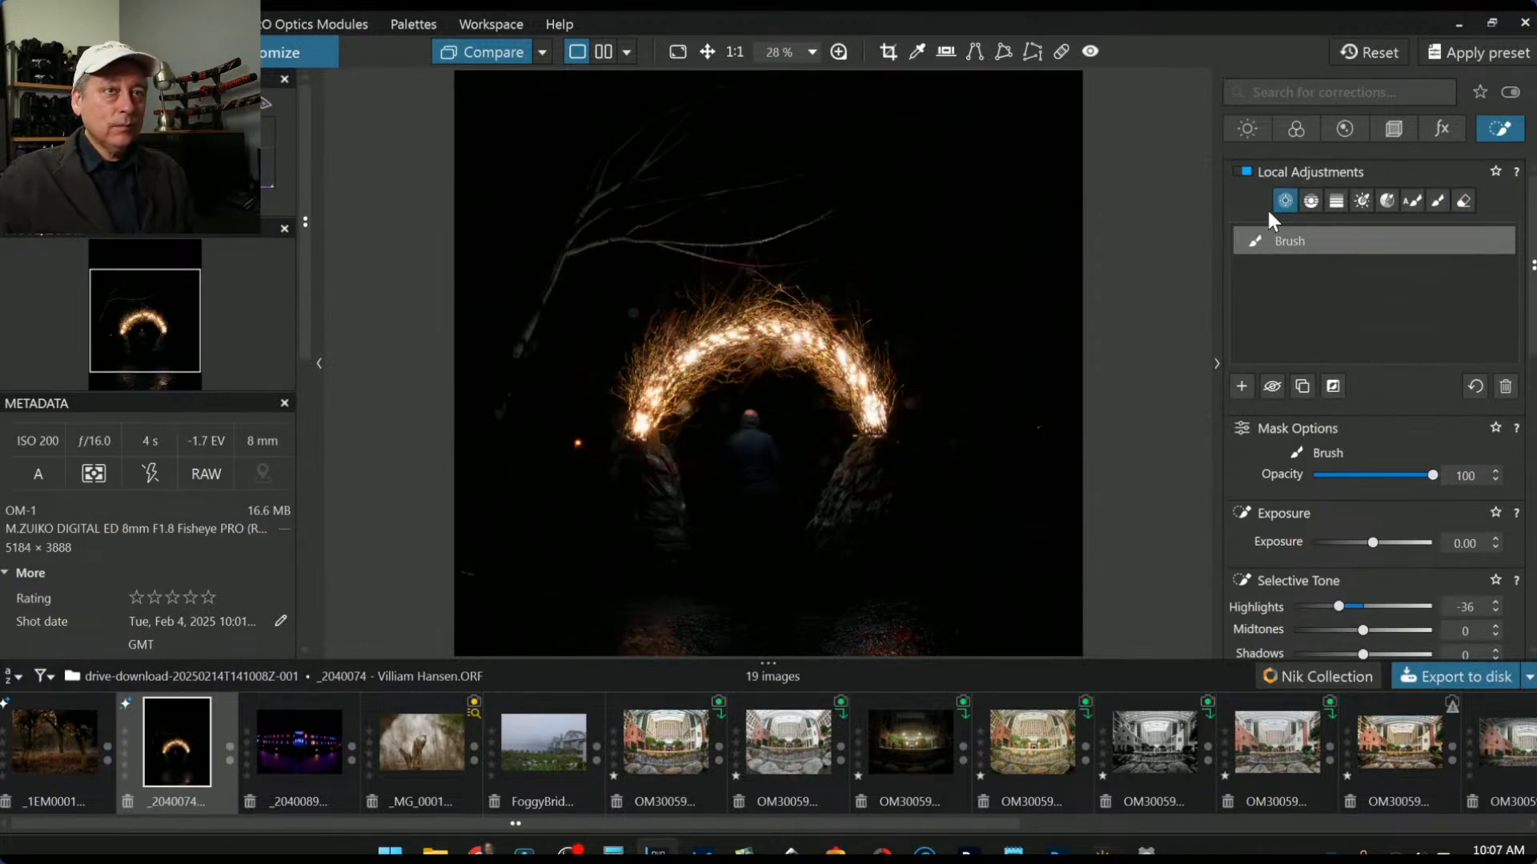
left_click(1298, 199)
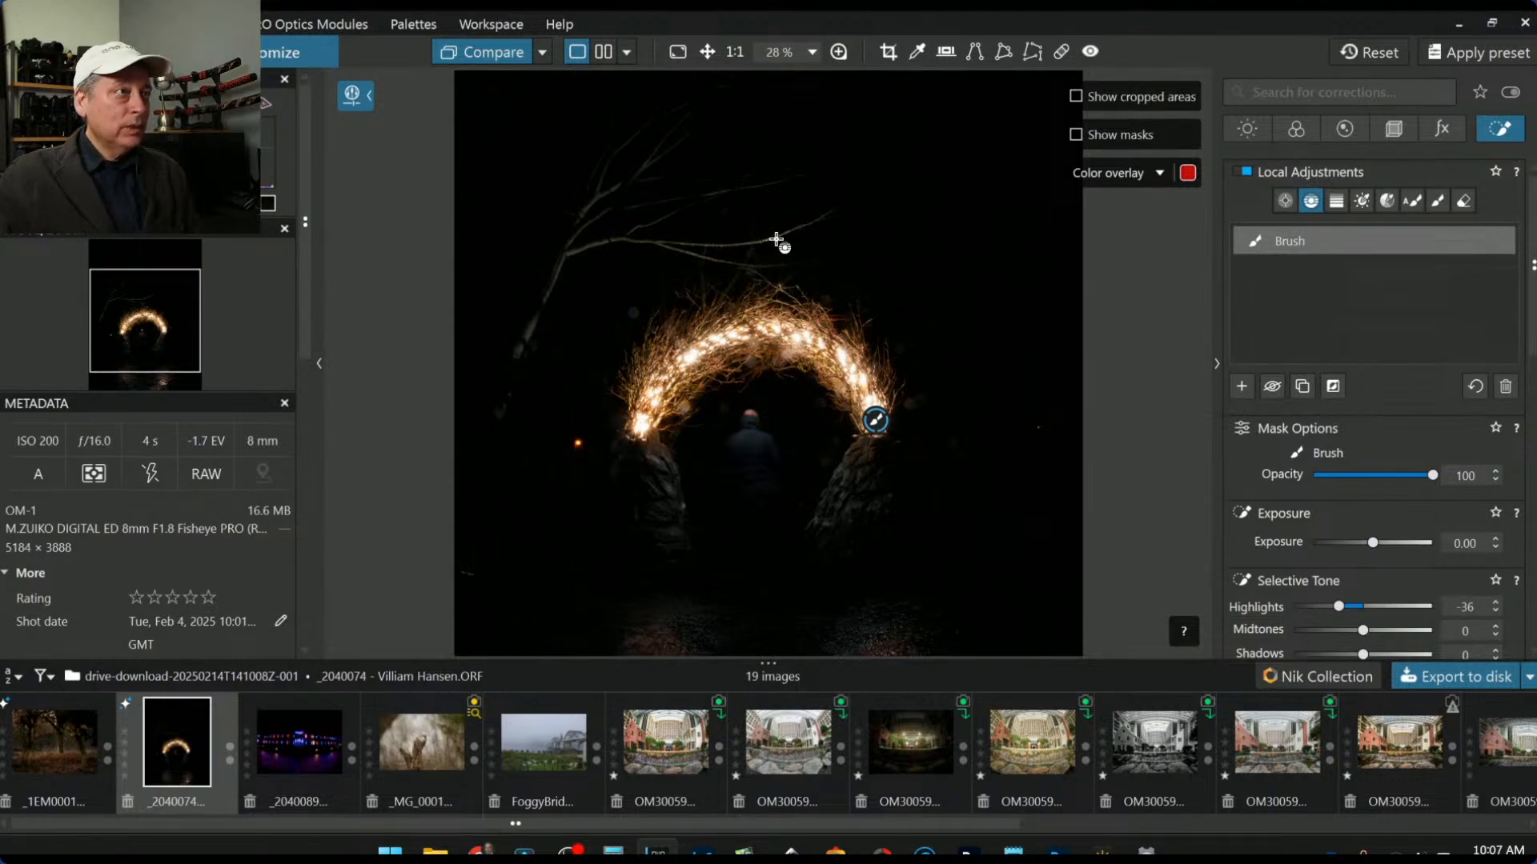
left_click_drag(776, 240, 374, 239)
Step: Place the control line's color sampler on the lit branch and set its luma selectivity to 55
scroll(707, 250, "up", 3)
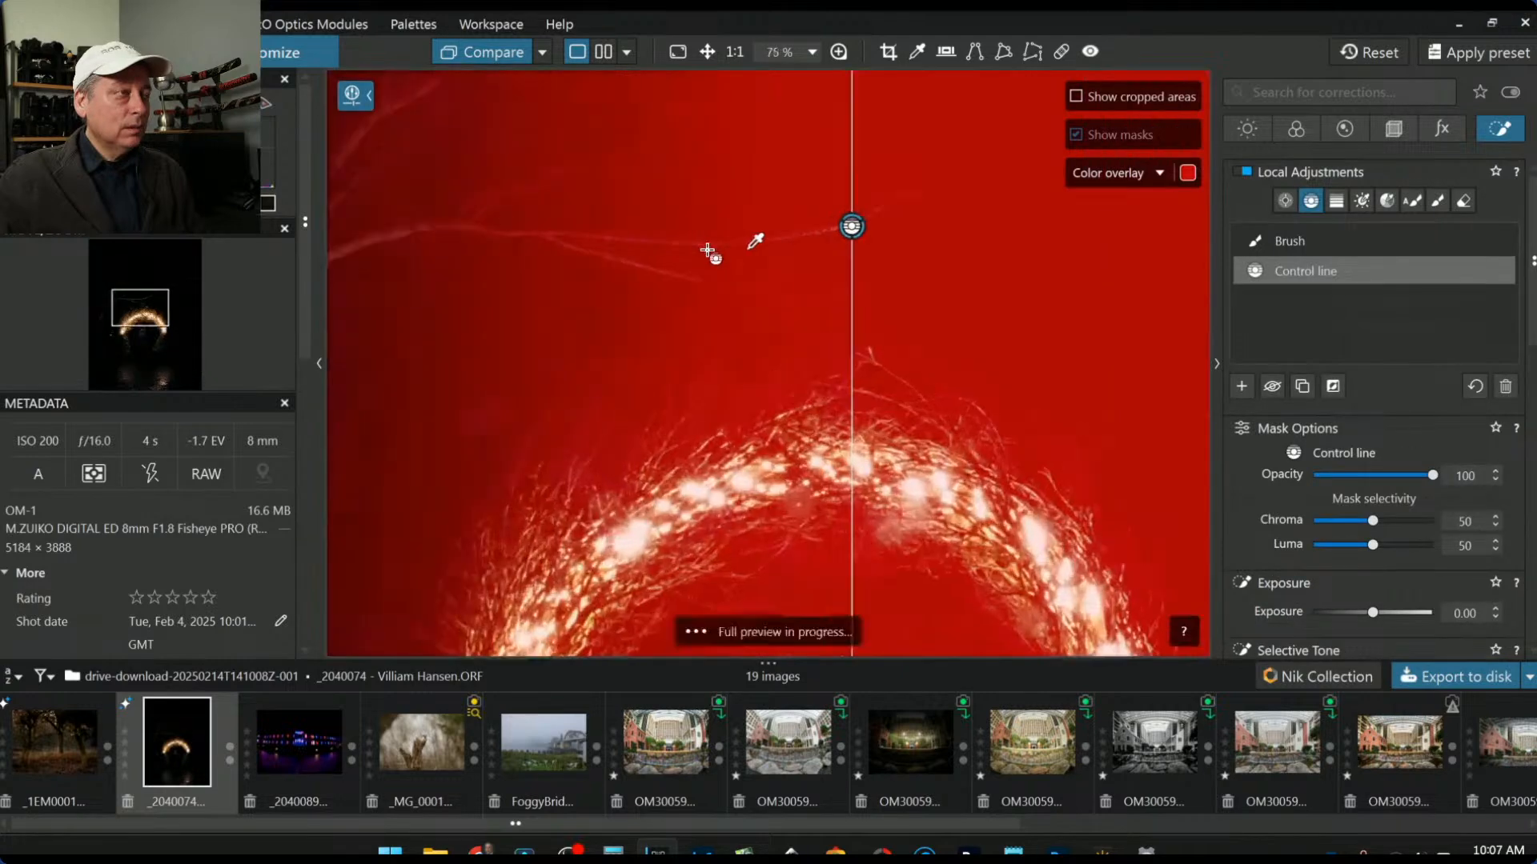
scroll(707, 250, "up", 3)
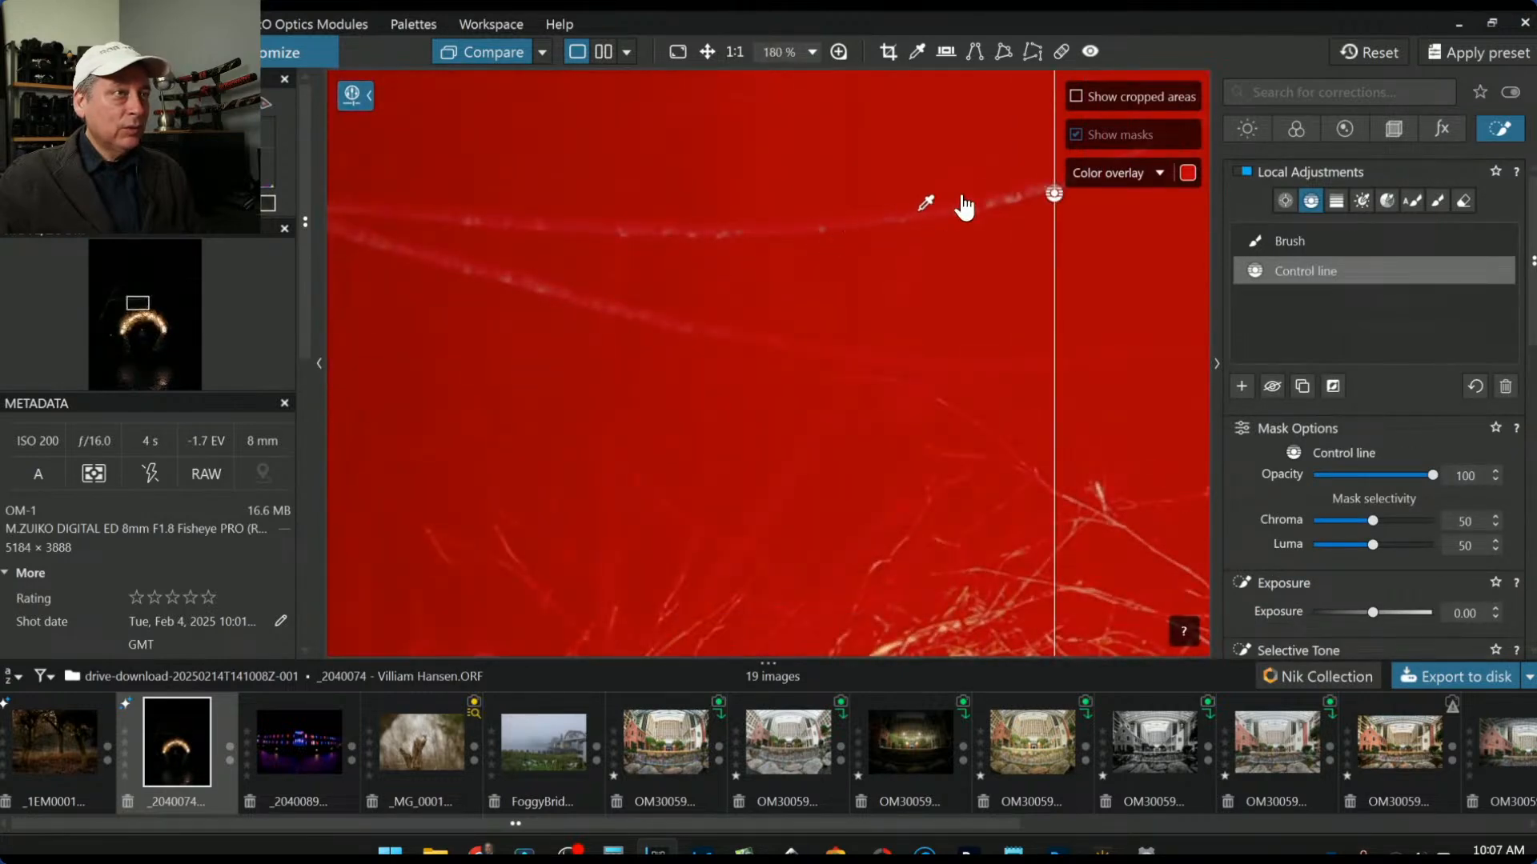
left_click_drag(964, 207, 1021, 202)
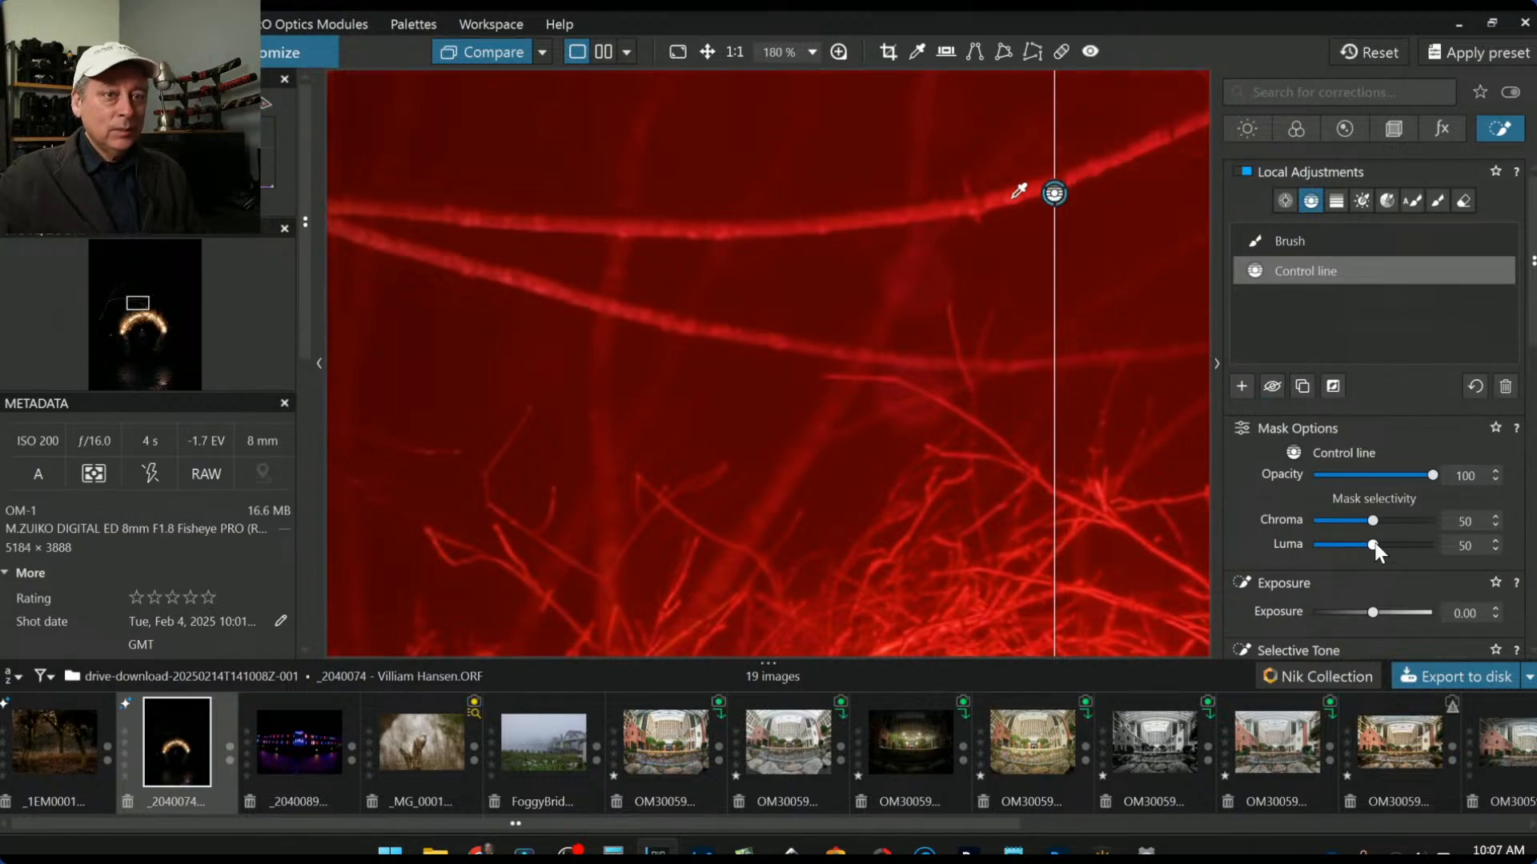
left_click_drag(1374, 545, 1378, 545)
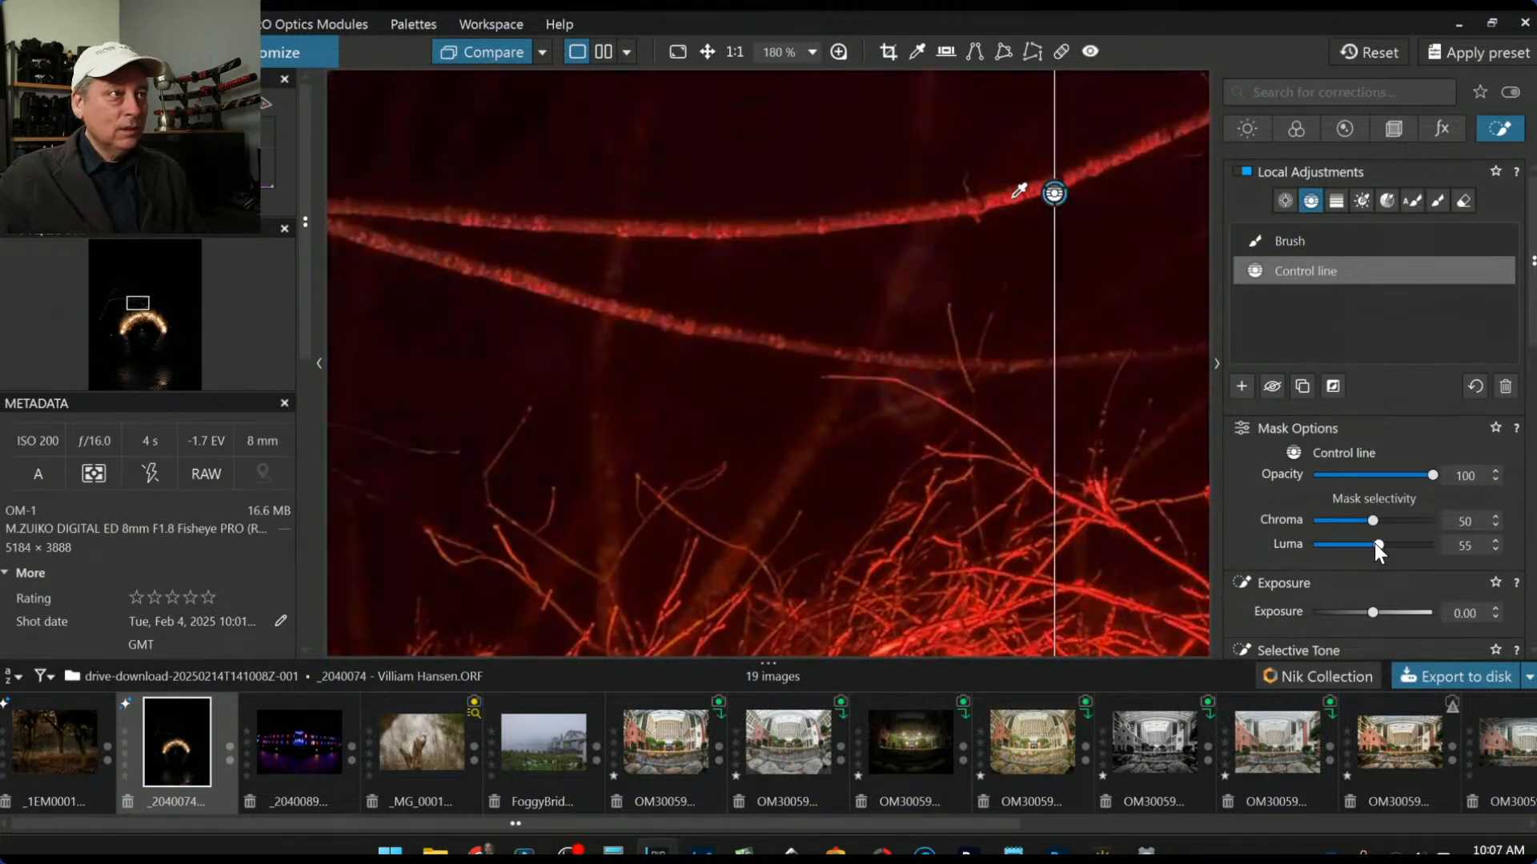
Step: Warm the control line's white balance temperature to 12739 and keep that mask selected for editing
scroll(1023, 513, "down", 8)
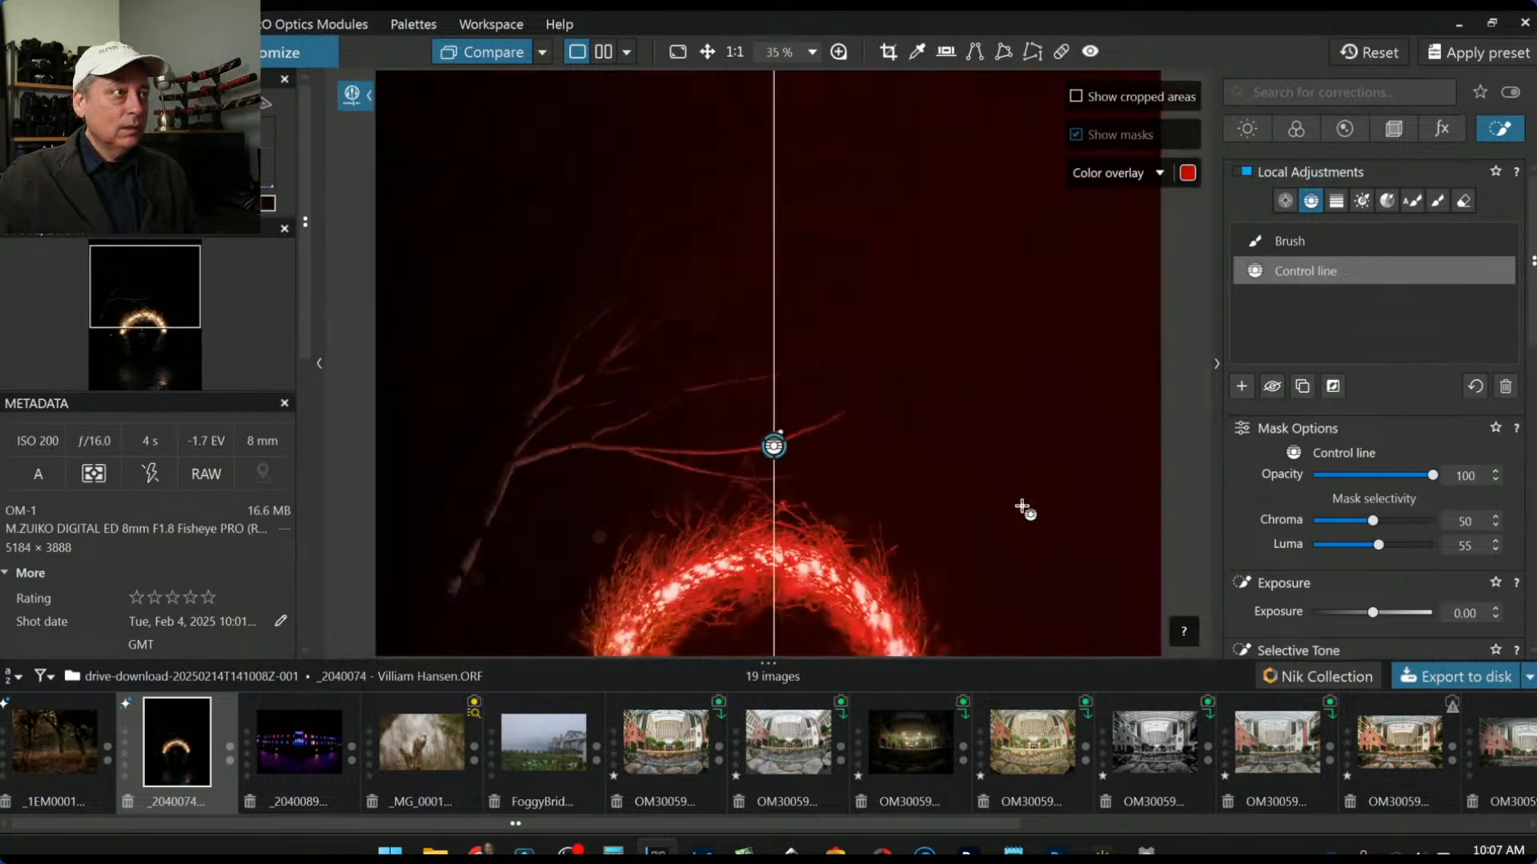
scroll(1024, 513, "down", 1)
scroll(1286, 558, "down", 5)
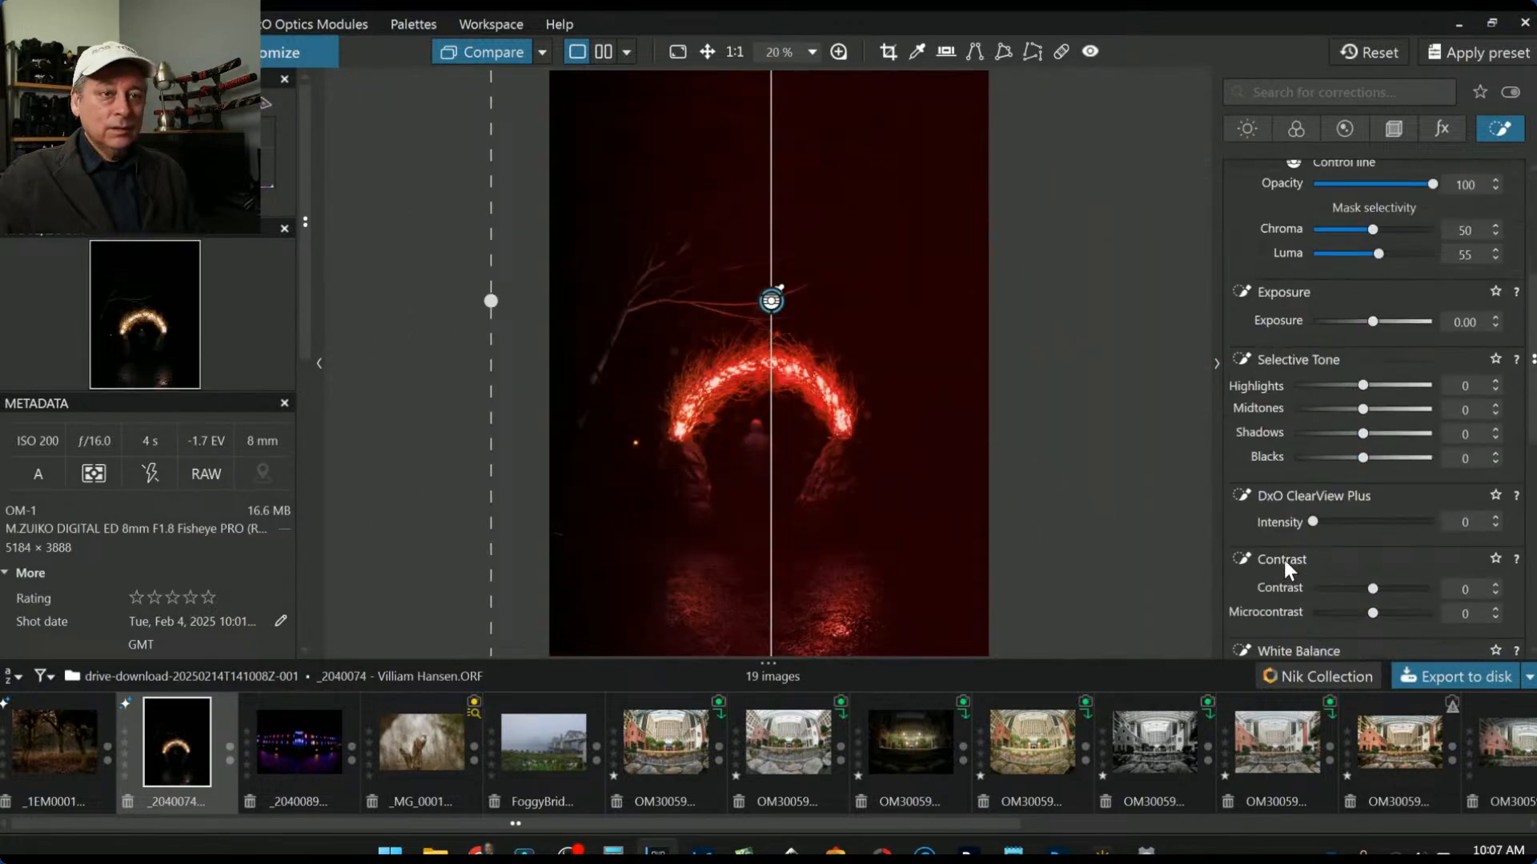
mouse_move(1350, 486)
left_mouse_down()
mouse_move(1413, 488)
mouse_move(1381, 487)
left_mouse_up()
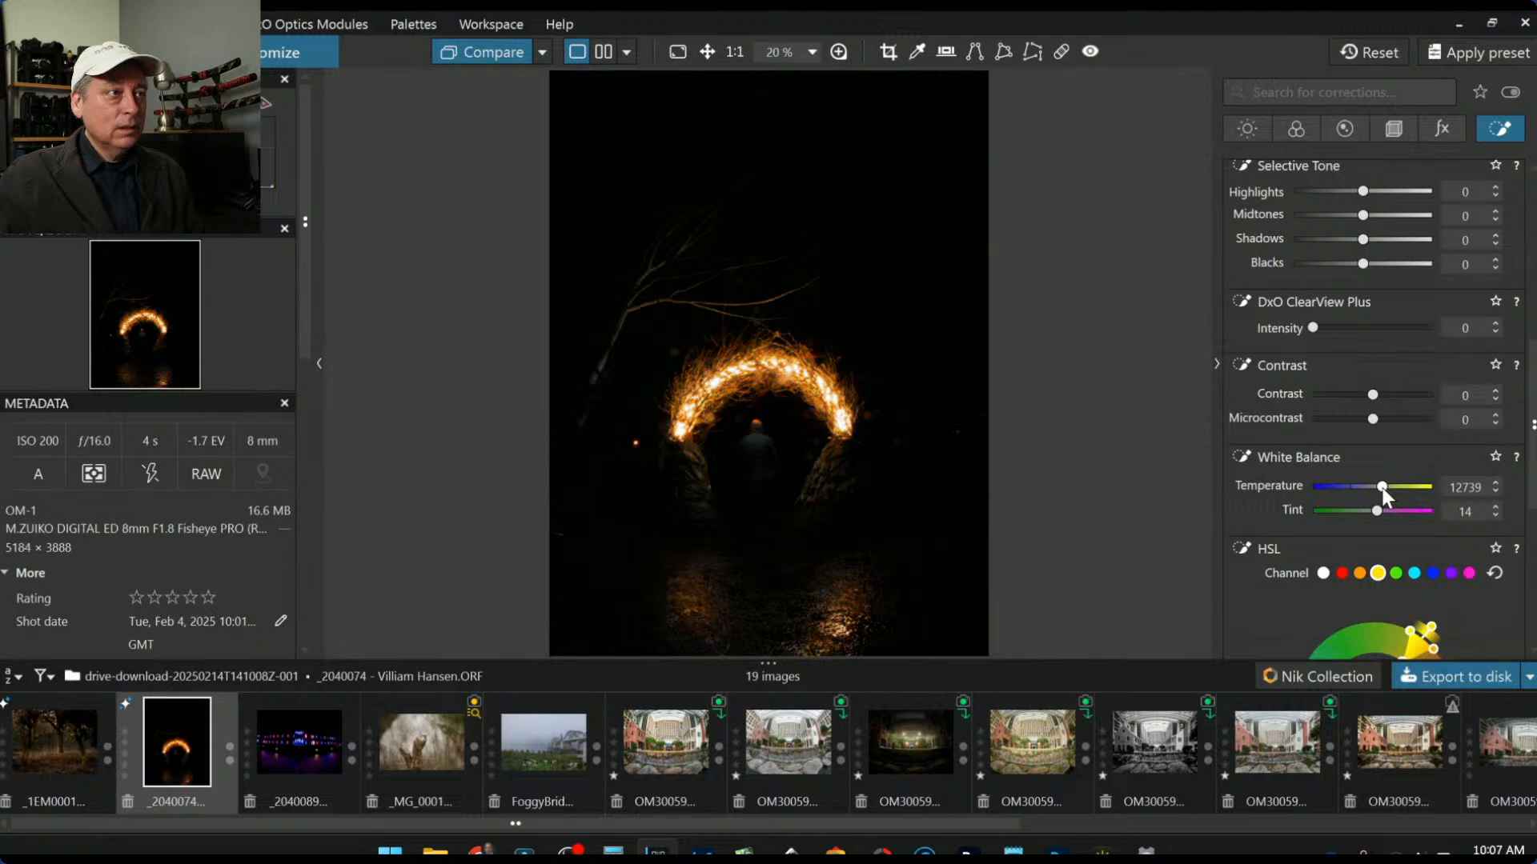
scroll(1252, 512, "up", 5)
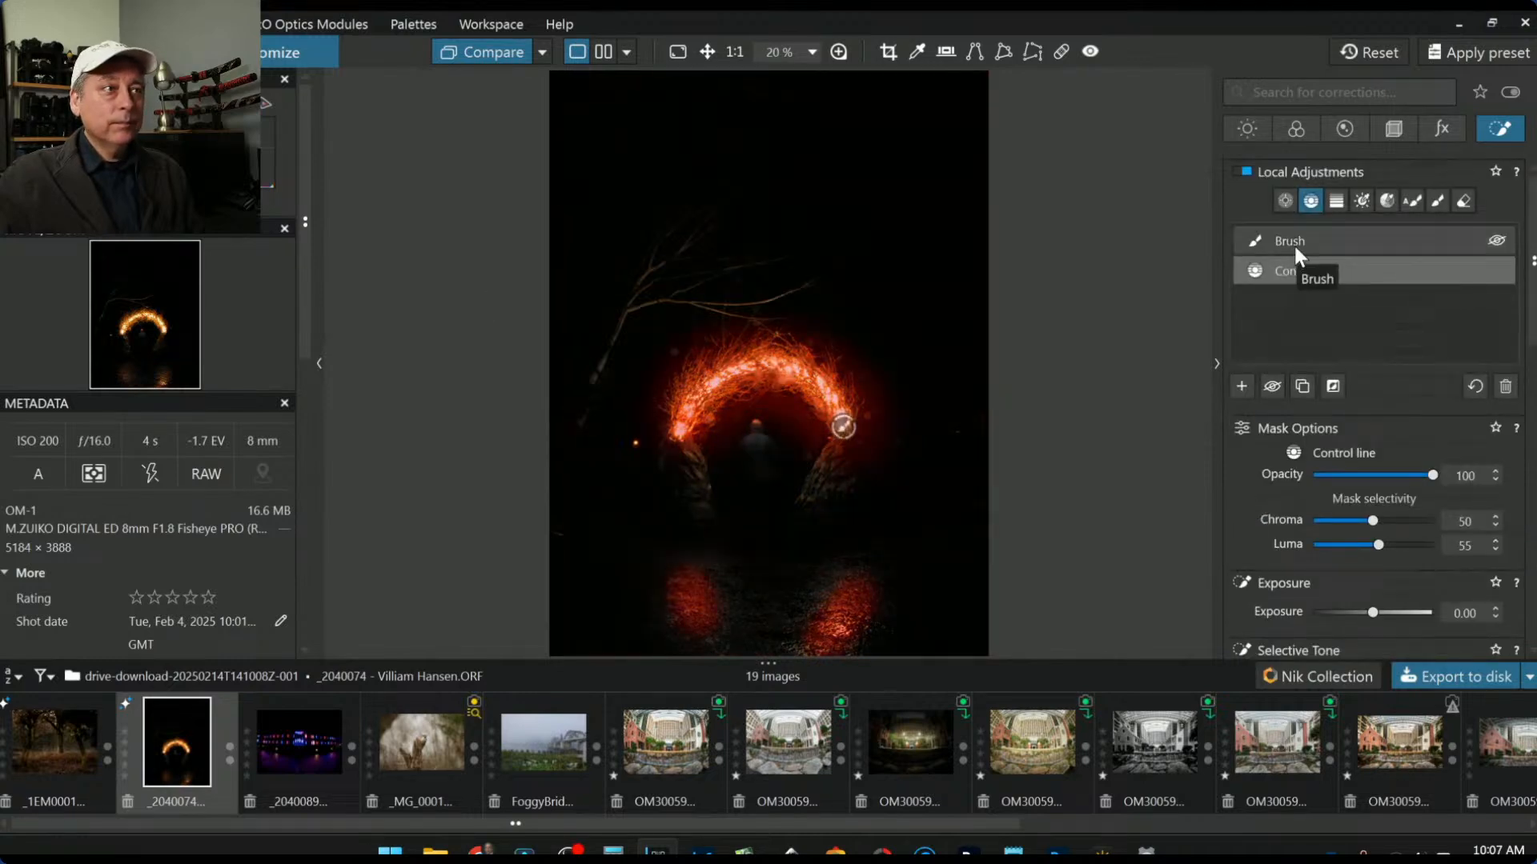
left_click(1294, 269)
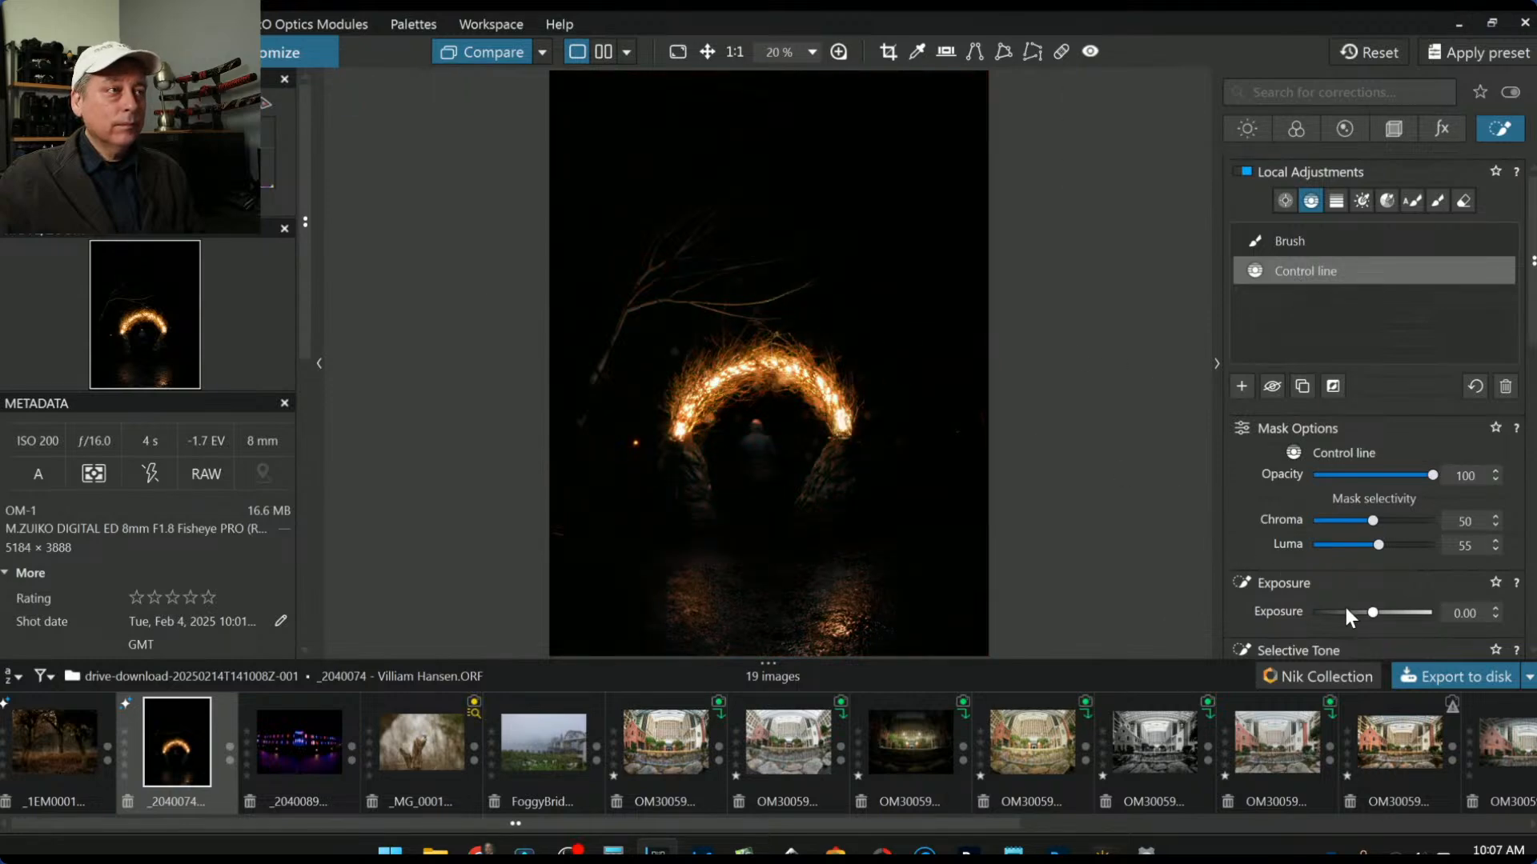
Step: Warm the control line's white balance to temperature 19659 and tint 26
scroll(1359, 545, "down", 4)
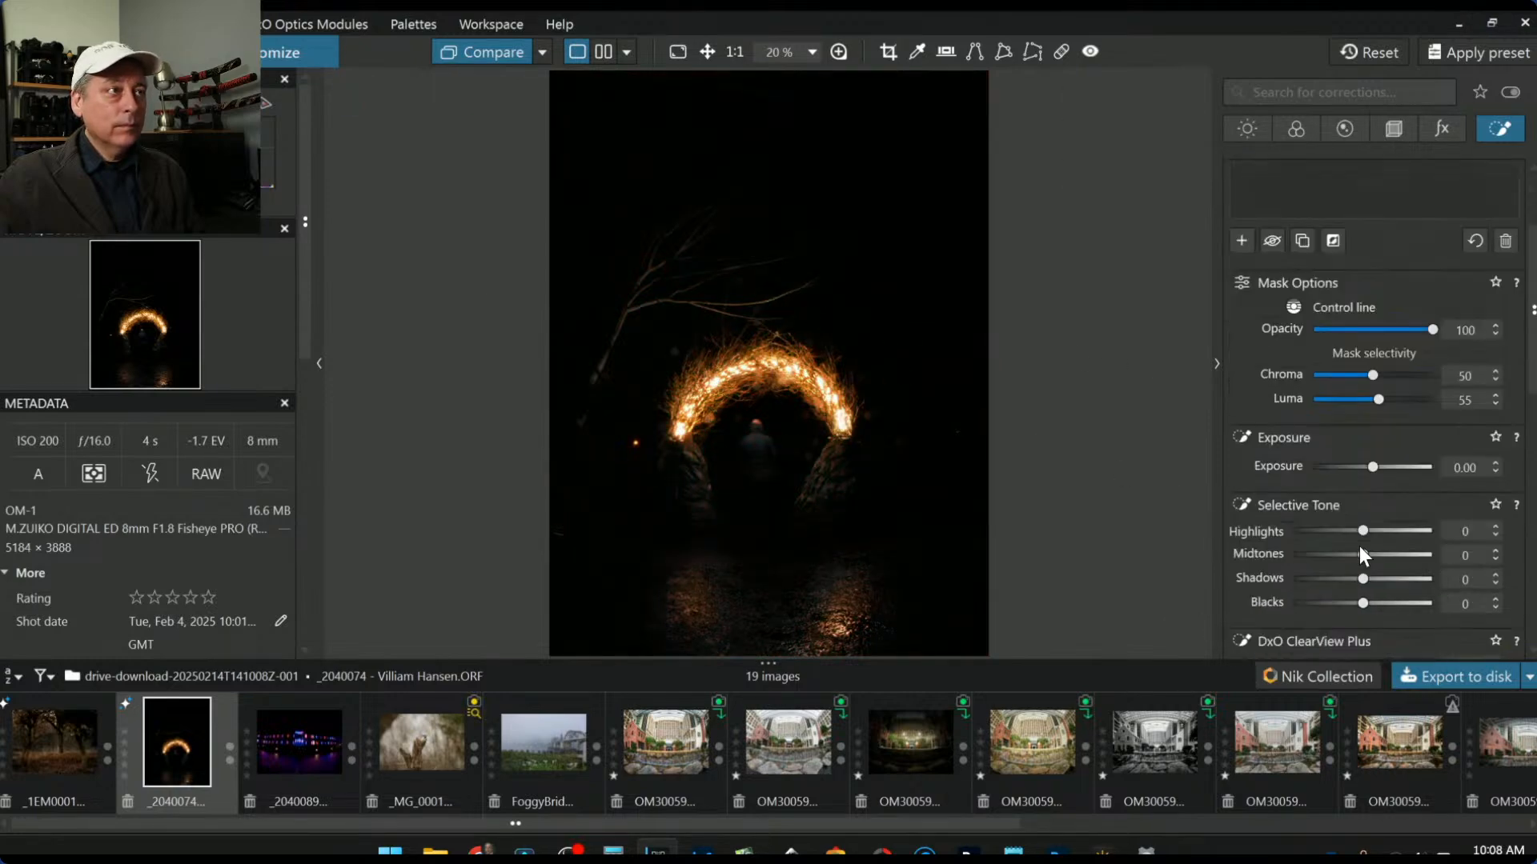
scroll(1389, 573, "down", 3)
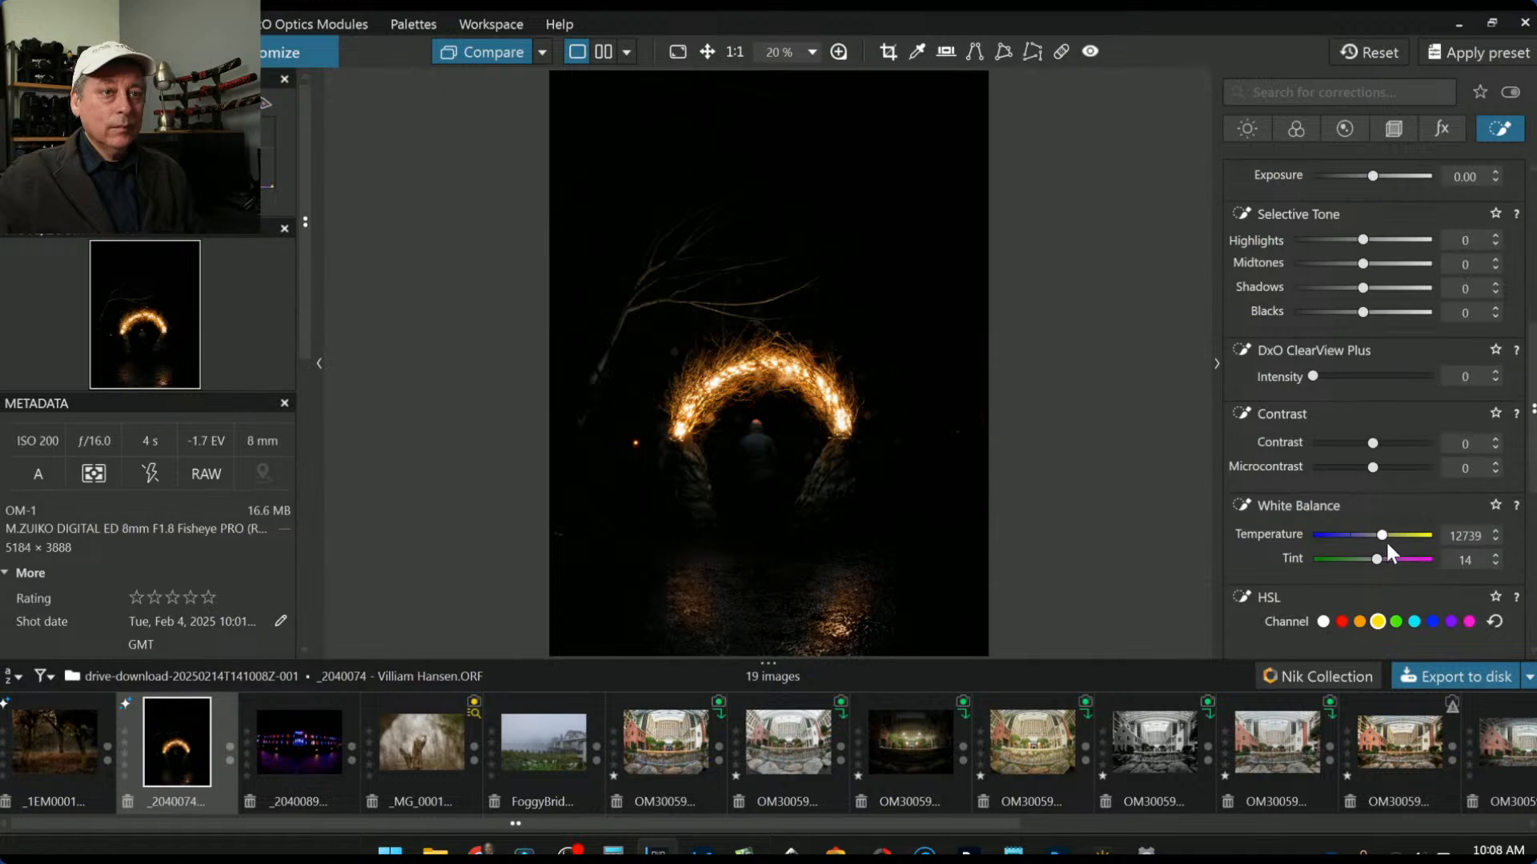
left_click_drag(1385, 536, 1398, 534)
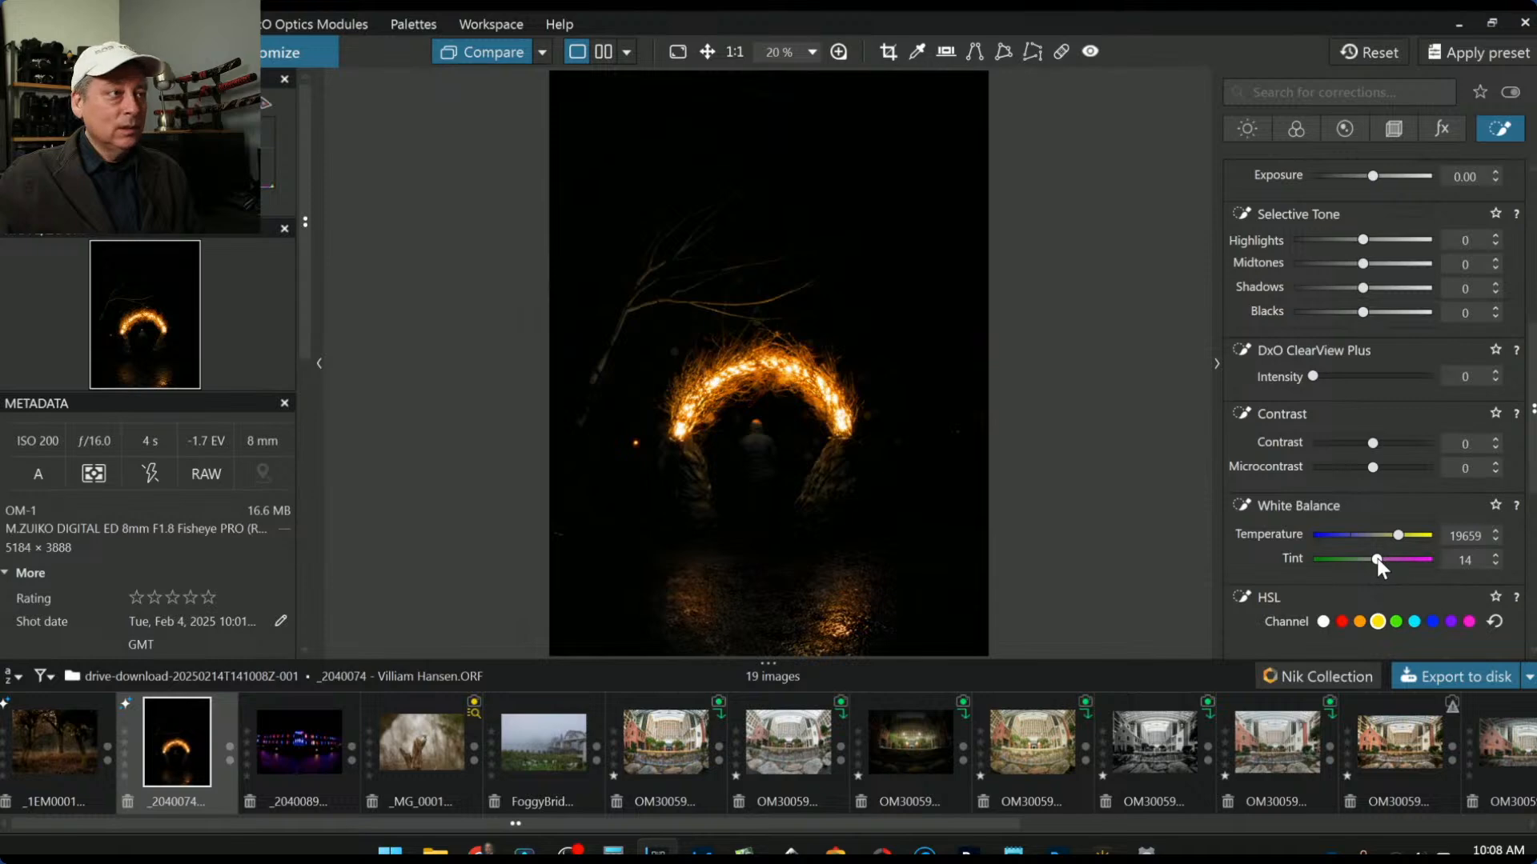
left_click_drag(1375, 561, 1379, 560)
Step: Select the brush mask over the arch and reflections and hide it so its adjustments are disabled
scroll(1272, 327, "up", 7)
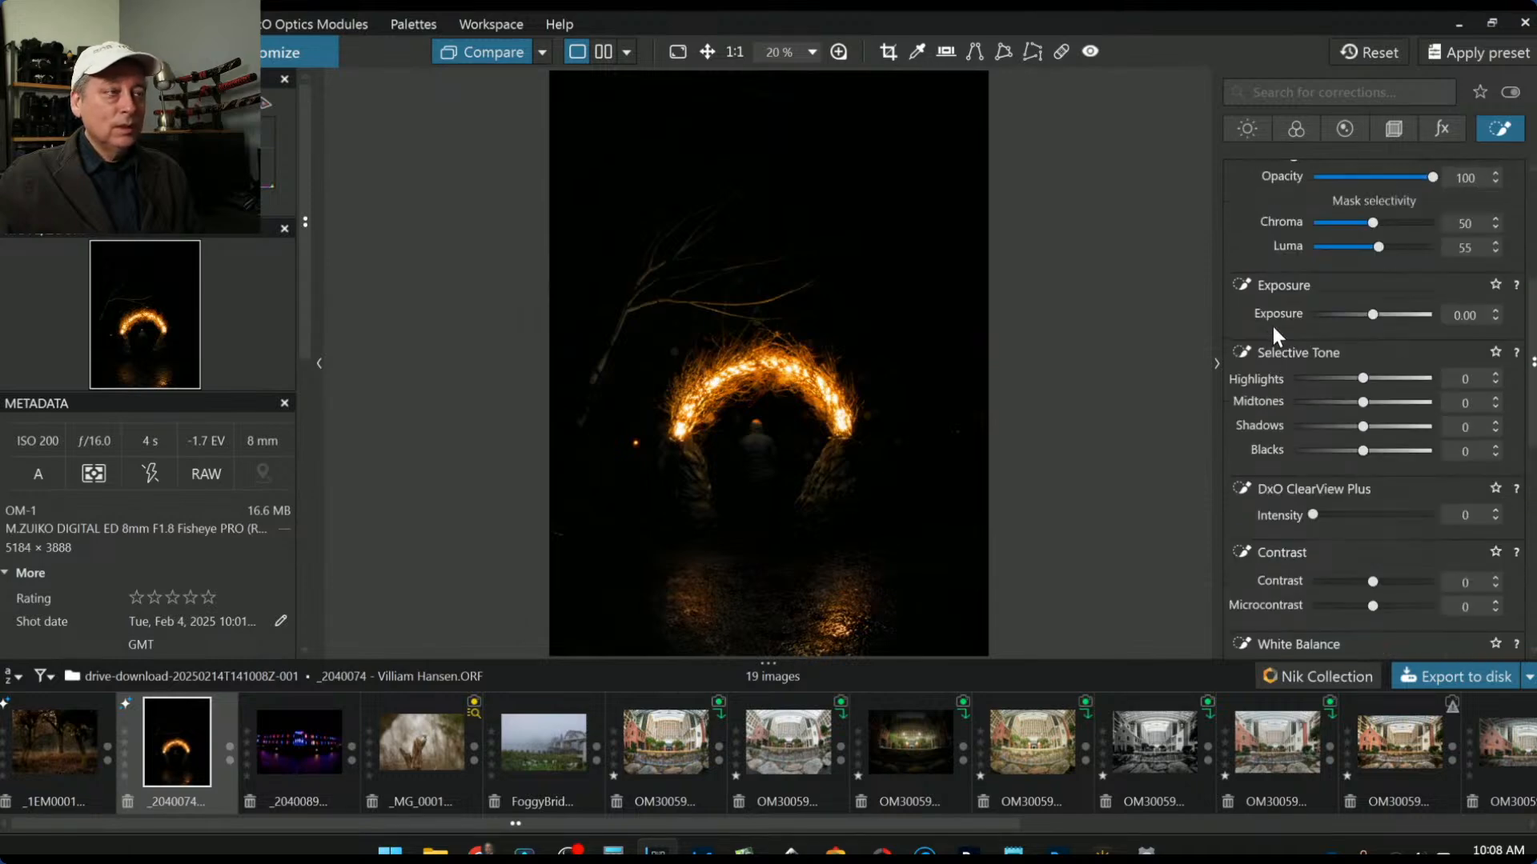
left_click(1292, 244)
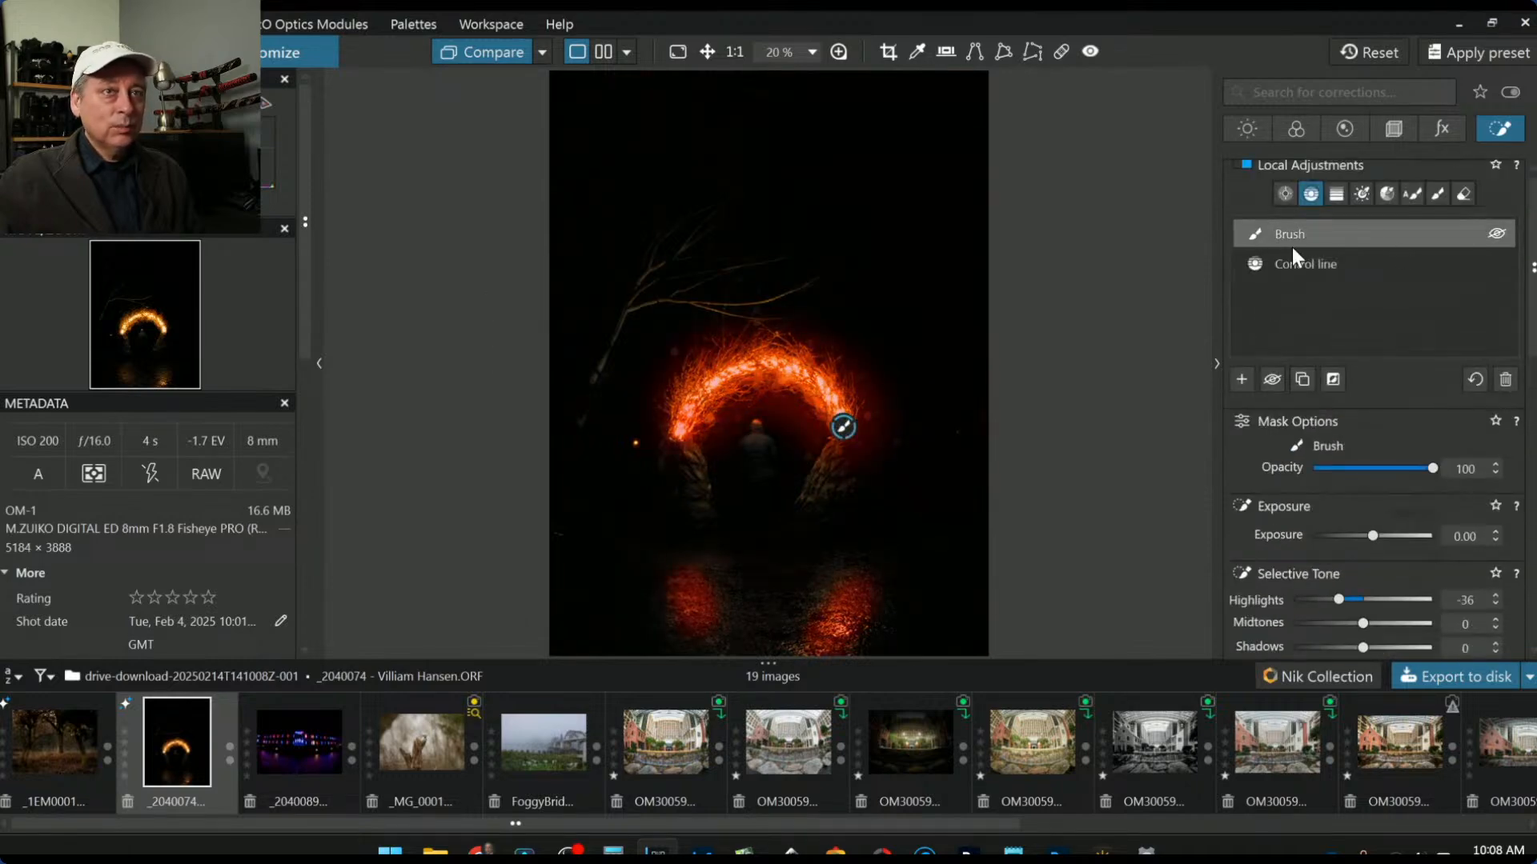
left_click(1496, 234)
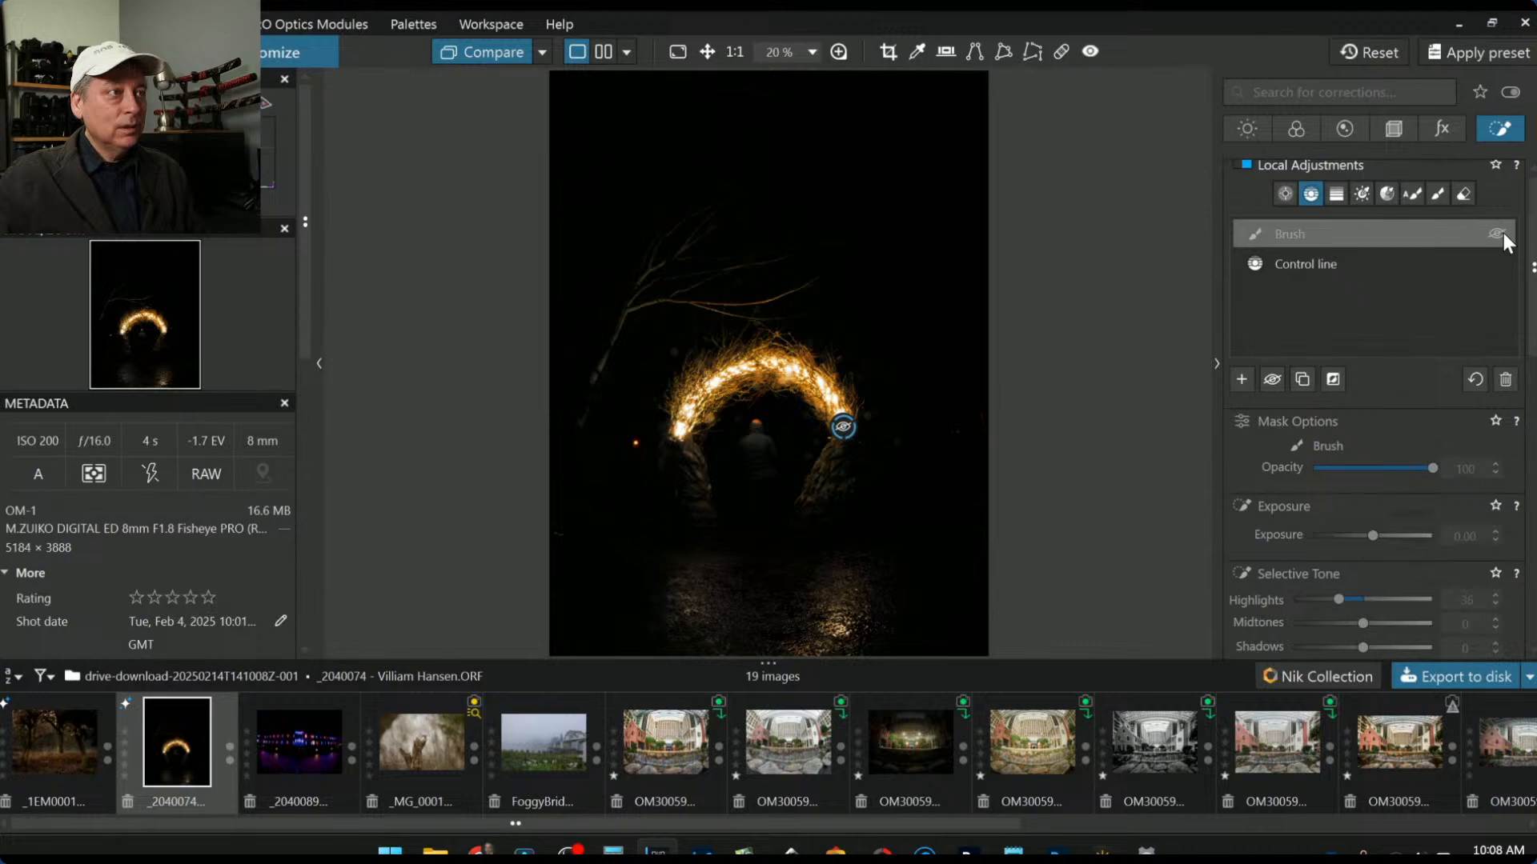
scroll(1338, 528, "down", 8)
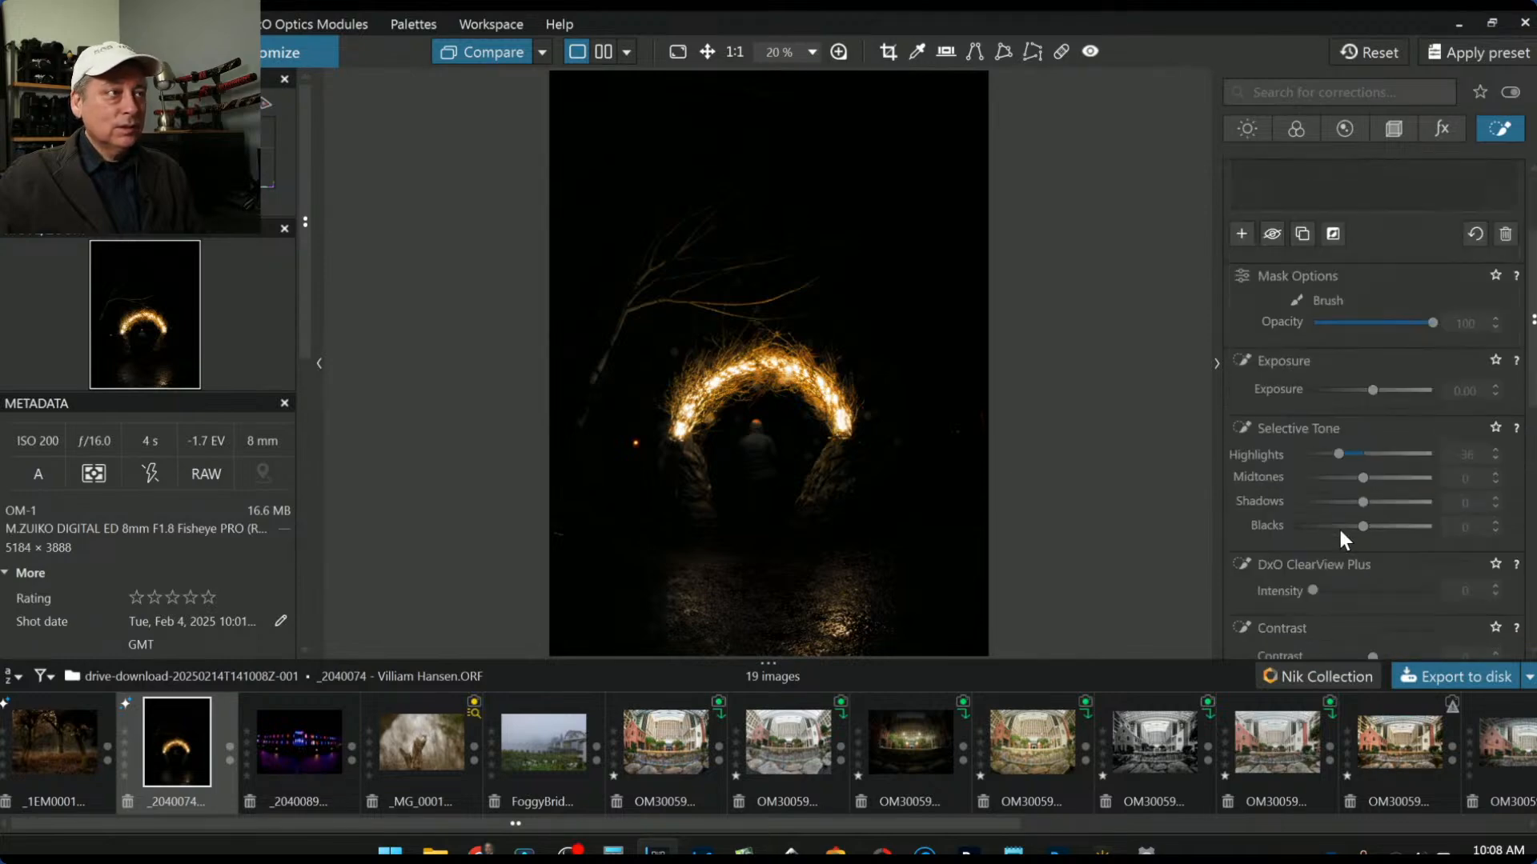
scroll(1338, 524, "up", 8)
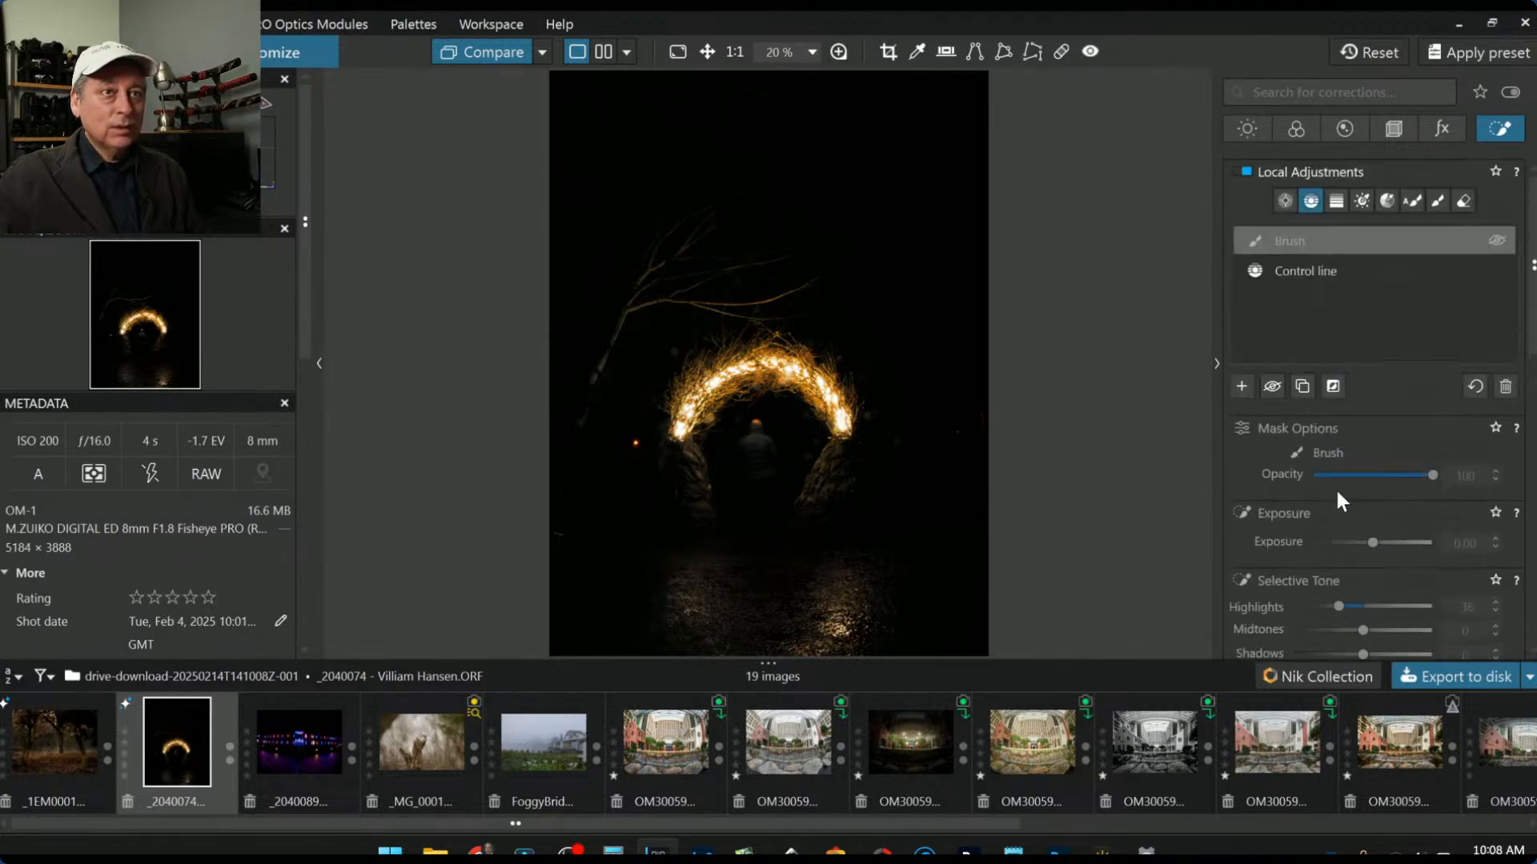
Step: Reselect the control line and set its white balance to temperature 26388 and tint 42
left_click(1303, 272)
scroll(1301, 522, "down", 6)
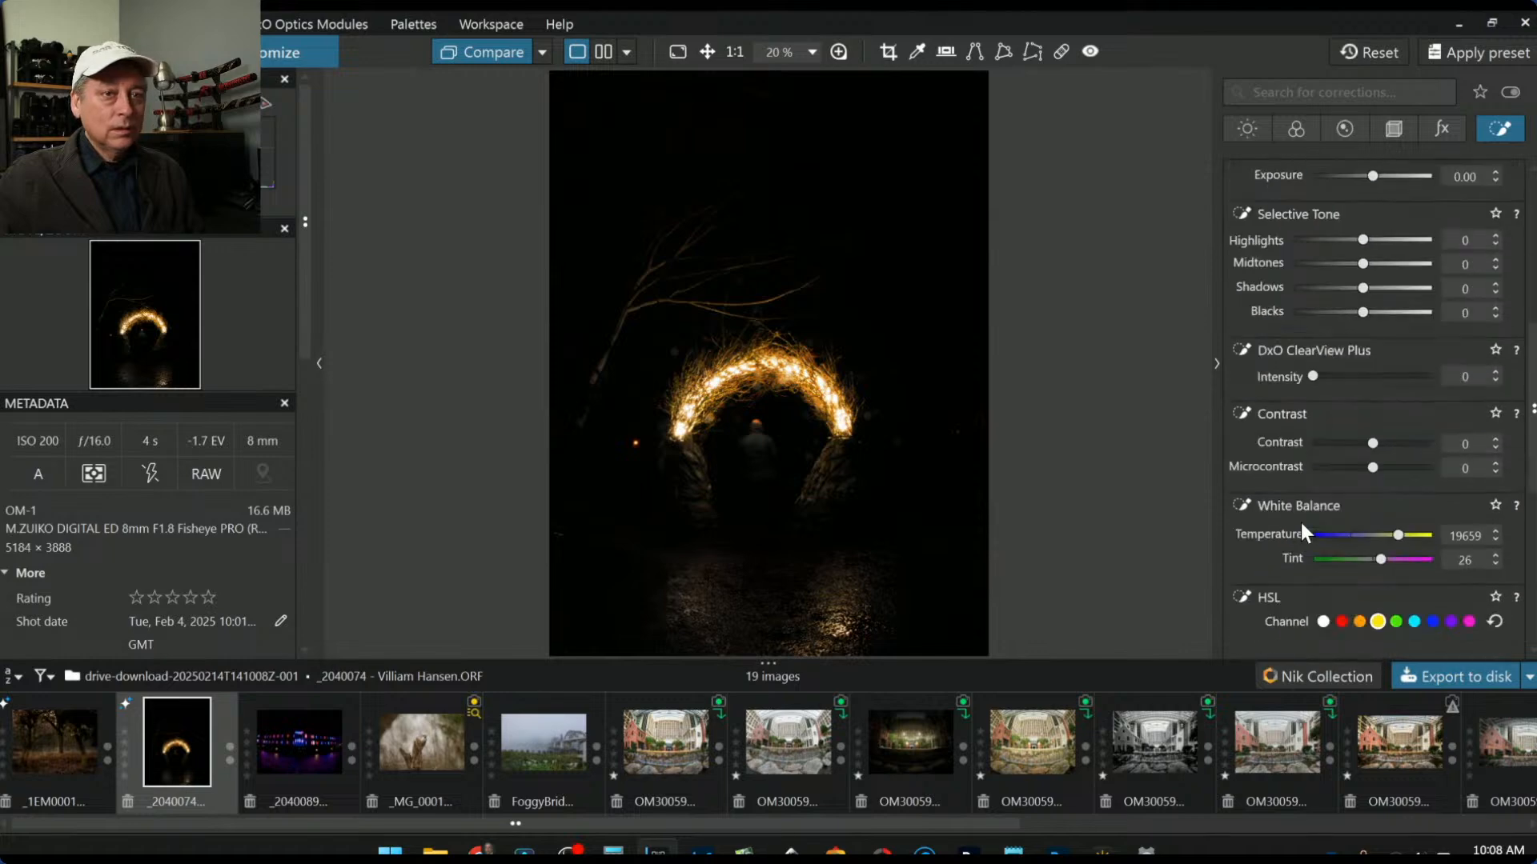
mouse_move(1401, 487)
left_mouse_down()
mouse_move(1421, 485)
mouse_move(1385, 512)
mouse_move(1408, 510)
mouse_move(1408, 489)
left_mouse_up()
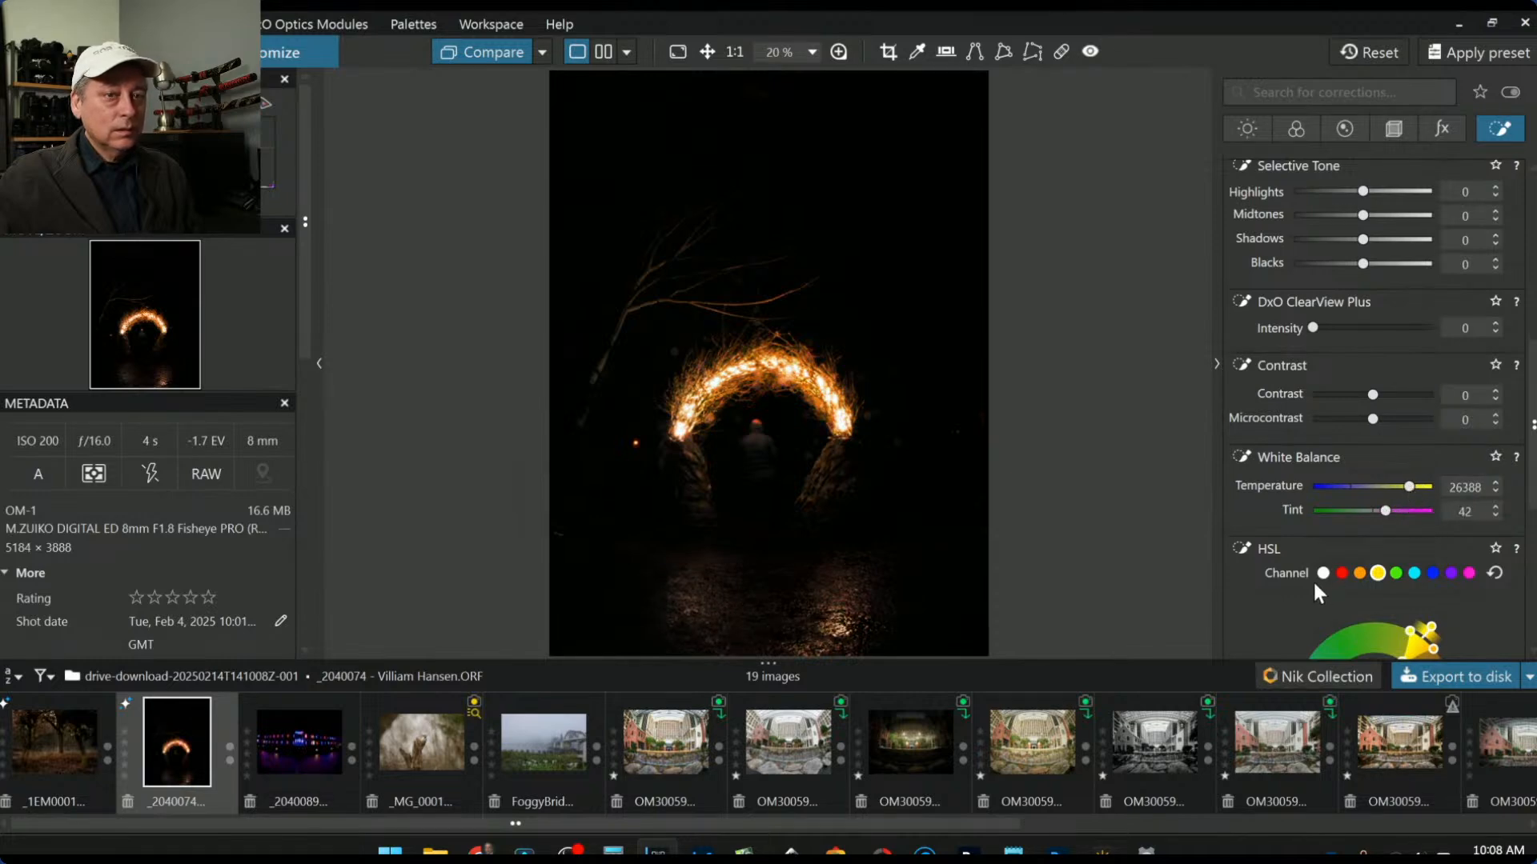
Step: Shift the control line's yellow HSL channel to red with saturation 61 and deselect the mask
scroll(1277, 590, "down", 5)
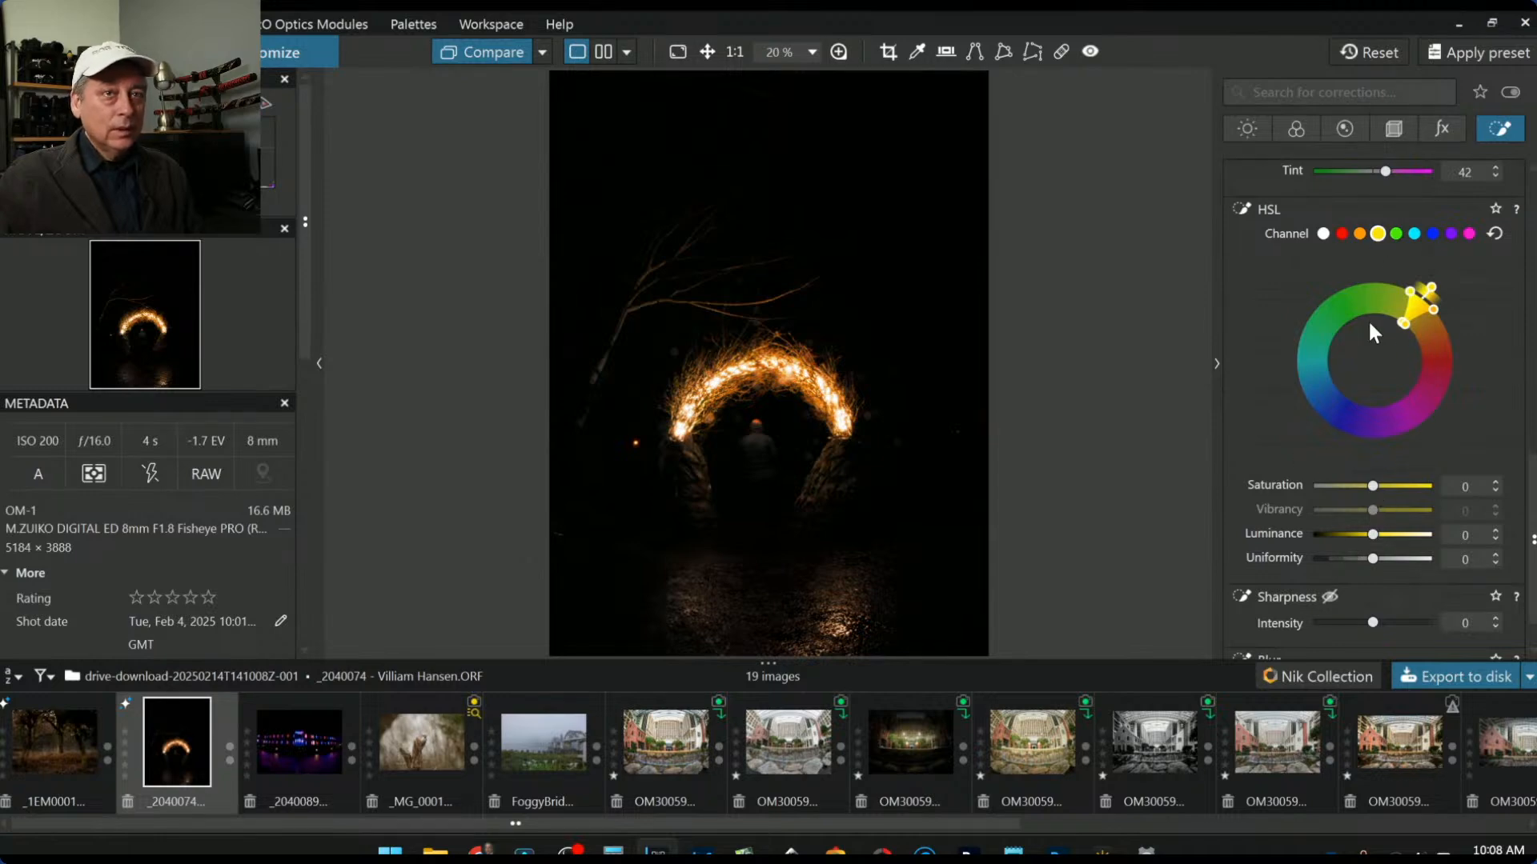
left_click_drag(1434, 289, 1447, 366)
left_click_drag(1370, 484, 1409, 491)
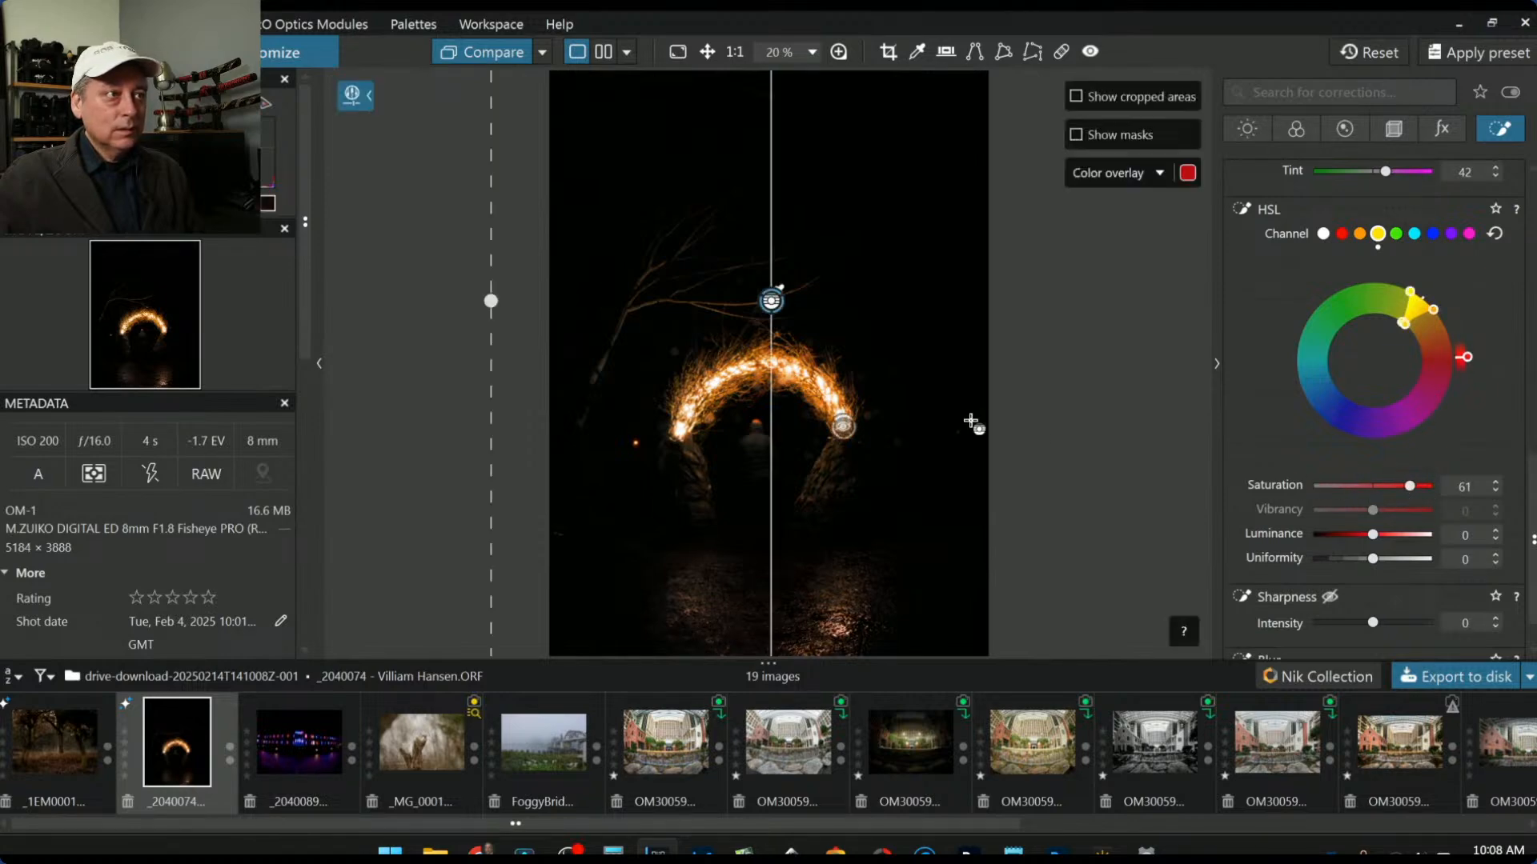
scroll(970, 420, "down", 2)
key("Escape")
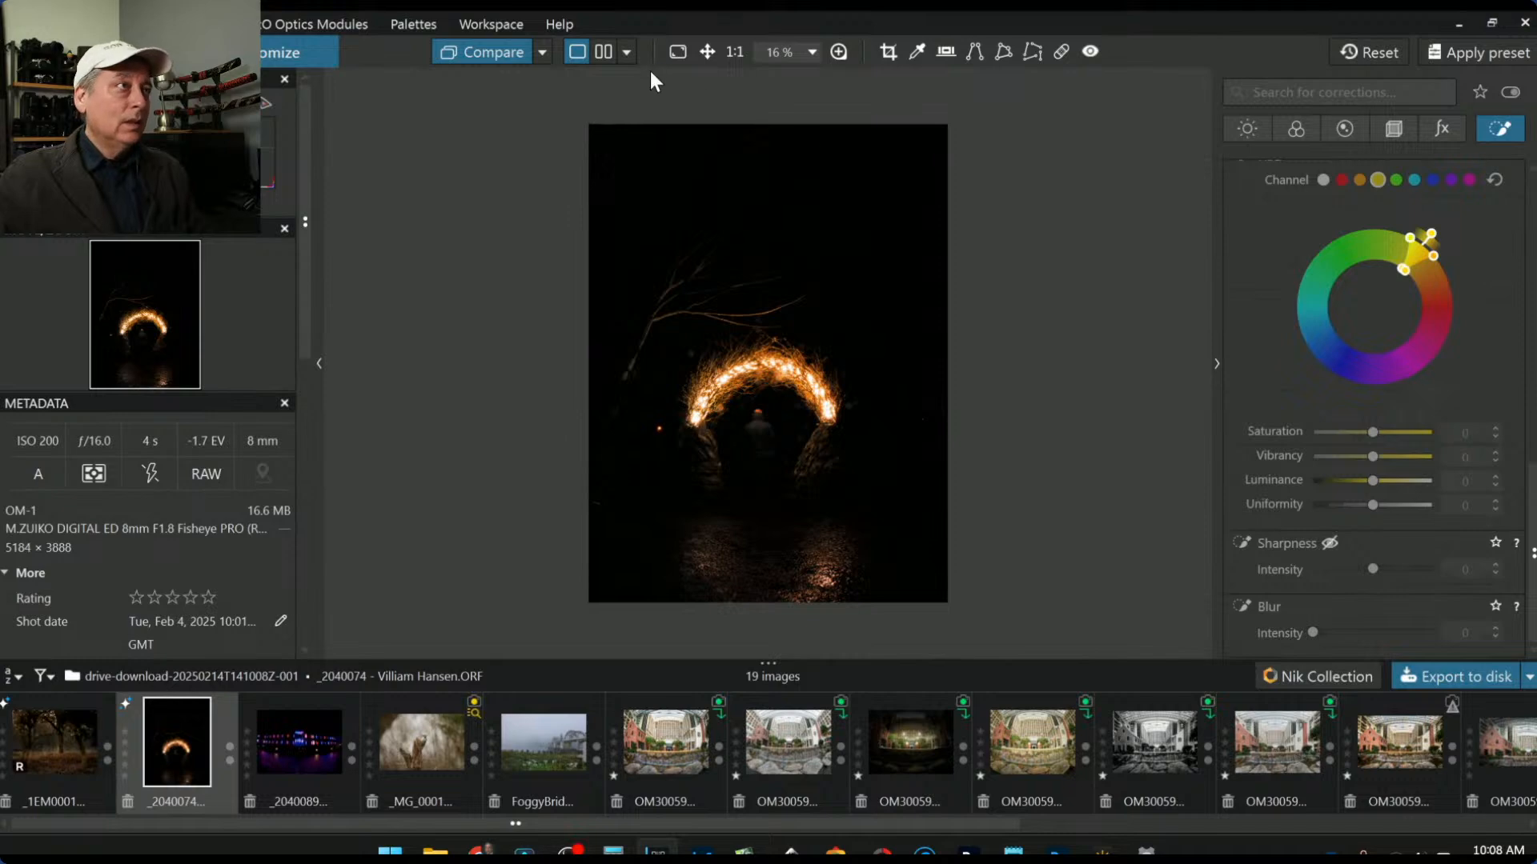
Step: Set the current arch photo as the comparison reference image and return from side-by-side to the single-image view
left_click(495, 53)
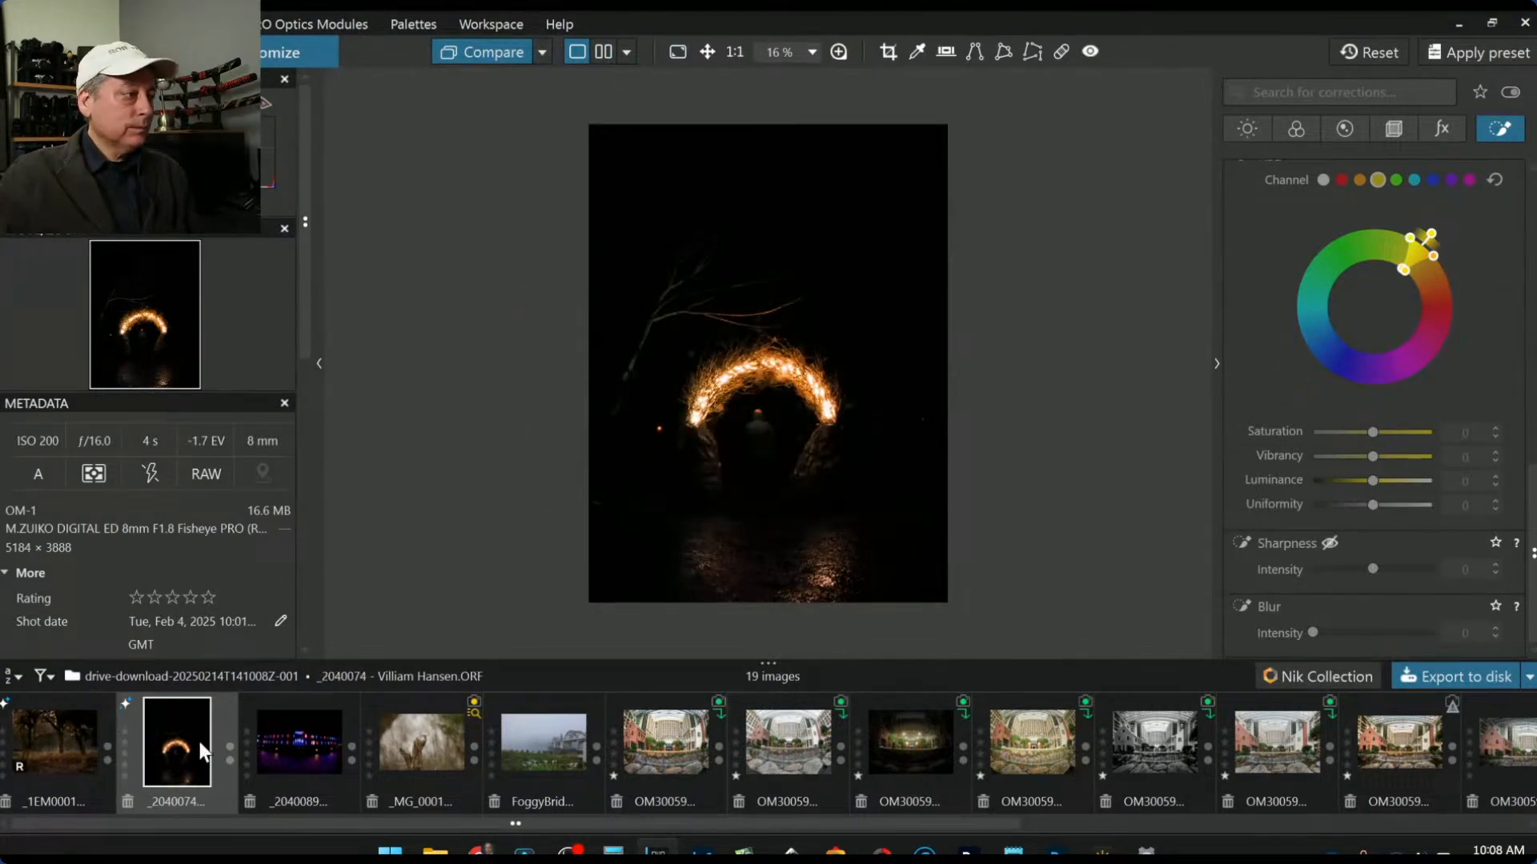
right_click(168, 732)
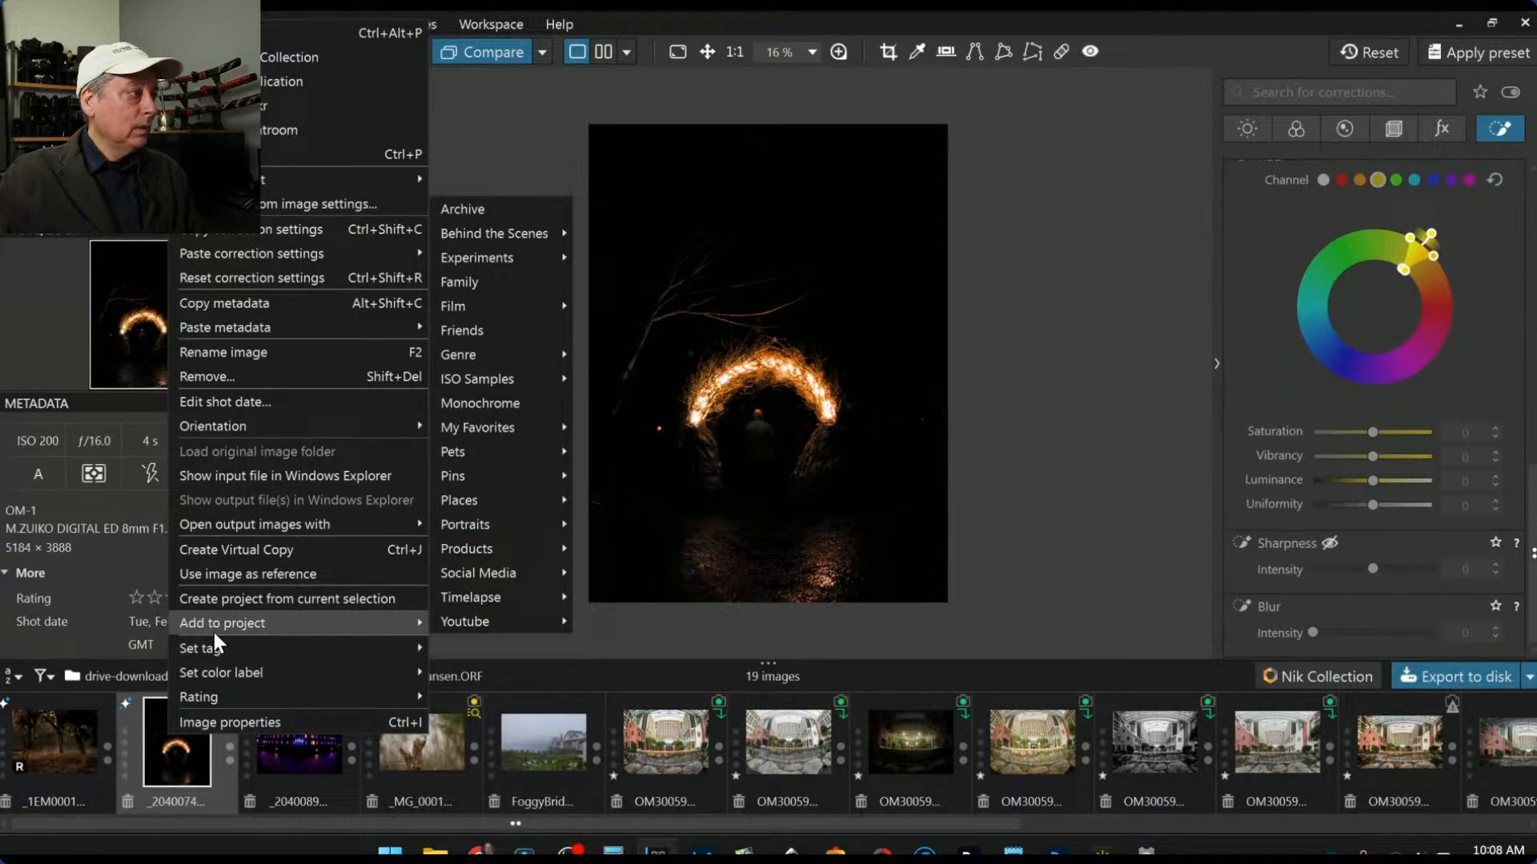
left_click(214, 574)
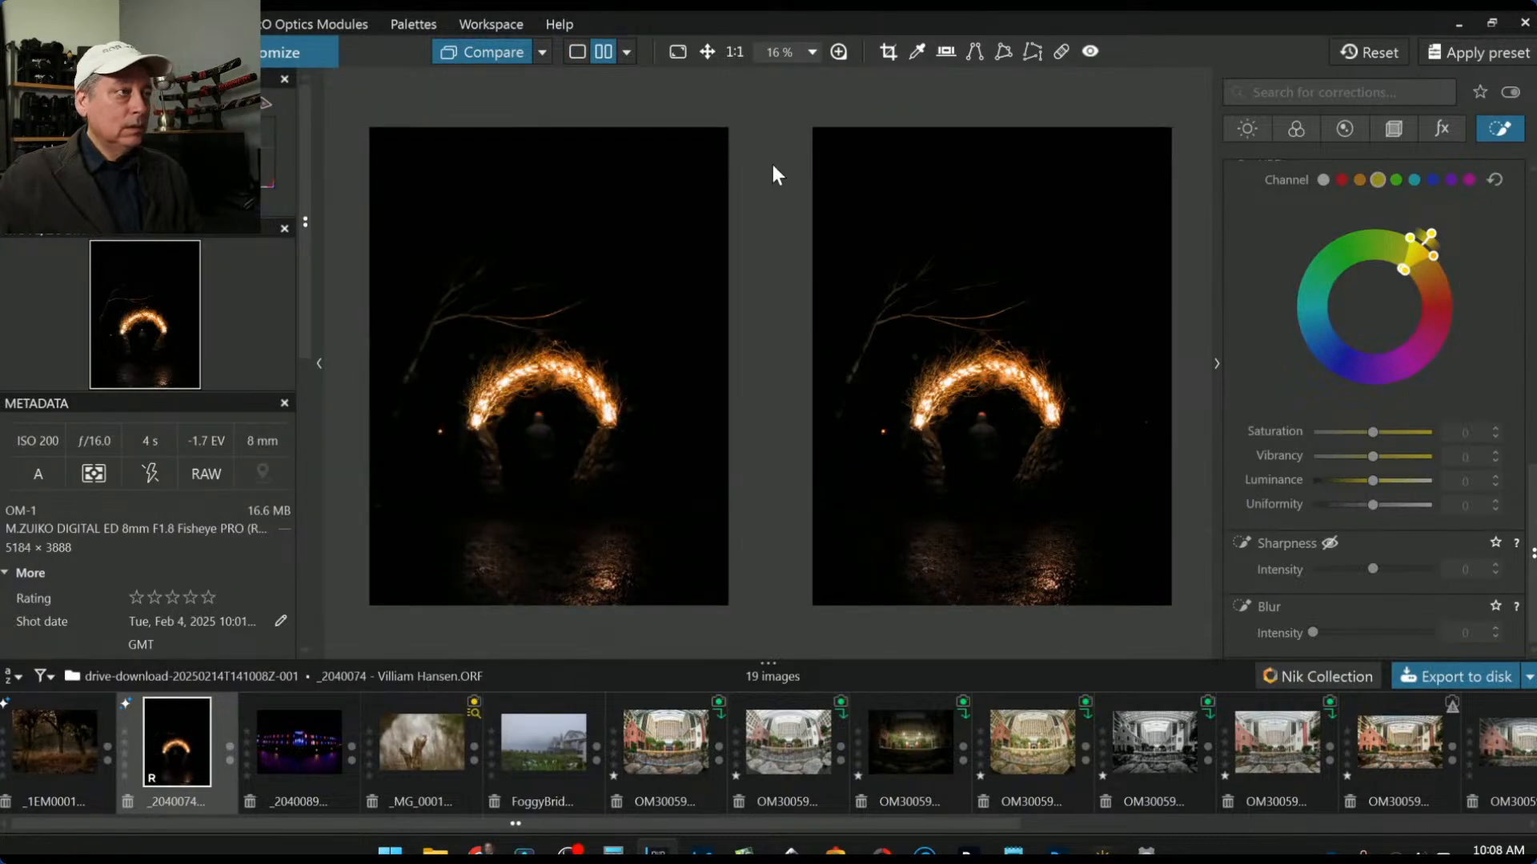
left_click(577, 52)
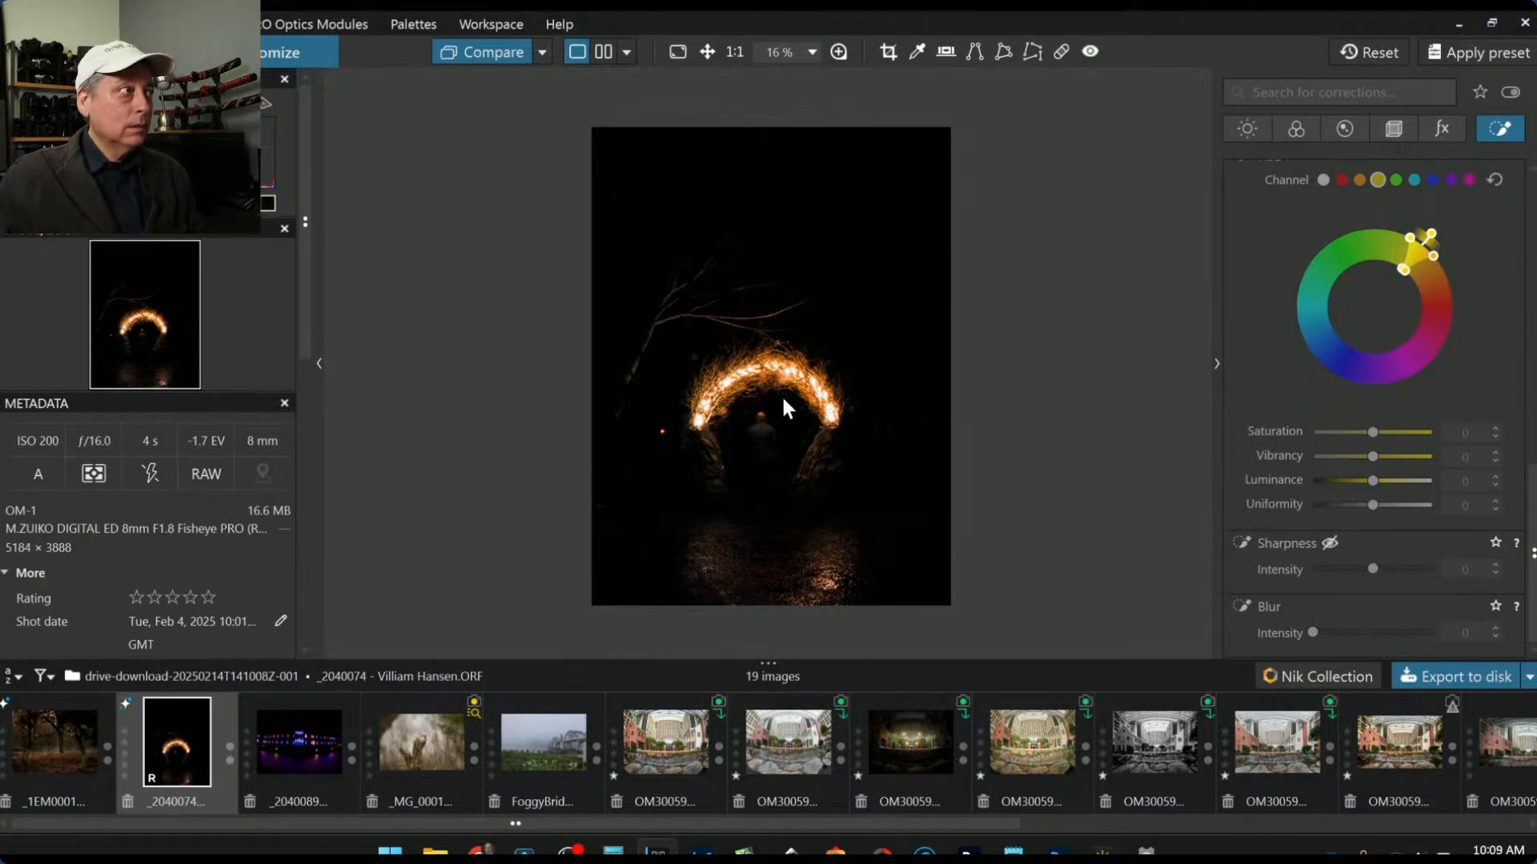
scroll(797, 404, "up", 1)
scroll(800, 406, "down", 1)
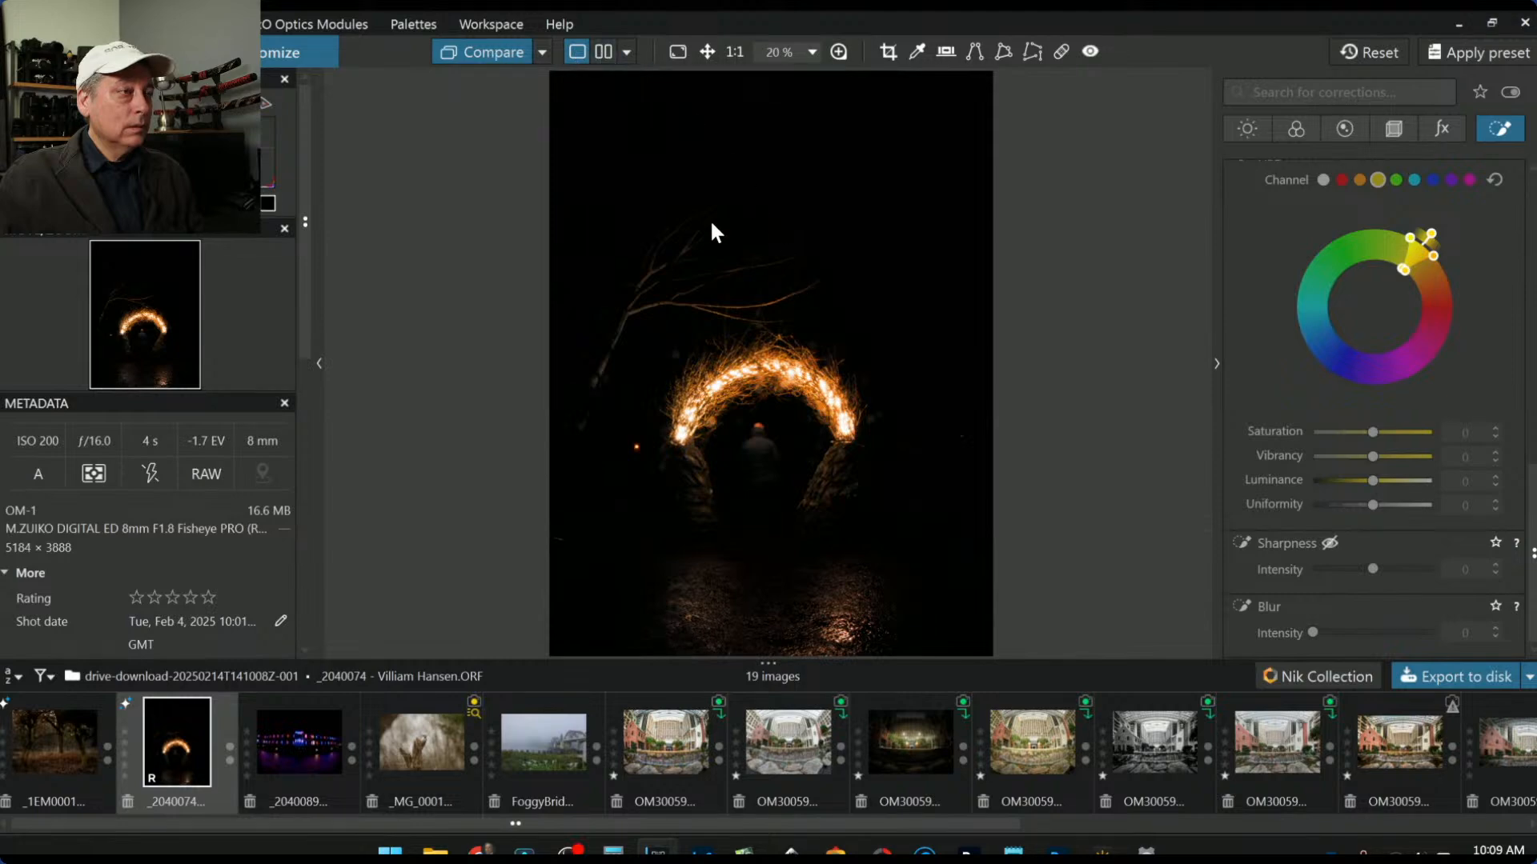
Step: Compare the edited arch photo with its original using no corrections and no geometry
left_click(548, 51)
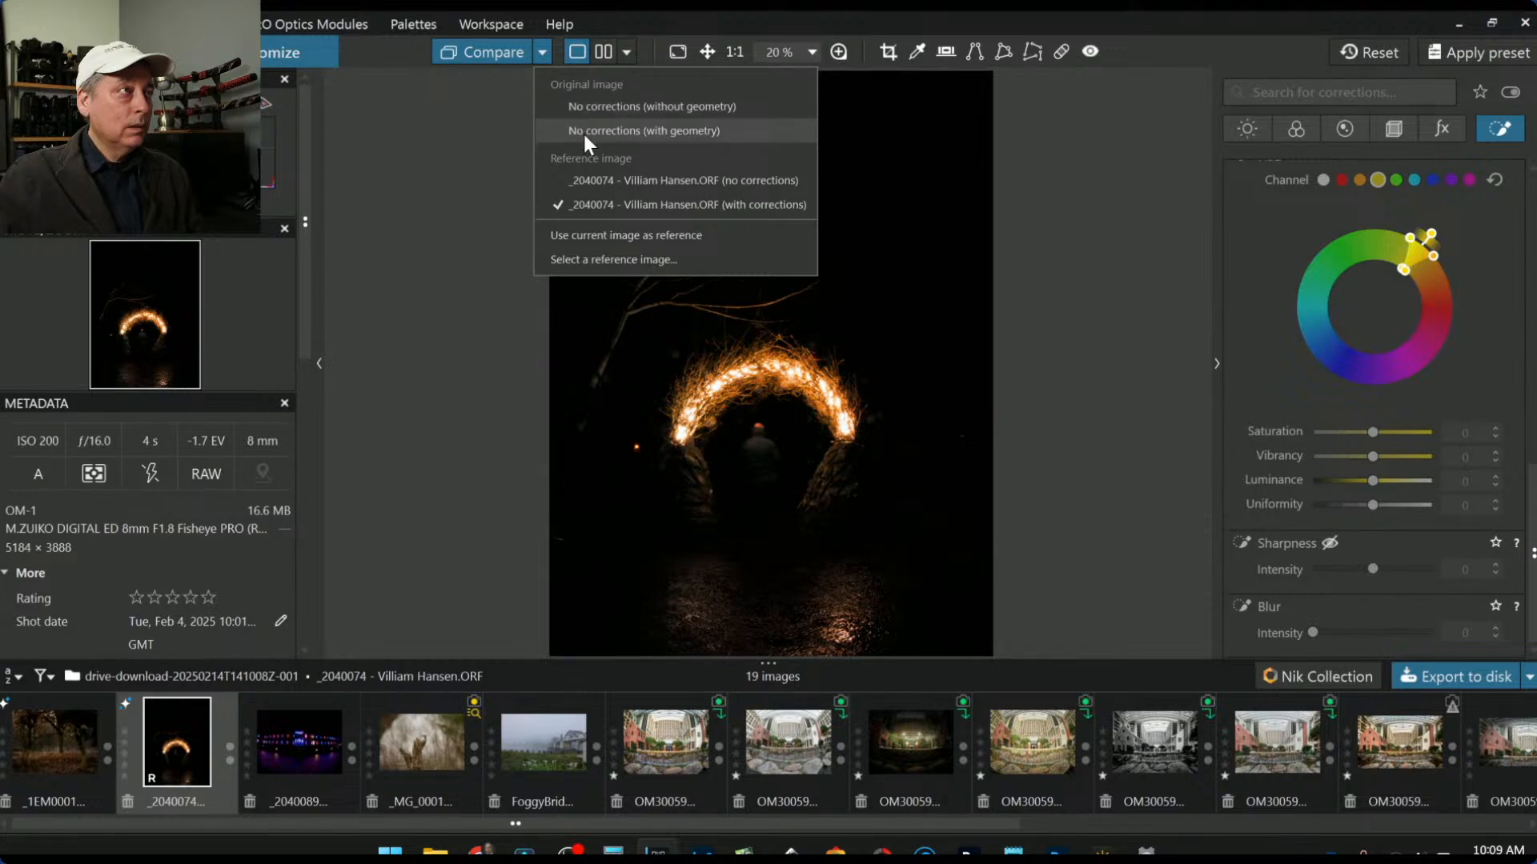
left_click(583, 108)
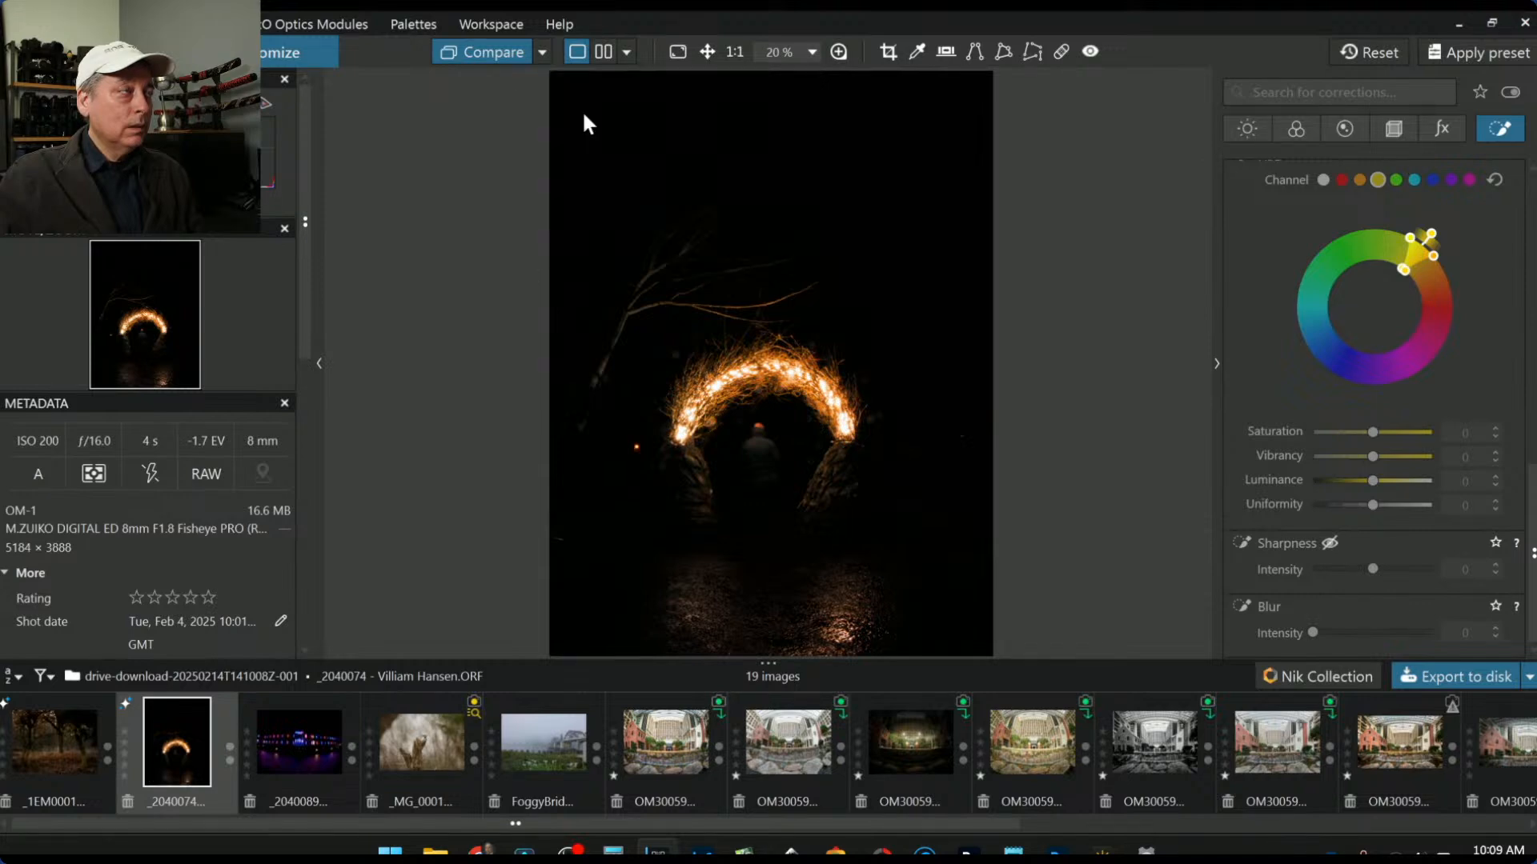
left_click(483, 54)
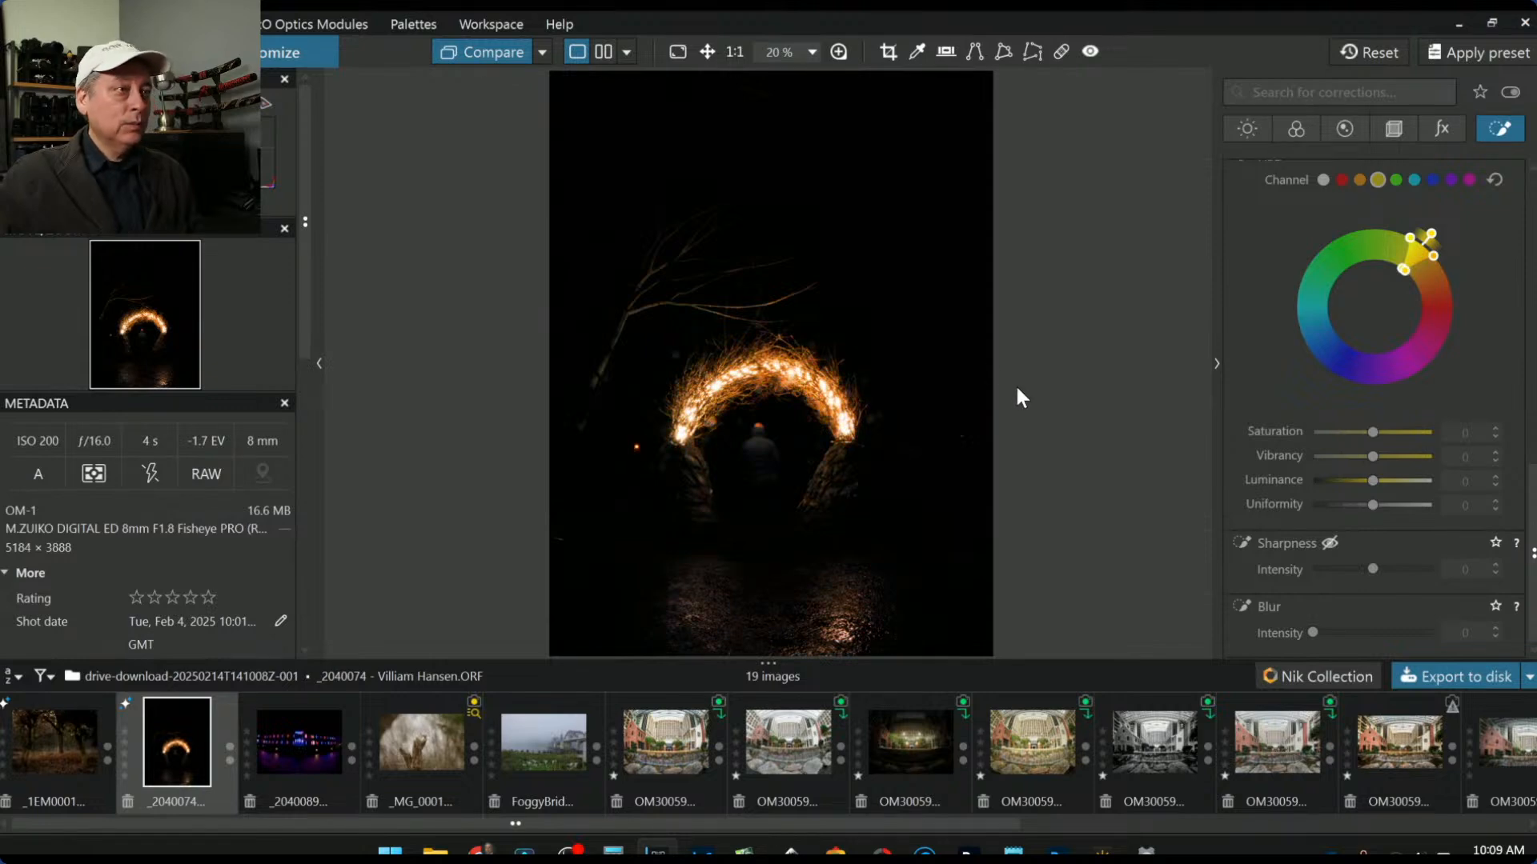
scroll(933, 494, "down", 1)
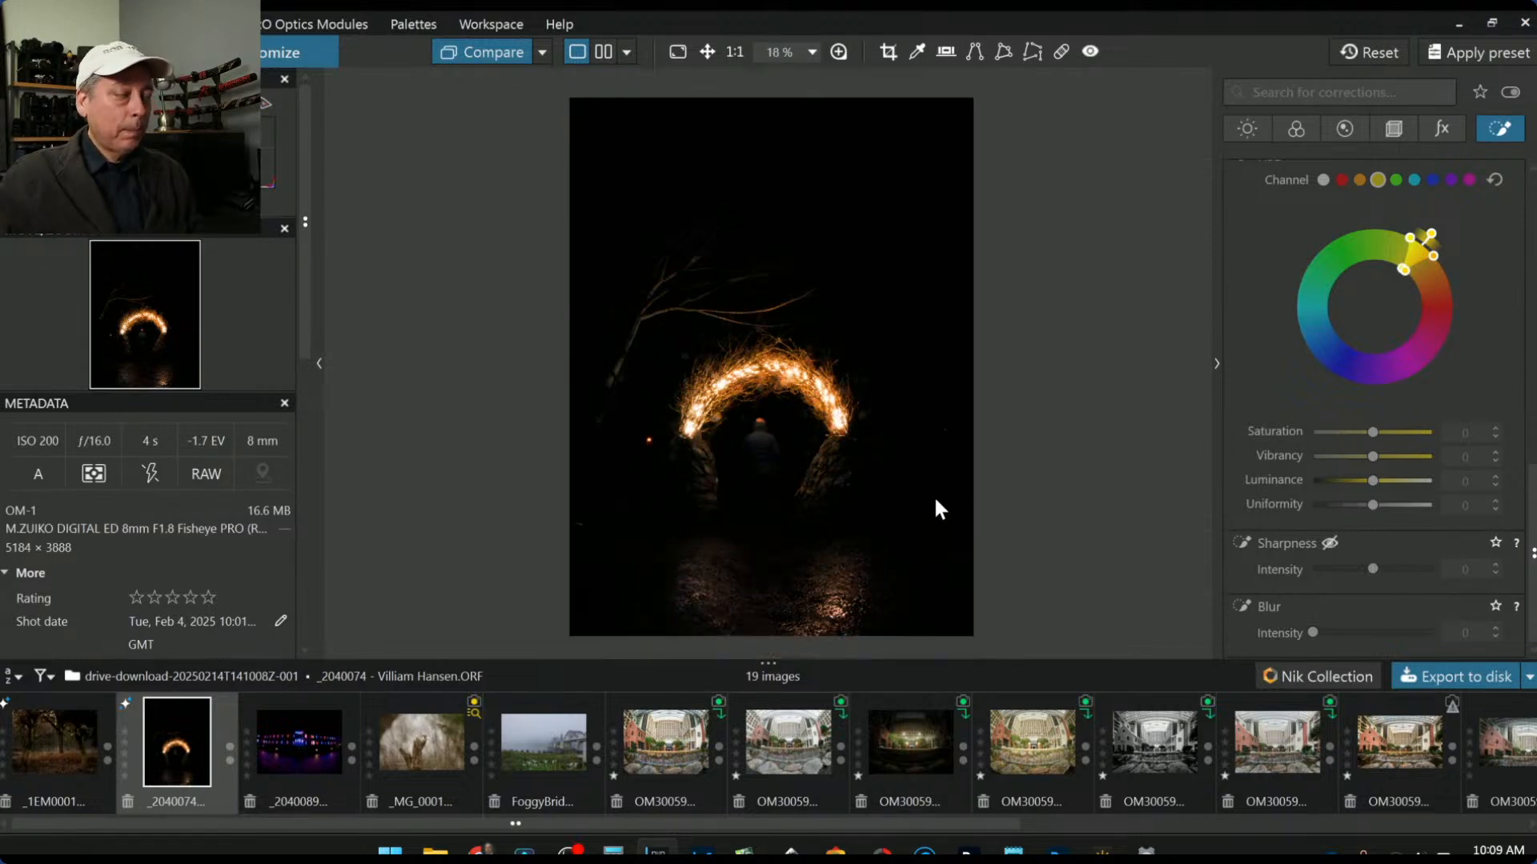
Step: Set the whole photo's shadows to 39, DxO ClearView Plus intensity to 21 and microcontrast to 26
left_click(1236, 128)
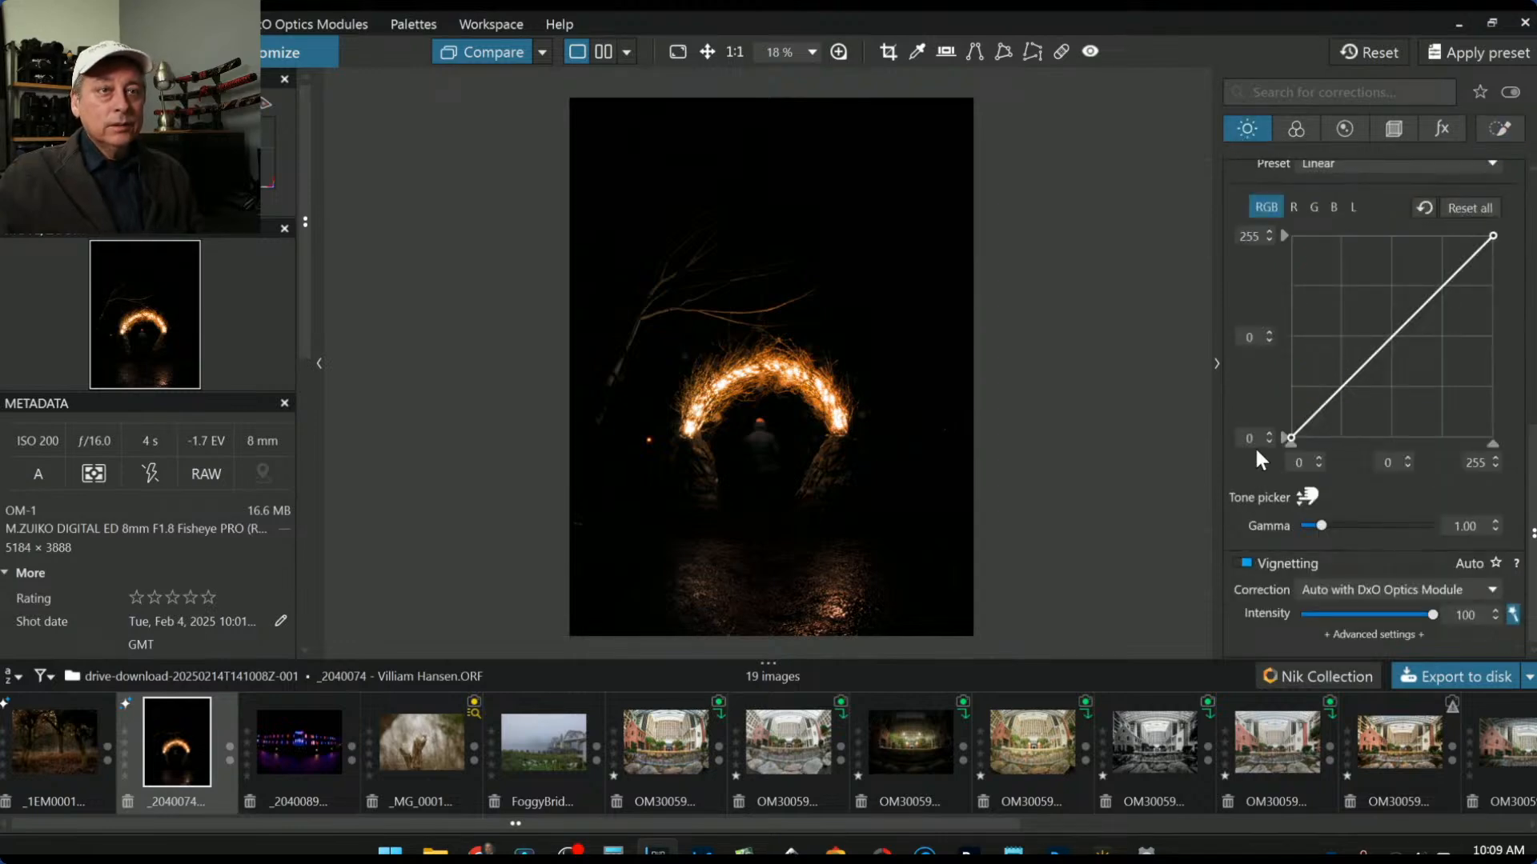
scroll(1248, 444, "up", 5)
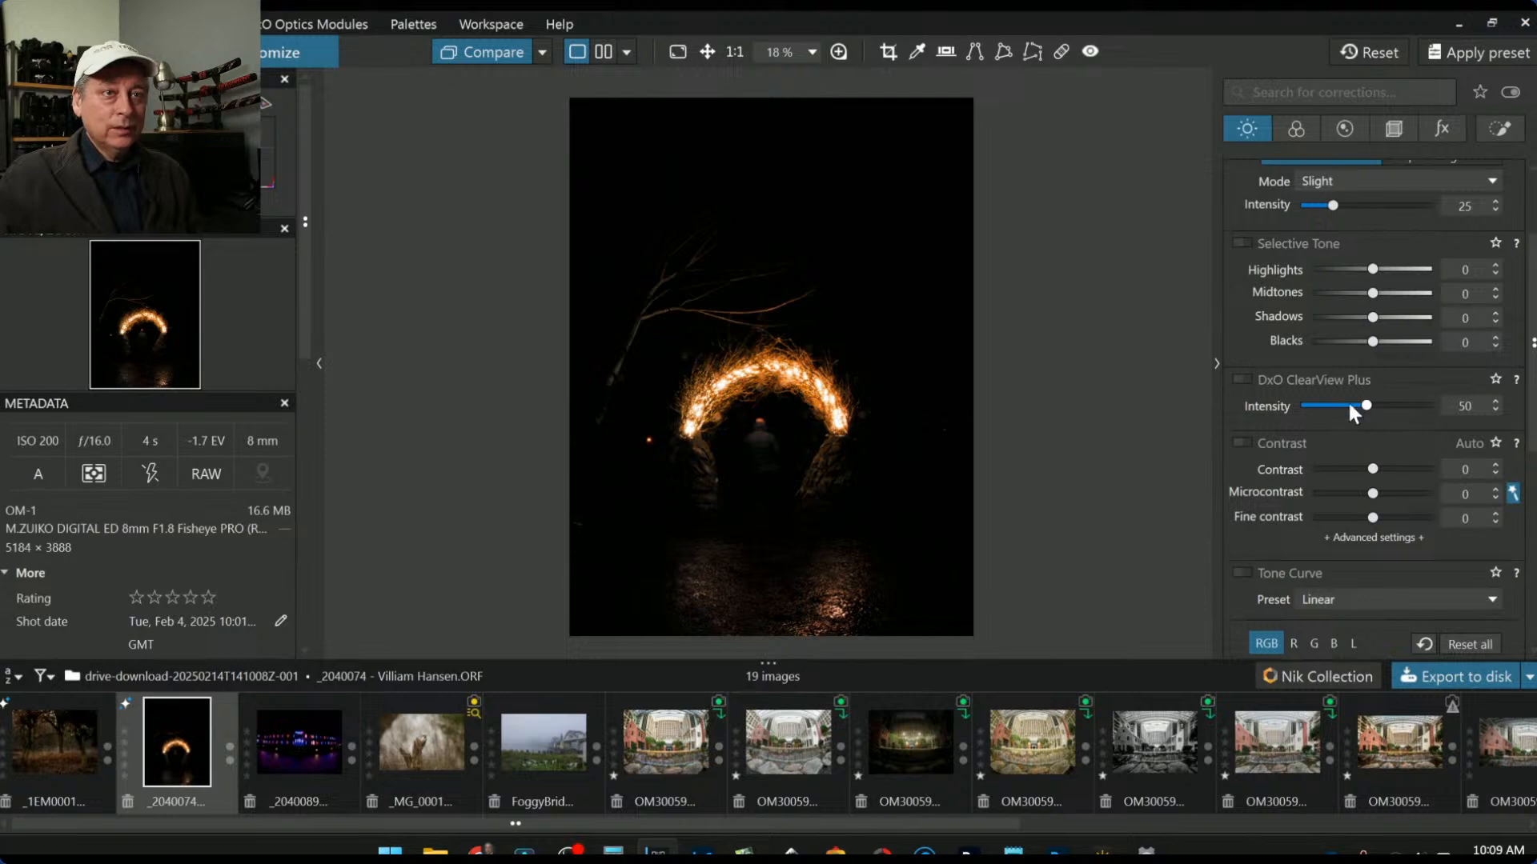
left_click_drag(1375, 318, 1395, 322)
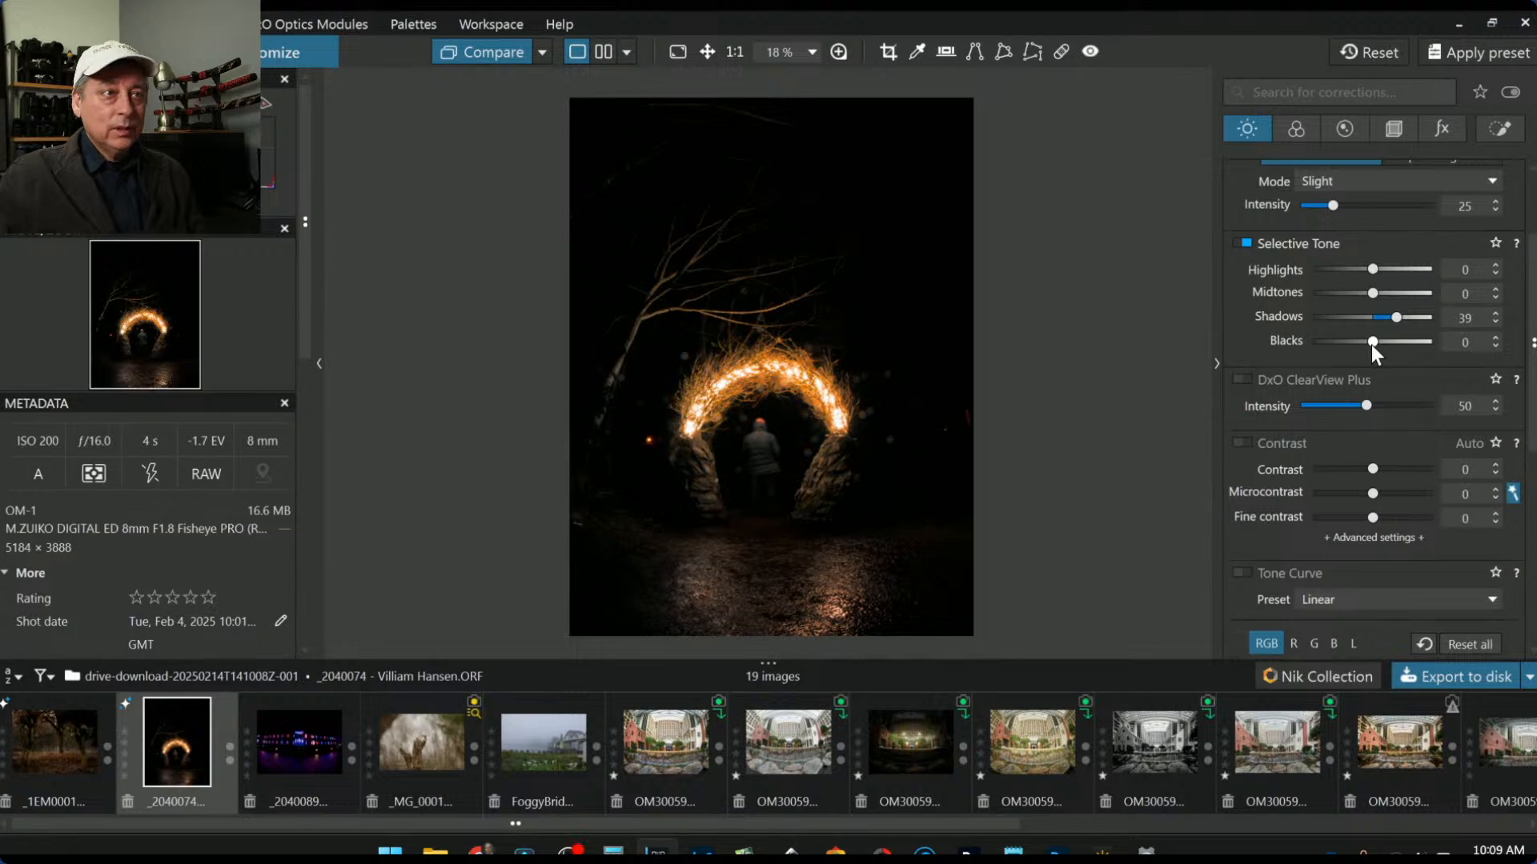
left_click(1327, 405)
left_click_drag(1374, 498, 1392, 497)
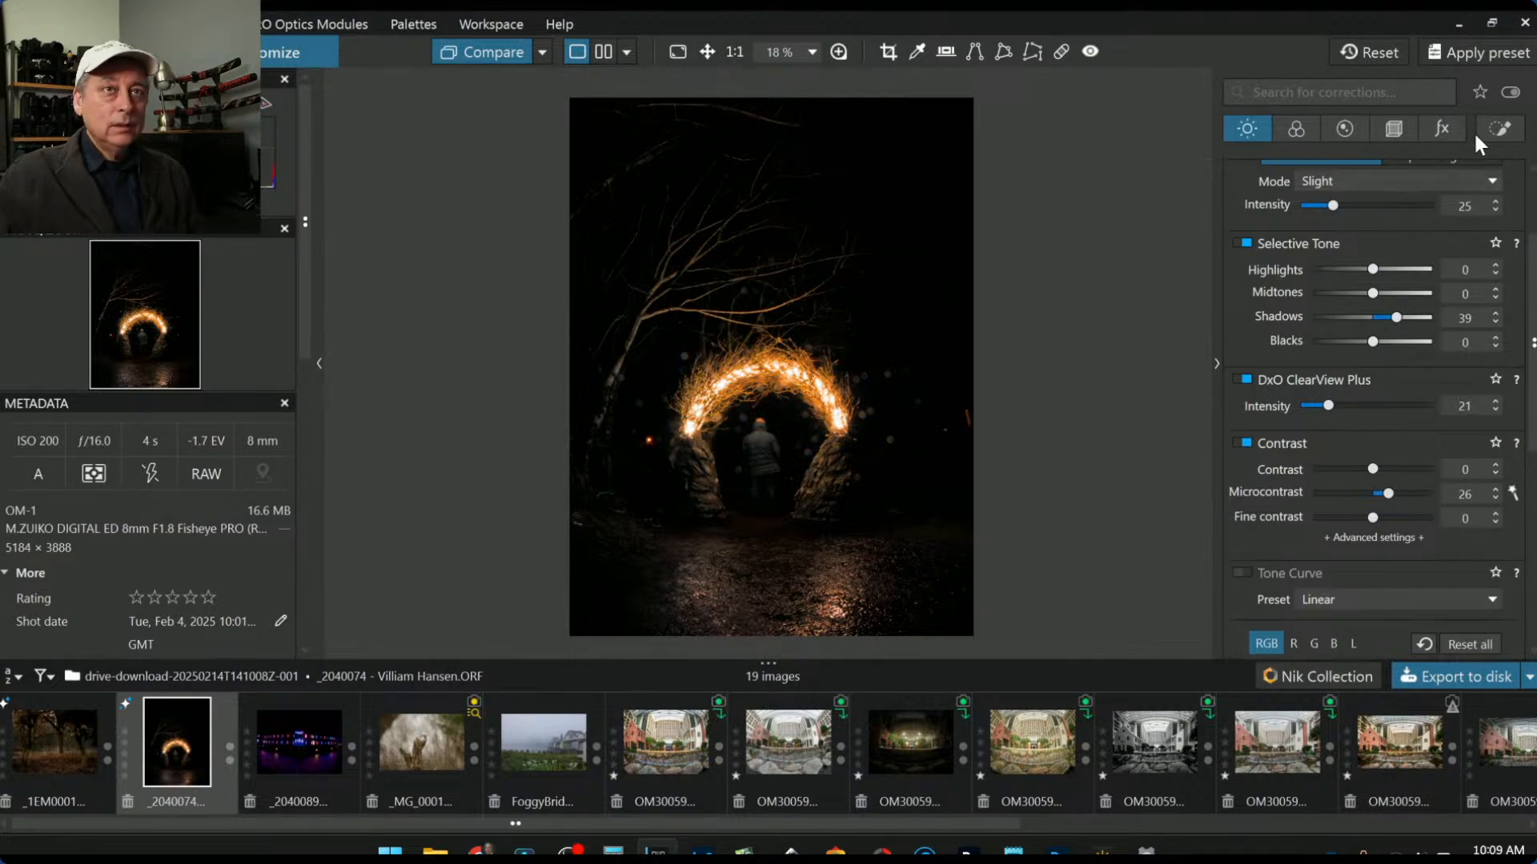
Step: Add a control point on the light speck inside the arch near the right stone pillar, with luma selectivity 83
left_click(1499, 129)
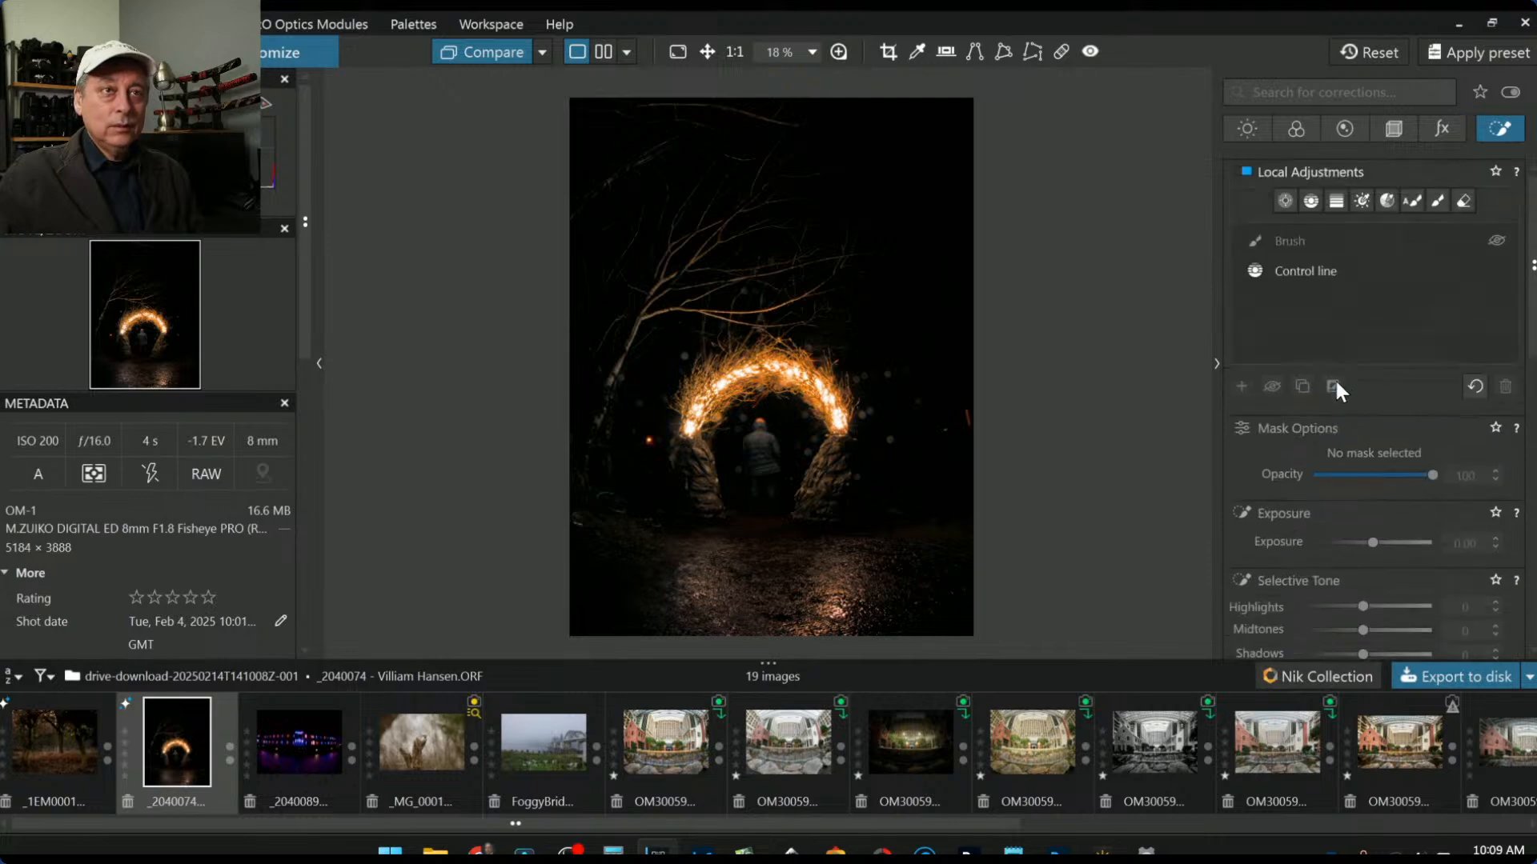
left_click(1292, 200)
scroll(800, 440, "up", 3)
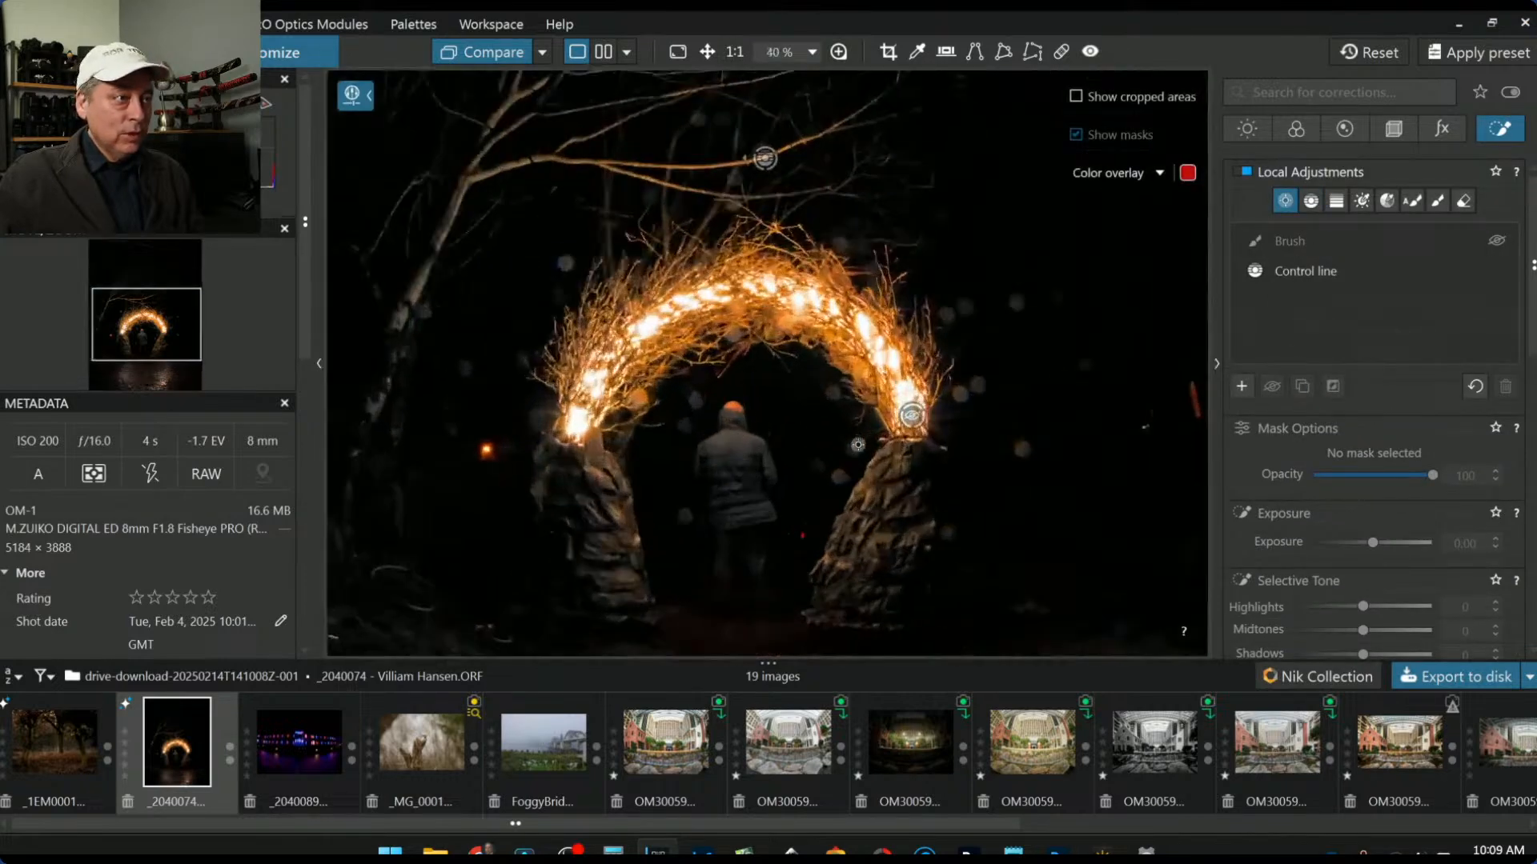
left_click(840, 478)
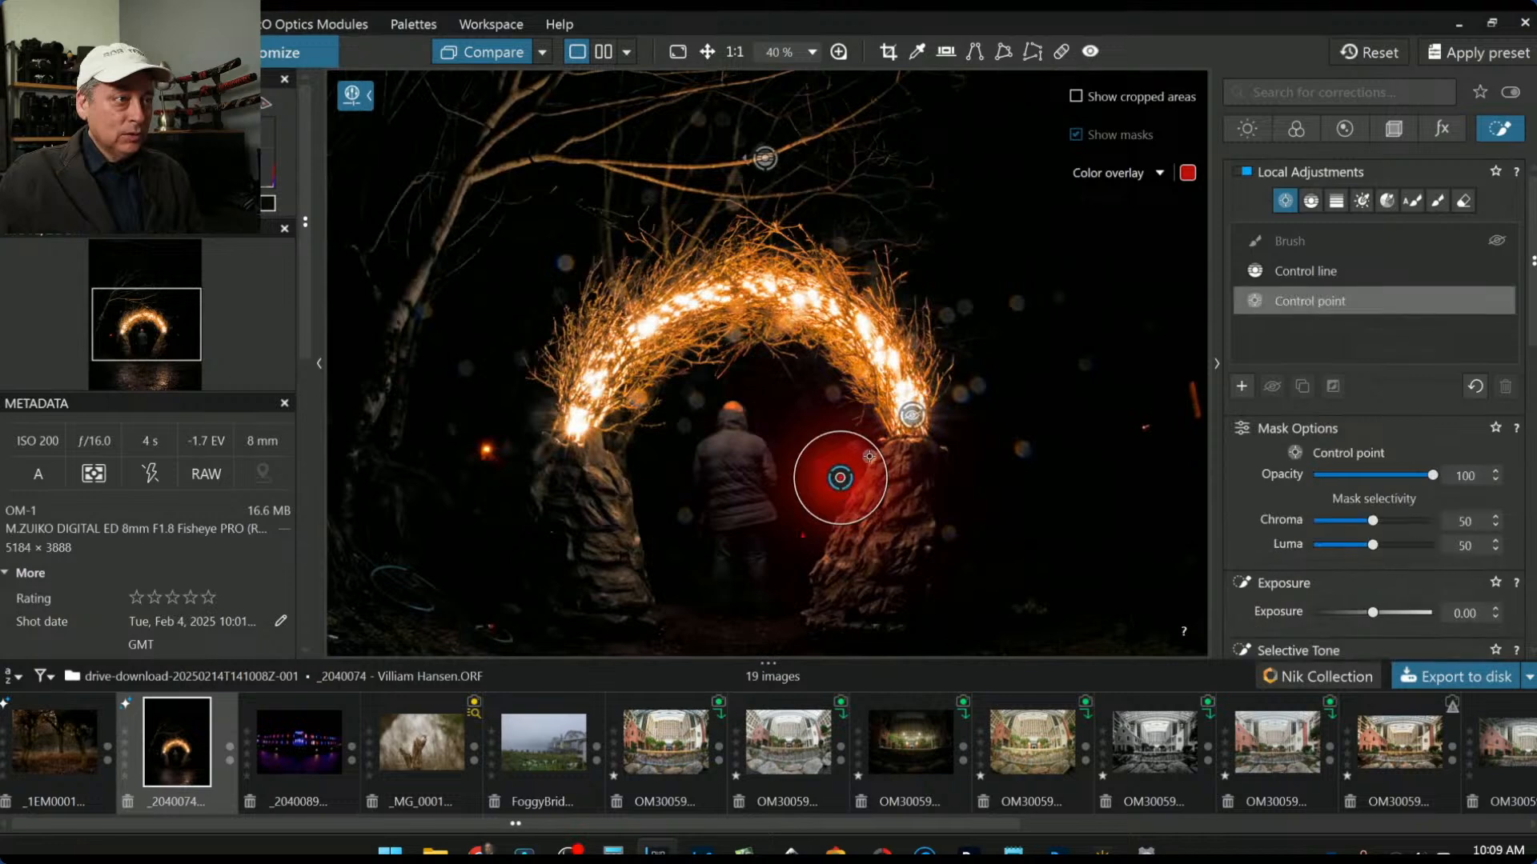
left_click_drag(1375, 545, 1413, 546)
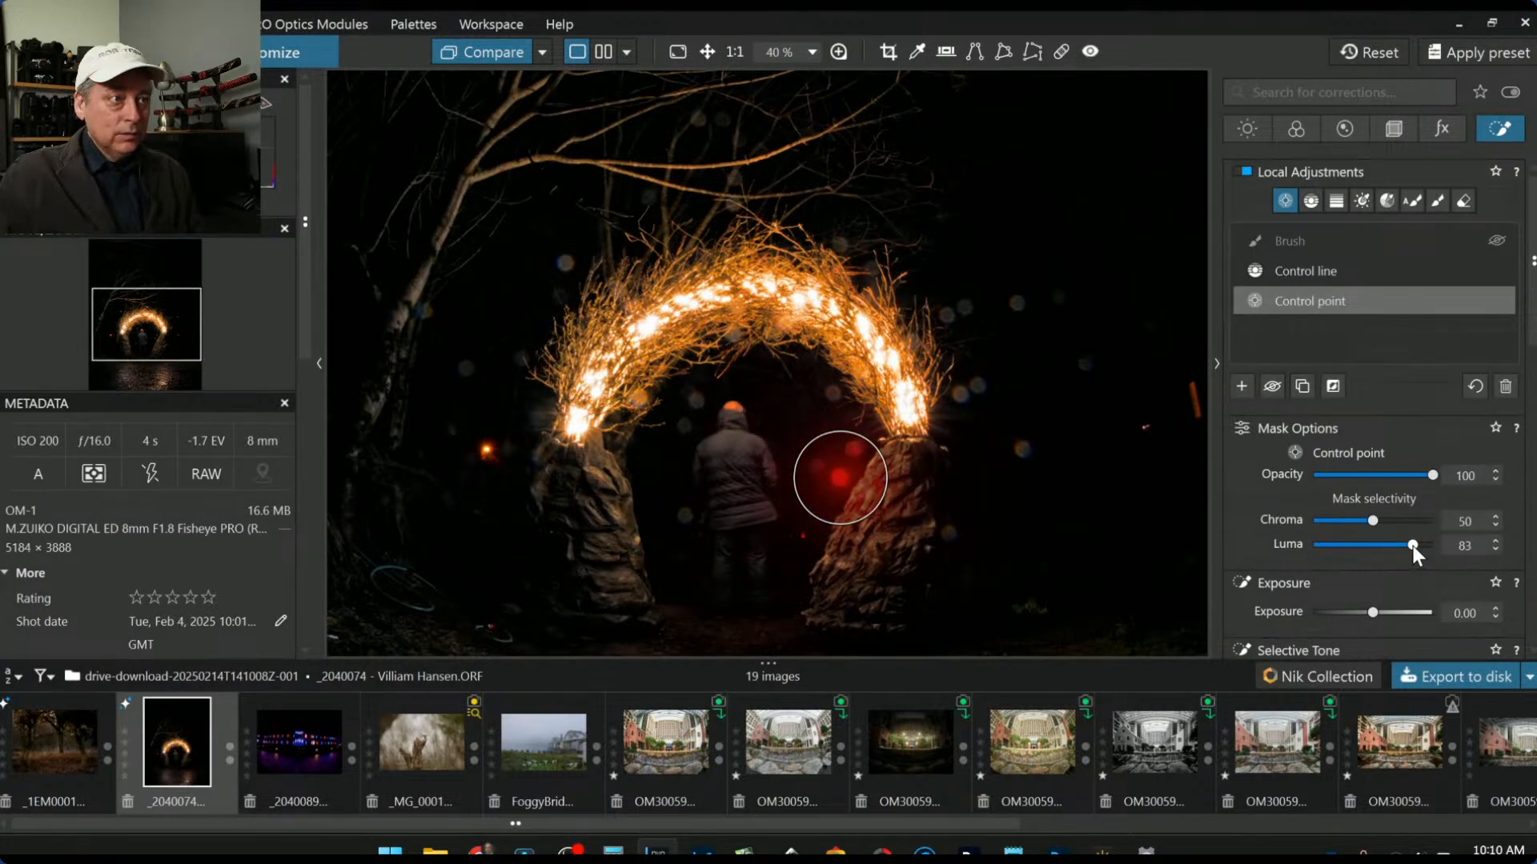
Step: Extend the control point mask with three more points on the light specks outside the arch's right side
left_click(1023, 446)
left_click(978, 383)
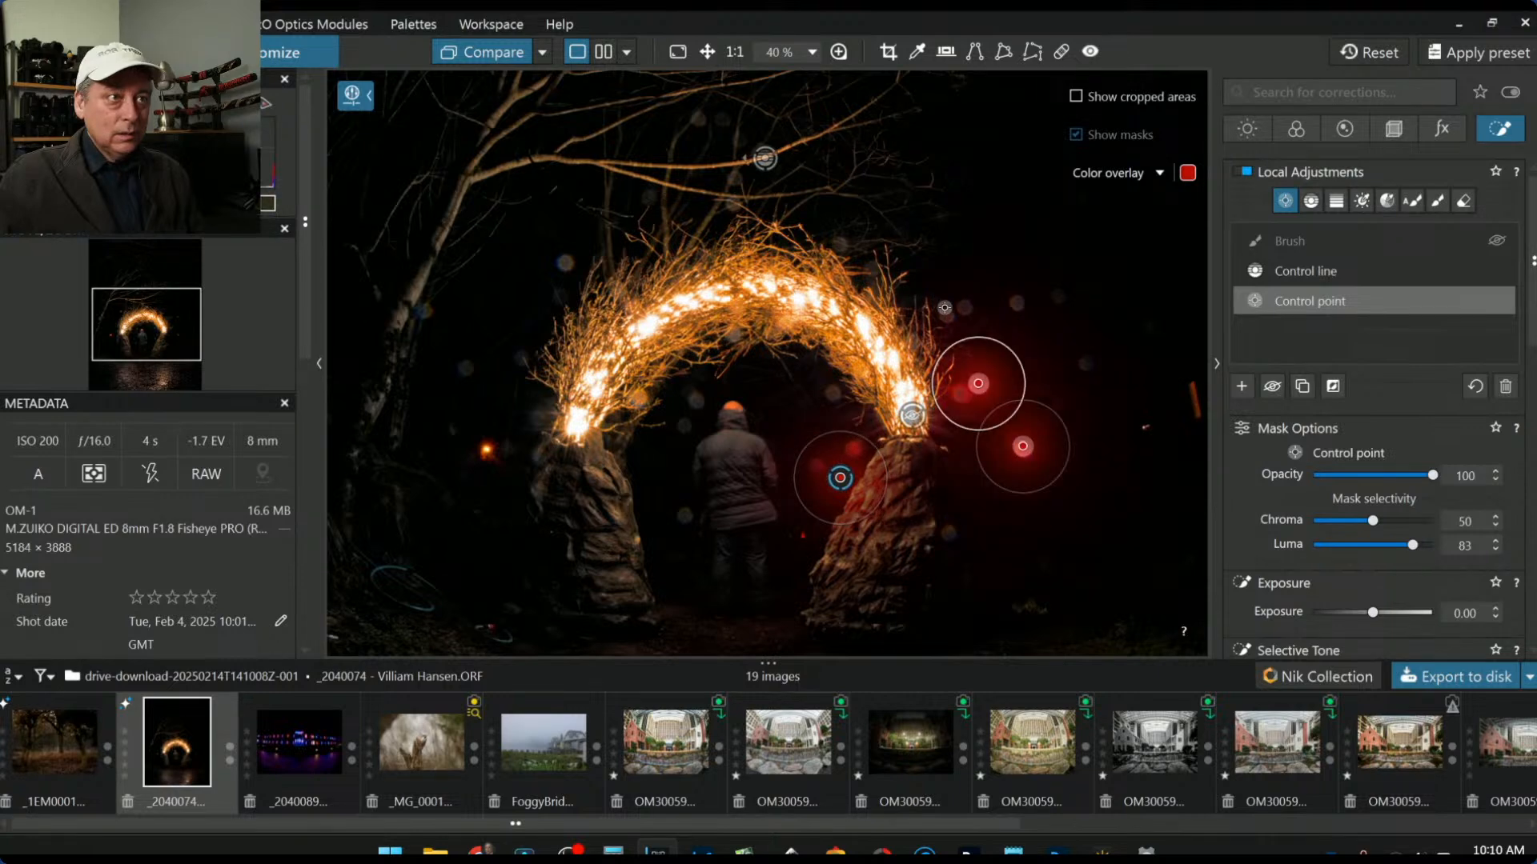
left_click(947, 317)
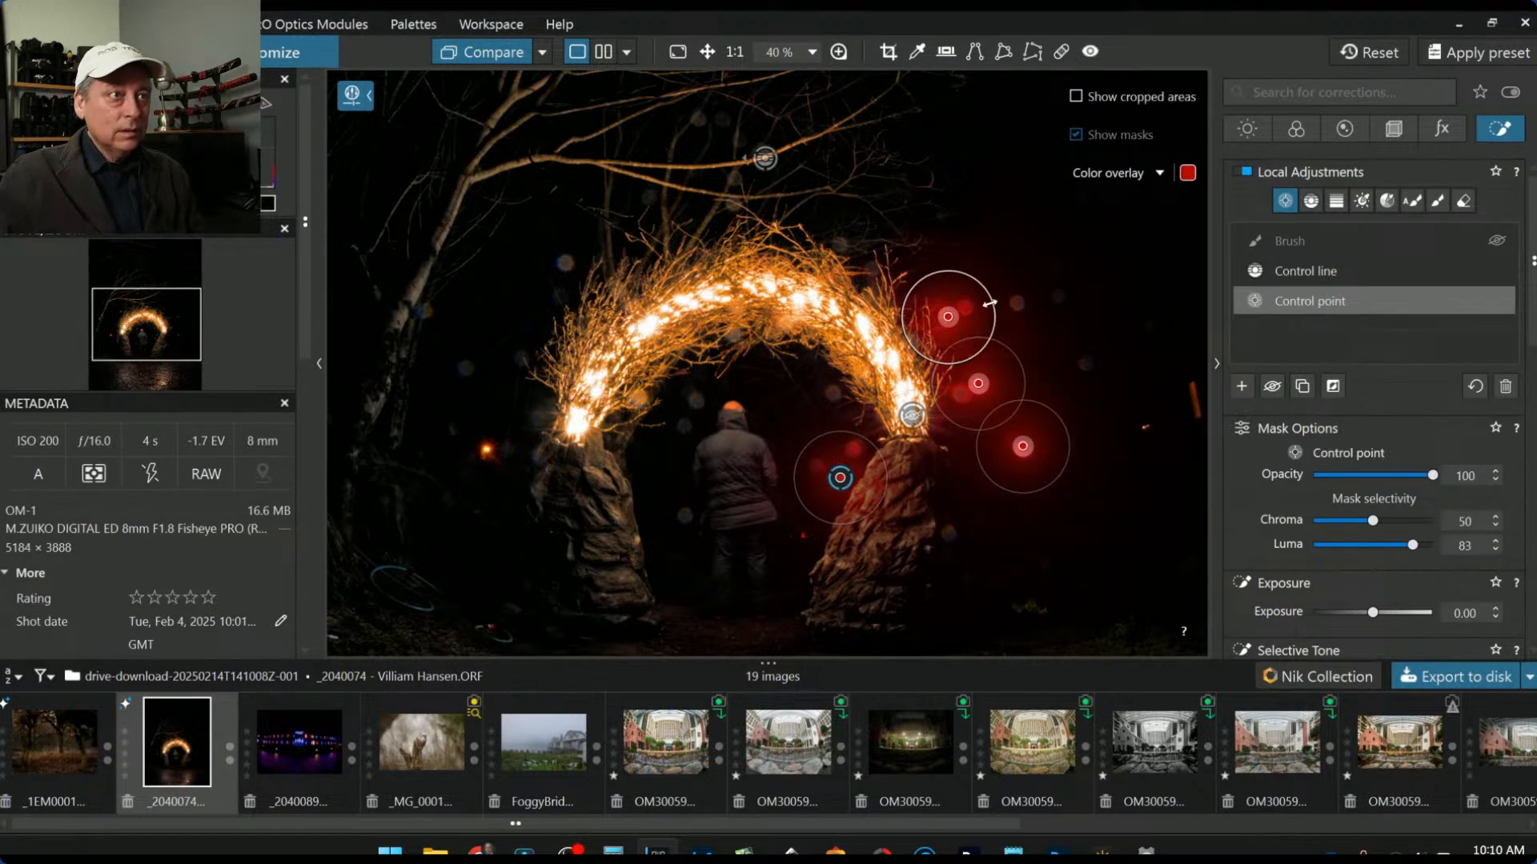
Step: Extend the control point mask with four points on light specks outside the arch's left side and three around the person inside it
left_click(566, 261)
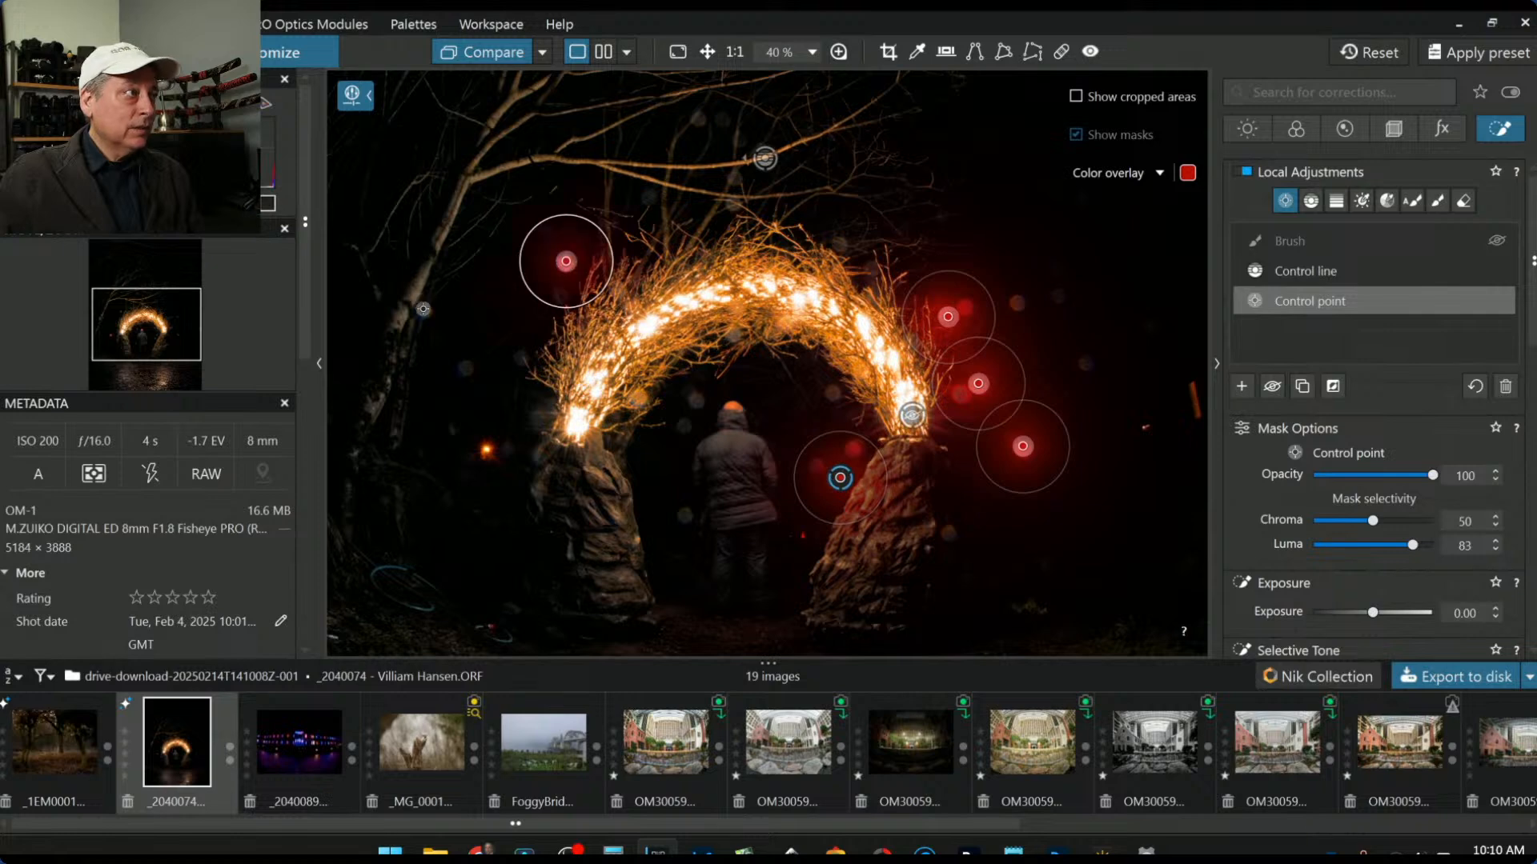
left_click(423, 309)
left_click(464, 369)
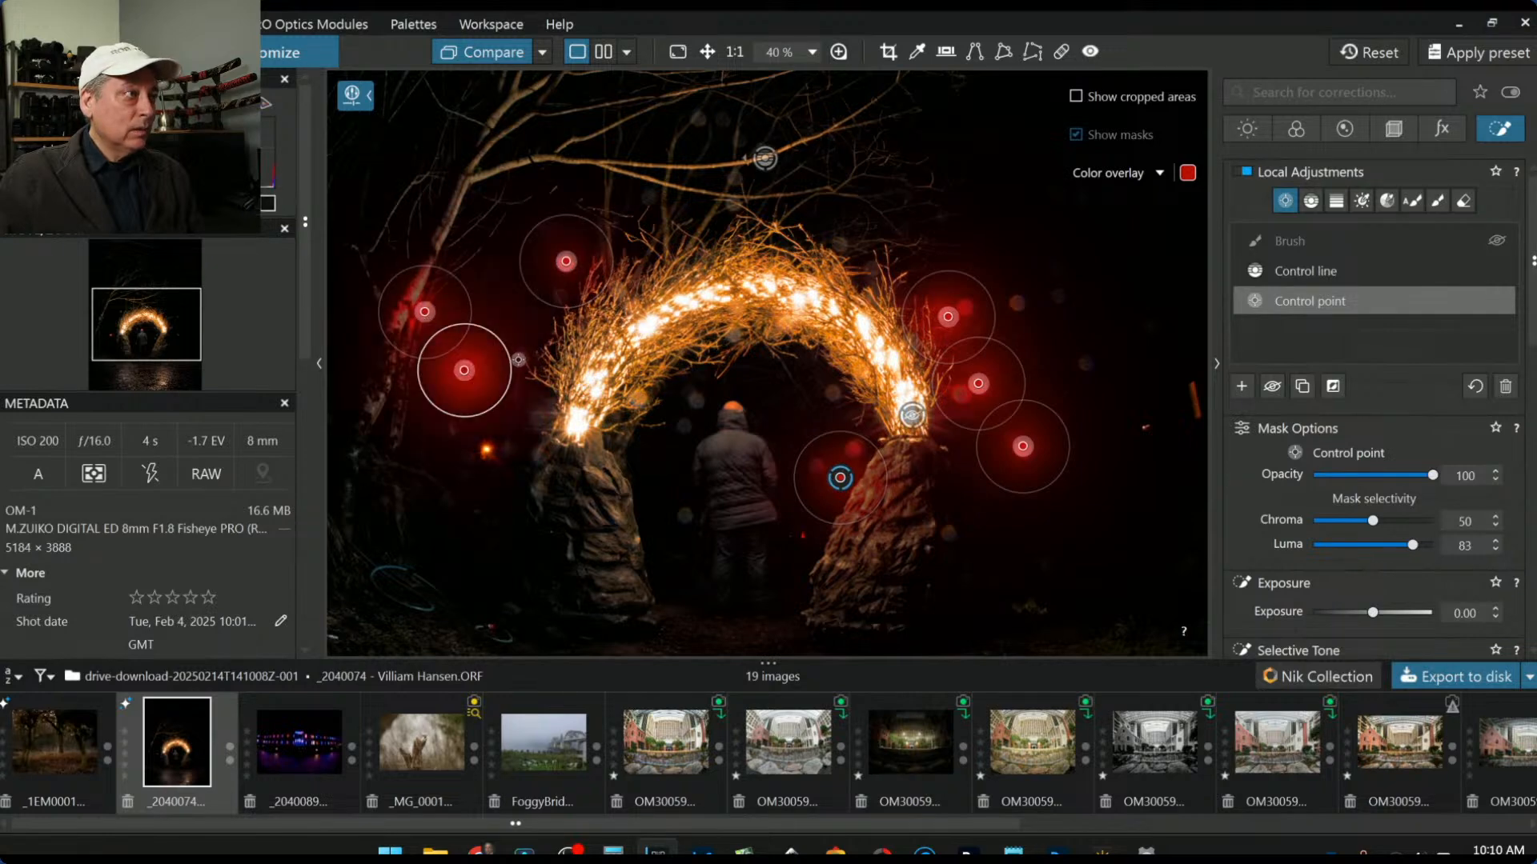
left_click(518, 358)
left_click(696, 402)
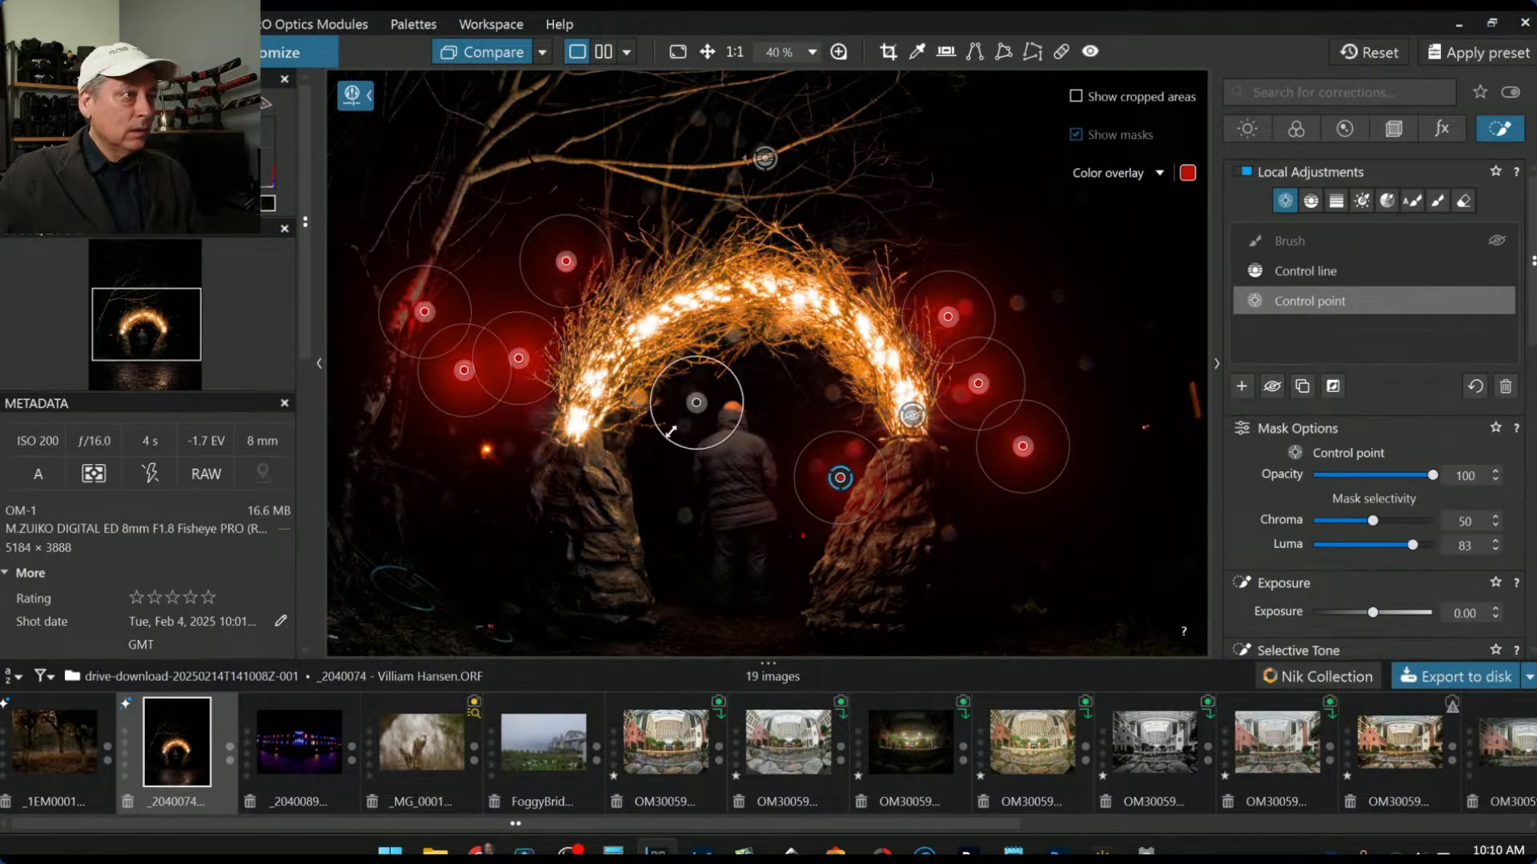
left_click(834, 392)
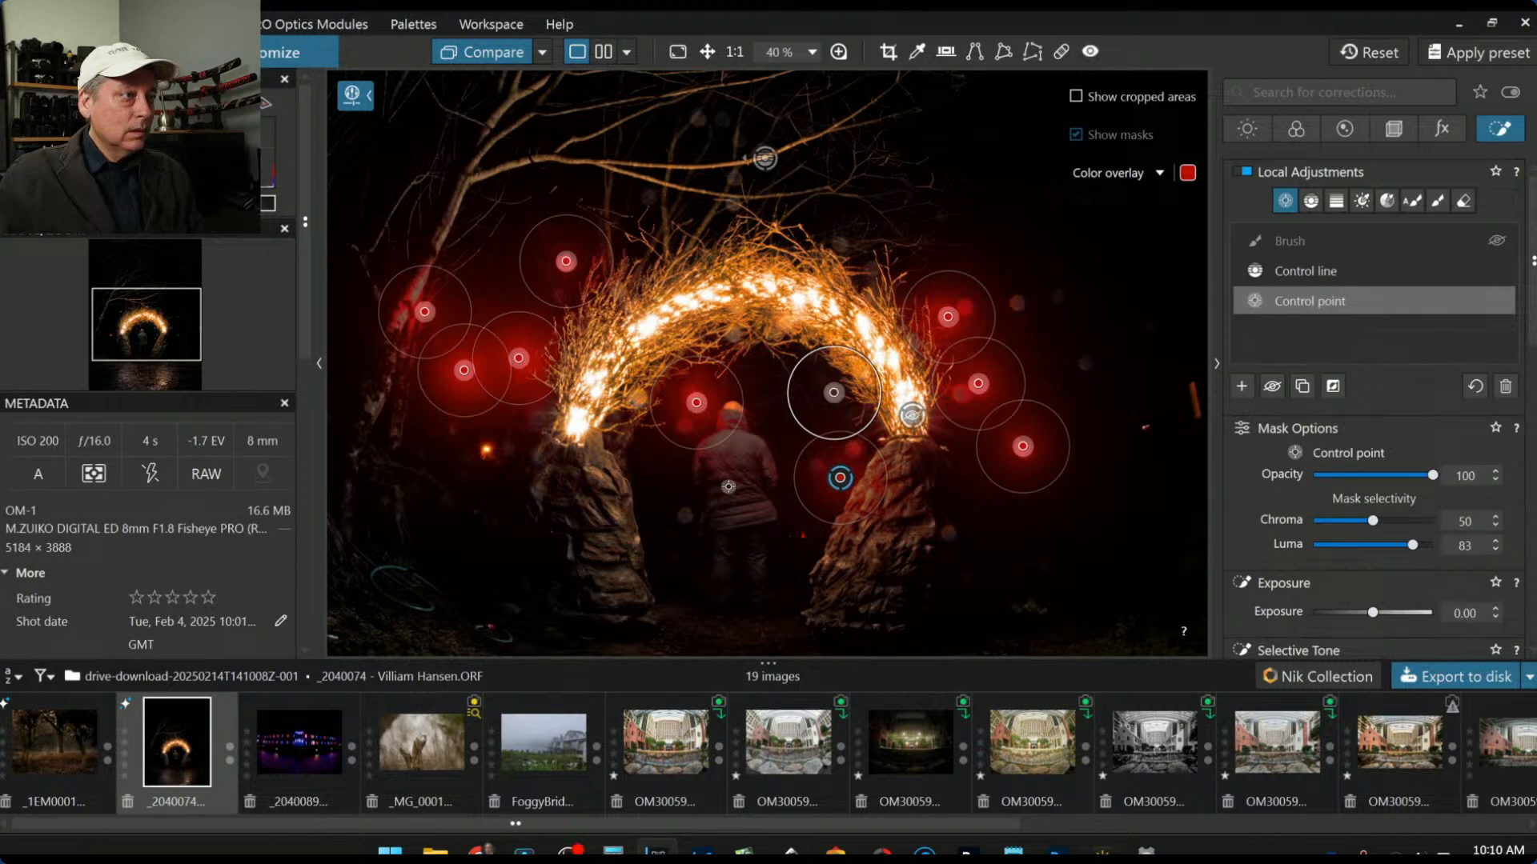
left_click(685, 515)
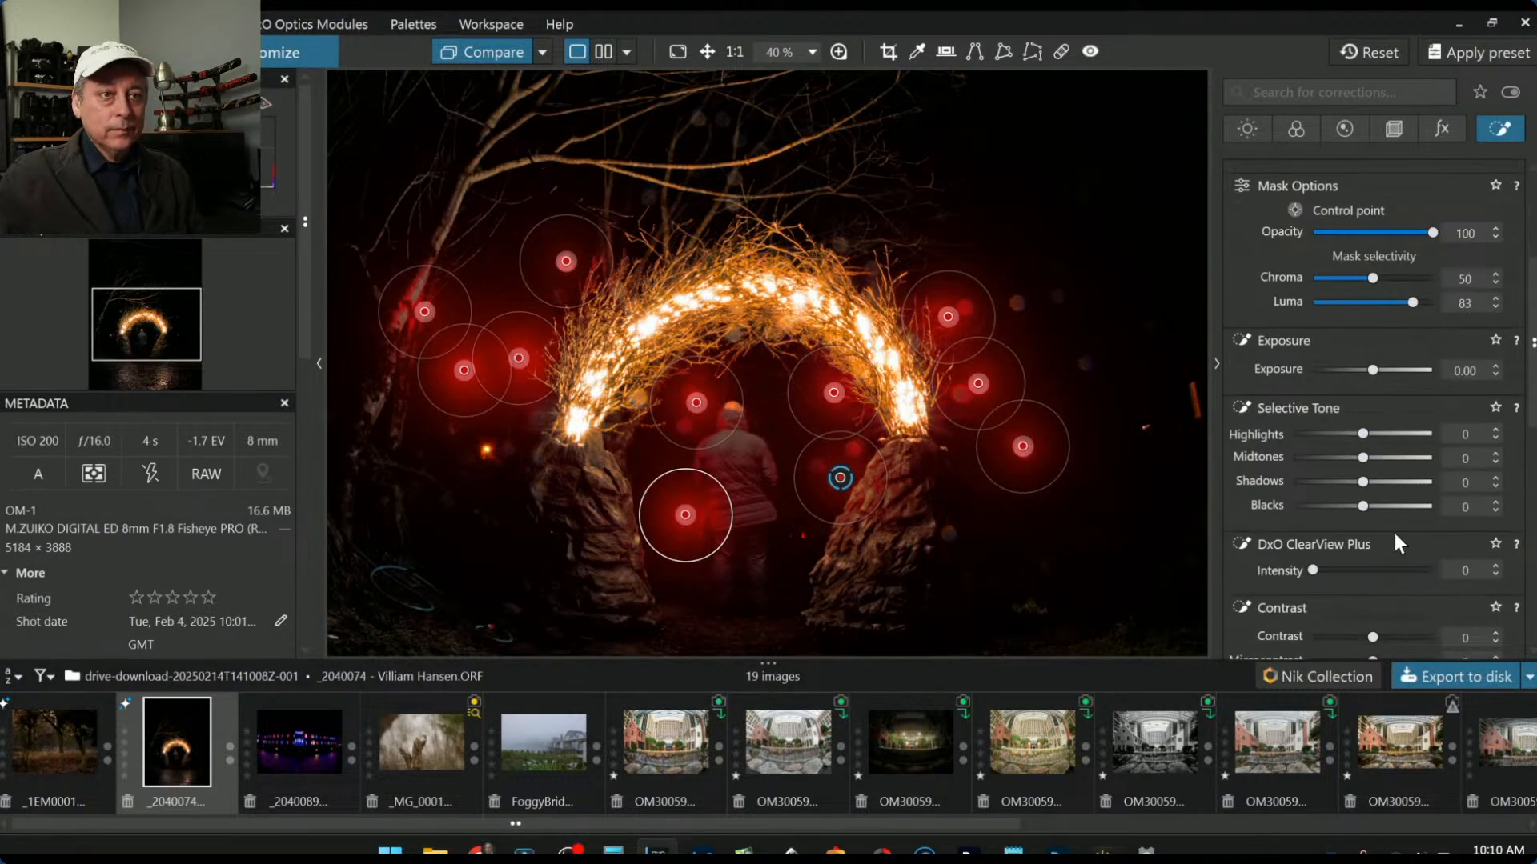
Step: Set the control point mask's microcontrast, highlights and midtones to 100, shadows to 42 and contrast to 55
scroll(1392, 530, "down", 4)
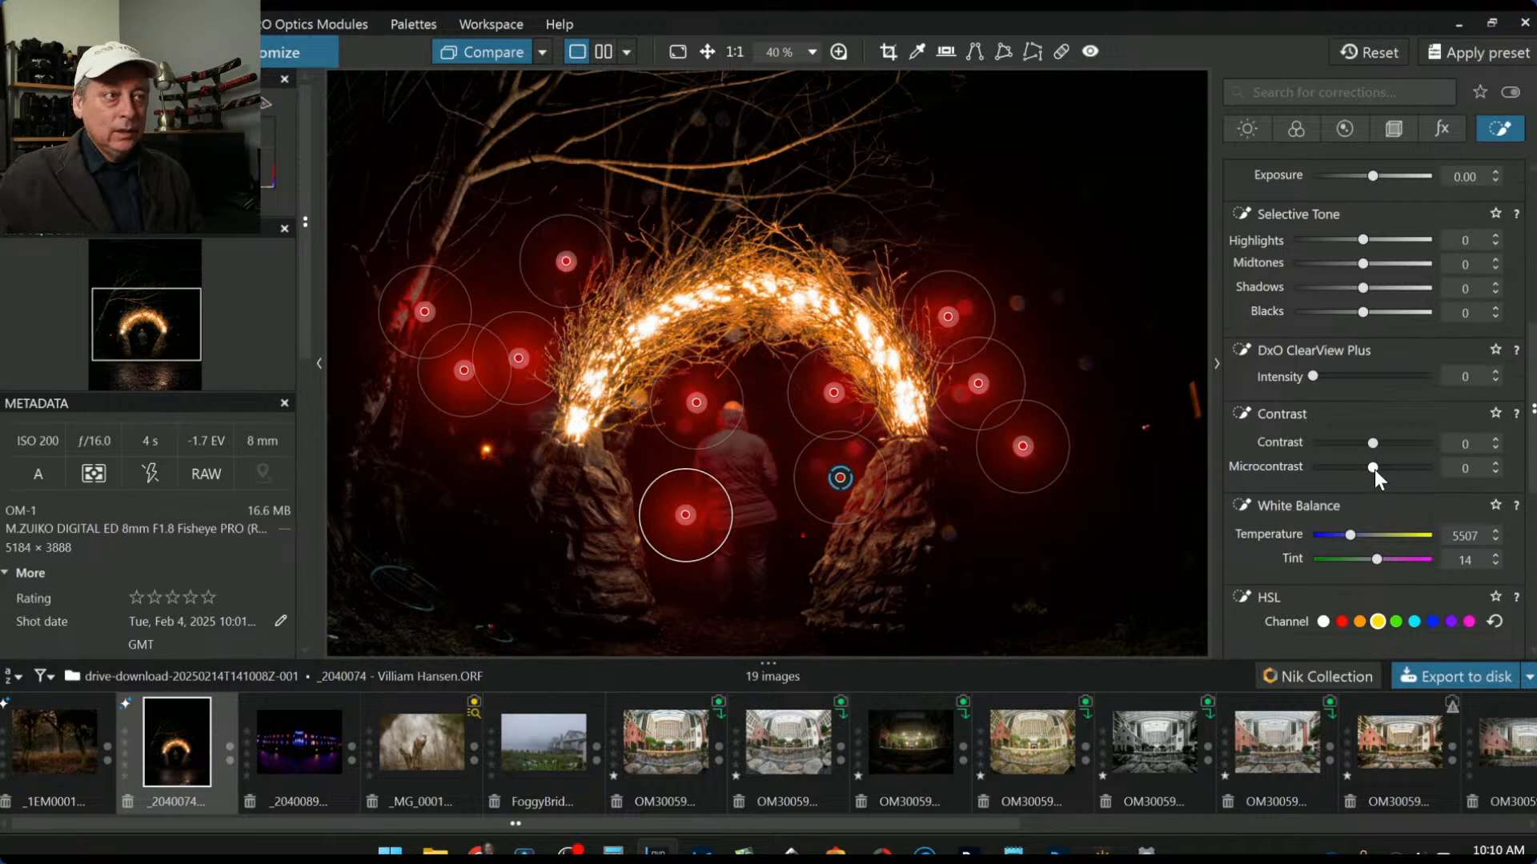
left_click_drag(1373, 467, 1441, 474)
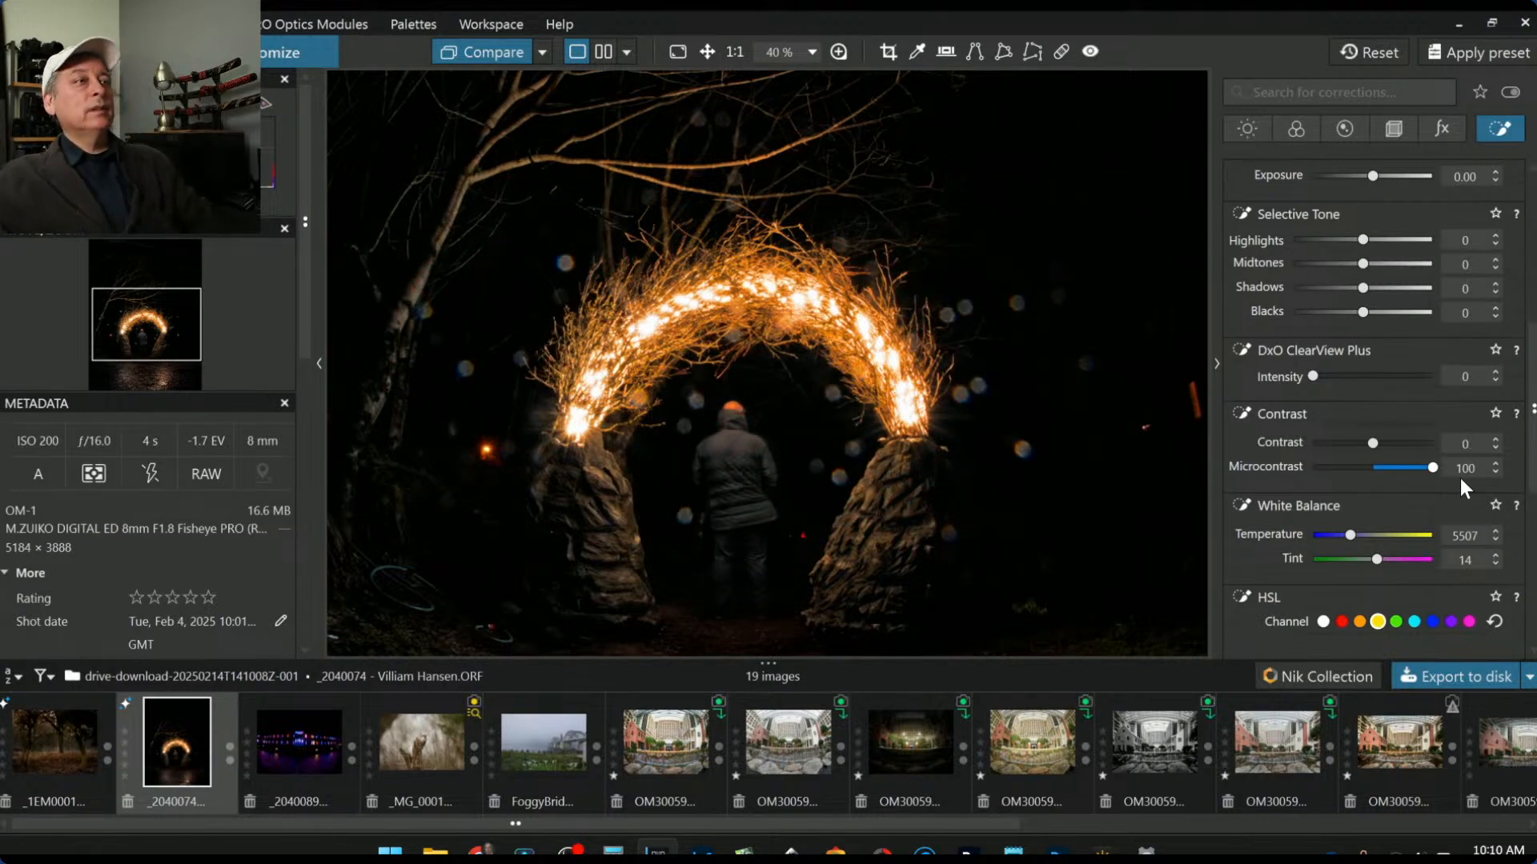
scroll(1392, 432, "up", 1)
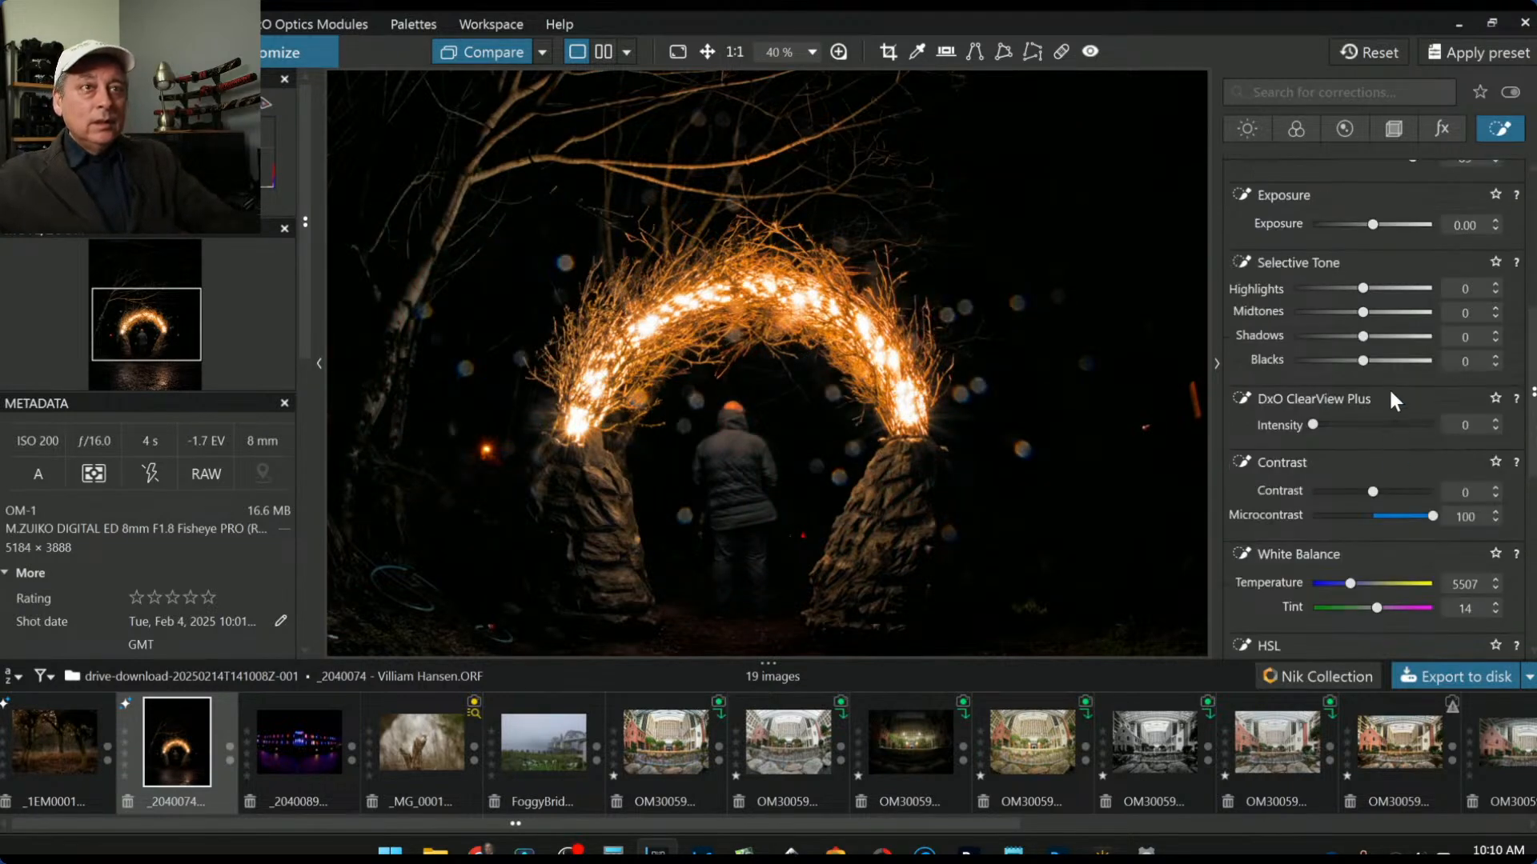
left_click_drag(1361, 291, 1391, 339)
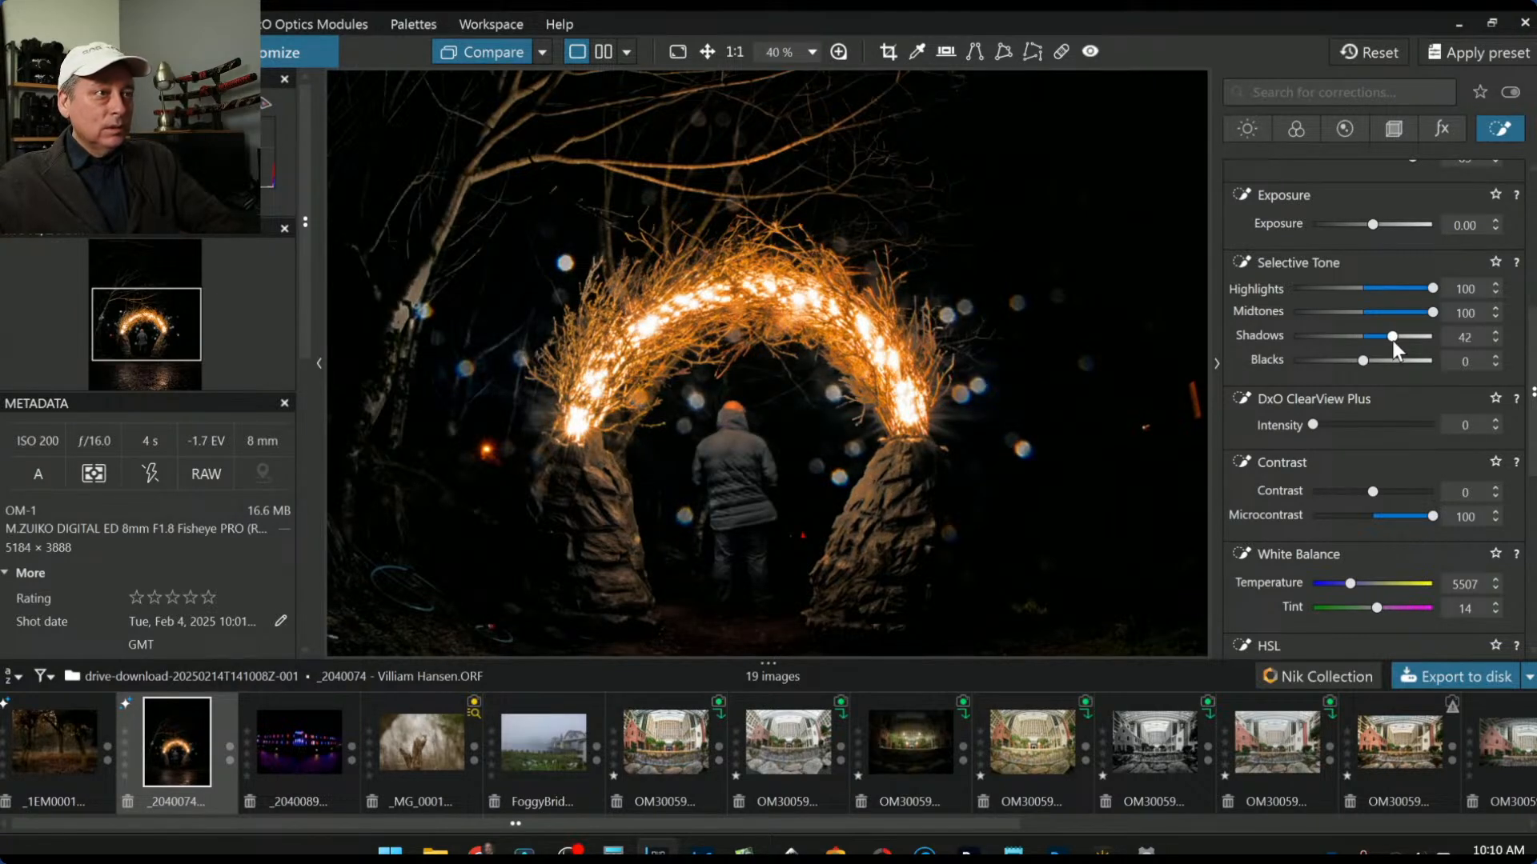
left_click_drag(1372, 493, 1406, 492)
Step: Add mask points on the right pillar and in the dark area right of the arch, enlarging the latter to cover the photo's right side
scroll(933, 445, "down", 1)
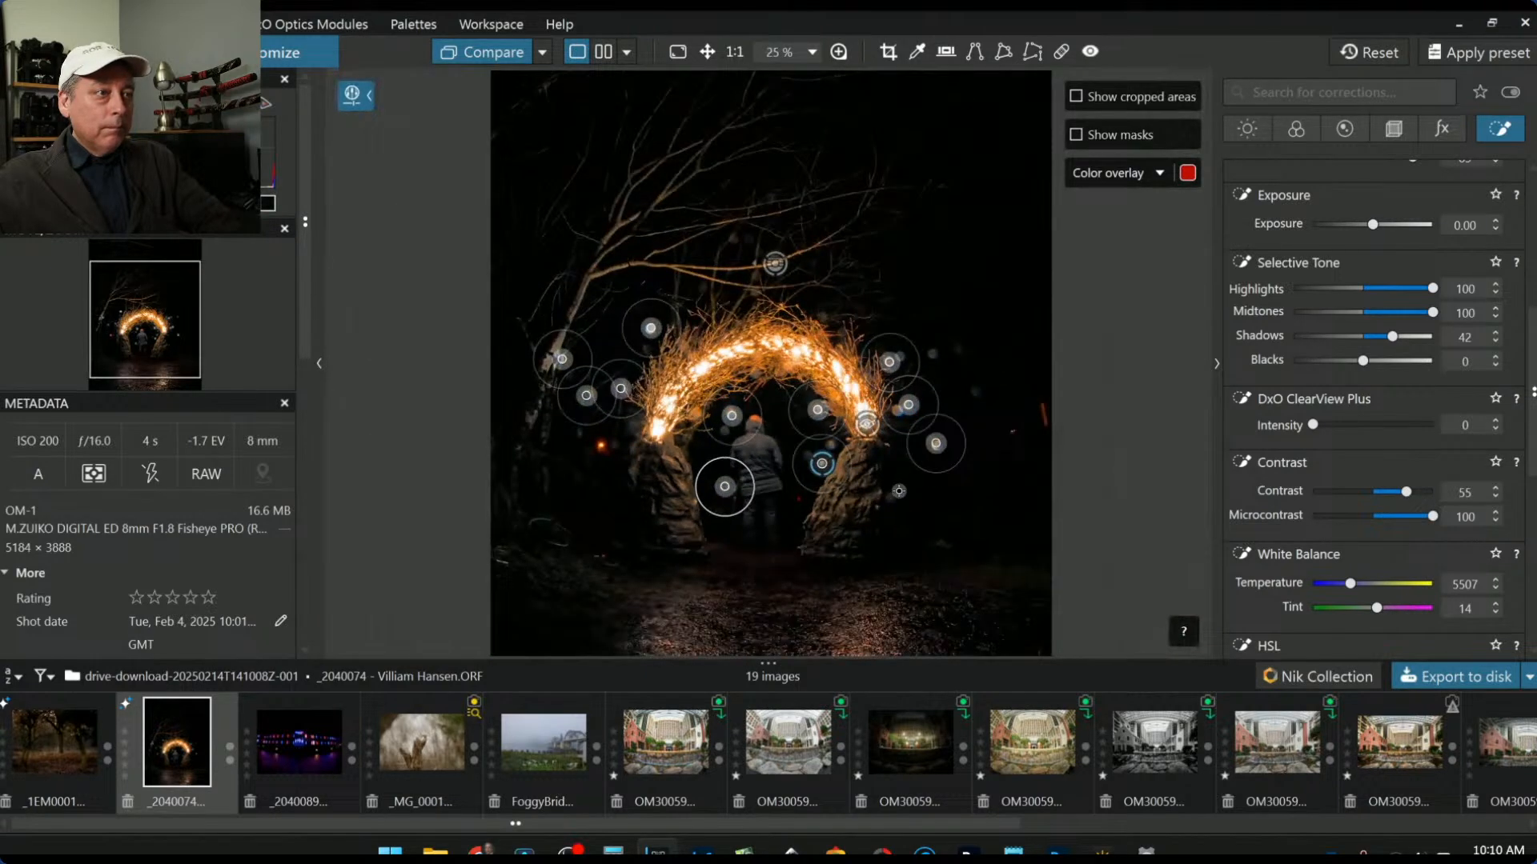
left_click(885, 500)
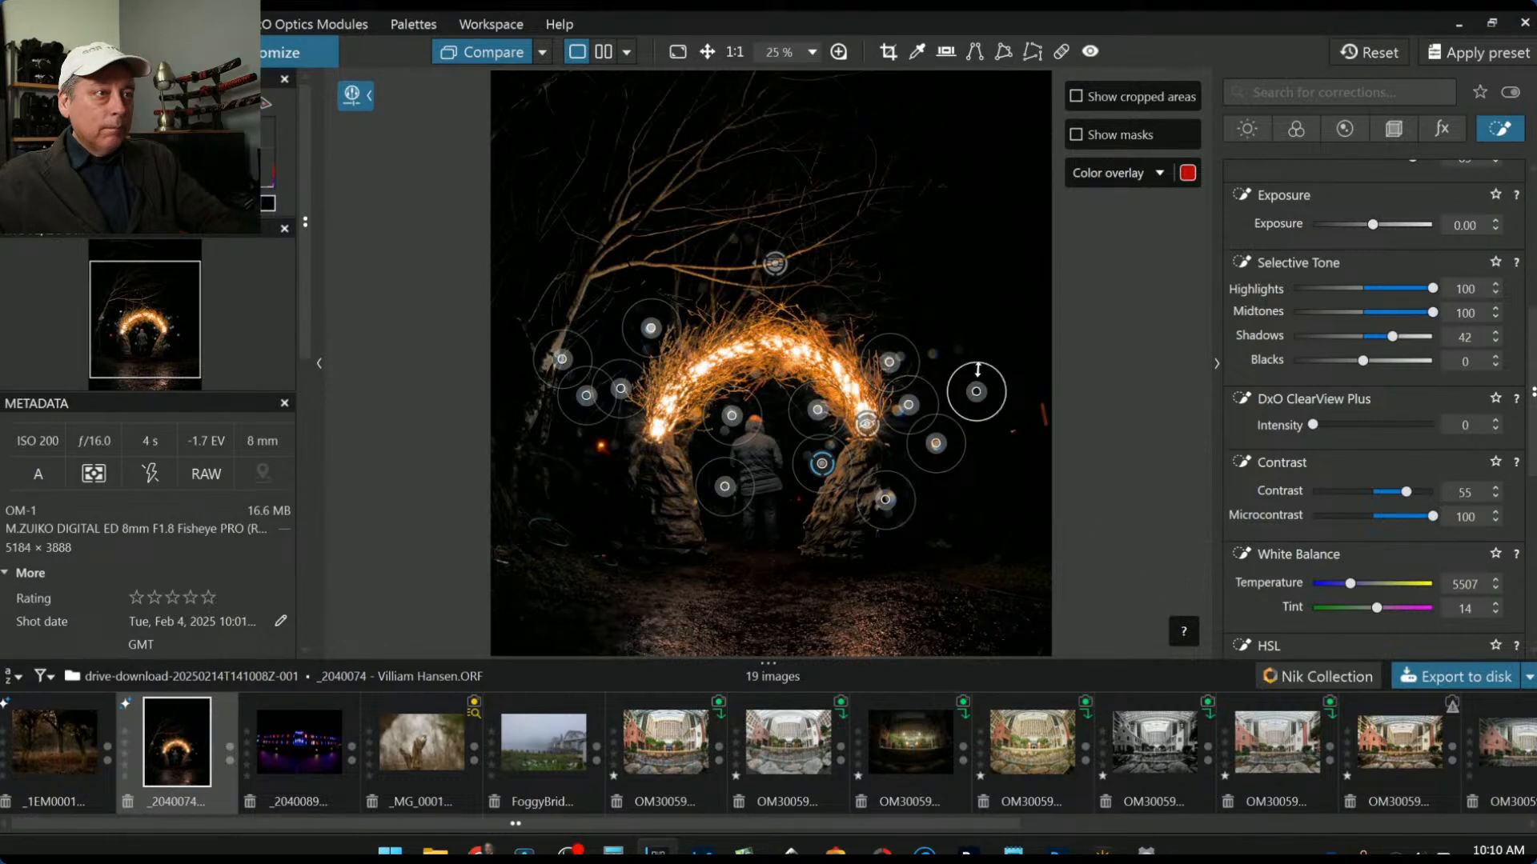
left_click(977, 392)
left_click_drag(978, 356, 973, 222)
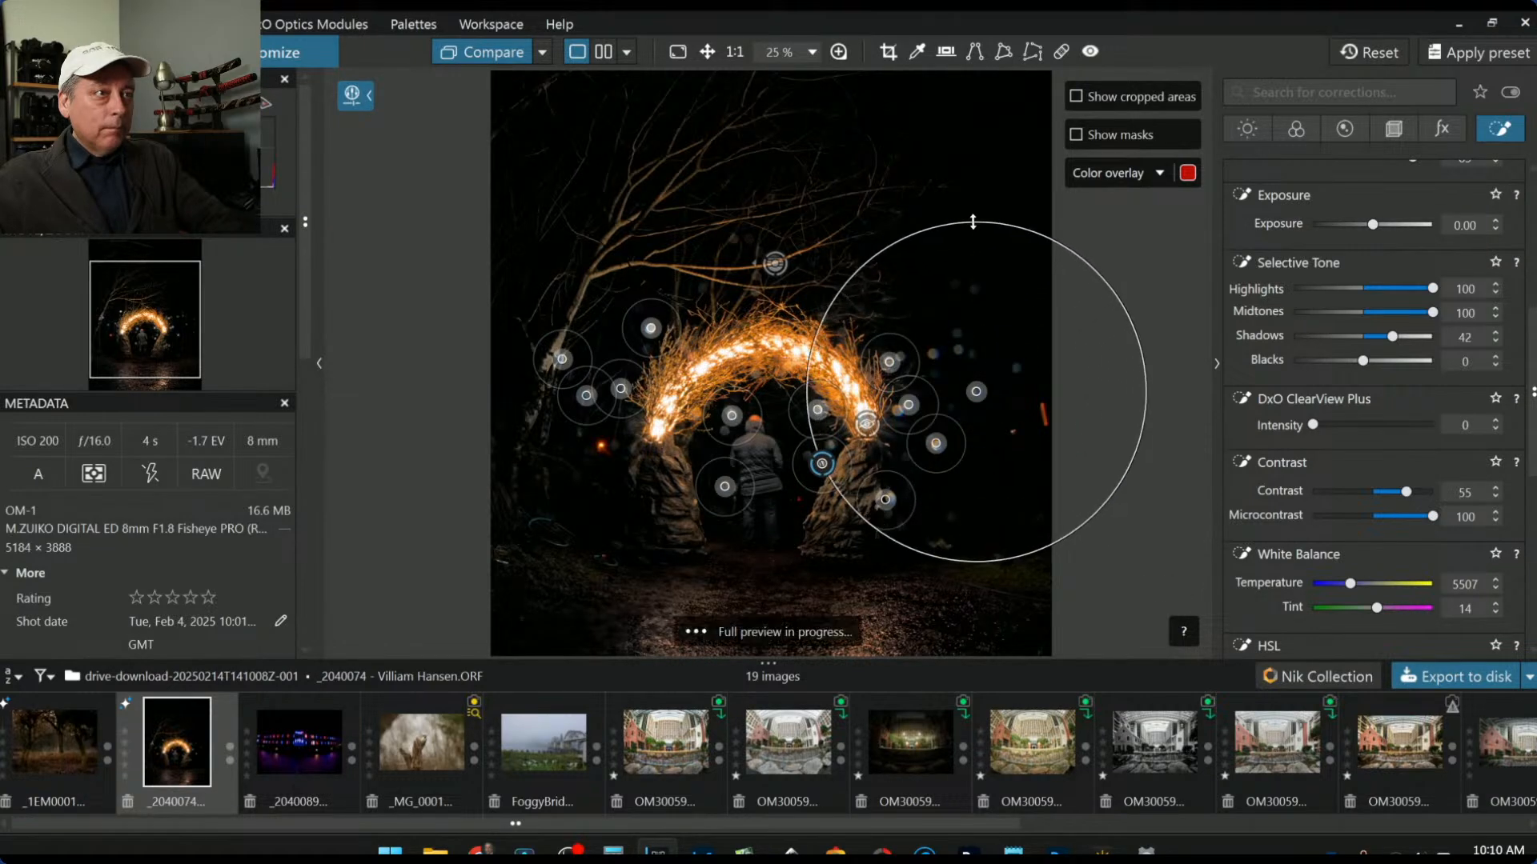
Step: Shrink the mask point on the left tree trunk and resize the point above the arch's left shoulder
mouse_move(549, 328)
left_mouse_down()
mouse_move(531, 178)
mouse_move(569, 332)
left_mouse_up()
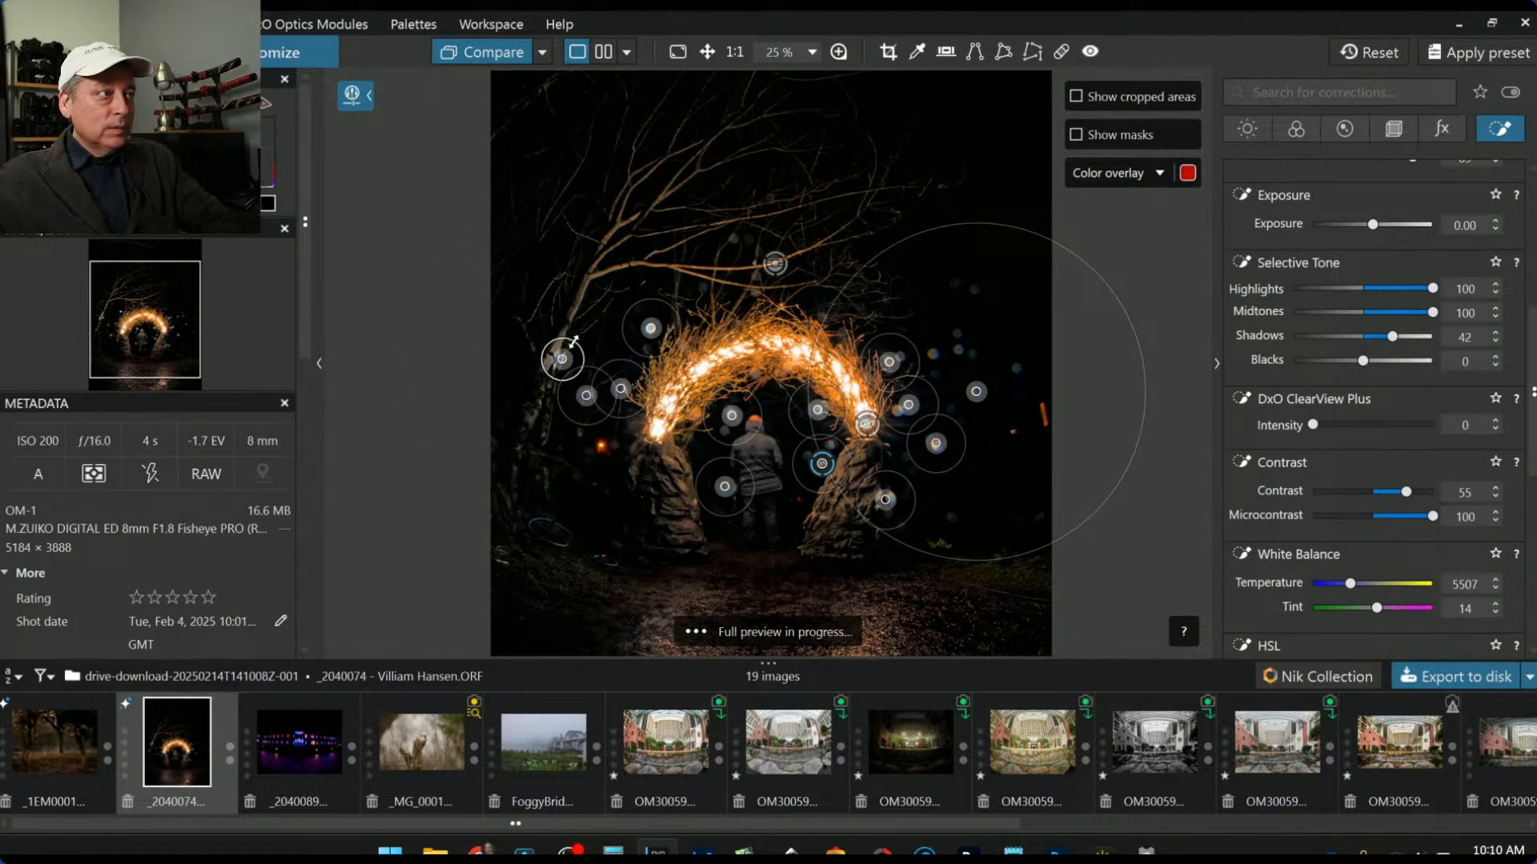
left_click_drag(646, 298, 641, 233)
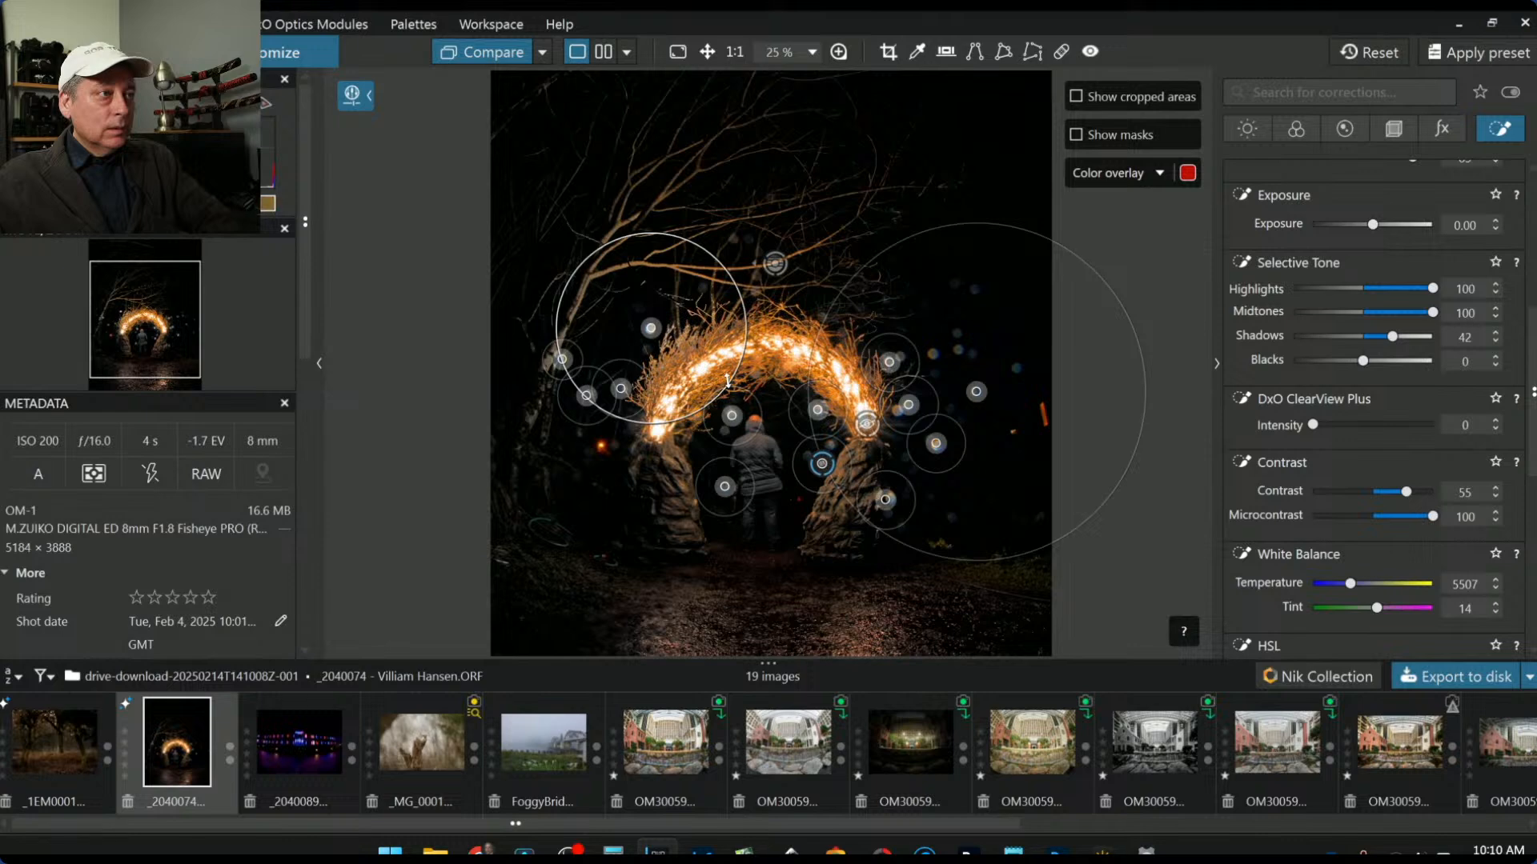
mouse_move(727, 385)
left_mouse_down()
mouse_move(724, 358)
mouse_move(725, 383)
left_mouse_up()
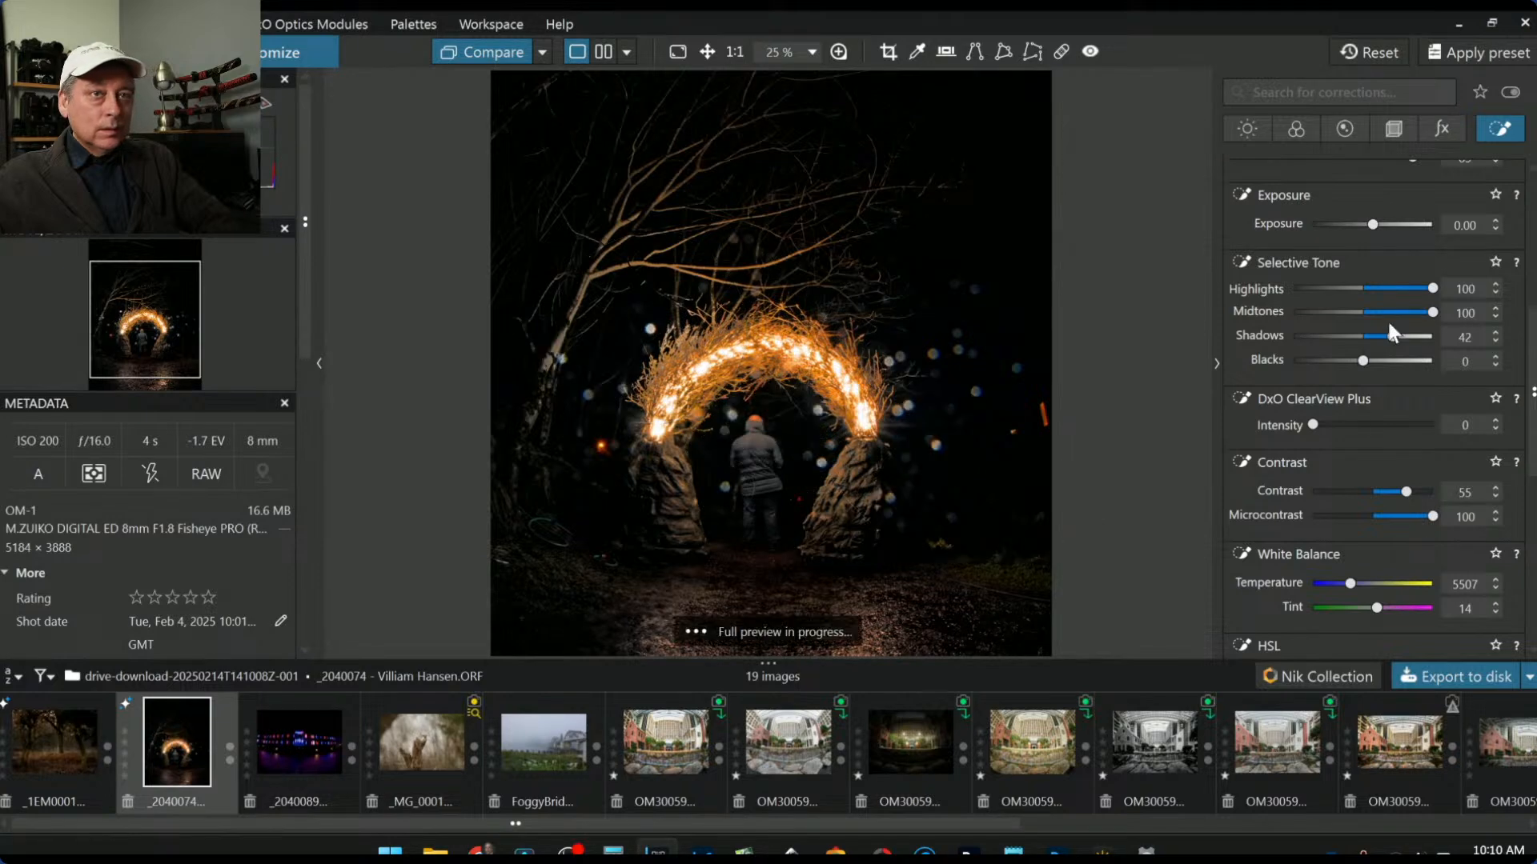
Step: Set the mask's highlights to -7 and midtones to -2, and add another point on the specks right of the arch
left_click(1361, 288)
left_click(1362, 312)
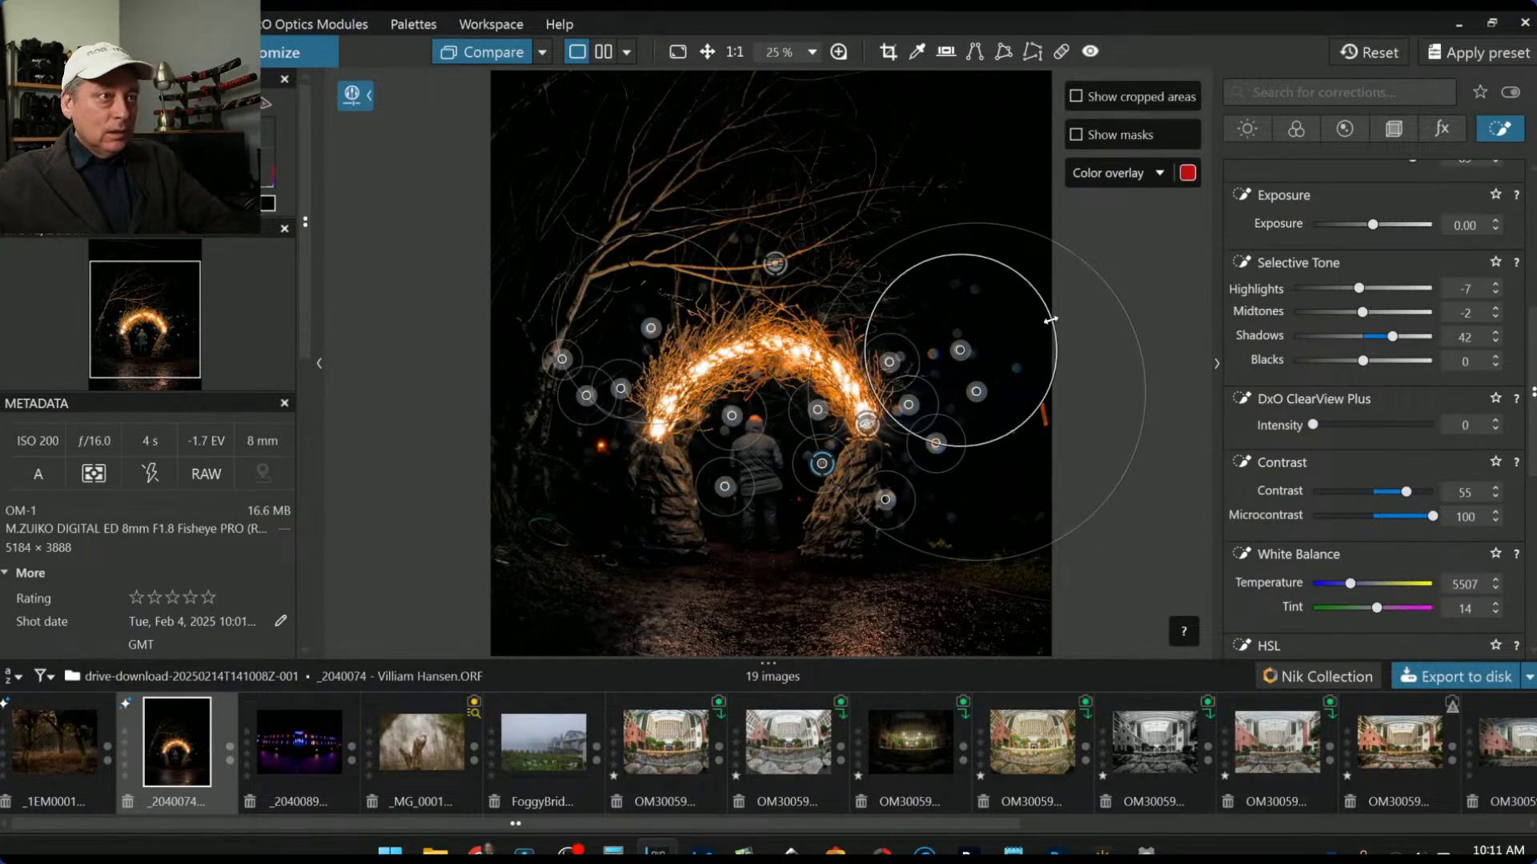
left_click(1174, 573)
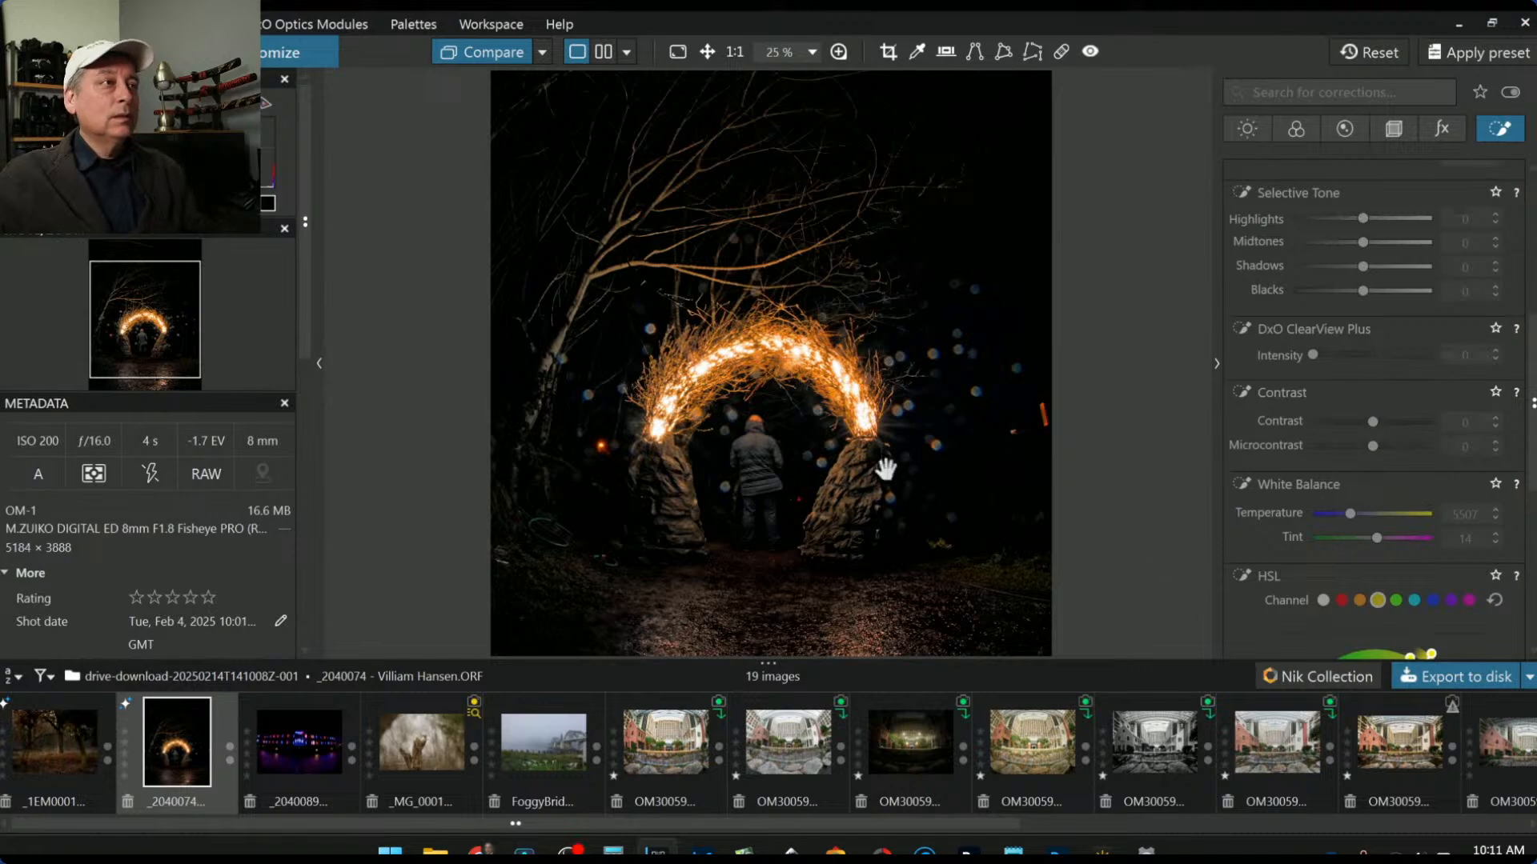
Step: Crop the arch photo to 2842 × 3789 px at its original aspect ratio, framing the arch and the wet path down to the bottom edge
scroll(885, 469, "down", 1)
scroll(914, 469, "down", 1)
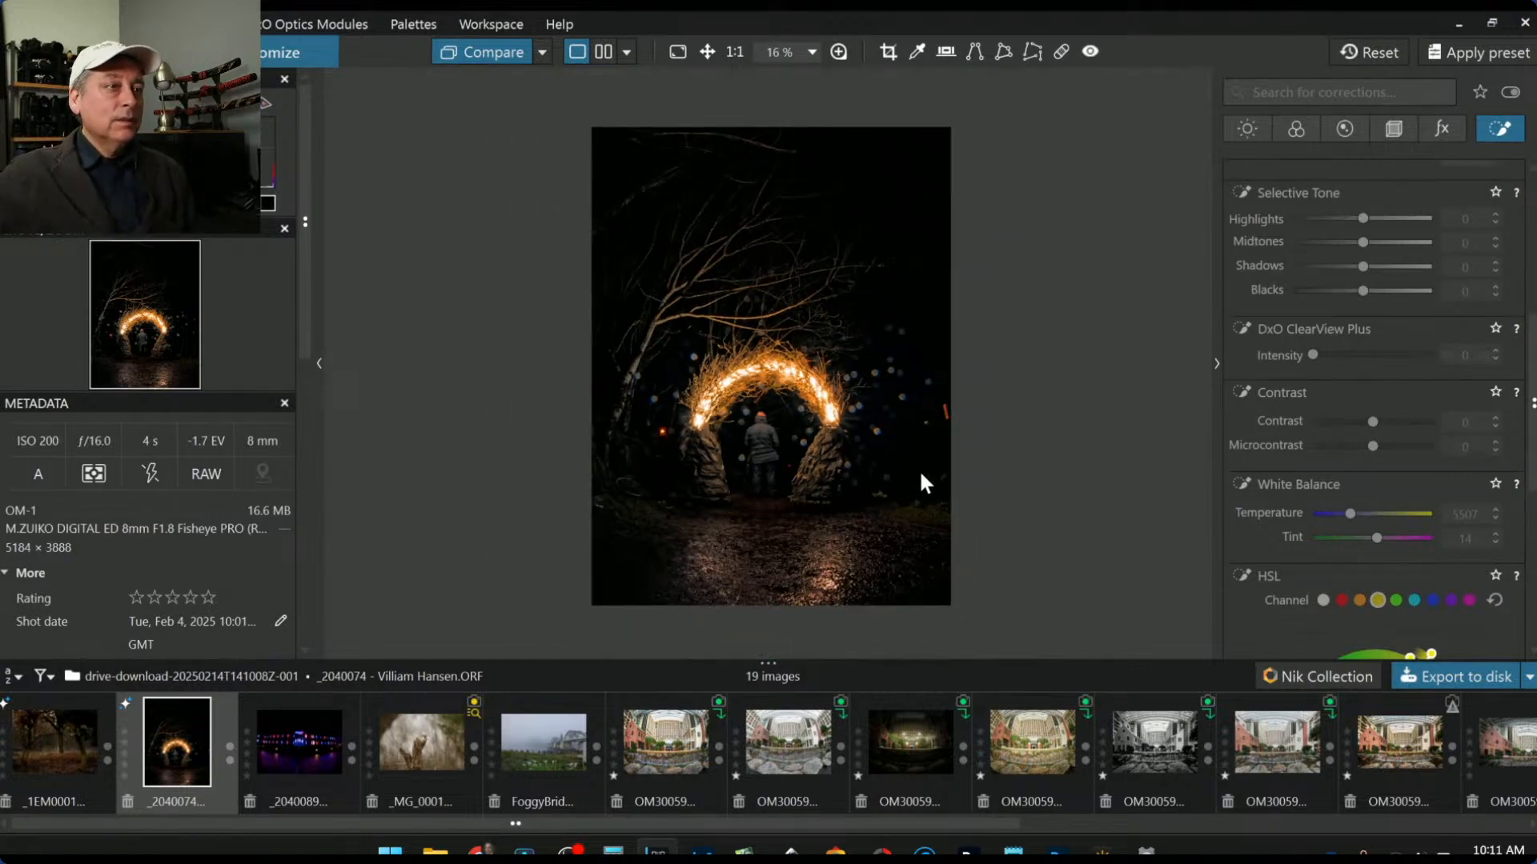
left_click(1393, 129)
left_click(1310, 345)
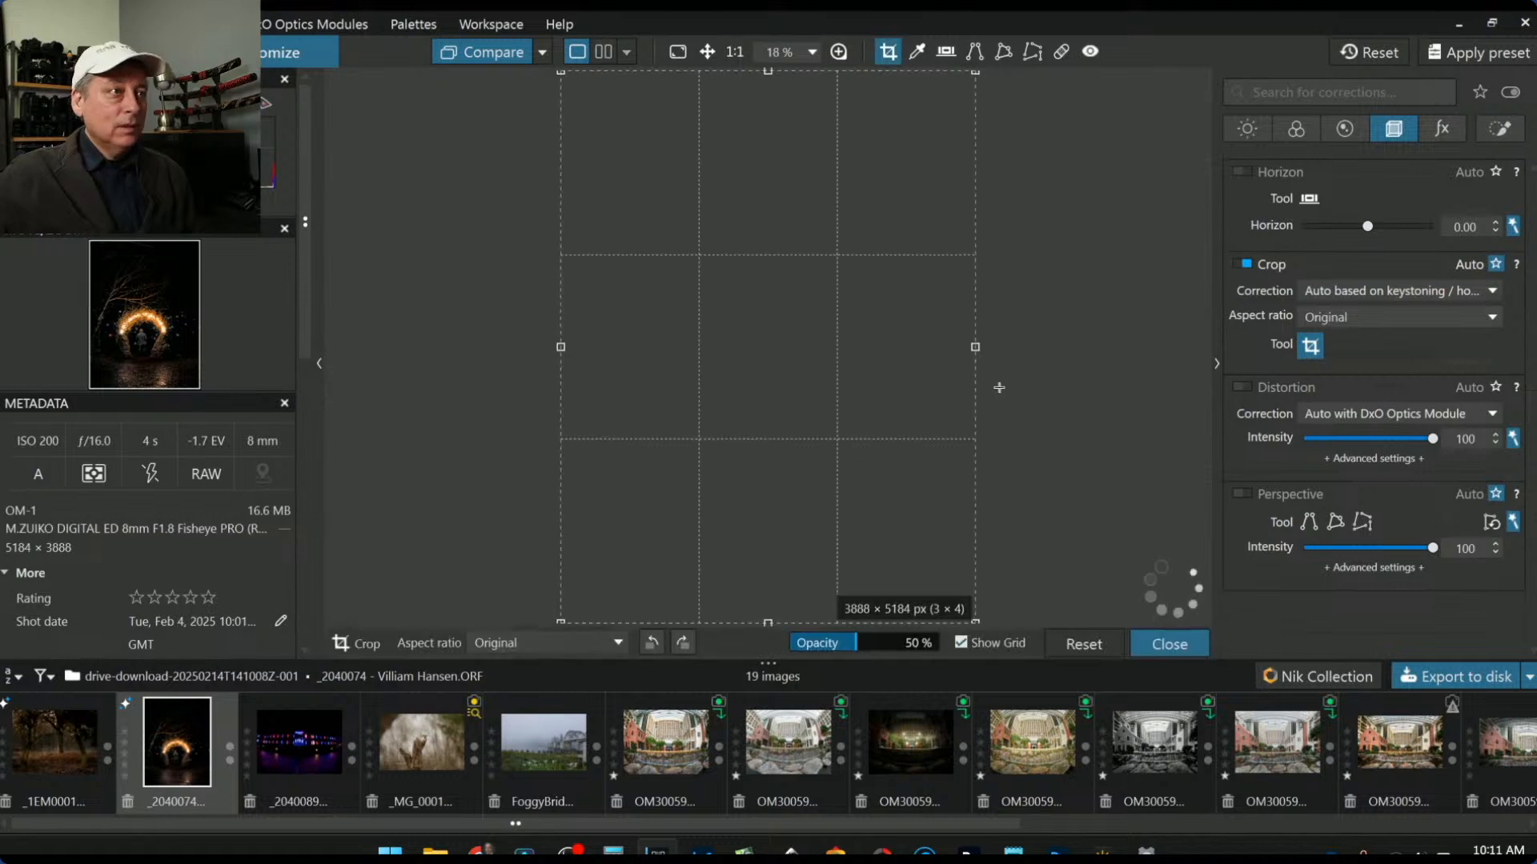
left_click_drag(978, 349, 936, 352)
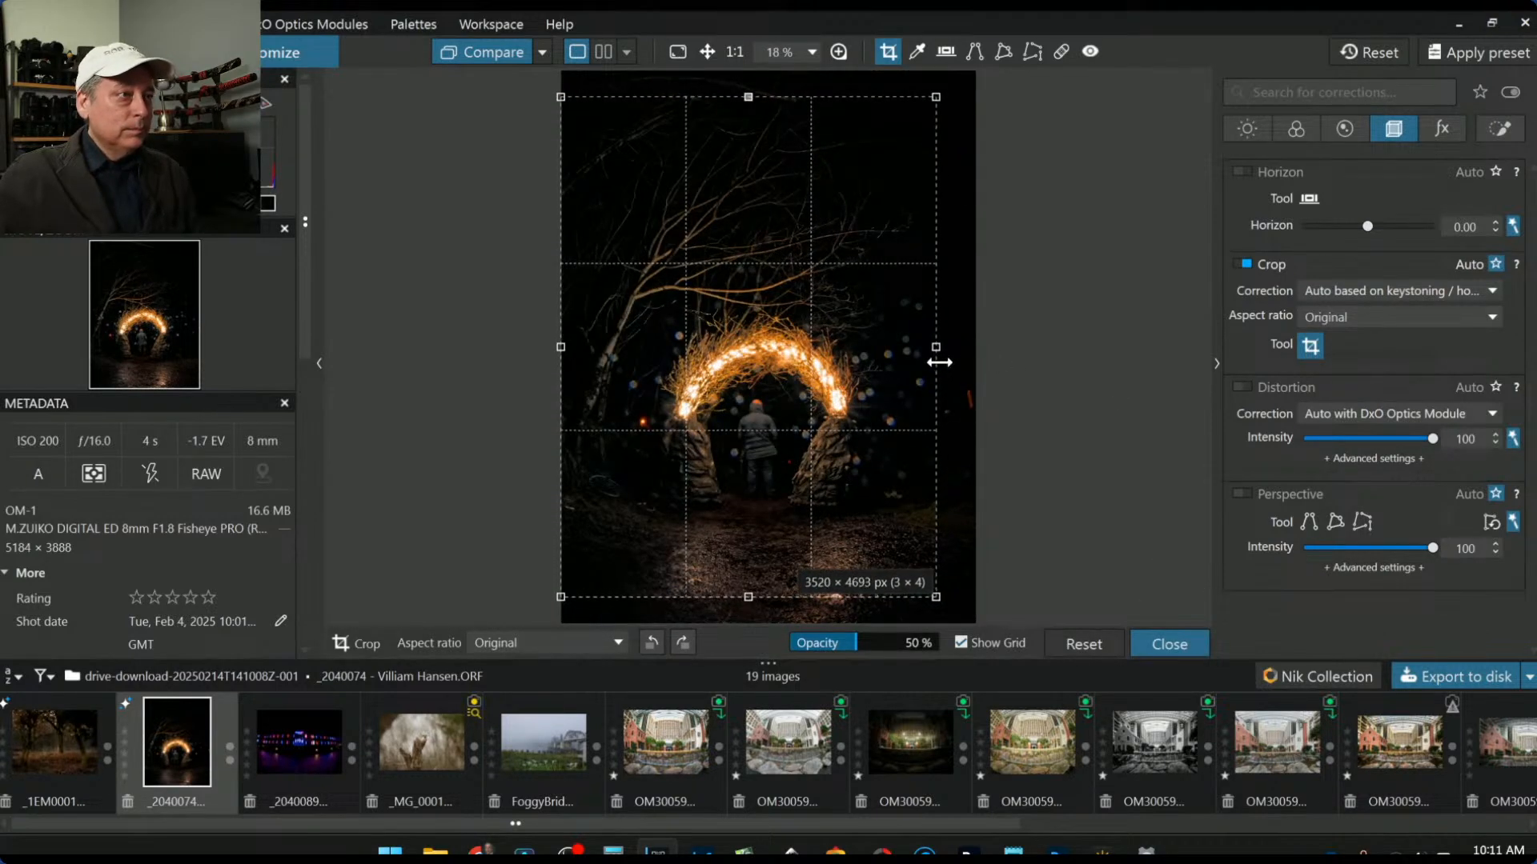
left_click_drag(745, 597, 758, 508)
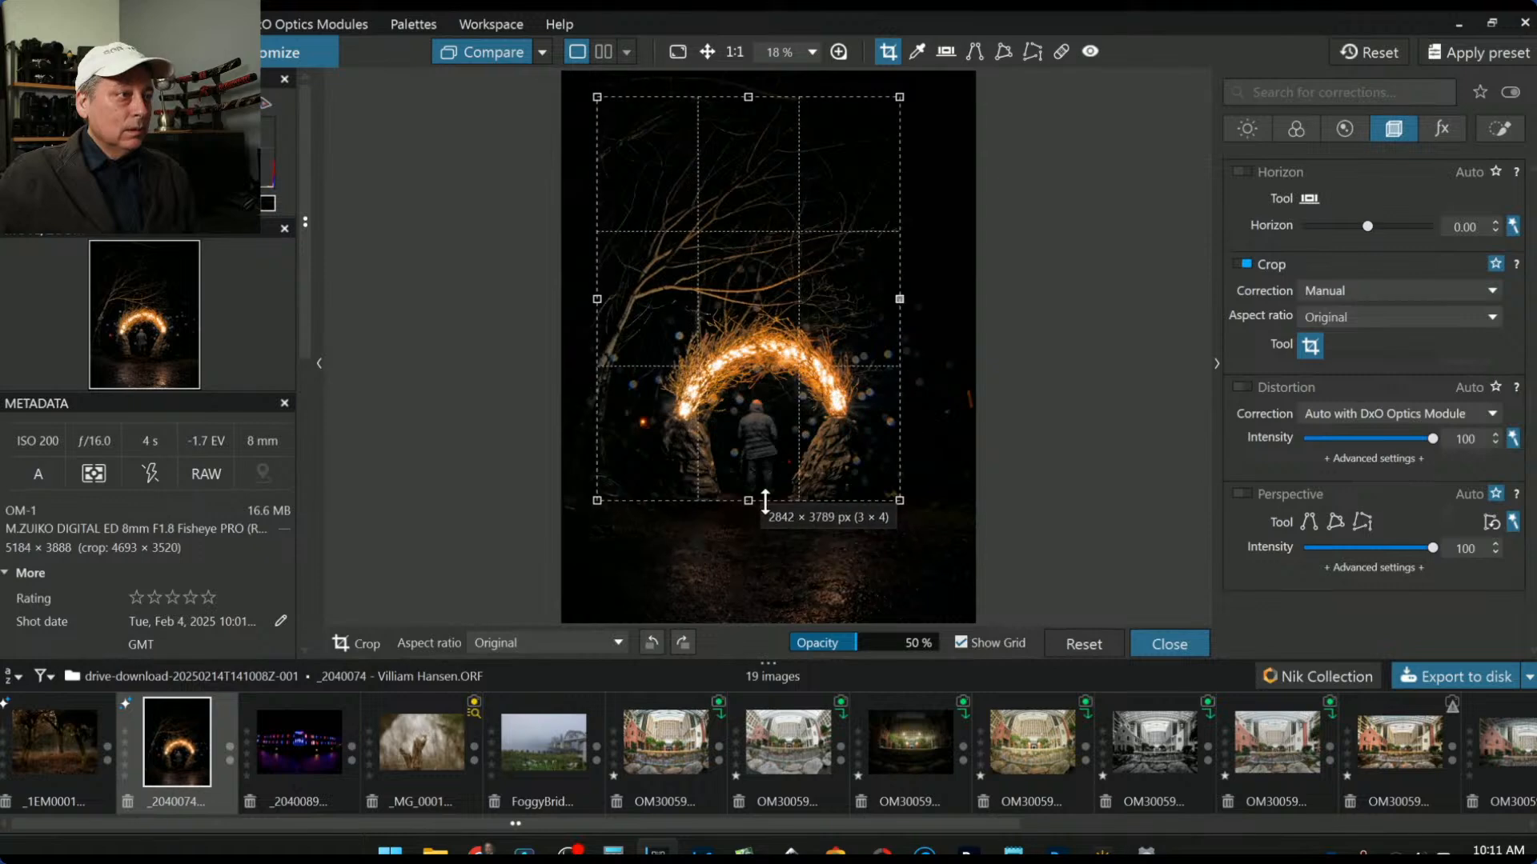
left_click_drag(703, 295, 718, 355)
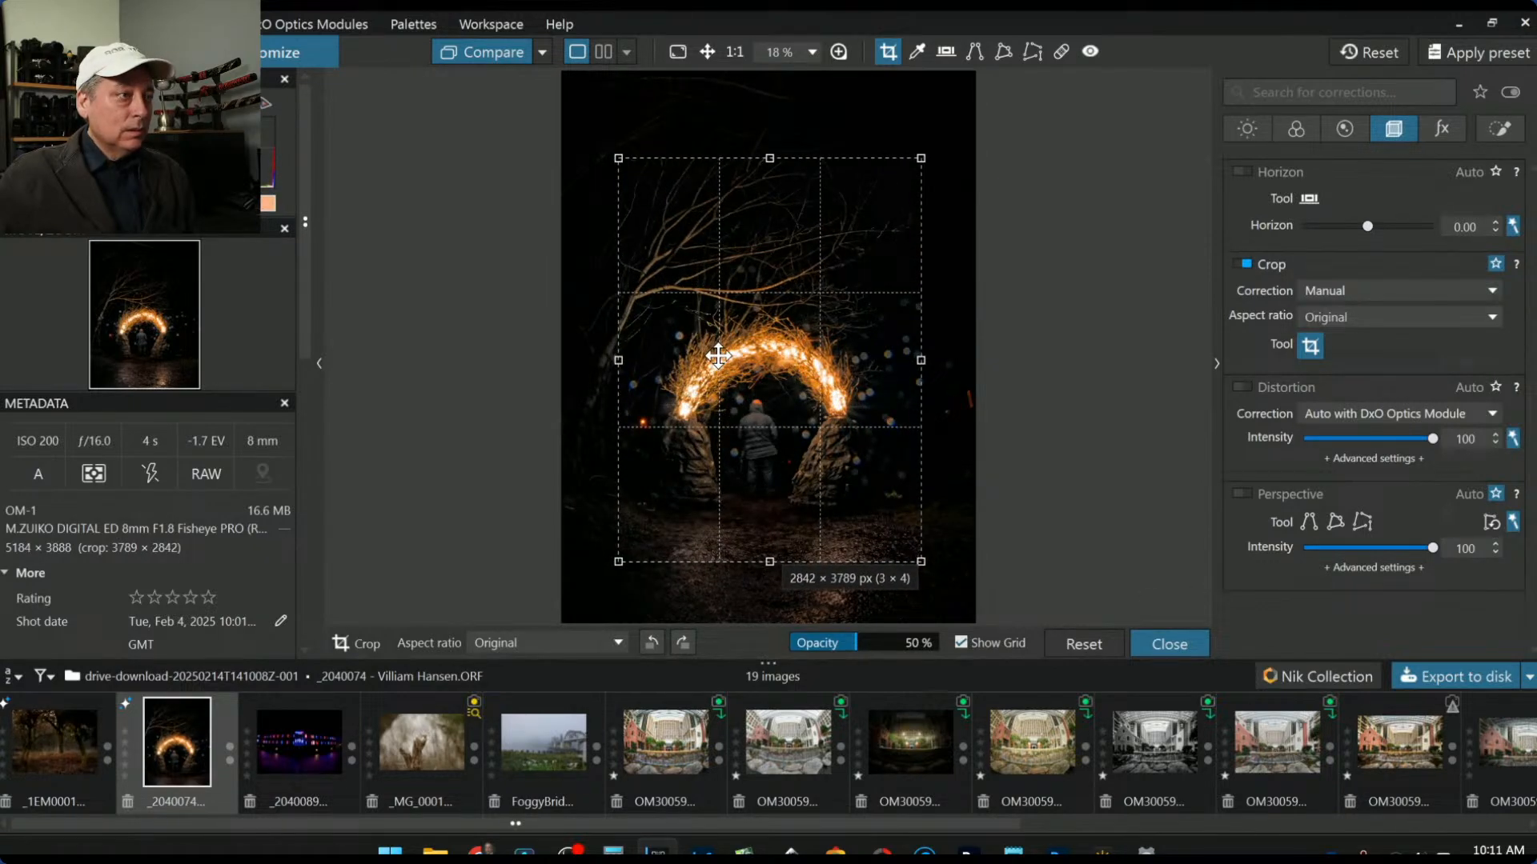
left_click_drag(718, 355, 709, 413)
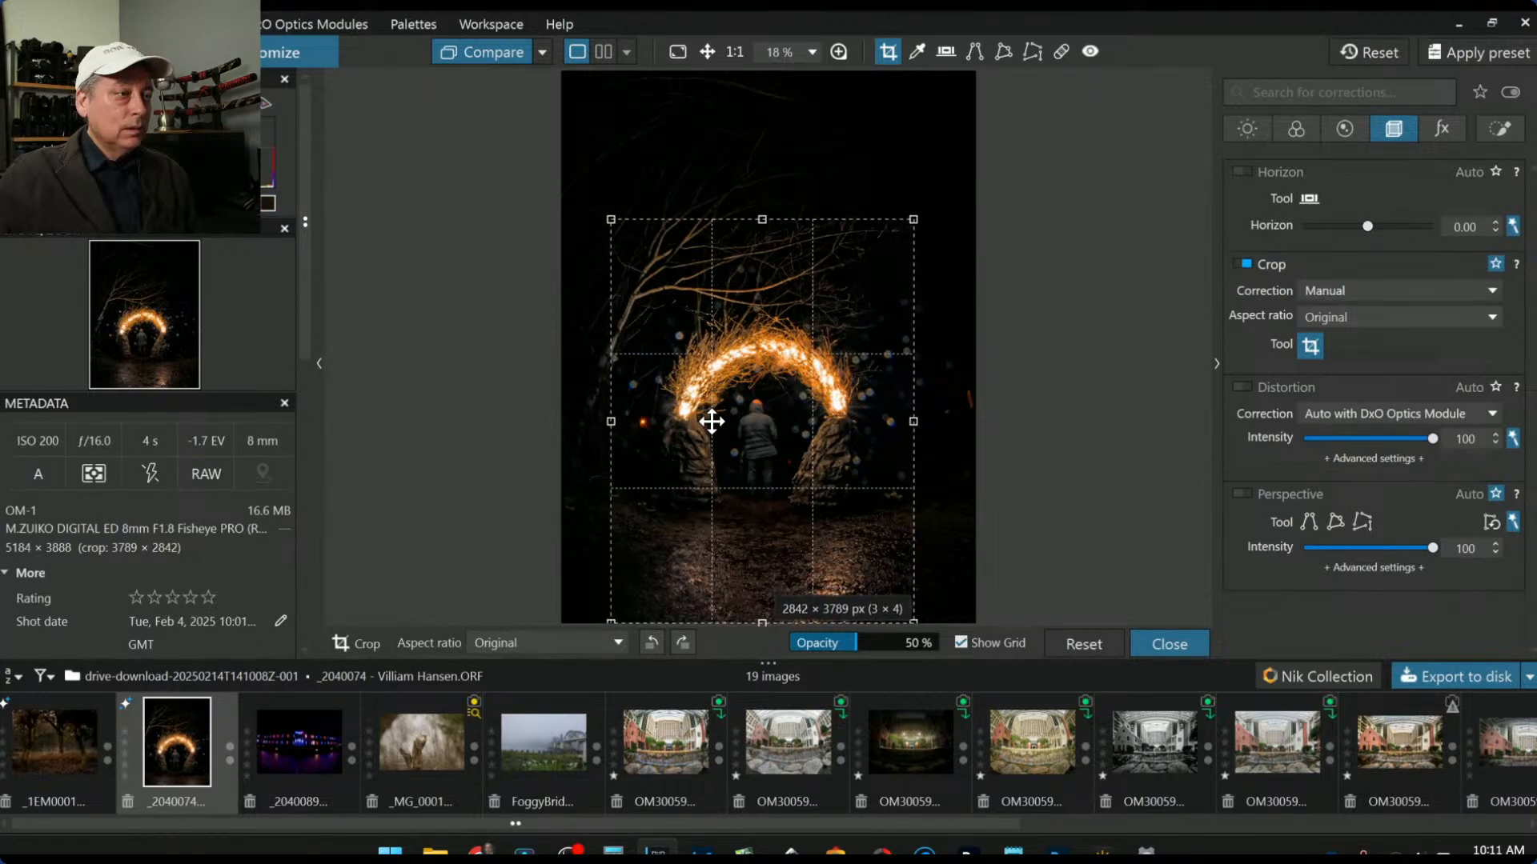
key("Return")
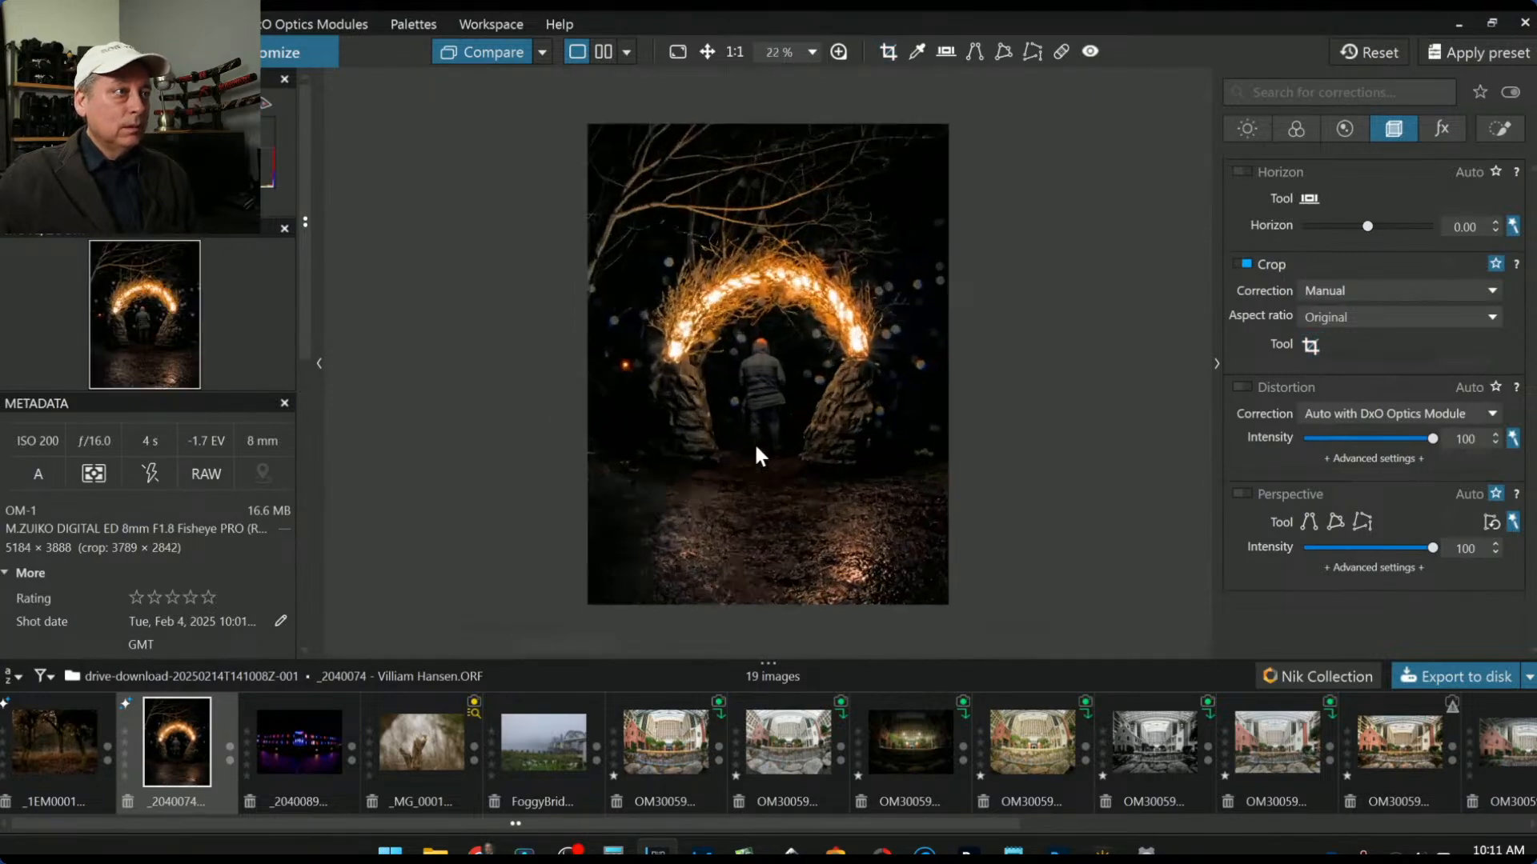
Step: Tighten the crop from above to 2594 × 3459 px, keeping the original aspect ratio
left_click(1308, 350)
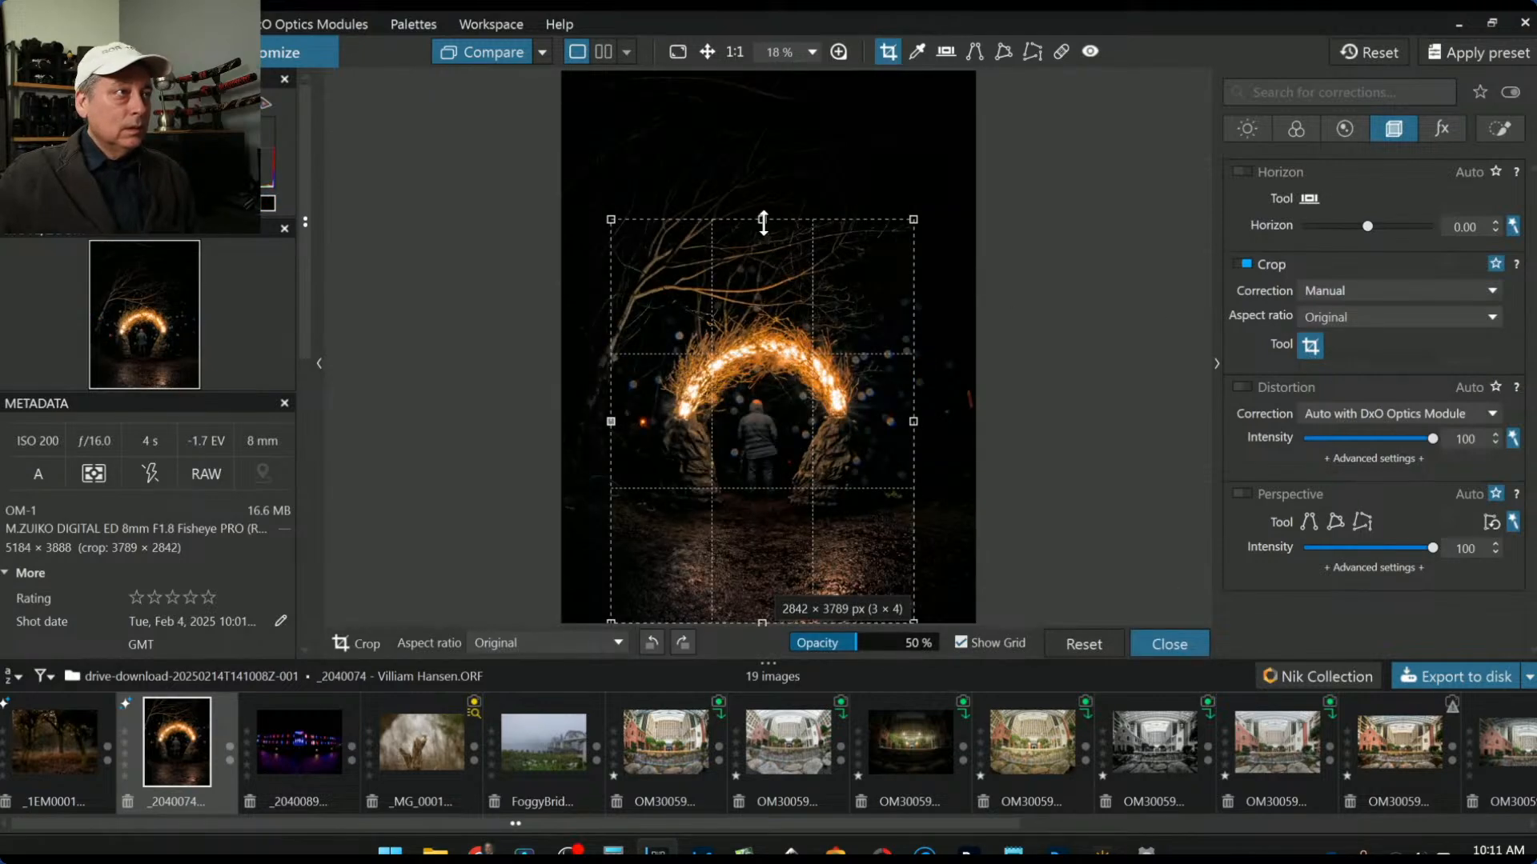
left_click_drag(762, 220, 763, 258)
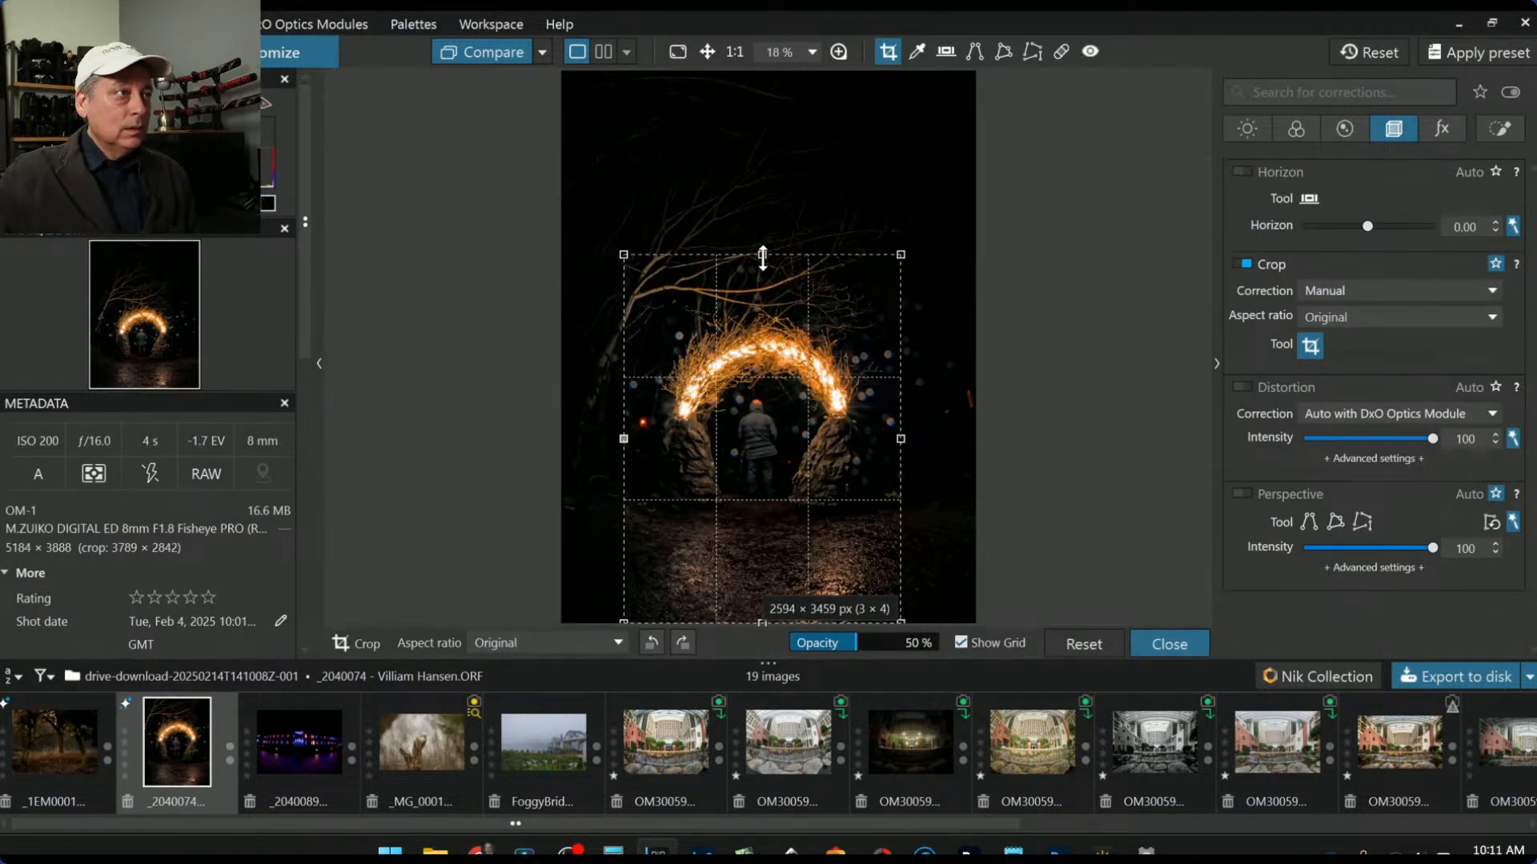
key("Return")
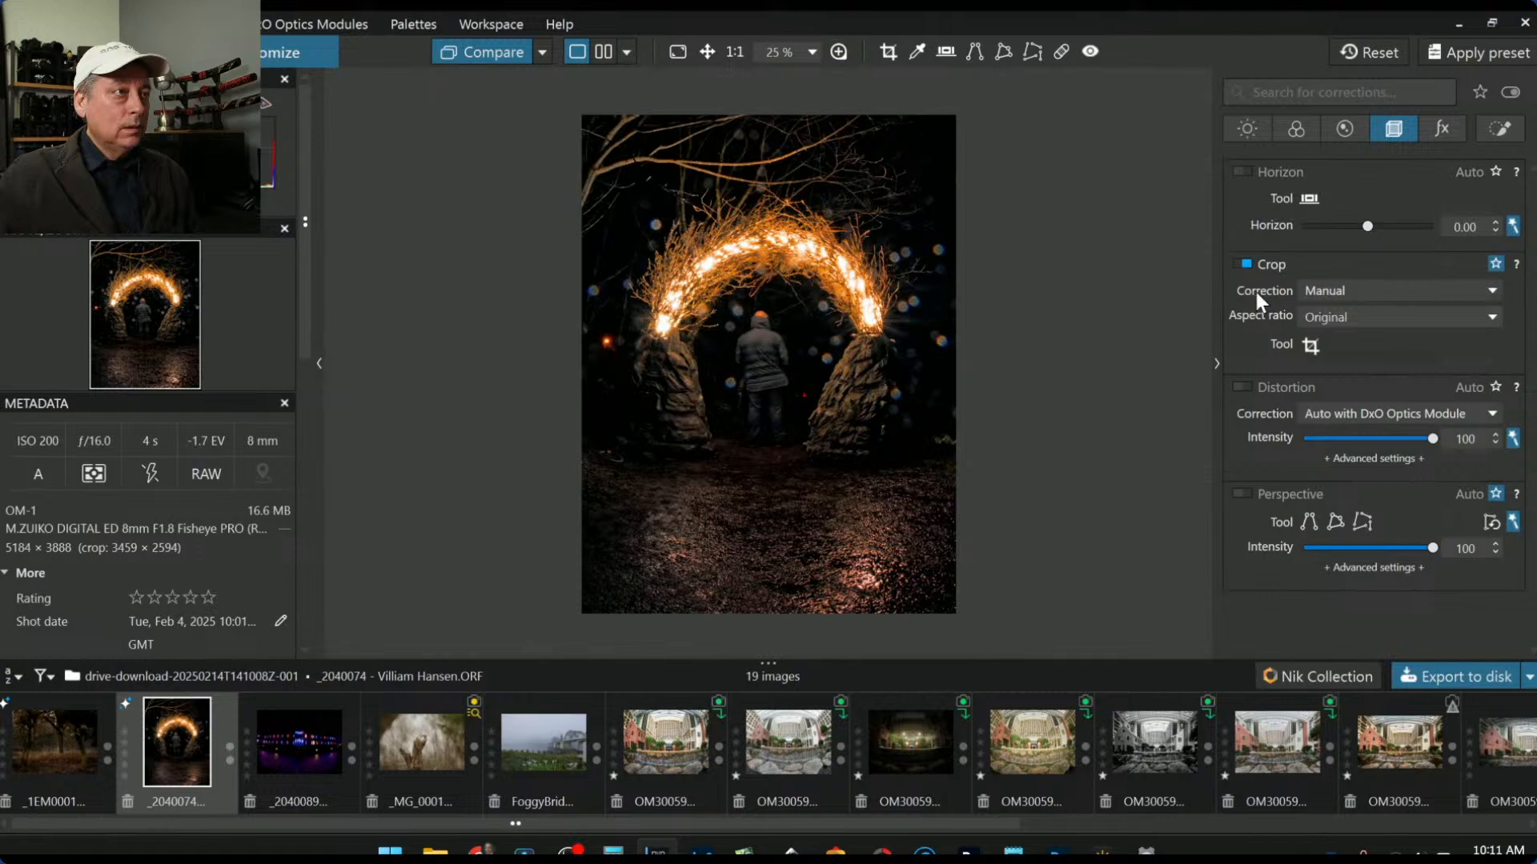
Step: Compare the cropped arch photo with its original, first by toggling and then side by side
left_click(468, 49)
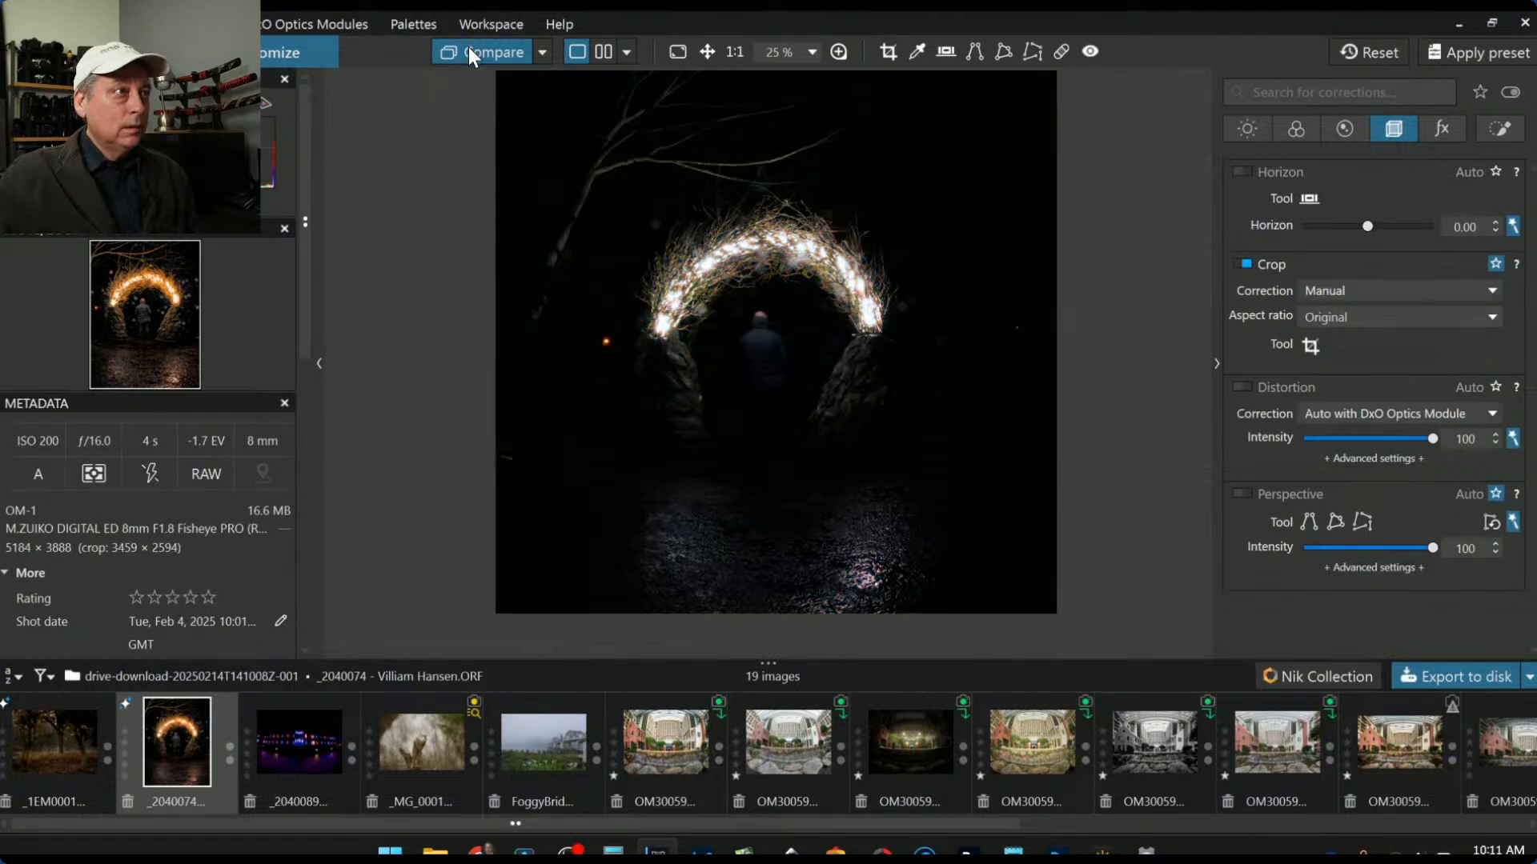
left_click(468, 50)
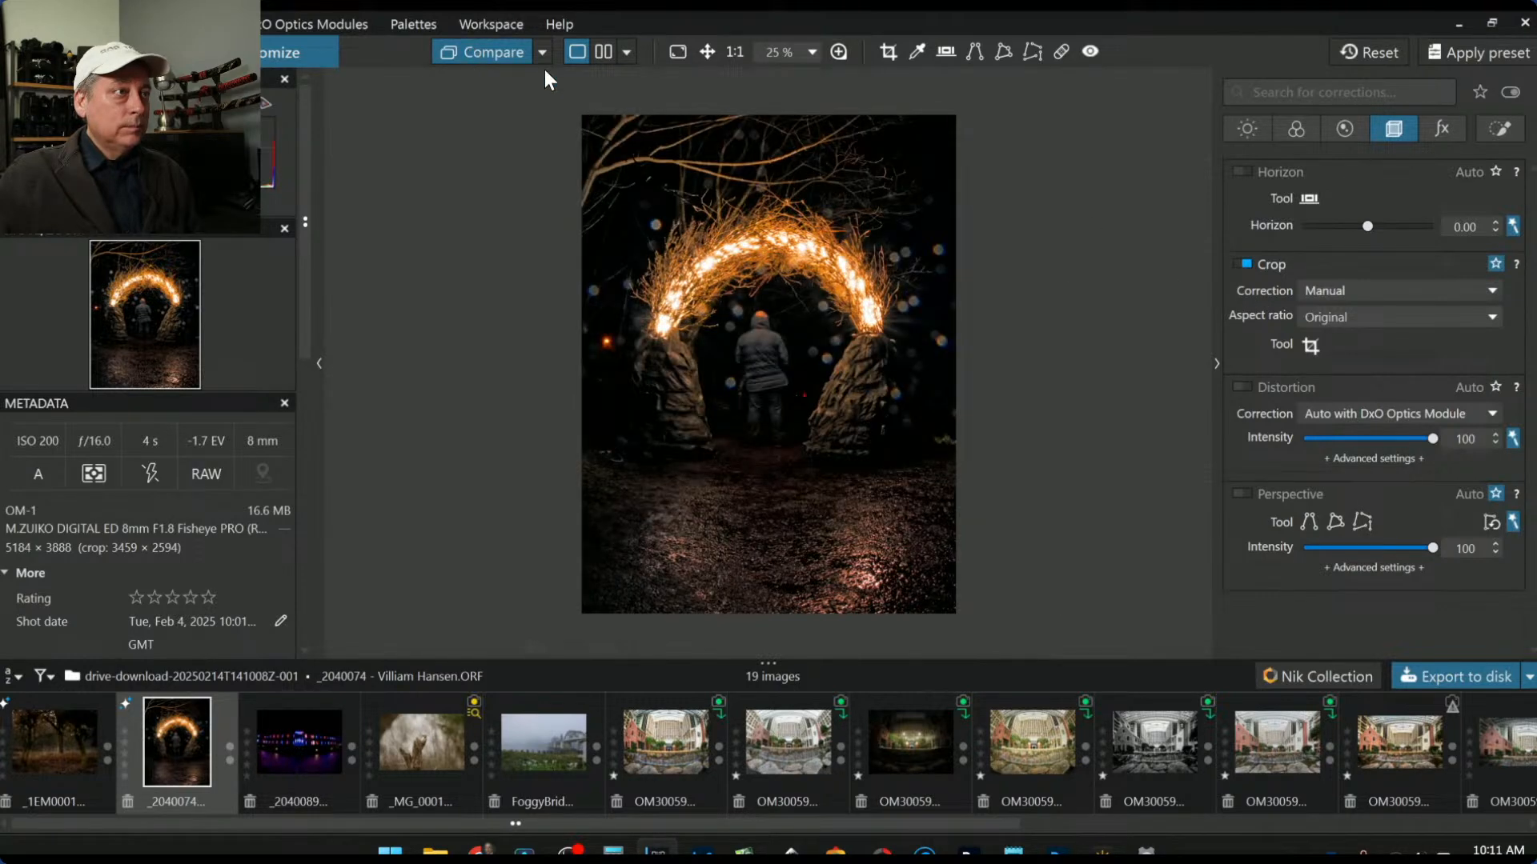
left_click(613, 55)
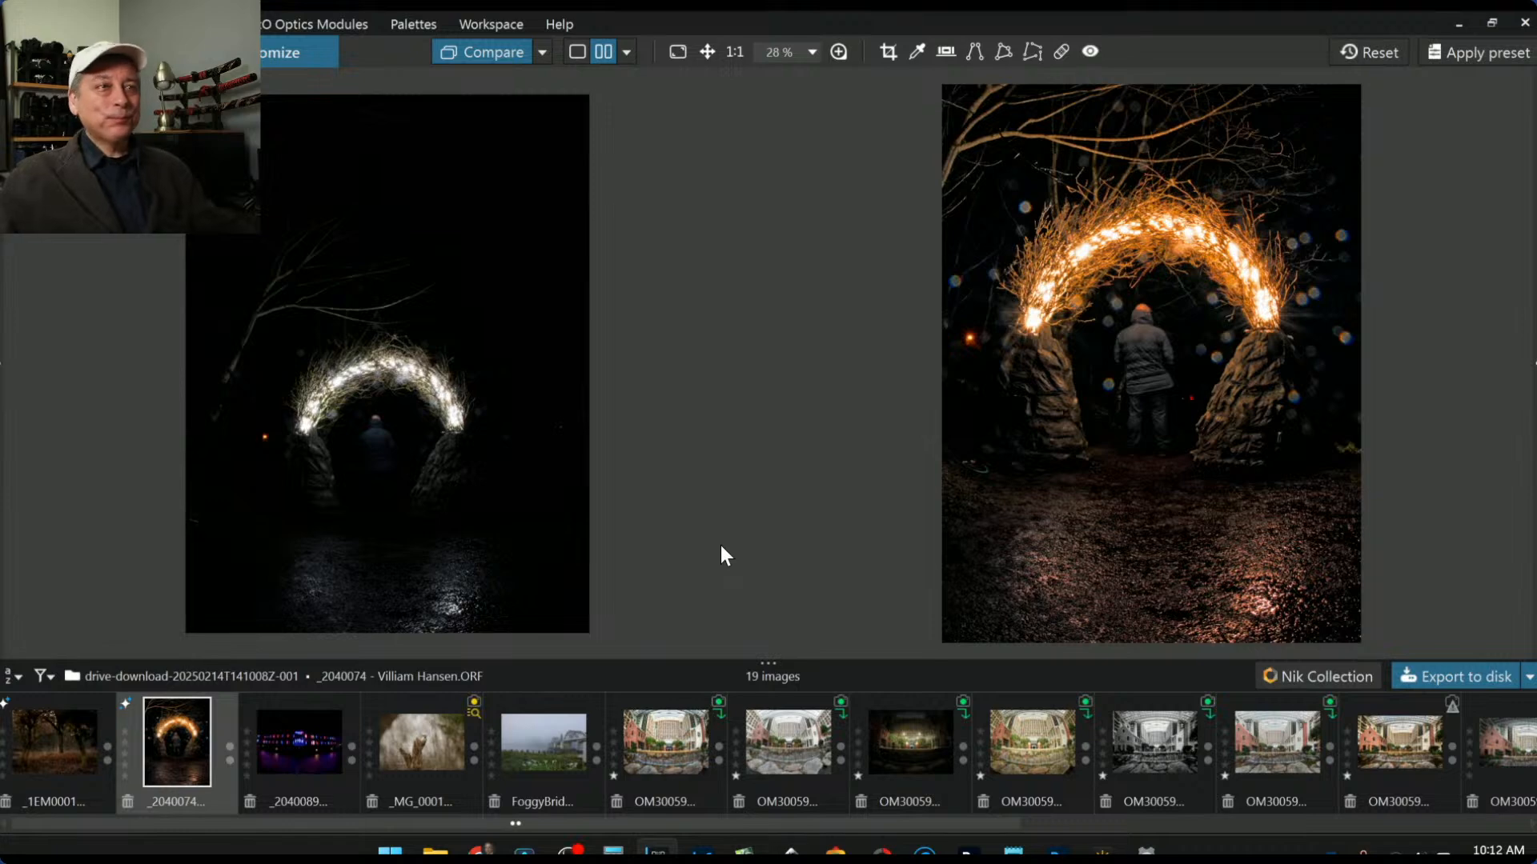
key("F9")
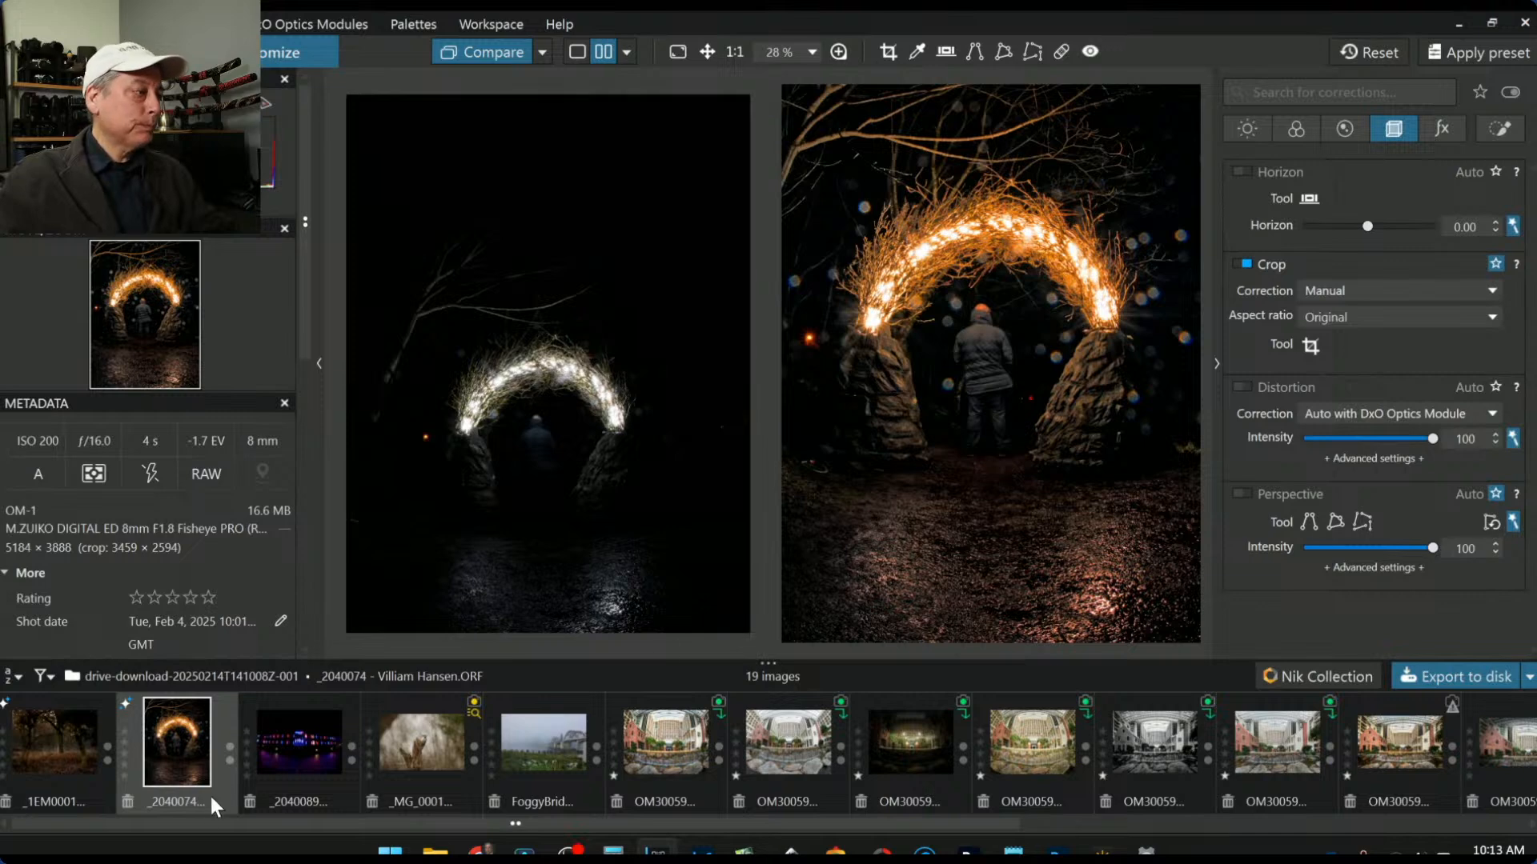
Step: Open photo _2040089 of the neon-lit building in single-image view and raise its exposure to 4.00
left_click(303, 746)
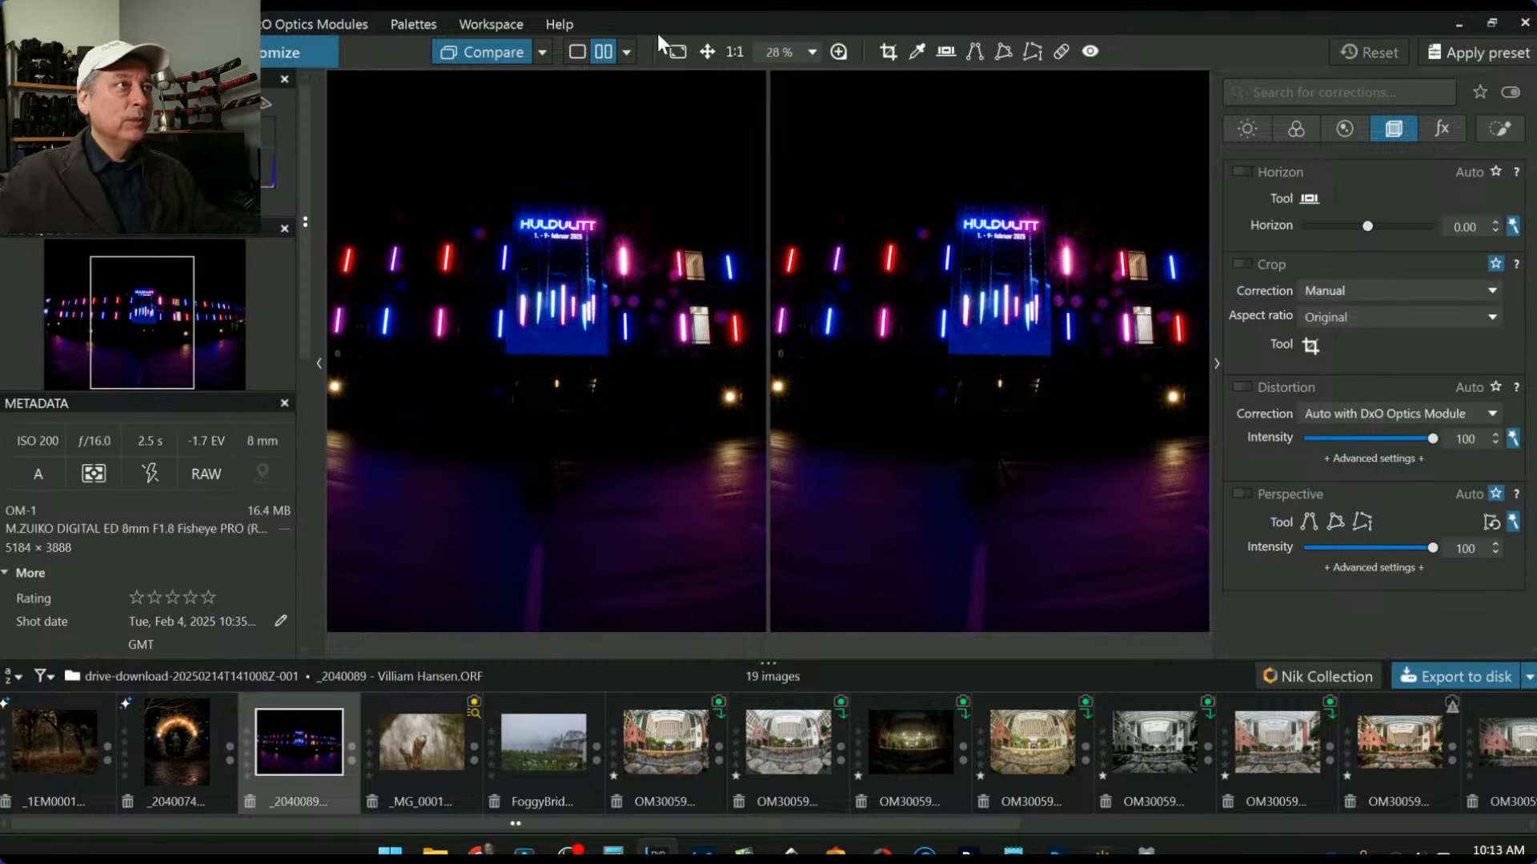
left_click(577, 52)
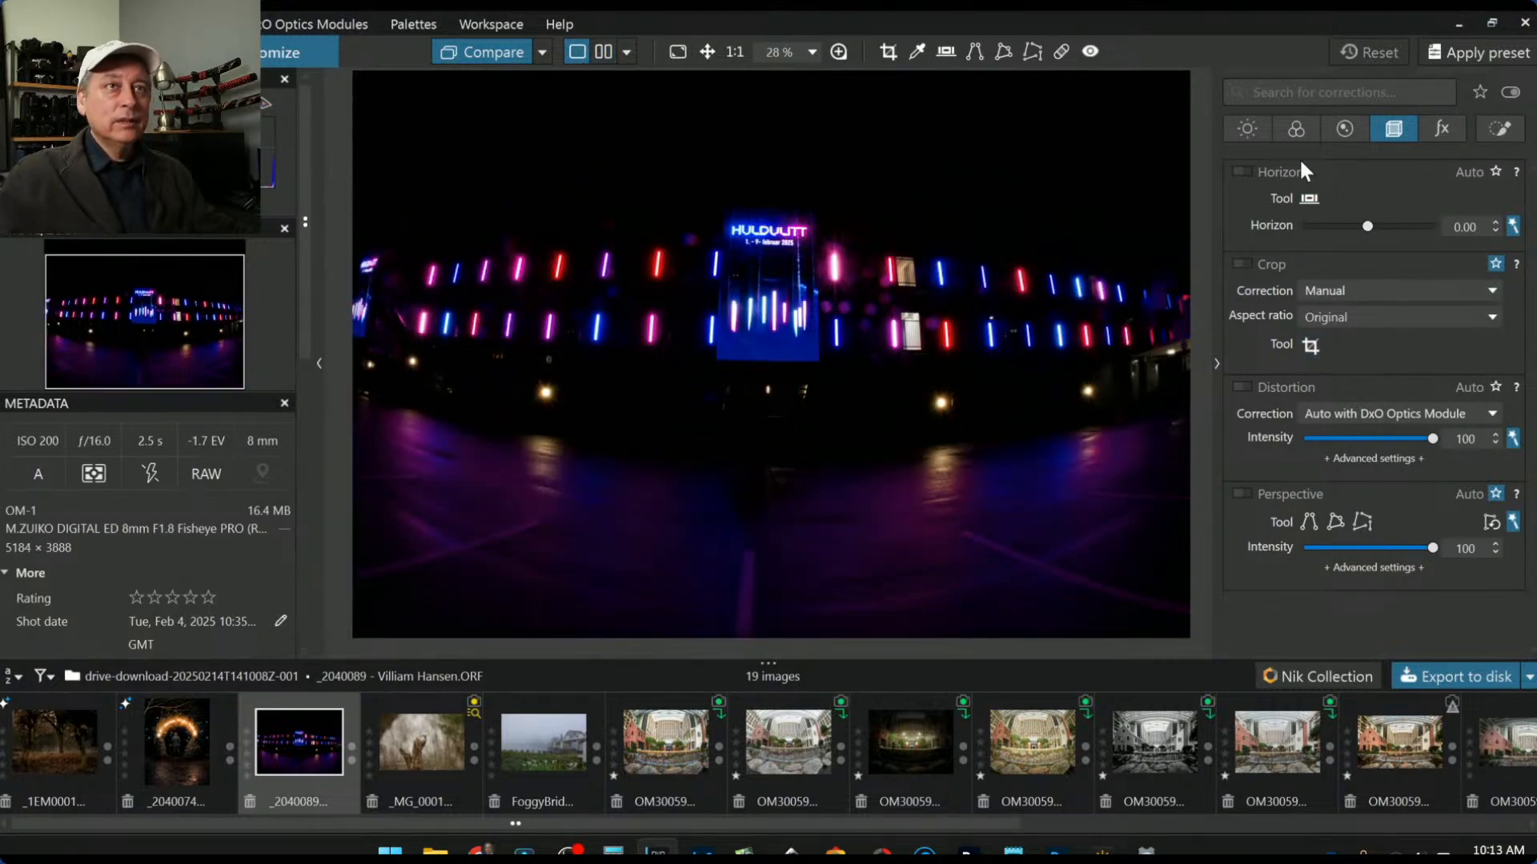
left_click(1246, 128)
left_click_drag(1367, 224, 1463, 235)
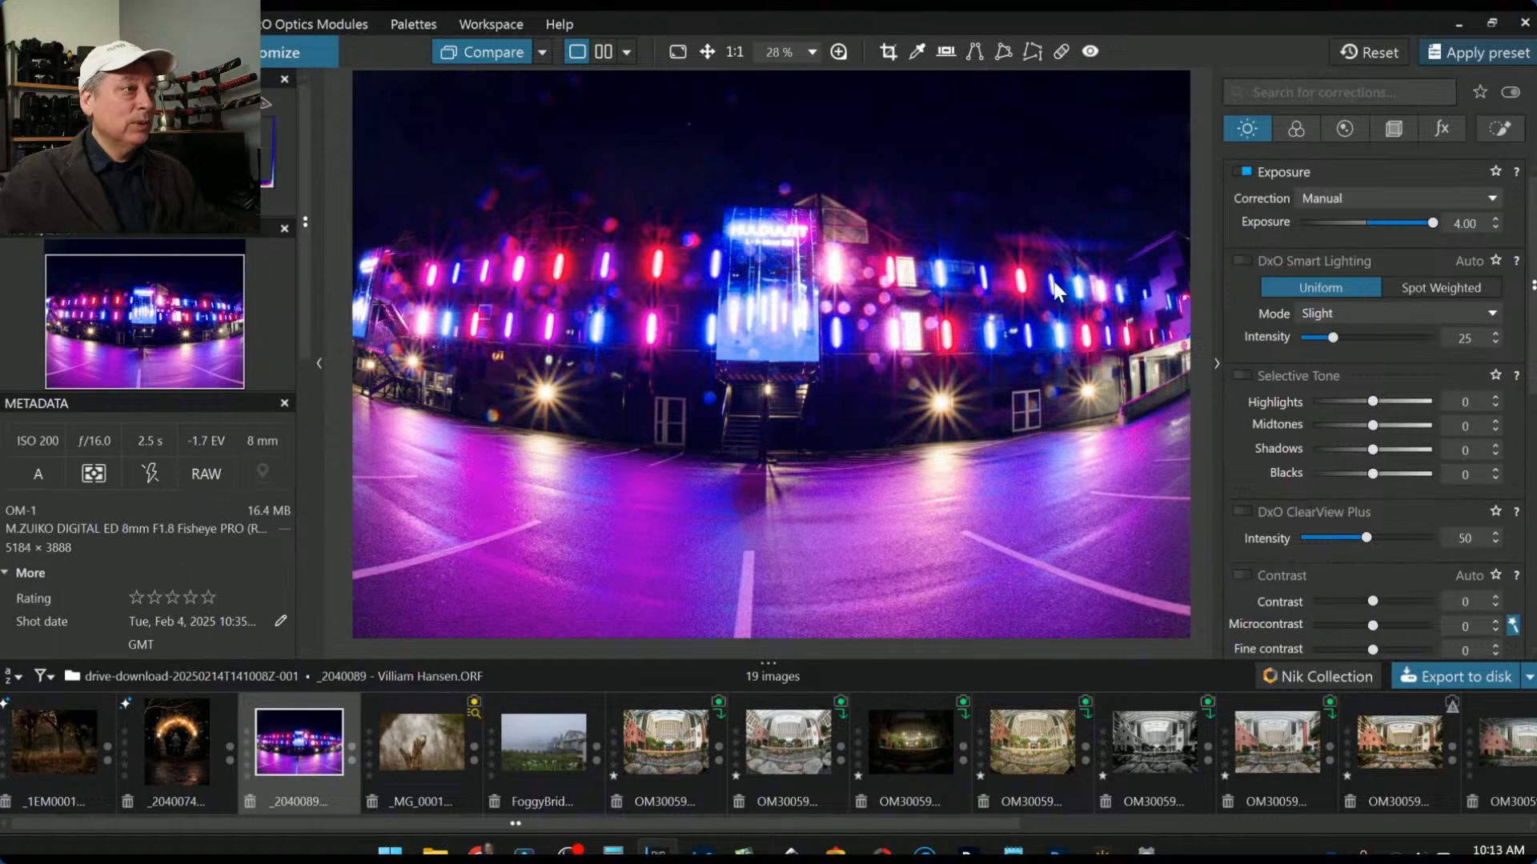
Step: Apply a preset that straightens the fisheye distortion in the neon-lit building photo
key("ctrl+shift+p")
left_click(581, 270)
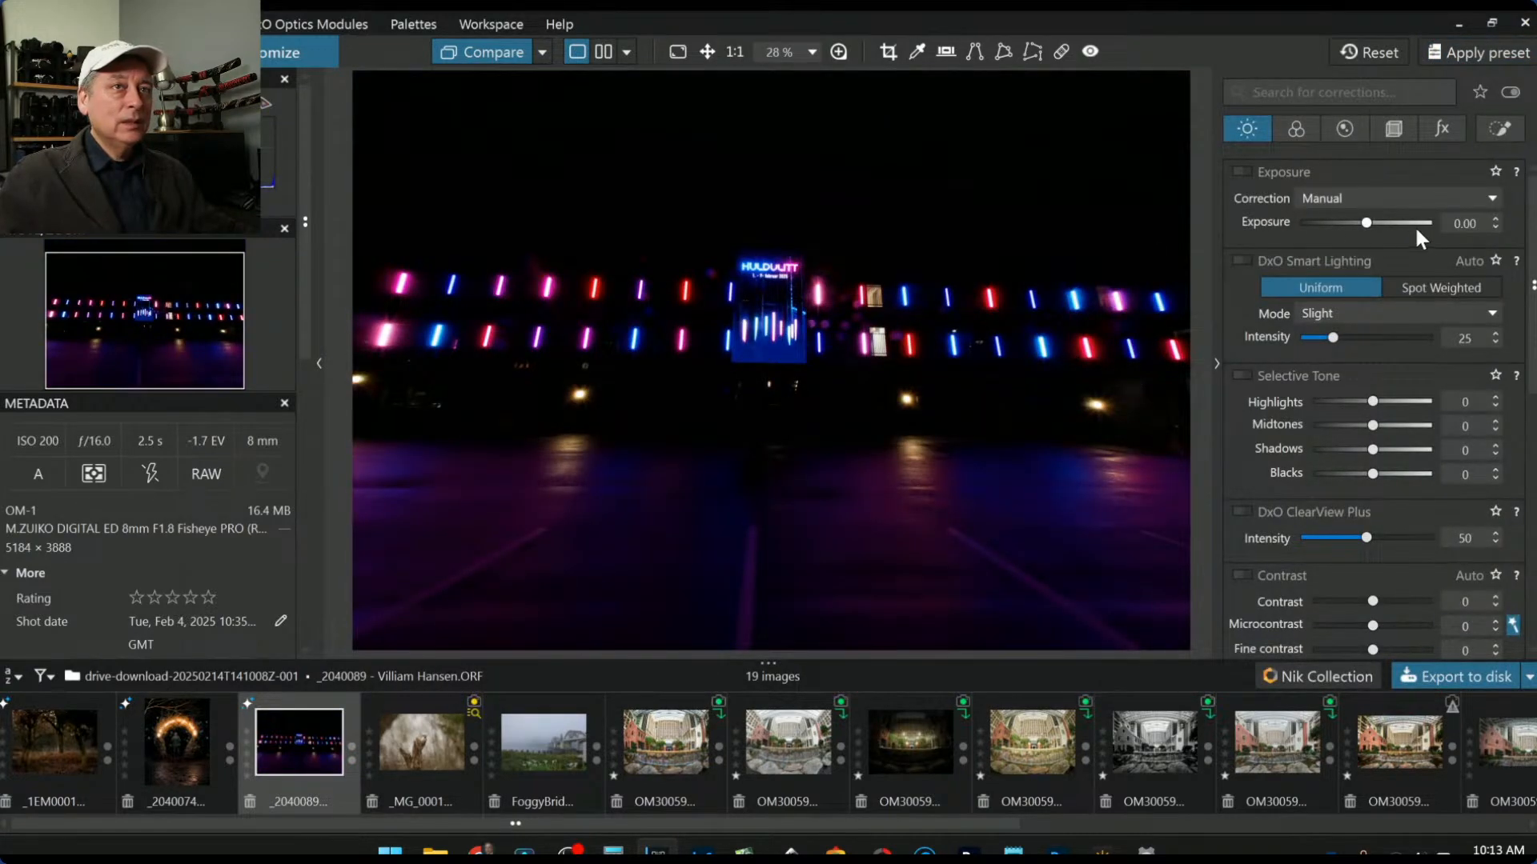
Step: Raise the neon-lit building photo's exposure to 4.00 and turn off its distortion correction after comparing both states
left_click_drag(1367, 224, 1450, 232)
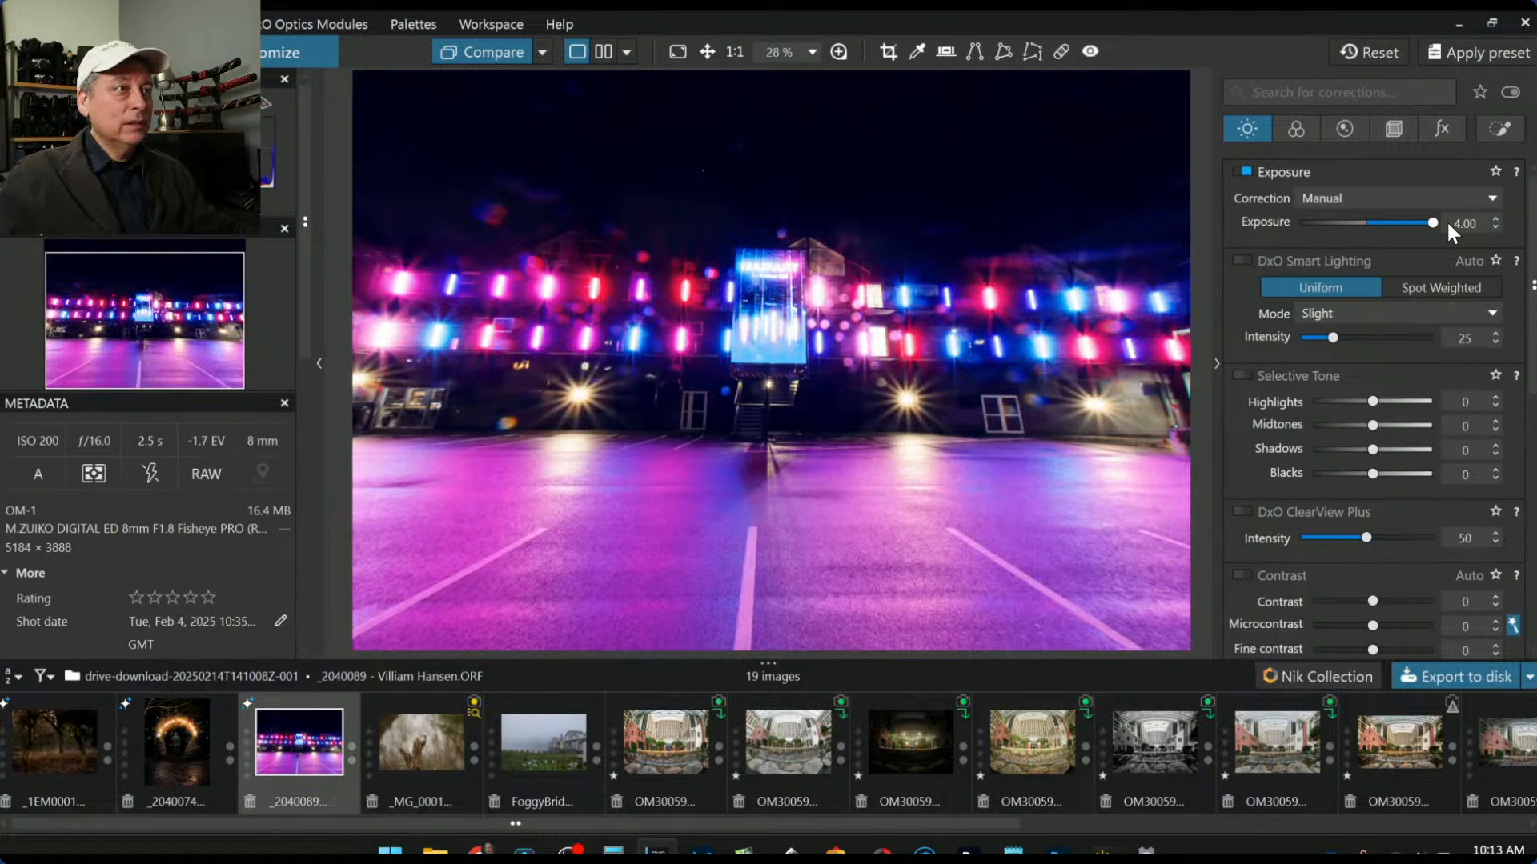
left_click(1401, 122)
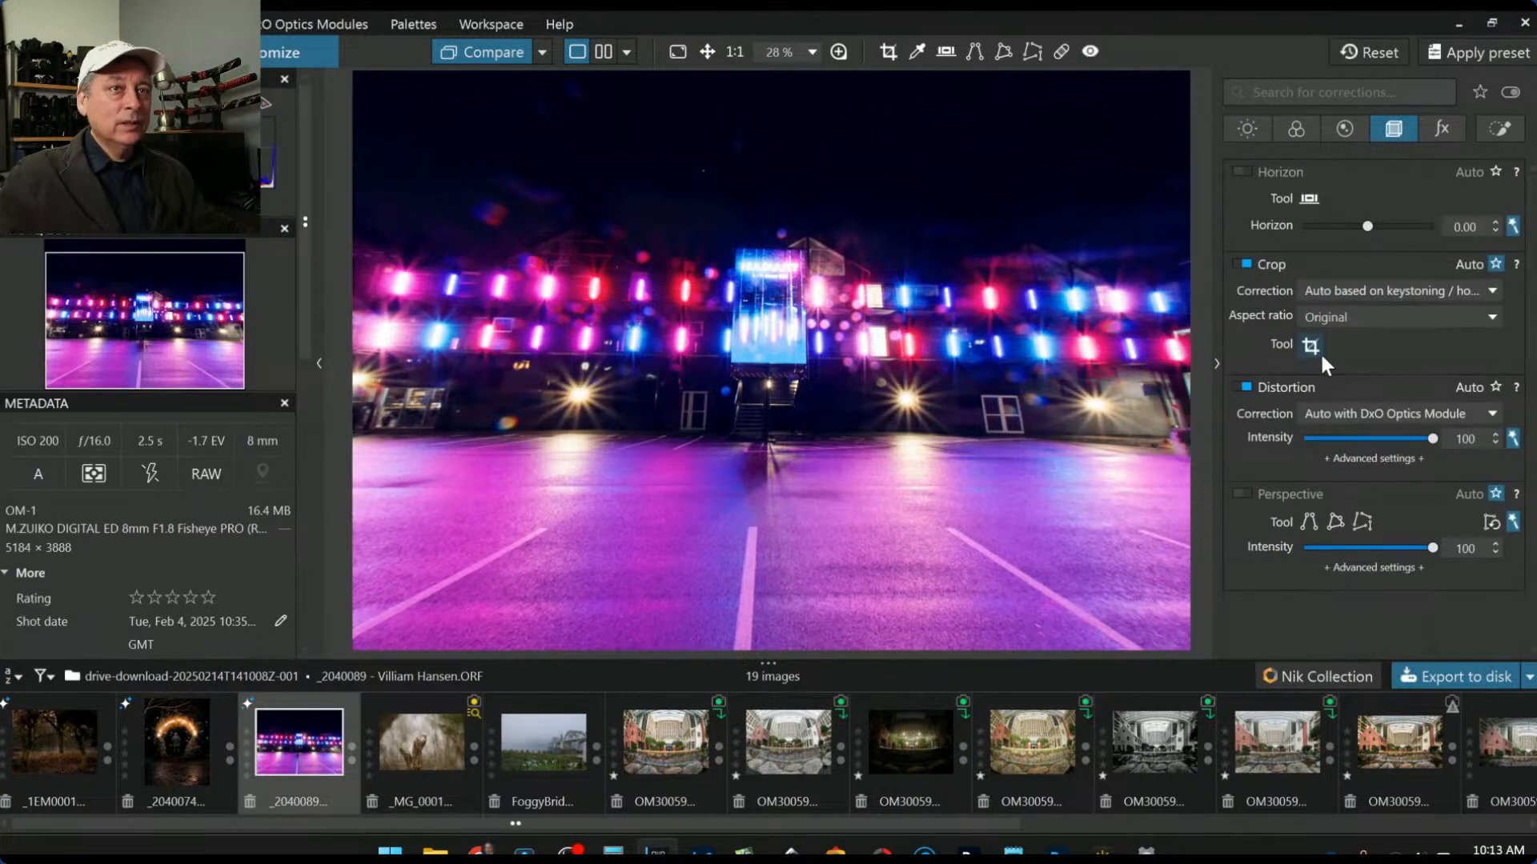
left_click(1245, 388)
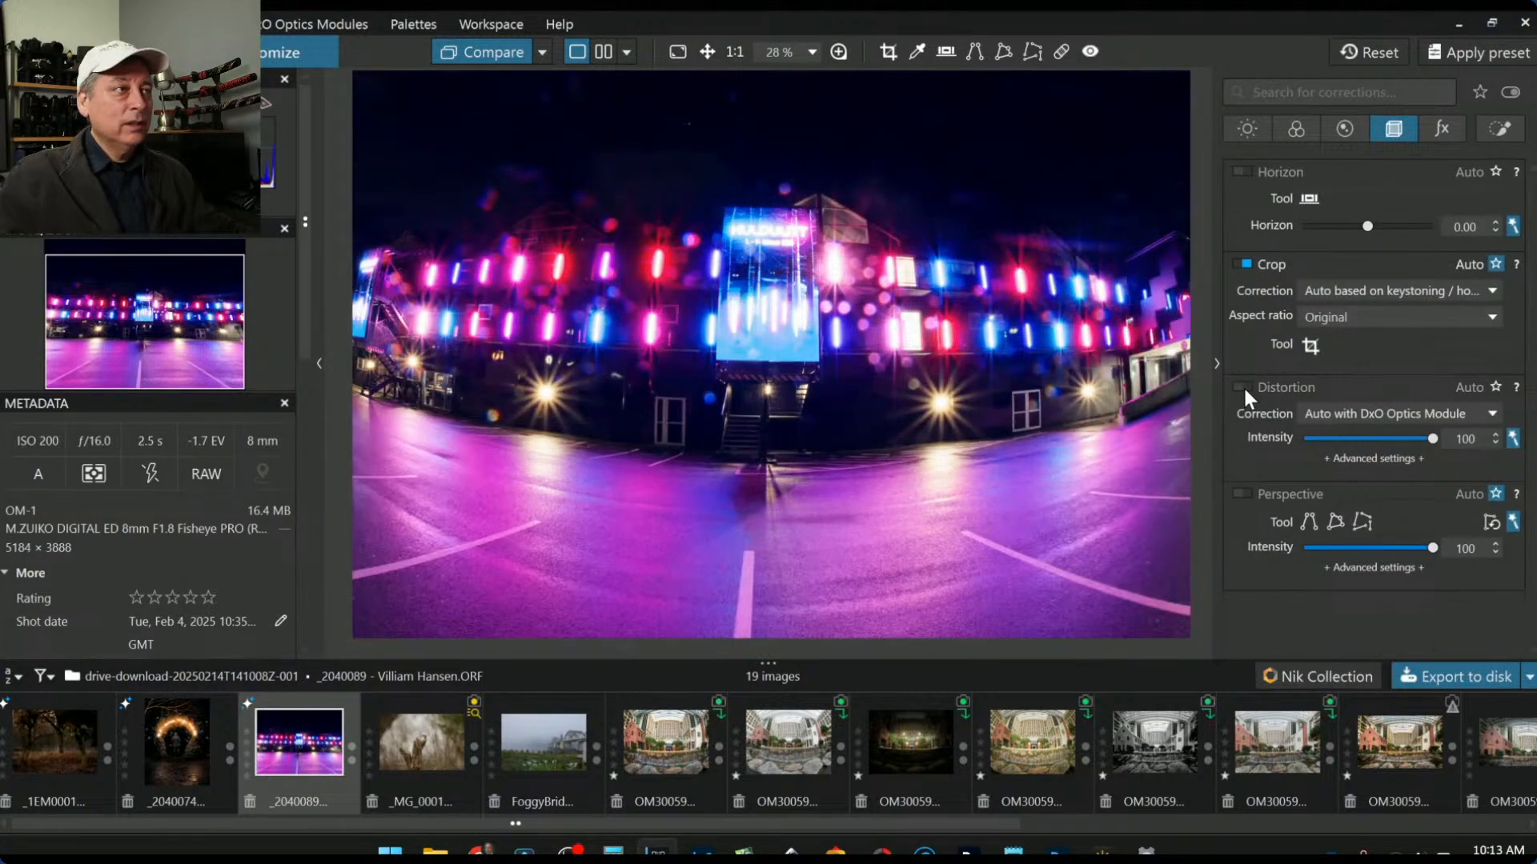
left_click(1243, 387)
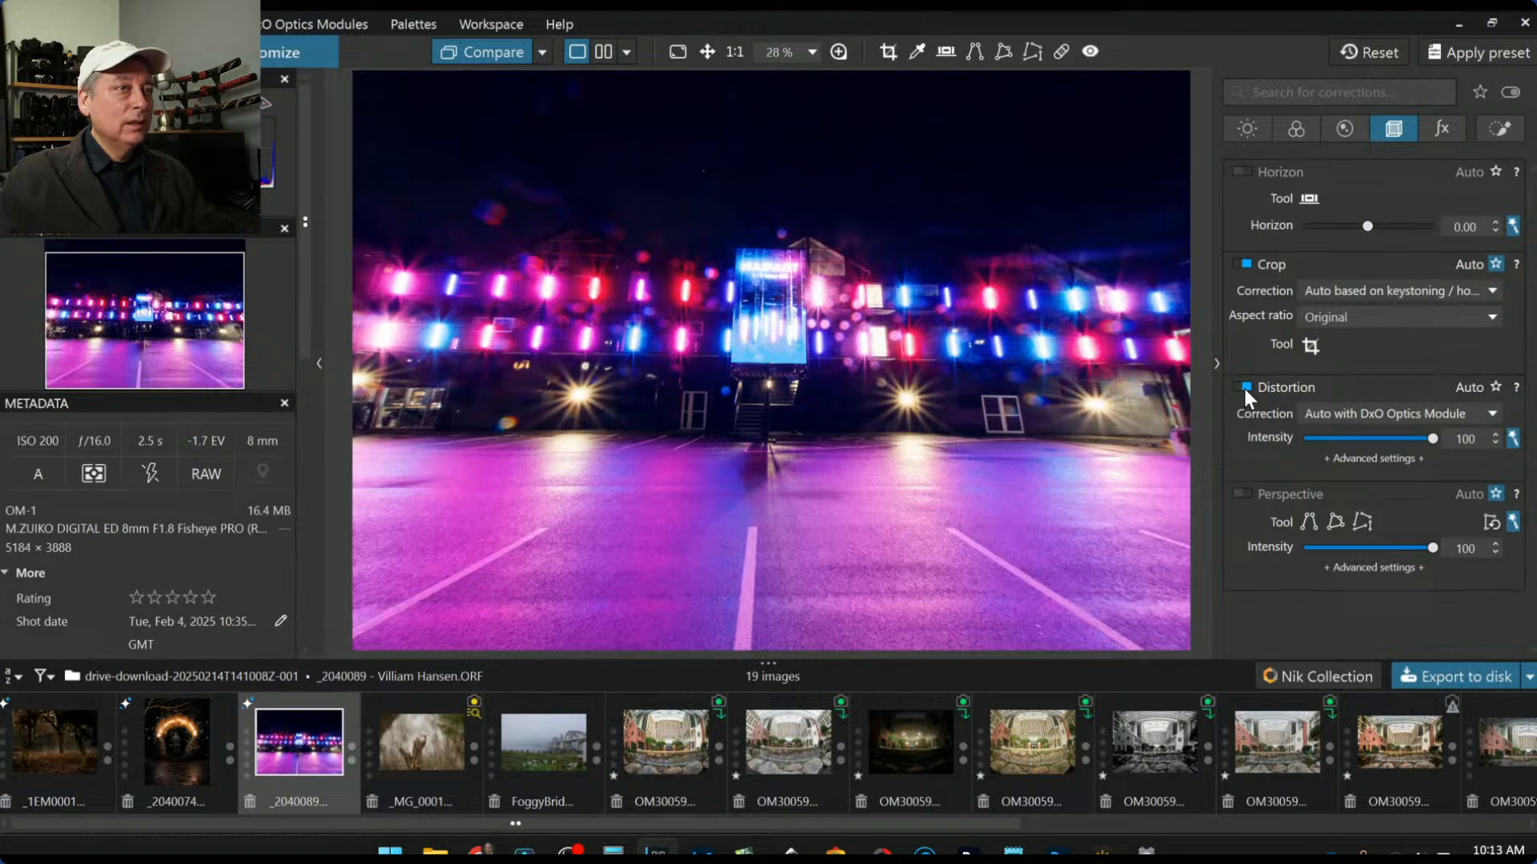
left_click(1244, 388)
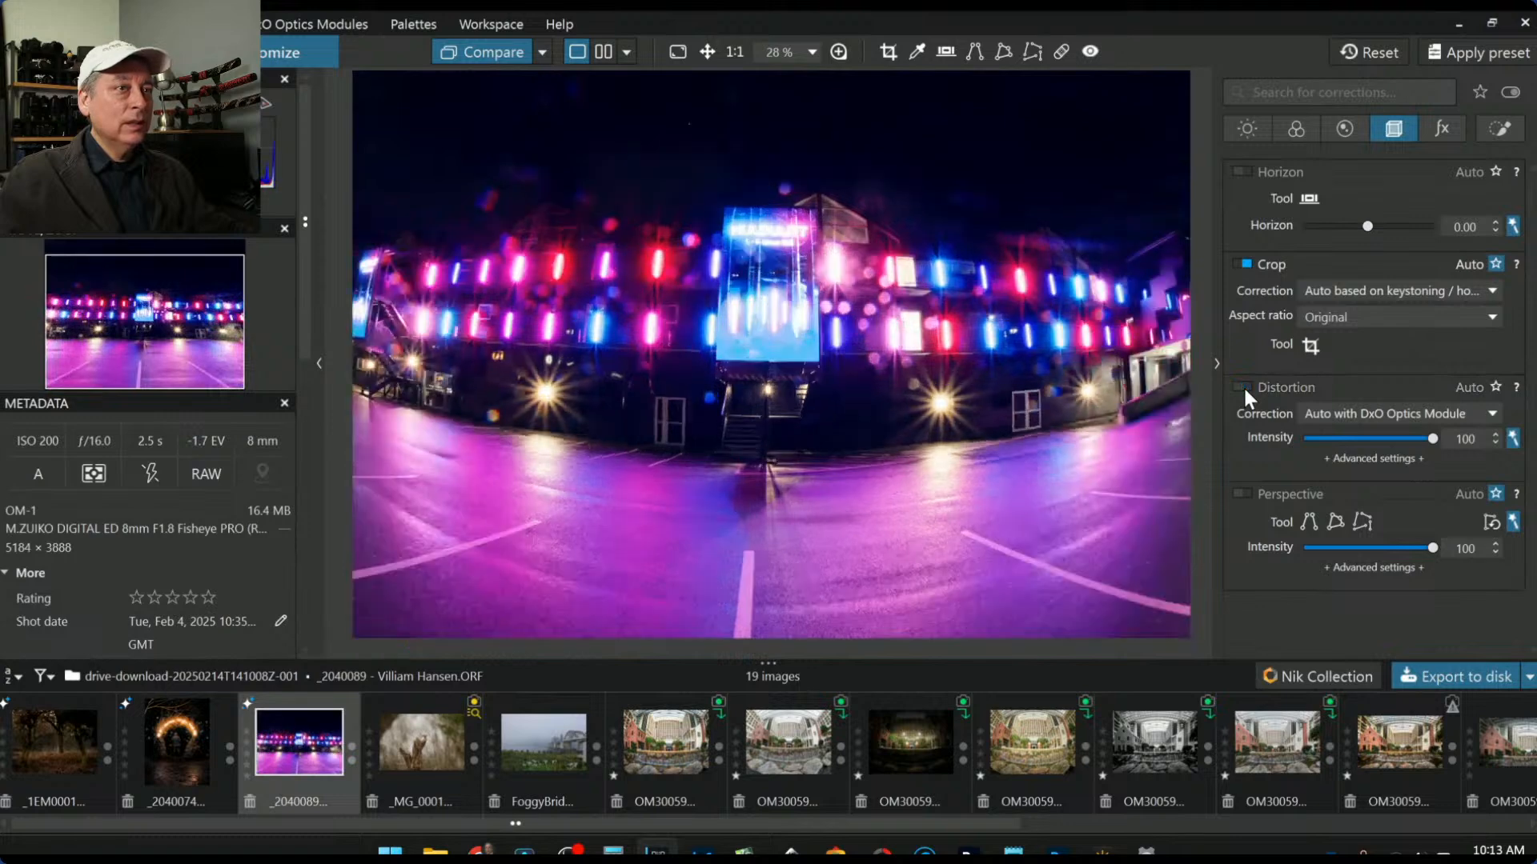
Step: Set the selective tone of the neon-lit building photo to Highlights -82, Midtones -25 and Blacks -89
left_click(1260, 127)
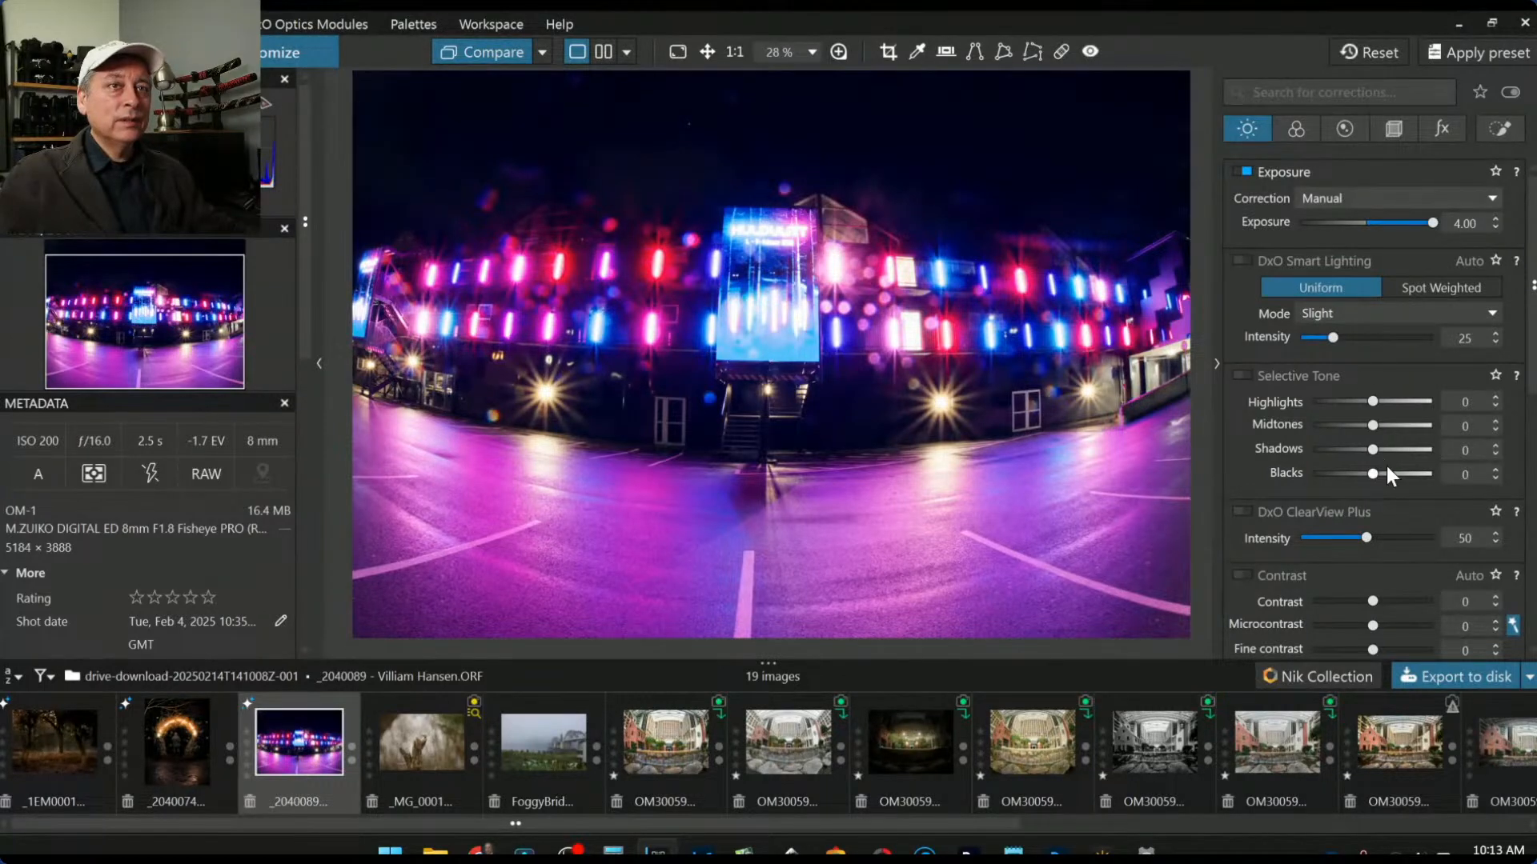
left_click(1324, 402)
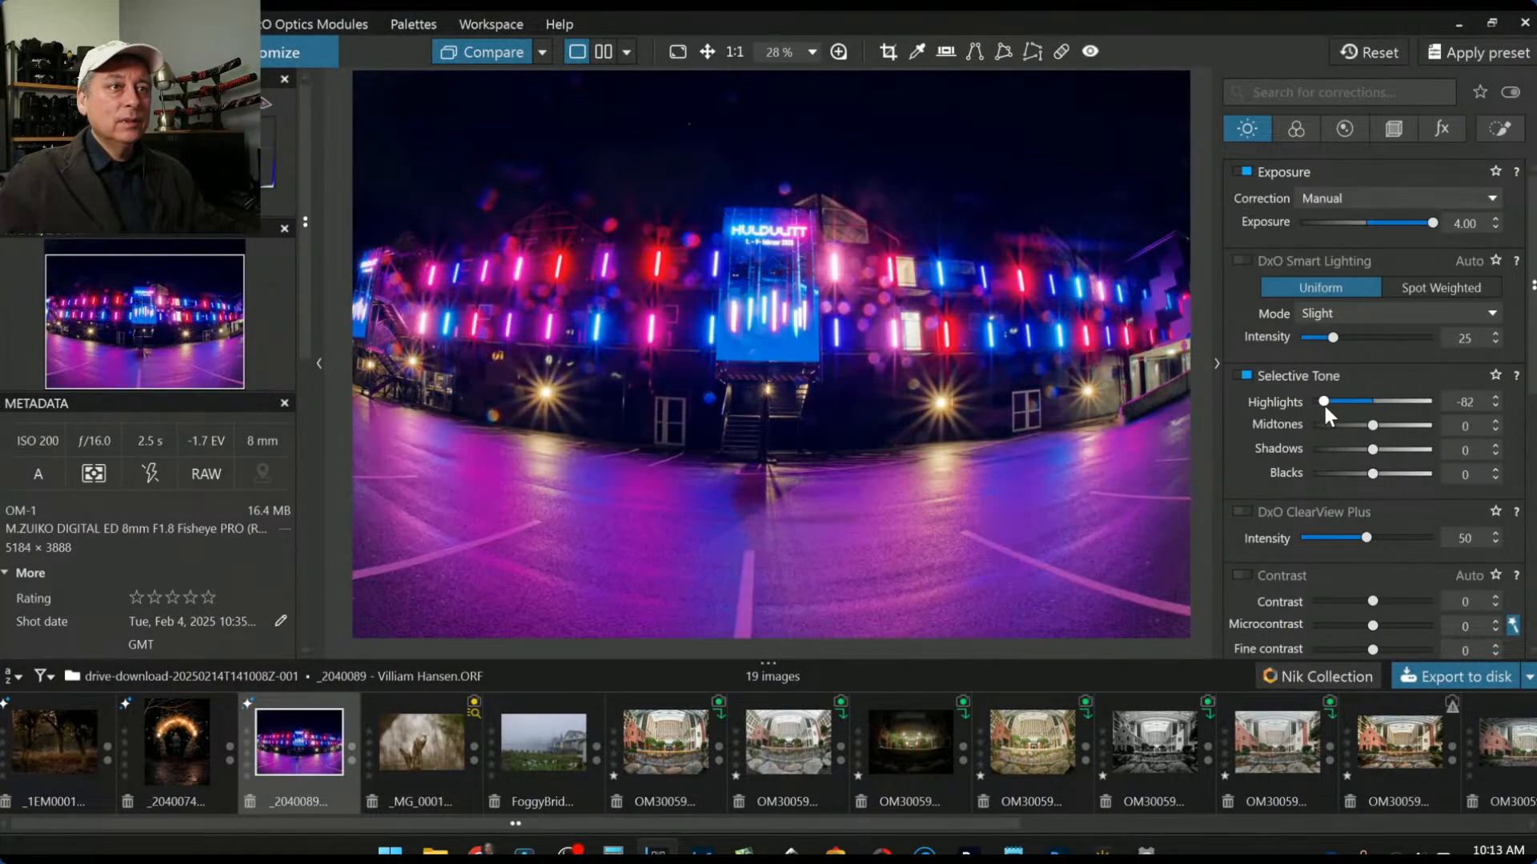
left_click(1358, 425)
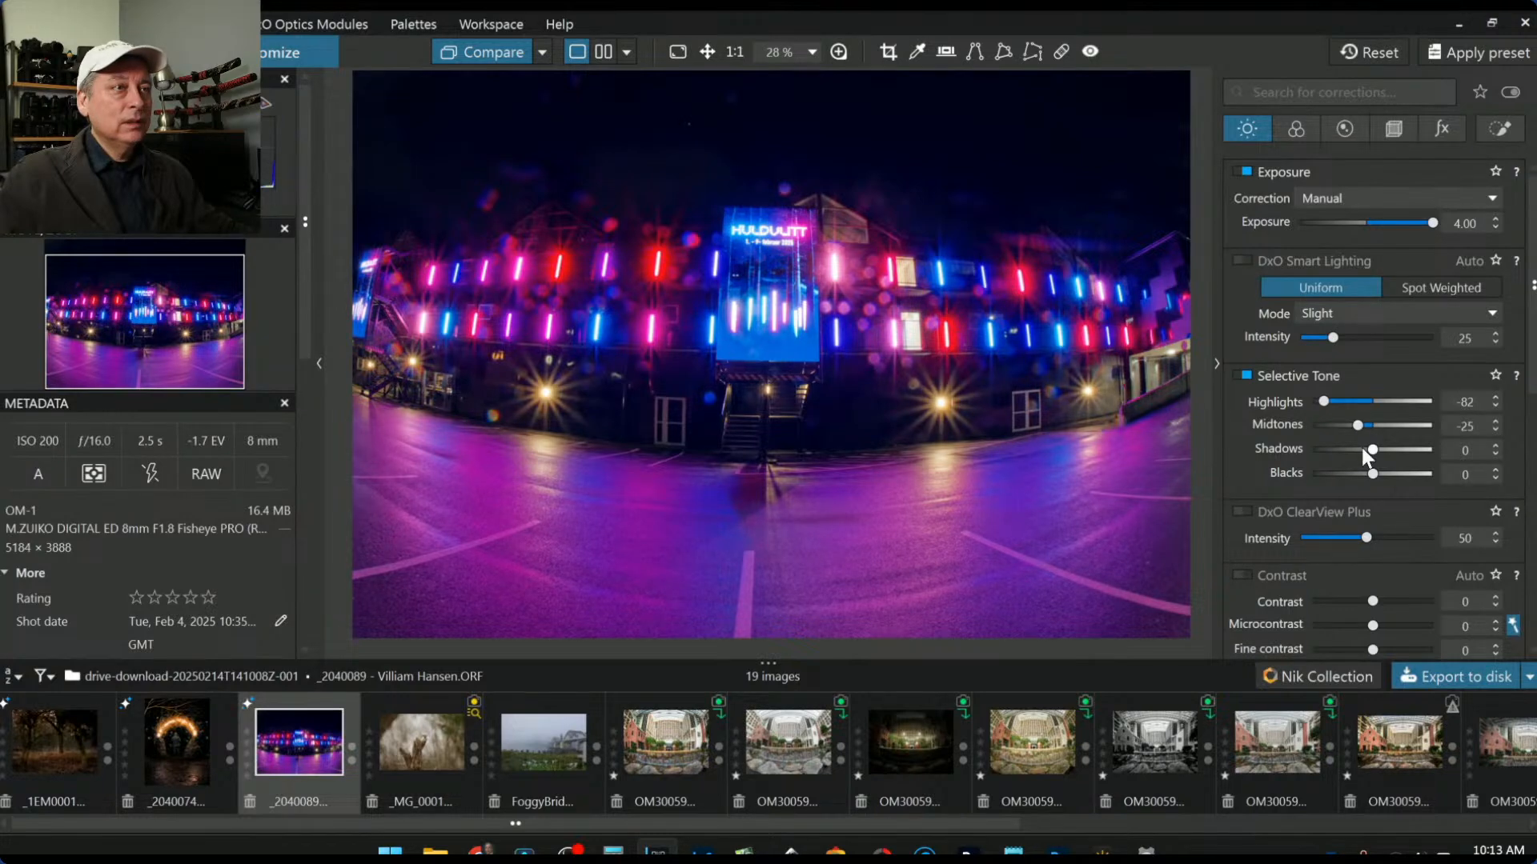
left_click(1318, 473)
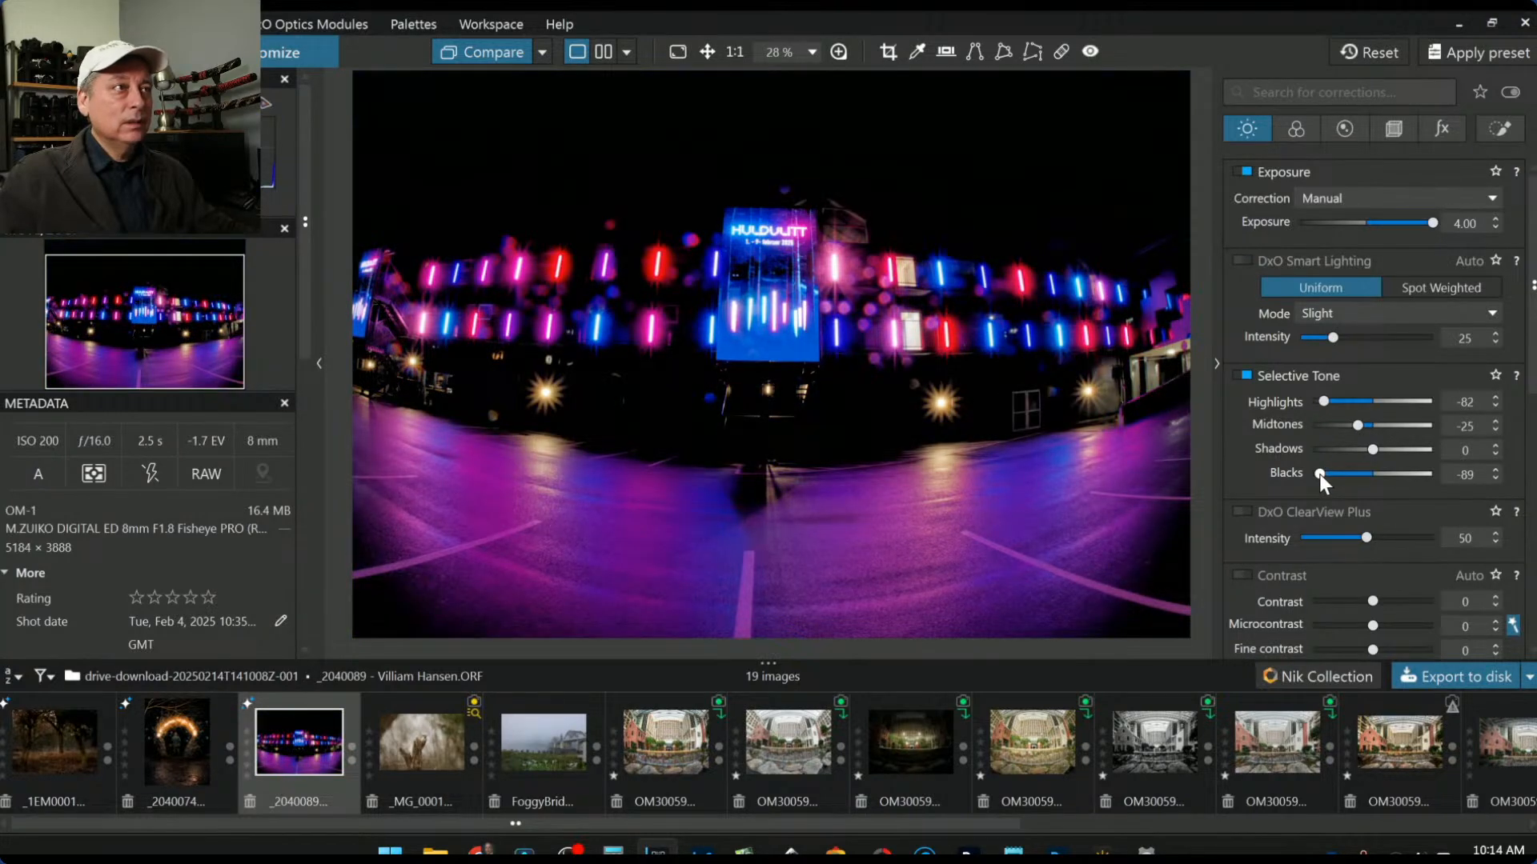
Step: Enable the perspective correction and enlarge a 16 × 9 crop to about 5504 × 3096 px around the building
left_click(1395, 130)
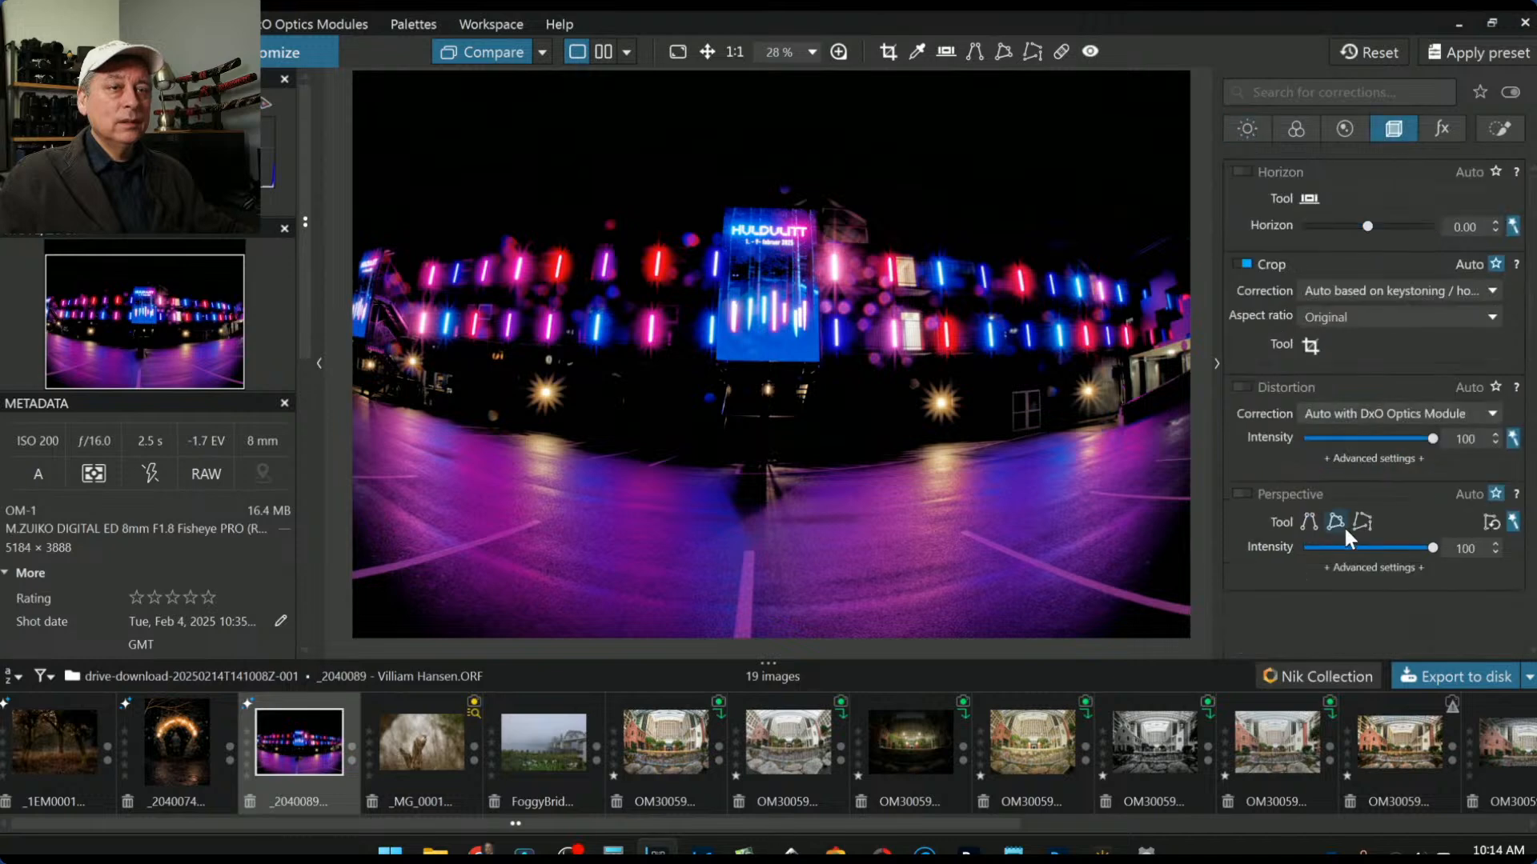
left_click(1245, 494)
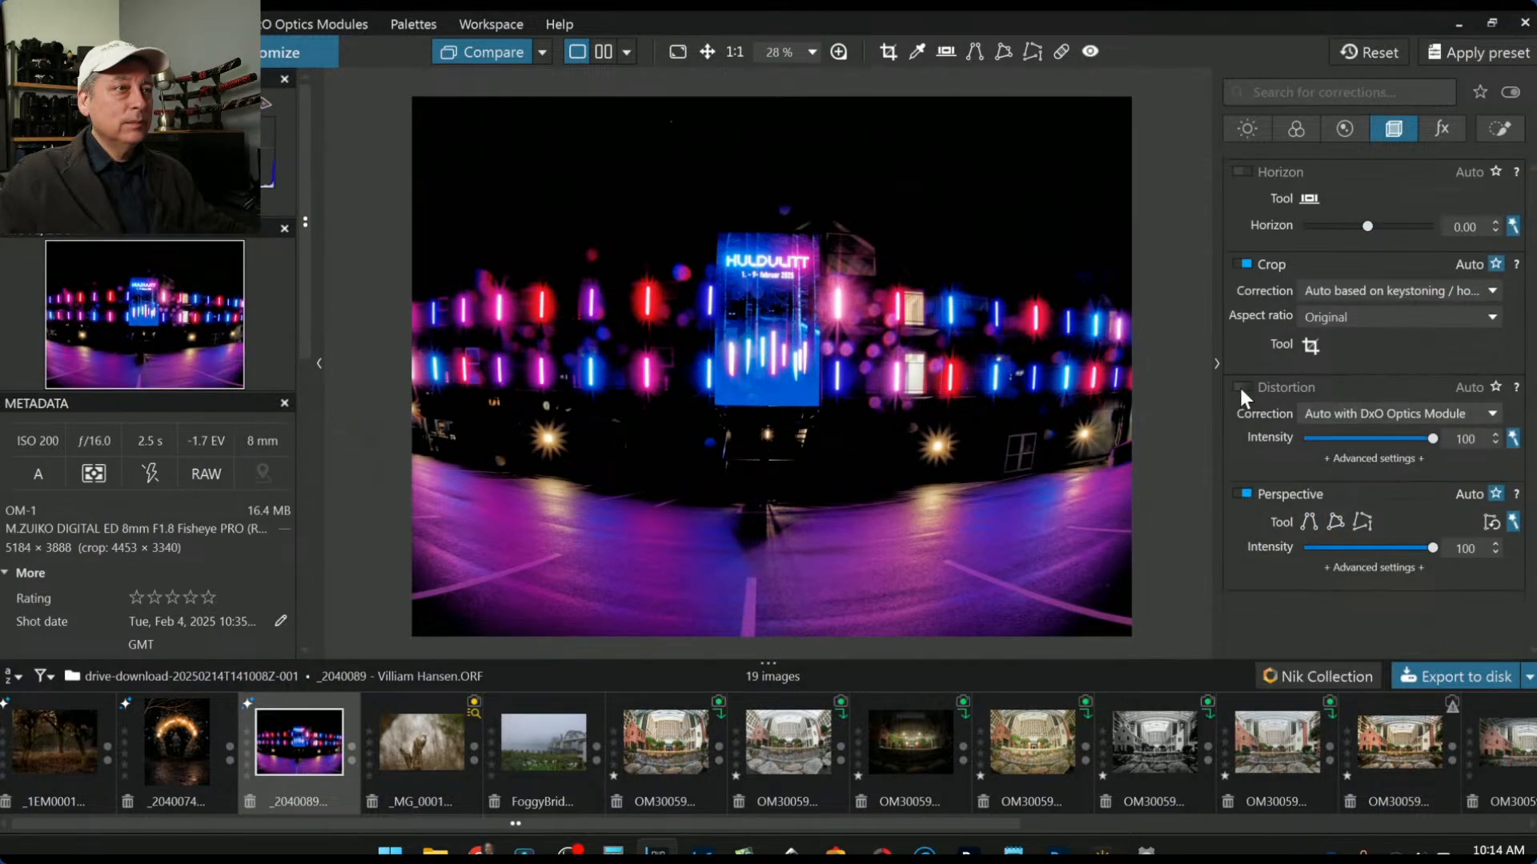
left_click(1311, 345)
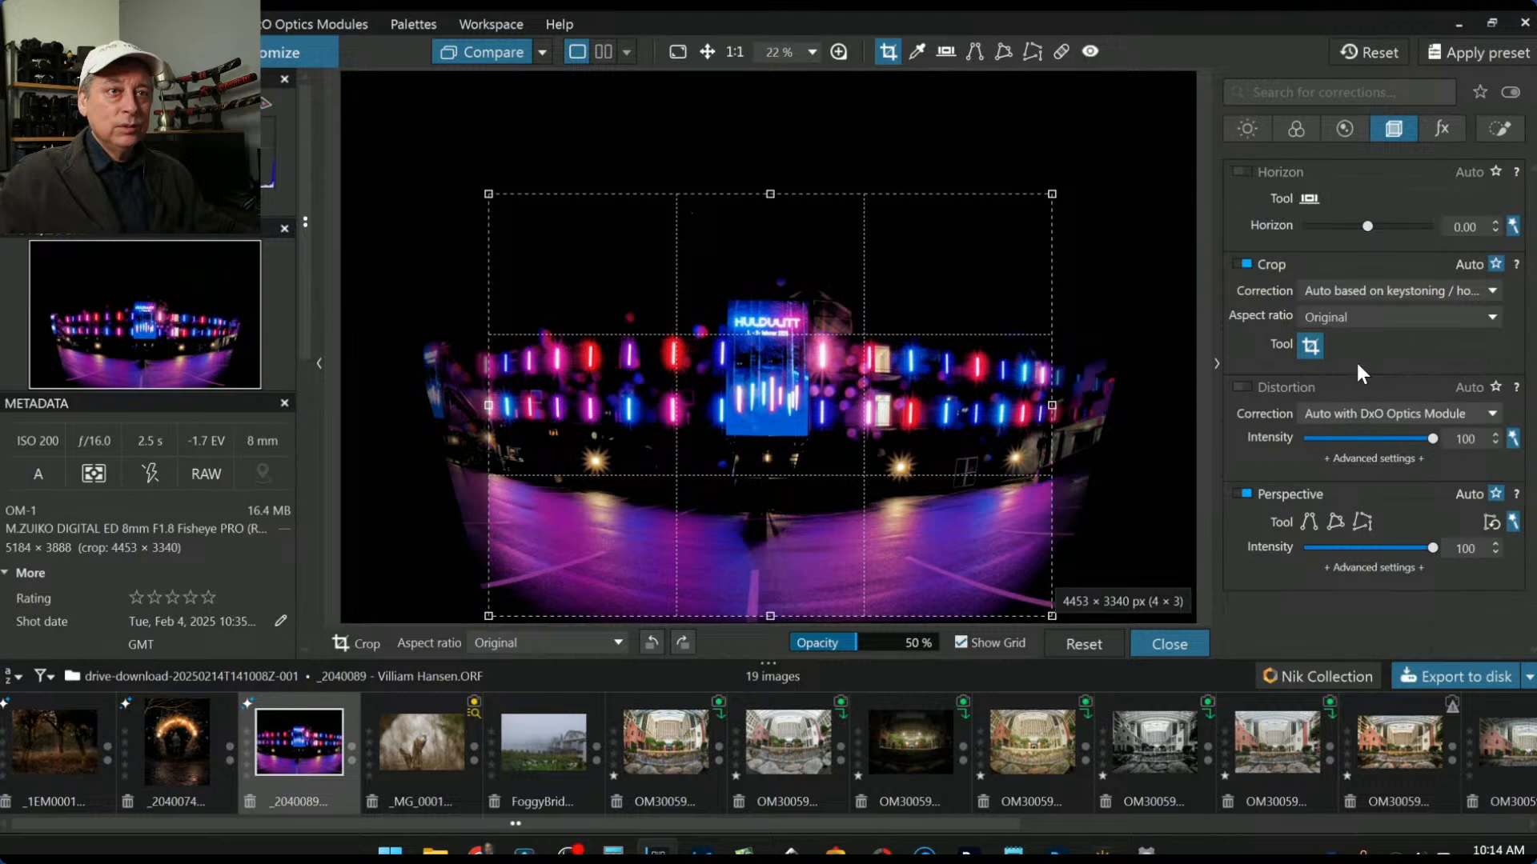
left_click(1362, 321)
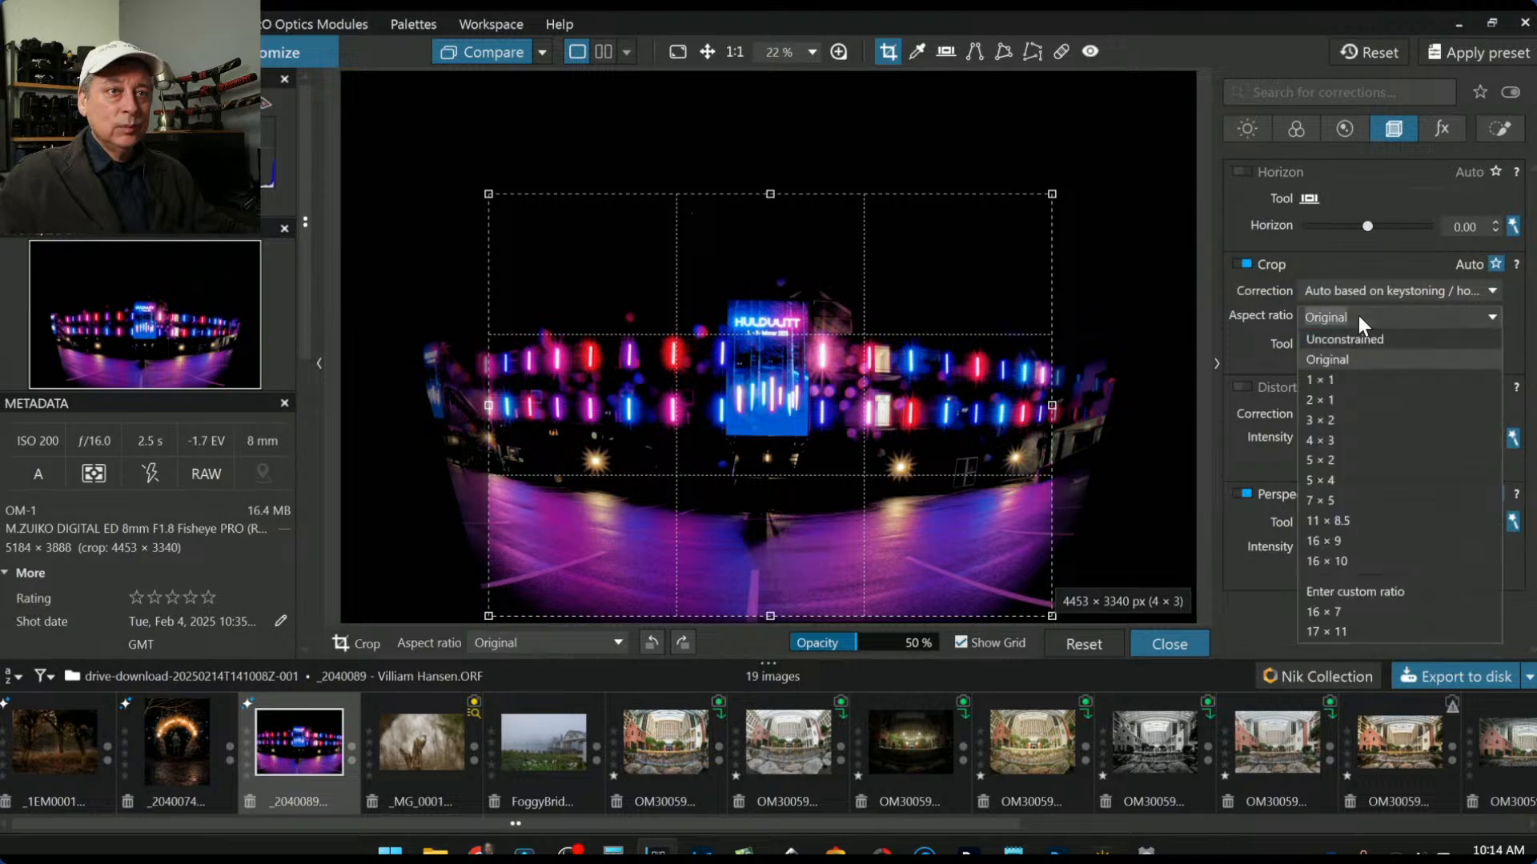
left_click(1332, 540)
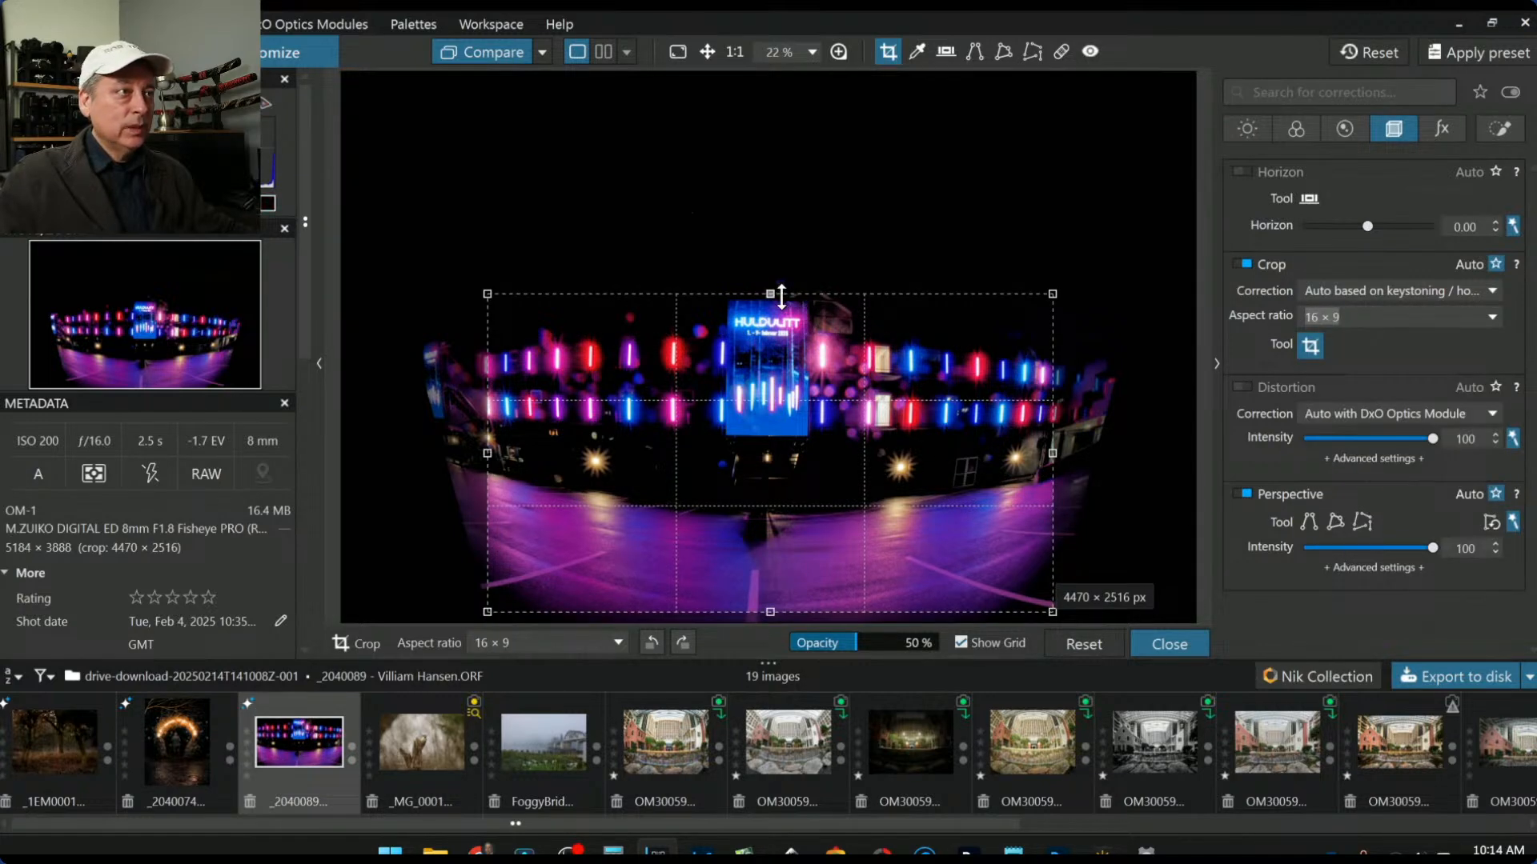
left_click_drag(749, 294, 749, 221)
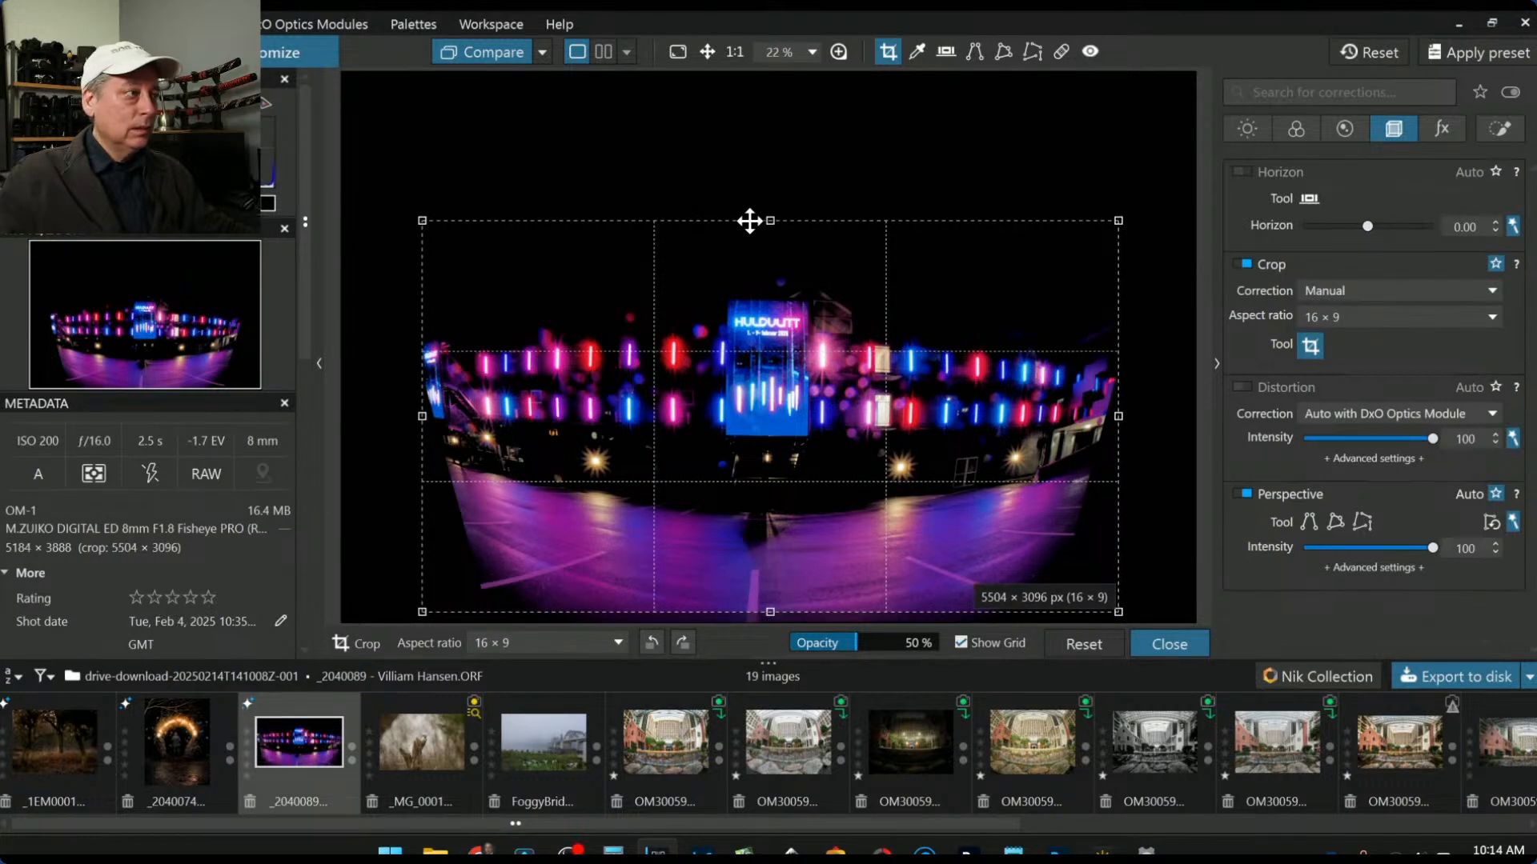
Step: Turn off the perspective correction and refit the 16 × 9 crop to about 5000 × 2812 px around the building and parking lot
left_click(1246, 493)
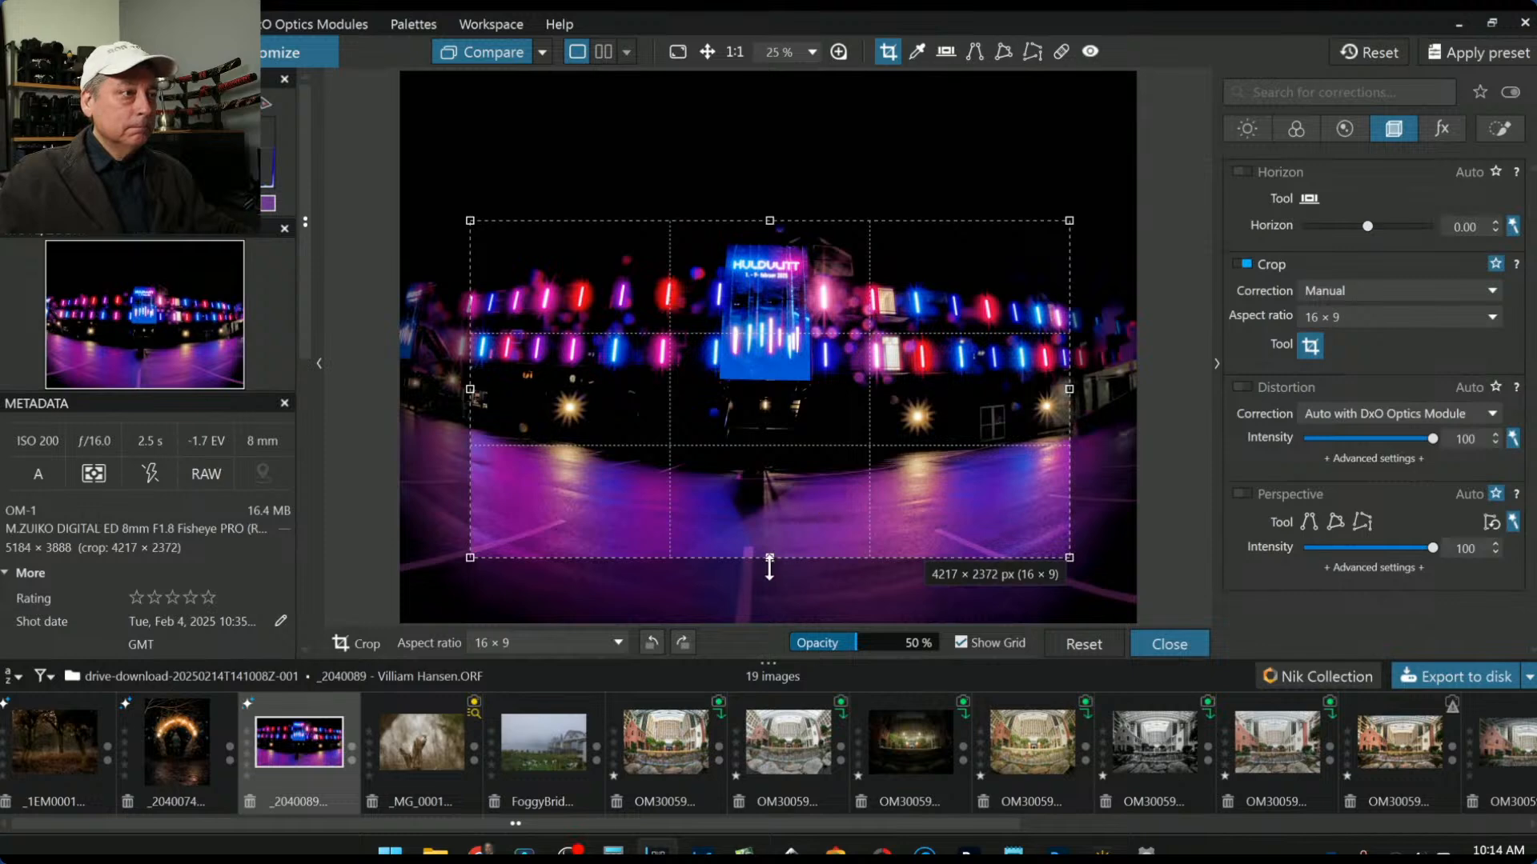
left_click_drag(769, 565, 755, 628)
left_click_drag(803, 537, 813, 437)
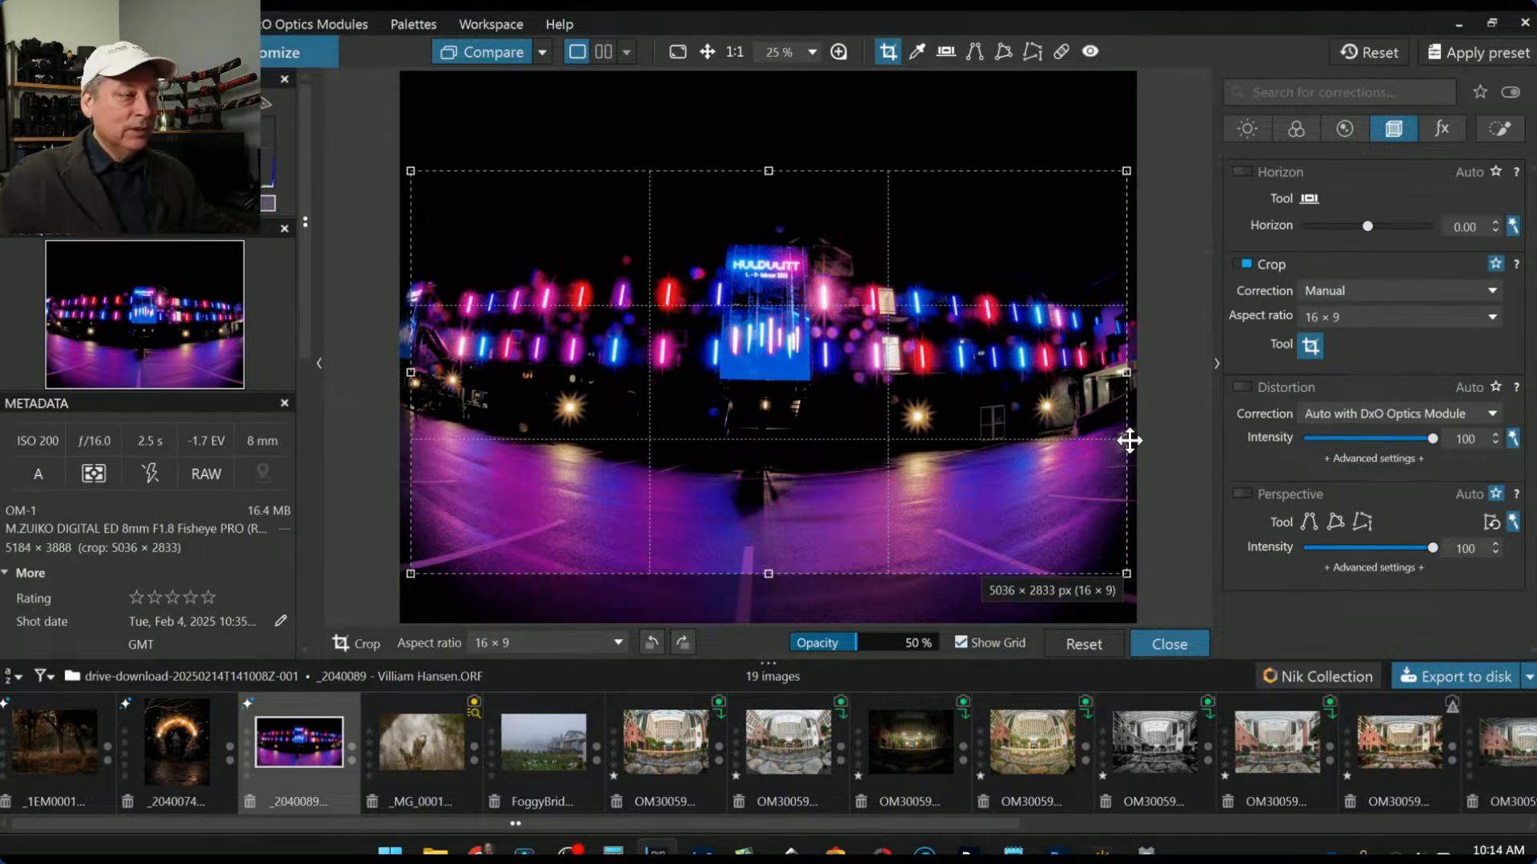
left_click_drag(1125, 373, 1094, 384)
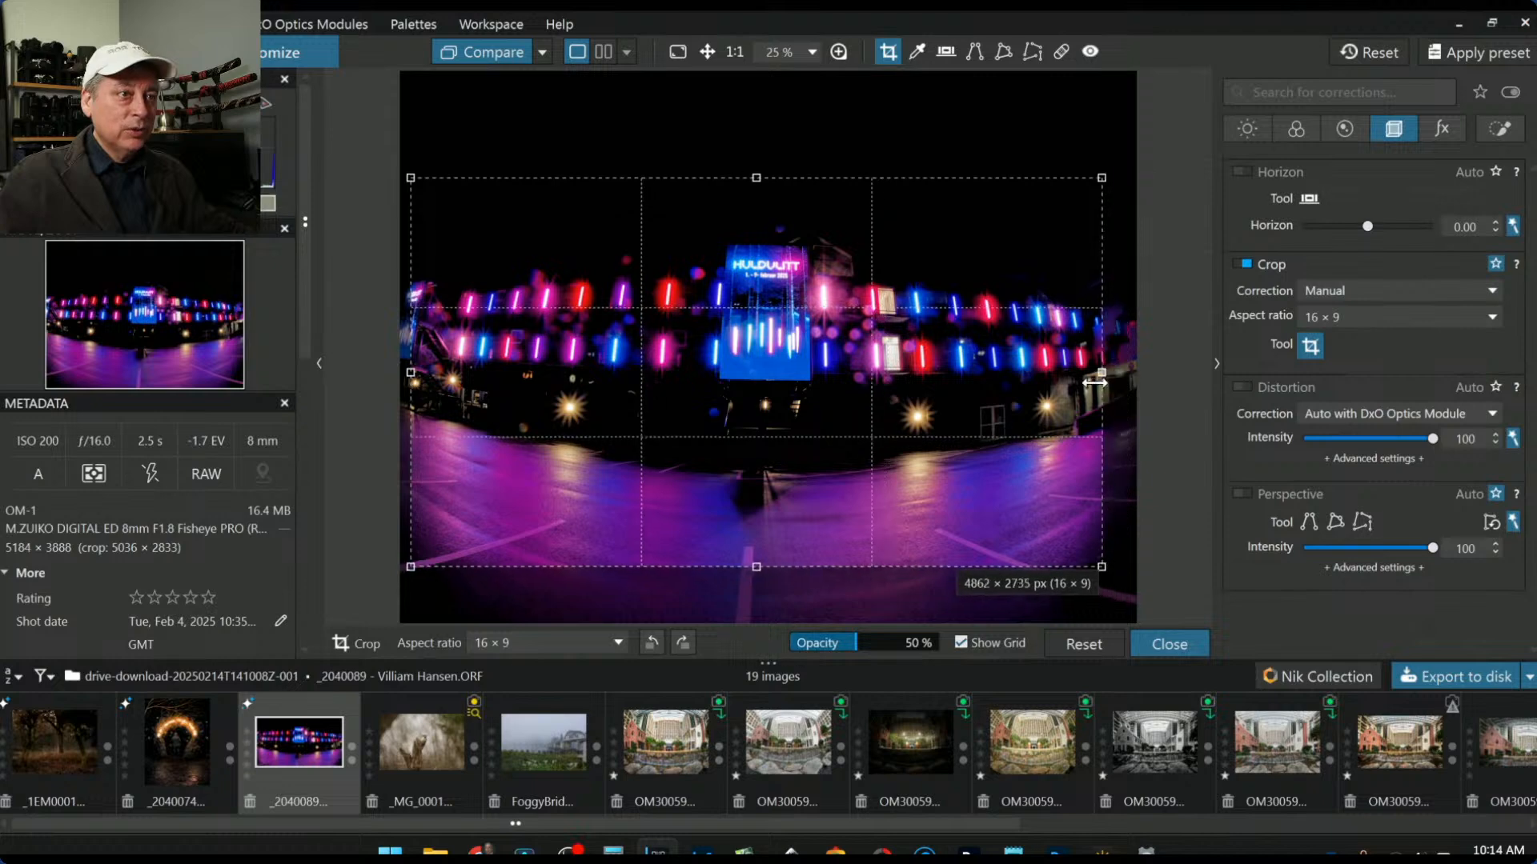
left_click_drag(984, 514, 983, 544)
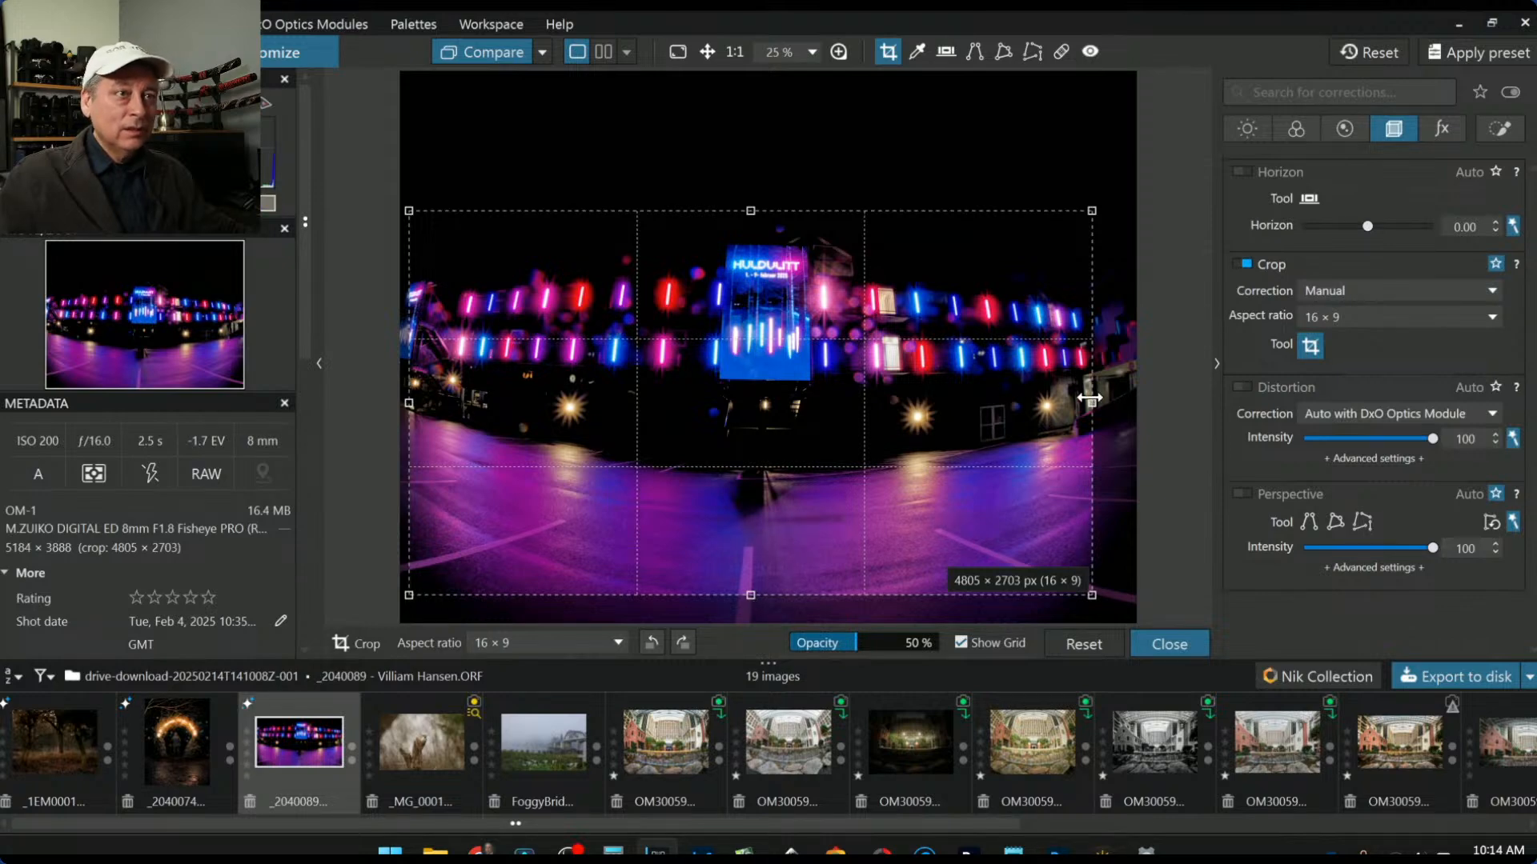
left_click_drag(1090, 397, 1124, 396)
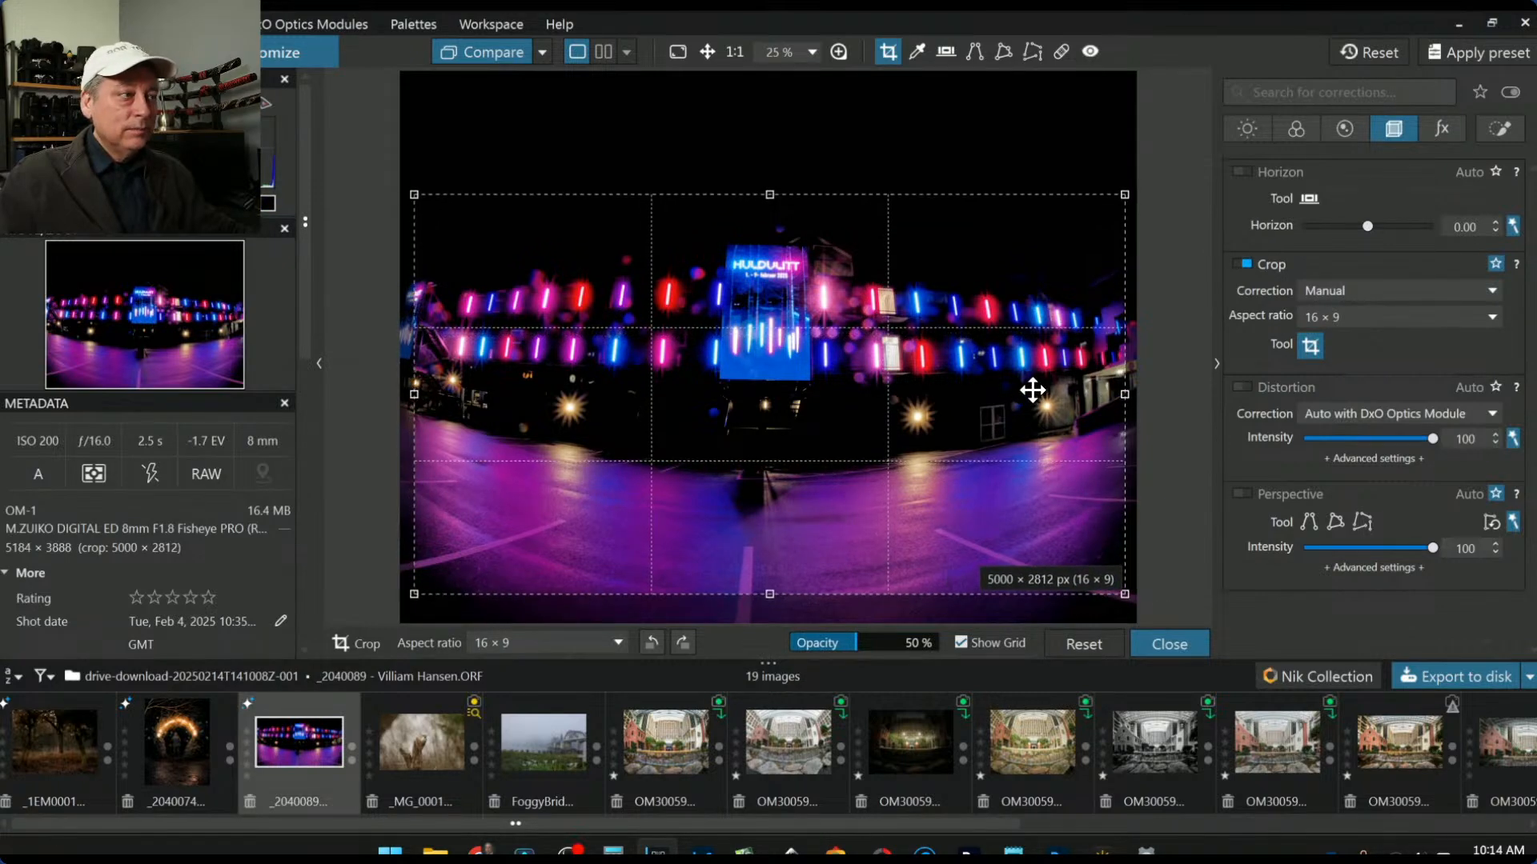
left_click_drag(1033, 390, 1032, 381)
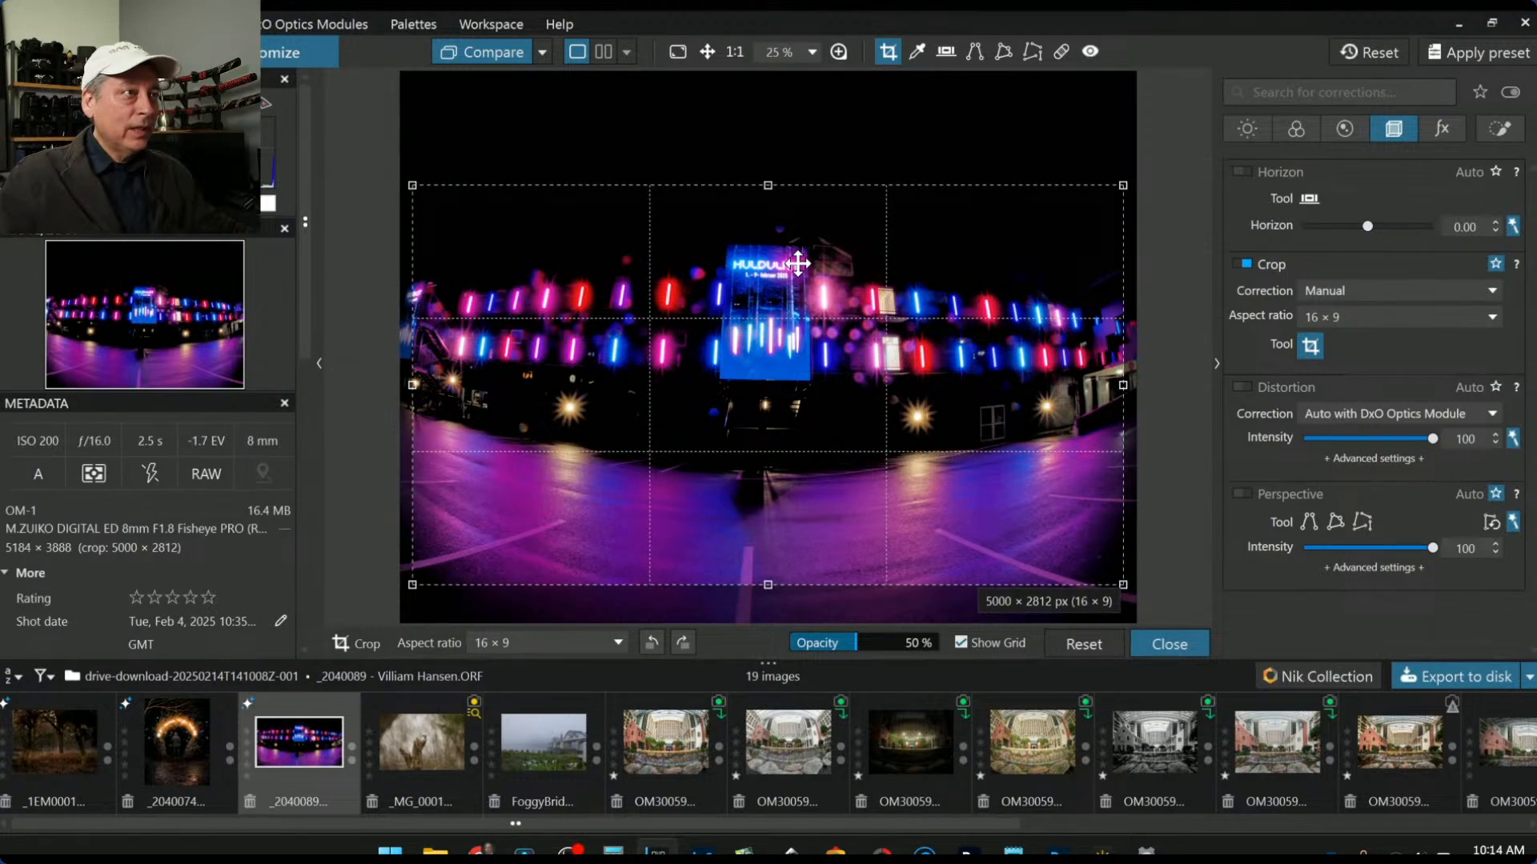
key("Return")
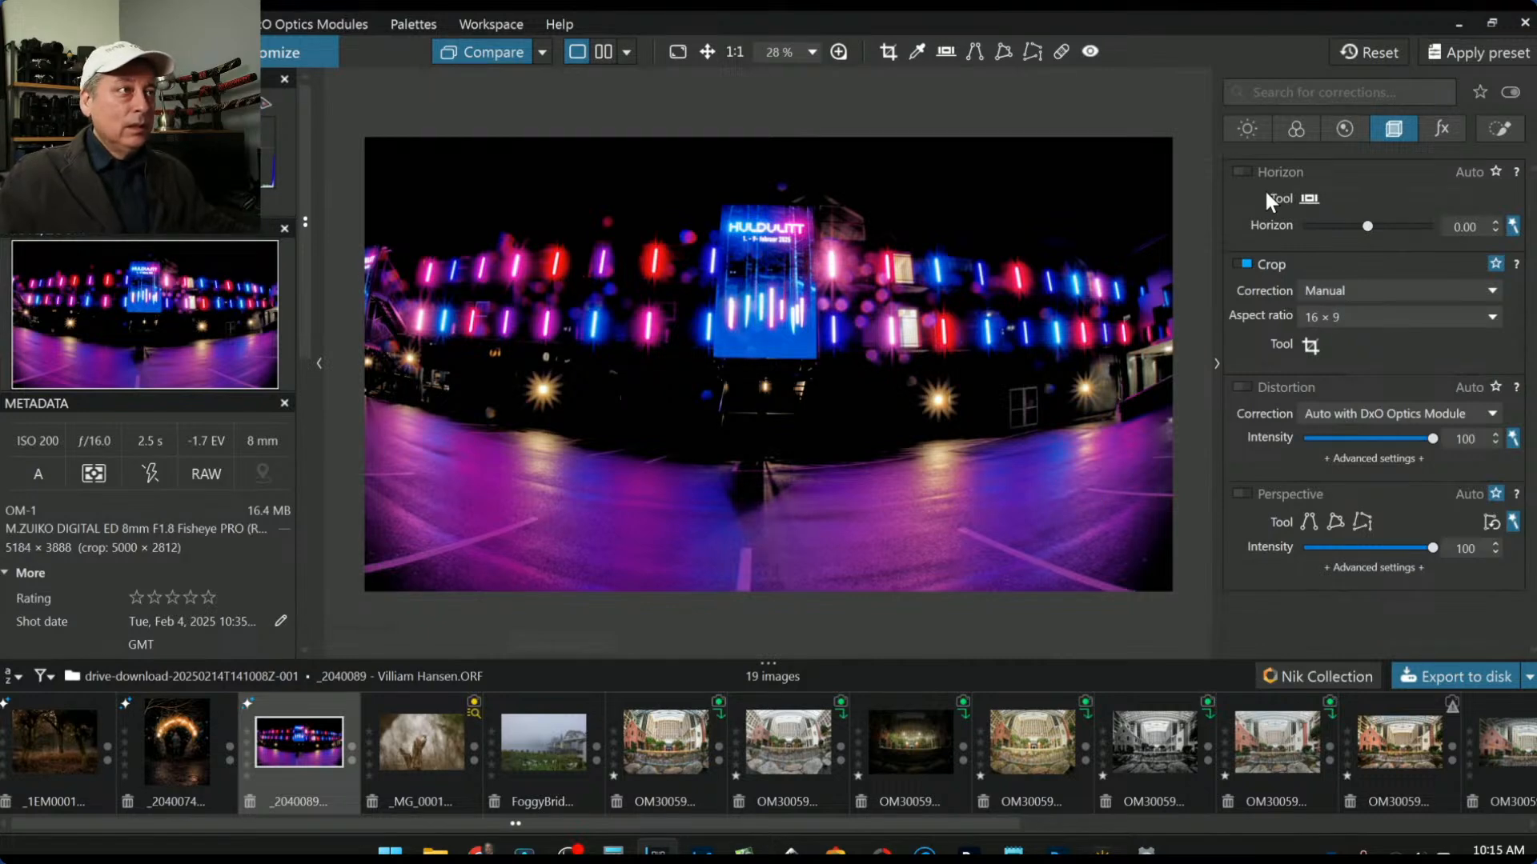
Step: Set the selective tone Highlights to -48 and Shadows to 55, keeping the exposure at 4.00
left_click(1249, 134)
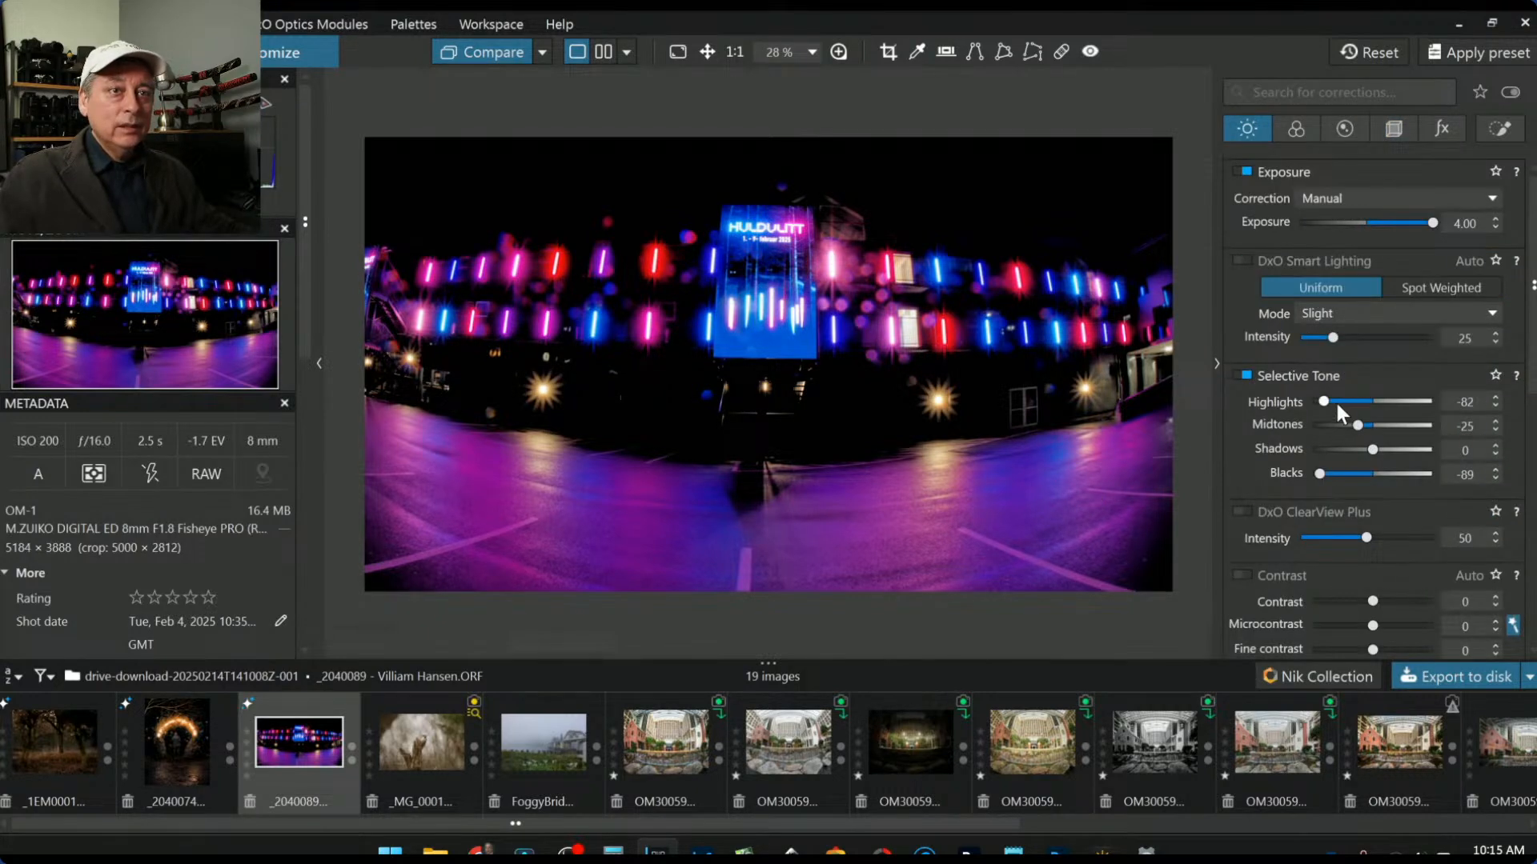
left_click(1344, 402)
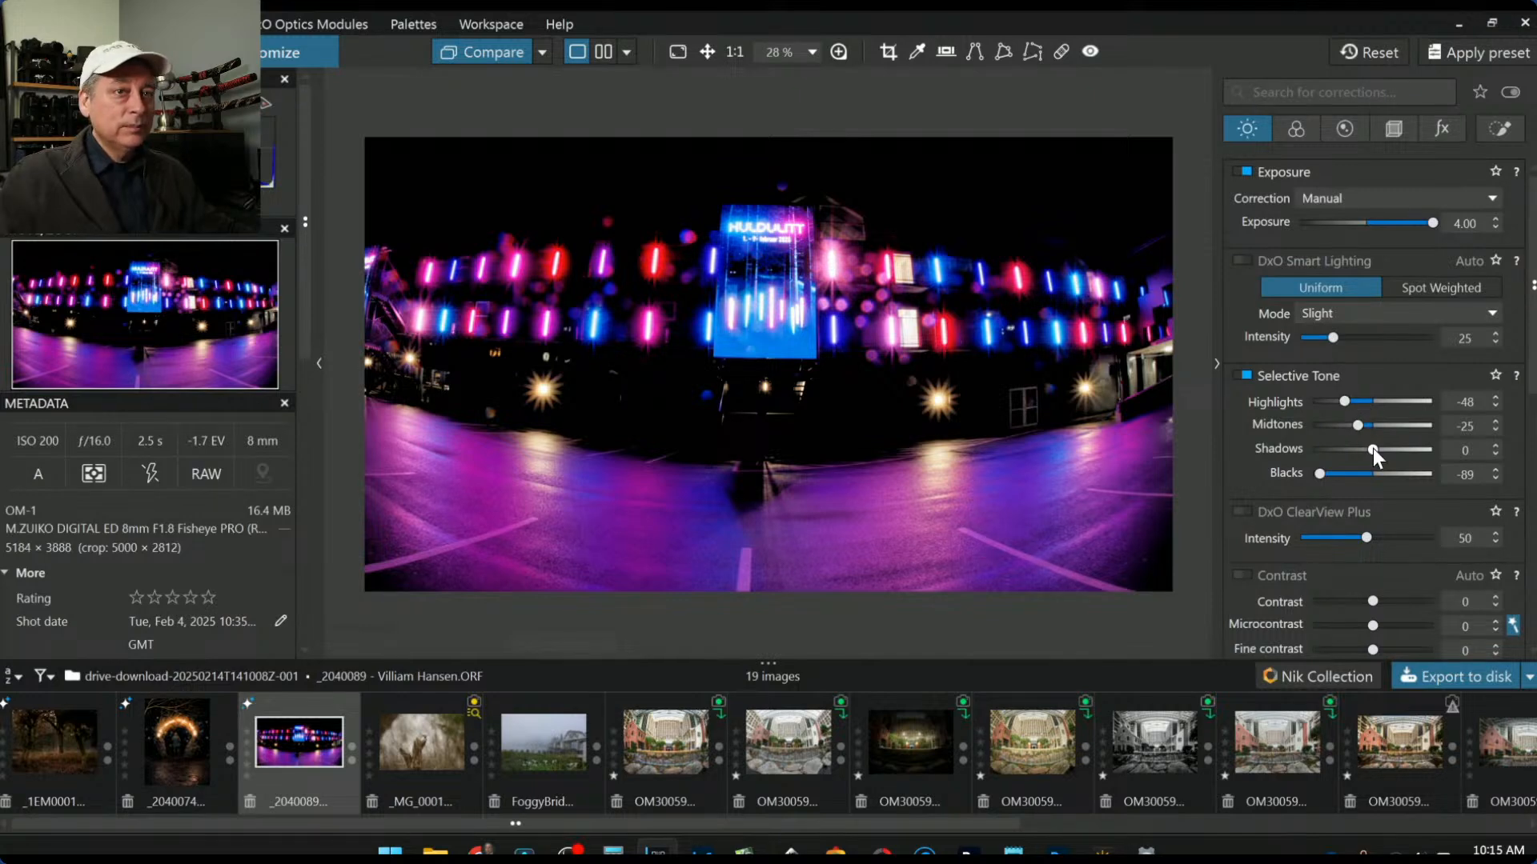
left_click_drag(1372, 450, 1406, 455)
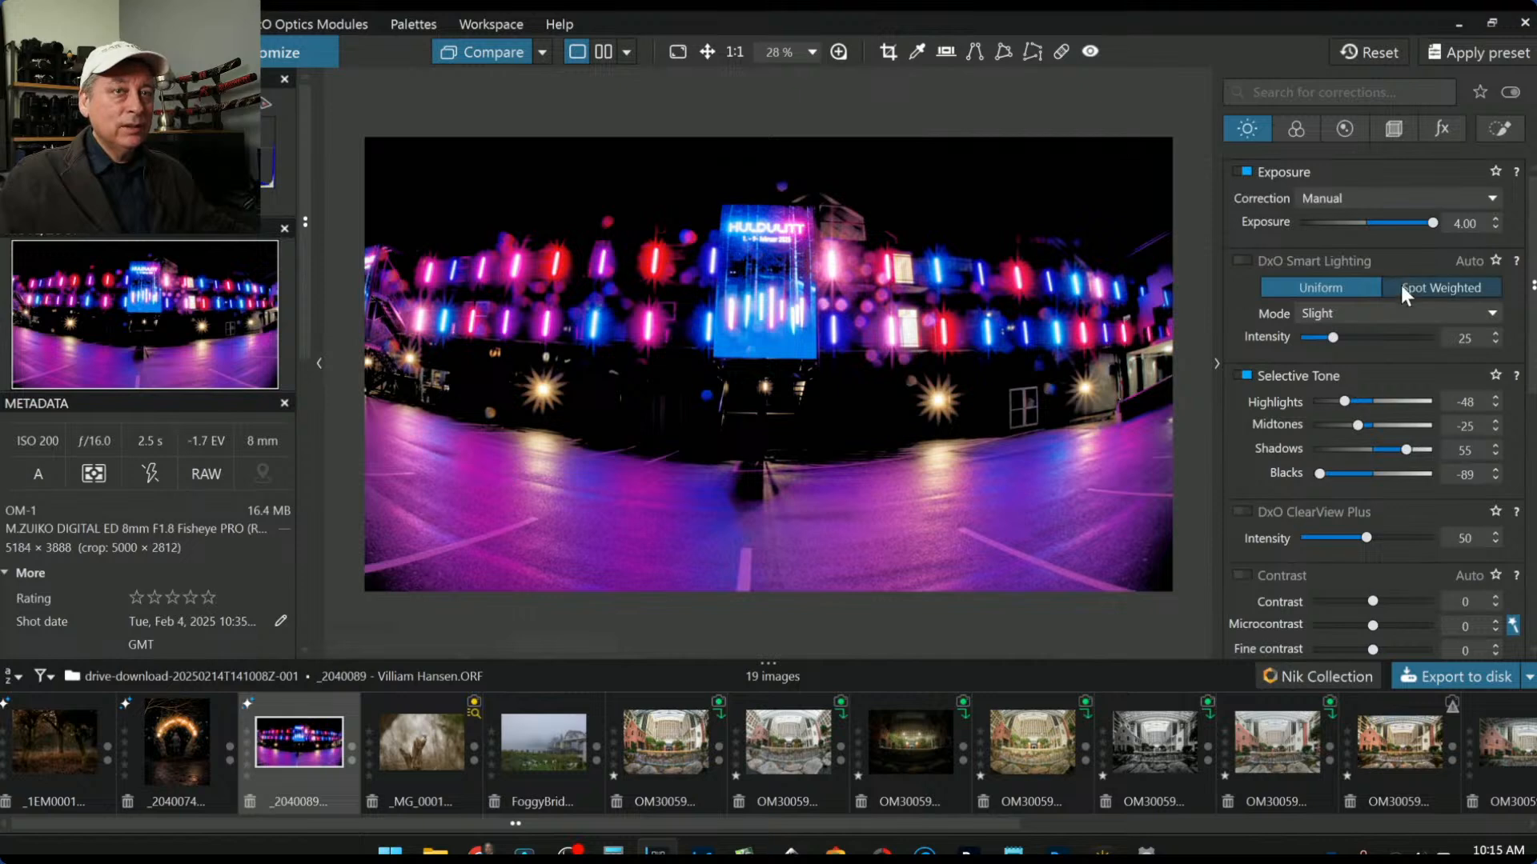
left_click_drag(1431, 223, 1476, 223)
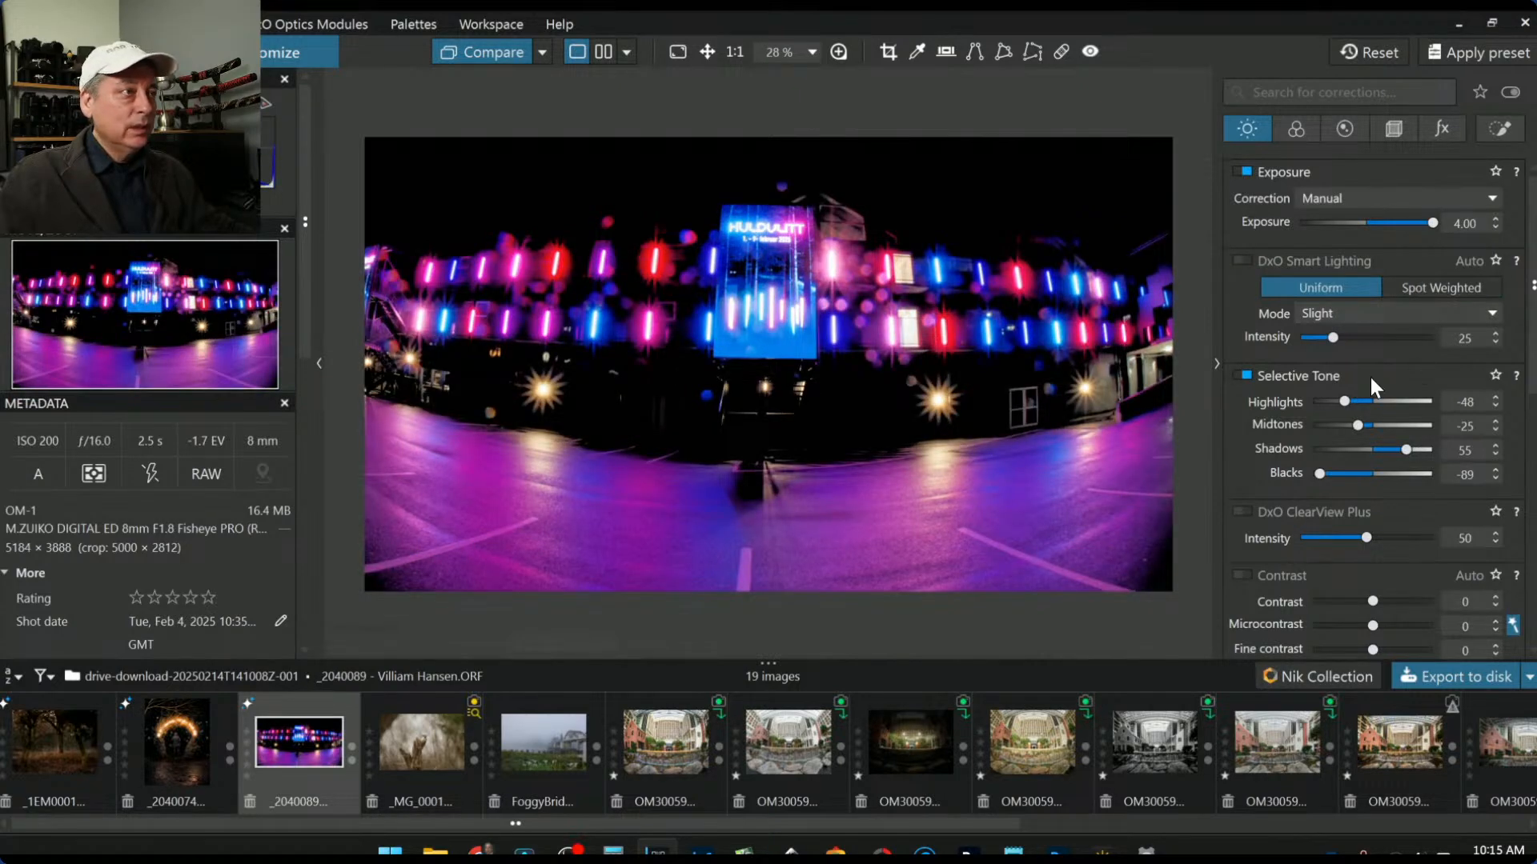
Step: Level the neon-lit building photo by setting the horizon correction to -1.54
left_click(1397, 128)
left_click(1370, 225)
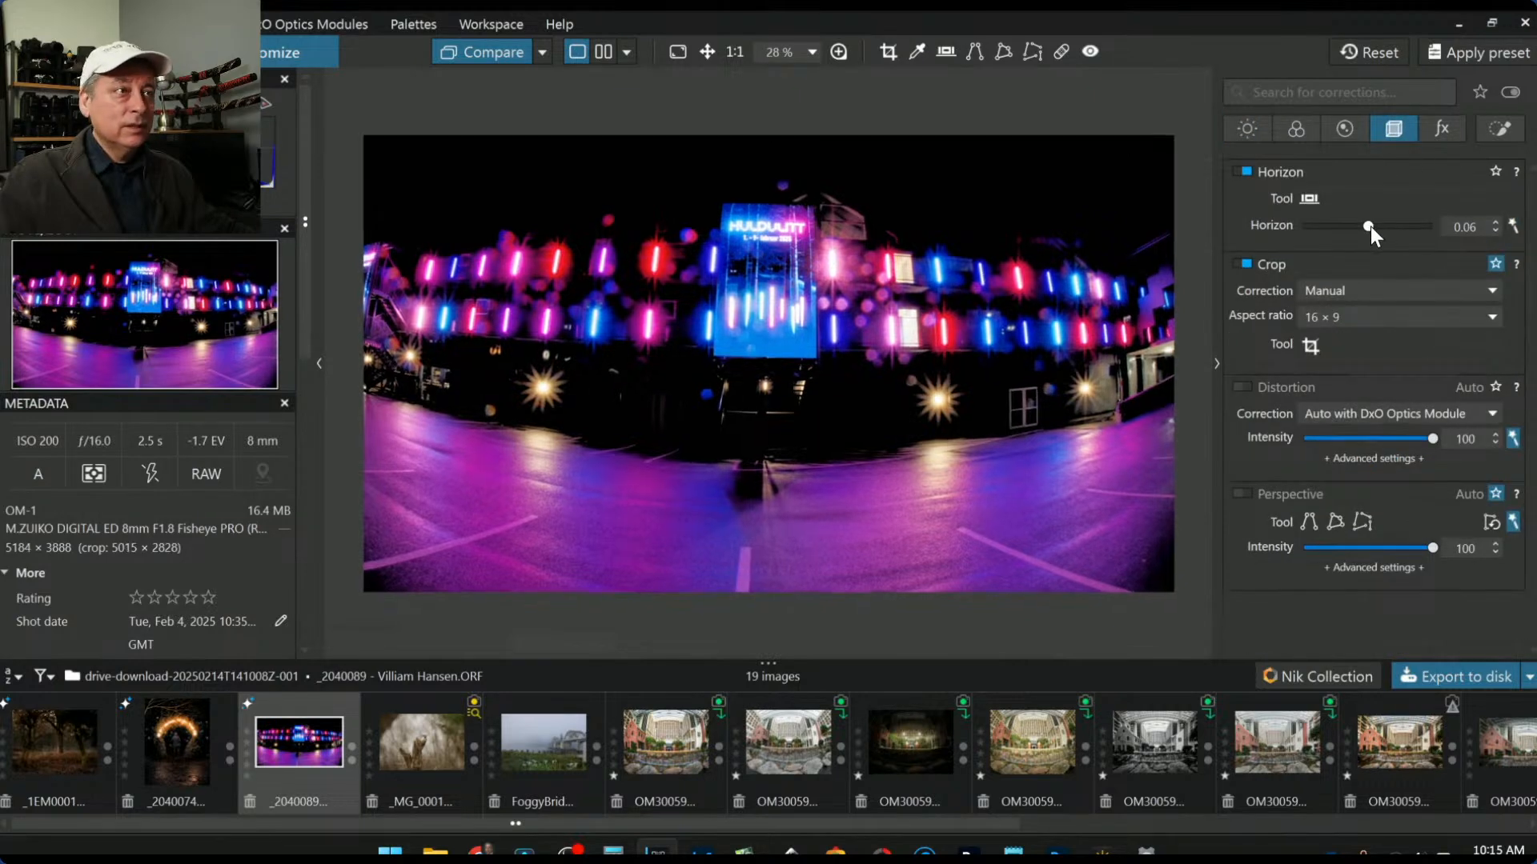
scroll(1370, 225, "down", 6)
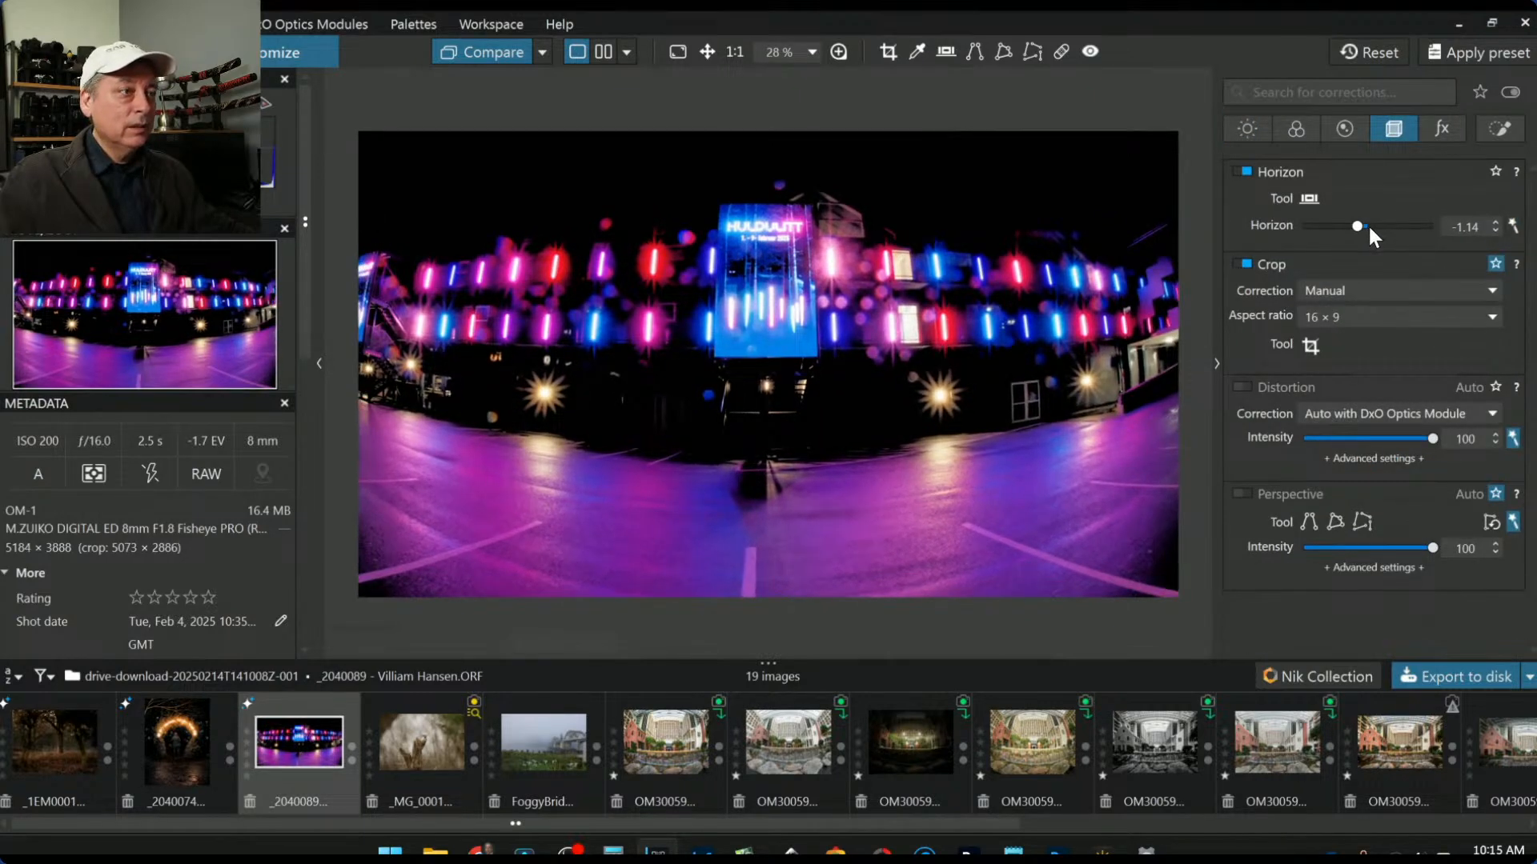
scroll(1369, 233, "down", 3)
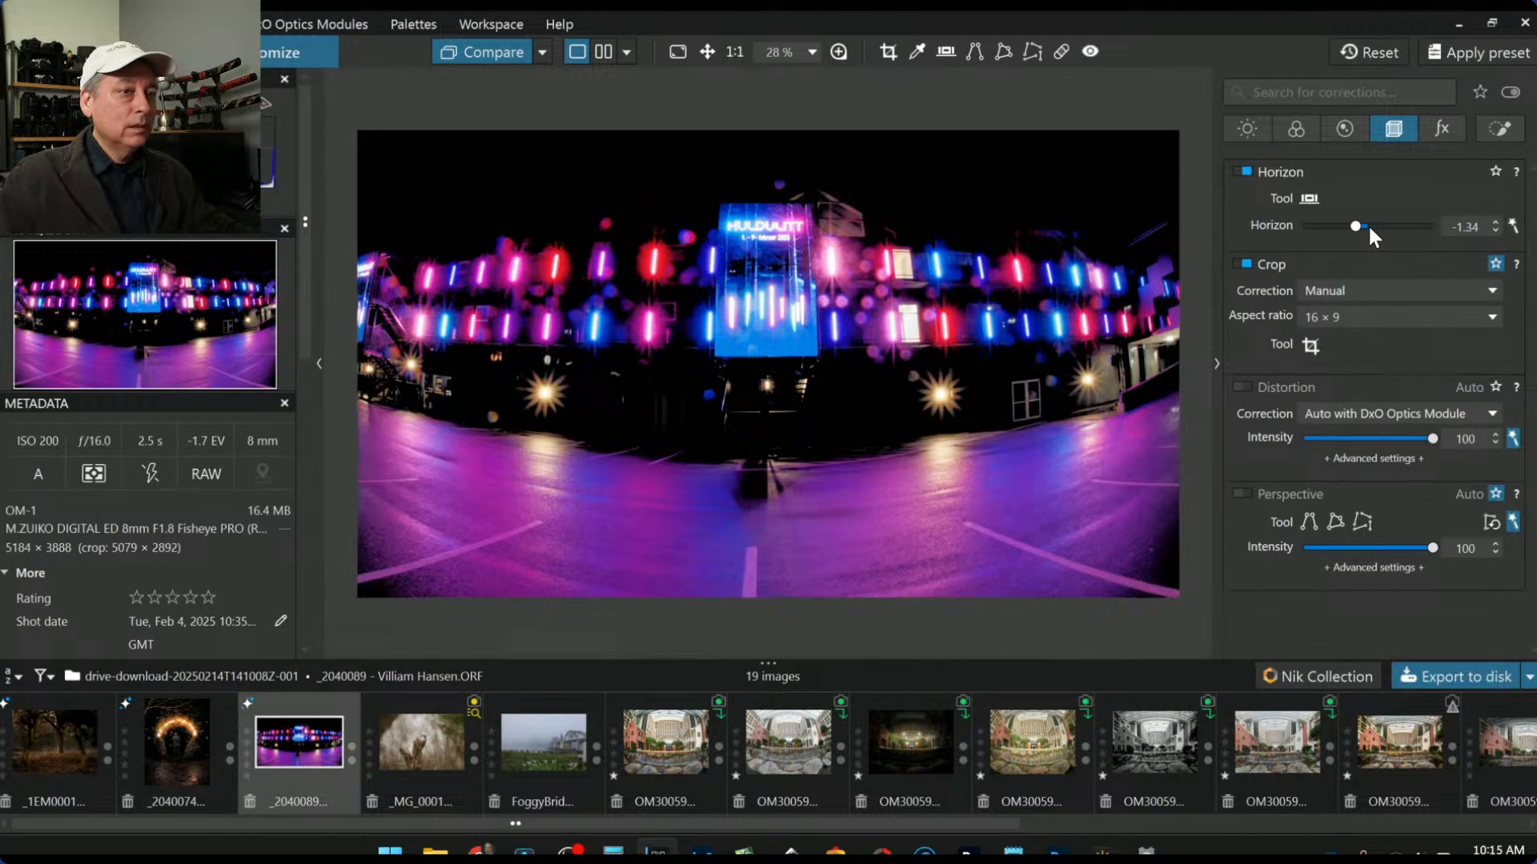
scroll(1370, 229, "down", 1)
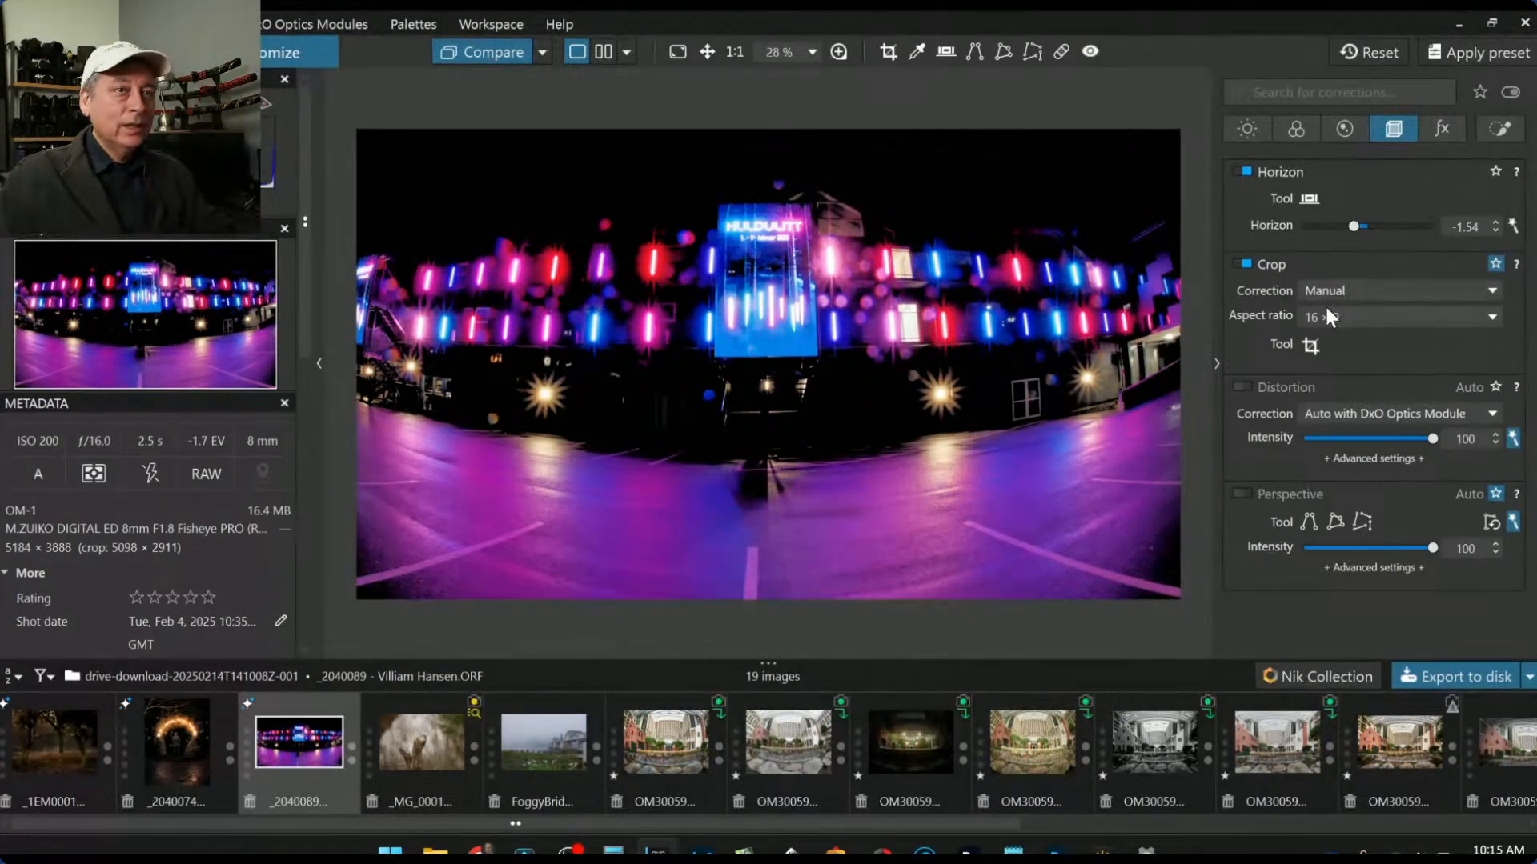
Step: Tighten the 16 × 9 crop around the neon-lit building and parking lot to about 5019 × 2823 px
left_click(1310, 346)
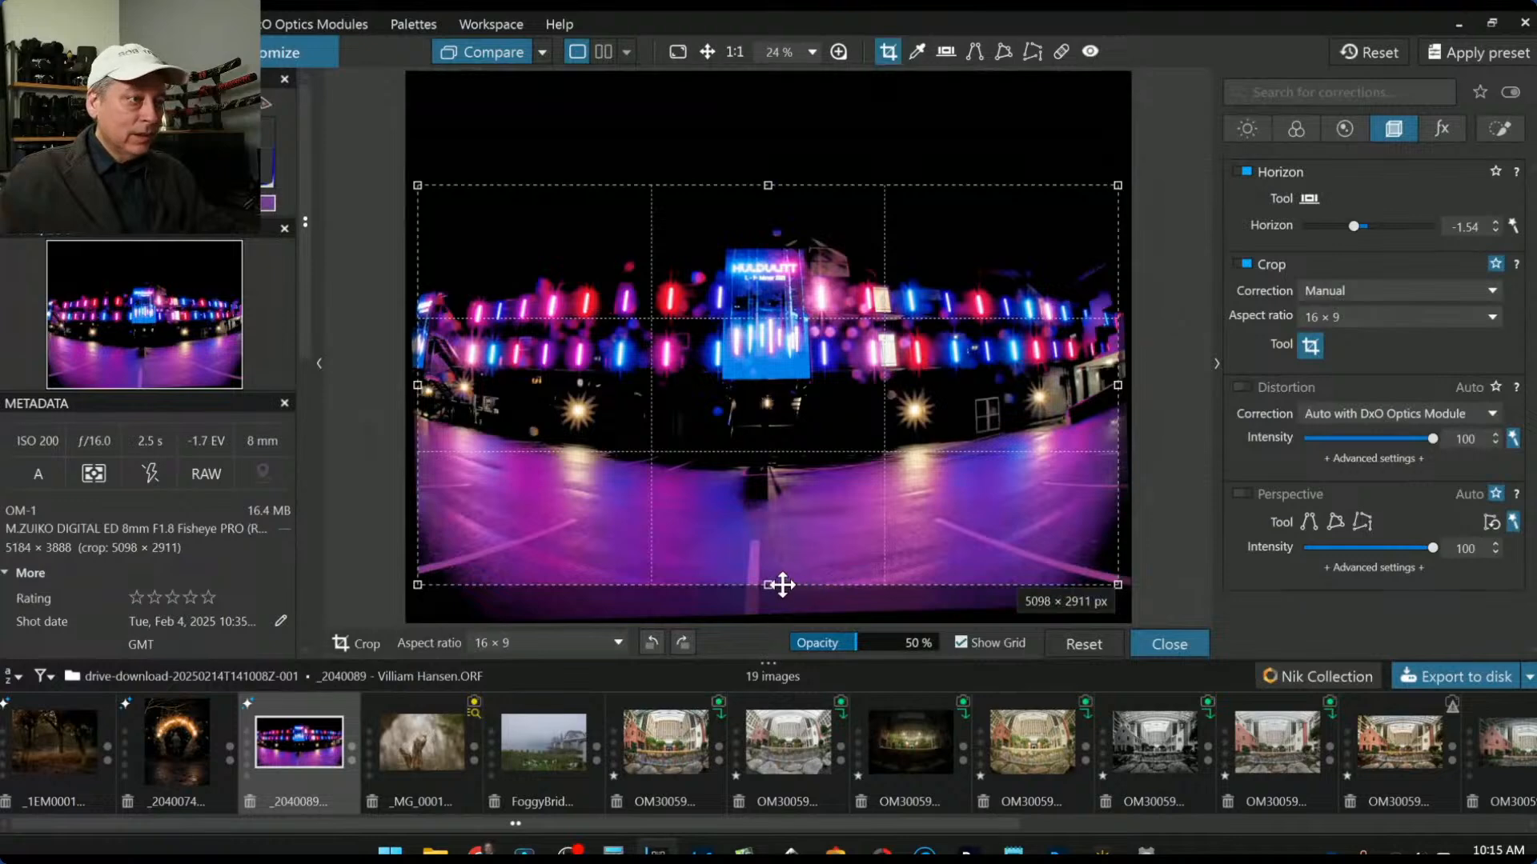
left_click_drag(768, 585, 768, 575)
left_click_drag(805, 490, 798, 492)
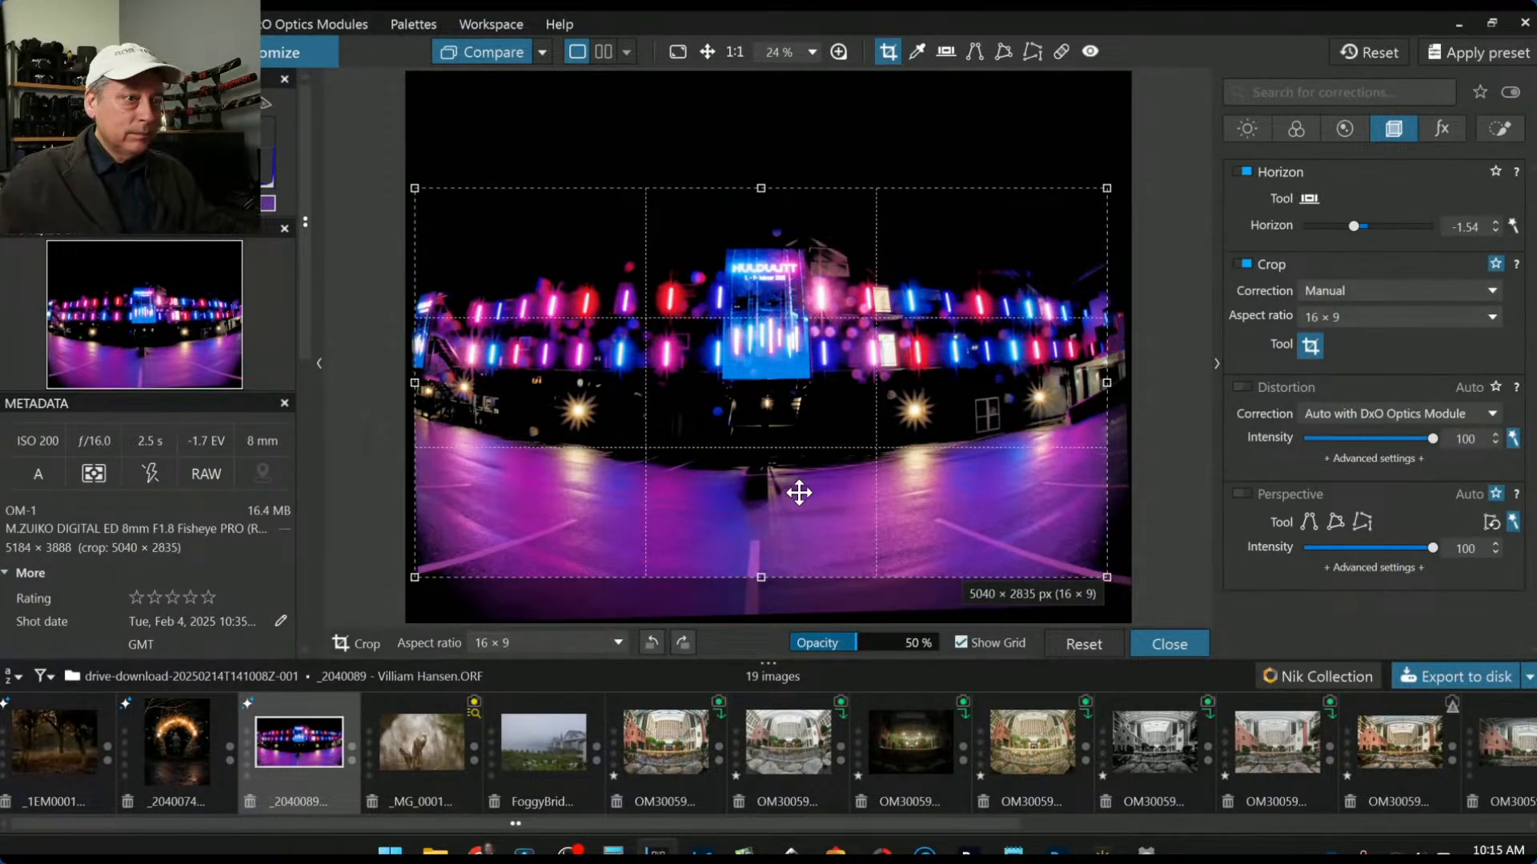
key("Return")
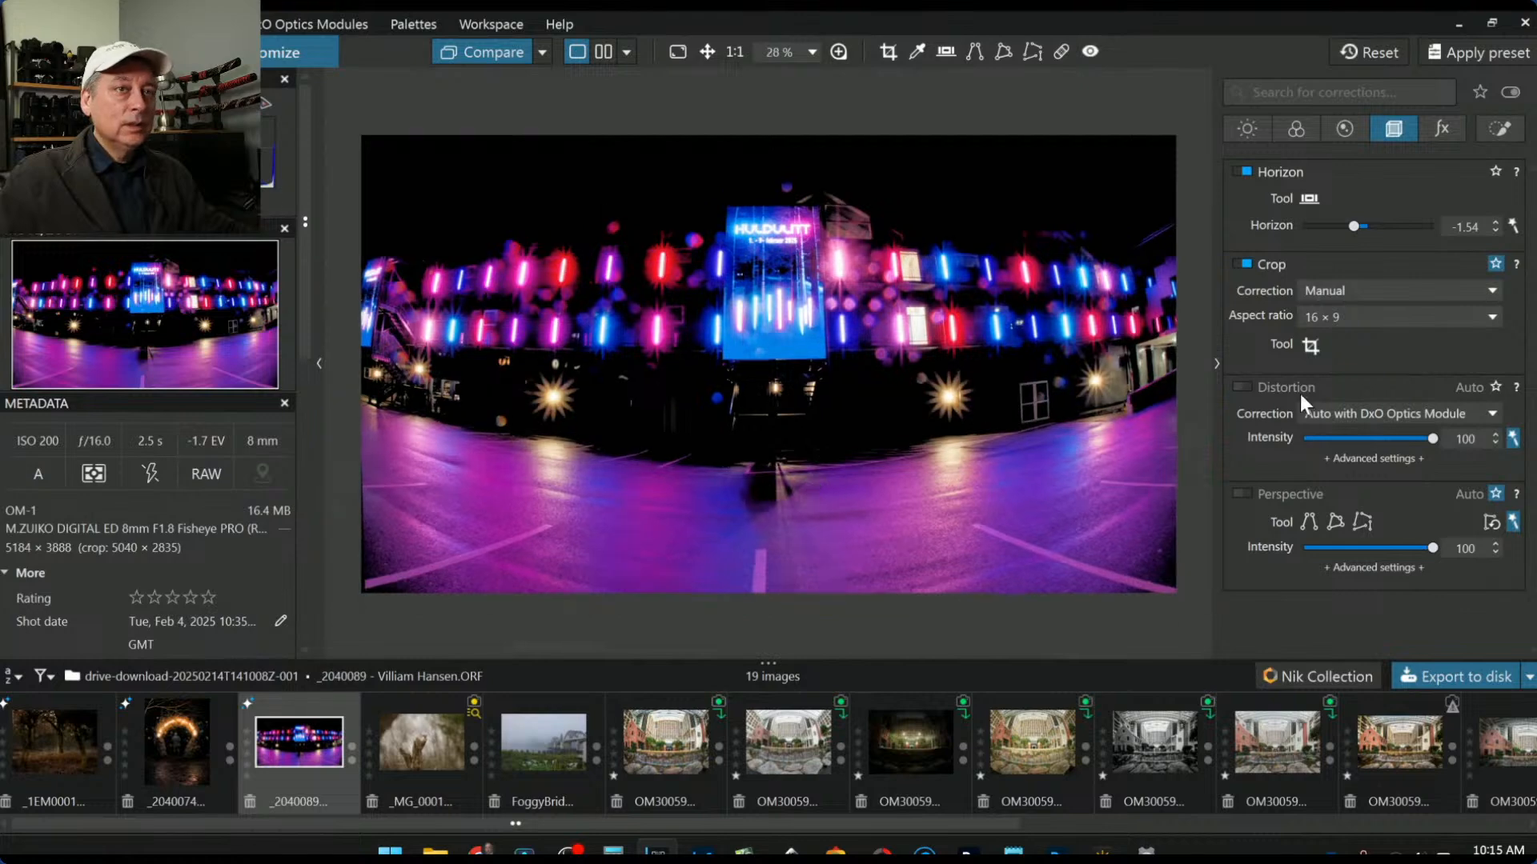
left_click(1317, 352)
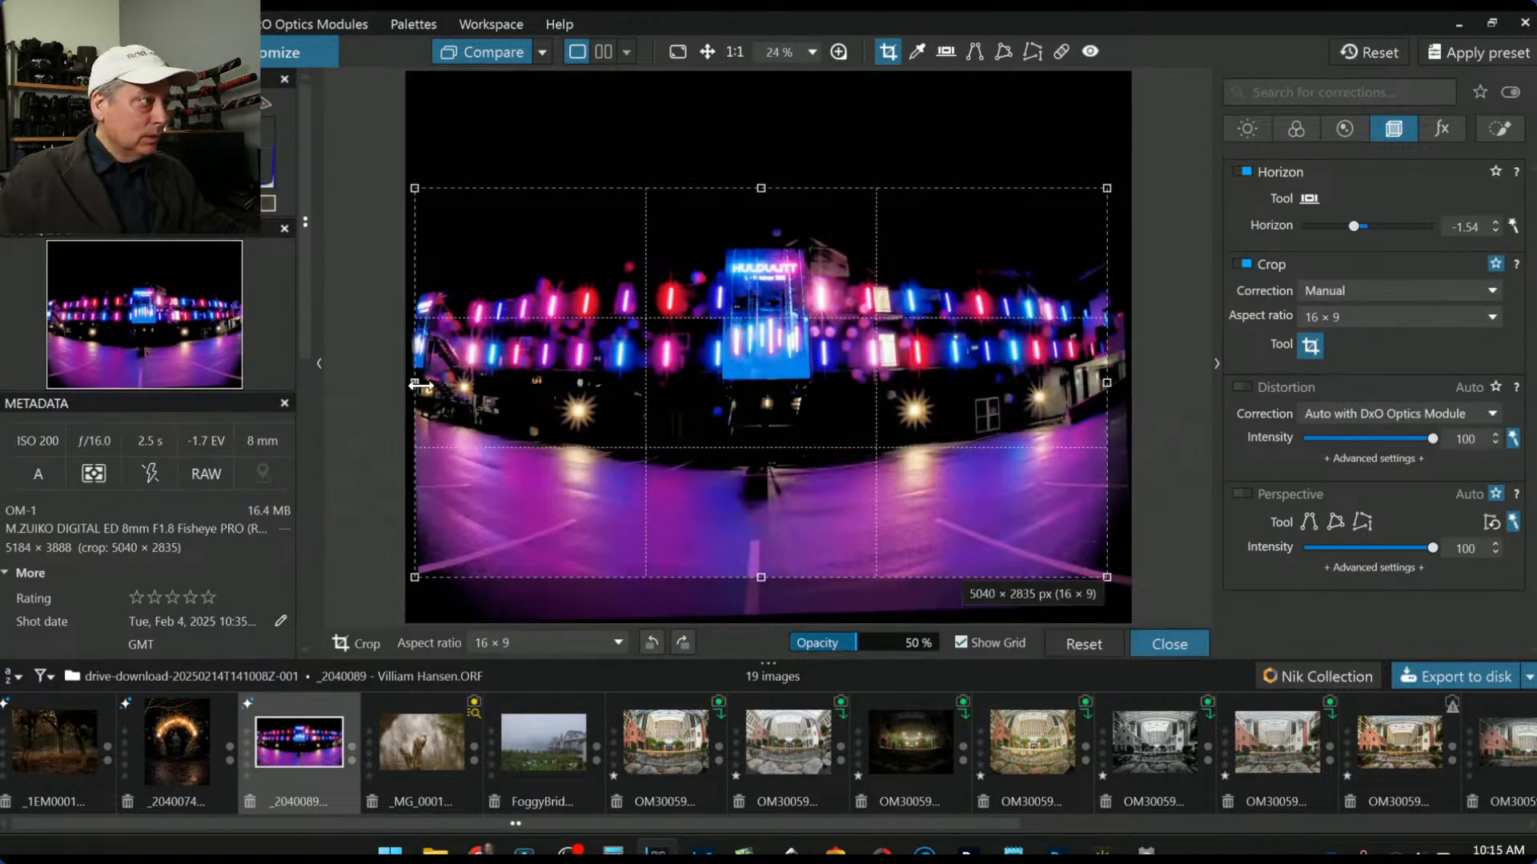
left_click_drag(421, 384, 422, 384)
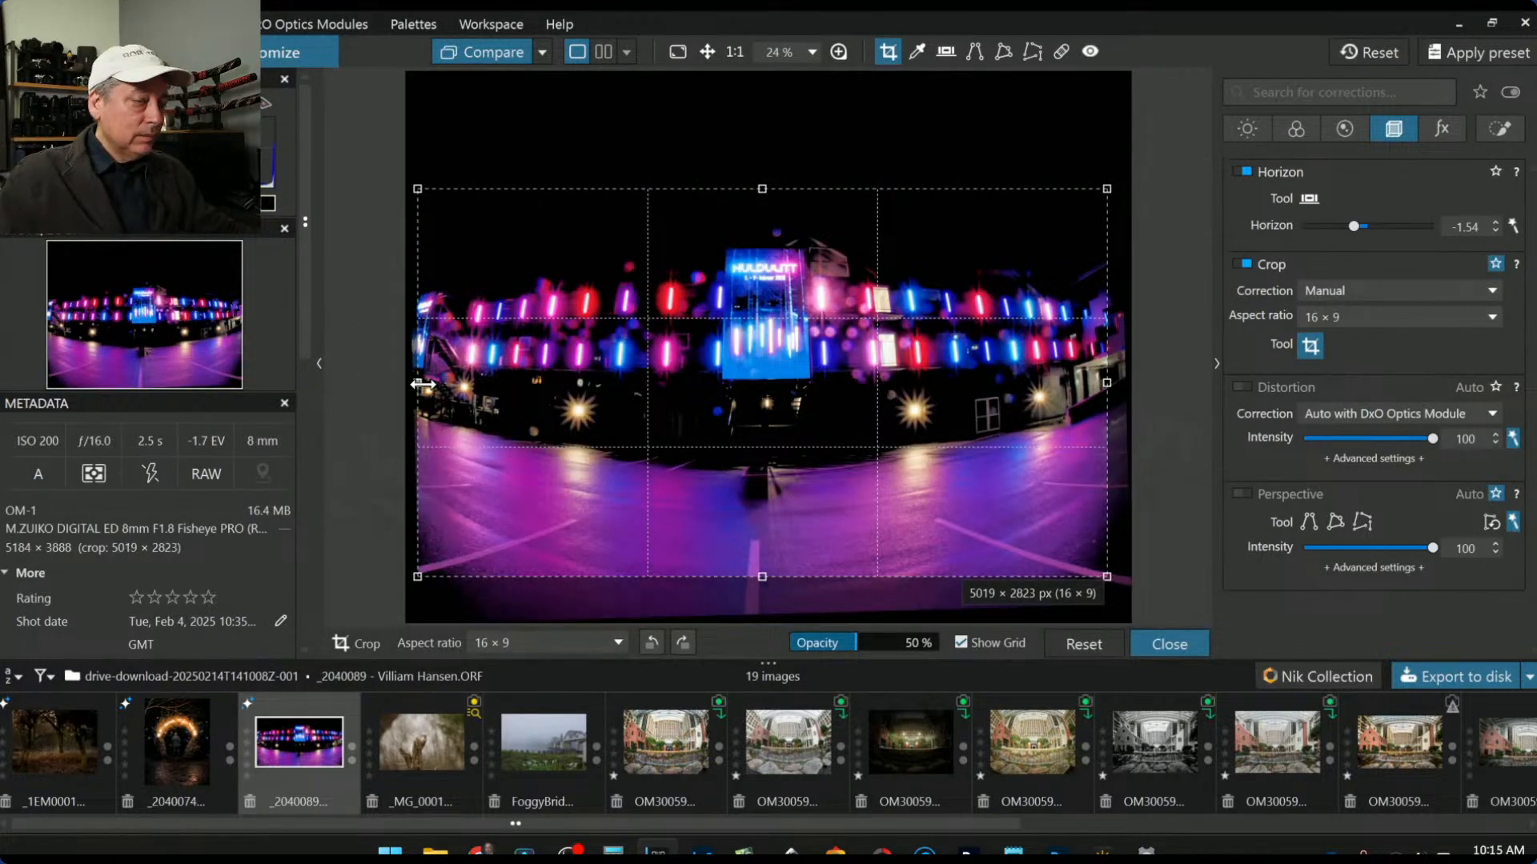
key("Return")
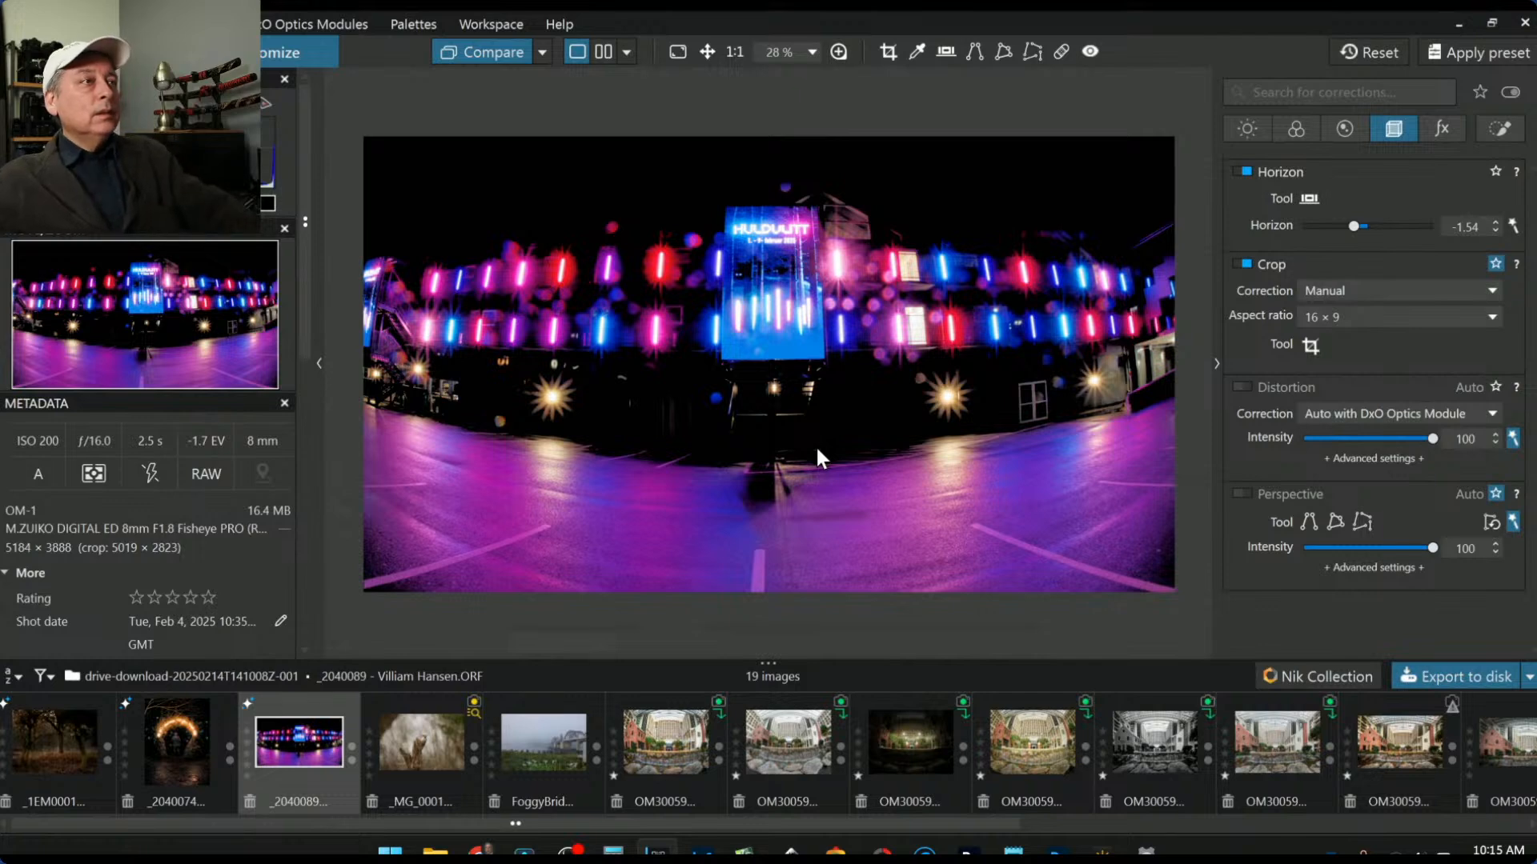
Step: Add a local adjustment control point just above the HULDULITT lettering and shrink its circle to about the width of the lettering
scroll(787, 223, "up", 3)
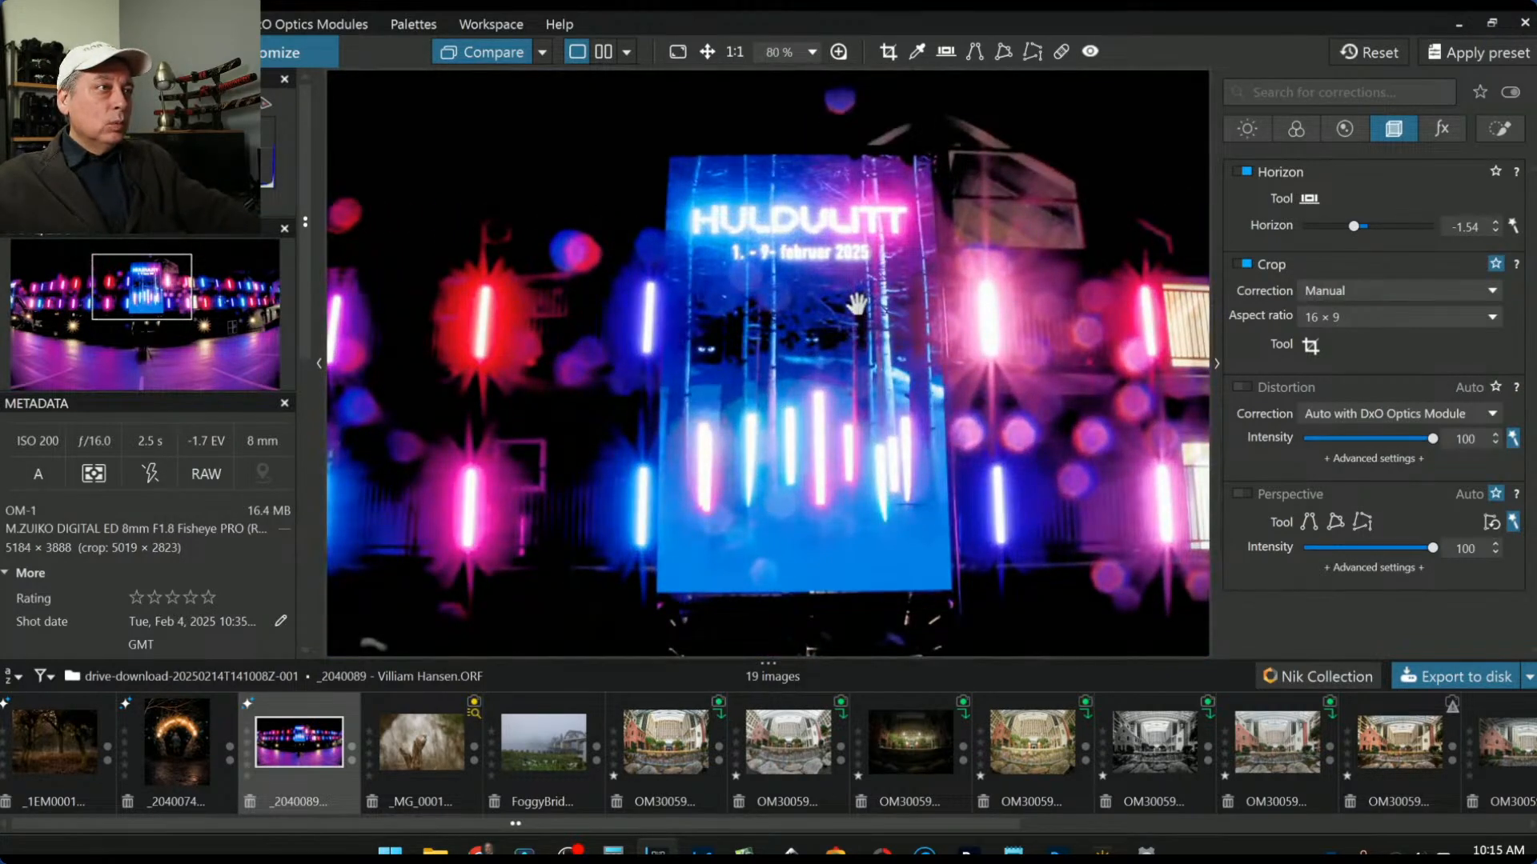
scroll(857, 304, "up", 1)
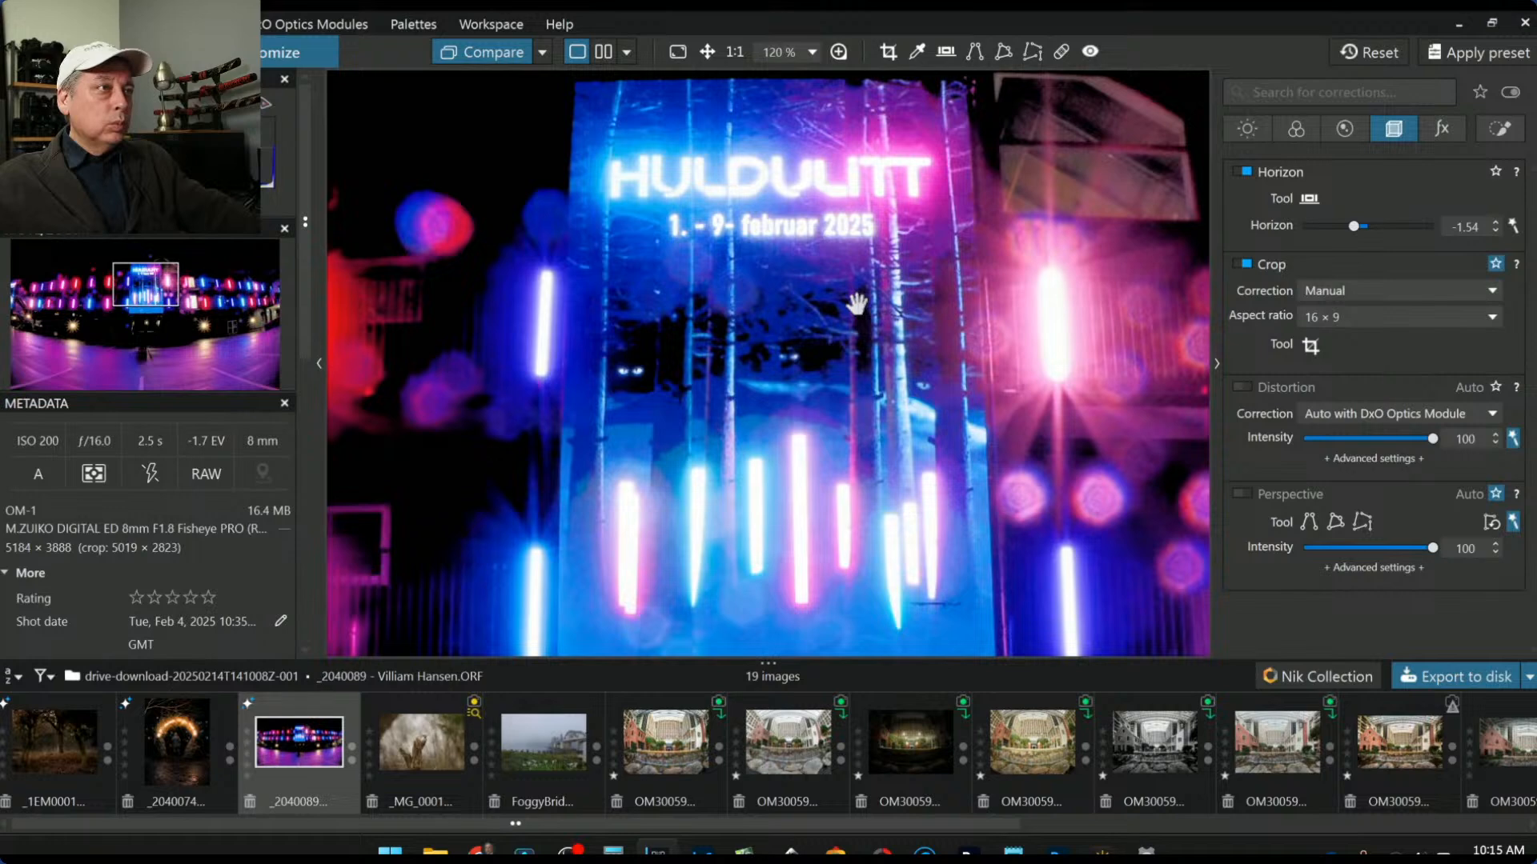
left_click_drag(857, 302, 882, 408)
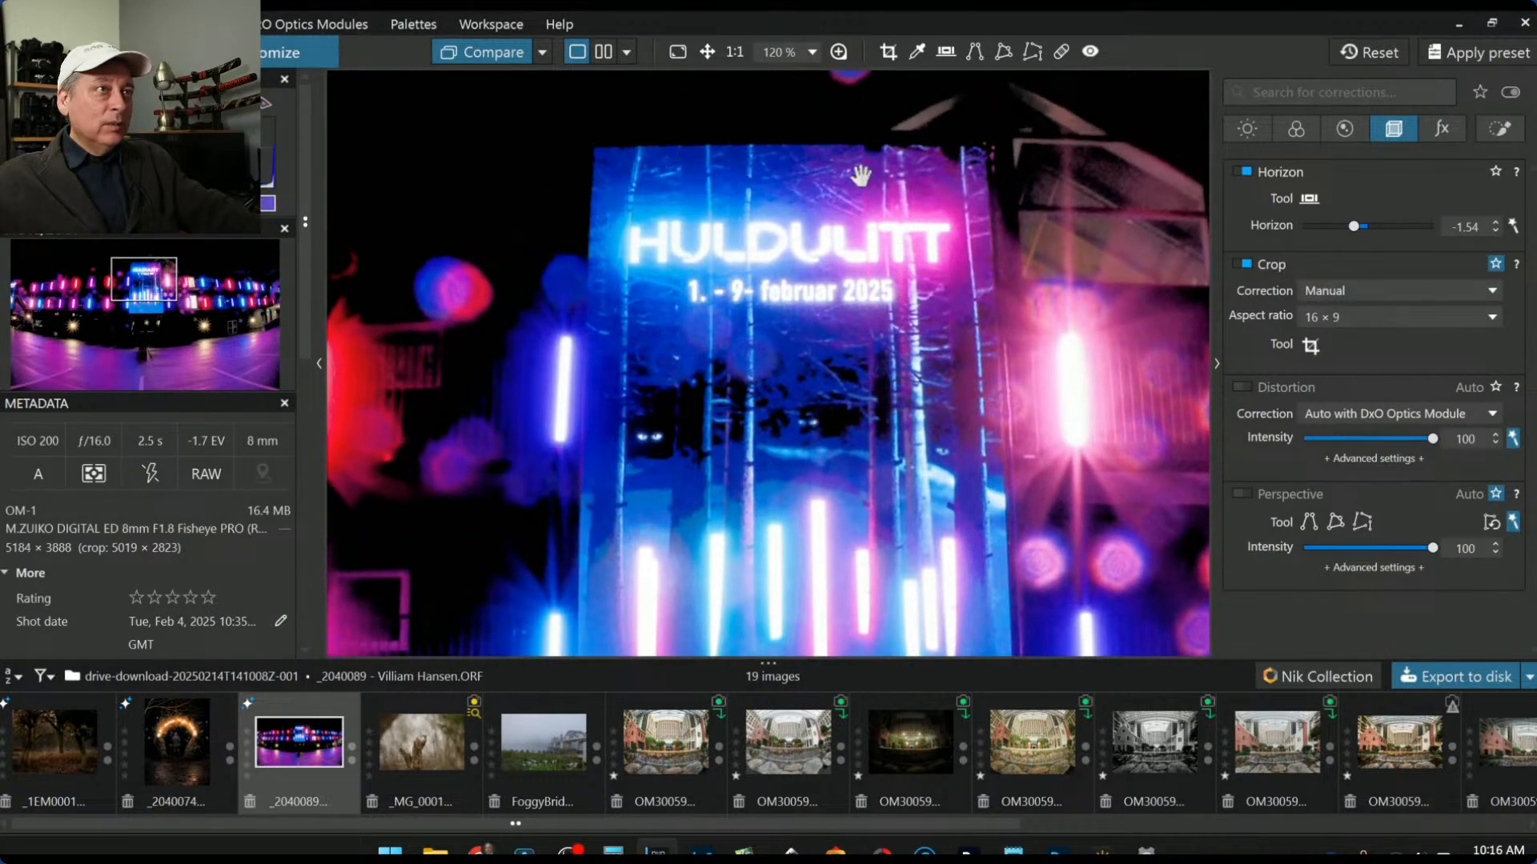
left_click(1495, 129)
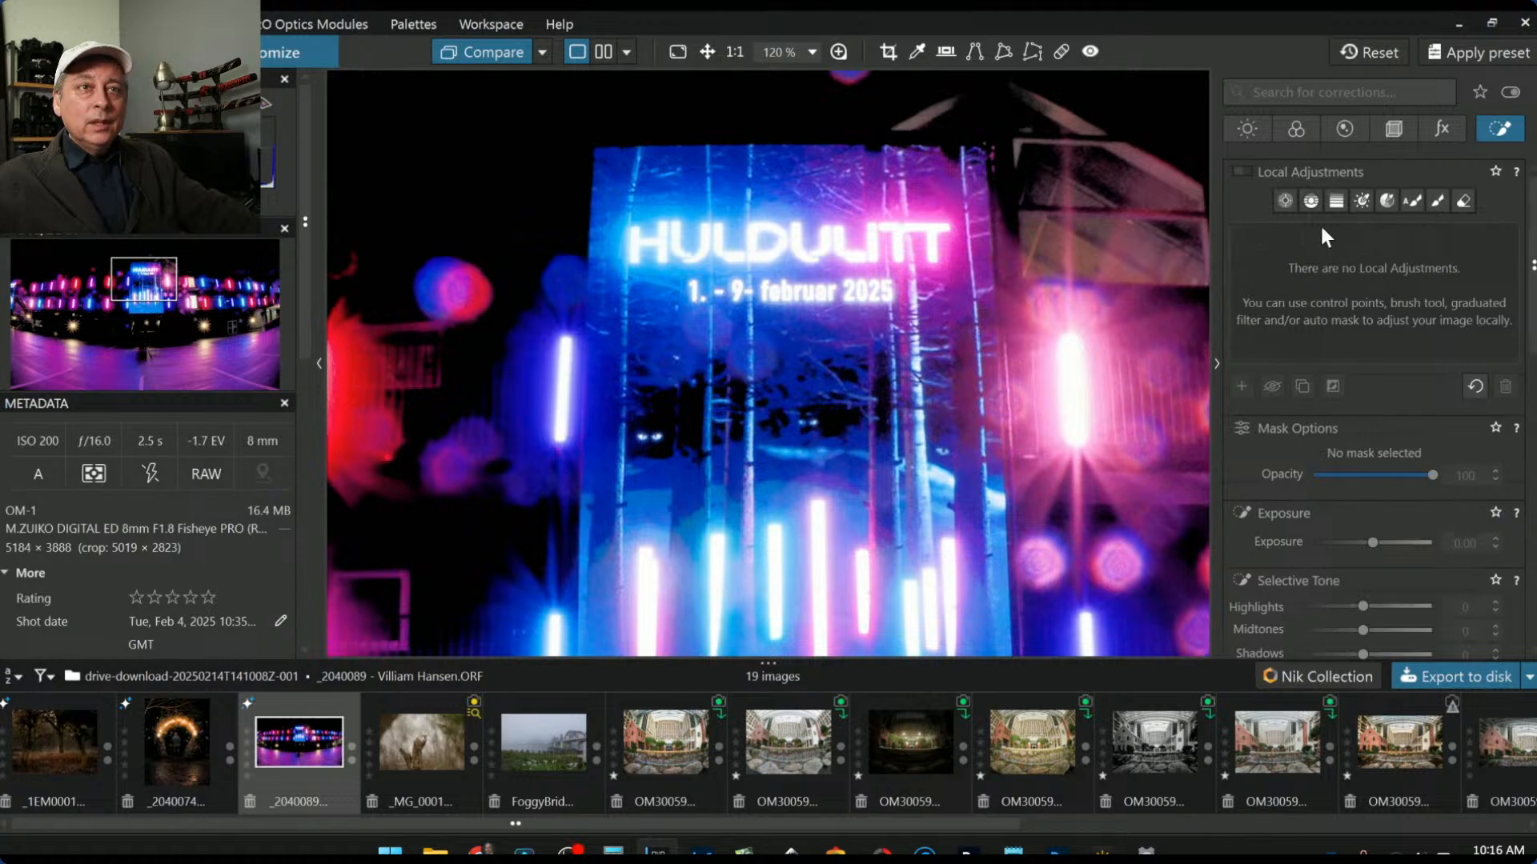
left_click(1284, 201)
left_click(825, 190)
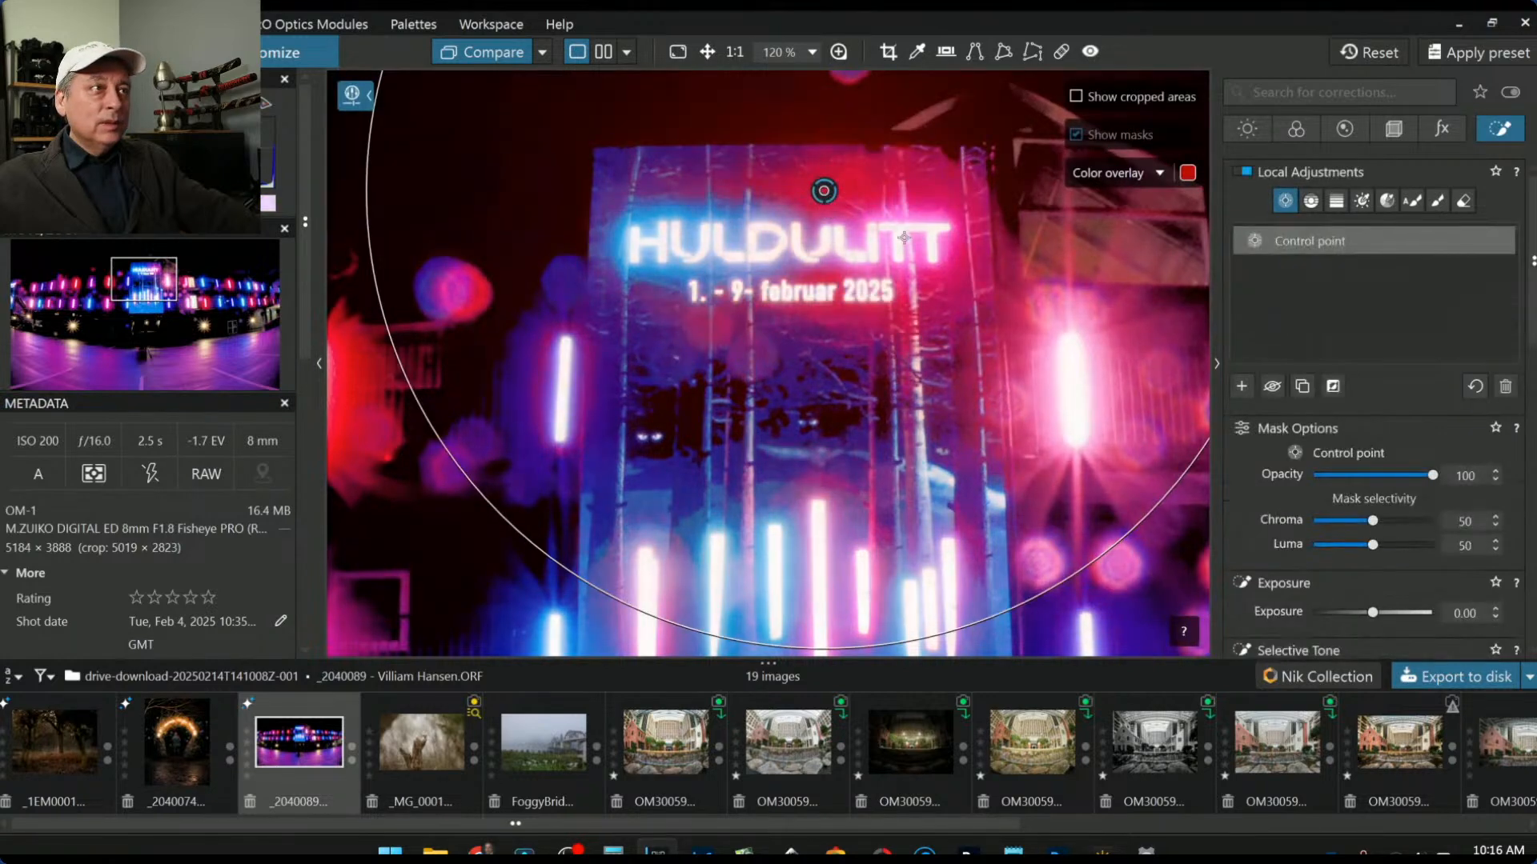
left_click_drag(436, 232, 669, 190)
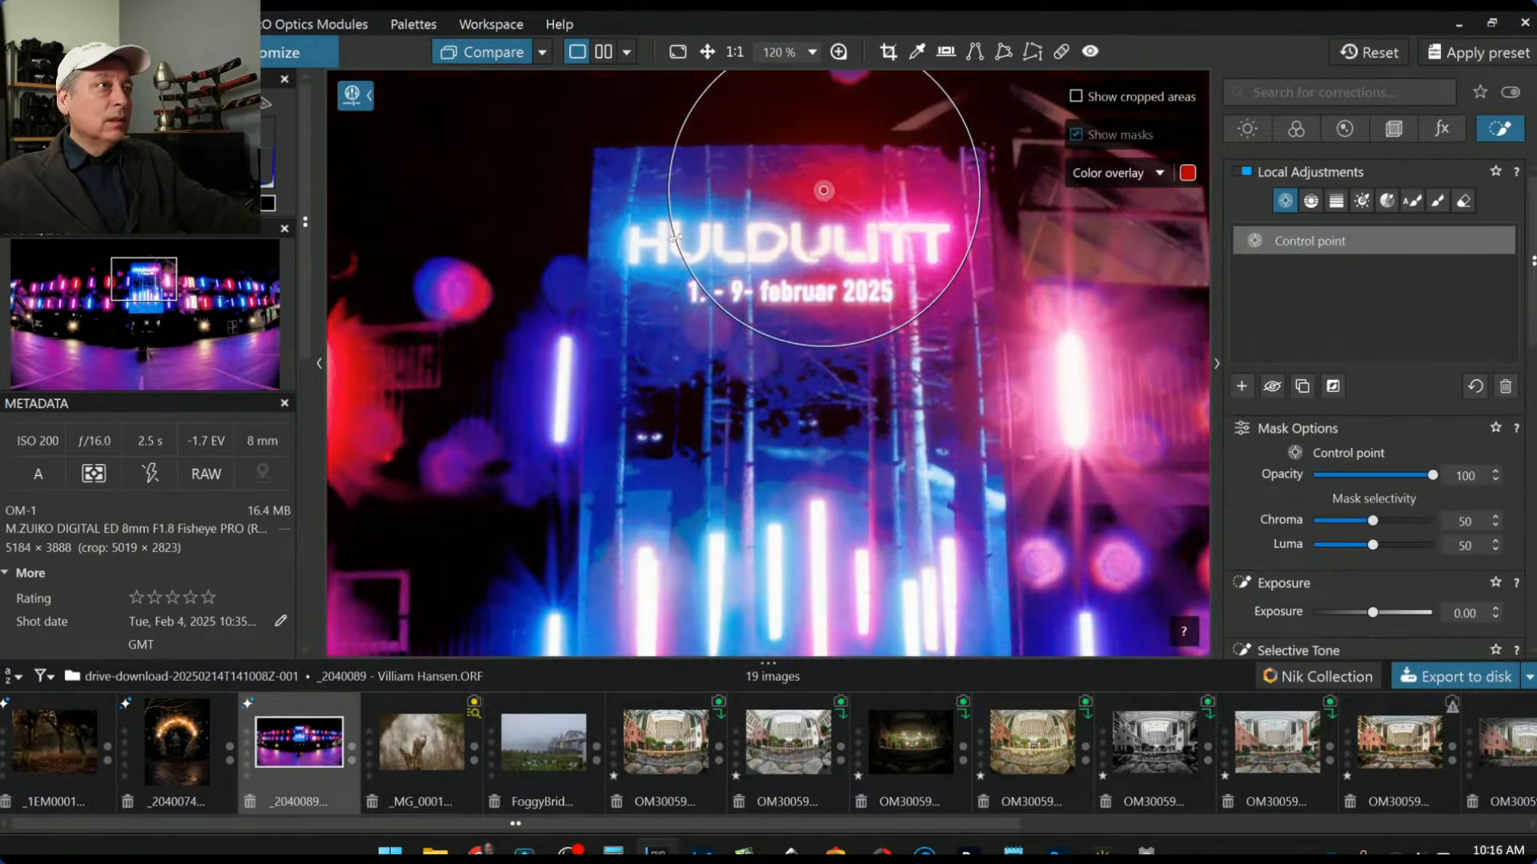
Step: Set the sign control point's microcontrast to 82 and its ClearView Plus intensity to 64
scroll(1403, 598, "down", 5)
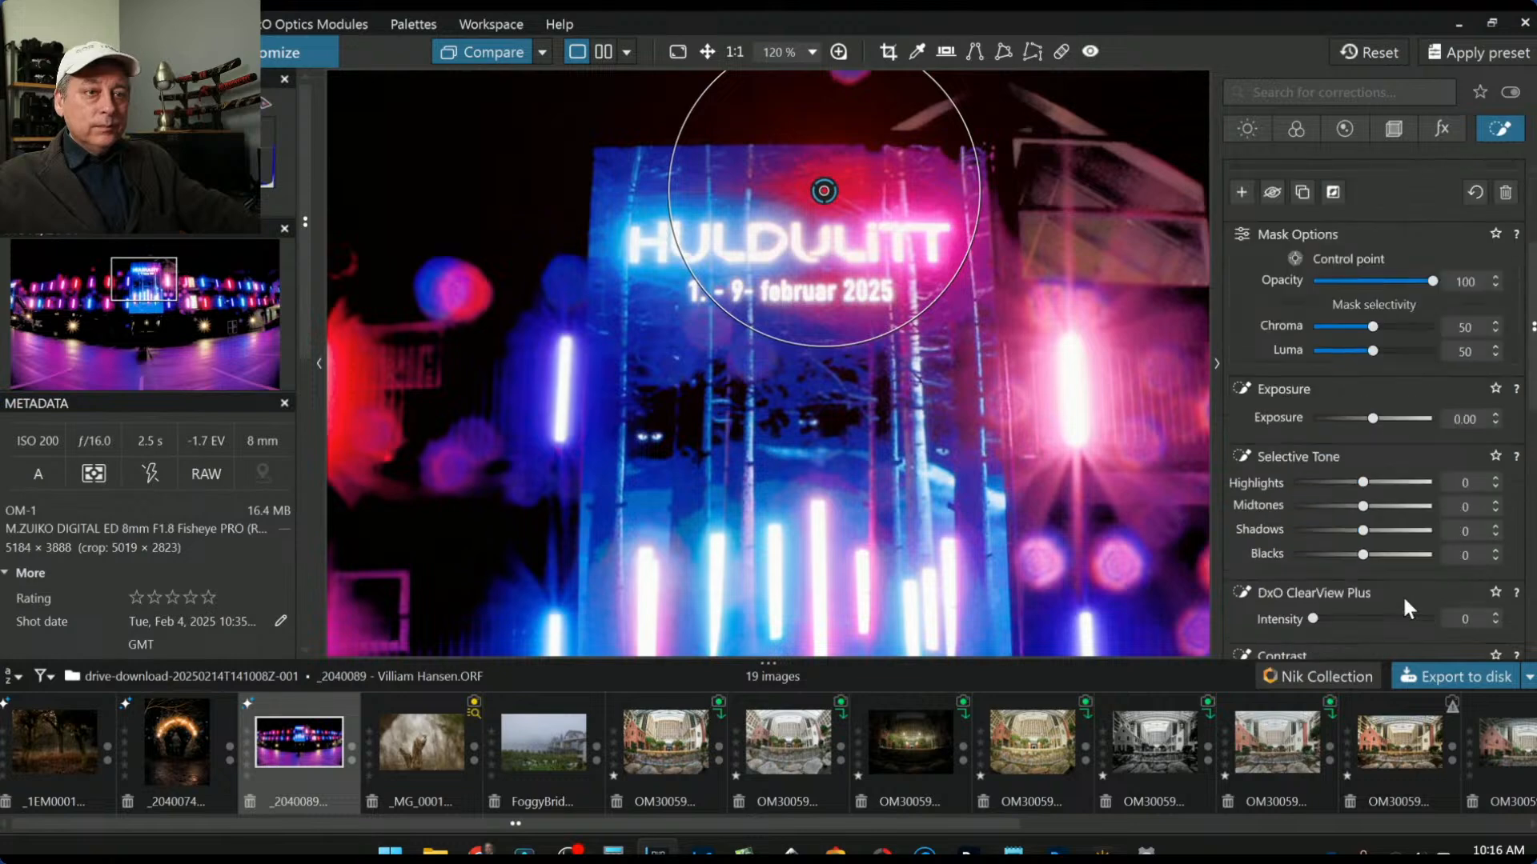
left_click_drag(1414, 567, 1423, 567)
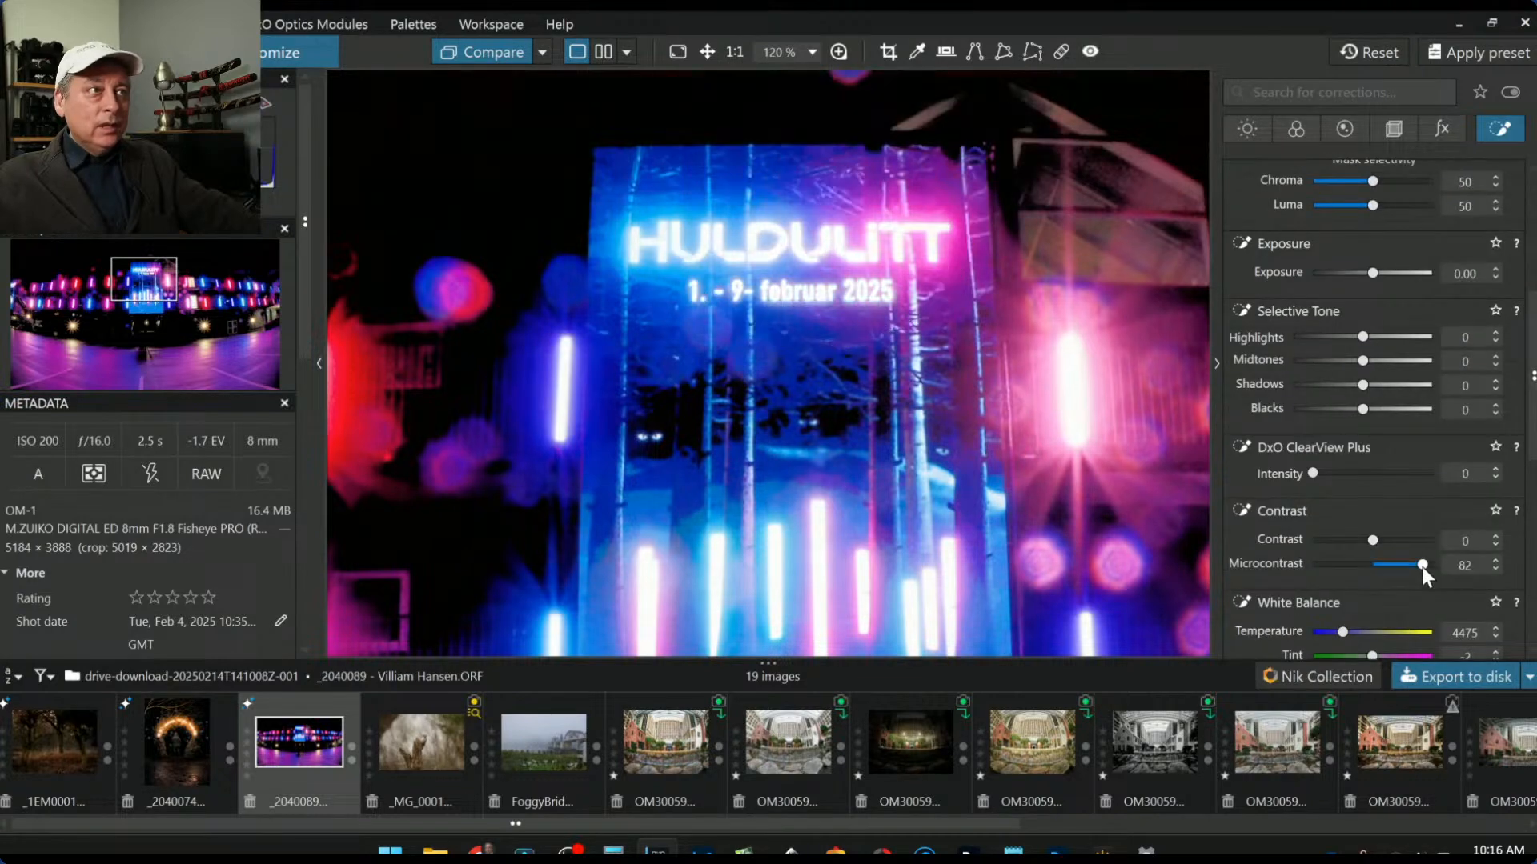
left_click(1389, 473)
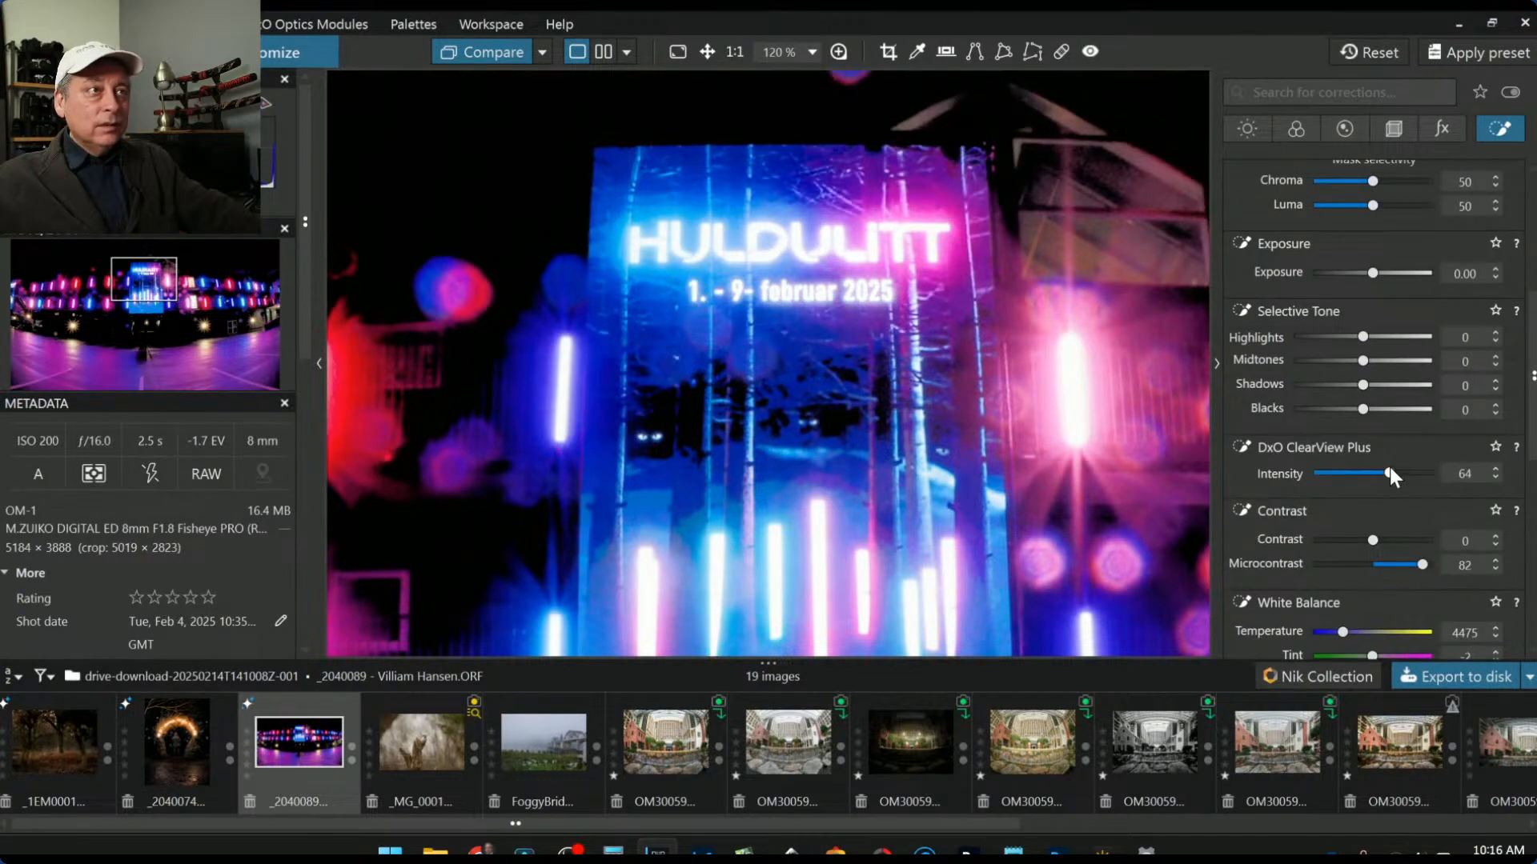
Step: Extend the mask with control points on the billboard's middle, the upper and lower lights to its right, and the lower lights to its left
left_click(754, 354)
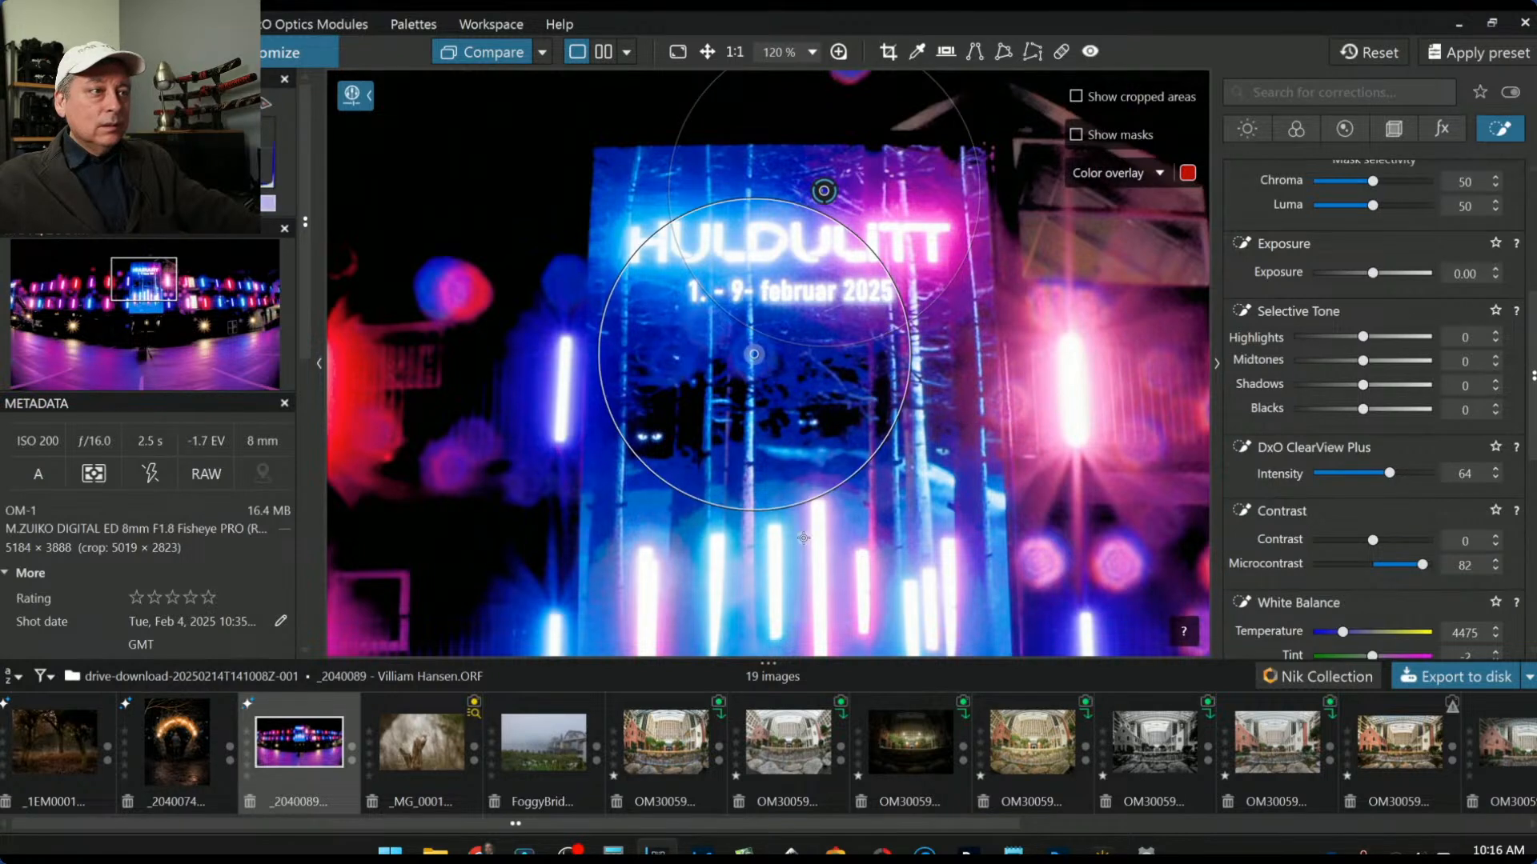
scroll(776, 453, "down", 2)
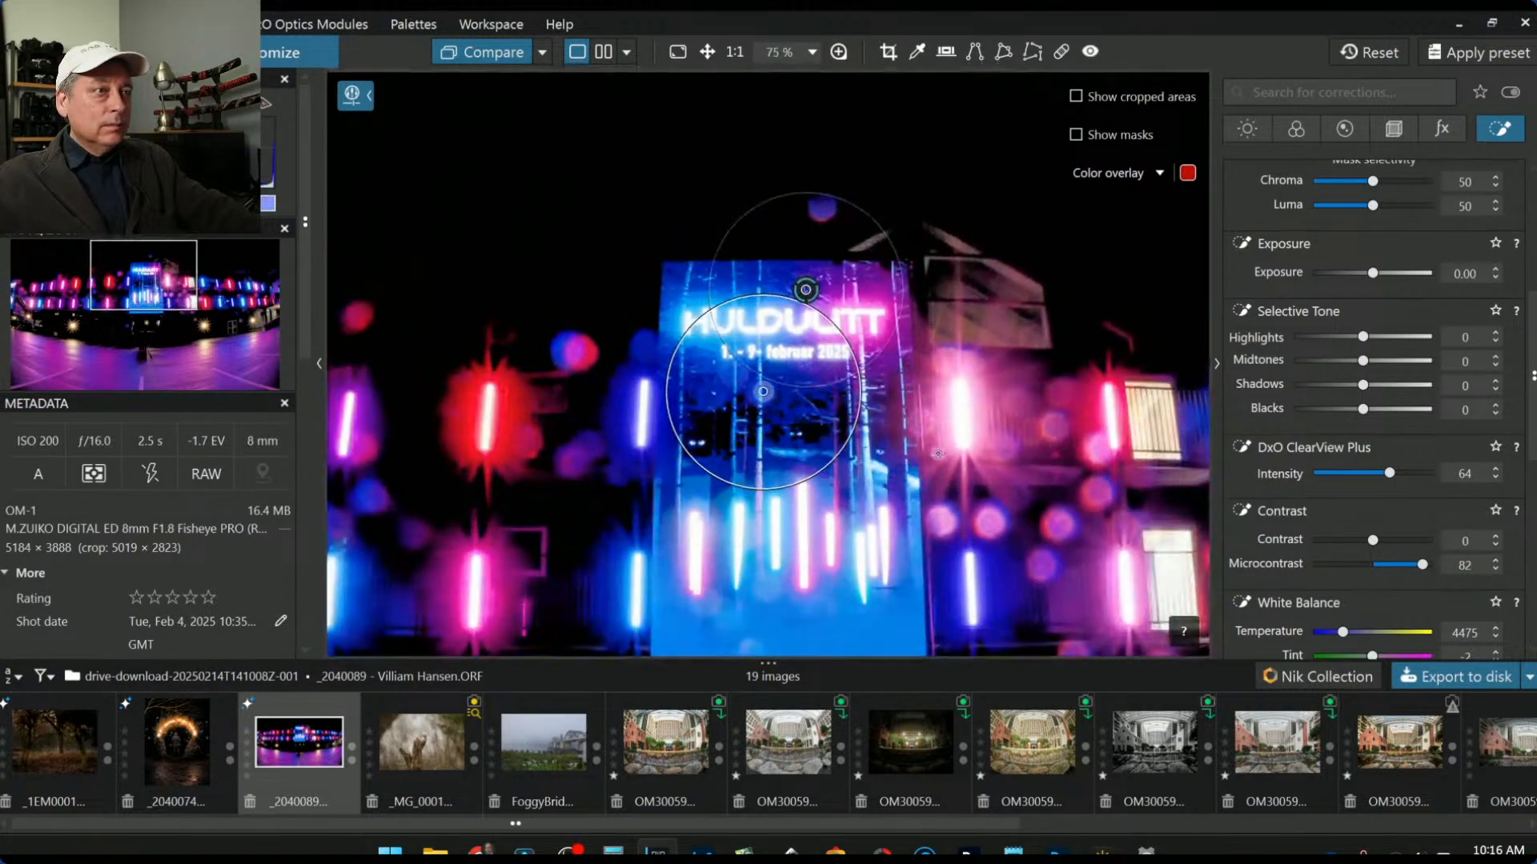
left_click(1024, 427)
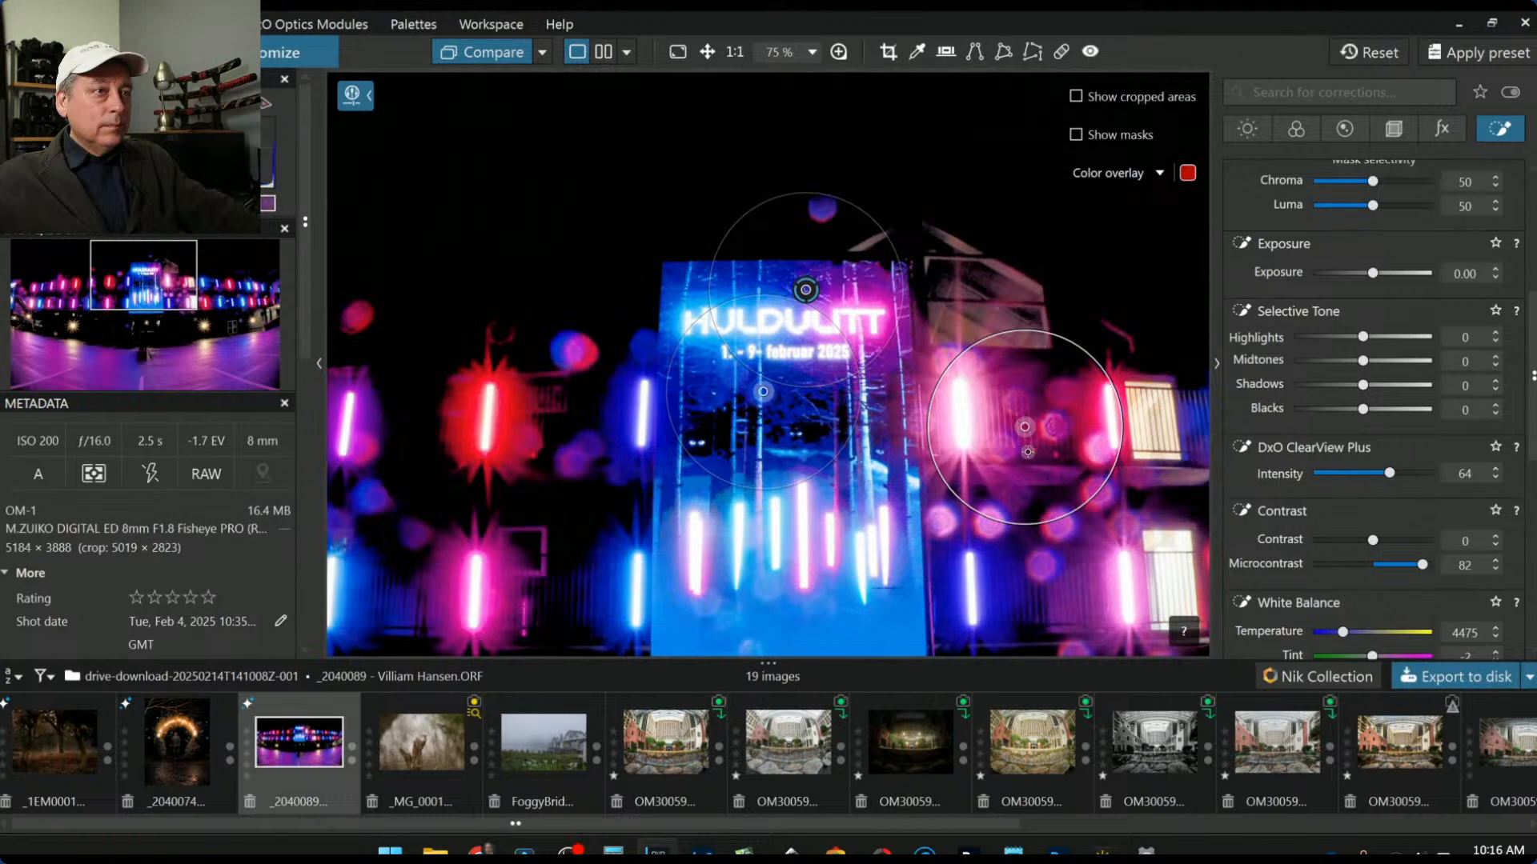
scroll(901, 512, "down", 1)
left_click(1008, 488)
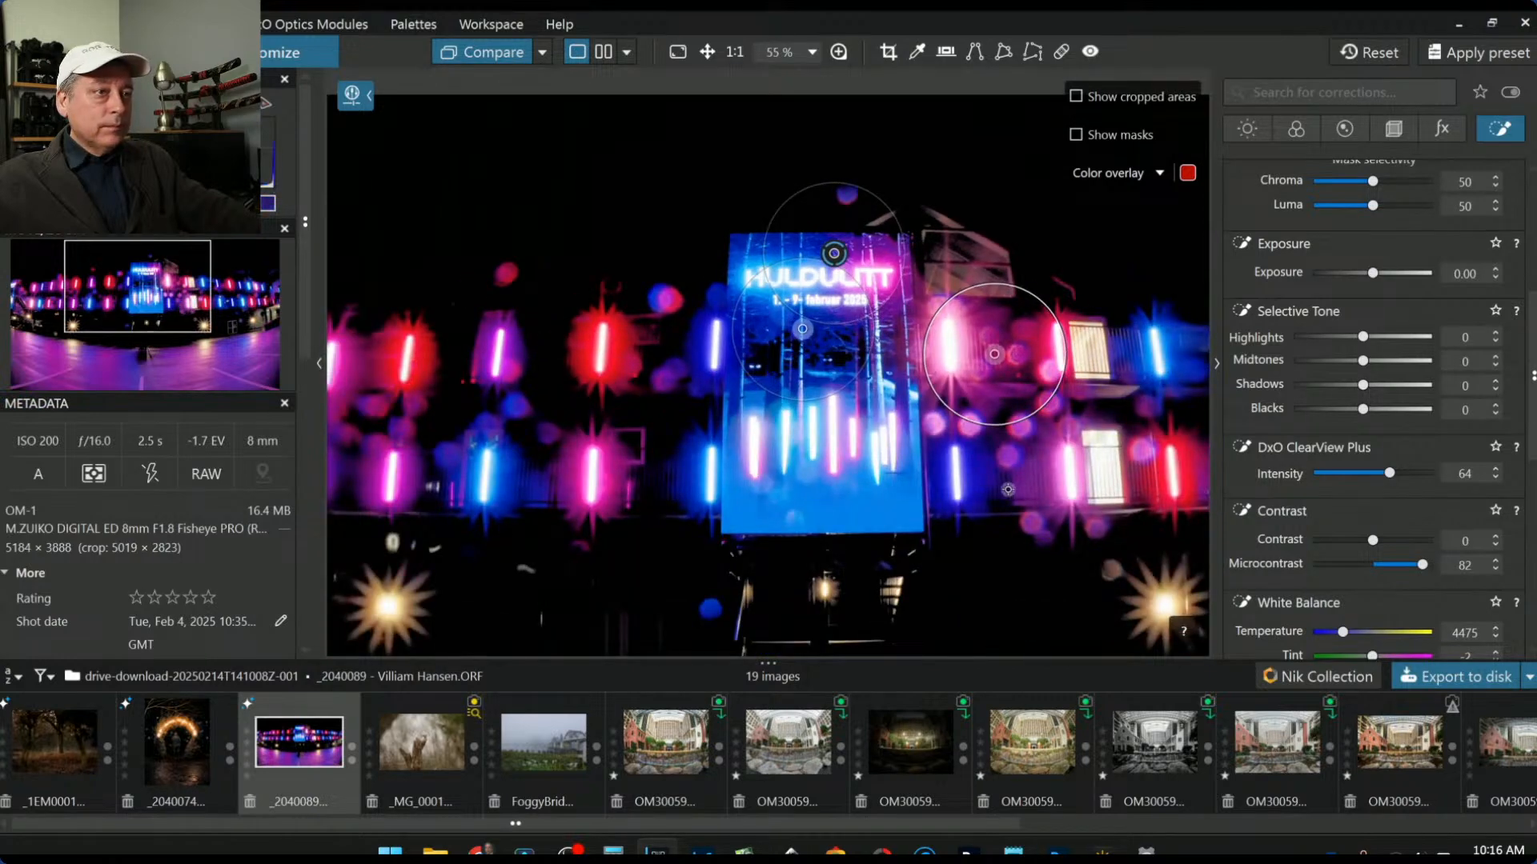
left_click(539, 481)
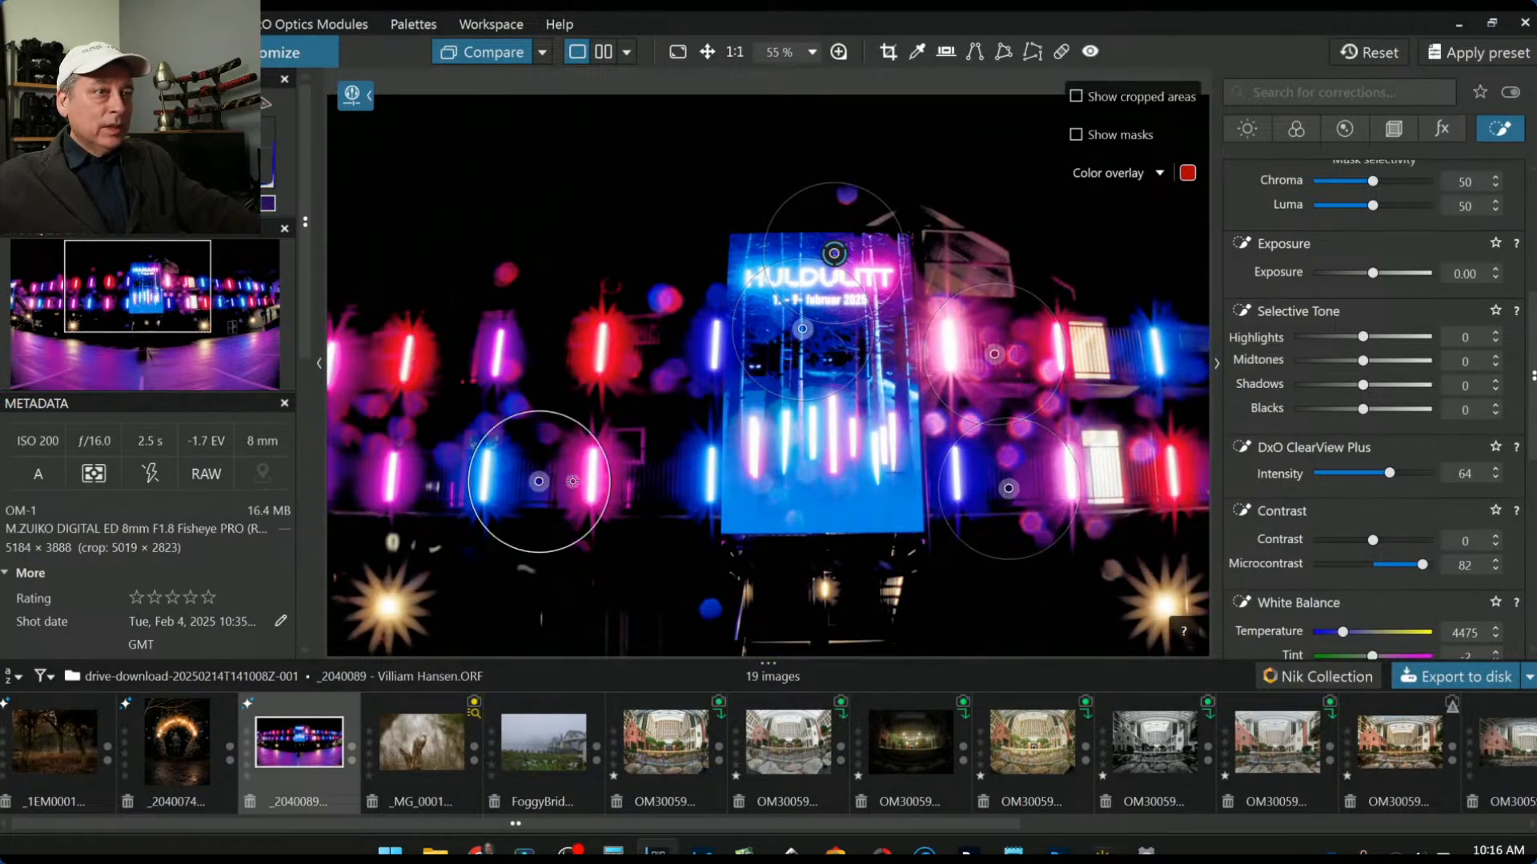
scroll(532, 485, "down", 1)
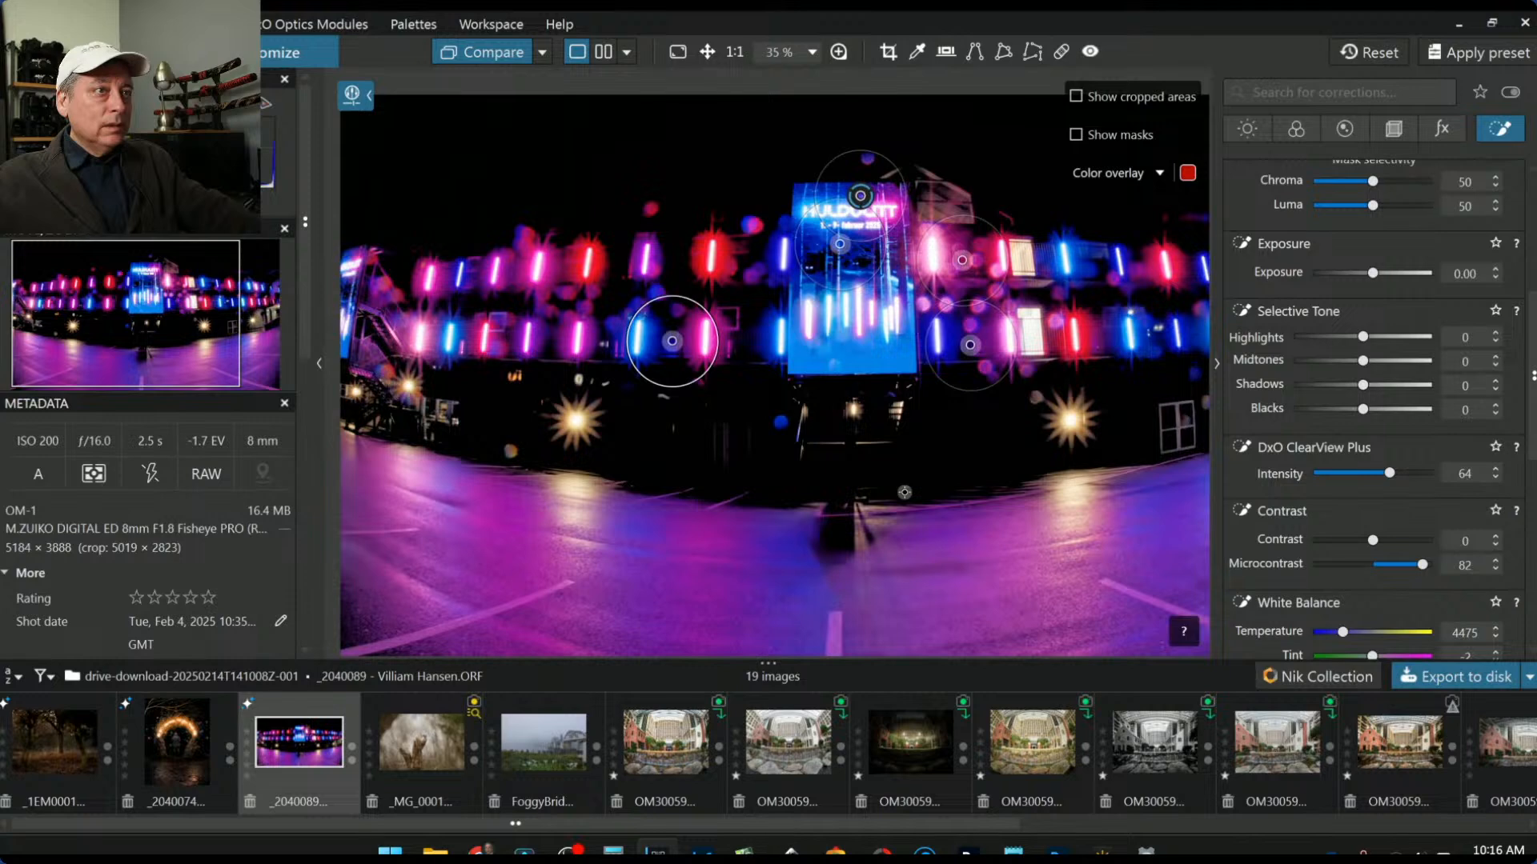
Step: Create a new control point mask covering the two lit windows to the right of the billboard
scroll(904, 492, "up", 1)
scroll(1306, 333, "up", 4)
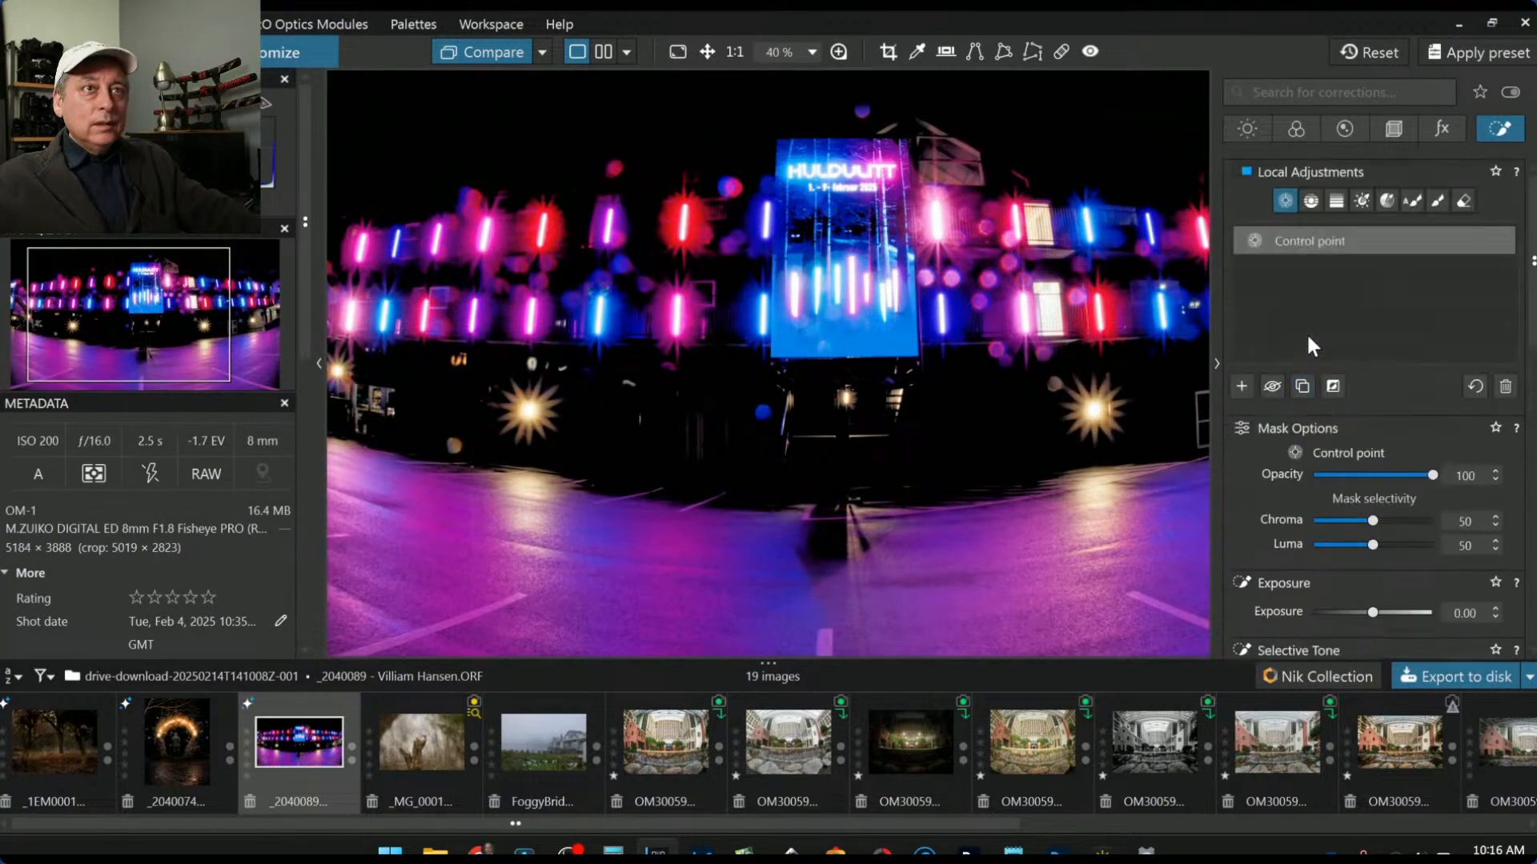
left_click(1243, 387)
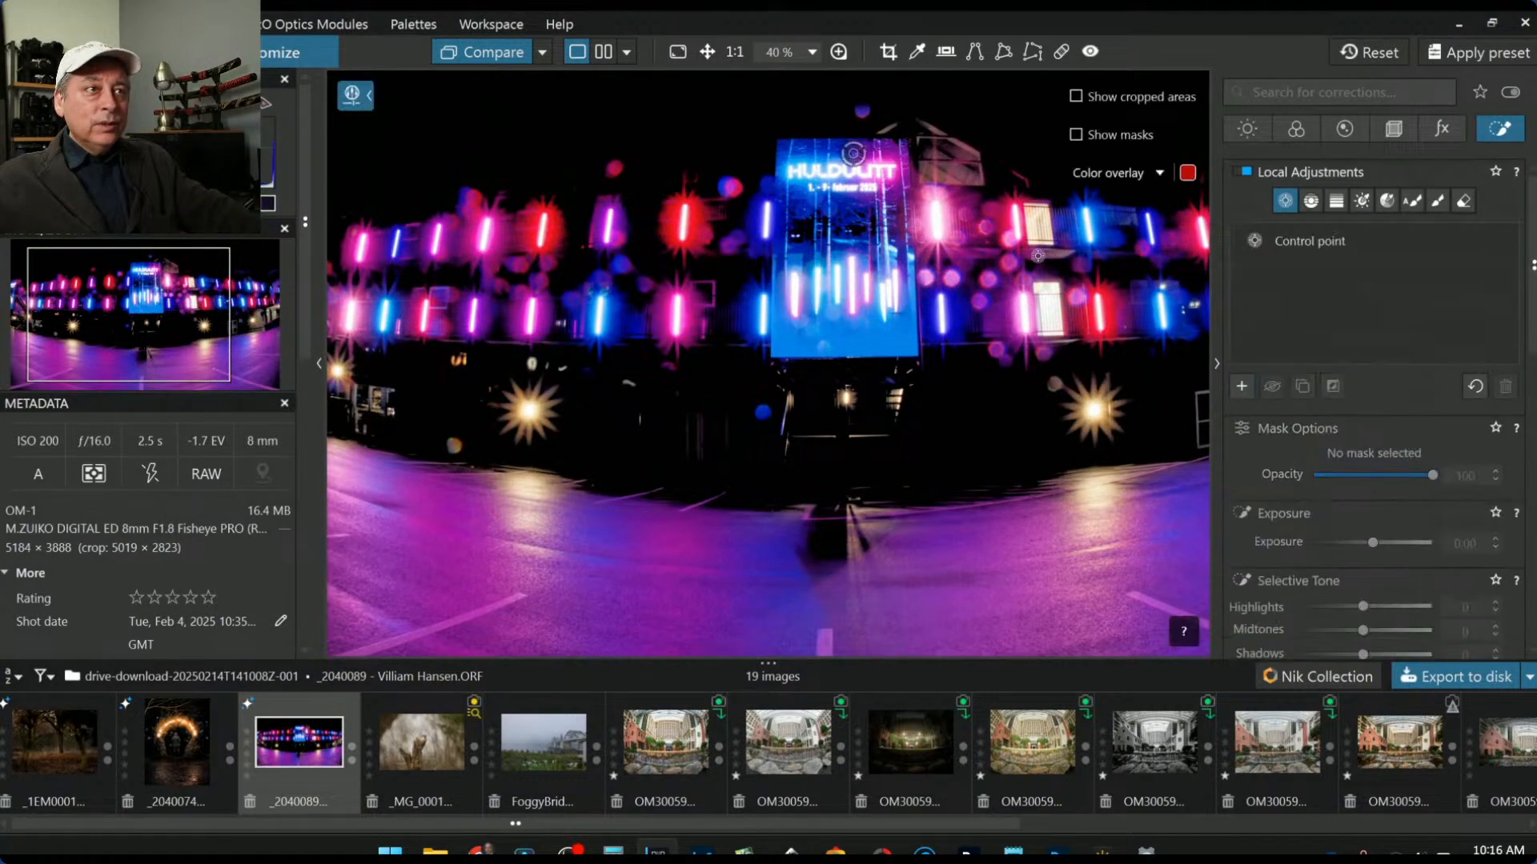
left_click(1045, 219)
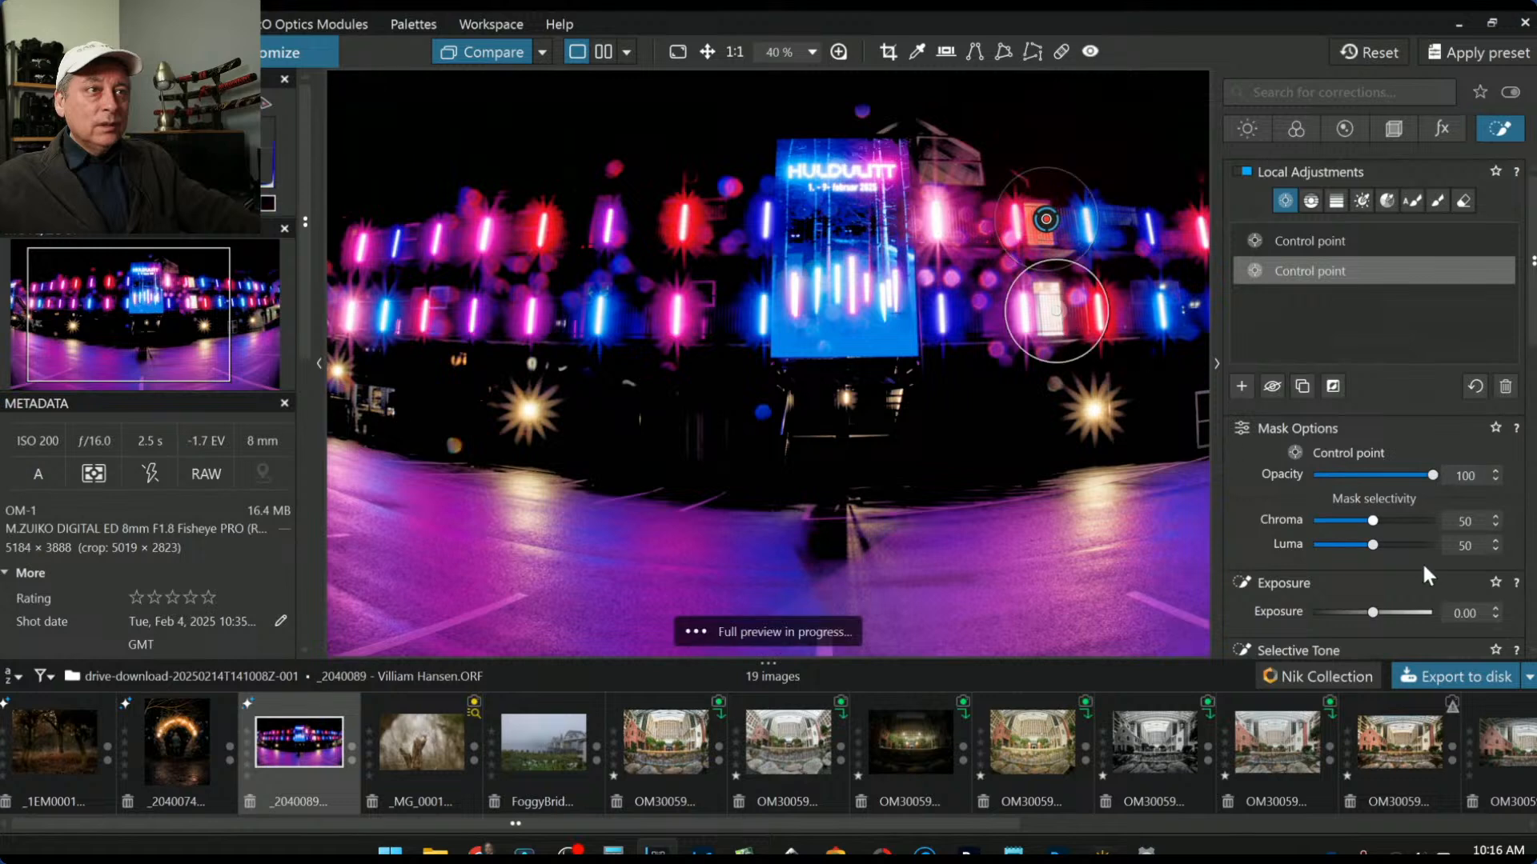
Step: Set the window mask's white balance temperature to 32780
scroll(1386, 566, "down", 5)
scroll(1386, 569, "down", 2)
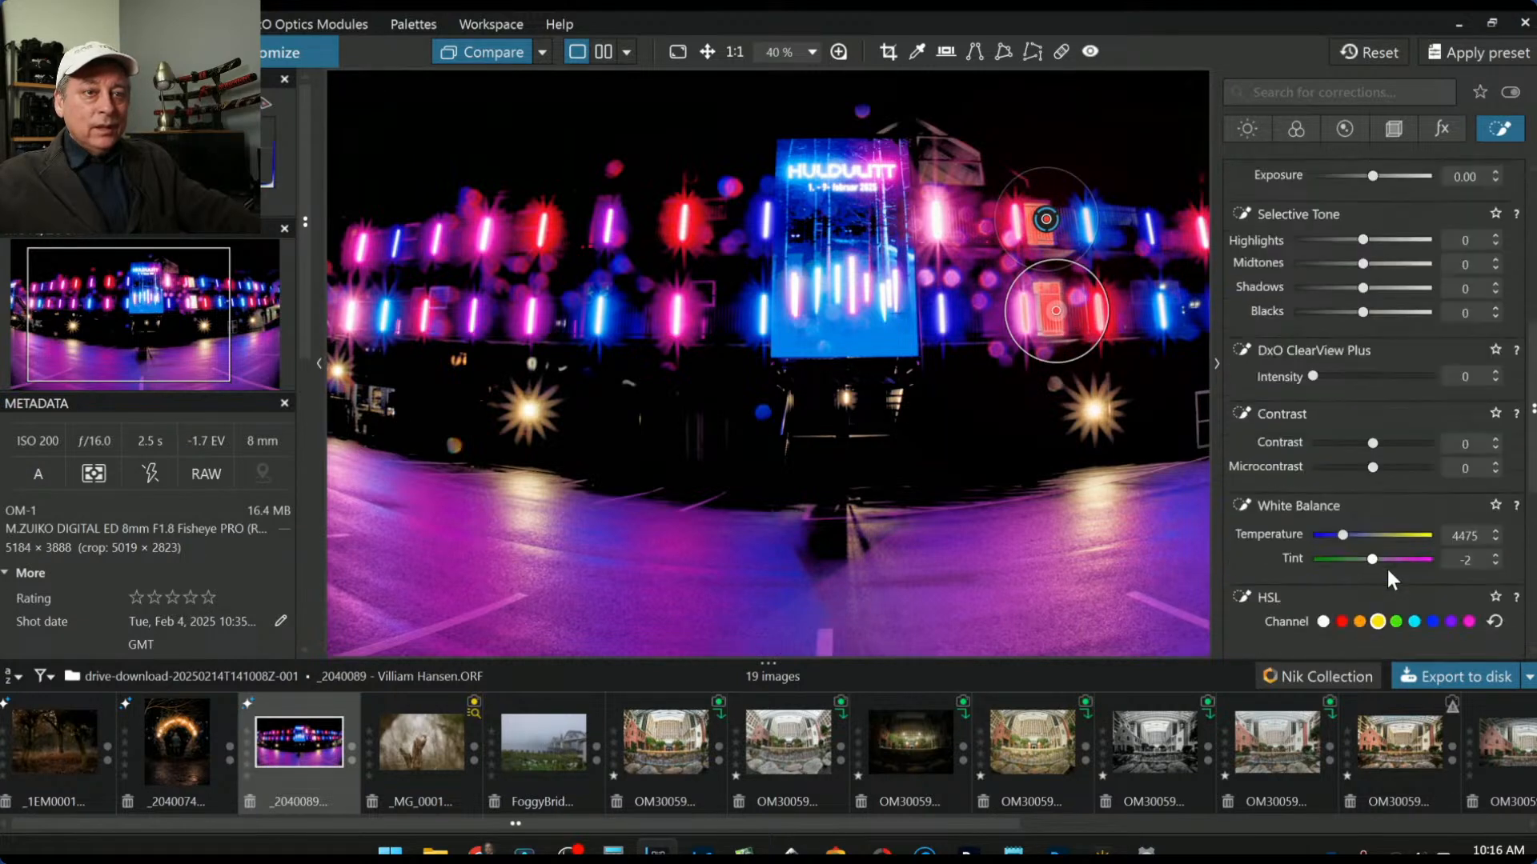
left_click_drag(1352, 537, 1418, 540)
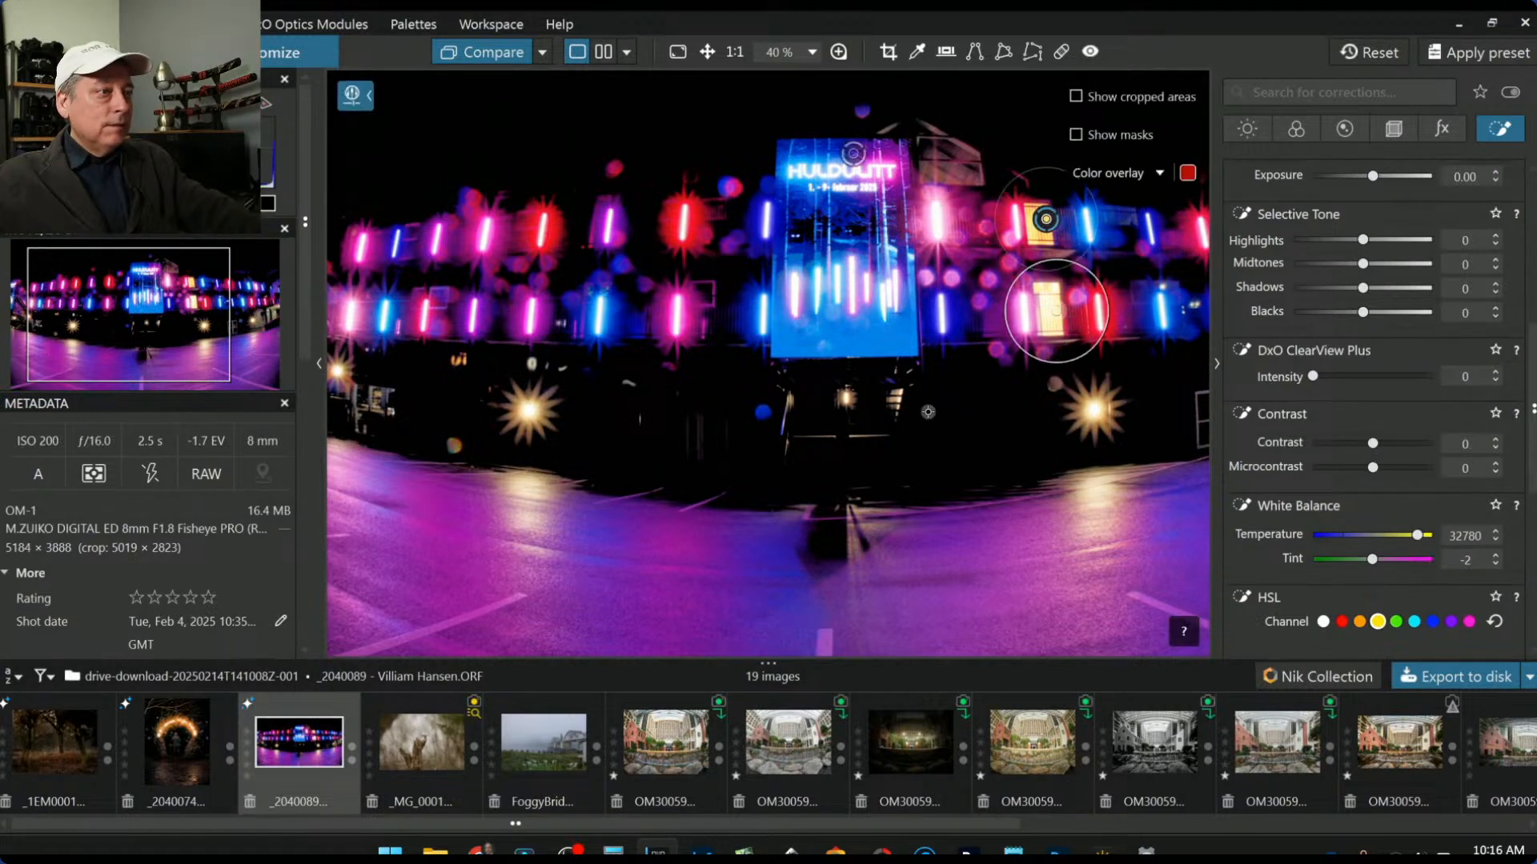
Step: Compare the whole edited photo with its original version, switching between the two twice
scroll(928, 411, "down", 2)
scroll(1344, 264, "down", 1)
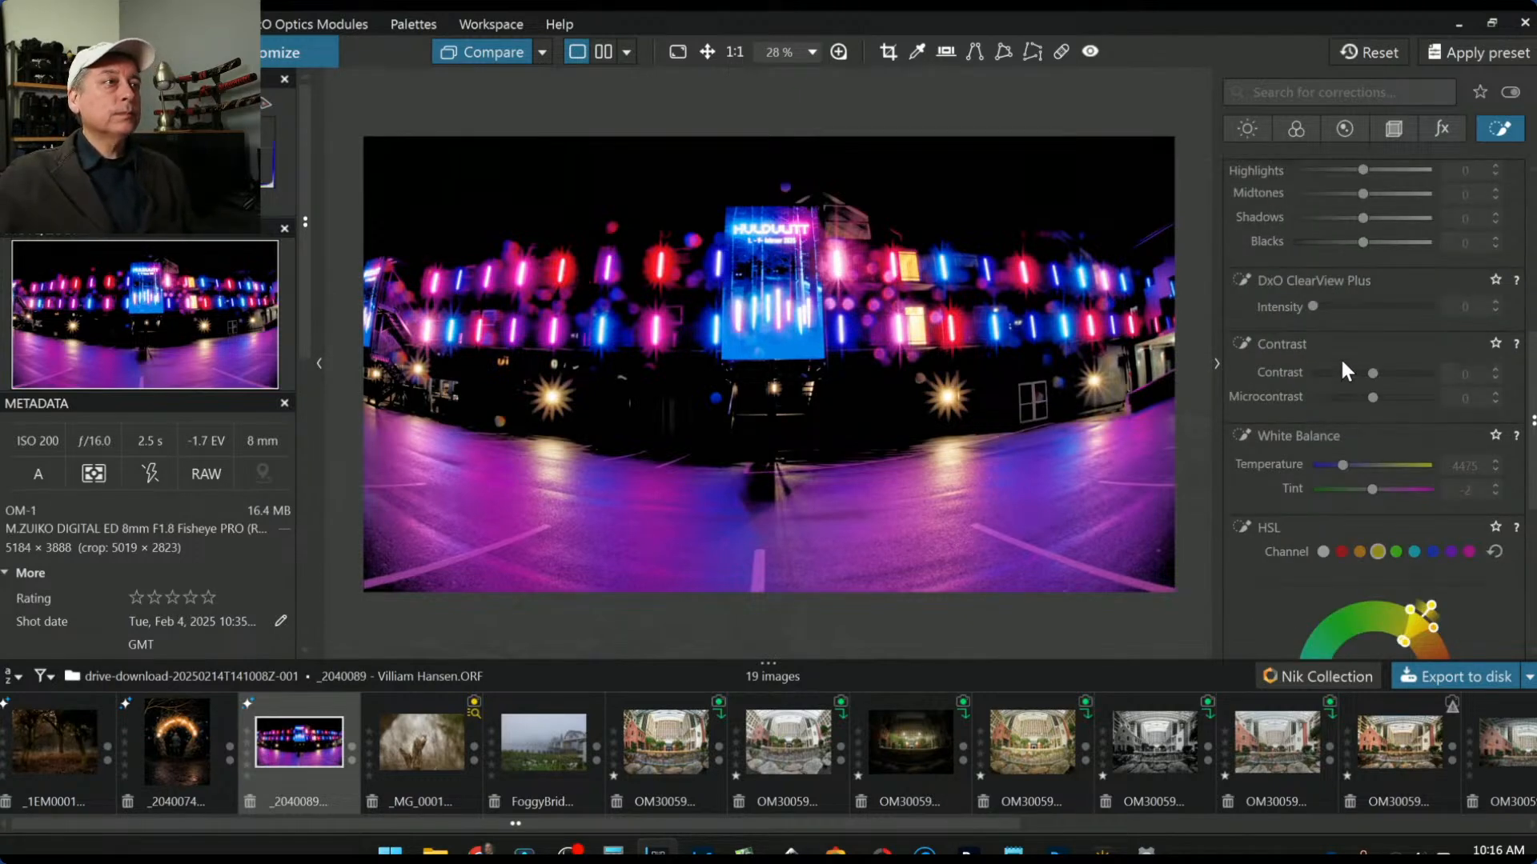
left_click(495, 52)
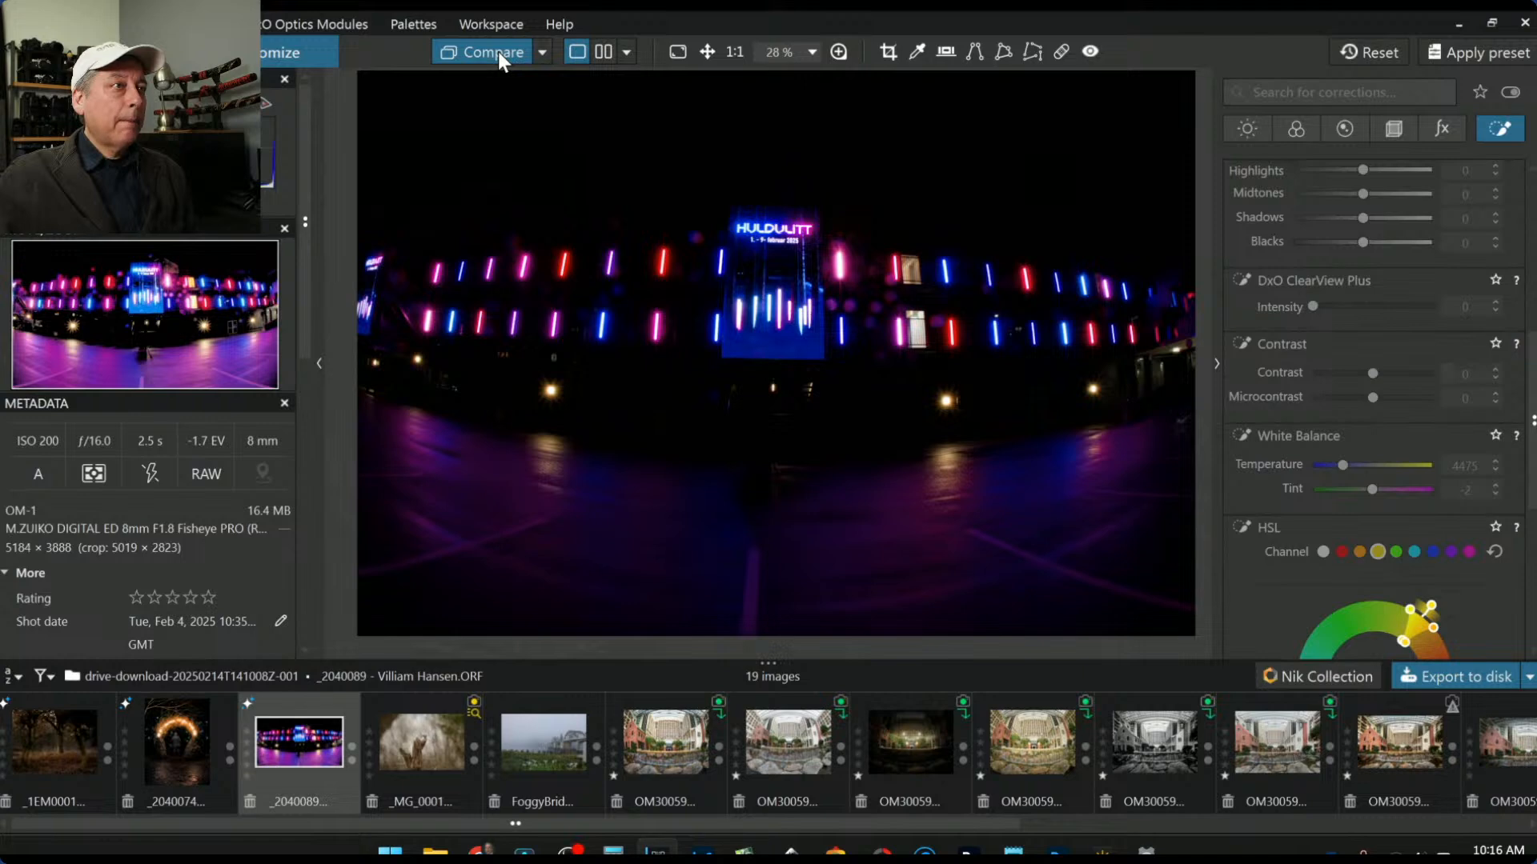
left_click(498, 51)
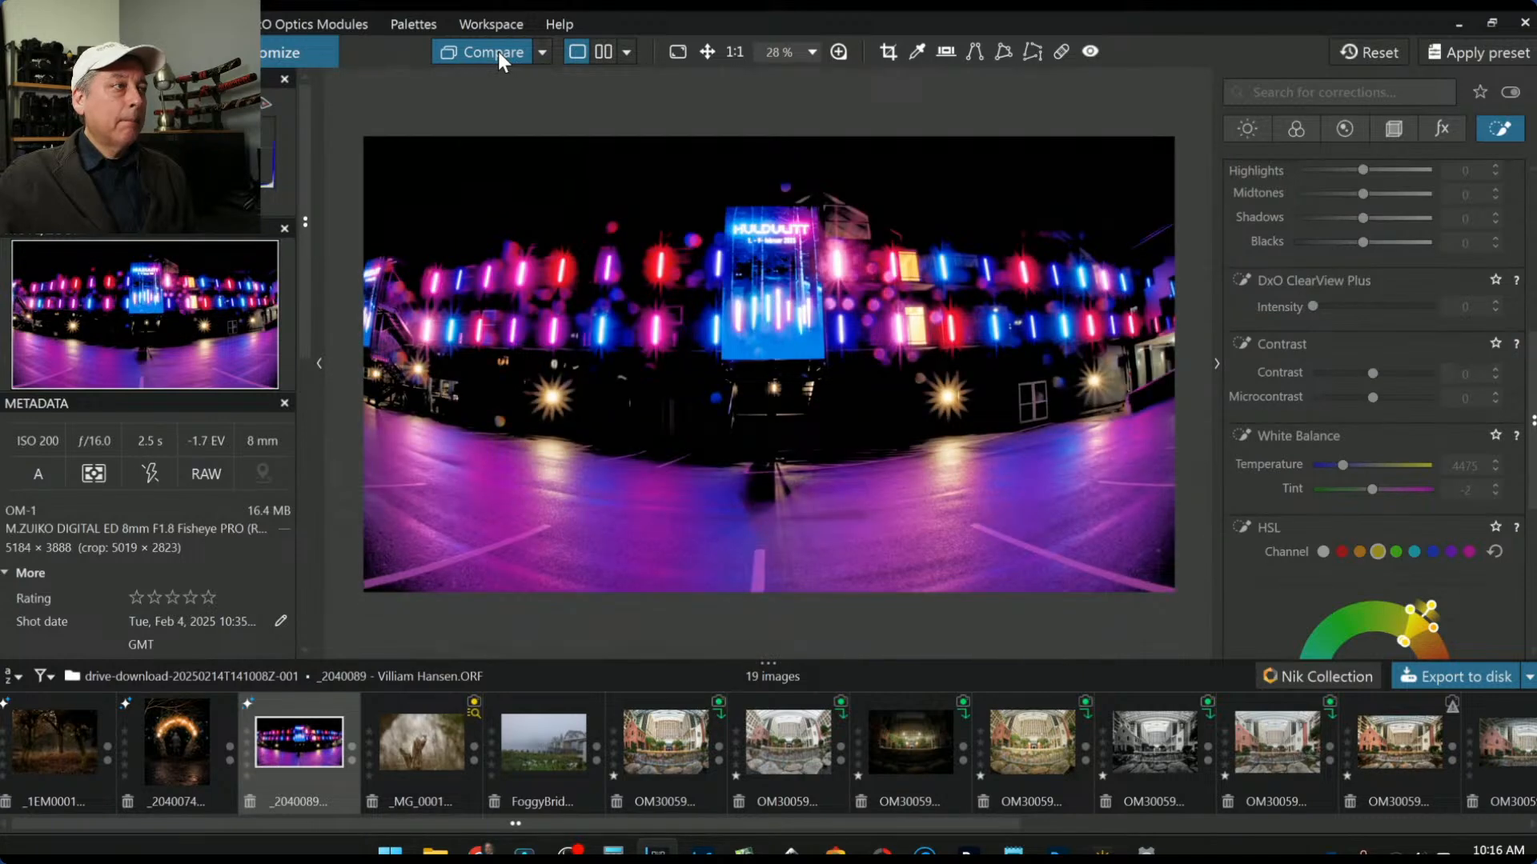
left_click(497, 51)
left_click(498, 51)
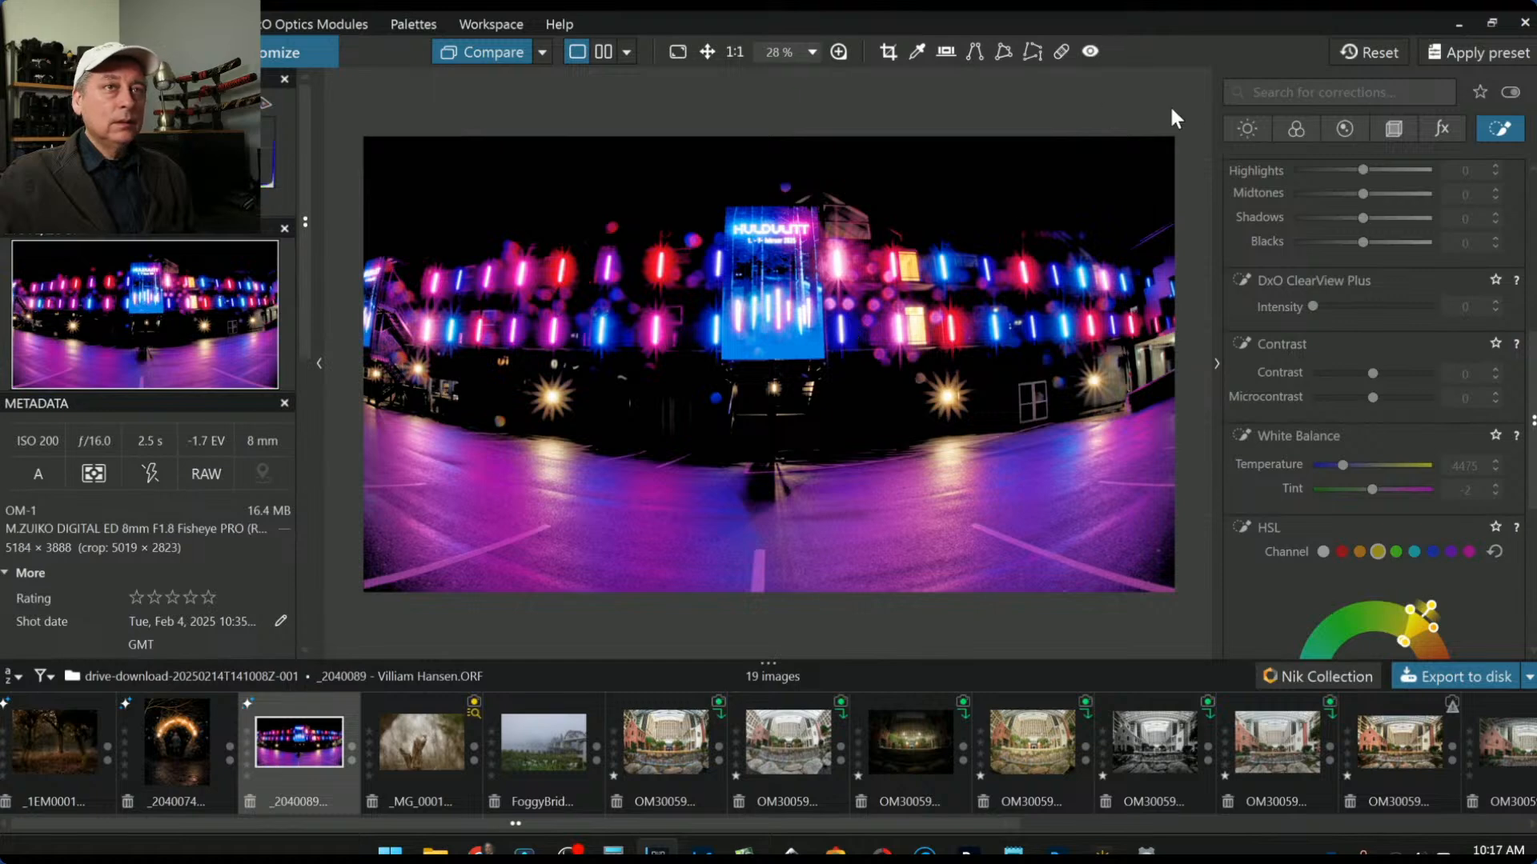
Step: Apply DxO ClearView Plus to the whole photo with an intensity of 38
left_click(1243, 128)
scroll(1370, 506, "up", 3)
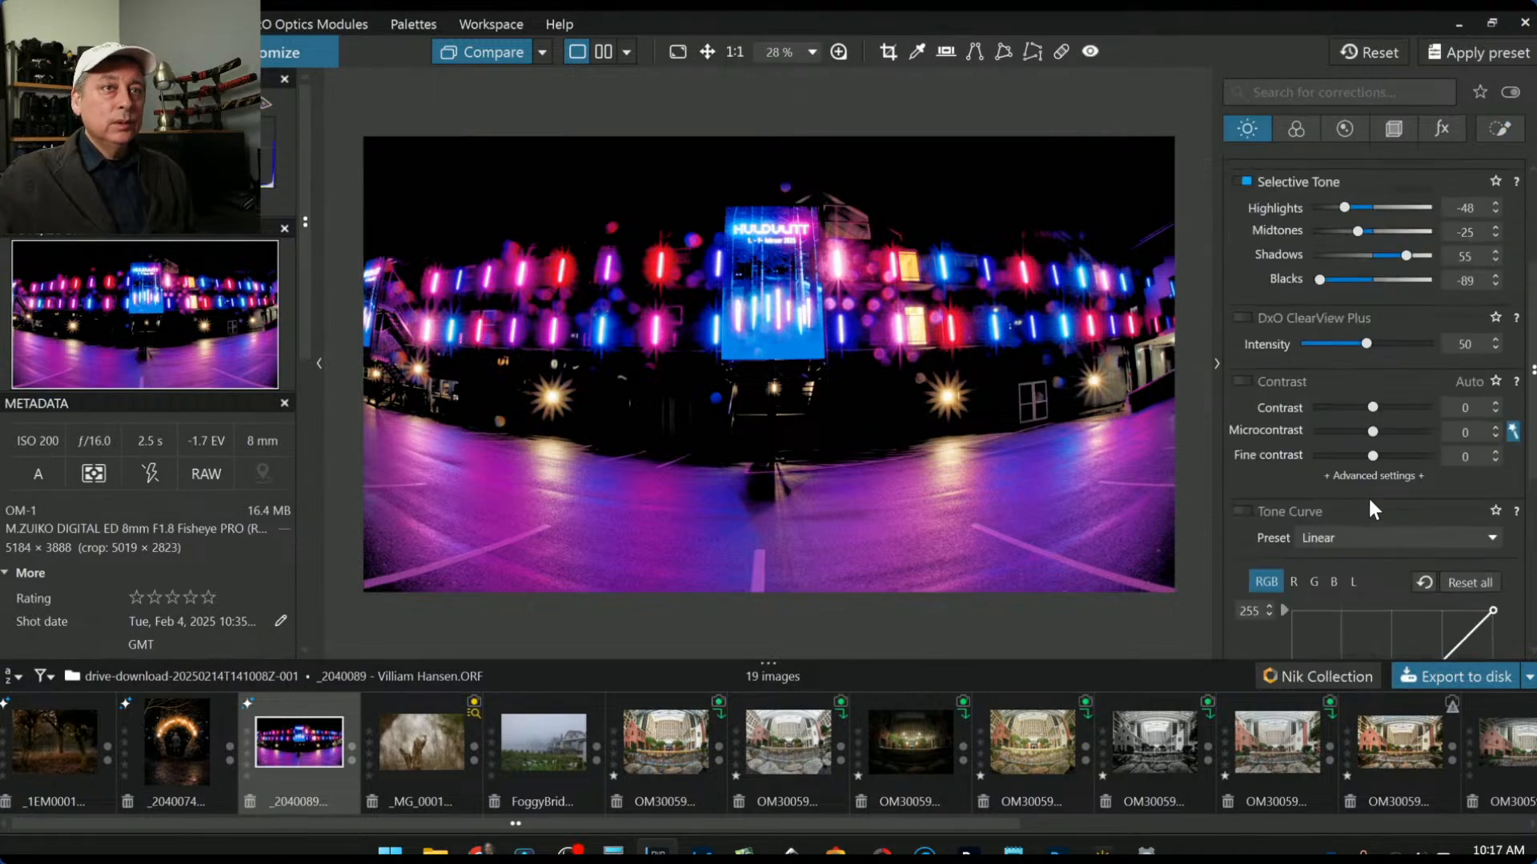
mouse_move(1366, 343)
left_mouse_down()
mouse_move(1324, 343)
mouse_move(1351, 343)
left_mouse_up()
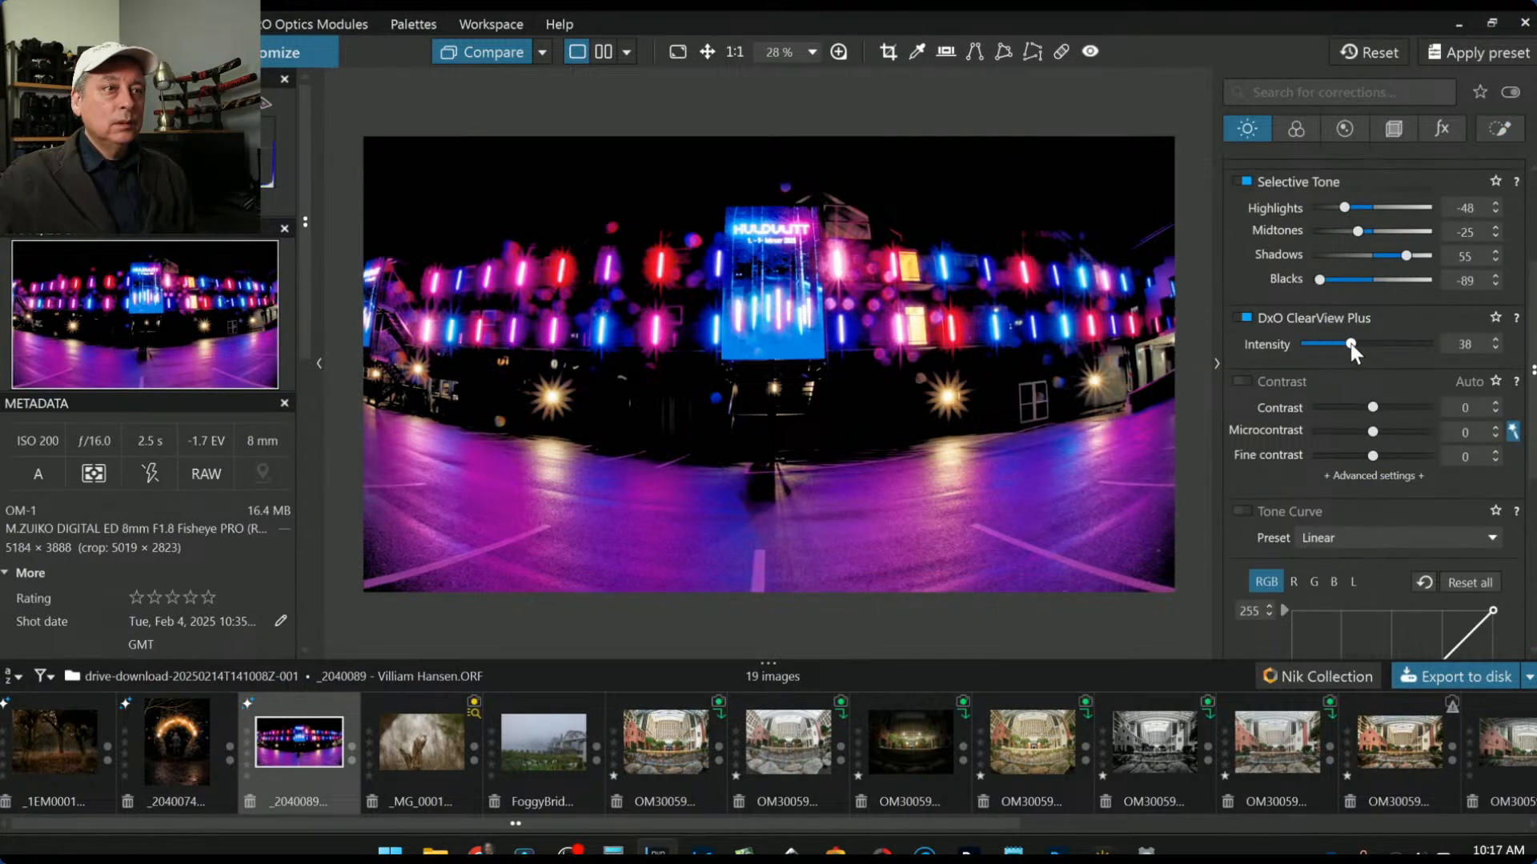
Step: Create a third control point mask with four points spread over the purple pavement, two on each side of the entrance
left_click(1499, 130)
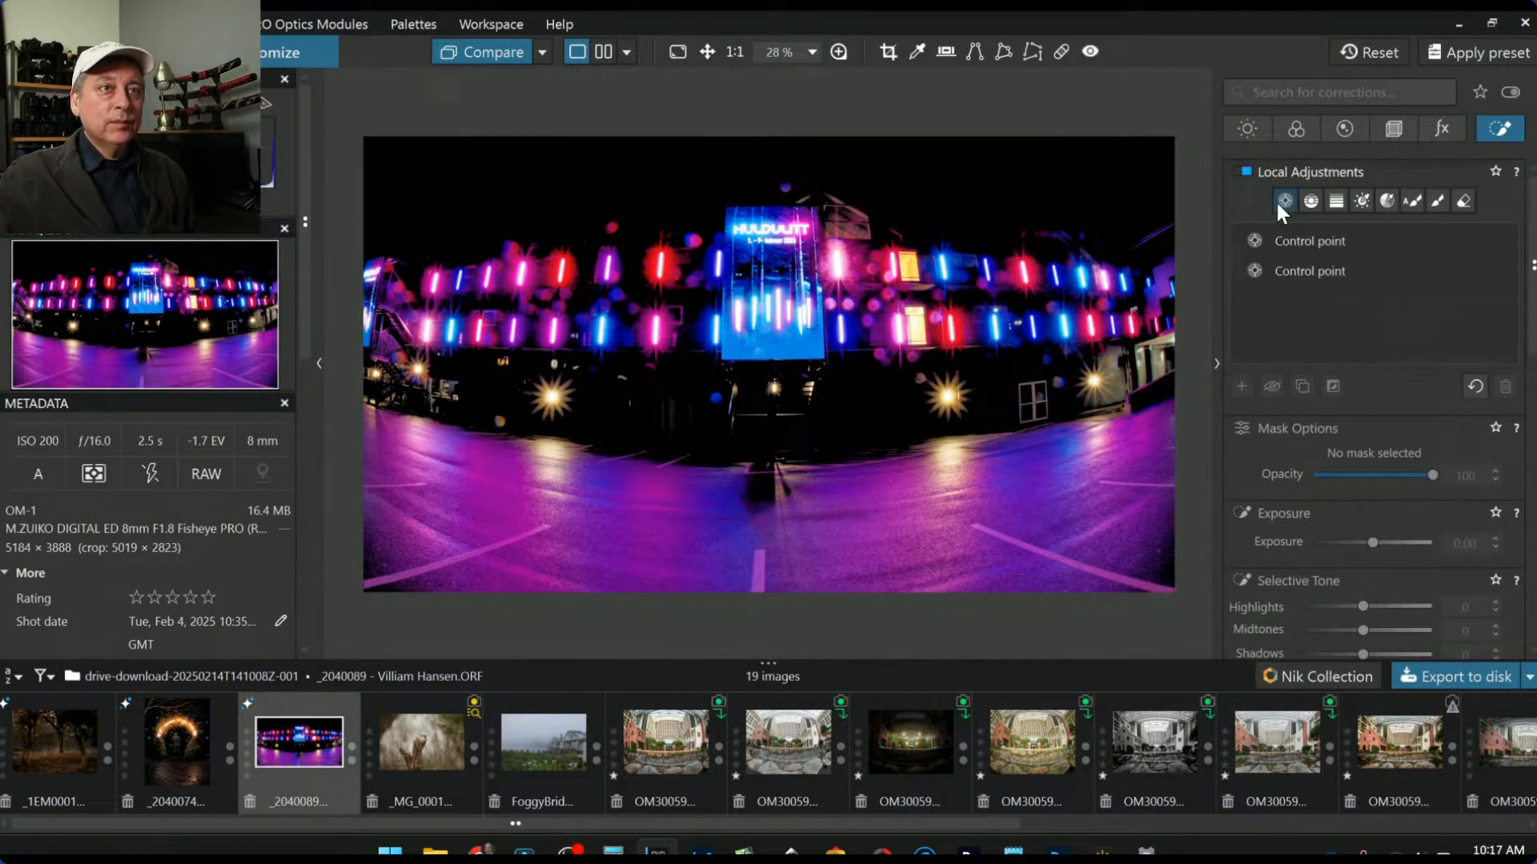
left_click(1283, 200)
left_click(933, 518)
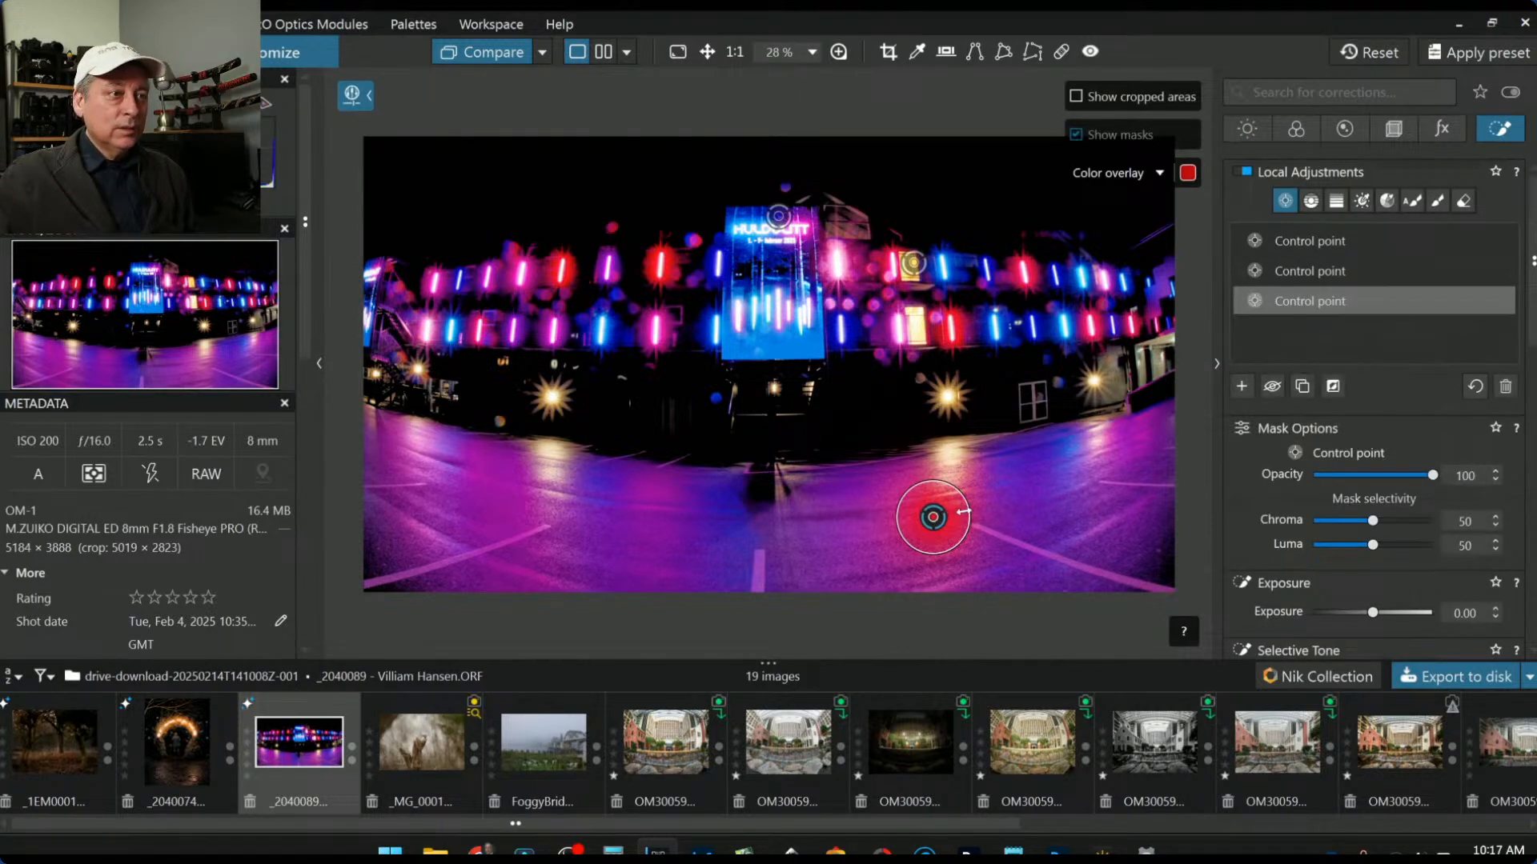
left_click(560, 505)
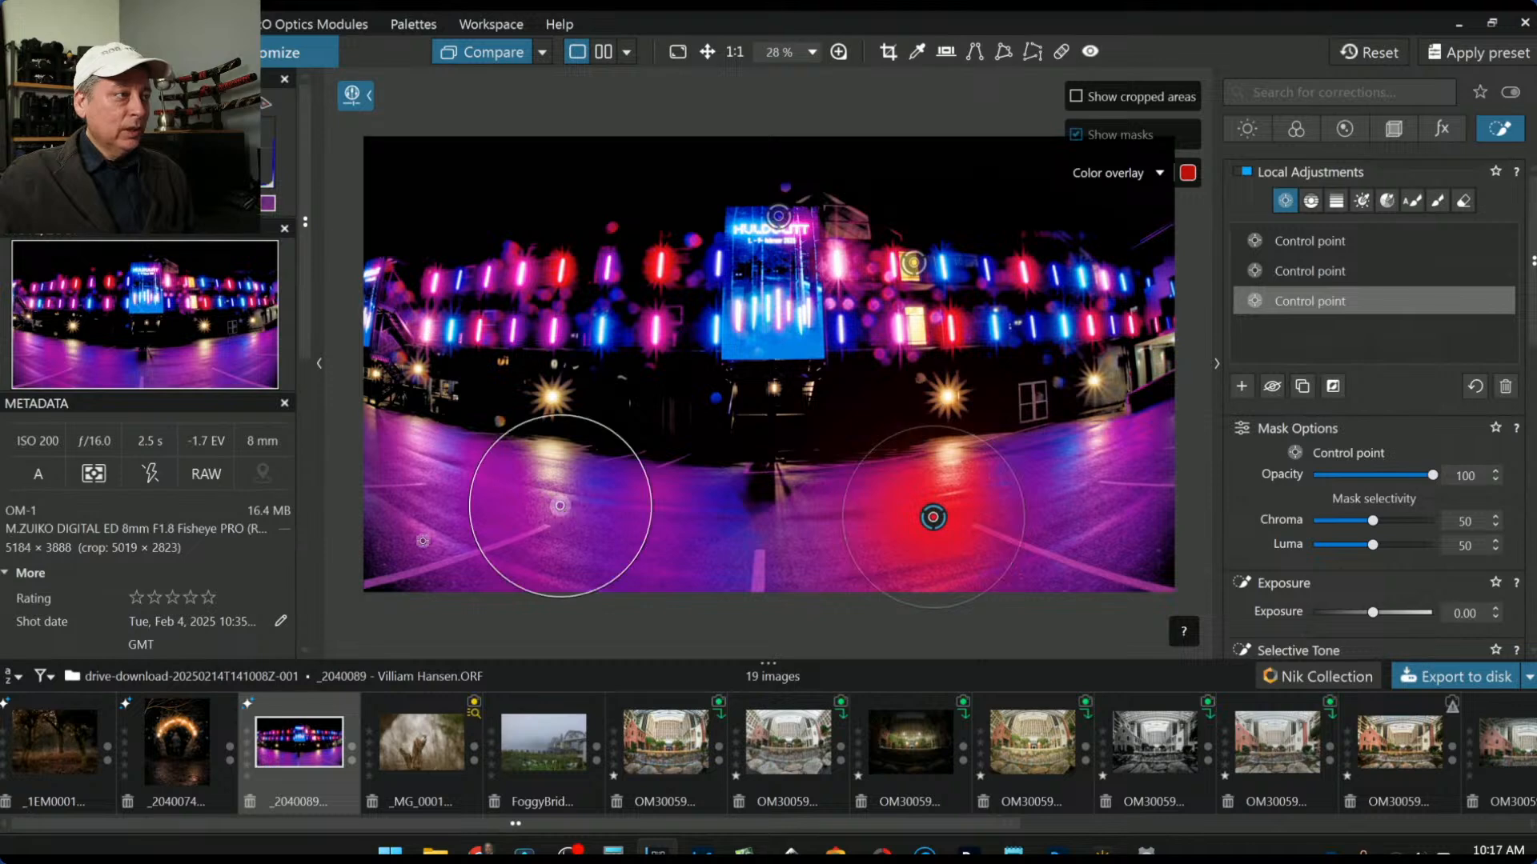
left_click(405, 540)
left_click(1130, 443)
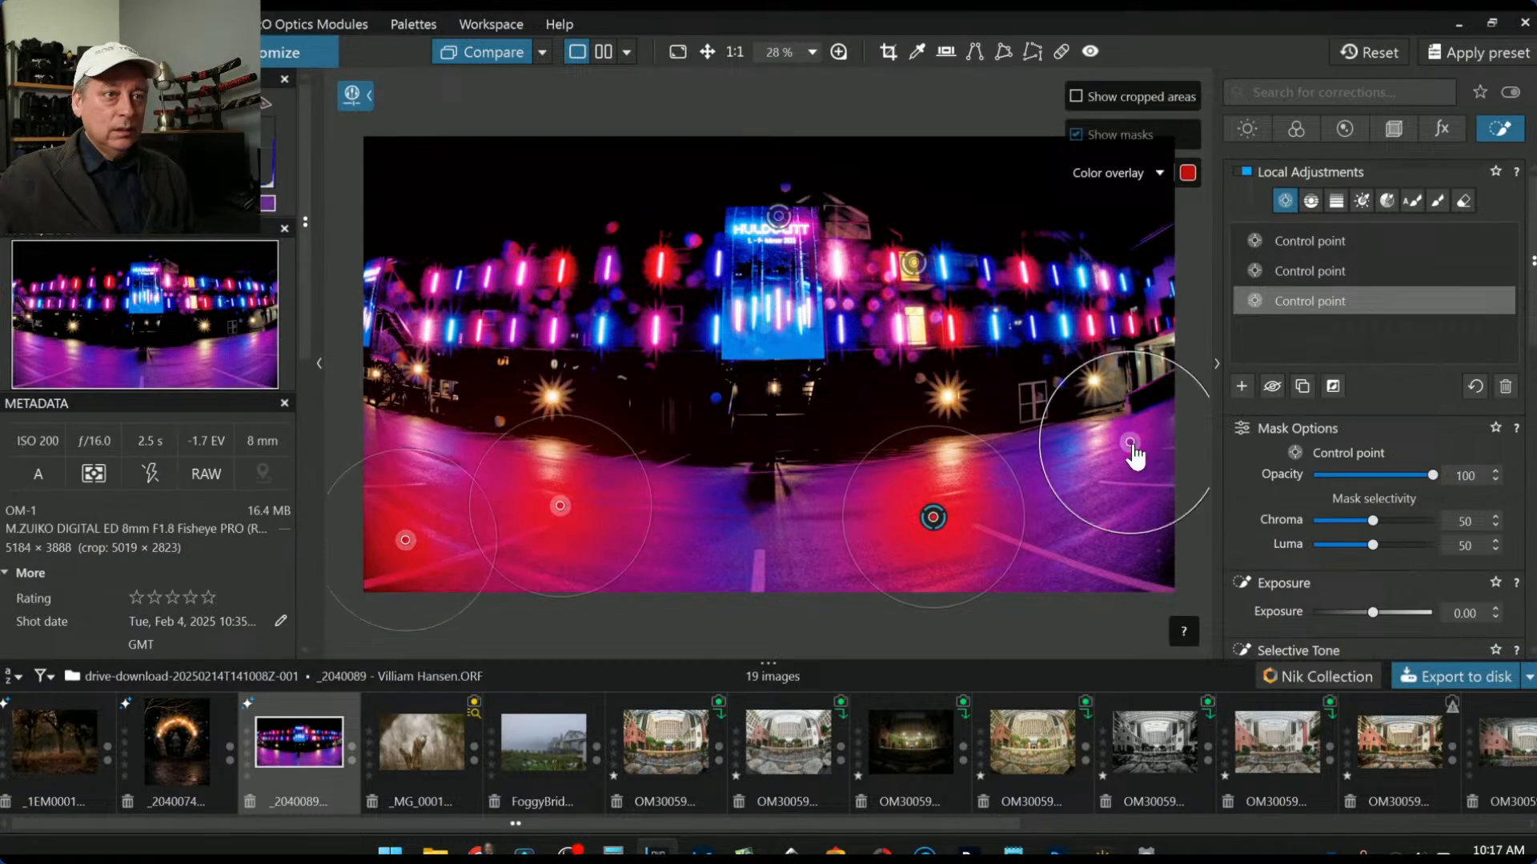
Step: Reposition the four pavement control points nearer the lamp reflections and far edges, and shrink the radius of the far-left one
left_click_drag(1129, 443, 1100, 434)
left_click_drag(931, 519, 954, 504)
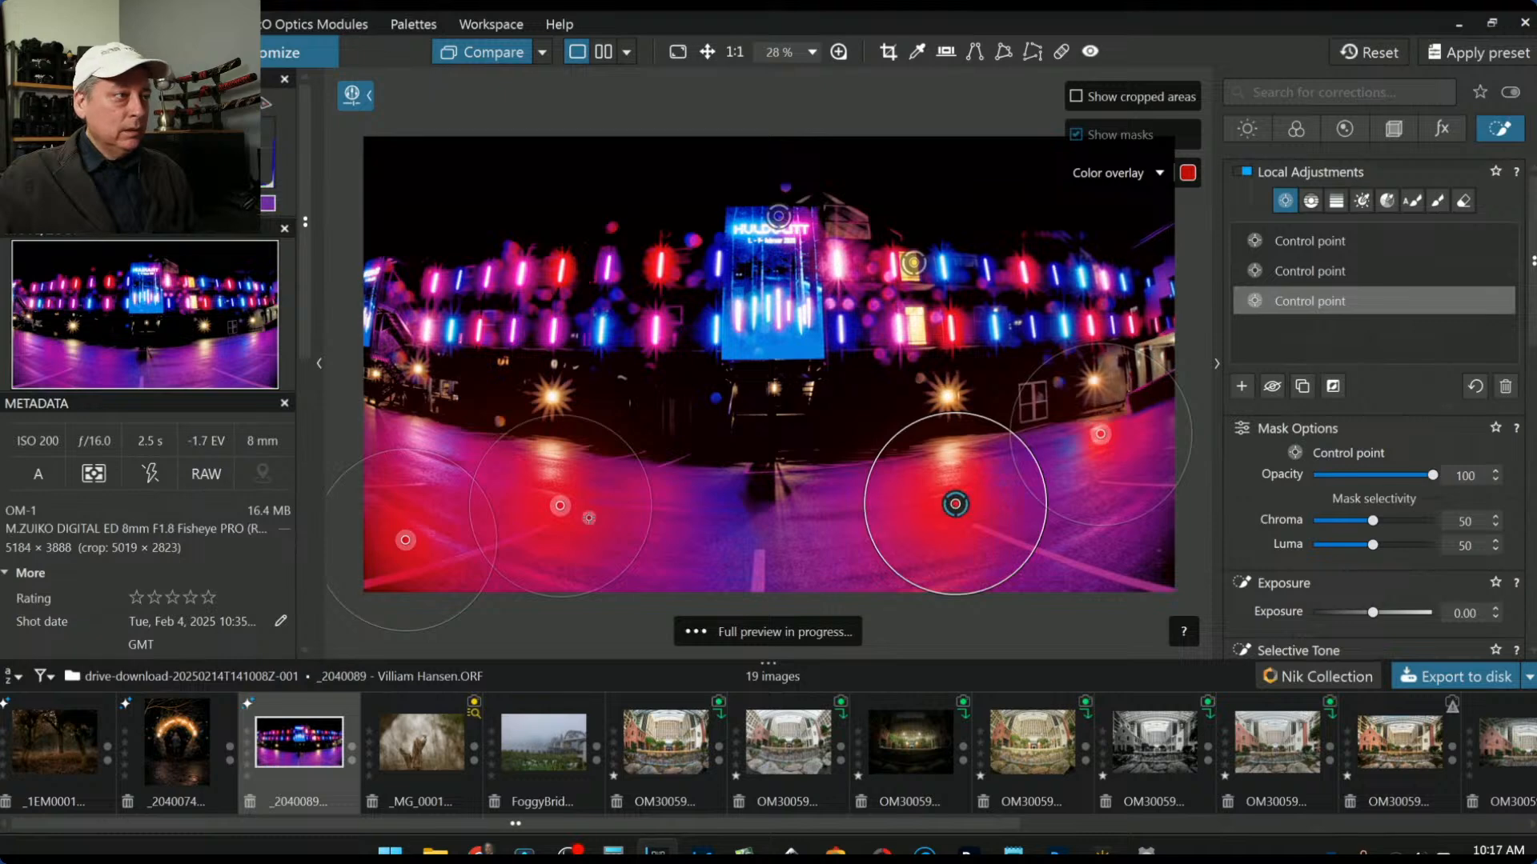
left_click_drag(559, 500, 555, 472)
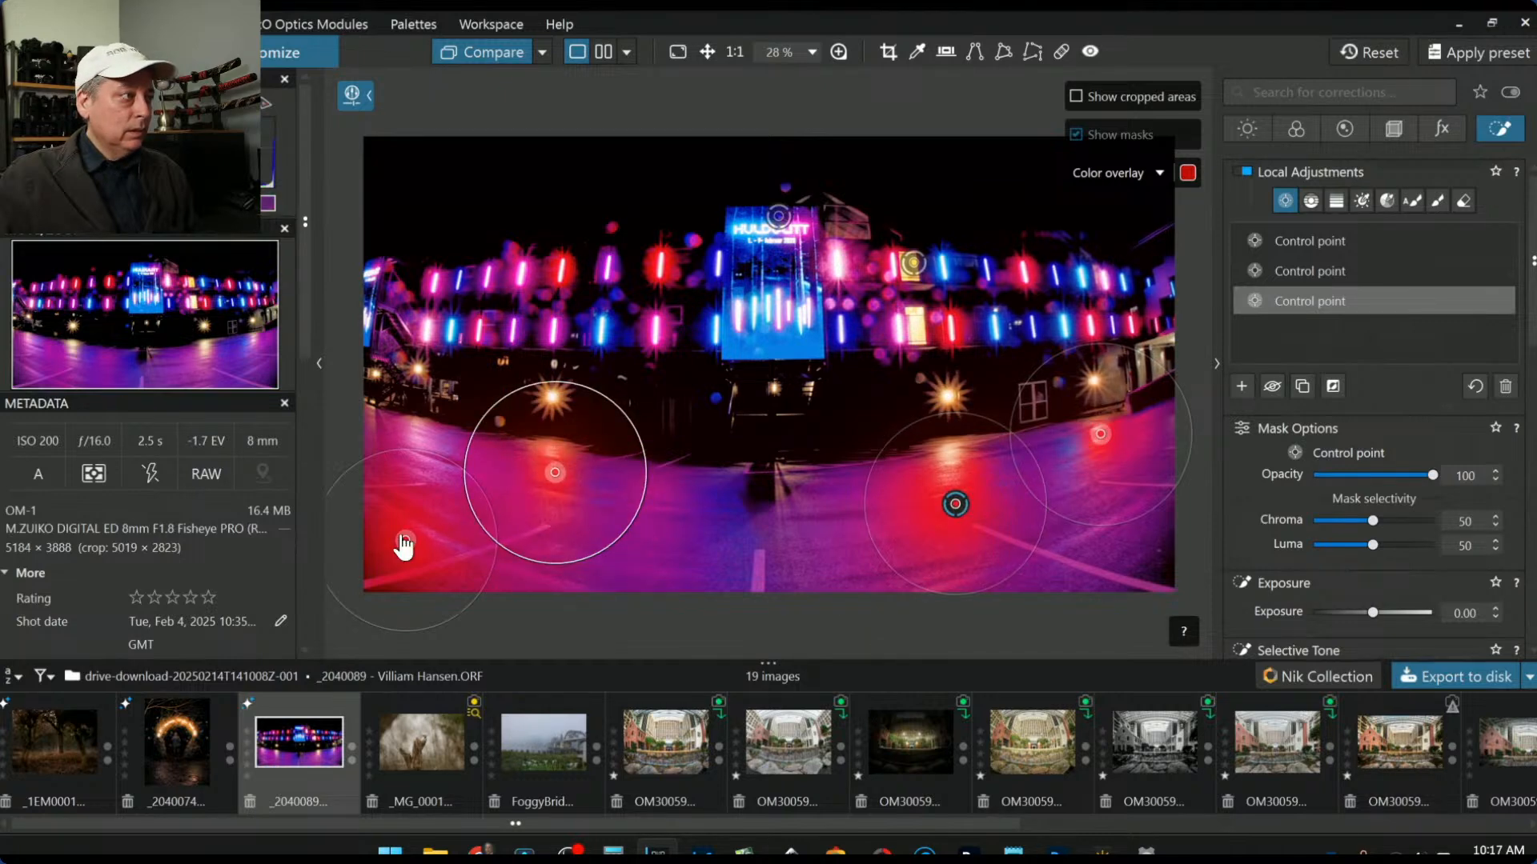
left_click_drag(405, 541, 404, 429)
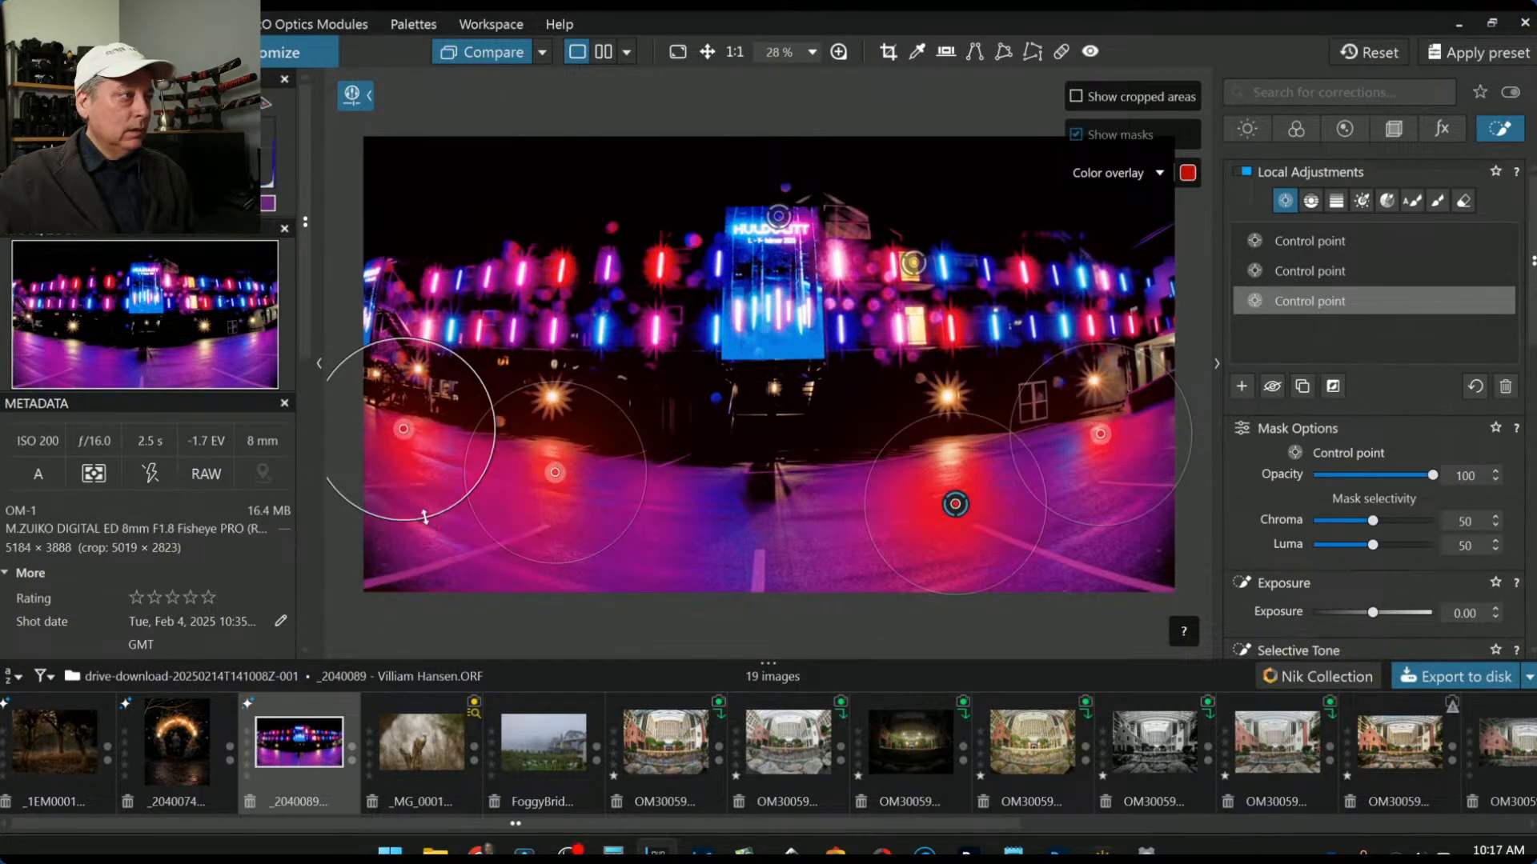
left_click_drag(428, 520, 401, 480)
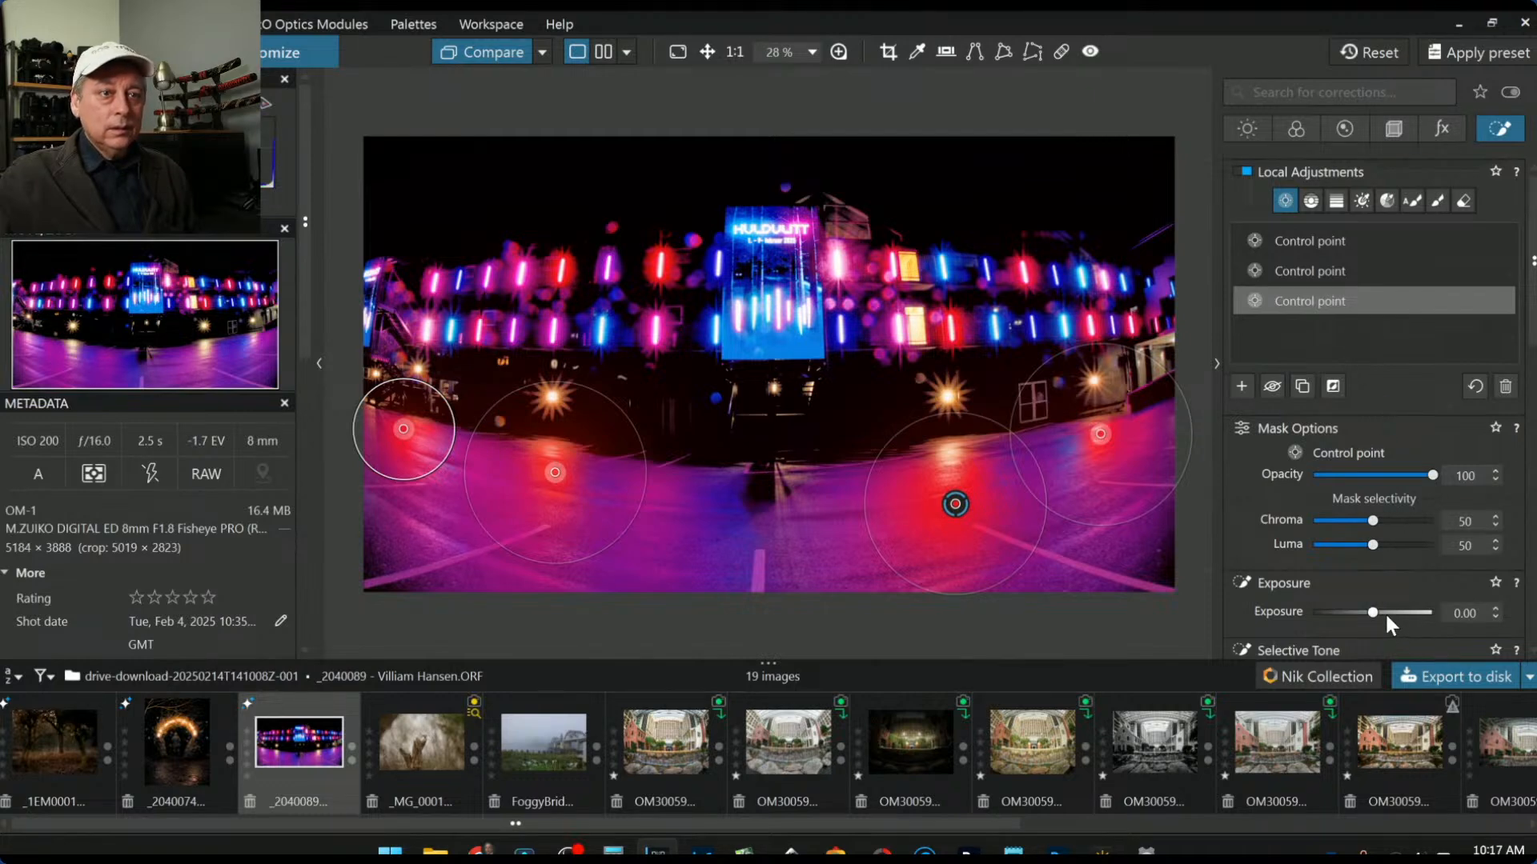
Step: Set the pavement mask's exposure to 3.95 and its highlights to 67
left_click_drag(1385, 615, 1432, 613)
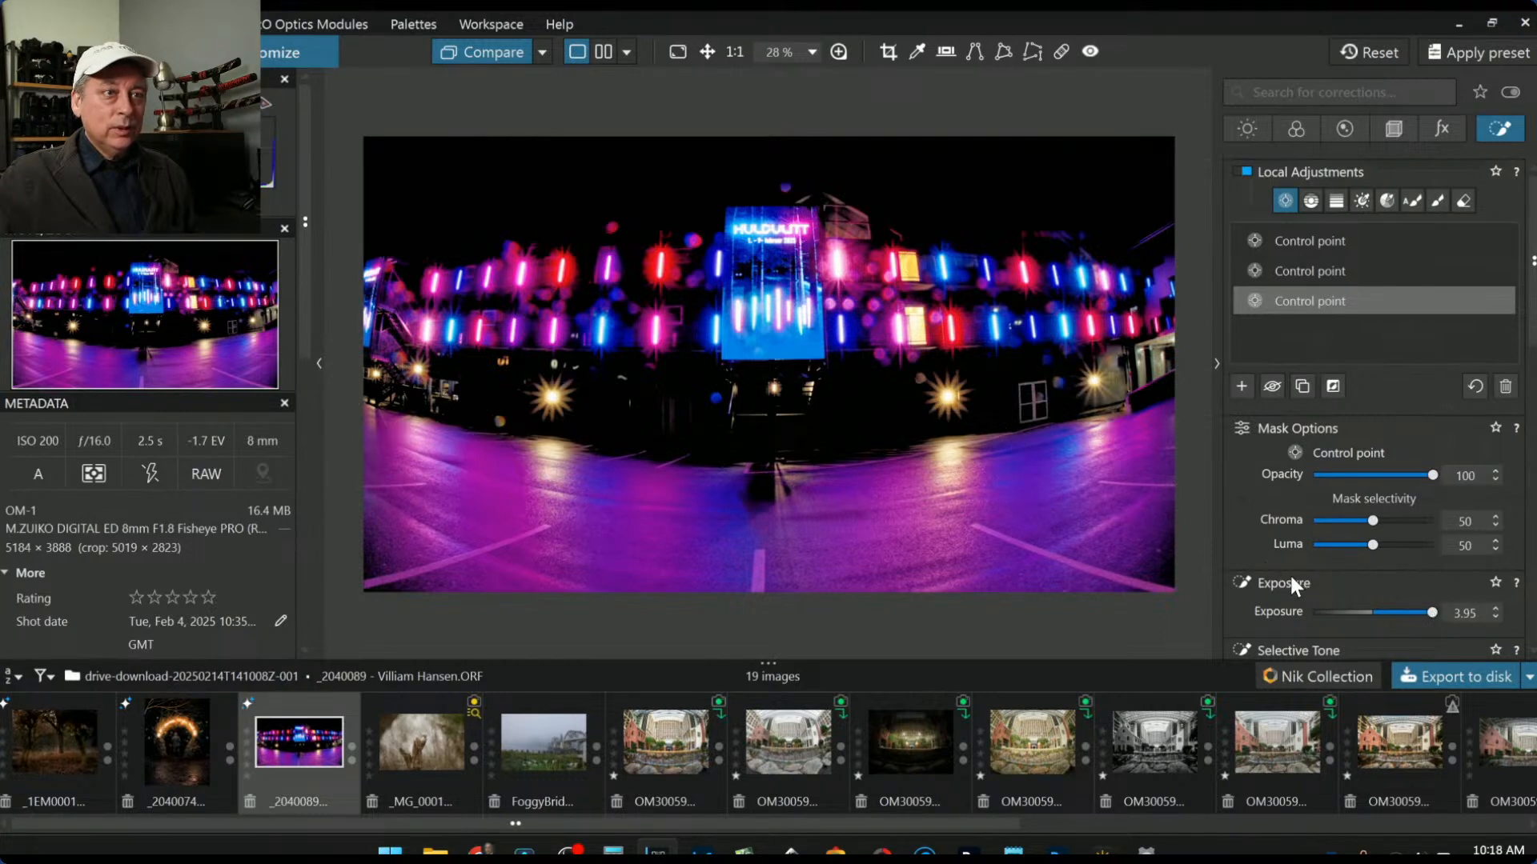
scroll(1380, 611, "down", 1)
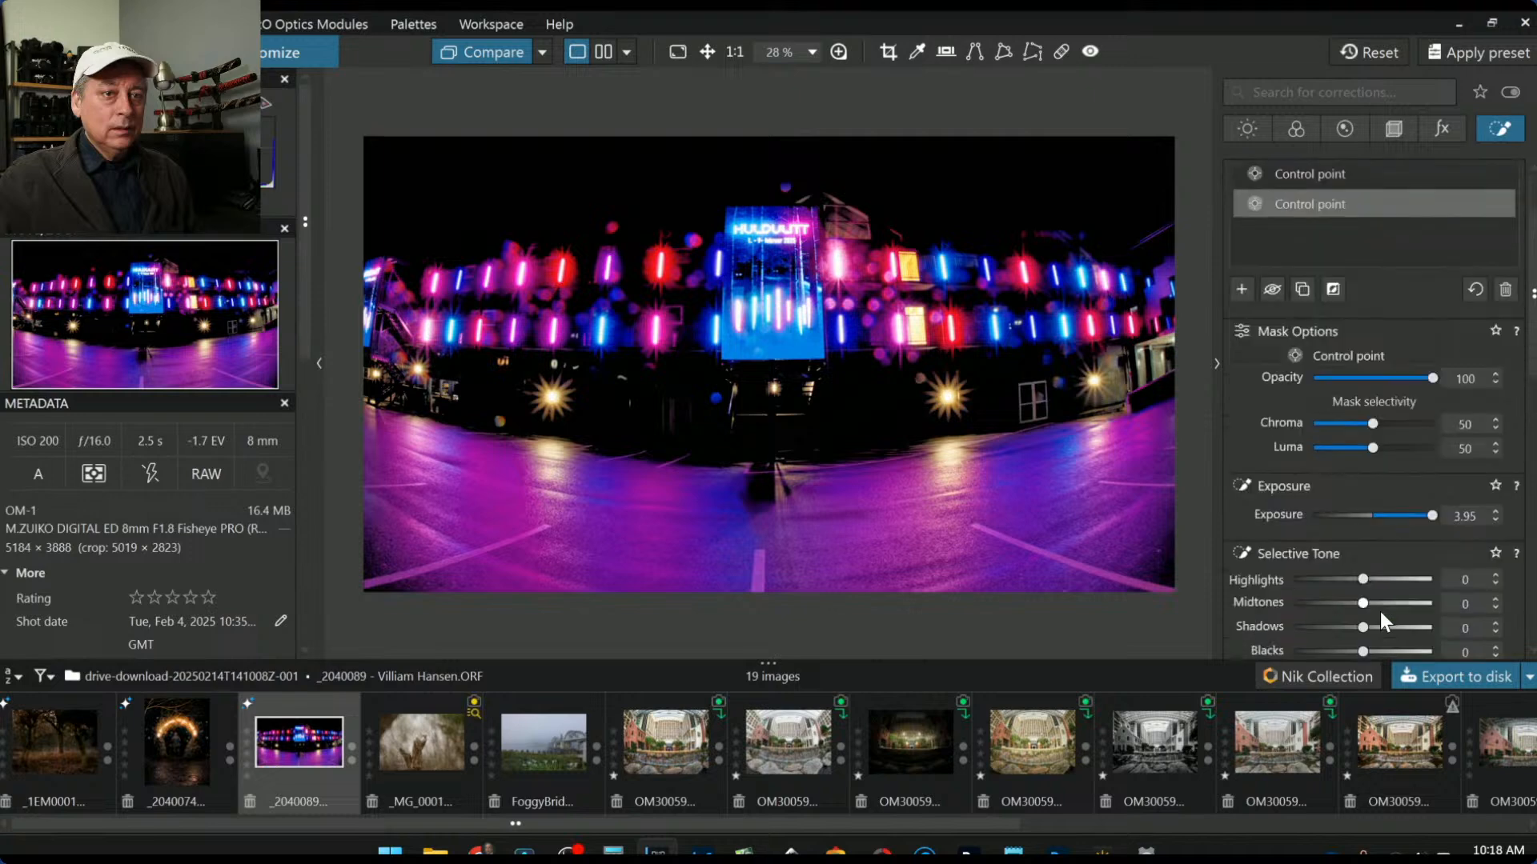
left_click_drag(1363, 590, 1410, 583)
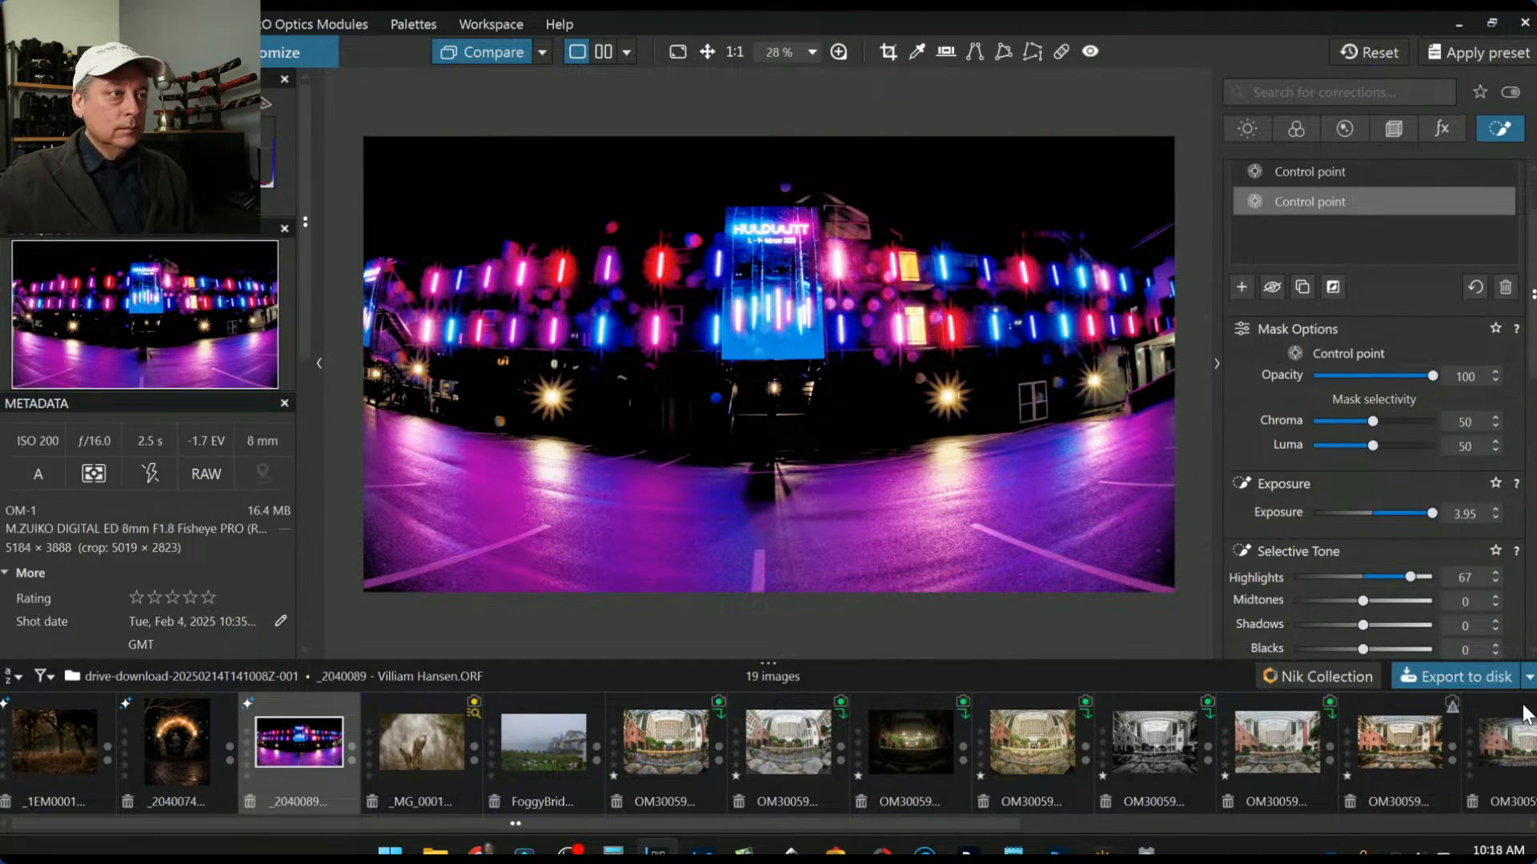
Step: Add a large control point on the pavement in front of the entrance and set the mask's highlights to 76
left_click_drag(785, 517, 773, 562)
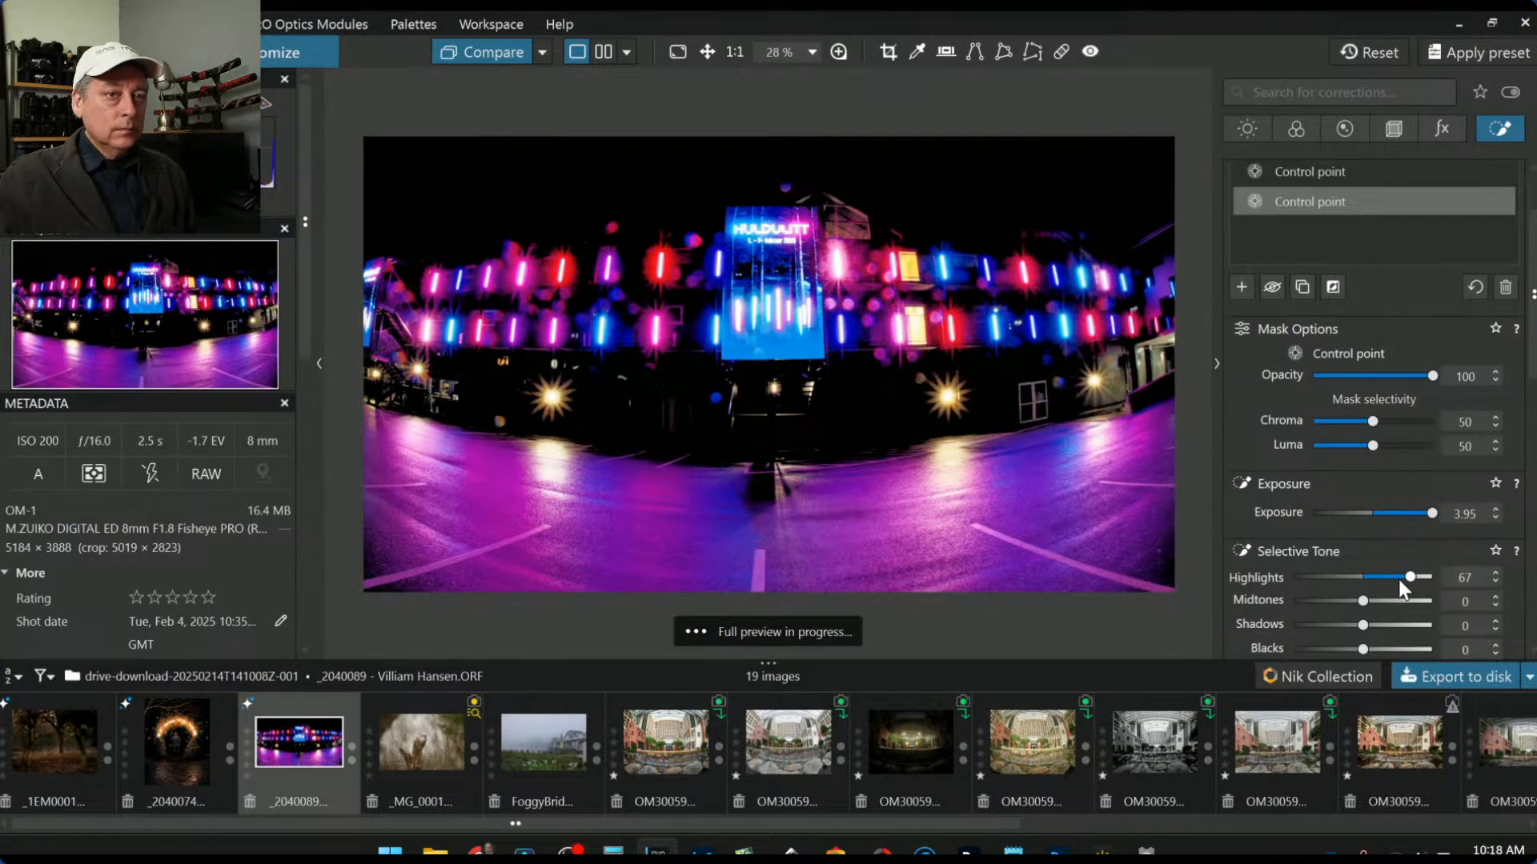
left_click_drag(1410, 576, 1417, 578)
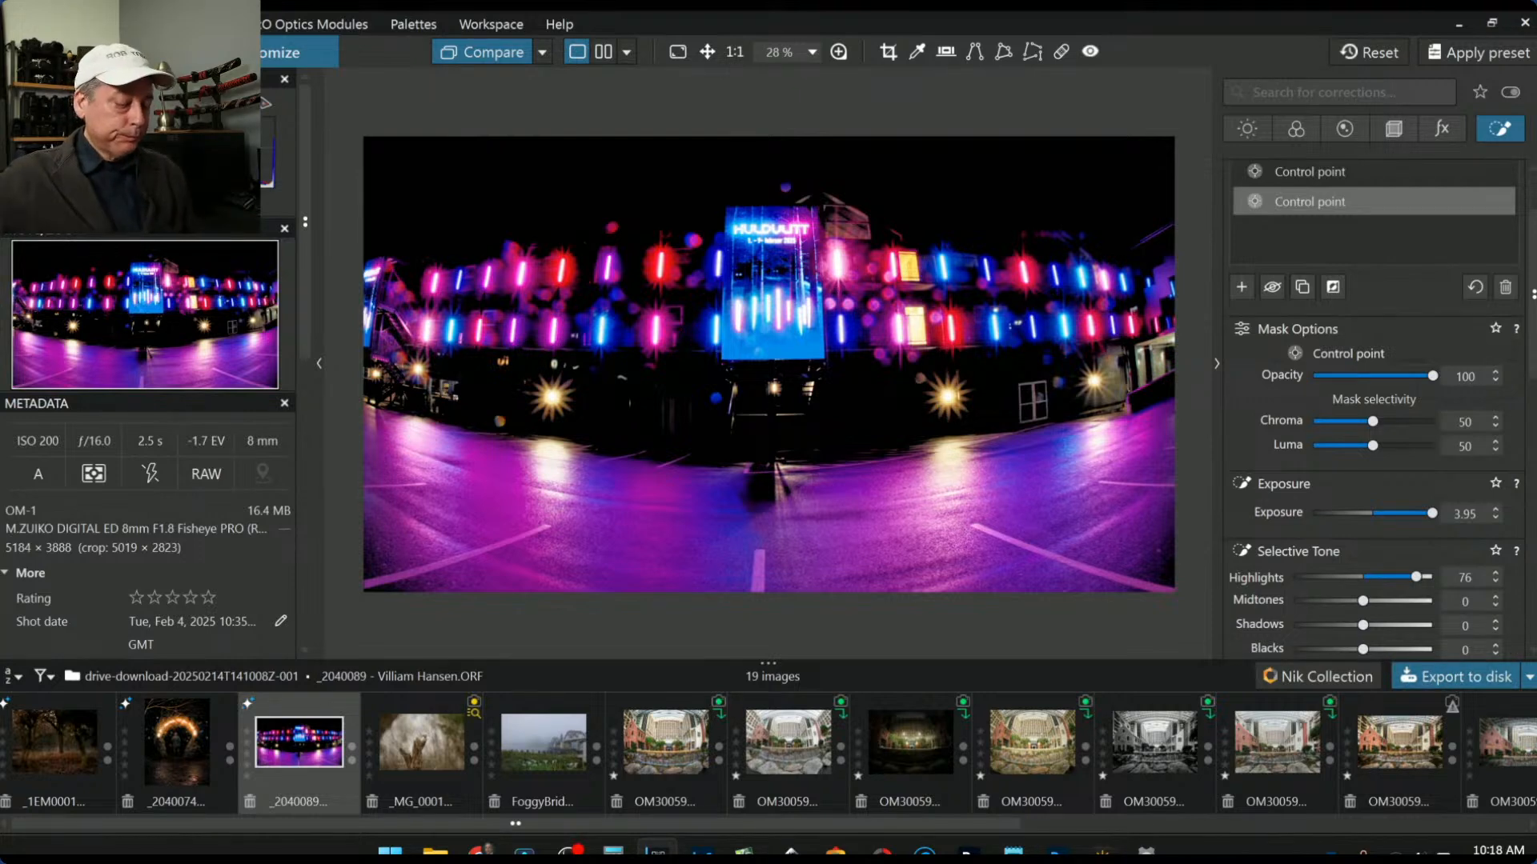
Step: Hide the side palettes and show two versions of the photo side by side for comparison
key("Tab")
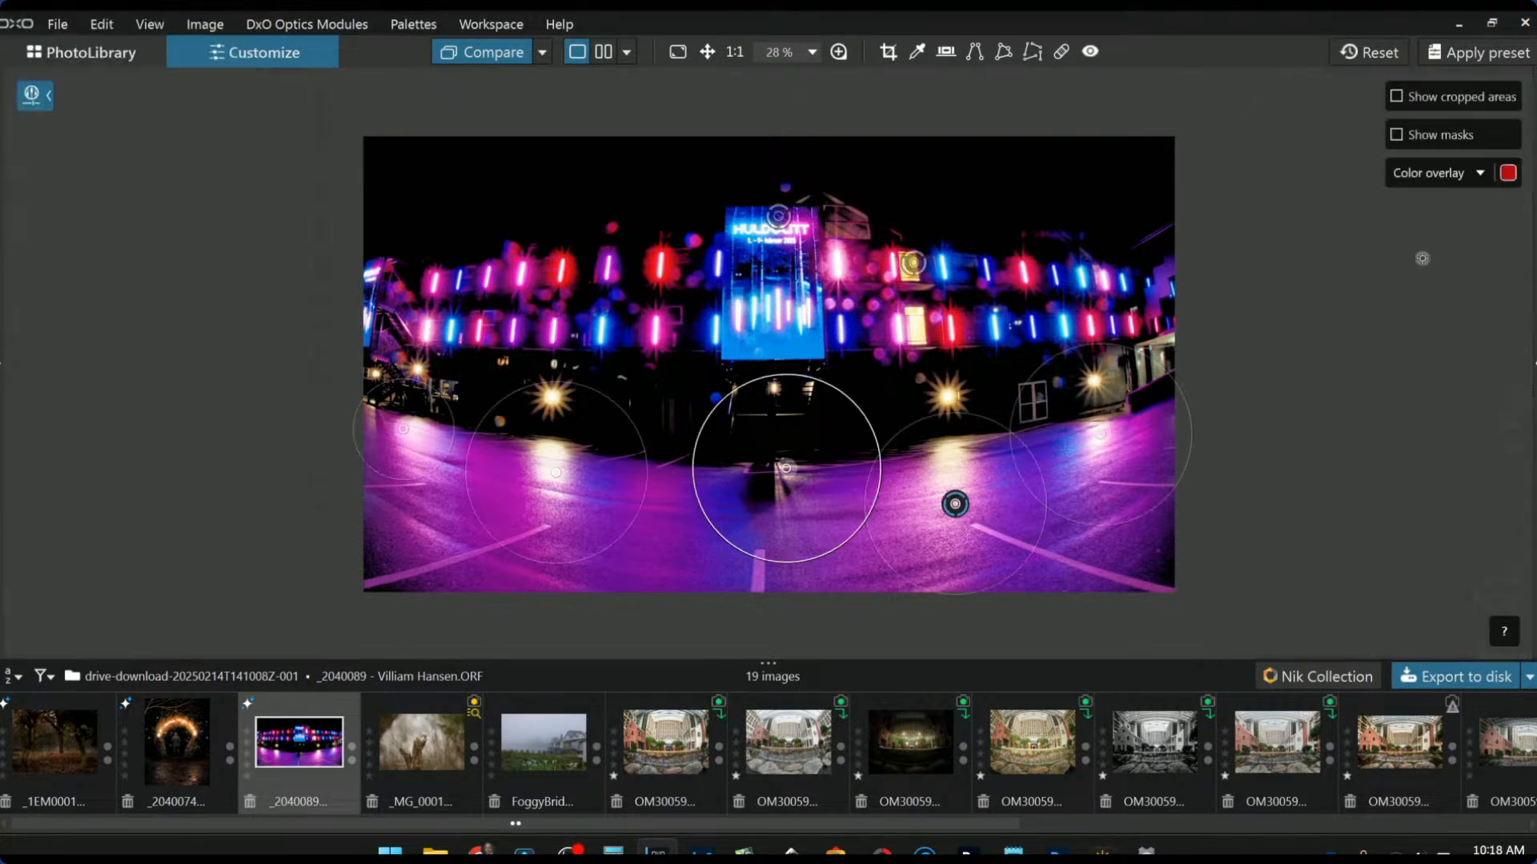
left_click(605, 51)
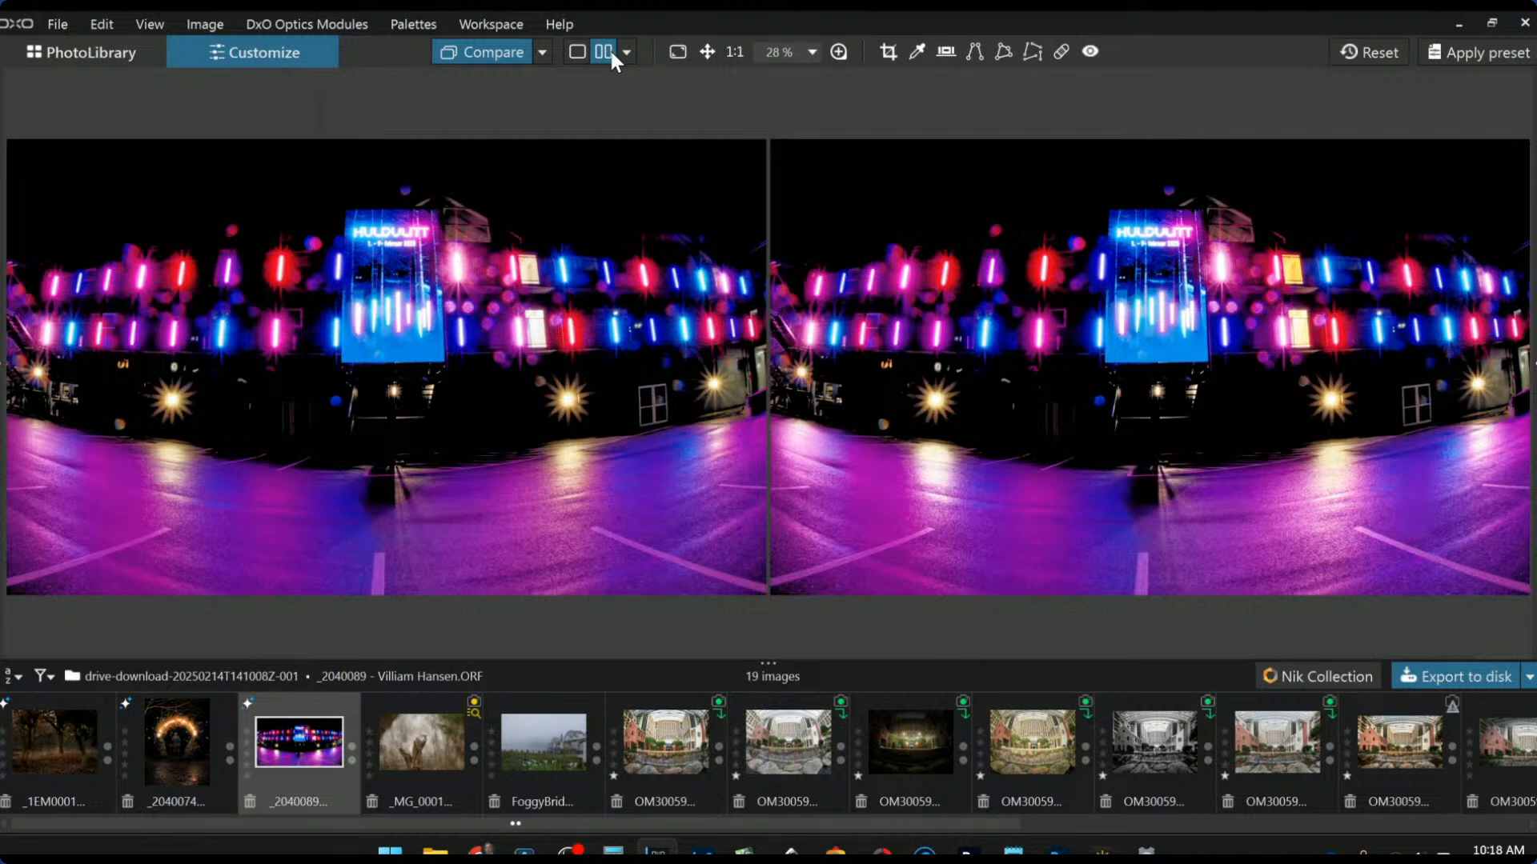
Step: Compare the edited photo side by side with its uncorrected versions, first with geometry and then without geometry
left_click(541, 51)
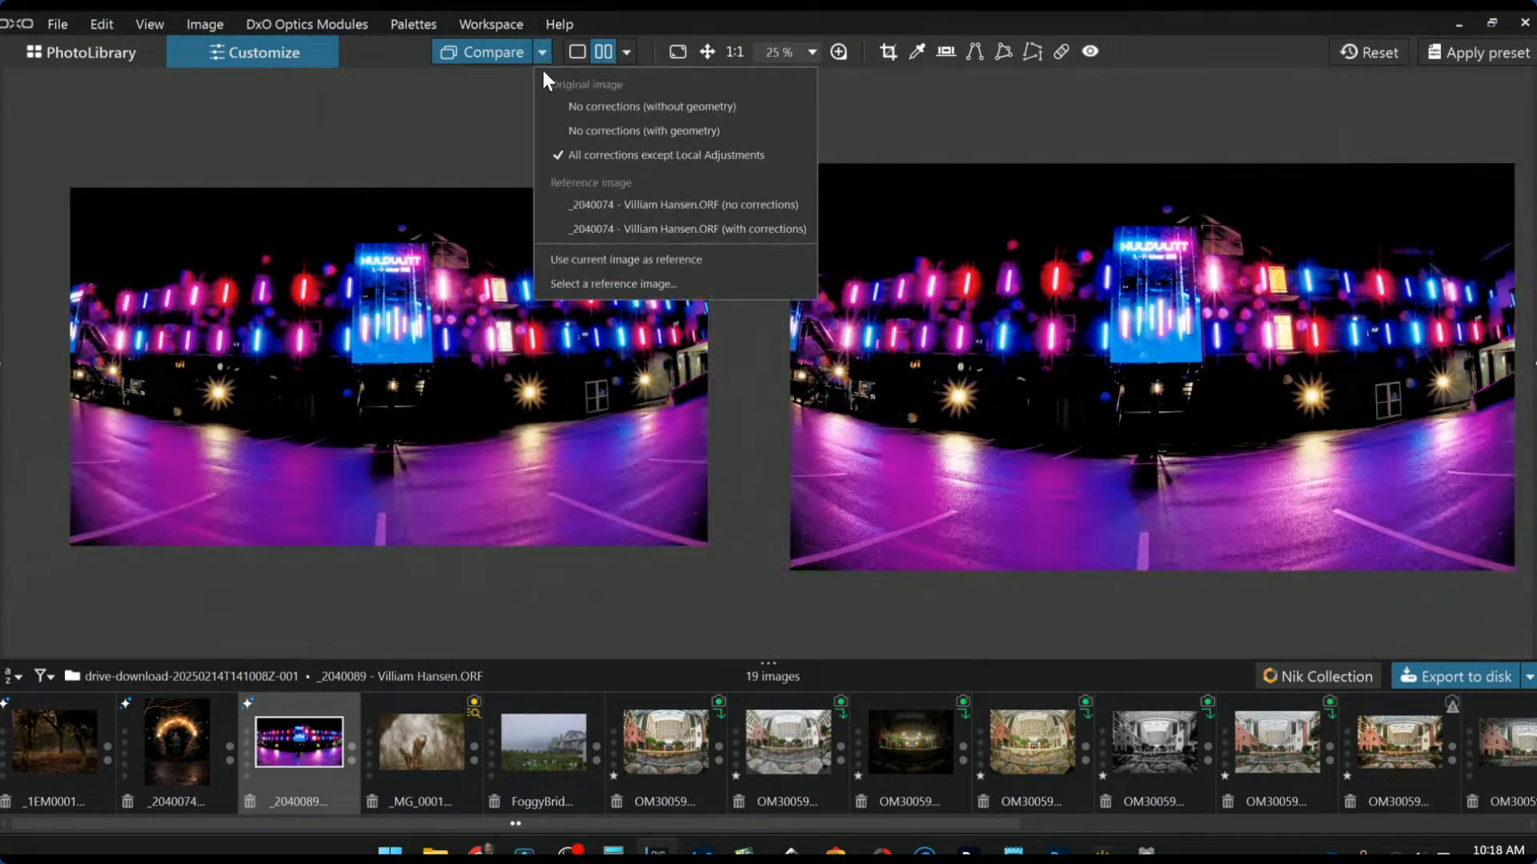
left_click(583, 125)
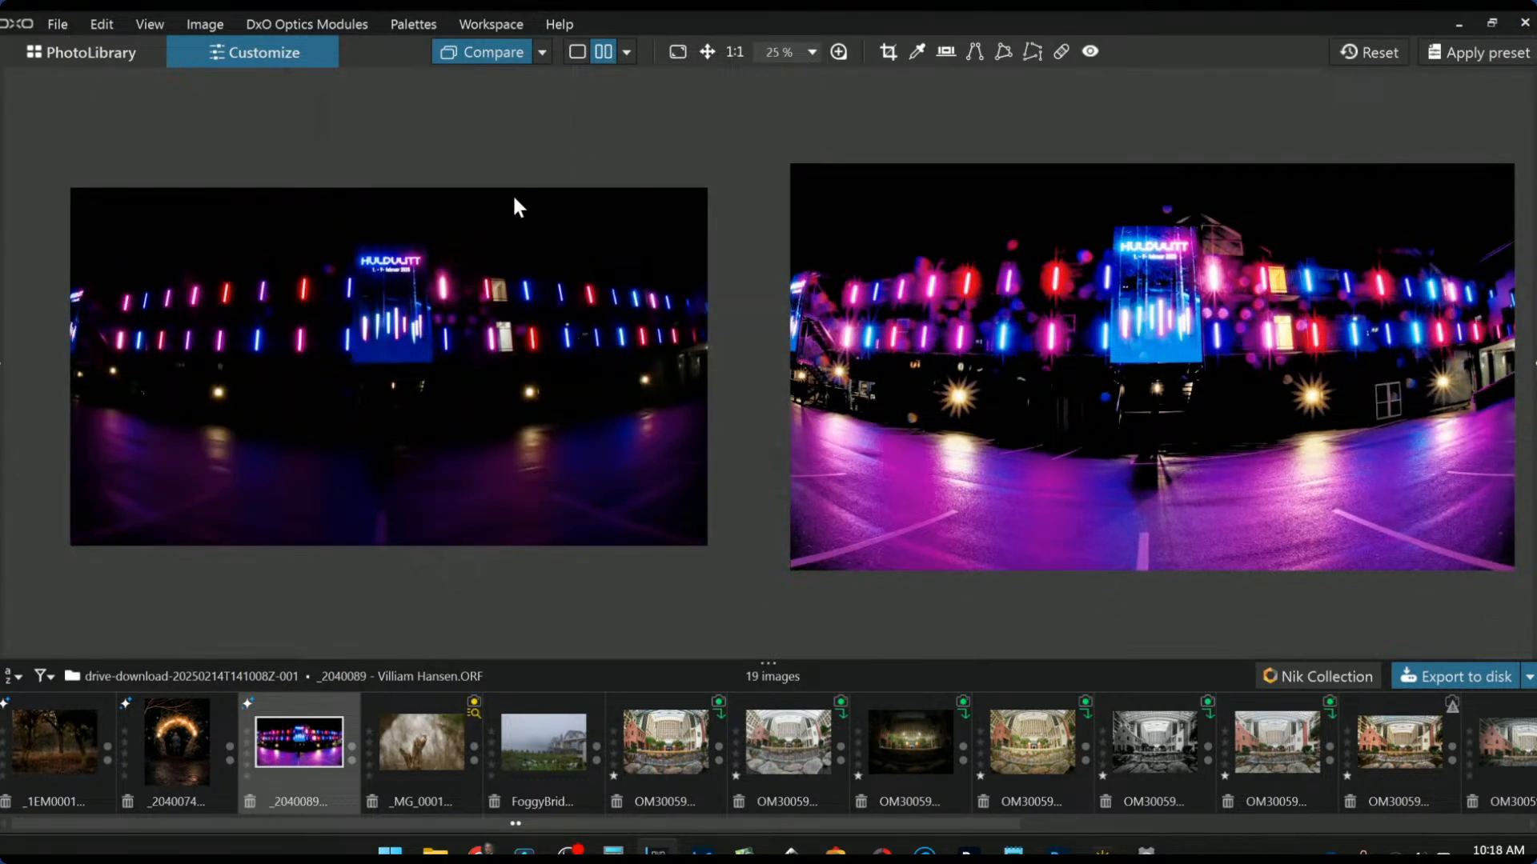
left_click(543, 53)
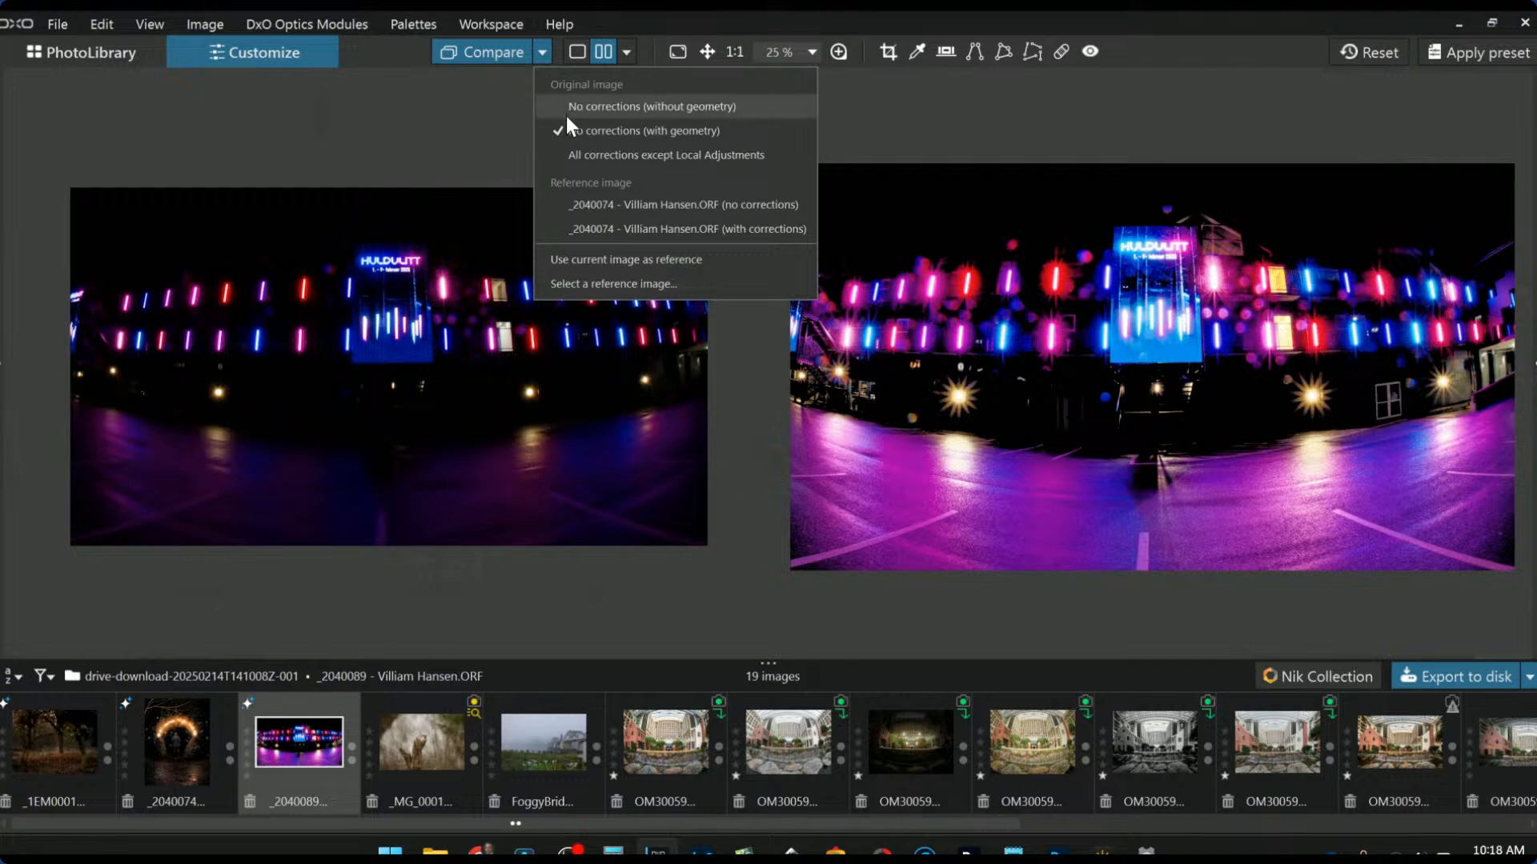
left_click(570, 111)
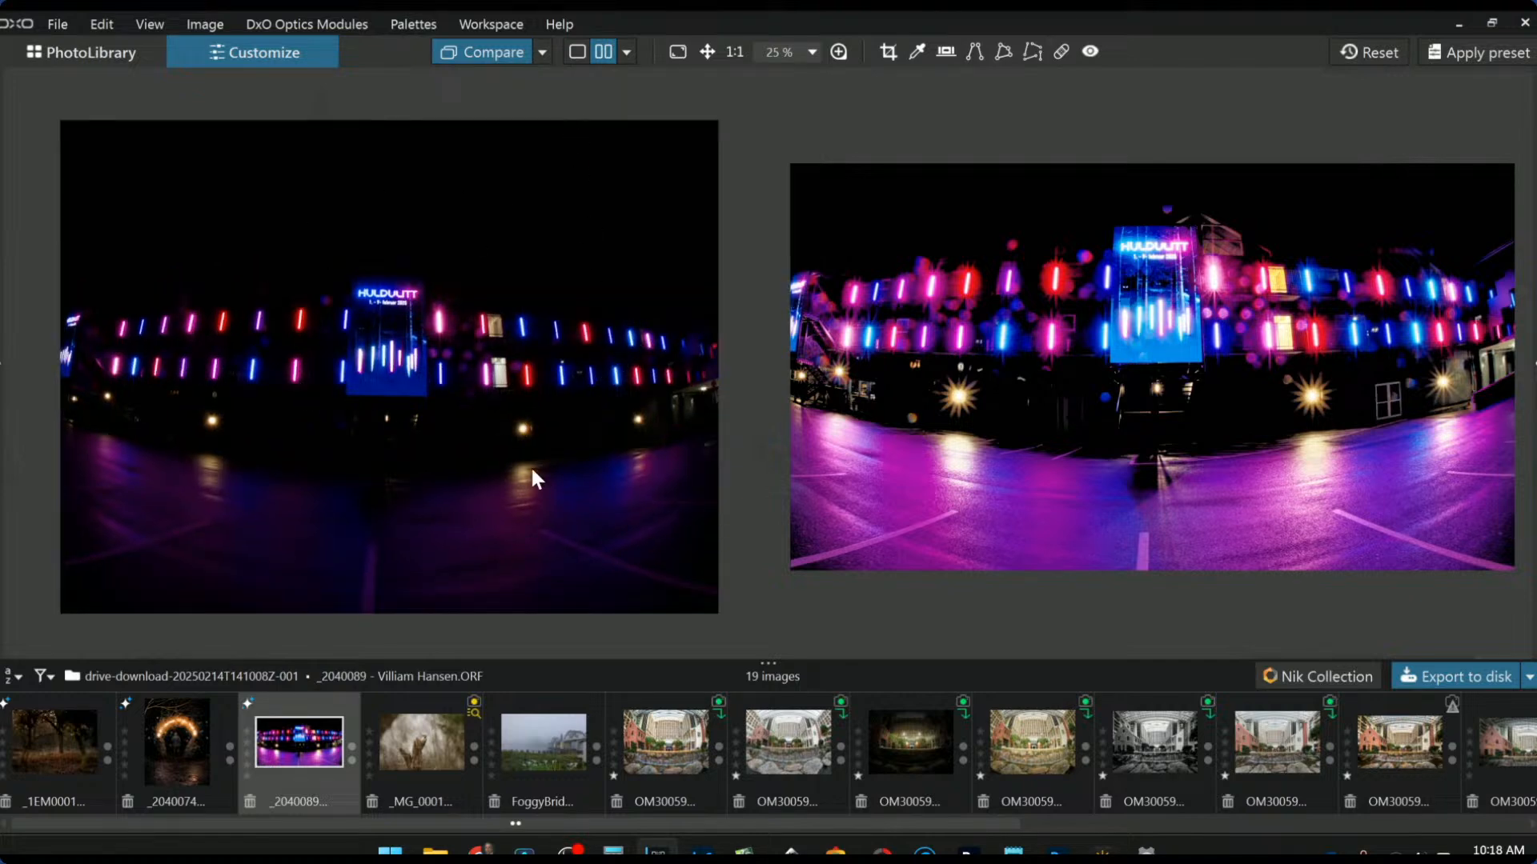
mouse_move(1052, 409)
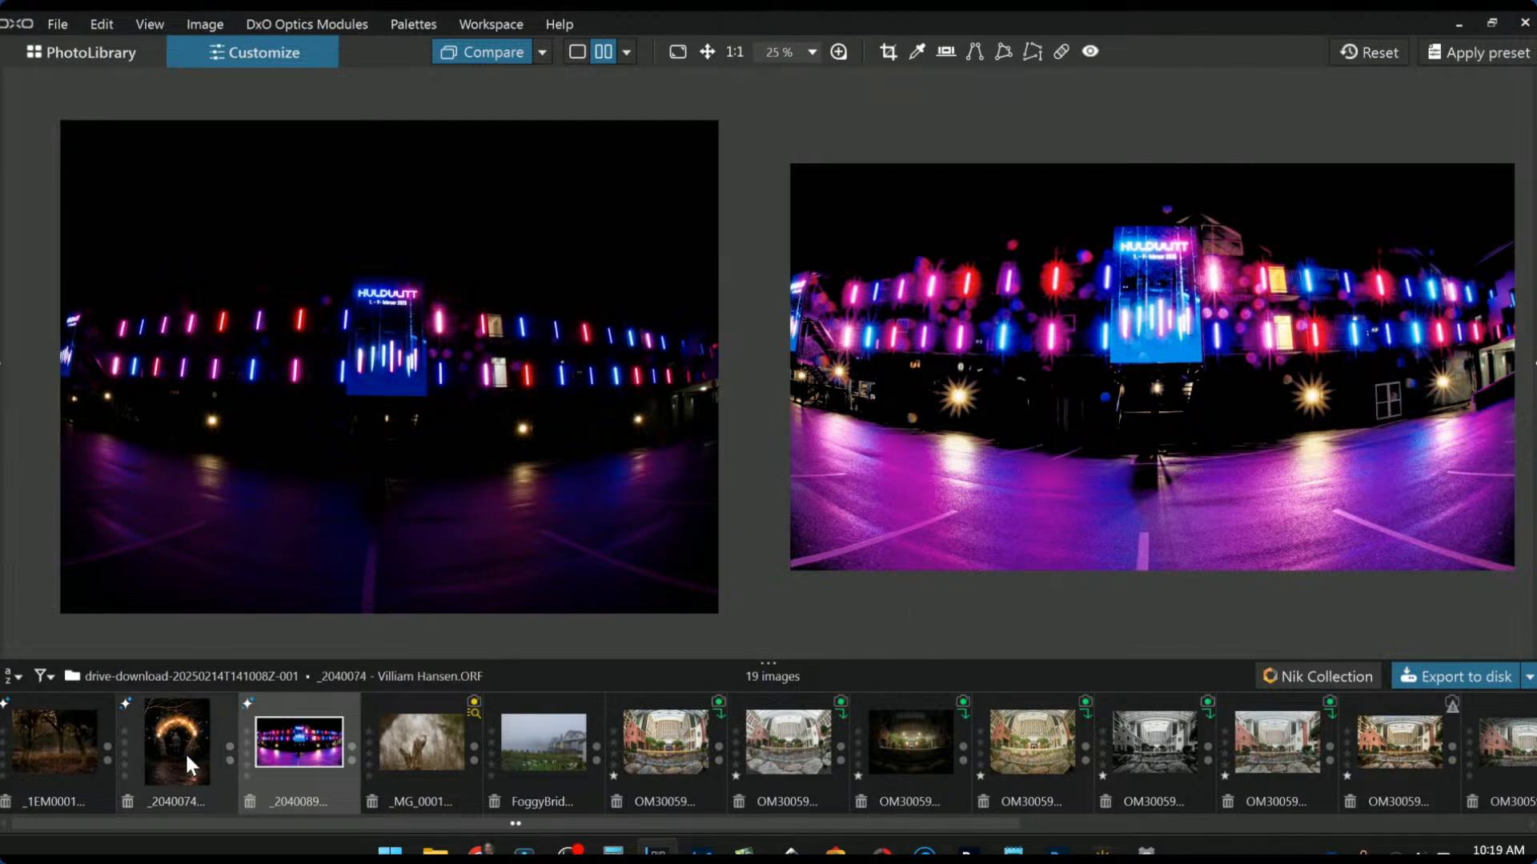
Step: Open the woodpecker photo in single-image view, bring back the side palettes and apply the first 0000 default preset
left_click(429, 741)
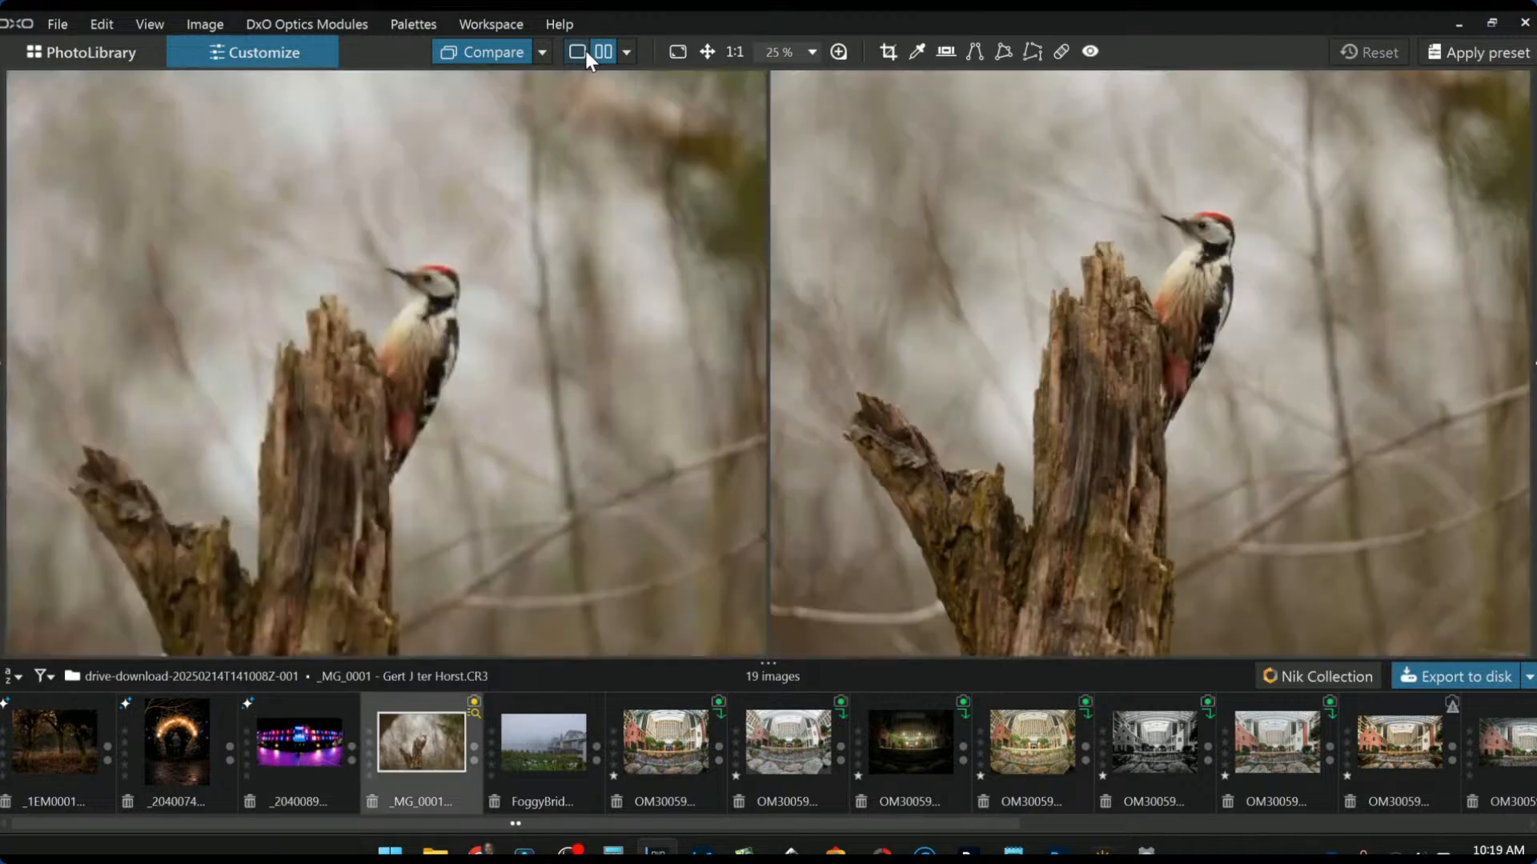
left_click(584, 51)
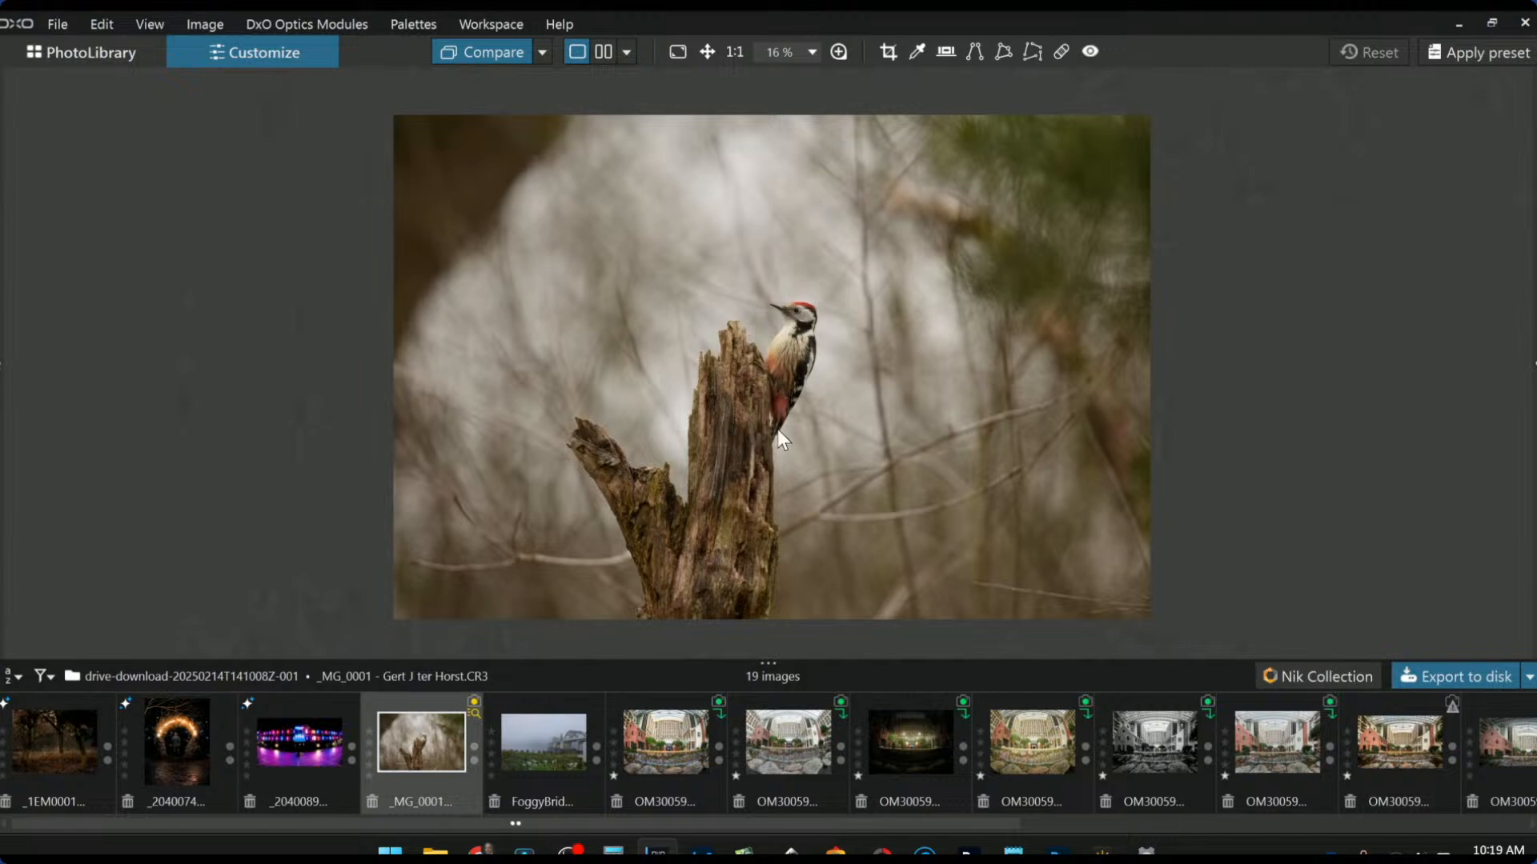
key("Tab")
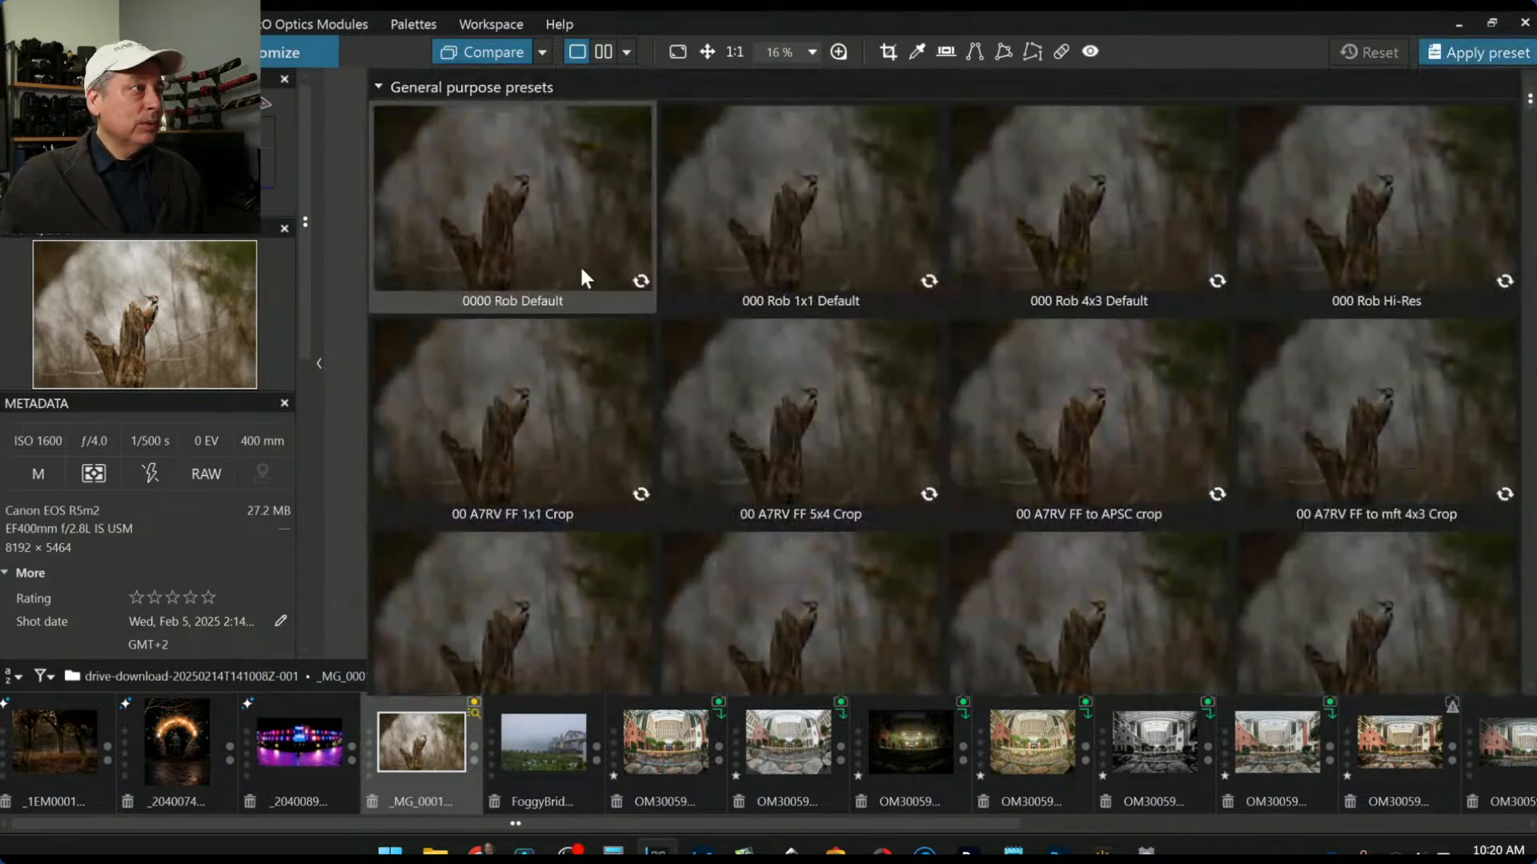
left_click(580, 264)
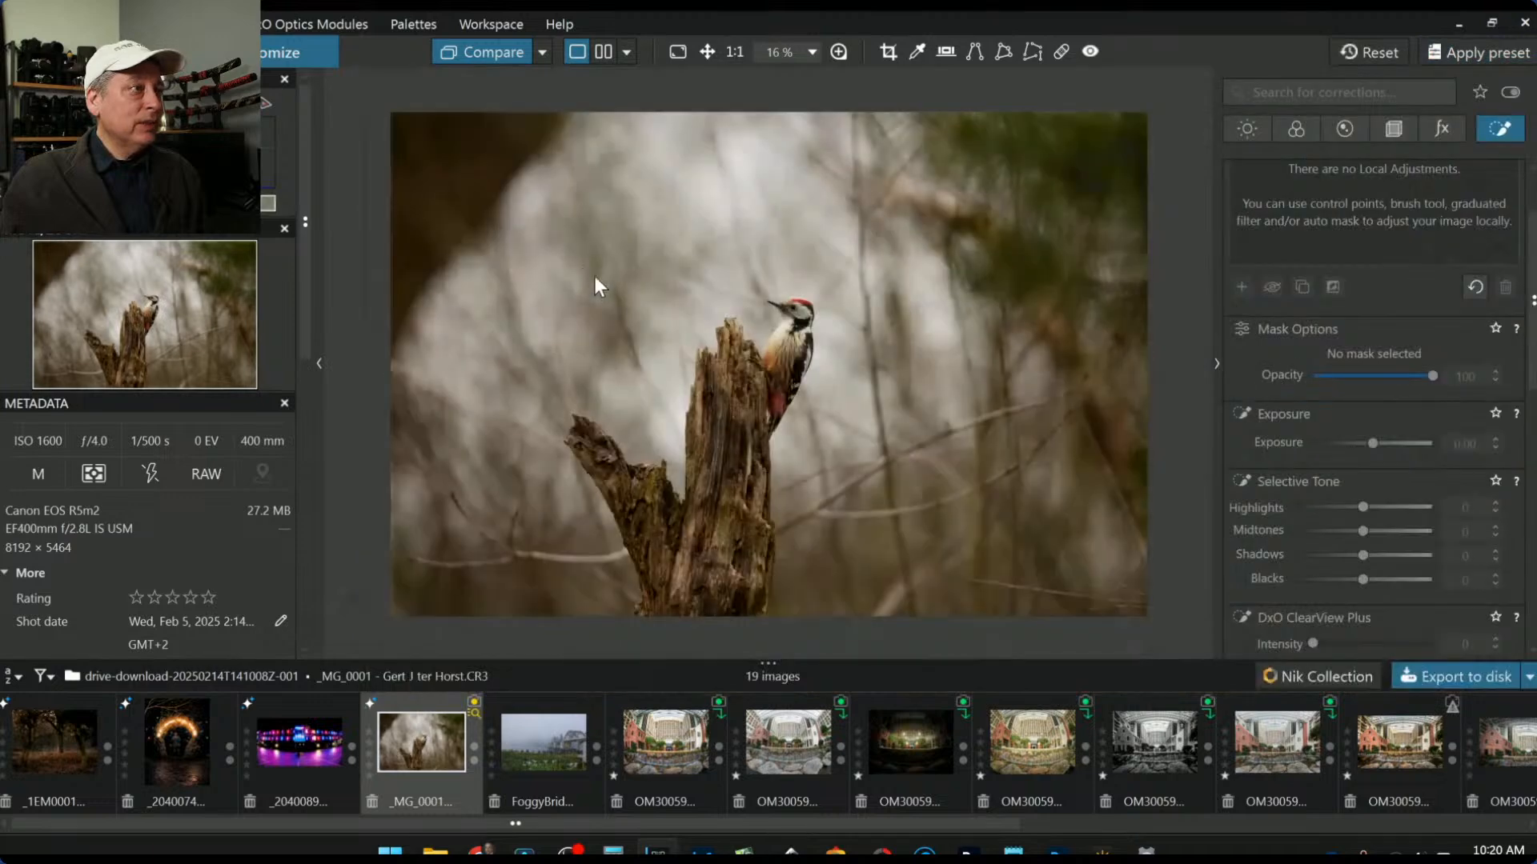
Step: Crop the photo to a 1 × 1 square of about 4254 × 4254 px around the woodpecker and the tree stump
left_click(1392, 130)
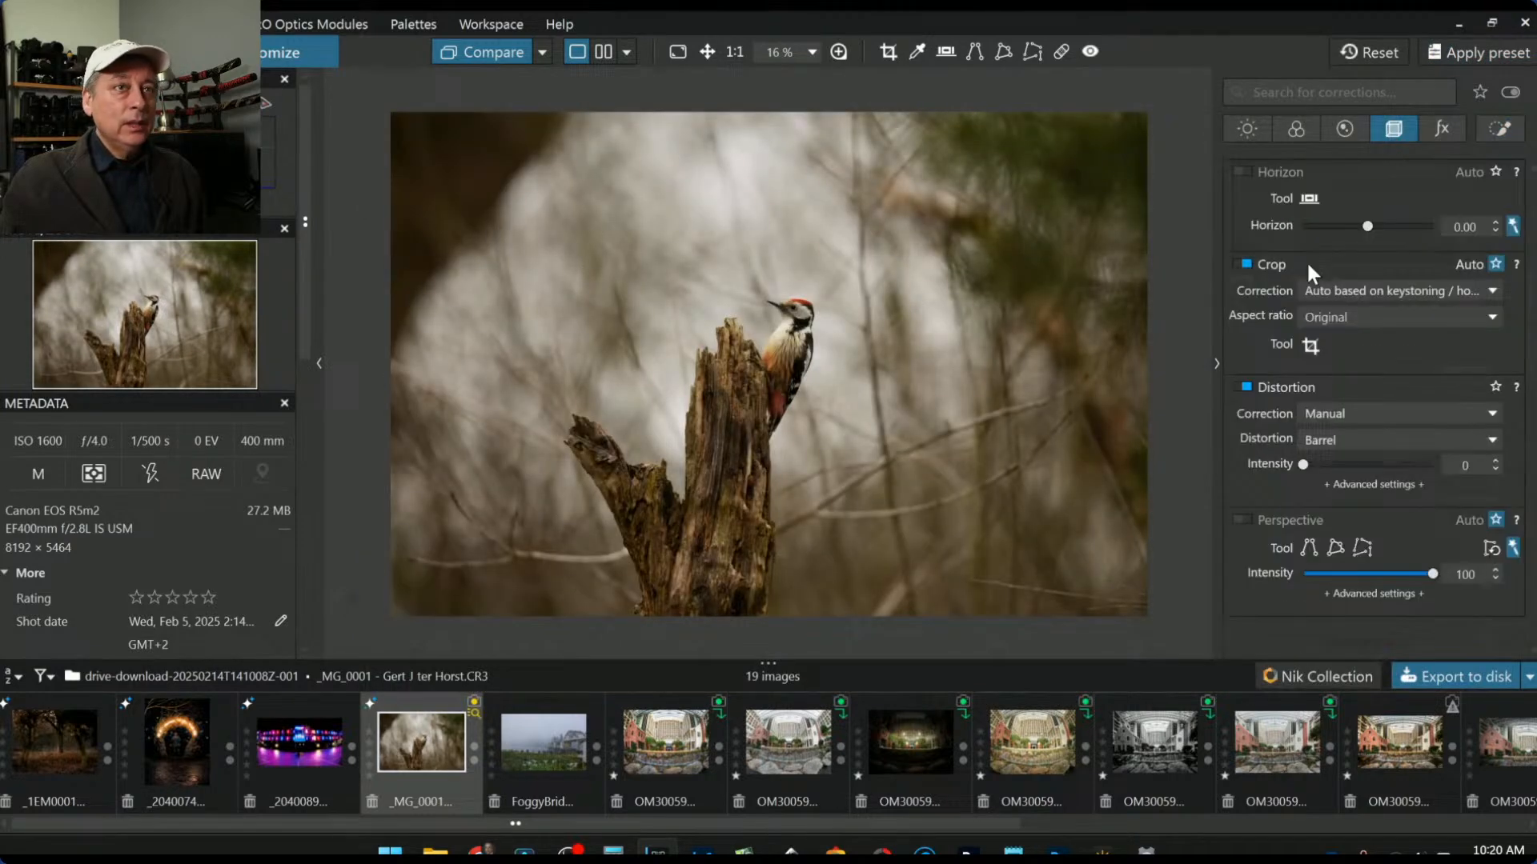
left_click(1361, 314)
left_click(1358, 380)
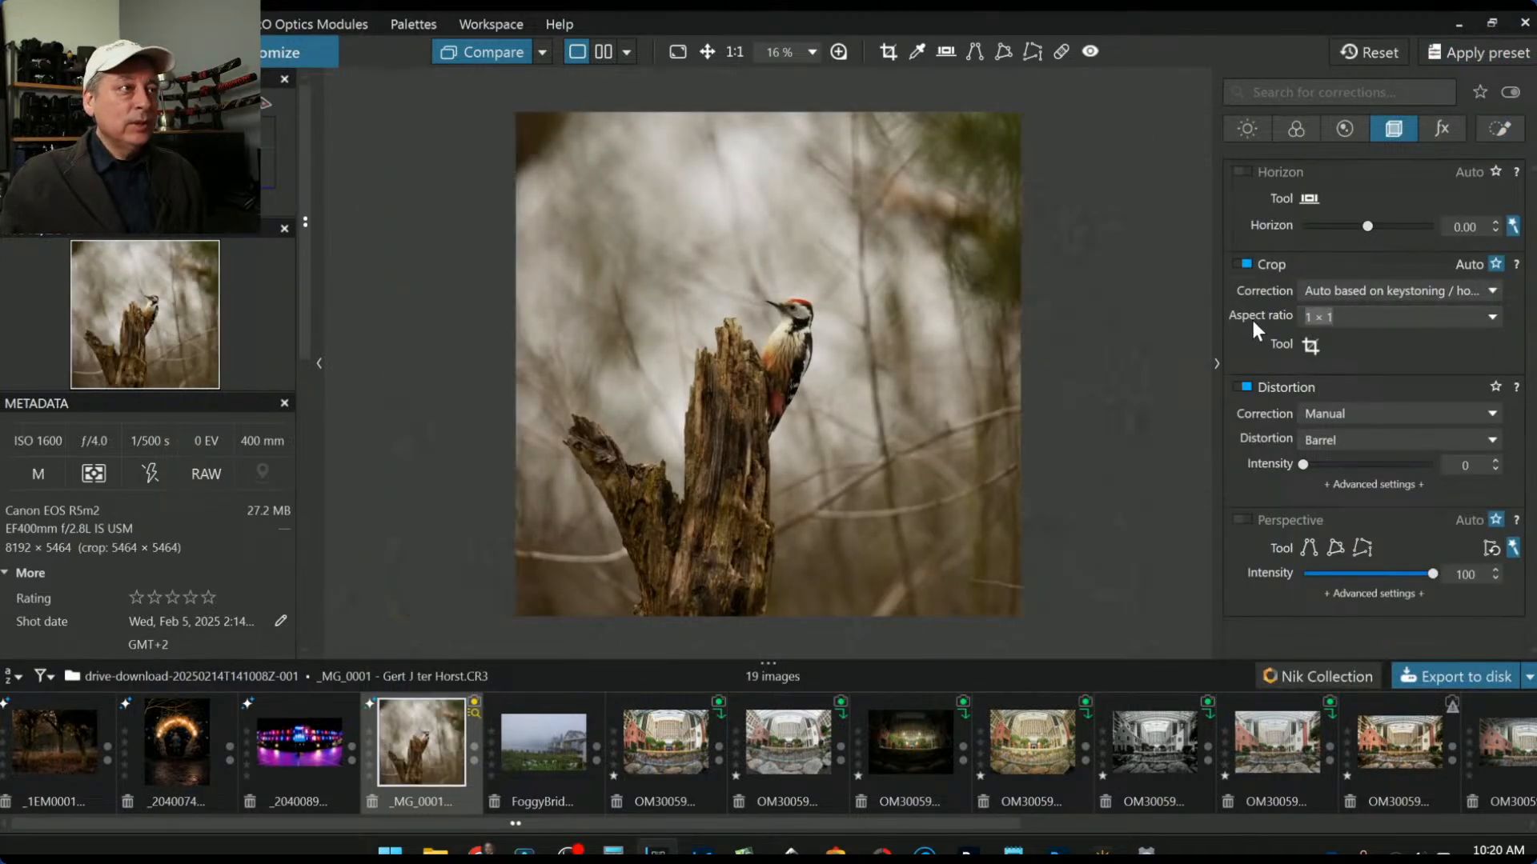
left_click(1304, 348)
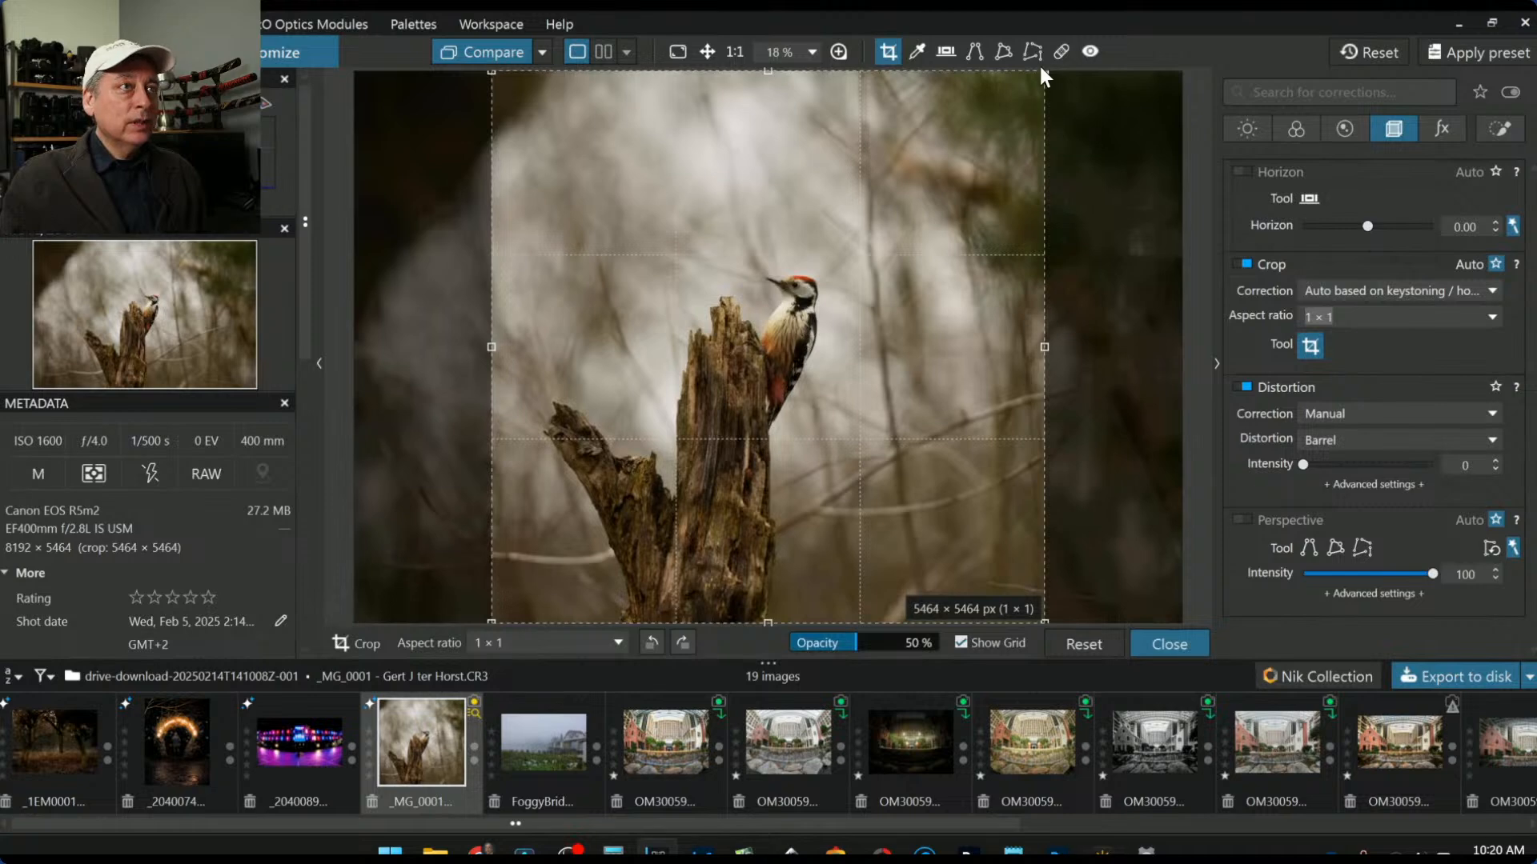
left_click_drag(1044, 72, 922, 192)
left_click_drag(717, 357, 741, 351)
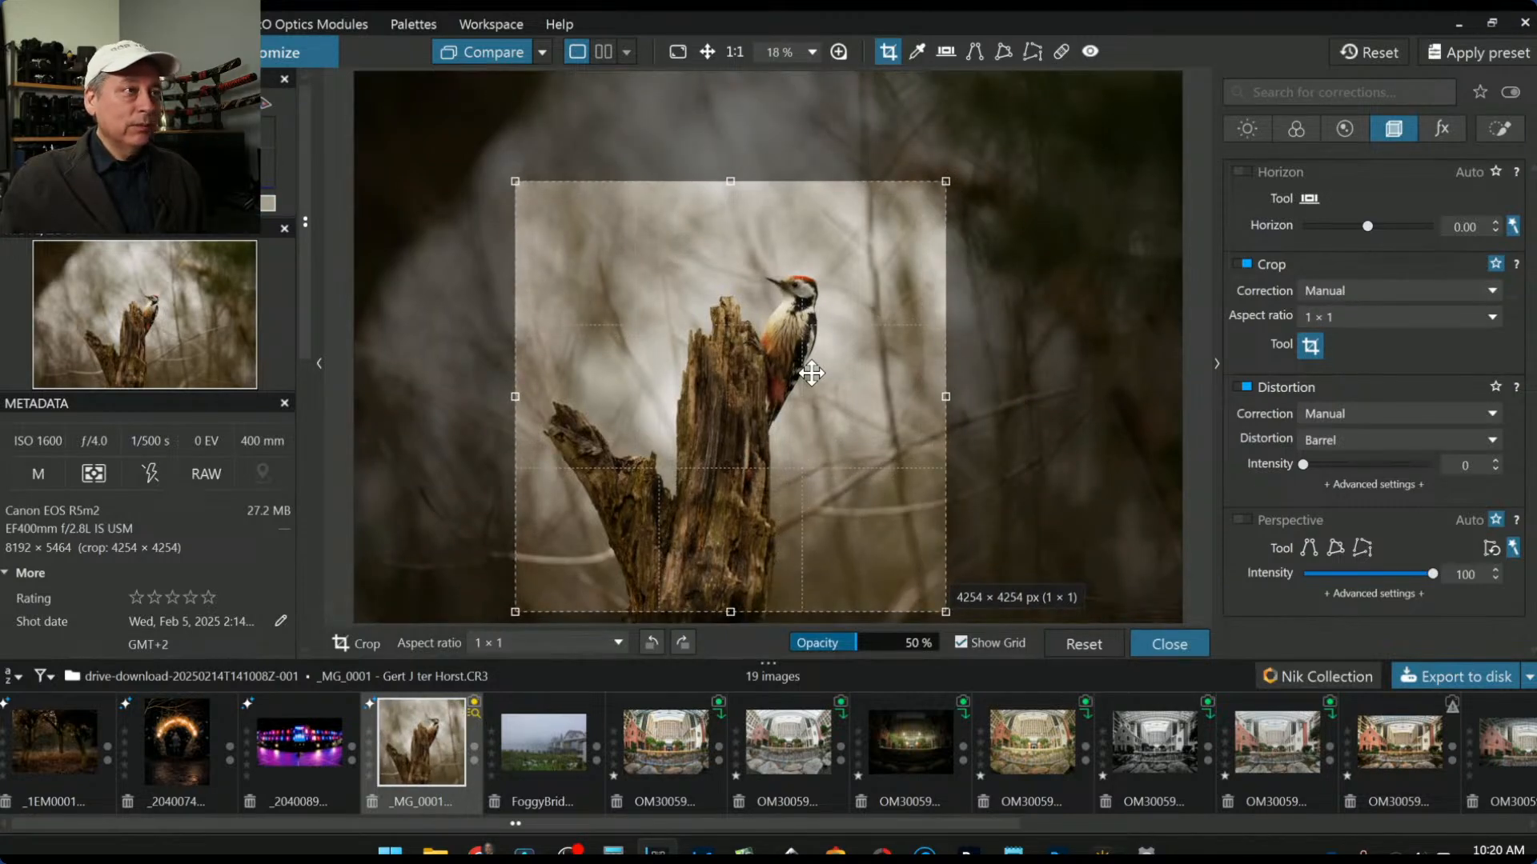
left_click_drag(810, 373, 790, 377)
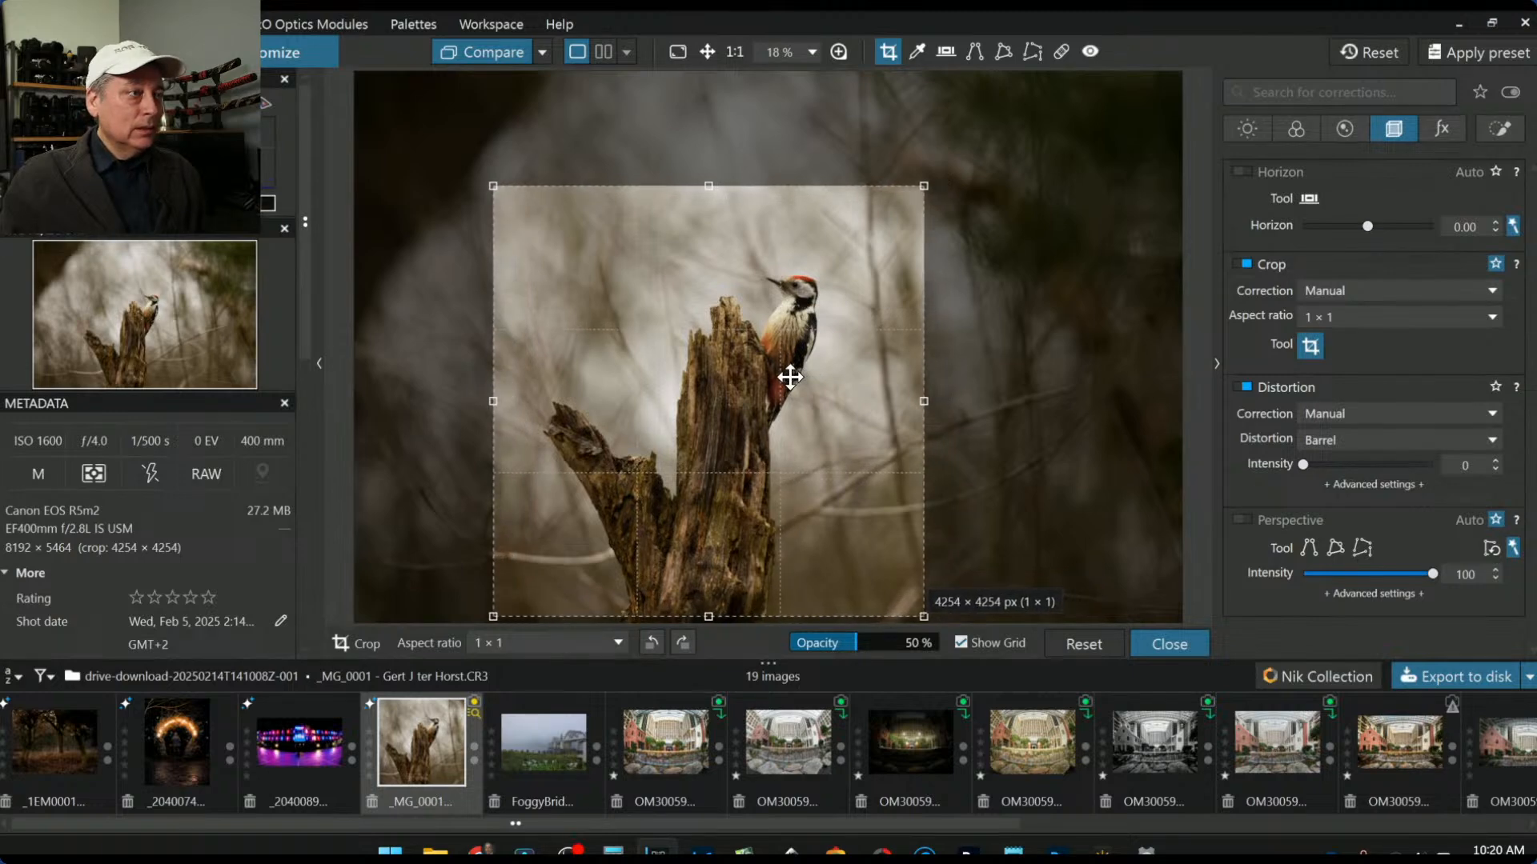
key("Return")
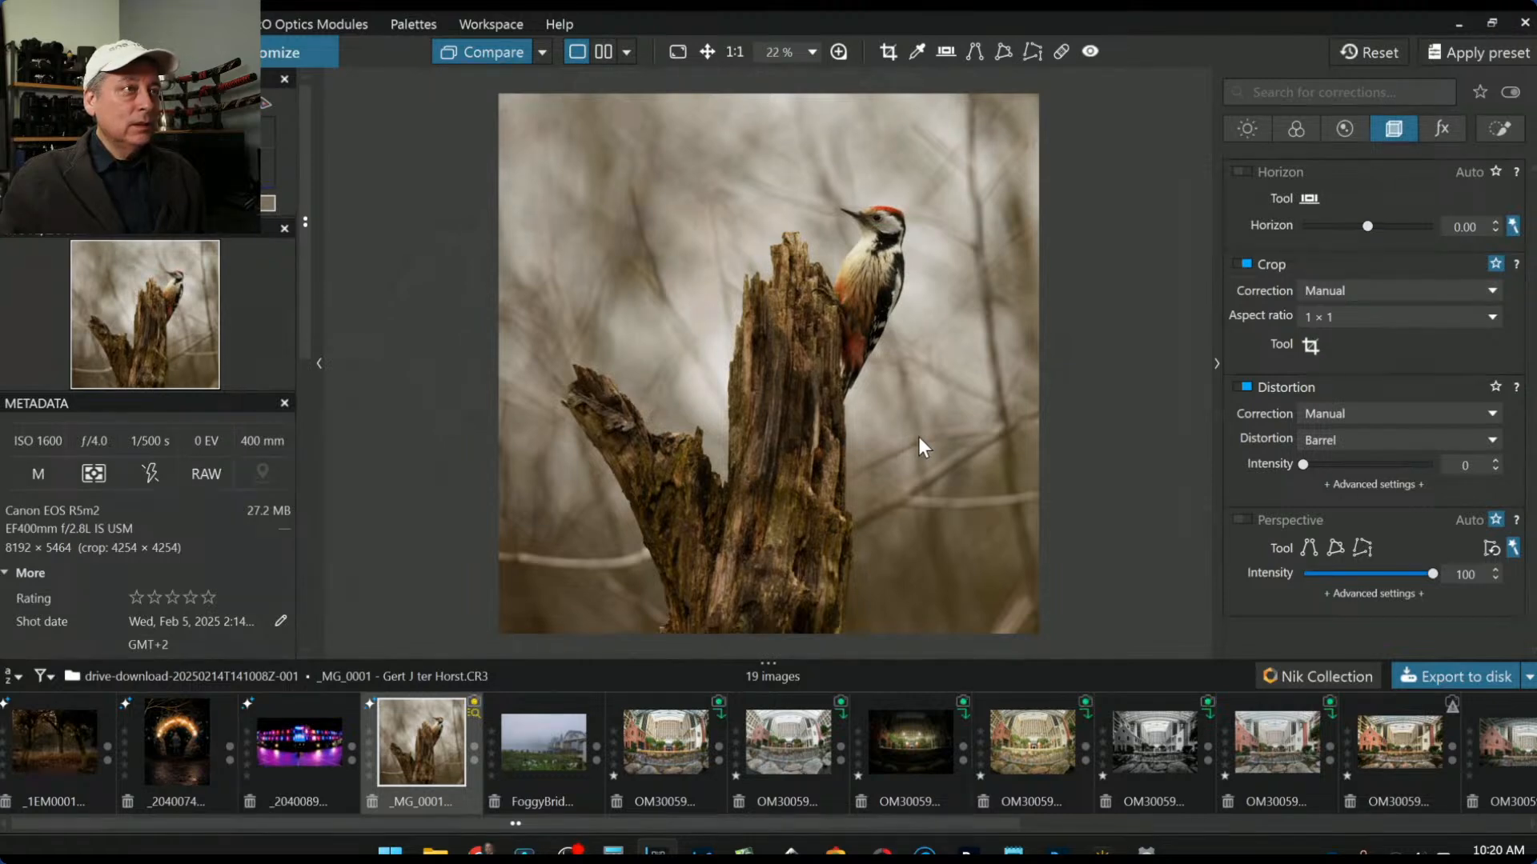
Step: Add small control points on the woodpecker's eye and beak, and set the mask's luma selectivity to 58
left_click(1499, 128)
scroll(944, 241, "up", 5)
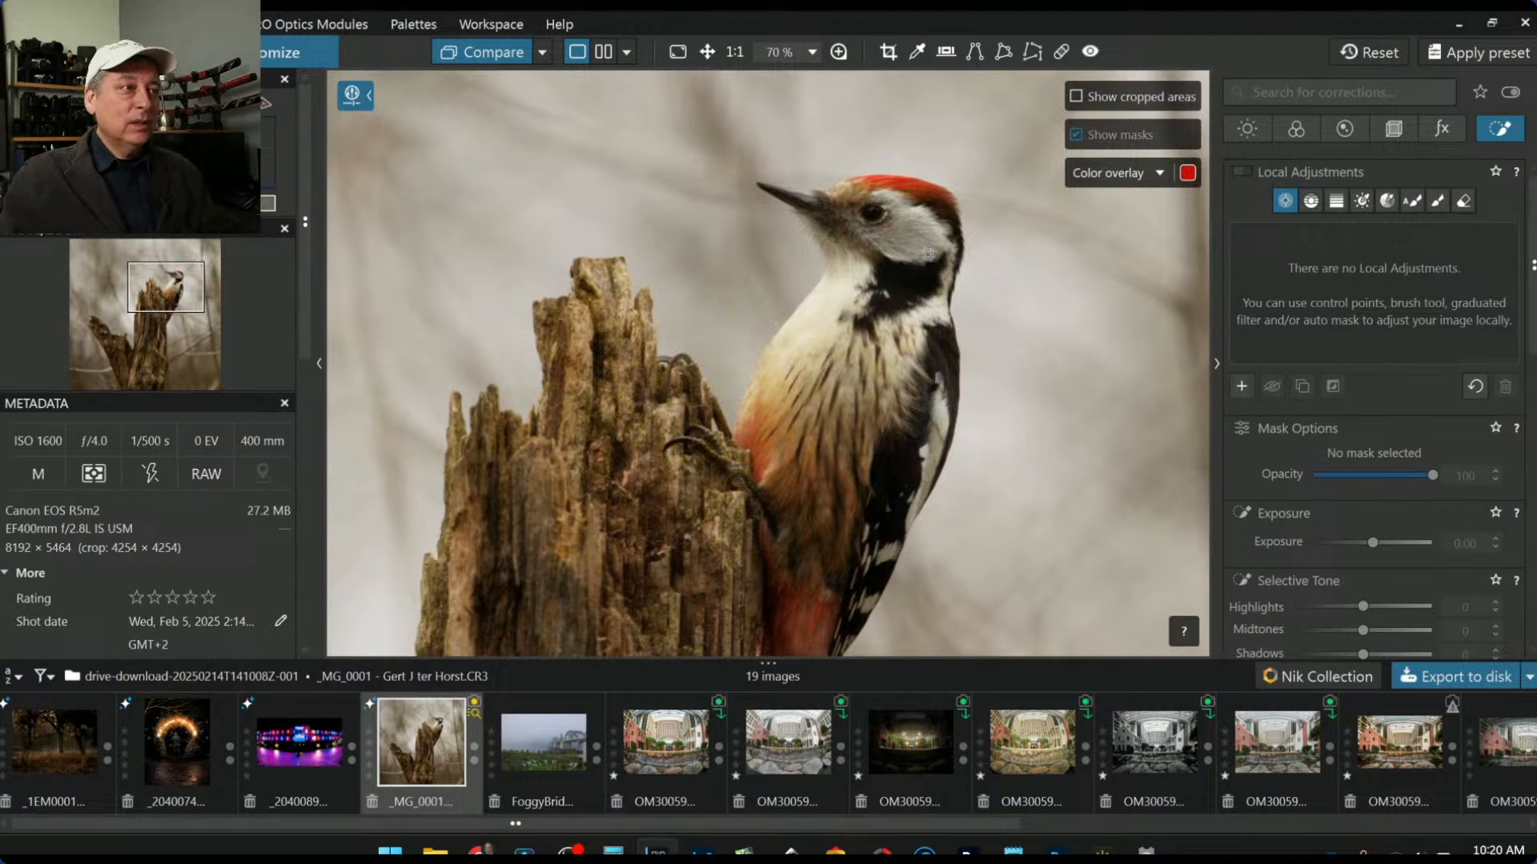
left_click(871, 213)
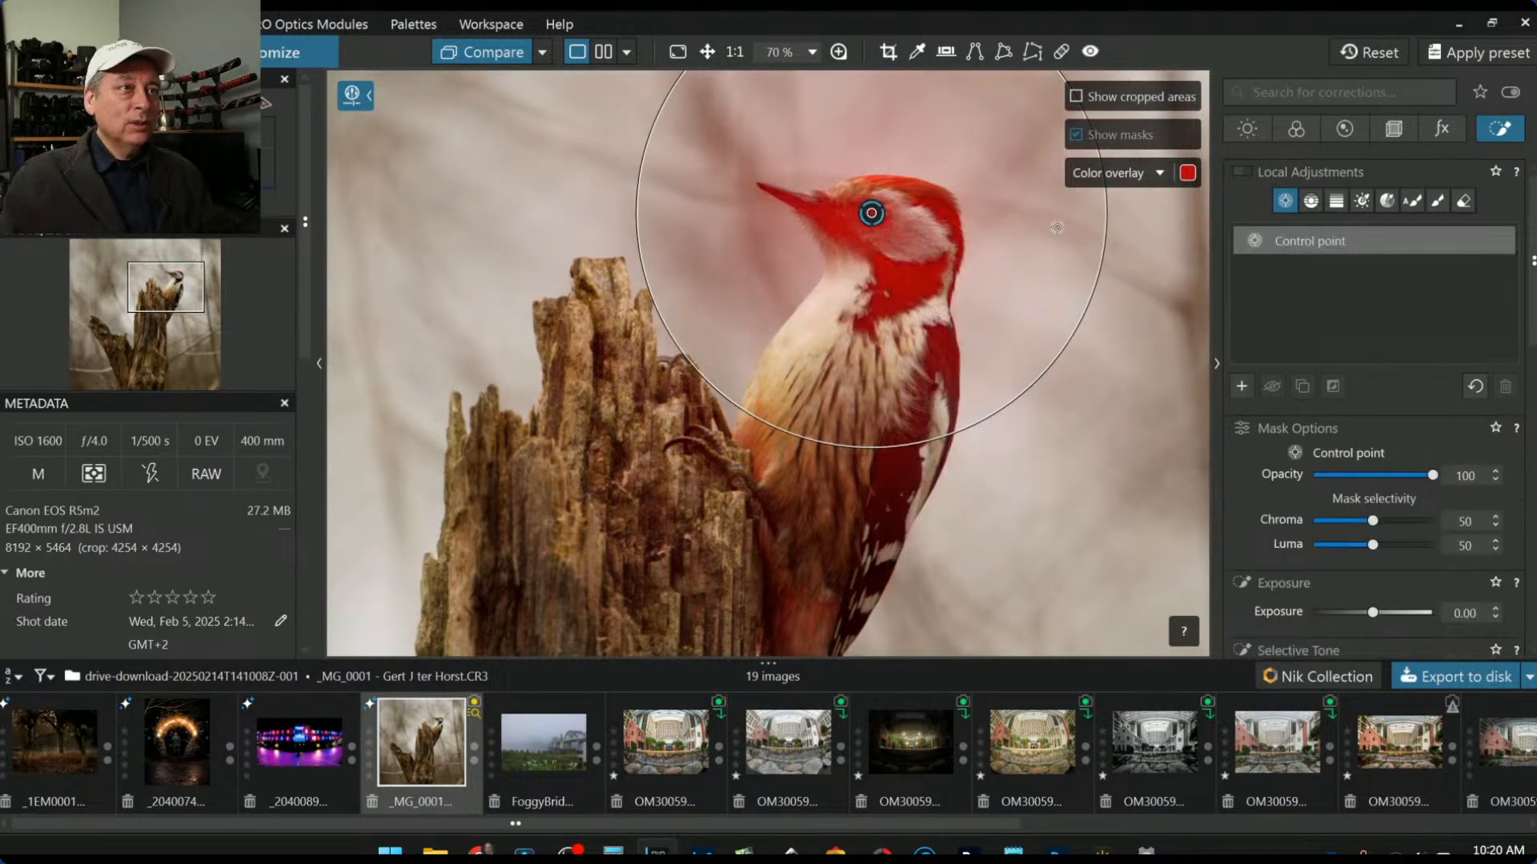
left_click_drag(1111, 219, 890, 223)
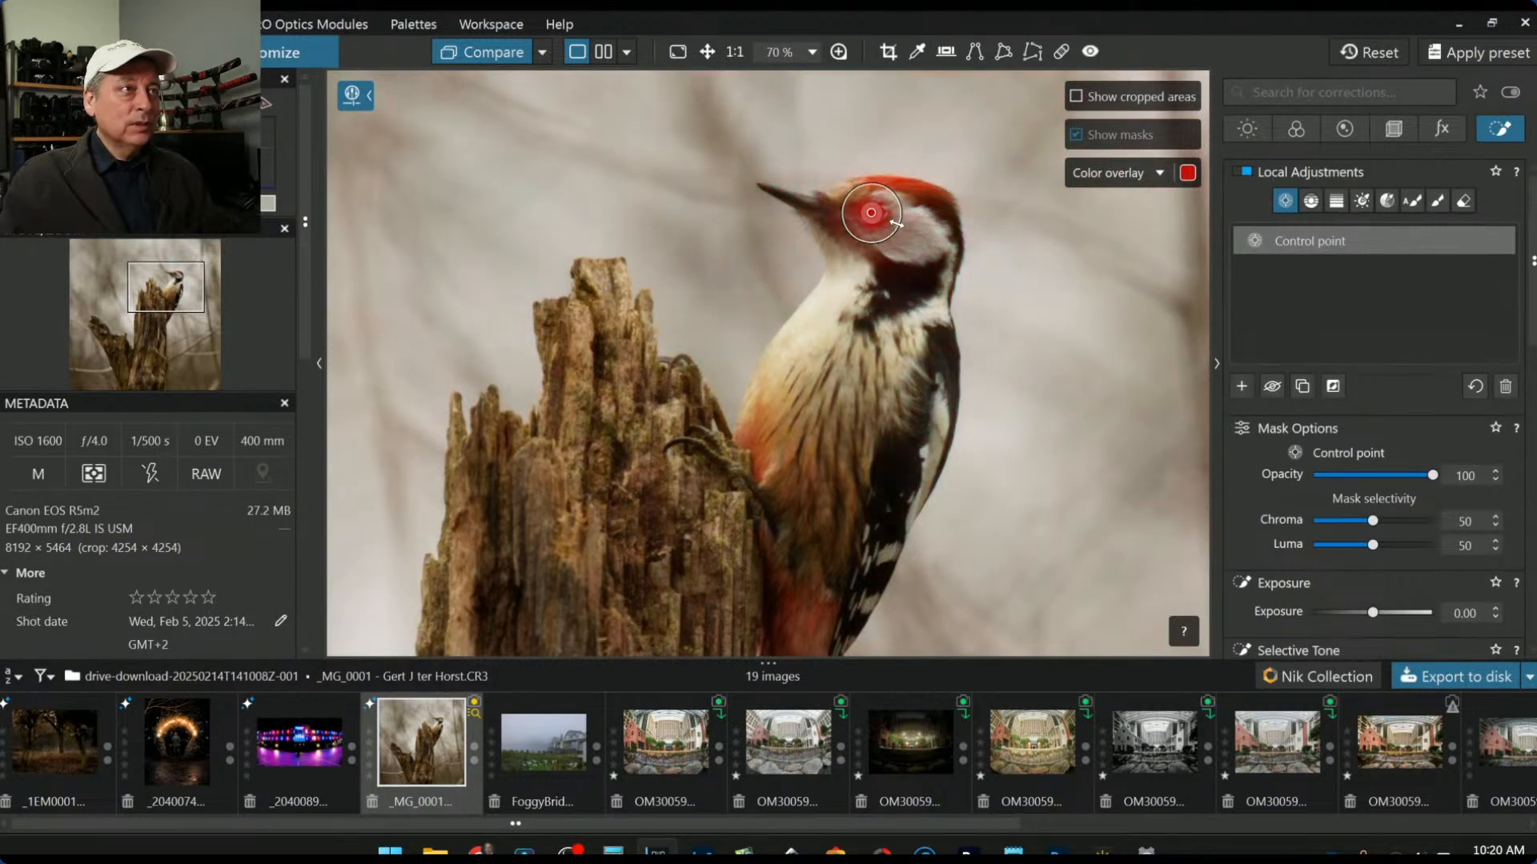
left_click(804, 200)
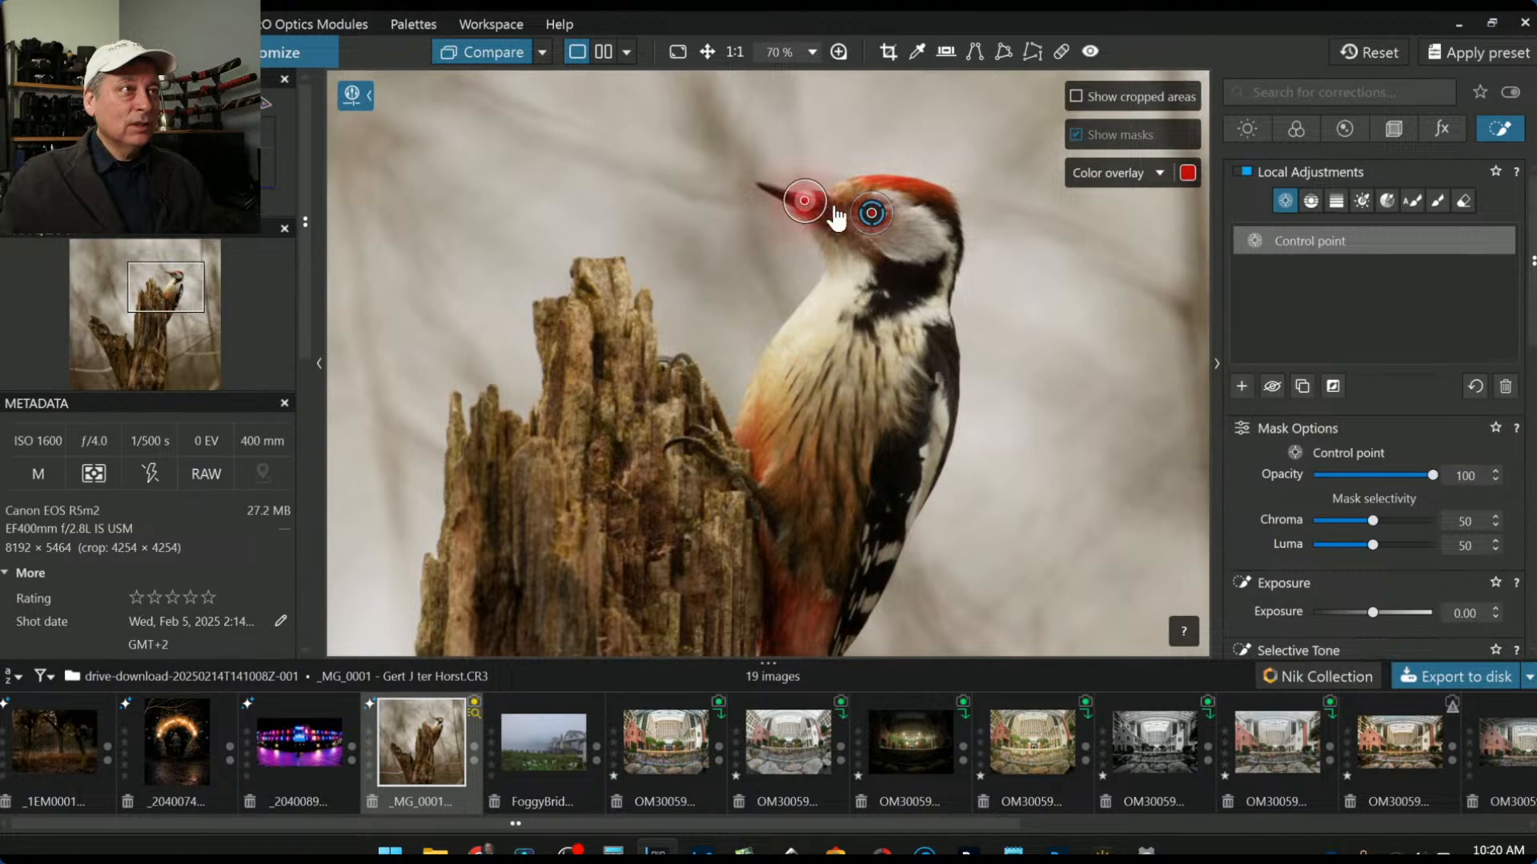
left_click_drag(784, 195, 775, 192)
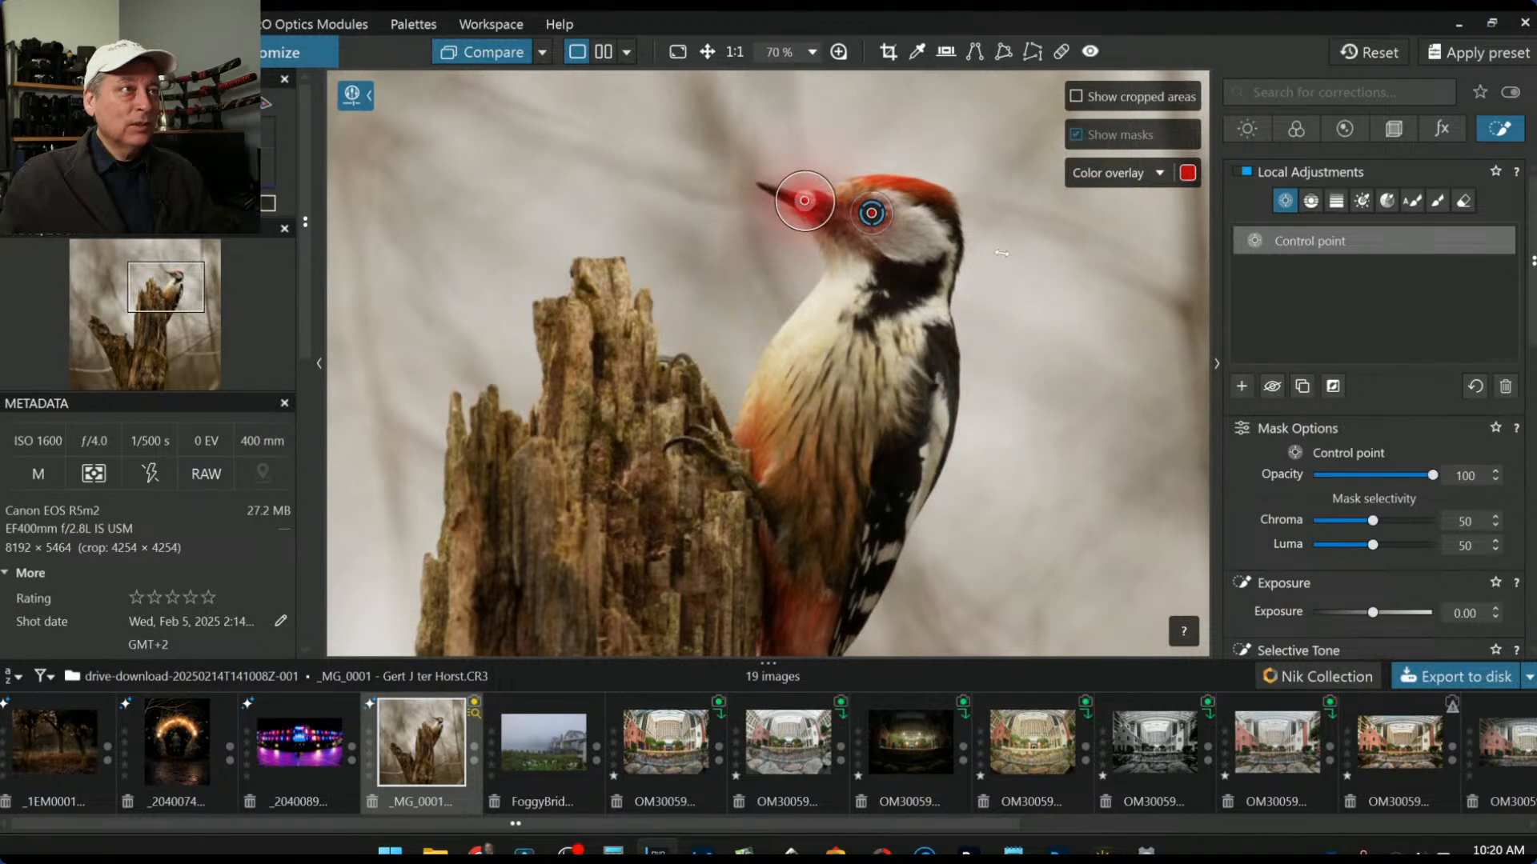
left_click_drag(1375, 545, 1383, 547)
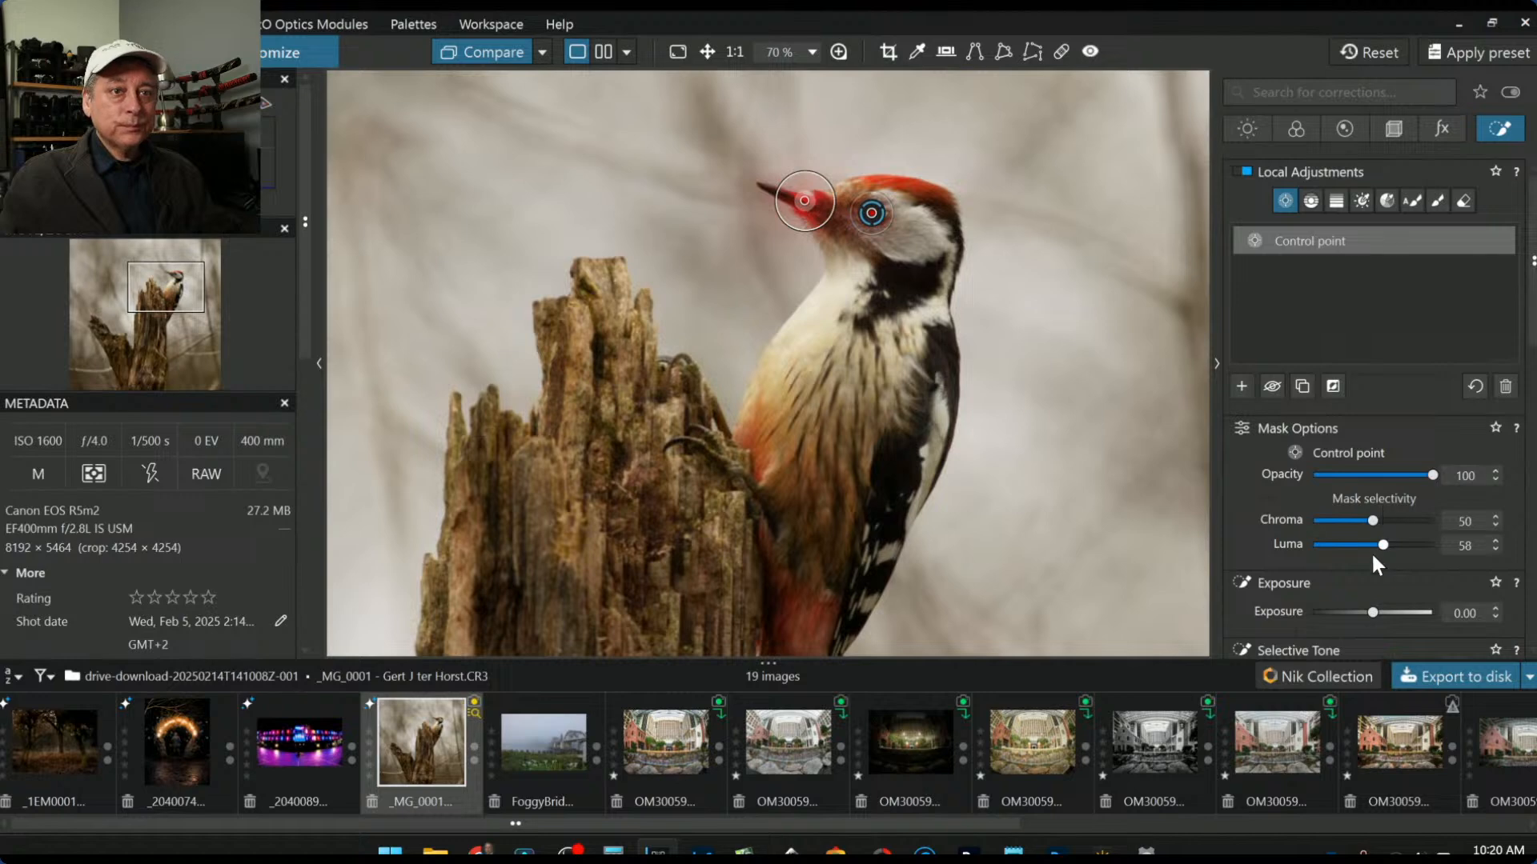
Step: Set the eye and beak mask's shadows to 85, ClearView Plus intensity to 49 and microcontrast to 100
scroll(1333, 560, "down", 3)
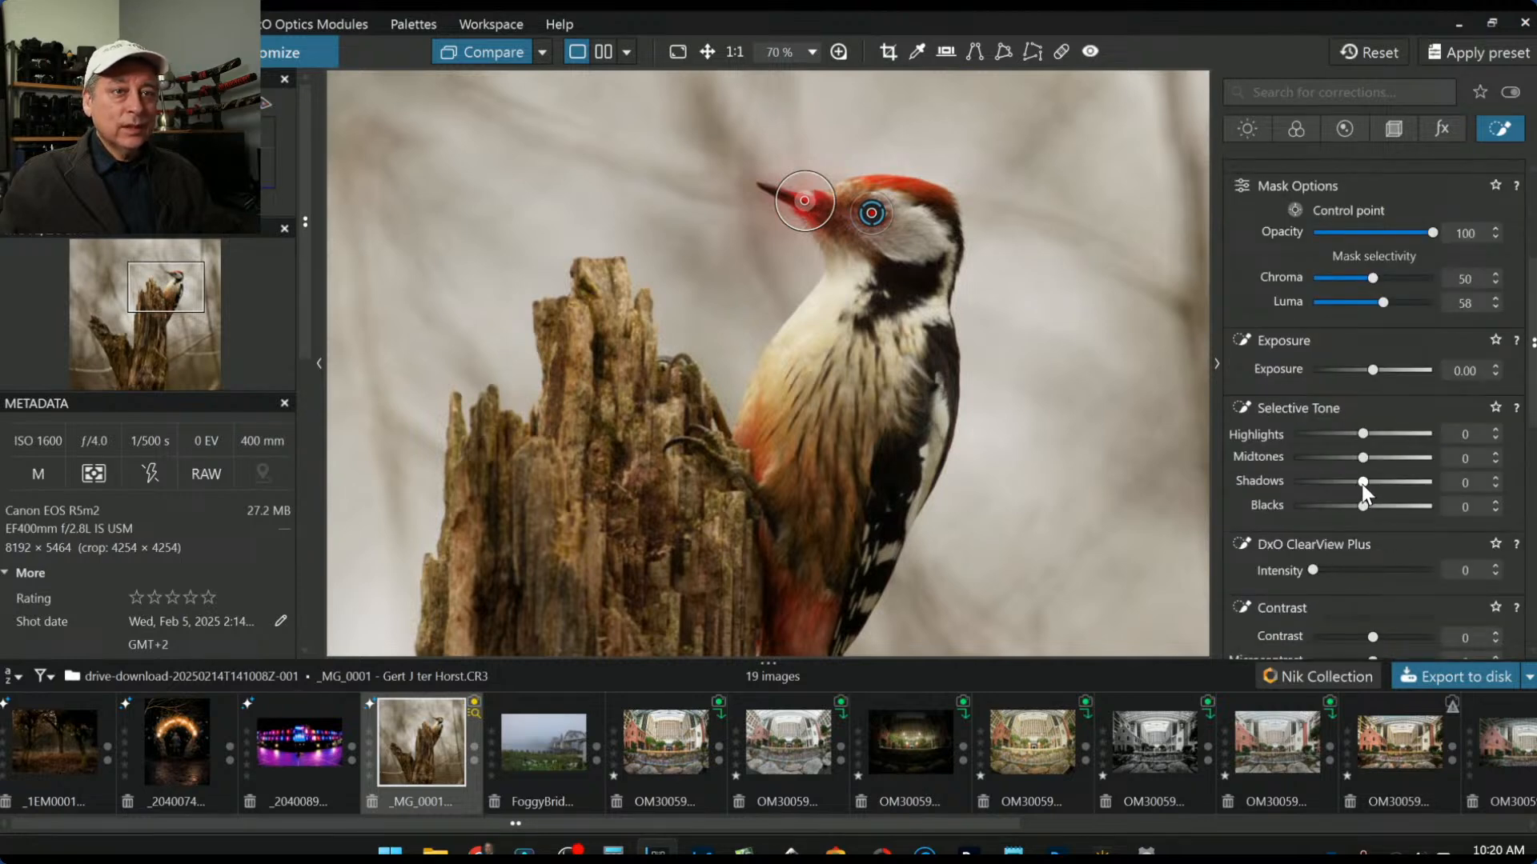
left_click_drag(1362, 483, 1412, 479)
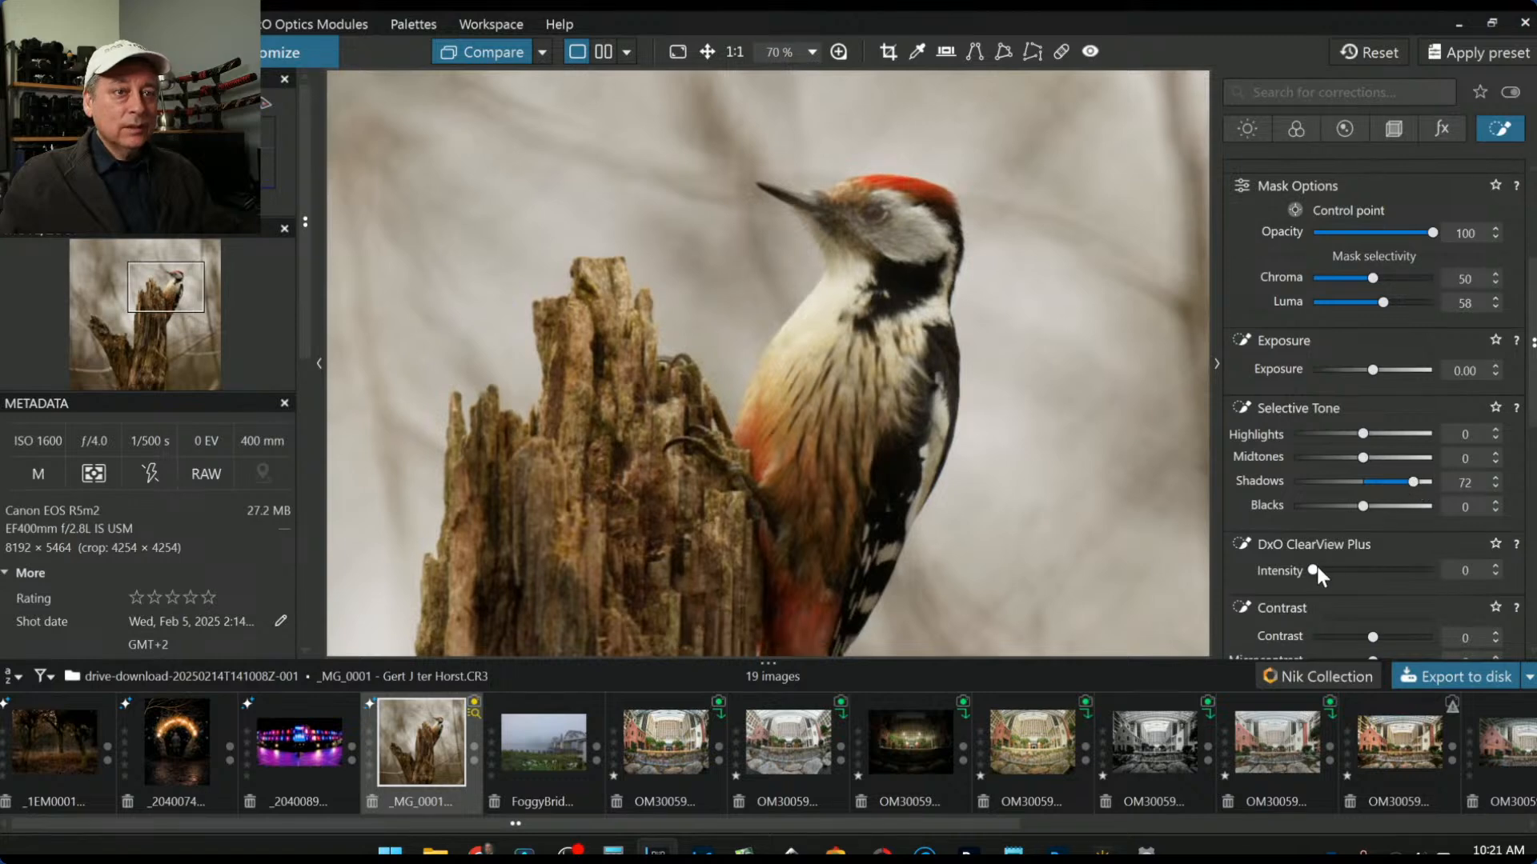
left_click_drag(1316, 569, 1369, 570)
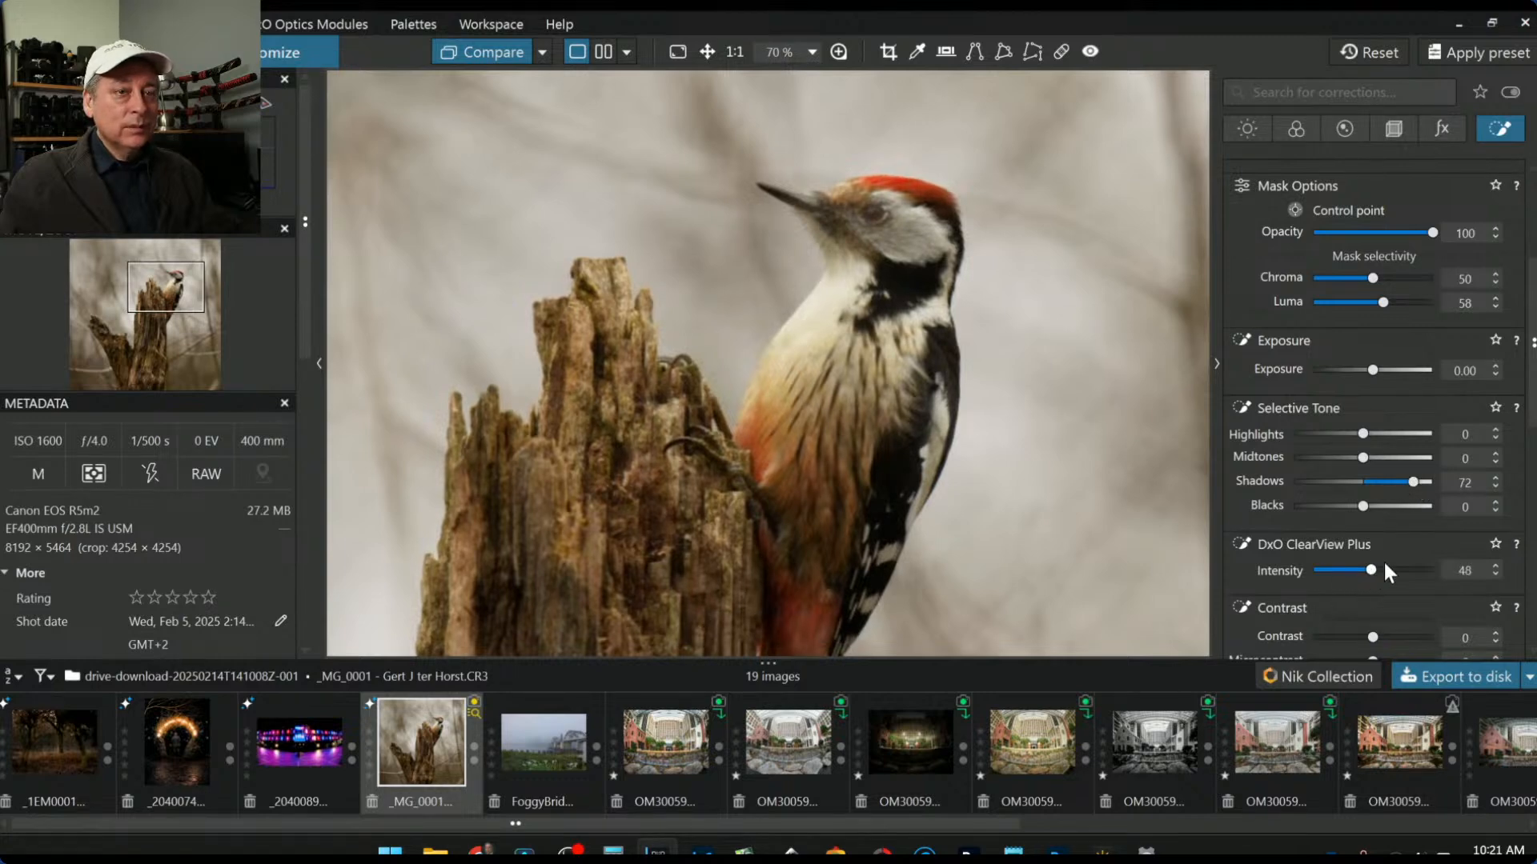
left_click_drag(1414, 483, 1442, 482)
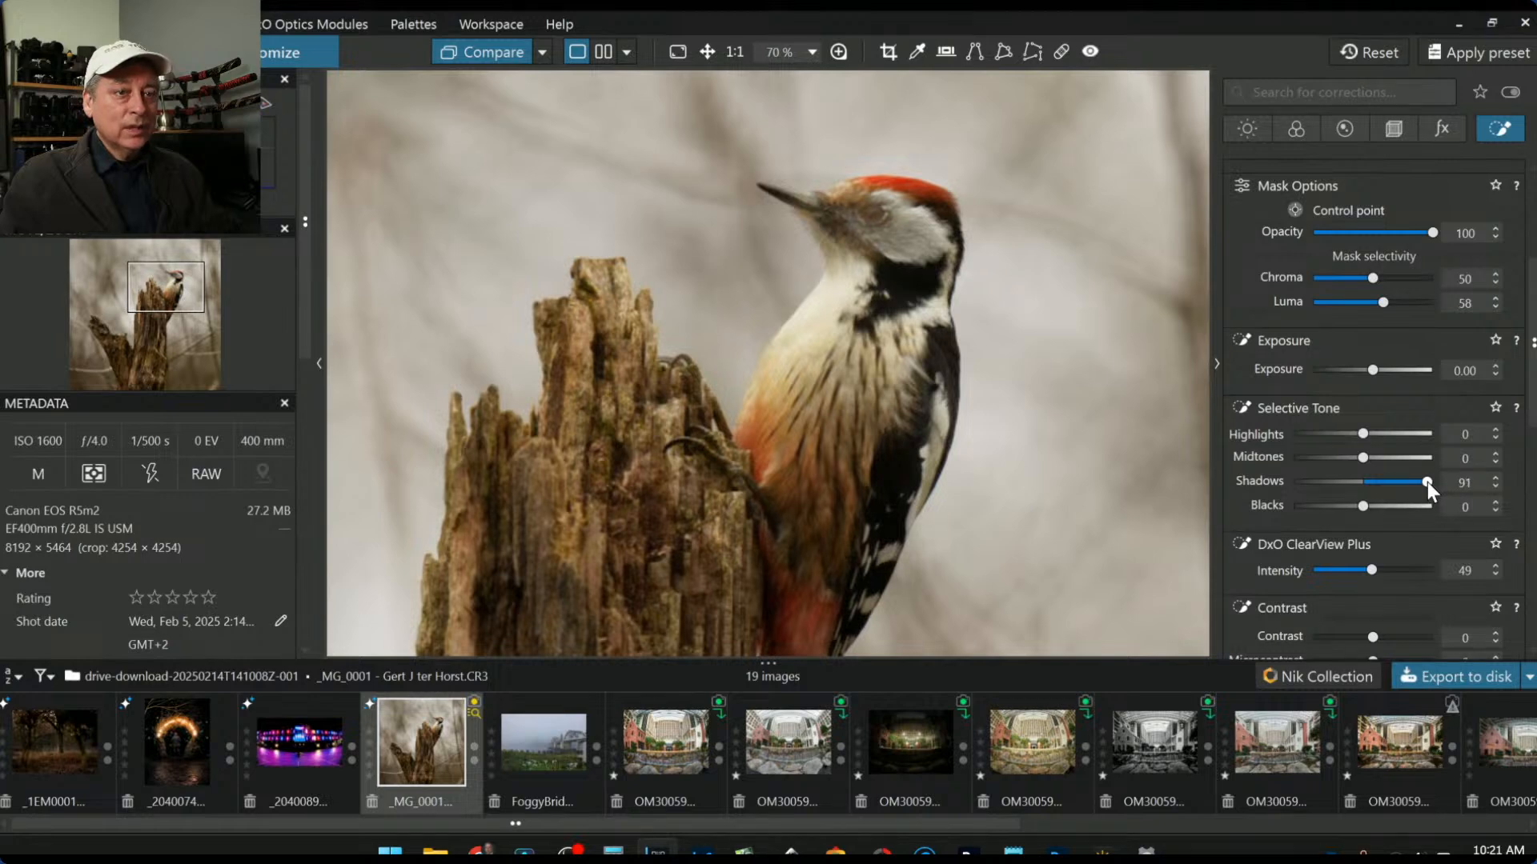
left_click_drag(1424, 482, 1423, 481)
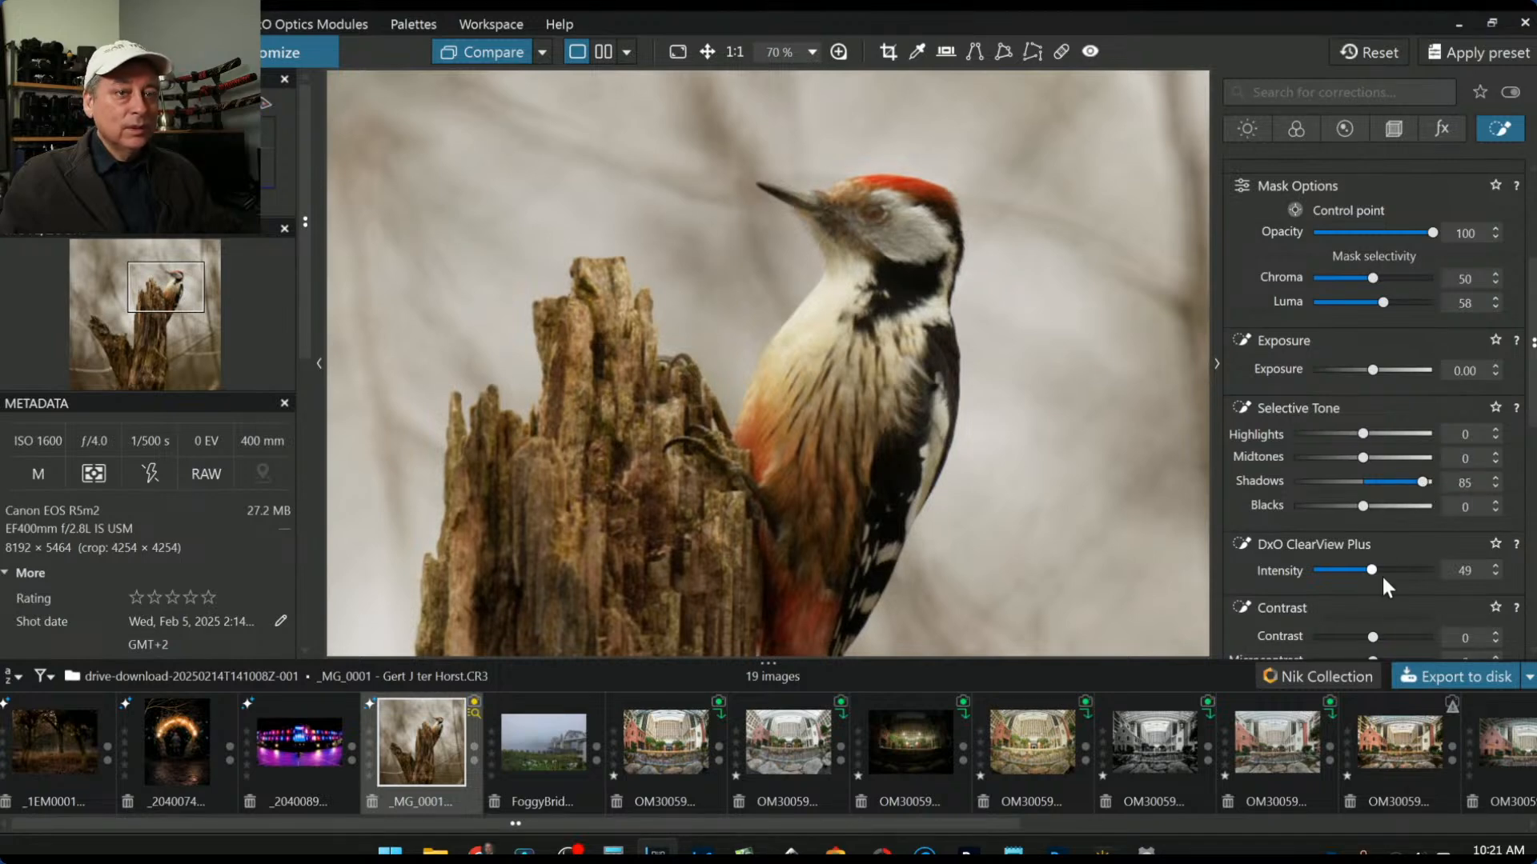
scroll(1384, 603, "down", 1)
left_click_drag(1373, 607, 1438, 611)
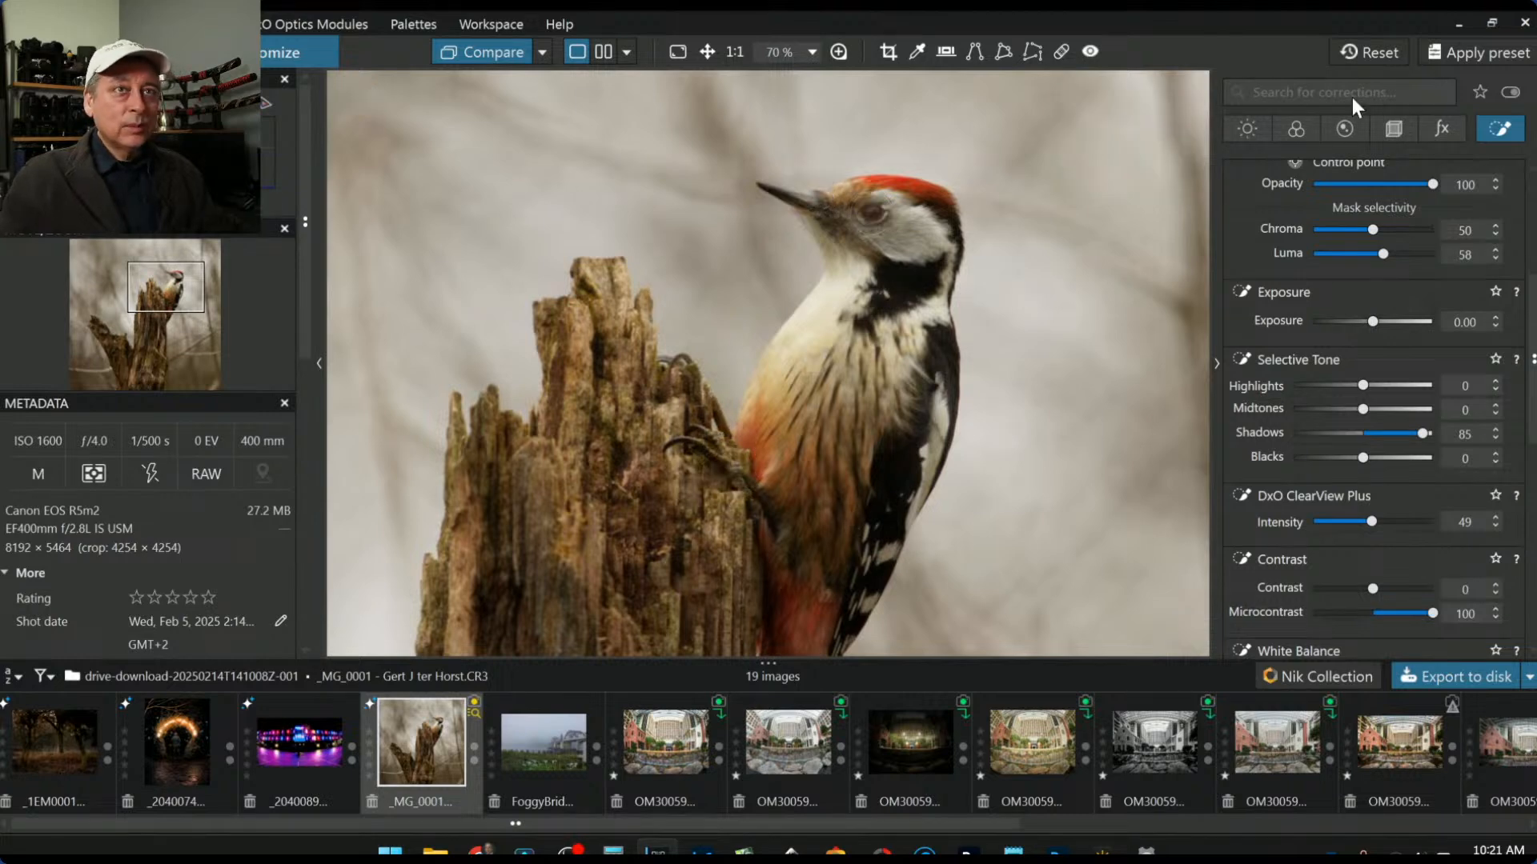
Step: Create a new mask with a control point on the woodpecker's foot, sized to cover the claws and nearby bark
left_click(1293, 136)
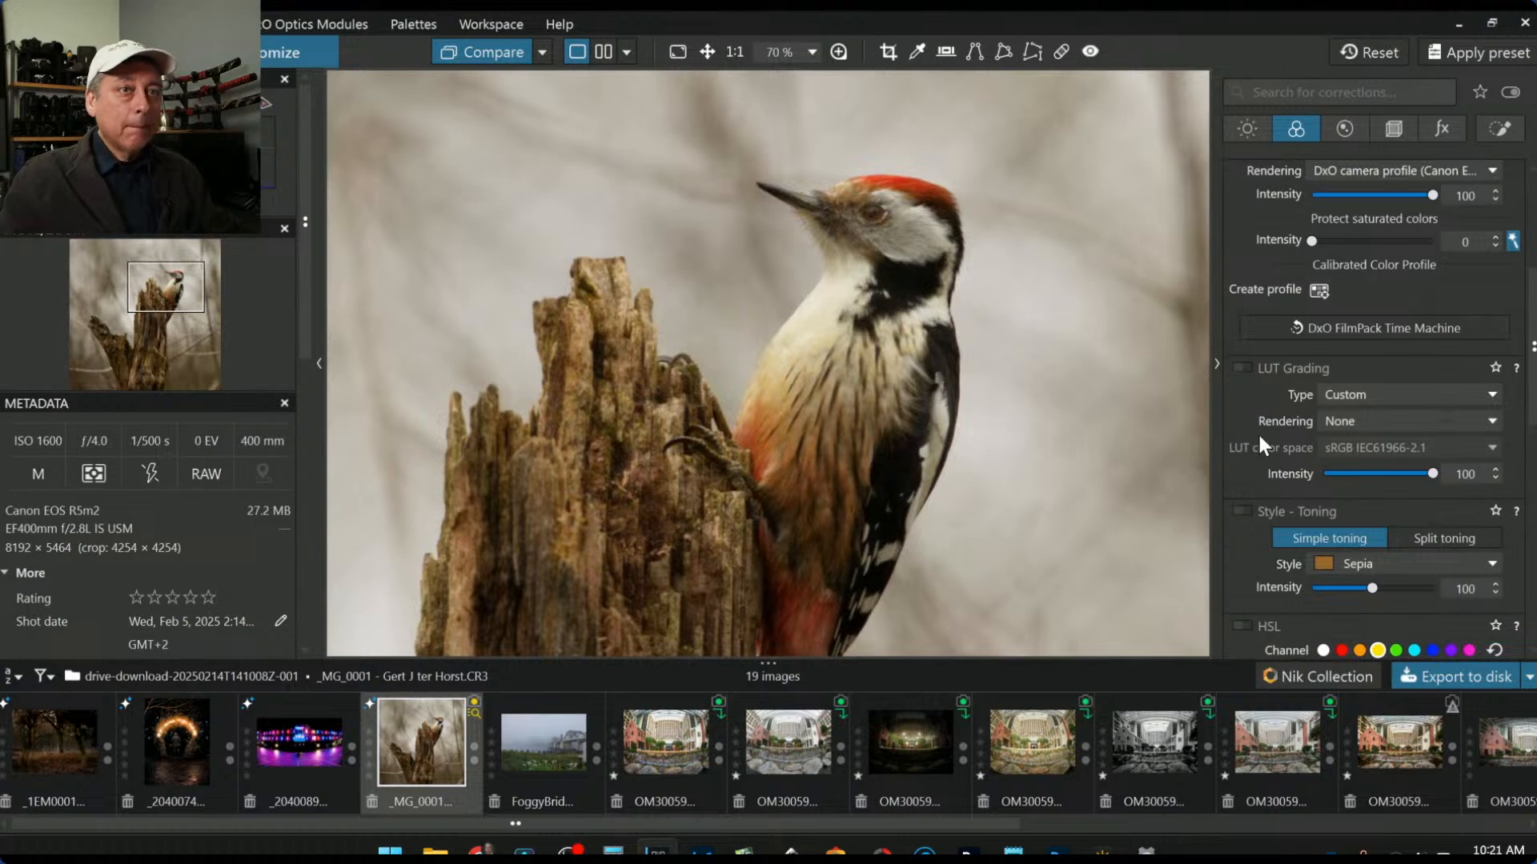
left_click(1499, 130)
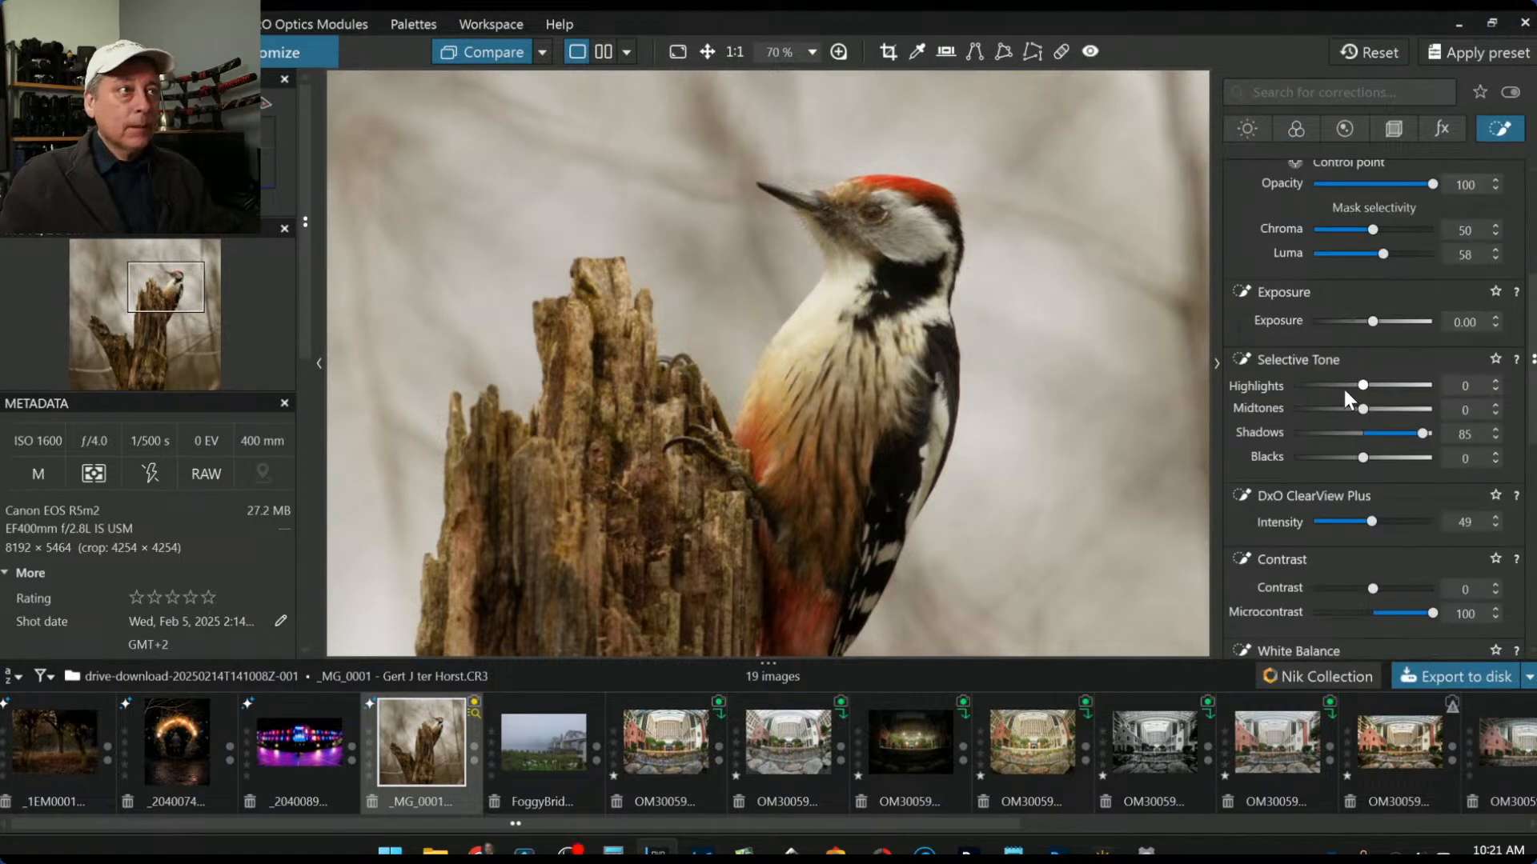
scroll(1342, 386, "up", 2)
scroll(1305, 357, "up", 4)
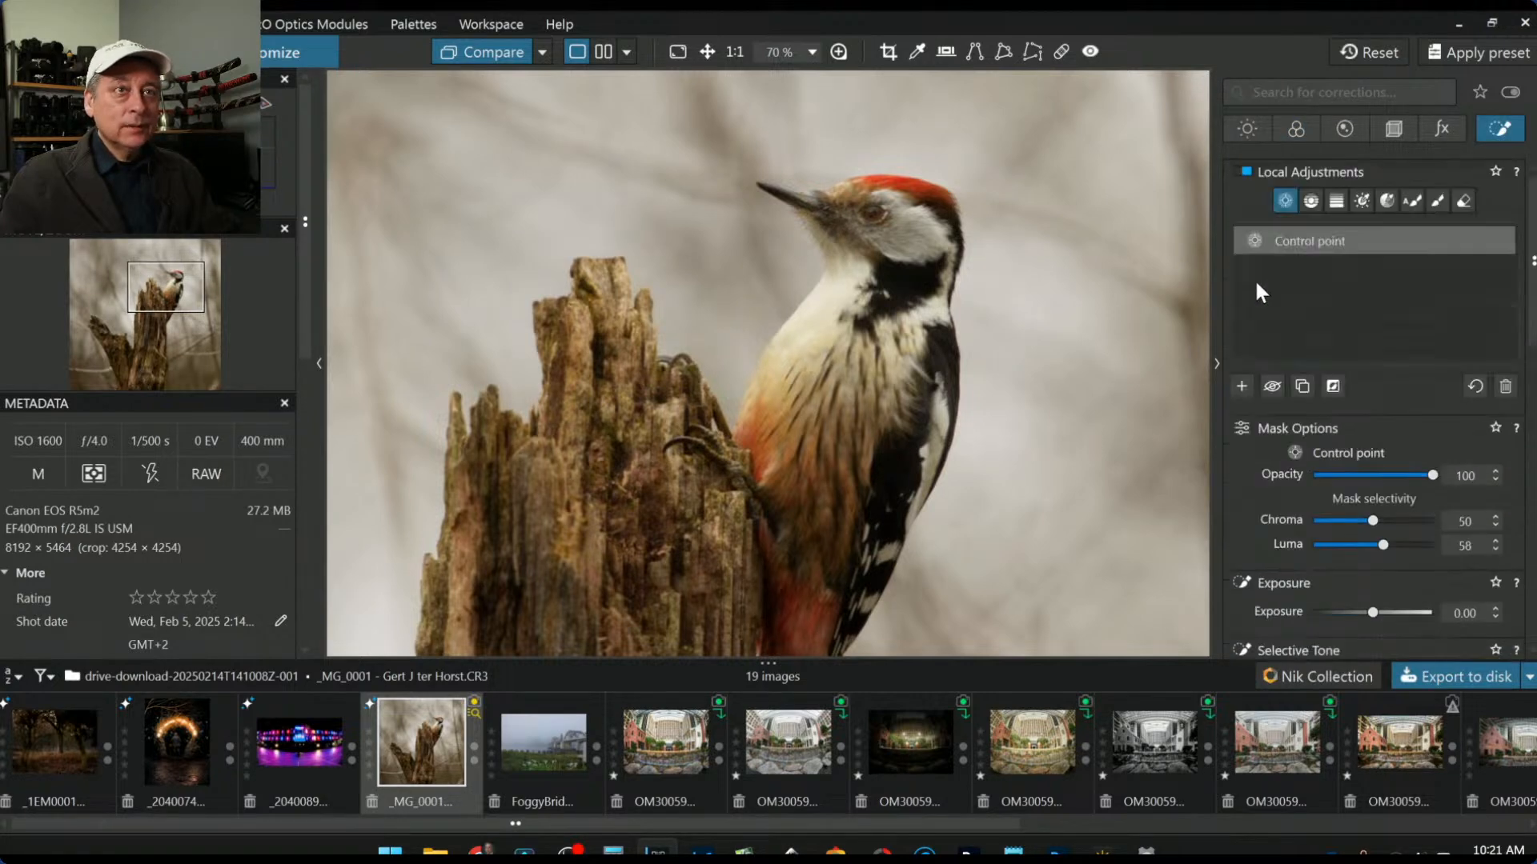
left_click(1241, 386)
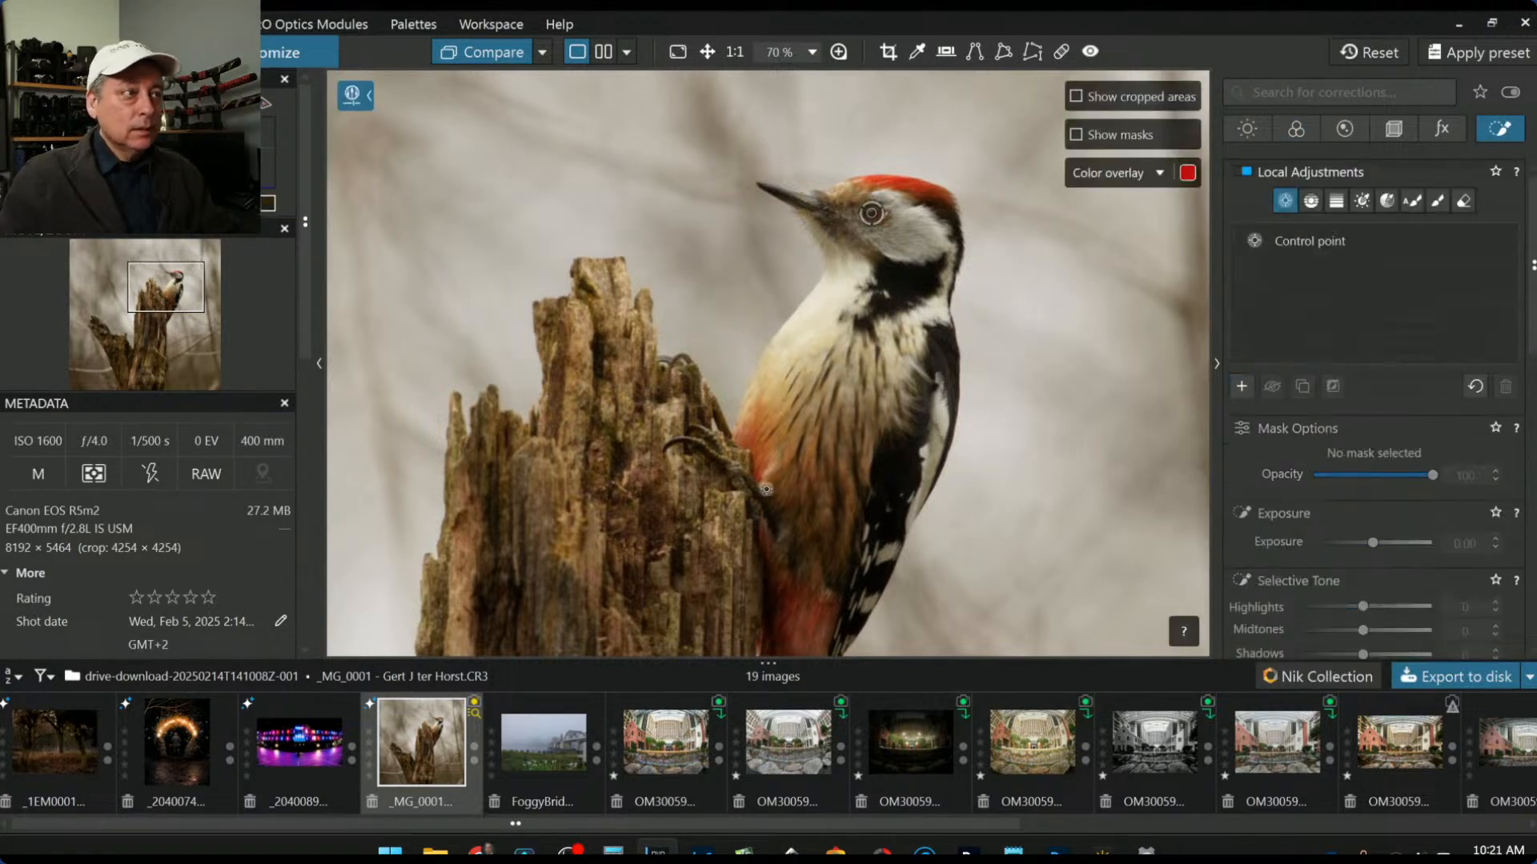
left_click(734, 462)
left_click_drag(723, 438, 707, 399)
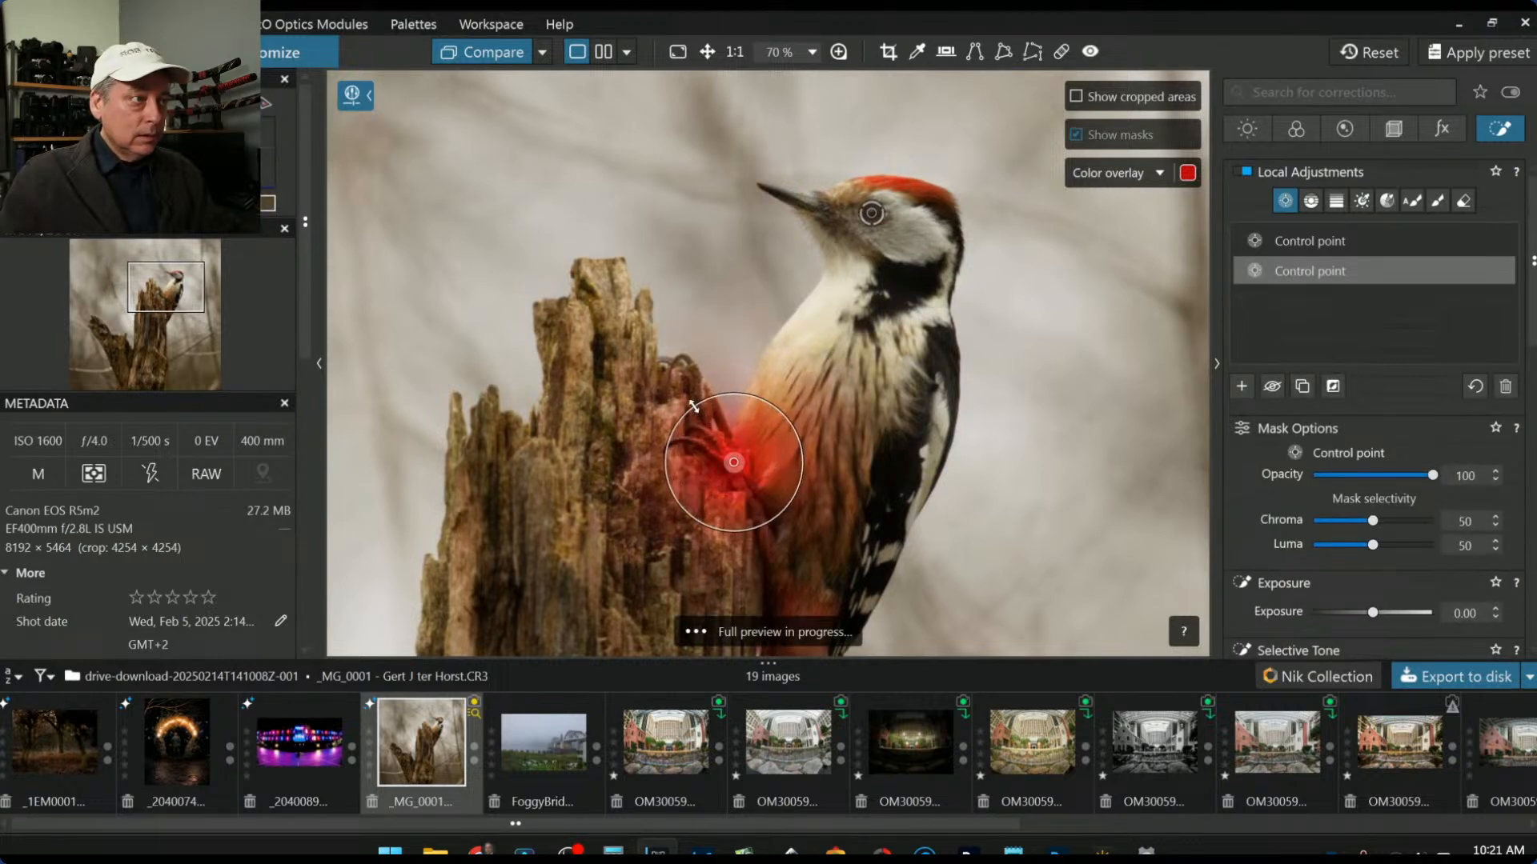
Step: Set the foot mask's ClearView Plus intensity to 65
scroll(1383, 597, "down", 3)
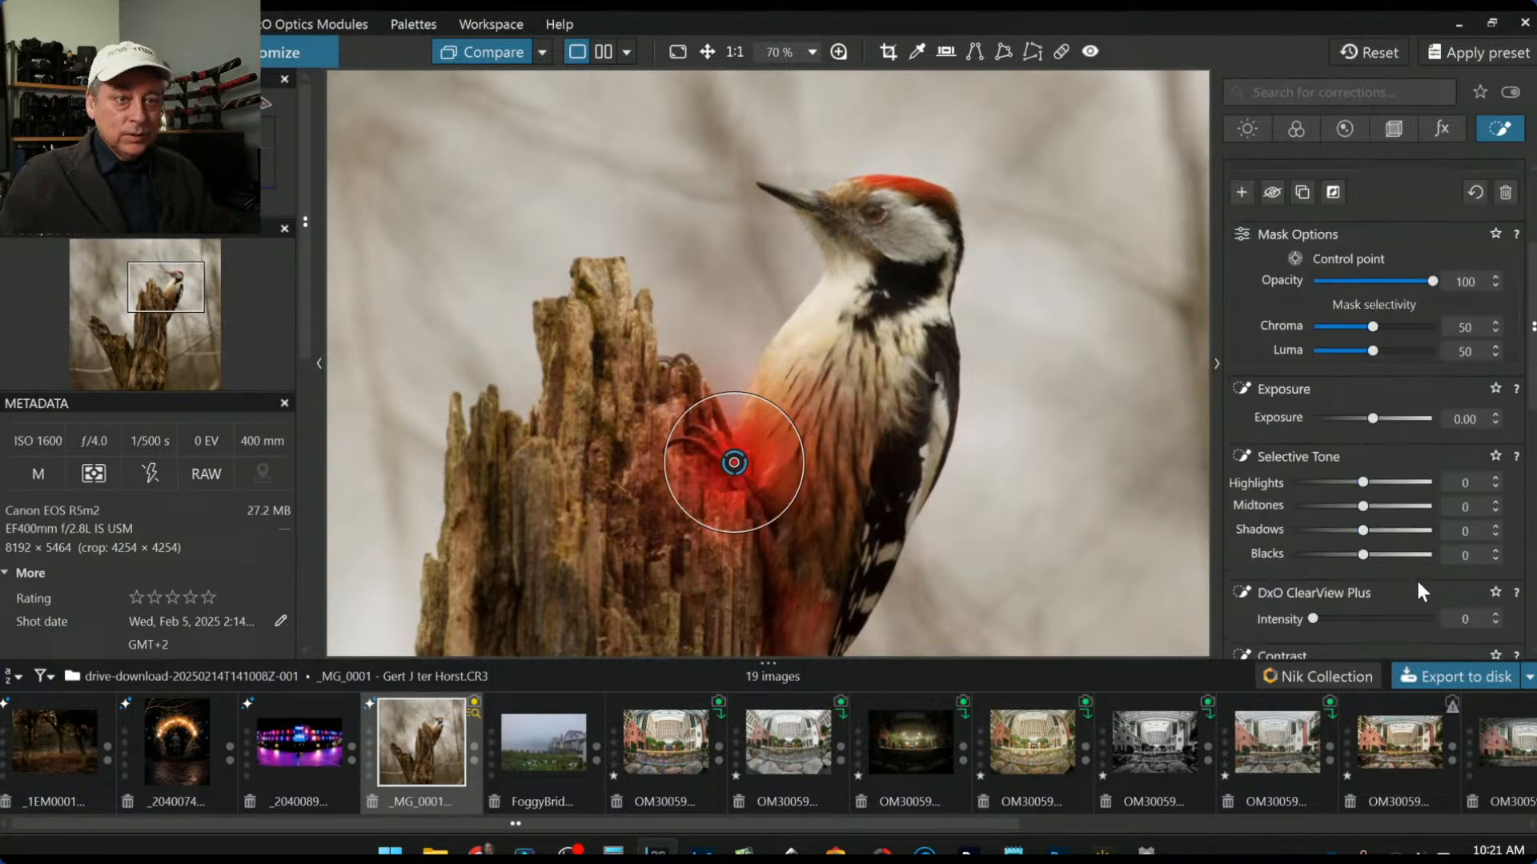
scroll(1404, 573, "down", 1)
left_click(1370, 521)
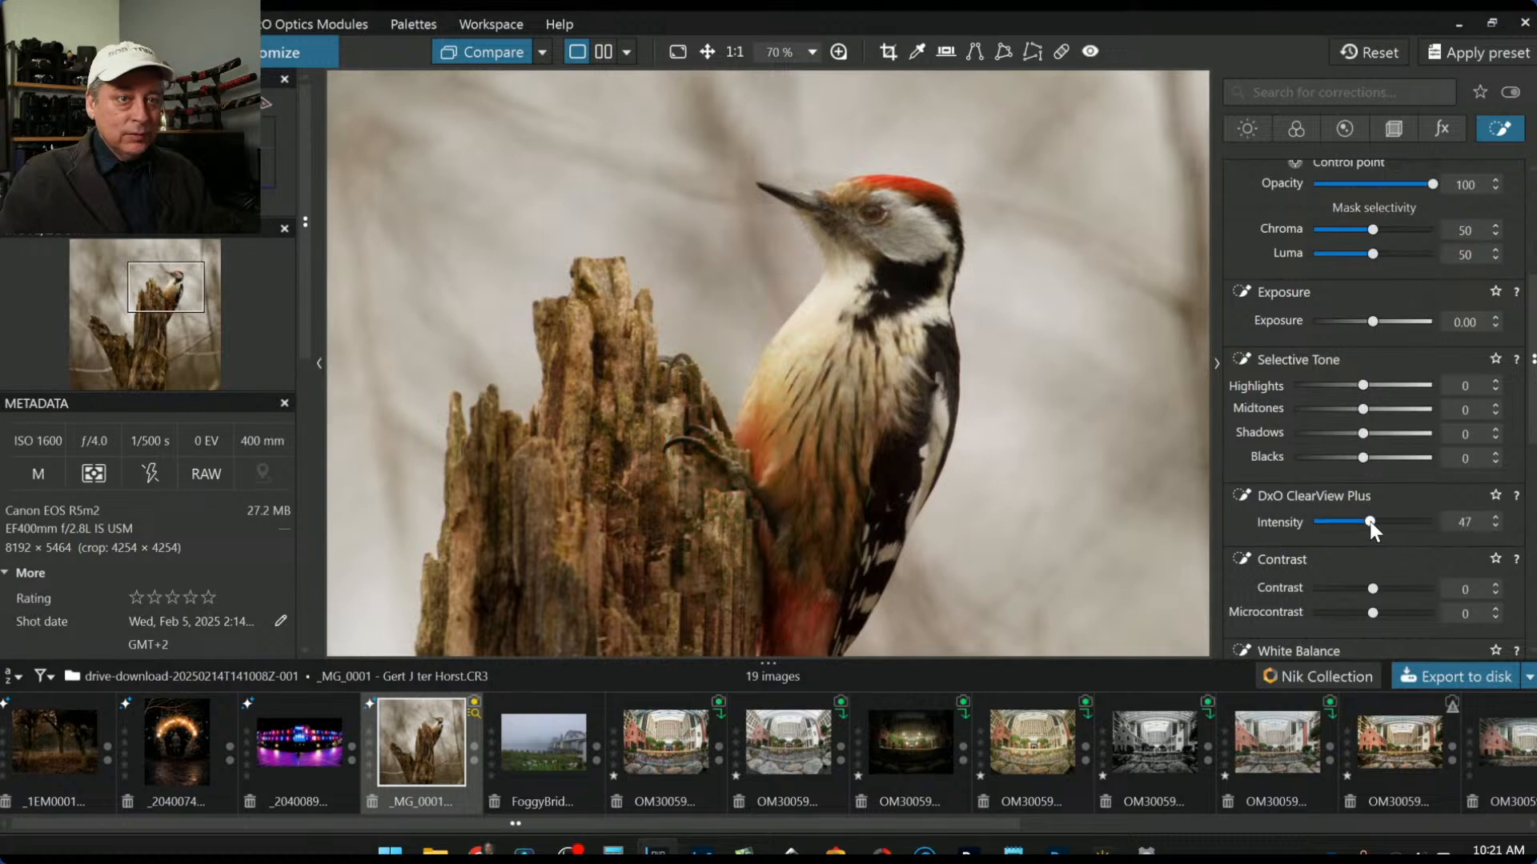
left_click_drag(1370, 521, 1391, 522)
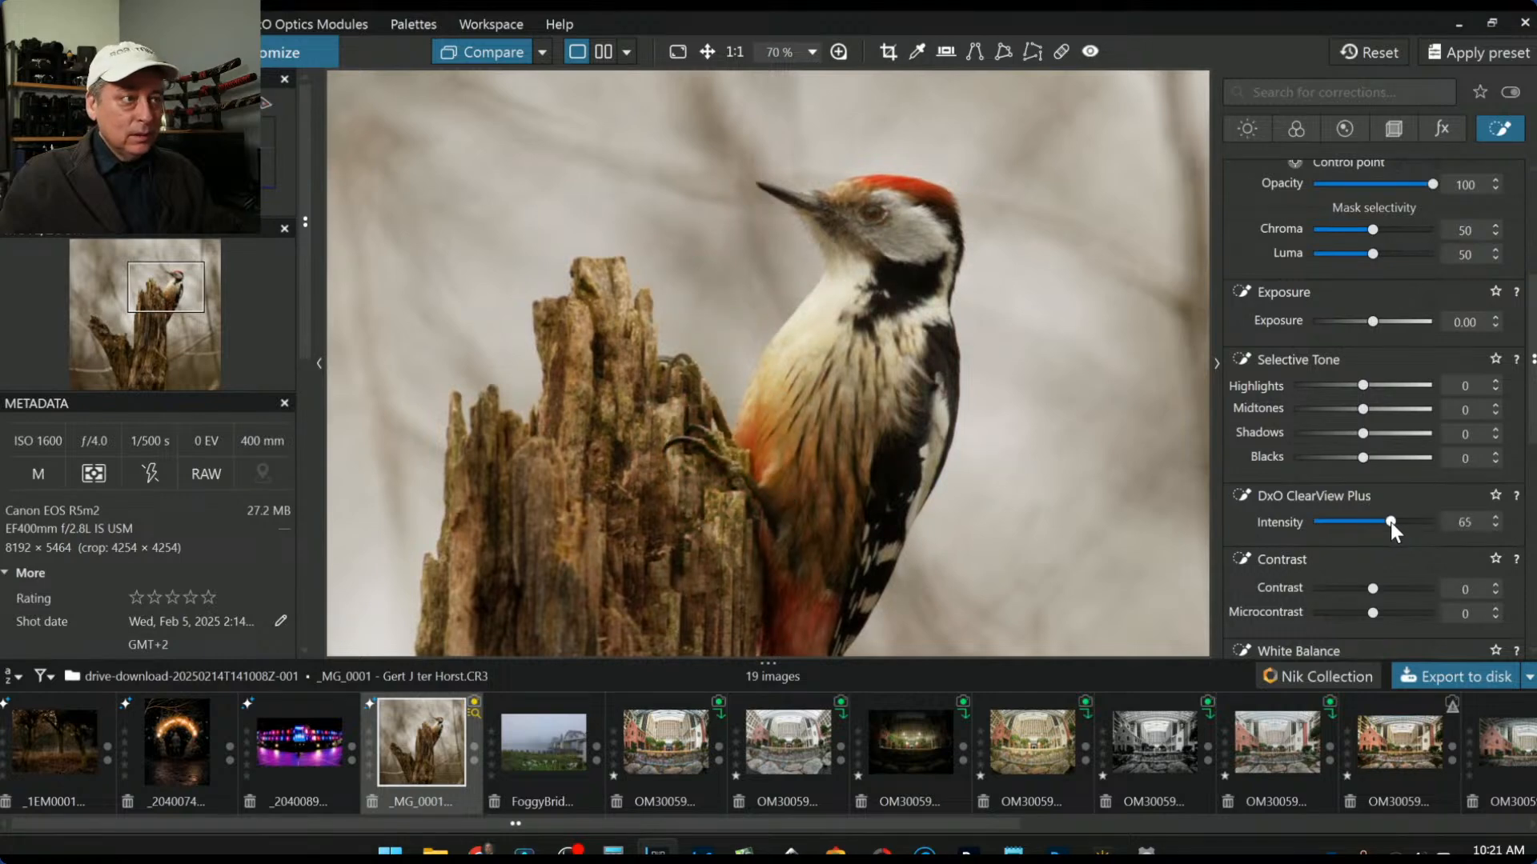
Step: Set the foot mask's microcontrast to 55
left_click_drag(1371, 613, 1405, 613)
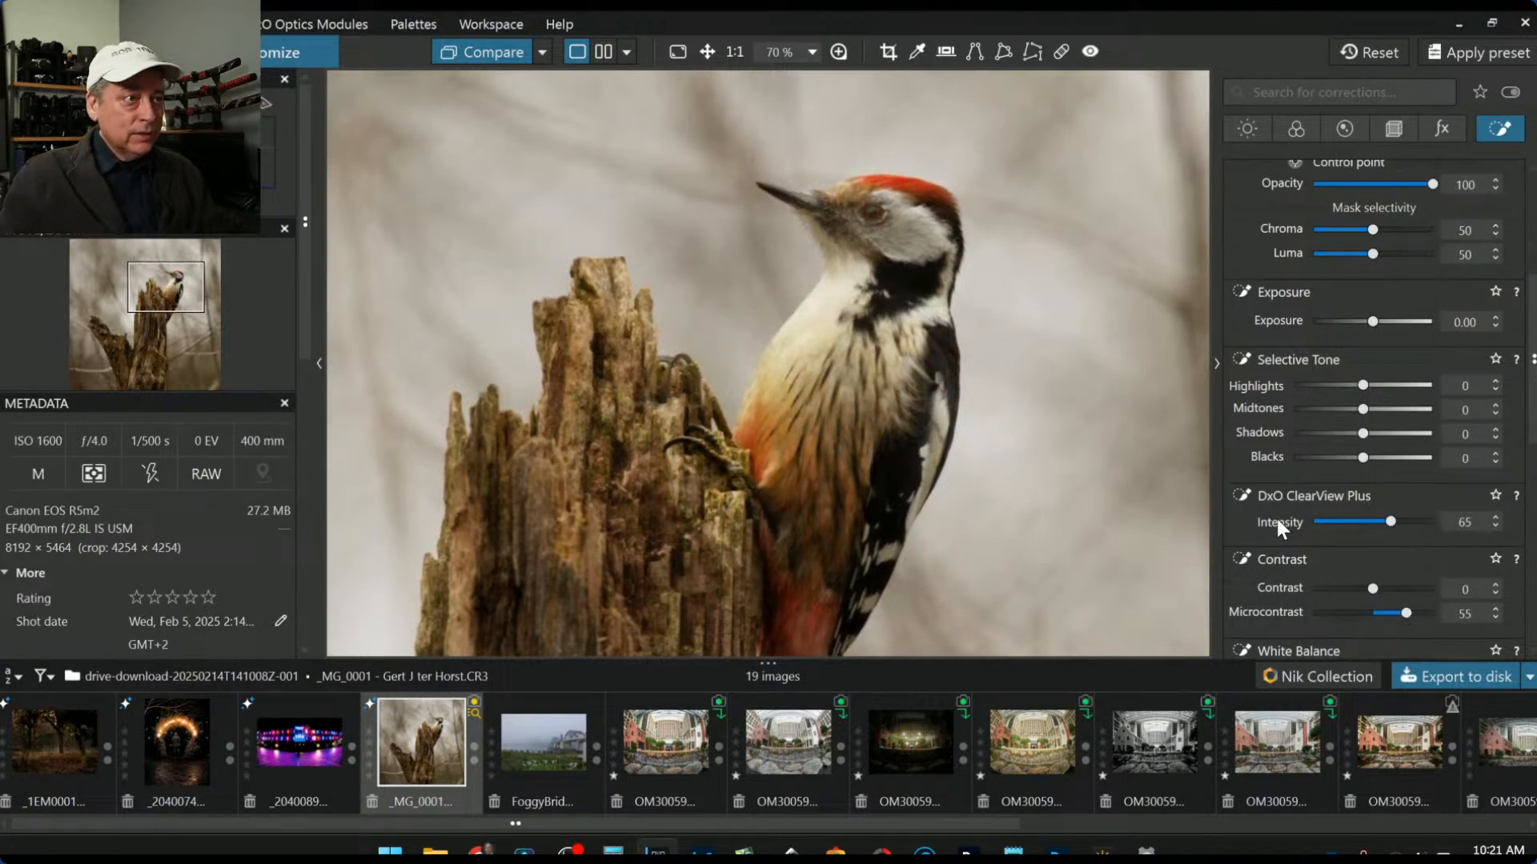
key("ctrl+0")
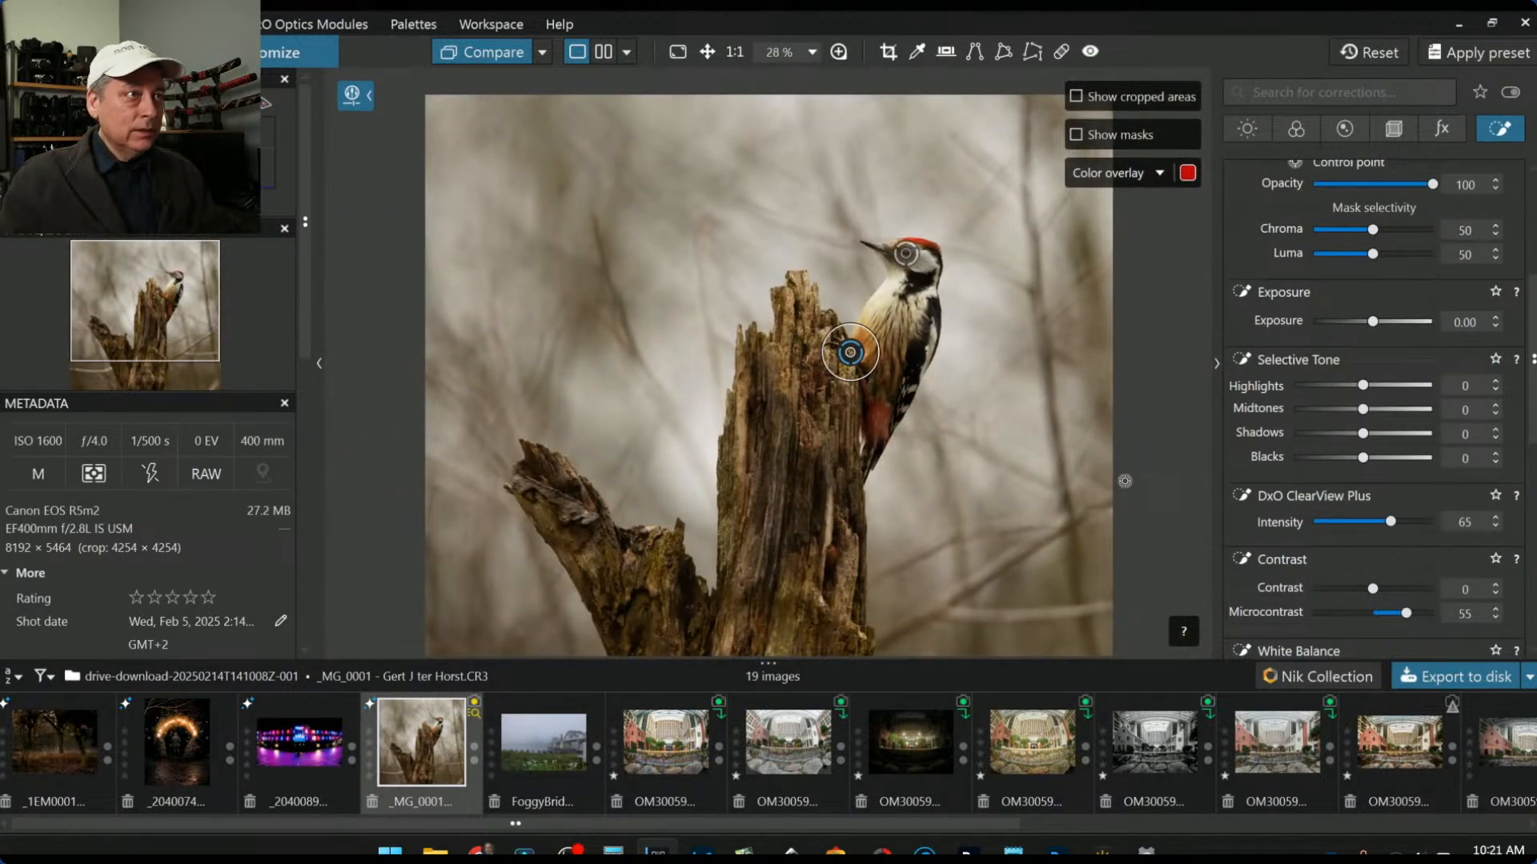
Step: Create a new mask with large control points on the woodpecker's breast, head and lower belly, and set its exposure to 1.68
scroll(1265, 336, "up", 4)
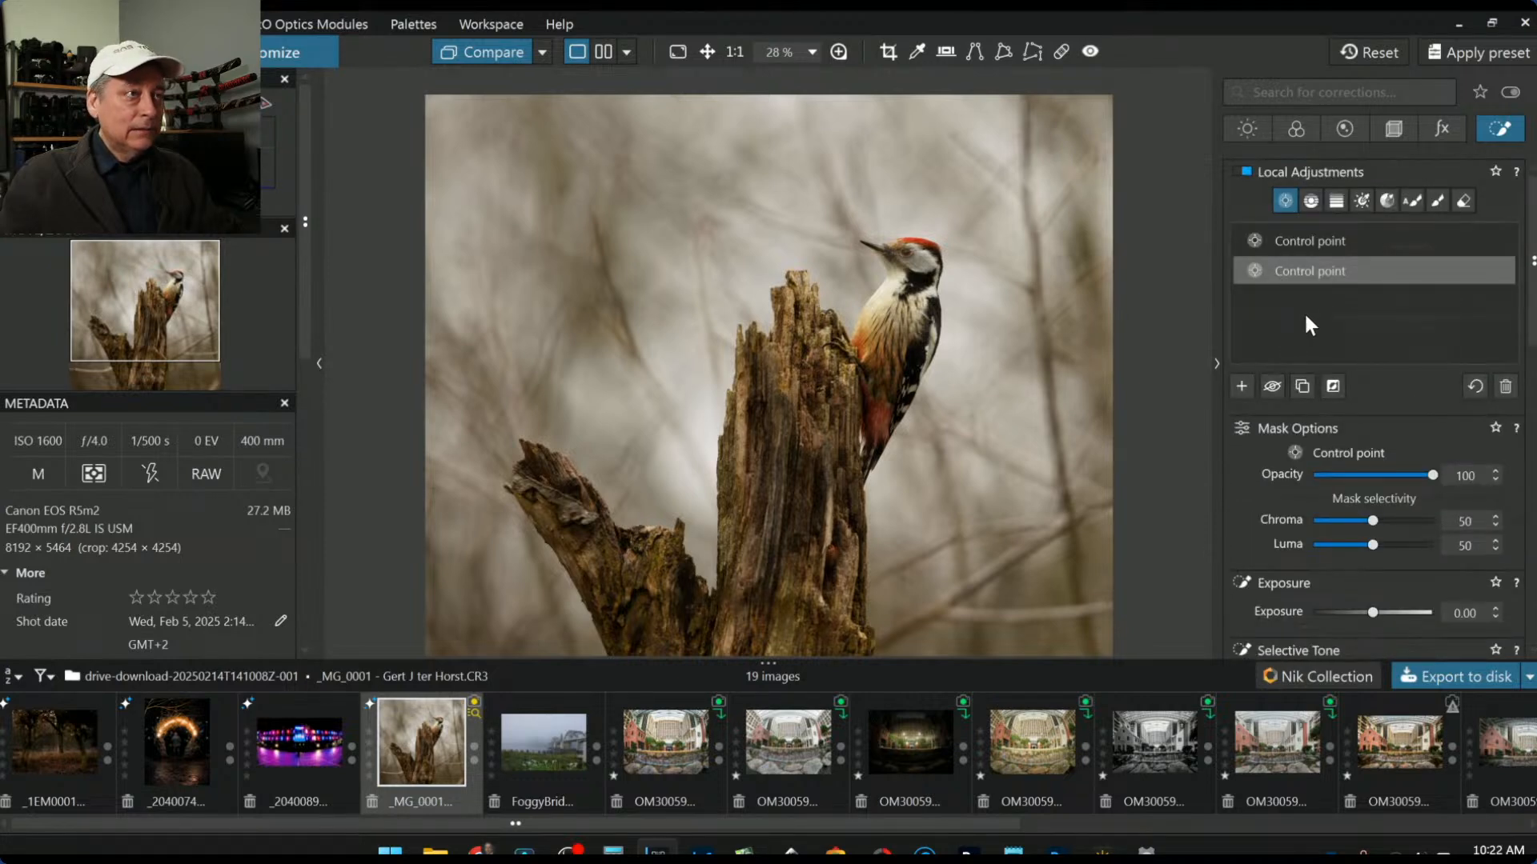
left_click(1240, 386)
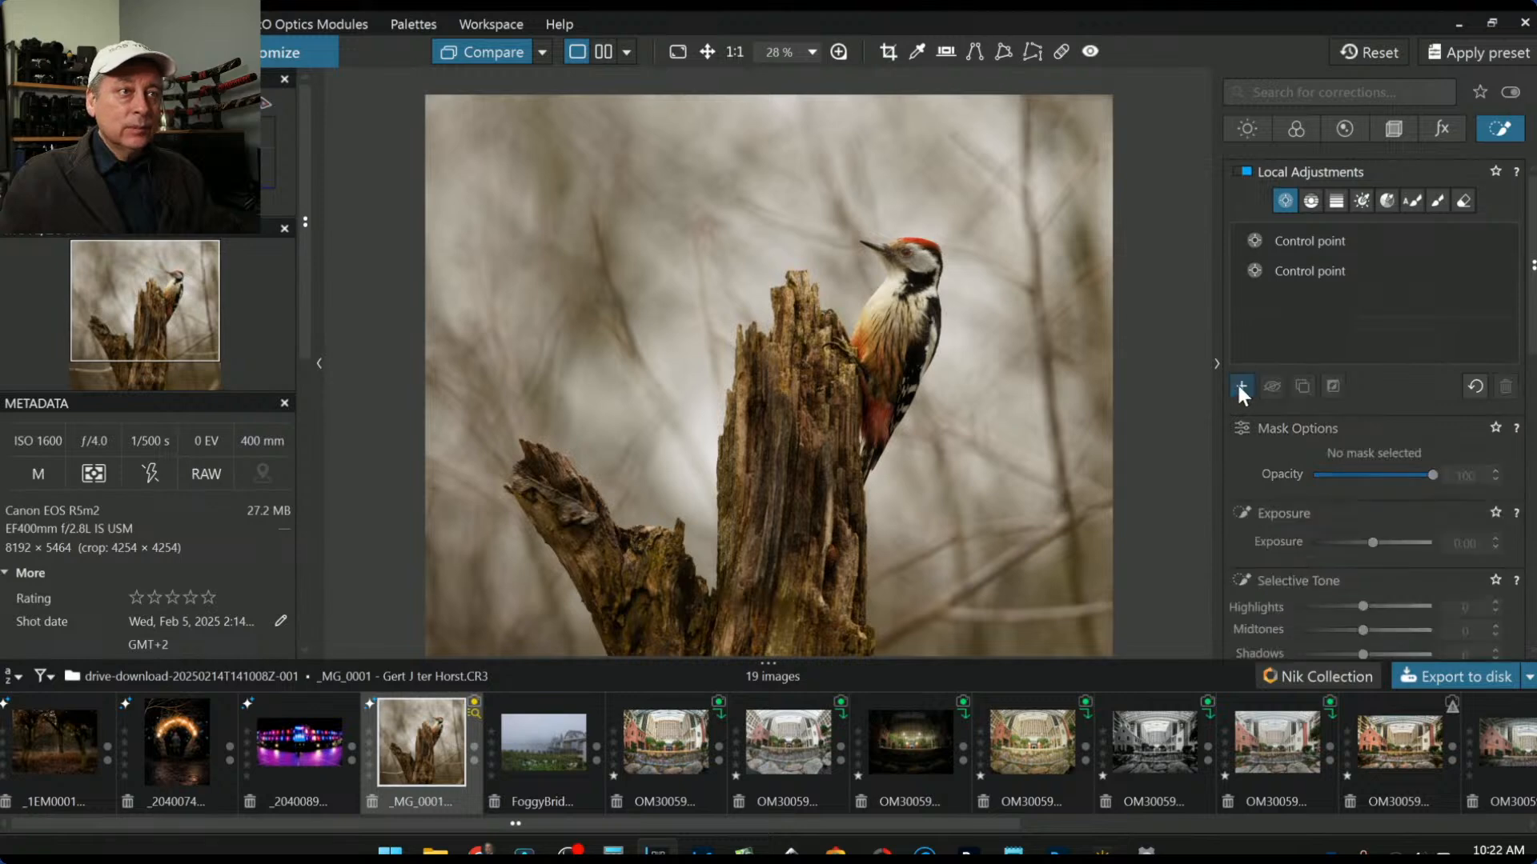
left_click(901, 330)
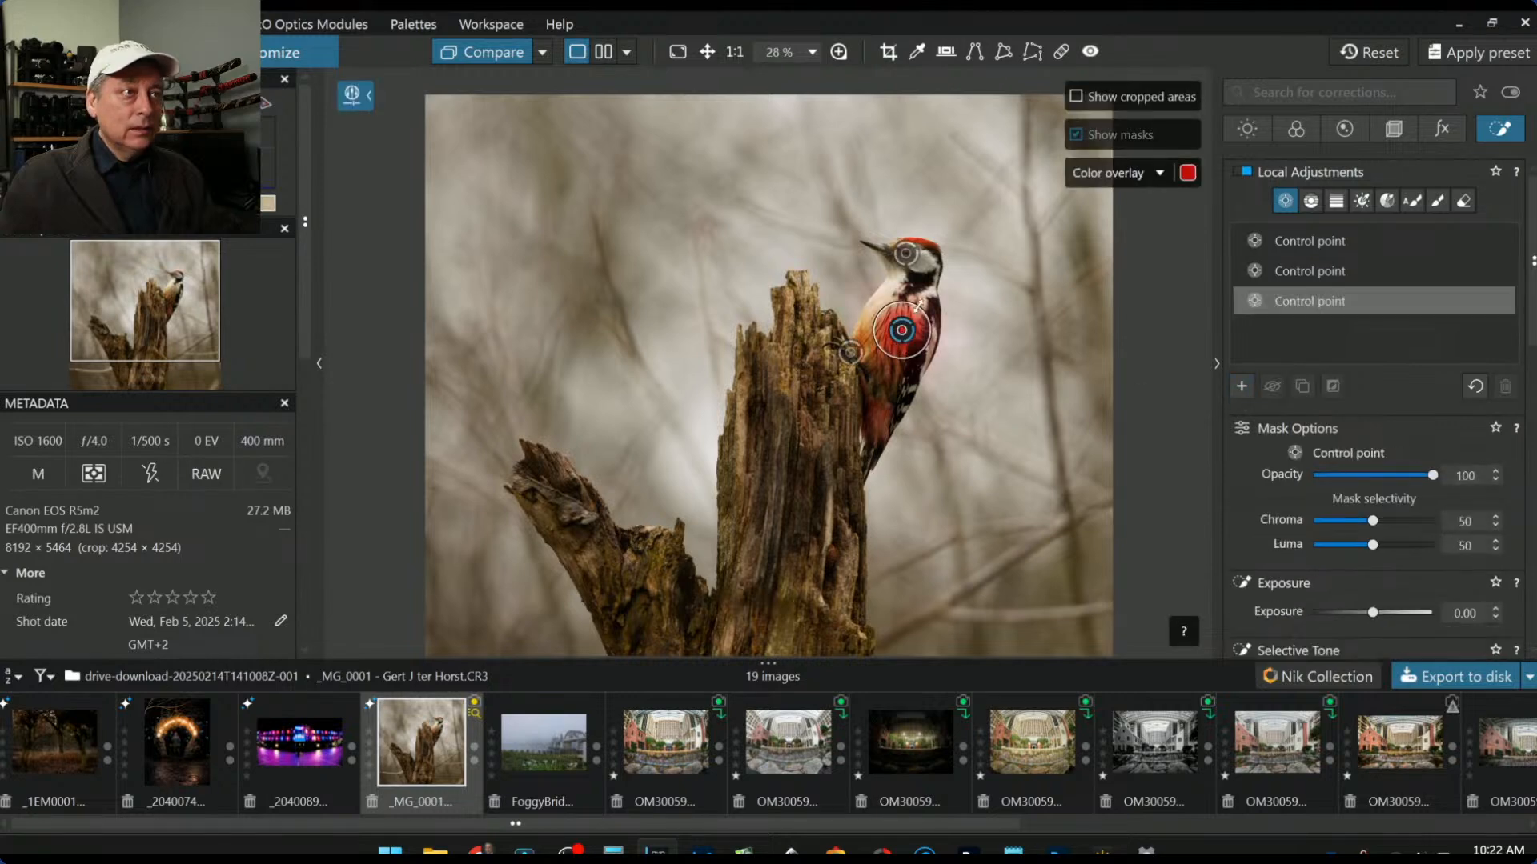
left_click_drag(919, 307, 922, 280)
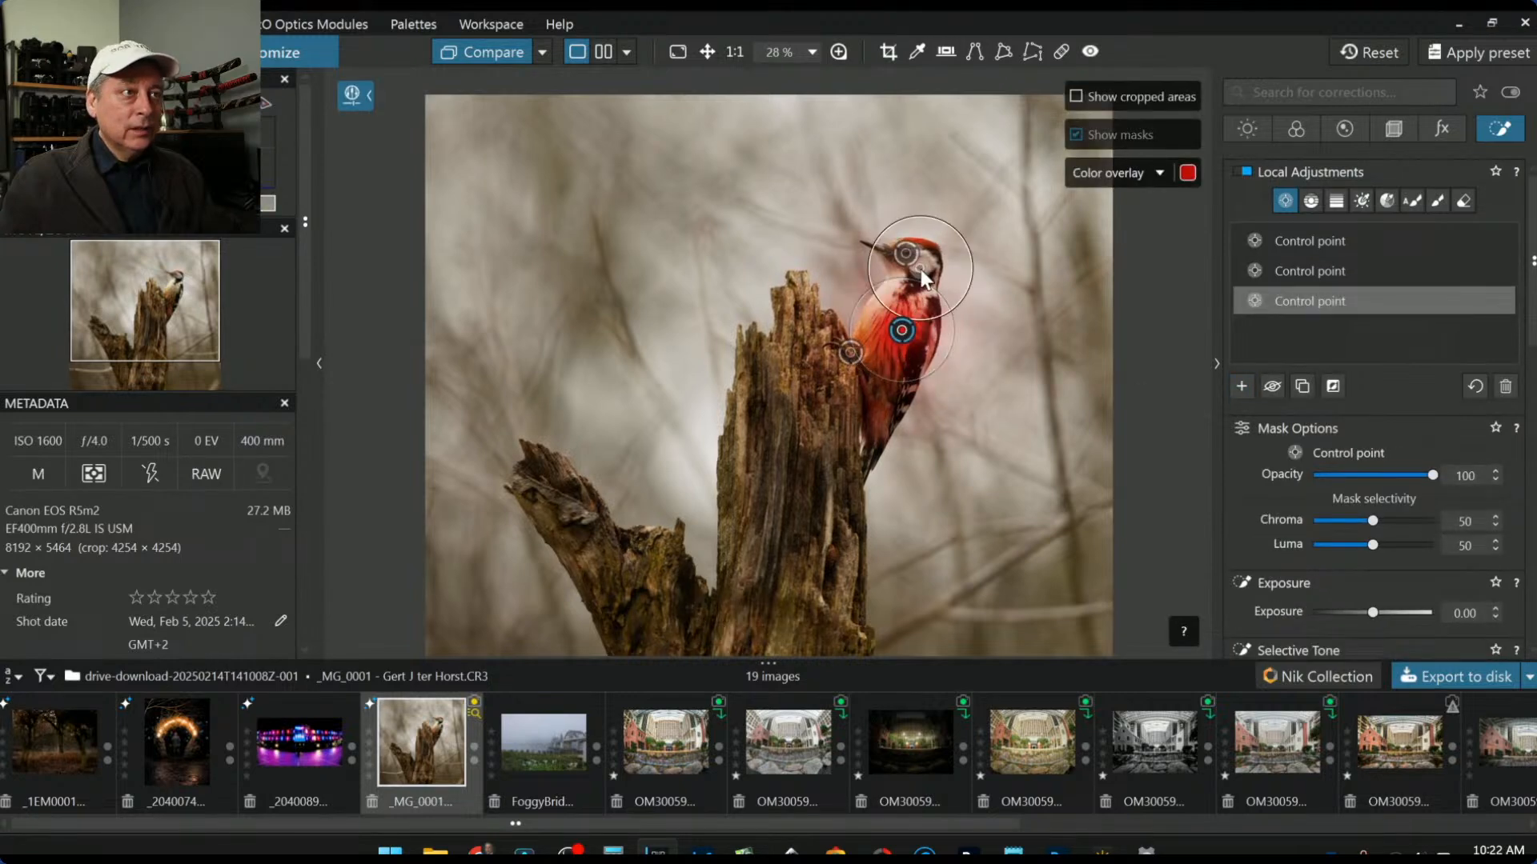
left_click(919, 268)
left_click(887, 407)
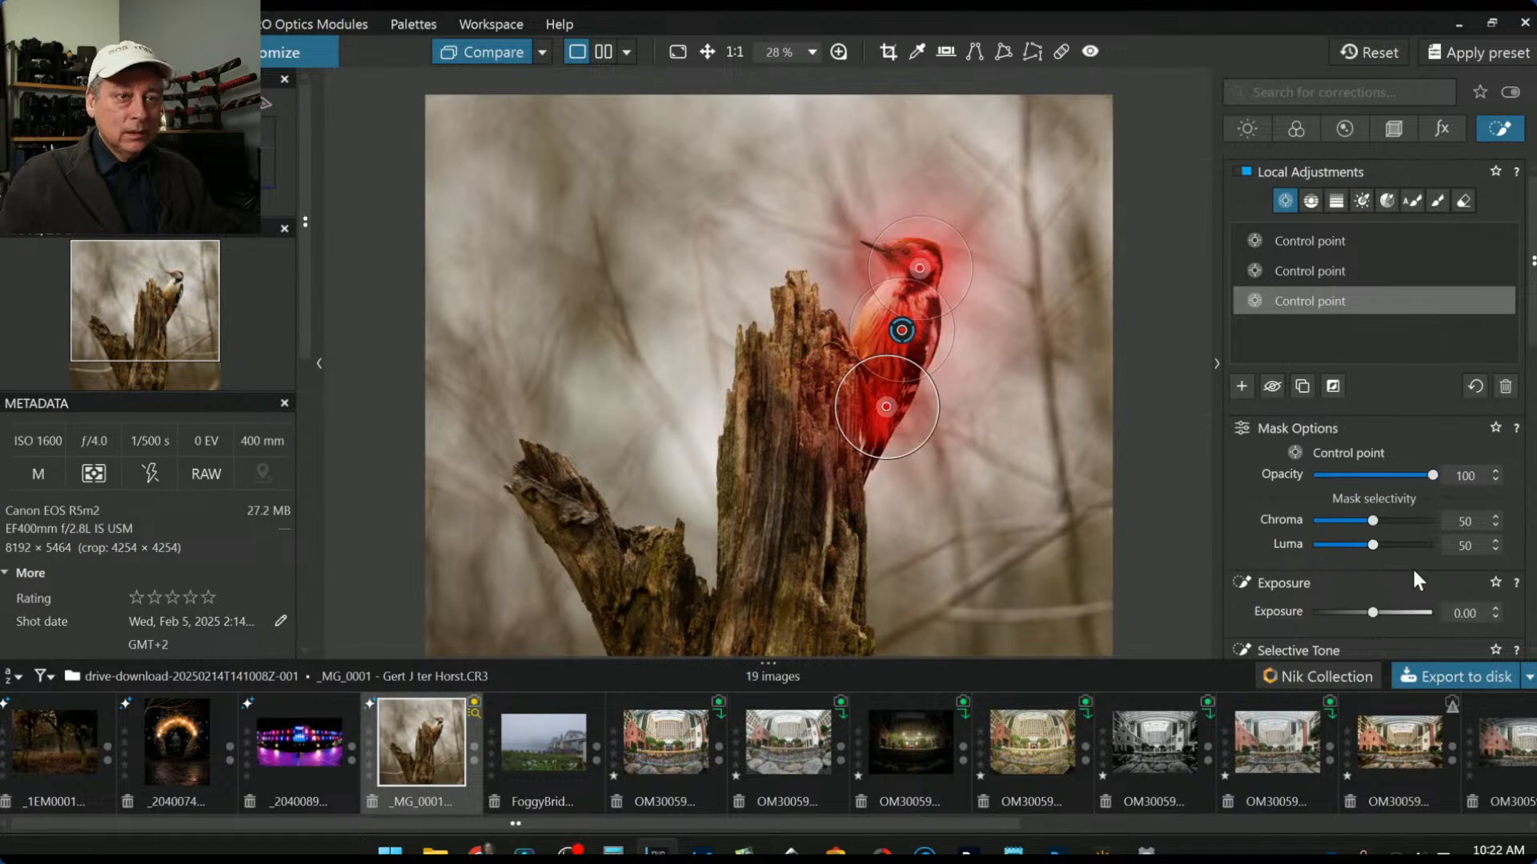
left_click_drag(1371, 611, 1397, 612)
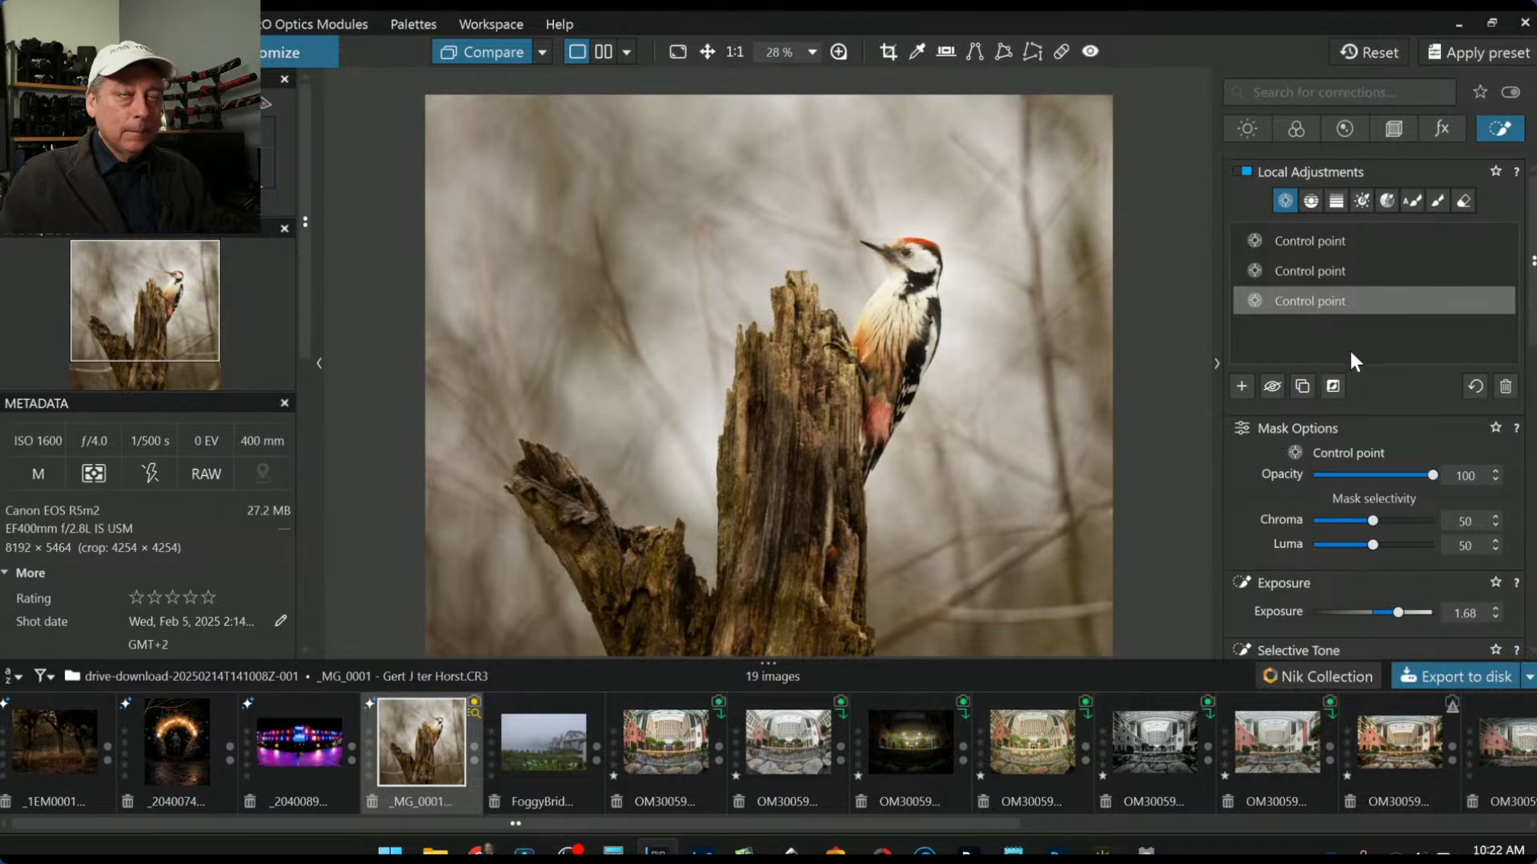
Step: Create another mask with control points on the woodpecker's white throat and cheek
left_click(1241, 386)
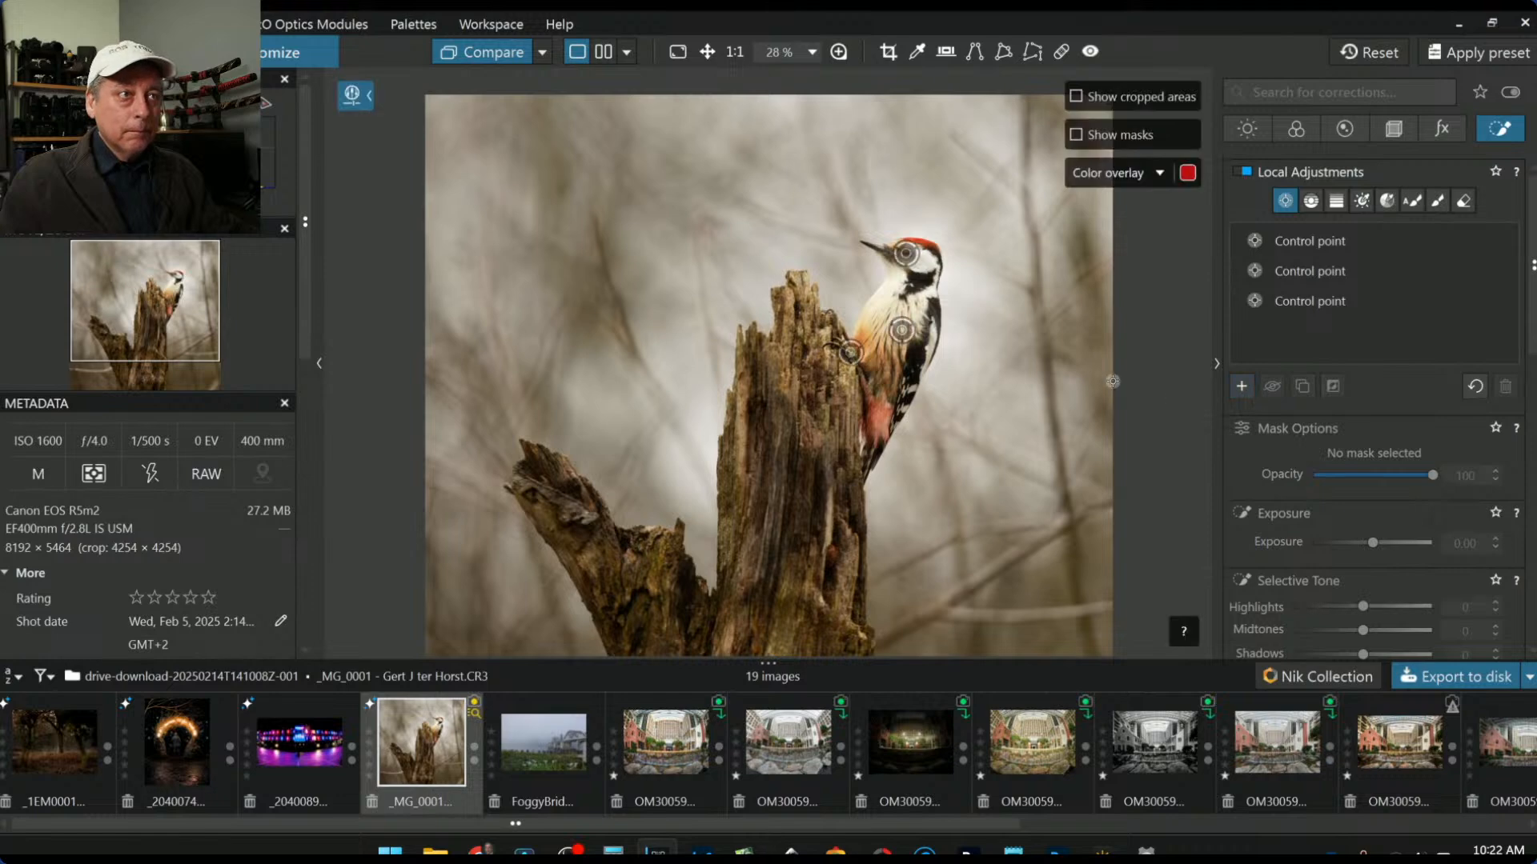
scroll(906, 300, "up", 3)
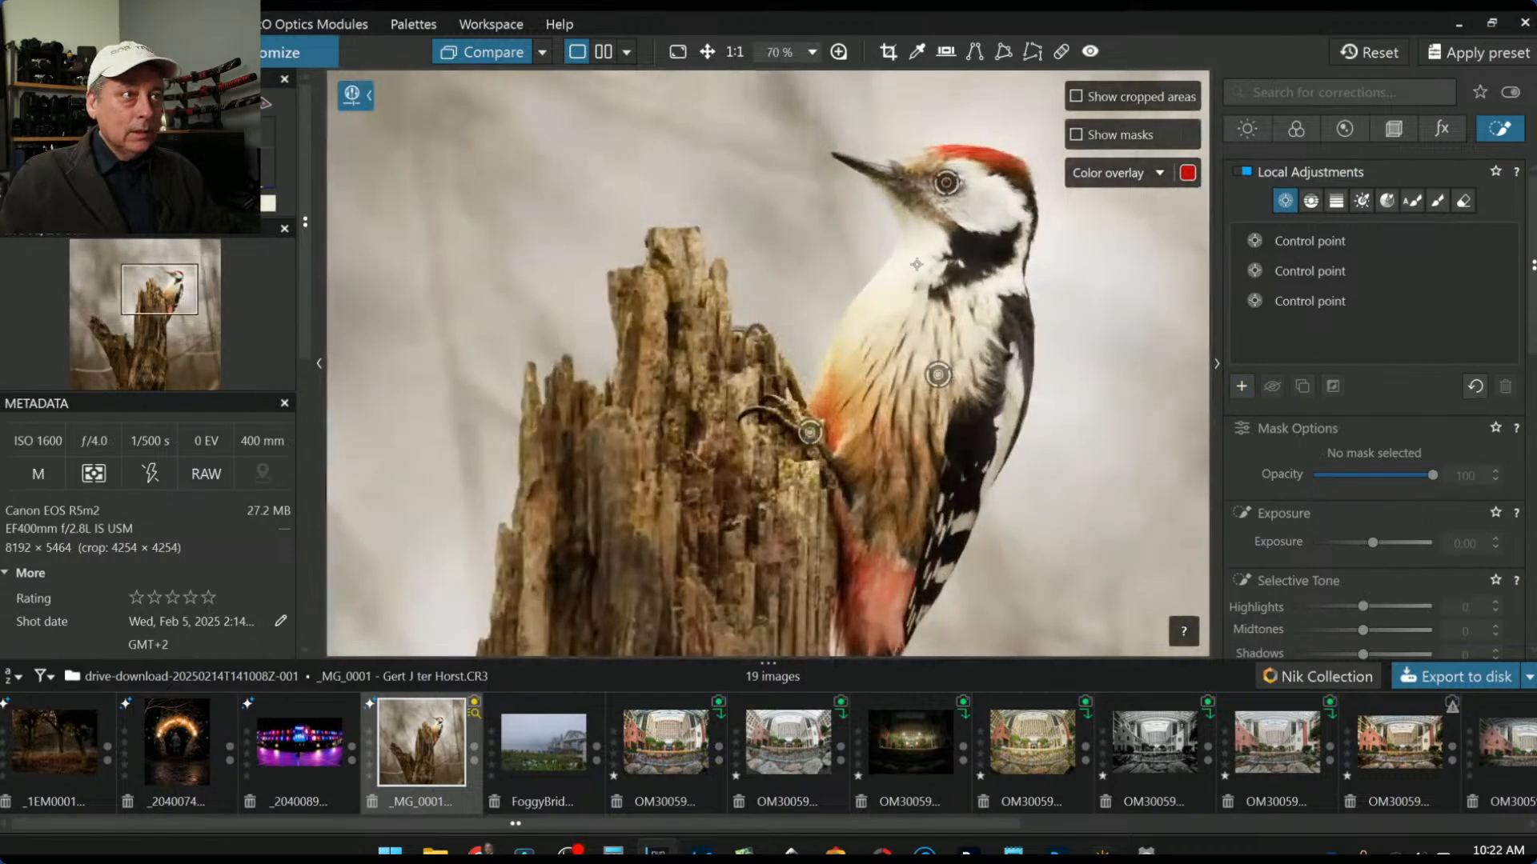
left_click(917, 264)
left_click(991, 202)
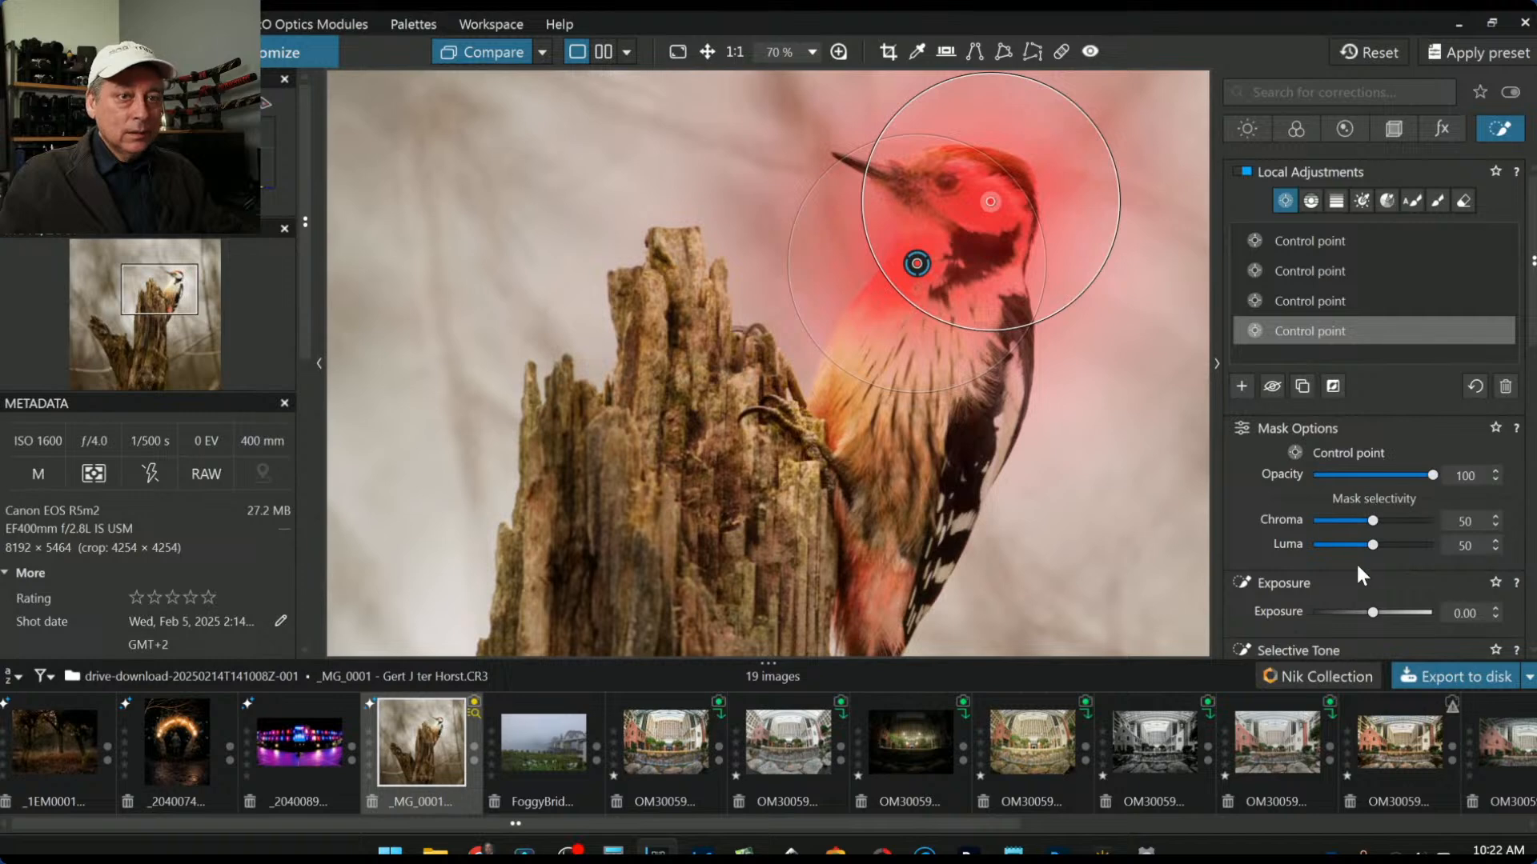
Step: Set the throat and cheek mask's highlights to -23 and microcontrast to 64
scroll(1356, 552, "down", 2)
left_click(1347, 483)
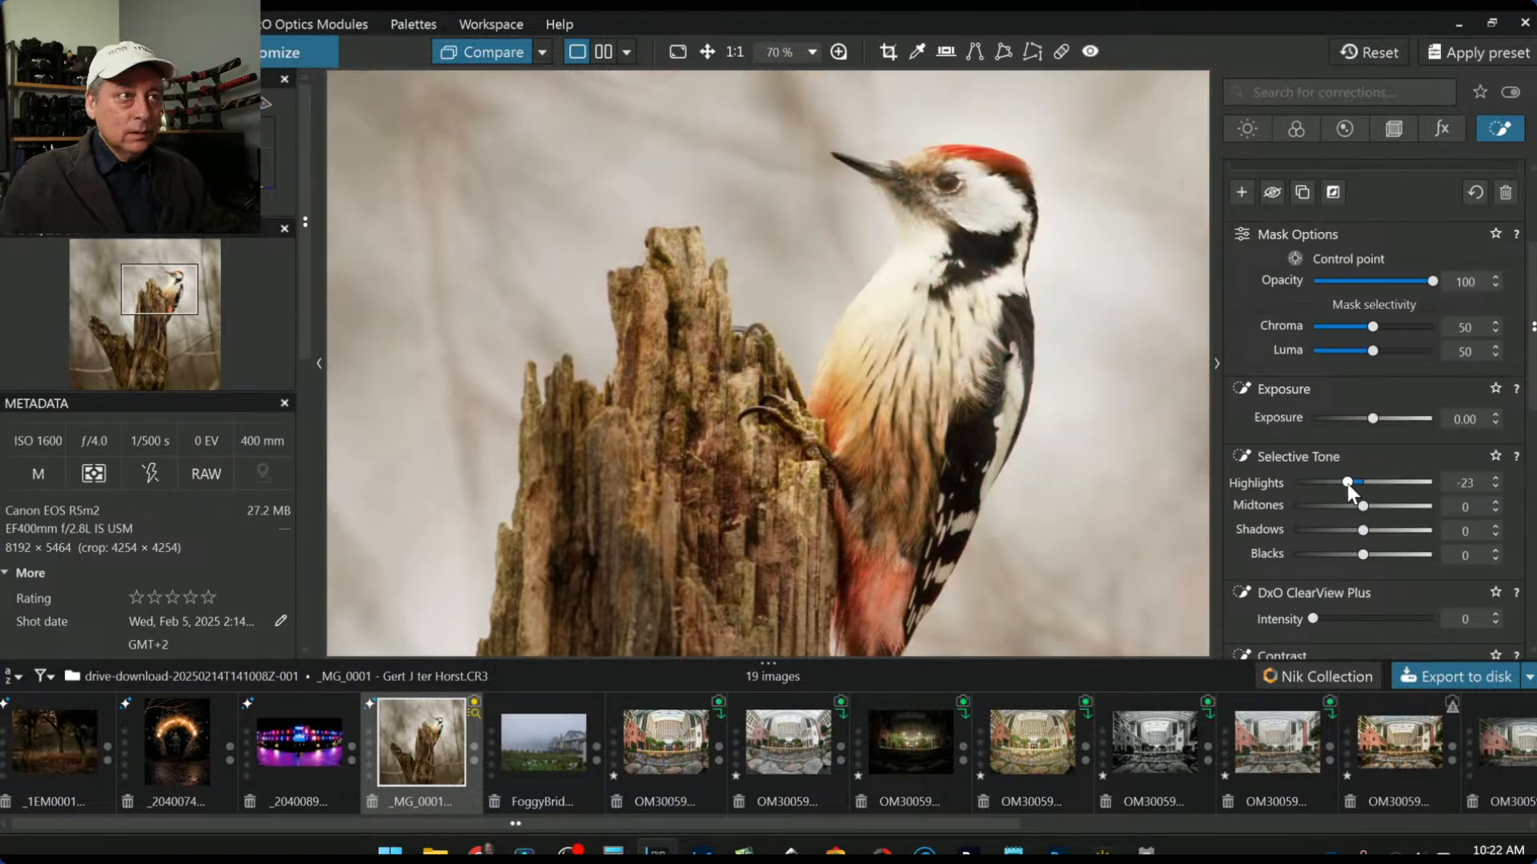
scroll(1335, 574, "down", 1)
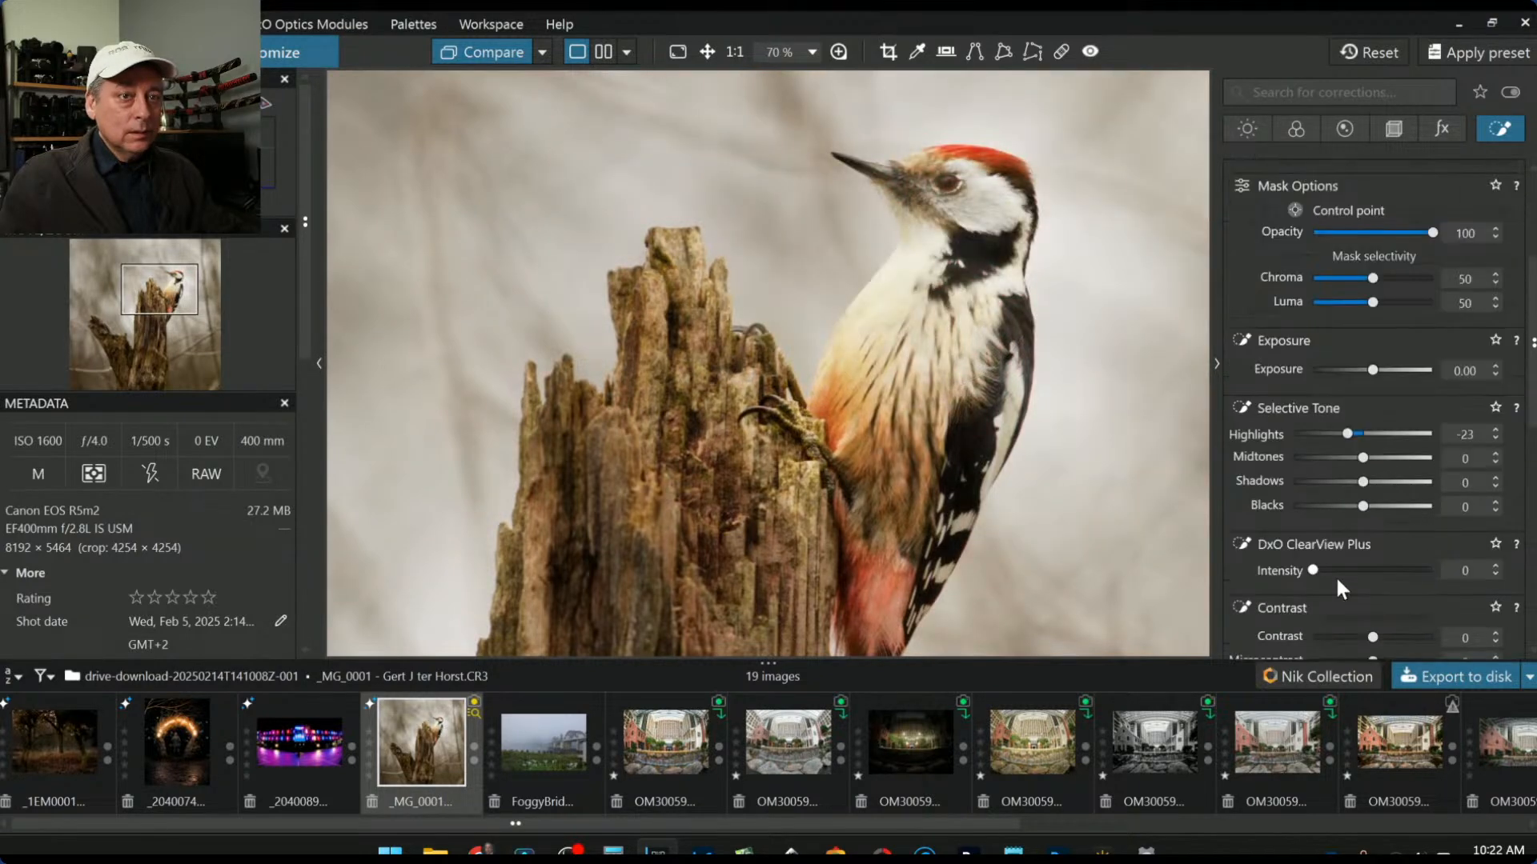
scroll(1381, 600, "down", 2)
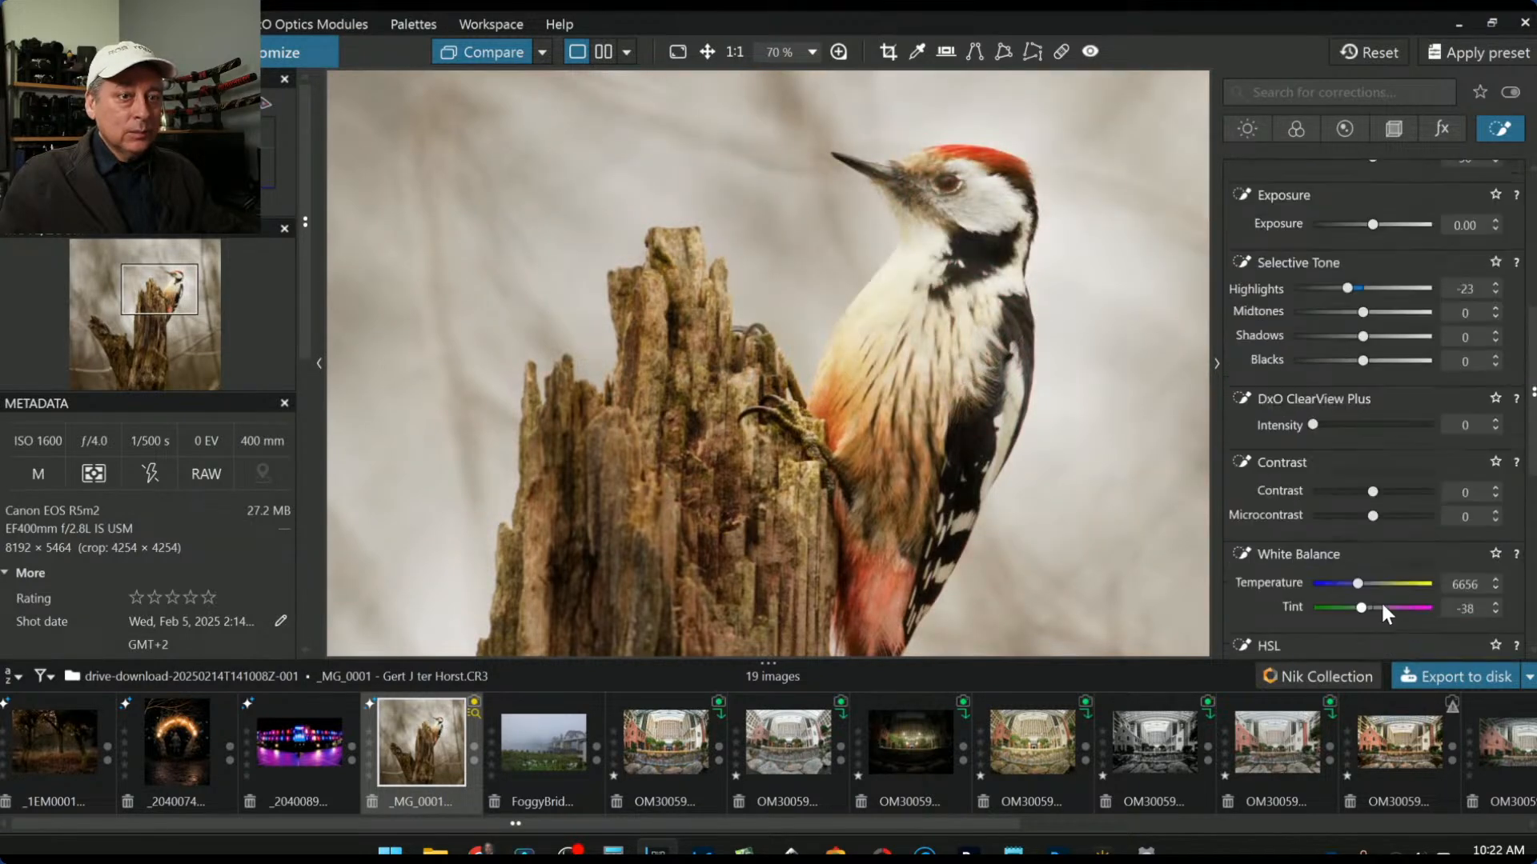
left_click(1411, 516)
Step: Create a new mask with a control point on the woodpecker's red crown and set its chroma selectivity to 60
scroll(1017, 432, "down", 3)
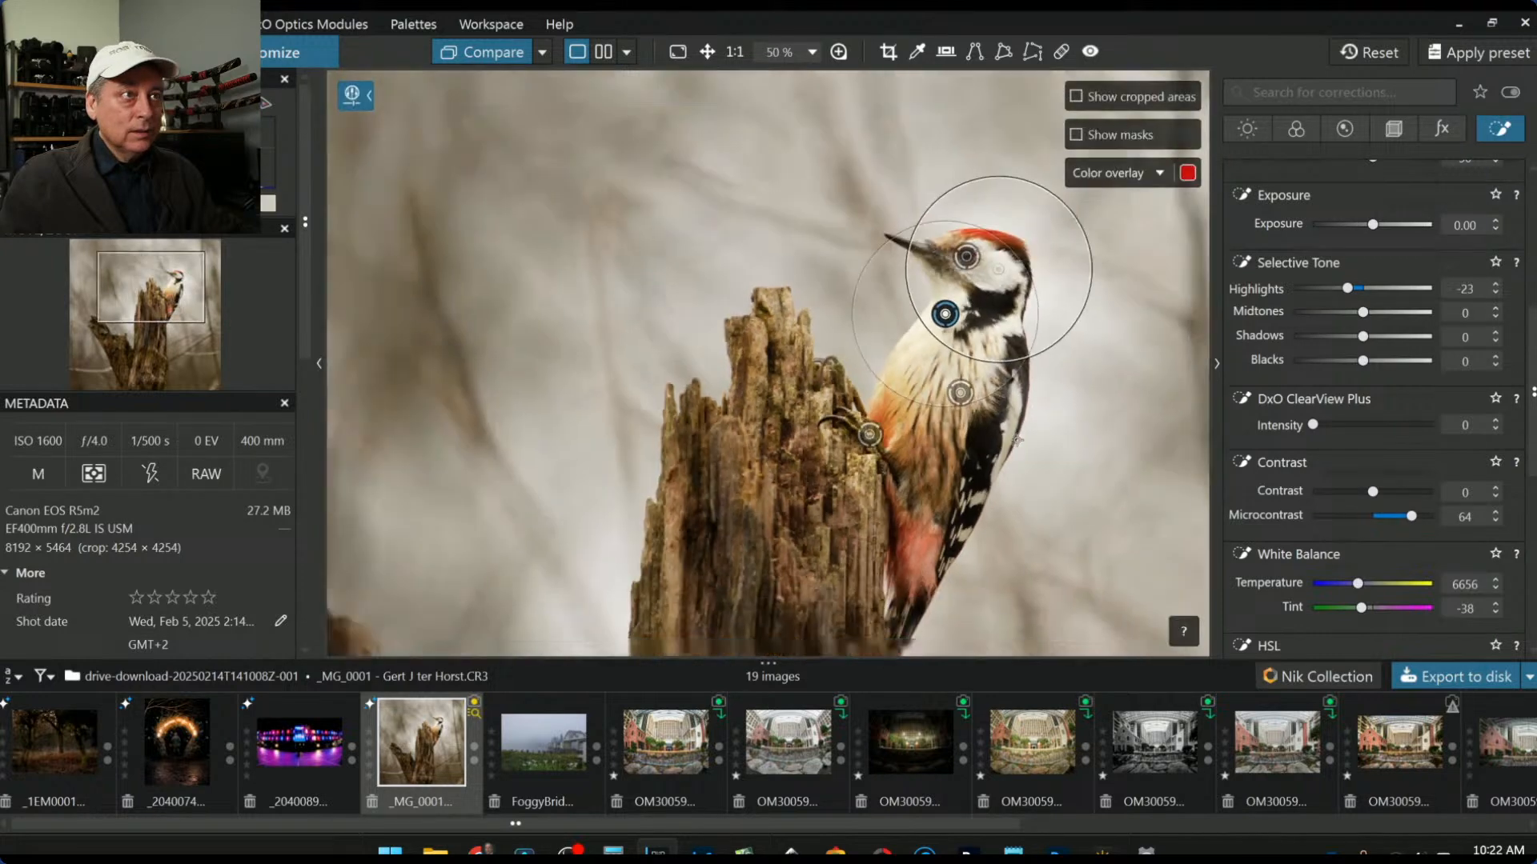
scroll(1279, 494, "down", 1)
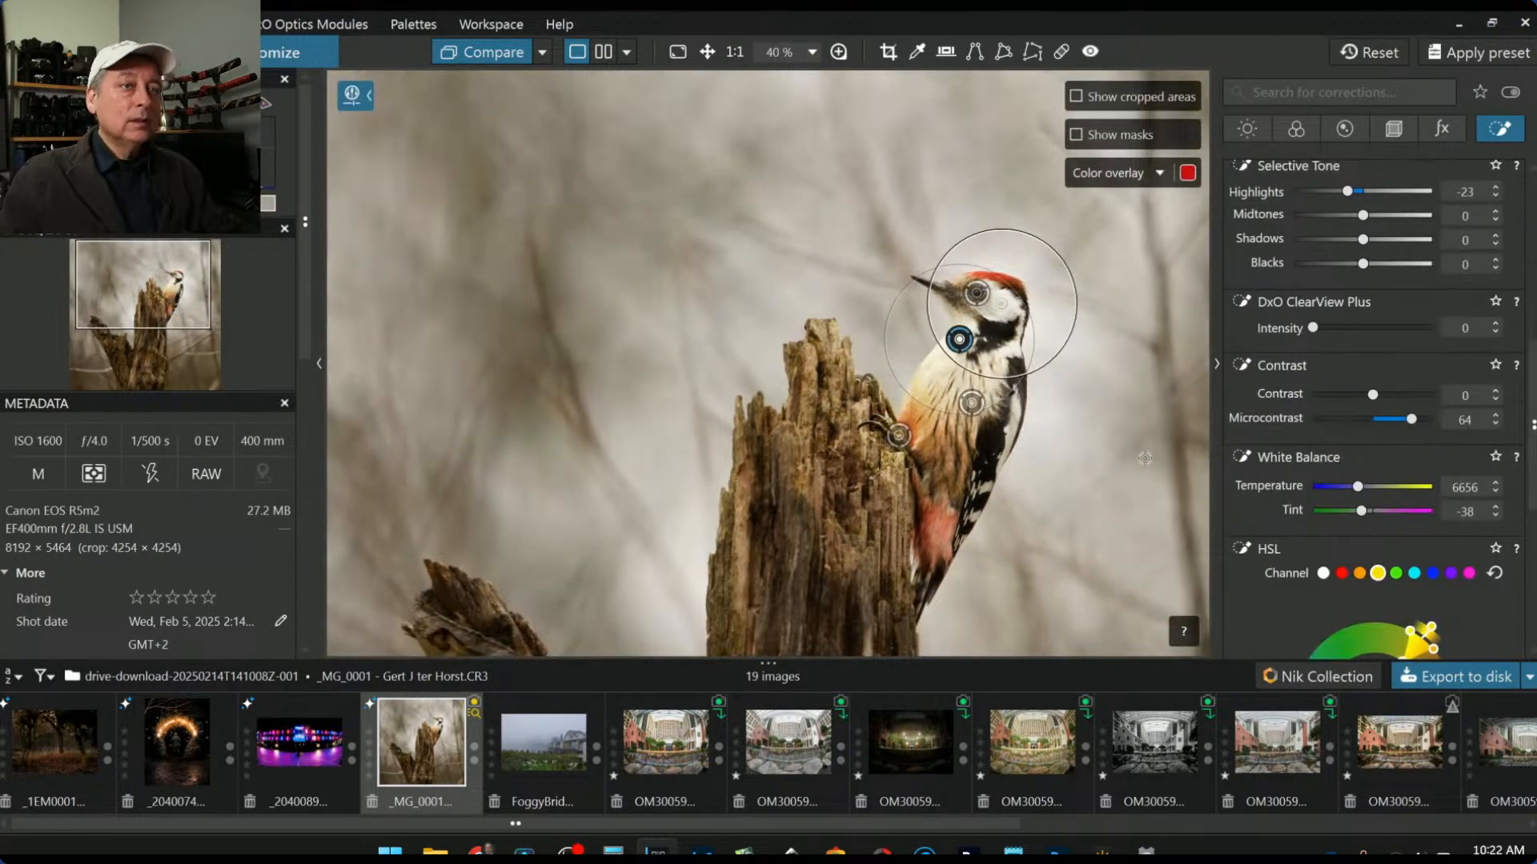
scroll(960, 336, "up", 2)
scroll(1328, 381, "up", 6)
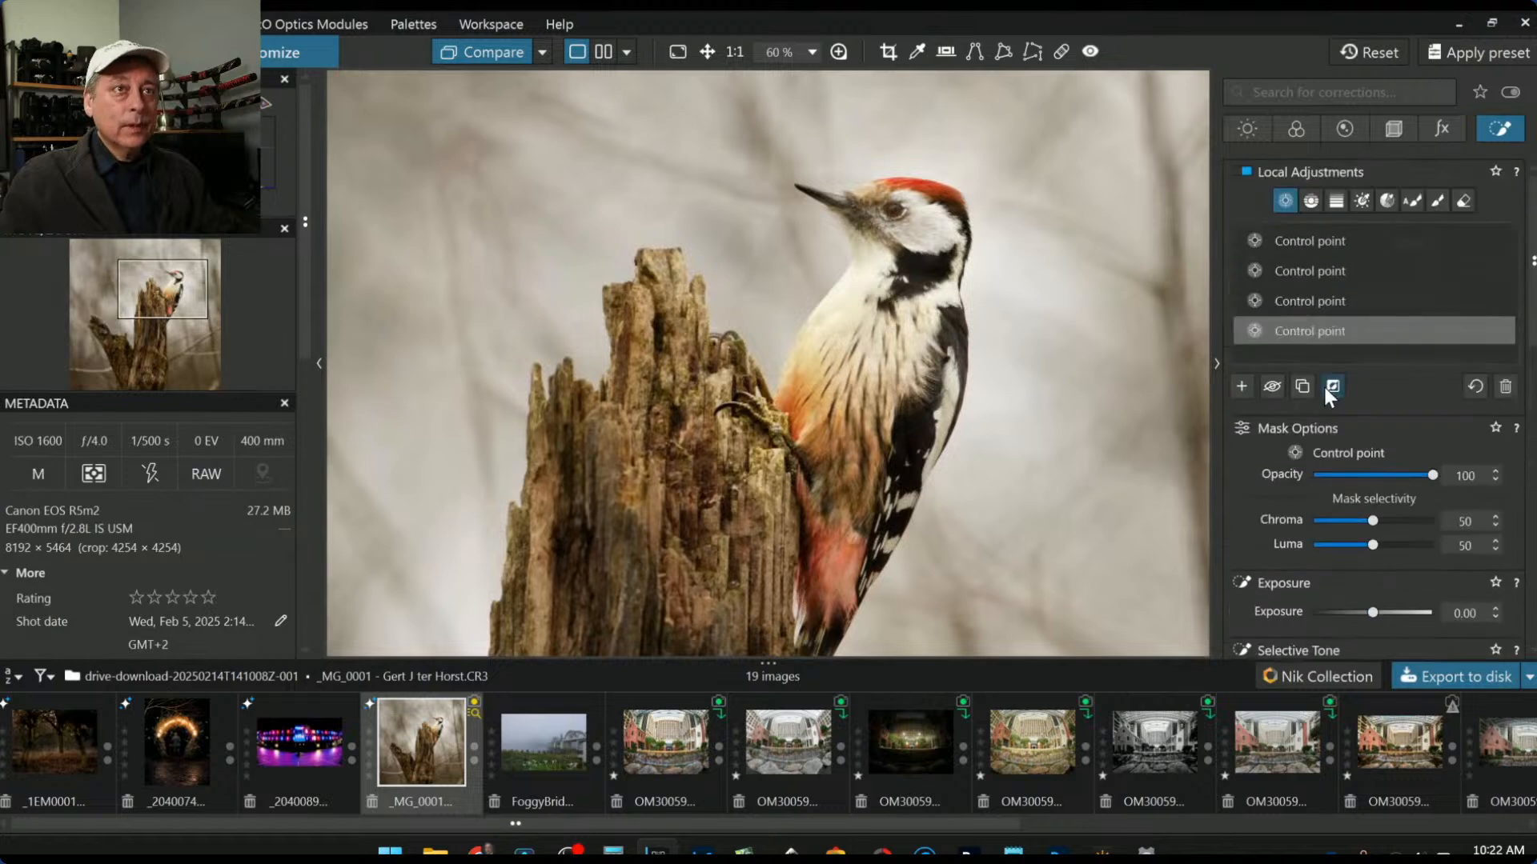
left_click(1249, 380)
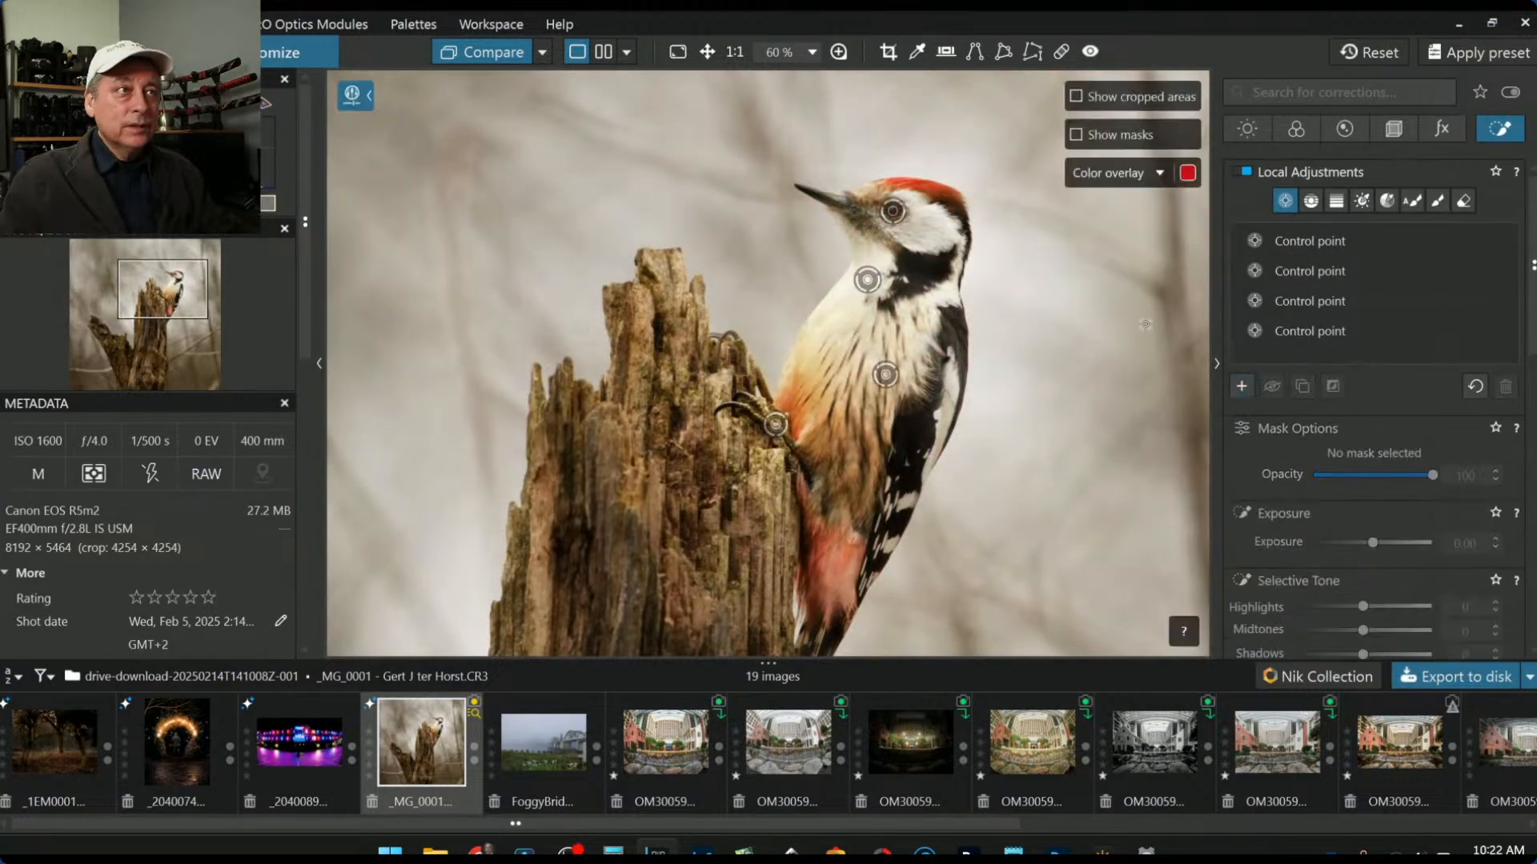
left_click(914, 184)
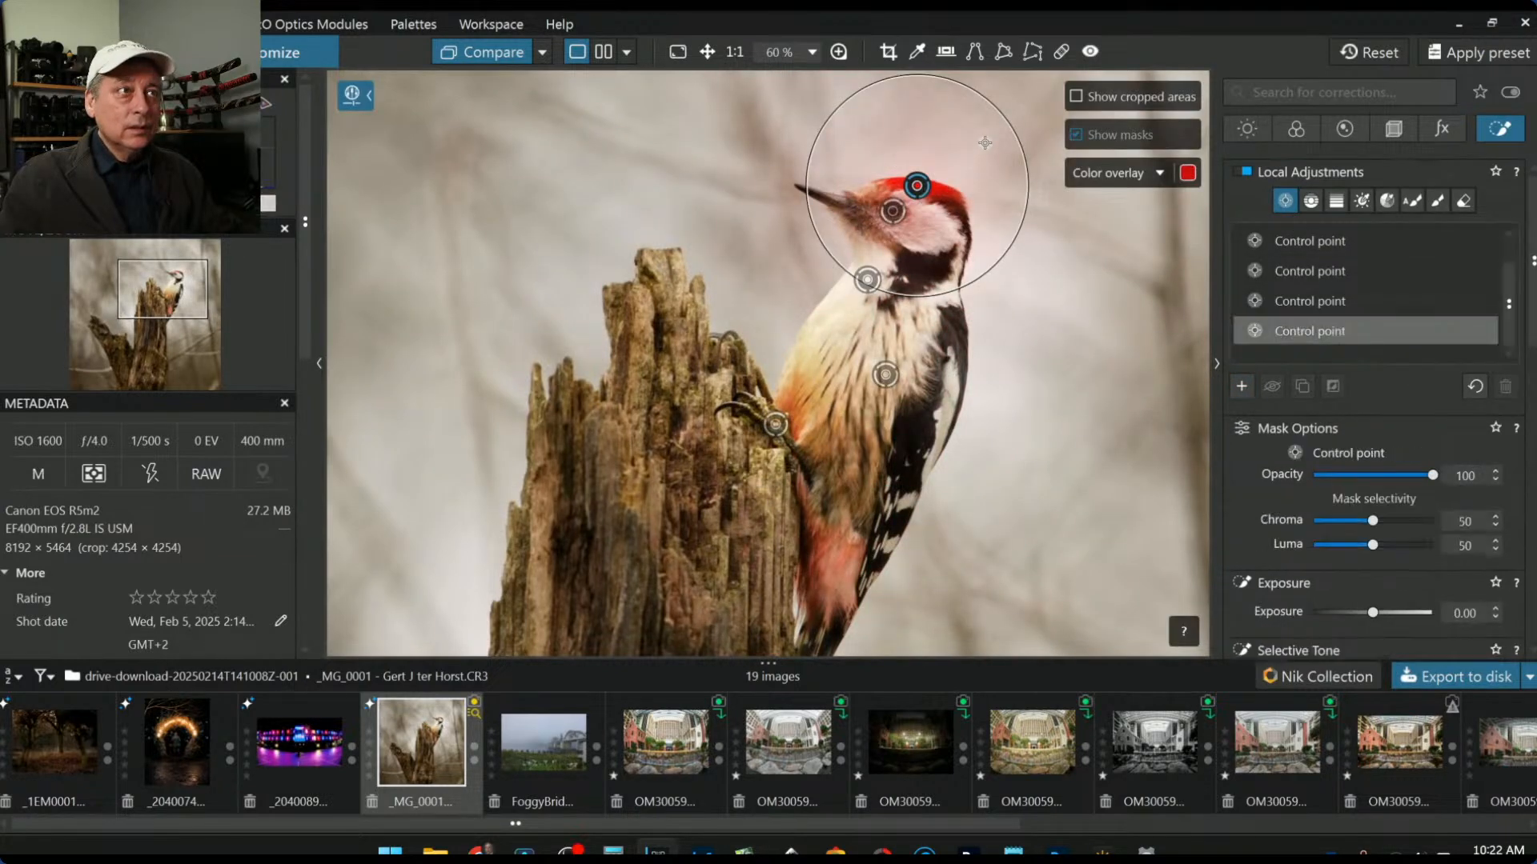
left_click(1375, 520)
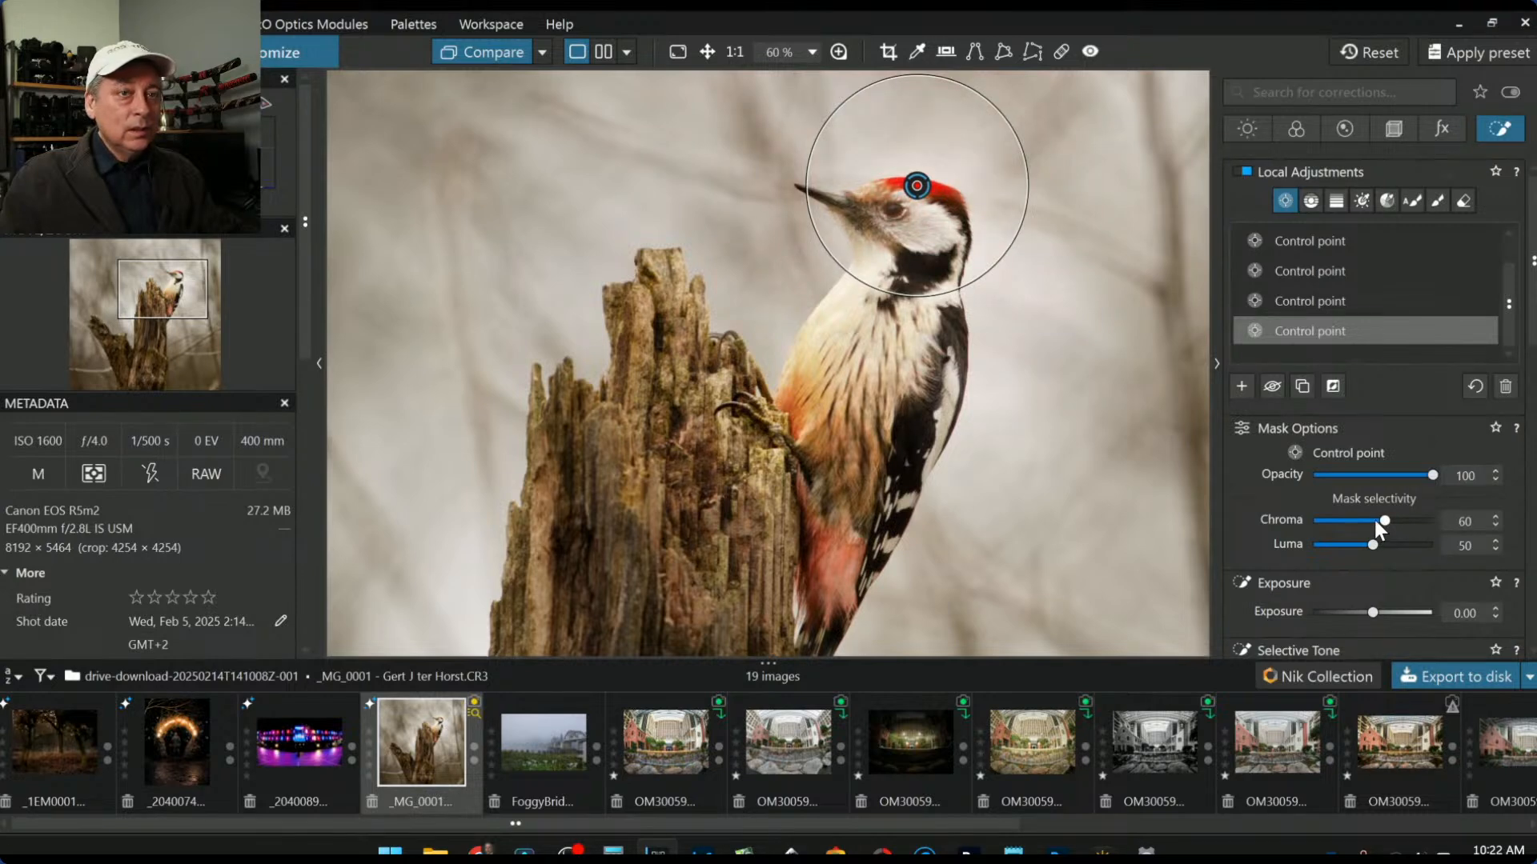
Step: Set the red channel's HSL saturation to 100 for the crown mask
scroll(1334, 566, "down", 5)
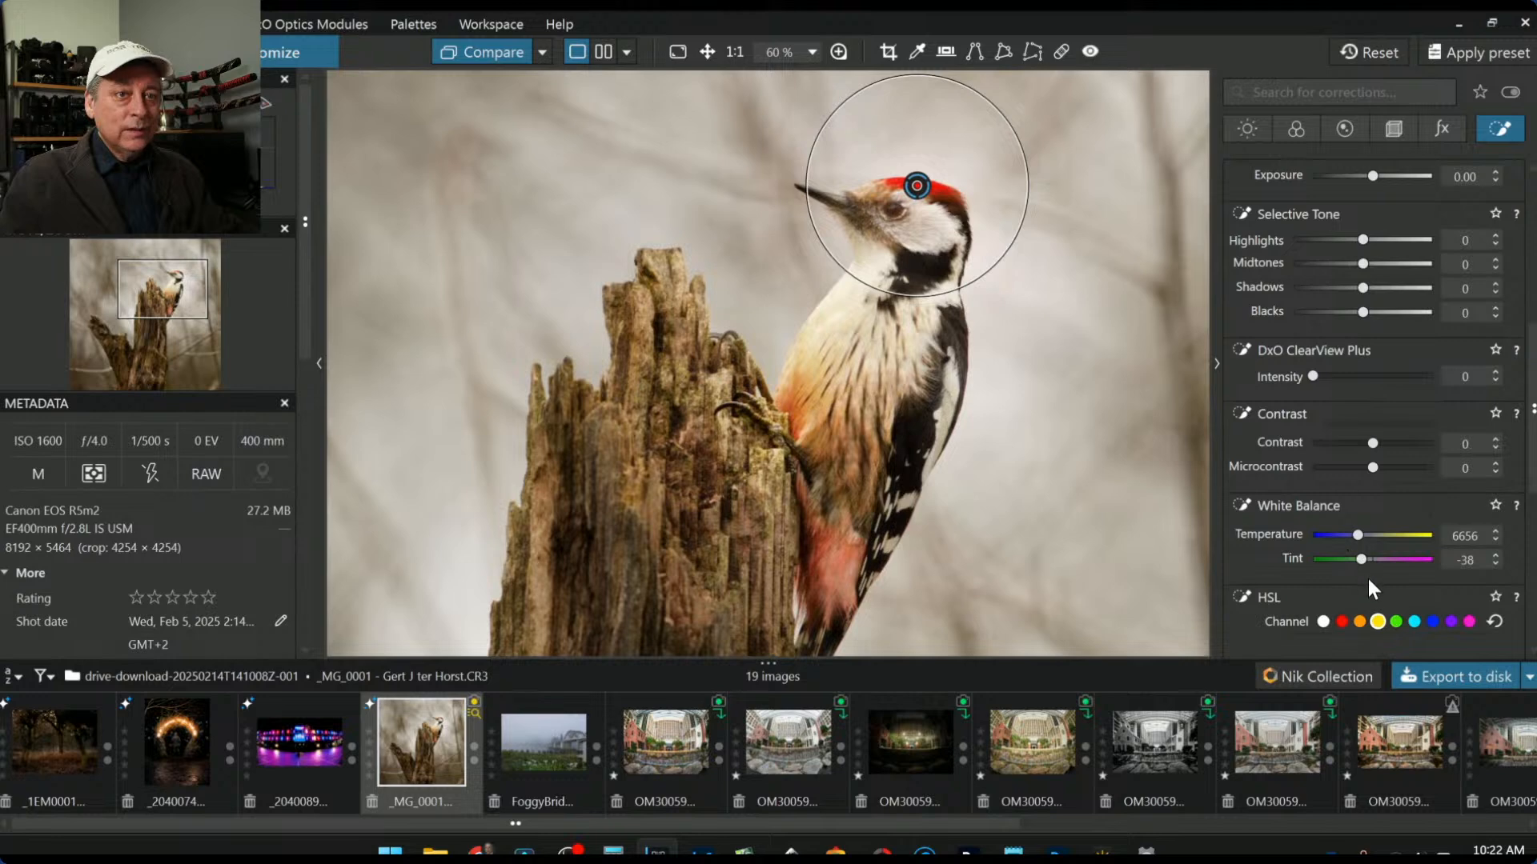
scroll(1367, 579, "down", 2)
left_click(1341, 525)
scroll(1290, 570, "down", 2)
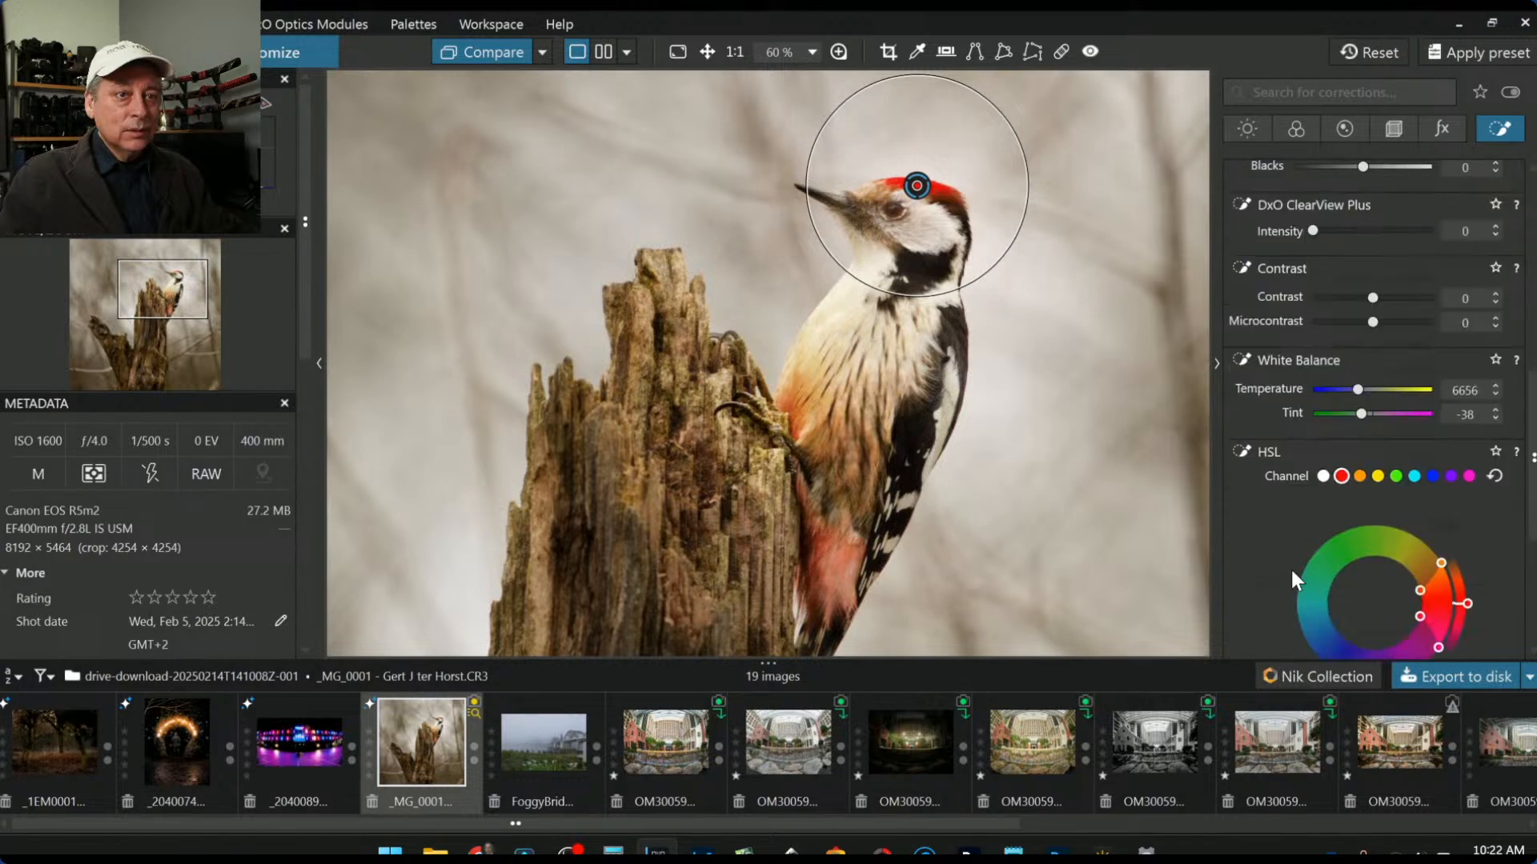
left_click_drag(1371, 582, 1438, 586)
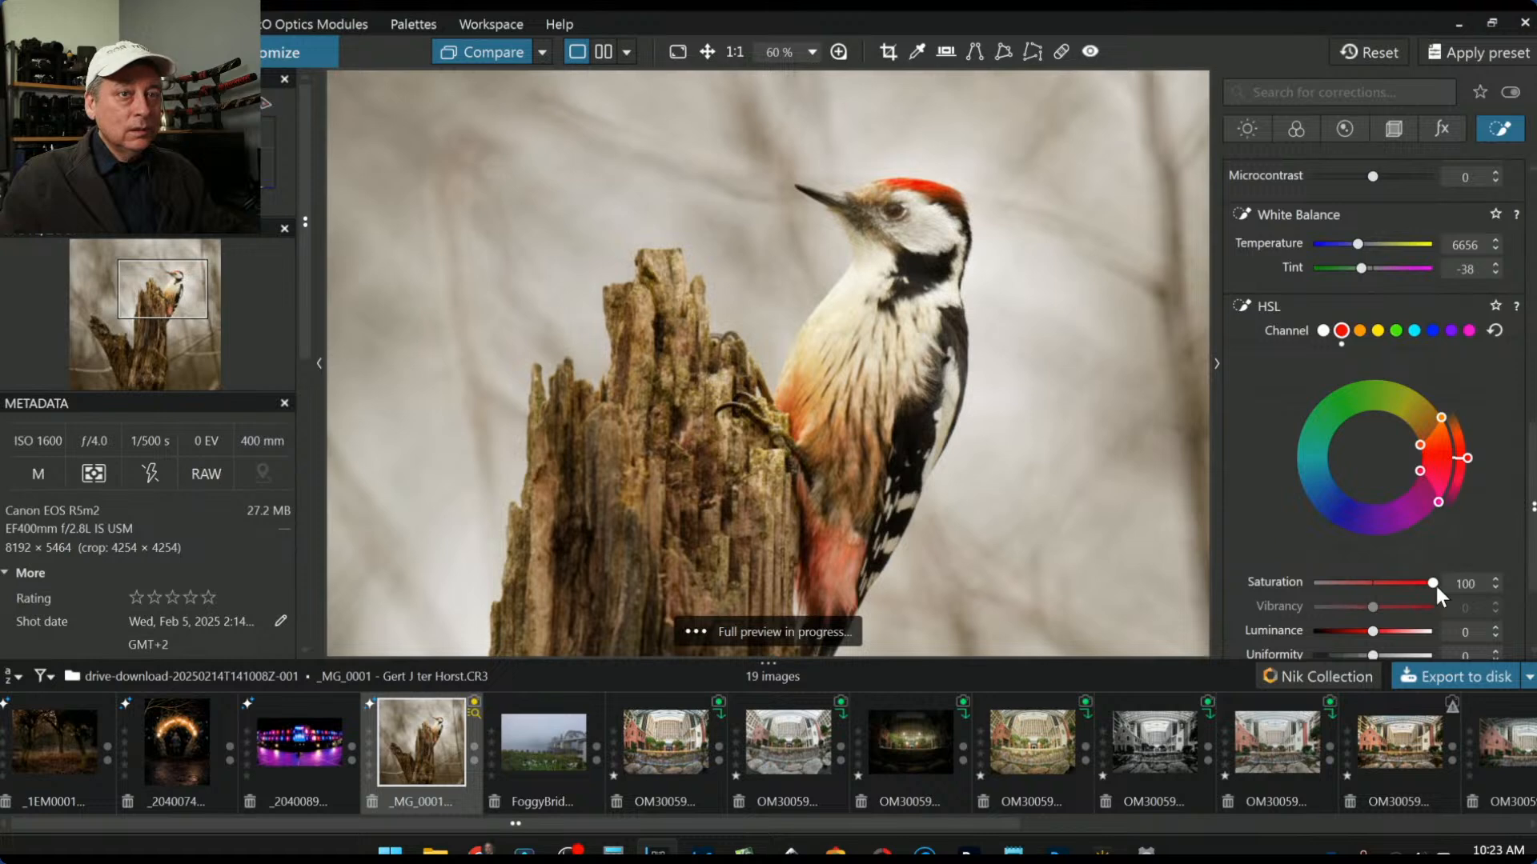
Step: Extend the crown mask's red hue range slightly toward orange and delete the extra control point on the lower belly
left_click(1419, 446)
left_click_drag(1422, 442, 1422, 432)
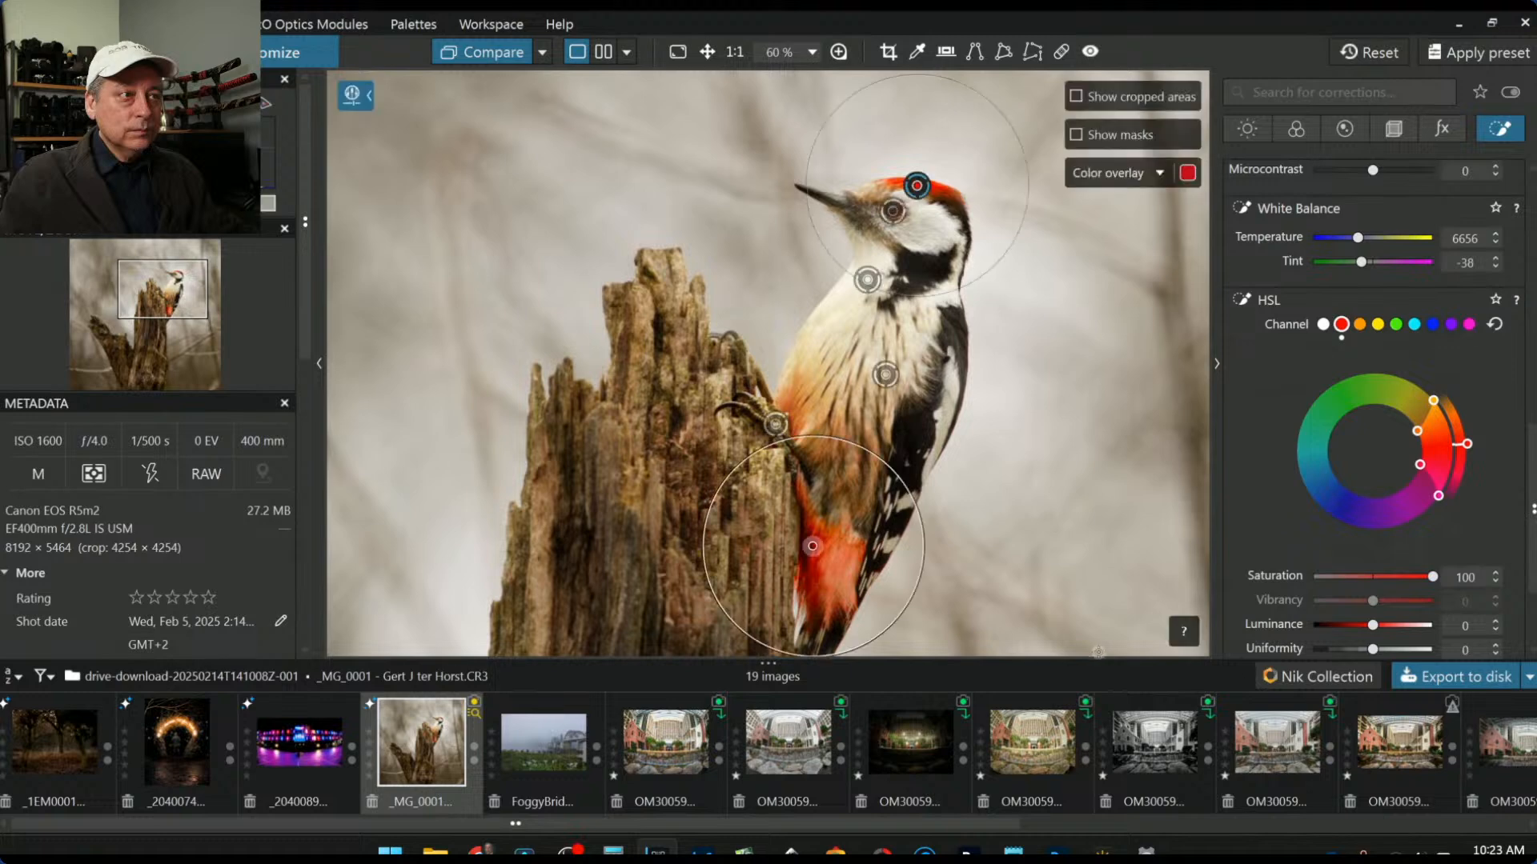
key("Delete")
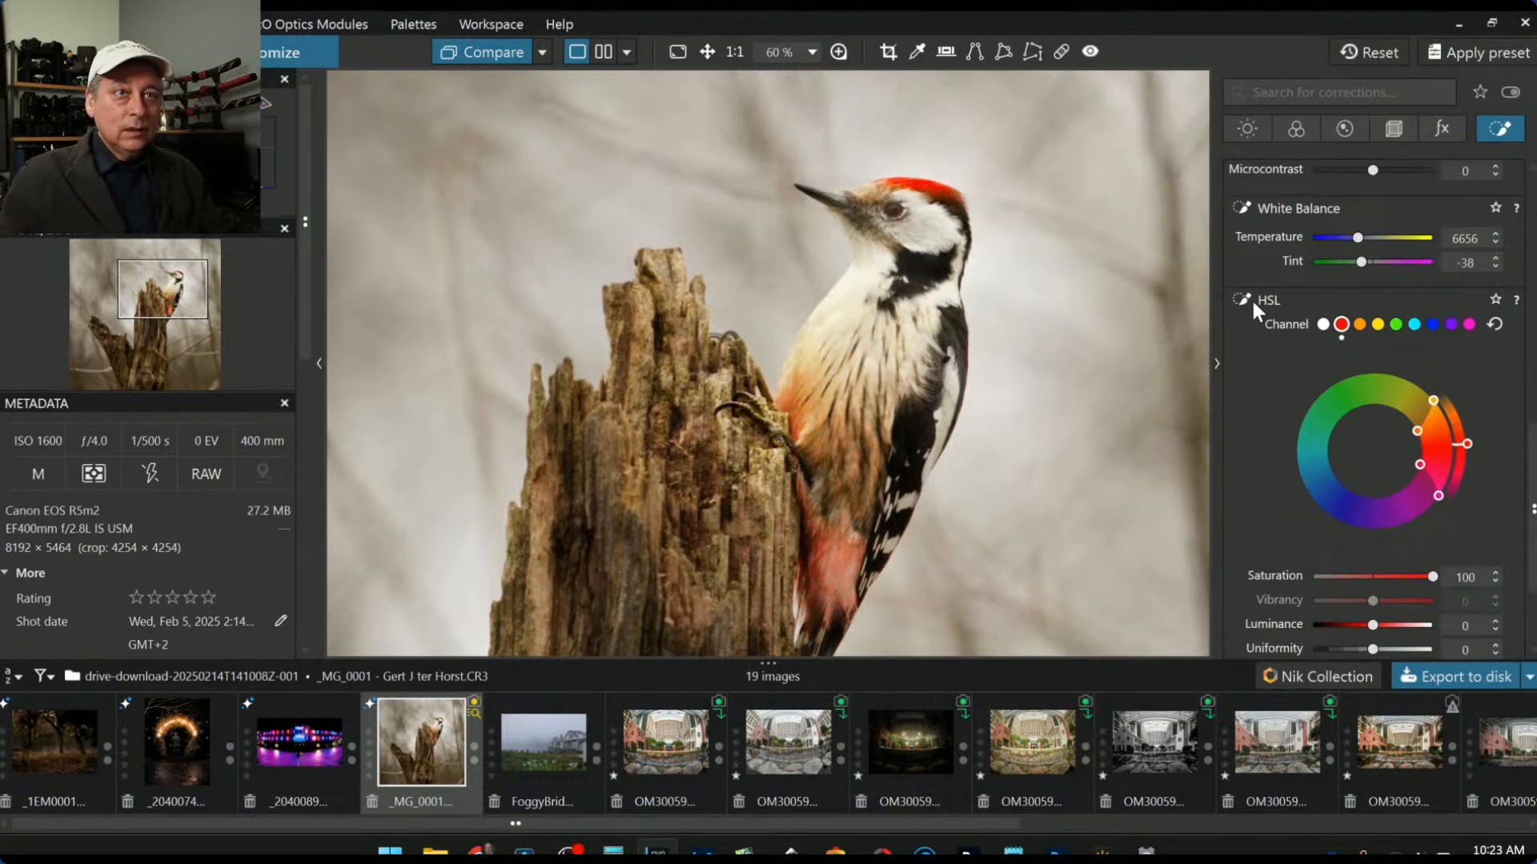
Step: Create a new mask with a control point on the woodpecker's red lower belly and set its red channel saturation to 29
scroll(1275, 438, "up", 3)
scroll(1275, 439, "up", 5)
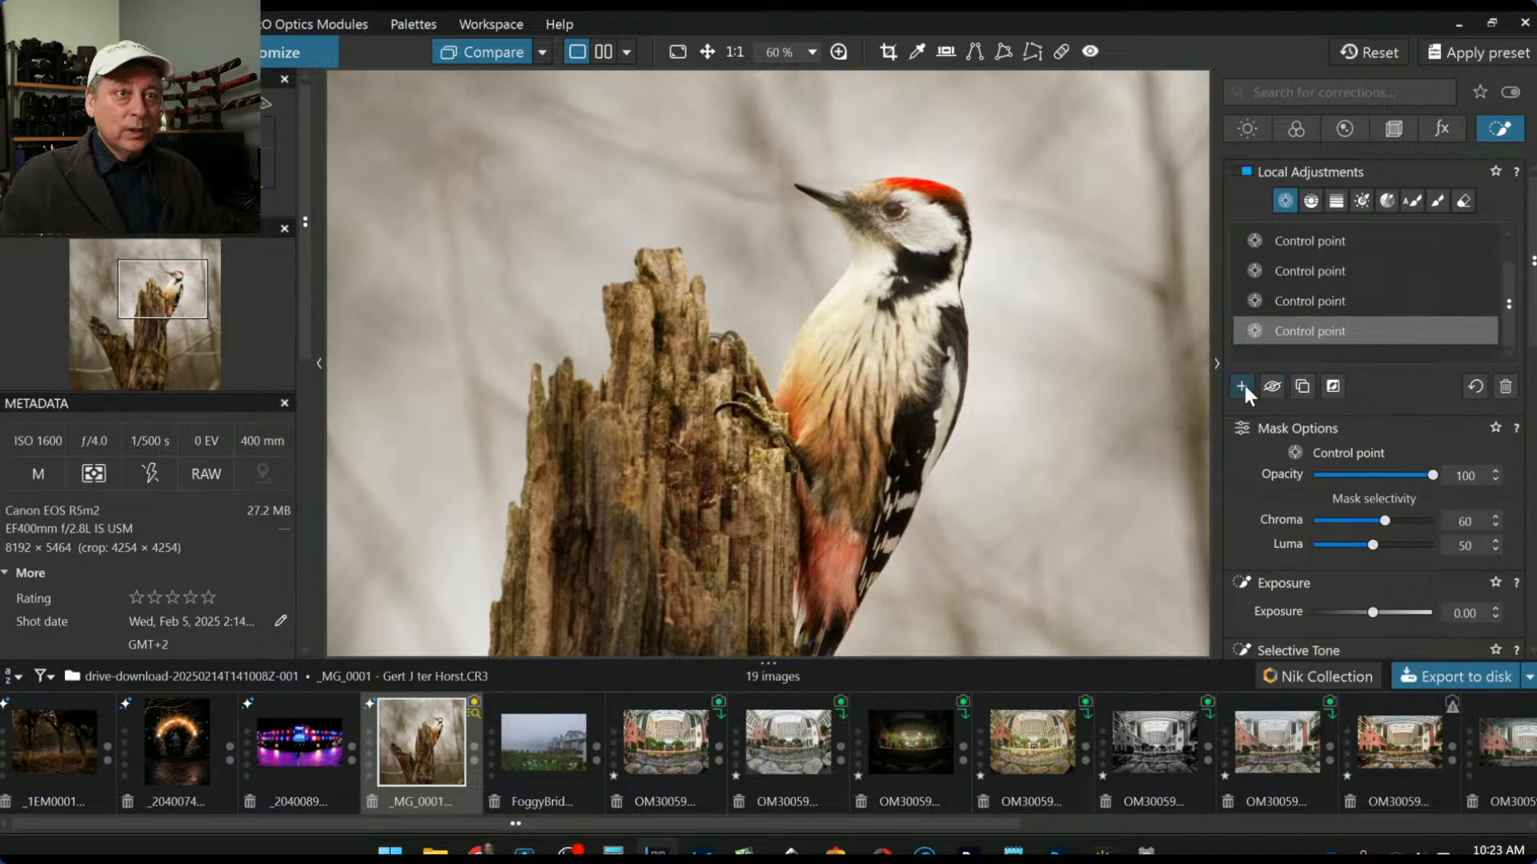
left_click(1242, 387)
left_click(816, 542)
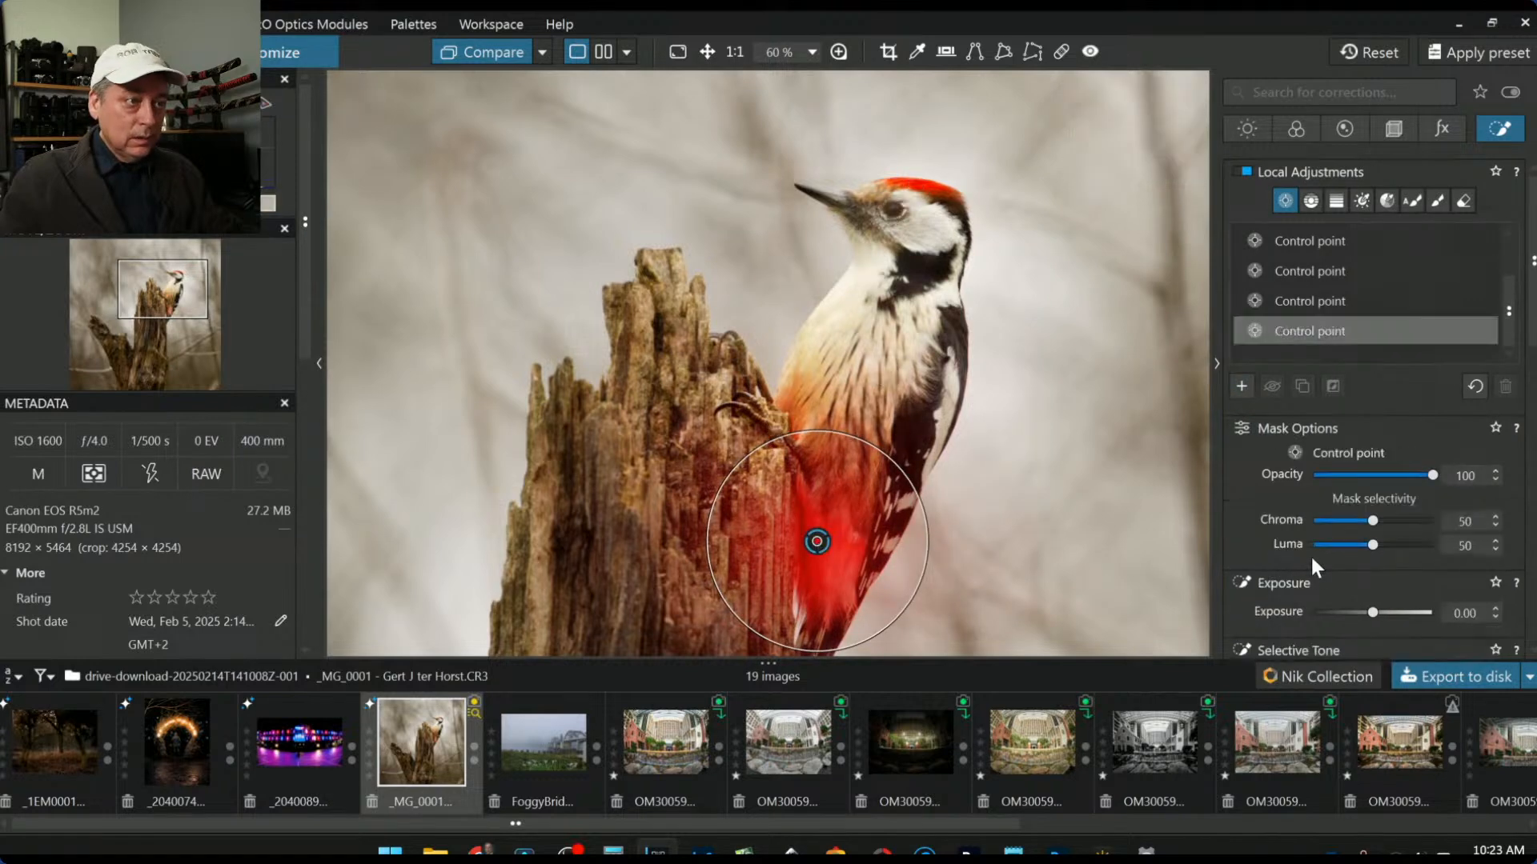
scroll(1333, 568, "down", 10)
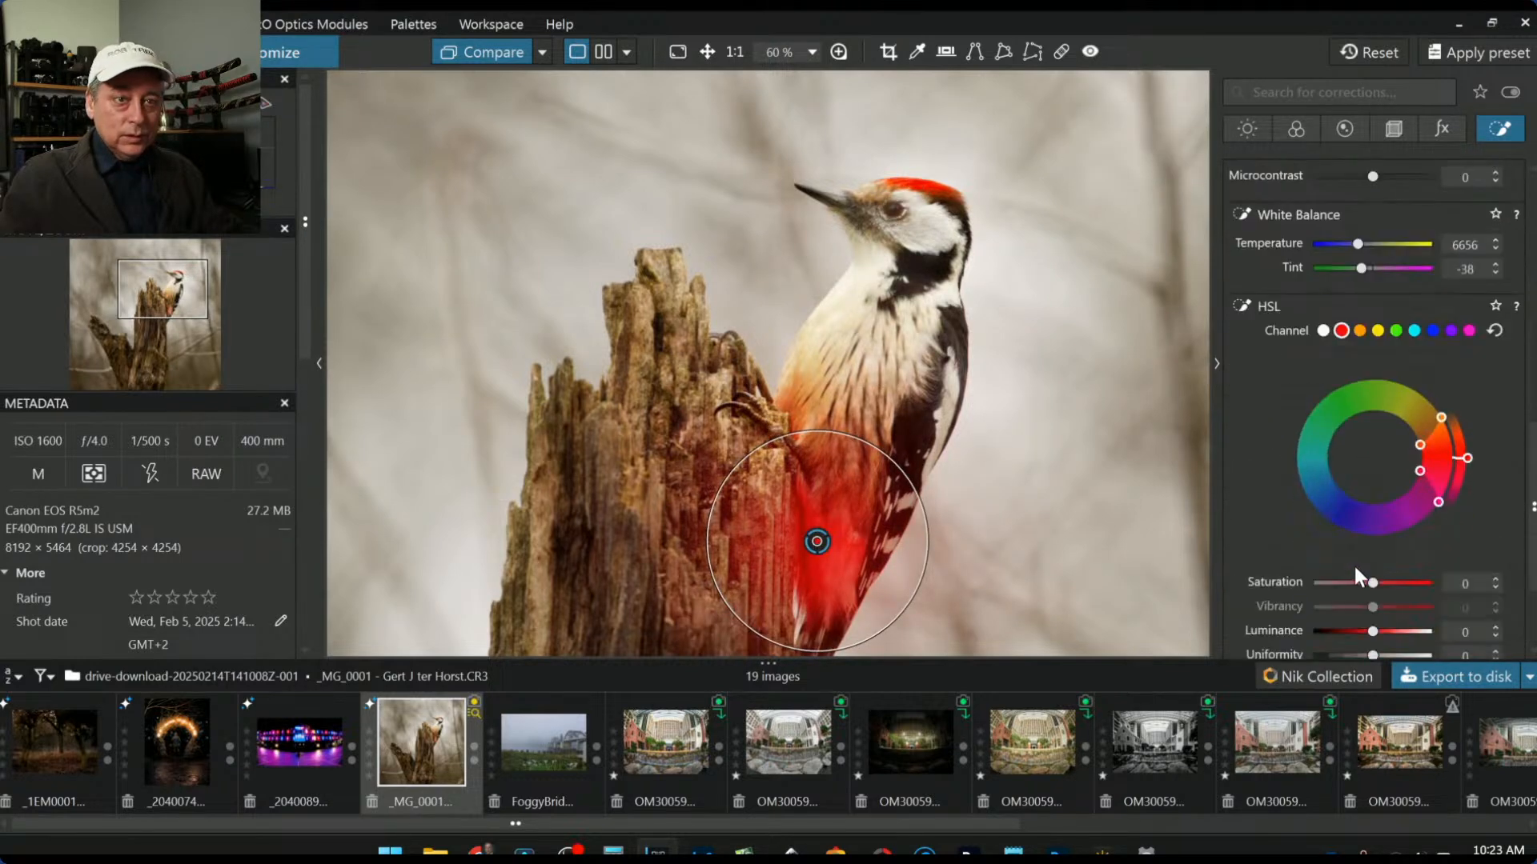
left_click_drag(1373, 583, 1394, 583)
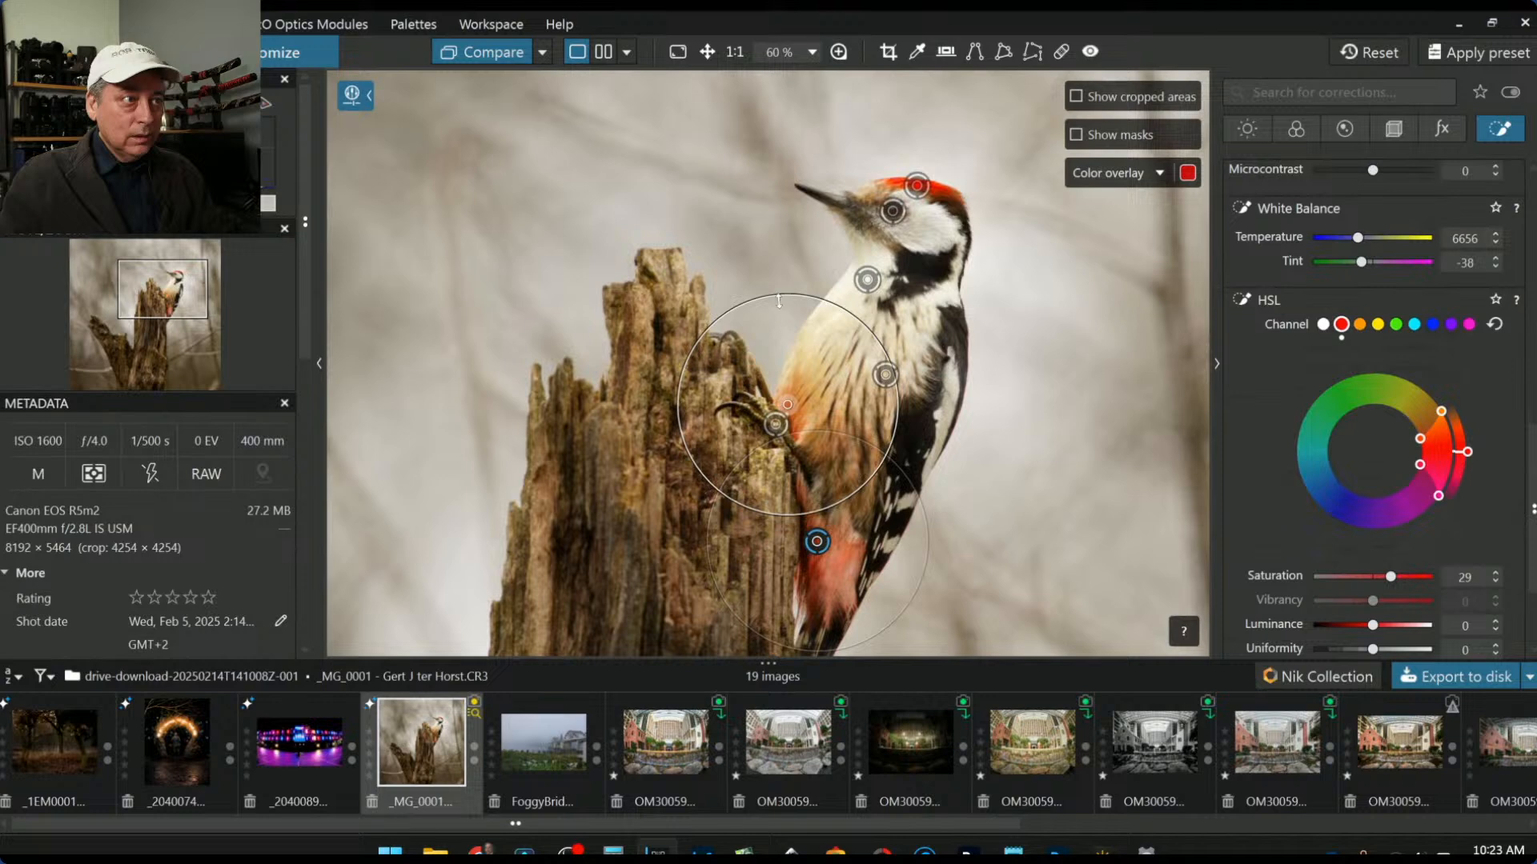
Step: Shrink the belly mask's second control point beside the foot and extend the mask's red hue range slightly toward orange
left_click_drag(781, 296, 781, 308)
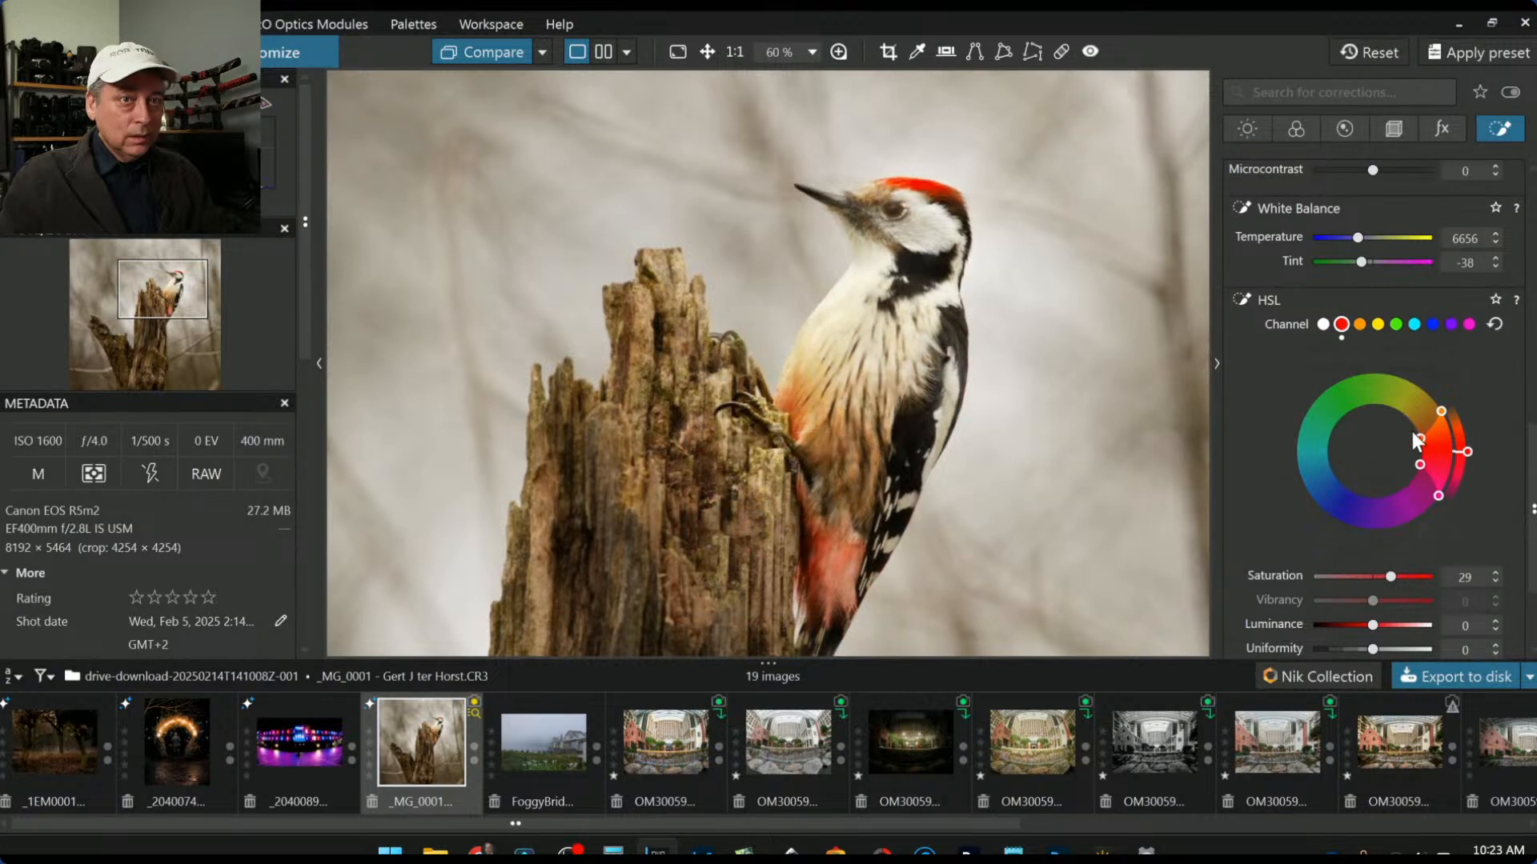
left_click_drag(1415, 435, 1414, 429)
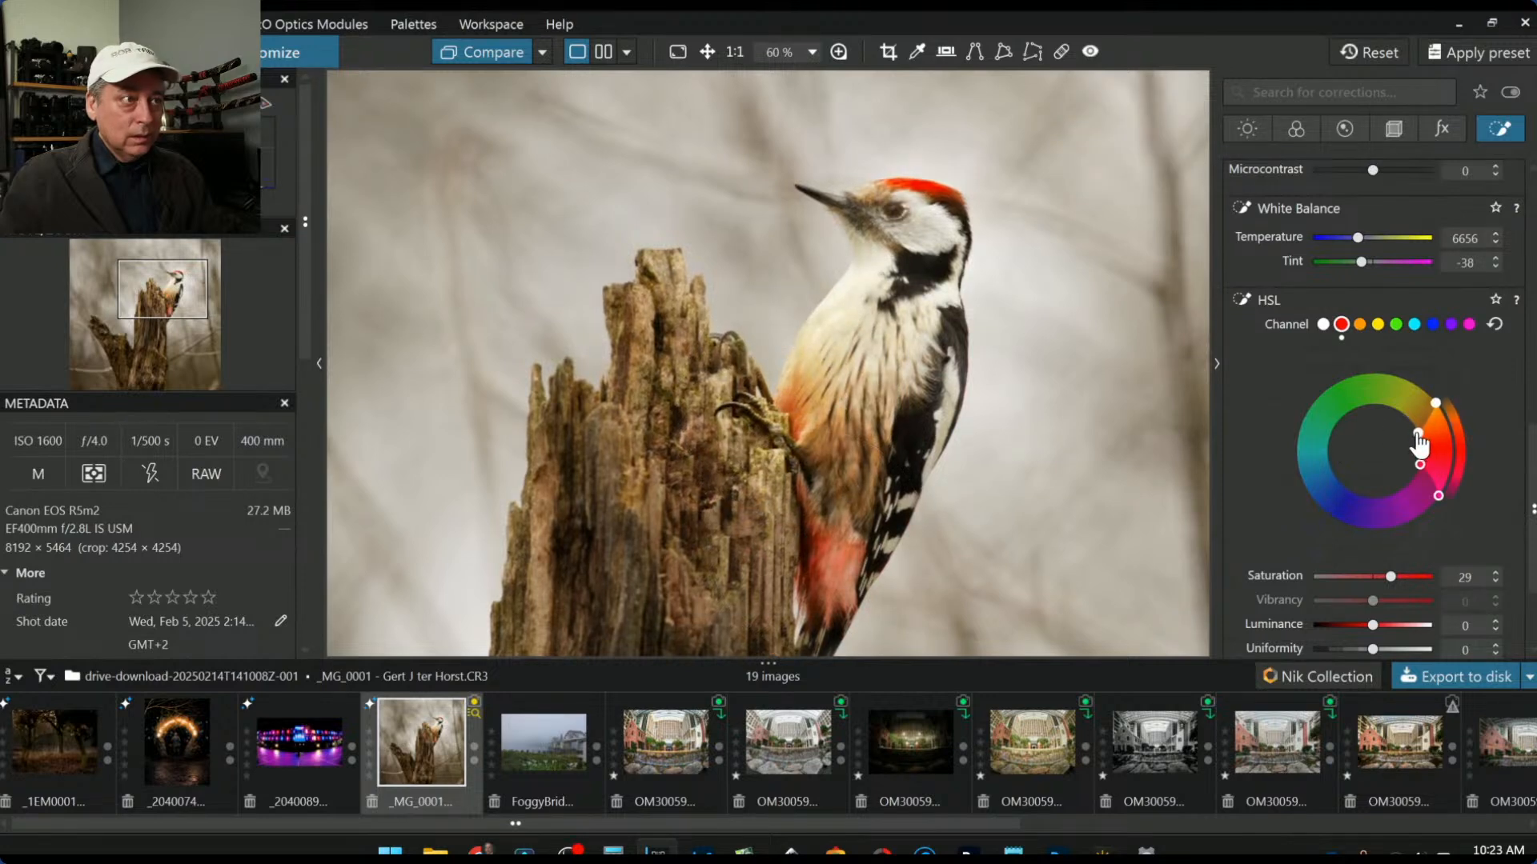
Step: Compare the whole woodpecker photo before and after the corrections, and examine the bird up close
scroll(874, 520, "down", 3)
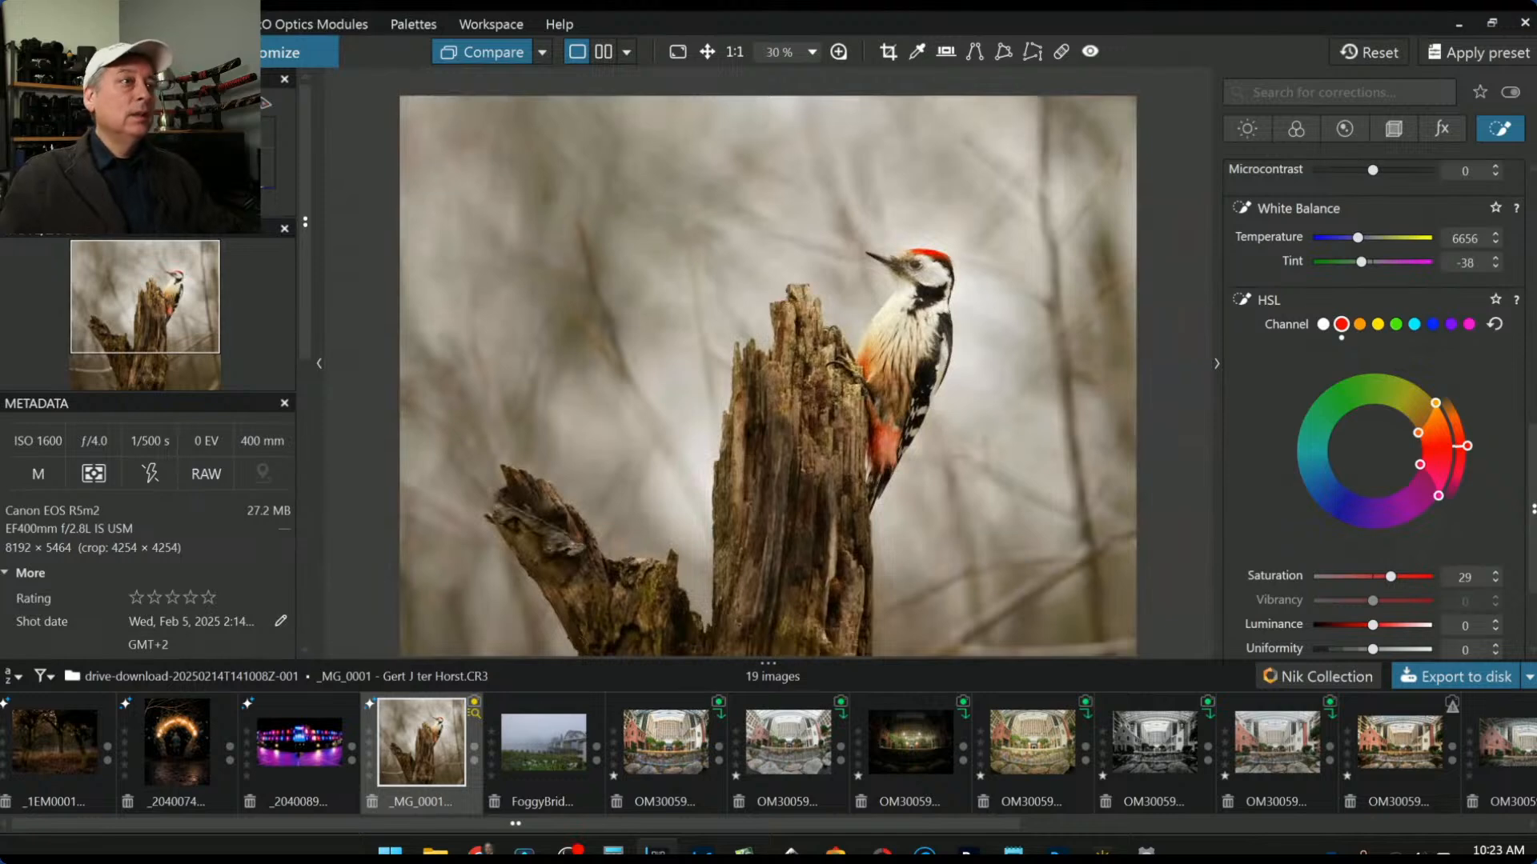
left_click(482, 46)
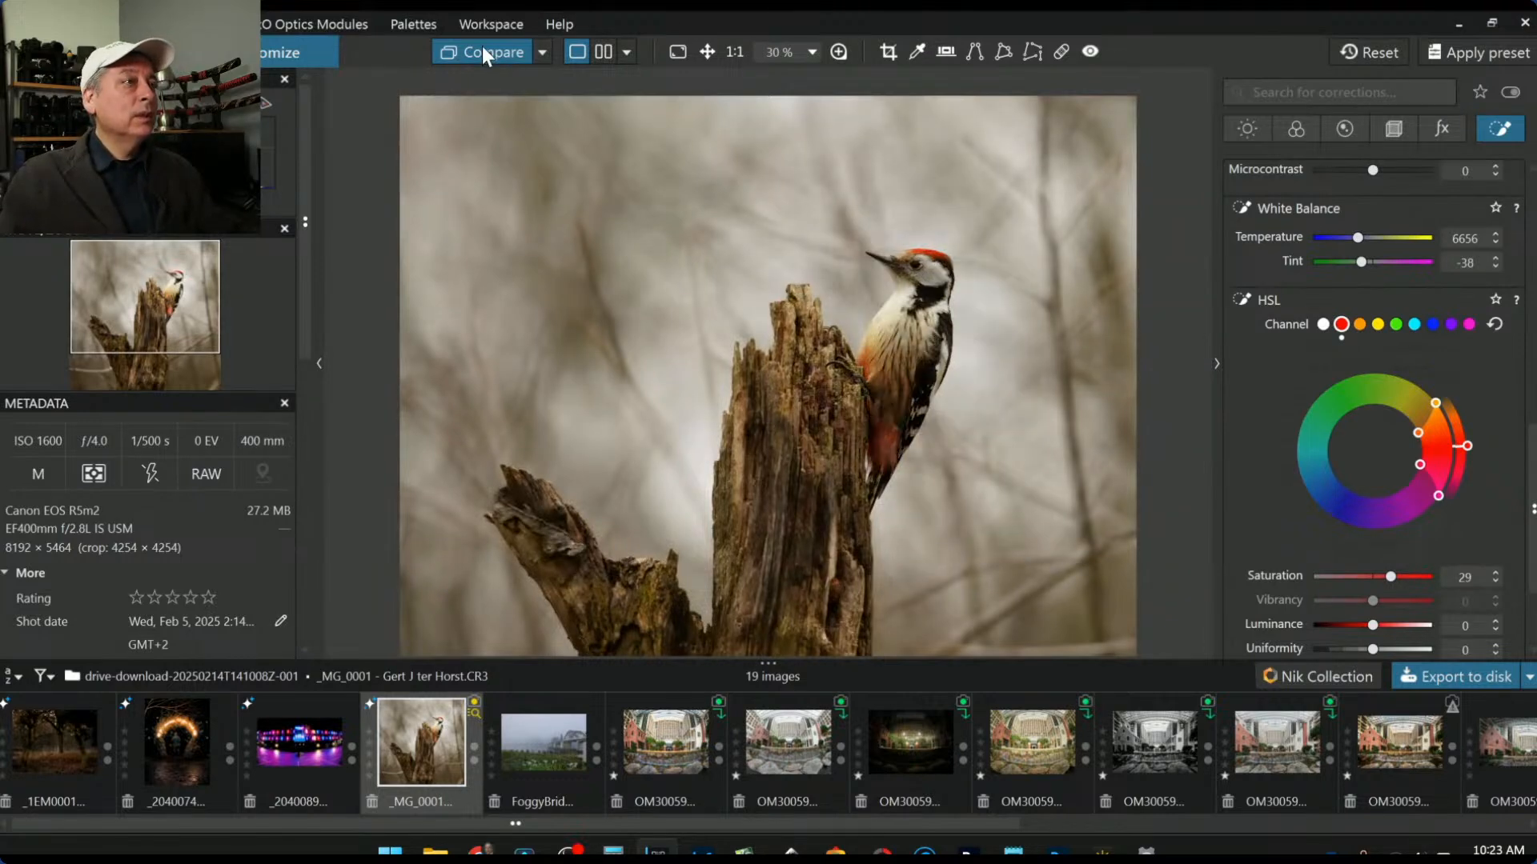
left_click(482, 45)
left_click(482, 46)
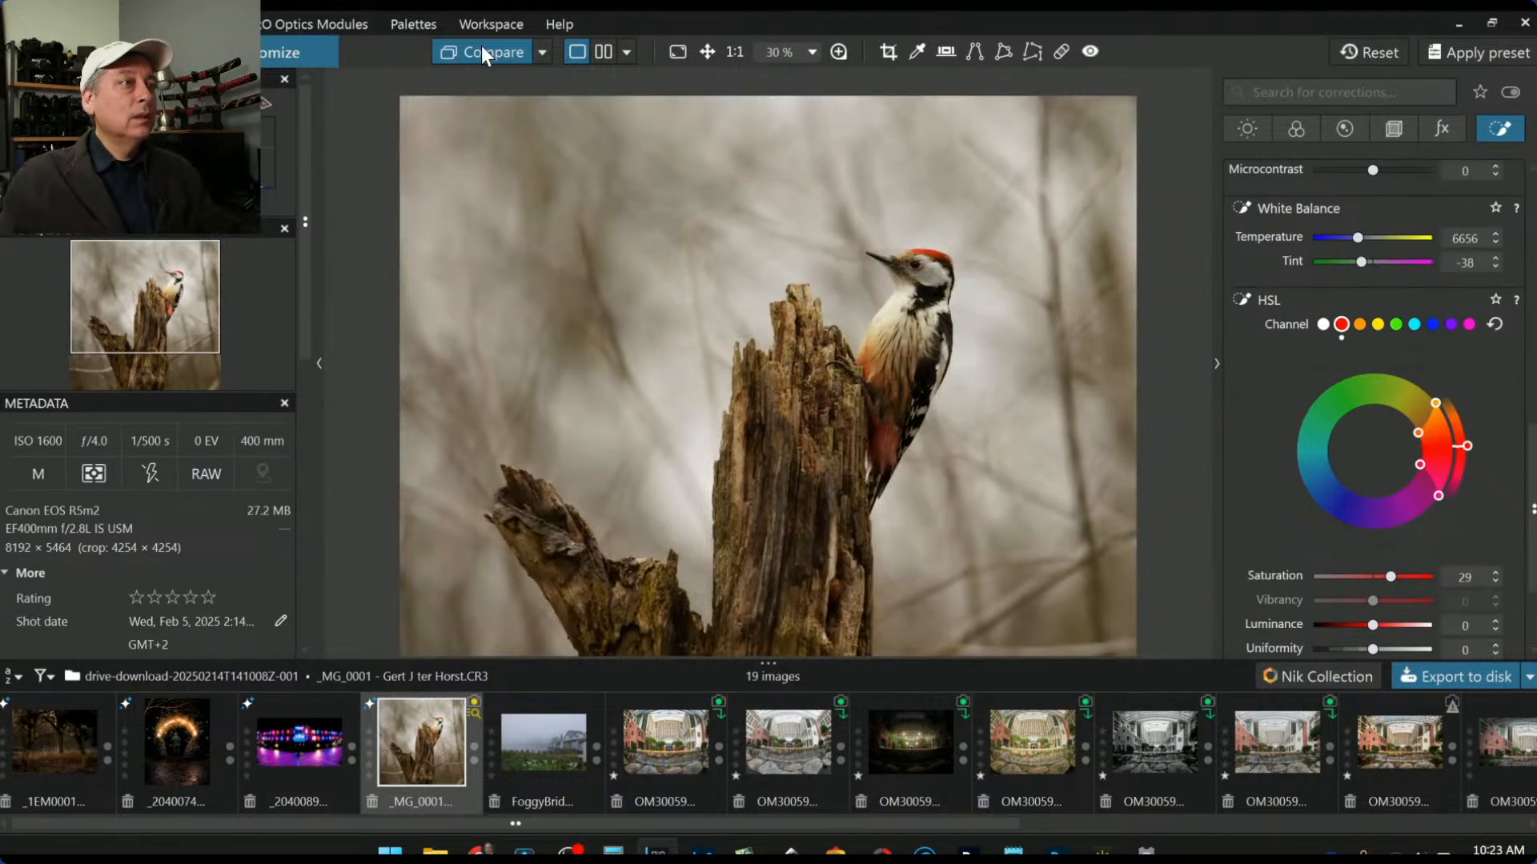
left_click(481, 45)
scroll(982, 272, "up", 5)
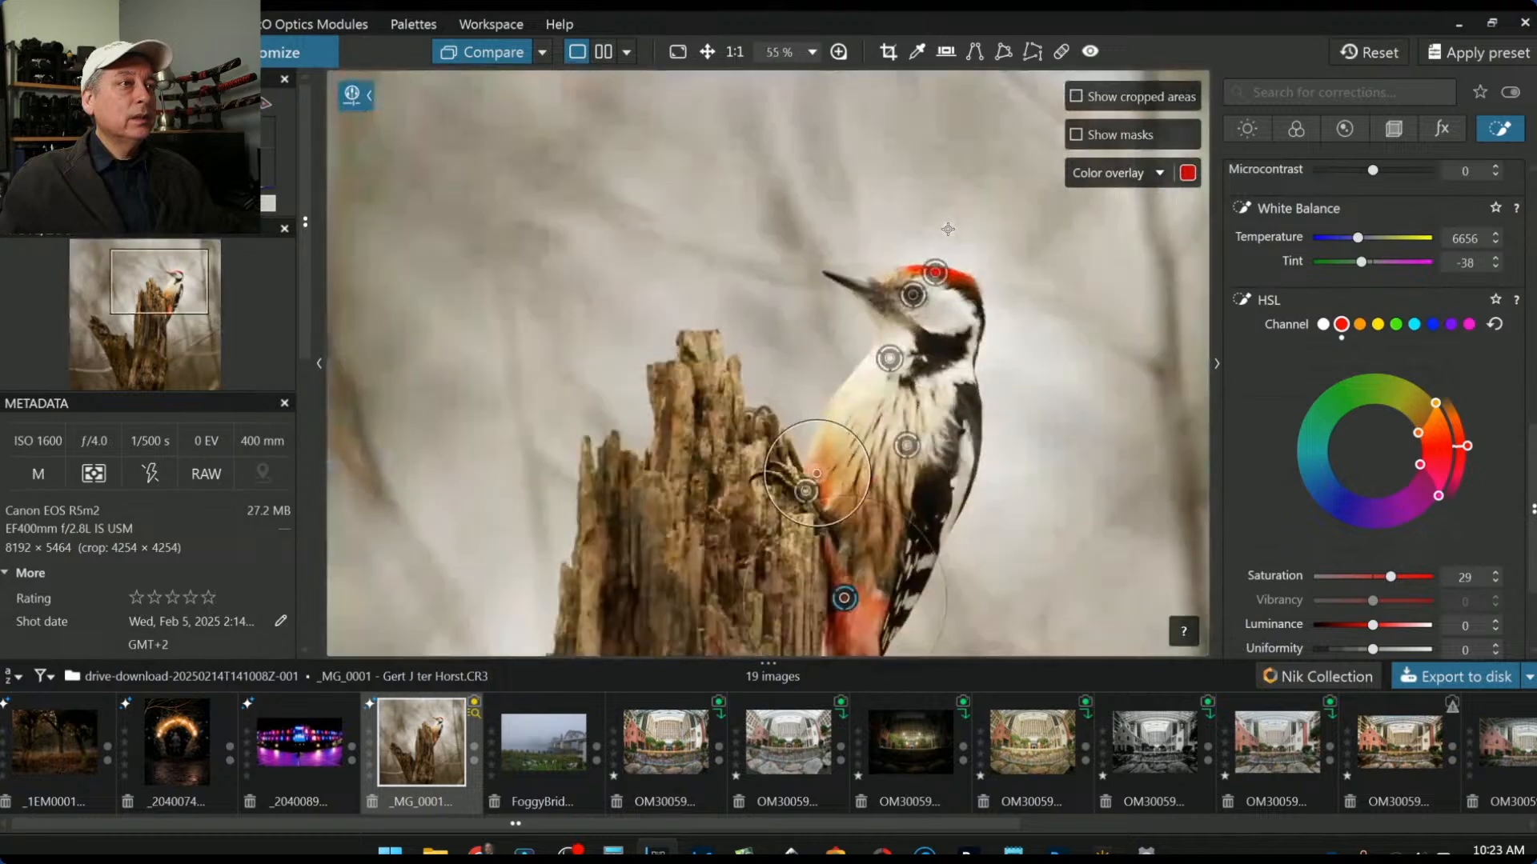
Step: Select the woodpecker's head mask, center its control point on the eye and enlarge that point's area of influence
left_click(867, 358)
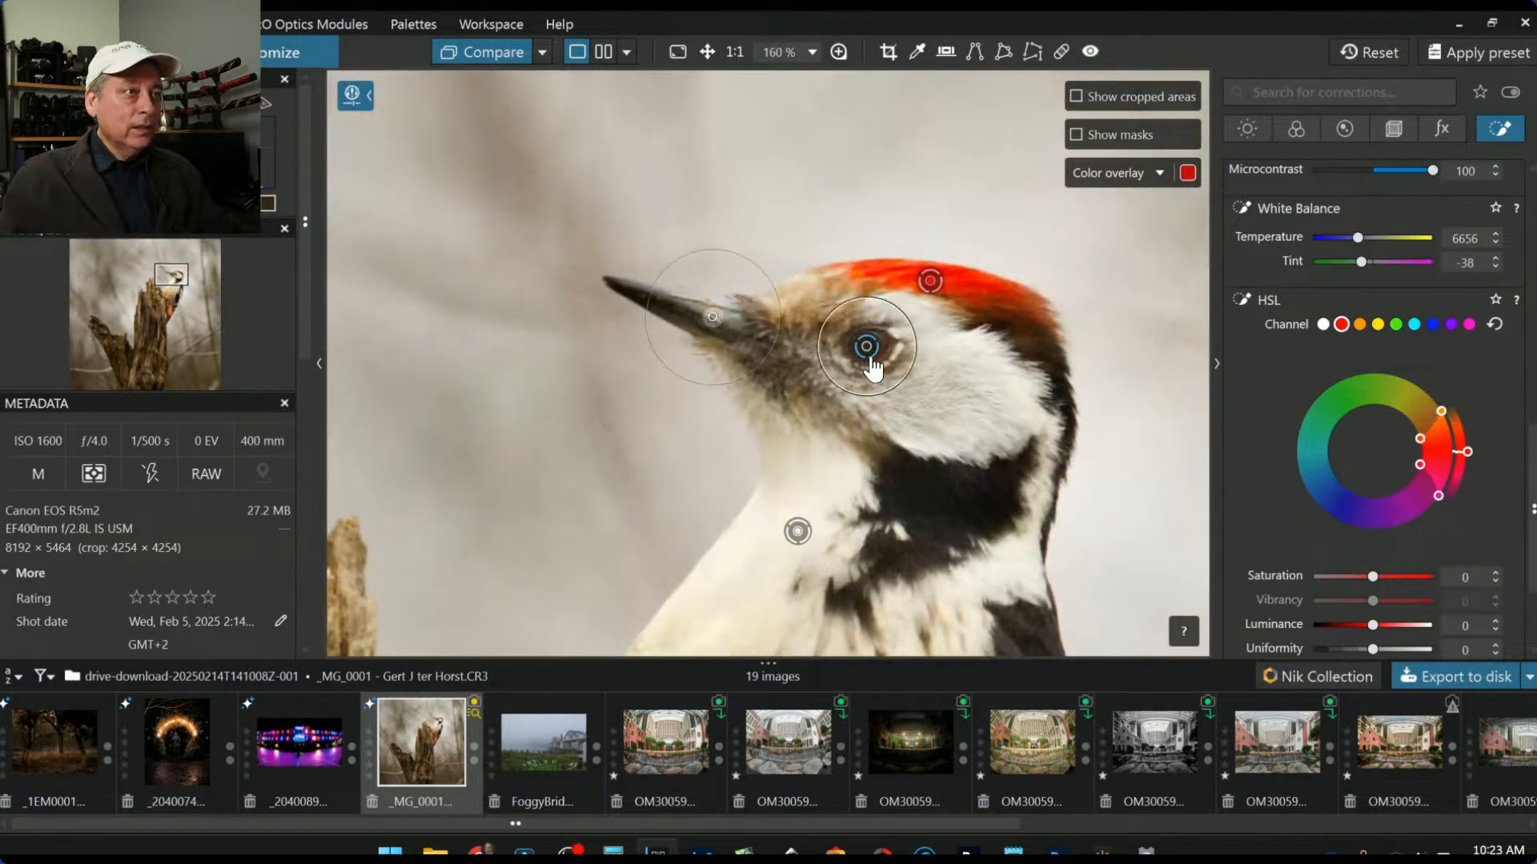
scroll(873, 356, "up", 3)
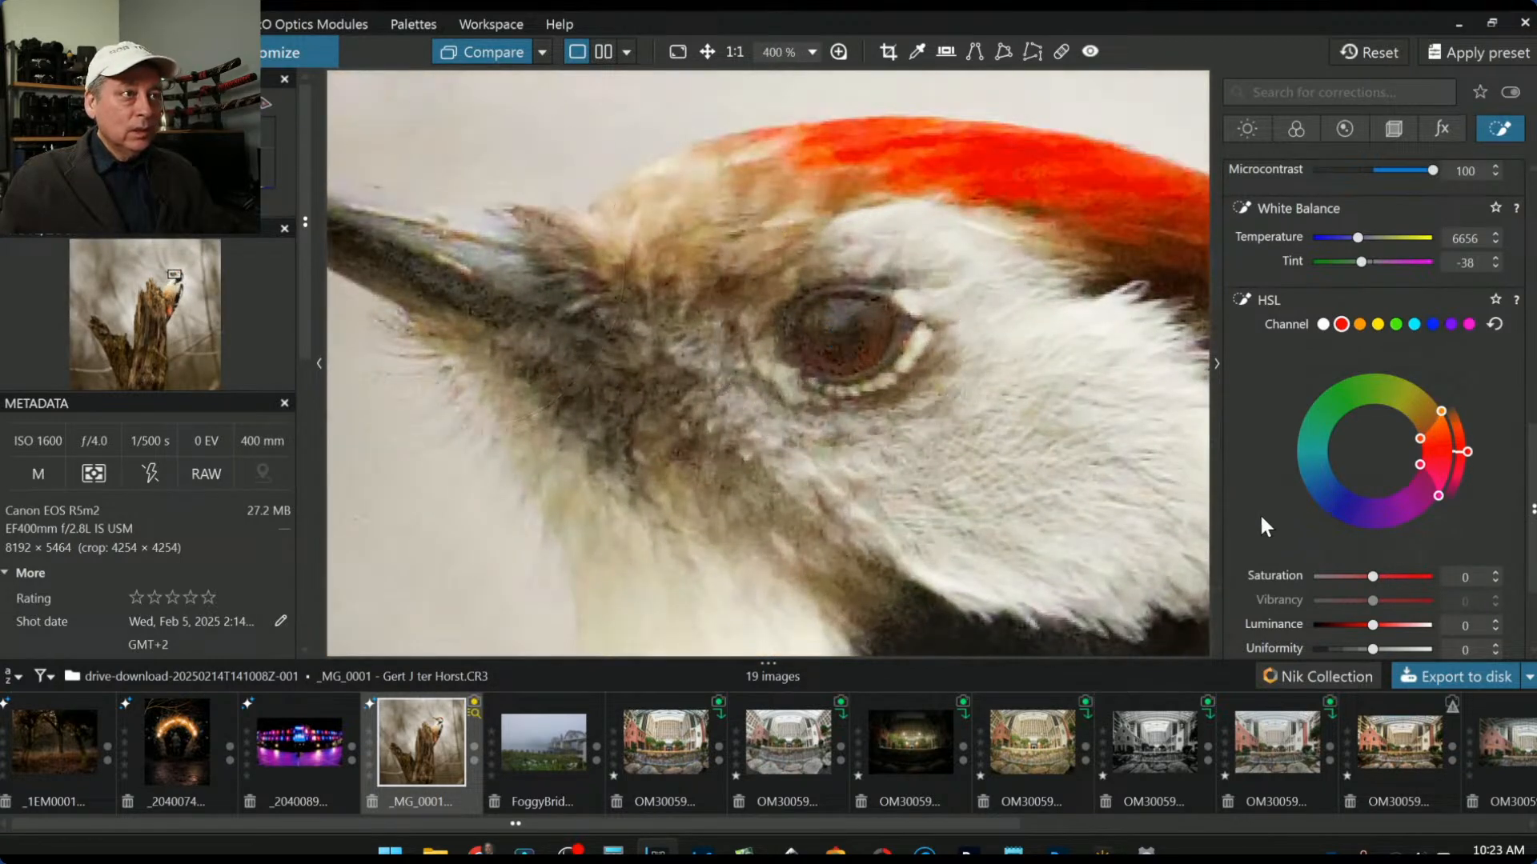
left_click_drag(840, 337, 869, 331)
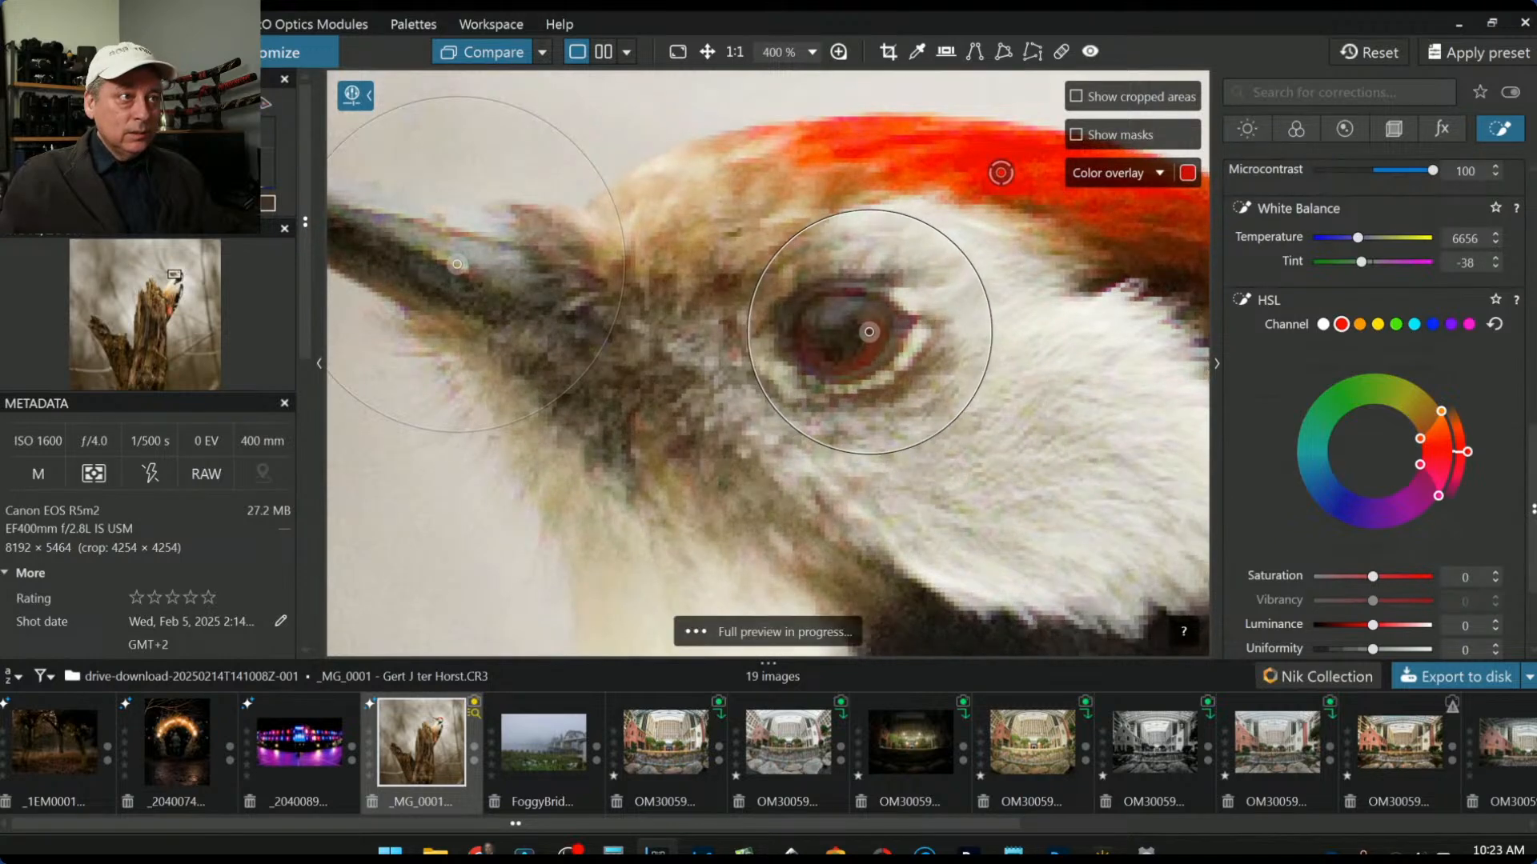
left_click_drag(781, 248, 747, 217)
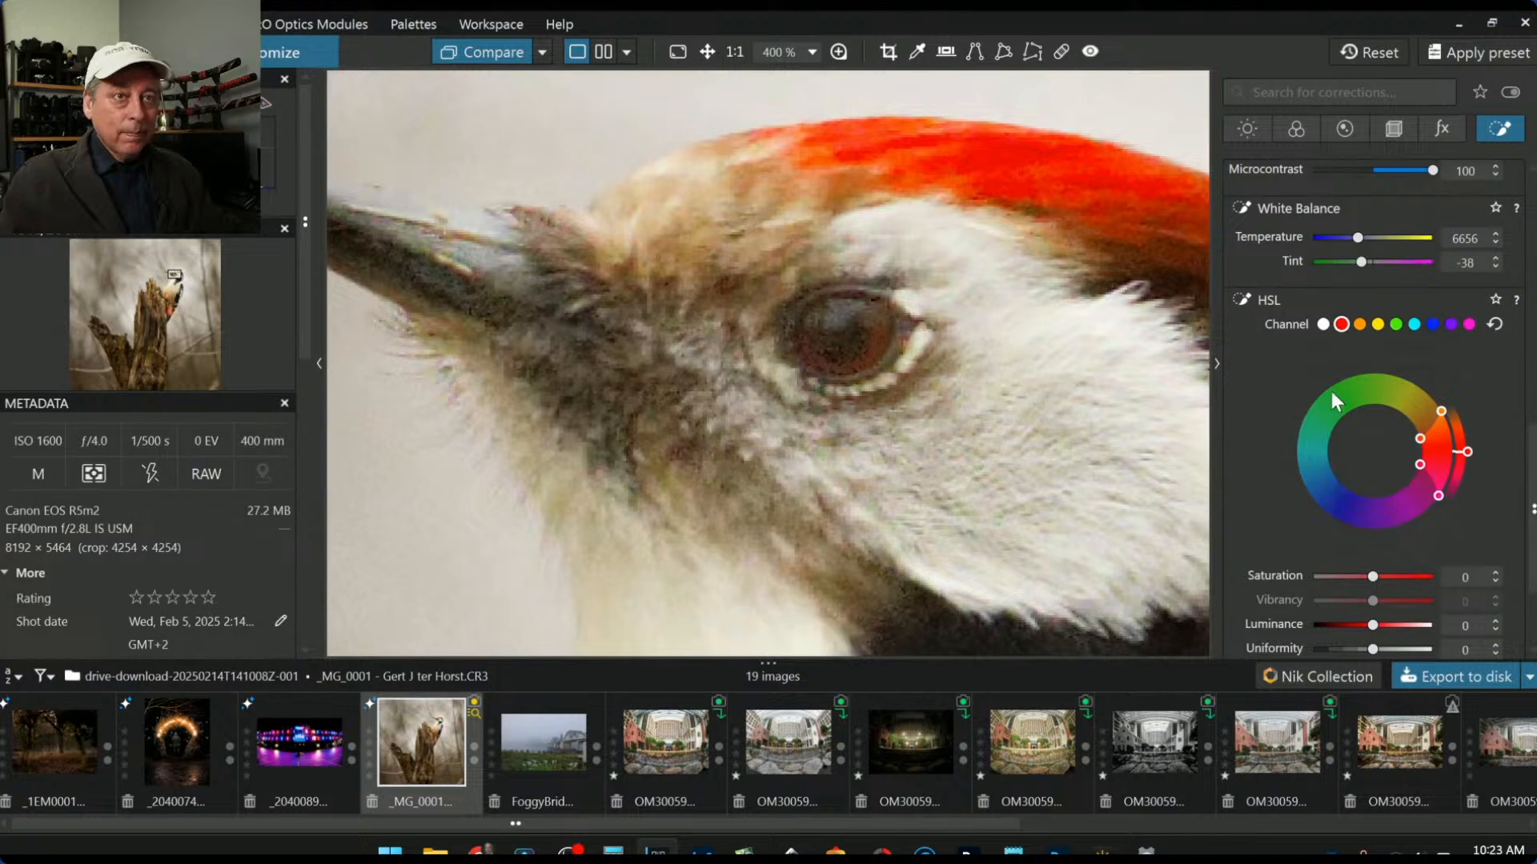
Step: Set the head mask's orange channel saturation to 27 and luminance to 94
left_click(1359, 323)
scroll(1259, 485, "down", 3)
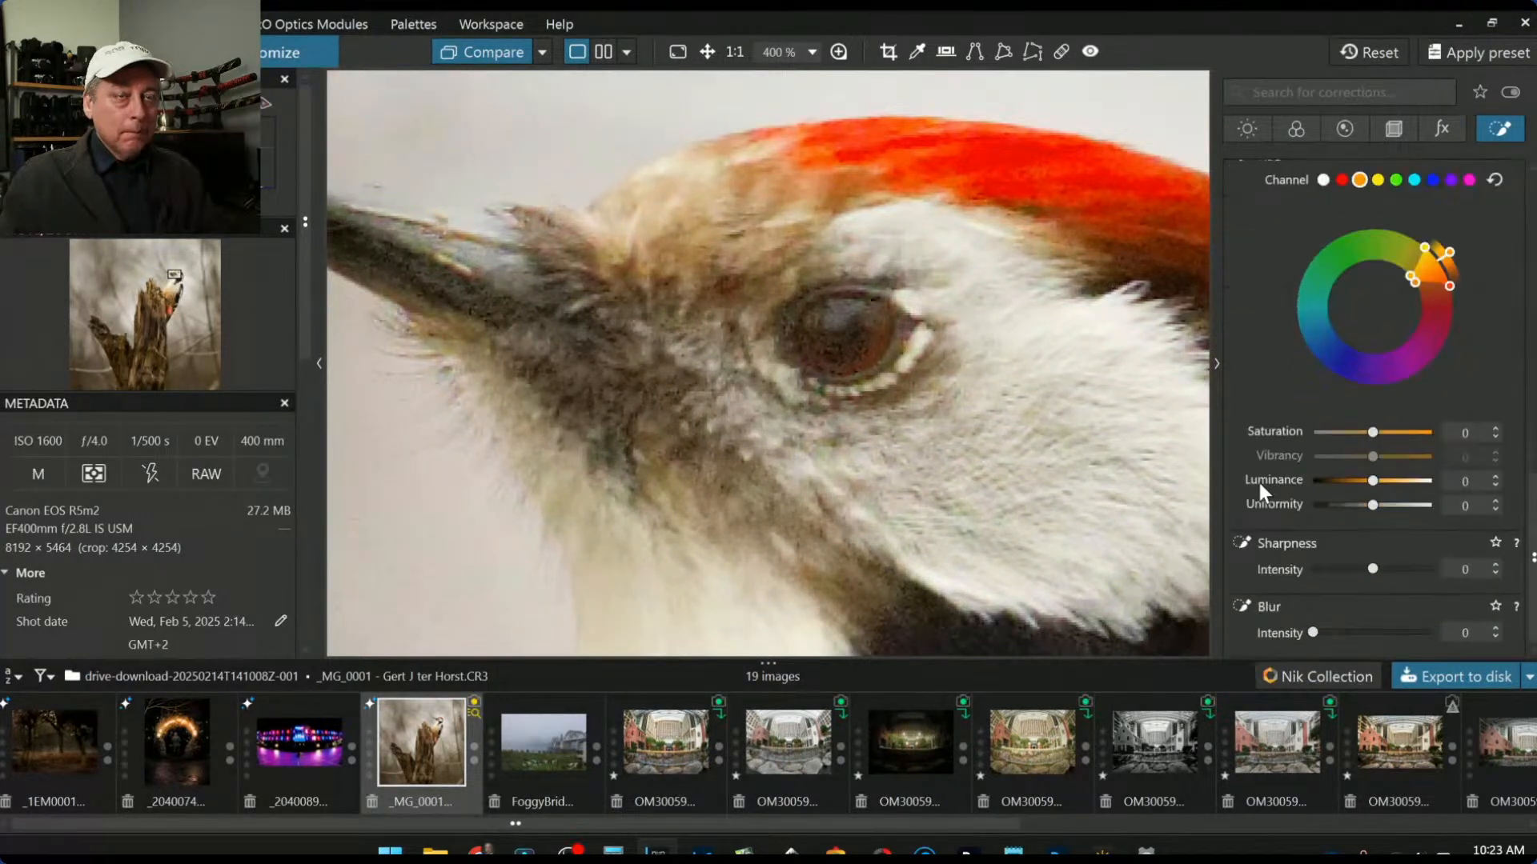
left_click_drag(1372, 433, 1429, 483)
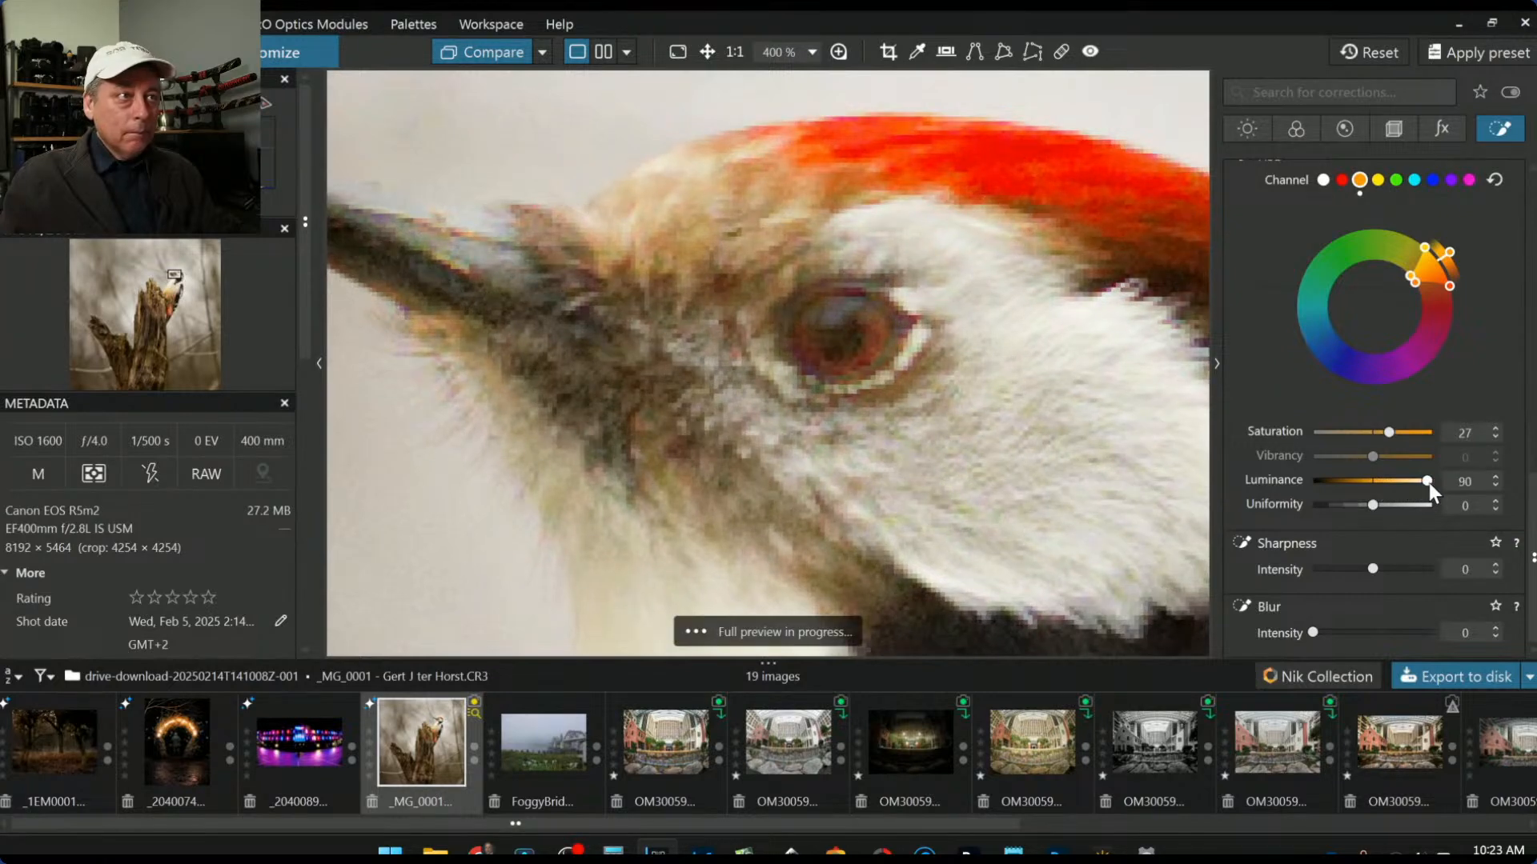
scroll(987, 438, "down", 3)
scroll(987, 438, "down", 5)
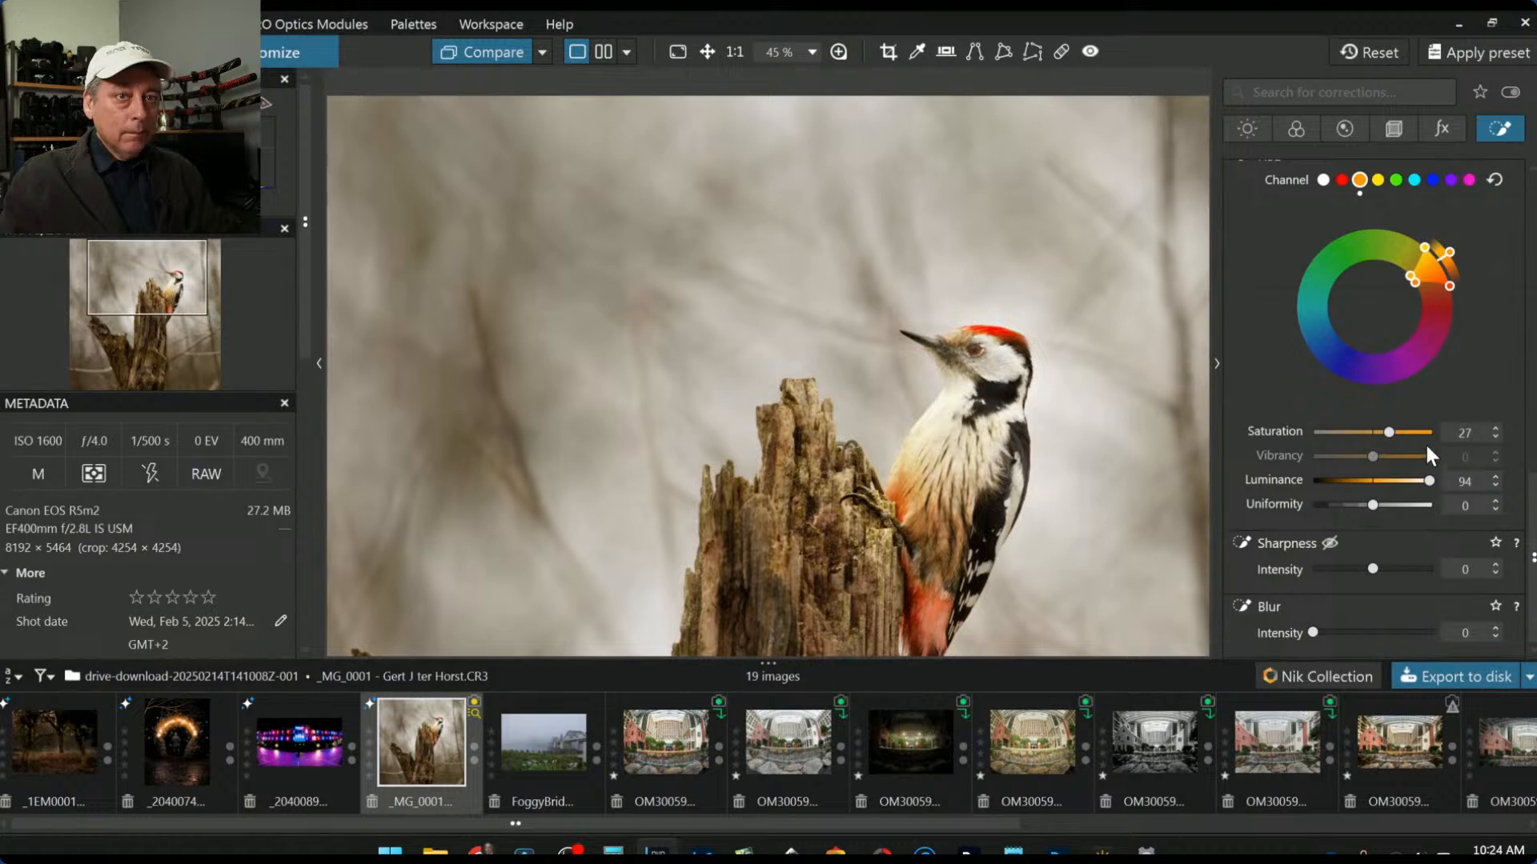
Step: Set the head mask's shadows to 100, blacks to -10 and ClearView Plus intensity to 73, with contrast reset to 0
scroll(1298, 329, "up", 6)
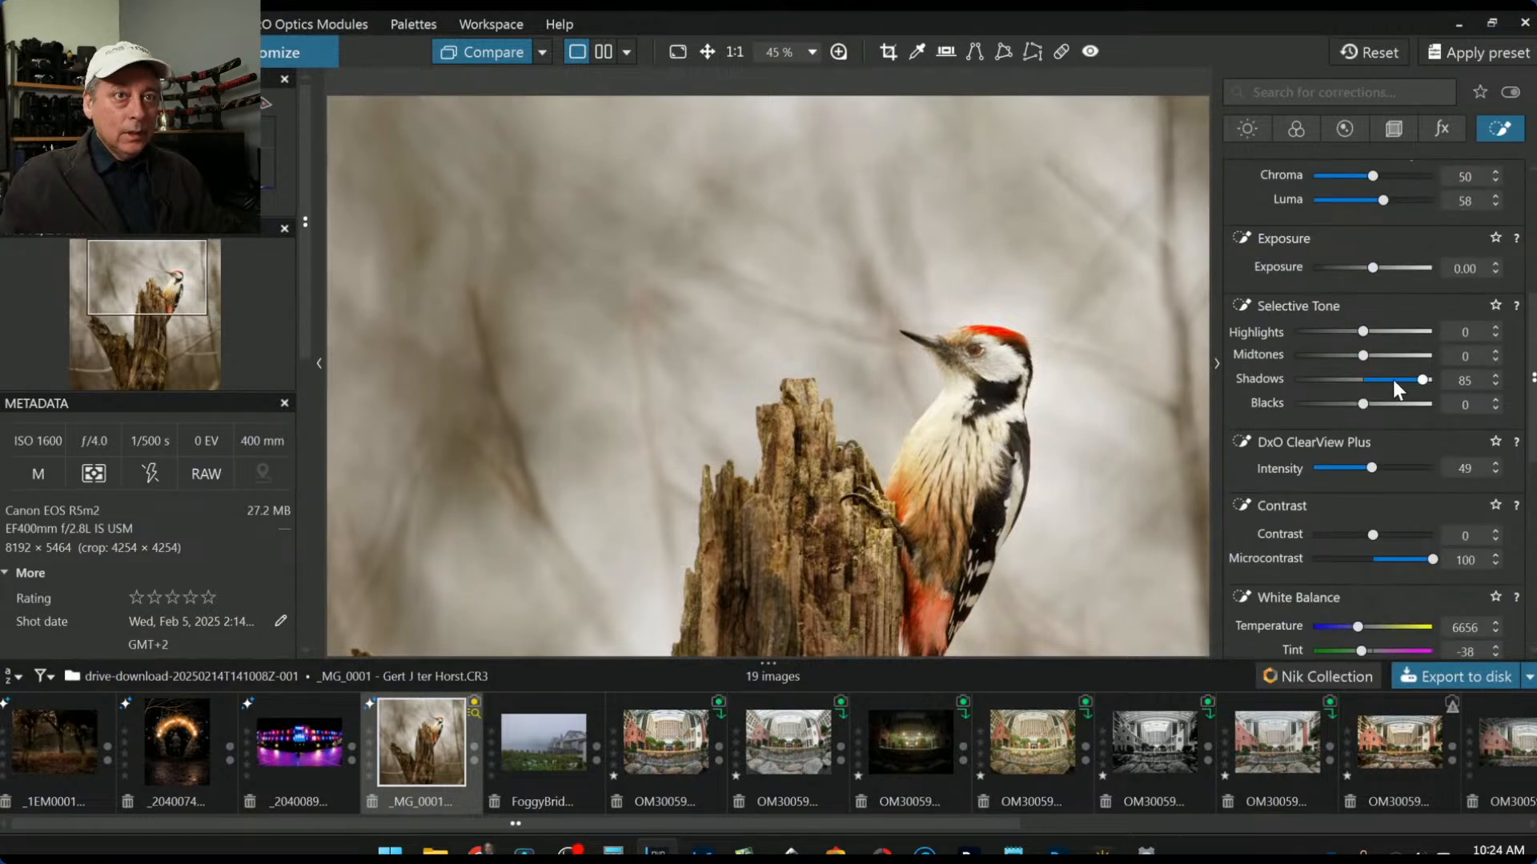
left_click_drag(1420, 377, 1357, 407)
left_click_drag(1371, 467, 1398, 469)
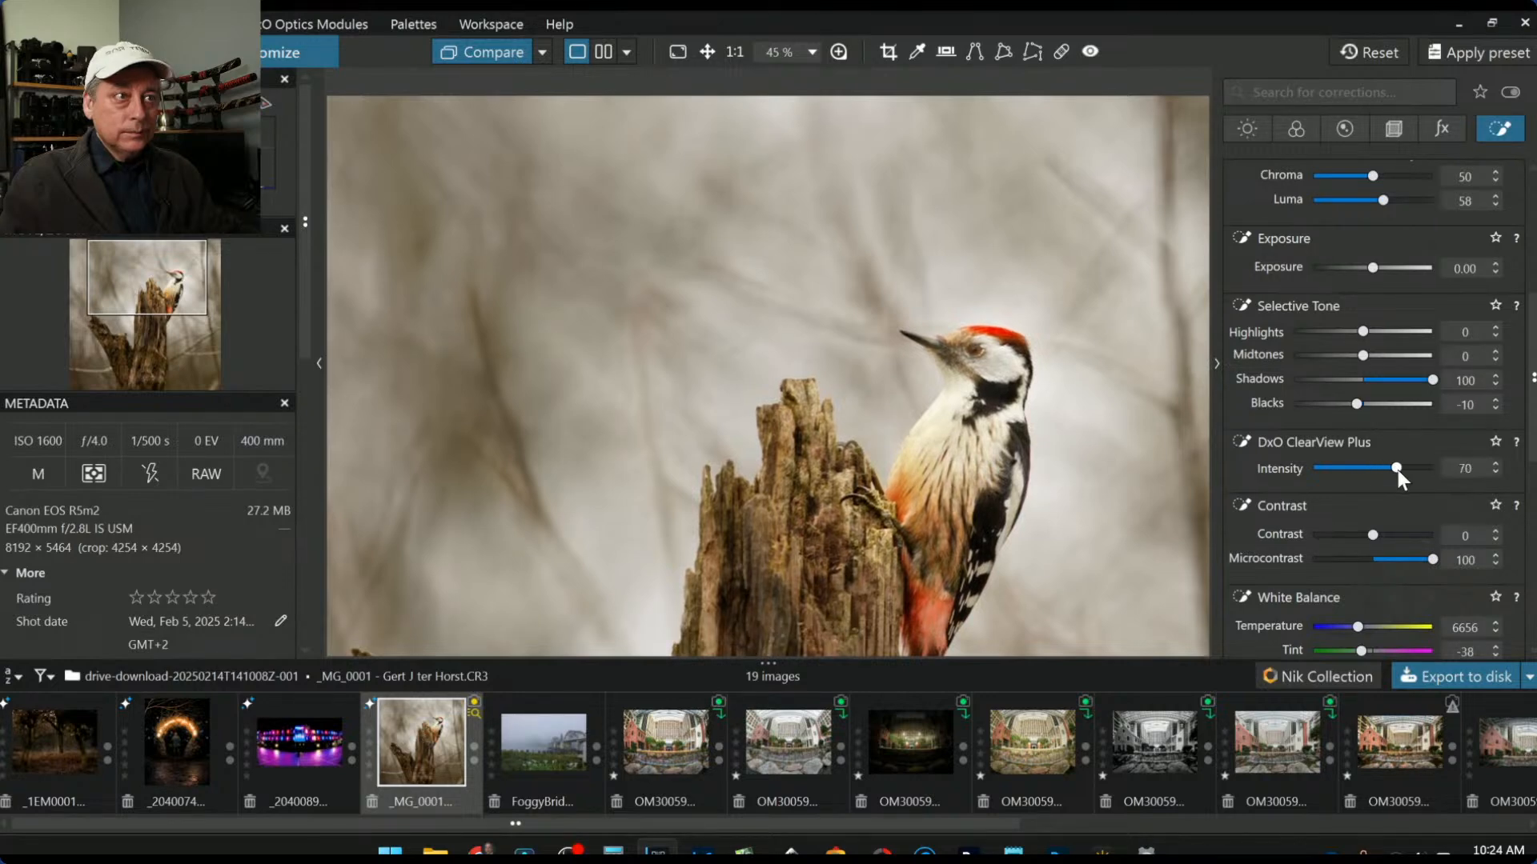
mouse_move(1370, 540)
left_mouse_down()
mouse_move(1417, 541)
mouse_move(1343, 521)
mouse_move(1366, 522)
left_mouse_up()
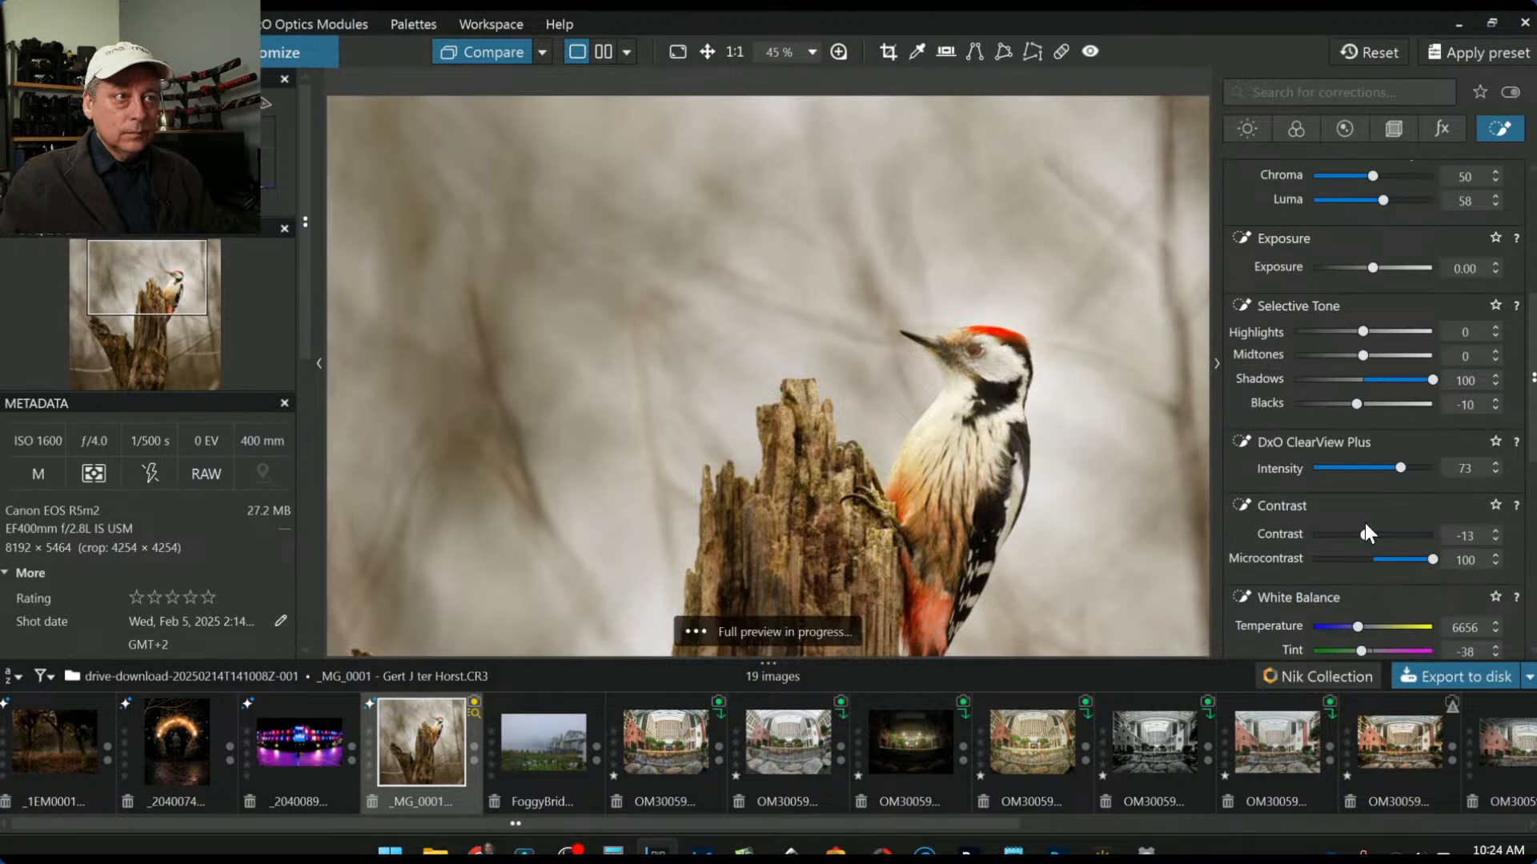
double_click(1365, 535)
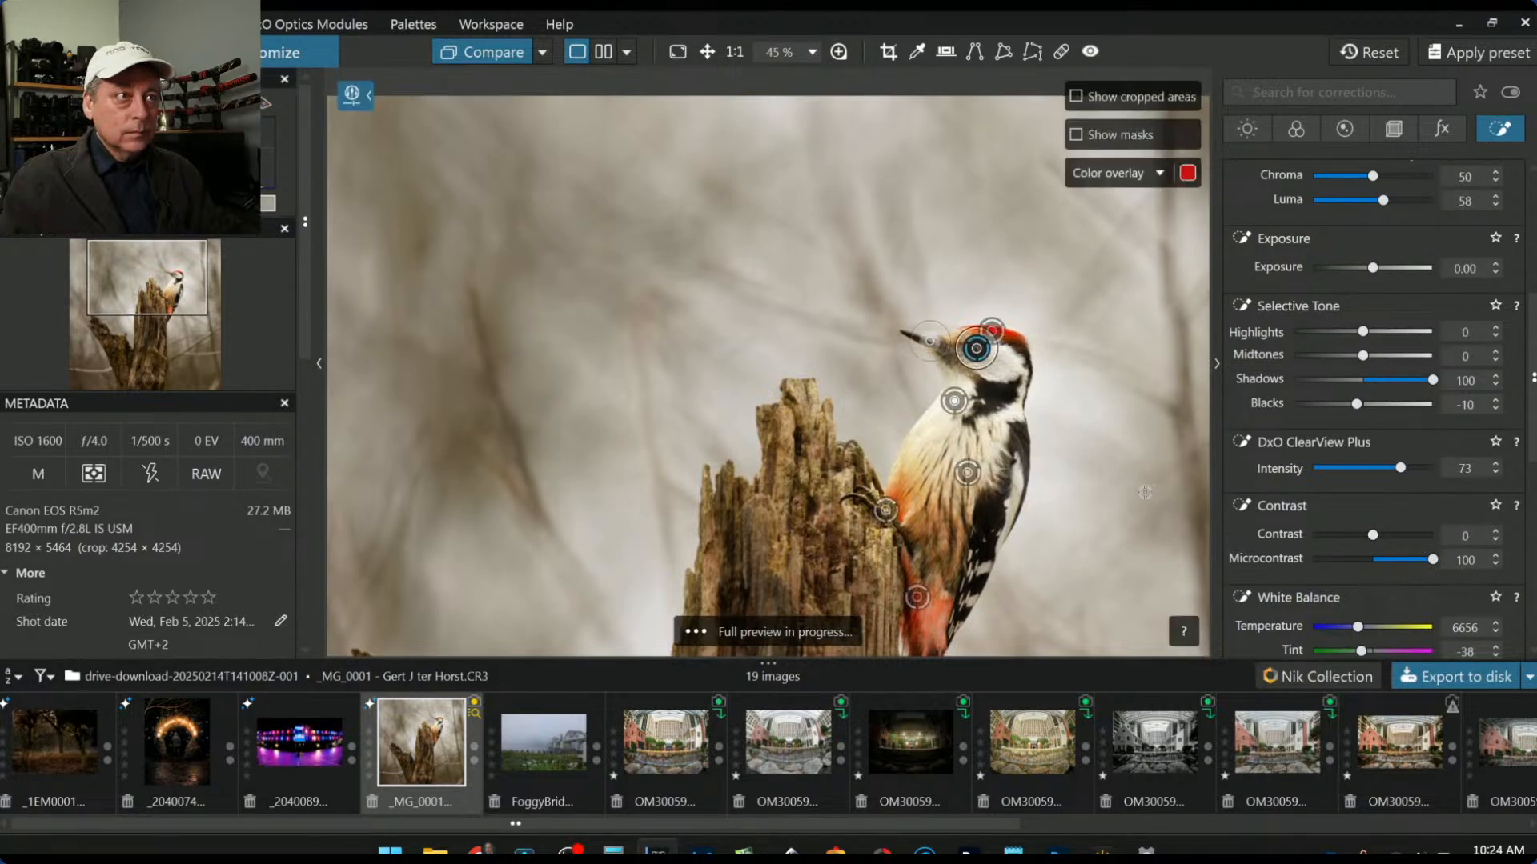
scroll(1146, 492, "down", 2)
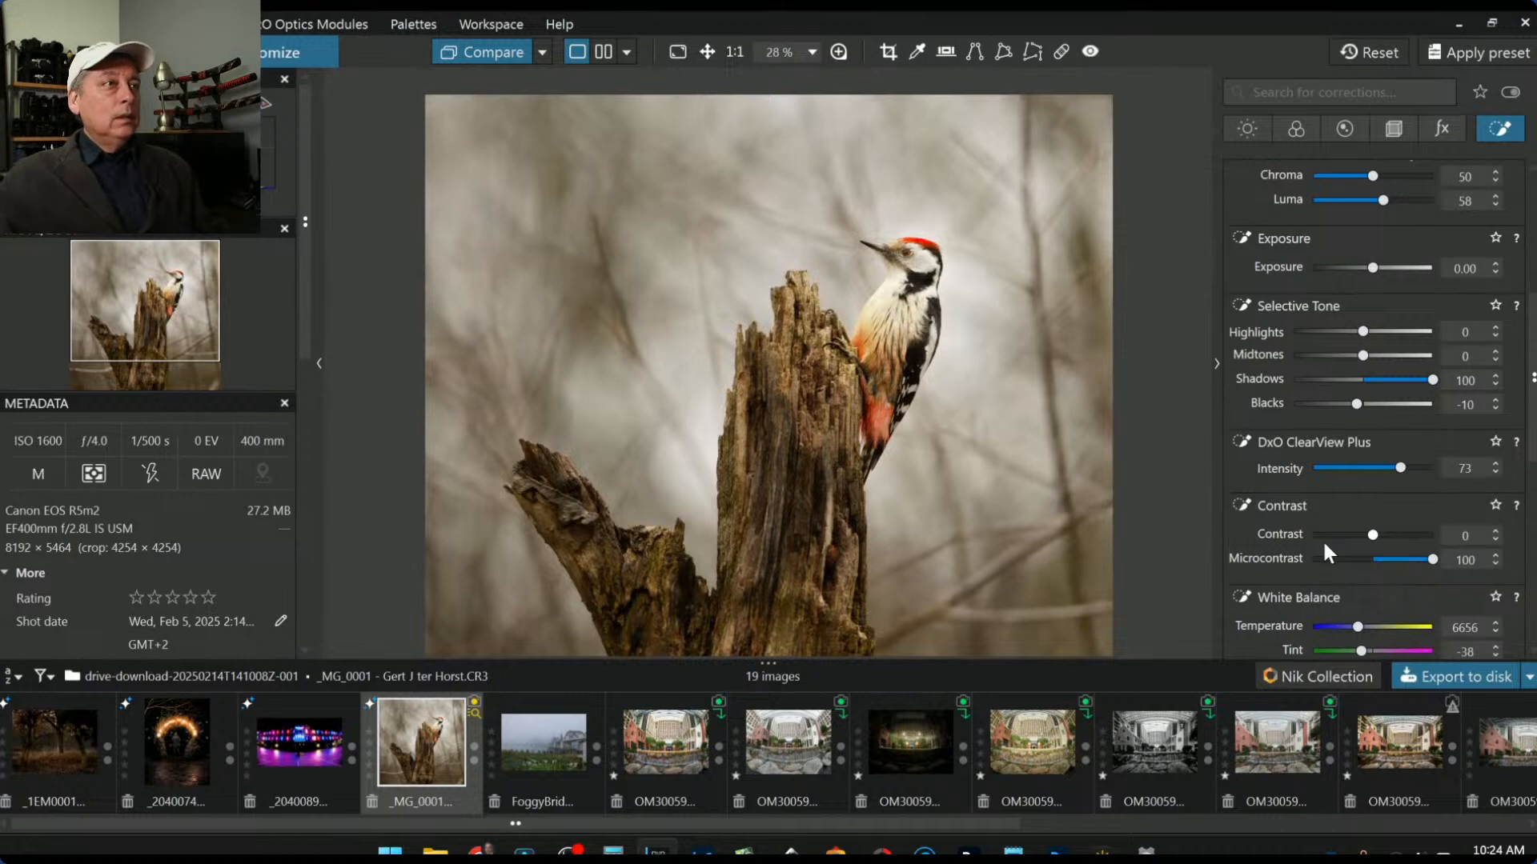
Step: Deselect the head mask and draw a diagonal control line from the upper-left background toward the photo's right edge
key("l")
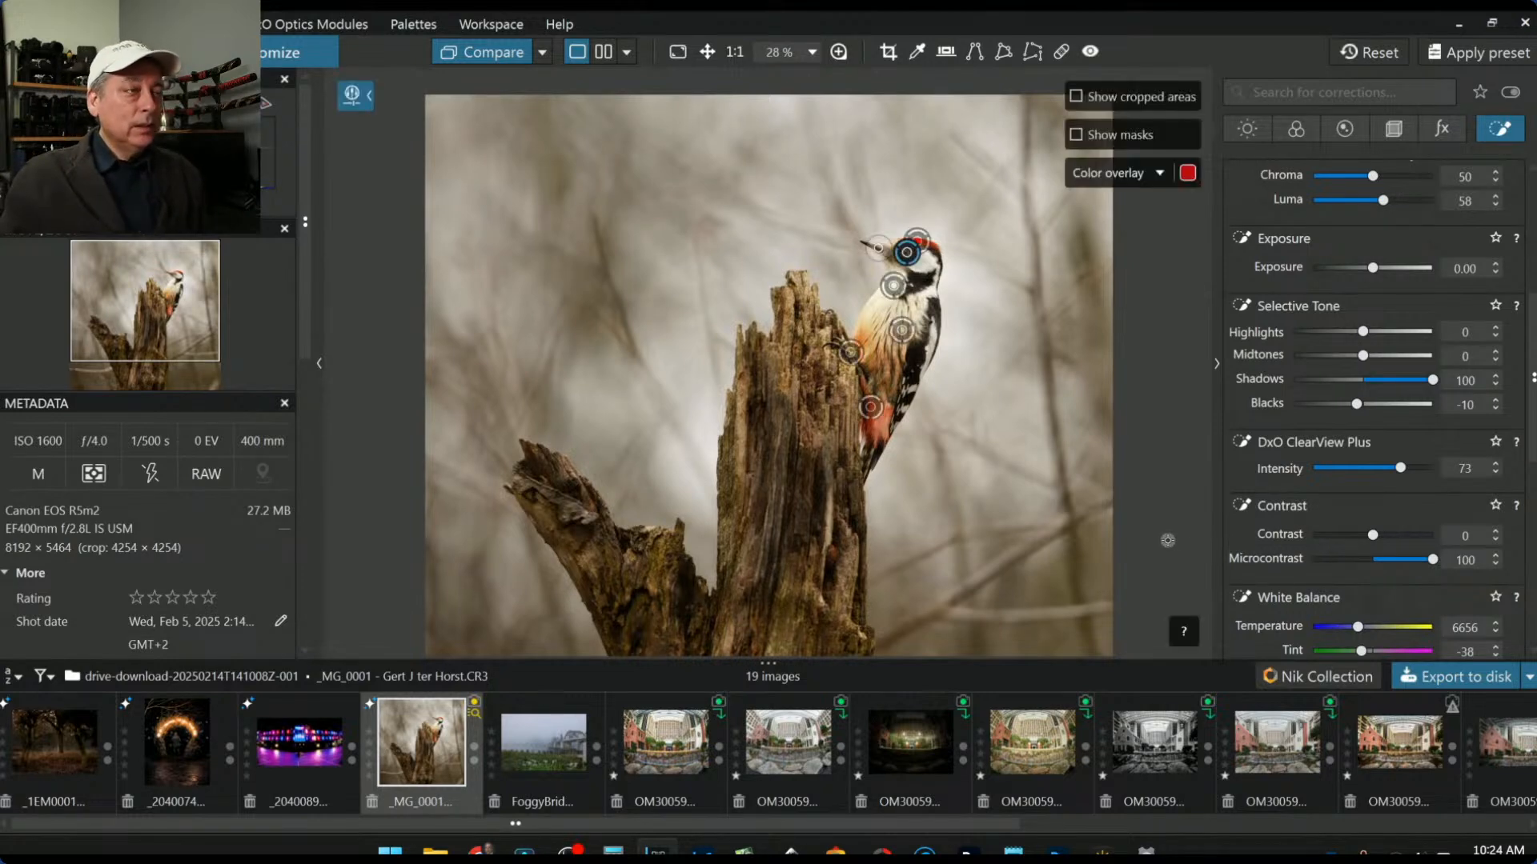
key("Escape")
scroll(1010, 389, "down", 1)
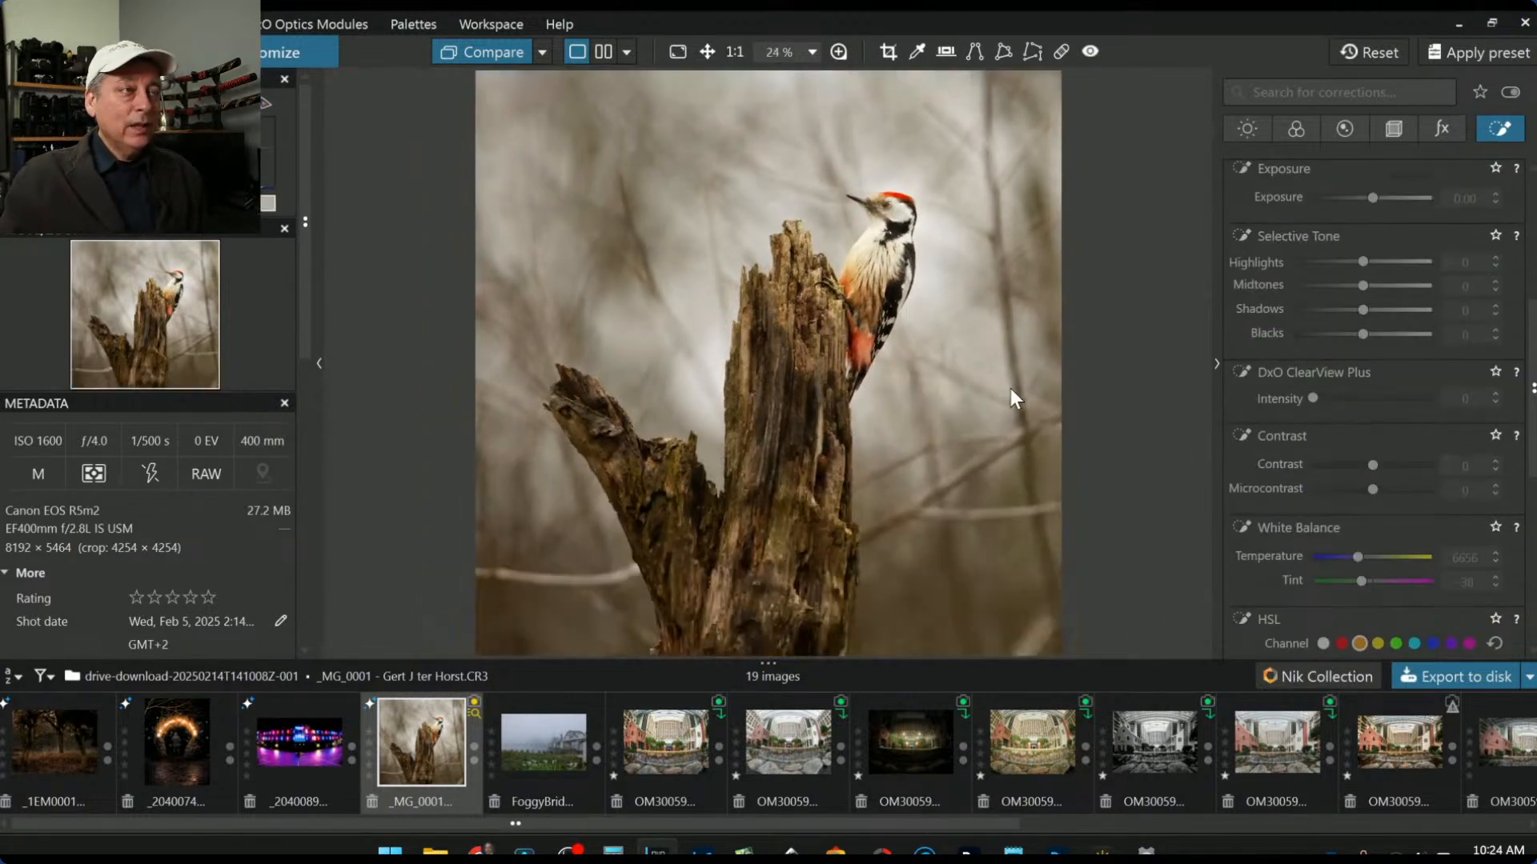
scroll(1347, 261, "up", 5)
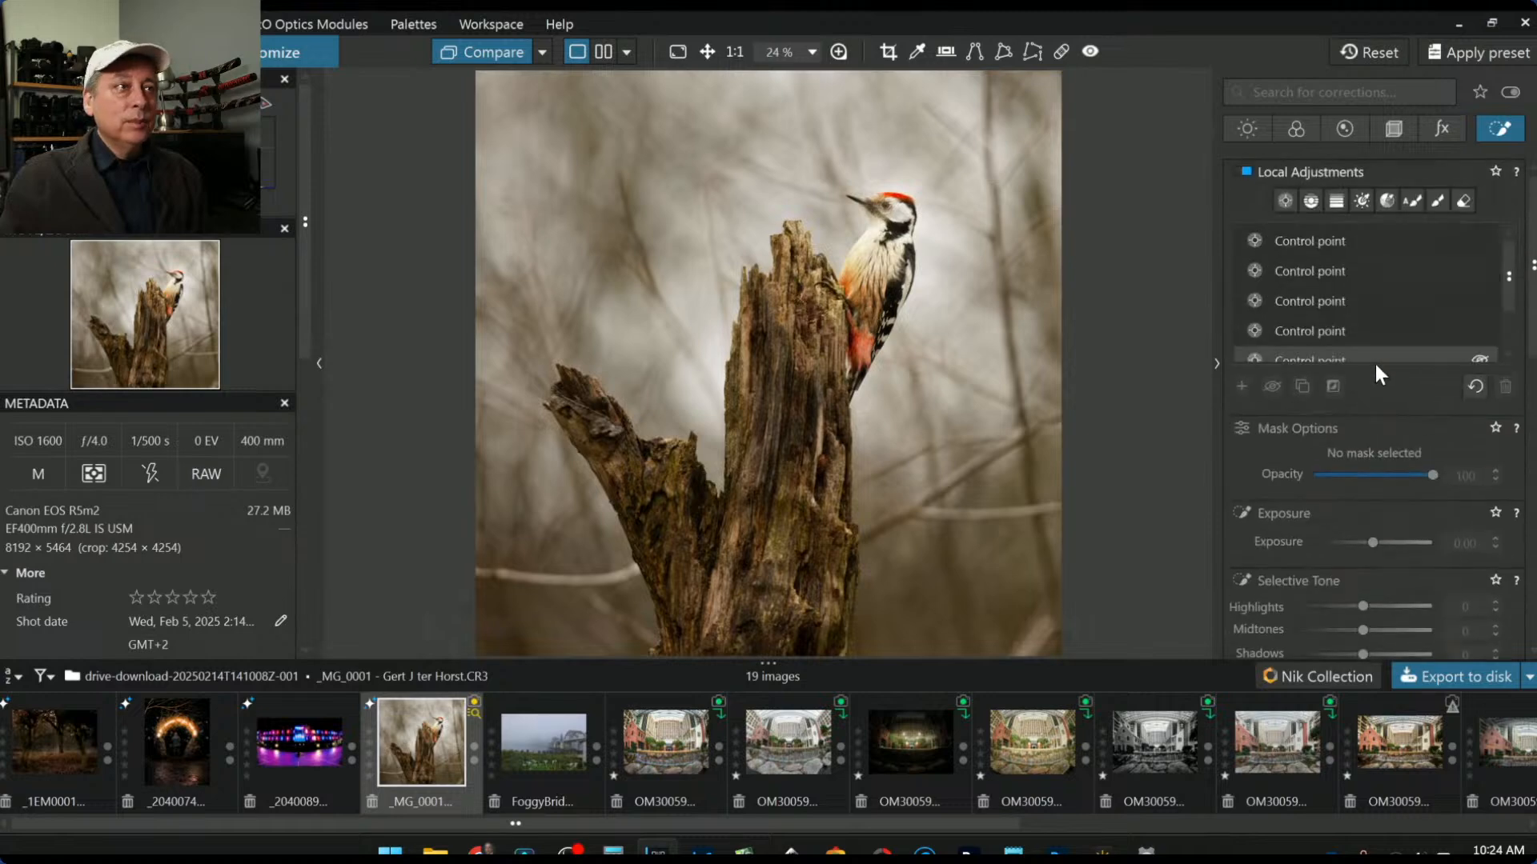
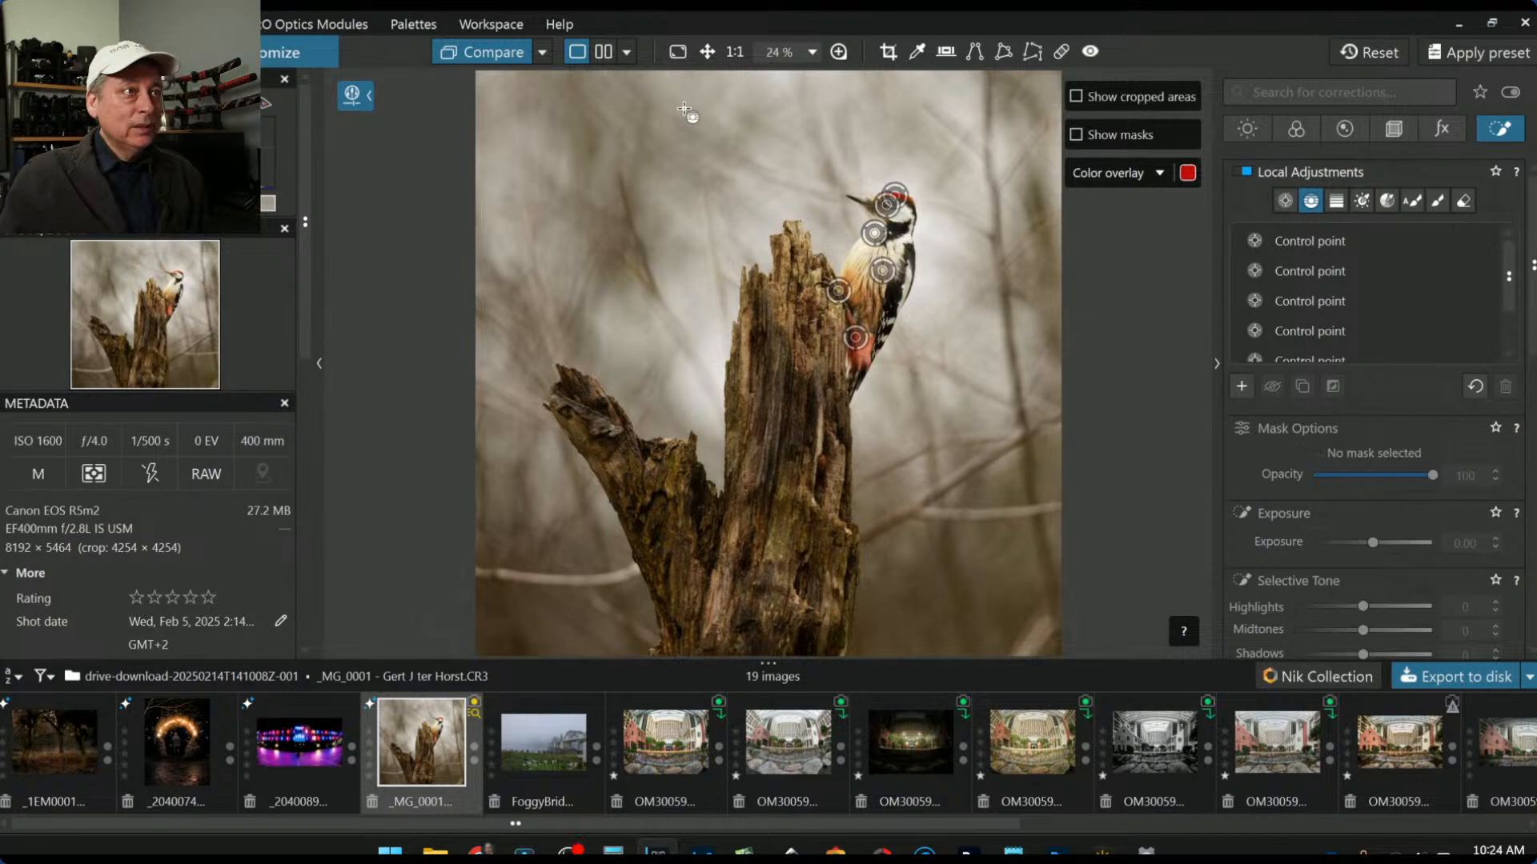
left_click_drag(658, 158, 1045, 324)
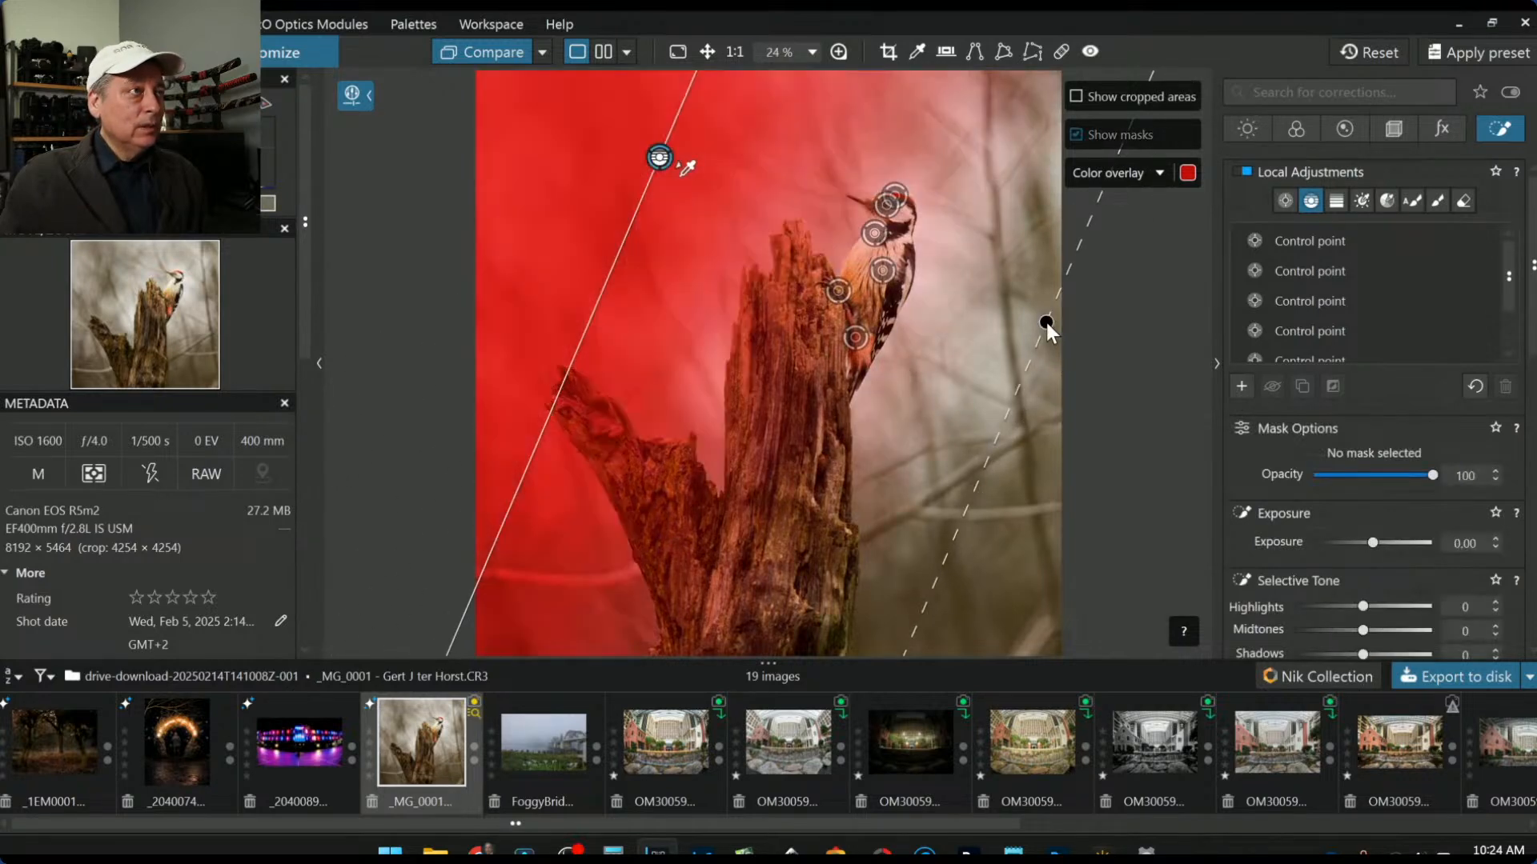
Step: Set the background control line's exposure to 0.77 and warm its white balance temperature slightly
scroll(1330, 504, "down", 3)
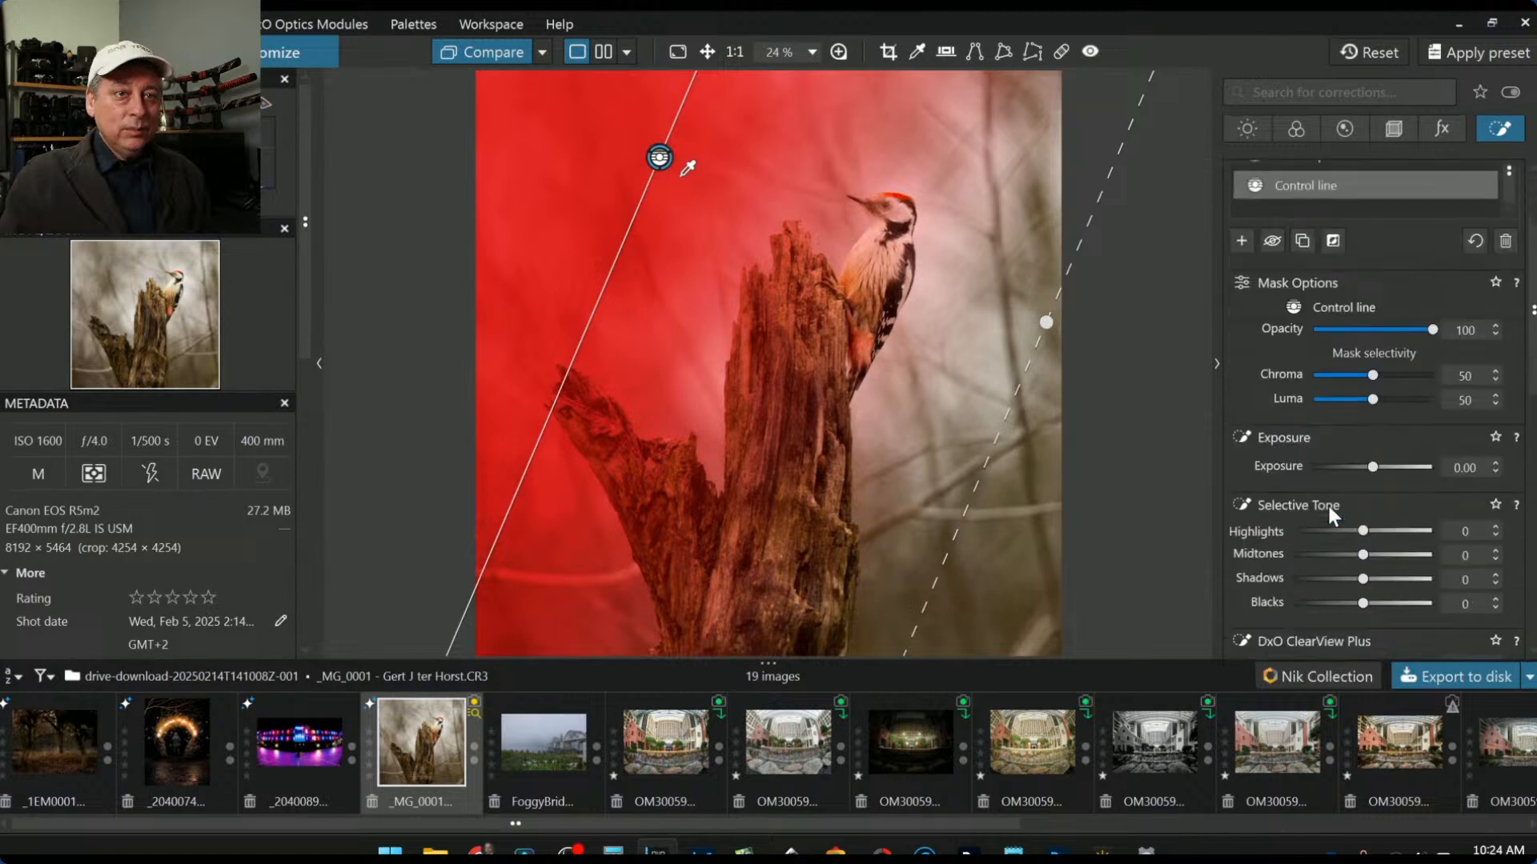
left_click_drag(1367, 468, 1378, 467)
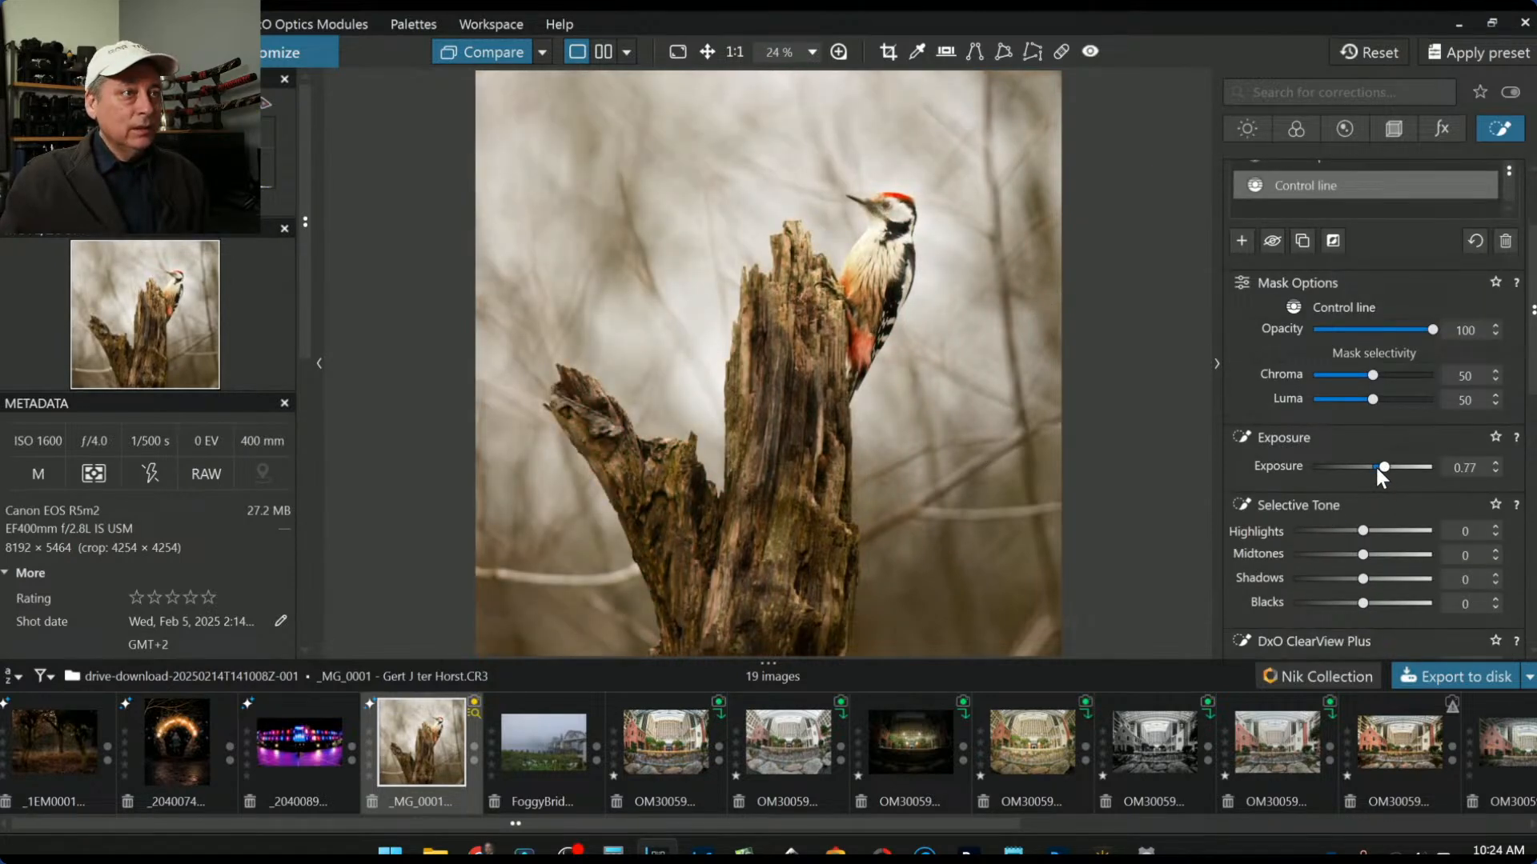
scroll(1343, 514, "down", 6)
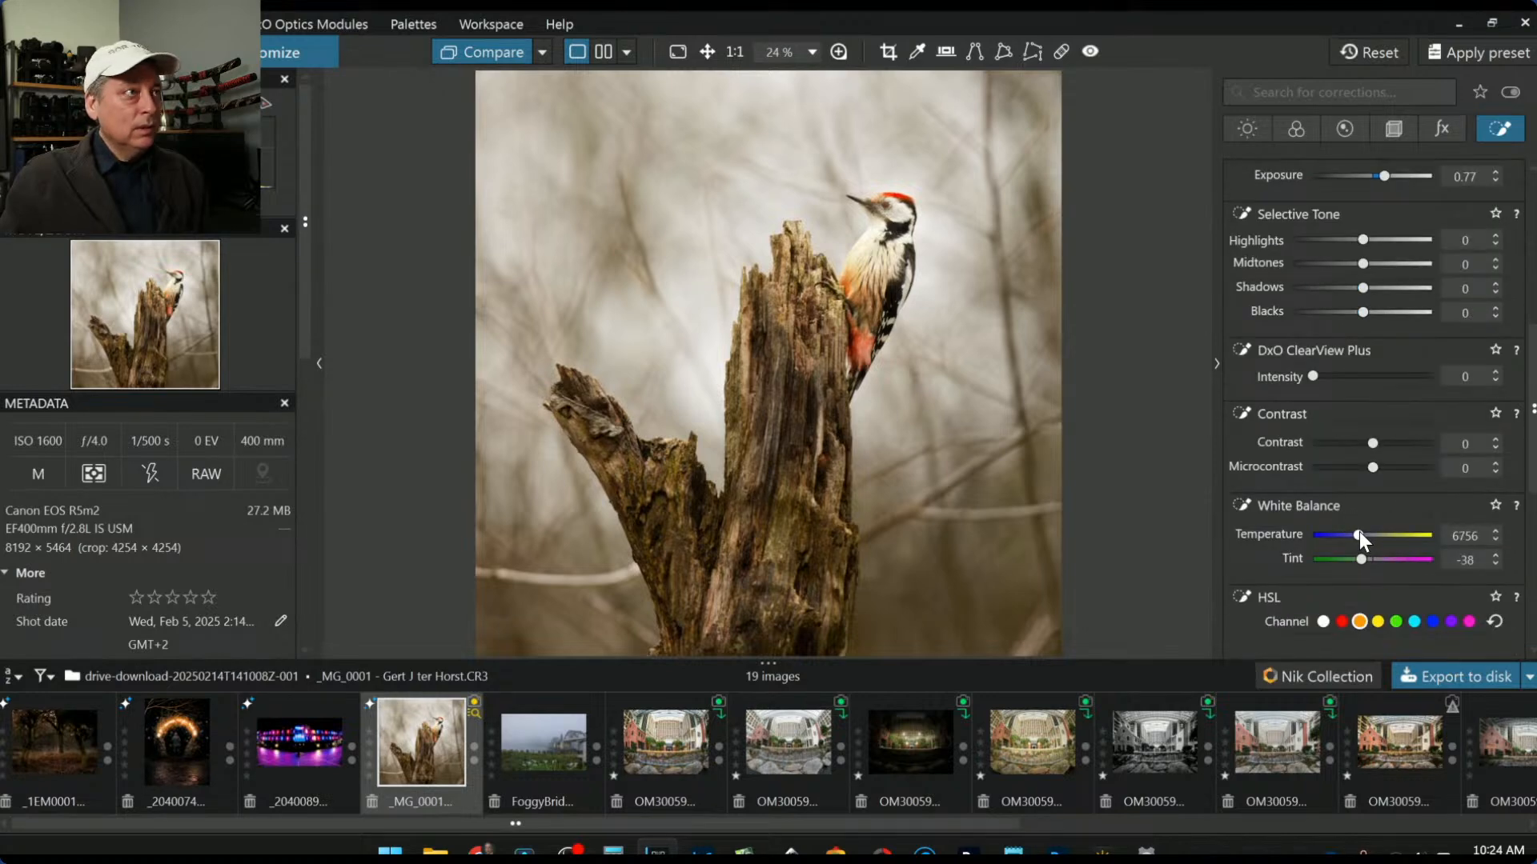
left_click_drag(1359, 532, 1361, 532)
scroll(1352, 402, "up", 8)
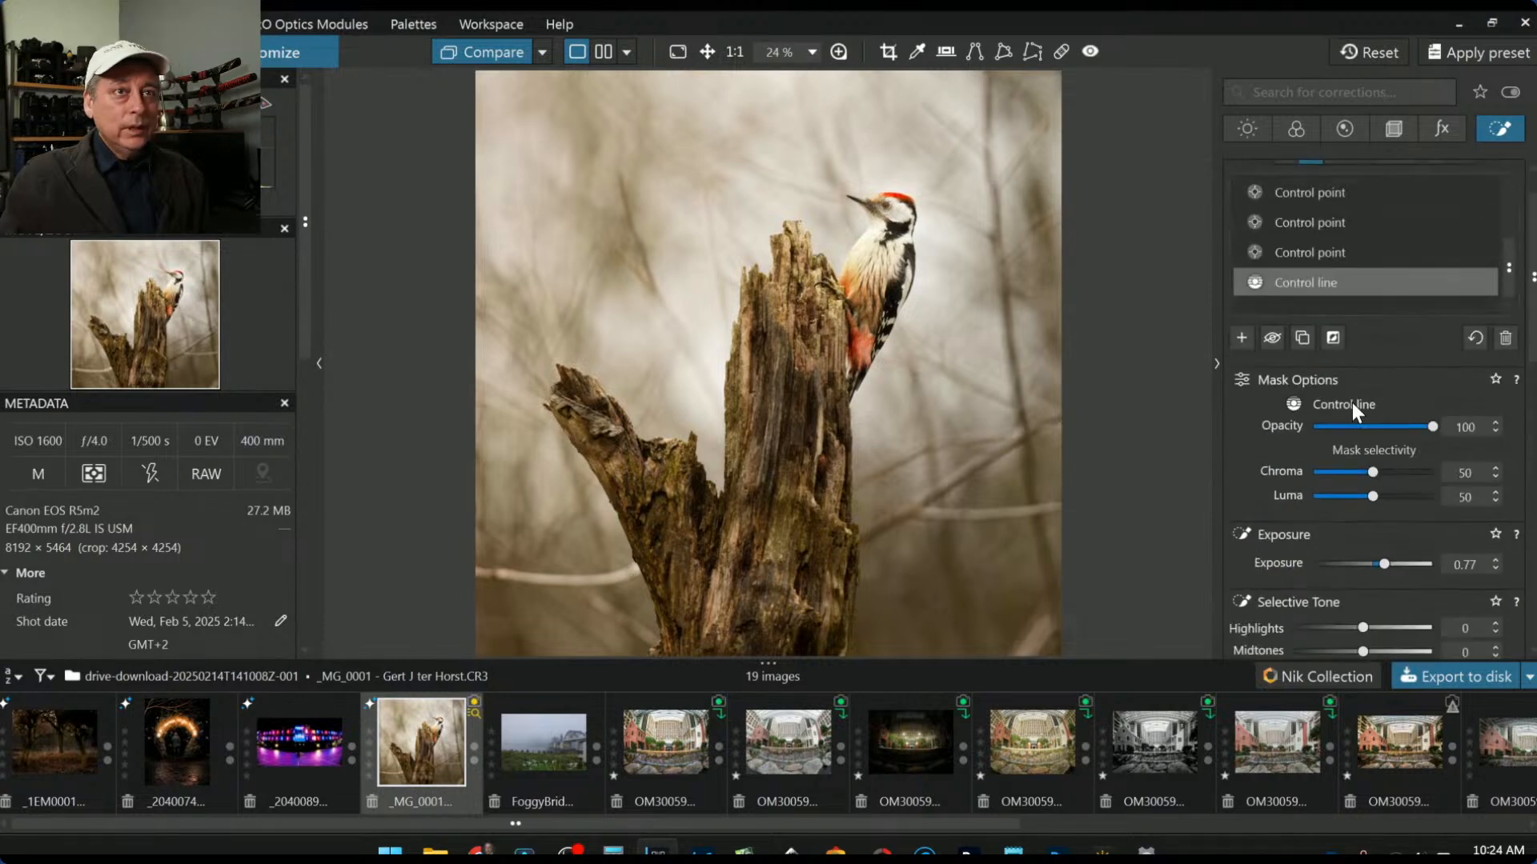
scroll(1355, 411, "up", 1)
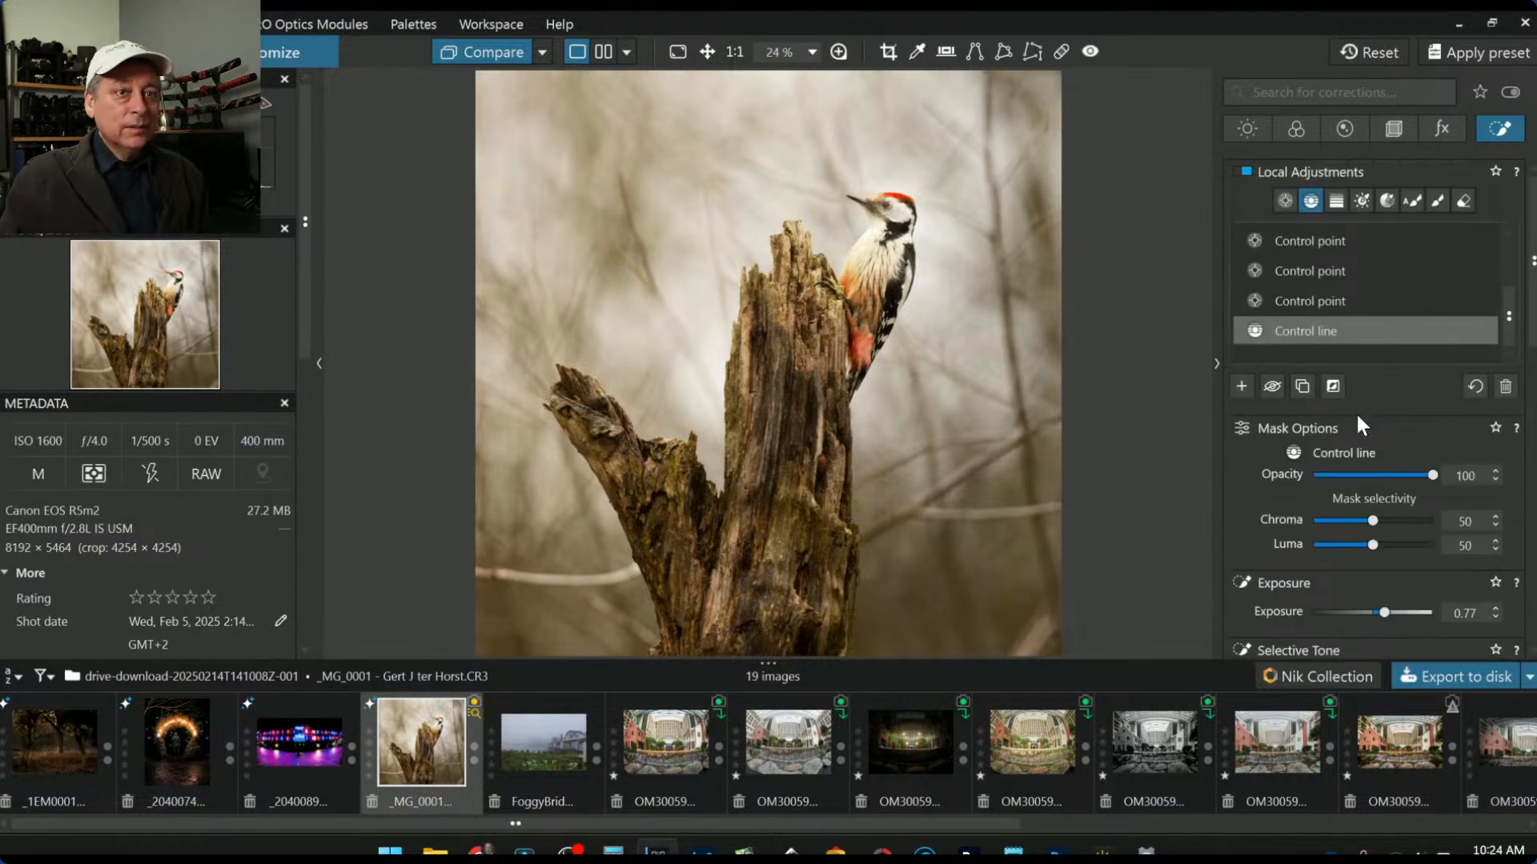
Step: Raise the control line's chroma selectivity to 71, pull its outer boundary in to the woodpecker, and set exposure to 0.99
left_click_drag(1373, 520, 1397, 522)
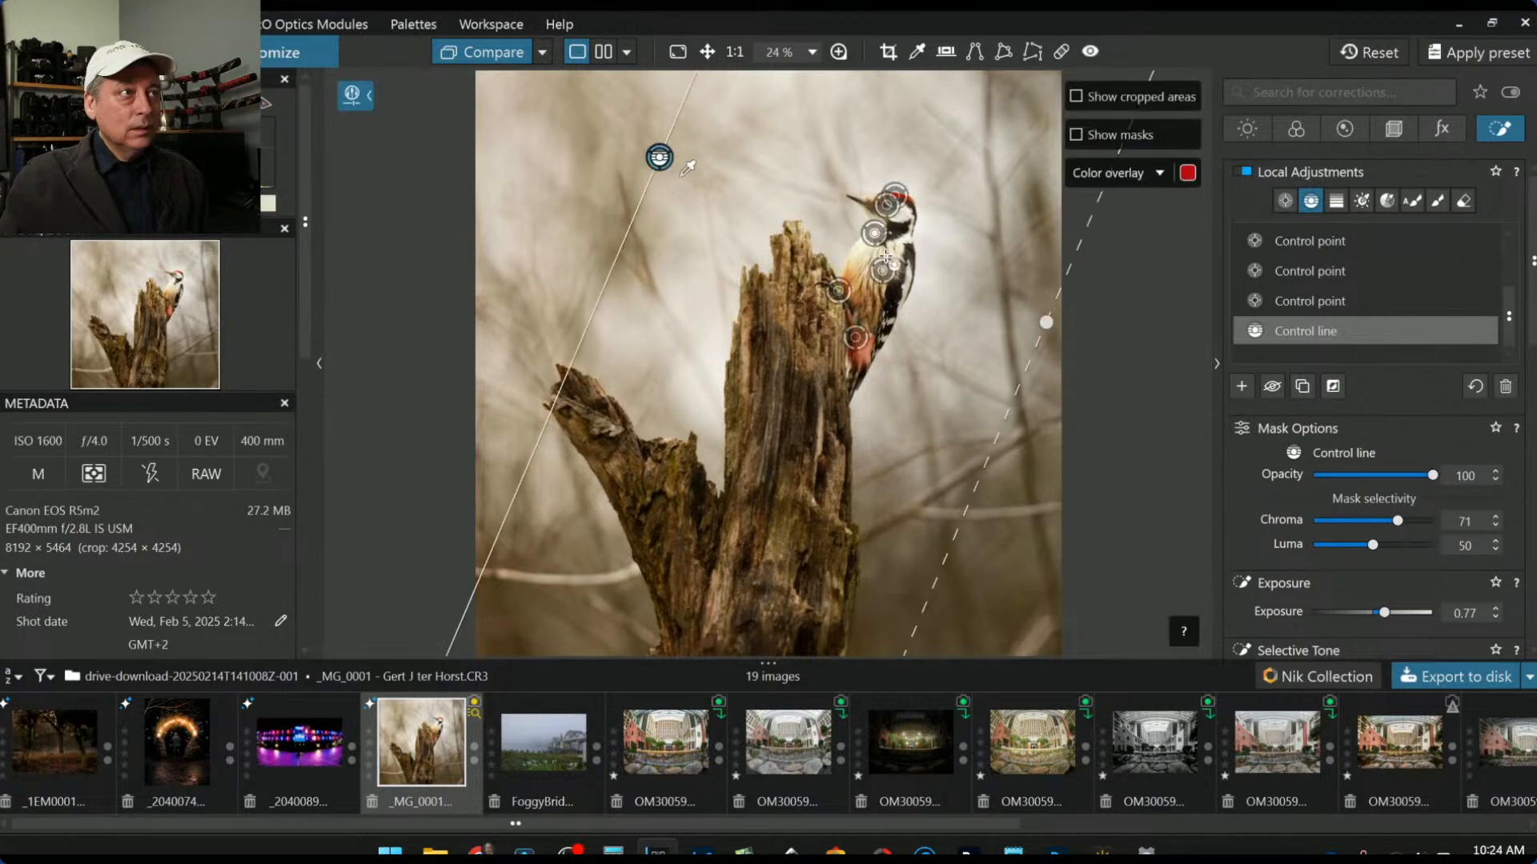
left_click_drag(1043, 328, 842, 254)
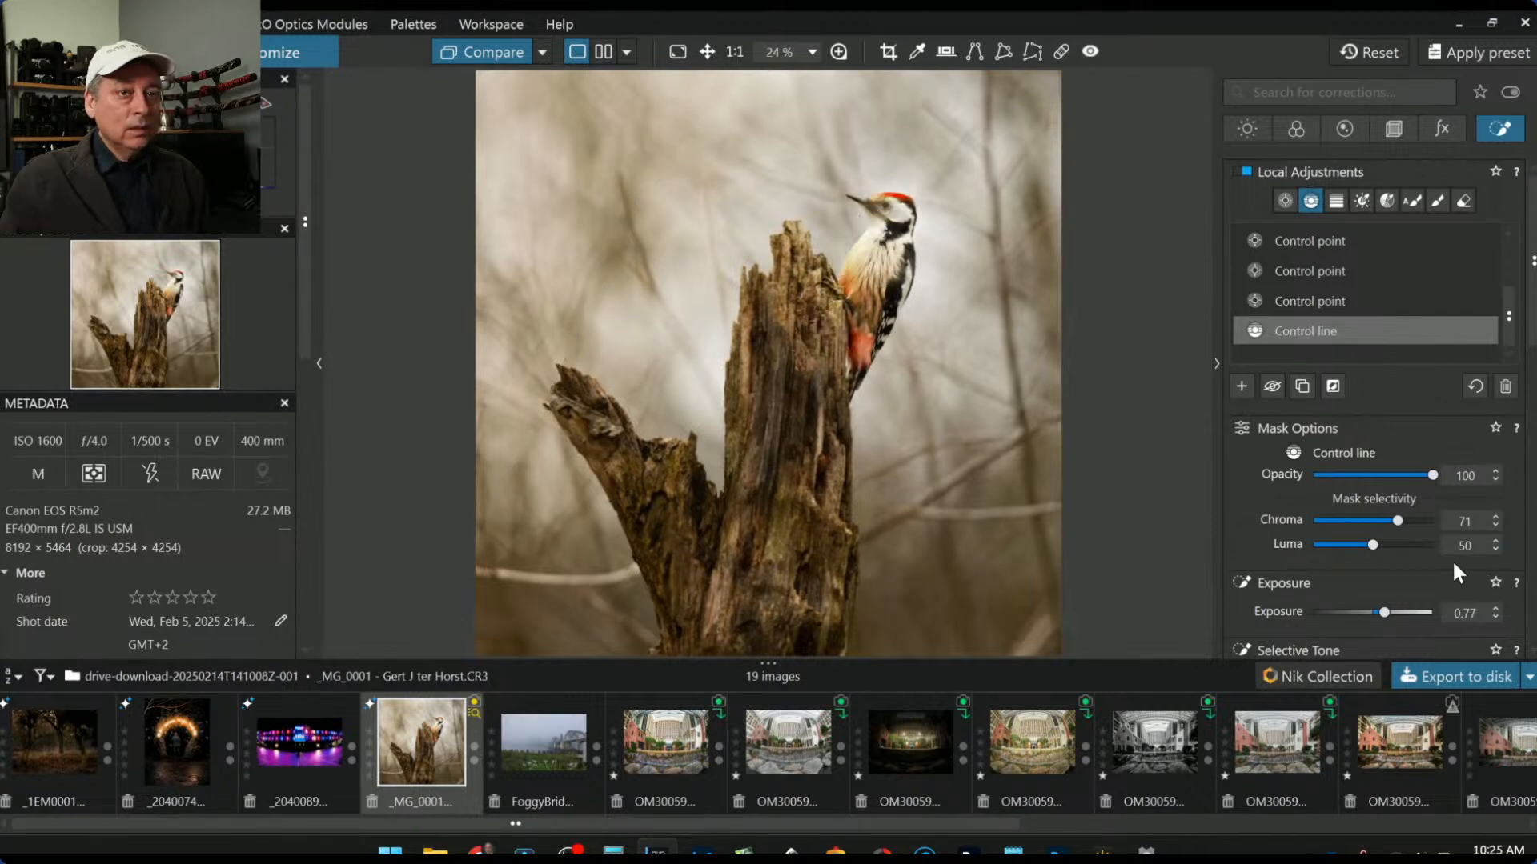
left_click_drag(1388, 607, 1387, 613)
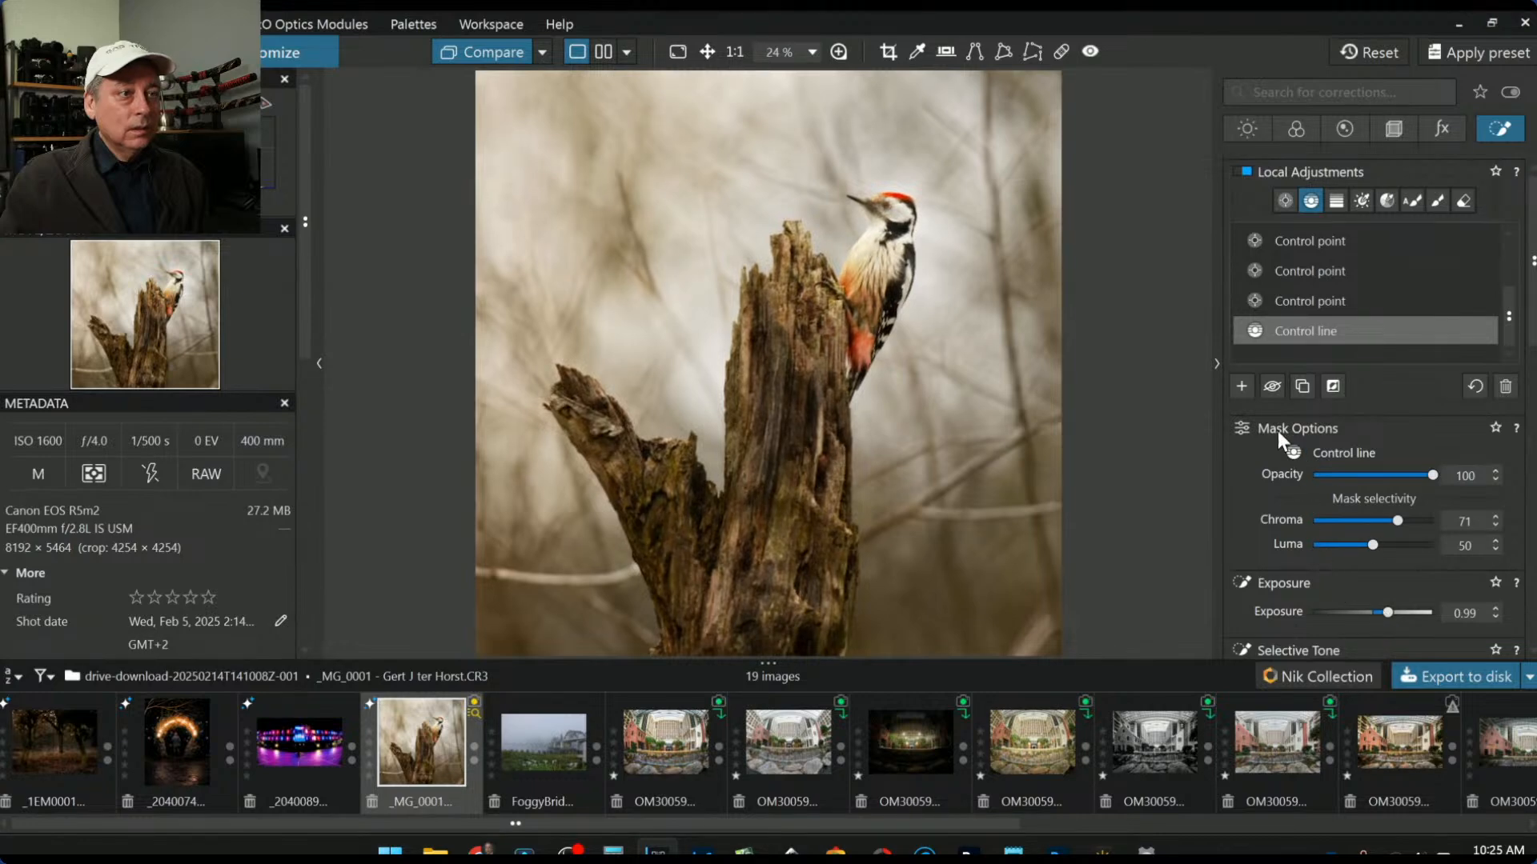
Step: Add a second control line from the lower-right background up to the woodpecker's tail and set its luma selectivity to 66
left_click(1241, 386)
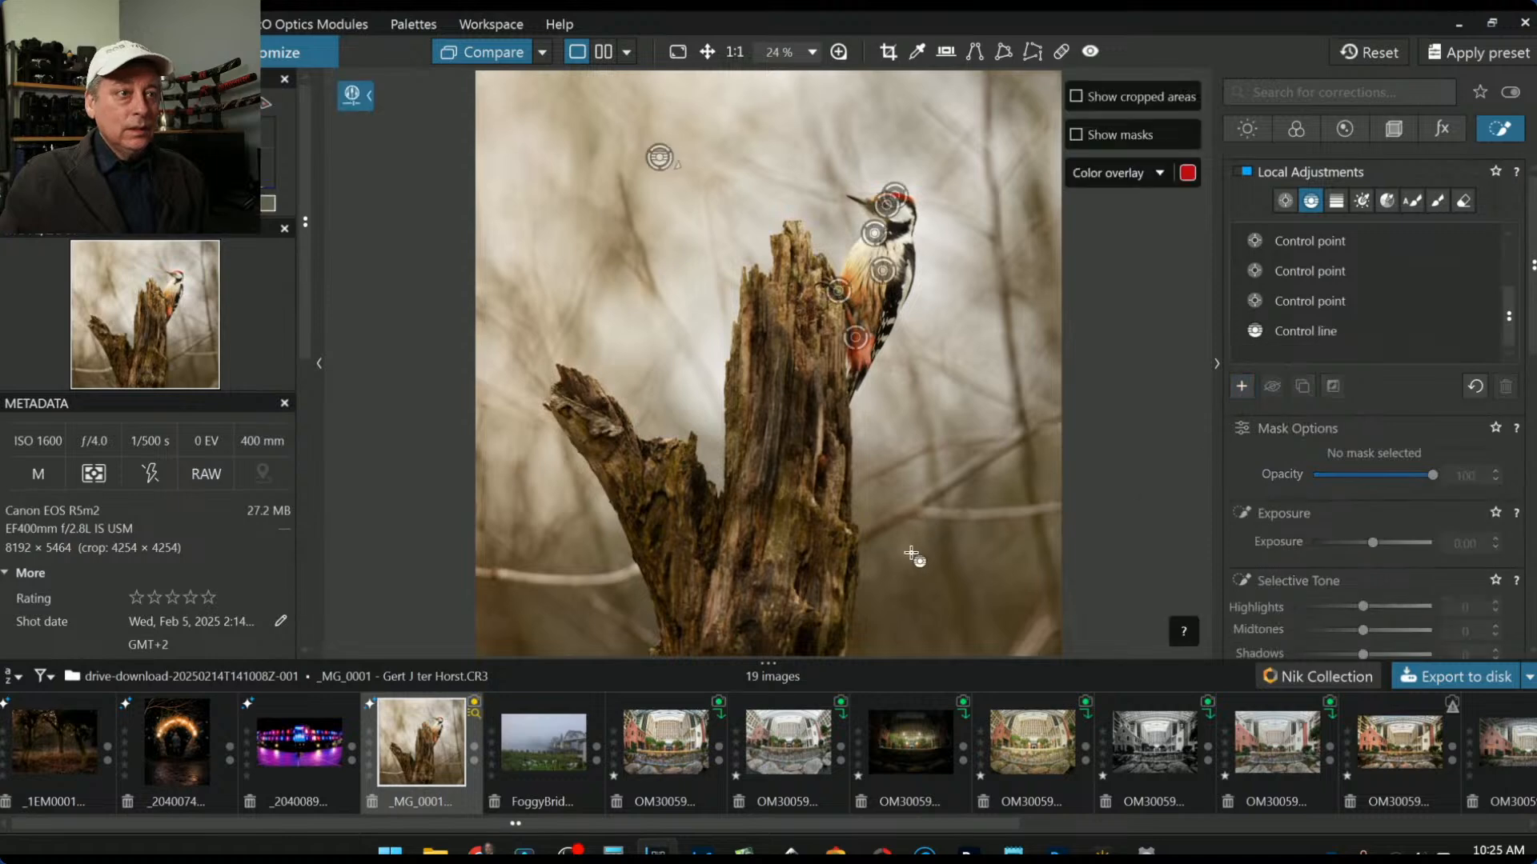
left_click_drag(965, 607, 902, 338)
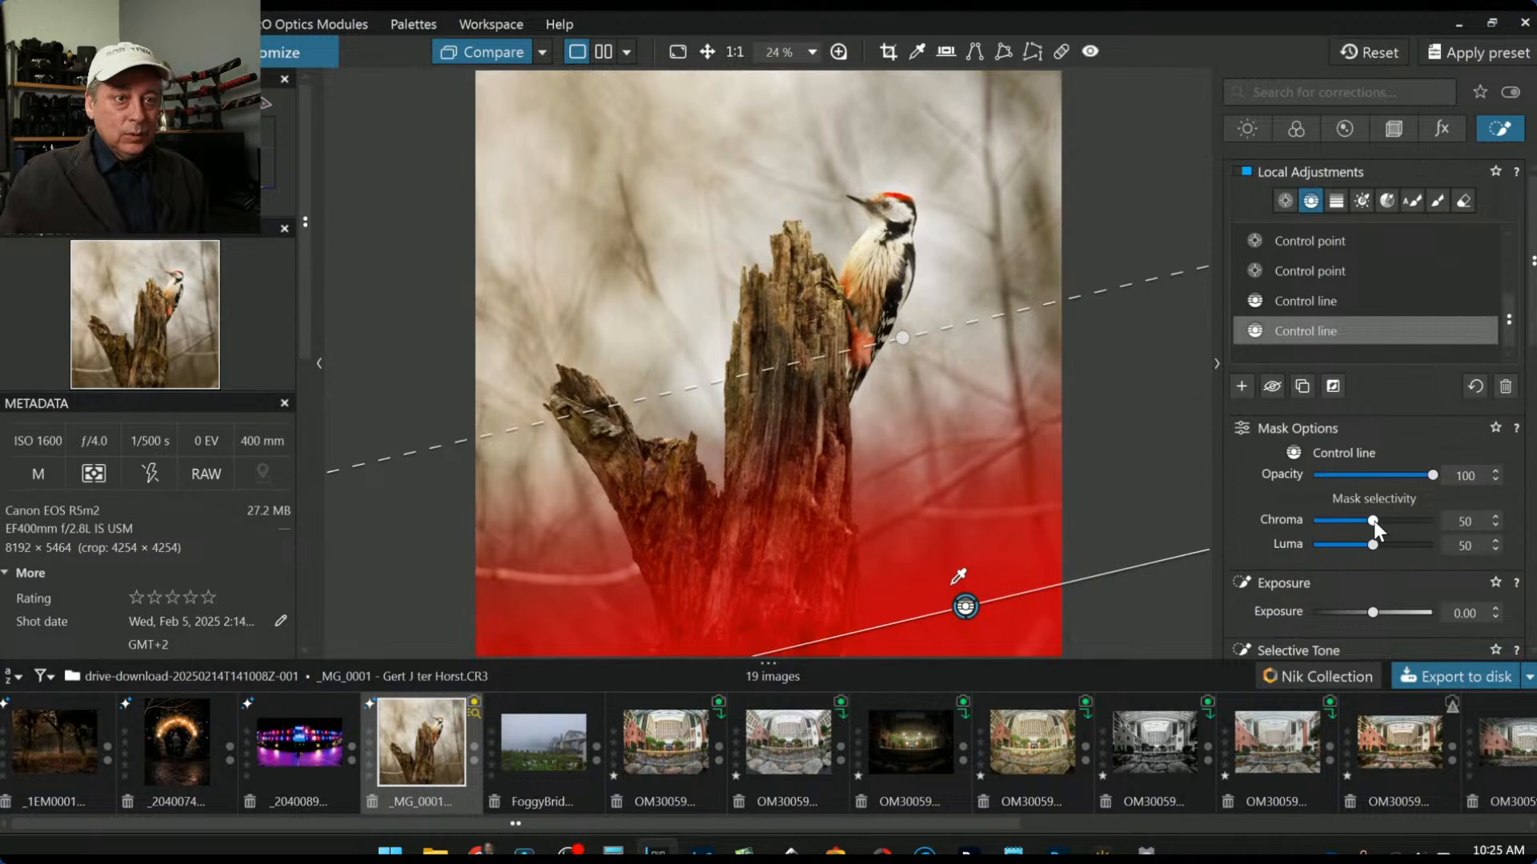
left_click(1373, 545)
scroll(1374, 545, "up", 4)
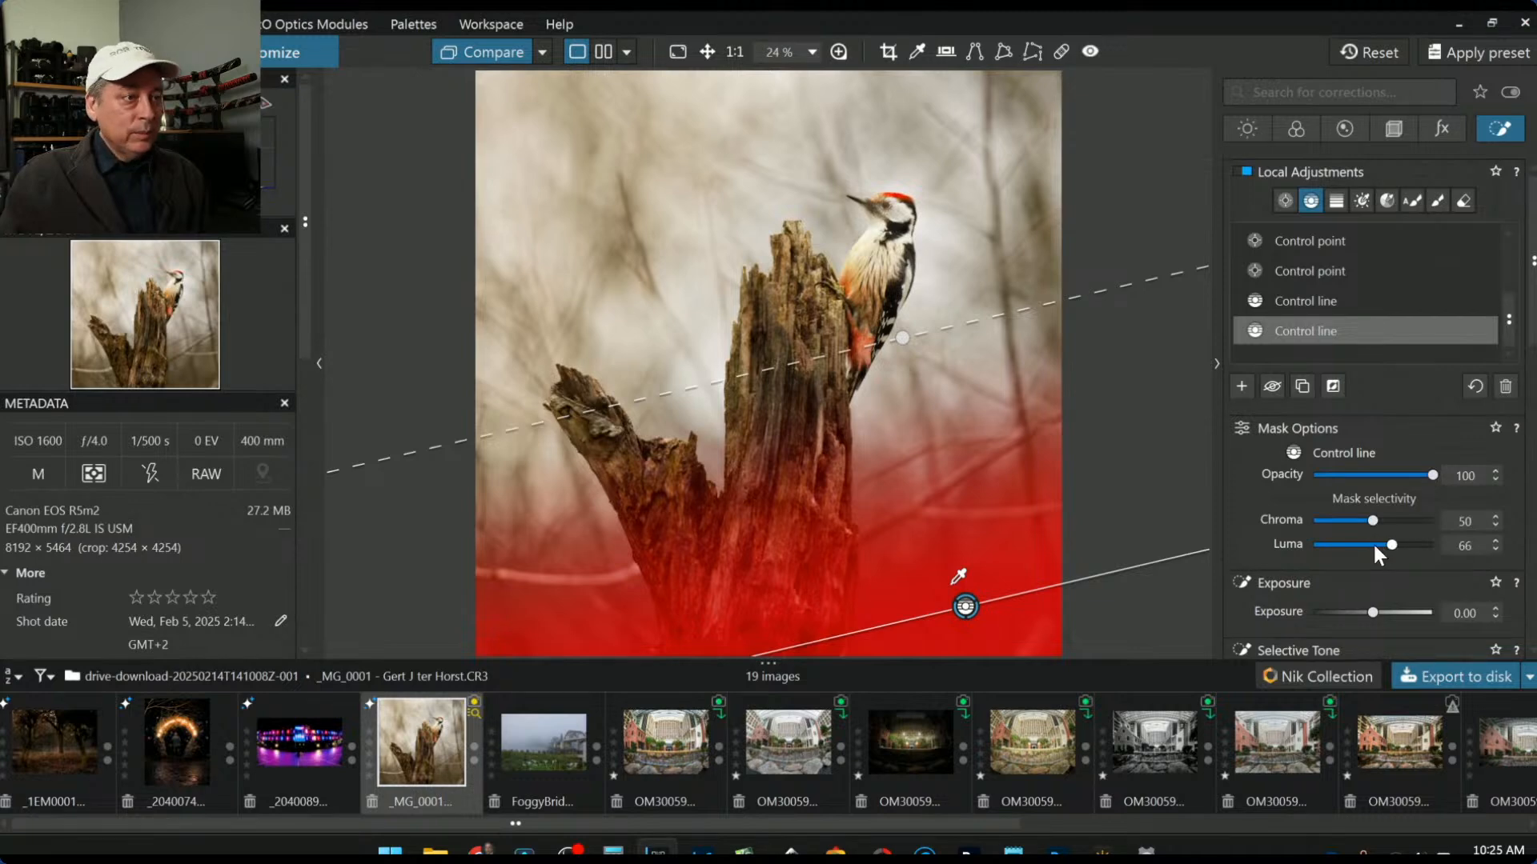
scroll(1373, 545, "down", 1)
scroll(1372, 541, "down", 3)
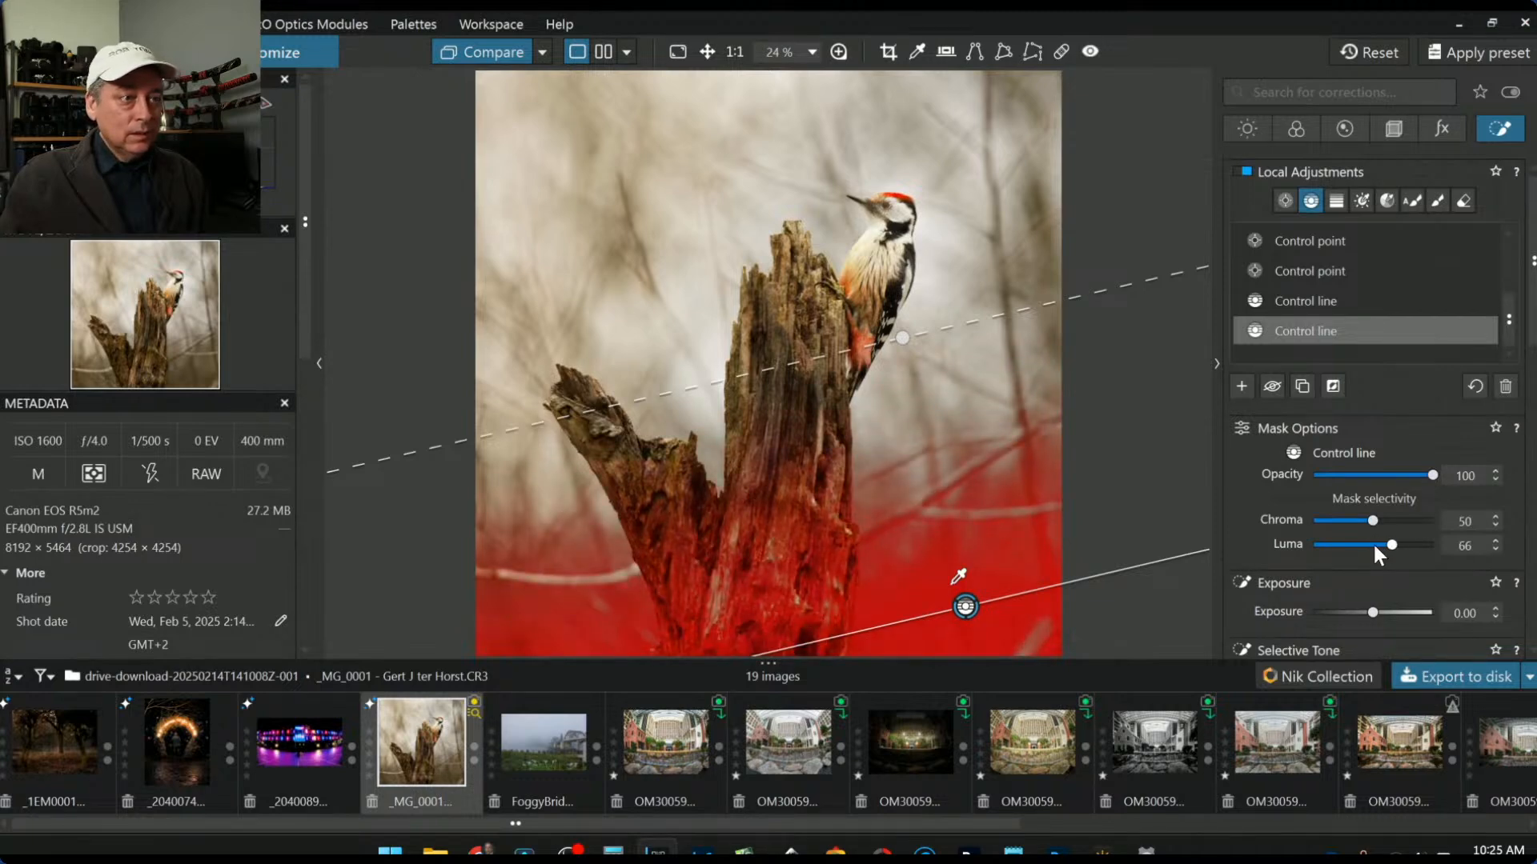
Step: Cool the lower control line's white balance temperature to 4951, keeping tint at -38
scroll(1372, 541, "down", 2)
scroll(1325, 586, "down", 5)
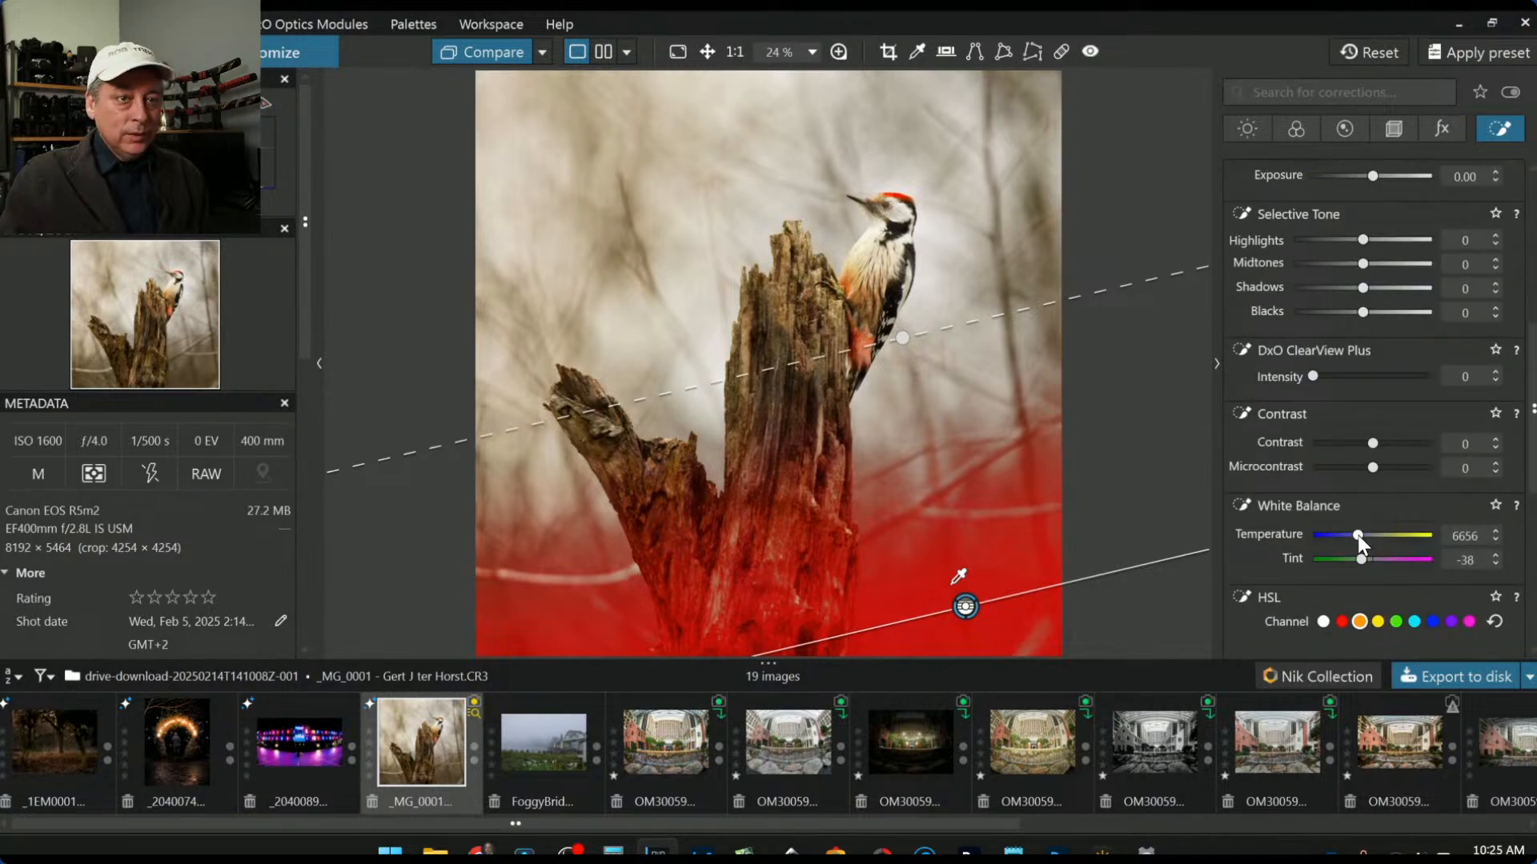
mouse_move(1358, 535)
left_mouse_down()
mouse_move(1342, 535)
mouse_move(1370, 560)
mouse_move(1352, 560)
left_mouse_up()
double_click(1354, 560)
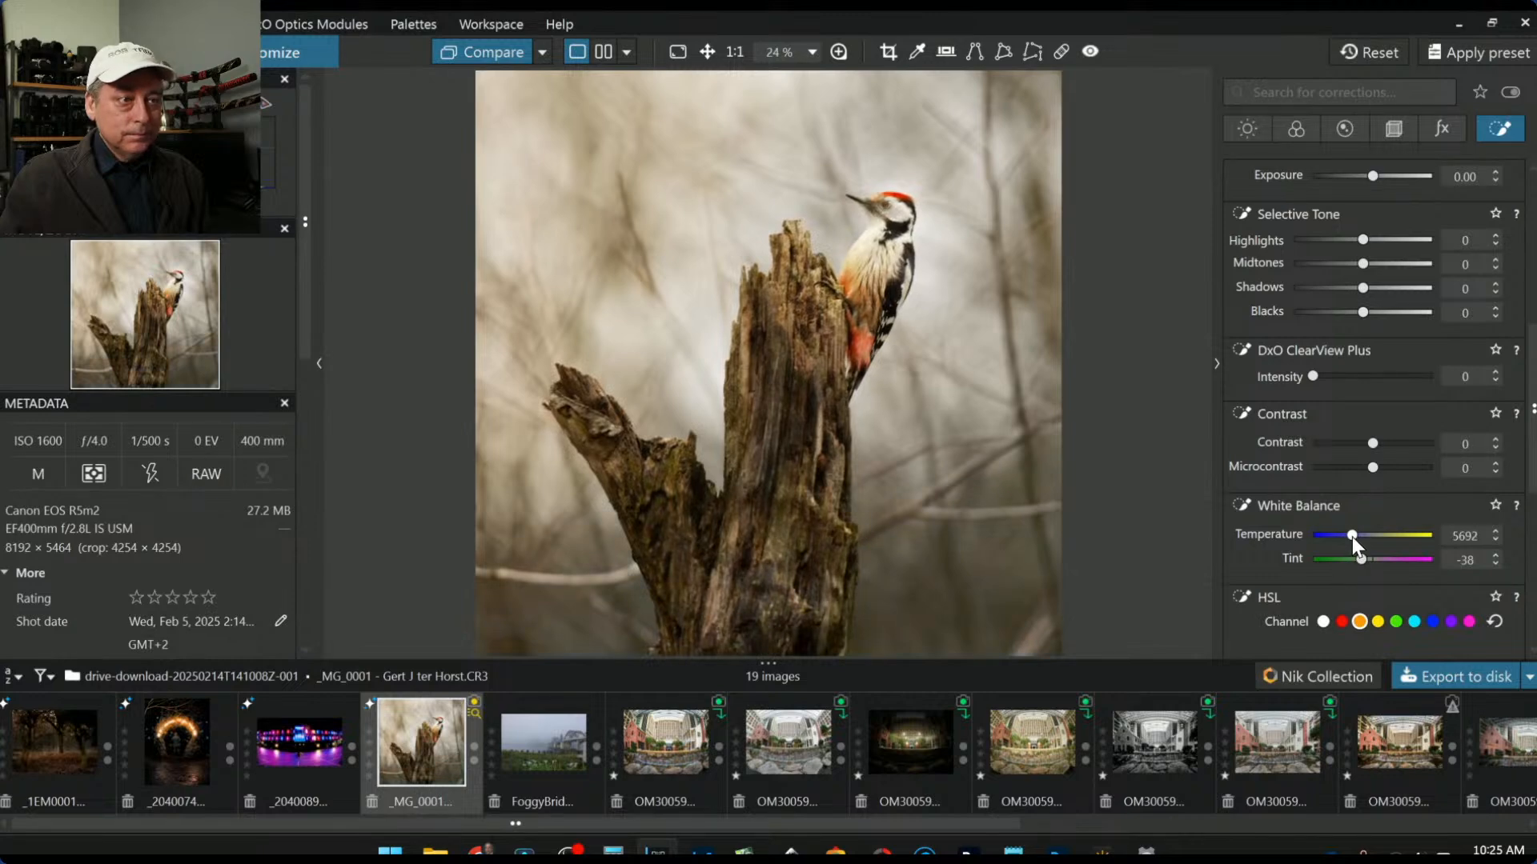
left_click(1351, 537)
left_click_drag(1349, 536, 1347, 538)
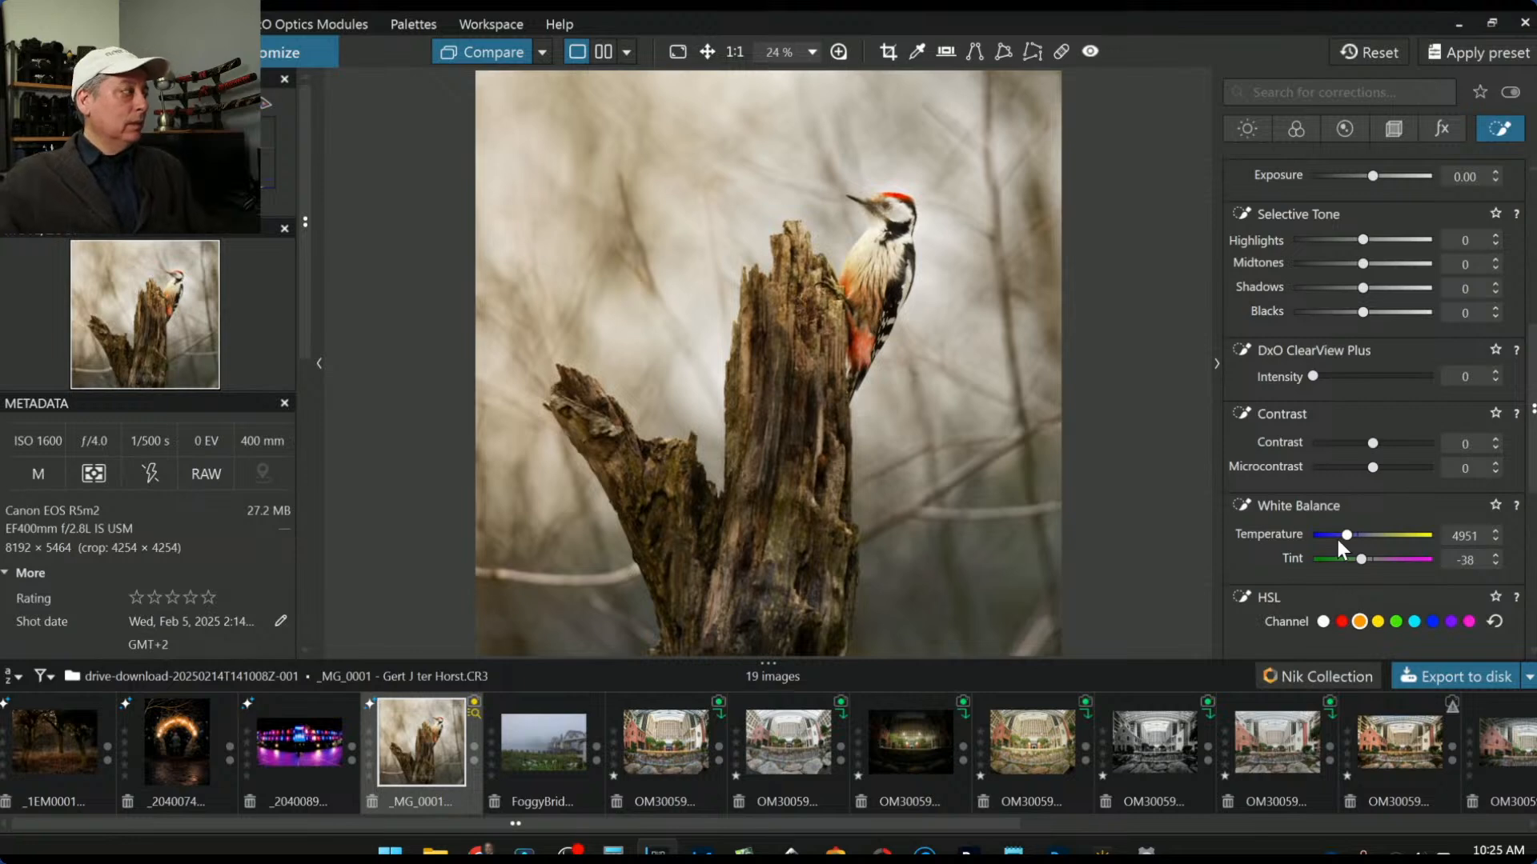
Step: Shift the lower control line slightly upward in the background beside the stump
key("l")
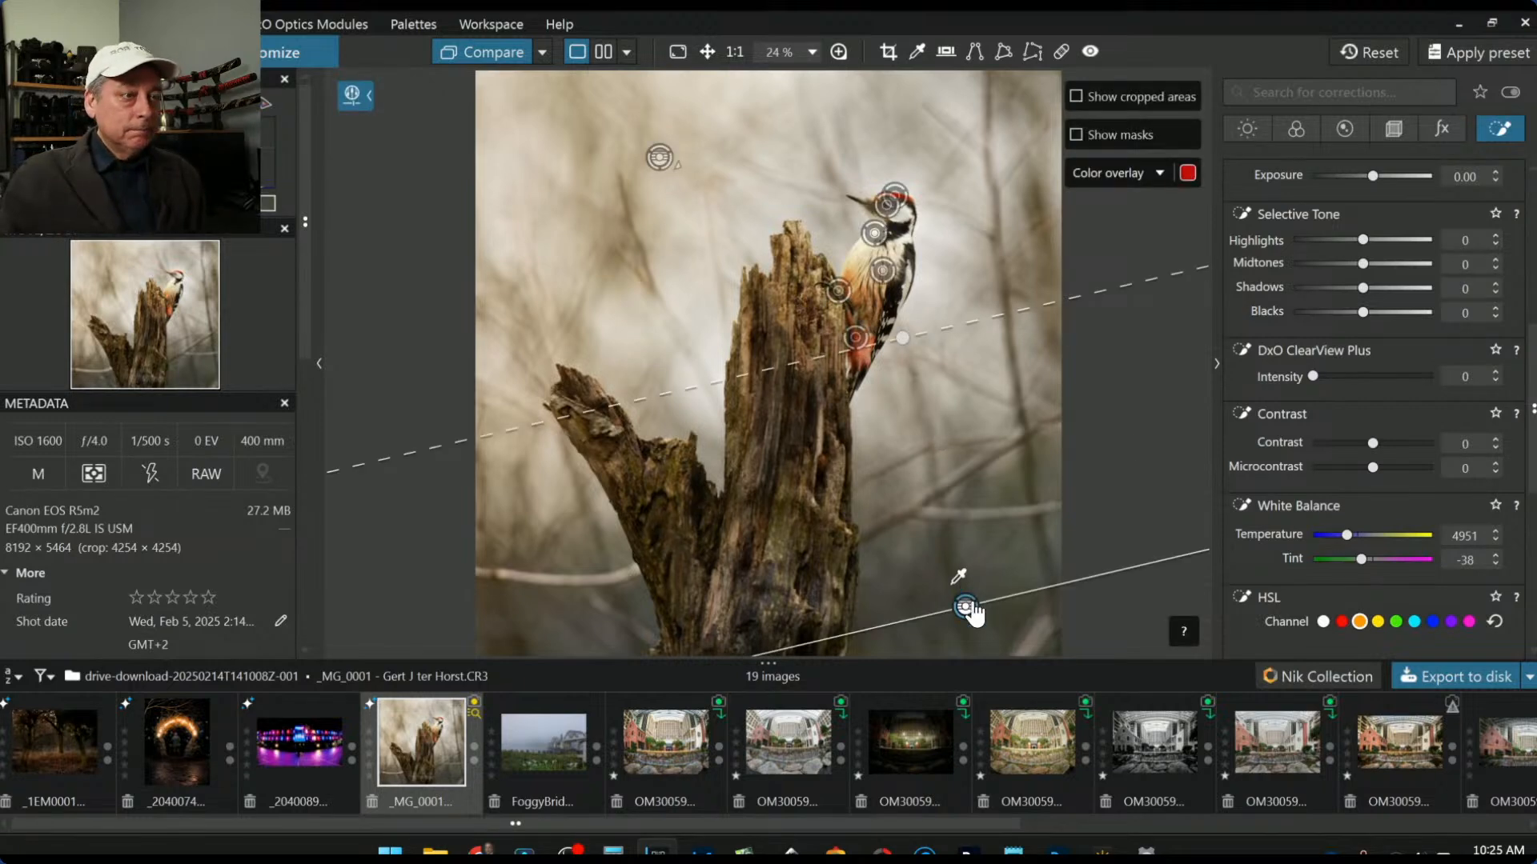
mouse_move(967, 606)
left_mouse_down()
mouse_move(950, 570)
mouse_move(961, 583)
left_mouse_up()
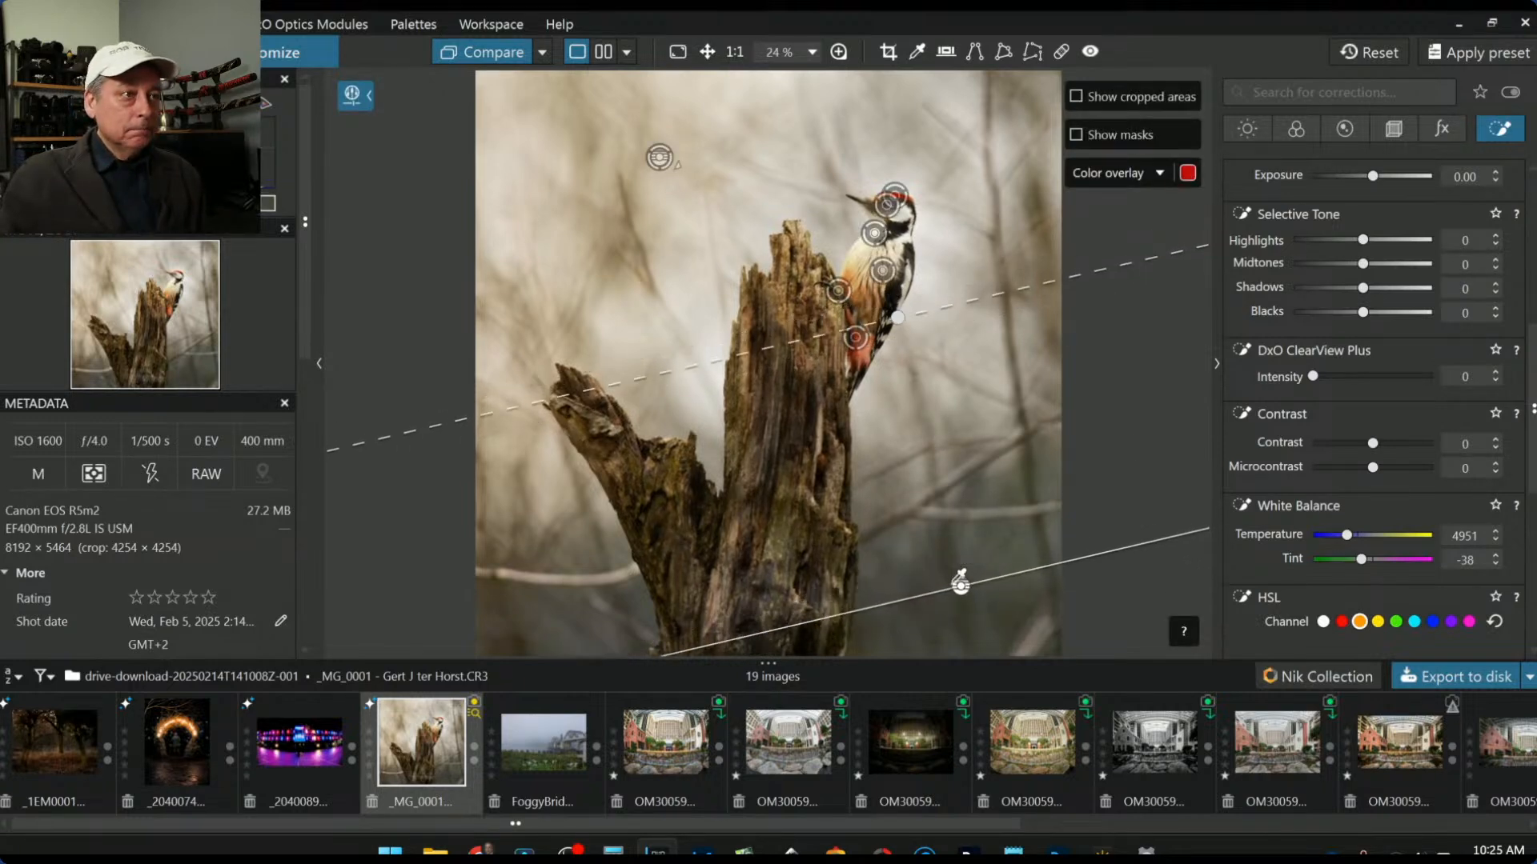
key("l")
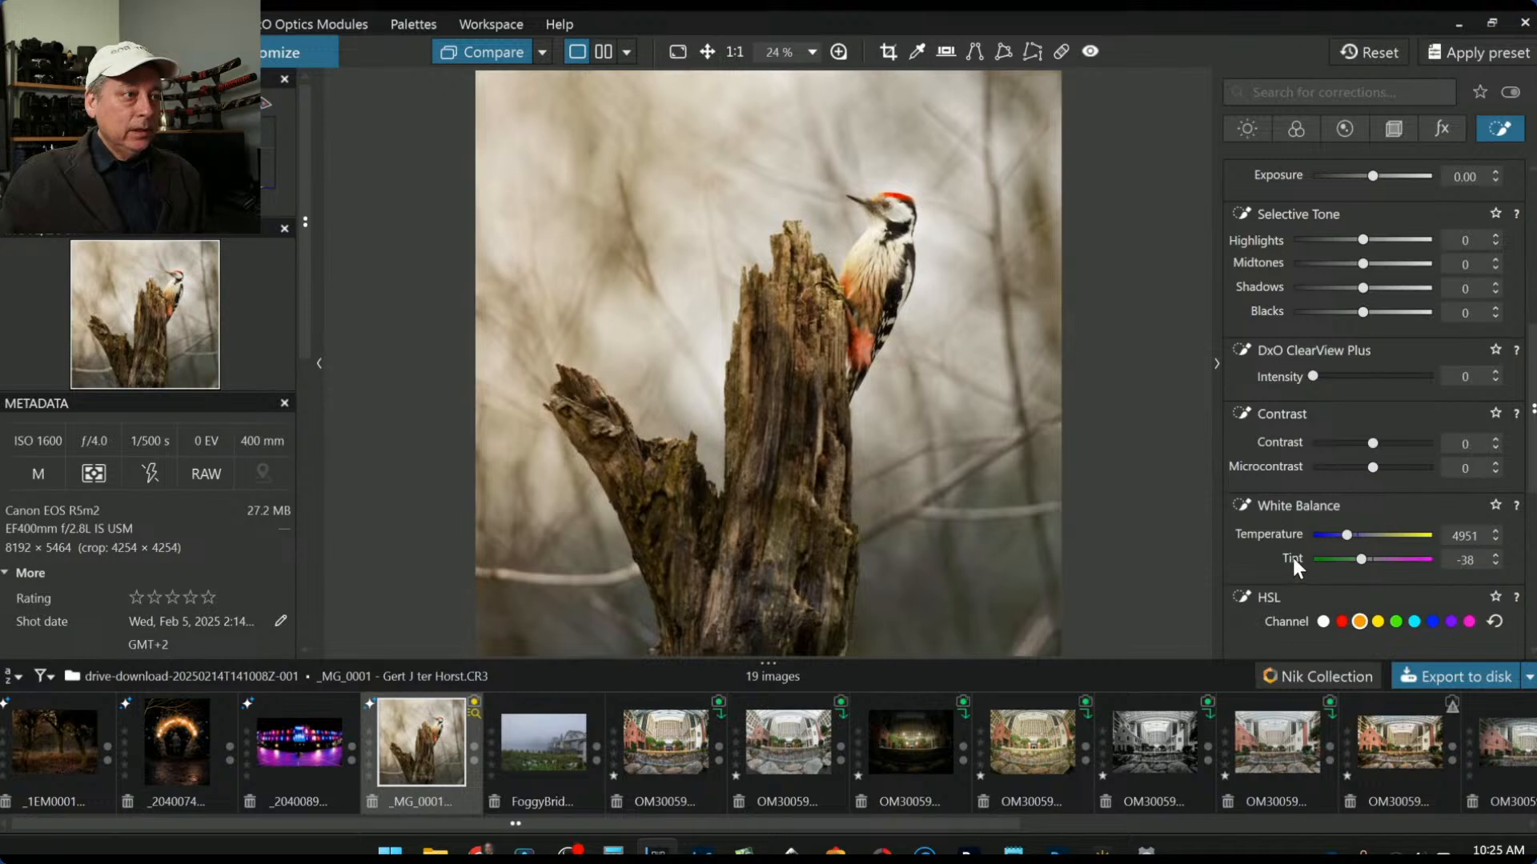
Step: Raise the whole photo's manual exposure correction to 0.60
scroll(1293, 559, "down", 1)
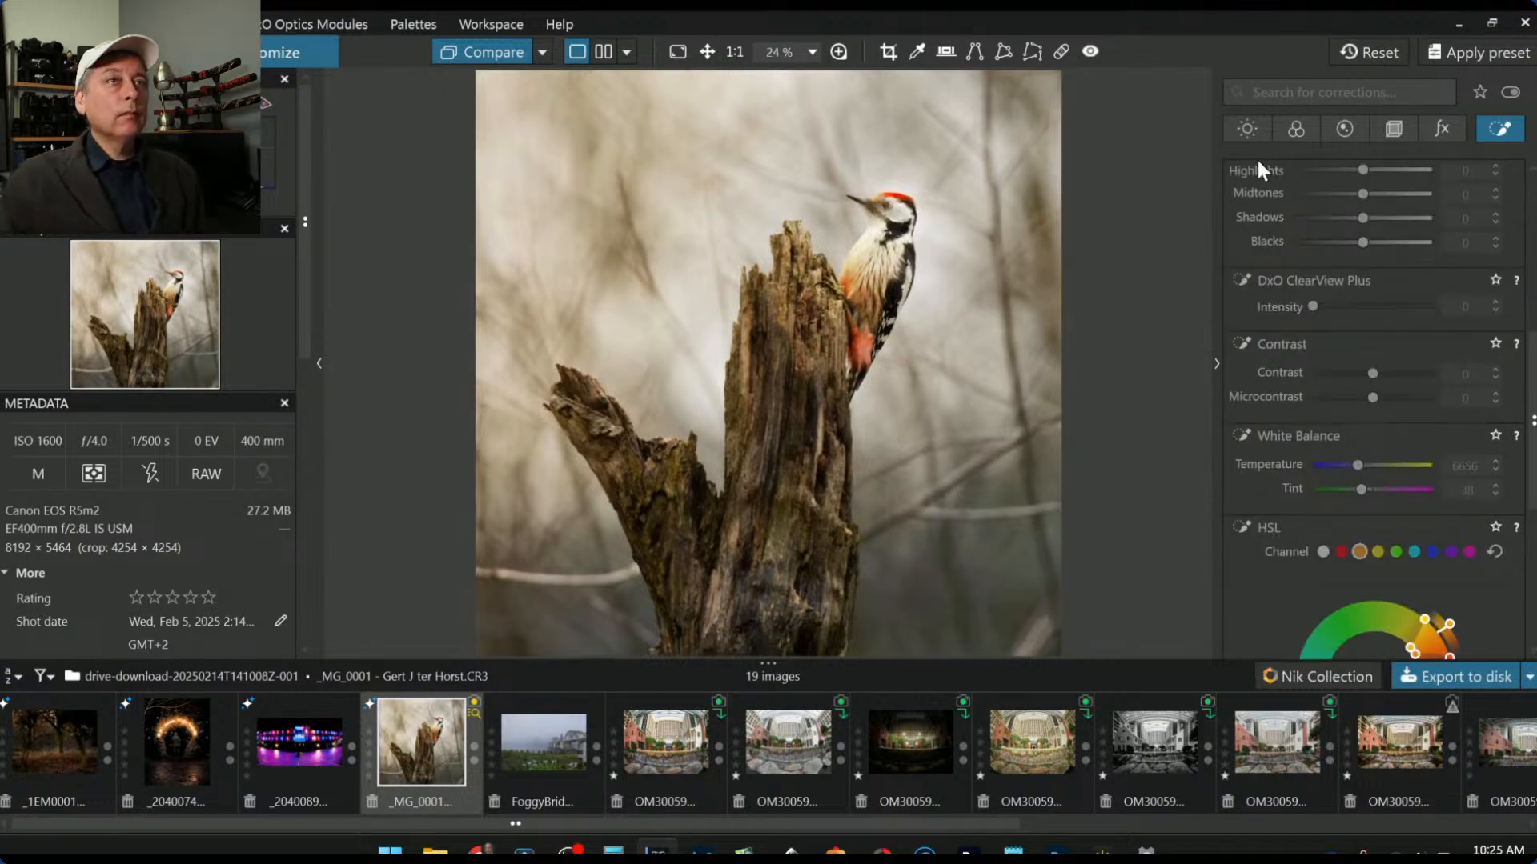
left_click(1253, 130)
scroll(1305, 361, "up", 5)
scroll(1308, 374, "up", 1)
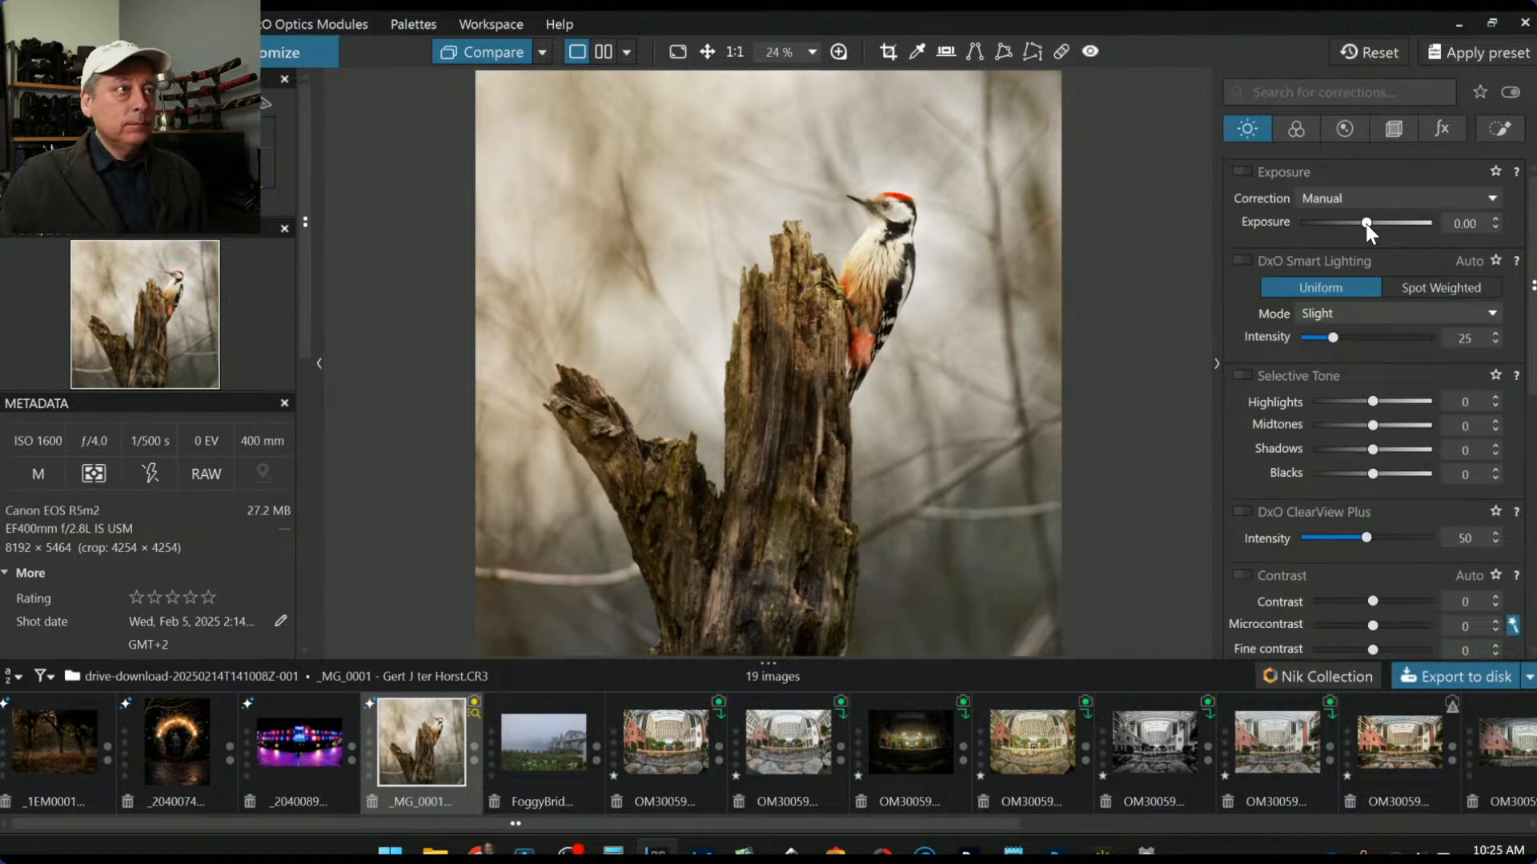
scroll(1366, 224, "up", 4)
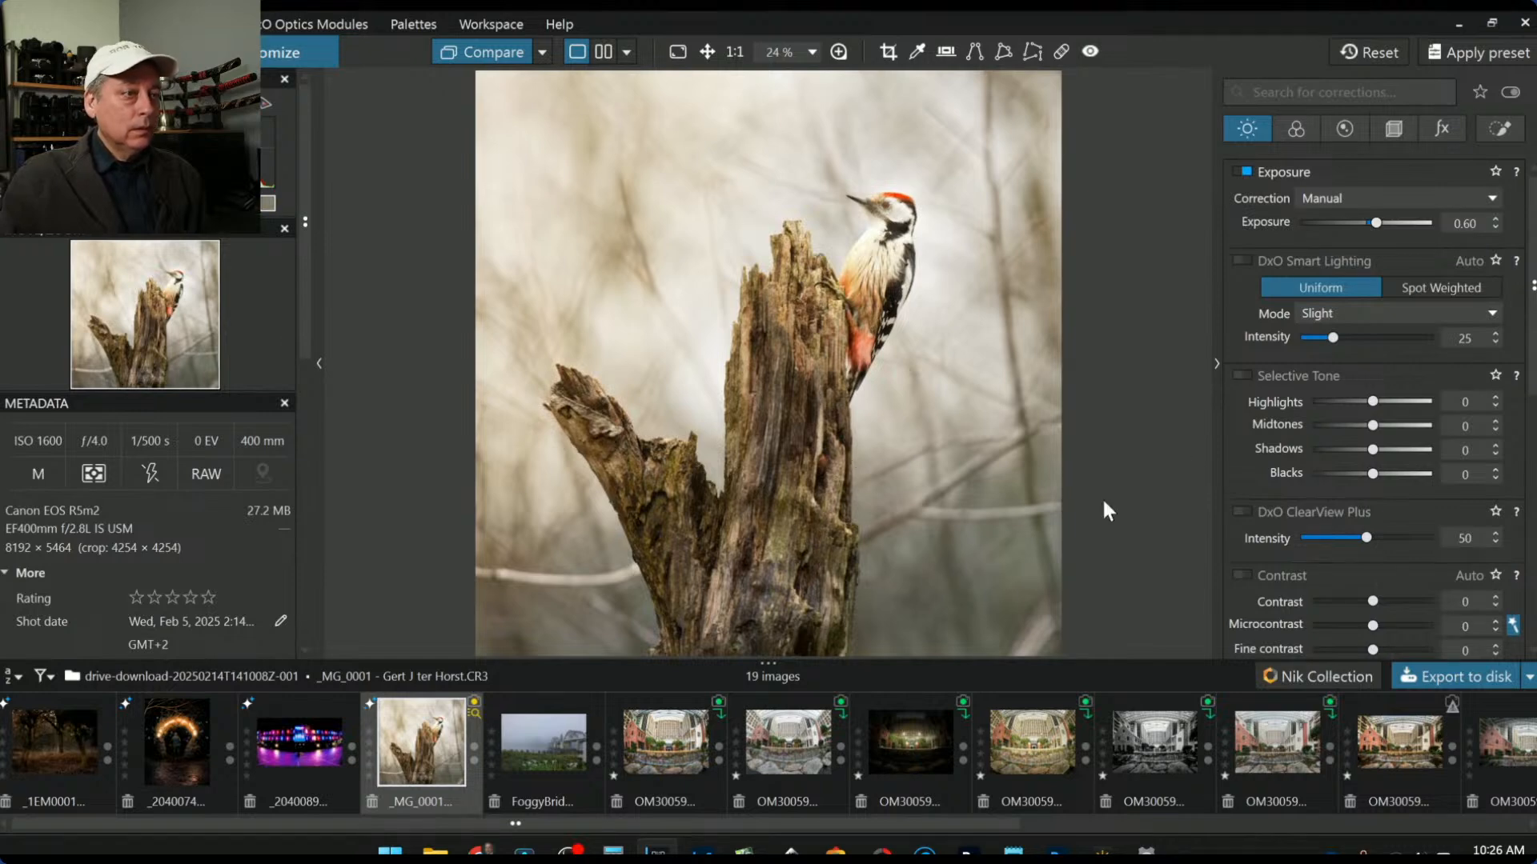
Step: Darken the lower-background control line by setting its local exposure to -0.59
left_click(1499, 132)
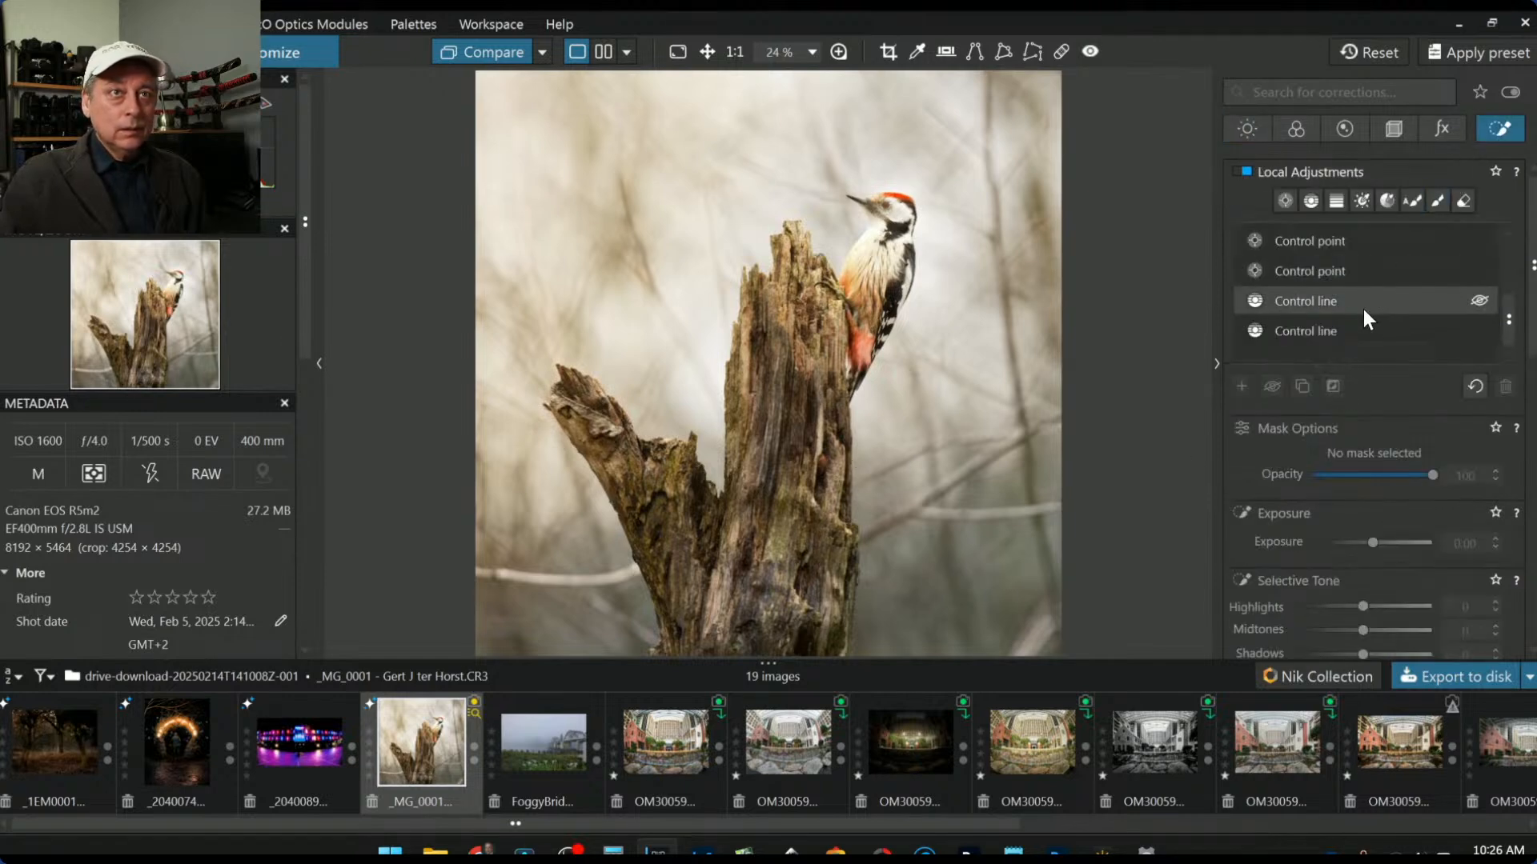
left_click(1313, 333)
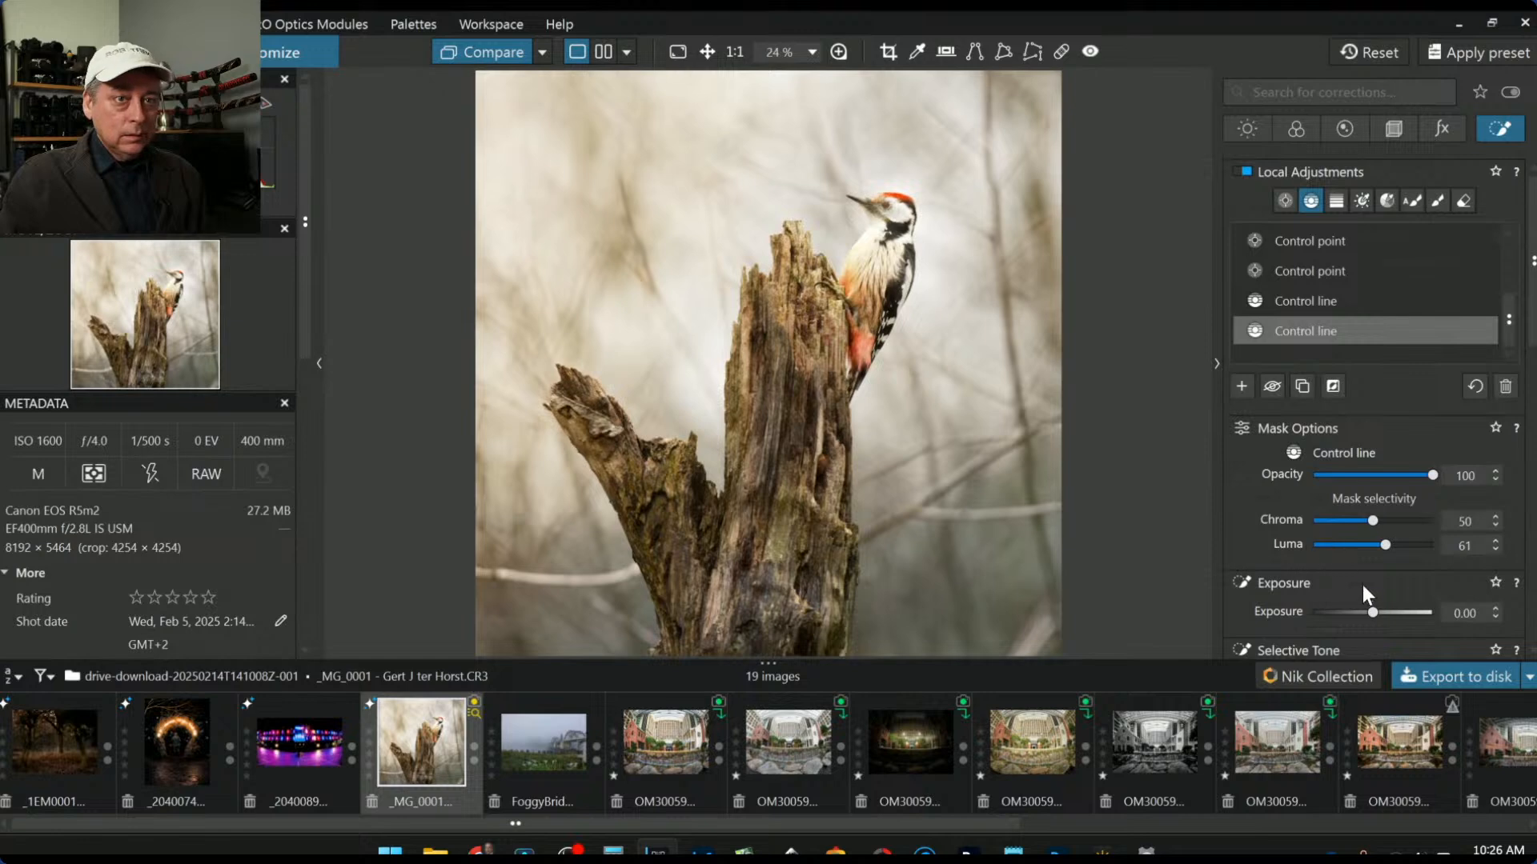
left_click_drag(1370, 613, 1361, 613)
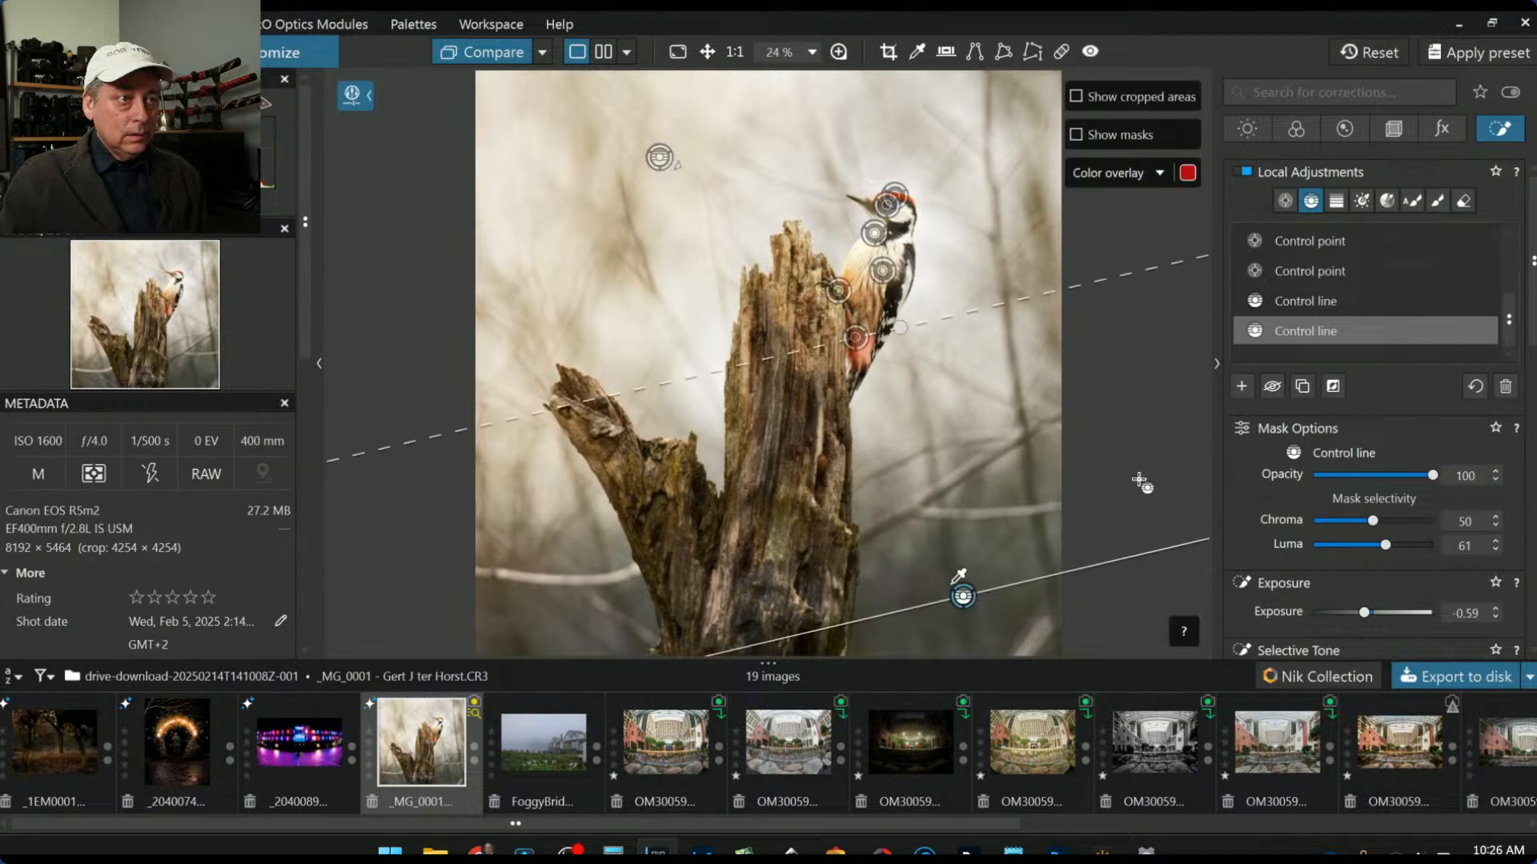
Step: Tilt the lower control line slightly more steeply and add another control line on the stump to the same mask
mouse_move(884, 329)
left_mouse_down()
mouse_move(869, 340)
mouse_move(880, 343)
left_mouse_up()
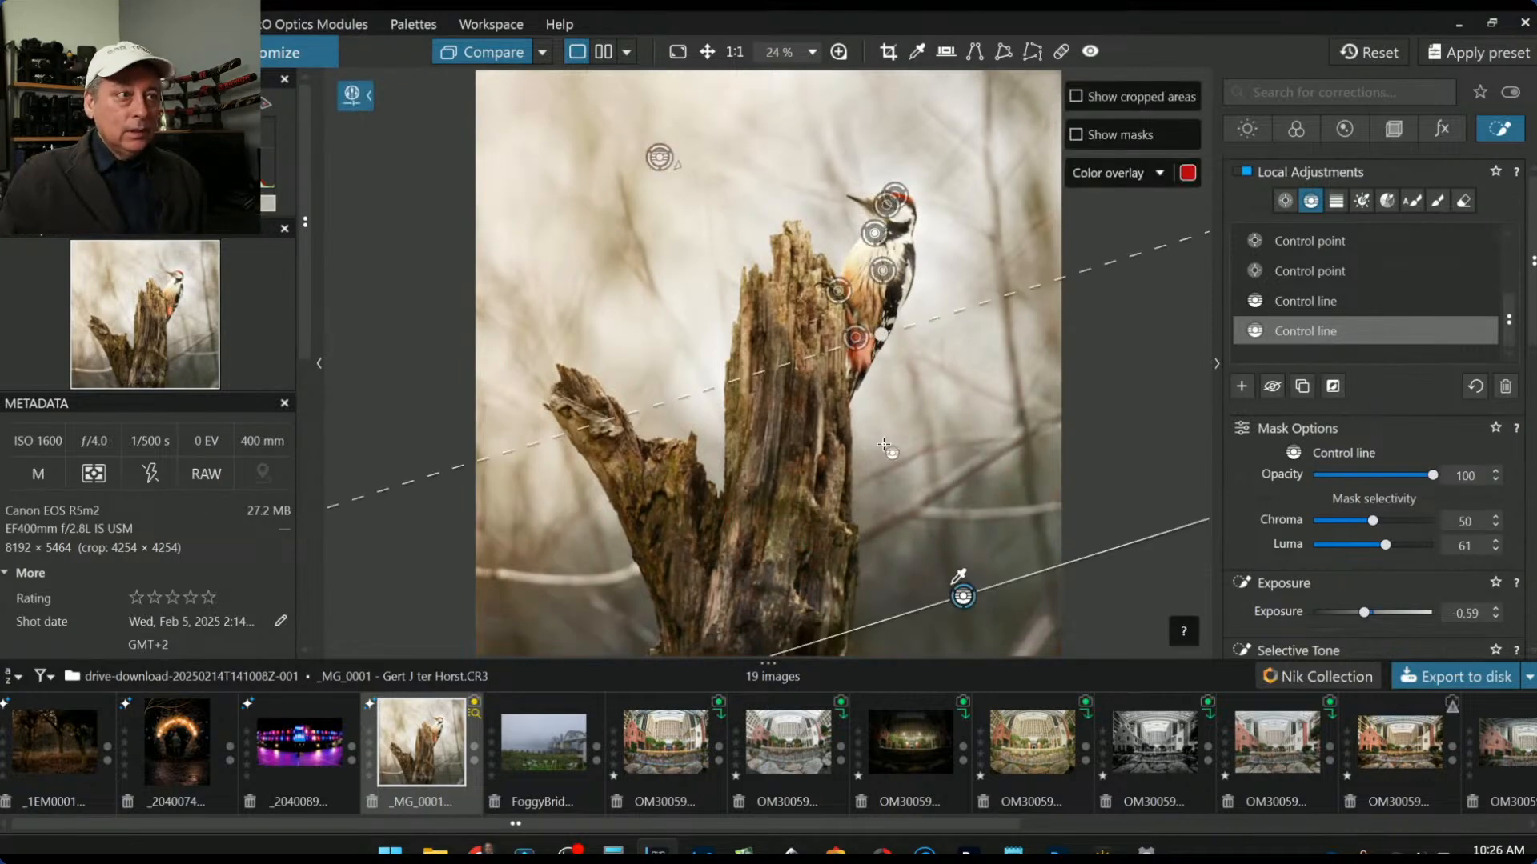
left_click_drag(834, 500, 792, 437)
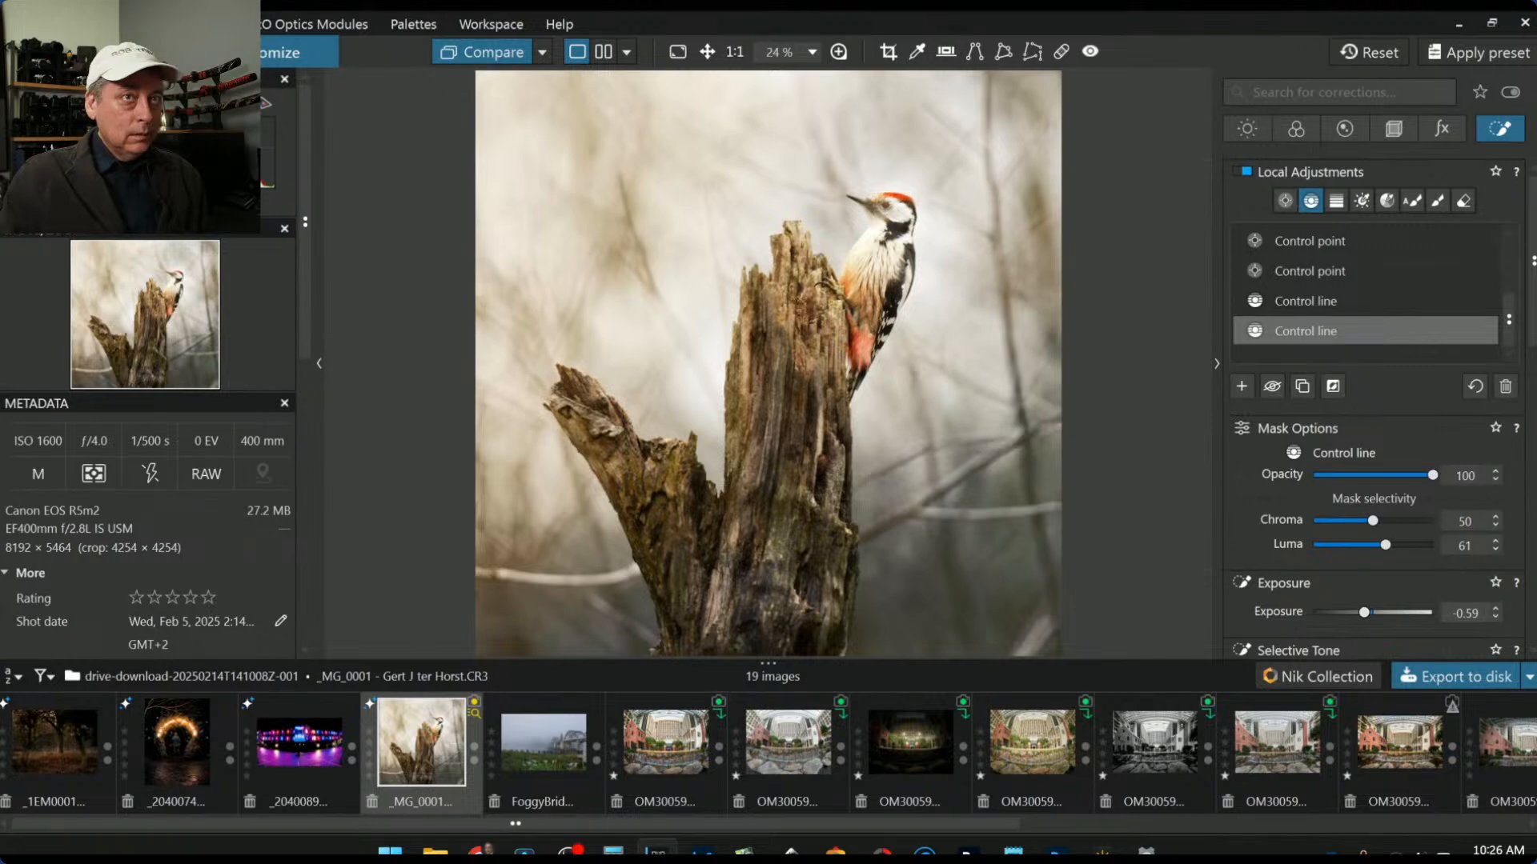
Step: Zoom in on the woodpecker's head and set the eye control point's luma selectivity to 49
left_click(1347, 244)
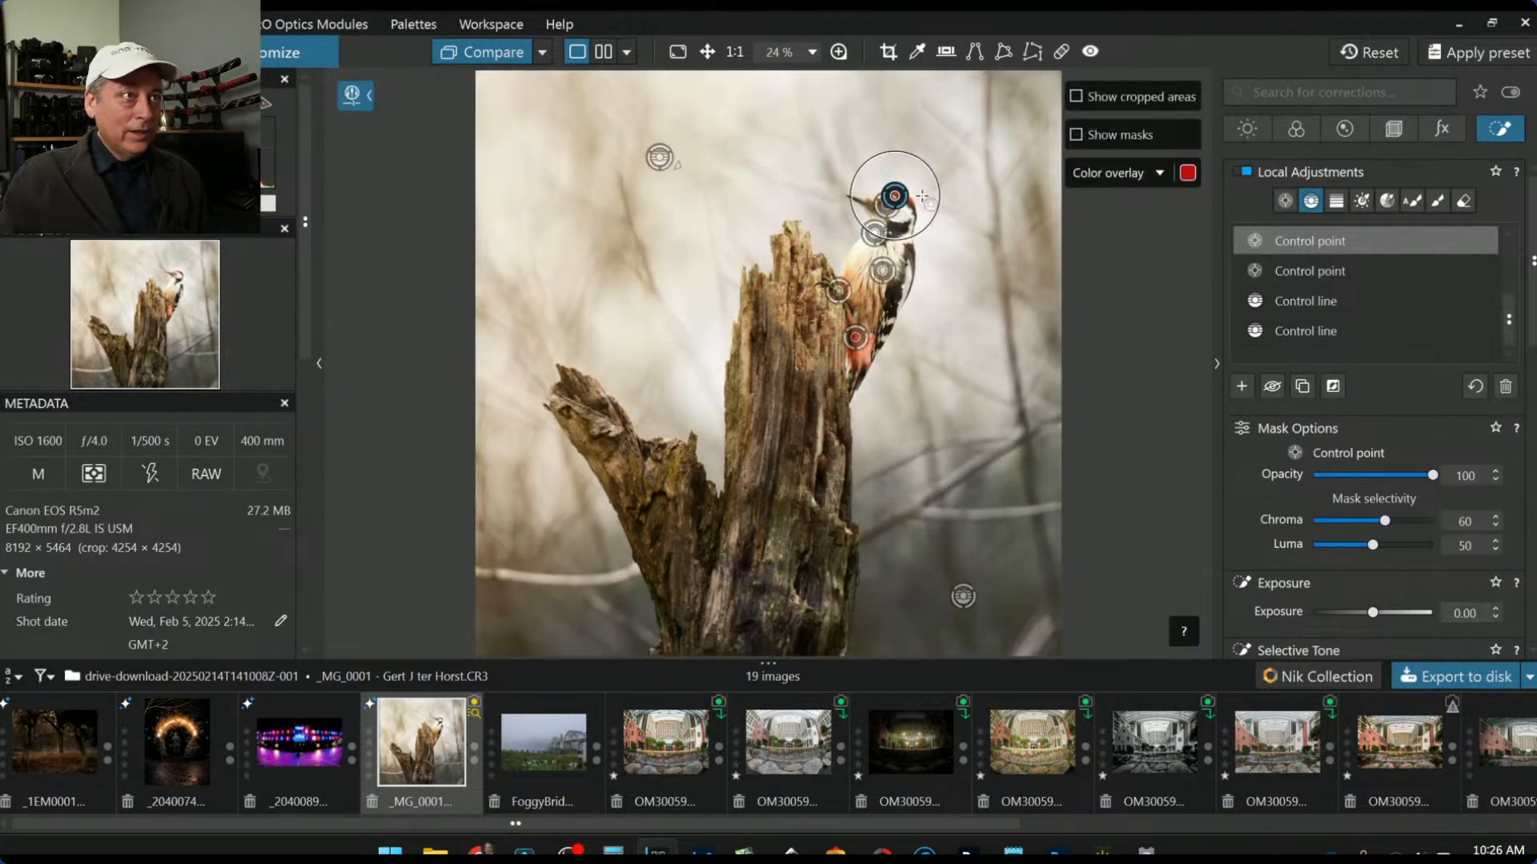
scroll(888, 190, "up", 5)
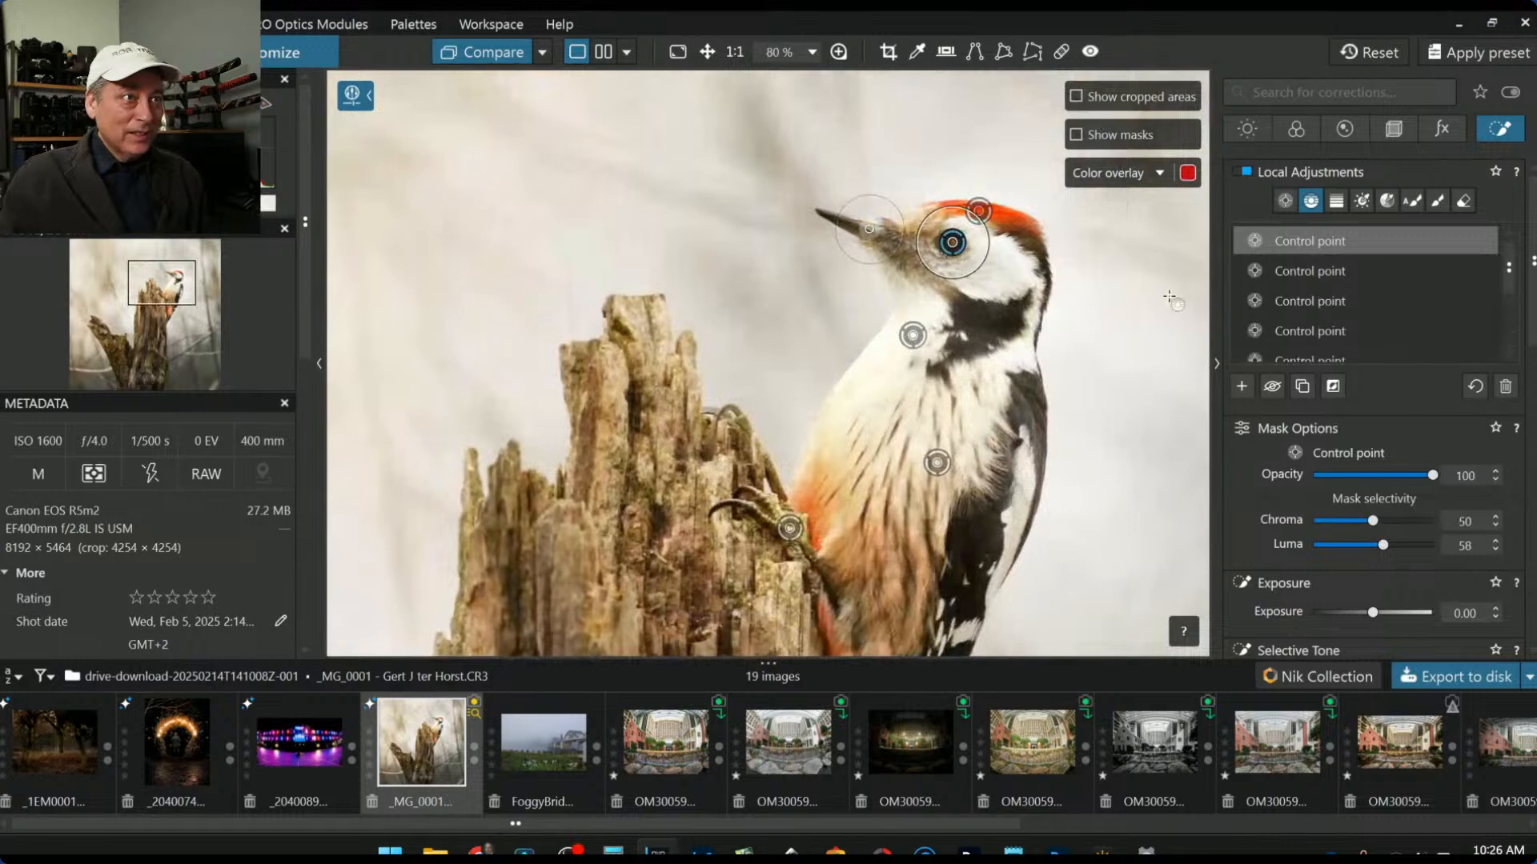
scroll(1328, 458, "down", 2)
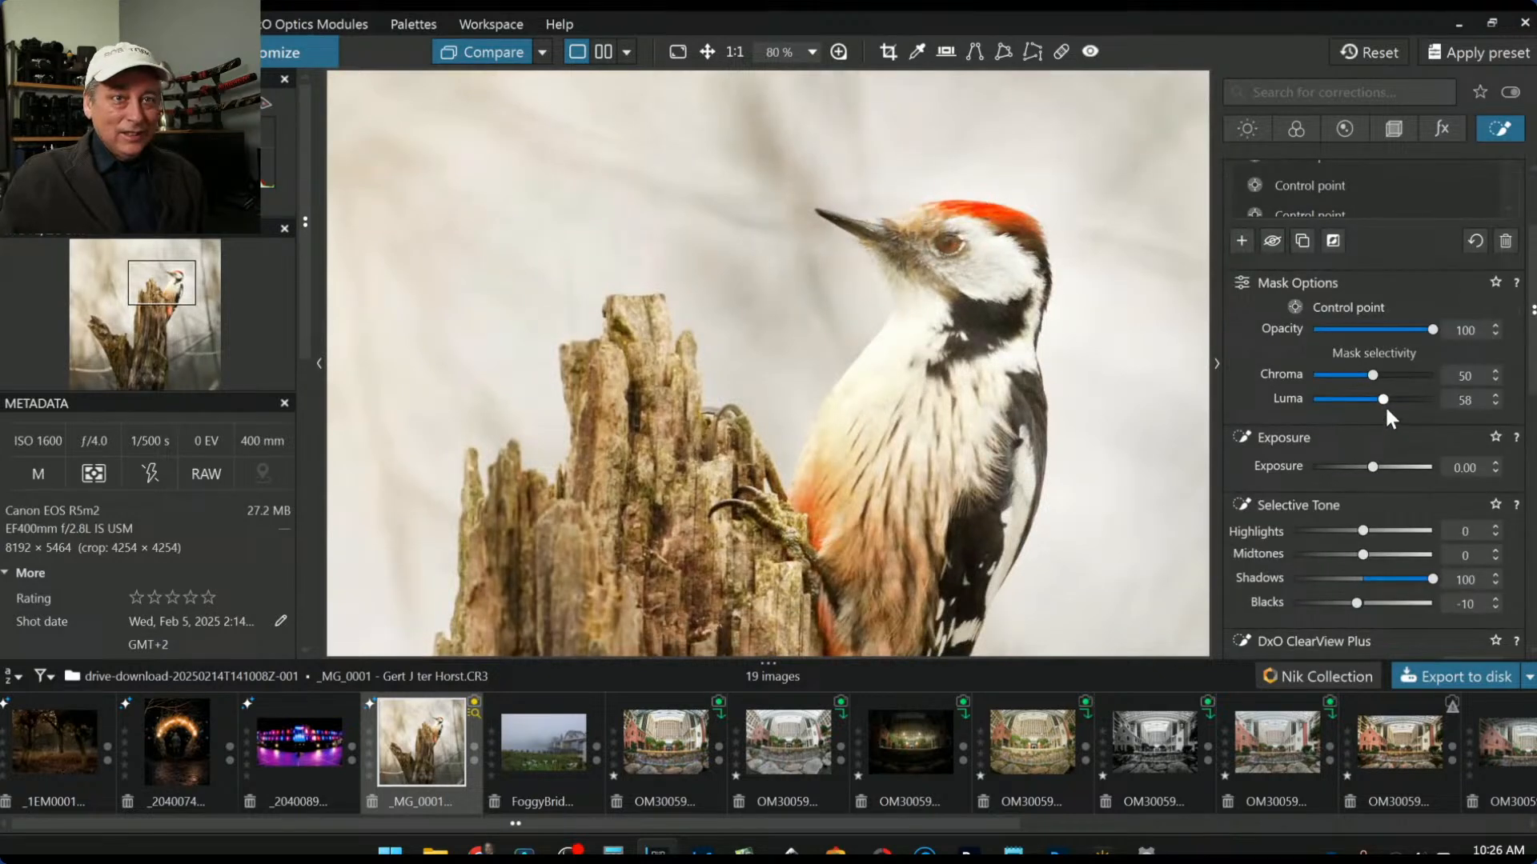
left_click_drag(1384, 400, 1374, 400)
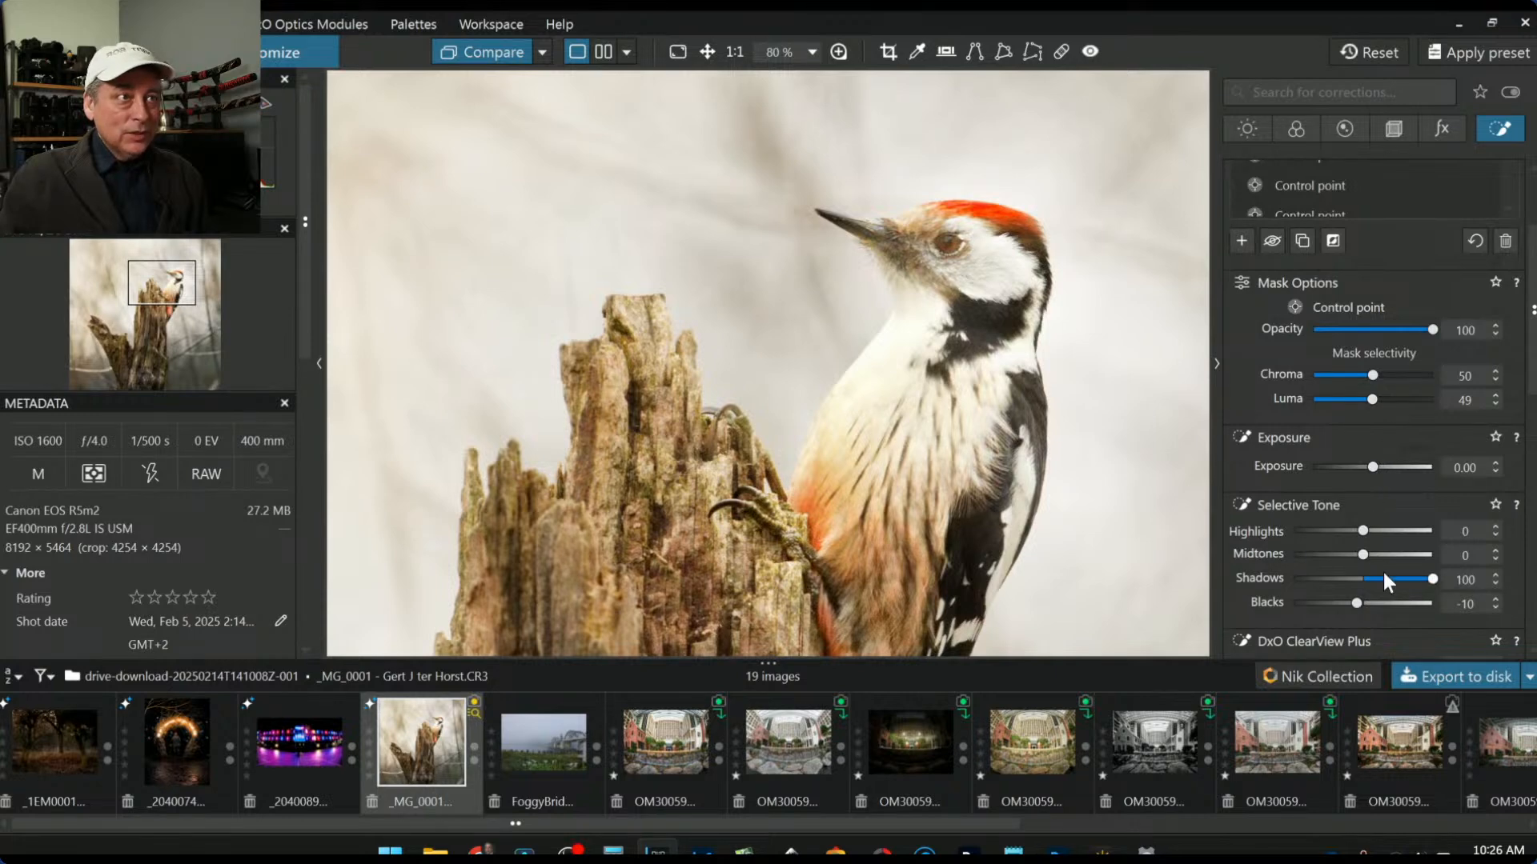
Step: Set the eye control point's shadows to 82 and its ClearView Plus intensity to 100
left_click(1418, 578)
scroll(1405, 596, "down", 1)
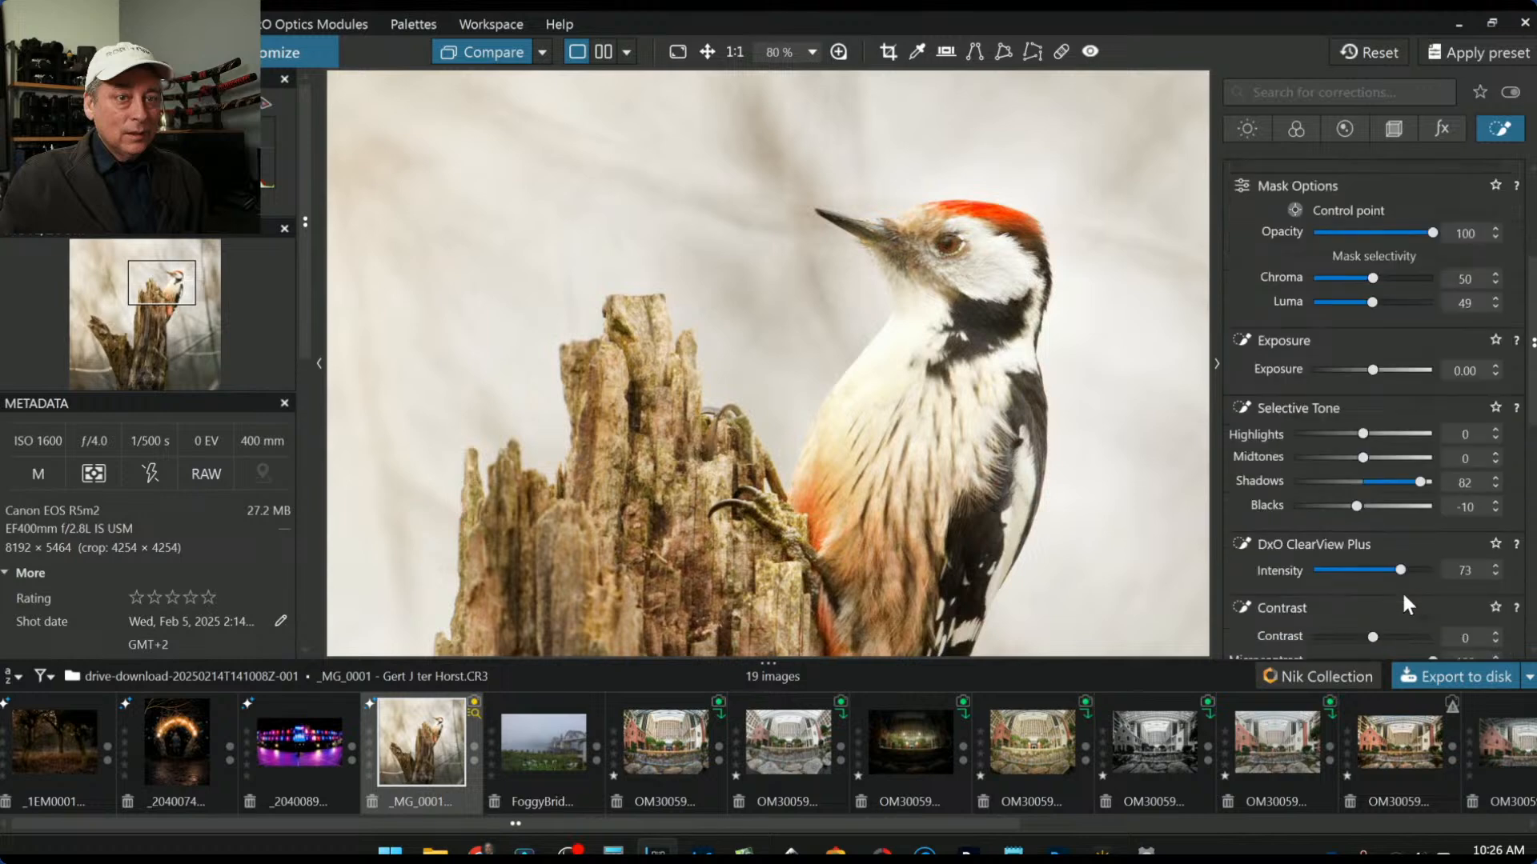
scroll(1403, 597, "down", 1)
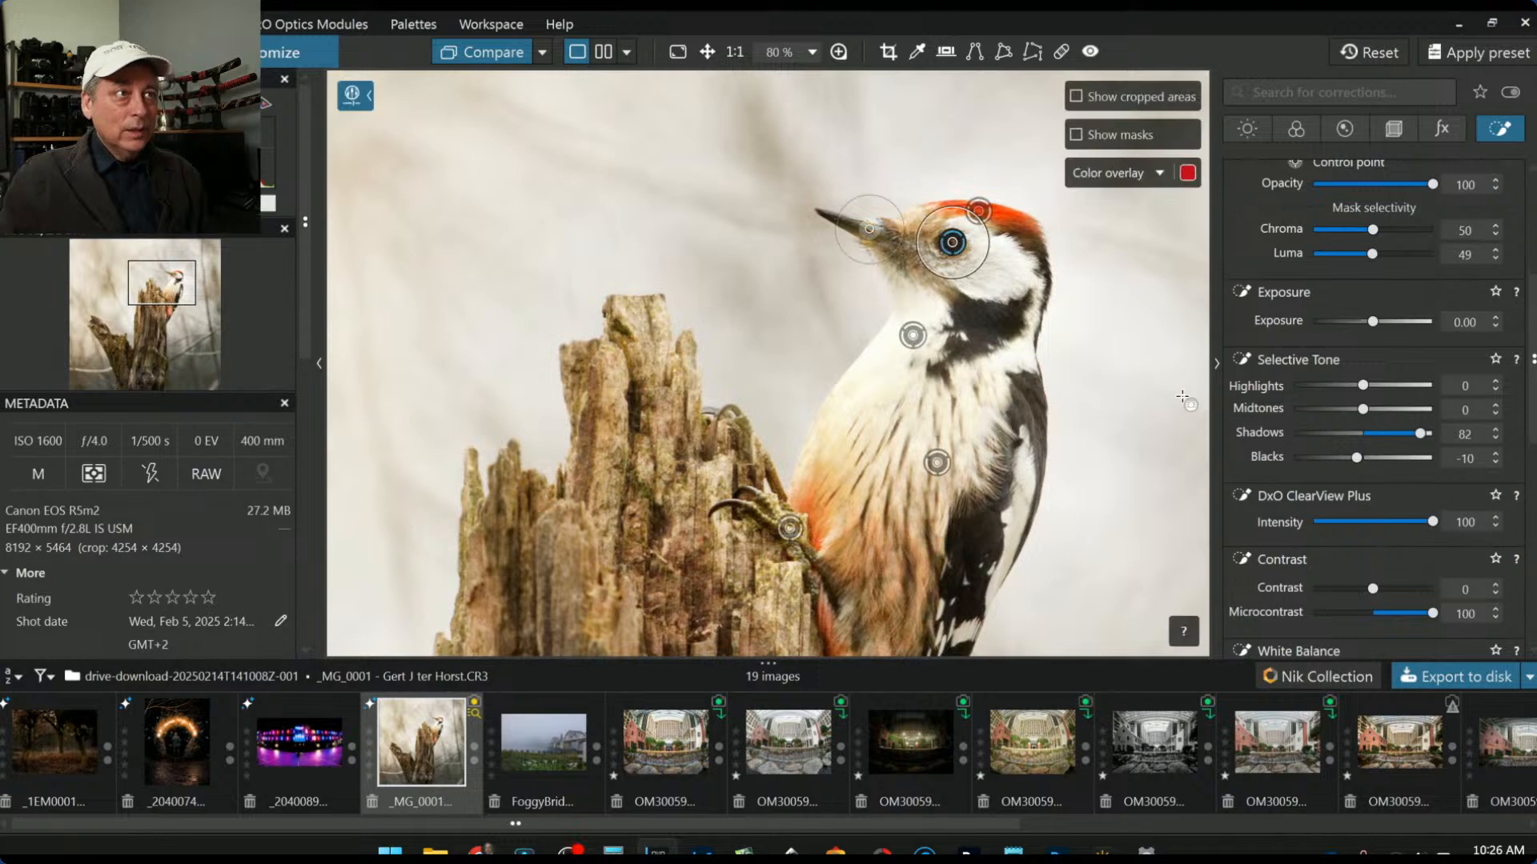
Step: Deselect the mask and compare the full edited woodpecker photo with its original version
left_click(1105, 398)
scroll(1107, 396, "down", 2)
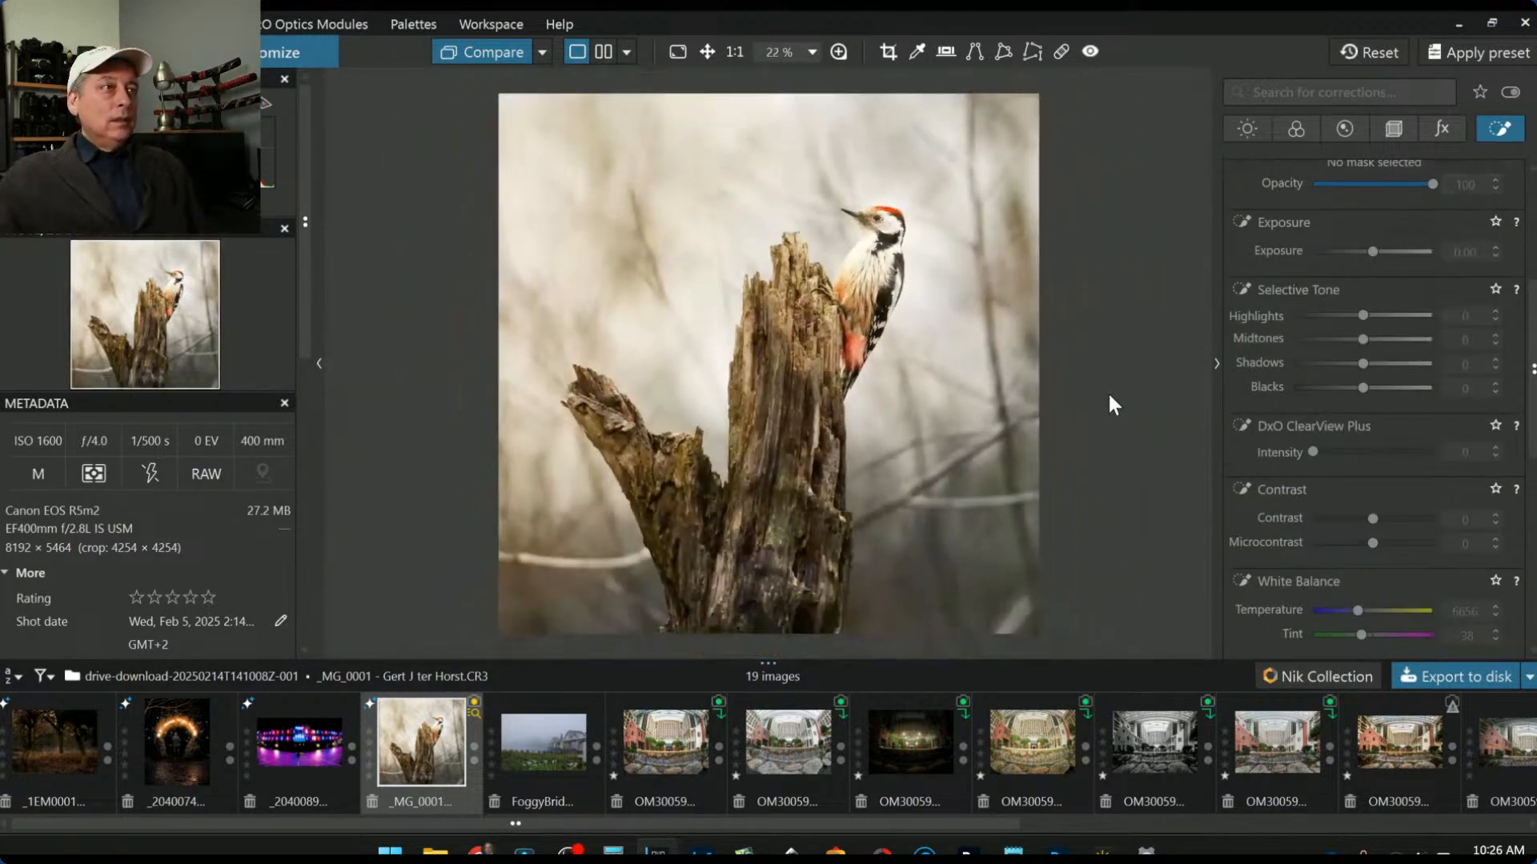
left_click(489, 54)
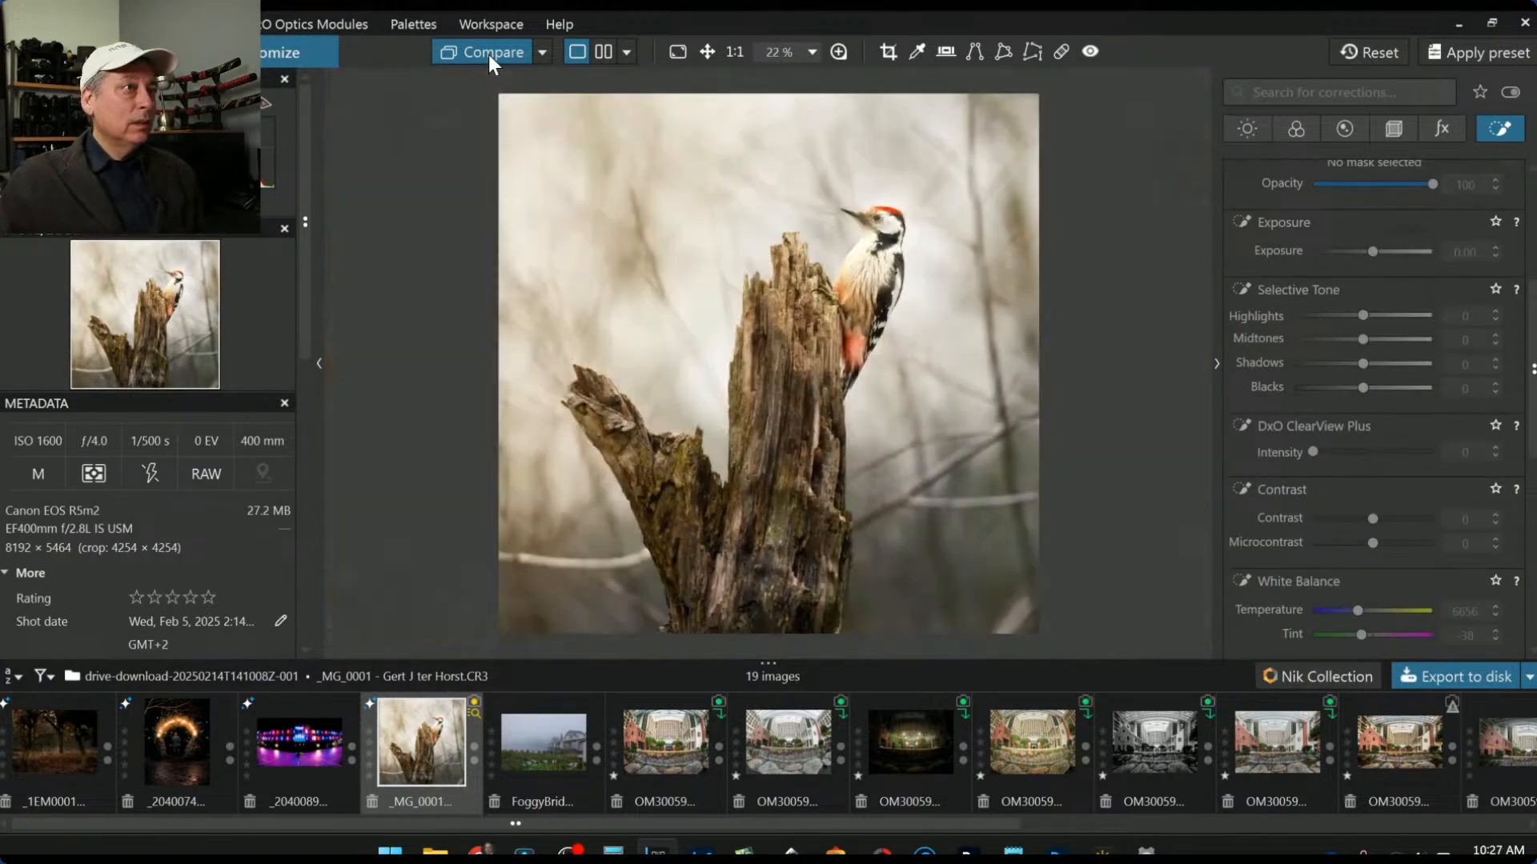
left_click(488, 55)
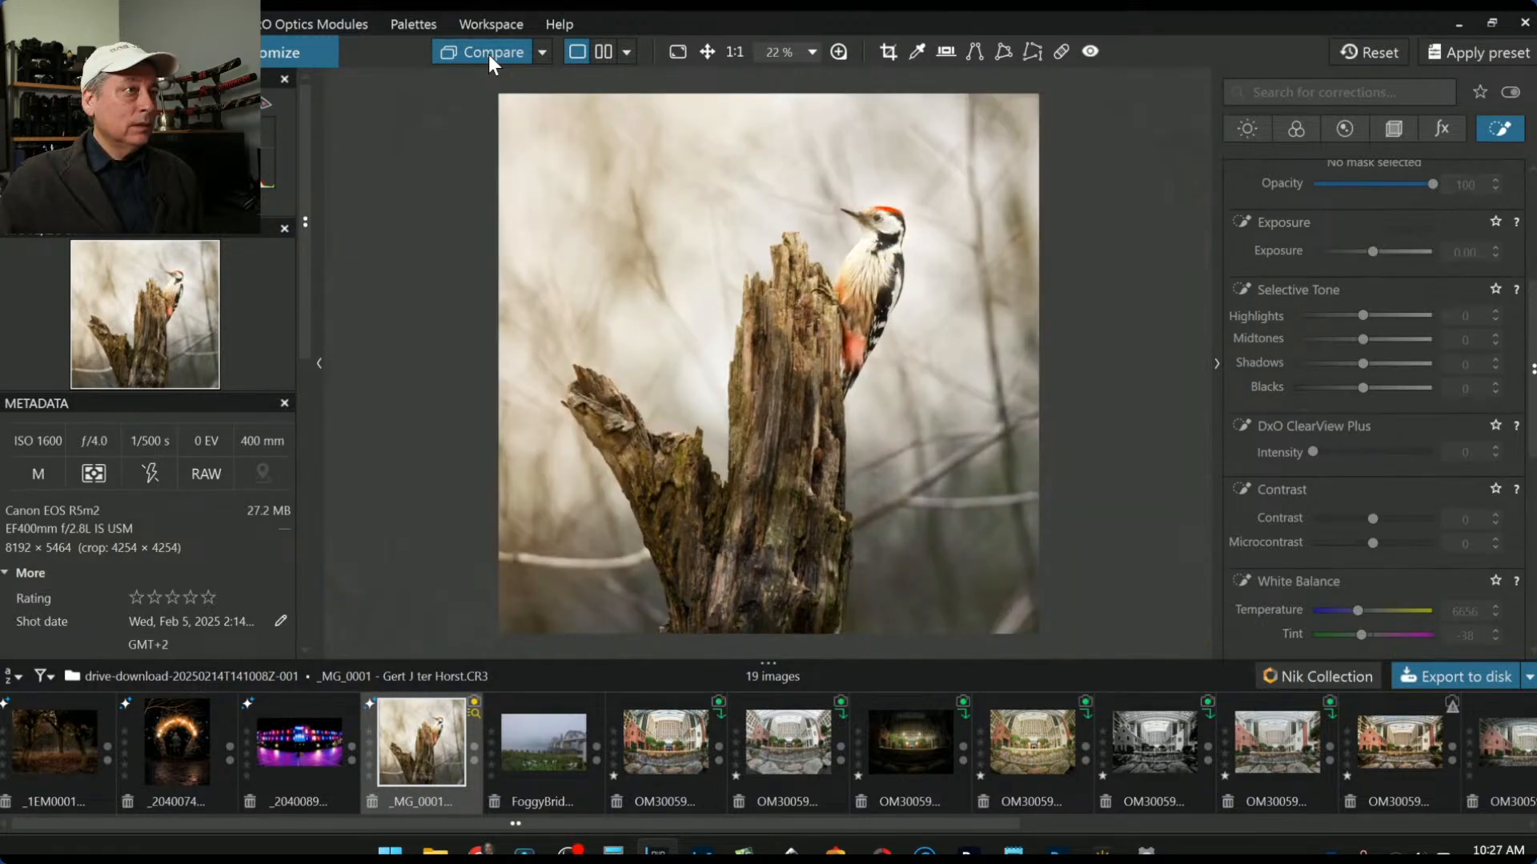
Step: Set the whole photo's manual exposure correction to 0.30
scroll(771, 209, "up", 2)
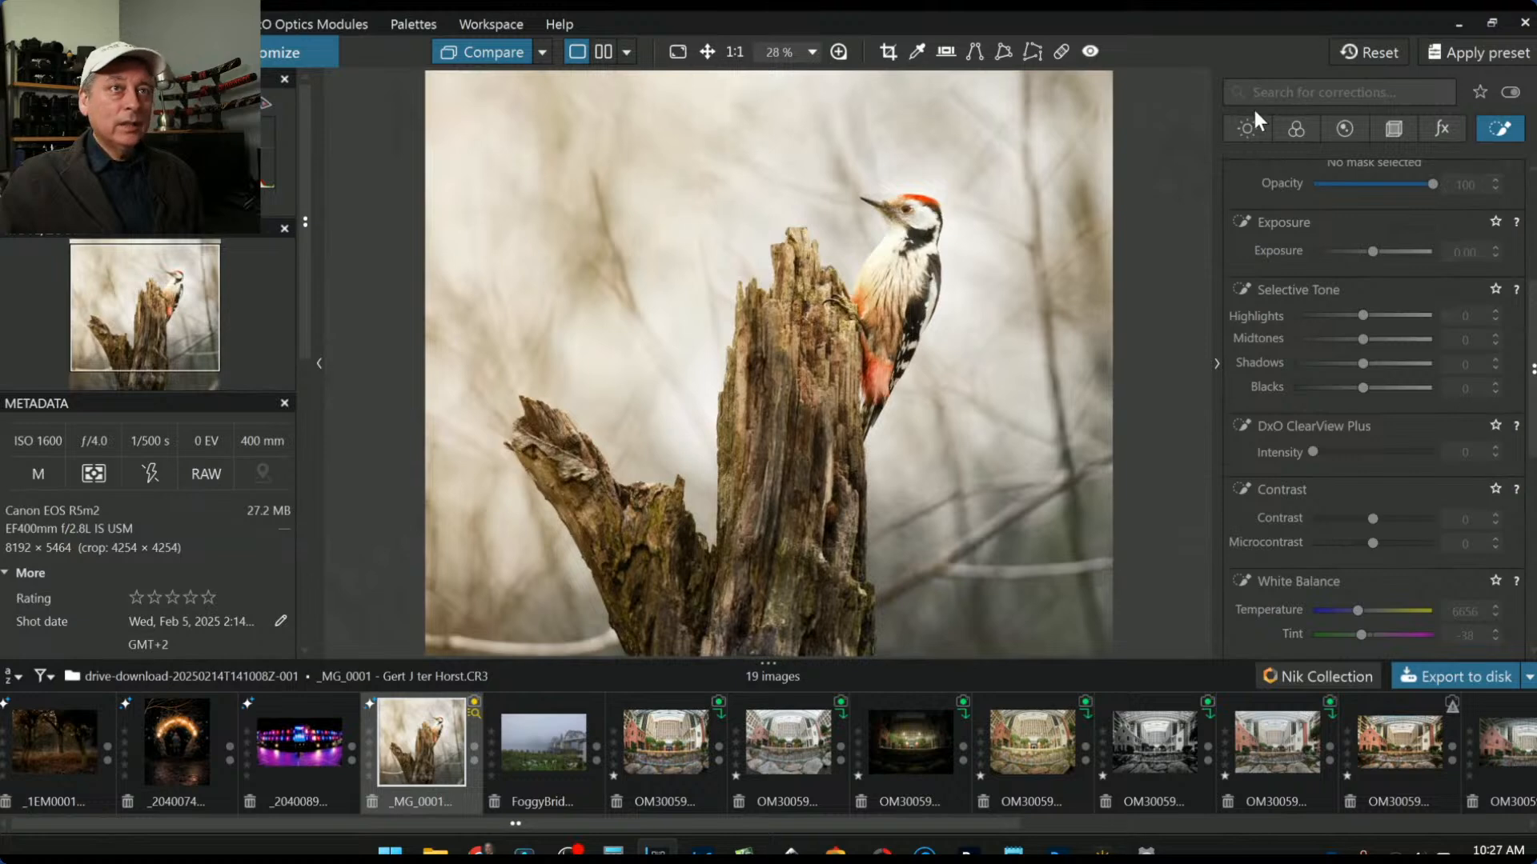
left_click(1248, 126)
scroll(1369, 349, "up", 4)
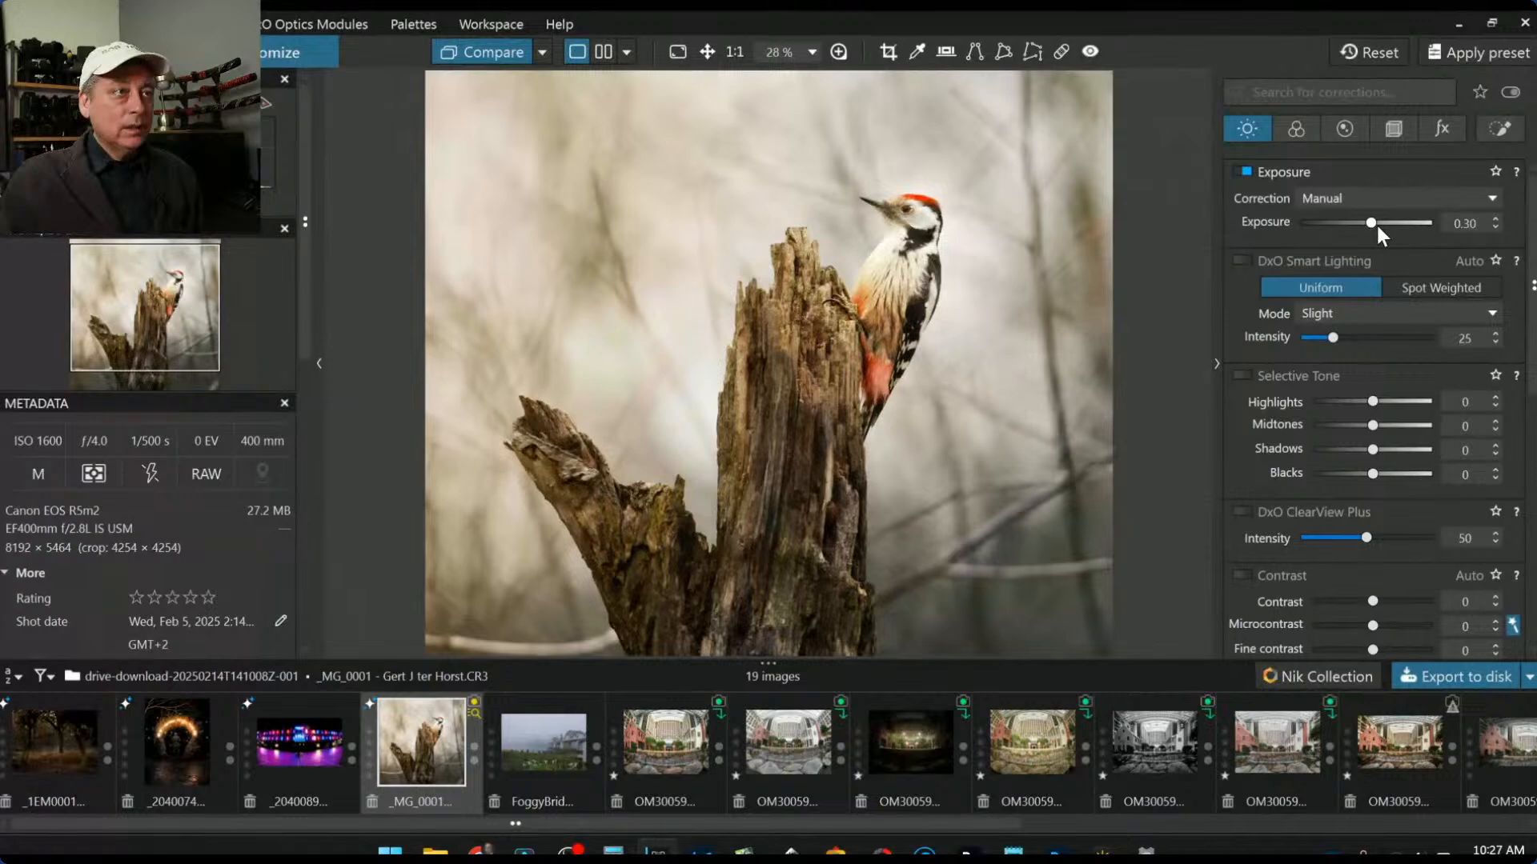
Step: Neutralize the RAW white balance by sampling the woodpecker's white throat feathers, giving temperature 4921 and tint -30
left_click(1297, 130)
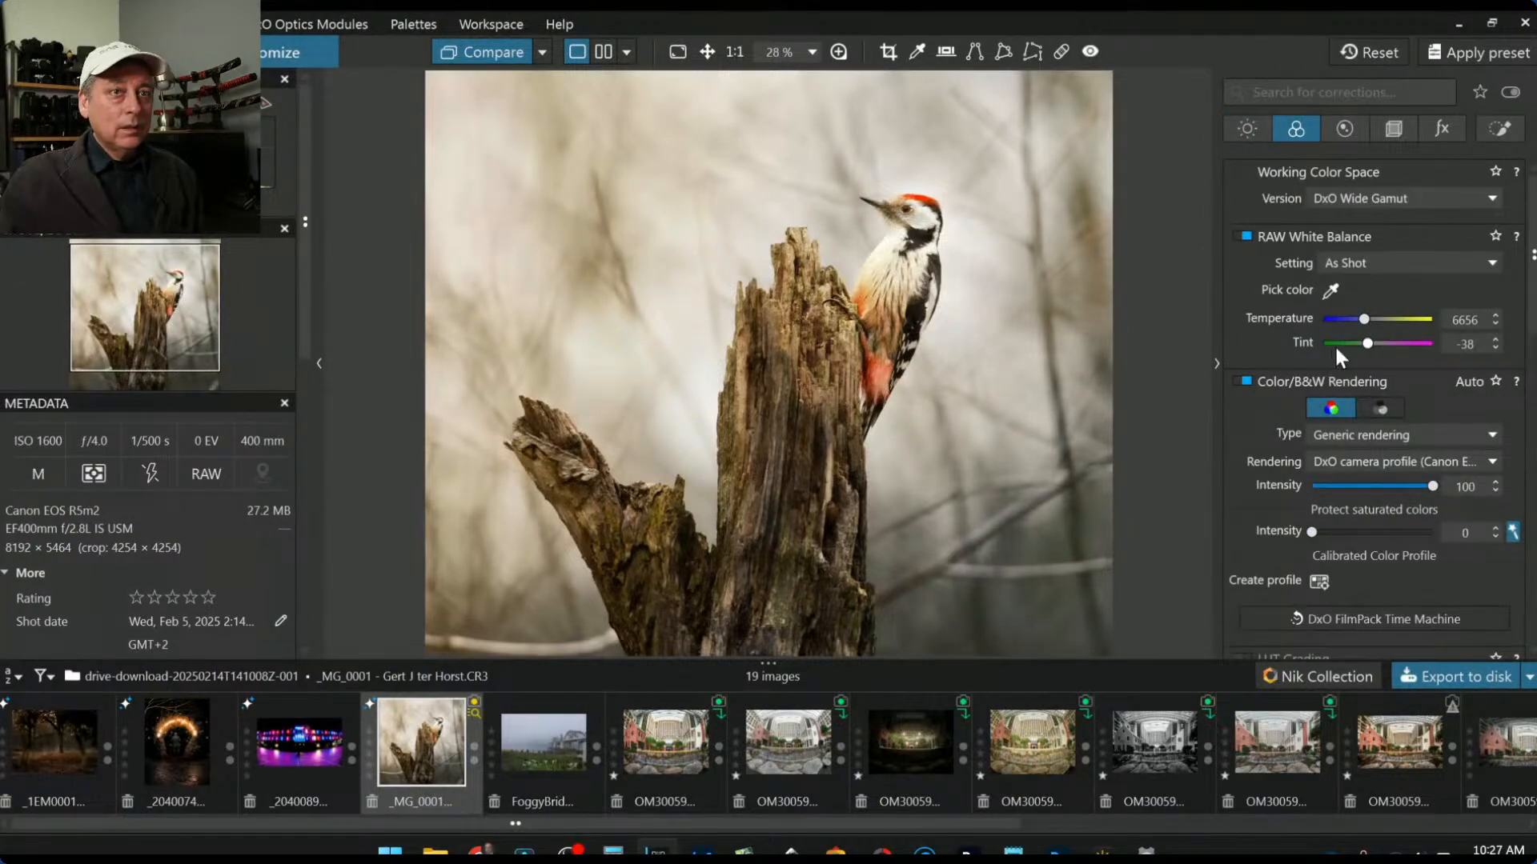
left_click(1331, 290)
left_click(892, 241)
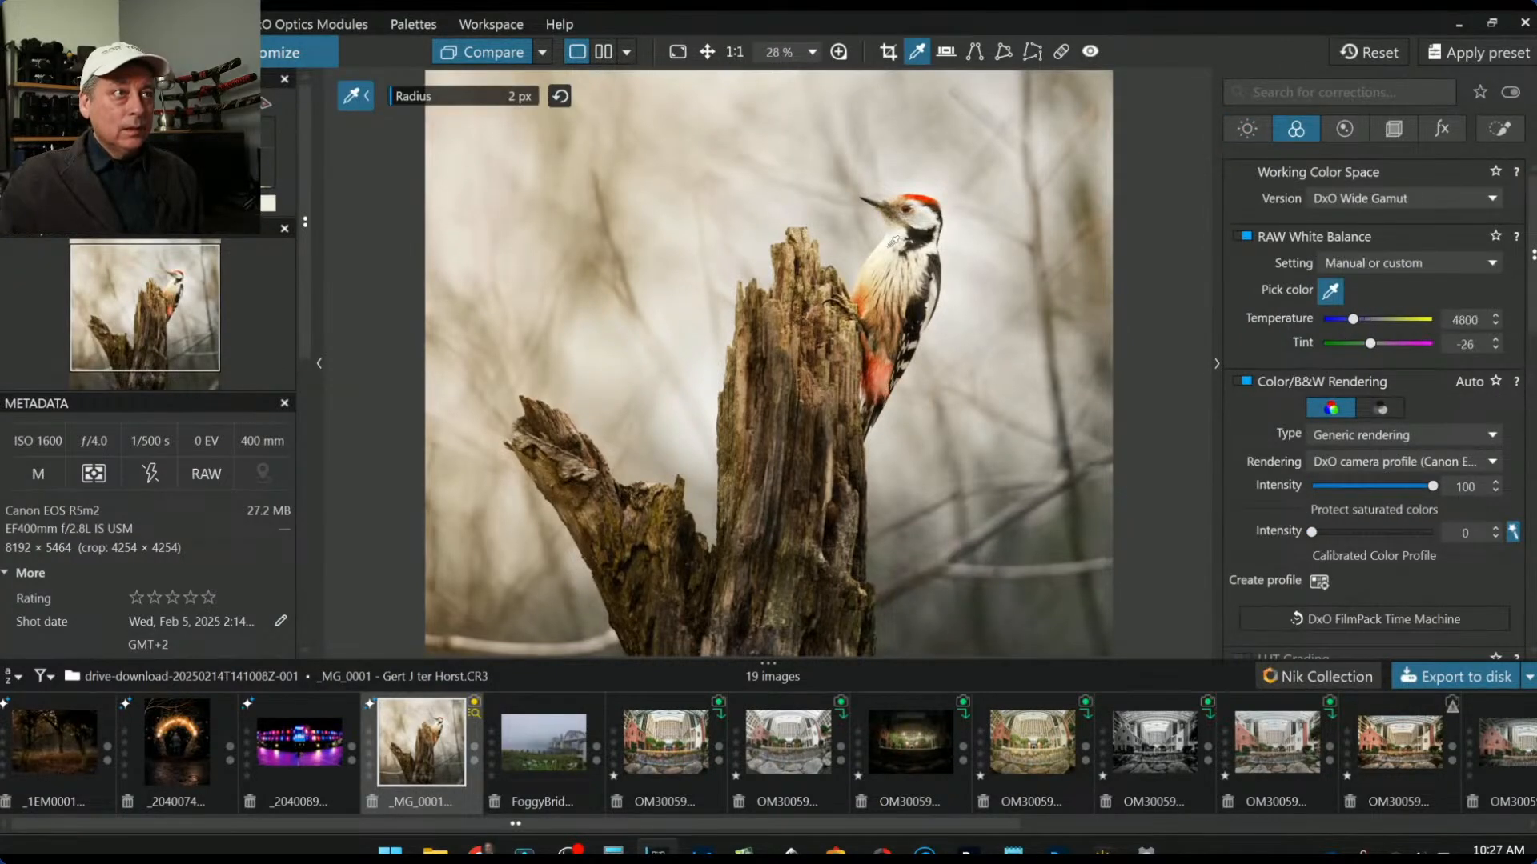
left_click(893, 241)
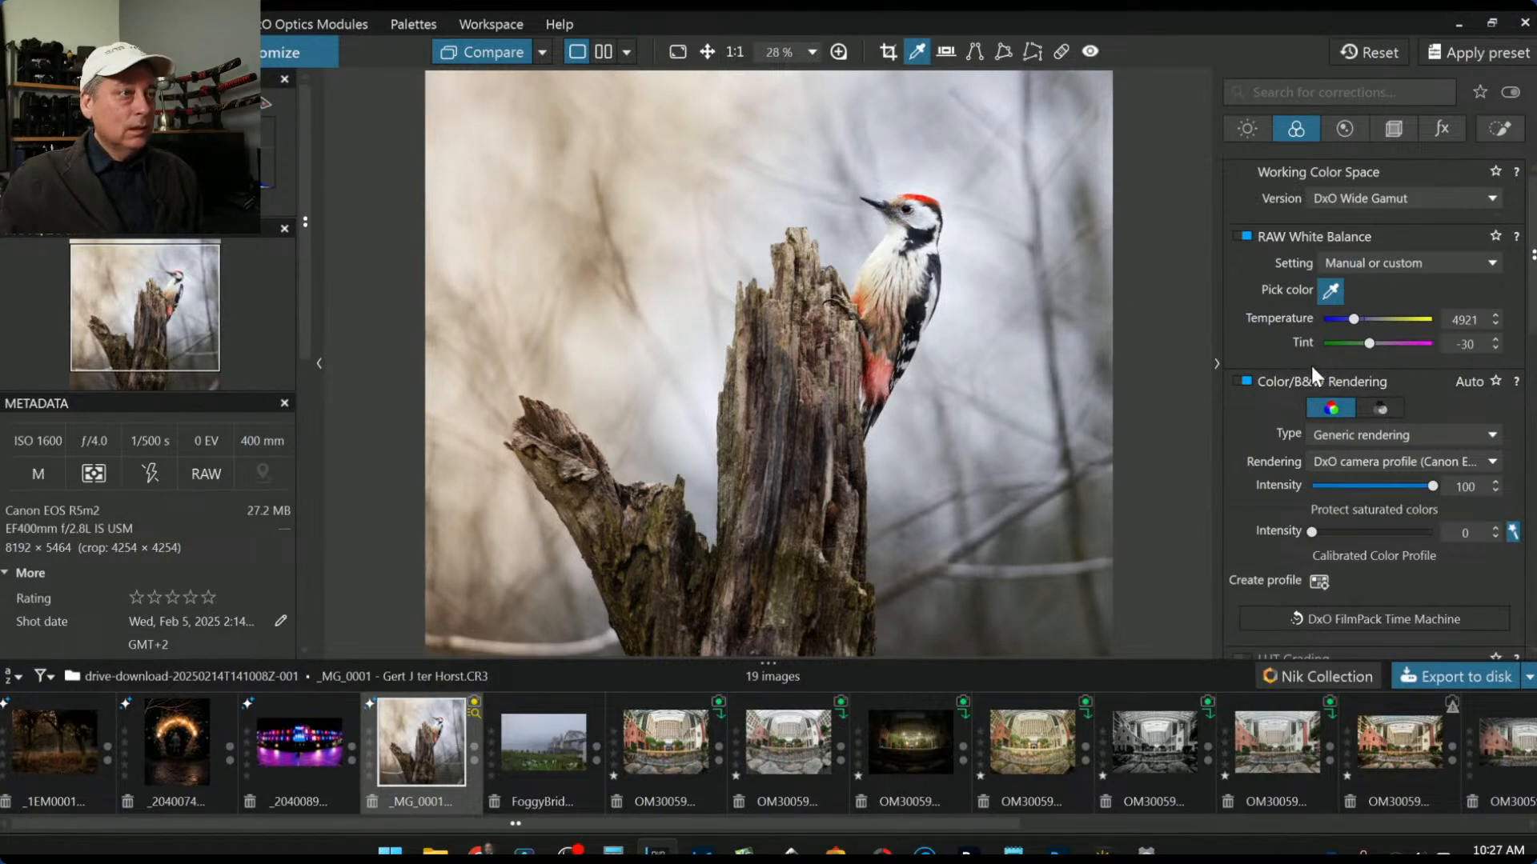
Step: Pull the lower control line's outer boundary down below the woodpecker's tail and tilt it more steeply
left_click(1499, 128)
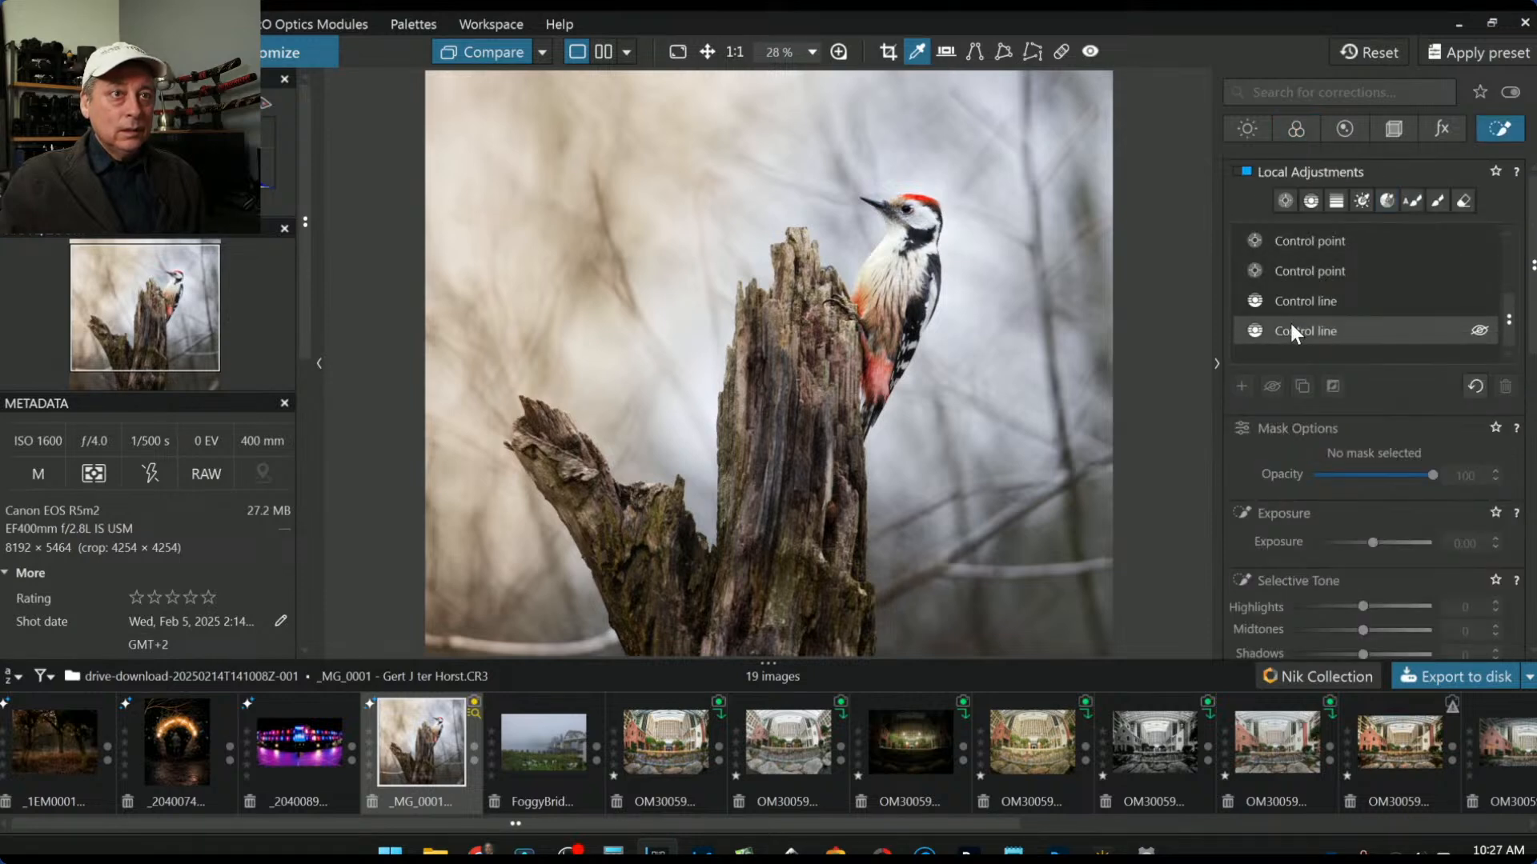
left_click(1290, 325)
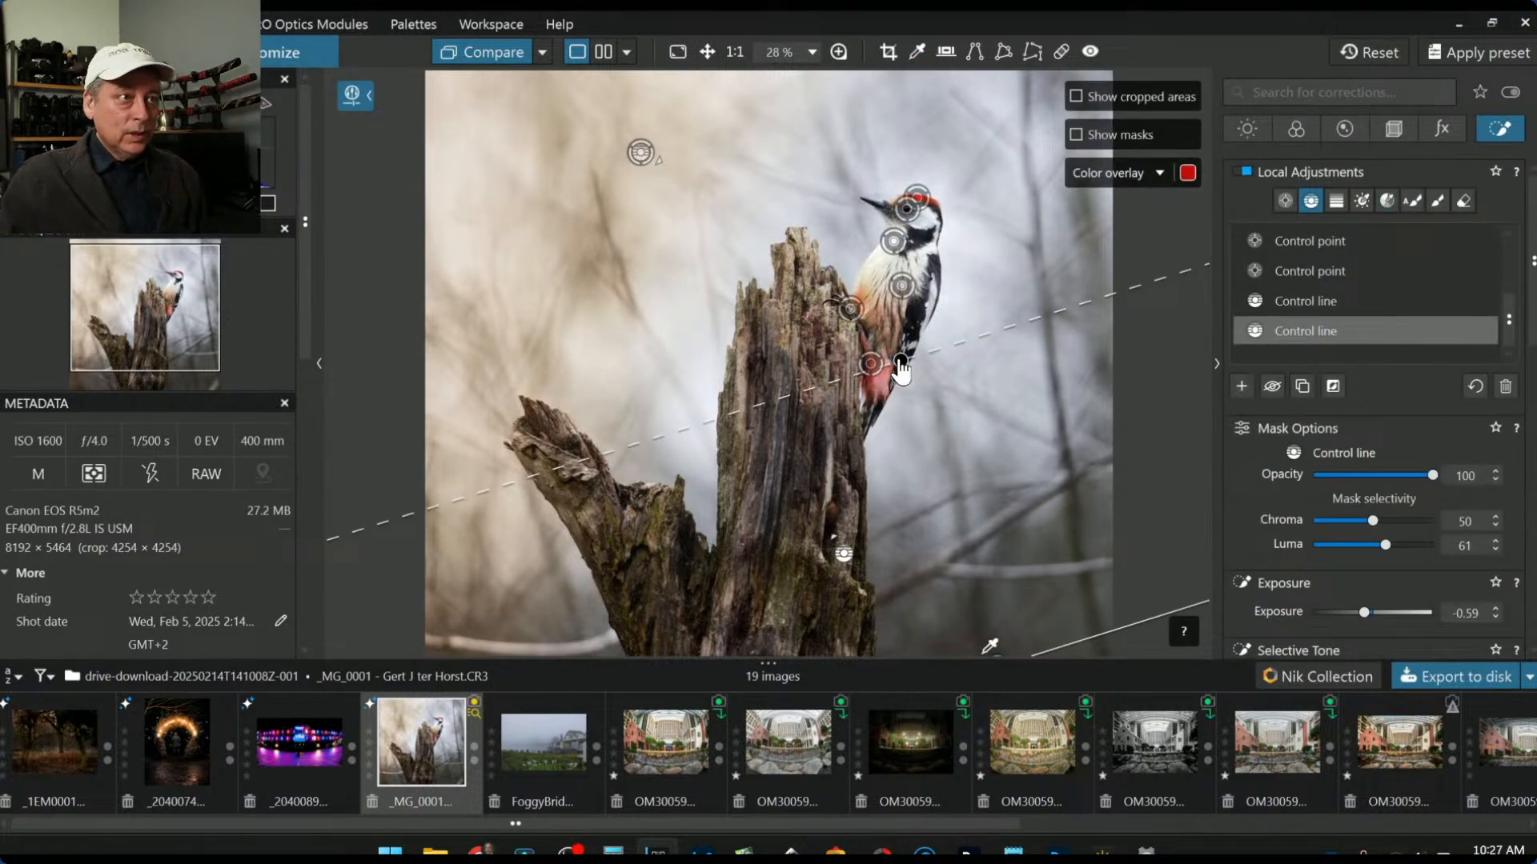
left_click_drag(900, 366, 873, 425)
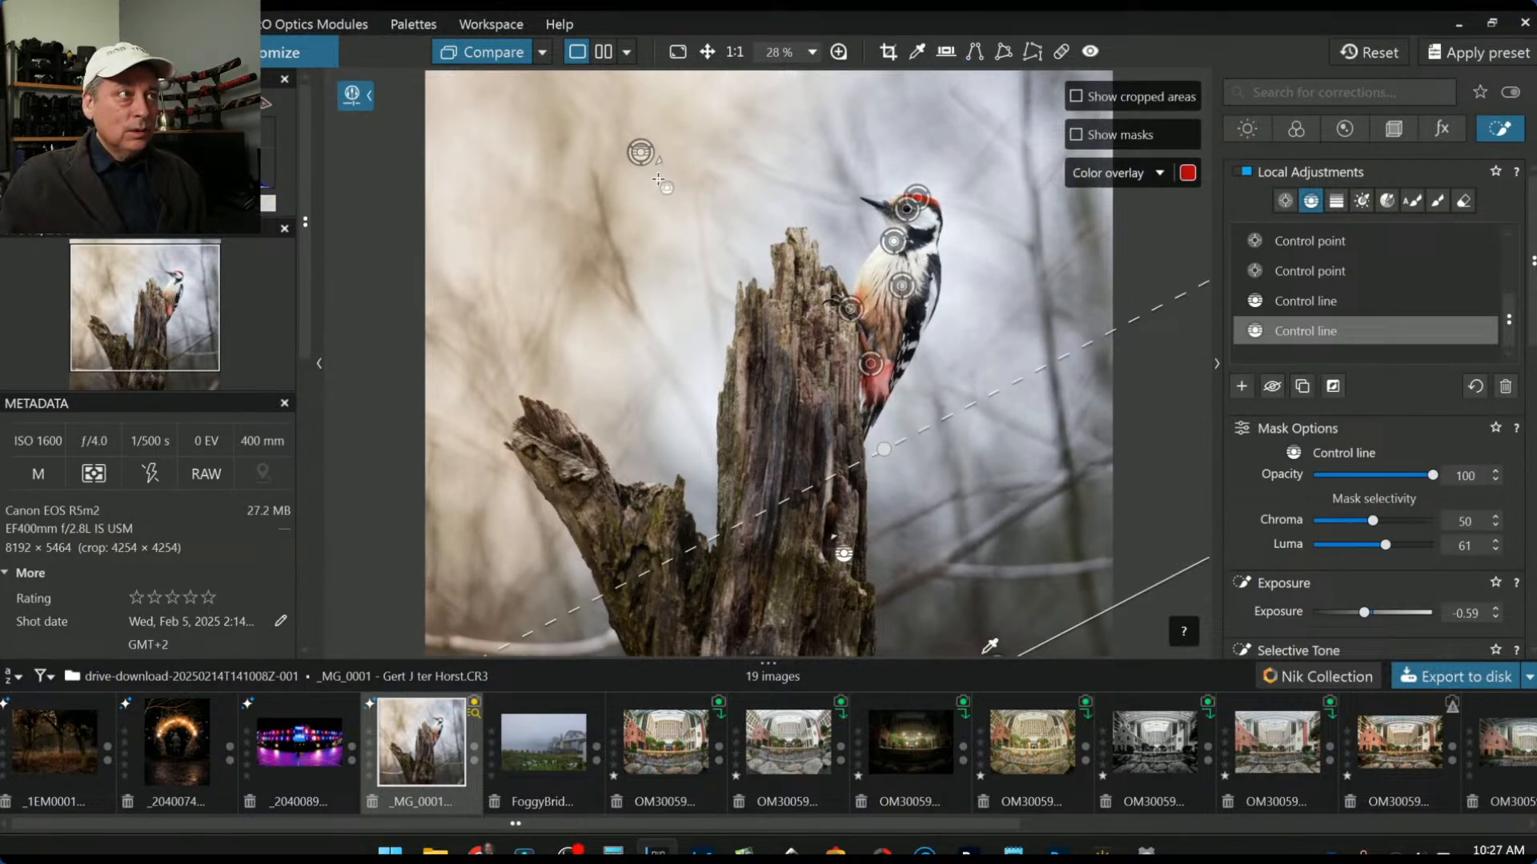
Step: Set the upper-left control line's local white balance temperature to 6056
left_click(640, 153)
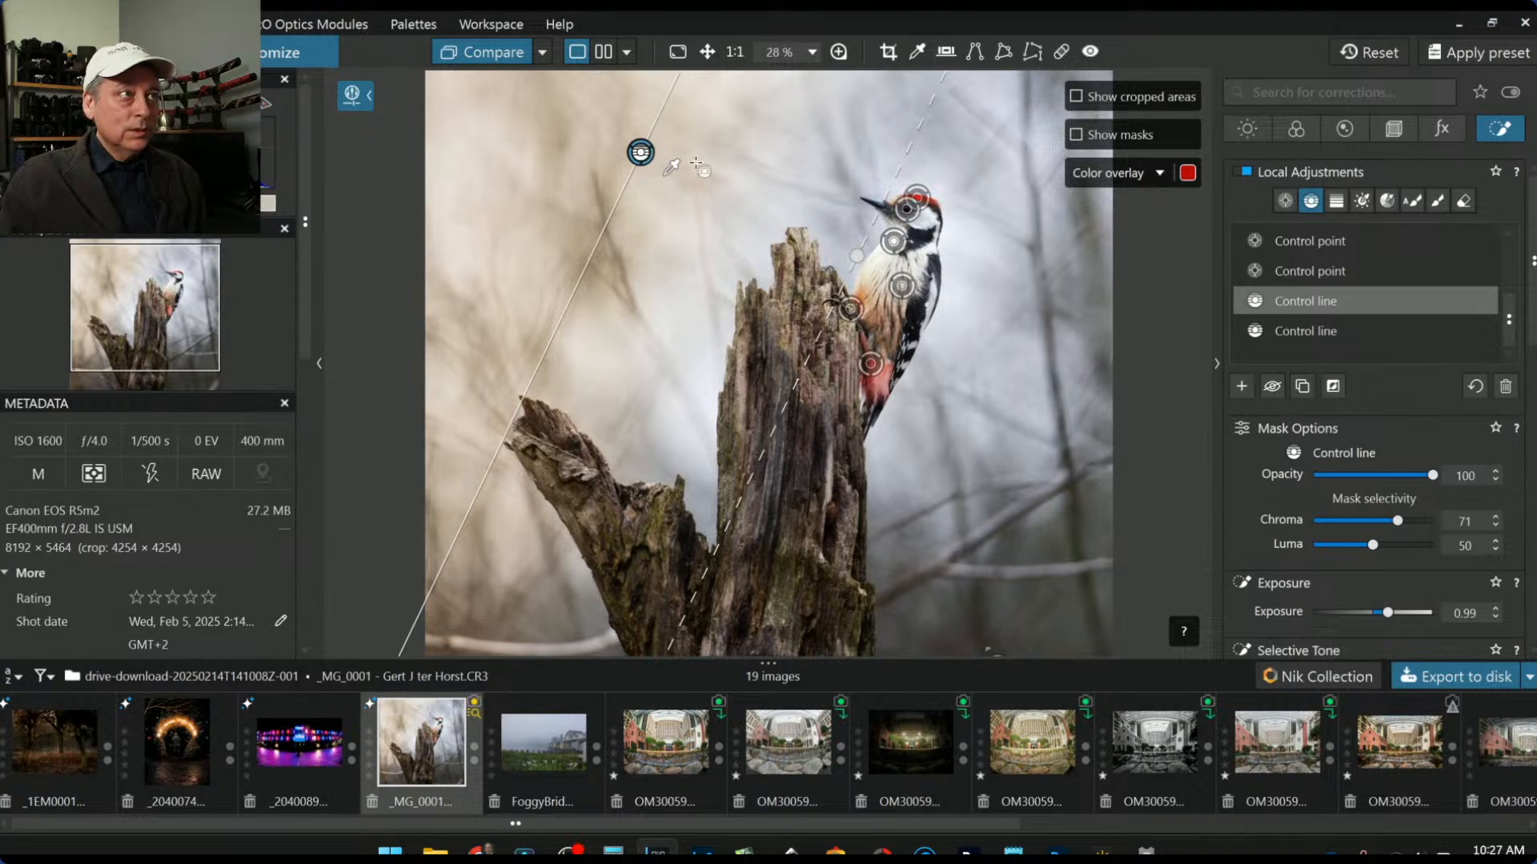
scroll(1372, 480, "down", 4)
scroll(1382, 508, "down", 2)
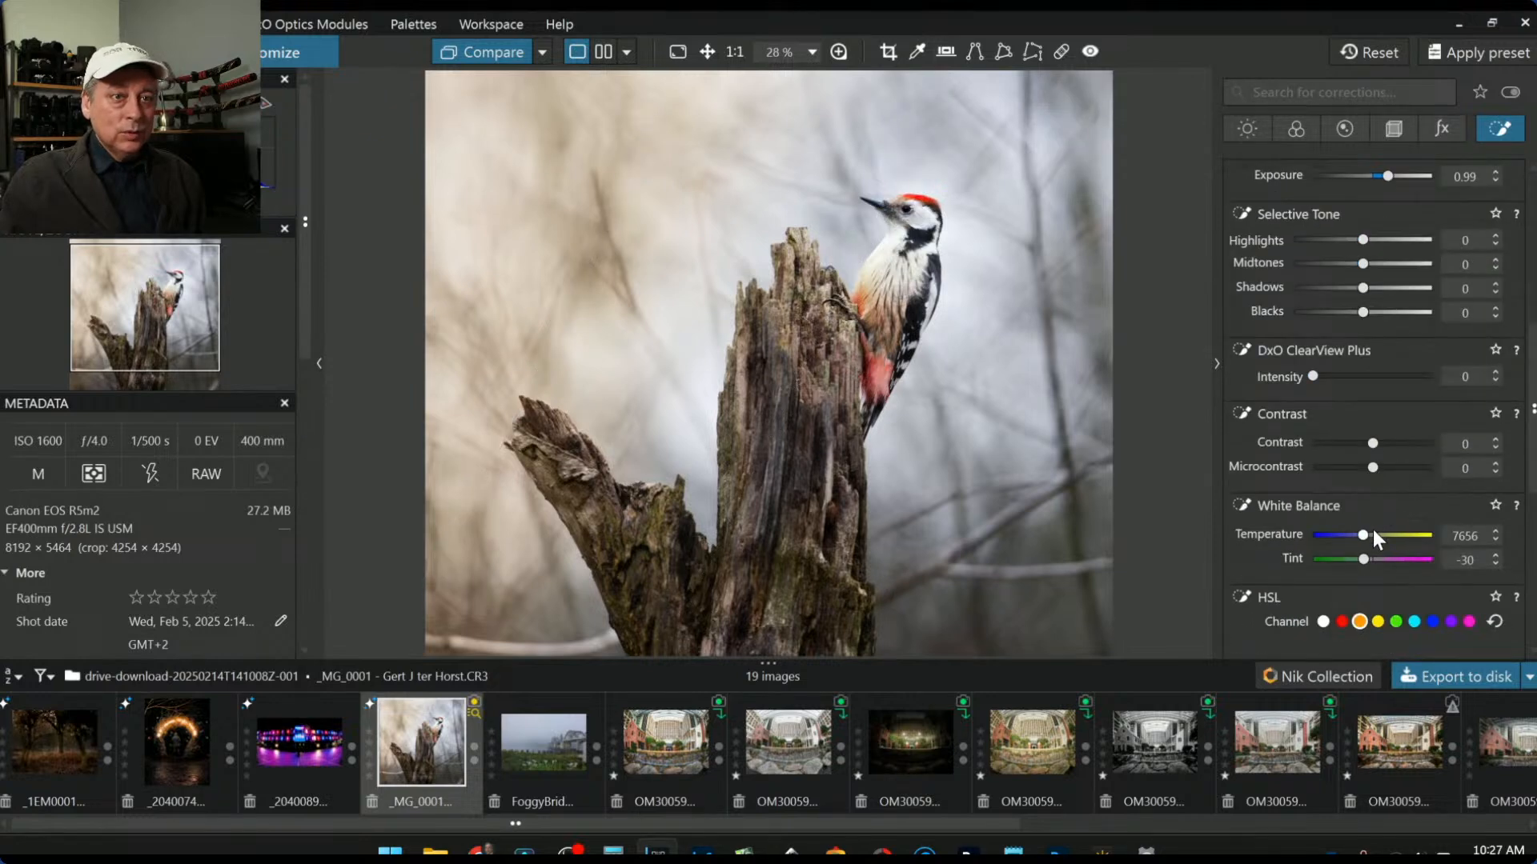
left_click_drag(1365, 533, 1364, 534)
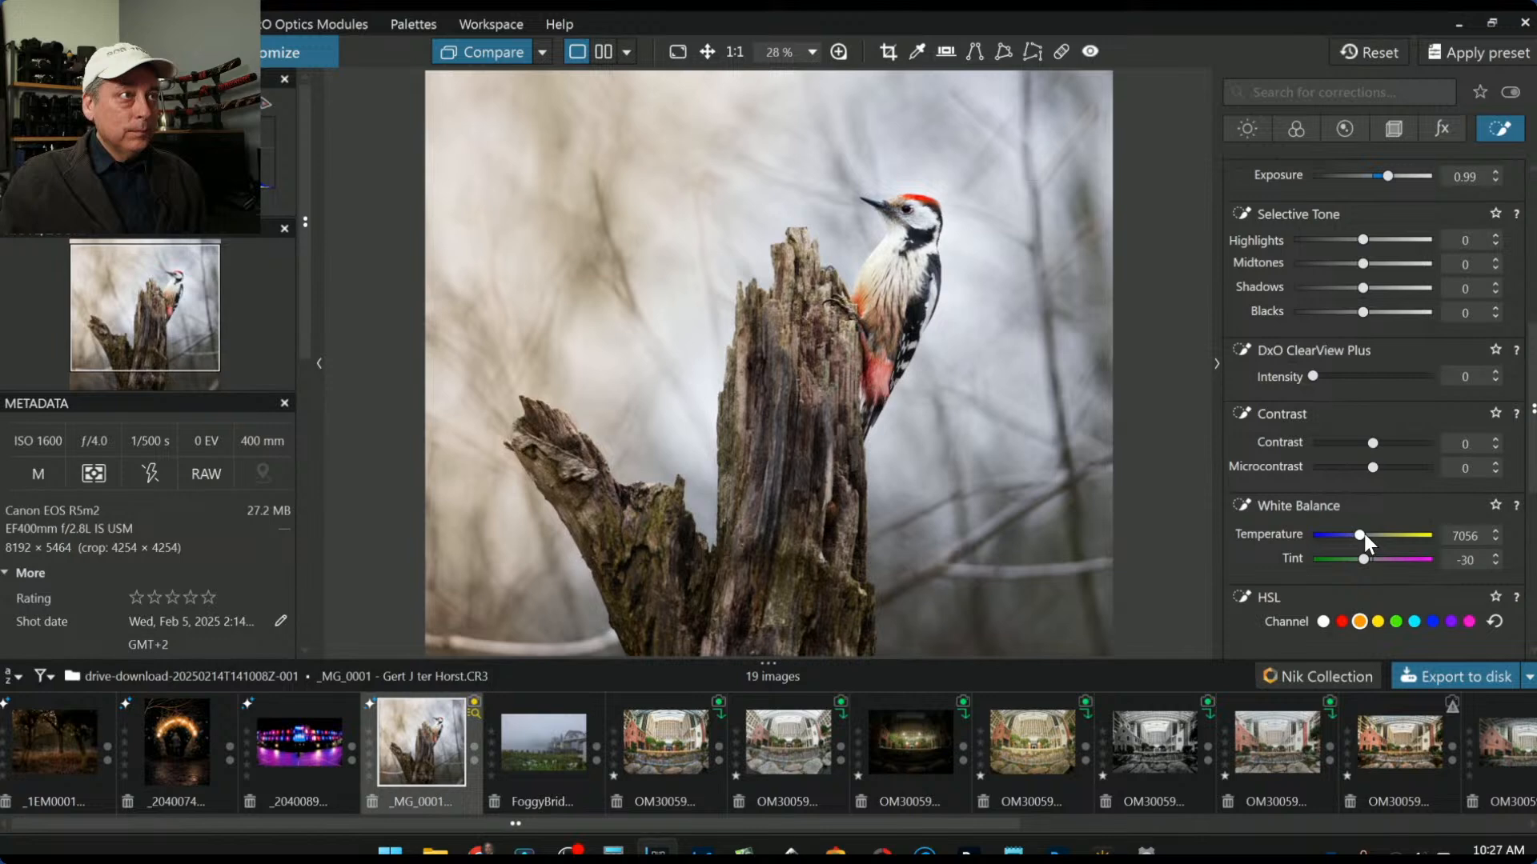
scroll(1364, 535, "down", 1)
scroll(1364, 535, "down", 1)
scroll(1364, 534, "down", 1)
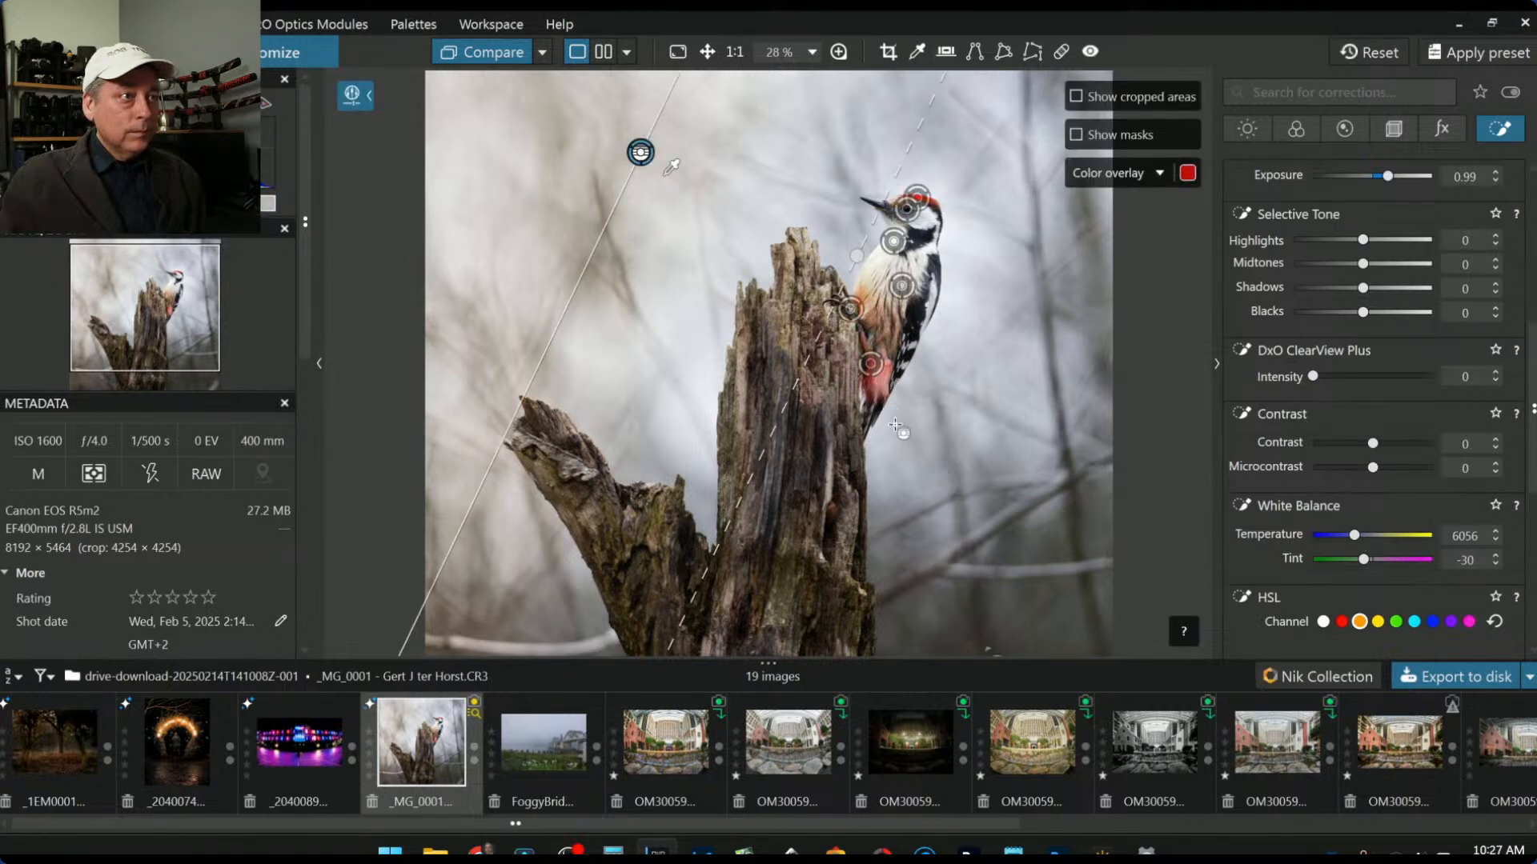
Step: Set the lower control line's local white balance temperature to 5792
scroll(989, 615, "down", 1)
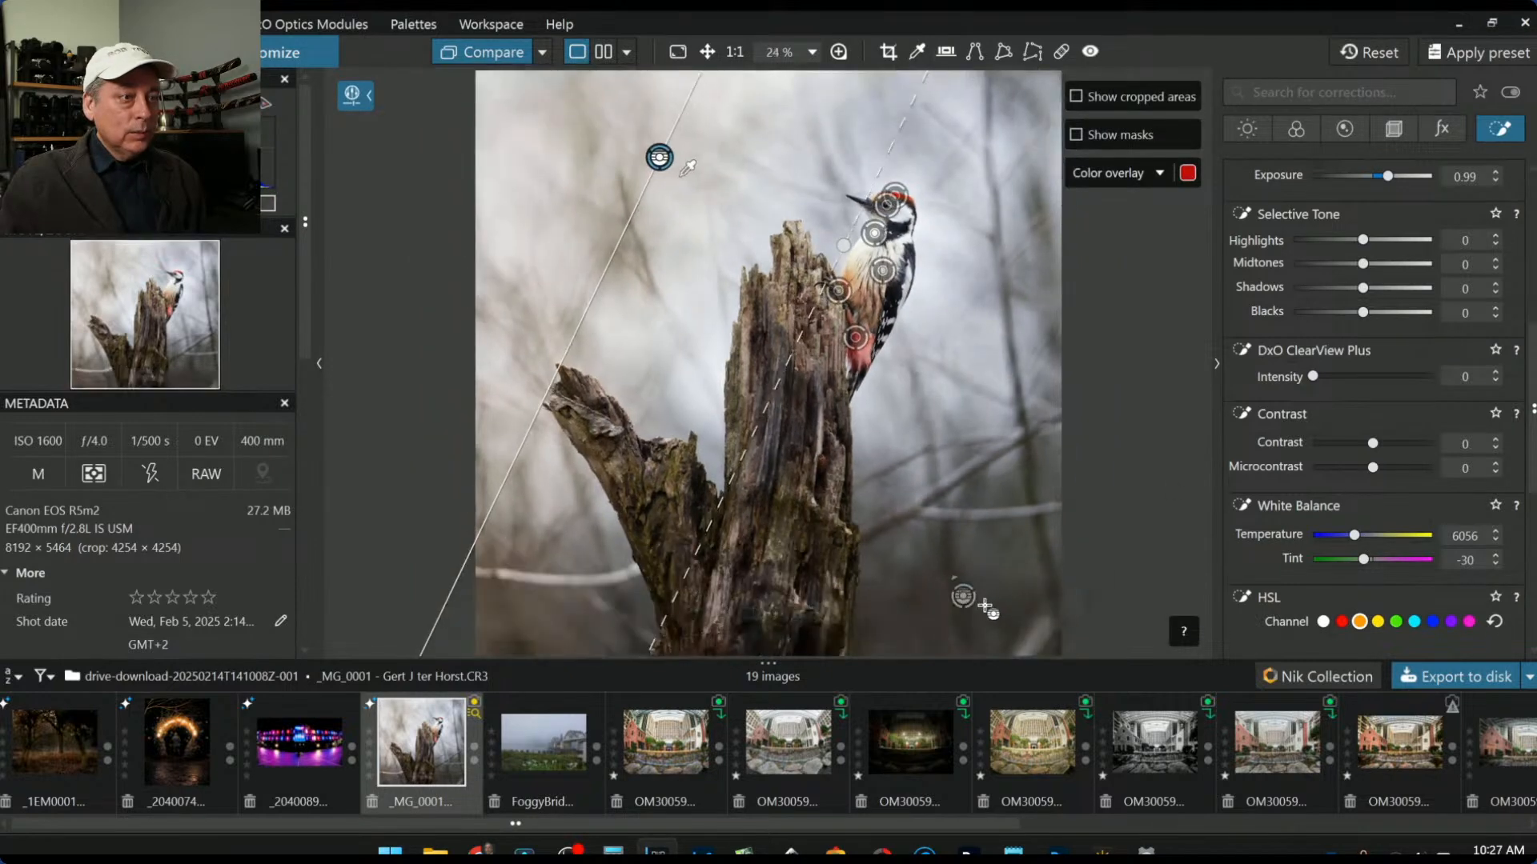
left_click(965, 598)
left_click(1352, 536)
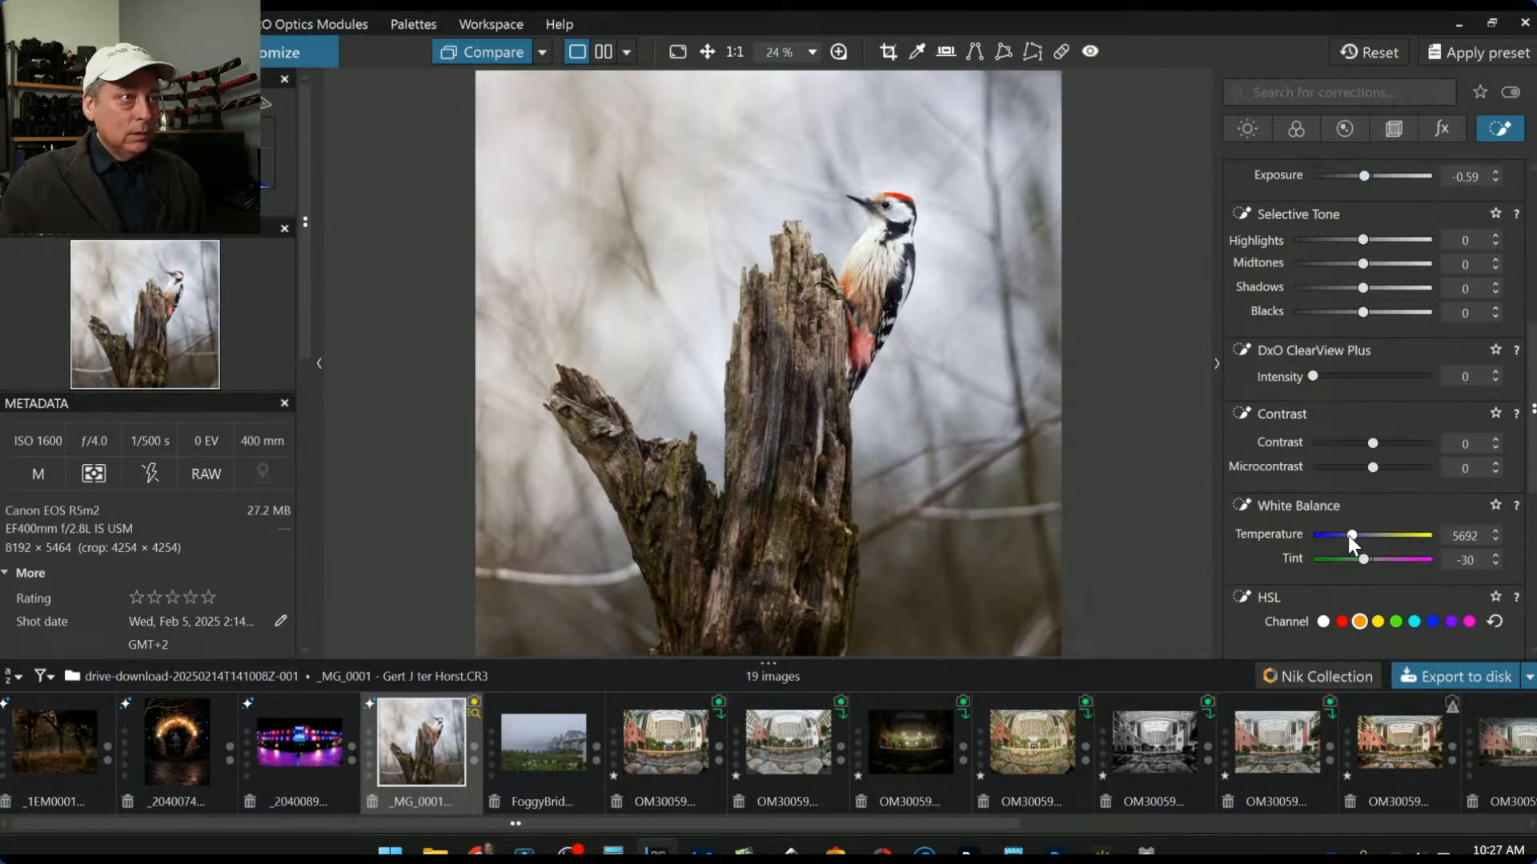
scroll(1348, 536, "up", 1)
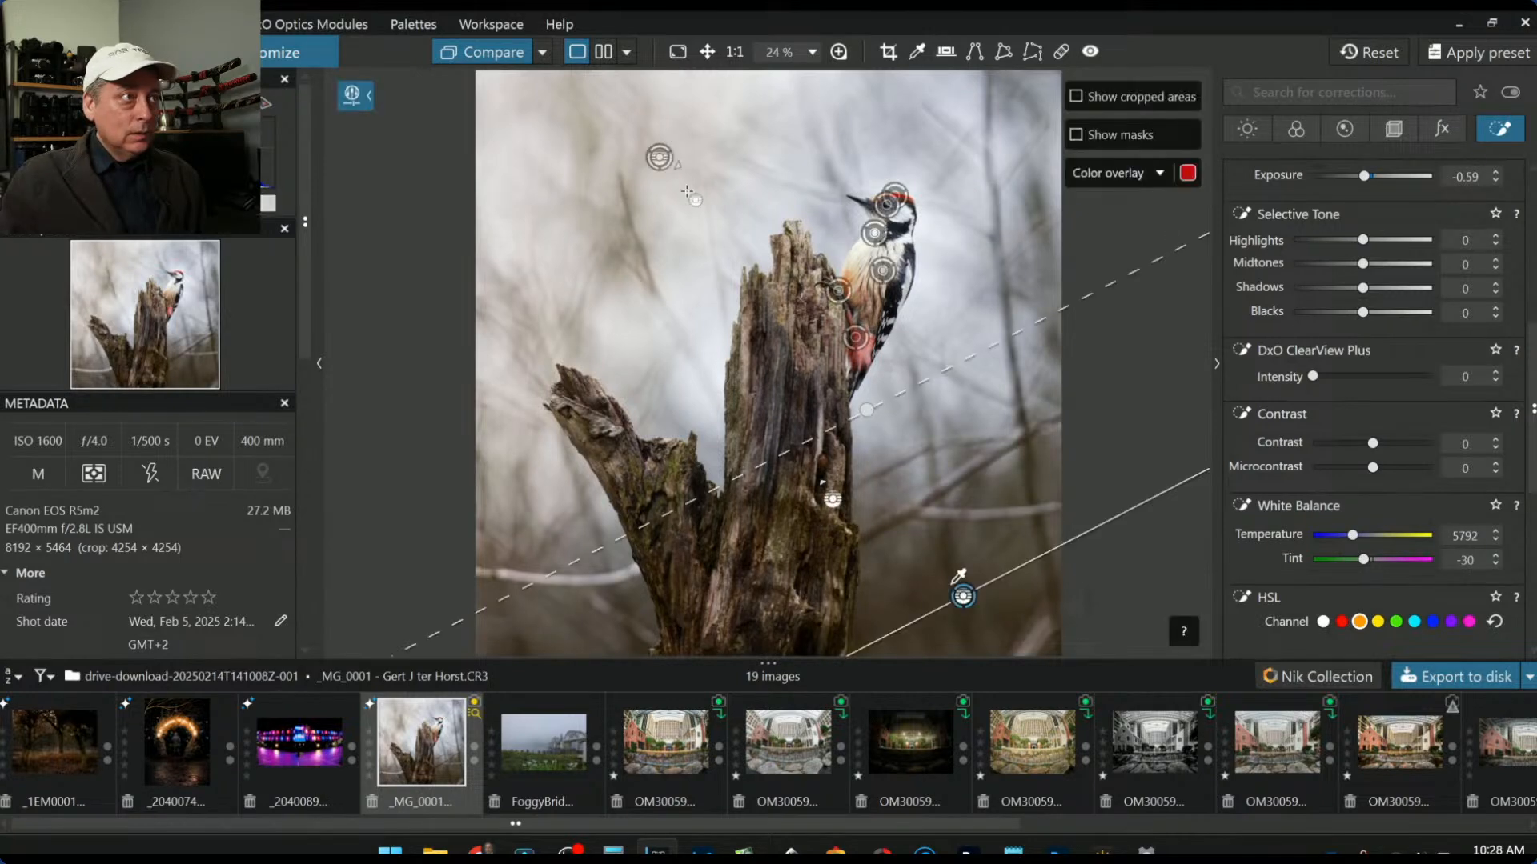
Step: Extend the upper-left control line's outer boundary past the photo's right edge, then deselect it to view the full image
left_click(659, 158)
left_click_drag(845, 247, 1066, 325)
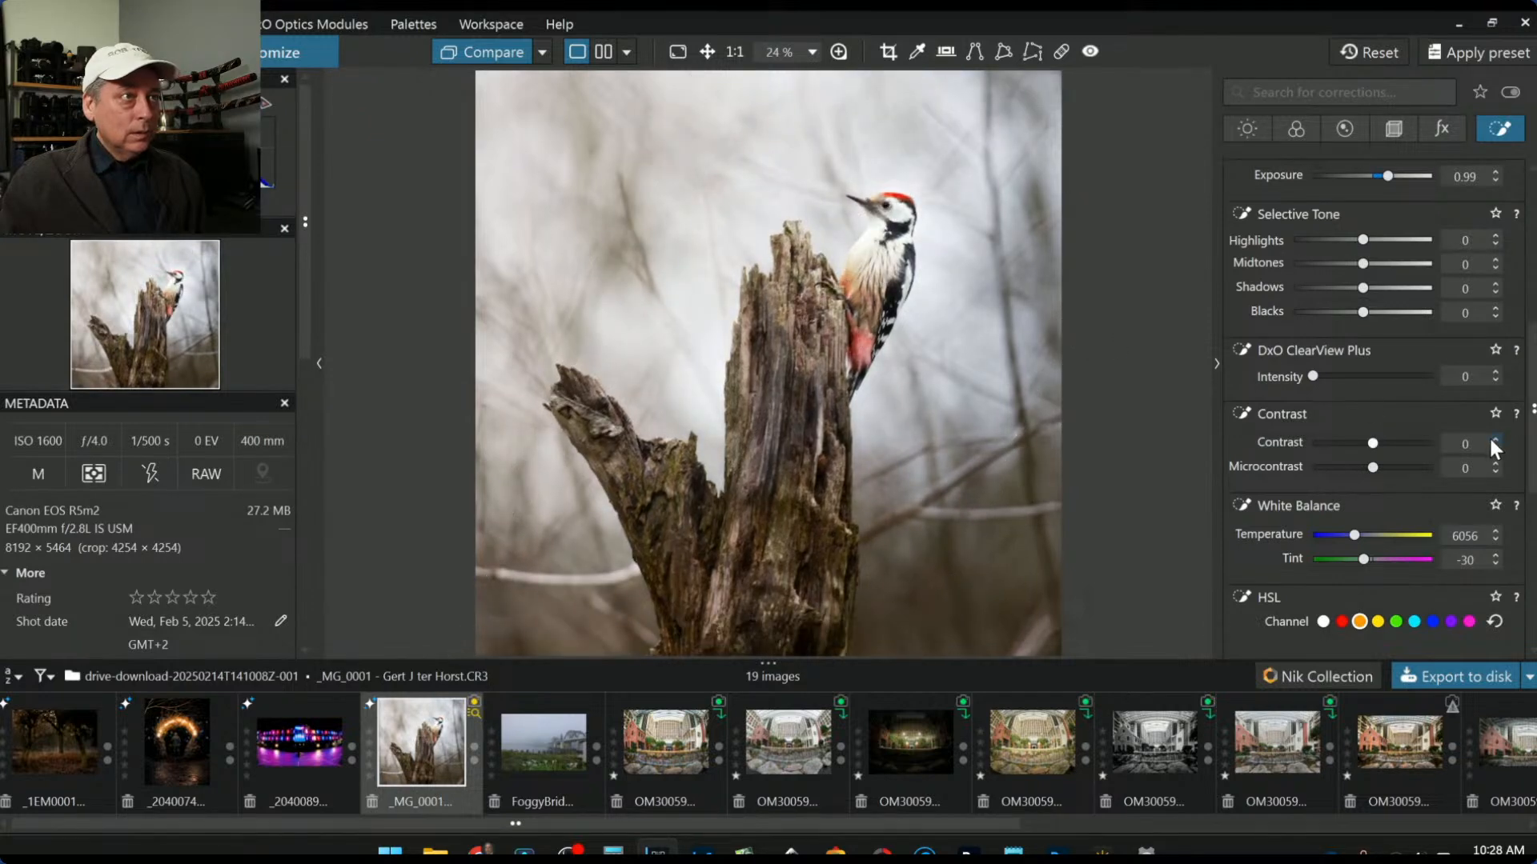
scroll(1489, 435, "down", 1)
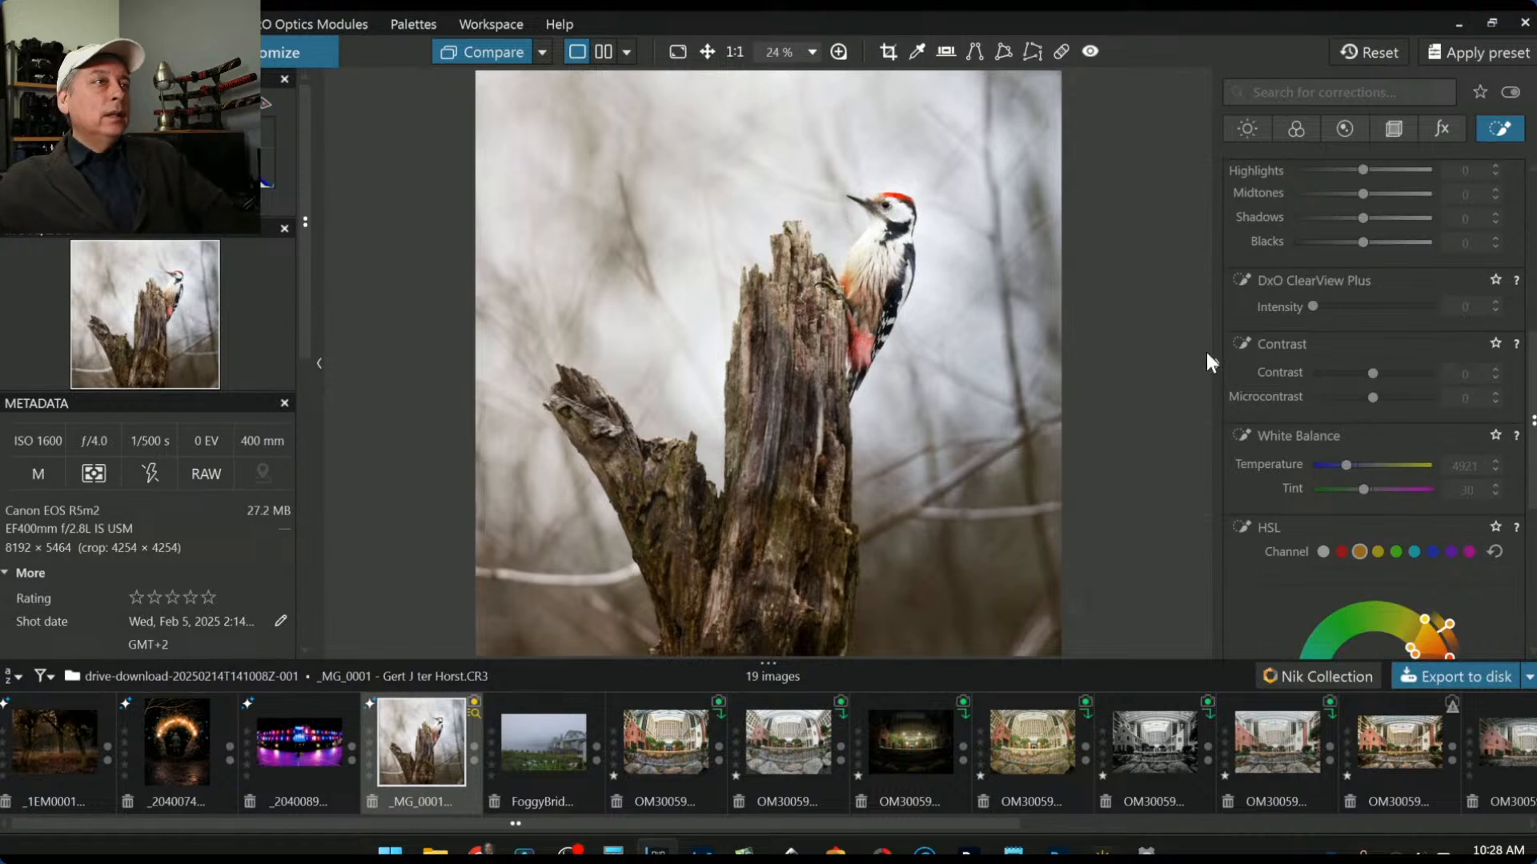
scroll(1011, 398, "down", 1)
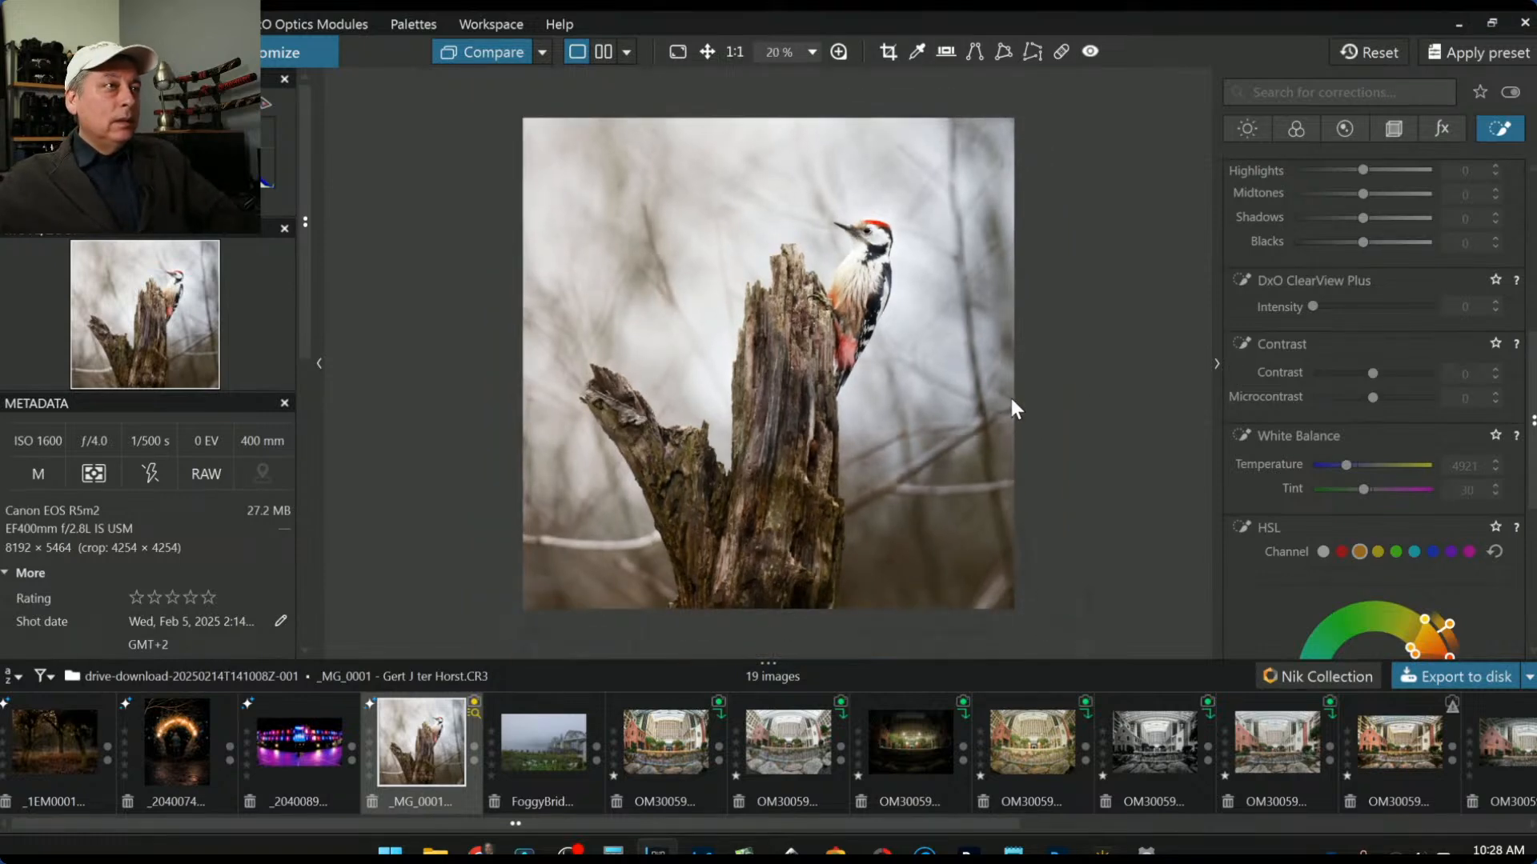
Step: Export the woodpecker photo as a quality 100 JPEG to the original image folder, using the Standard output option
left_click(1428, 672)
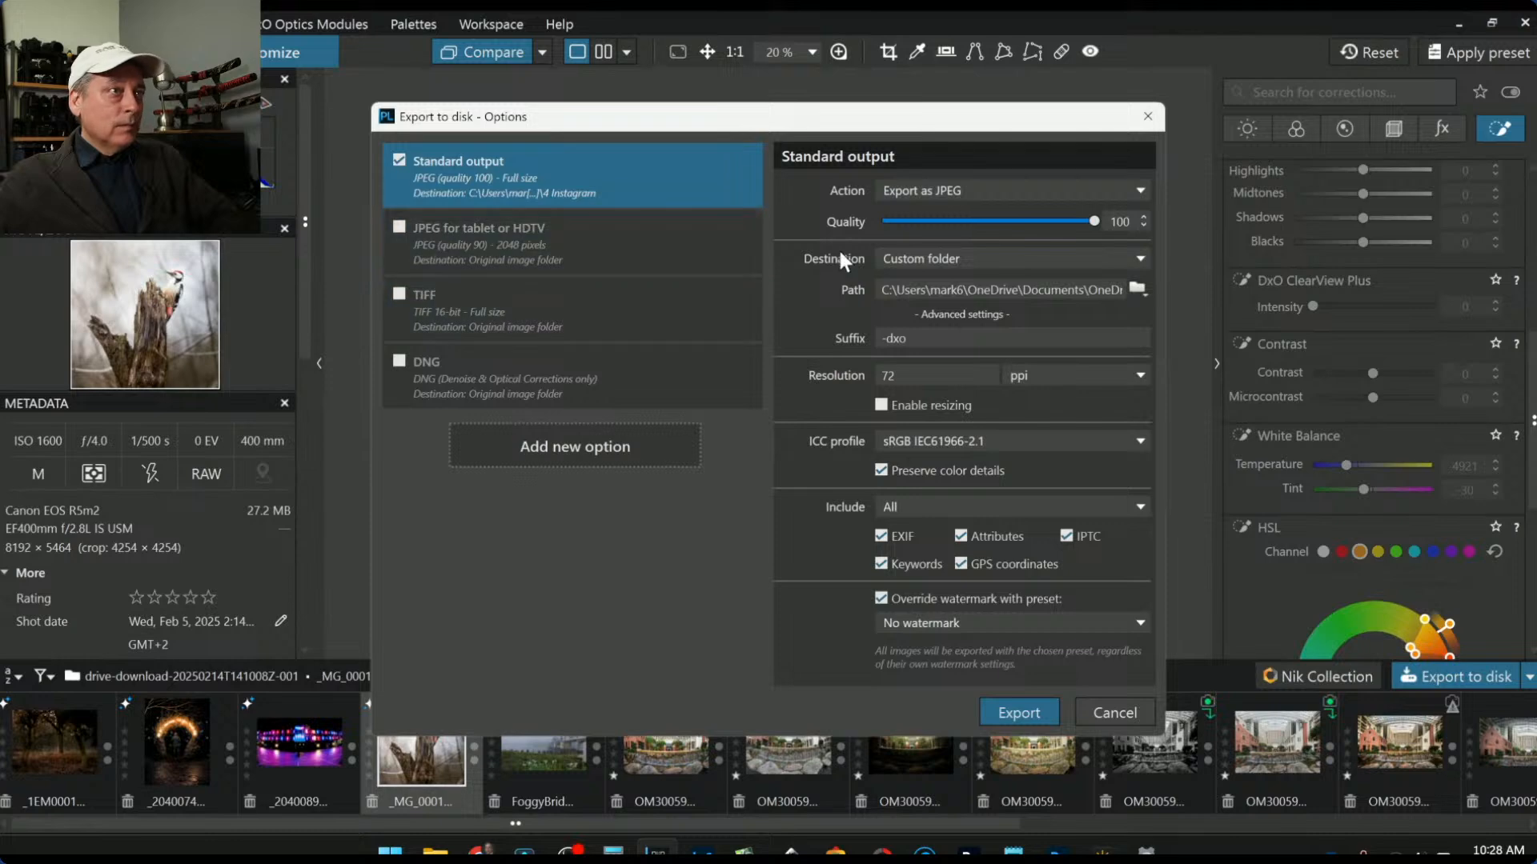
left_click(1053, 264)
left_click(1024, 277)
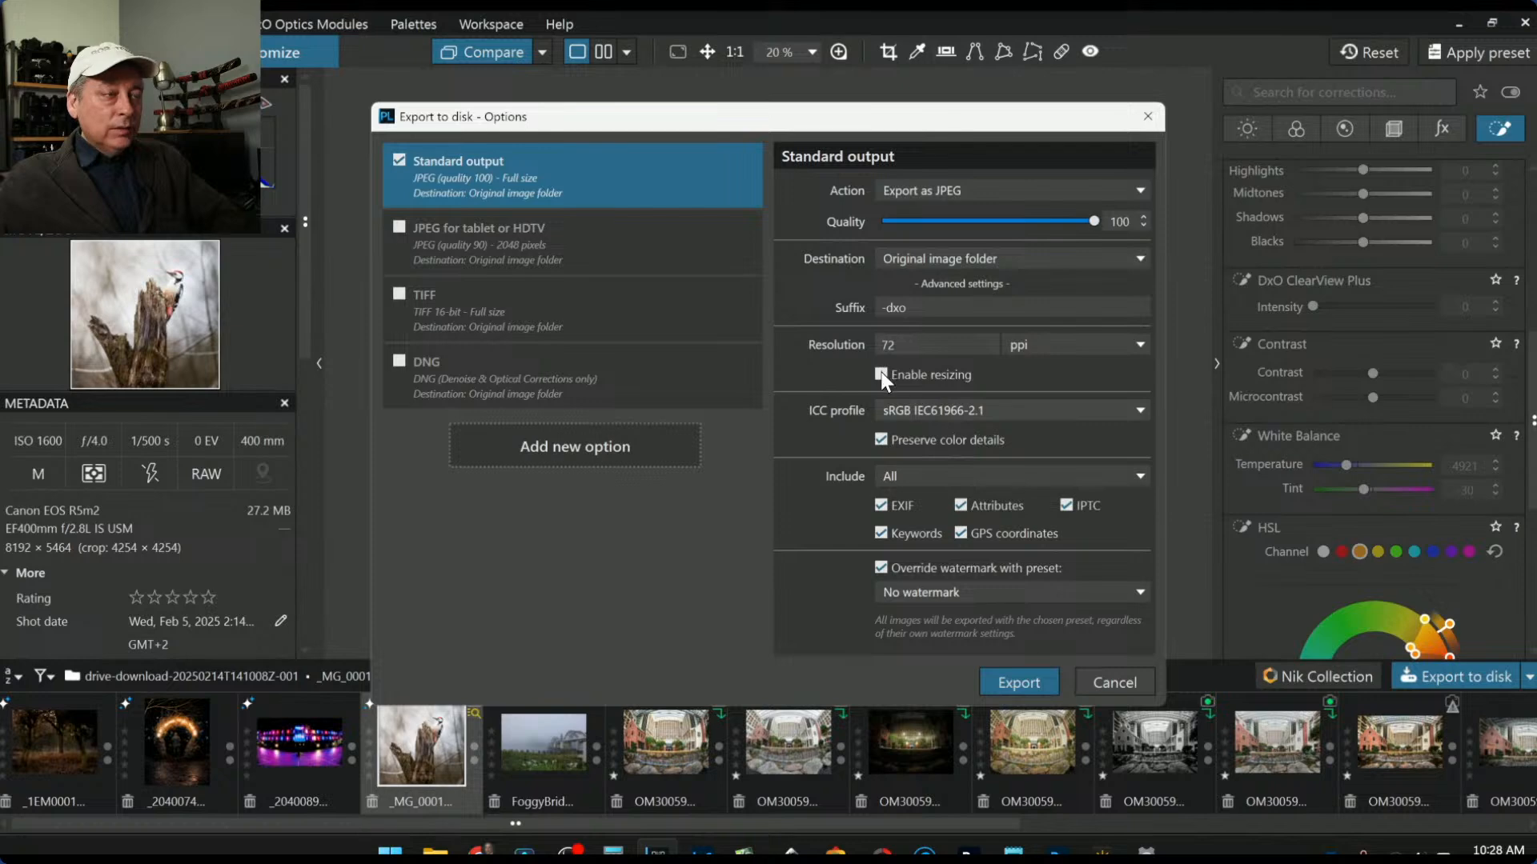
left_click(1040, 685)
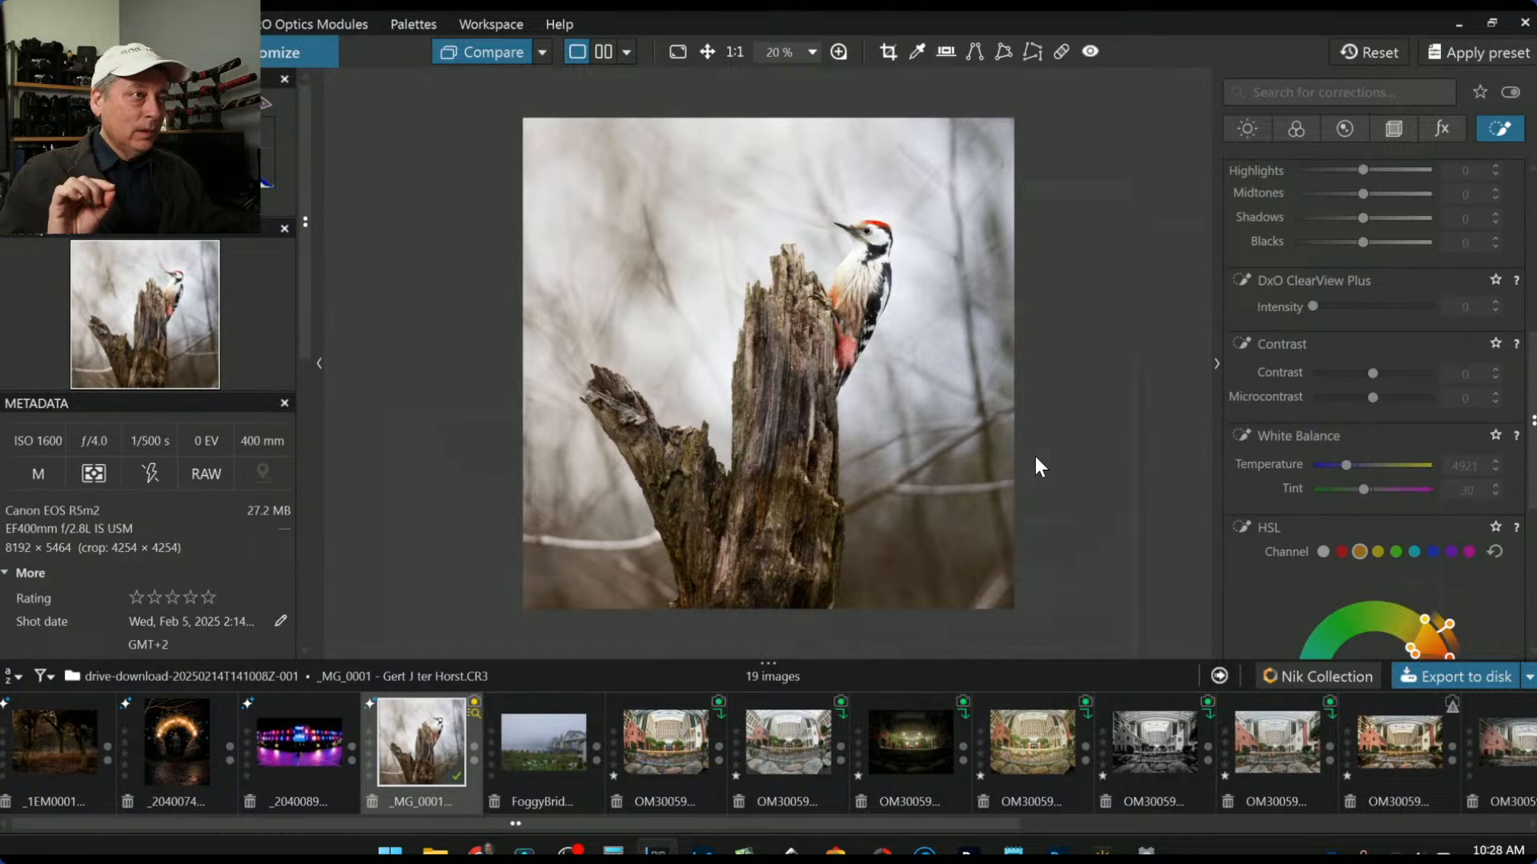
Step: Assign the Canon EF 400mm F2.8L IS III USM lens to the woodpecker photo and re-export it with the Standard output option
left_click(476, 714)
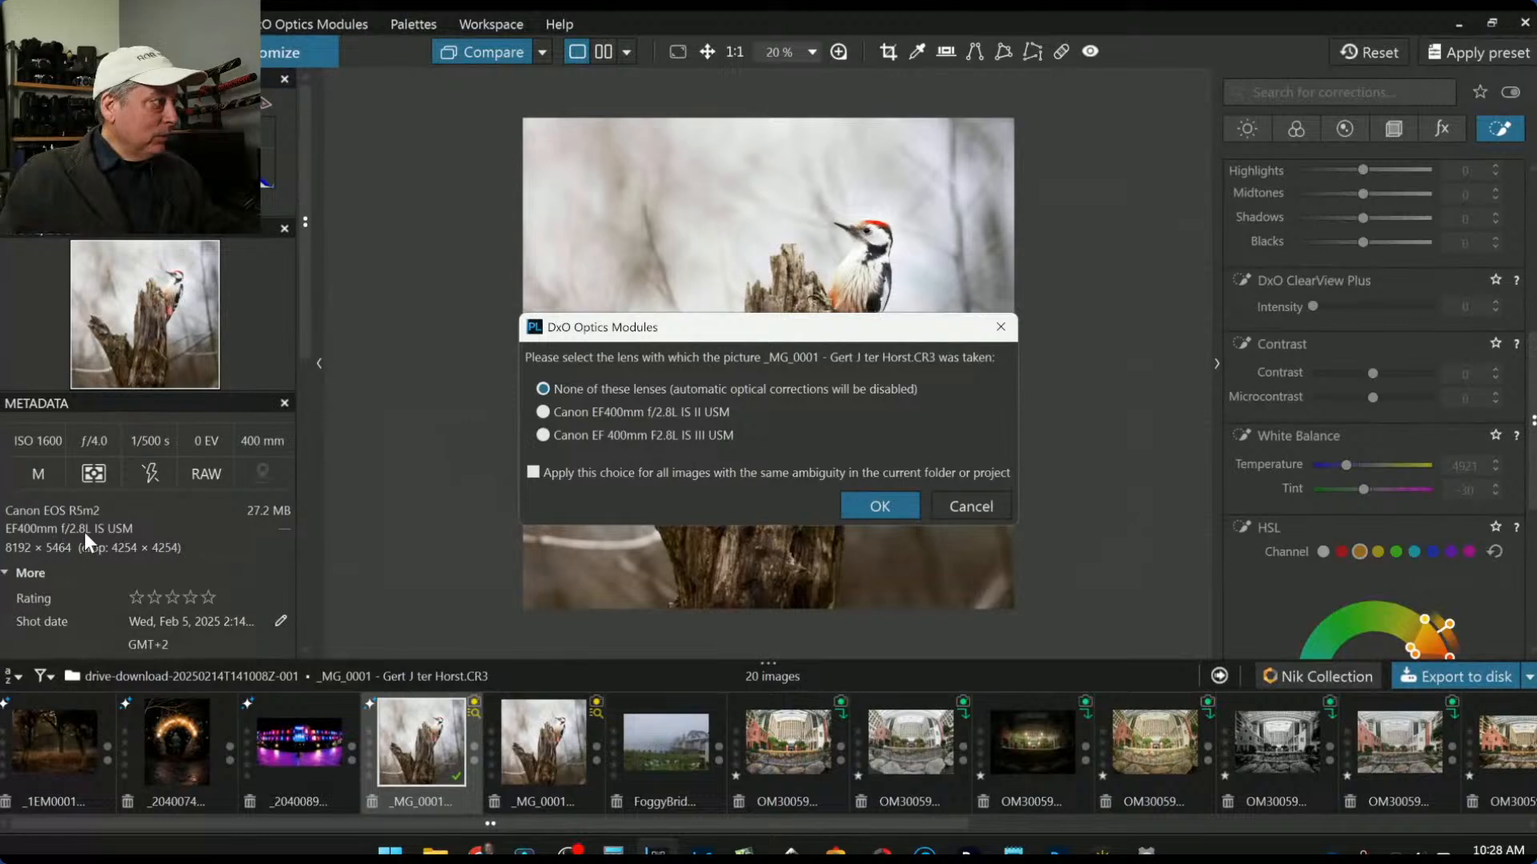
left_click(714, 414)
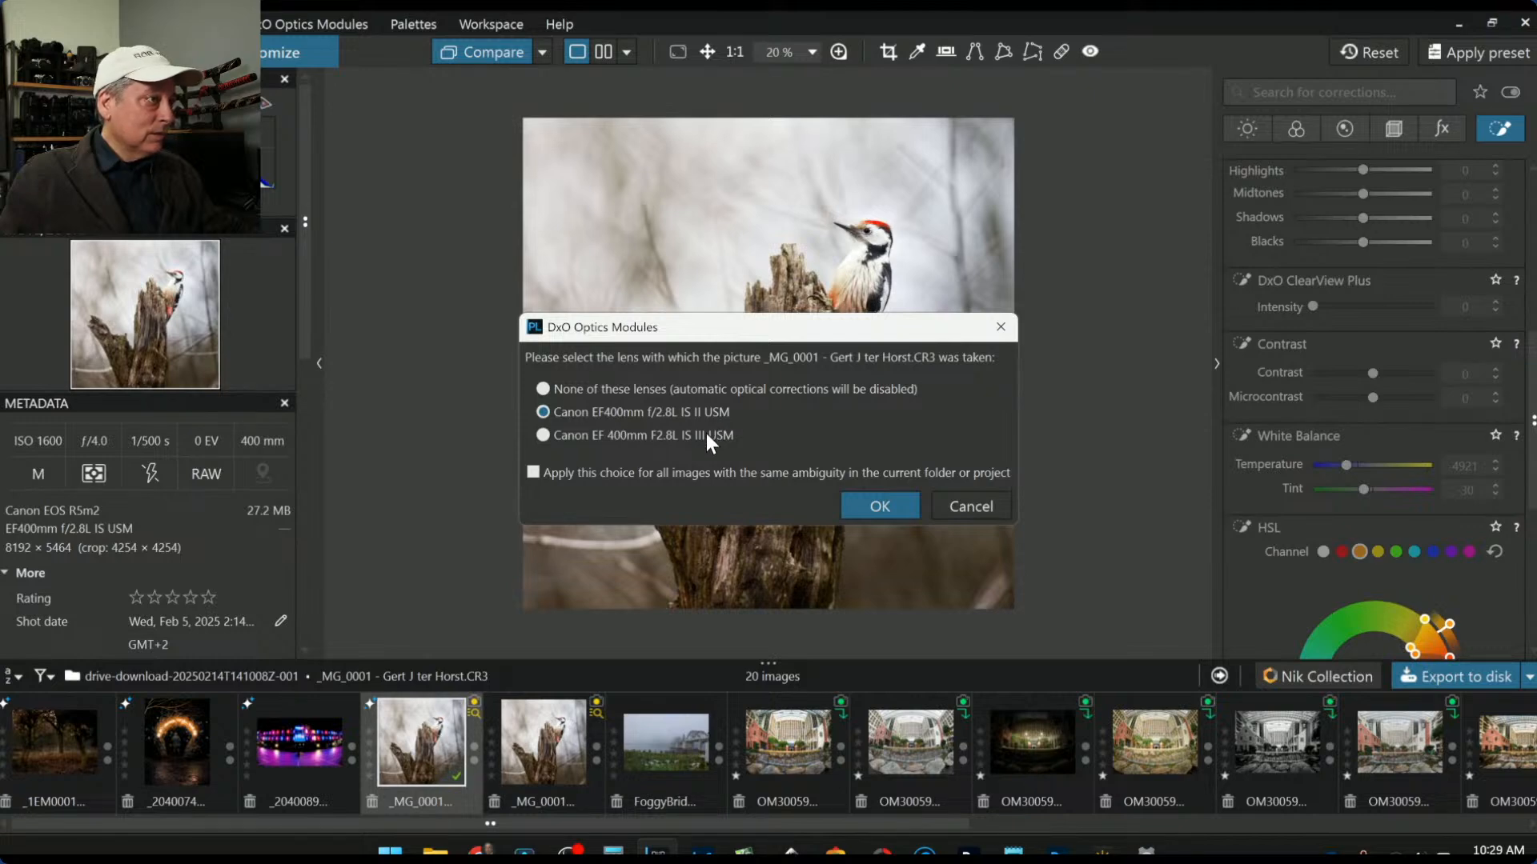
left_click(706, 434)
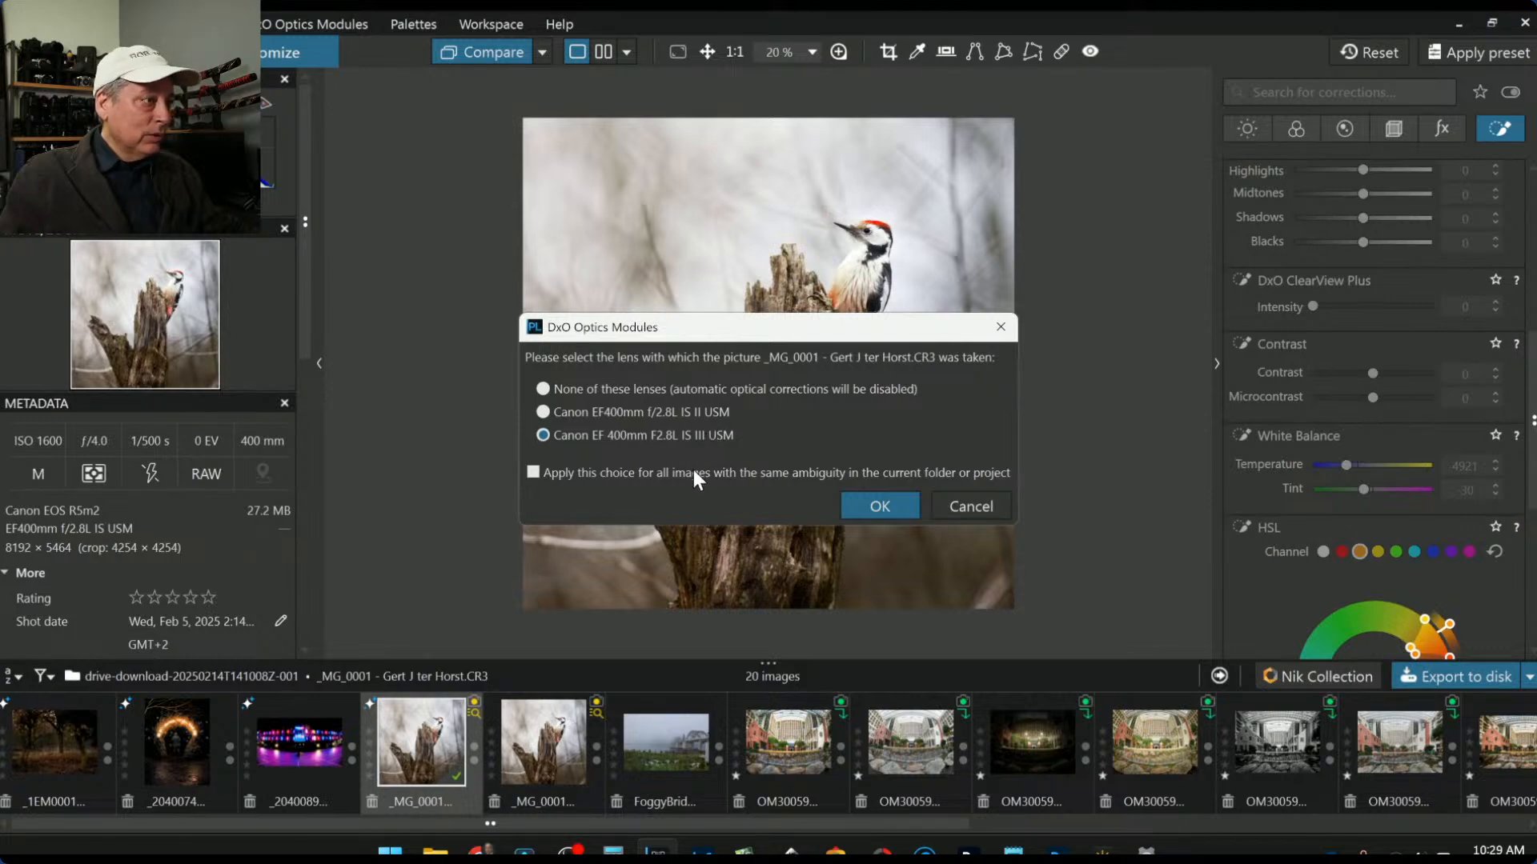
left_click(856, 502)
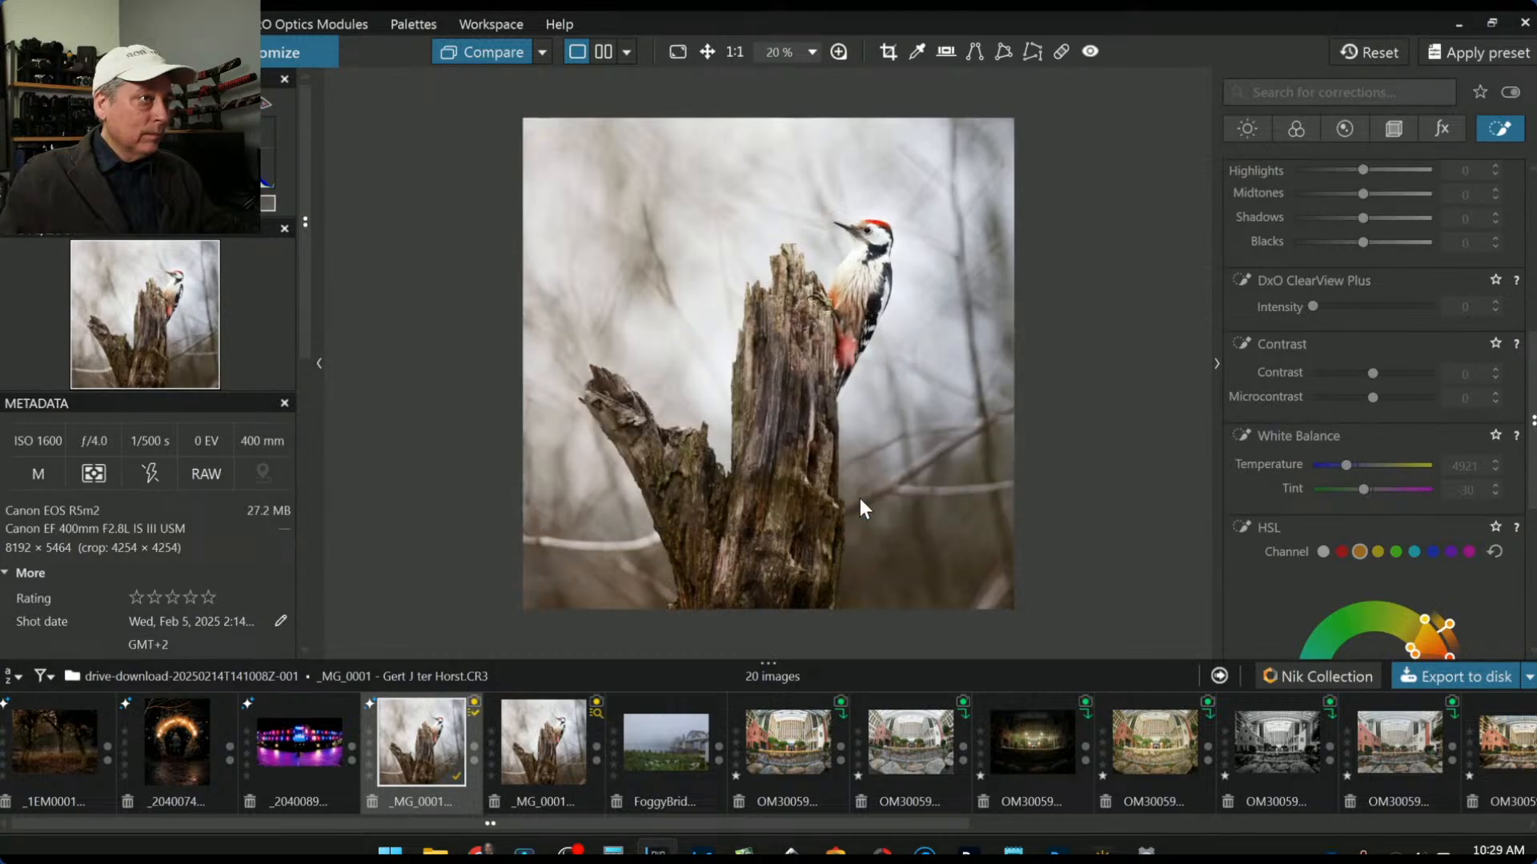
scroll(866, 193, "up", 6)
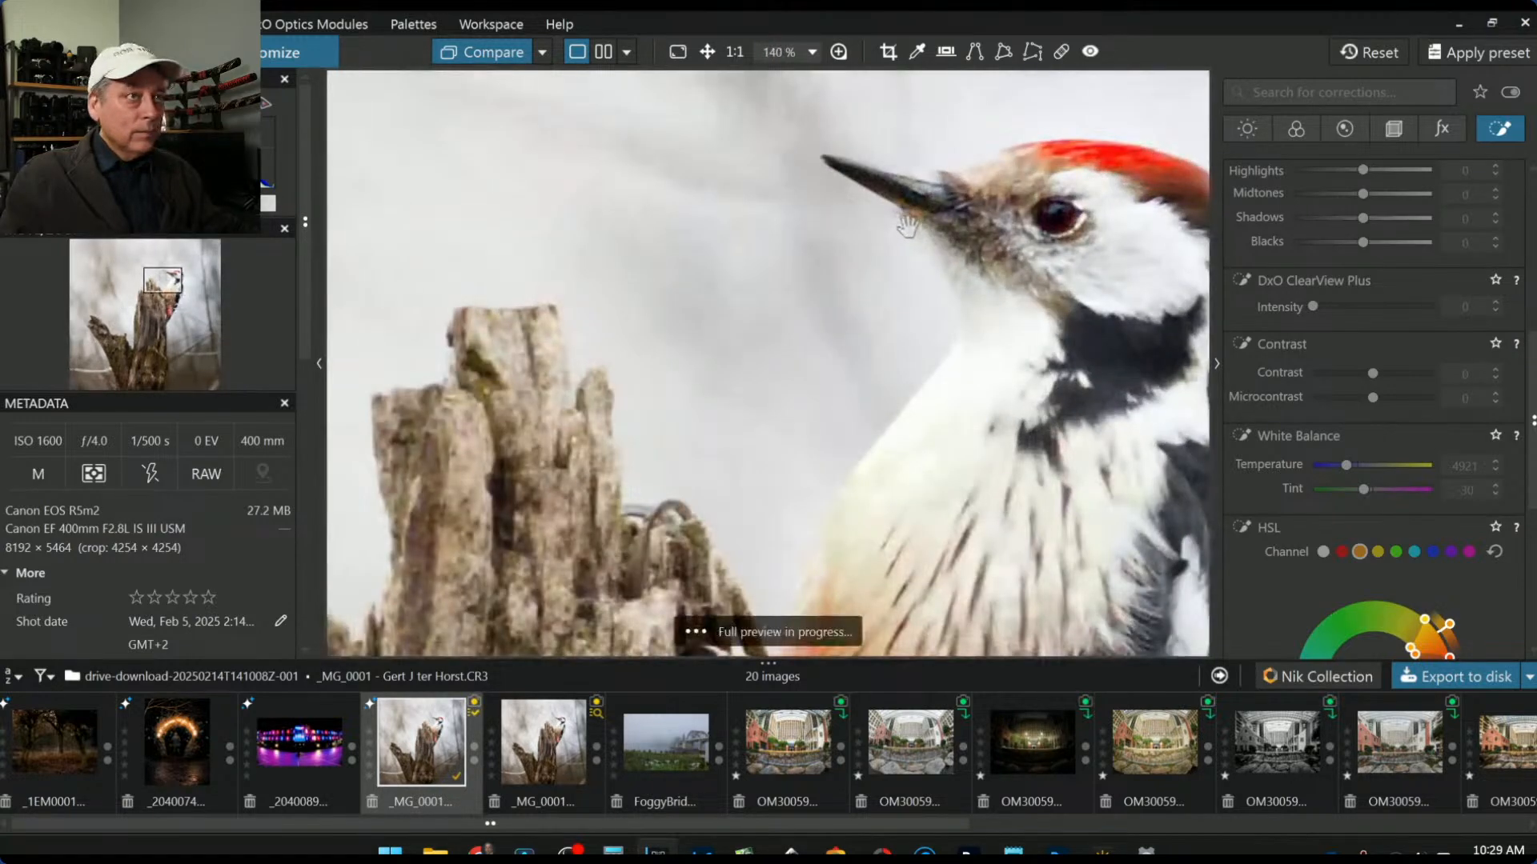
scroll(906, 227, "down", 6)
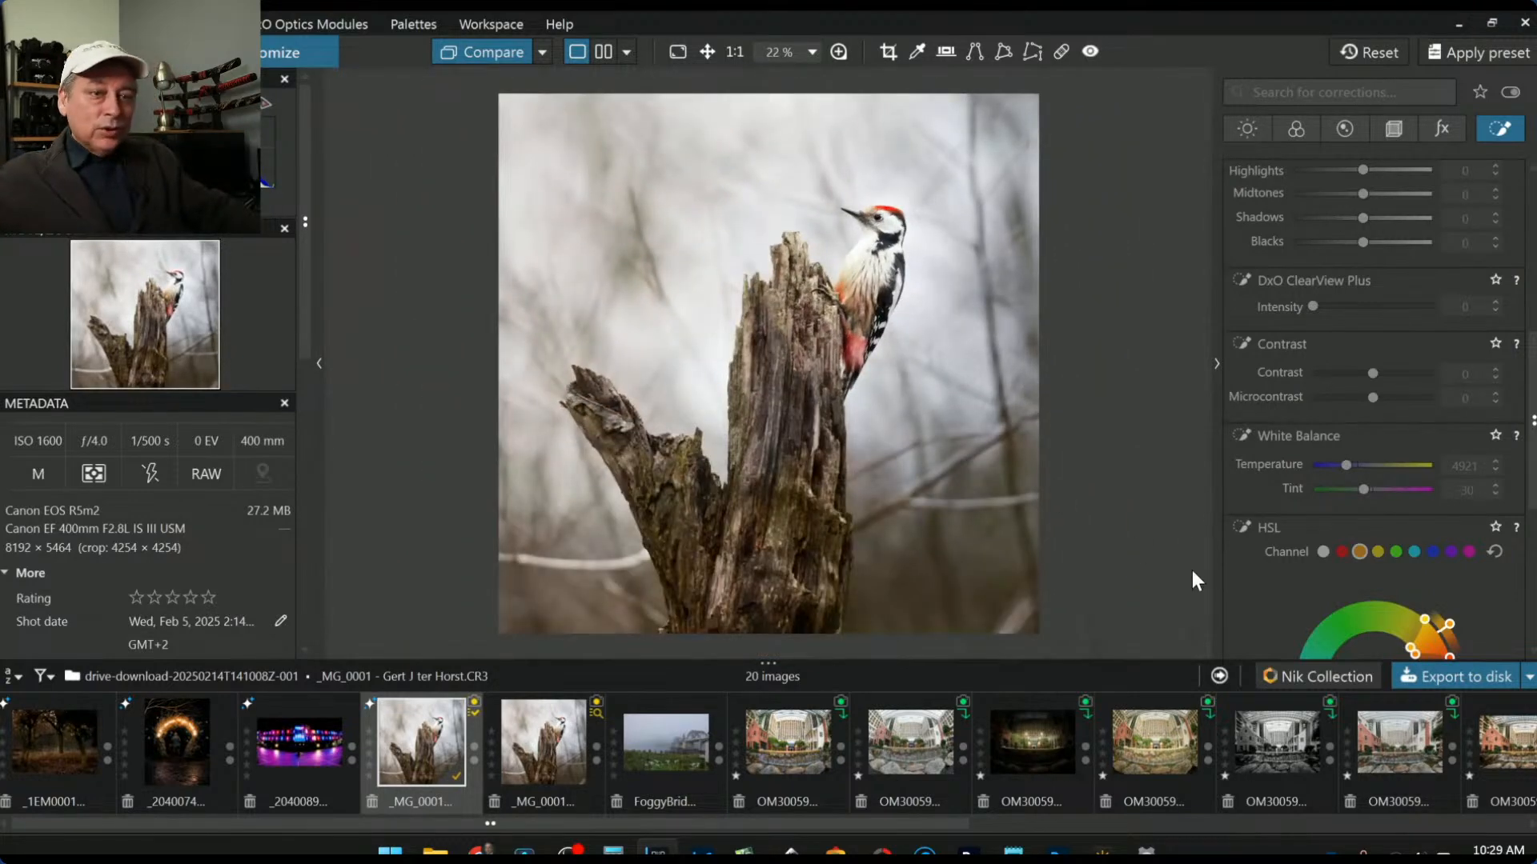
left_click(1408, 678)
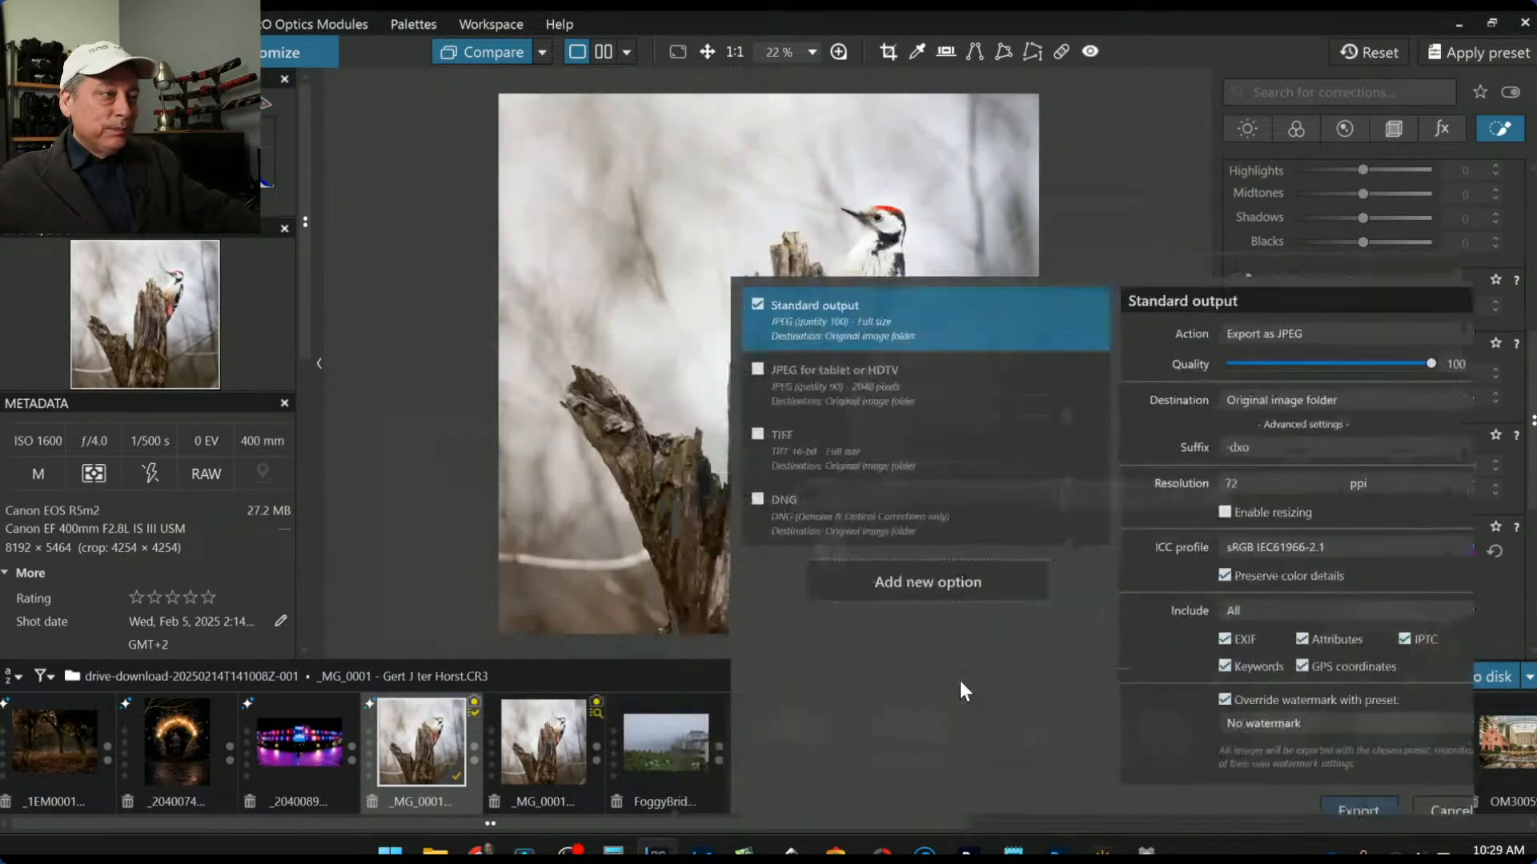
left_click(920, 601)
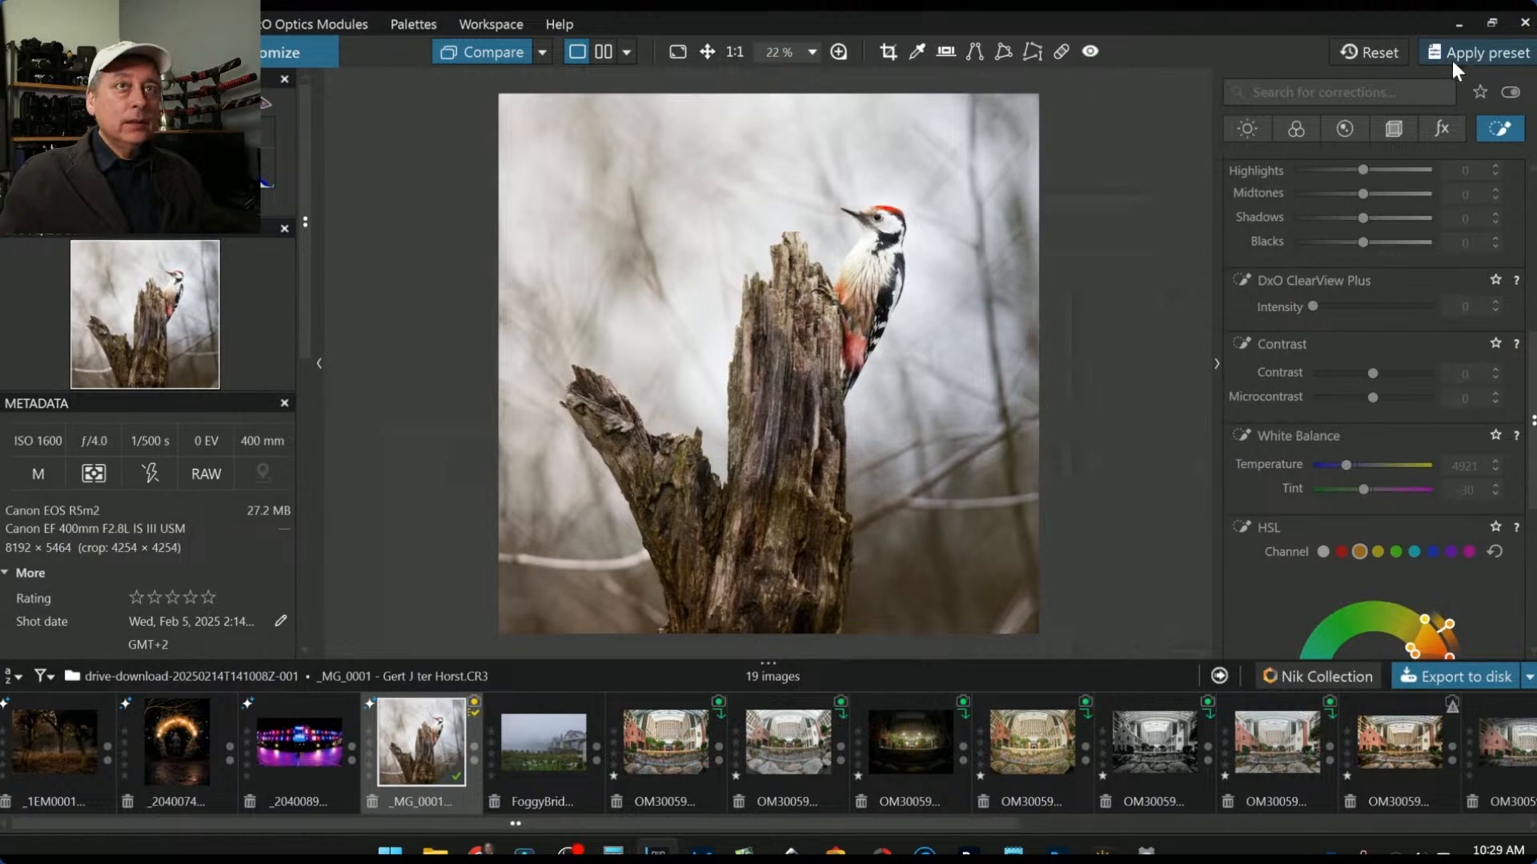
Step: Reset the woodpecker photo's corrections and compare it side by side with its exported Standard output JPEG, with the side palettes hidden
left_click(1352, 56)
left_click(603, 51)
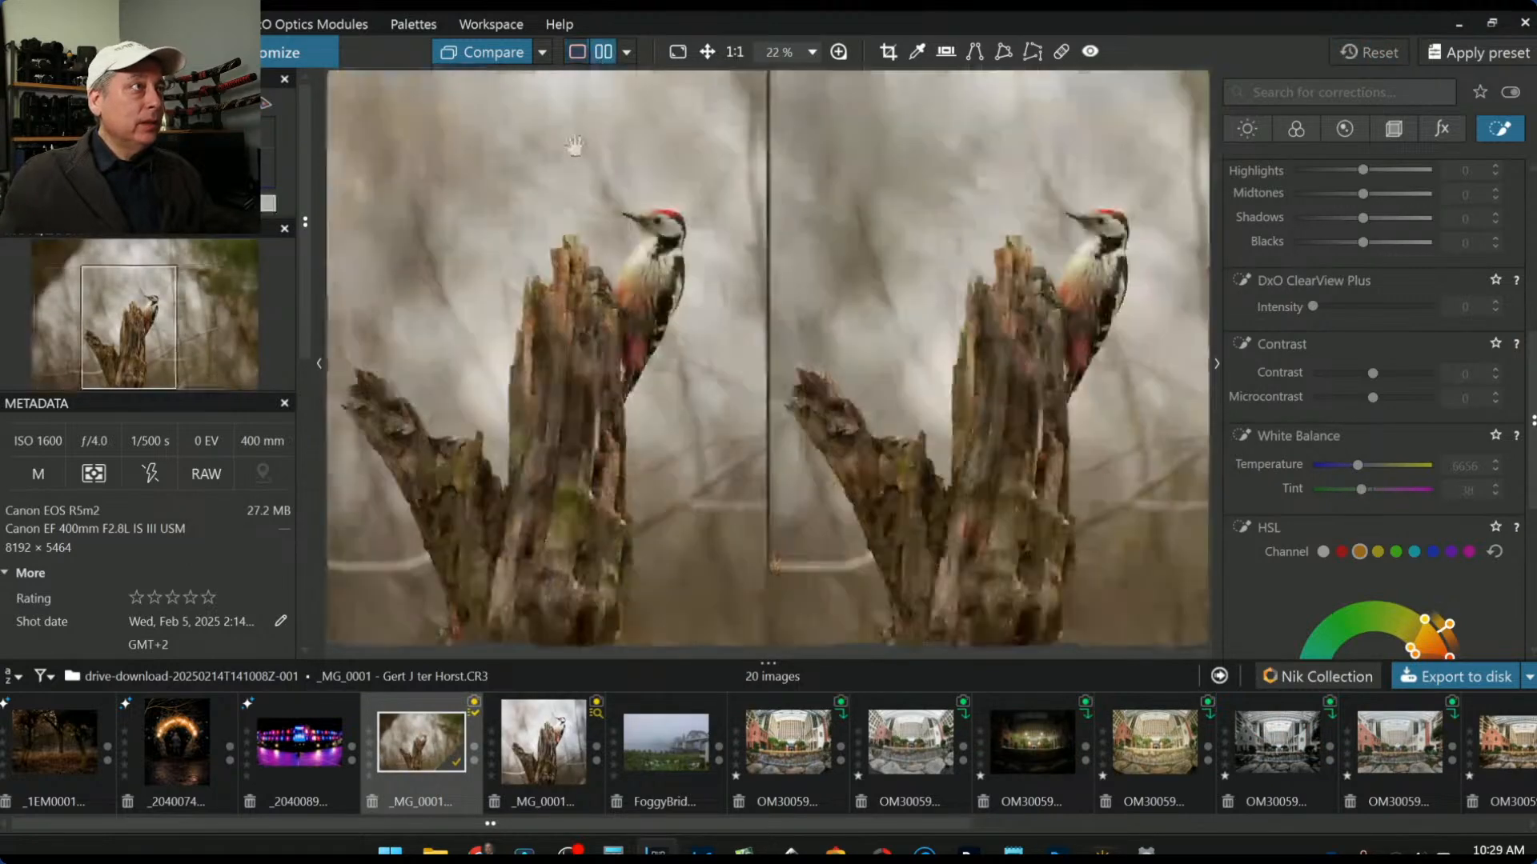
left_click(627, 52)
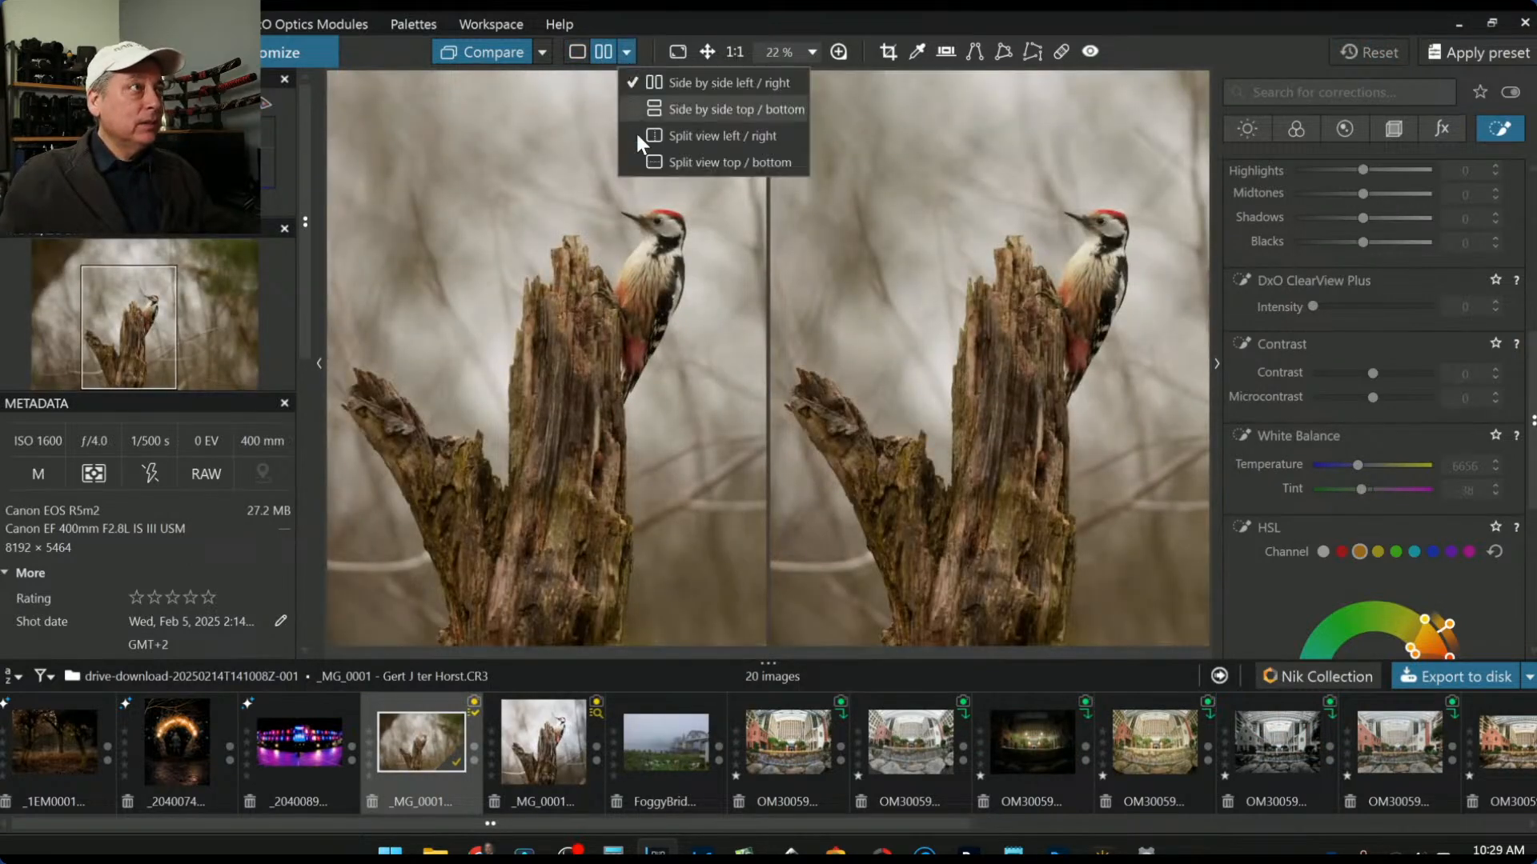
left_click(543, 53)
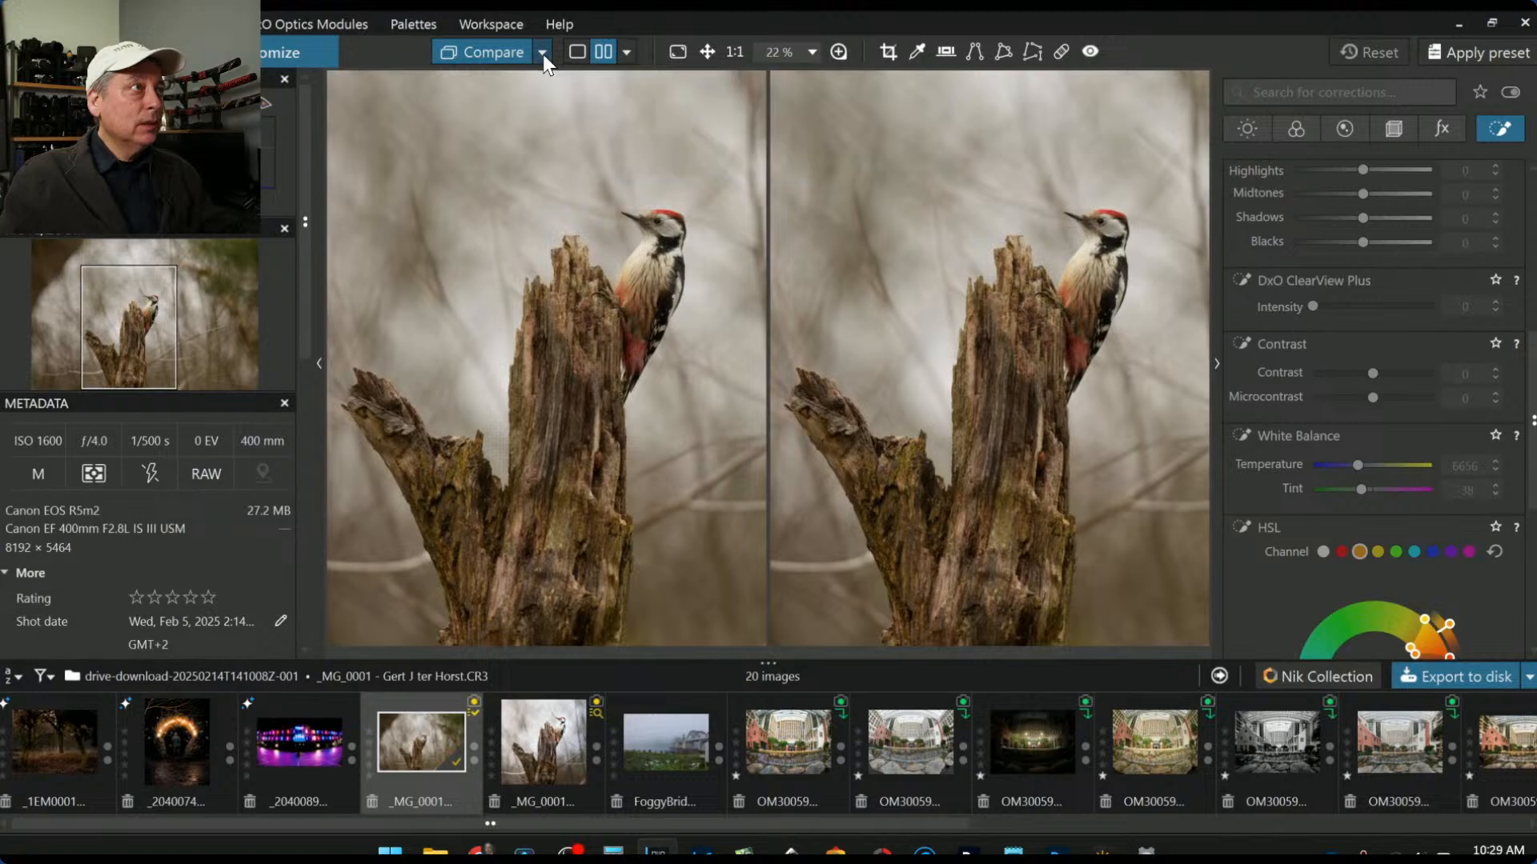
left_click(542, 52)
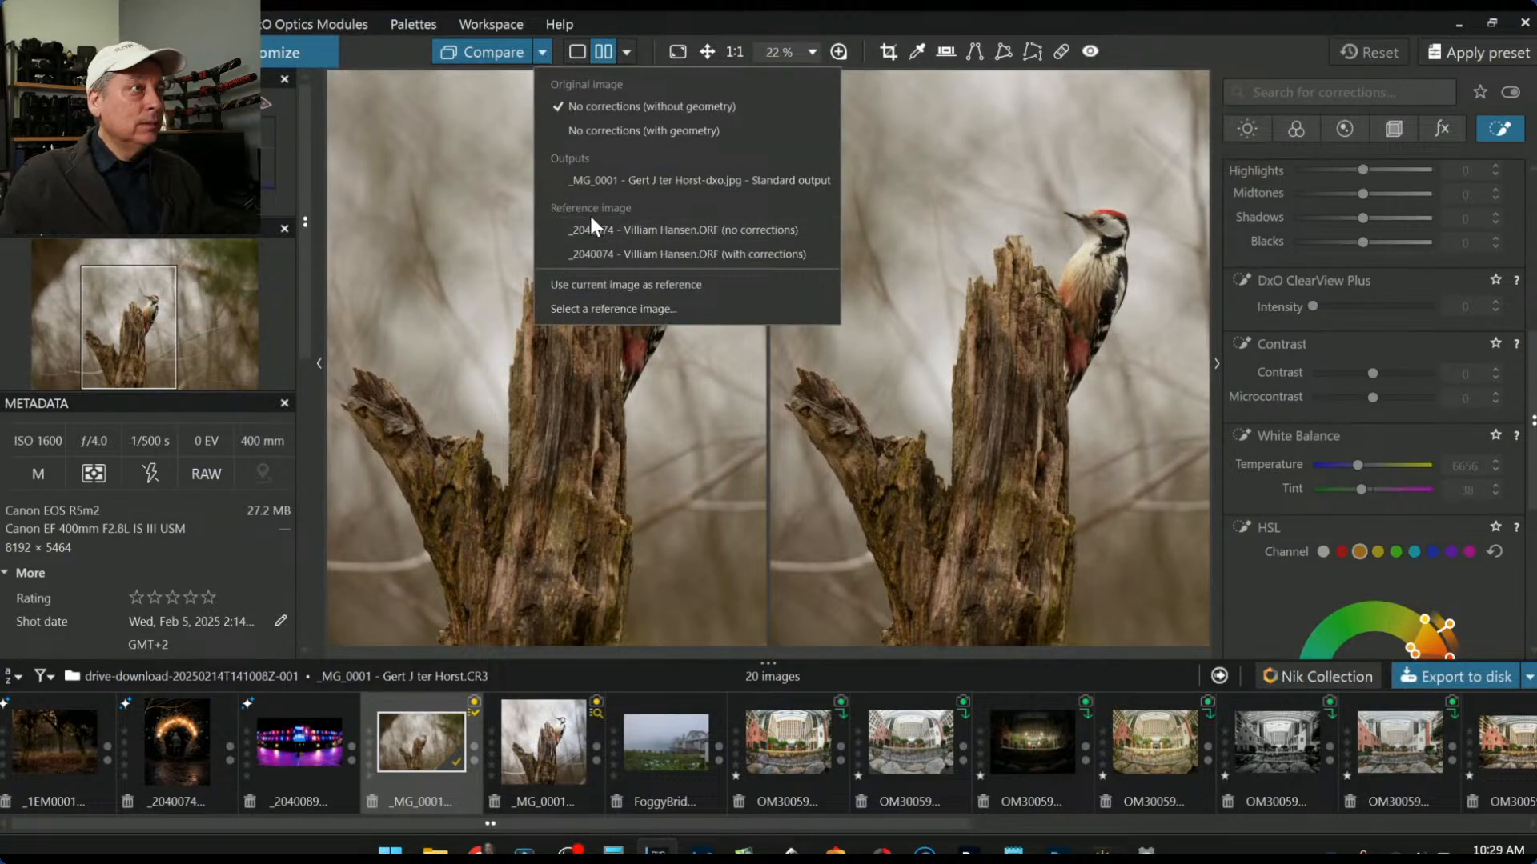
left_click(597, 179)
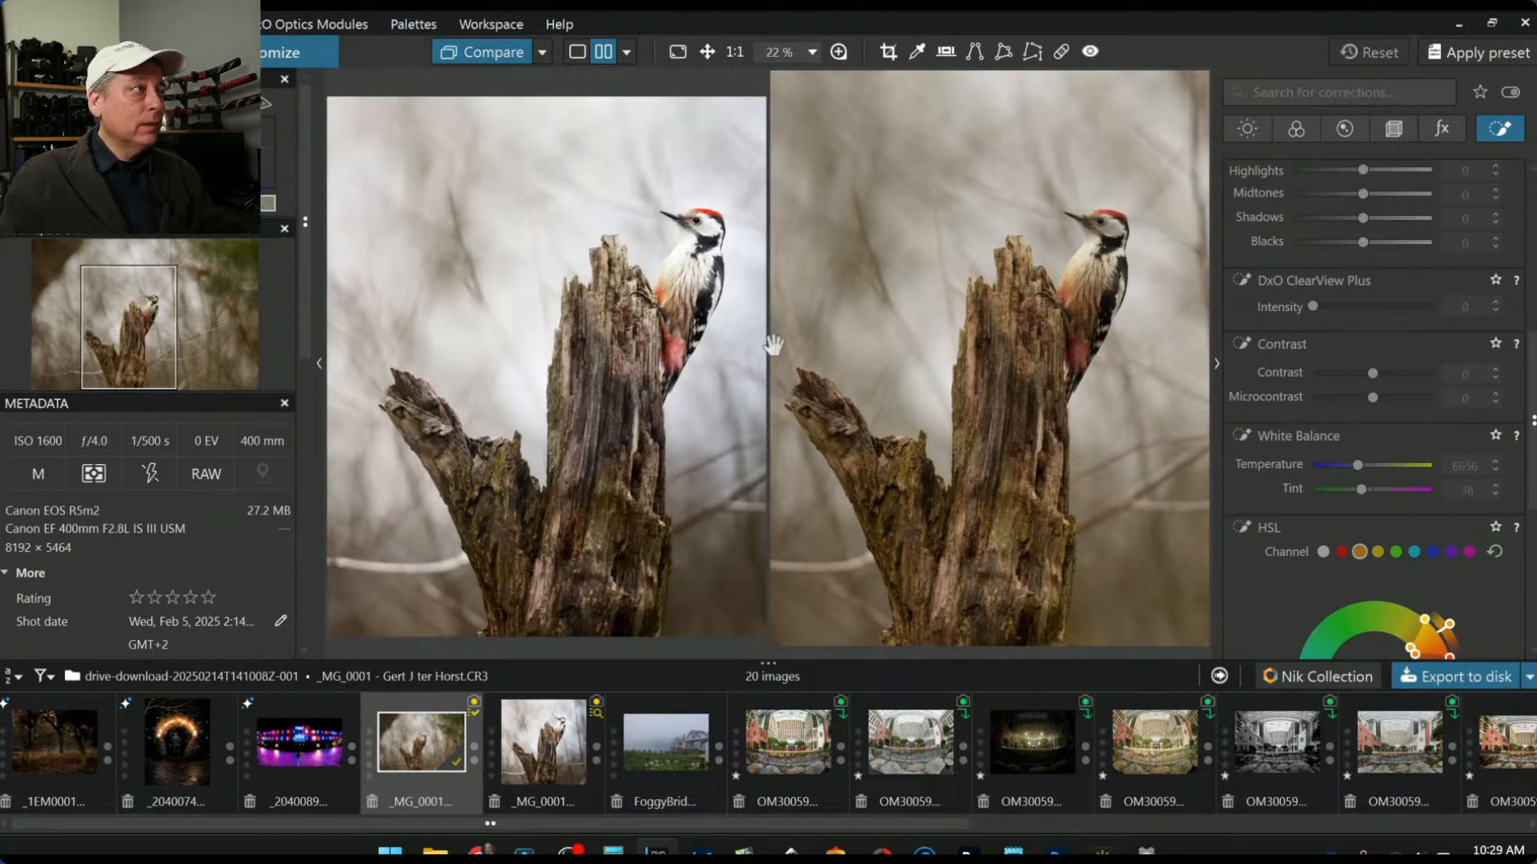
key("F9")
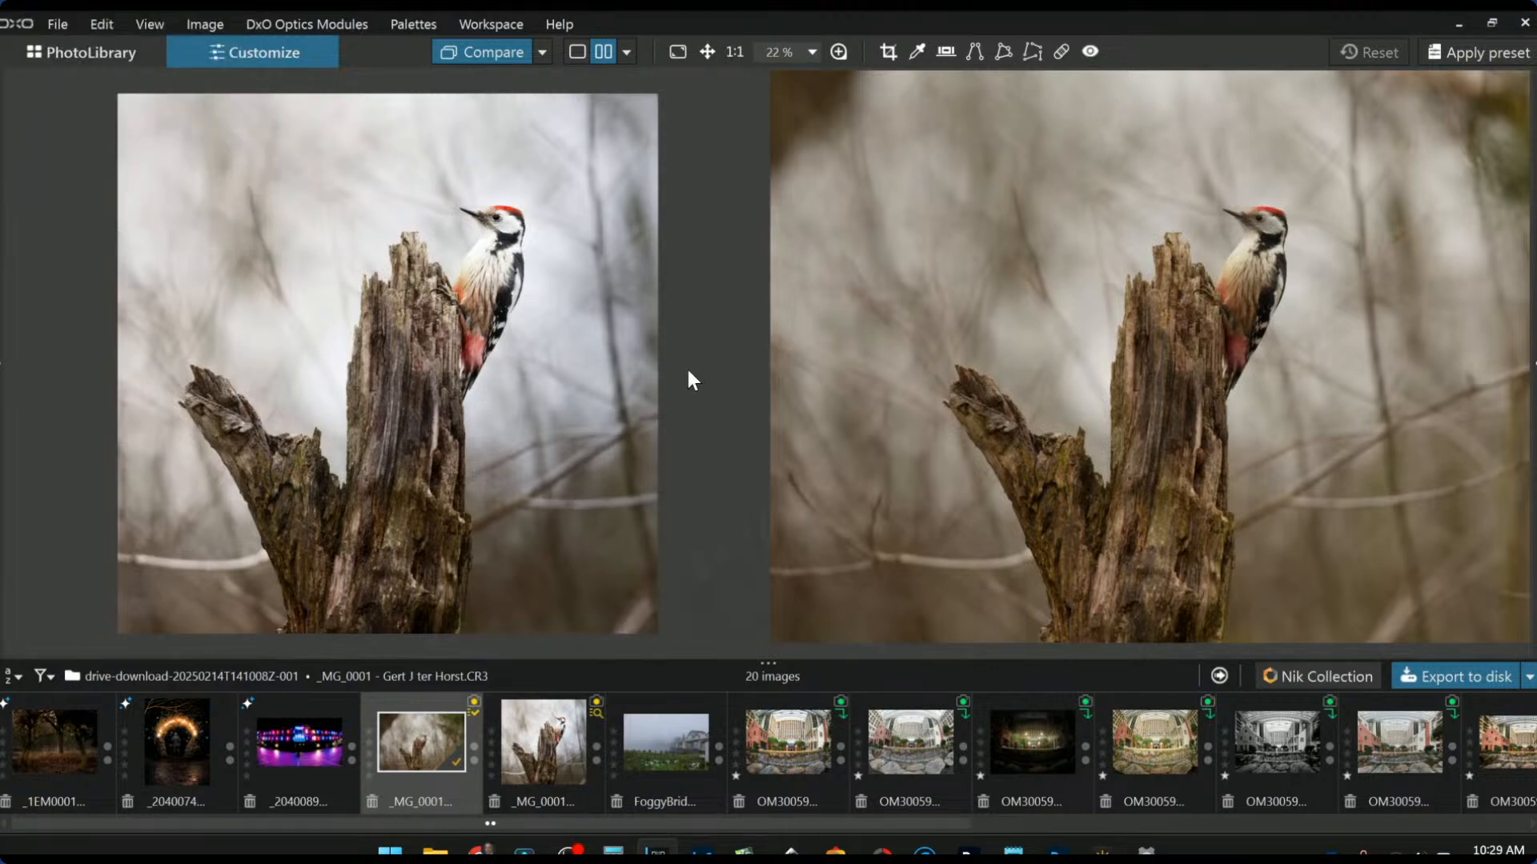
Step: Examine the woodpecker's head, plumage and the background in both versions at matching magnification and framing
scroll(987, 342, "down", 1)
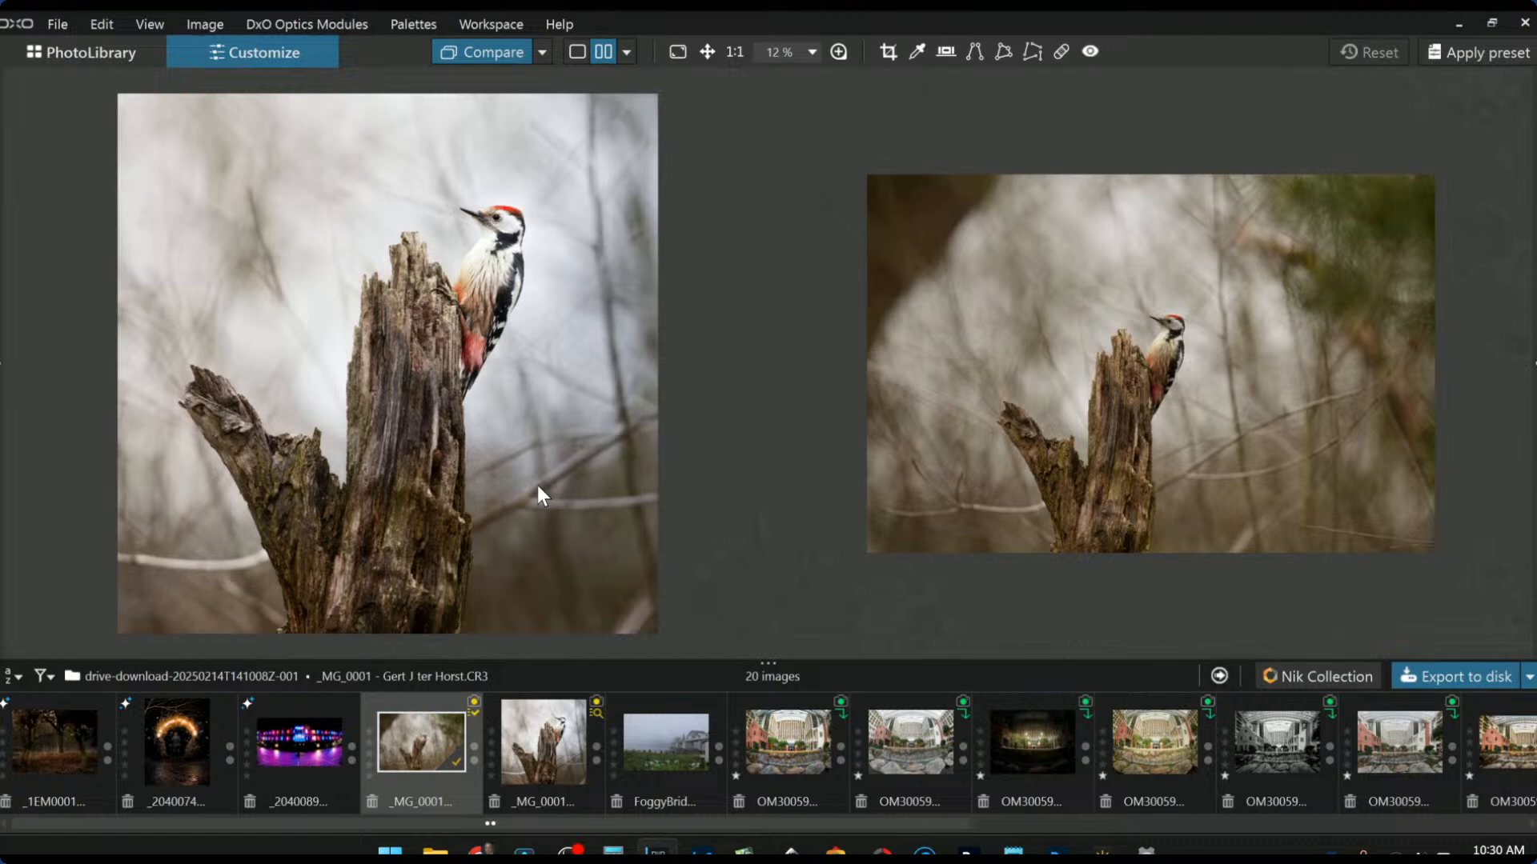
scroll(1165, 333, "up", 6)
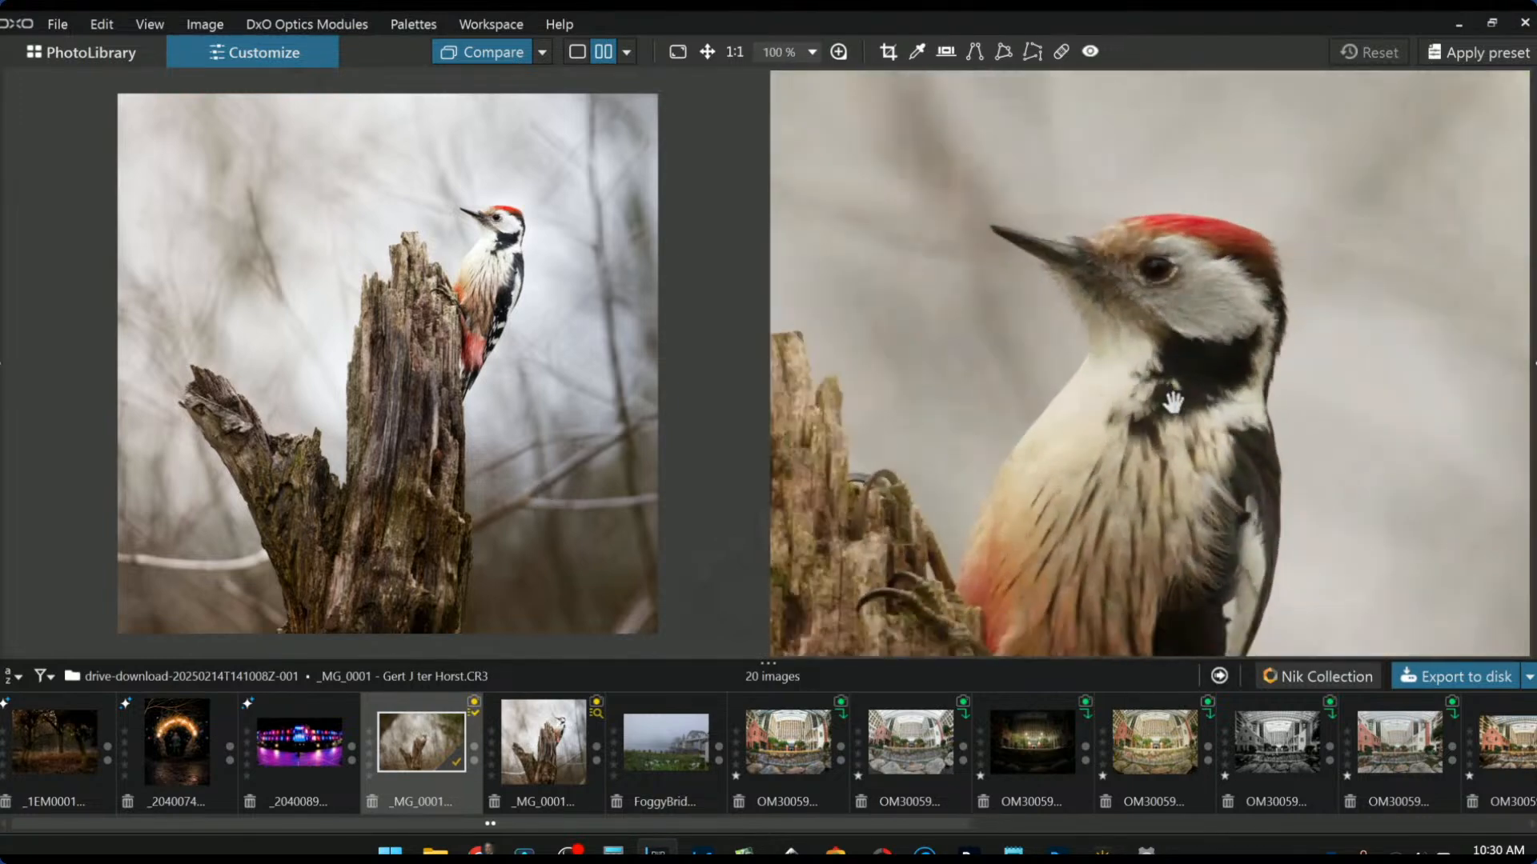
left_click(489, 268)
left_click_drag(540, 269, 461, 299)
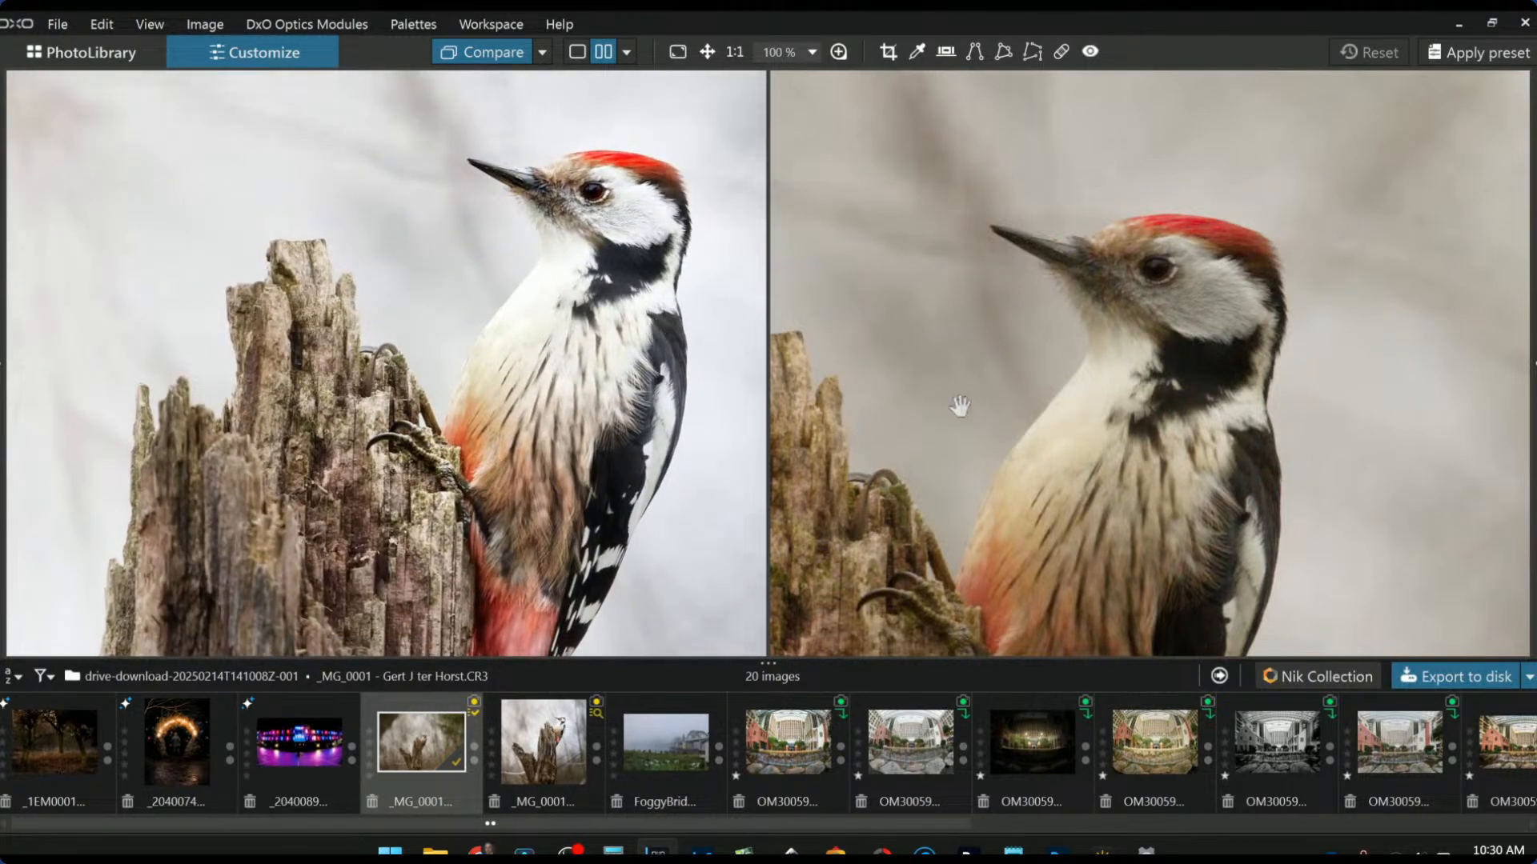
scroll(959, 407, "down", 2)
left_click_drag(618, 426, 575, 393)
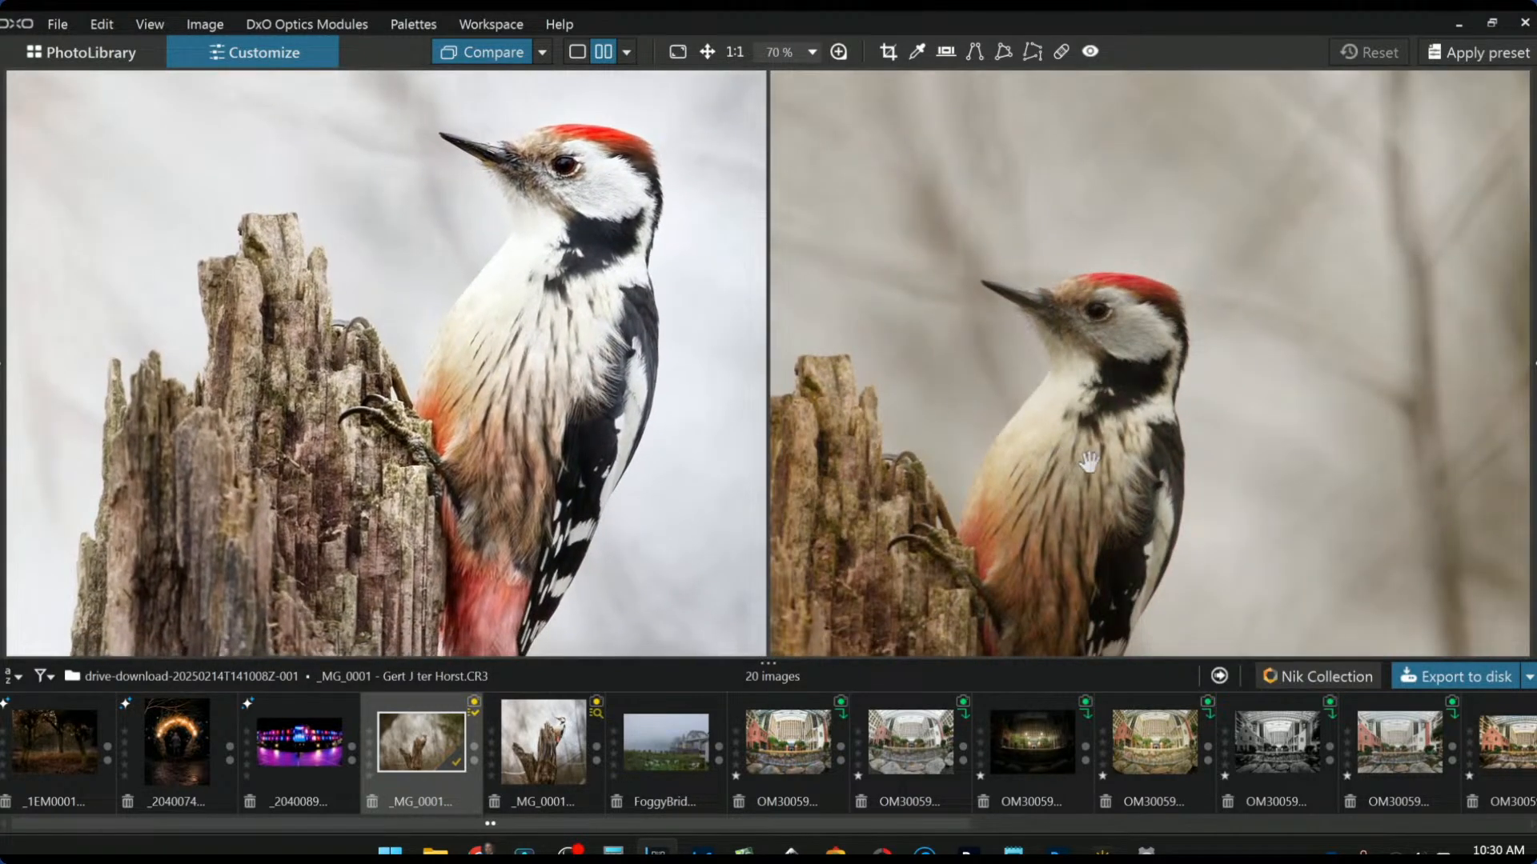
left_click_drag(960, 406, 1036, 338)
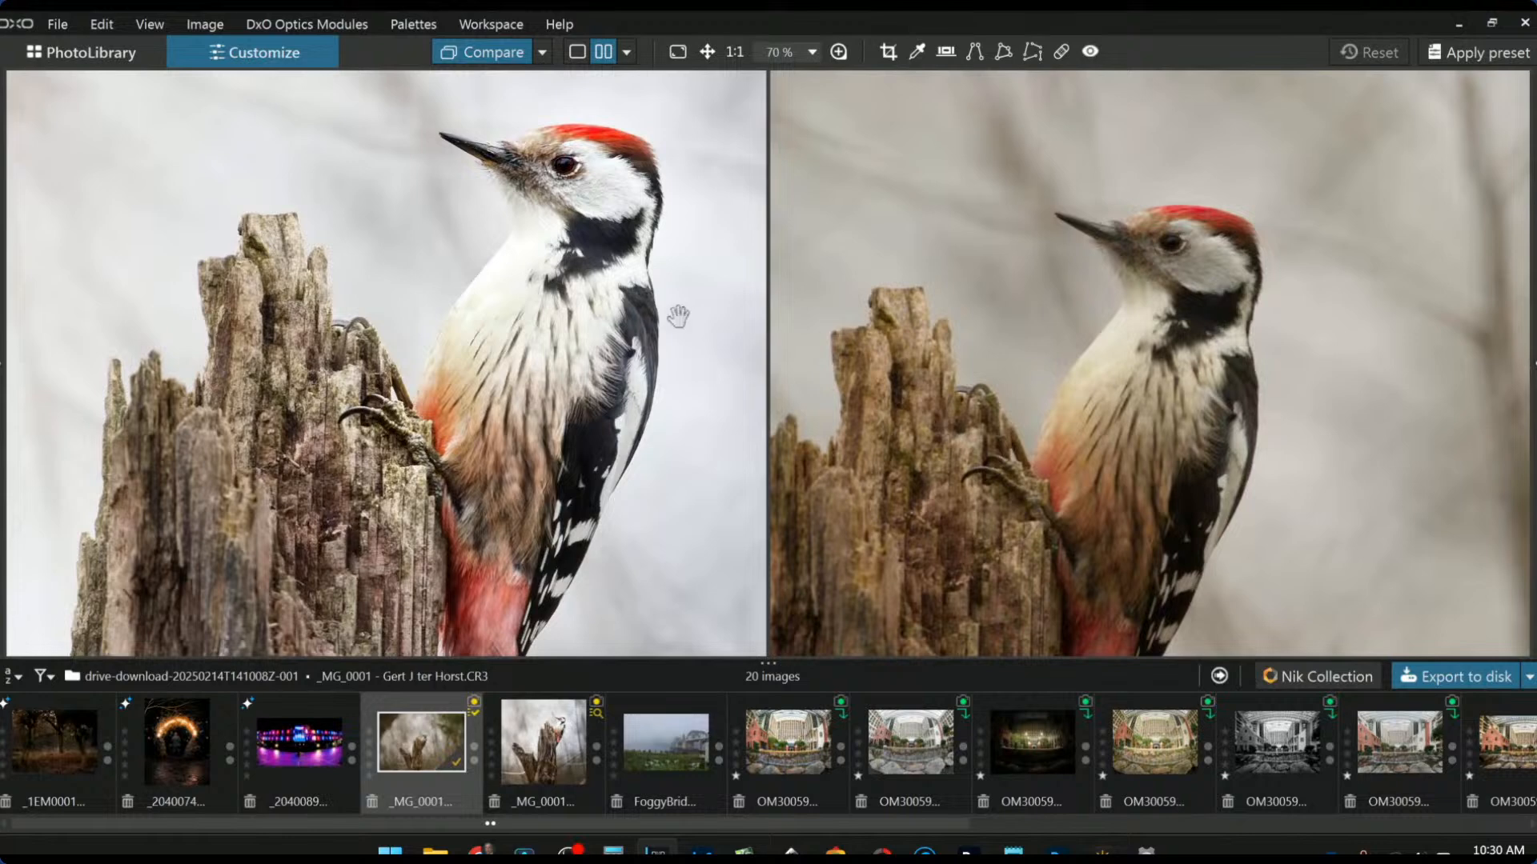
scroll(656, 355, "down", 2)
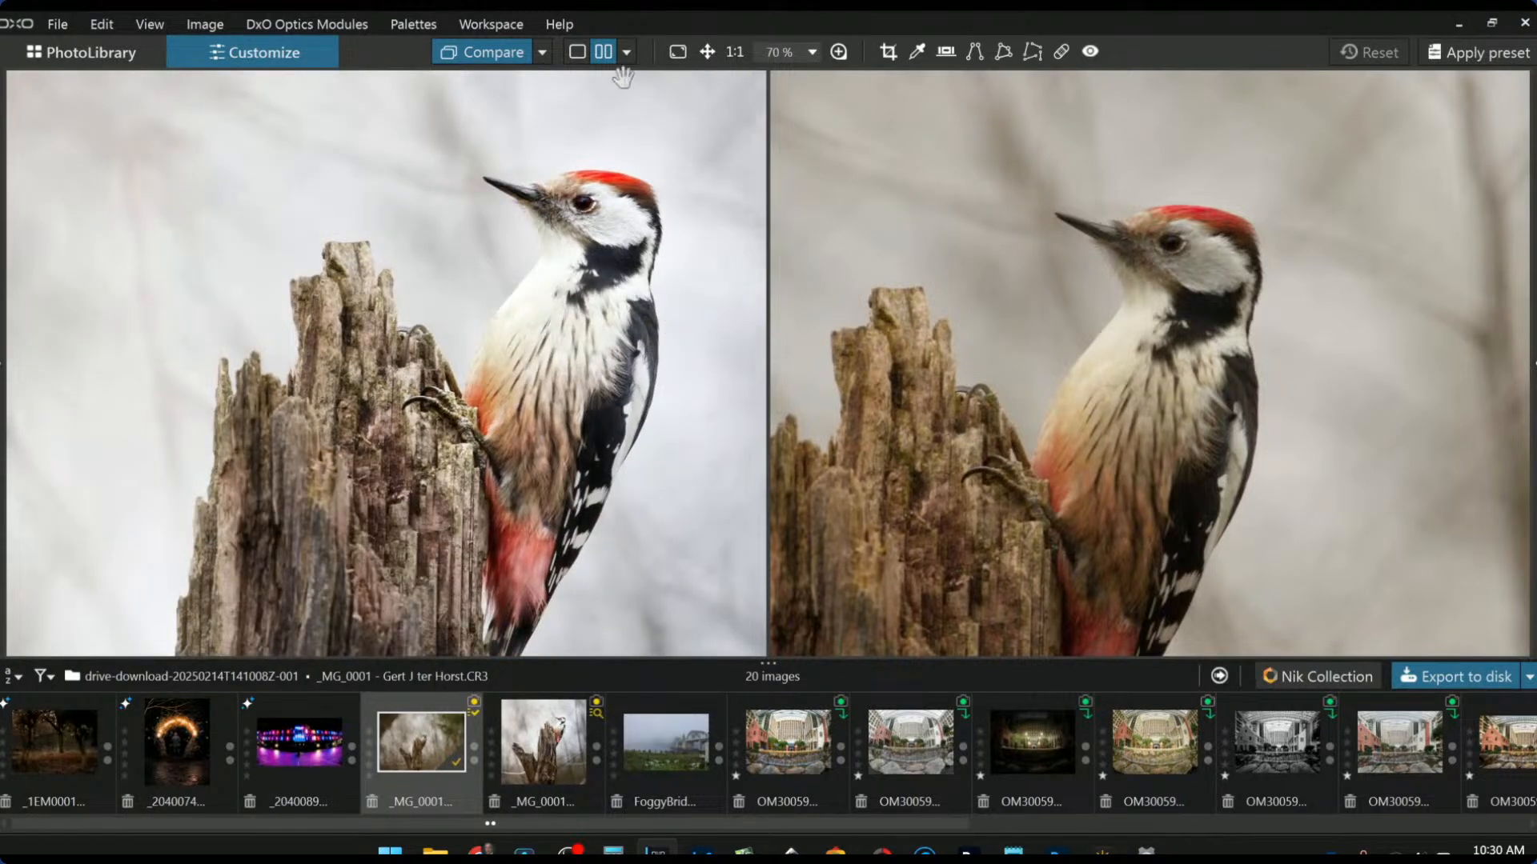
Step: Return to the single-image view, restore the reset corrections on the woodpecker photo and bring back the correction palettes
left_click(576, 52)
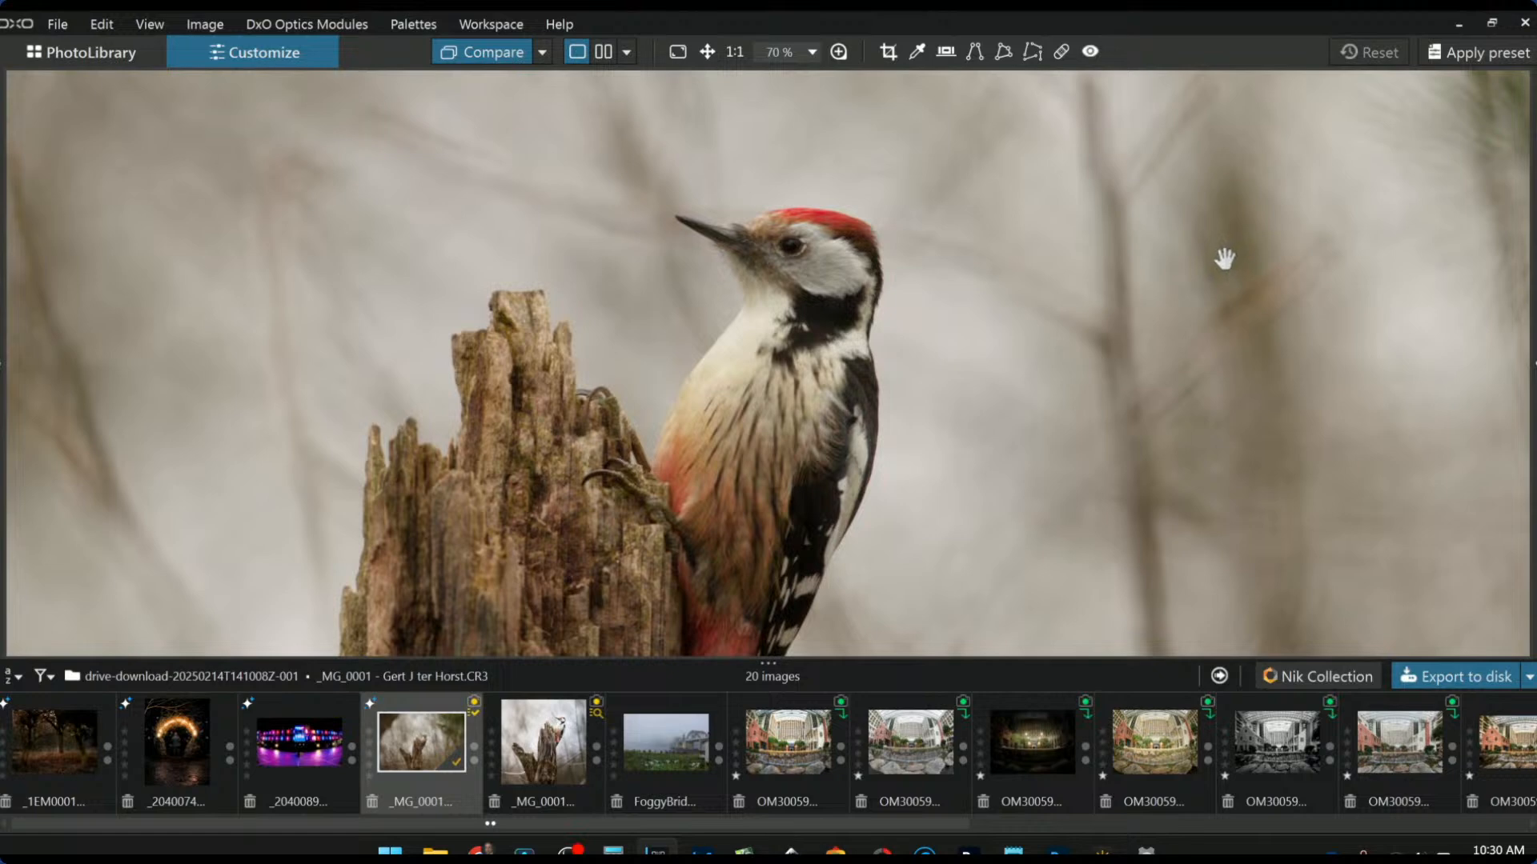
left_click_drag(906, 337, 1110, 337)
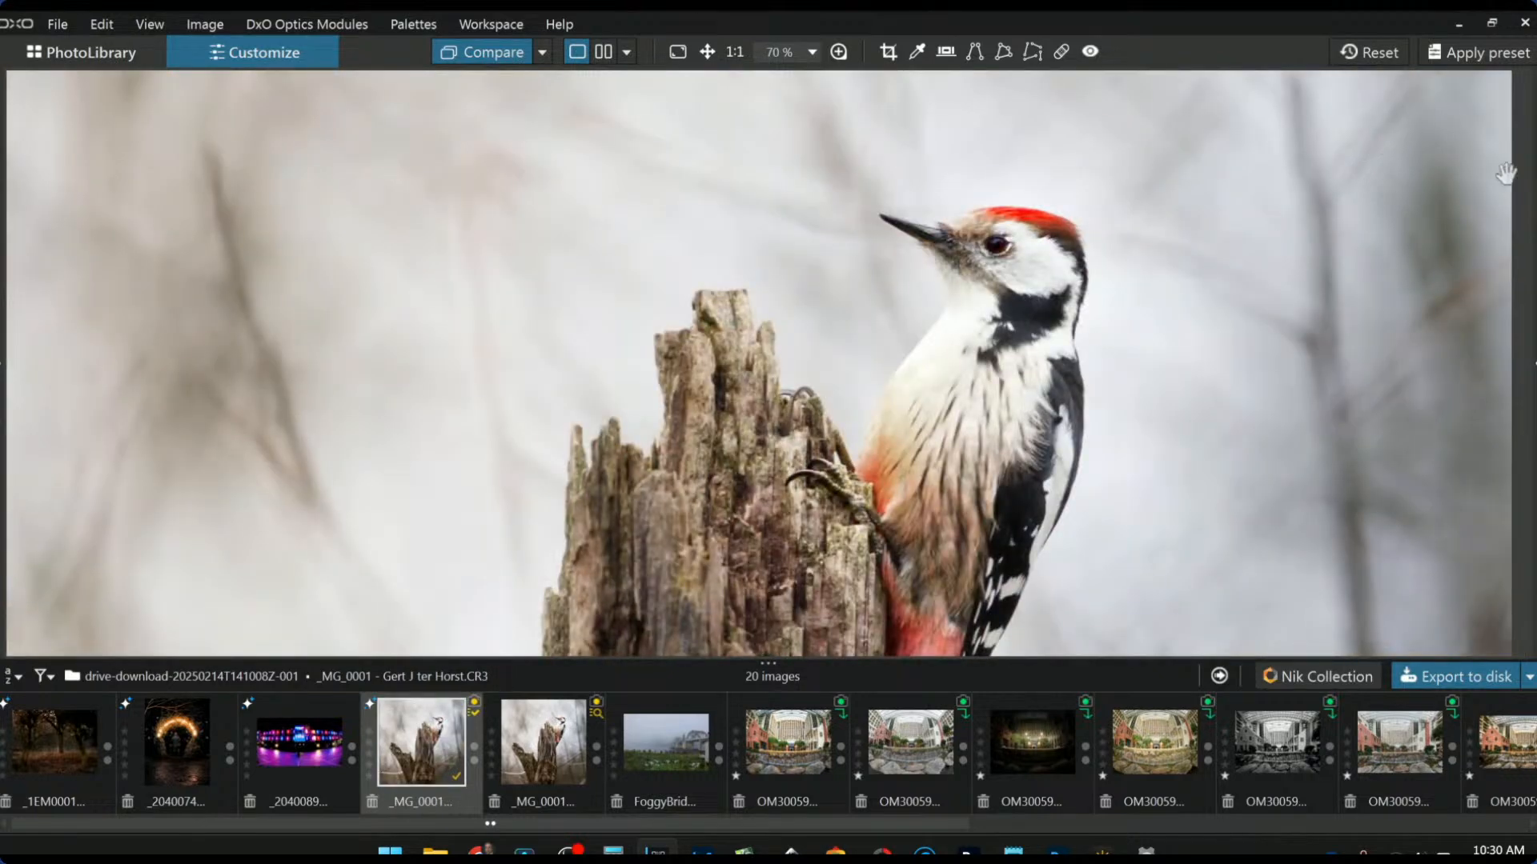
left_click(1534, 363)
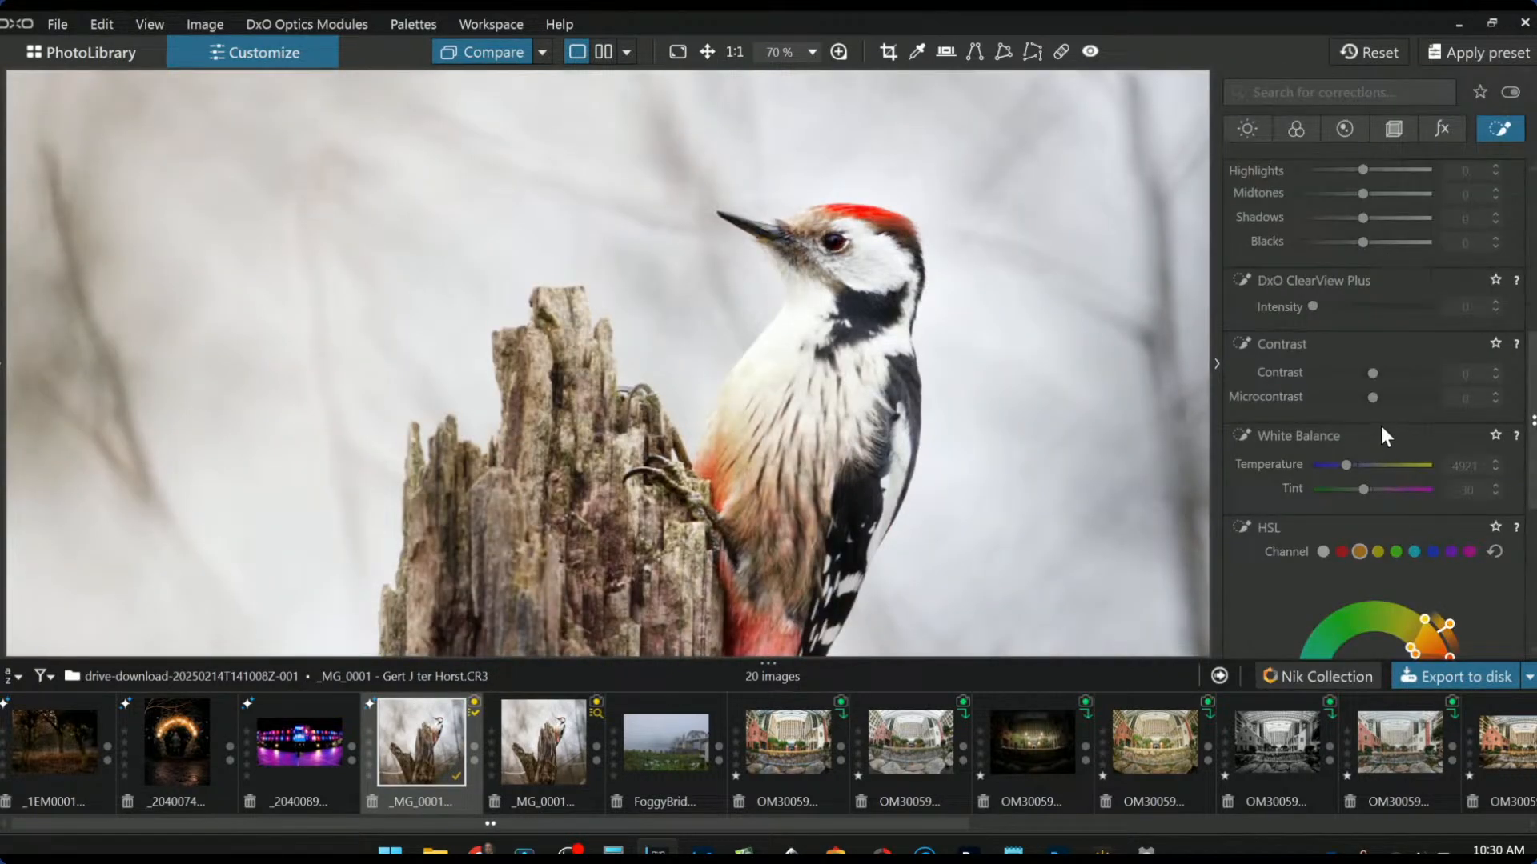
Step: Set the woodpecker photo's RAW white balance temperature to 5421 and check the whole image
scroll(1380, 427, "up", 3)
left_click(1299, 130)
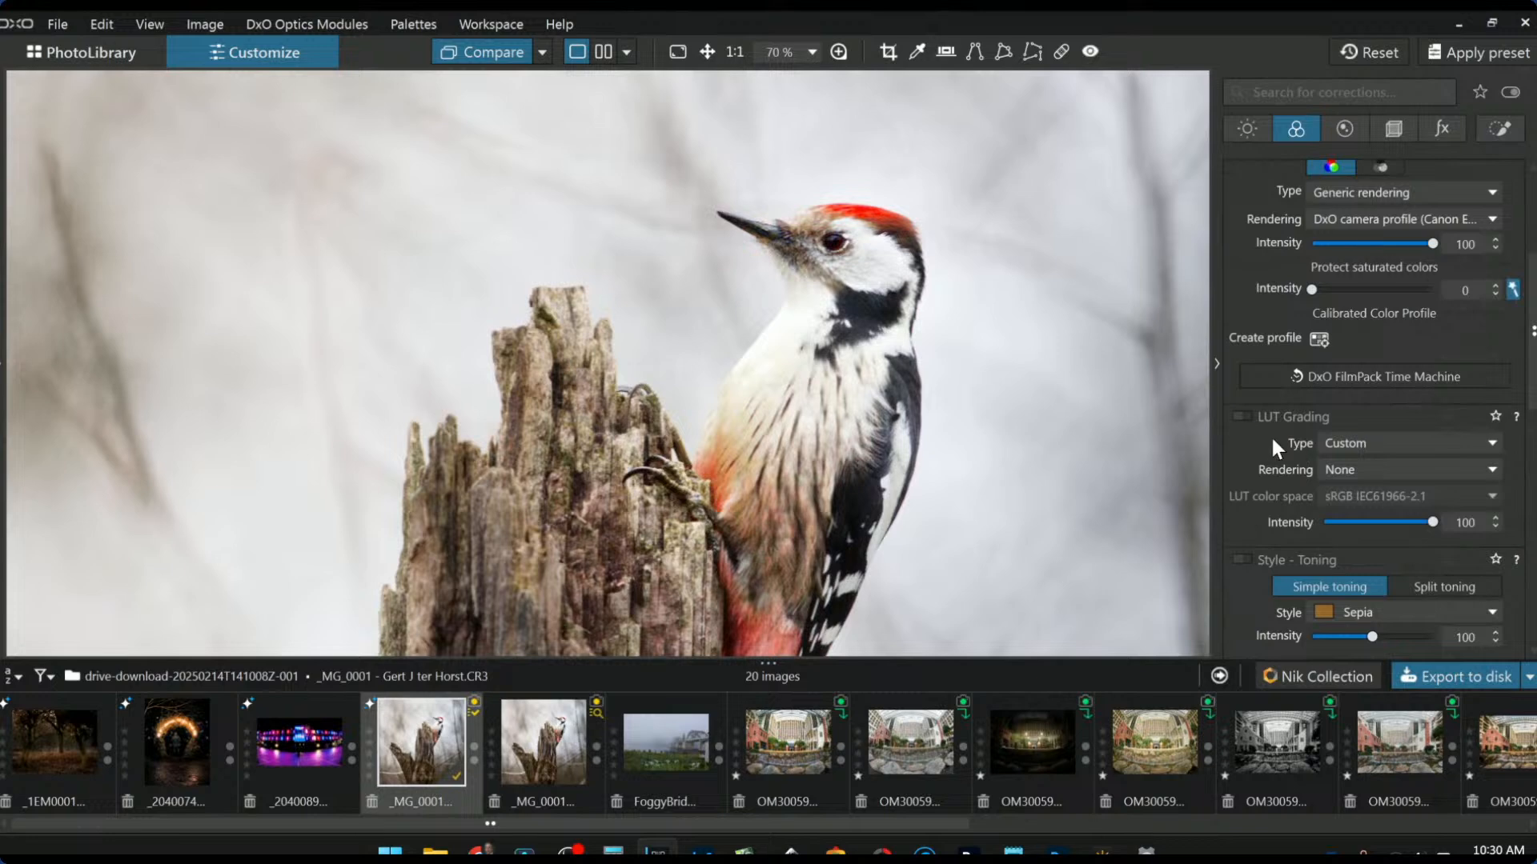
scroll(1270, 445, "down", 5)
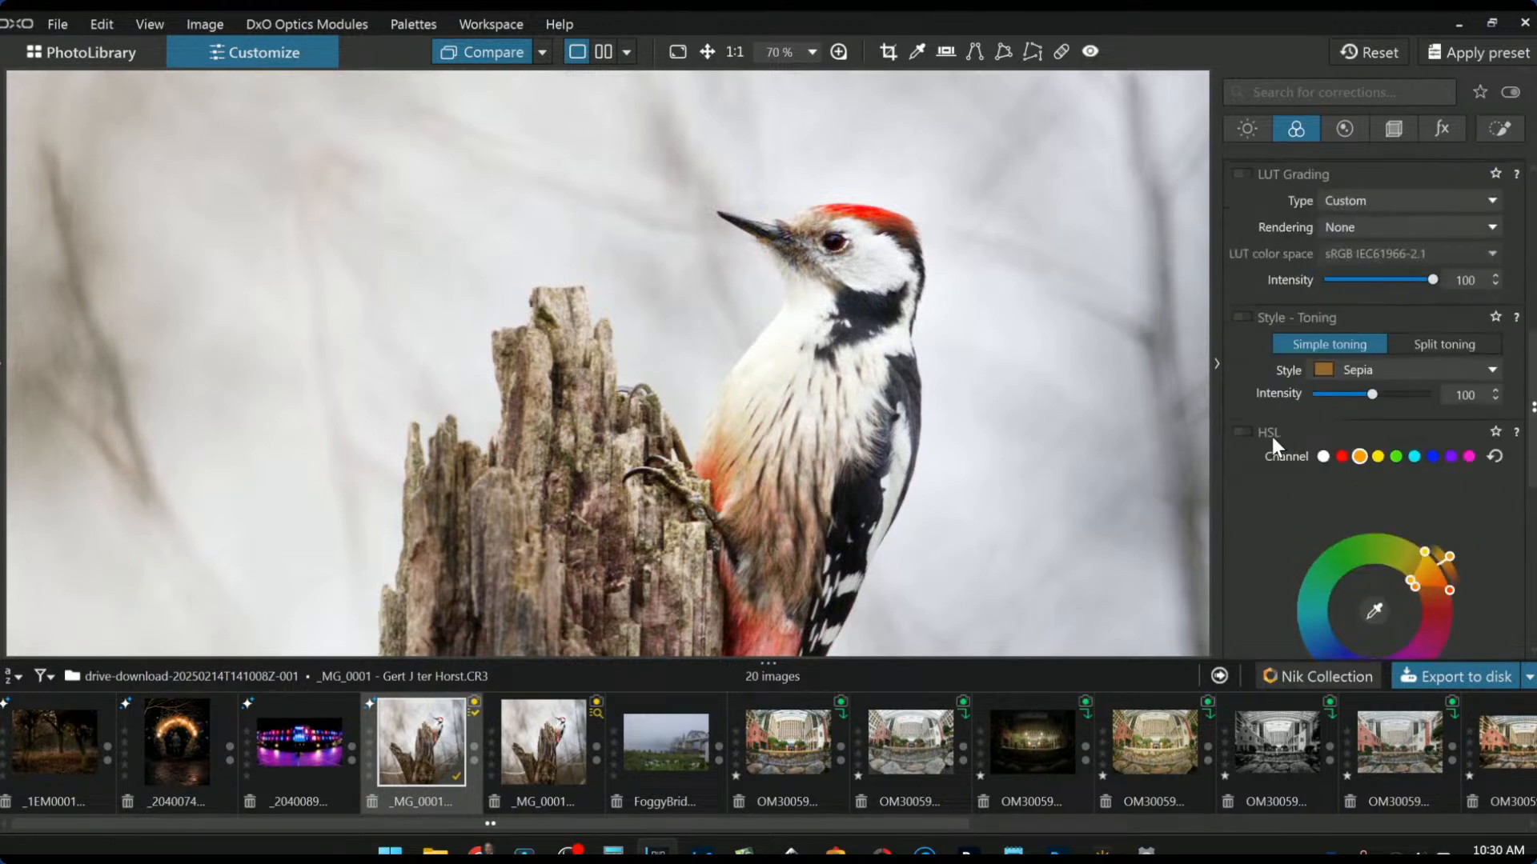
scroll(1272, 443, "down", 5)
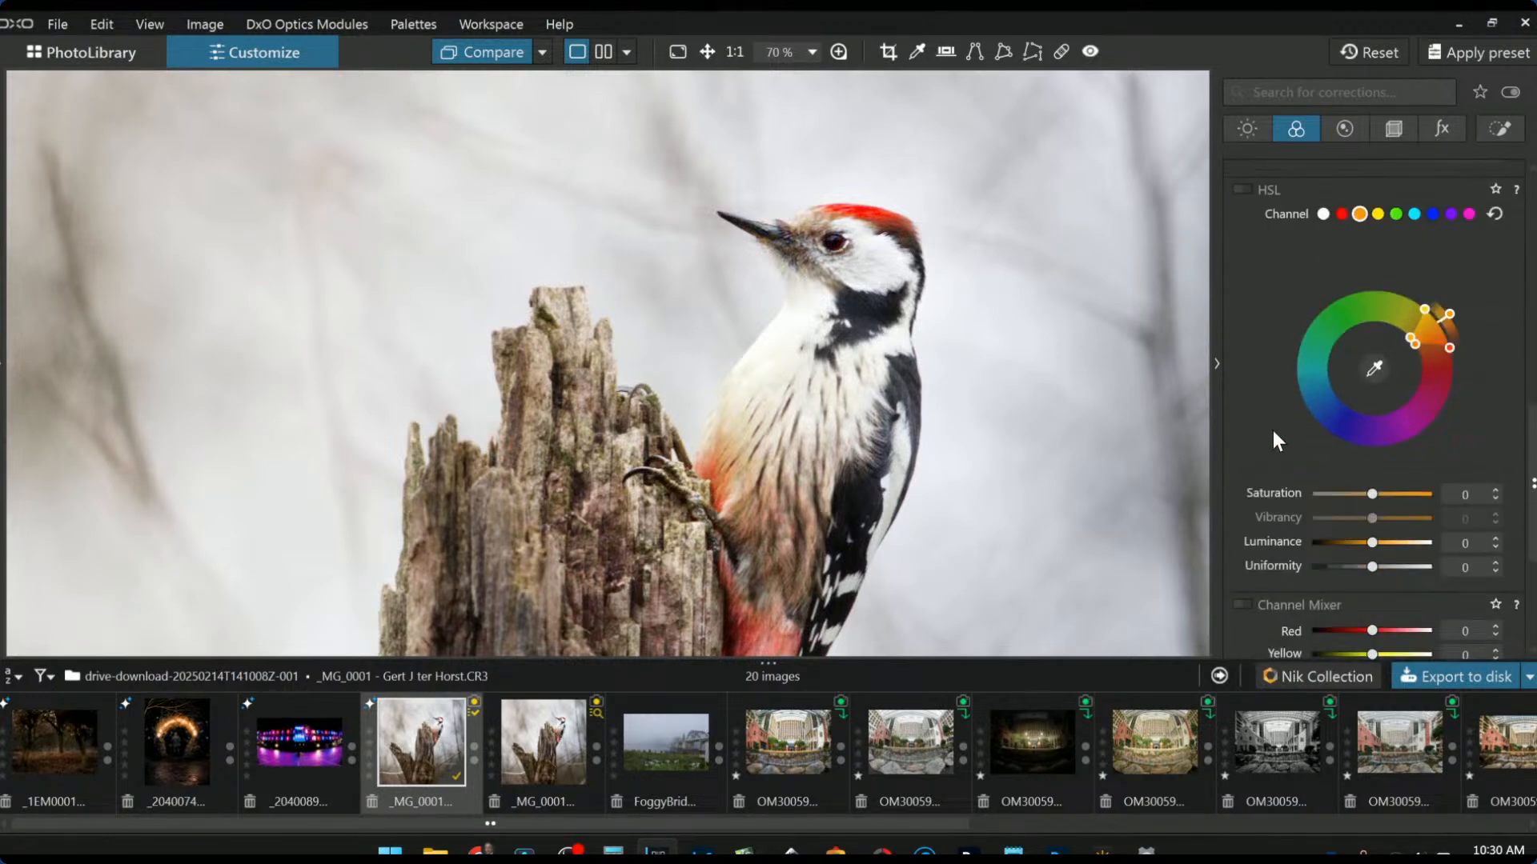
scroll(1272, 431, "up", 15)
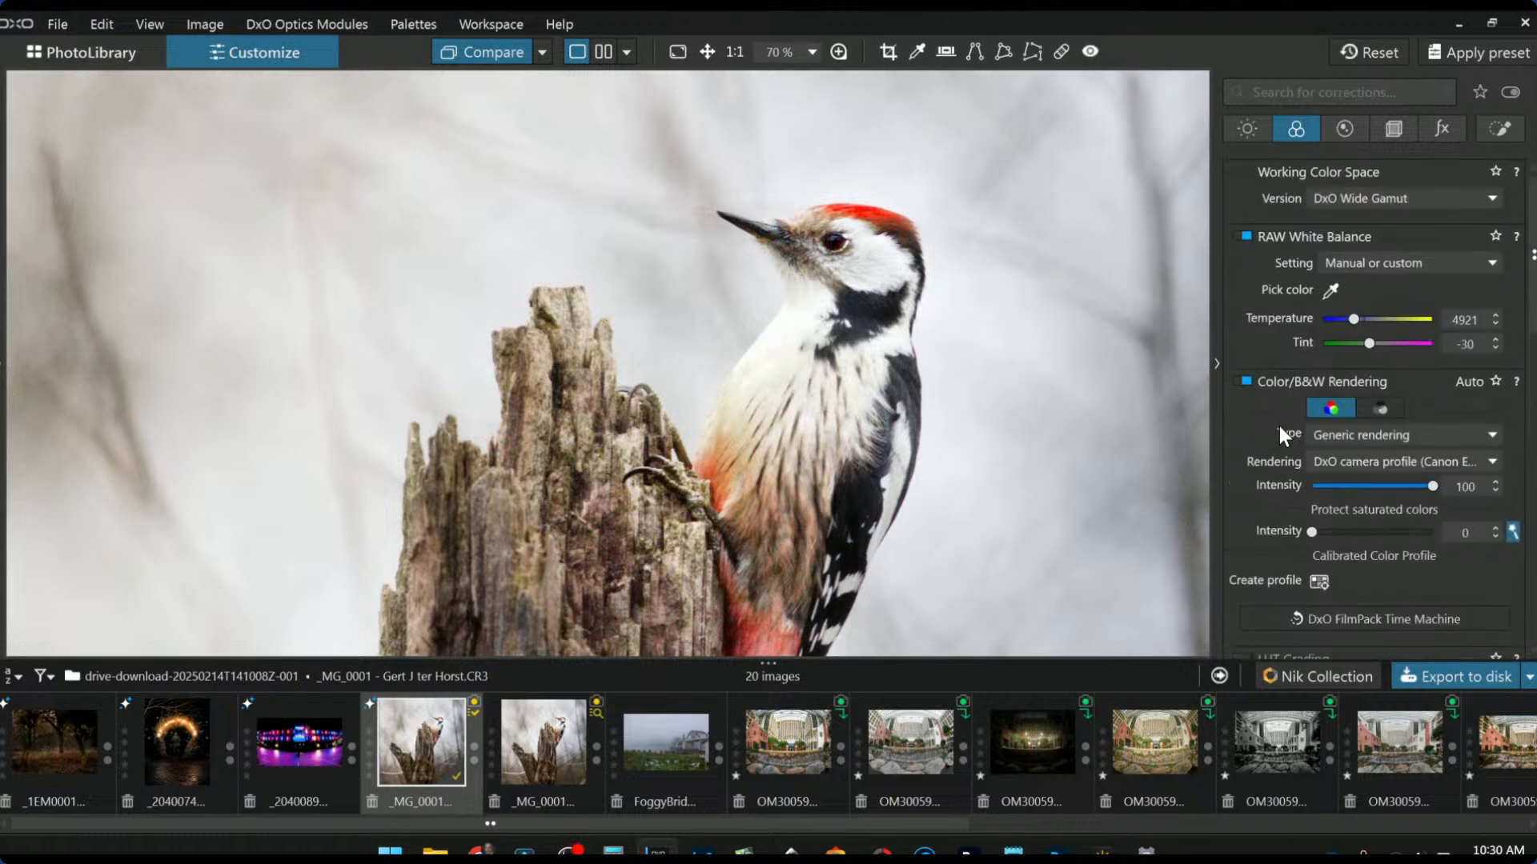
left_click(1356, 320)
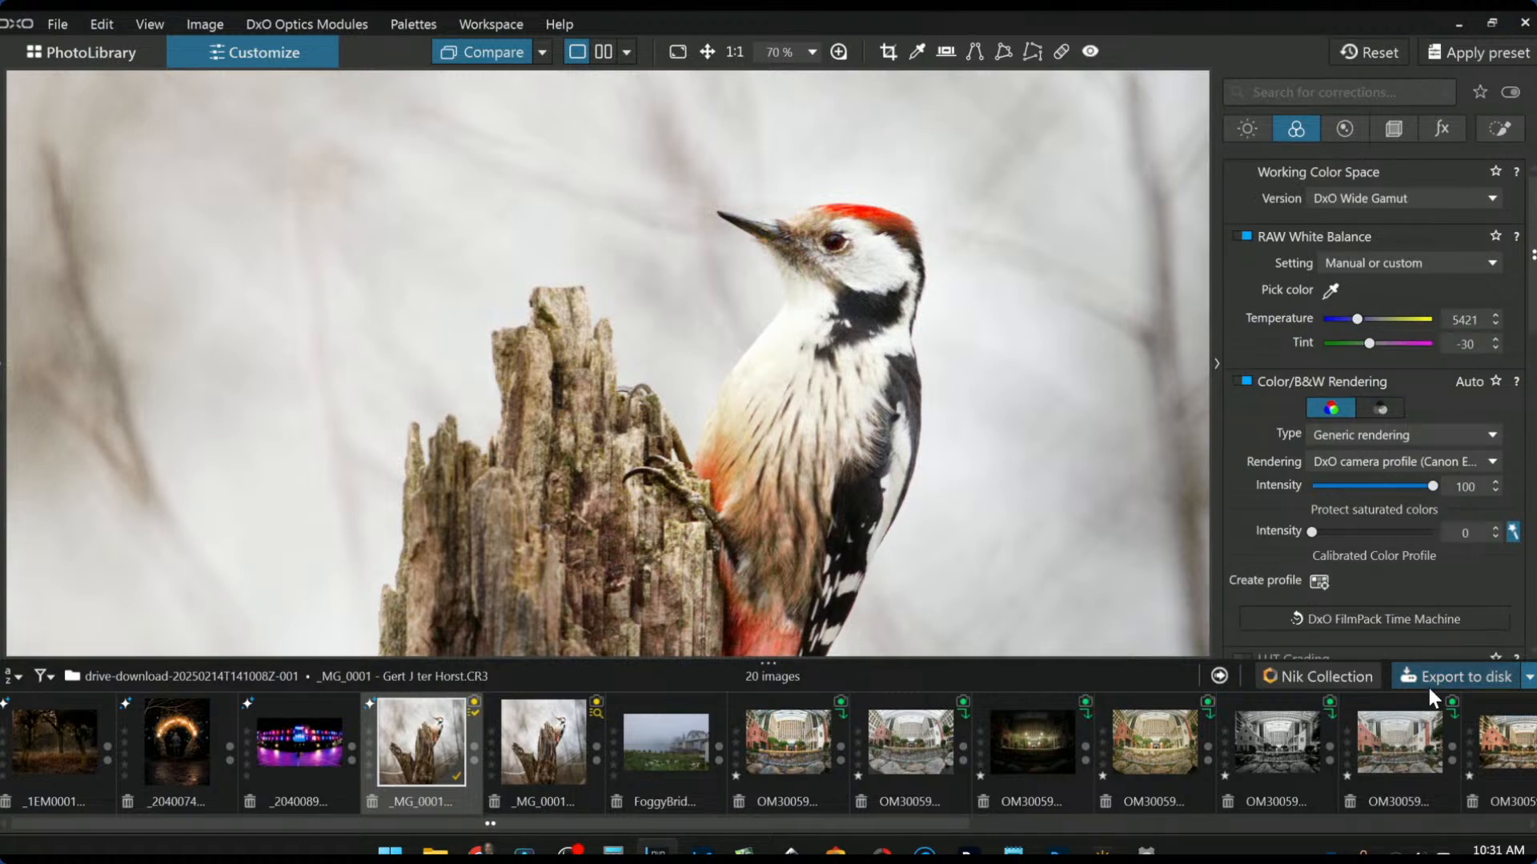
scroll(1040, 470, "down", 5)
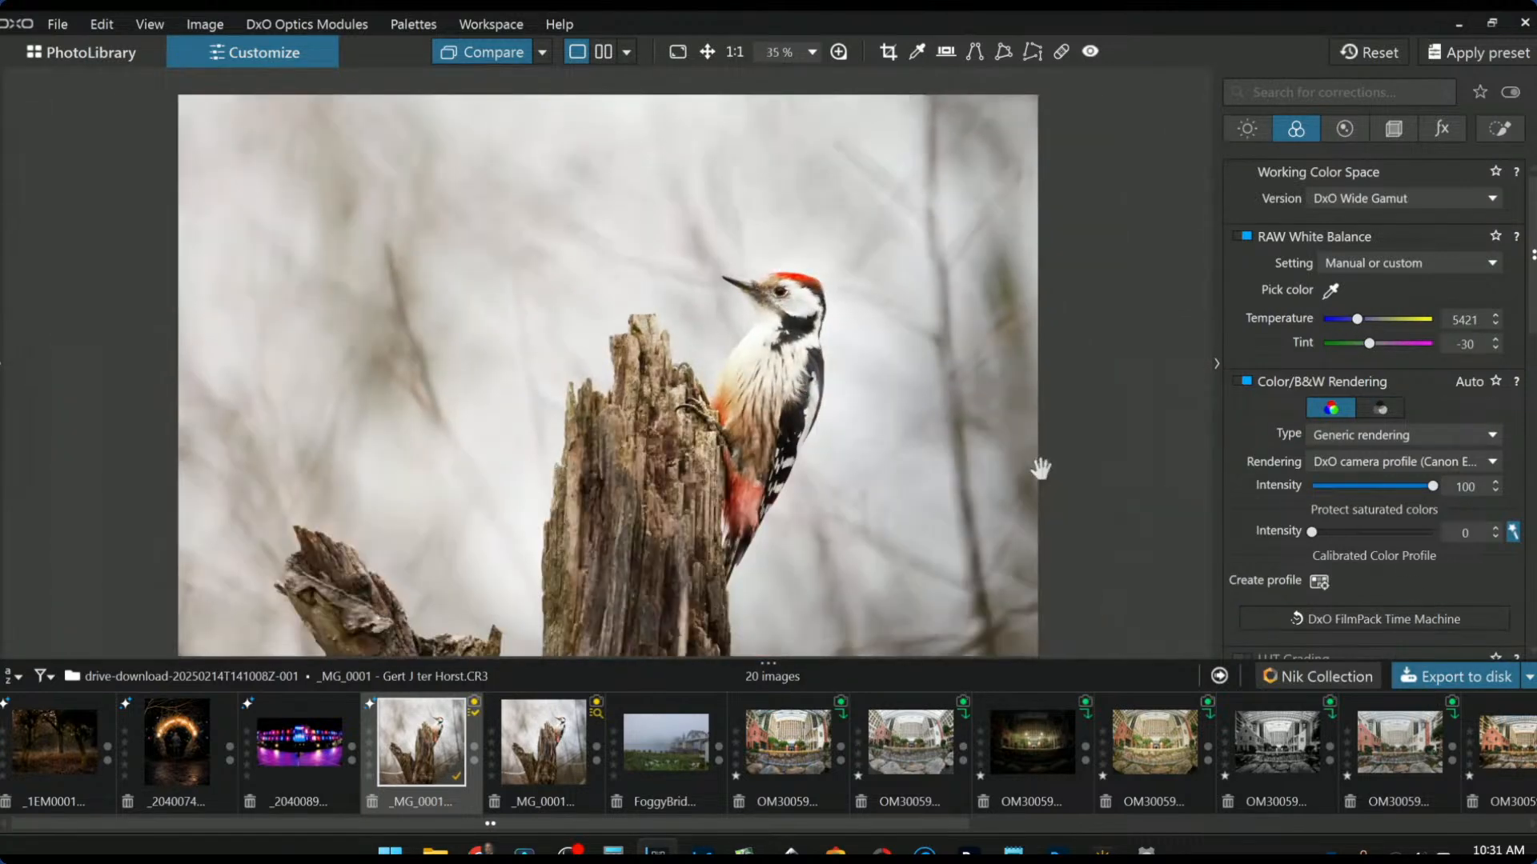
scroll(1040, 470, "down", 2)
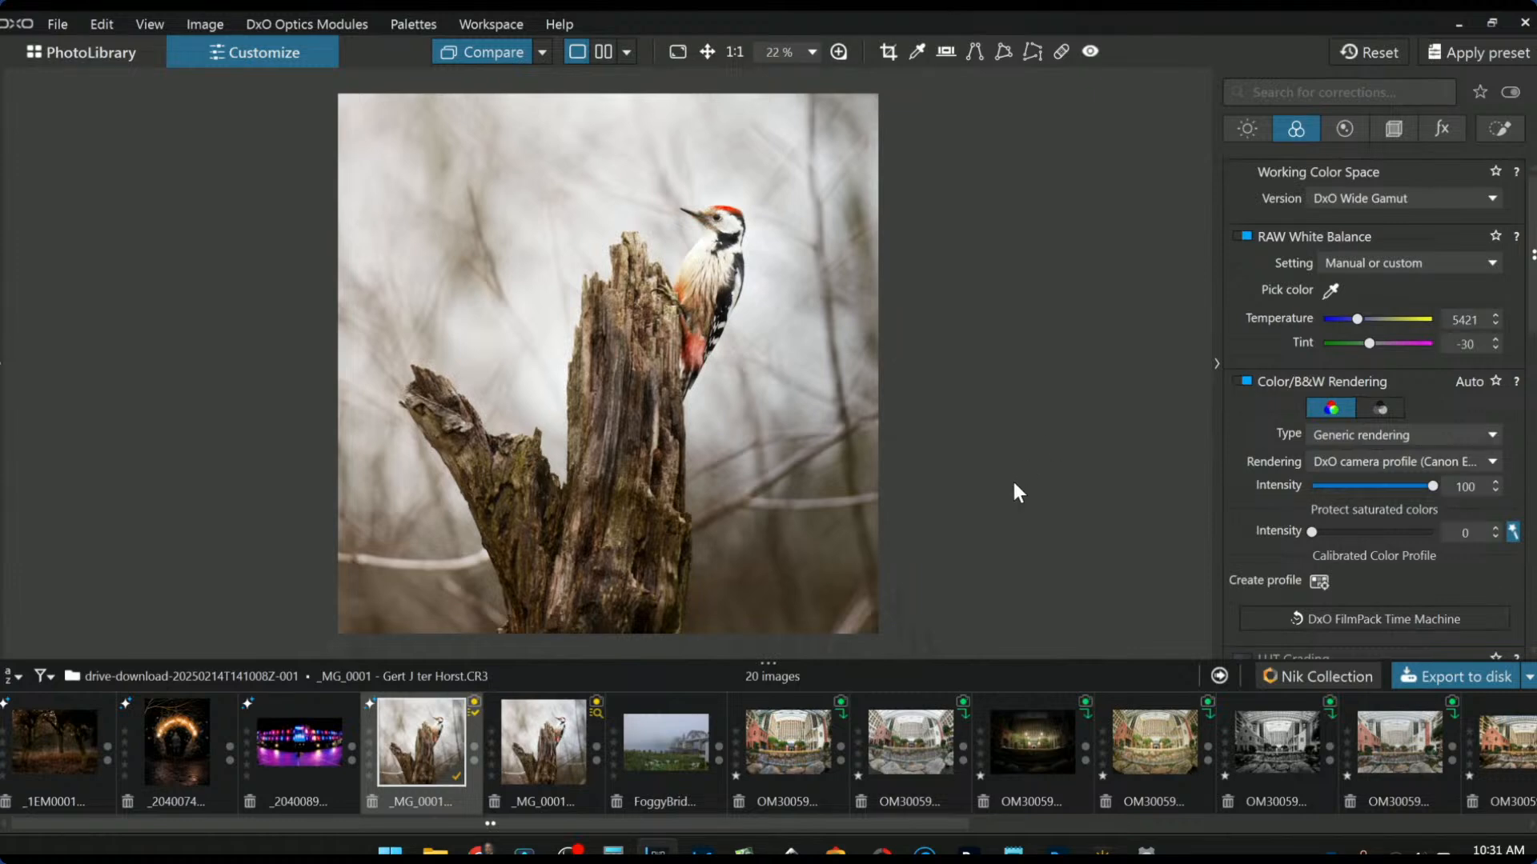
Step: View the foggy bridge photo, then return to the edited woodpecker RAW photo
left_click(665, 757)
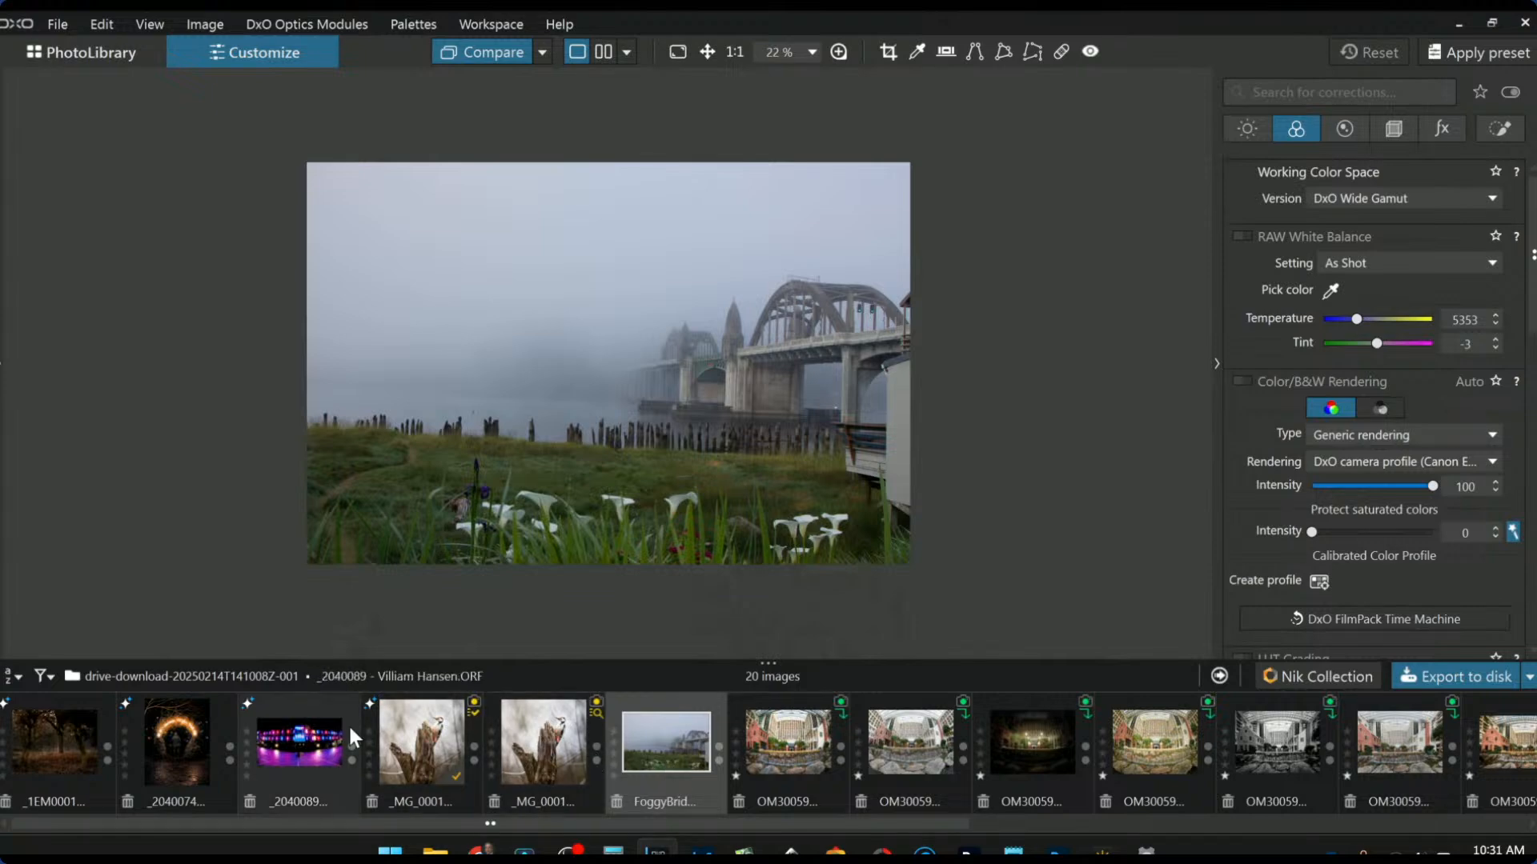
left_click(412, 729)
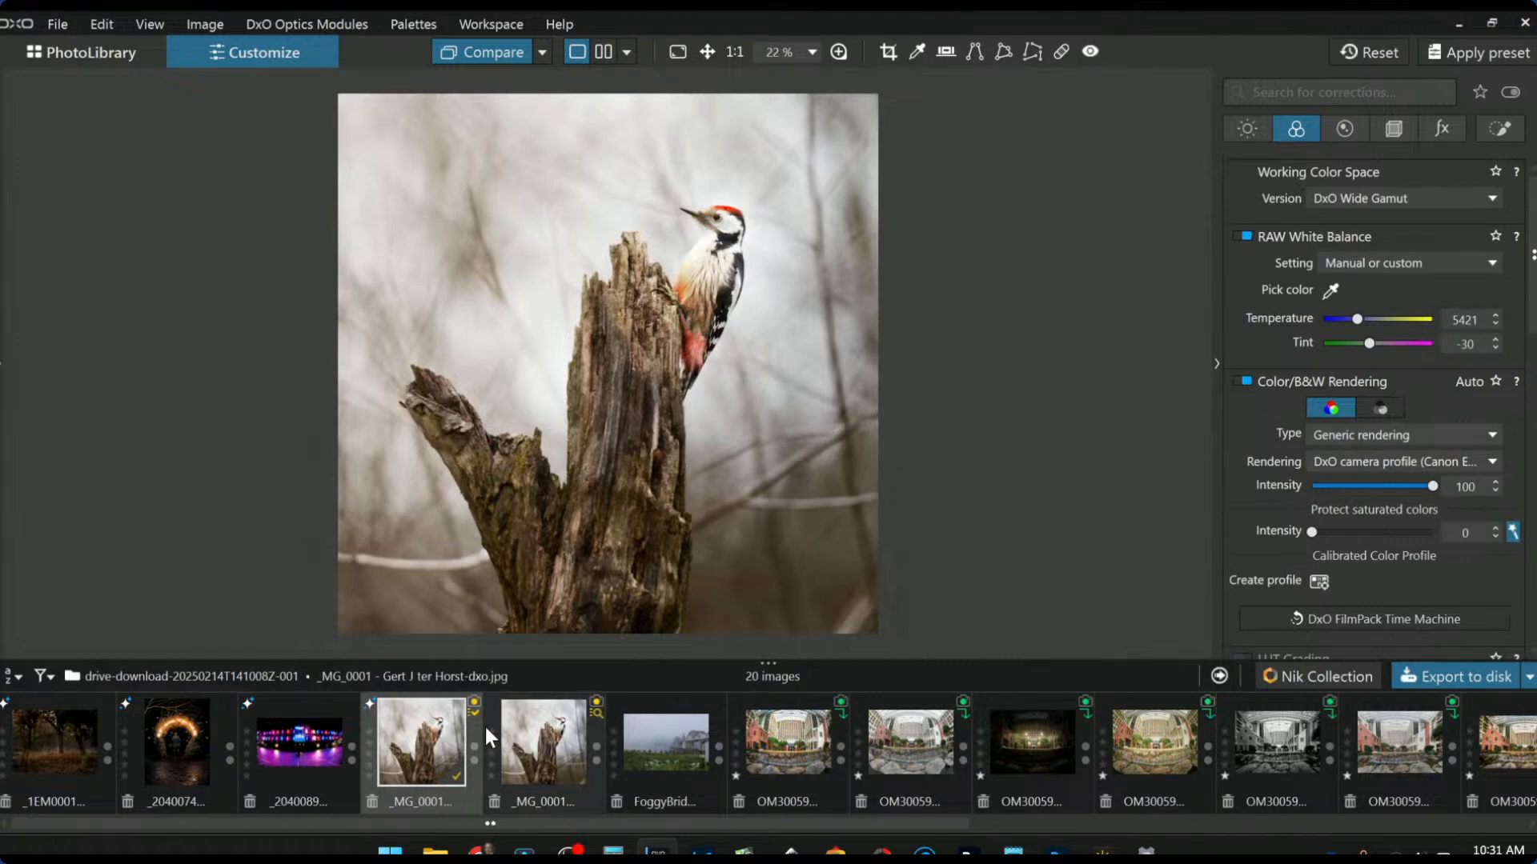
Step: Open the foggy bridge photo, show its metadata palette and apply the 0000 default general-purpose preset
left_click(665, 773)
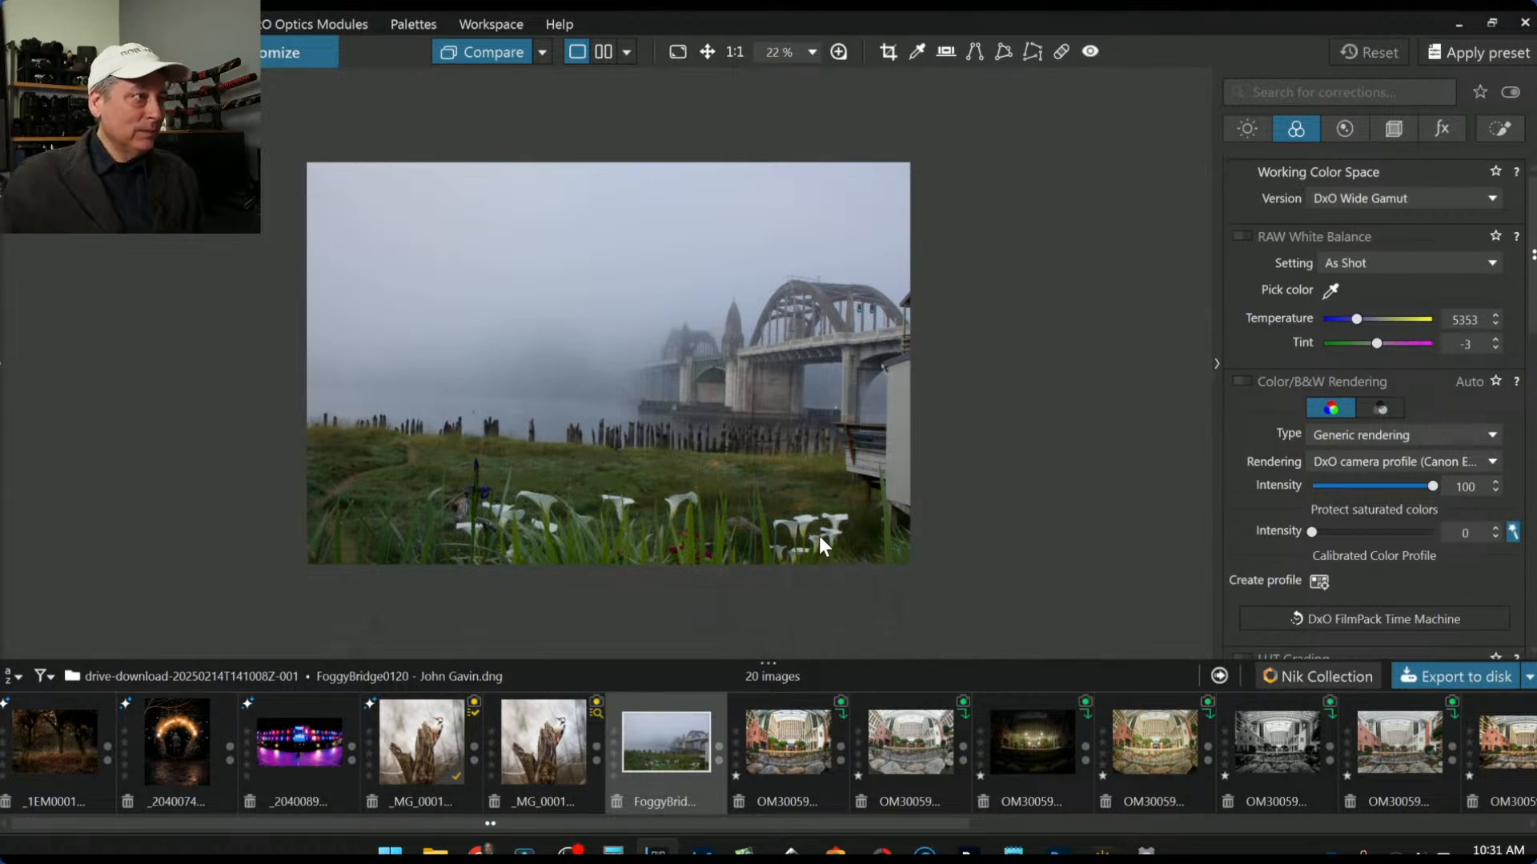
scroll(741, 479, "up", 2)
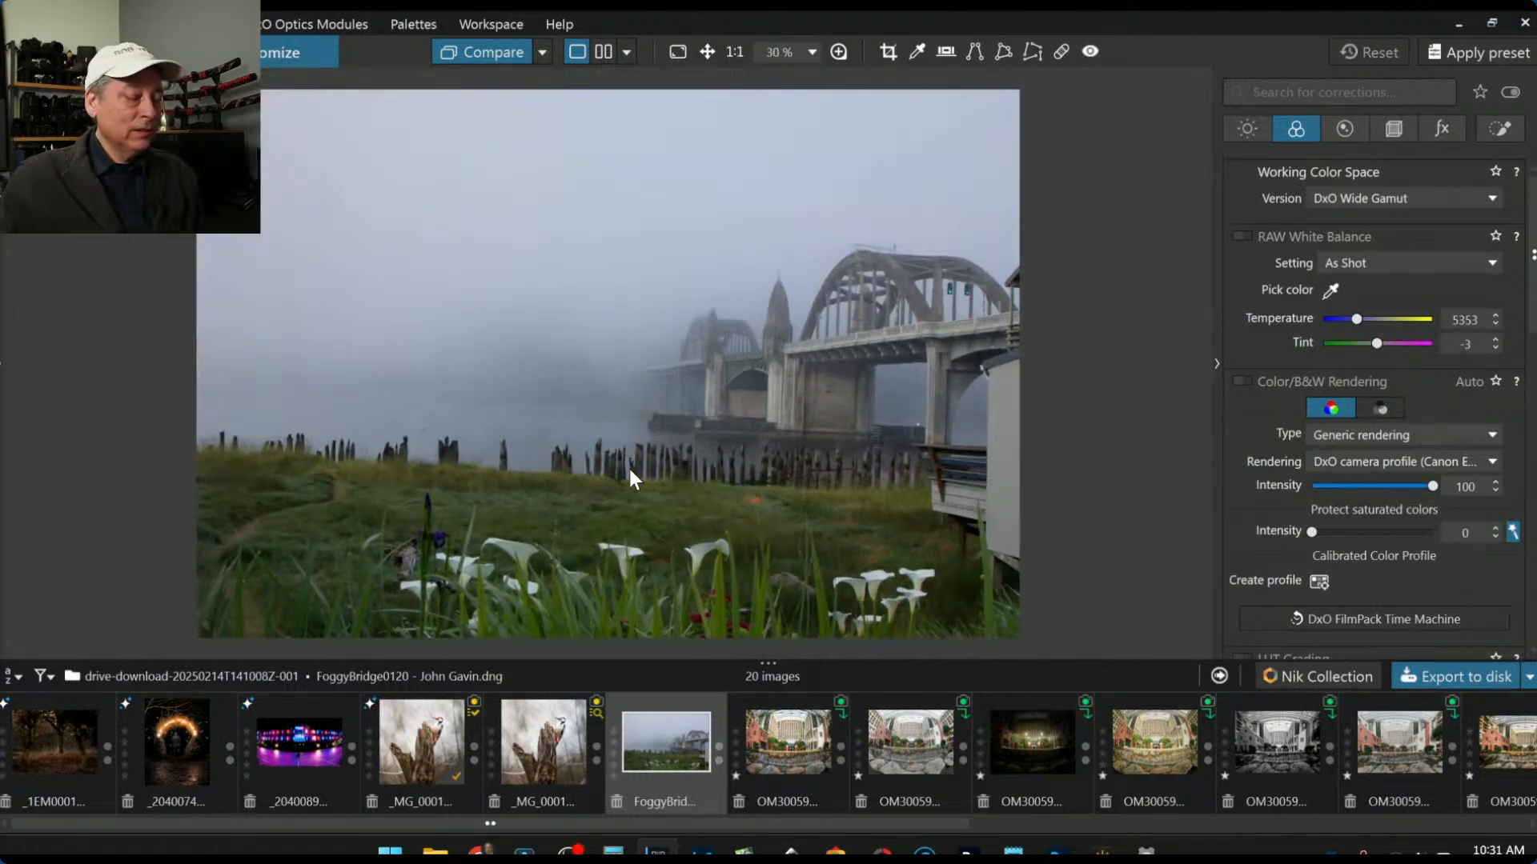
left_click(2, 364)
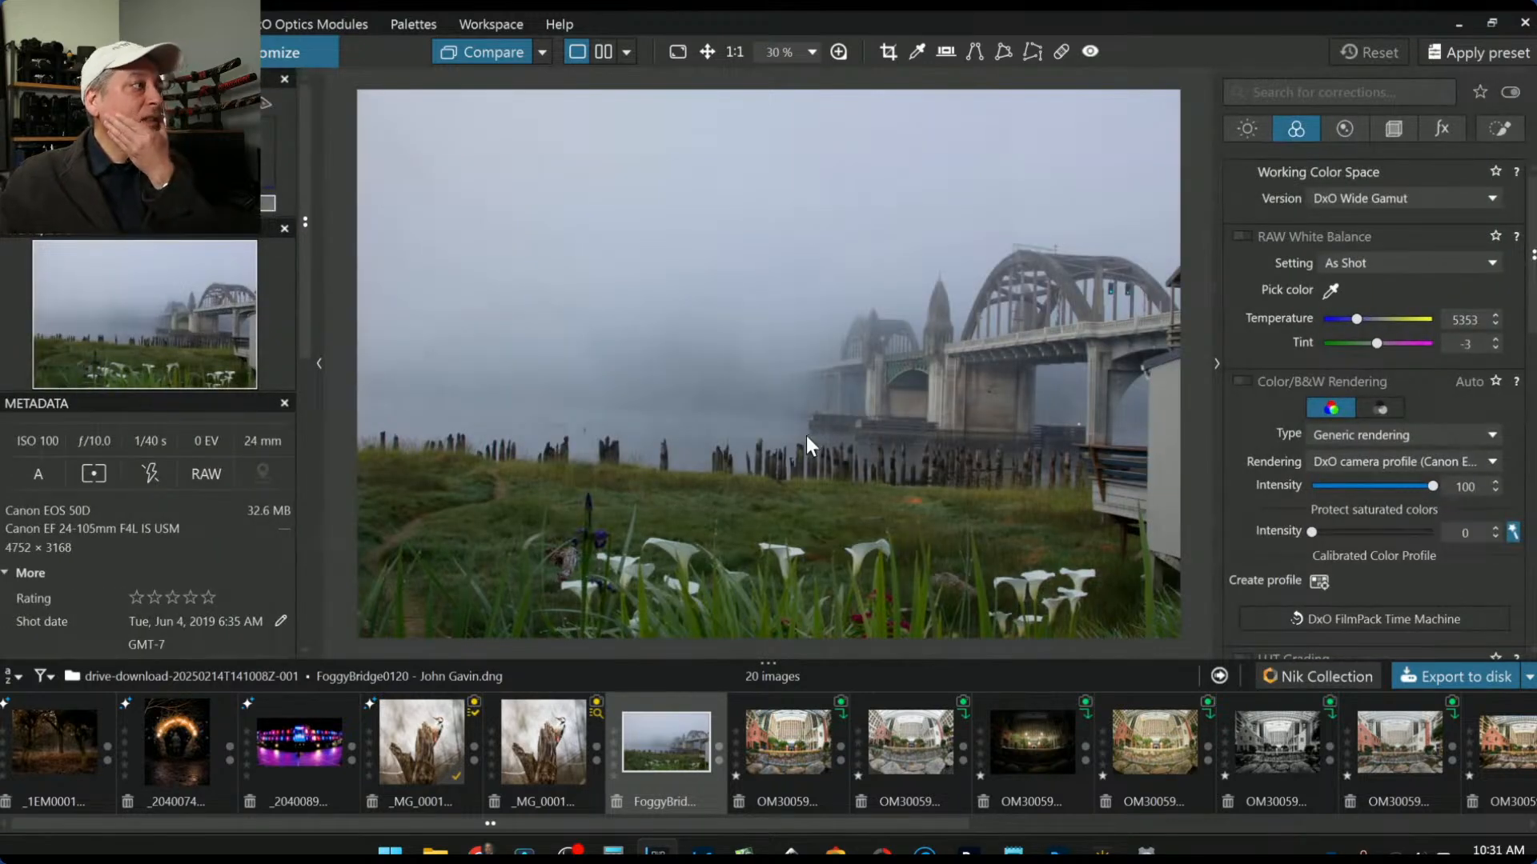
scroll(830, 488, "down", 1)
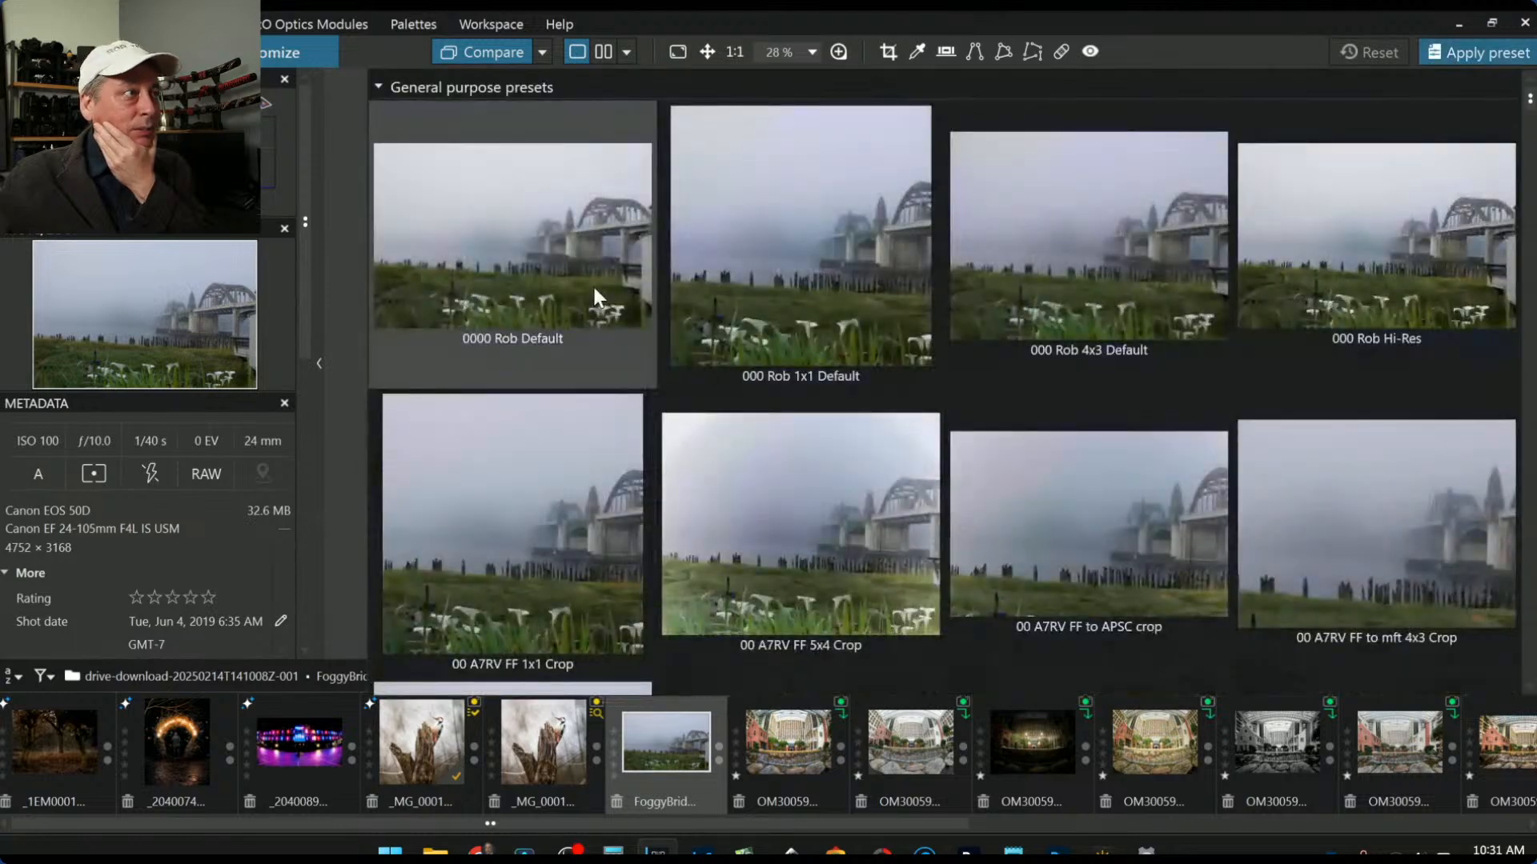
left_click(592, 283)
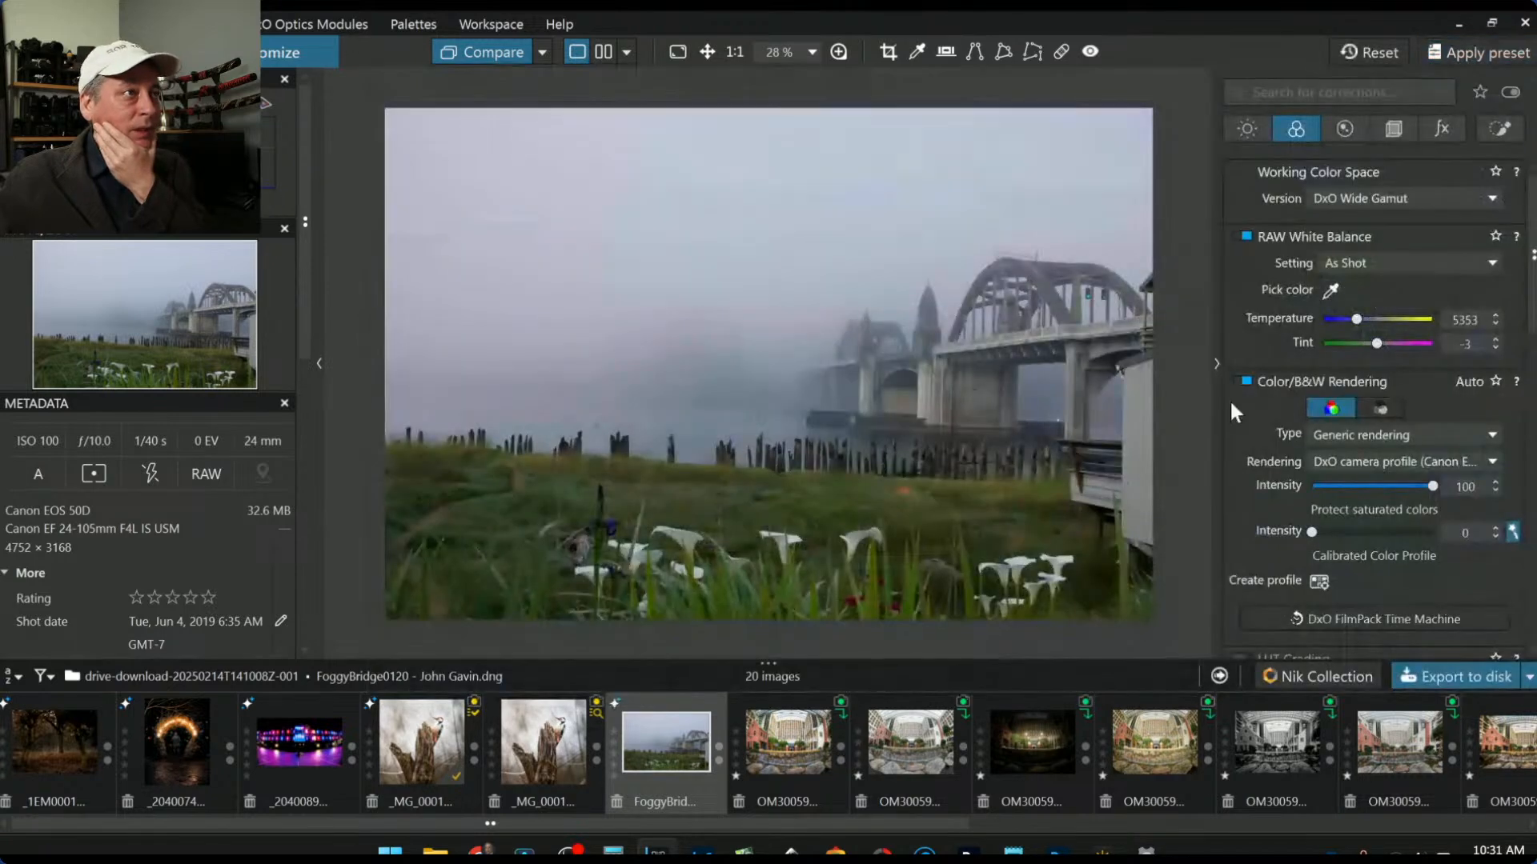
Step: Rotate the bridge photo's horizon to -1.27 and crop it to about 3906 × 2604 px, trimming sky and the building at the edge
left_click(1396, 131)
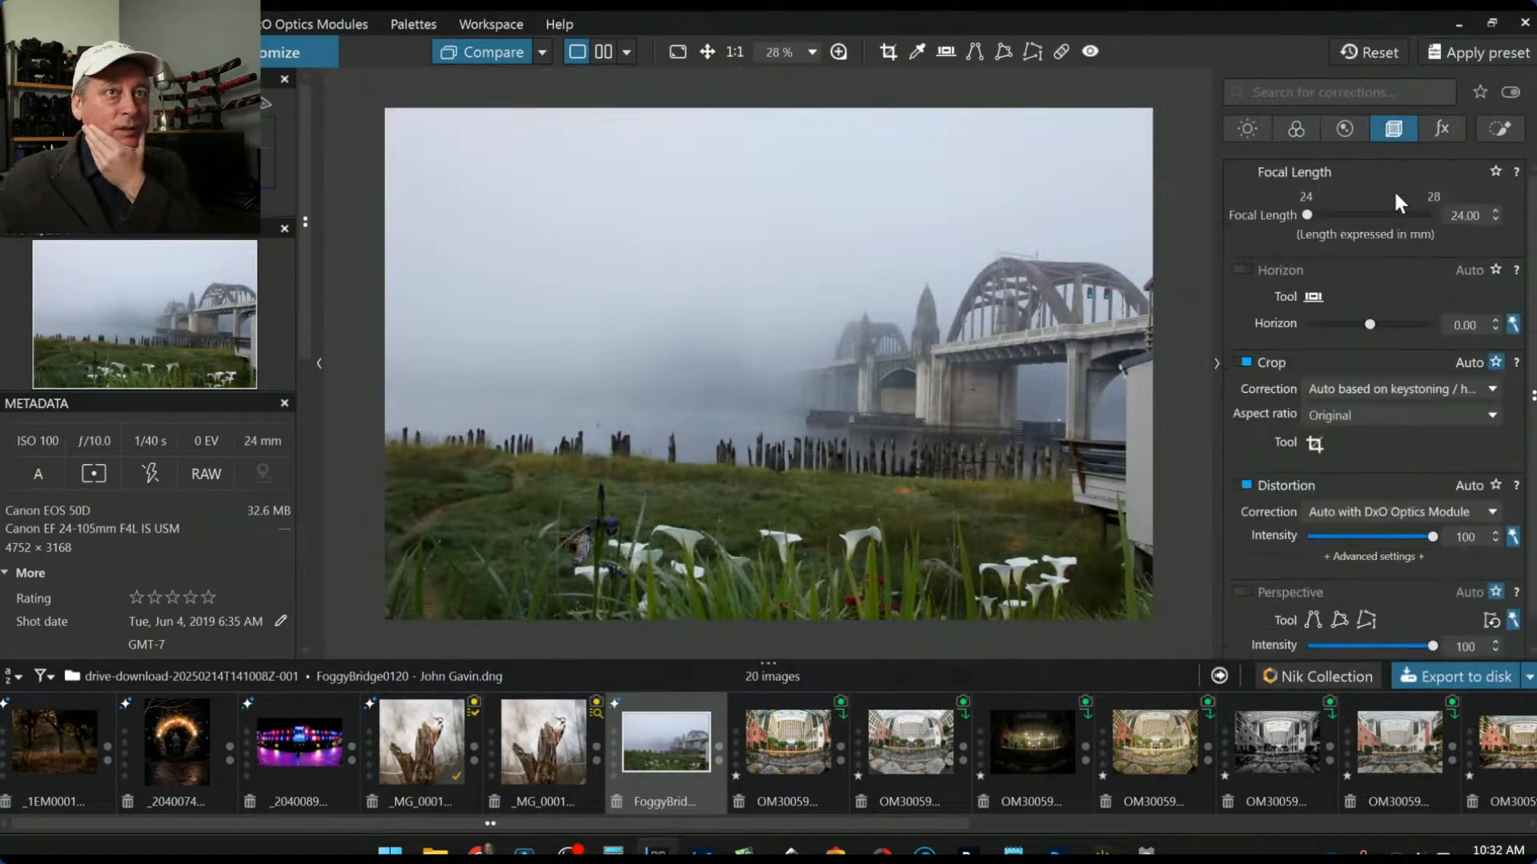
left_click_drag(1370, 324, 1359, 330)
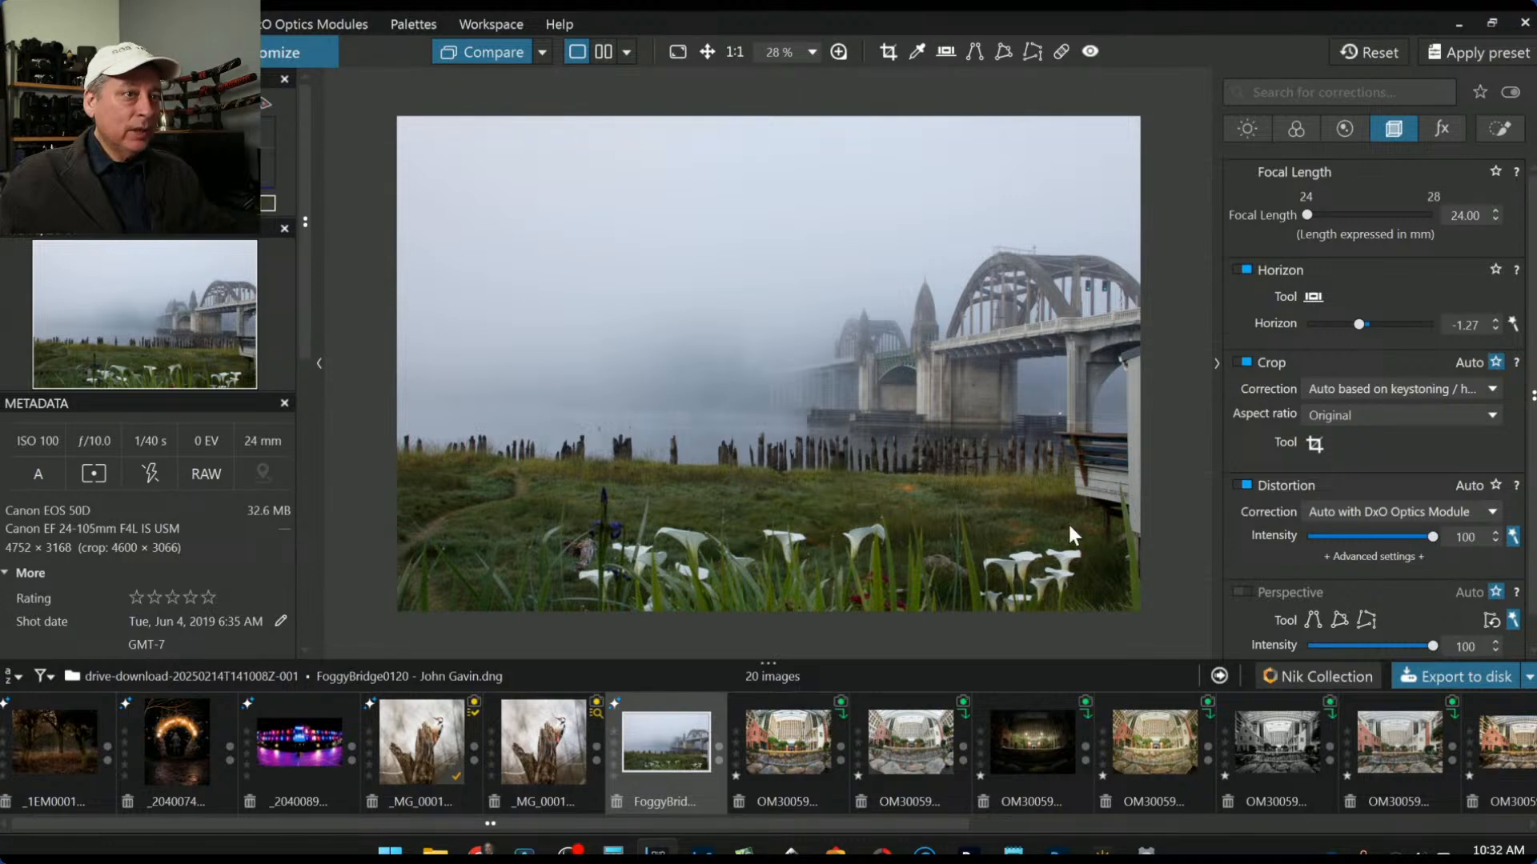
left_click(1314, 443)
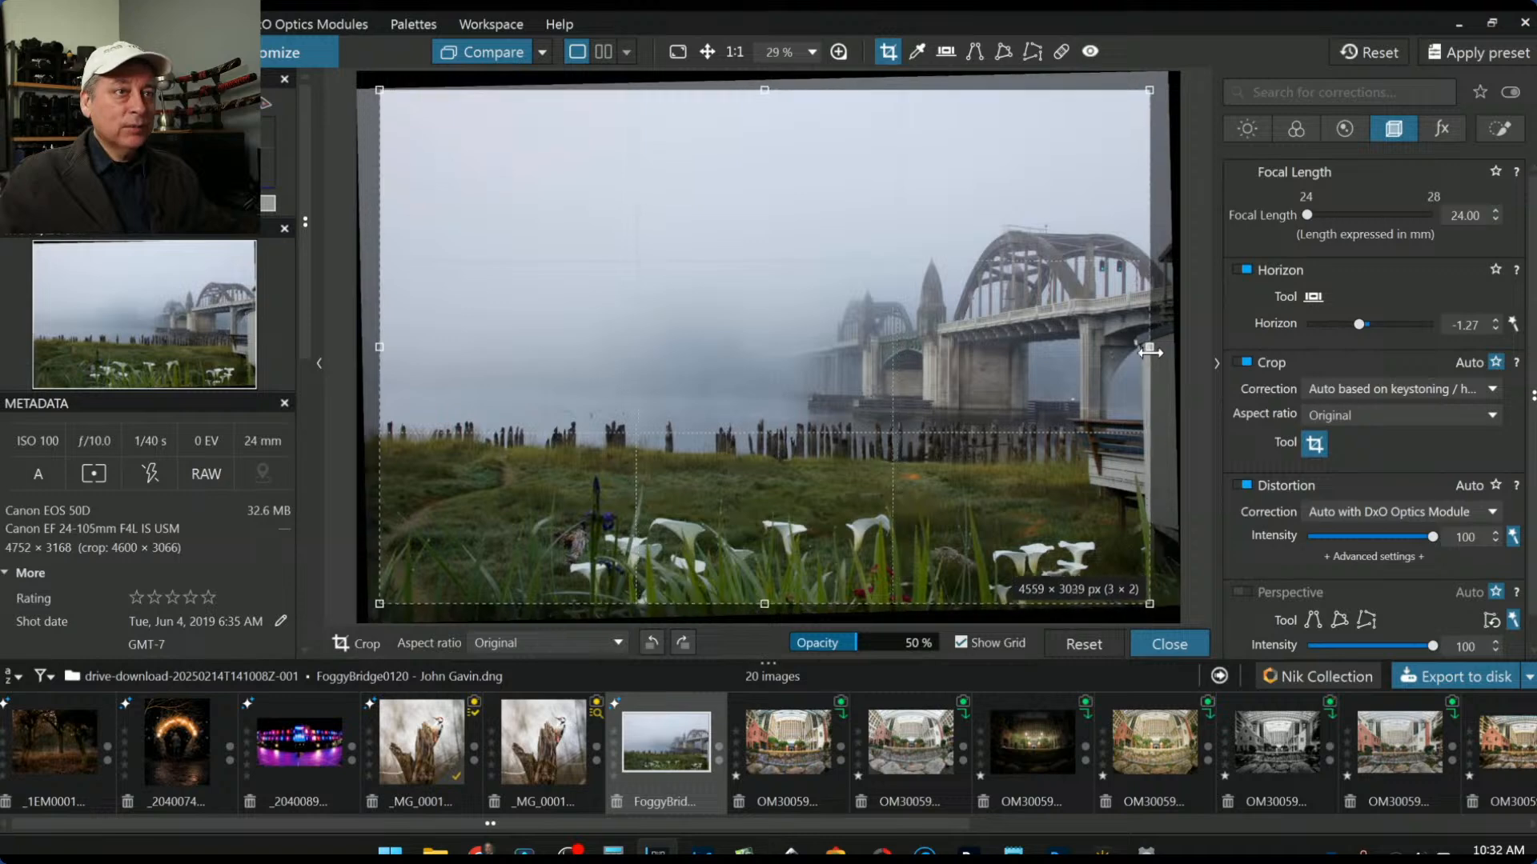
left_click_drag(1149, 350, 1132, 361)
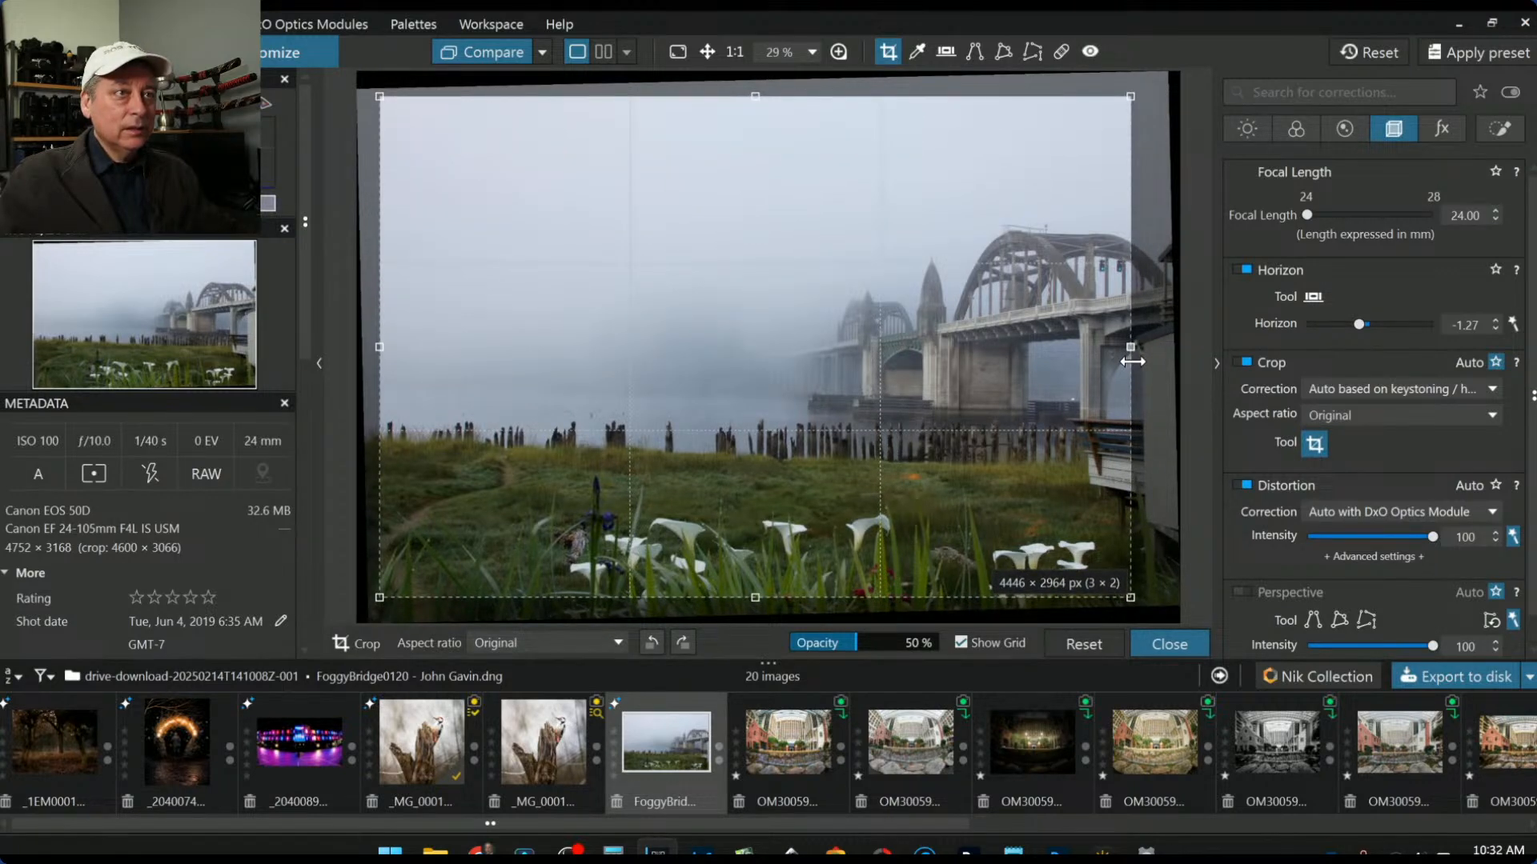
left_click_drag(1132, 361, 1135, 352)
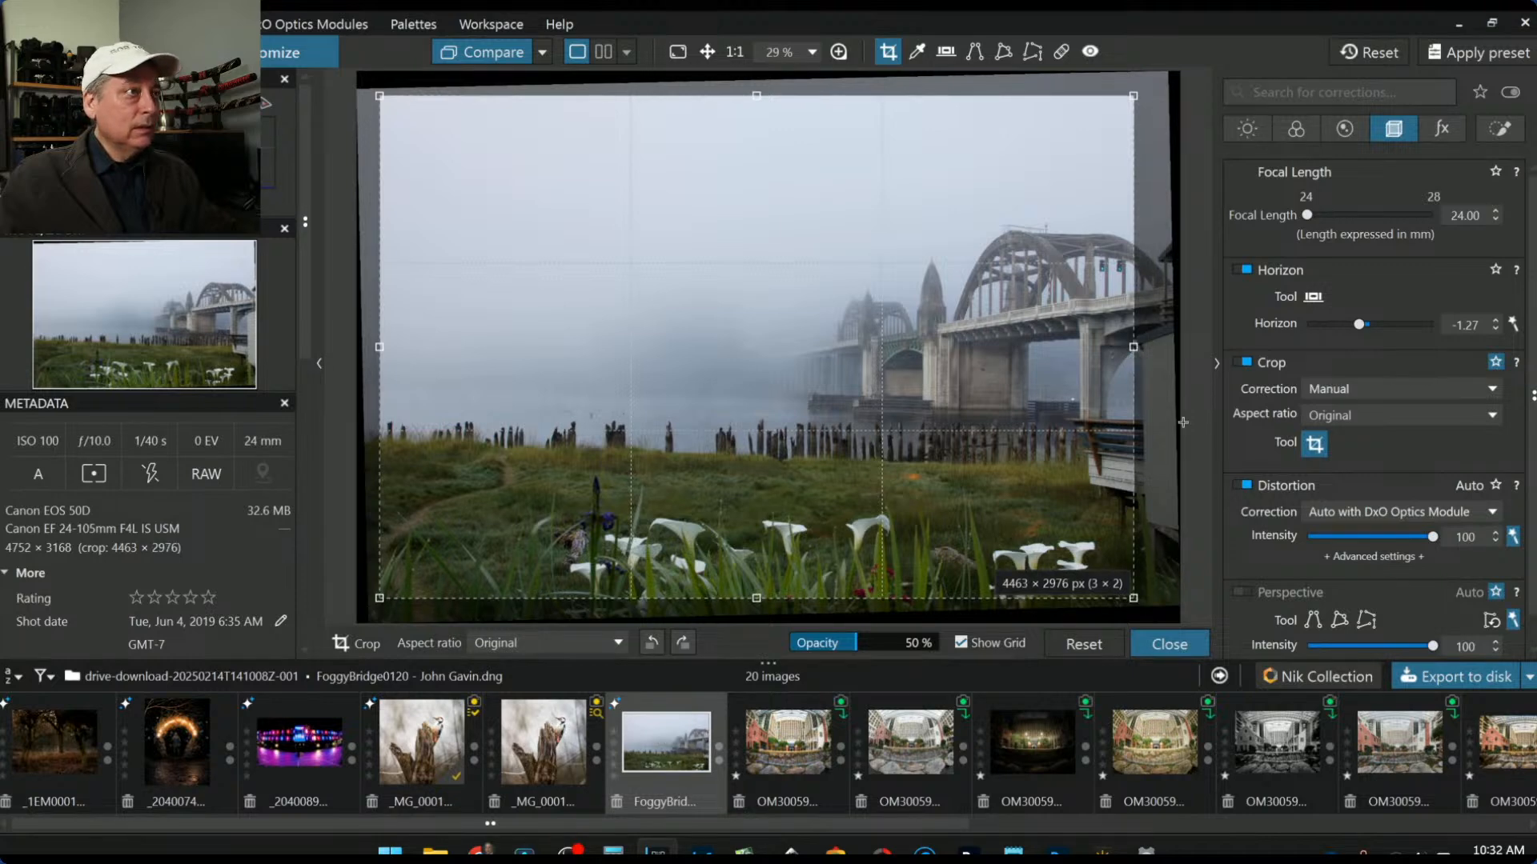
left_click_drag(974, 357, 975, 365)
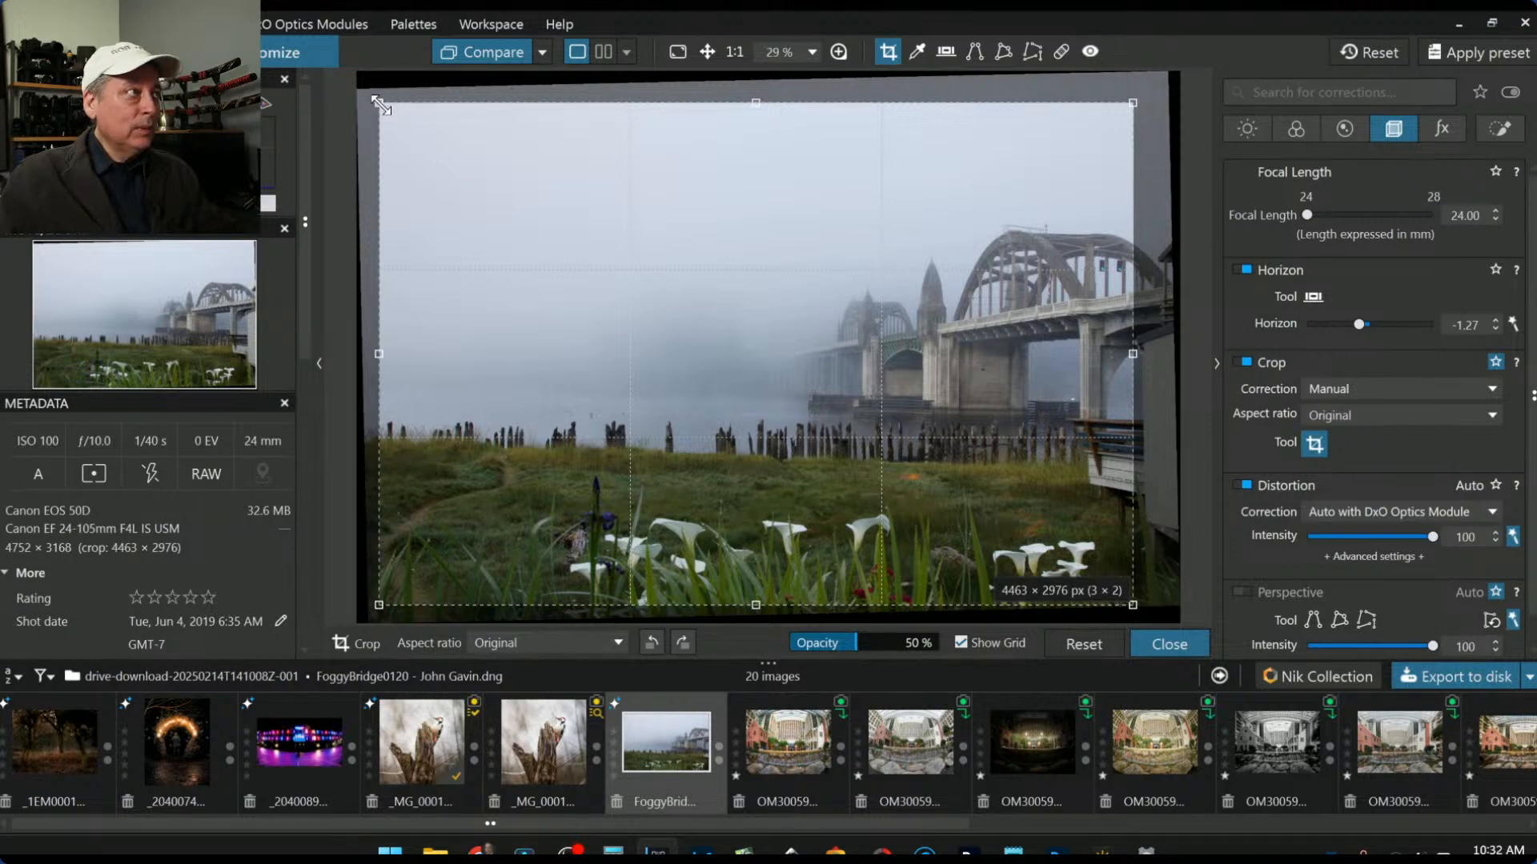
left_click_drag(379, 104, 474, 180)
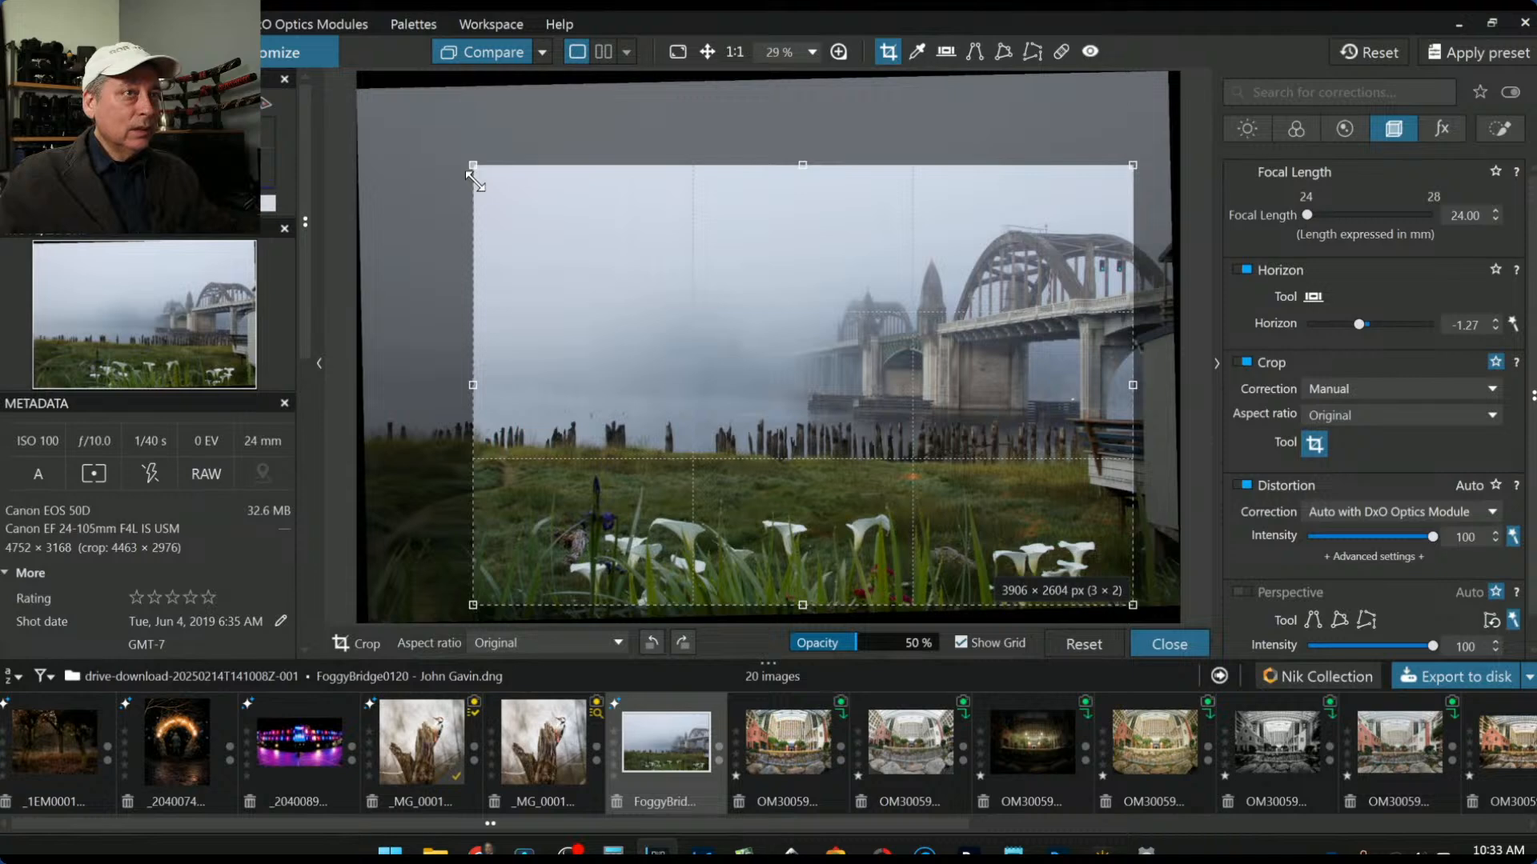
double_click(642, 264)
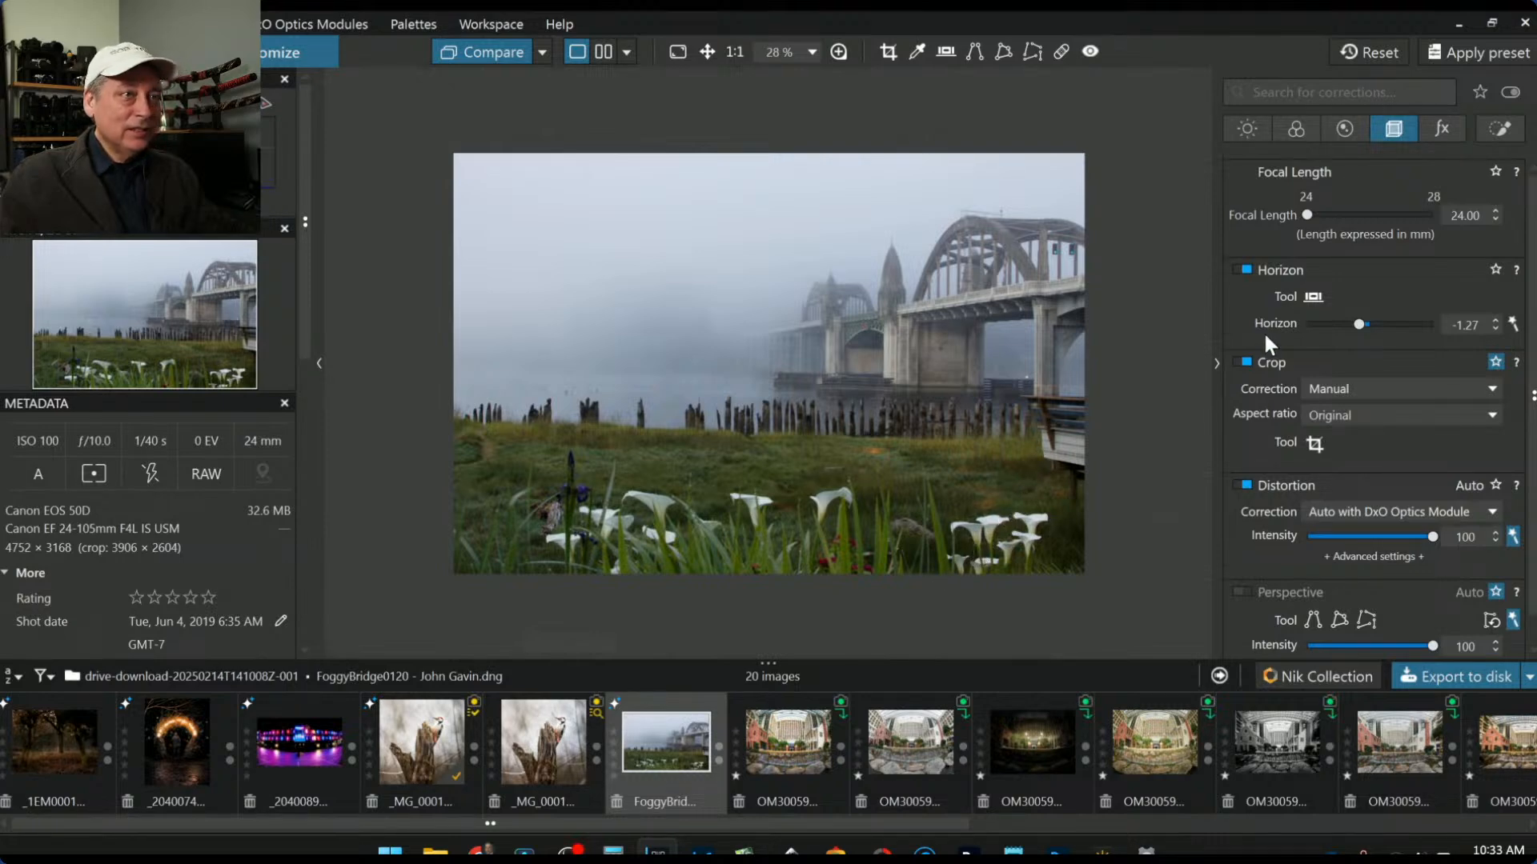
Step: Refine the horizon to -1.61 and tighten the crop's lower edge to about 3914 × 2609 px
scroll(1358, 328, "down", 5)
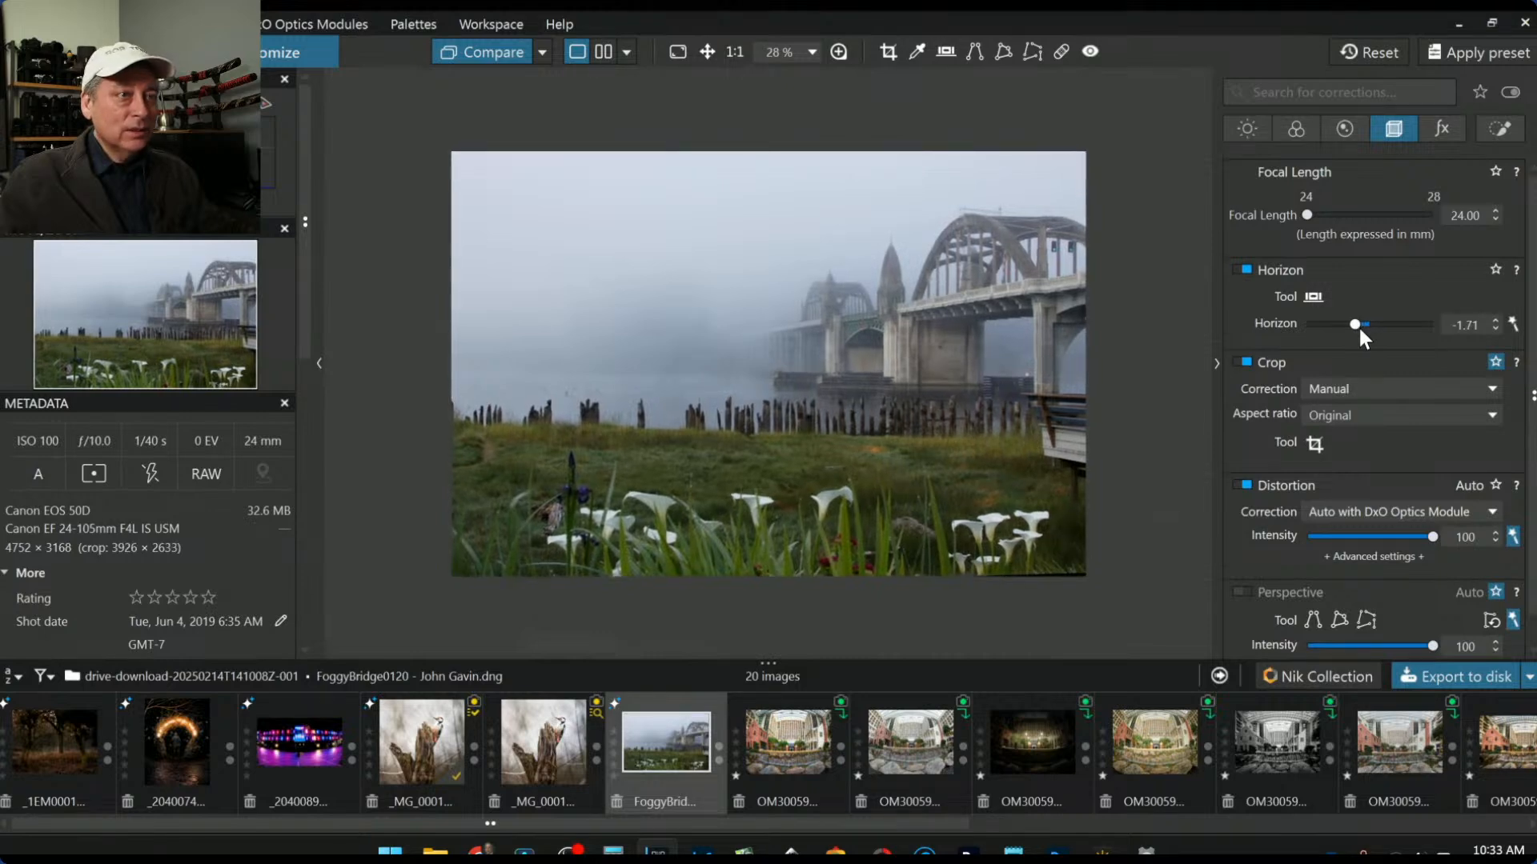
scroll(1359, 328, "up", 1)
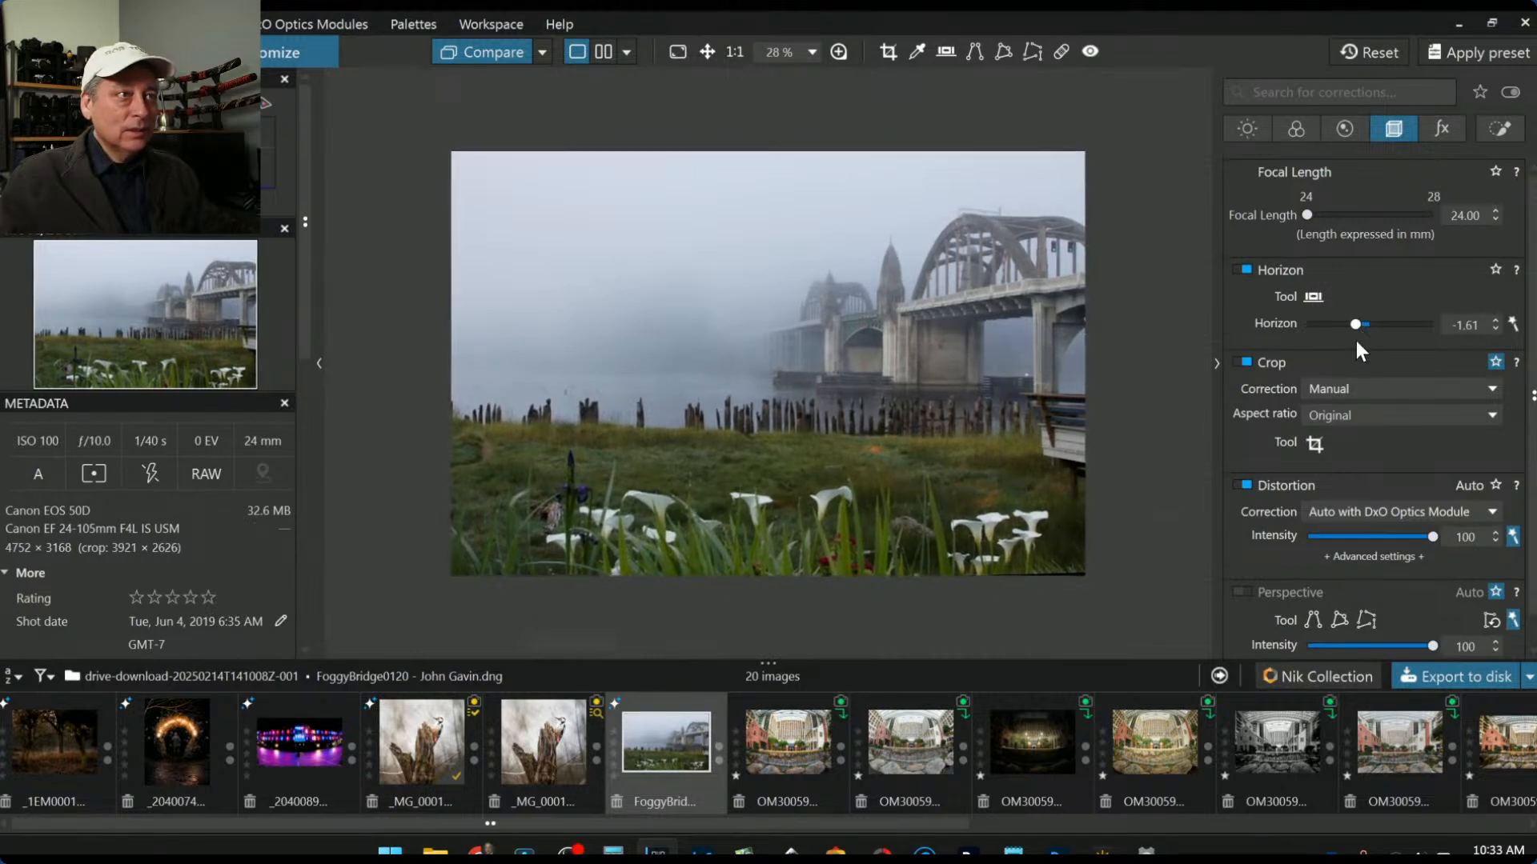
left_click(1316, 441)
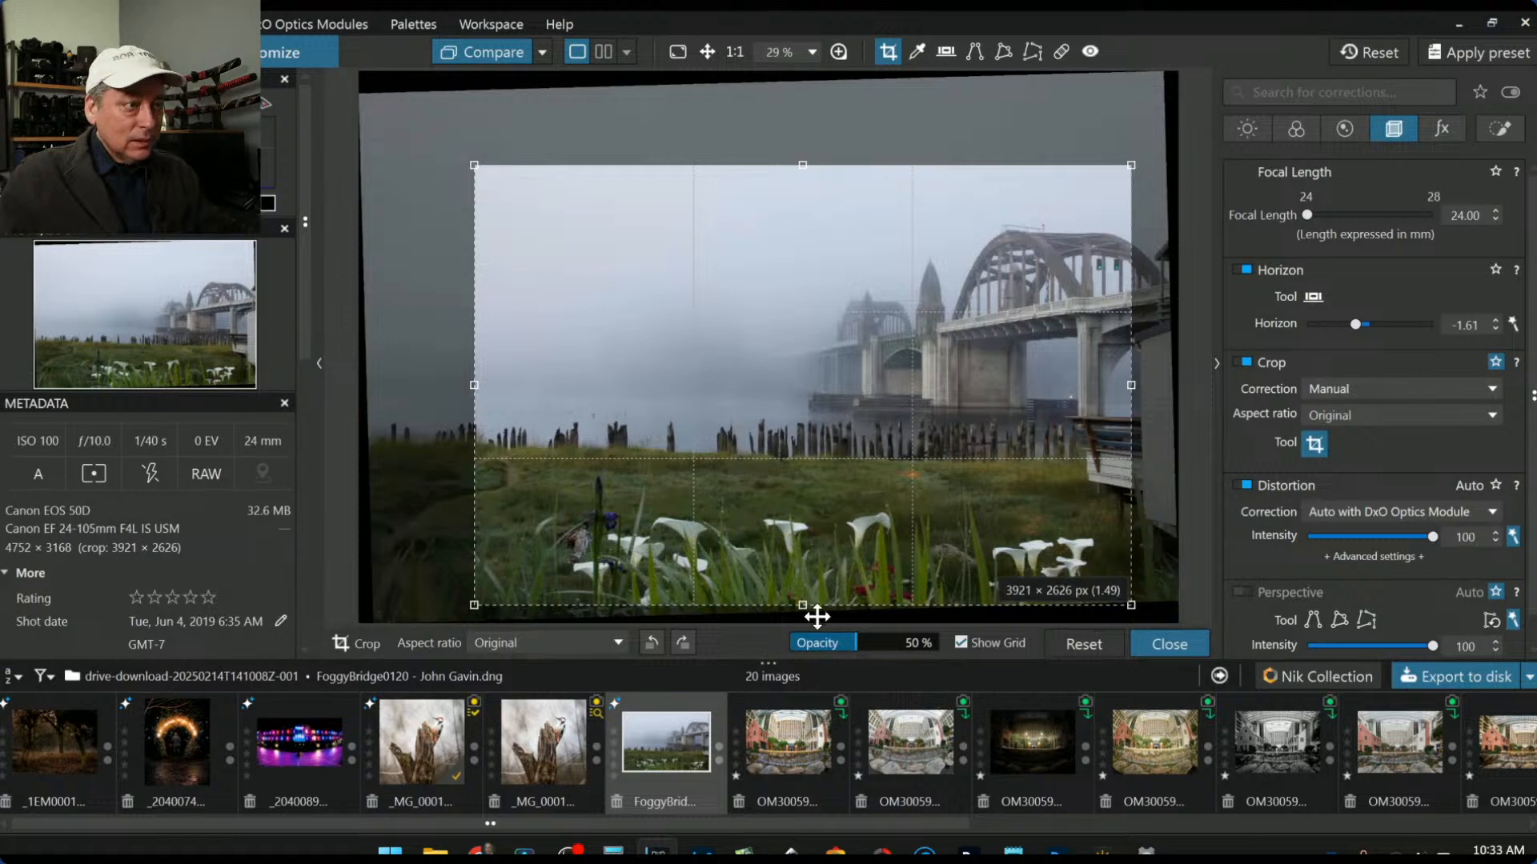
left_click_drag(806, 609, 806, 606)
double_click(823, 596)
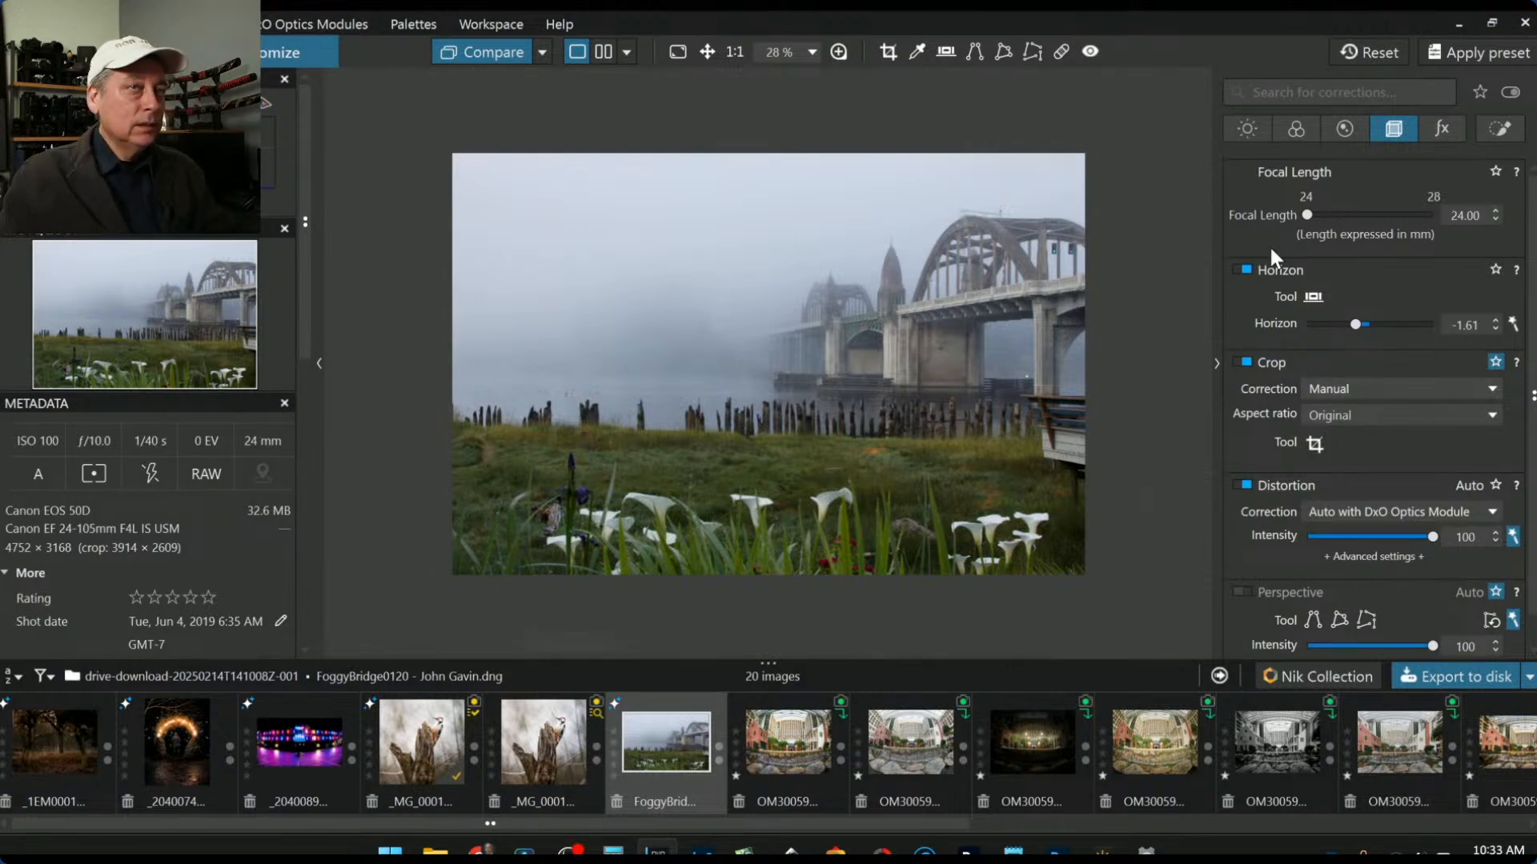
Step: Add a Control Line local adjustment from the white flowers to the bridge tower and sample its color on the bridge deck
left_click(1500, 129)
left_click(1285, 200)
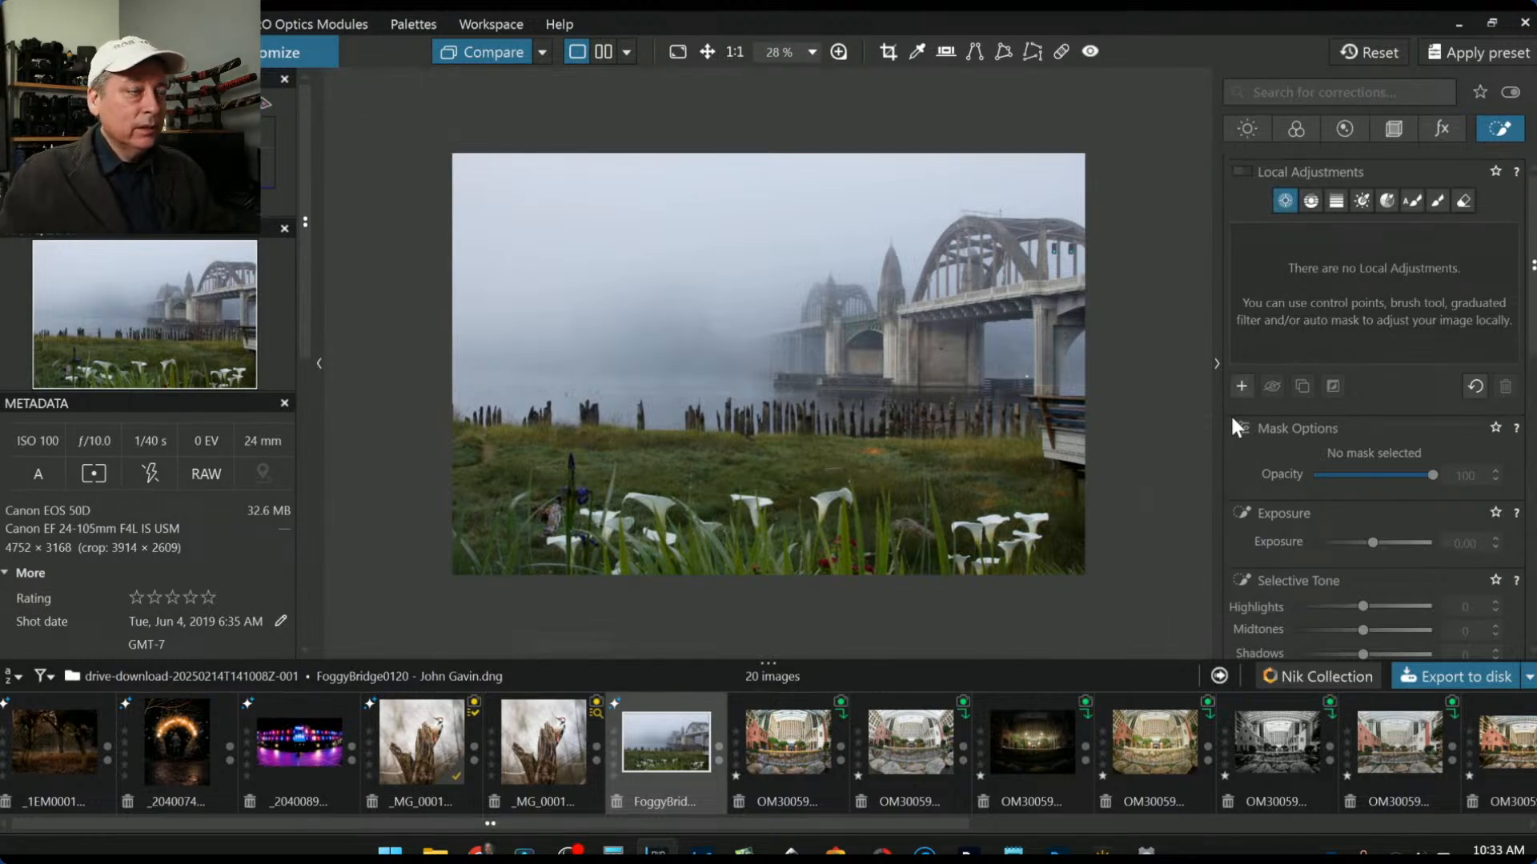
left_click(1318, 197)
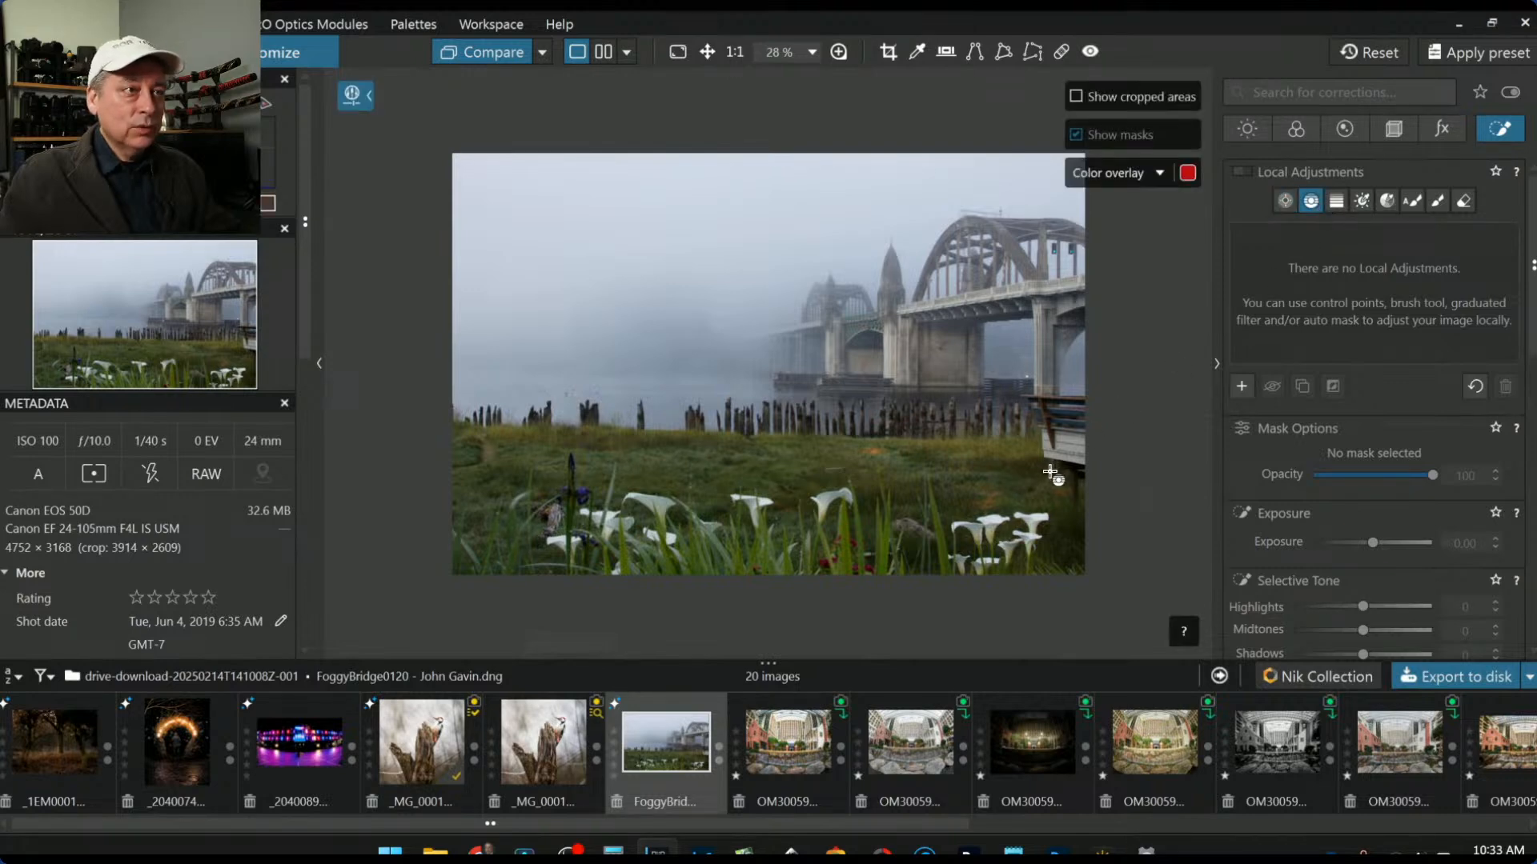
mouse_move(1002, 520)
left_mouse_down()
mouse_move(967, 440)
mouse_move(958, 362)
mouse_move(888, 295)
left_mouse_up()
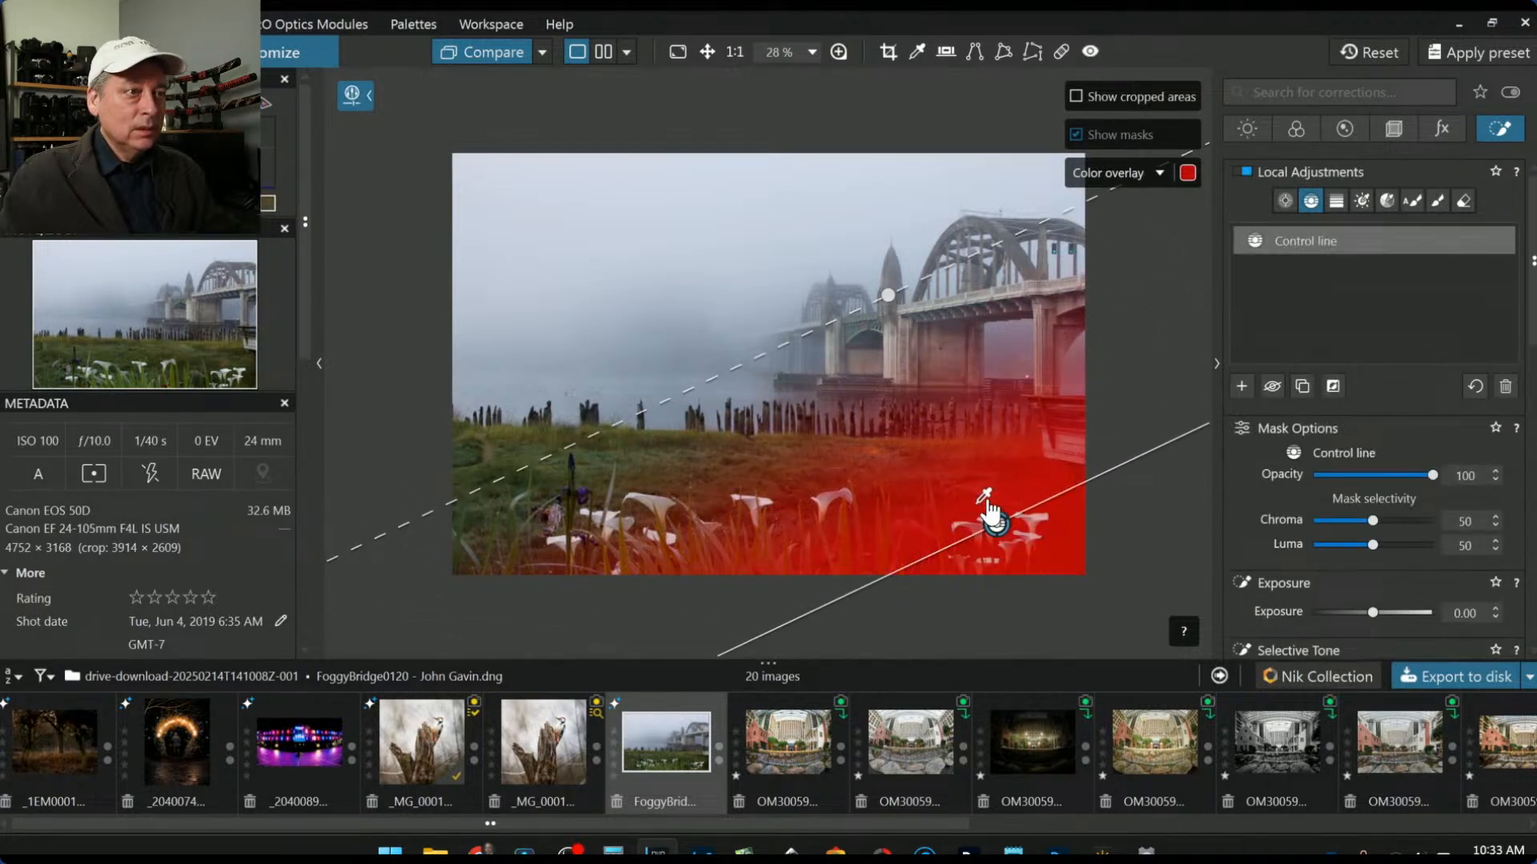
left_click_drag(988, 504, 1054, 289)
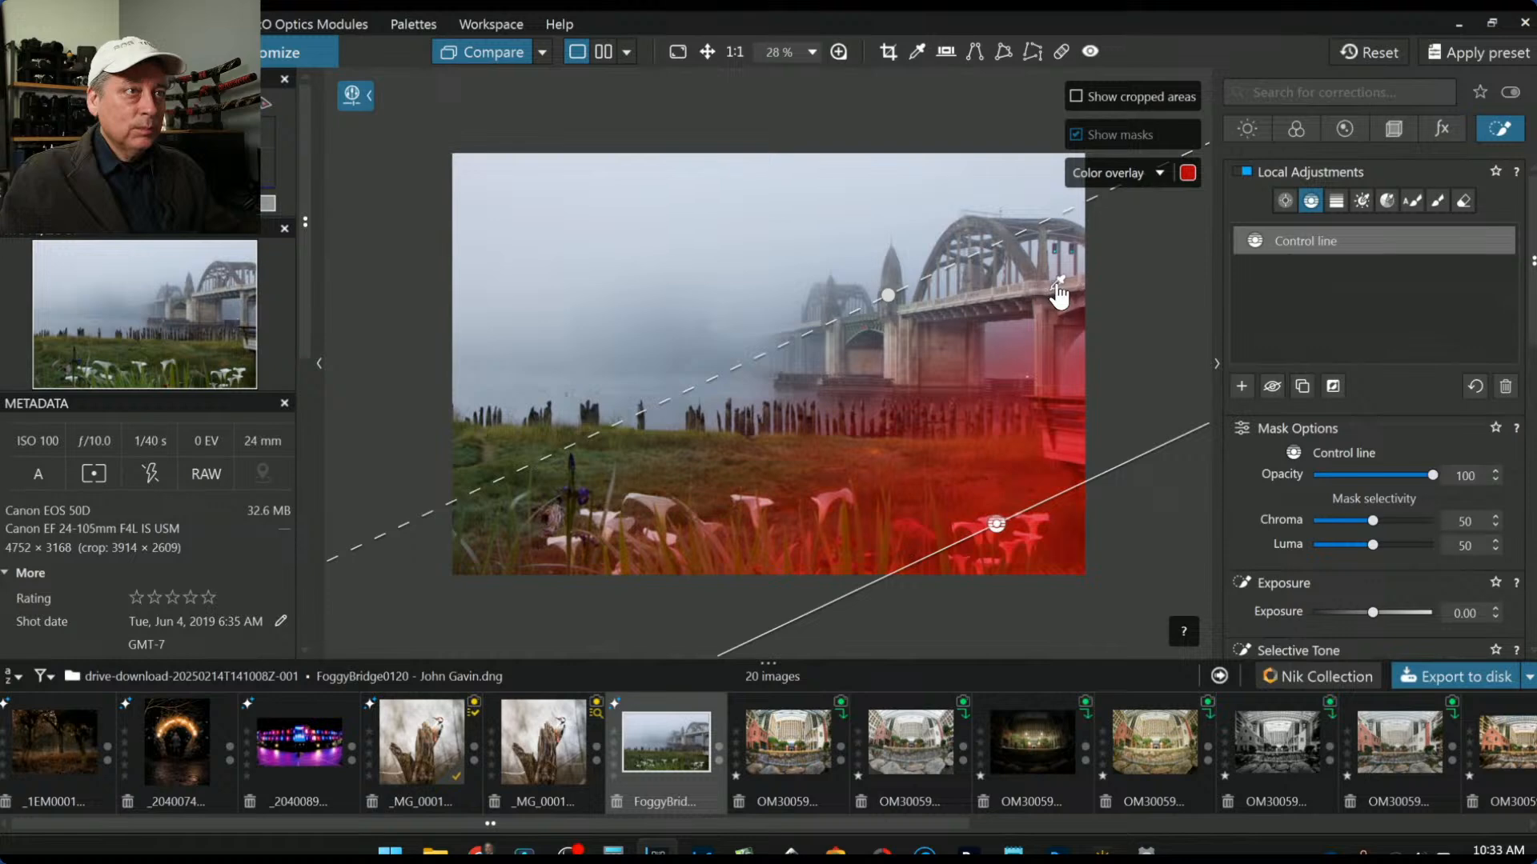
left_click_drag(1058, 295, 1047, 302)
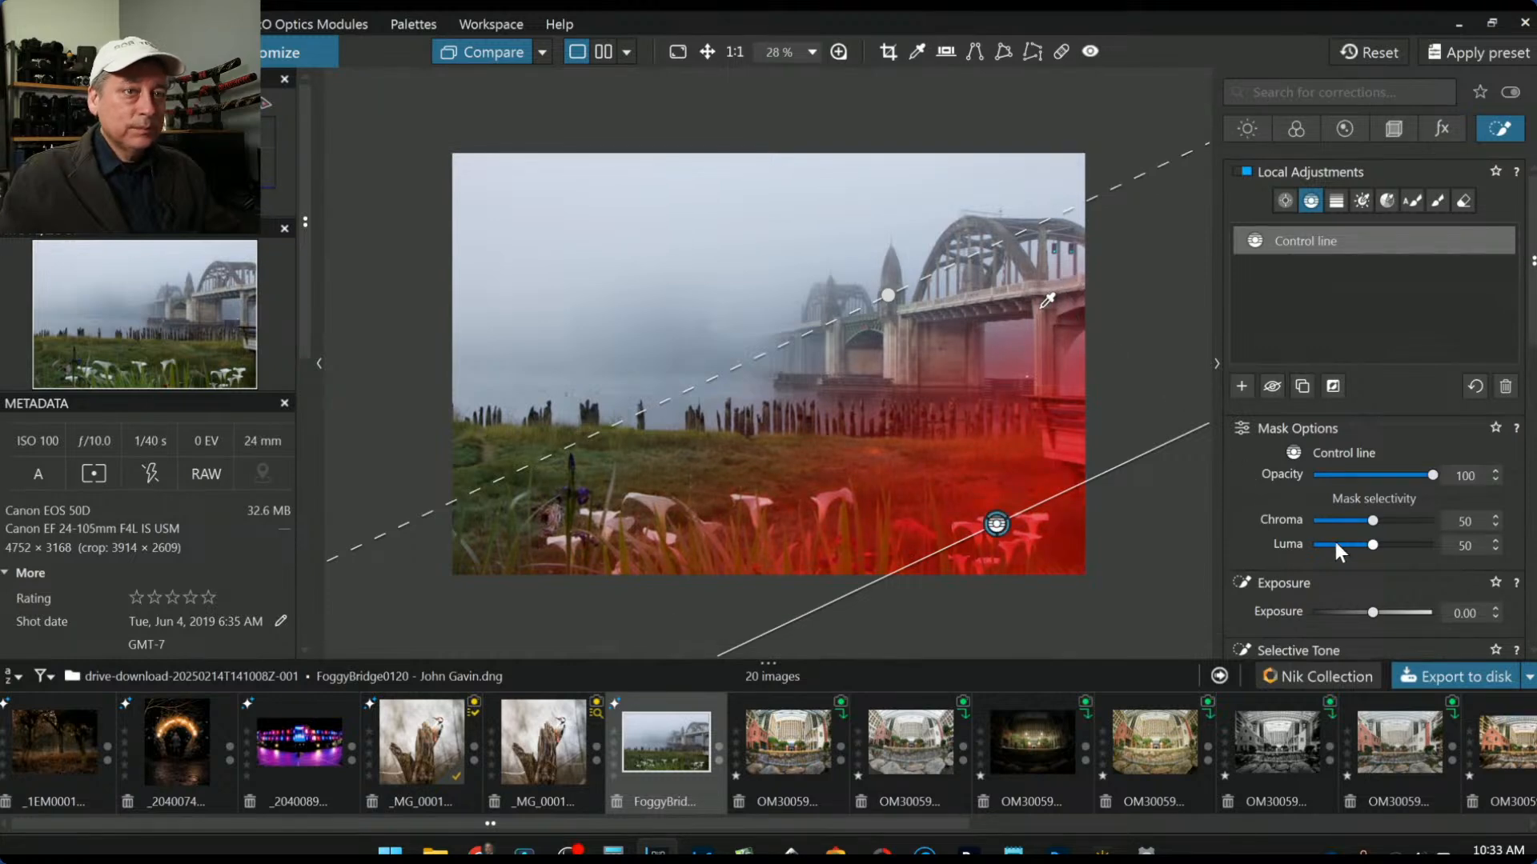
Step: Set the control line's mask selectivity to Luma 55 and Chroma 45, and extend its gradient above the bridge tower
left_click_drag(1375, 545, 1377, 545)
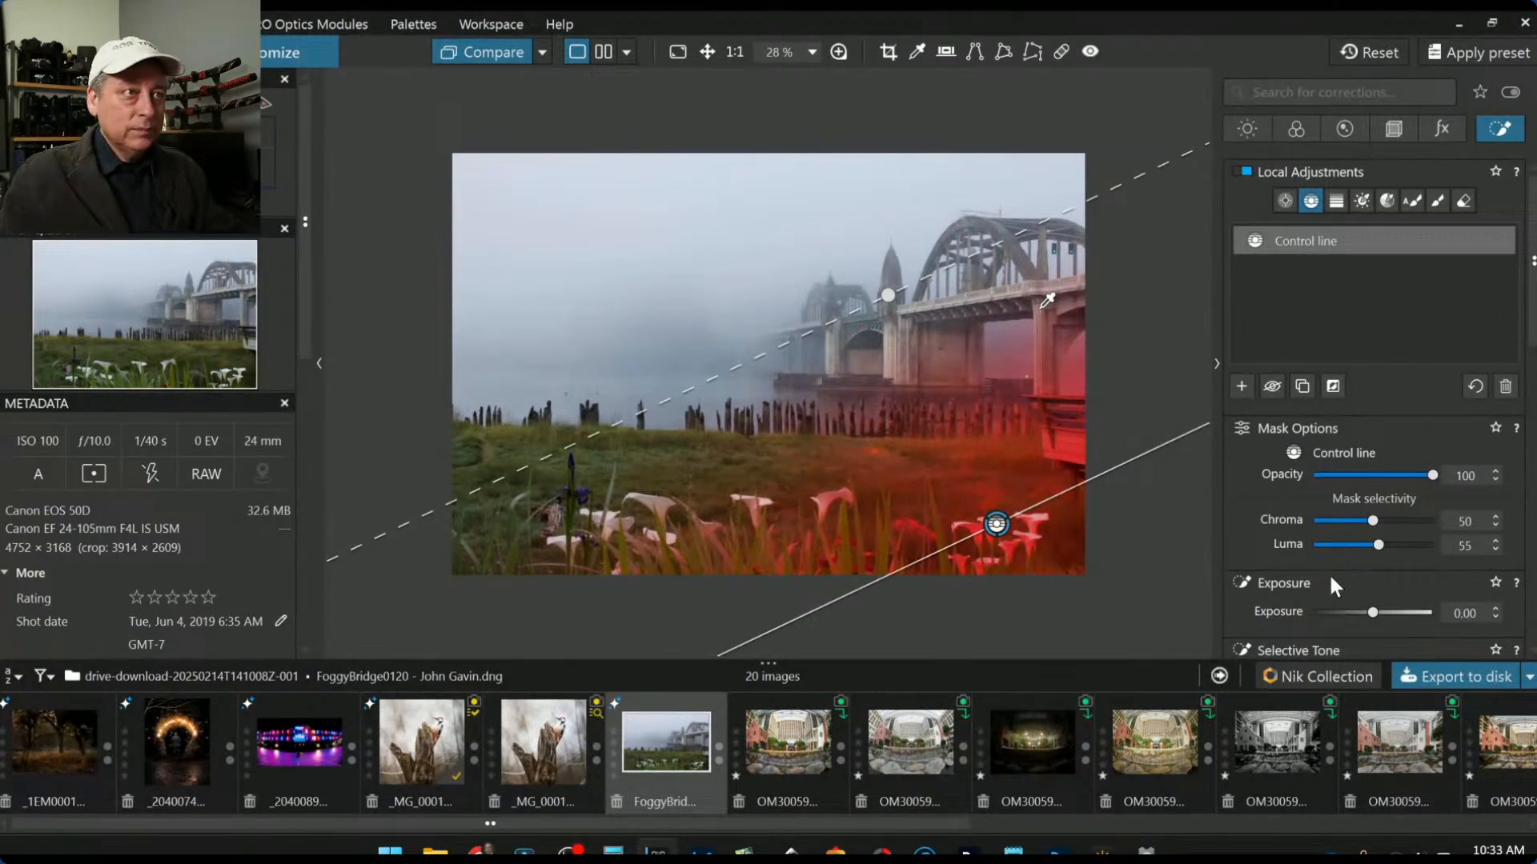
scroll(1337, 574, "down", 2)
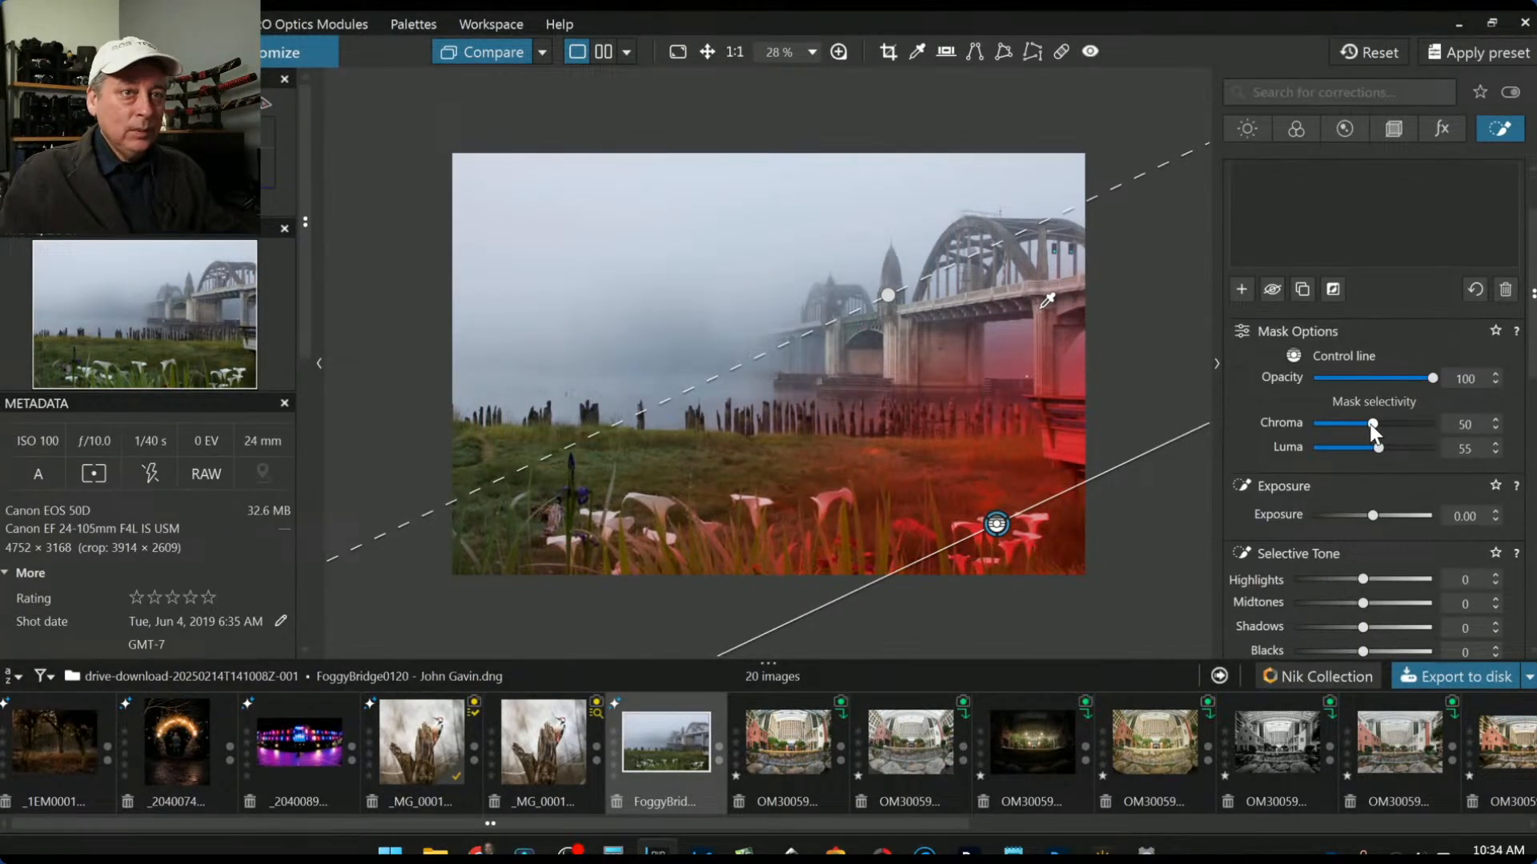
scroll(1370, 424, "down", 1)
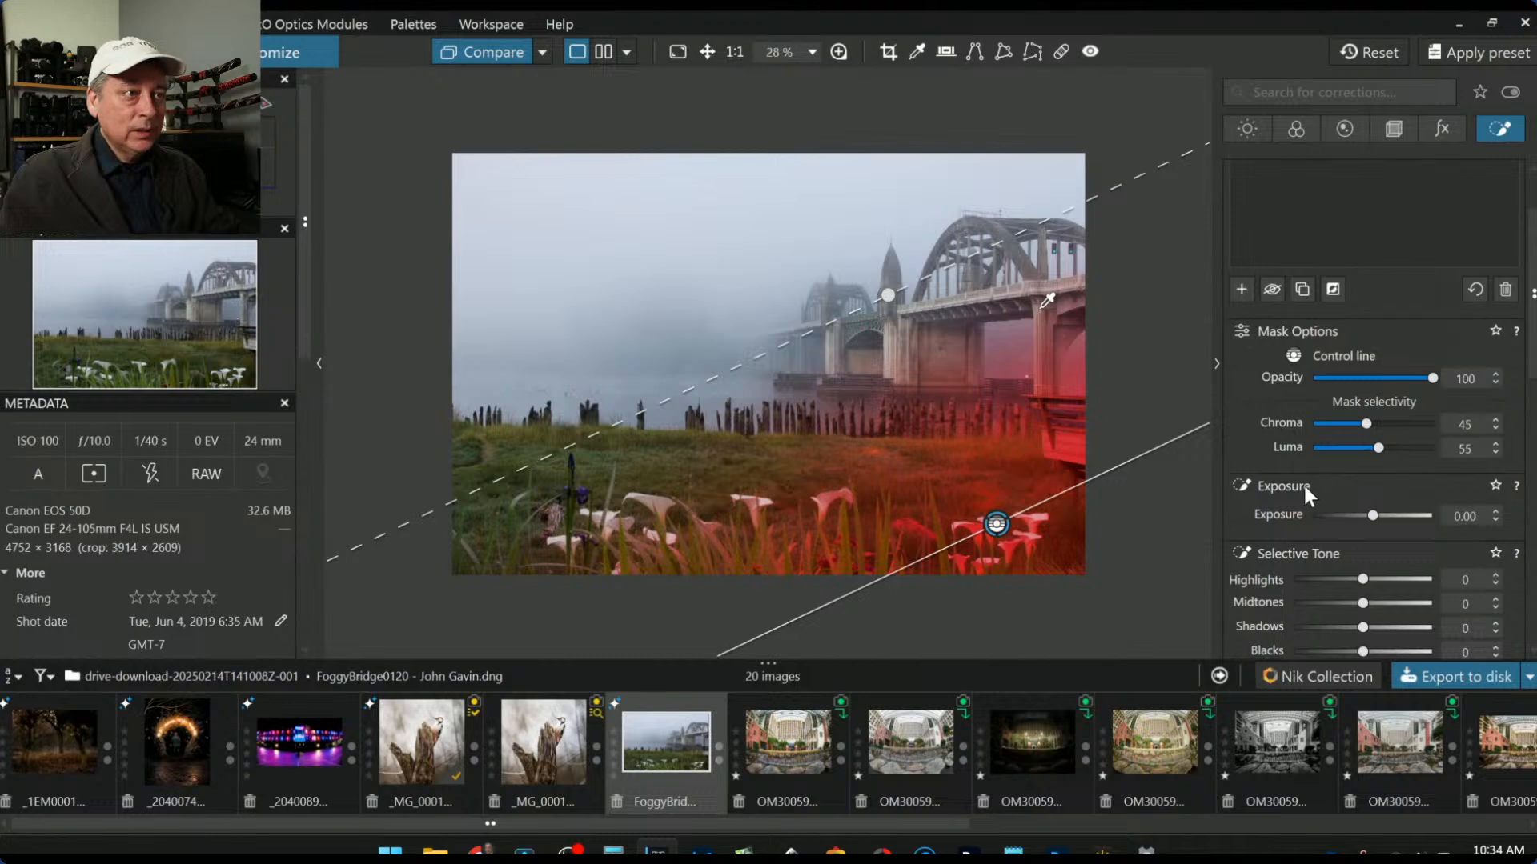
scroll(1303, 482, "down", 1)
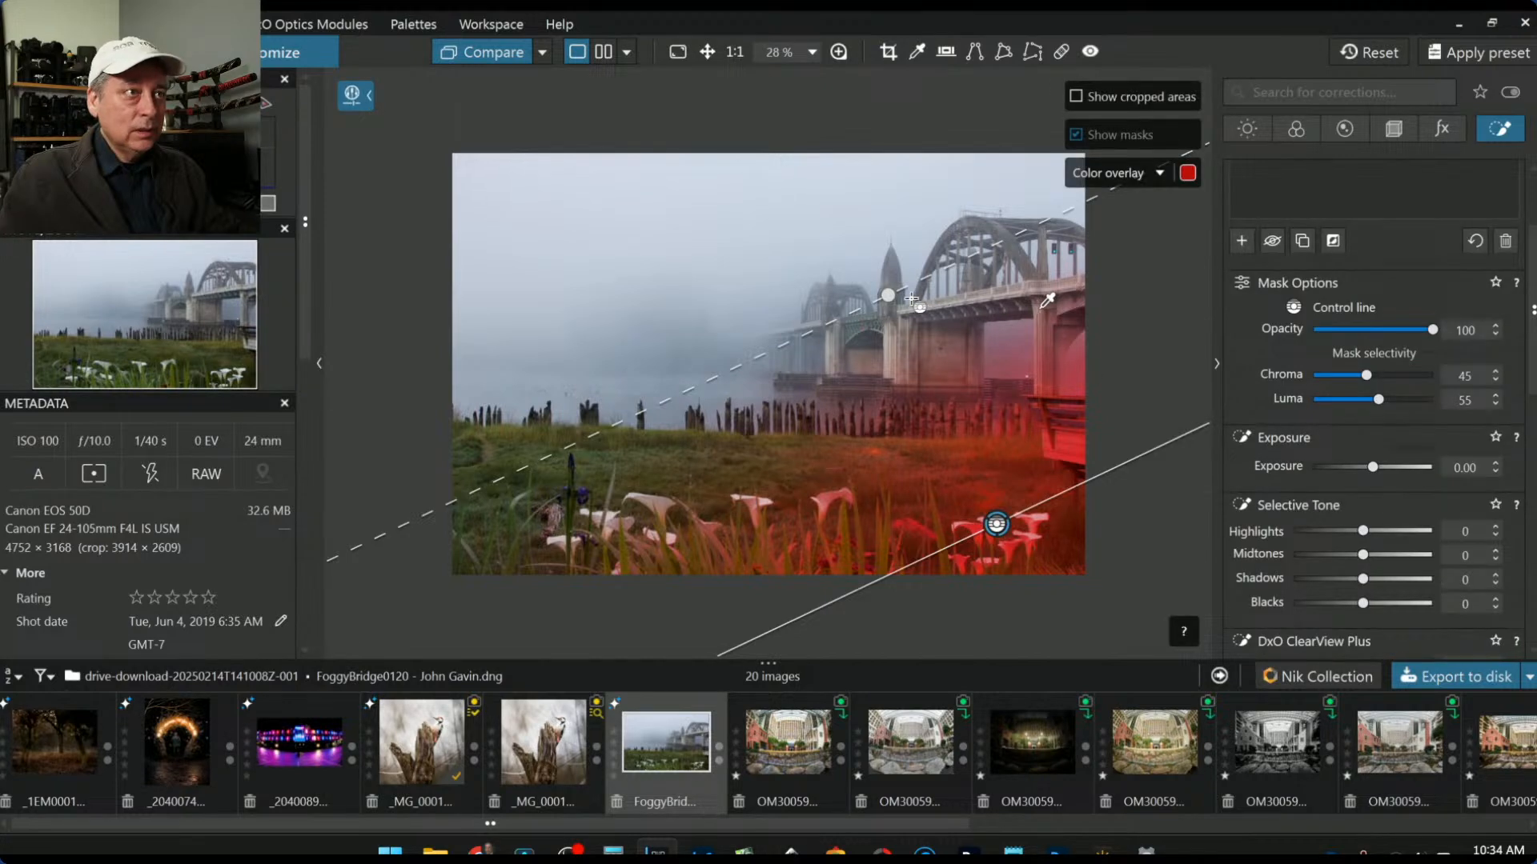
left_click_drag(888, 295, 928, 255)
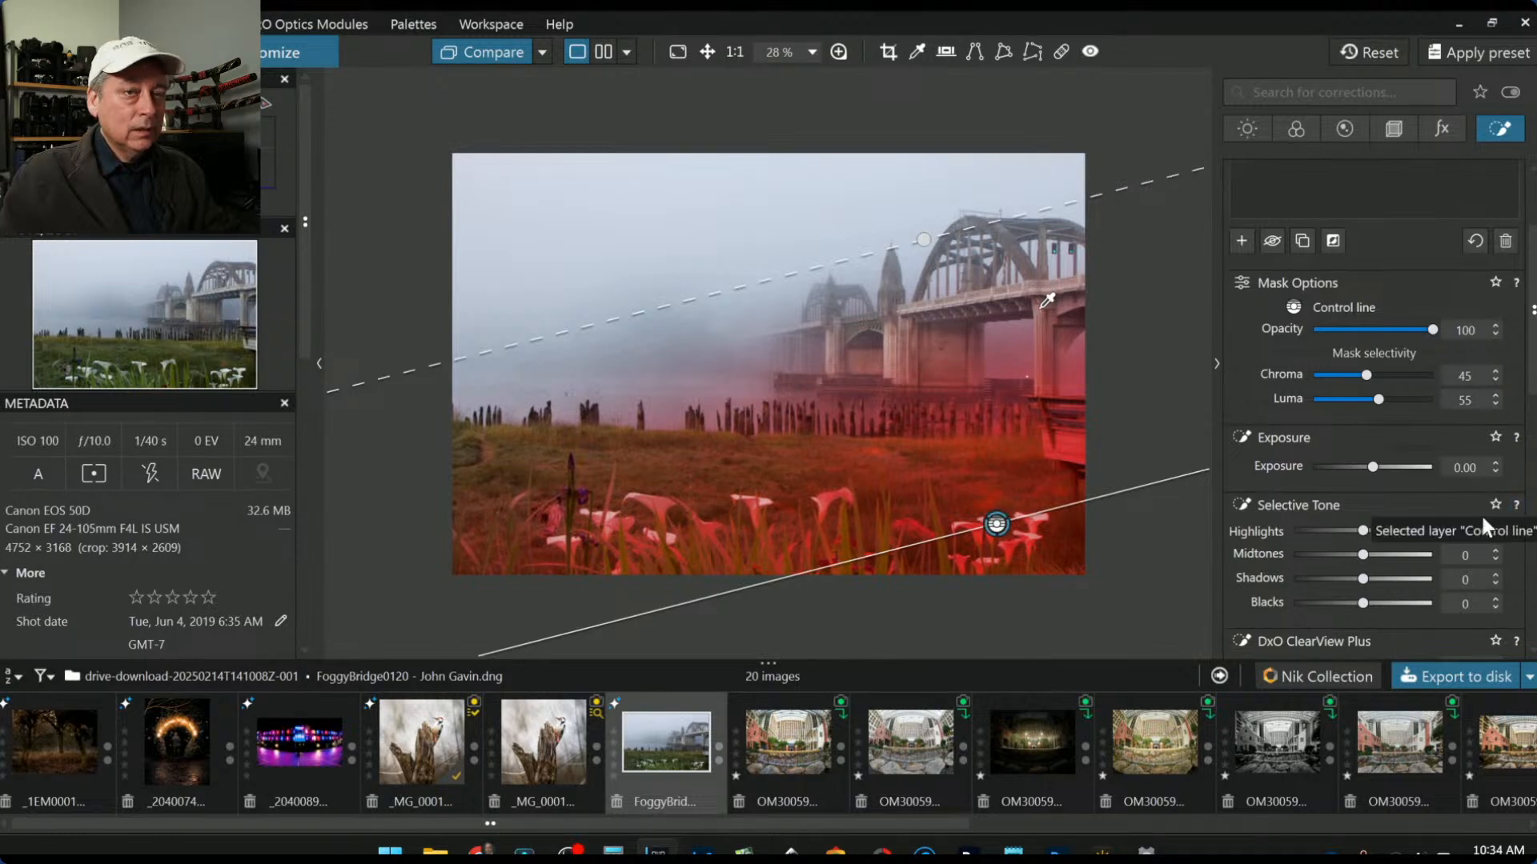
Step: Warm the control line area to a temperature of 10743 and raise its Selective Tone highlights to 91
scroll(1408, 551, "down", 3)
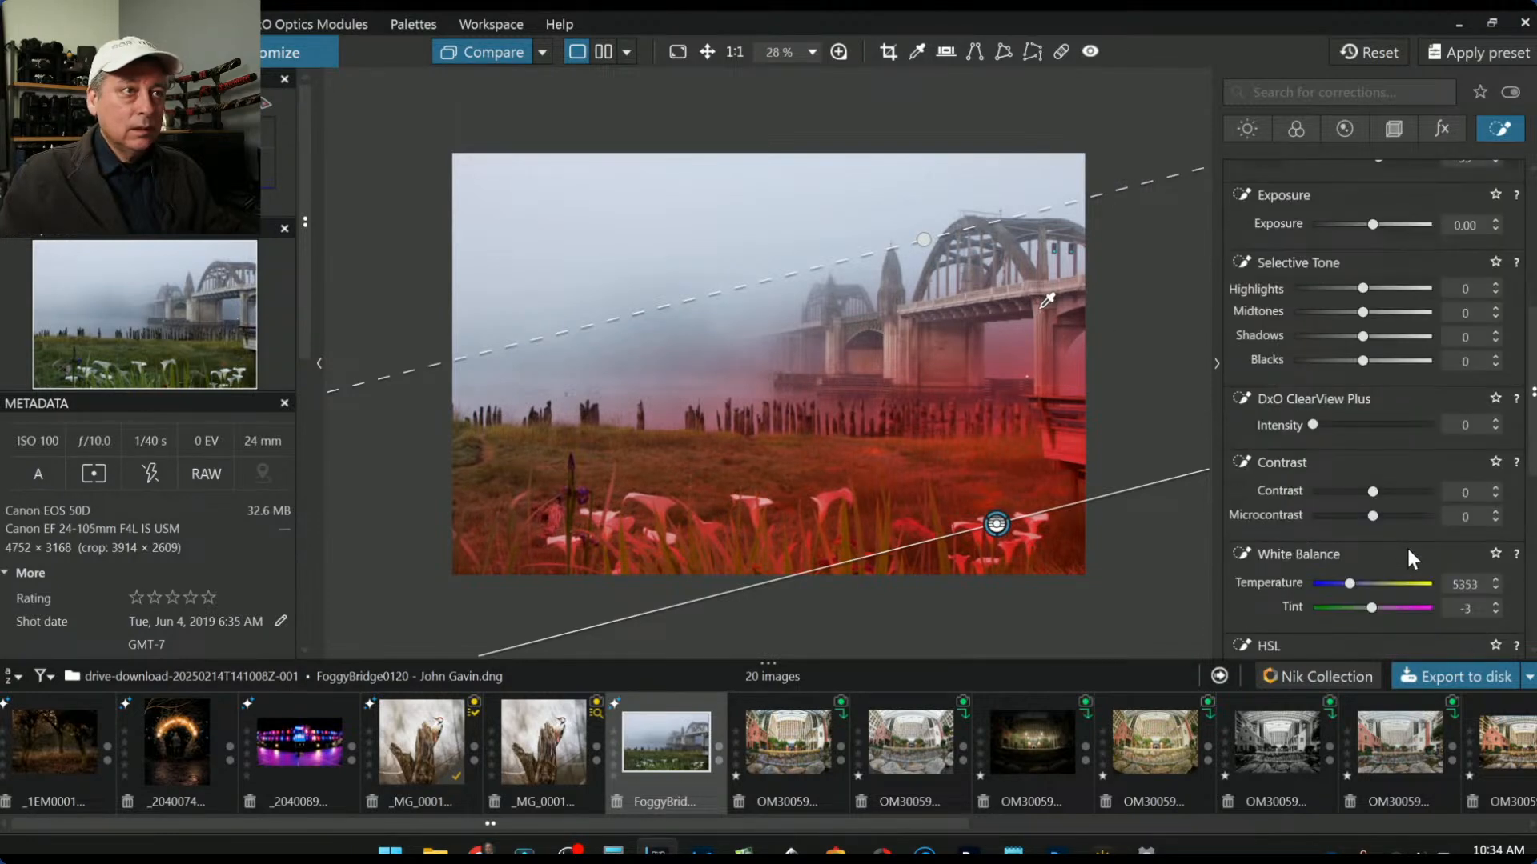
scroll(1405, 545, "down", 1)
left_click_drag(1350, 486, 1376, 486)
scroll(1326, 432, "up", 1)
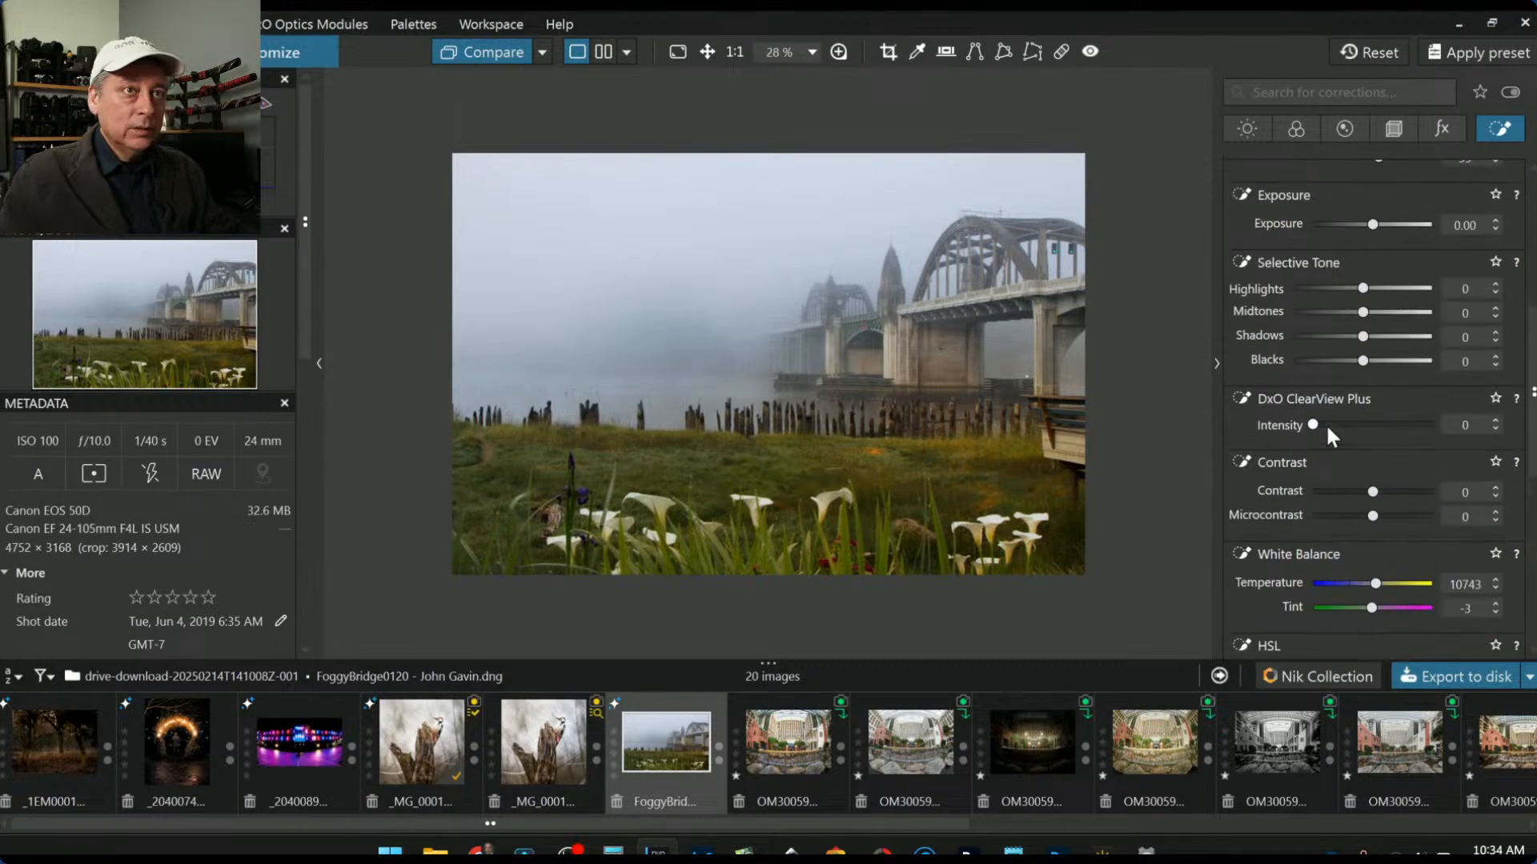
left_click_drag(1361, 287, 1424, 294)
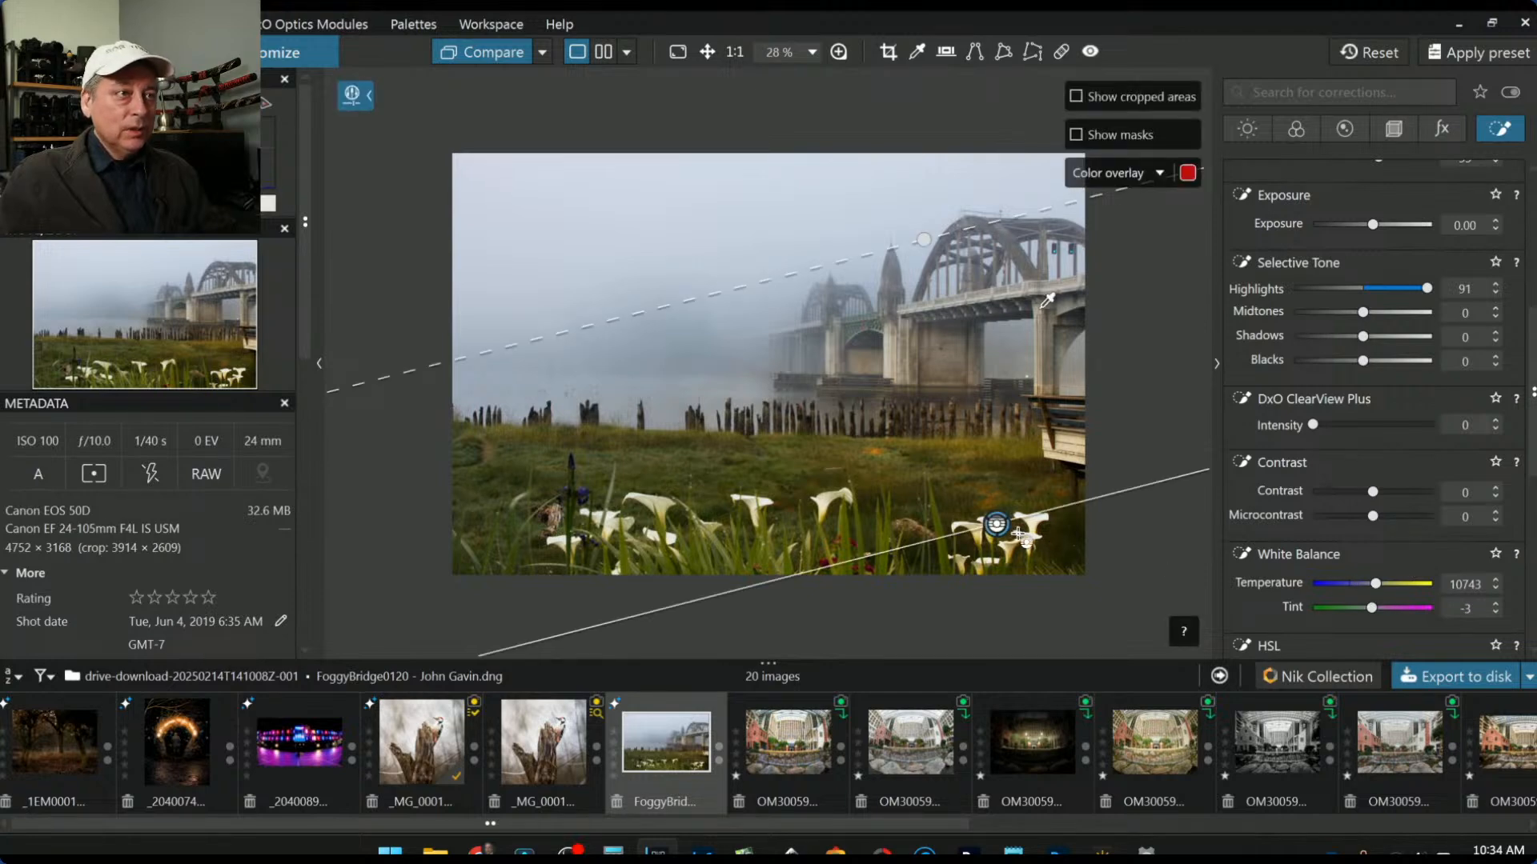
Step: Move the whole control line up from the flowers onto the grass and set its white balance temperature to 9345
left_click_drag(997, 525, 979, 478)
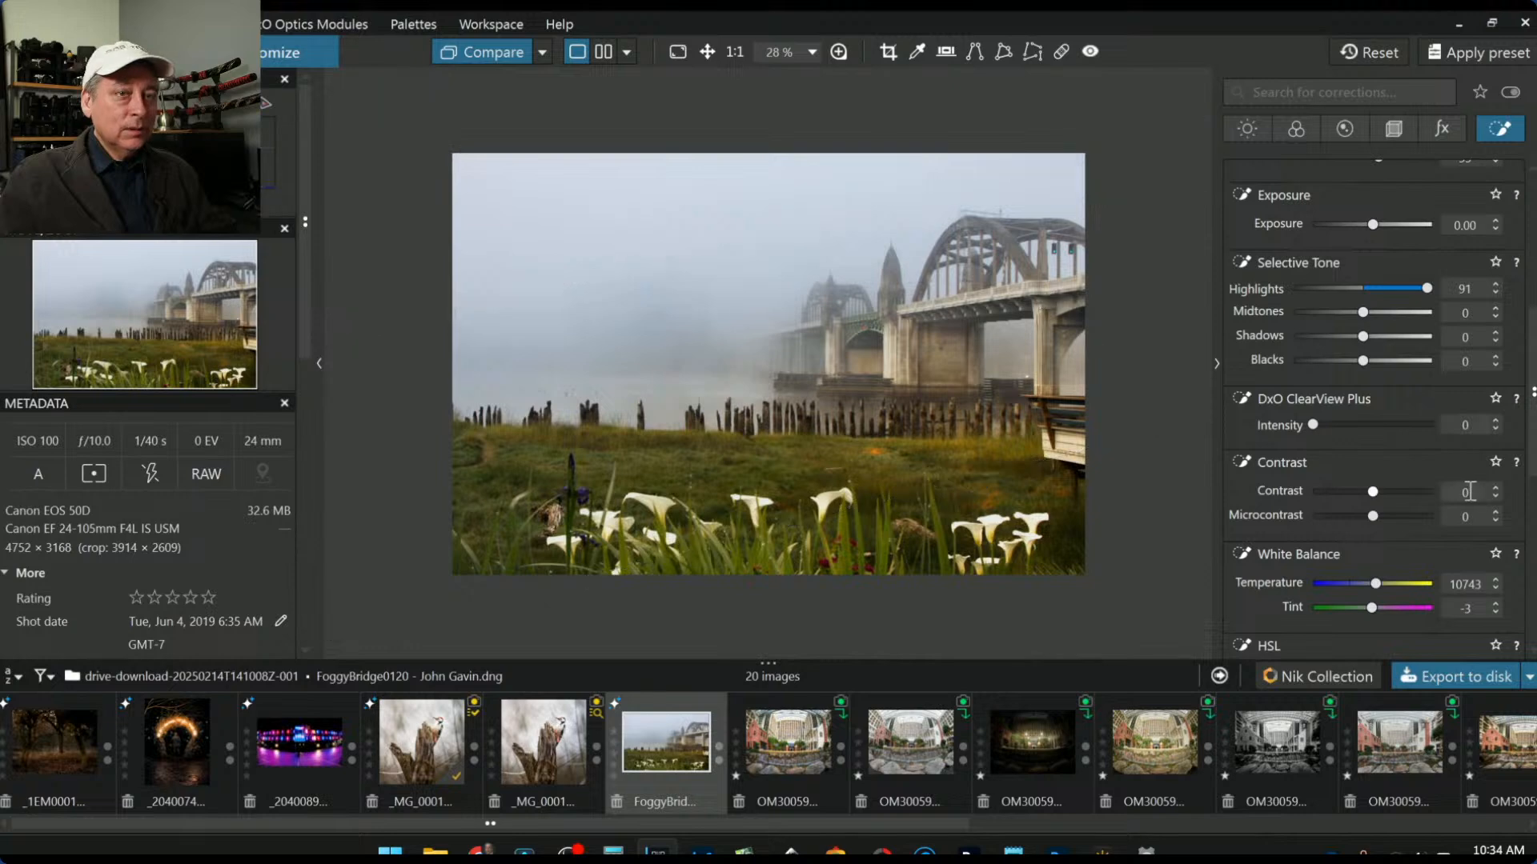
left_click_drag(1377, 584, 1370, 584)
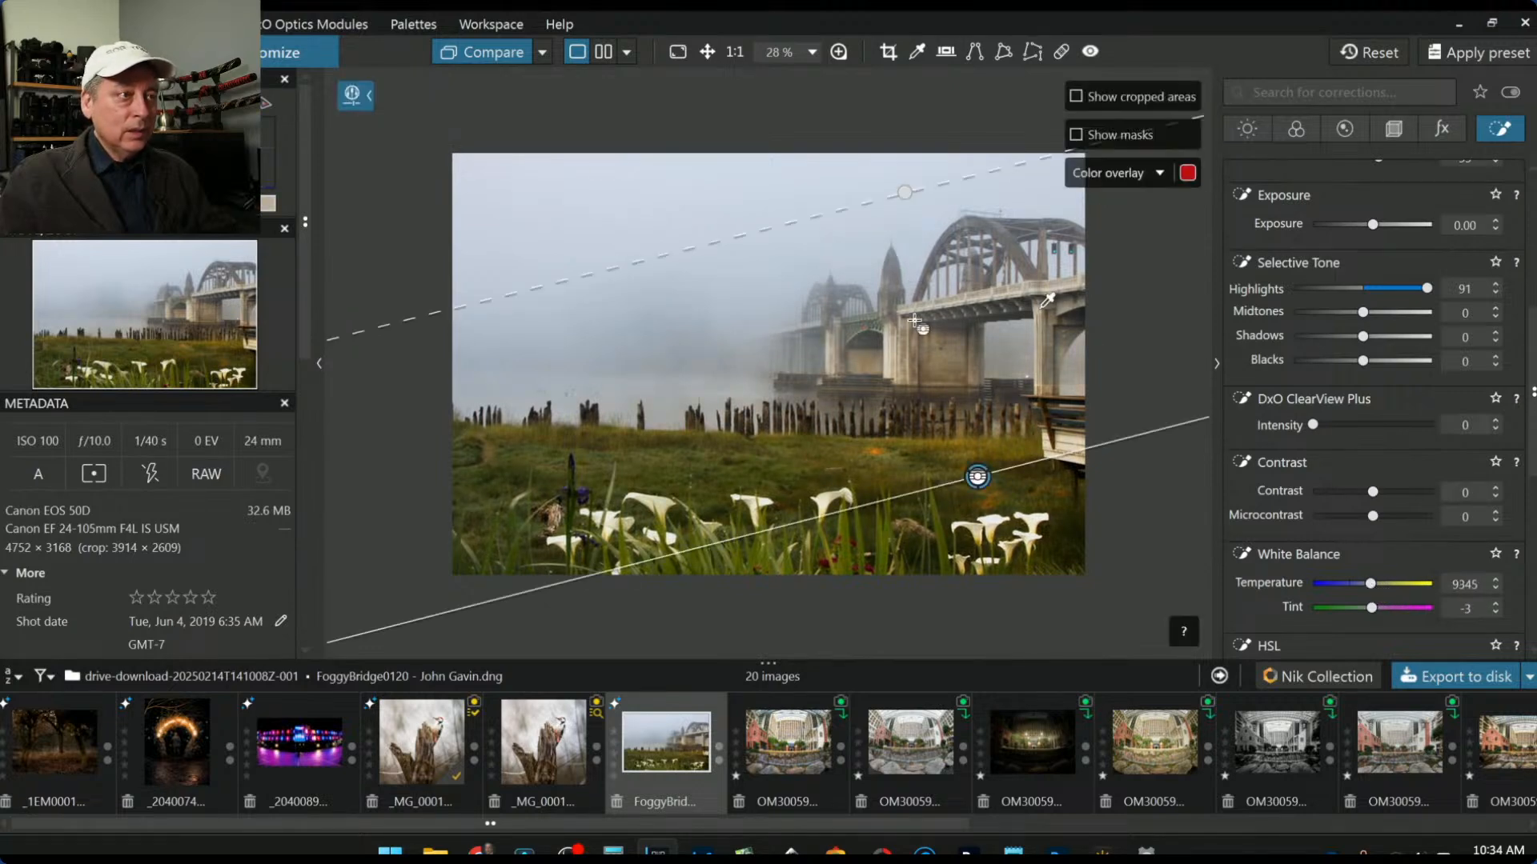
Step: Compare the edited bridge photo with its original version and return to the local adjustment's mask options
left_click(489, 63)
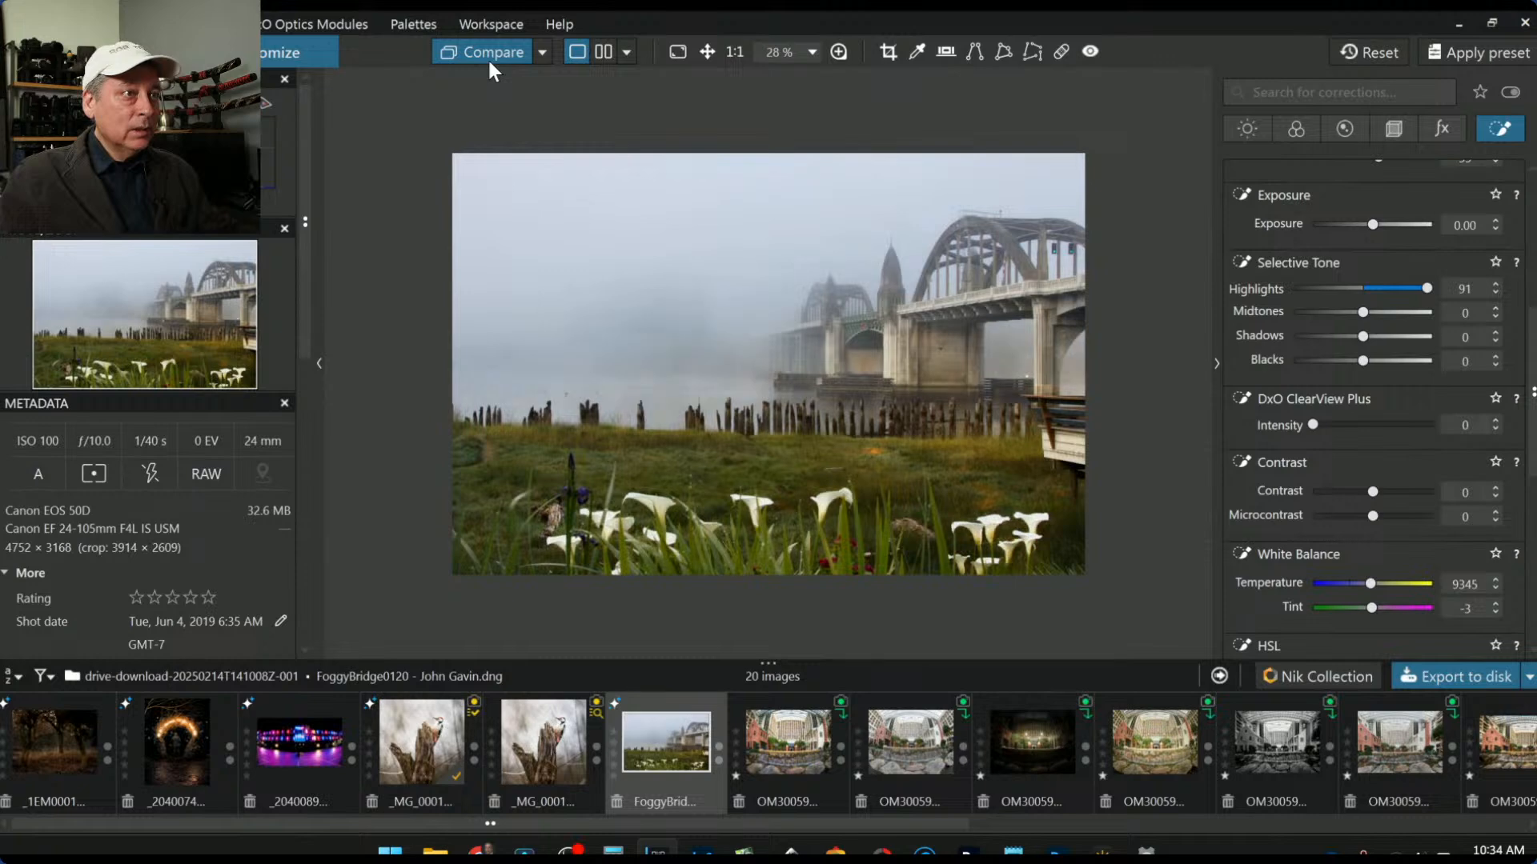
left_click(489, 62)
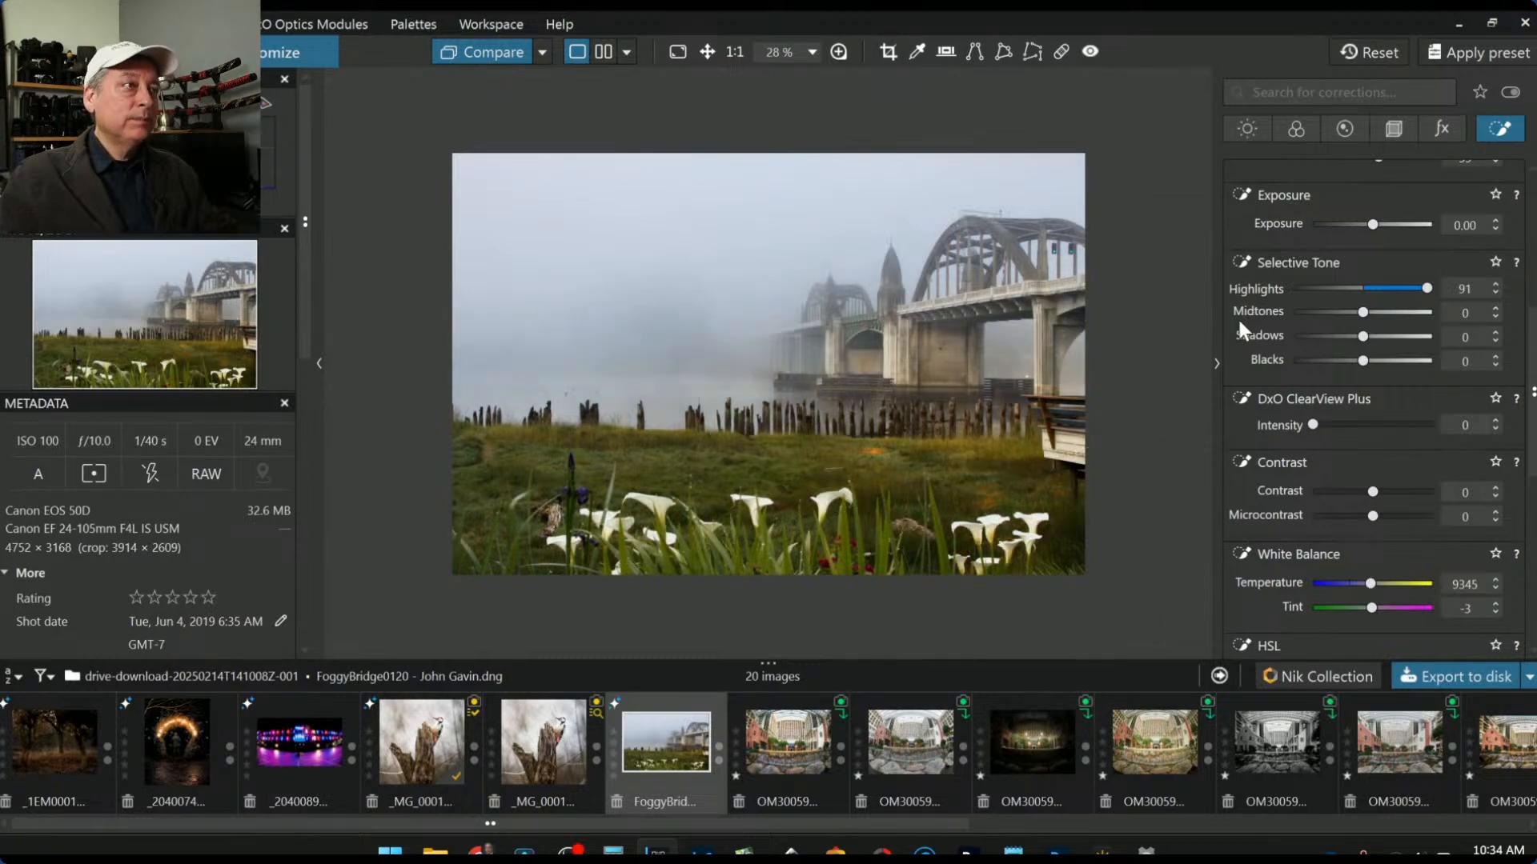
scroll(1321, 444, "up", 5)
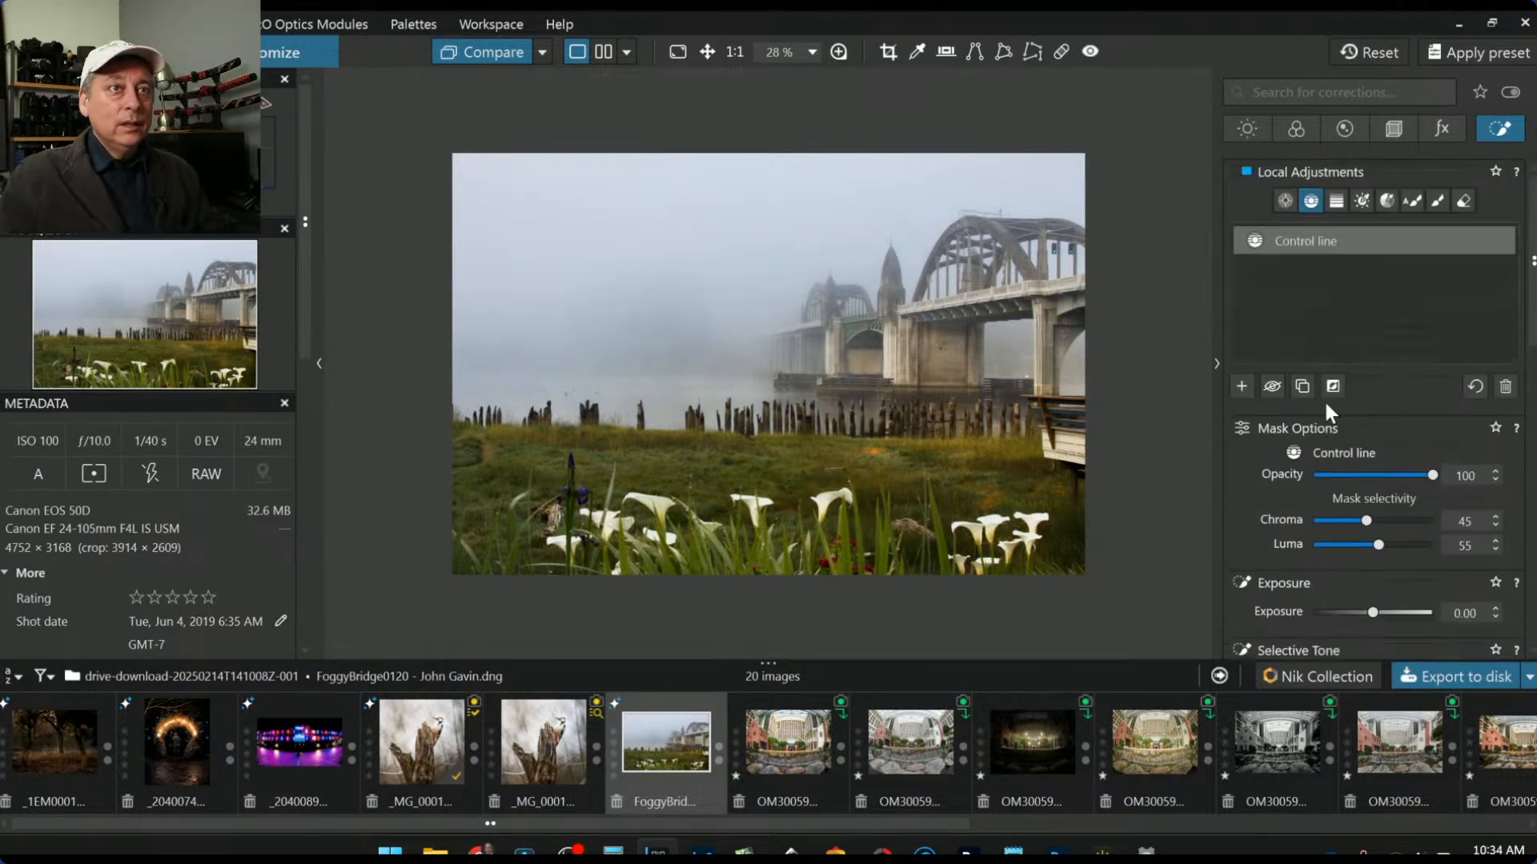
Step: Add a second control line for the foggy sky, placed in the photo's upper-left corner with its gradient ending near the shoreline
left_click(1239, 380)
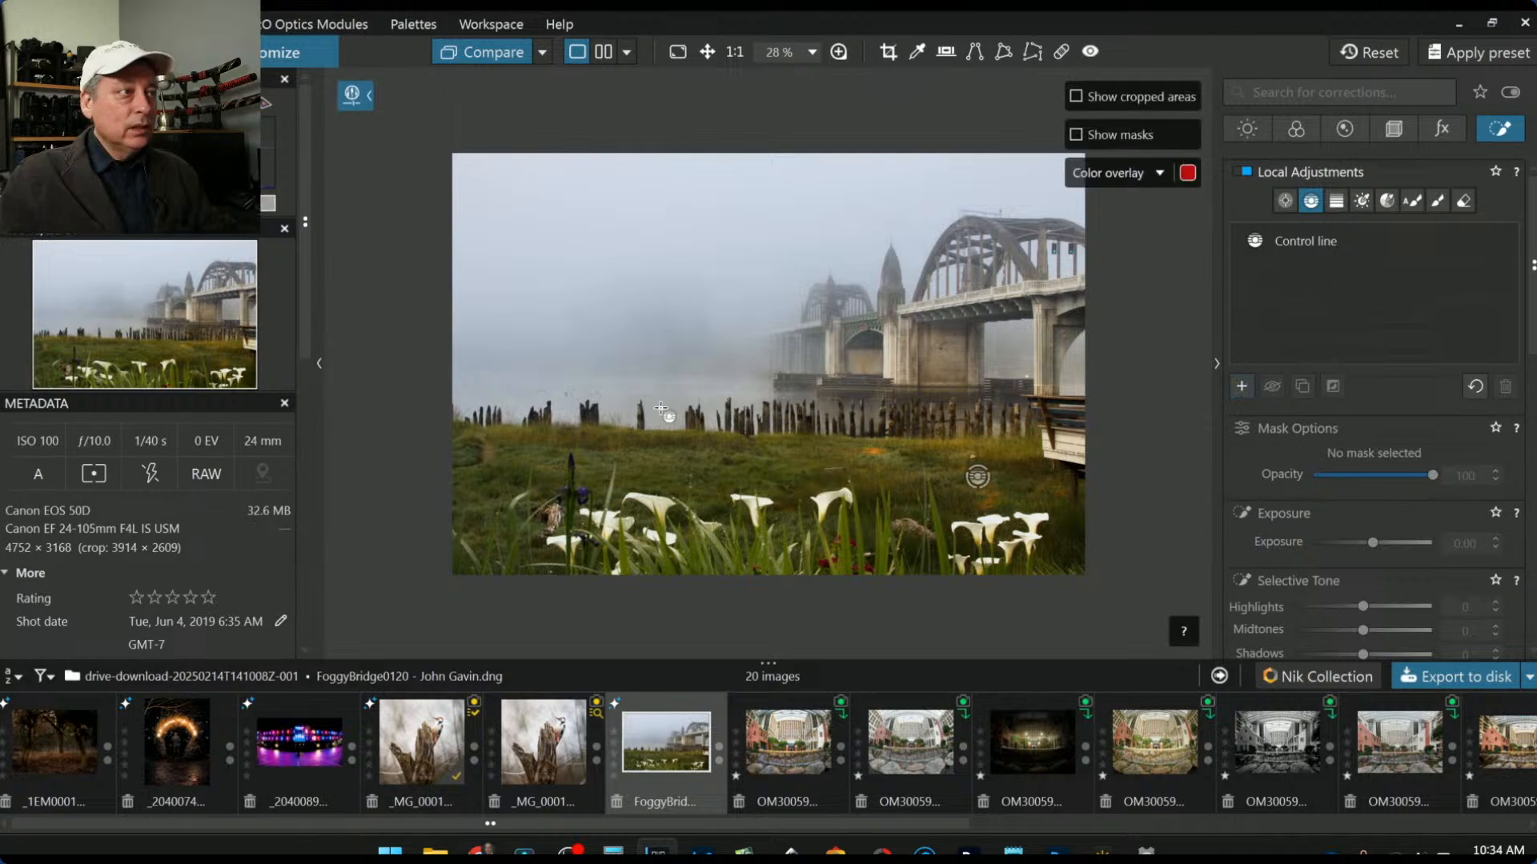
left_click_drag(664, 353, 682, 403)
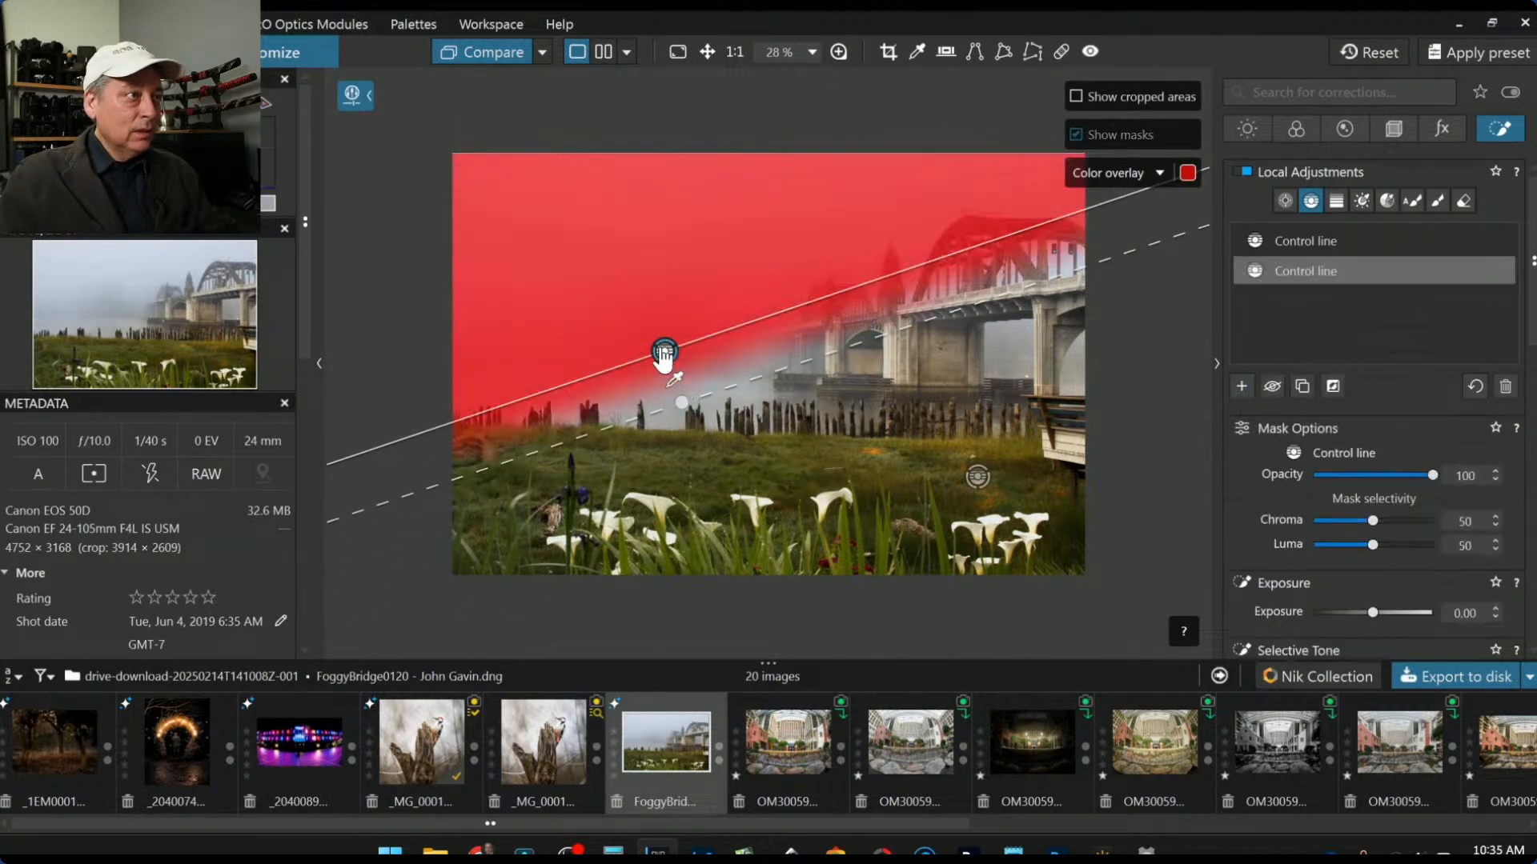
left_click_drag(664, 352, 623, 440)
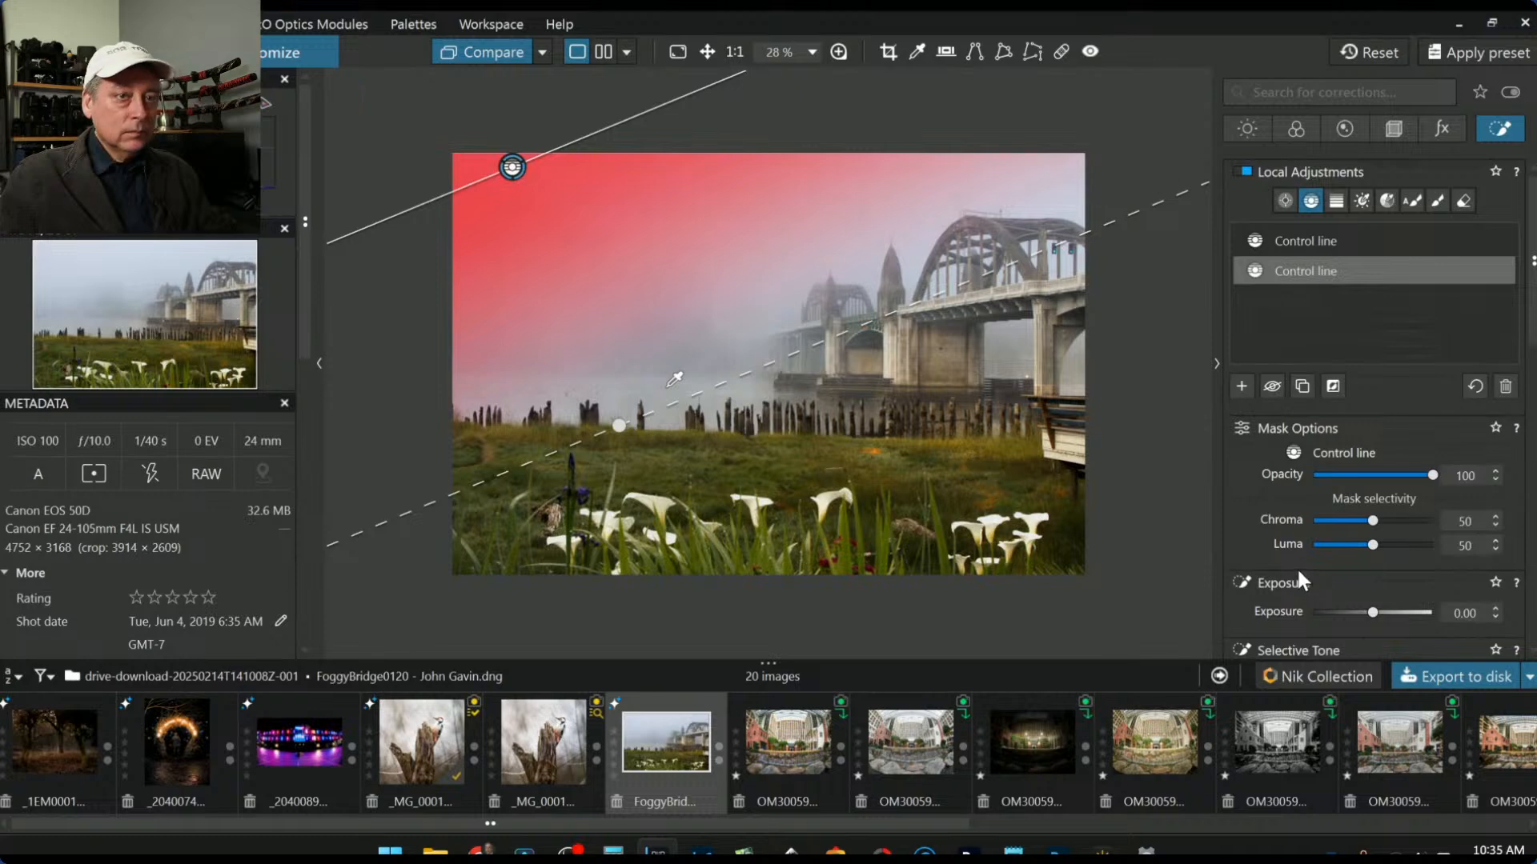
Step: Set the sky control line's microcontrast to -100 and cool its white balance temperature to 4800
scroll(1328, 594, "down", 3)
scroll(1328, 592, "down", 4)
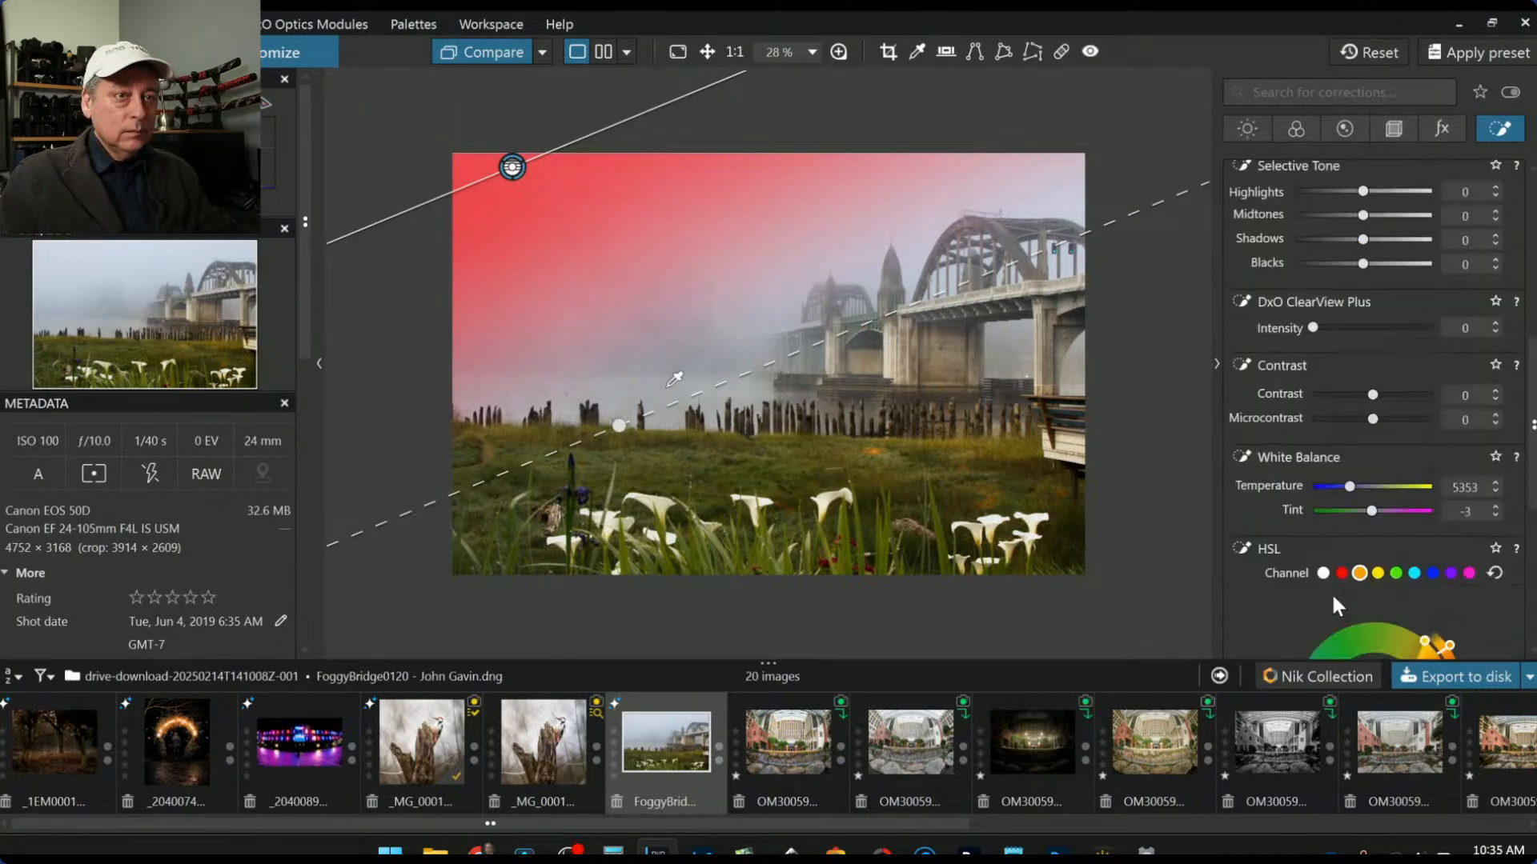
left_click_drag(1373, 419, 1267, 411)
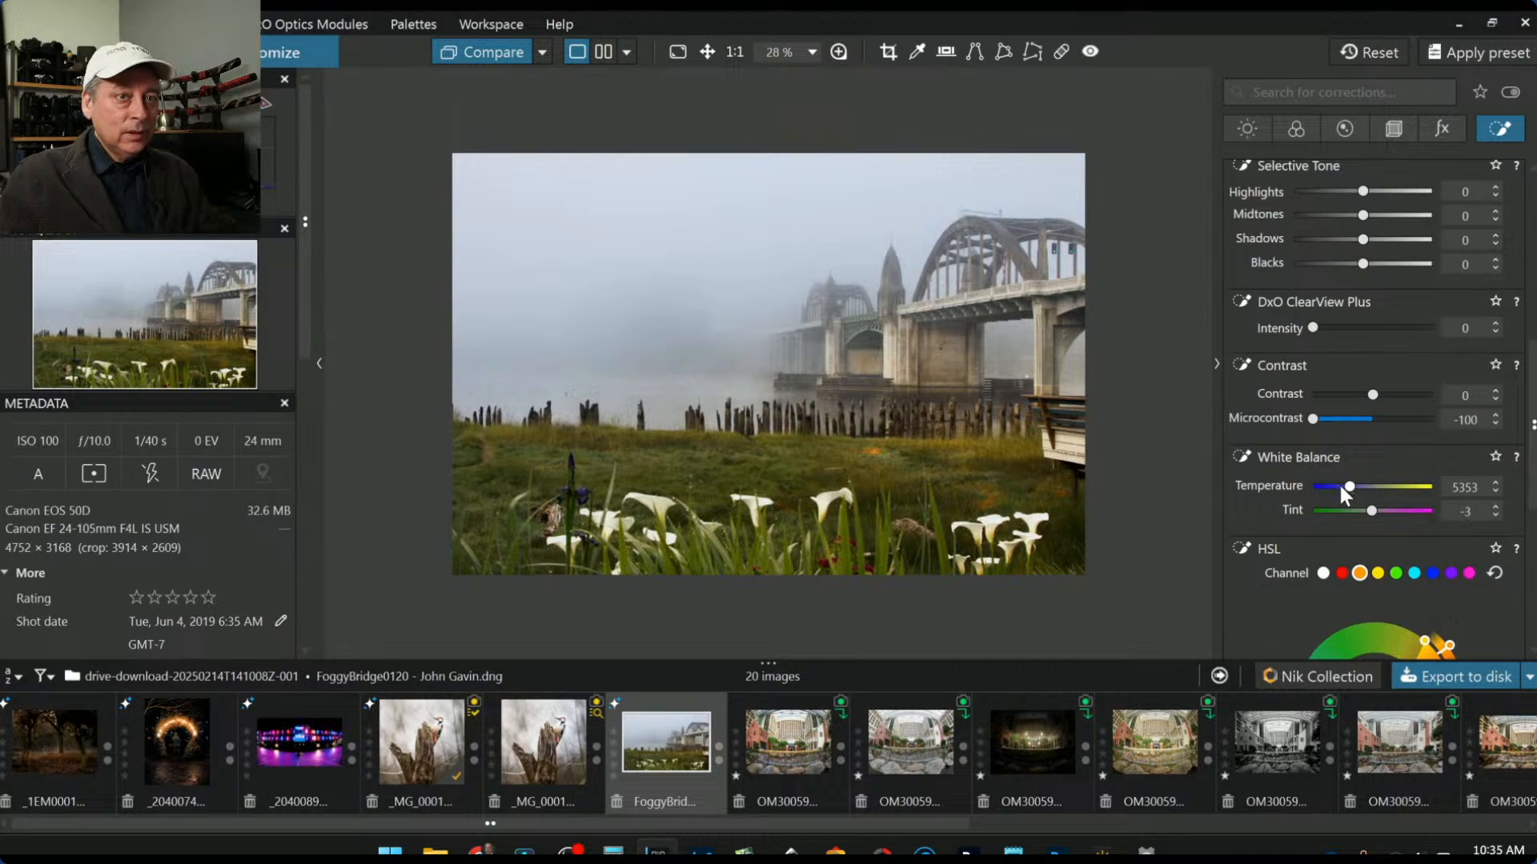
scroll(1347, 490, "down", 4)
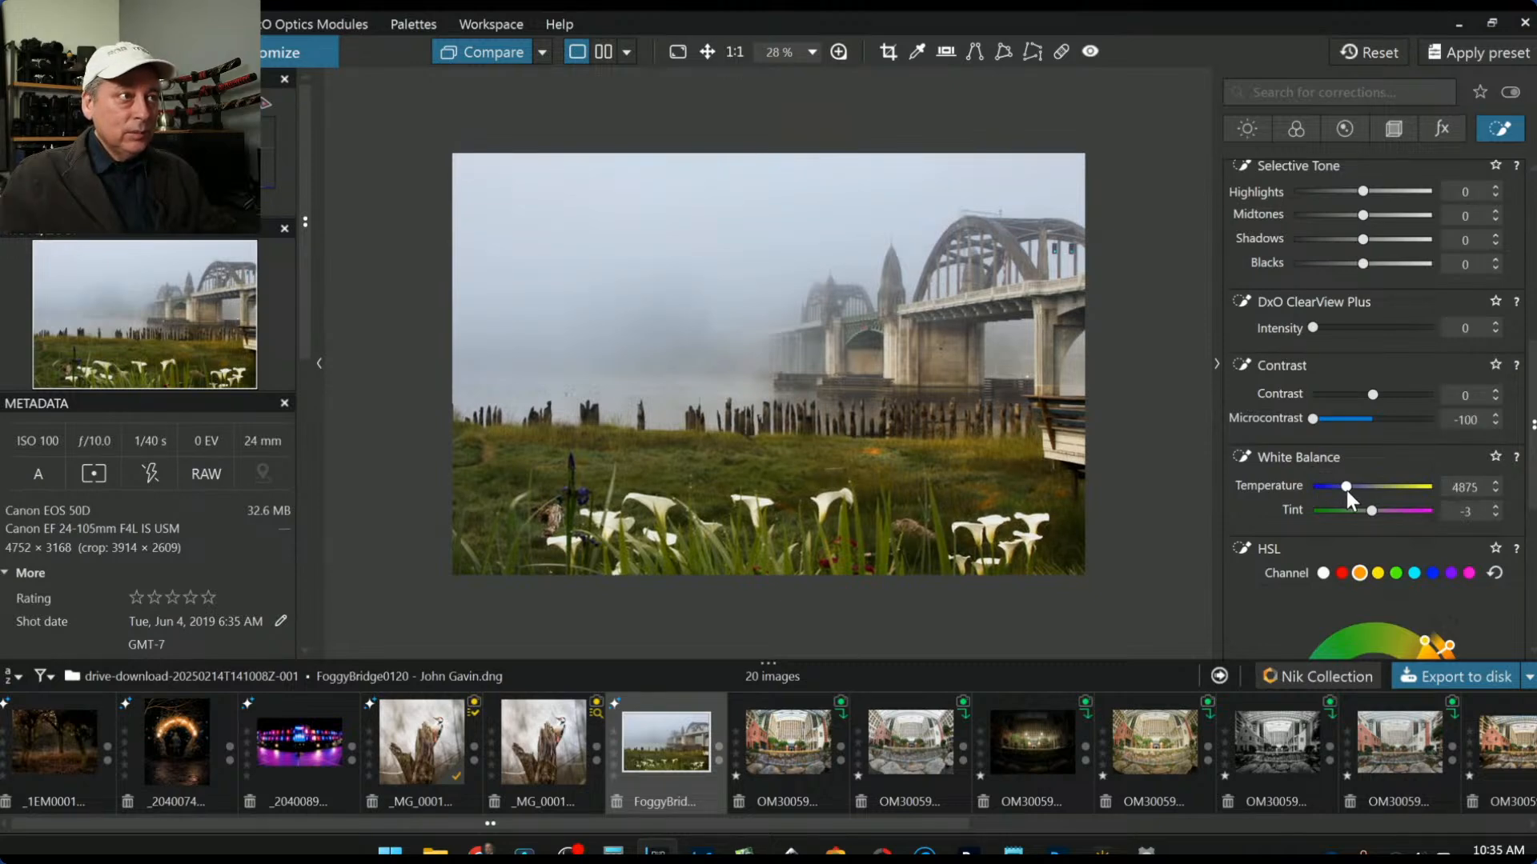
scroll(1346, 491, "down", 2)
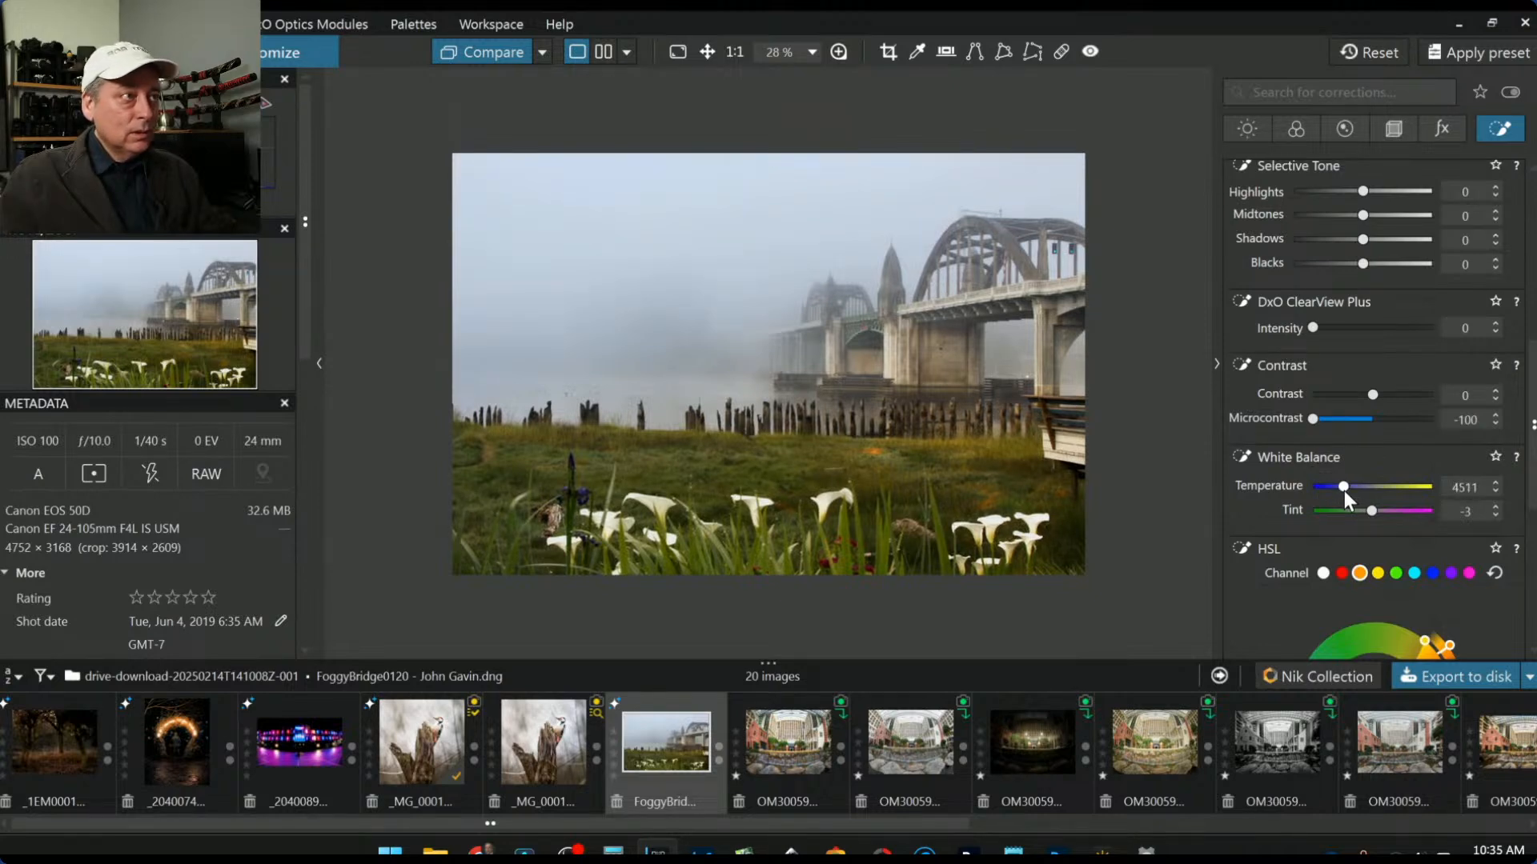
scroll(1345, 491, "up", 2)
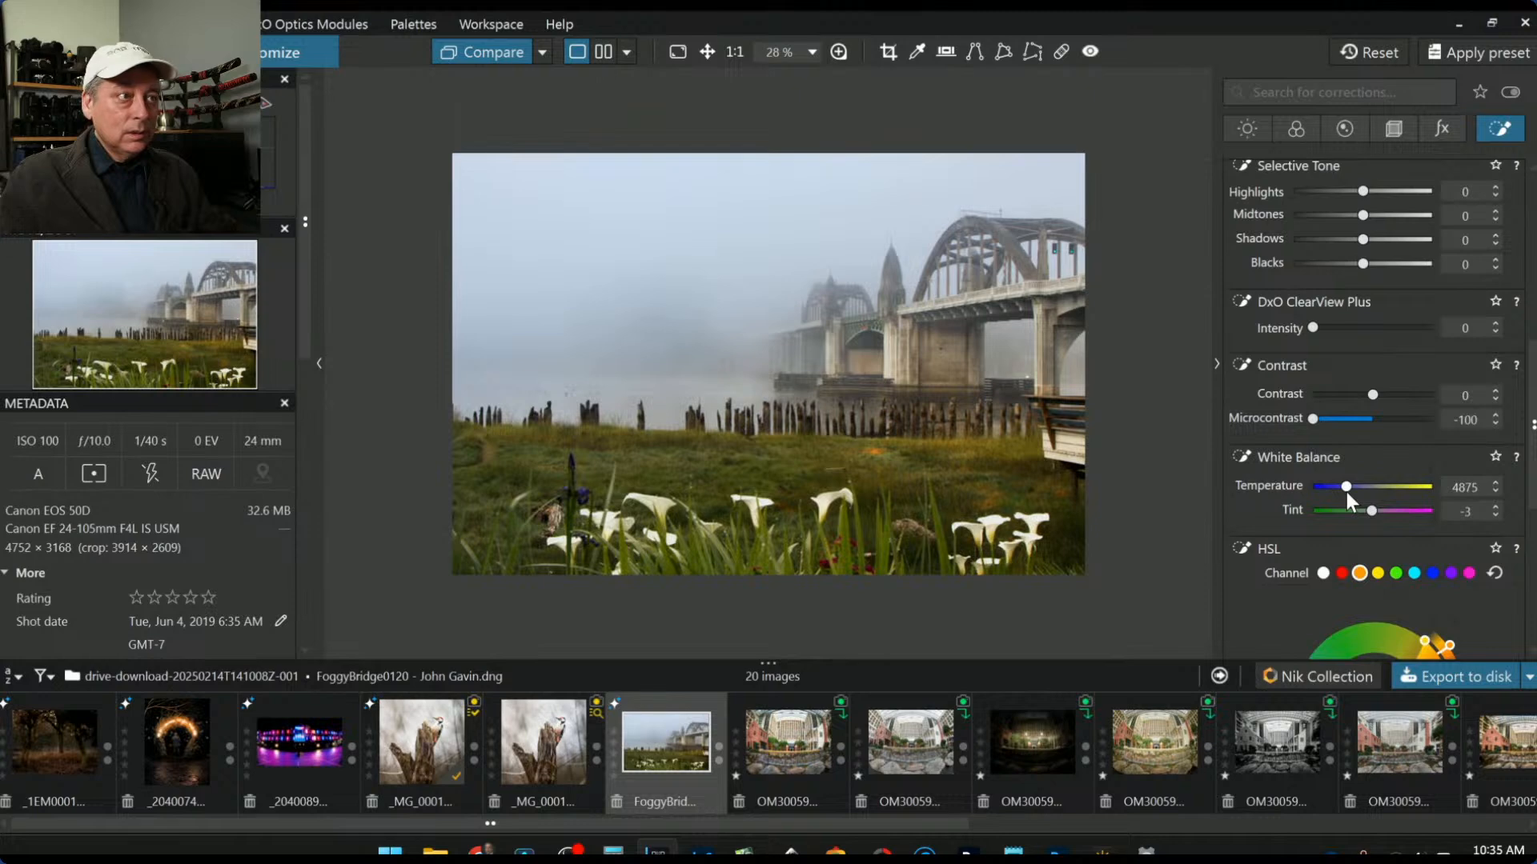
scroll(1345, 492, "down", 1)
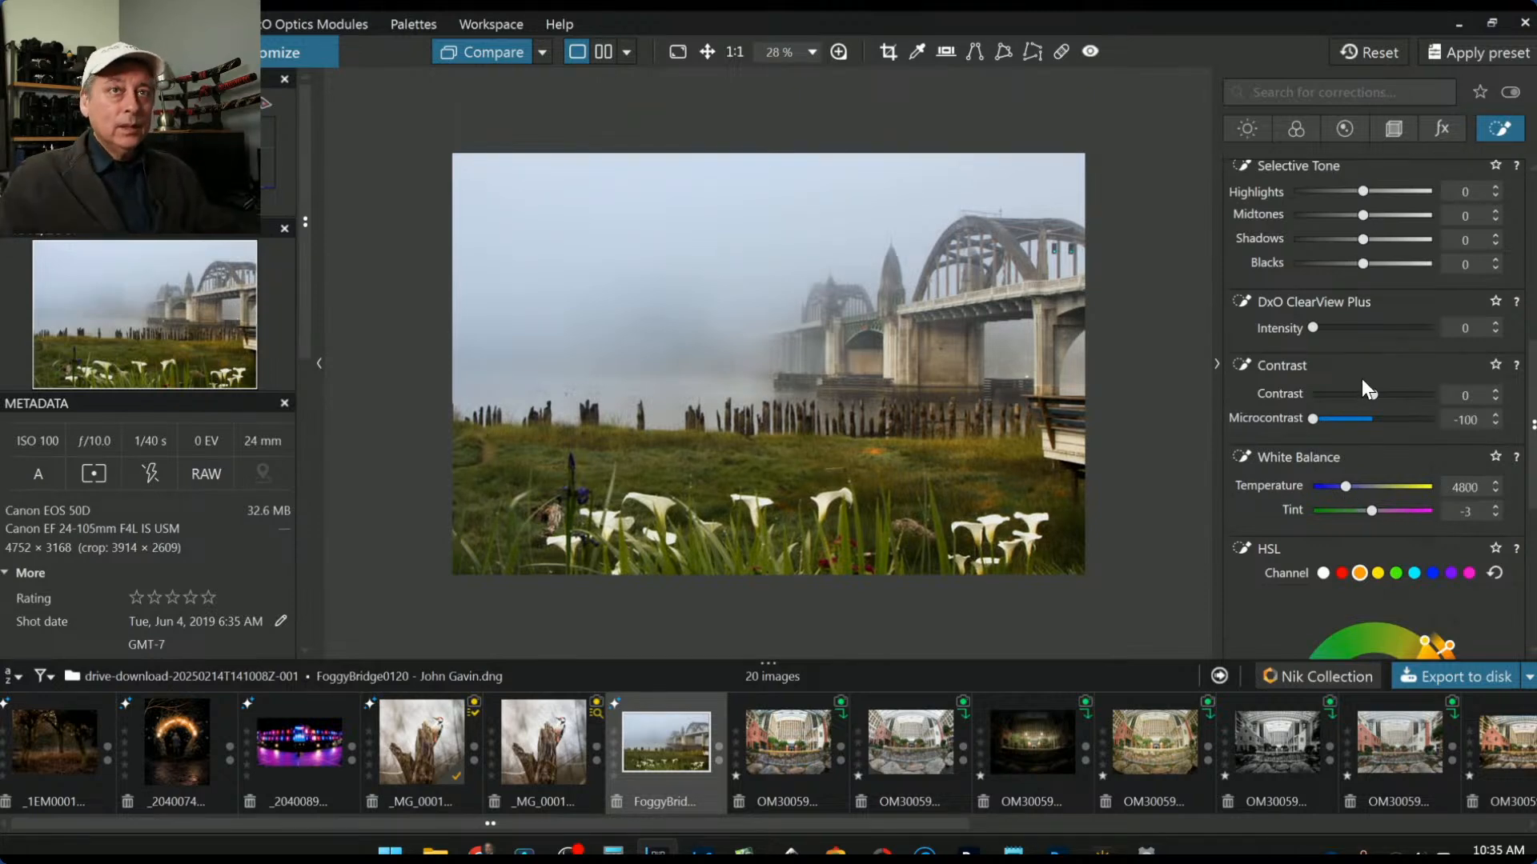
Step: Create a new control point mask with five points spread across the water just above the wooden pilings
scroll(1360, 377, "up", 5)
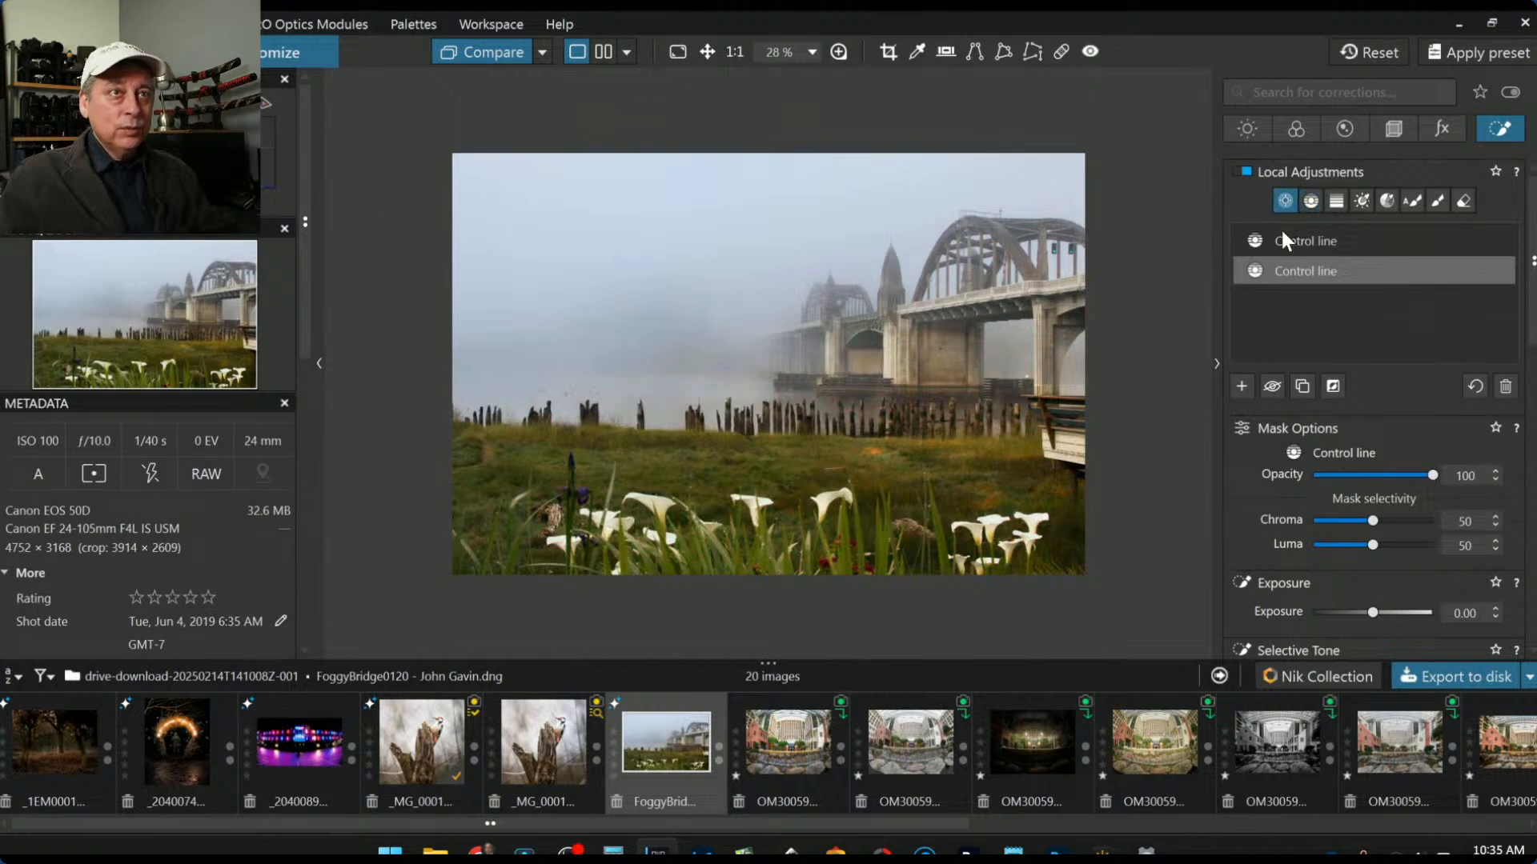
left_click(1241, 388)
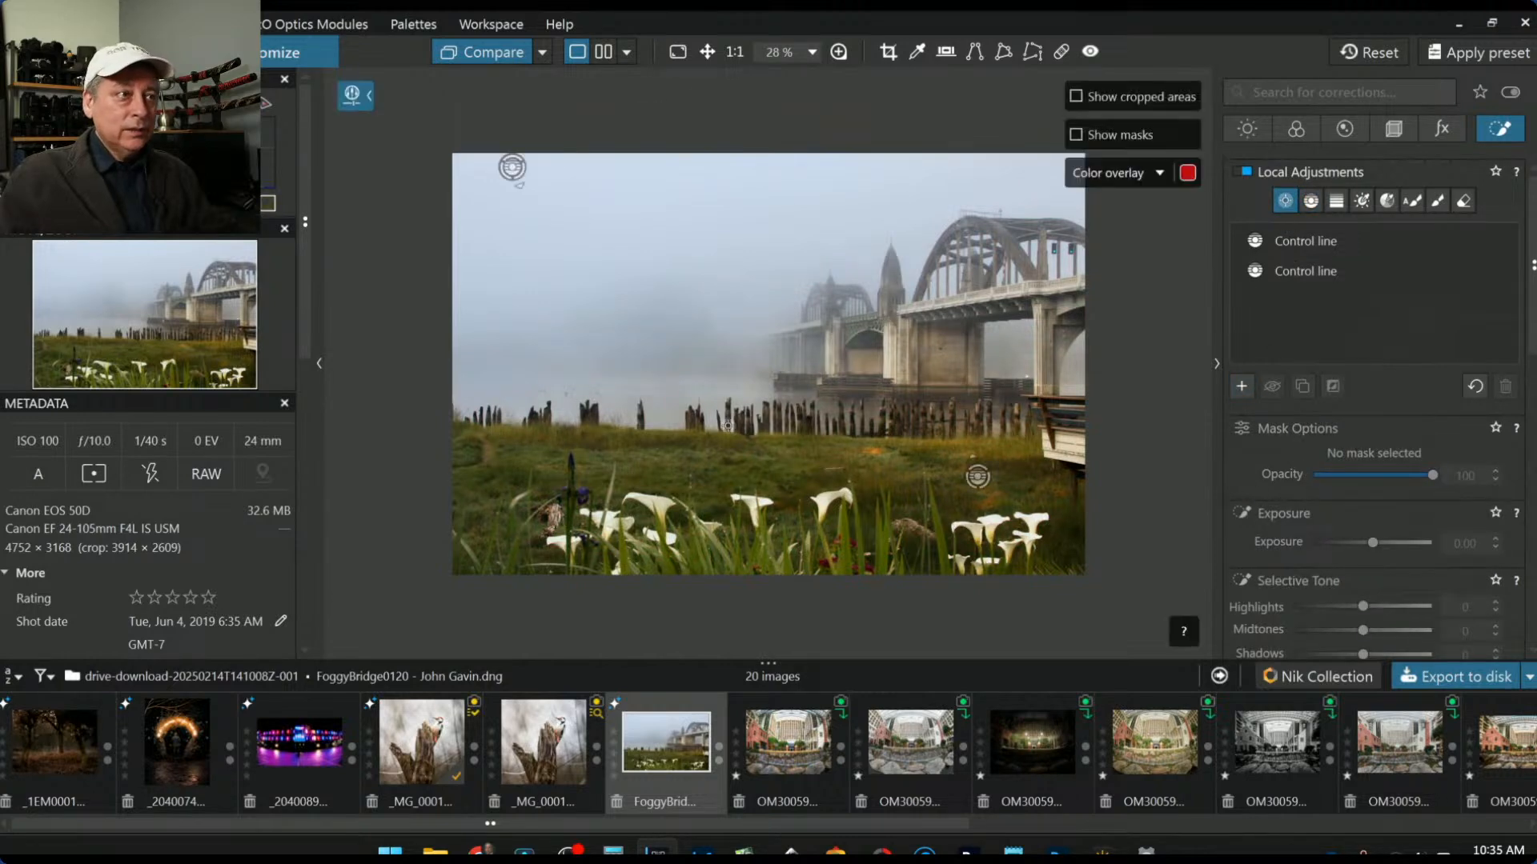
left_click(737, 387)
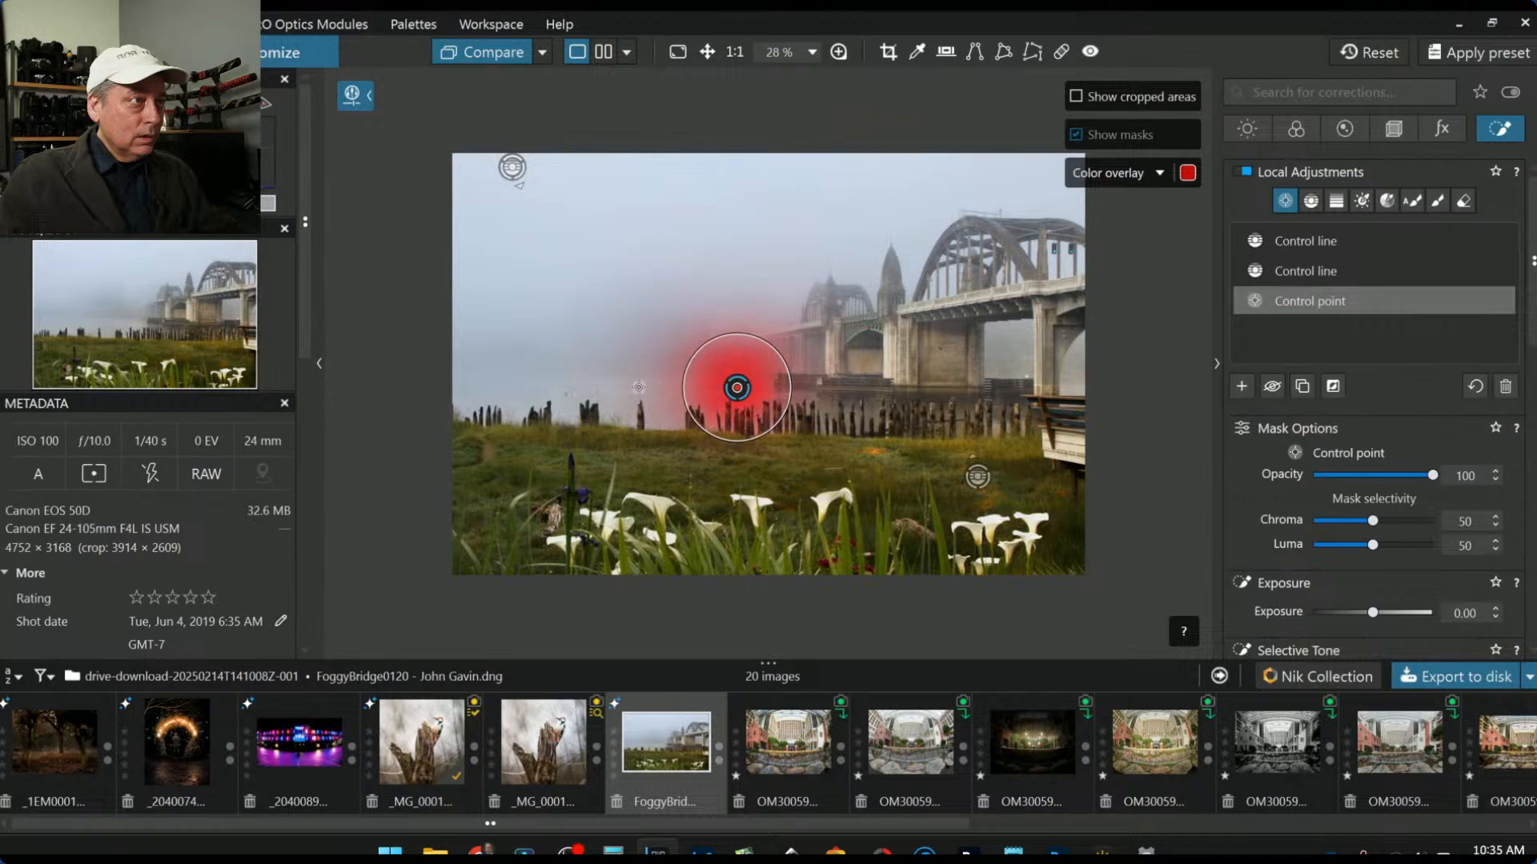
left_click(638, 387)
left_click(534, 380)
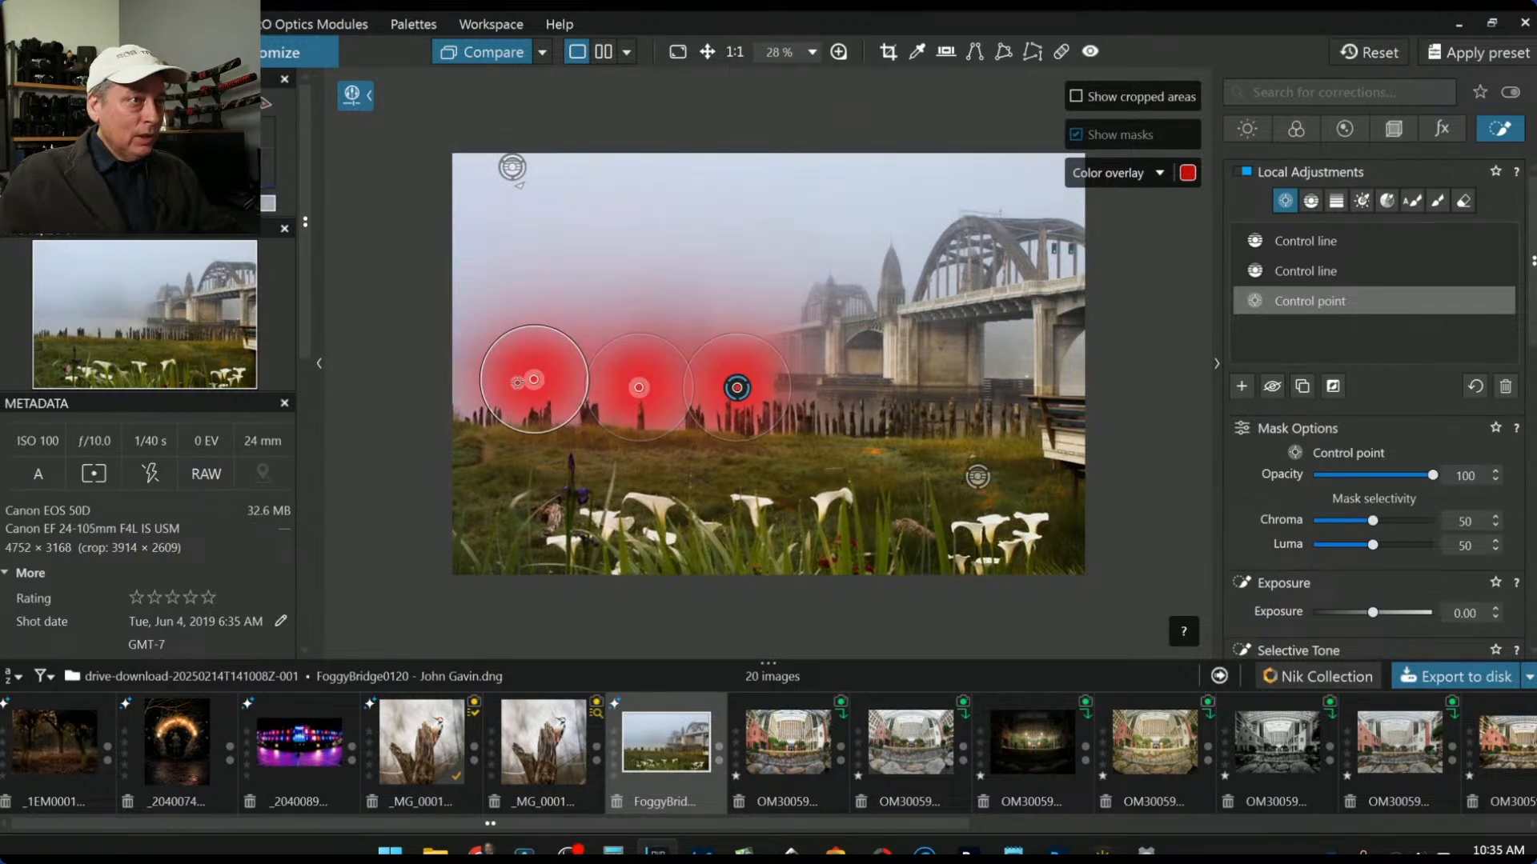
left_click_drag(528, 396, 497, 398)
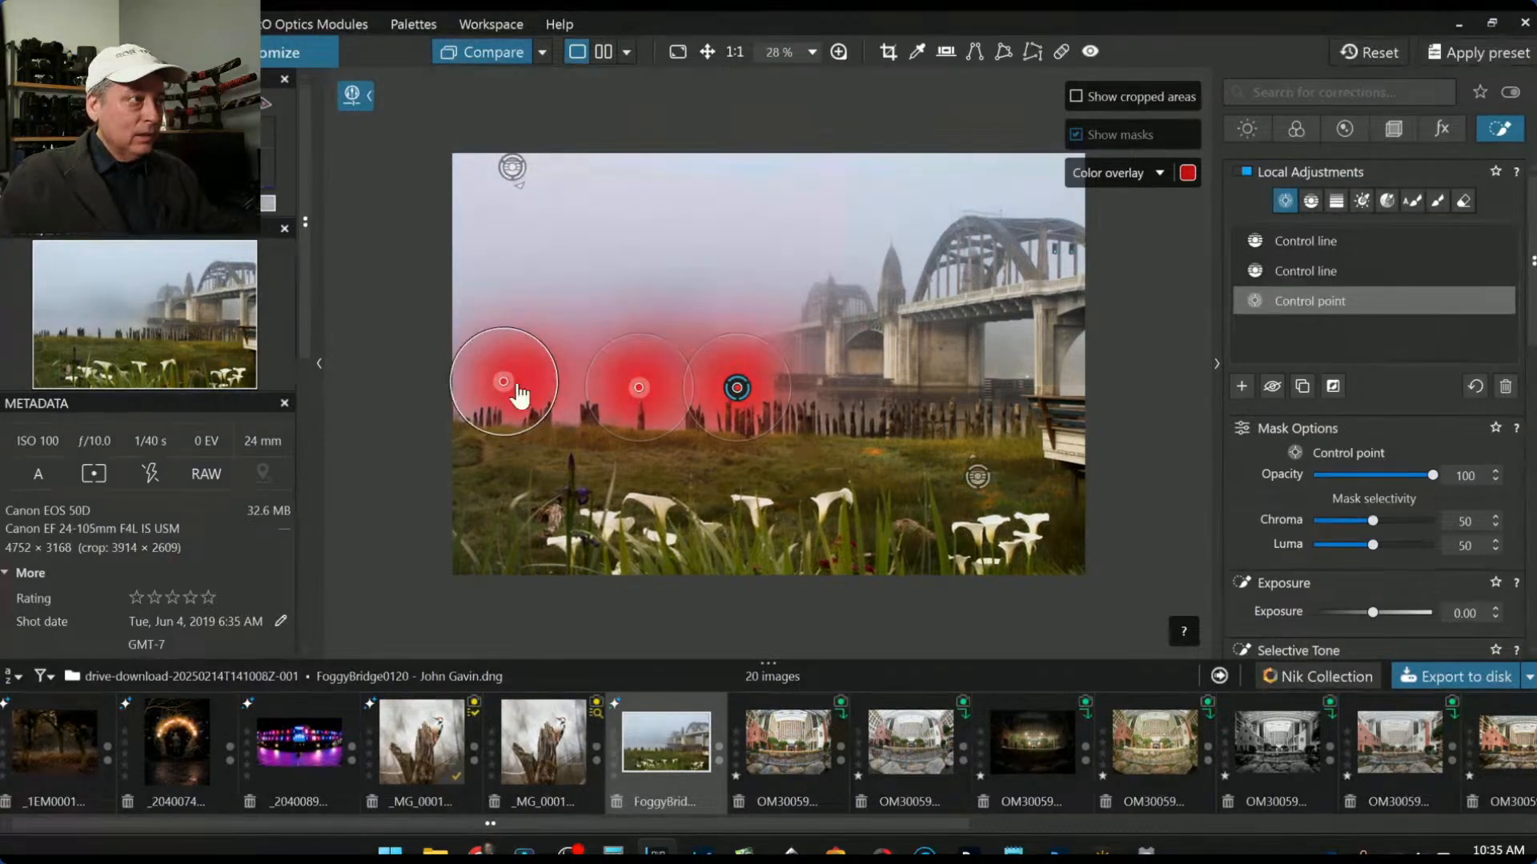
left_click(567, 385)
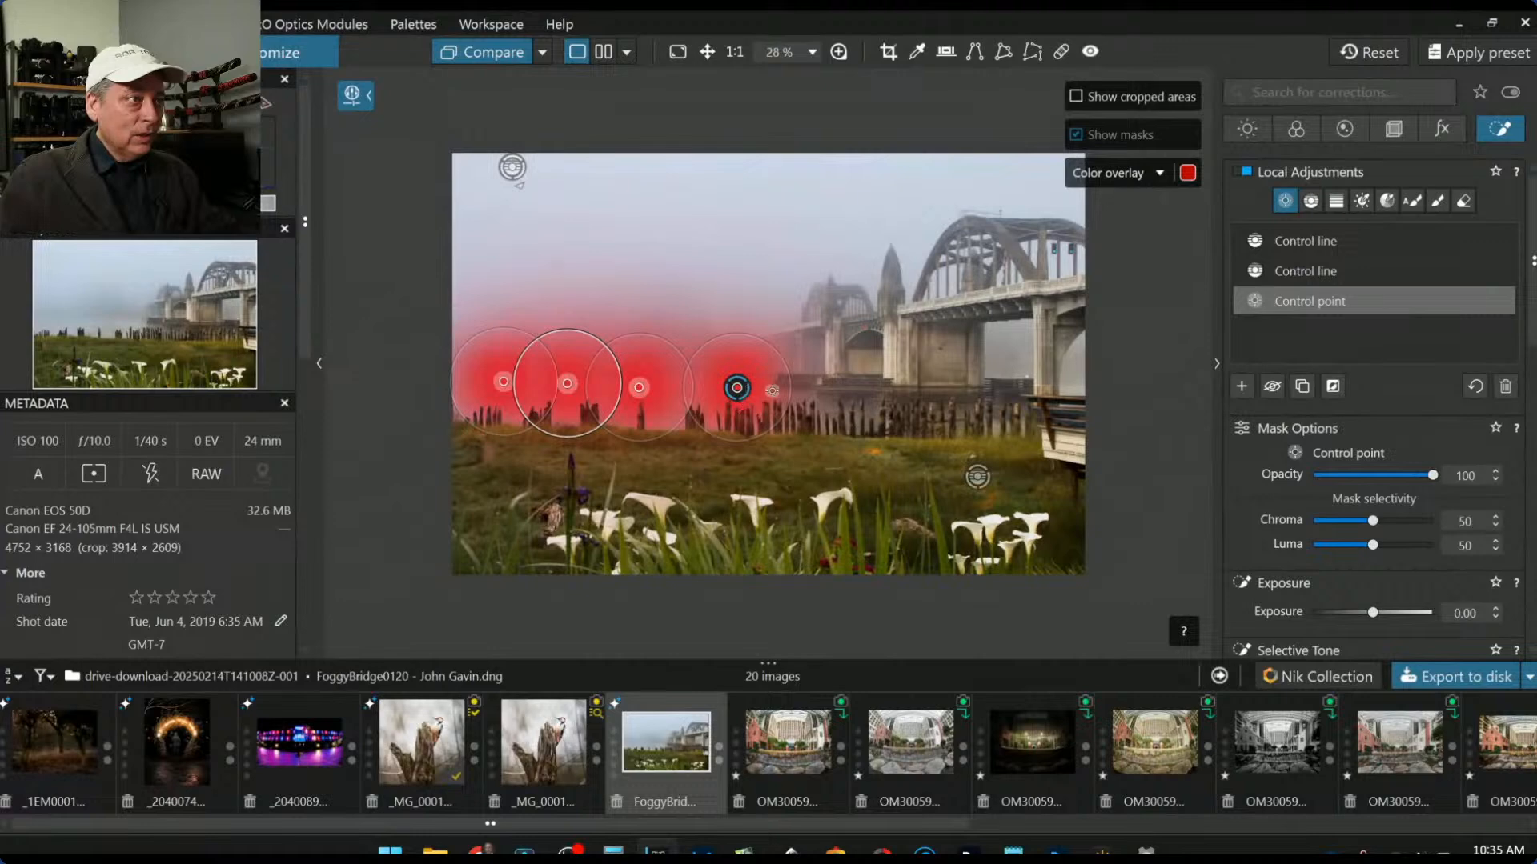
left_click(806, 394)
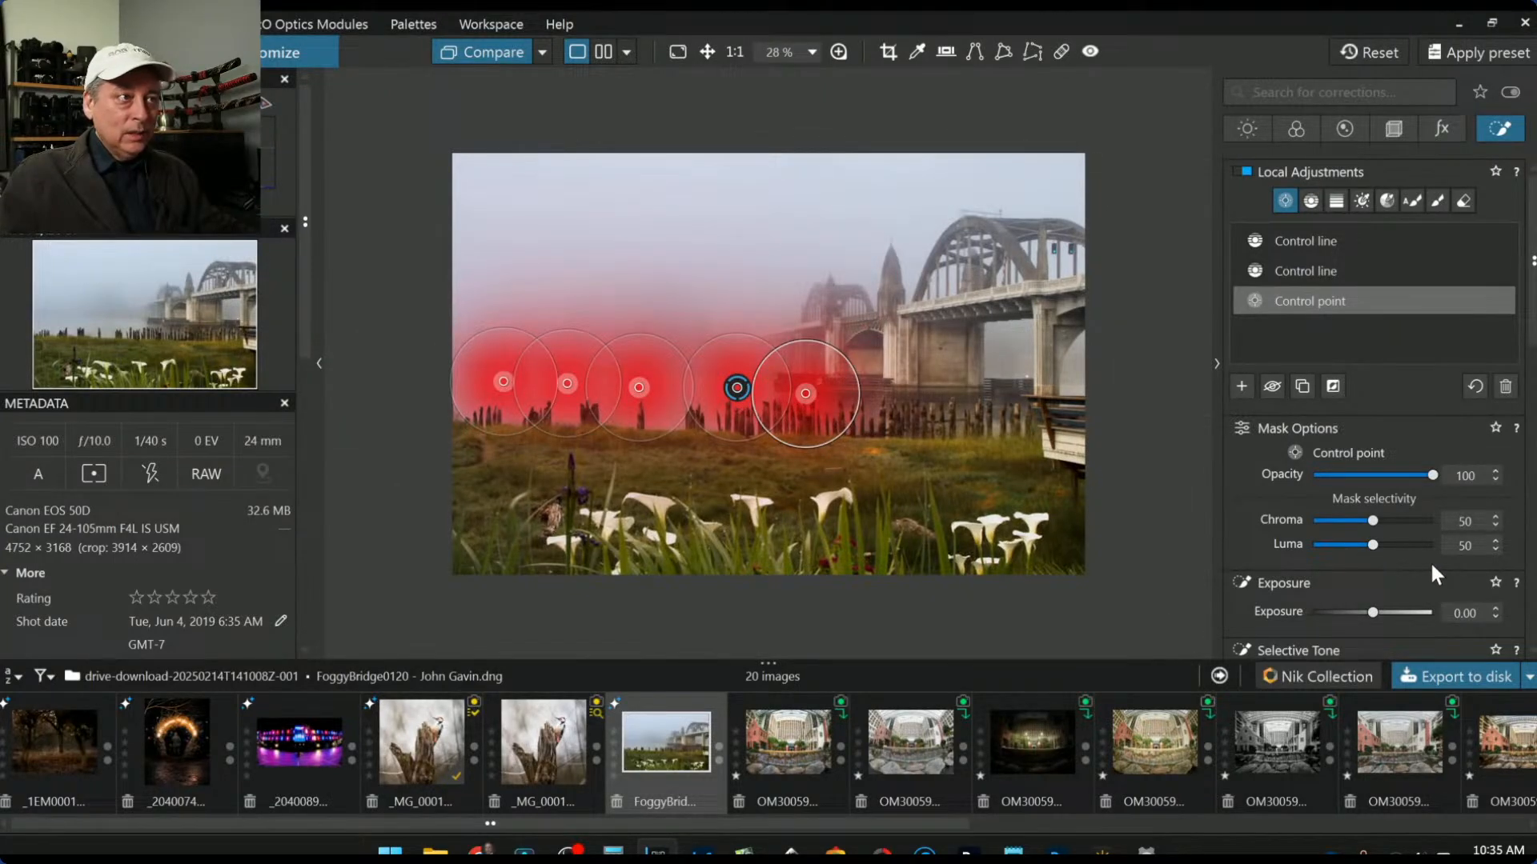
Step: Set the control points' highlights to 35, ClearView Plus intensity to 65 and blacks to -7, and add two points over the pilings below the bridge
scroll(1414, 566, "down", 5)
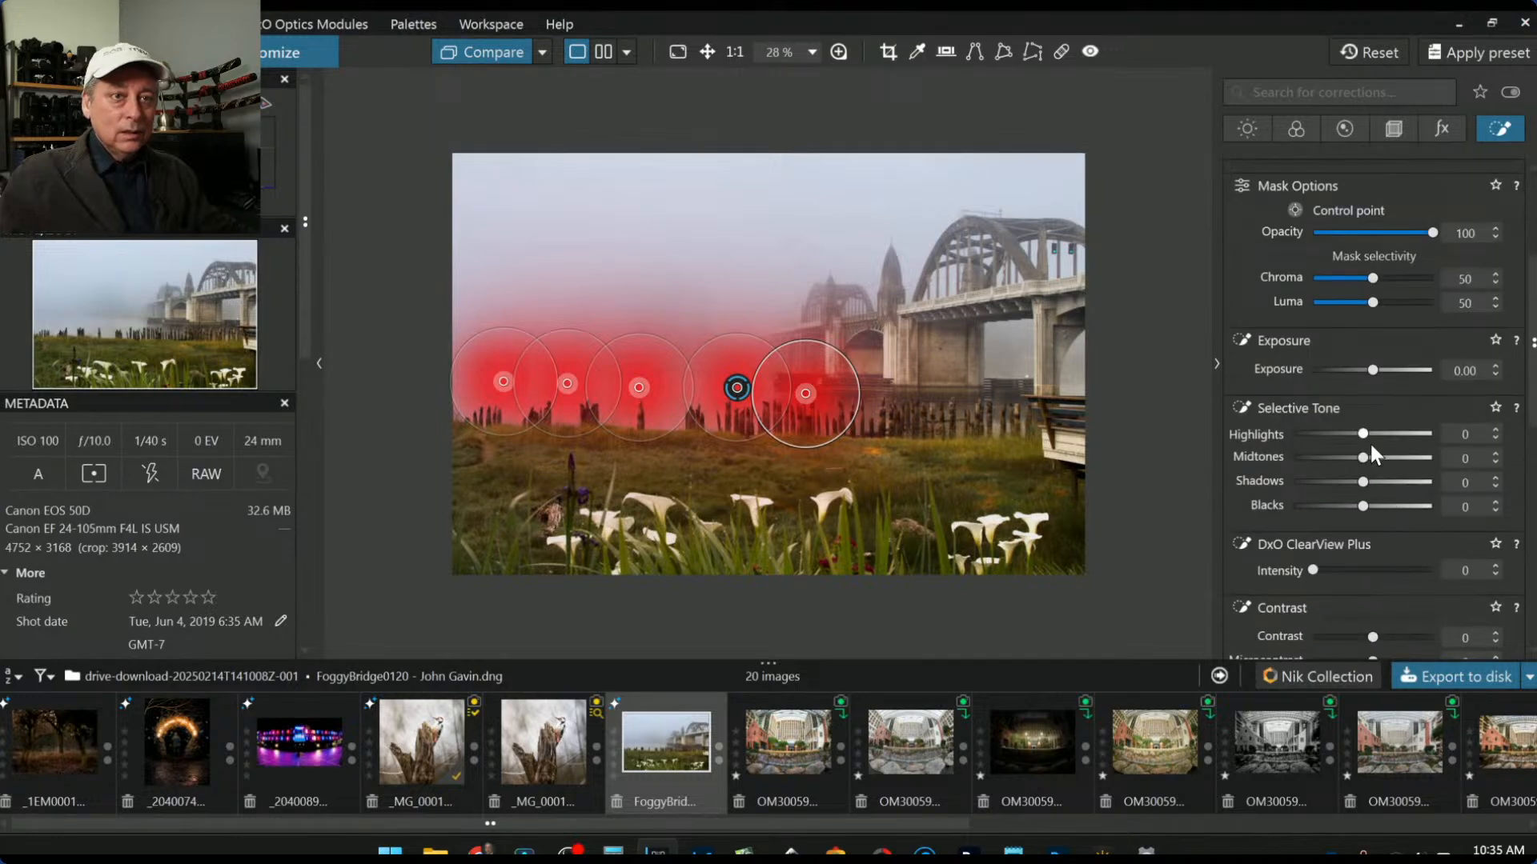
left_click_drag(1366, 435, 1390, 434)
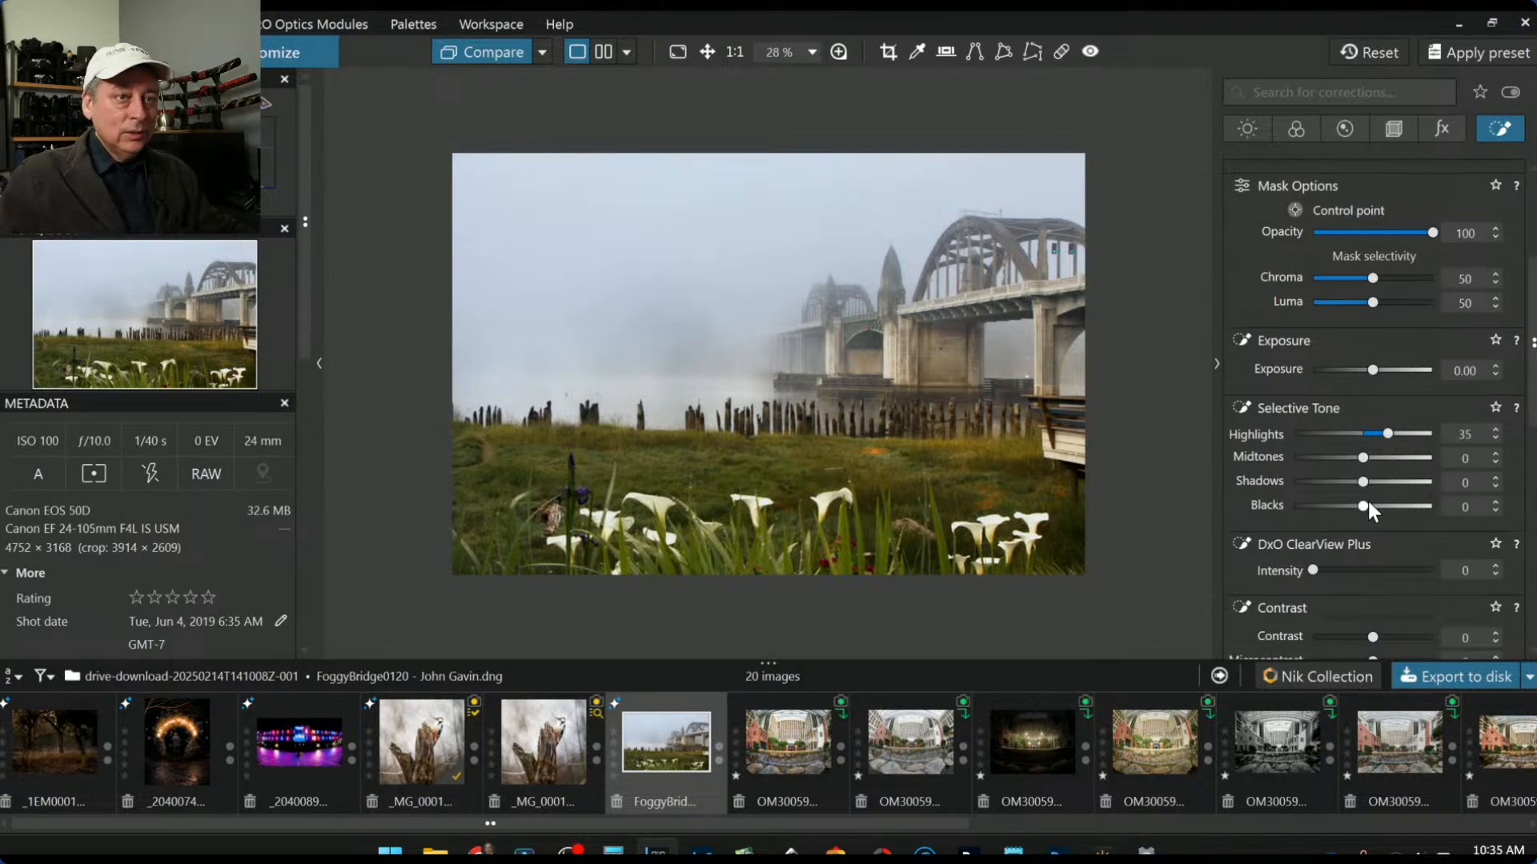
left_click_drag(1313, 570, 1386, 565)
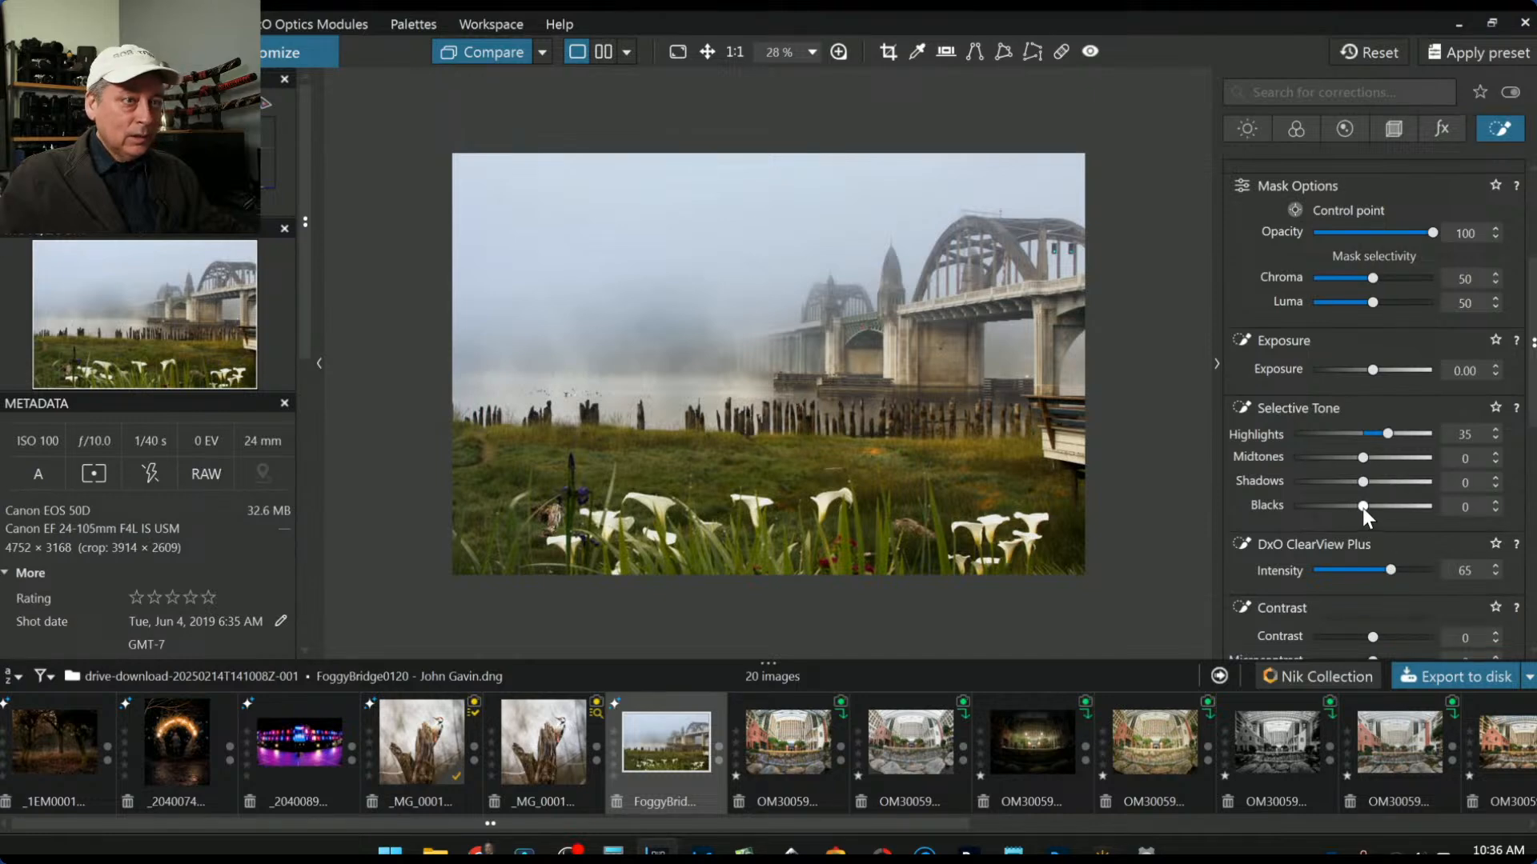
left_click_drag(1362, 508, 1357, 508)
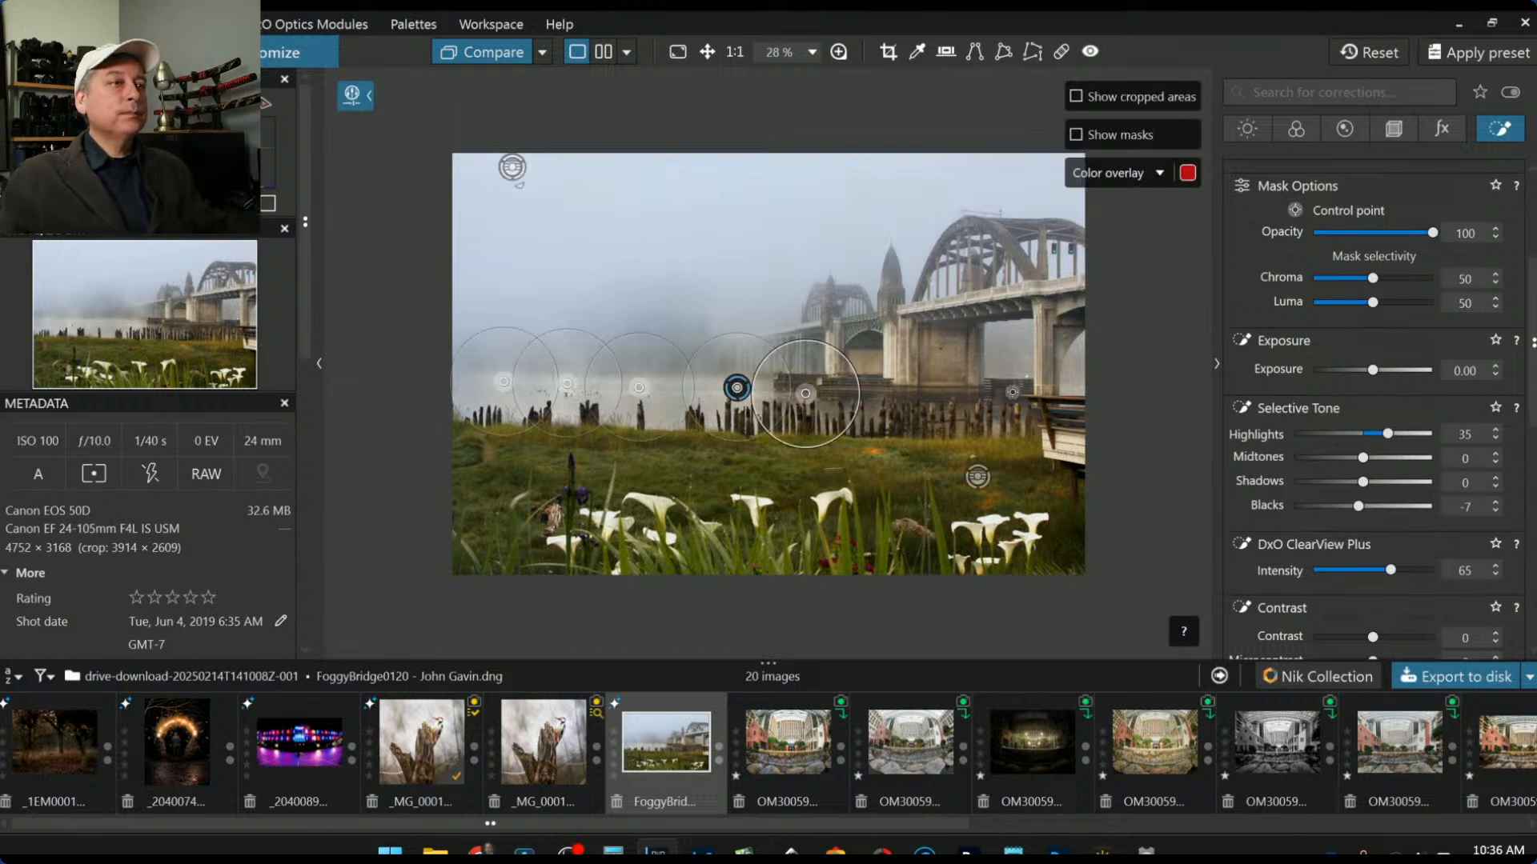
left_click(955, 409)
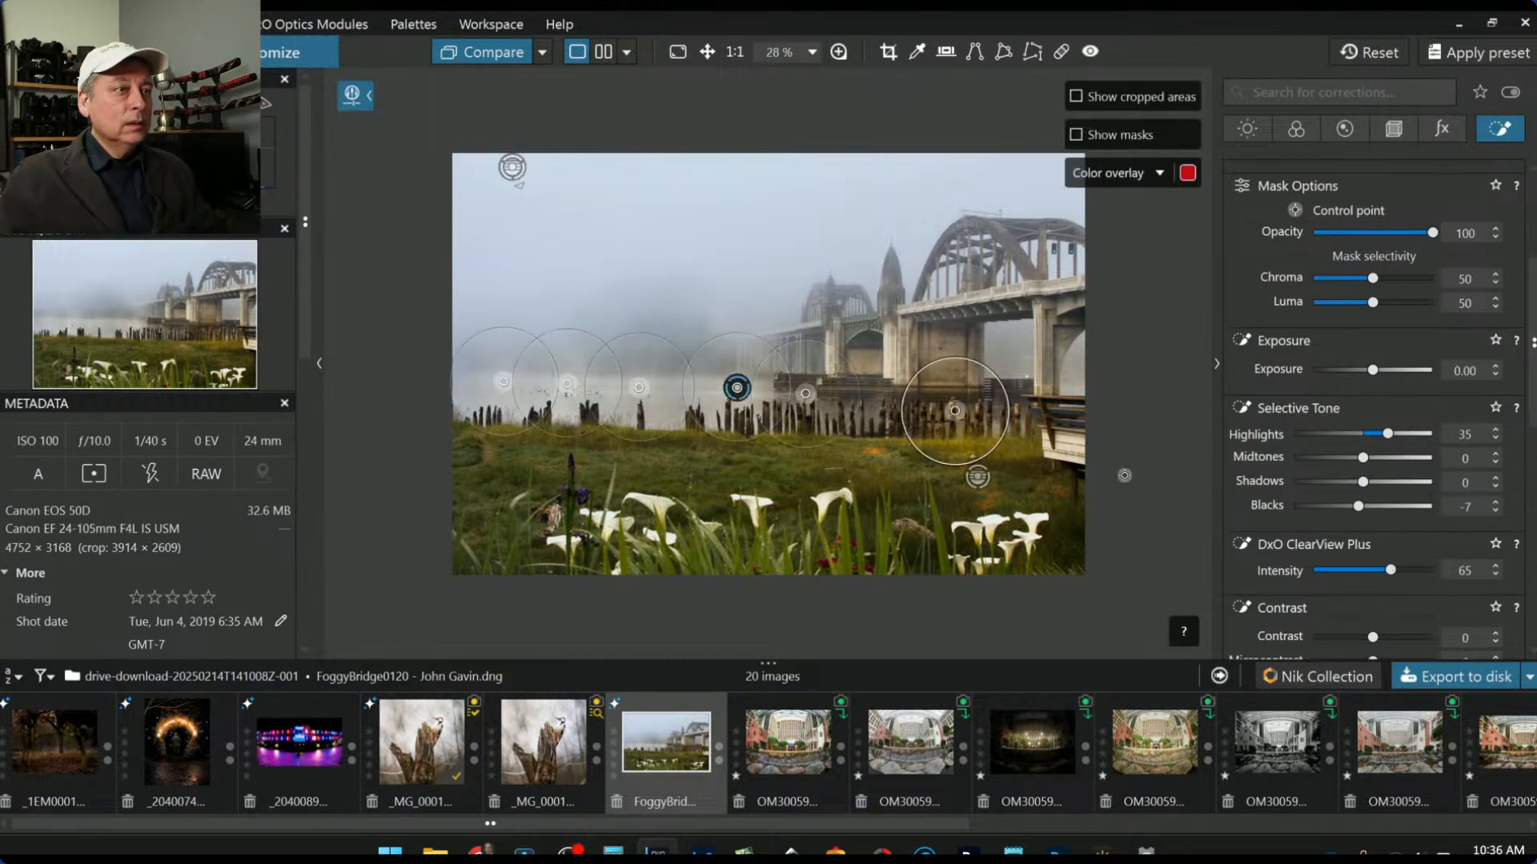
left_click(870, 421)
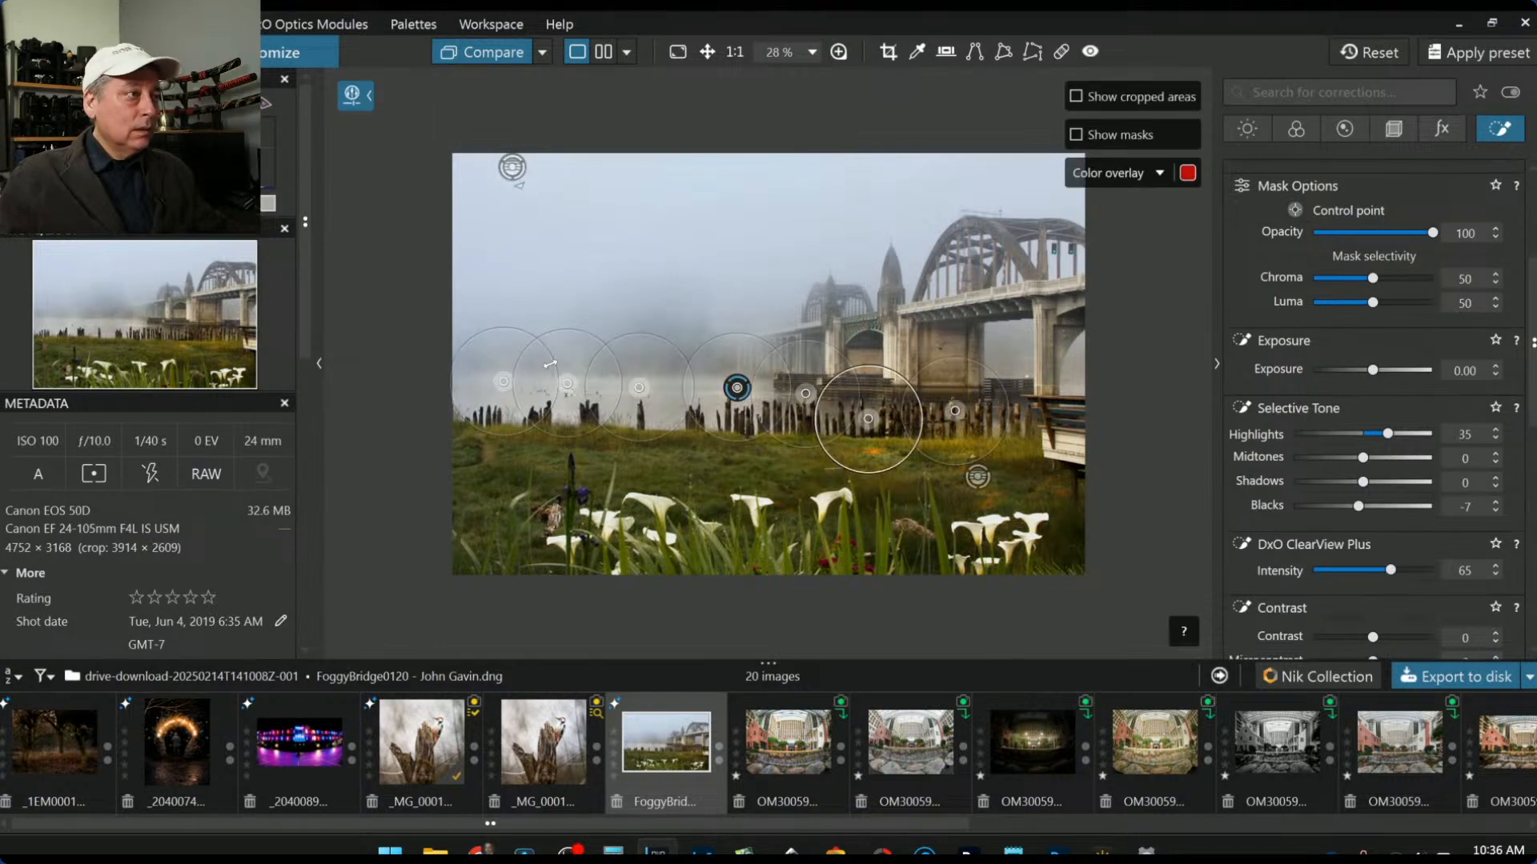
Step: Paint a new brush mask along the distant foggy shoreline on the far side of the water, away from the bridge
scroll(704, 392, "up", 2)
scroll(554, 397, "up", 2)
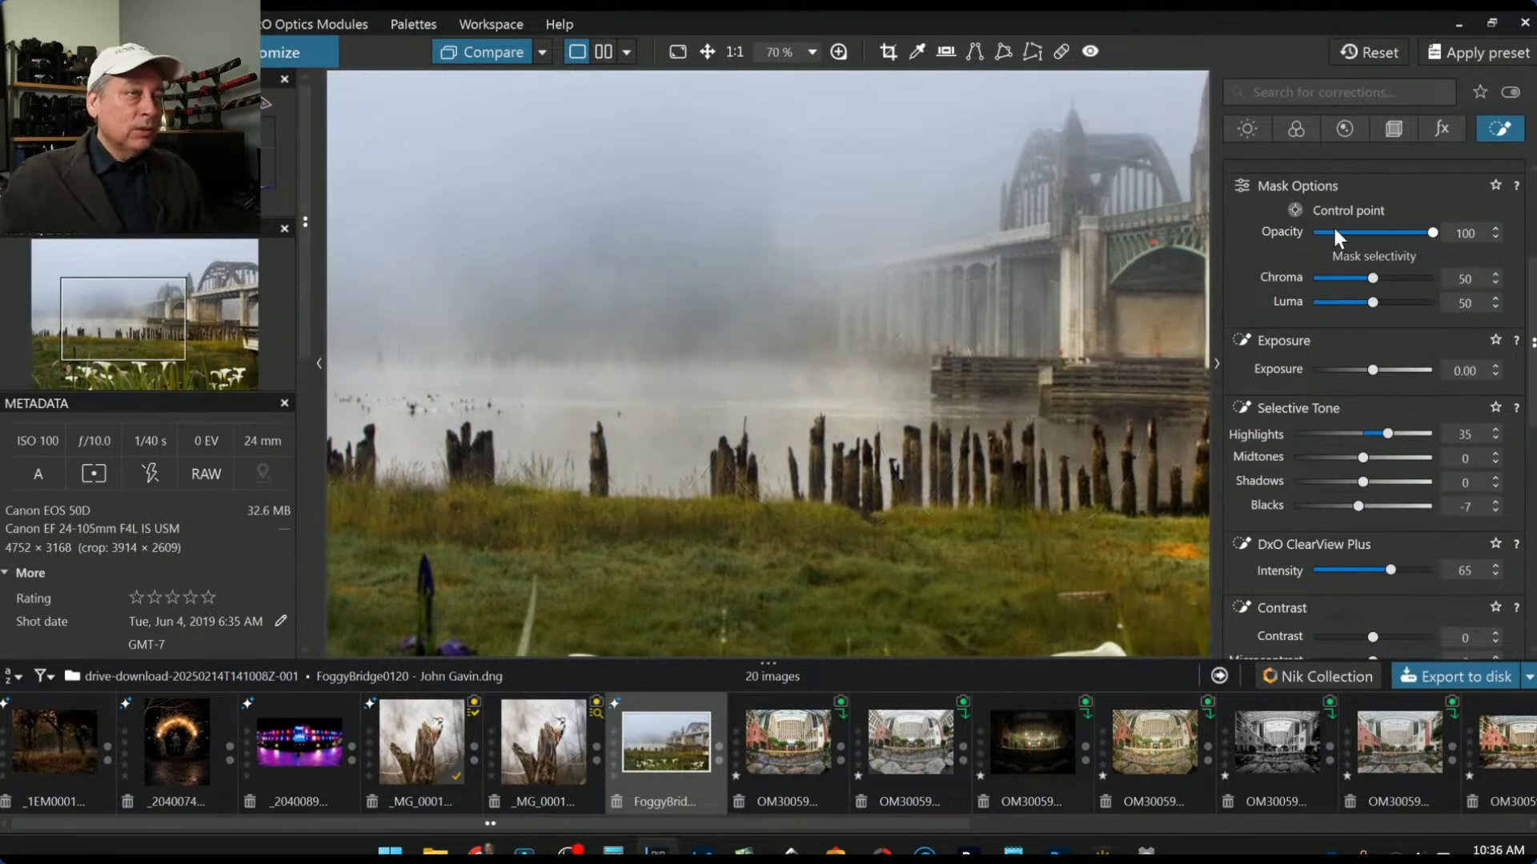
scroll(1376, 395, "up", 3)
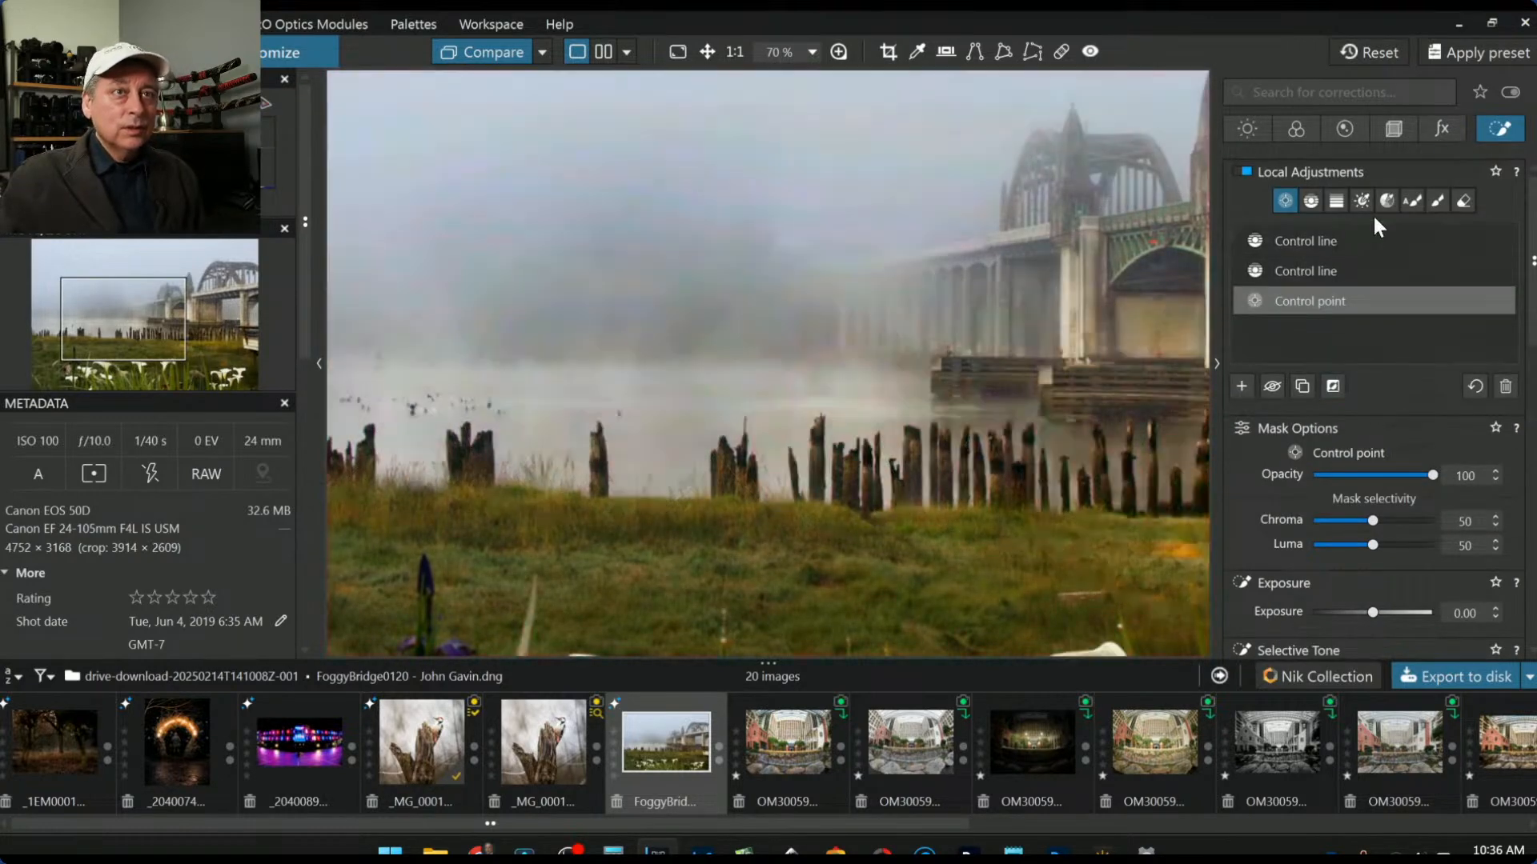
left_click(1438, 201)
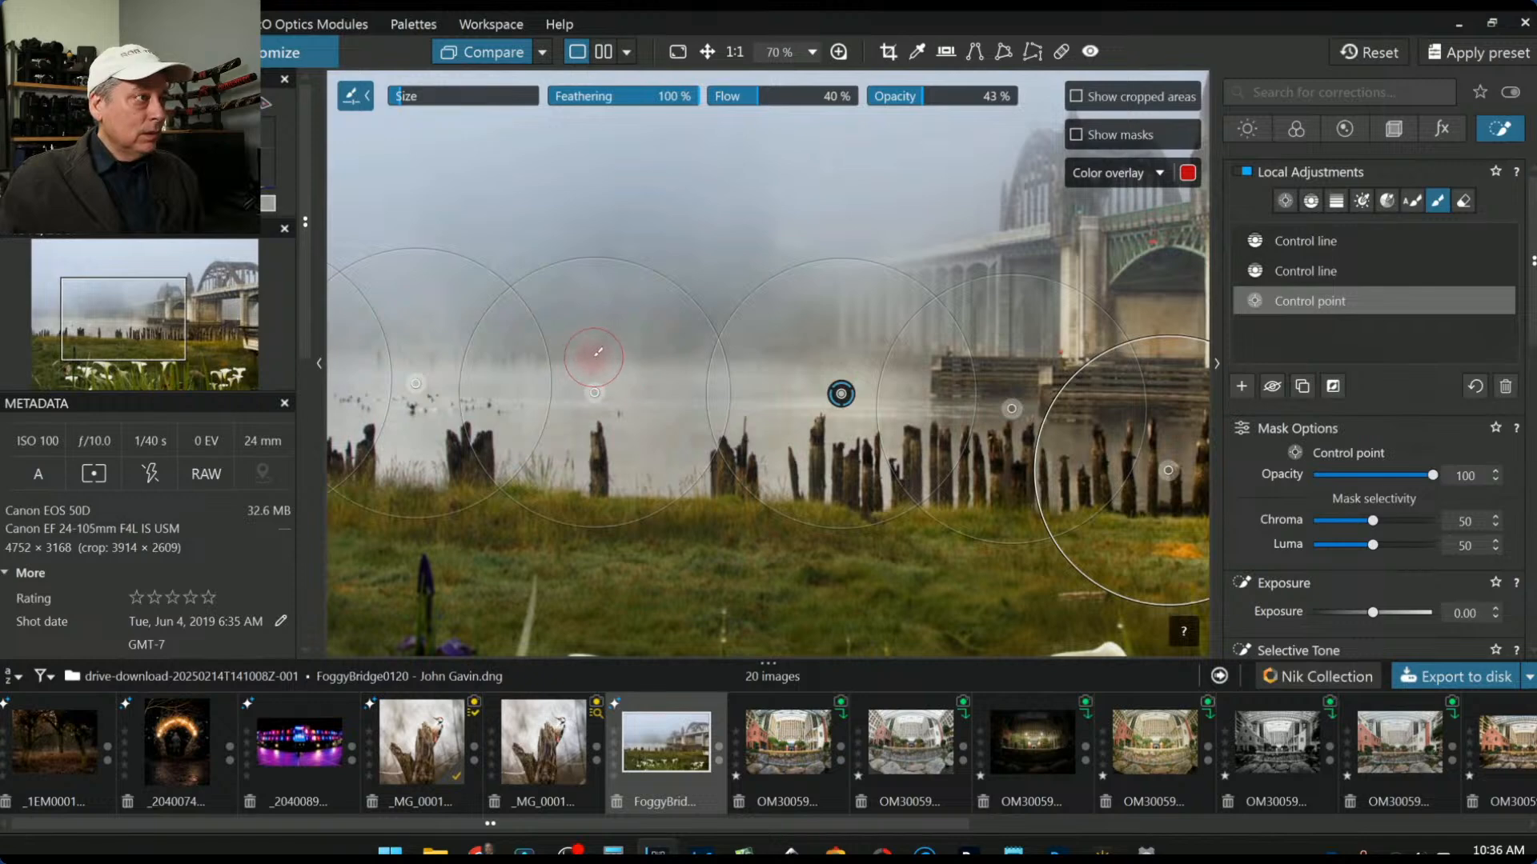
left_click_drag(585, 352, 351, 350)
Step: Set the brush mask's ClearView Plus intensity to 35 and its microcontrast to 100
scroll(1314, 549, "down", 5)
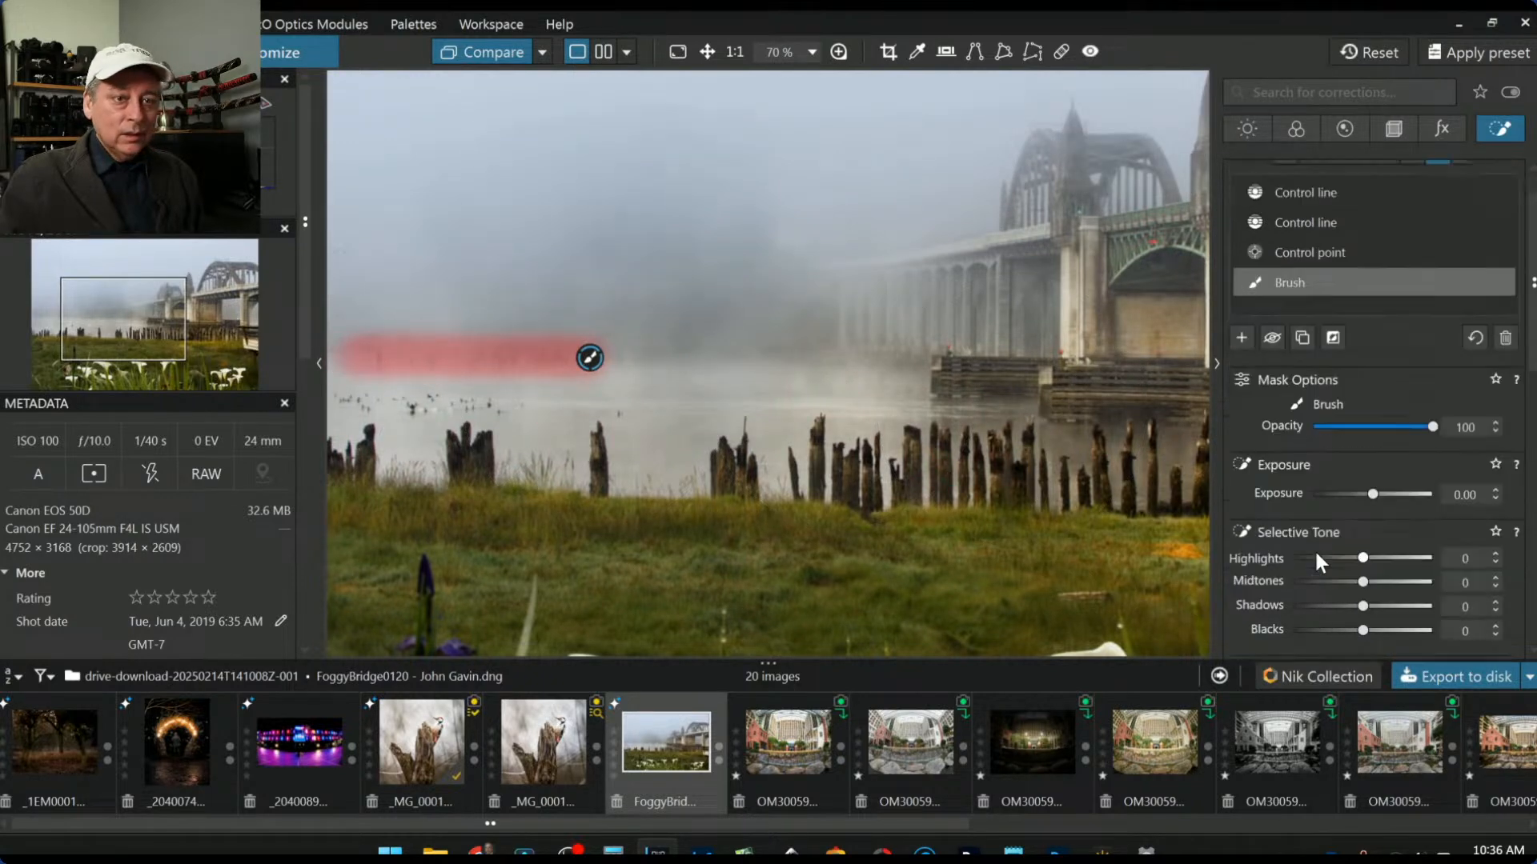
left_click_drag(1314, 500, 1356, 501)
left_click_drag(1372, 592, 1431, 591)
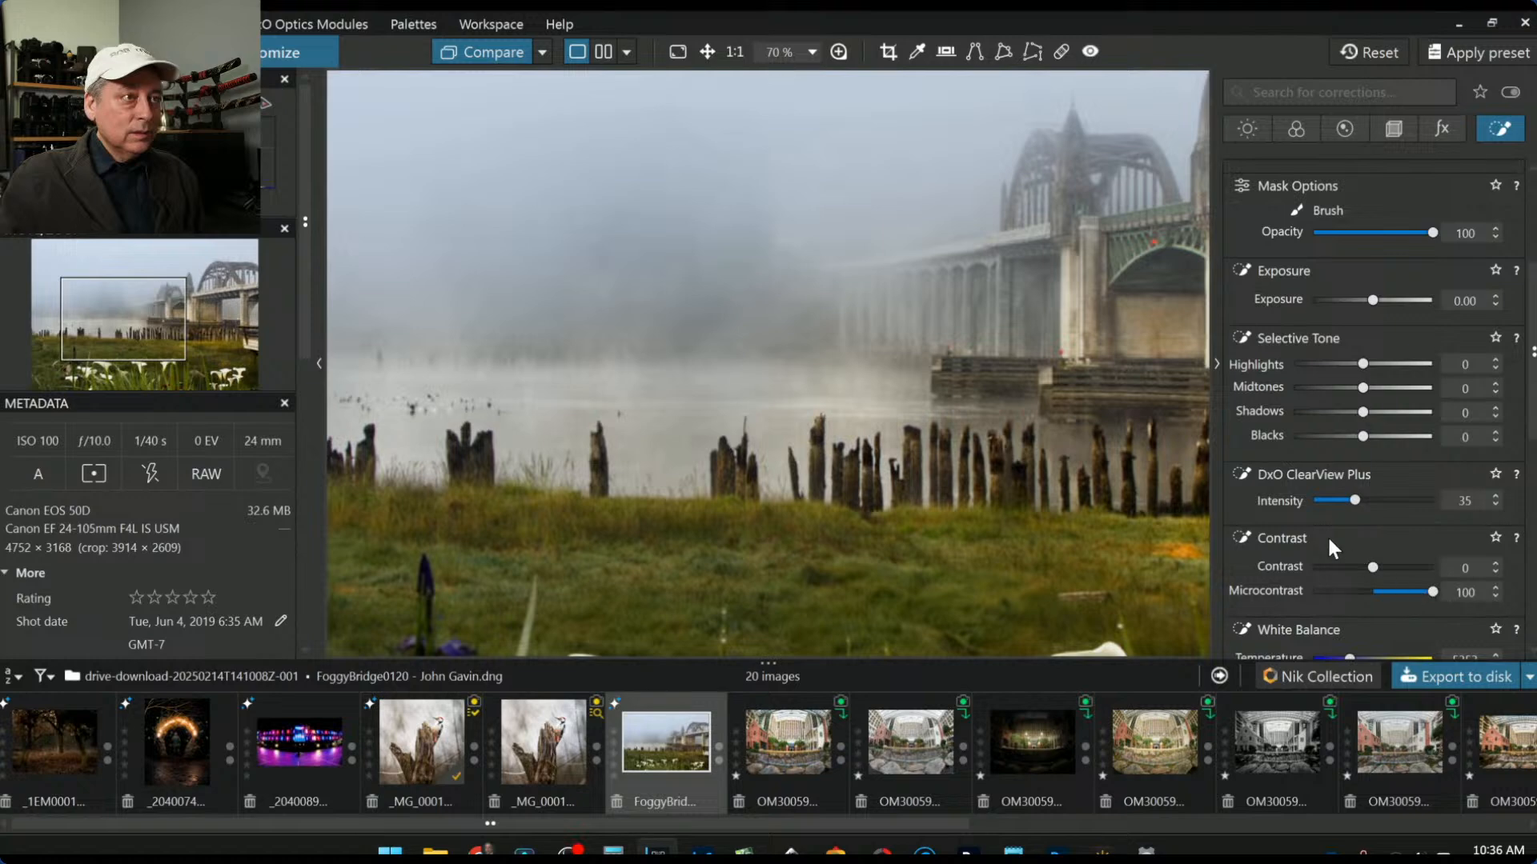
Step: Reselect the control point mask and enlarge the circles of the two middle points over the water
scroll(1327, 535, "down", 3)
scroll(727, 388, "down", 4)
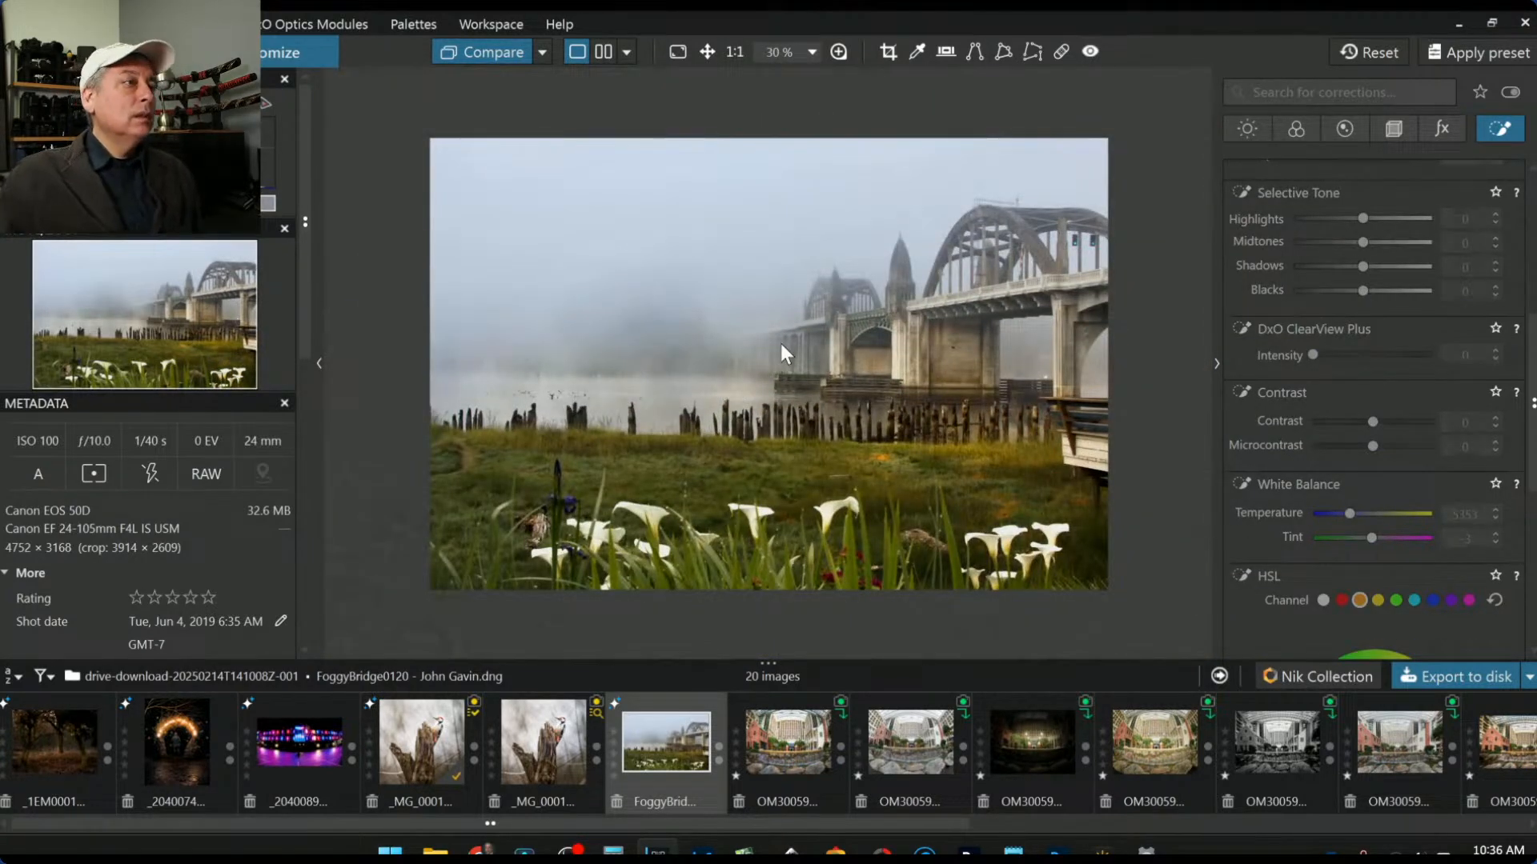
scroll(1325, 376, "up", 4)
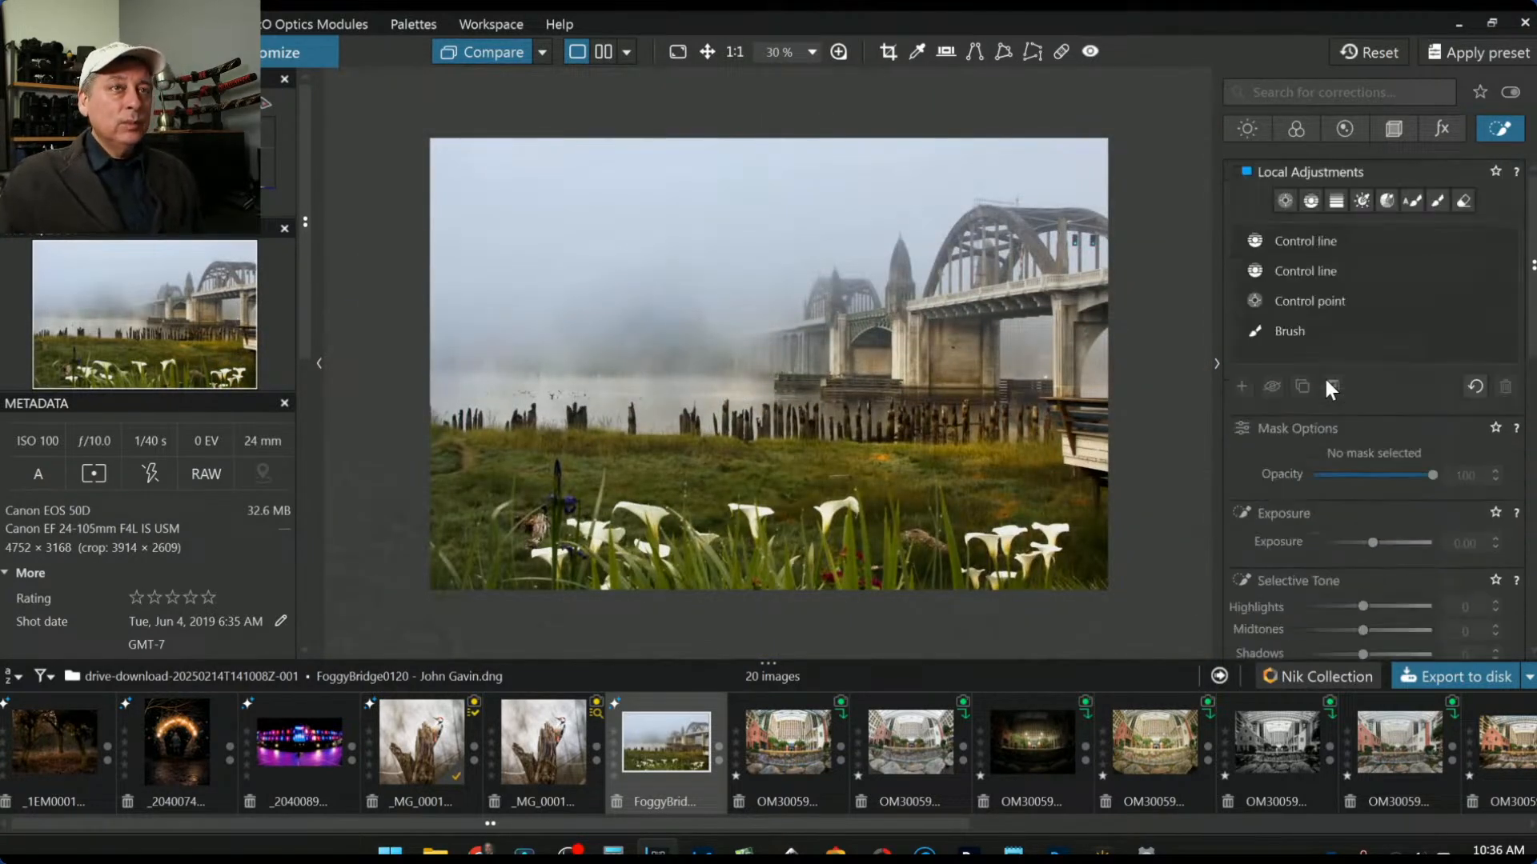
left_click(1296, 295)
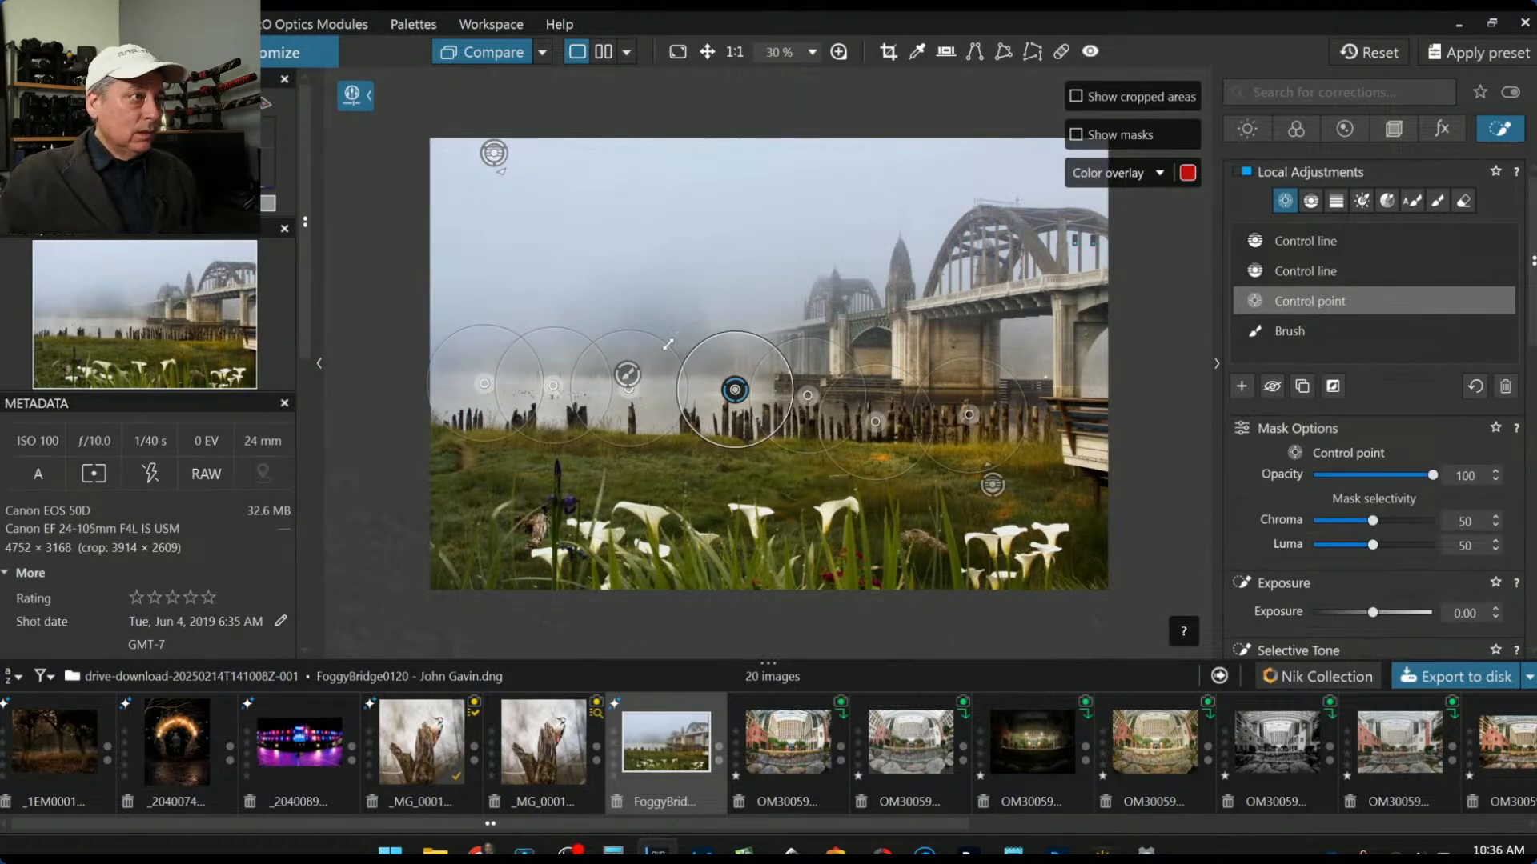
left_click_drag(668, 344, 695, 302)
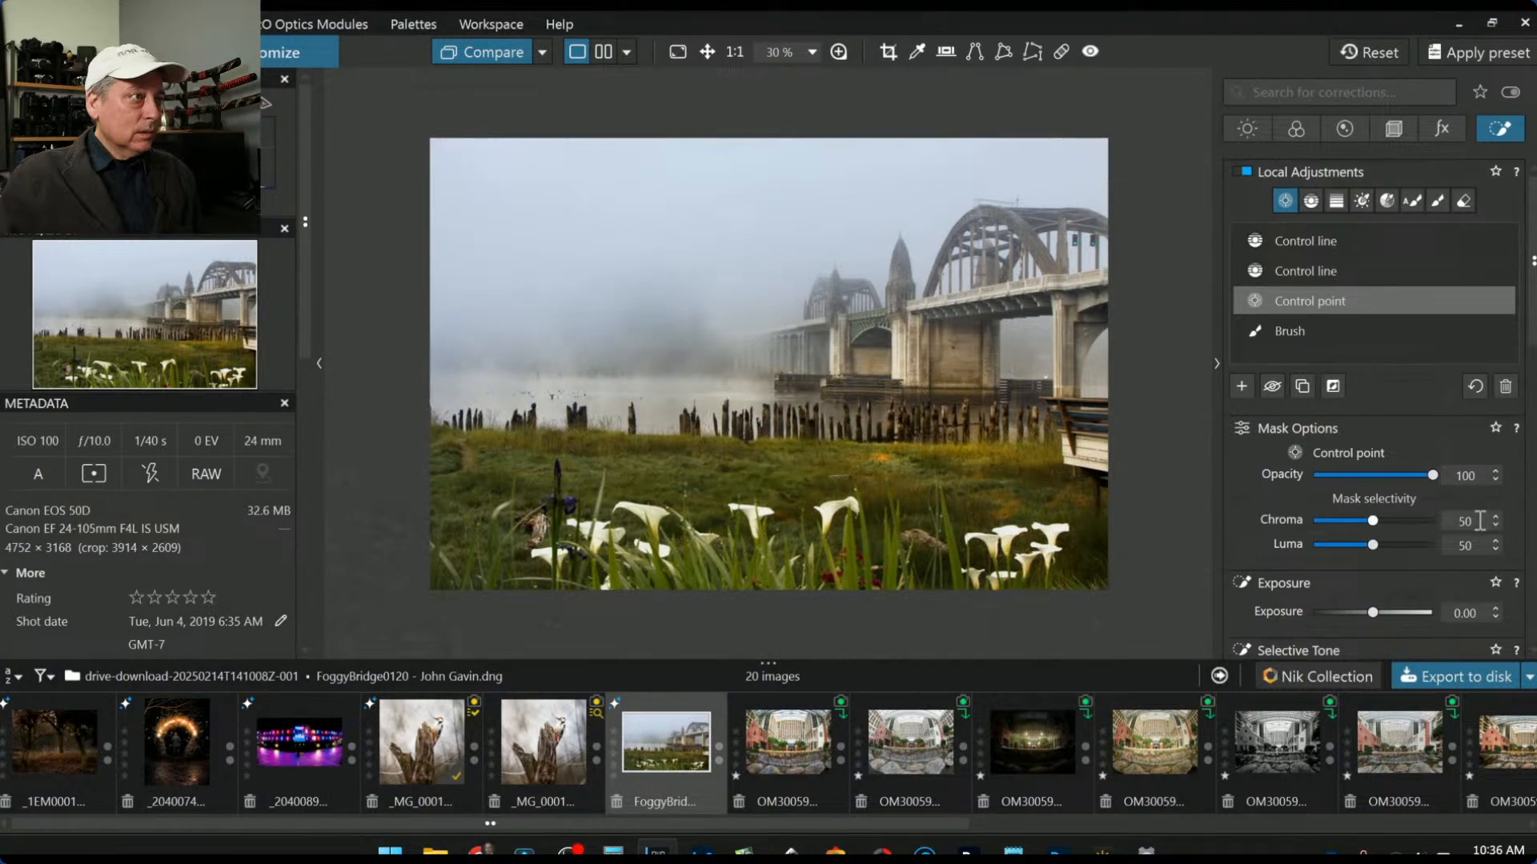
Step: Set the control point mask's microcontrast to 50
scroll(1388, 583, "down", 4)
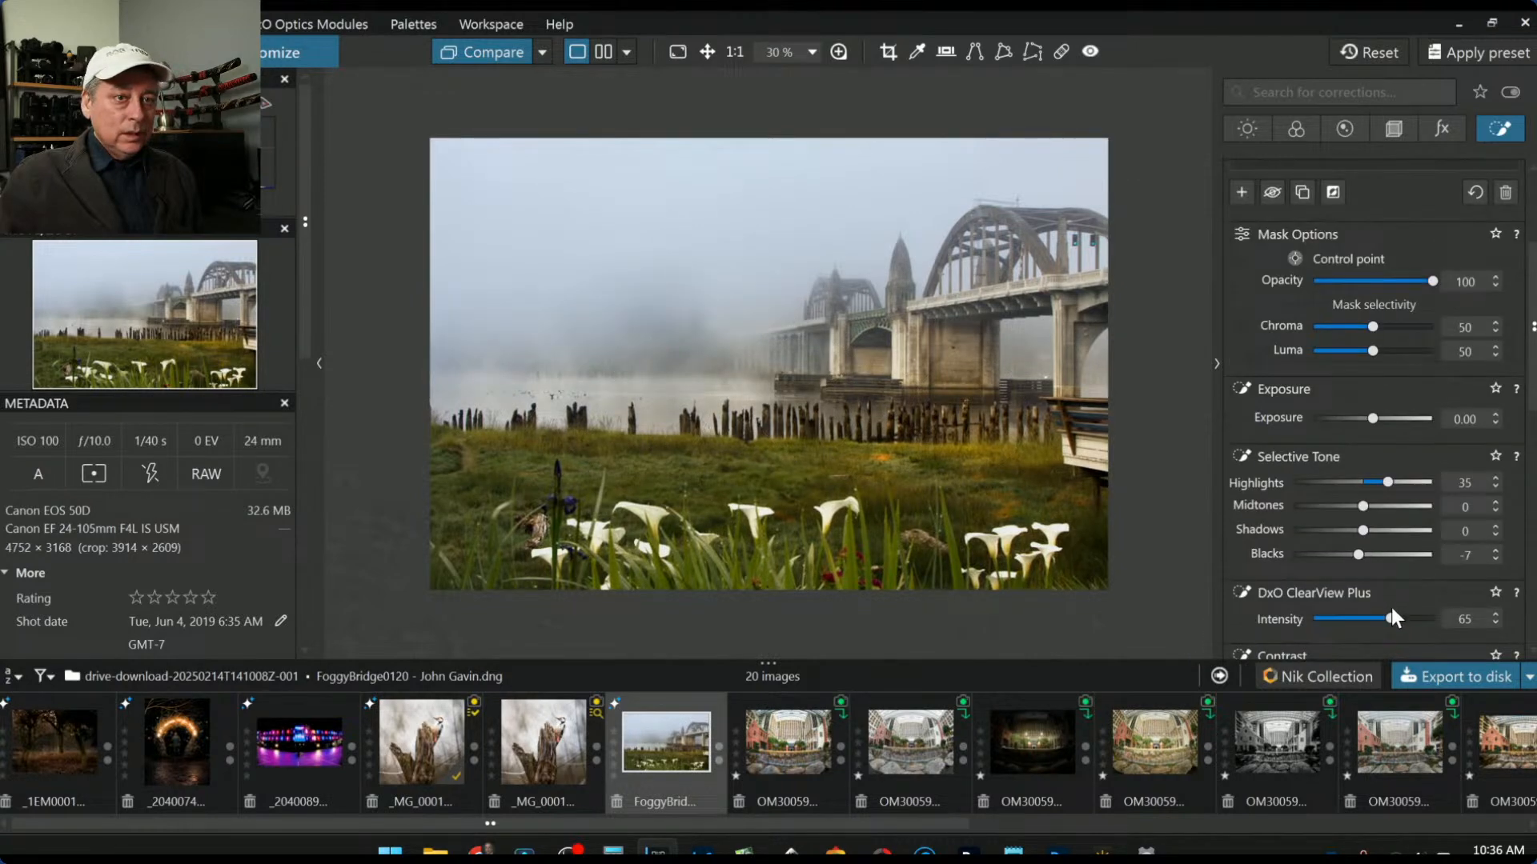
scroll(1390, 605, "down", 1)
scroll(1389, 604, "down", 2)
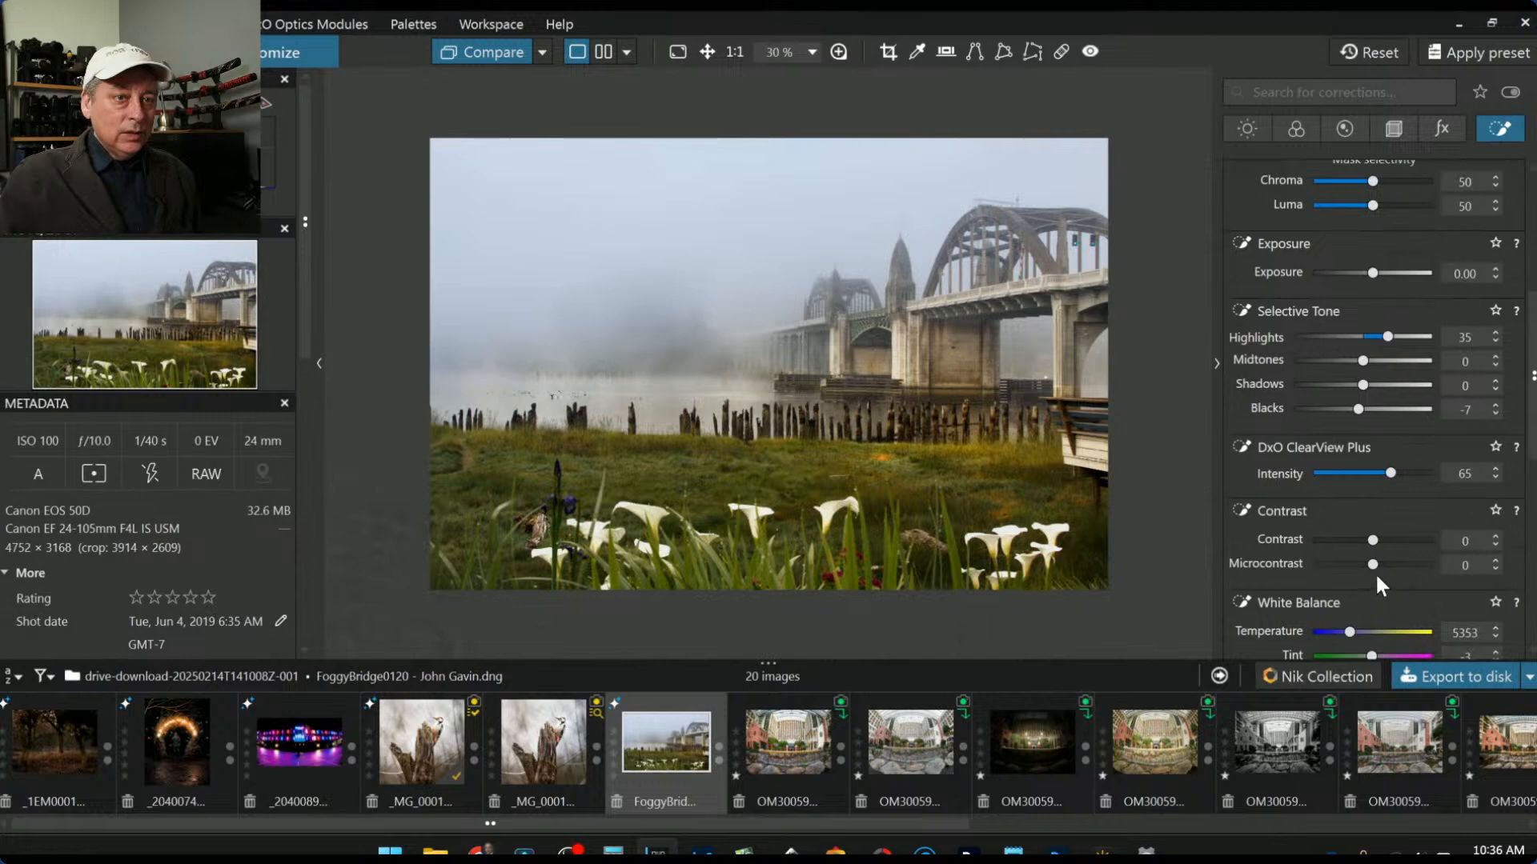
left_click_drag(1373, 565, 1400, 565)
left_click_drag(1408, 568, 1413, 569)
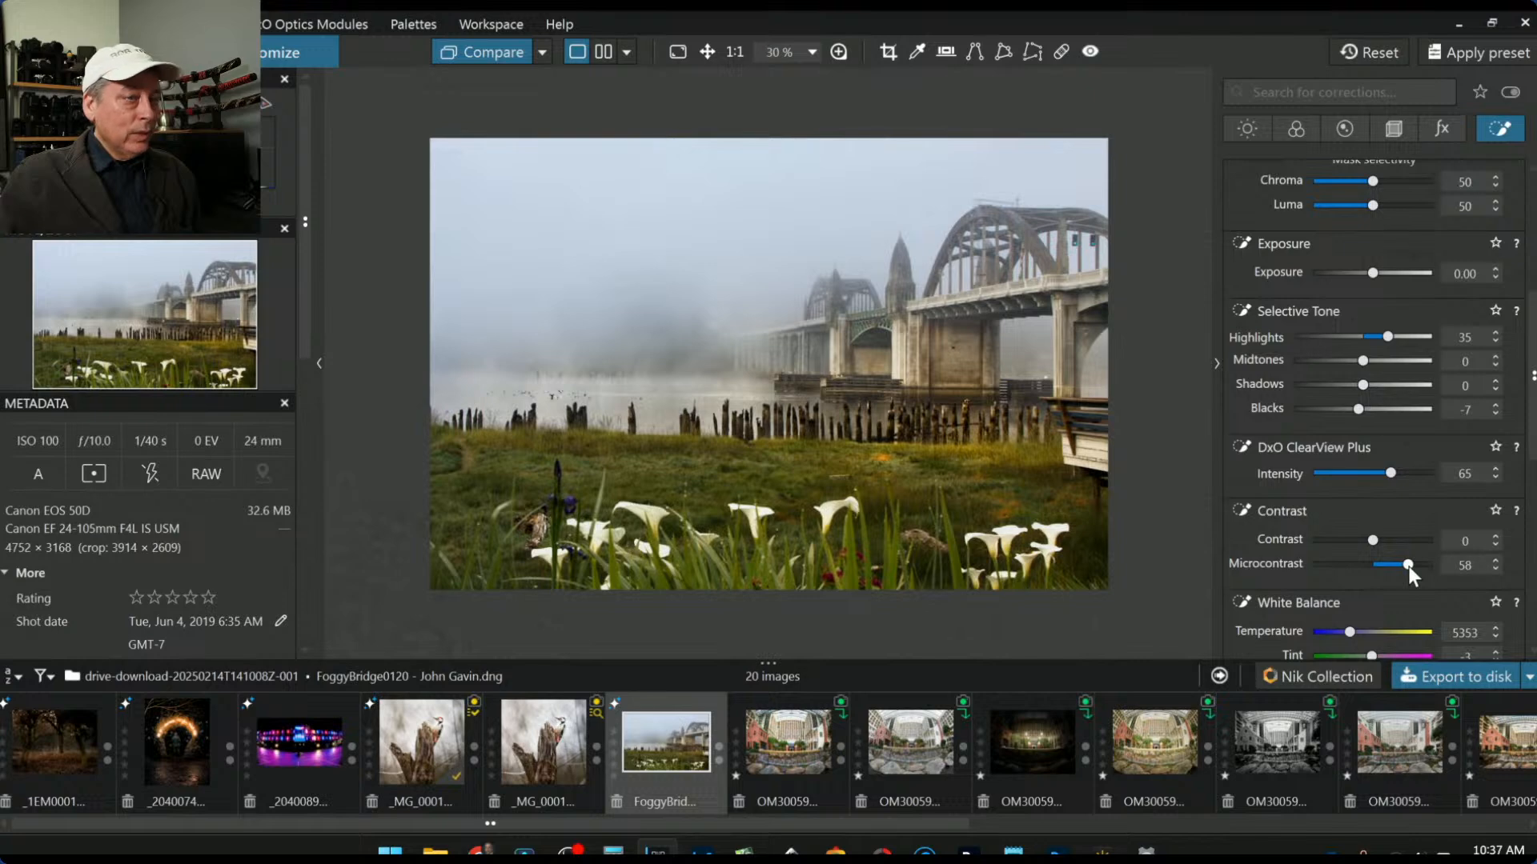
left_click_drag(1408, 565, 1404, 565)
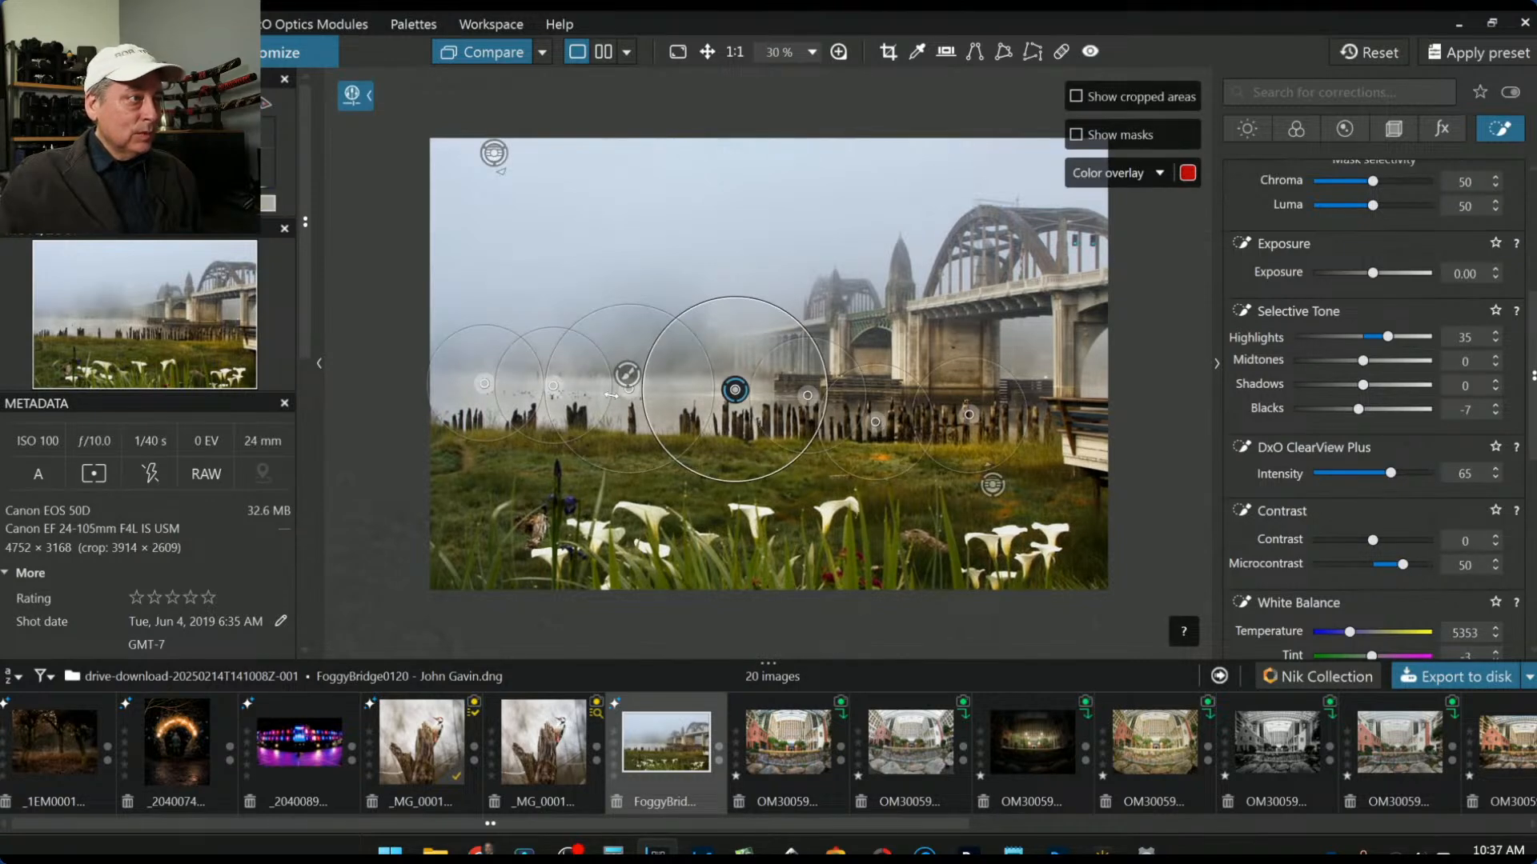
Step: Create a control point mask with three points across the middle and bridge side of the grass, and shrink their circles
scroll(694, 387, "up", 1)
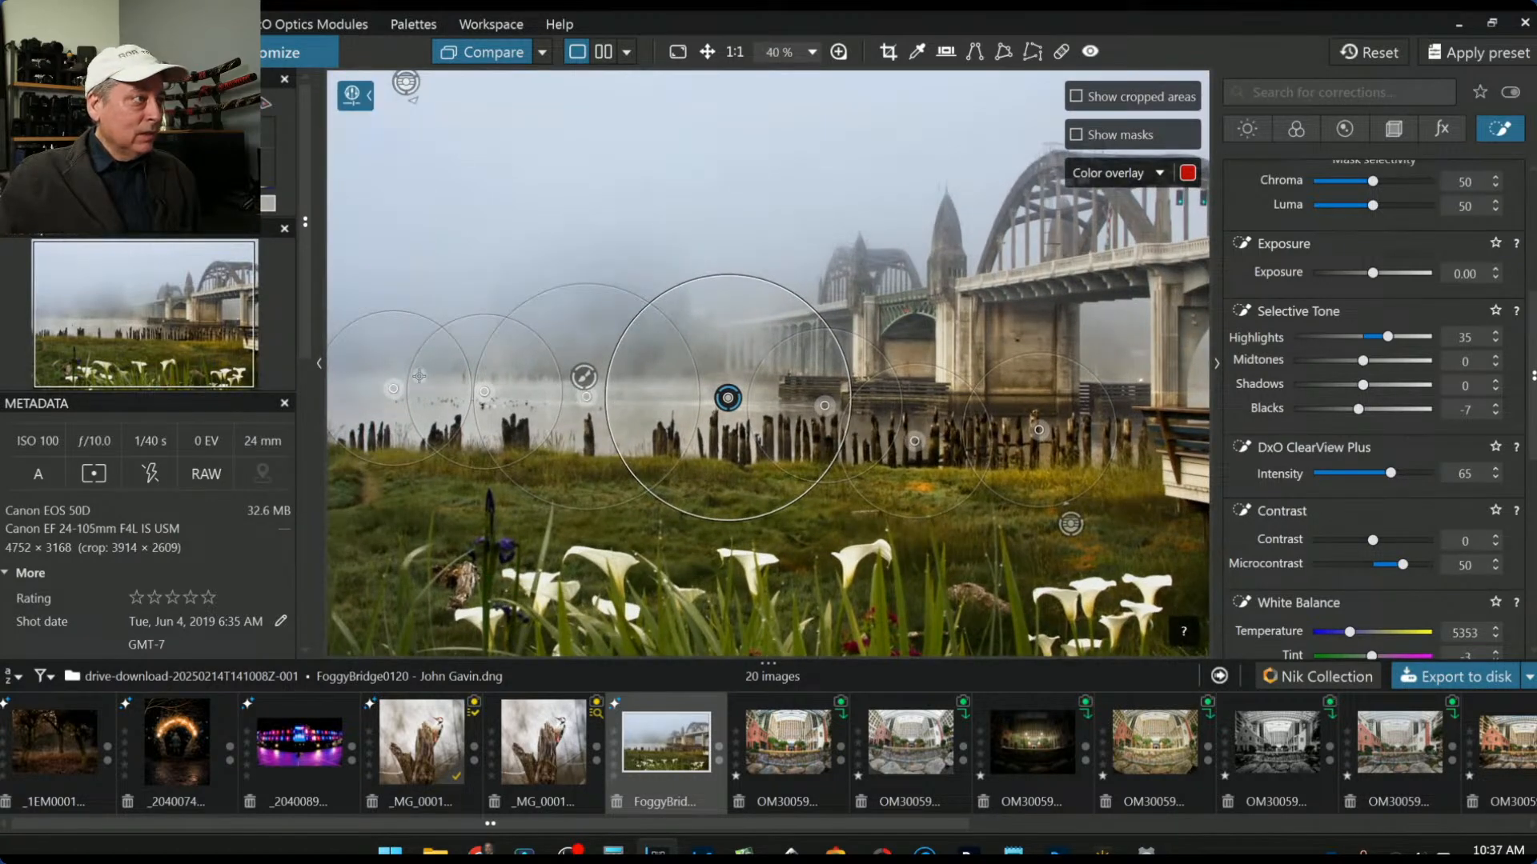
scroll(750, 458, "down", 2)
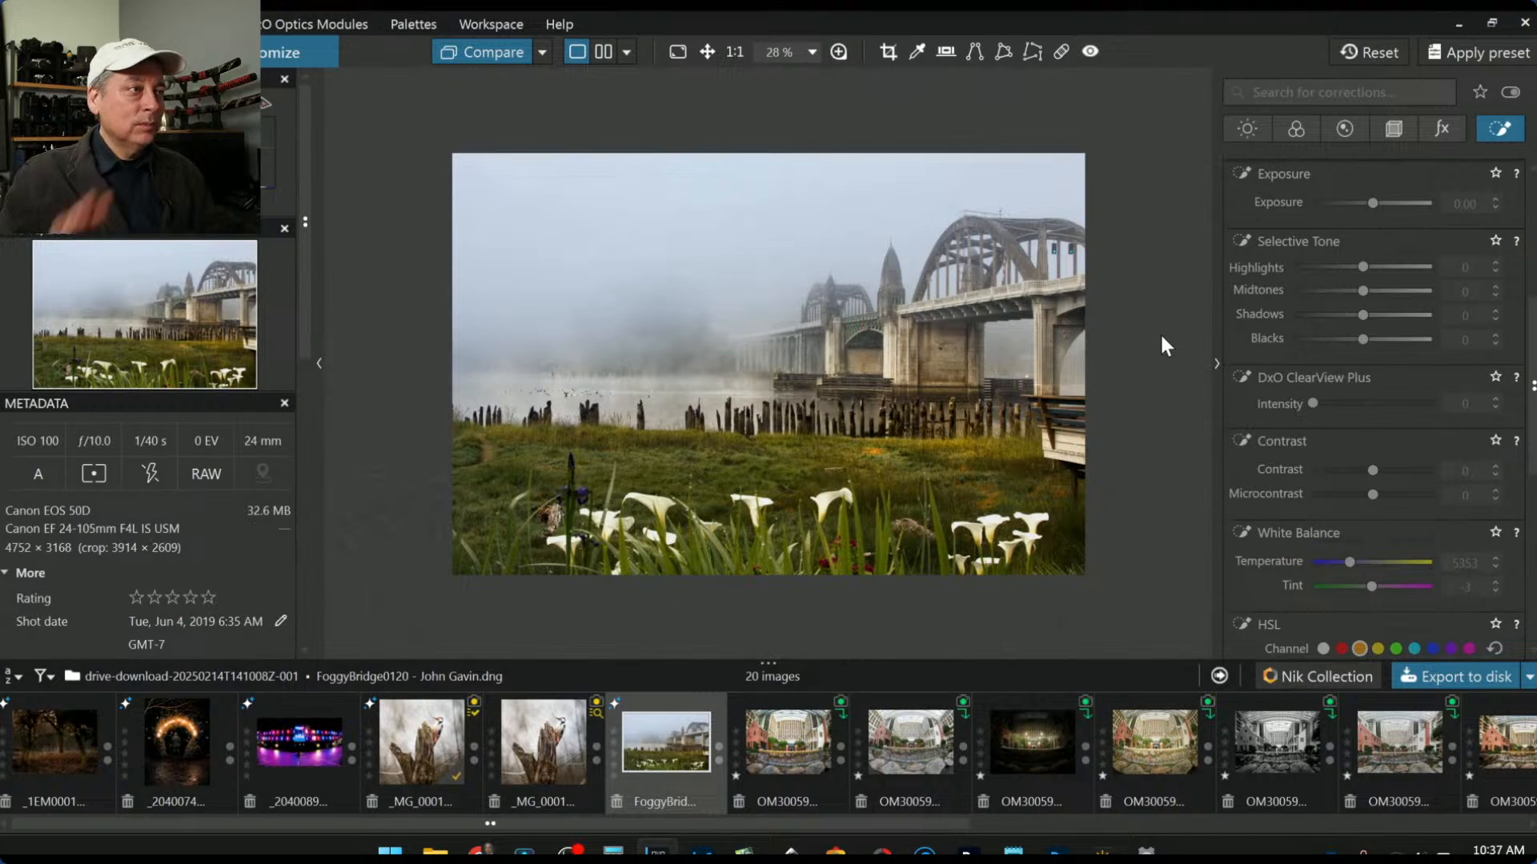
scroll(1402, 384, "up", 5)
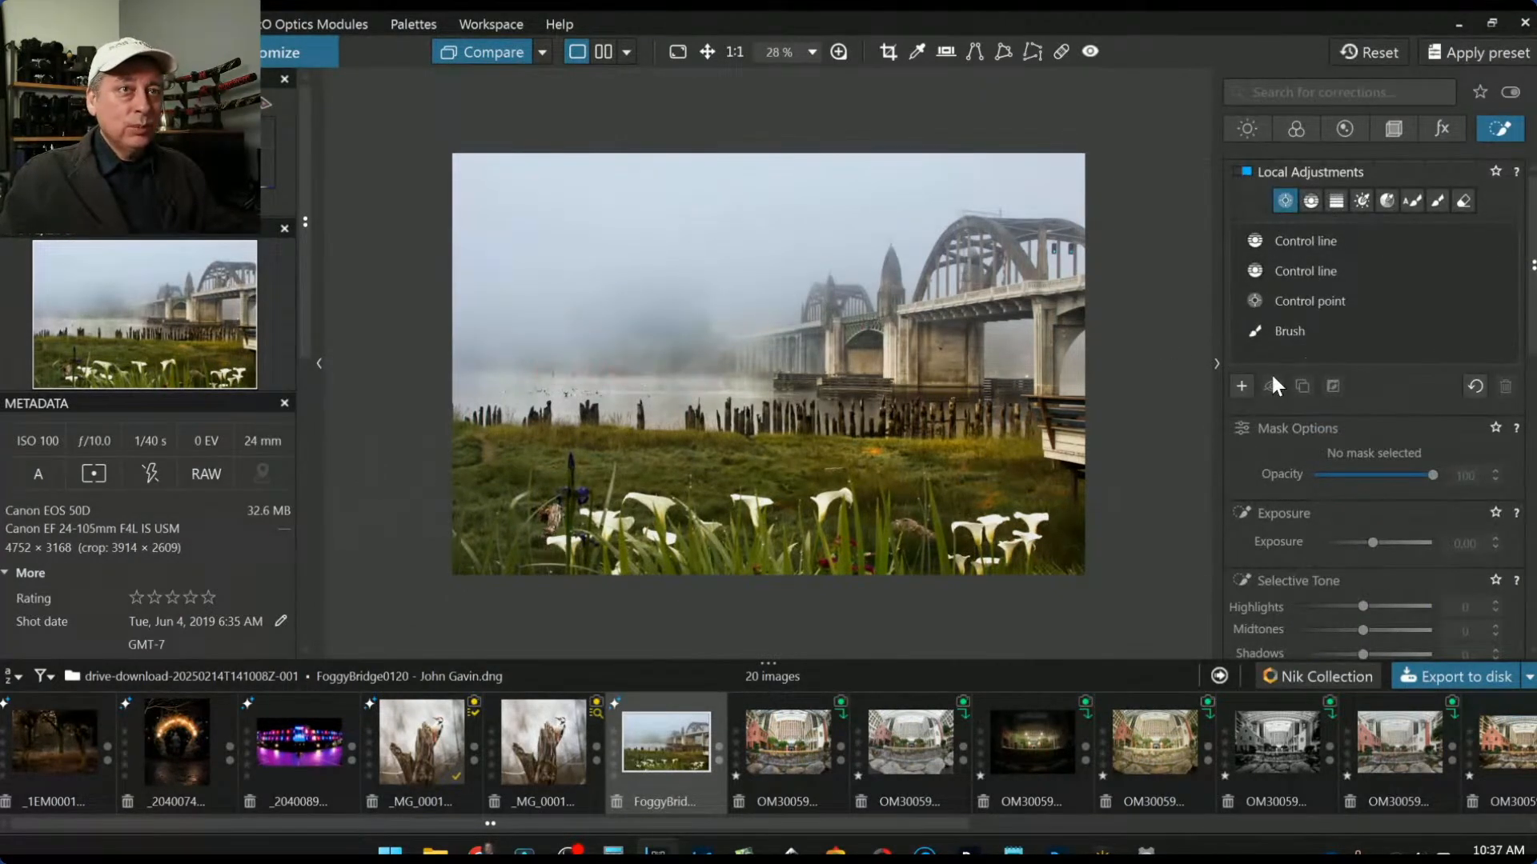
left_click(1243, 386)
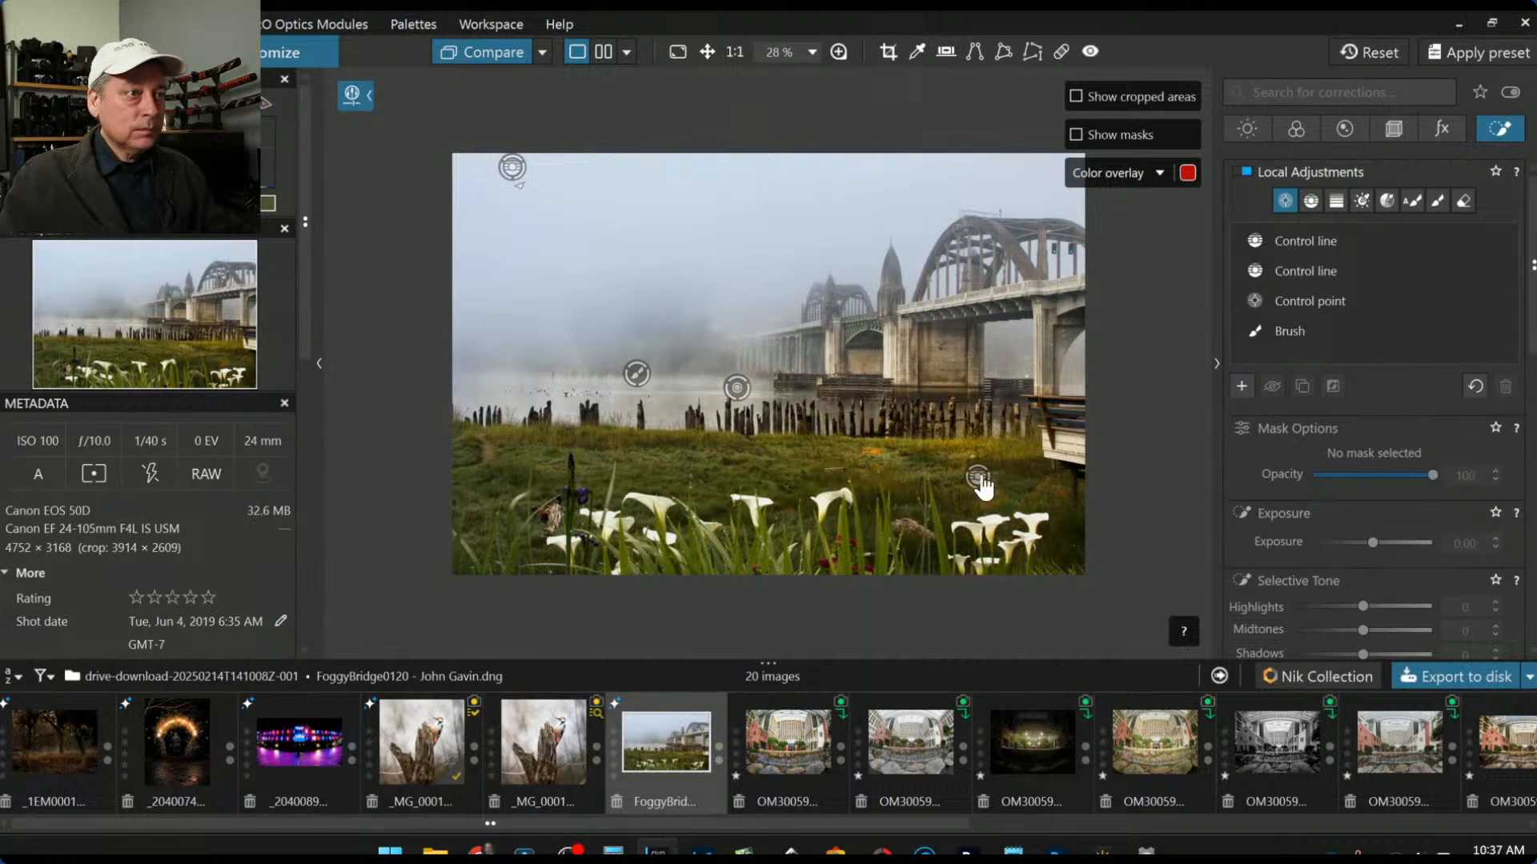
left_click(933, 473)
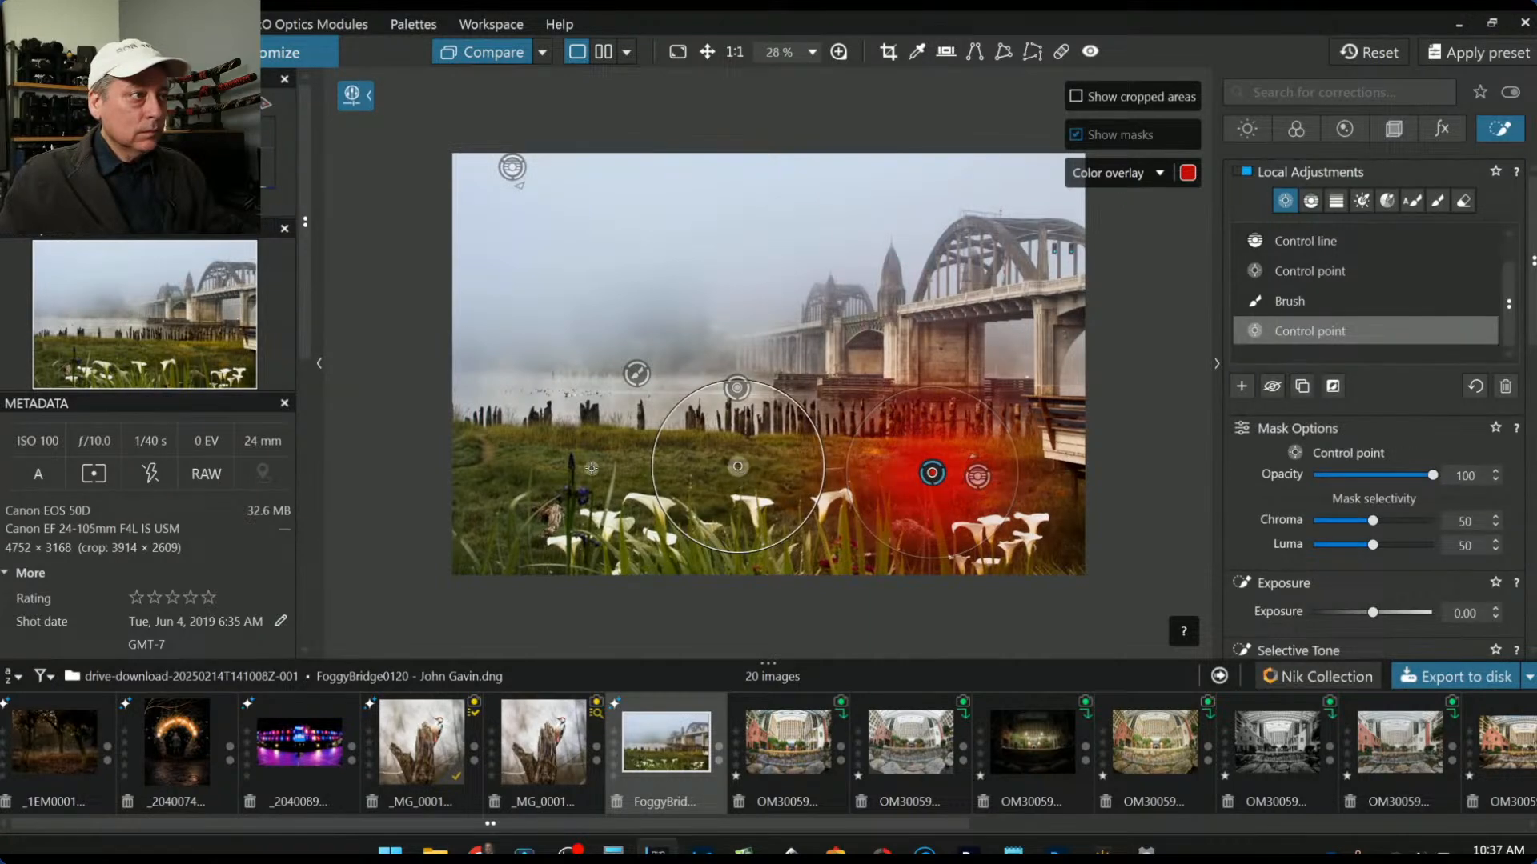
left_click_drag(808, 421, 860, 457)
left_click(850, 452)
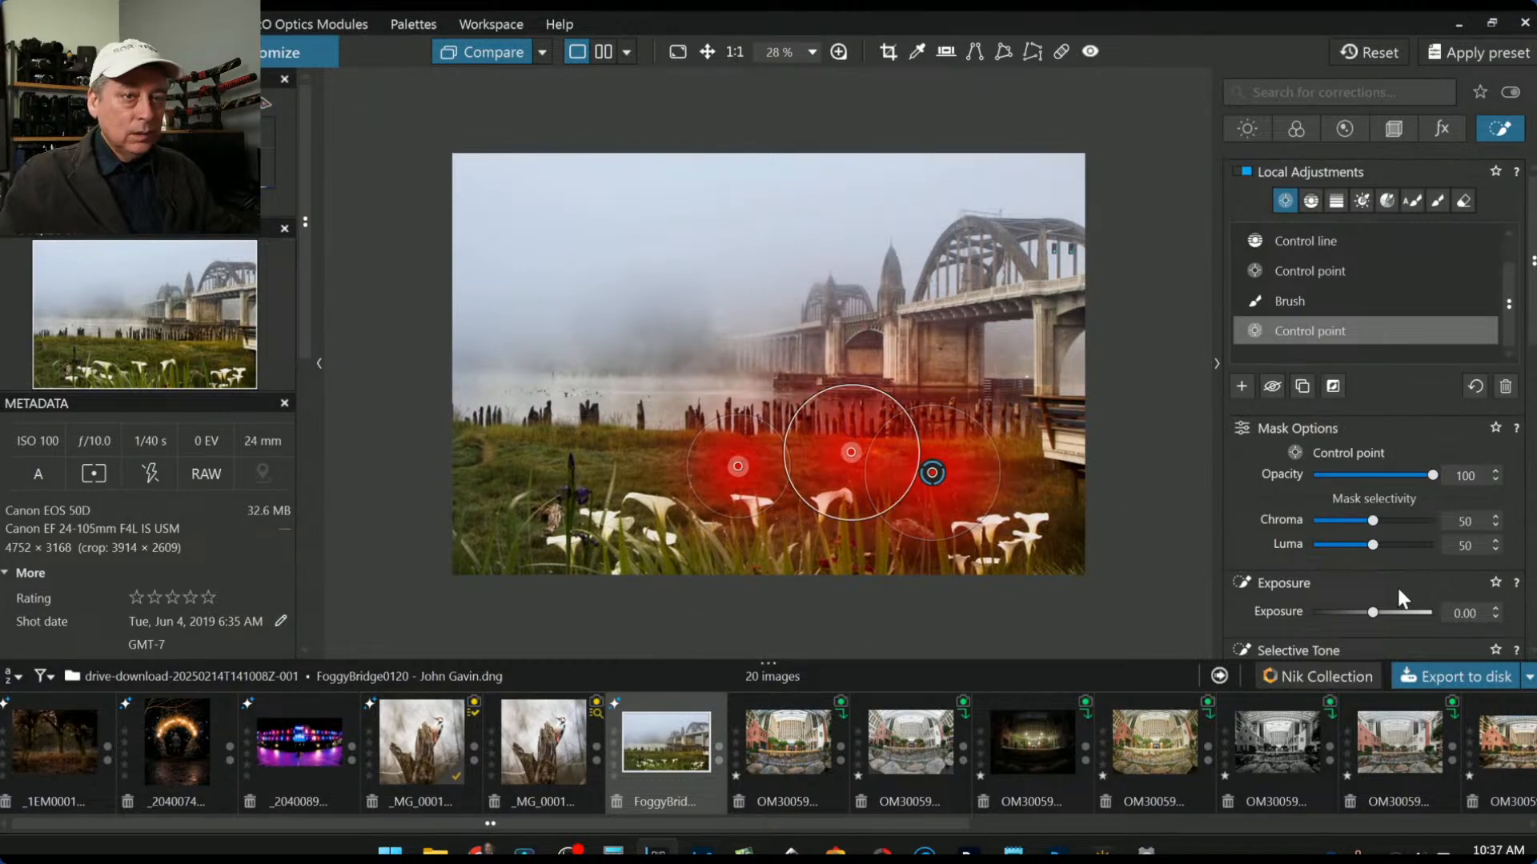
Step: Set the grass mask's exposure to 0.56, highlights to 33 and blacks to -26
left_click_drag(1373, 611, 1384, 612)
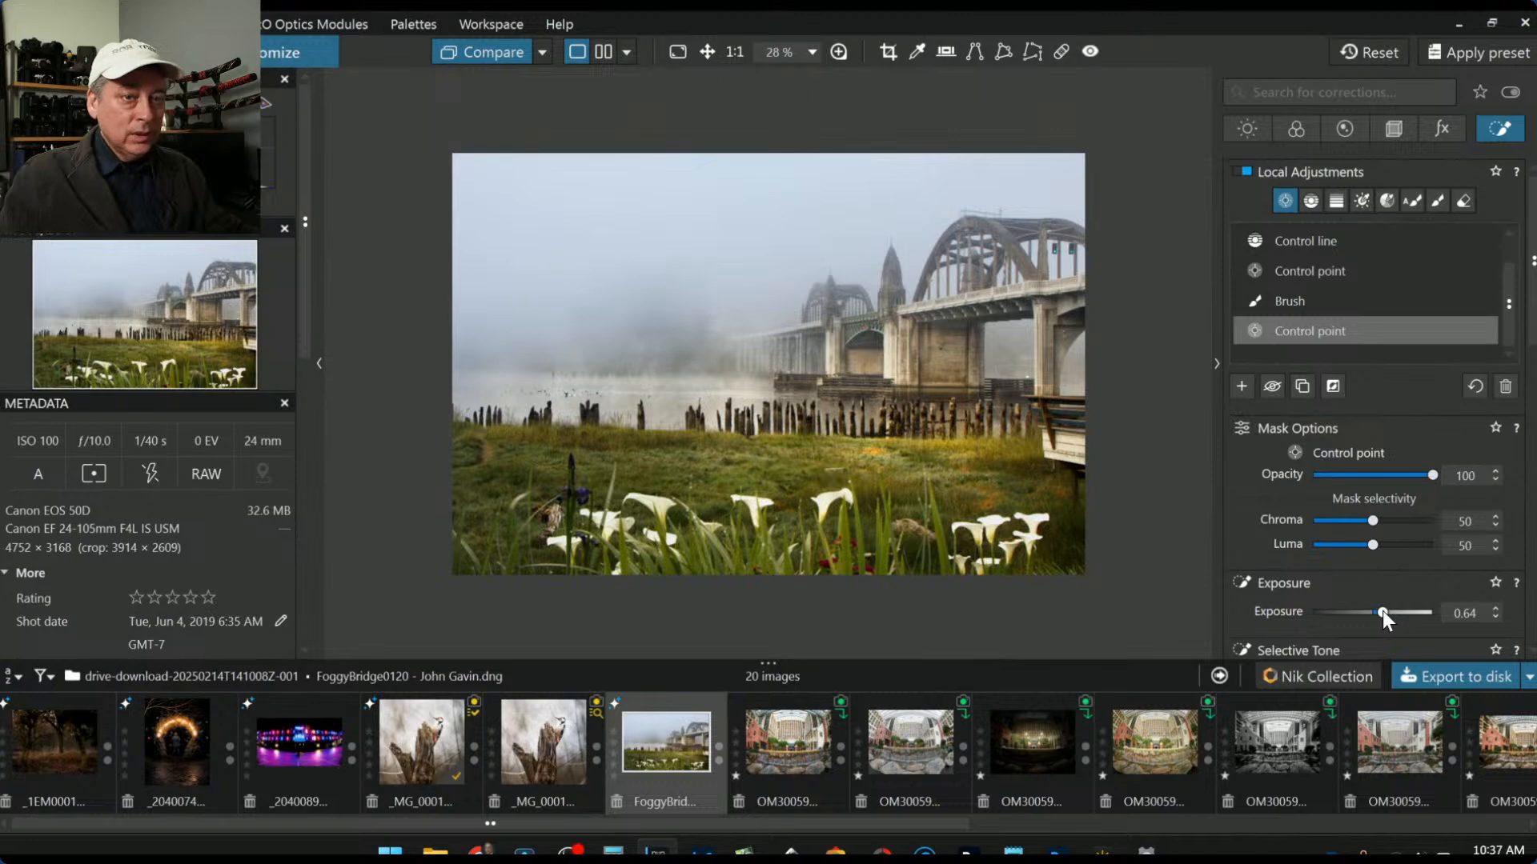
scroll(1328, 581, "down", 3)
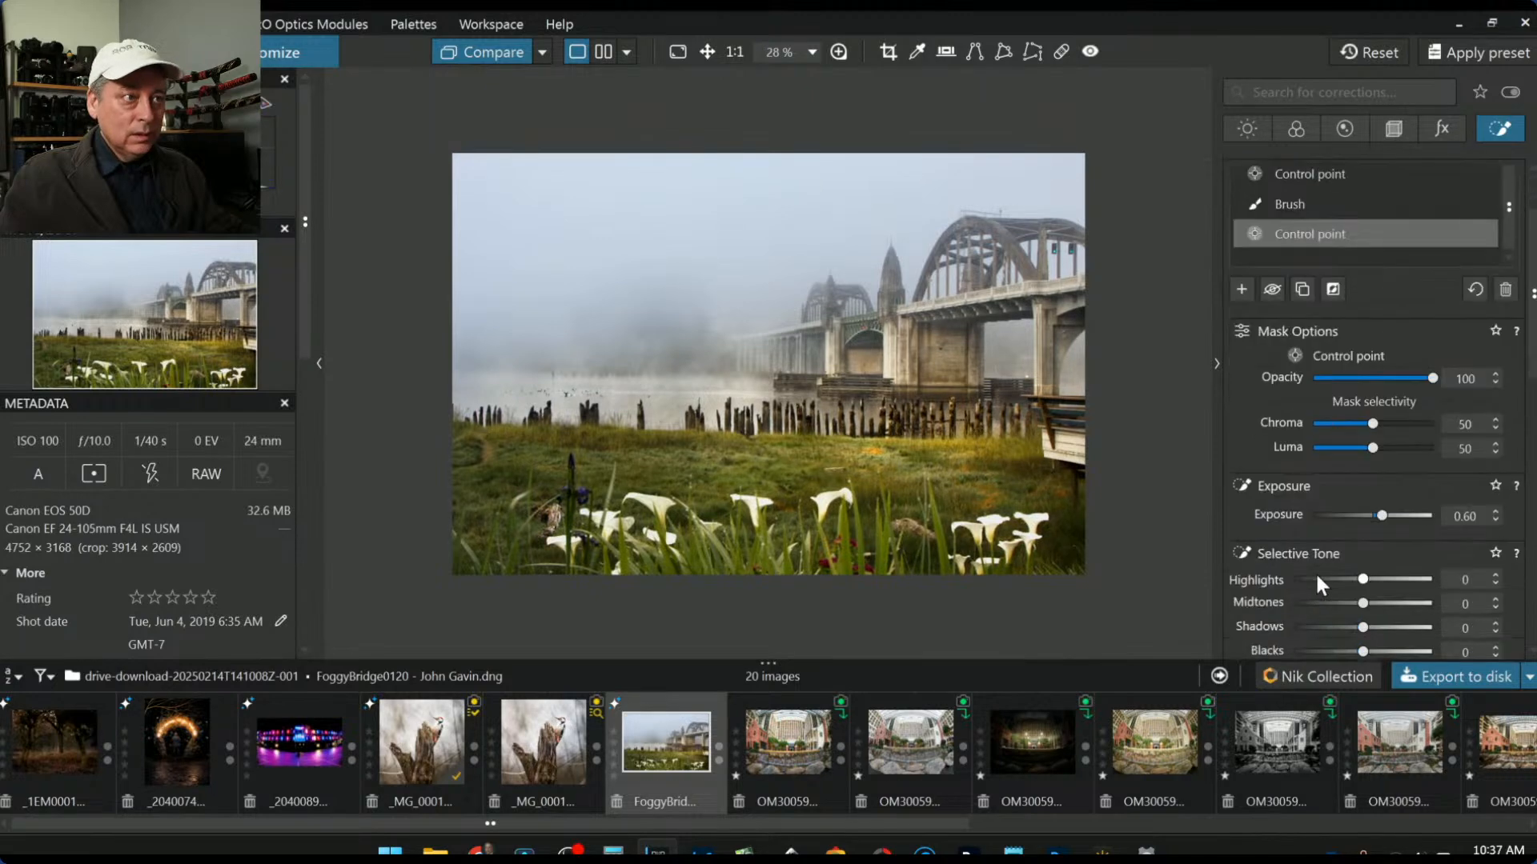
left_click_drag(1357, 602, 1346, 602)
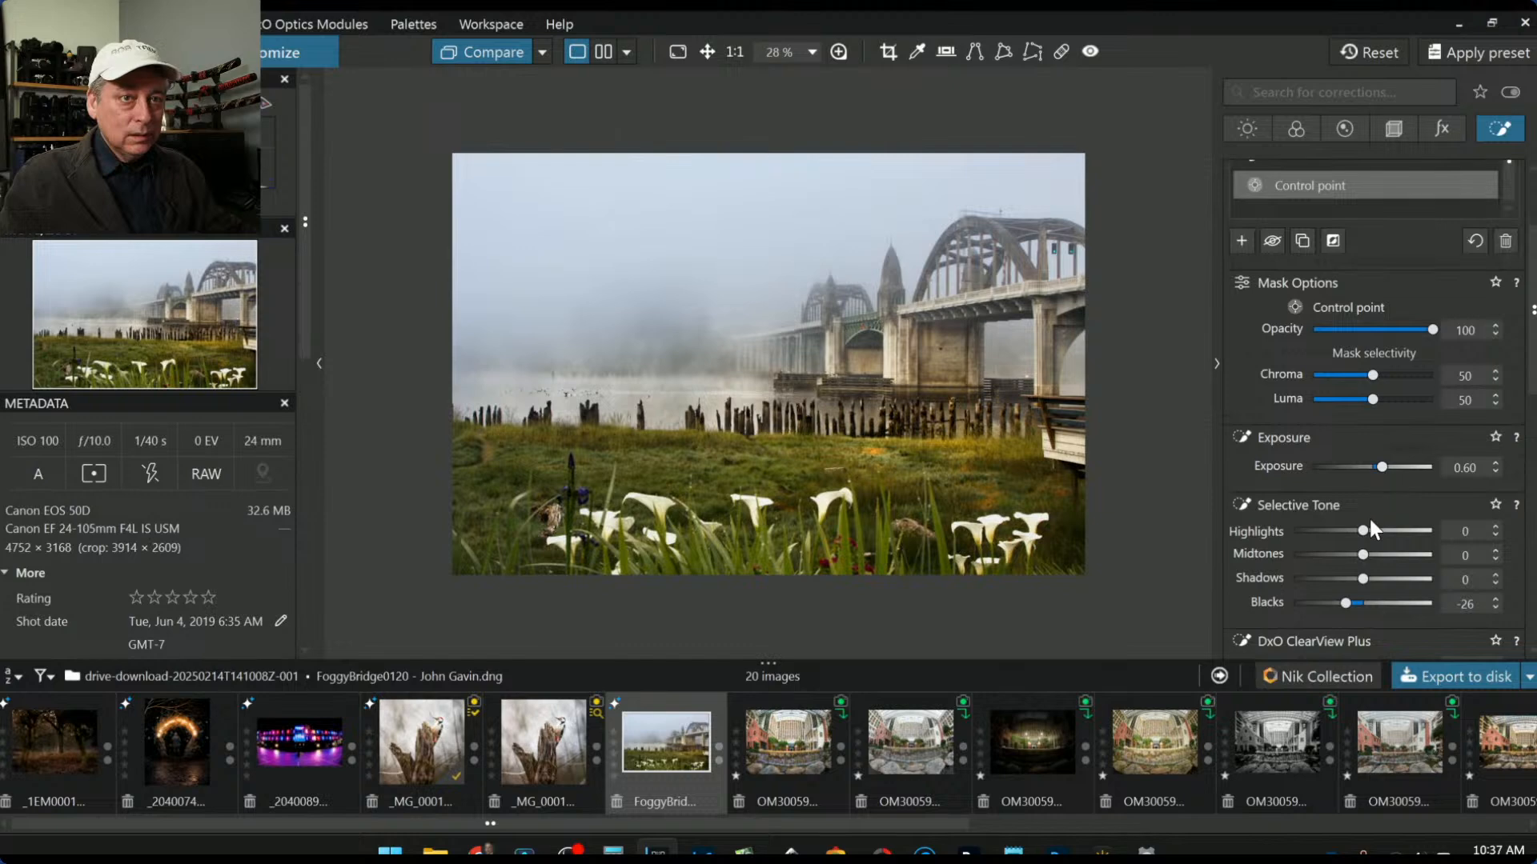
left_click_drag(1366, 530, 1386, 534)
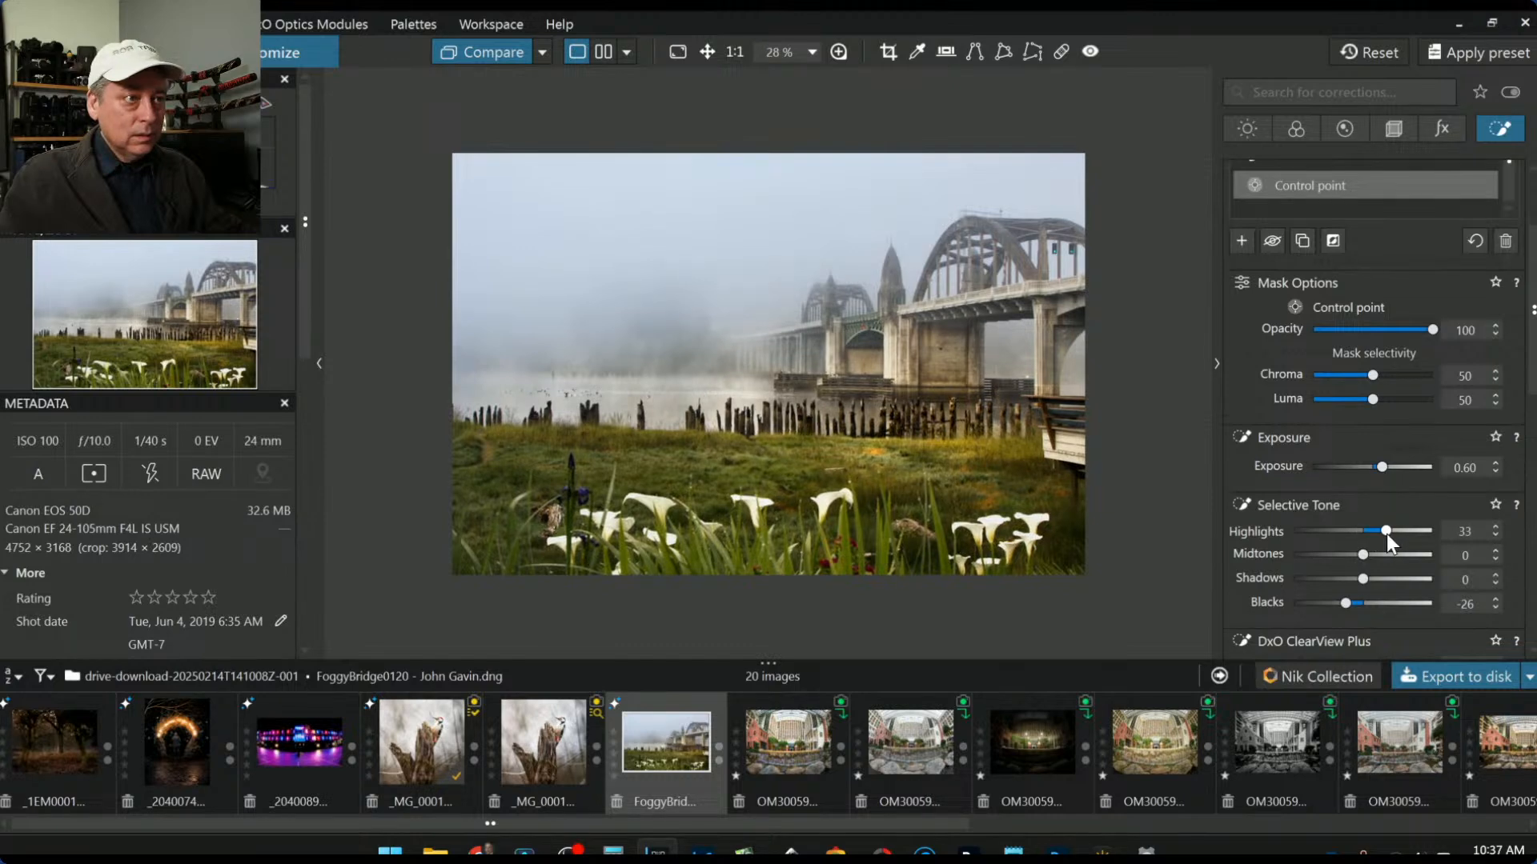
scroll(1385, 469, "down", 4)
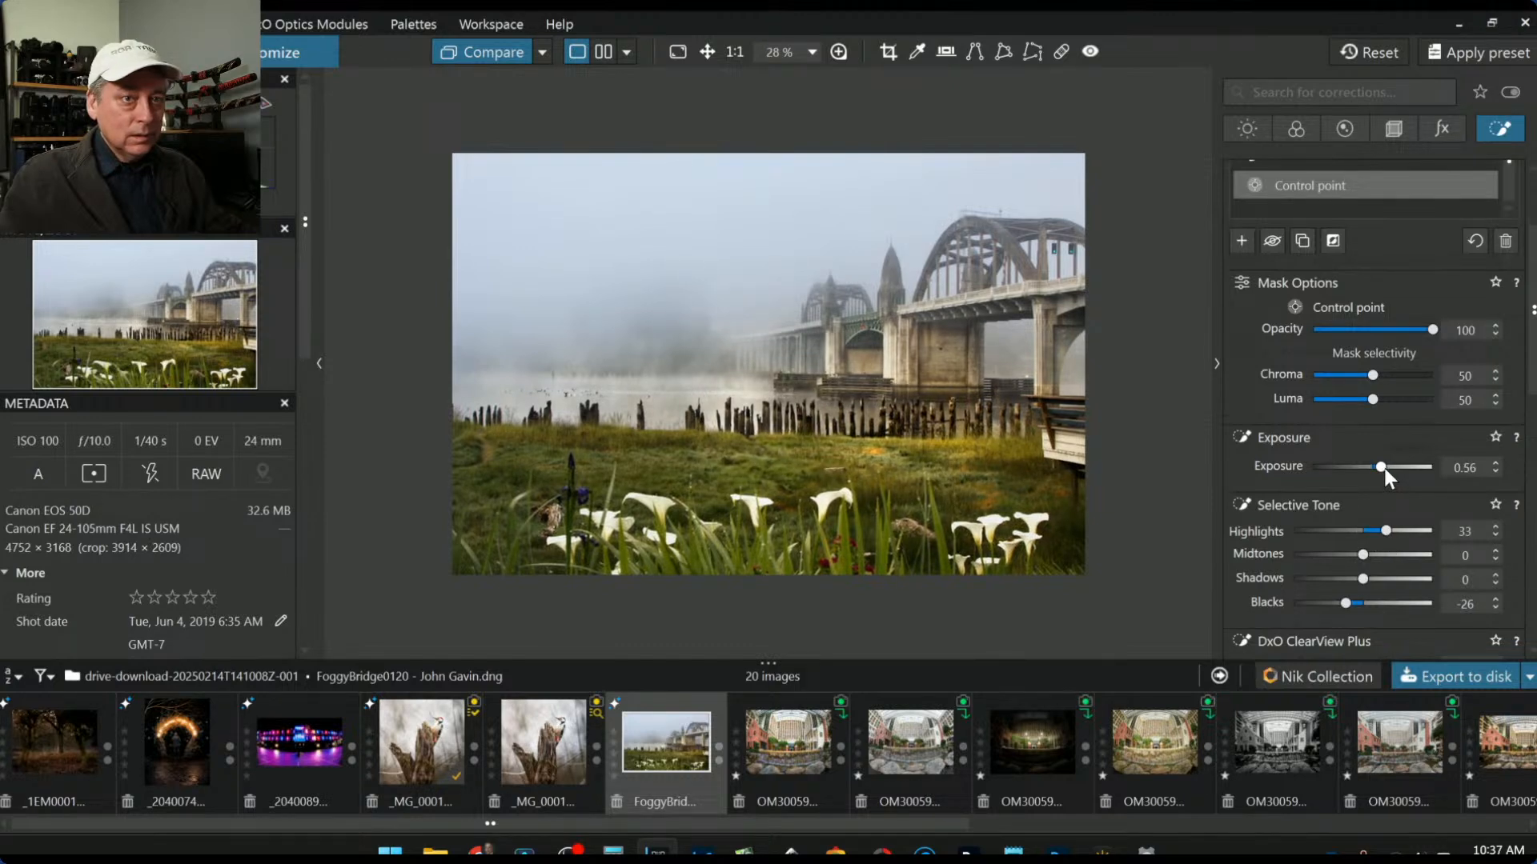
Step: Add smaller control points across the rest of the grass away from the bridge and set the mask's exposure to 0.46
scroll(1387, 531, "up", 5)
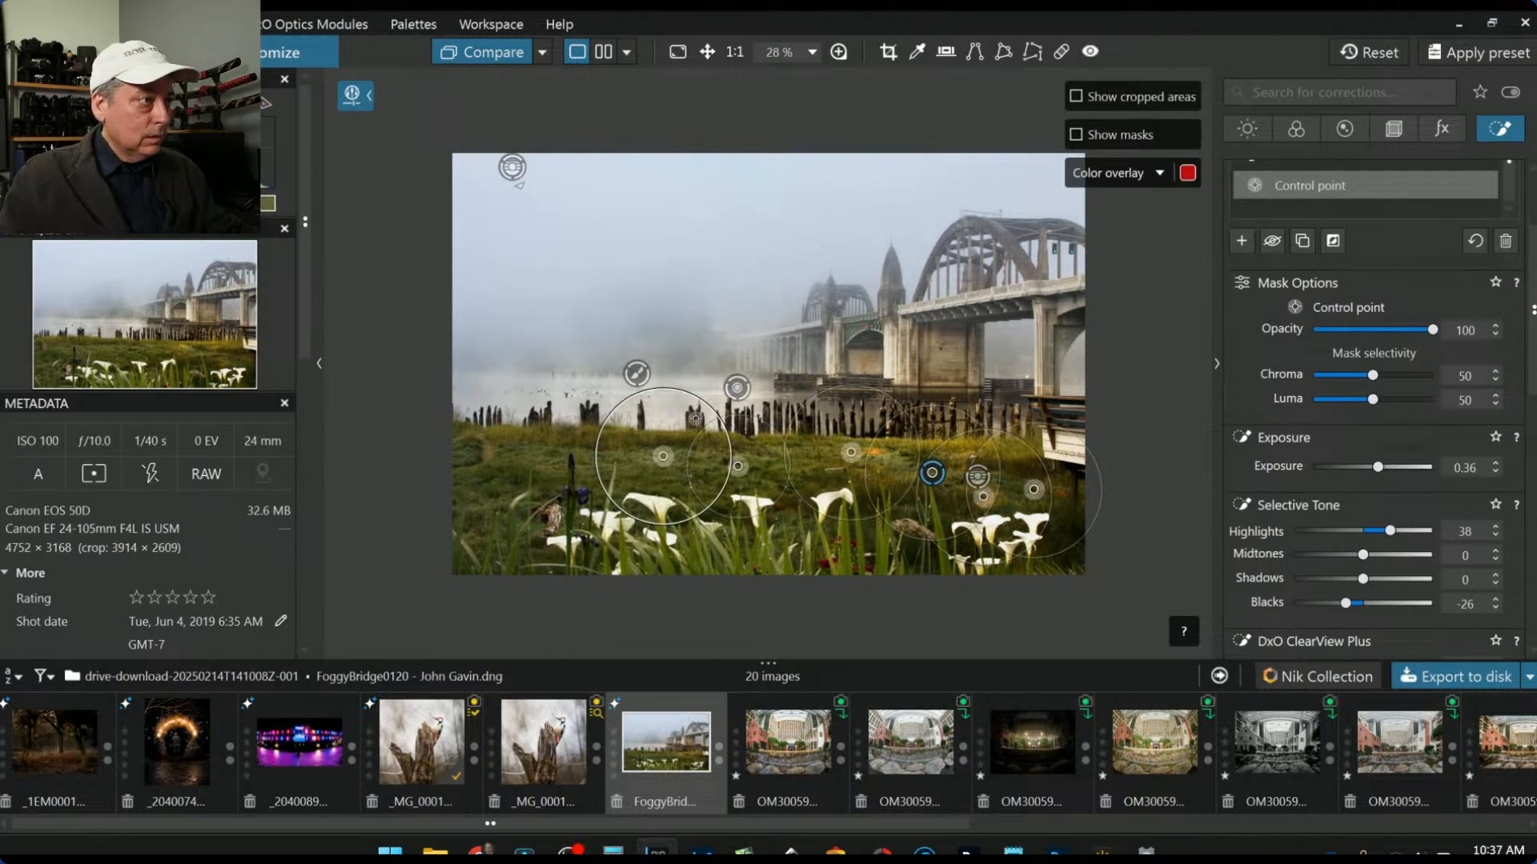
scroll(648, 448, "down", 5)
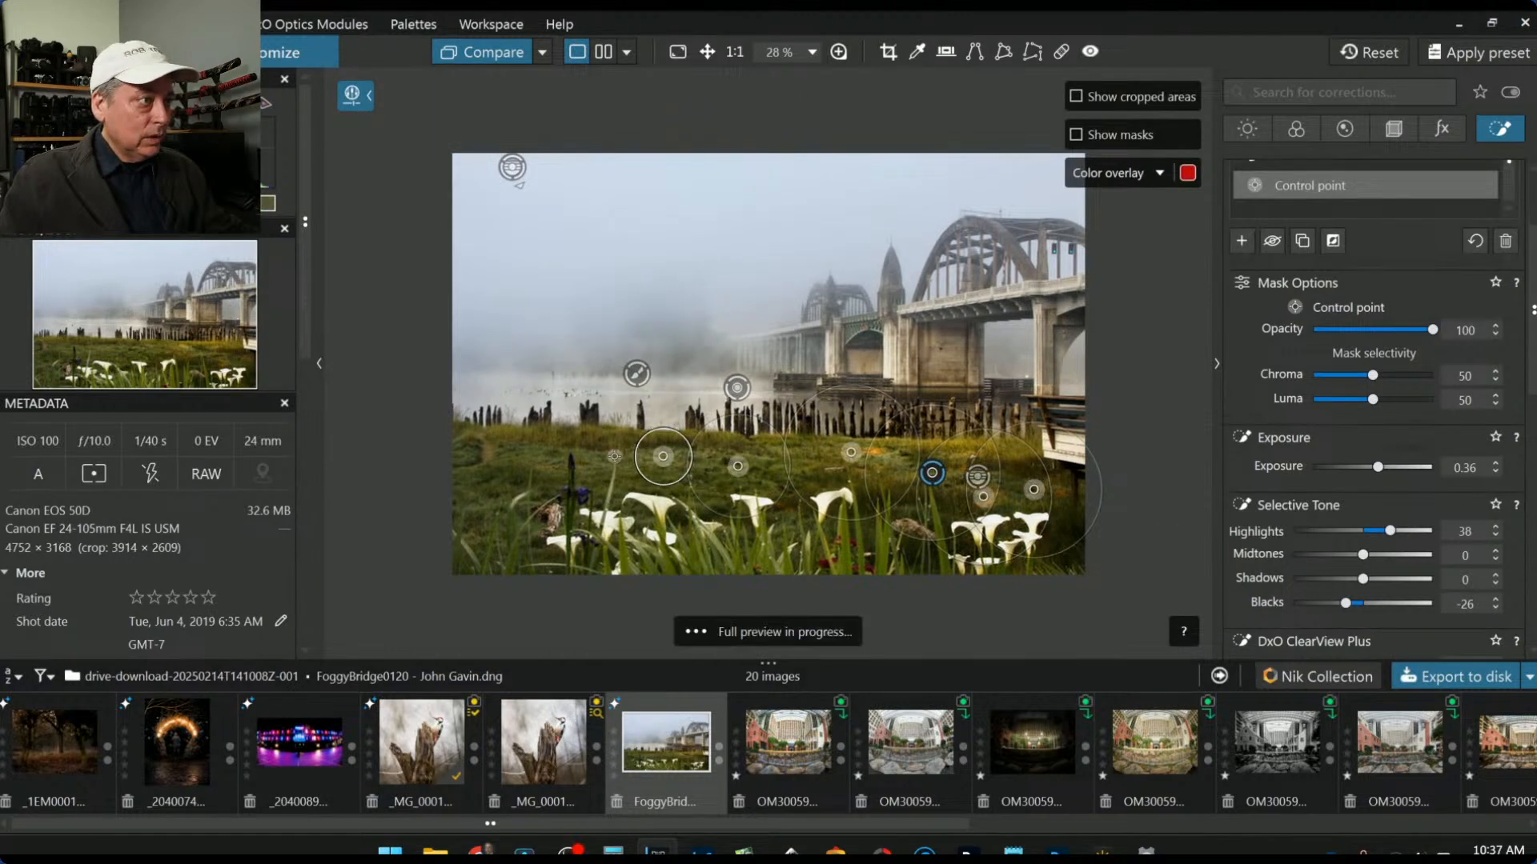
left_click(613, 456)
left_click(559, 456)
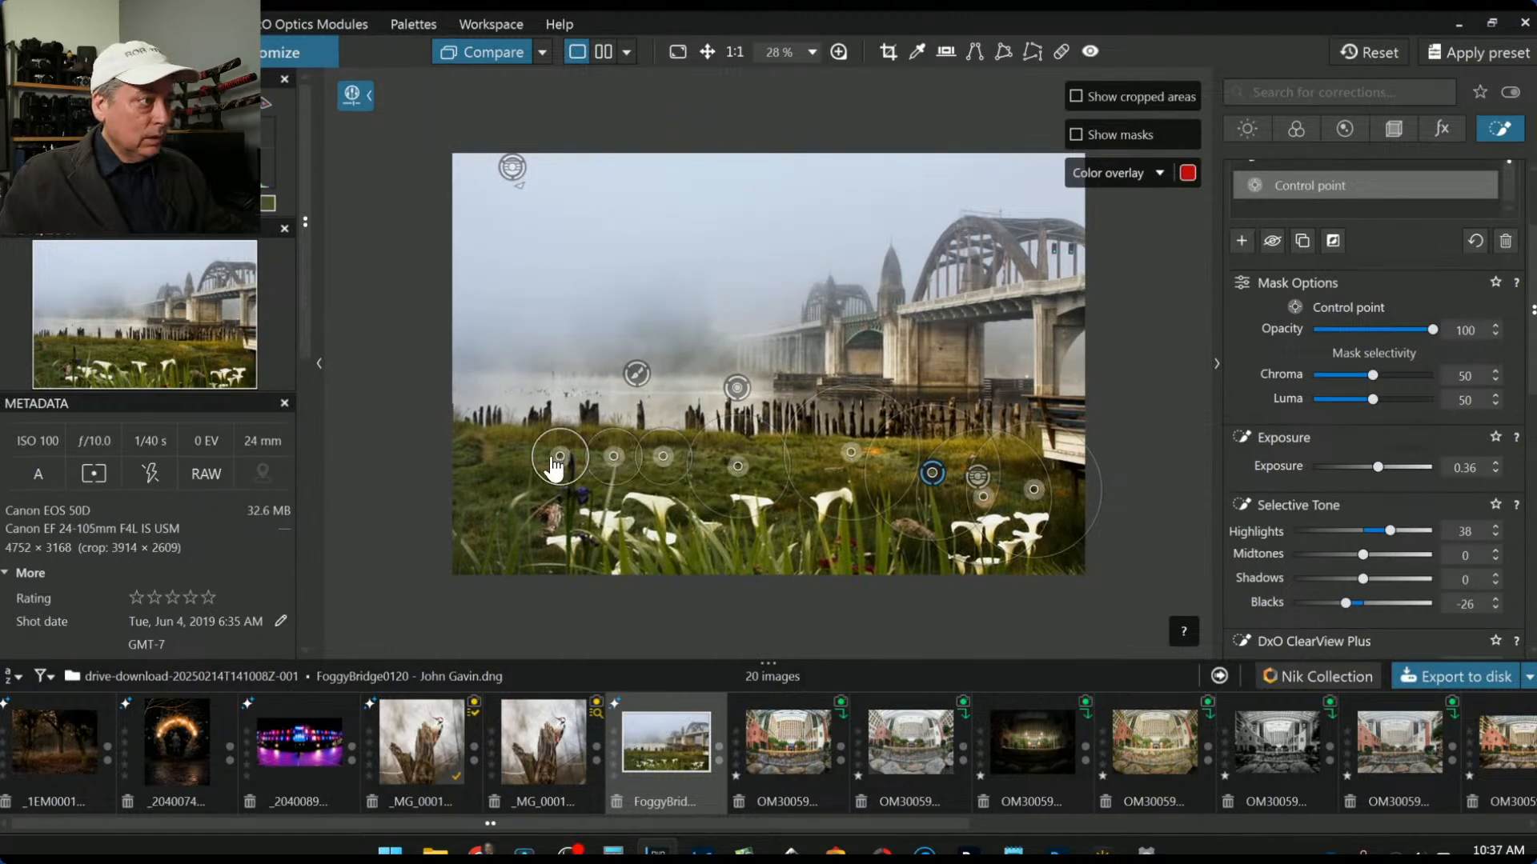
left_click(574, 493)
left_click(495, 453)
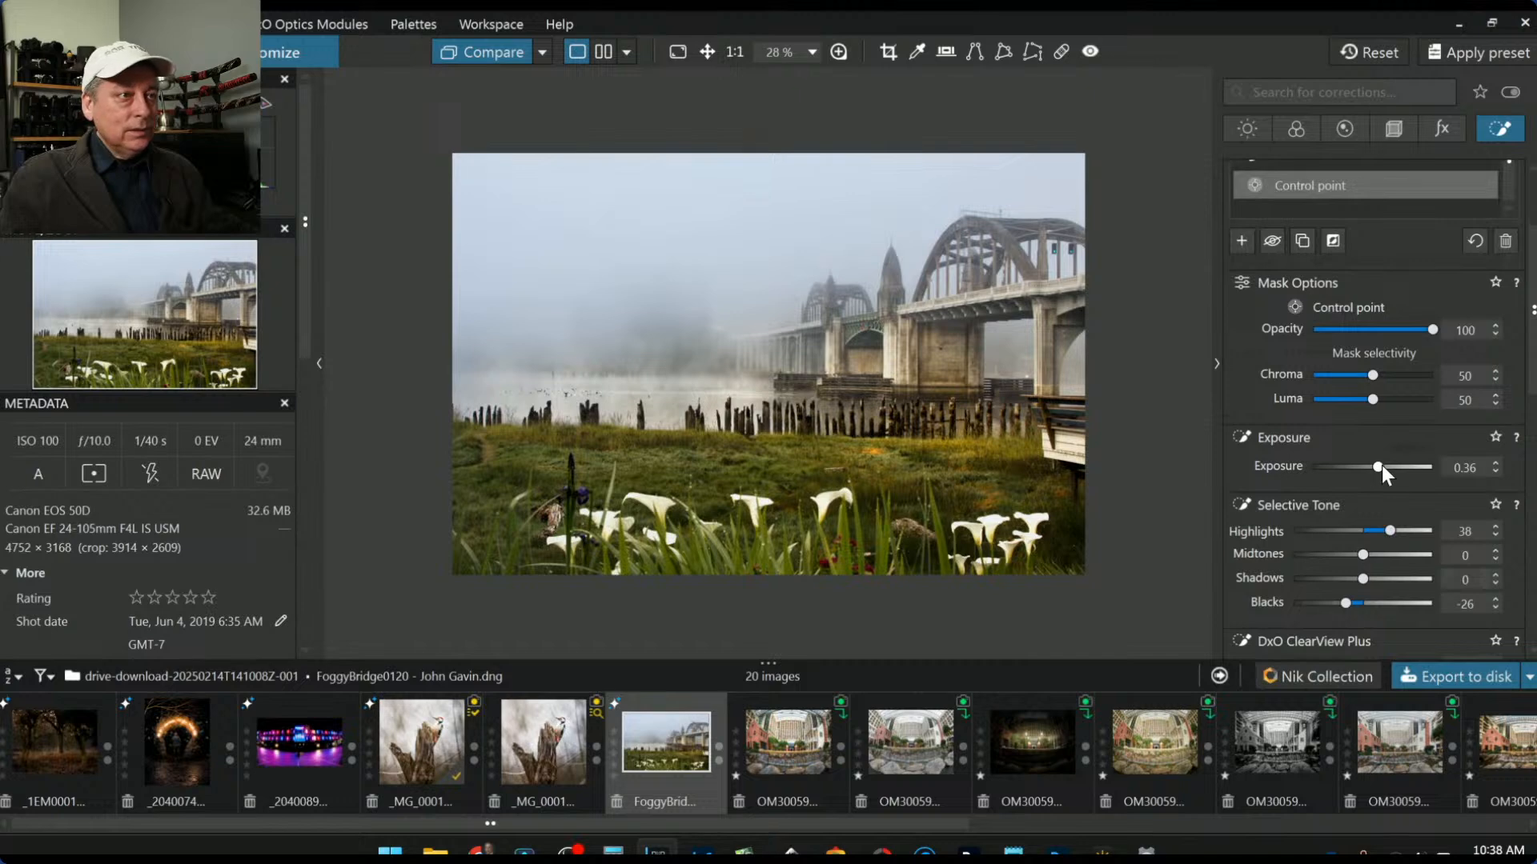
scroll(1381, 464, "up", 1)
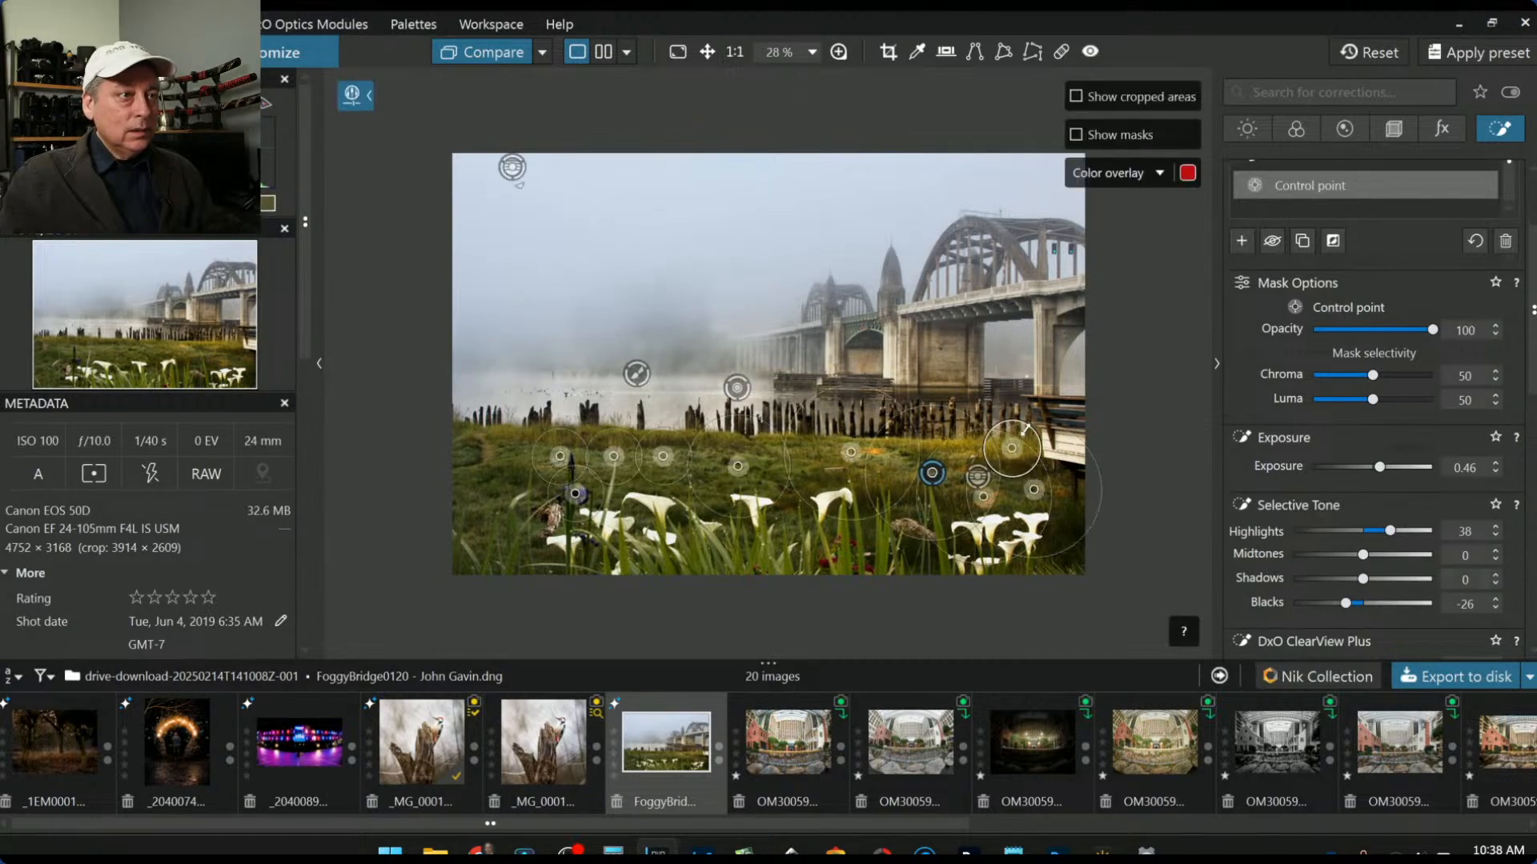
Step: Create another control point mask with small points on the grass by the dock, with highlights at 69 and midtones at 40
left_click(1241, 240)
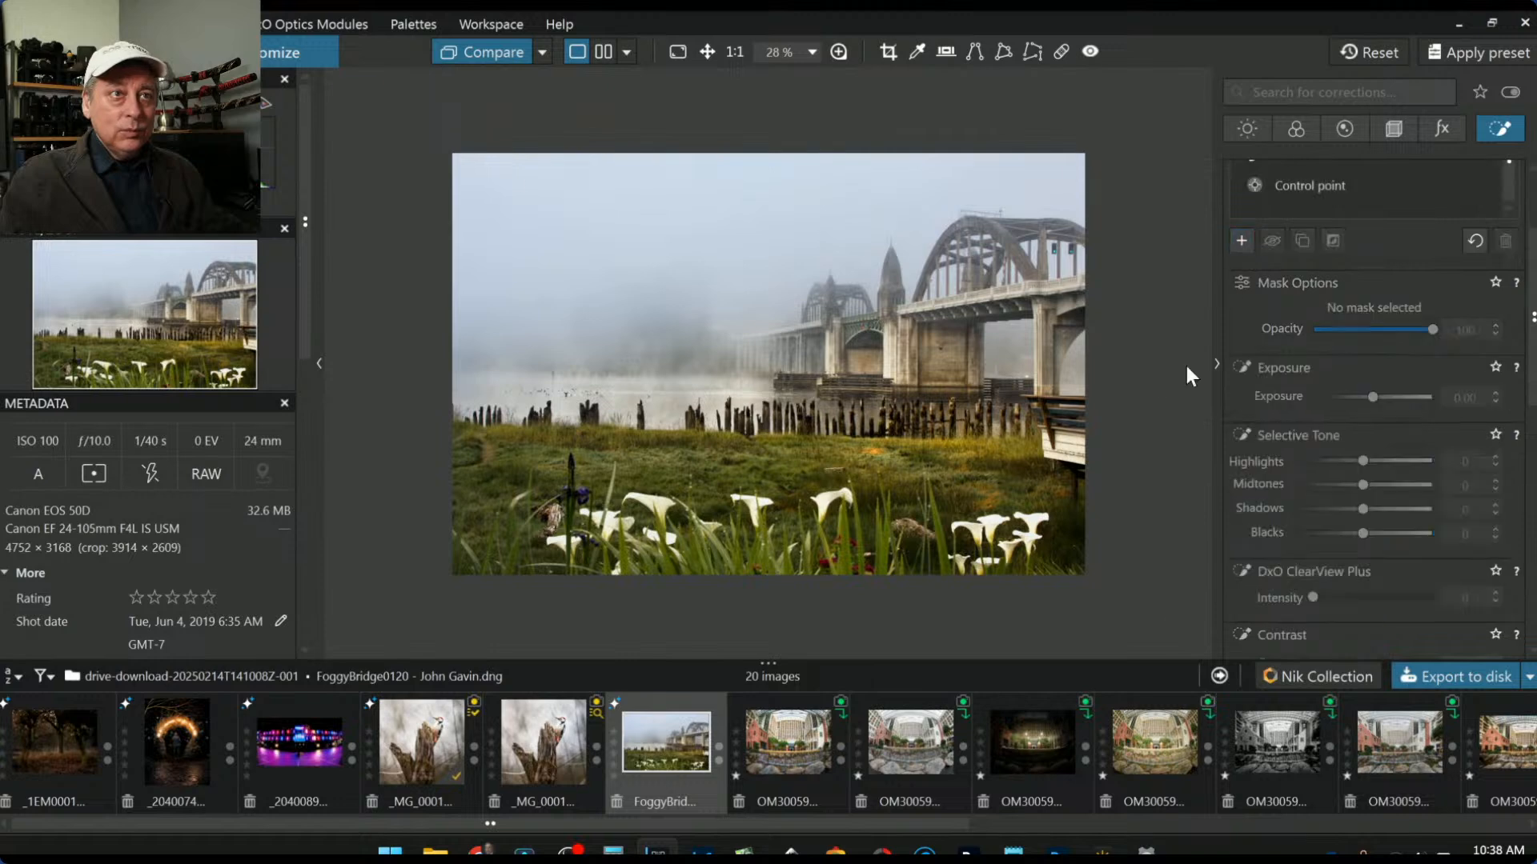
left_click(989, 447)
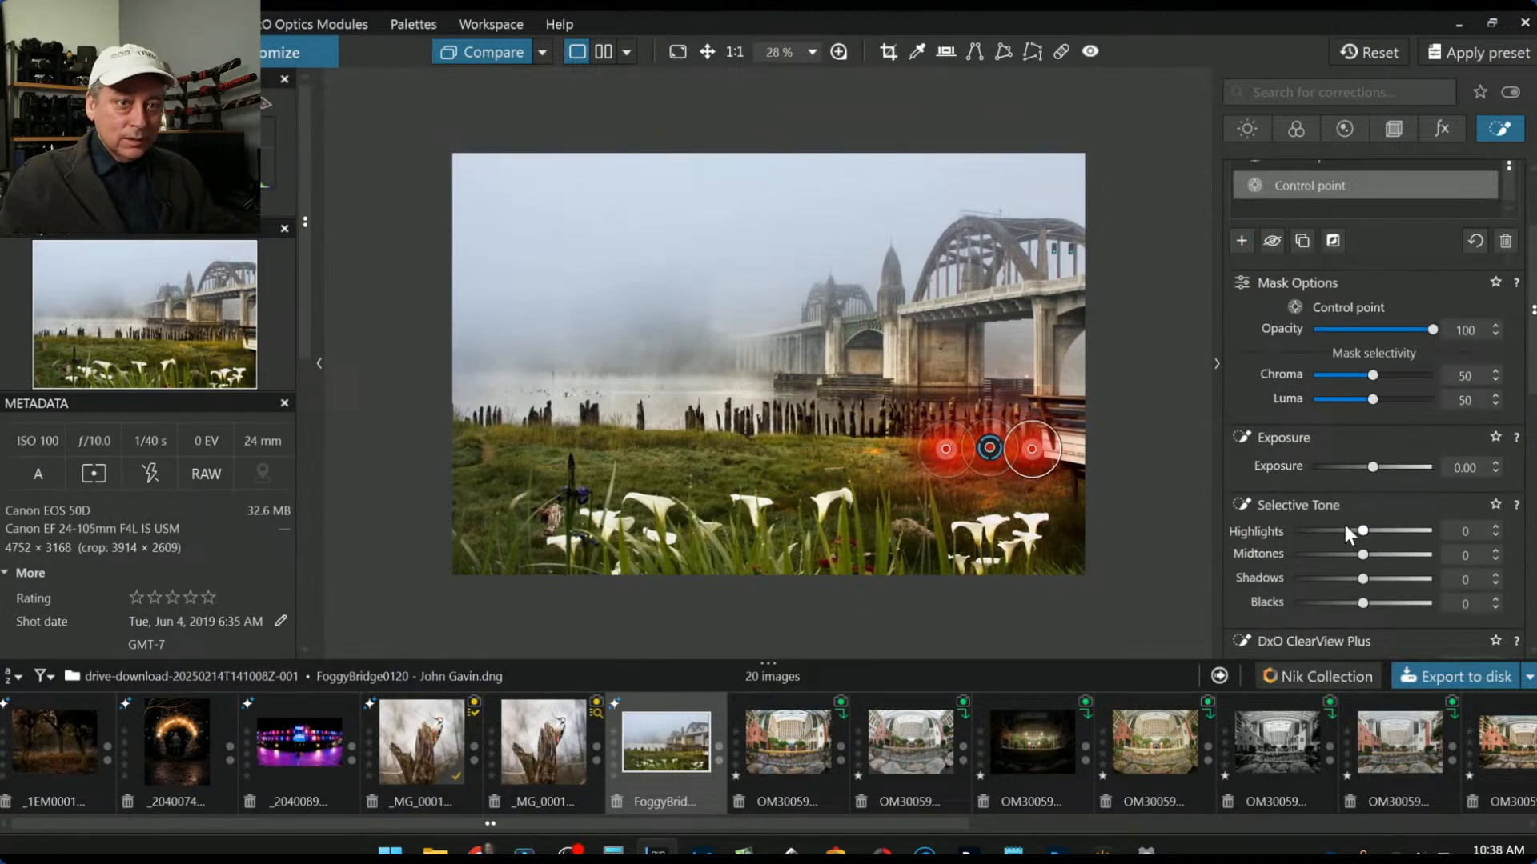
left_click_drag(1366, 528, 1390, 559)
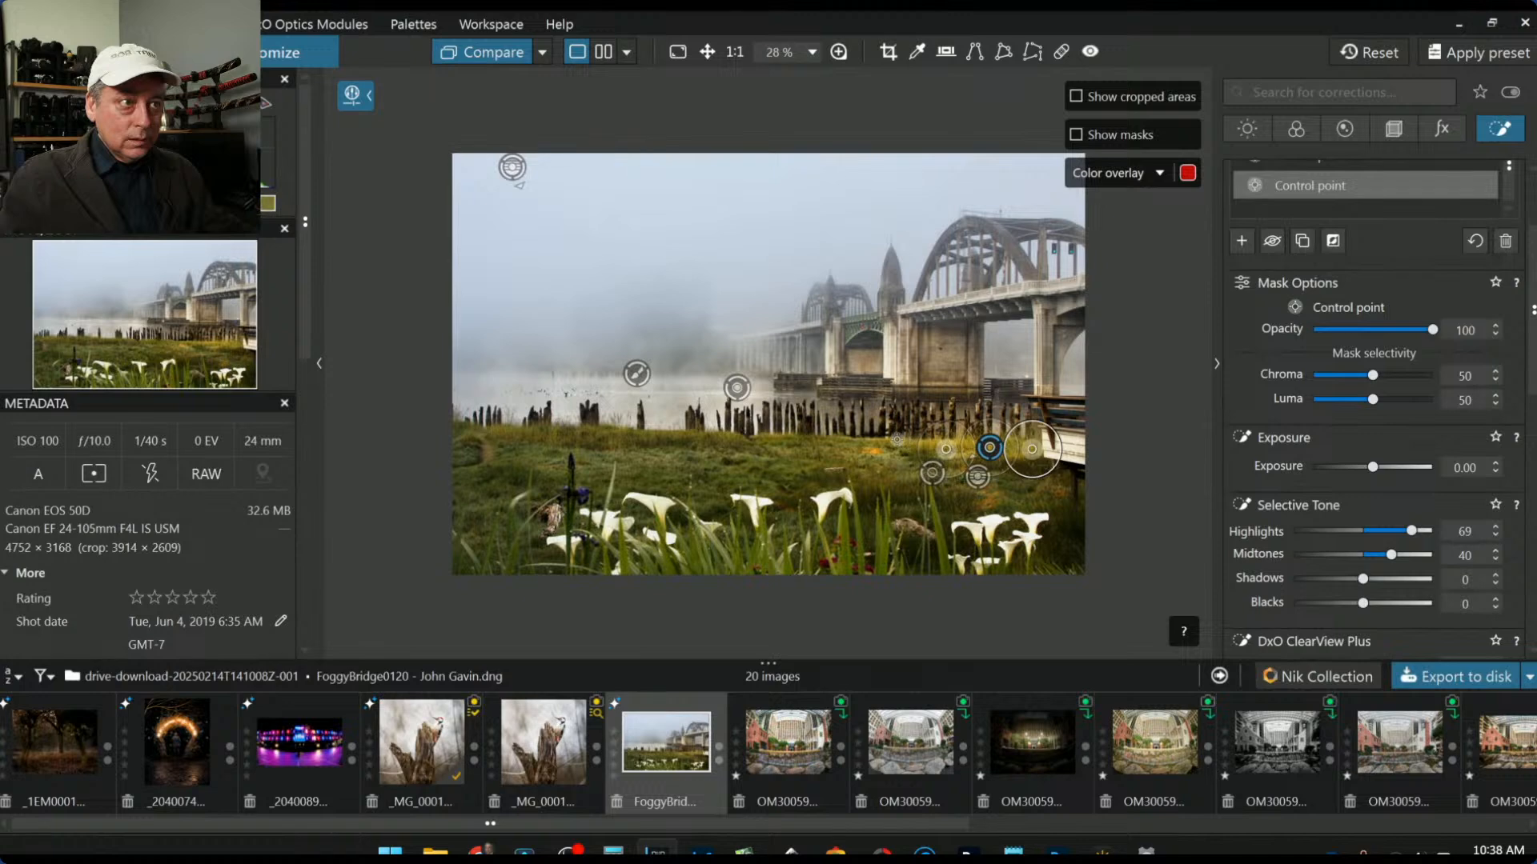
Step: Warm the dockside grass mask by setting its white balance temperature to 5743
scroll(1394, 606, "down", 2)
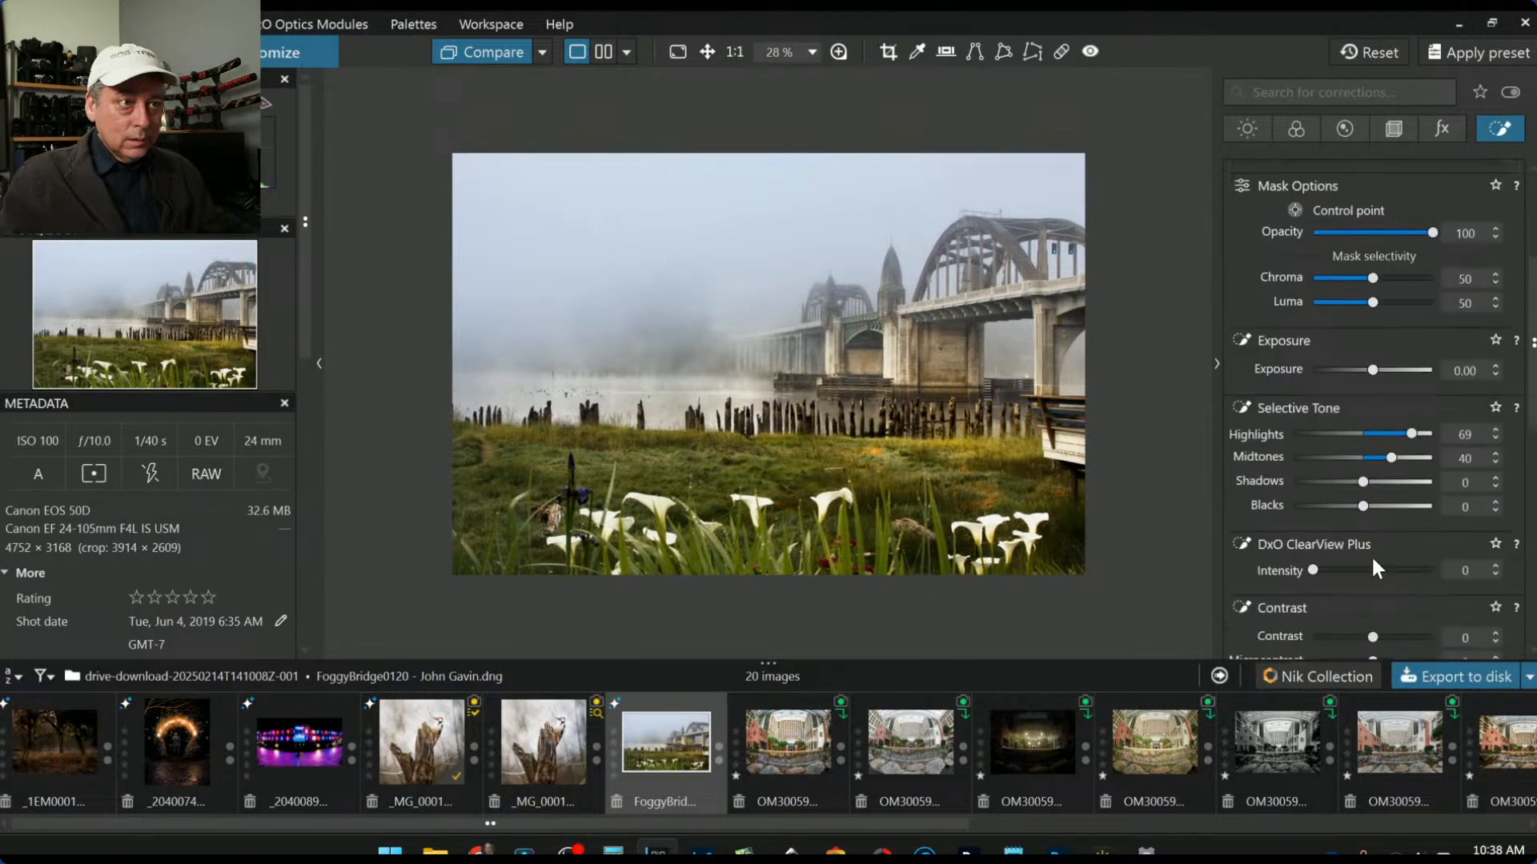
scroll(1375, 567, "down", 3)
left_click_drag(1350, 487, 1357, 488)
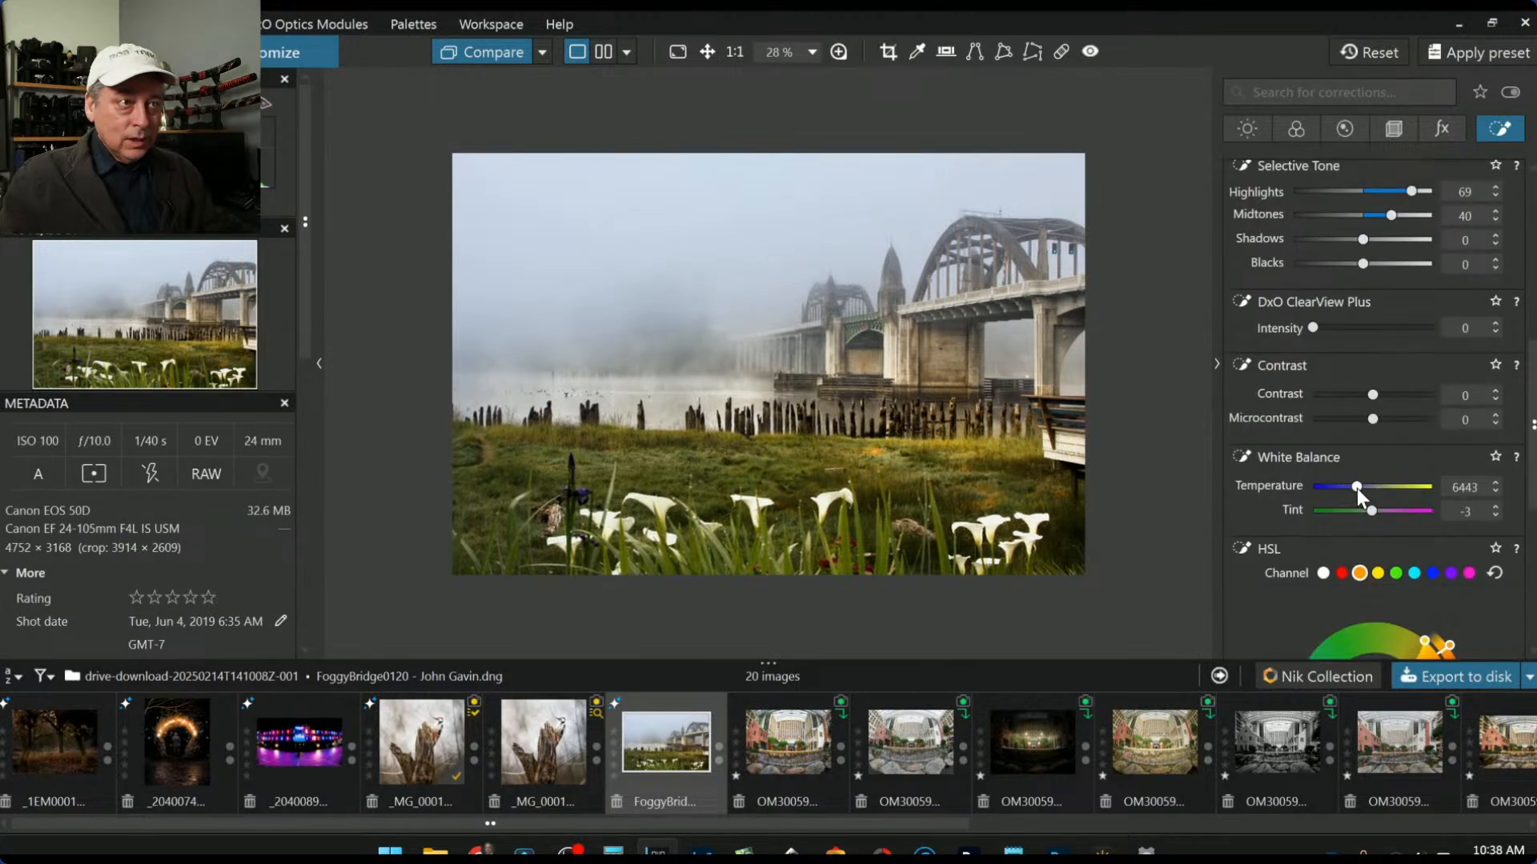
scroll(1357, 488, "down", 6)
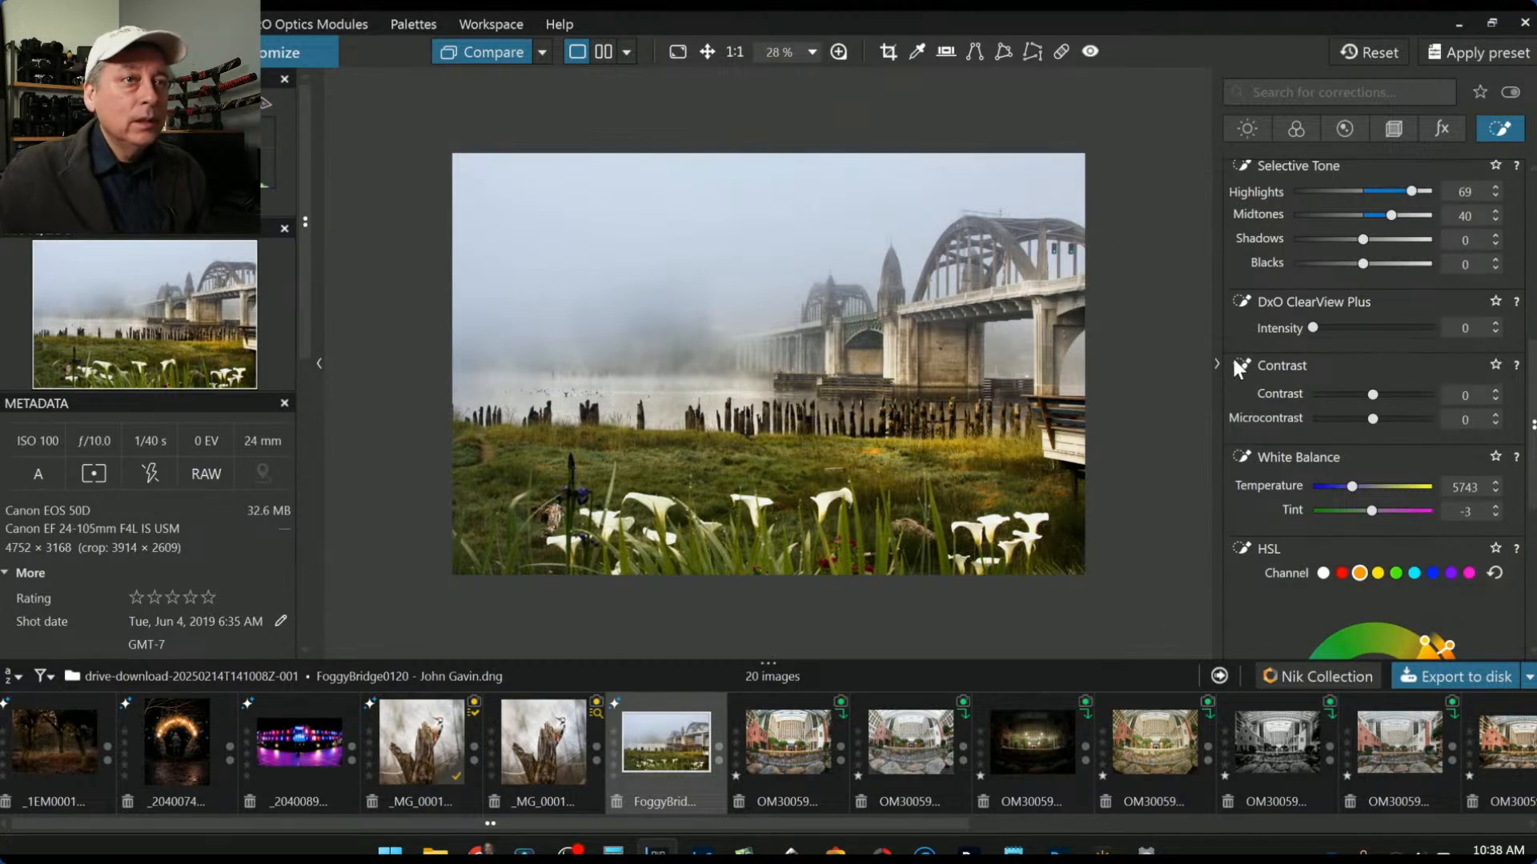
Step: Create a control point mask covering the bridge's nearest arch and piers, and set its ClearView Plus intensity to 45
scroll(1249, 360, "up", 6)
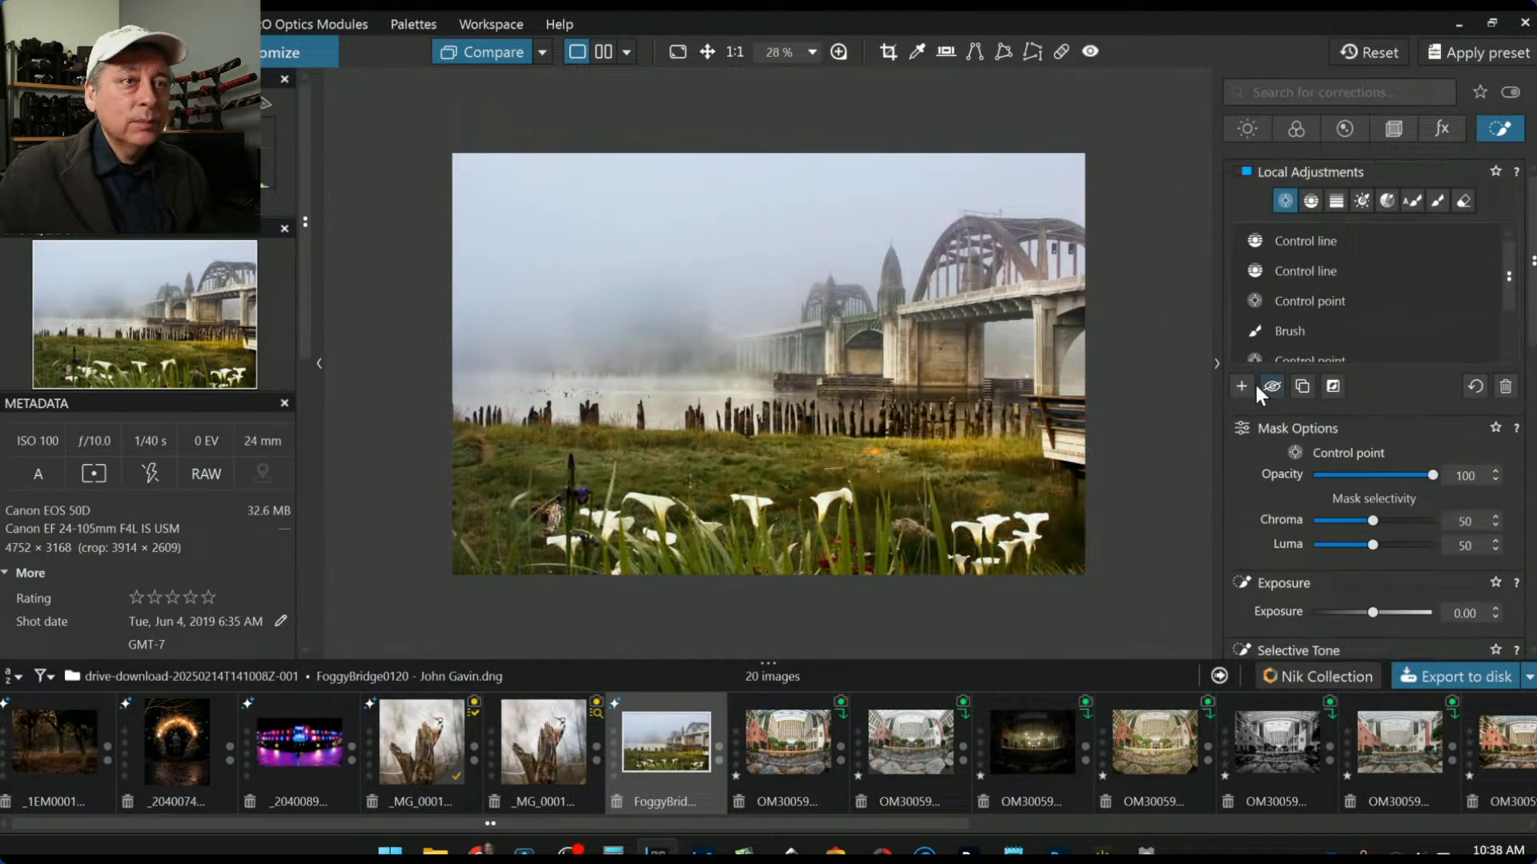
left_click(1018, 242)
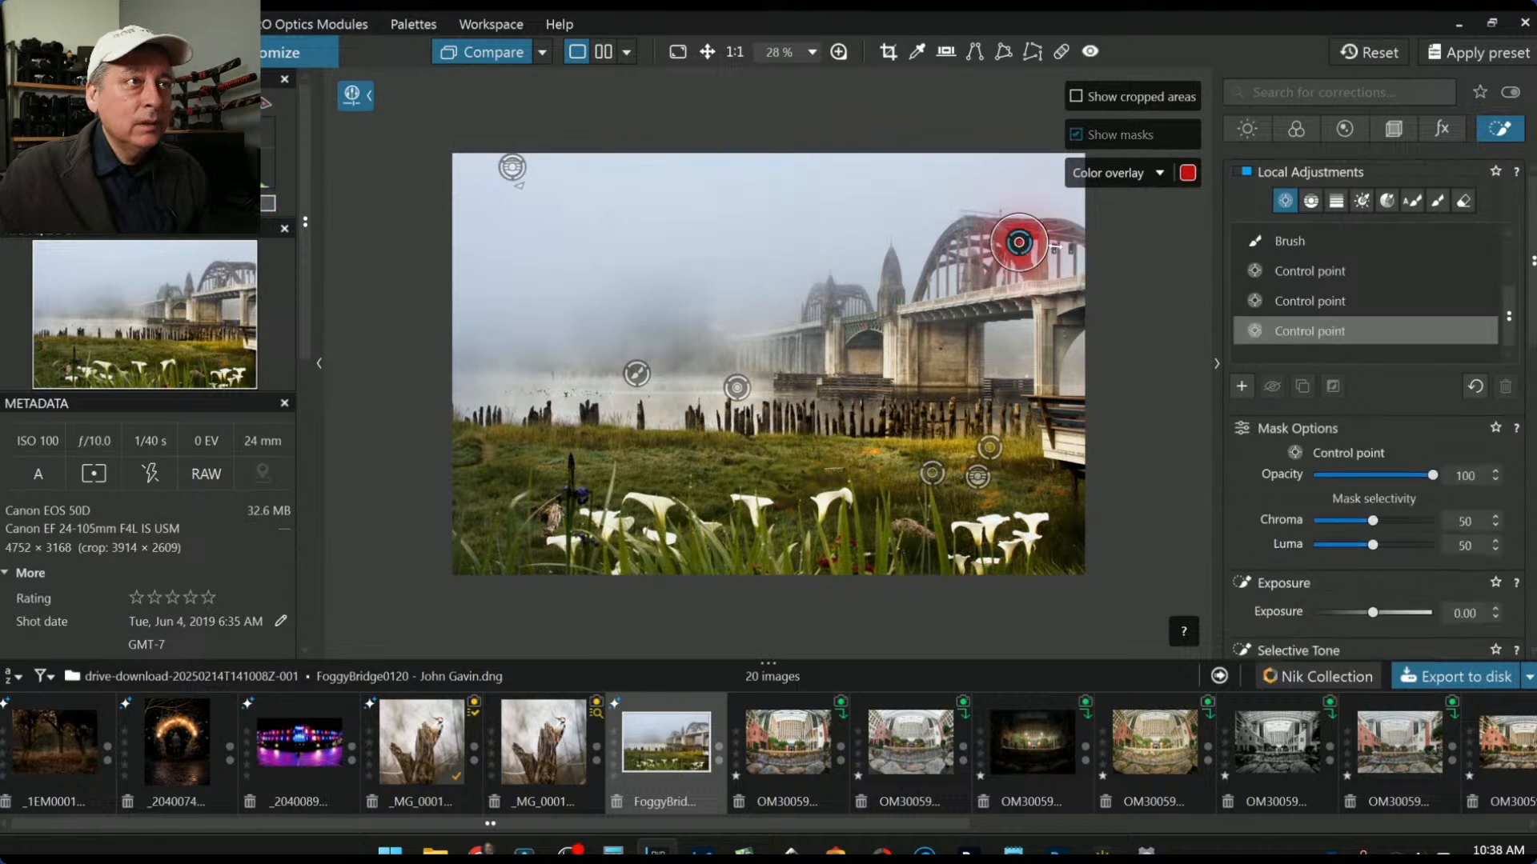
left_click(1072, 238)
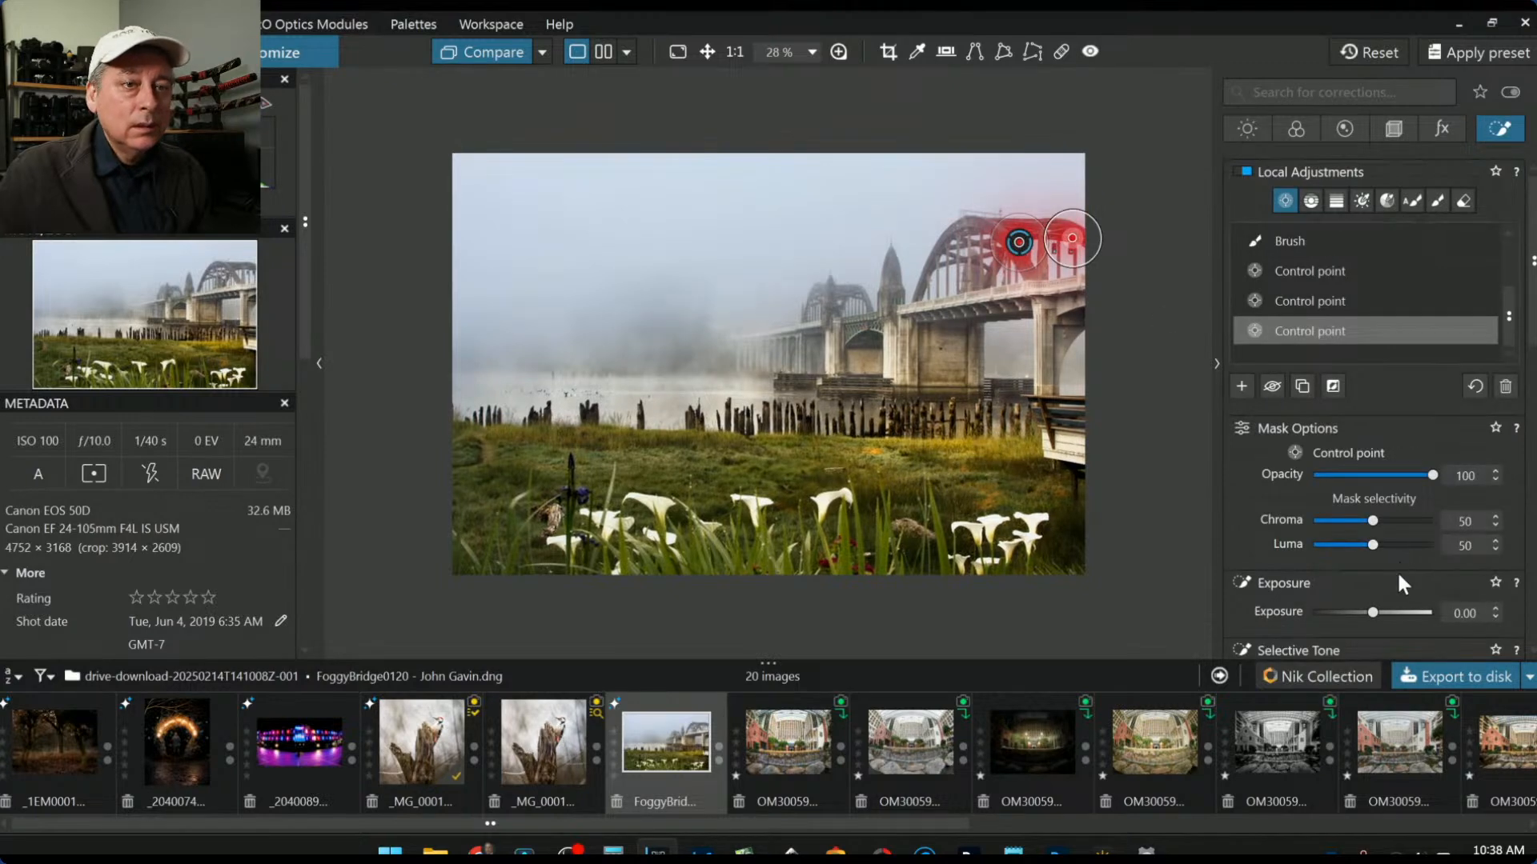
scroll(1371, 610, "down", 3)
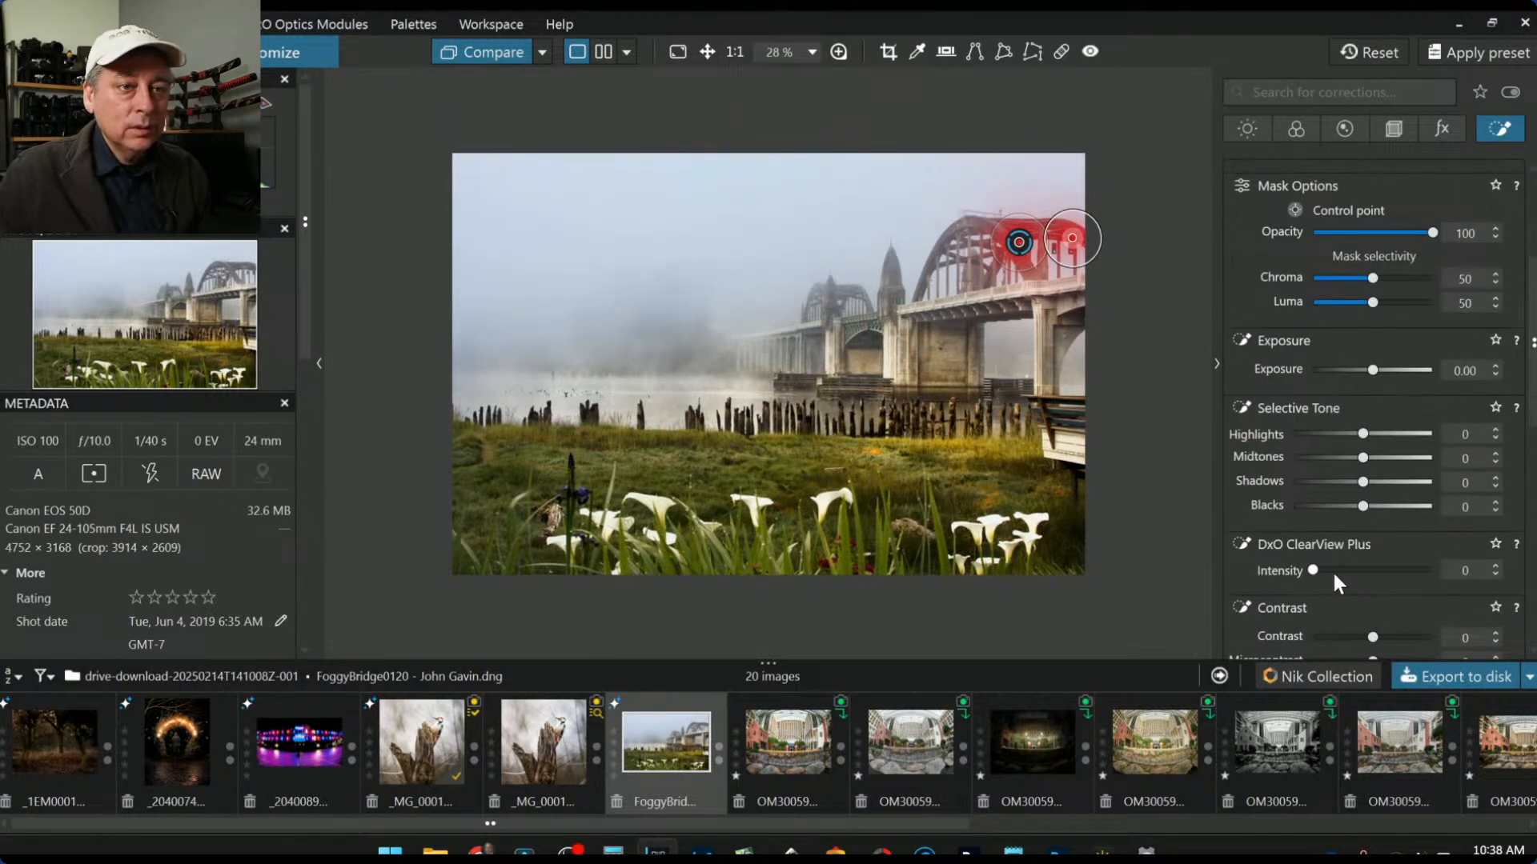
left_click_drag(1317, 570, 1366, 574)
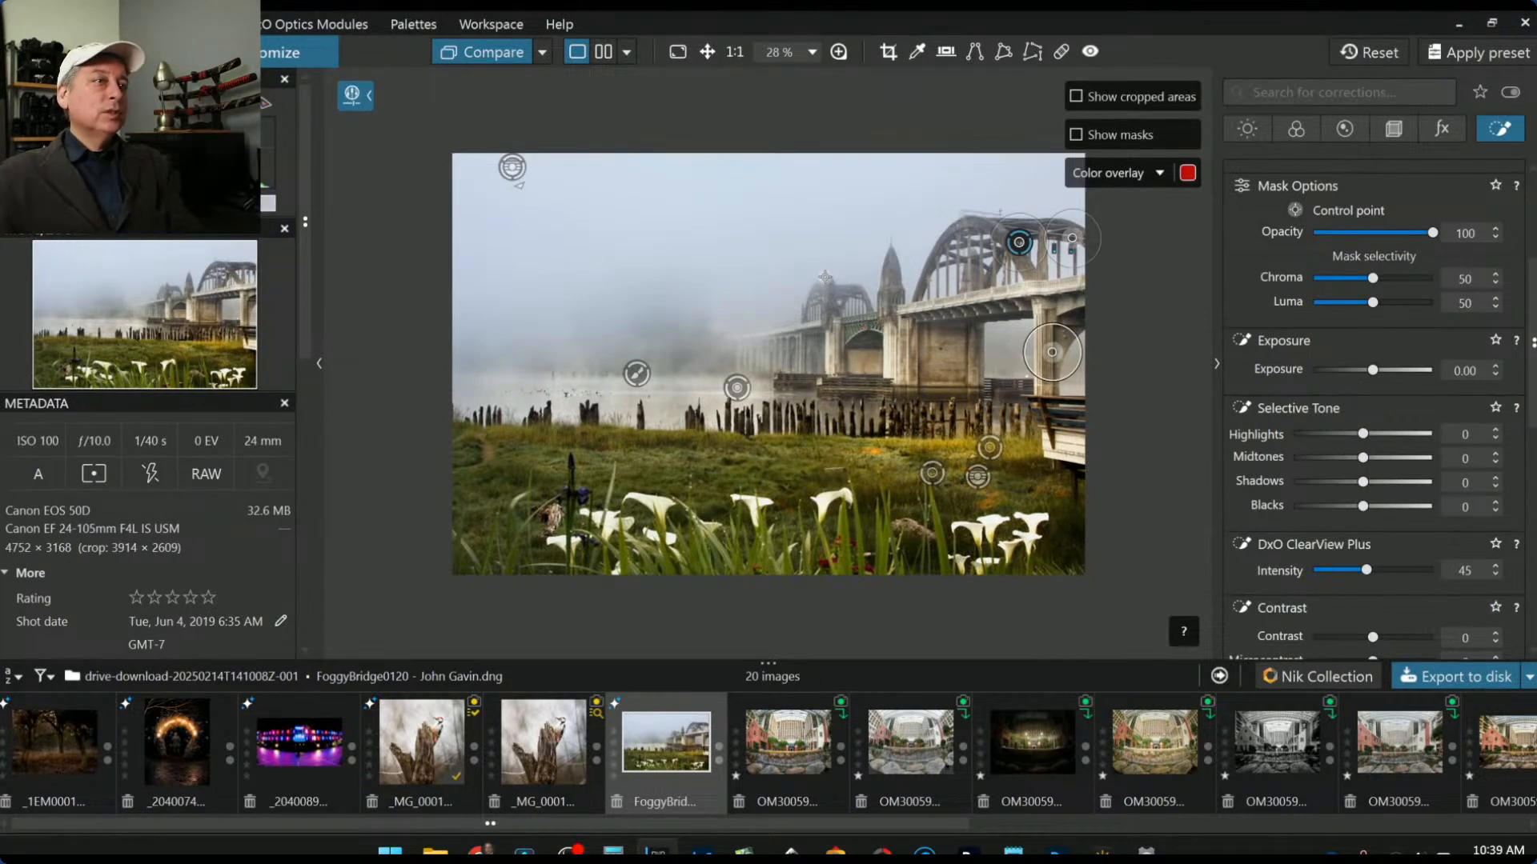
left_click(1019, 246)
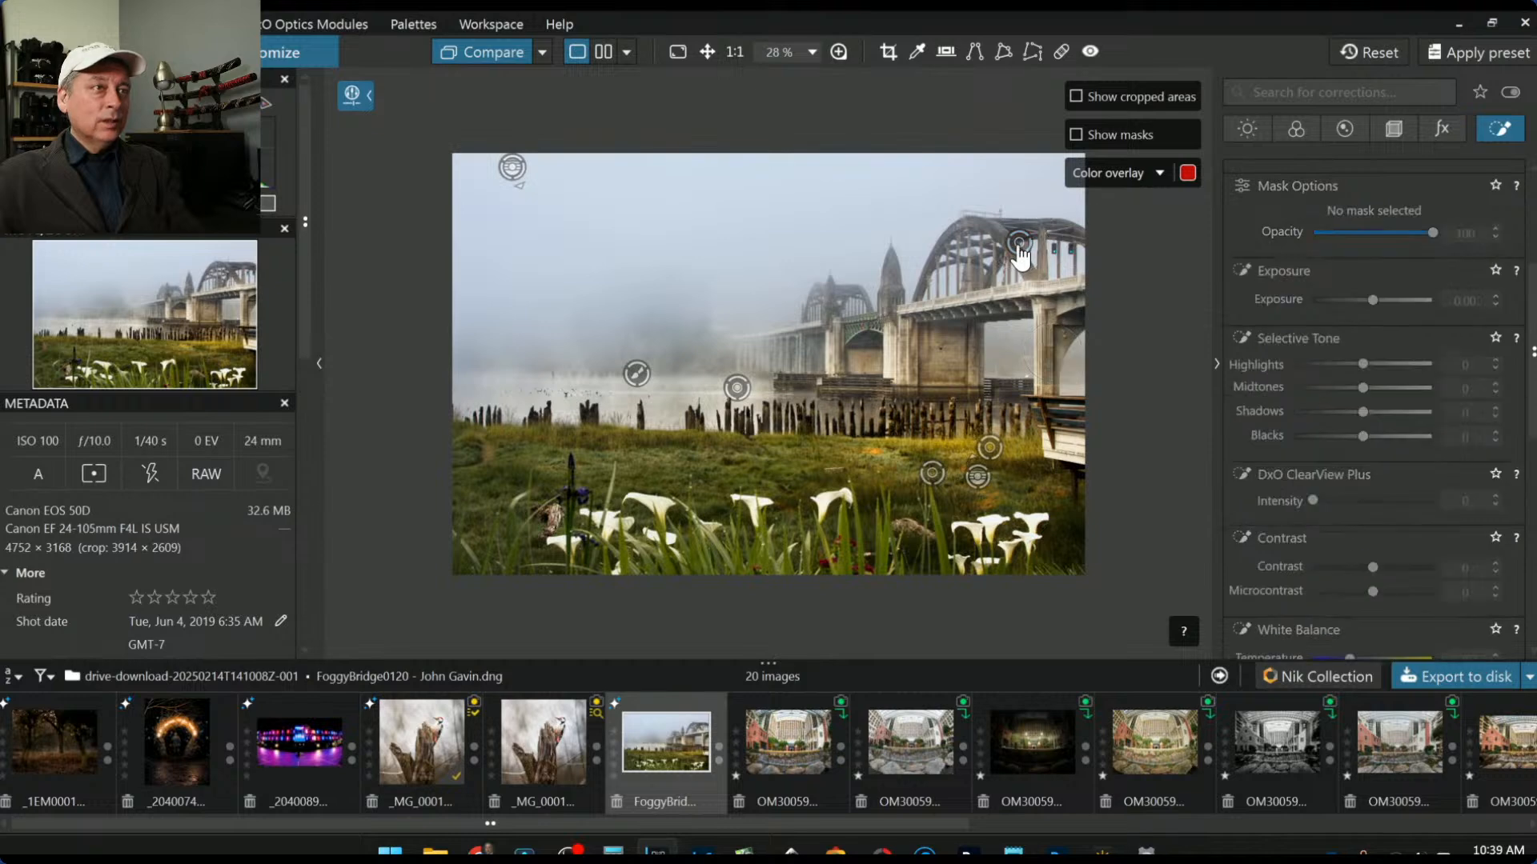
left_click(1019, 248)
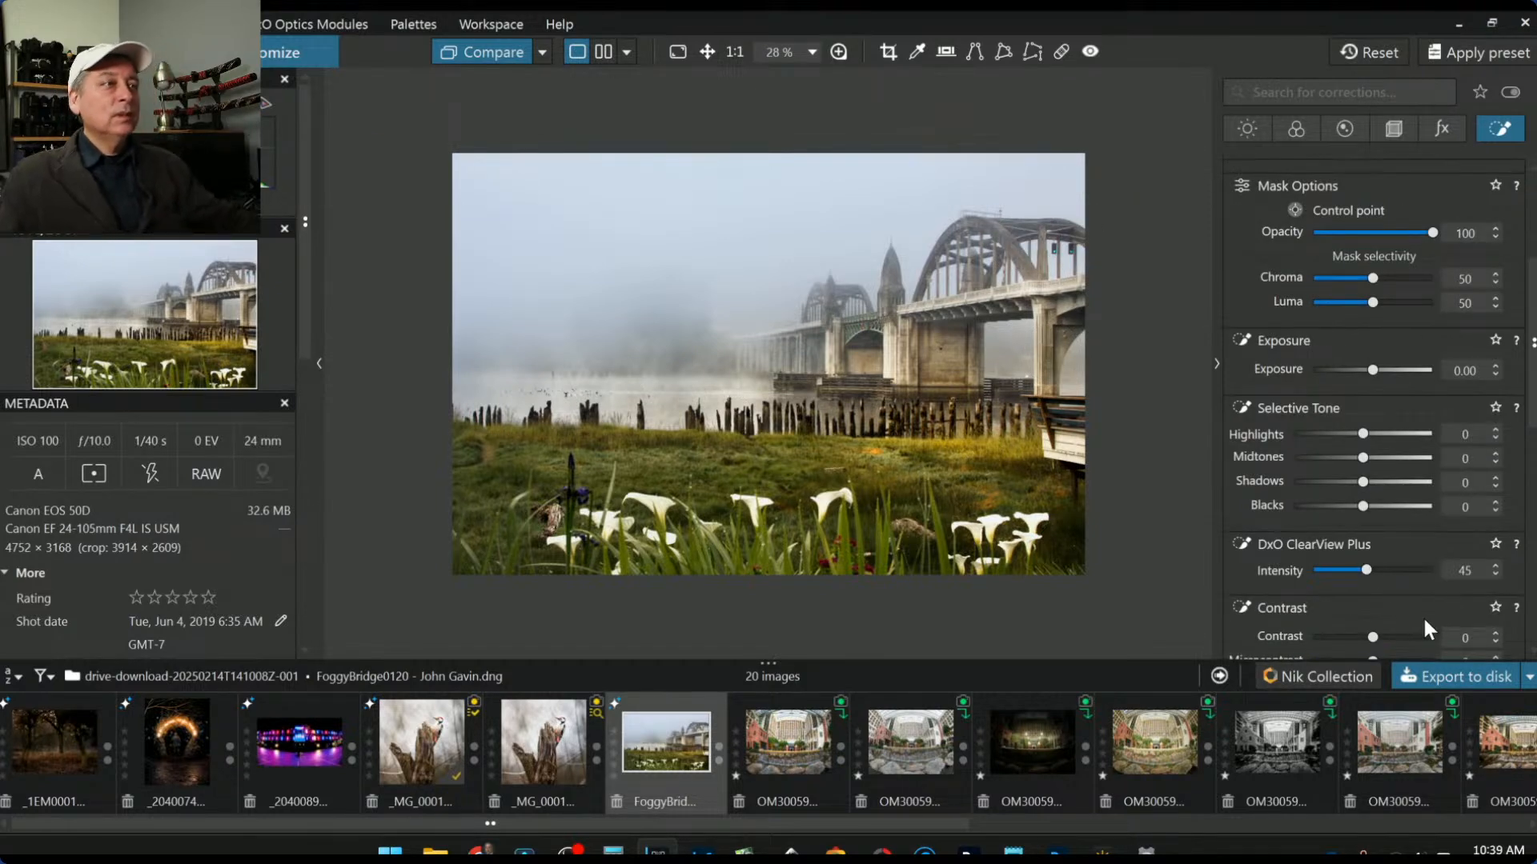
mouse_move(1069, 362)
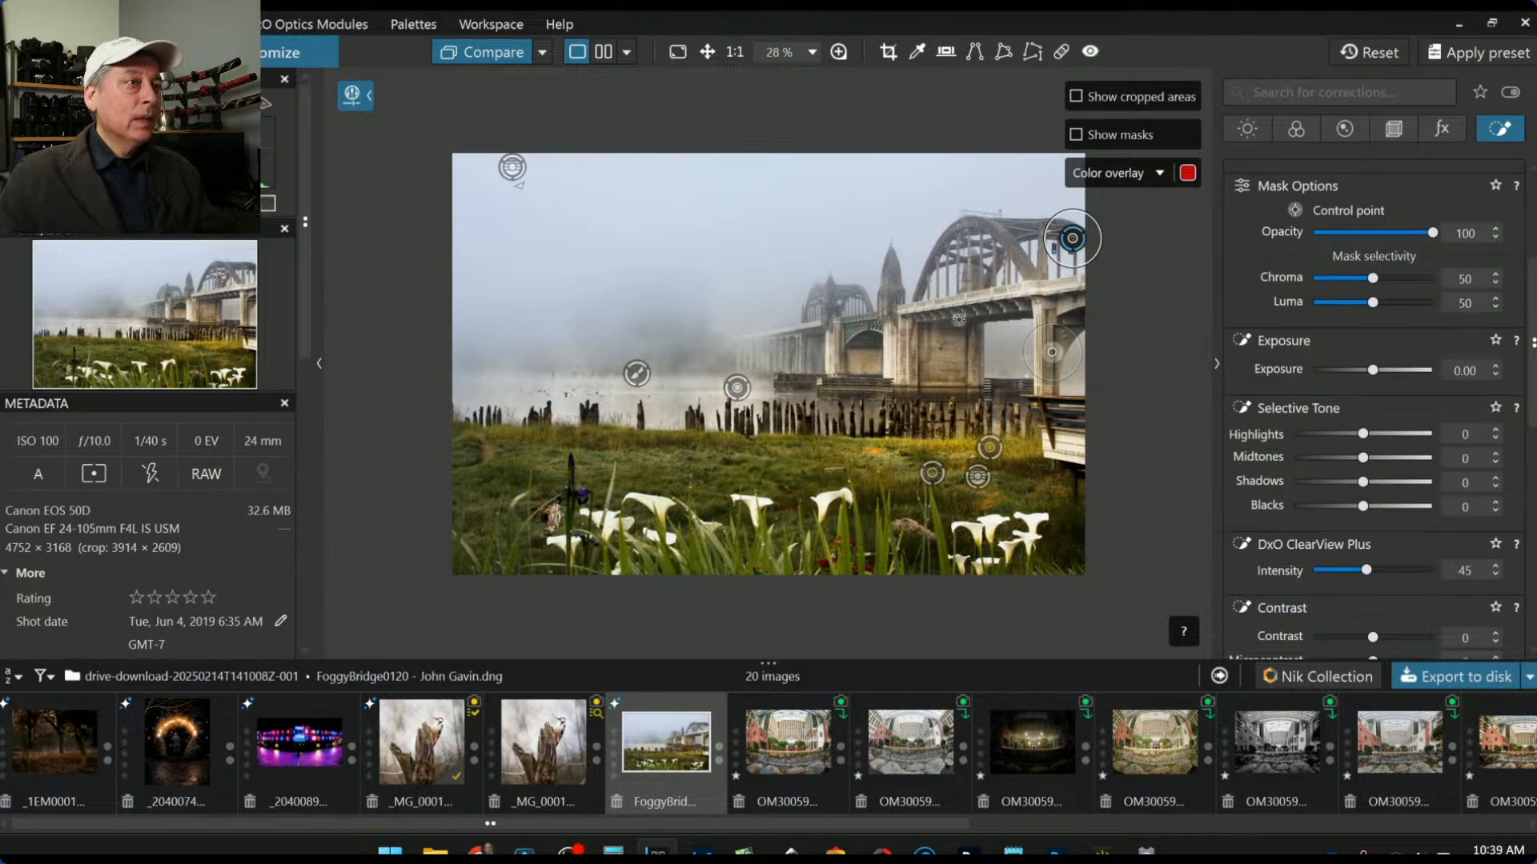
Step: Compare the edited bridge photo with the original side by side and in single view, then bring back the correction tools
left_click(605, 58)
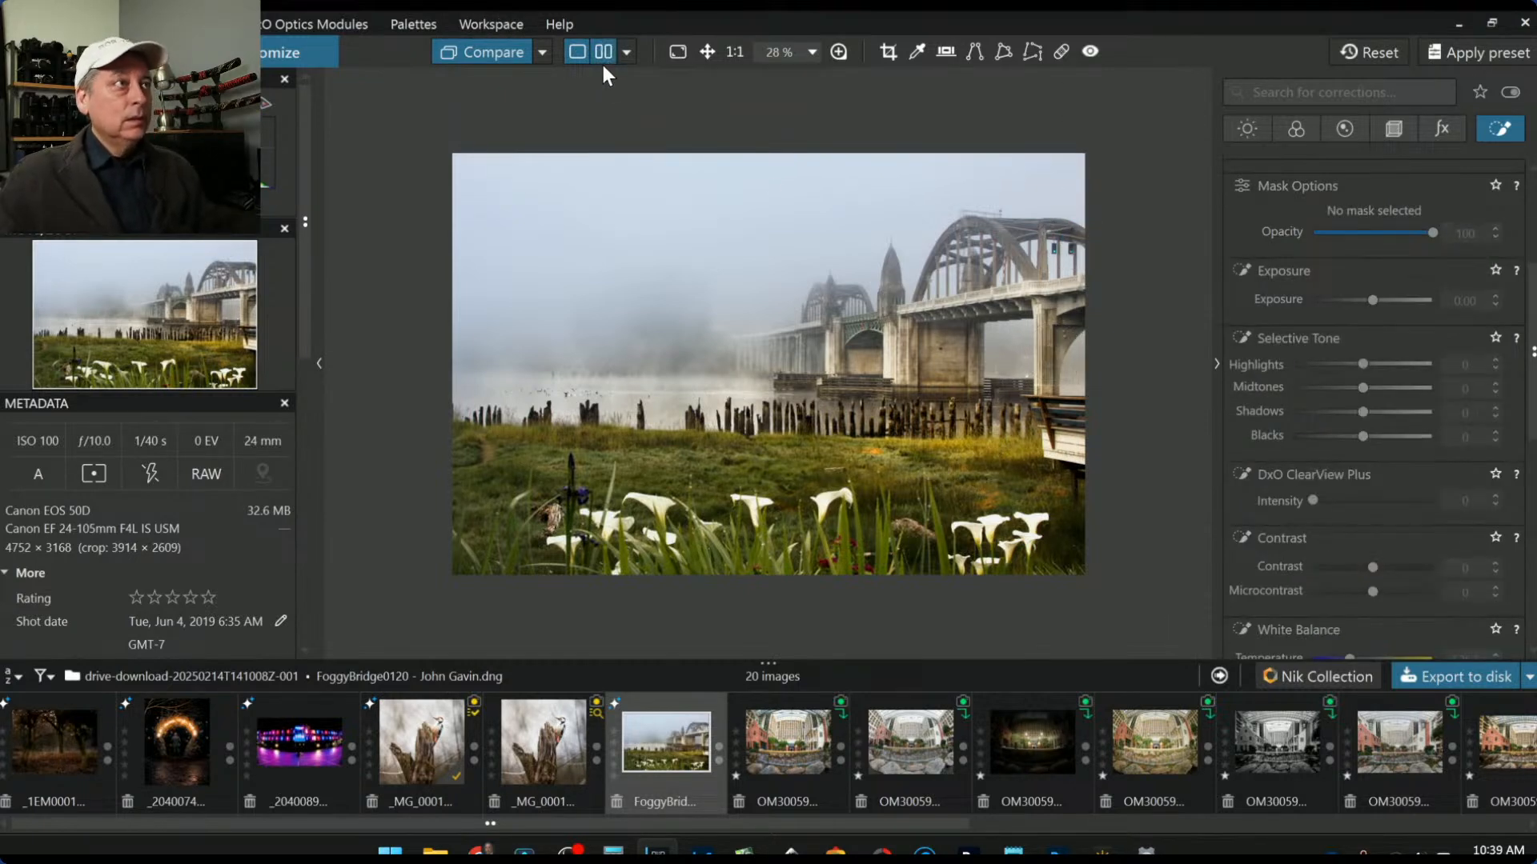
left_click(602, 55)
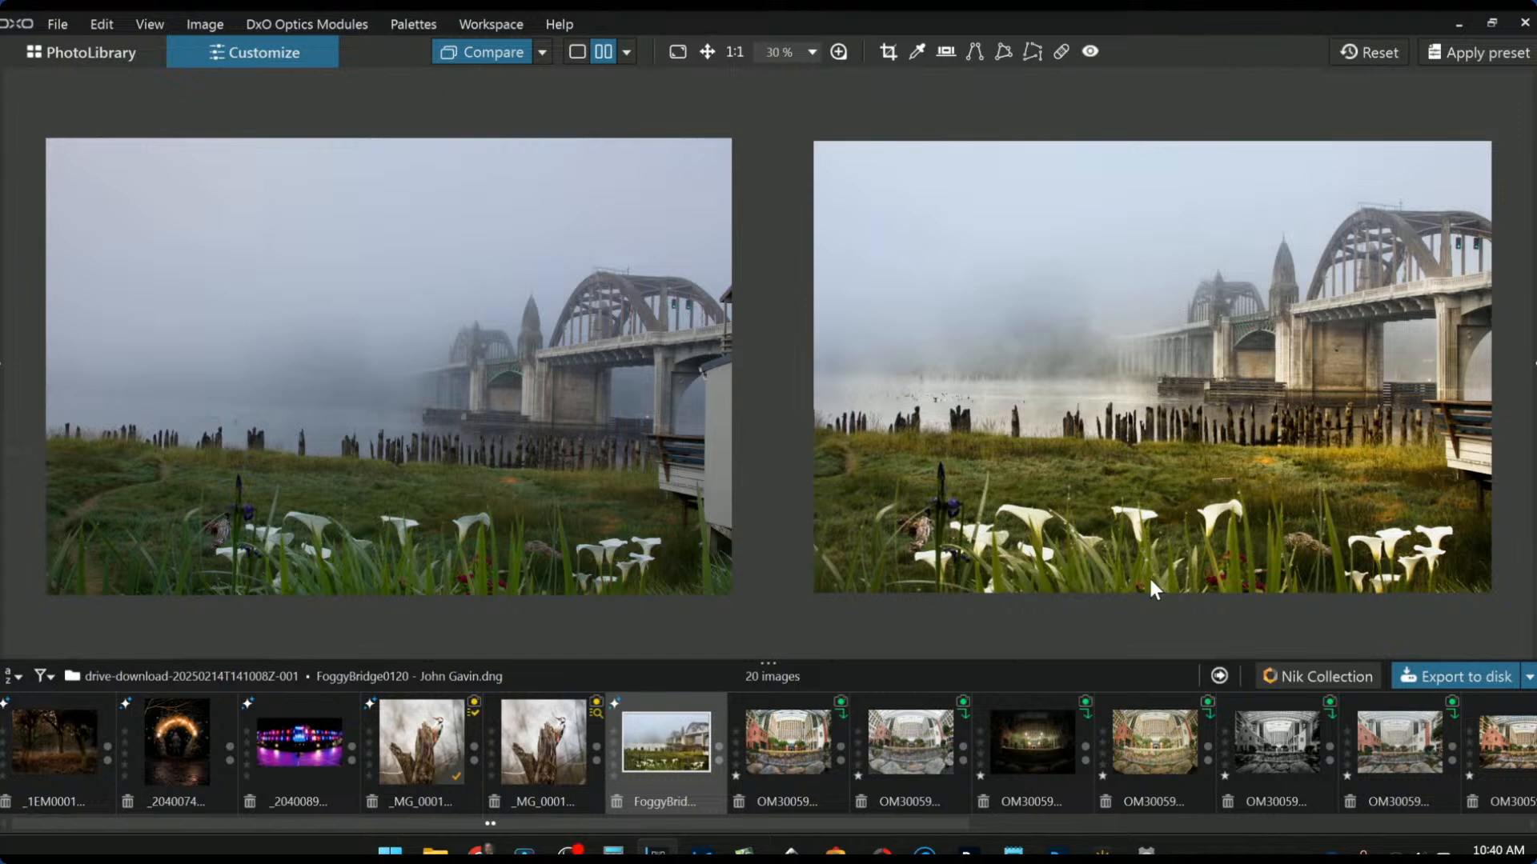
left_click(577, 51)
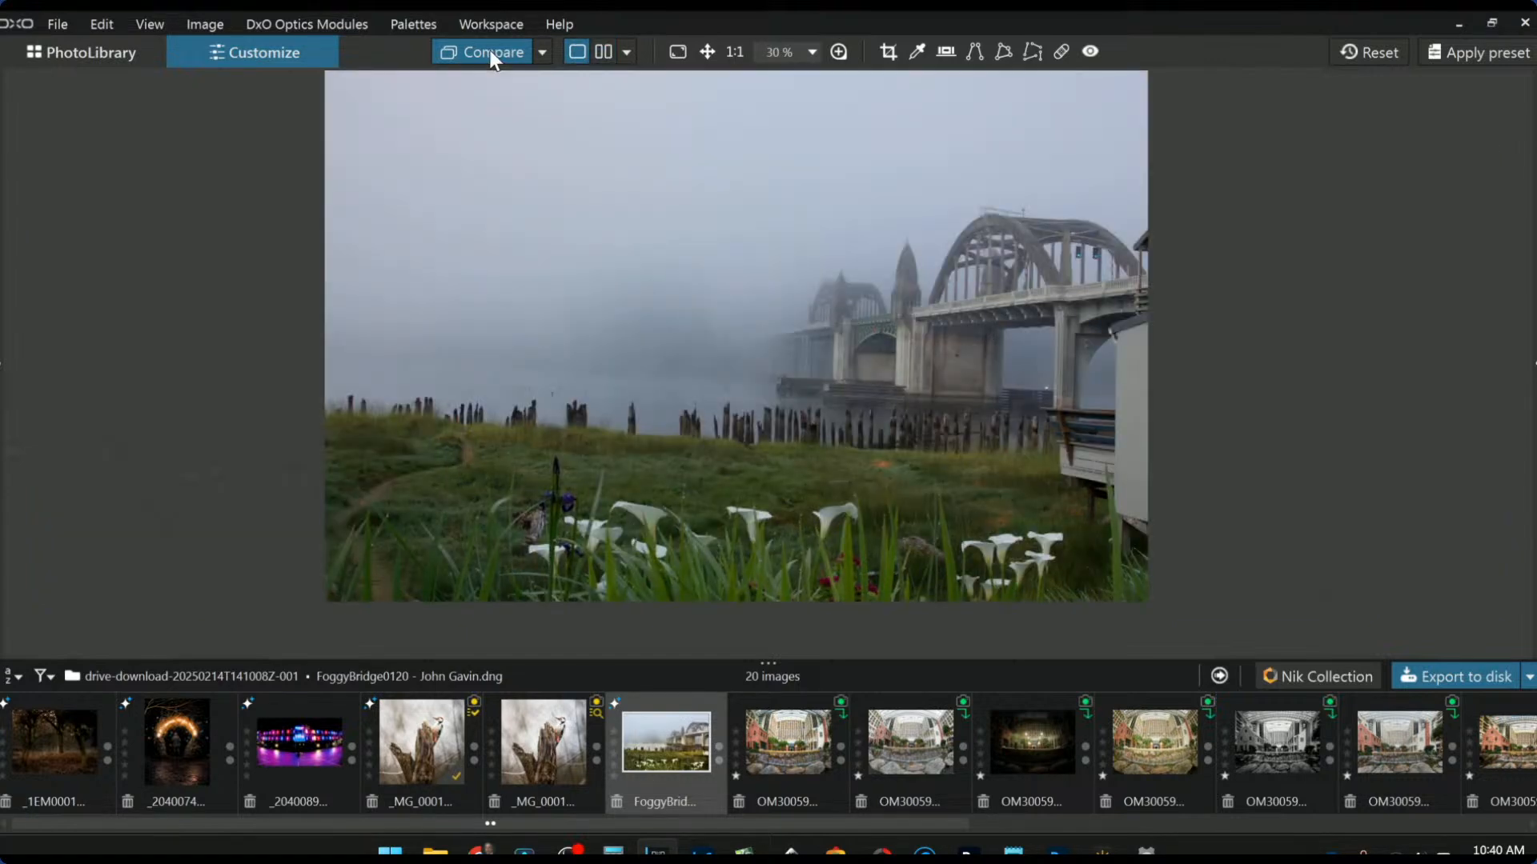
left_click(490, 53)
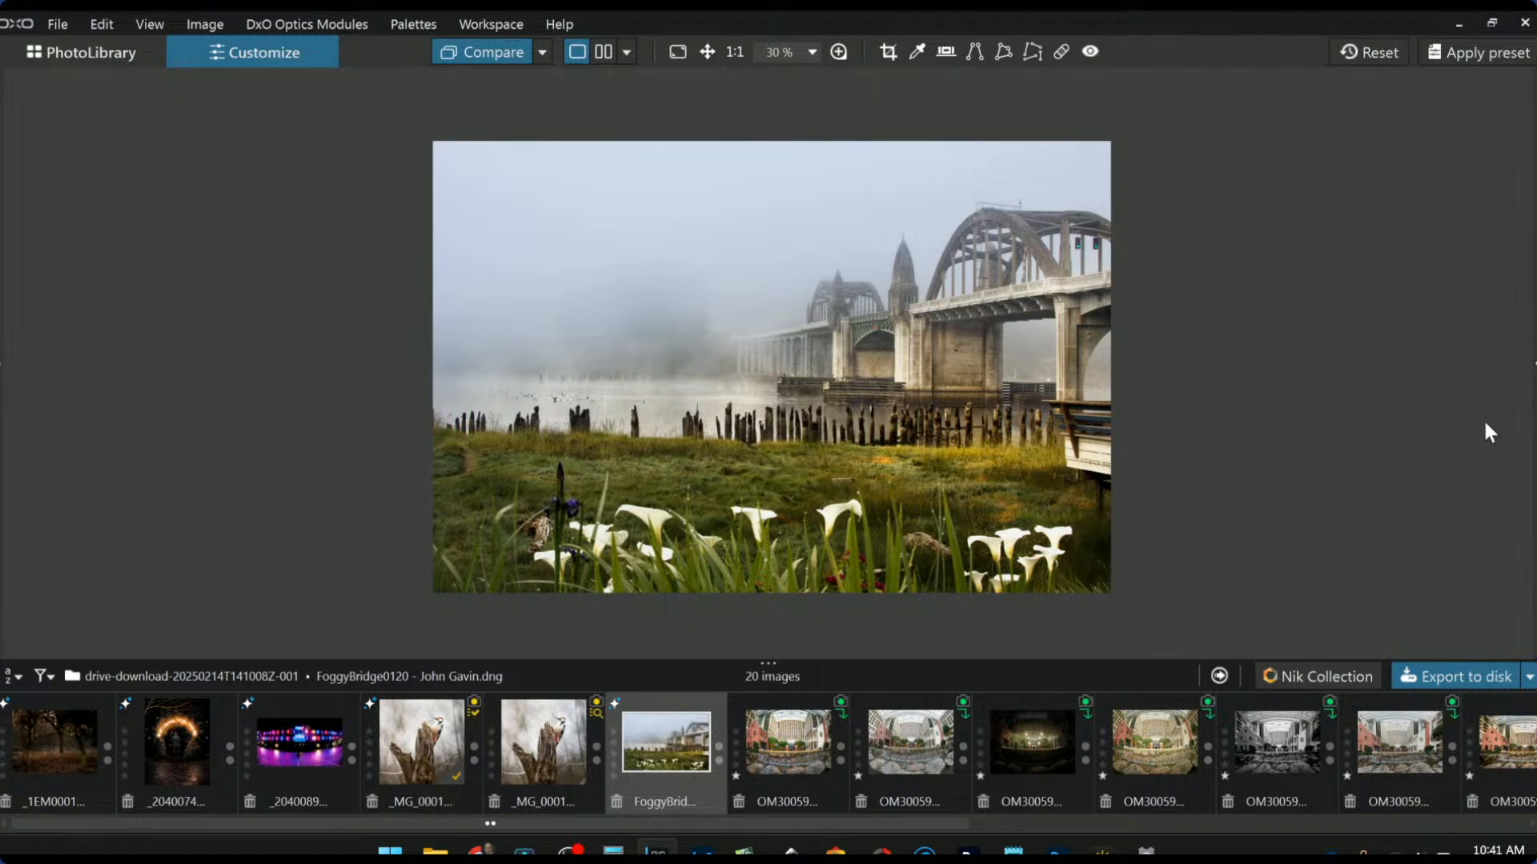
left_click(1534, 363)
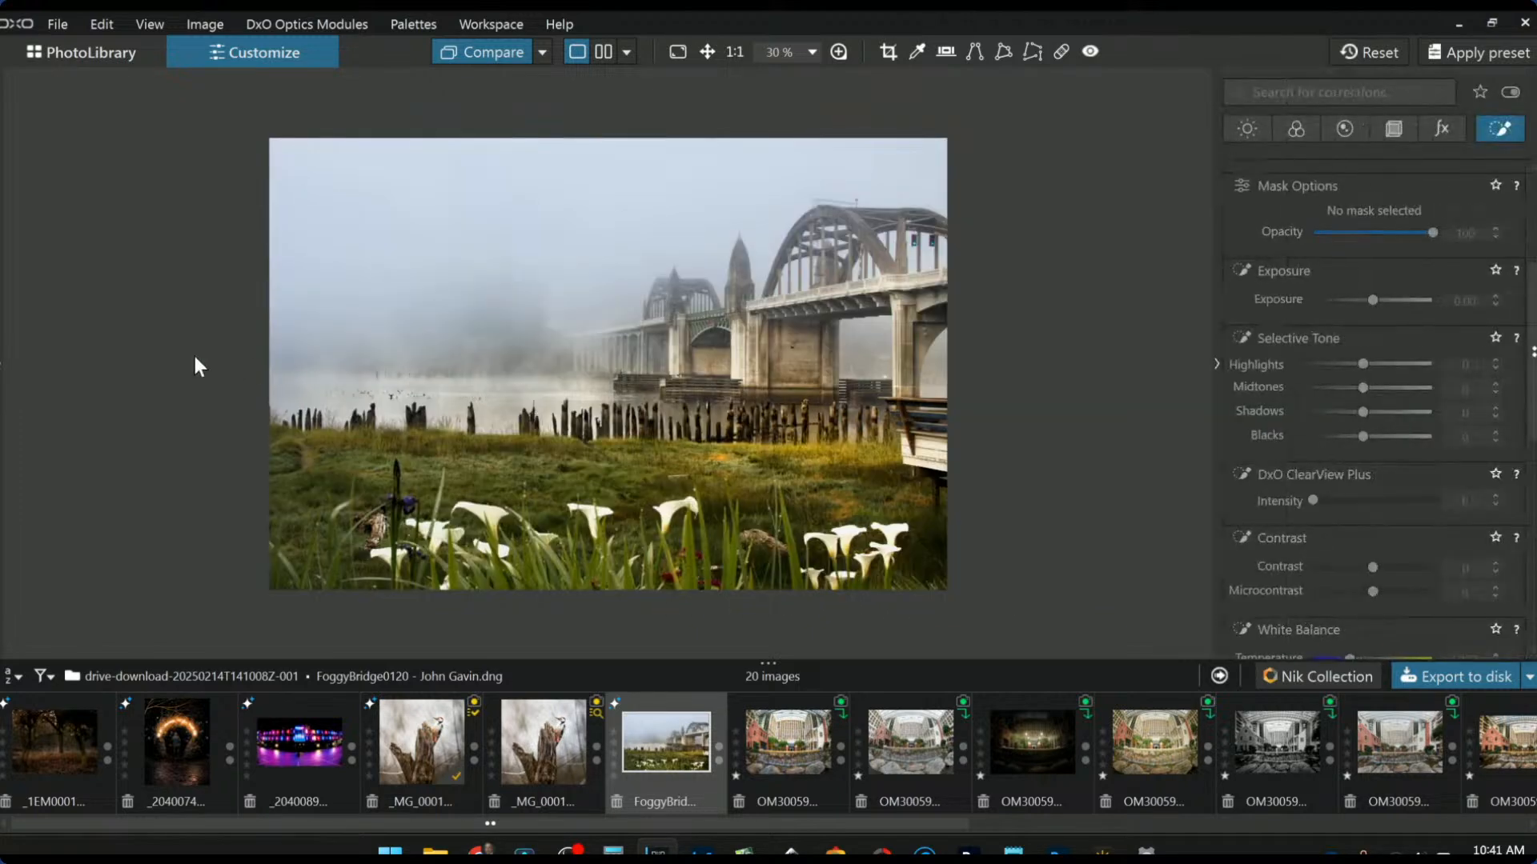
Step: Bring back the histogram and metadata panels, open the pheasant photo P1020067, and install its Panasonic GH6 + Leica 12-60mm optics module
left_click(4, 368)
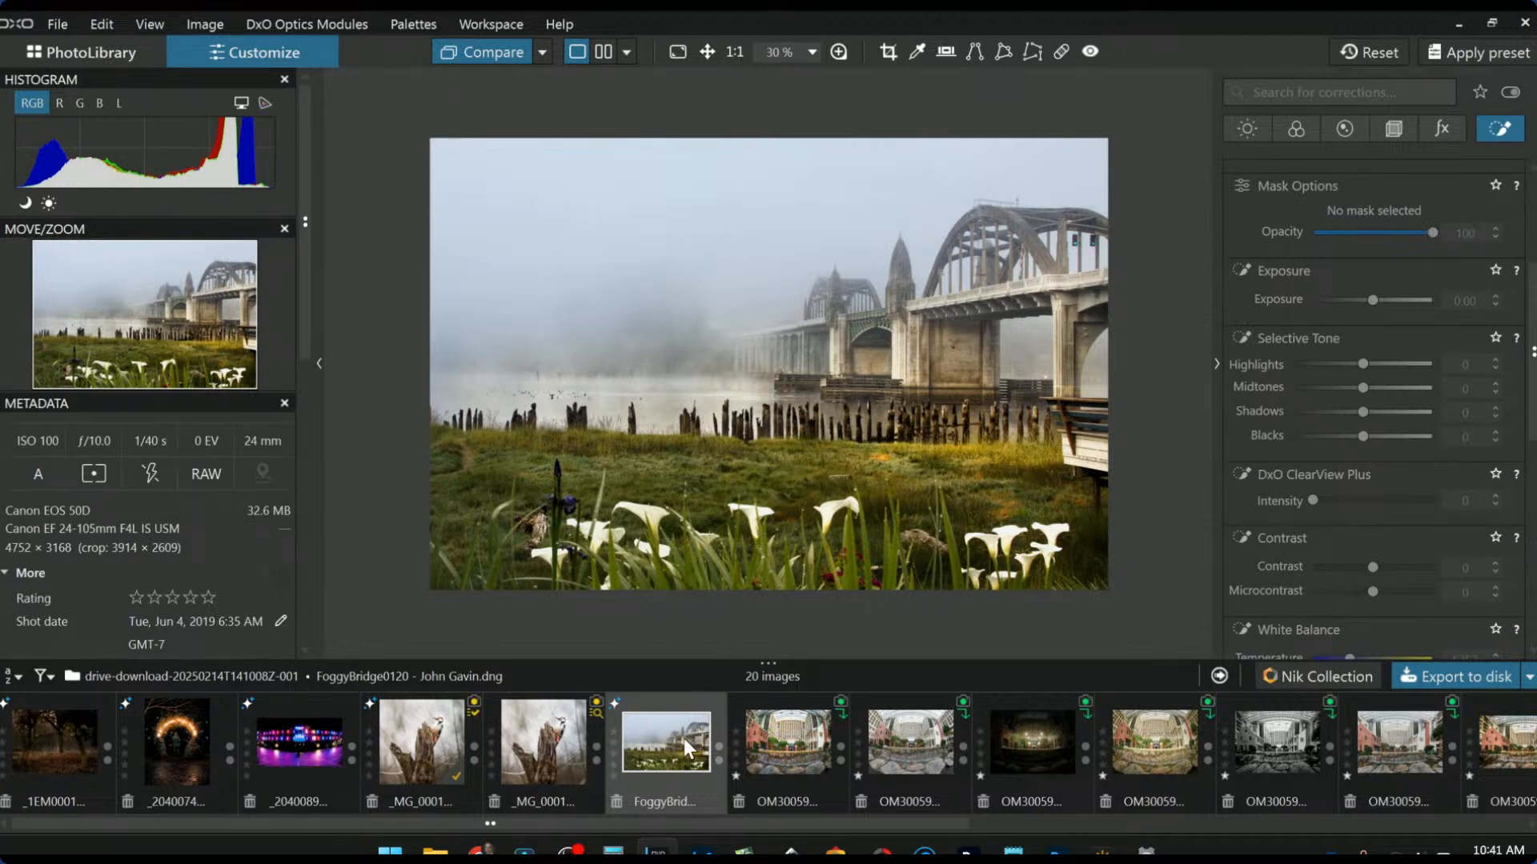
scroll(683, 741, "down", 2)
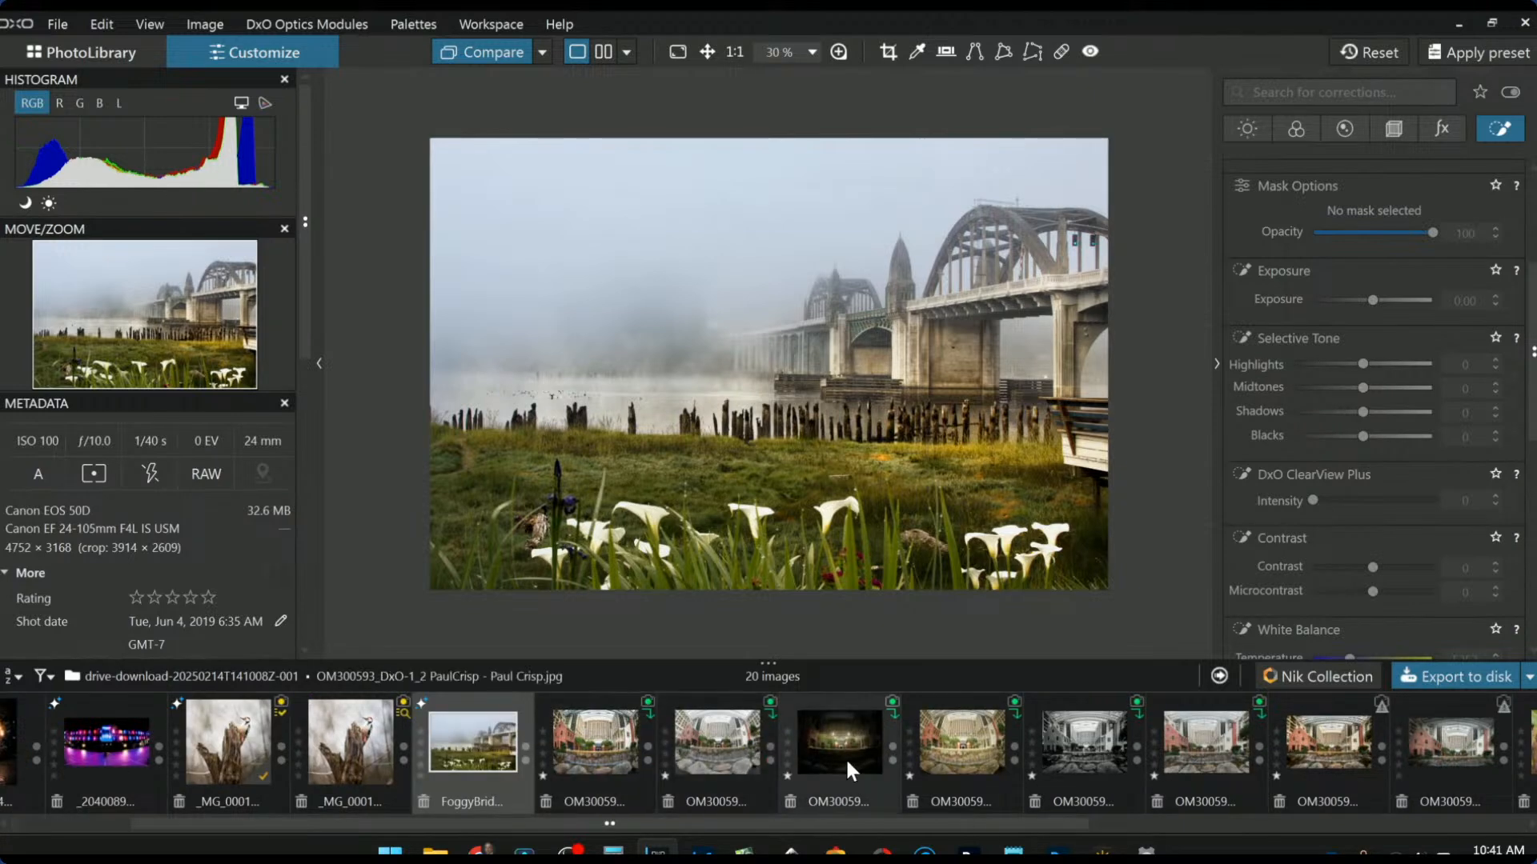
scroll(845, 757, "down", 7)
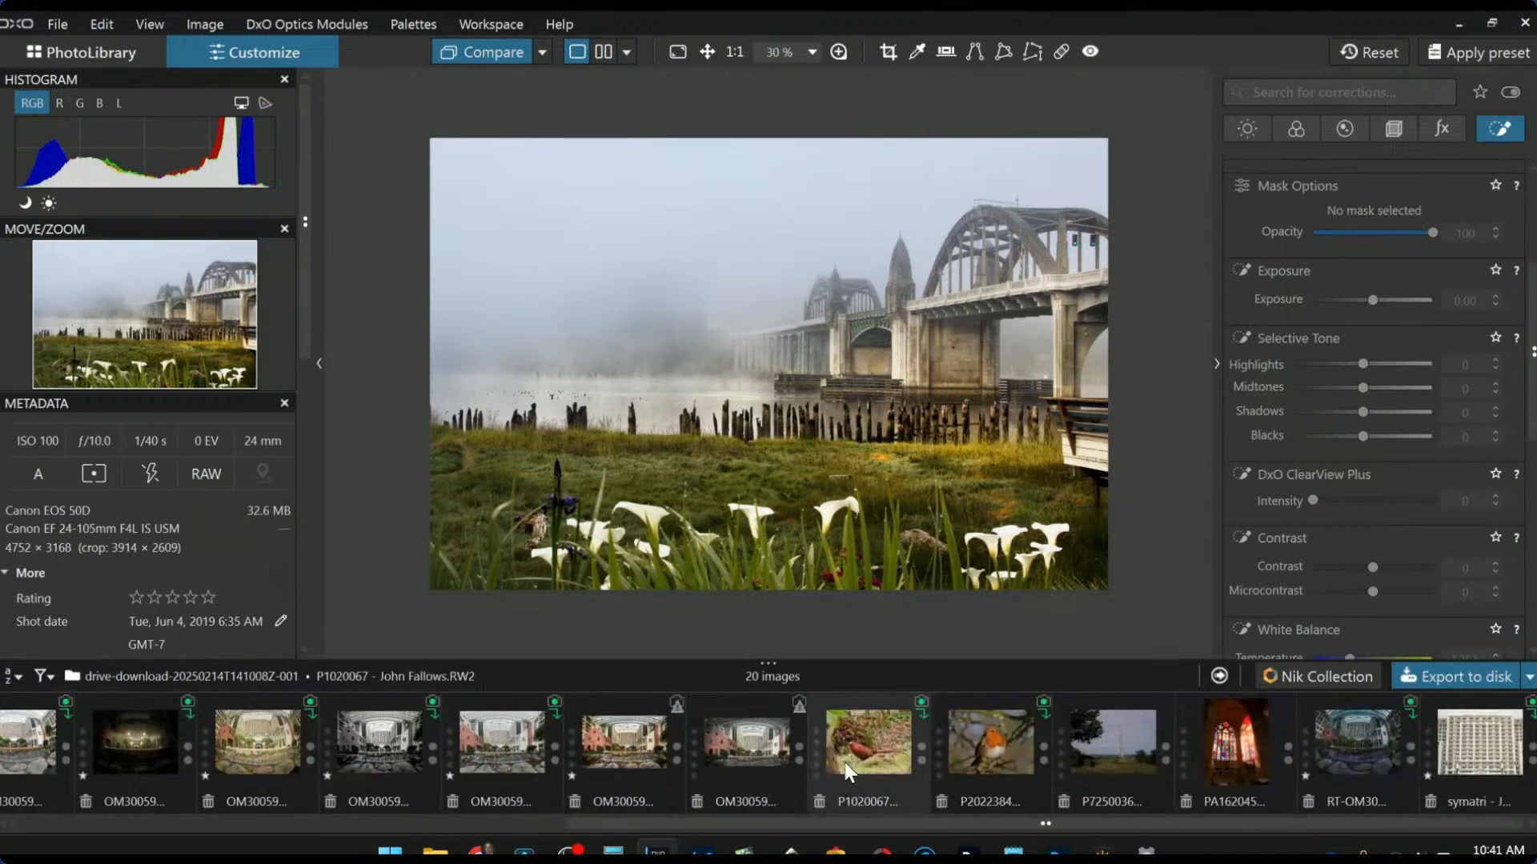
left_click(844, 762)
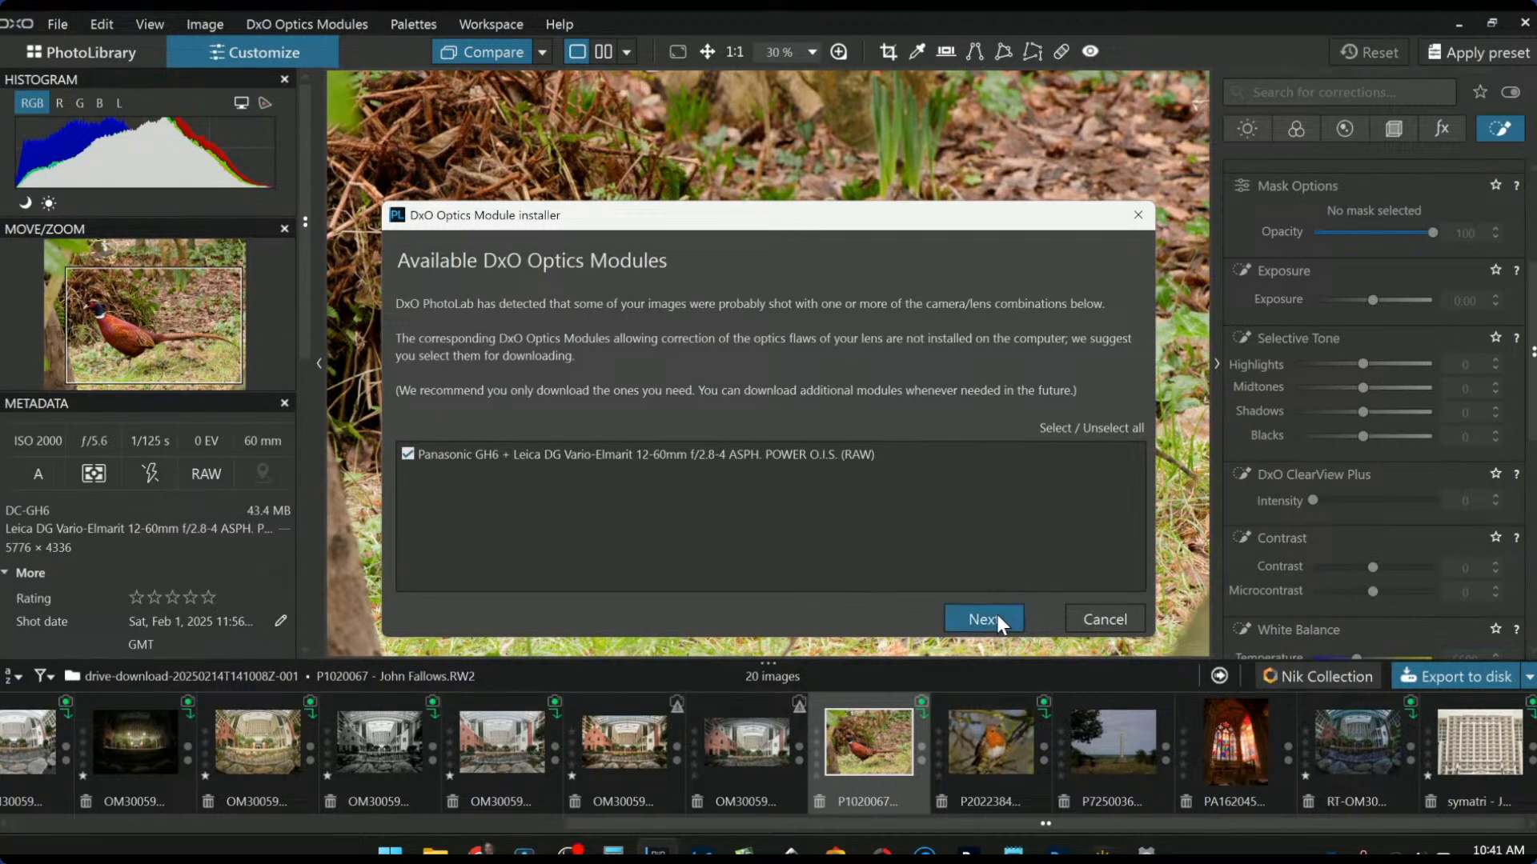
left_click(996, 620)
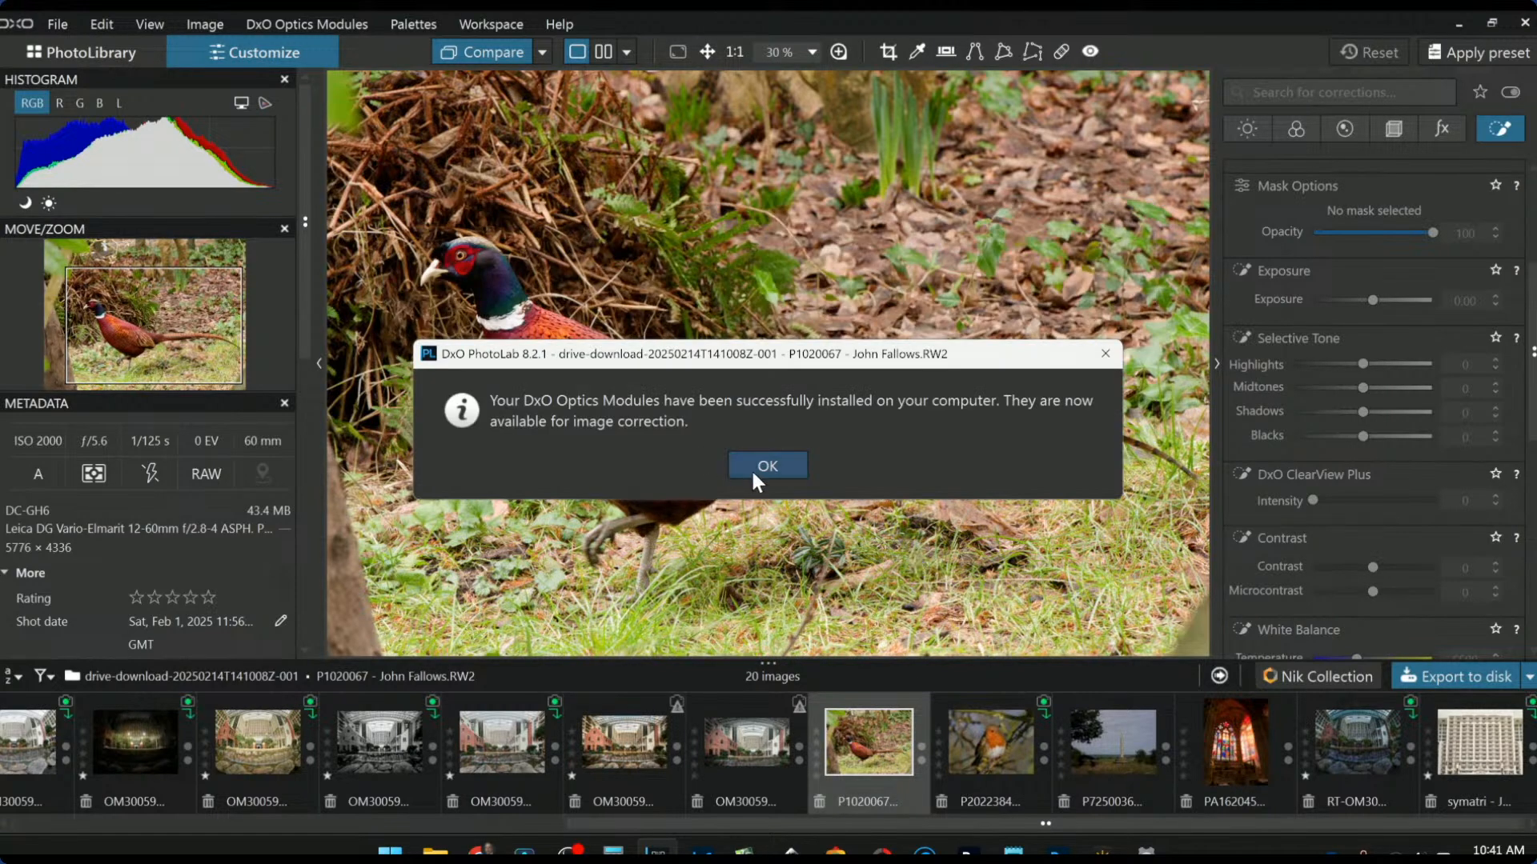
left_click(756, 466)
Step: Open the robin photo P2022384 and install its OM System OM-1 + Lumix G VARIO 100-300mm optics module
left_click(1001, 728)
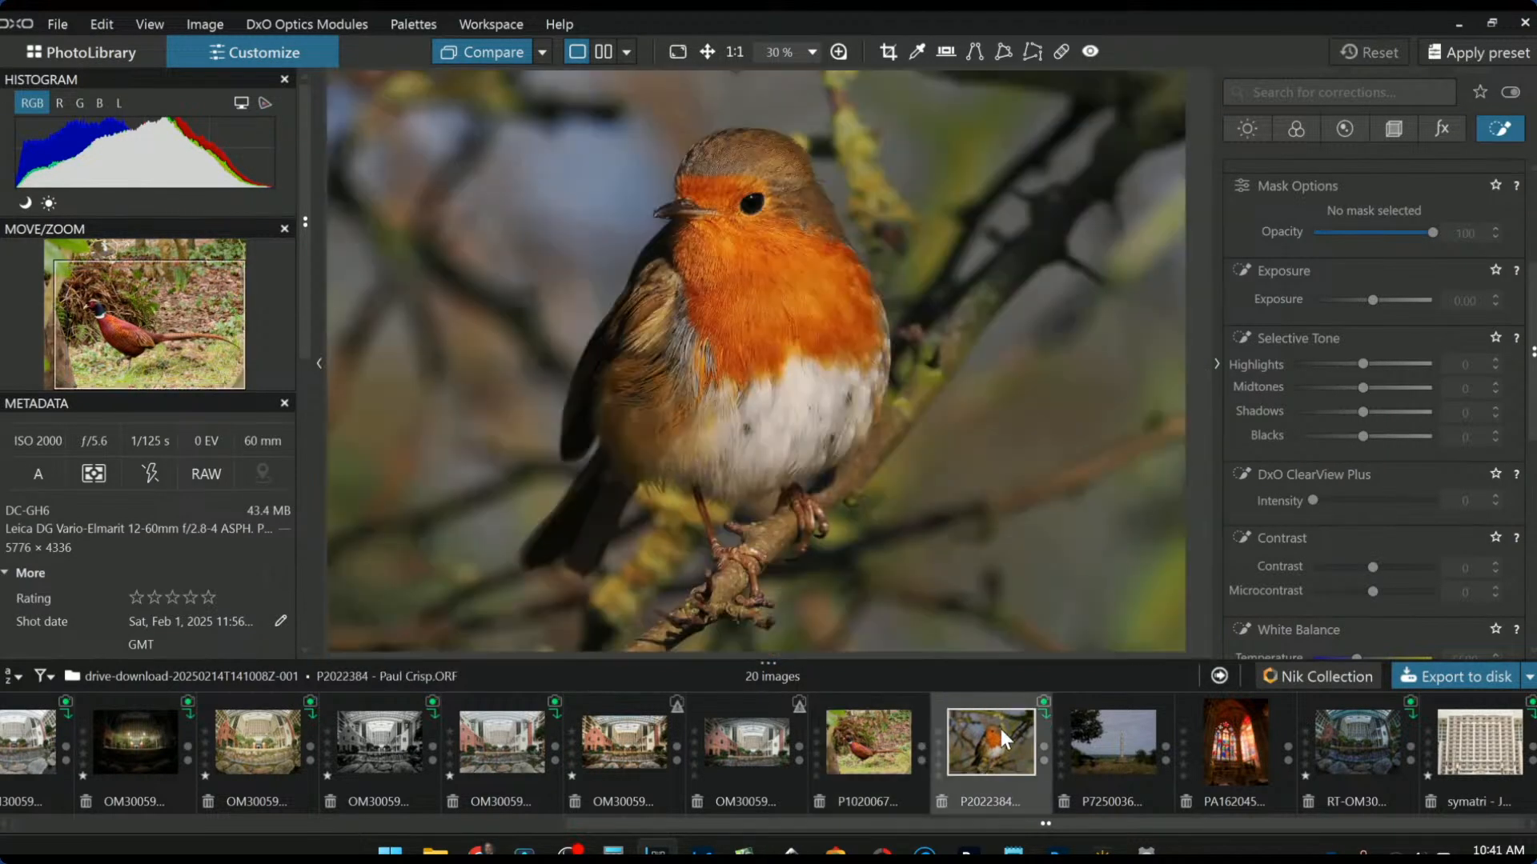
left_click(1043, 710)
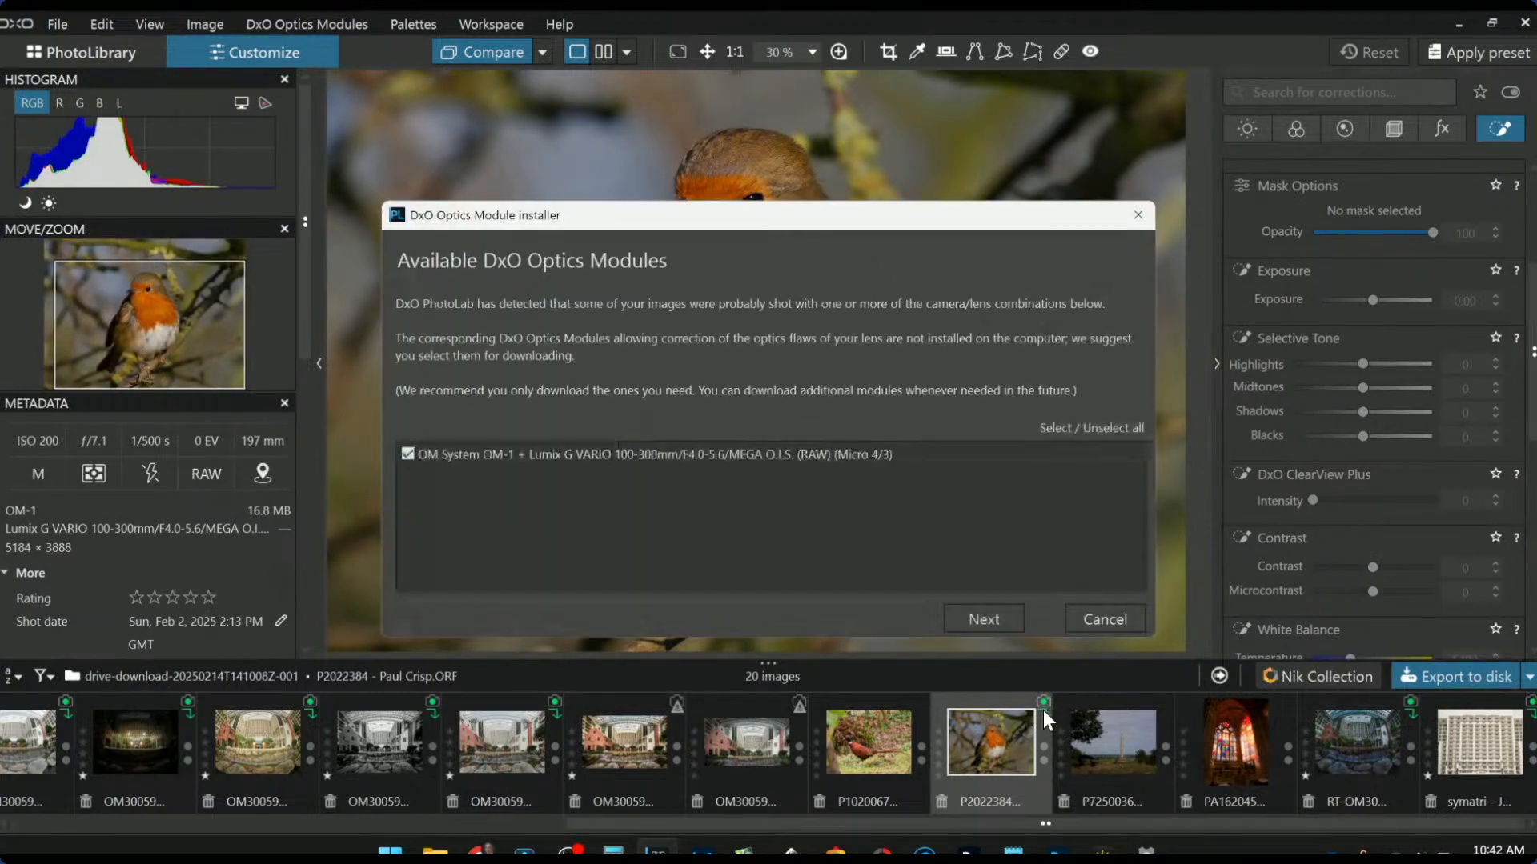
left_click(968, 622)
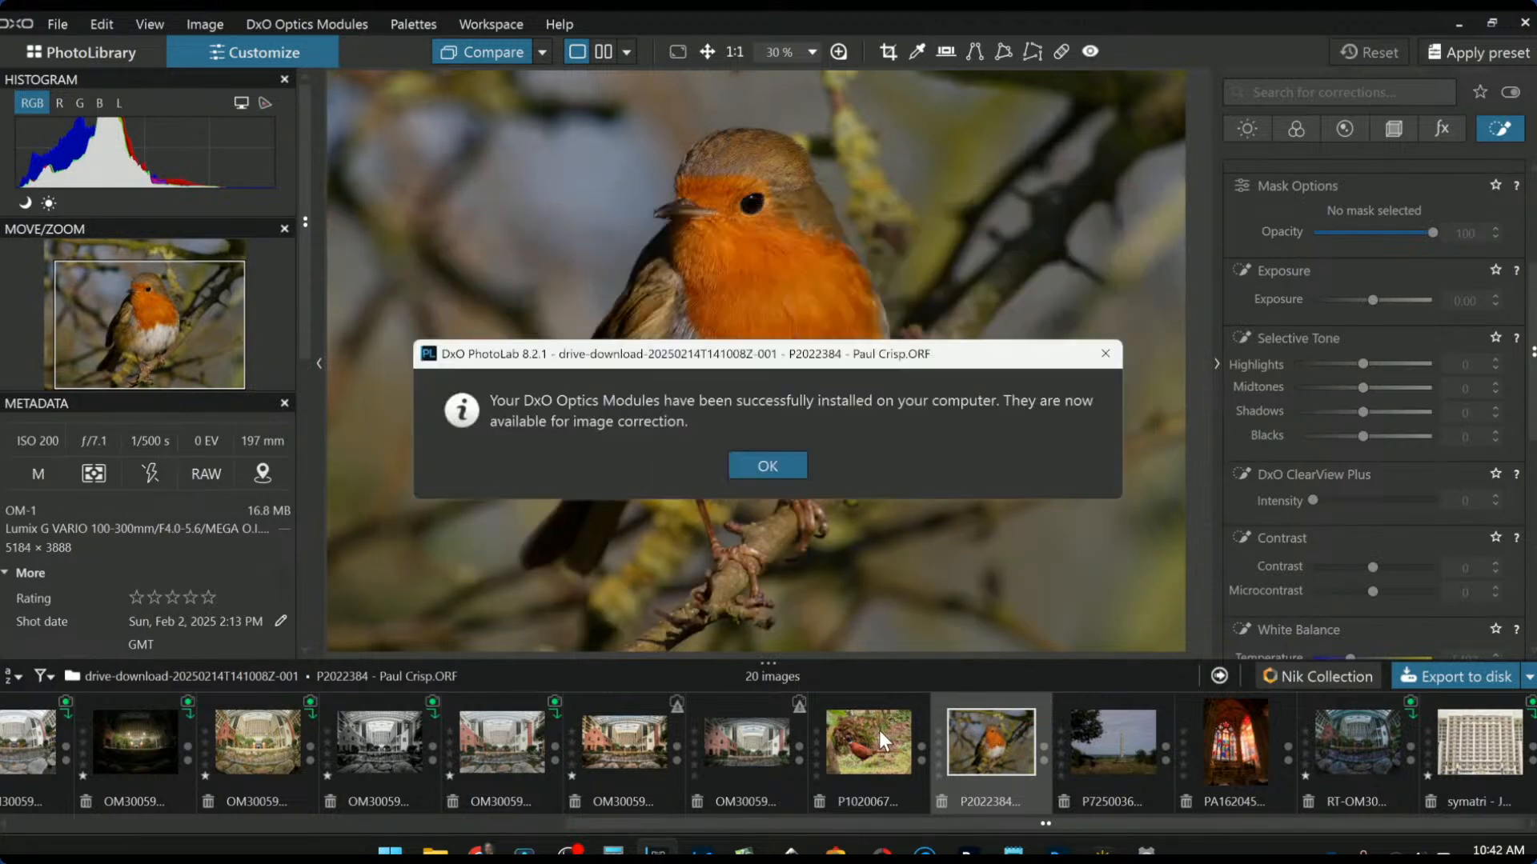
left_click(775, 466)
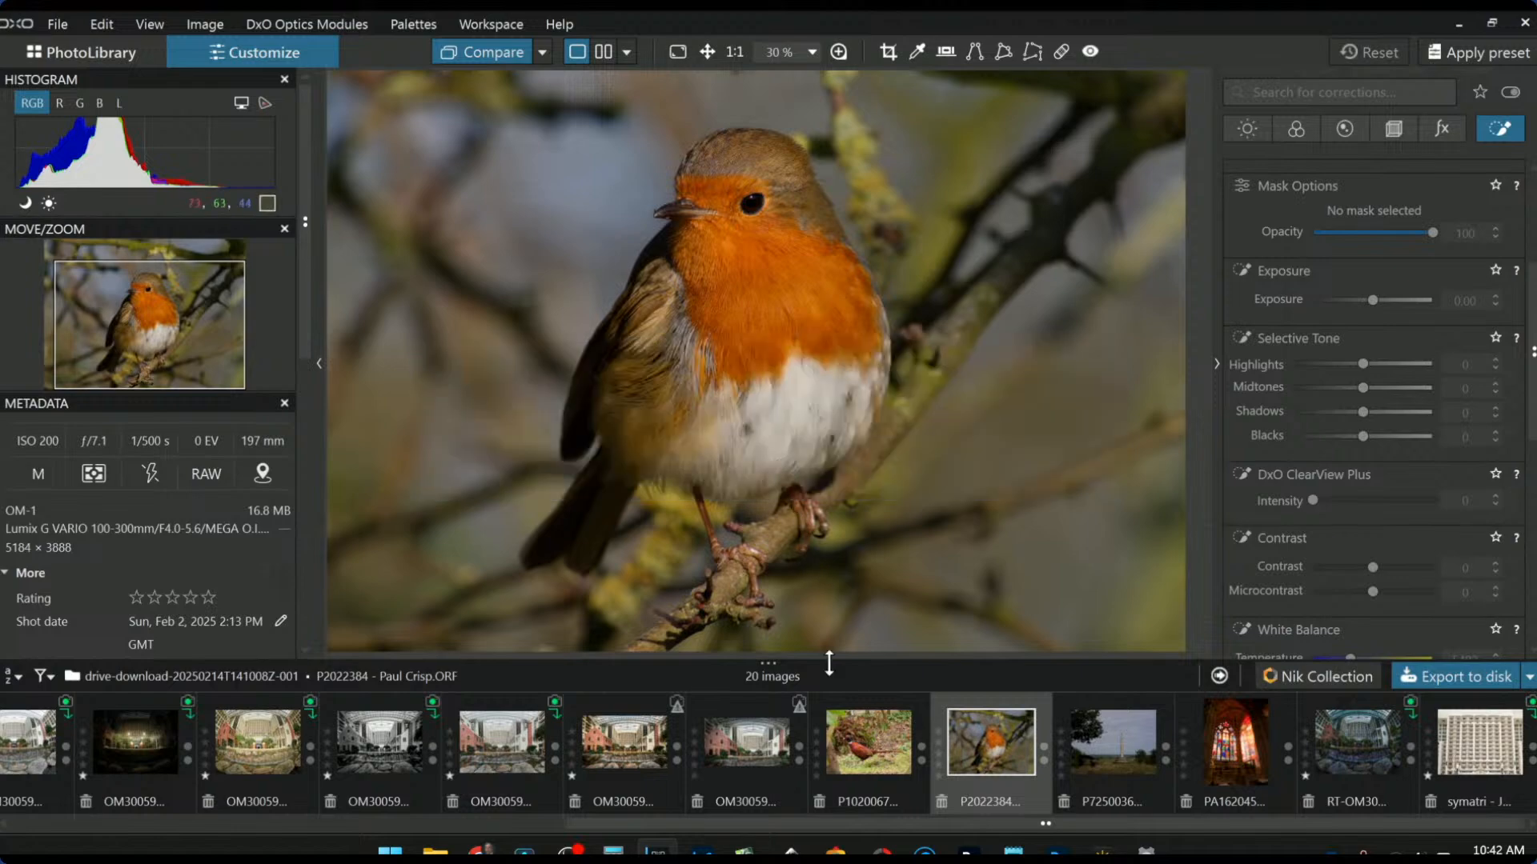
Step: Return to the pheasant photo and apply the first default preset from the general purpose presets
left_click(842, 717)
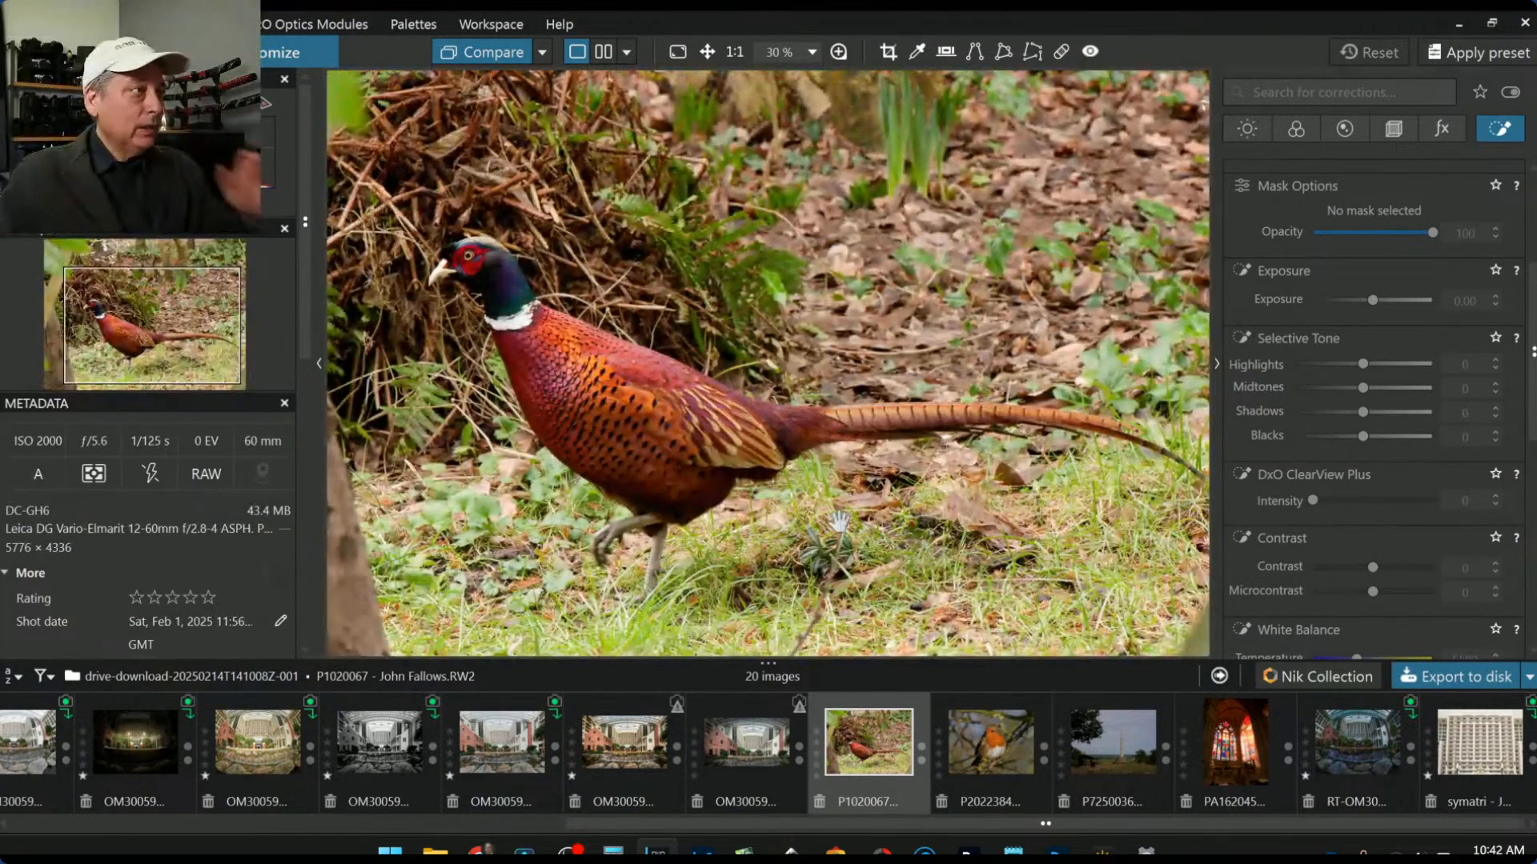
scroll(819, 358, "down", 2)
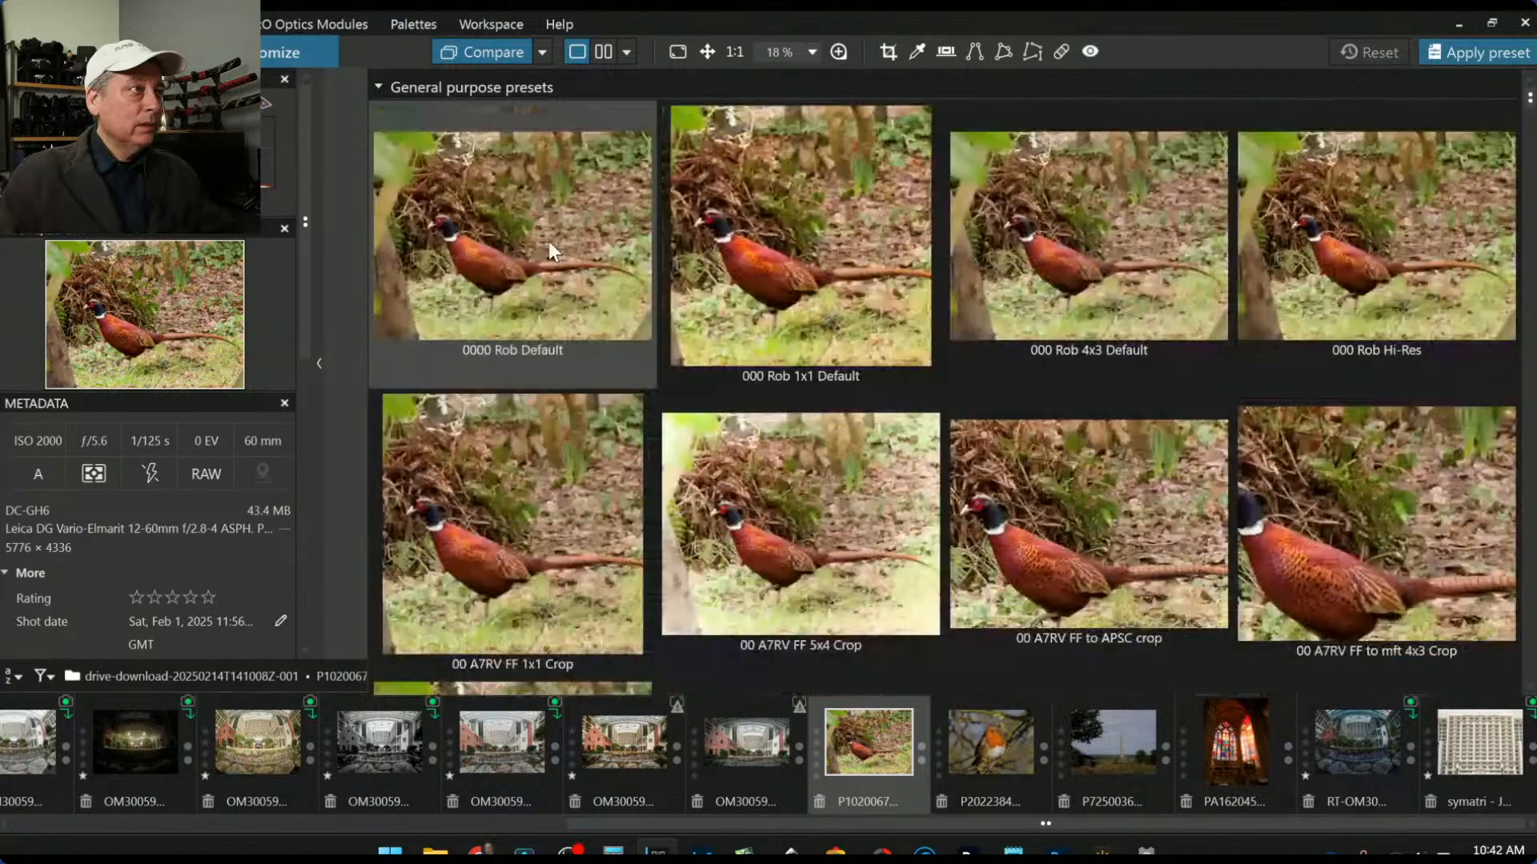
left_click(549, 241)
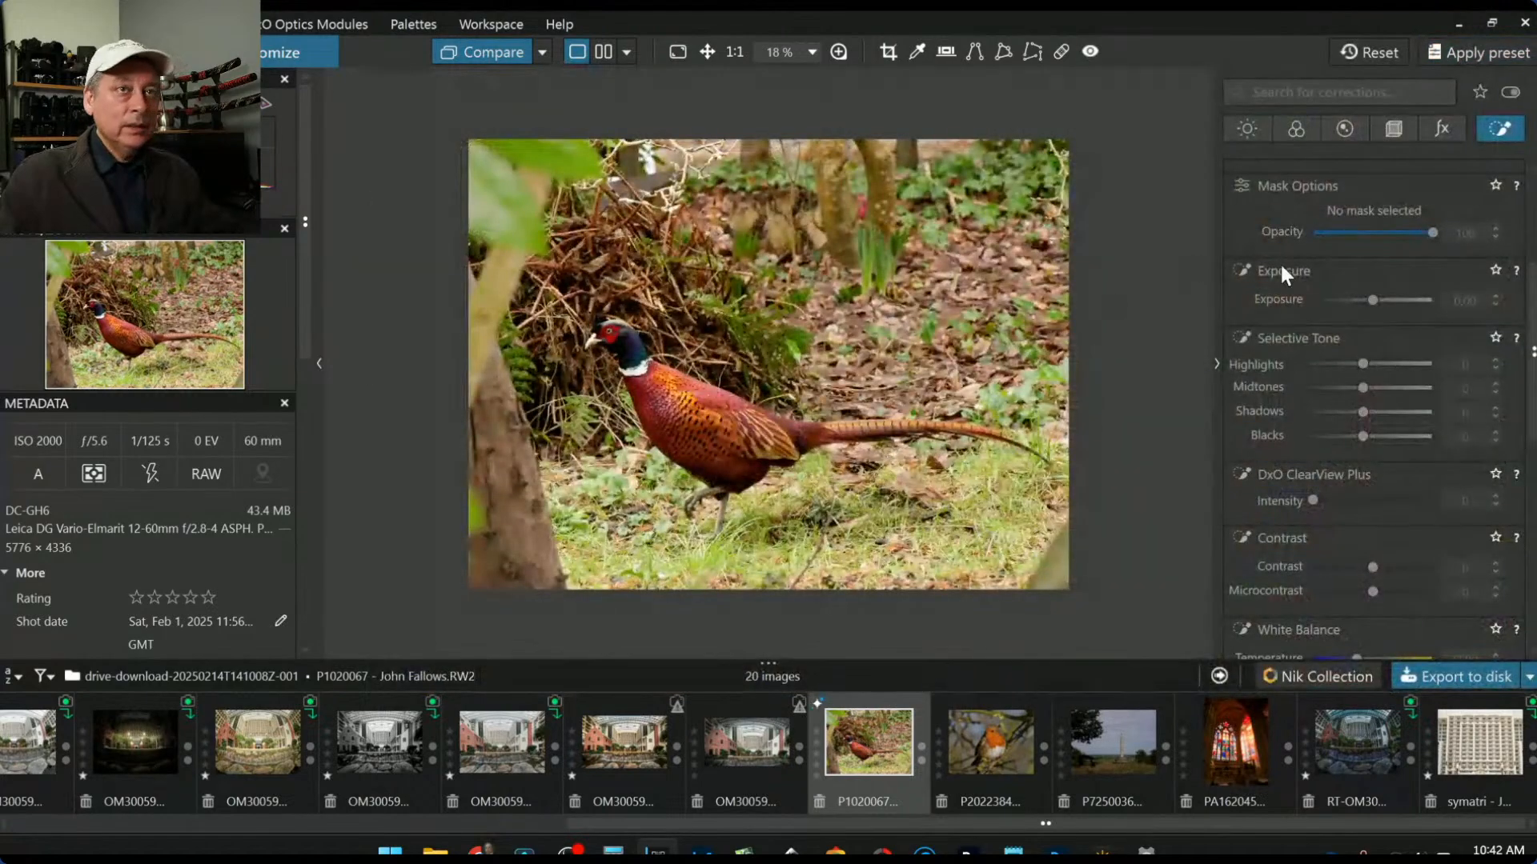
Step: Rotate the pheasant photo with a horizon value of 10.40 and crop it unconstrained to about 4848 × 3262 px around the bird
left_click(1396, 131)
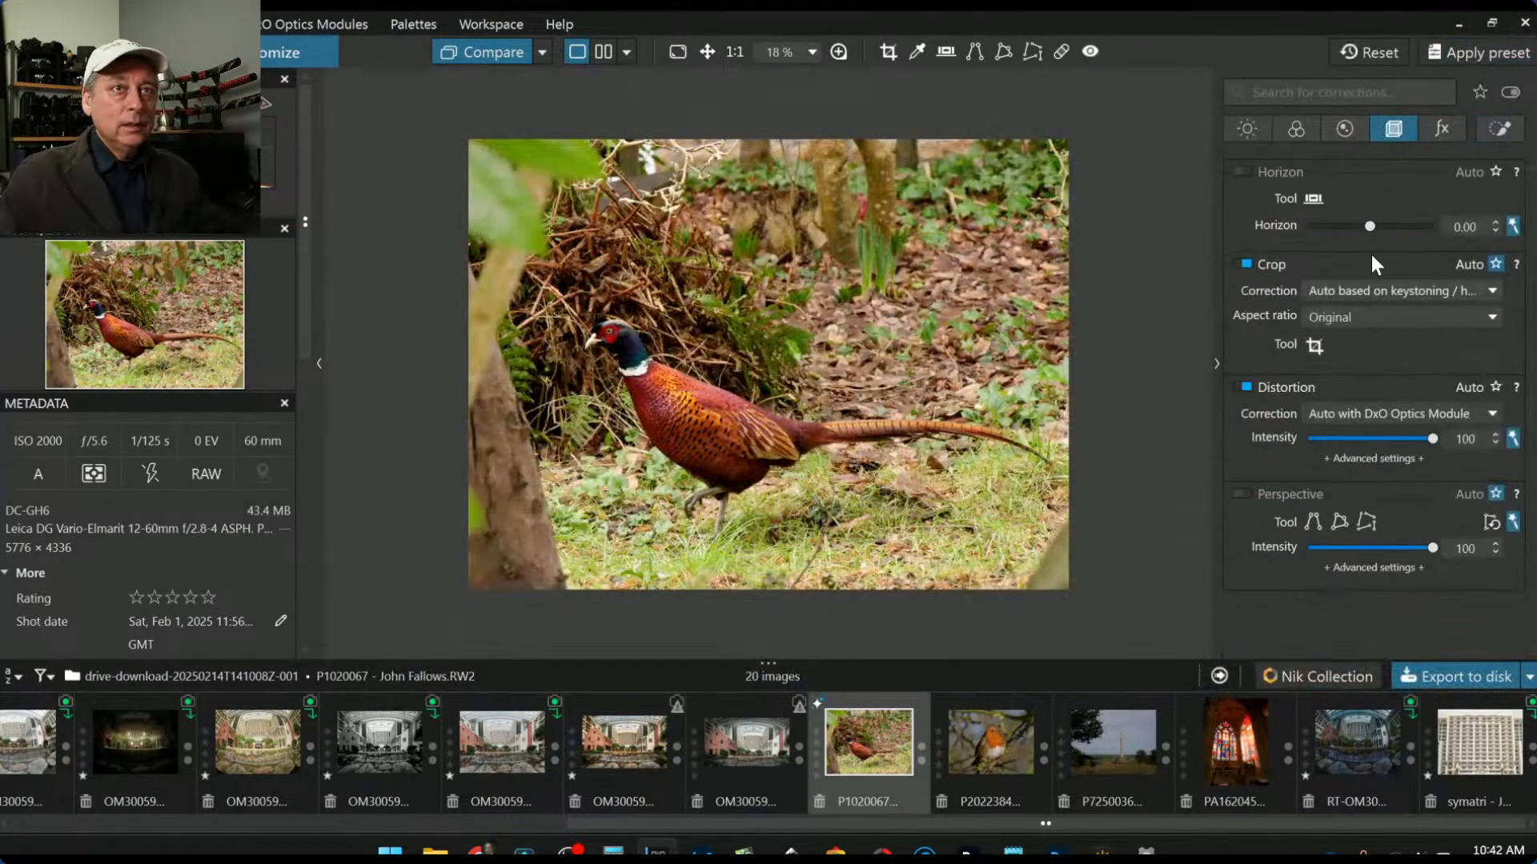
left_click_drag(1371, 227, 1417, 227)
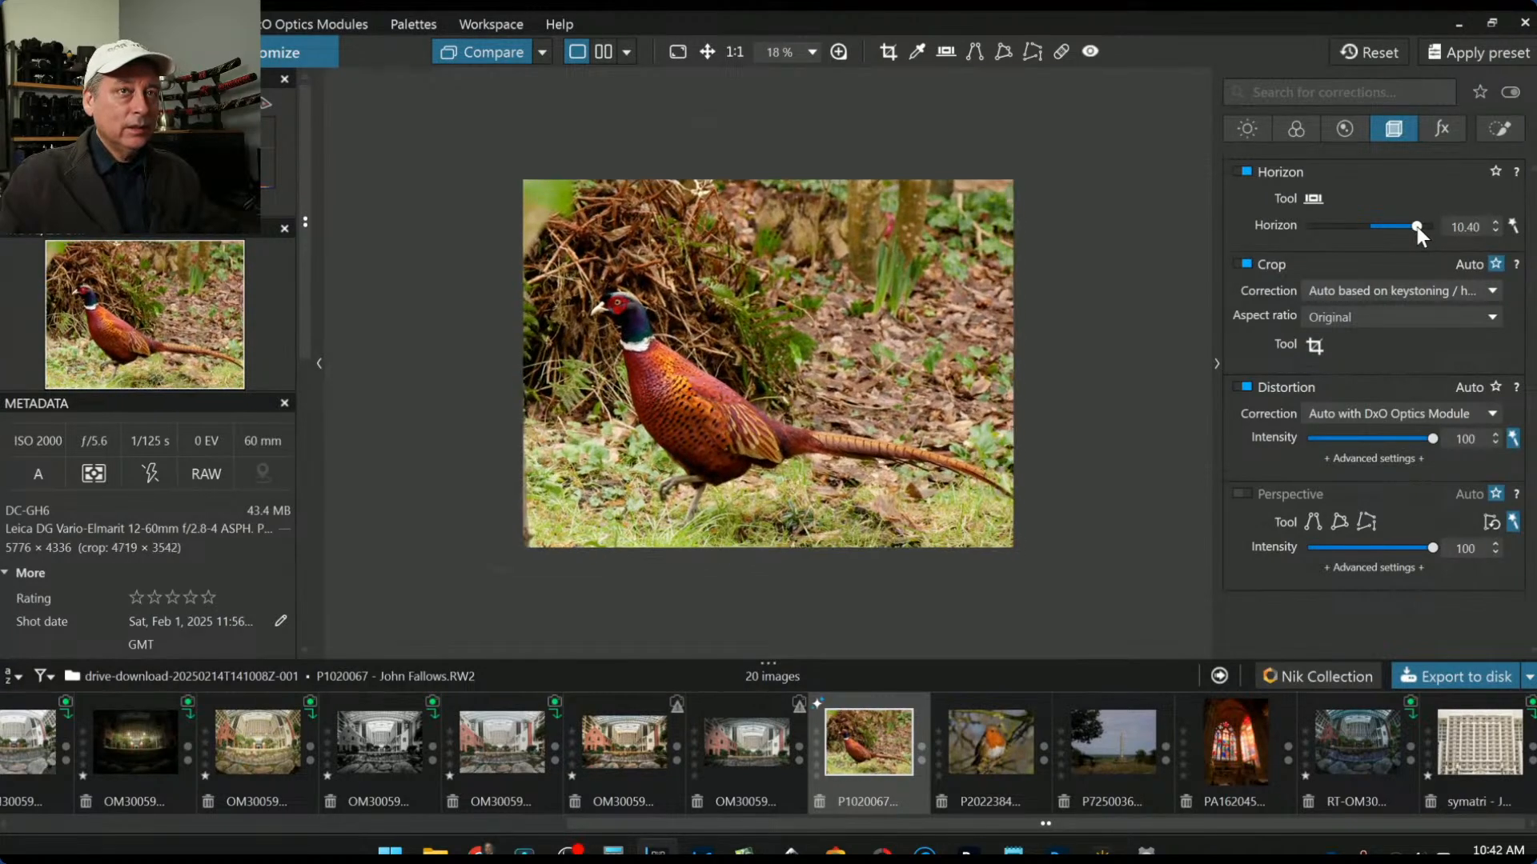
left_click(1369, 318)
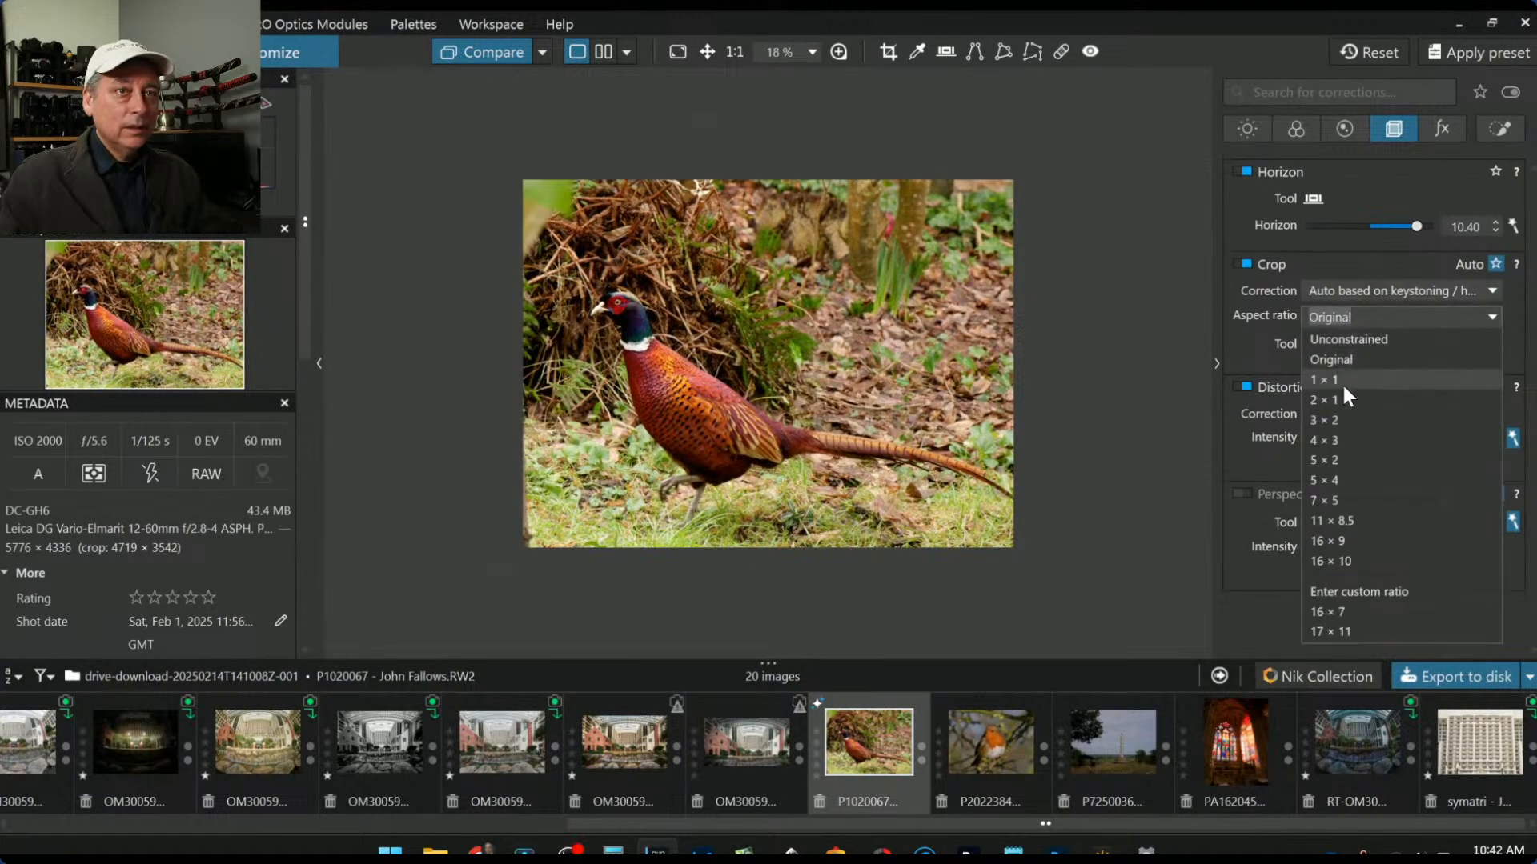
left_click(1348, 340)
left_click(887, 52)
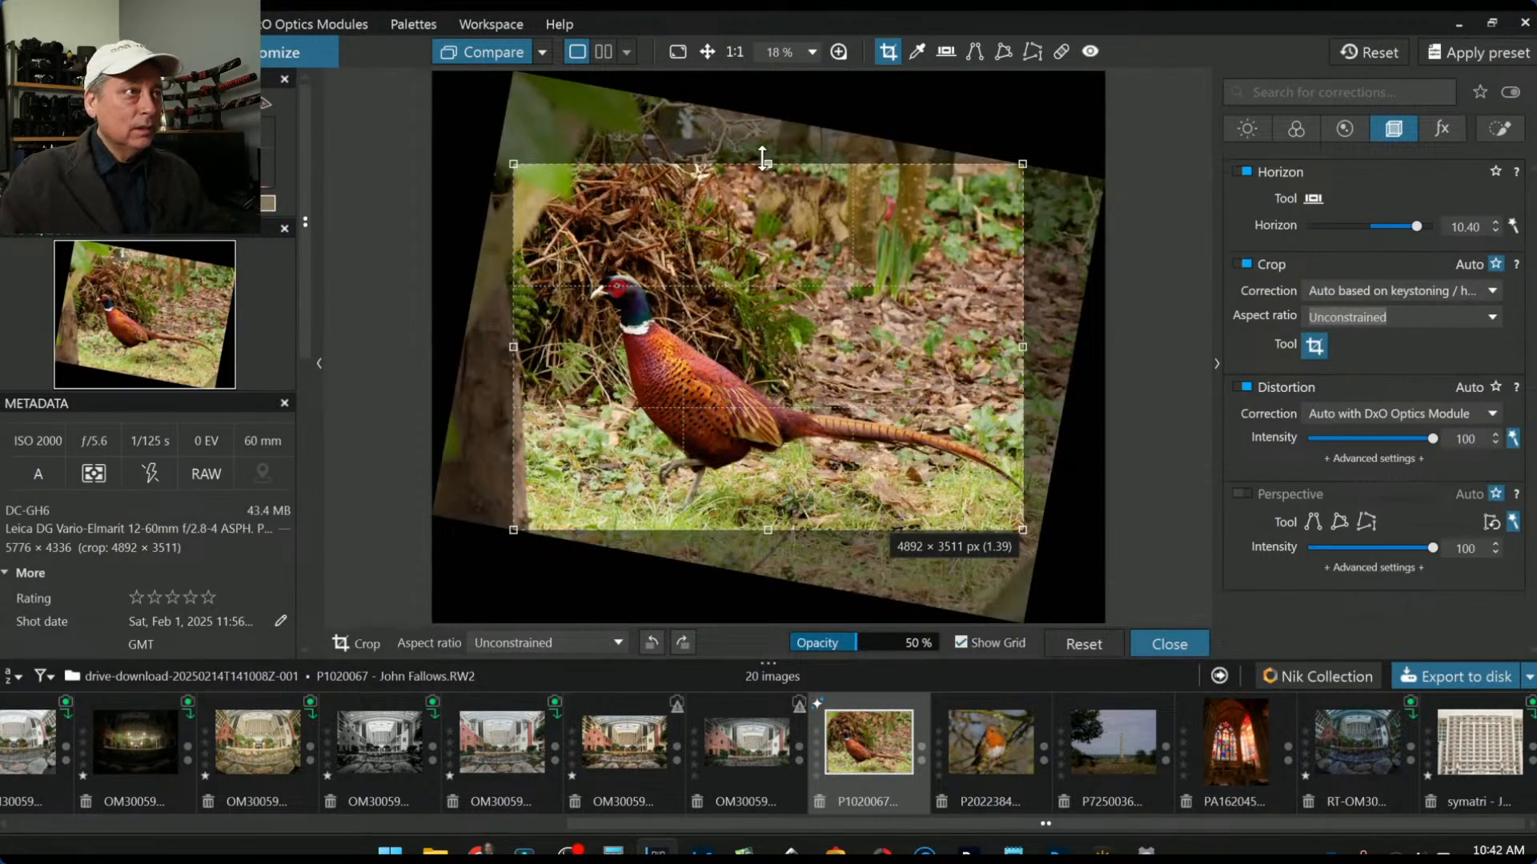
left_click_drag(767, 162, 767, 191)
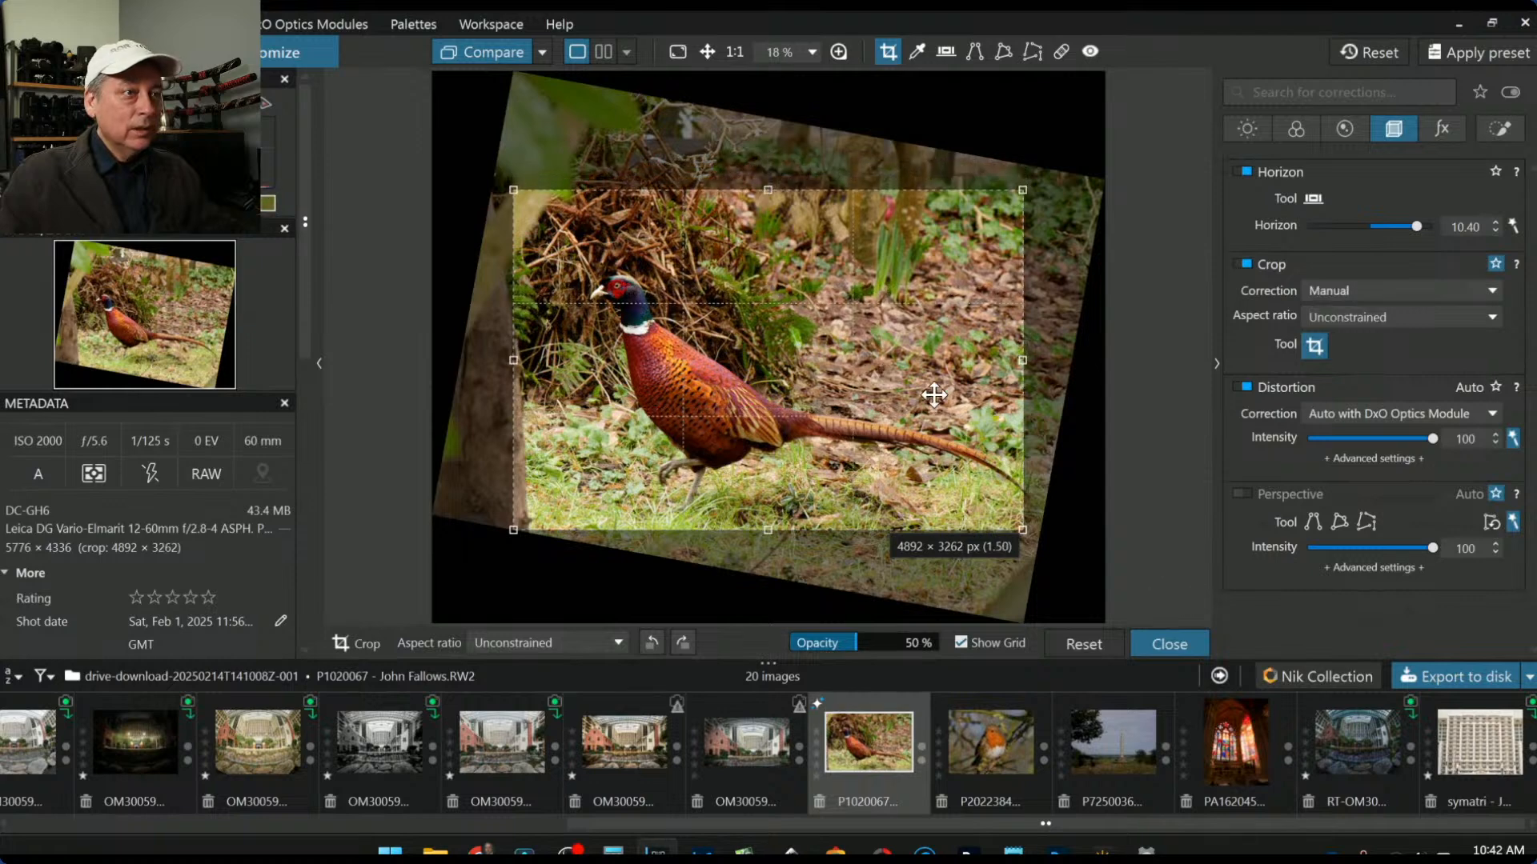
left_click_drag(1023, 360, 1038, 362)
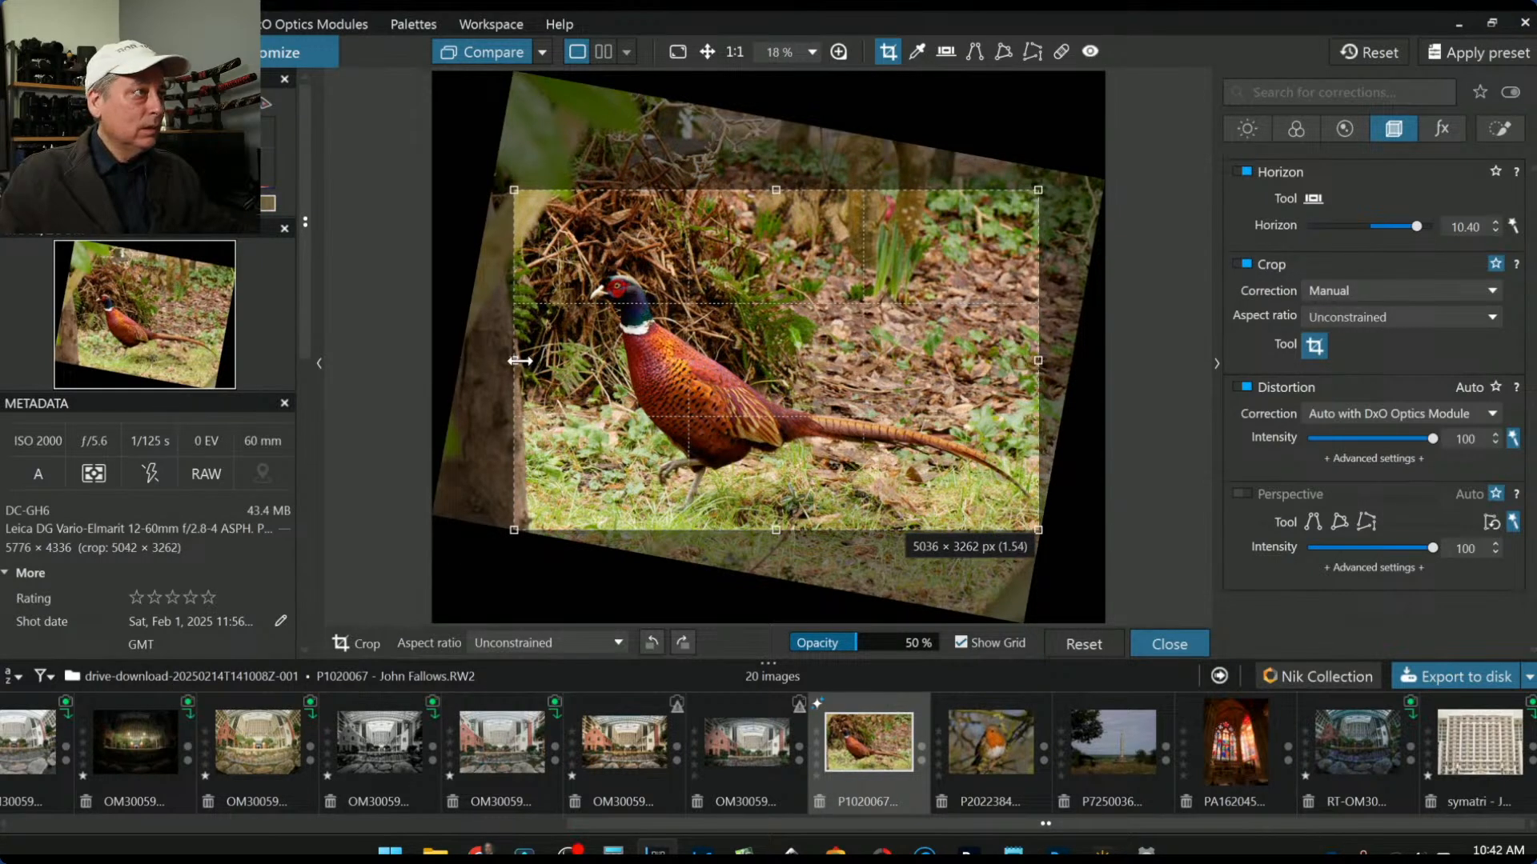
left_click_drag(516, 361, 538, 360)
key("Return")
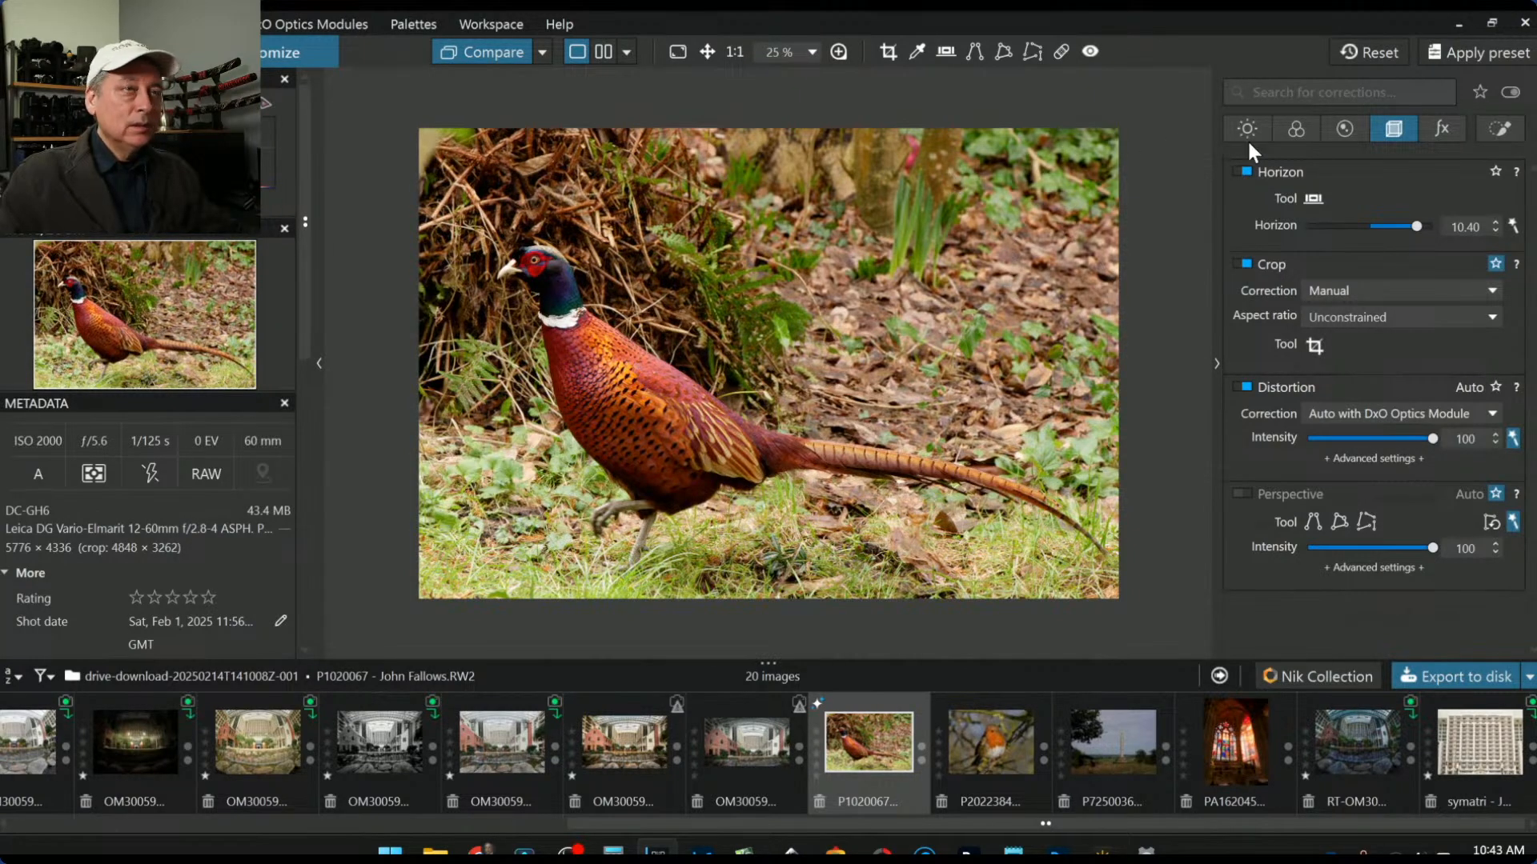
Step: Add a control line over the background behind the pheasant, fading diagonally toward the bird, and set its exposure to -1.86
left_click(1500, 129)
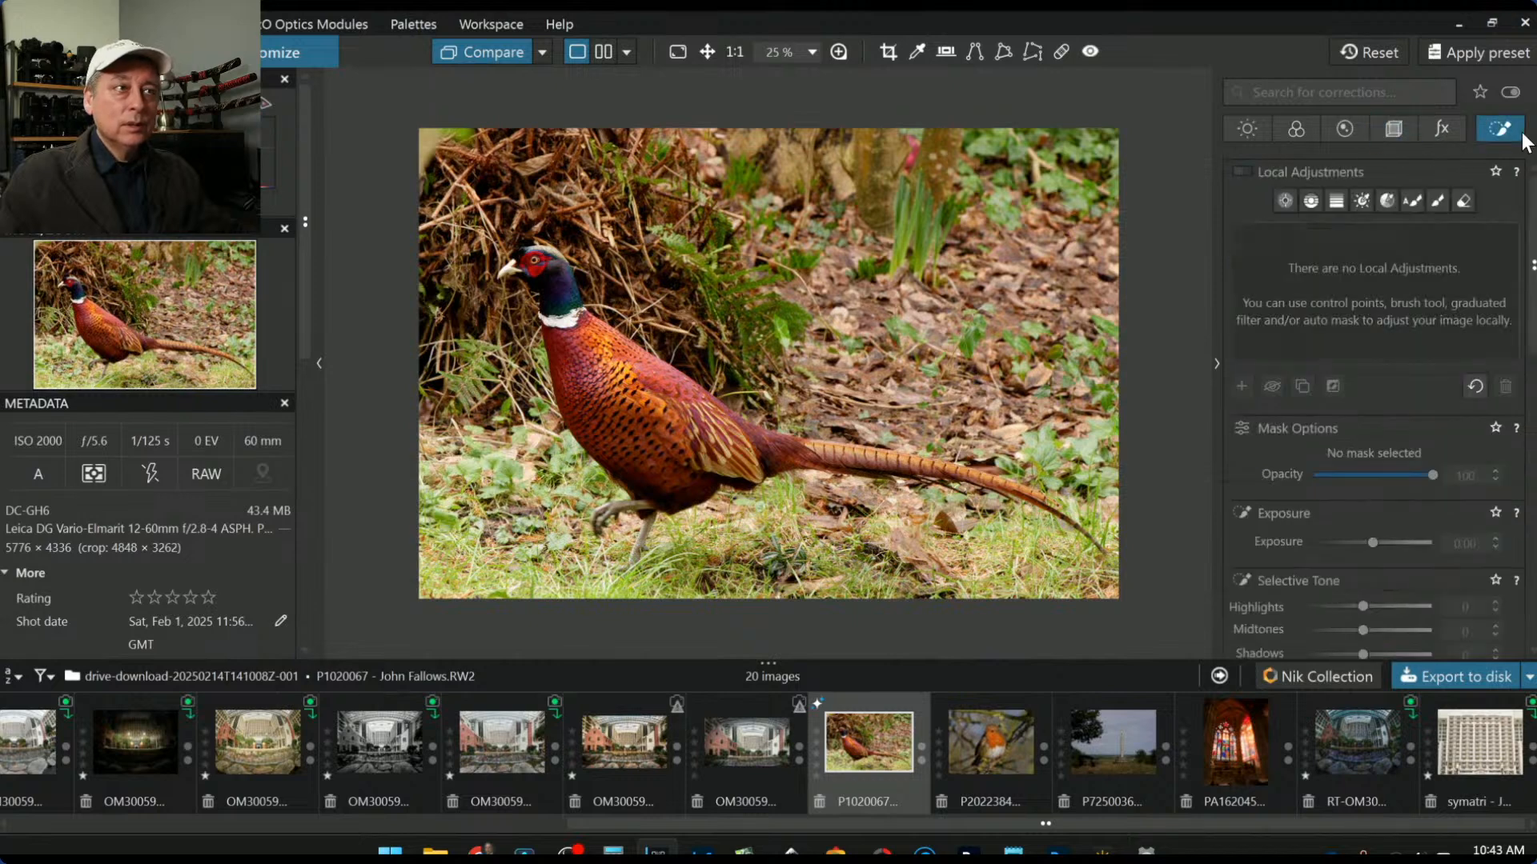
left_click(1284, 202)
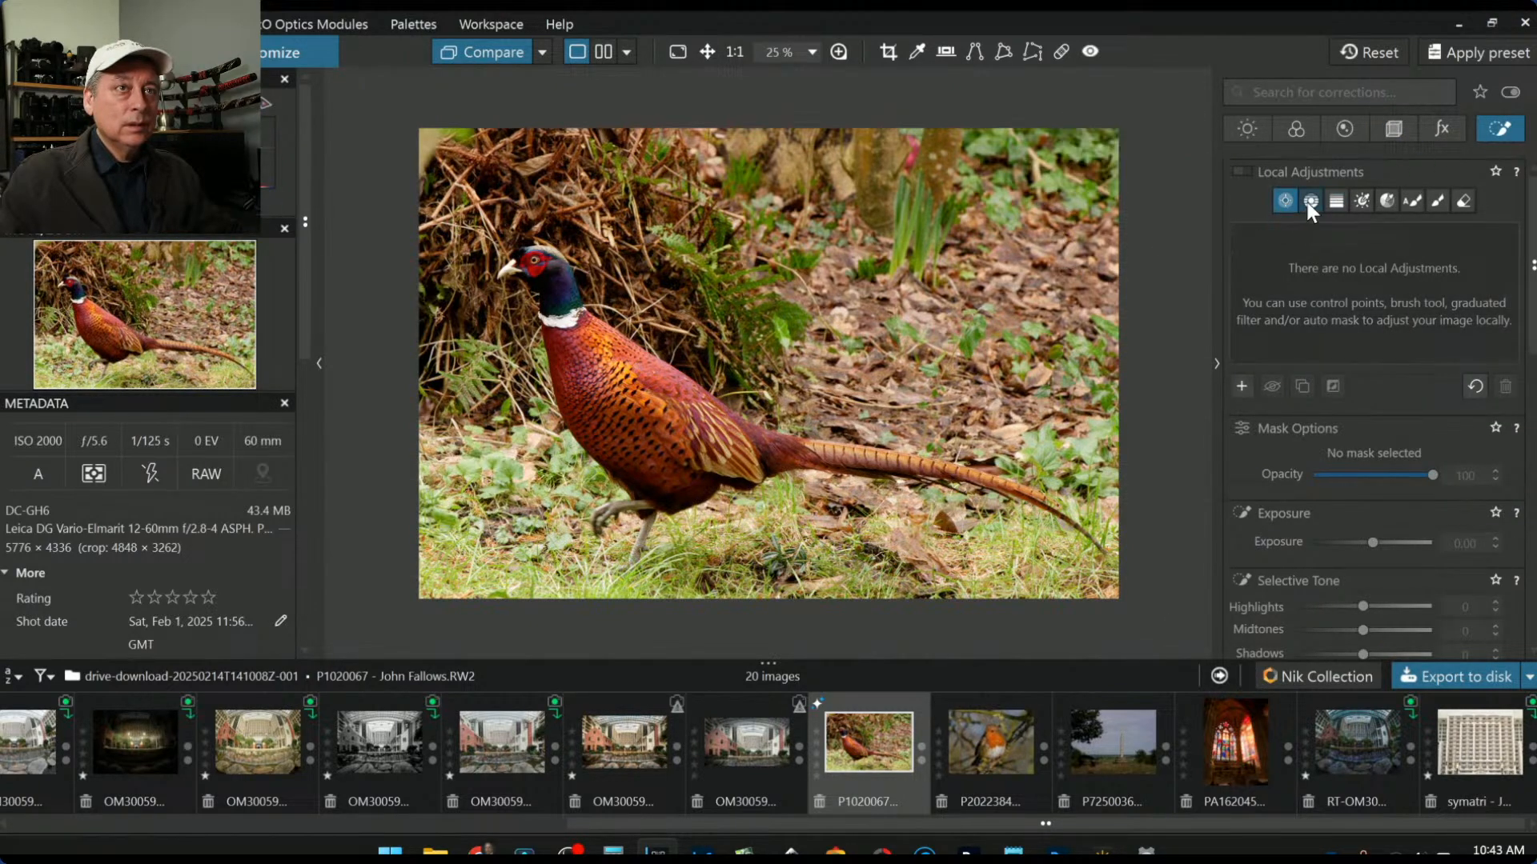
left_click(1310, 202)
left_click_drag(971, 273, 888, 425)
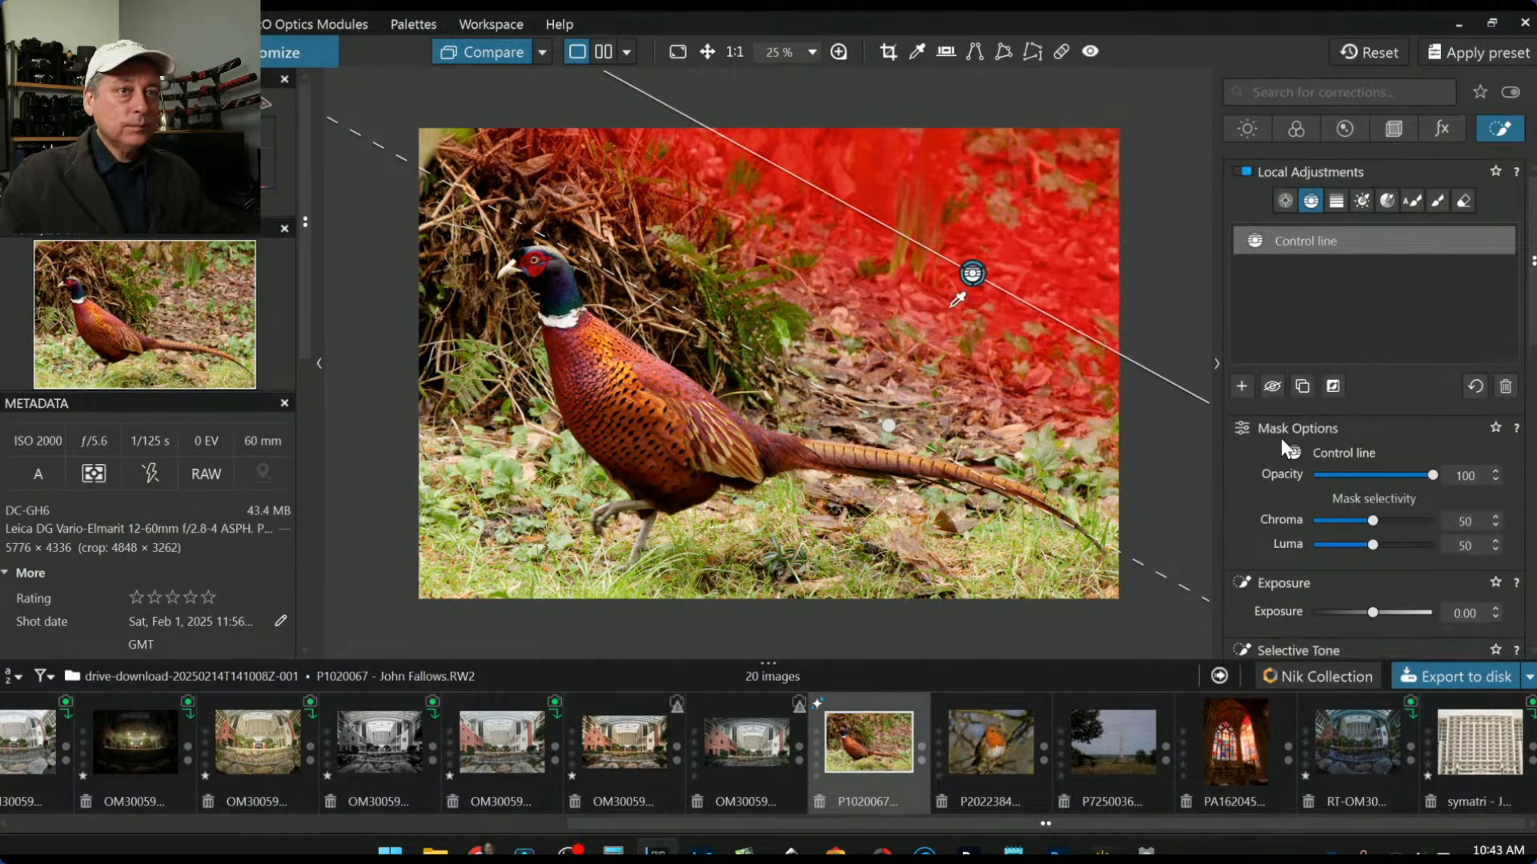
left_click(1330, 613)
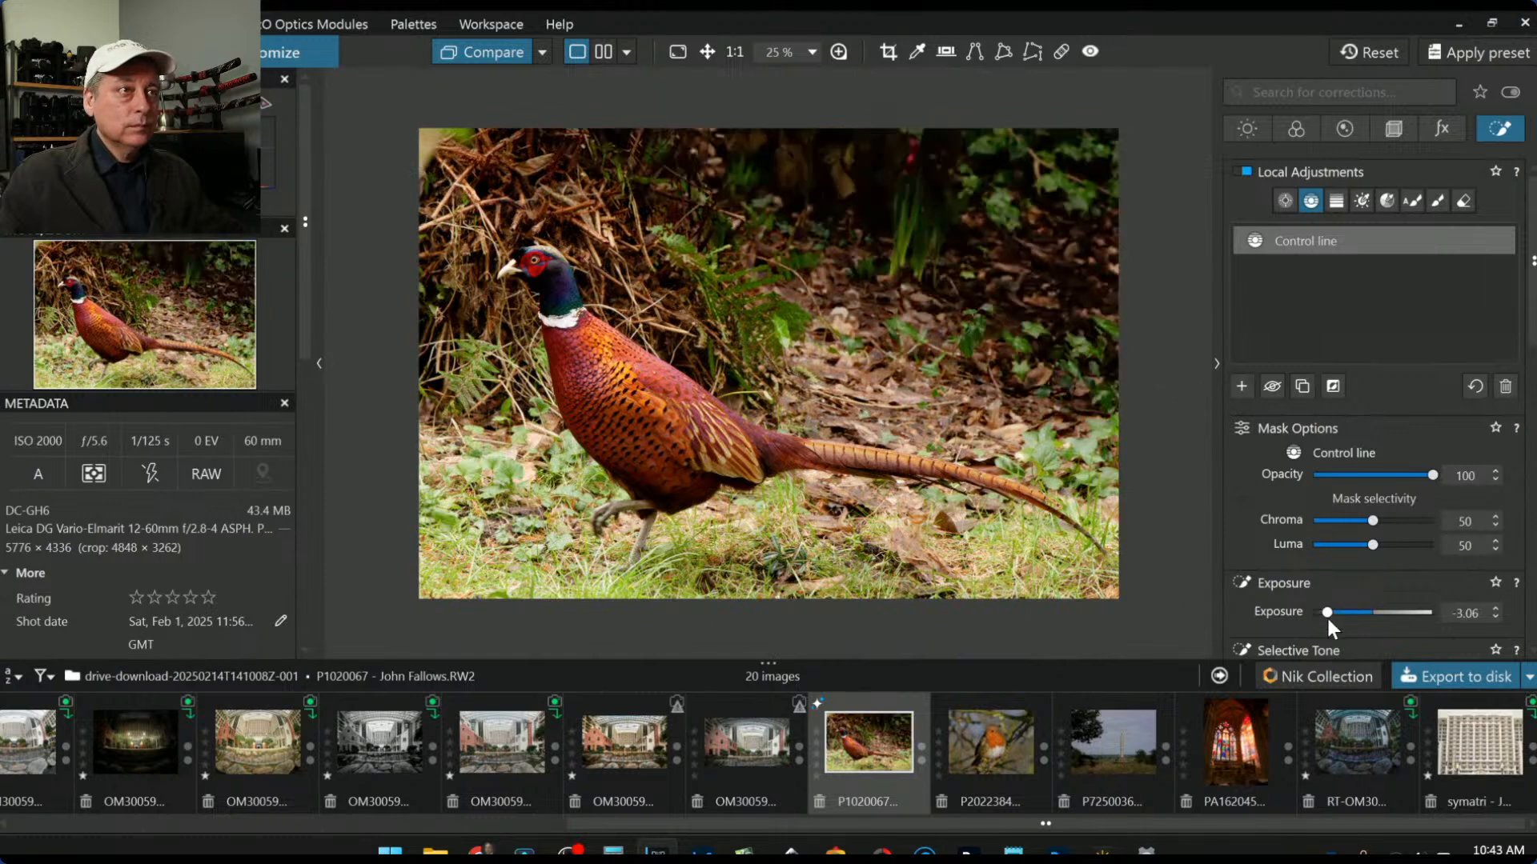
left_click_drag(1332, 616, 1345, 614)
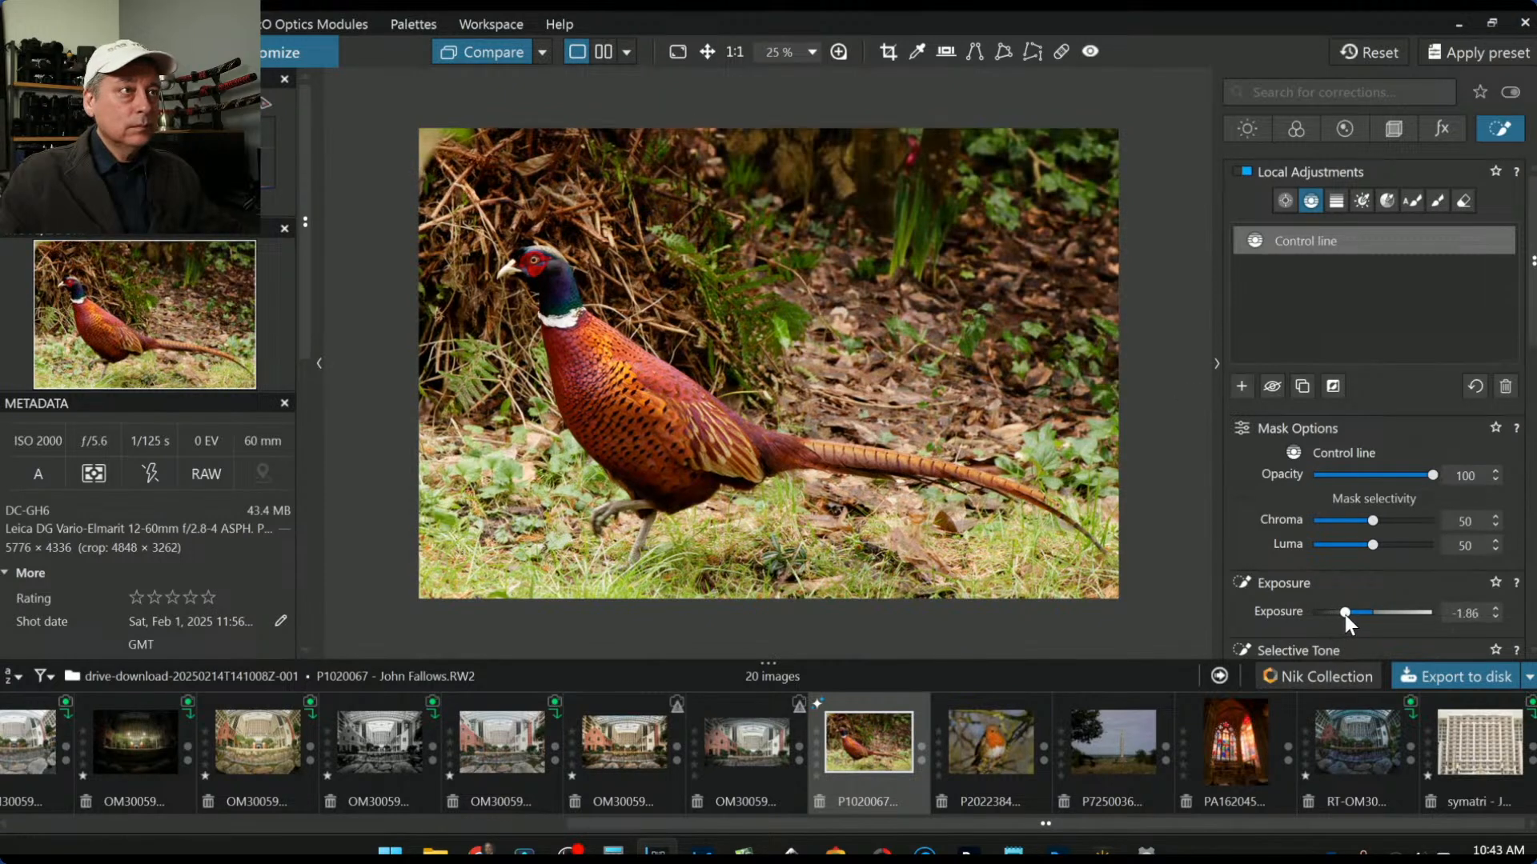
Step: Extend the control line's fade below the photo, add a second line from the foreground grass toward the bird, and set exposure to -3.33
left_click_drag(888, 426, 714, 648)
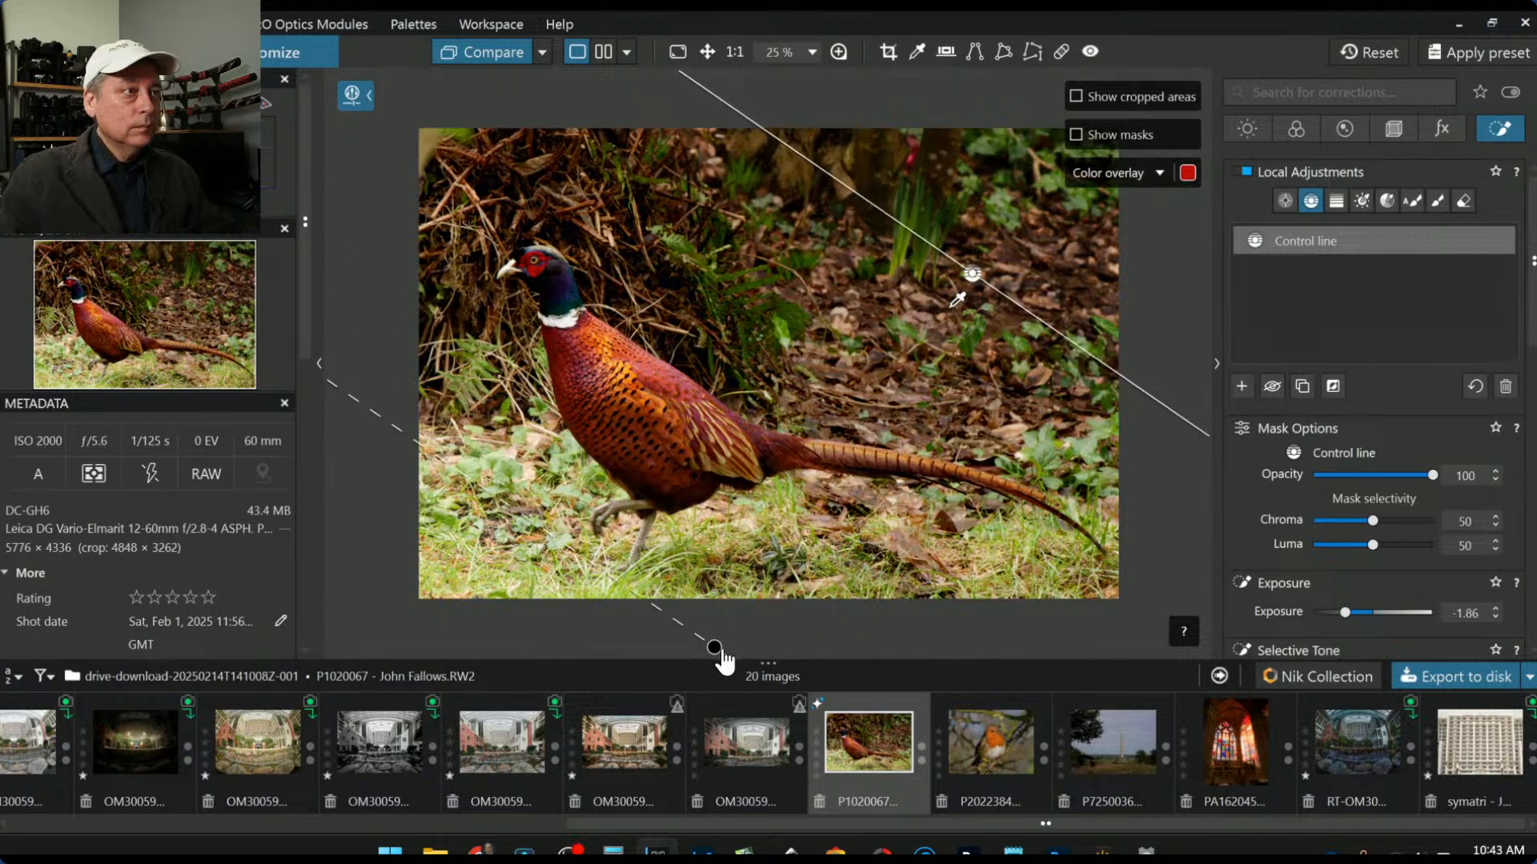
left_click_drag(507, 552, 608, 361)
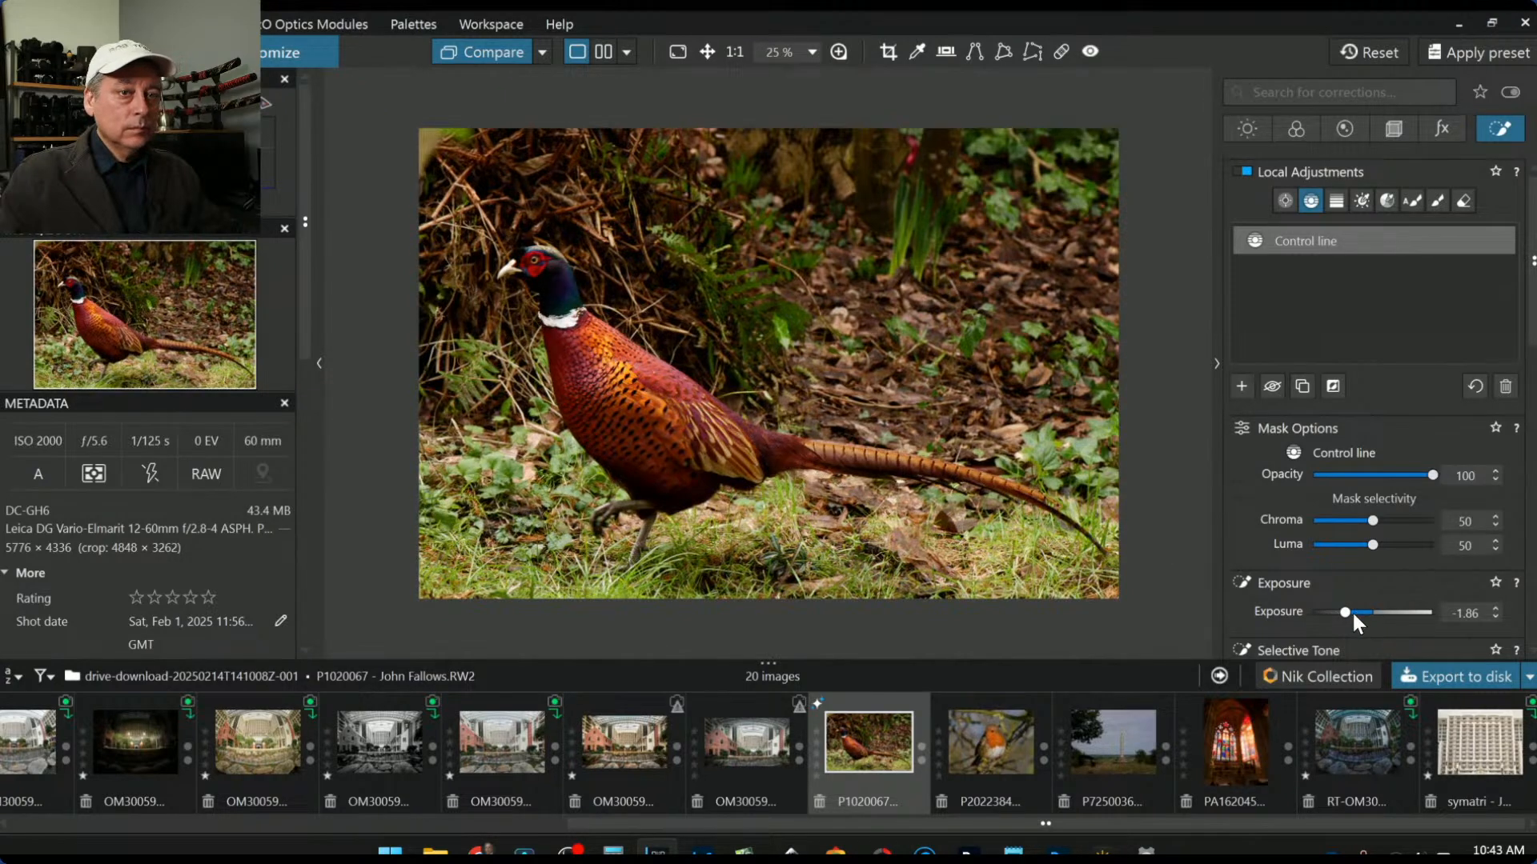
left_click_drag(1343, 613, 1322, 611)
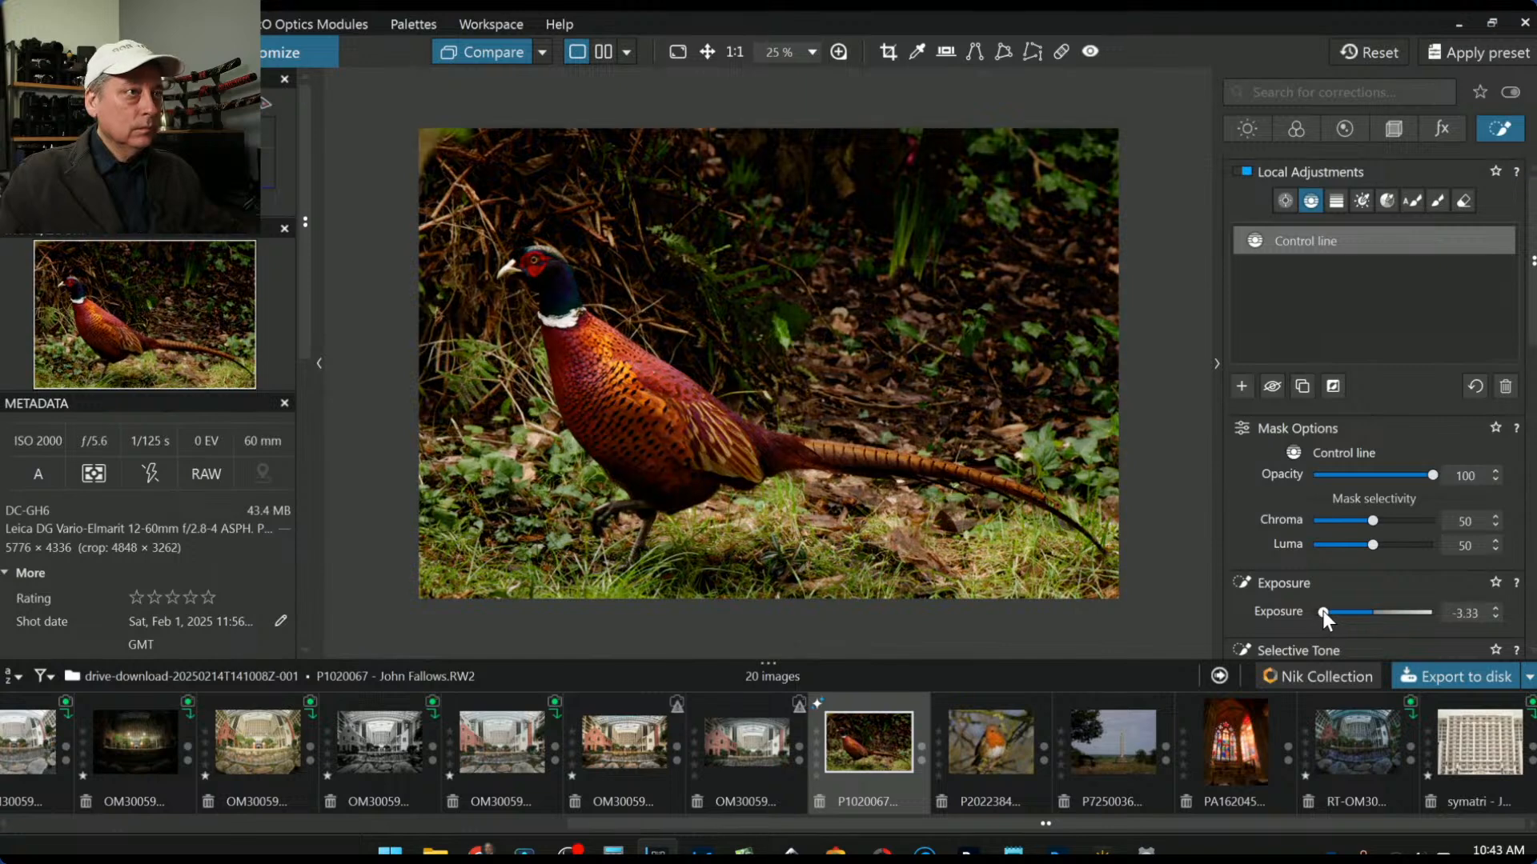
Step: Set the control line mask's highlights to 42 and midtones to 26
scroll(1266, 554, "down", 4)
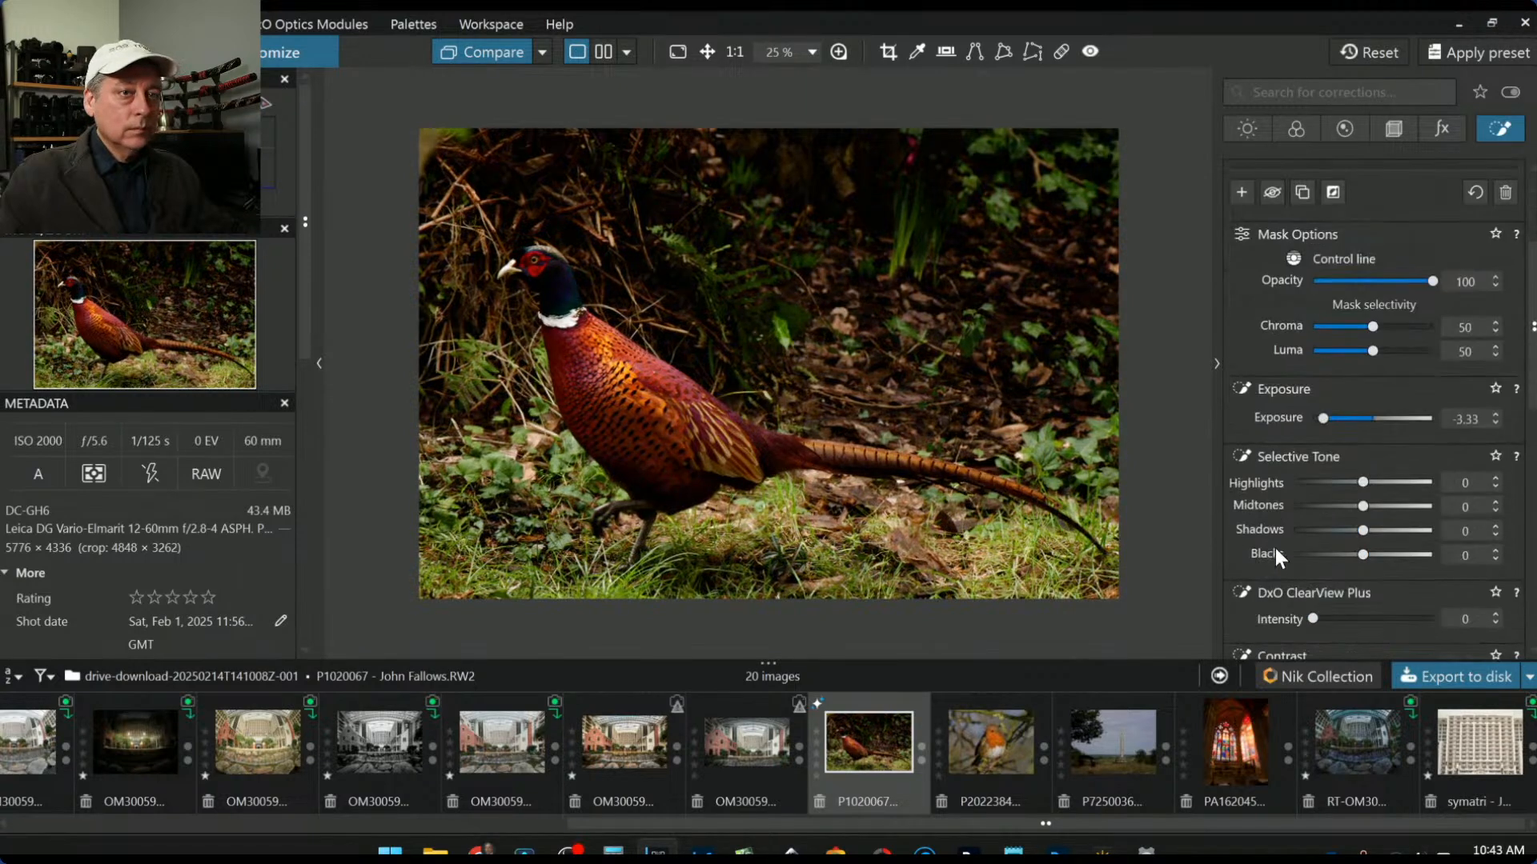
left_click_drag(1363, 483, 1365, 482)
left_click_drag(1408, 483, 1382, 506)
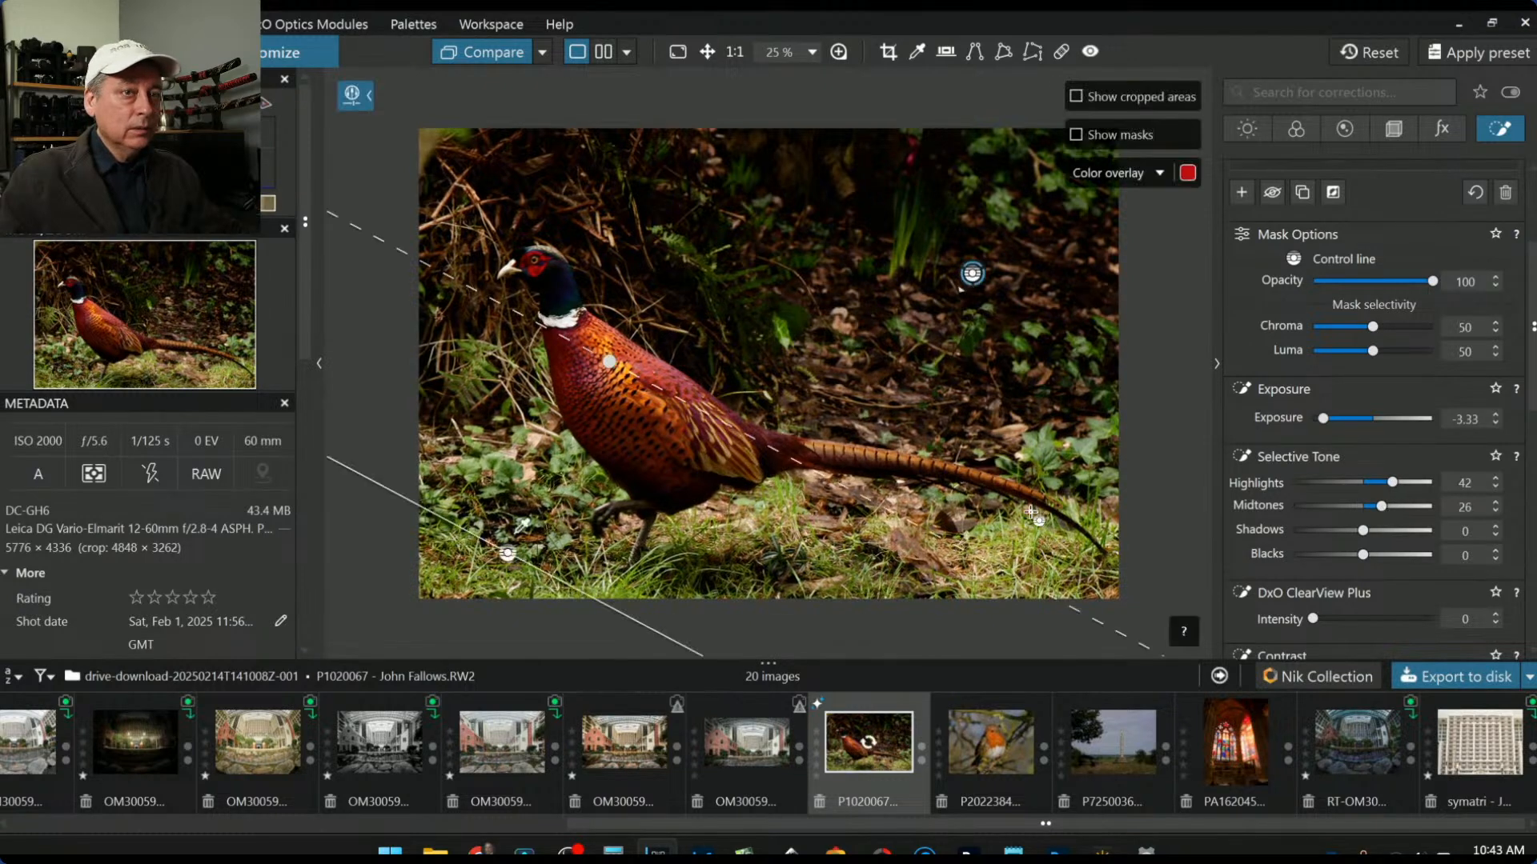
scroll(1237, 360, "up", 3)
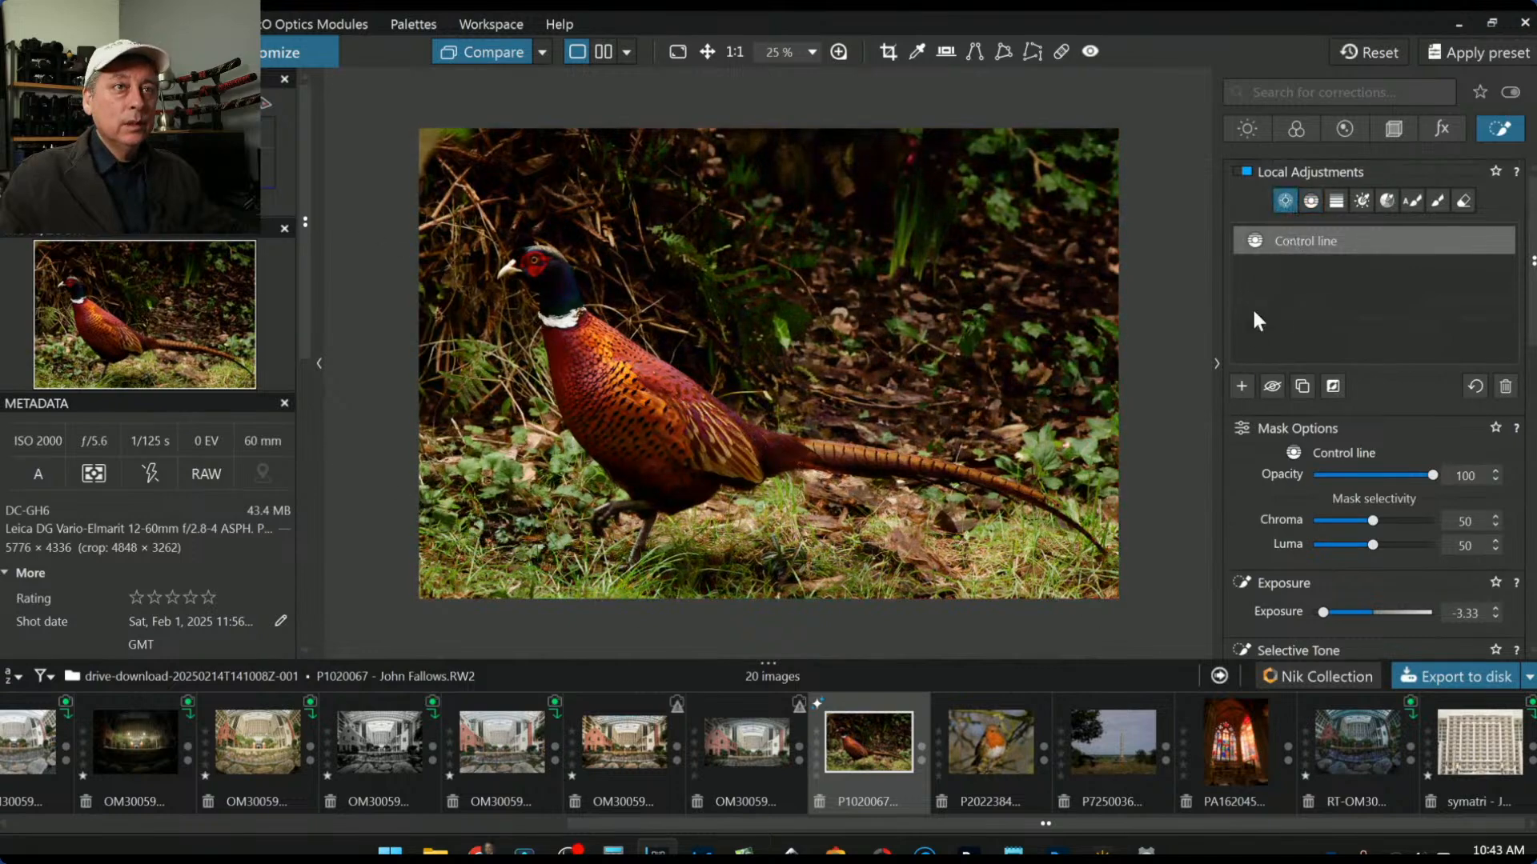
Step: Add a new control point mask centered on the pheasant's eye
left_click(1242, 385)
left_click(532, 264)
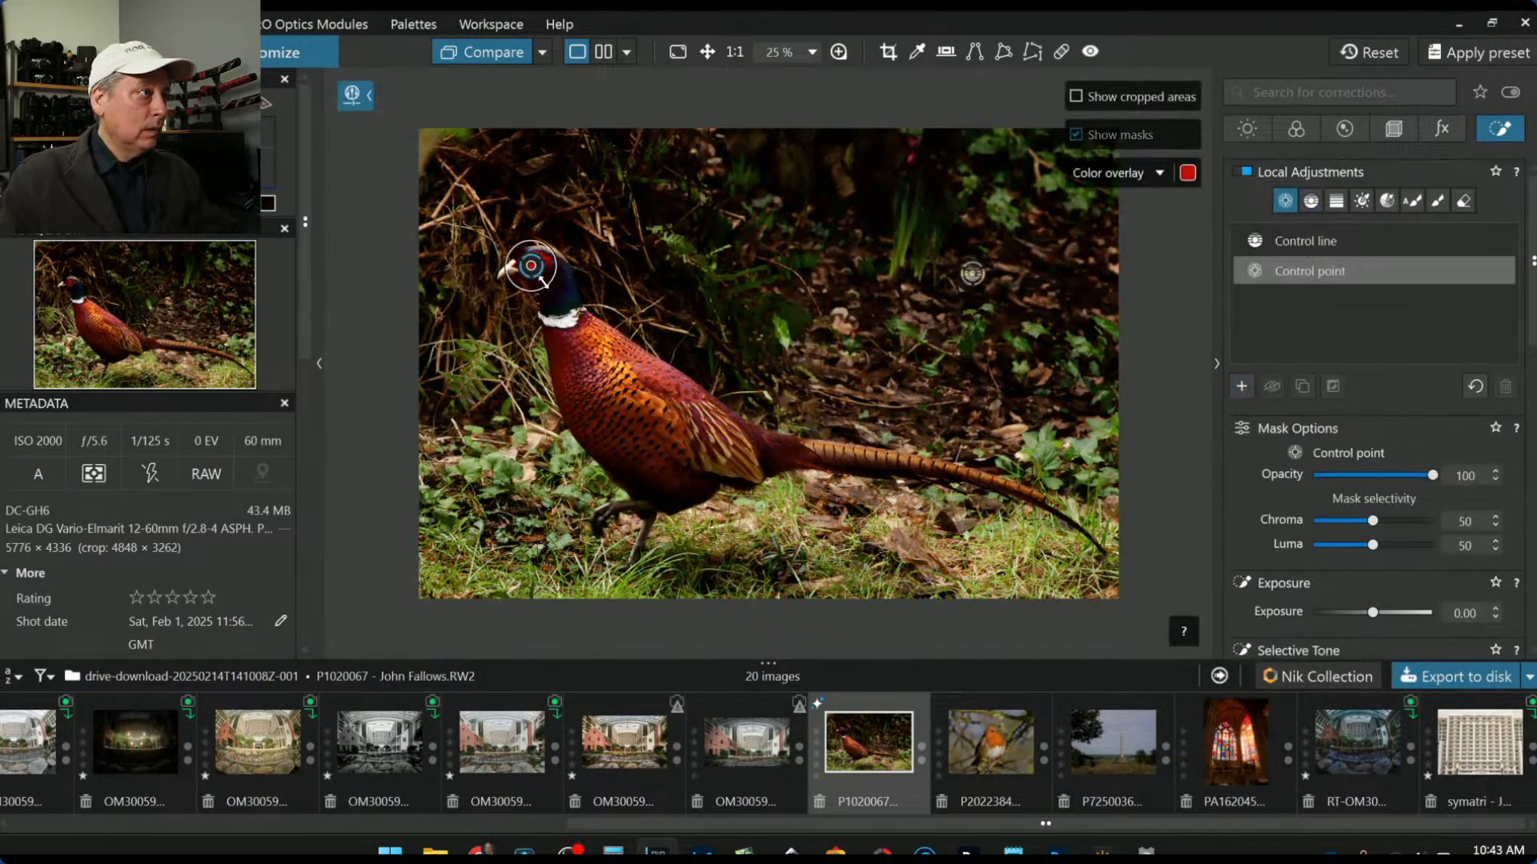
scroll(532, 264, "up", 4)
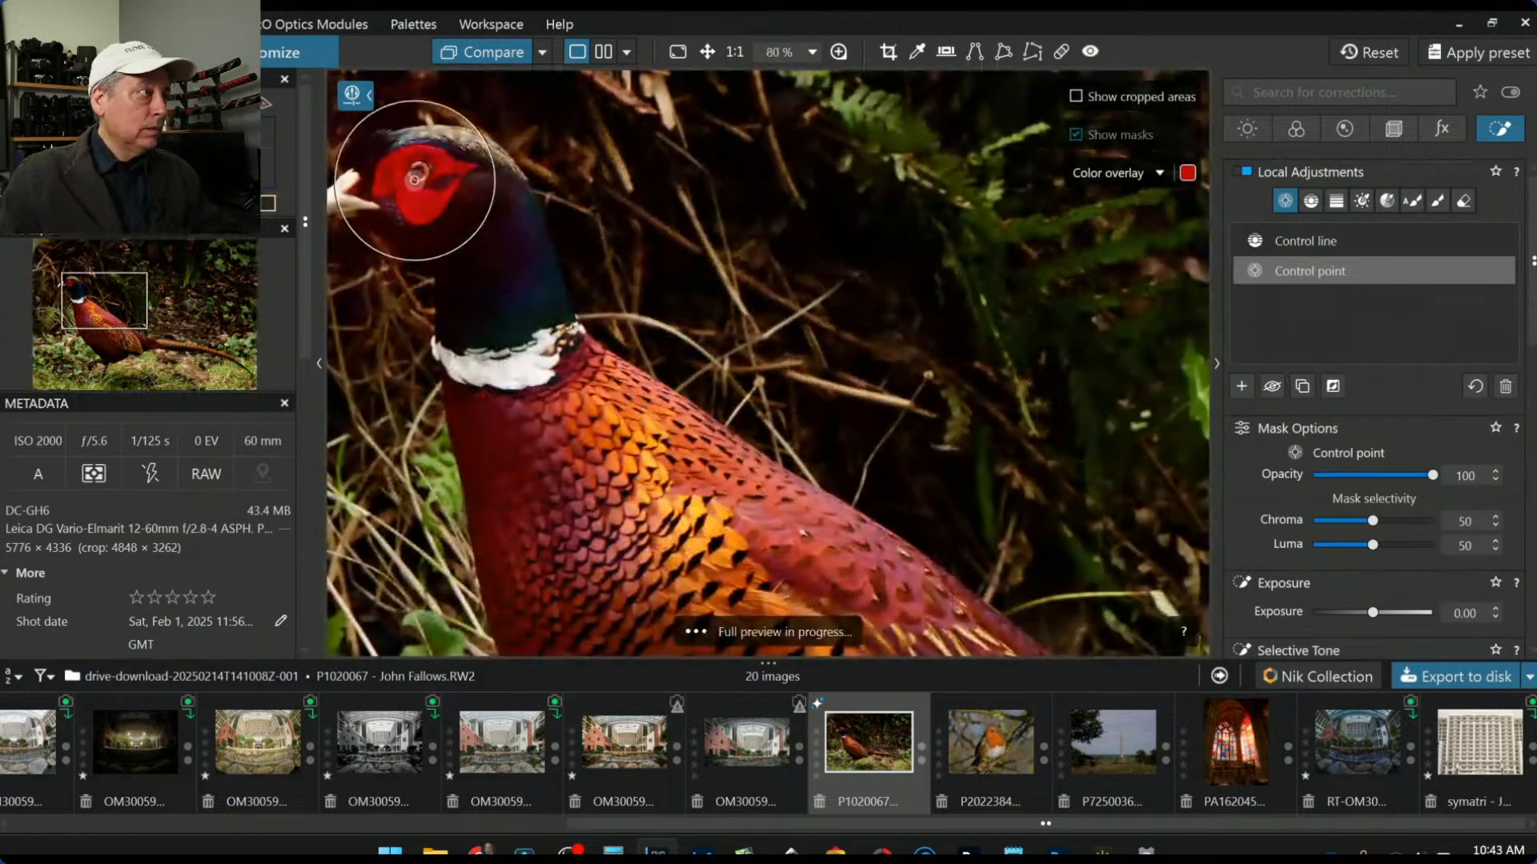
left_click_drag(420, 192, 427, 182)
scroll(424, 180, "up", 4)
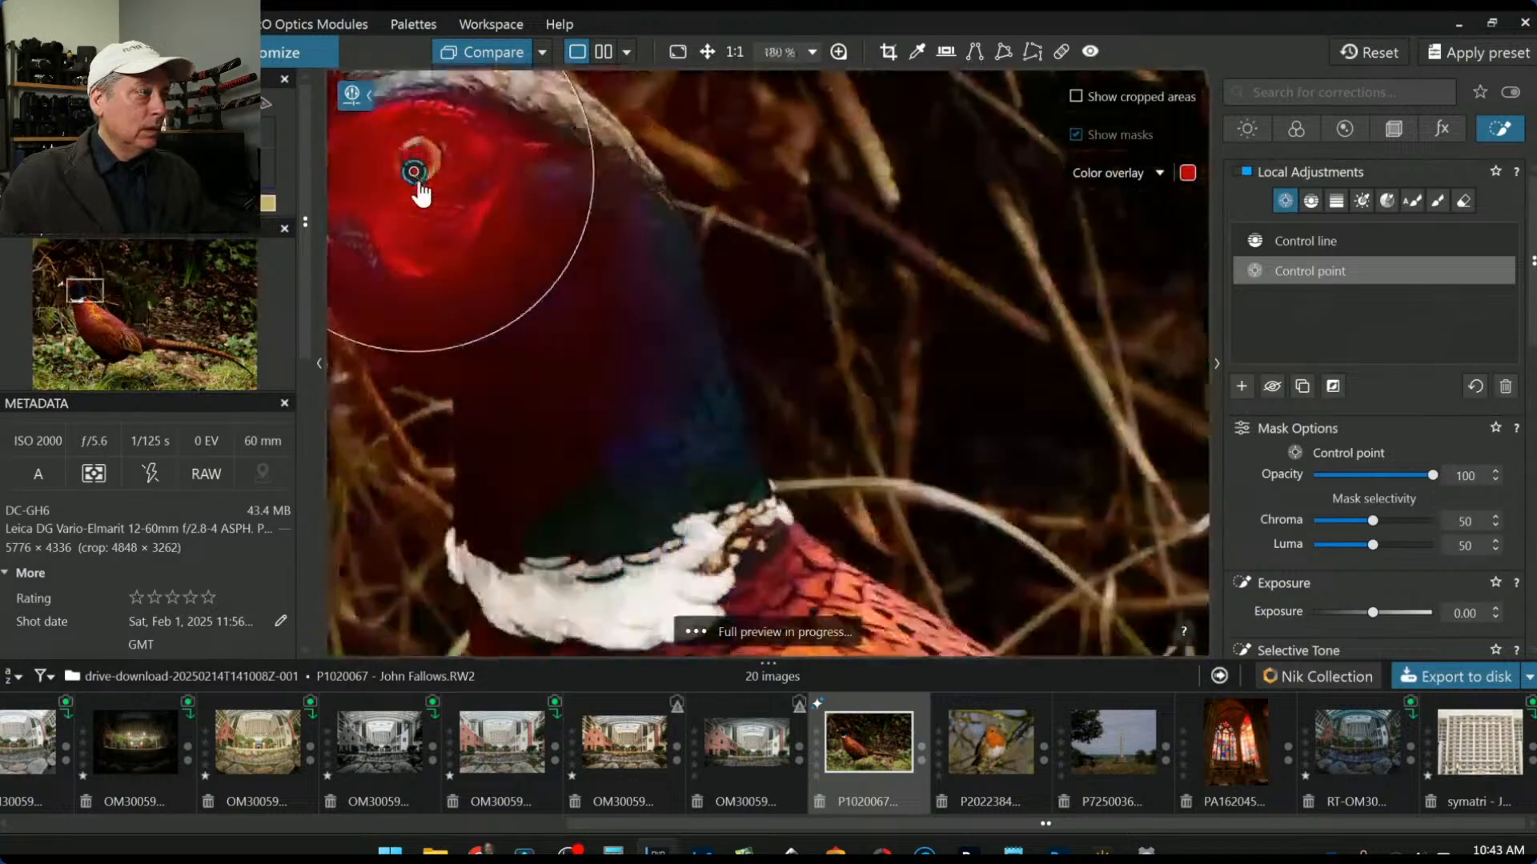
left_click_drag(419, 163, 436, 164)
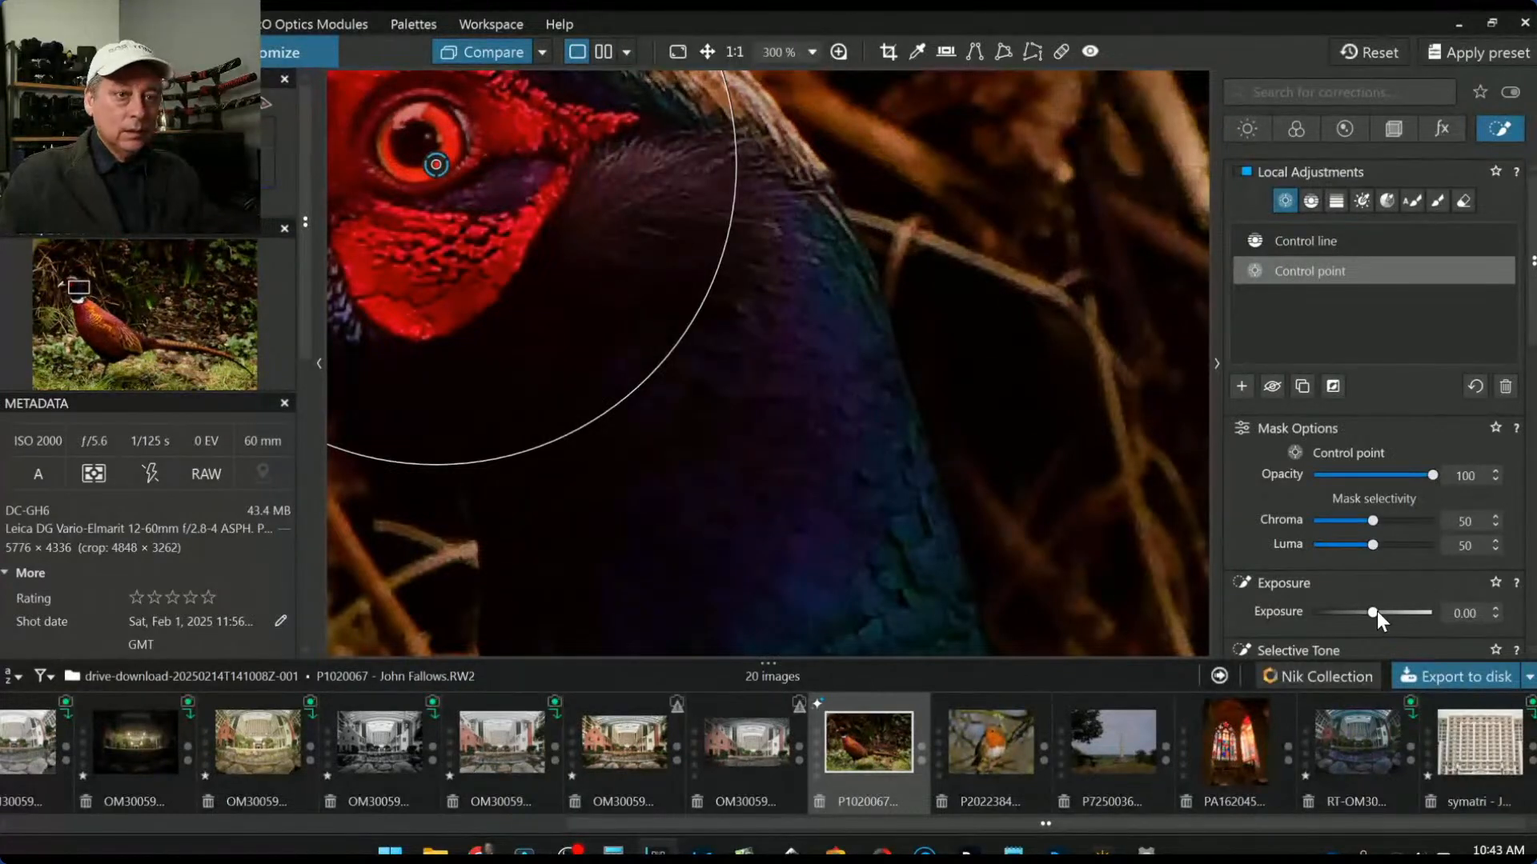
Step: Brighten the eye control point by setting its exposure to 1.95
left_click_drag(1376, 612, 1384, 612)
scroll(872, 377, "down", 5)
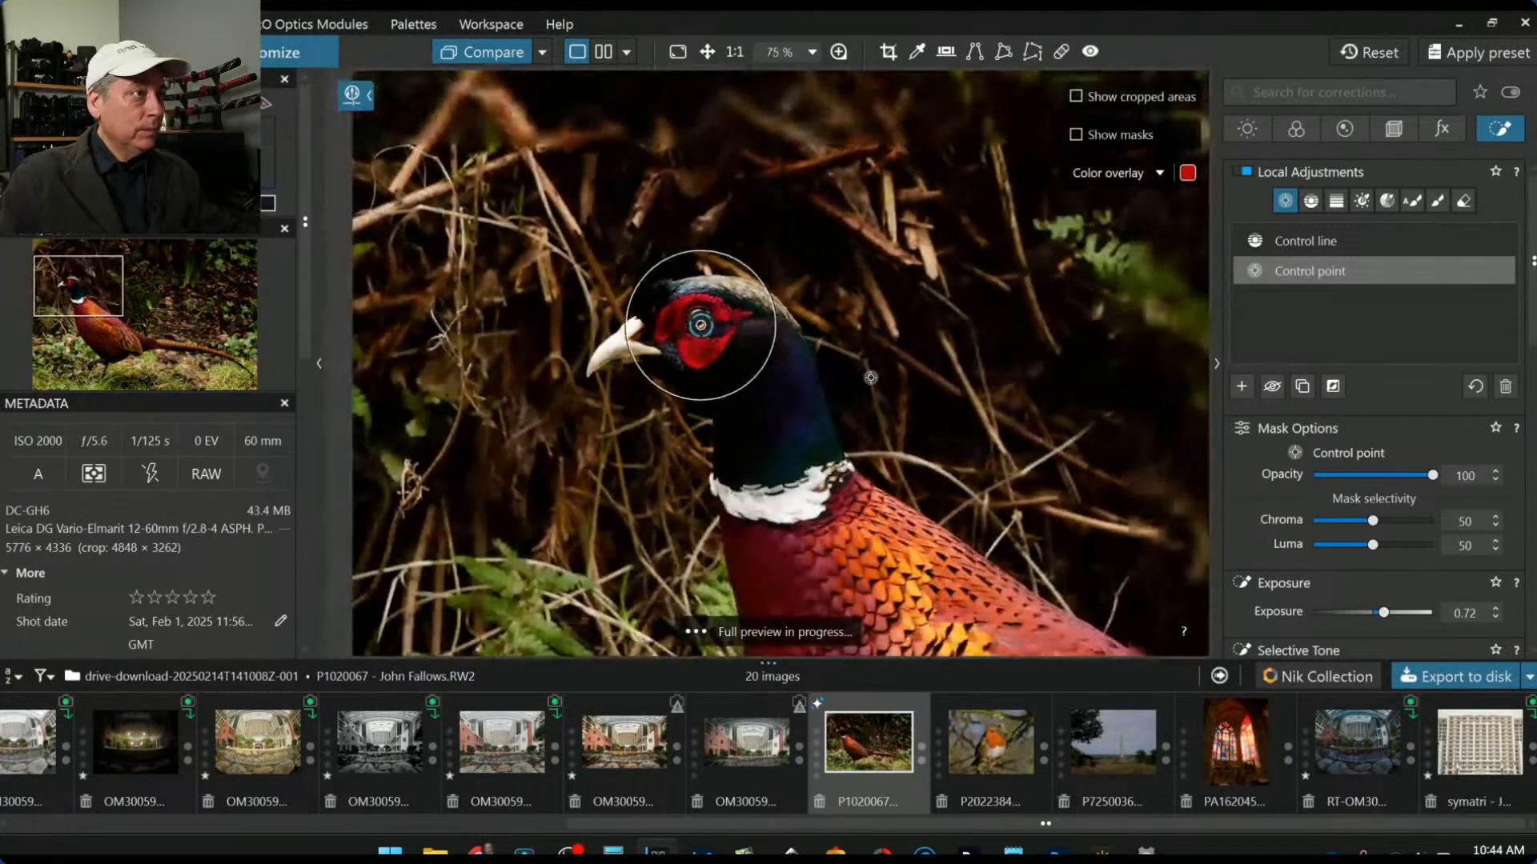
scroll(870, 377, "down", 1)
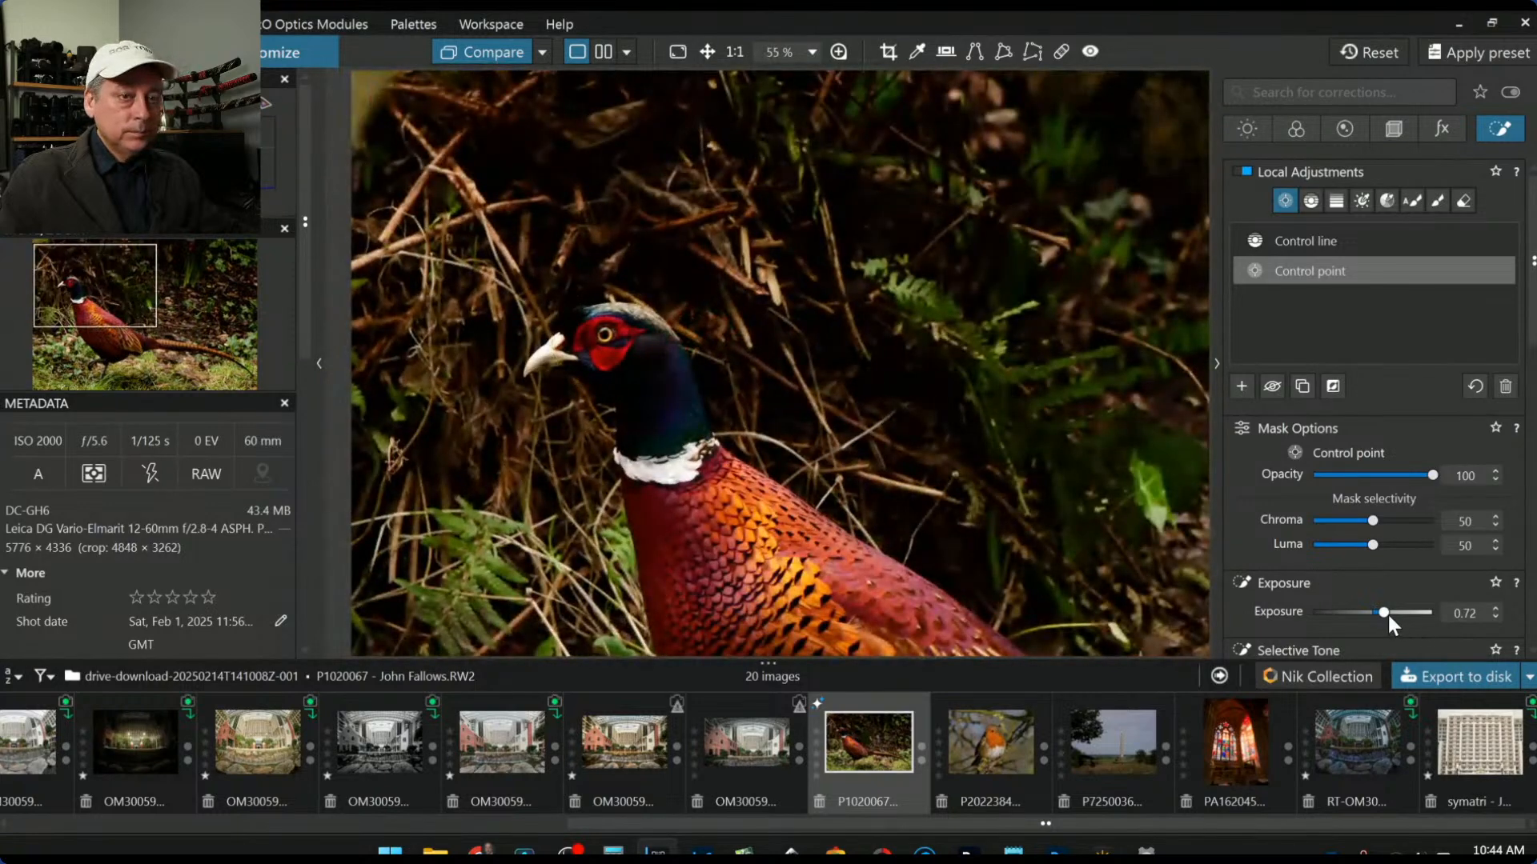
left_click_drag(1387, 615, 1400, 616)
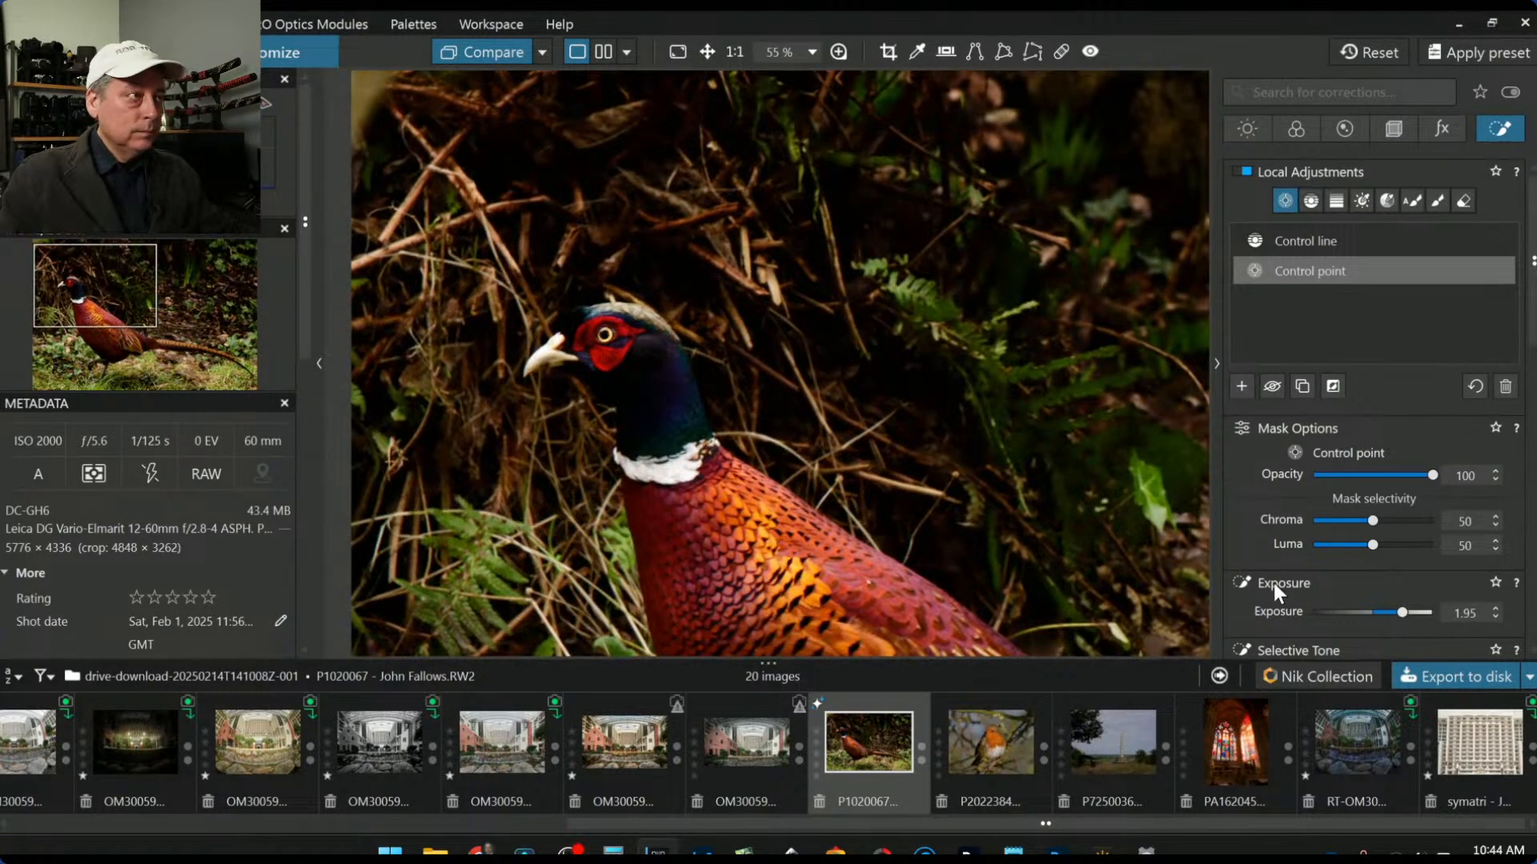
Step: Set the eye control point's shadows to 40 and its microcontrast to 38
scroll(1274, 582, "down", 3)
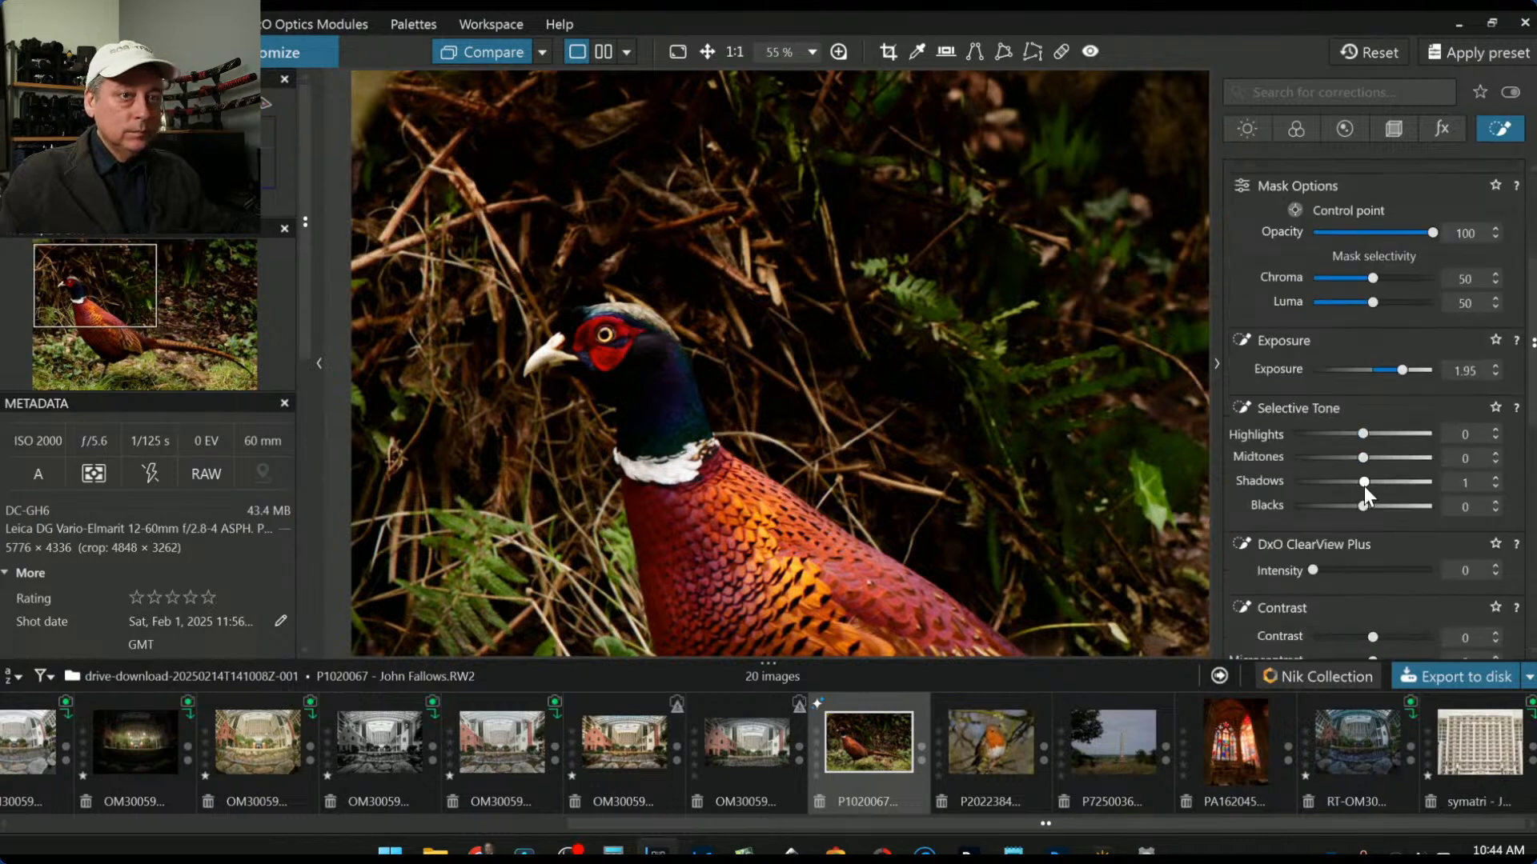
left_click_drag(1364, 486, 1391, 486)
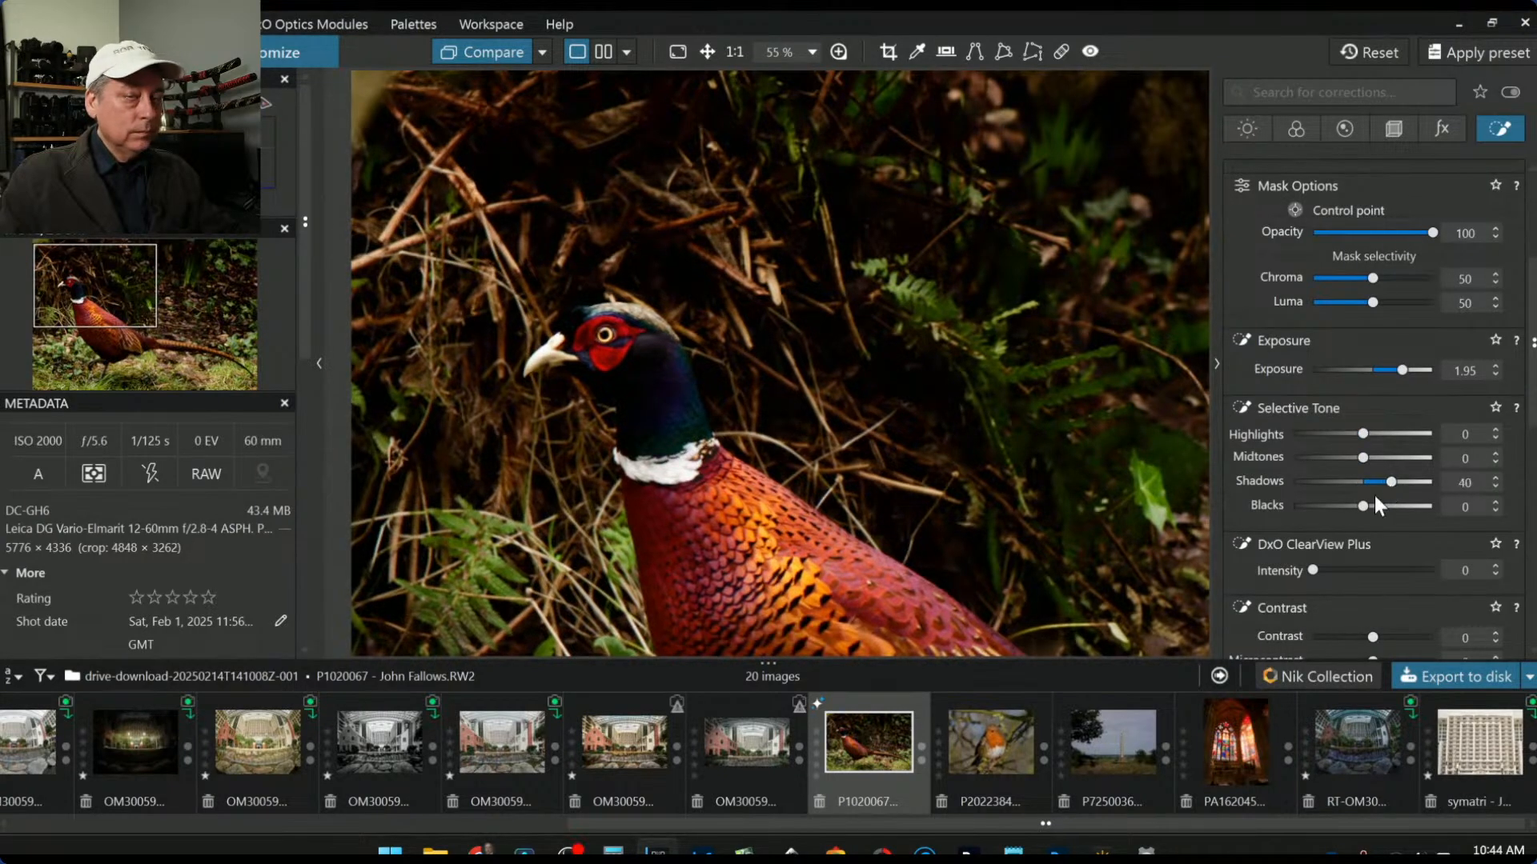
scroll(1335, 573, "down", 2)
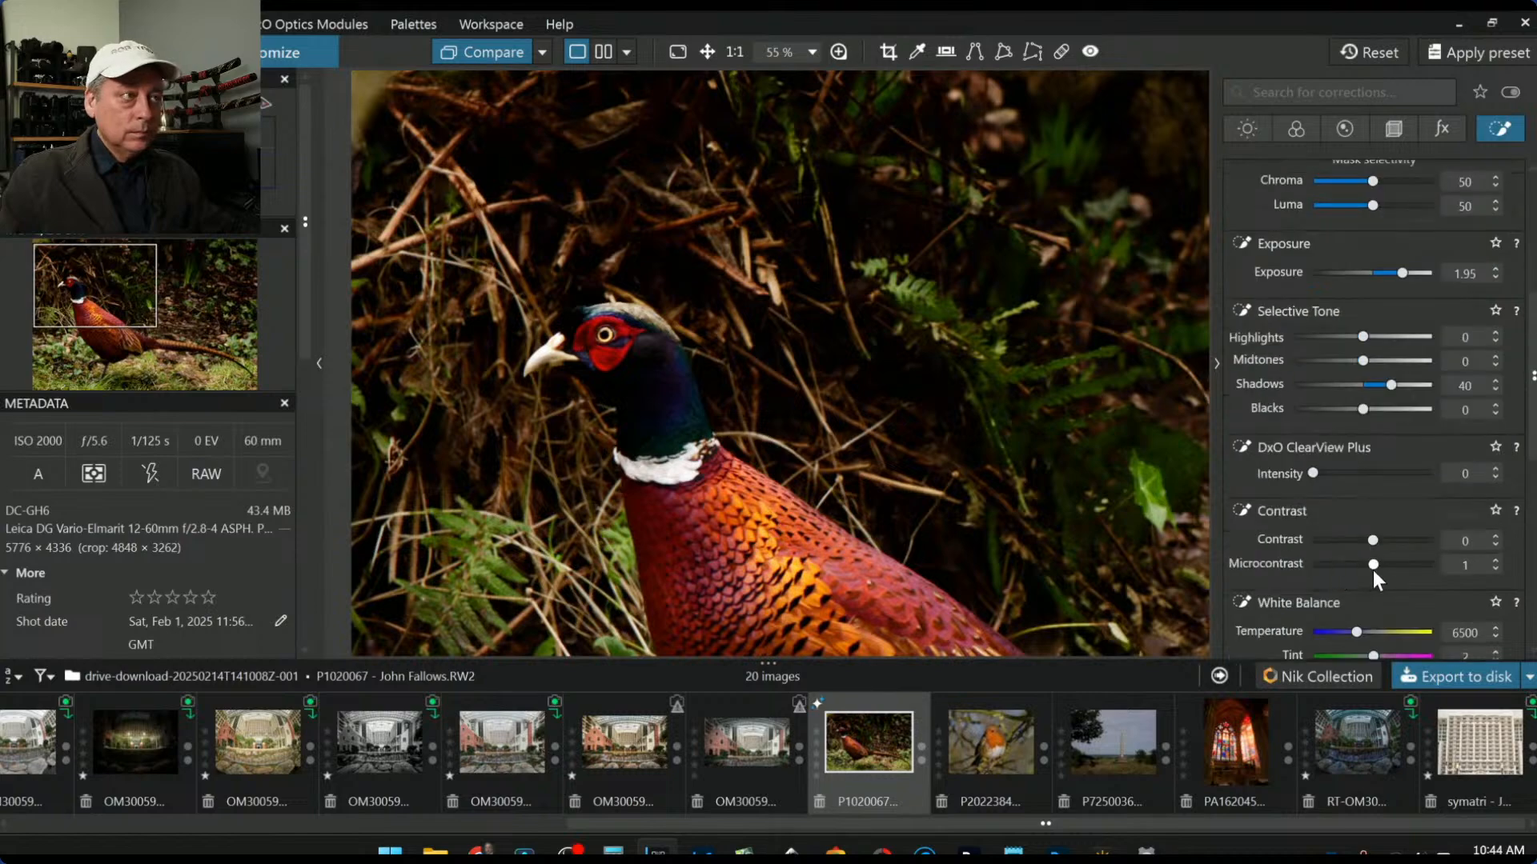
left_click_drag(1373, 565, 1395, 567)
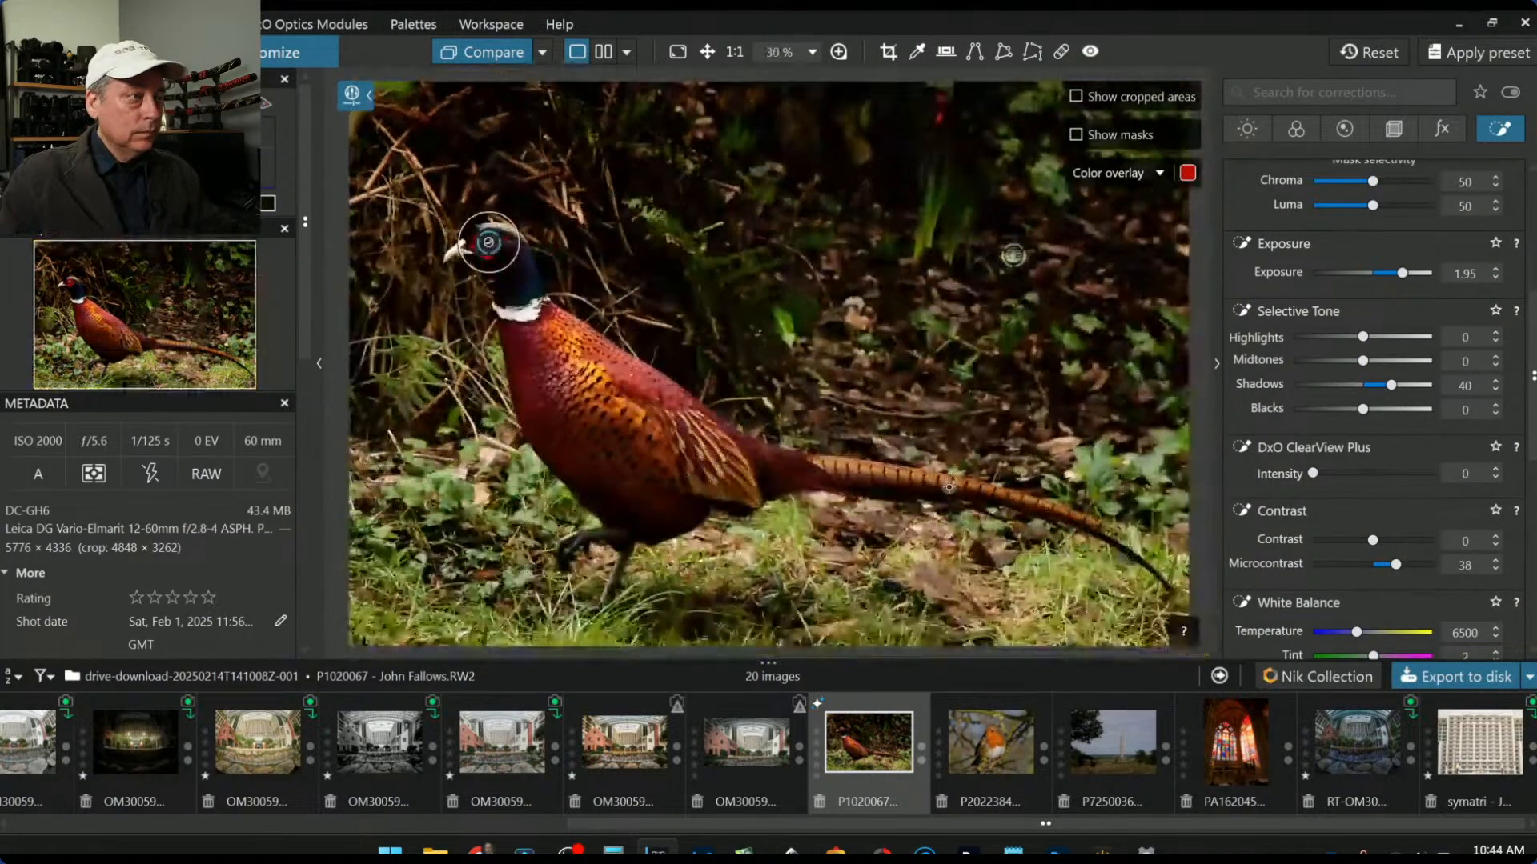
Step: Add a control point on the pheasant's raised foot with exposure 1.53 and highlights 39
scroll(1274, 503, "up", 5)
scroll(1274, 502, "up", 2)
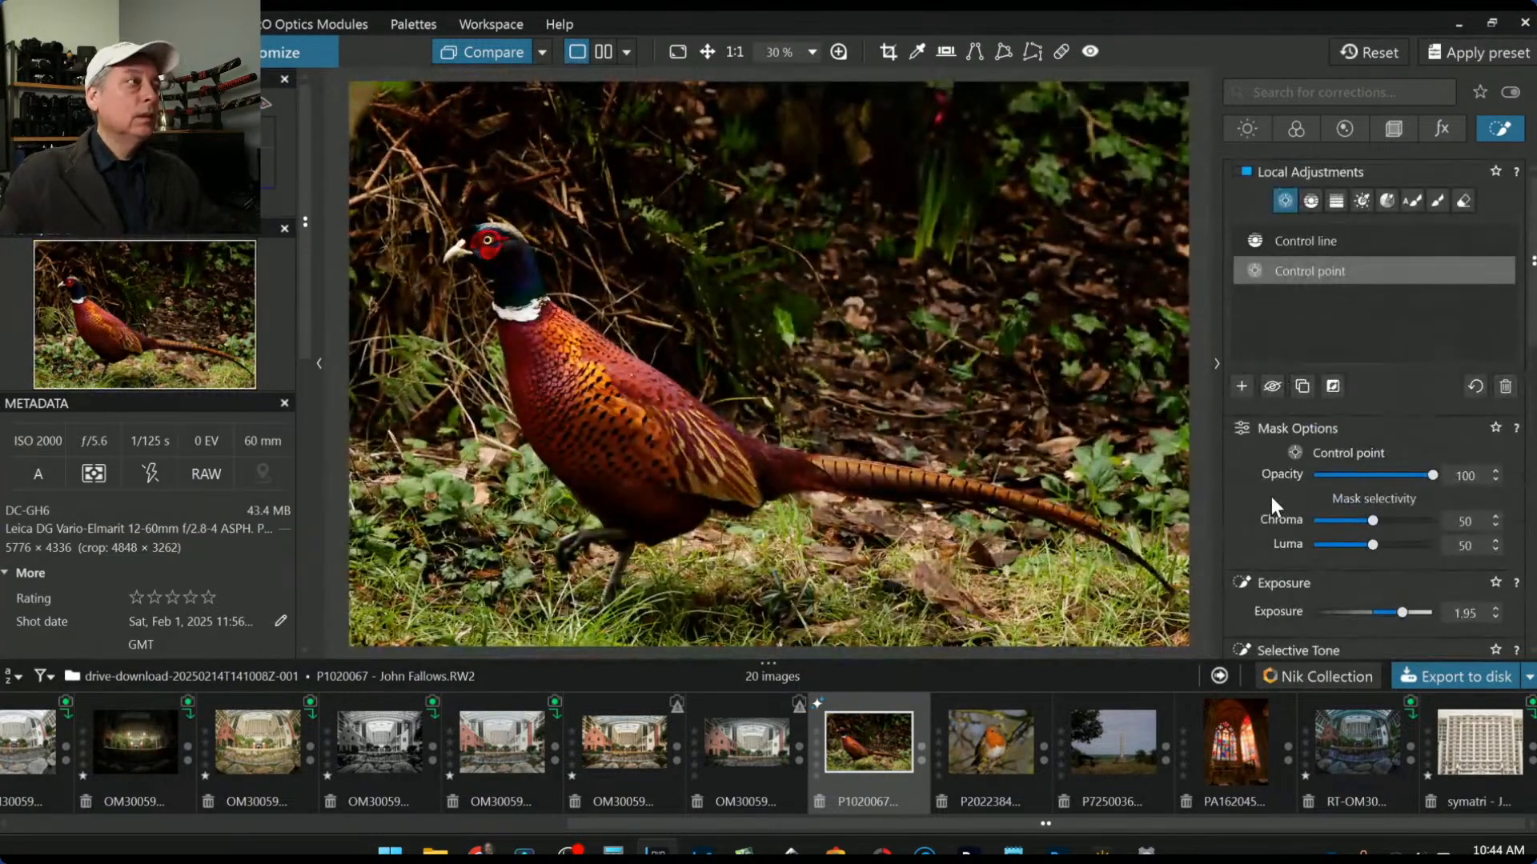
left_click(1233, 377)
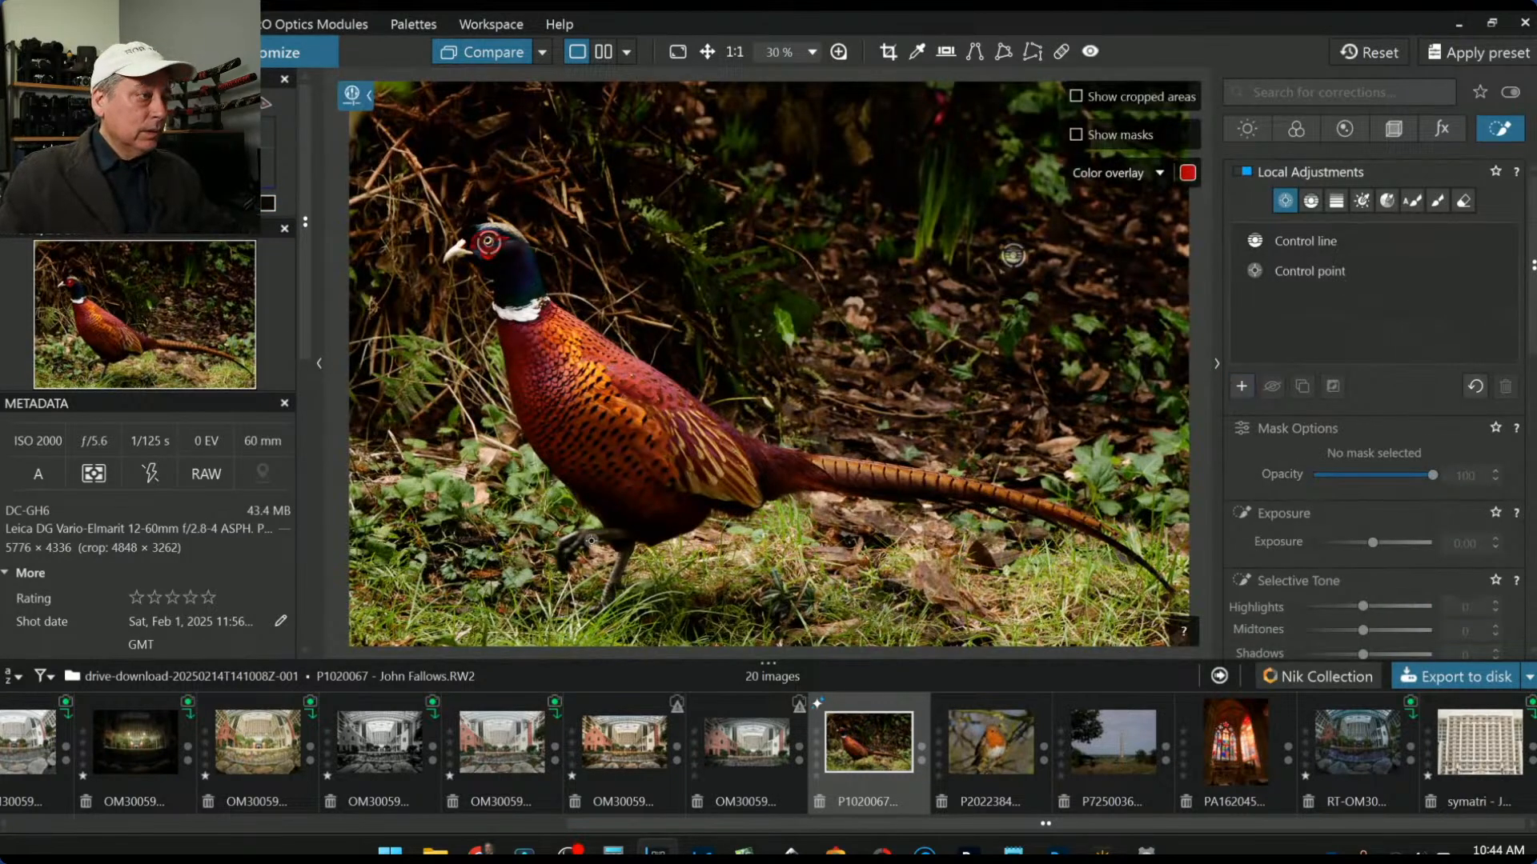
left_click(575, 545)
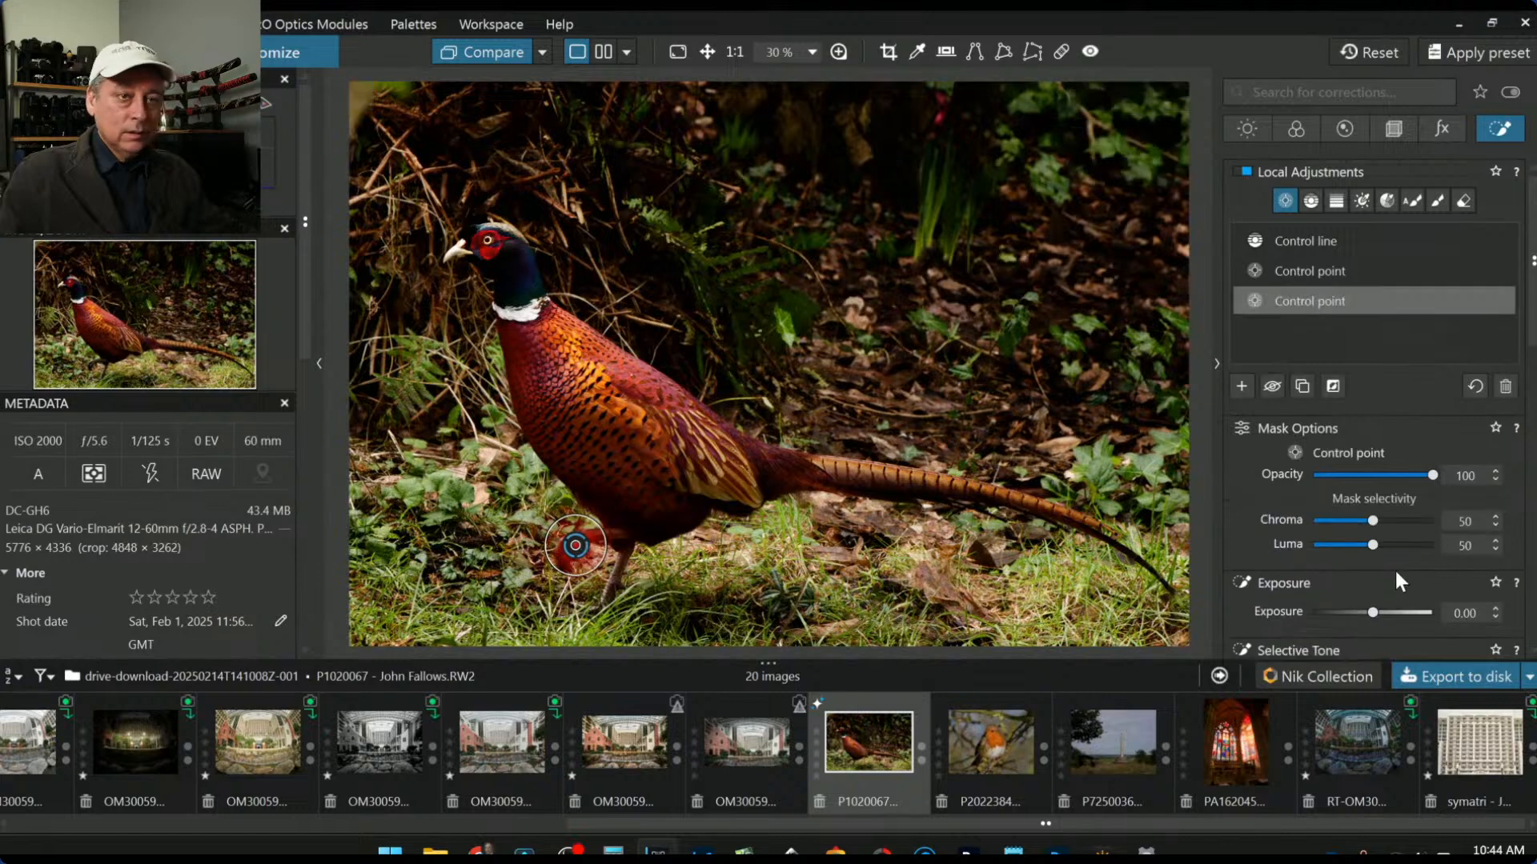
left_click_drag(1372, 614, 1390, 577)
scroll(1298, 605, "down", 2)
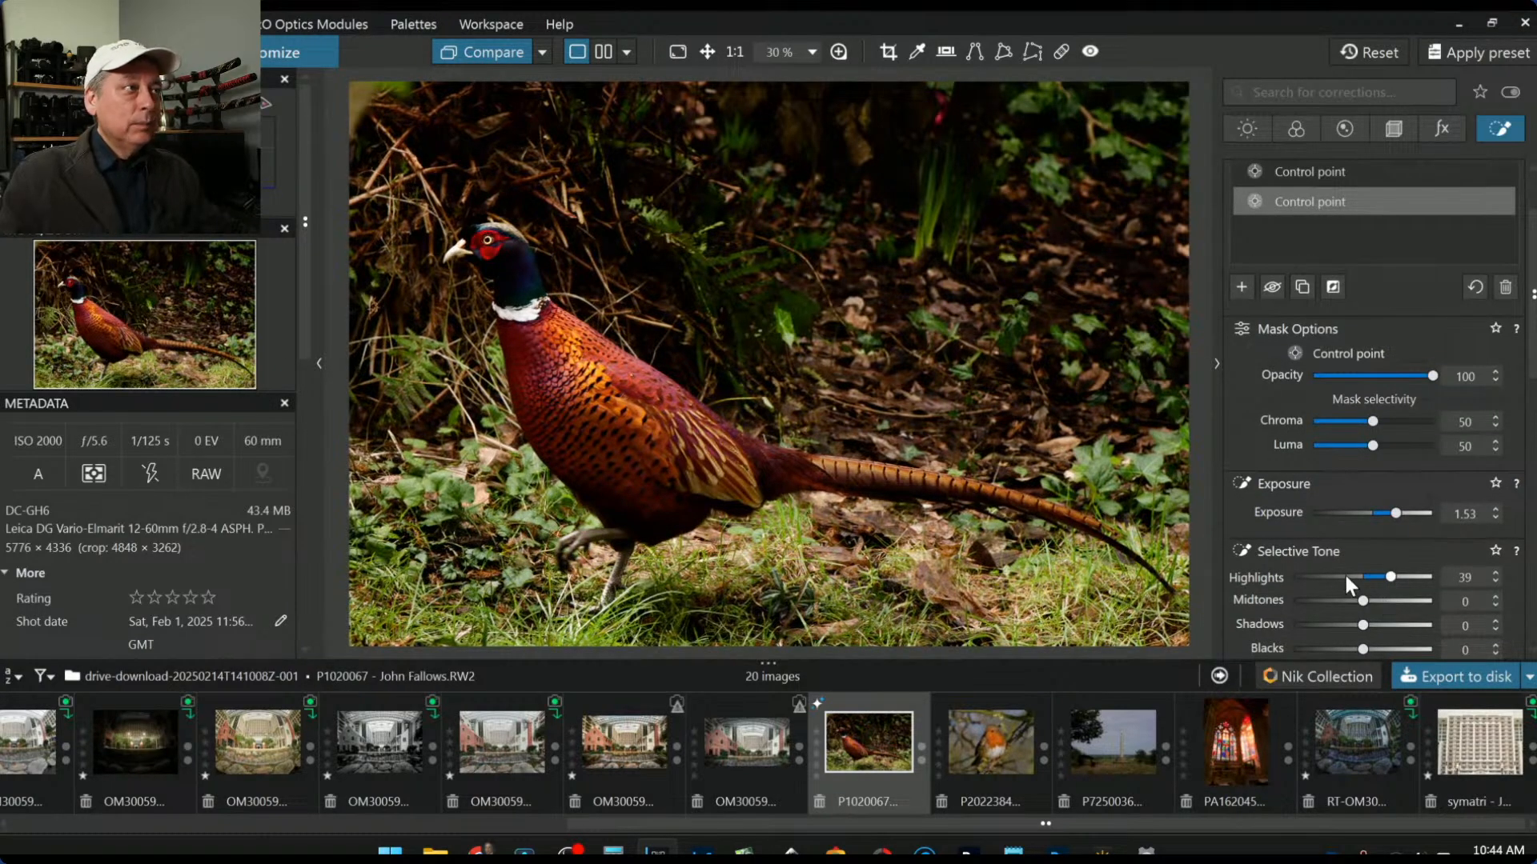
Step: Add a new control point mask on the pheasant's dark neck and set its exposure to 0.49
scroll(1293, 409, "up", 2)
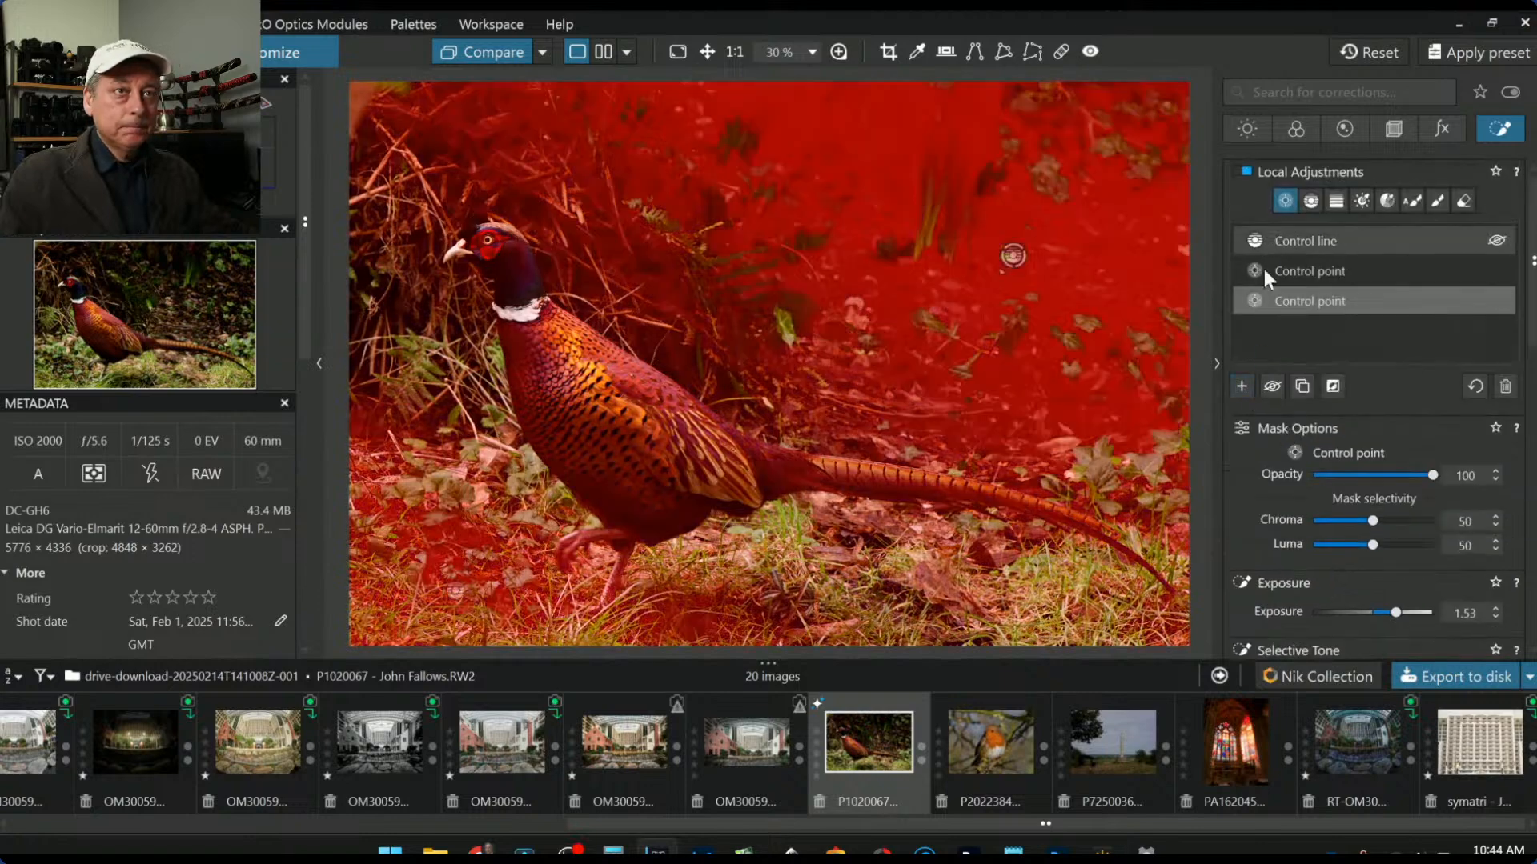
left_click(1241, 386)
left_click(517, 277)
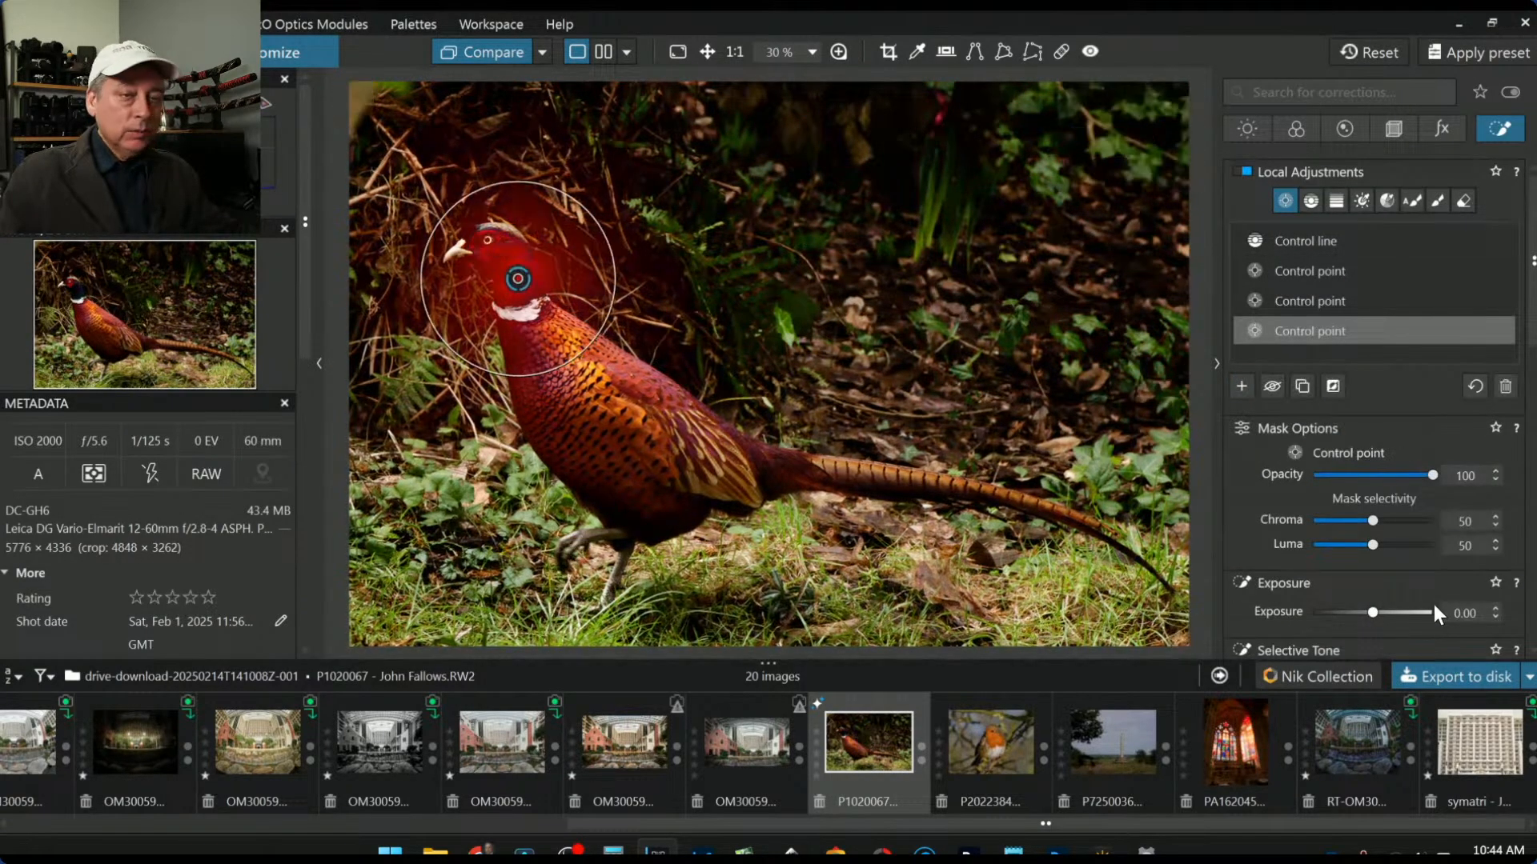
left_click_drag(1370, 611, 1380, 611)
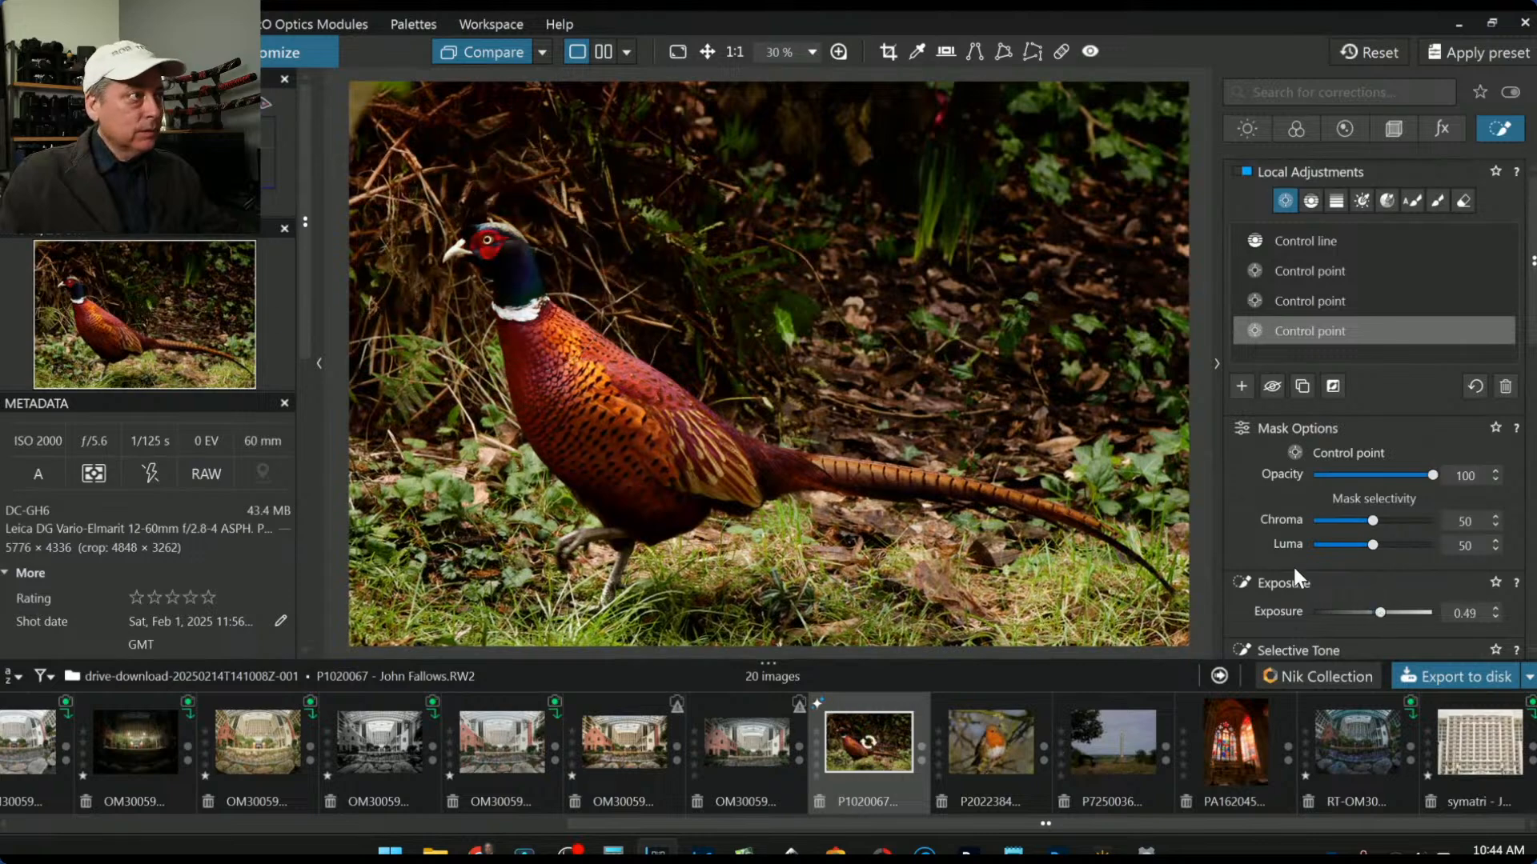
Step: Set the neck mask's shadows to 66 and chroma selectivity to 55, and extend it with another point on the crown of the head
scroll(1293, 568, "down", 2)
left_click_drag(1366, 506, 1409, 533)
double_click(1386, 511)
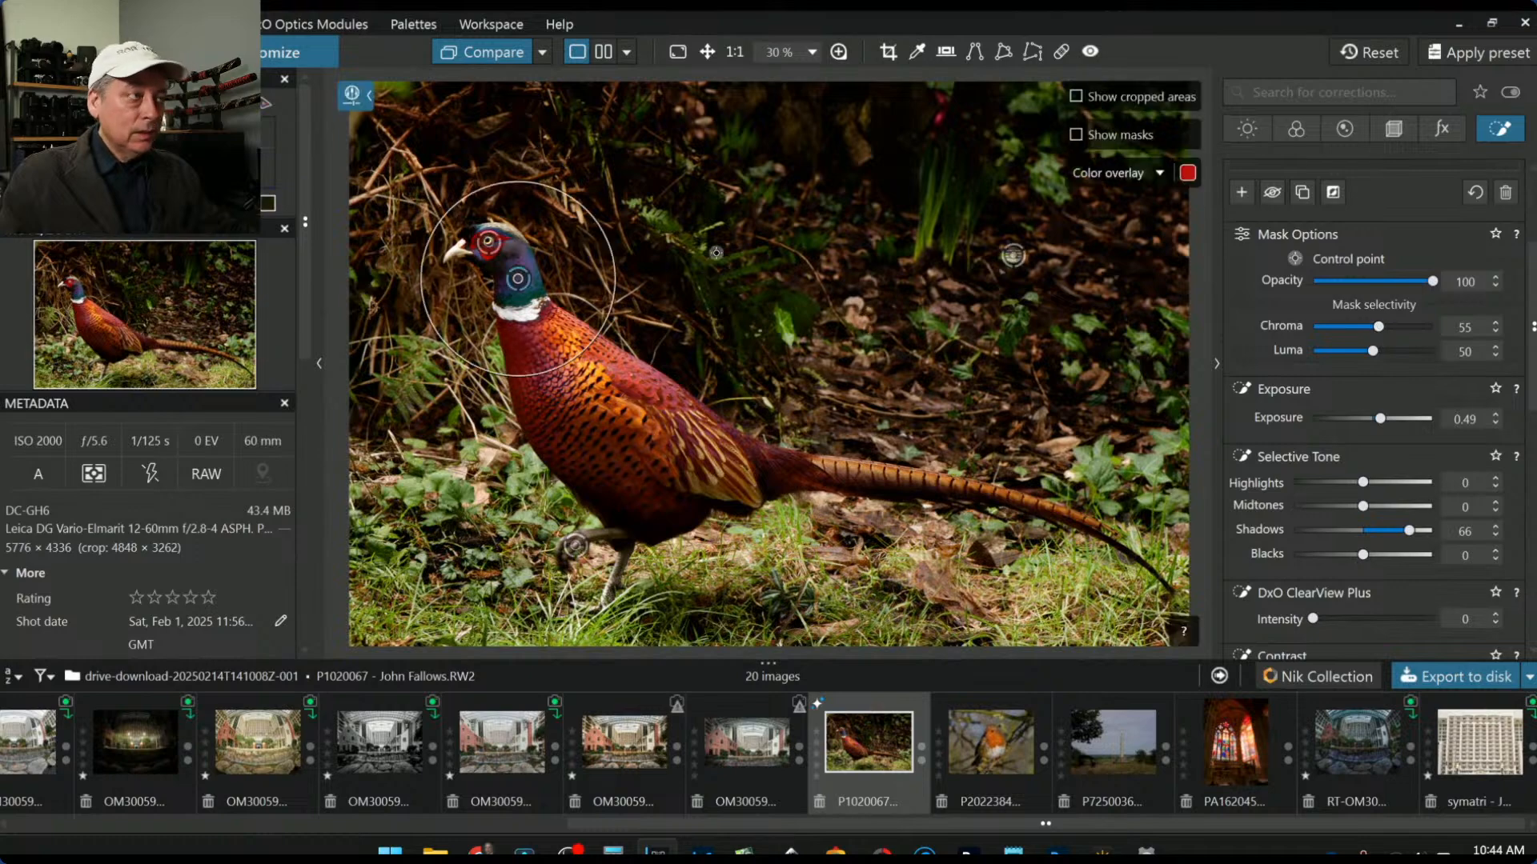
scroll(497, 220, "up", 3)
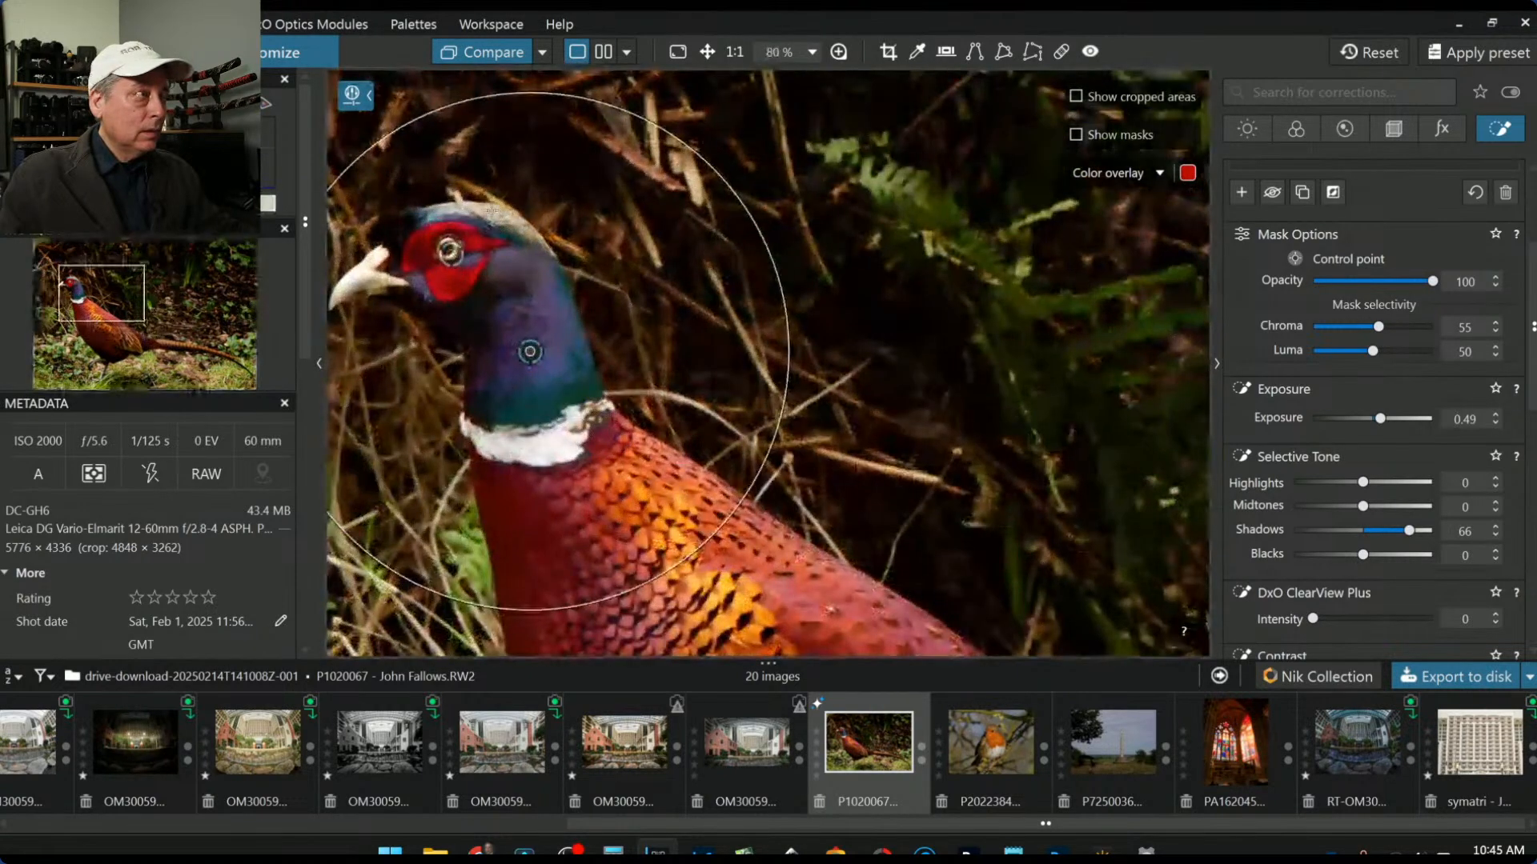
left_click(492, 208)
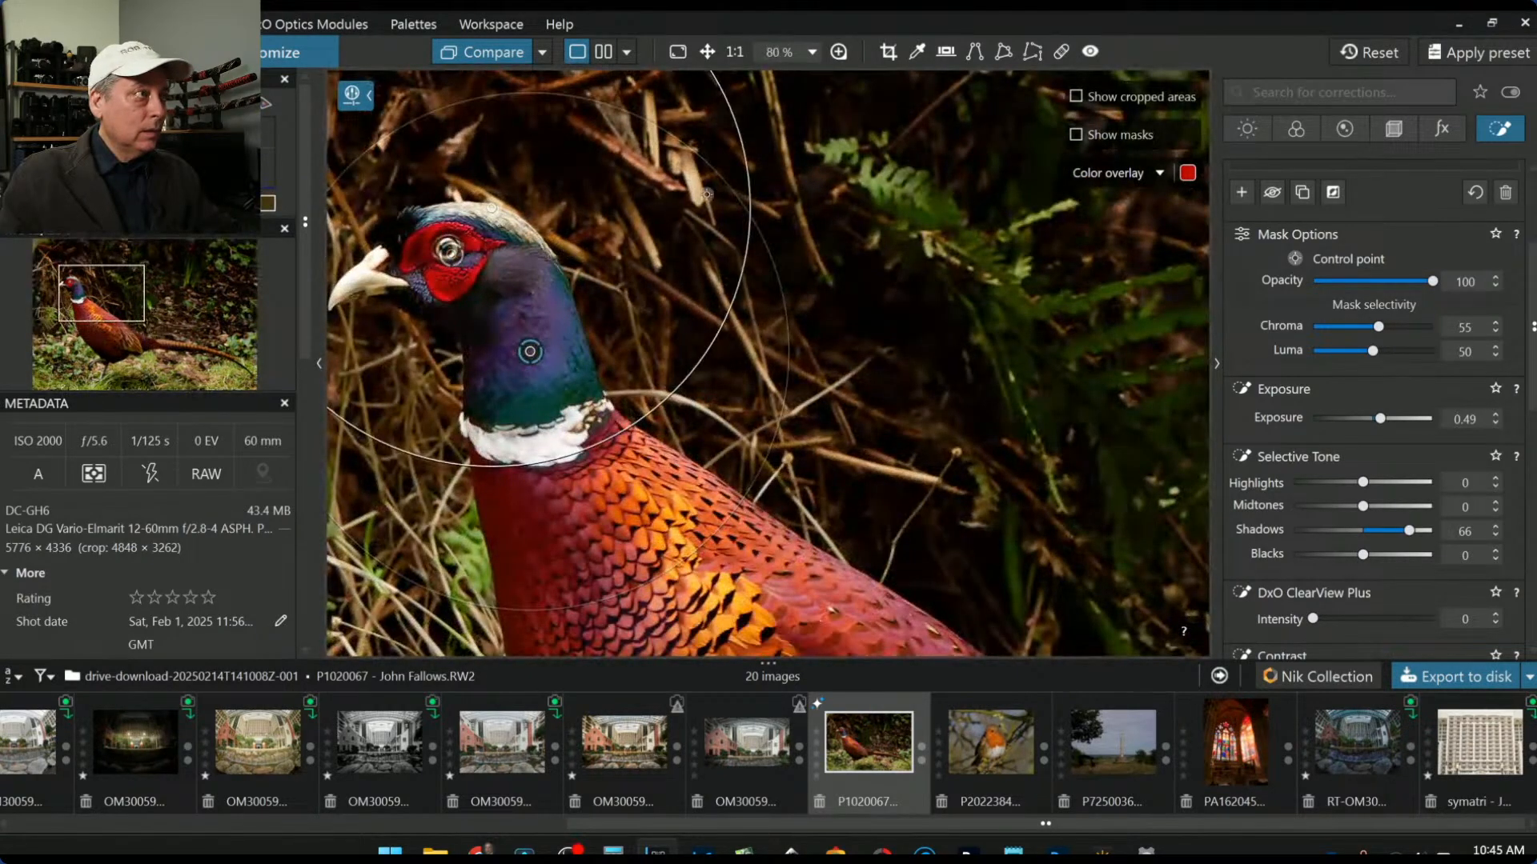
Step: Set the saturation of the neck mask's yellow HSL channel to 100
scroll(1317, 560, "down", 3)
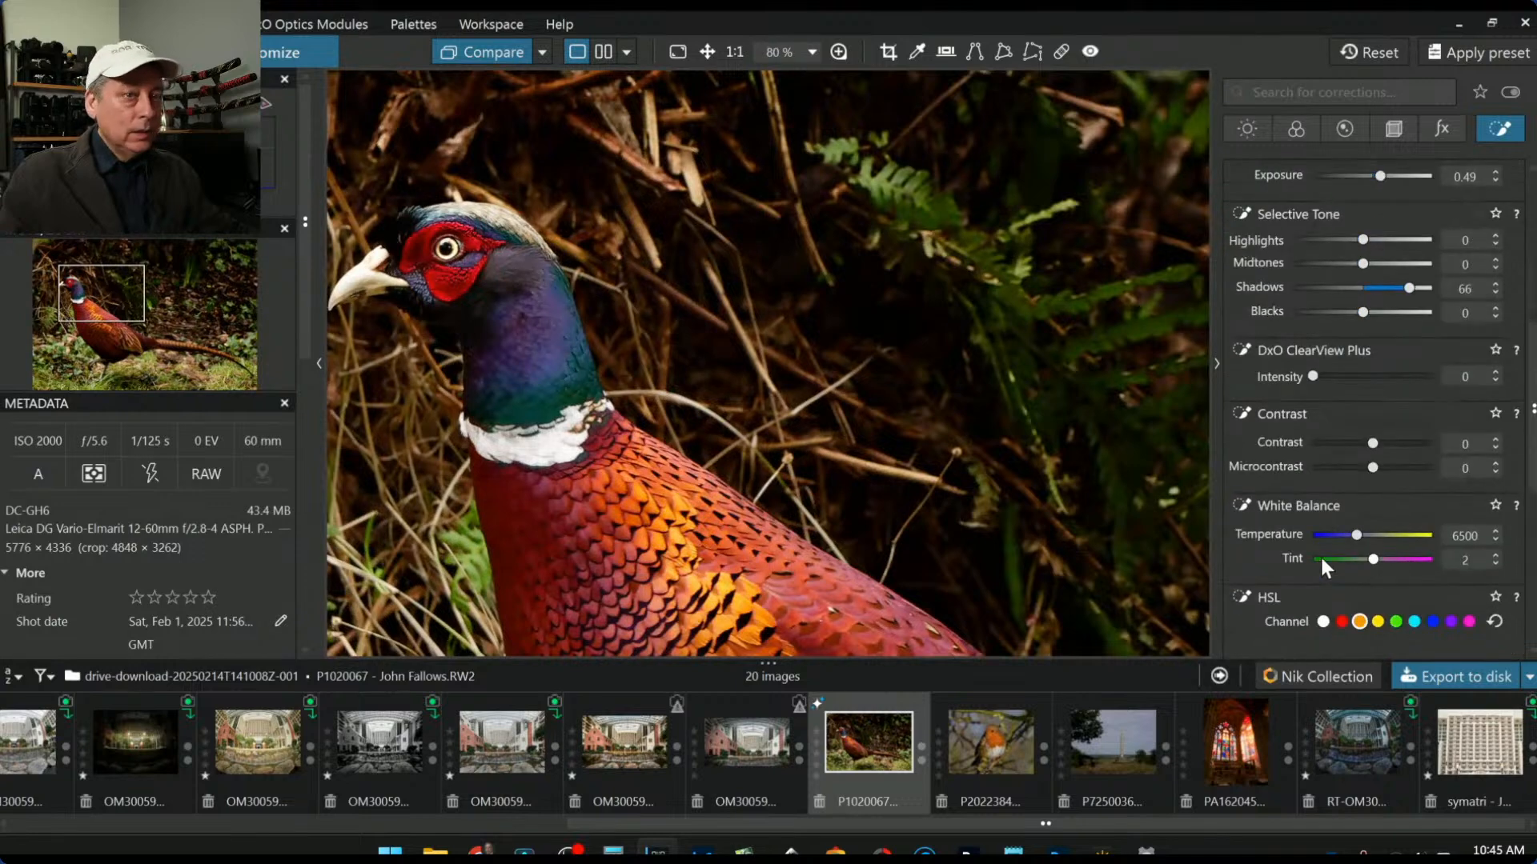
scroll(1299, 544, "down", 2)
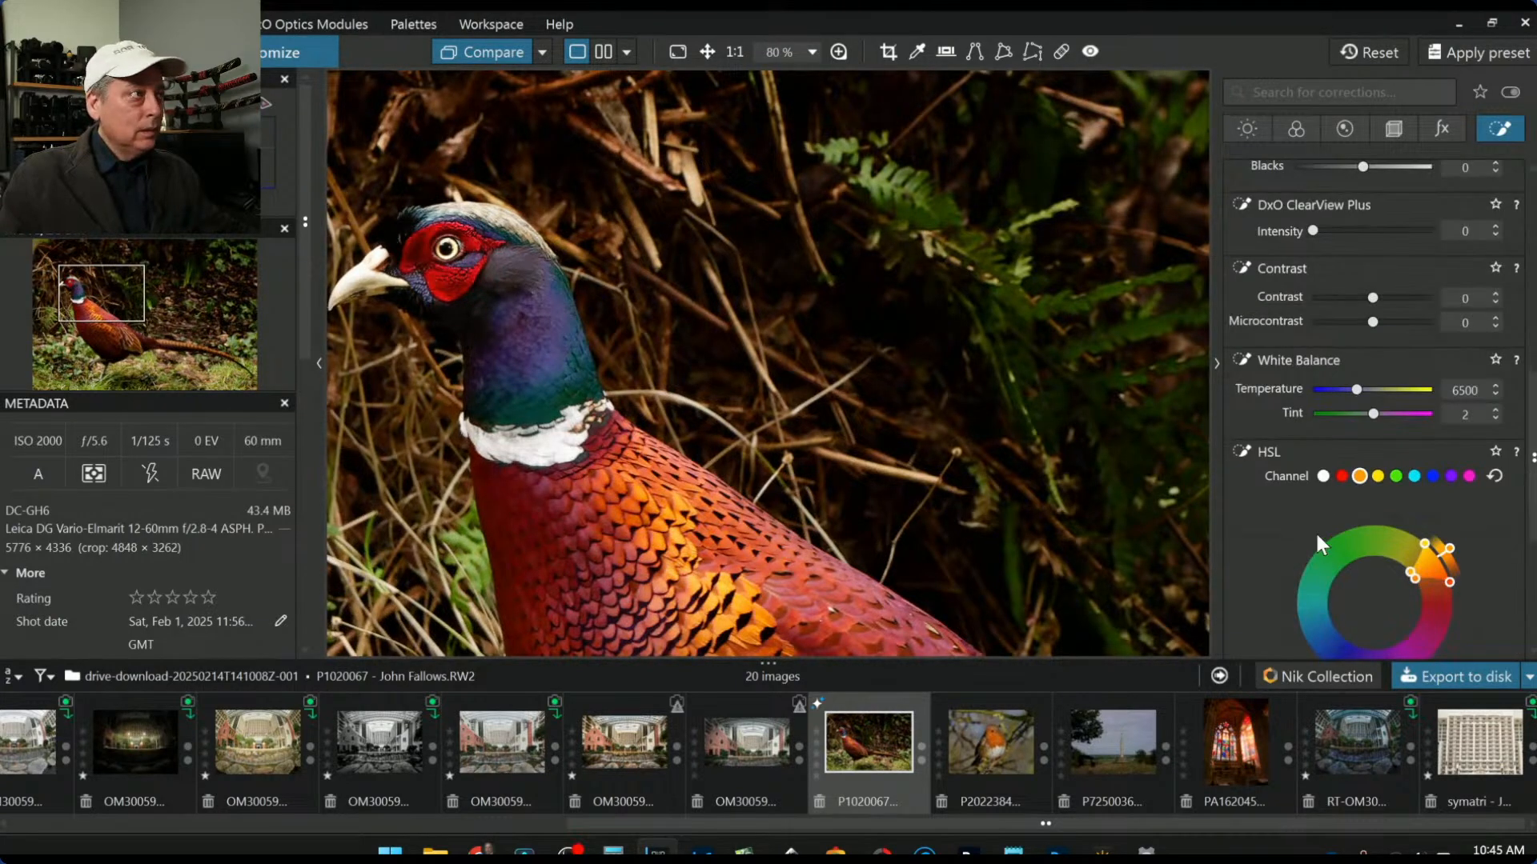
scroll(1317, 538, "down", 2)
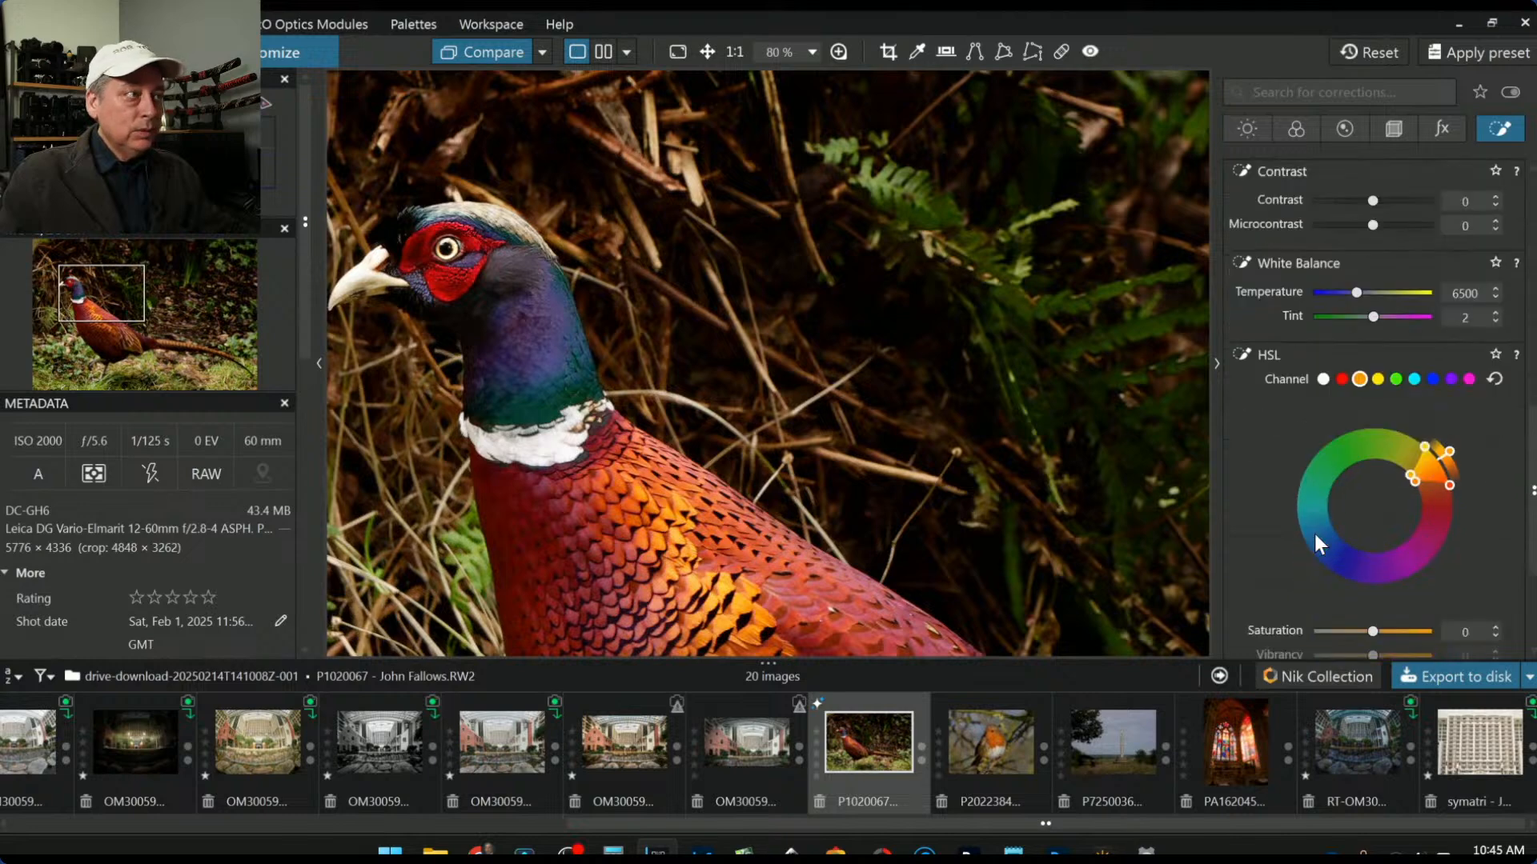
scroll(1317, 537, "down", 1)
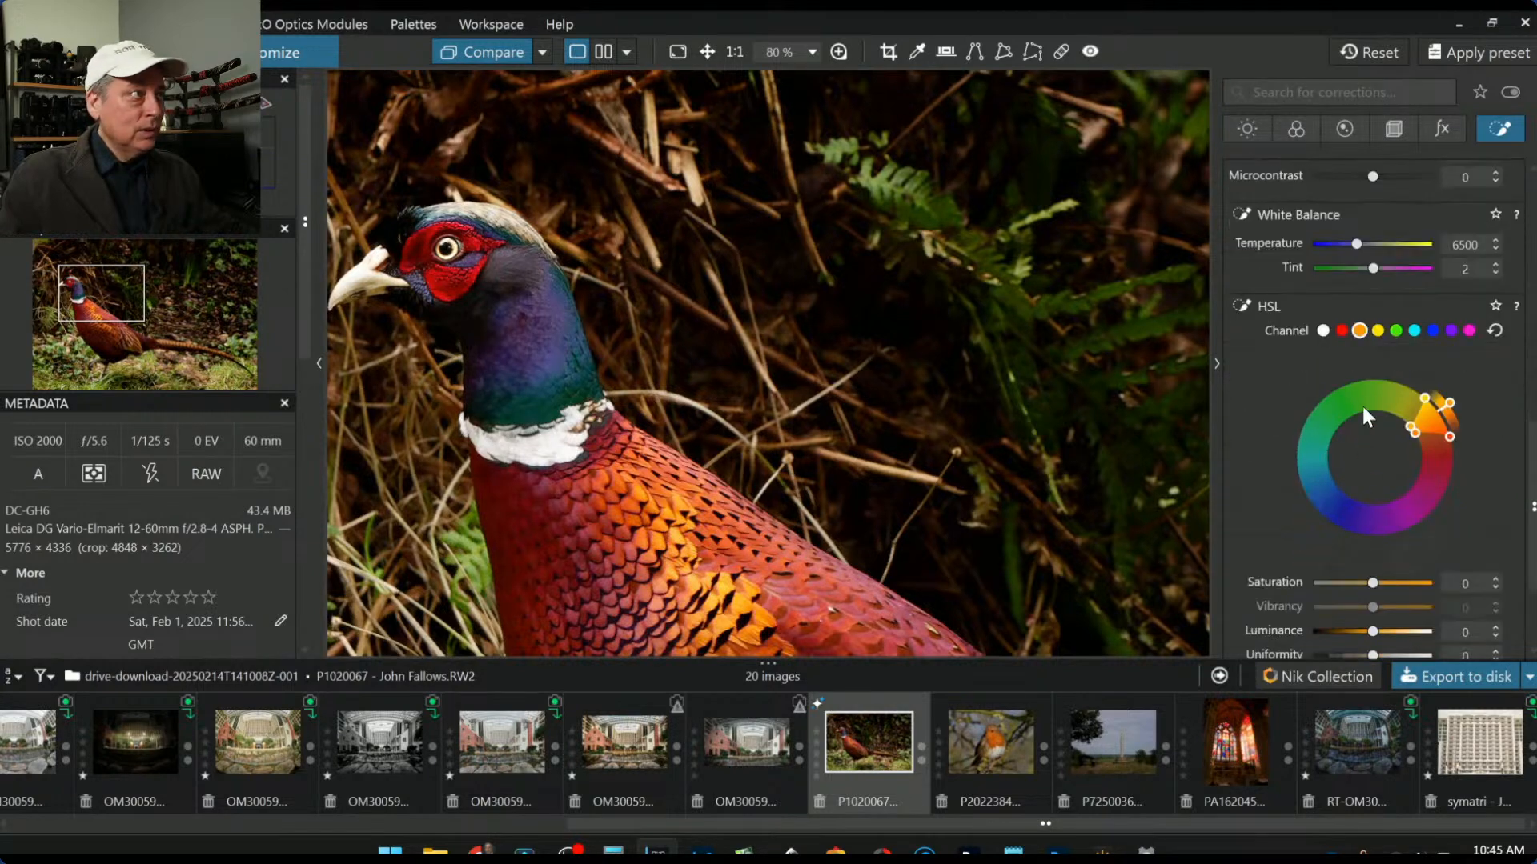
left_click(1378, 332)
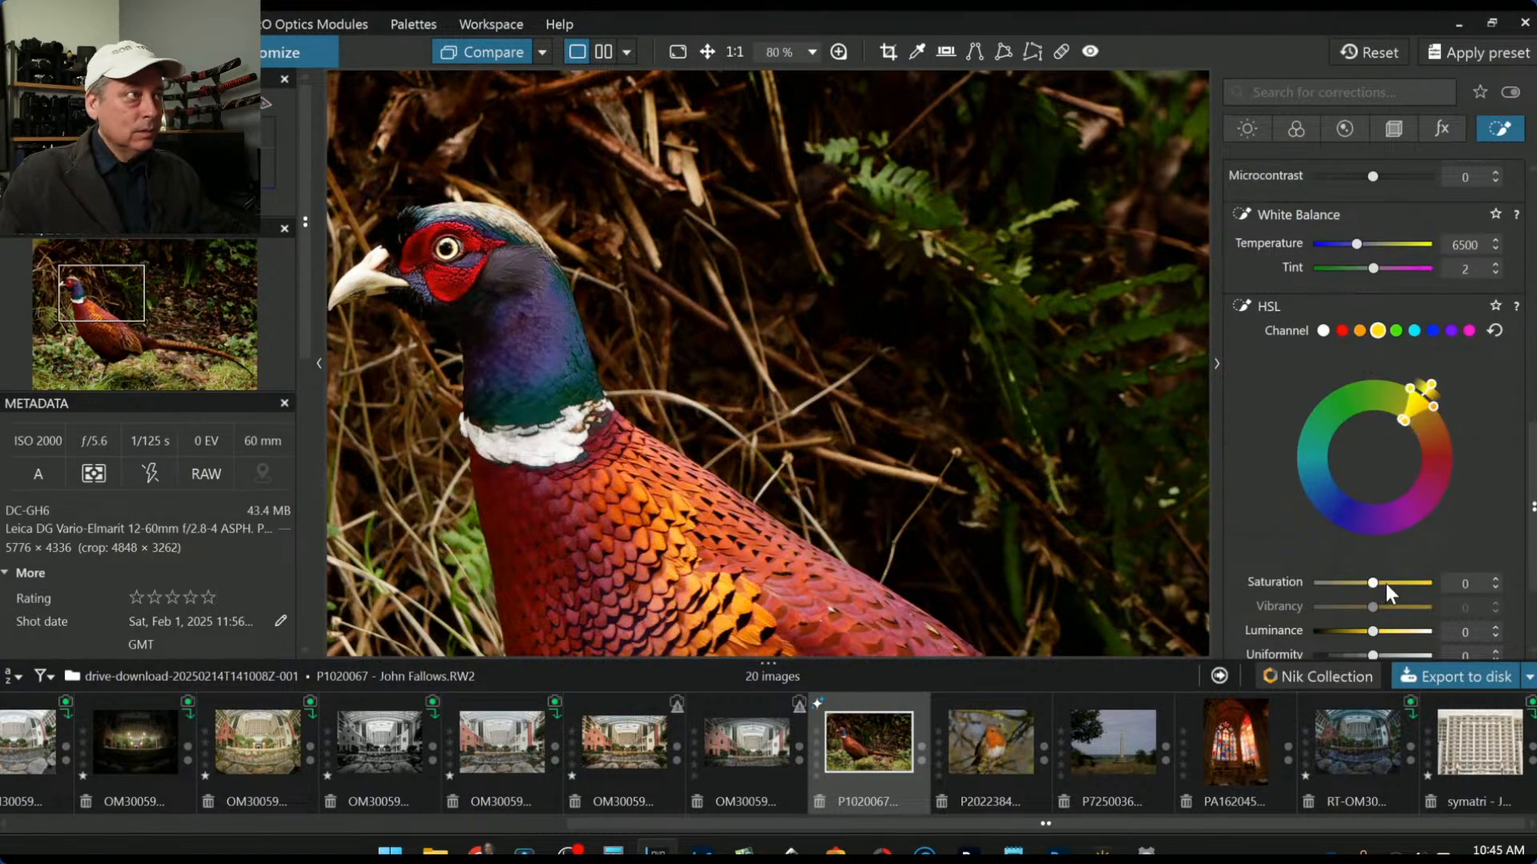
left_click_drag(1386, 583, 1434, 587)
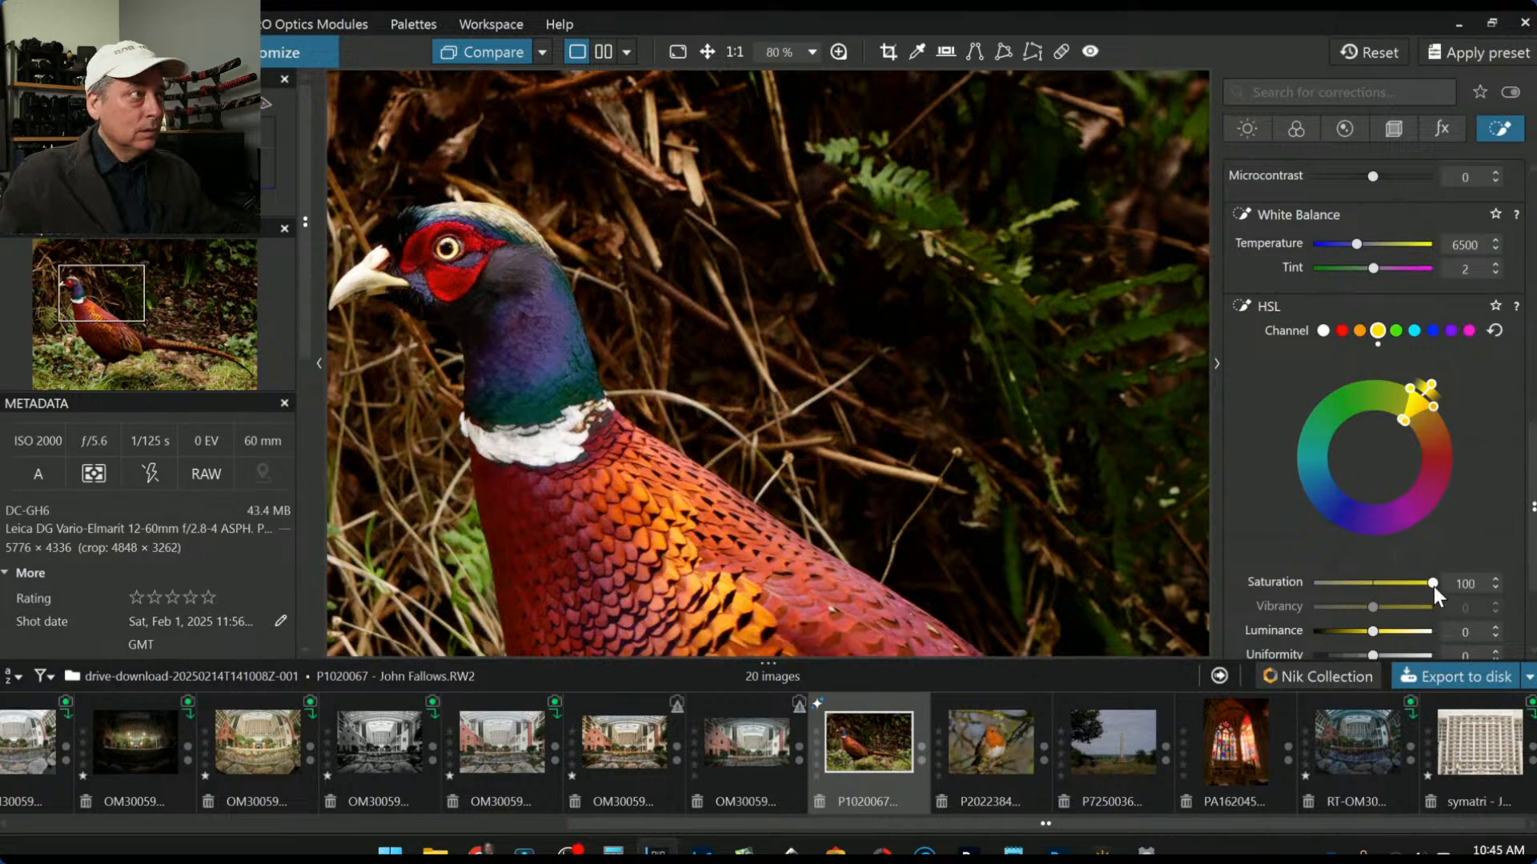
scroll(1396, 611, "down", 1)
scroll(1142, 479, "down", 3)
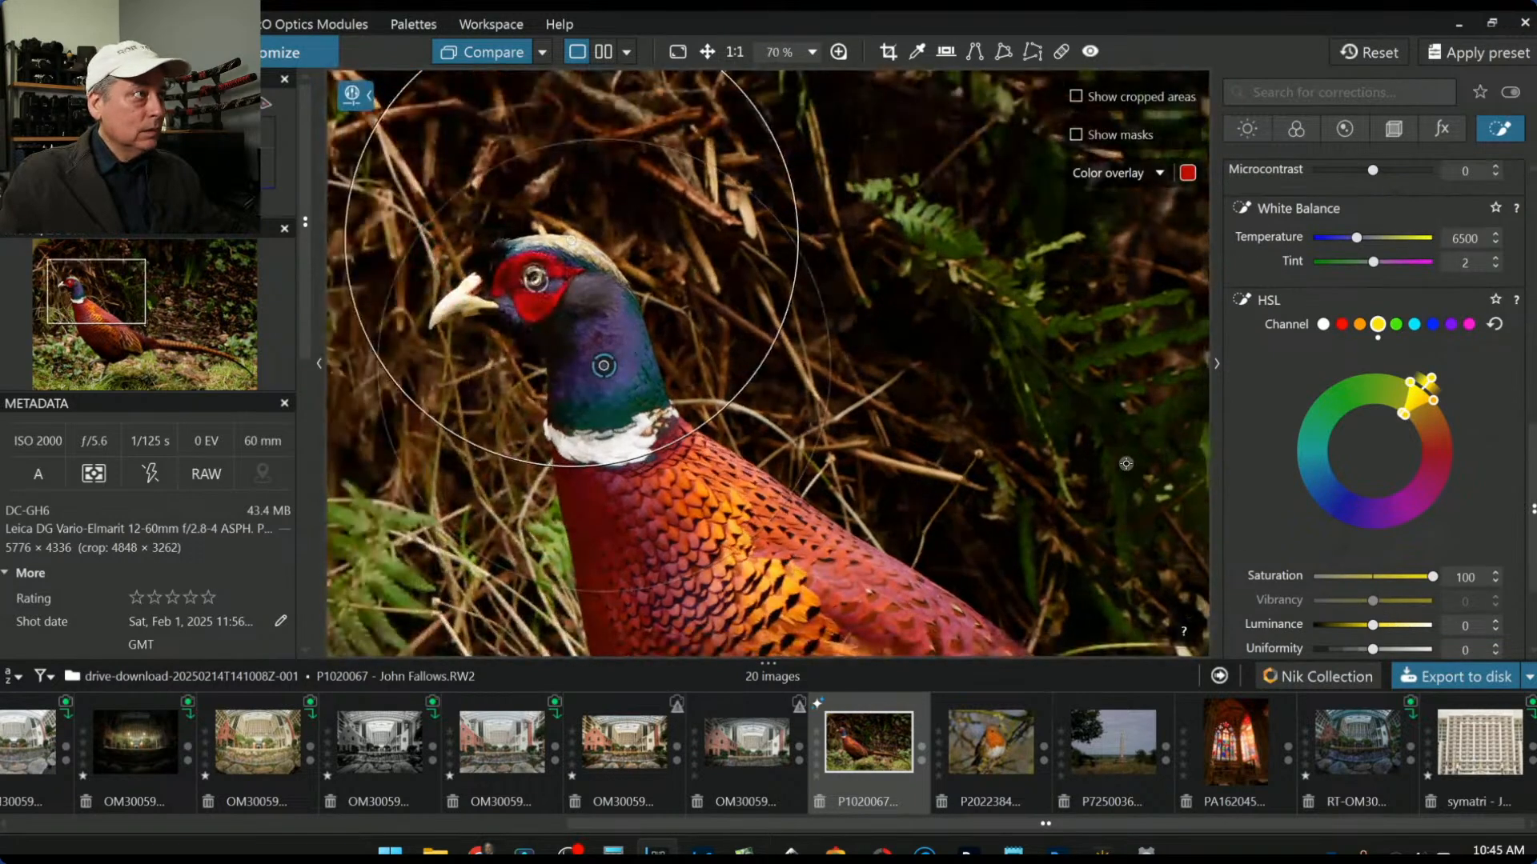
scroll(1125, 464, "down", 1)
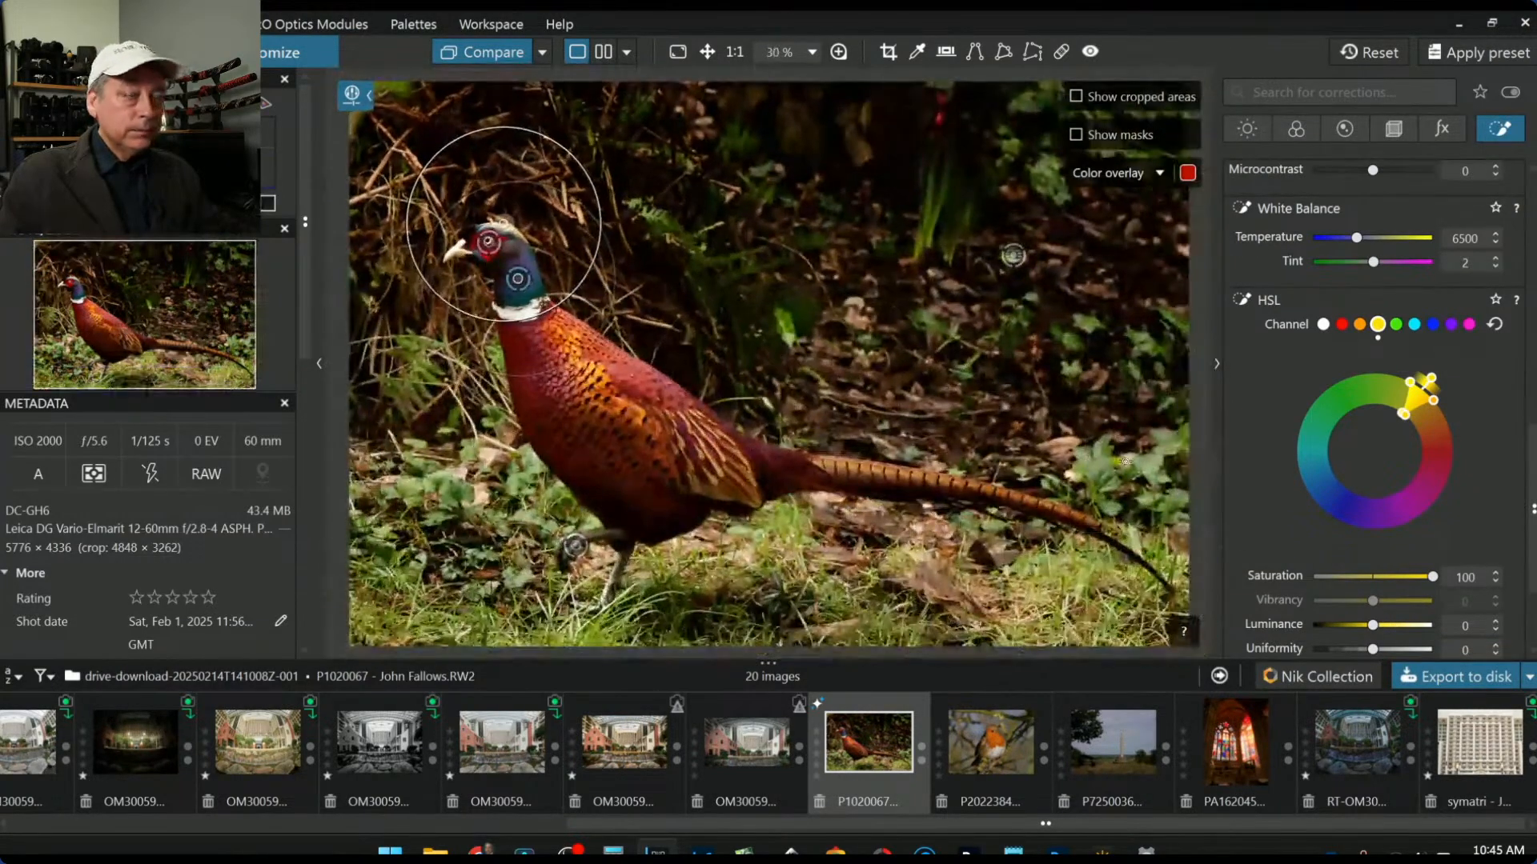
Step: Start a new control point mask on the pheasant's body with points on the breast and wing, and set its chroma selectivity to 55
scroll(1243, 406, "up", 3)
scroll(1244, 406, "up", 5)
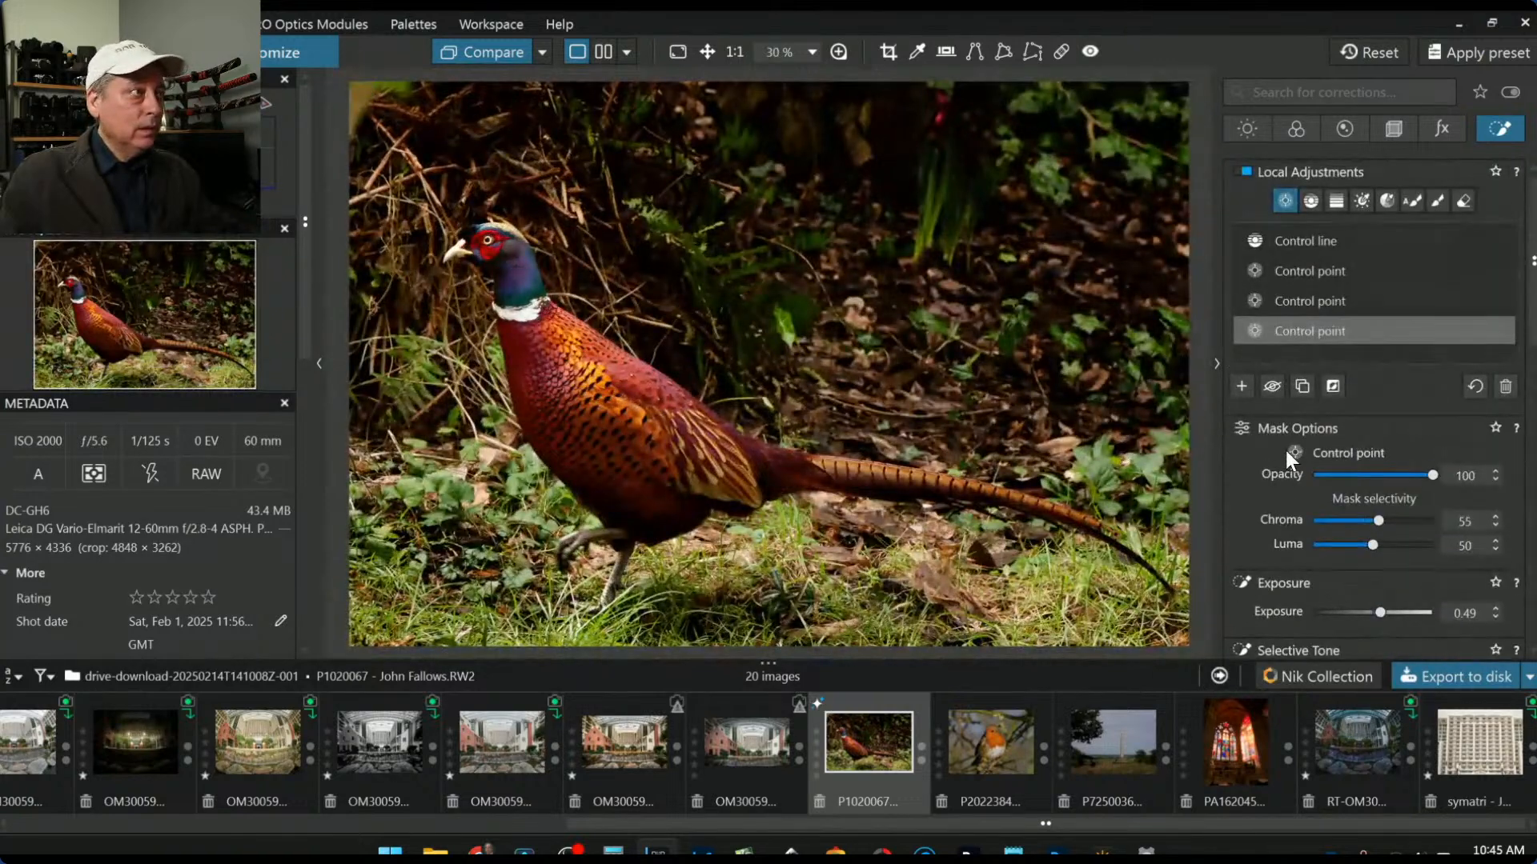
left_click(1243, 386)
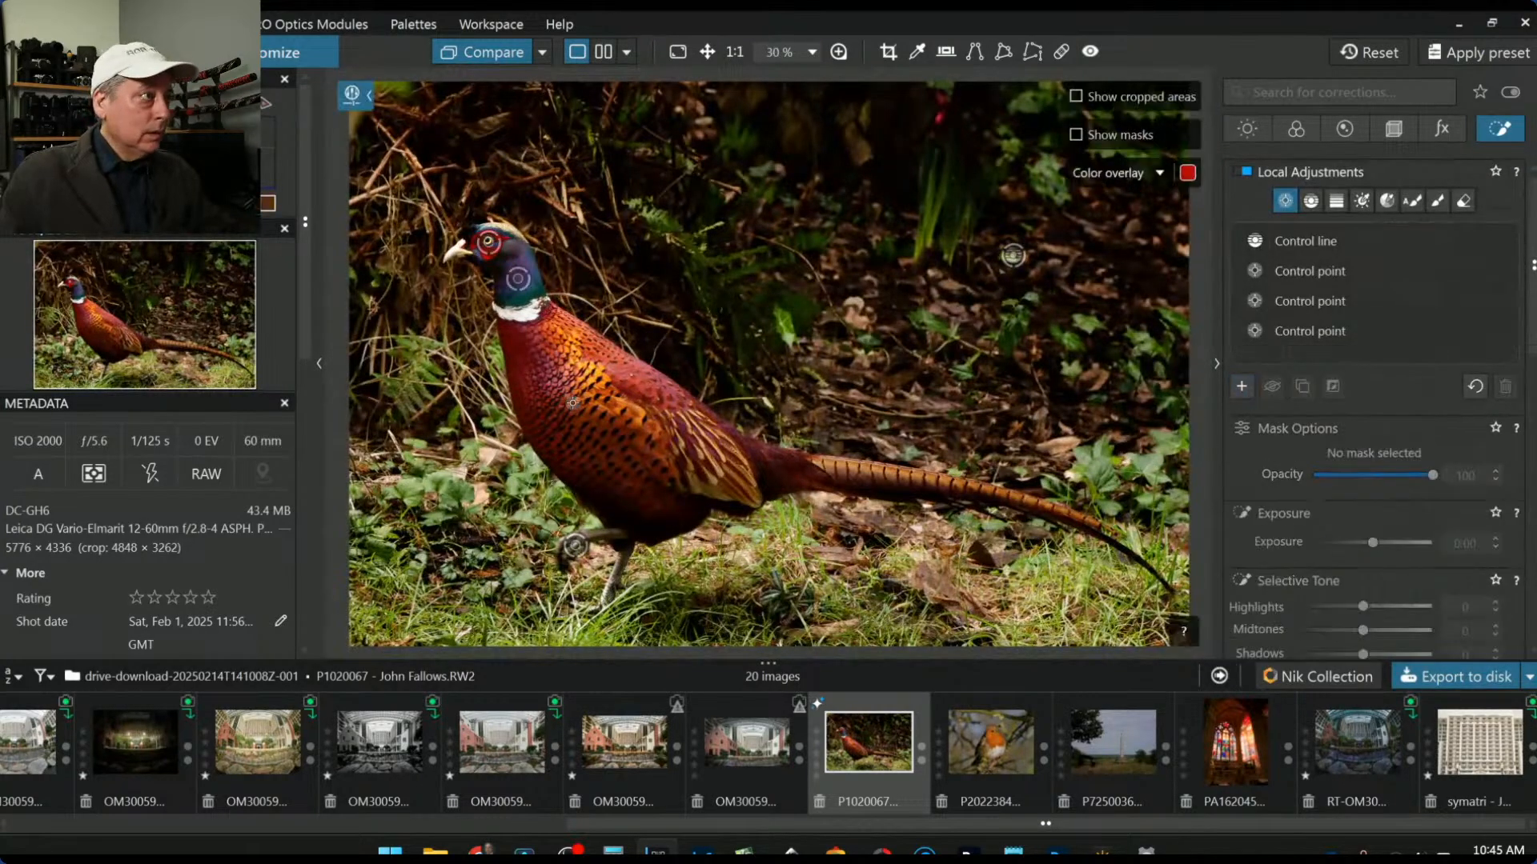
left_click(568, 377)
left_click(656, 458)
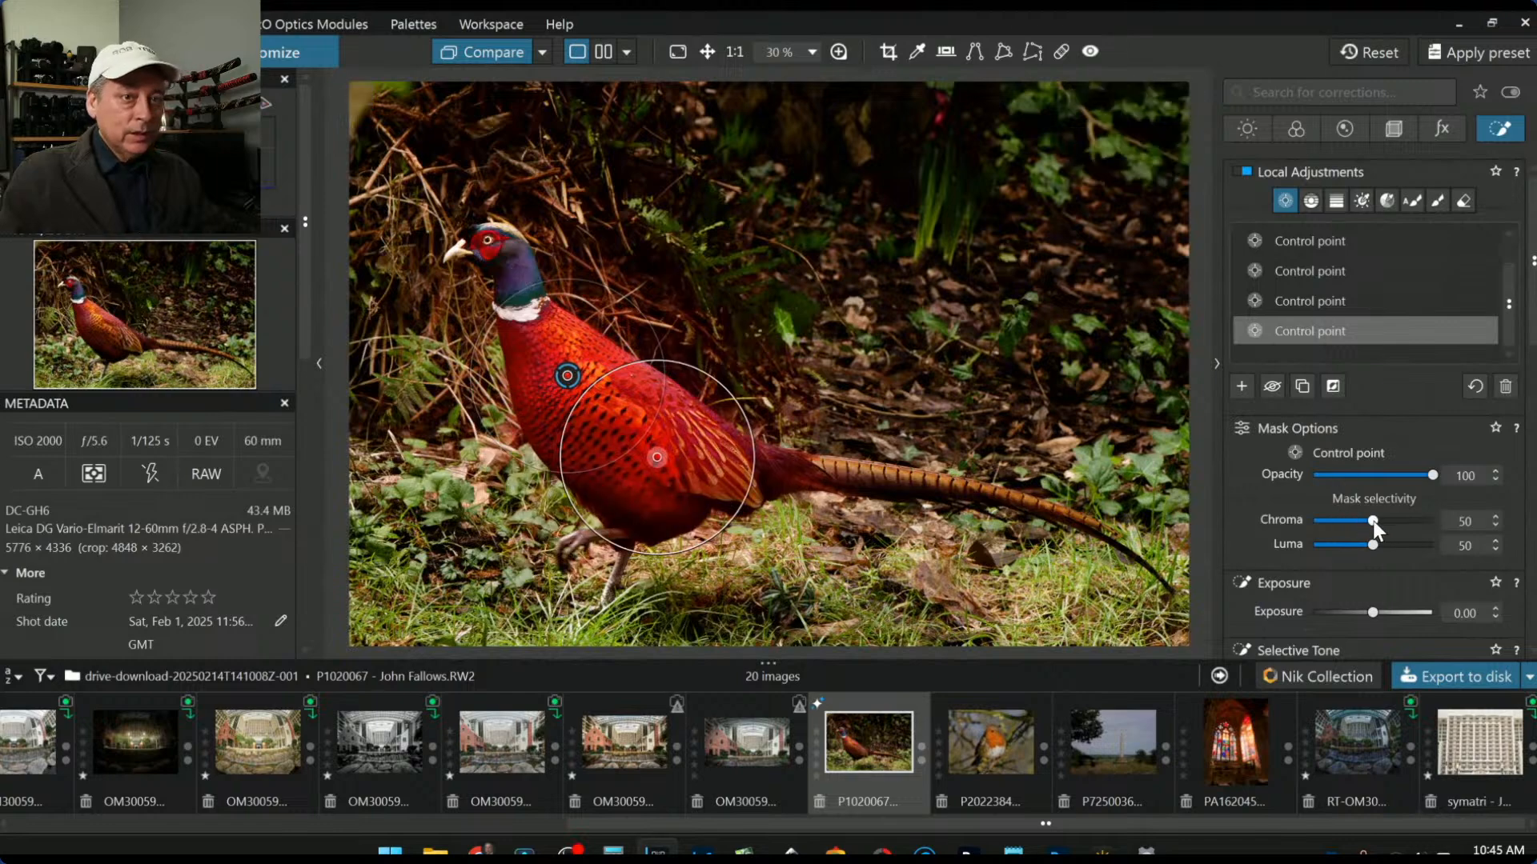
left_click_drag(1374, 521, 1378, 520)
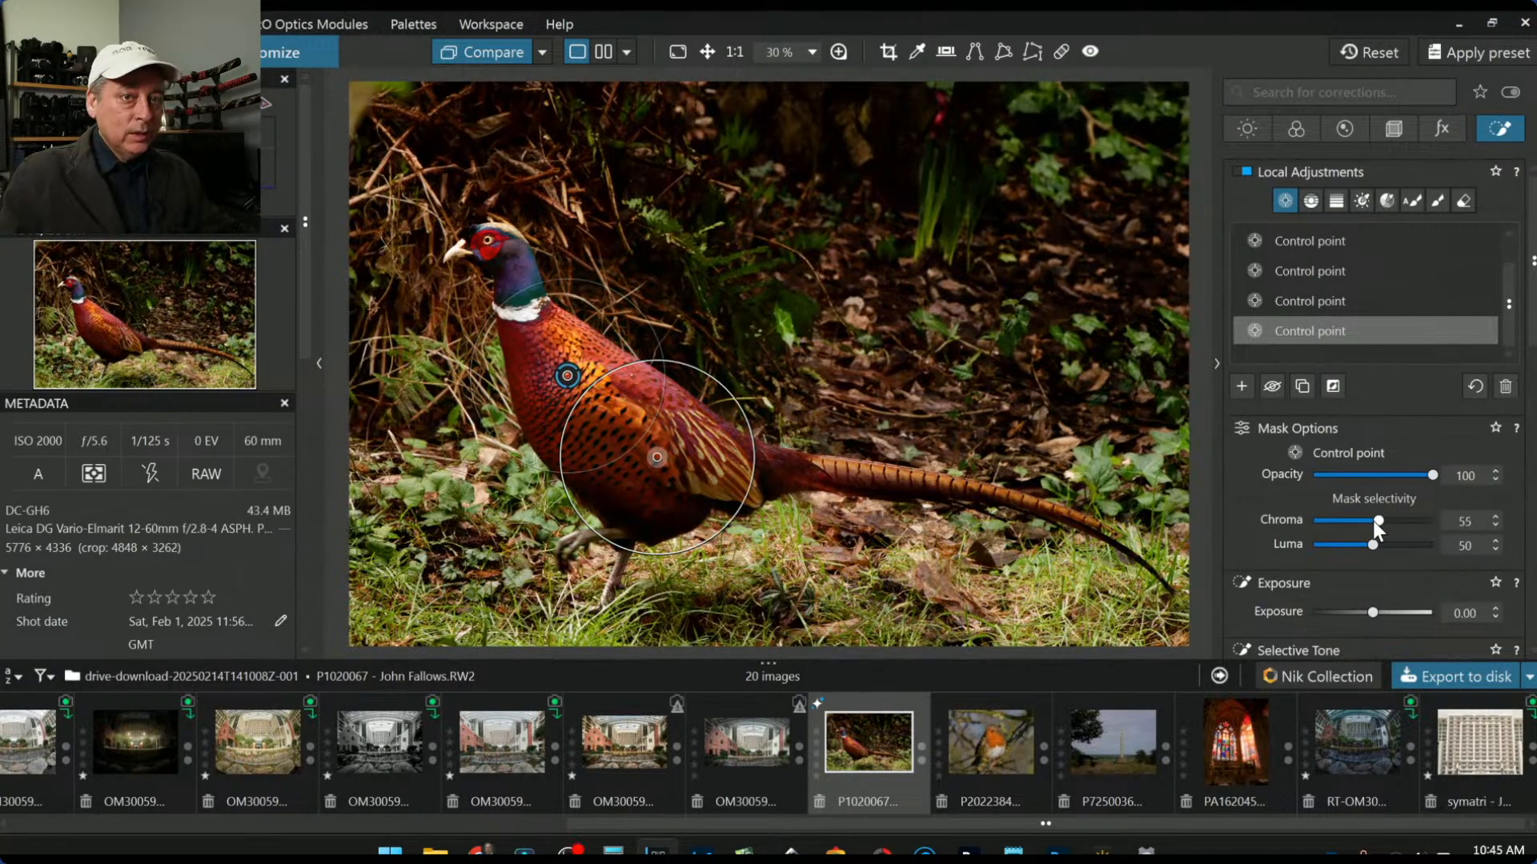
left_click(717, 455)
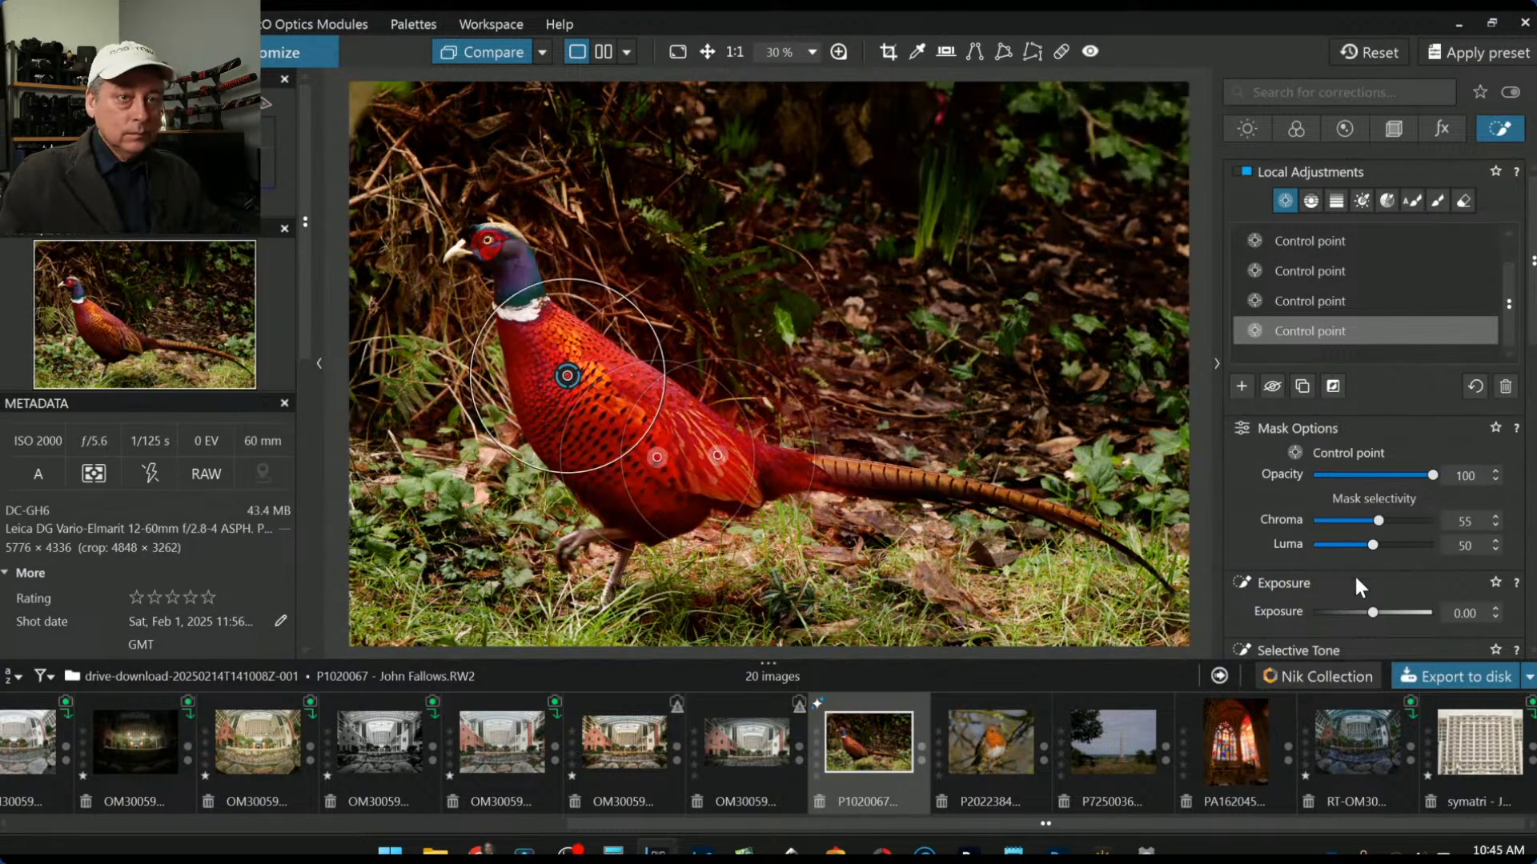
Step: Set the body mask's exposure to 1.41 and its shadows to 20
scroll(1370, 613, "up", 4)
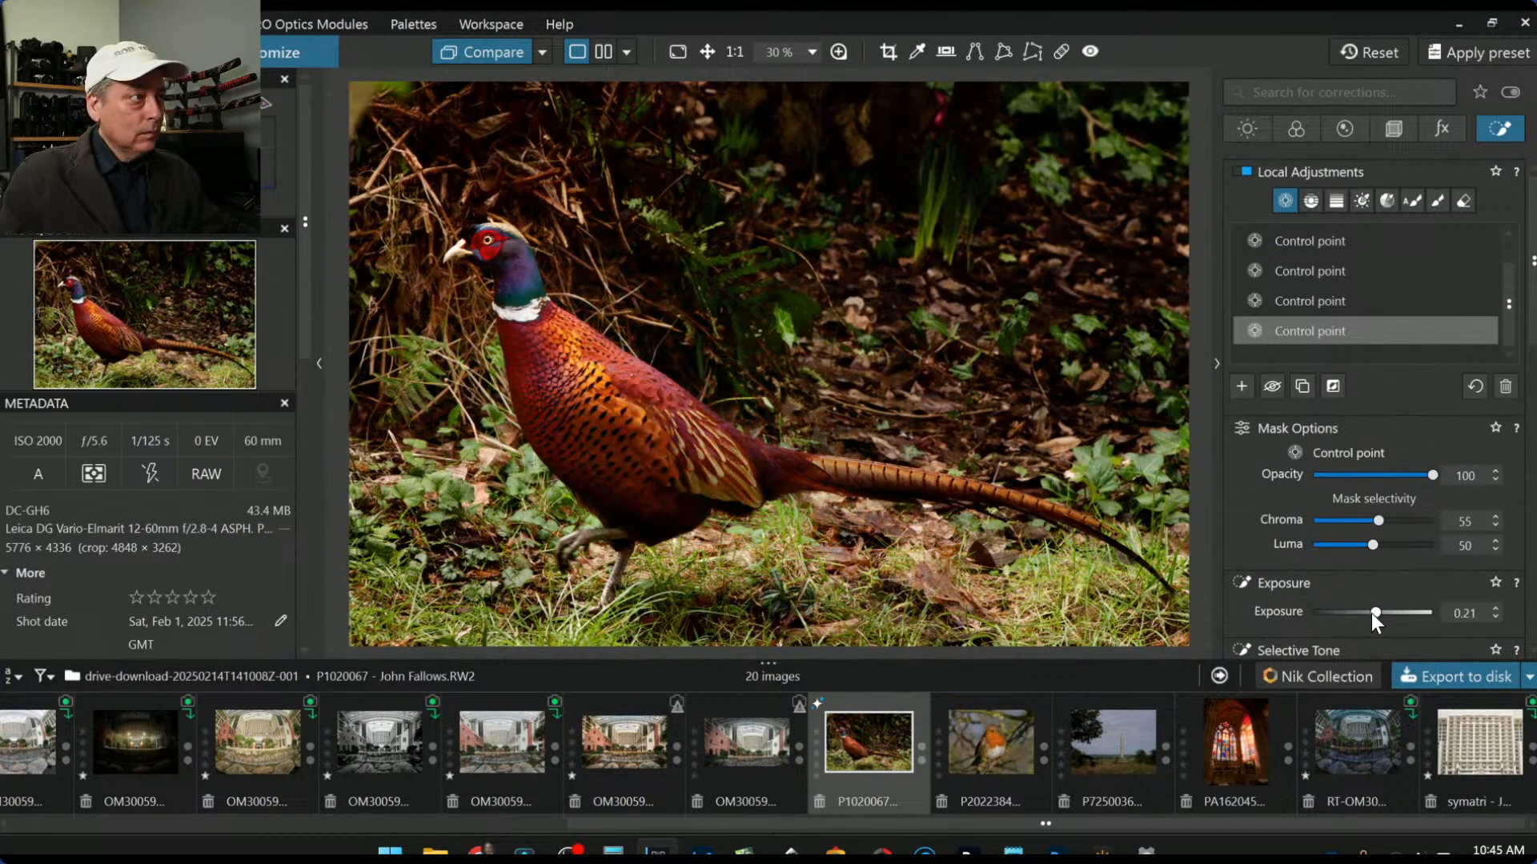
scroll(1371, 613, "up", 8)
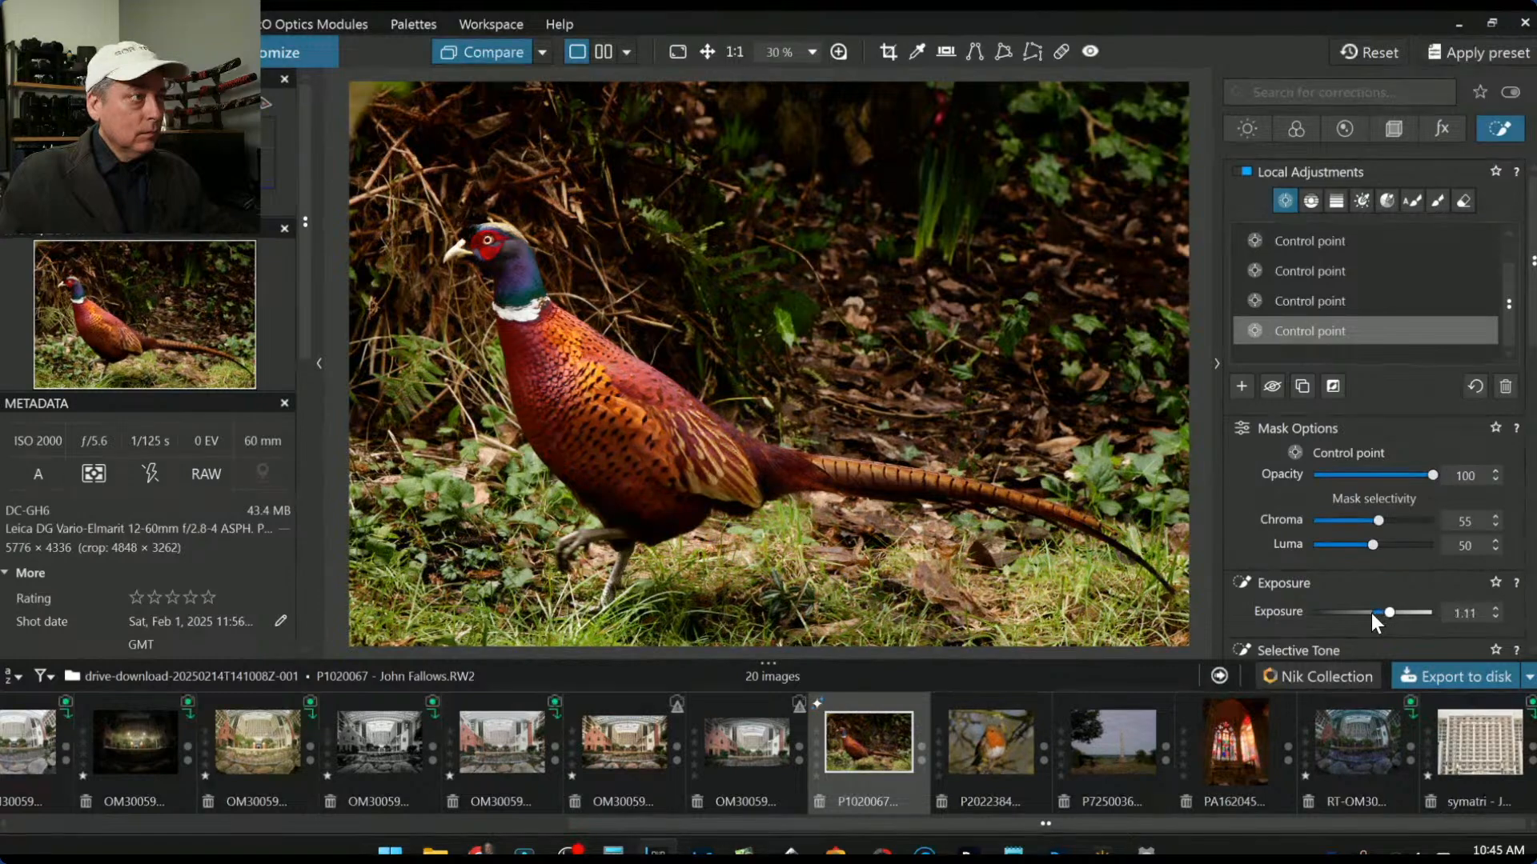
scroll(1371, 613, "up", 2)
scroll(1290, 579, "down", 5)
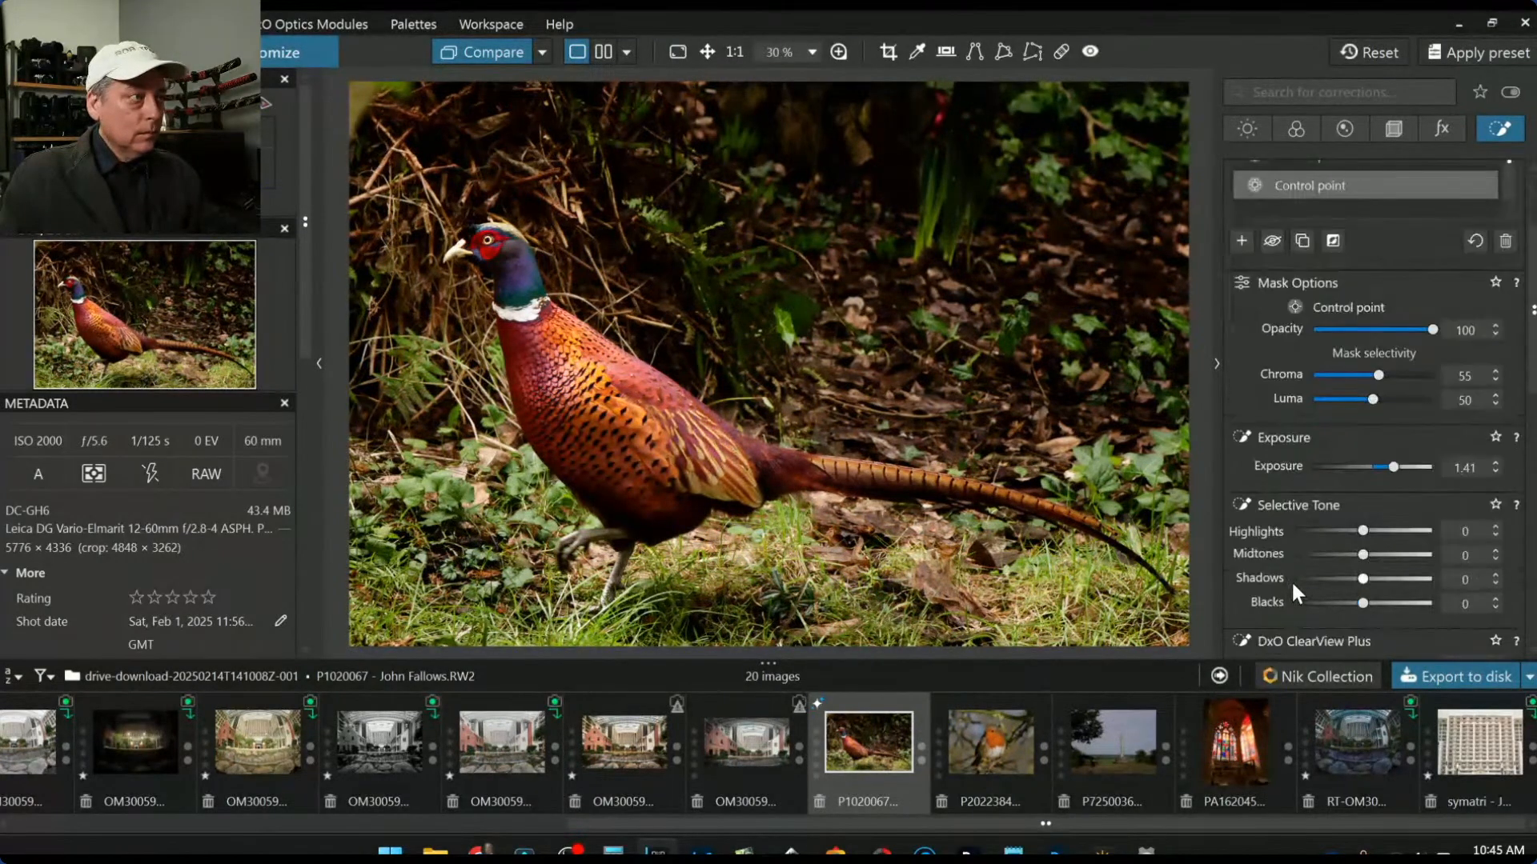
left_click_drag(1367, 483, 1376, 483)
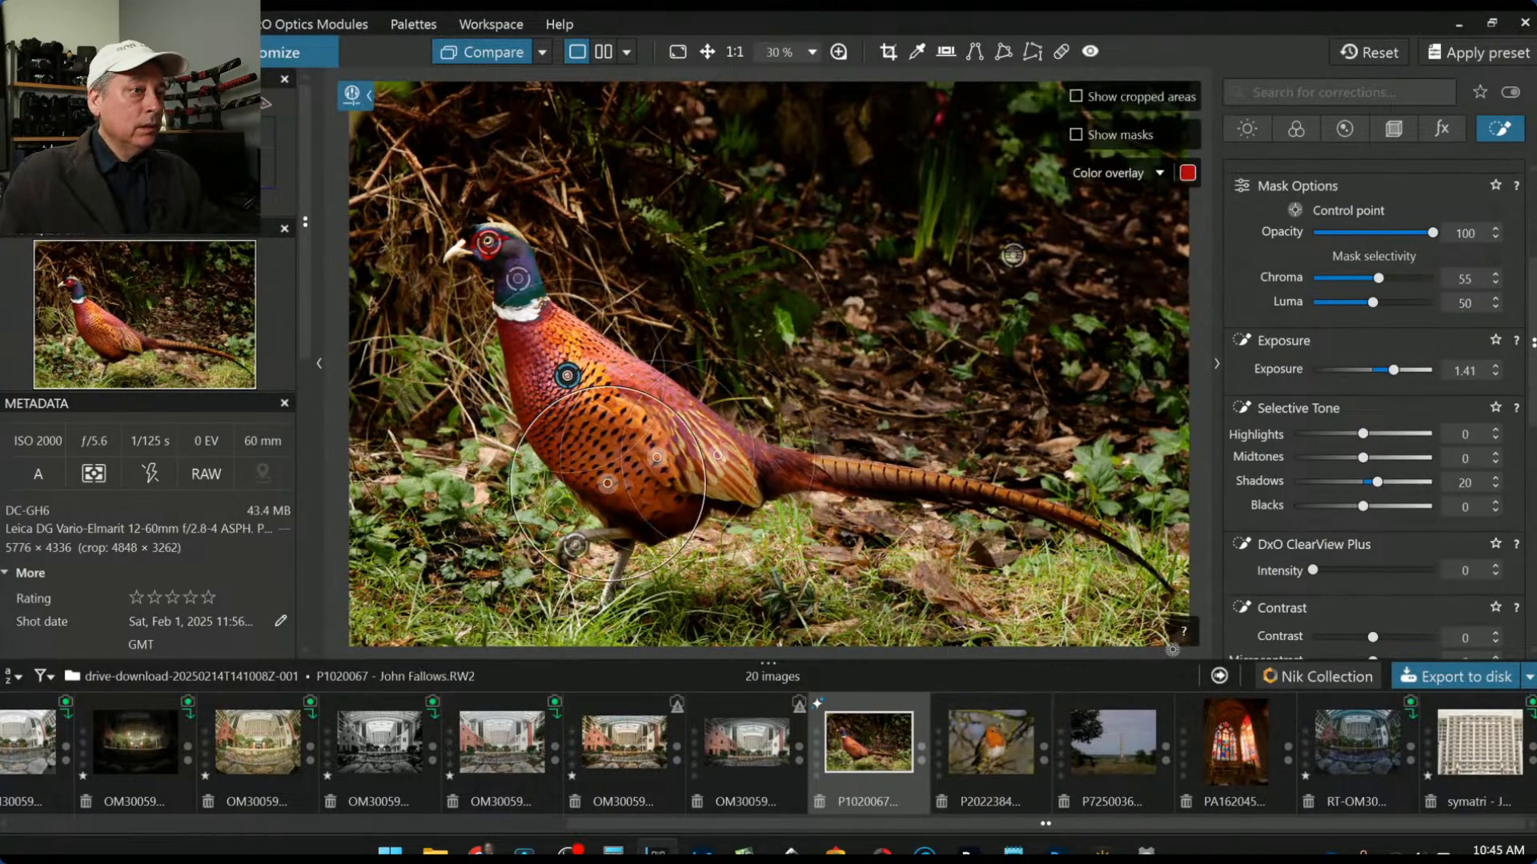
Step: Paint an auto mask along the pheasant's tail and set its exposure to 0.83 and microcontrast to 82
scroll(1275, 516, "up", 3)
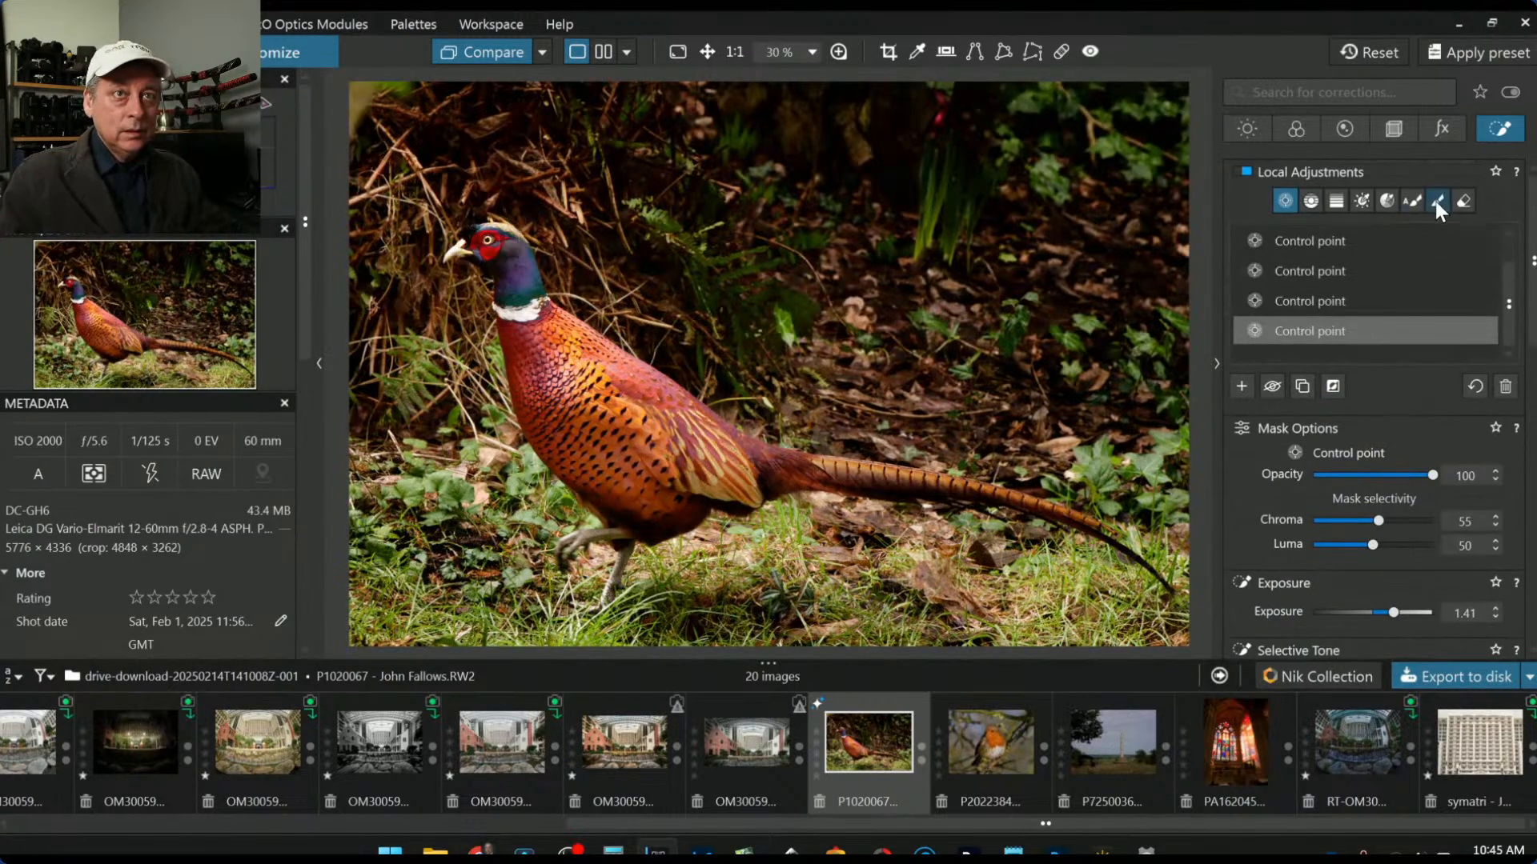
left_click(1410, 201)
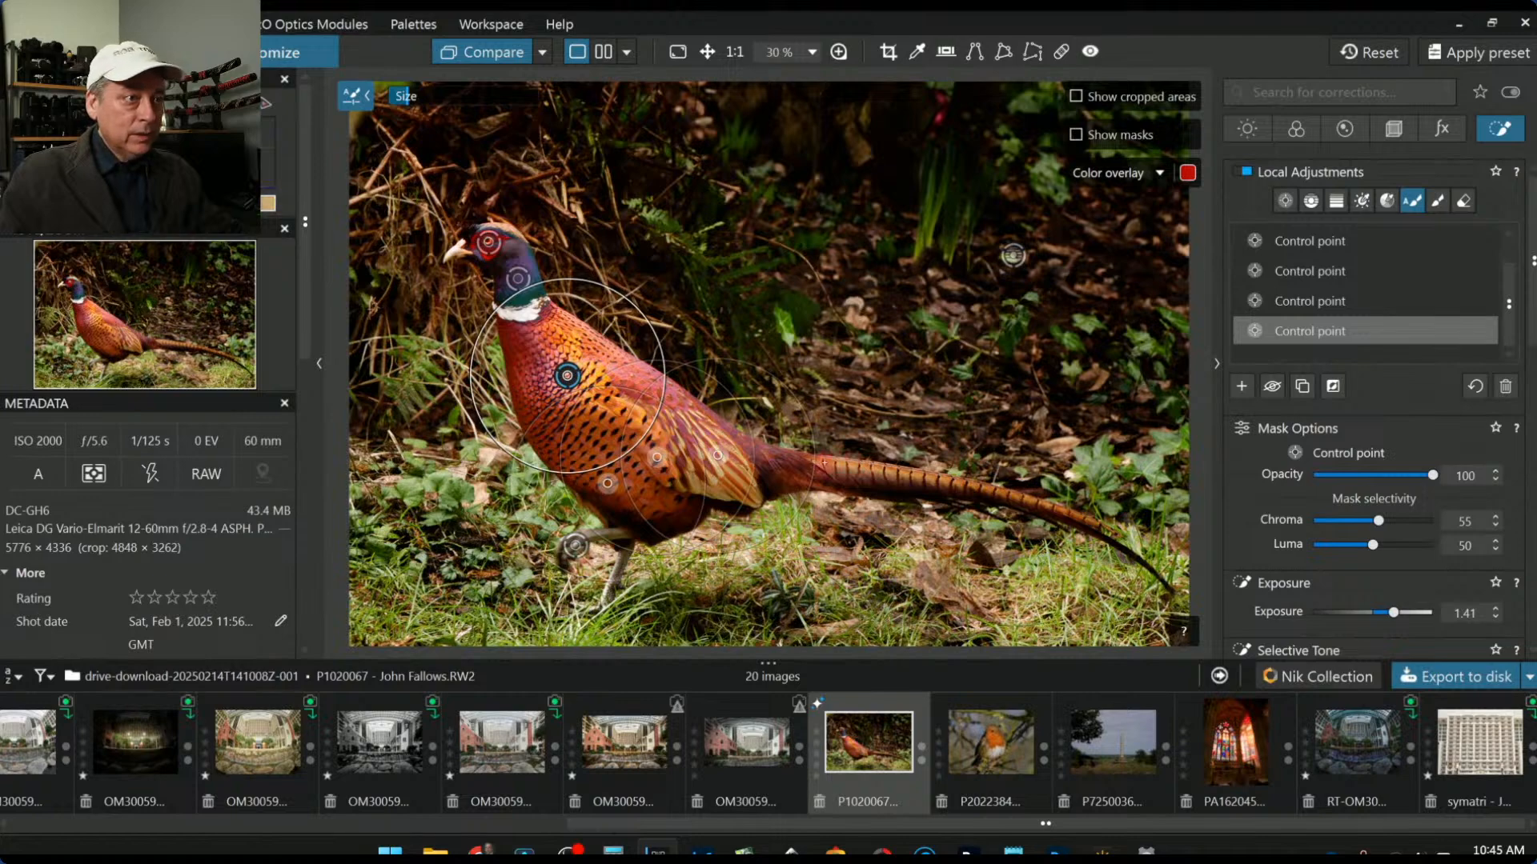
left_click_drag(824, 463, 1117, 538)
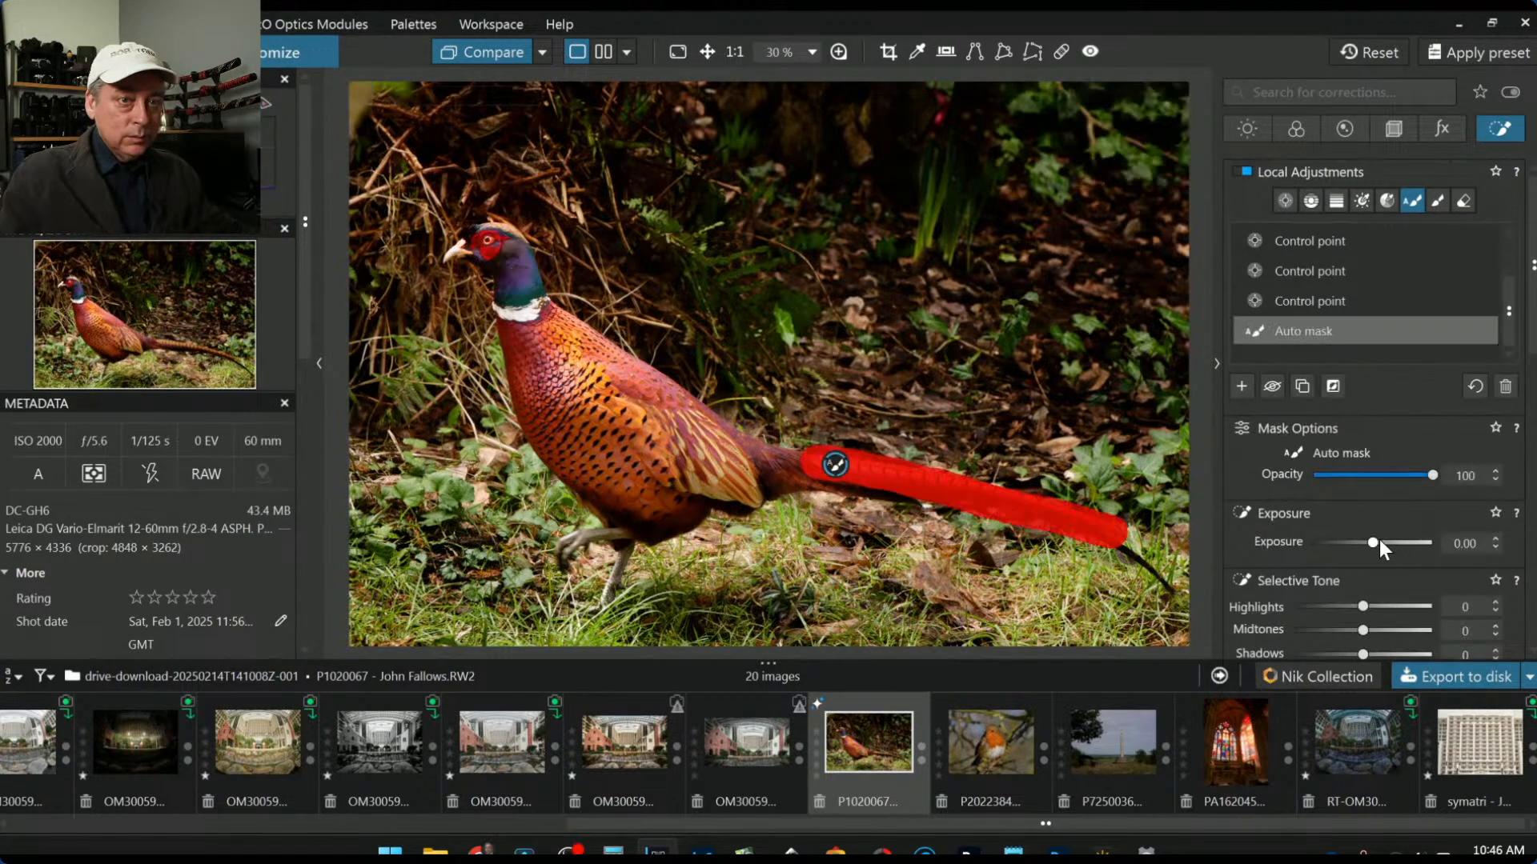
left_click_drag(1371, 543, 1385, 539)
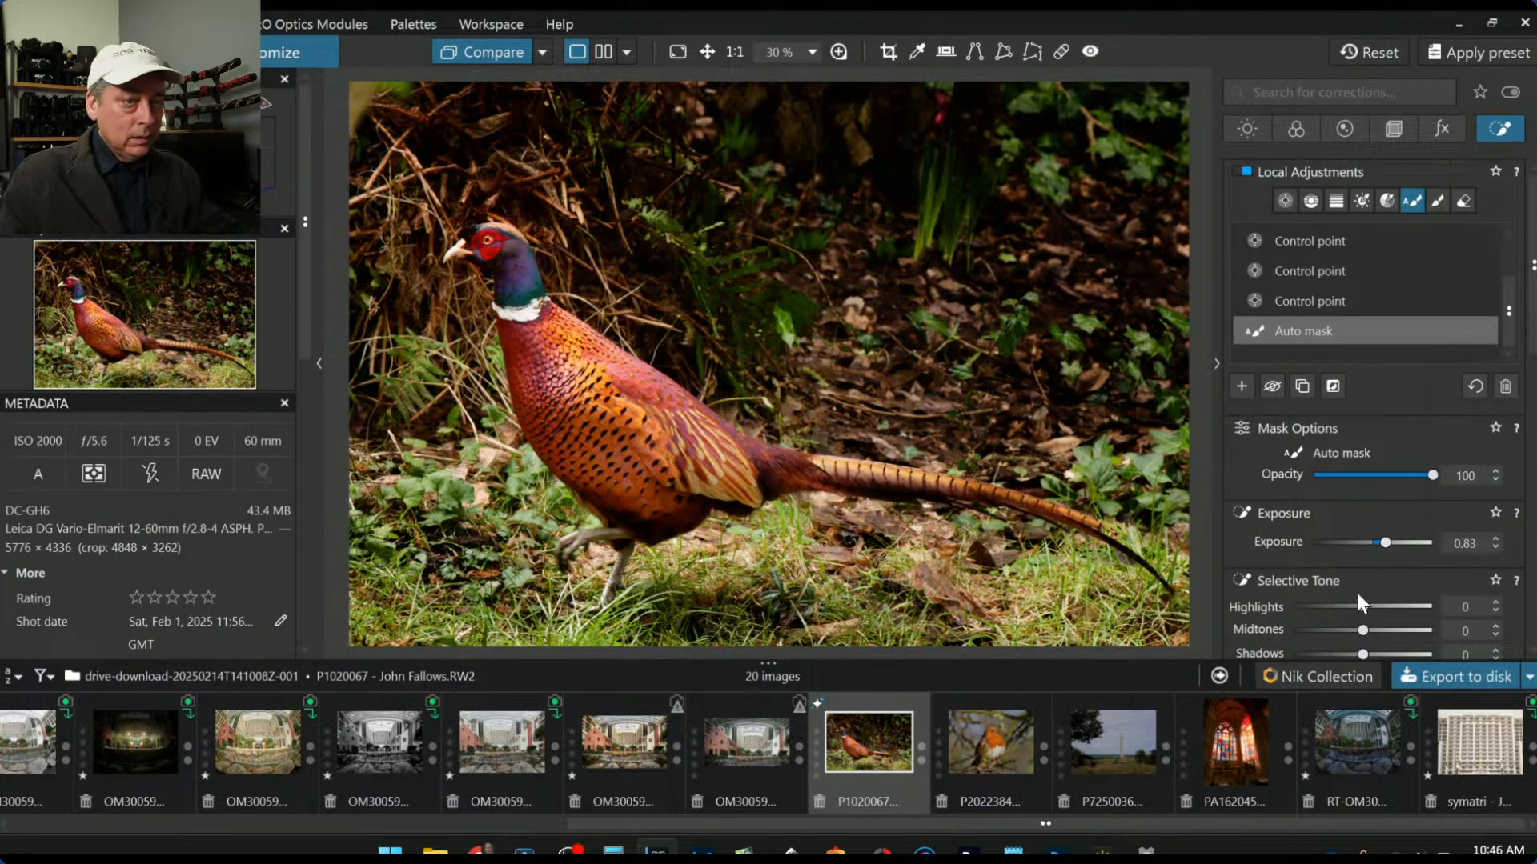
scroll(1358, 584, "down", 3)
scroll(1366, 581, "down", 2)
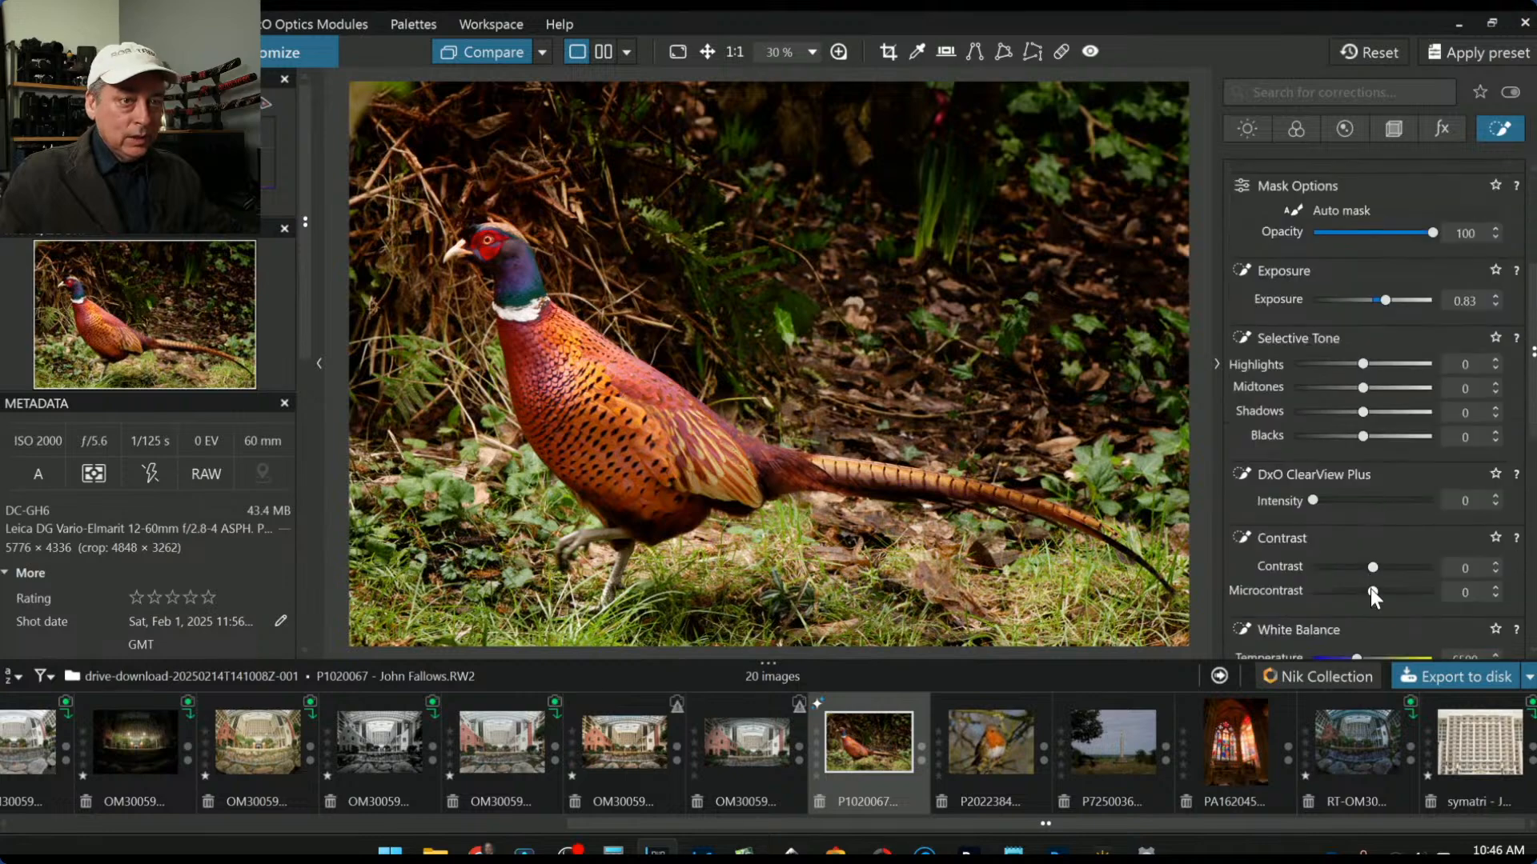
left_click_drag(1371, 591, 1419, 596)
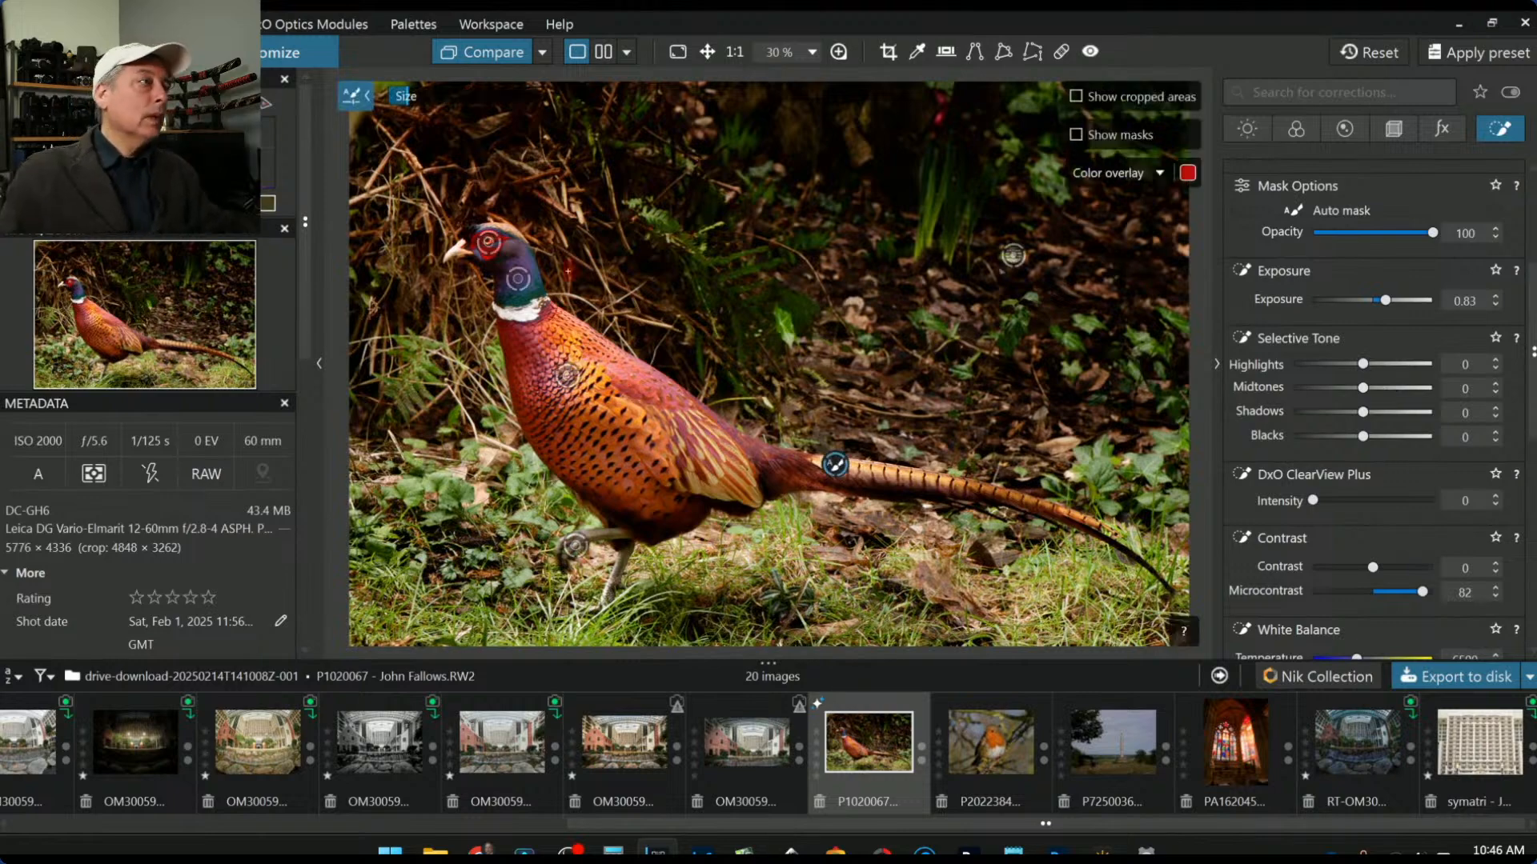
Step: Shrink the neck control point's radius, and set the neck mask's ClearView Plus intensity to 32 and microcontrast to 60
left_click(520, 279)
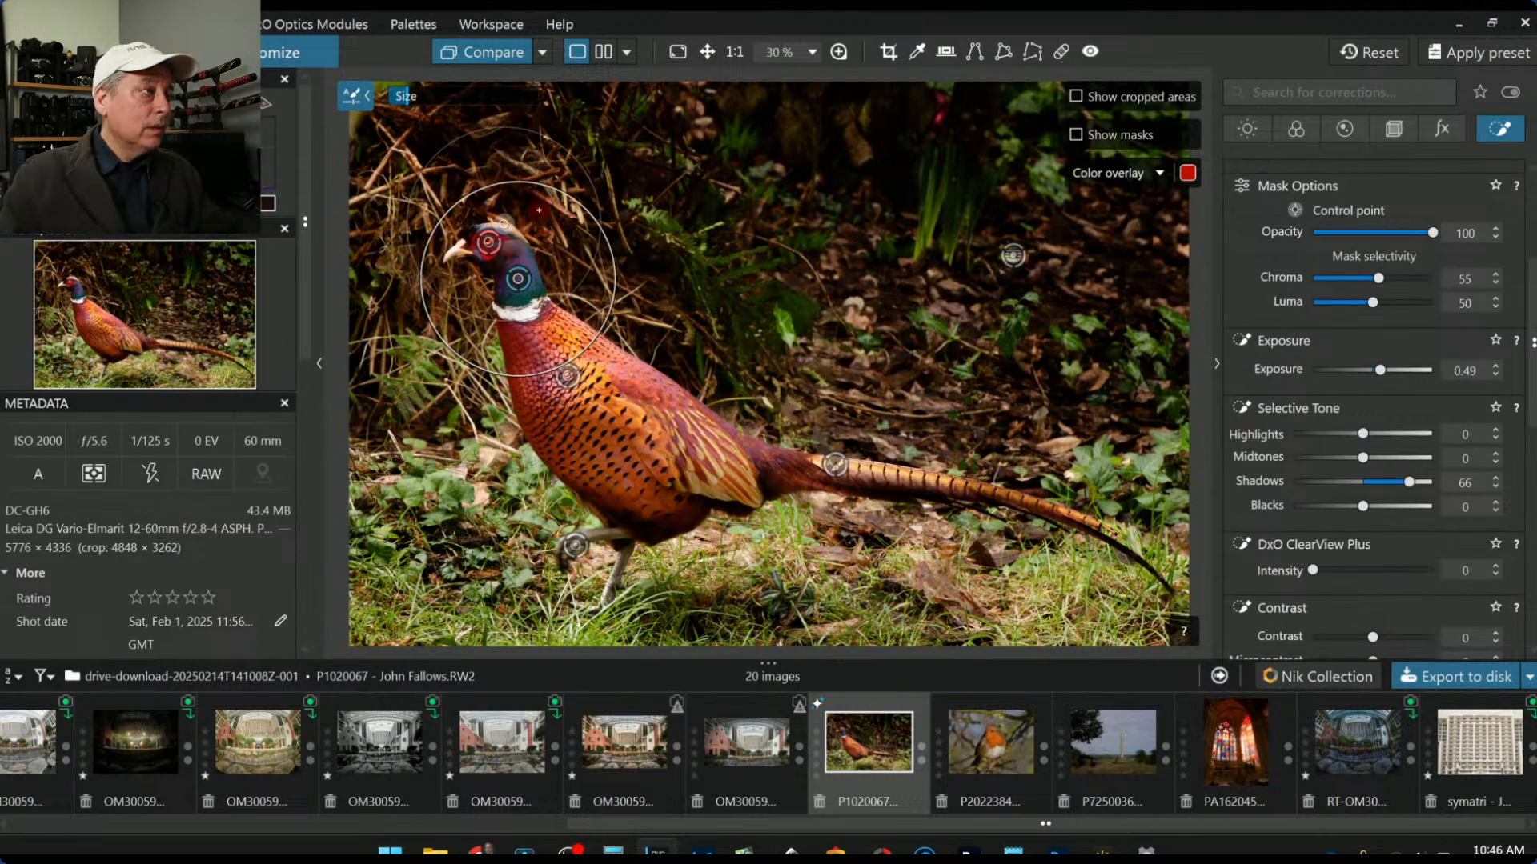
left_click_drag(543, 186, 540, 208)
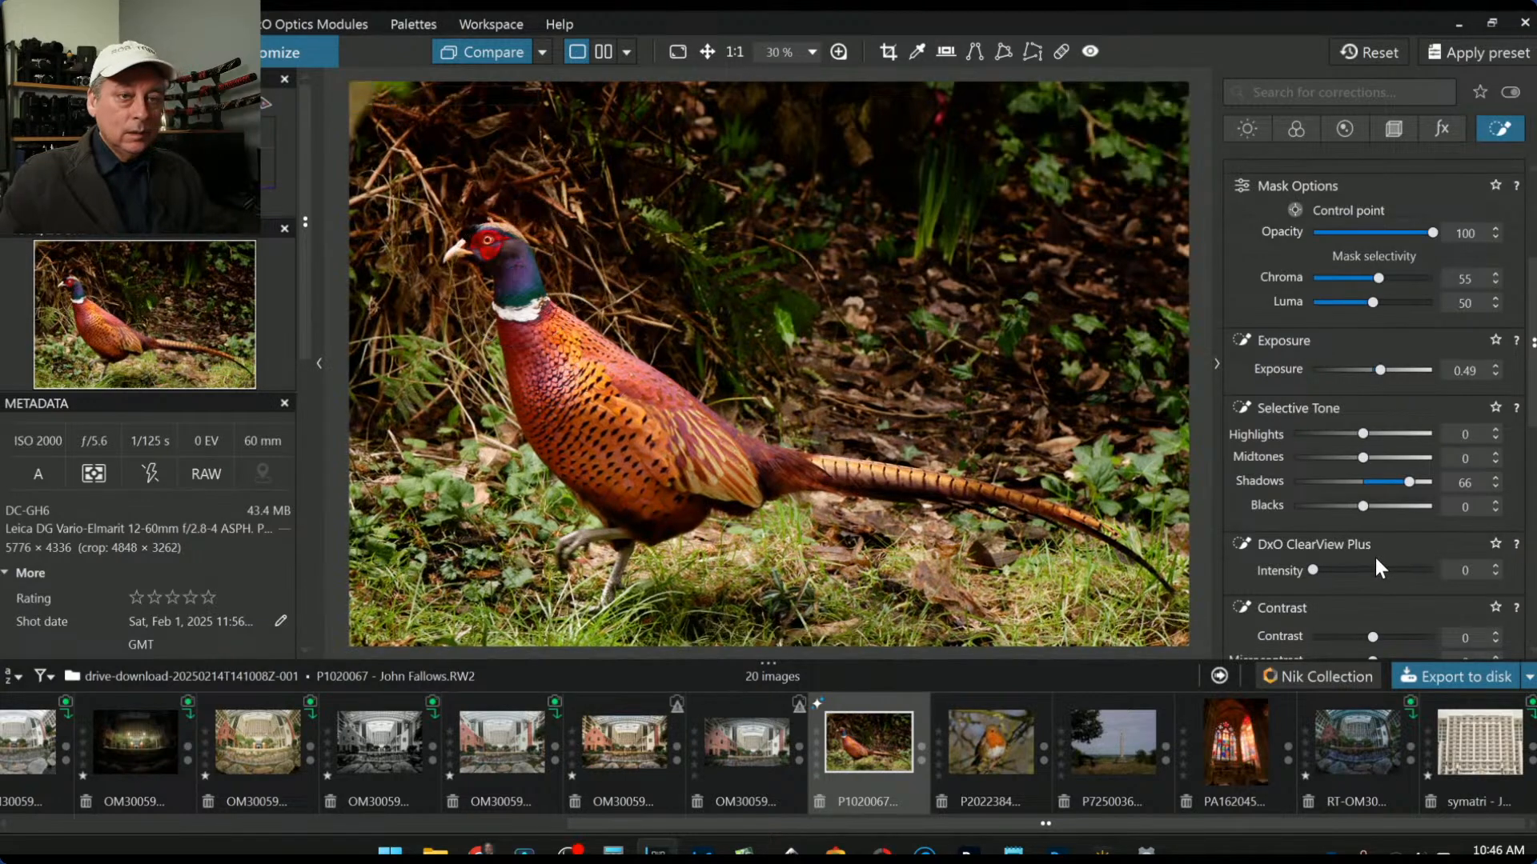
left_click_drag(1316, 569, 1407, 615)
scroll(1343, 592, "down", 1)
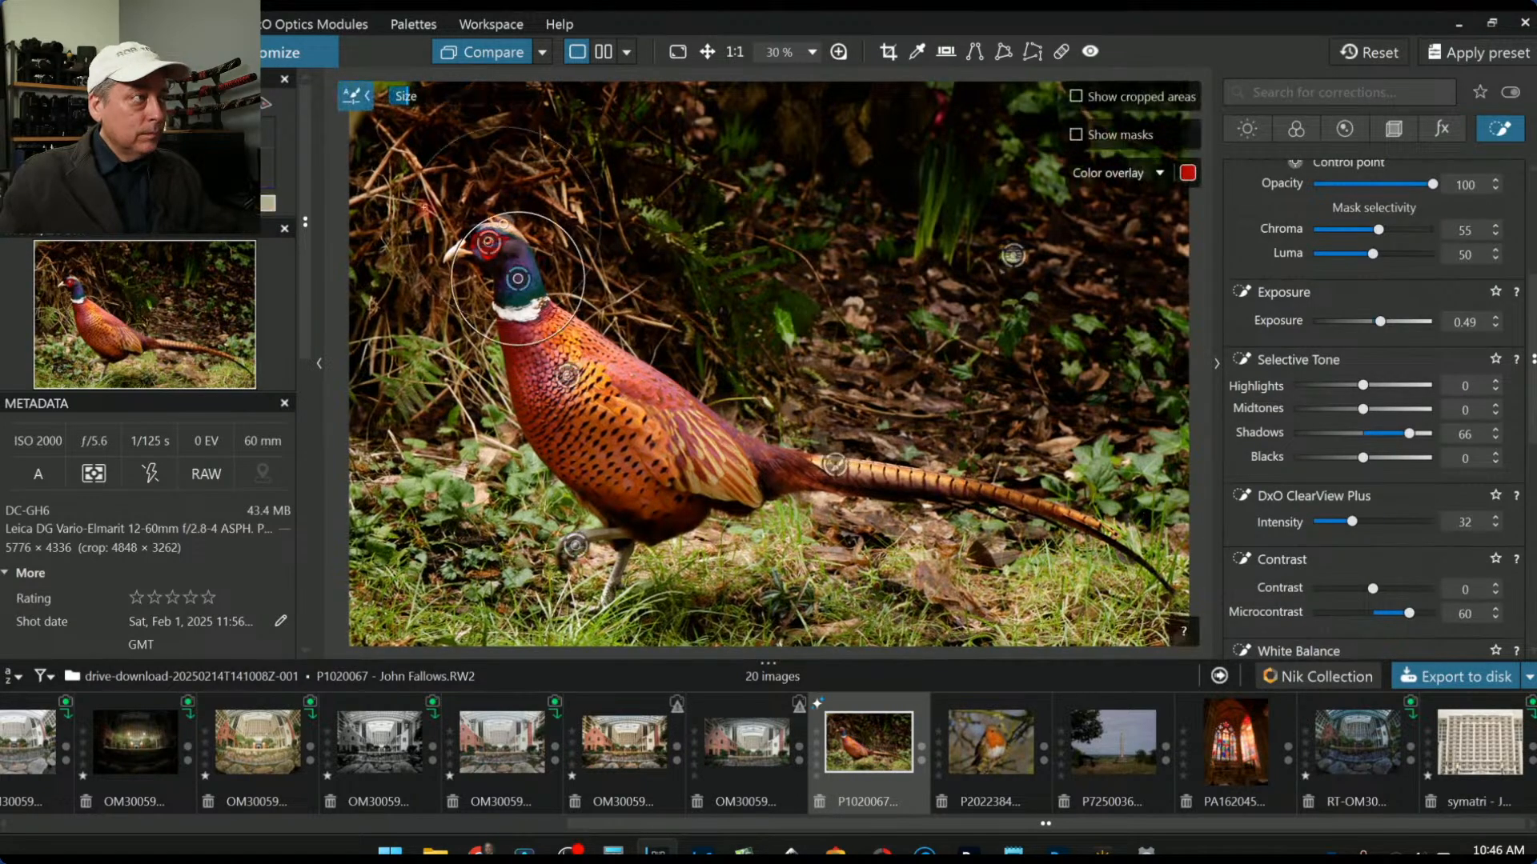
Step: Remove the eye's control point to compare the eye close up without it, and undo the removal
scroll(578, 352, "up", 3)
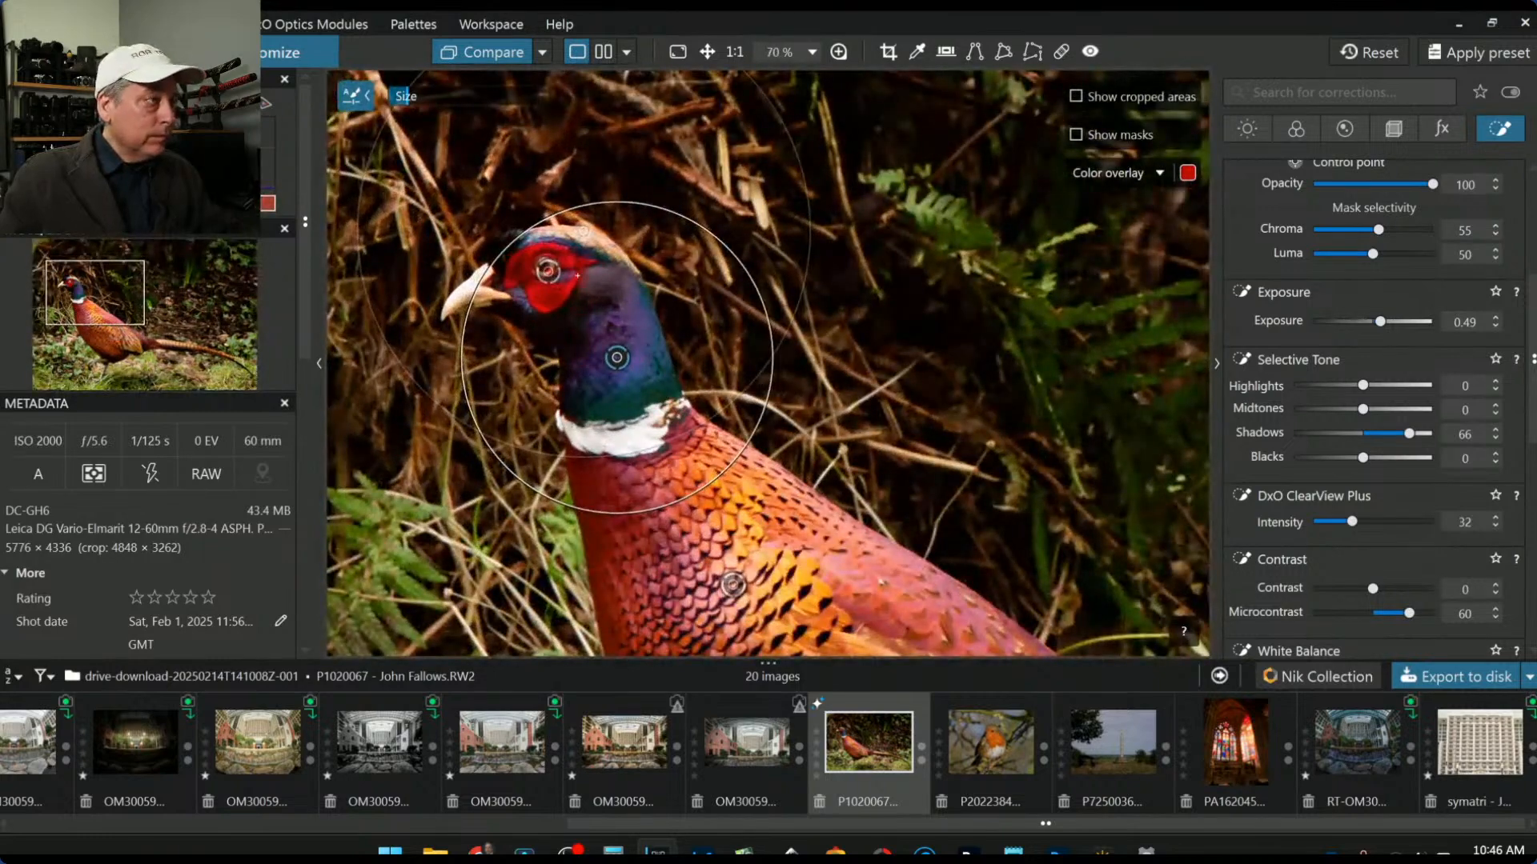
left_click(551, 273)
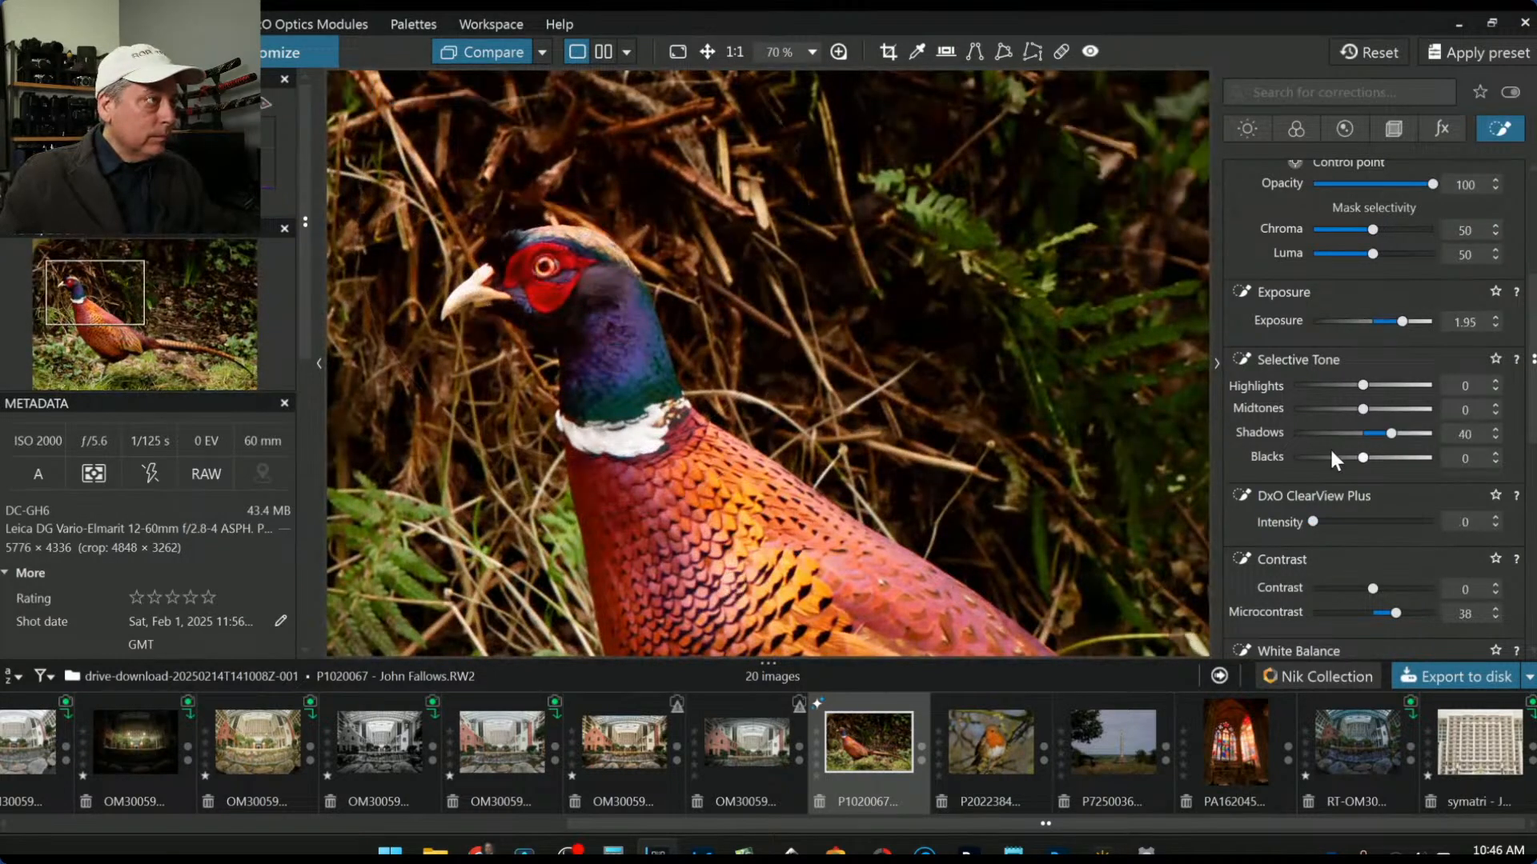
scroll(527, 228, "up", 2)
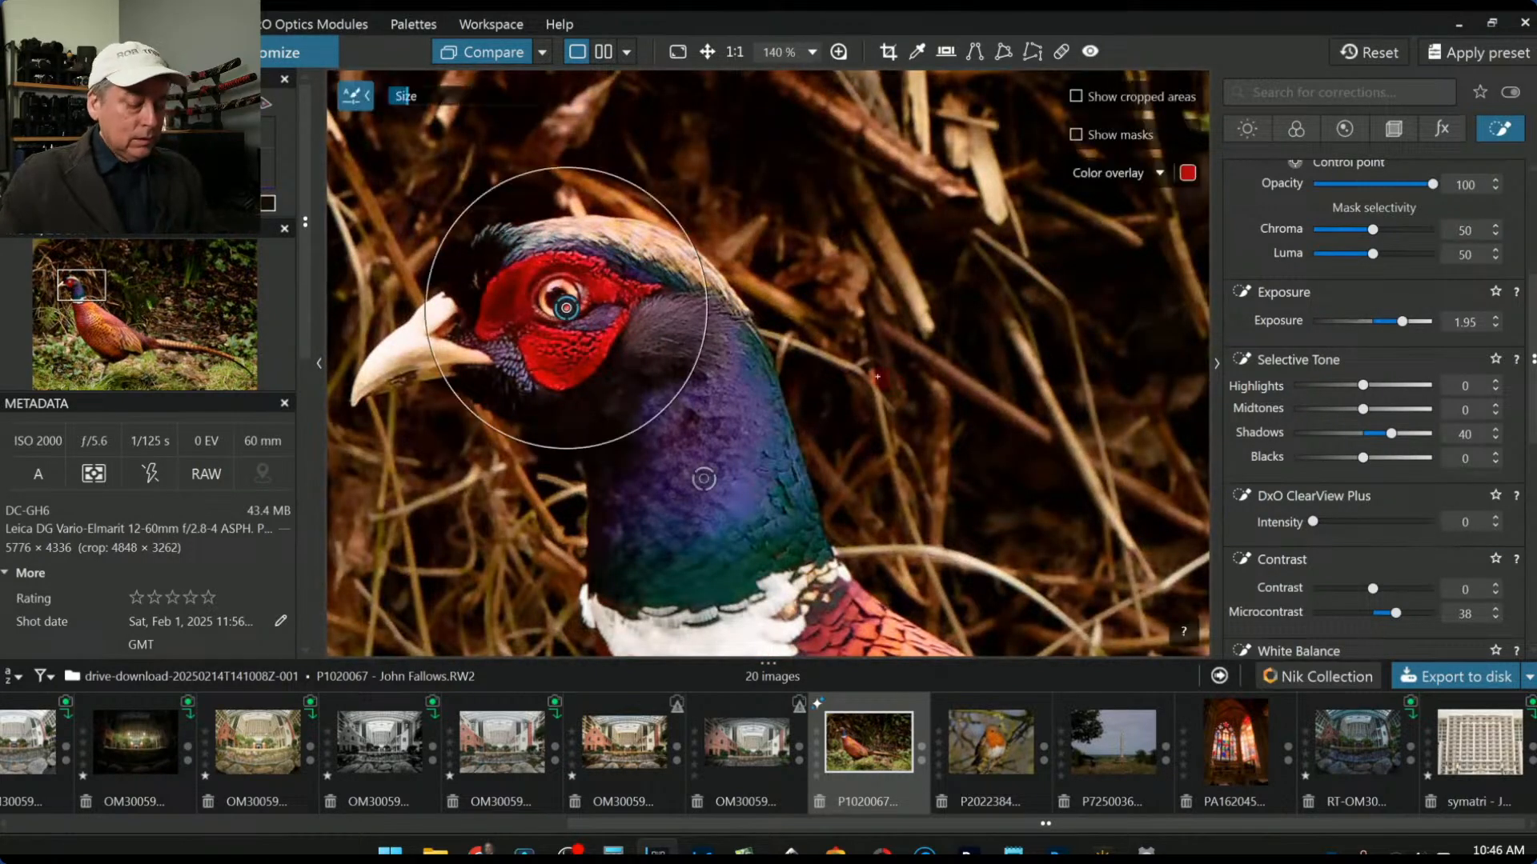
left_click(613, 316)
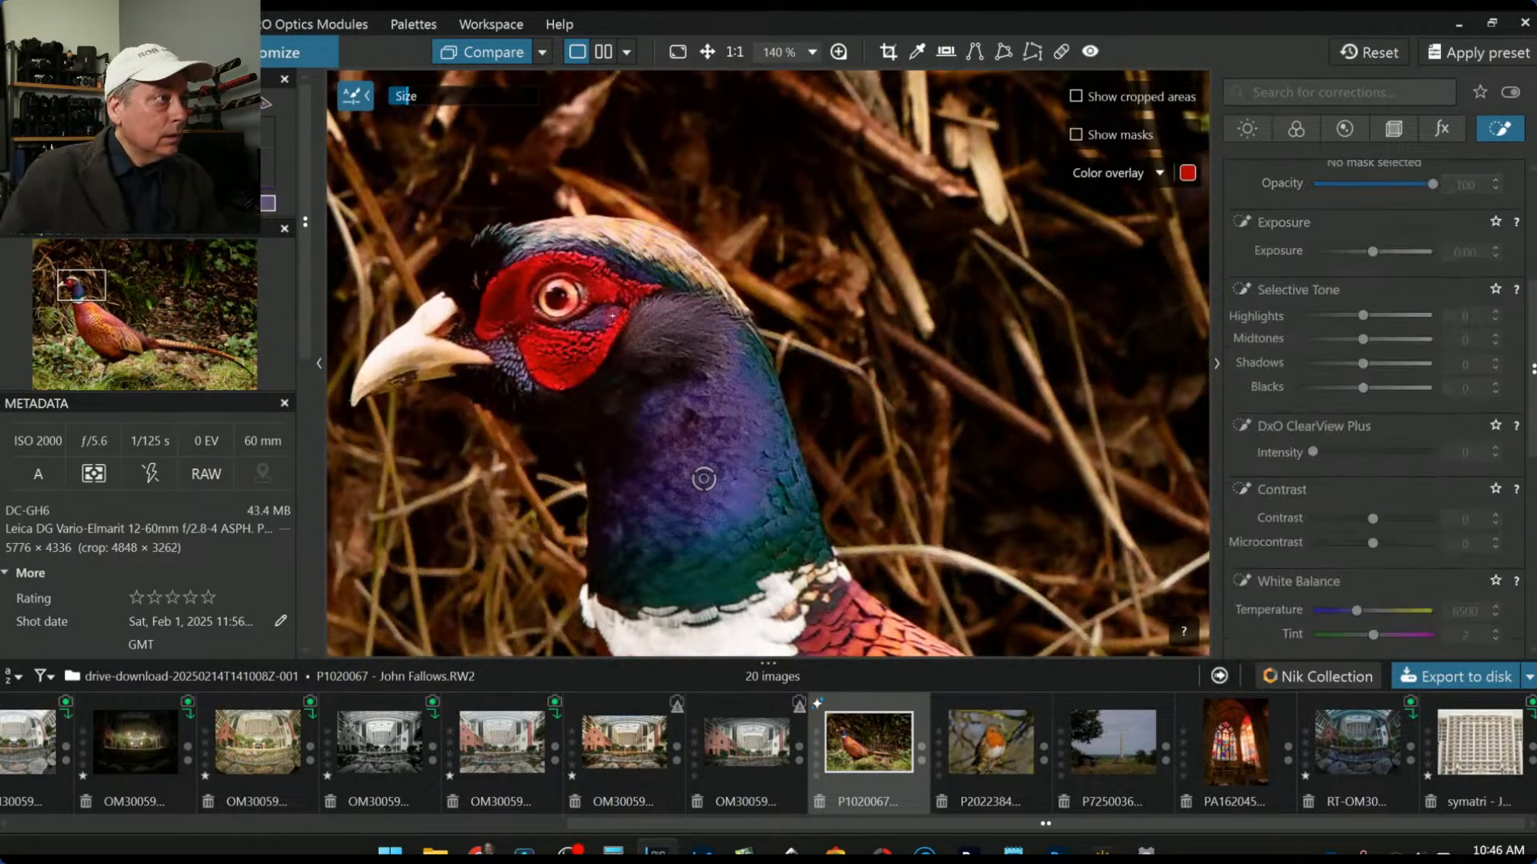
scroll(582, 313, "up", 3)
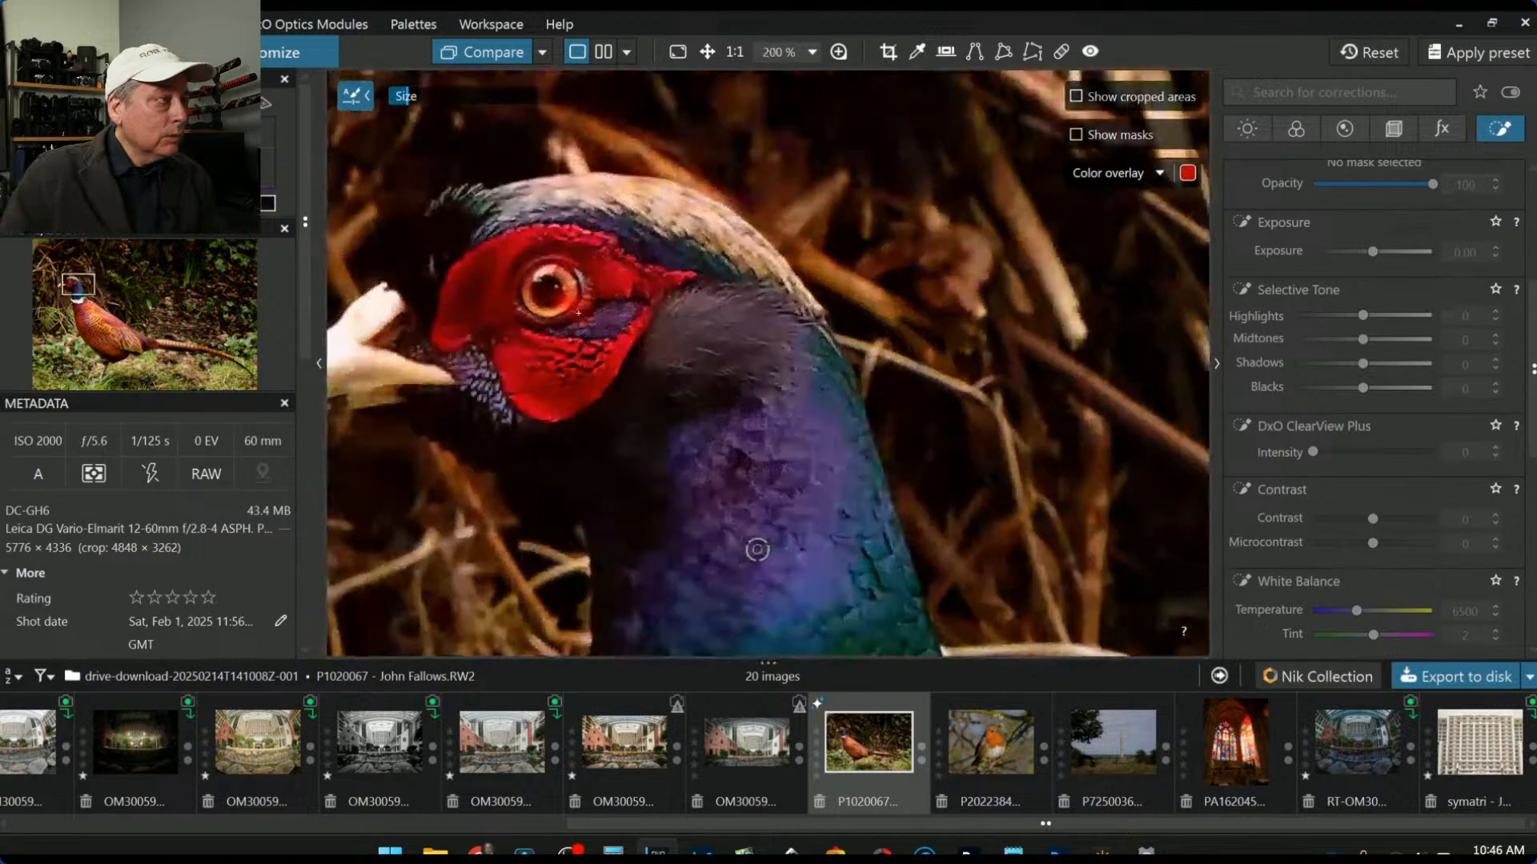
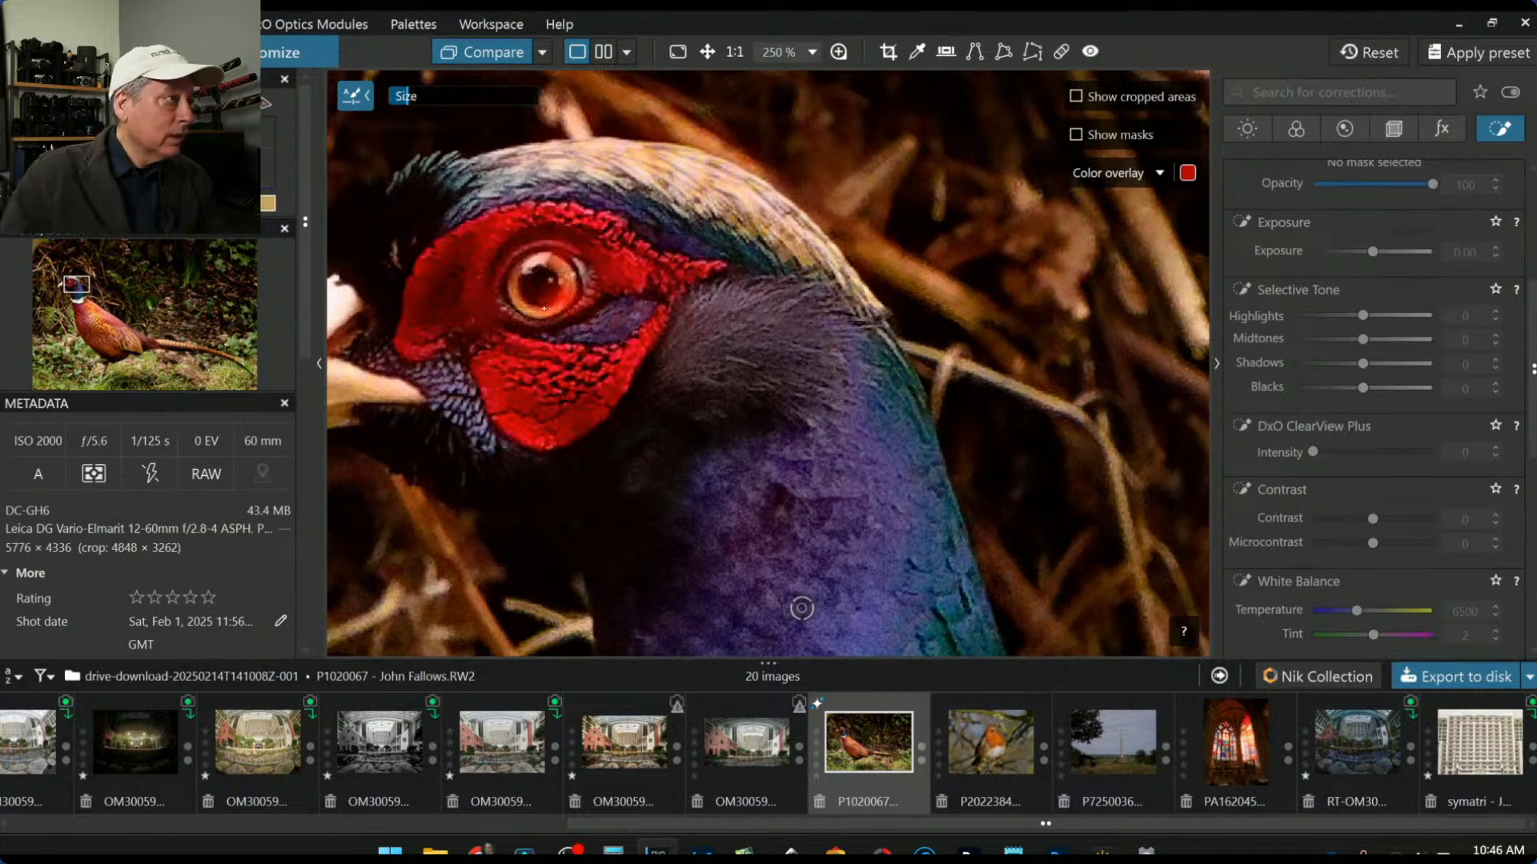
left_click(565, 294)
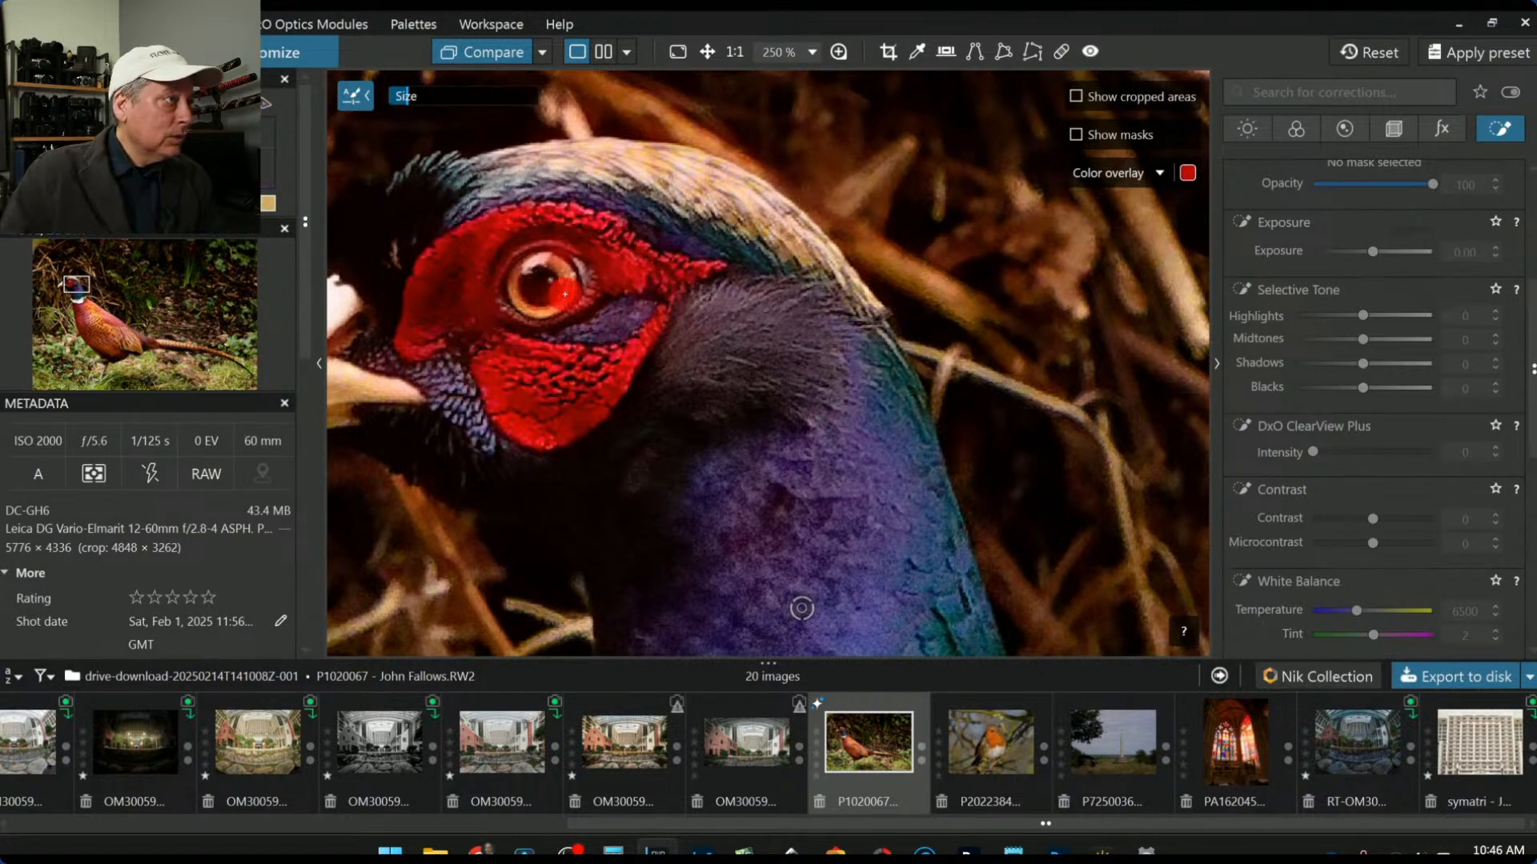
key("Delete")
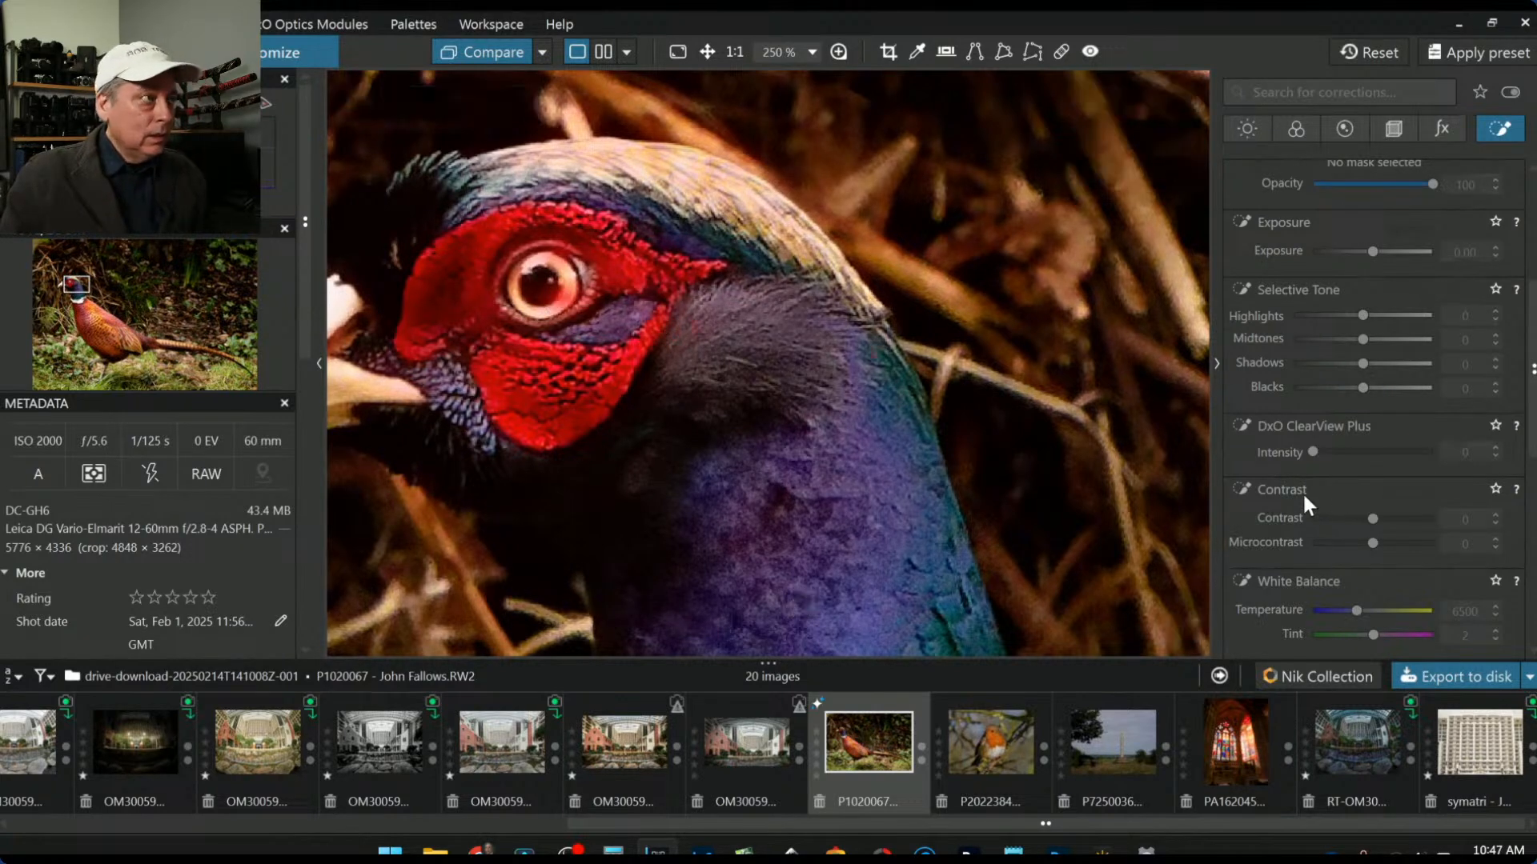
Step: Set the saturation of the eye mask's red HSL channel to -72 and shift that channel's hue toward orange
scroll(1303, 492, "down", 2)
scroll(1303, 492, "down", 5)
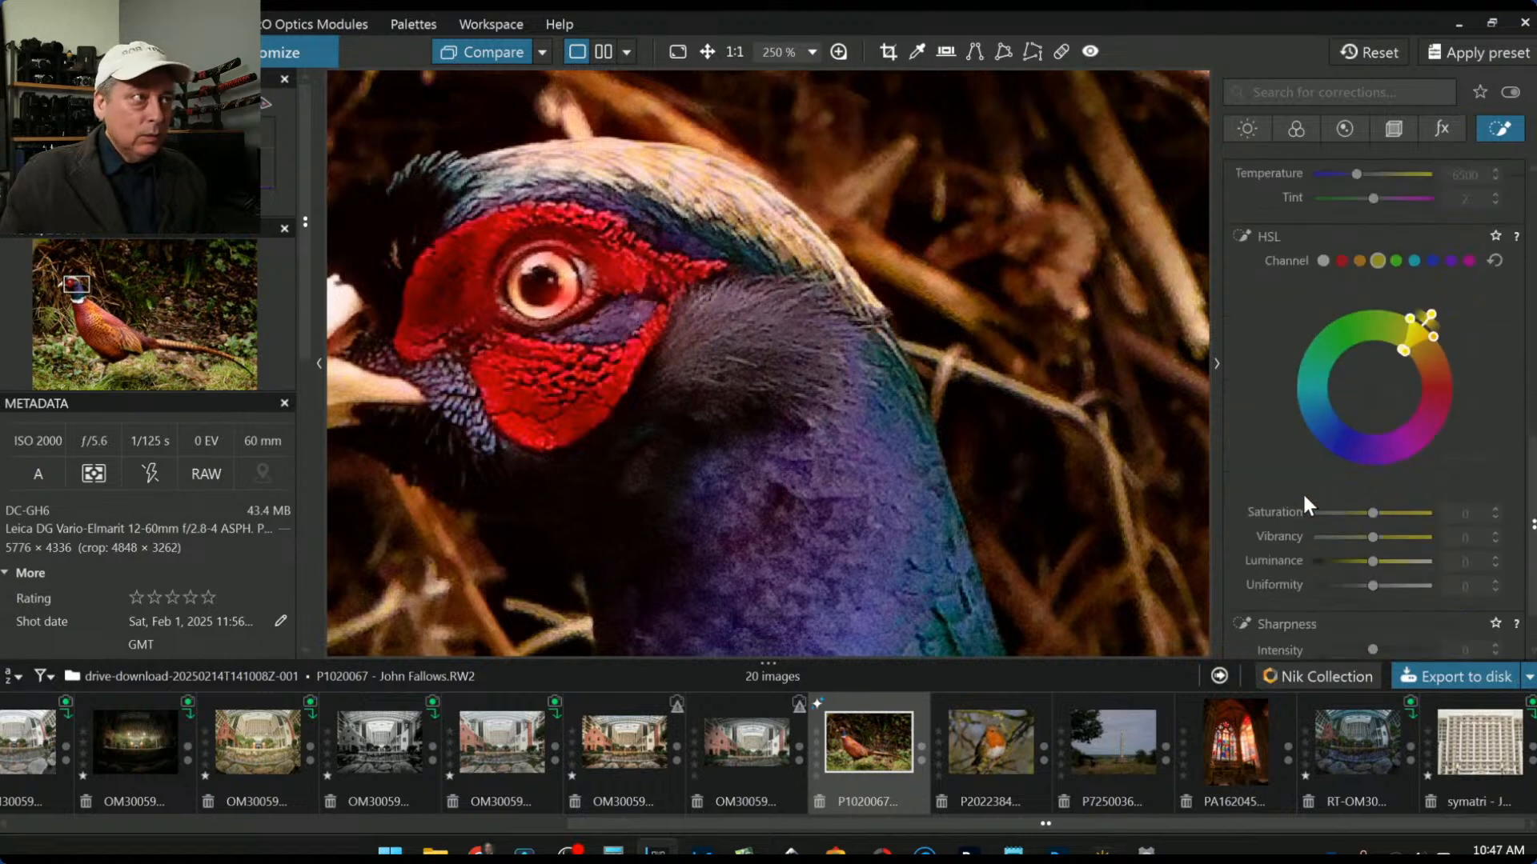
left_click(557, 305)
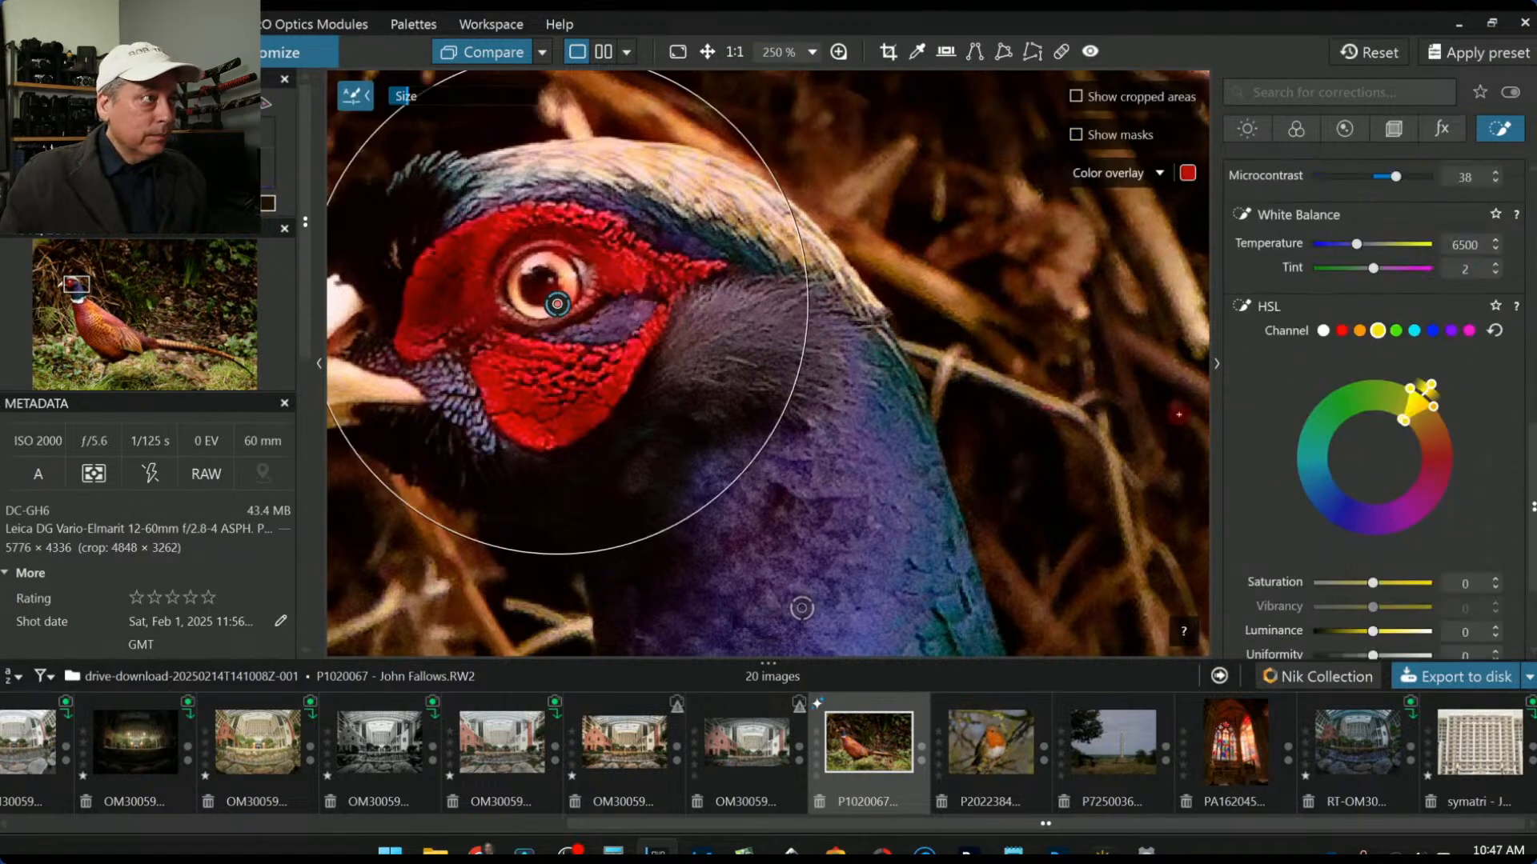
scroll(1313, 477, "down", 1)
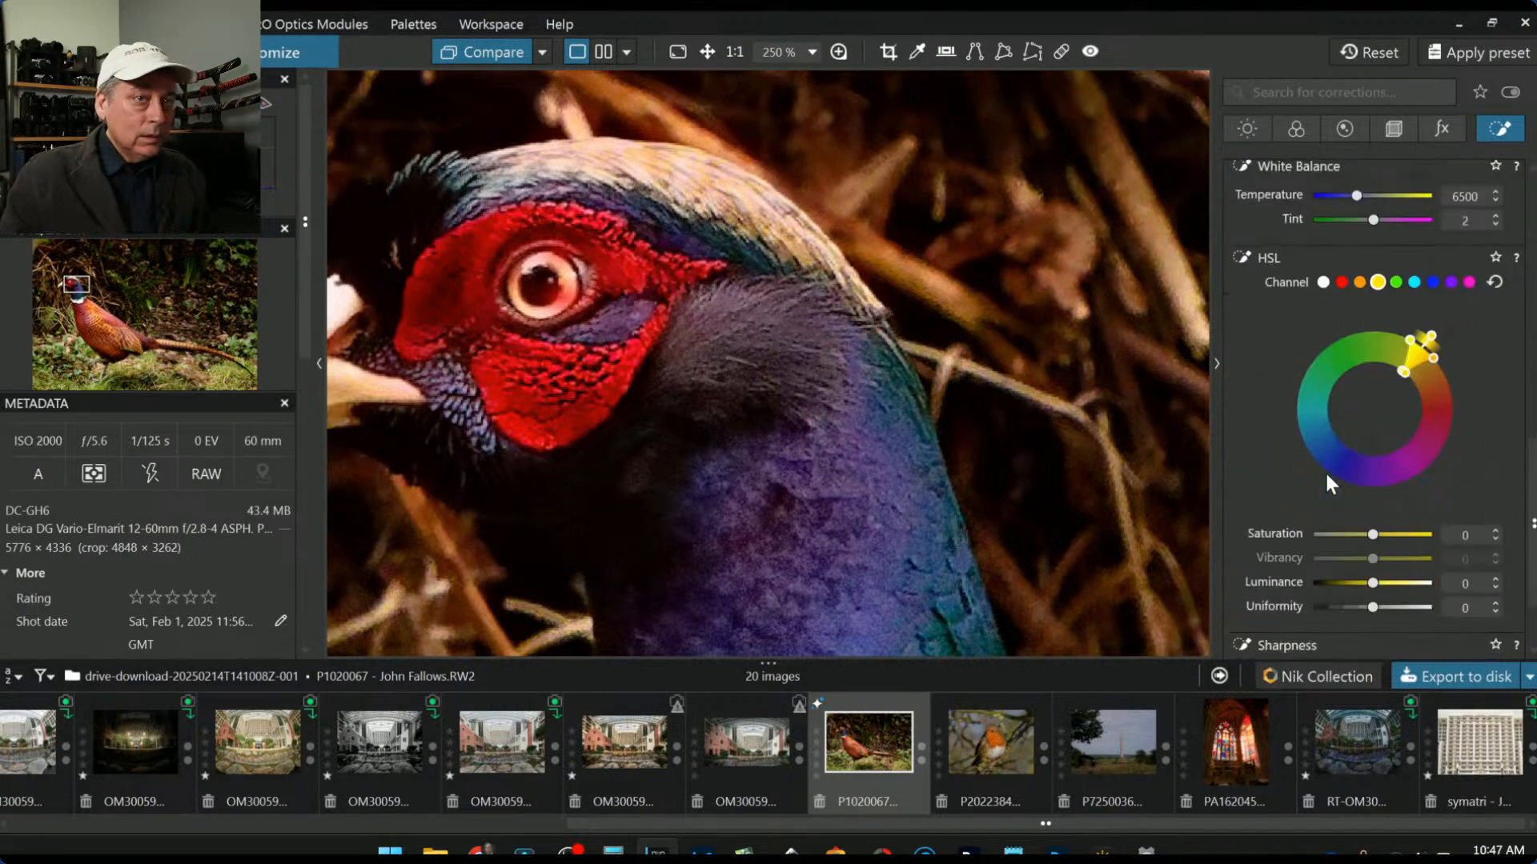
left_click(1341, 283)
scroll(1346, 461, "down", 2)
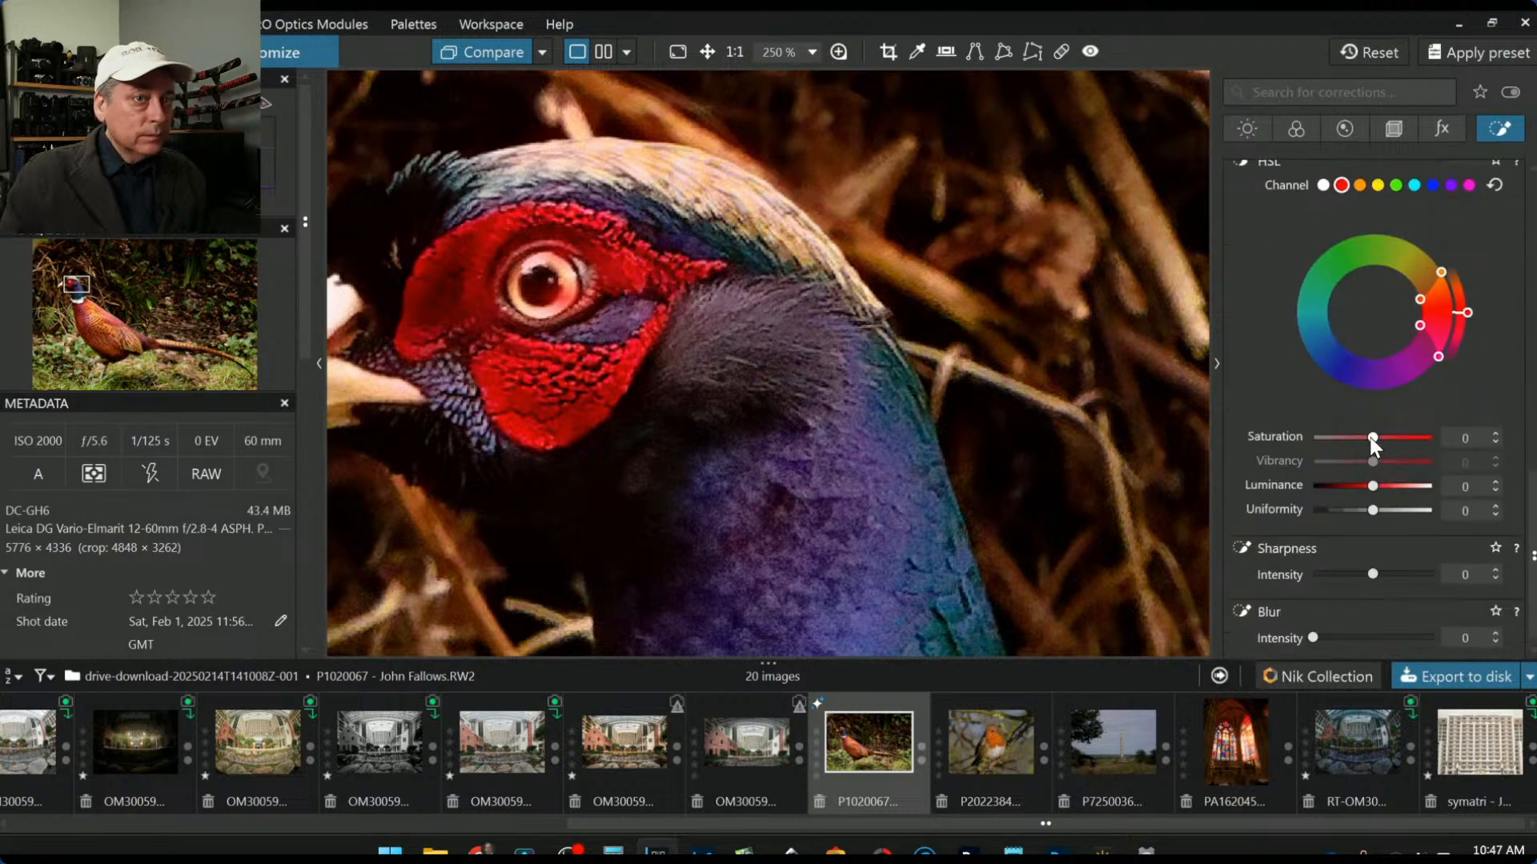
left_click_drag(1371, 439, 1331, 432)
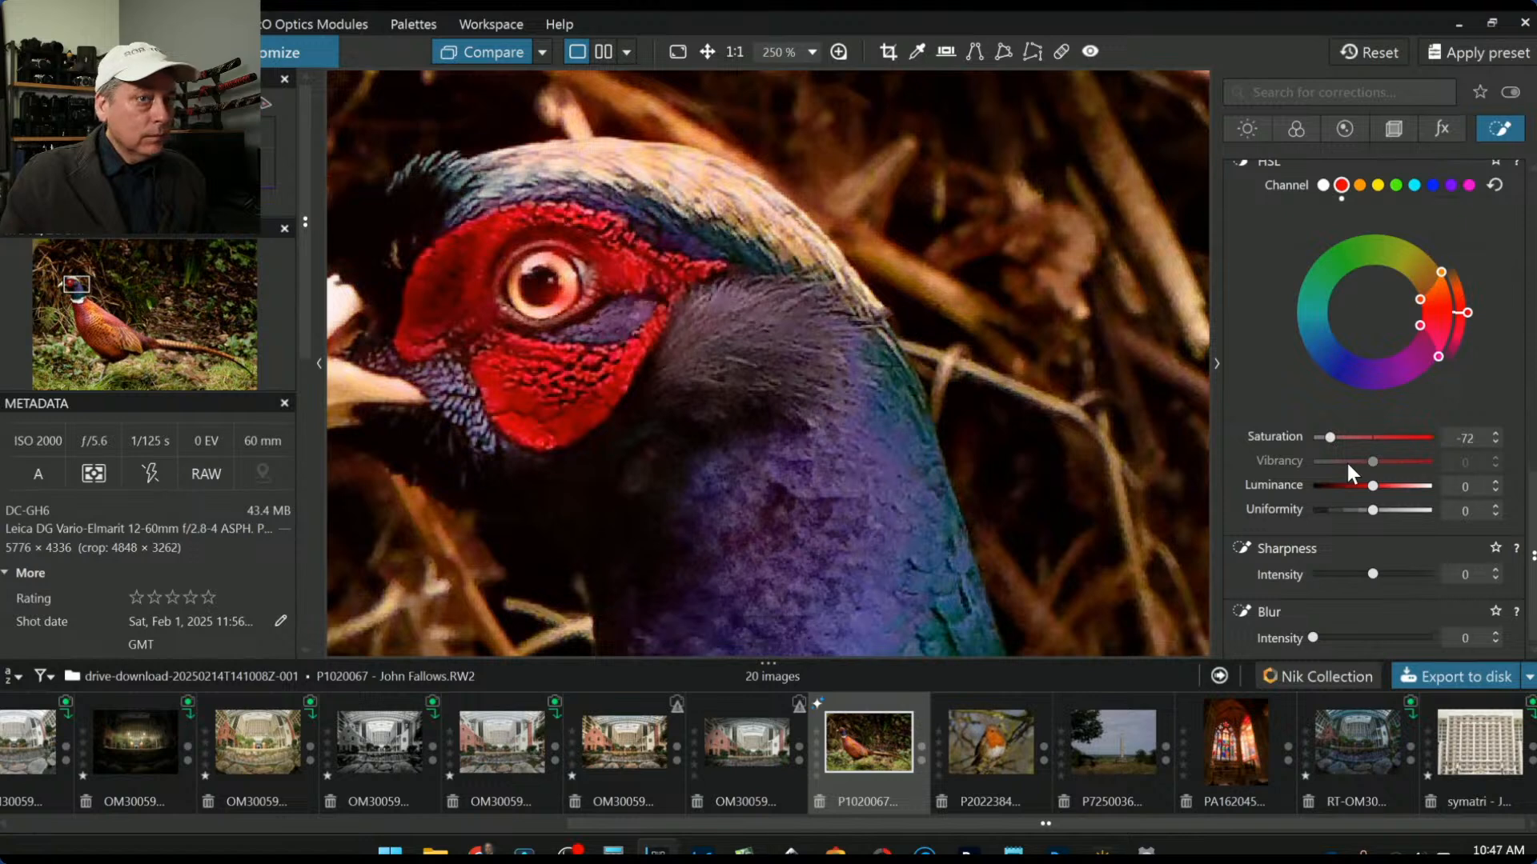
left_click_drag(1417, 299, 1459, 292)
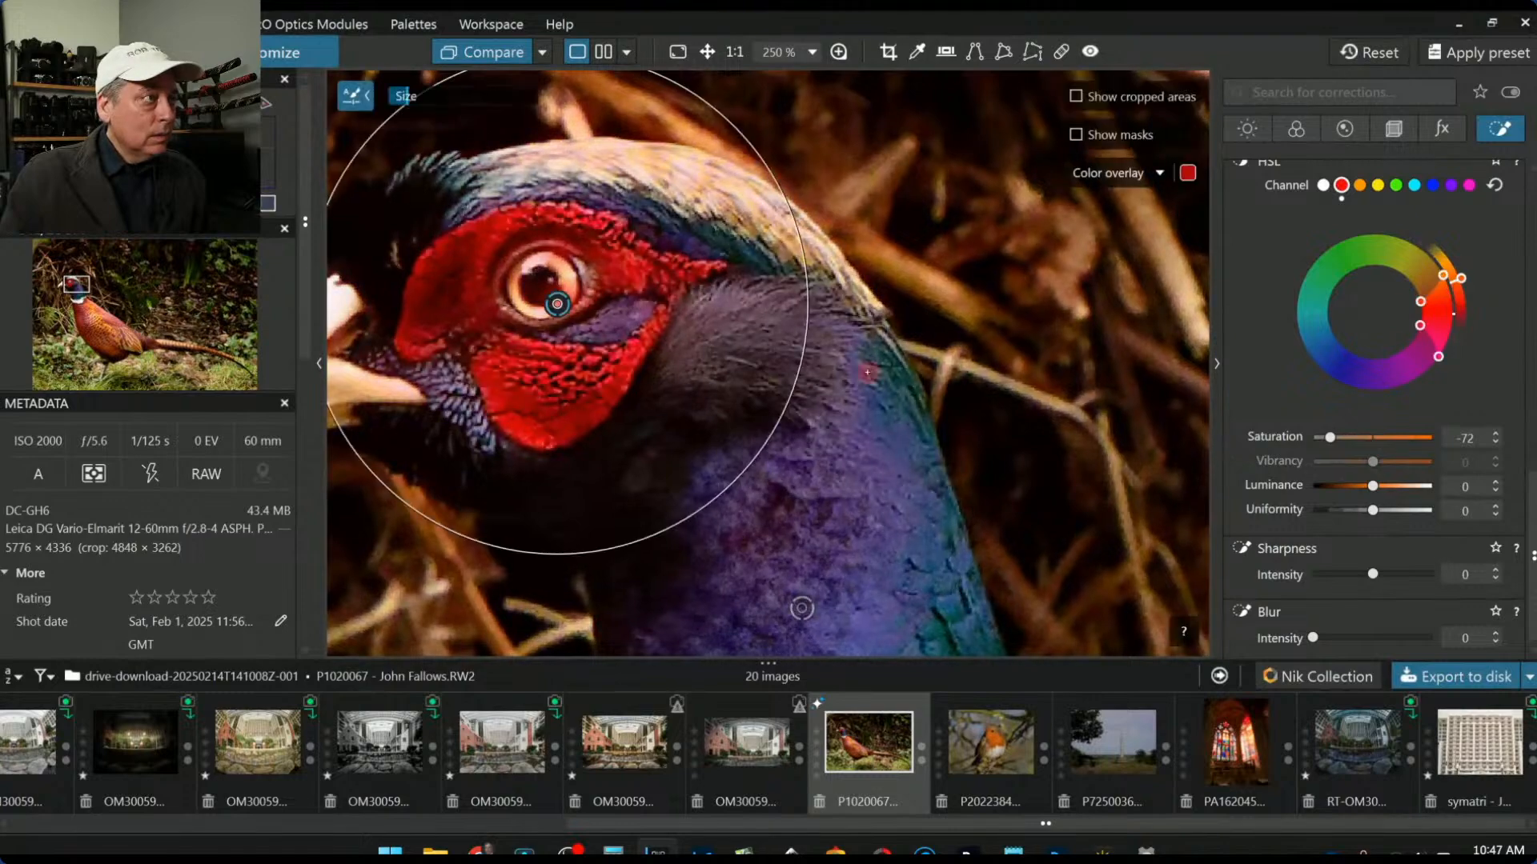
scroll(874, 385, "down", 6)
scroll(1031, 408, "down", 4)
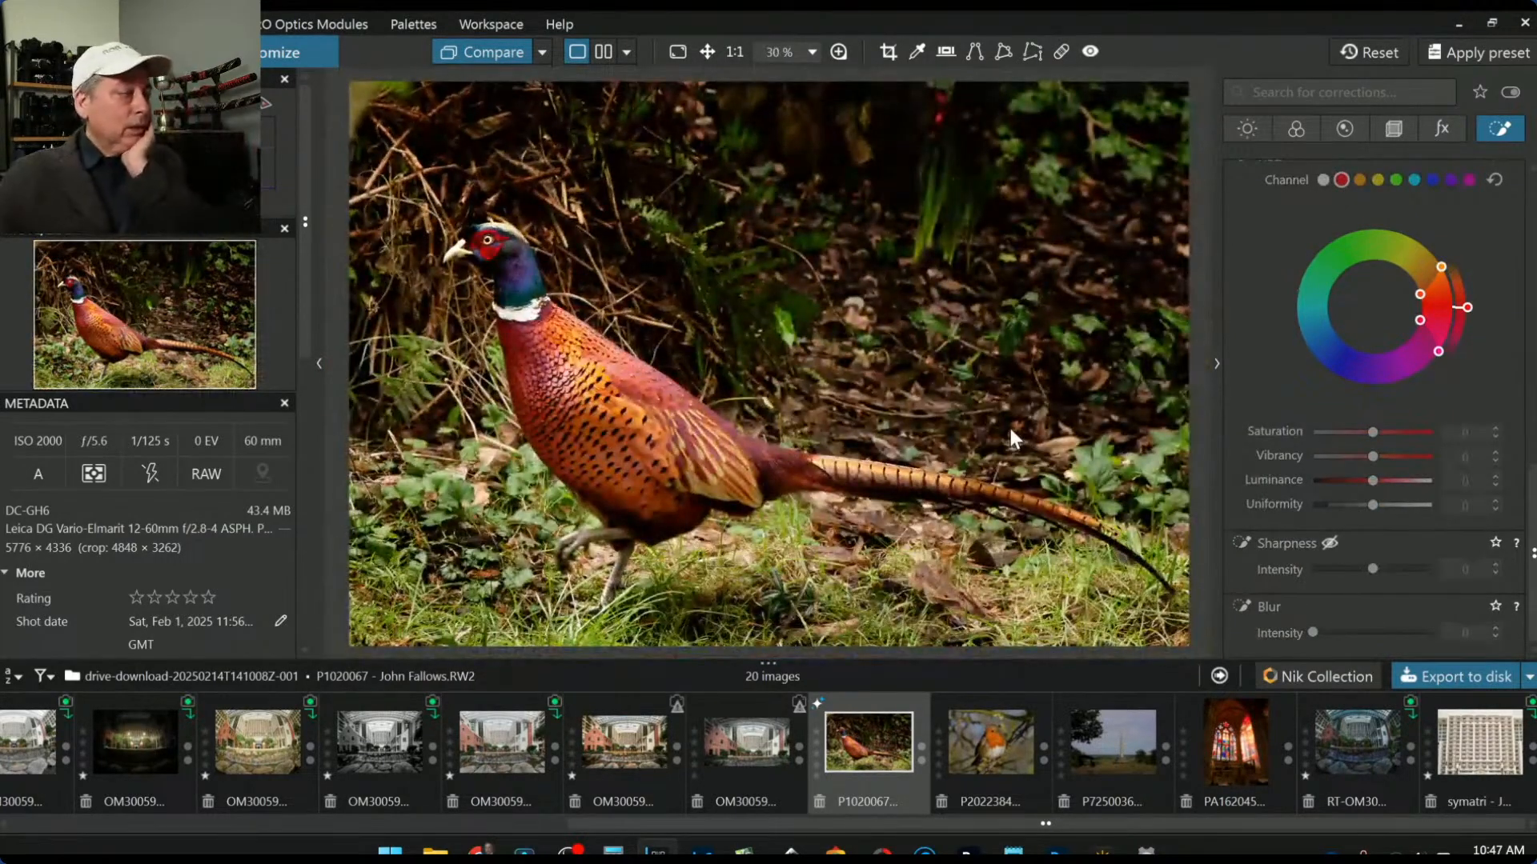
scroll(1010, 429, "down", 1)
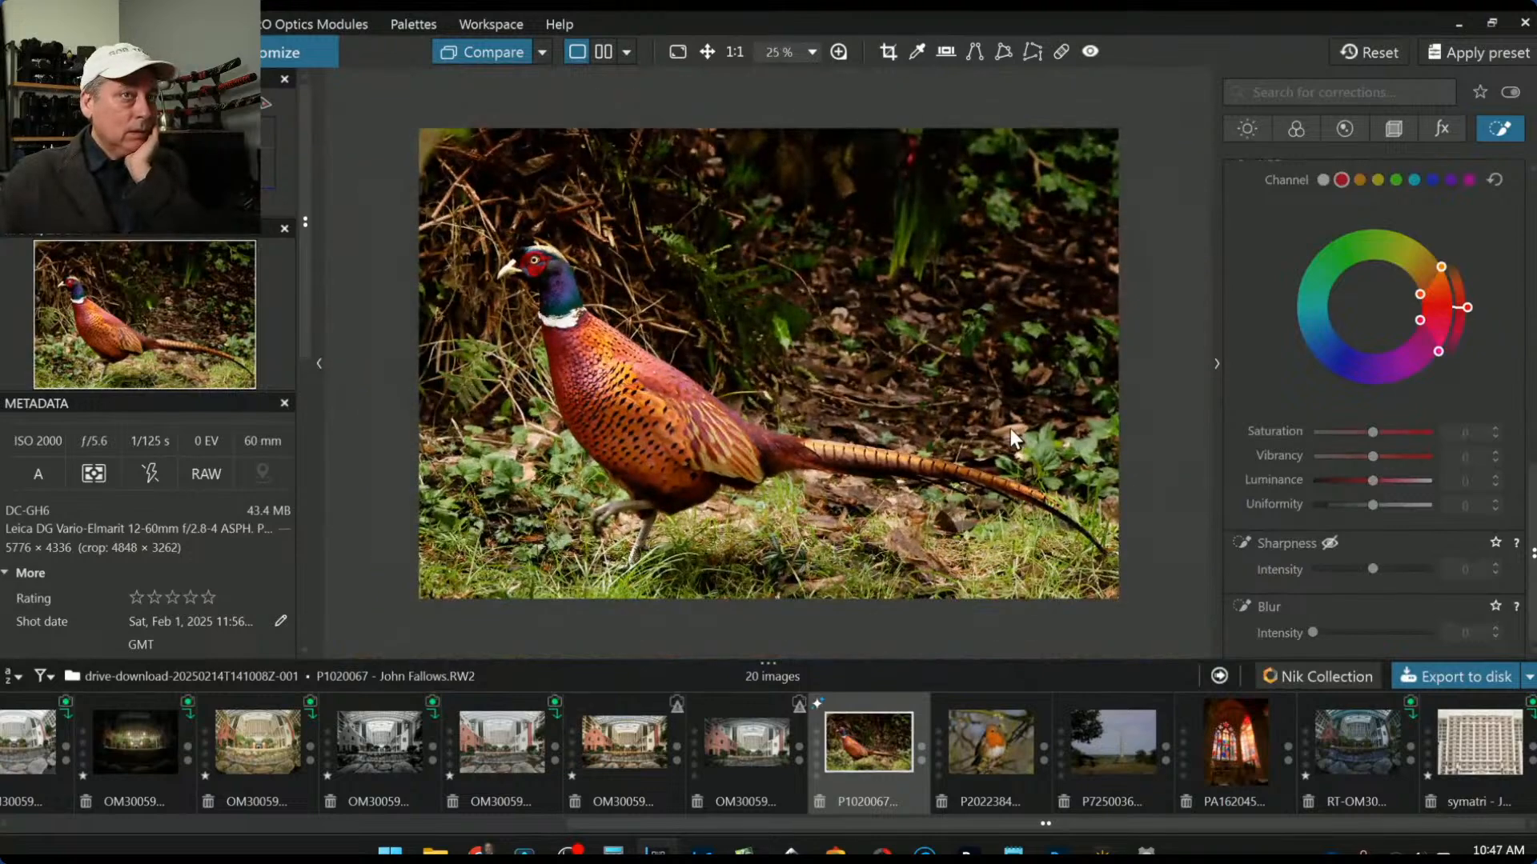
scroll(1010, 429, "down", 1)
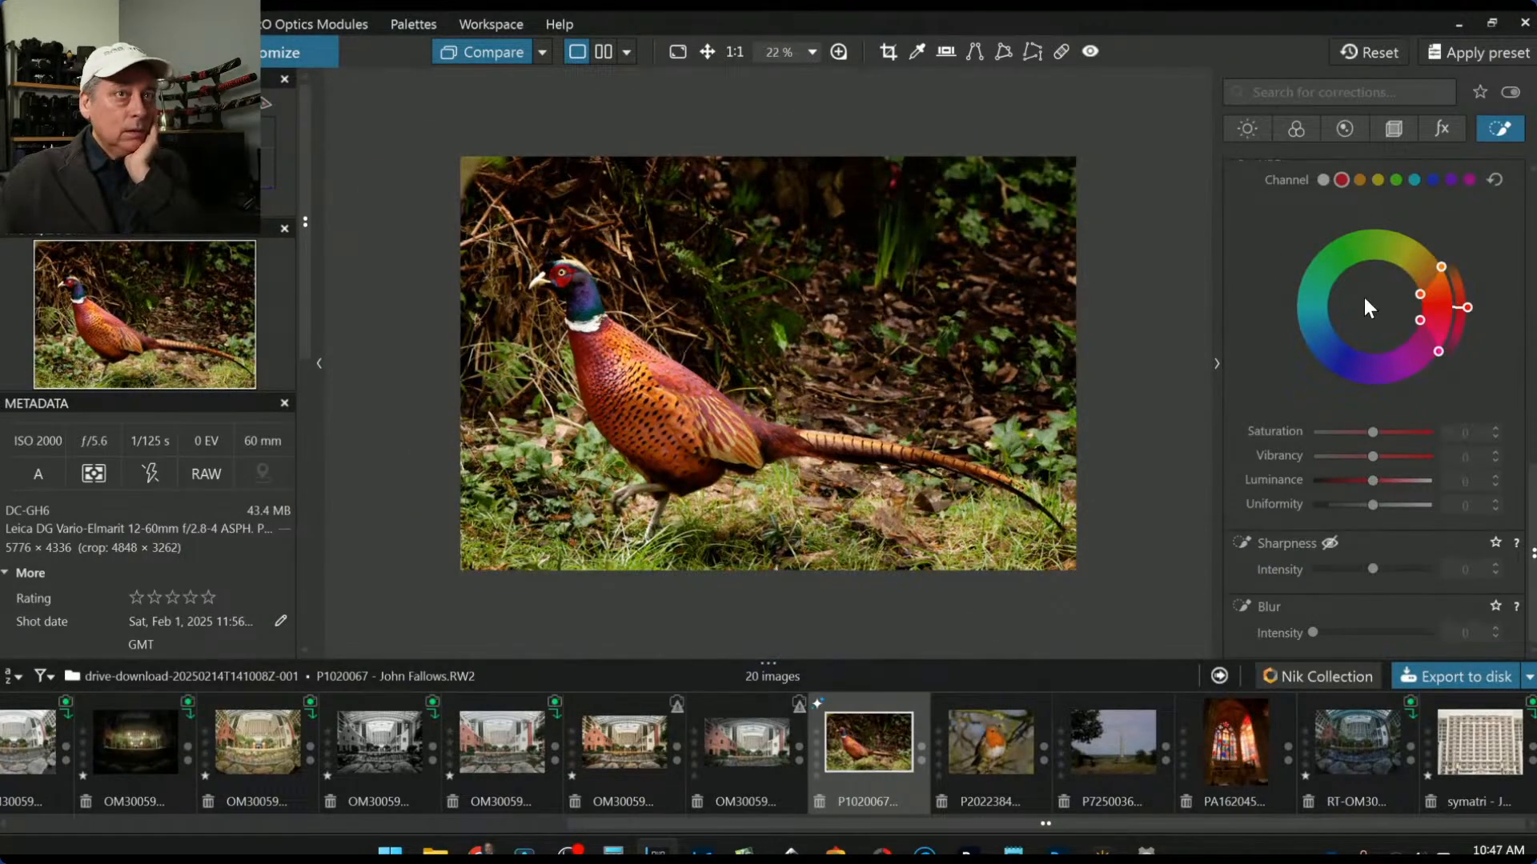
Step: Set the pheasant photo's global exposure to 0.40 and compare the result with the original without corrections
scroll(1365, 293, "up", 10)
scroll(1367, 296, "up", 3)
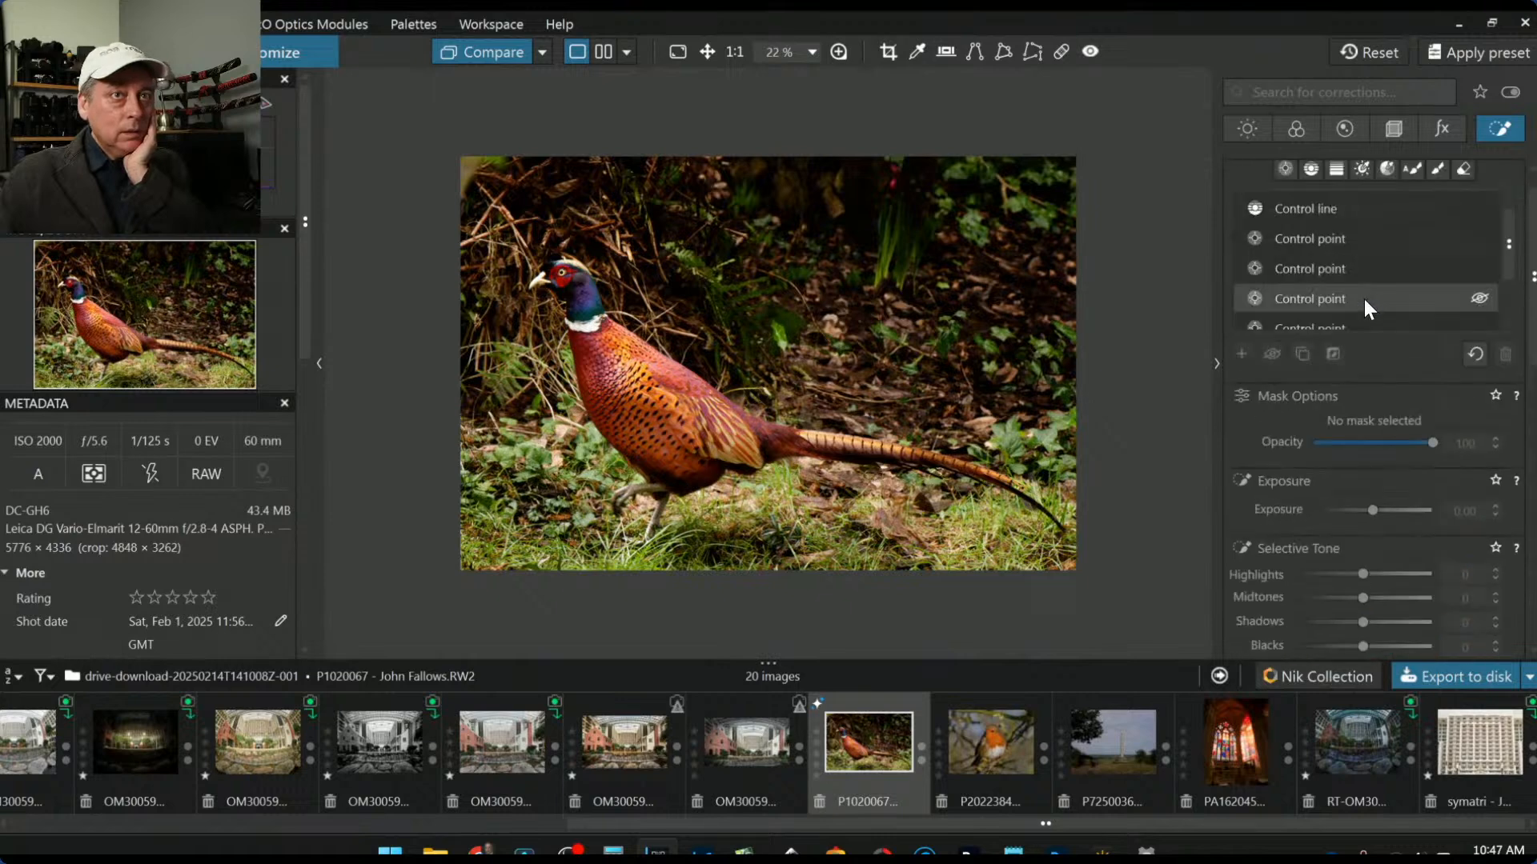
left_click(1249, 130)
scroll(1309, 394, "up", 1)
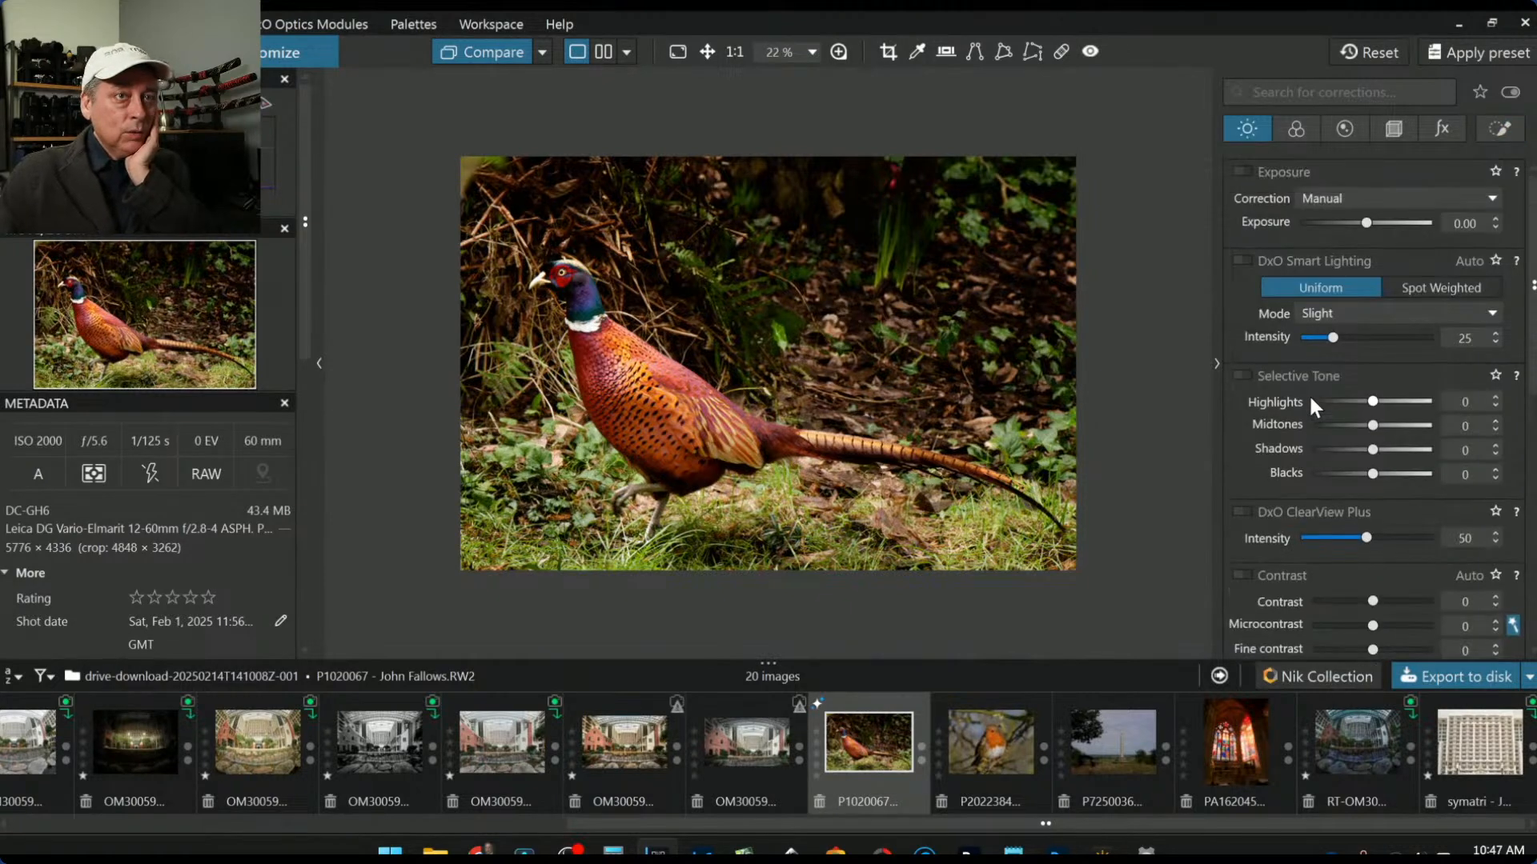
left_click(1370, 223)
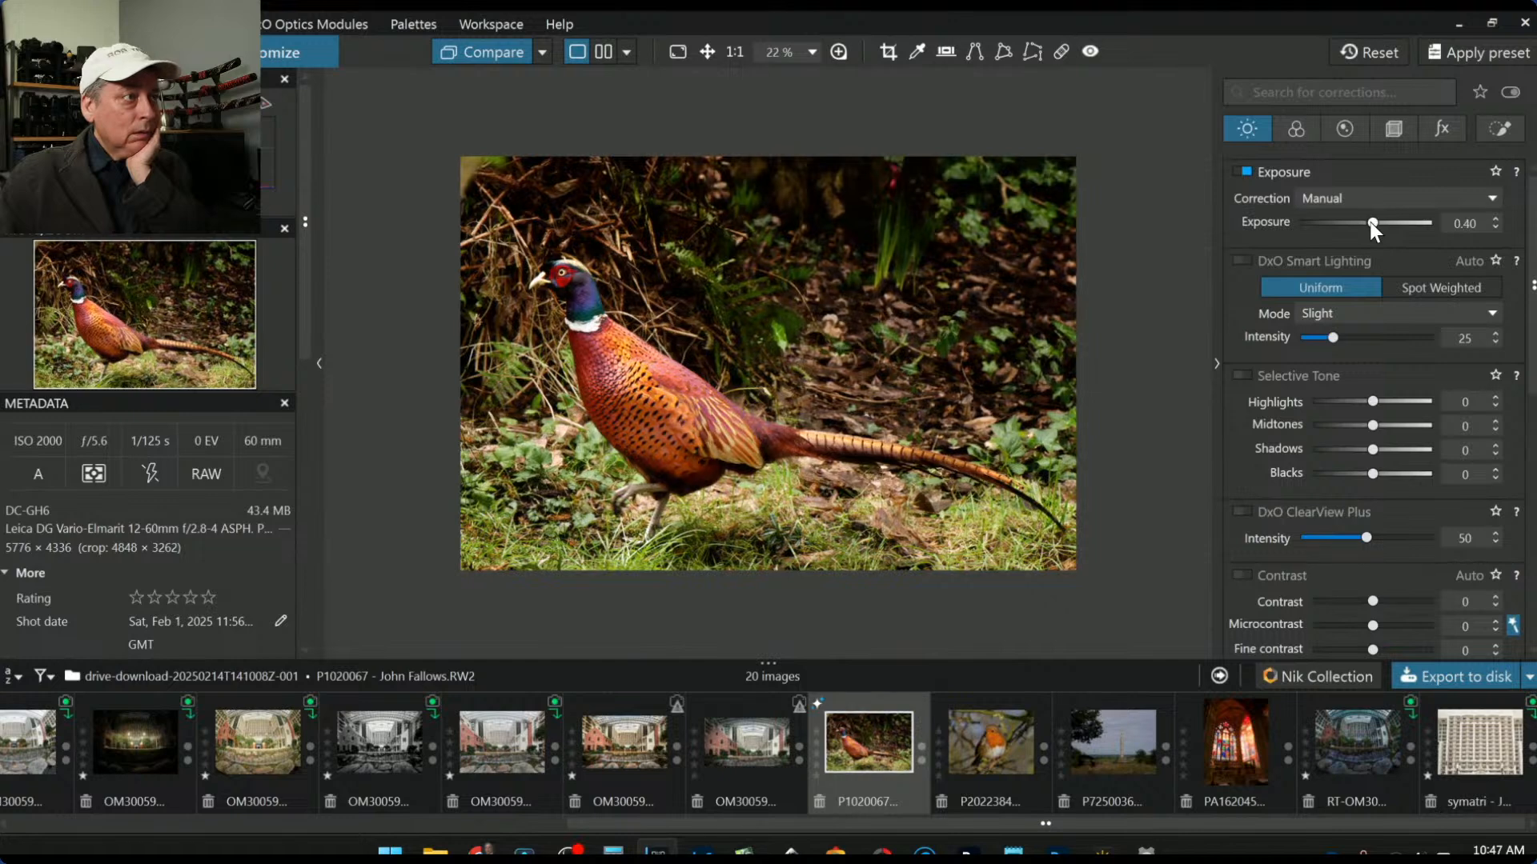
left_click(479, 52)
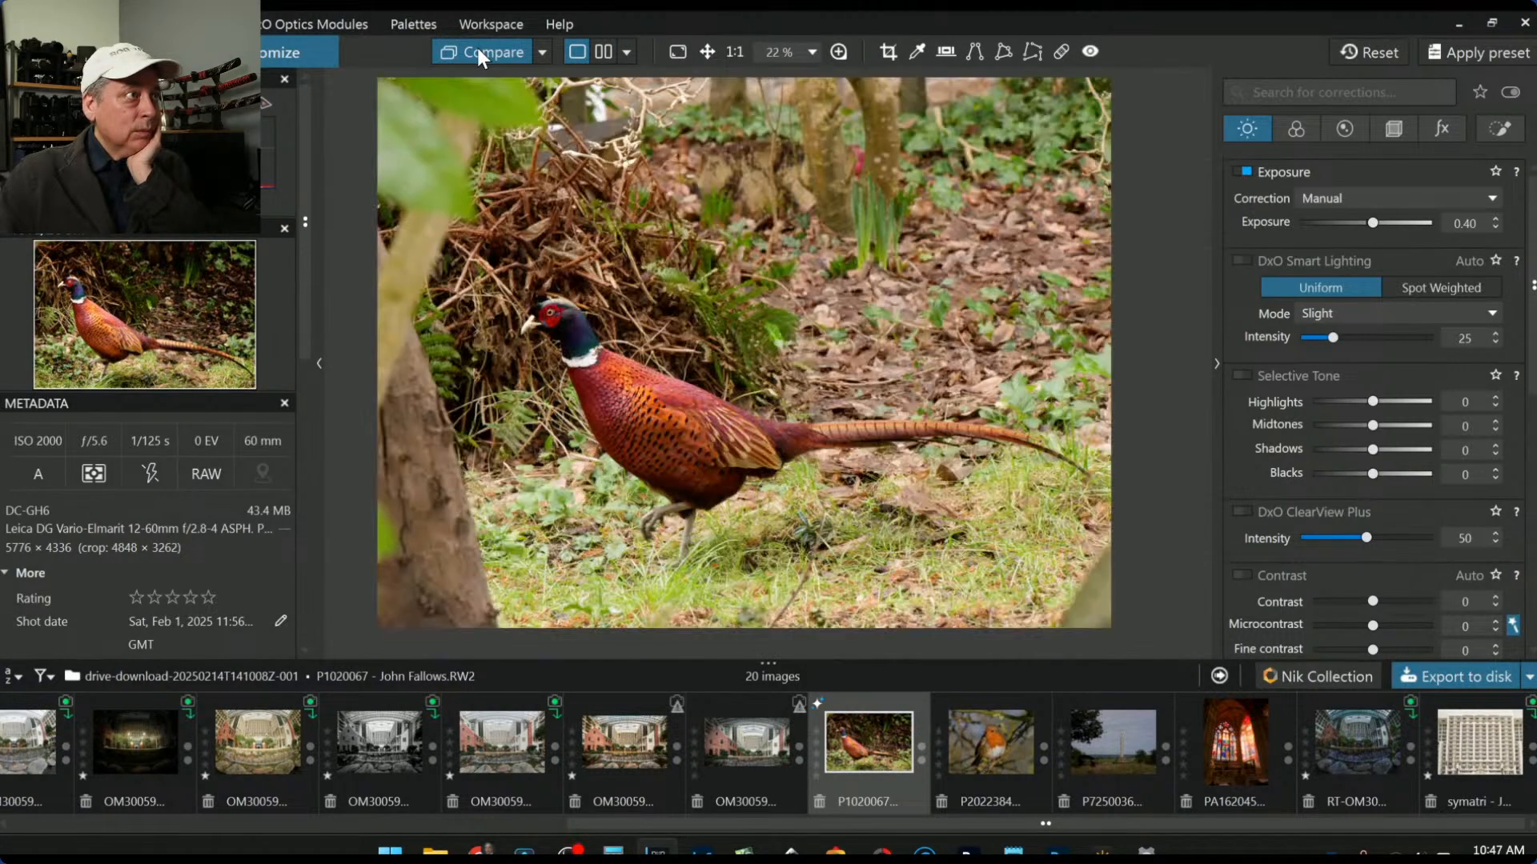
left_click(477, 50)
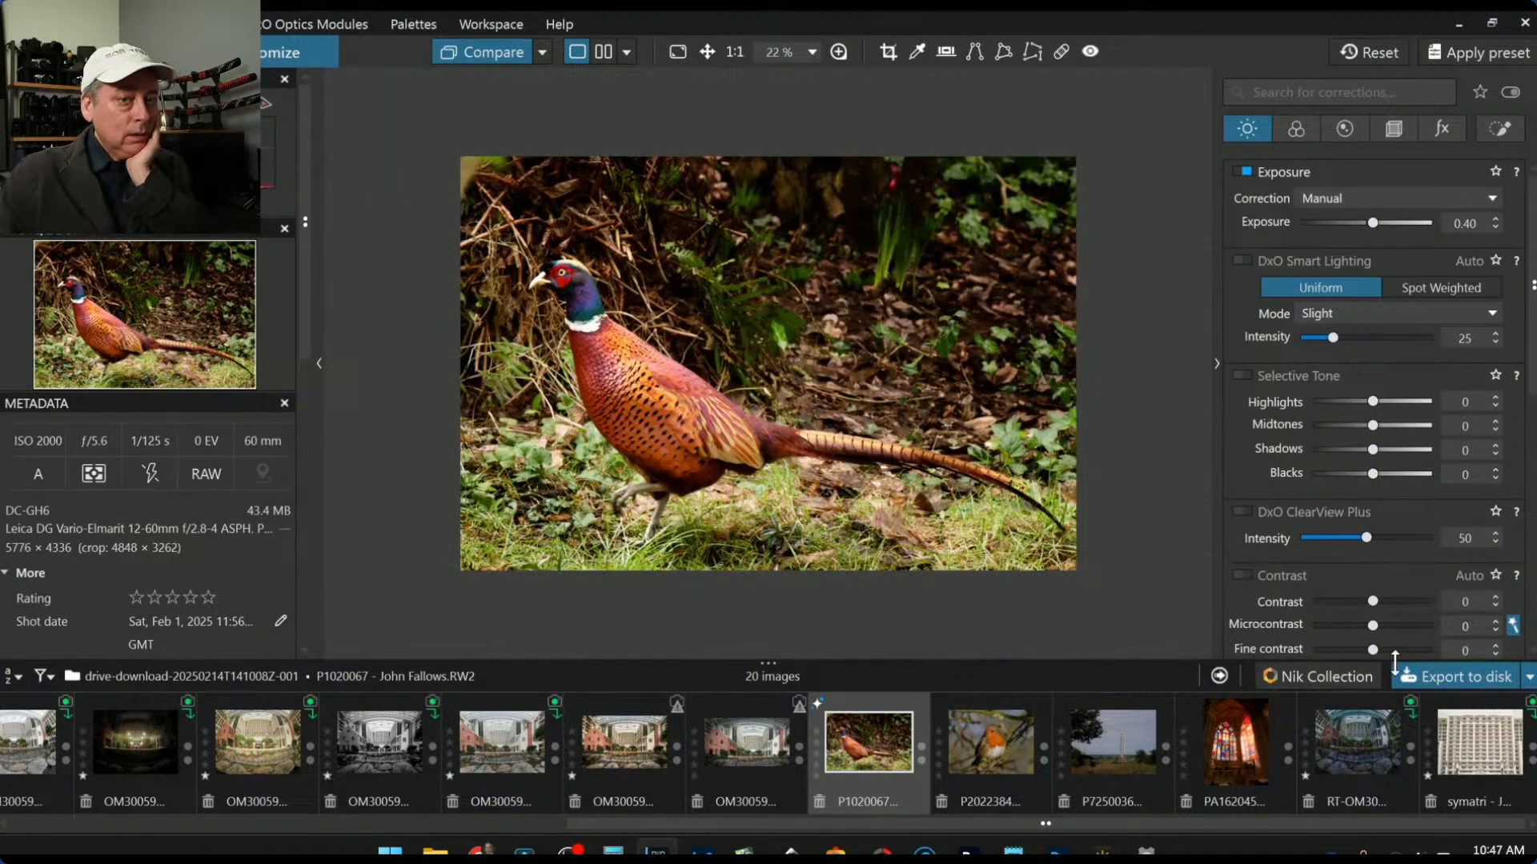
Step: Export the pheasant photo with the Standard output JPEG option at quality 100 to the original image folder, and reset all its corrections
left_click(1452, 680)
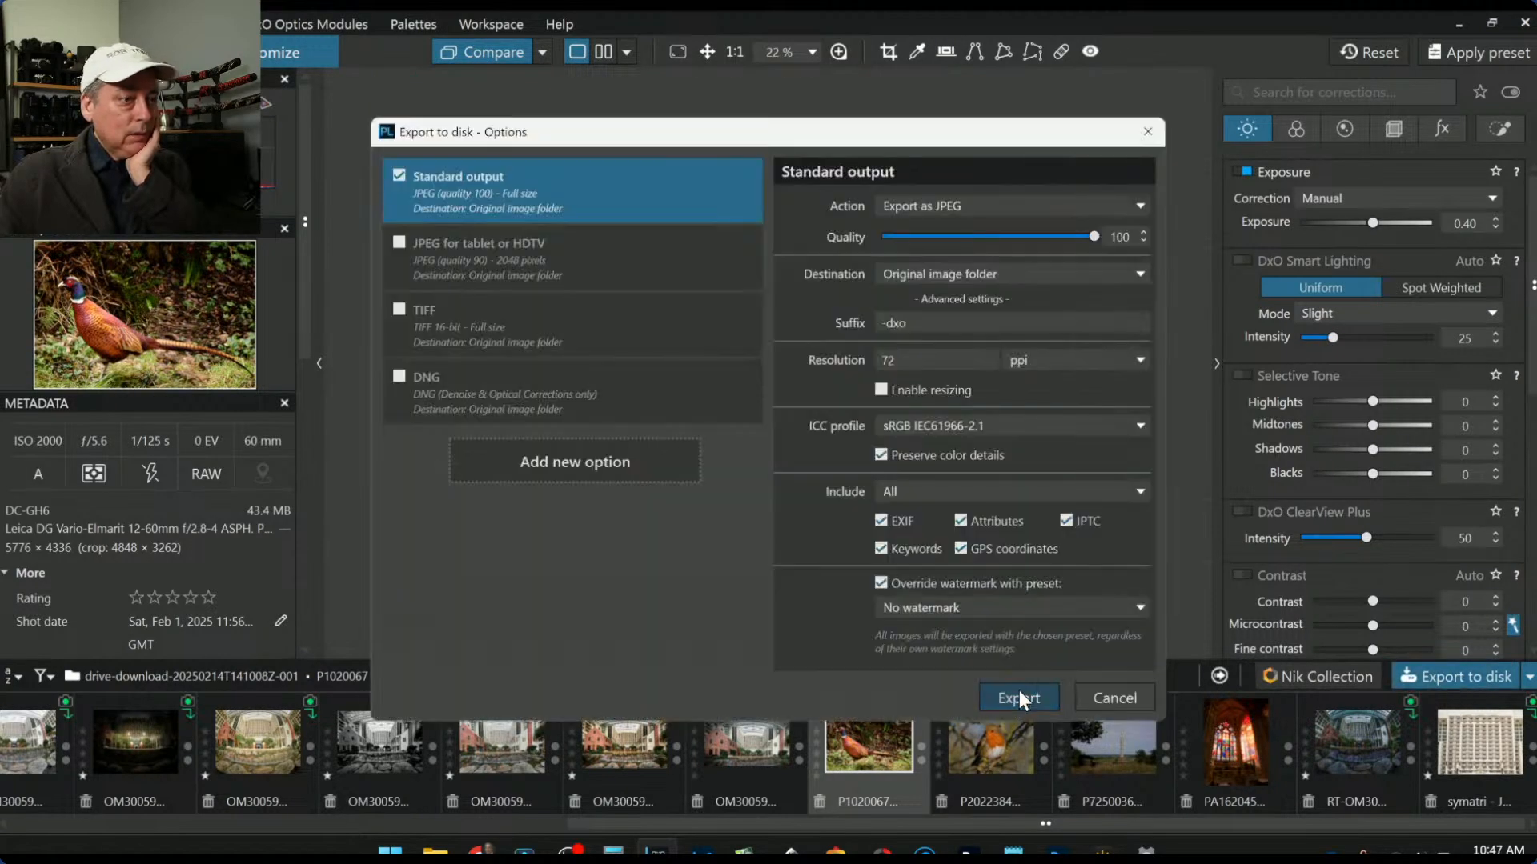
left_click(1020, 694)
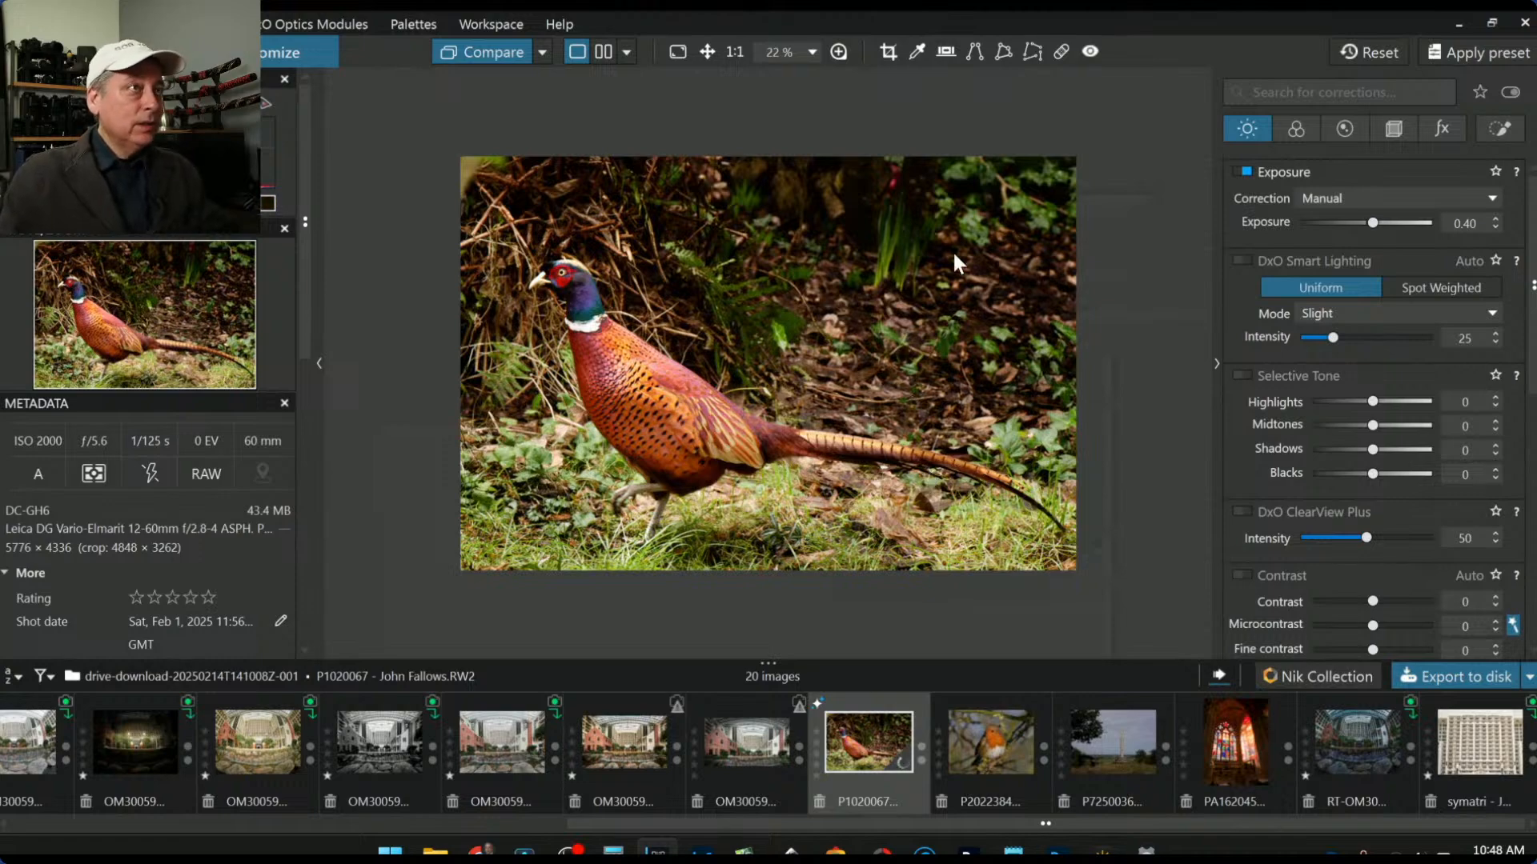
left_click(1349, 42)
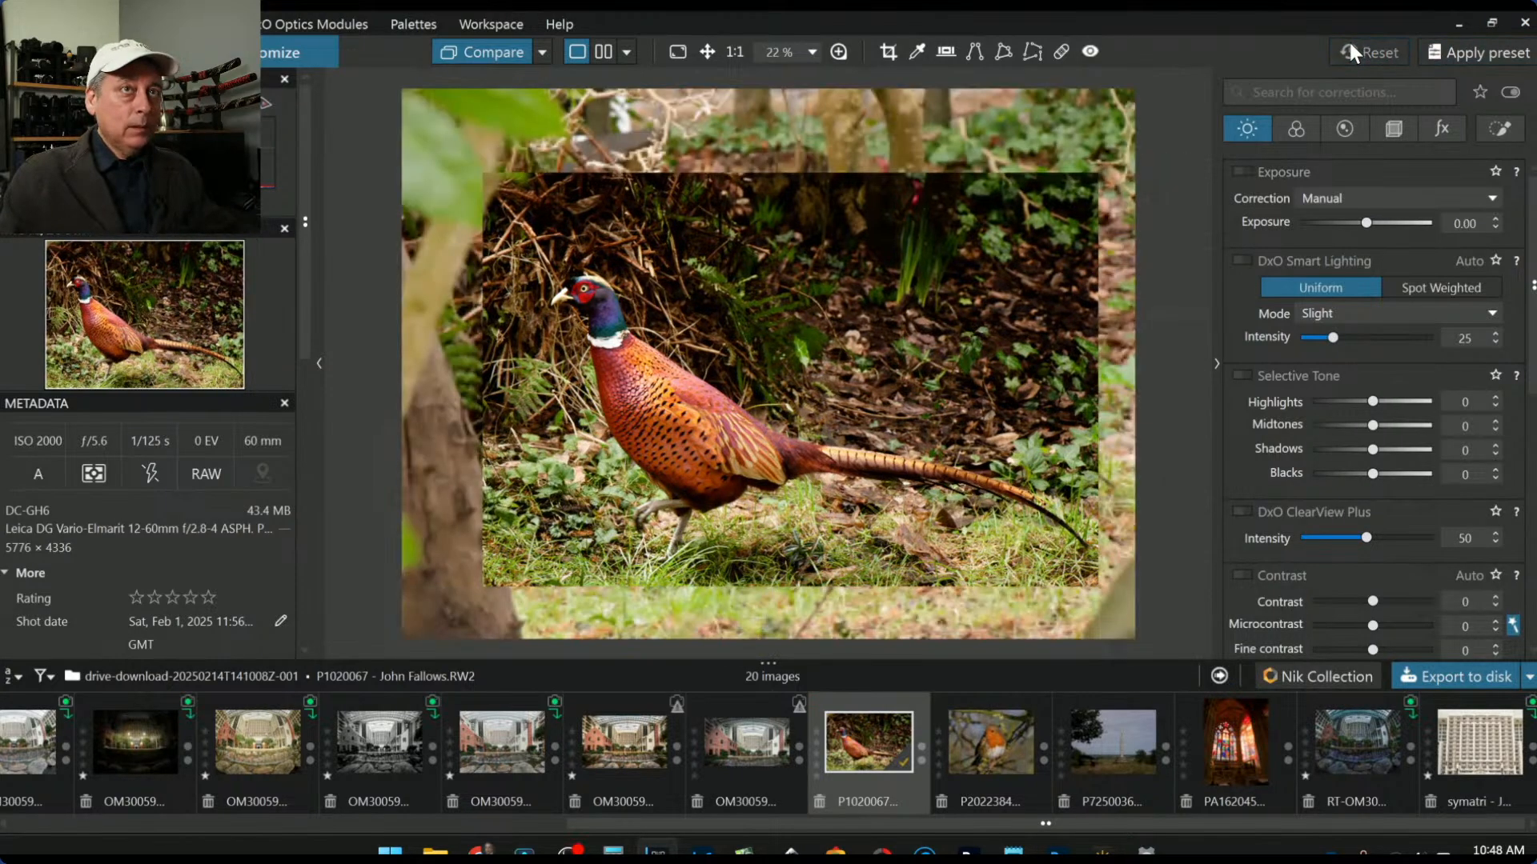
Step: Show the exported Standard output JPEG side by side with the uncorrected raw pheasant photo, hiding the palettes to enlarge both views
left_click(603, 51)
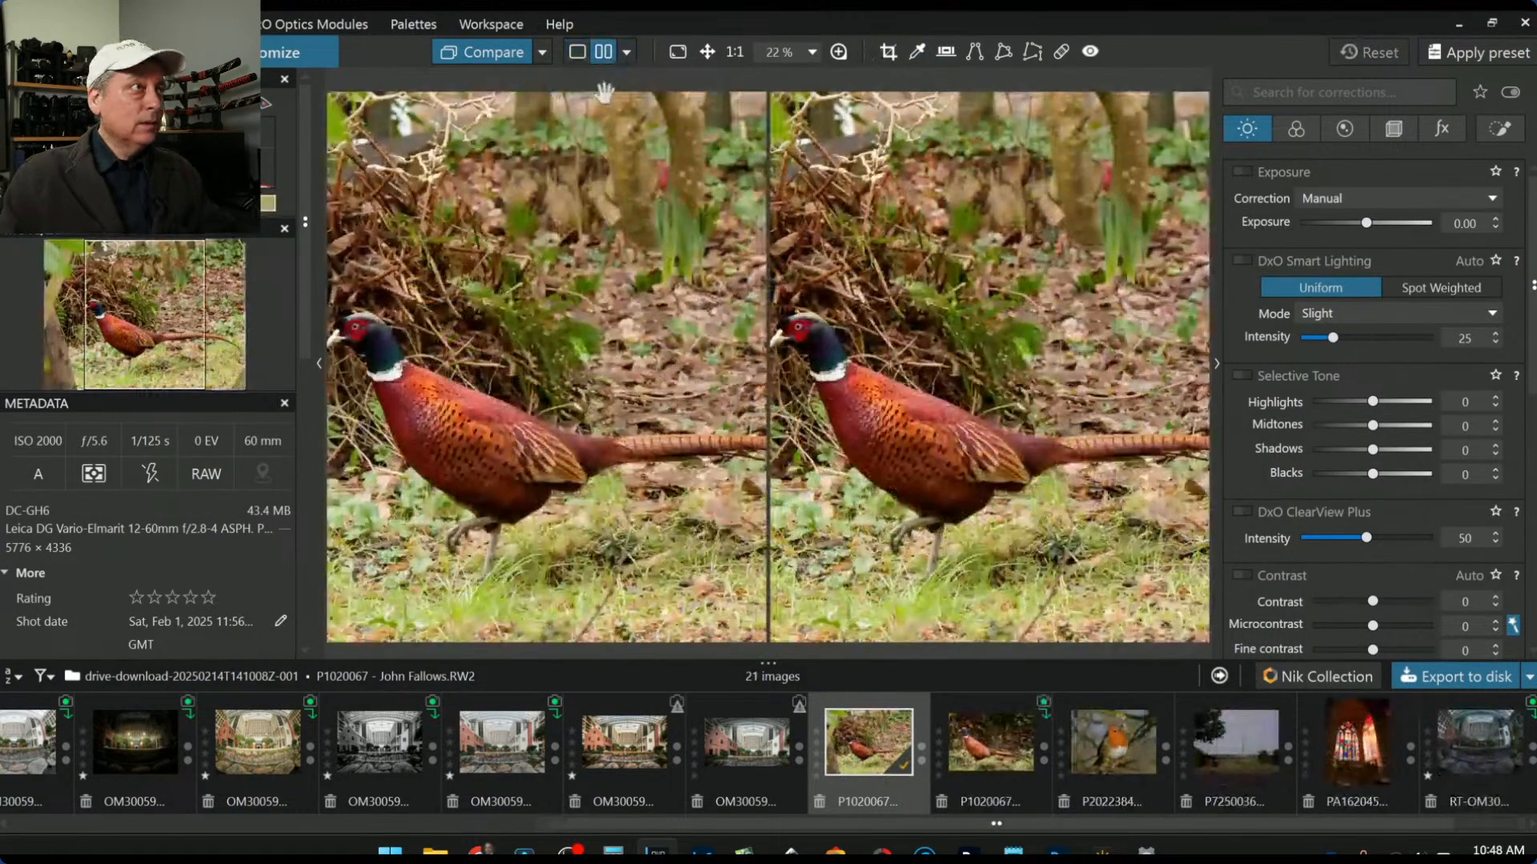
left_click(542, 52)
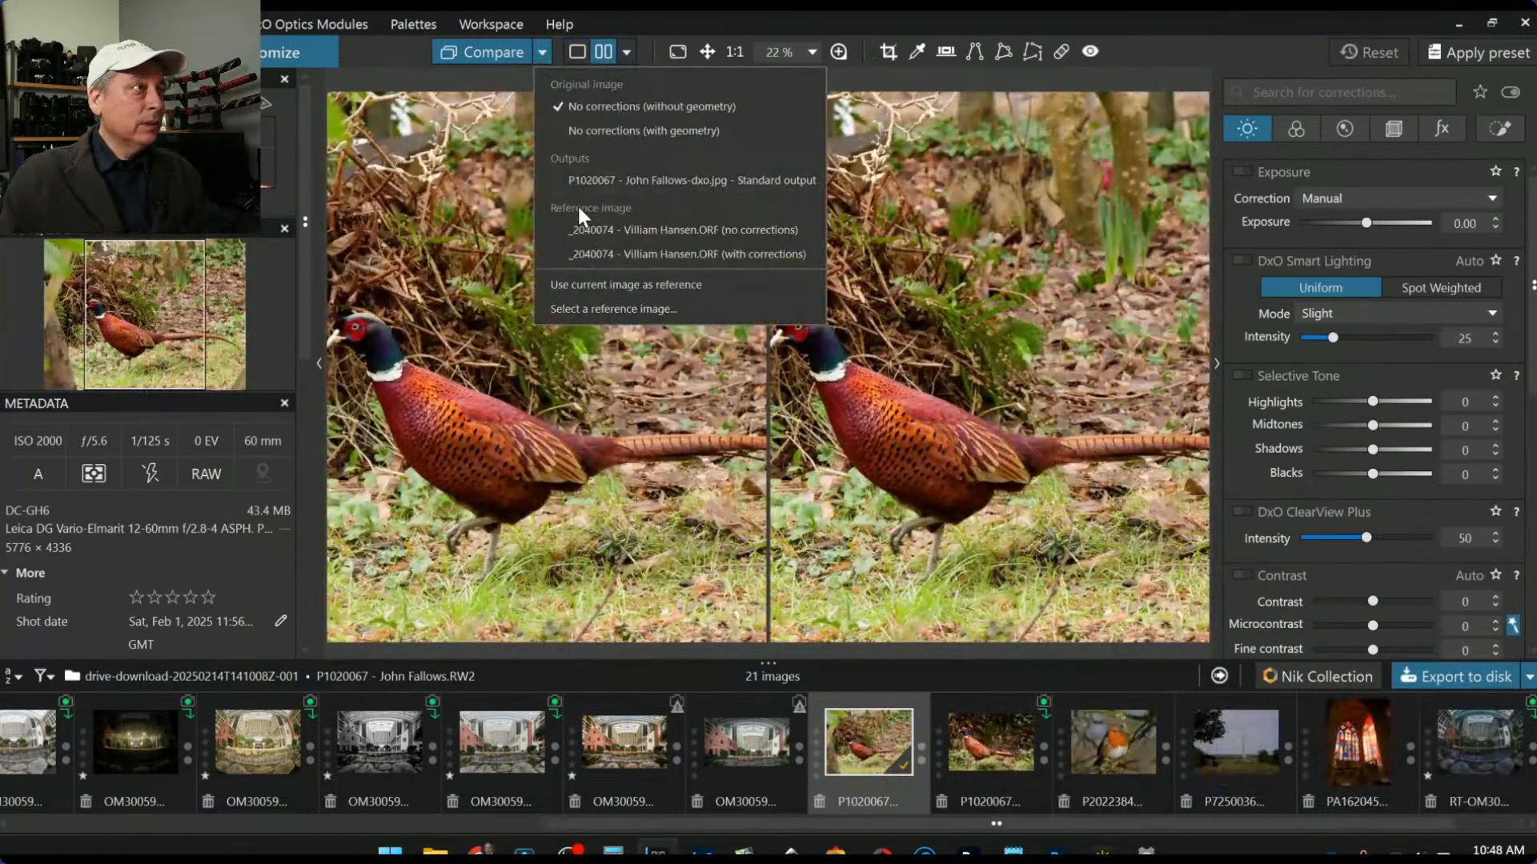
left_click(583, 183)
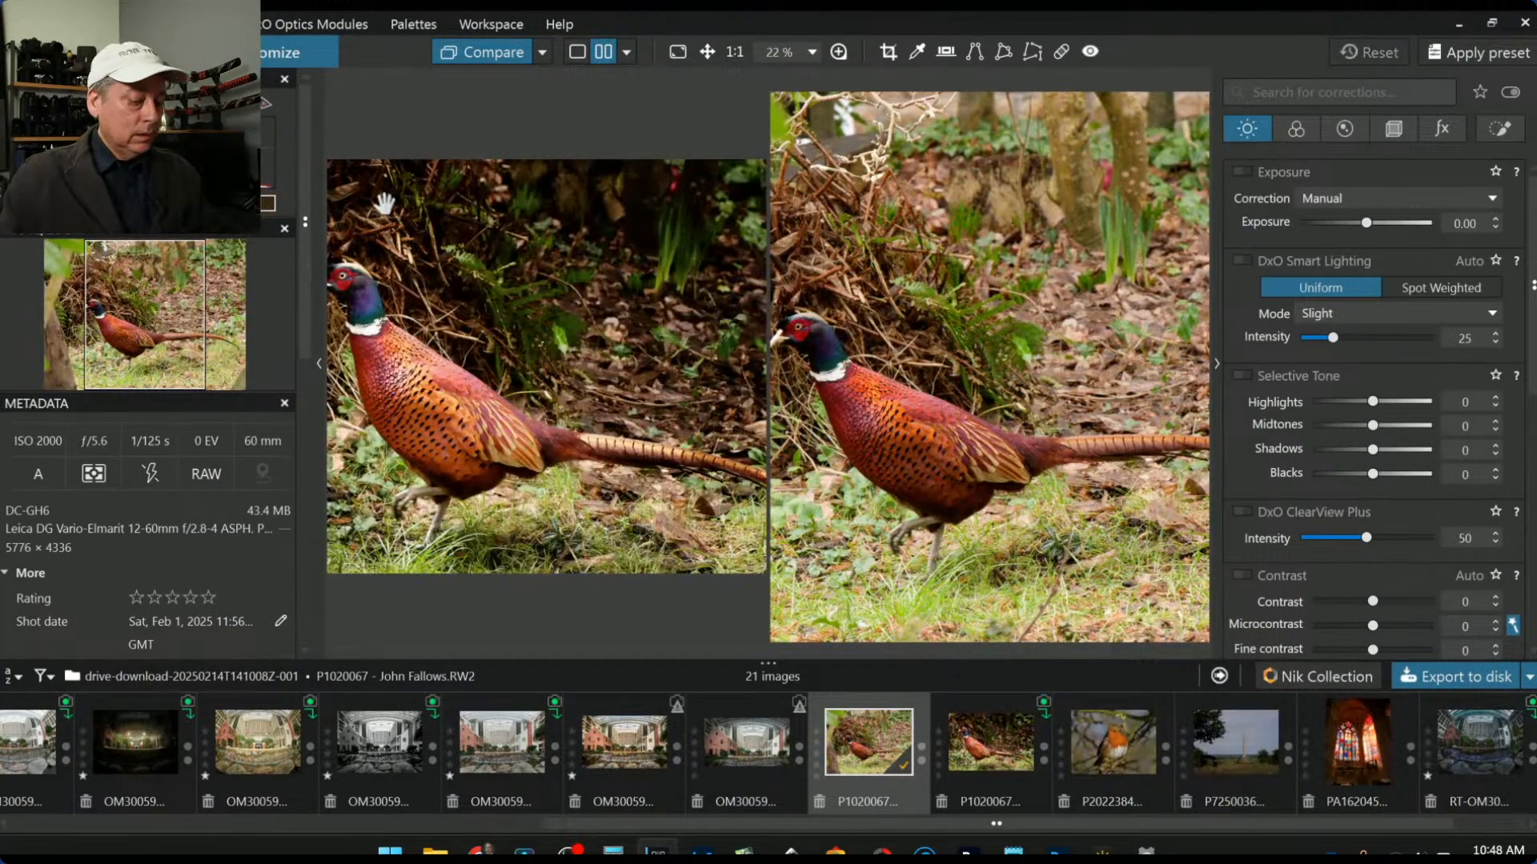
key("F9")
scroll(936, 317, "down", 1)
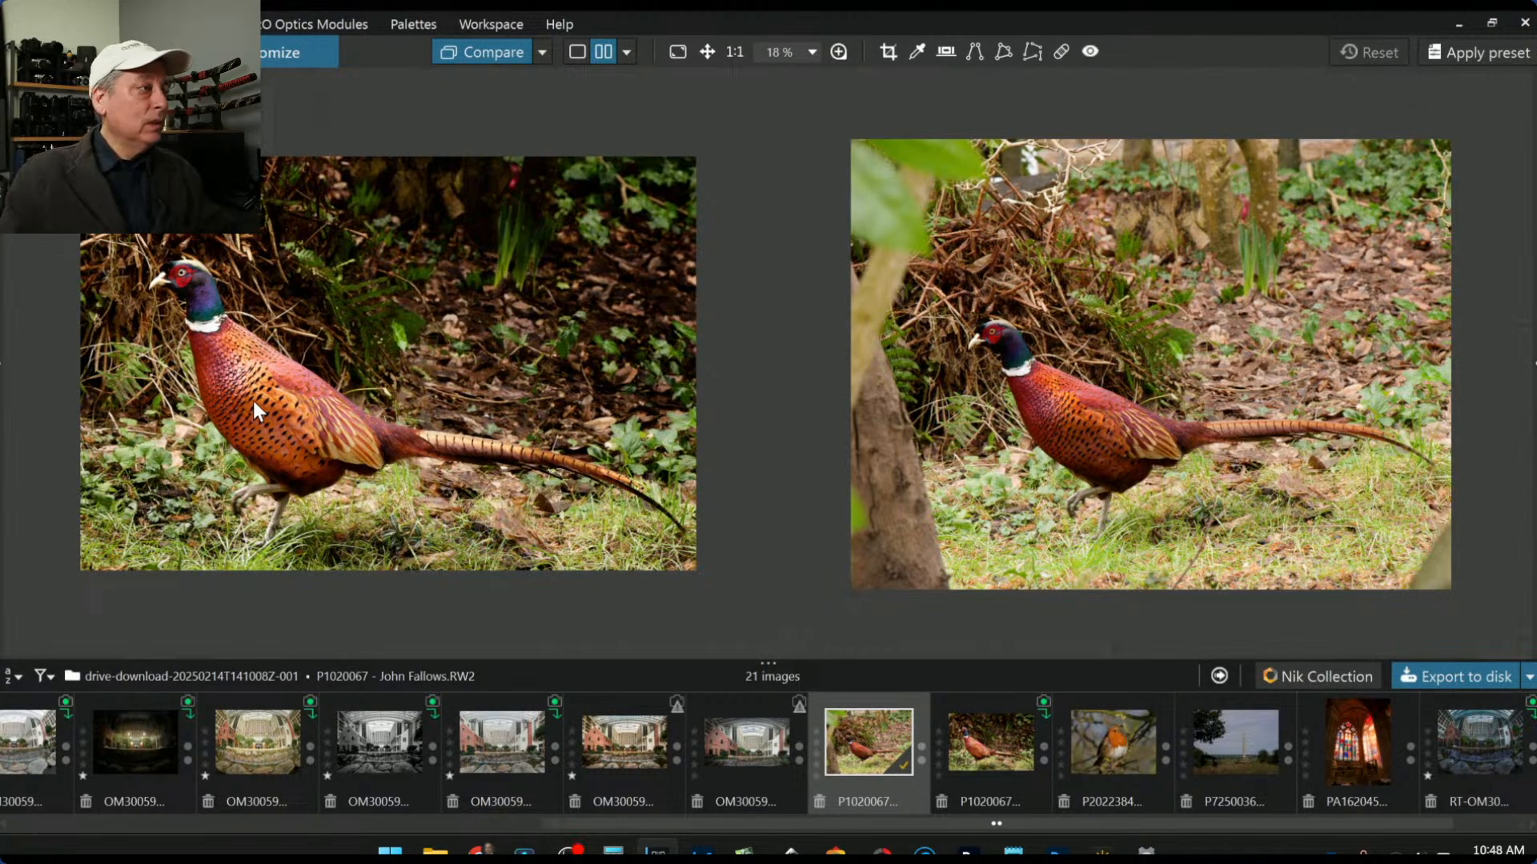
Step: Compare the pheasant's eye, head and neck feathers close up in the exported JPEG and the raw photo
scroll(189, 309, "up", 5)
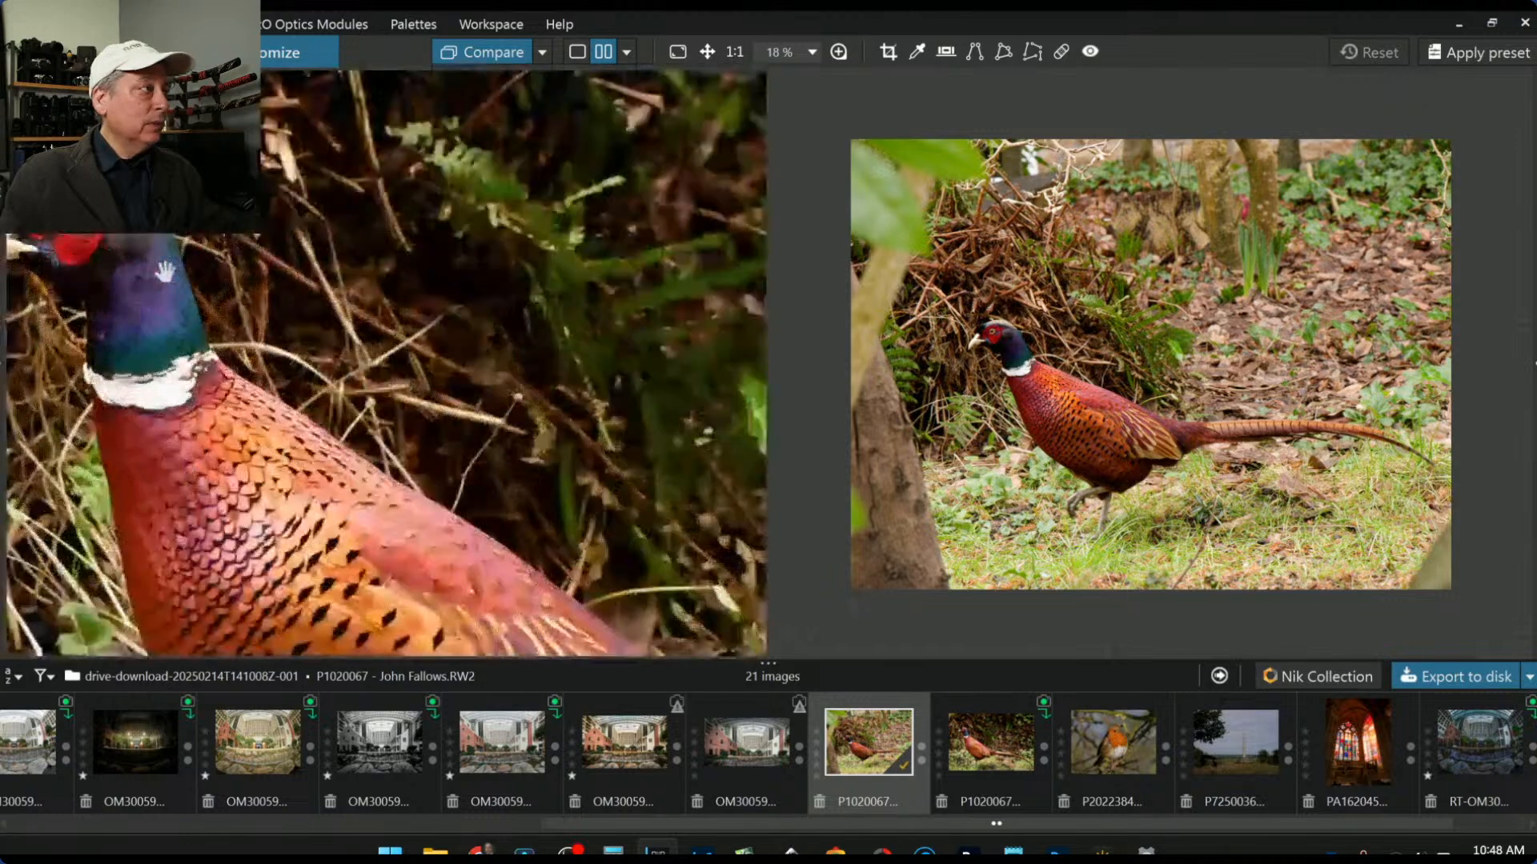
left_click_drag(164, 272, 337, 321)
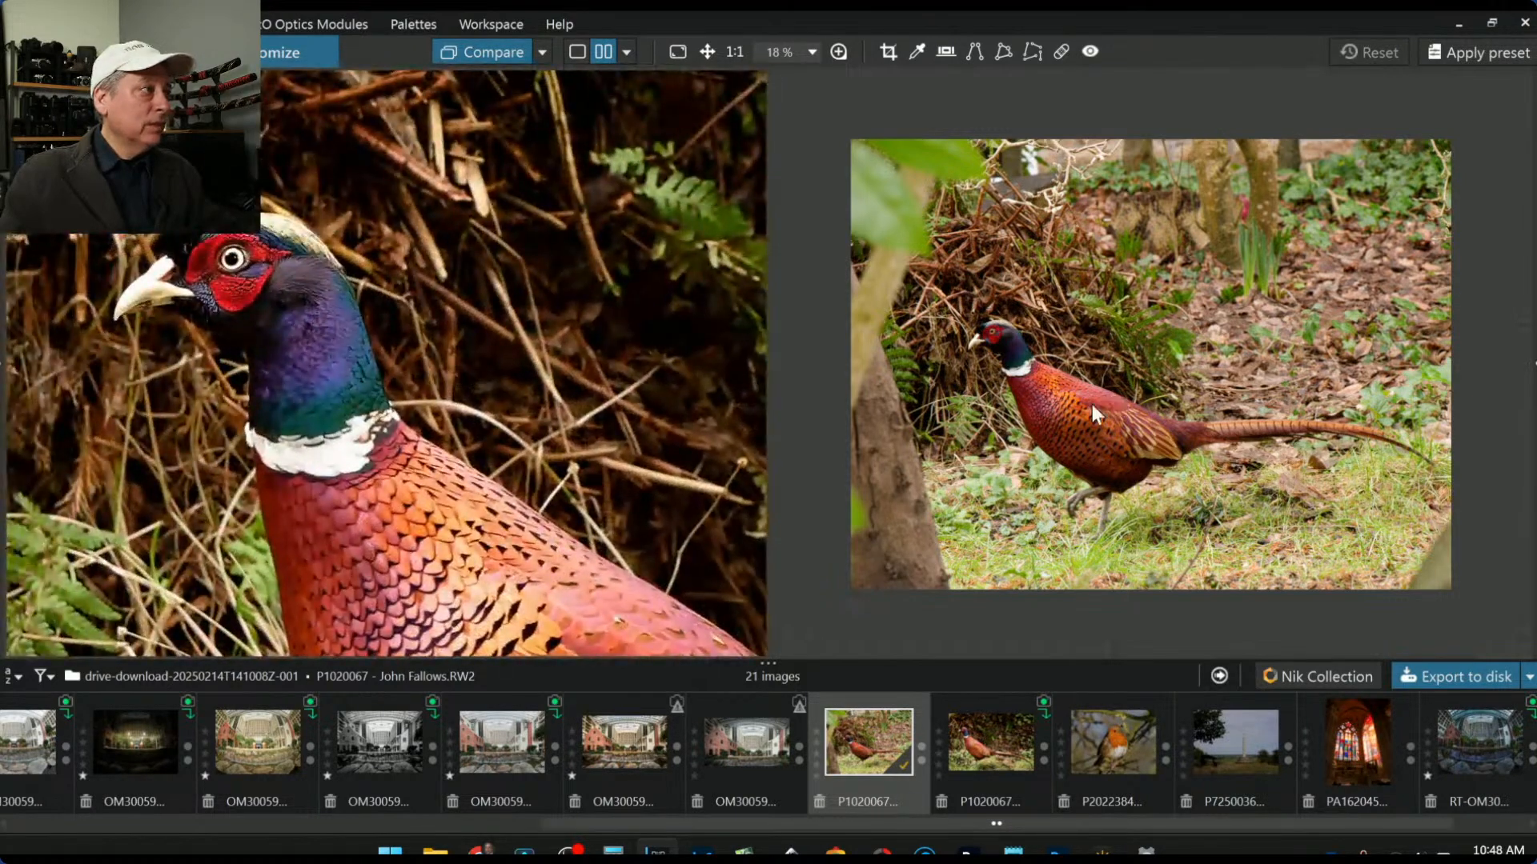
scroll(1092, 405, "up", 5)
left_click_drag(1091, 405, 1438, 494)
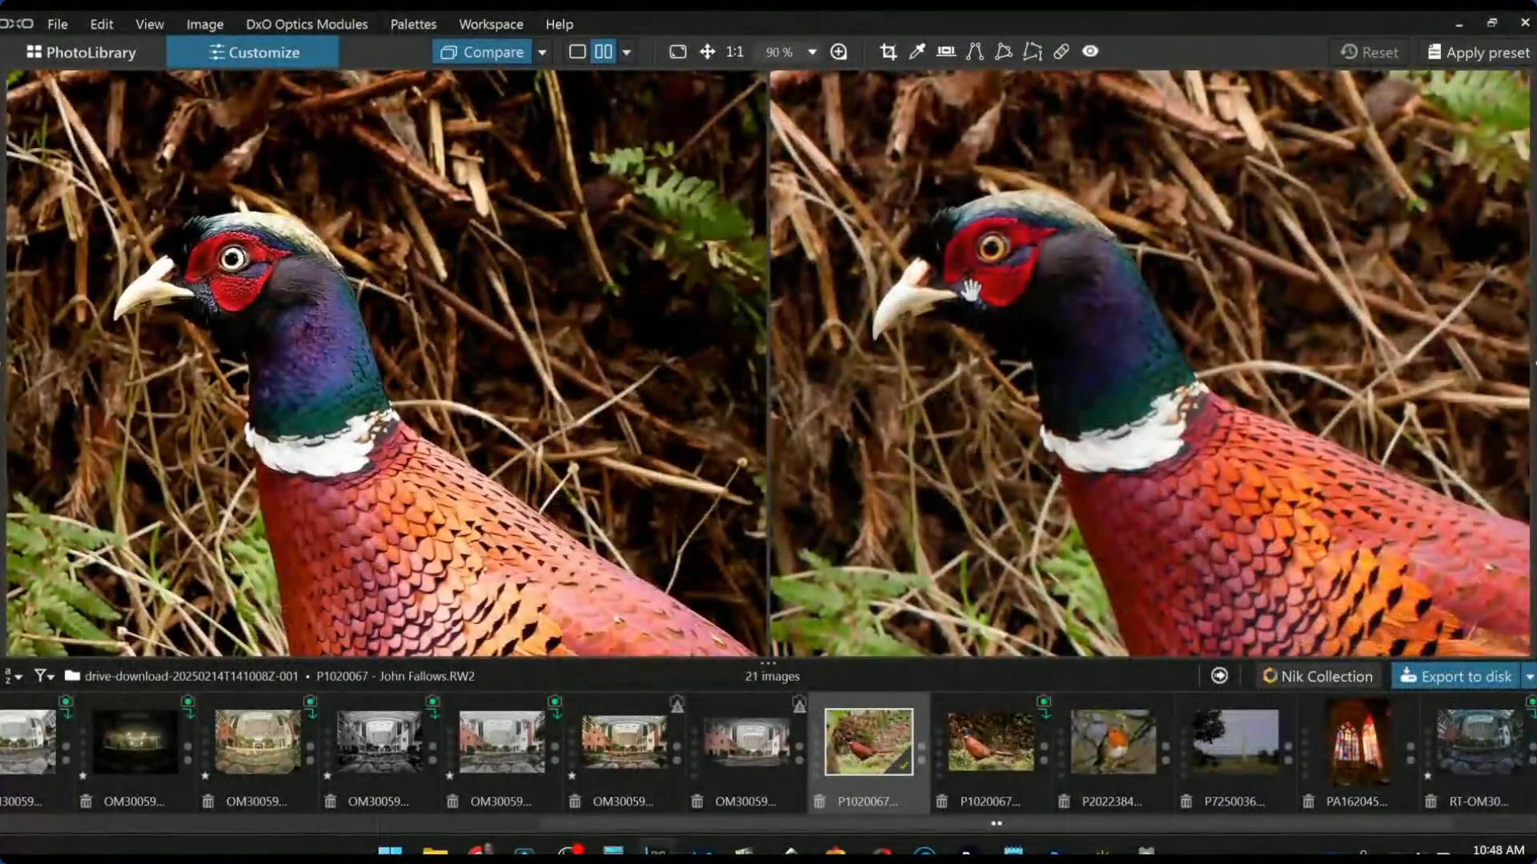
scroll(292, 266, "up", 2)
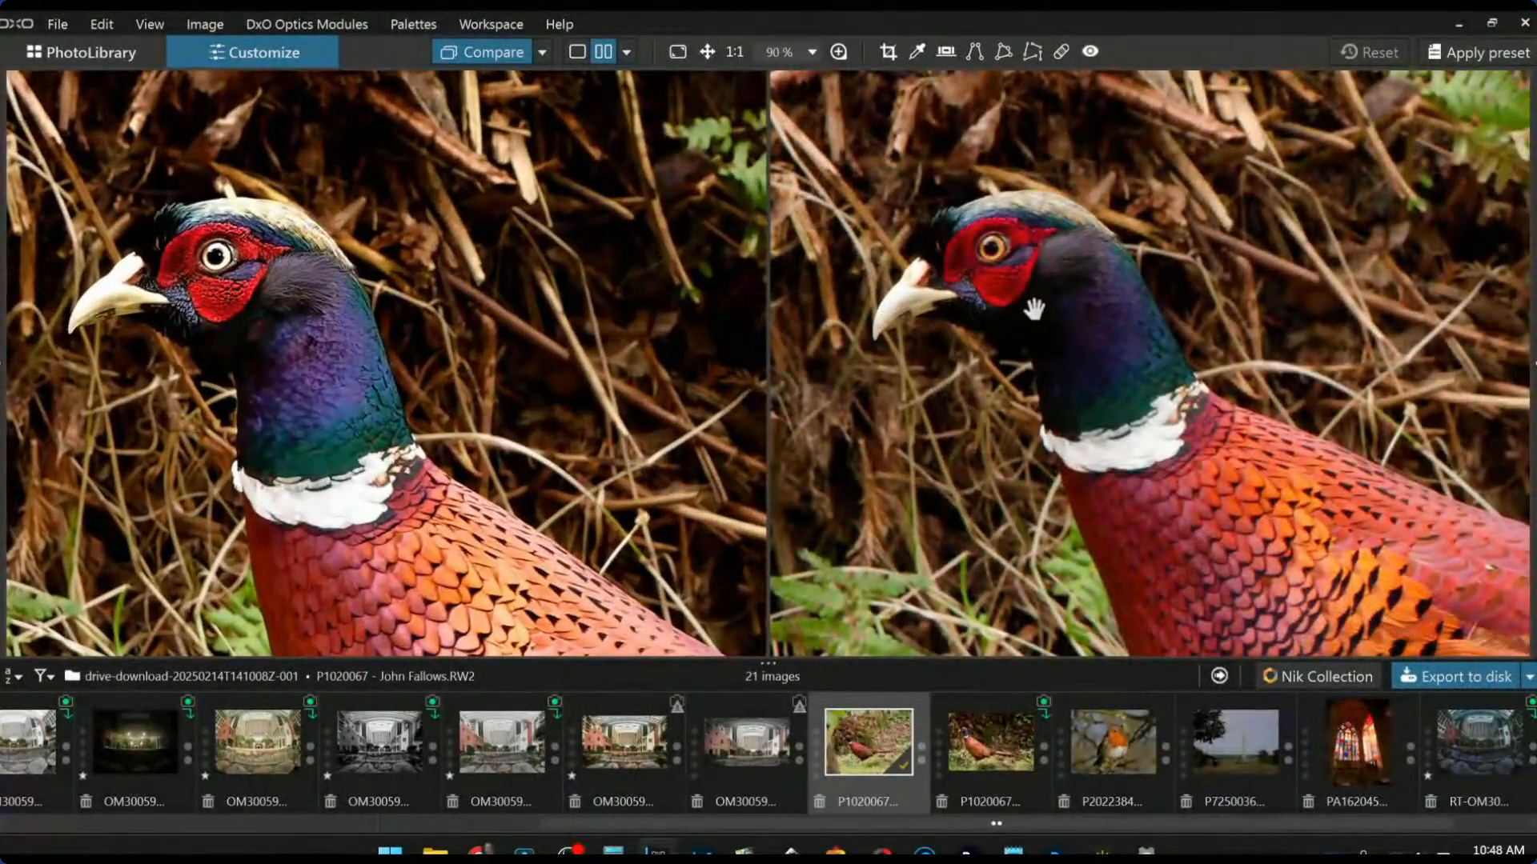
scroll(1033, 307, "up", 3)
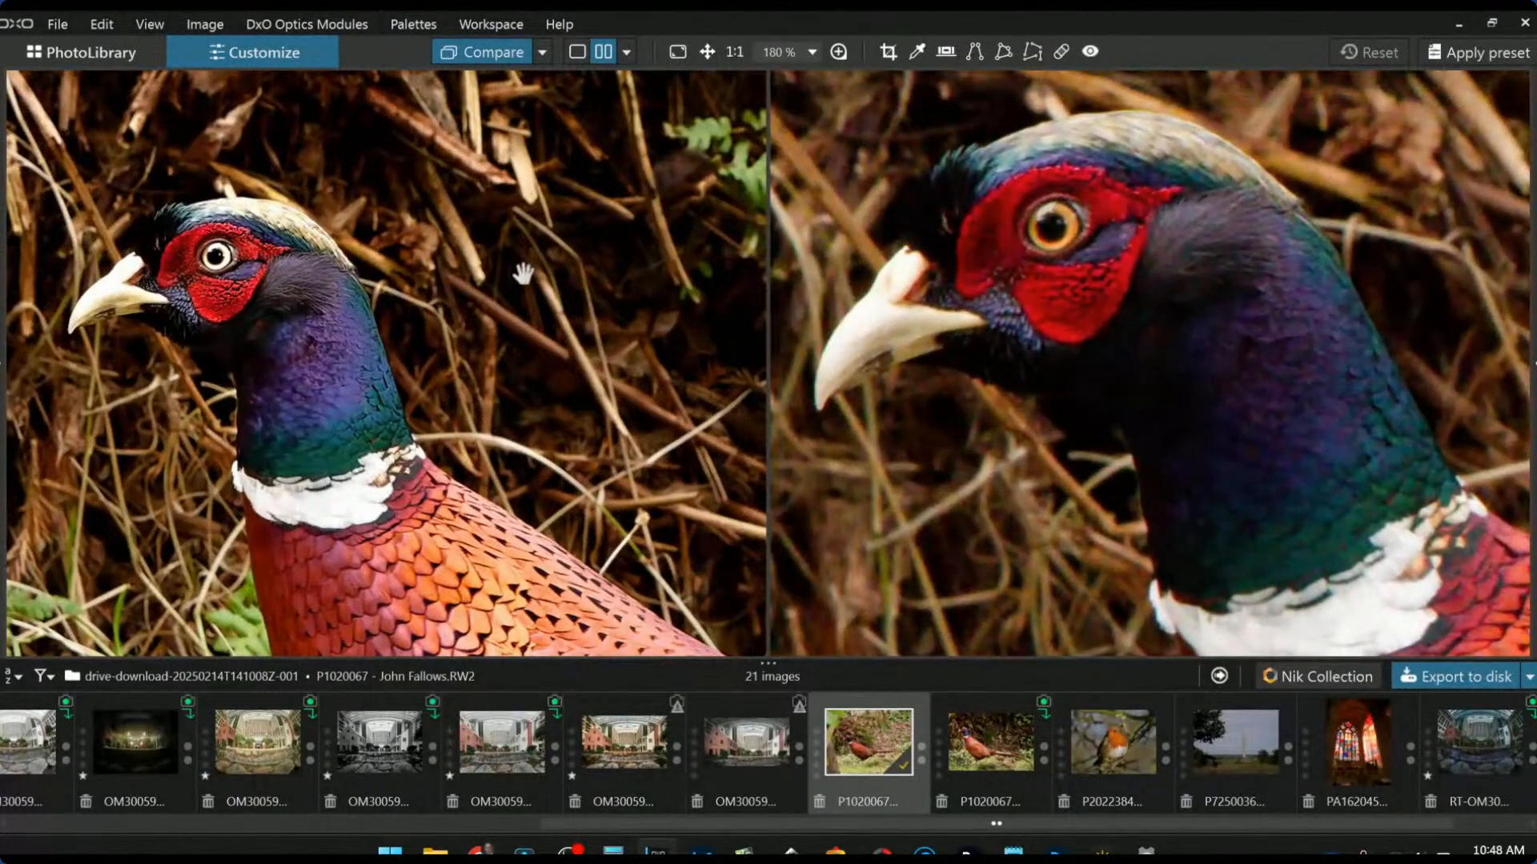
scroll(361, 296, "up", 3)
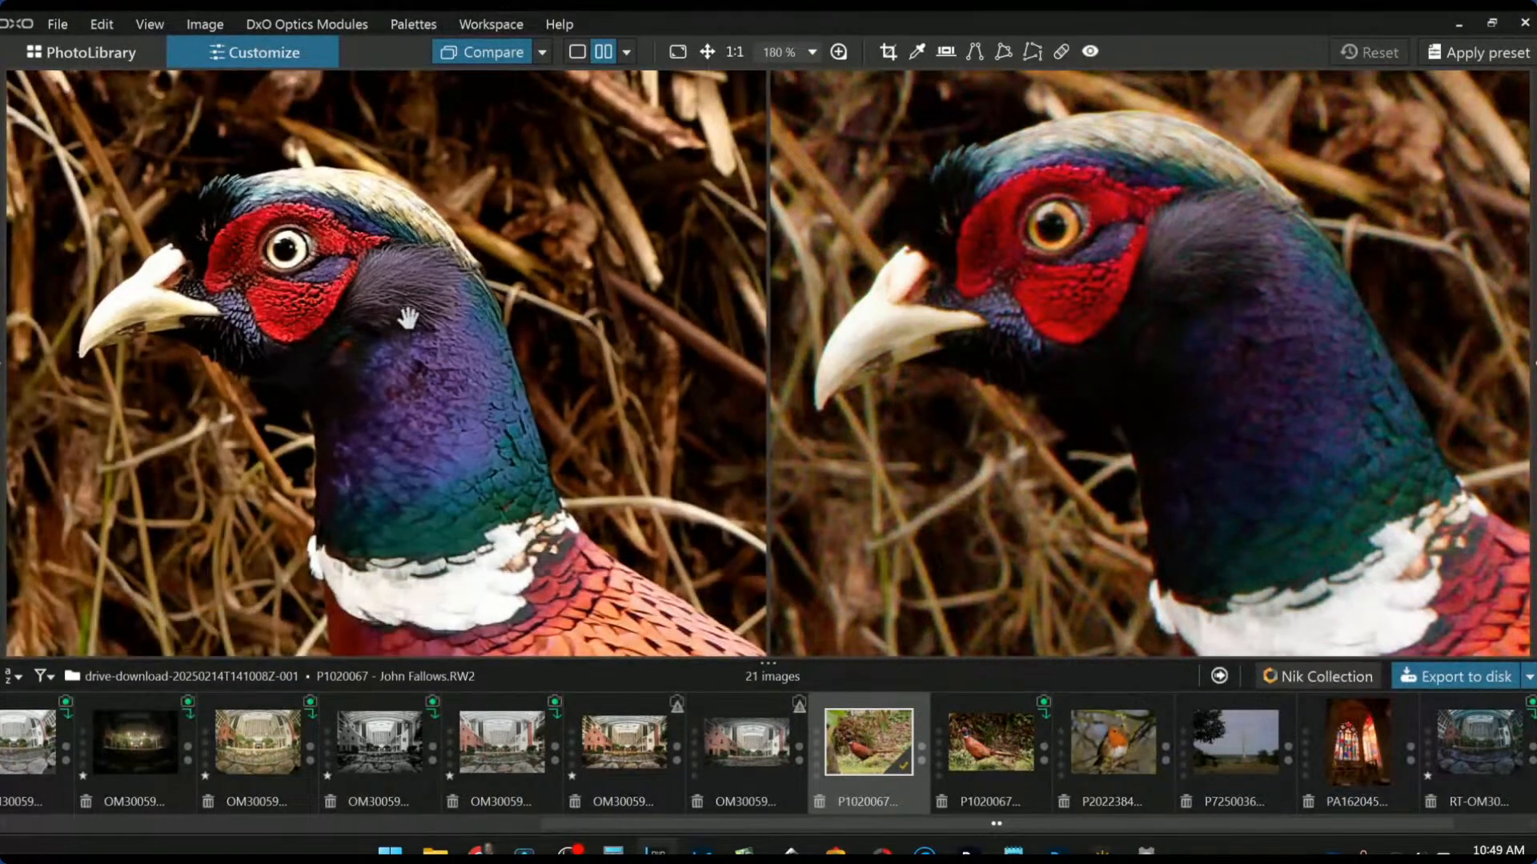
Step: Compare the whole exported photo with the raw original, alternating between the two pheasant files
scroll(408, 318, "down", 3)
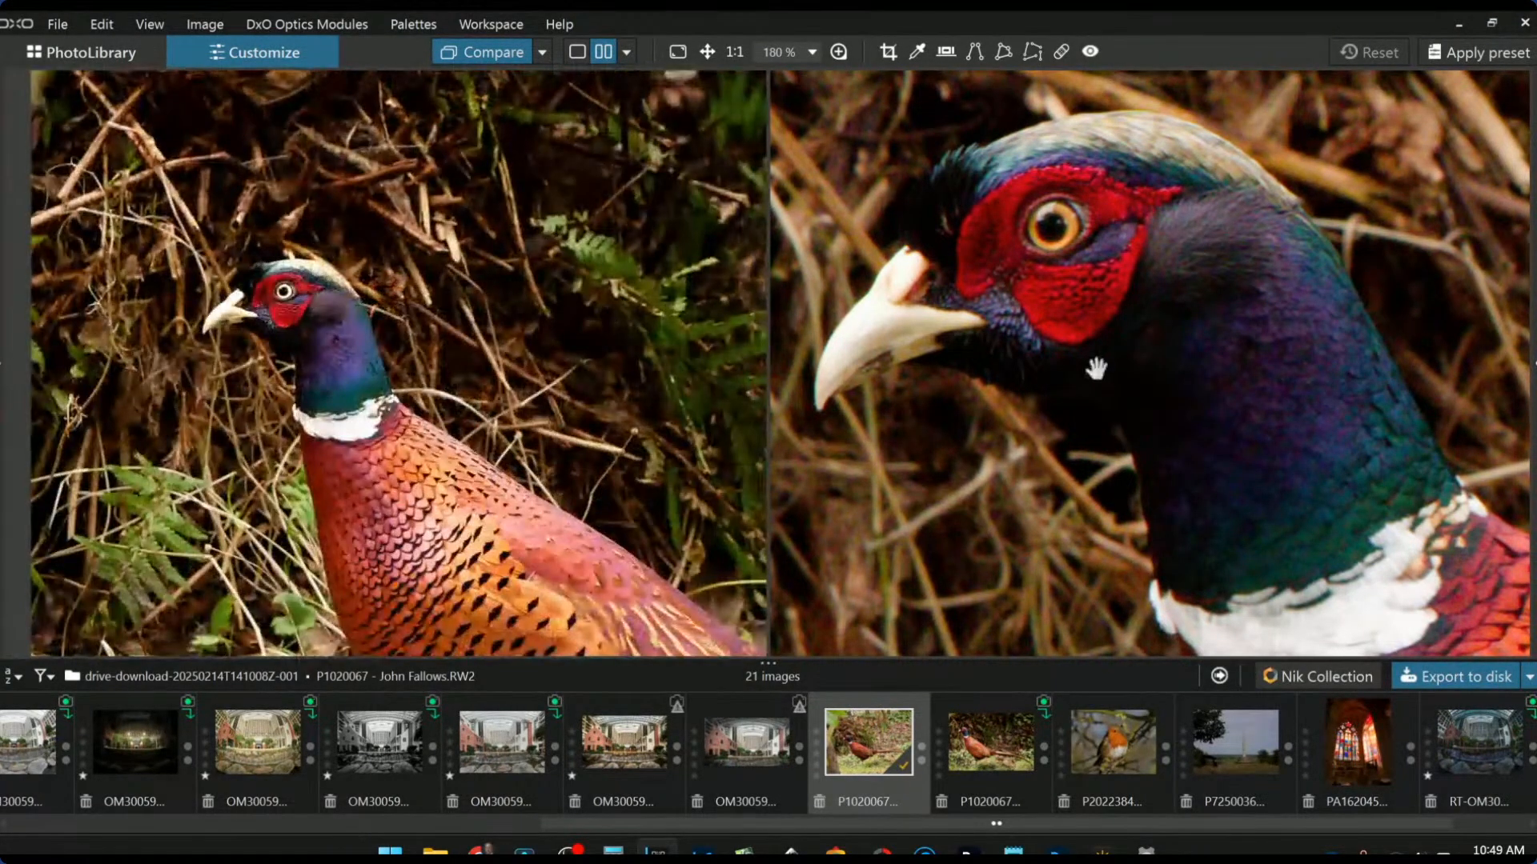
scroll(563, 272, "down", 2)
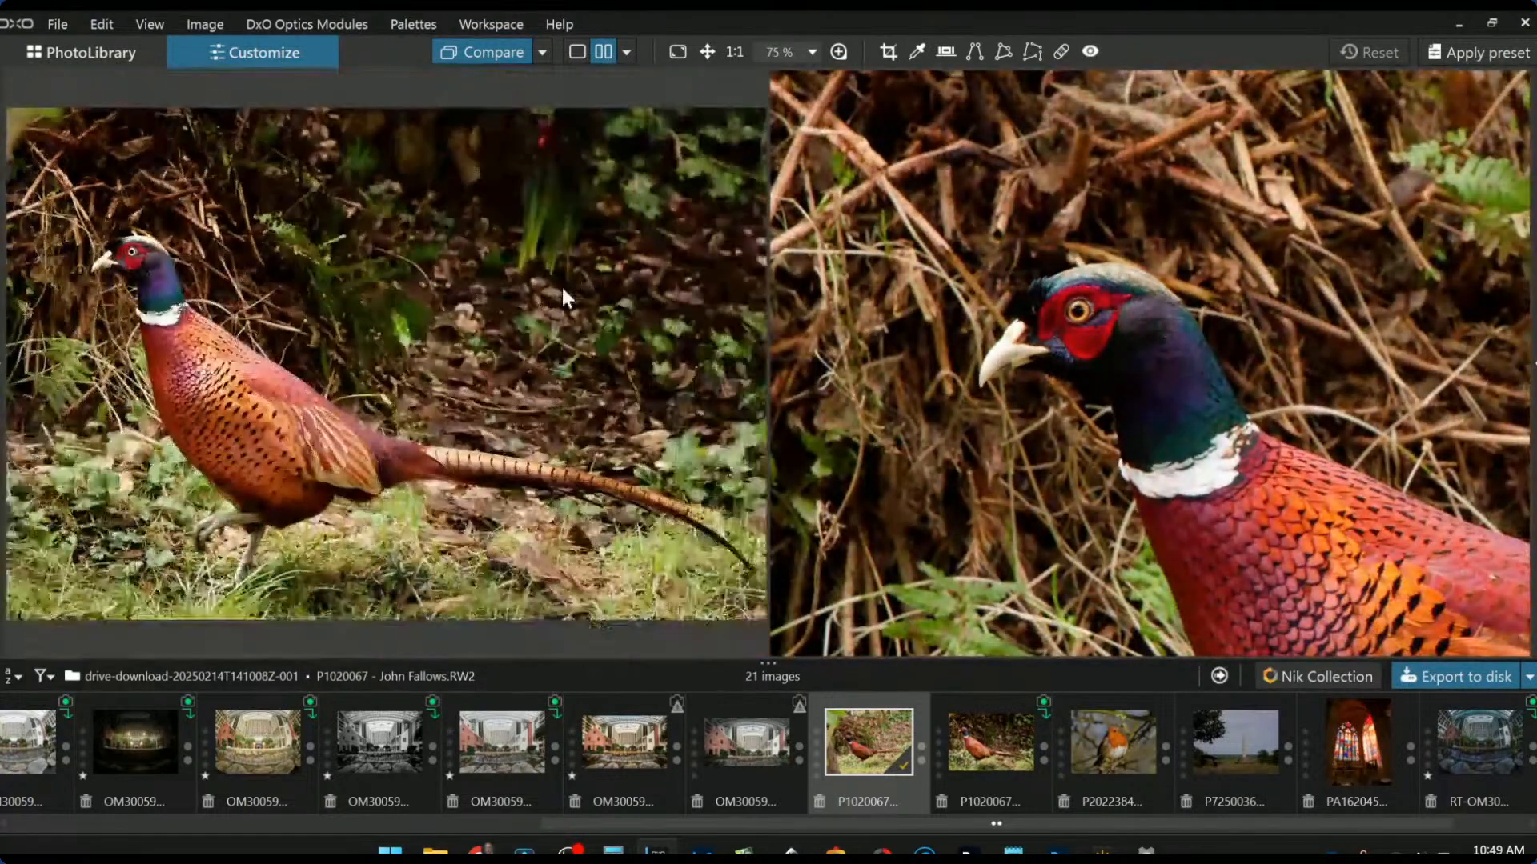
scroll(1162, 405, "down", 3)
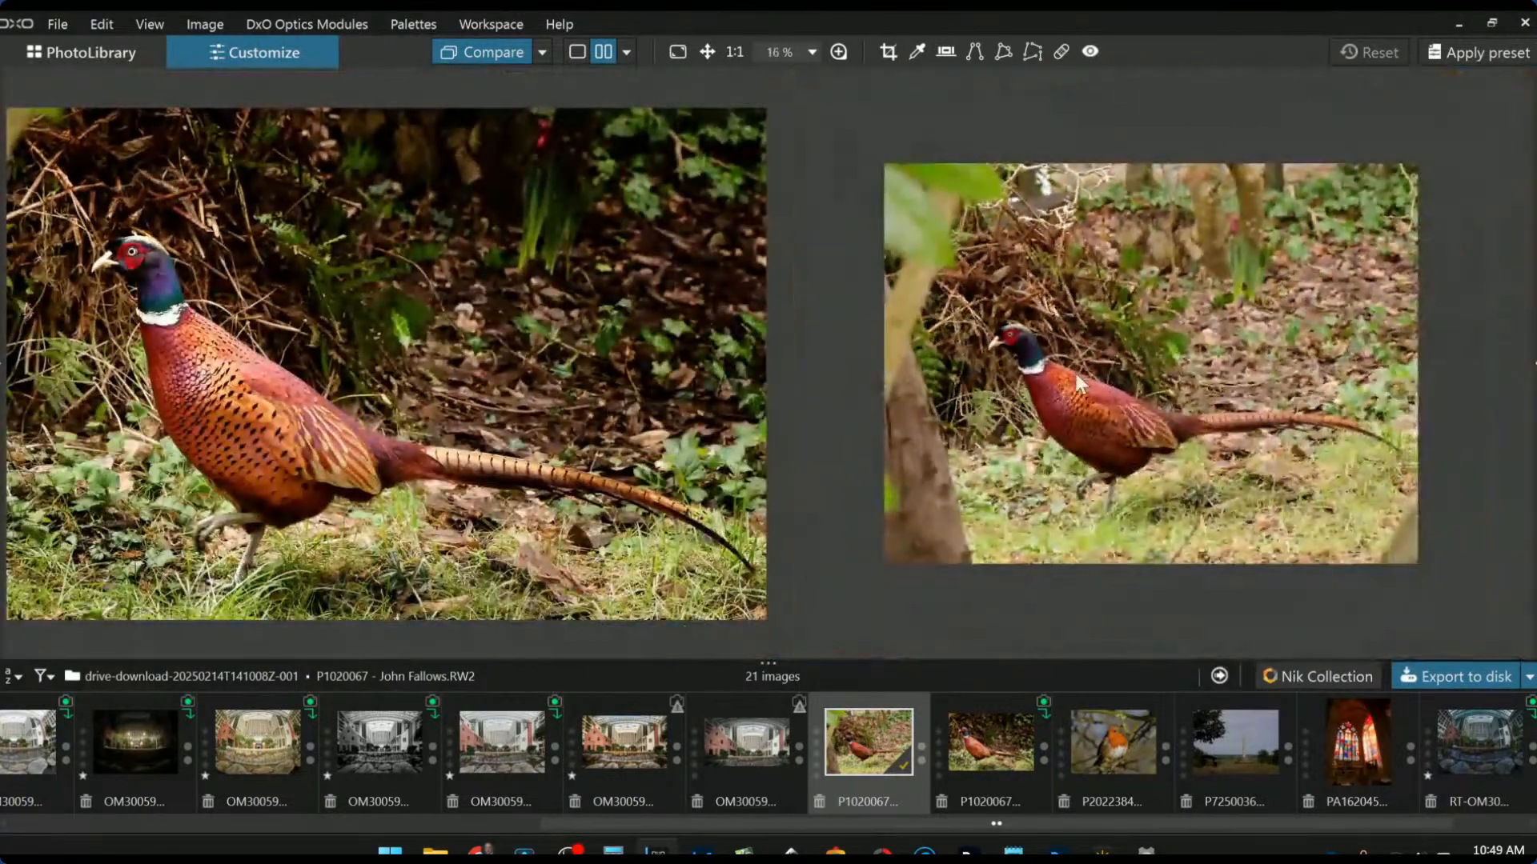
scroll(1050, 511, "up", 1)
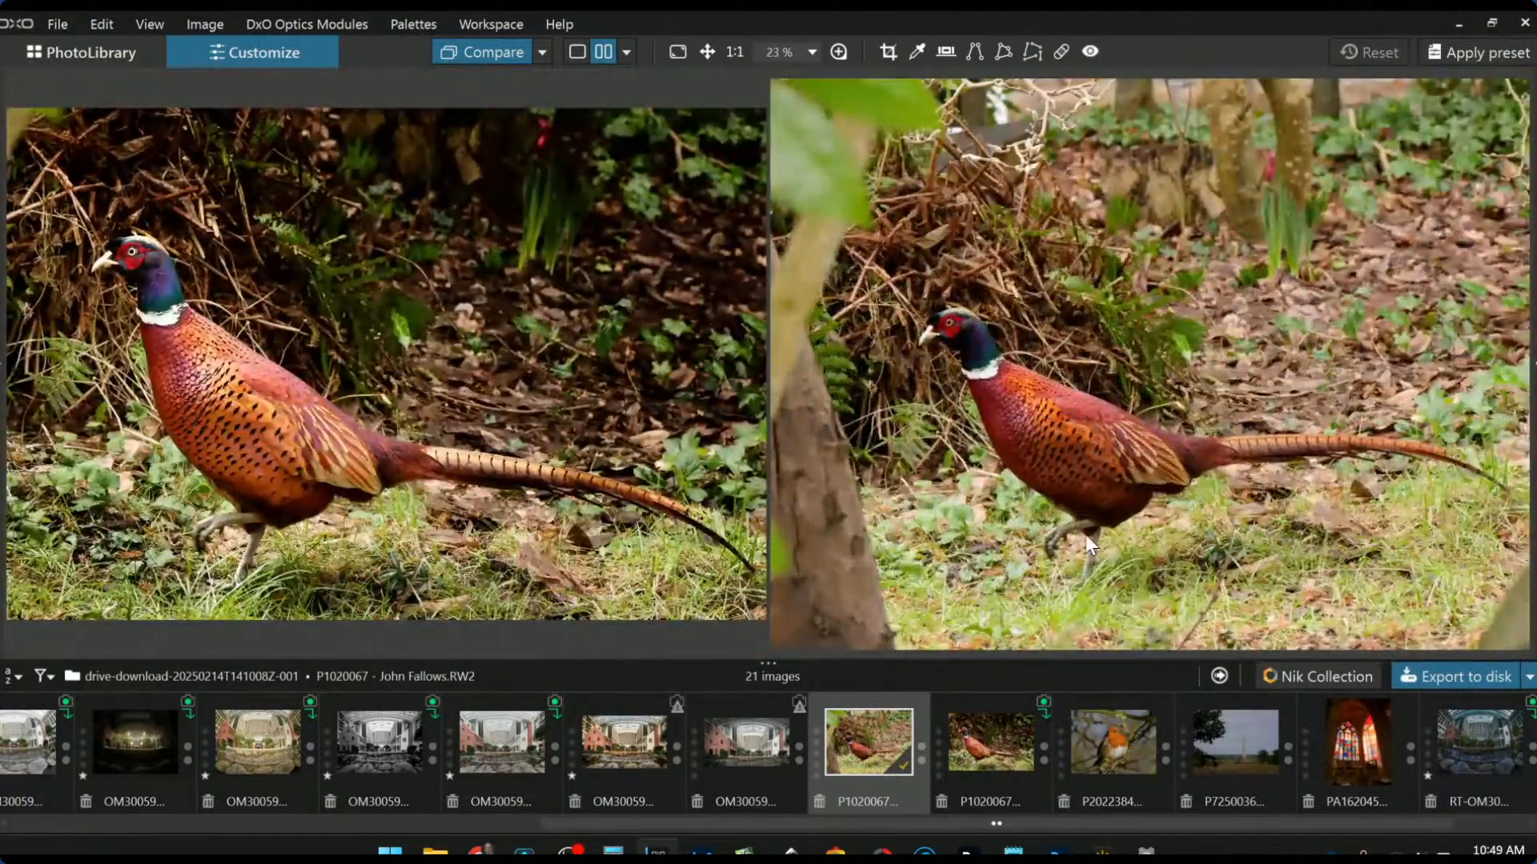
scroll(1108, 517, "down", 1)
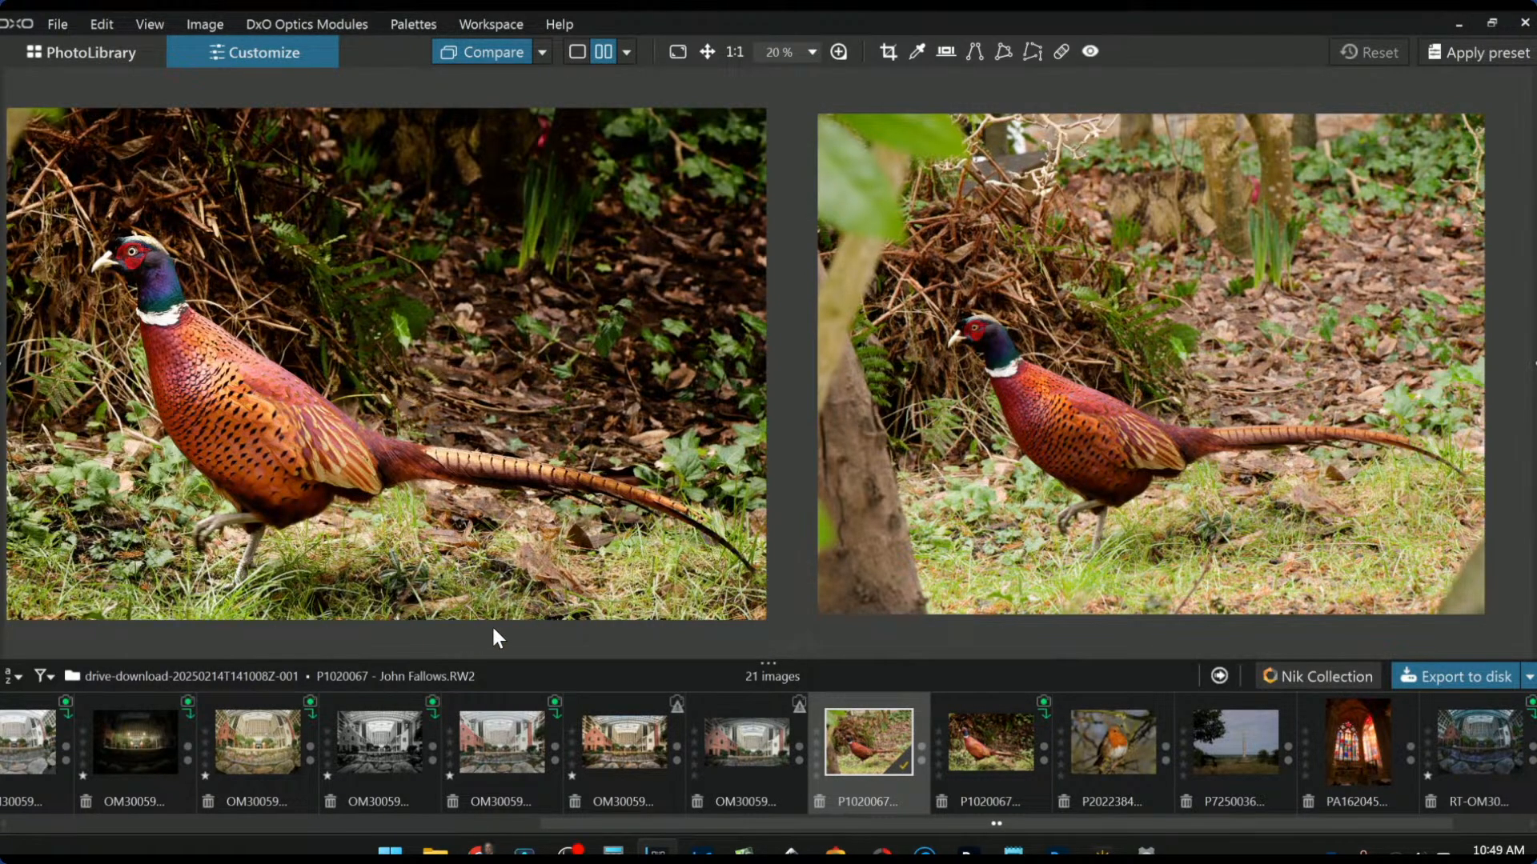
left_click(1029, 757)
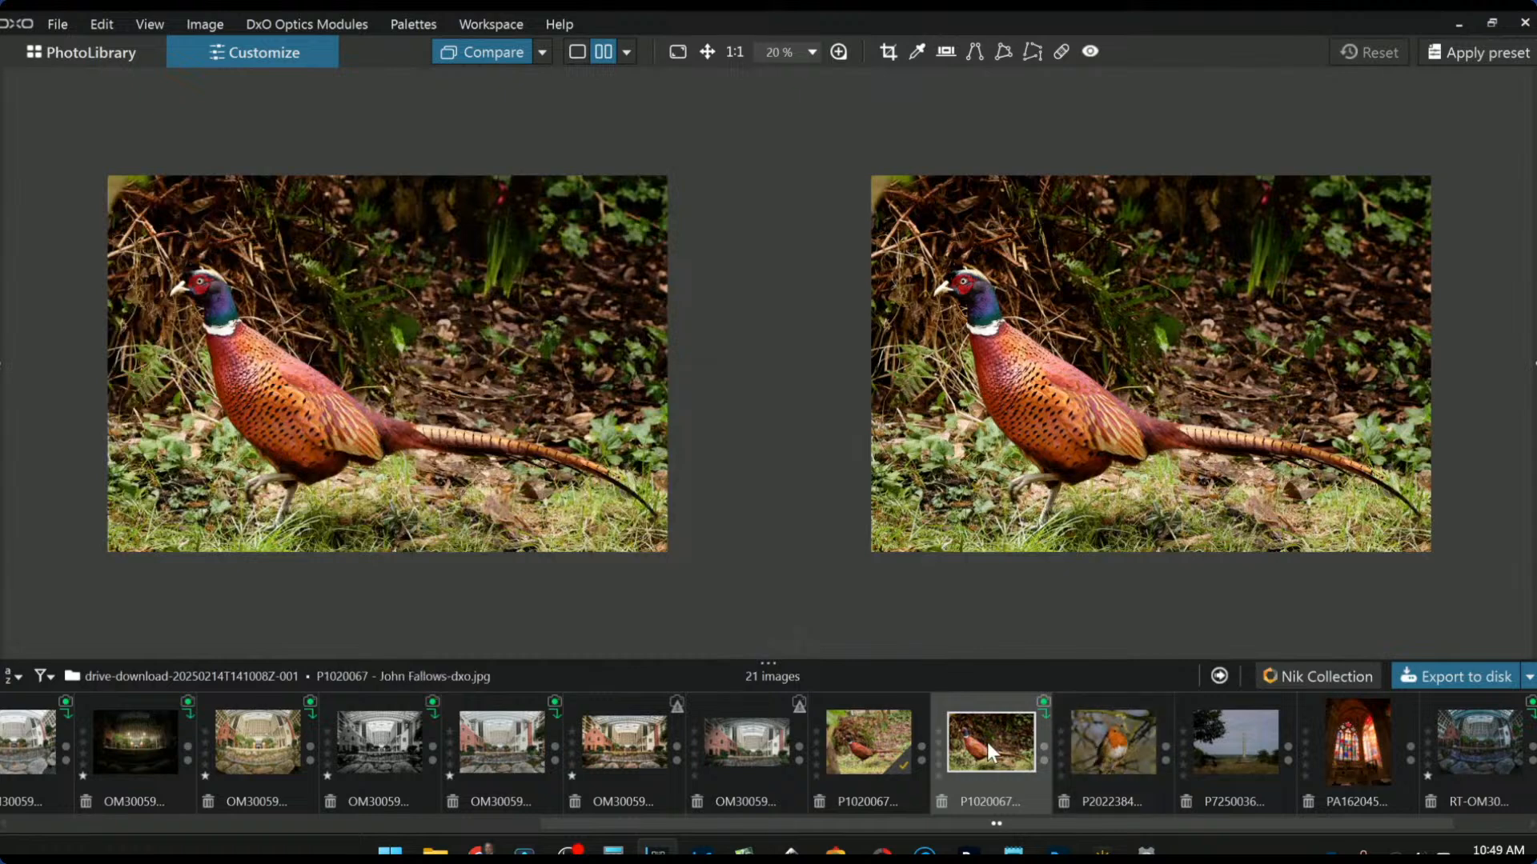
left_click(879, 740)
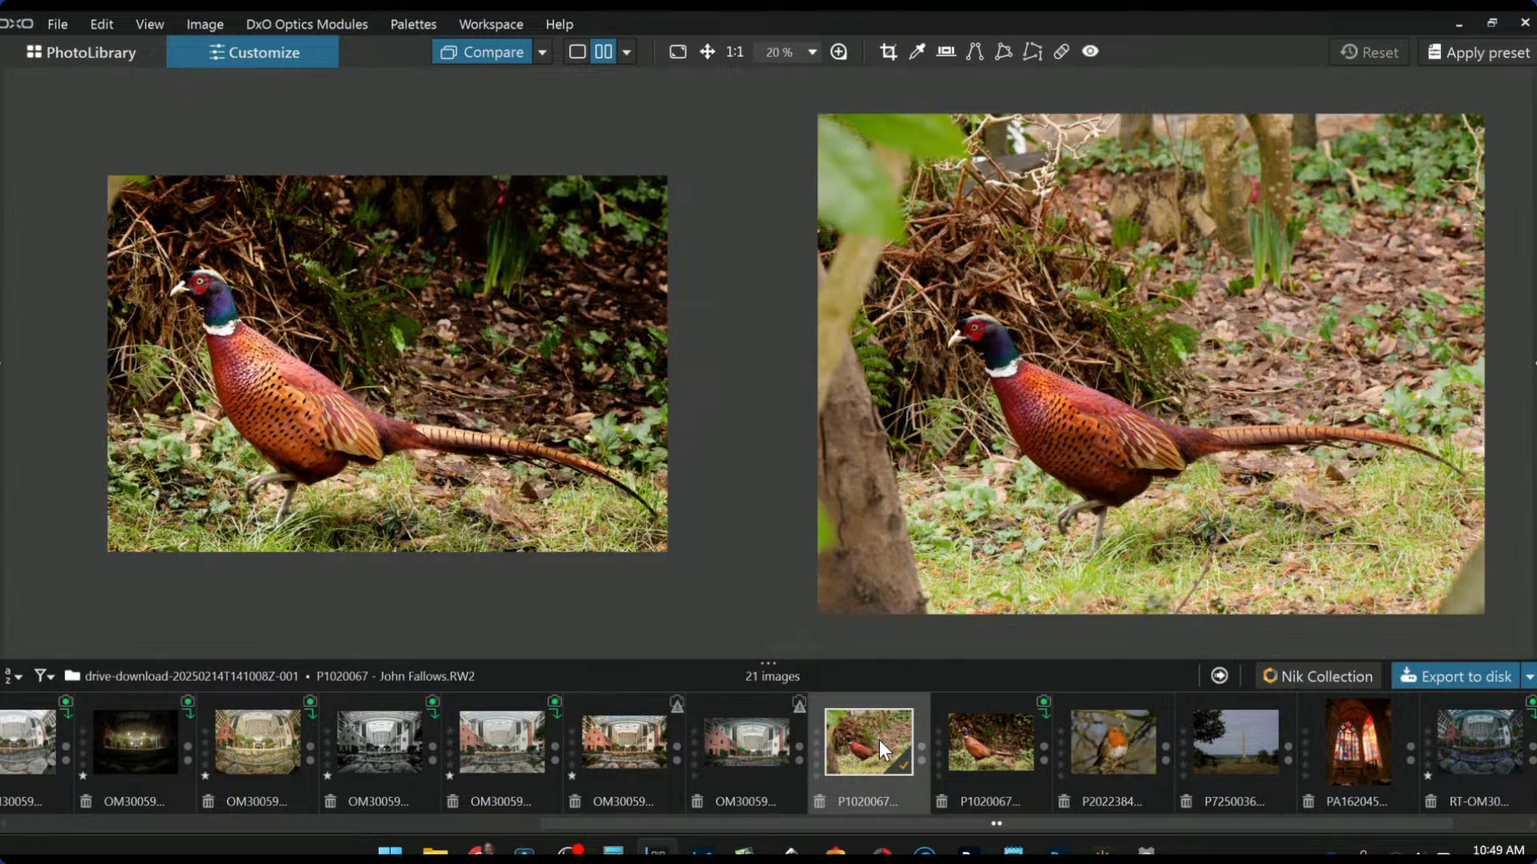
left_click(991, 747)
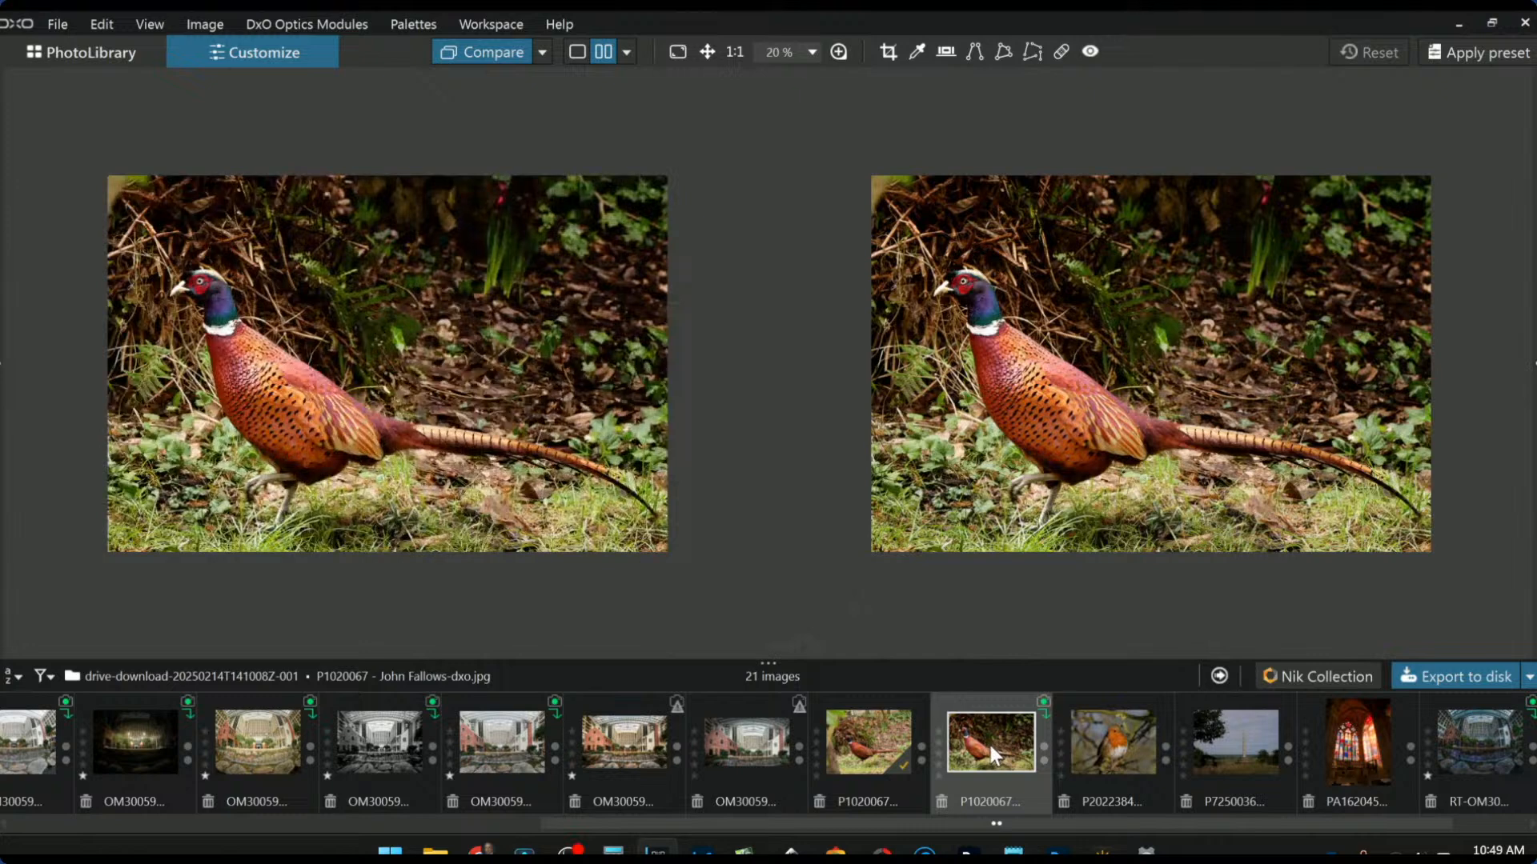
Step: Open the robin photo P2022384 in single view with the palettes shown, and apply the 1x1 Default general purpose preset
left_click(1094, 742)
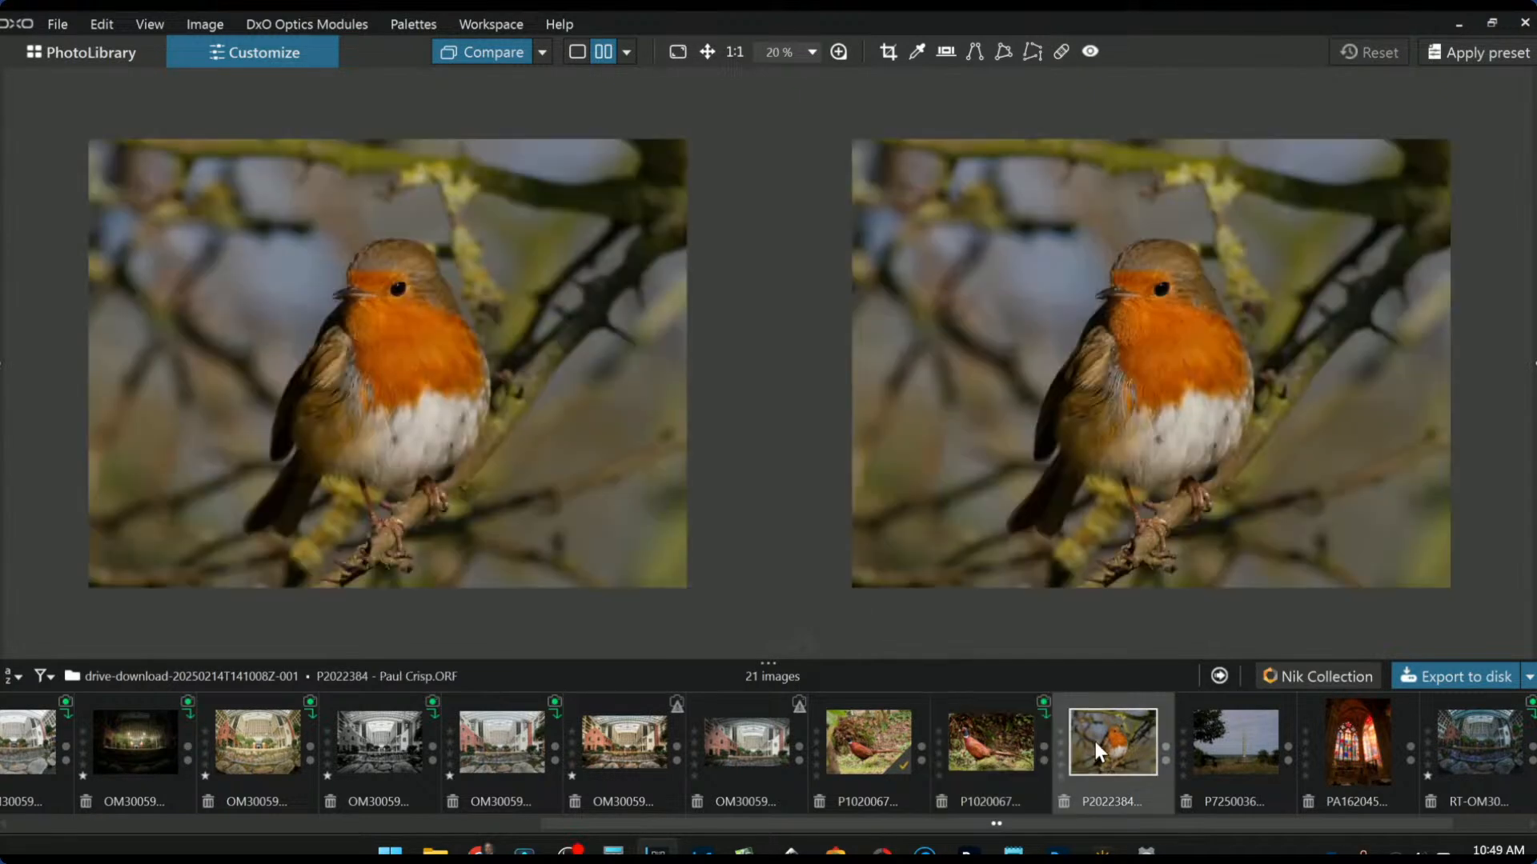
left_click(625, 53)
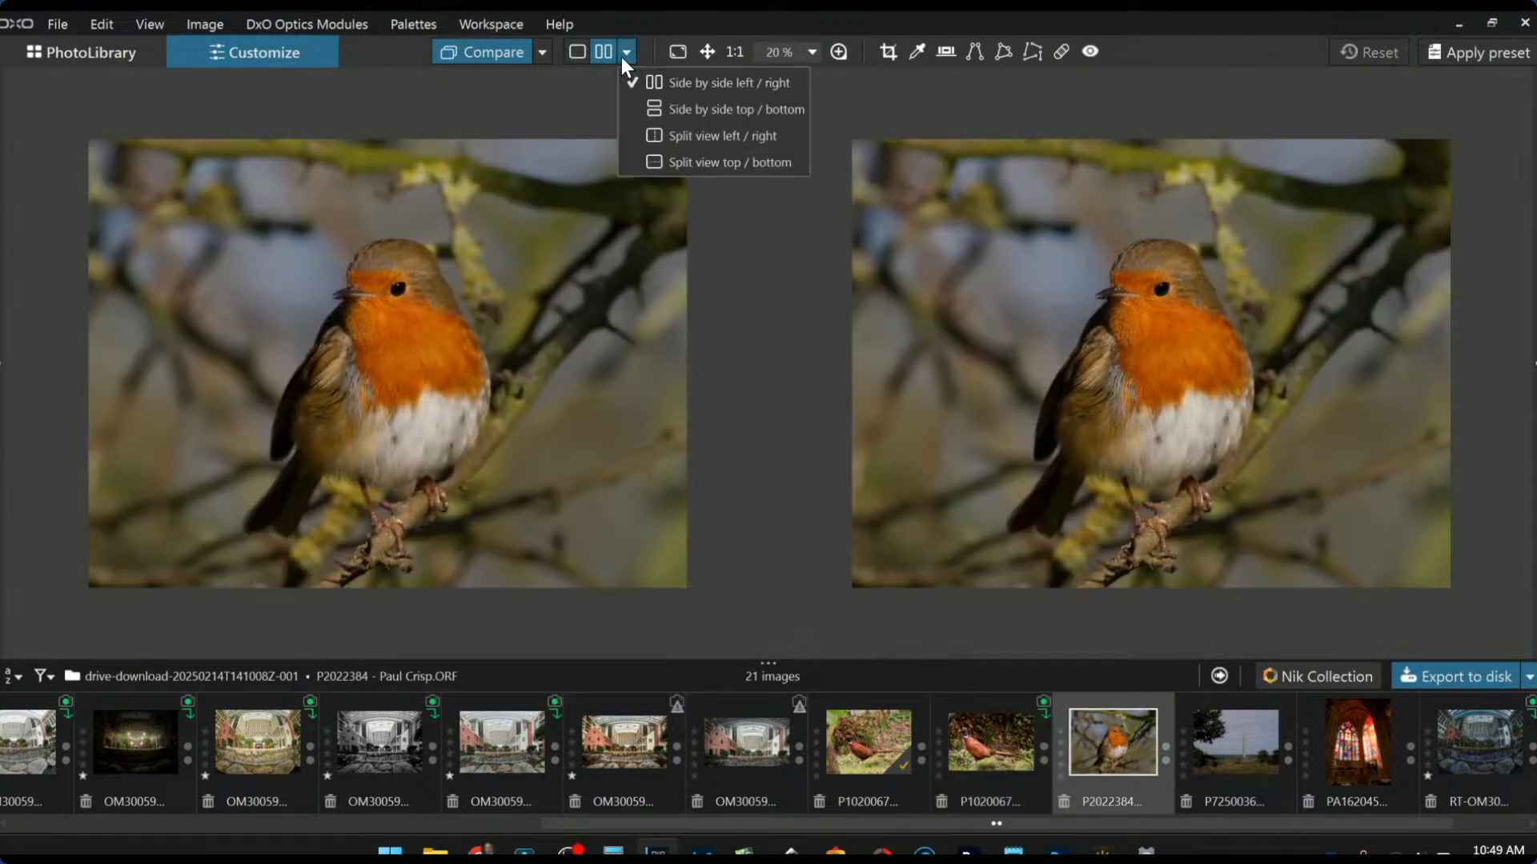
left_click(601, 56)
left_click(566, 47)
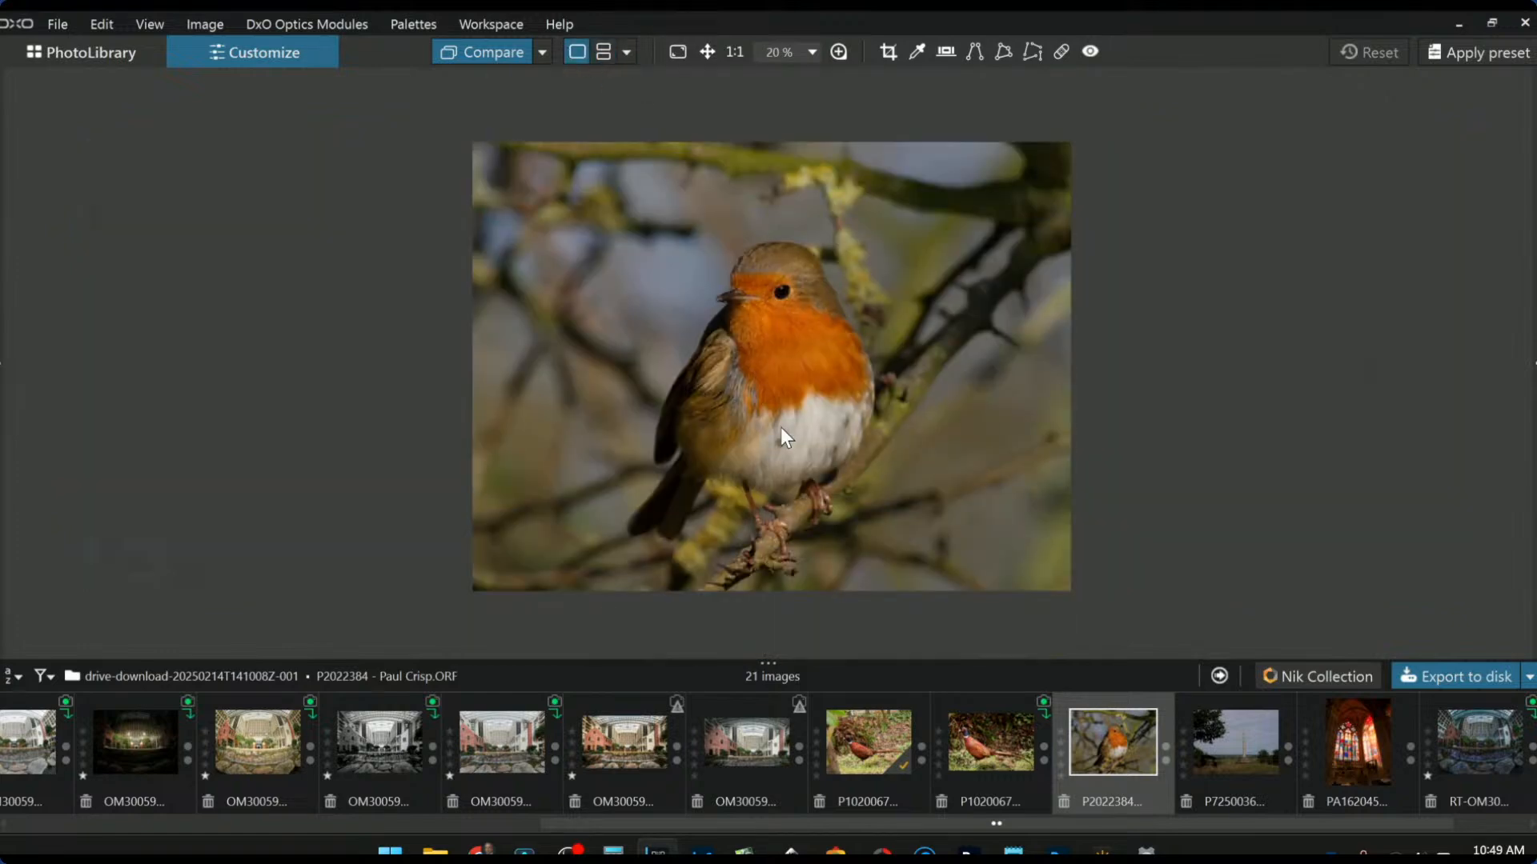
key("F9")
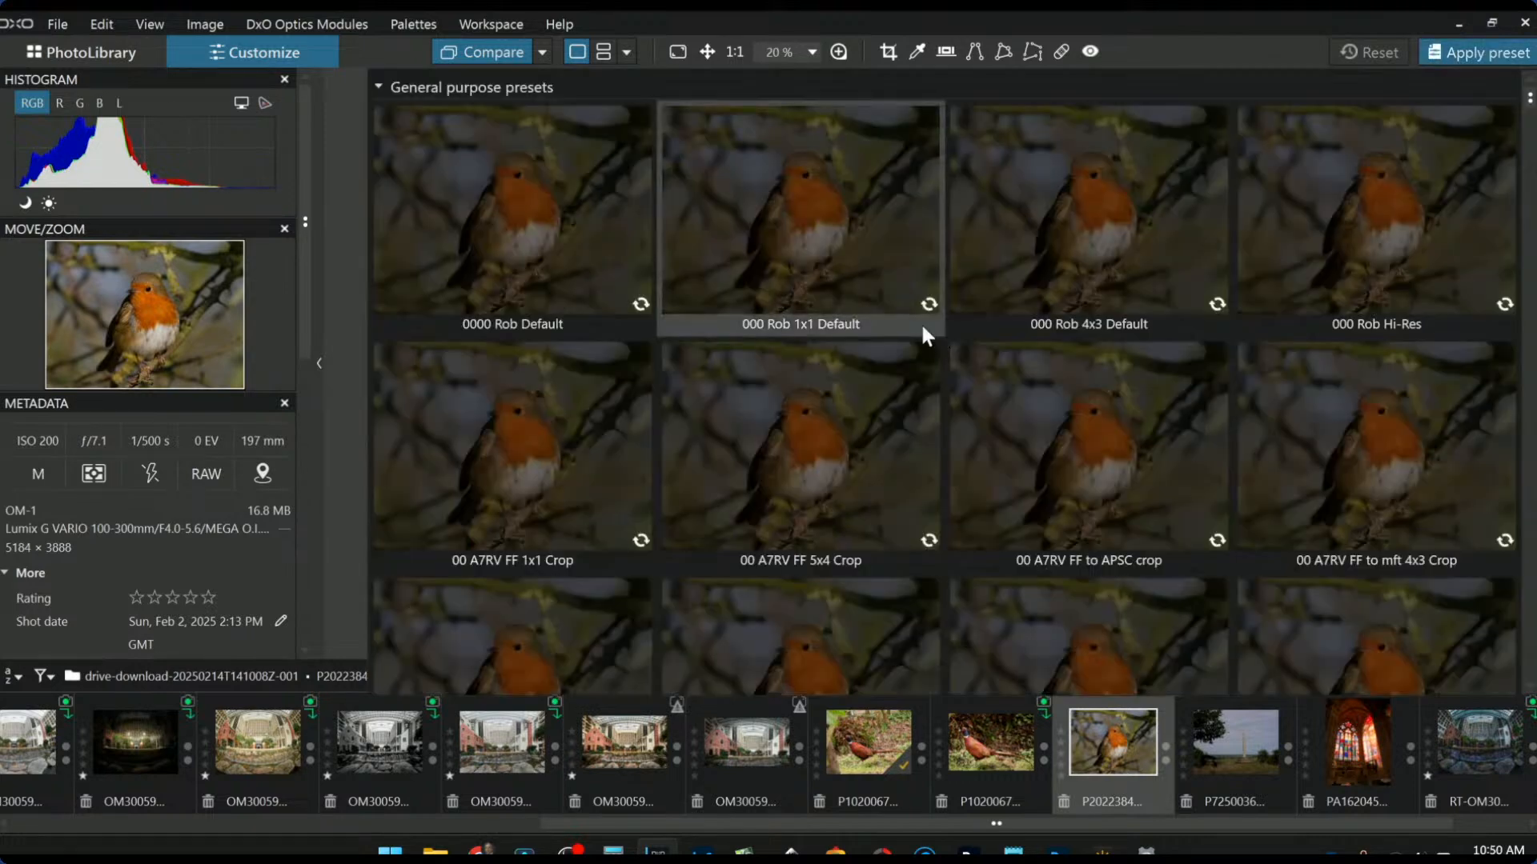
left_click(833, 274)
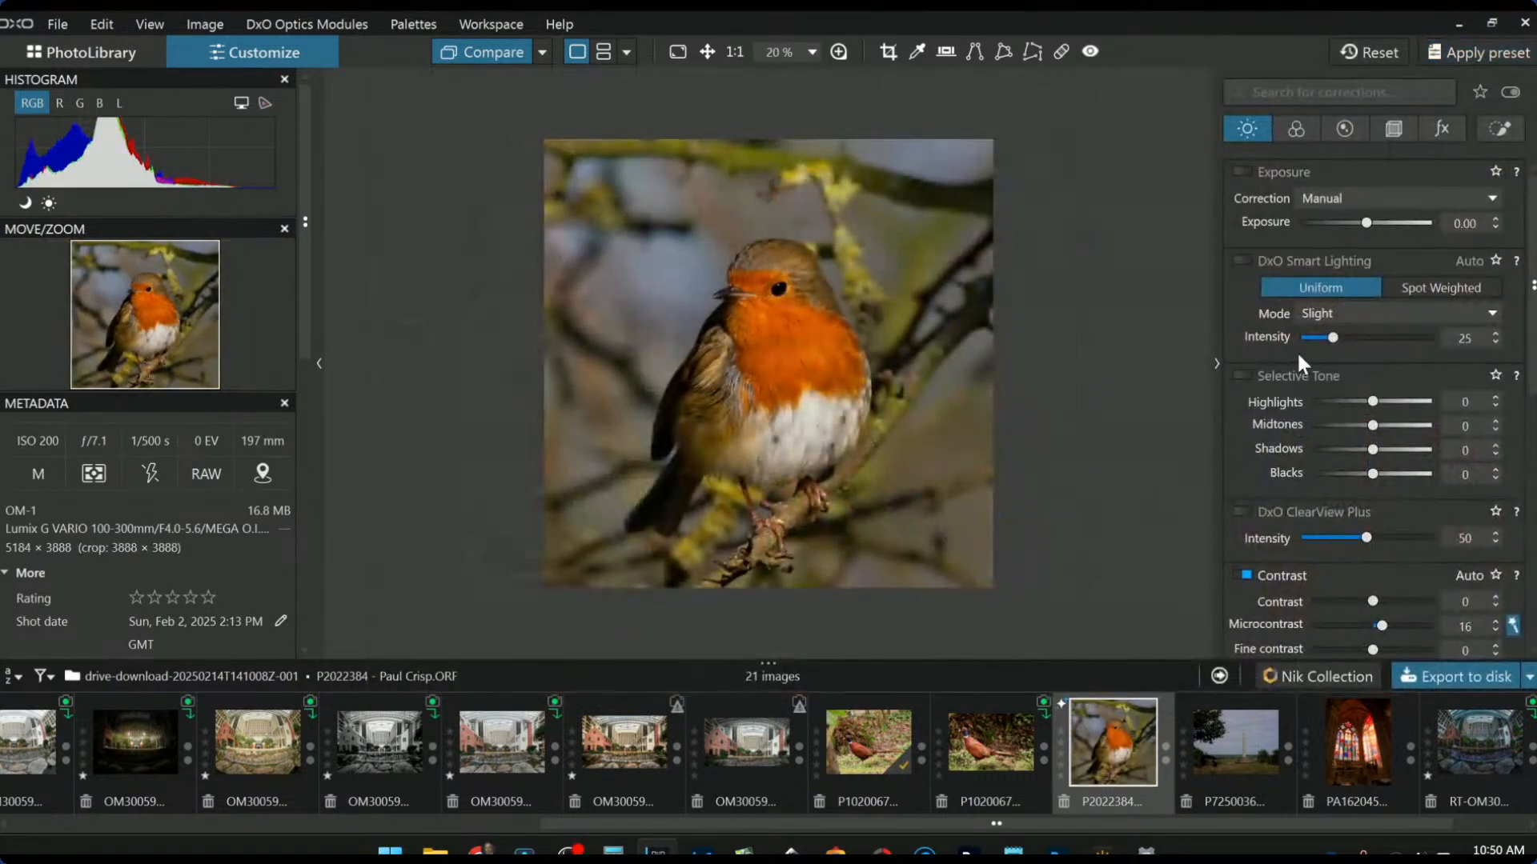
Step: Tighten the robin photo's 1 × 1 crop to about 3429 × 3429 px by trimming space above the bird
left_click(889, 52)
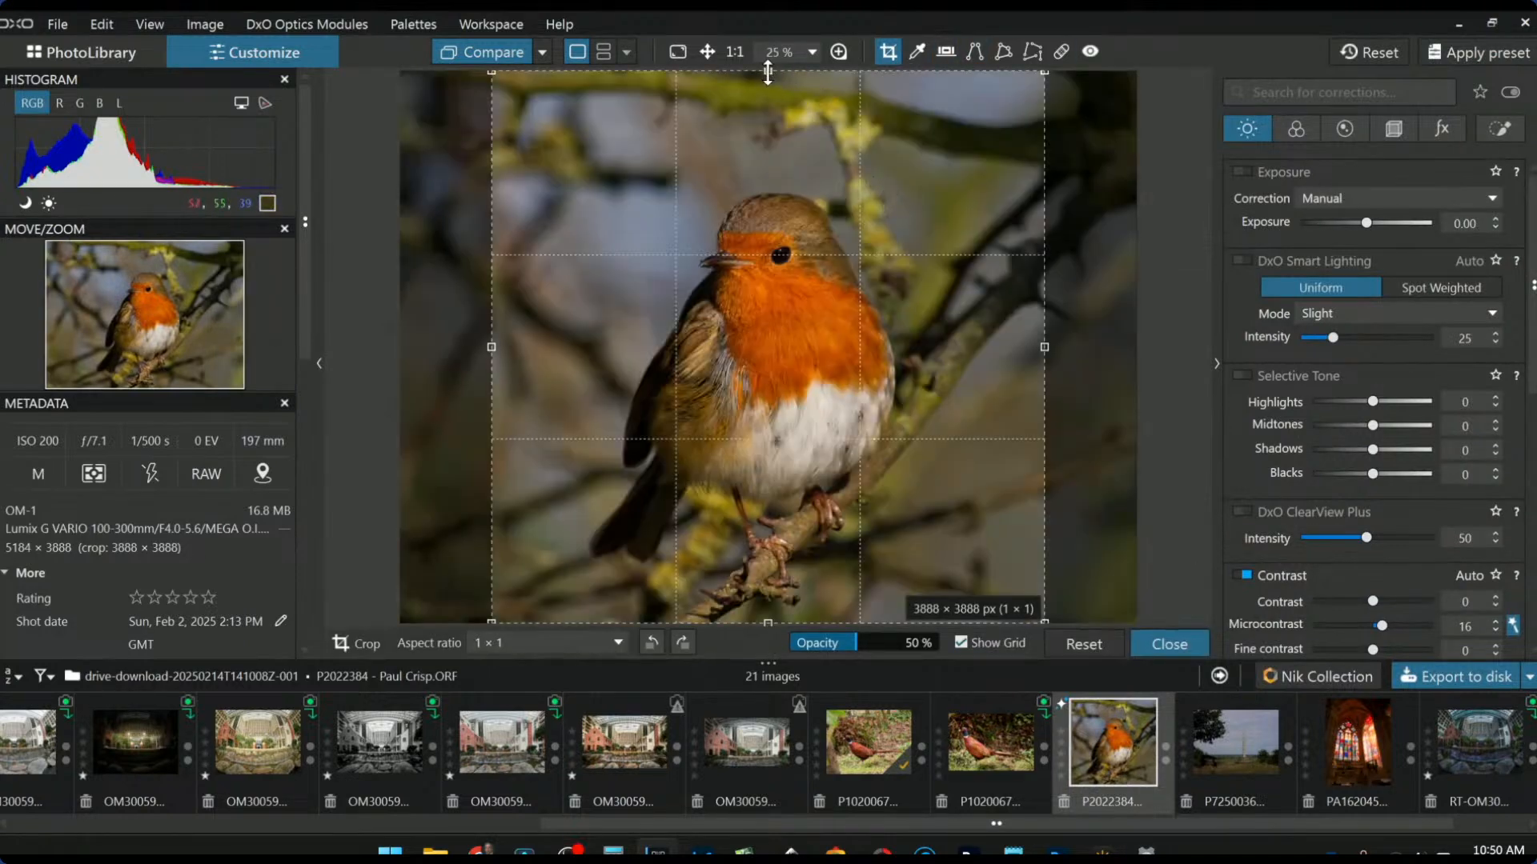
left_click_drag(766, 71, 751, 136)
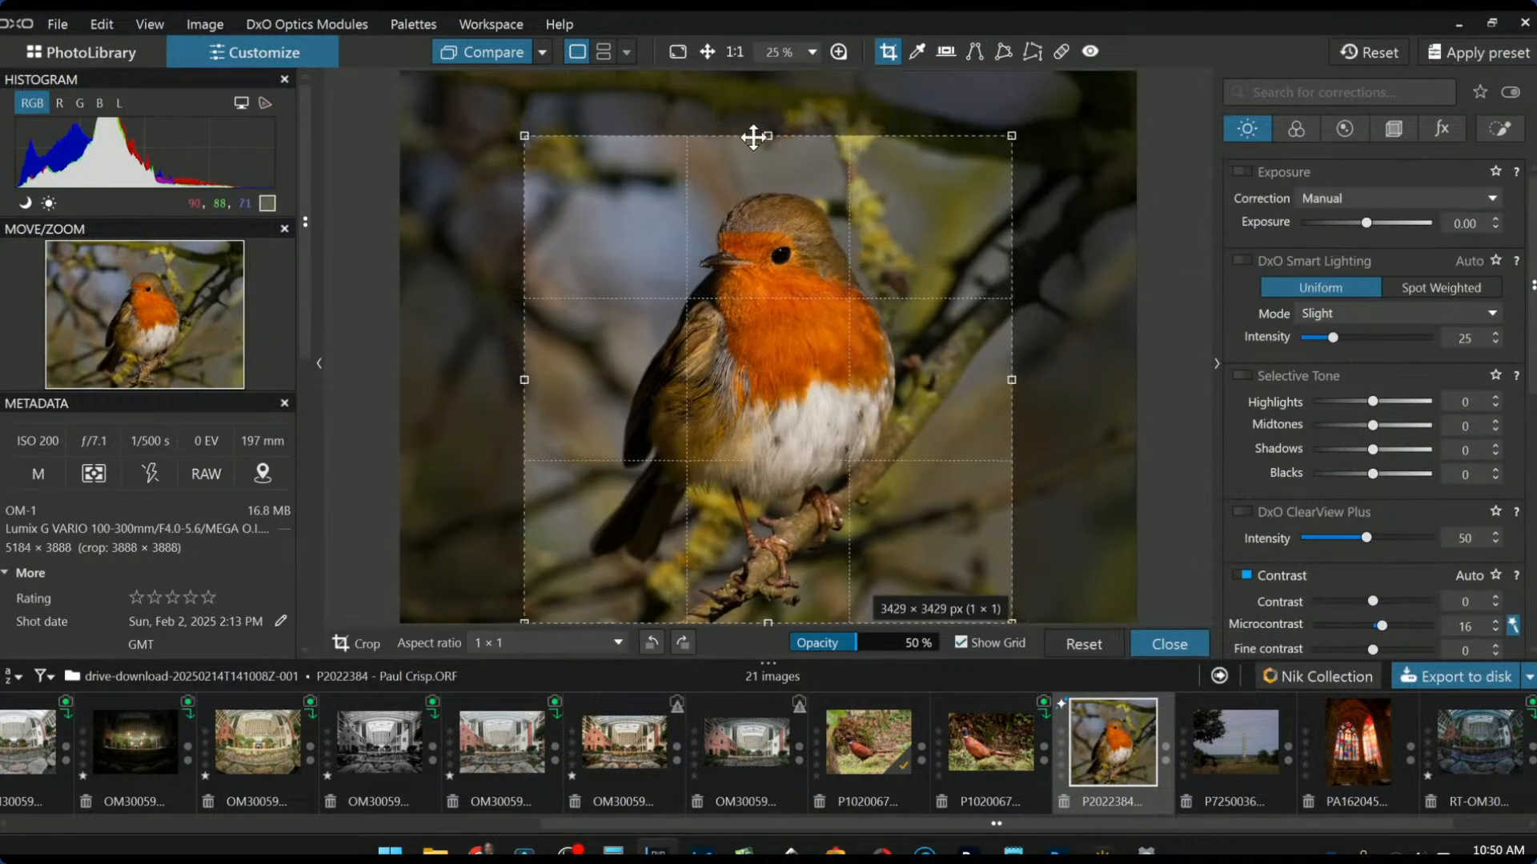
key("Return")
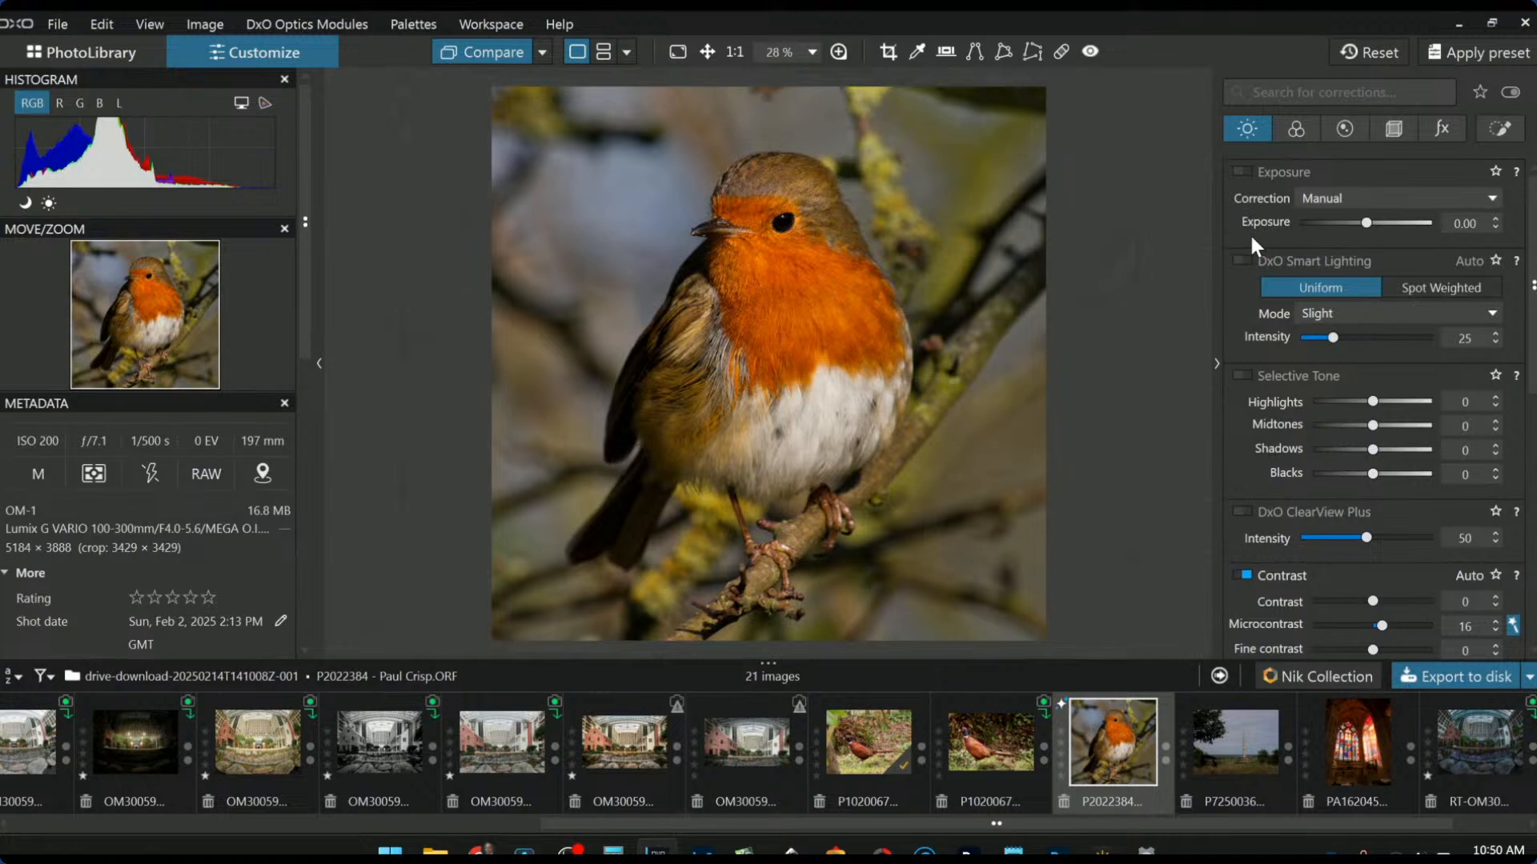
Step: Turn on DxO Smart Lighting for the robin photo and raise its overall exposure to 0.50
left_click(1242, 259)
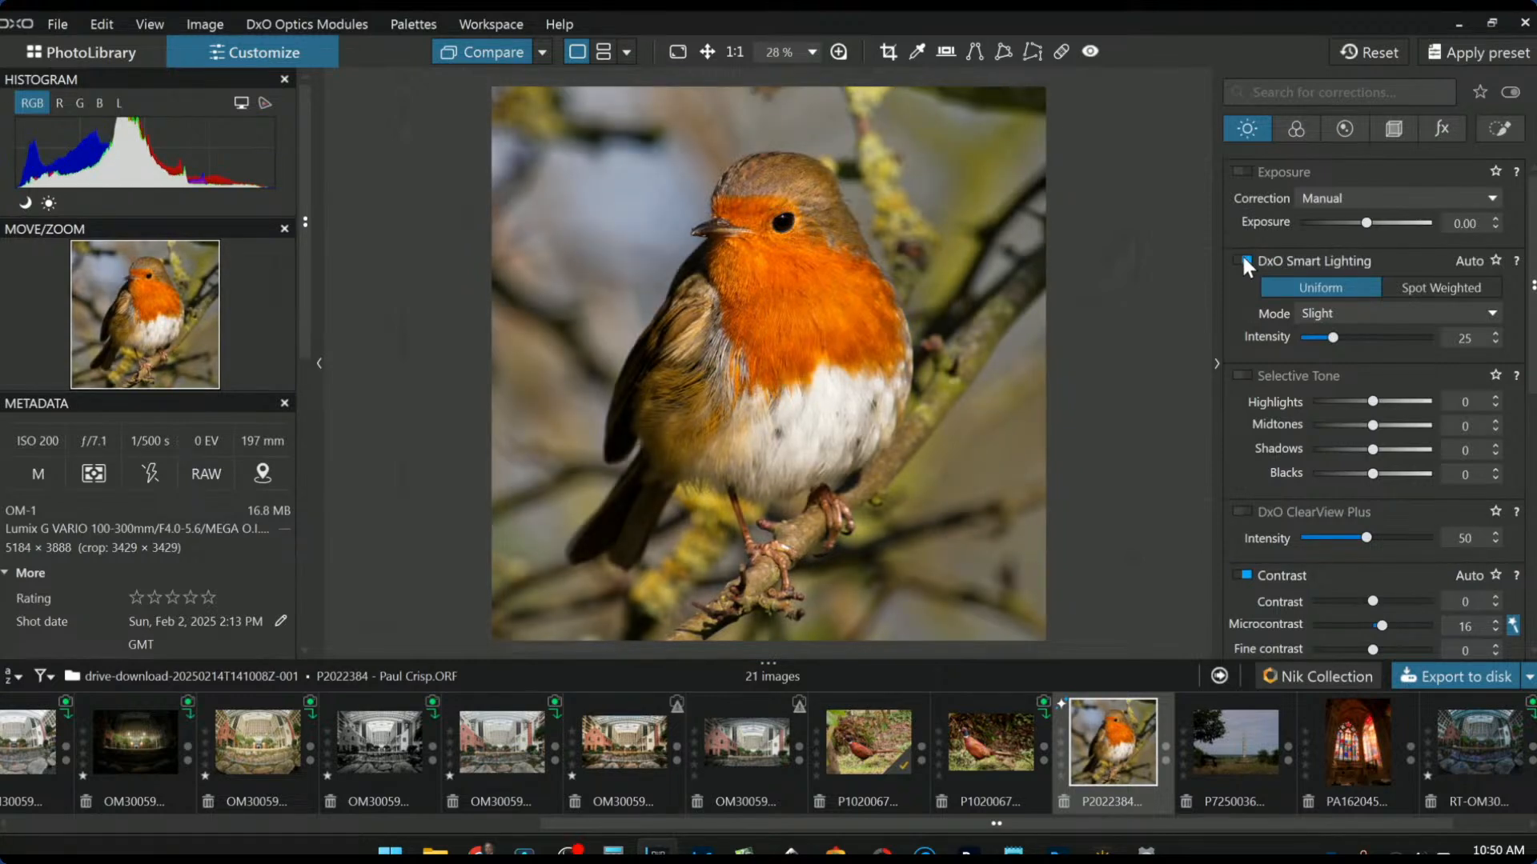
left_click(1244, 260)
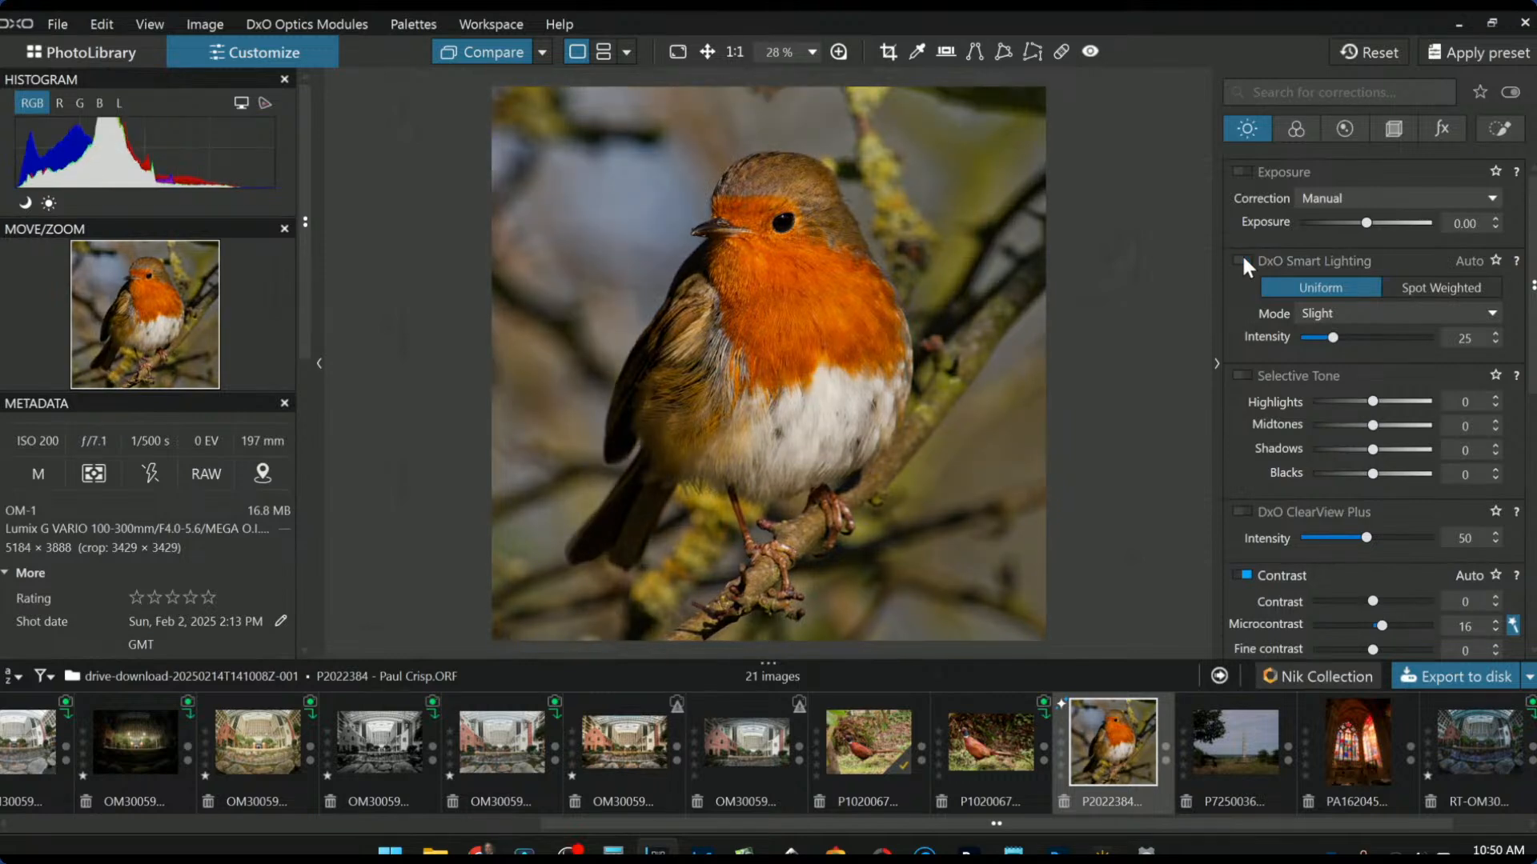
left_click(1243, 261)
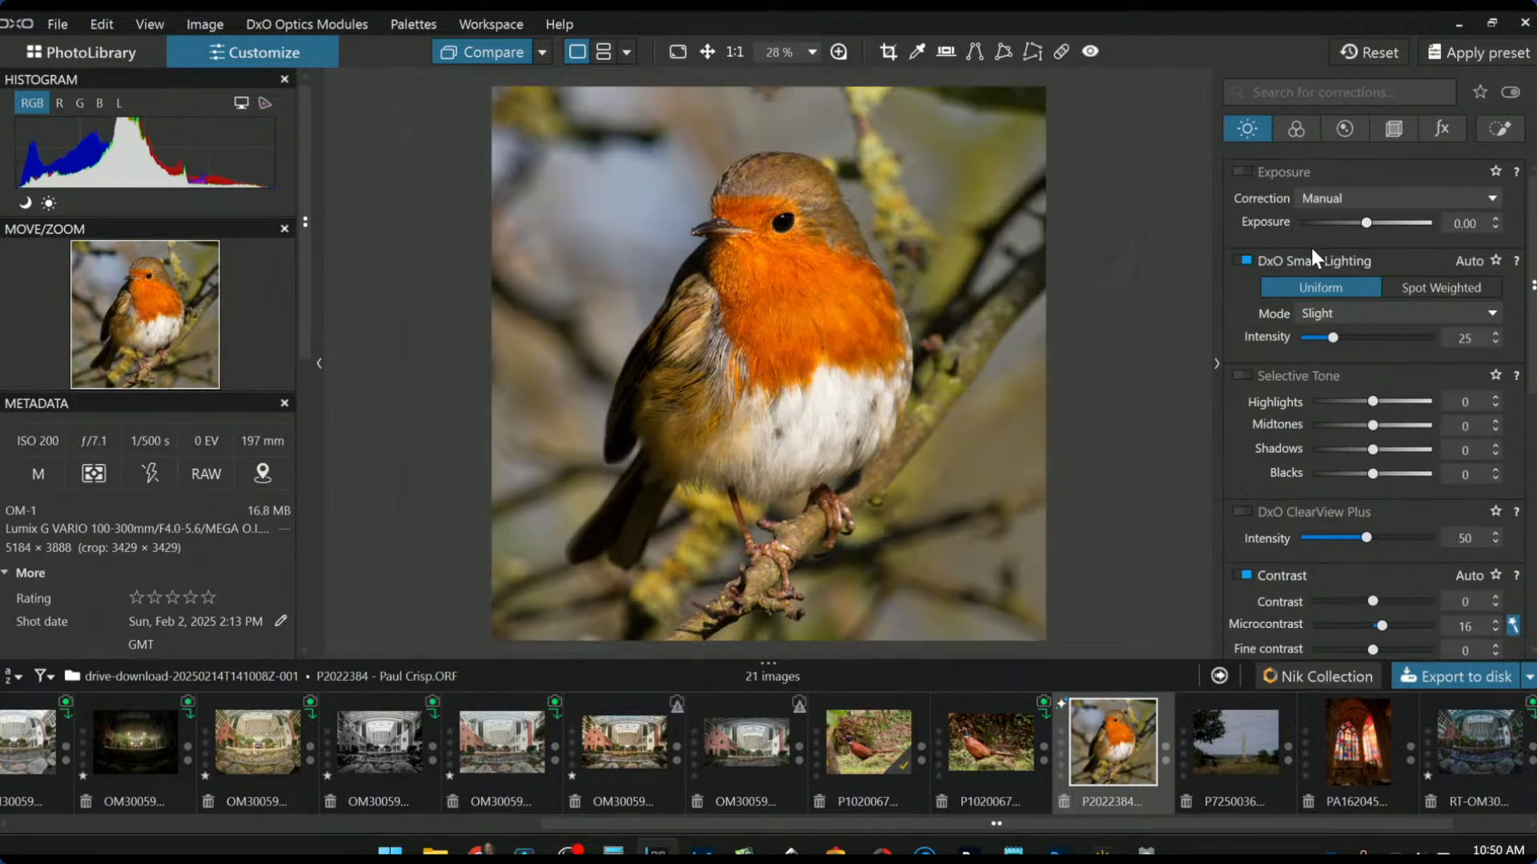
left_click(1368, 224)
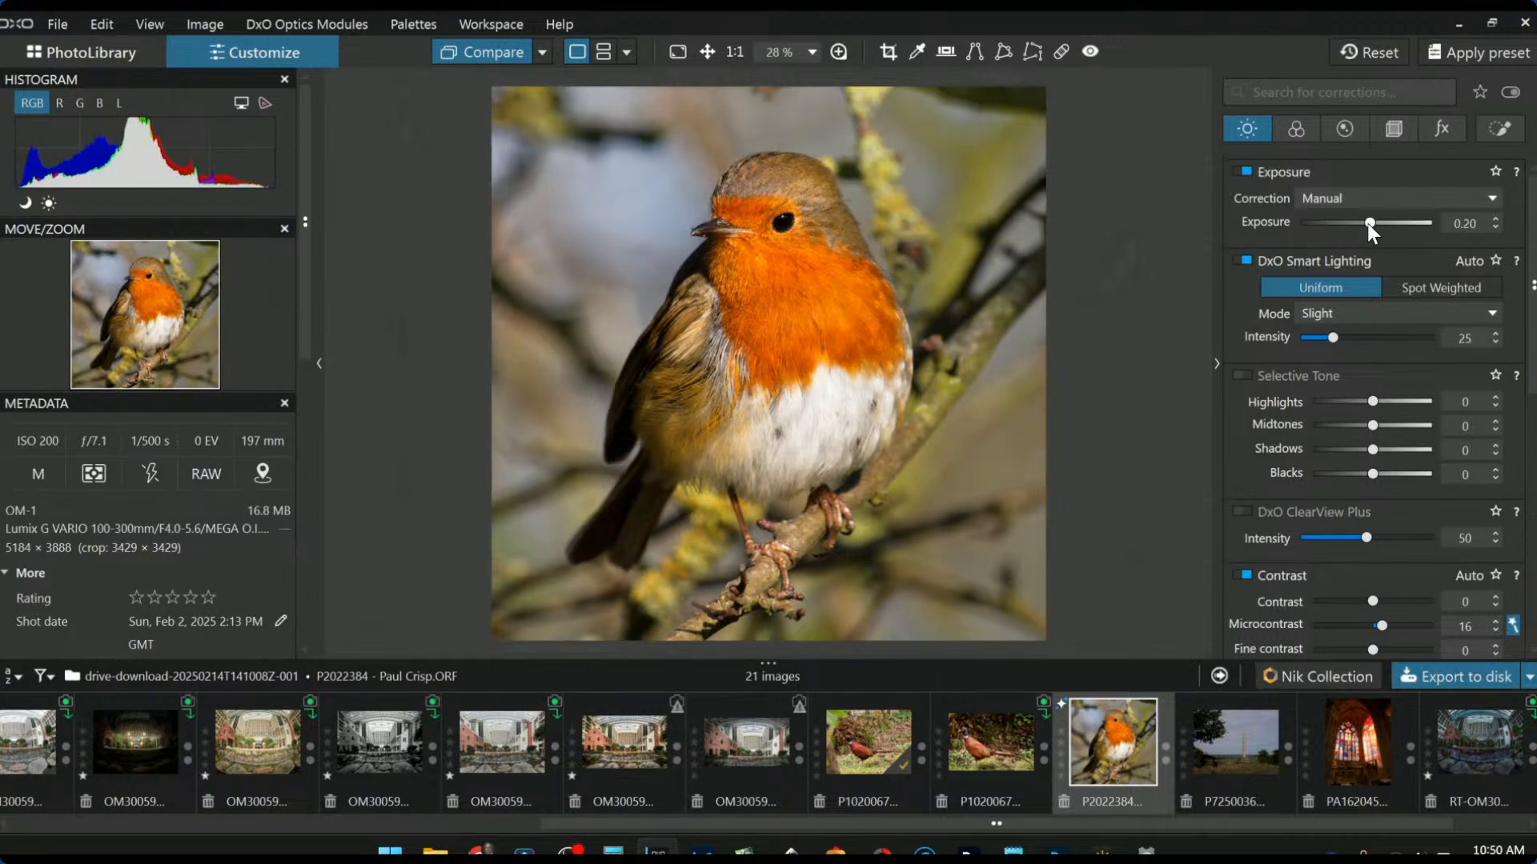
scroll(1367, 224, "up", 2)
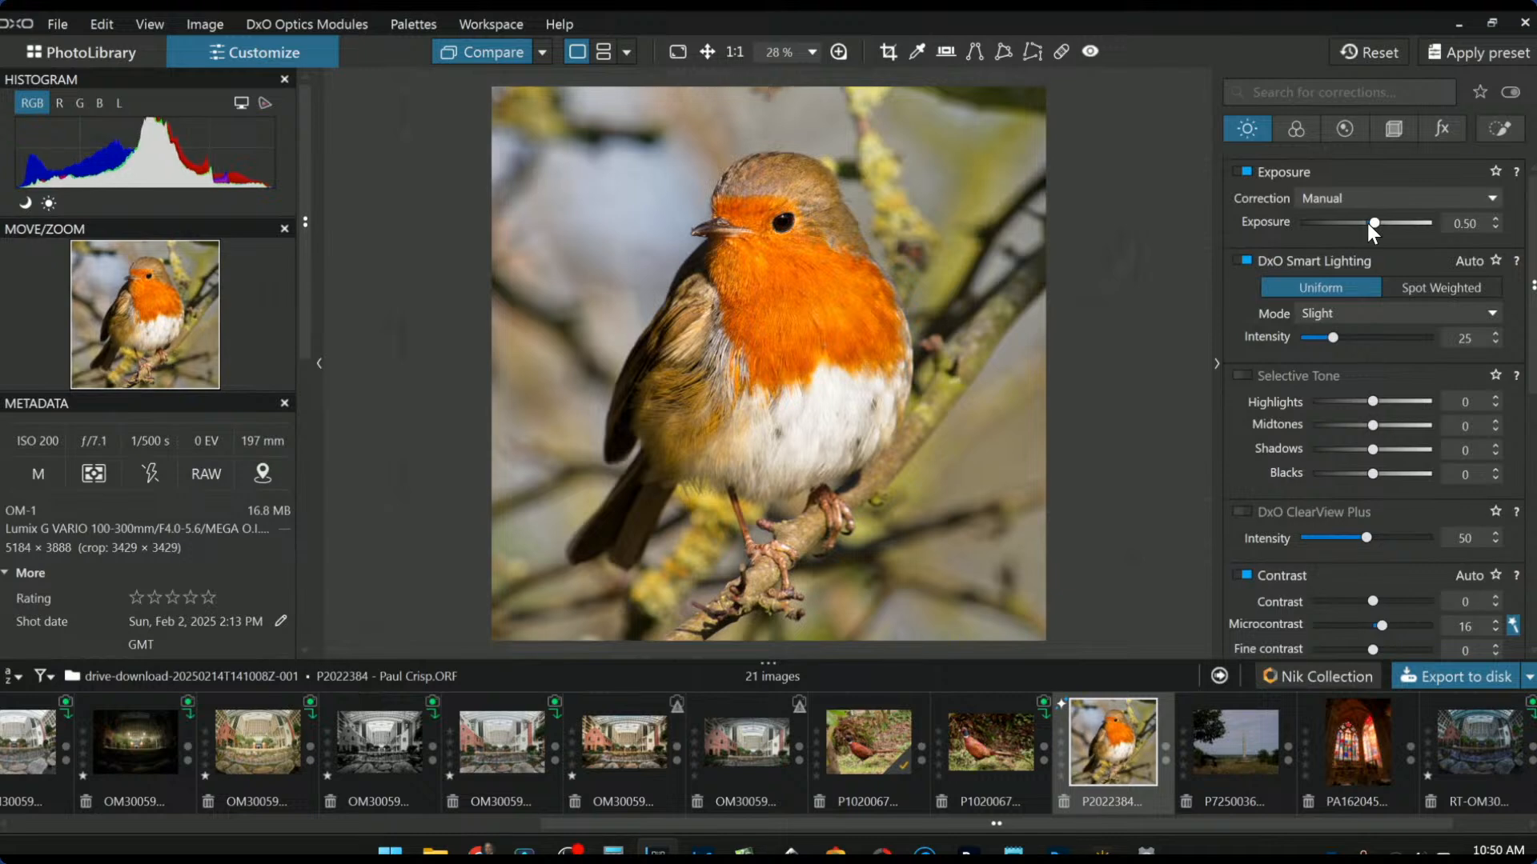
Step: Mask the robin's white belly with two control points and lower the mask's highlights to -35
left_click(1511, 131)
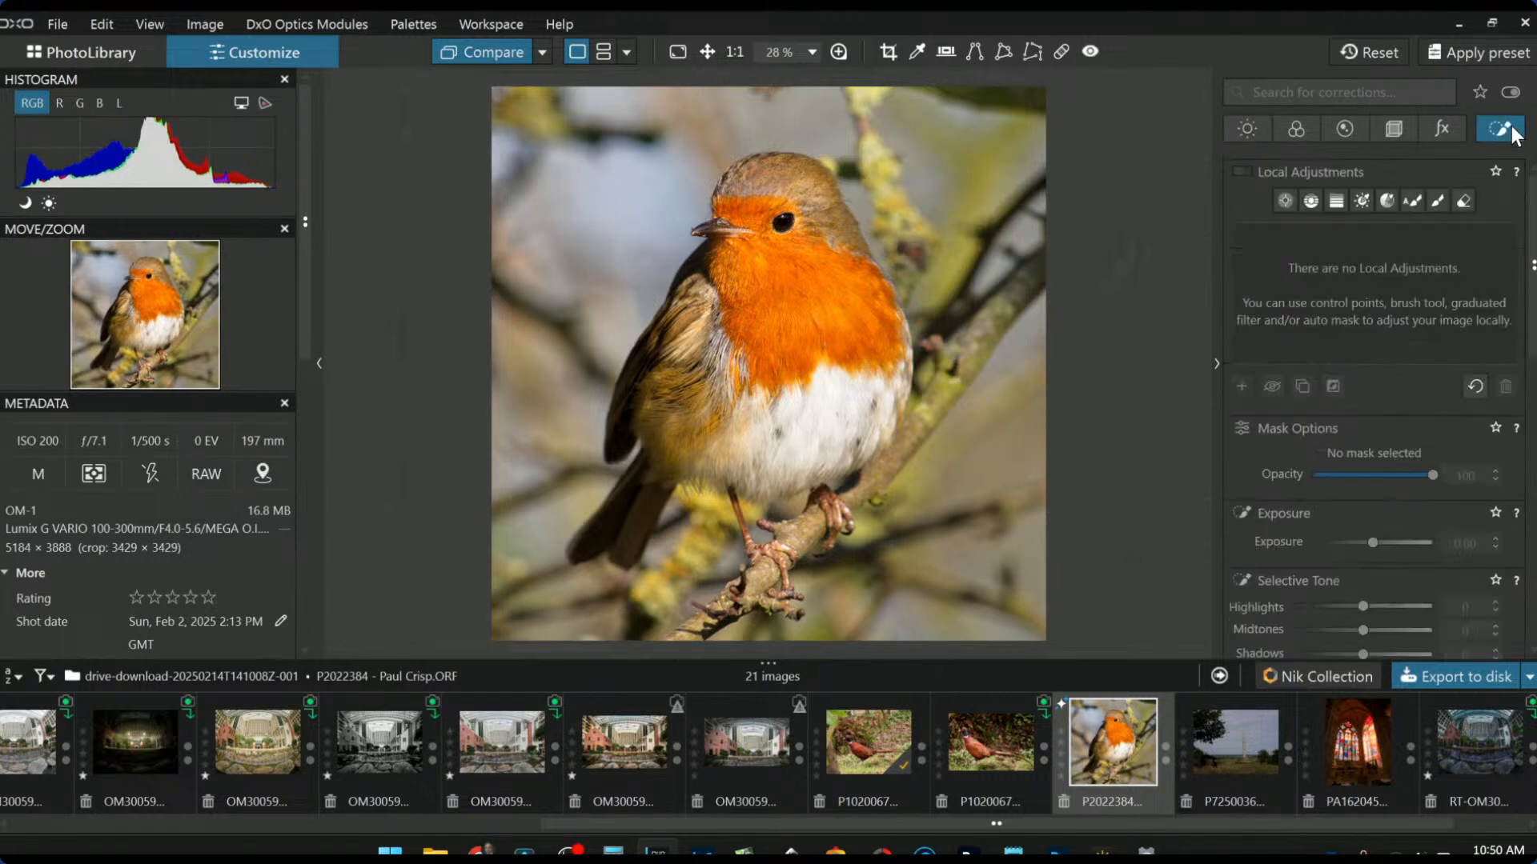
left_click(1285, 200)
left_click(832, 405)
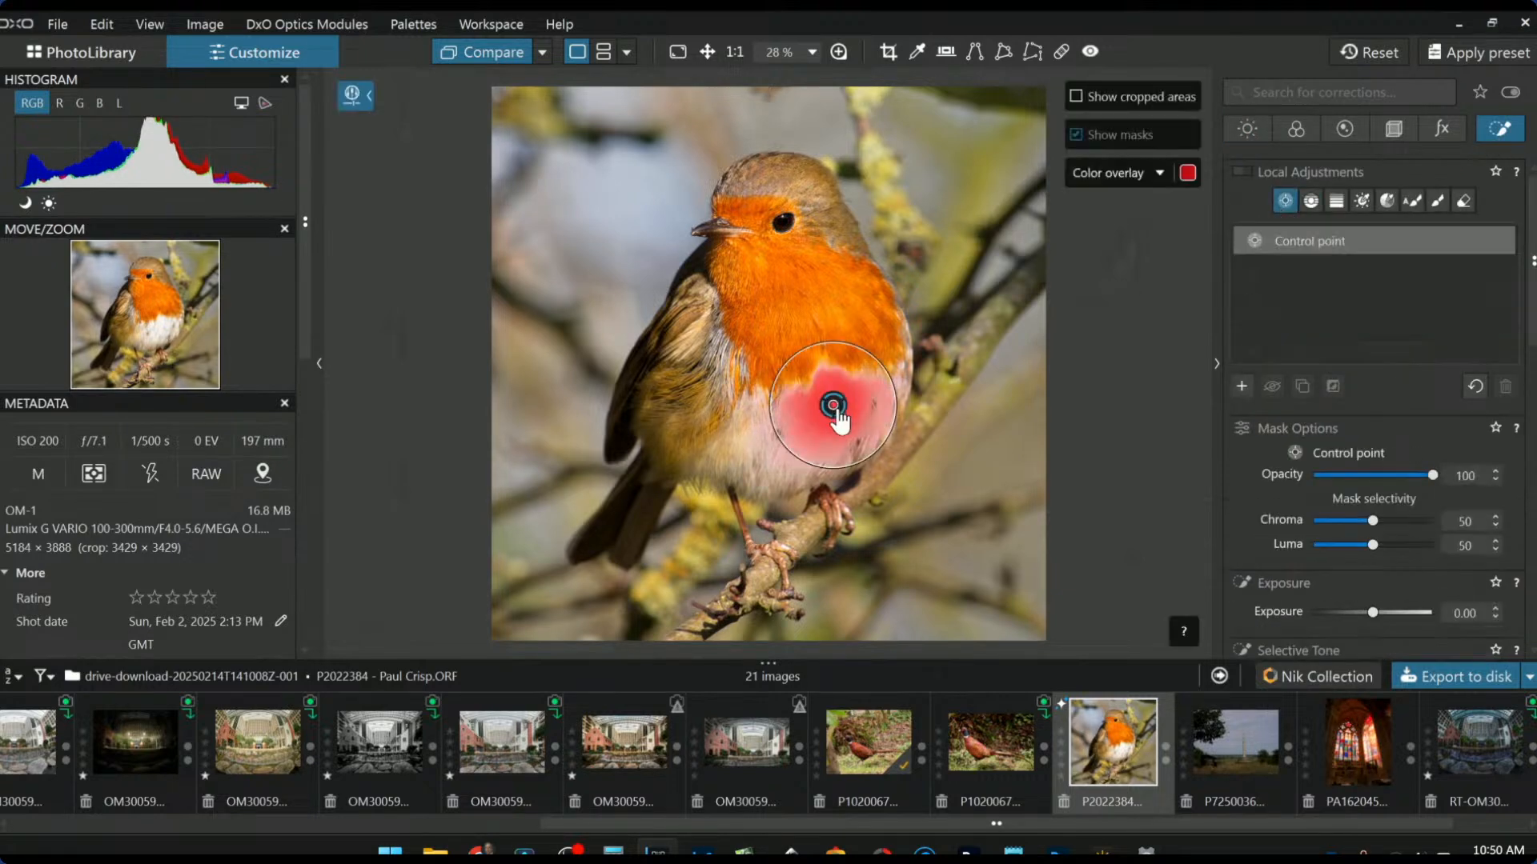
left_click(776, 456)
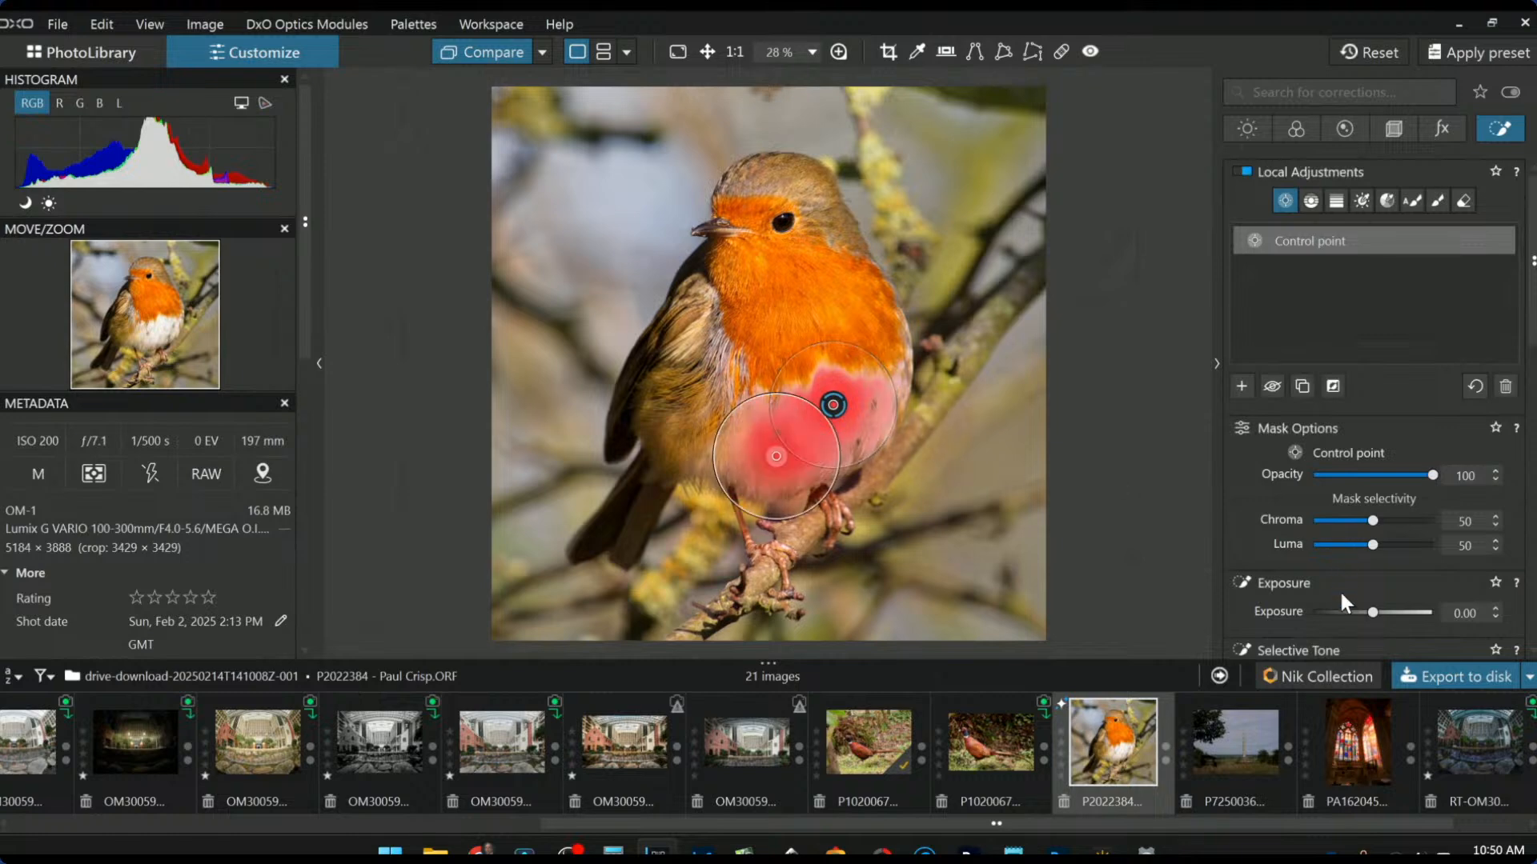
scroll(1344, 604, "down", 2)
left_click(1347, 530)
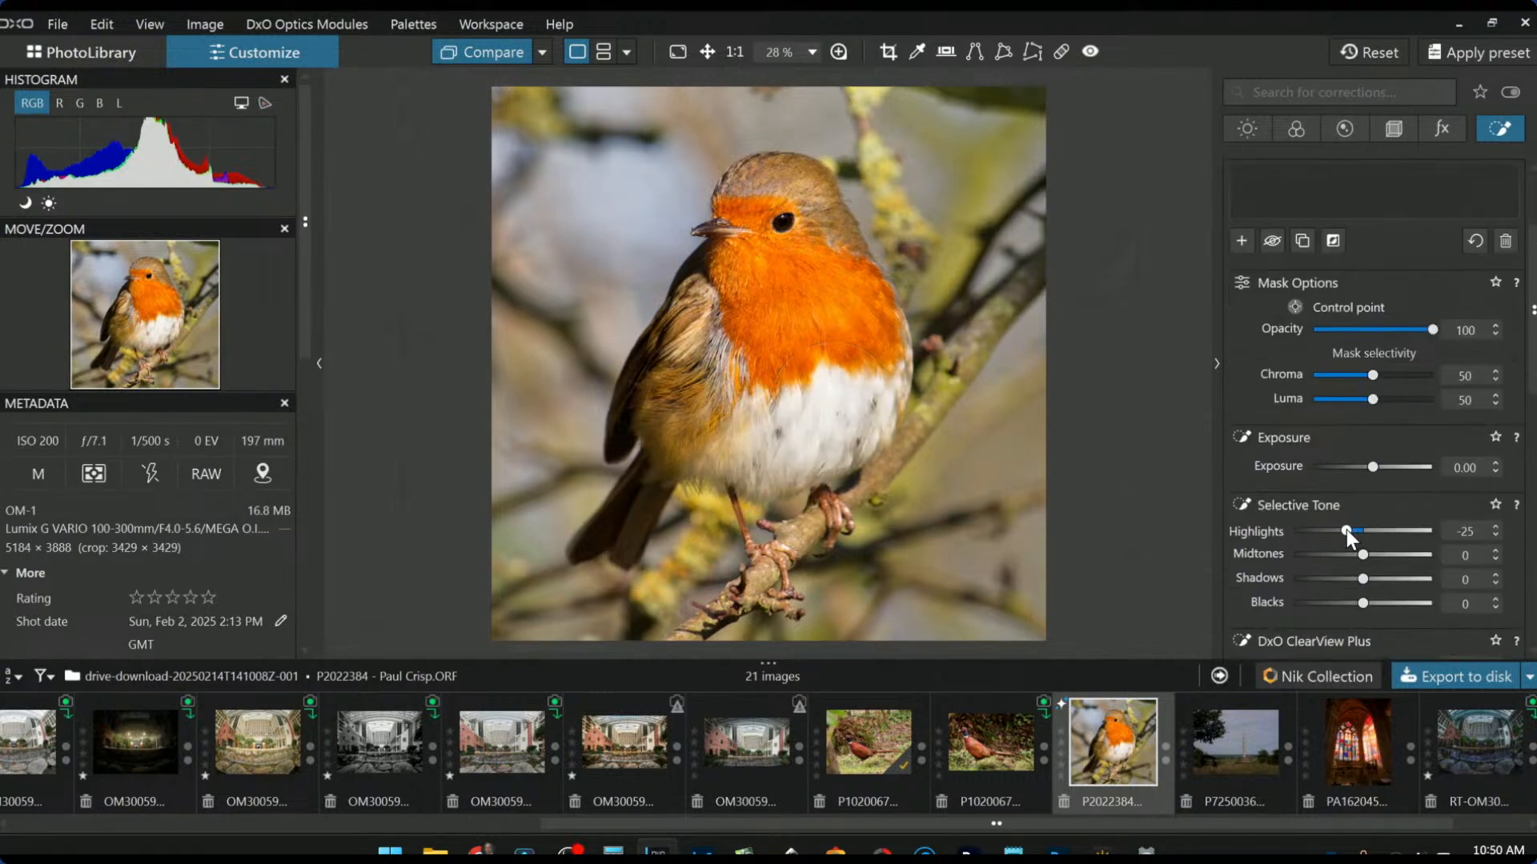
left_click_drag(1346, 530, 1333, 531)
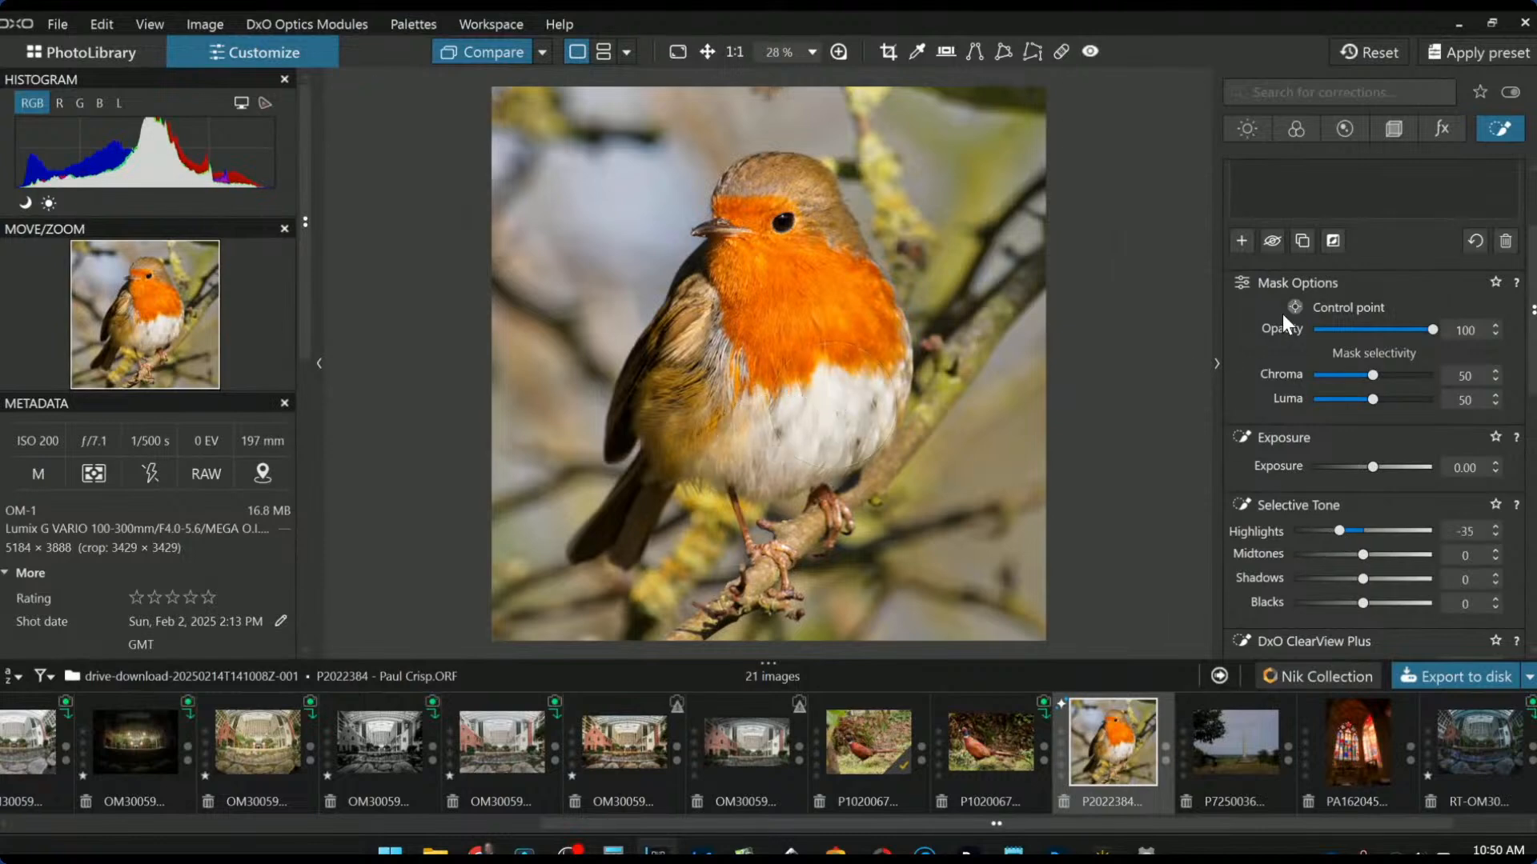
Step: Add a new control point mask on the robin's eye and shrink its circle to the area around the eye
scroll(1268, 328, "up", 2)
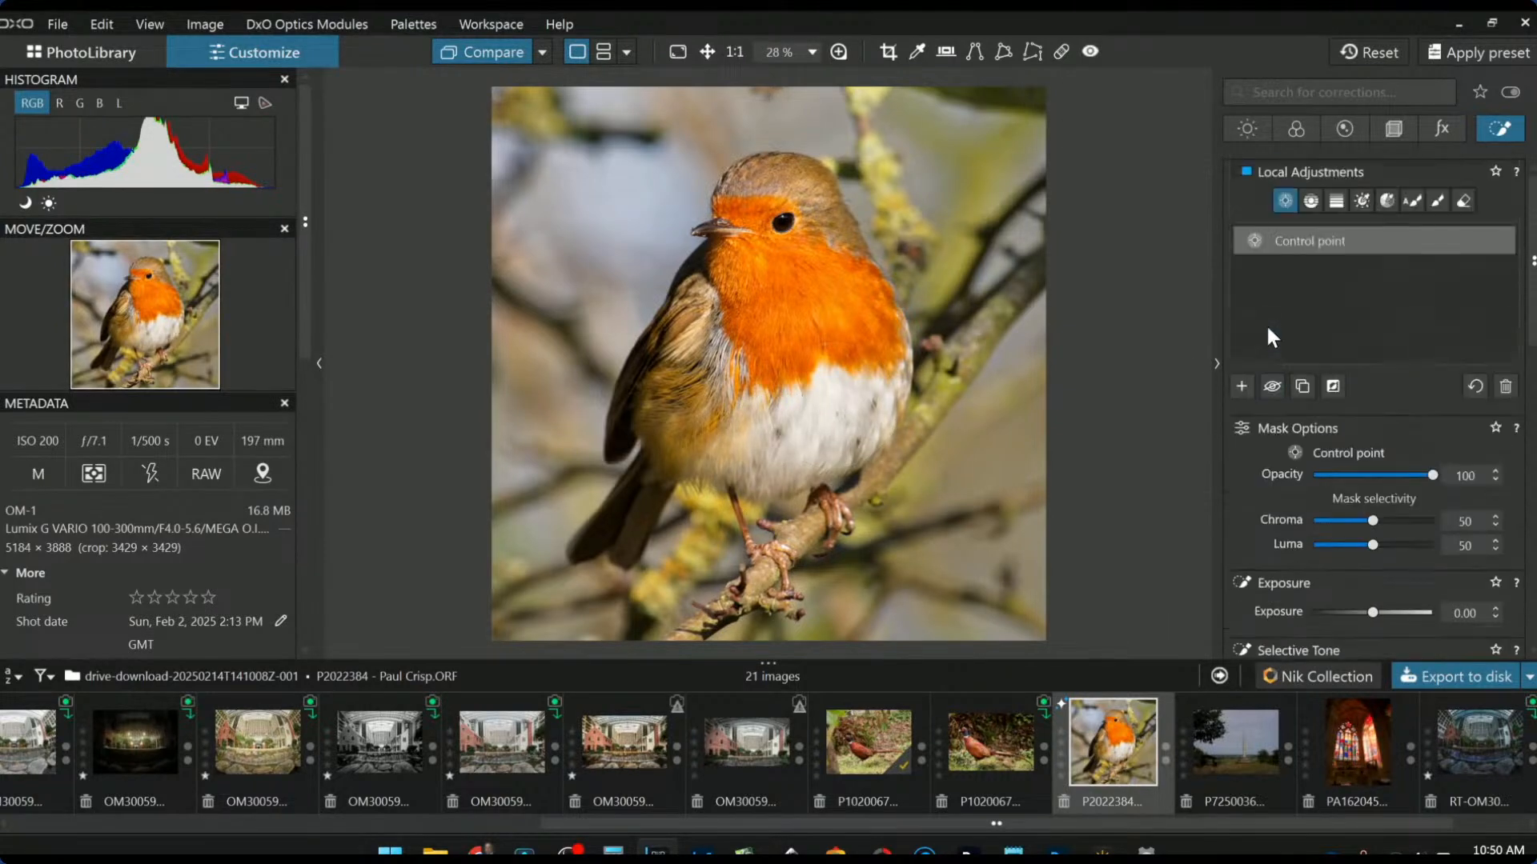
left_click(1240, 387)
left_click(787, 225)
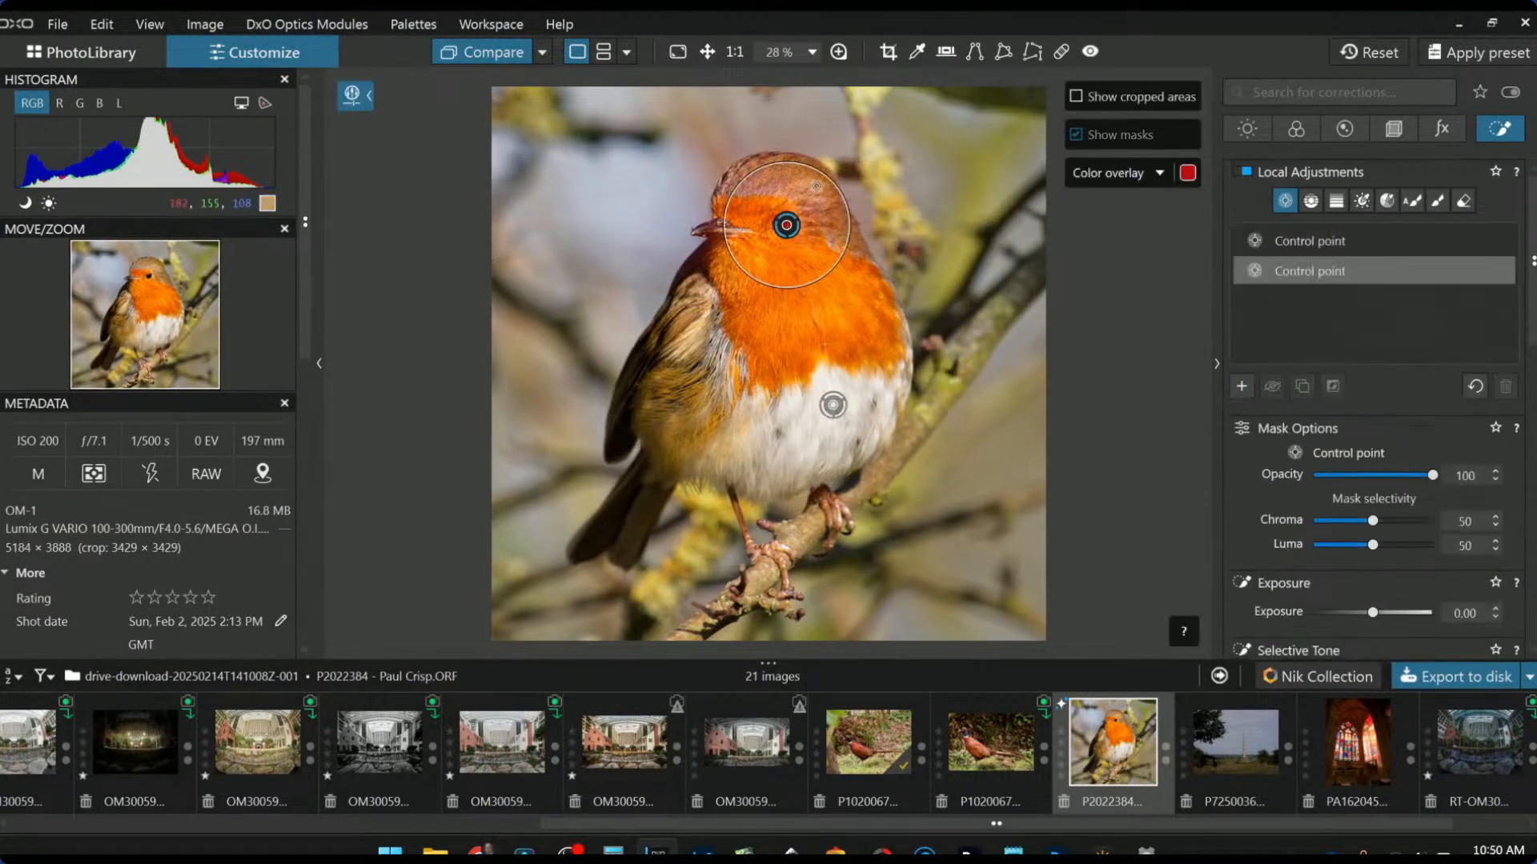
left_click_drag(824, 175, 807, 197)
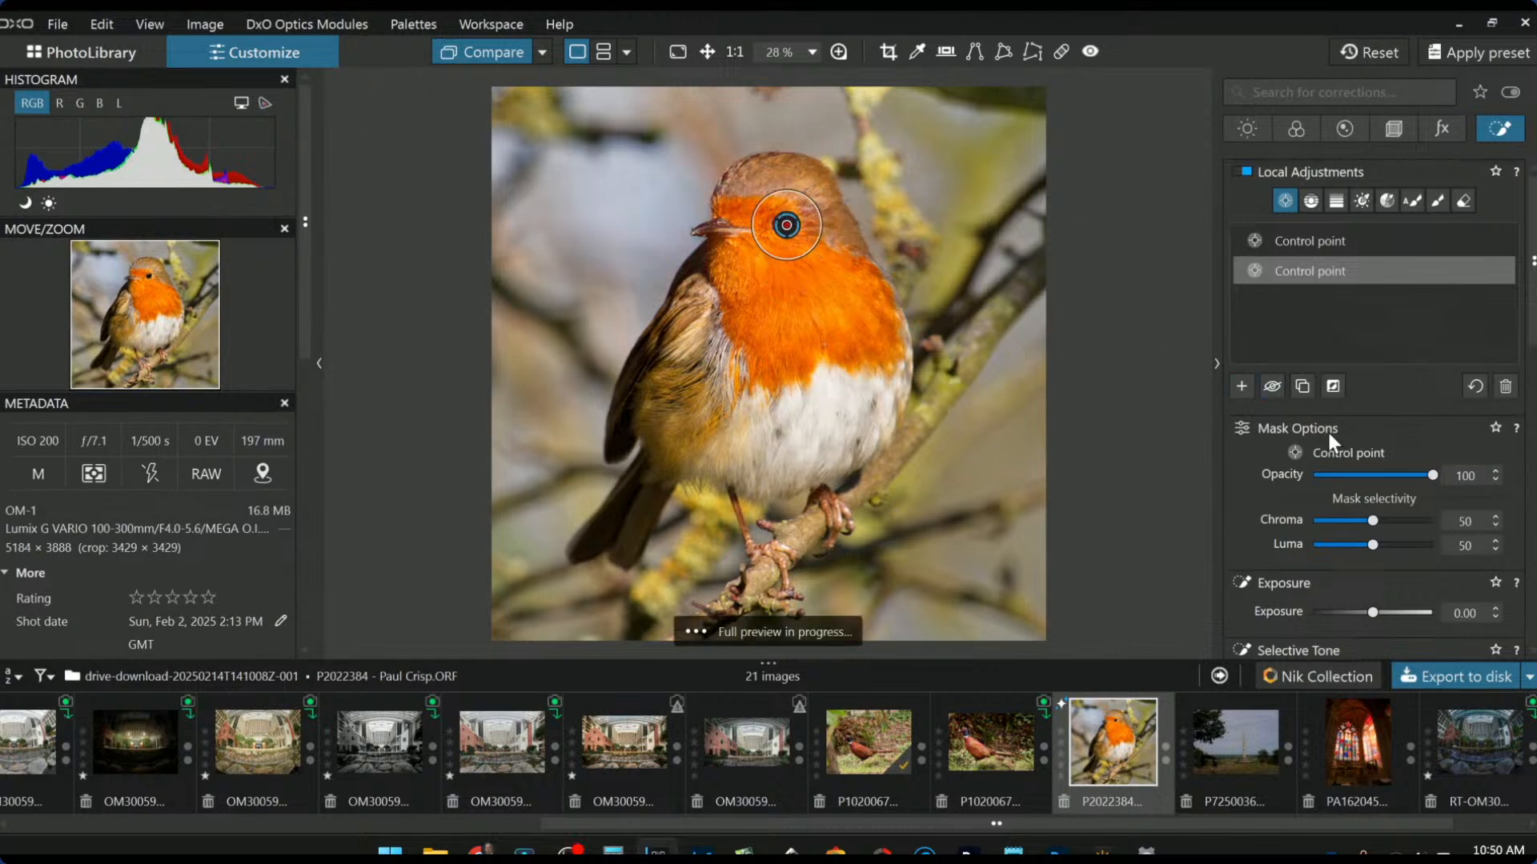
Step: Set the eye mask's shadows to 92, ClearView Plus intensity to 69 and microcontrast to 100
scroll(1392, 584, "down", 3)
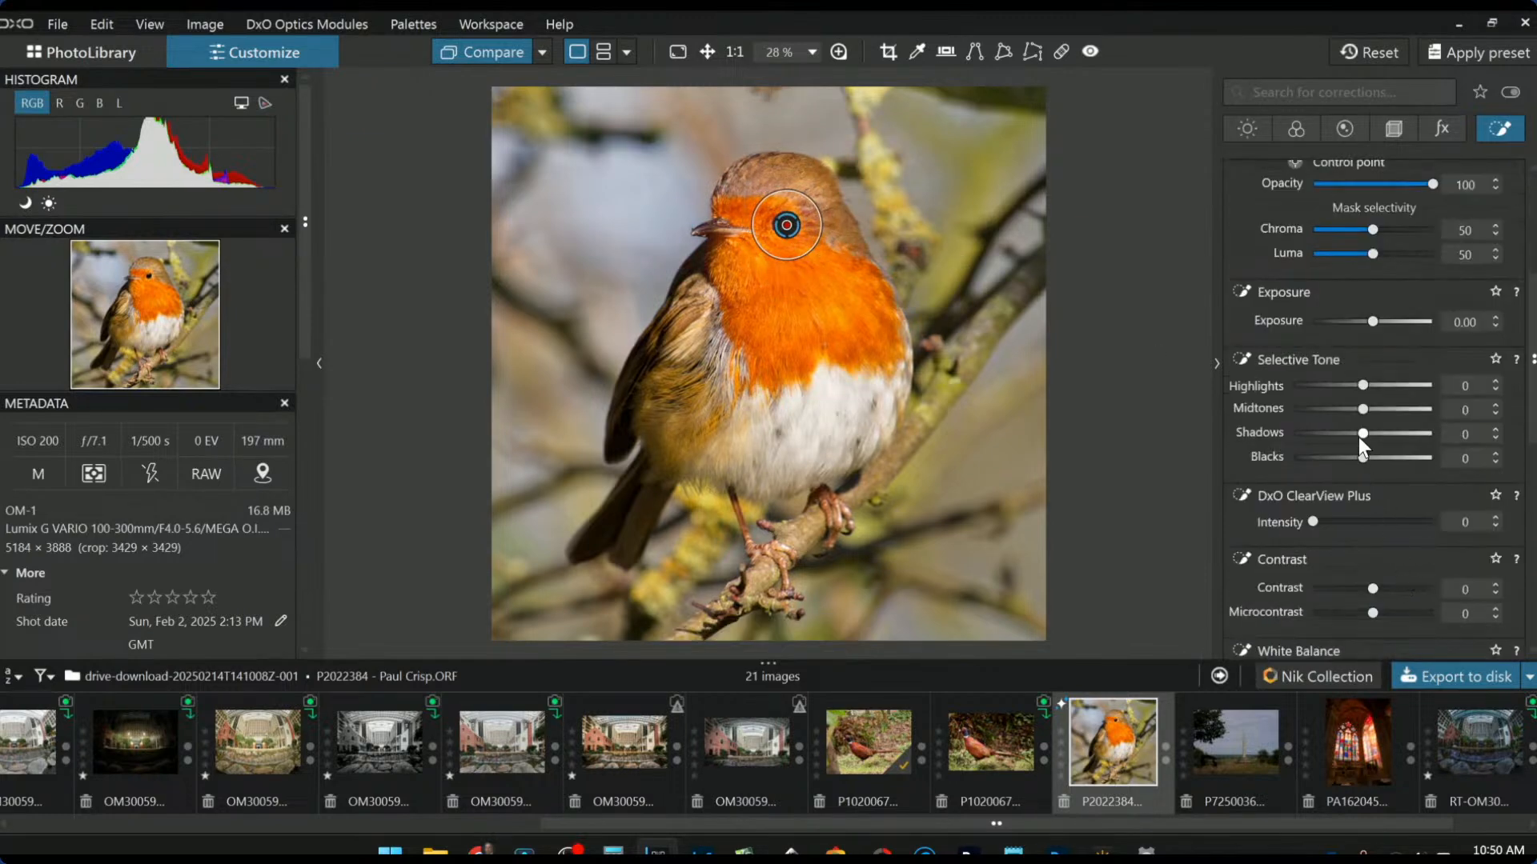
left_click_drag(1360, 435, 1428, 434)
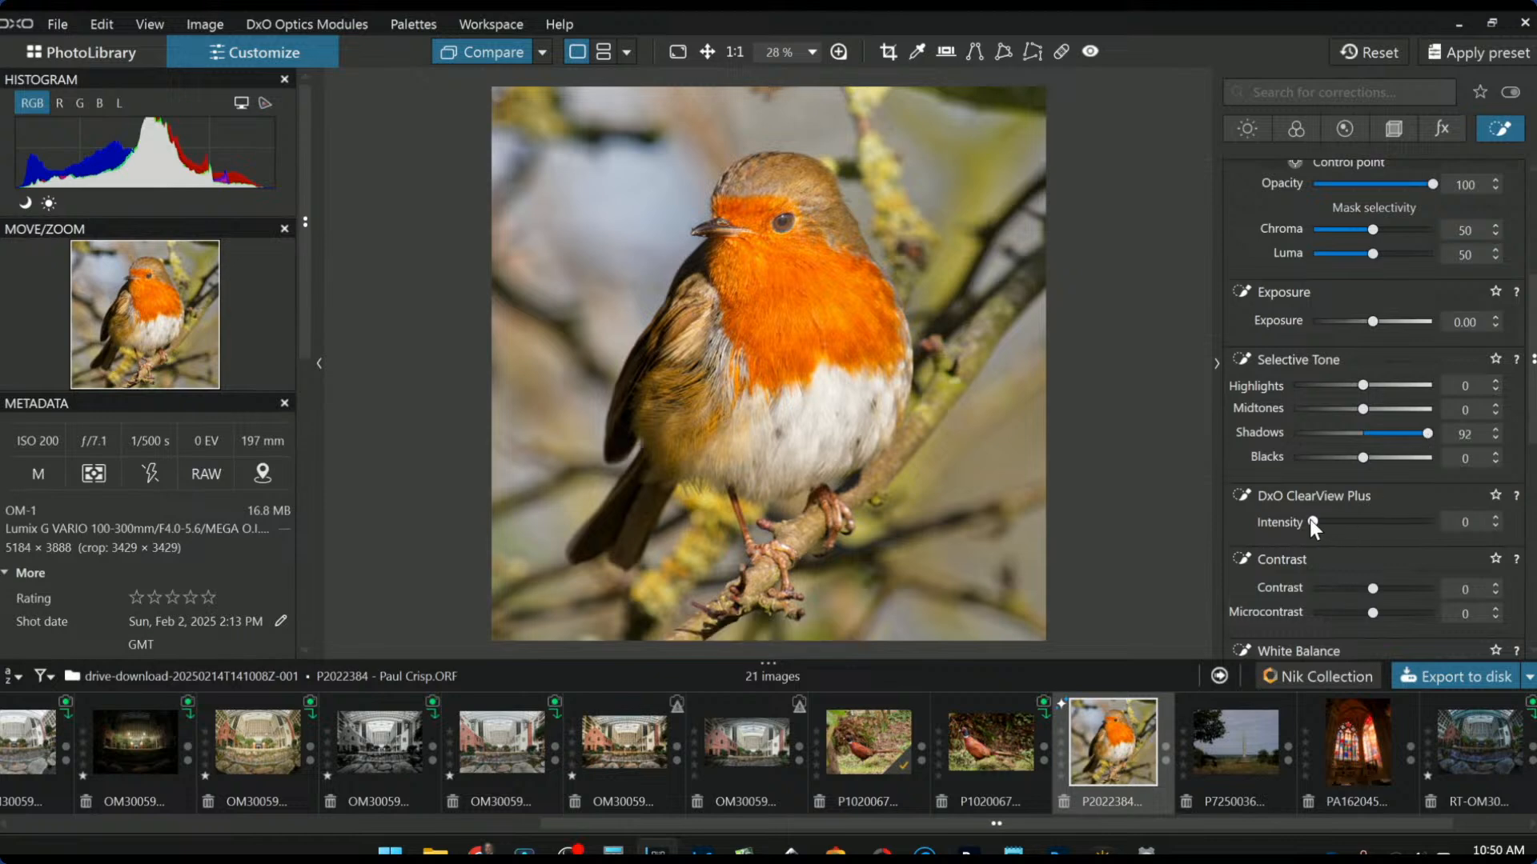
left_click_drag(1310, 521, 1396, 522)
left_click_drag(1373, 613, 1417, 613)
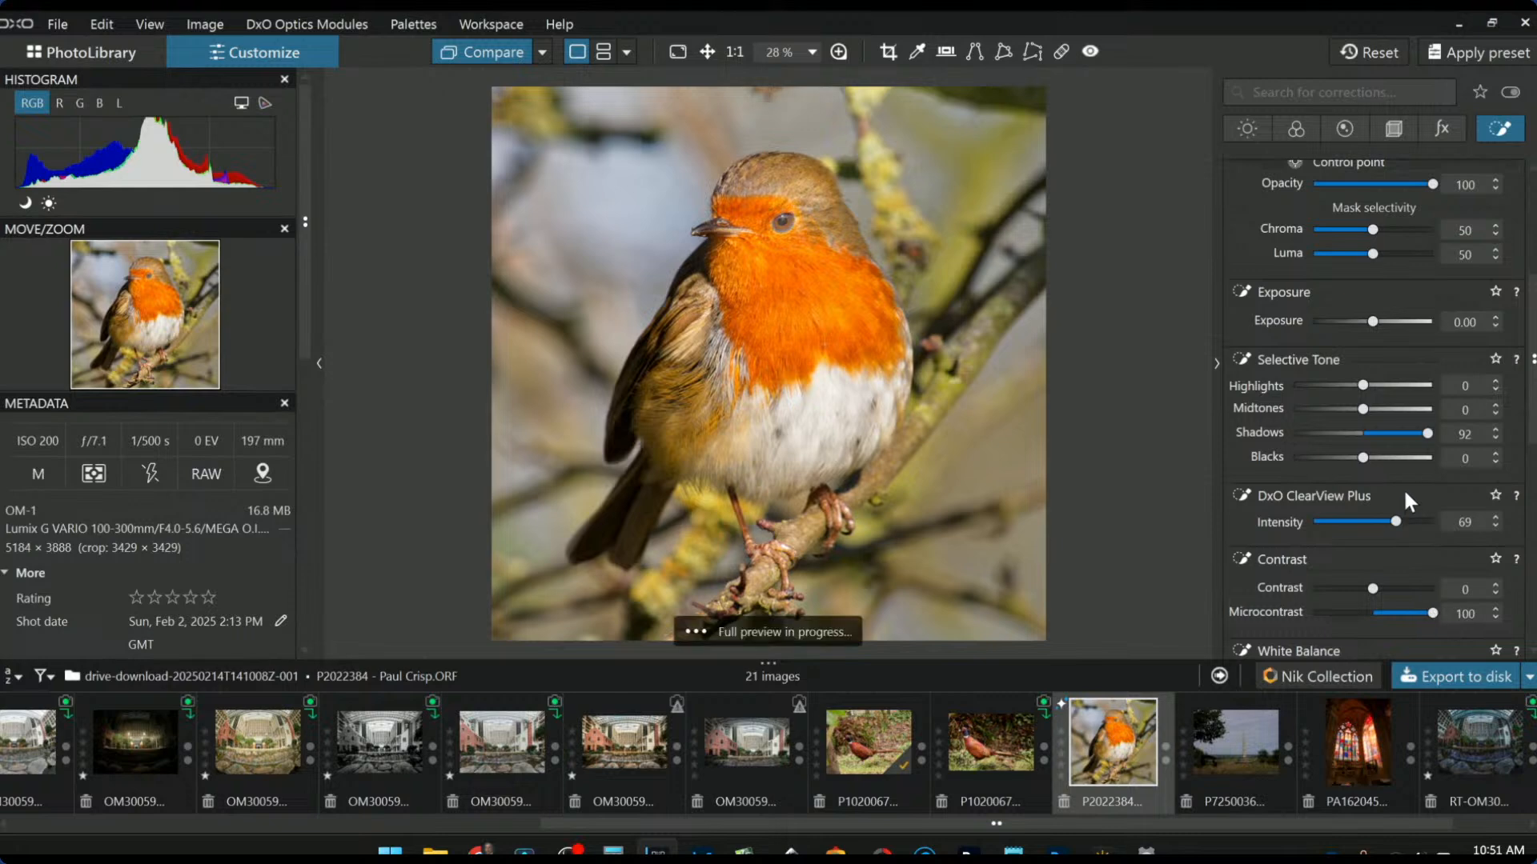
Step: Raise the eye mask's vibrancy to 85 for all HSL channels and lower its blacks to -12
scroll(1328, 561, "down", 4)
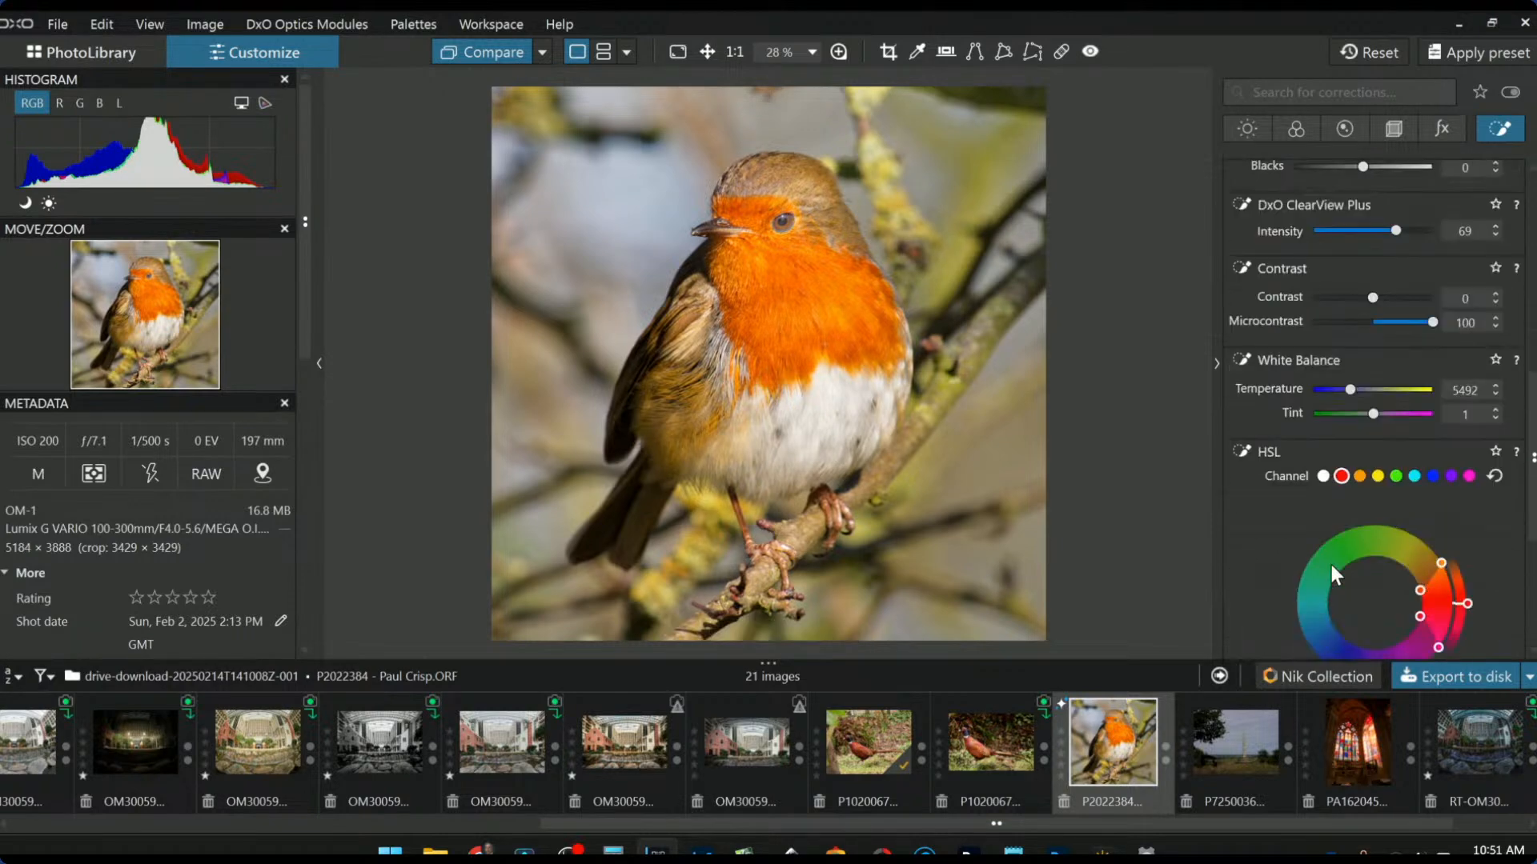
left_click(1323, 476)
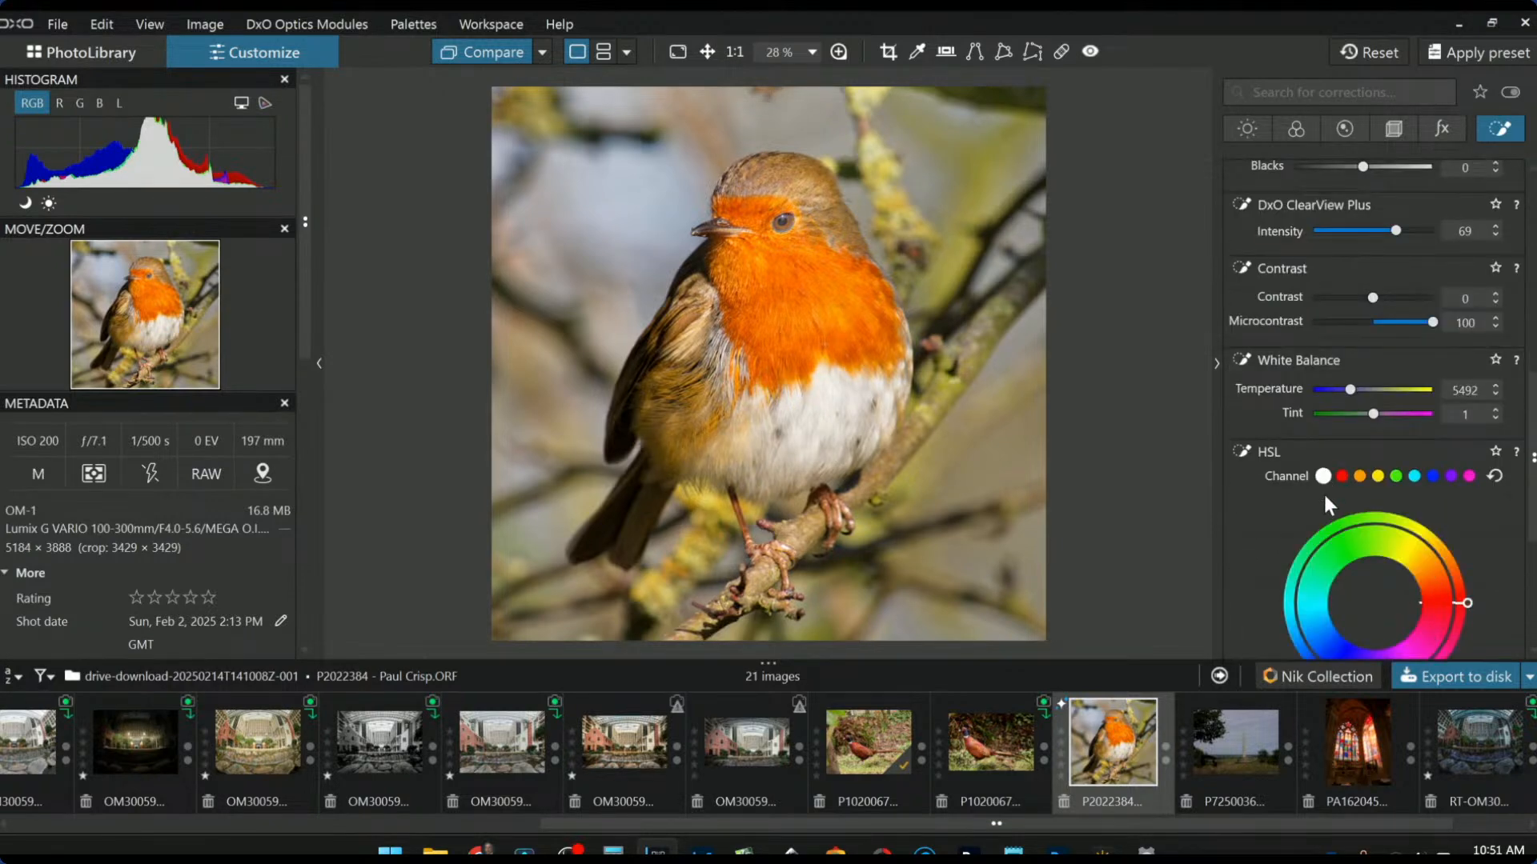
scroll(1285, 568, "down", 3)
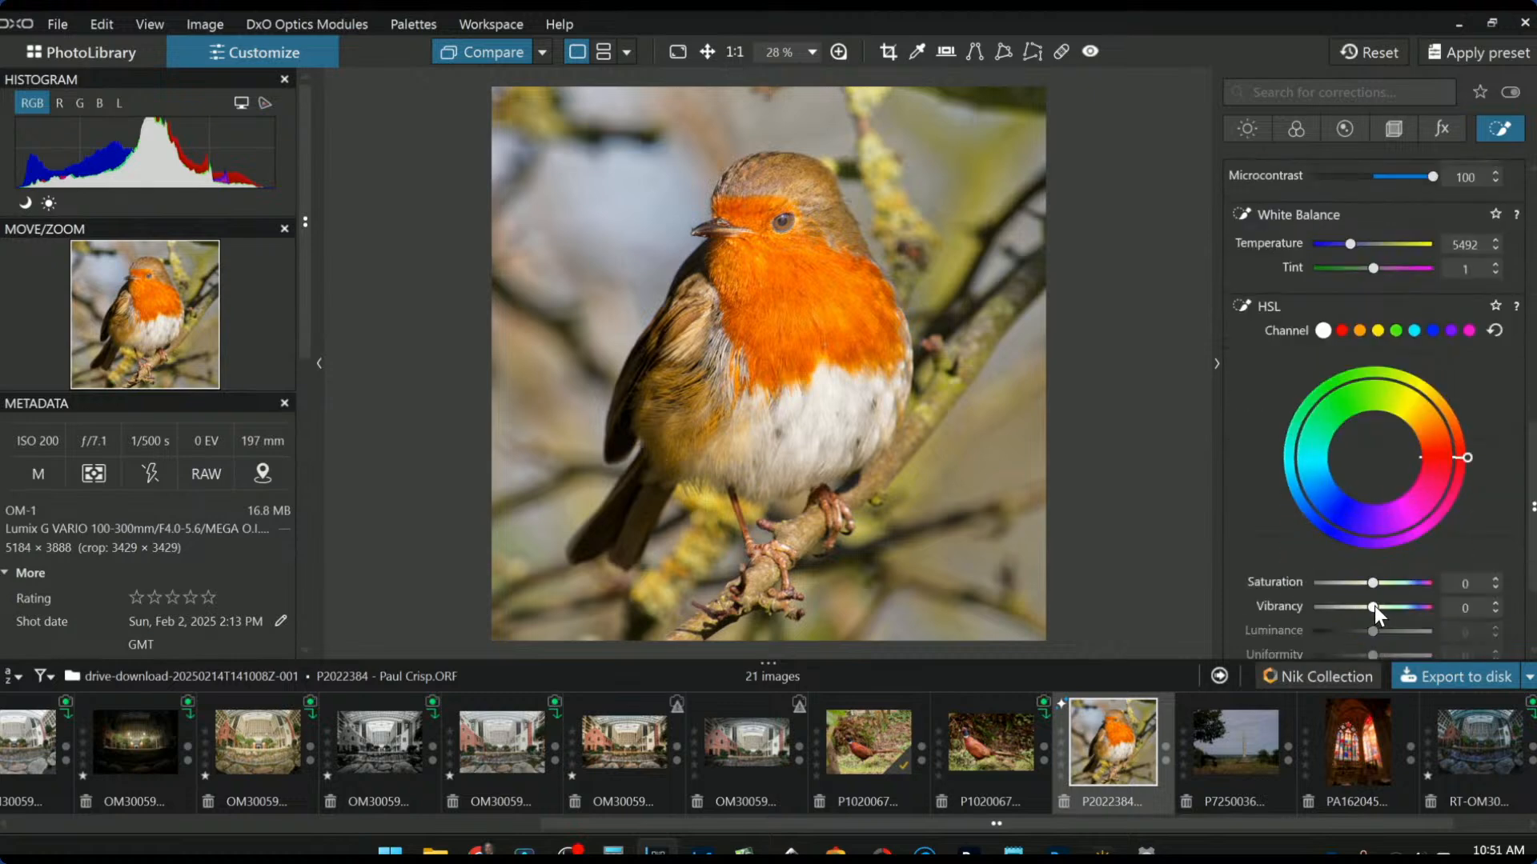
left_click_drag(1375, 606, 1431, 608)
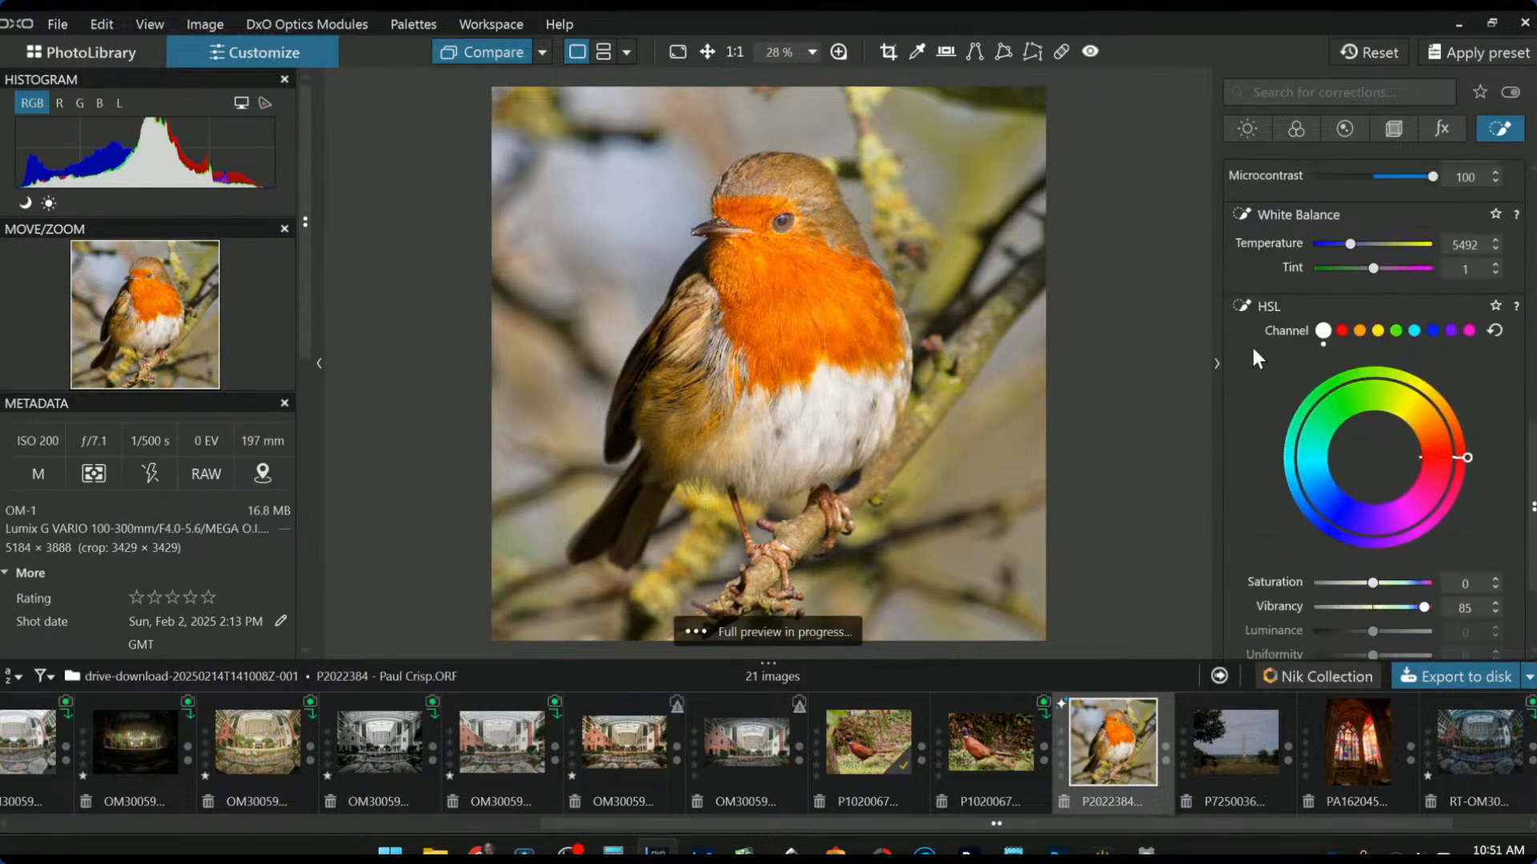
scroll(1260, 377, "up", 2)
scroll(1261, 407, "up", 4)
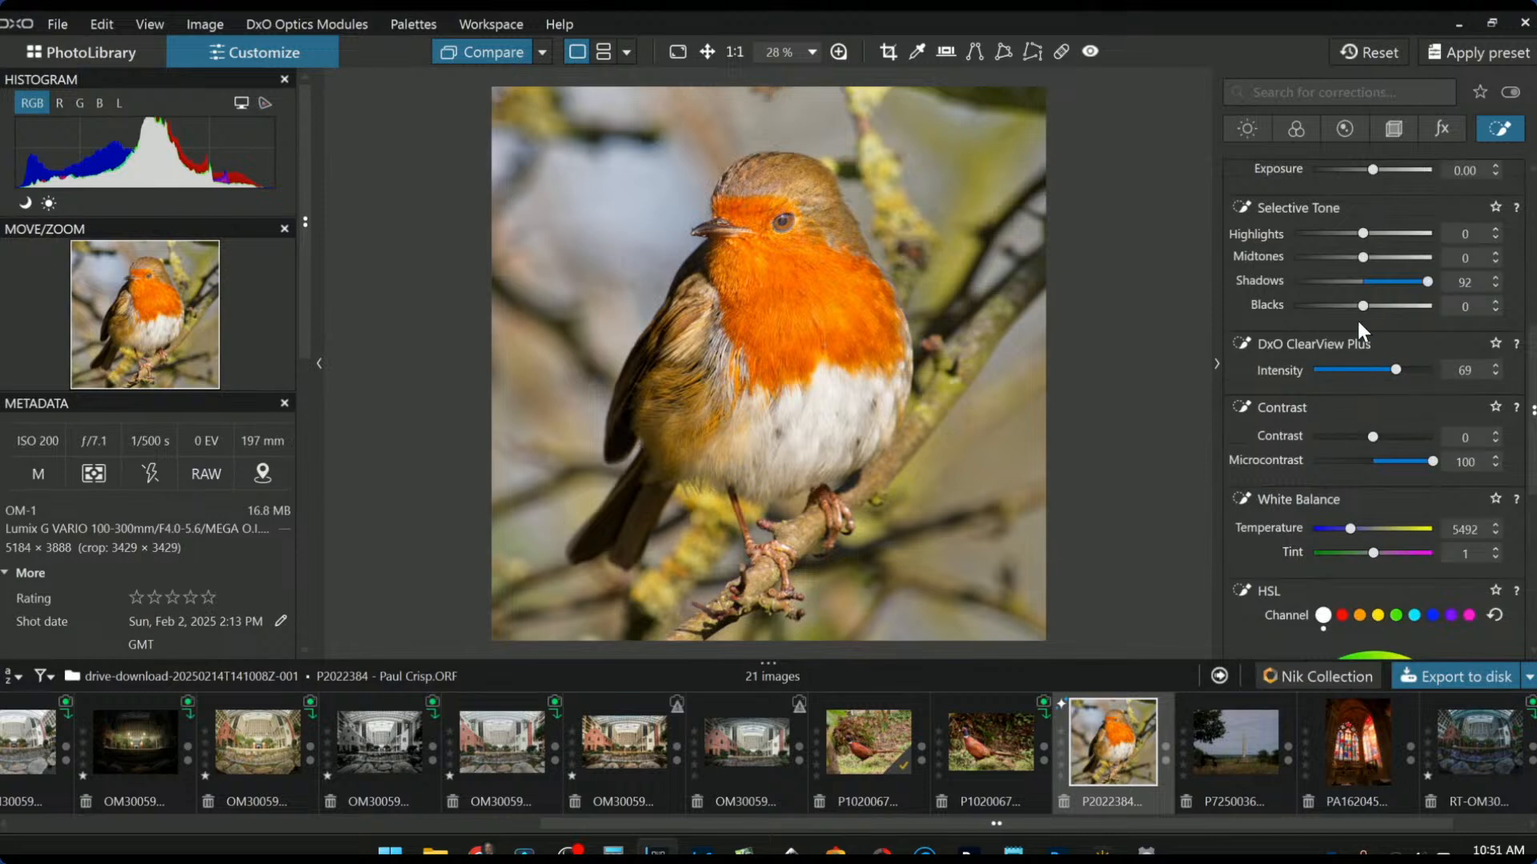
left_click_drag(1359, 309, 1356, 309)
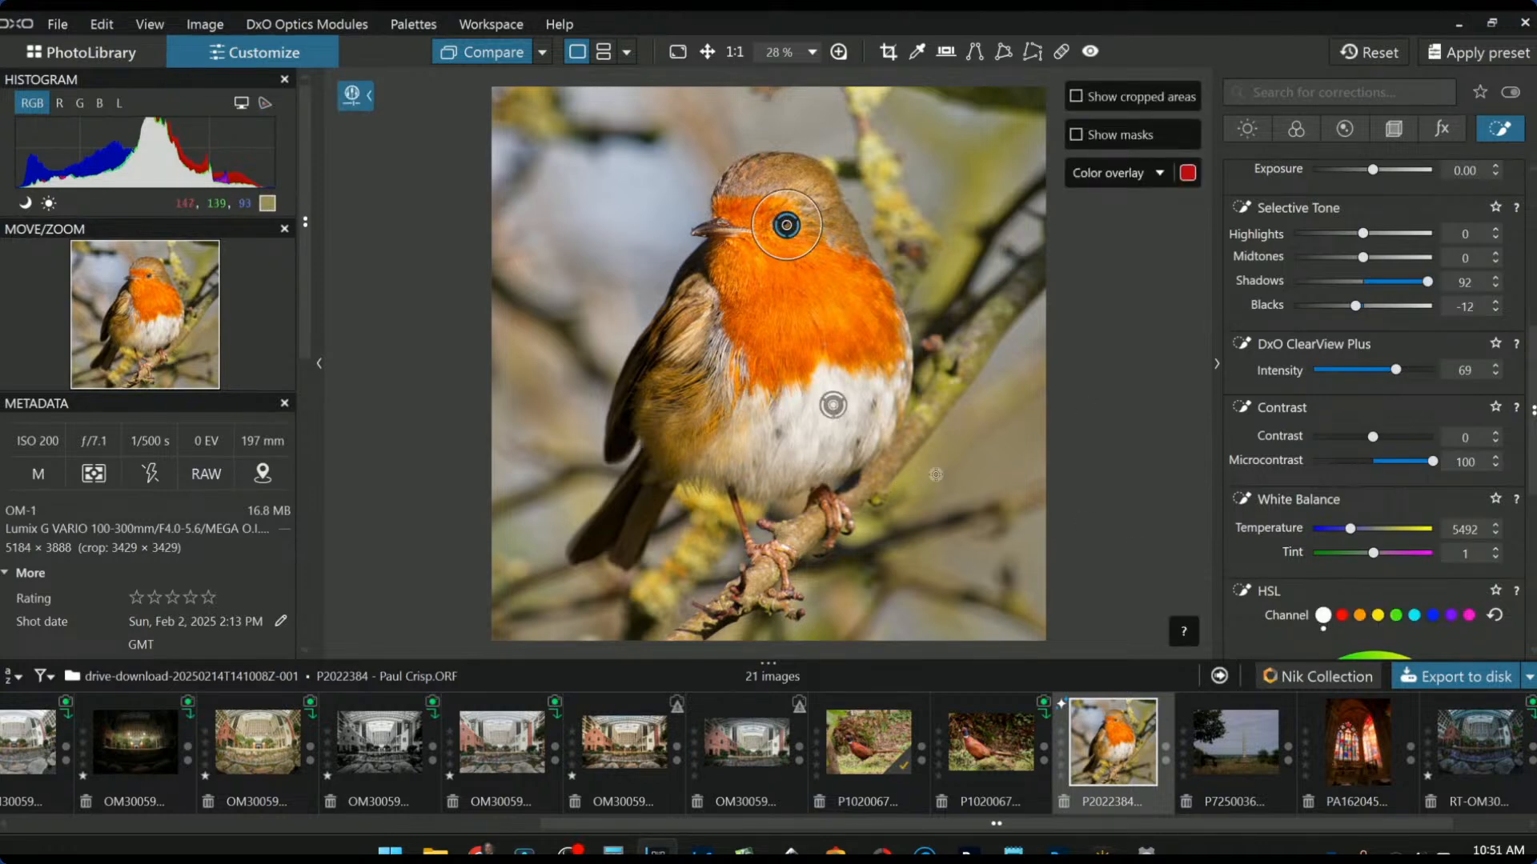
Step: Add a new control point mask on the robin's beak and set its highlights to 77 and midtones to 66
scroll(1319, 388, "up", 3)
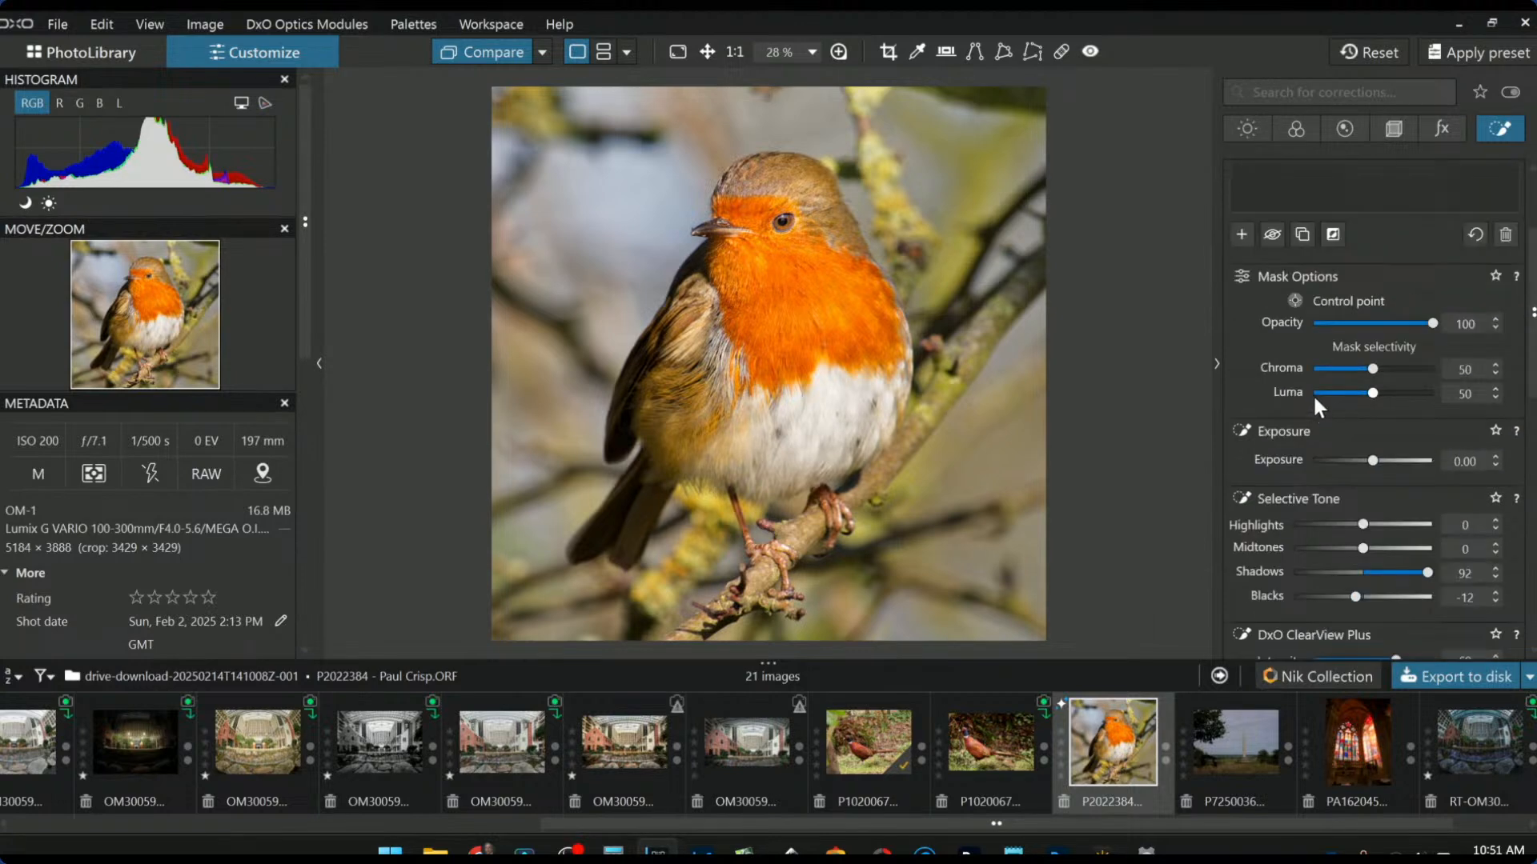
scroll(1312, 393, "up", 2)
left_click(1242, 380)
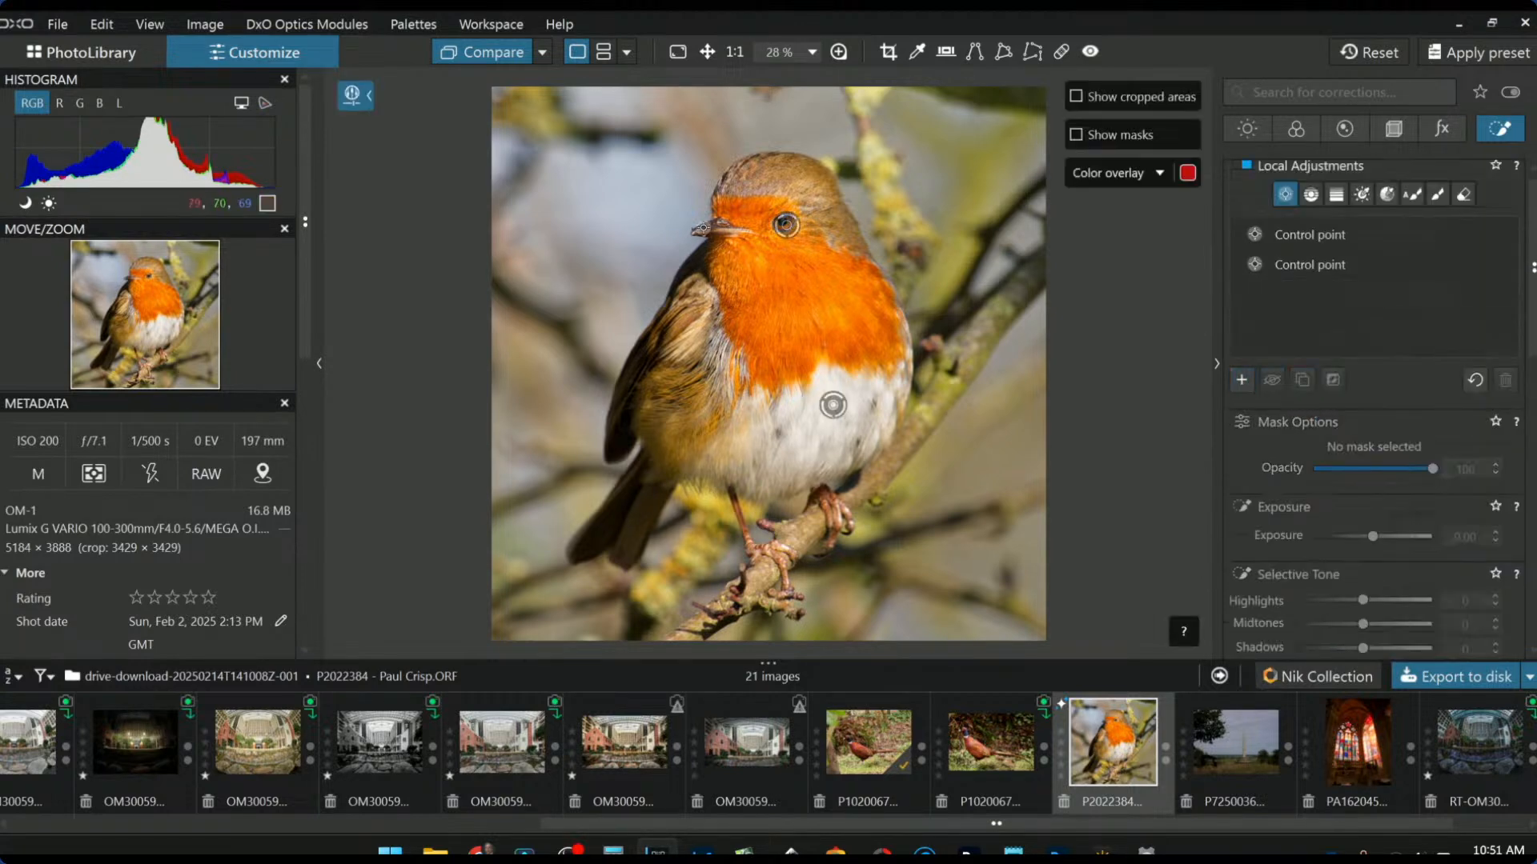
left_click(711, 226)
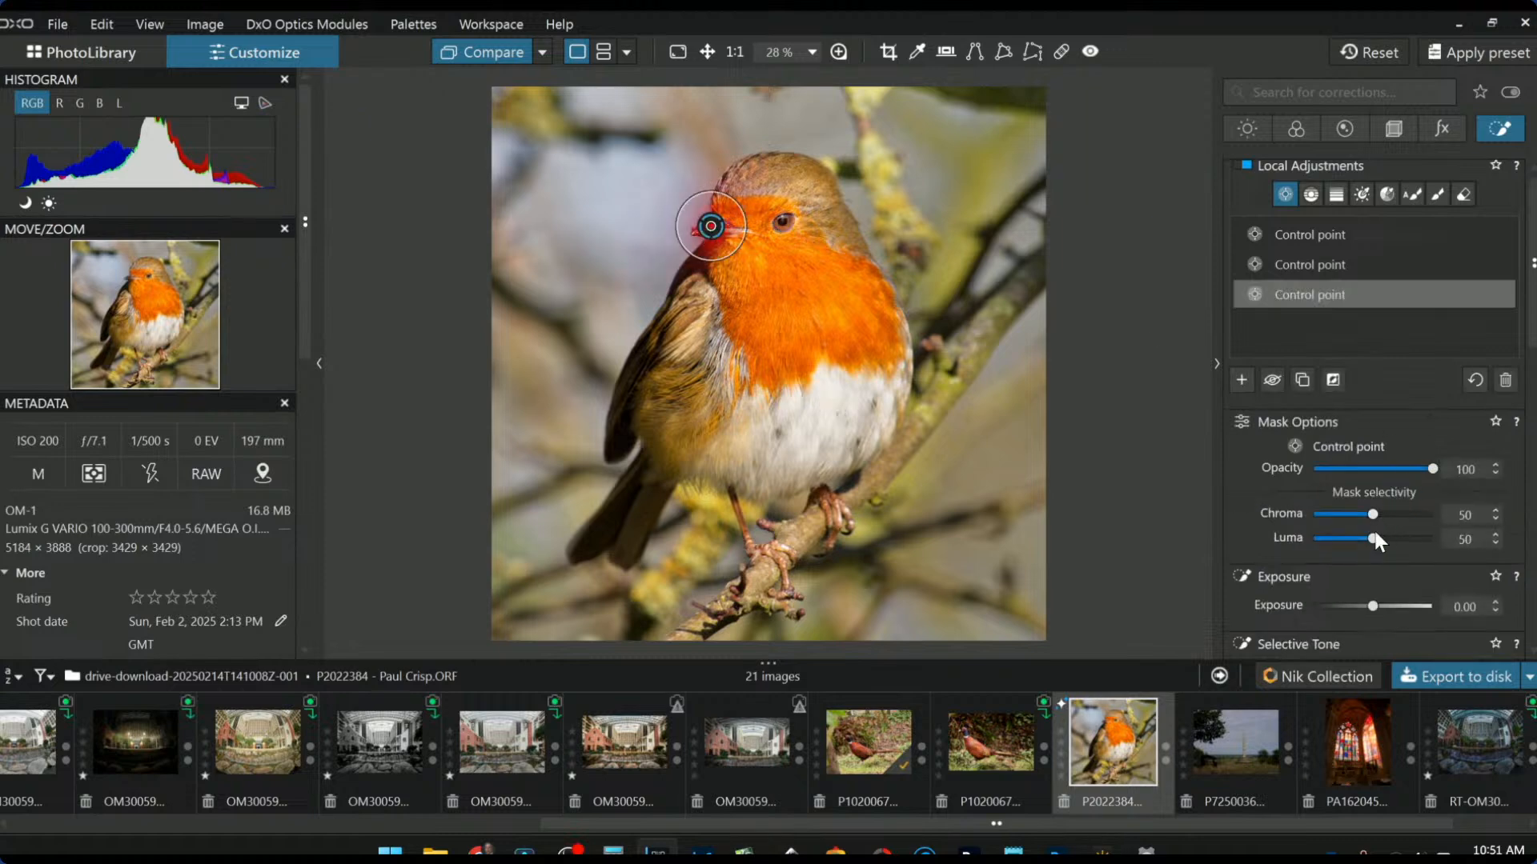
scroll(1390, 589, "down", 3)
left_click(1405, 479)
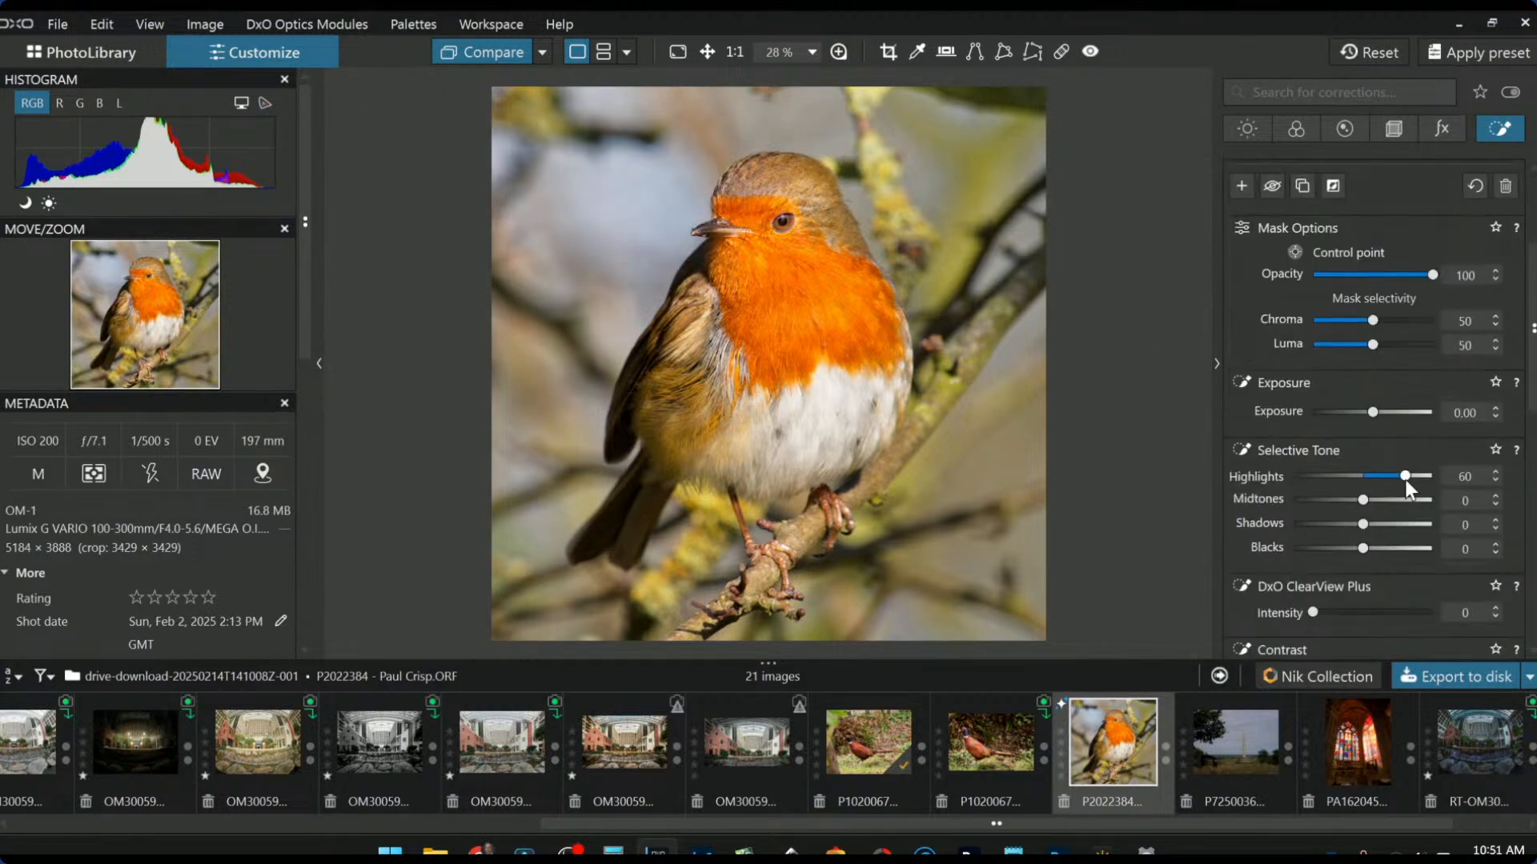
left_click_drag(1404, 478, 1416, 478)
left_click(1399, 498)
left_click_drag(1400, 498, 1409, 498)
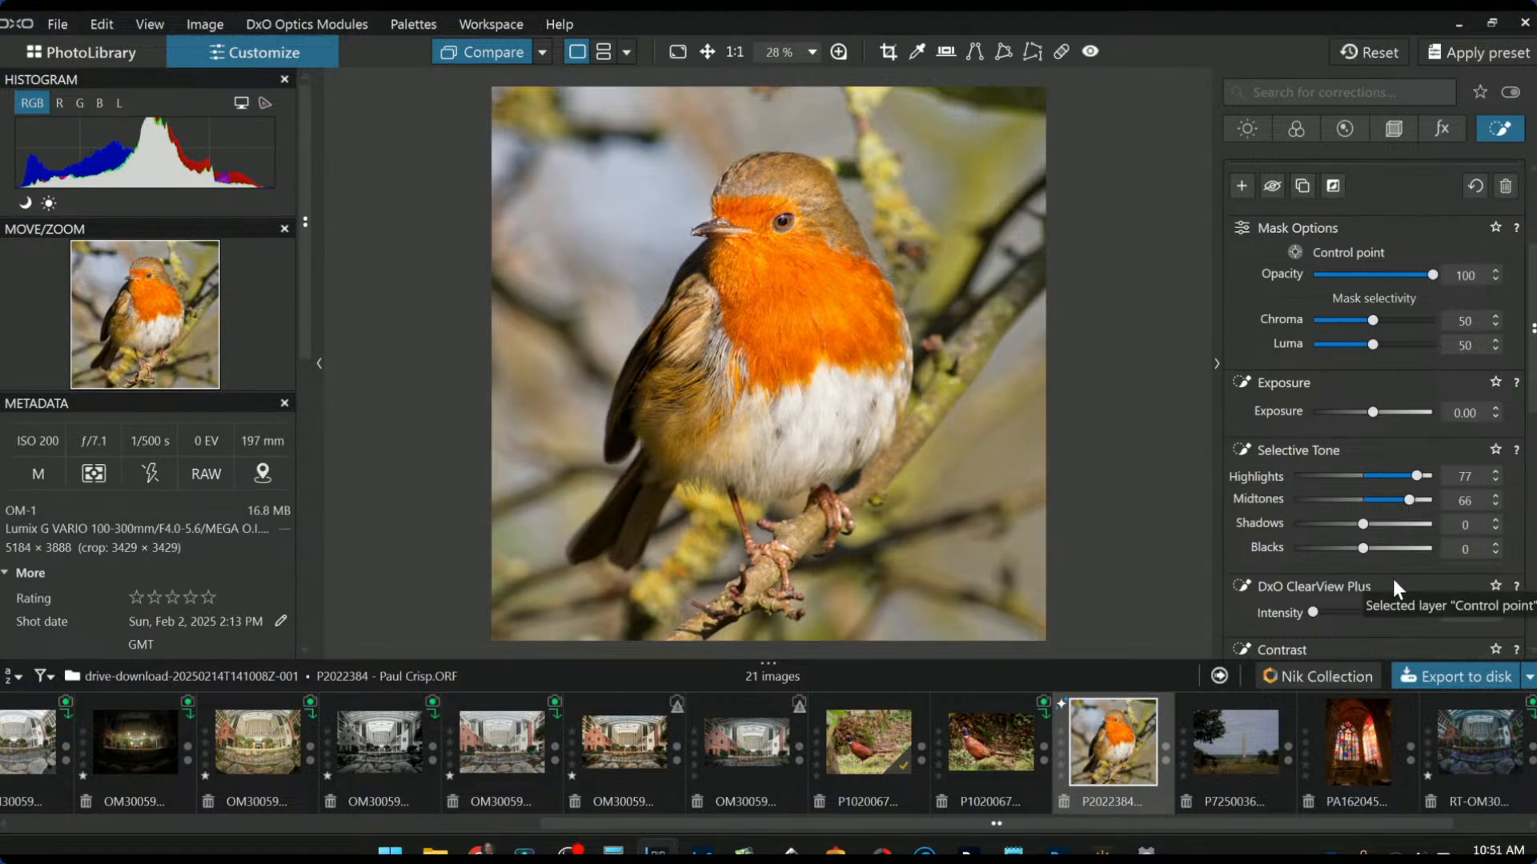
Step: Draw a control line in the beak's mask from the lower-left background towards the robin's tail, keeping the robin photo P2022384 open
mouse_move(1120, 509)
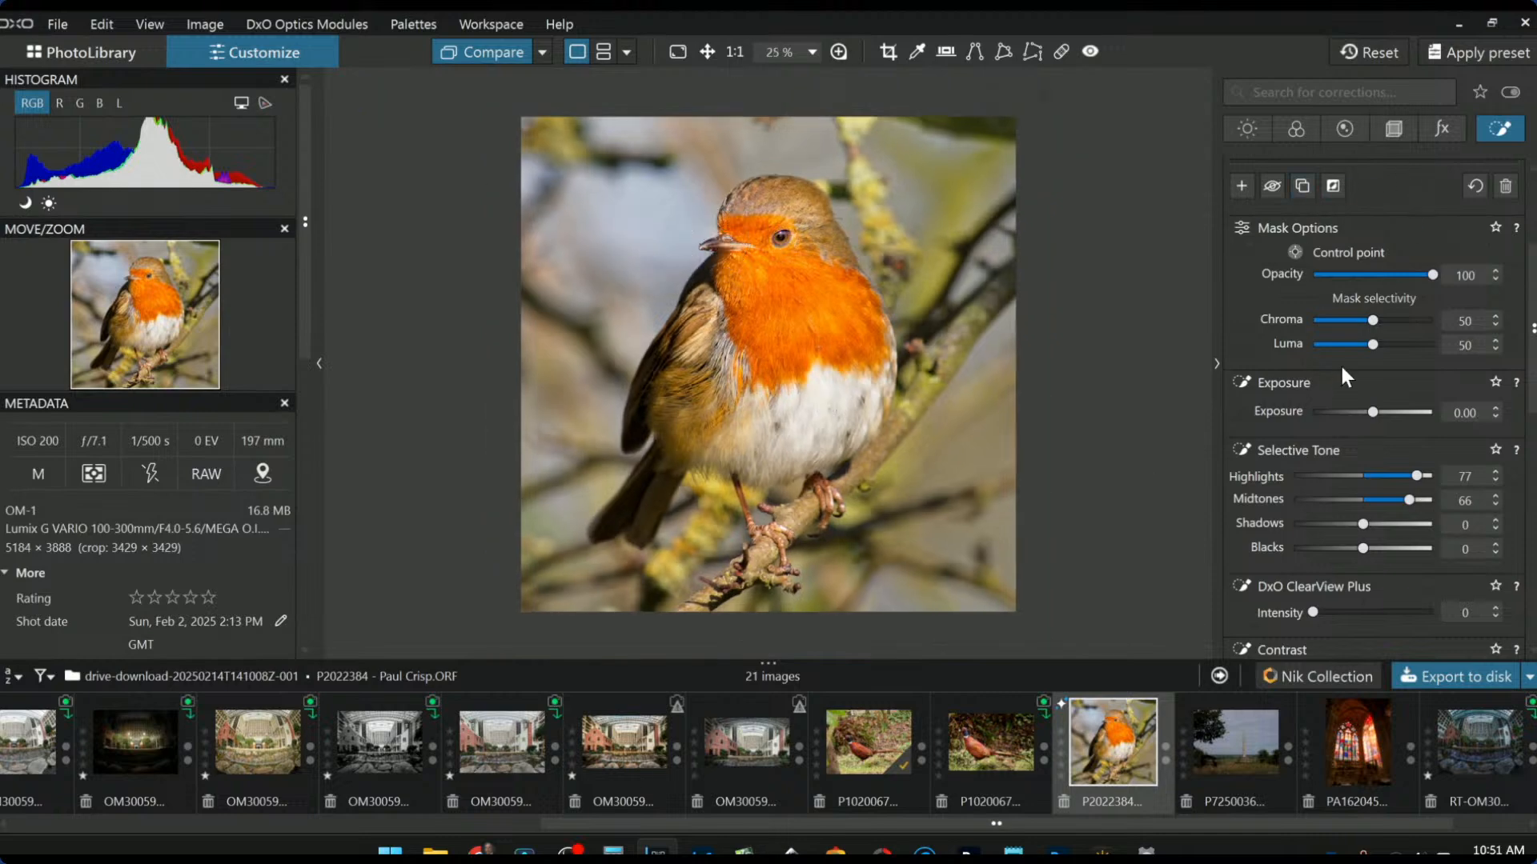
scroll(1341, 367, "up", 2)
left_click(1310, 200)
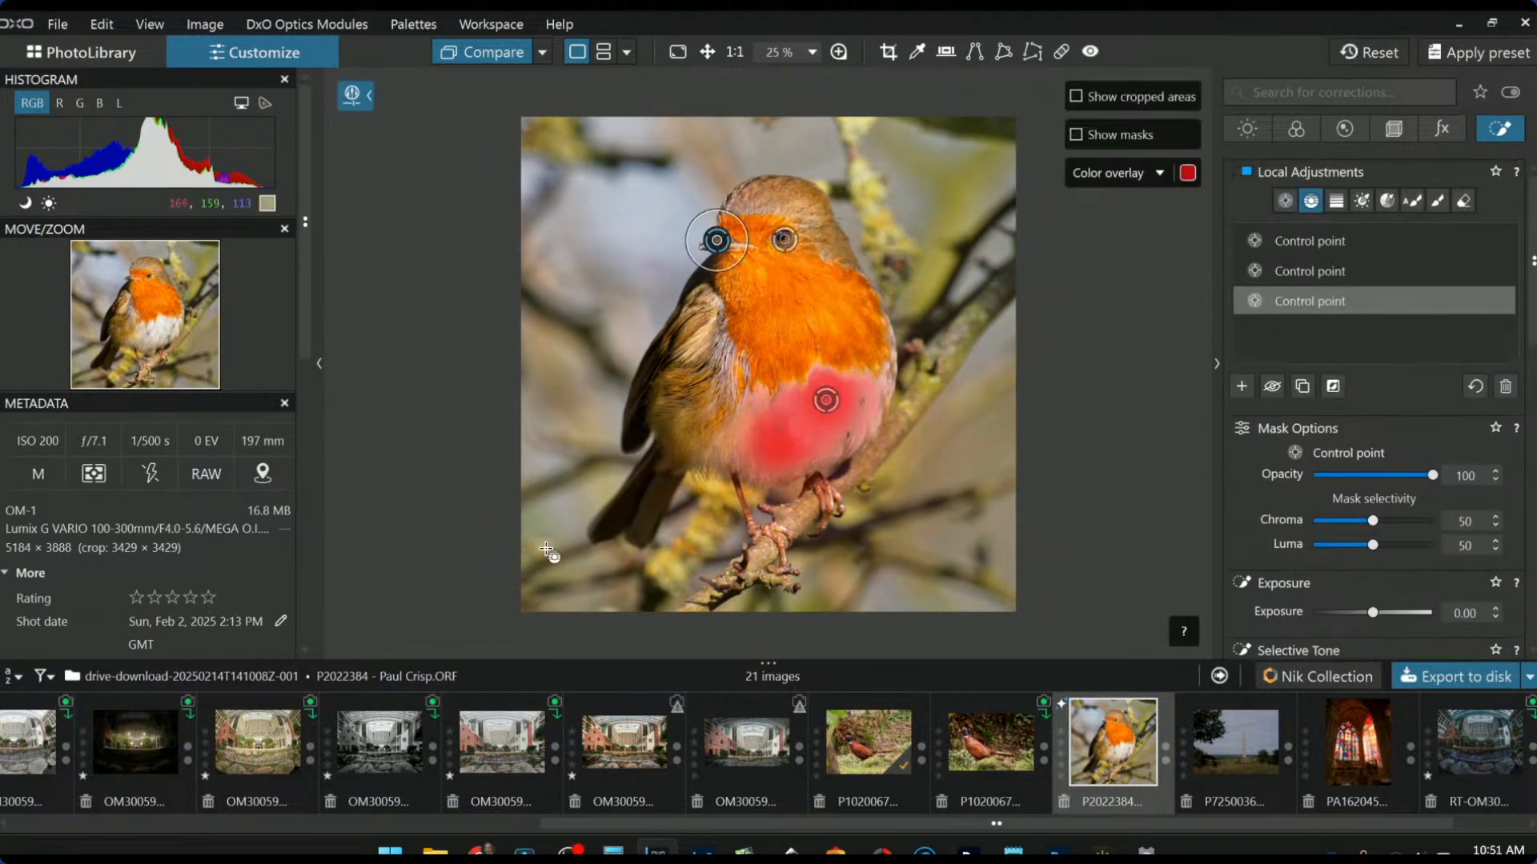
left_click_drag(546, 550, 695, 472)
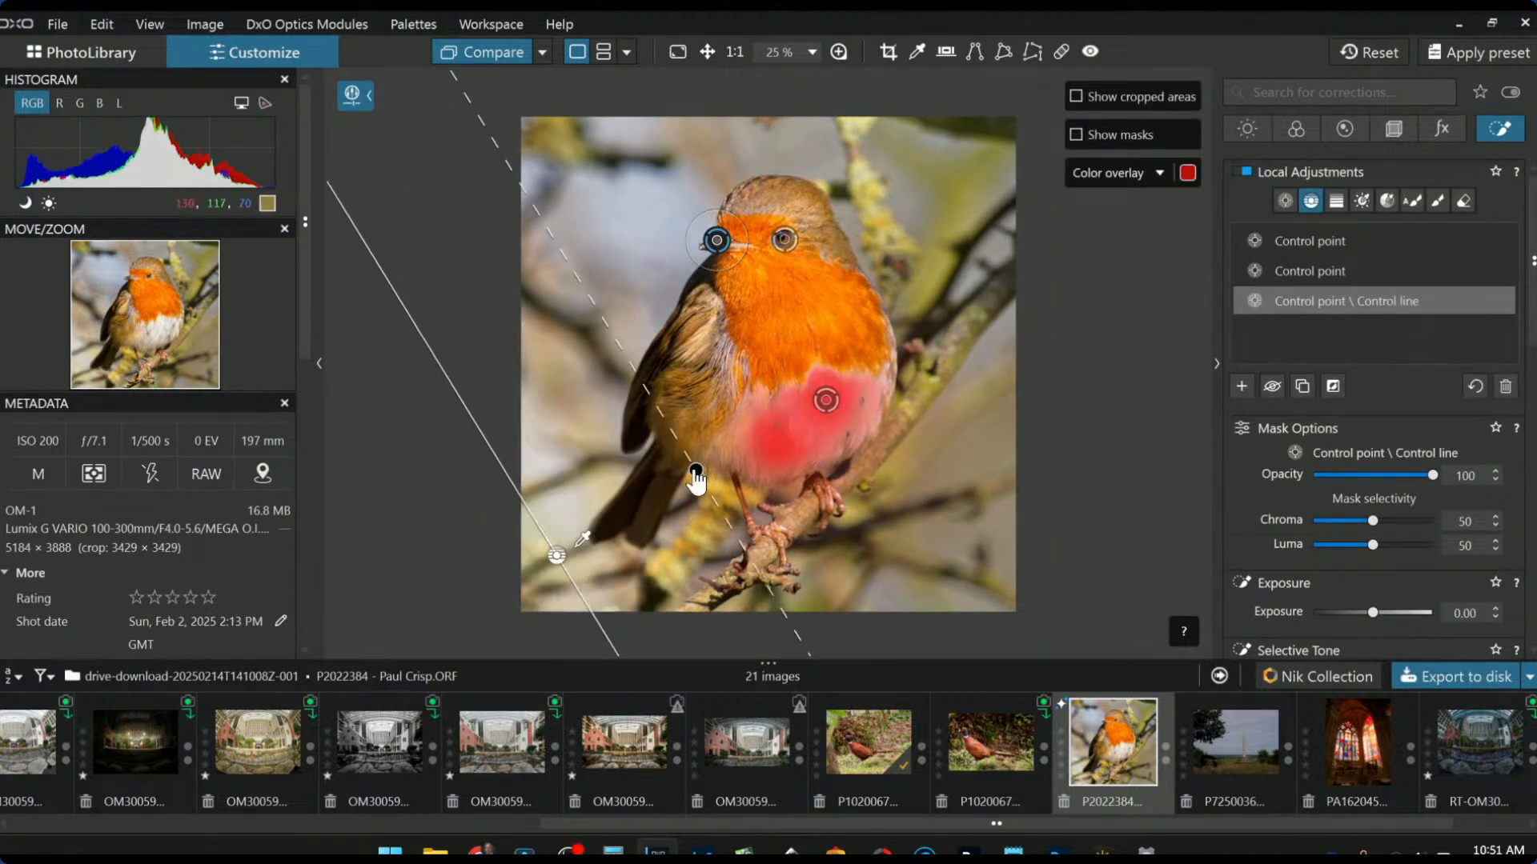
key("End")
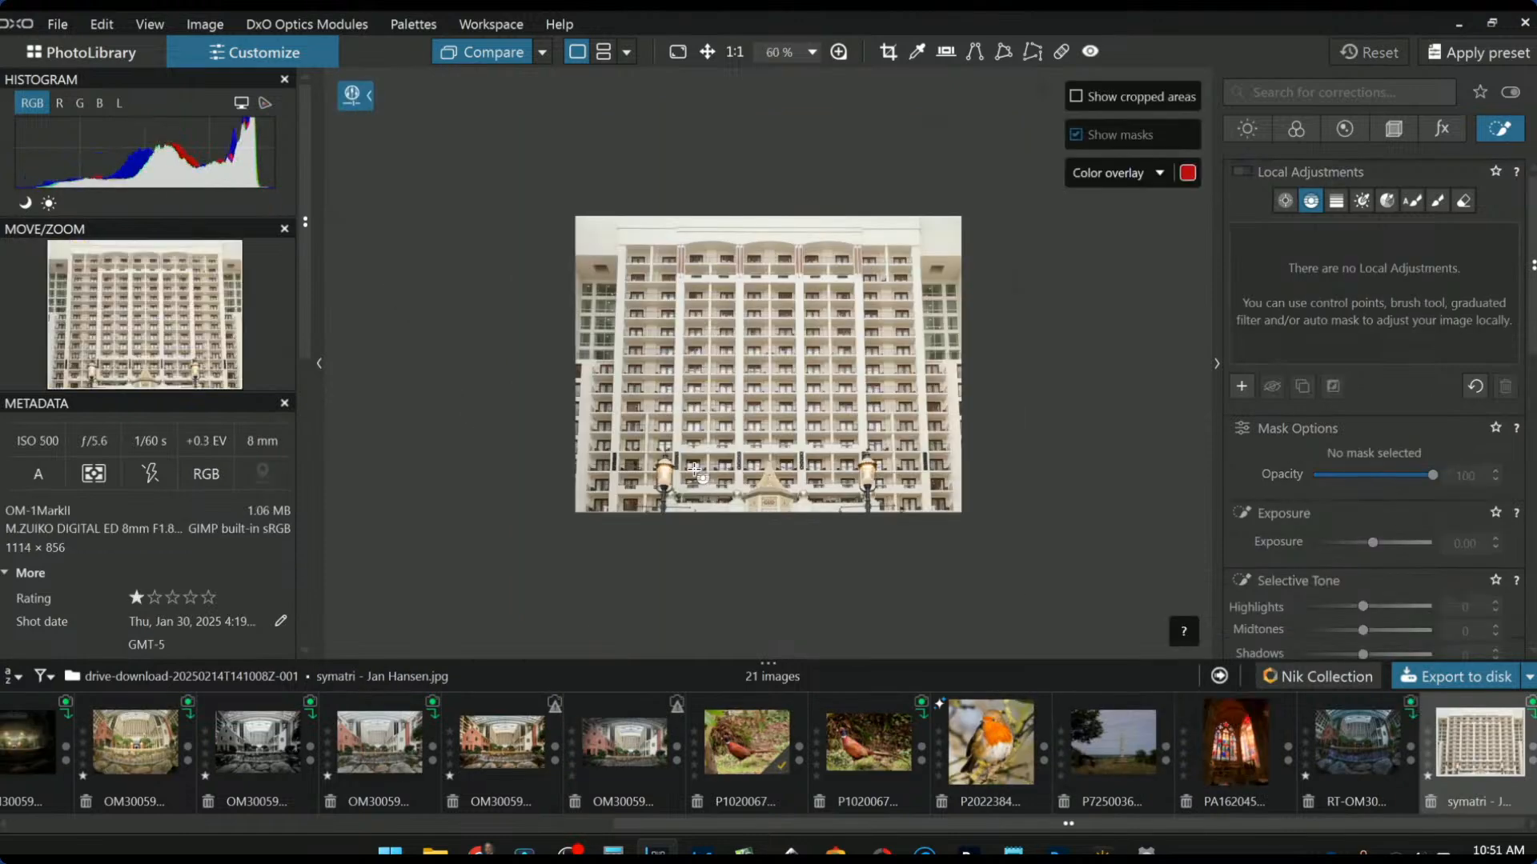
left_click(972, 733)
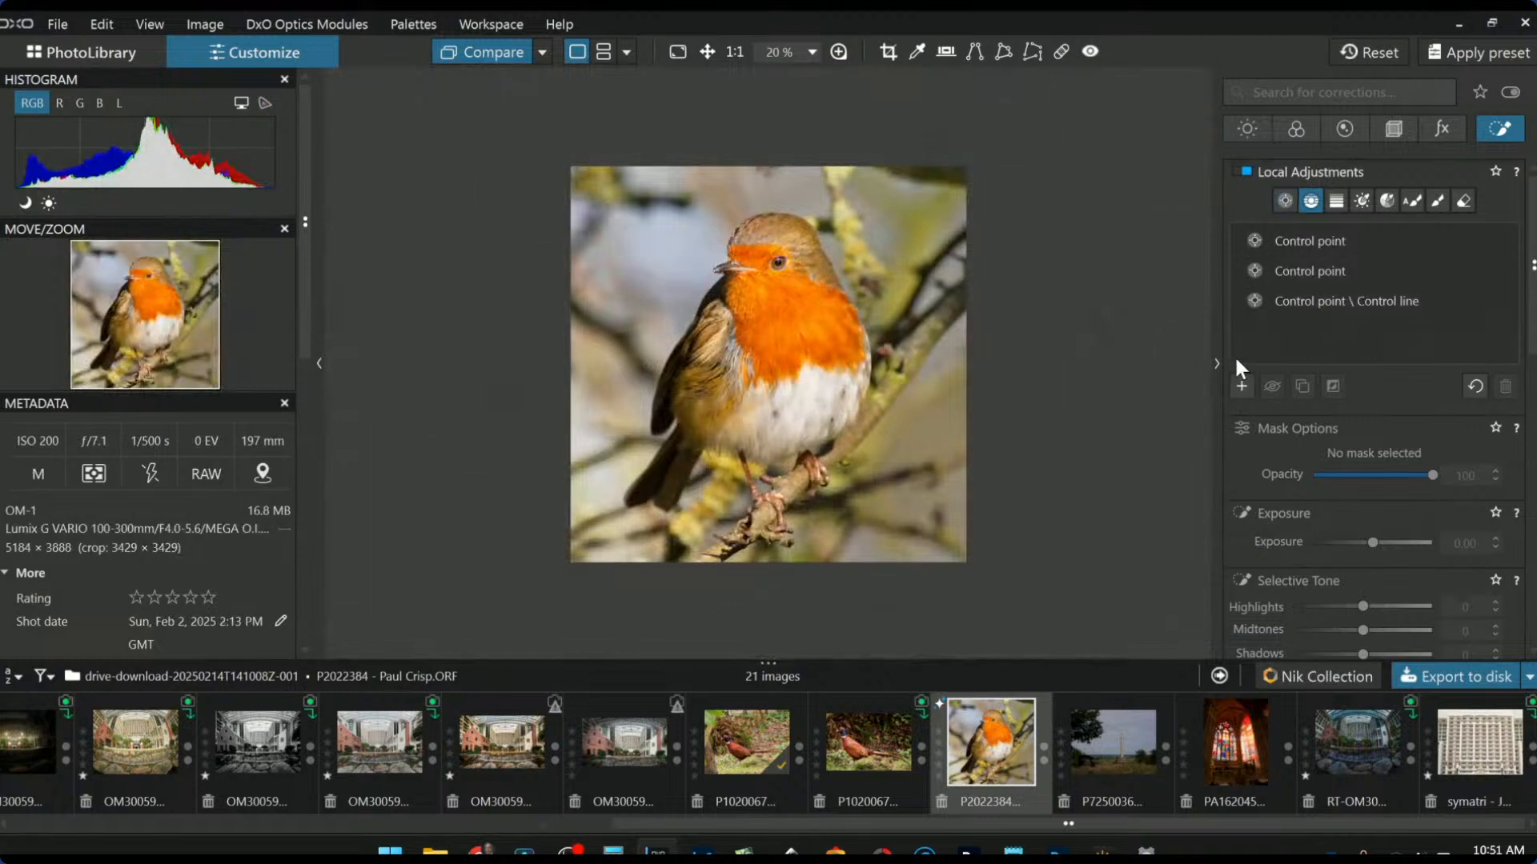
Step: Add a separate control line mask from the lower-left background to the robin's breast and lower its highlights to -54
left_click(1240, 387)
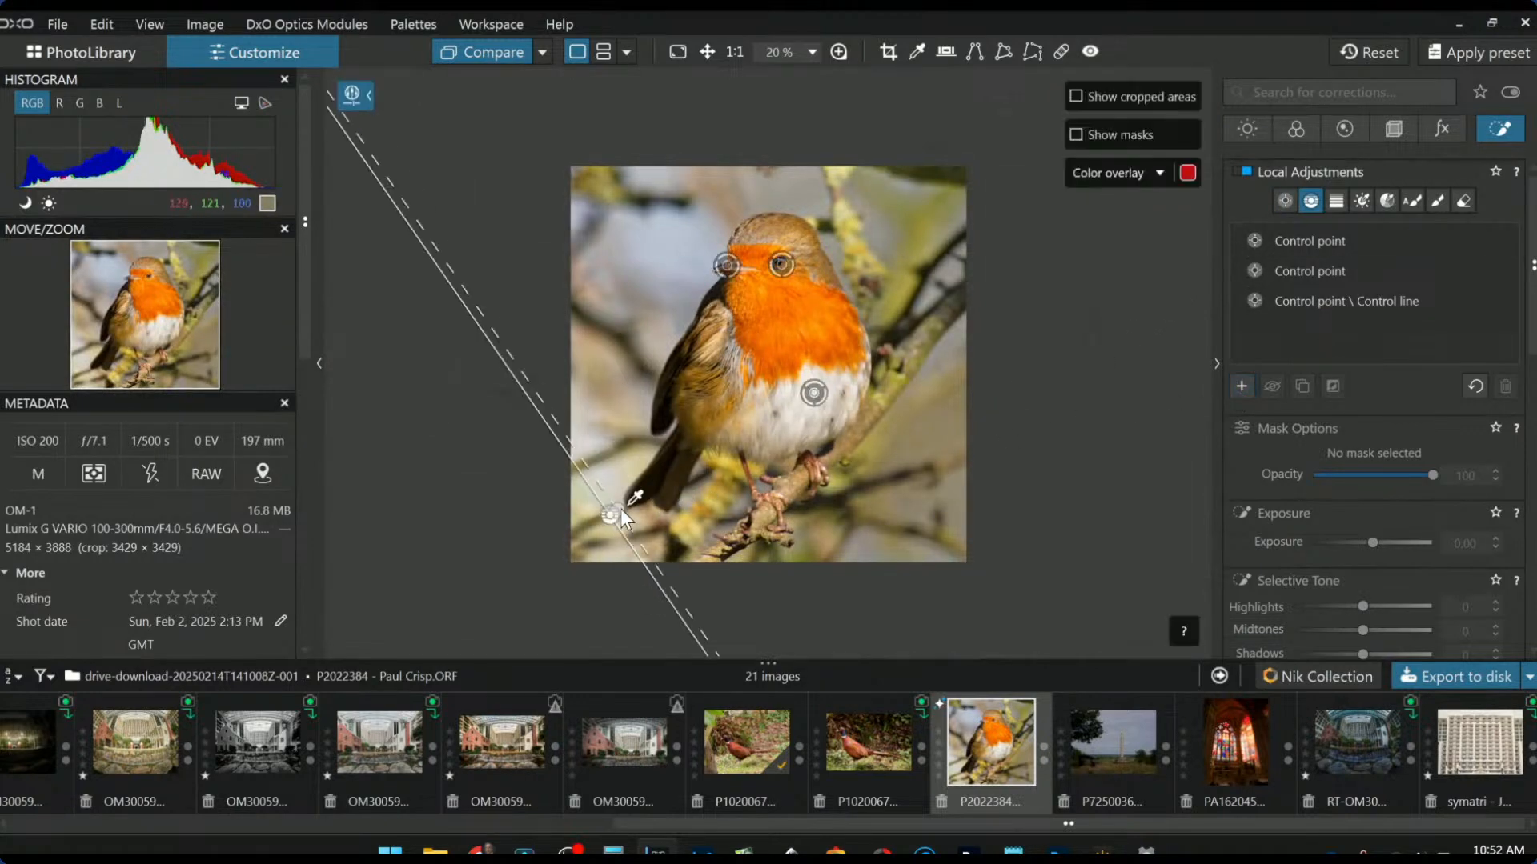
left_click_drag(621, 508, 768, 365)
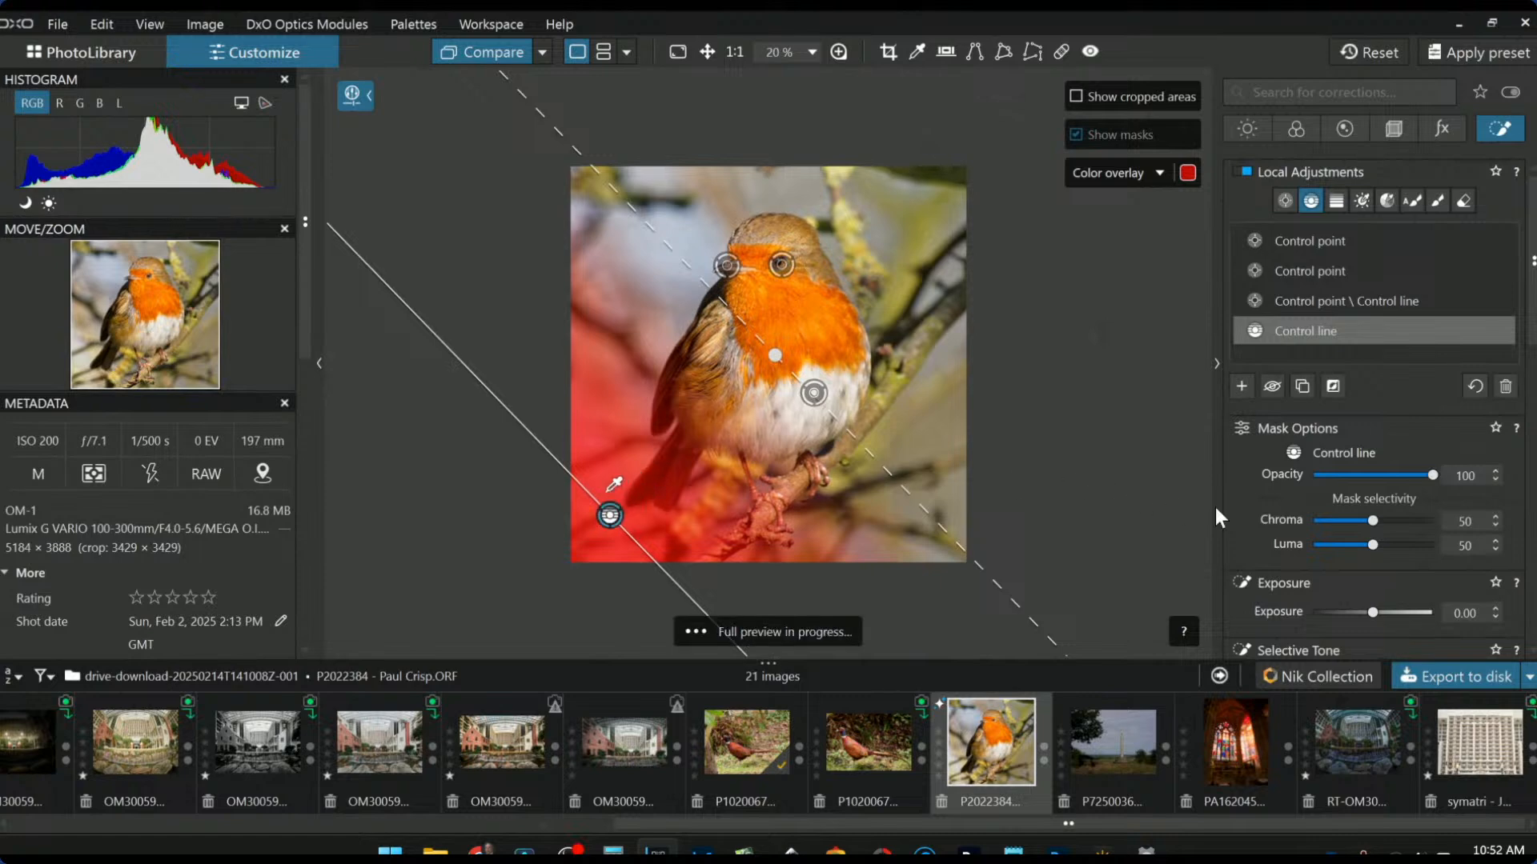
scroll(1298, 579, "down", 3)
left_click(1326, 433)
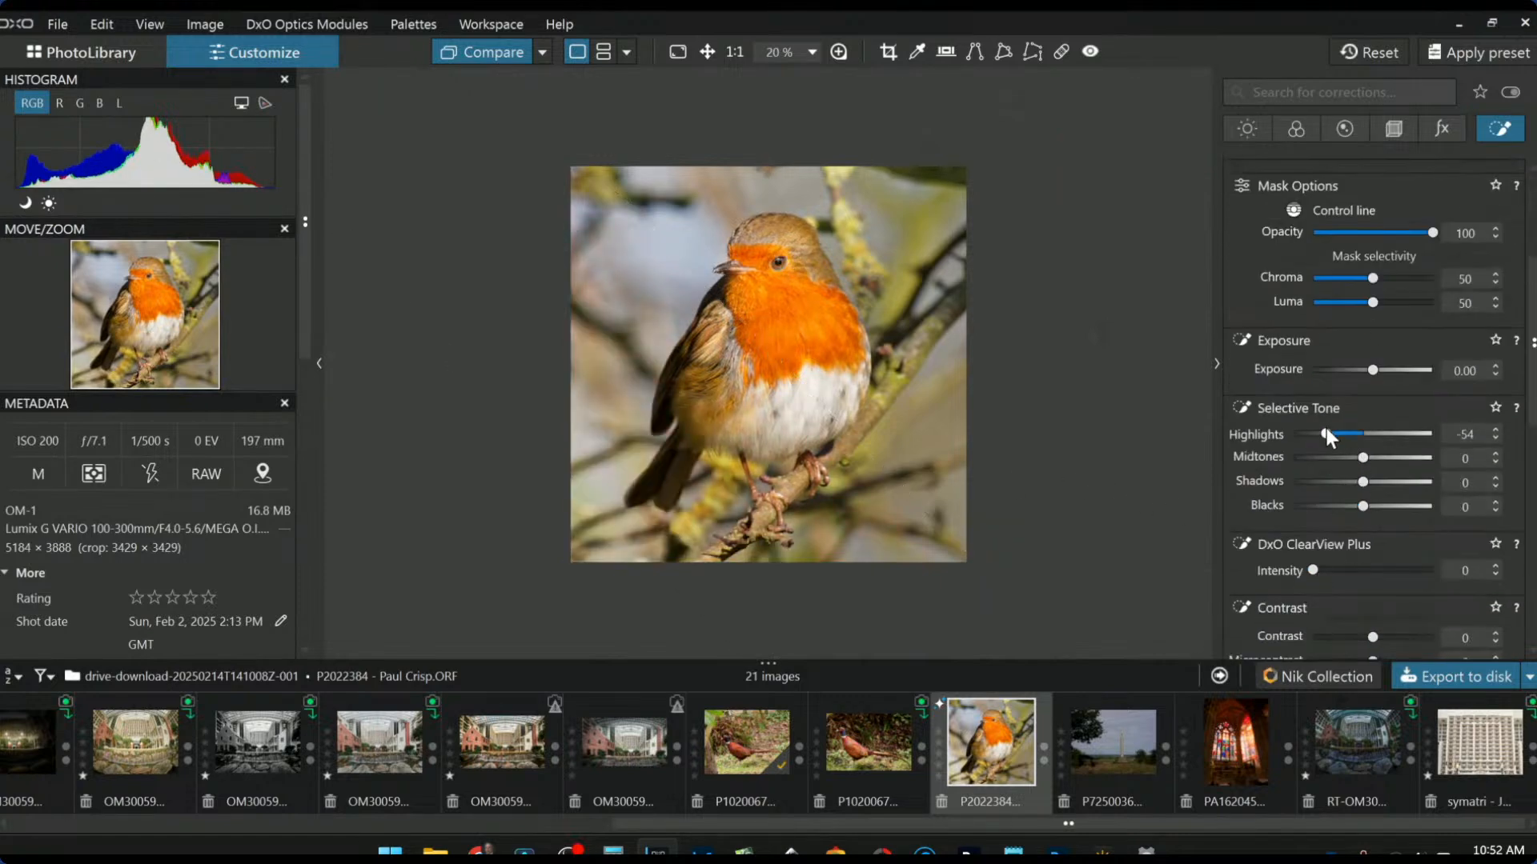
Step: Set the lower-left background control line mask's midtones to 6 and highlights to -79, leaving its blacks at 0
left_click(1336, 458)
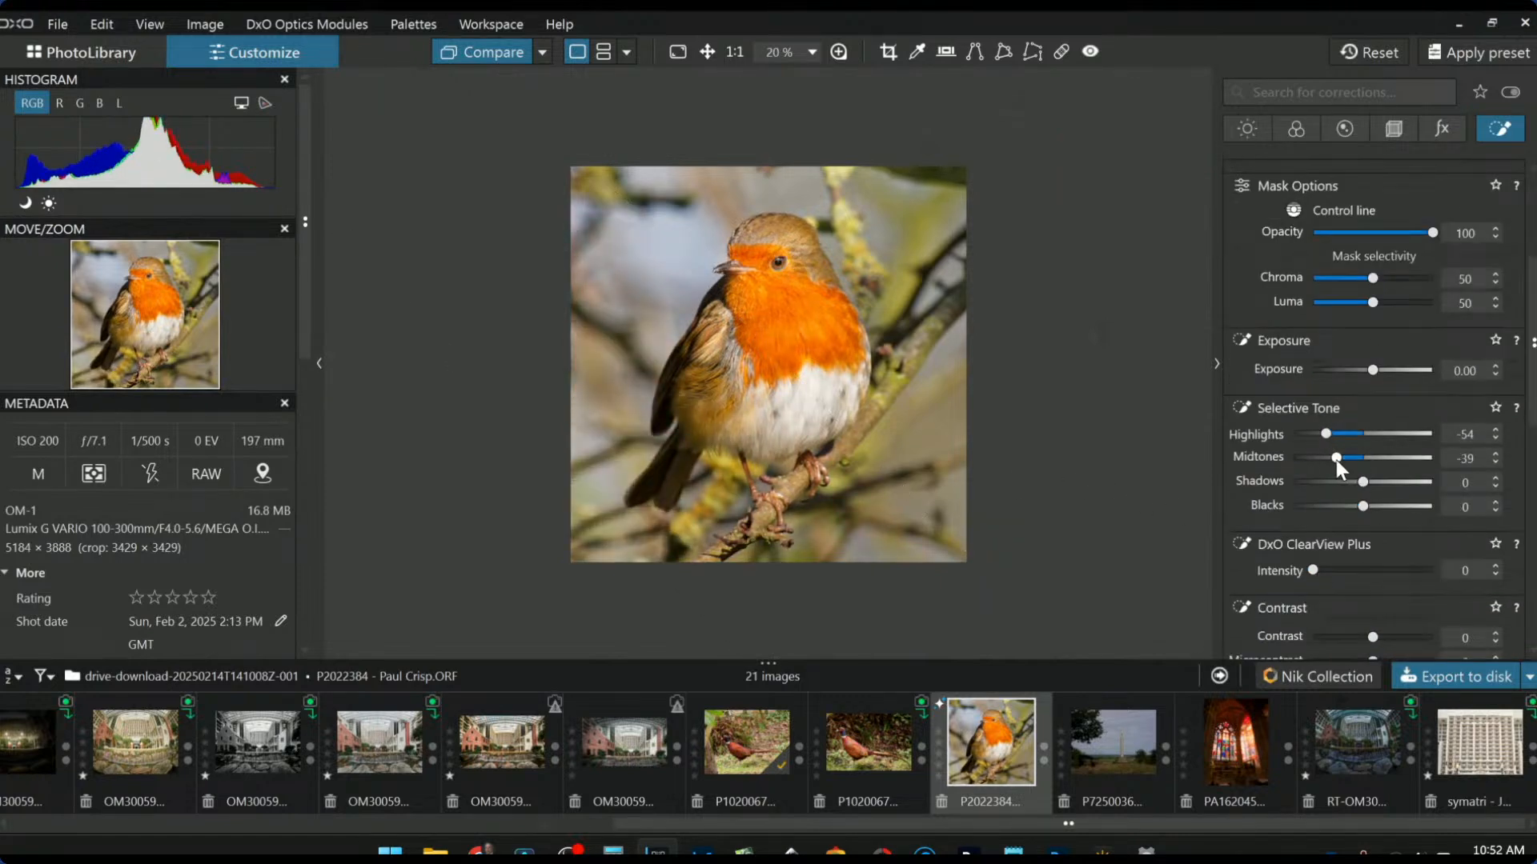
left_click_drag(1336, 459, 1338, 507)
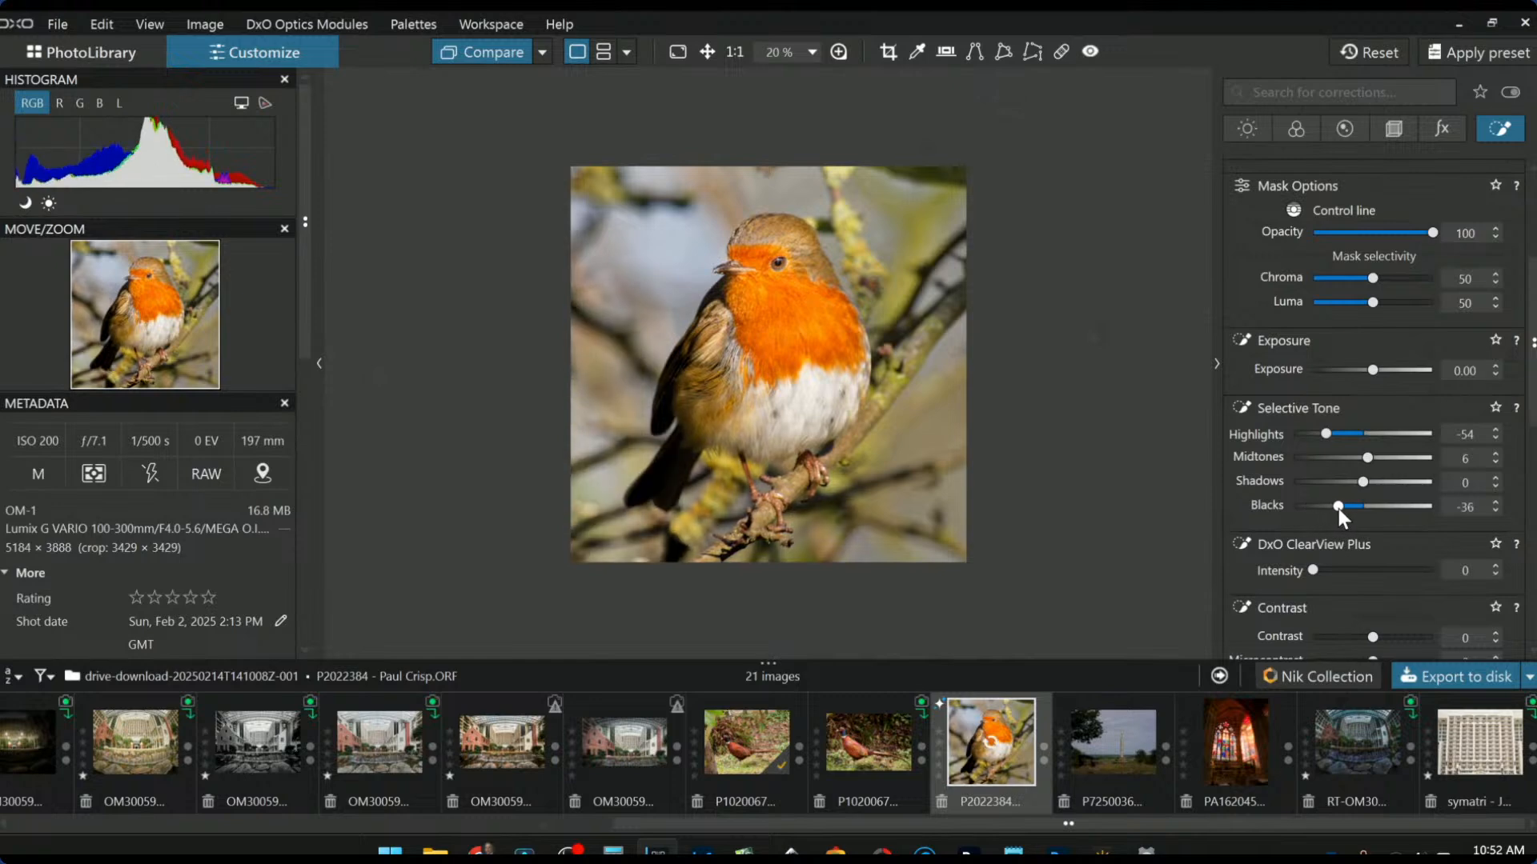
double_click(1342, 507)
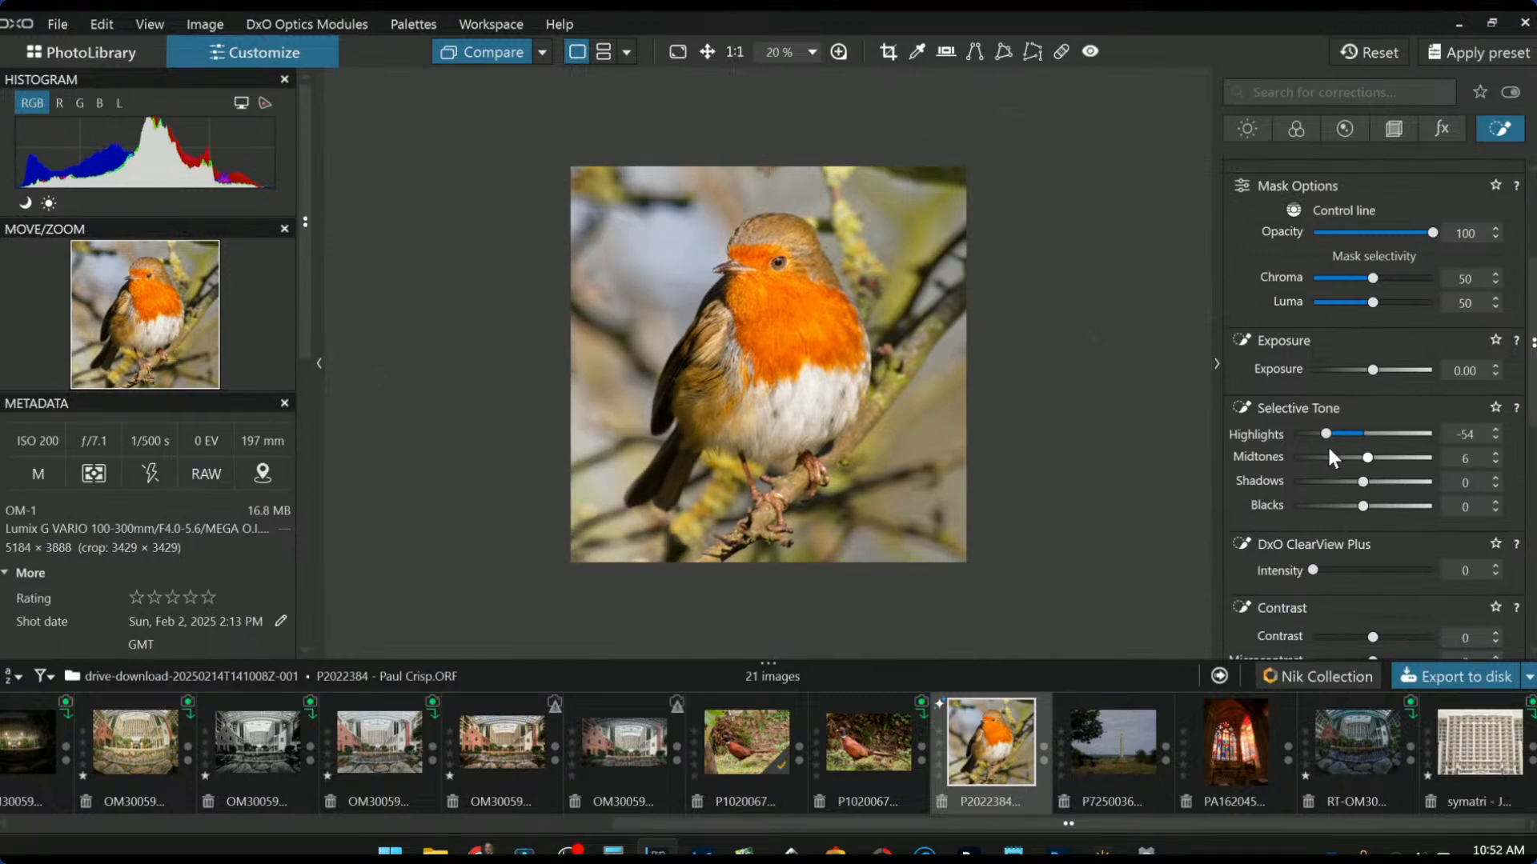
mouse_move(1327, 432)
left_mouse_down()
mouse_move(1349, 432)
mouse_move(1309, 432)
left_mouse_up()
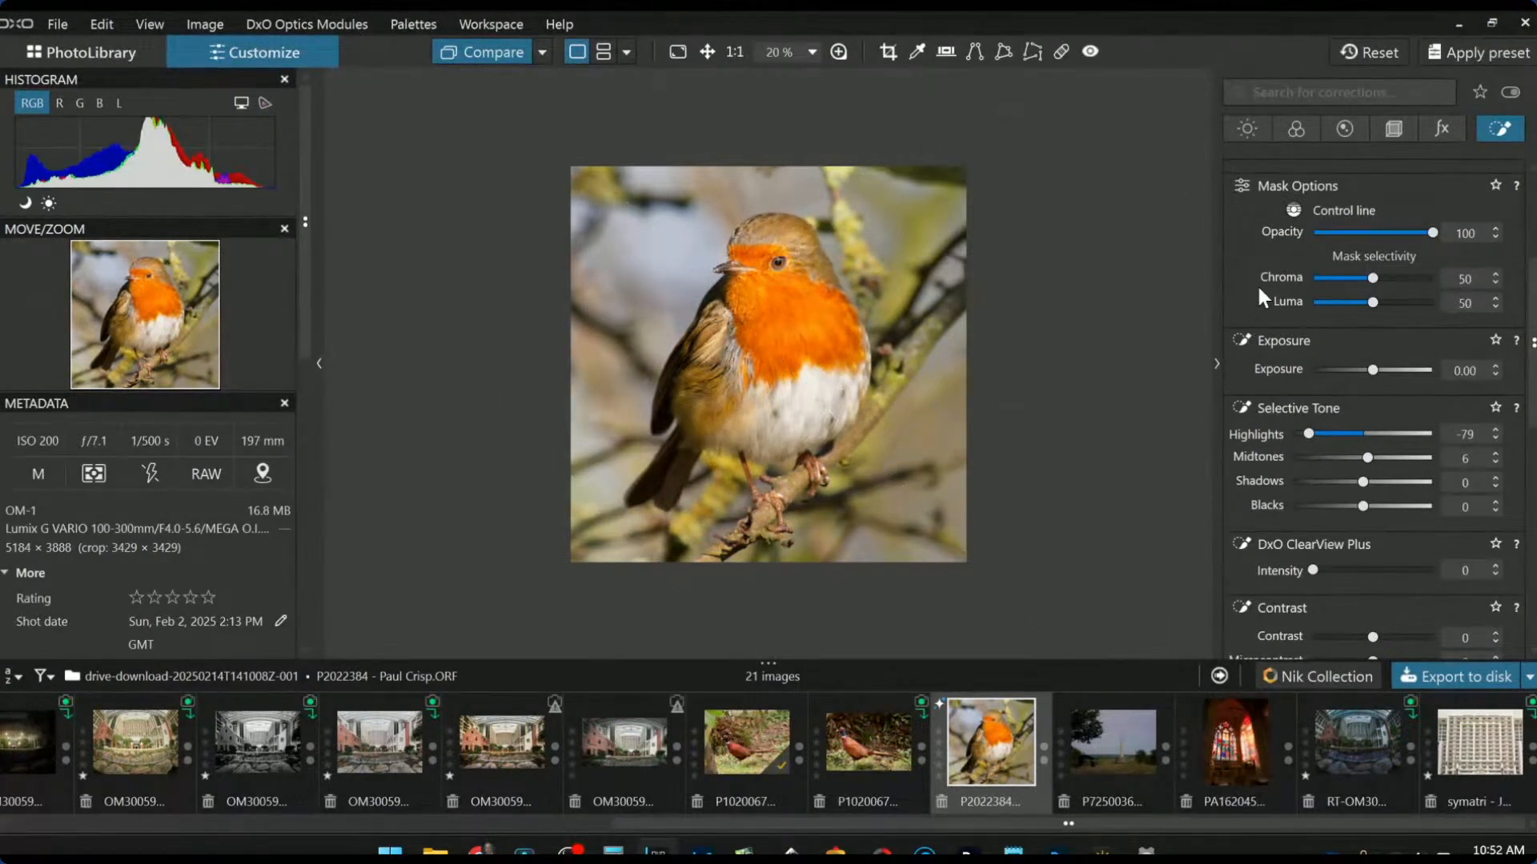
Step: Add a new control line mask from the upper-right background to the robin's breast and set its white balance temperature to 6192
scroll(1253, 286, "up", 3)
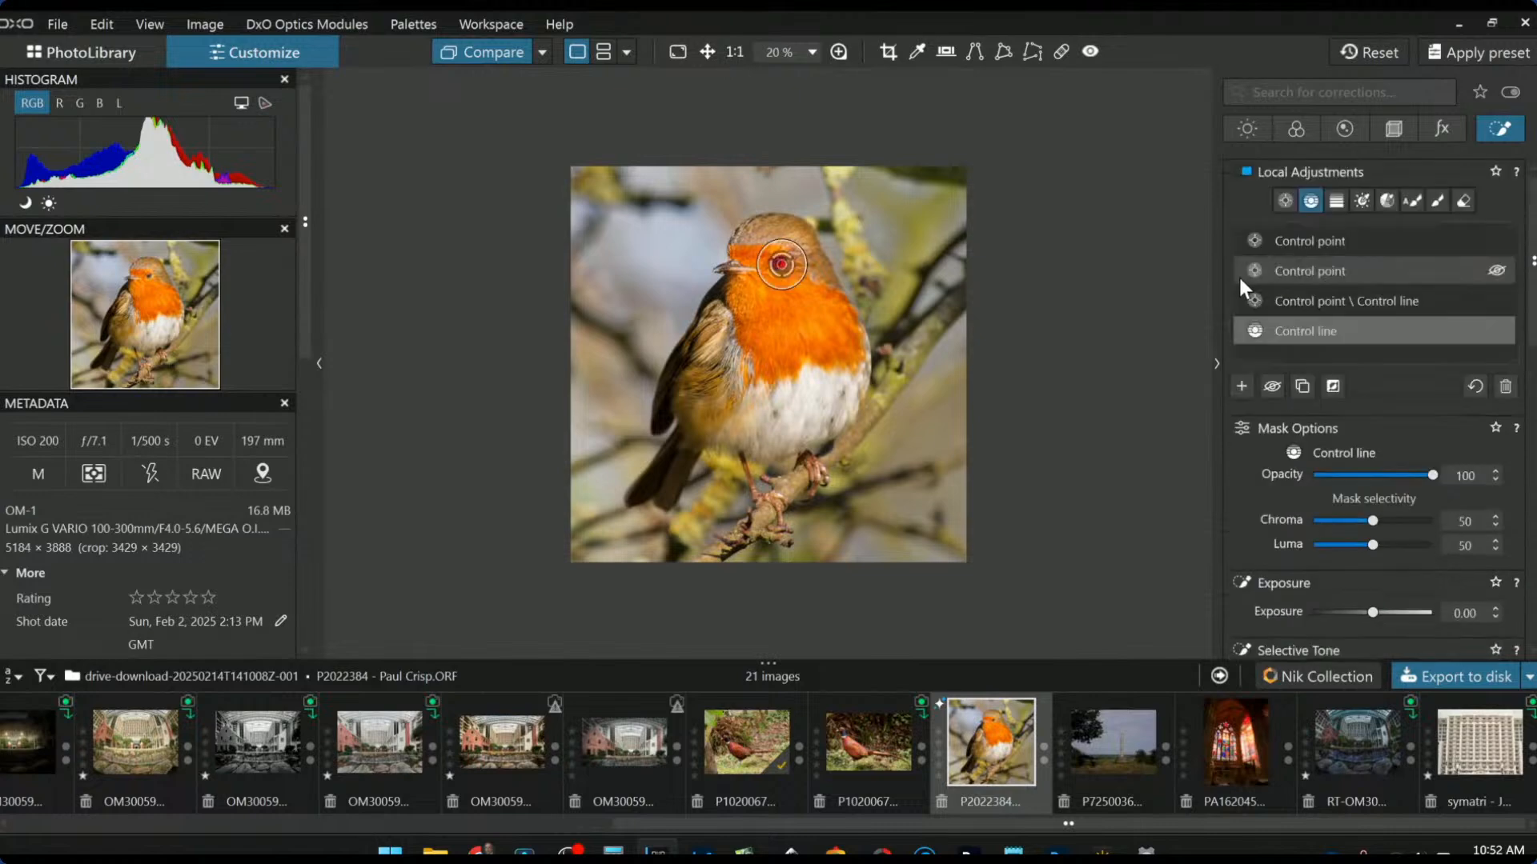
left_click(1242, 385)
left_click_drag(938, 220, 810, 316)
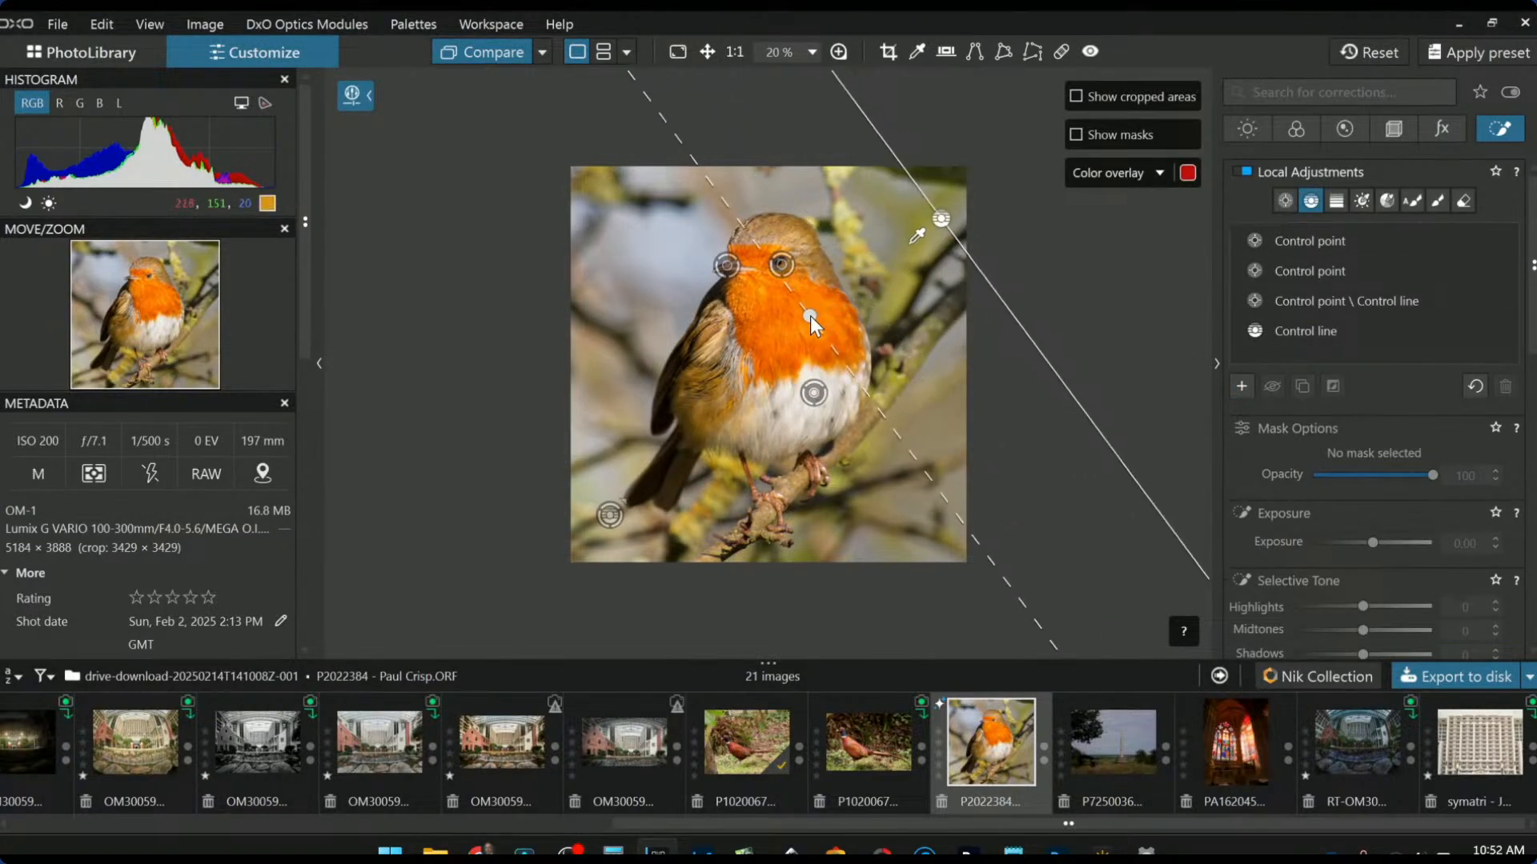
scroll(1369, 592, "down", 10)
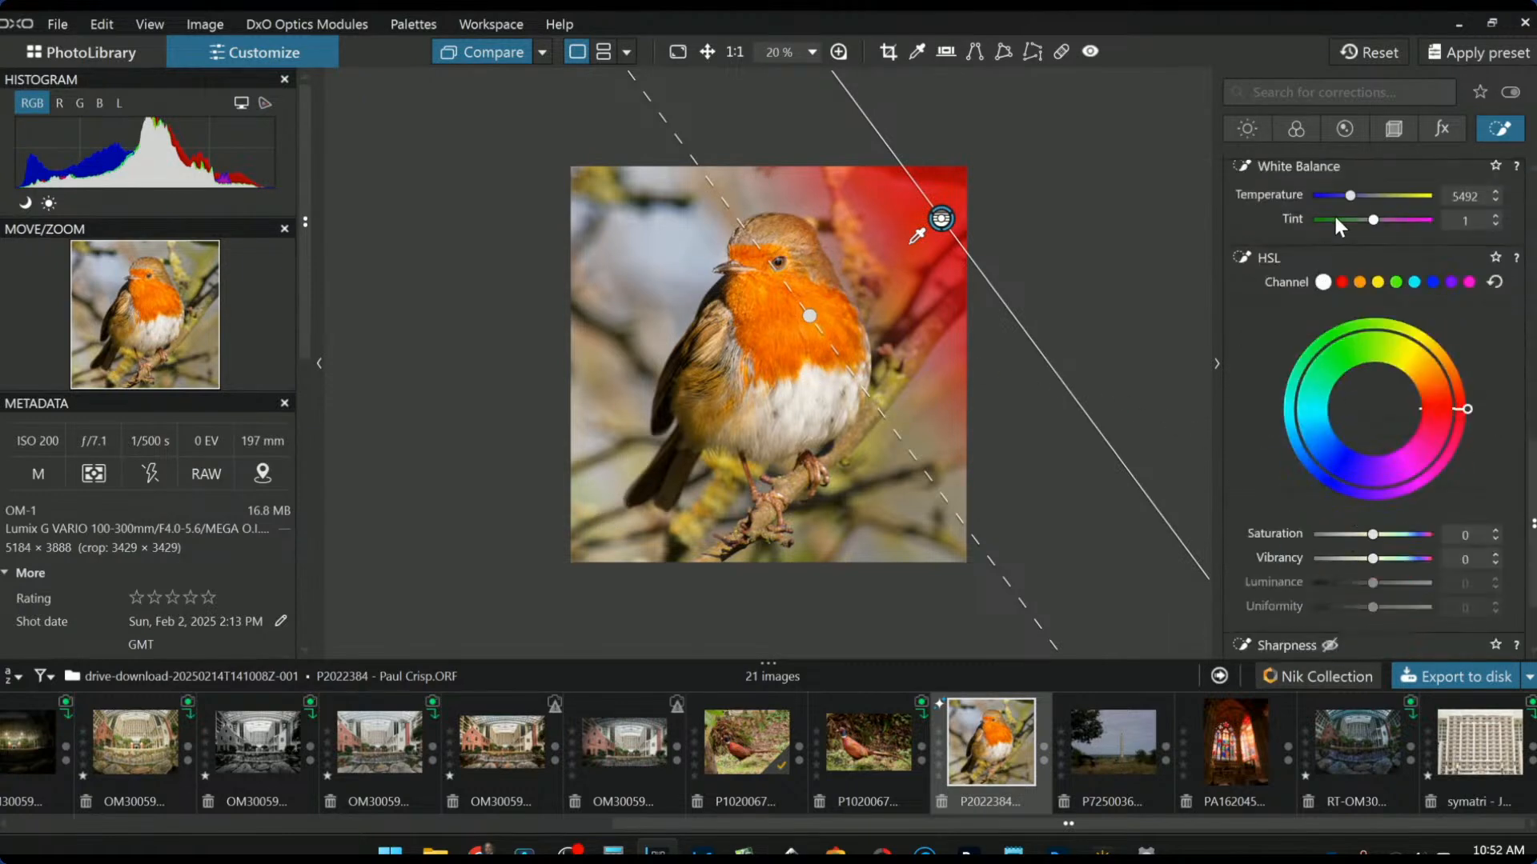
left_click_drag(1350, 197, 1353, 197)
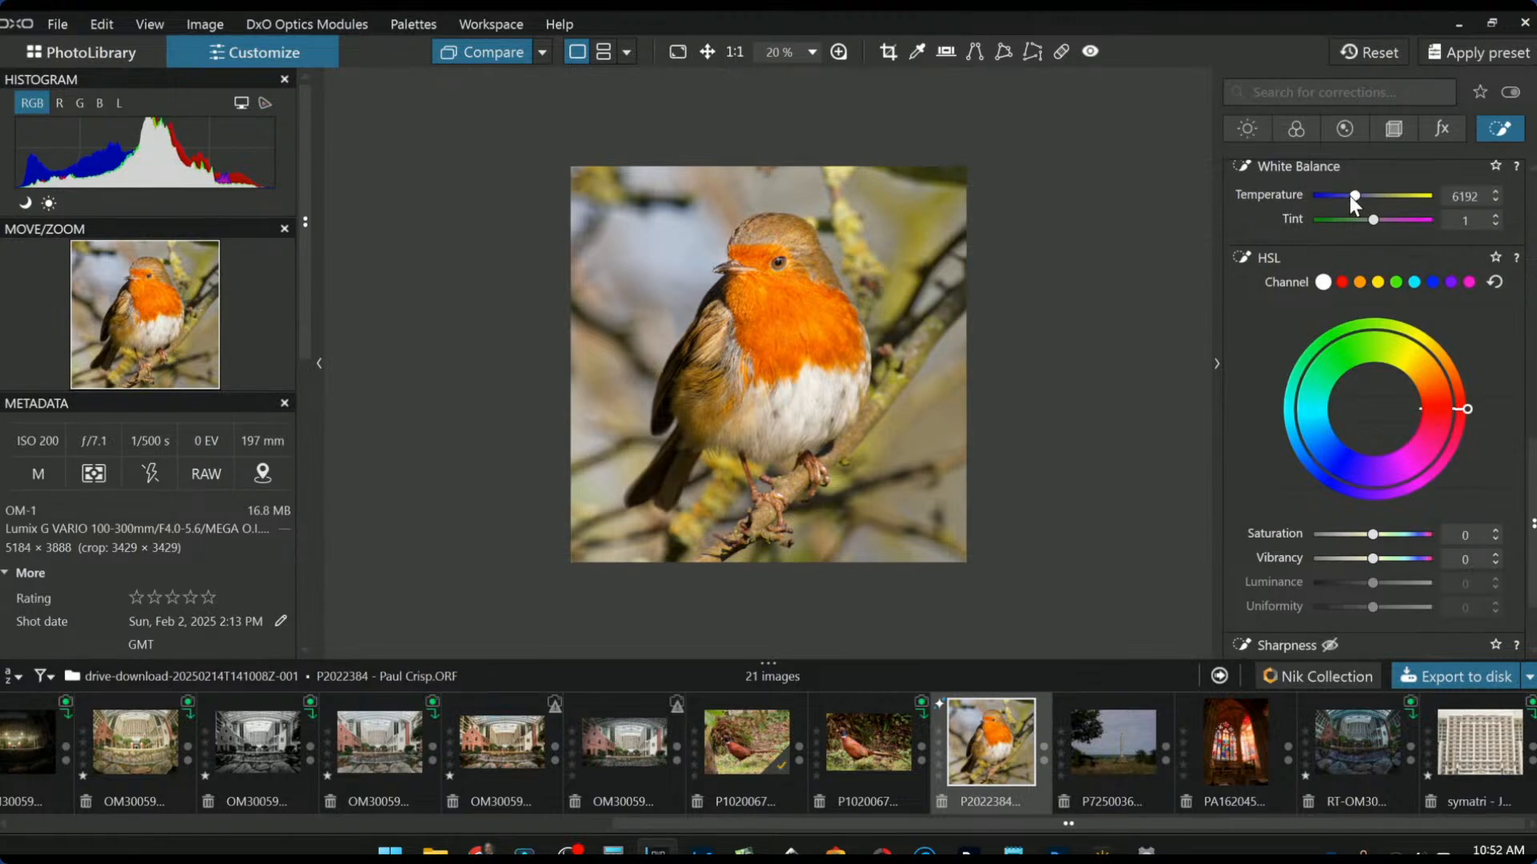
scroll(971, 276, "up", 1)
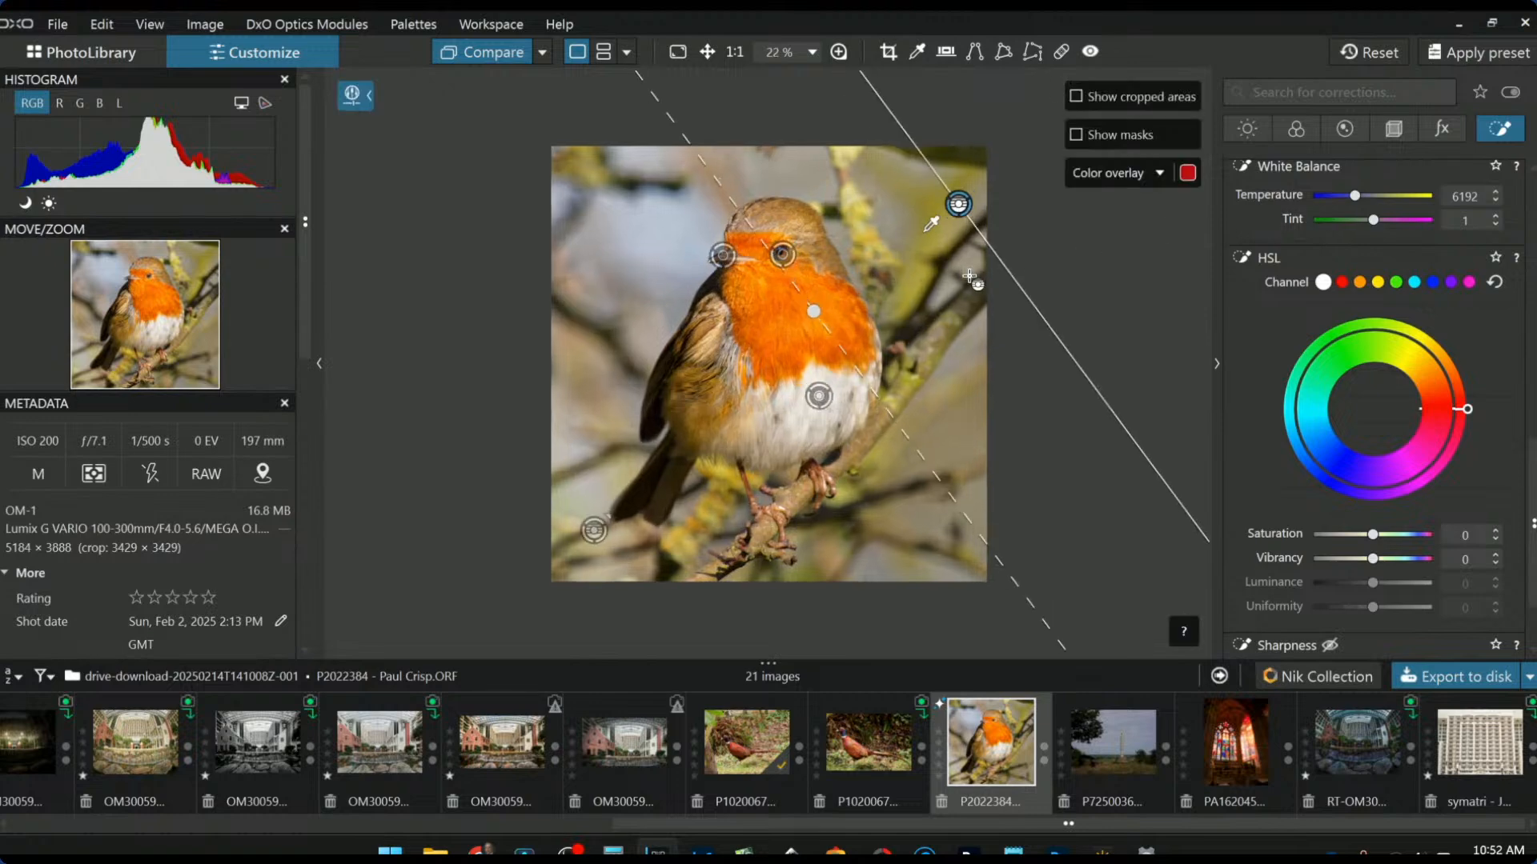
Step: Export the edited robin photo to disk and reset all corrections on the source image
left_click(1438, 684)
key("Escape")
key("Escape")
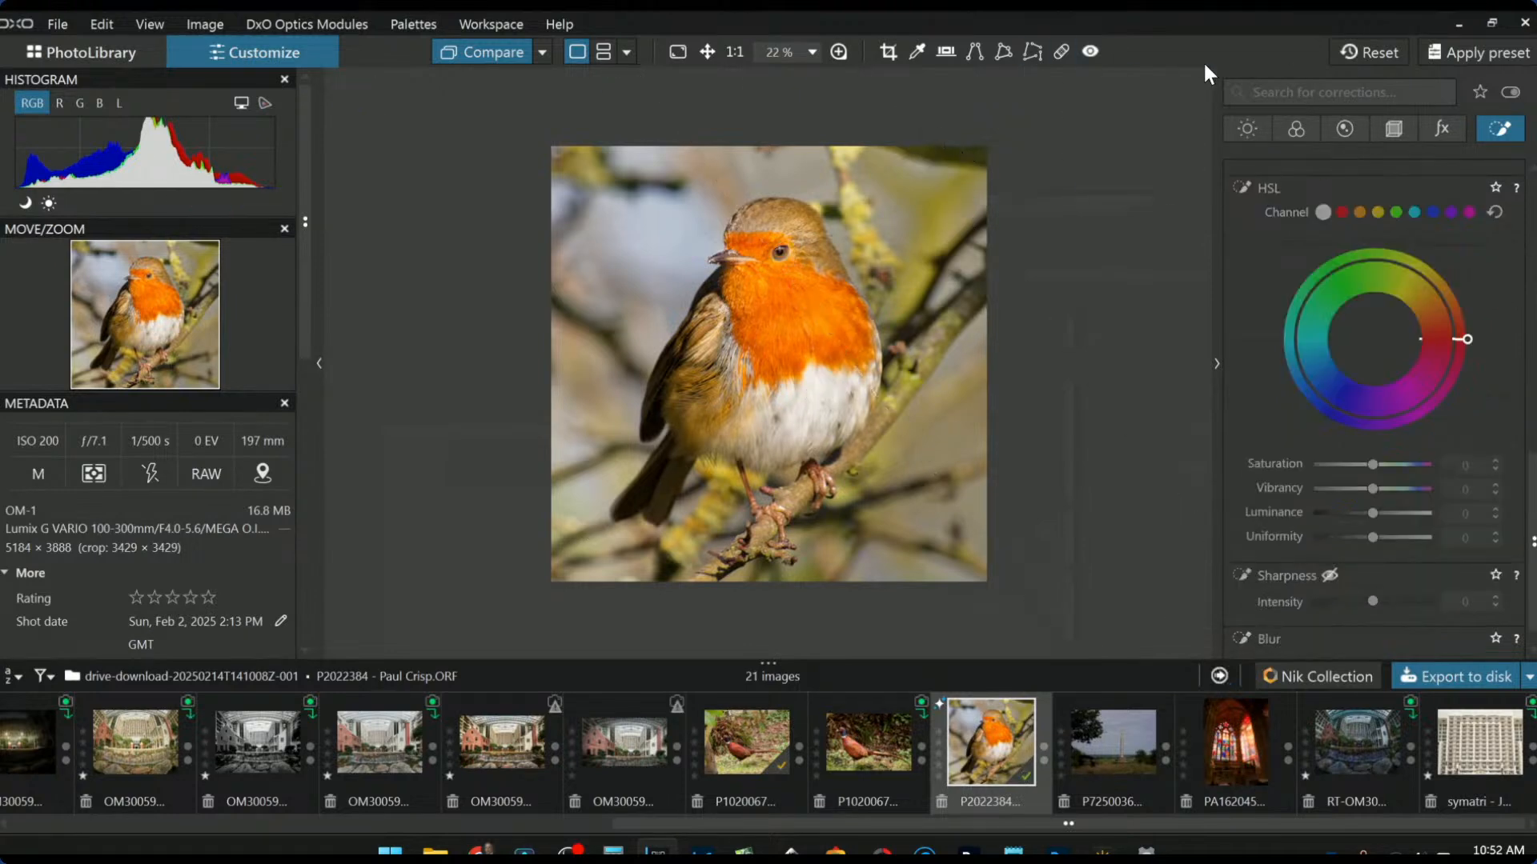
left_click(1359, 50)
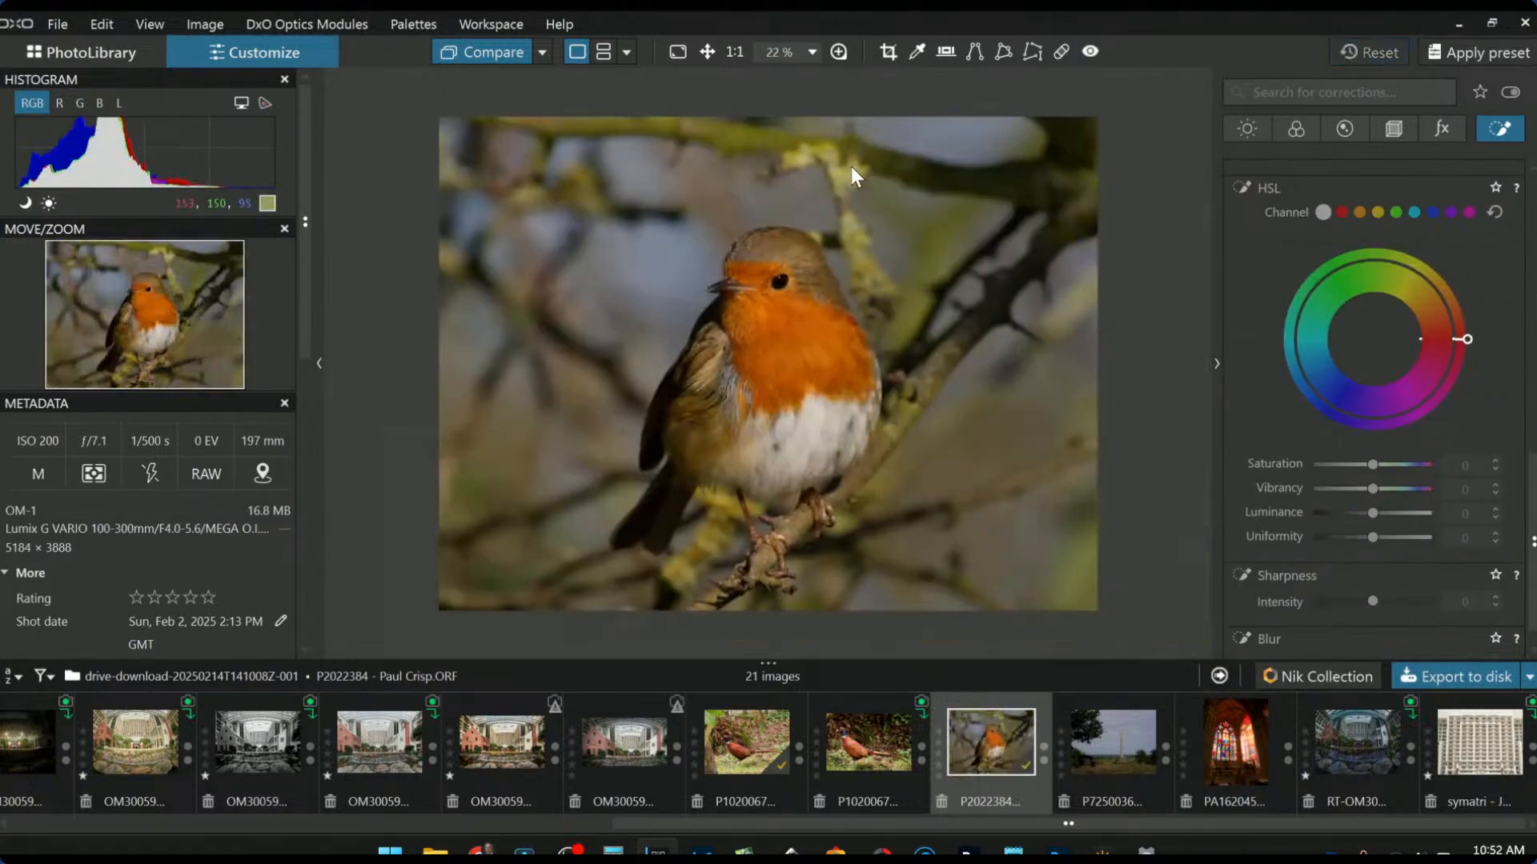
Step: Hide the palettes and compare the robin's exported standard output with the uncorrected image side by side, left and right
key("F9")
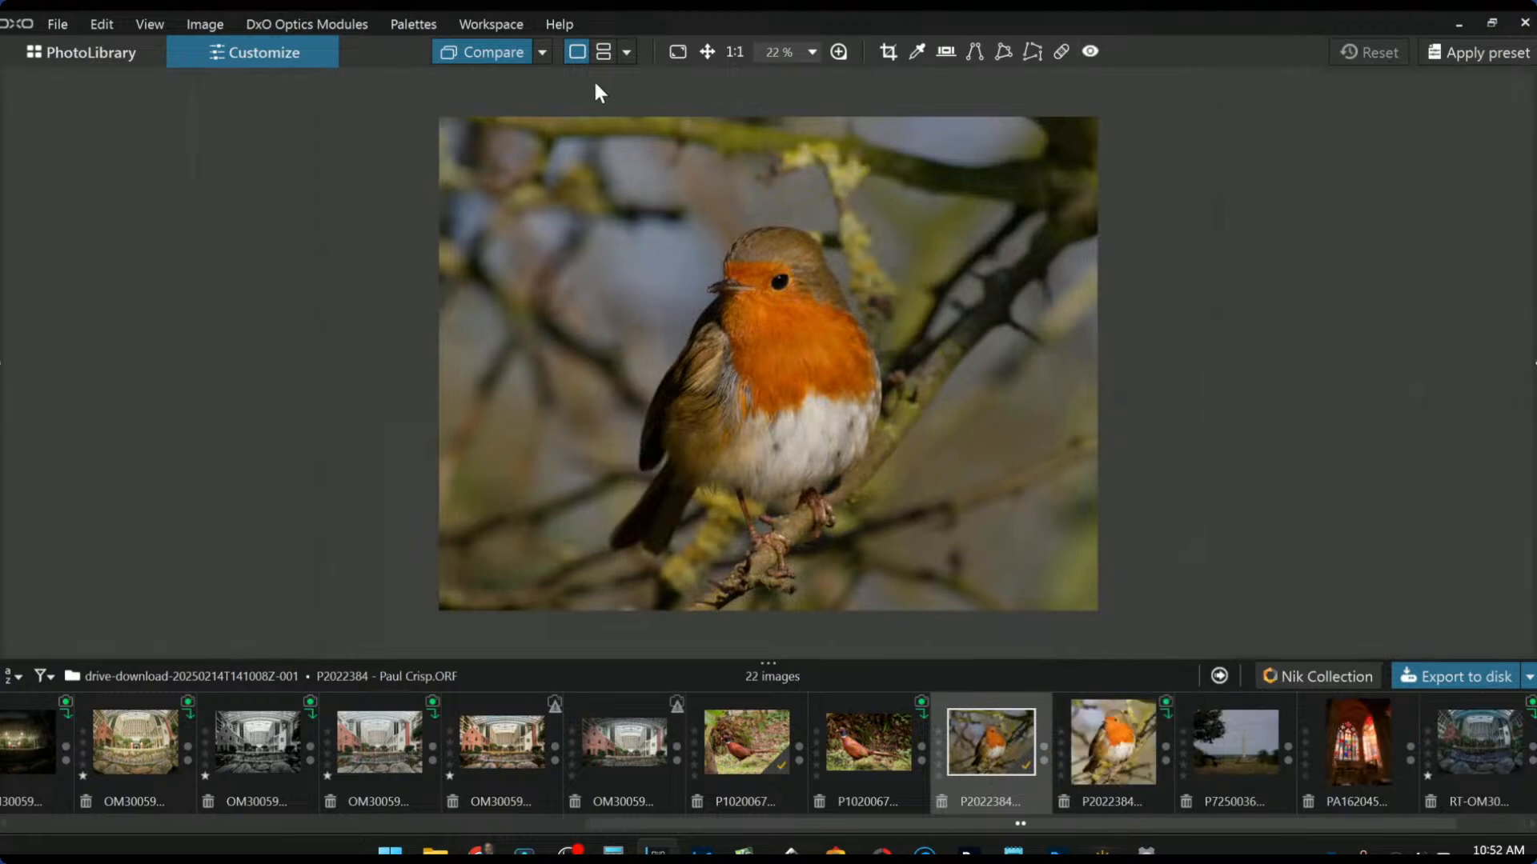
left_click(626, 52)
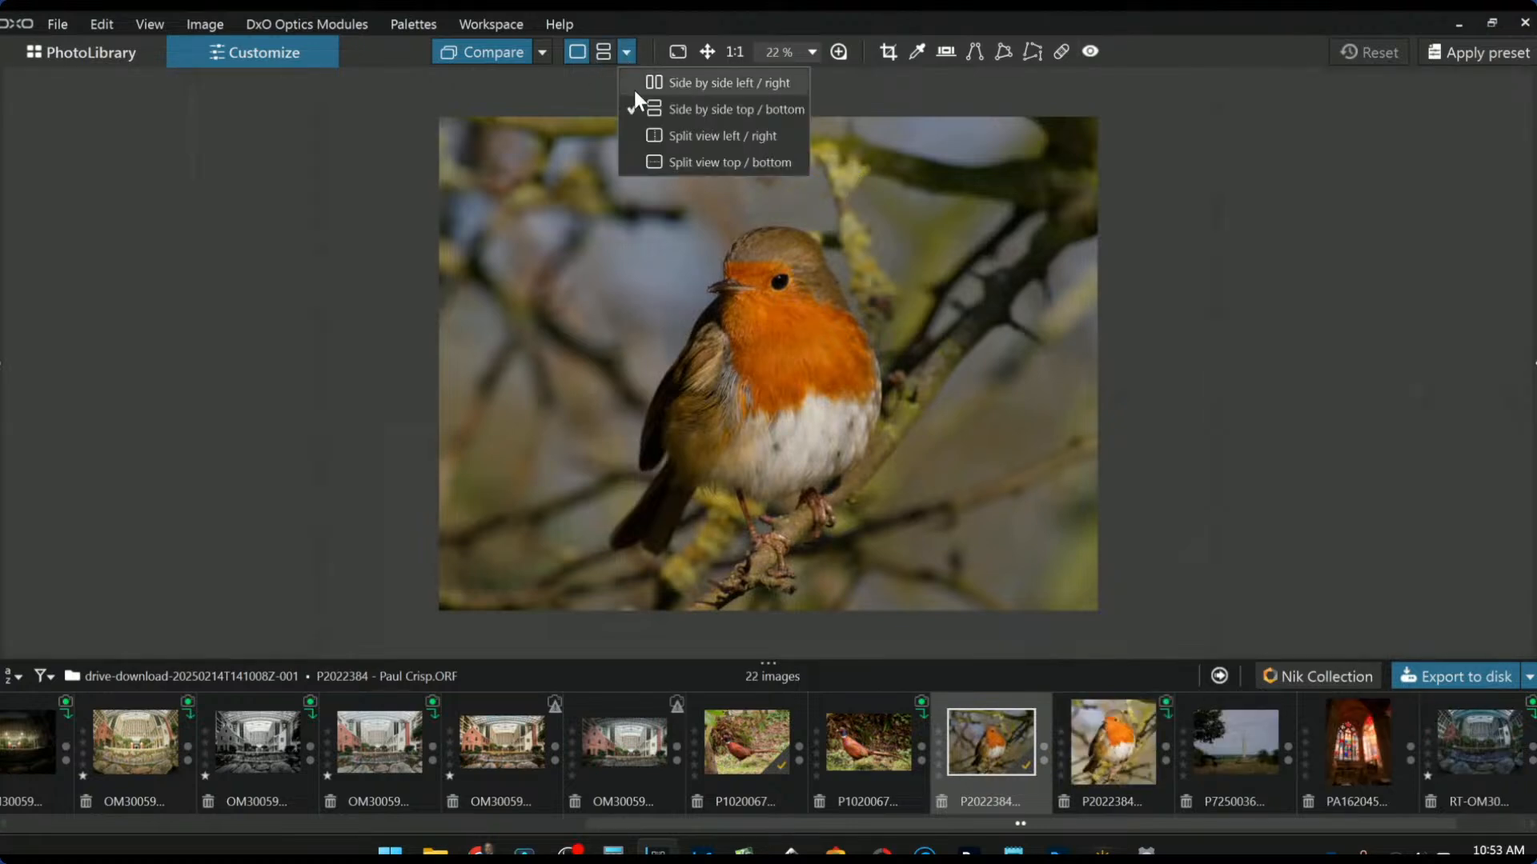
left_click(645, 84)
left_click(542, 52)
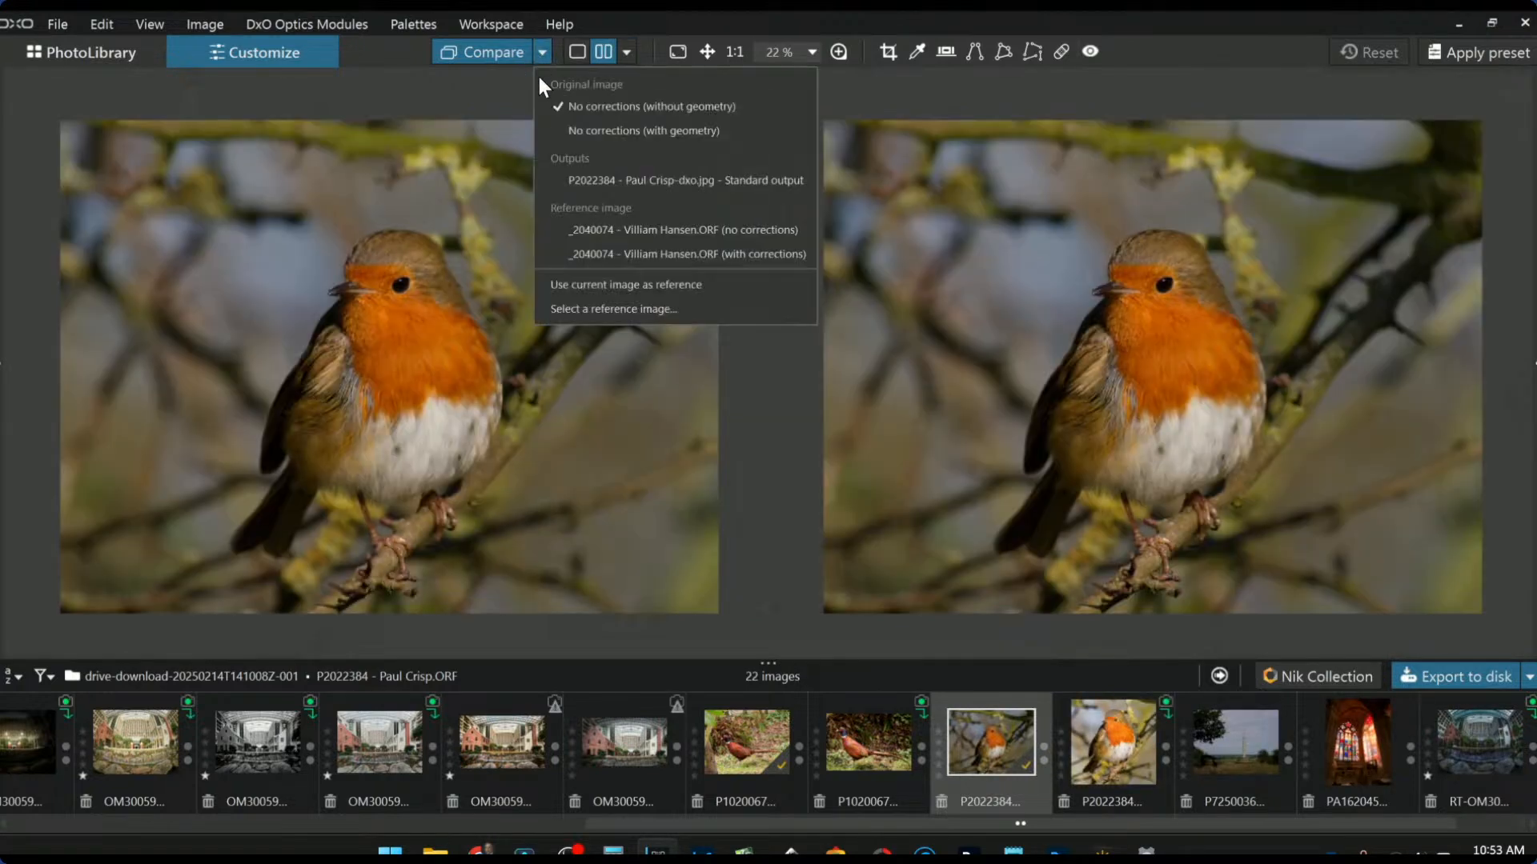
left_click(573, 180)
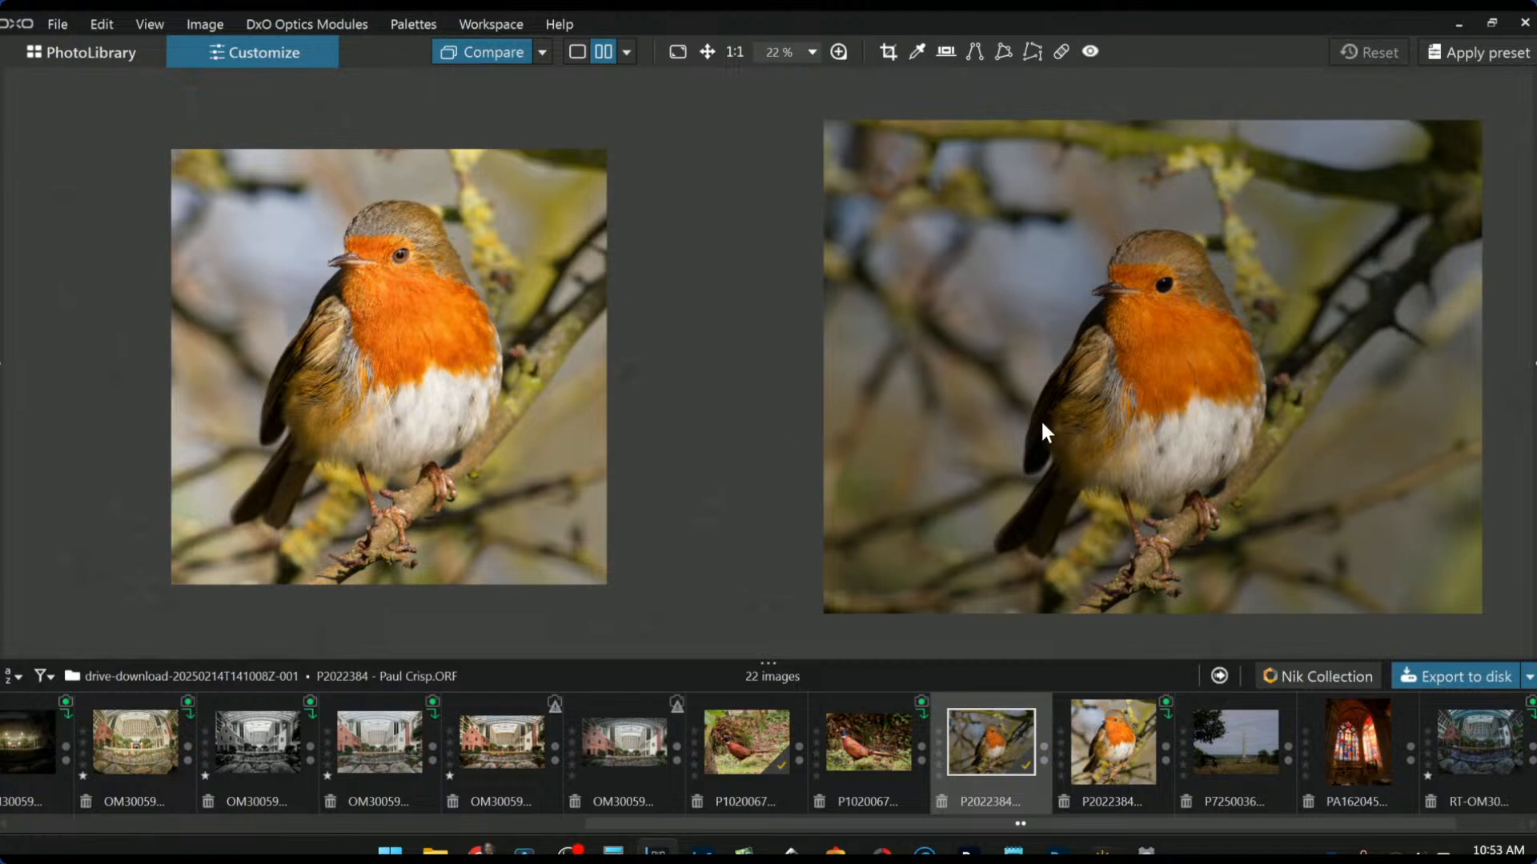
Step: Examine the robin's eye, beak and plumage up close in both versions, and compare the two whole images
scroll(1037, 420, "up", 3)
scroll(1229, 402, "up", 2)
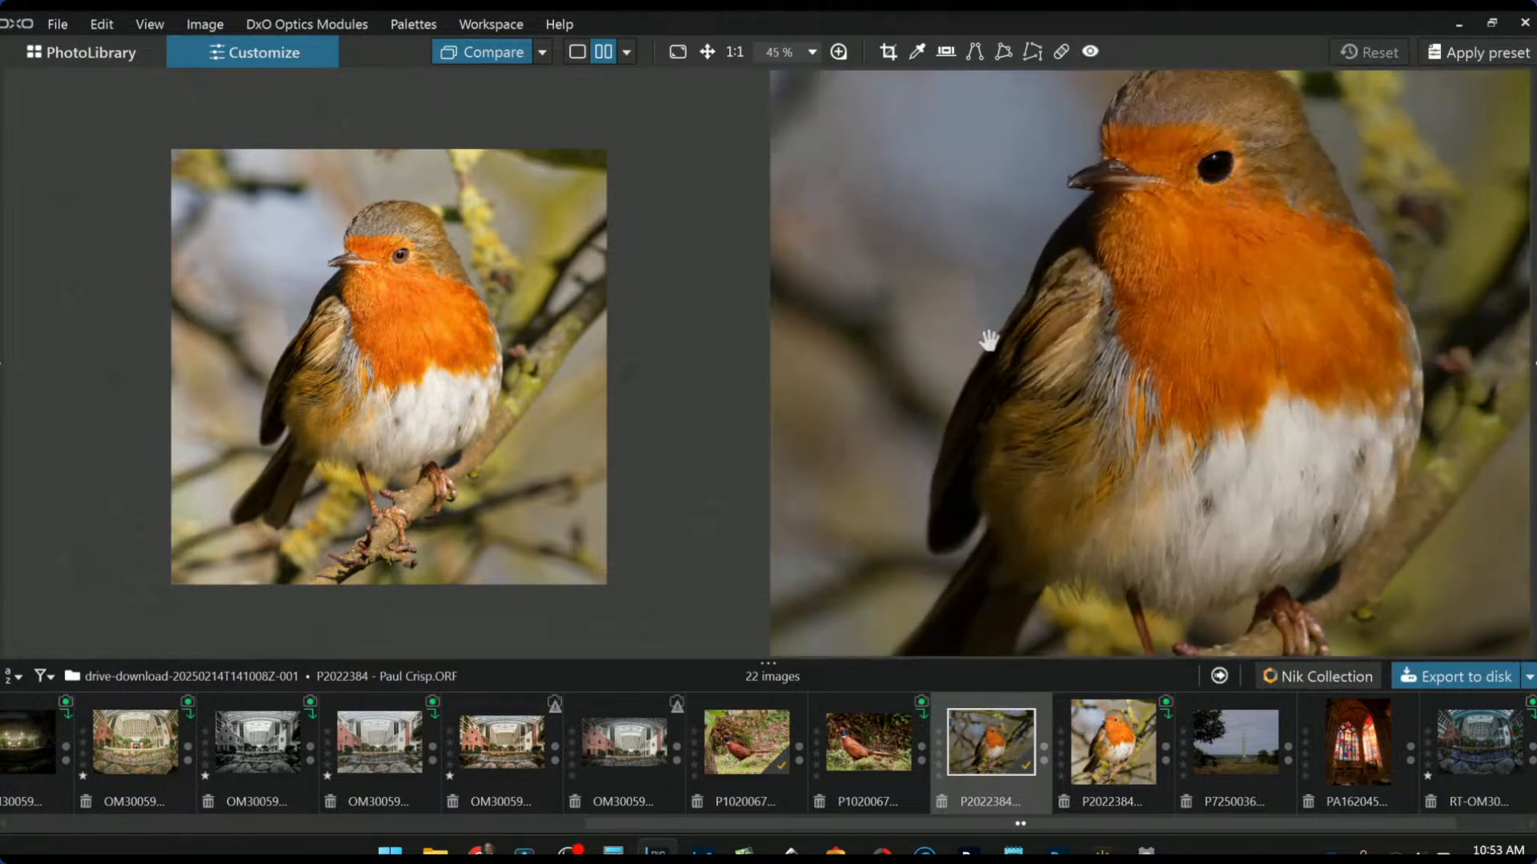
scroll(416, 272, "up", 3)
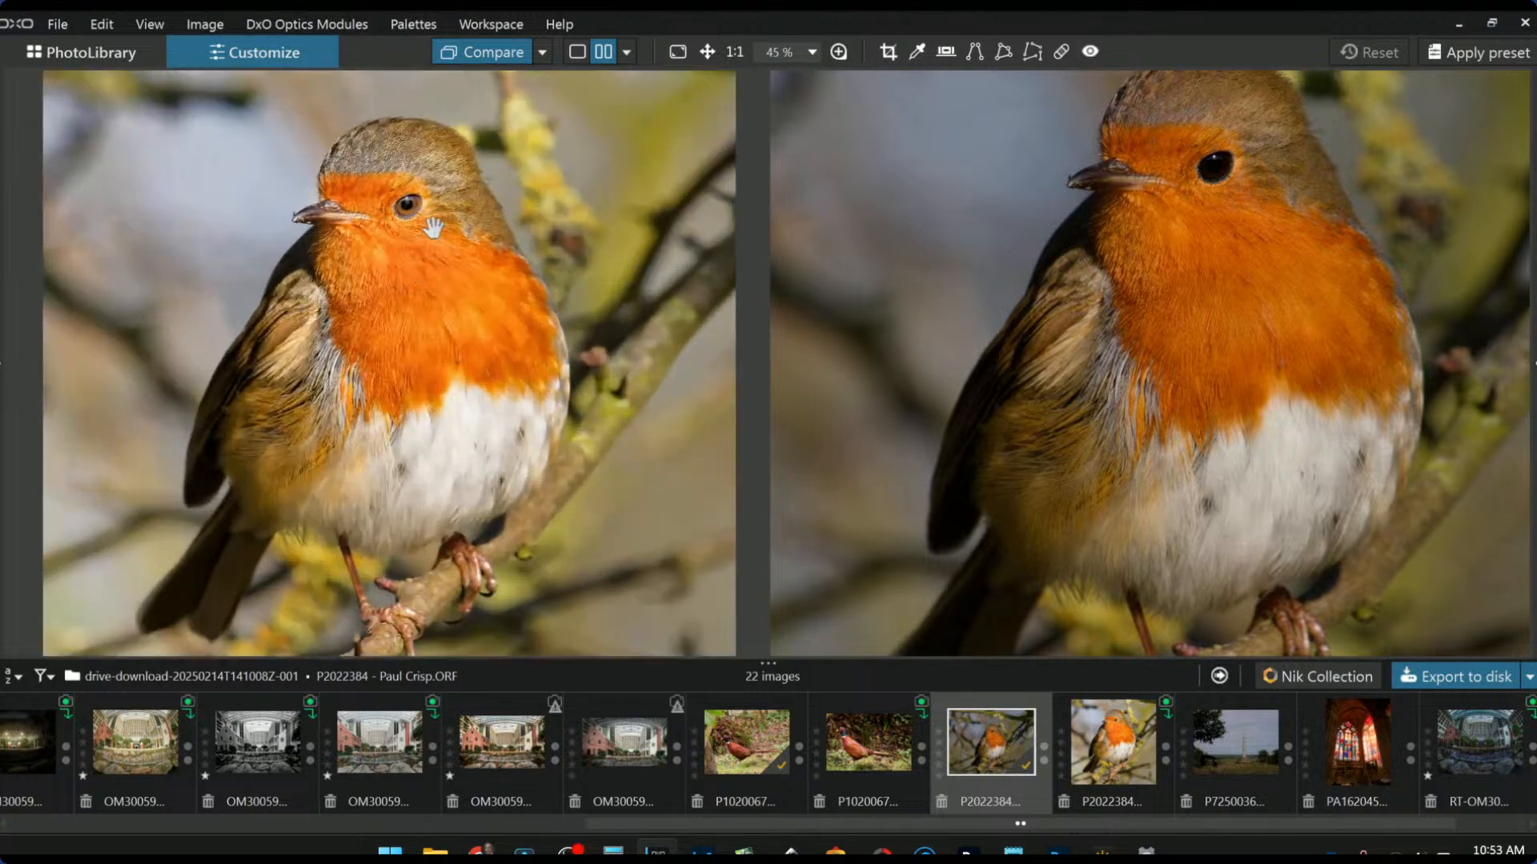
scroll(433, 228, "up", 2)
scroll(1136, 214, "up", 4)
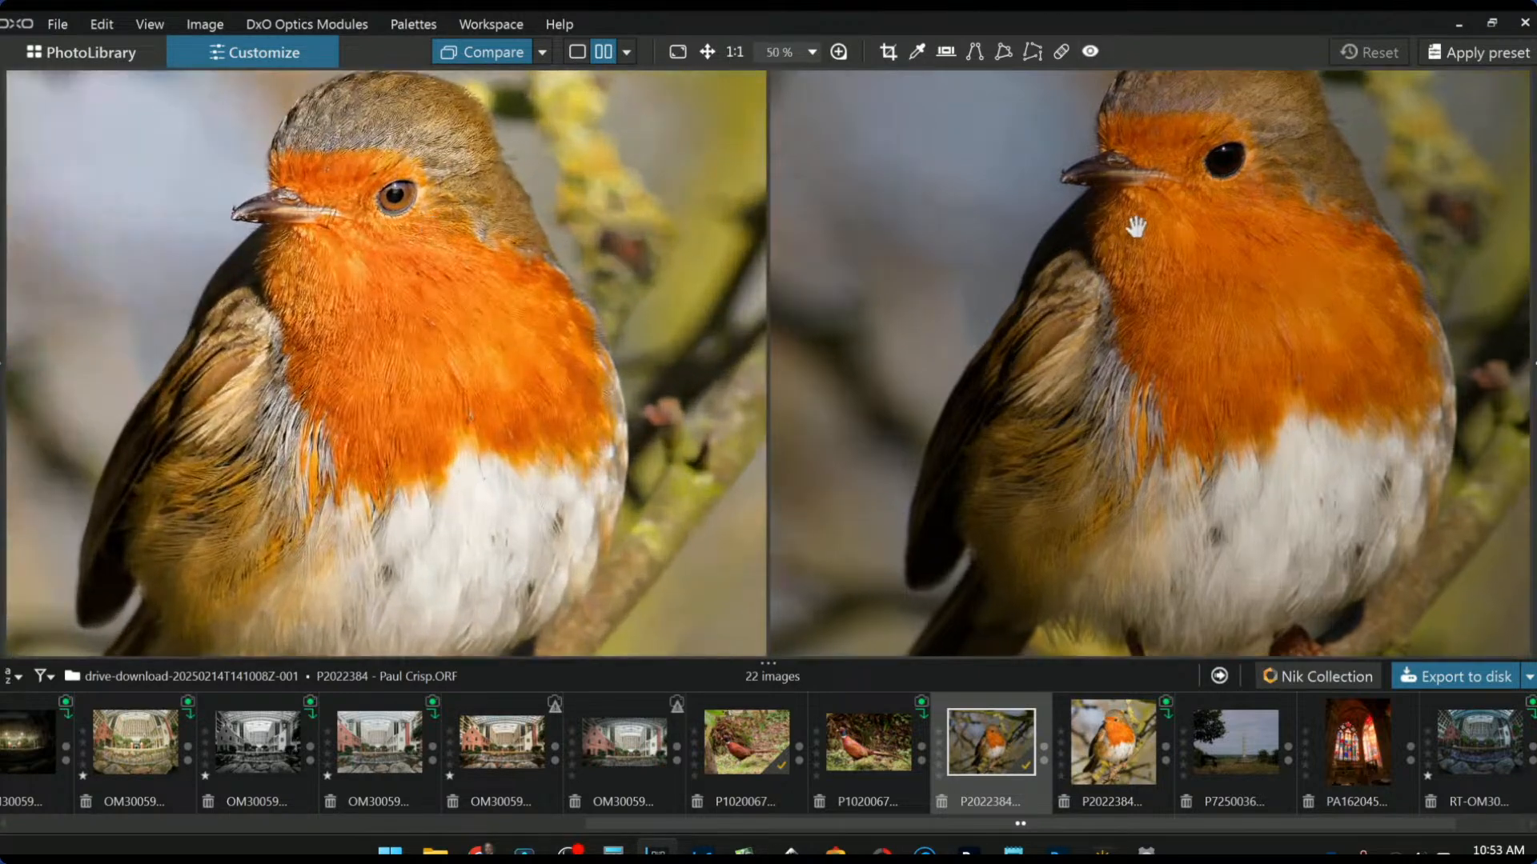
left_click_drag(393, 256, 417, 337)
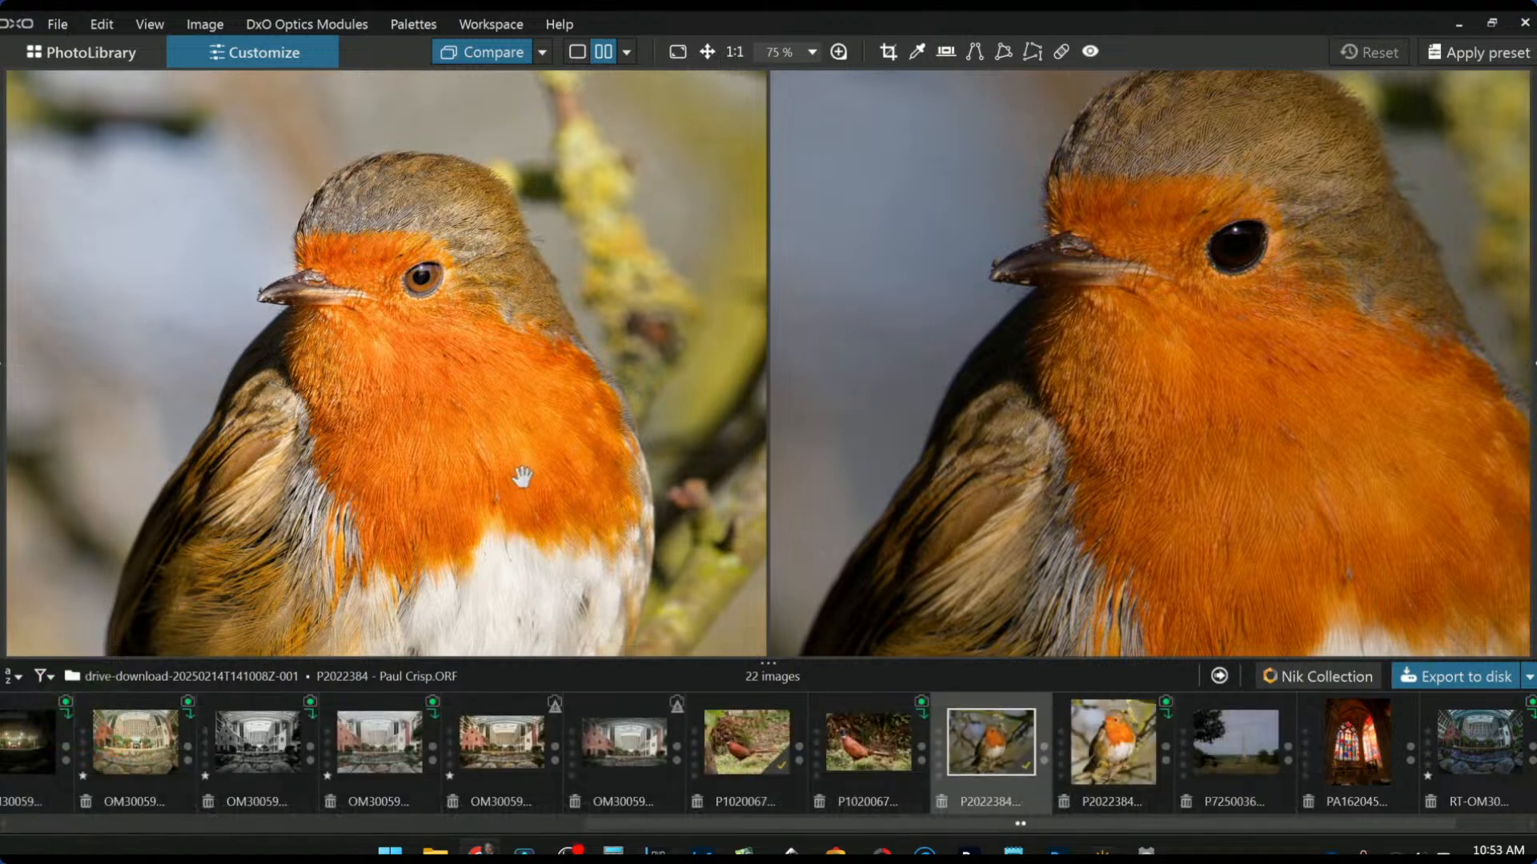
scroll(530, 445, "down", 3)
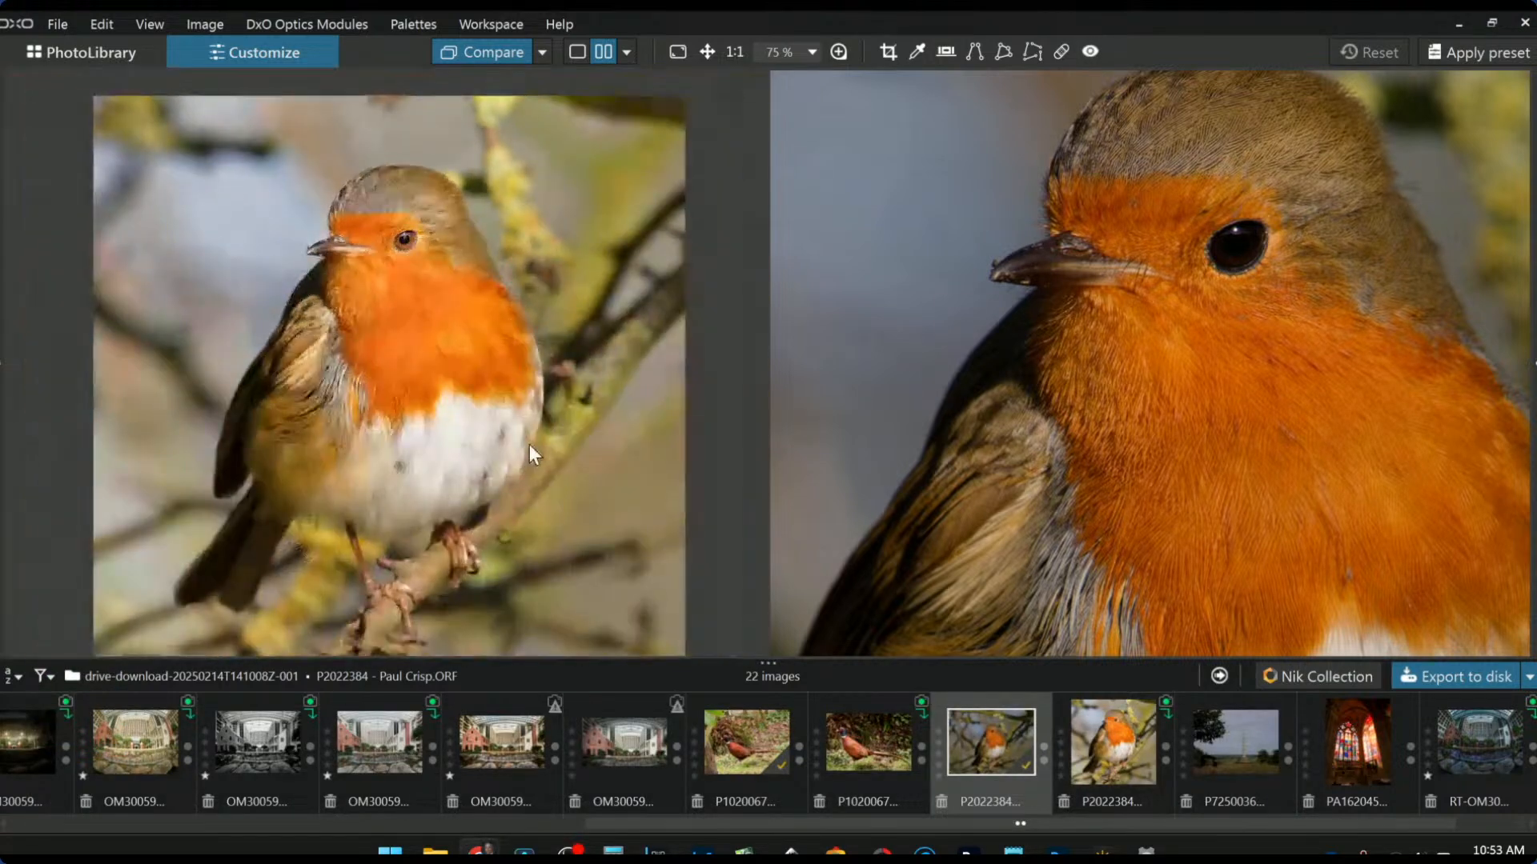
scroll(1101, 404, "down", 4)
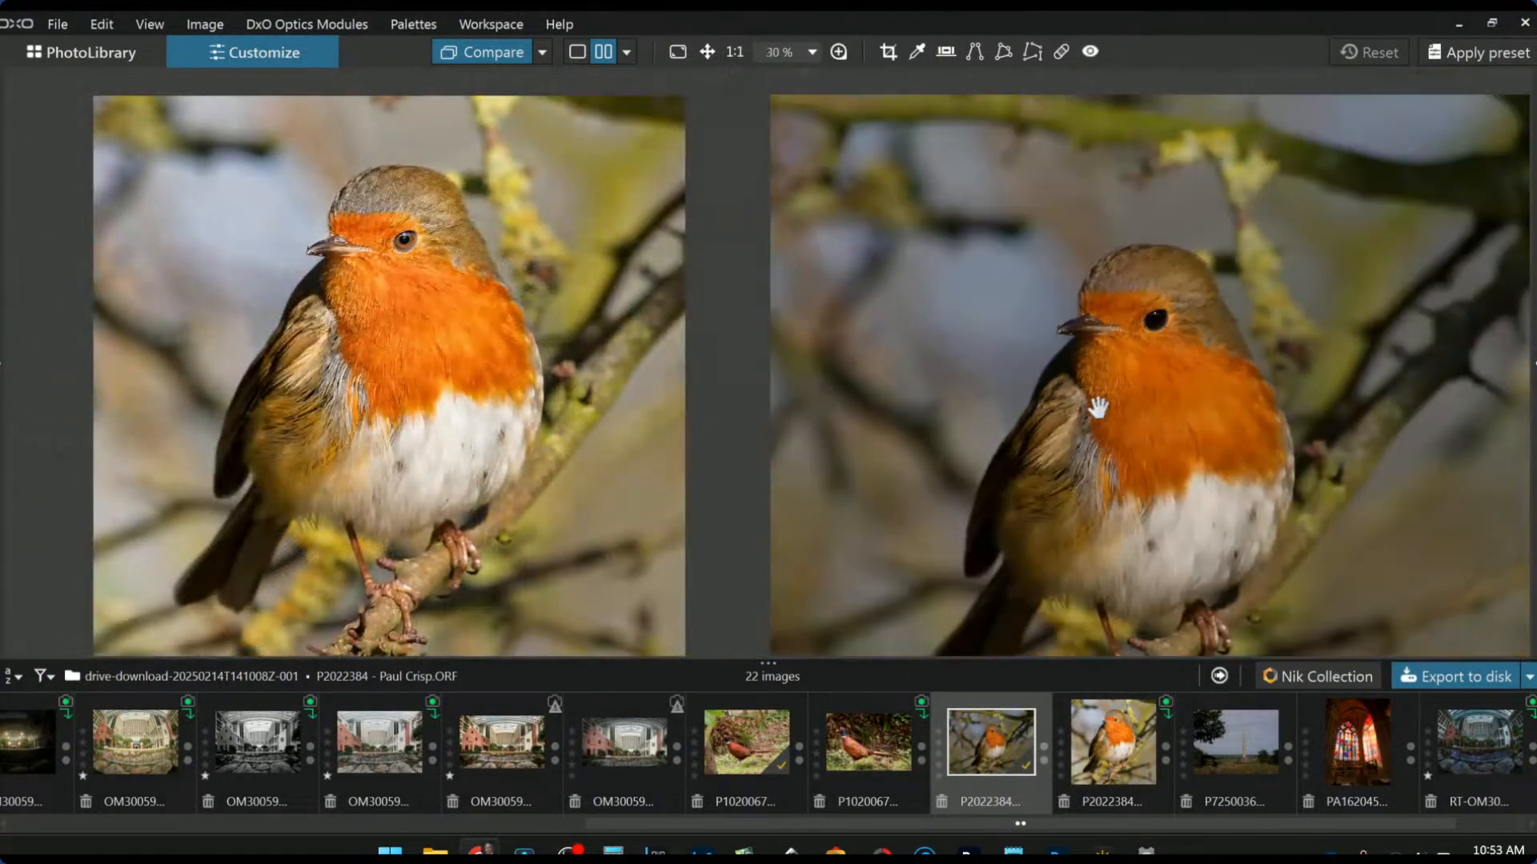
scroll(1097, 410, "down", 2)
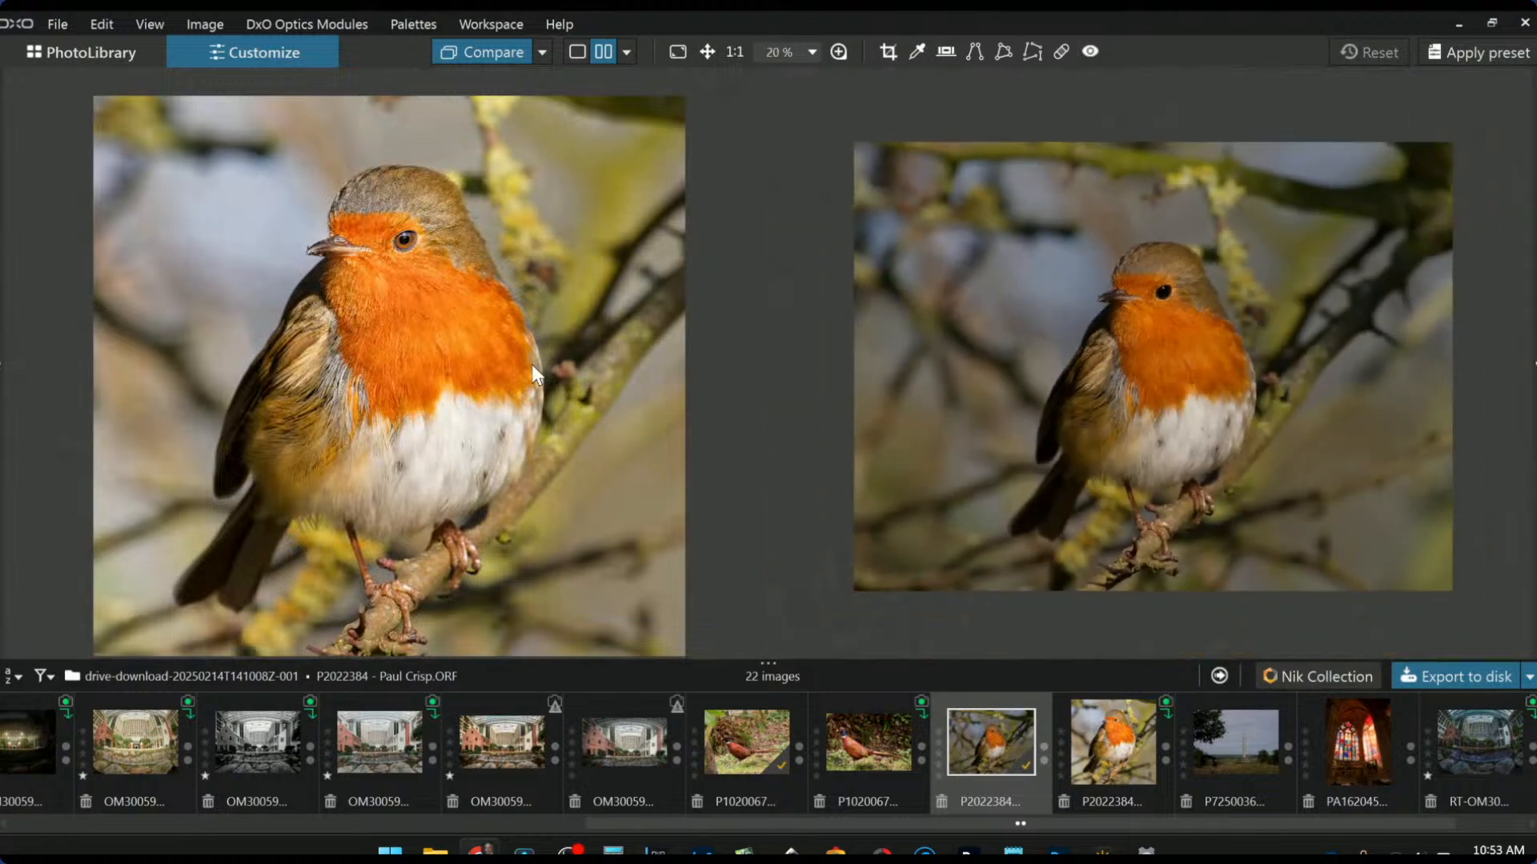
scroll(531, 366, "down", 1)
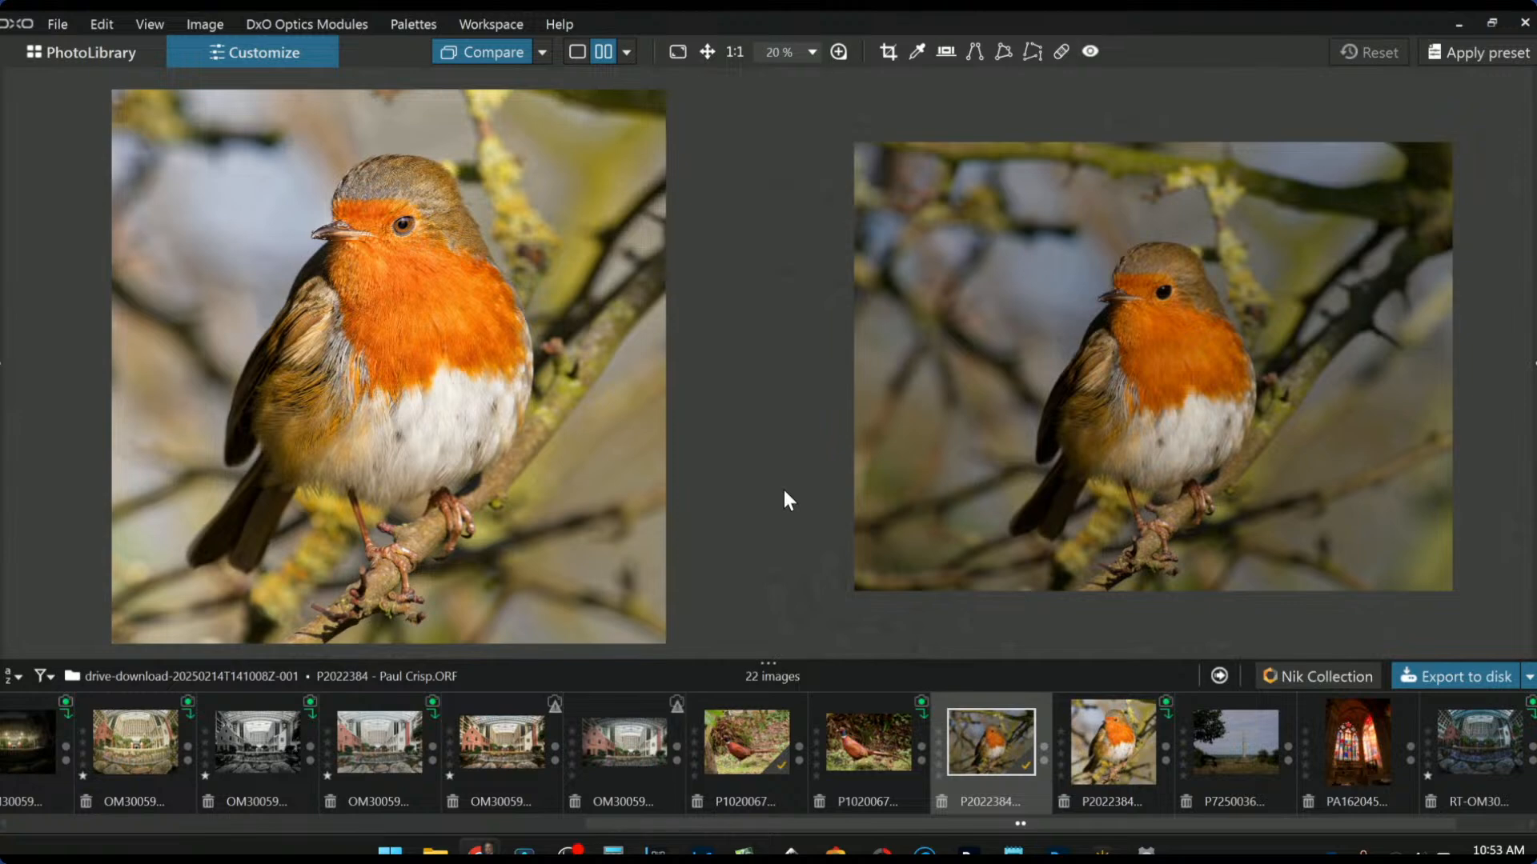
Step: Open the column statue photo P7250036 in single-image view with the editing palettes shown
left_click(1206, 764)
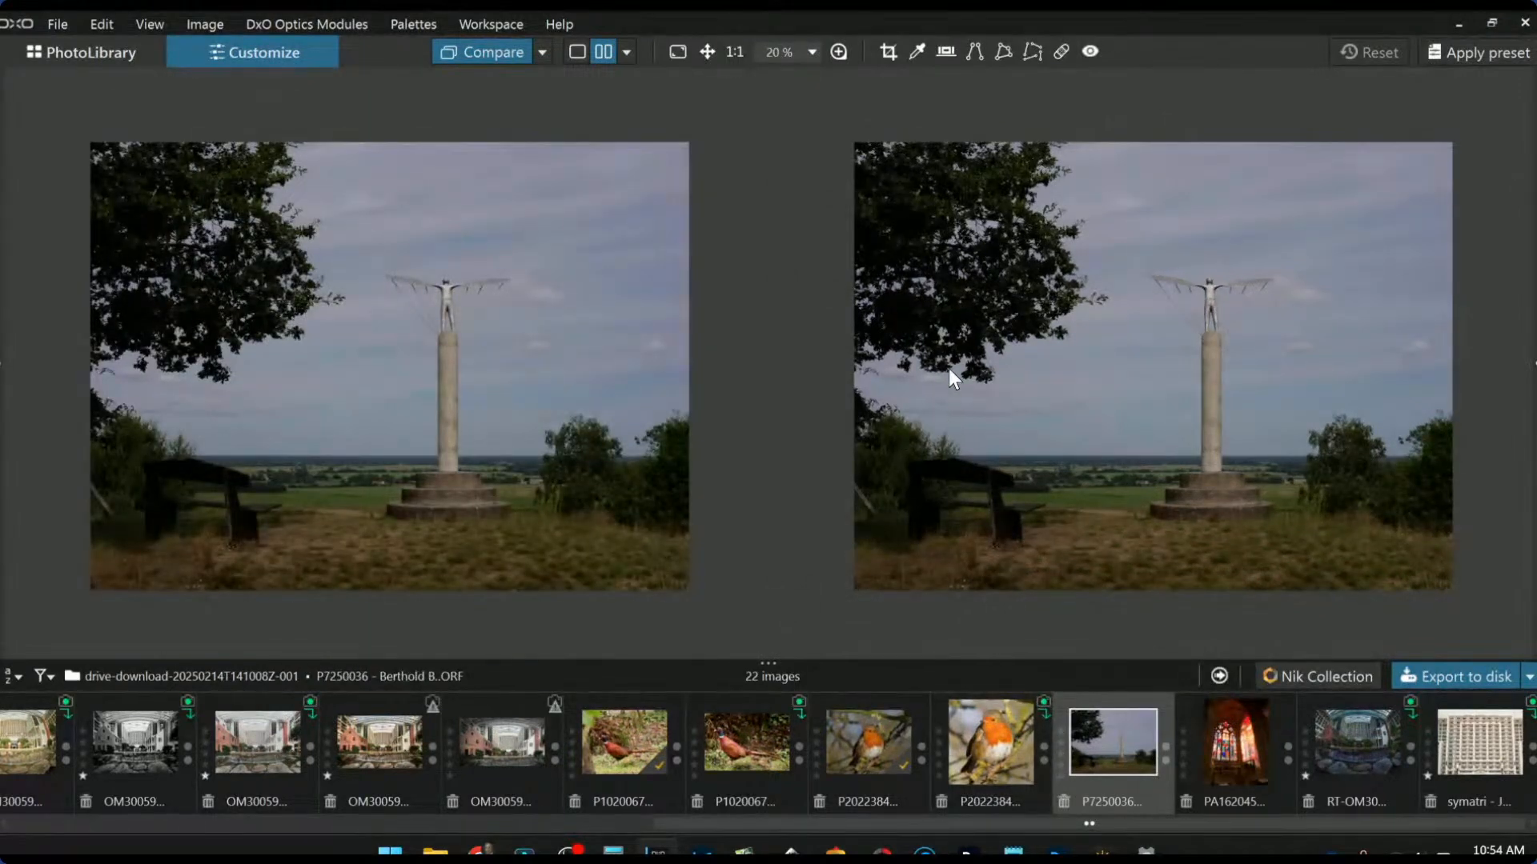
left_click(595, 59)
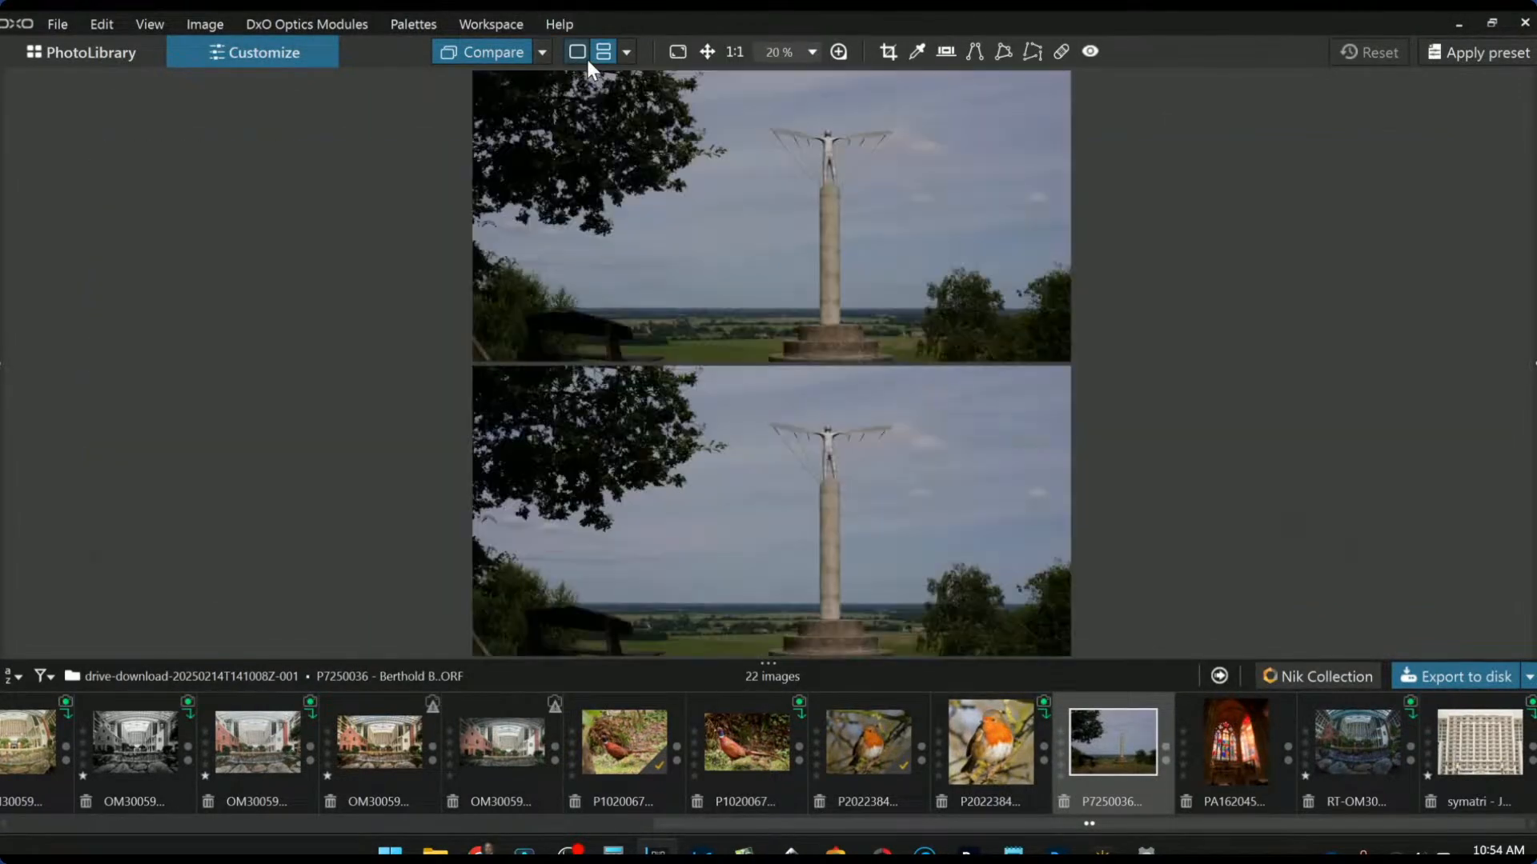
left_click(585, 56)
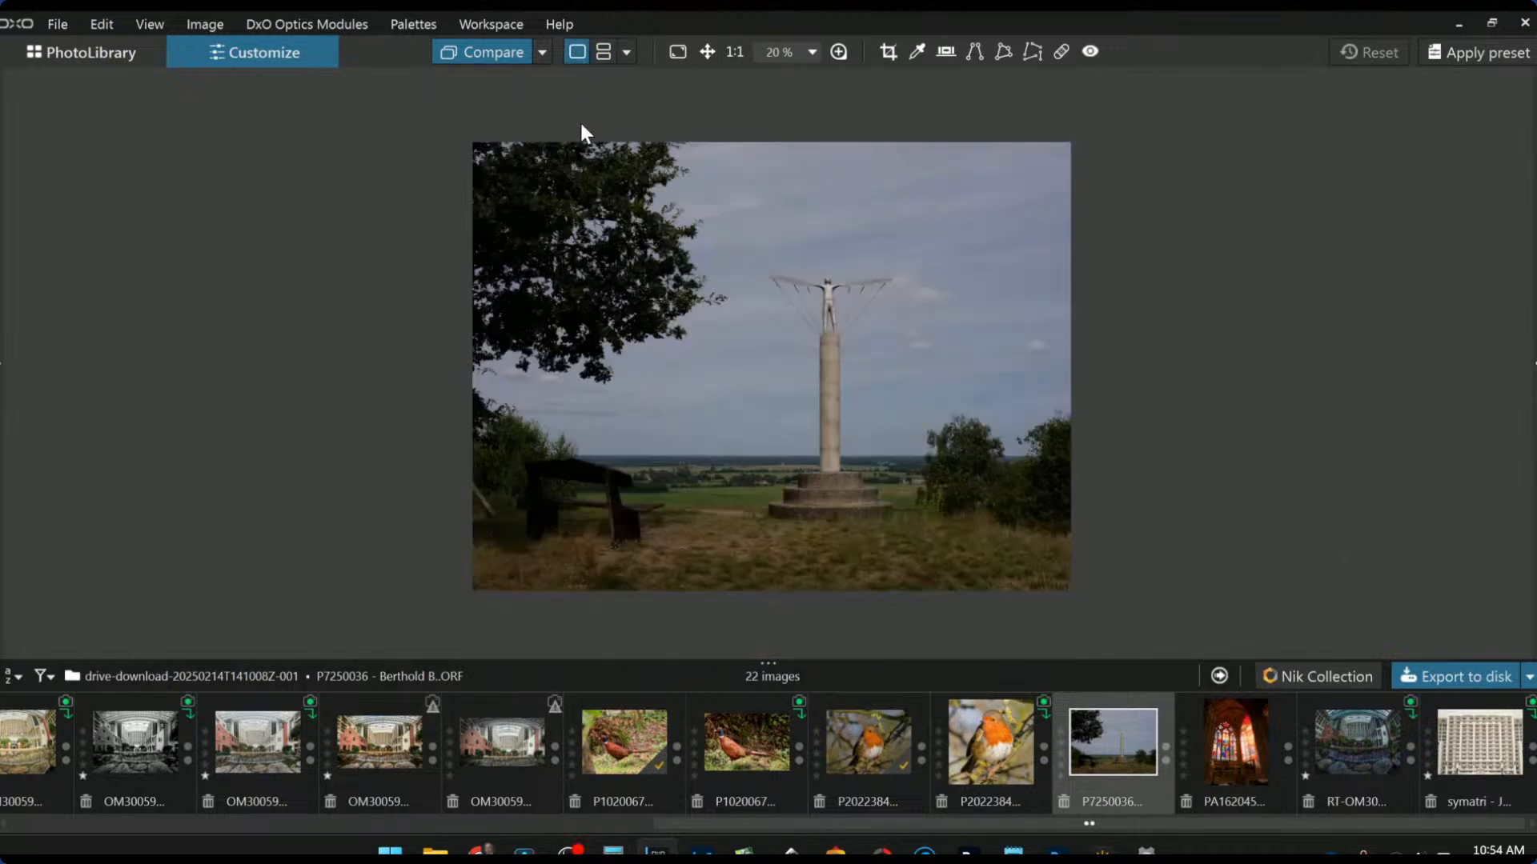
key("F9")
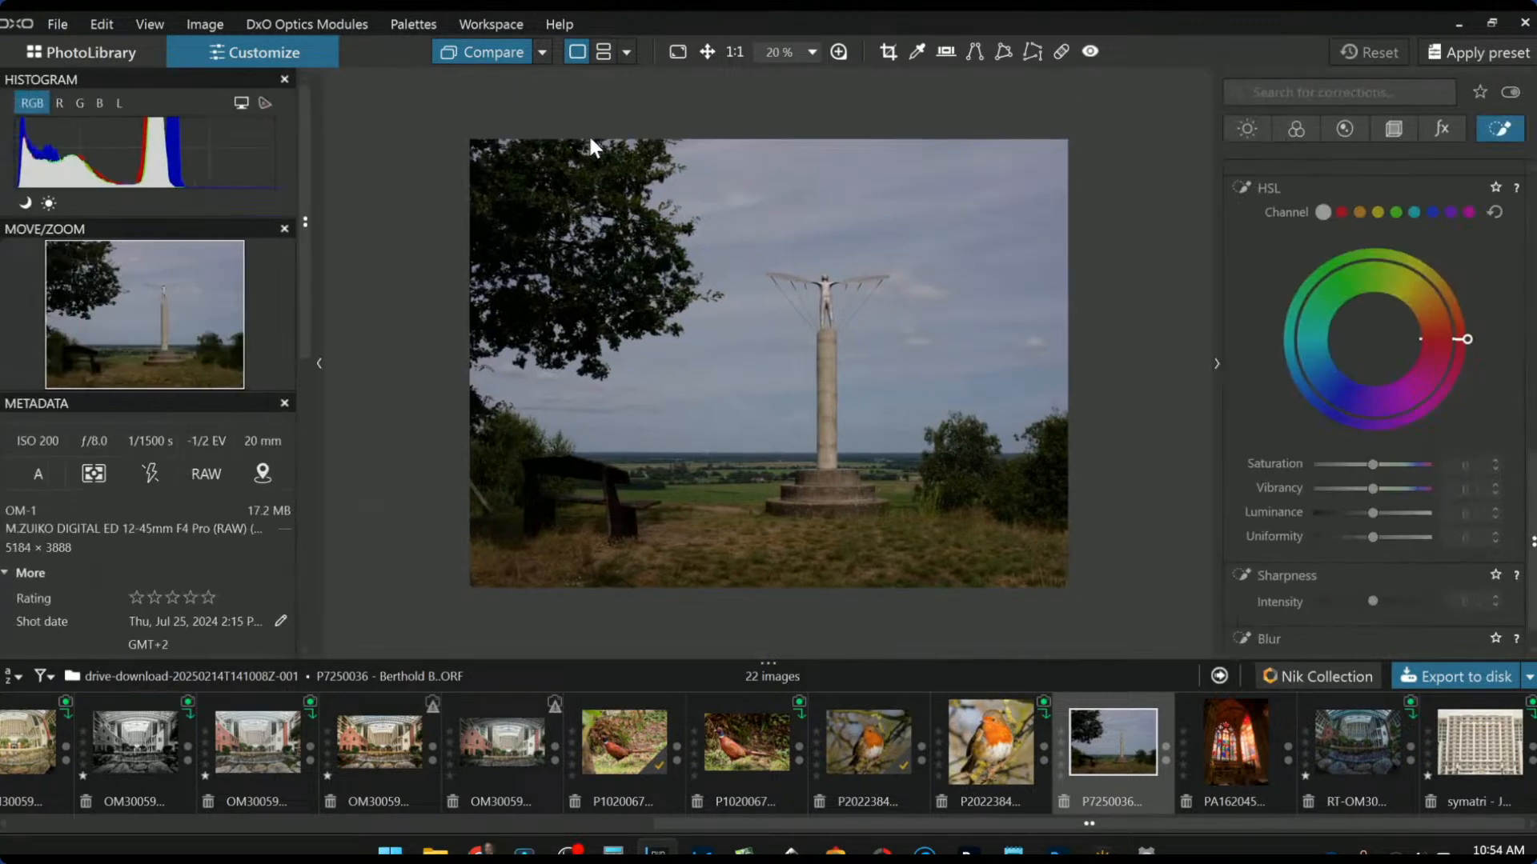
Step: Apply the "0000" default general purpose preset to the statue photo and set its crop aspect ratio to 1 × 1
scroll(837, 426, "up", 1)
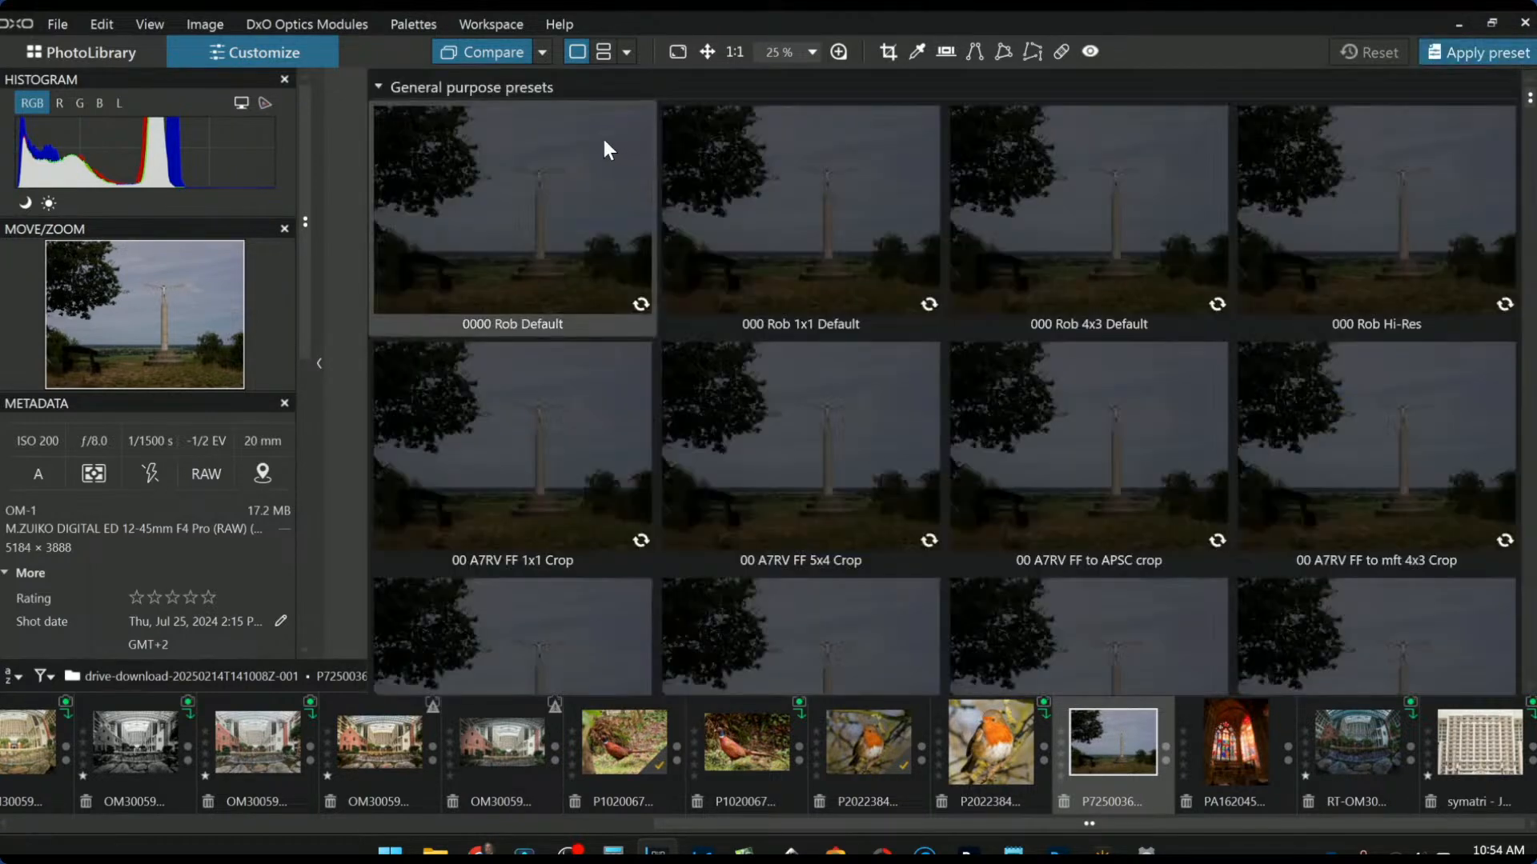
double_click(597, 138)
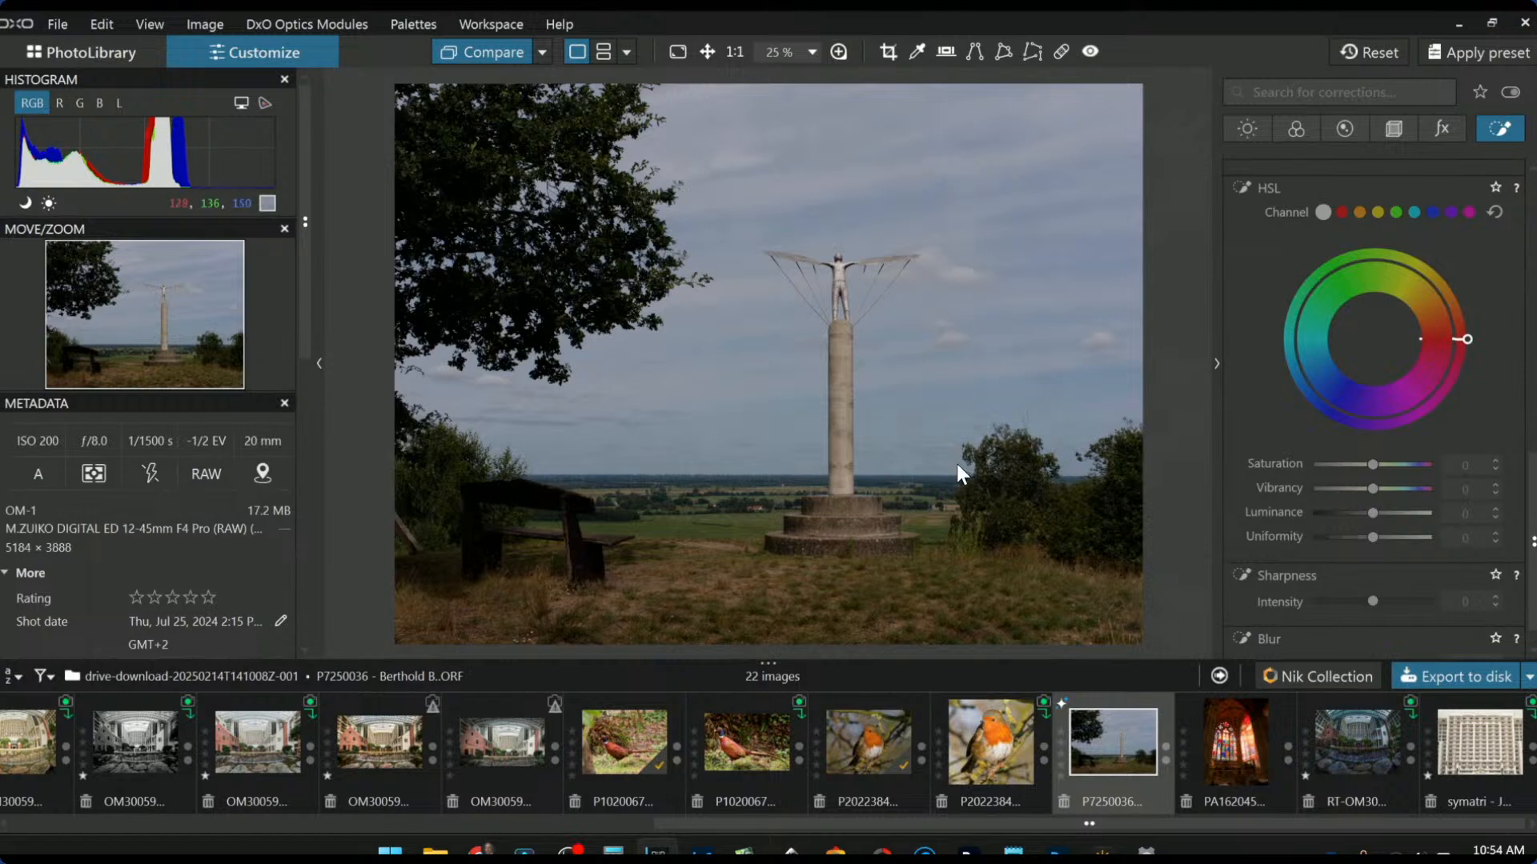
left_click(1394, 128)
left_click(1342, 317)
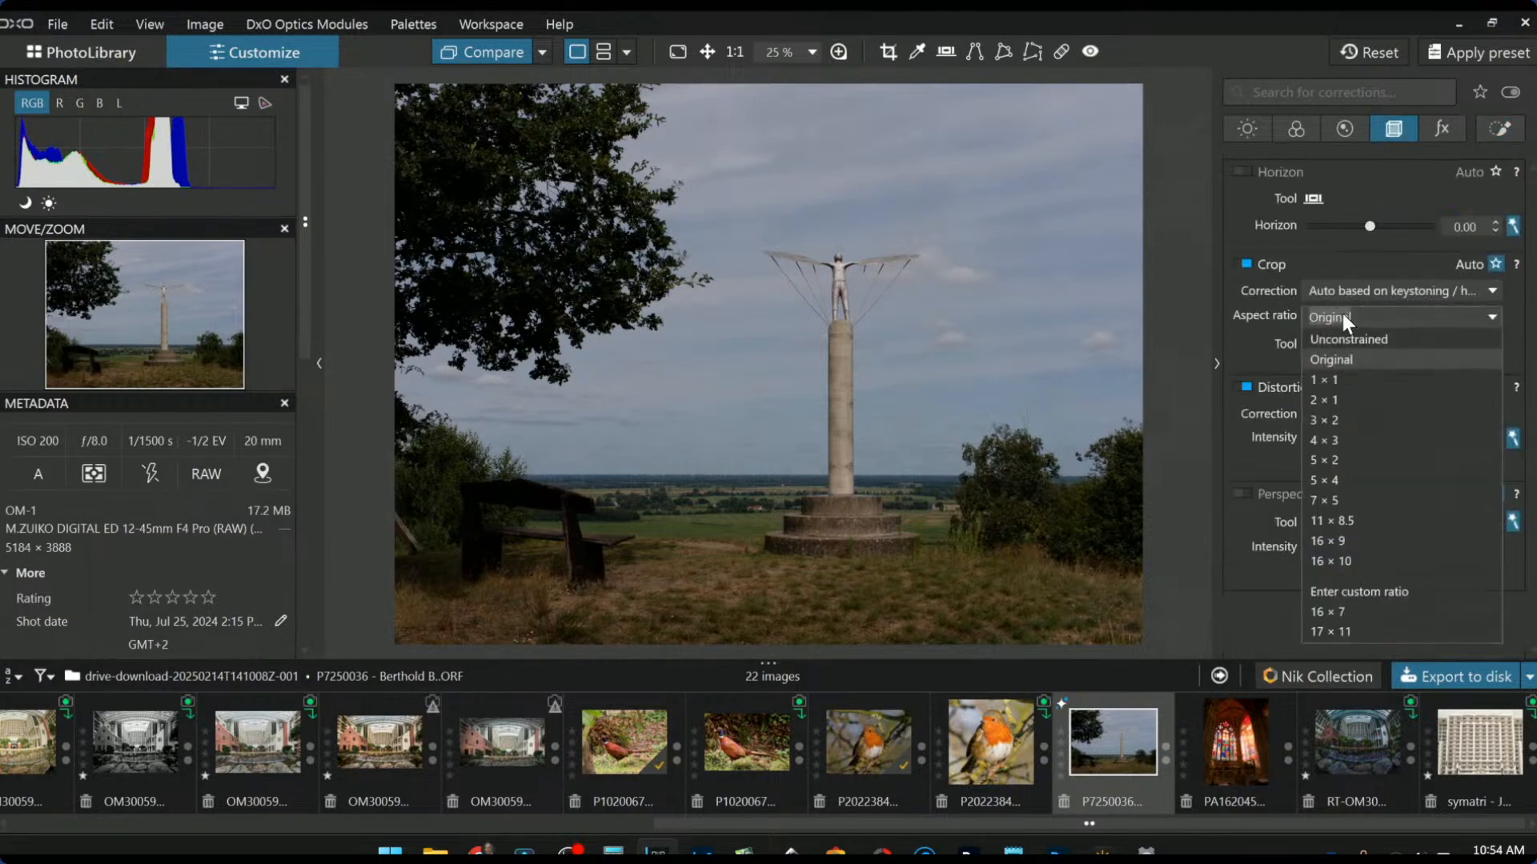
left_click(1348, 383)
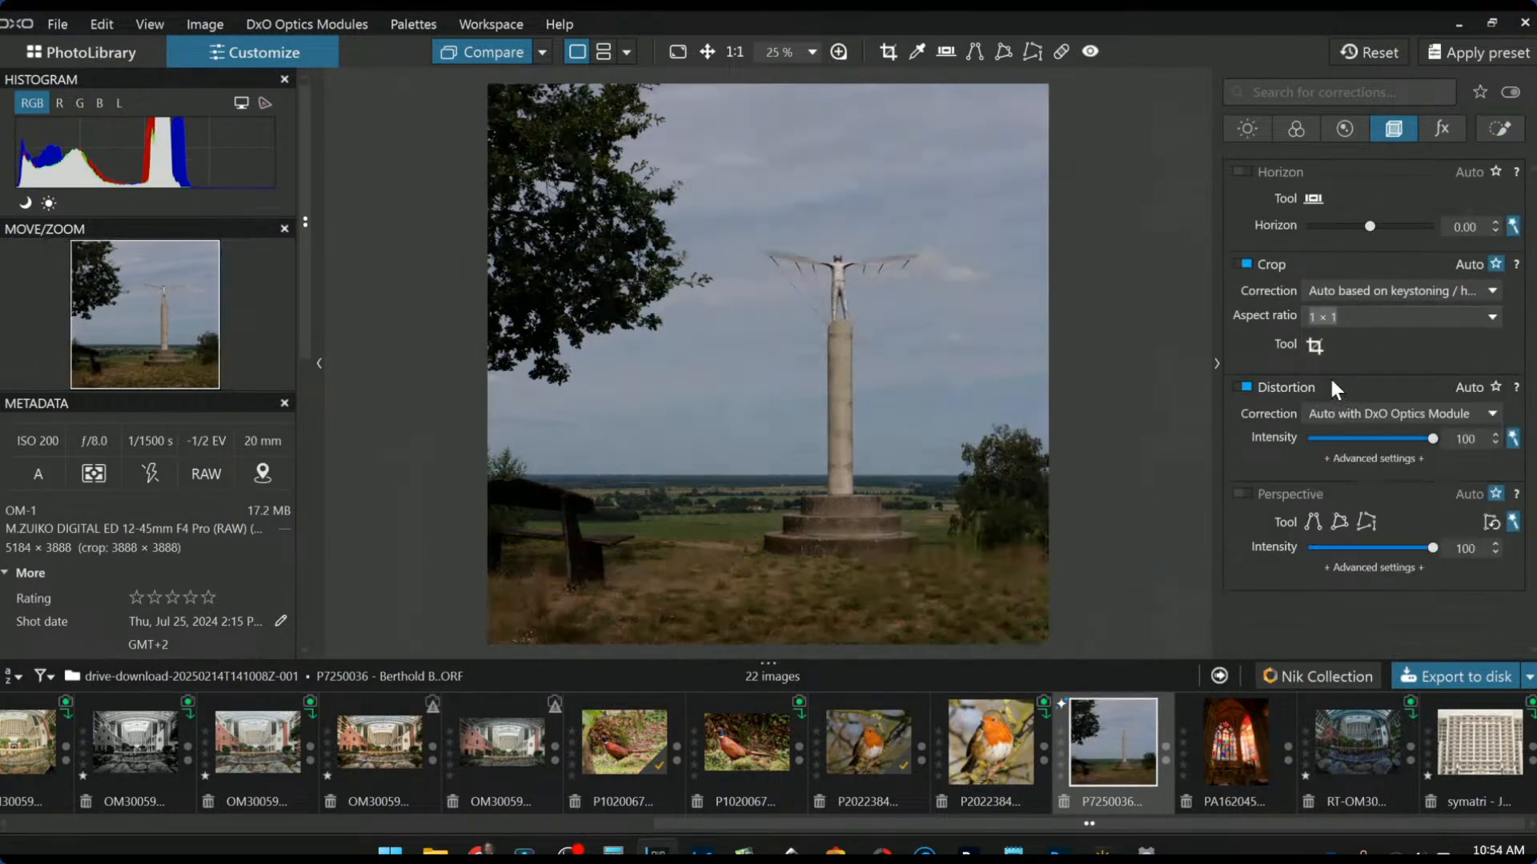
Step: Shift the square crop so the column stands right of centre, and shrink it from its upper edge to about 3527 × 3527 px
left_click(888, 53)
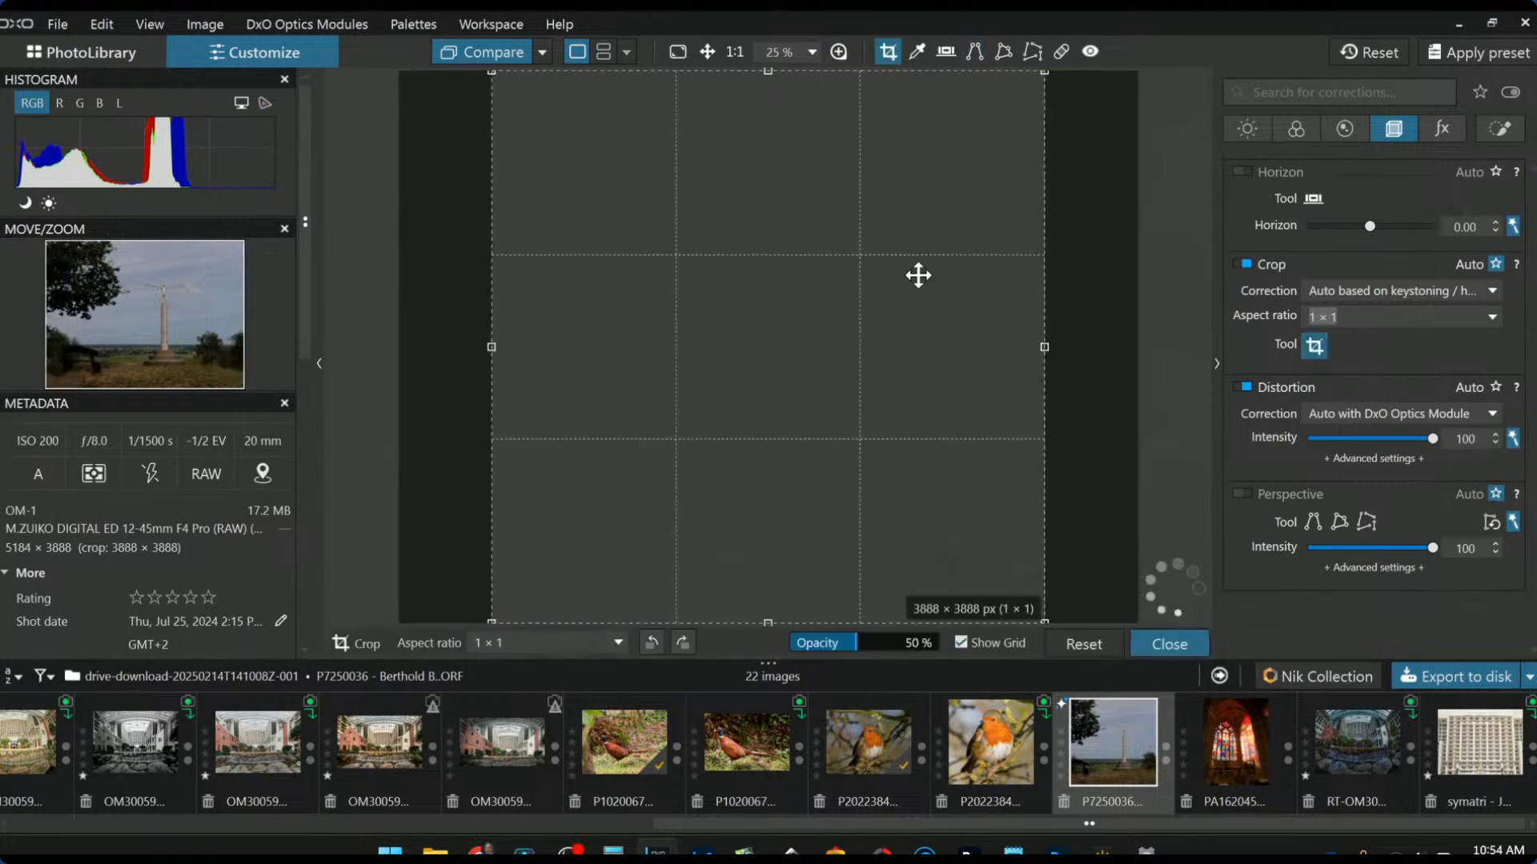
key("Return")
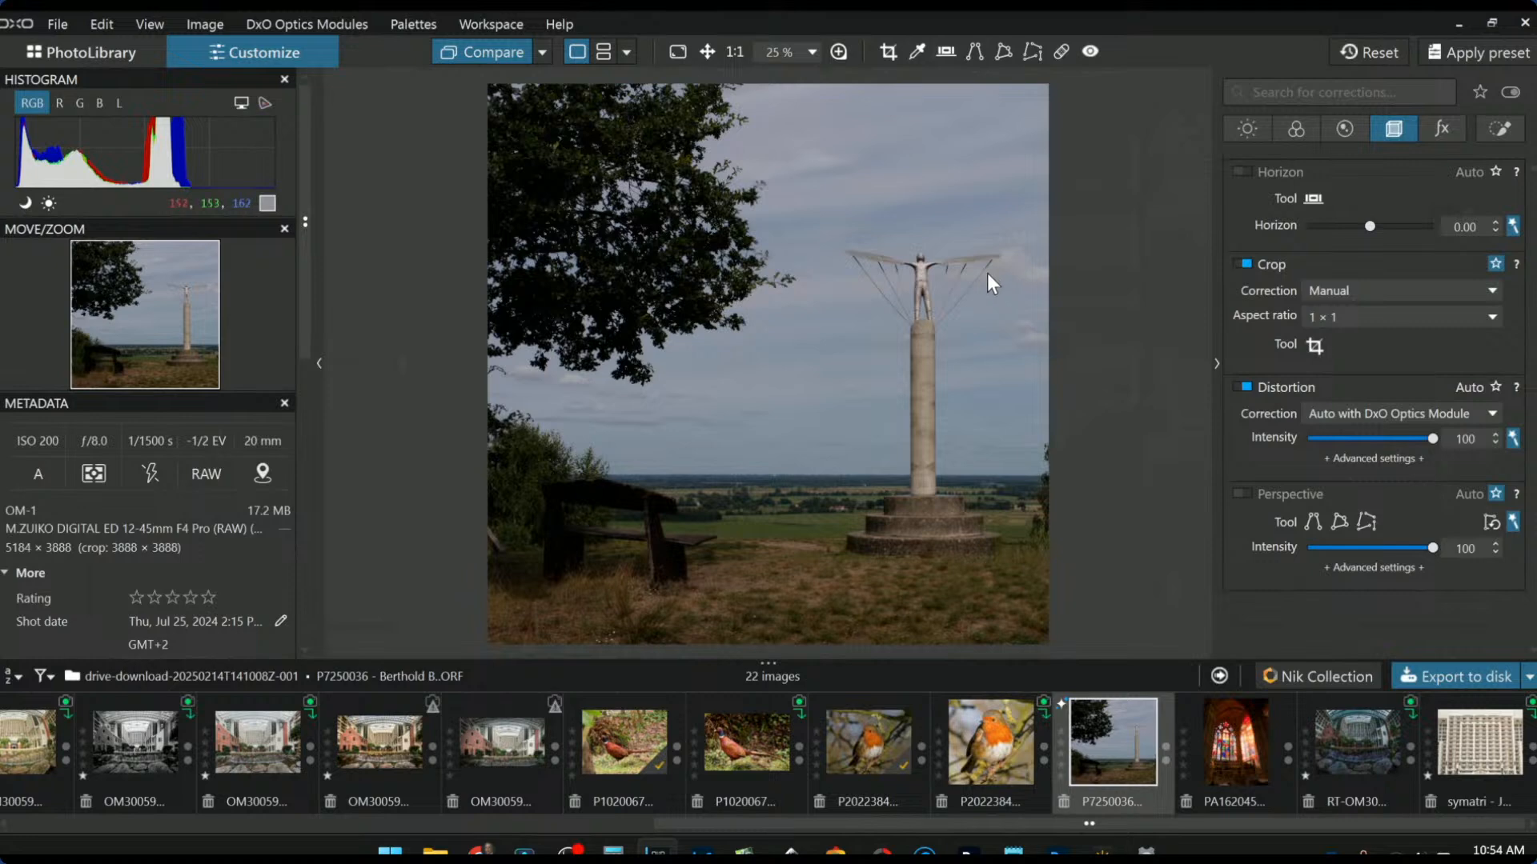
left_click(1313, 345)
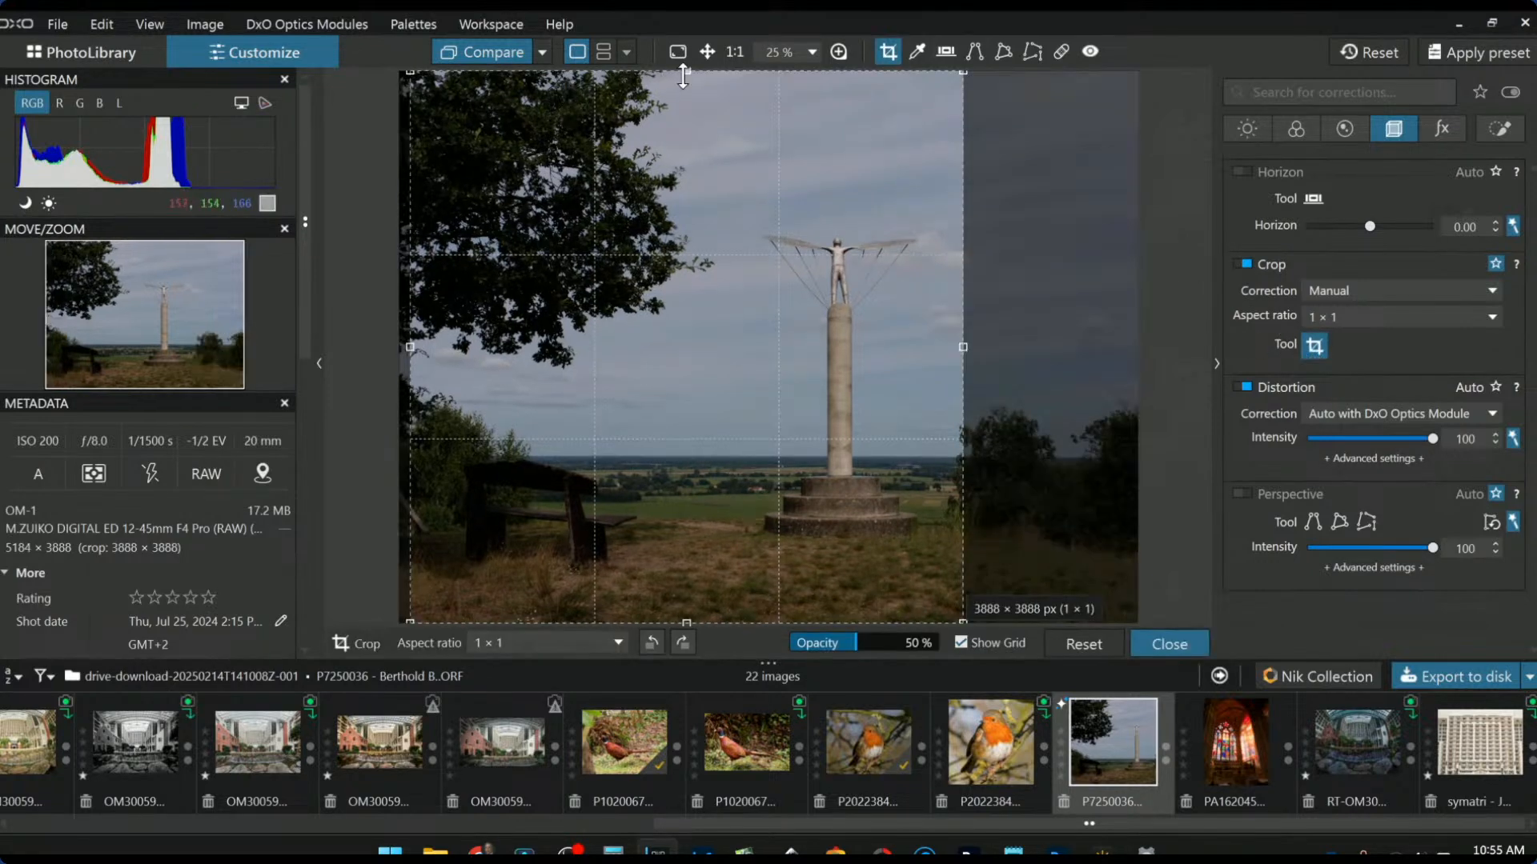
left_click_drag(683, 76, 686, 122)
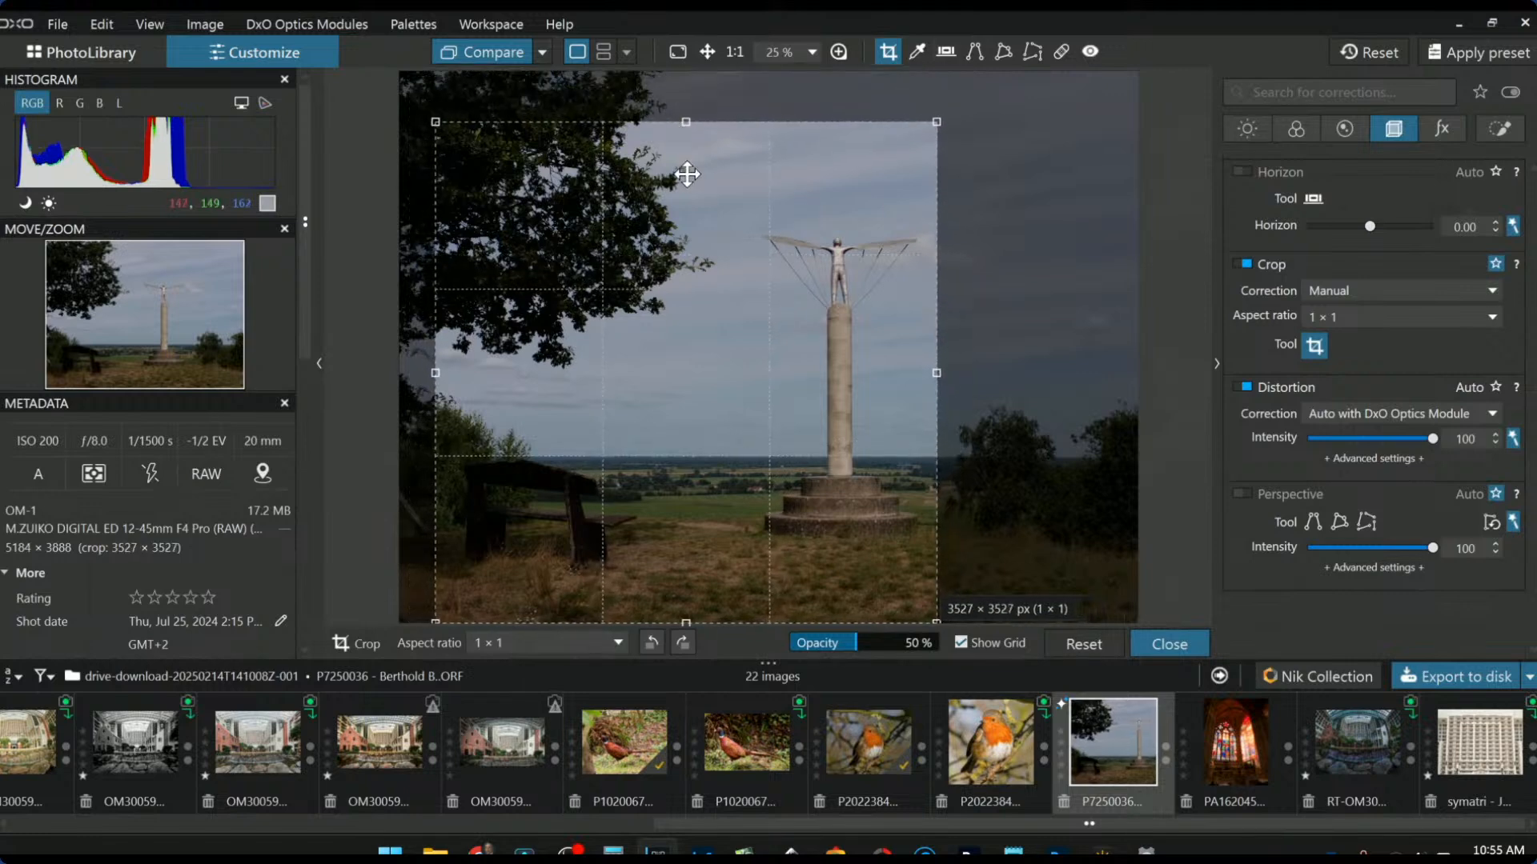
key("Return")
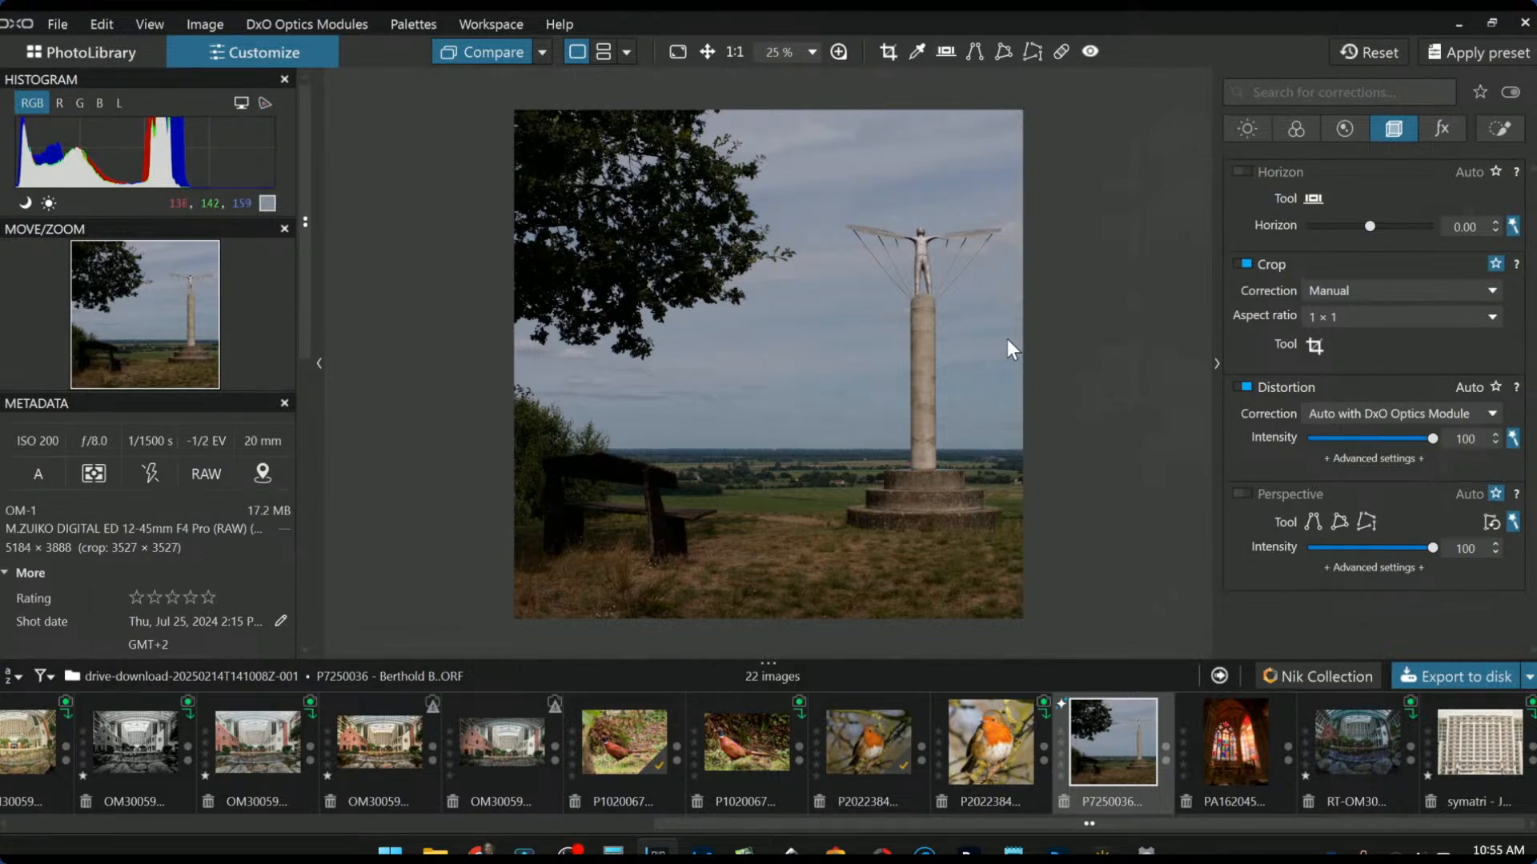
Step: Enable DxO Smart Lighting in Uniform mode at Slight and set DxO ClearView Plus intensity to 25 for the whole photo
left_click(1243, 135)
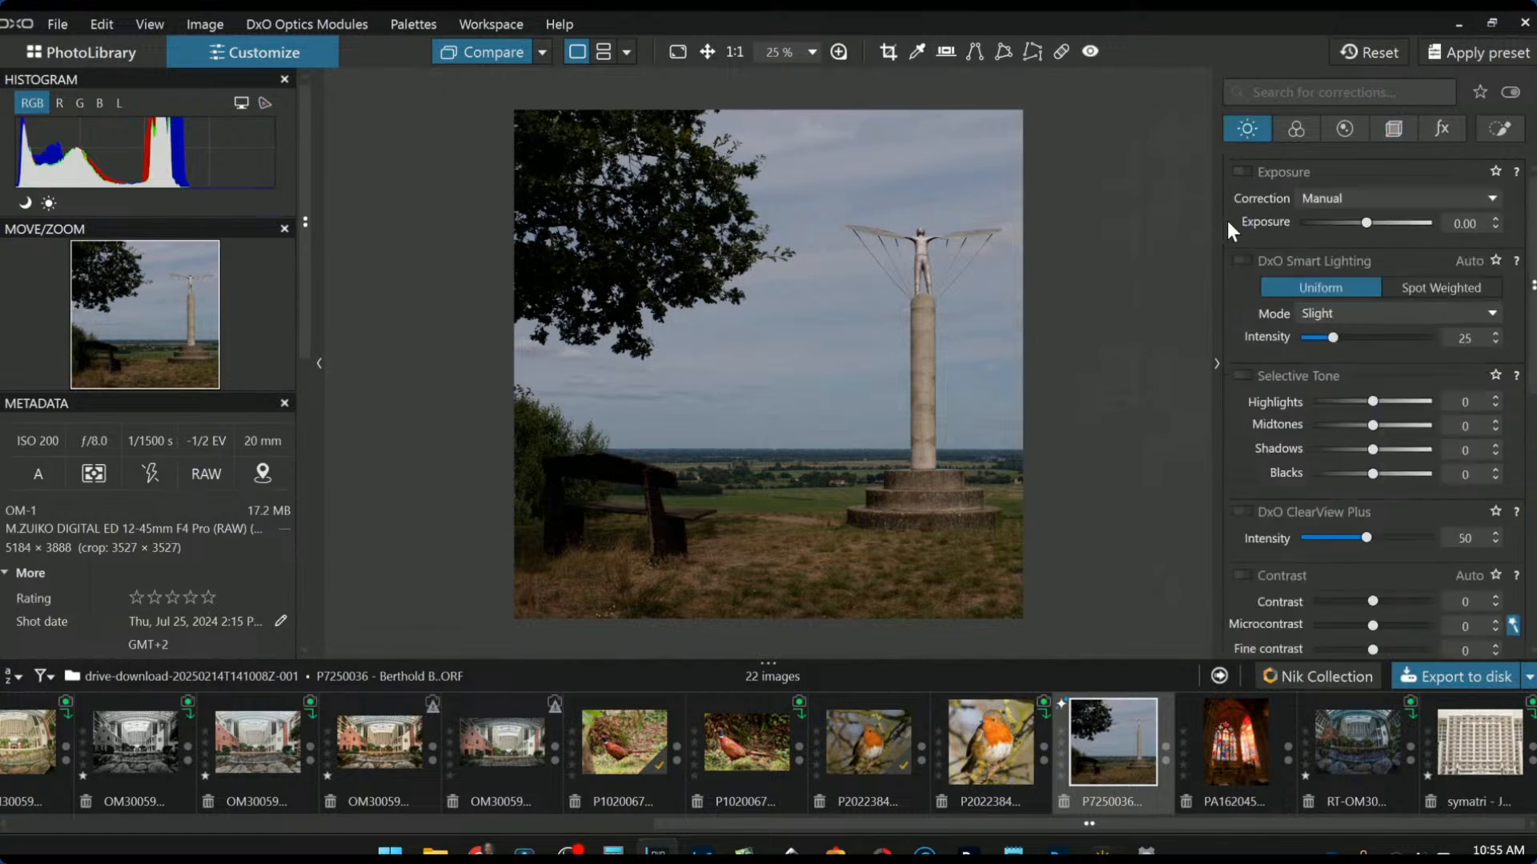
left_click(1243, 260)
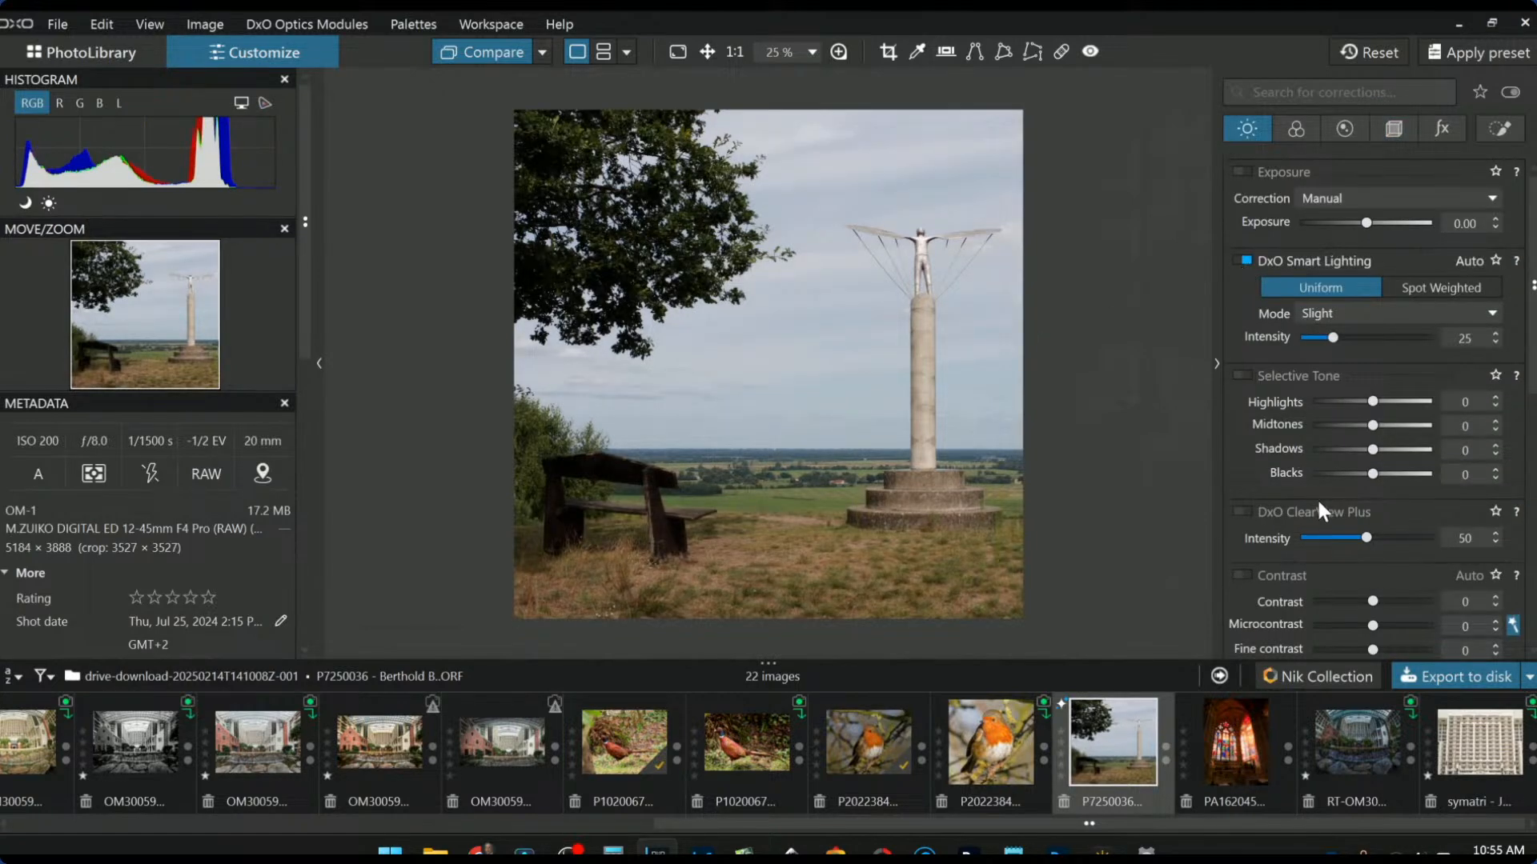
left_click(1332, 537)
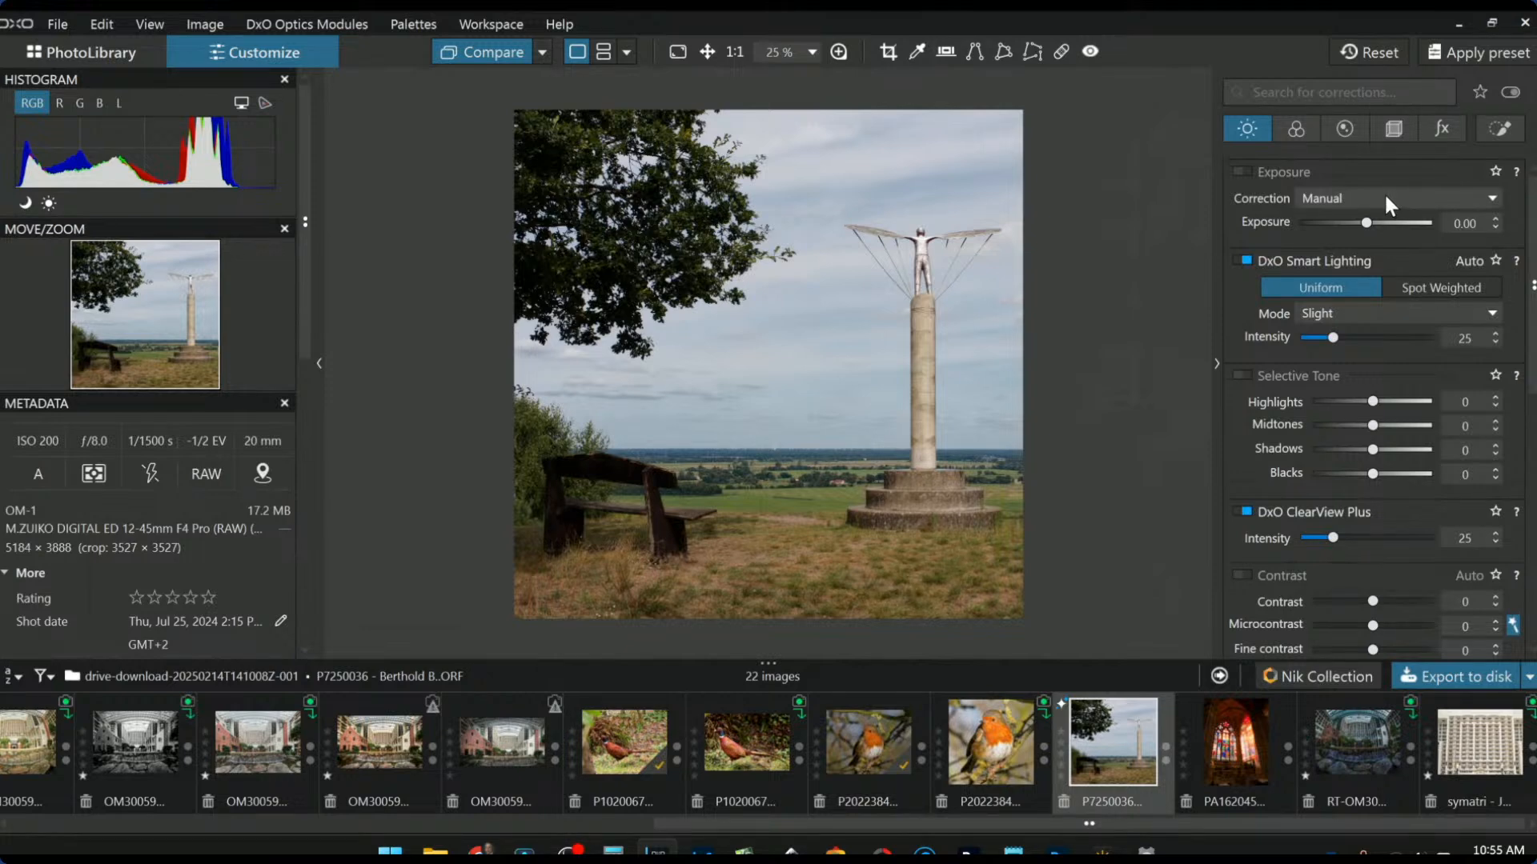
Step: Add a control line local adjustment covering the sky, with its transition placed across the horizon
left_click(1485, 128)
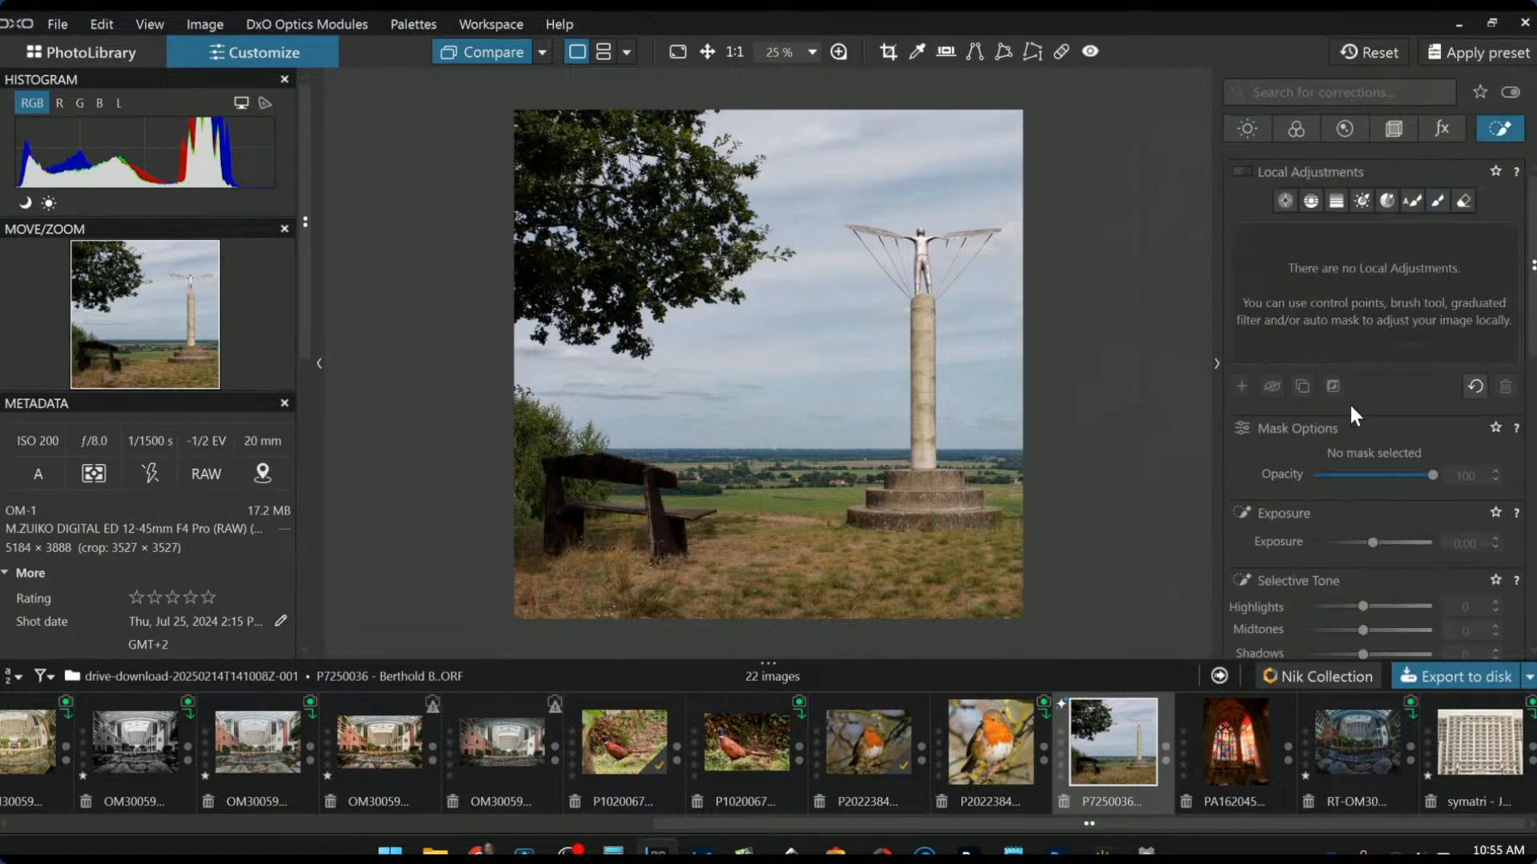
left_click(1290, 205)
left_click(1241, 387)
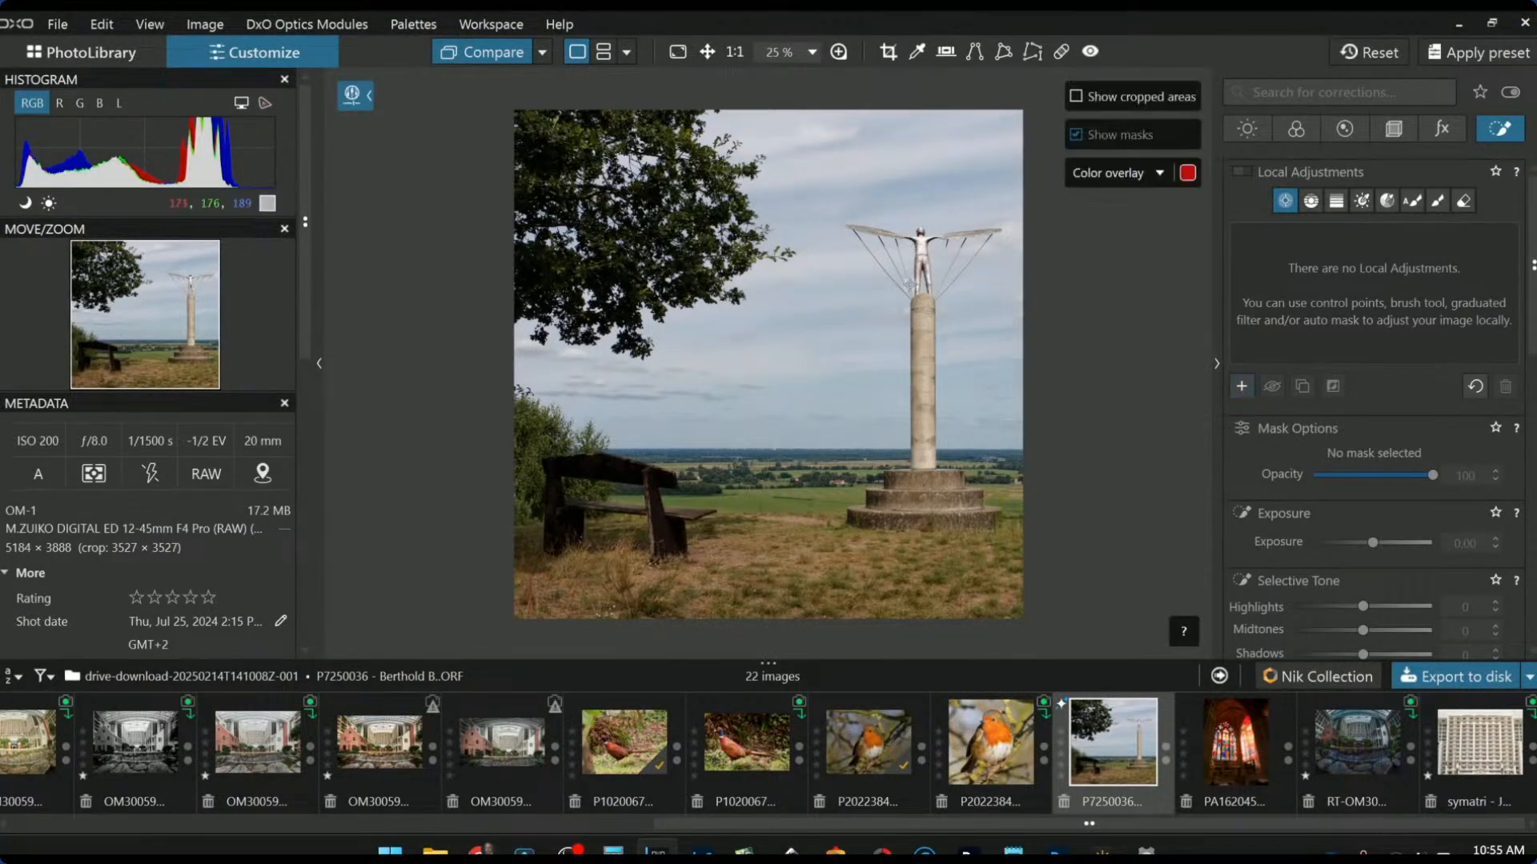
left_click(1321, 203)
left_click_drag(873, 433, 873, 470)
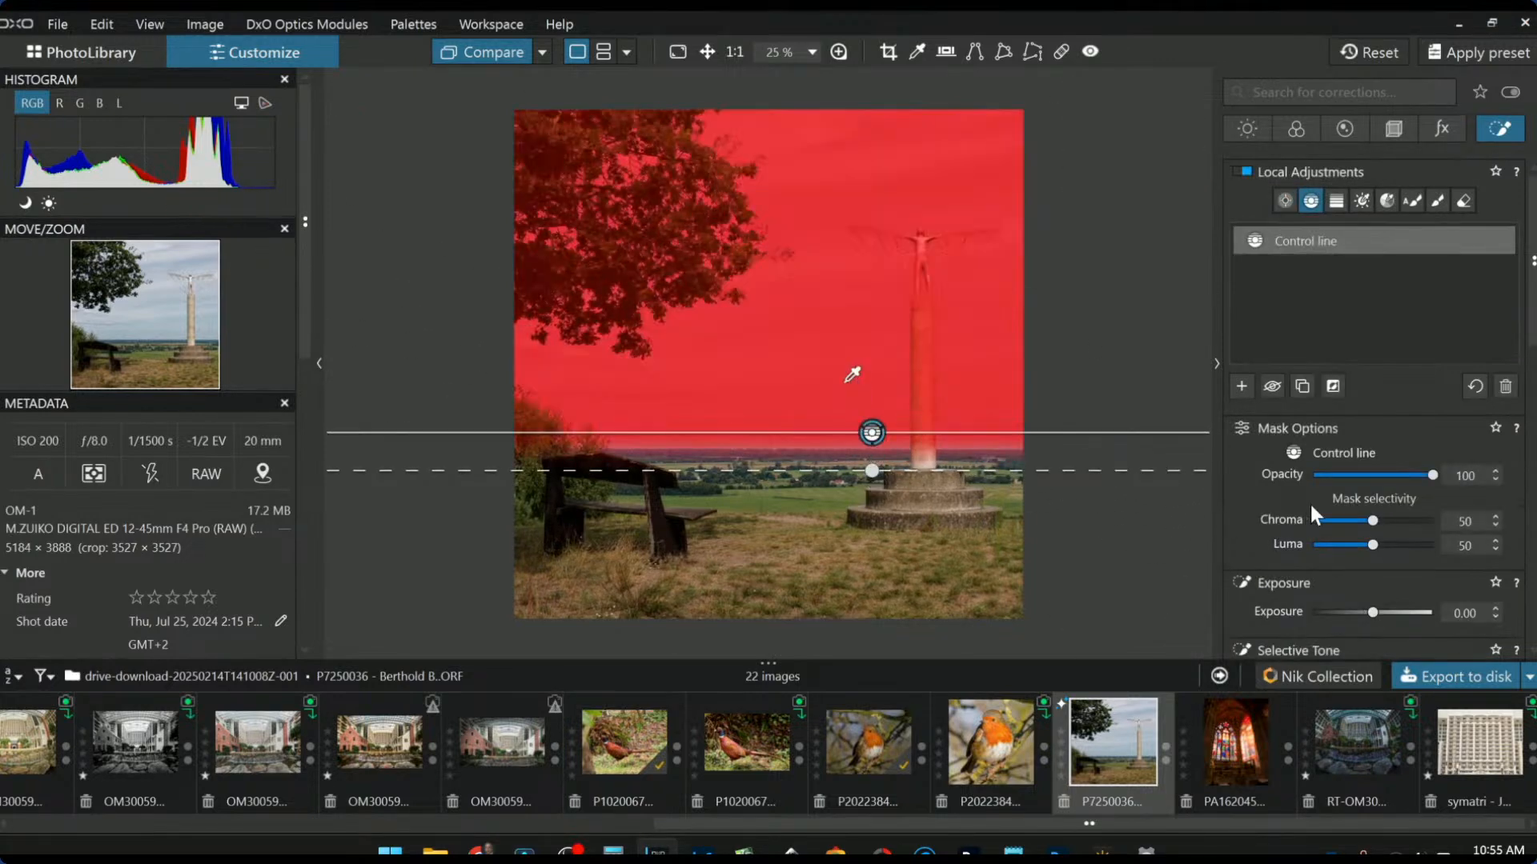
Step: Set the sky mask's Highlights to 41, Blacks to -5 and DxO ClearView Plus intensity to 38
scroll(1312, 572, "down", 3)
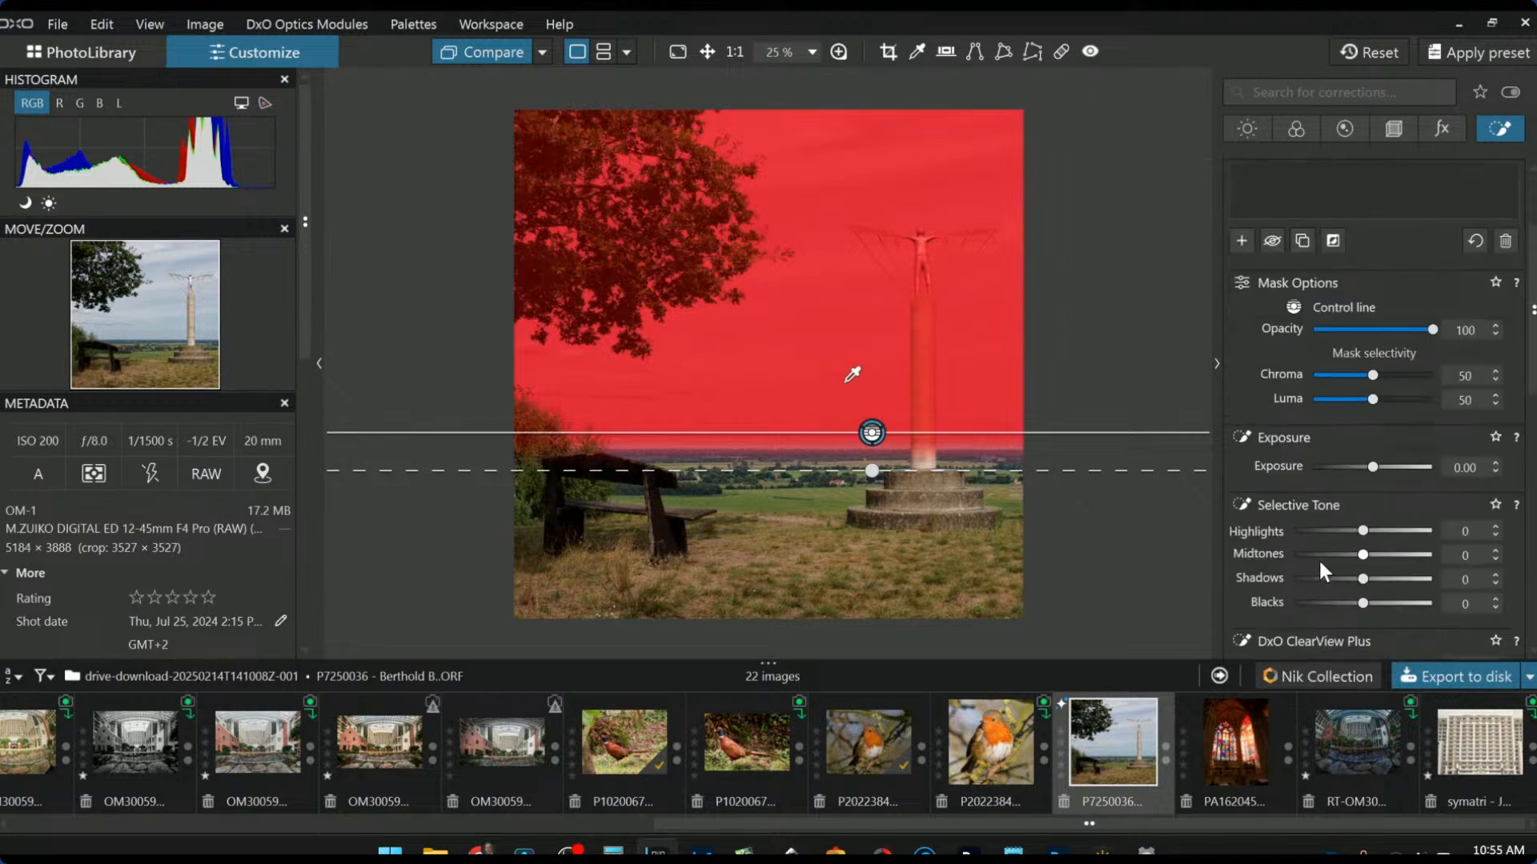
left_click(1397, 532)
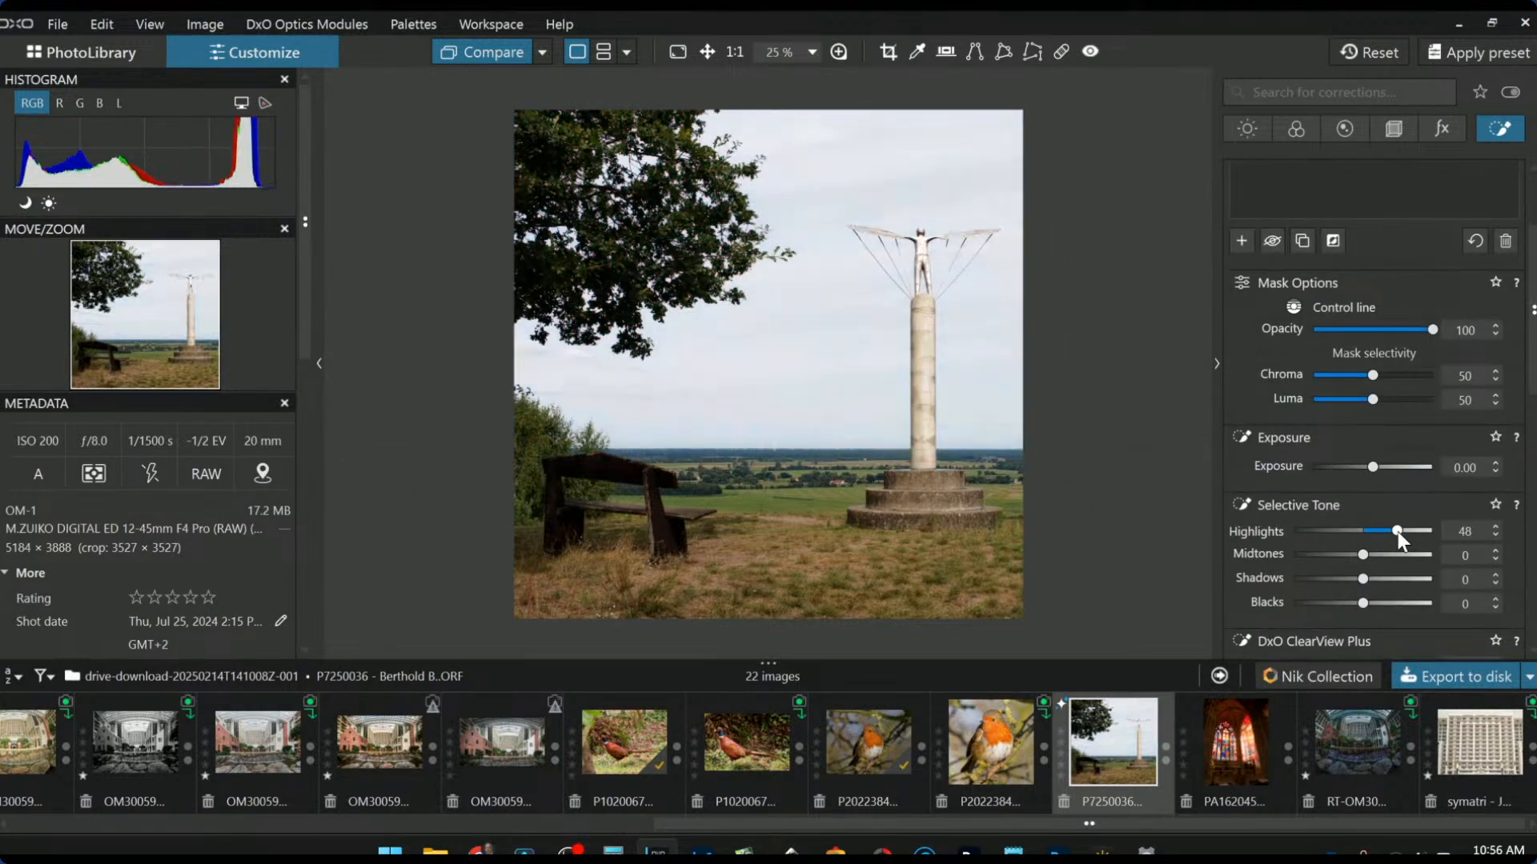
left_click_drag(1397, 531, 1391, 531)
left_click_drag(1362, 603, 1357, 570)
scroll(1274, 588, "down", 2)
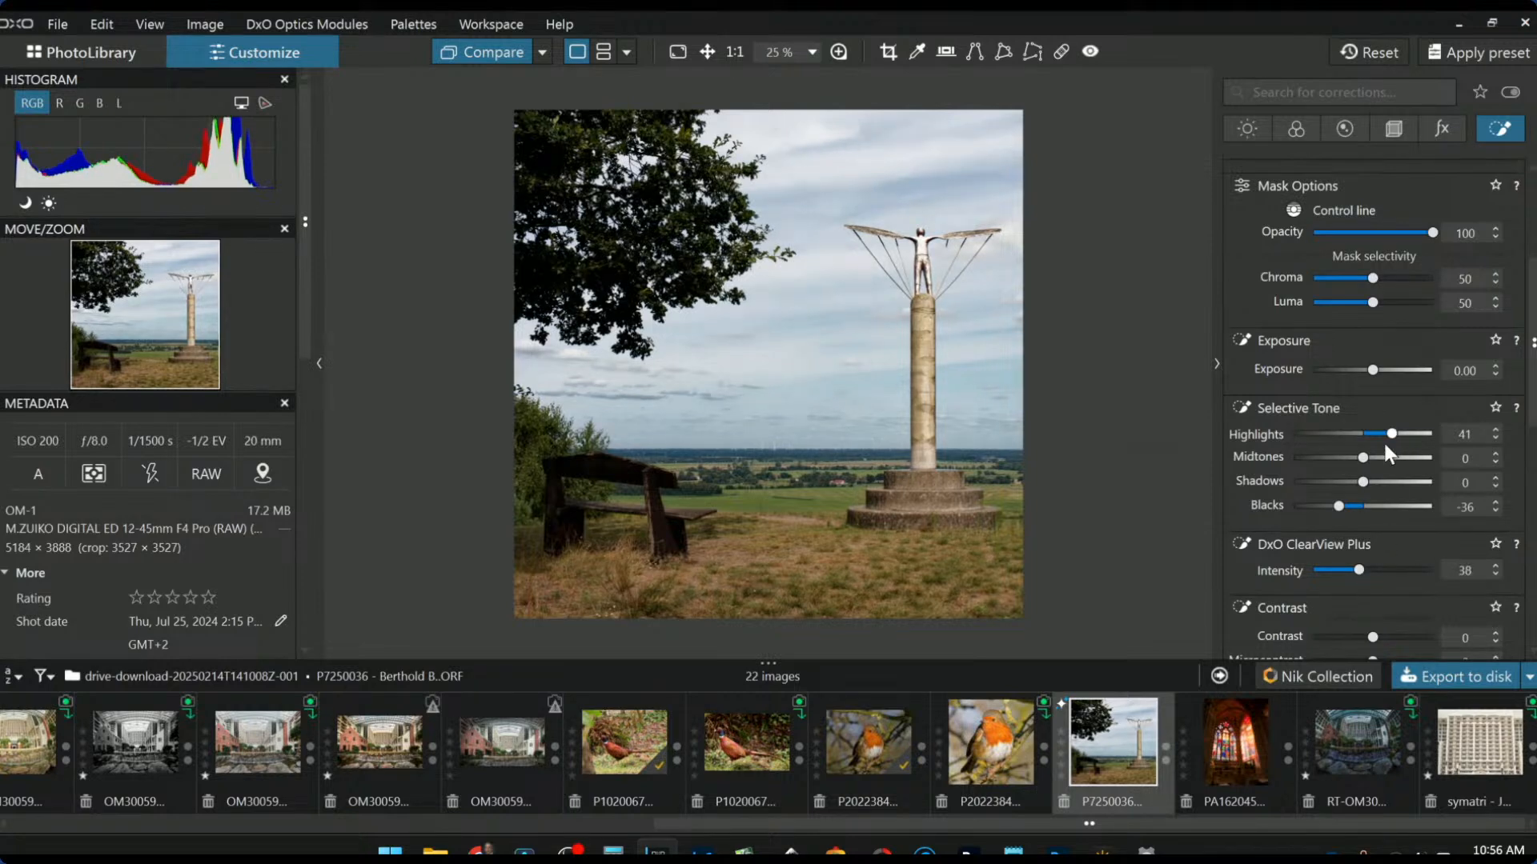
double_click(1341, 510)
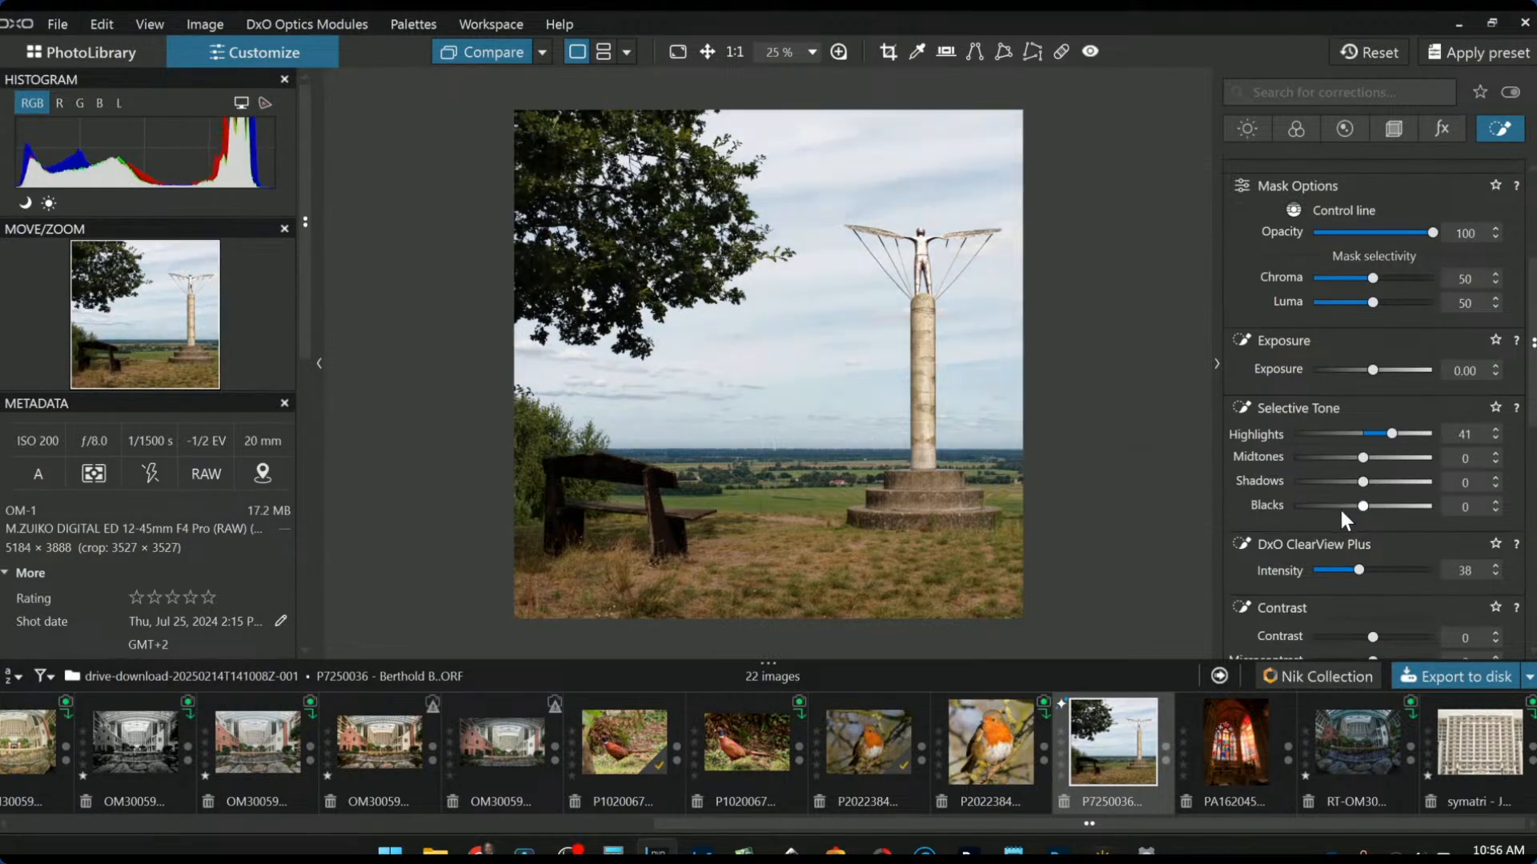
left_click(1341, 507)
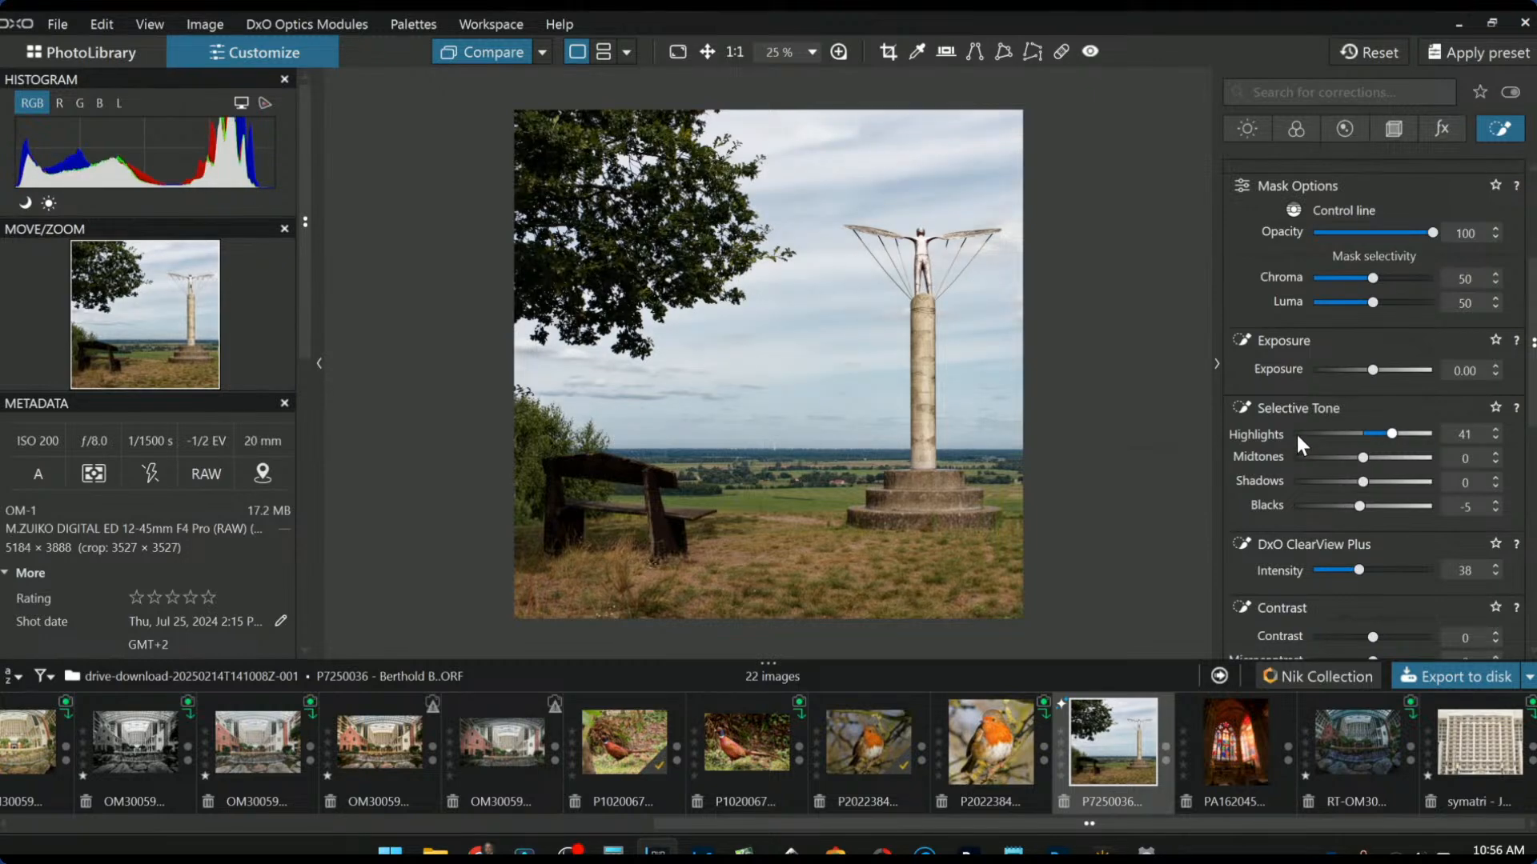
Step: Set the sky mask's white balance temperature to 5835
scroll(1304, 530, "down", 4)
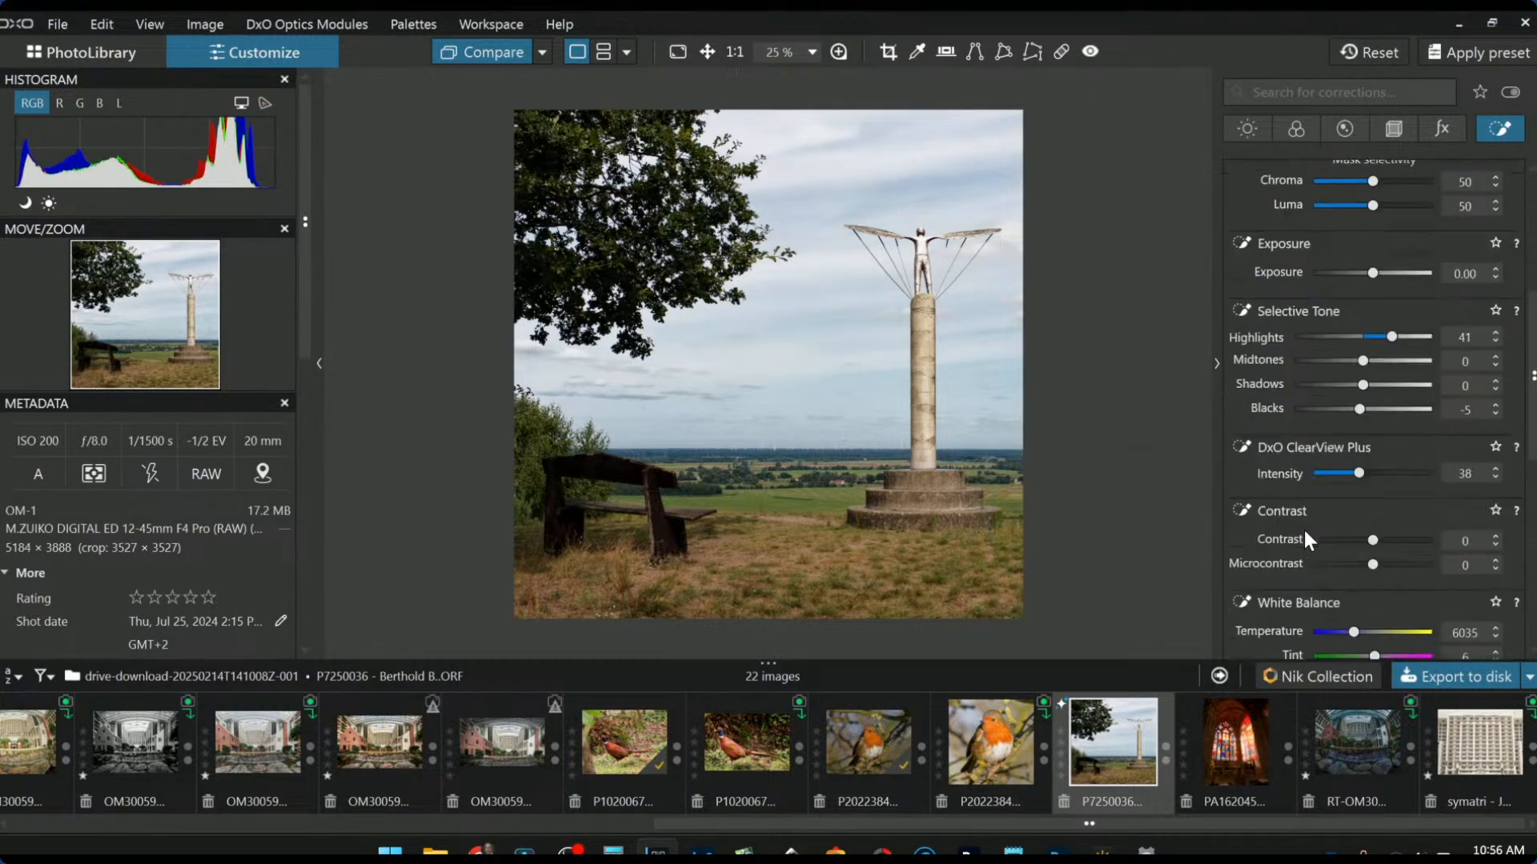
scroll(1303, 530, "down", 1)
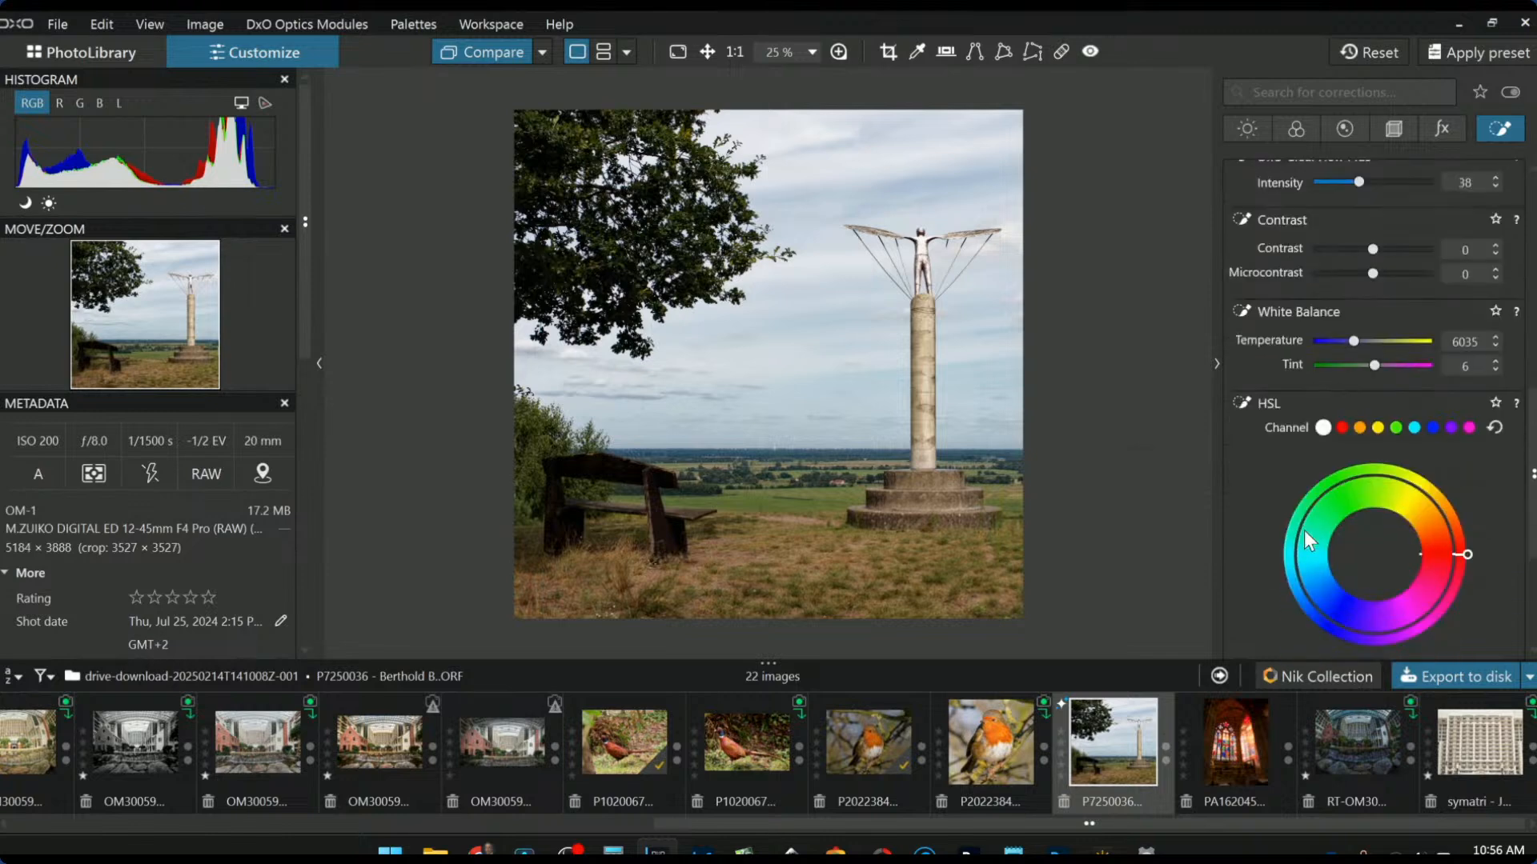
left_click(1352, 340)
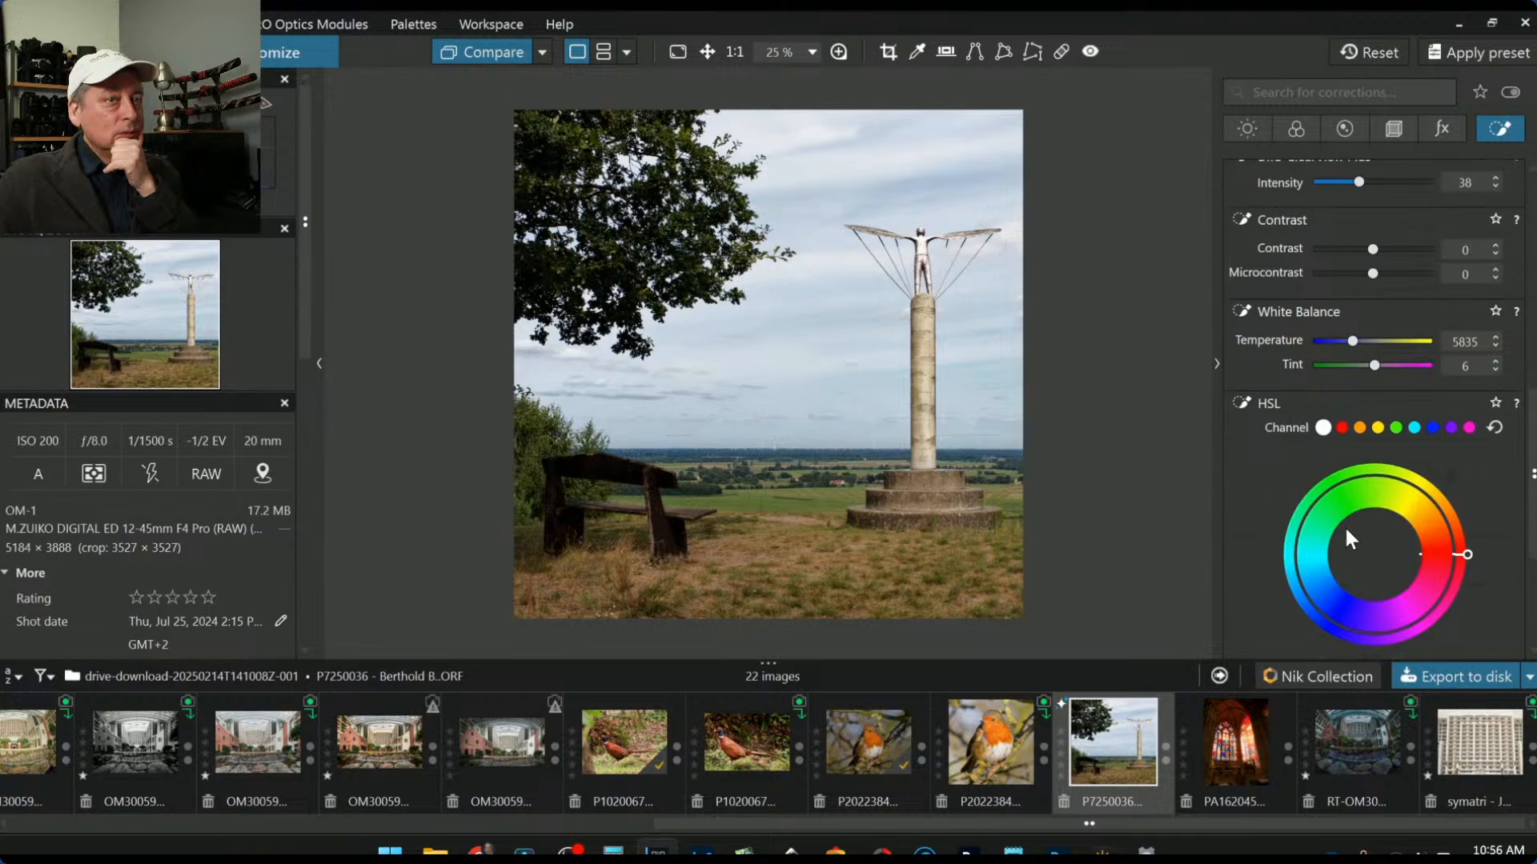
Step: Reduce the sky mask's DxO ClearView Plus intensity to 14 and its Highlights to 33
scroll(1321, 516, "up", 3)
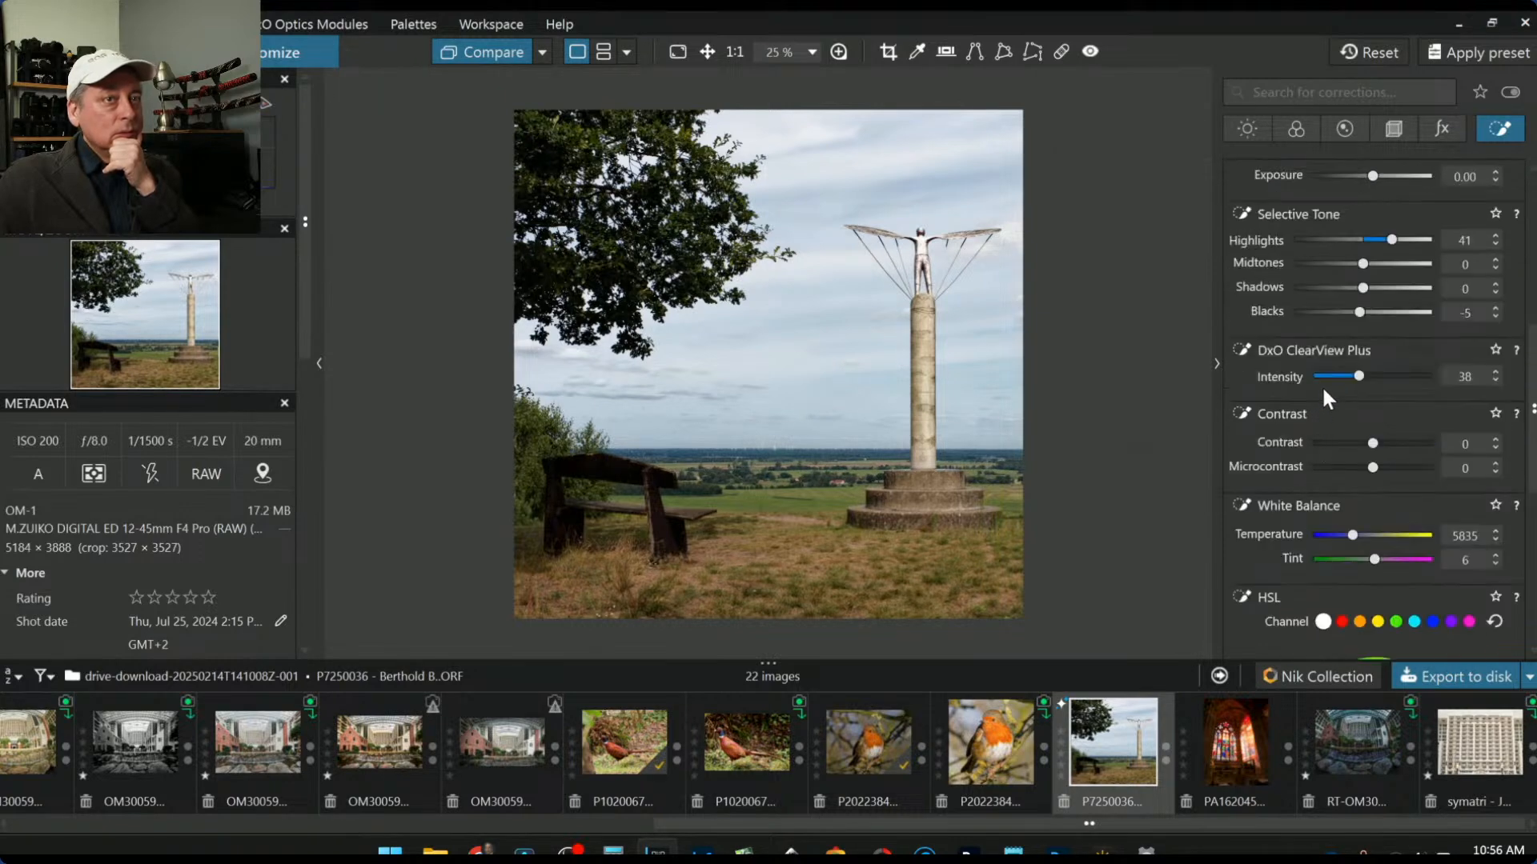
left_click(1323, 377)
left_click_drag(1323, 381, 1330, 378)
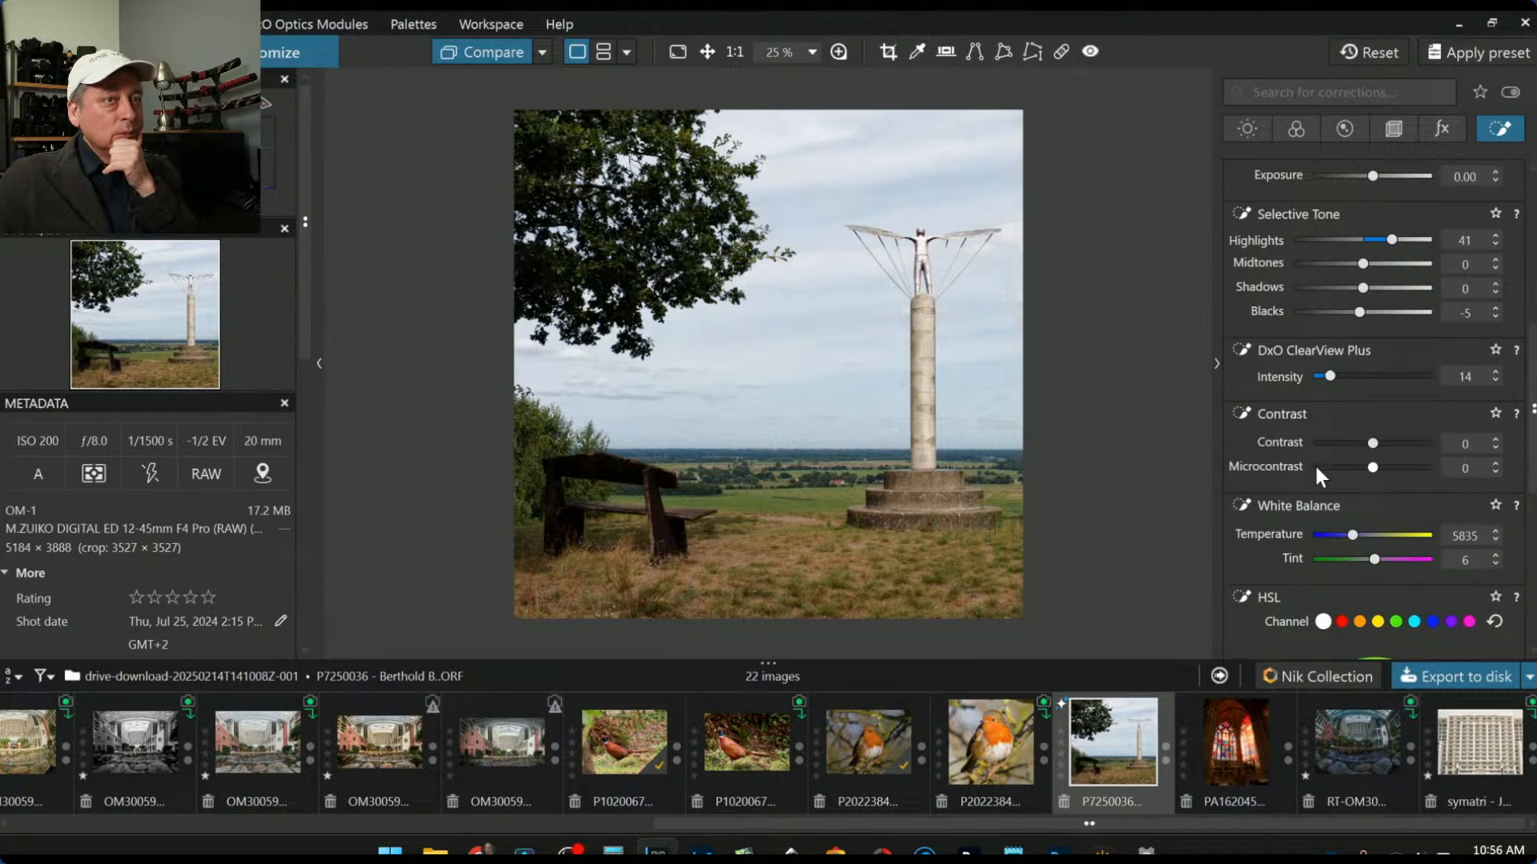
left_click(1381, 240)
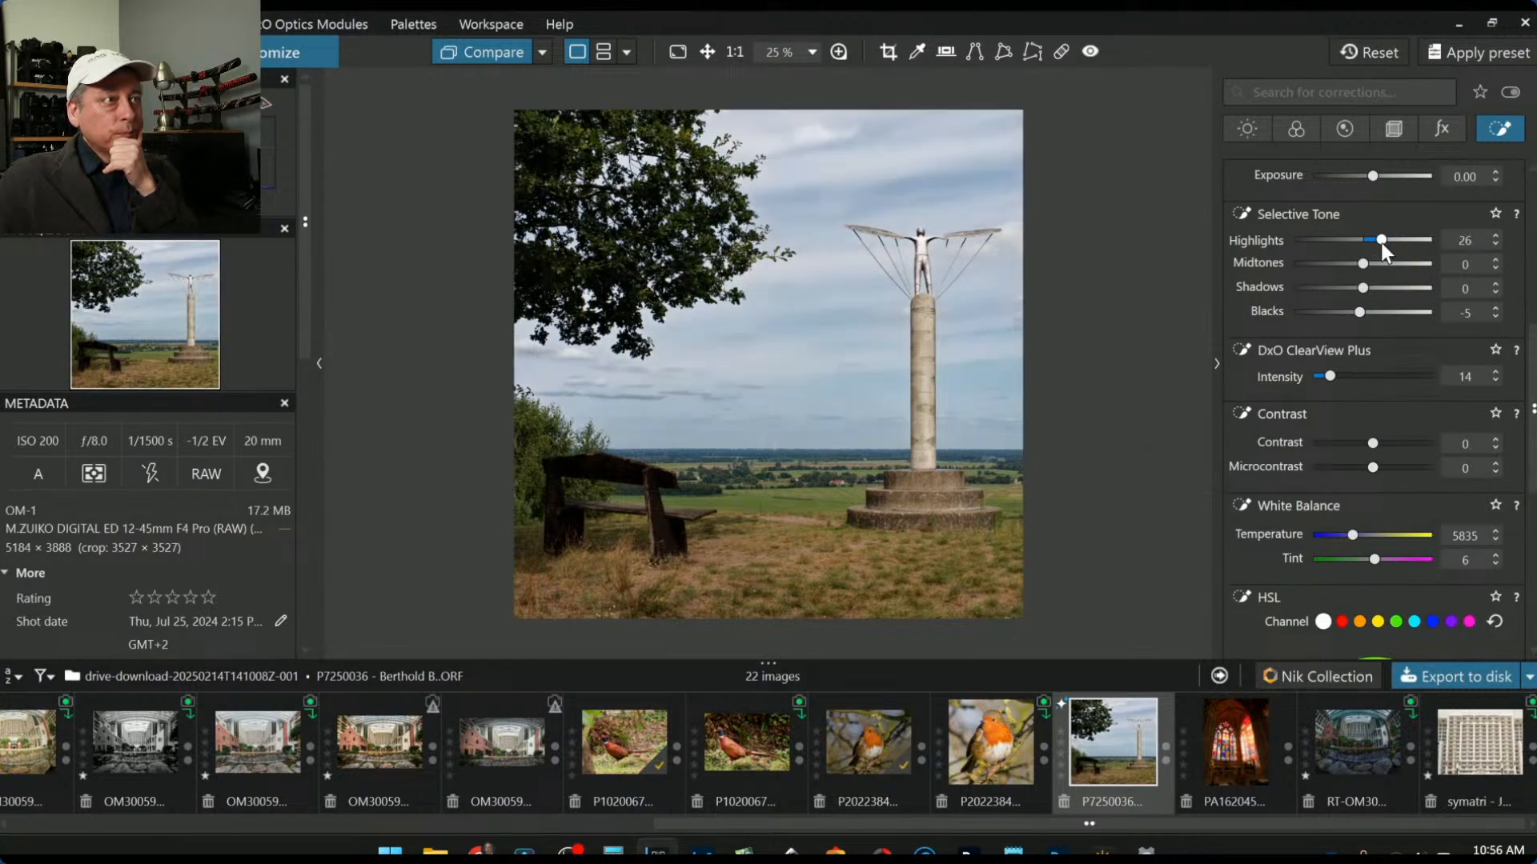
left_click_drag(1381, 240, 1386, 242)
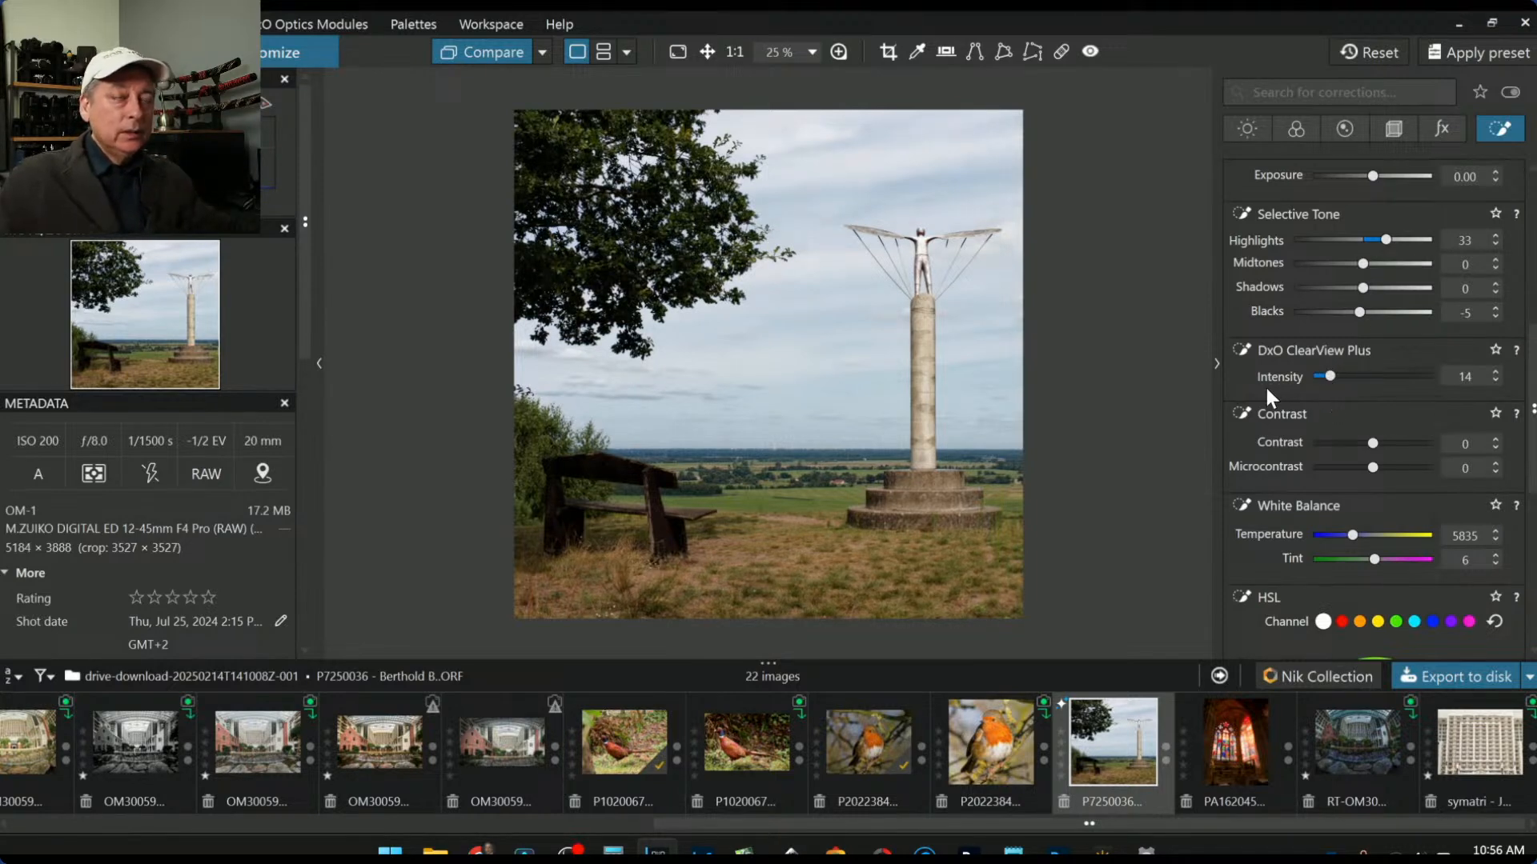
Step: Create a new control point mask on the stepped stone base of the column
scroll(1266, 388, "up", 3)
scroll(1268, 390, "up", 1)
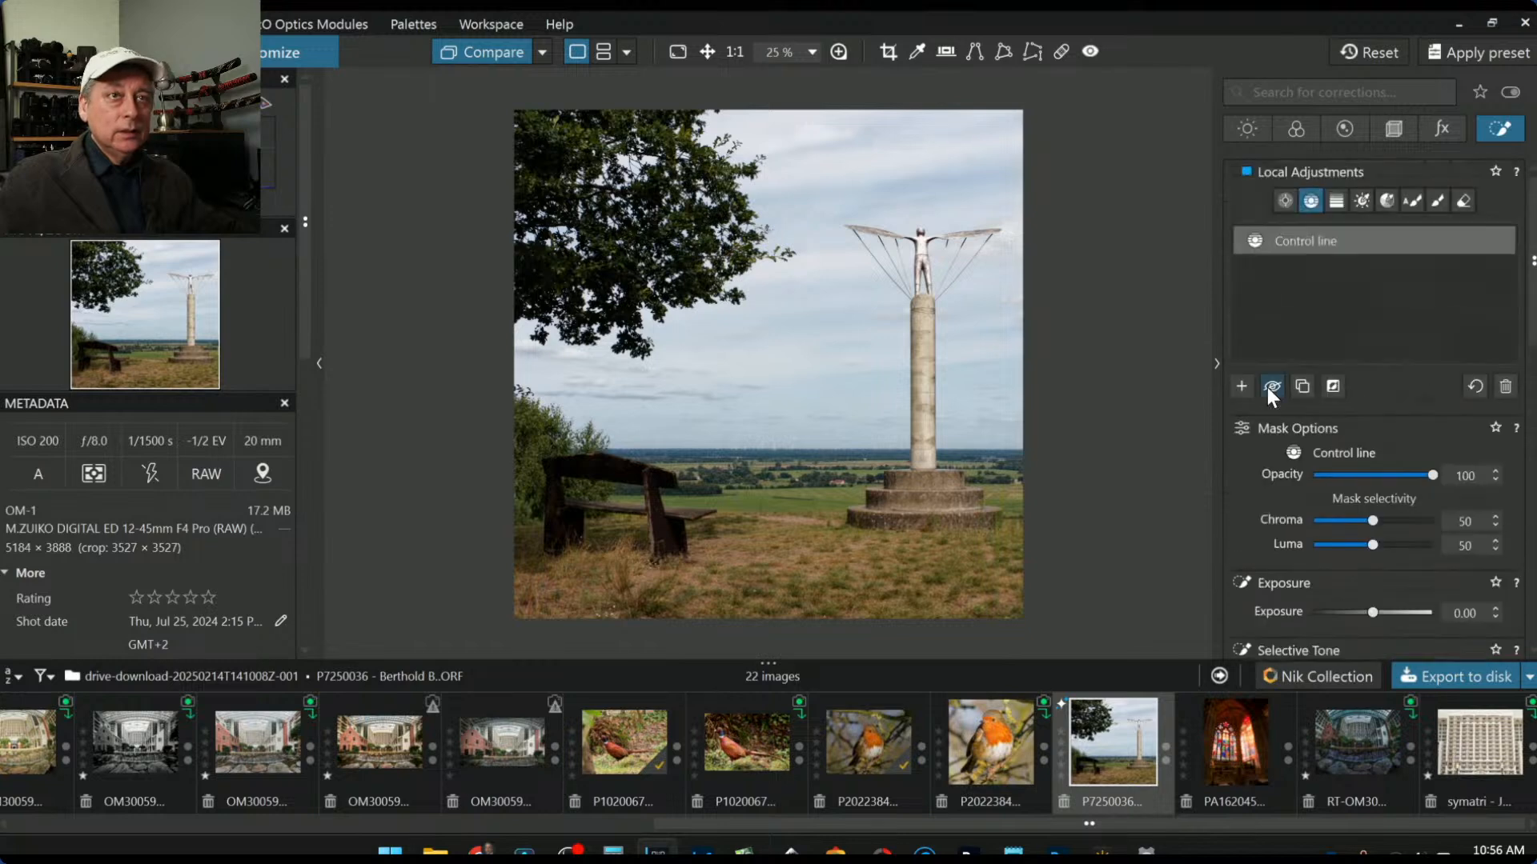
left_click(1239, 388)
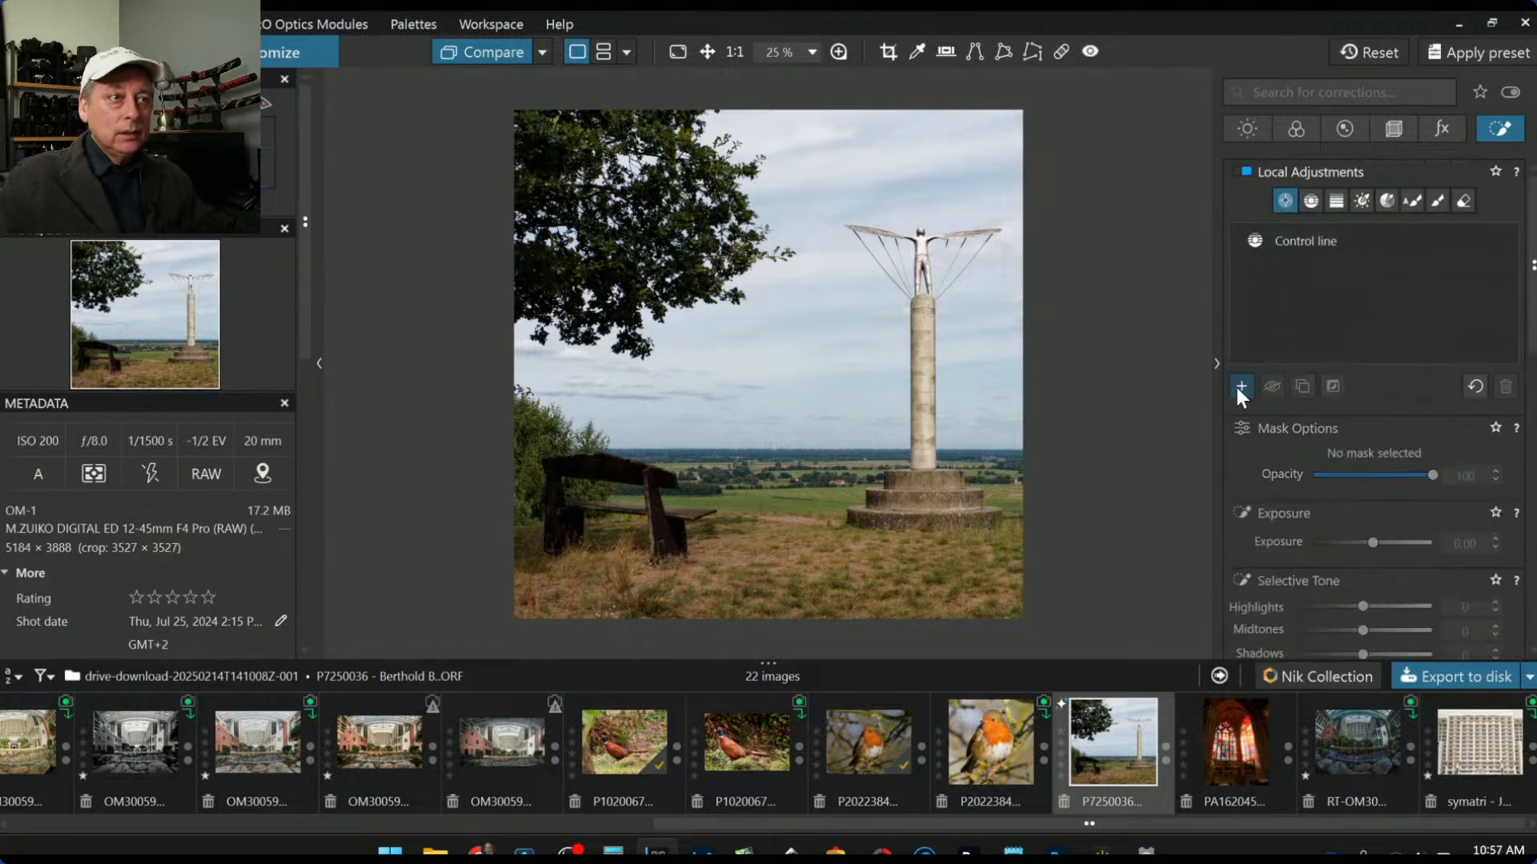
left_click(952, 510)
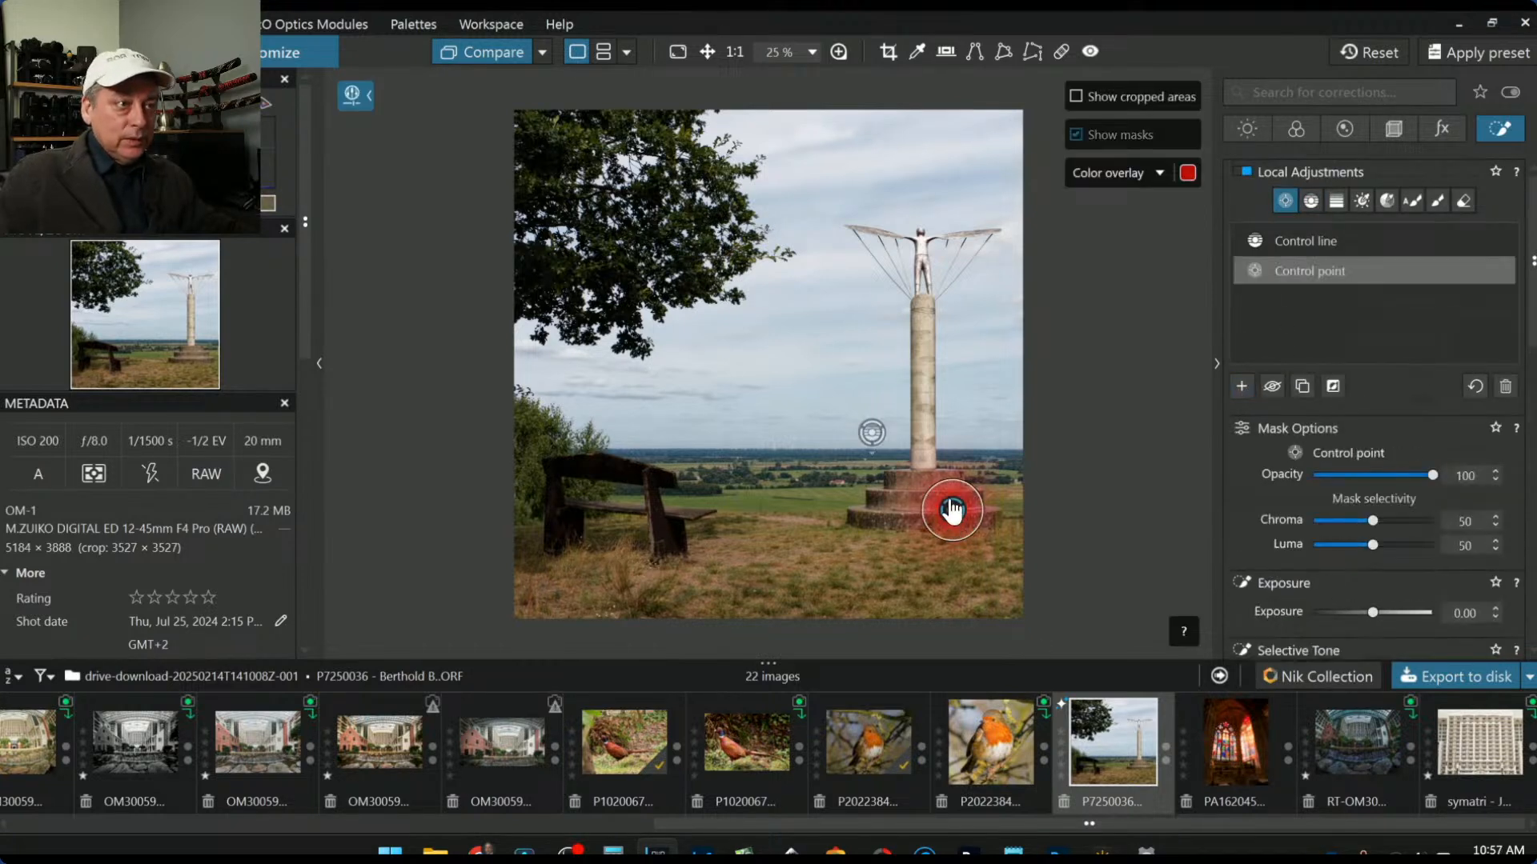
Step: Set the column base mask's Highlights to 73, Midtones to 65 and Blacks to -60
scroll(1277, 594, "down", 5)
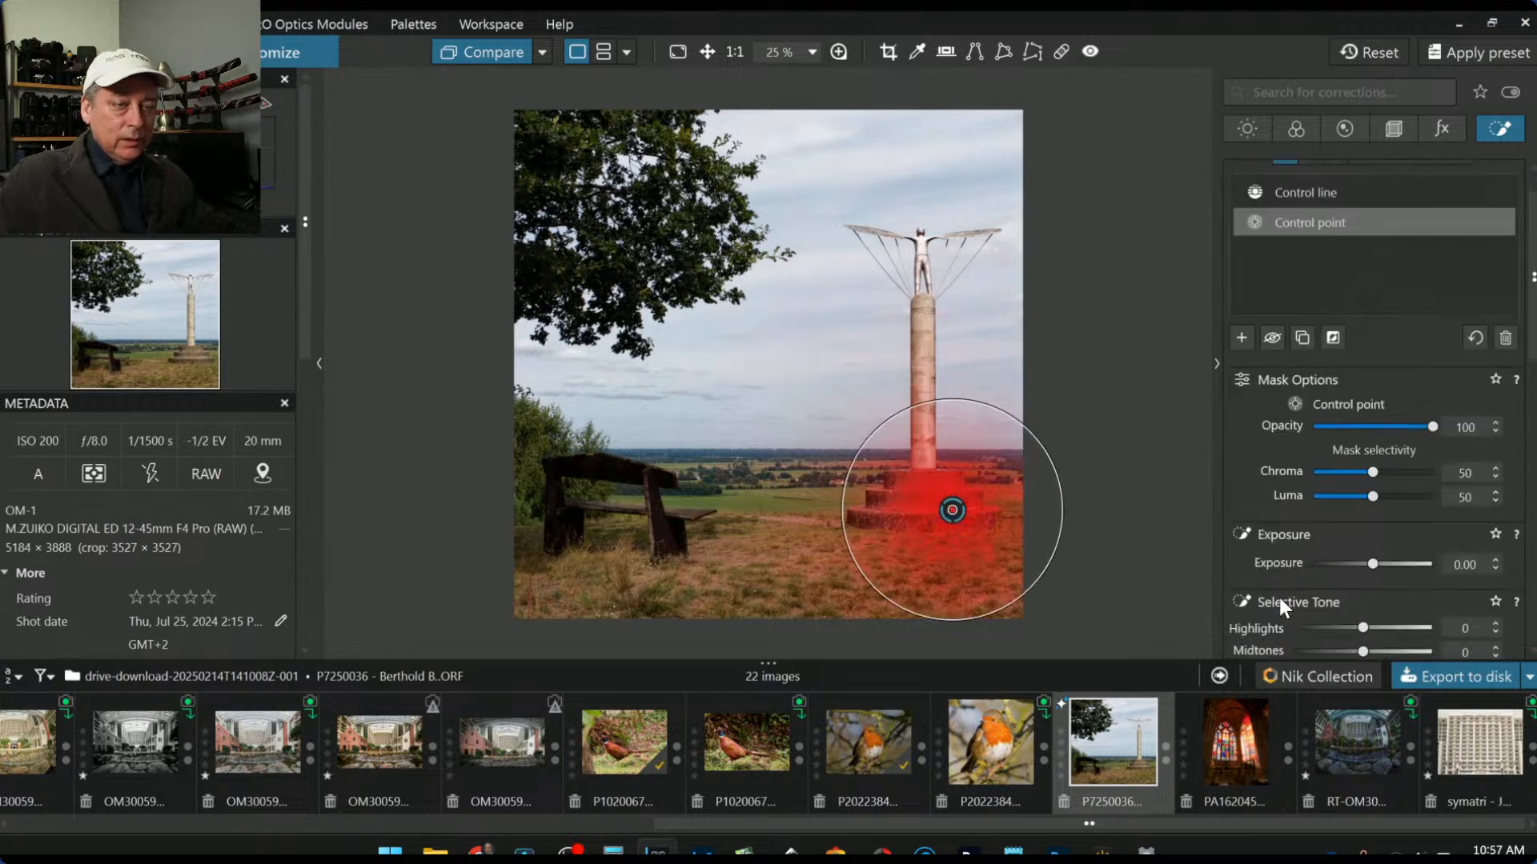
left_click_drag(1363, 506, 1389, 460)
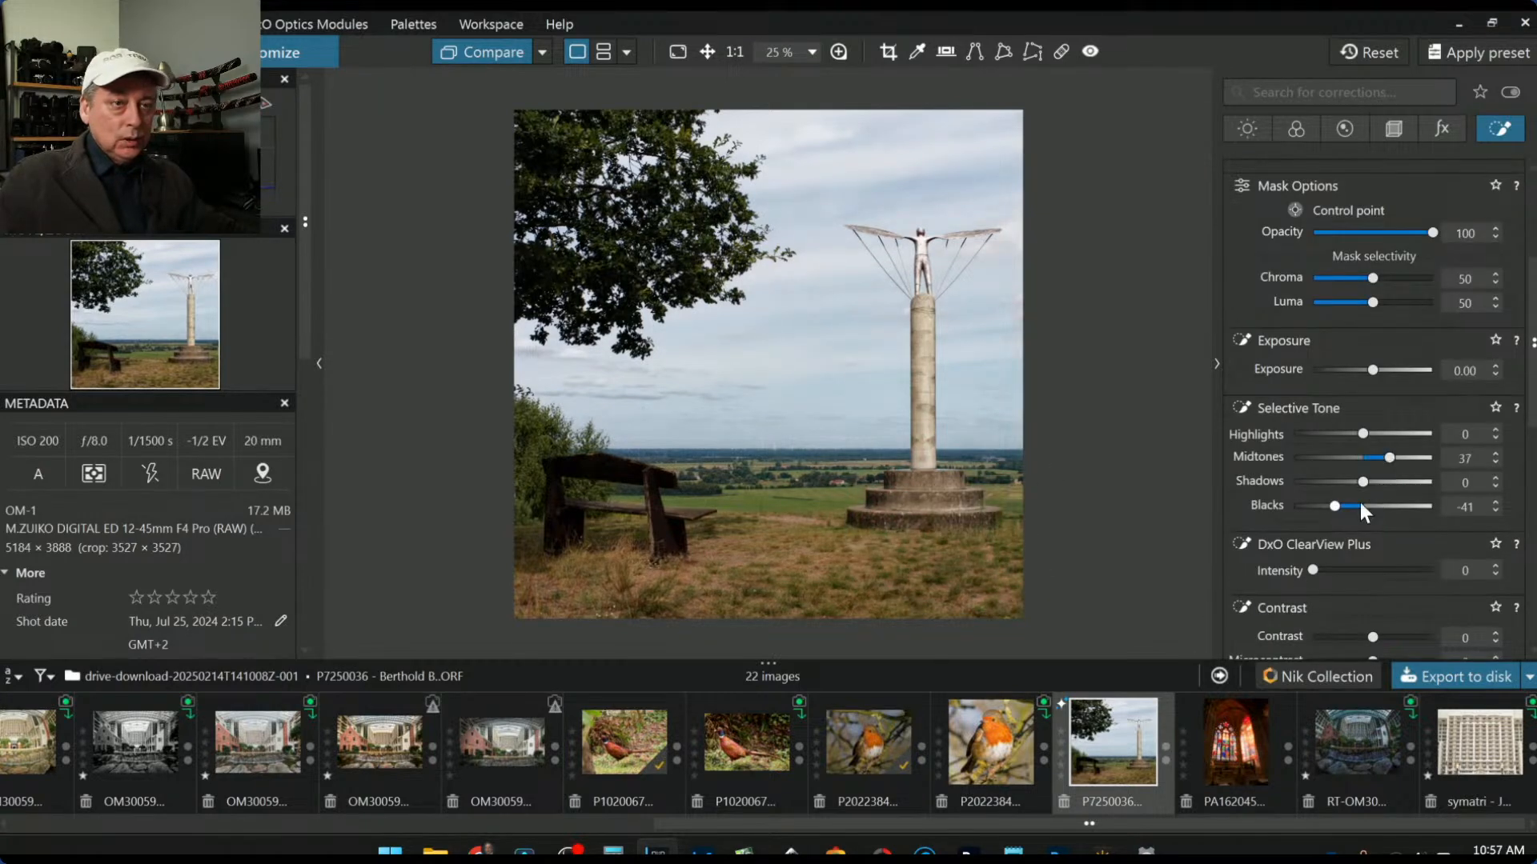
left_click_drag(1333, 507, 1321, 507)
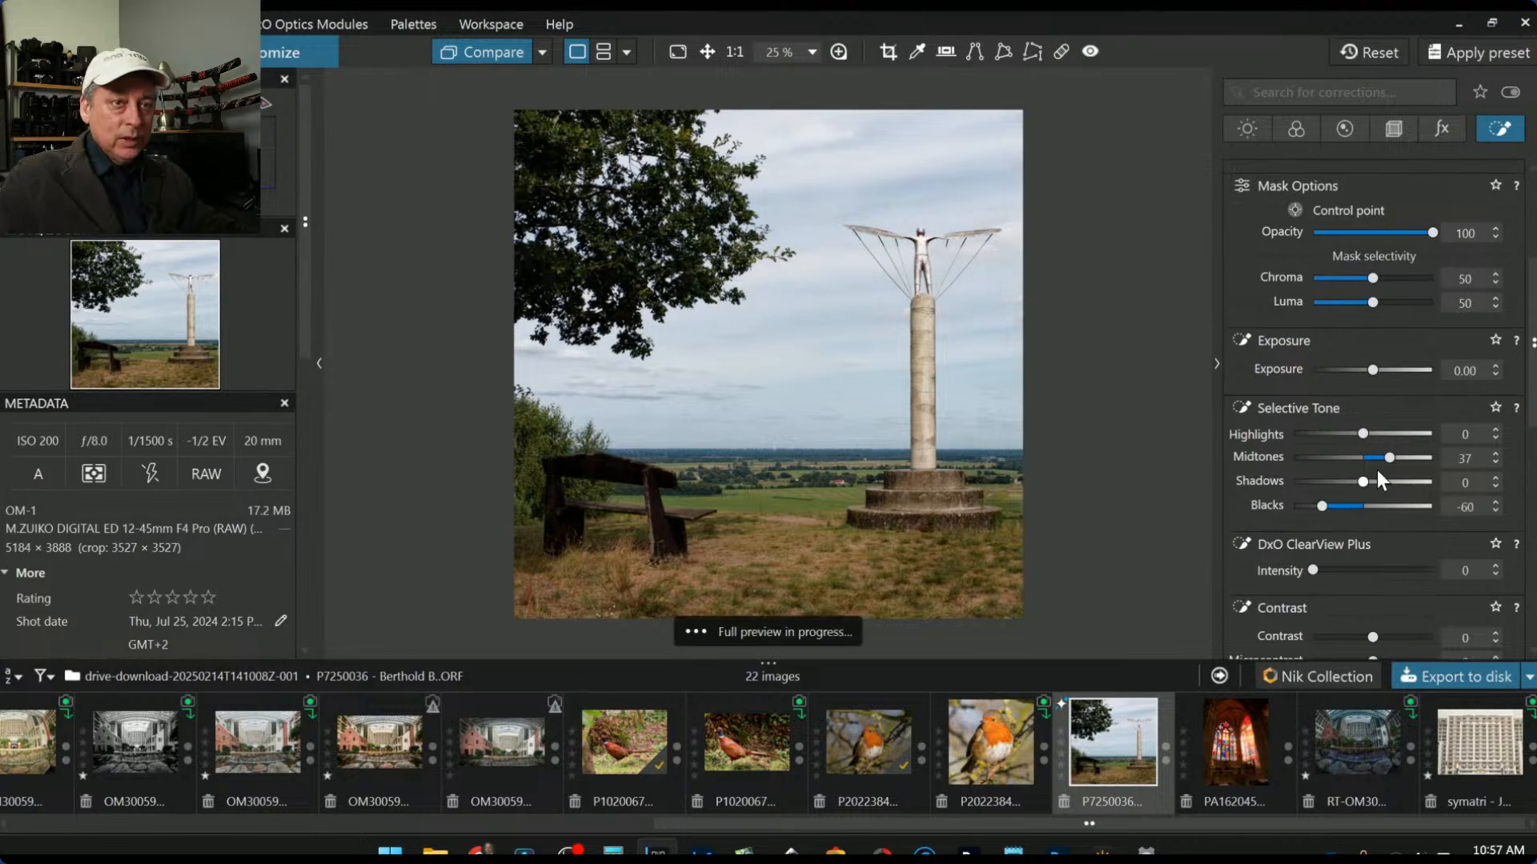
left_click_drag(1390, 458, 1415, 435)
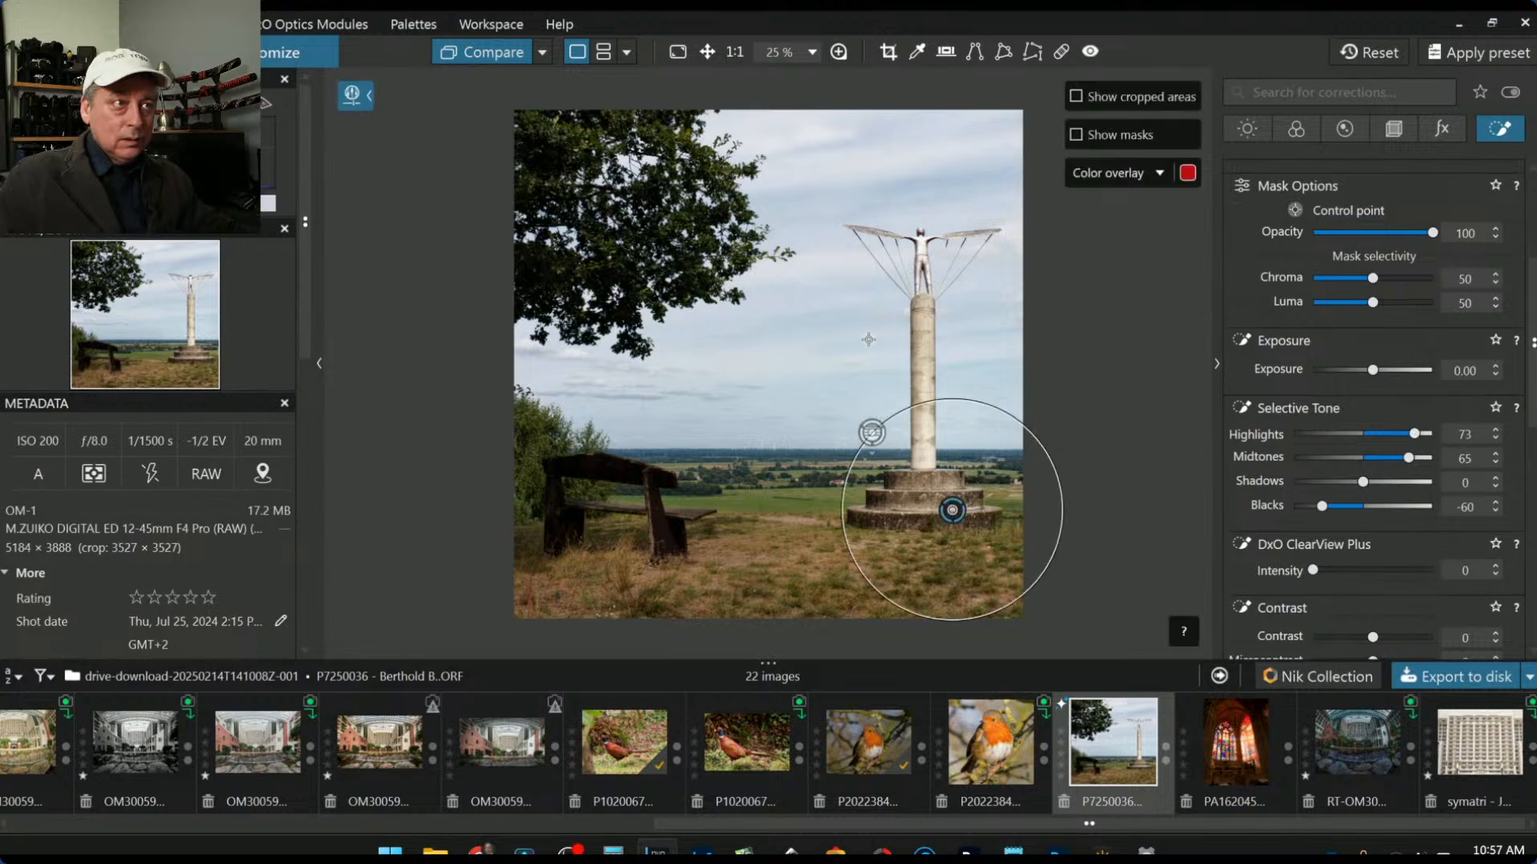
Step: Try additional control points with the same settings on the column shaft and on the wooden bench
left_click(925, 332)
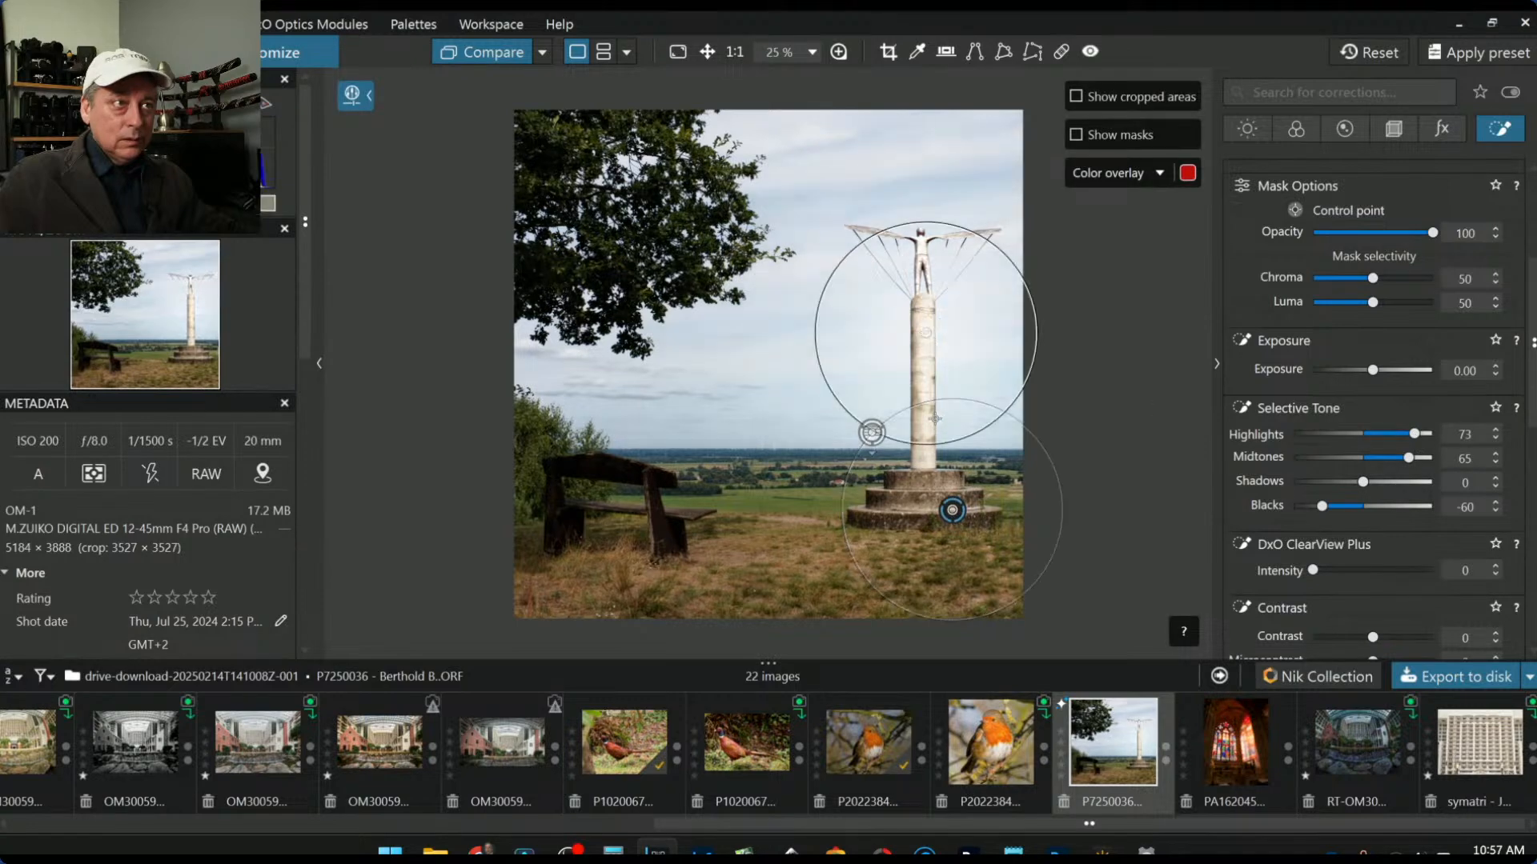
key("ctrl+z")
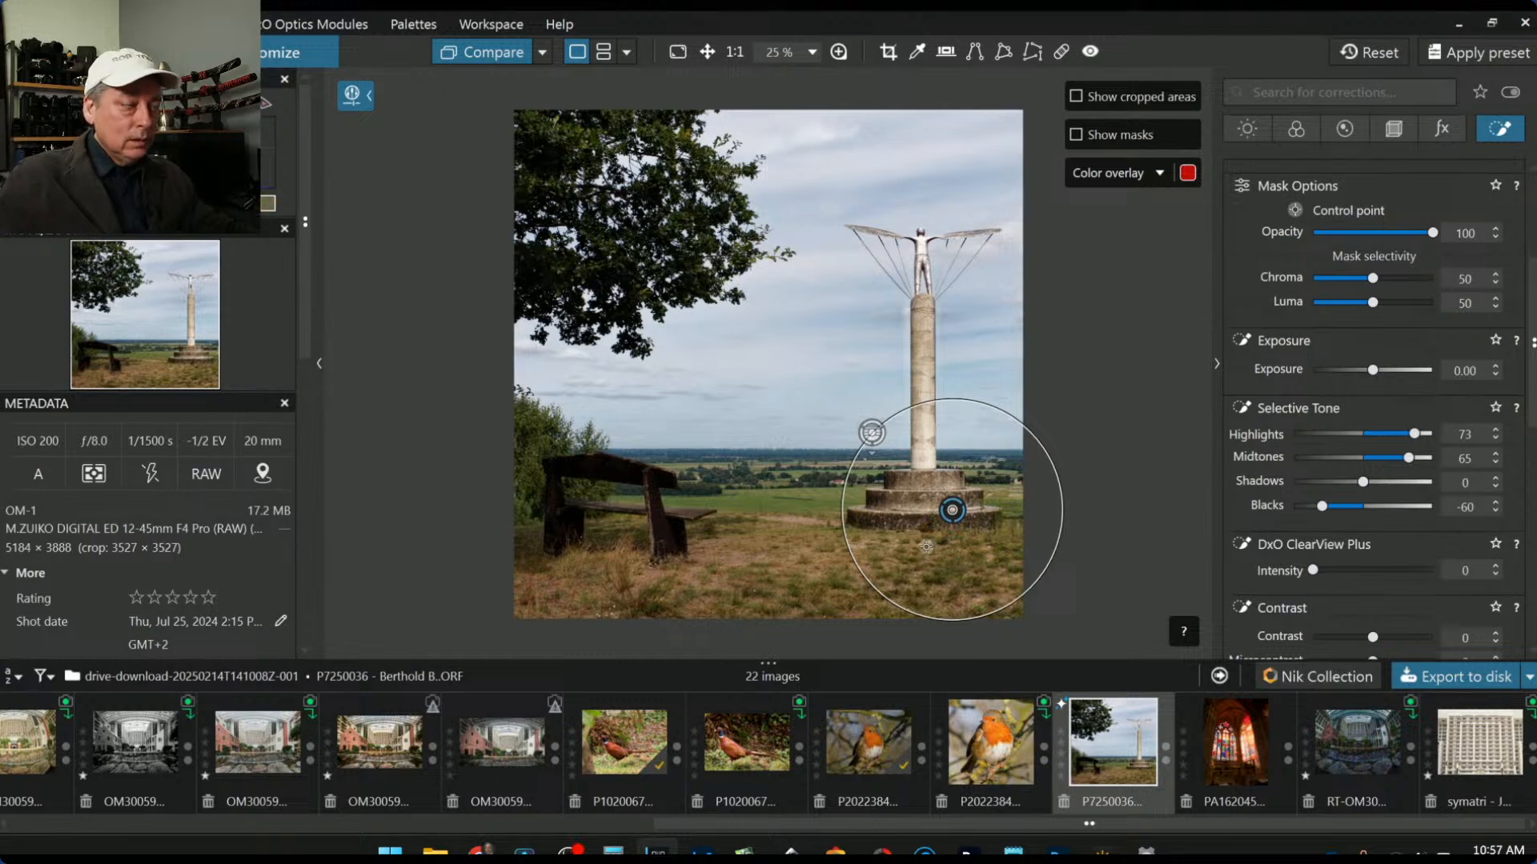
left_click(620, 505)
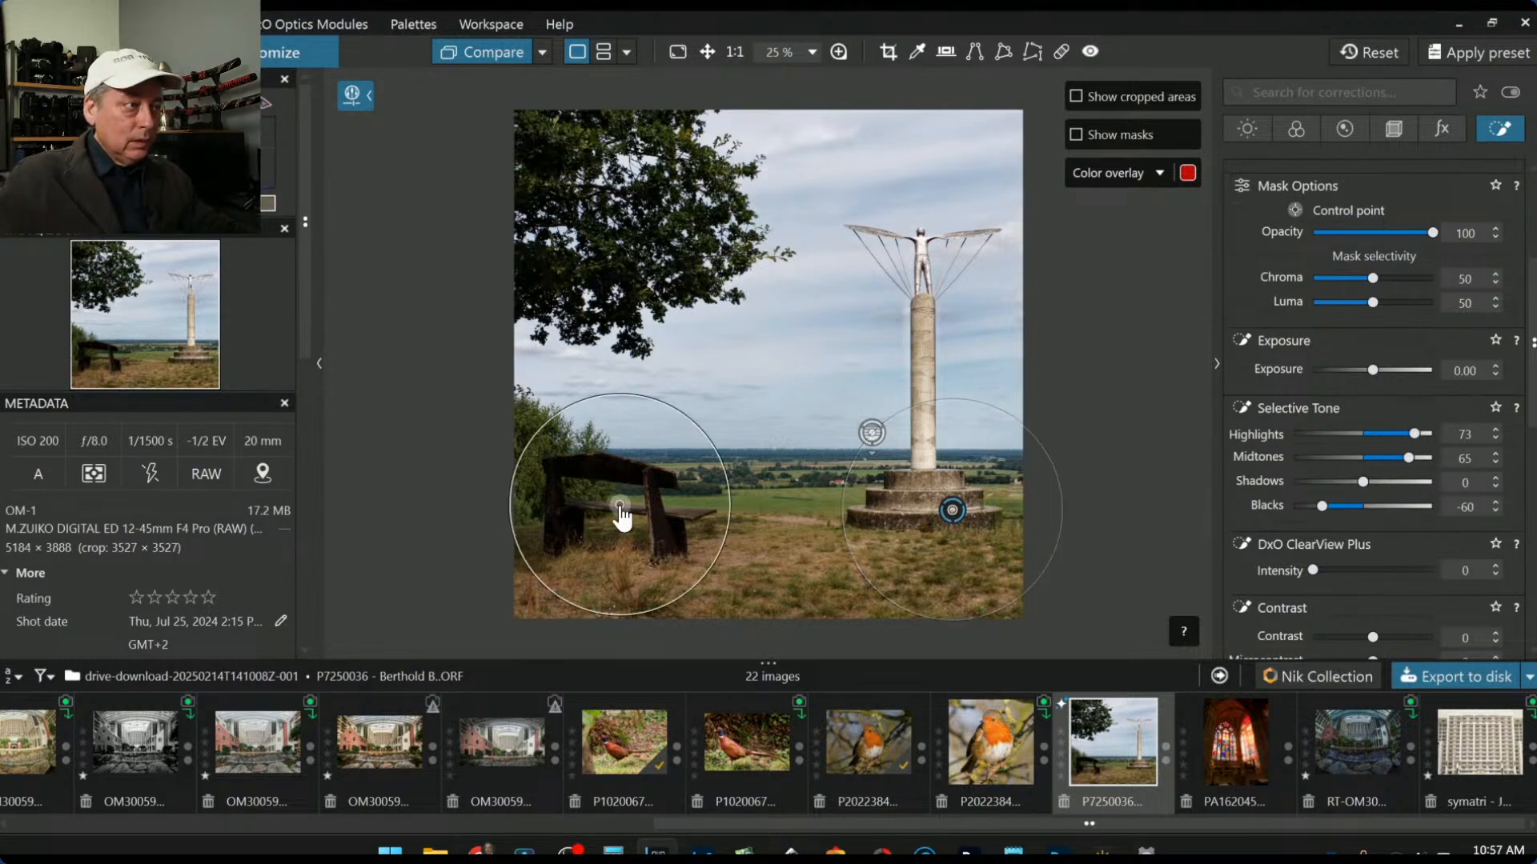
key("ctrl+z")
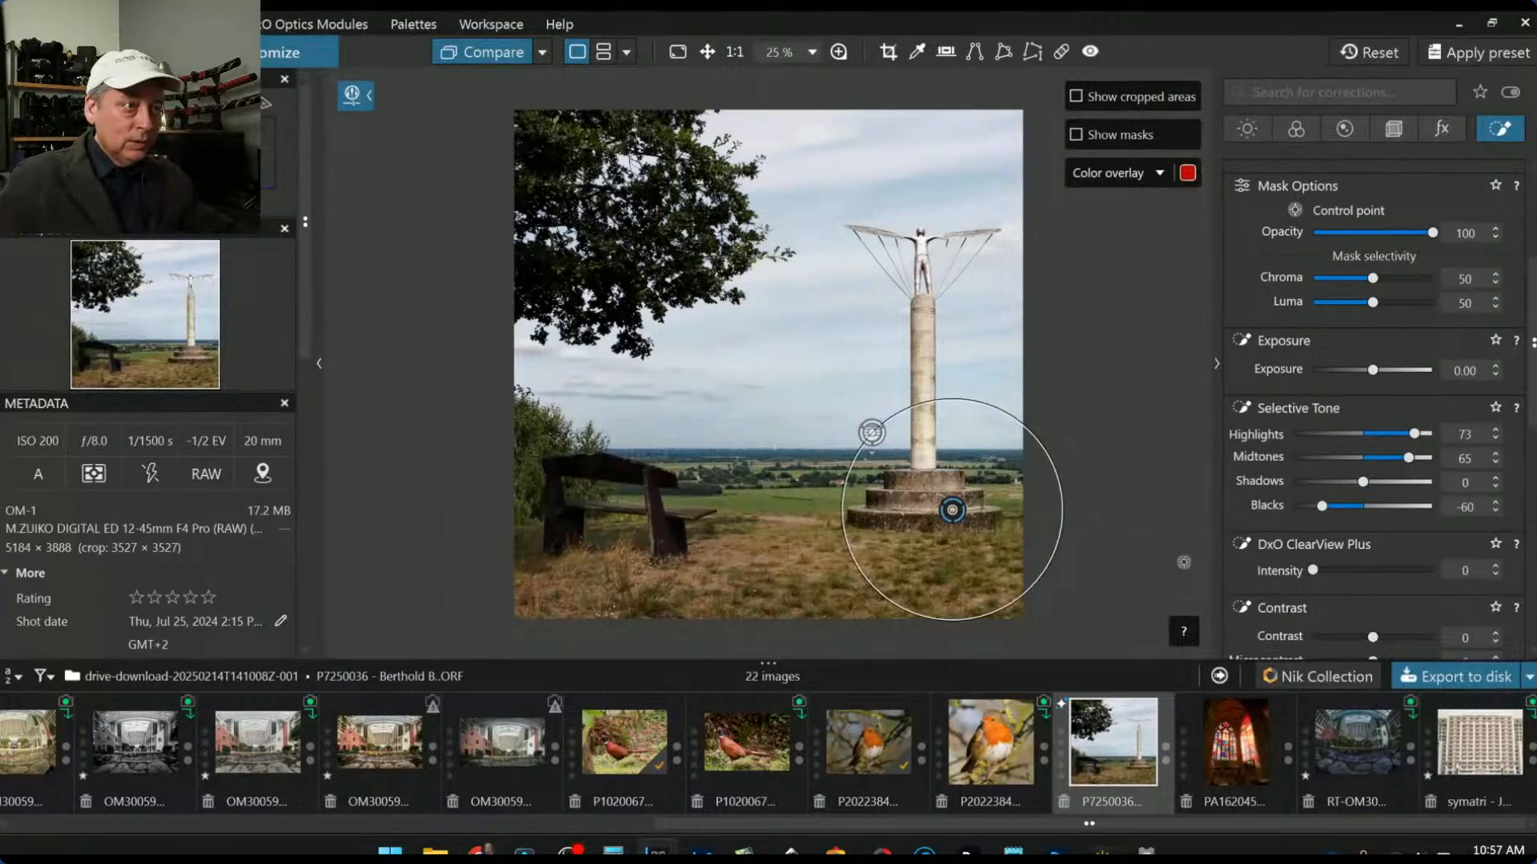
Step: Warm the column base mask by setting its White Balance Temperature to 7181
scroll(1313, 572, "down", 5)
scroll(1314, 564, "down", 3)
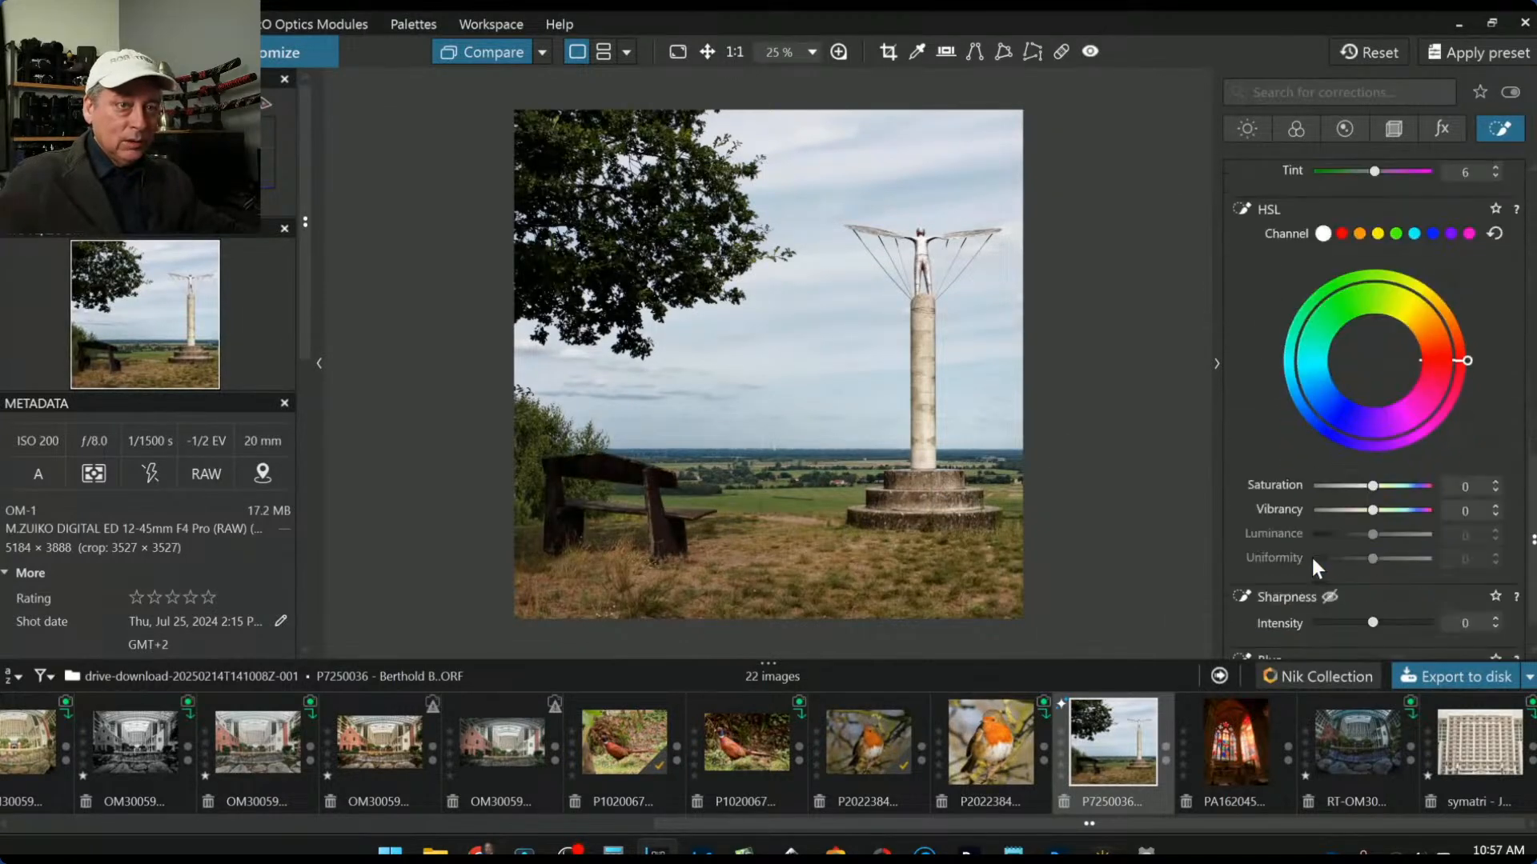
scroll(1343, 500, "up", 1)
left_click(1361, 245)
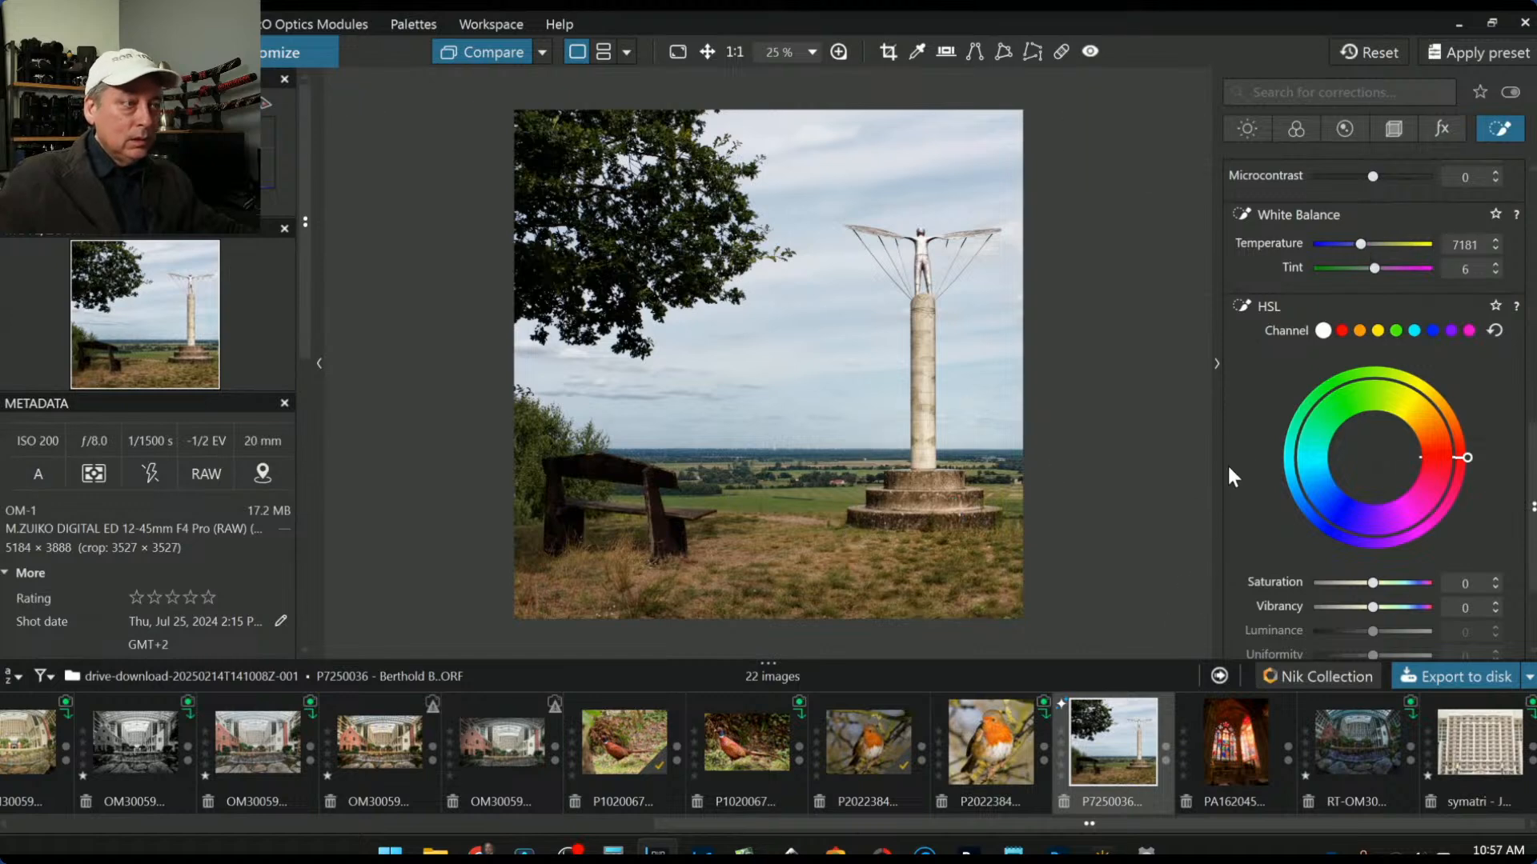
scroll(1253, 467, "up", 1)
scroll(1284, 415, "up", 5)
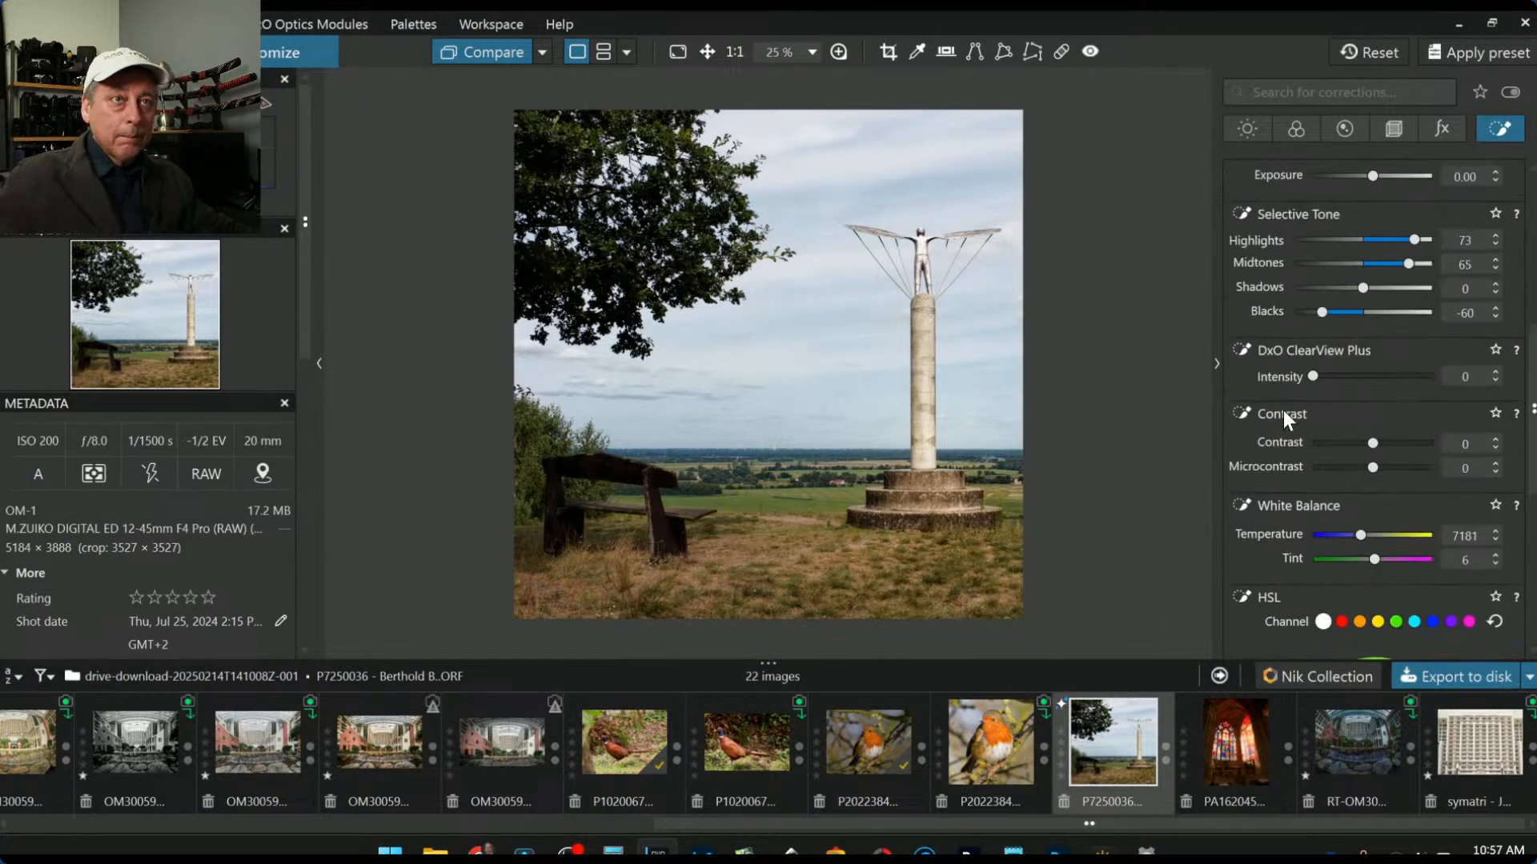
Step: Create a new control point mask on the wooden bench and fine-tune its placement just above the seat
left_click(1242, 386)
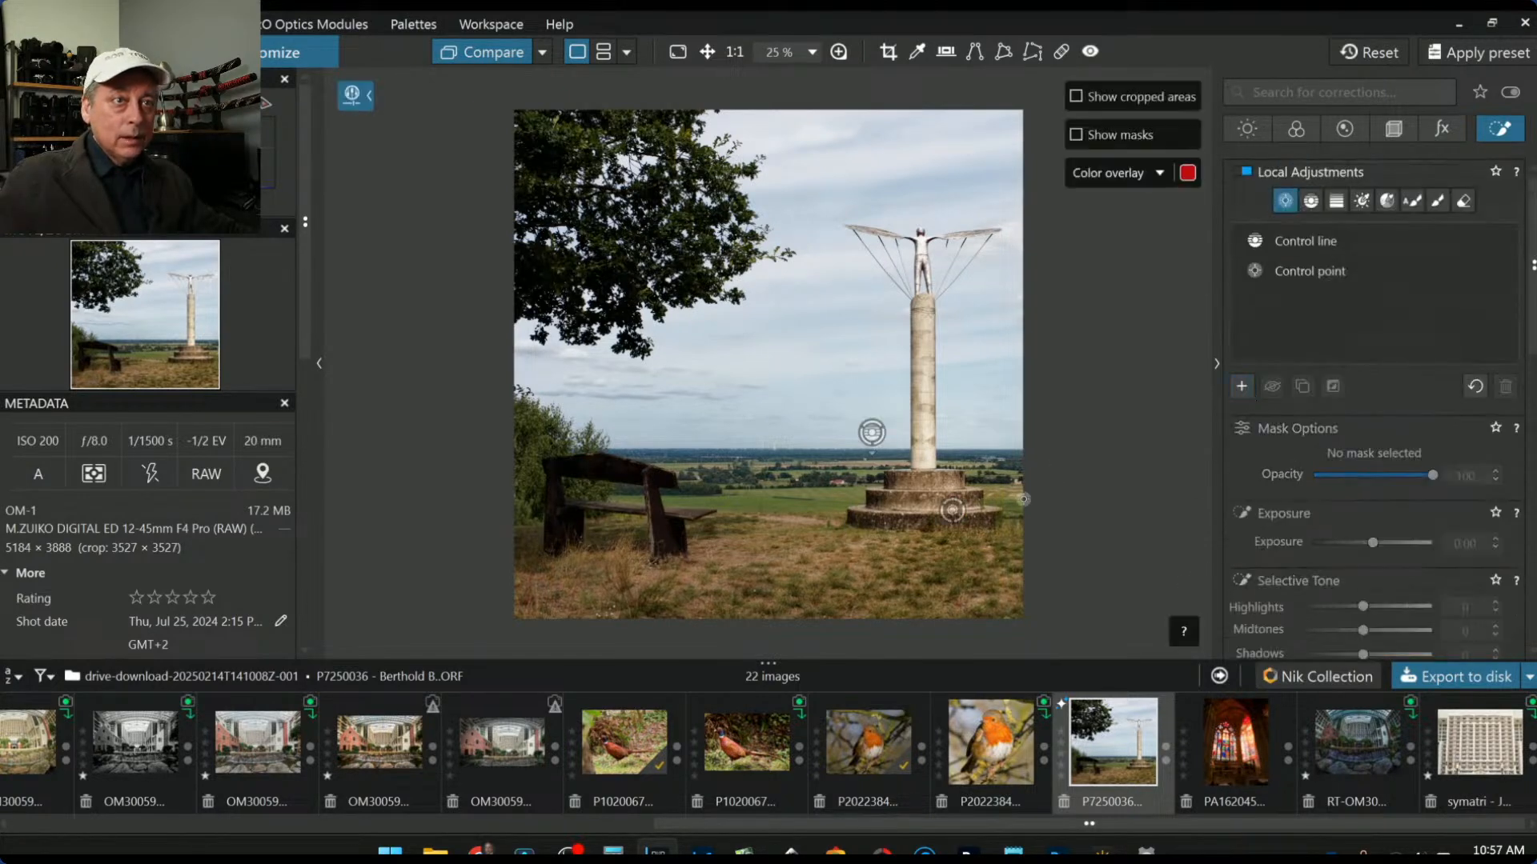
left_click(626, 509)
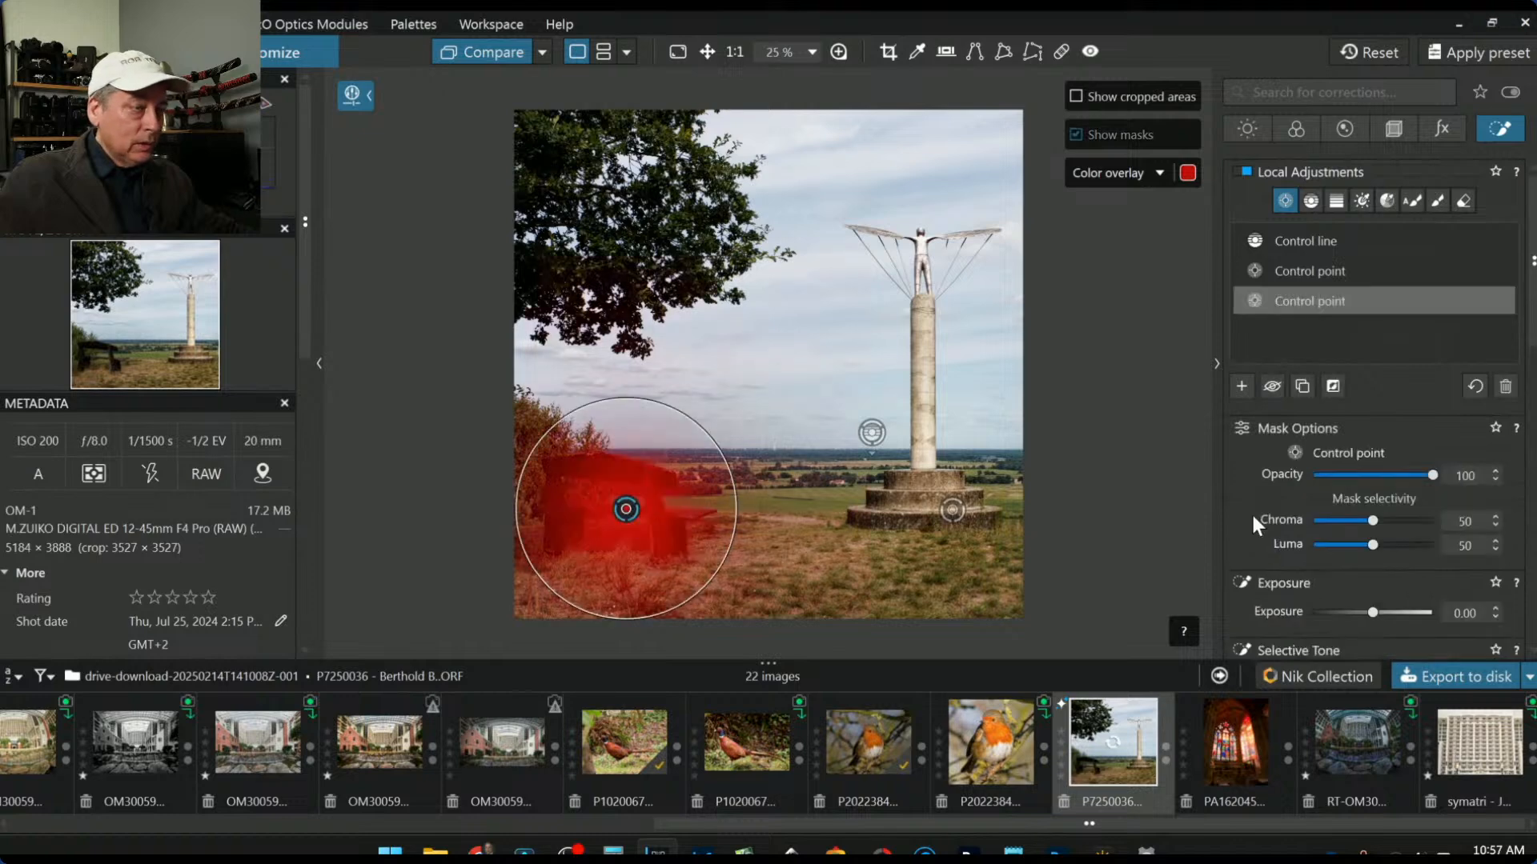
scroll(628, 507, "up", 3)
scroll(628, 498, "up", 2)
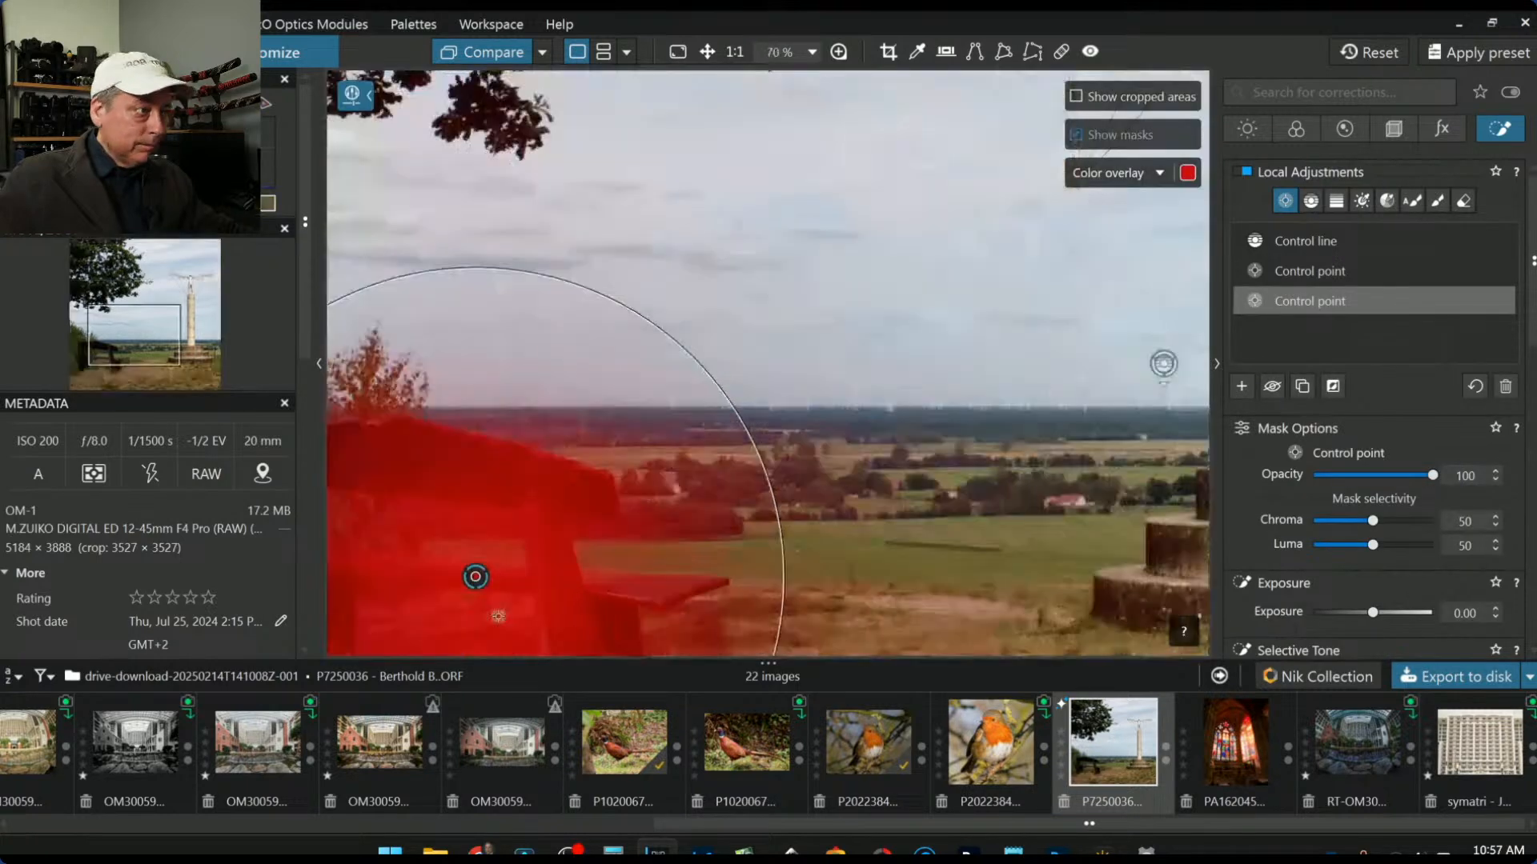
left_click_drag(477, 577, 498, 567)
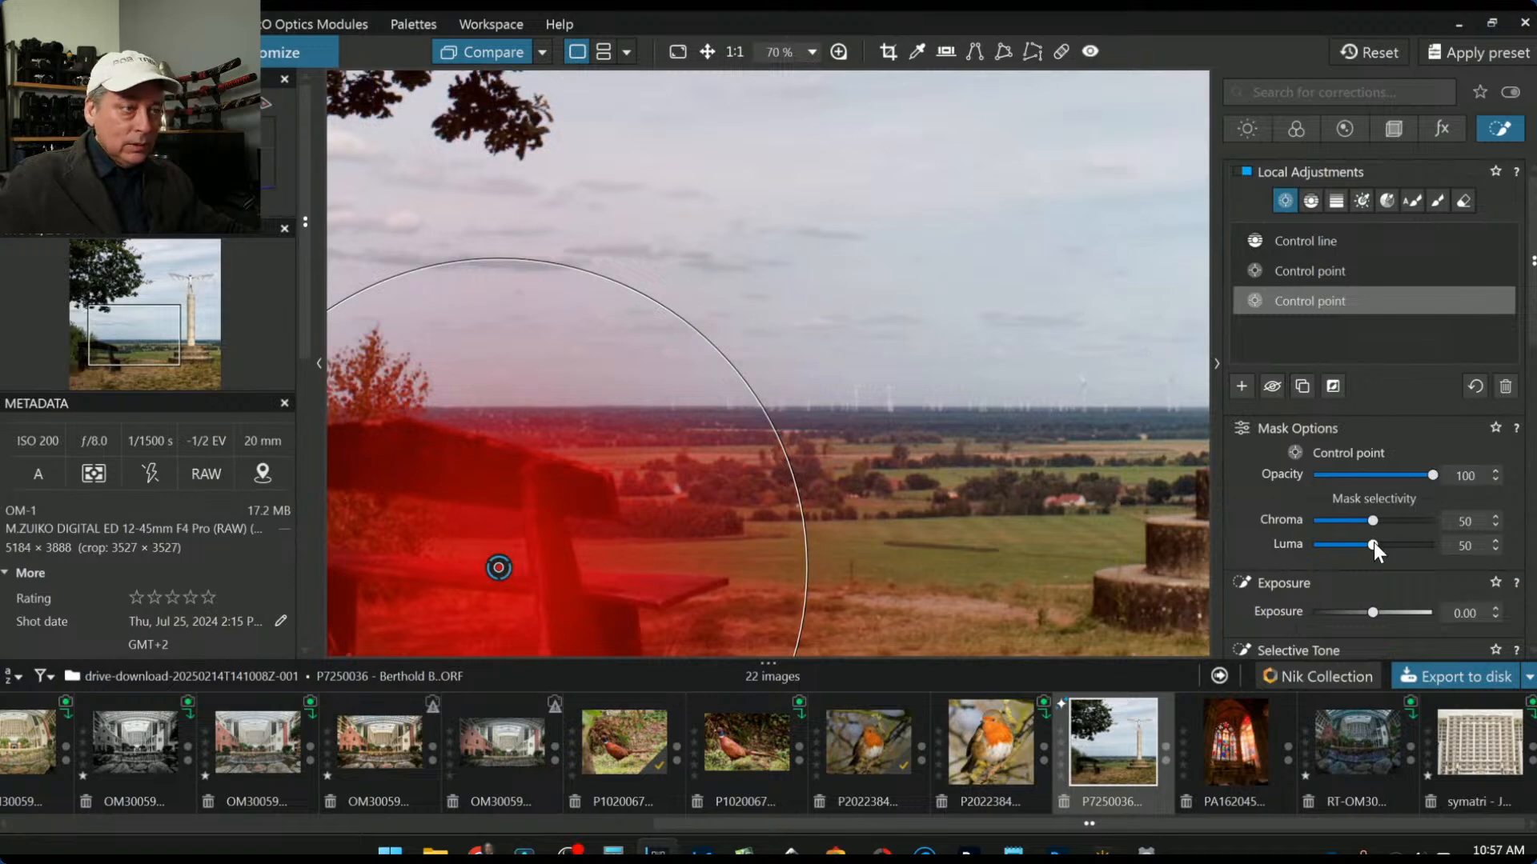
Step: Set the bench control point's Luma selectivity to 68 and Chroma to 66, with Highlights at 100 and Midtones at 27
left_click_drag(1373, 541, 1389, 550)
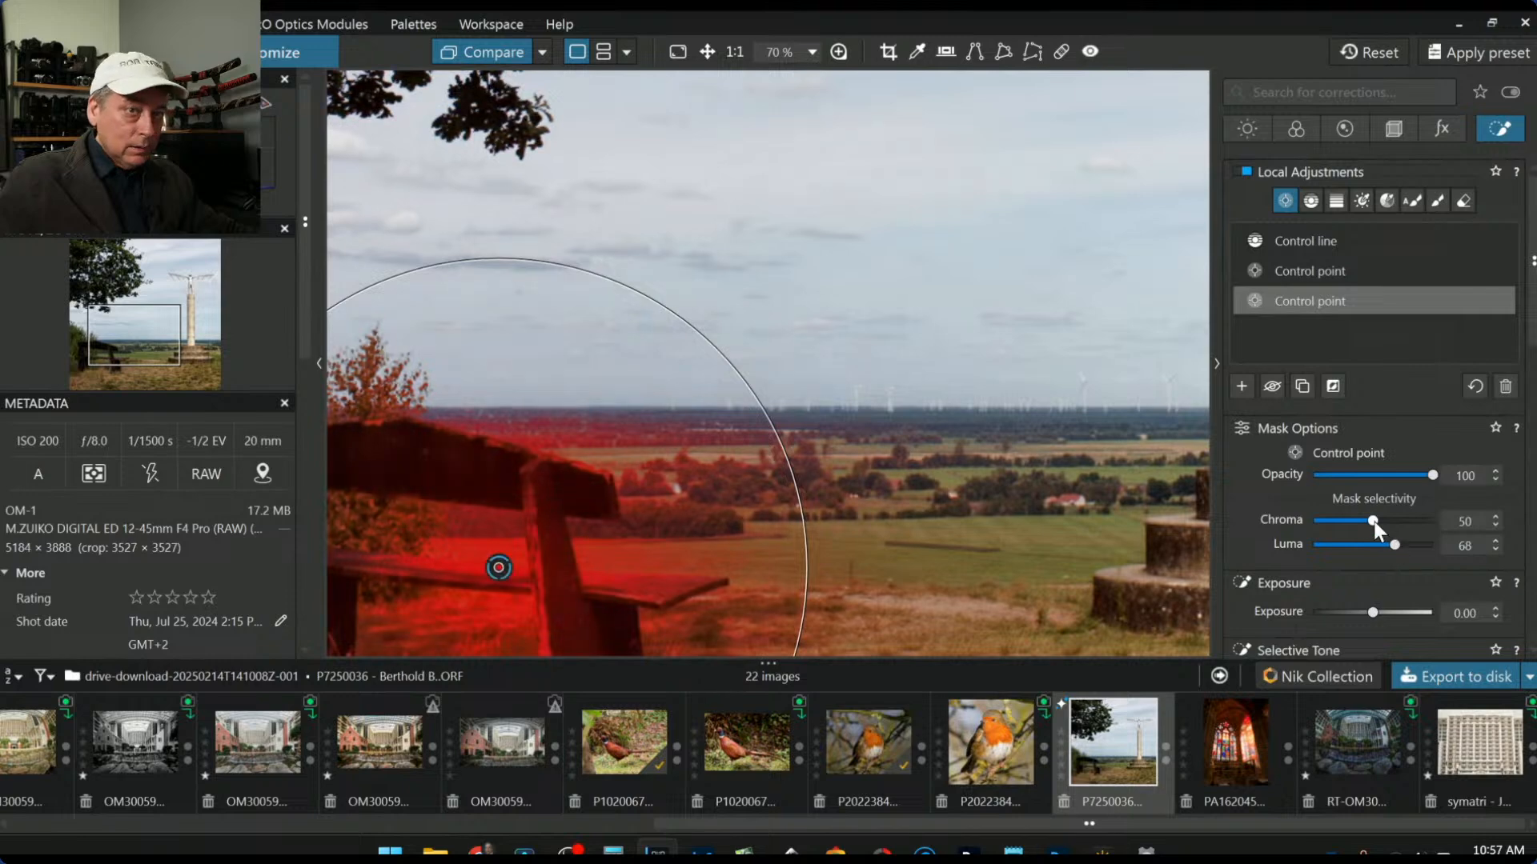
left_click_drag(1373, 521, 1392, 522)
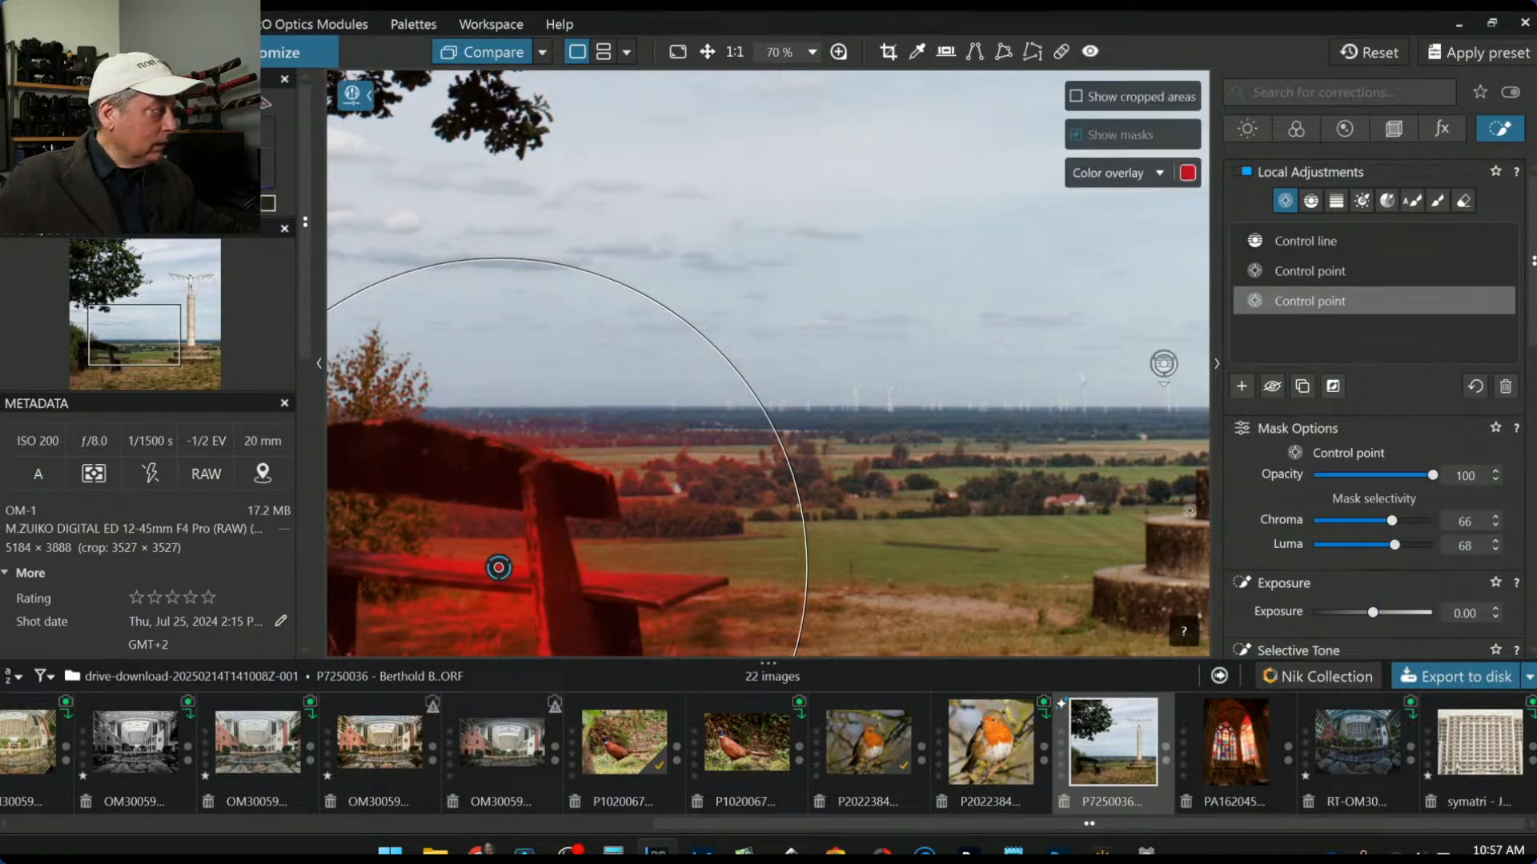
scroll(889, 550, "down", 3)
scroll(893, 546, "down", 1)
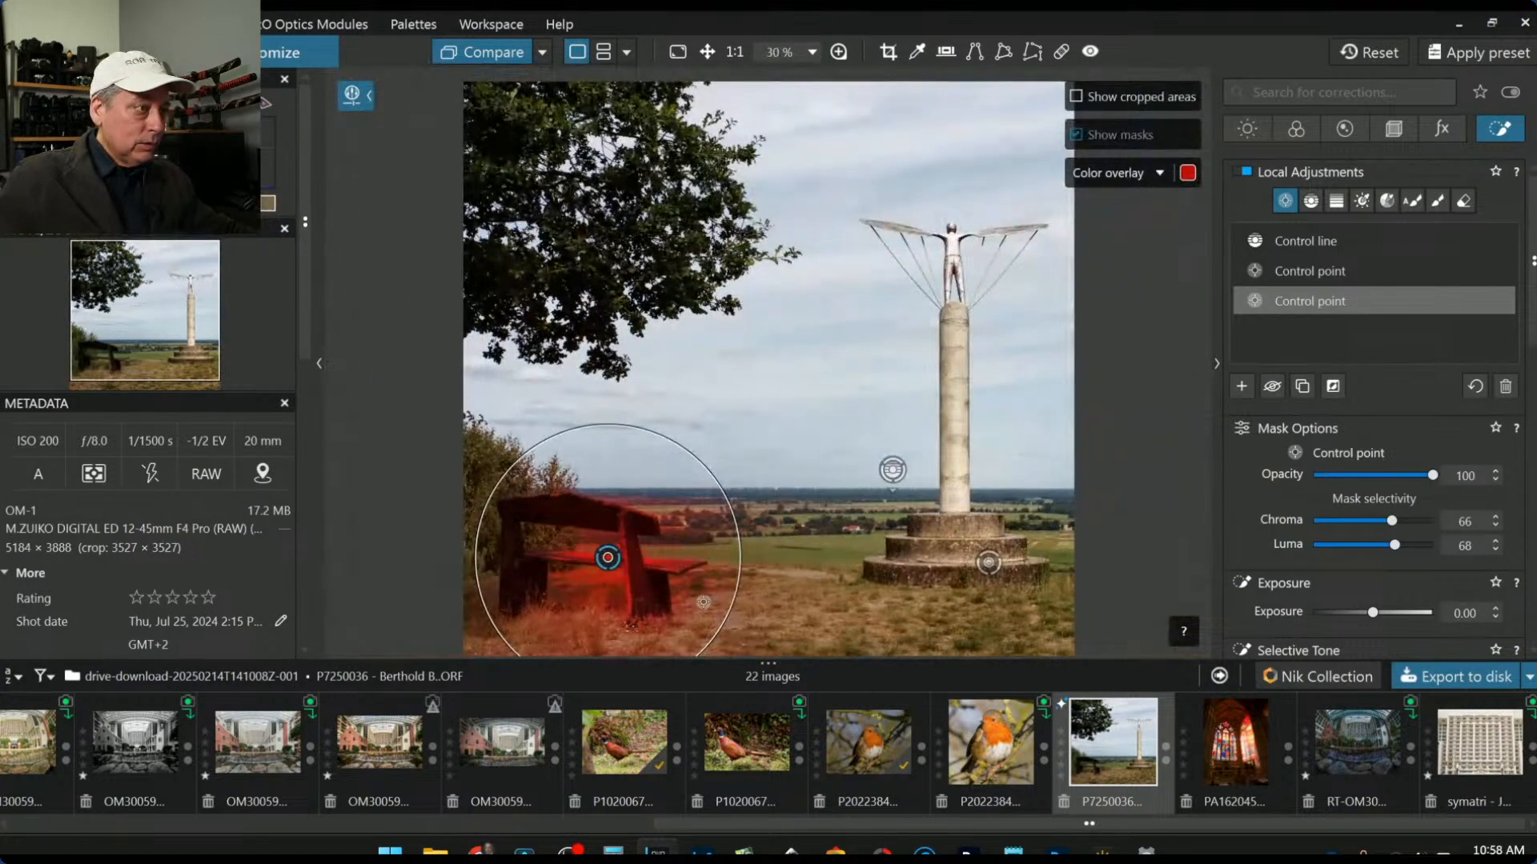
scroll(1341, 580, "down", 4)
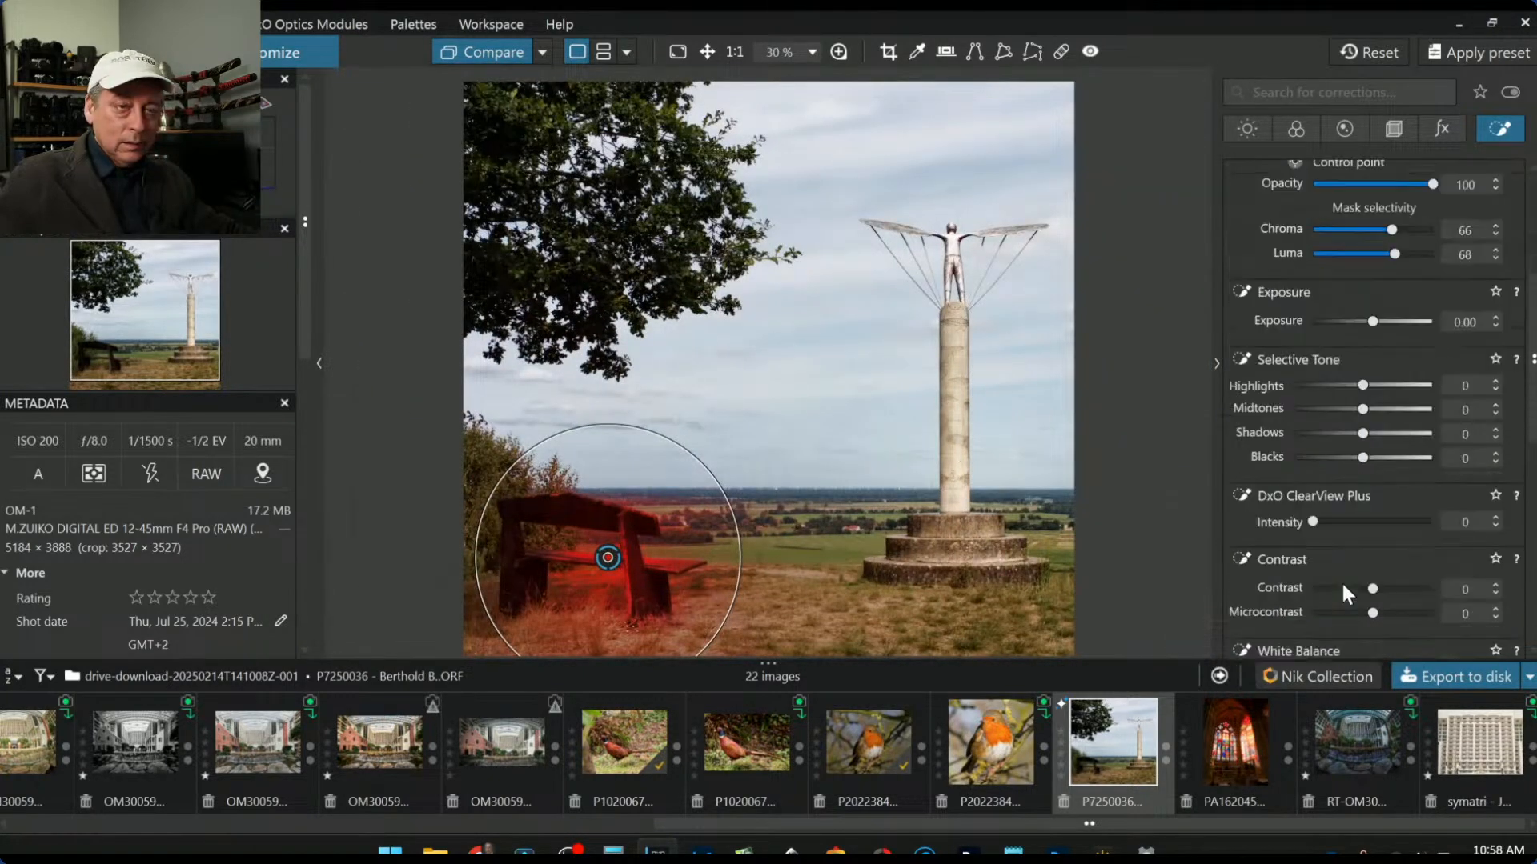
left_click_drag(1400, 336, 1381, 365)
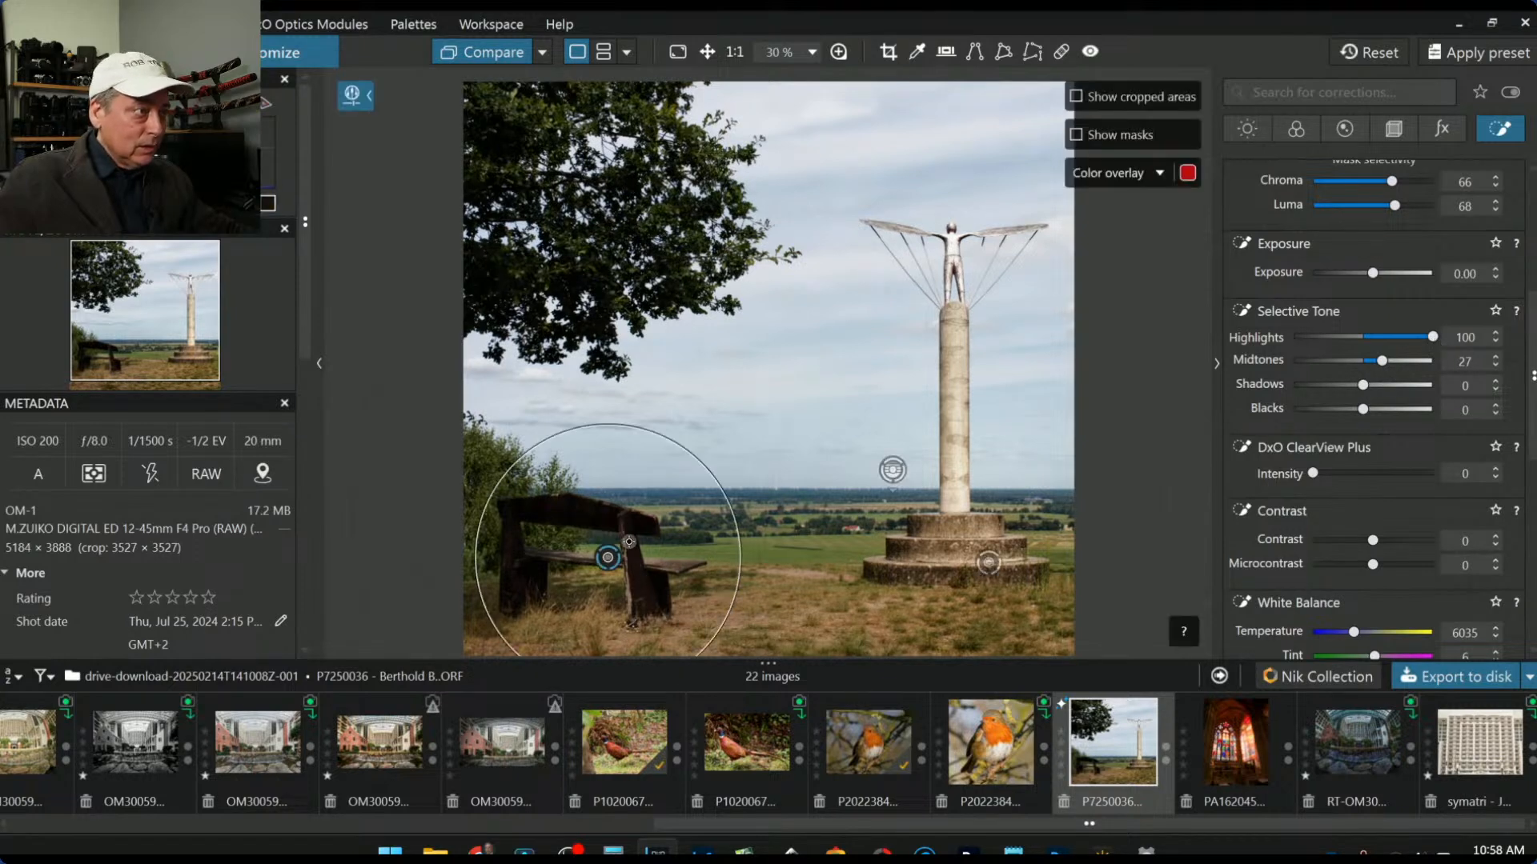
Step: Paint an auto mask along the bench's top backrest rail and down the start of its near post
scroll(581, 506, "up", 2)
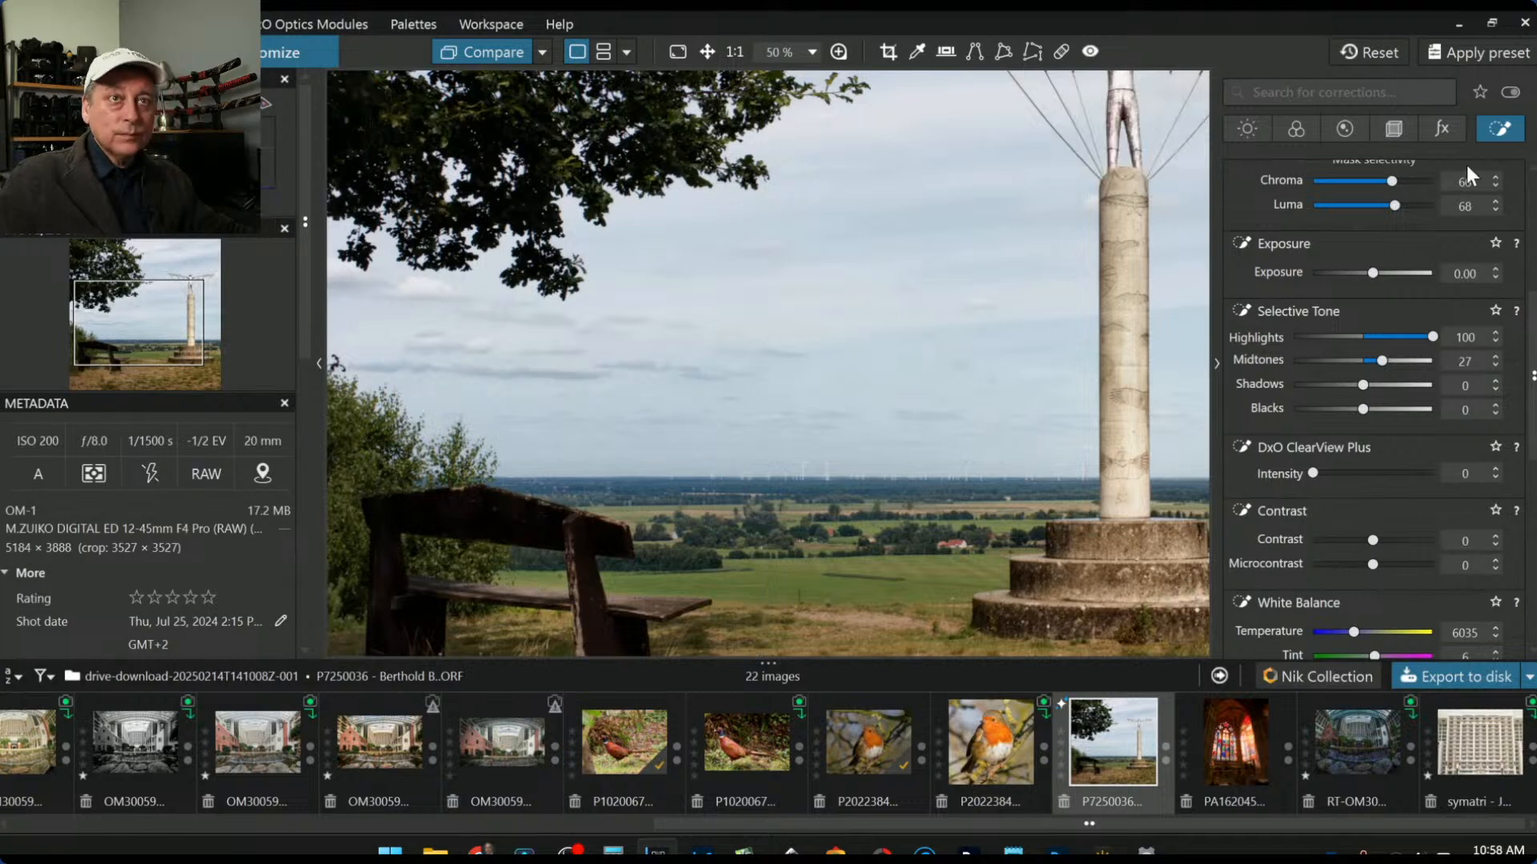
scroll(1352, 227, "up", 4)
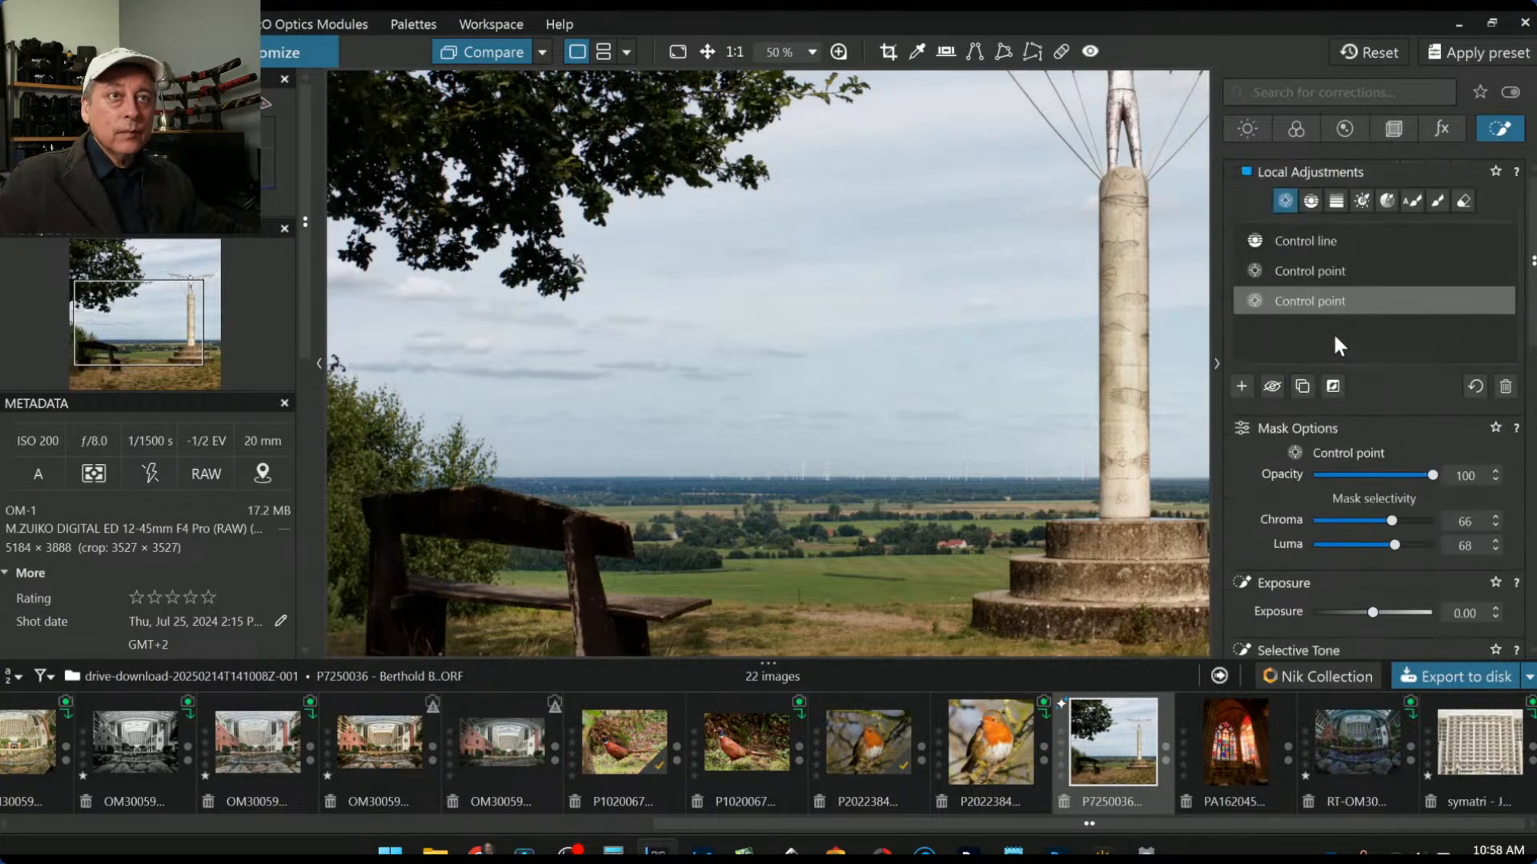
left_click(1415, 203)
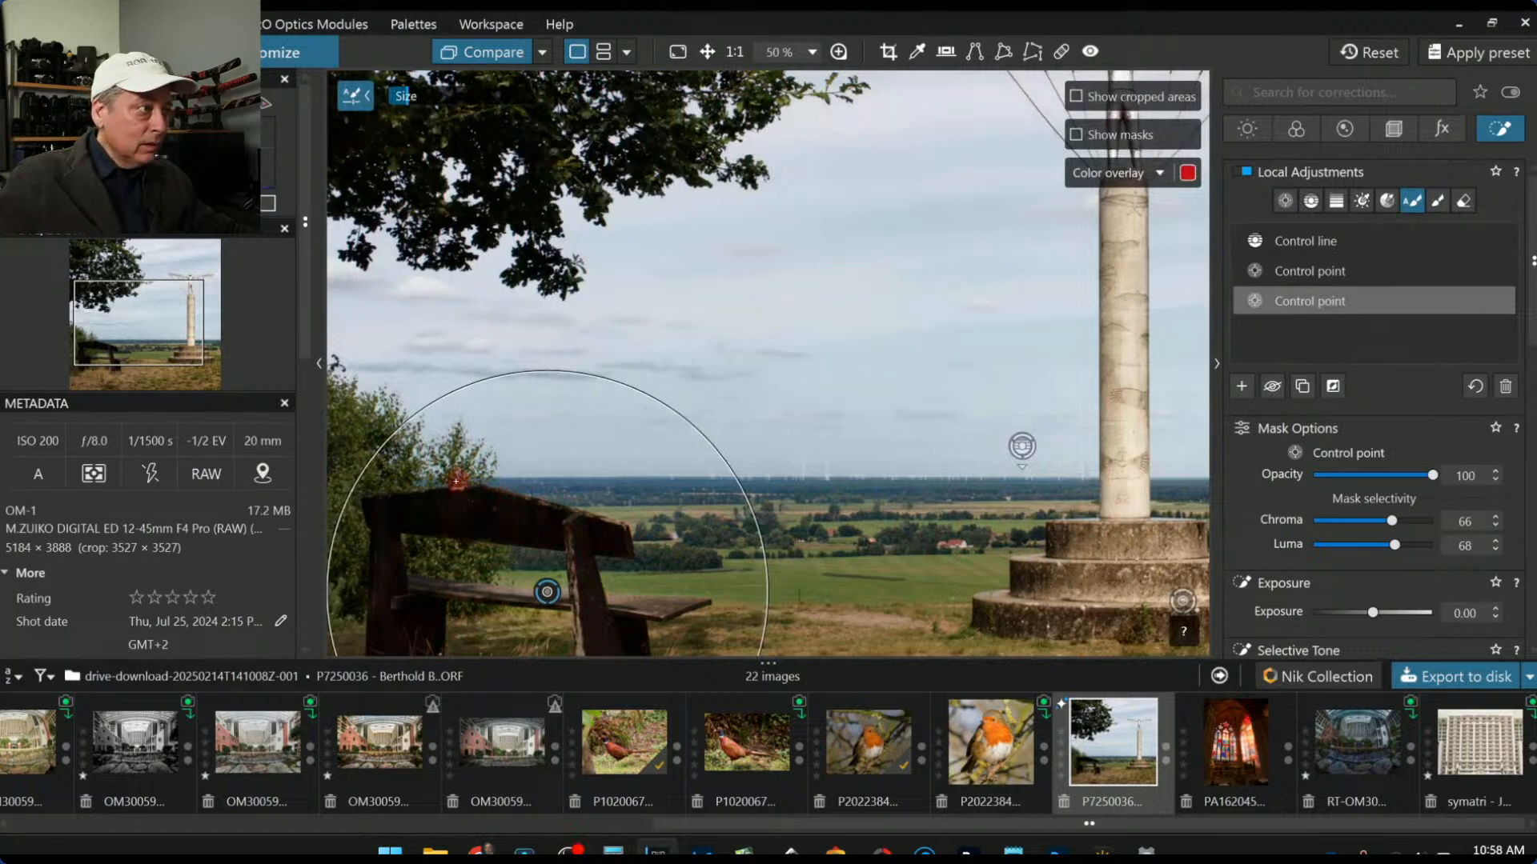
mouse_move(455, 488)
left_mouse_down()
mouse_move(619, 536)
mouse_move(574, 570)
left_mouse_up()
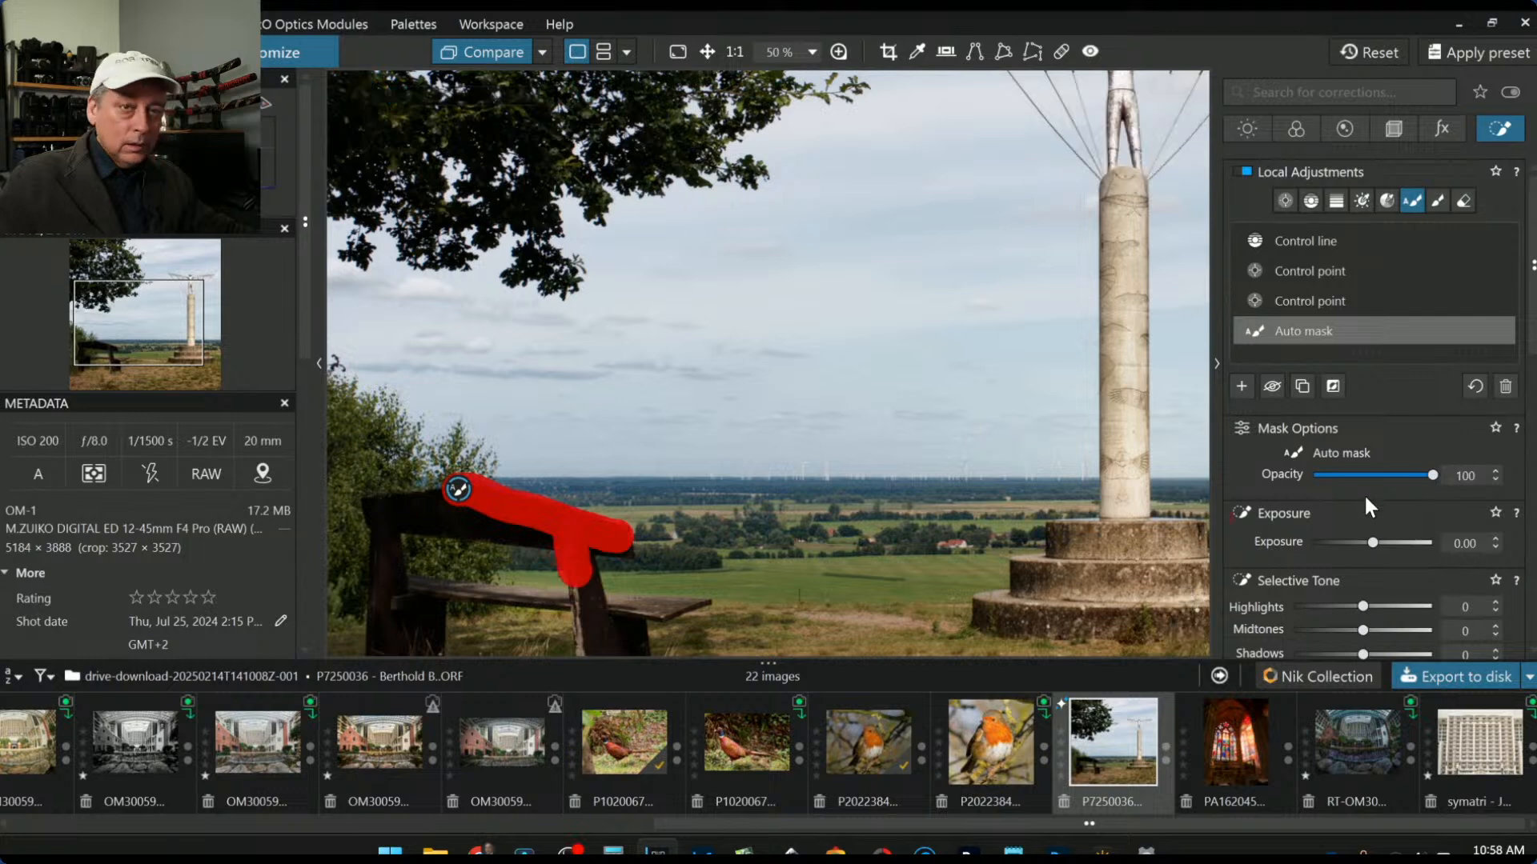
Step: Set the bench auto mask's Highlights and Midtones to 100 and its Shadows to 5
left_click_drag(1364, 607, 1457, 619)
scroll(1438, 620, "down", 1)
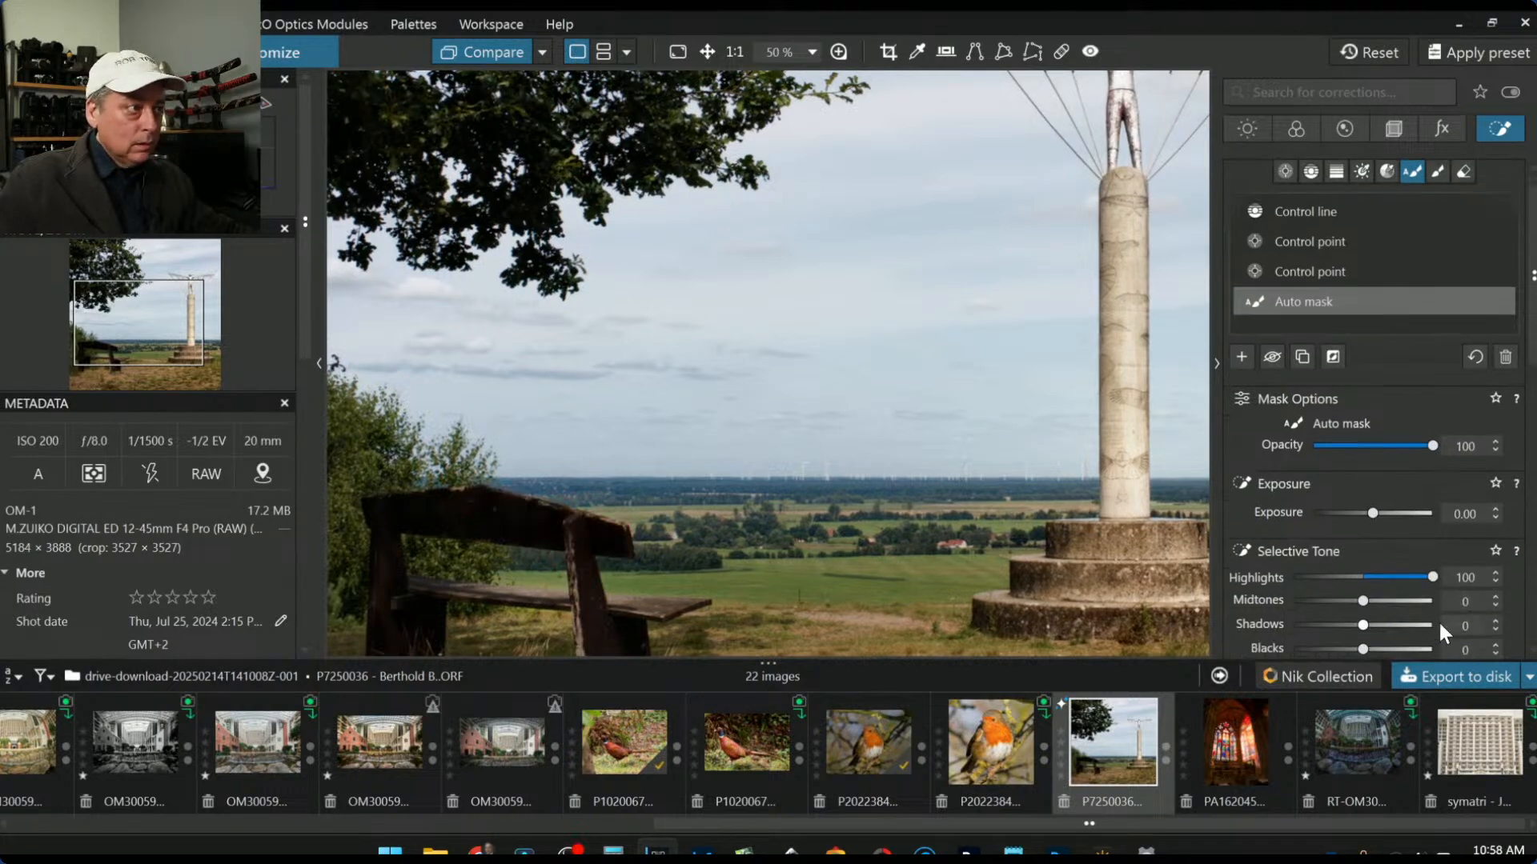
left_click_drag(1362, 602, 1437, 612)
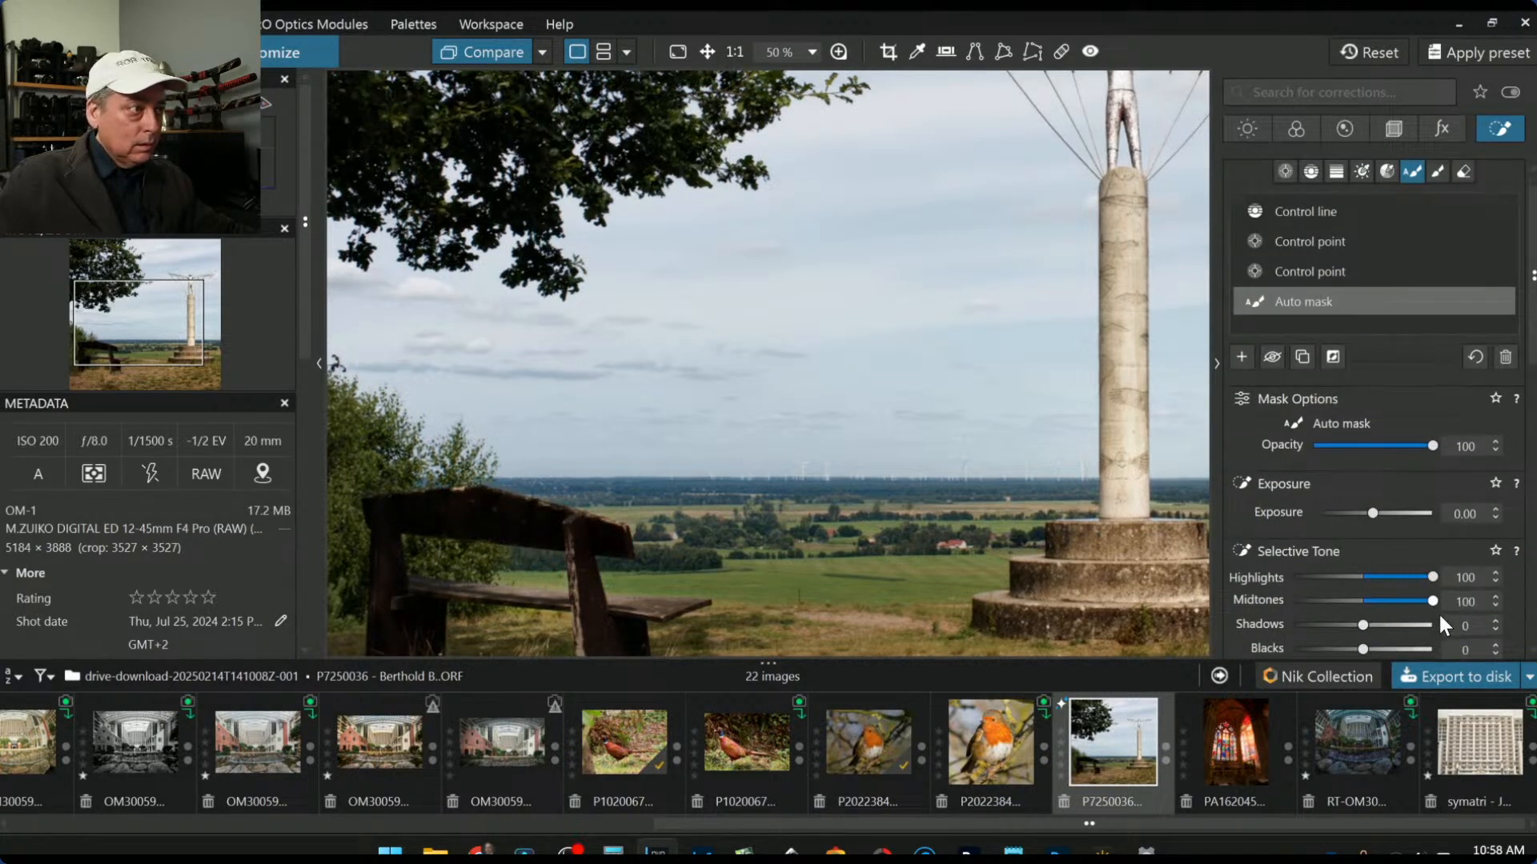
scroll(1301, 564, "down", 3)
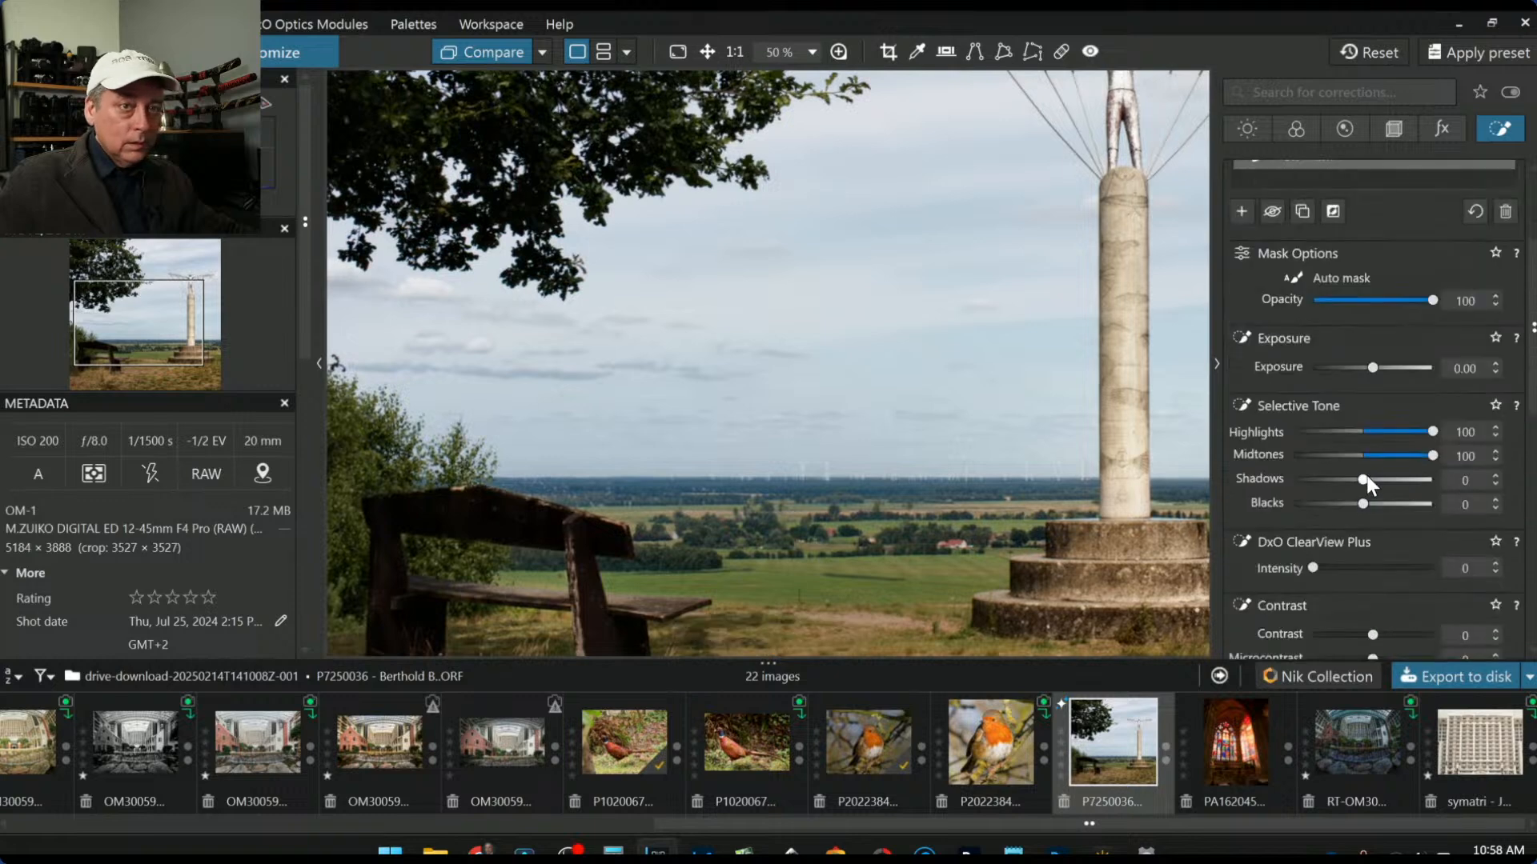
left_click_drag(1362, 479, 1396, 484)
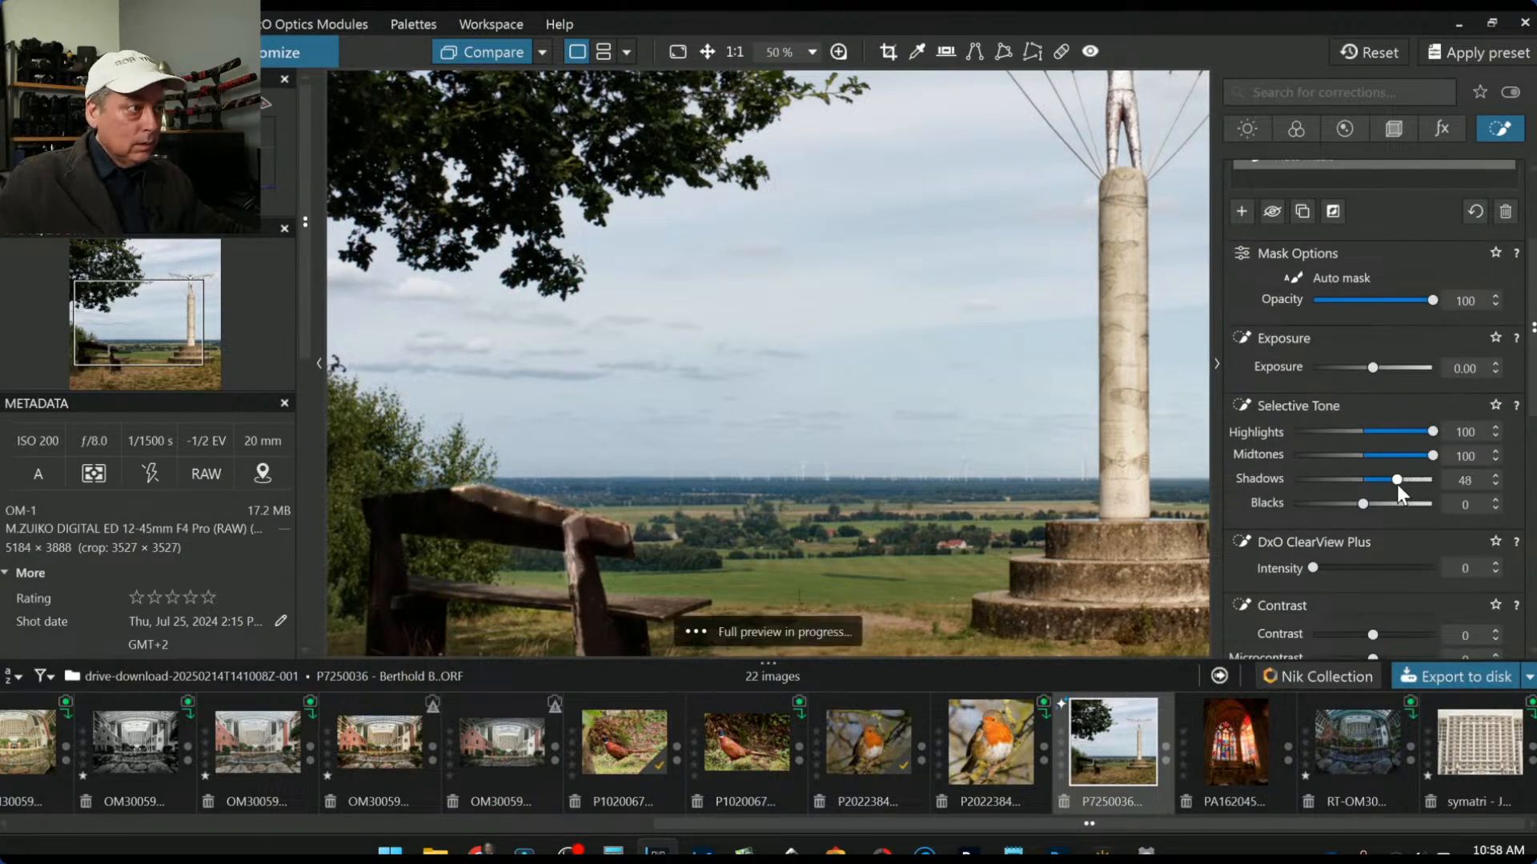
double_click(1395, 484)
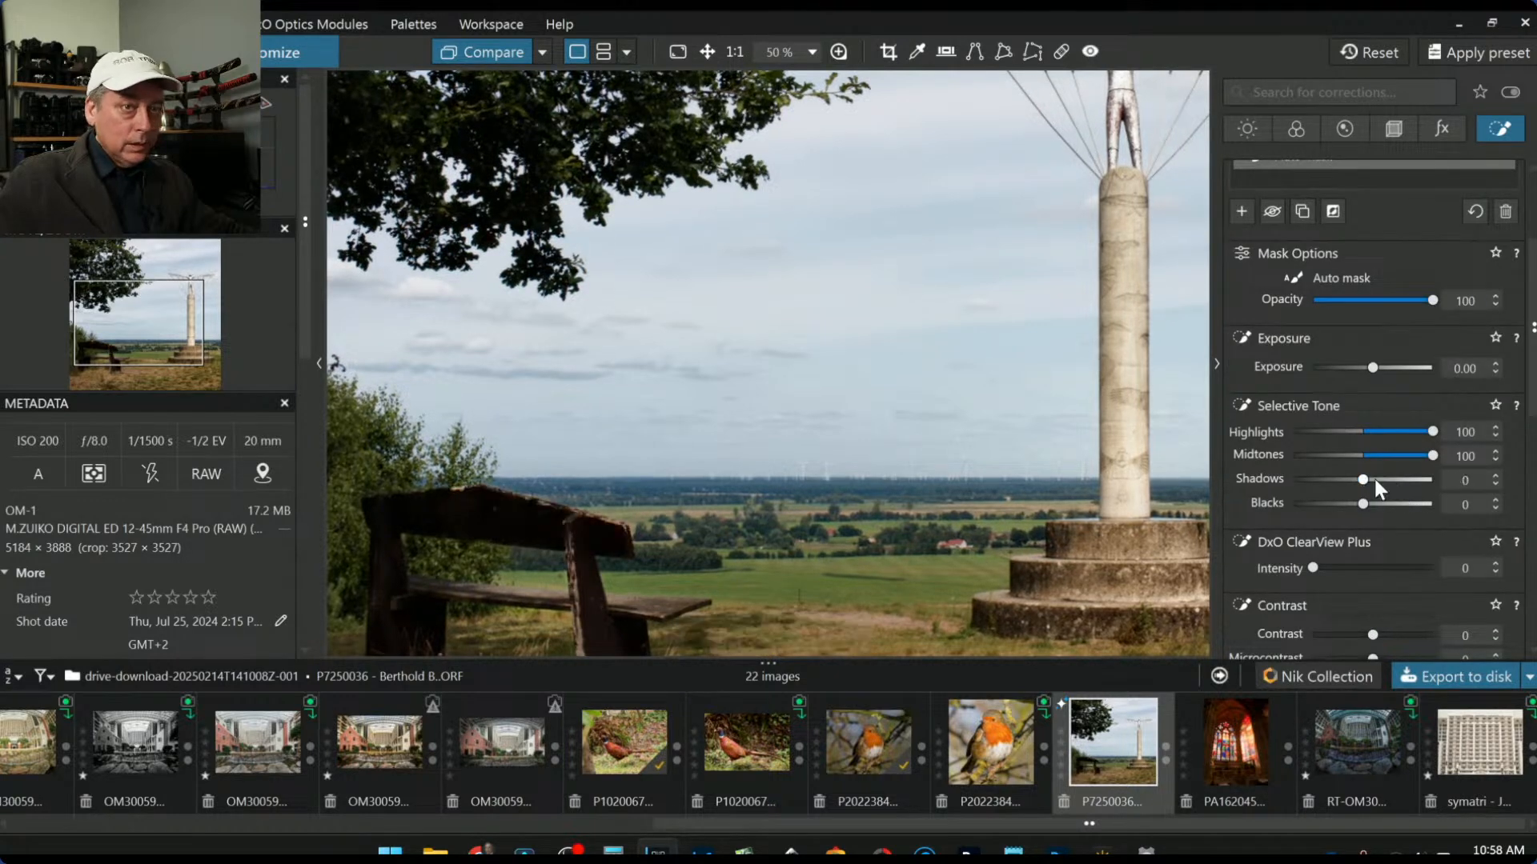
left_click_drag(1363, 480, 1366, 480)
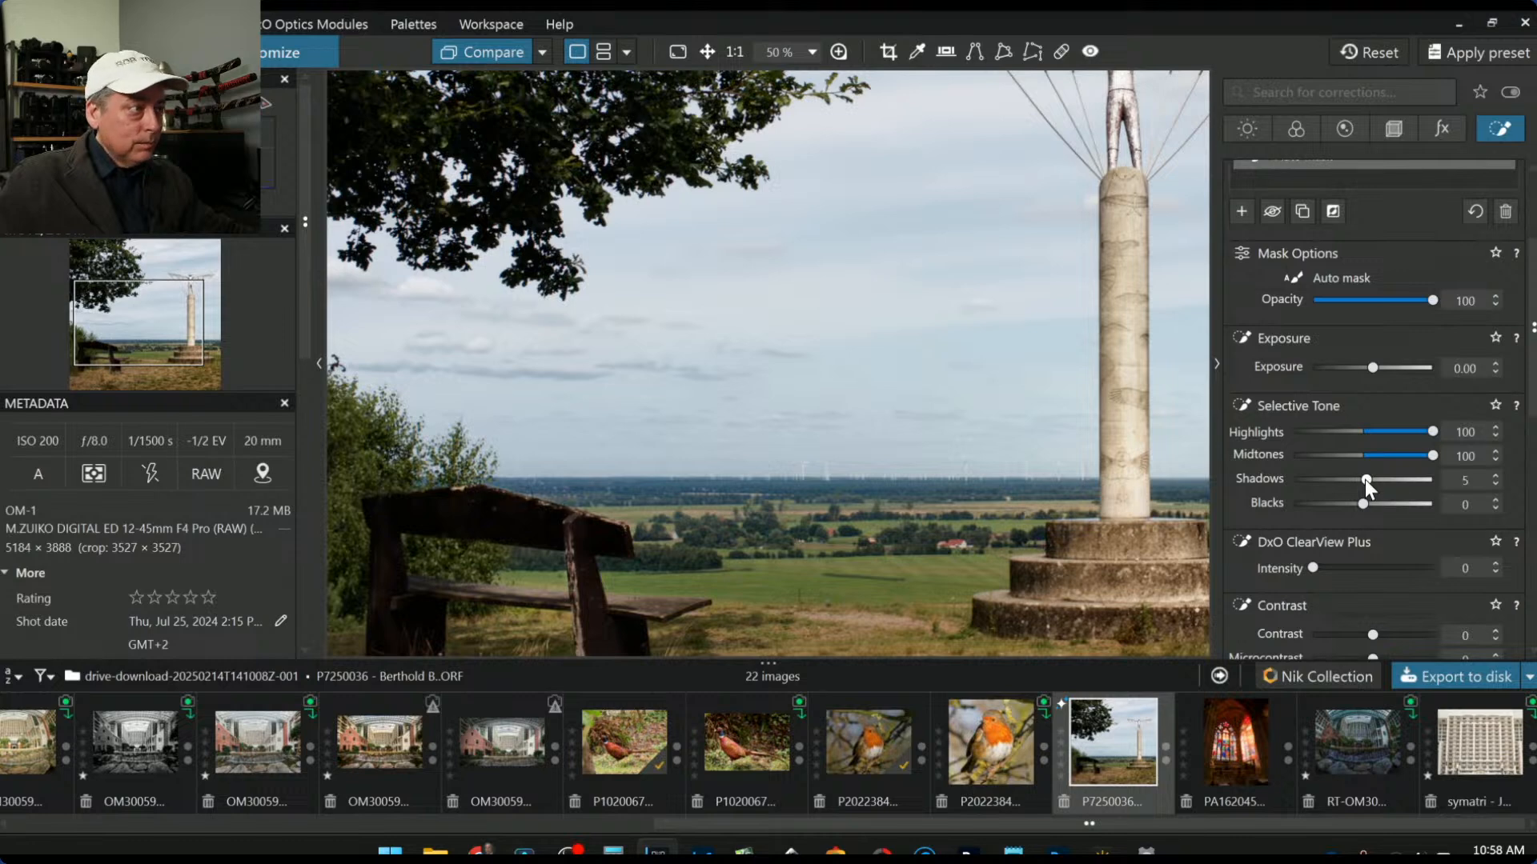
scroll(658, 598, "down", 1)
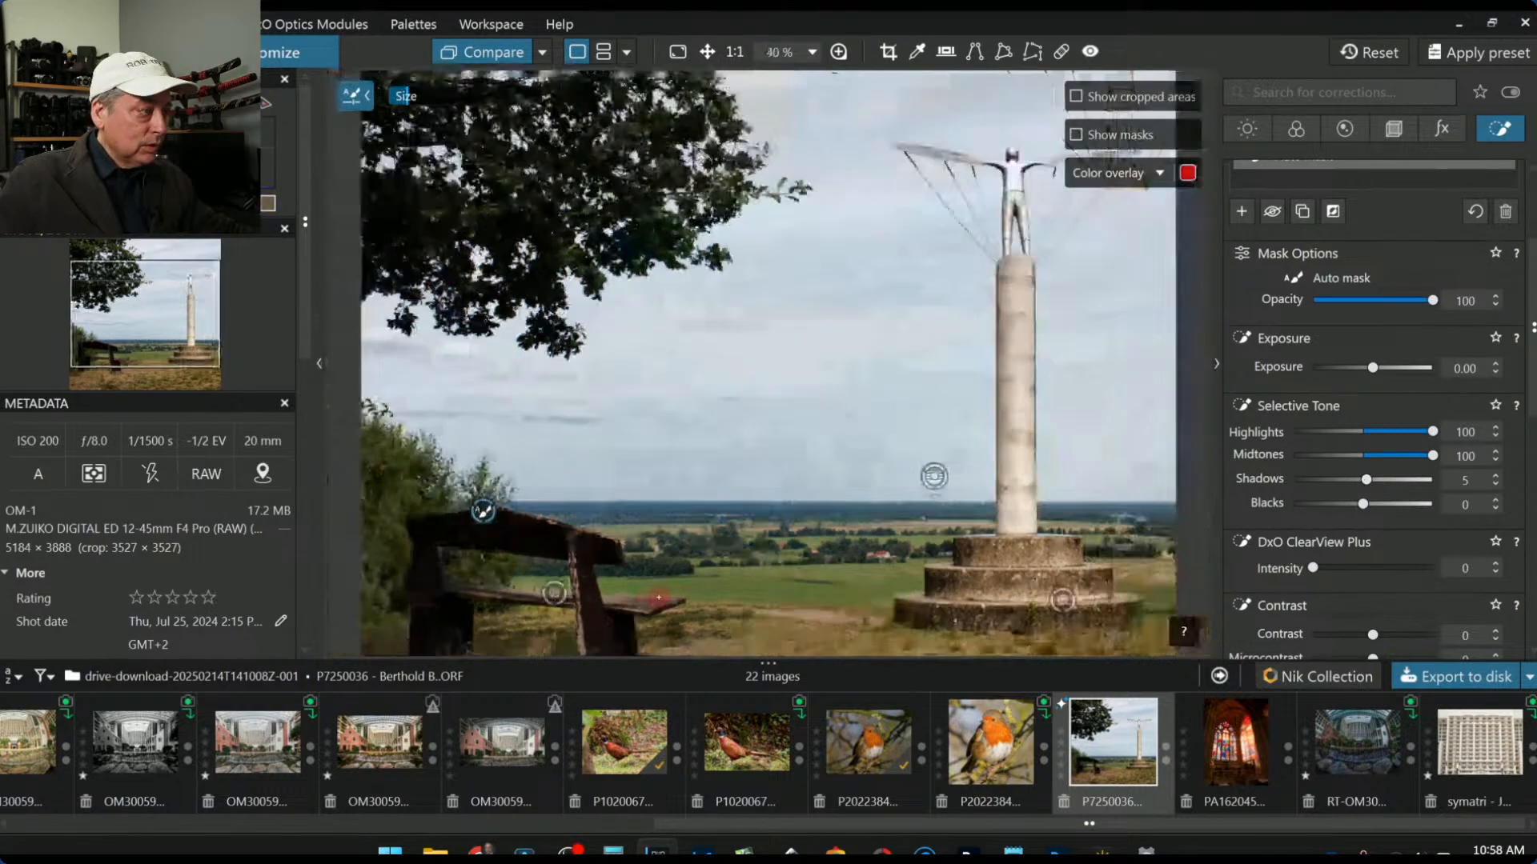
scroll(657, 598, "down", 1)
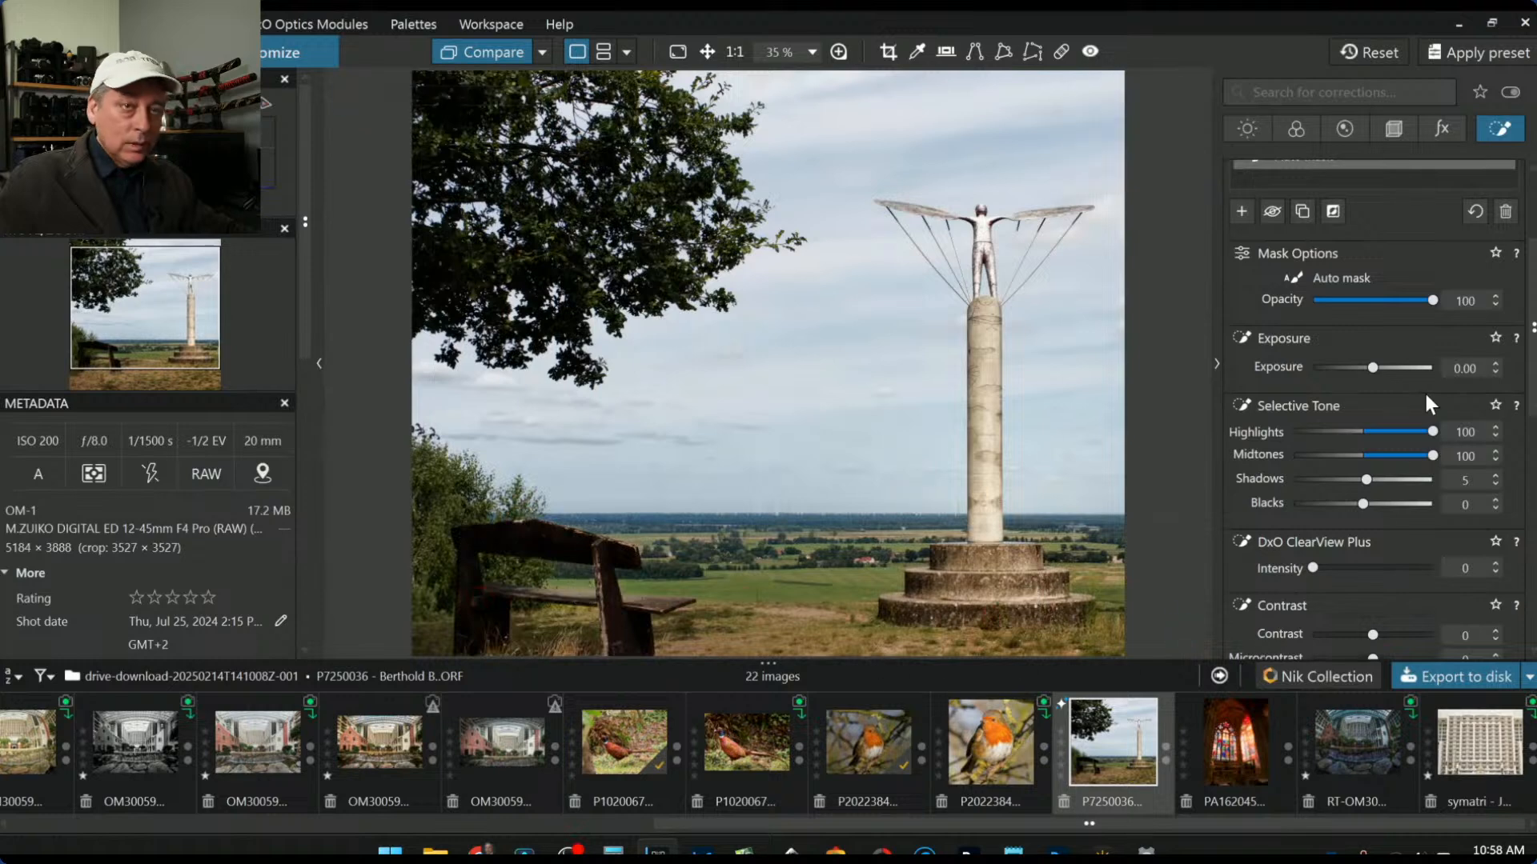
Step: Paint a new brush mask over the bench's backrest and set its Shadows to 45
scroll(1424, 393, "up", 1)
scroll(1328, 506, "up", 1)
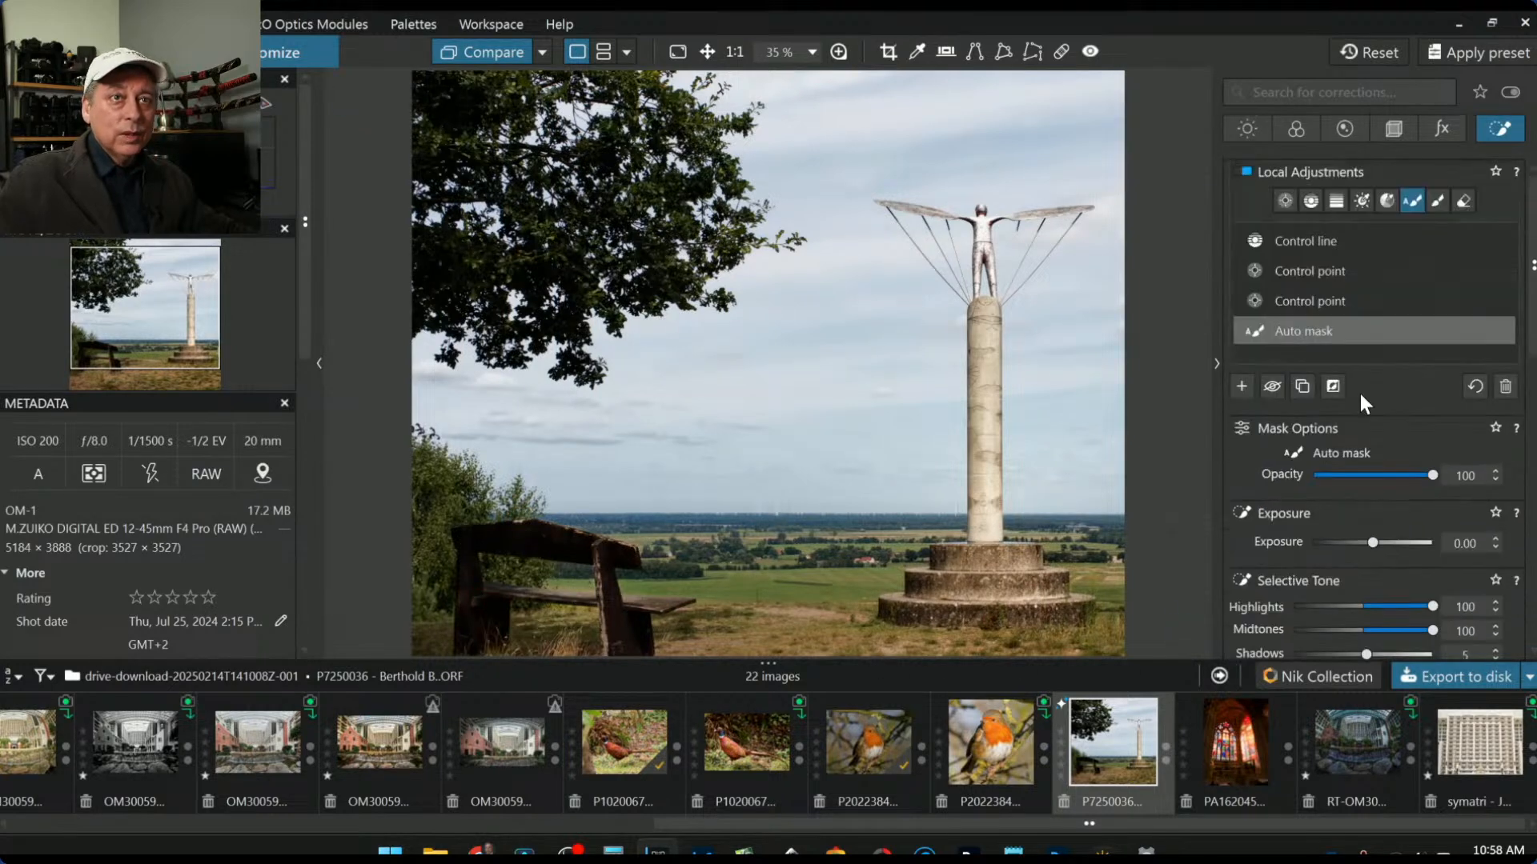
left_click(1241, 386)
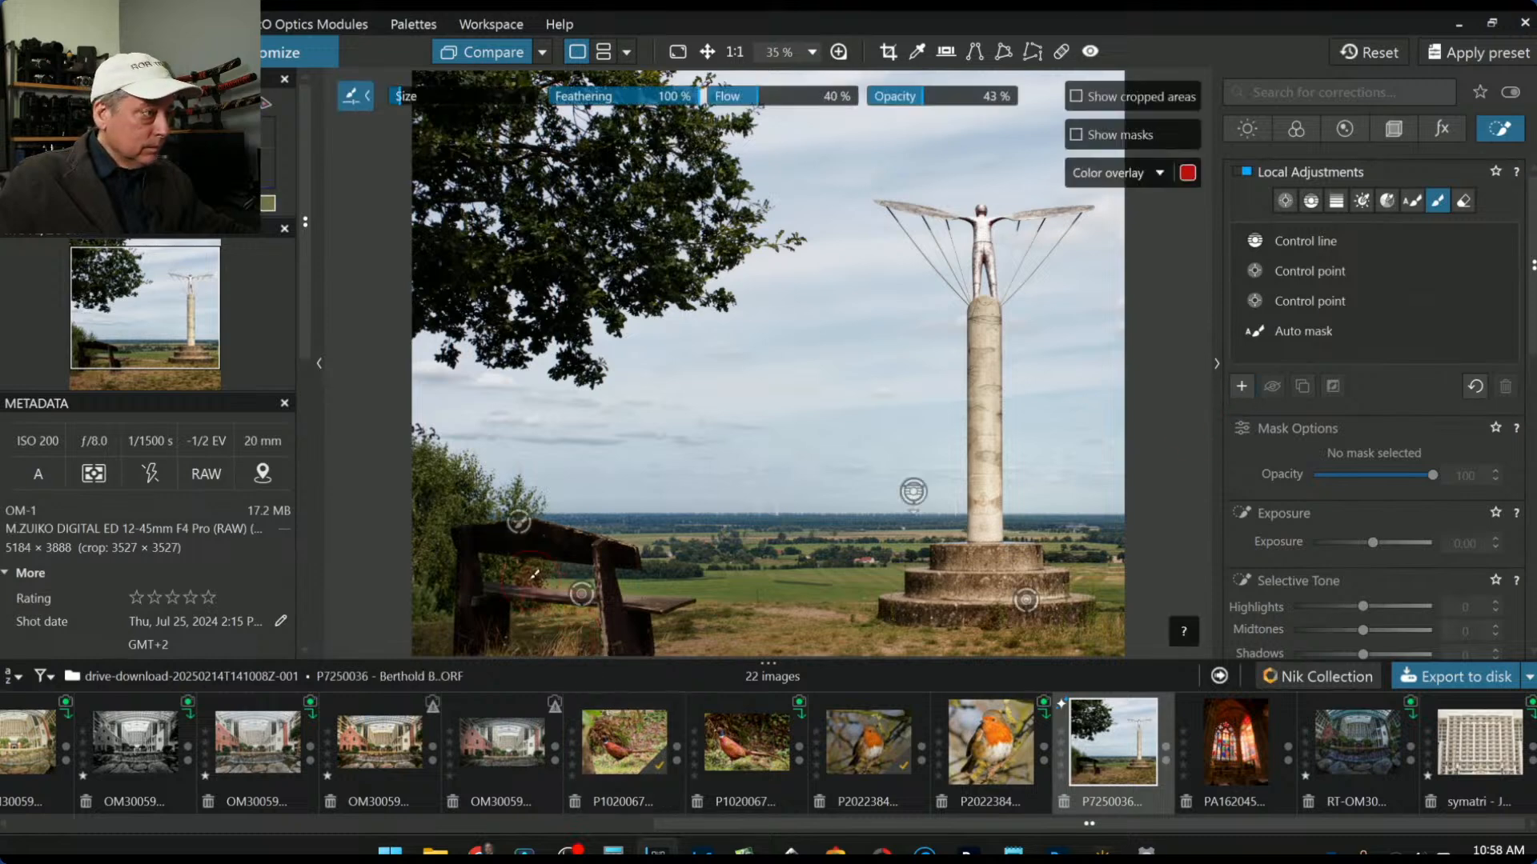
left_click_drag(544, 543, 601, 544)
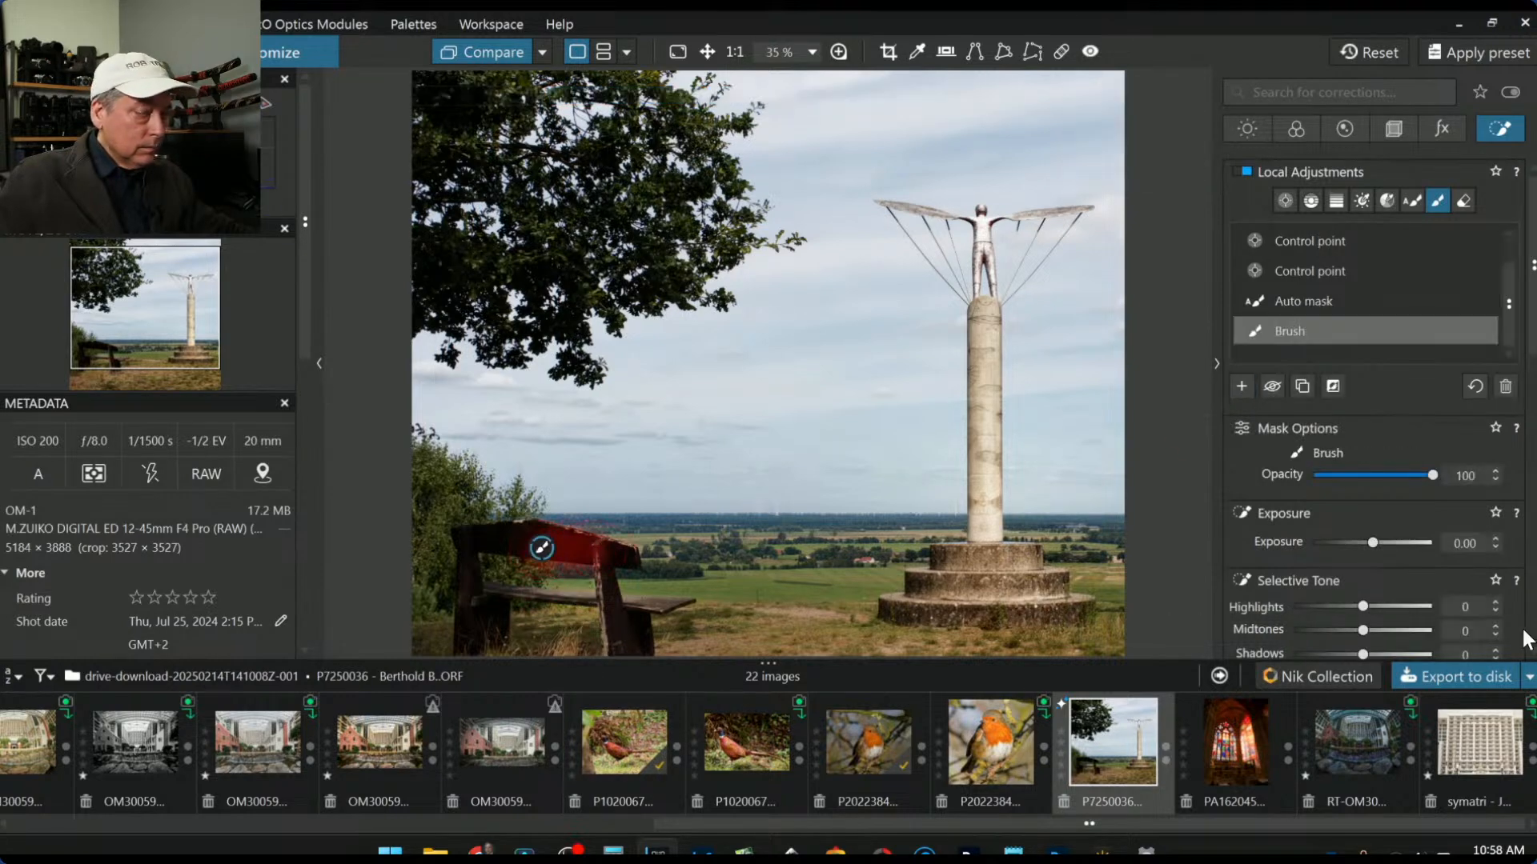
scroll(1414, 624, "down", 1)
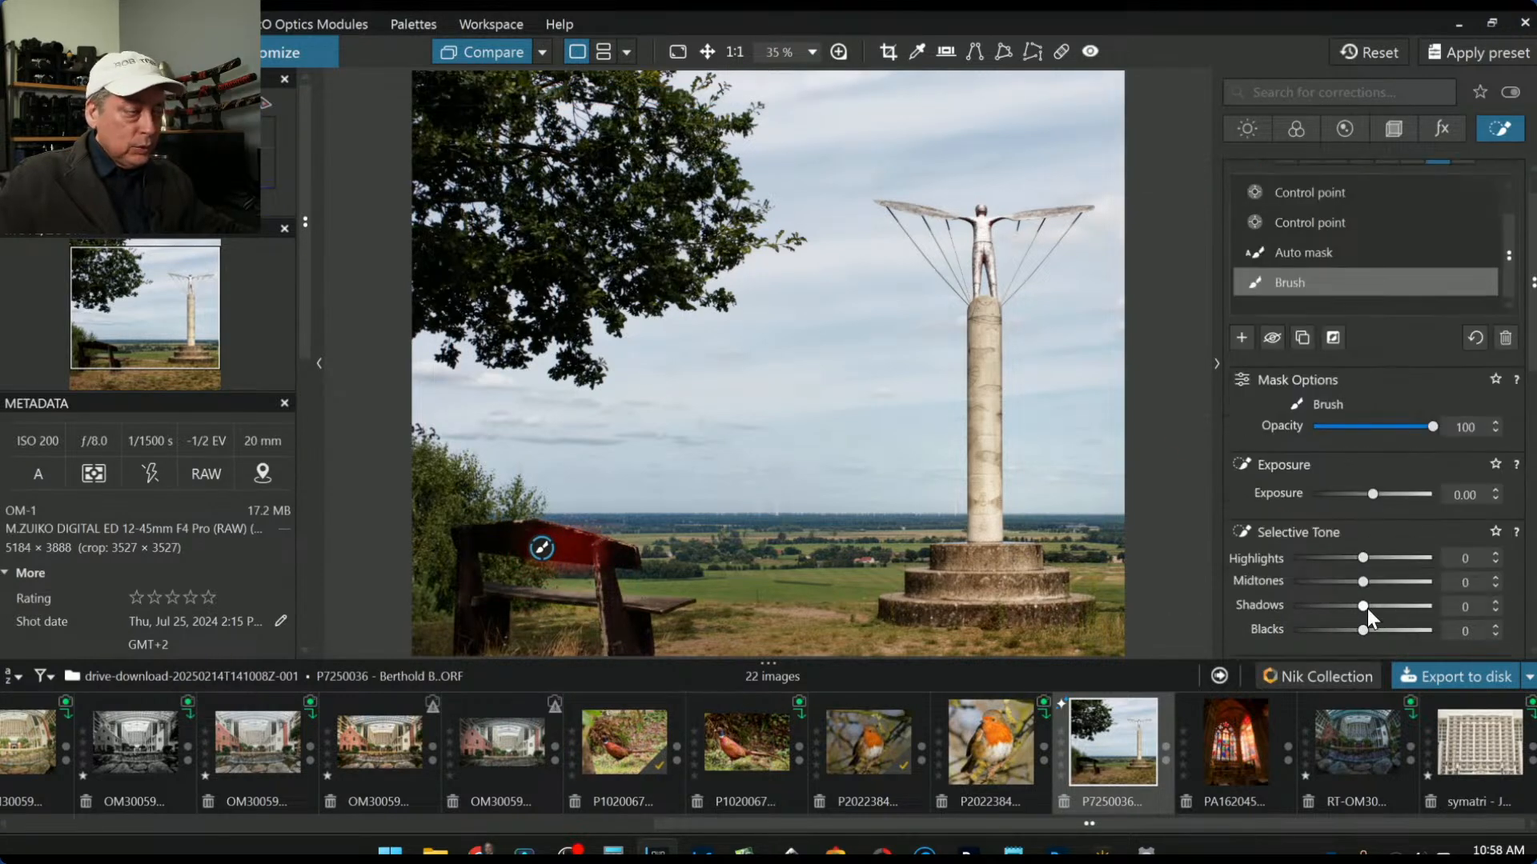
left_click_drag(1367, 608, 1394, 609)
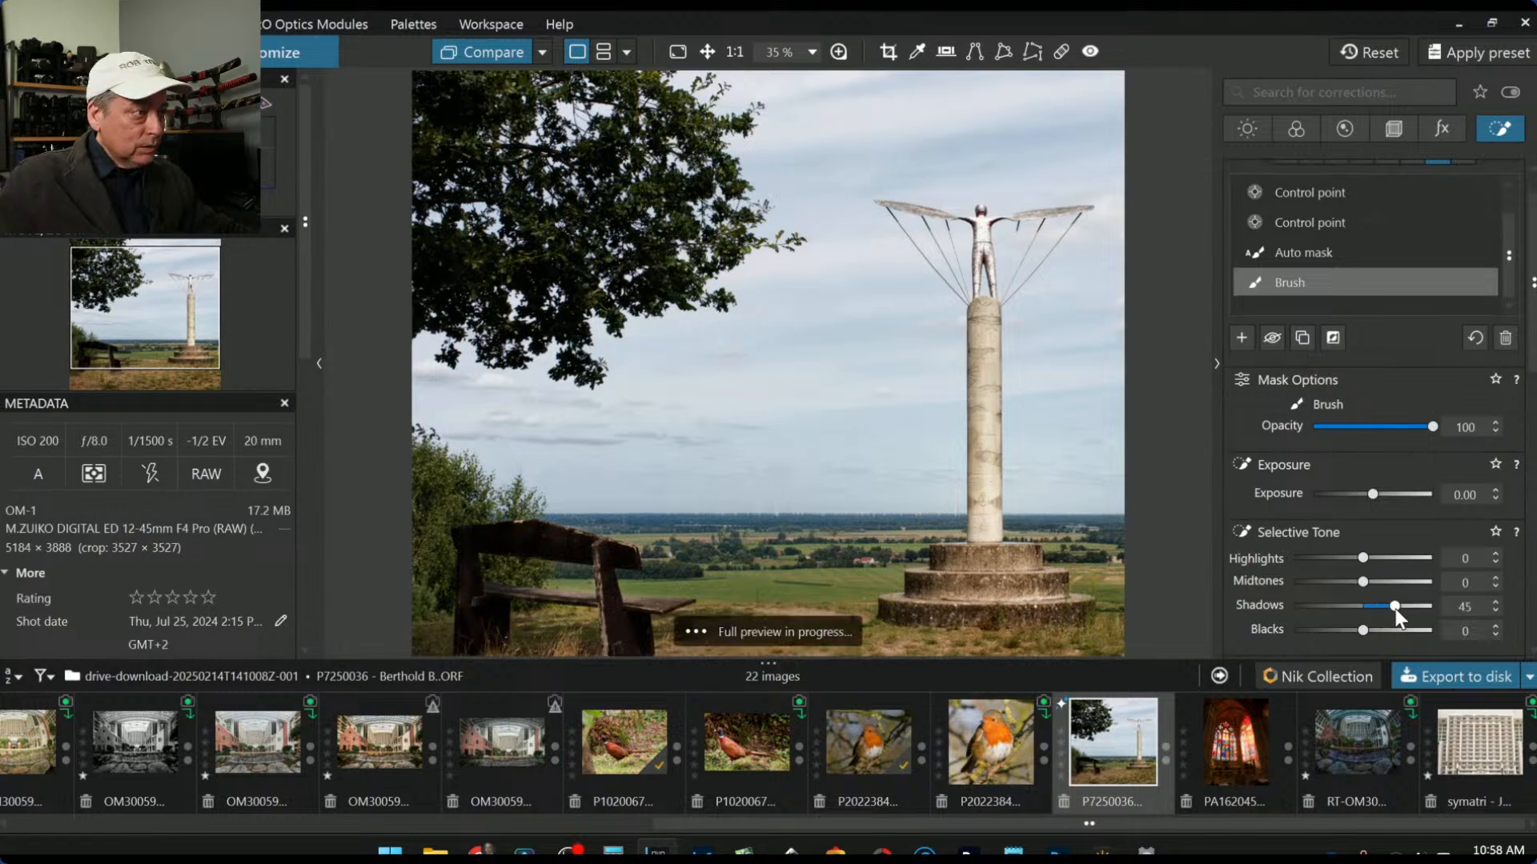
Step: Extend the brush mask over the bench's legs and backrest posts, and raise its Midtones and Shadows to 100
scroll(1123, 594, "down", 1)
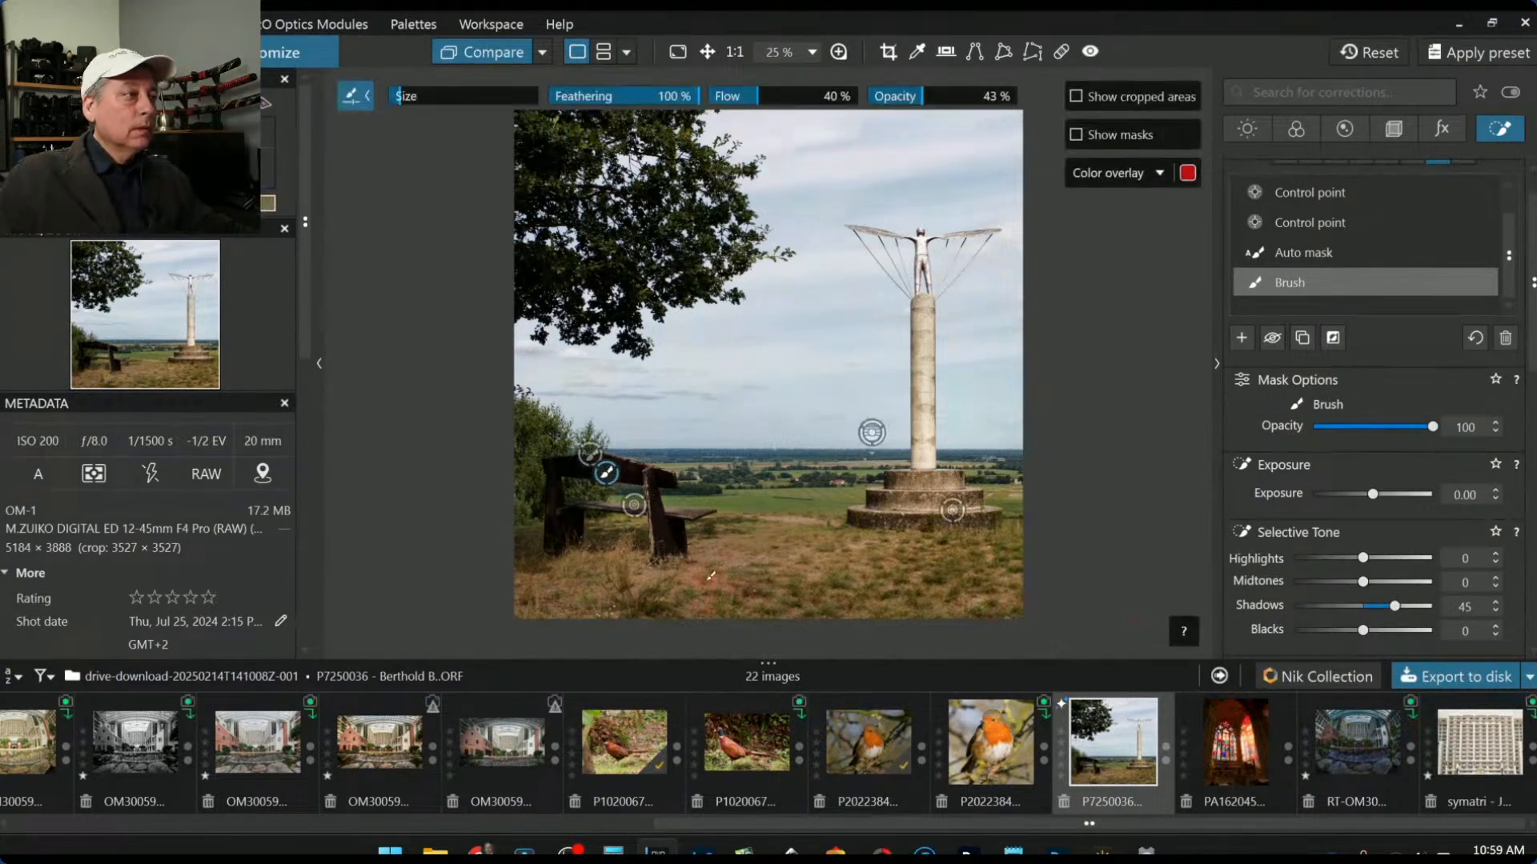
left_click_drag(570, 515, 556, 511)
scroll(558, 509, "up", 3)
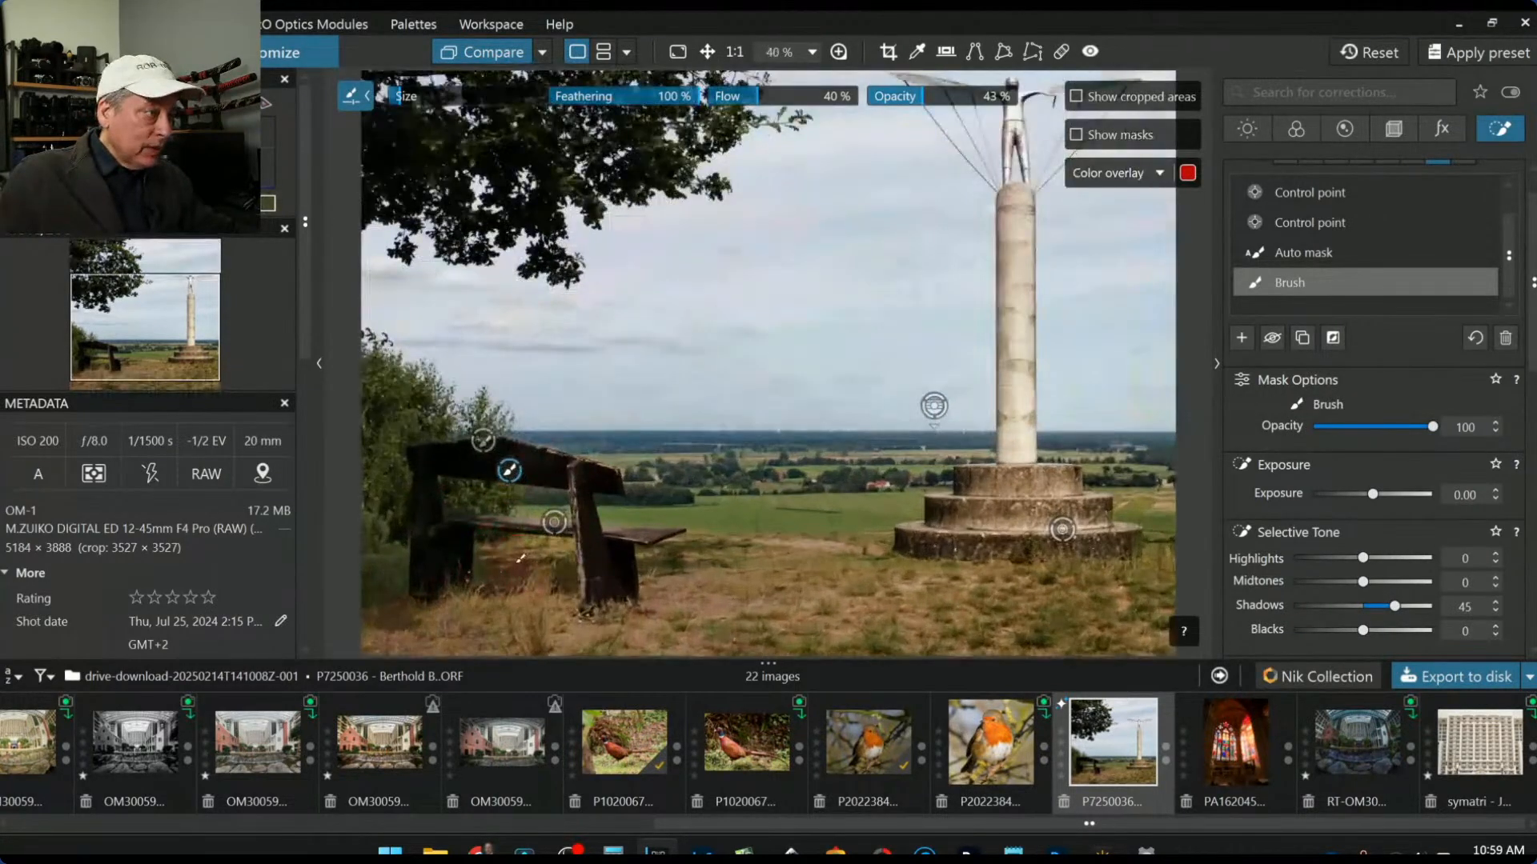
mouse_move(429, 519)
left_mouse_down()
mouse_move(421, 576)
mouse_move(458, 535)
left_mouse_up()
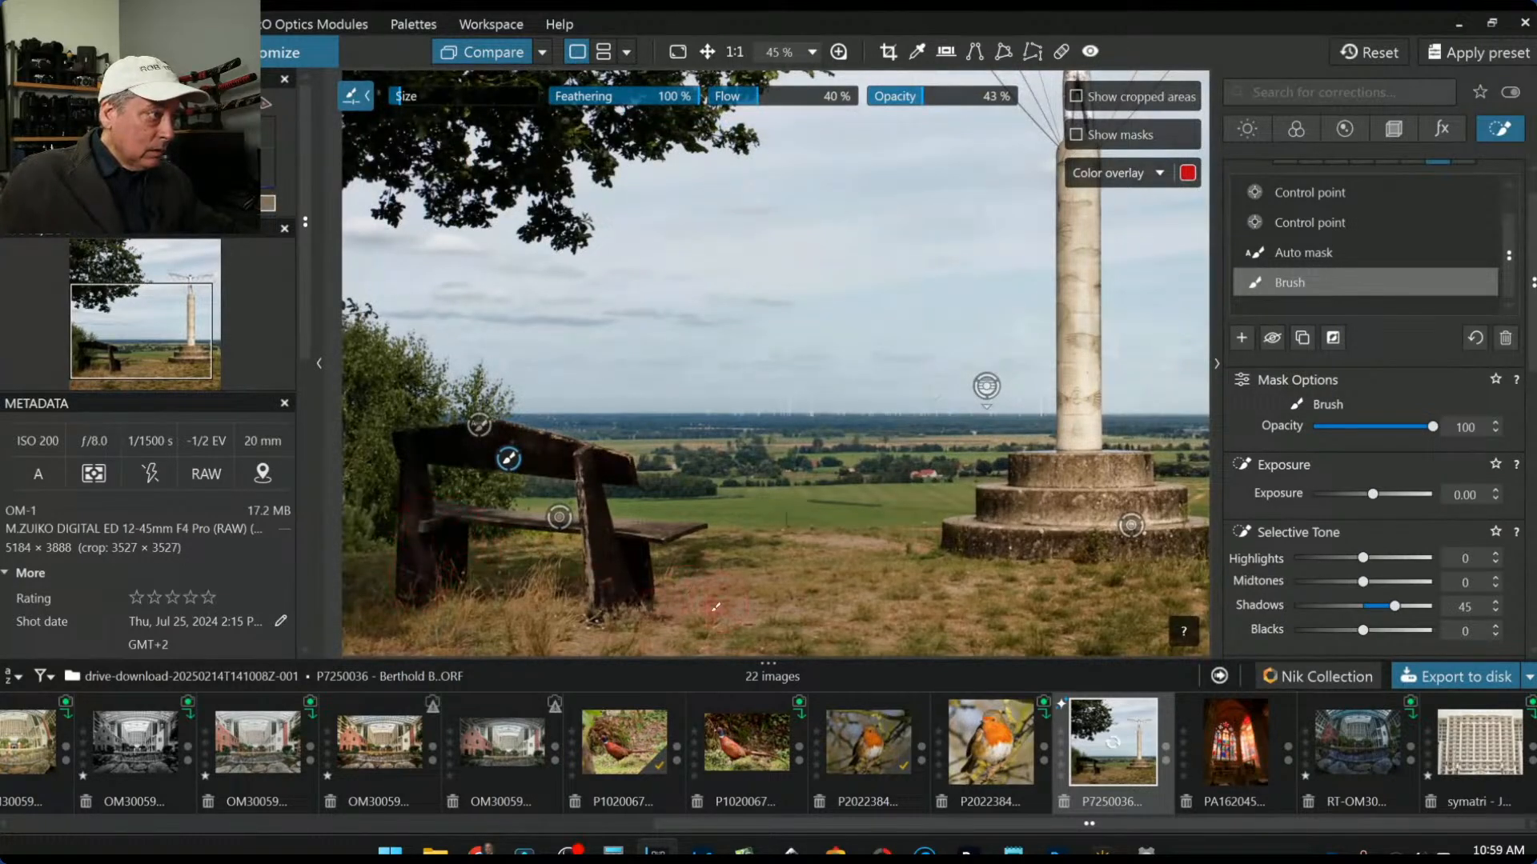
mouse_move(418, 474)
left_mouse_down()
mouse_move(430, 448)
mouse_move(498, 443)
left_mouse_up()
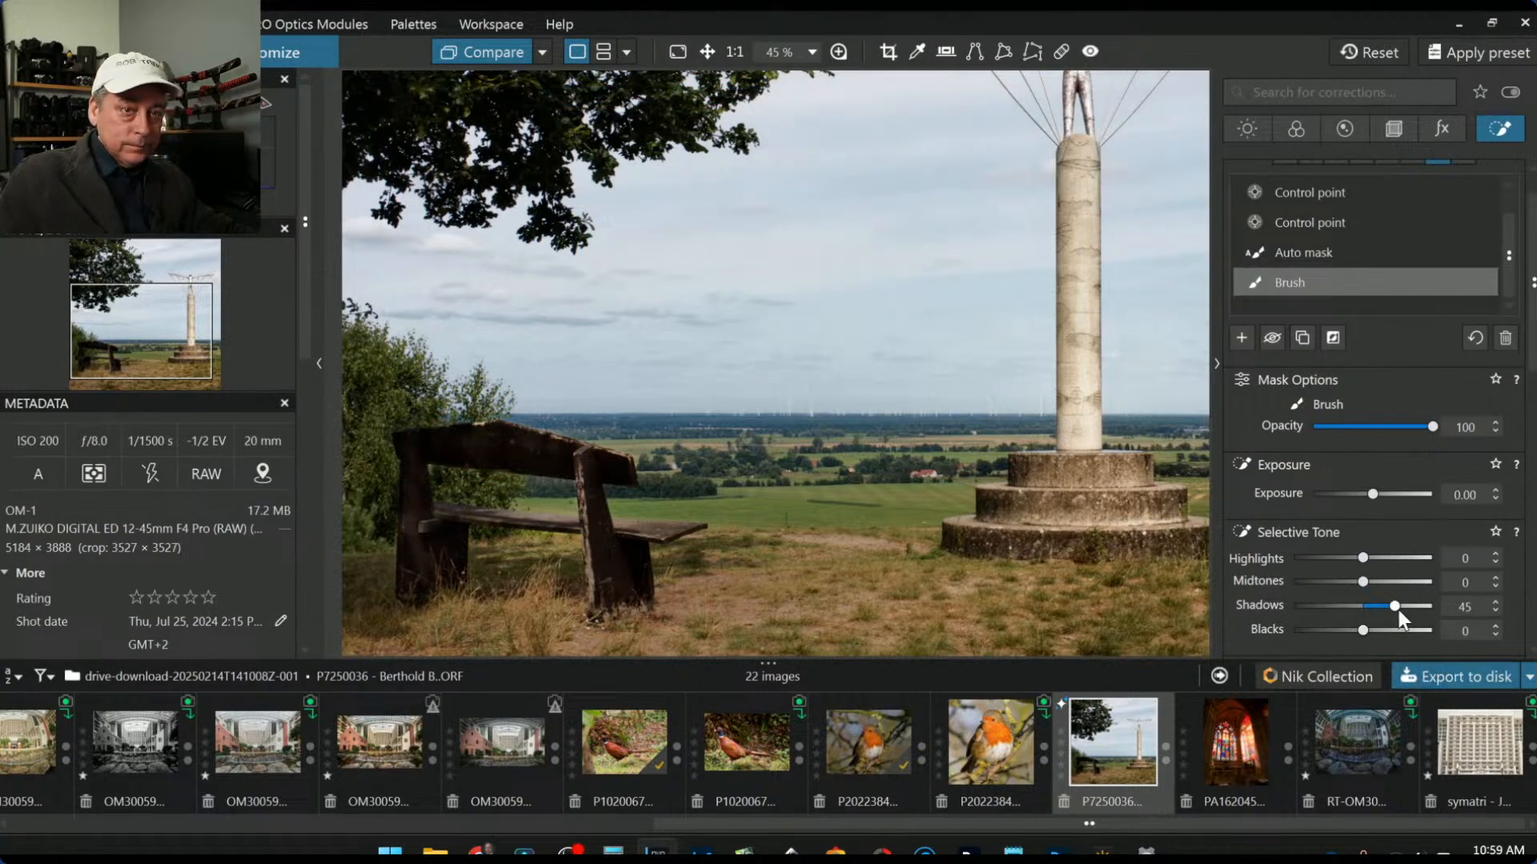
left_click_drag(1399, 609, 1434, 591)
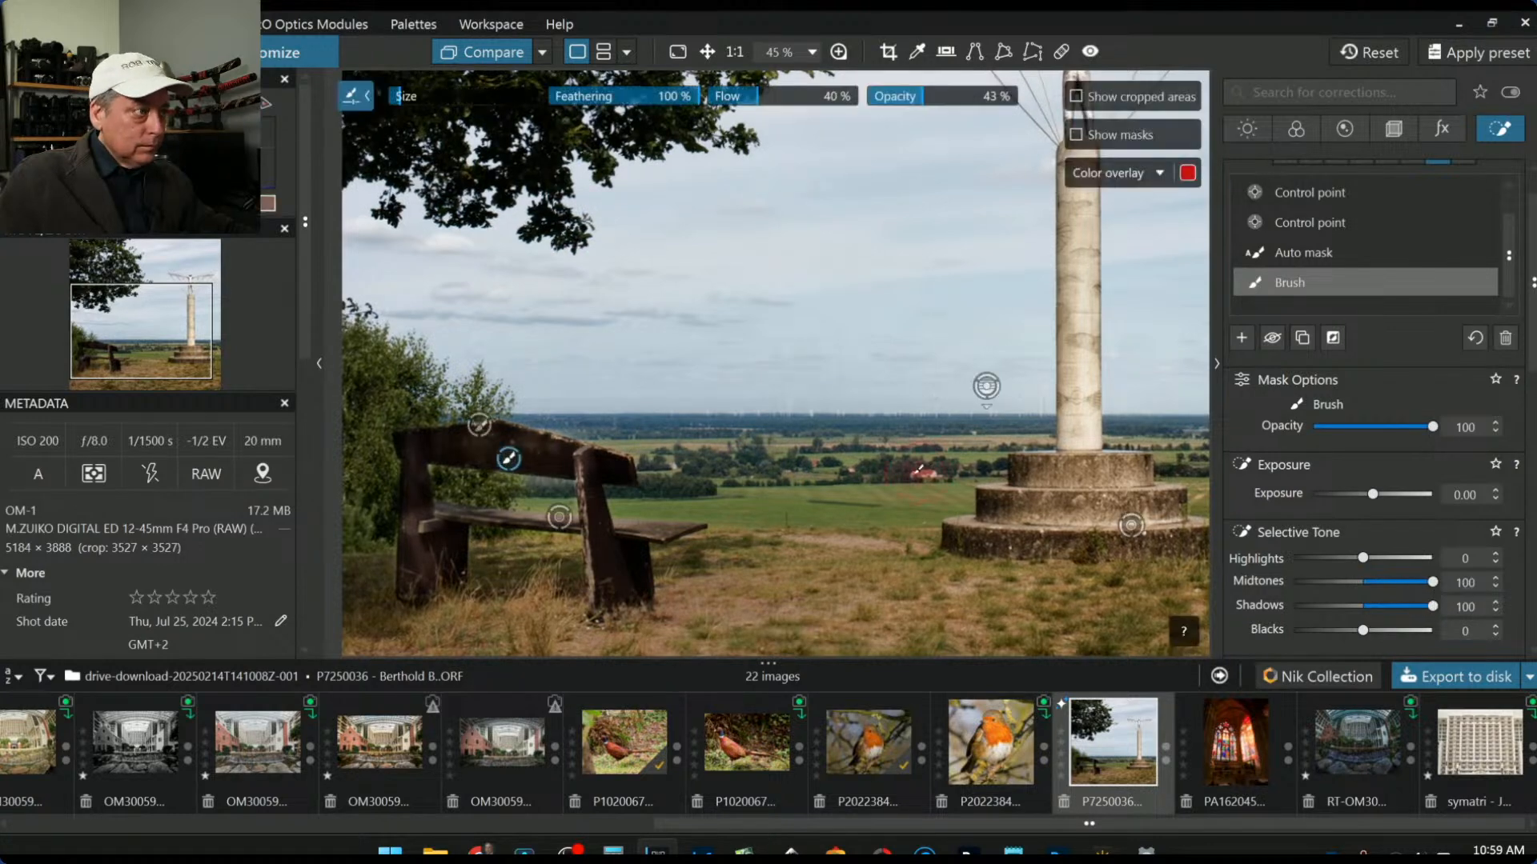
scroll(952, 404, "down", 4)
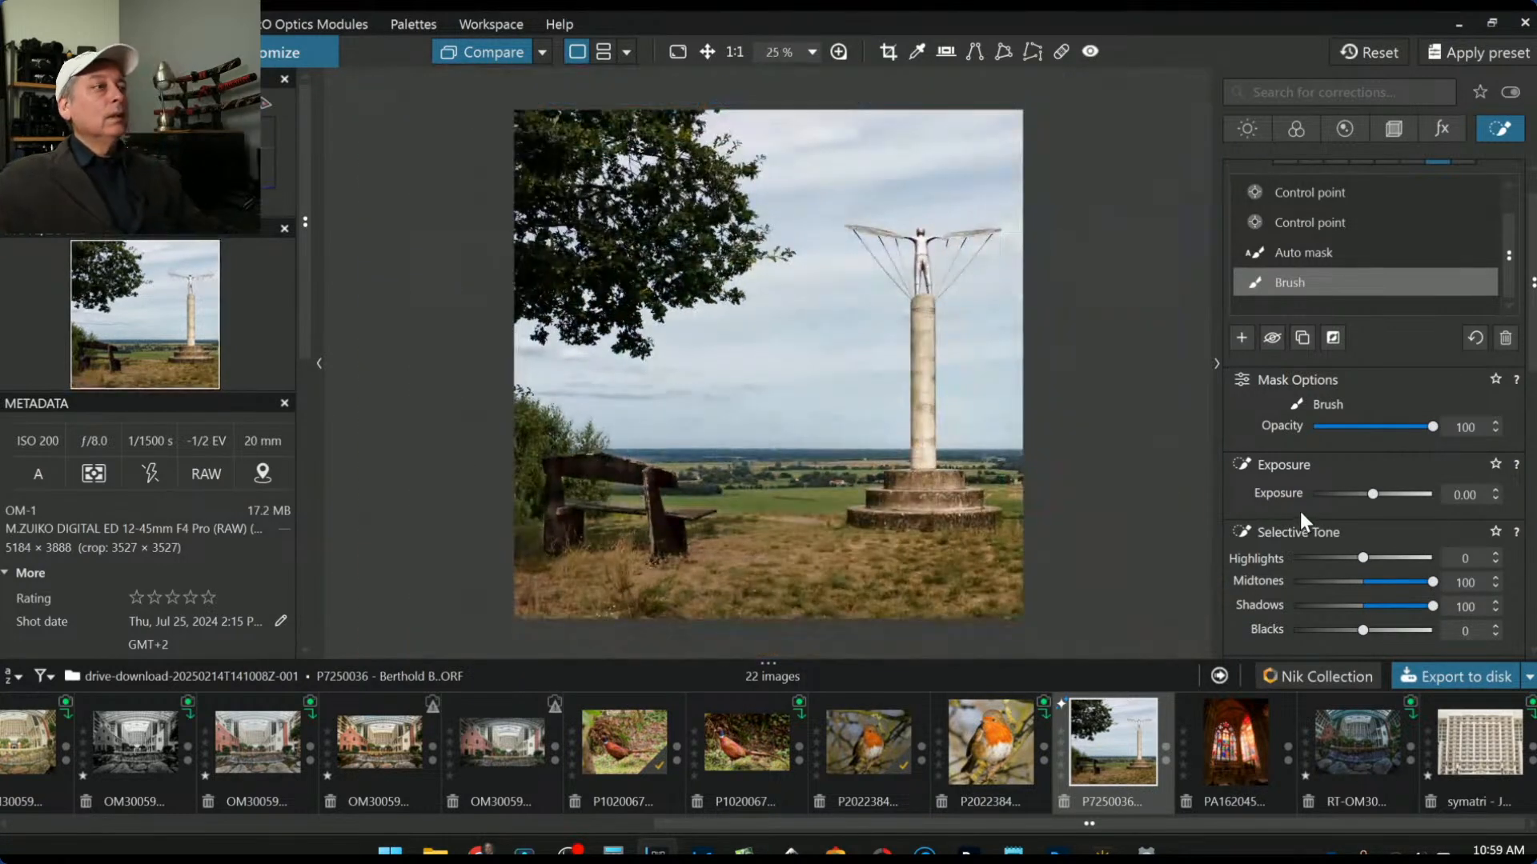
Step: Deselect the brush mask, try the Neutral Black and White rendering, and return the photo to the Neutral color rendering
key("Escape")
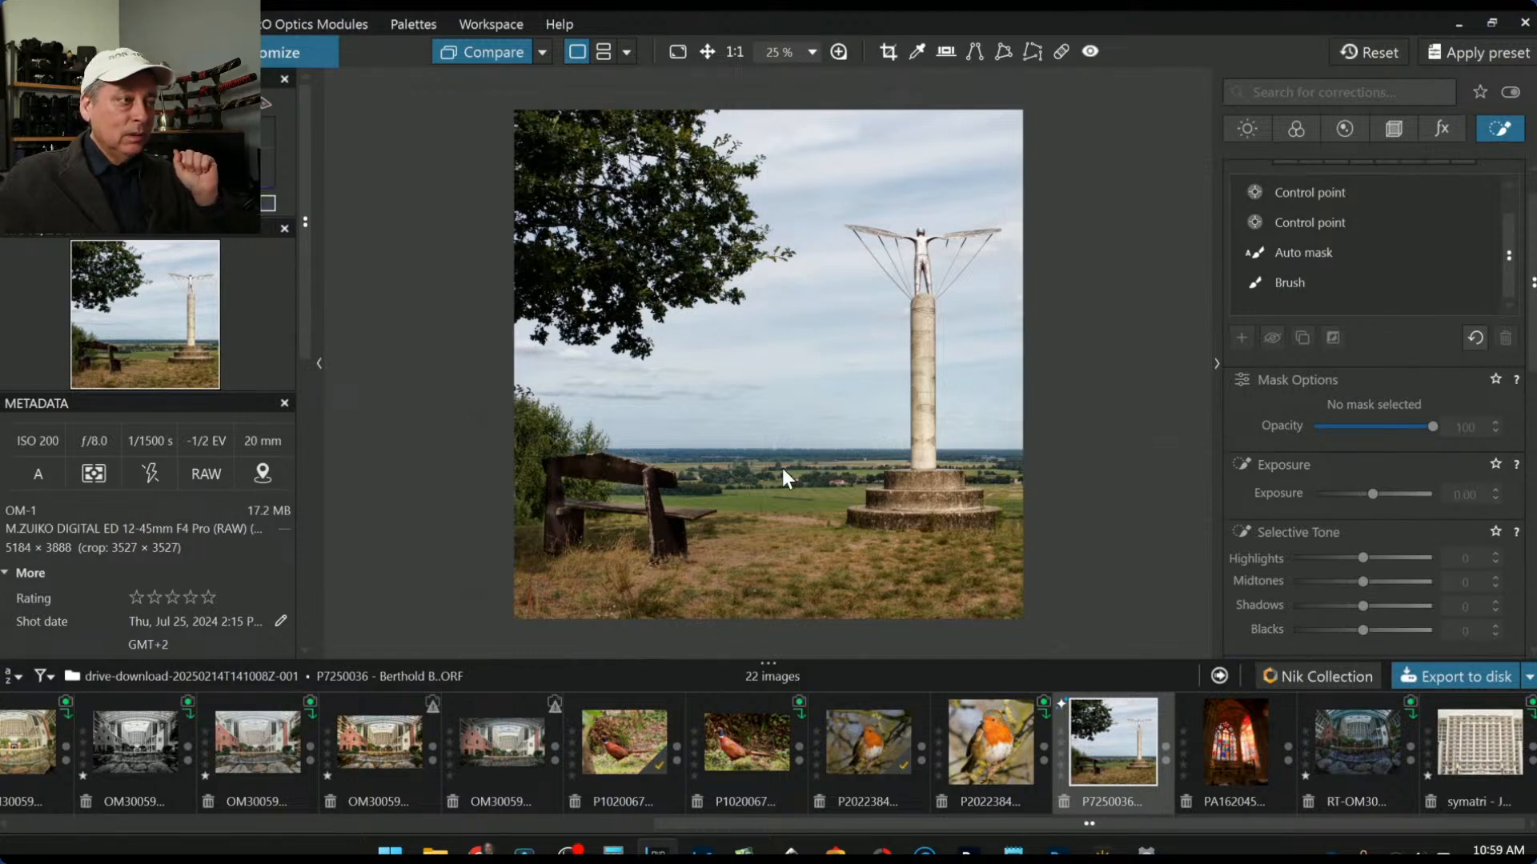
scroll(1296, 467, "up", 1)
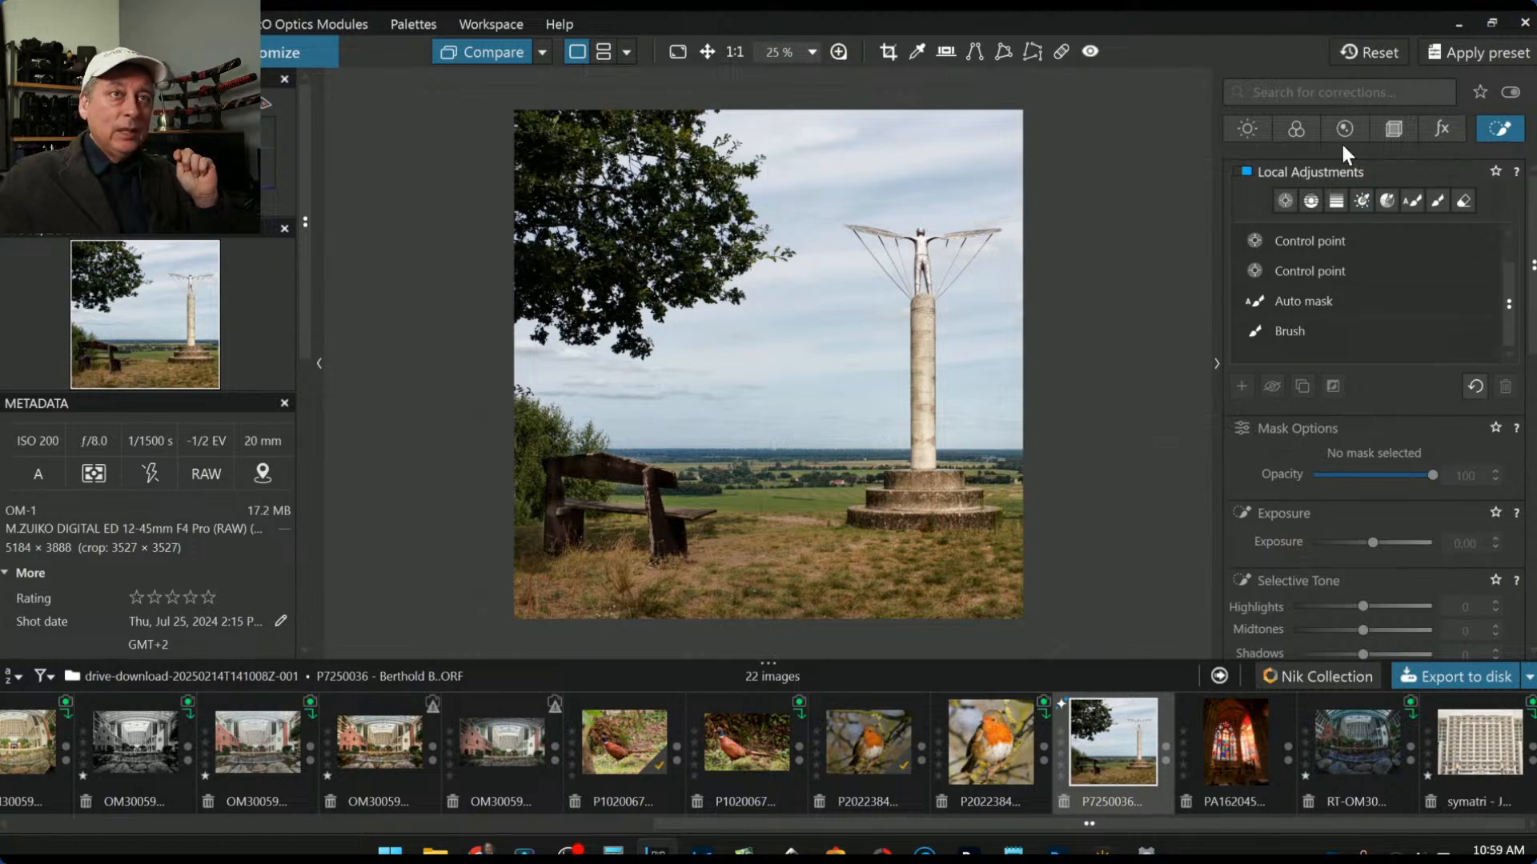
left_click(1298, 127)
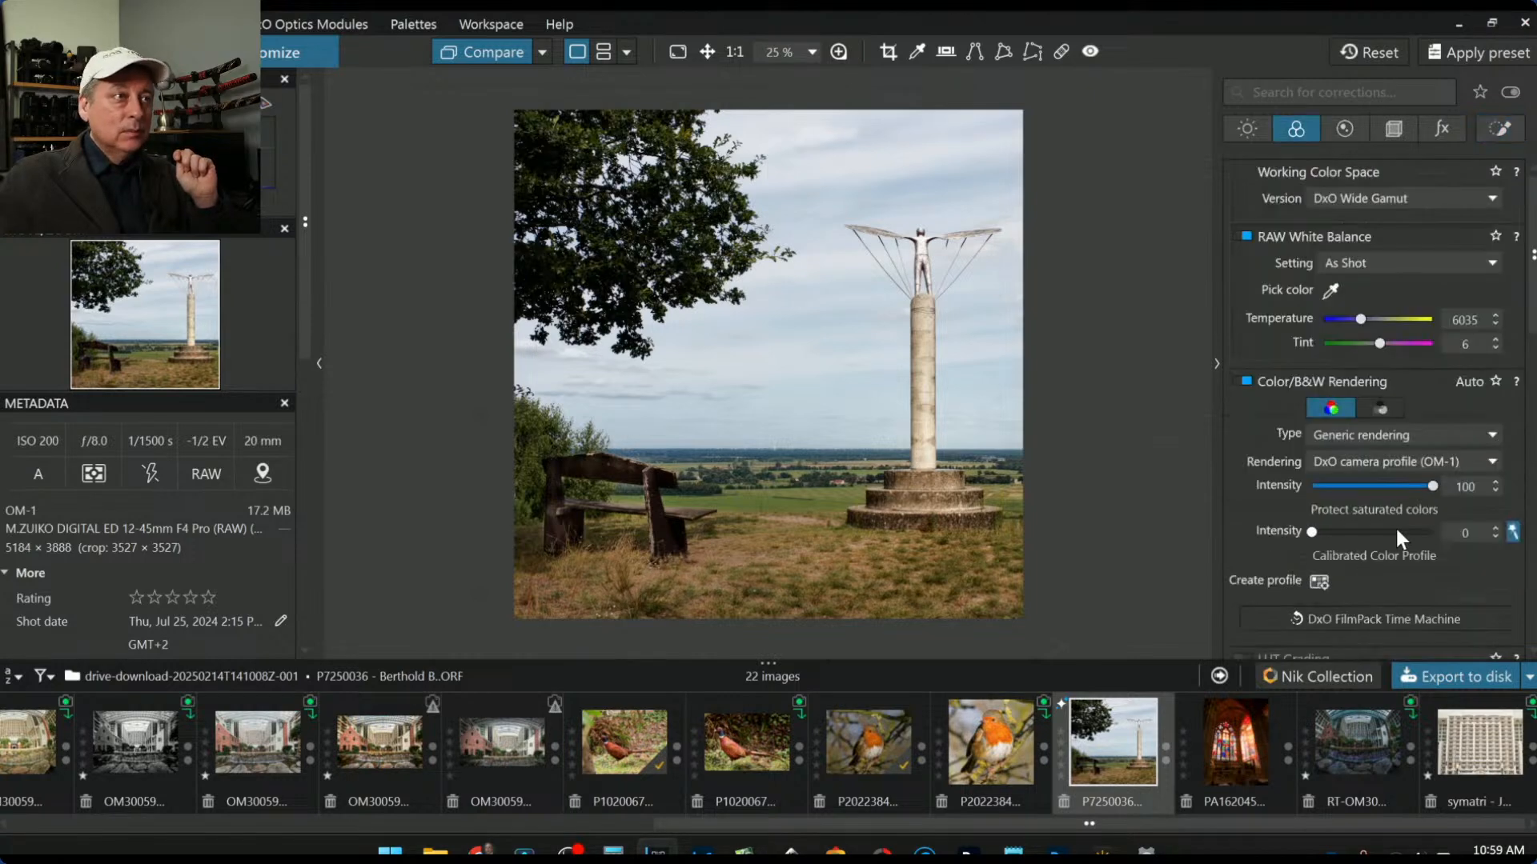
left_click(1381, 410)
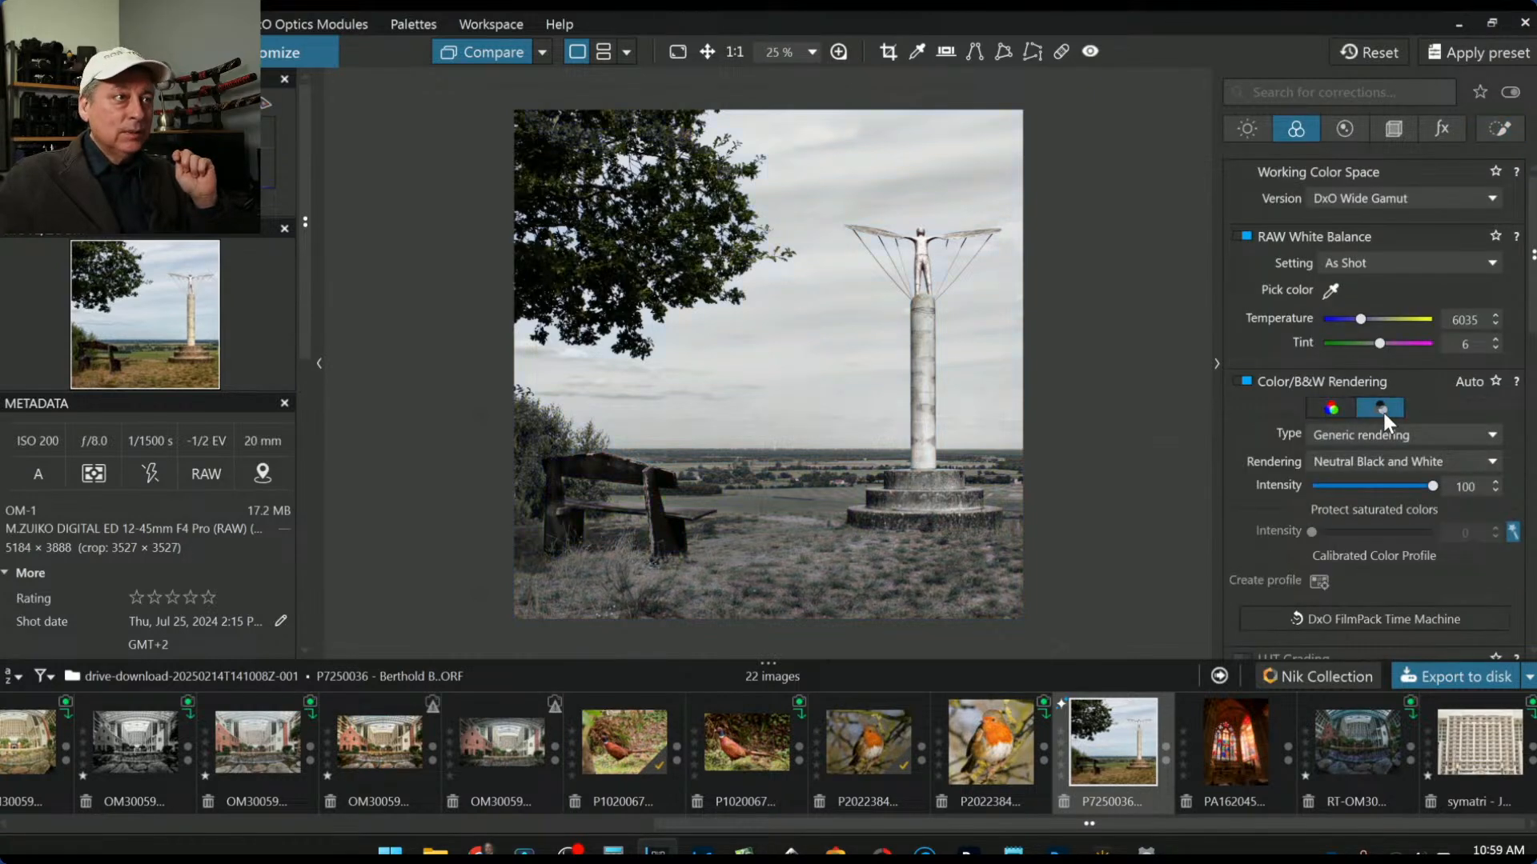
left_click(1317, 405)
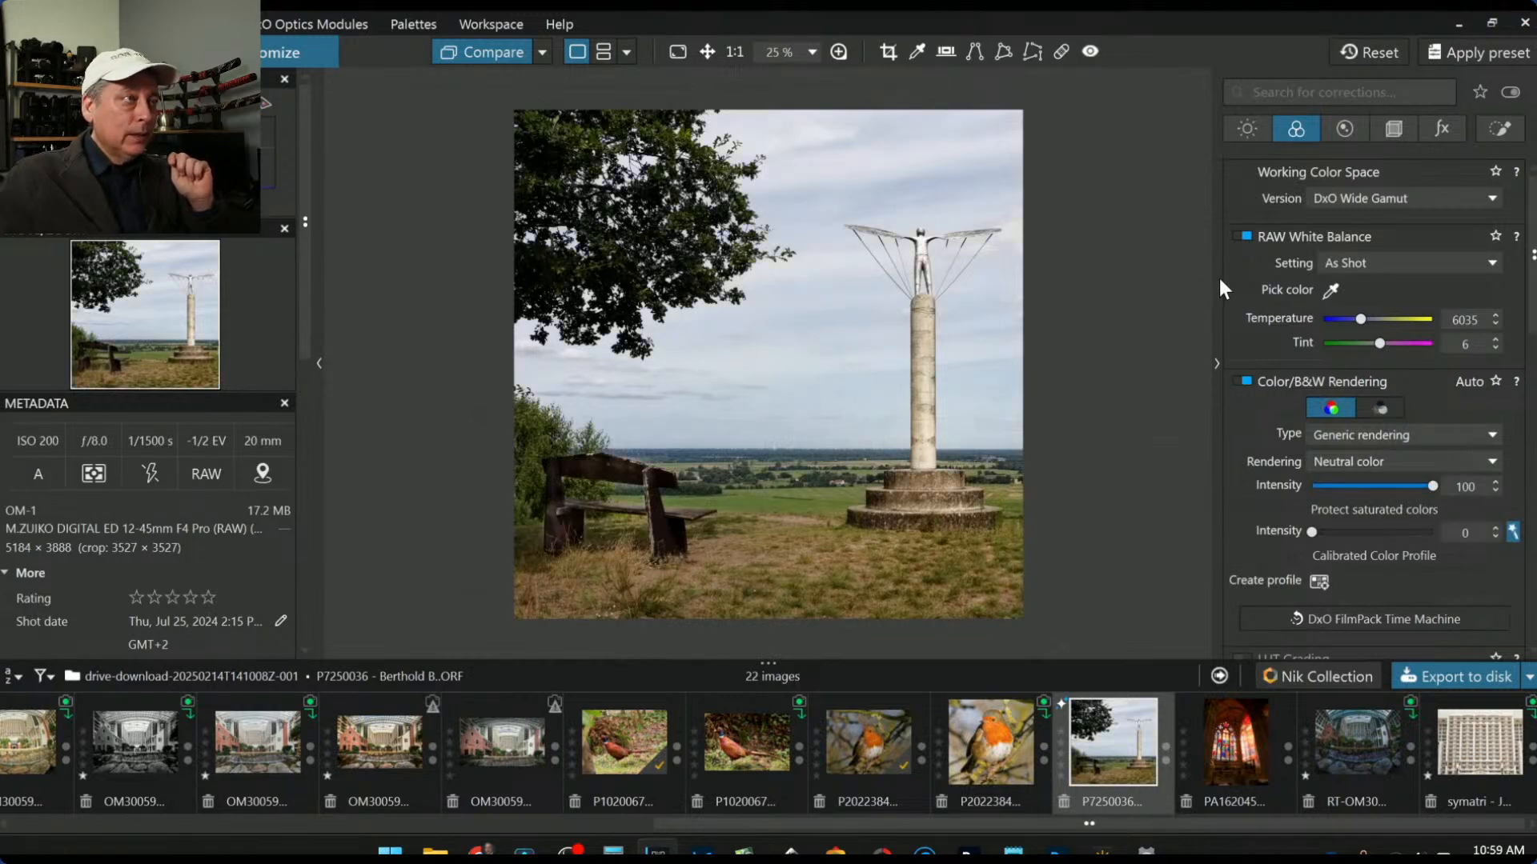
Step: Place a new control point mask on the tree foliage with Chroma 58 and Luma 59, extending it with a second point
left_click(1500, 128)
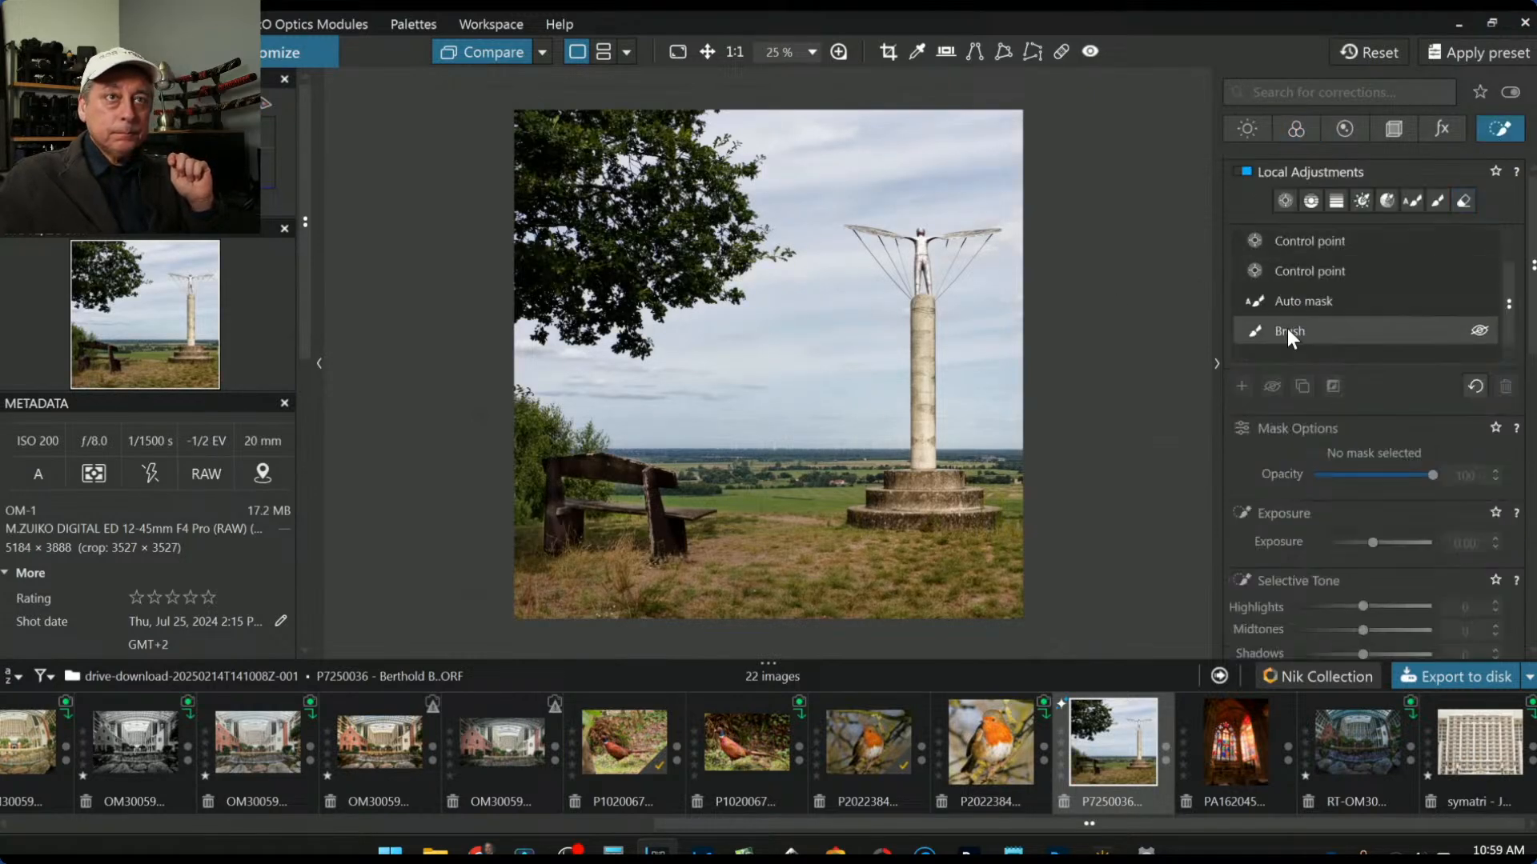
left_click(1285, 200)
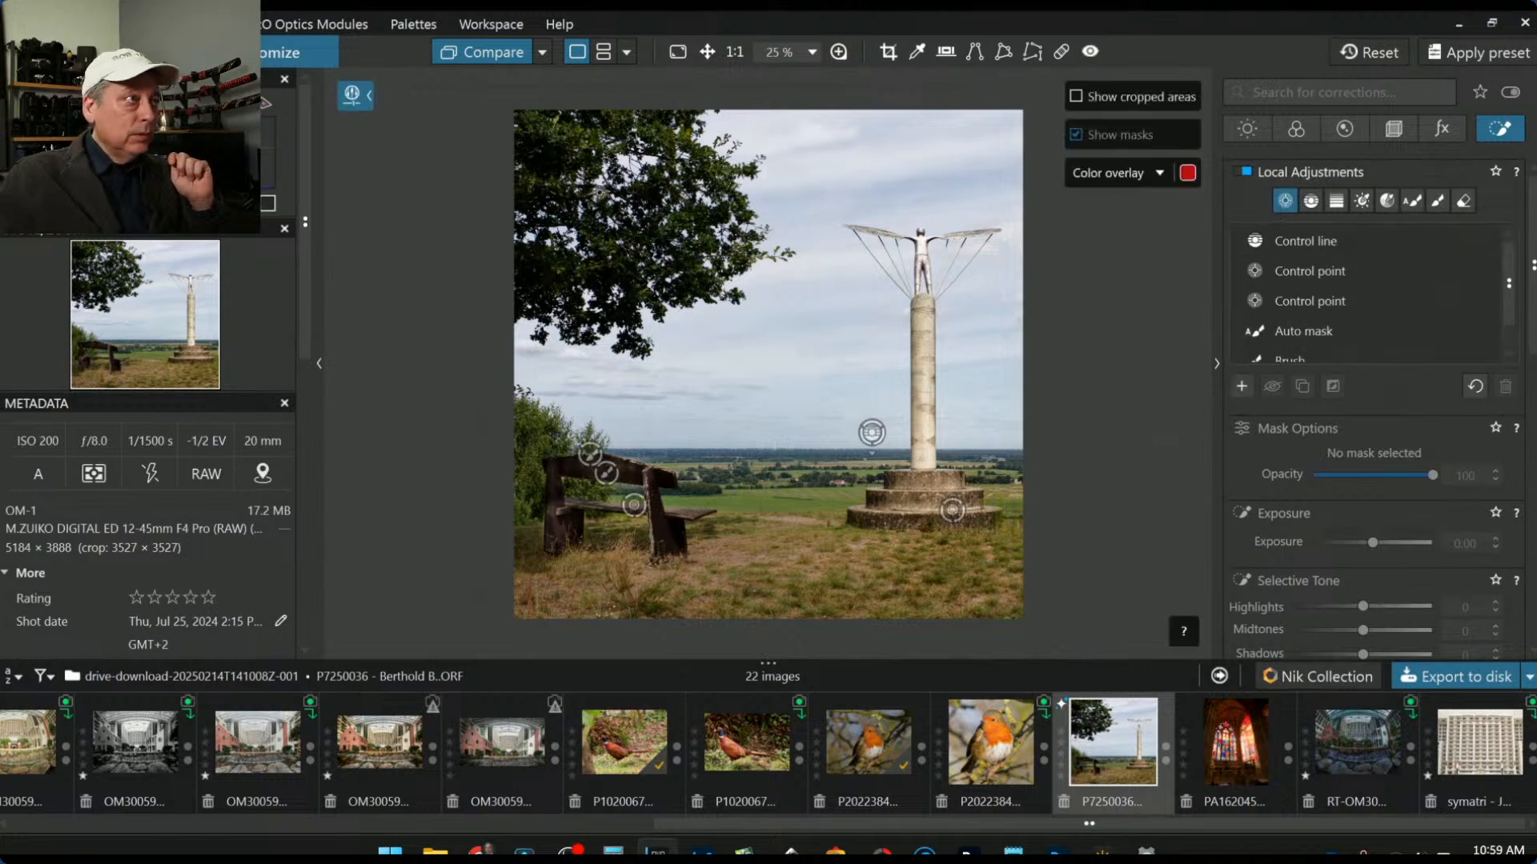
left_click(569, 140)
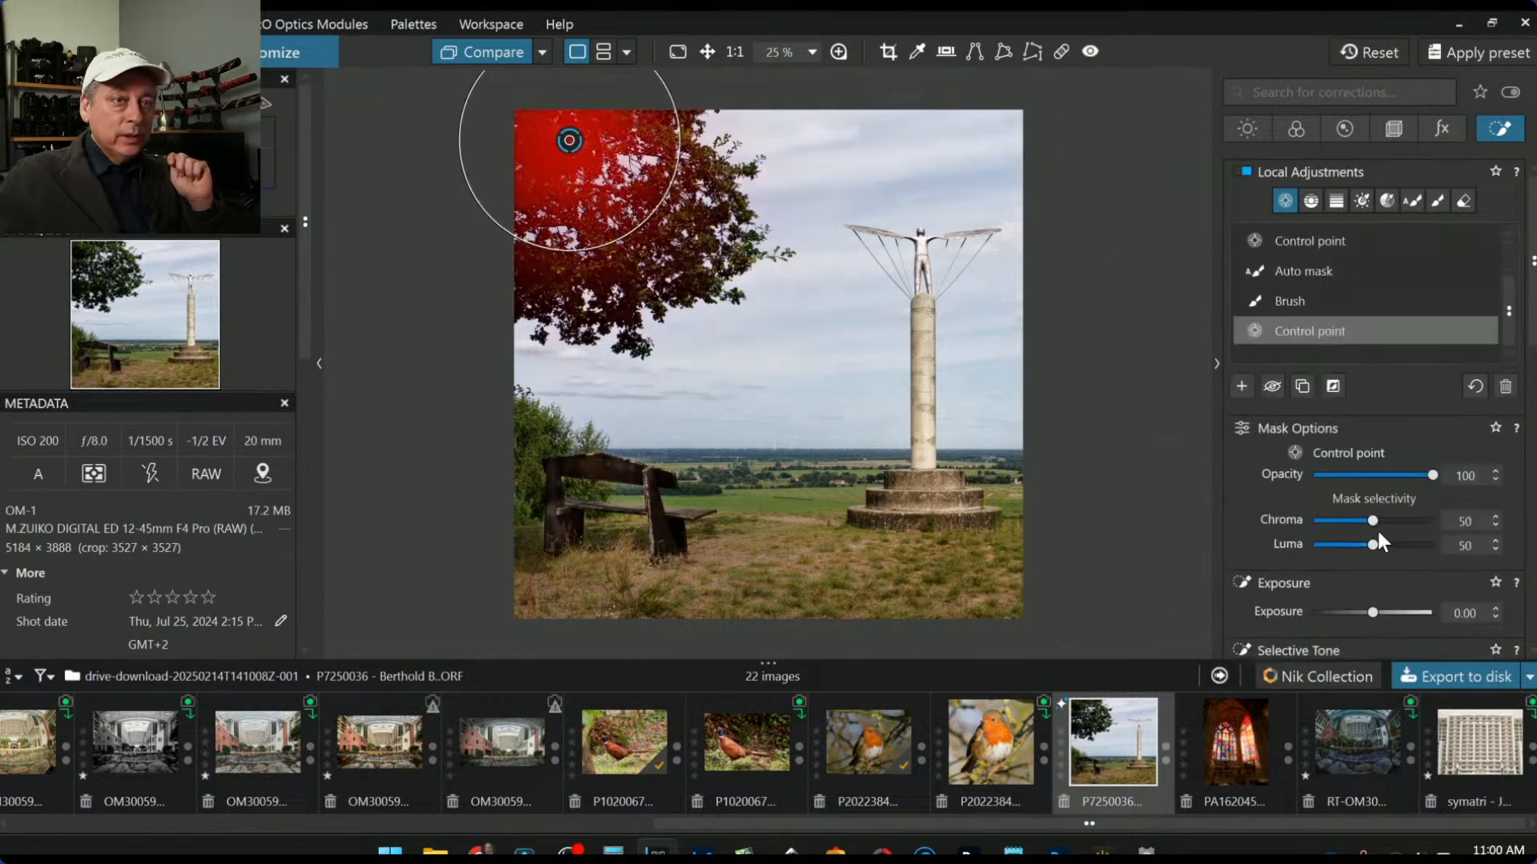
mouse_move(1371, 541)
left_mouse_down()
mouse_move(1381, 521)
mouse_move(1381, 548)
left_mouse_up()
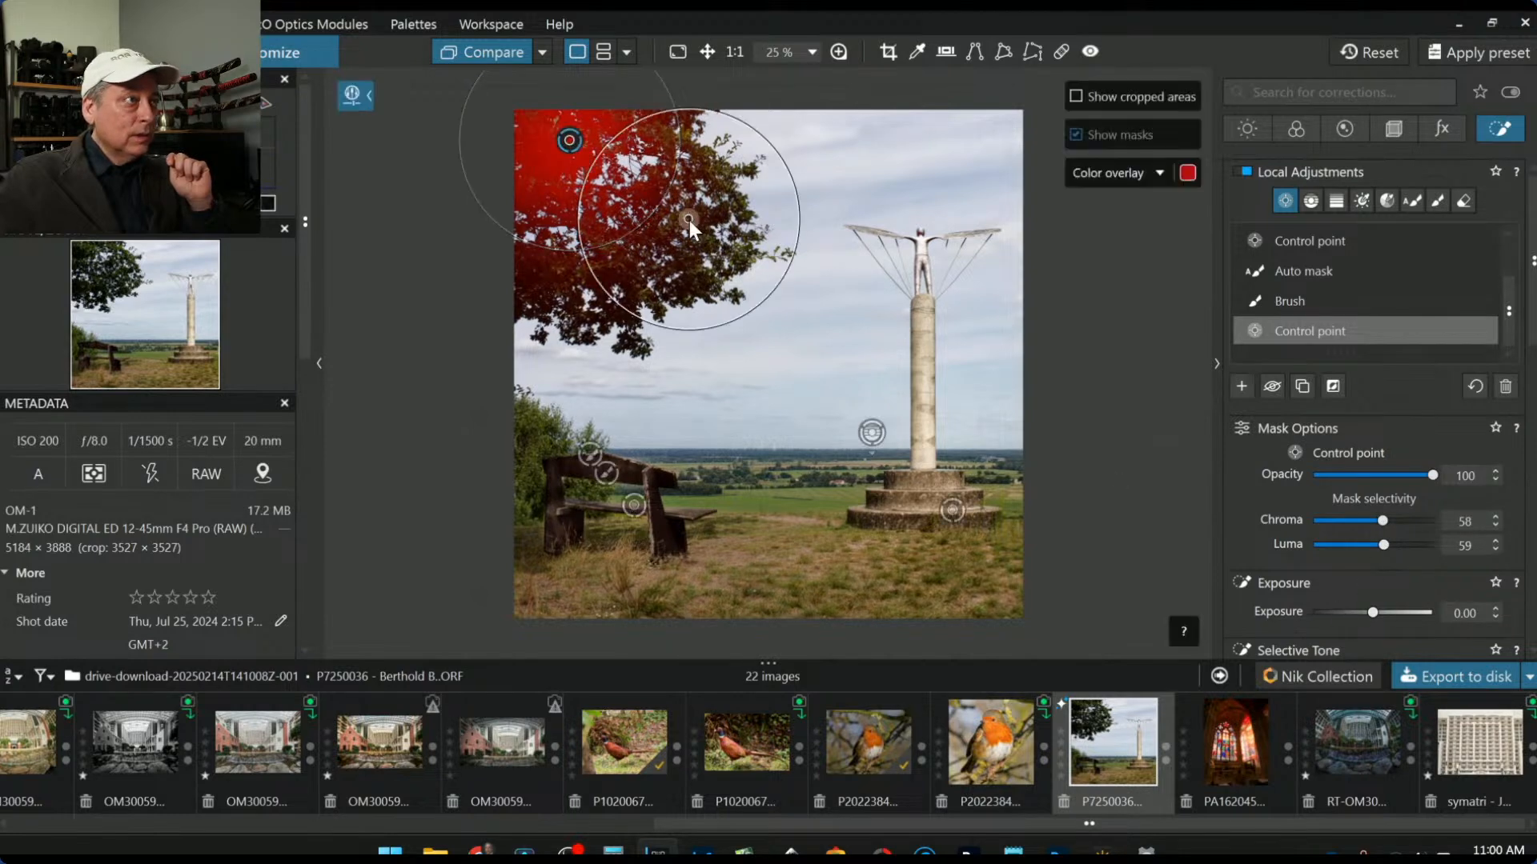
Step: Set the tree mask's Temperature to 9059, Microcontrast to 55, Midtones to 66, Highlights to 100 and Shadows to 16
scroll(1268, 592, "down", 2)
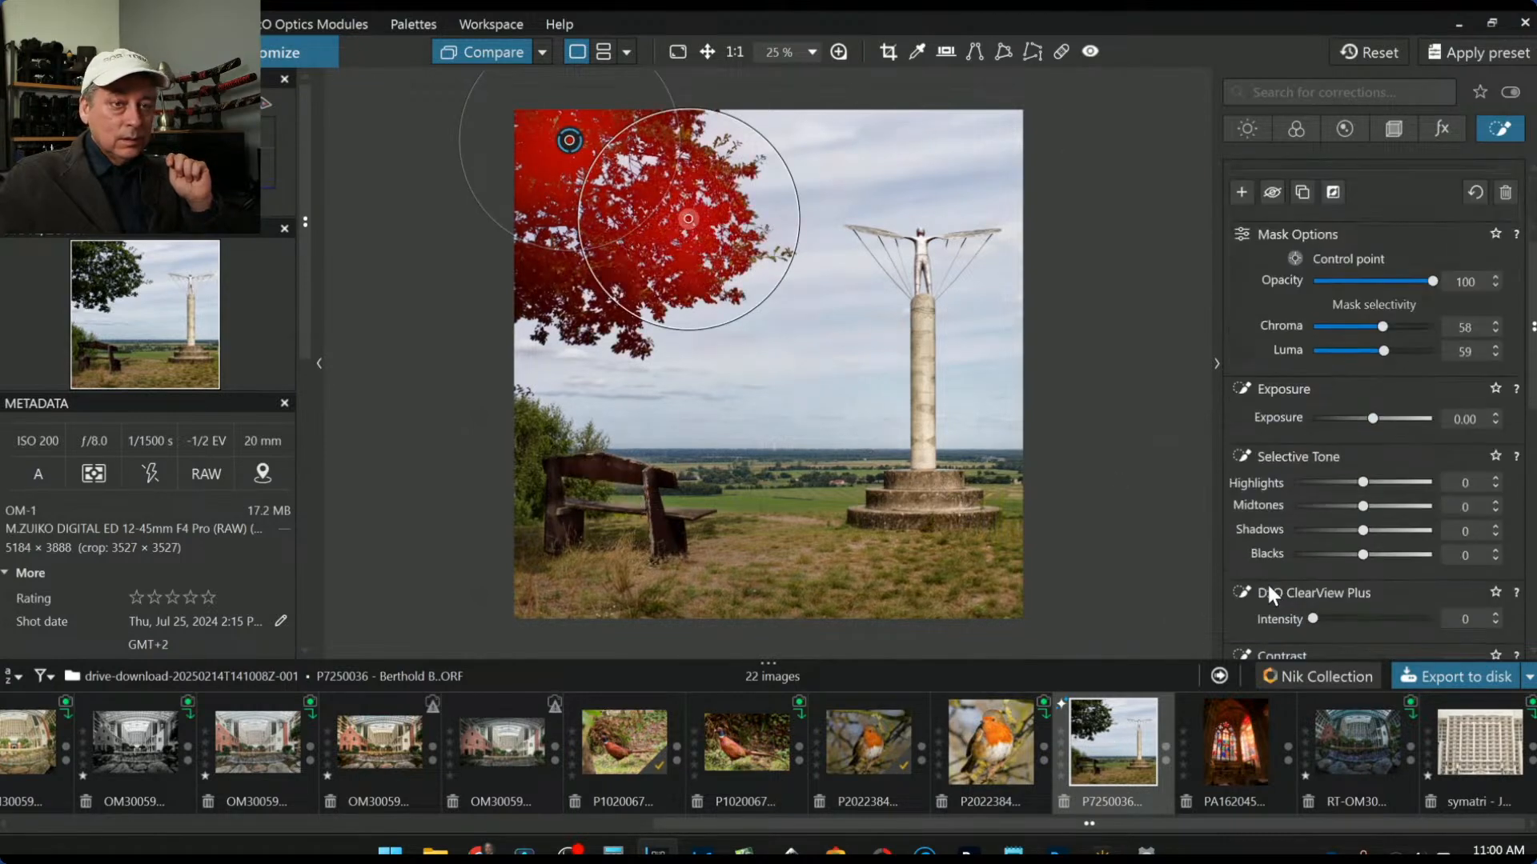
scroll(1268, 591, "down", 2)
left_click_drag(1339, 582, 1369, 589)
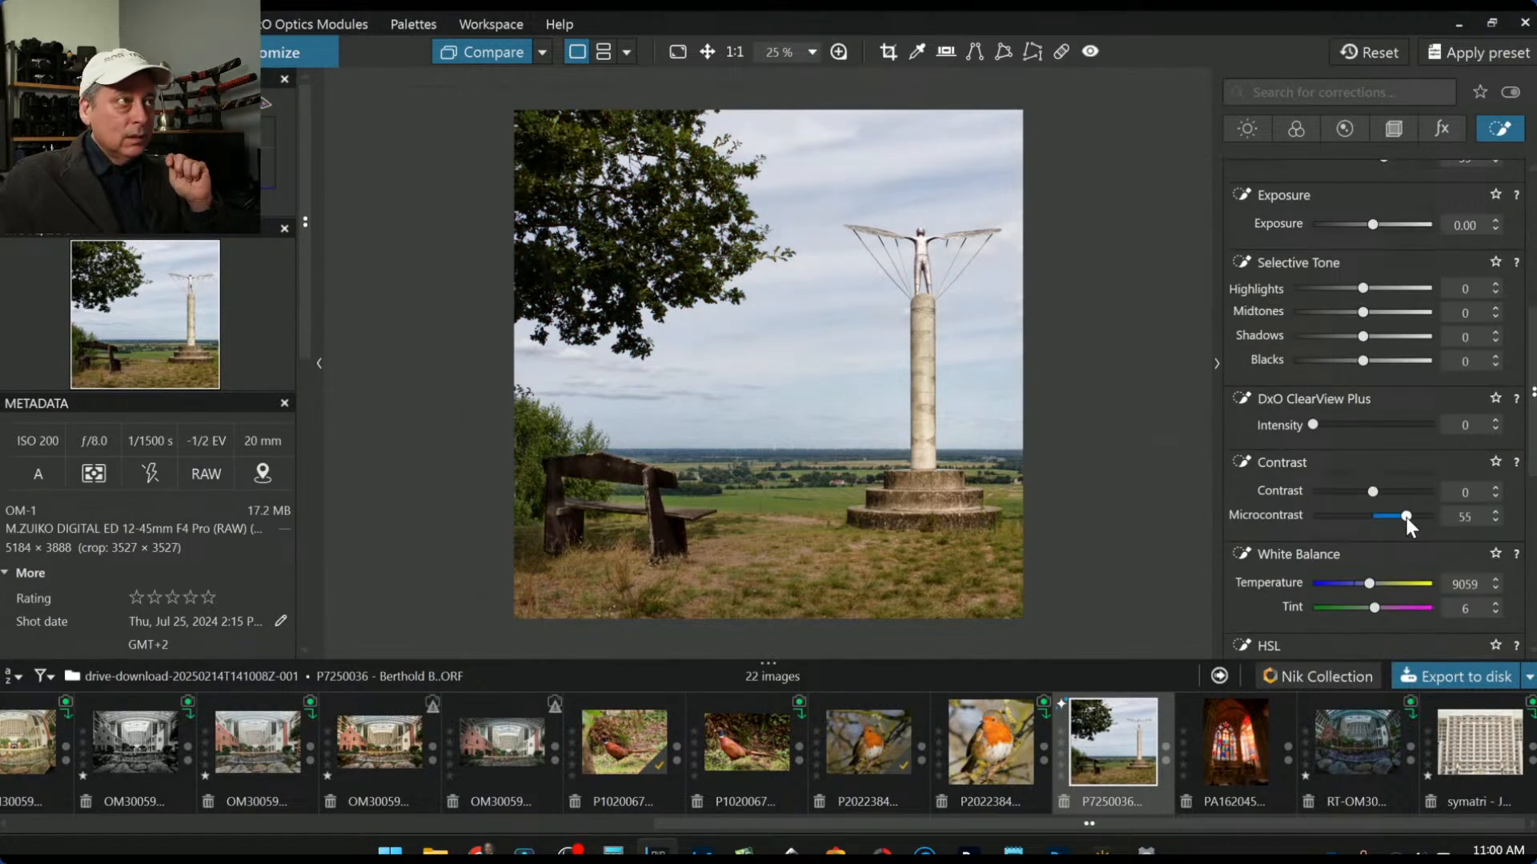
left_click_drag(1366, 311, 1407, 312)
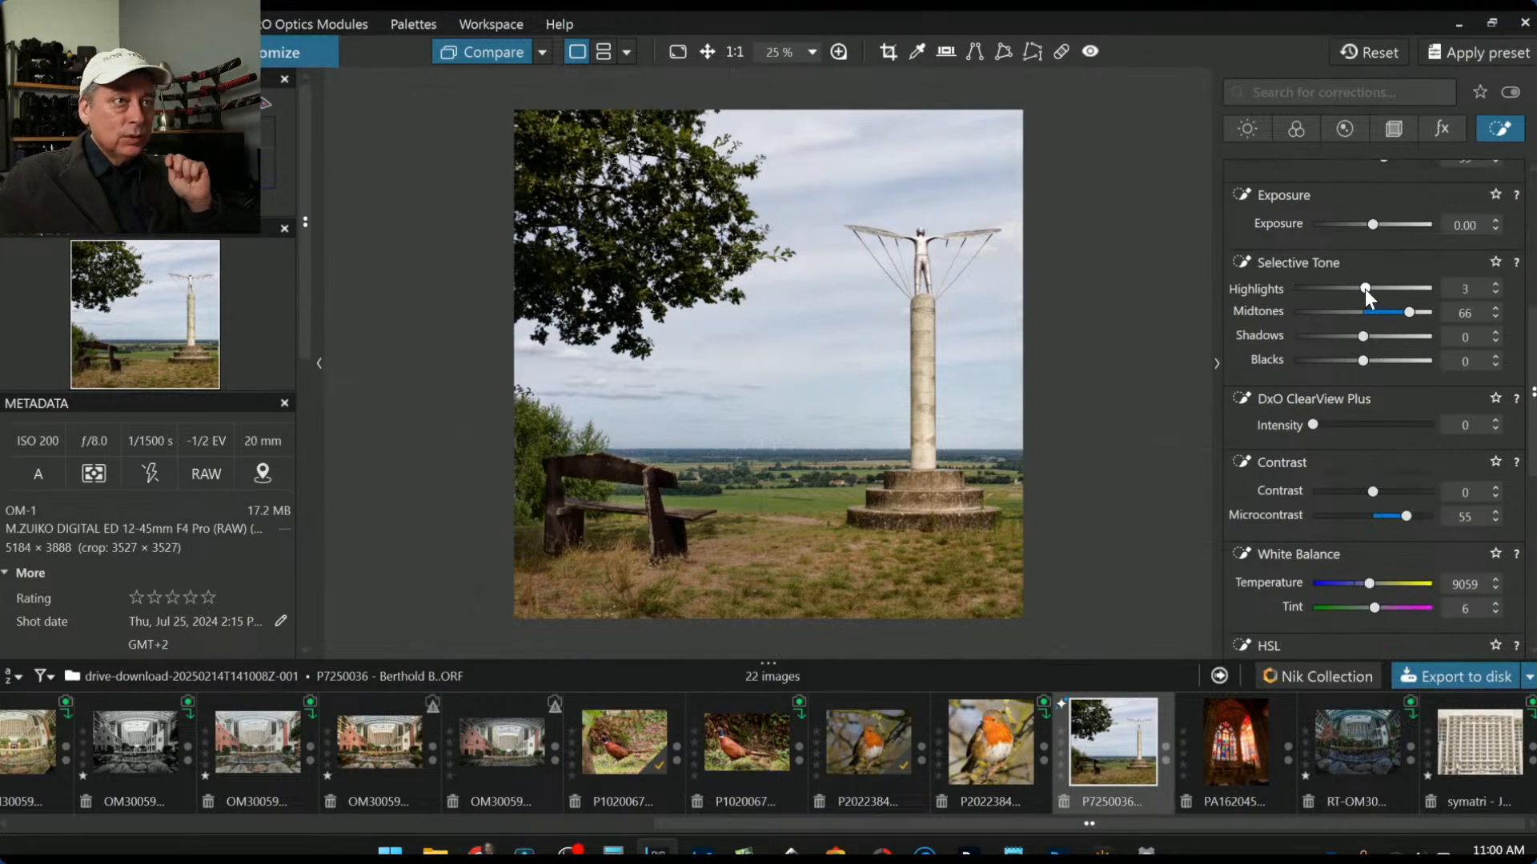
left_click_drag(1365, 289, 1451, 291)
left_click_drag(1363, 338, 1375, 344)
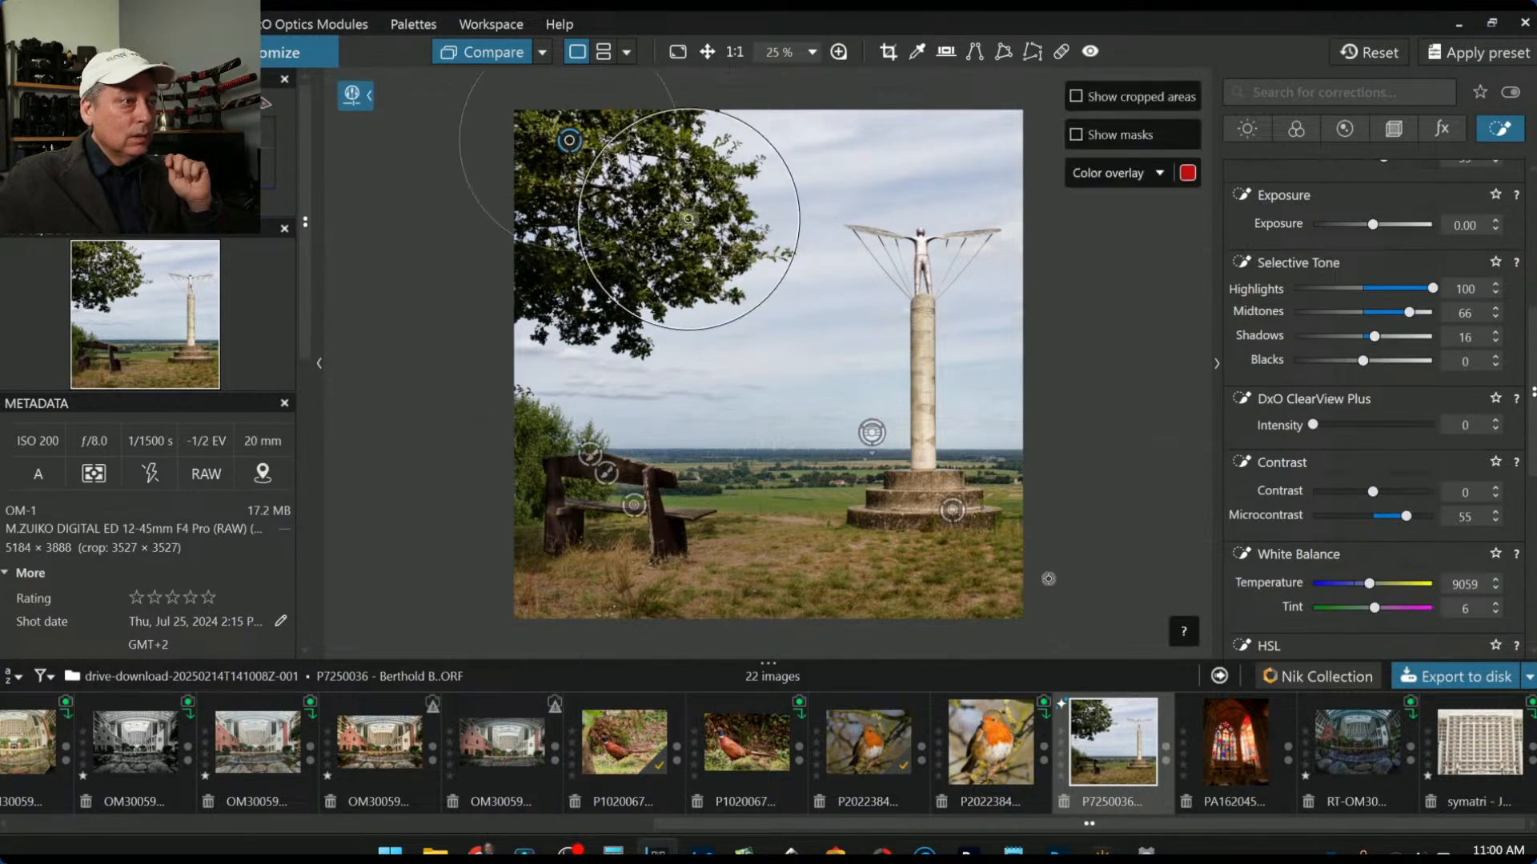
left_click(778, 565)
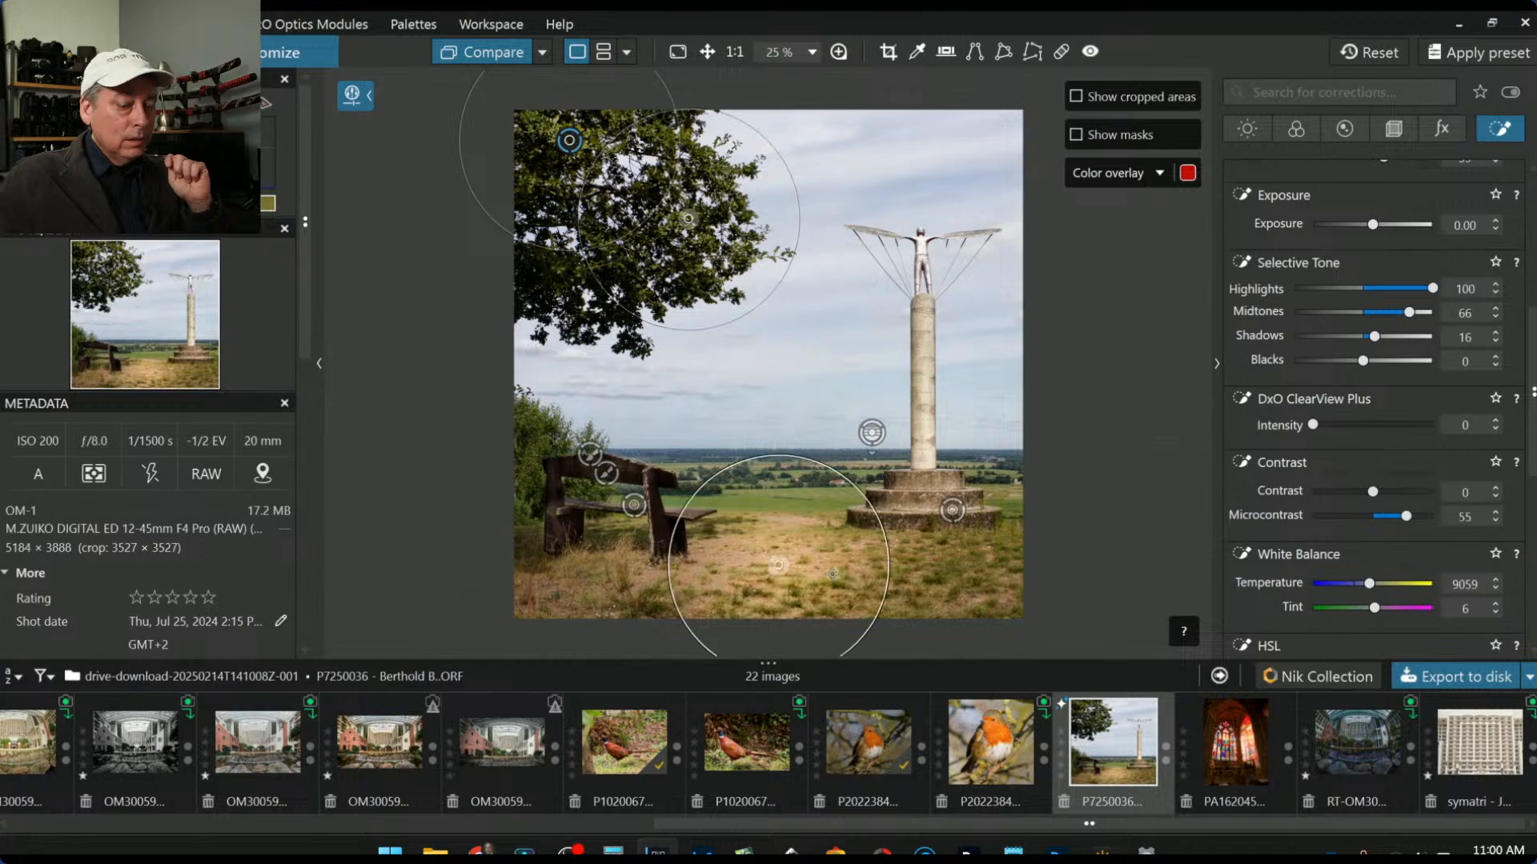
key("Delete")
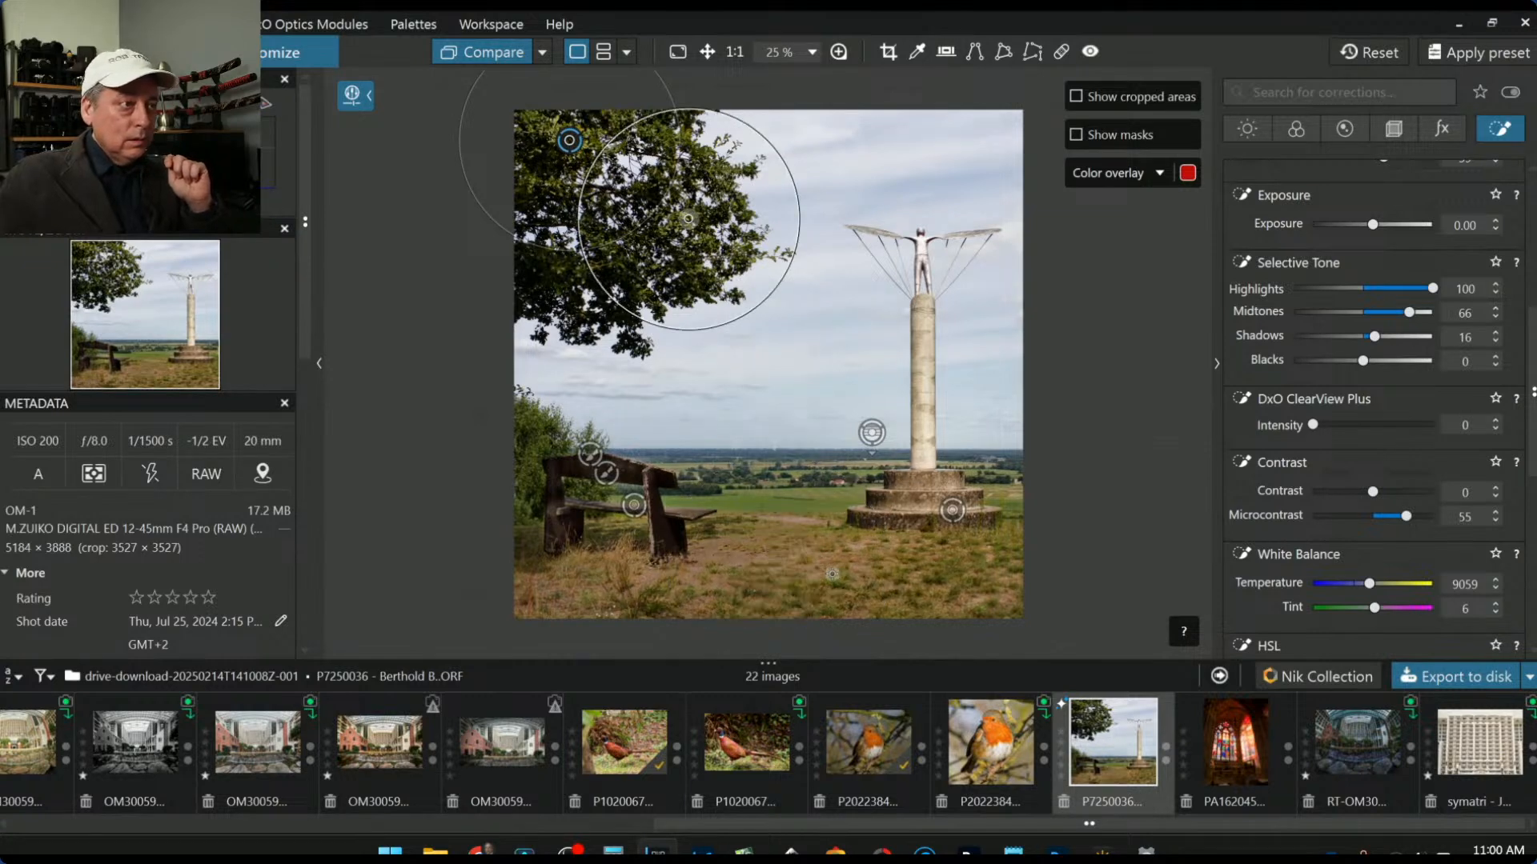
Step: Start a new mask with a small control point on the grass at the photo's left edge and set its Exposure to -1.82
scroll(1281, 403, "up", 5)
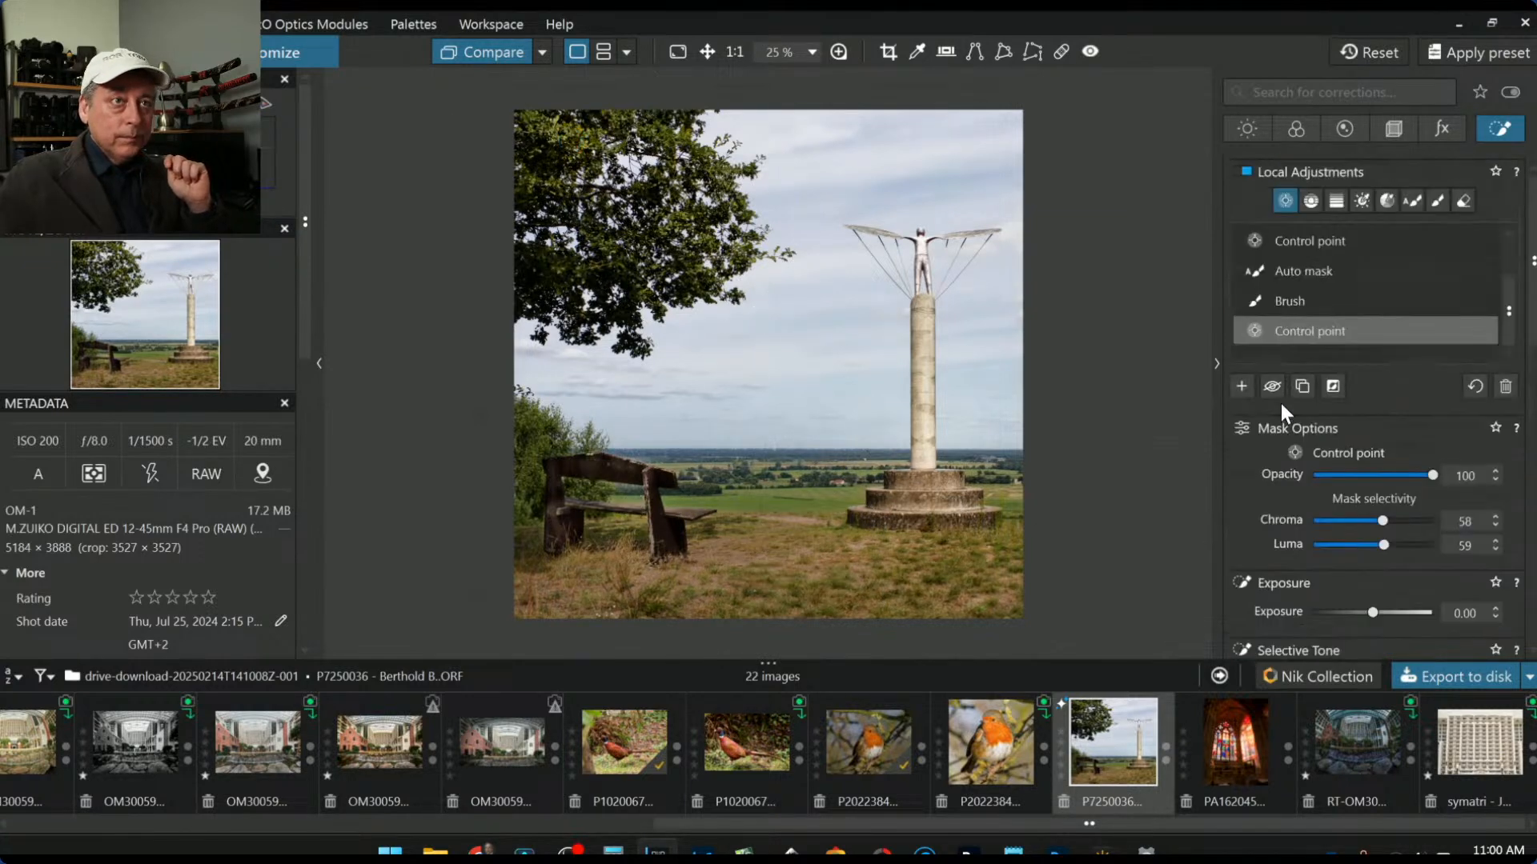
left_click(1243, 386)
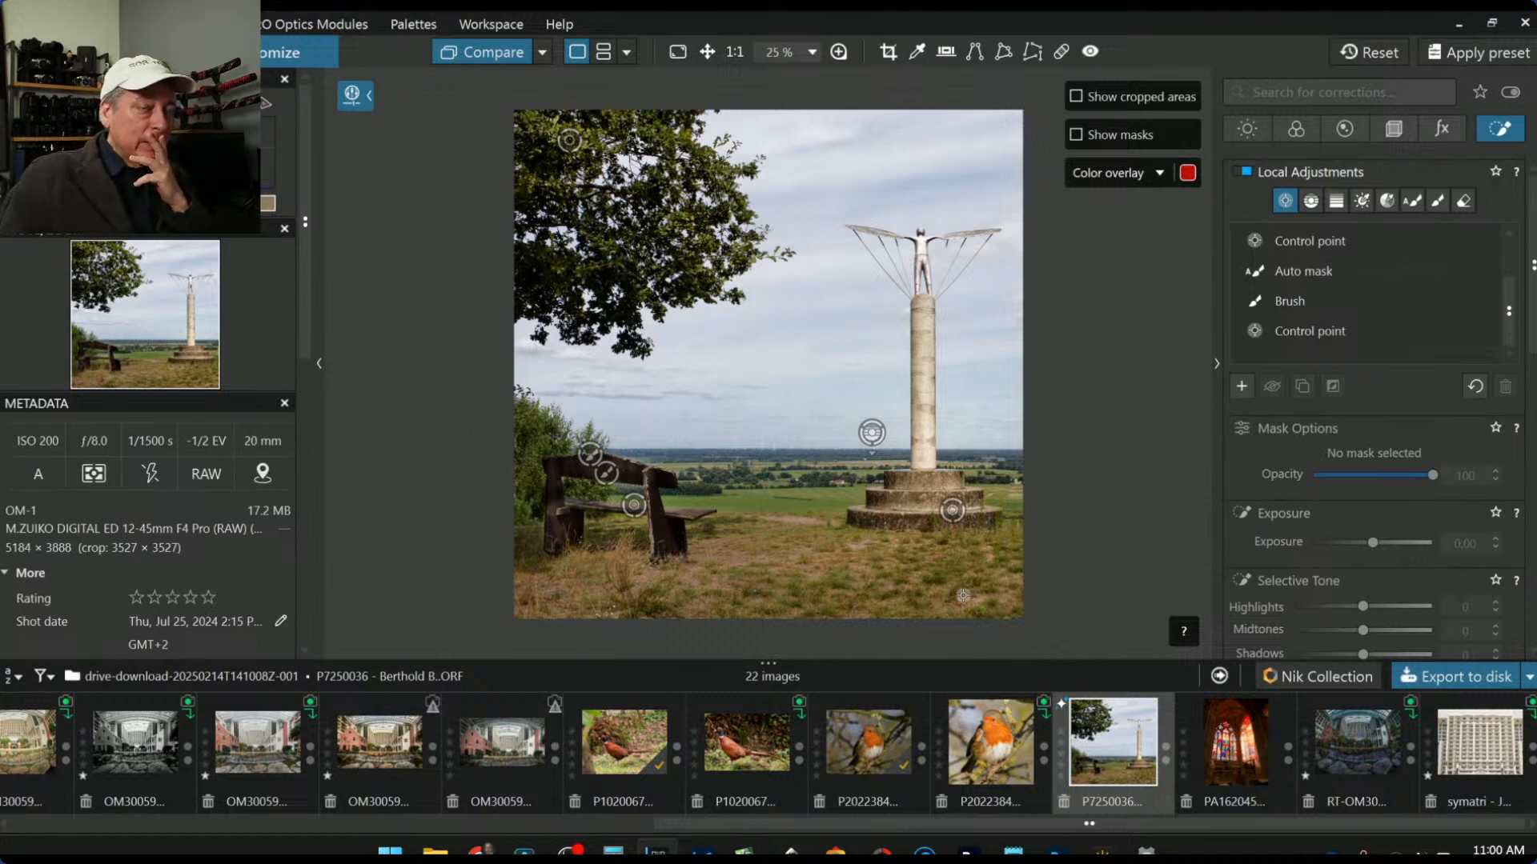
left_click(531, 552)
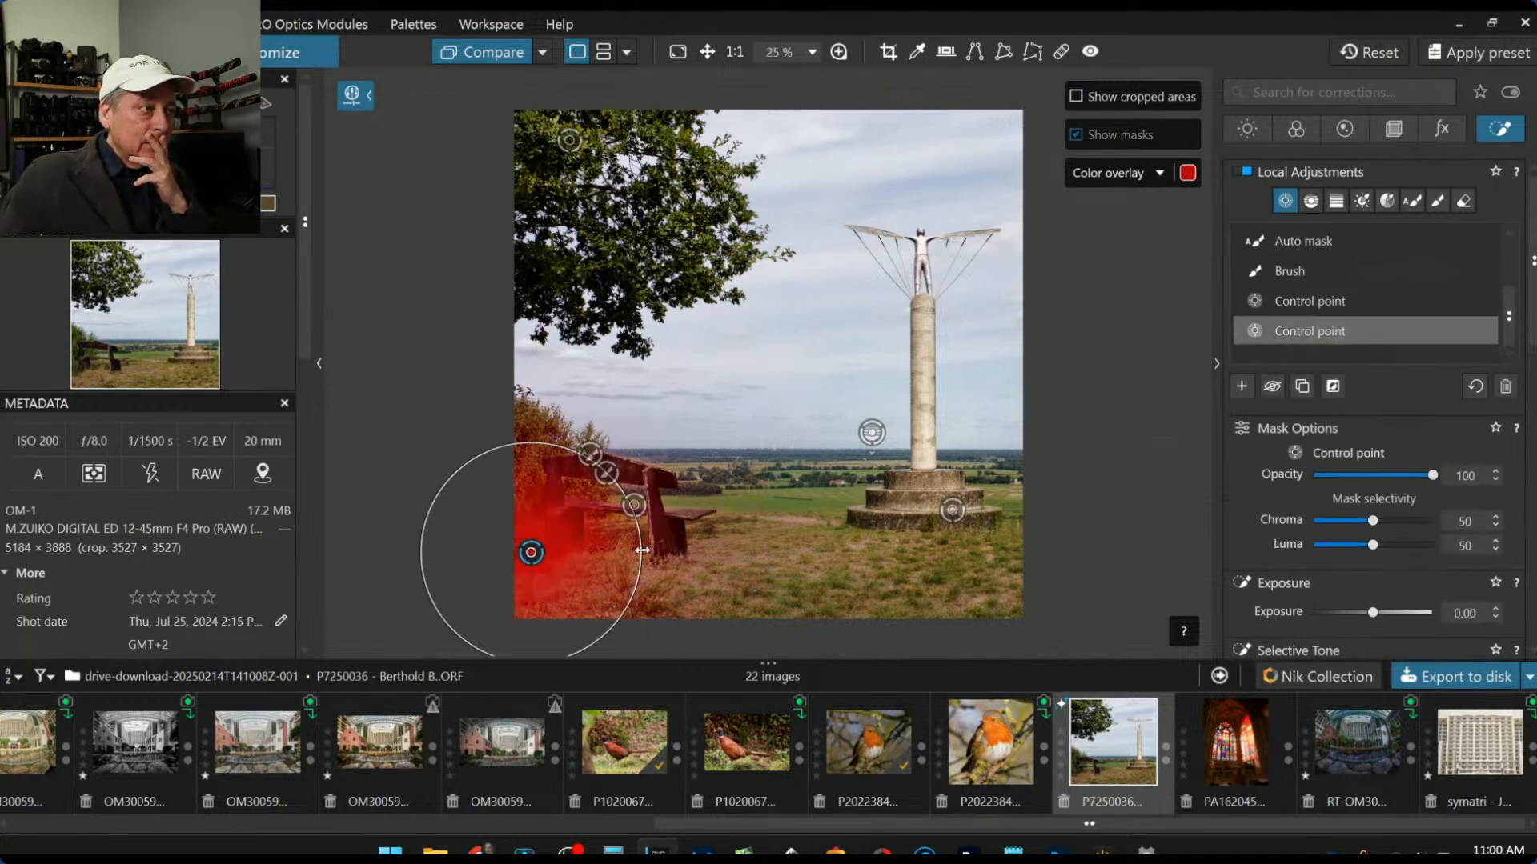
left_click_drag(530, 552, 526, 556)
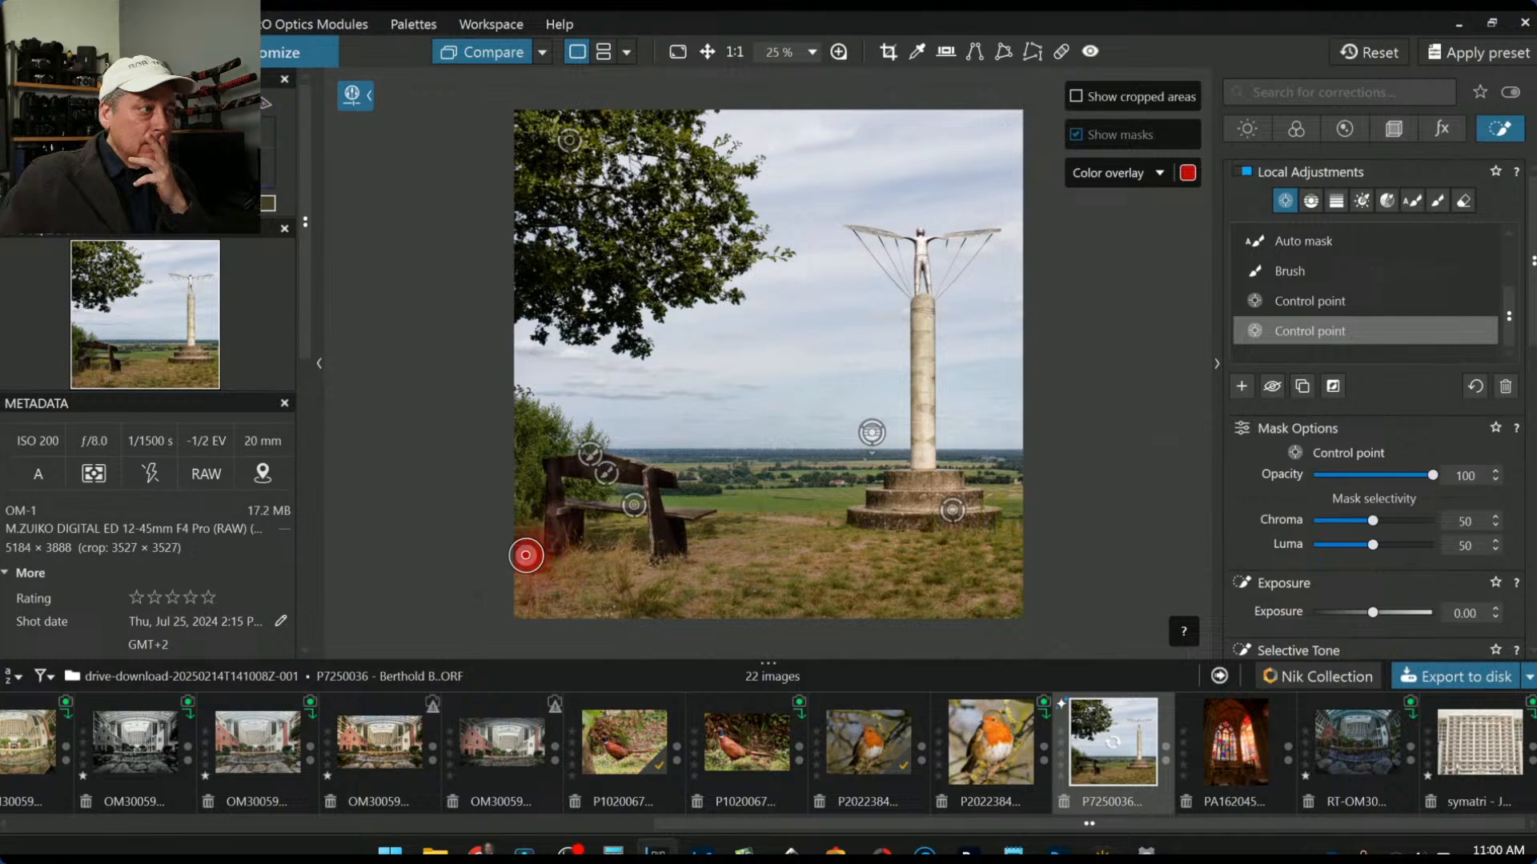
left_click(1344, 613)
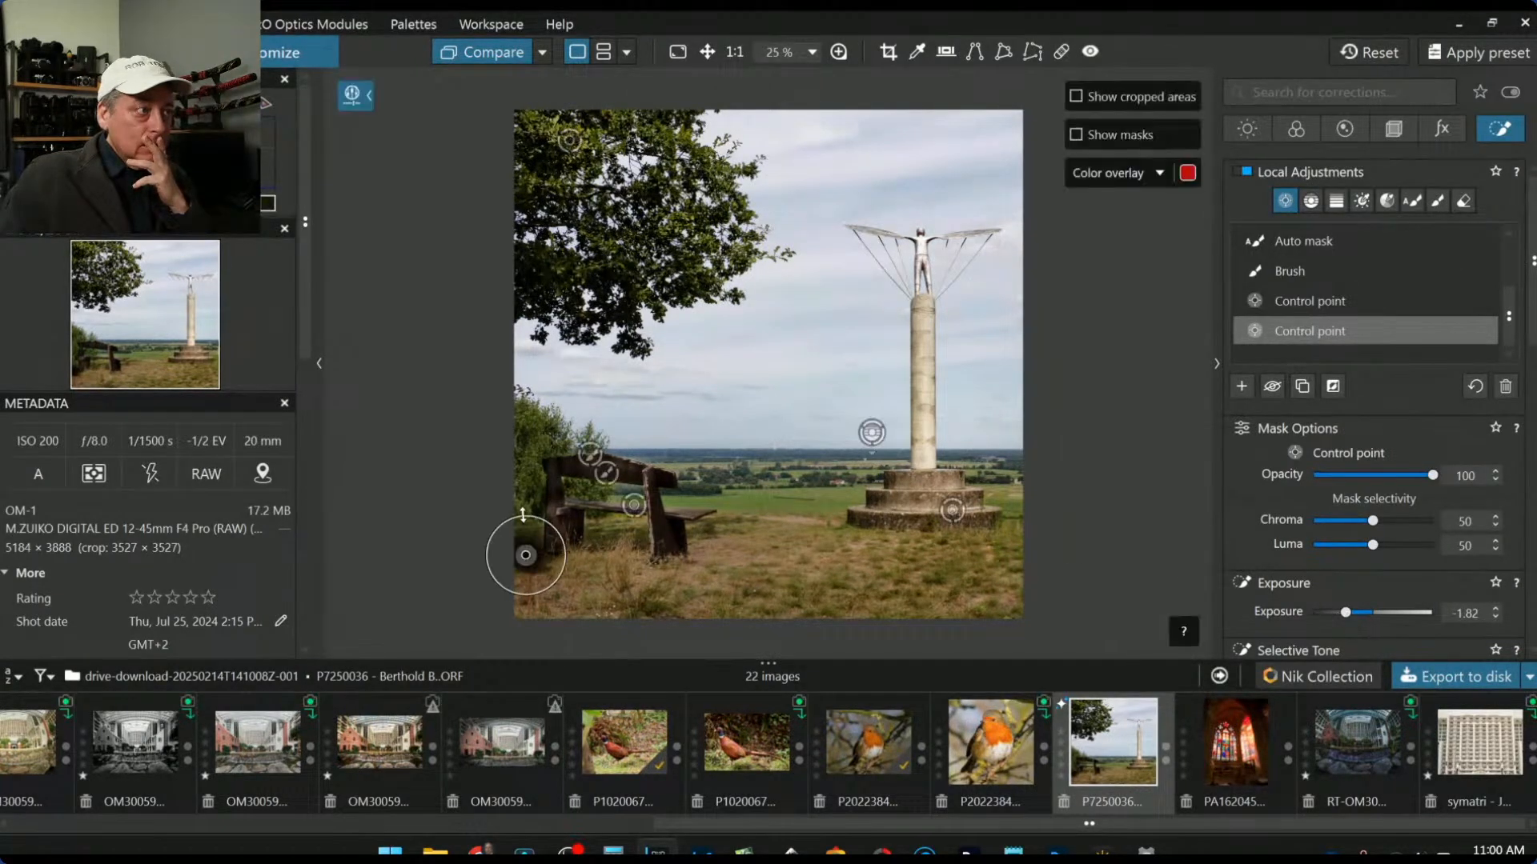
left_click_drag(523, 514, 522, 559)
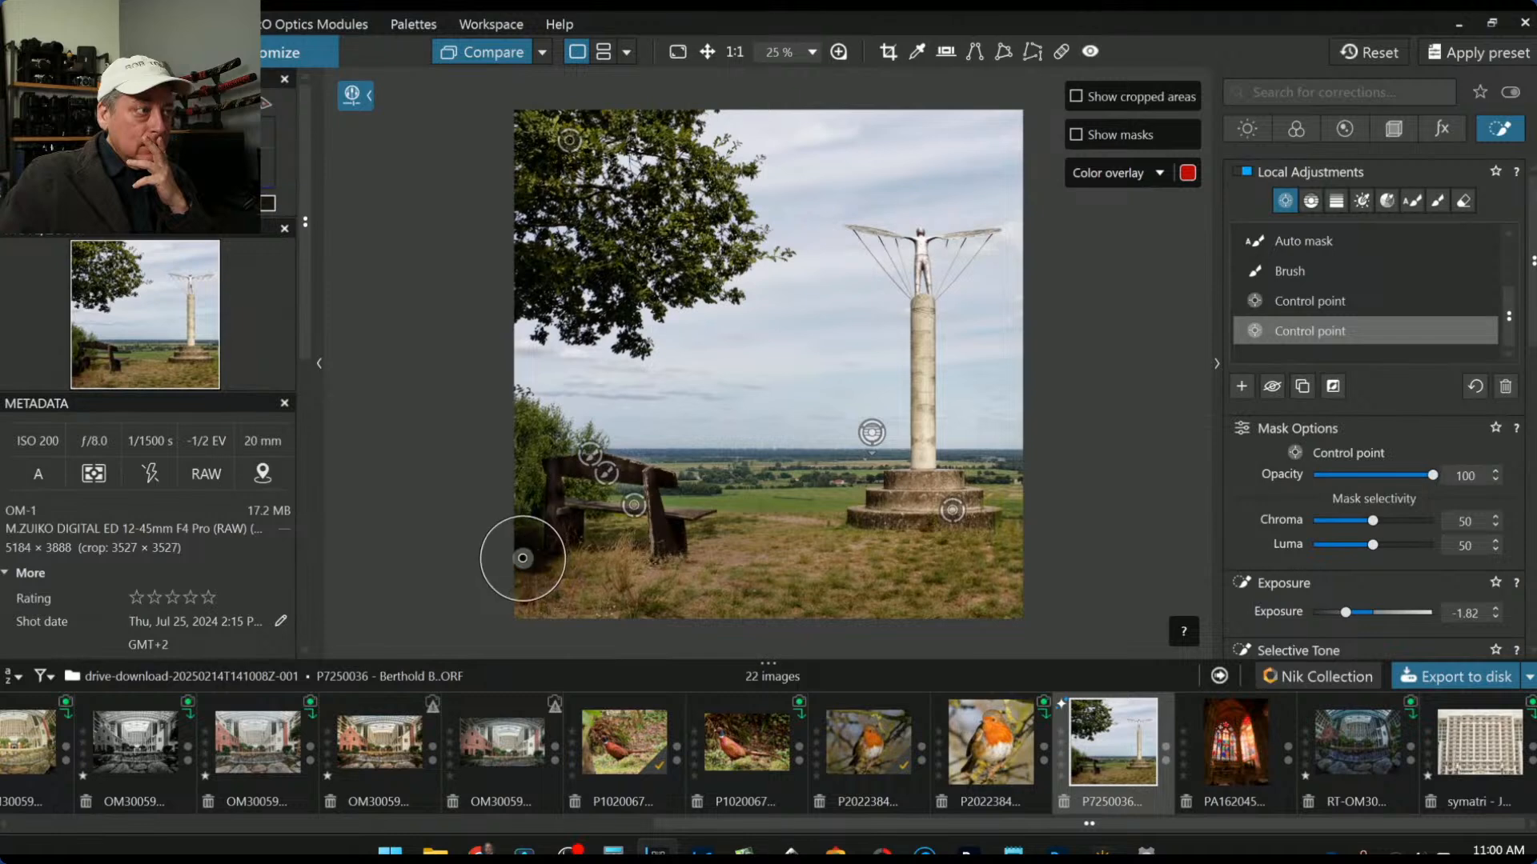
Step: Add four more control points along the grass at the photo's lower edge and reset the mask's Exposure to 0
left_click(534, 613)
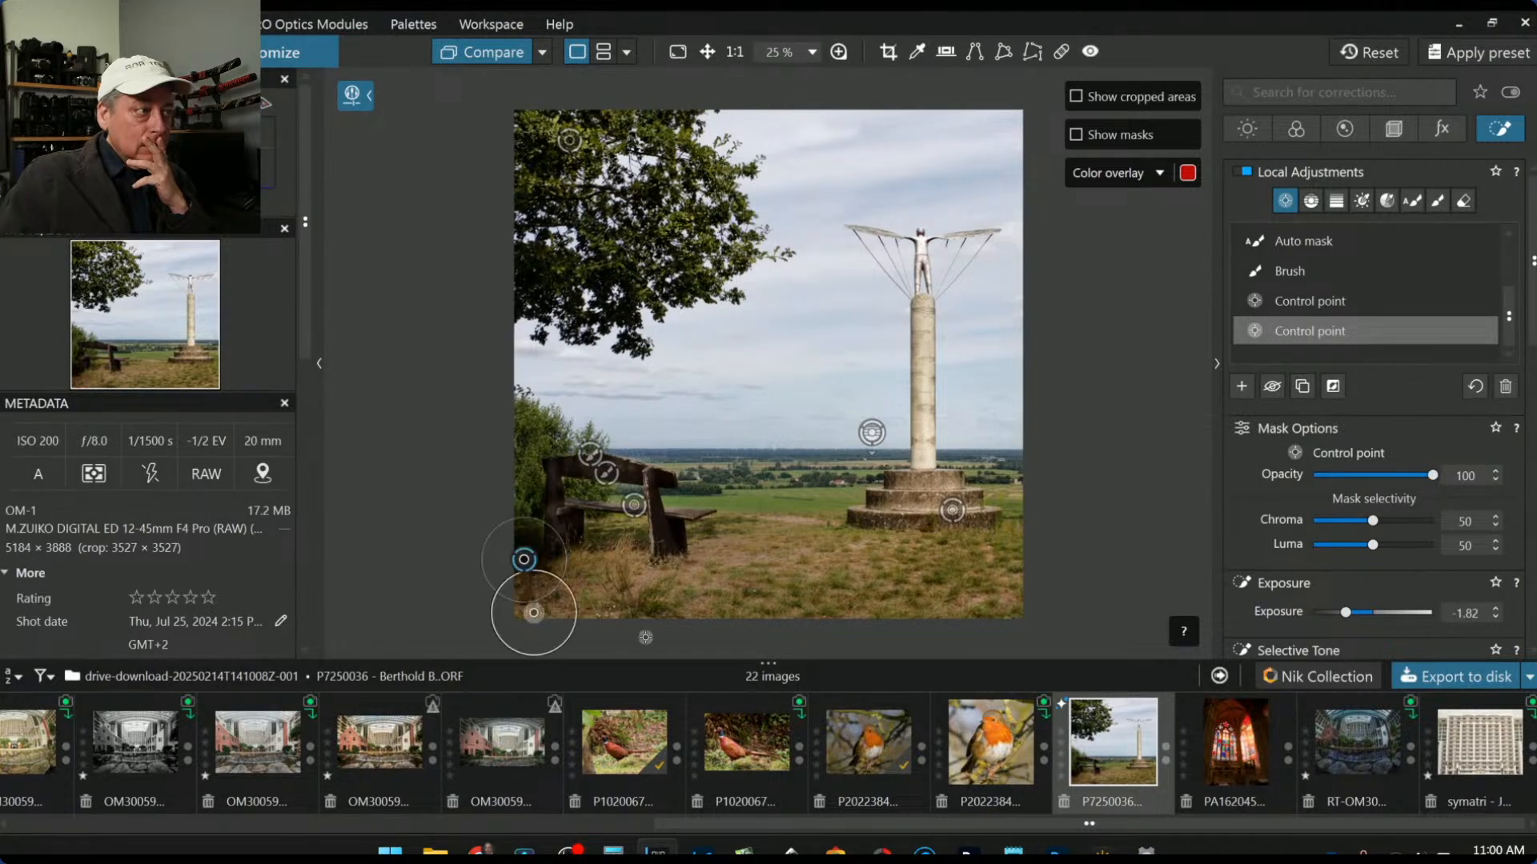
left_click(995, 613)
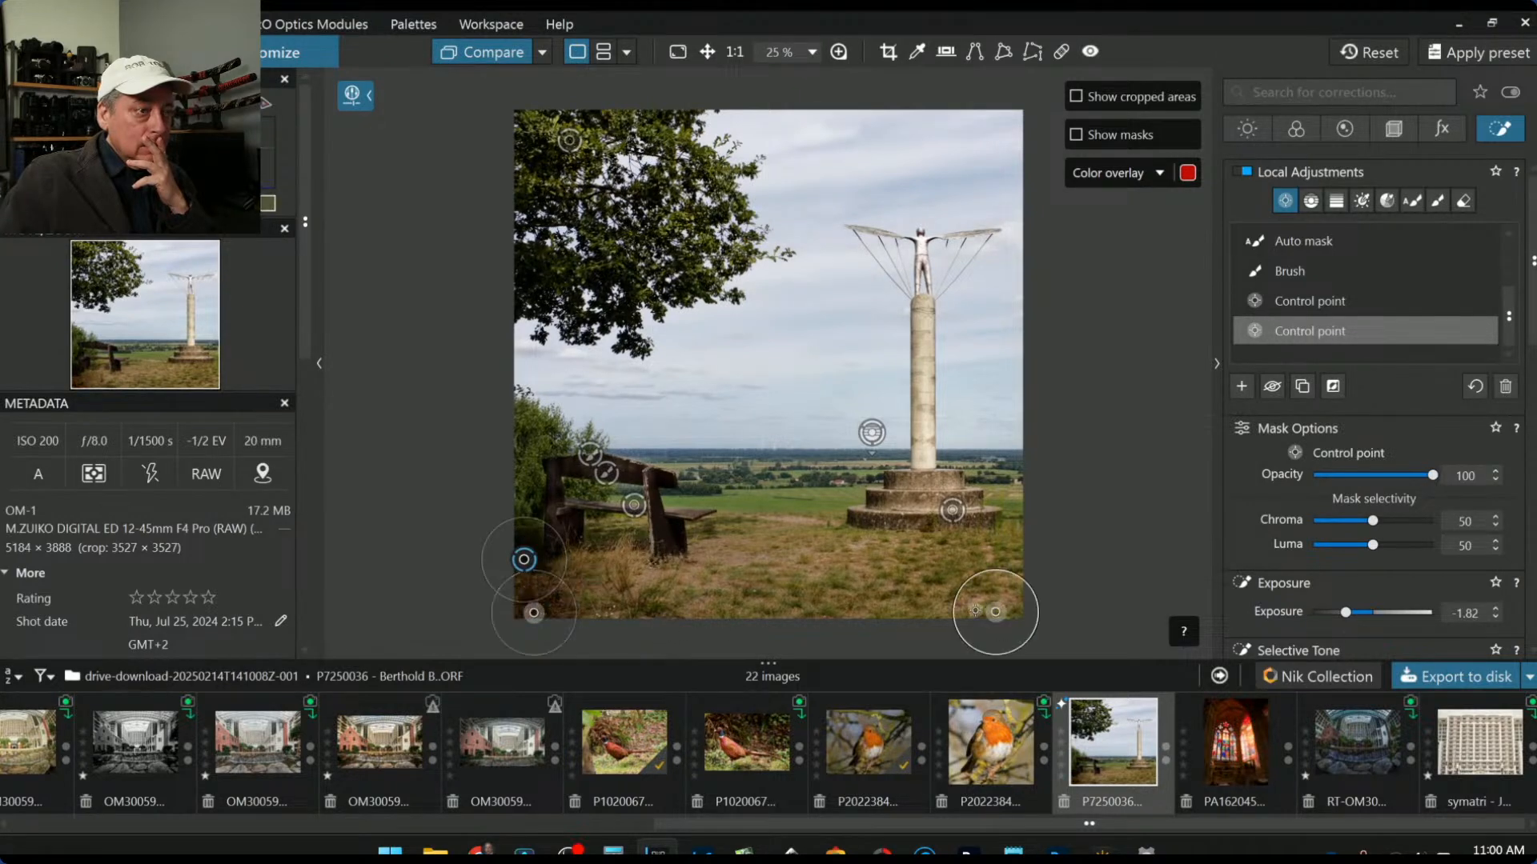
left_click(905, 608)
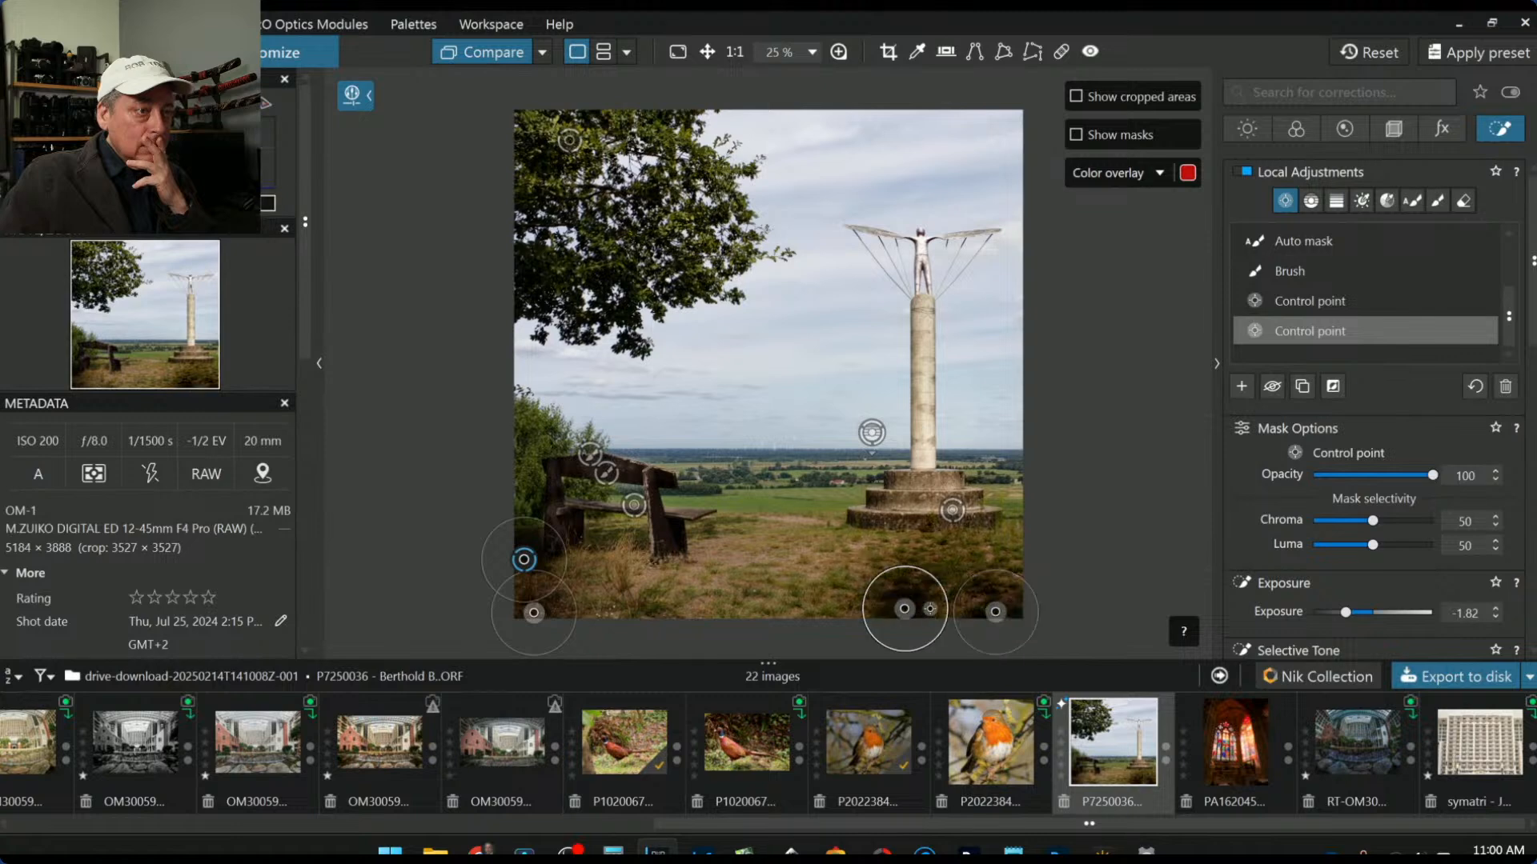
left_click_drag(929, 609, 751, 605)
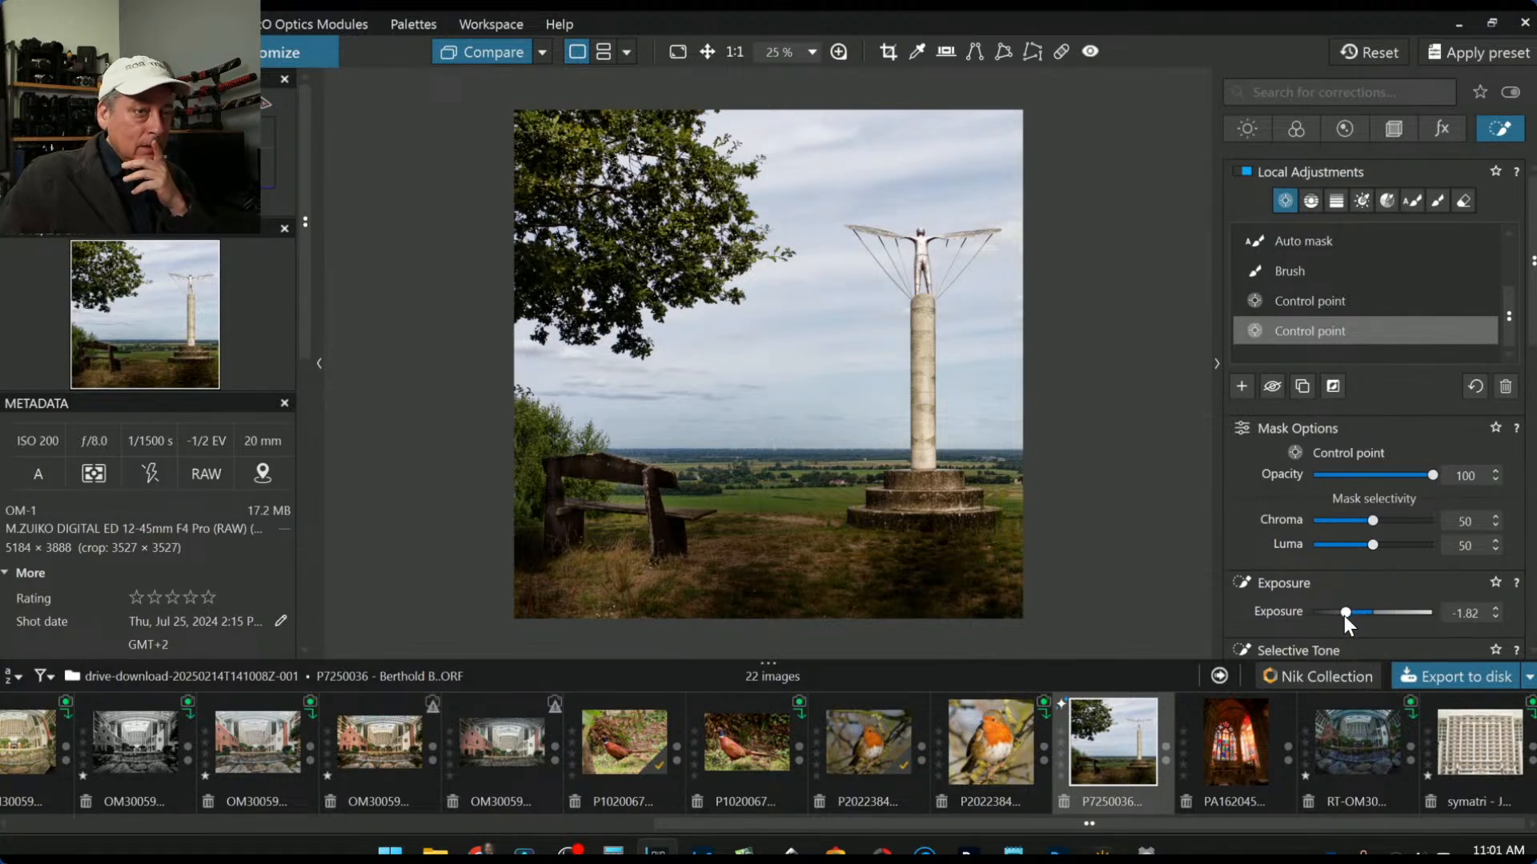
left_click_drag(1351, 613, 1362, 615)
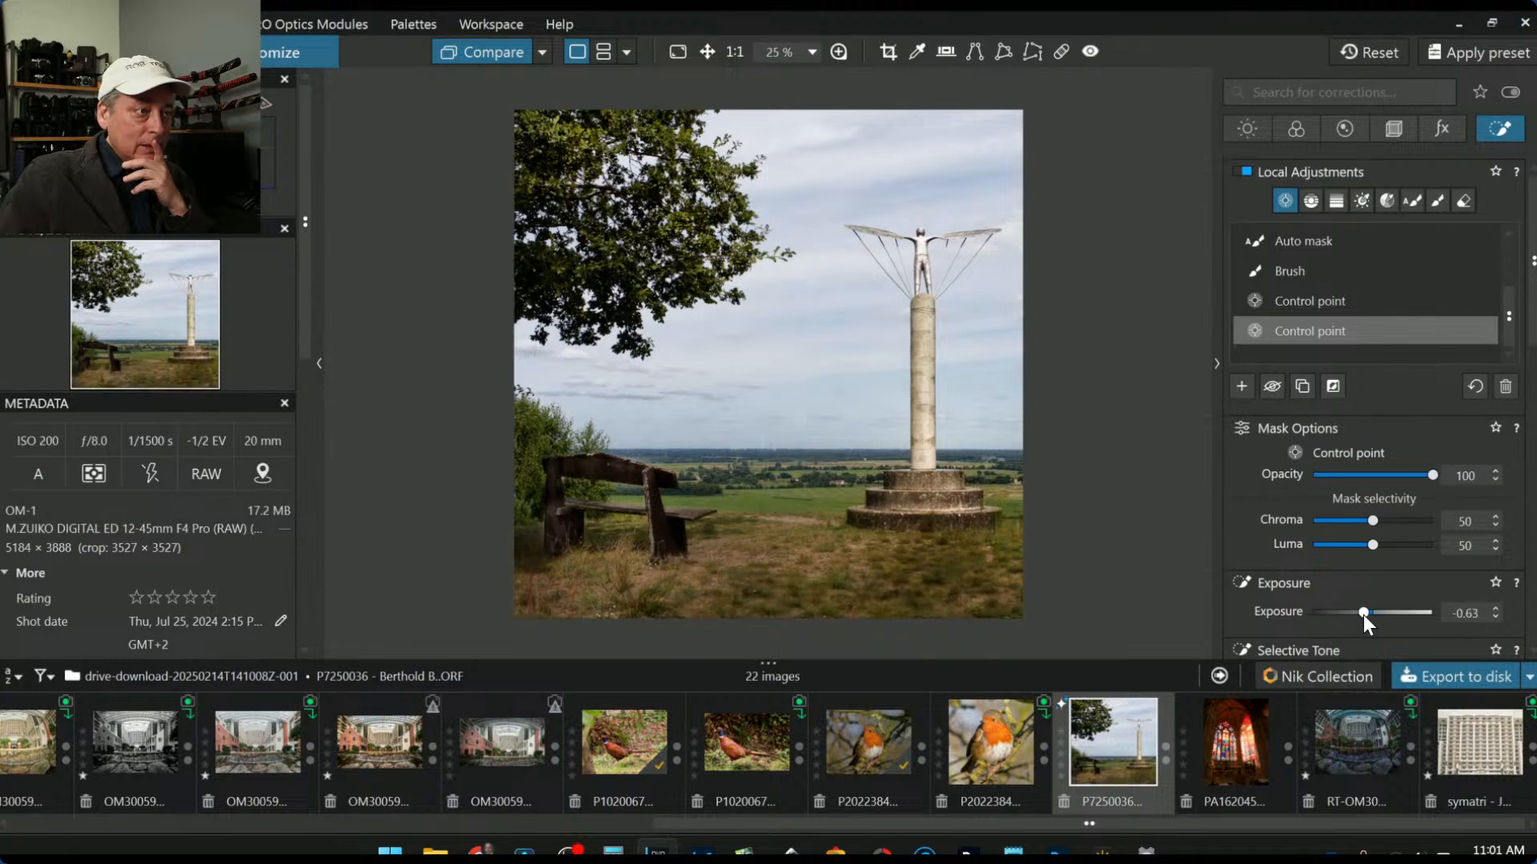
double_click(1362, 613)
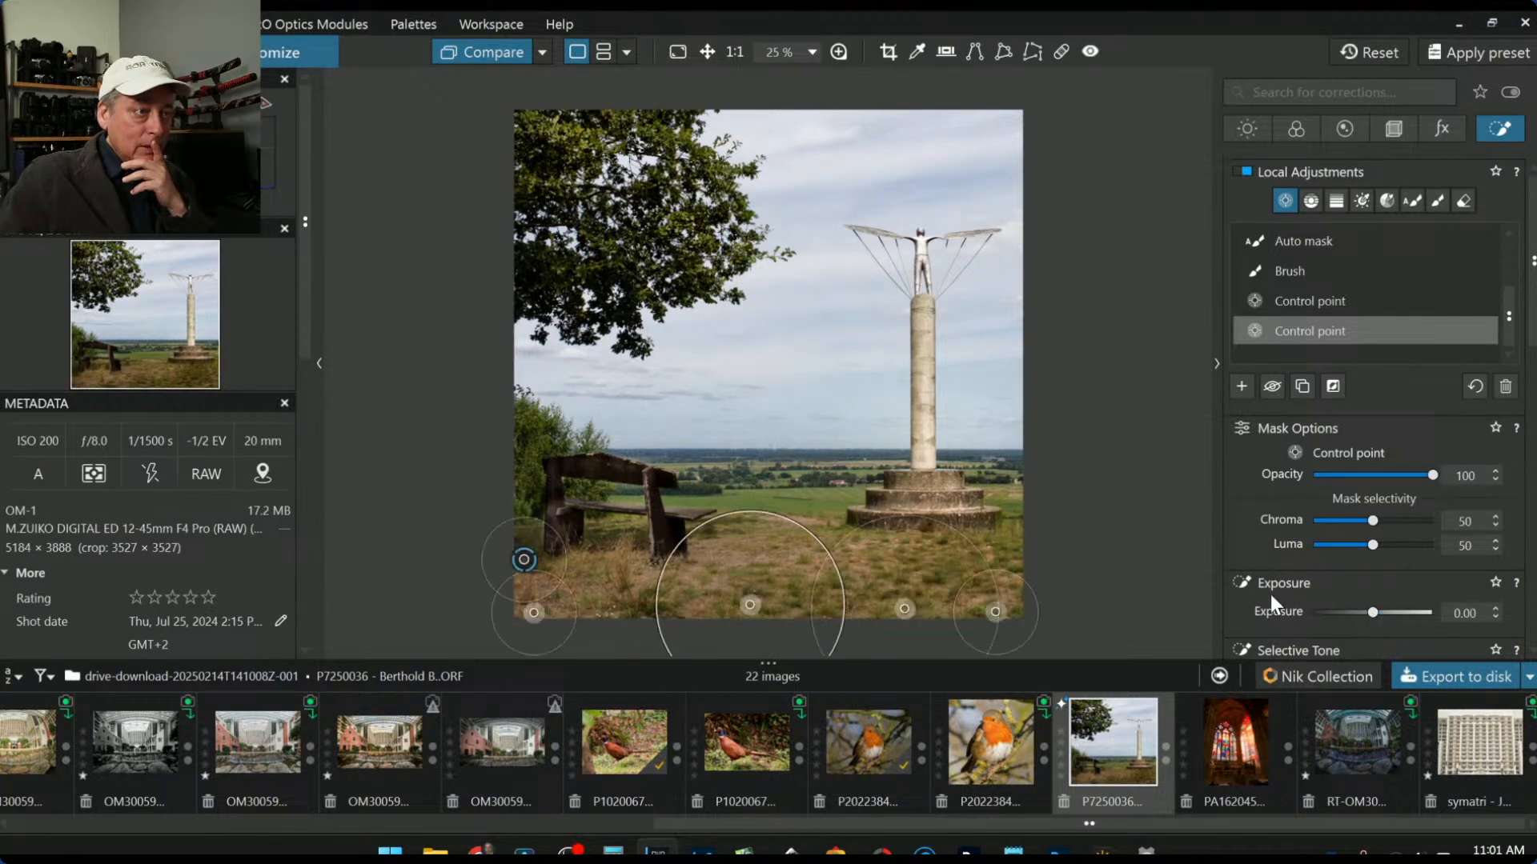
Step: Try the grass mask with Highlights at -45 and Blacks at -35, and reset its Blacks
scroll(1241, 591, "down", 2)
left_click_drag(1323, 525, 1332, 529)
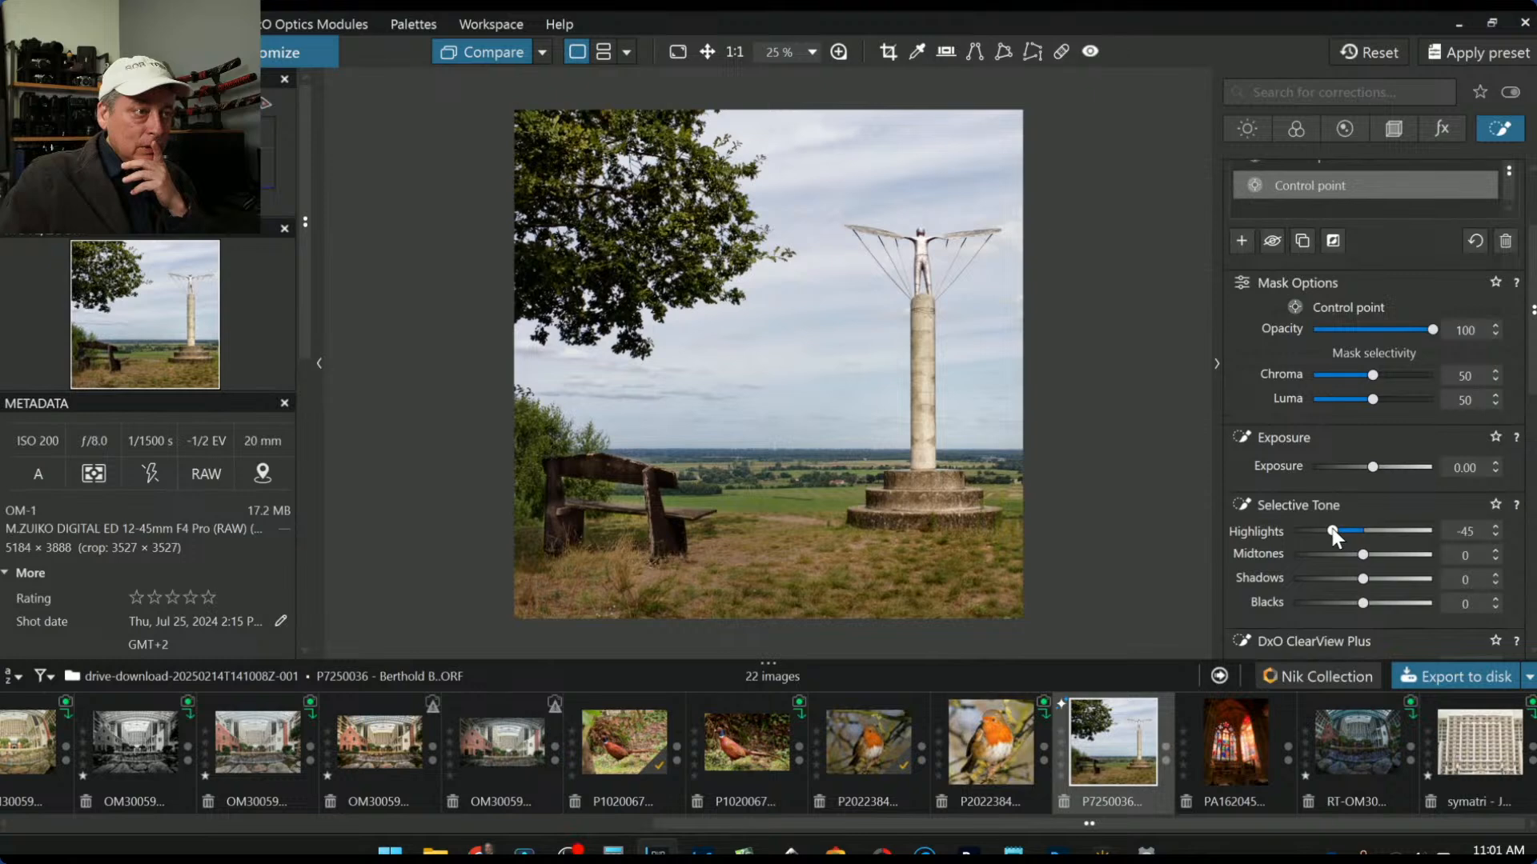
left_click(1312, 602)
left_click_drag(1312, 602, 1338, 605)
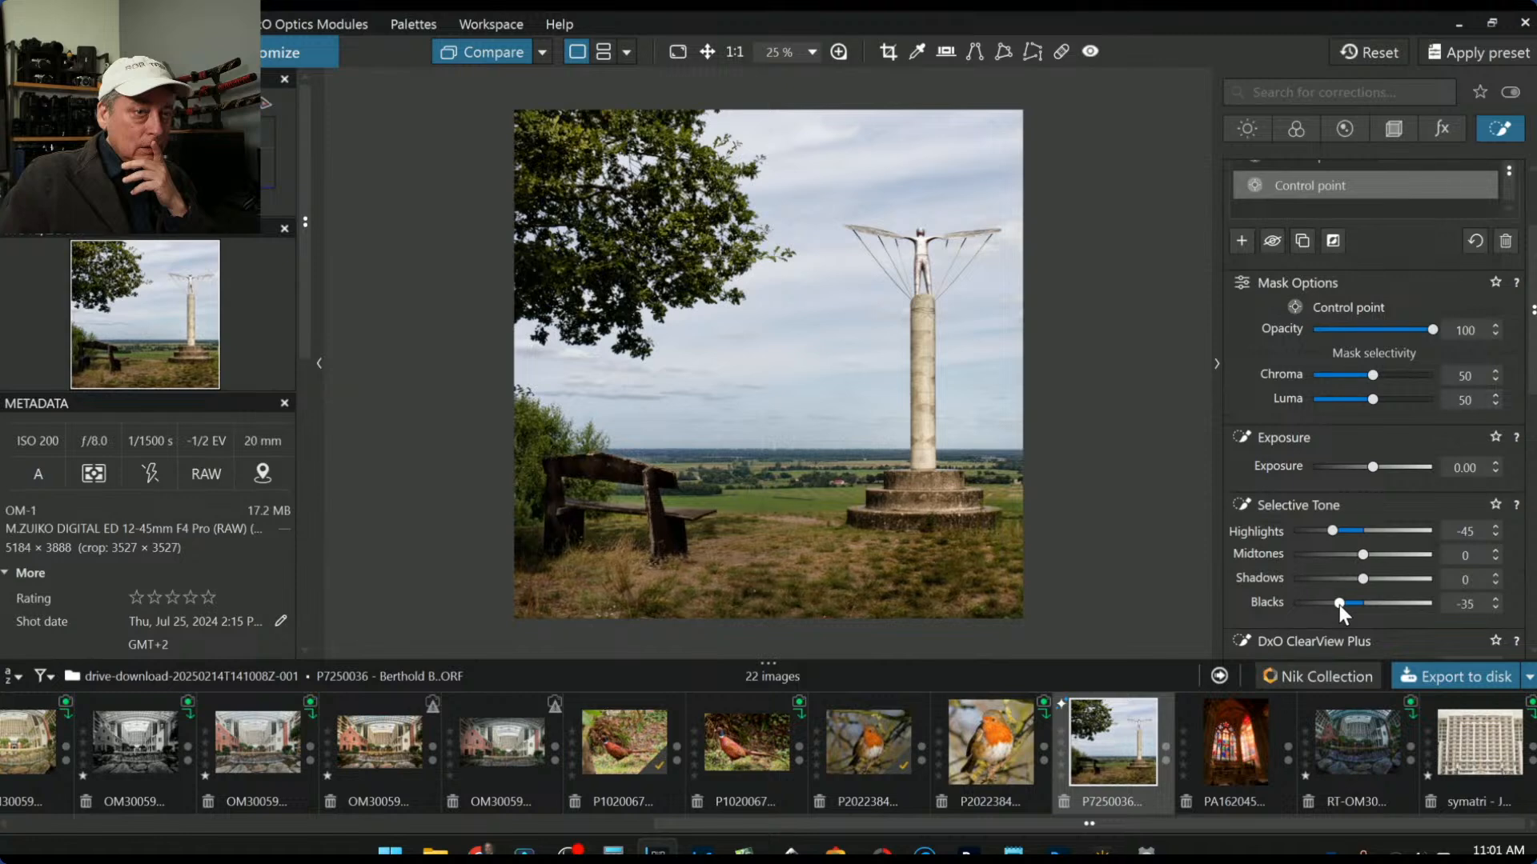
double_click(1338, 604)
Step: Set the grass mask's Highlights to 100, Midtones to 44, ClearView Plus Intensity to 64 and Microcontrast to 23
left_click_drag(1338, 533, 1438, 531)
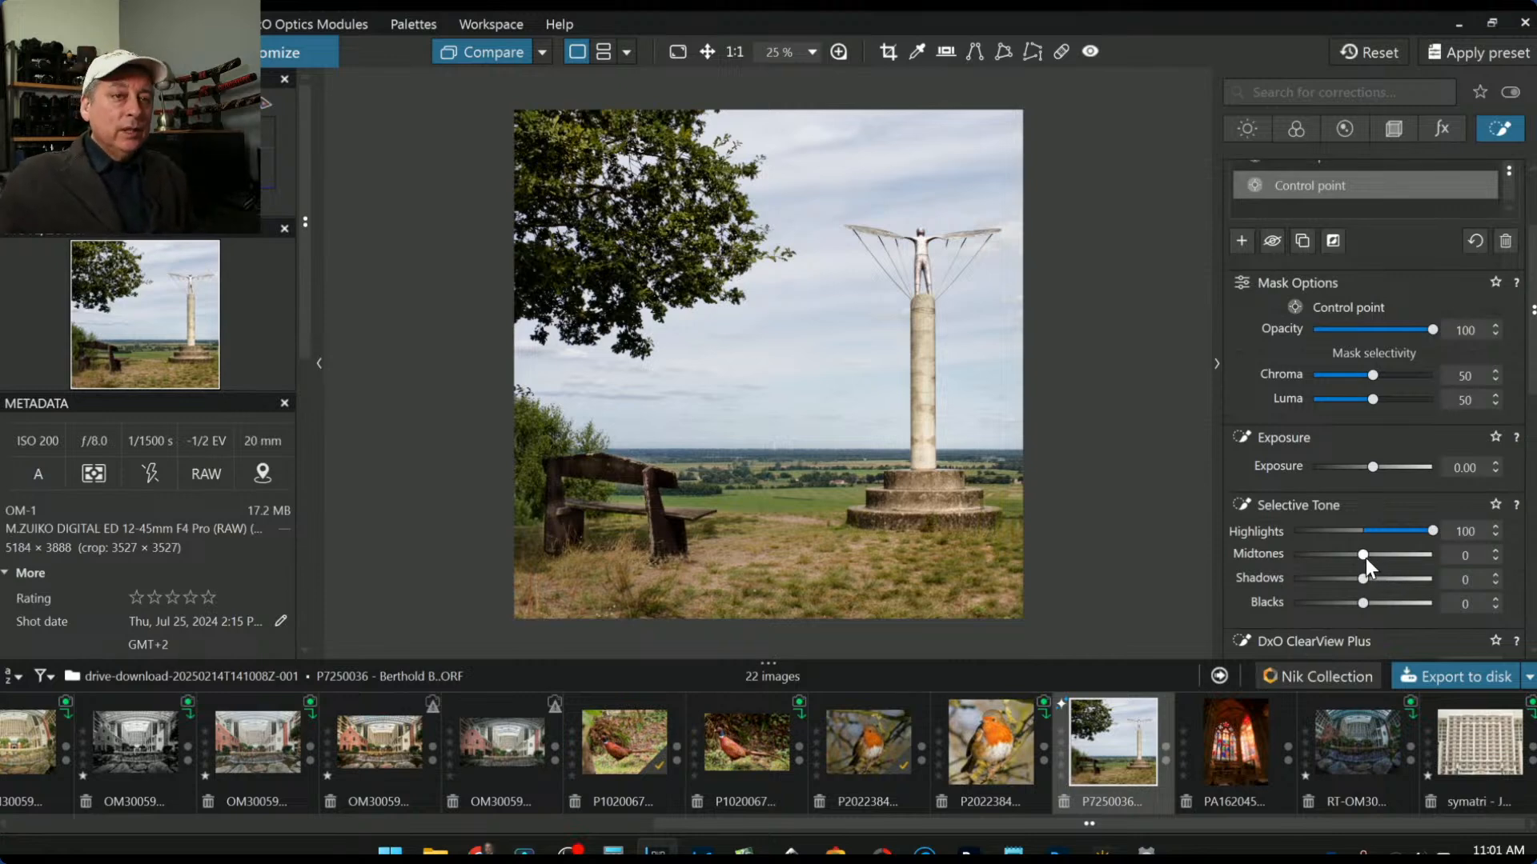
left_click_drag(1364, 556, 1395, 557)
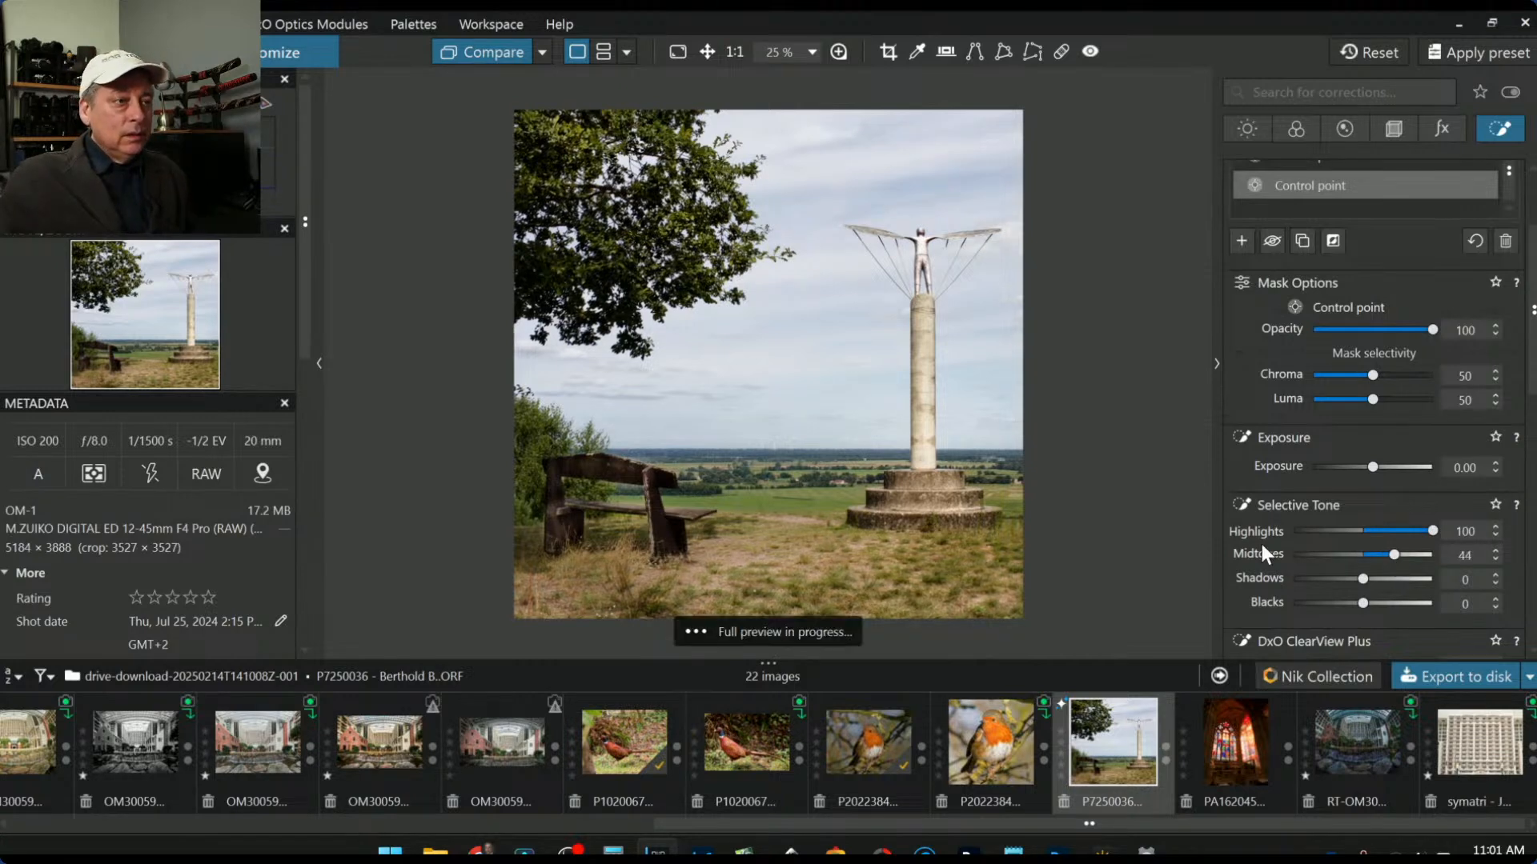
scroll(1261, 544, "down", 2)
left_click(1390, 570)
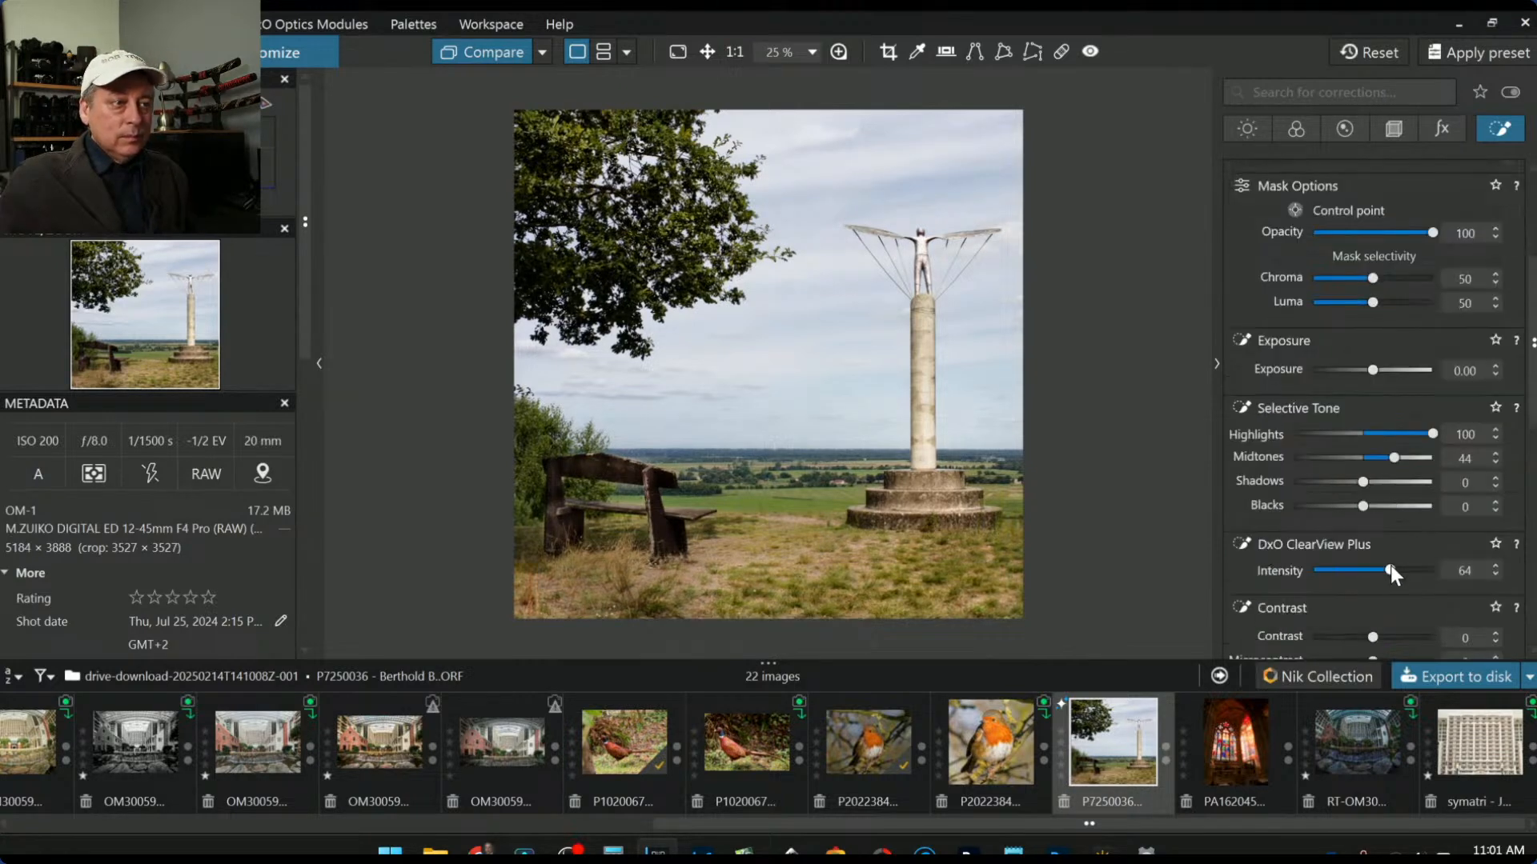
scroll(1388, 634, "down", 2)
left_click(1421, 565)
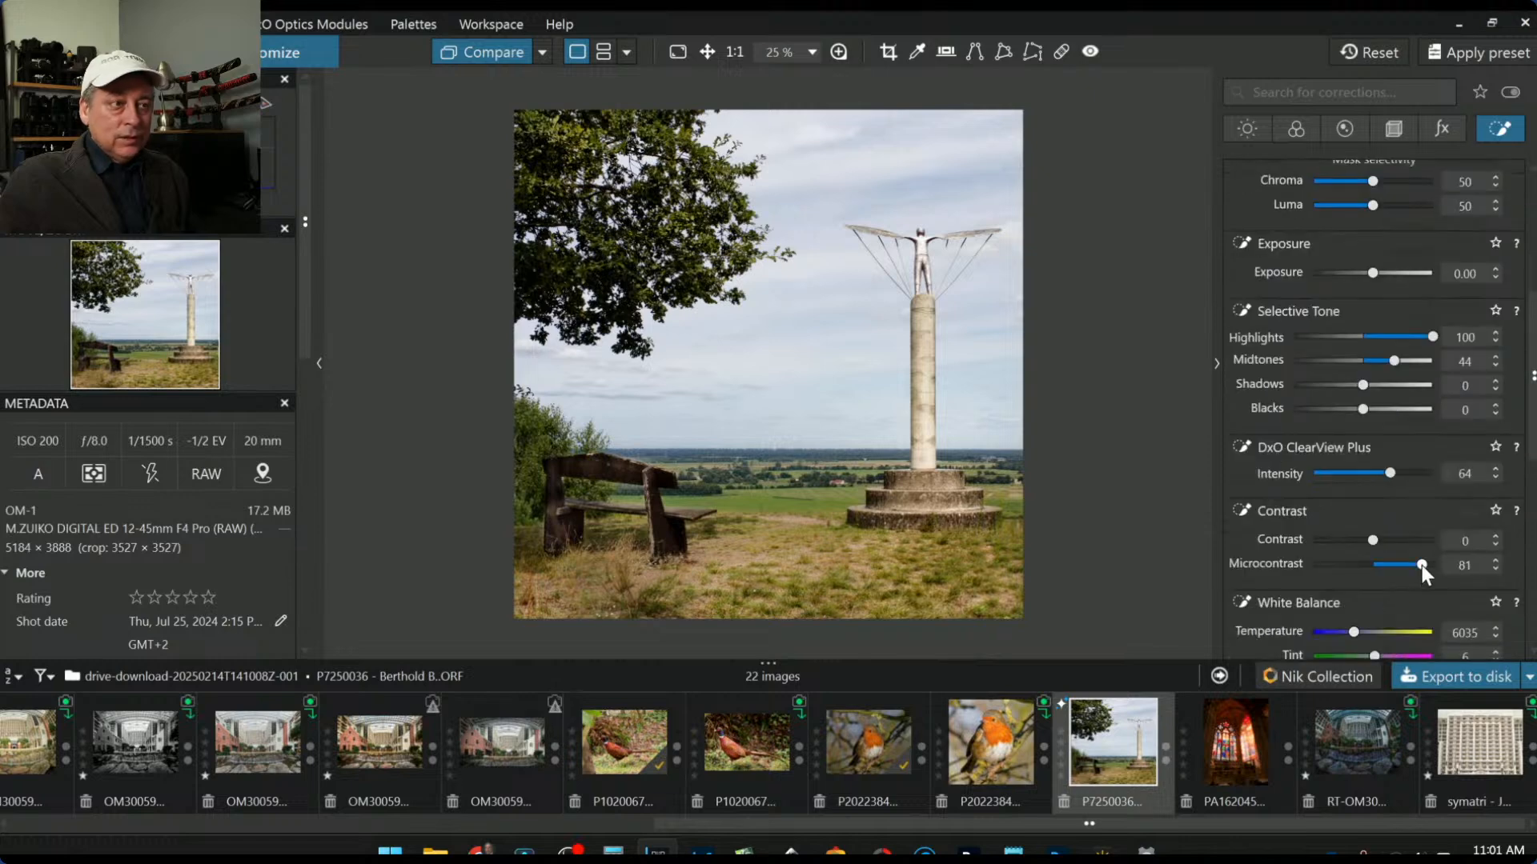
left_click_drag(1421, 565, 1386, 566)
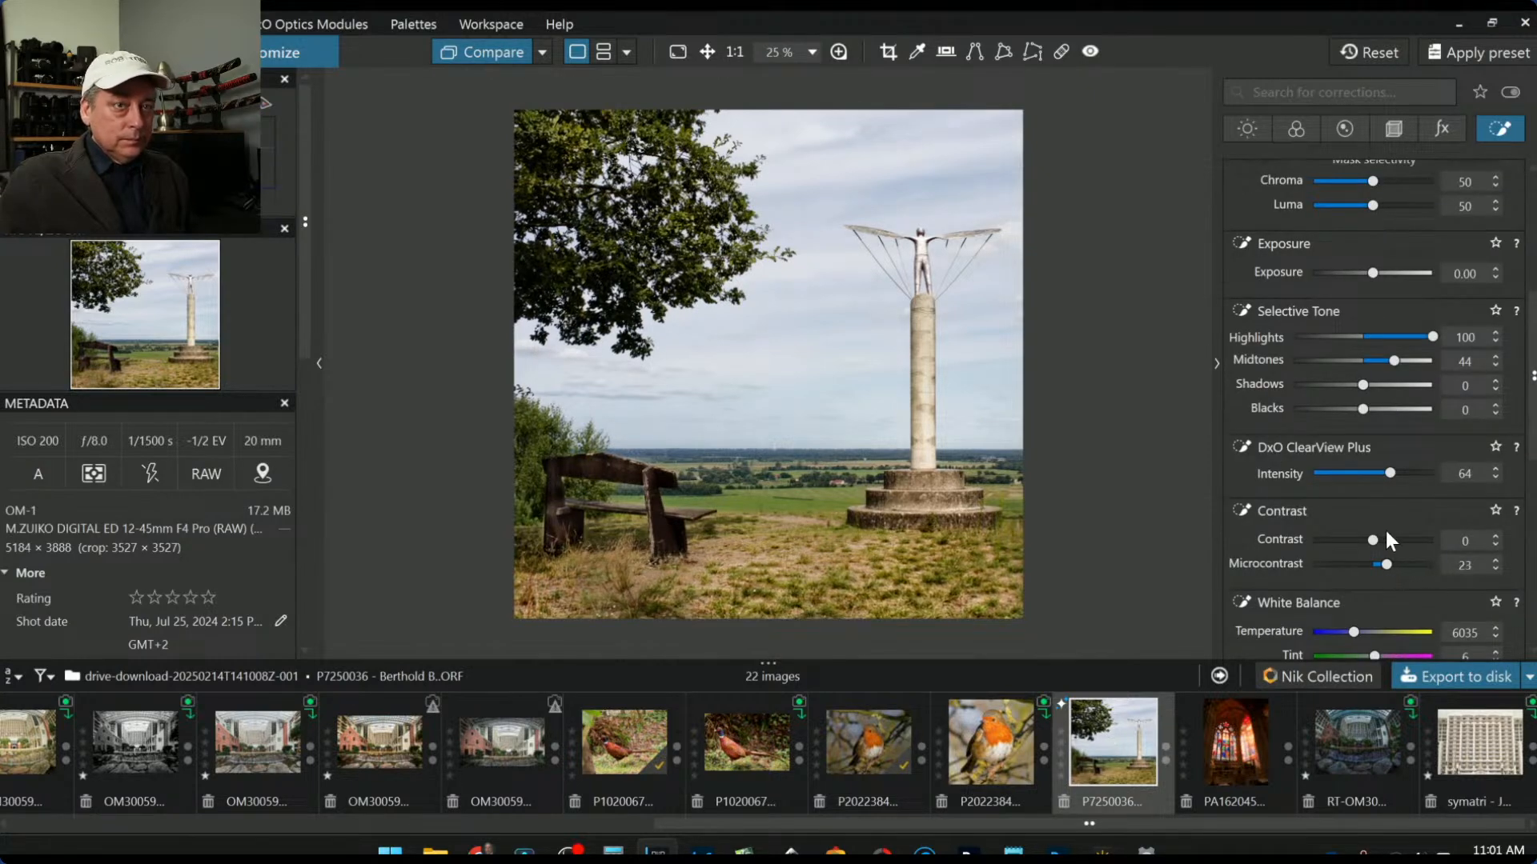
scroll(1359, 517, "up", 1)
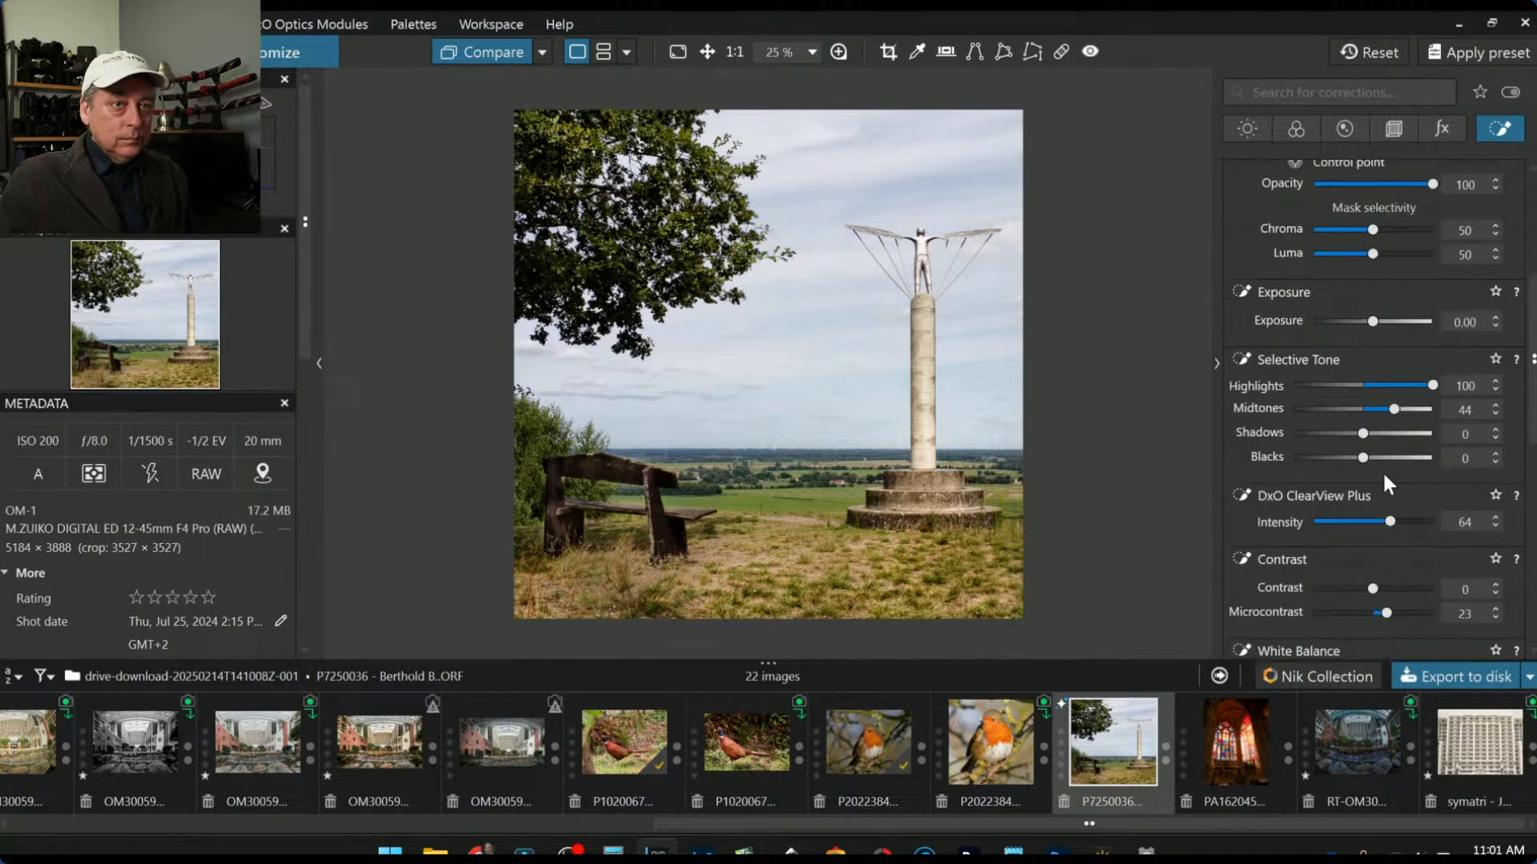
Step: Try the grass mask's Shadows at -15 and reset them
mouse_move(1362, 436)
left_mouse_down()
mouse_move(1385, 437)
mouse_move(1343, 440)
mouse_move(1355, 434)
left_mouse_up()
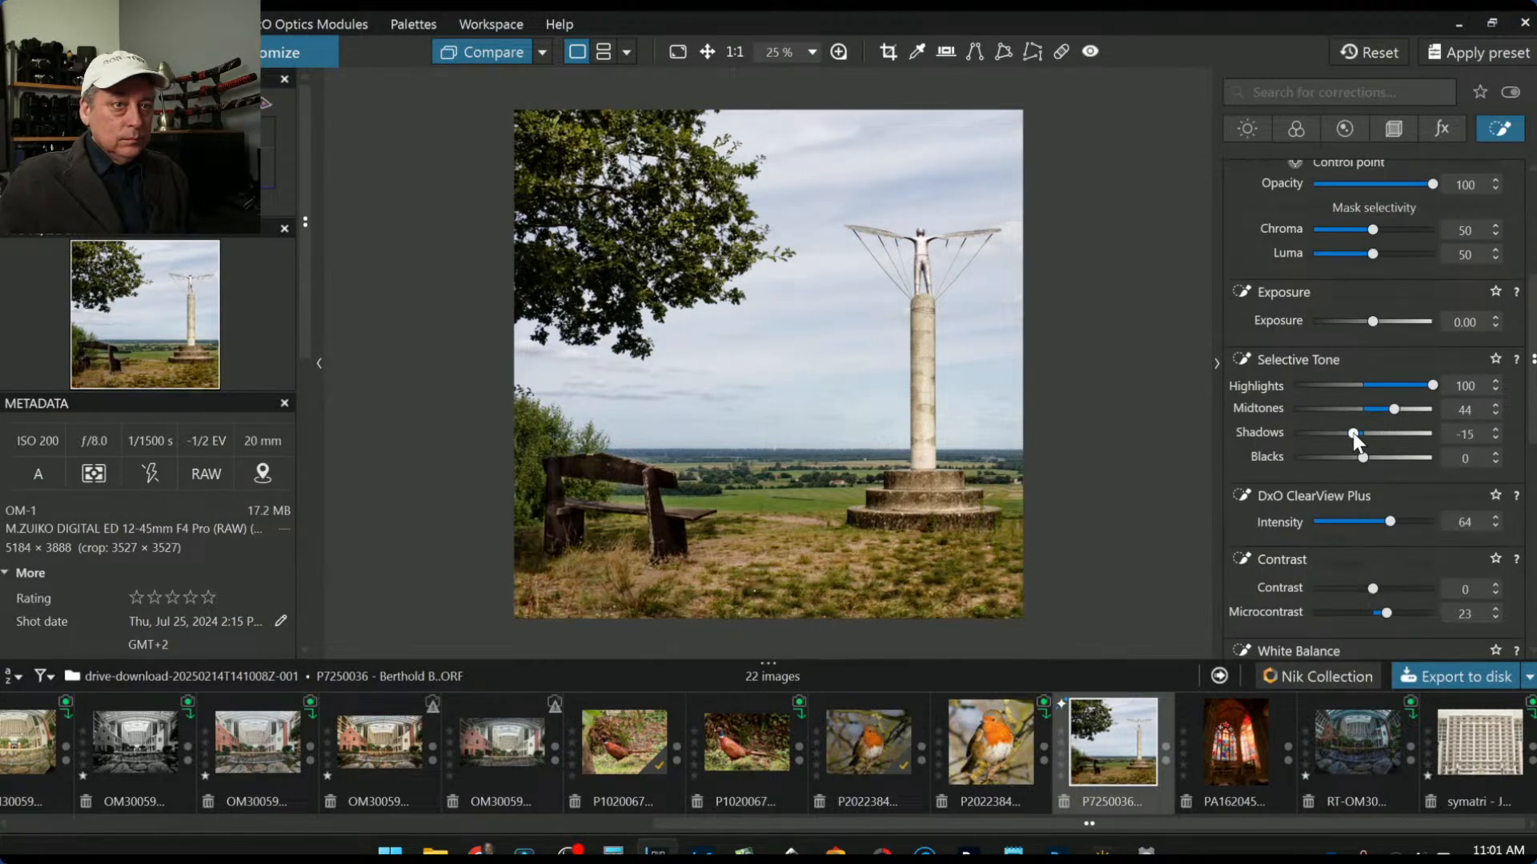
double_click(1356, 433)
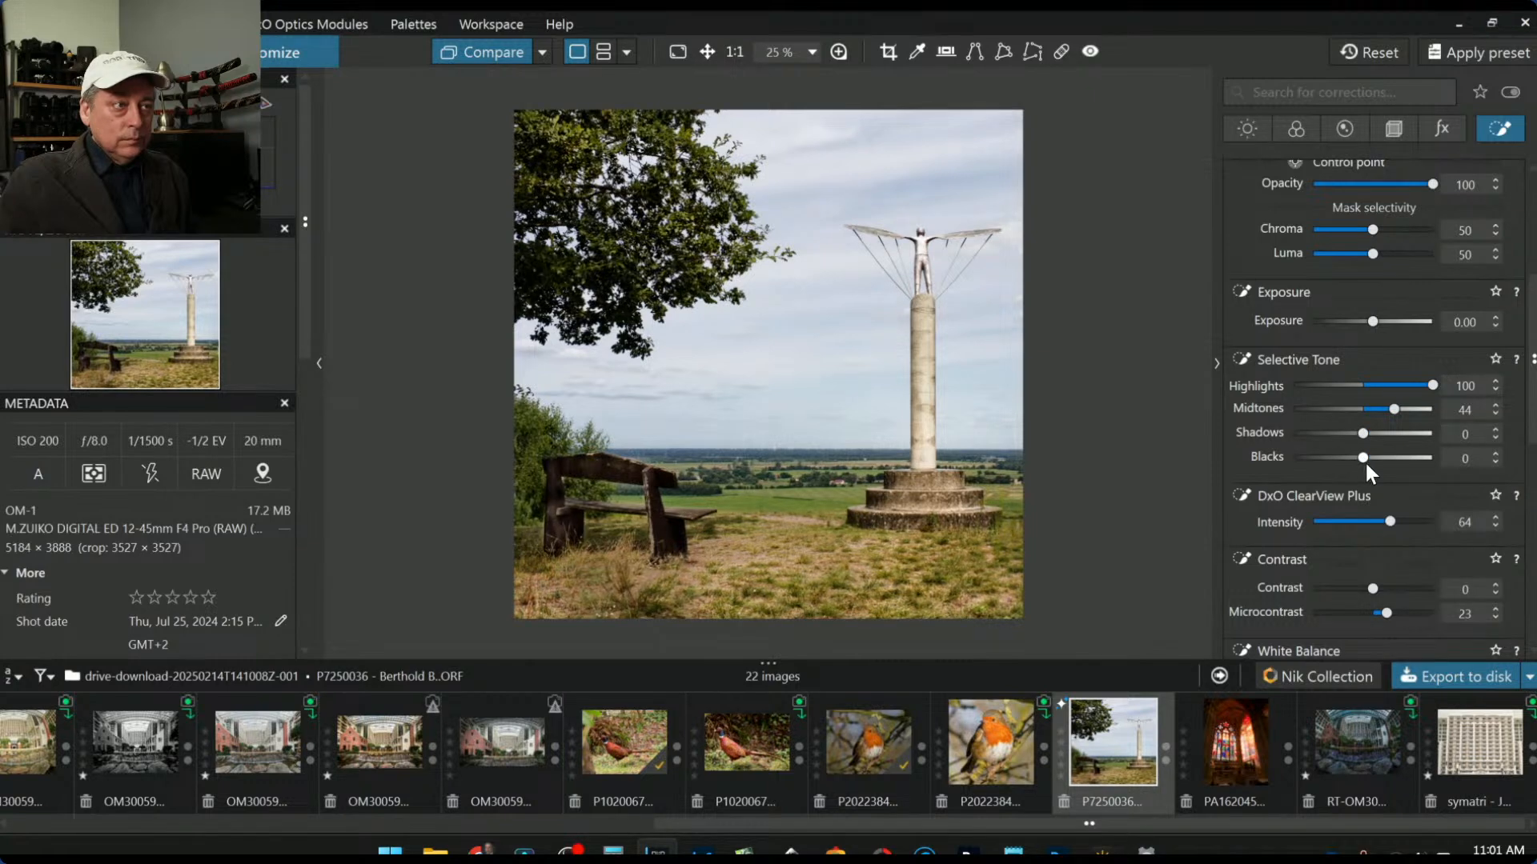
Step: Compare the edited column statue photo repeatedly with its uncorrected original and its version before the local adjustments
scroll(1272, 511, "up", 4)
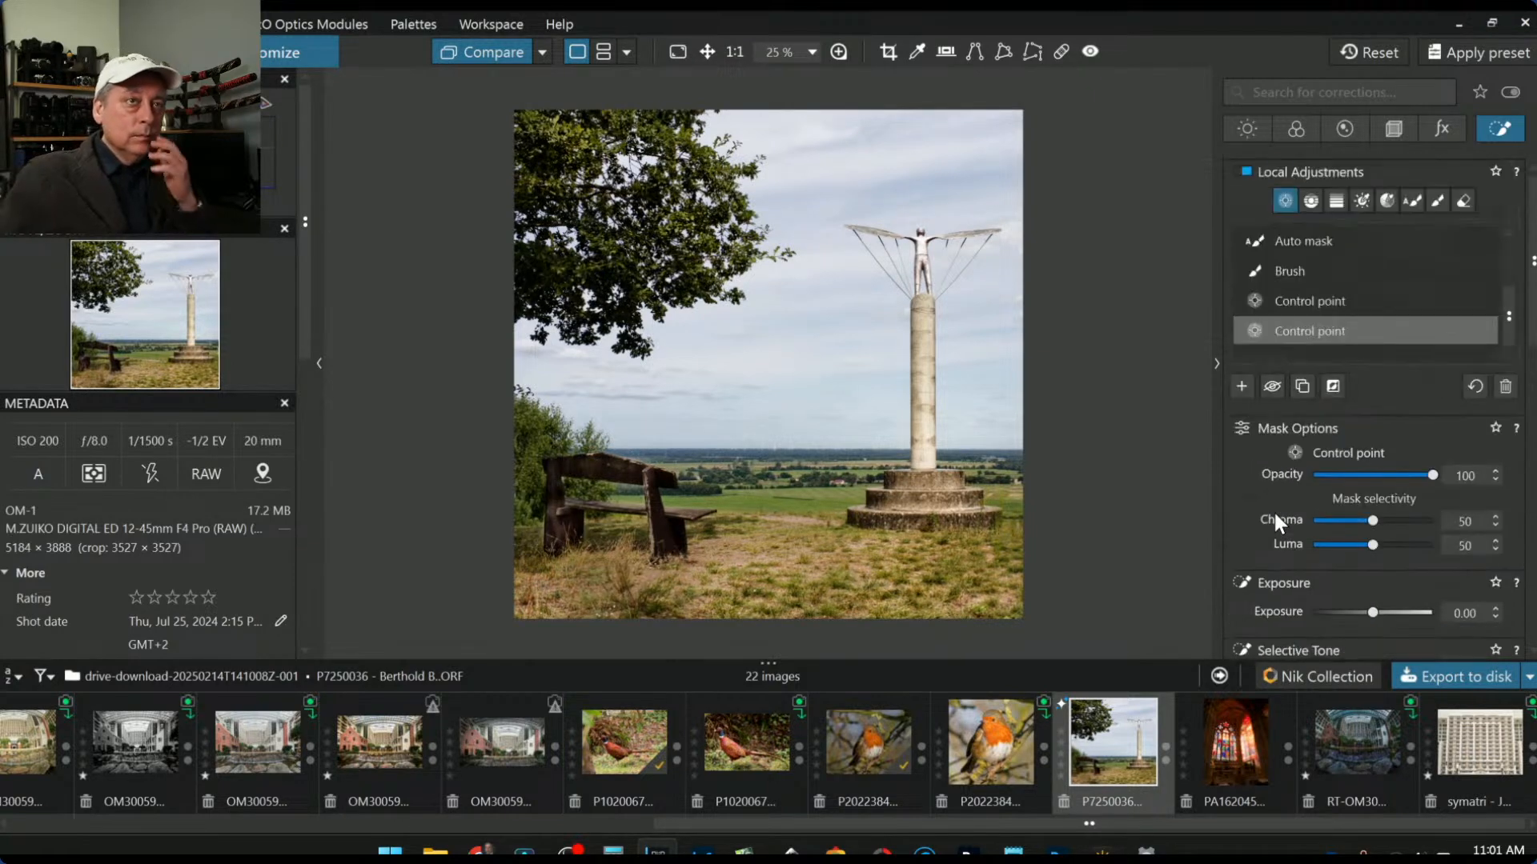
left_click(1271, 386)
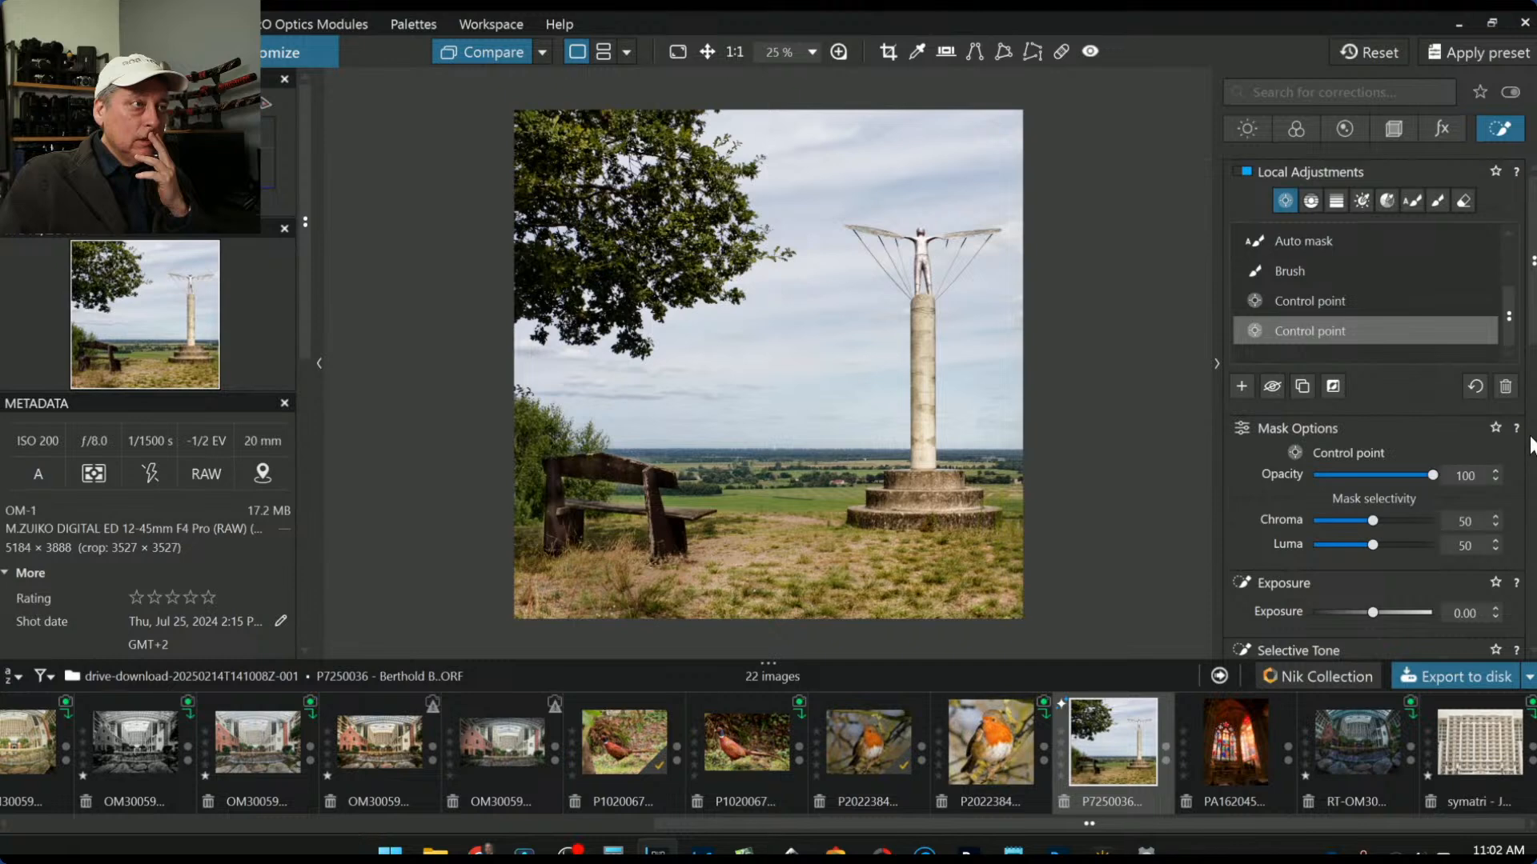
left_click(477, 51)
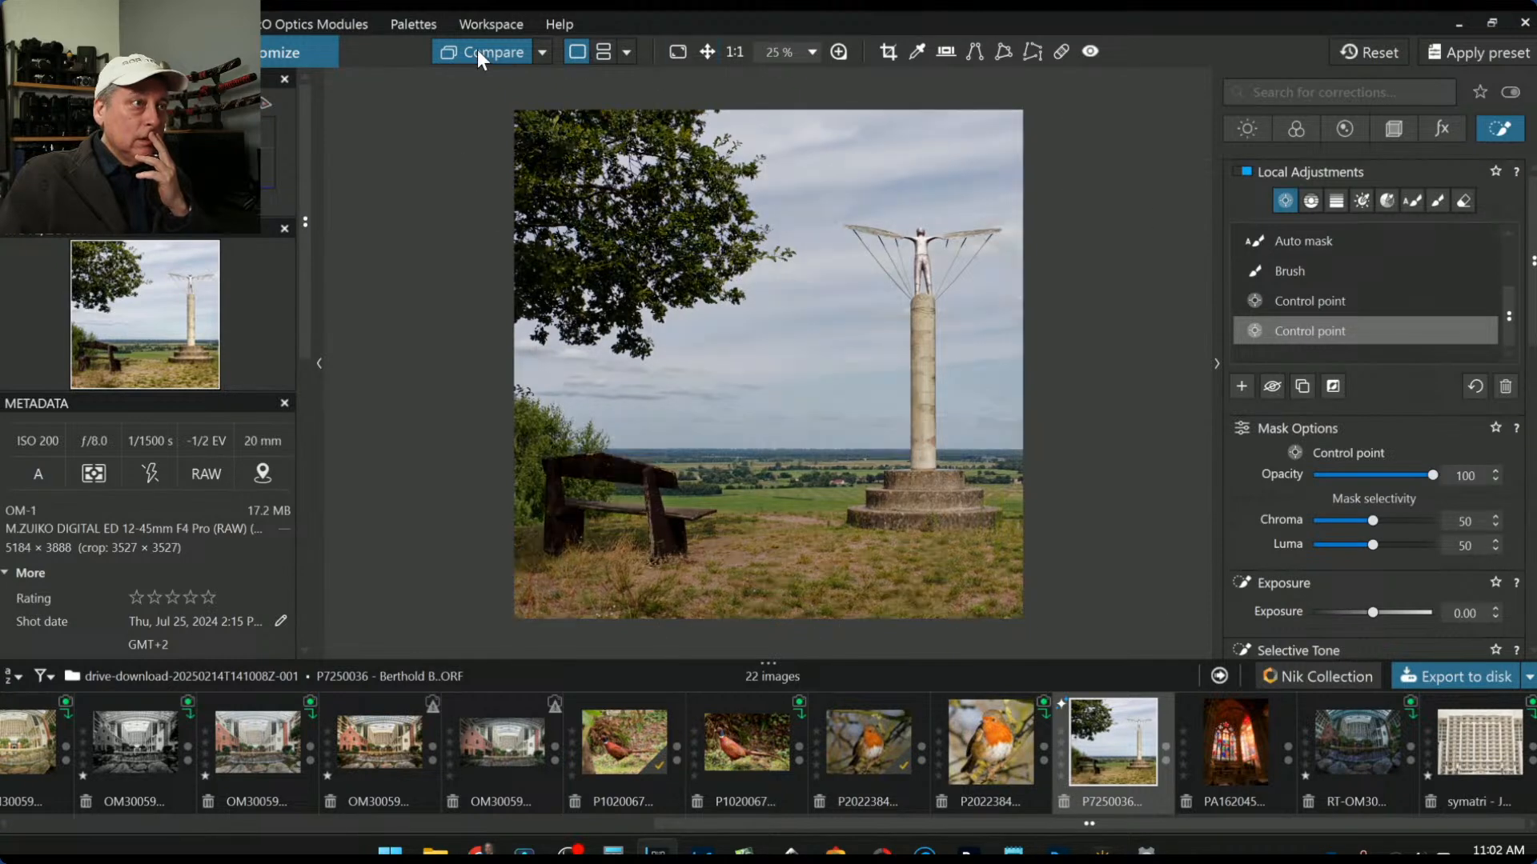
left_click(477, 51)
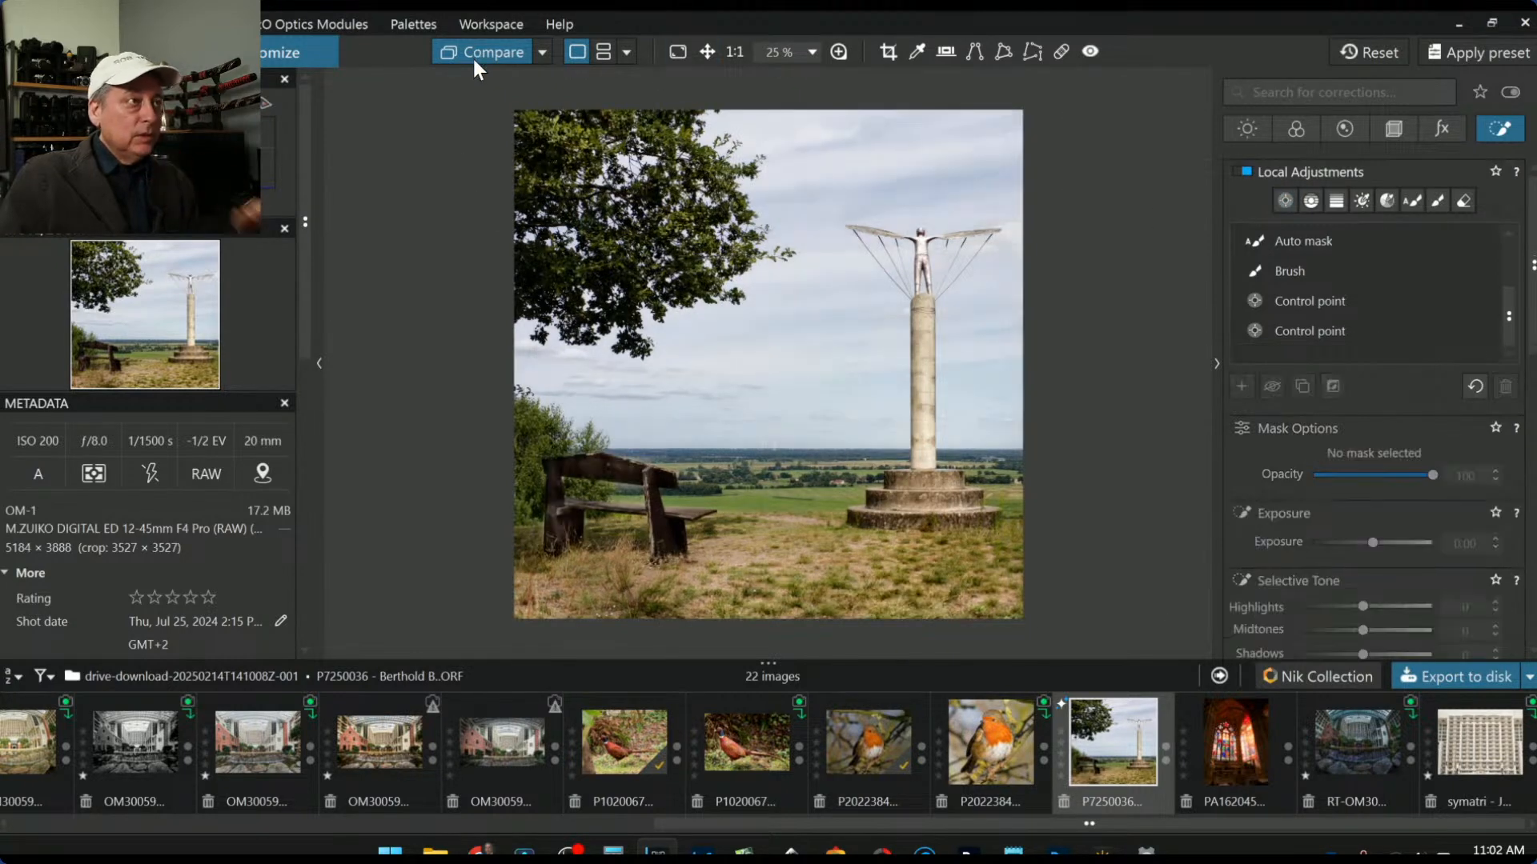
left_click(473, 55)
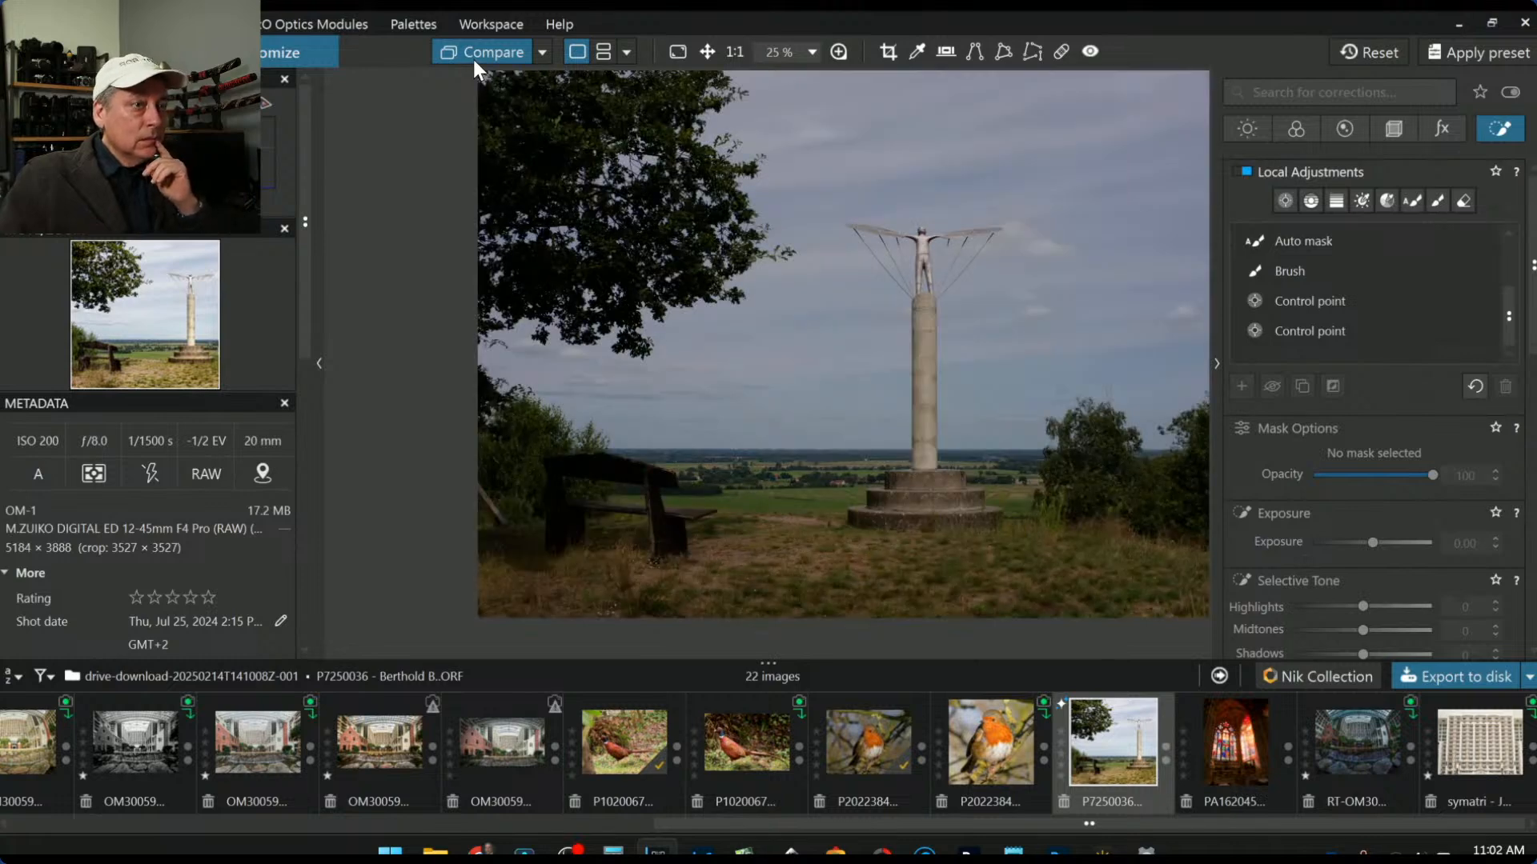
left_click(472, 56)
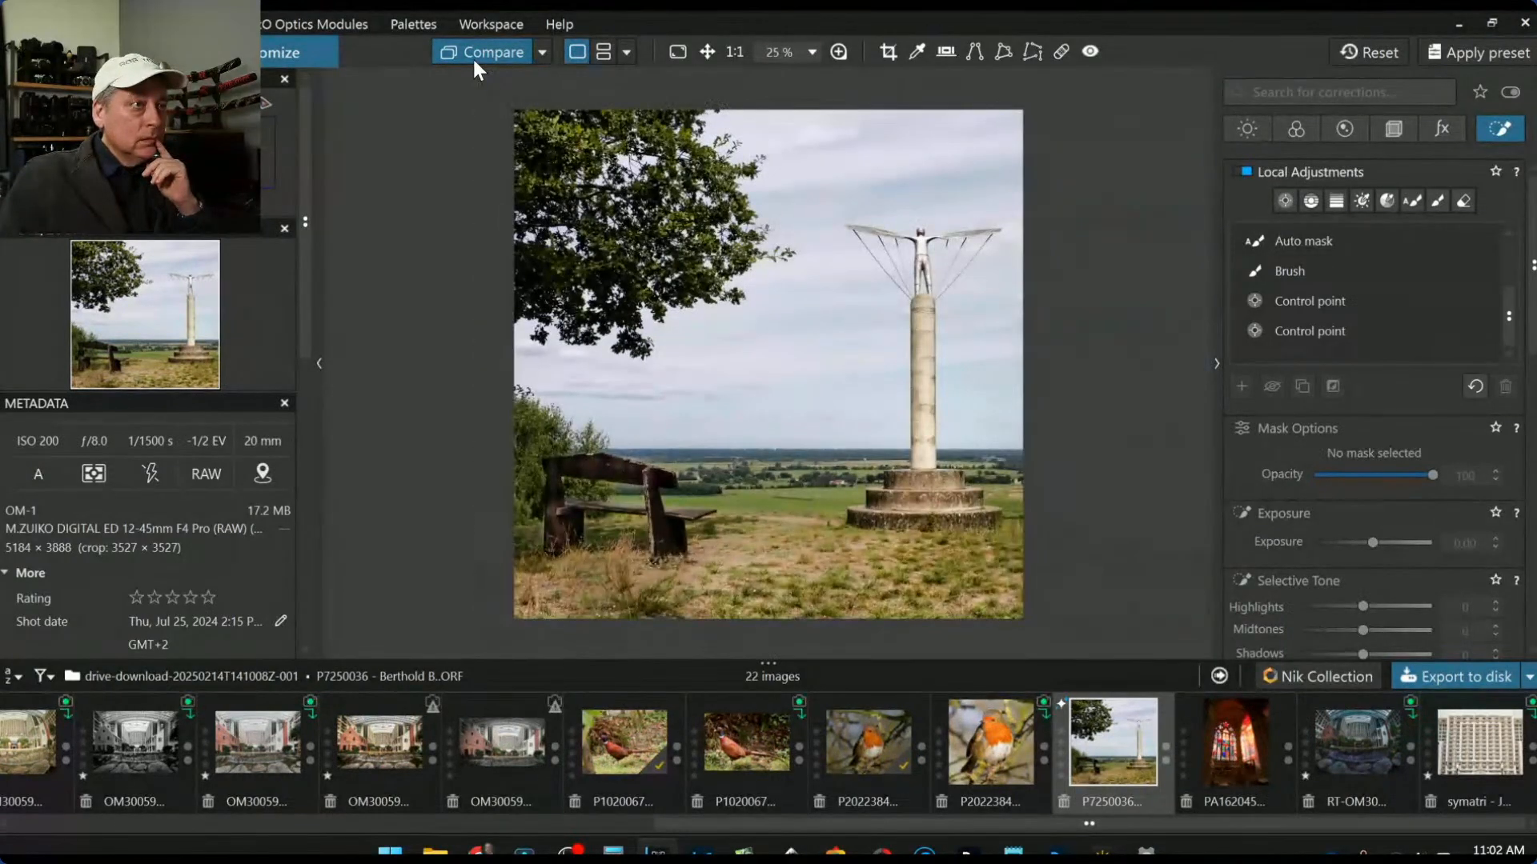
left_click(472, 56)
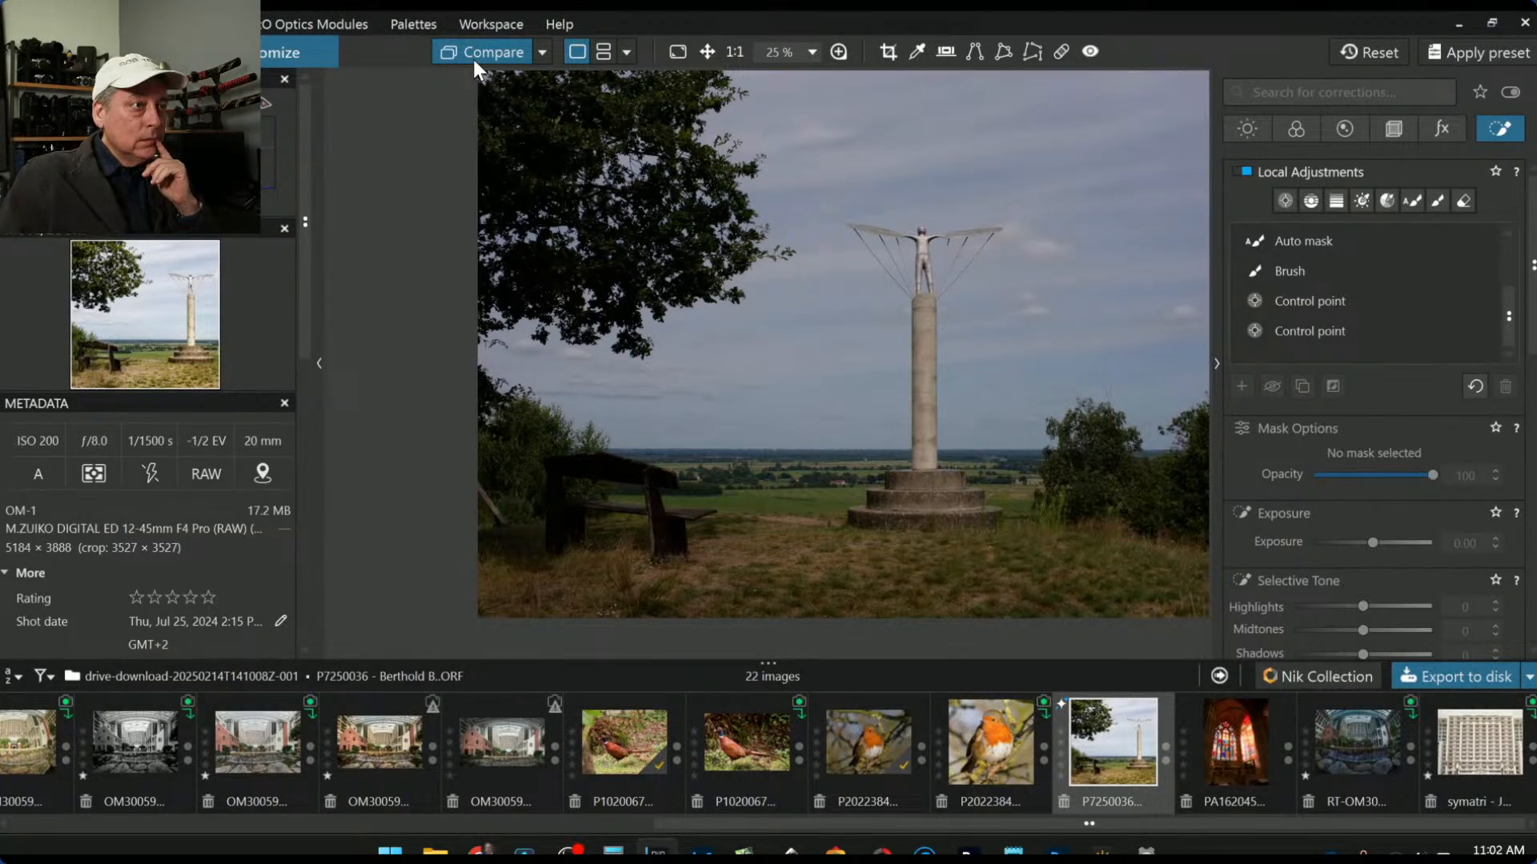
left_click(473, 56)
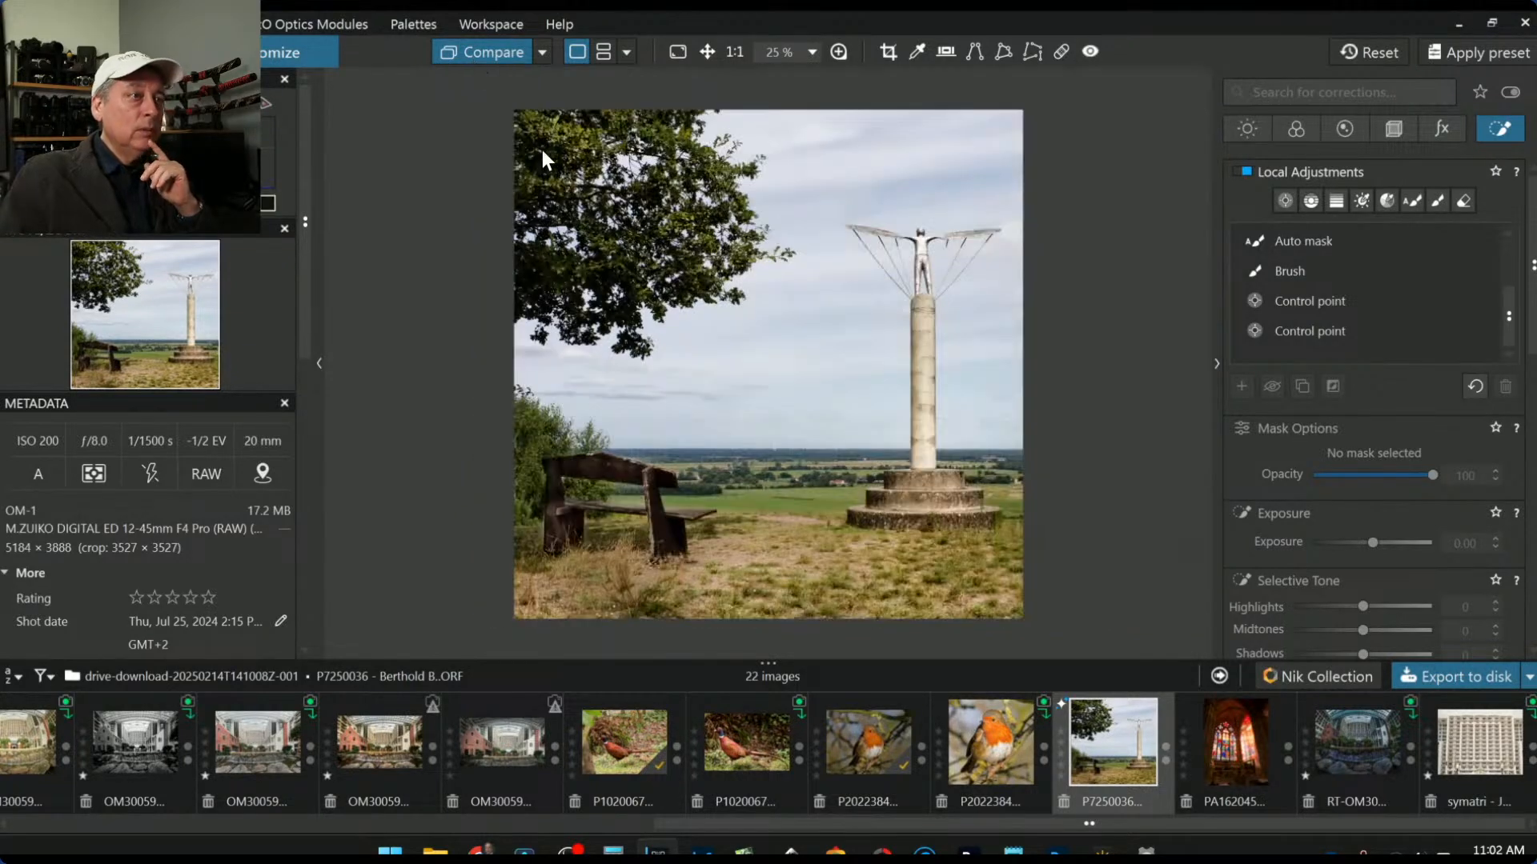
left_click(490, 57)
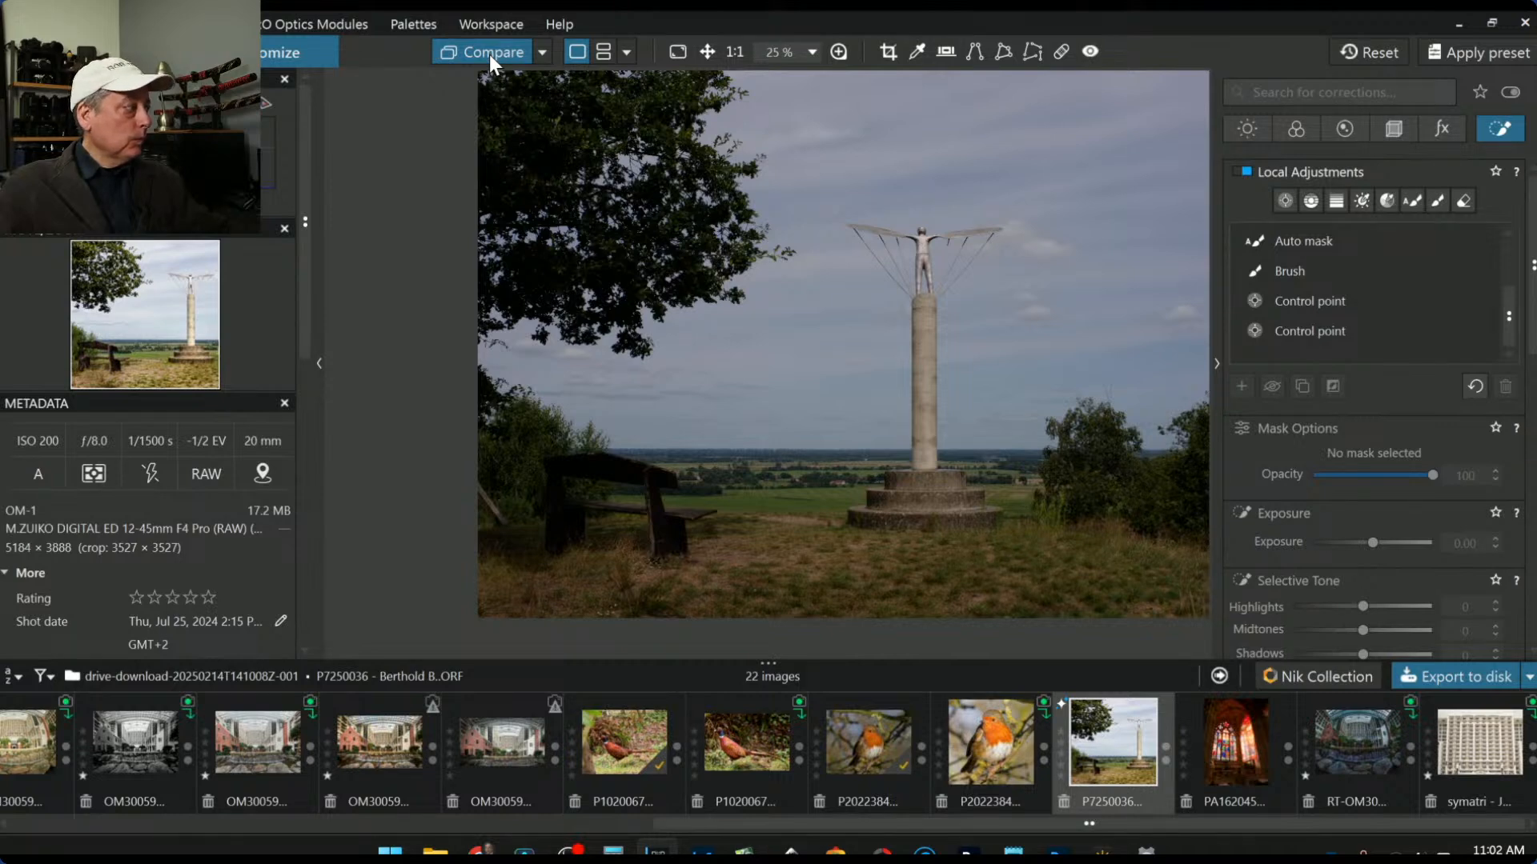
left_click(490, 56)
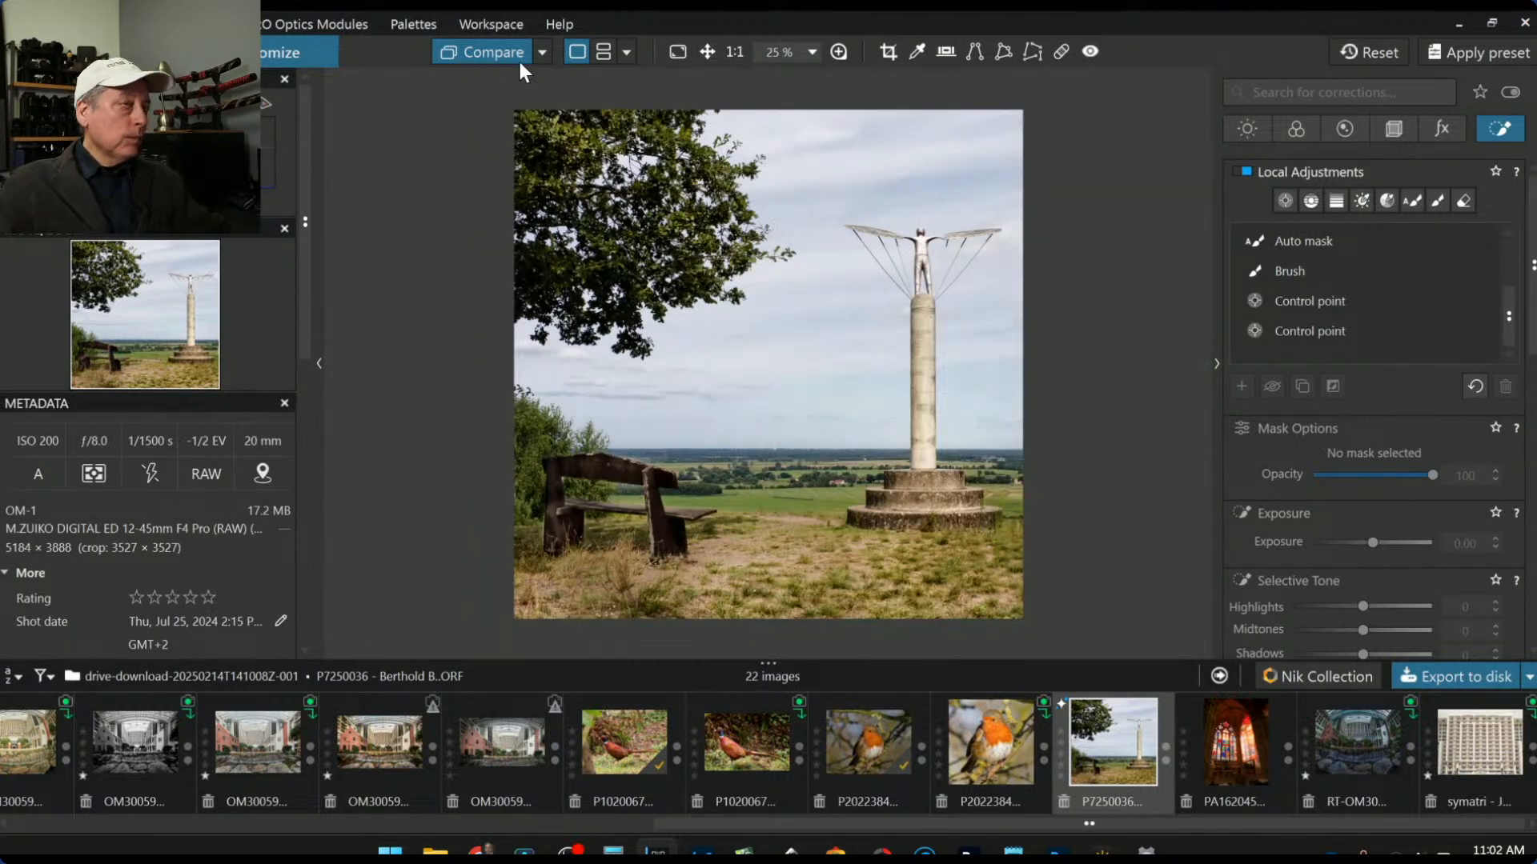
Step: Examine the statue, column and surrounding sky at magnifications up to 80%
scroll(944, 222, "up", 4)
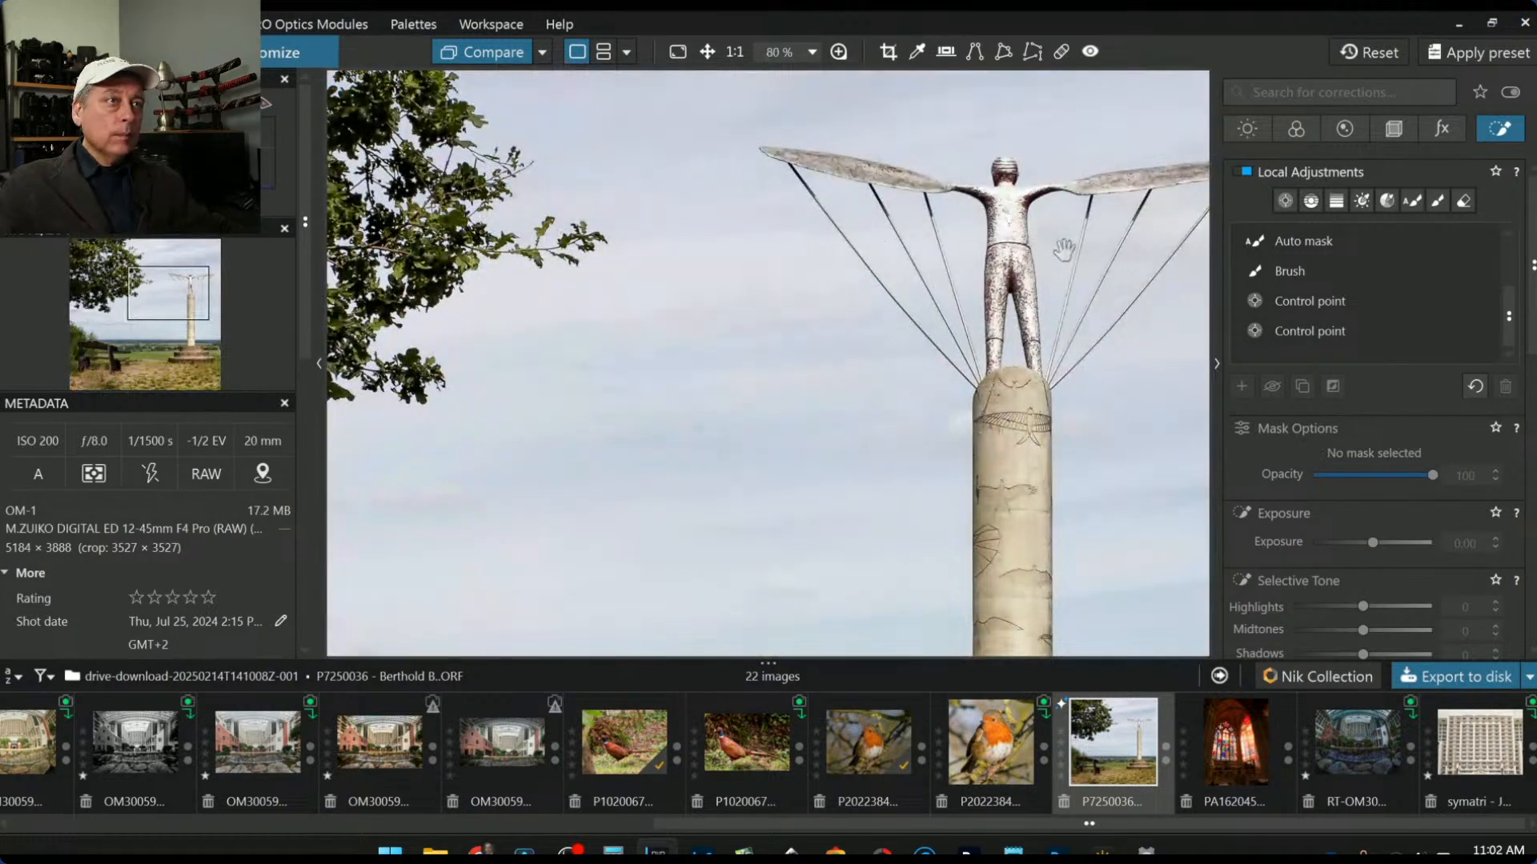
scroll(1064, 251, "down", 1)
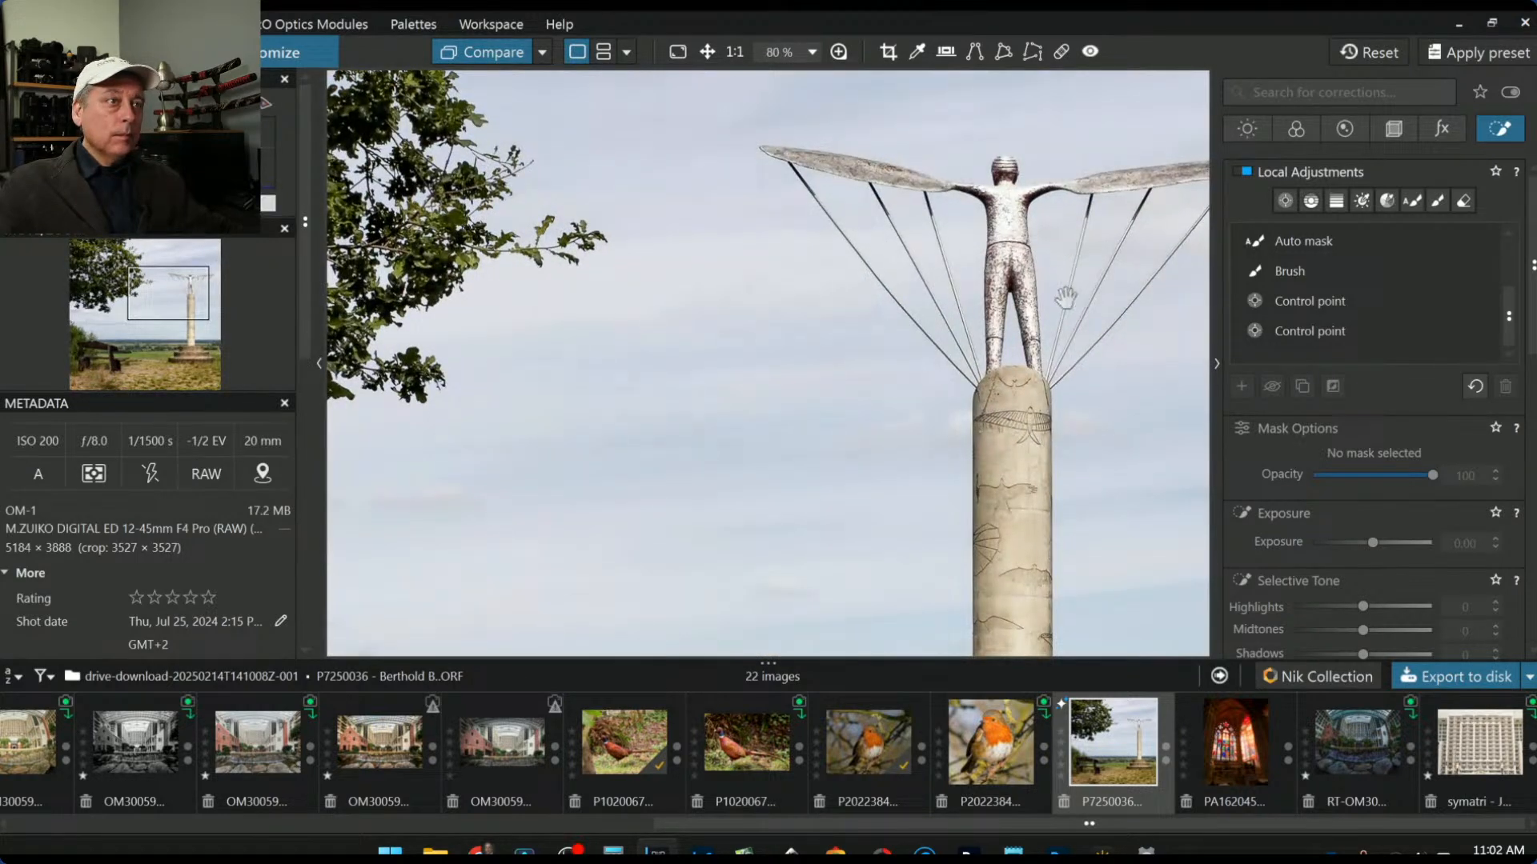
scroll(1010, 320, "down", 2)
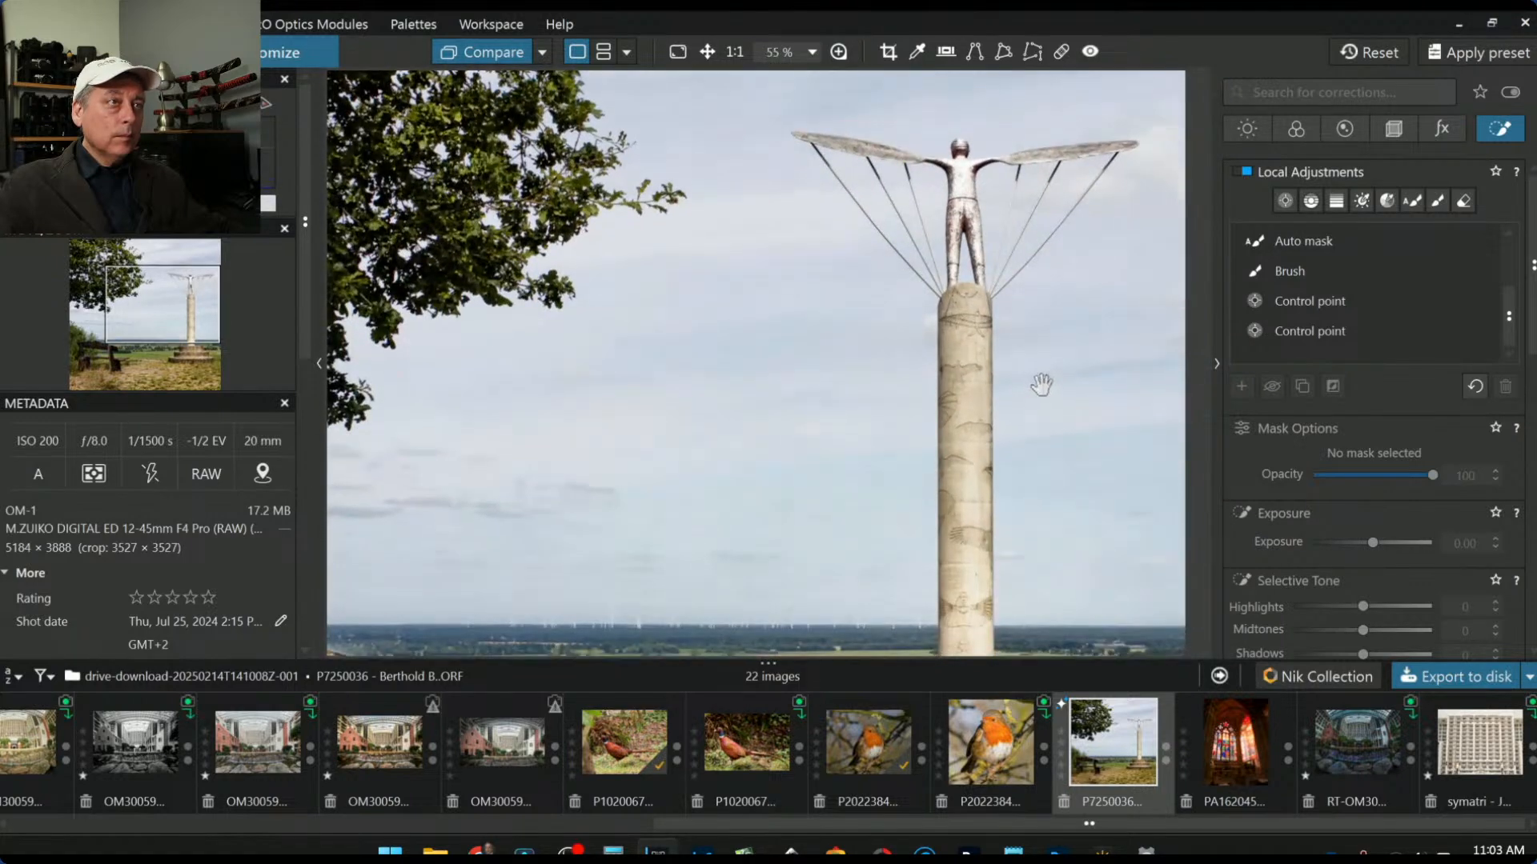
scroll(1040, 384, "down", 1)
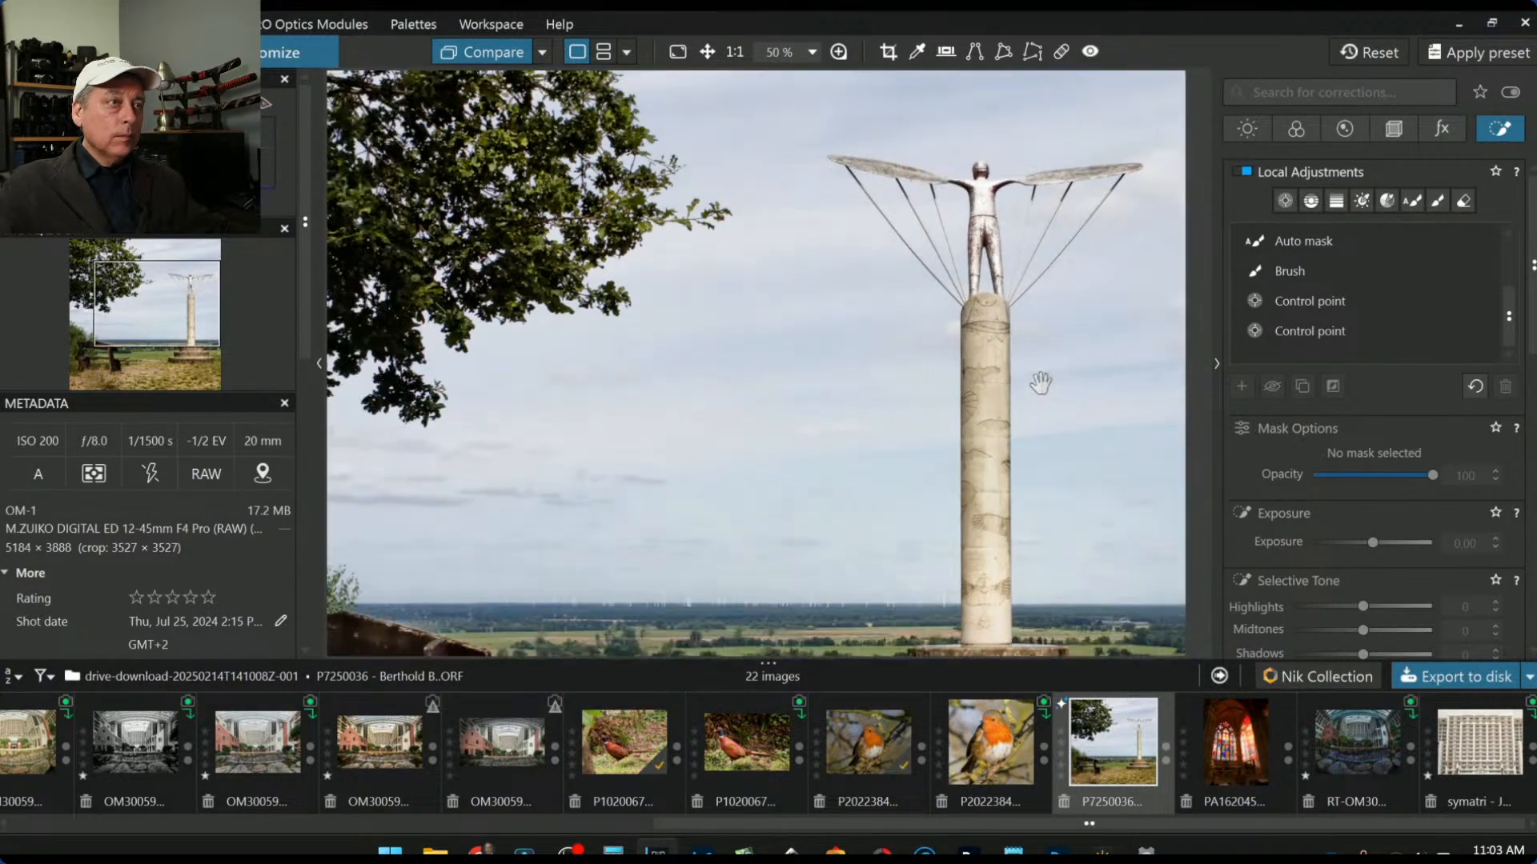
scroll(1040, 384, "down", 3)
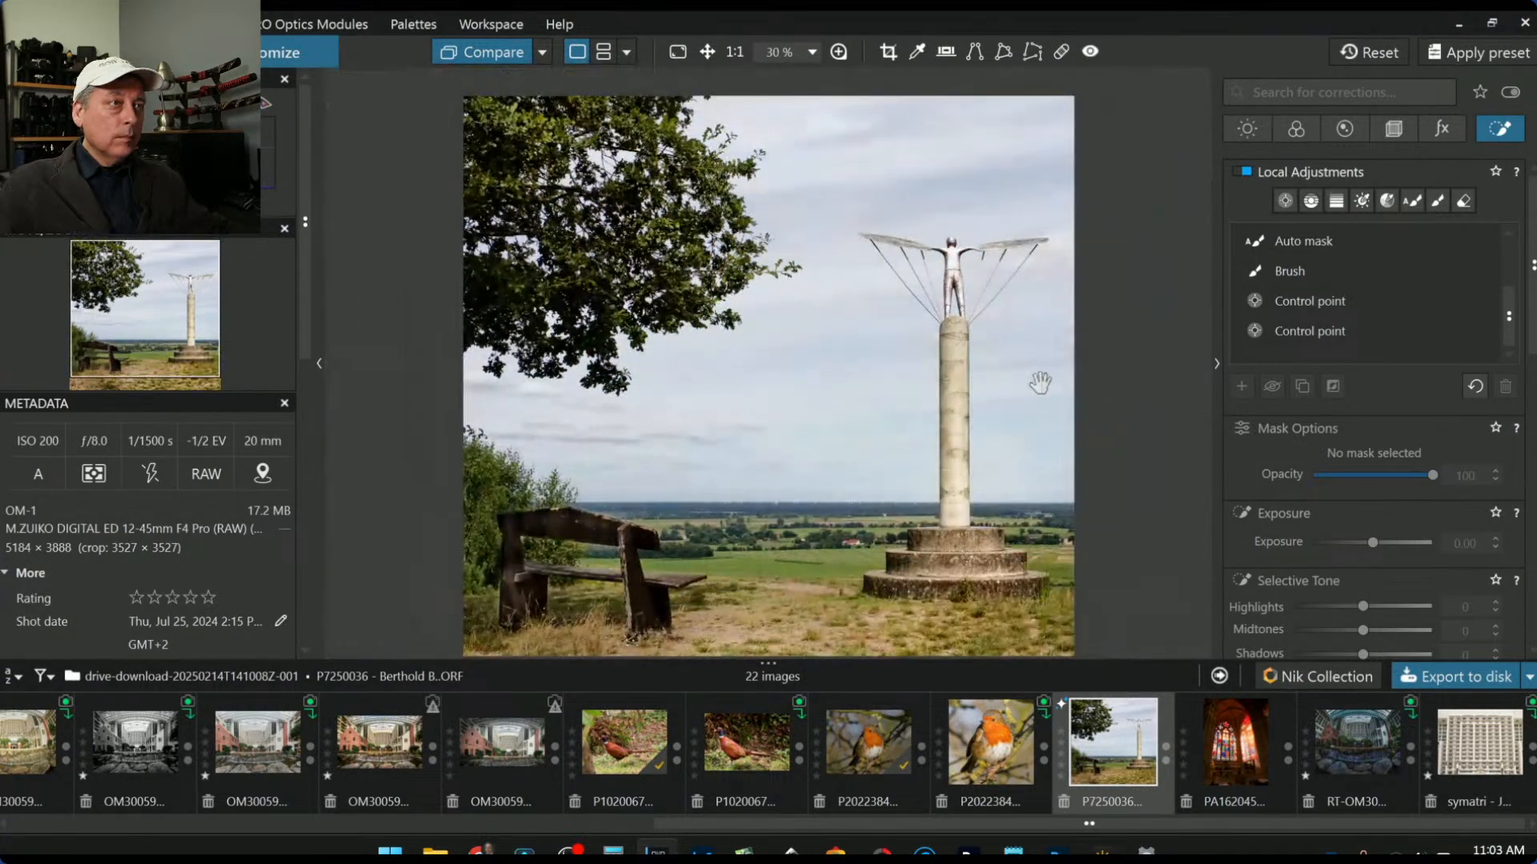
scroll(1039, 382, "up", 3)
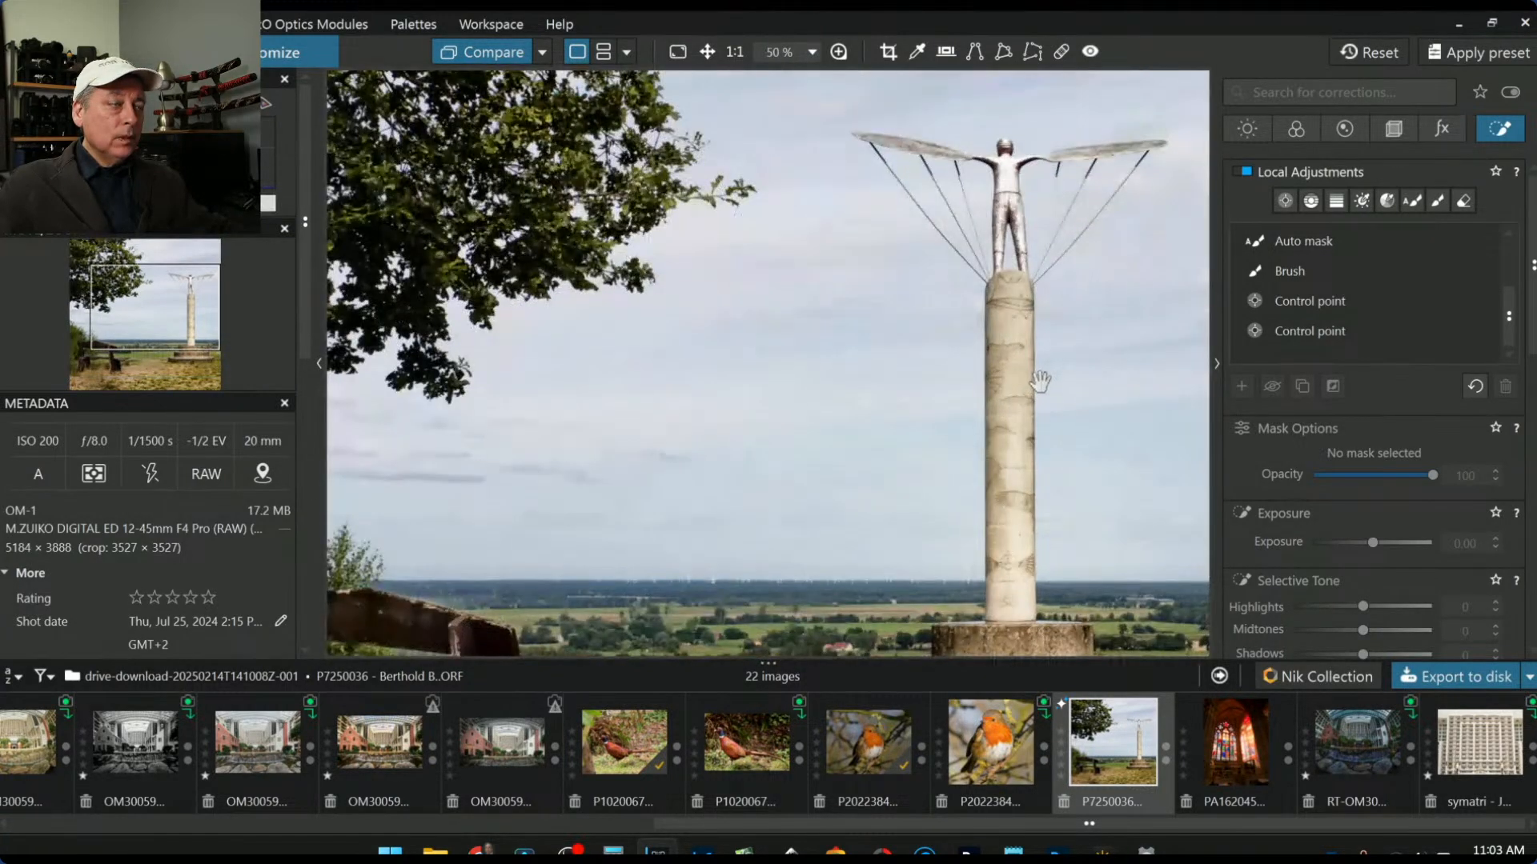
scroll(1039, 380, "down", 4)
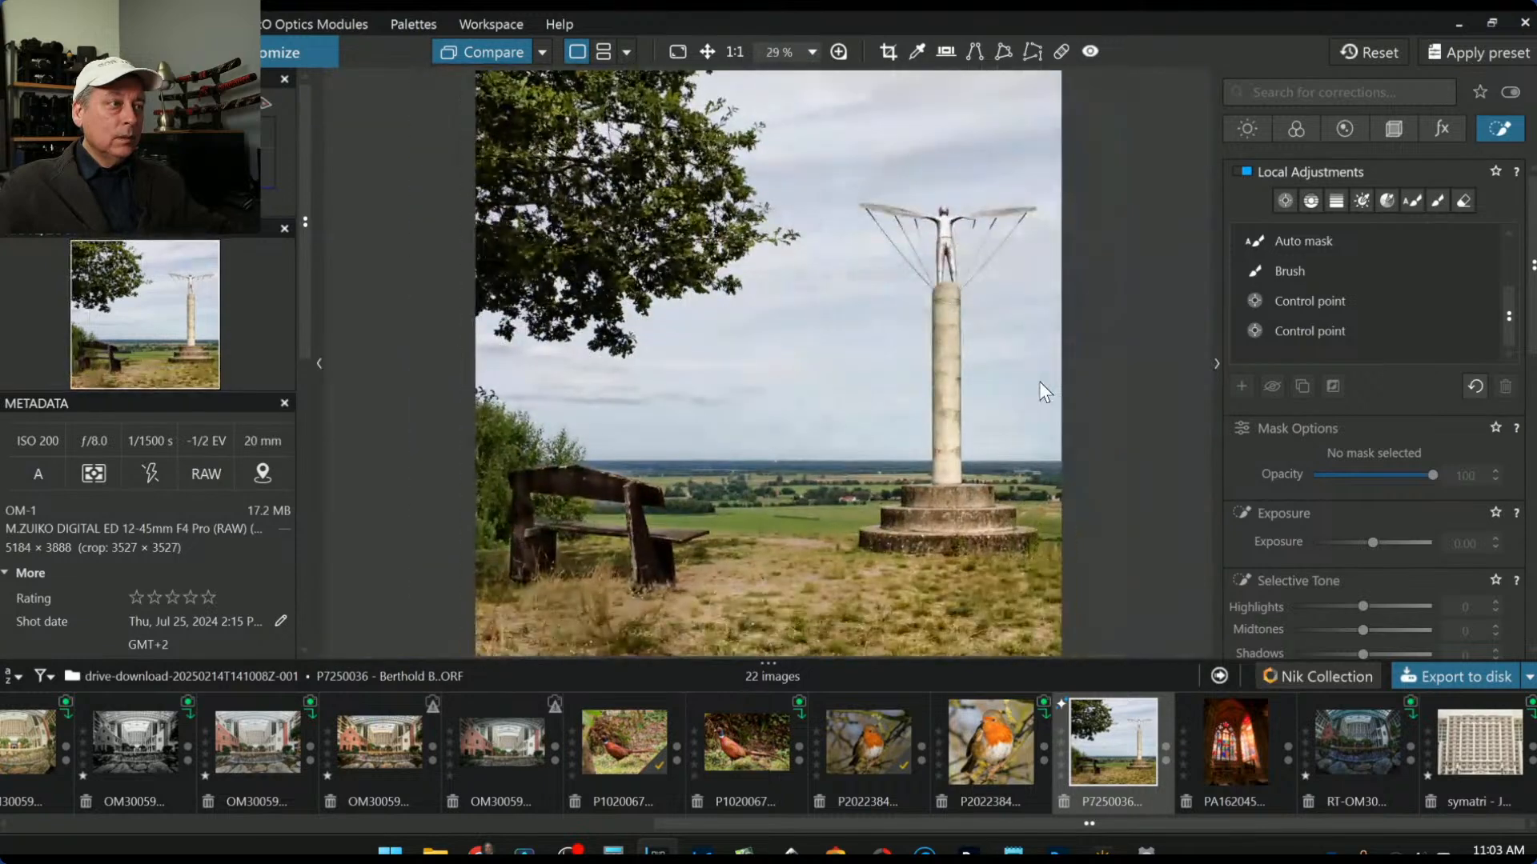
Step: Create a virtual copy of the column statue photo
right_click(1128, 741)
mouse_move(1165, 664)
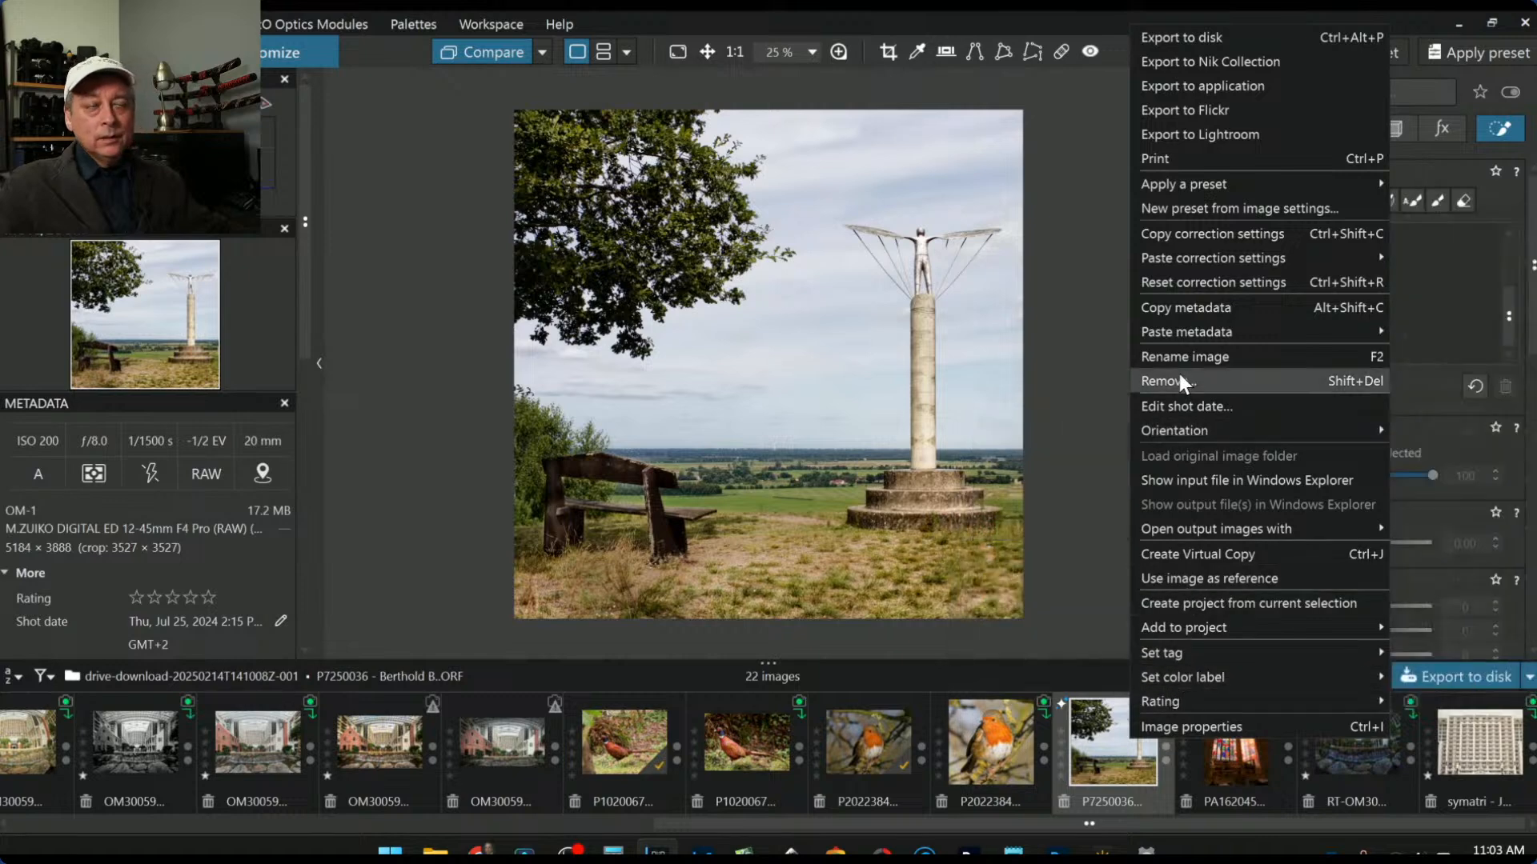
left_click(1176, 558)
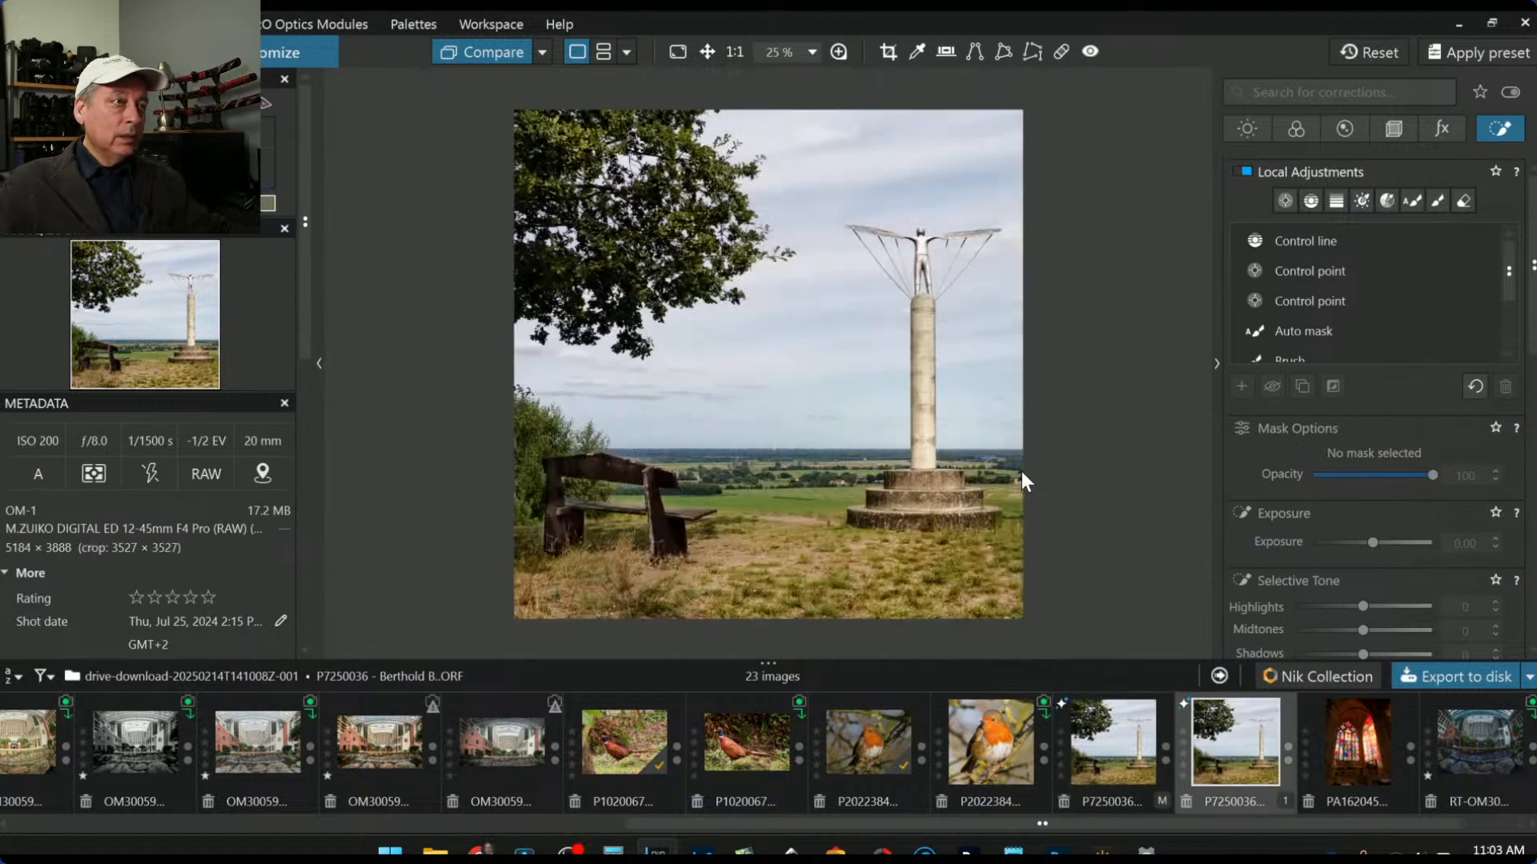
Step: Set the virtual copy's crop ratio to 3 × 2 and reshape the frame to an upright one of about 1722 × 2583 px around the column
left_click(1389, 129)
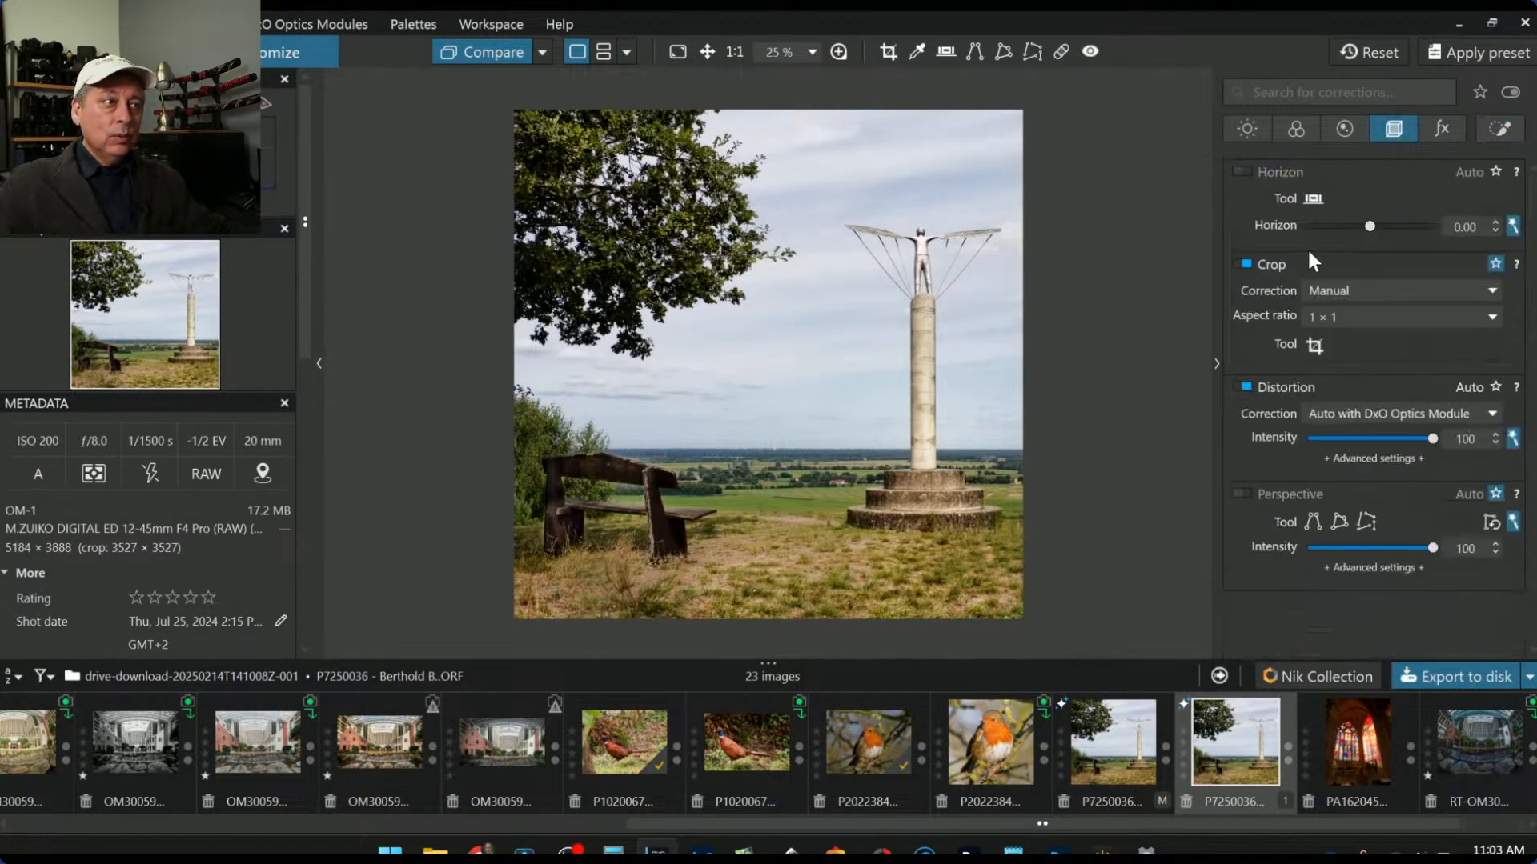
left_click(1312, 346)
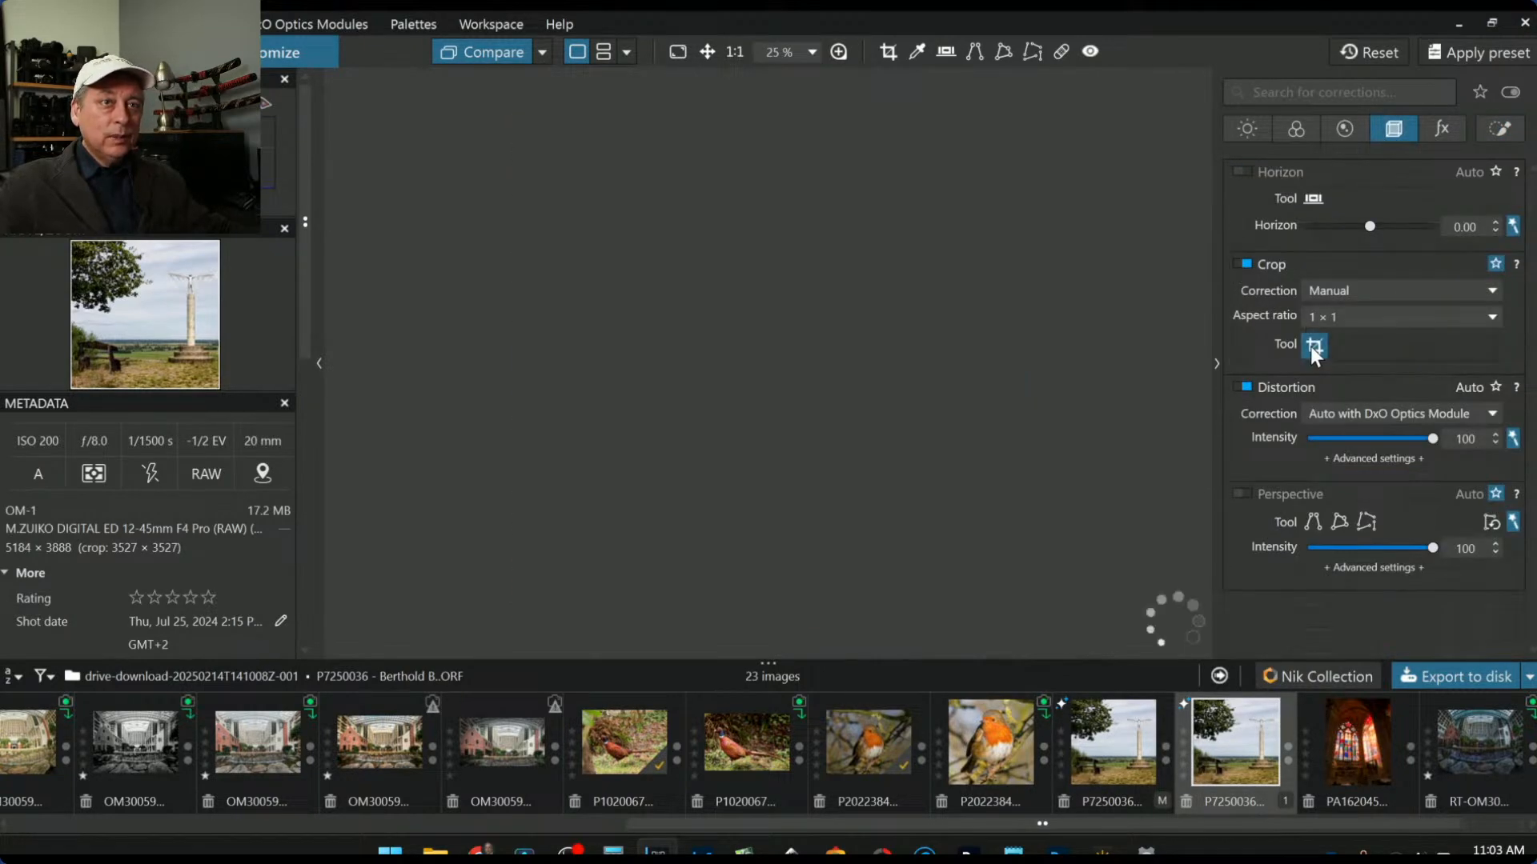
left_click(1344, 320)
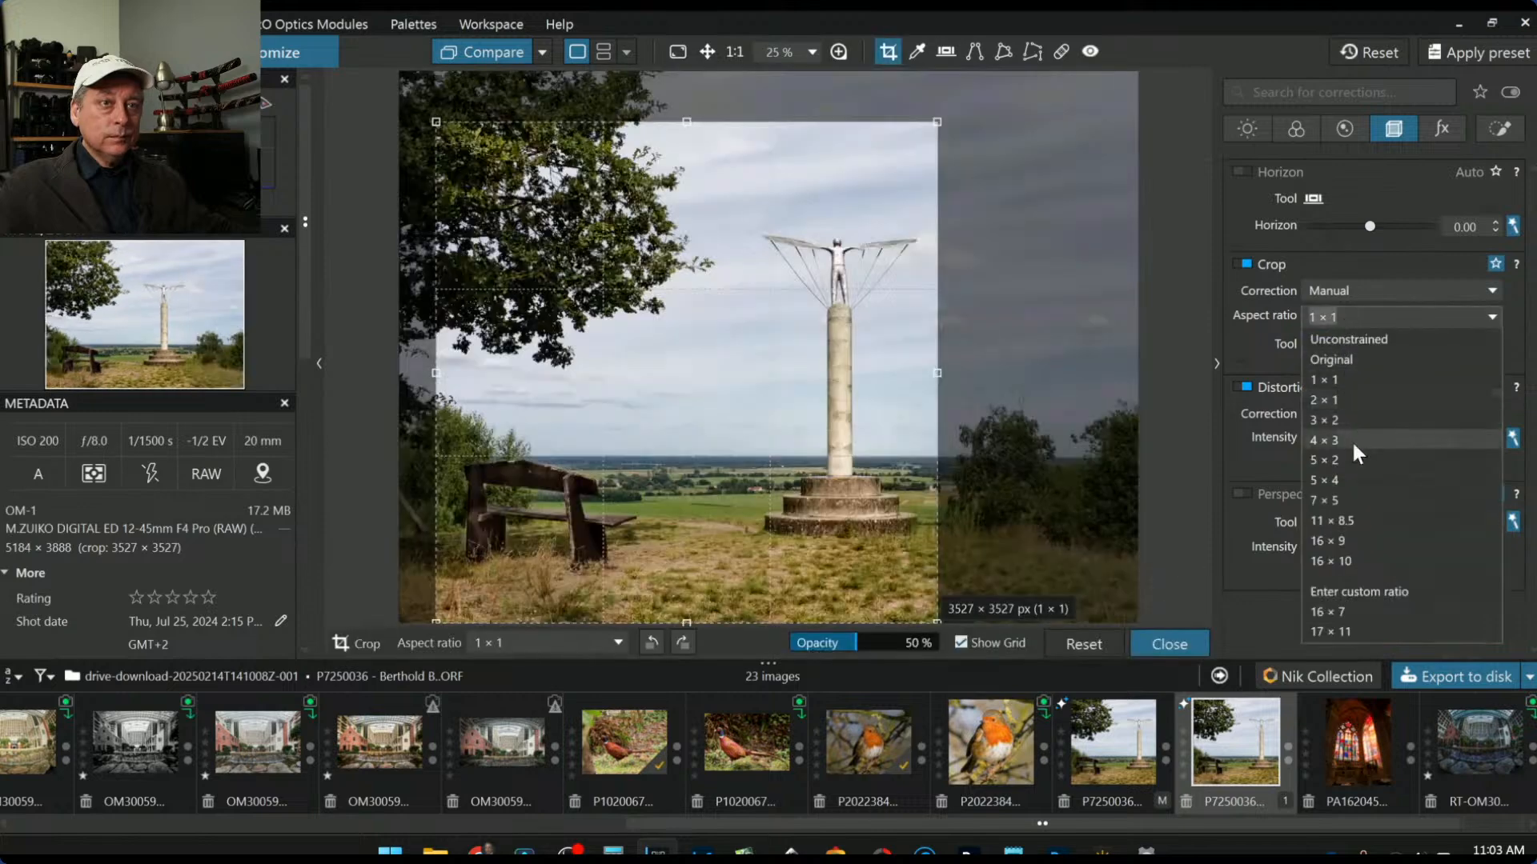
left_click(1348, 419)
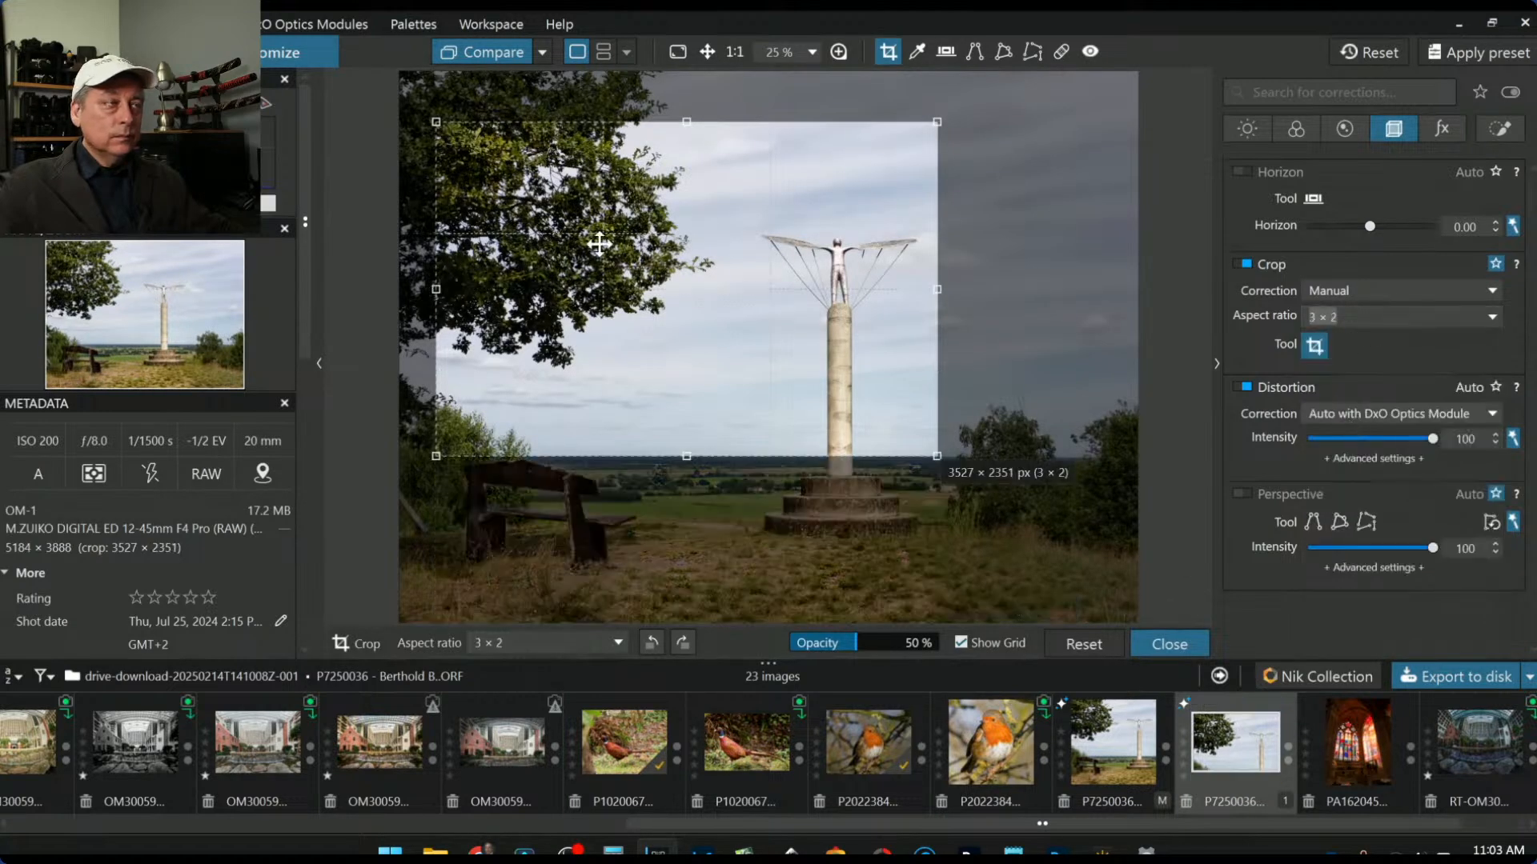
left_click_drag(436, 122, 860, 89)
left_click_drag(852, 188, 857, 325)
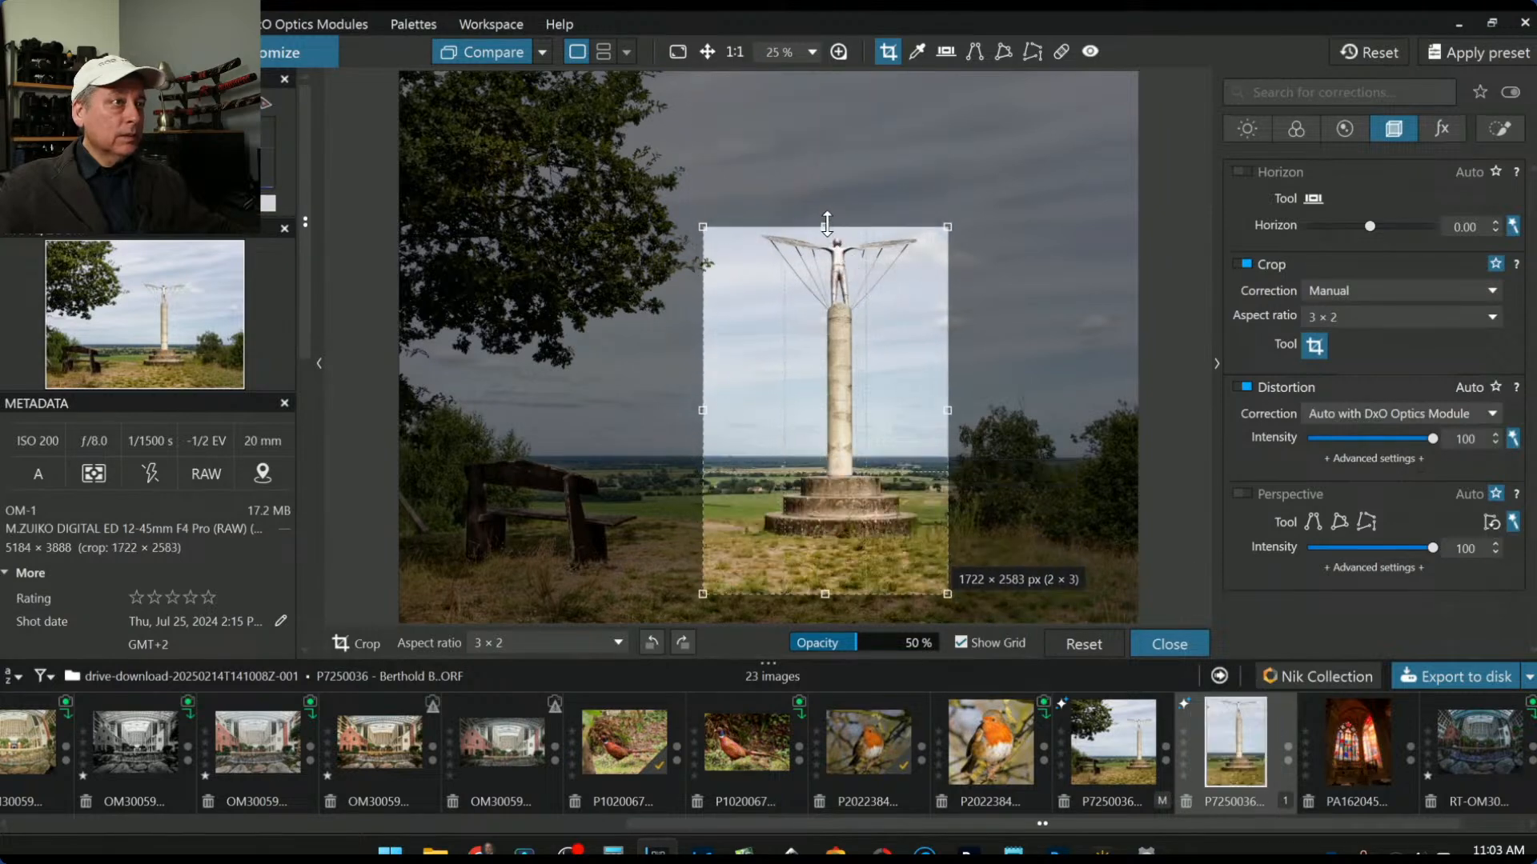
Step: Extend the crop up to near the photo's upper edge and end it at the stone base, at about 2047 × 3070 px
left_click_drag(827, 227, 840, 79)
left_click_drag(840, 80, 839, 78)
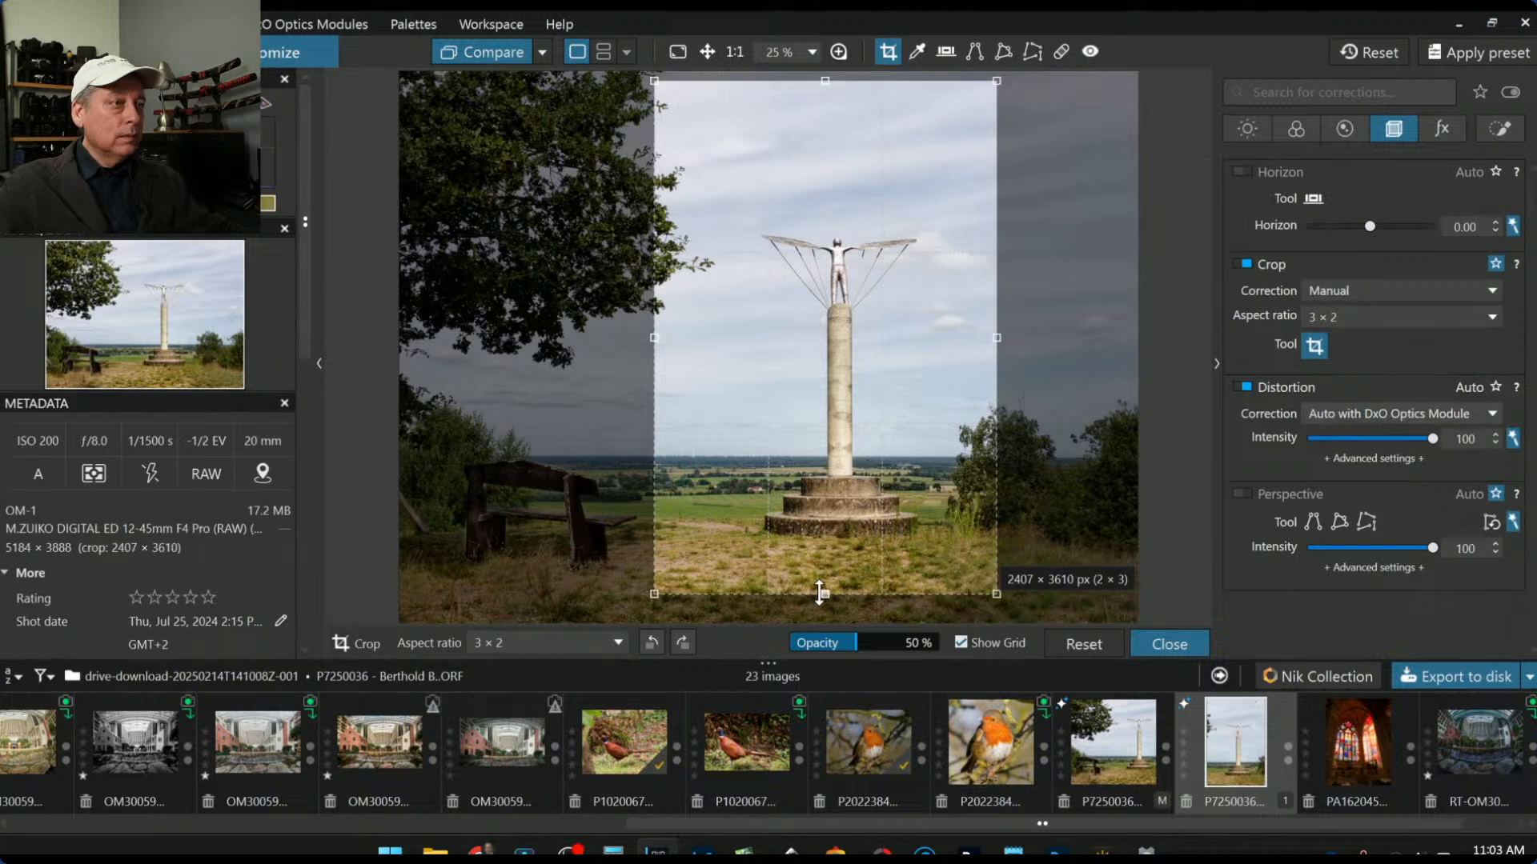
left_click_drag(825, 593, 832, 507)
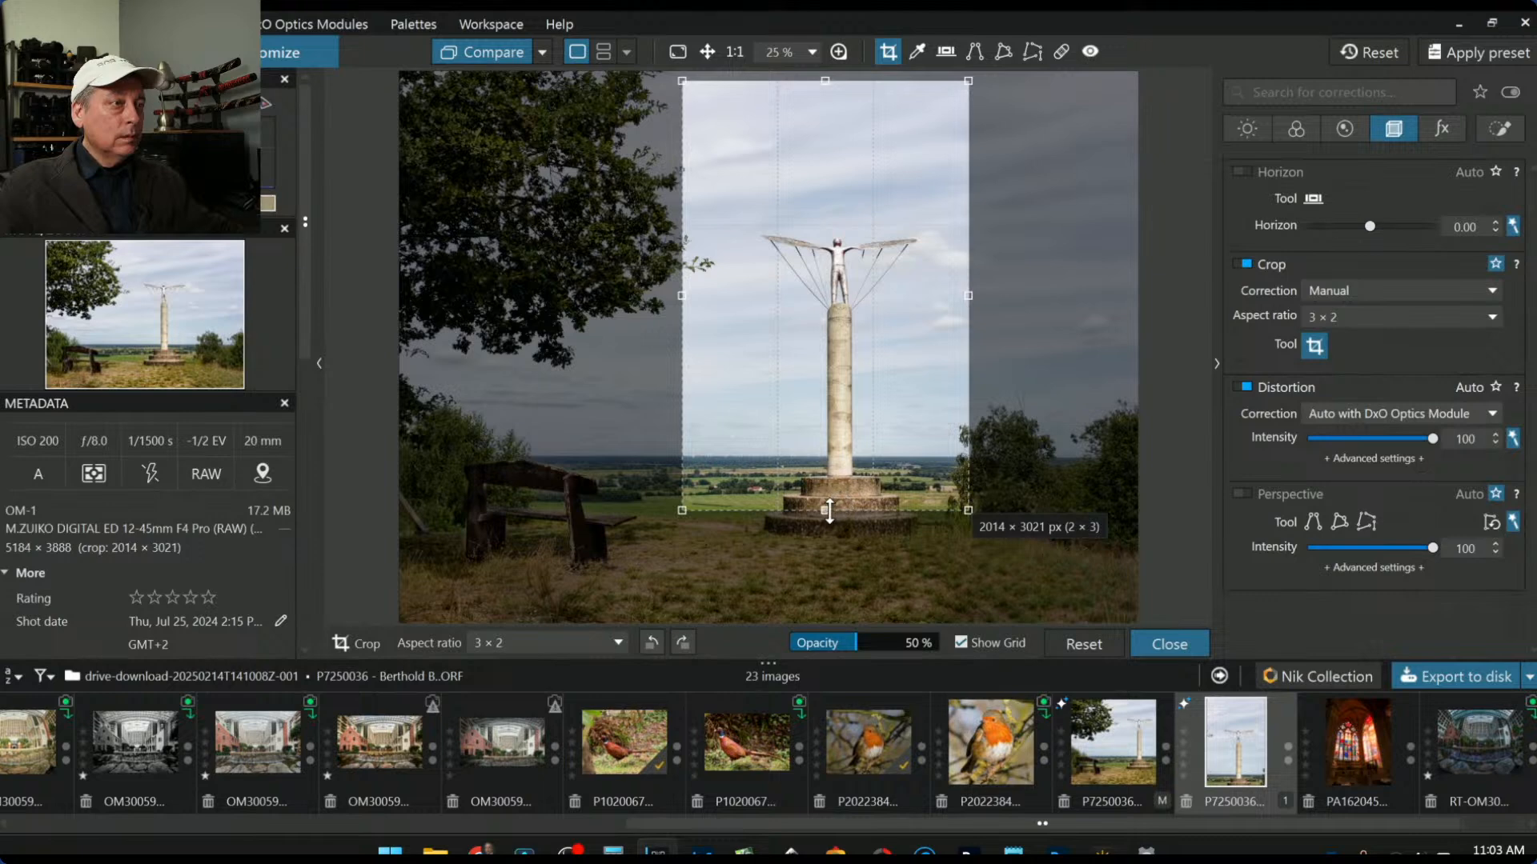
left_click_drag(829, 509, 829, 517)
key("Return")
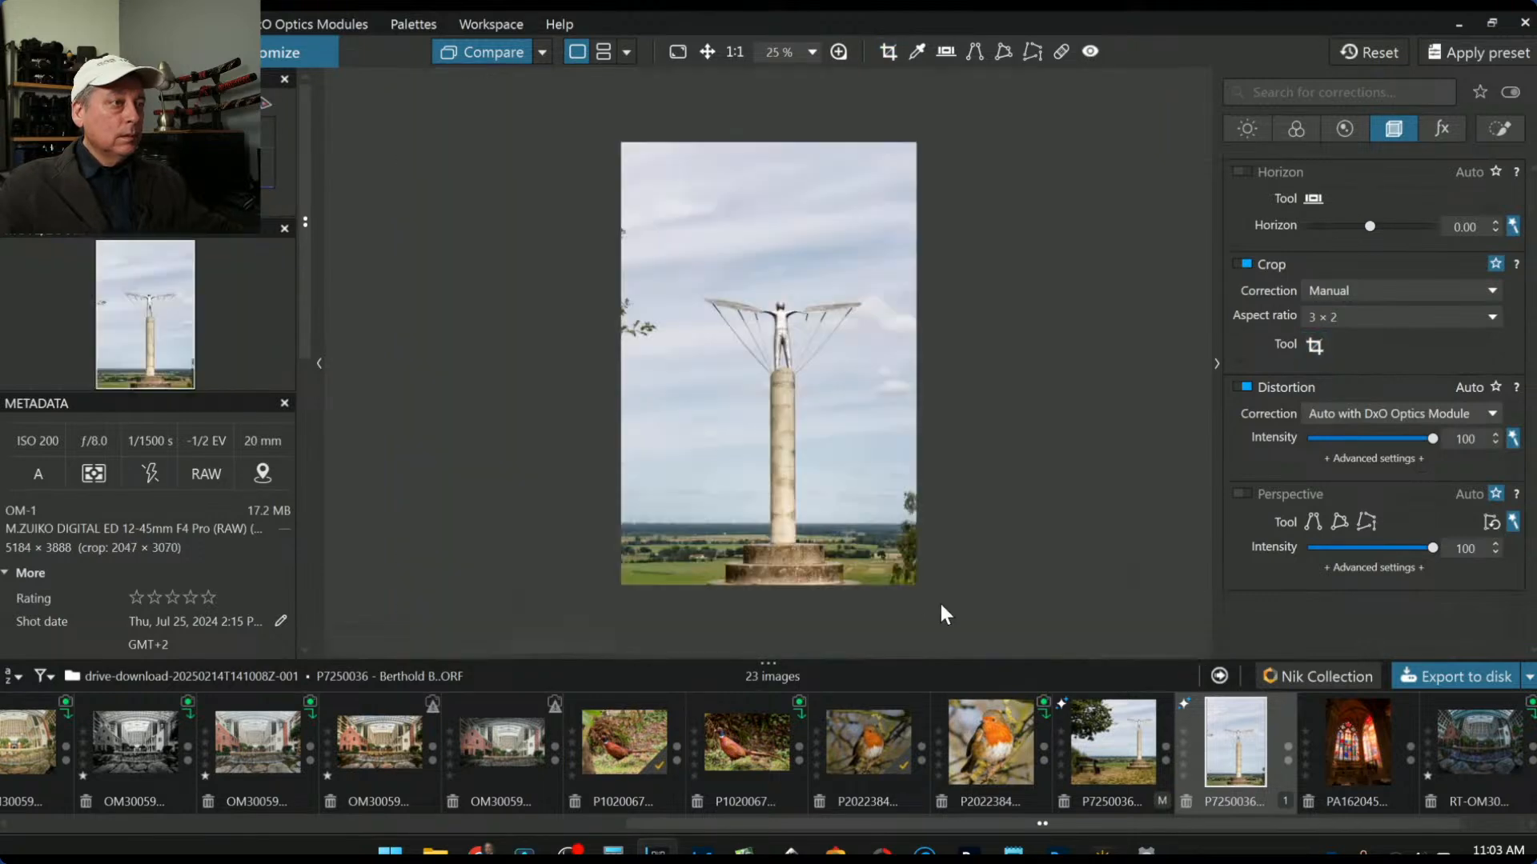
Step: Reposition the upright crop down to the photo's lower edge with the column centred, including the full stone base and grass
left_click(1315, 345)
left_click_drag(865, 360, 884, 360)
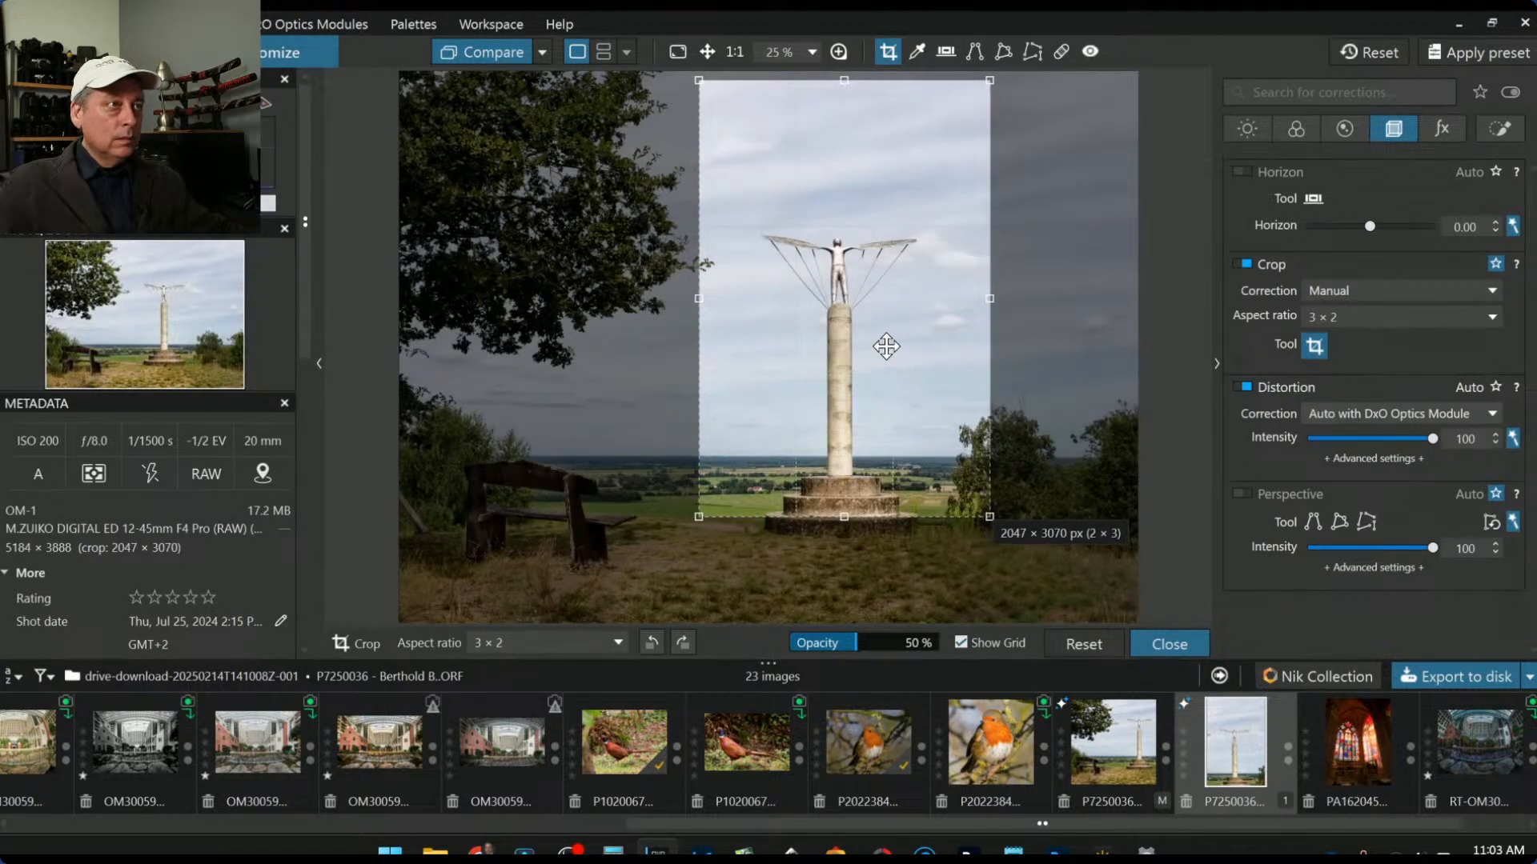
left_click_drag(840, 158, 838, 266)
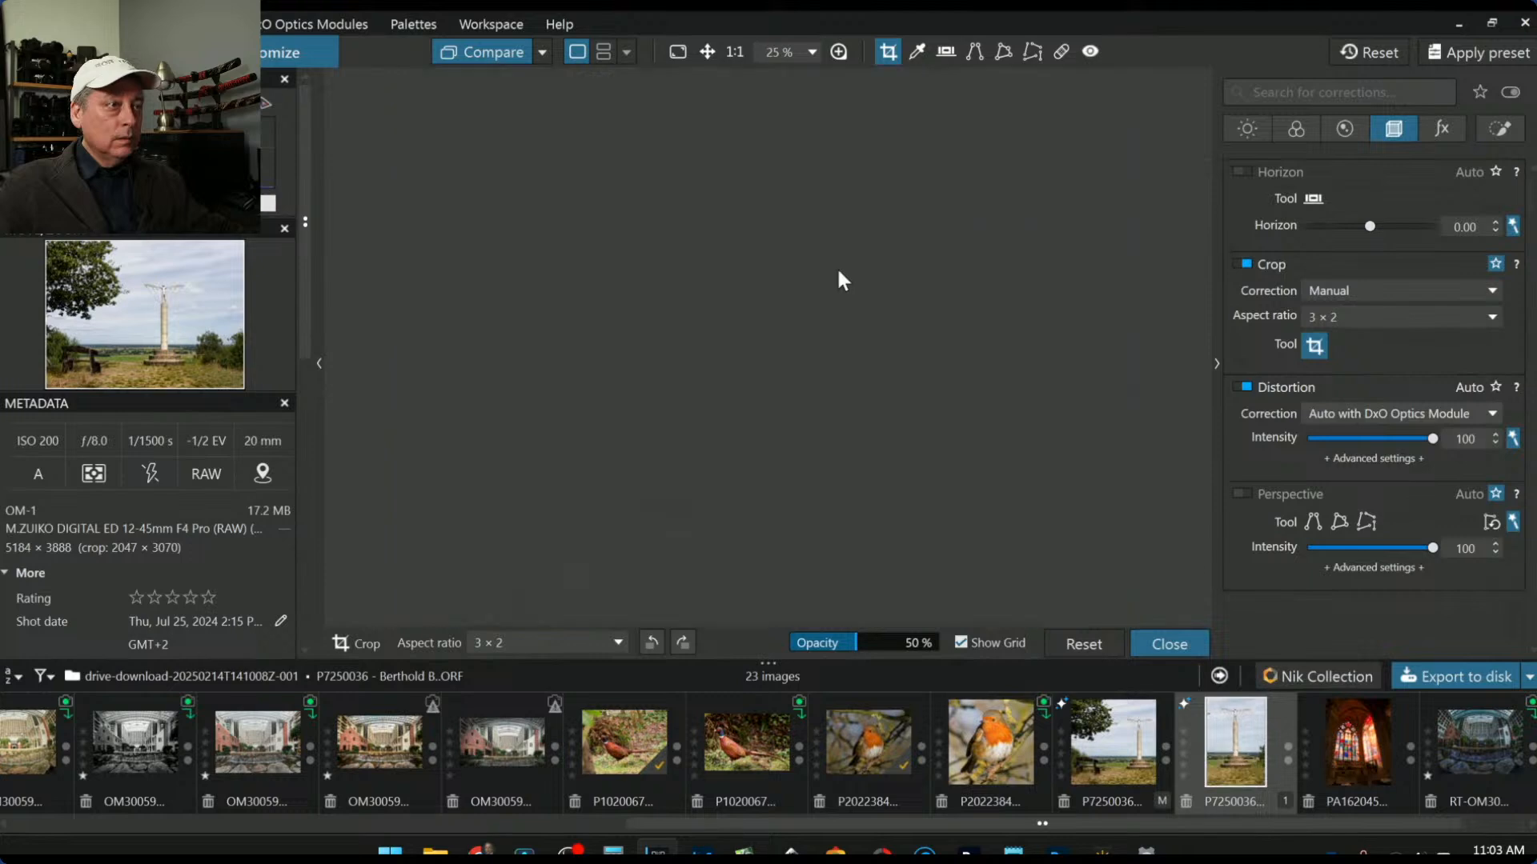
key("Return")
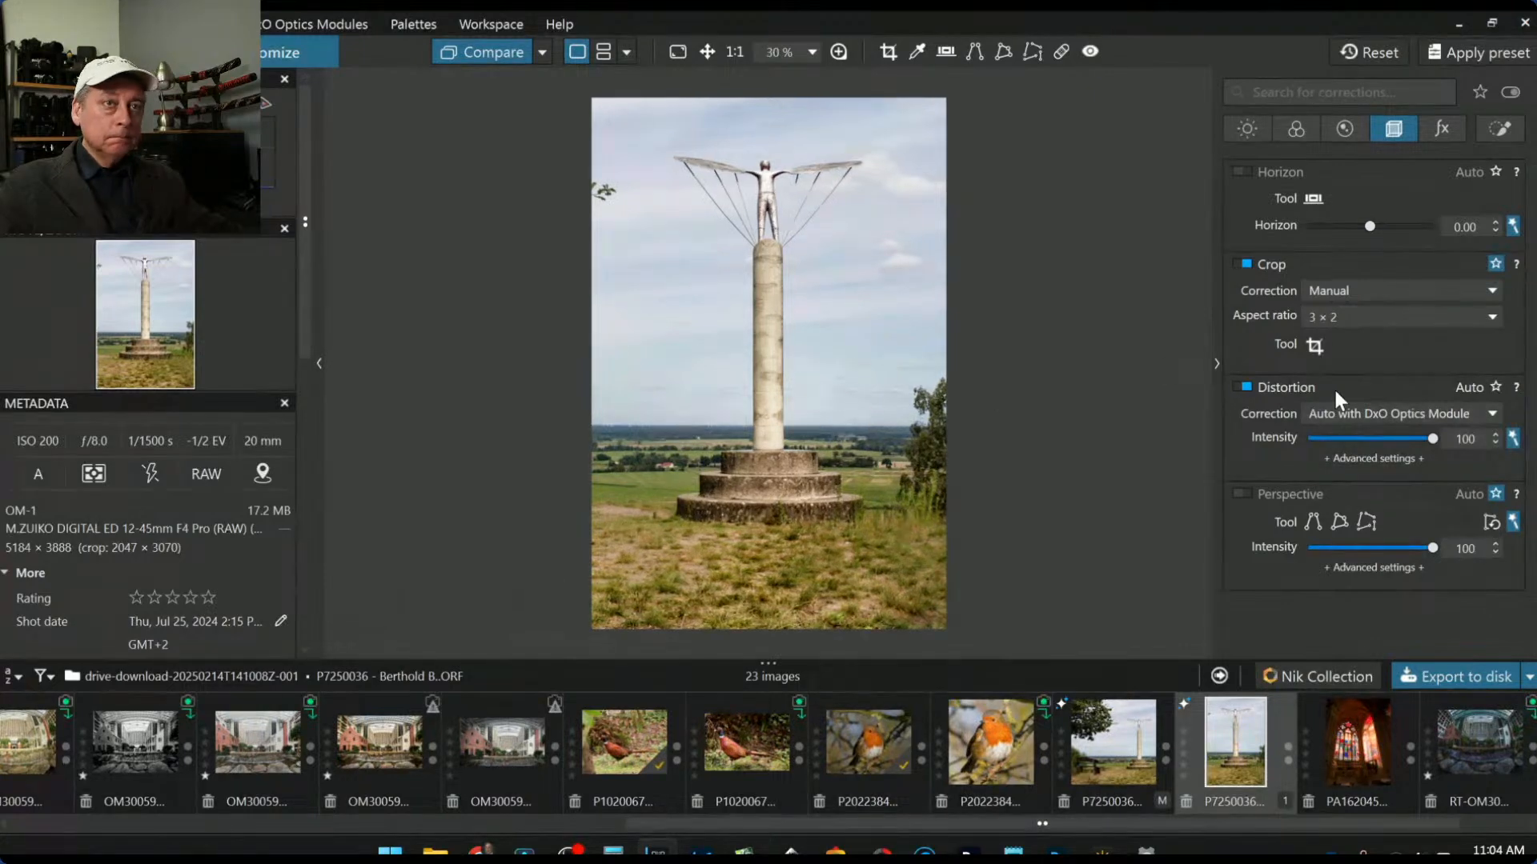
Step: Tighten the crop from below to about 1343 × 2014 px, keeping the statue, the column and the horizon
left_click(1314, 346)
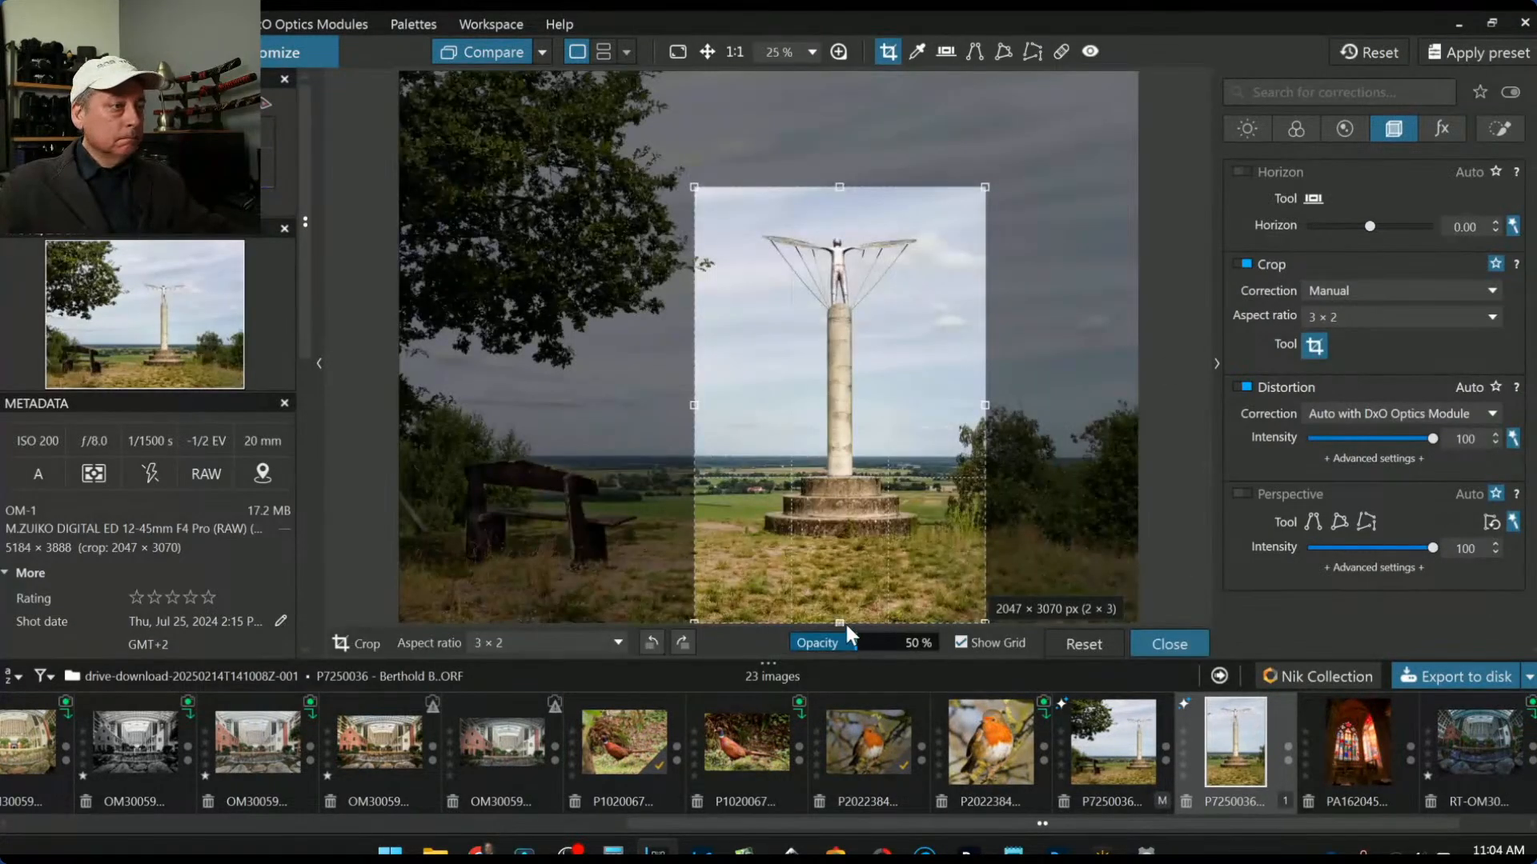
left_click_drag(846, 625, 841, 471)
key("Return")
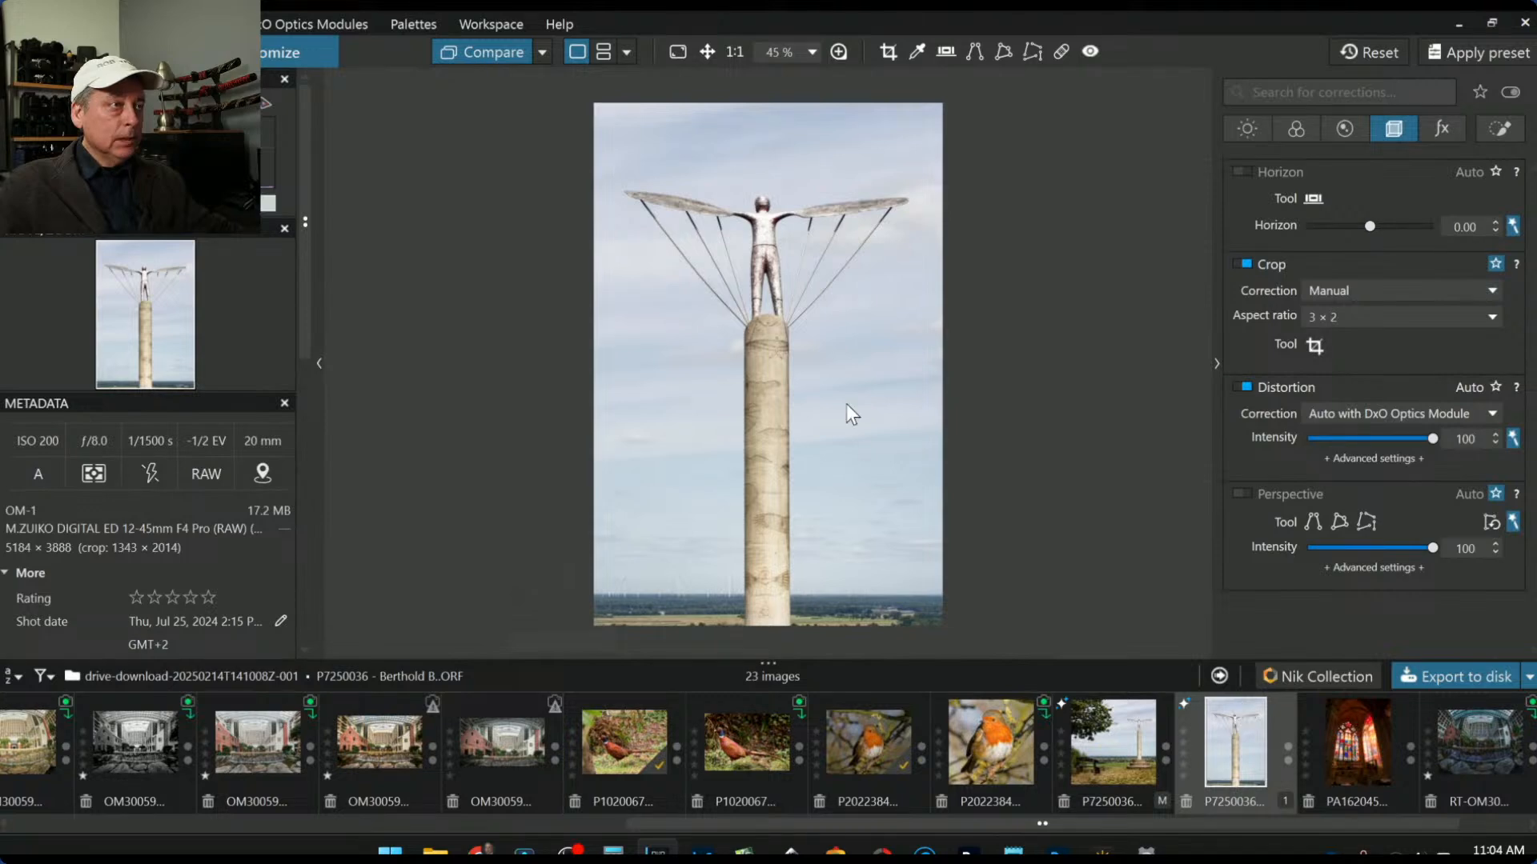
scroll(753, 240, "up", 5)
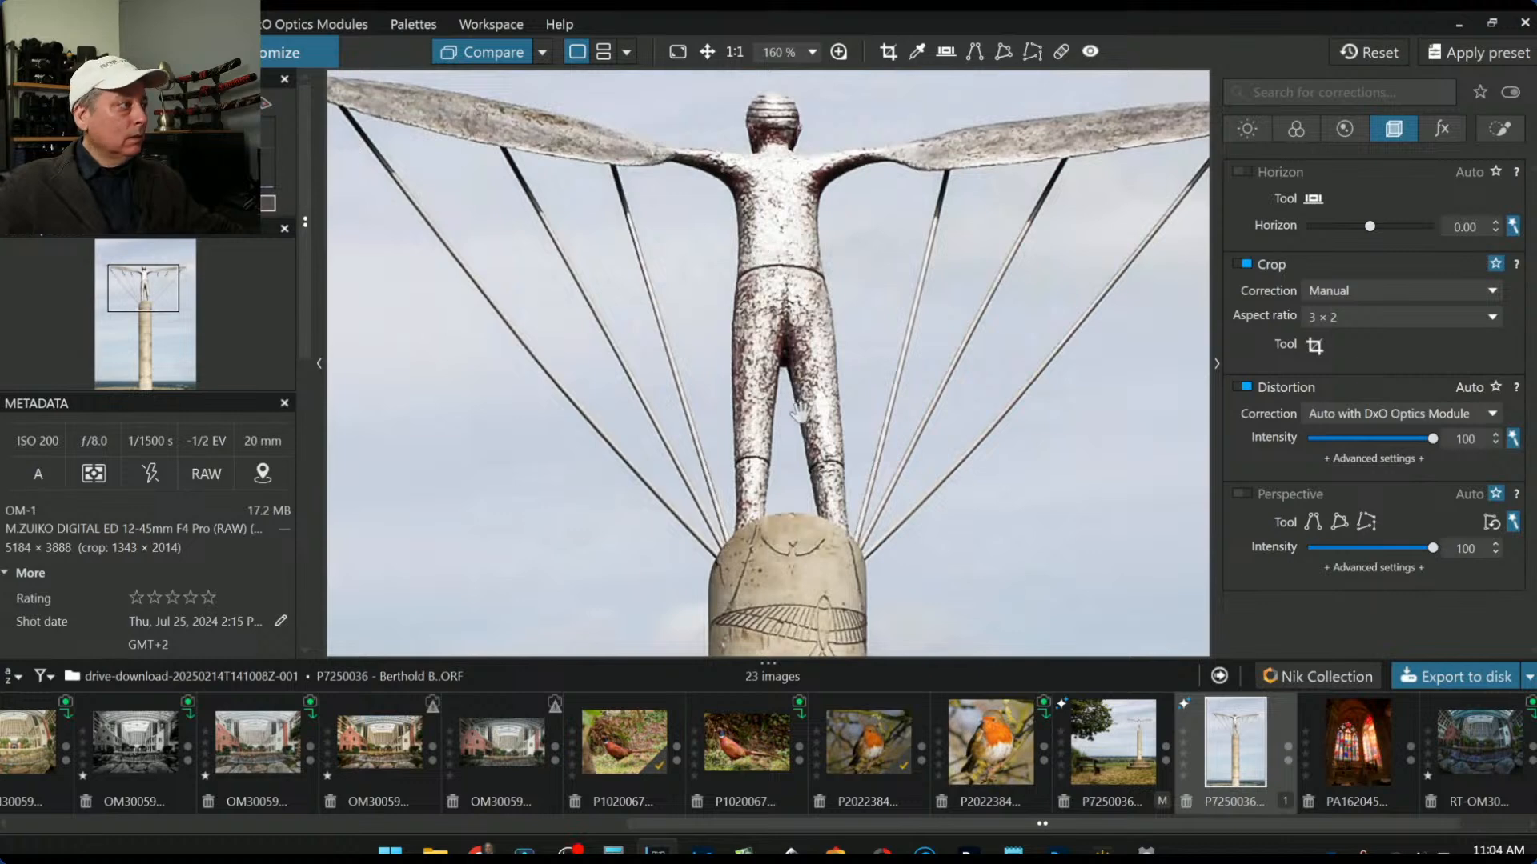
Step: Extend the virtual copy's 3 × 2 crop downward to take in the stone base, at about 1478 × 2217 px
scroll(798, 412, "down", 5)
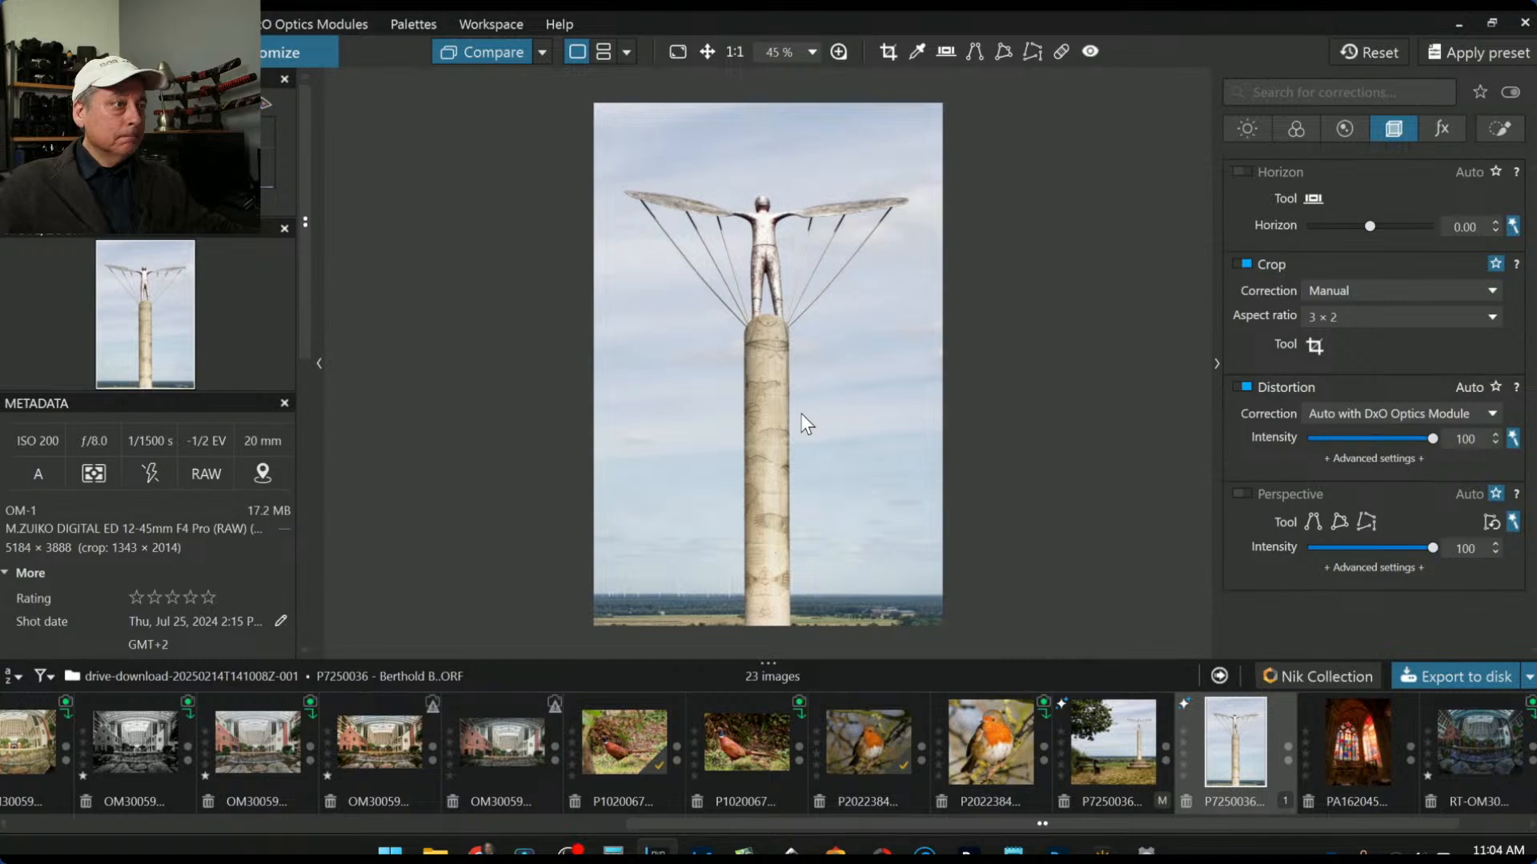
left_click(1314, 345)
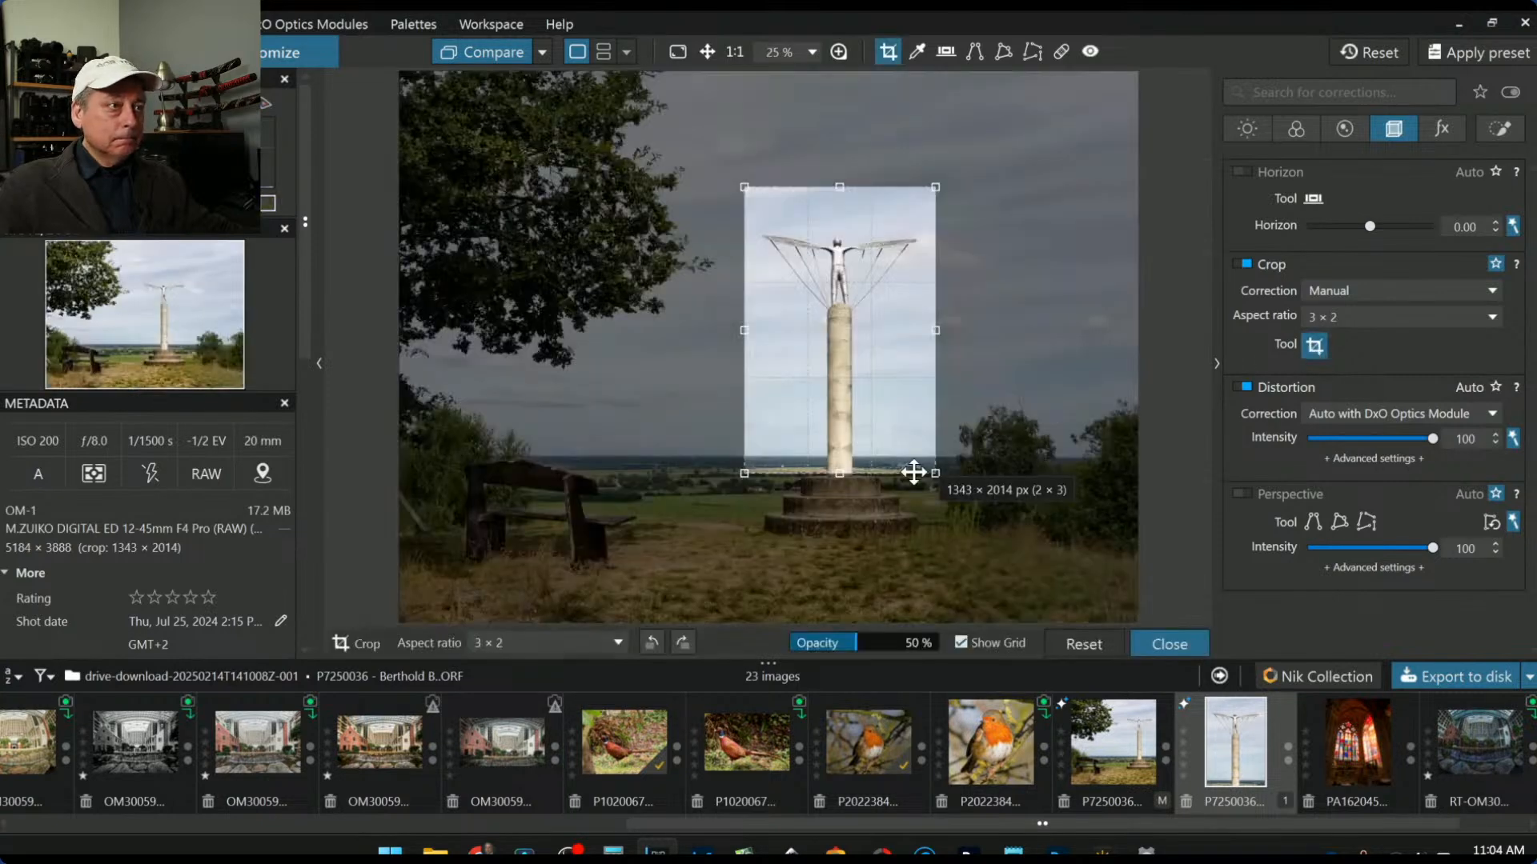
left_click_drag(840, 478, 842, 506)
key("Return")
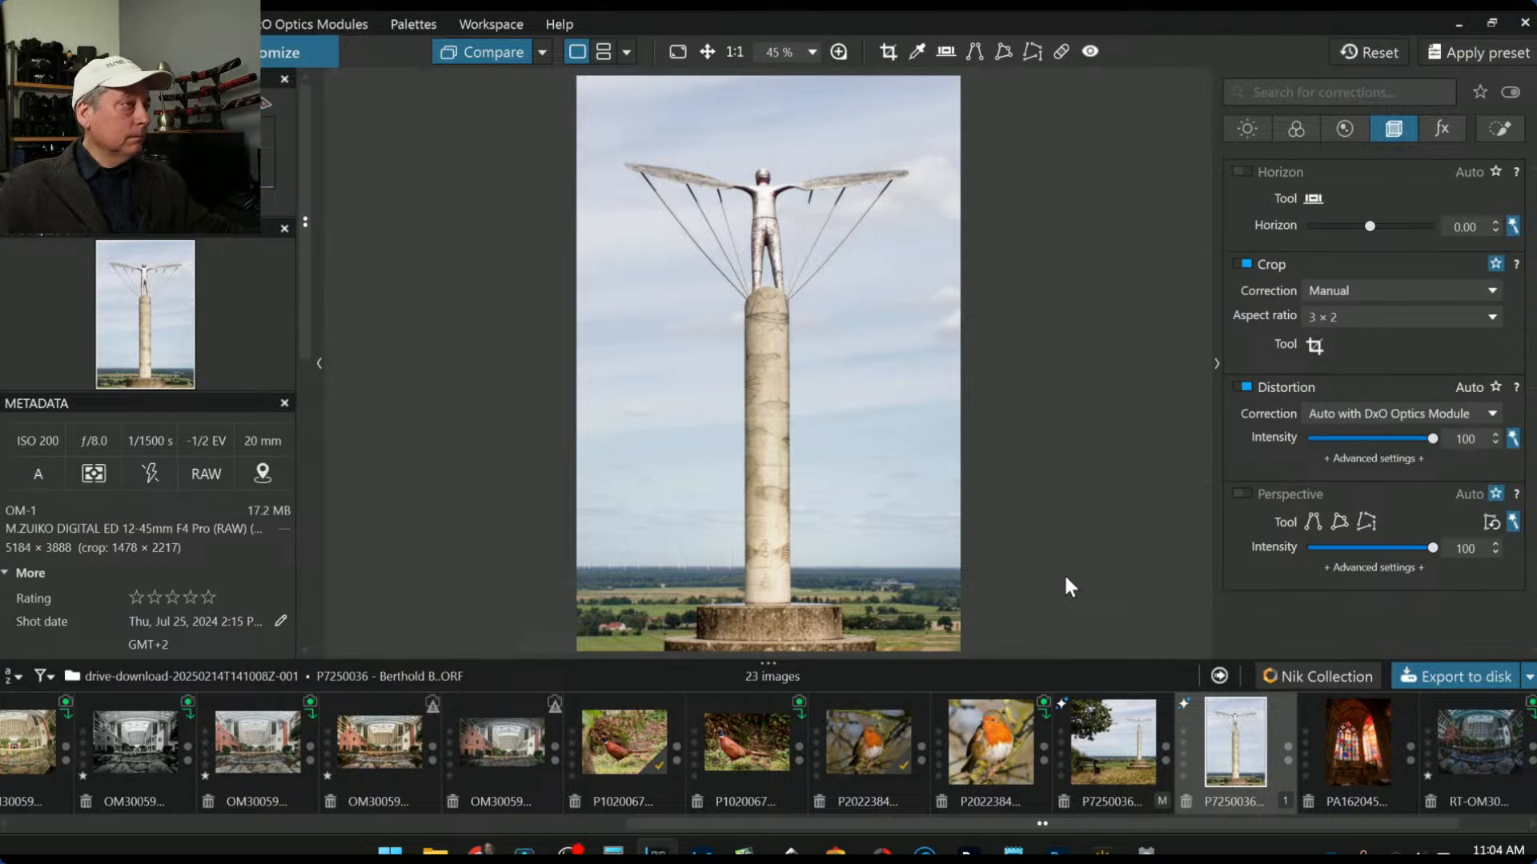
Step: Compare the square statue photo and its upright virtual copy side by side with the unedited original, with the side palettes hidden
left_click(1136, 744)
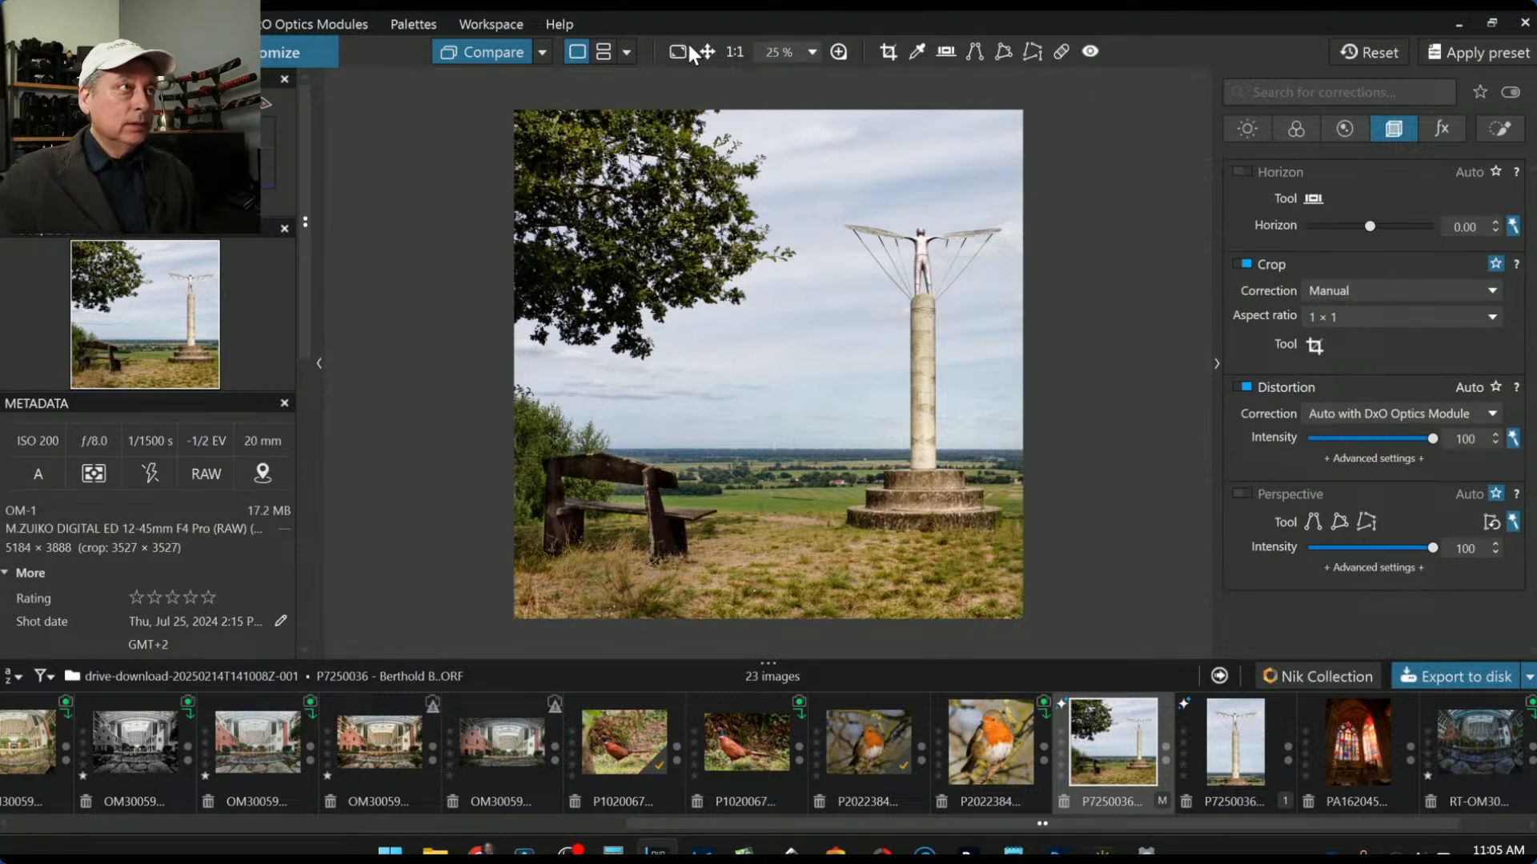
left_click(626, 52)
left_click(657, 82)
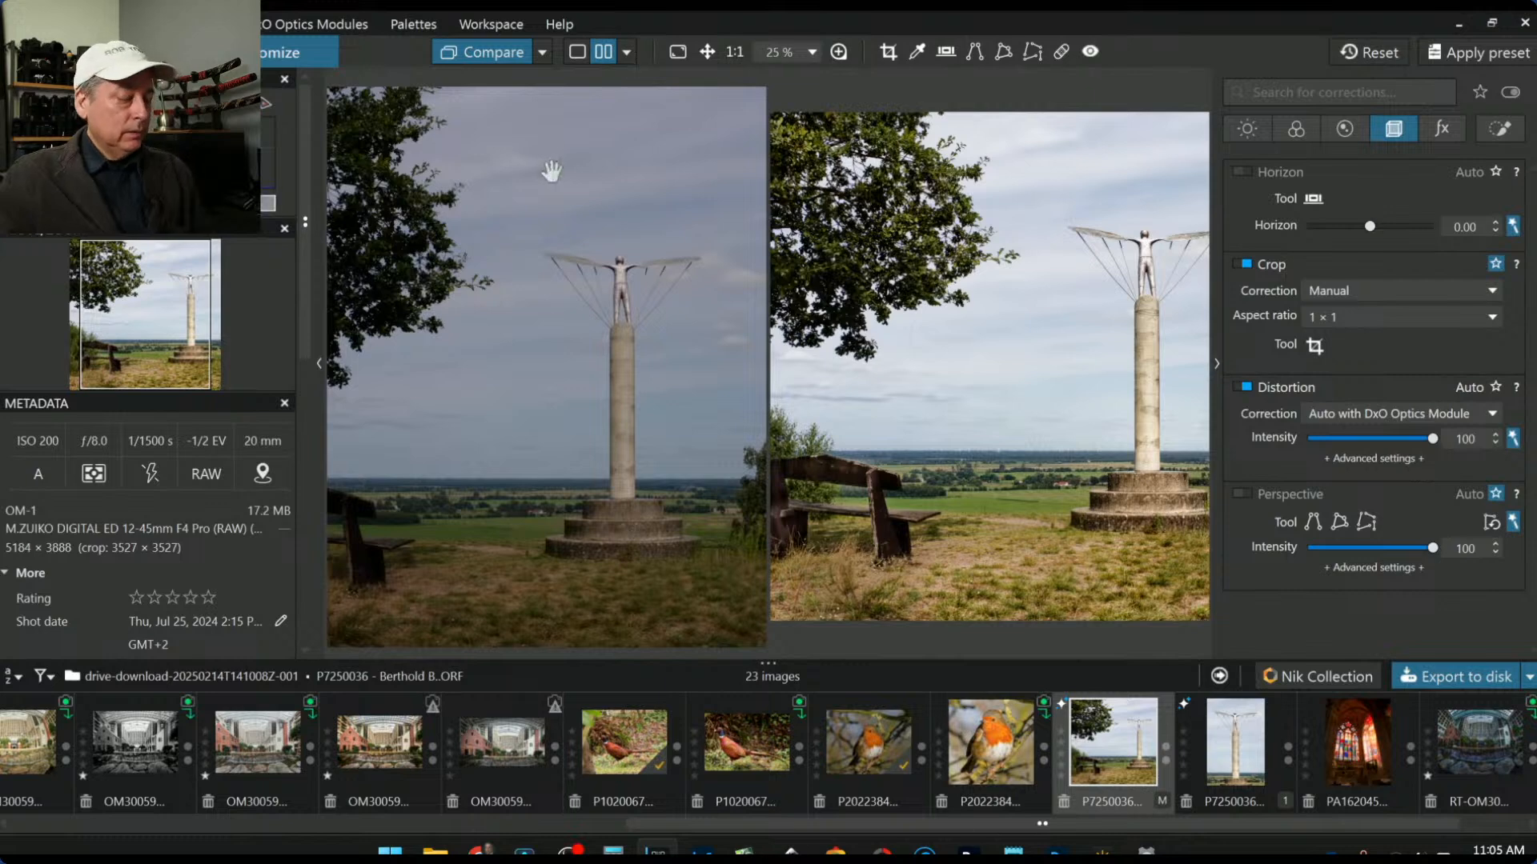
key("F9")
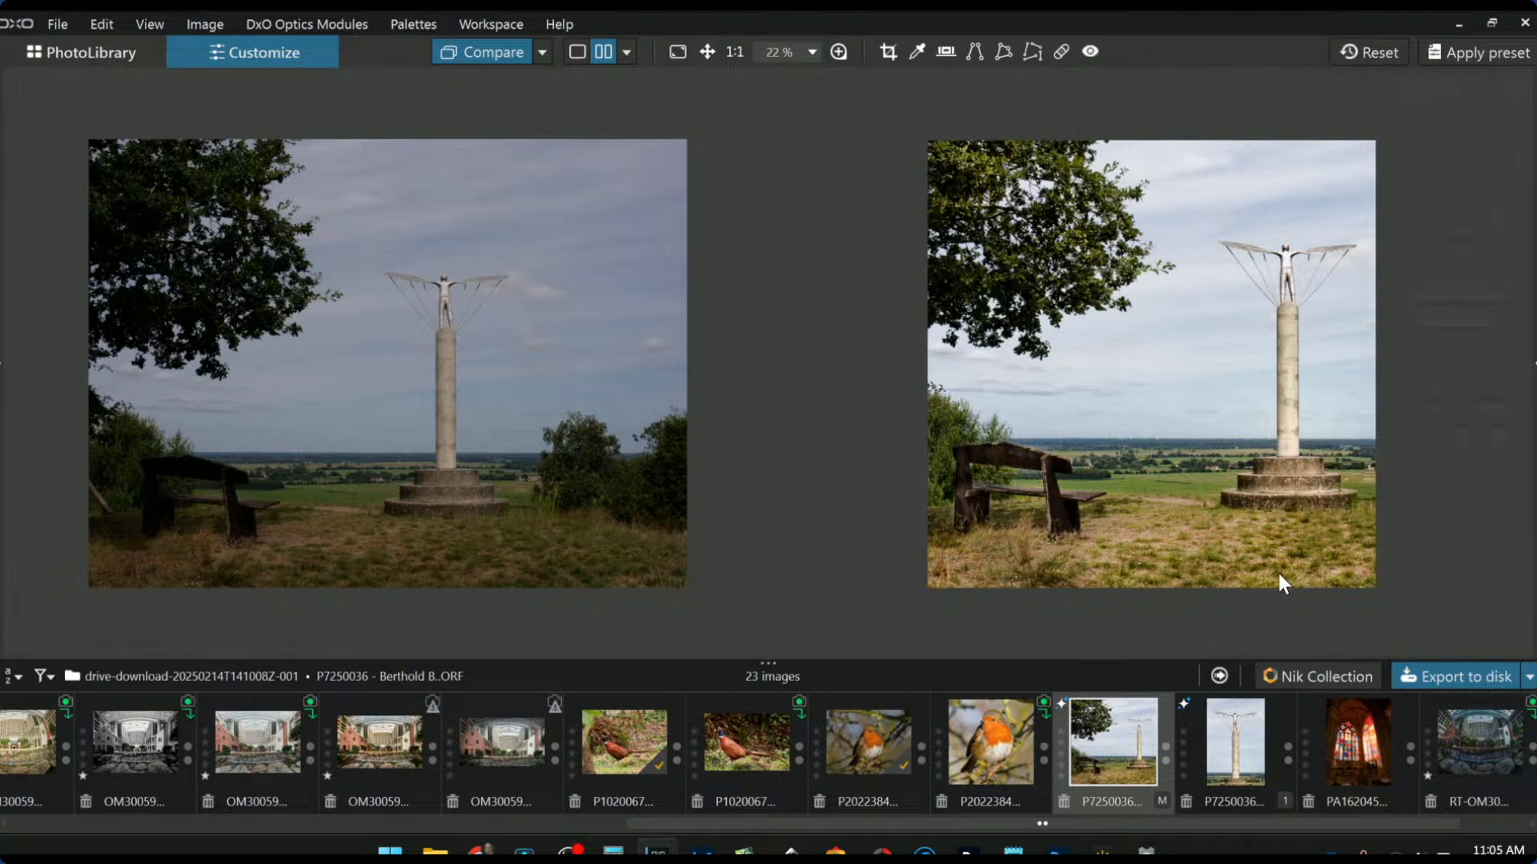
scroll(1227, 526, "up", 2)
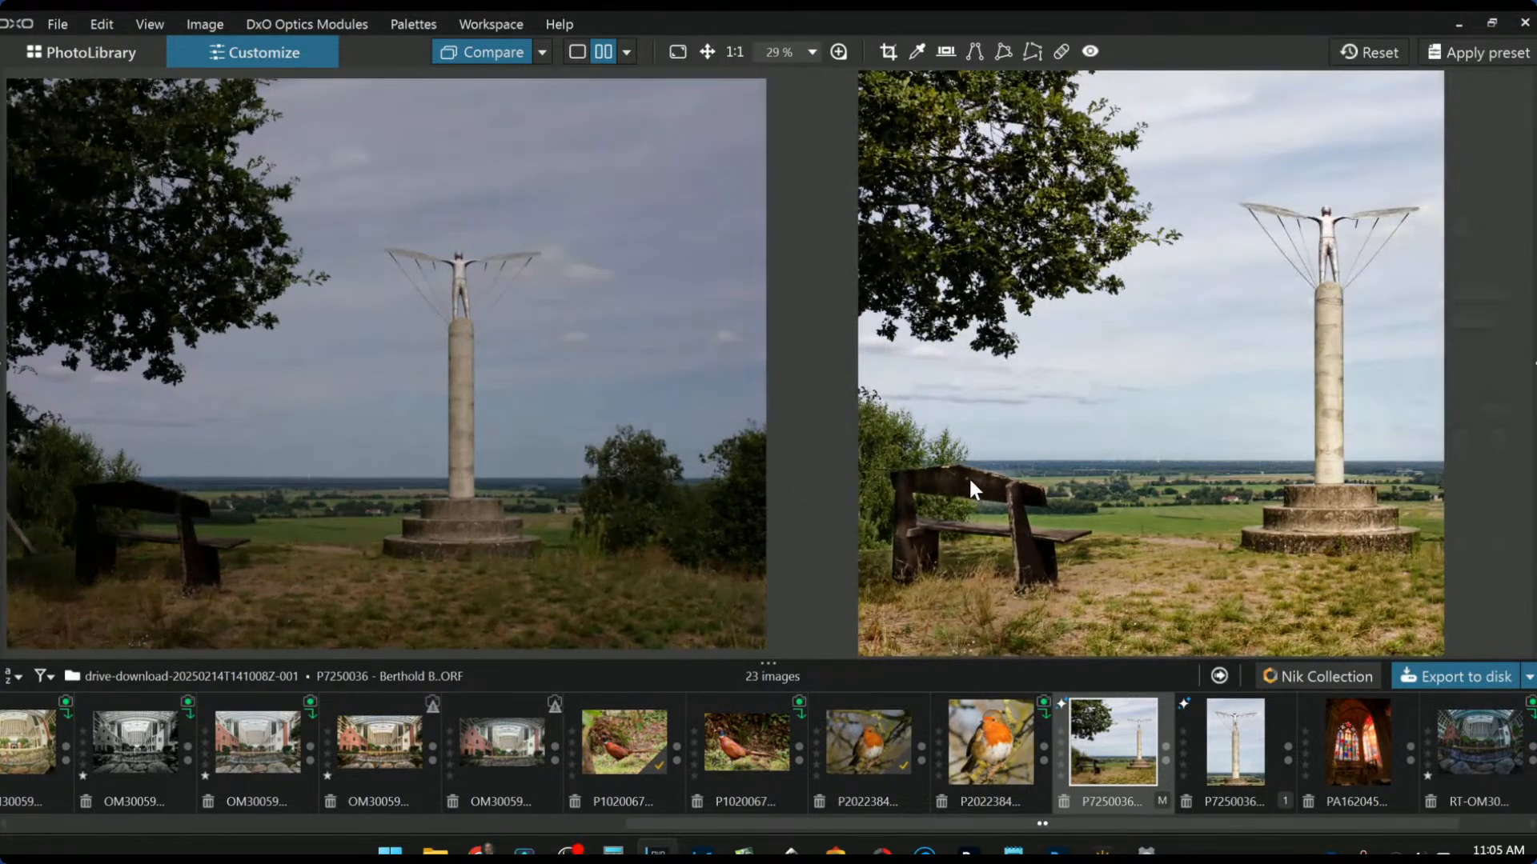
scroll(964, 478, "down", 1)
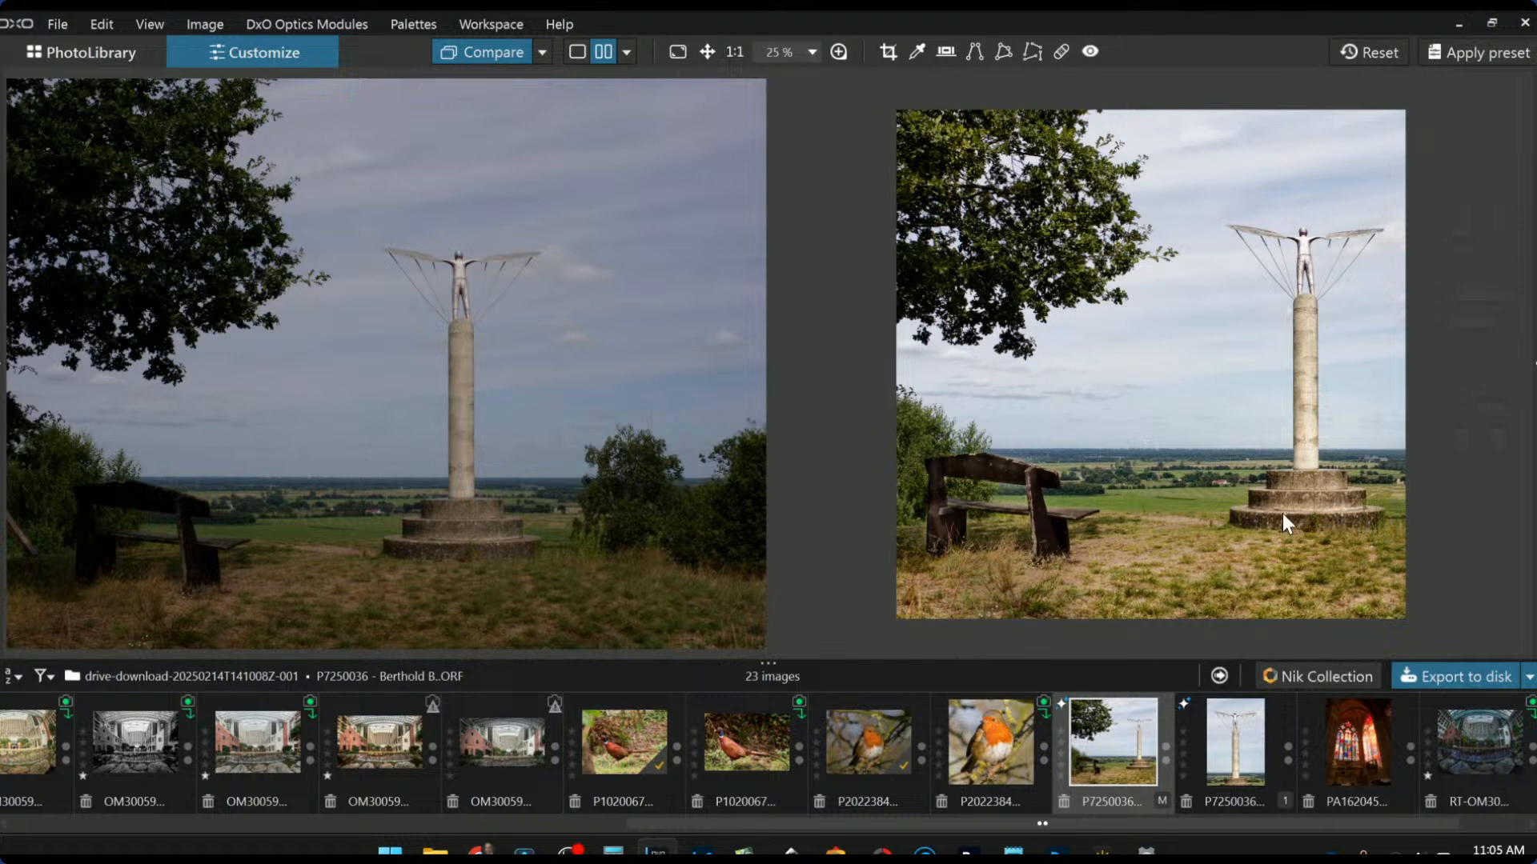
left_click(1260, 723)
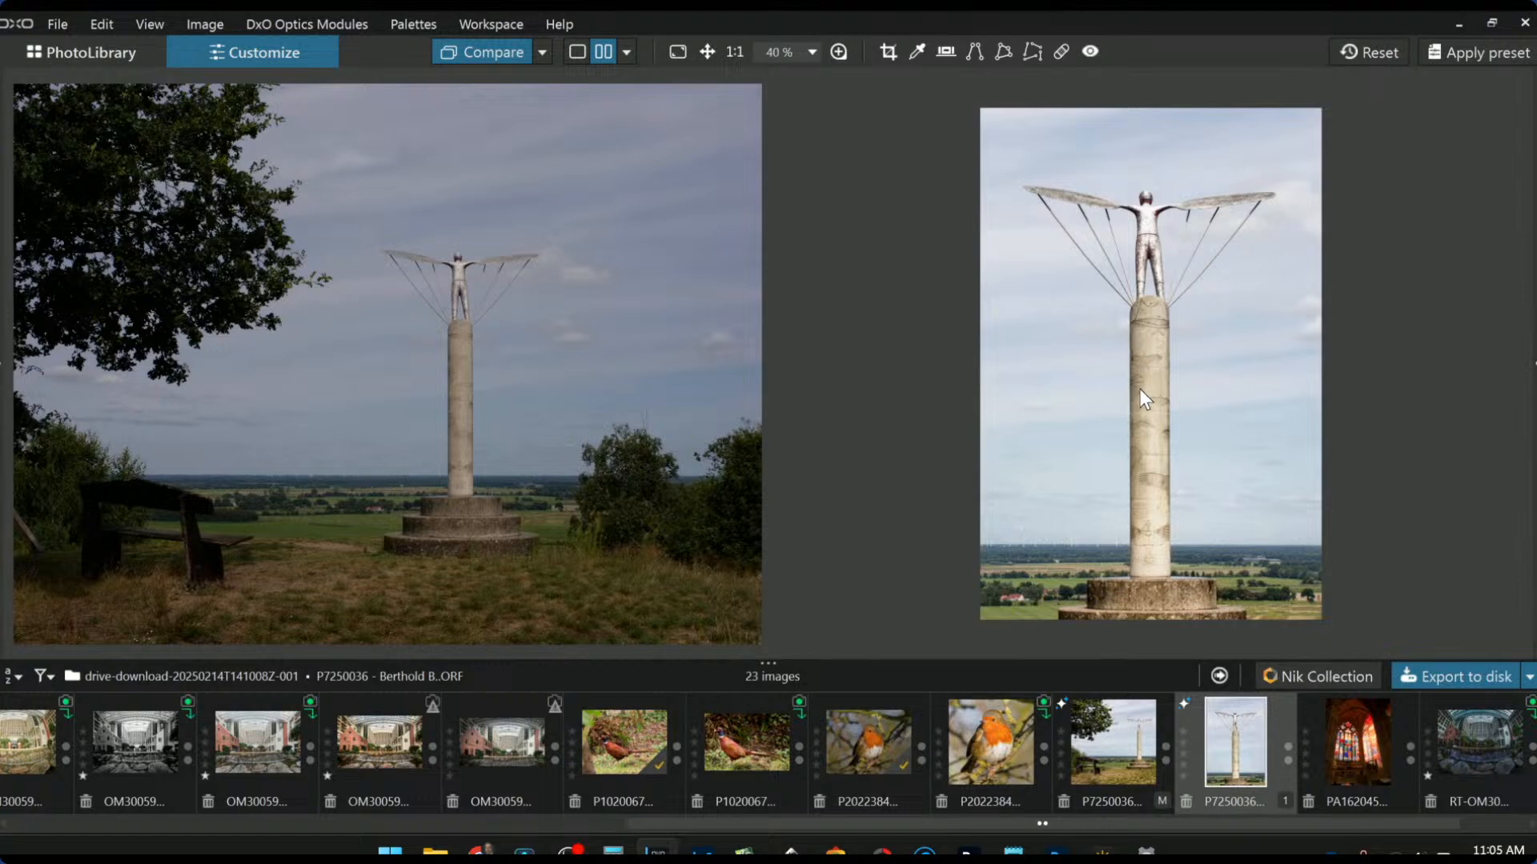
left_click(1116, 731)
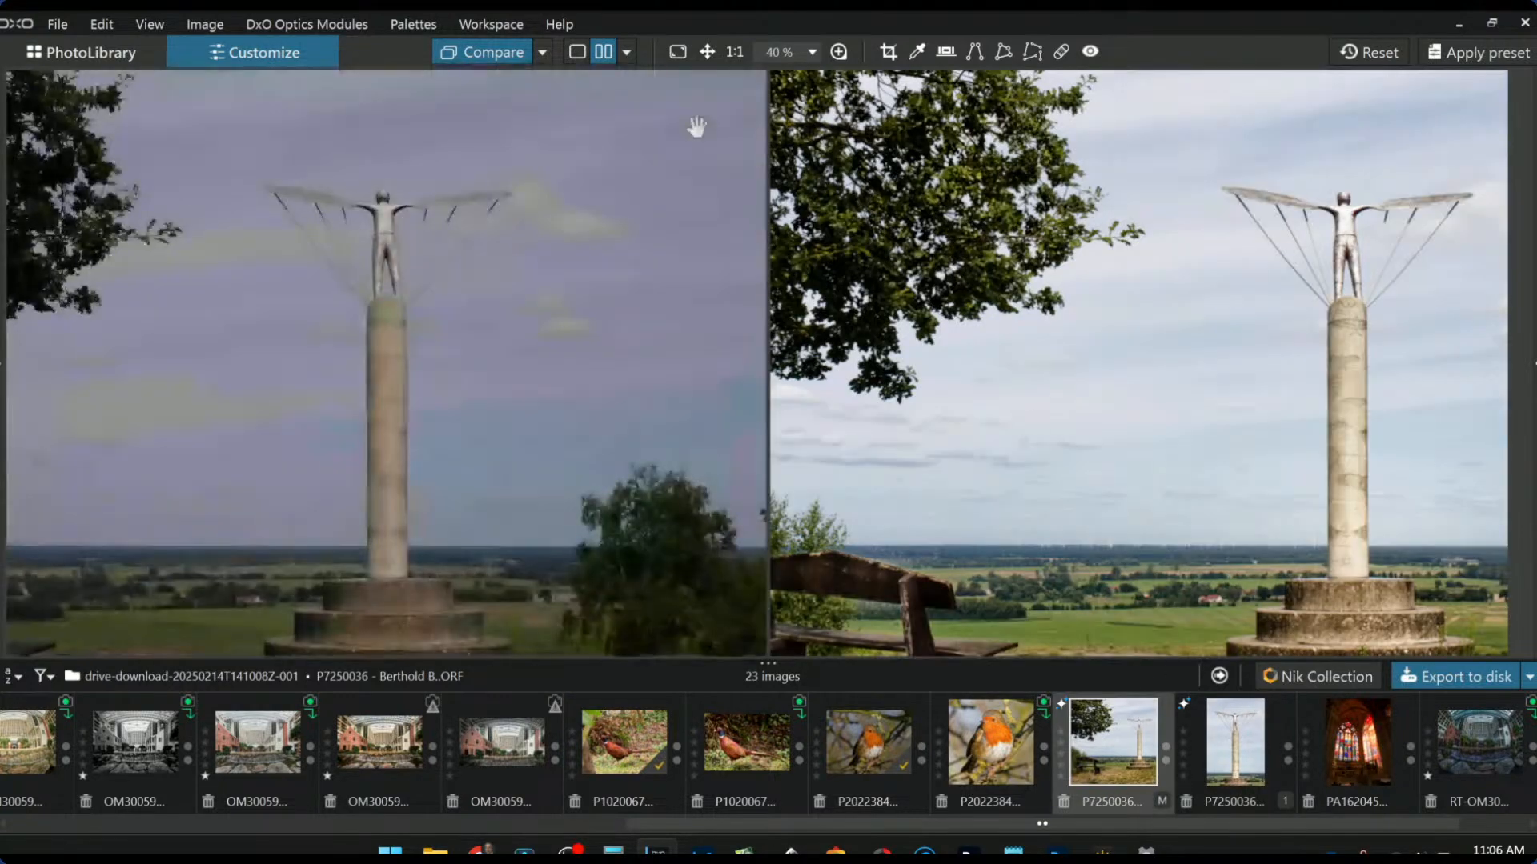
Step: Return to the single-image view and examine the square and upright statue versions alternately for composition
left_click(578, 54)
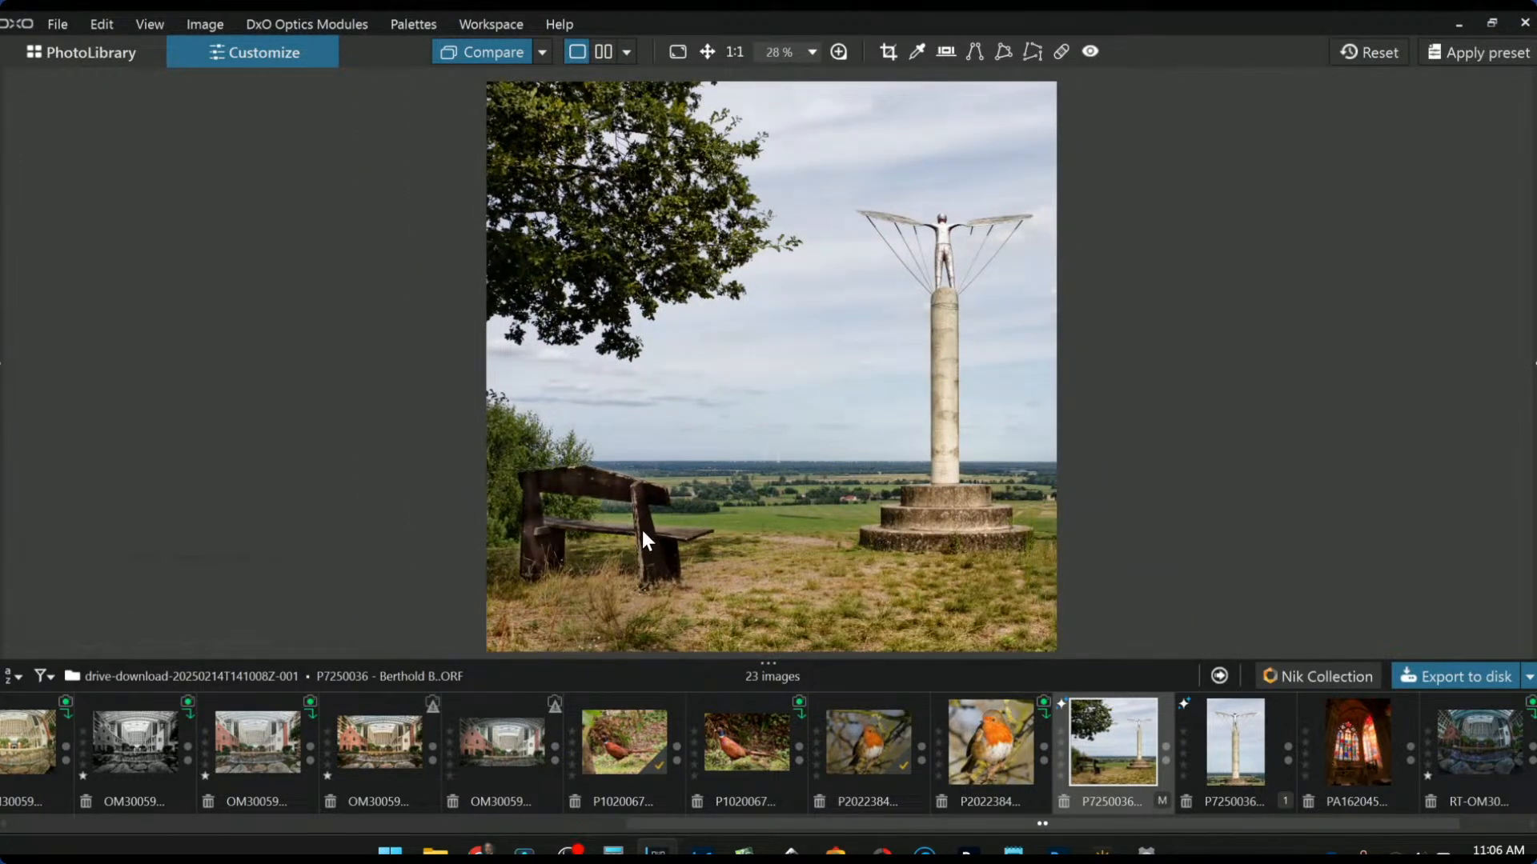
scroll(642, 530, "down", 1)
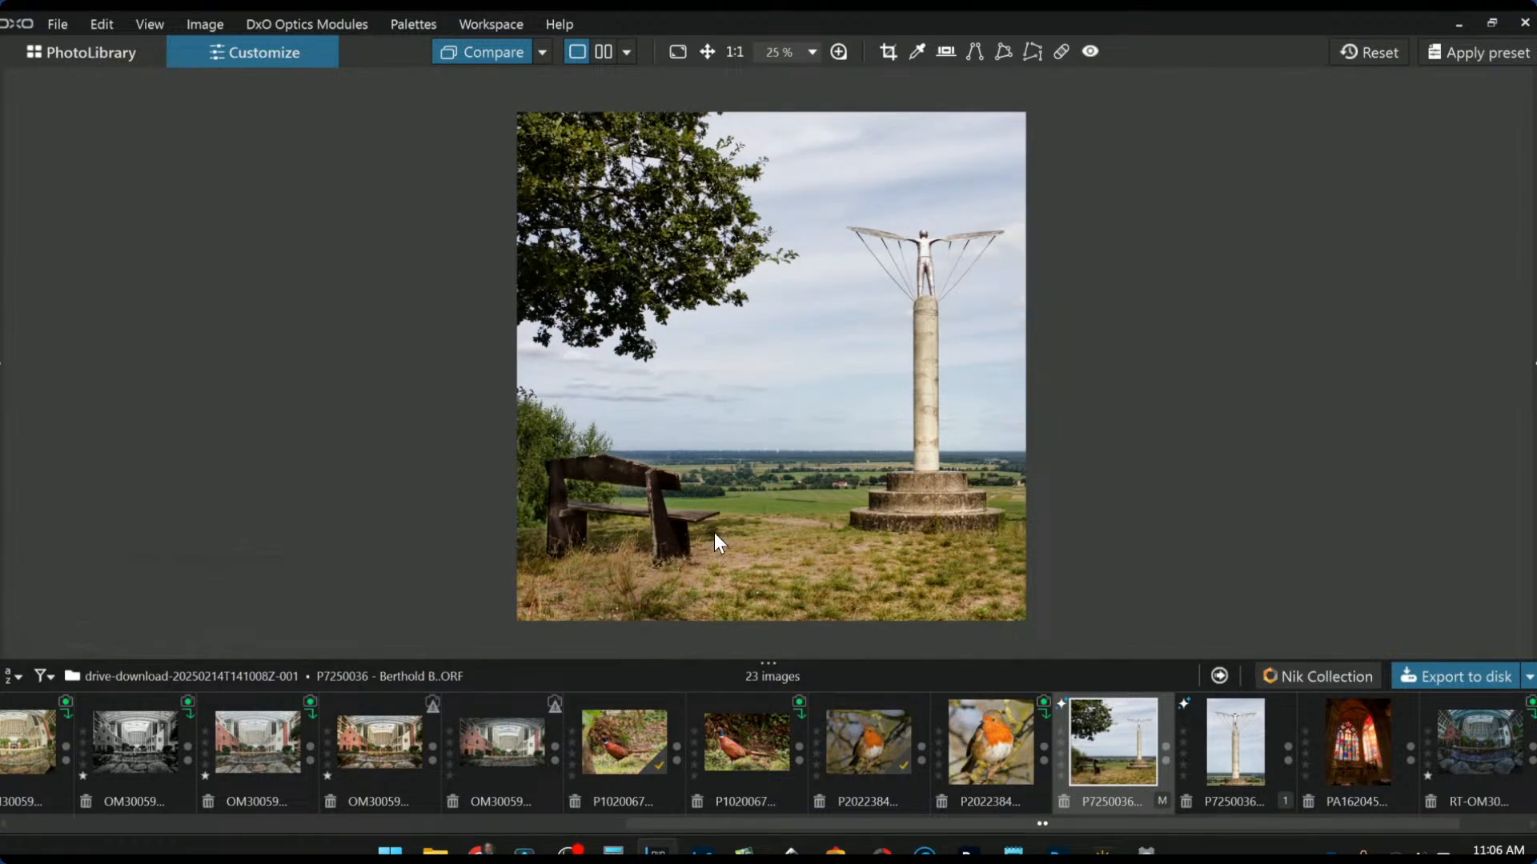
left_click(1254, 717)
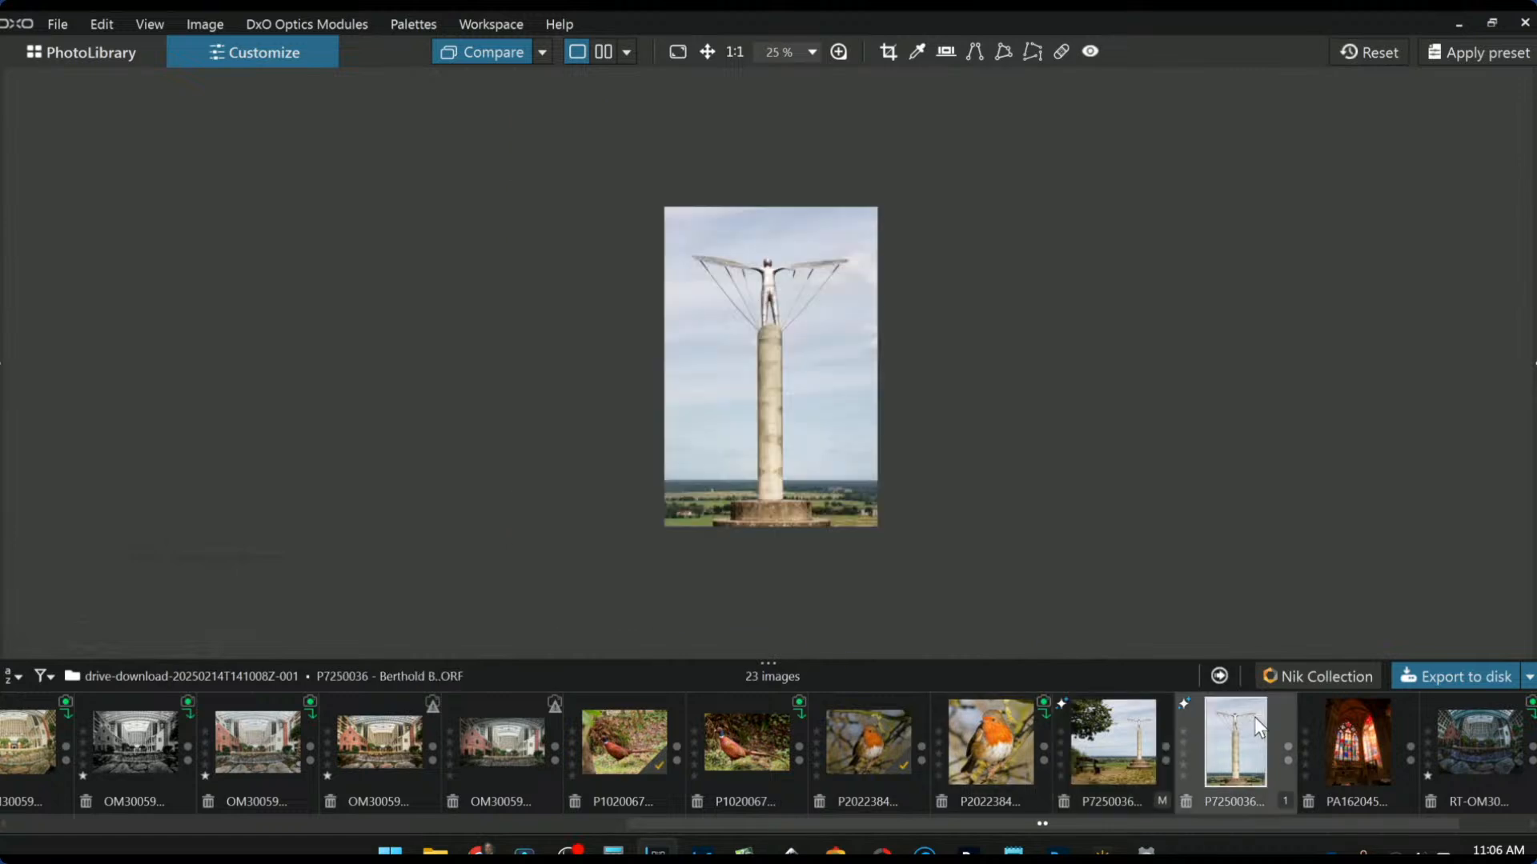
scroll(728, 501, "up", 1)
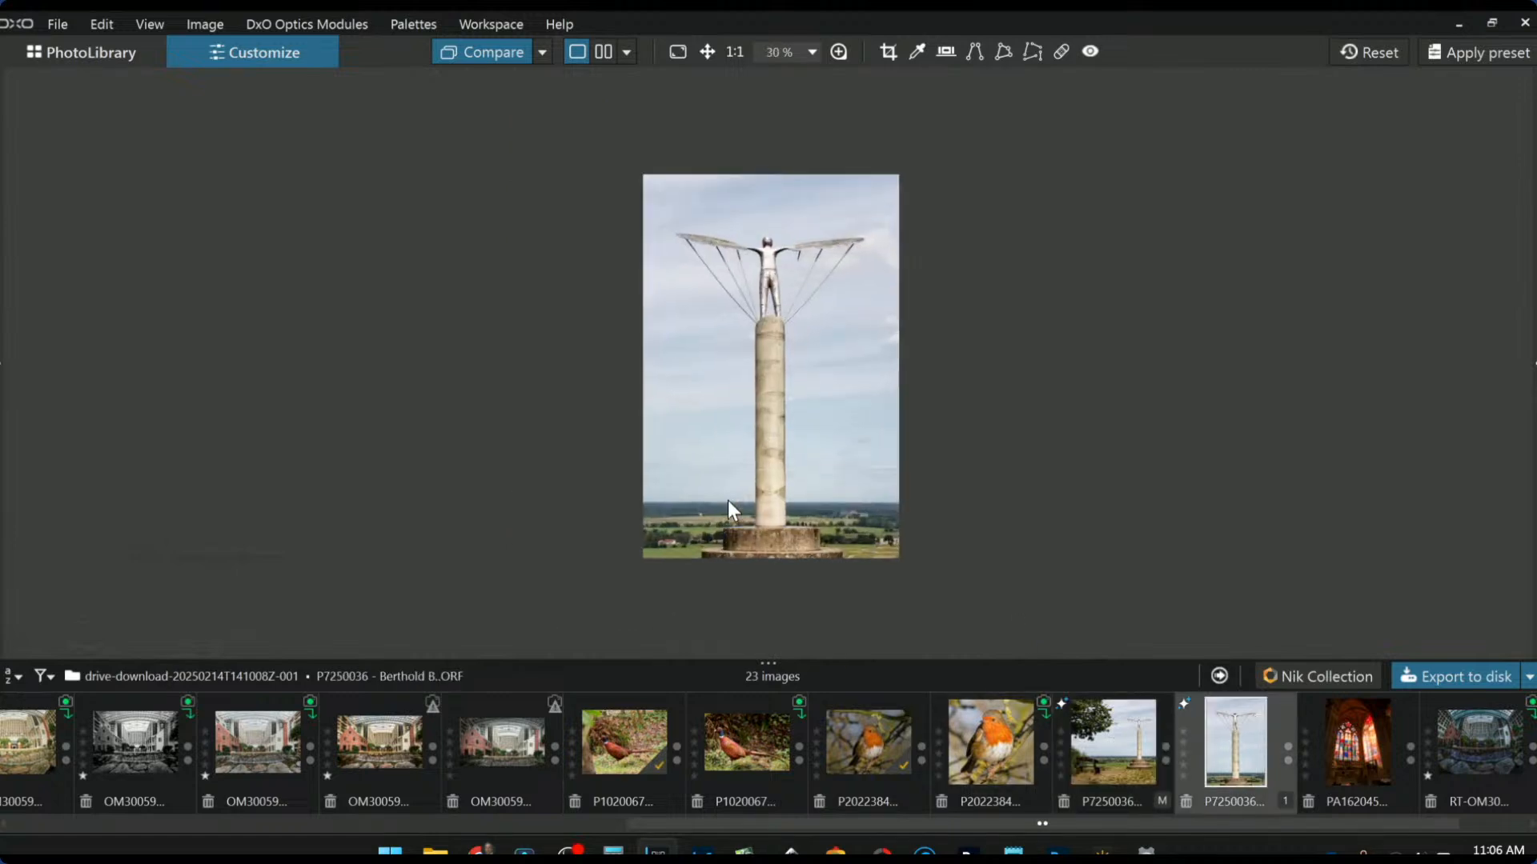
scroll(779, 547, "up", 1)
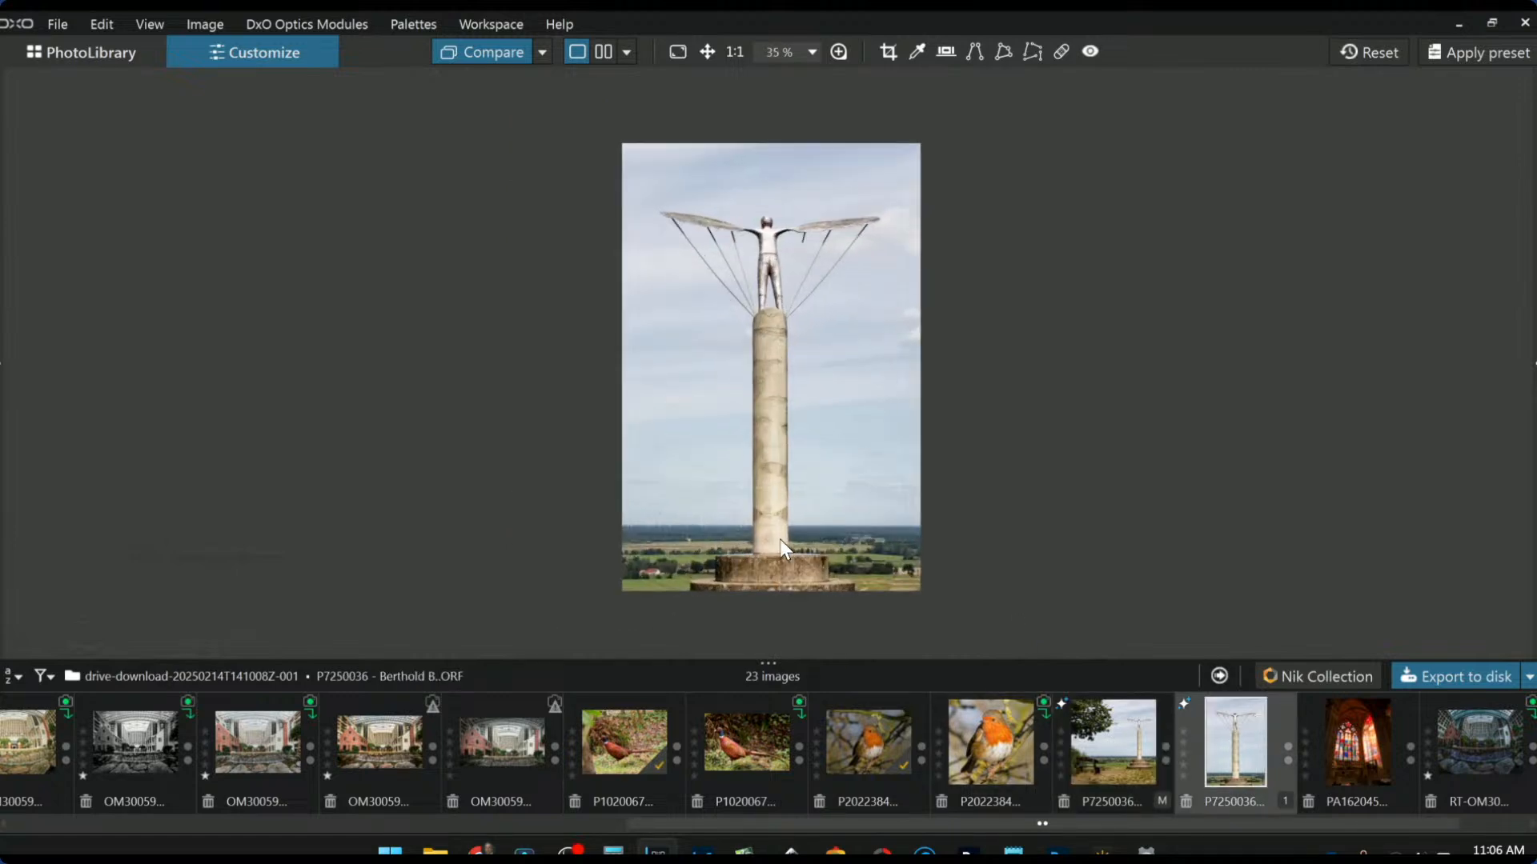
left_click(1155, 761)
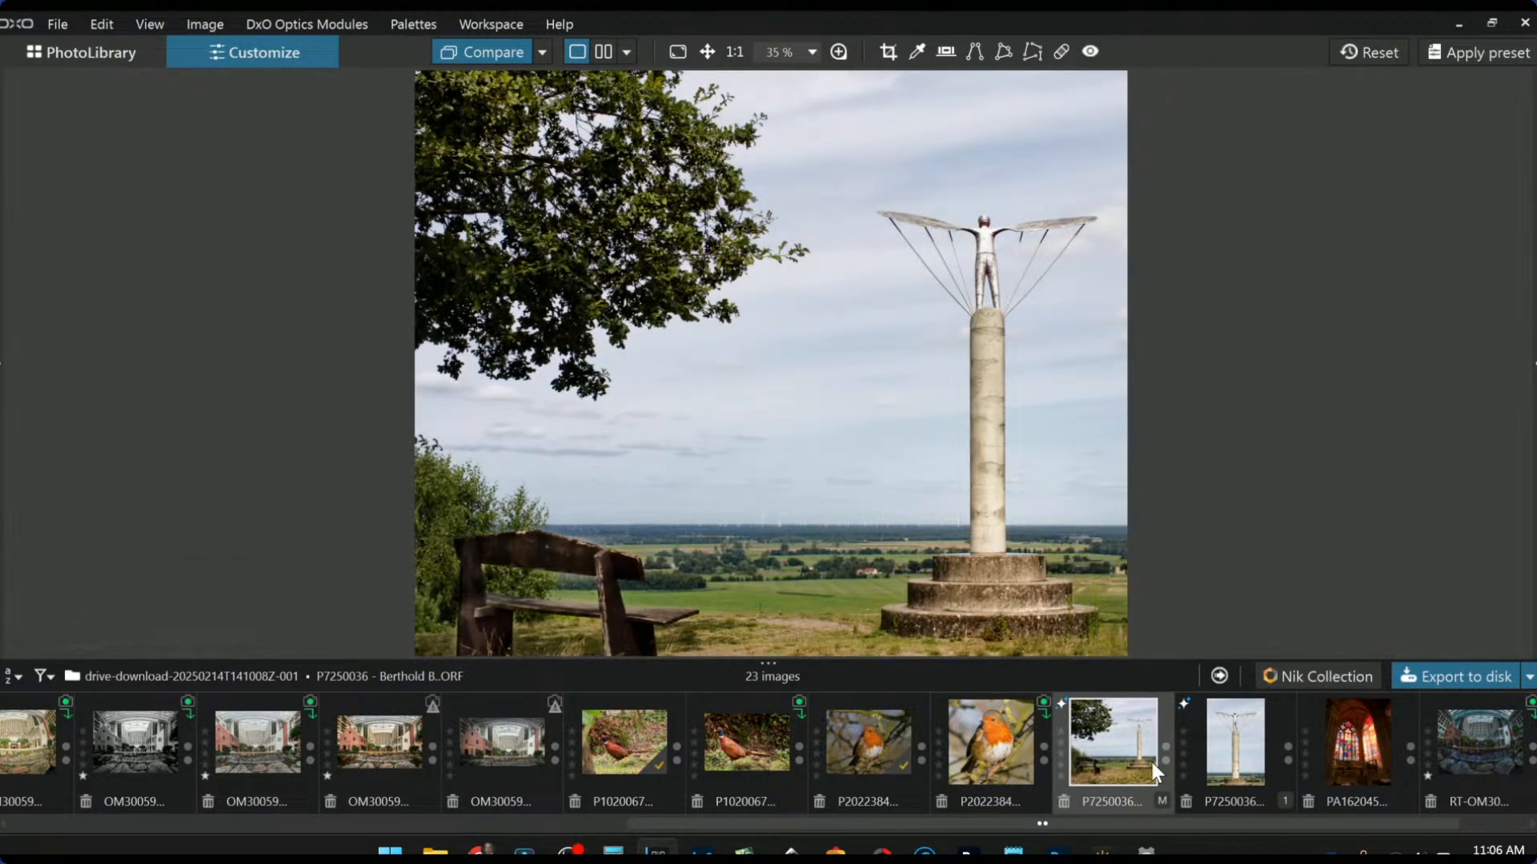
scroll(934, 546, "down", 2)
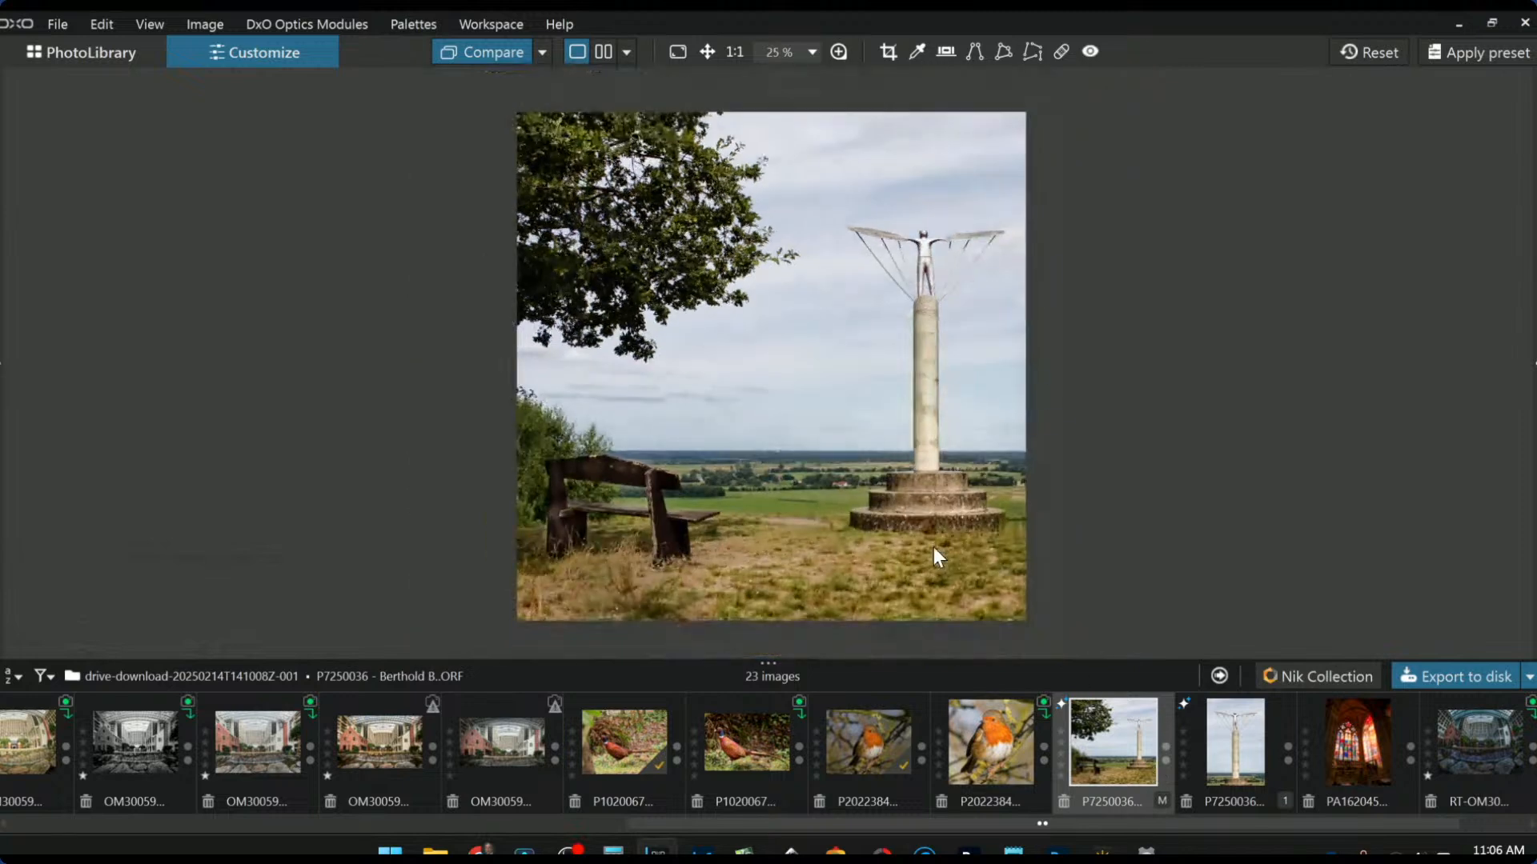
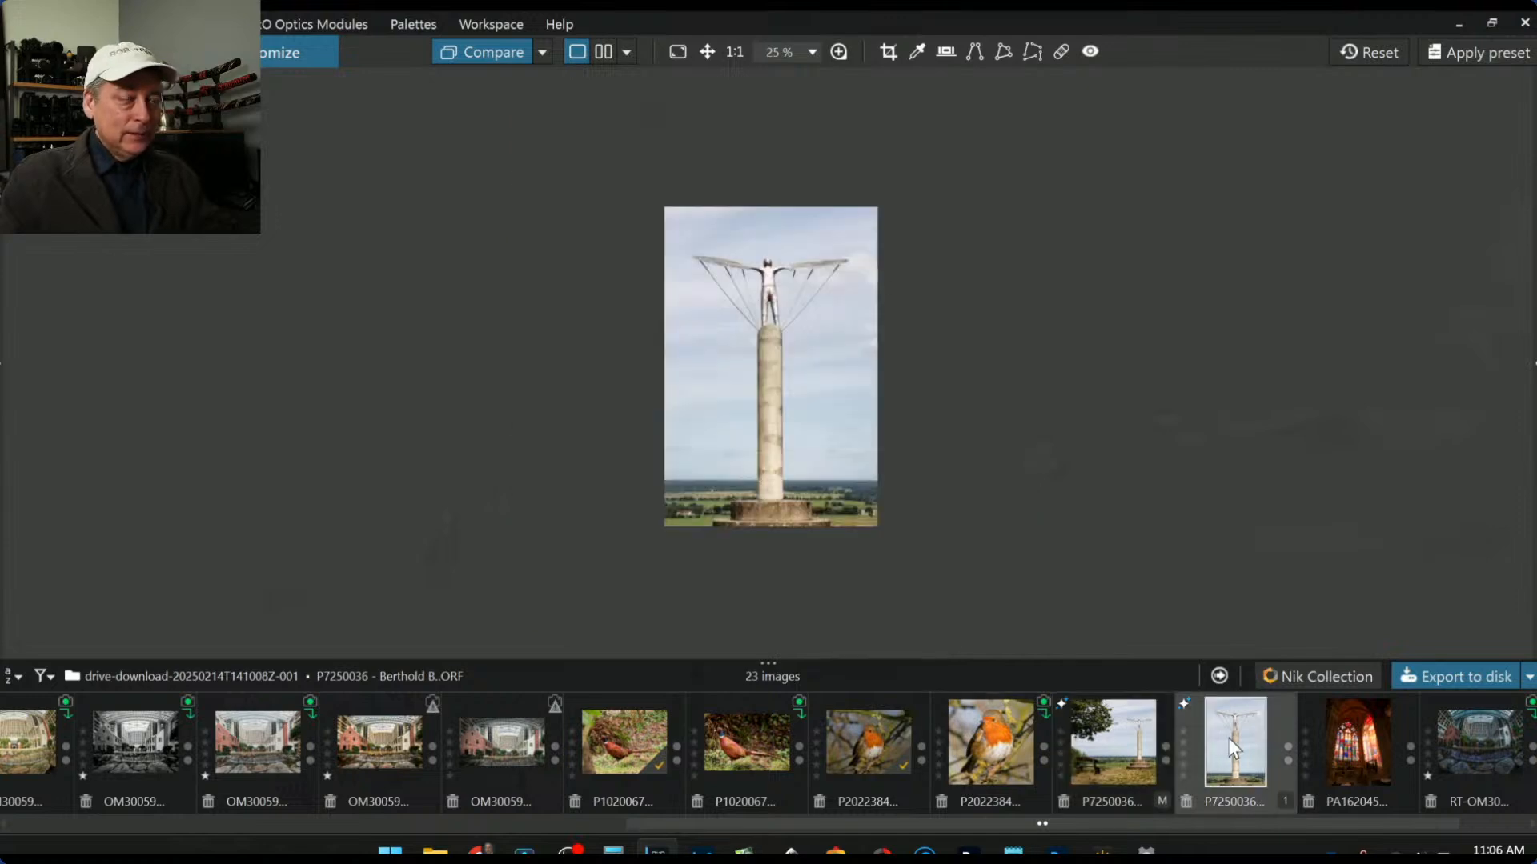
scroll(718, 527, "up", 2)
scroll(718, 538, "up", 1)
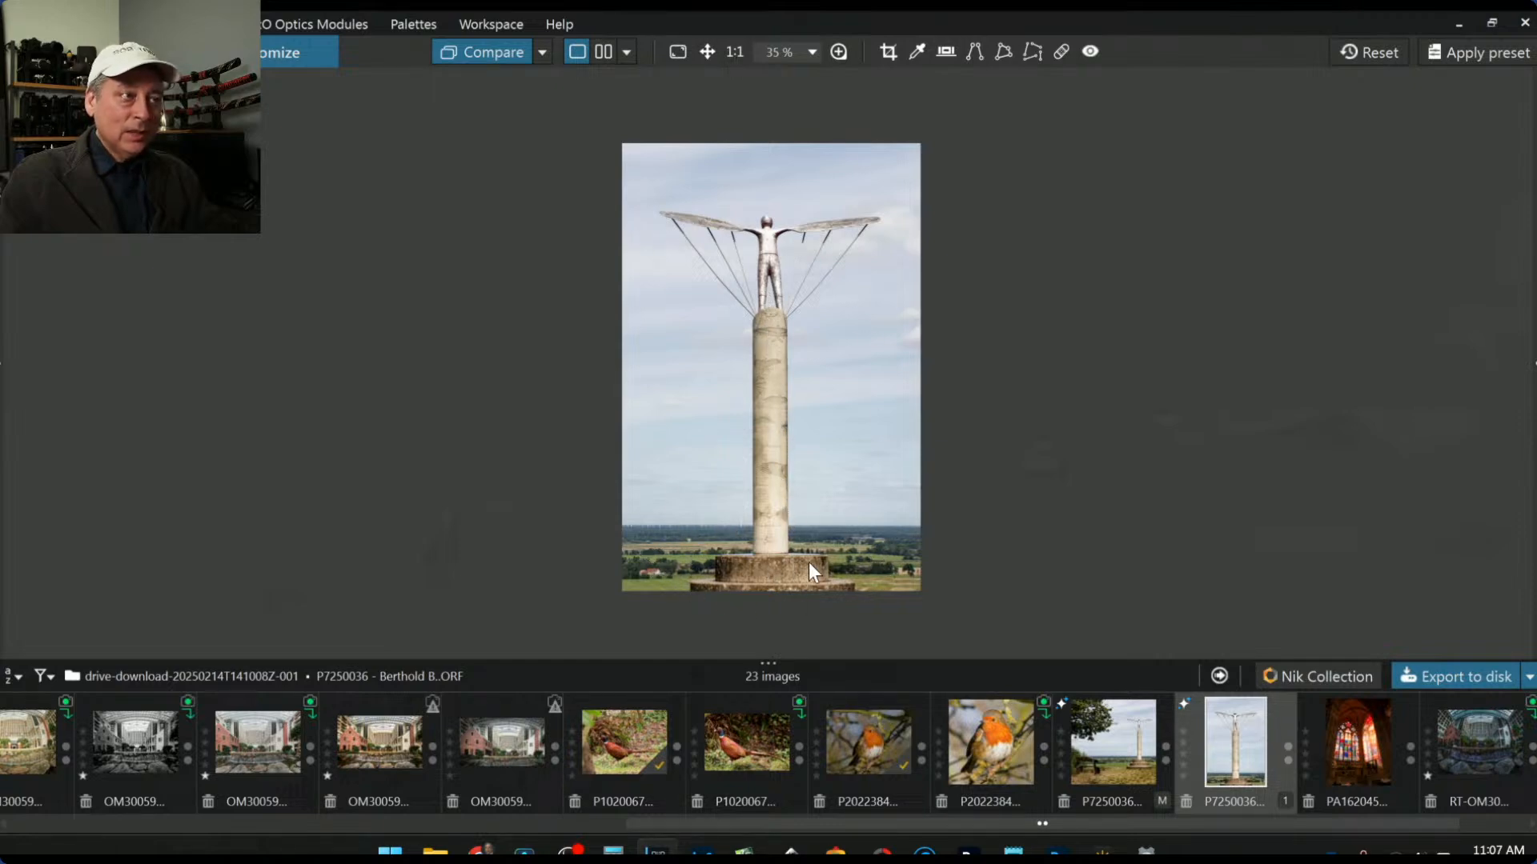
left_click(1136, 756)
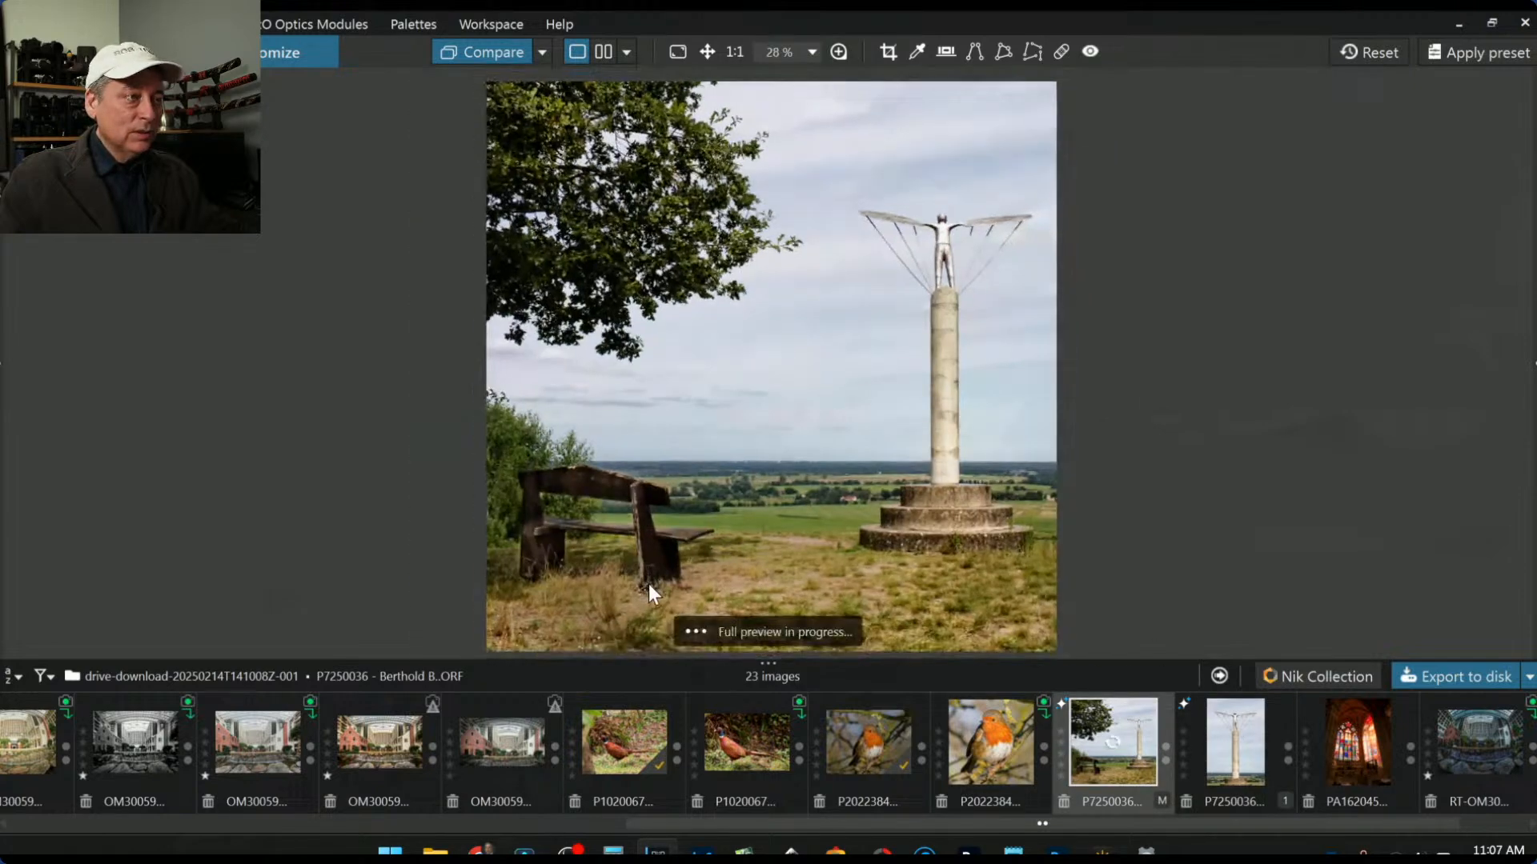
Step: Open the stained-glass window photo PA162045, bring back the side palettes and apply a preset to it
left_click(1327, 755)
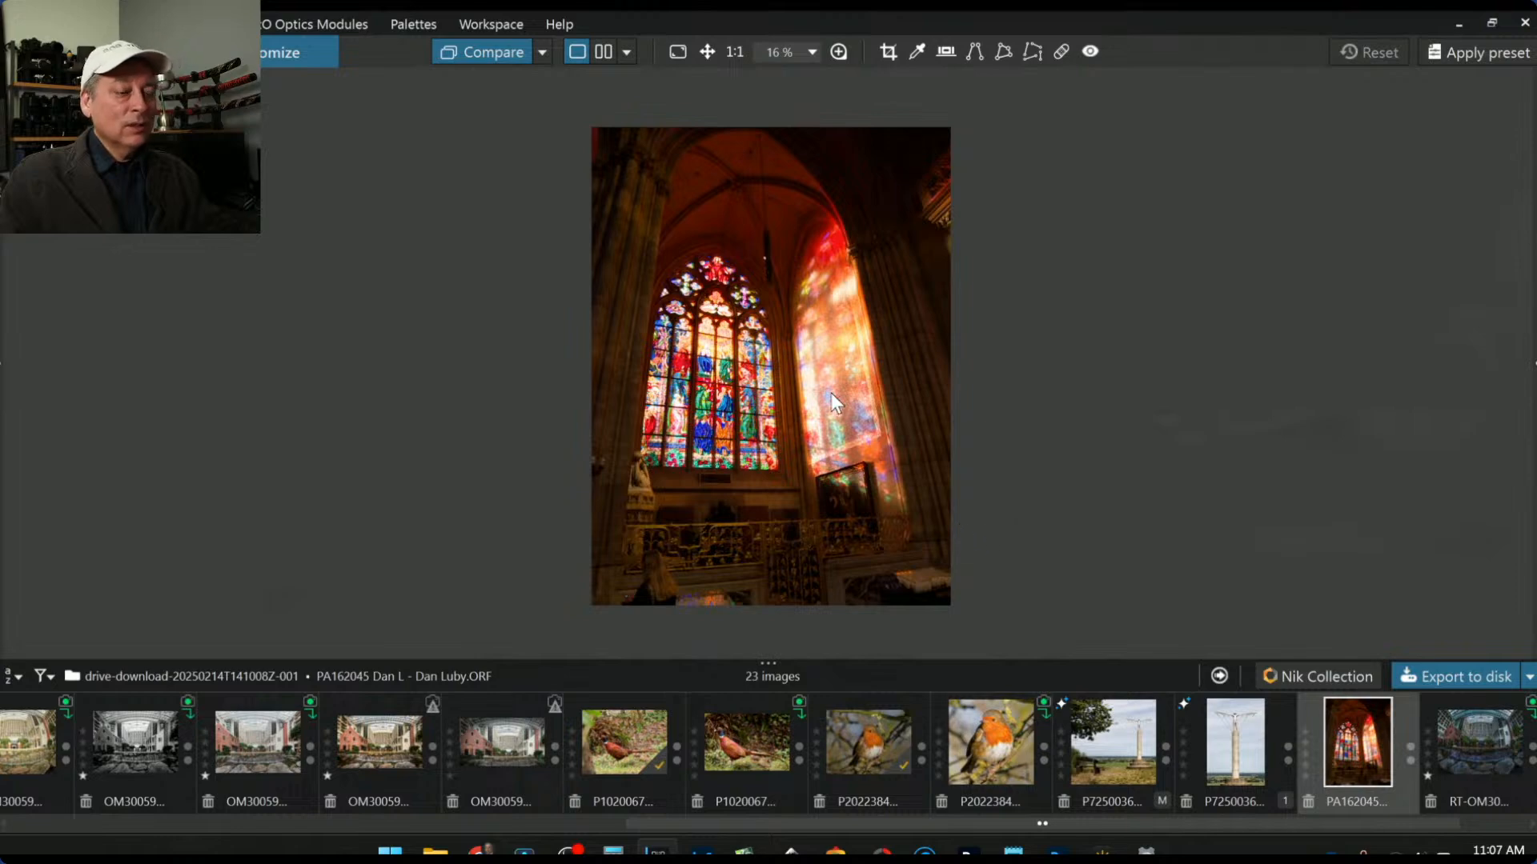
key("F9")
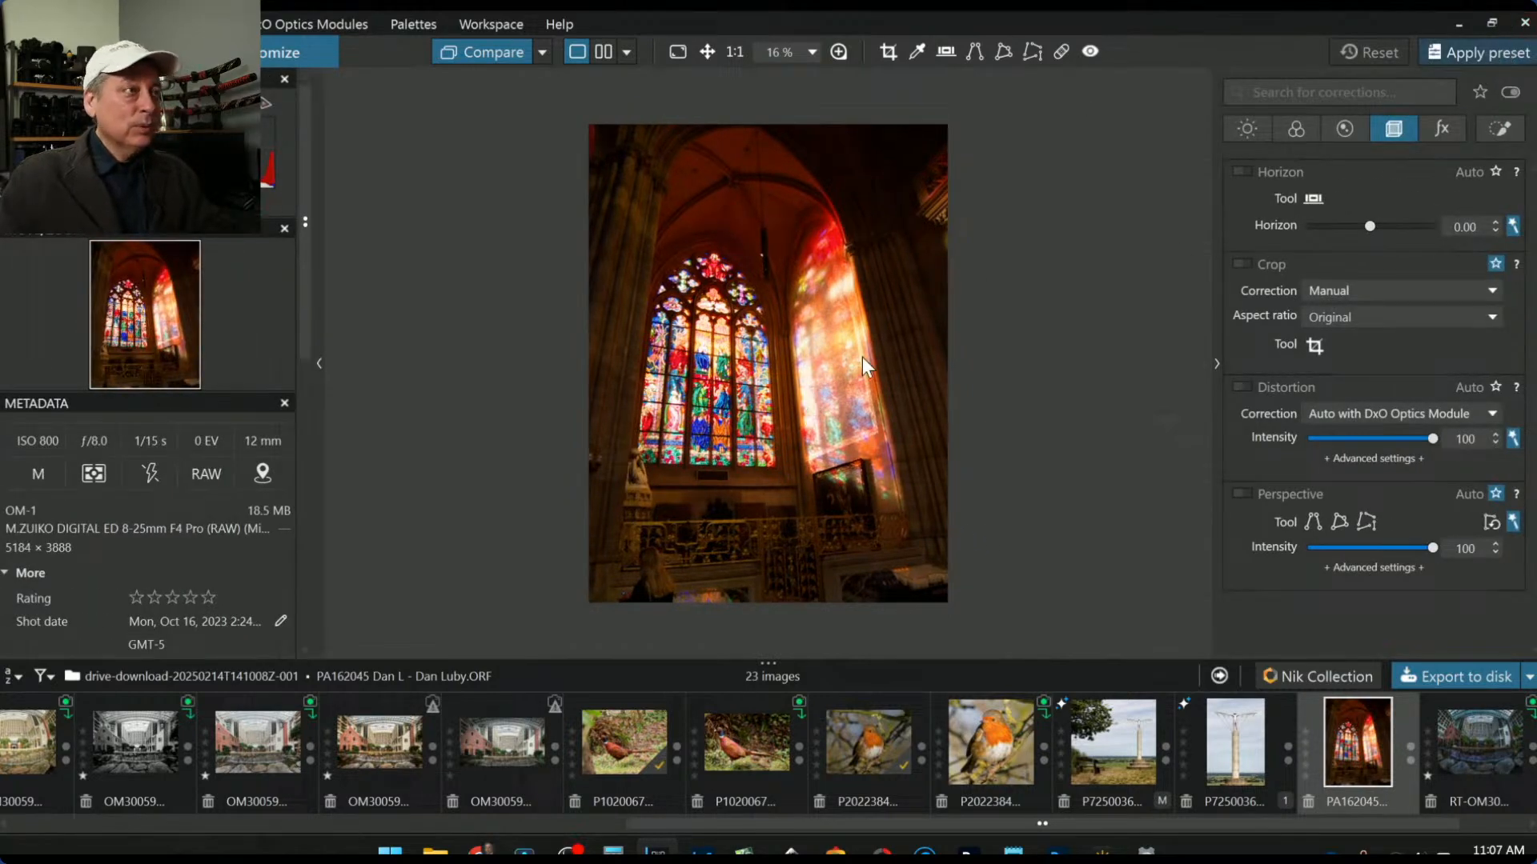
left_click(1477, 52)
left_click(559, 338)
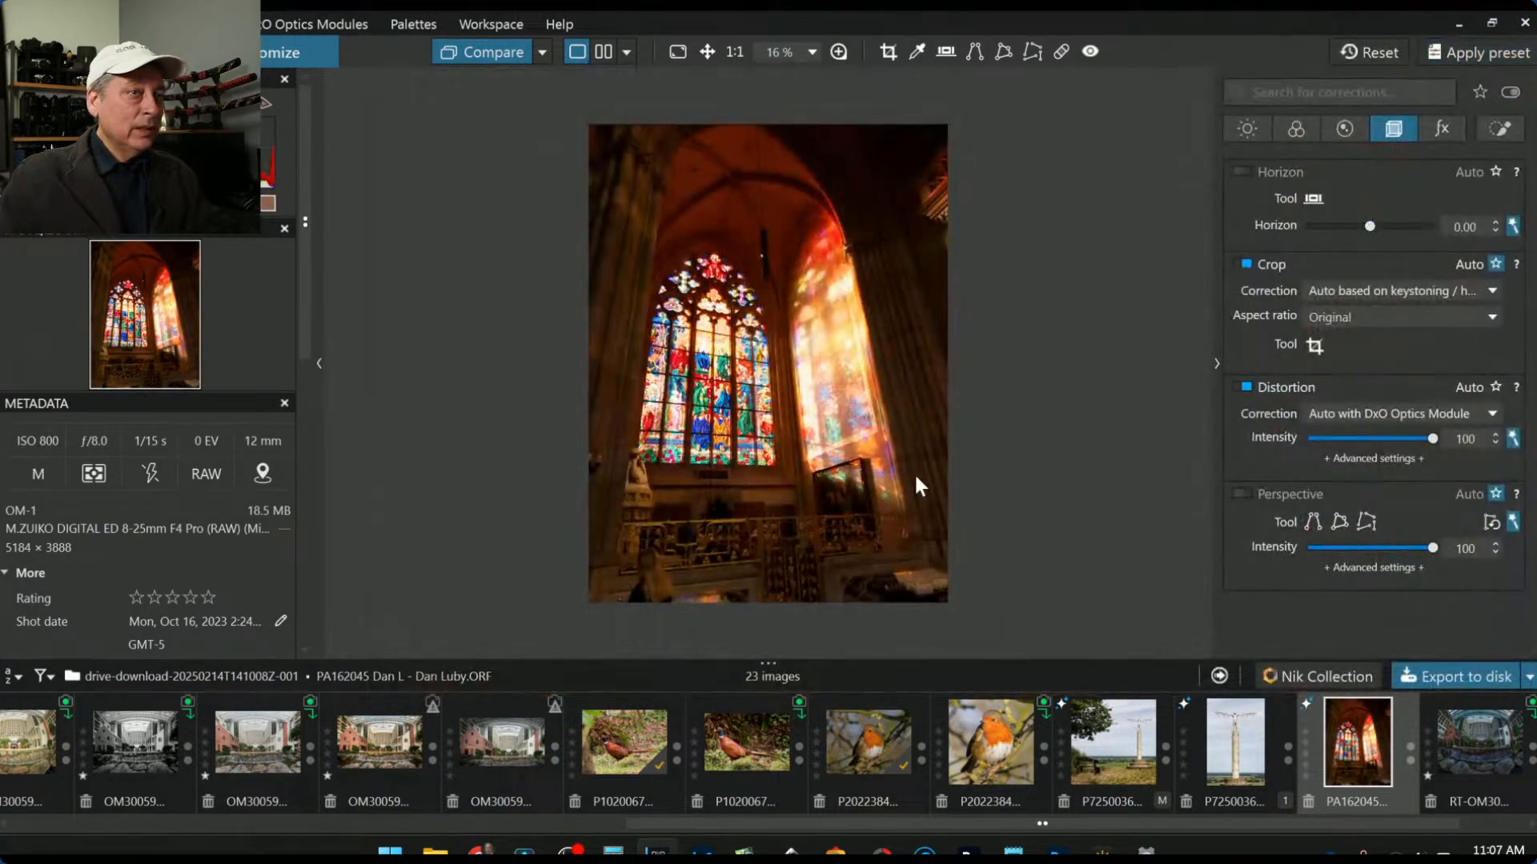
Step: Try the automatic Perspective correction on the window photo, turn it off again and inspect the uncorrected image
left_click(1241, 493)
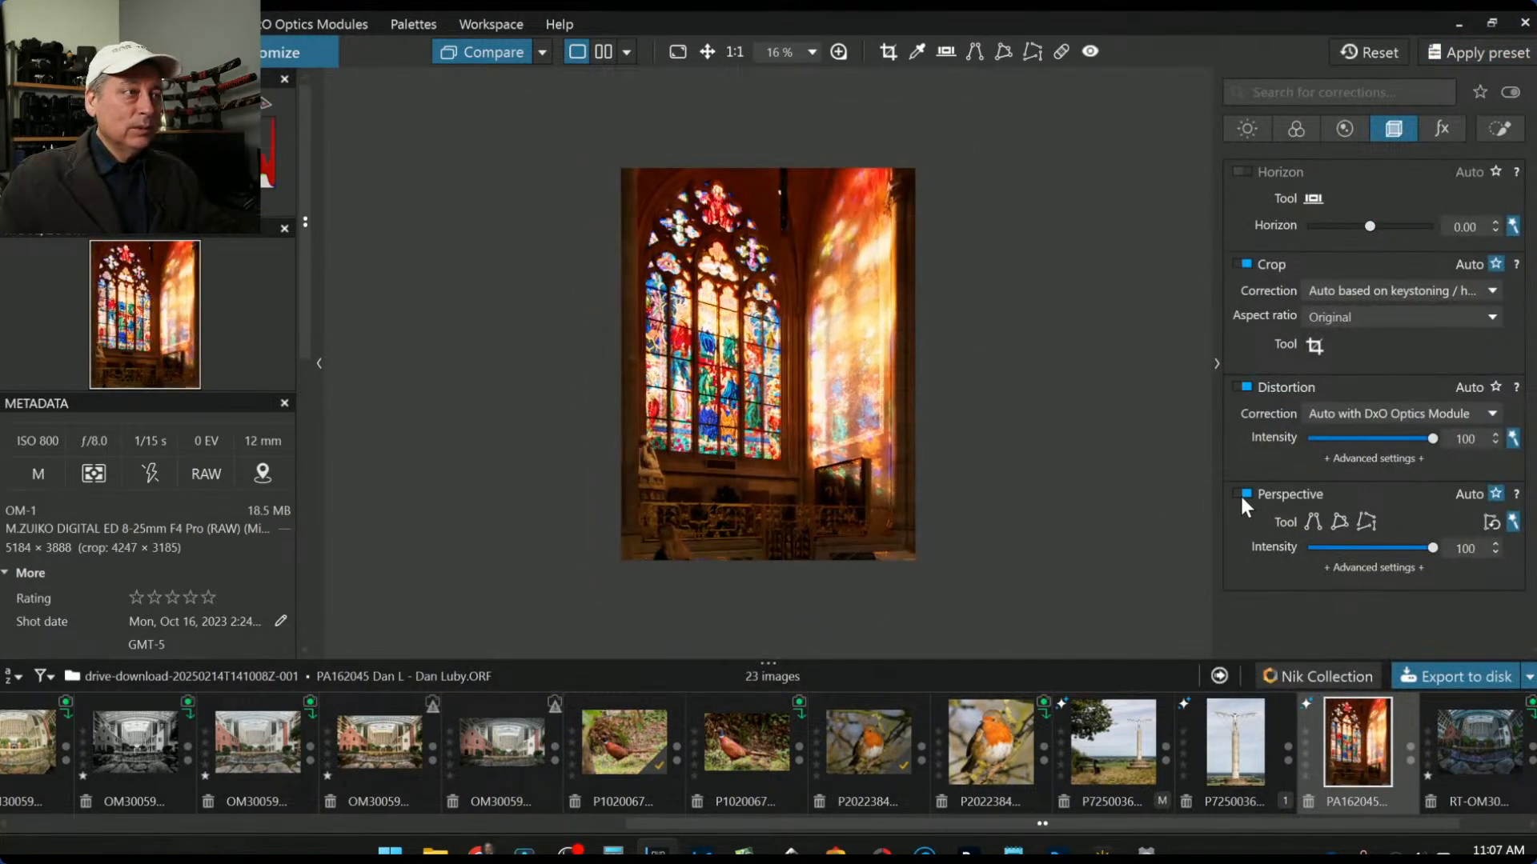
left_click(1241, 493)
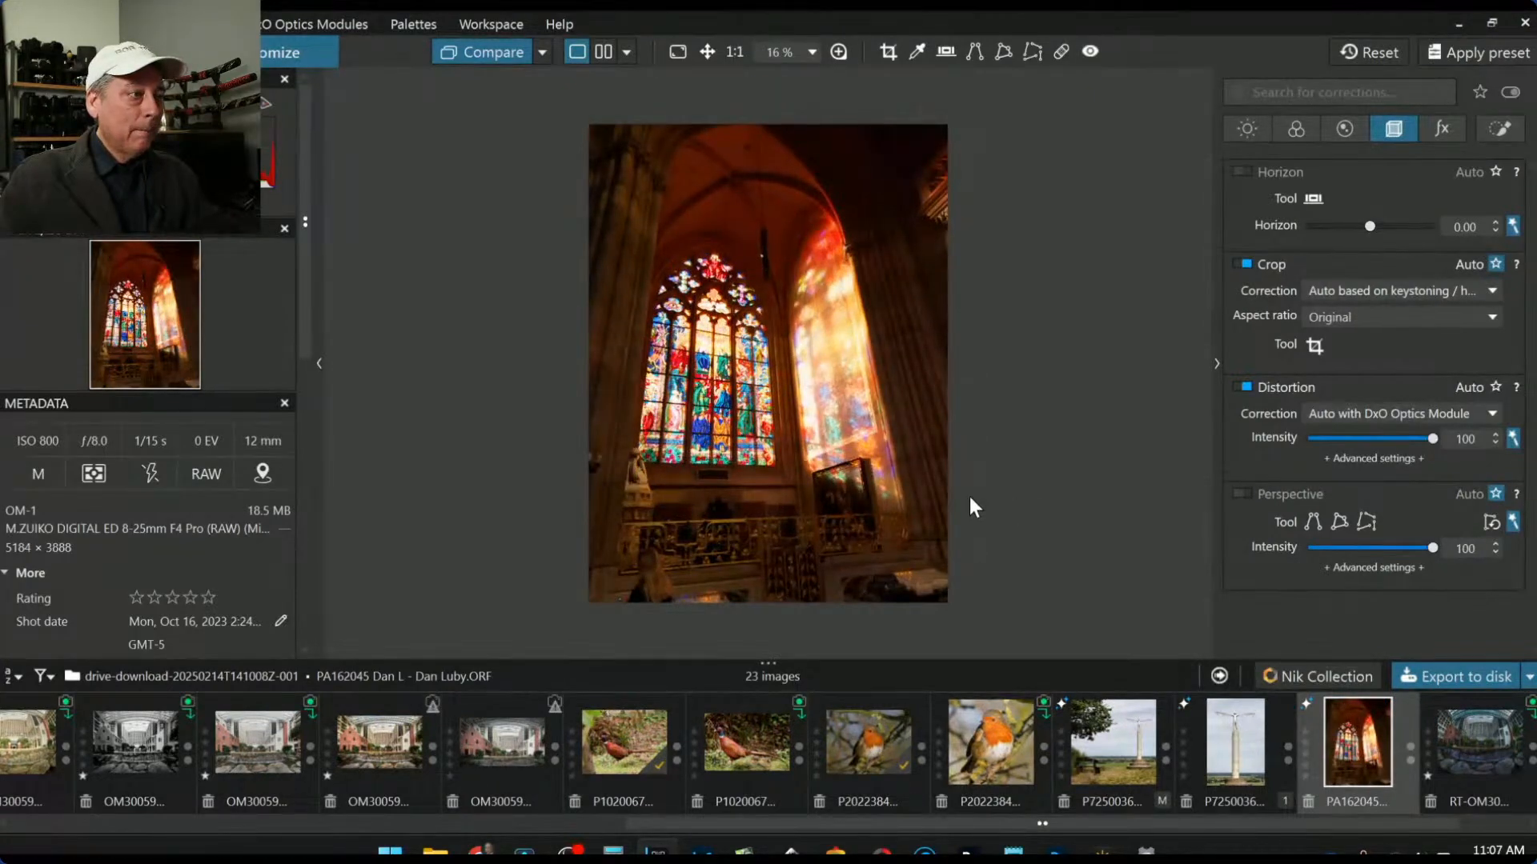
scroll(669, 584, "up", 3)
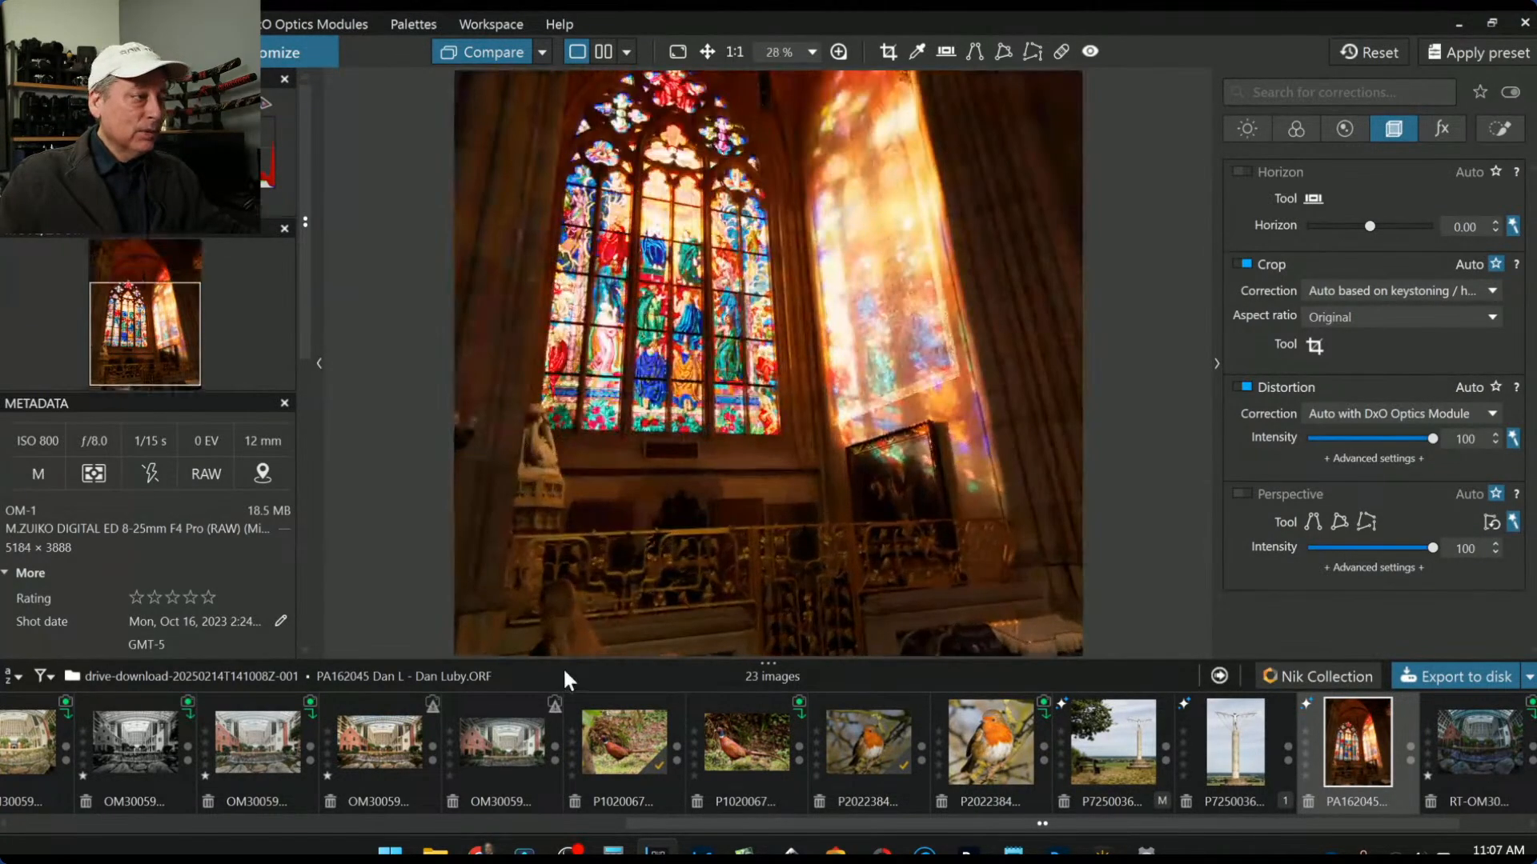
scroll(565, 627, "down", 2)
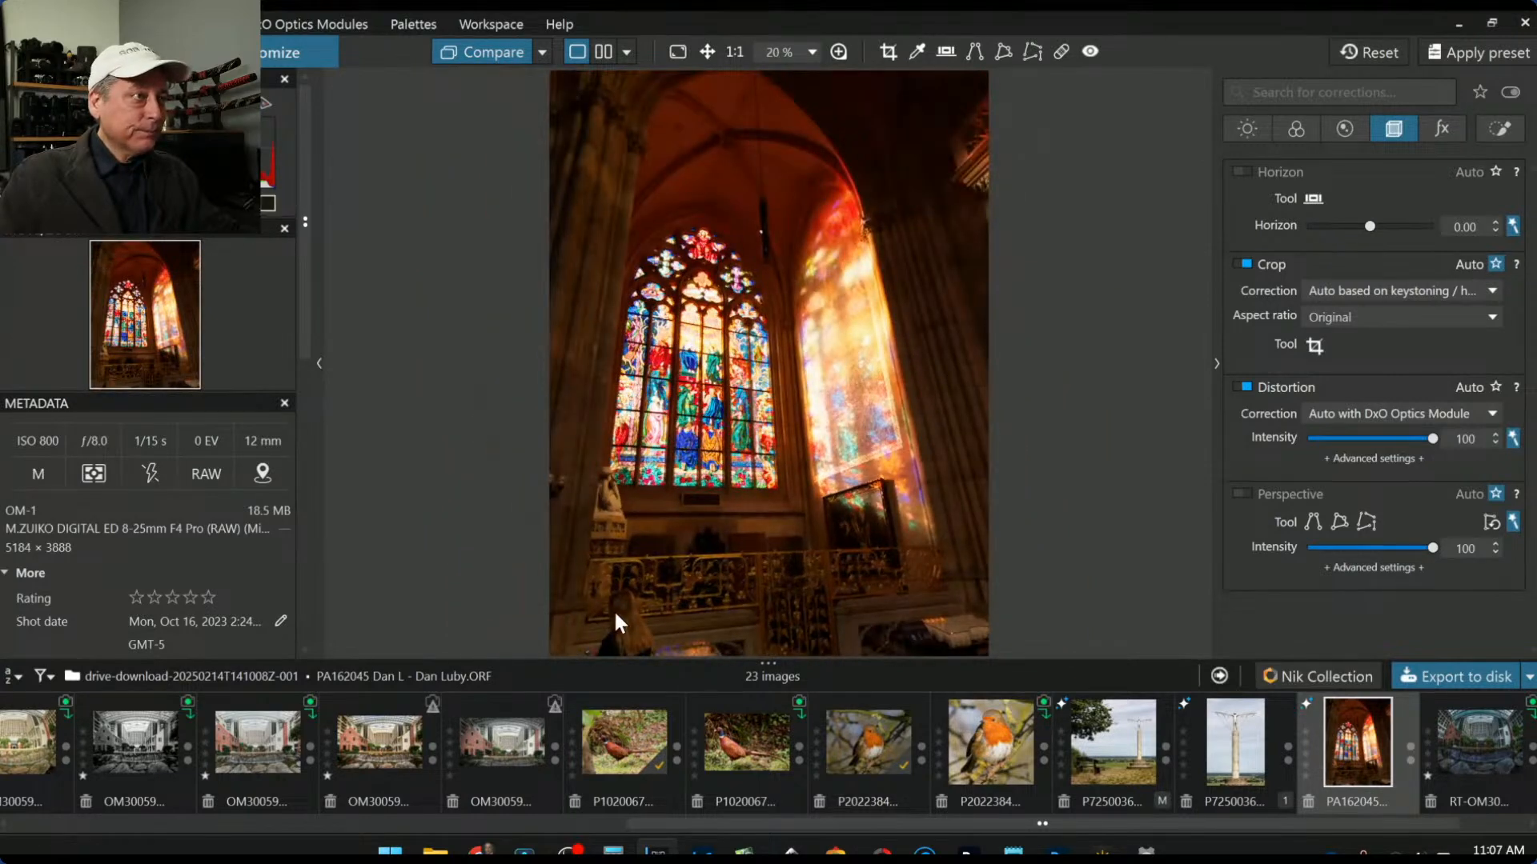
scroll(617, 613, "down", 1)
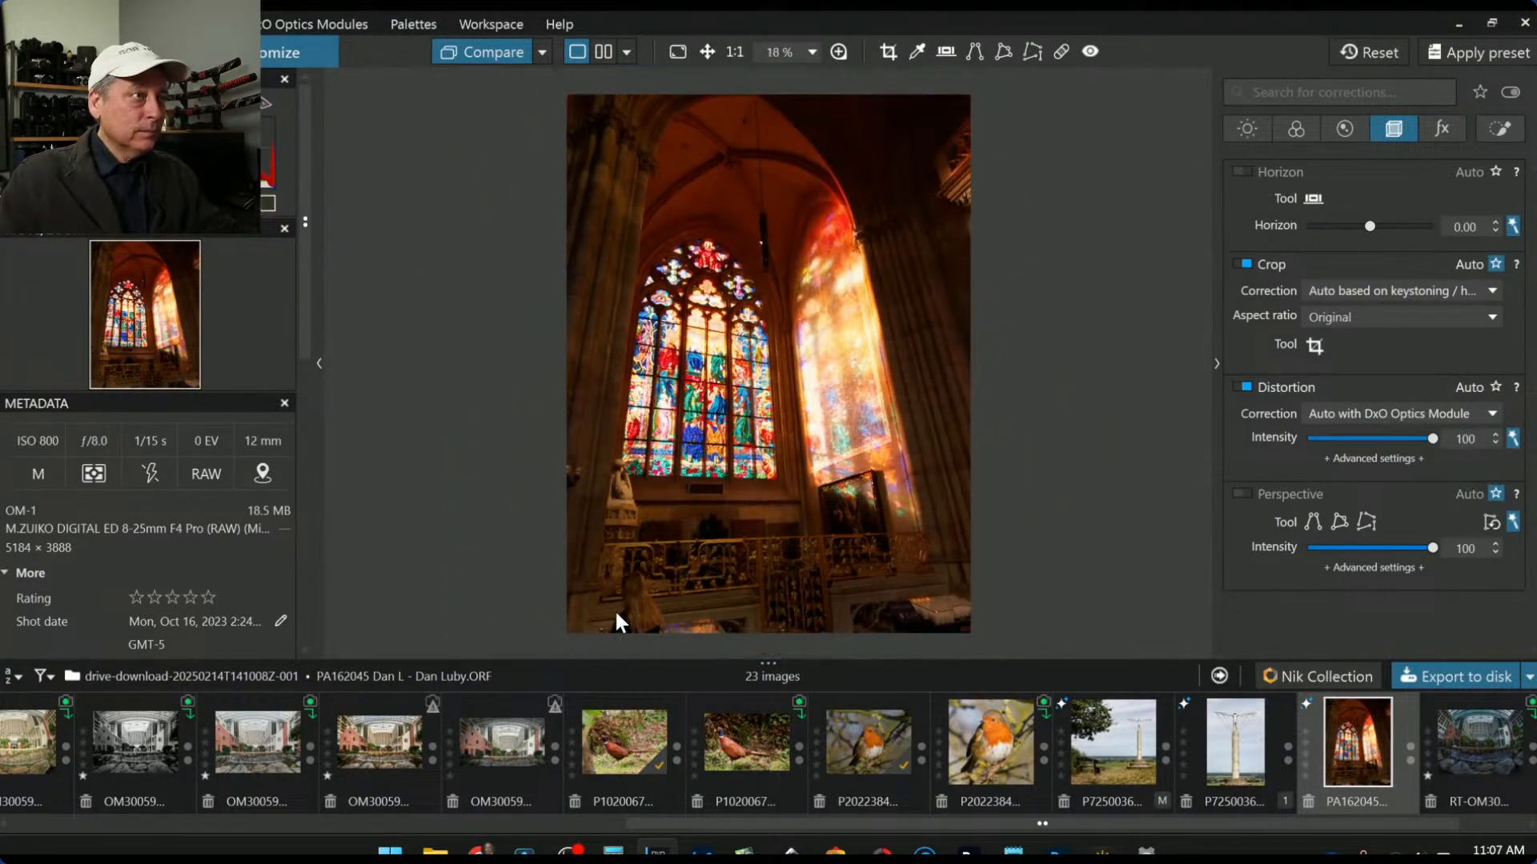
Step: Convert the window photo to the Neutral Black and White rendering, checking it against the colour rendering
left_click(1296, 129)
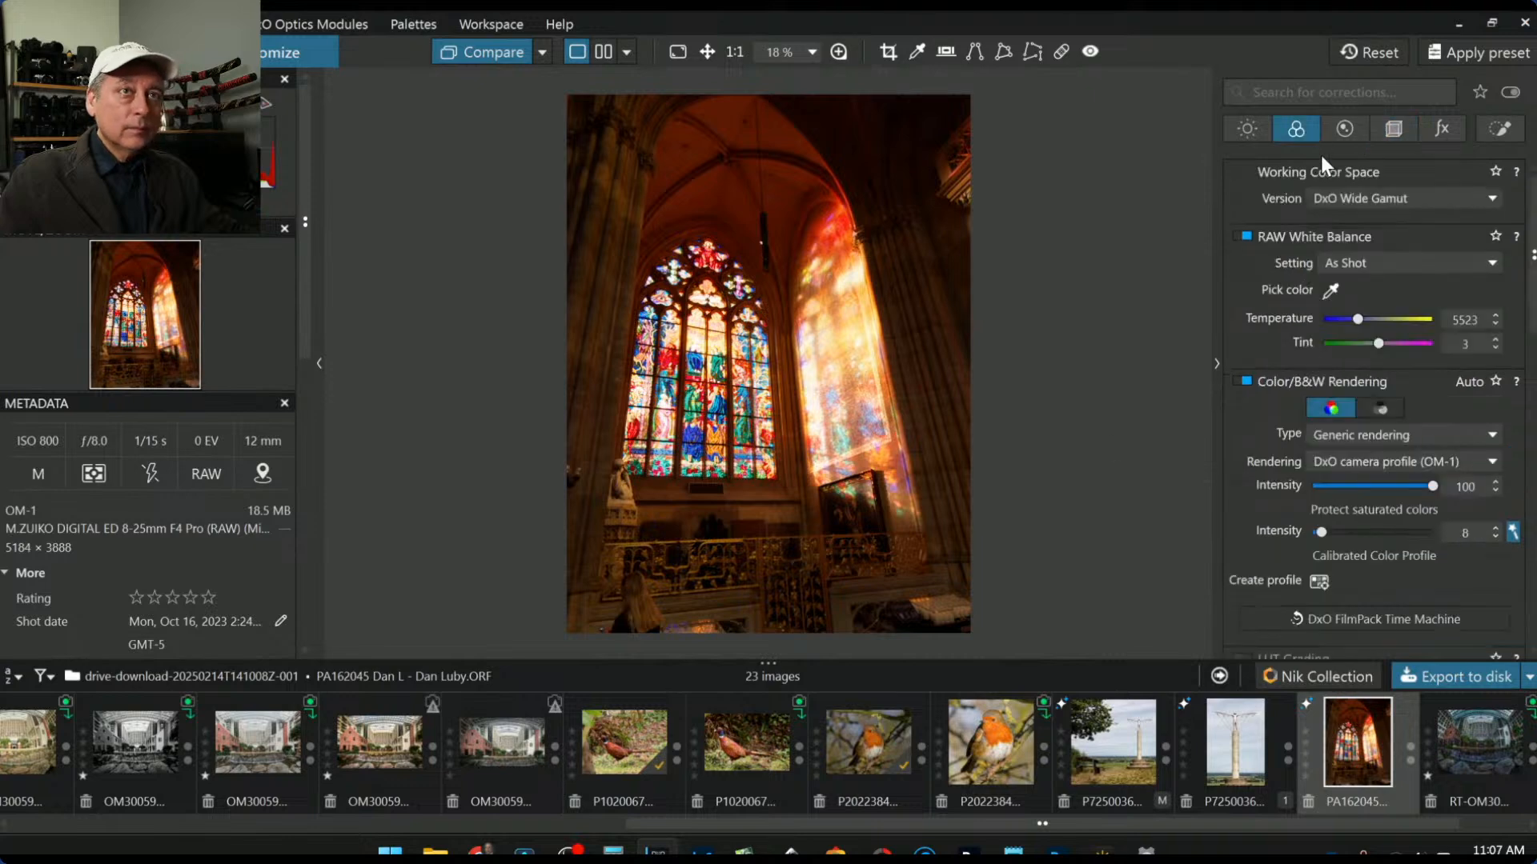
left_click(1375, 409)
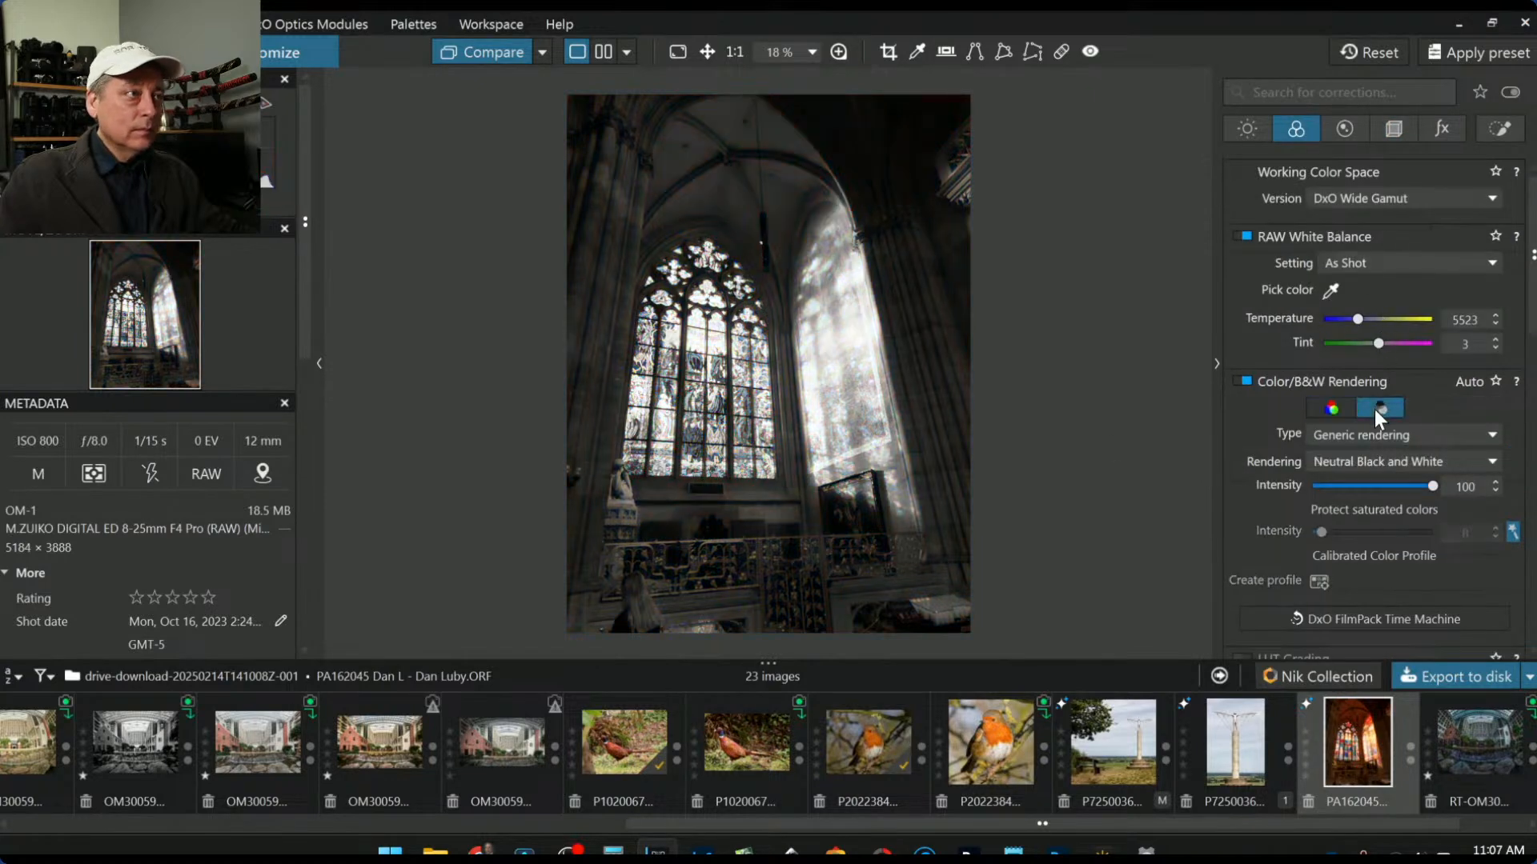
left_click(1346, 410)
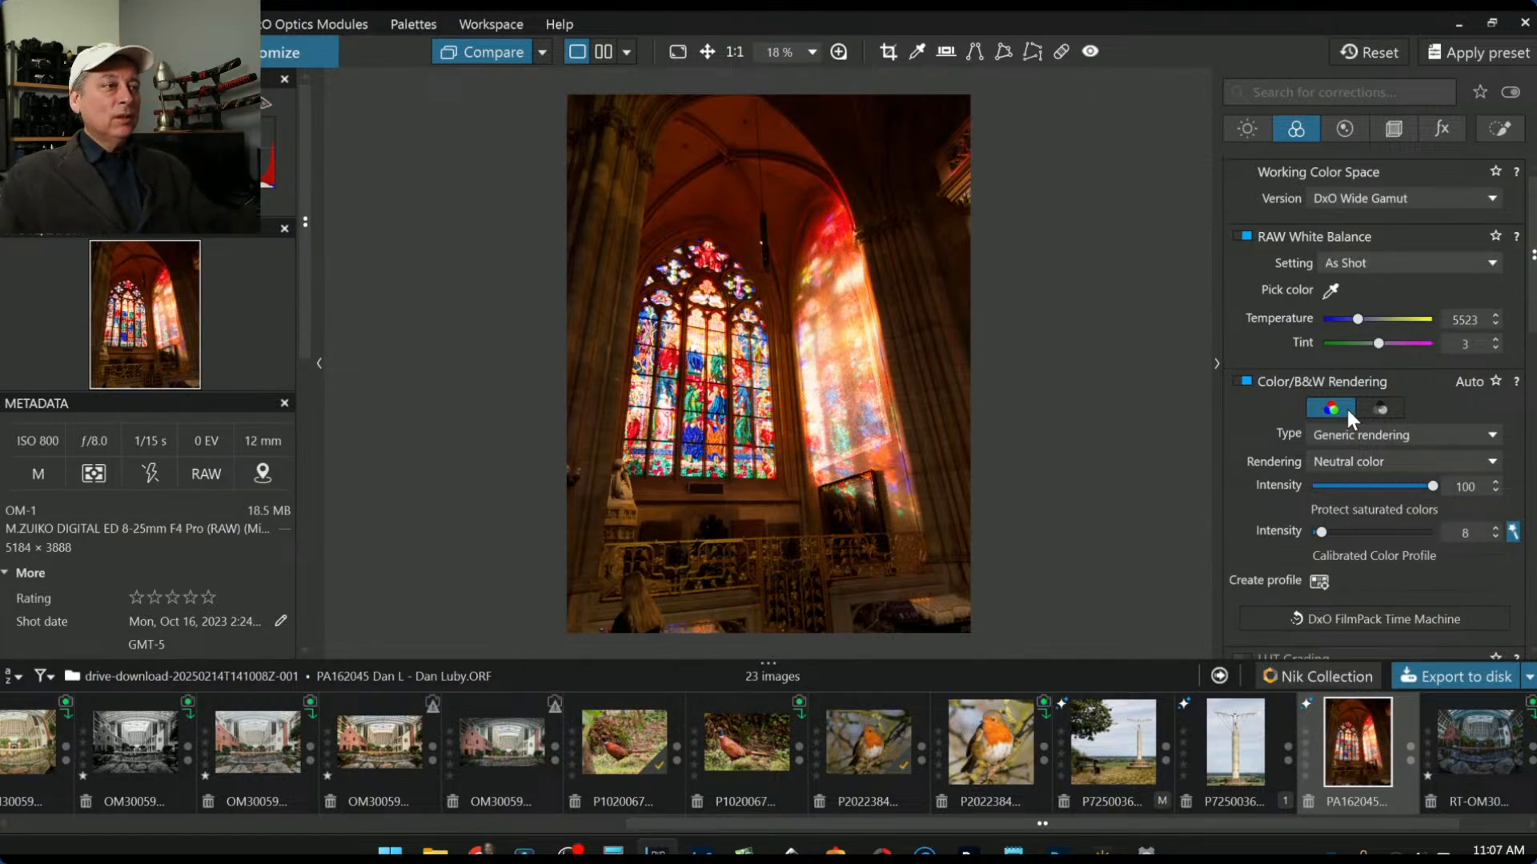
left_click(1371, 409)
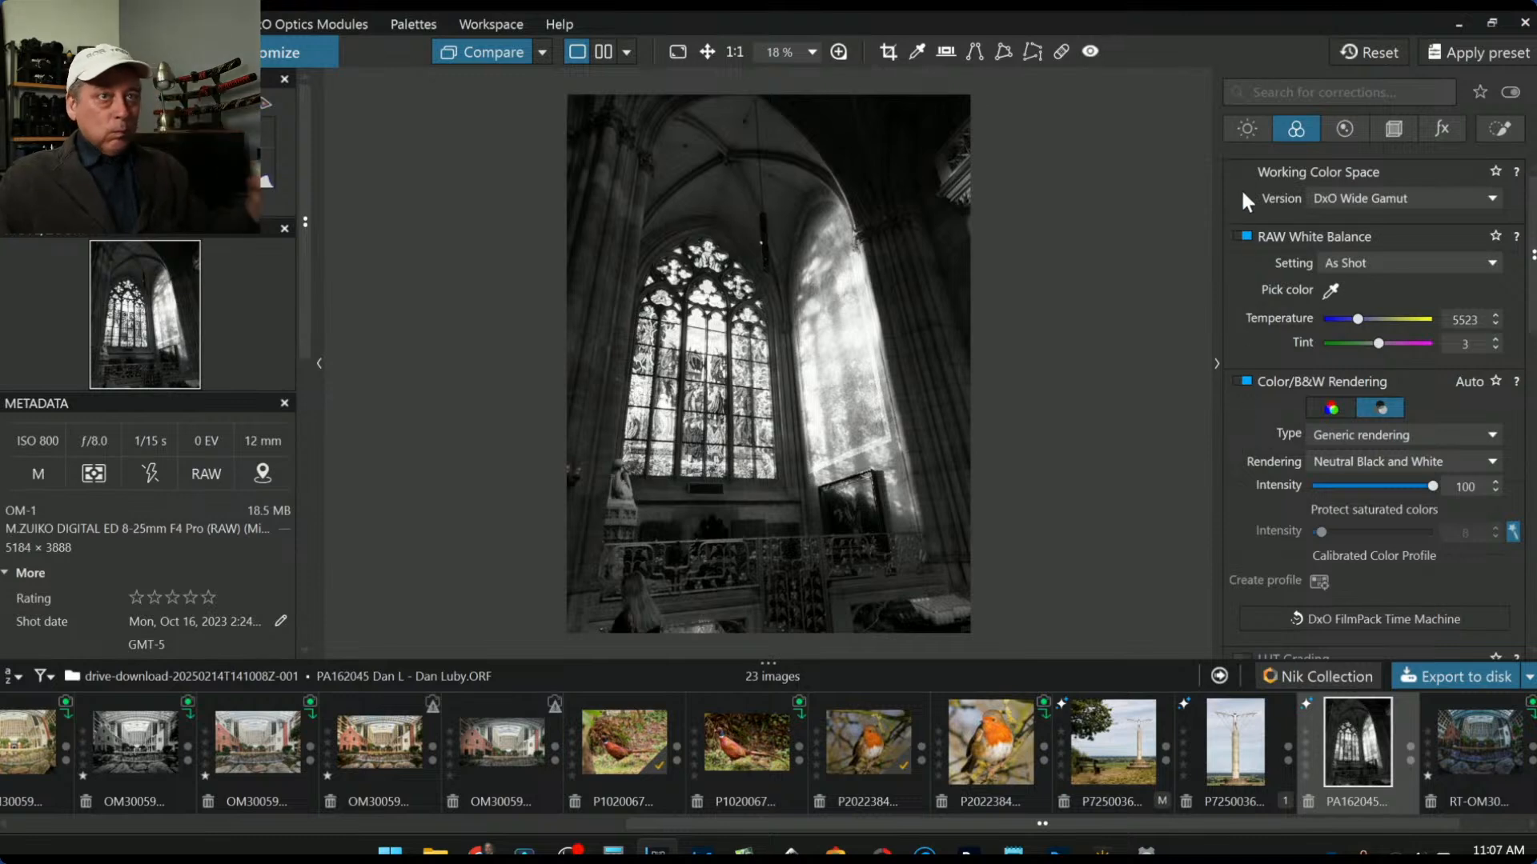
Step: Raise the black-and-white photo's exposure to 1.07 and lower the Selective Tone blacks to -26
left_click(1249, 132)
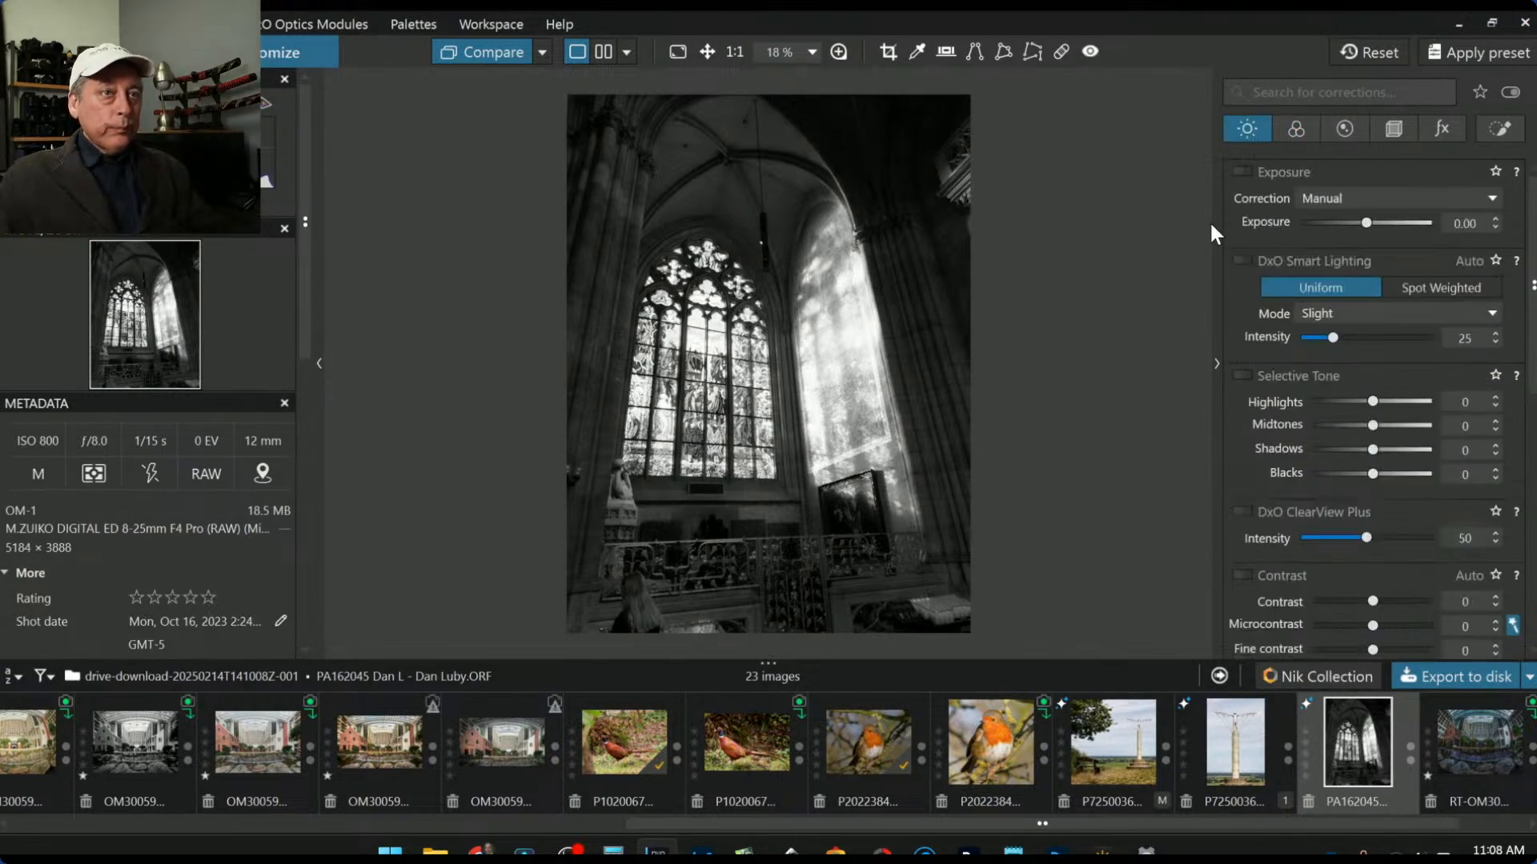
left_click_drag(1366, 223, 1386, 224)
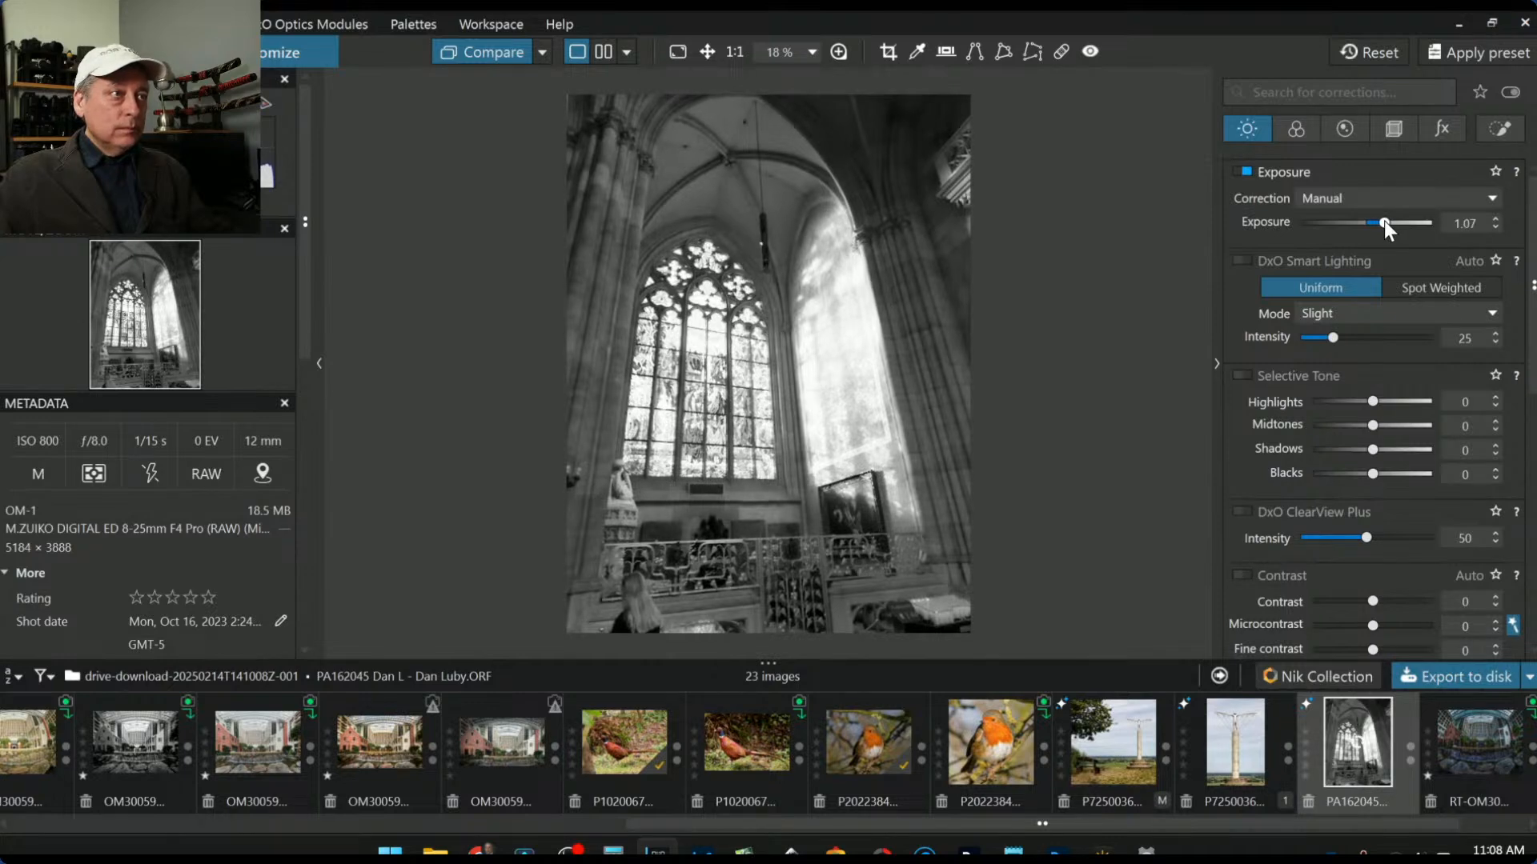
left_click_drag(1386, 224, 1383, 224)
left_click_drag(1374, 474, 1357, 474)
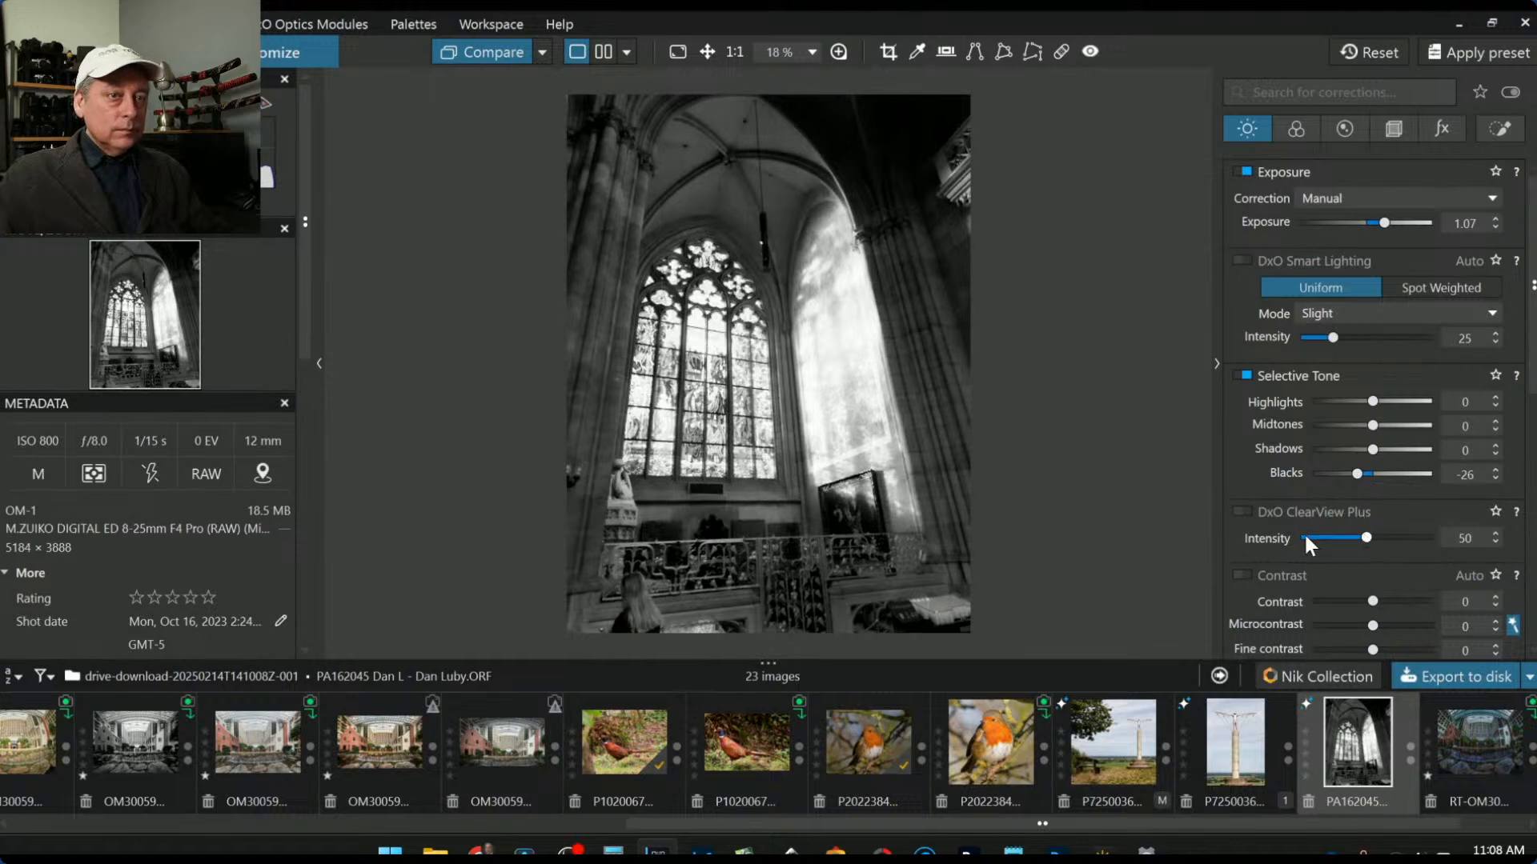
Step: Apply ClearView Plus at 35 to the window photo and set highlights to 29, blacks to -33 and exposure to 1.10
left_click(1346, 538)
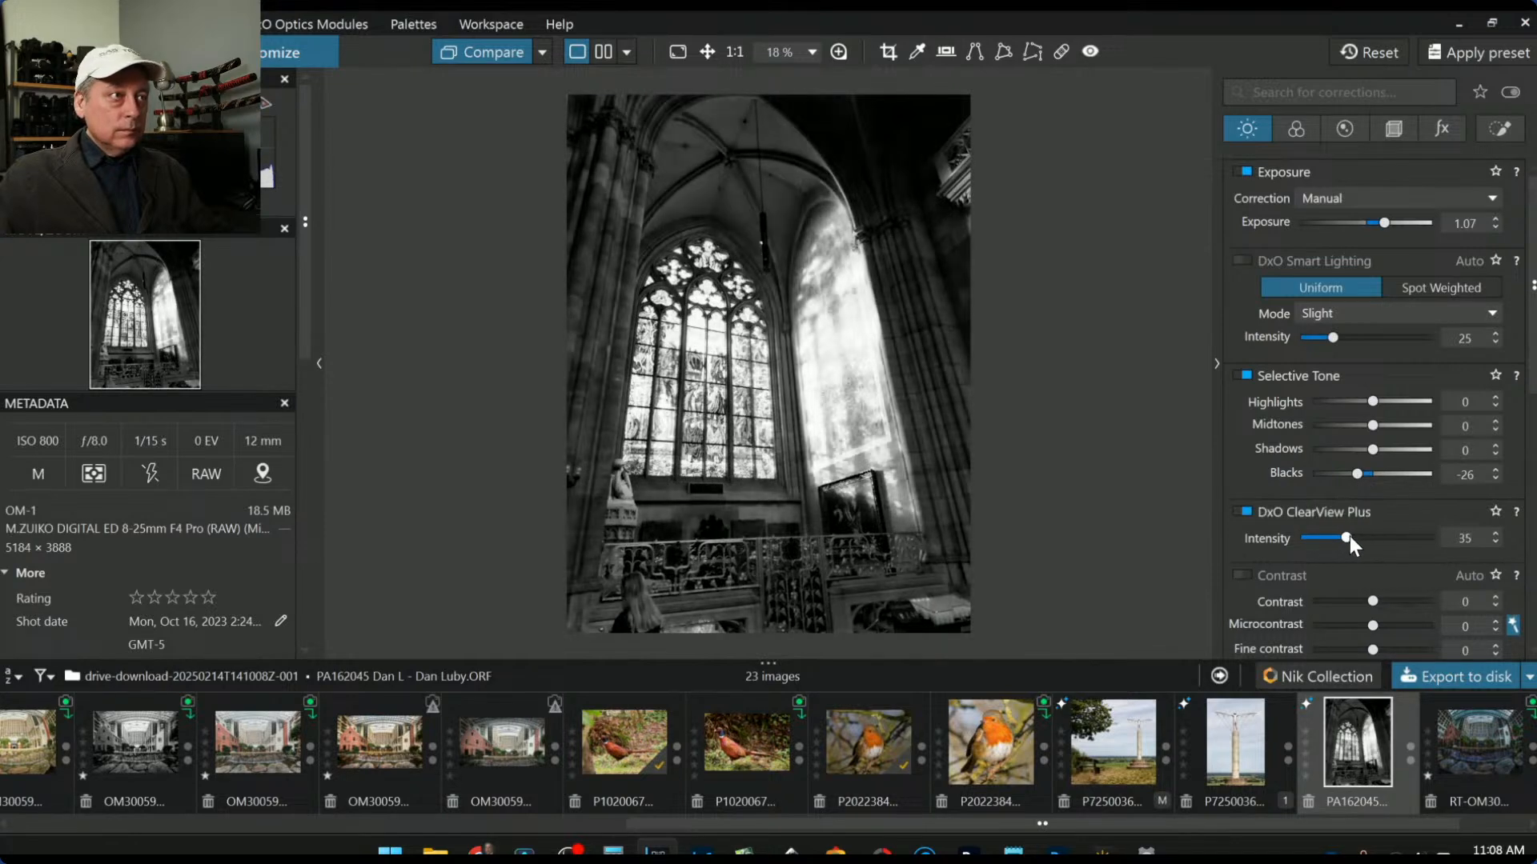
mouse_move(1375, 402)
left_mouse_down()
mouse_move(1411, 402)
mouse_move(1346, 400)
mouse_move(1423, 400)
mouse_move(1392, 401)
left_mouse_up()
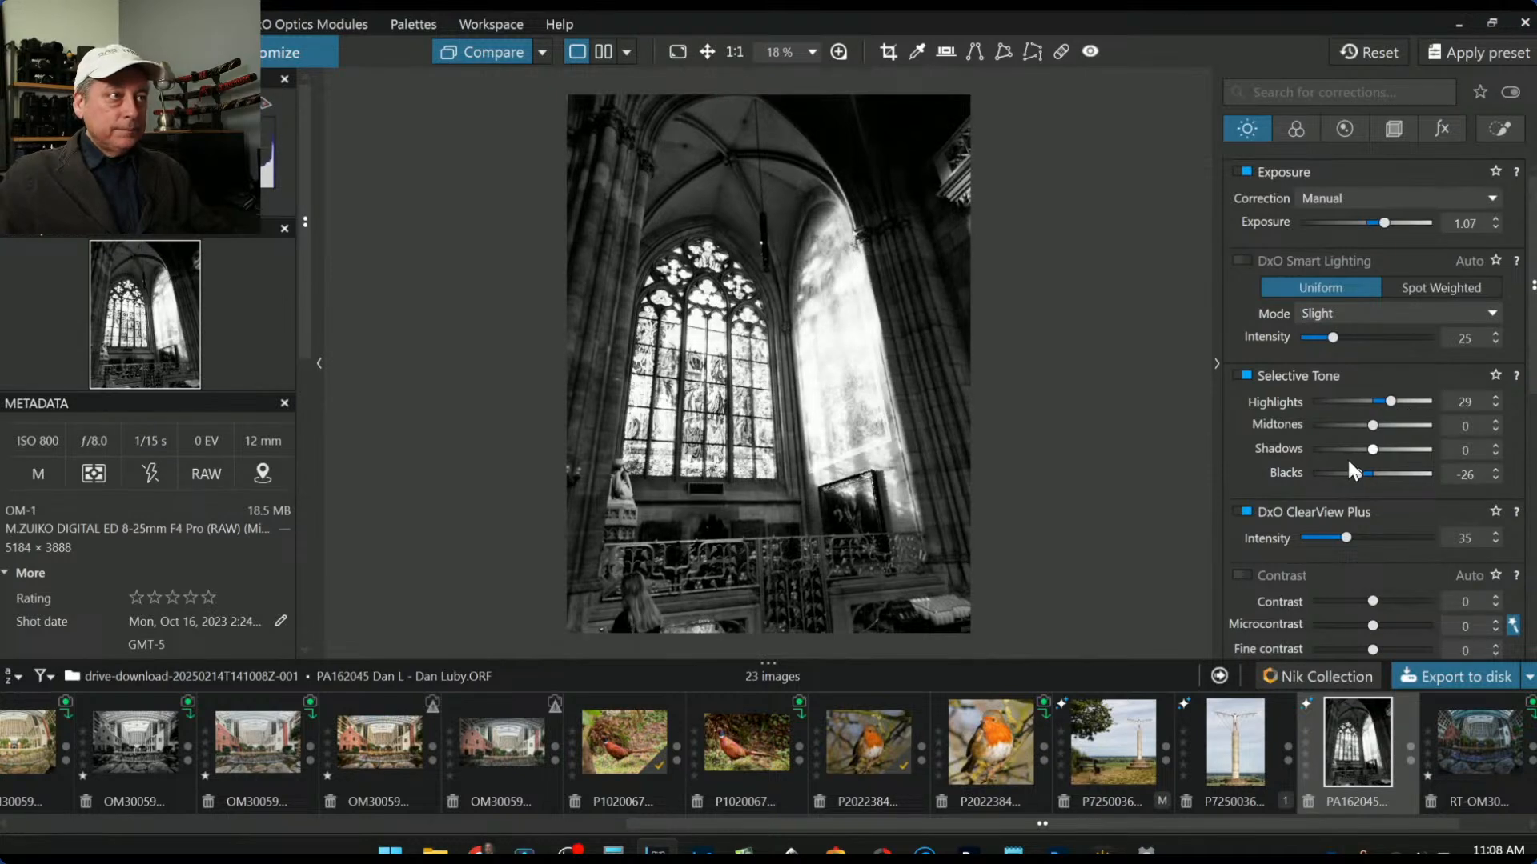
left_click_drag(1358, 474, 1353, 473)
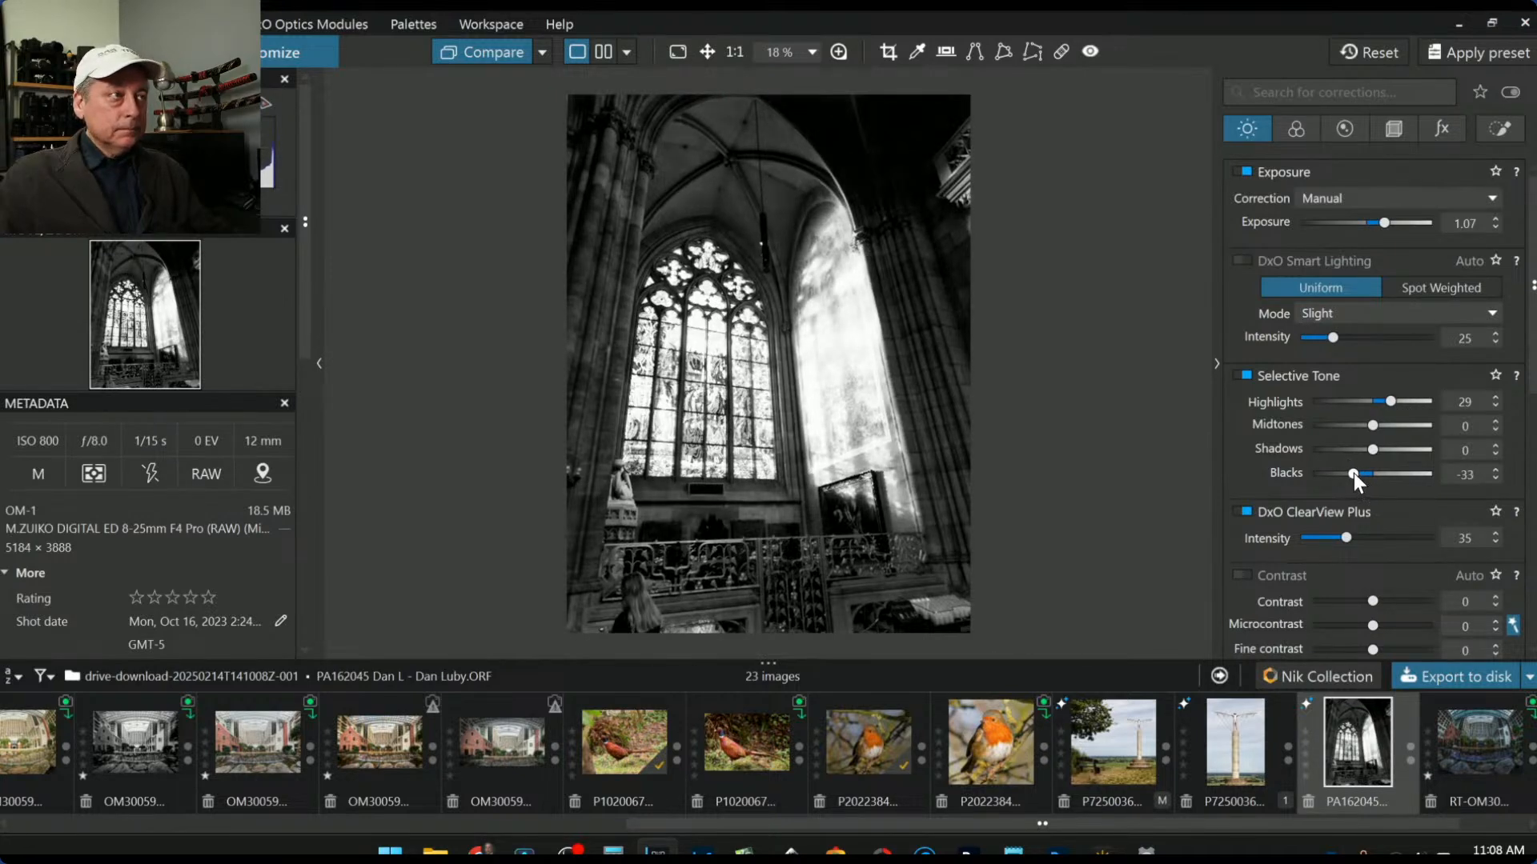
left_click_drag(1384, 224, 1385, 225)
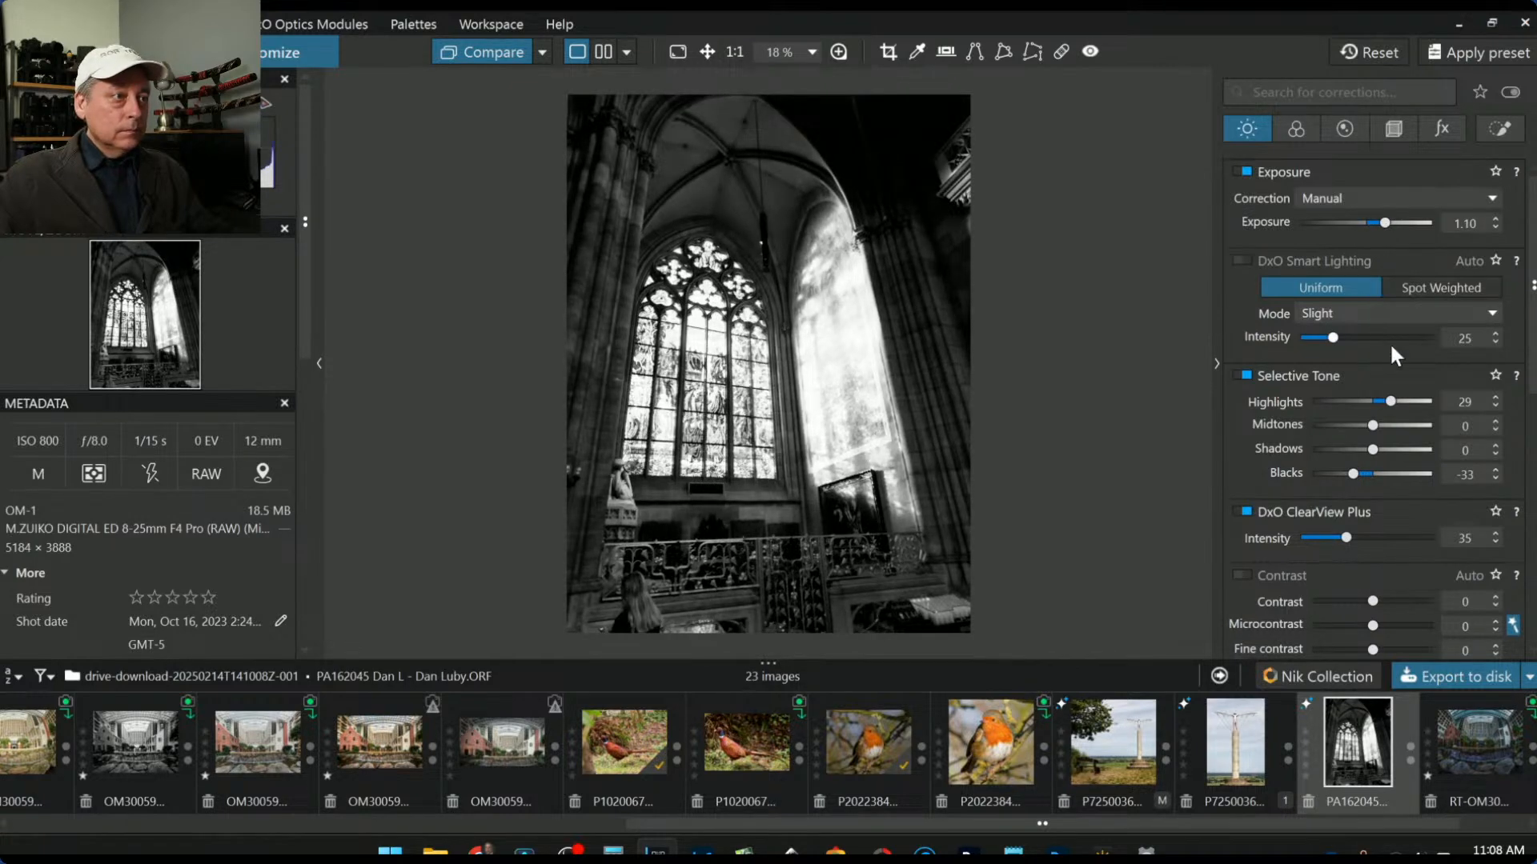
Step: Add a control point local adjustment with three points spread across the dark railing area at the bottom of the window photo
left_click(1498, 127)
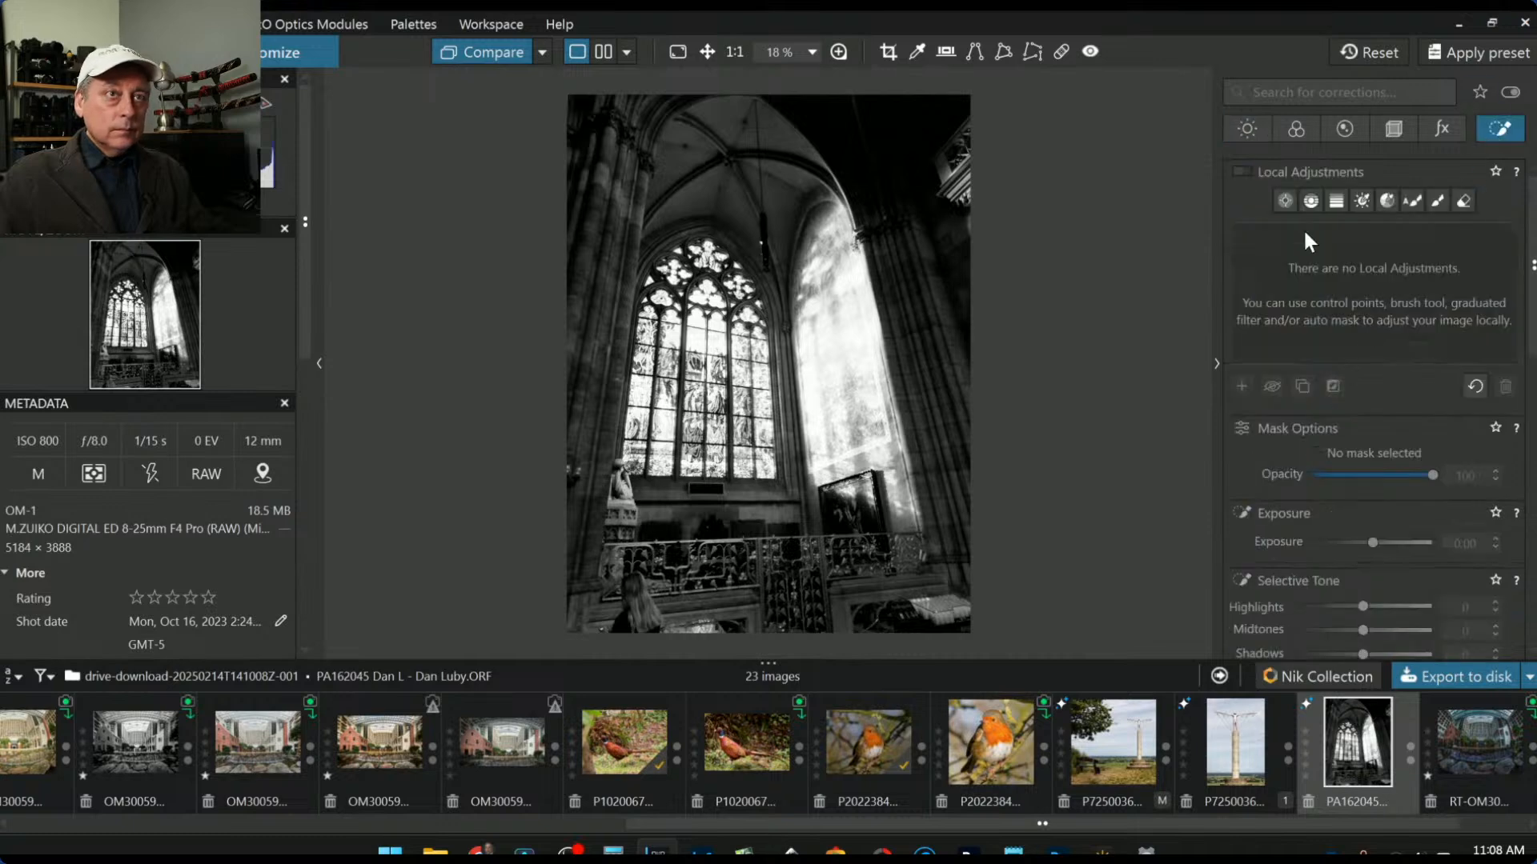
left_click(1286, 202)
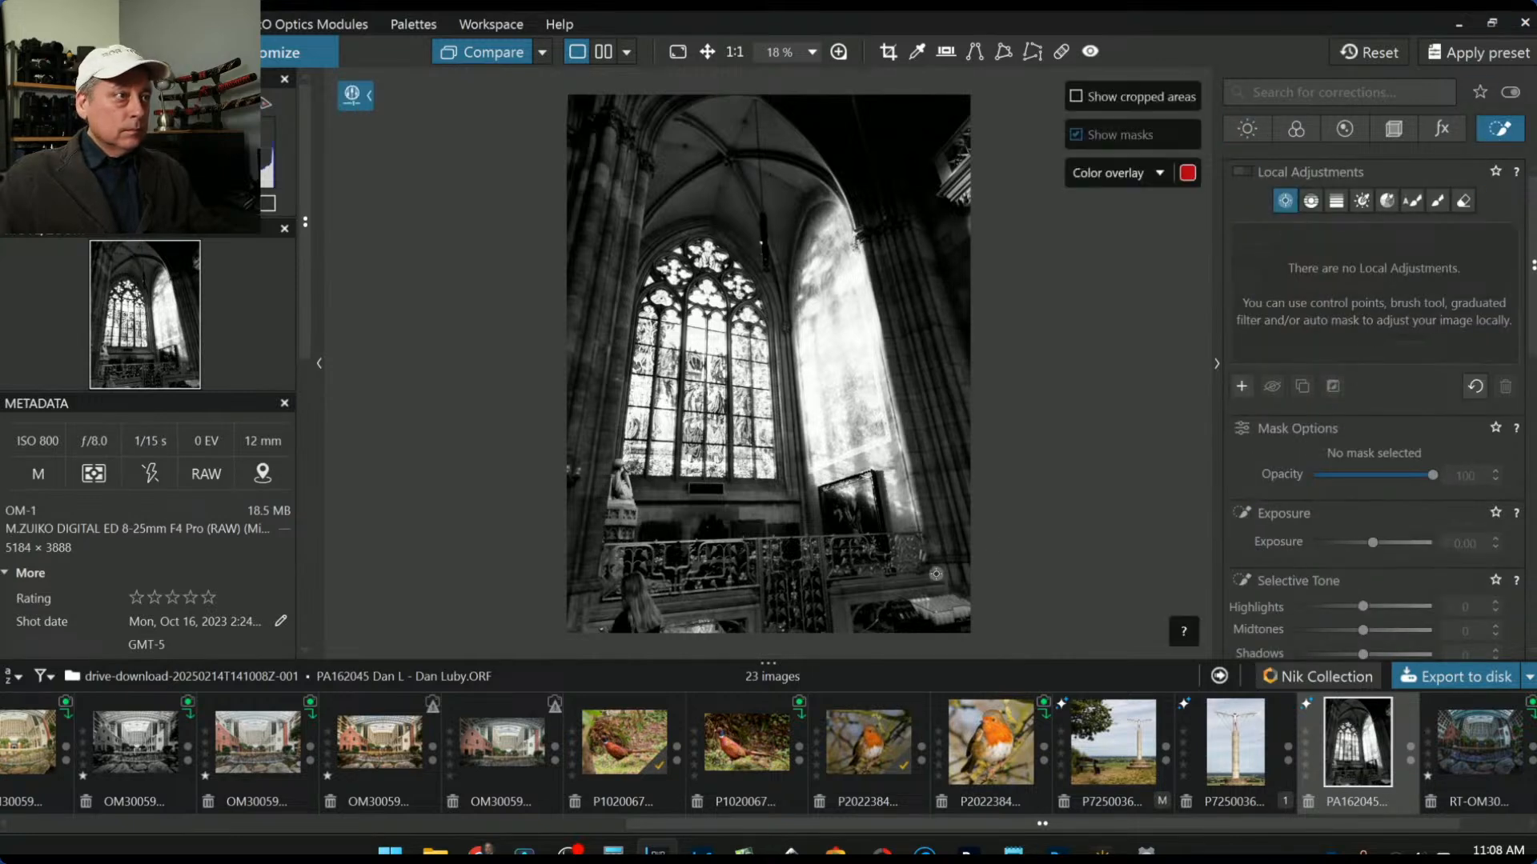
left_click(708, 562)
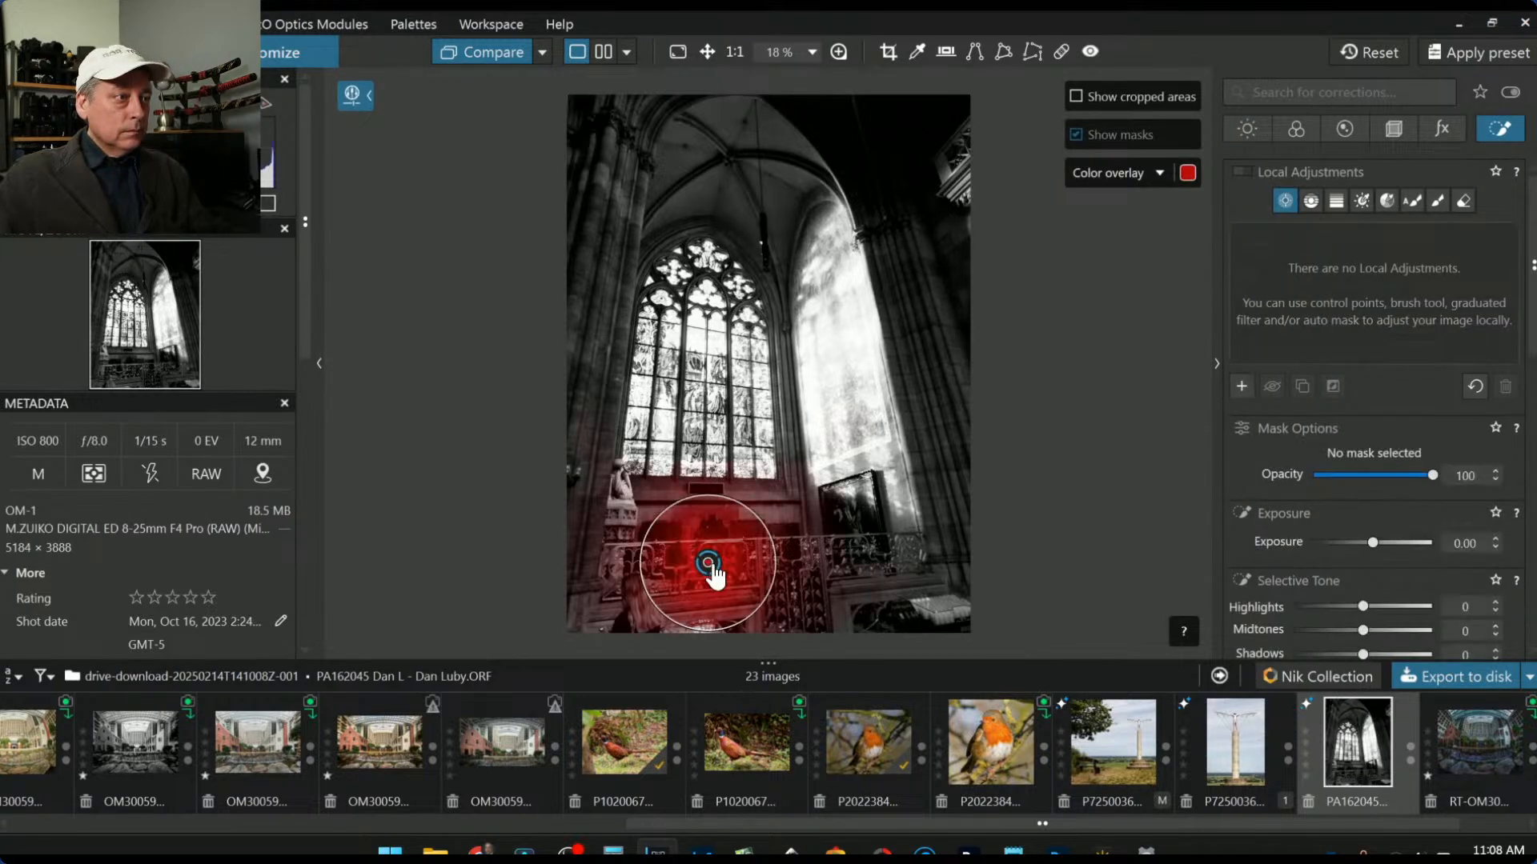
left_click(817, 564)
left_click(914, 558)
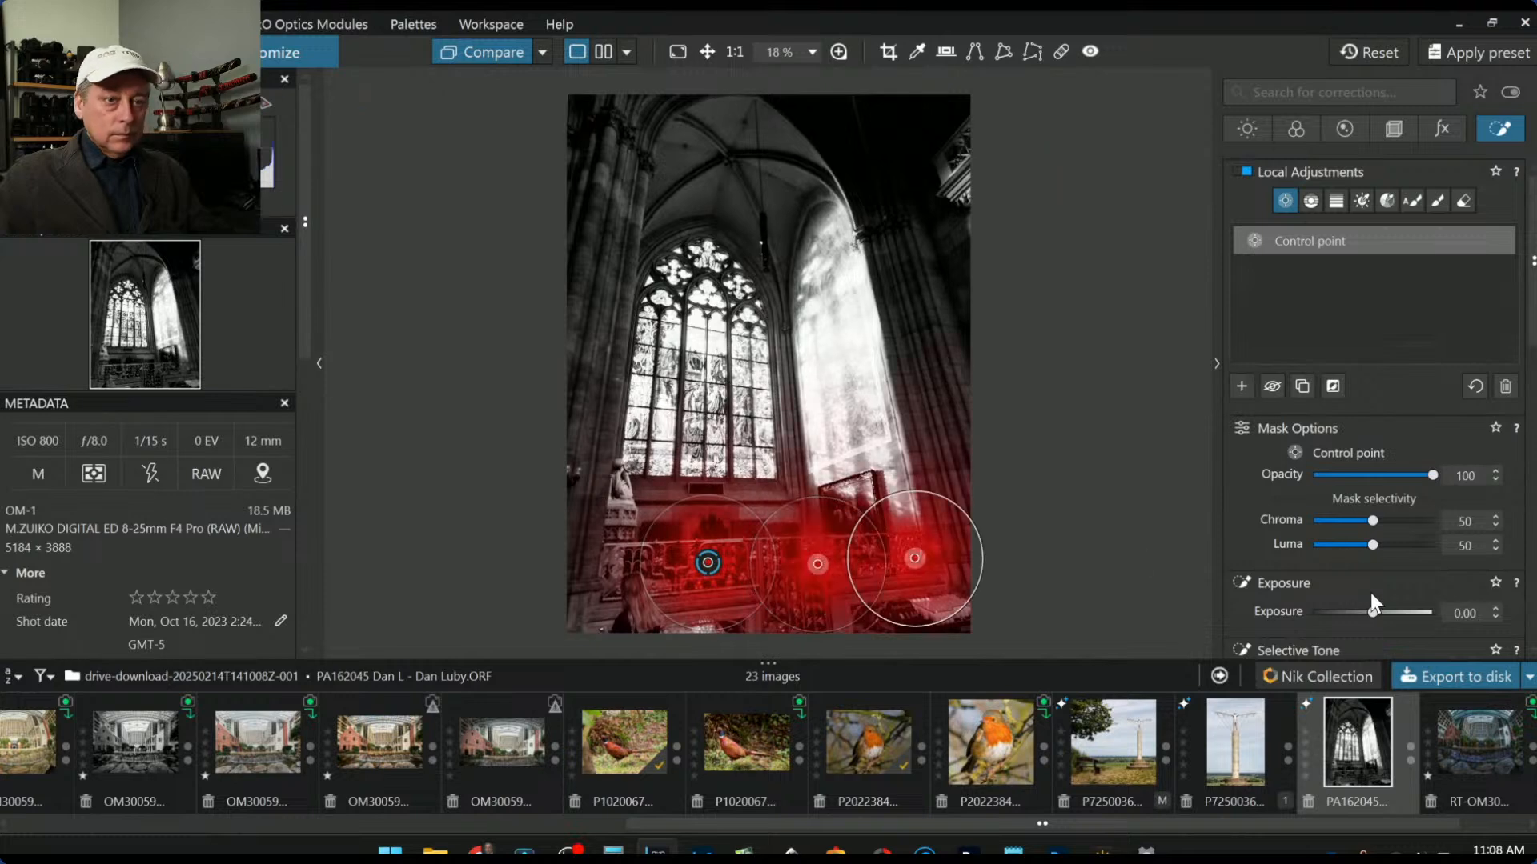
Step: Set the control point mask's Microcontrast to 100, ClearView Plus intensity to 37, Highlights to 100 and Midtones to 98
scroll(1370, 591, "down", 3)
left_click_drag(1374, 613, 1439, 624)
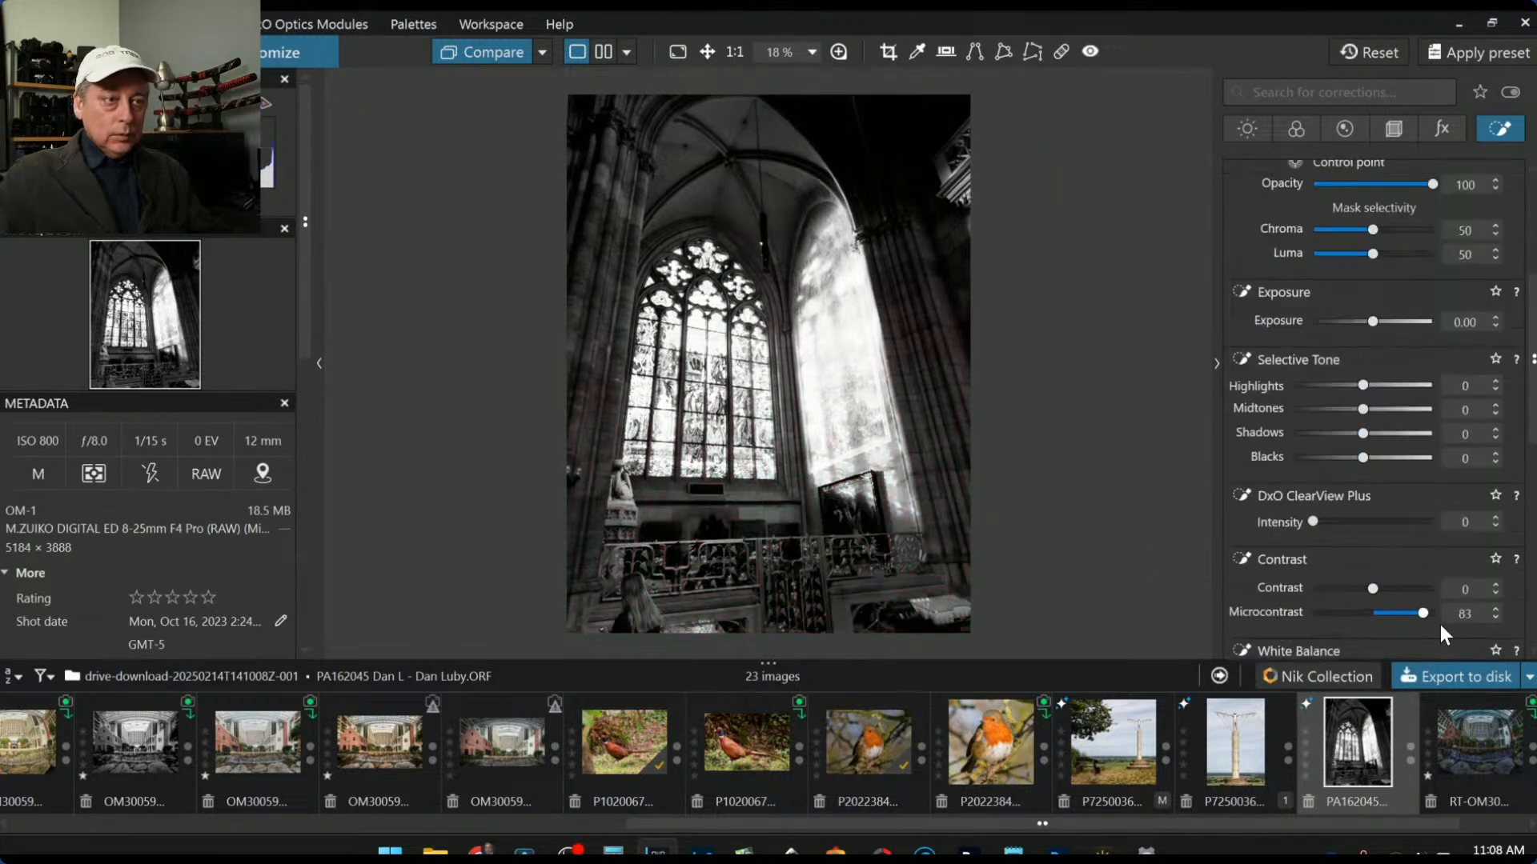
left_click(1368, 519)
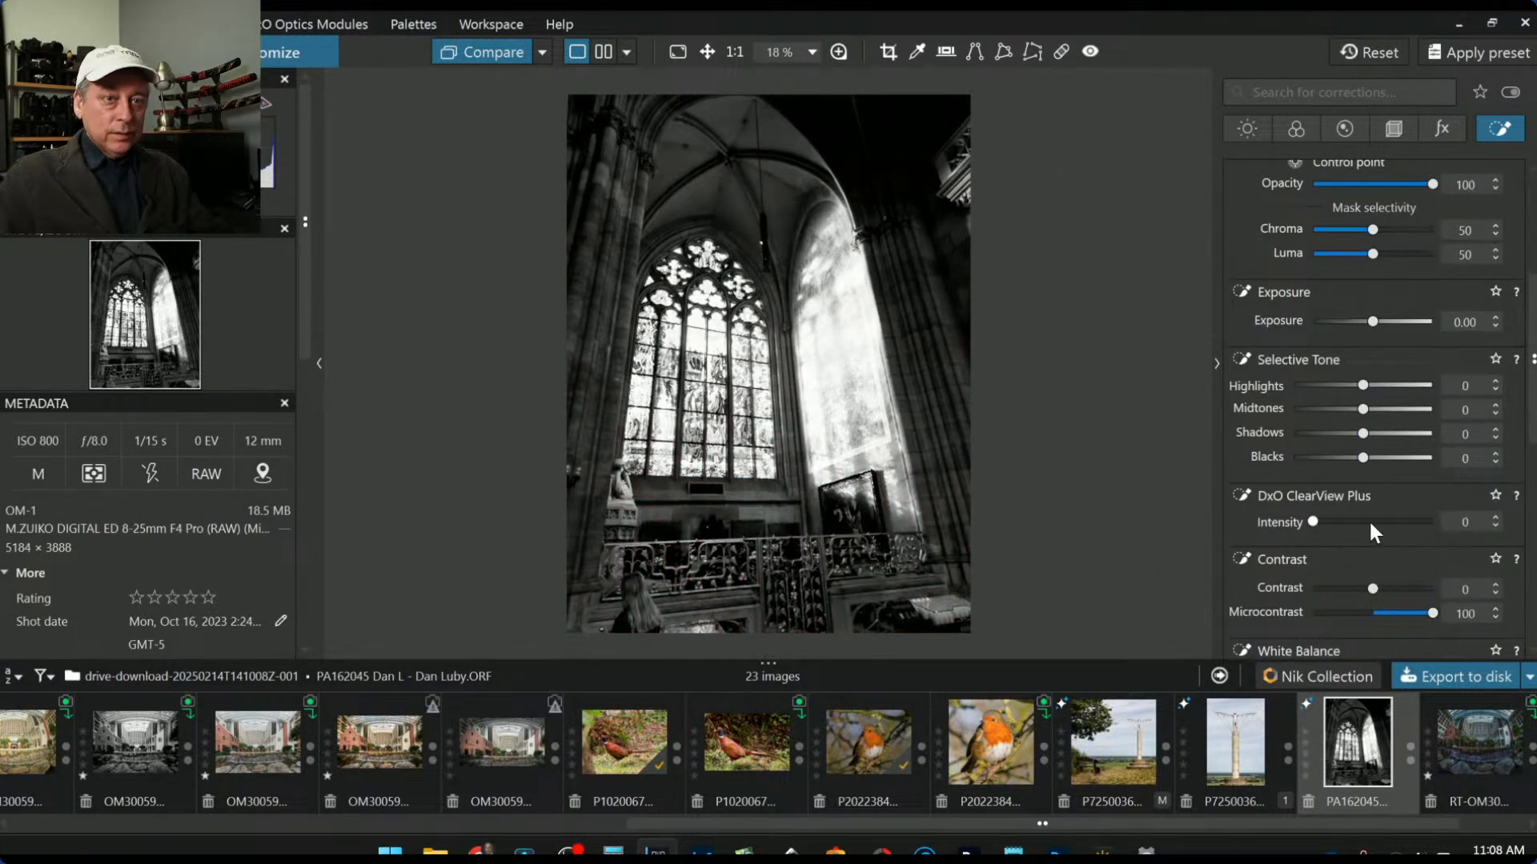
left_click_drag(1370, 521, 1358, 520)
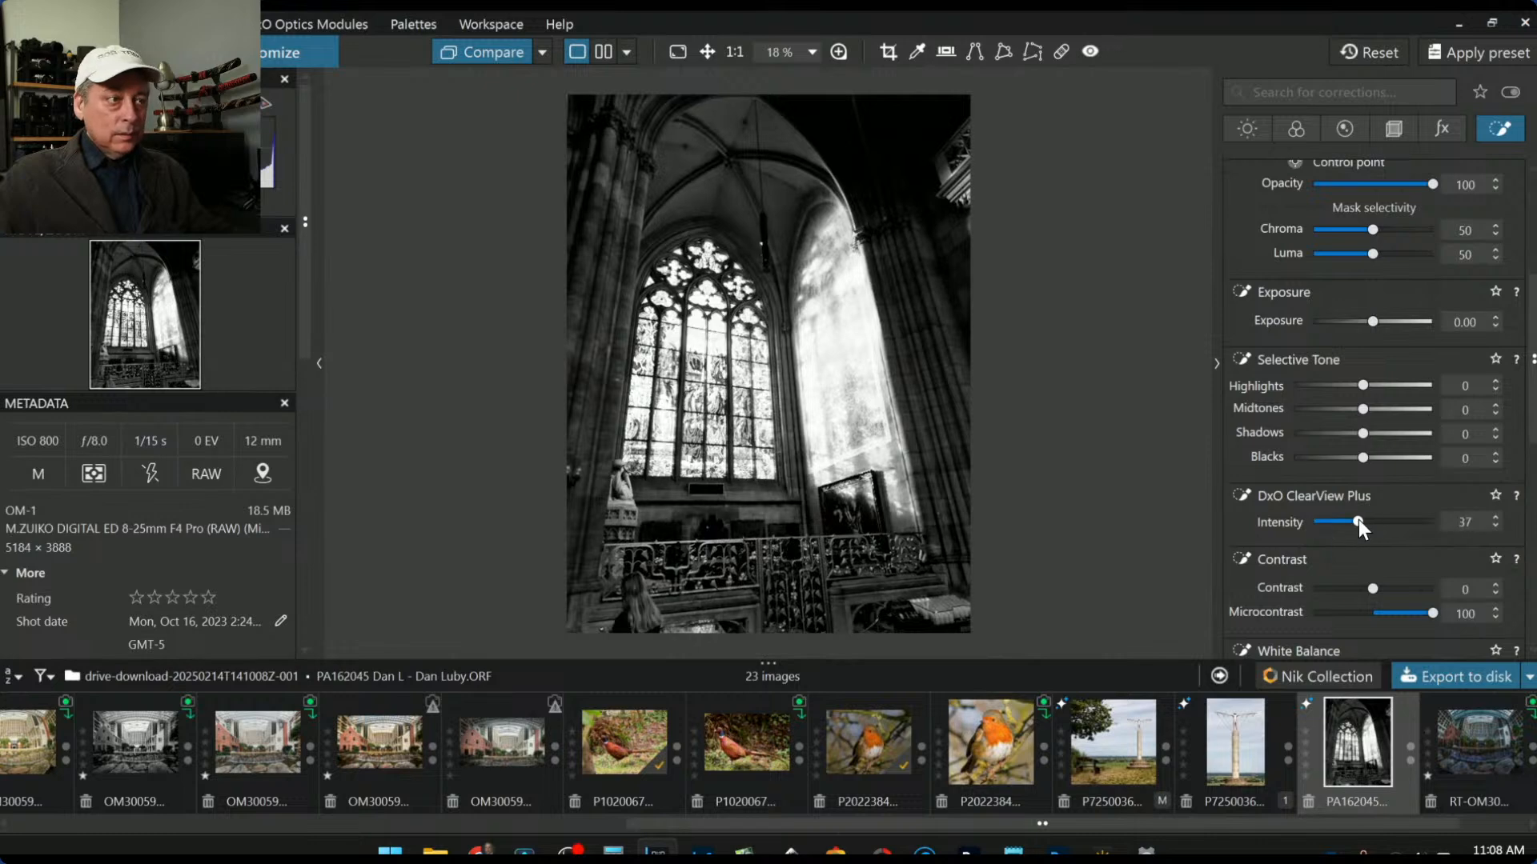
left_click_drag(1436, 384, 1452, 385)
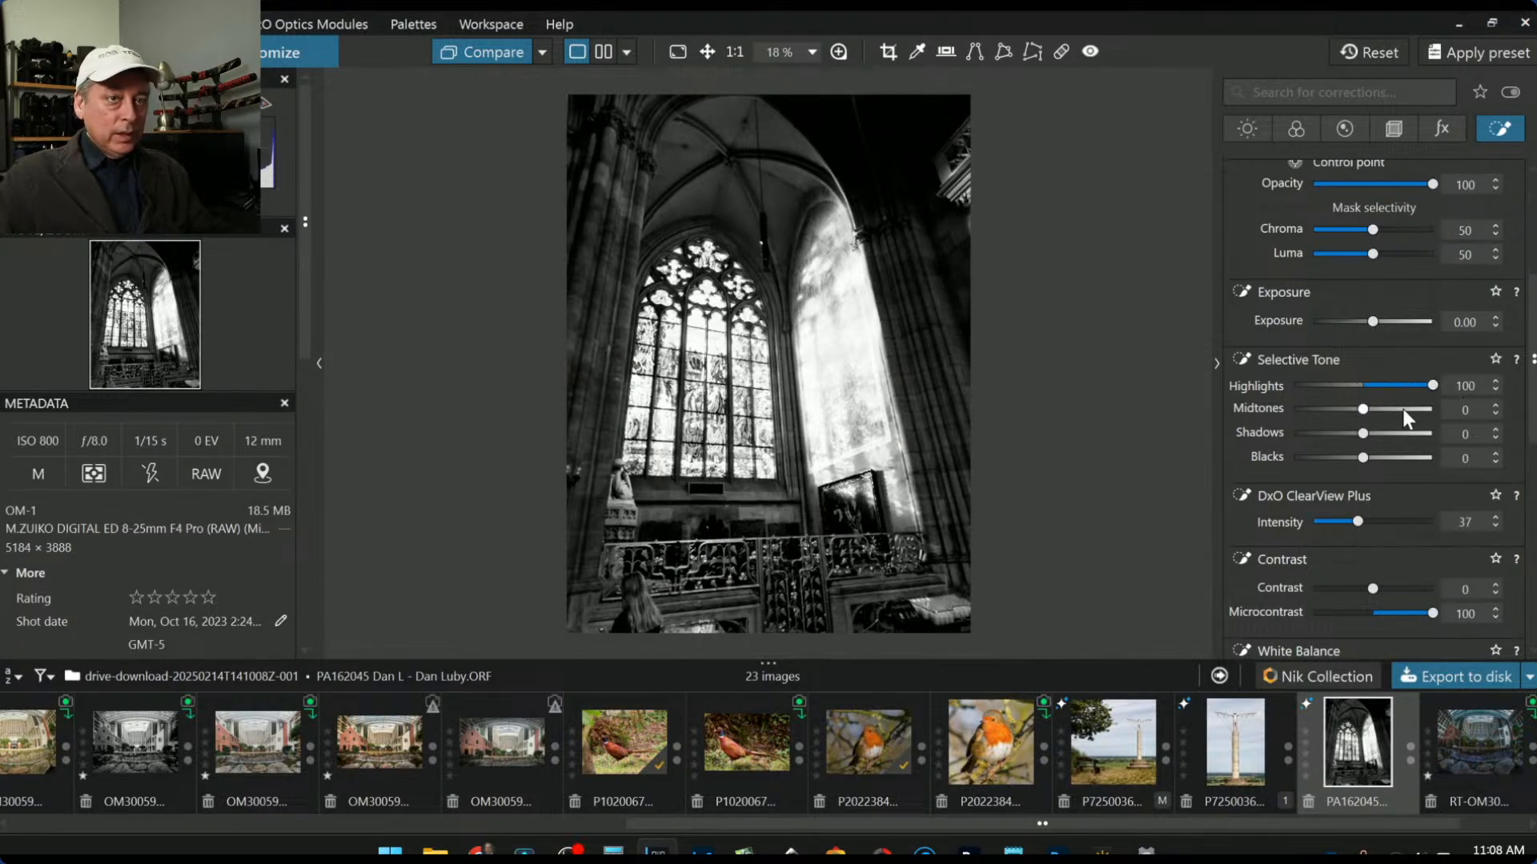
left_click_drag(1363, 409, 1431, 416)
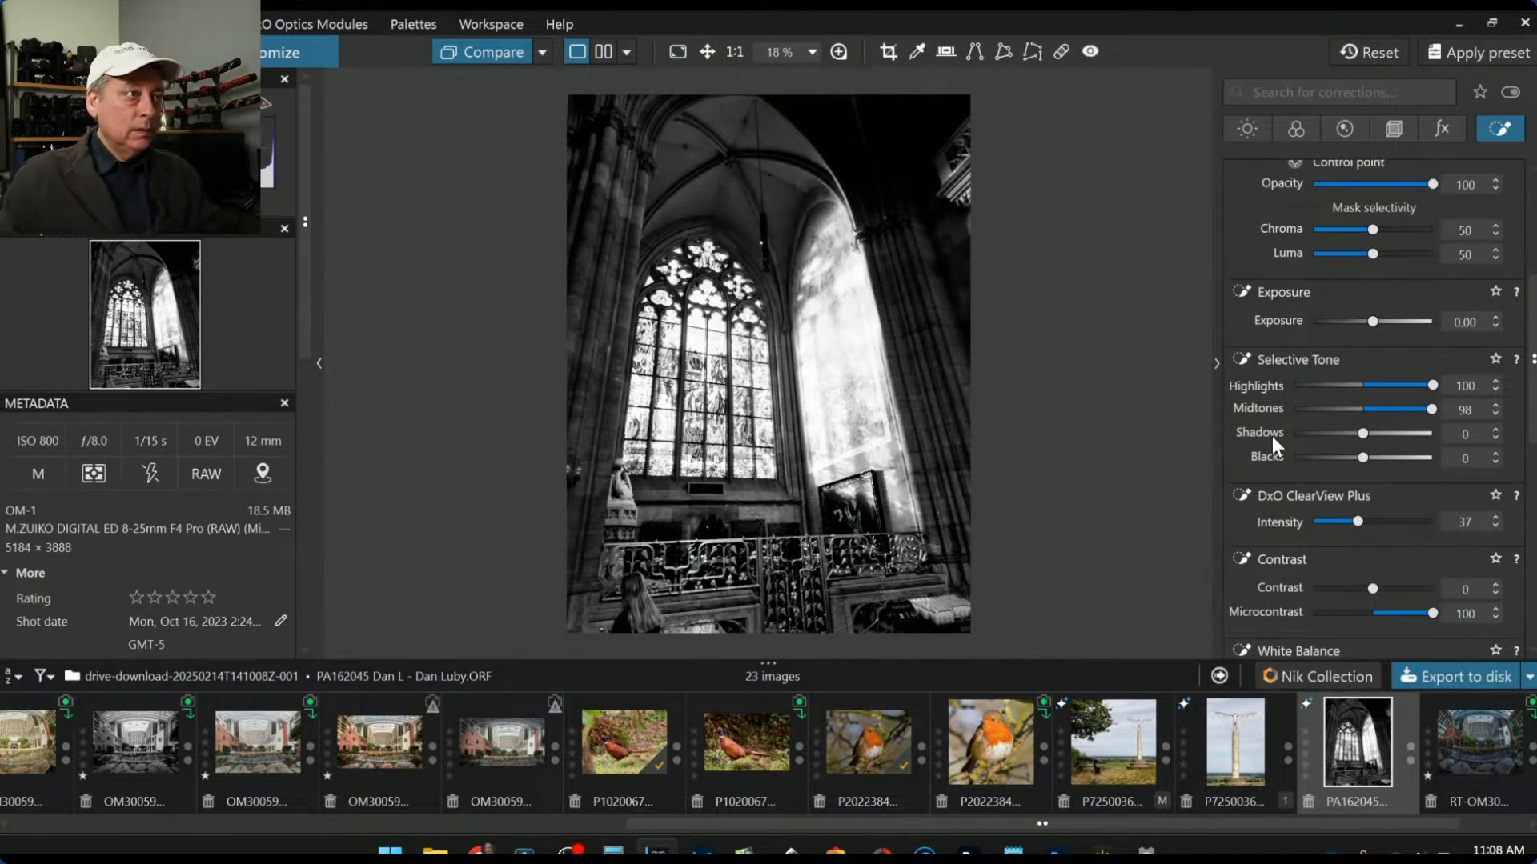
Step: Compare the edited black-and-white photo with its original color version, switching between them several times
left_click(487, 55)
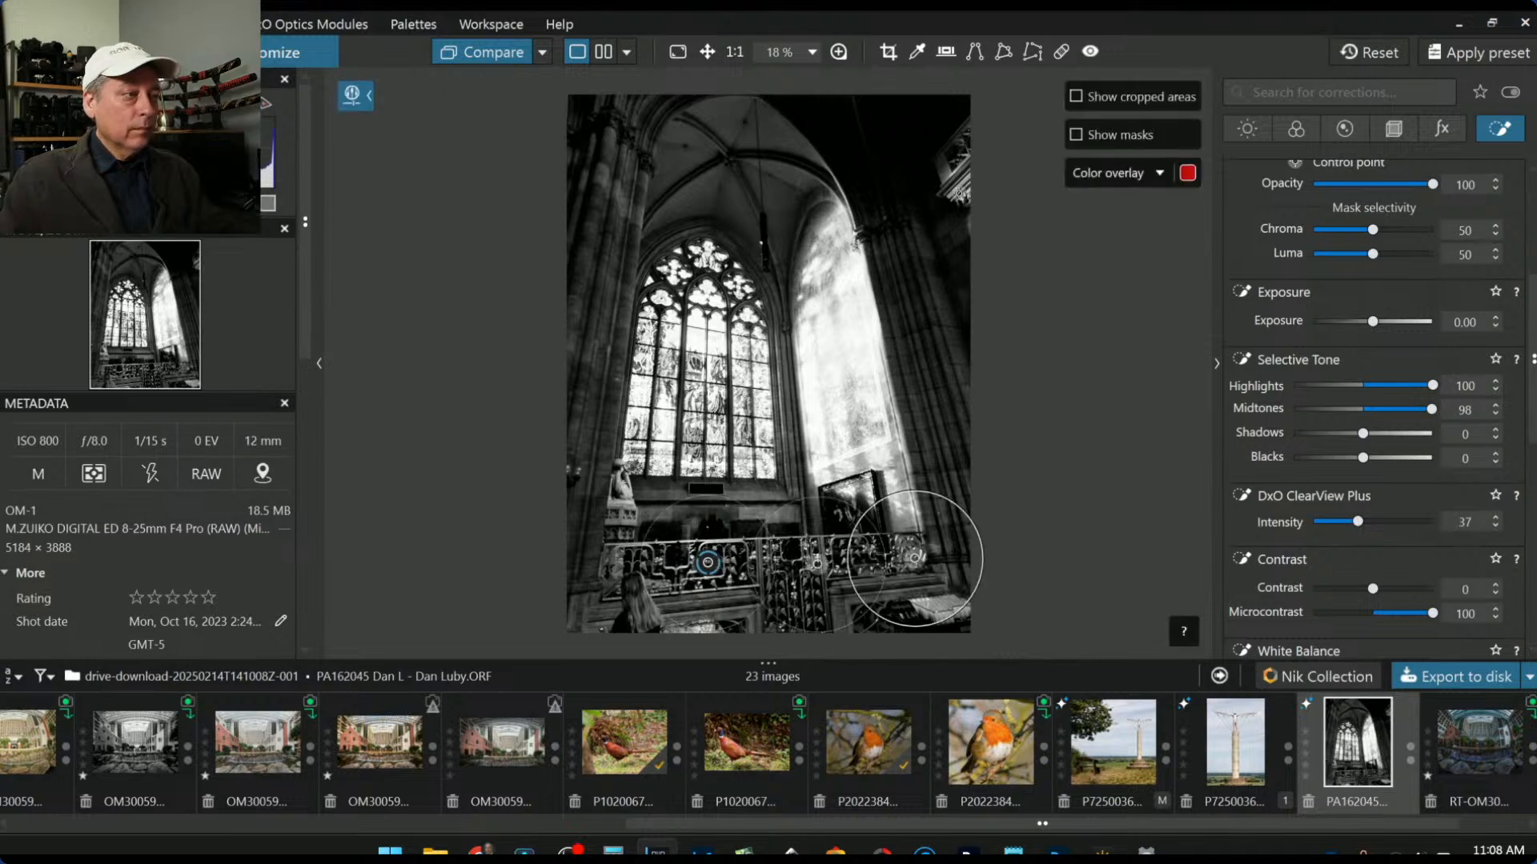
left_click(488, 53)
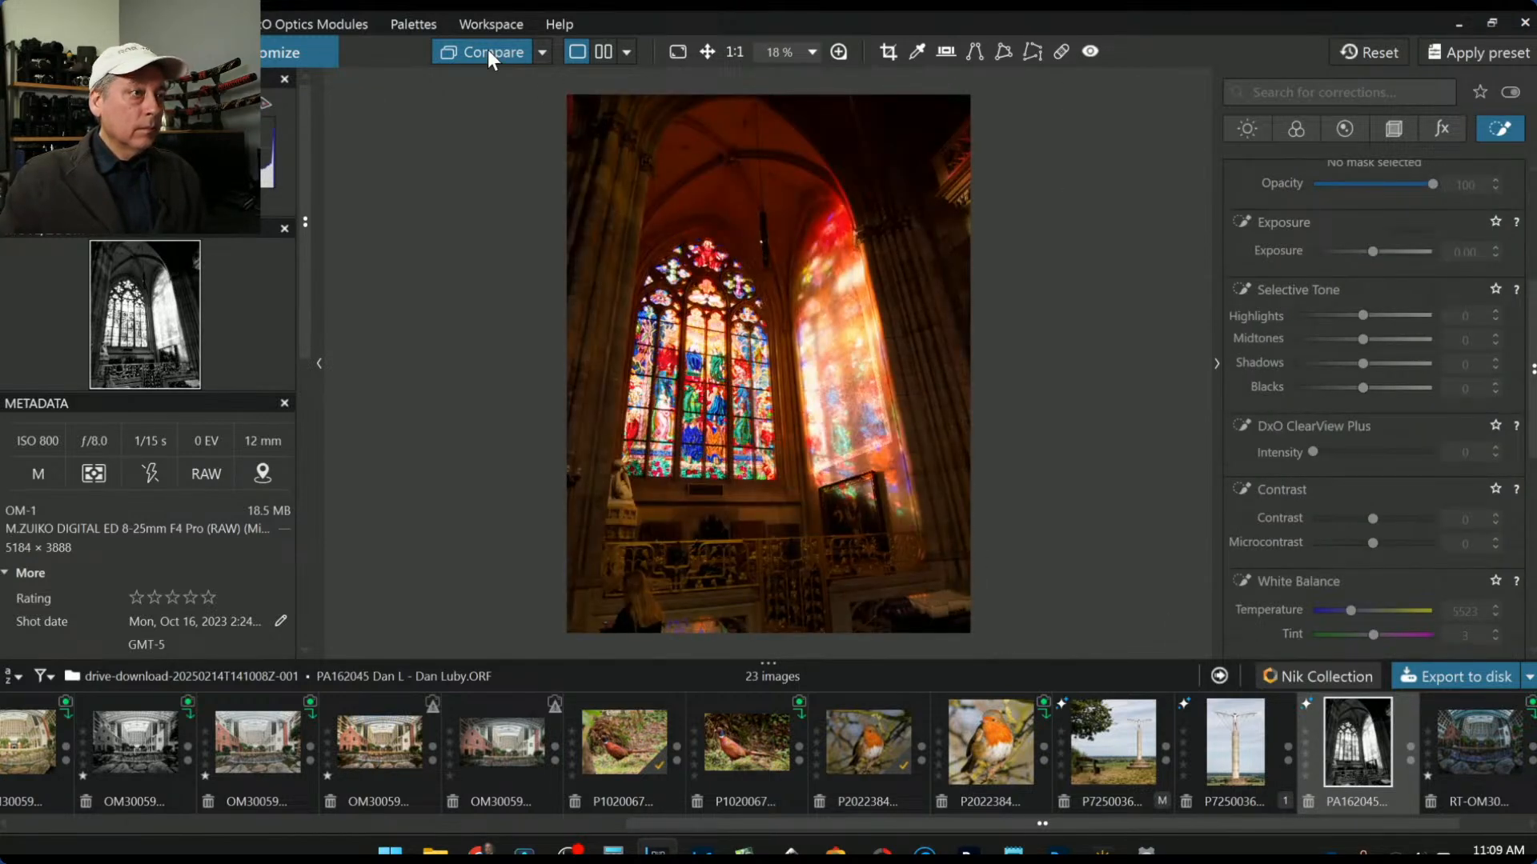
left_click(487, 50)
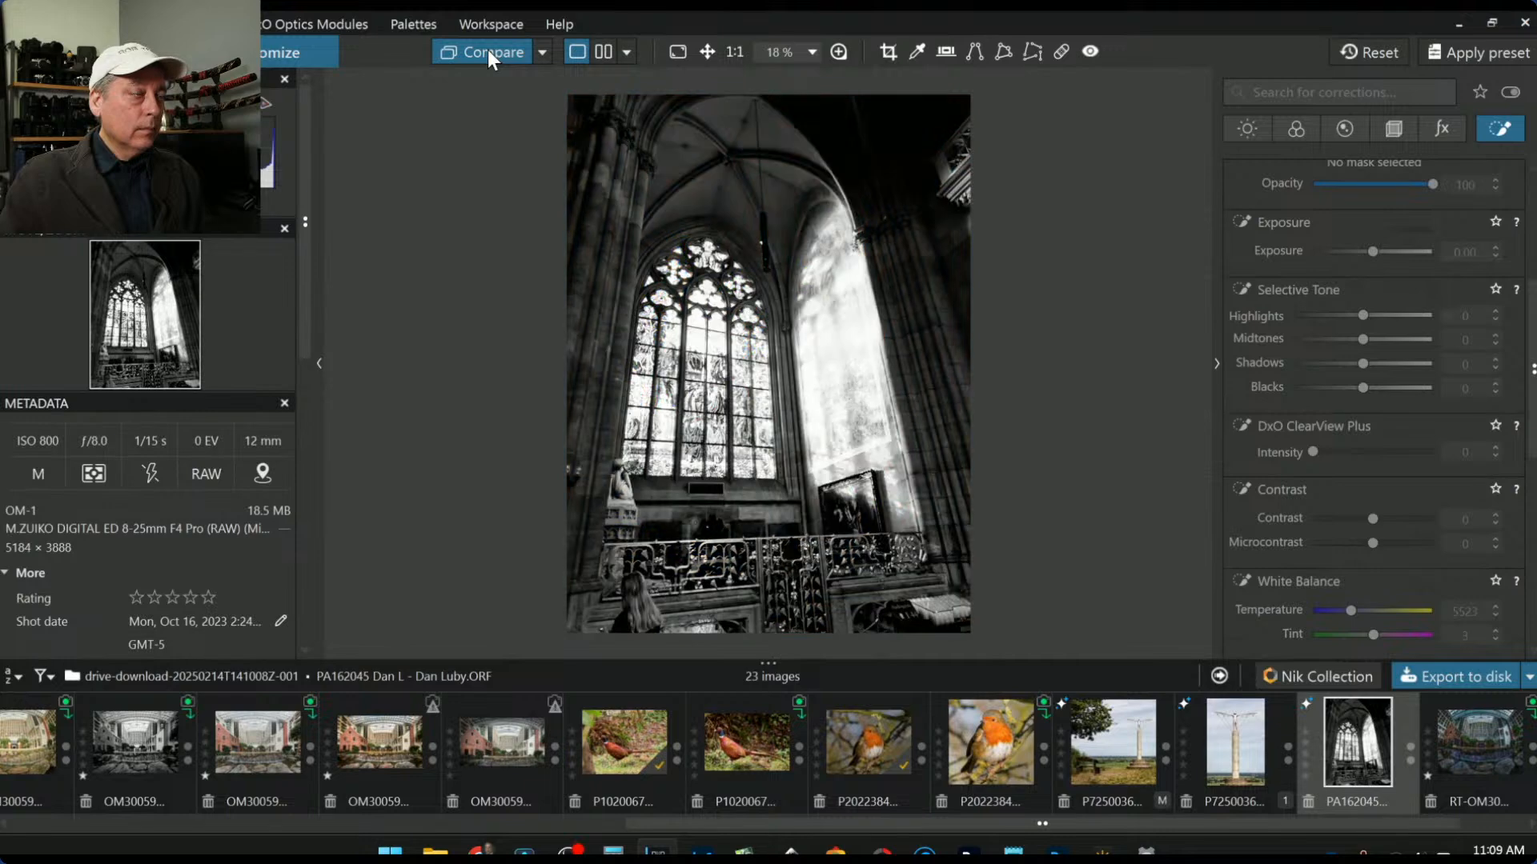
left_click(487, 49)
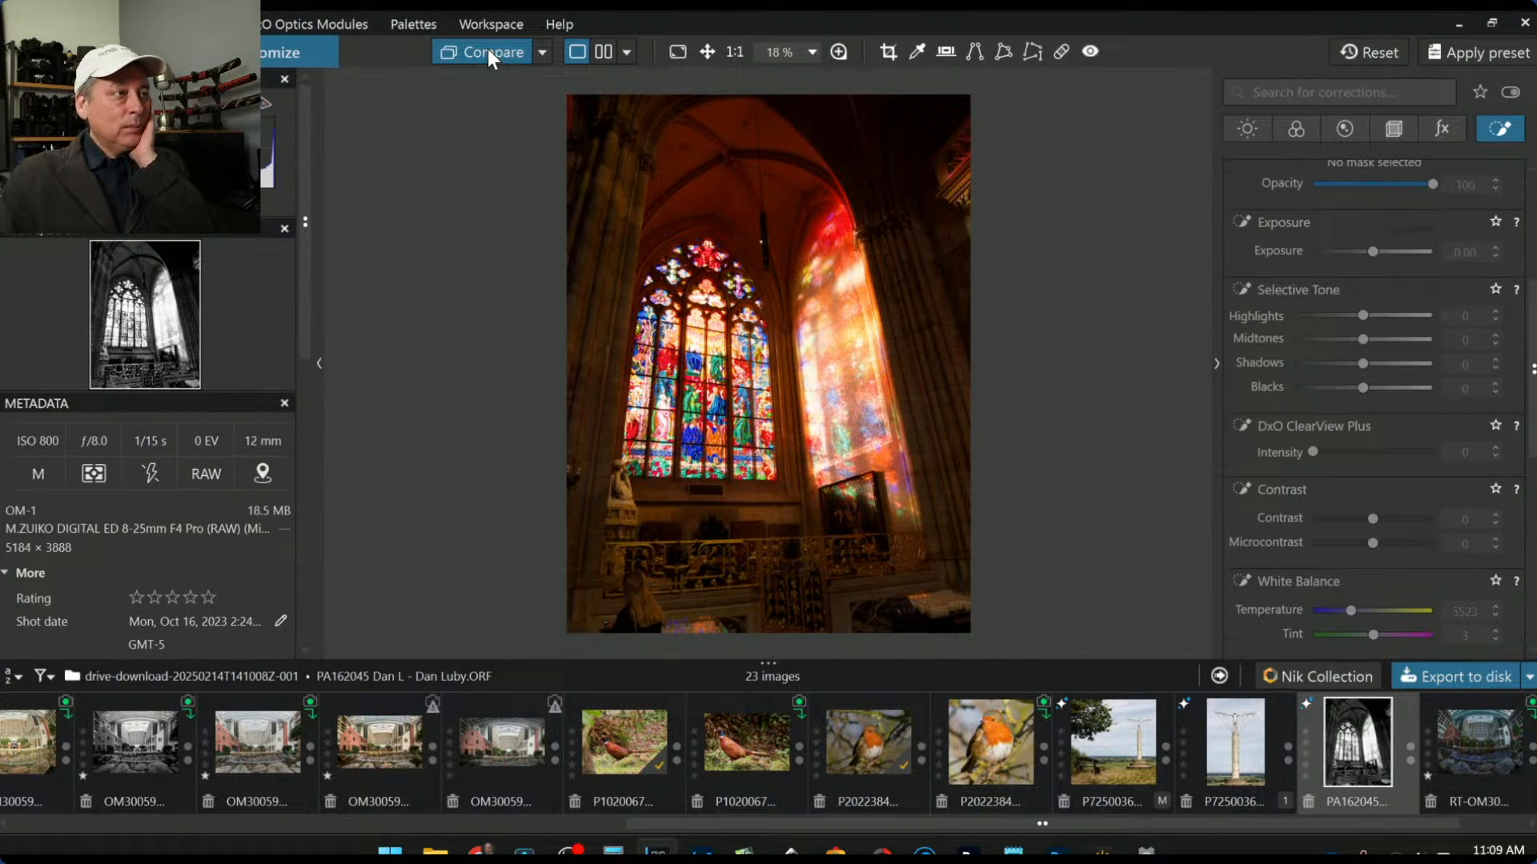
left_click(488, 50)
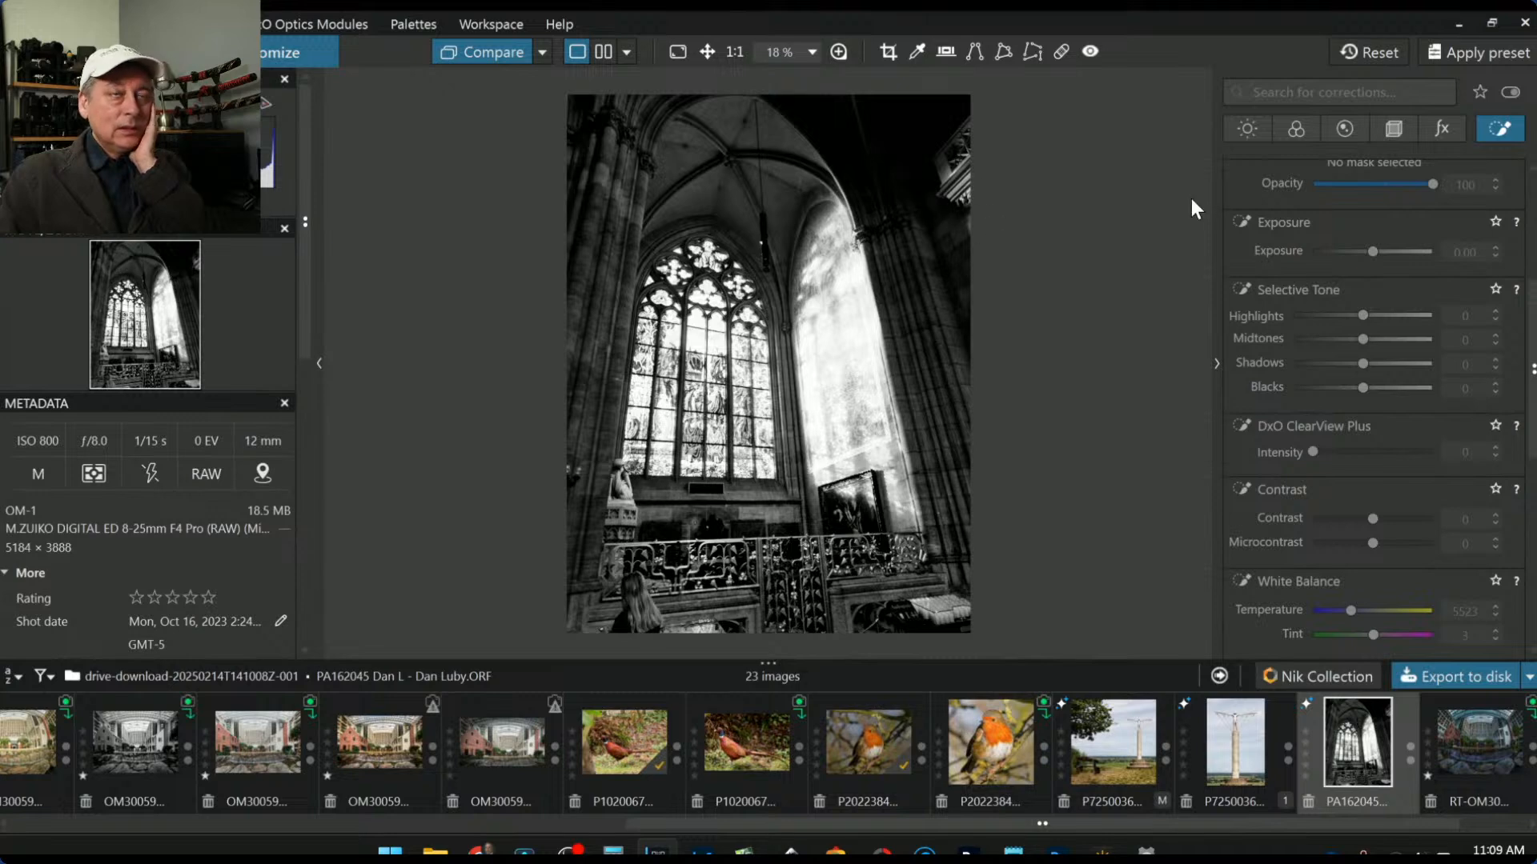
Step: Crop the photo in its original aspect ratio to 3320 × 4426 px, trimming the area below the ornate railing
left_click(1394, 136)
left_click(1311, 347)
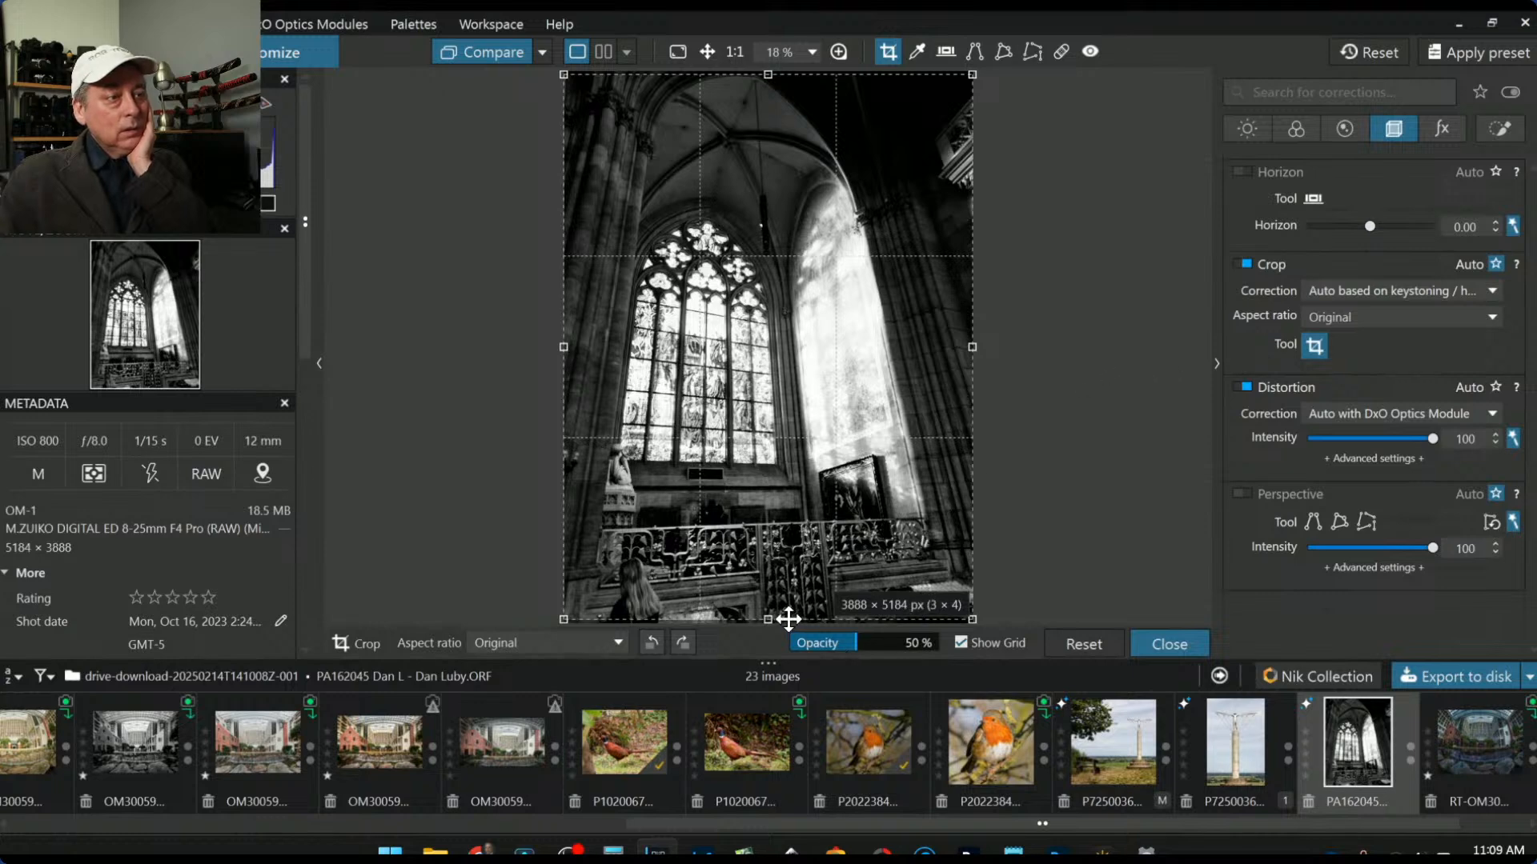
left_click_drag(789, 618, 790, 540)
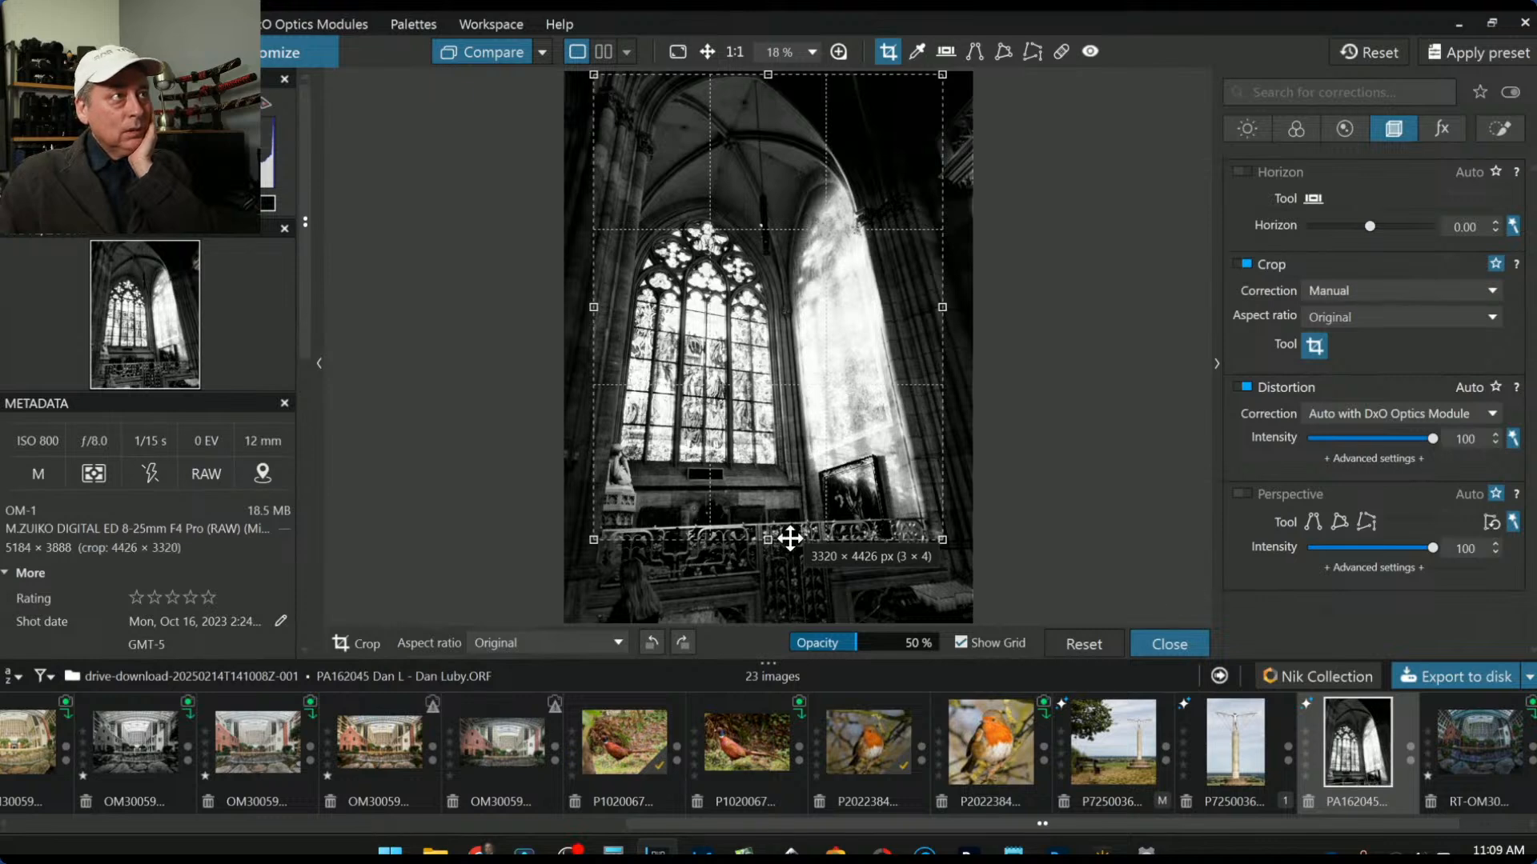
key("Return")
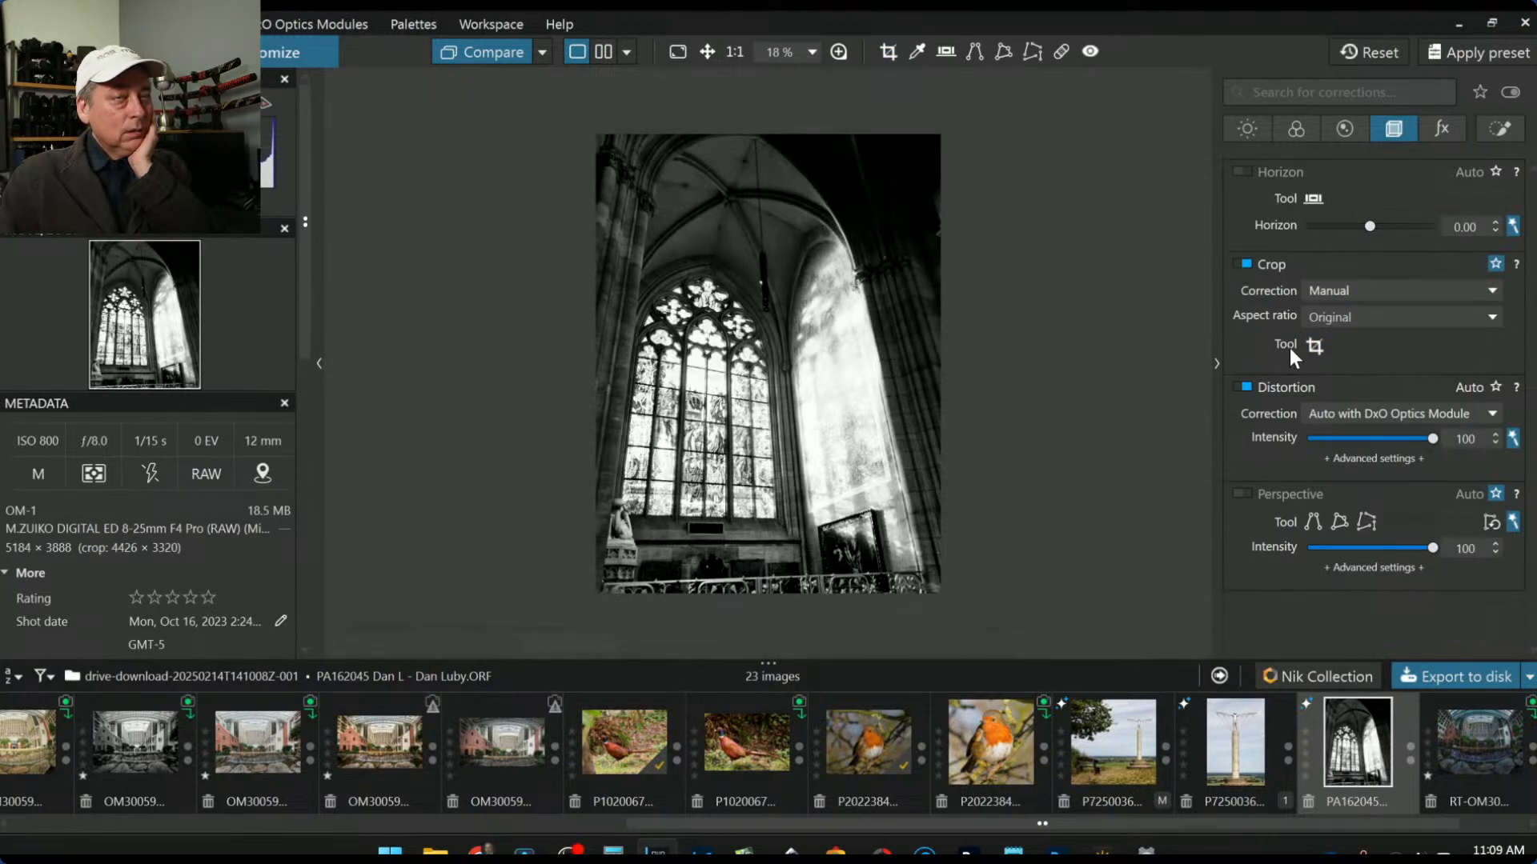
Step: Rotate the photo by setting the Horizon correction to 2.40
left_click(1375, 228)
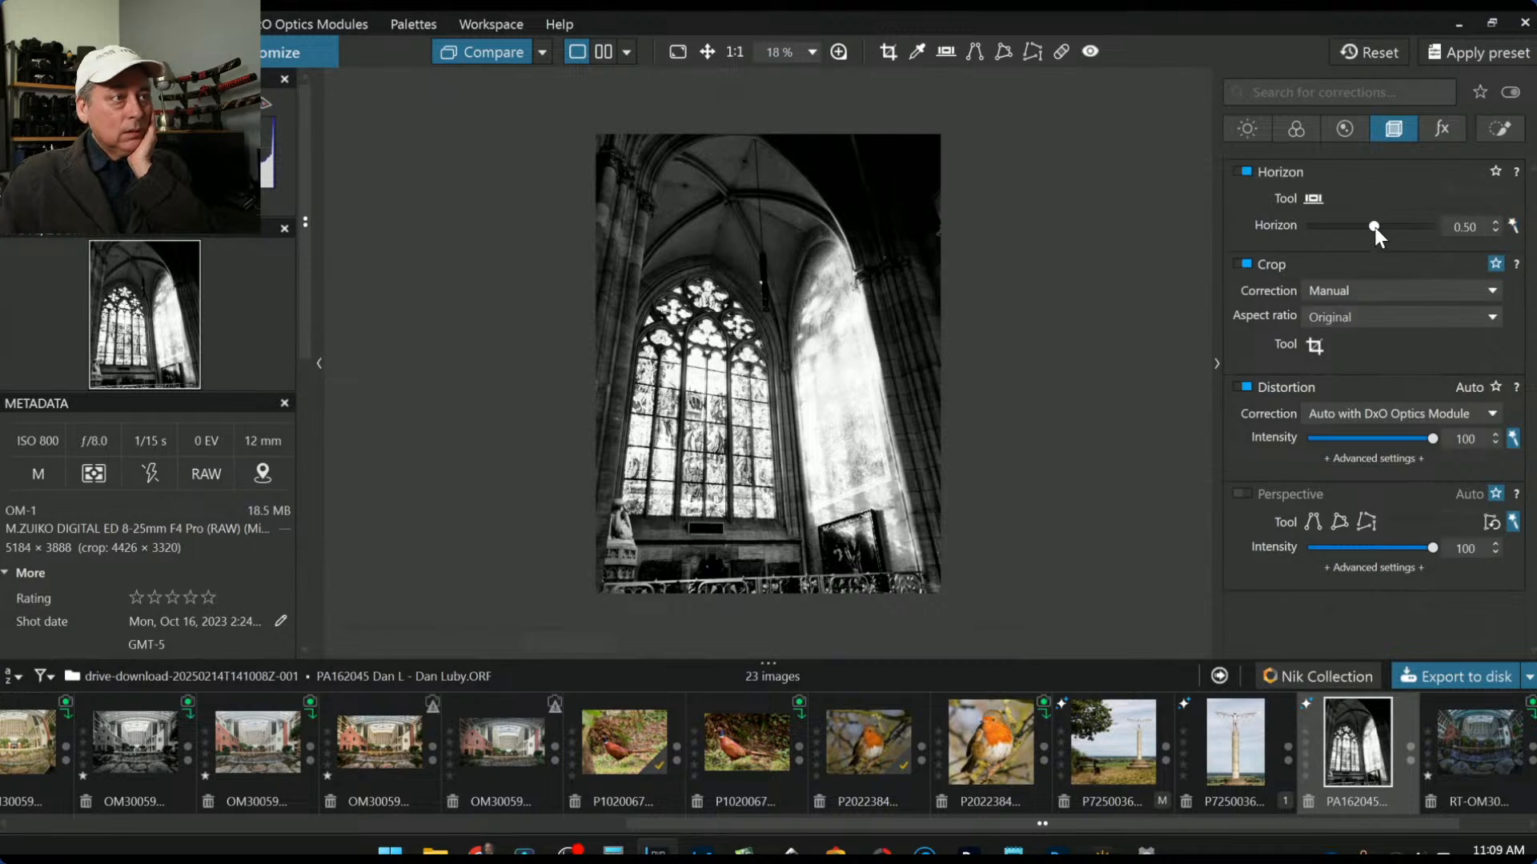
scroll(1375, 228, "up", 2)
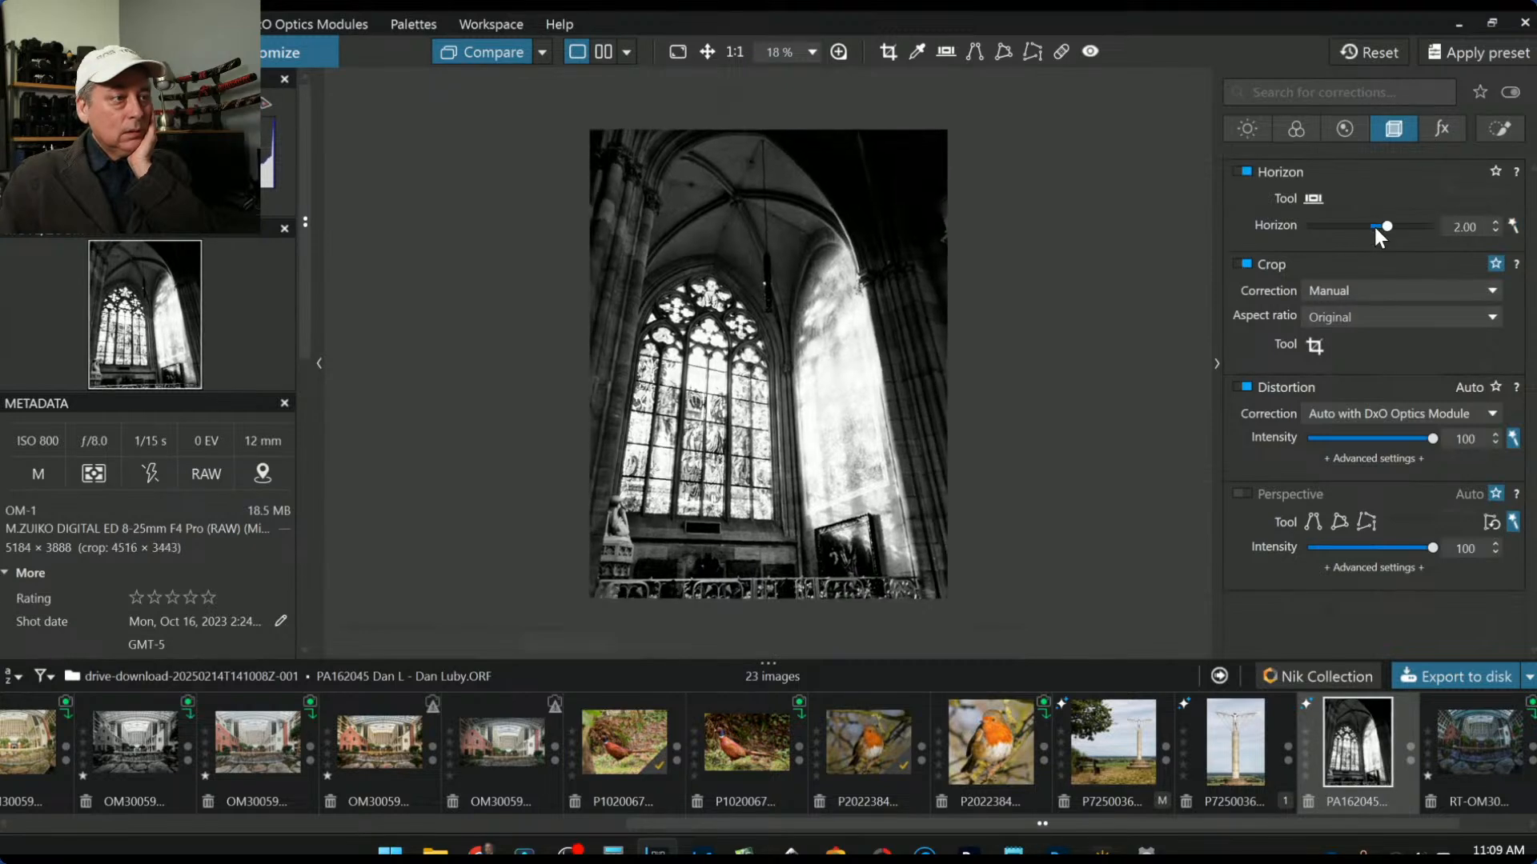
scroll(1375, 227, "up", 1)
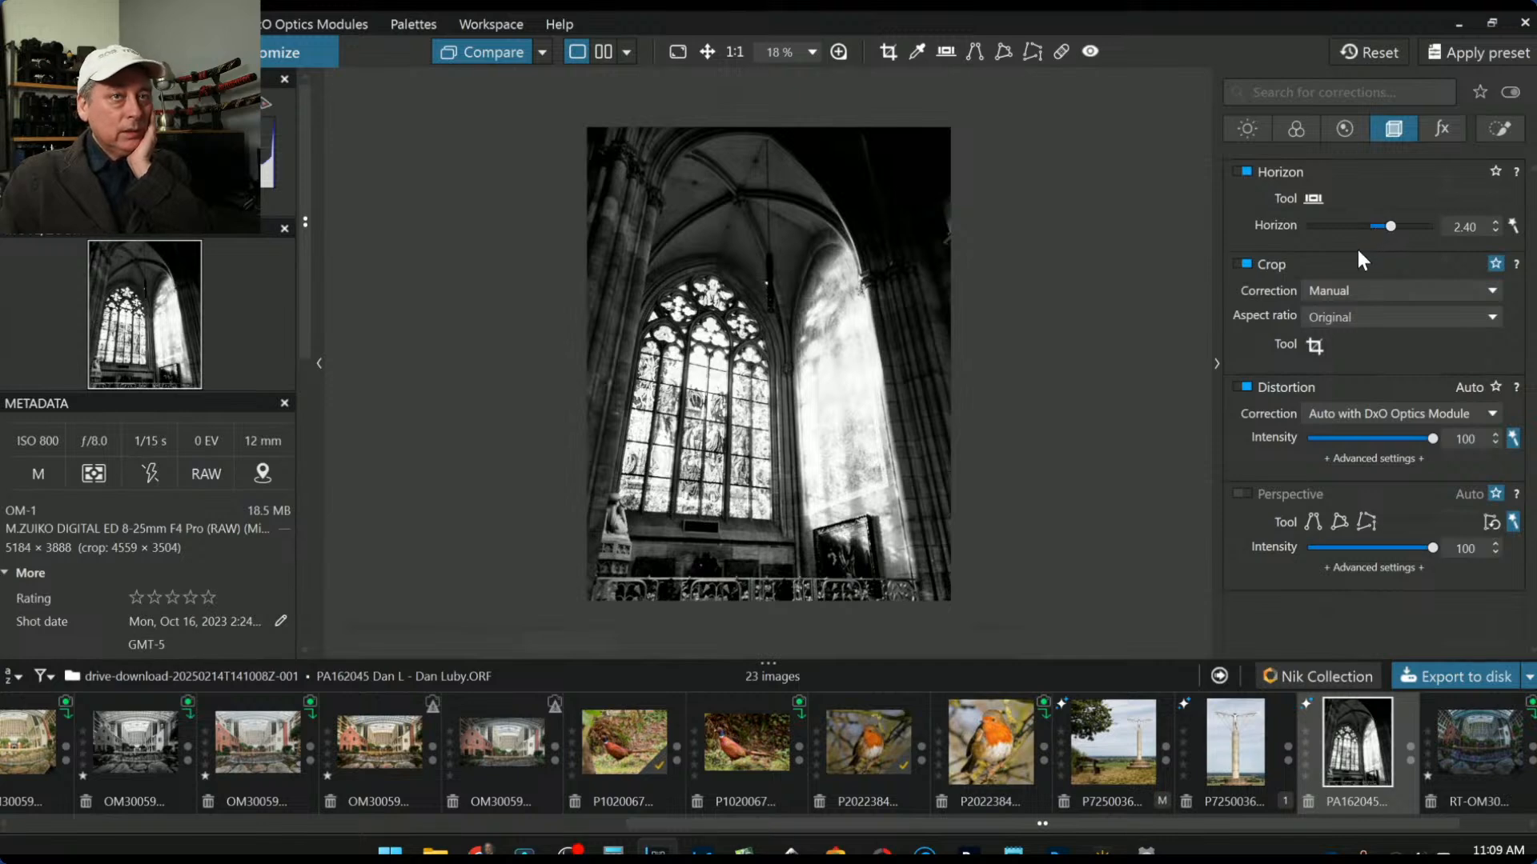
Step: Tighten the crop from its right edge to 3351 × 4469 px, keeping the original aspect ratio
left_click(1315, 345)
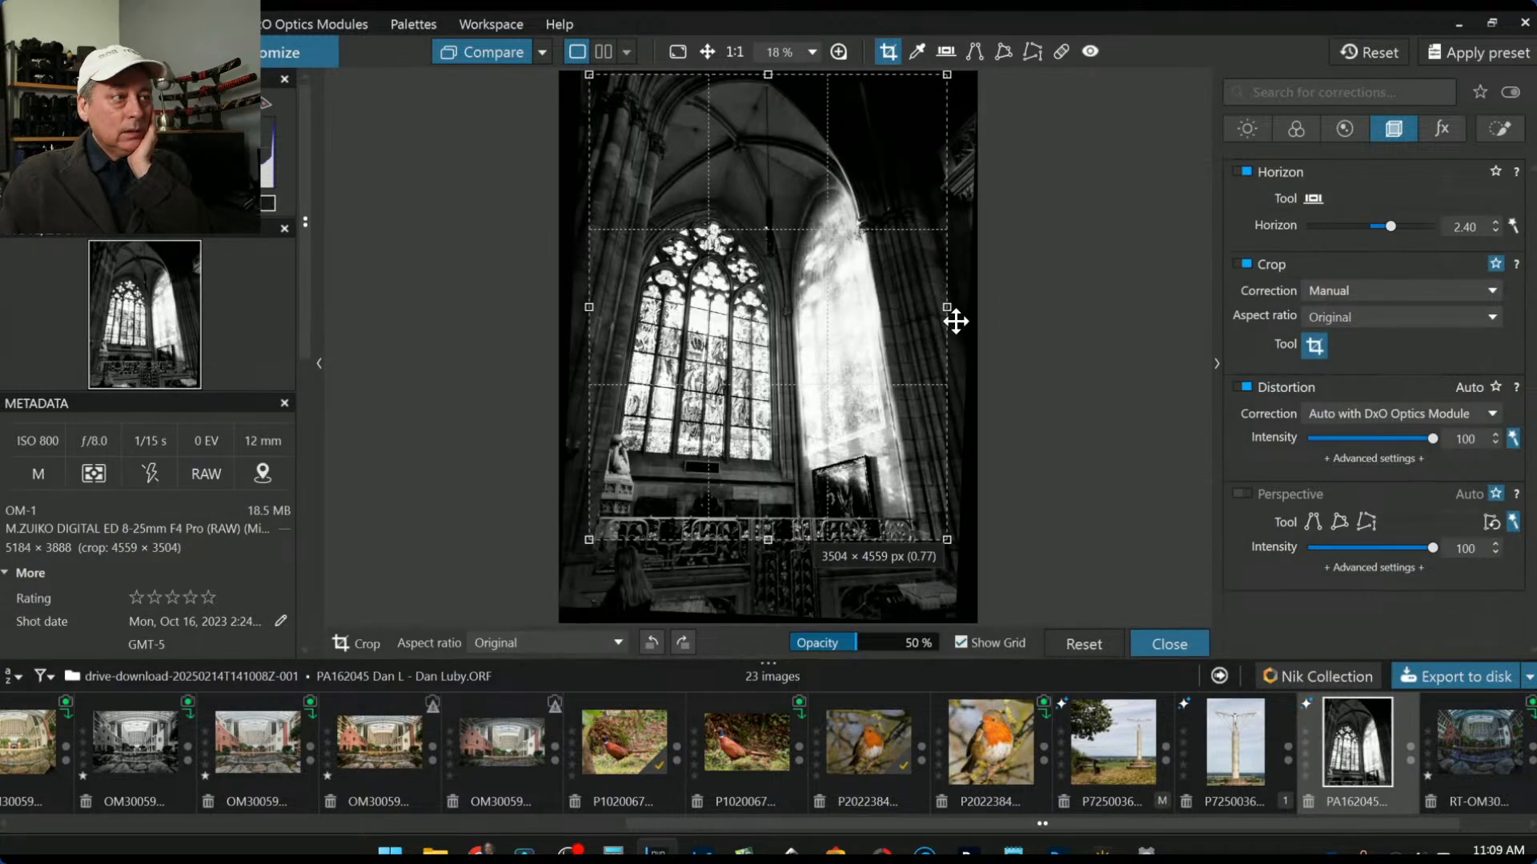
left_click_drag(953, 315, 887, 311)
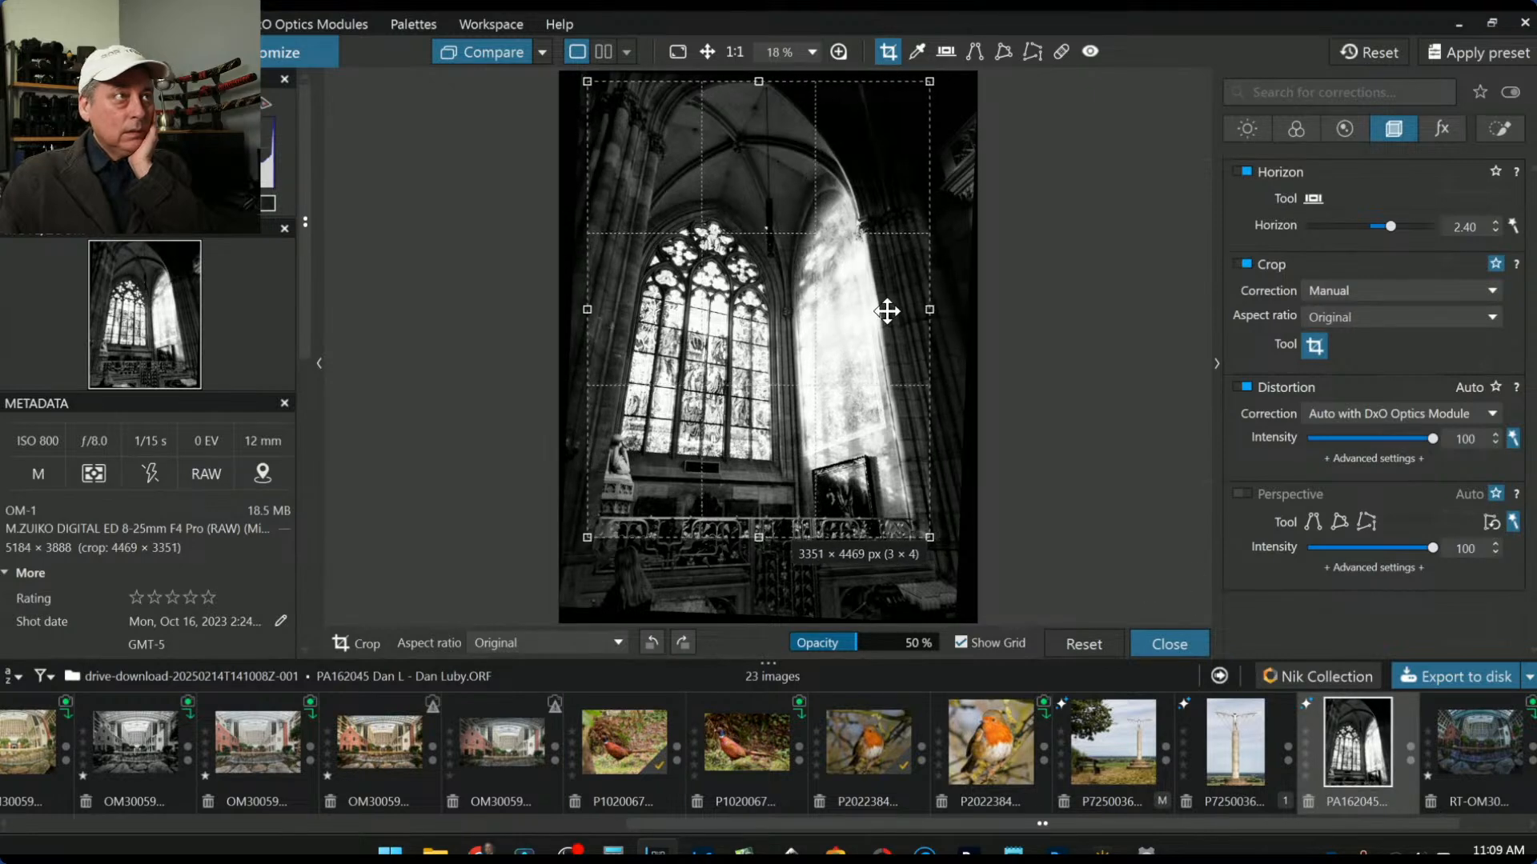
key("Return")
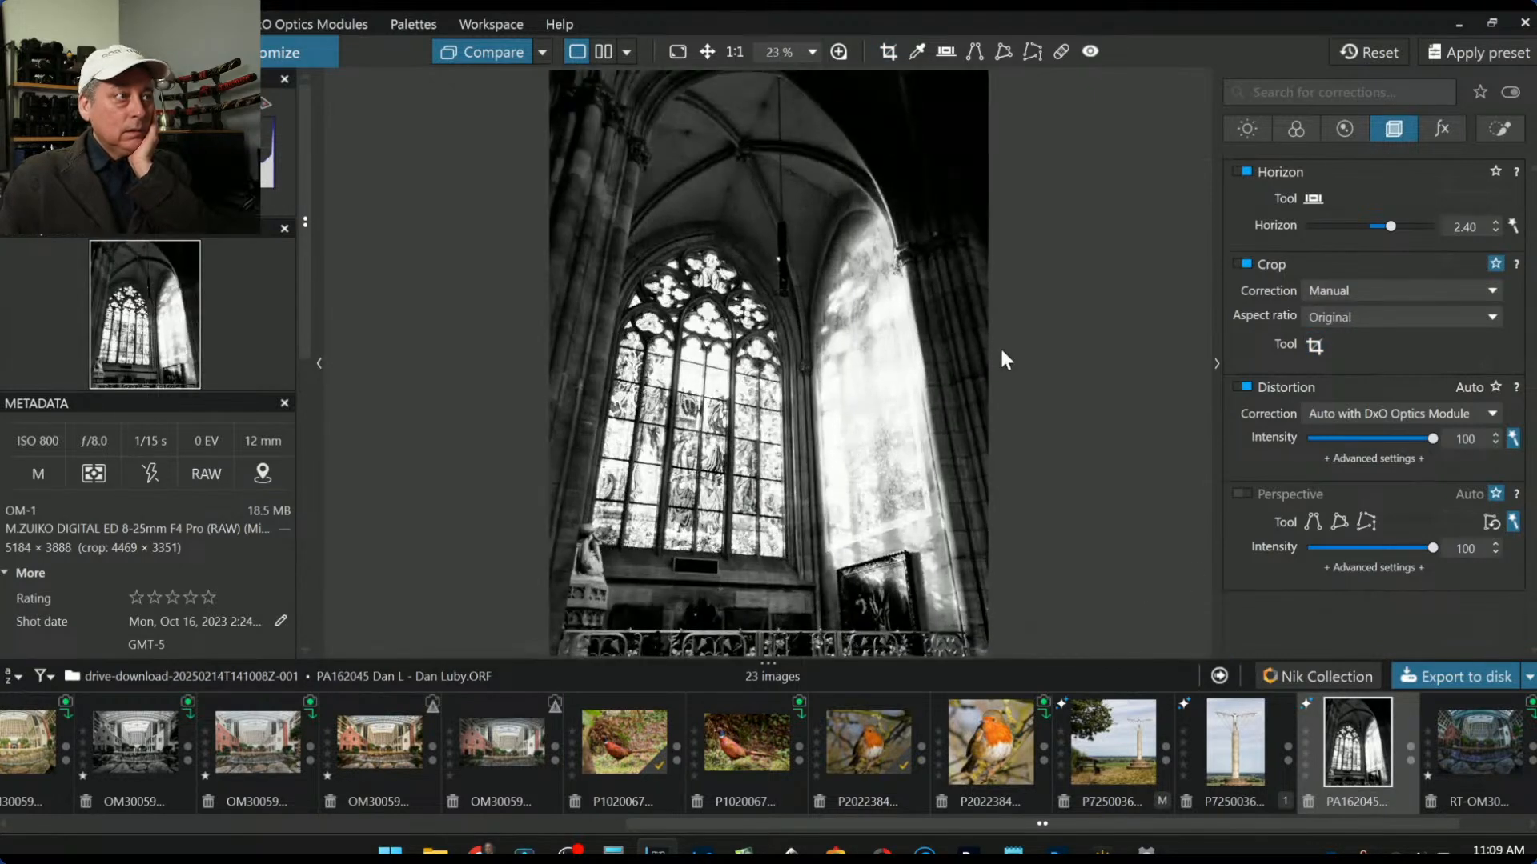
Step: Add a local adjustment control line along the dark pillar on the photo's left side, slanted to follow the pillar
left_click(1498, 129)
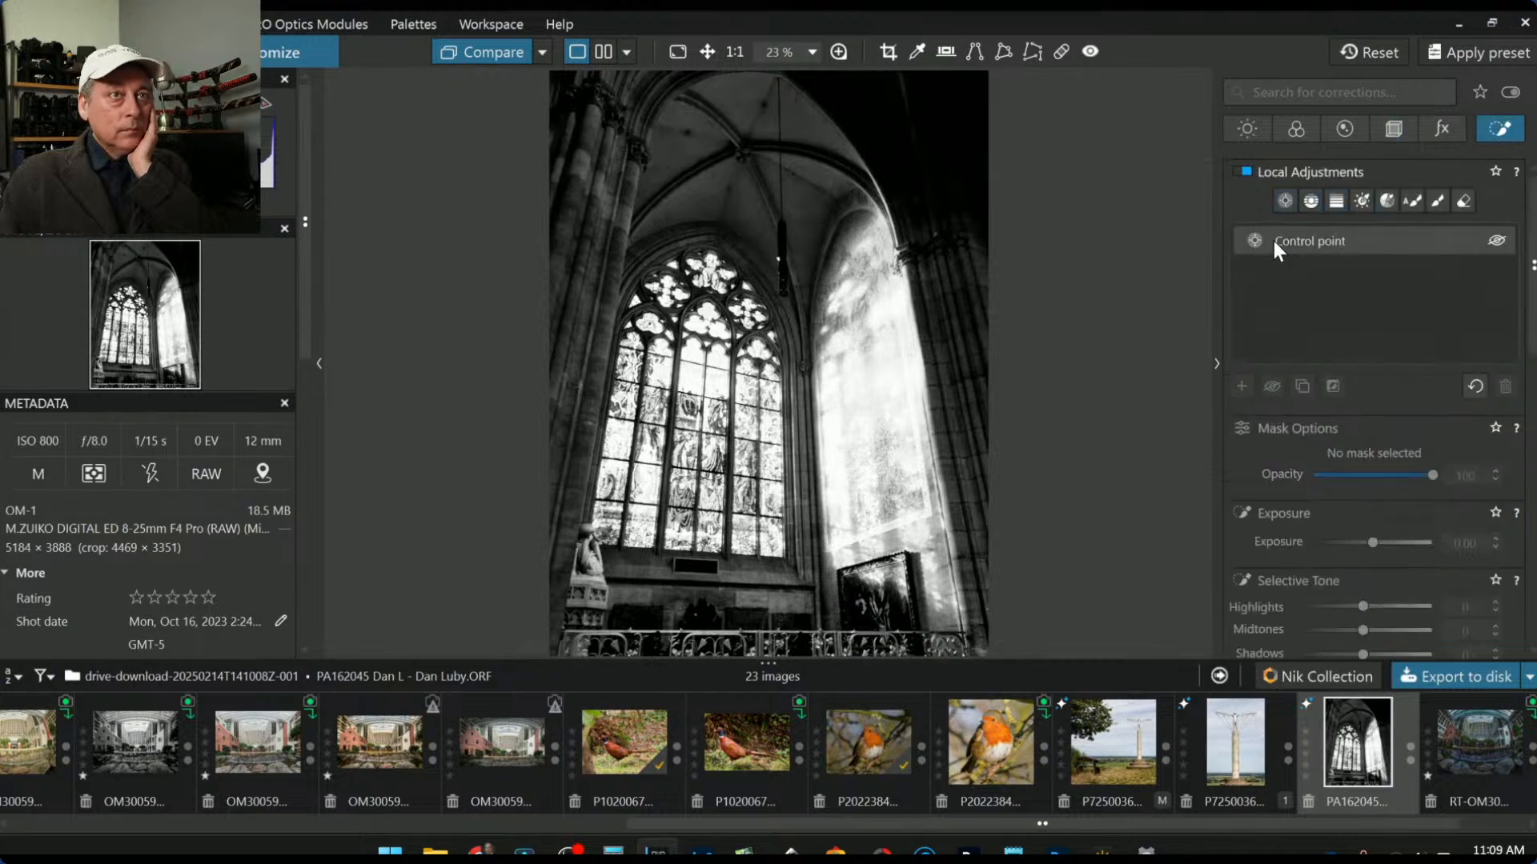
left_click(1306, 200)
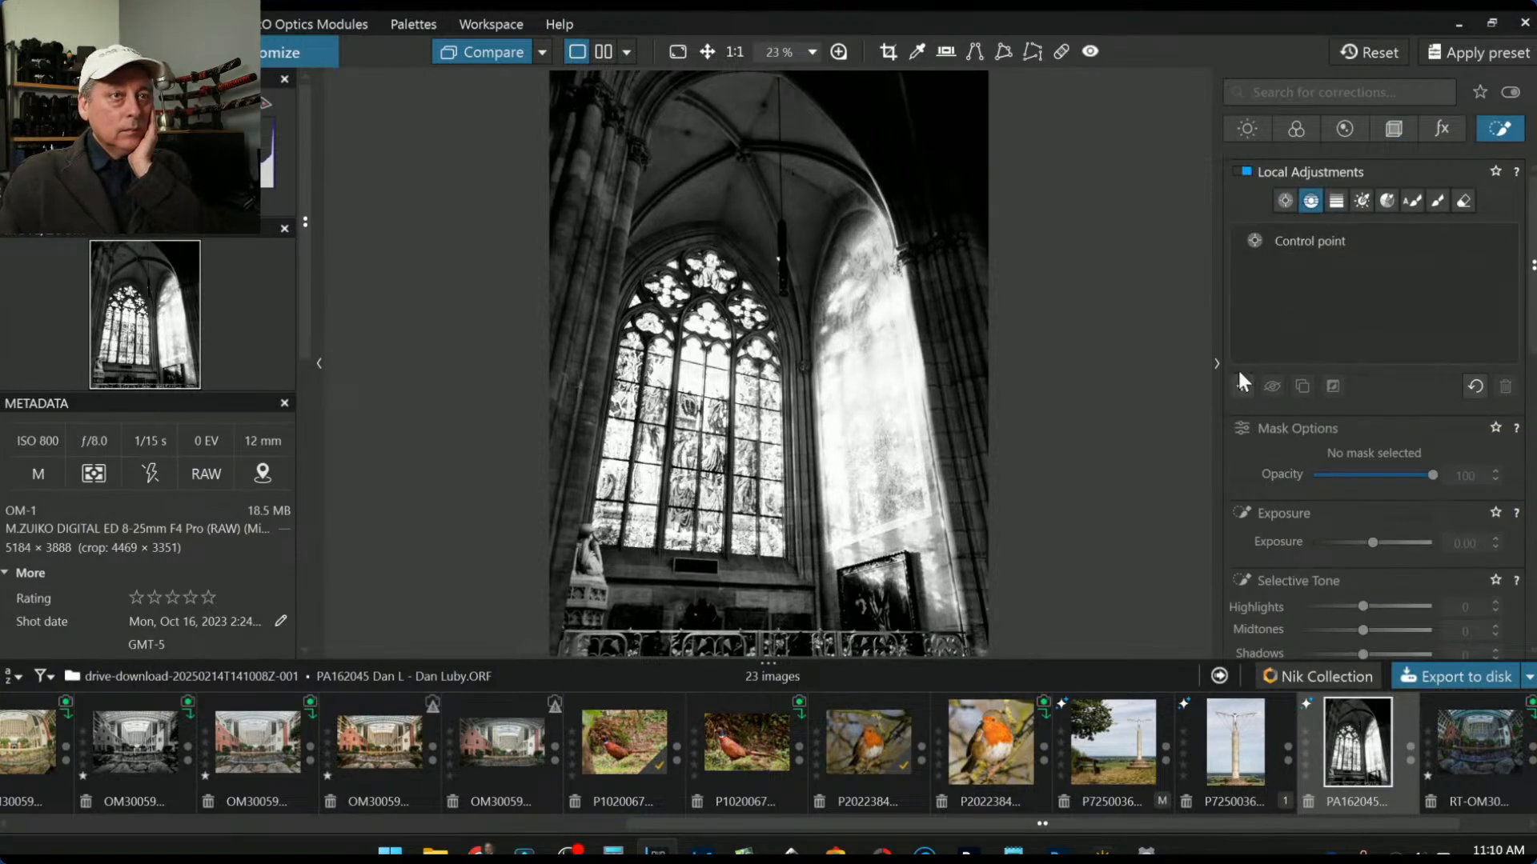
left_click_drag(573, 364, 632, 373)
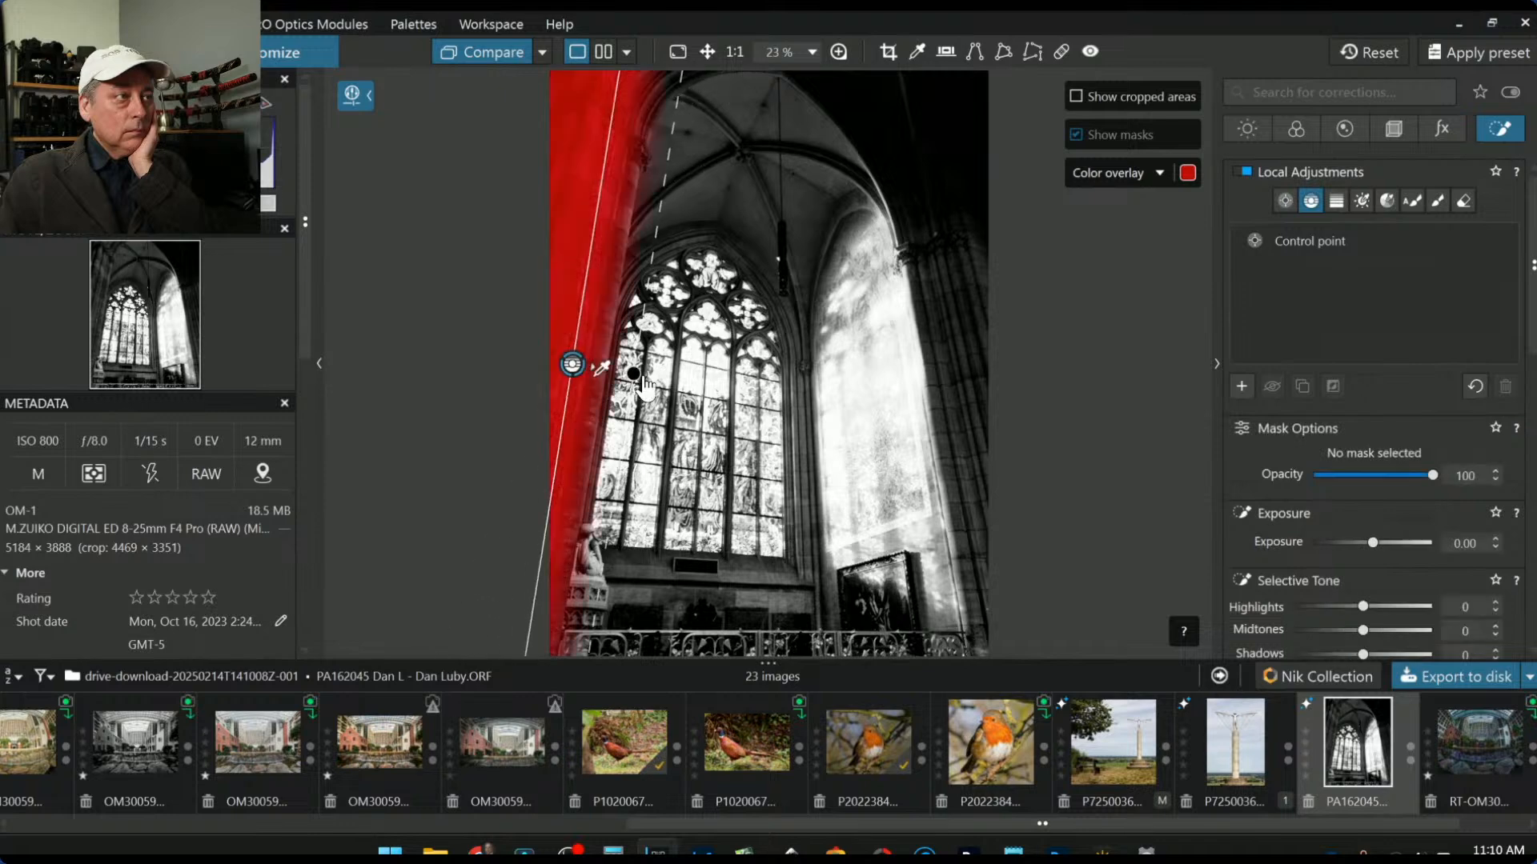
Step: Set the left control line's Highlights to 95, Midtones to 56, Blacks to -35 and ClearView Plus intensity to 42
scroll(1401, 582, "down", 3)
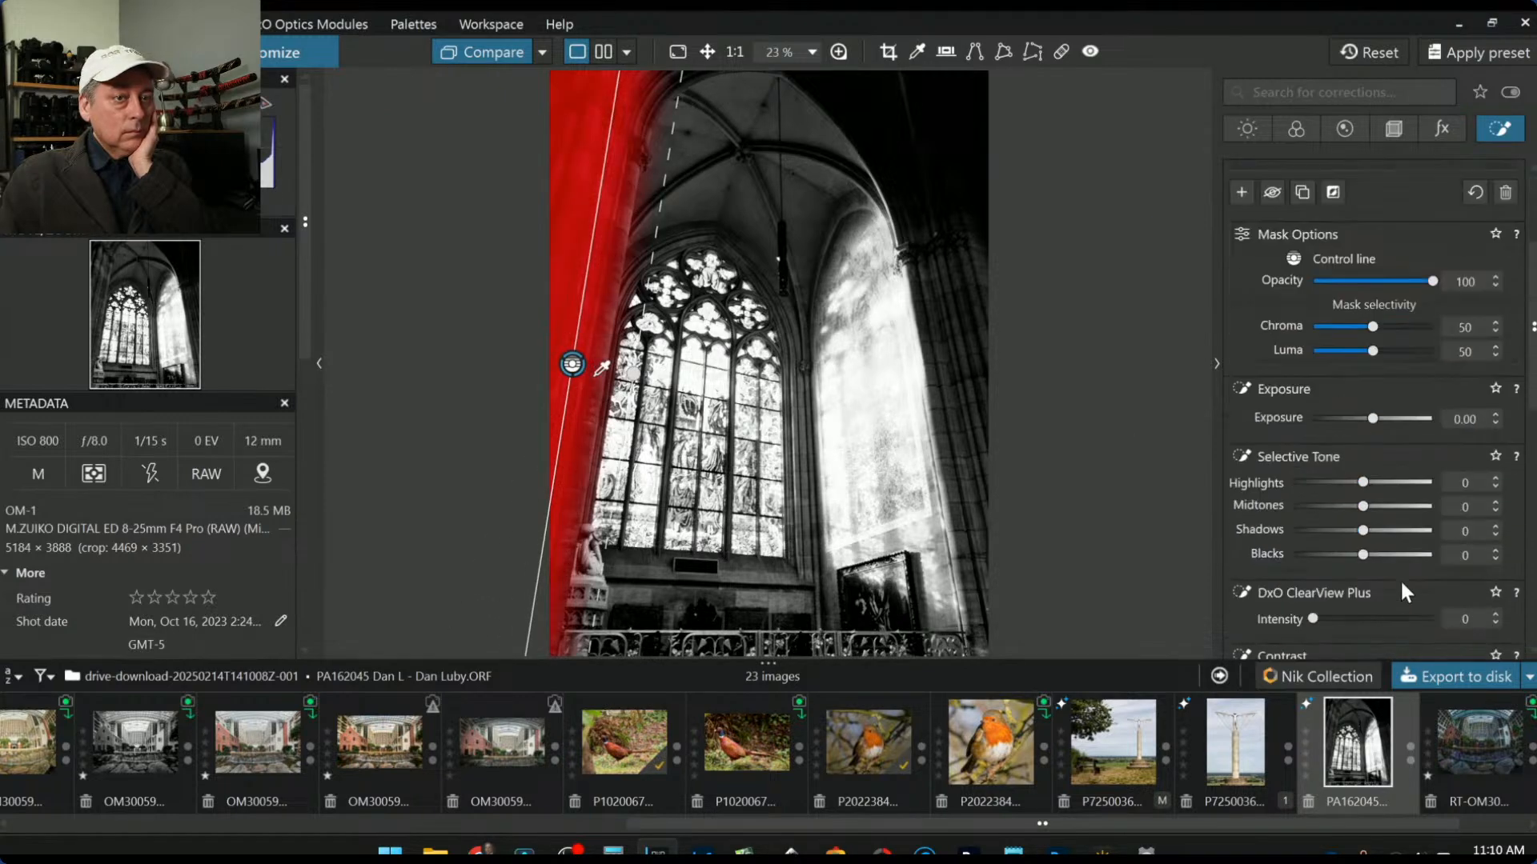
left_click(1292, 556)
left_click_drag(1291, 555, 1328, 557)
left_click_drag(1364, 508, 1429, 482)
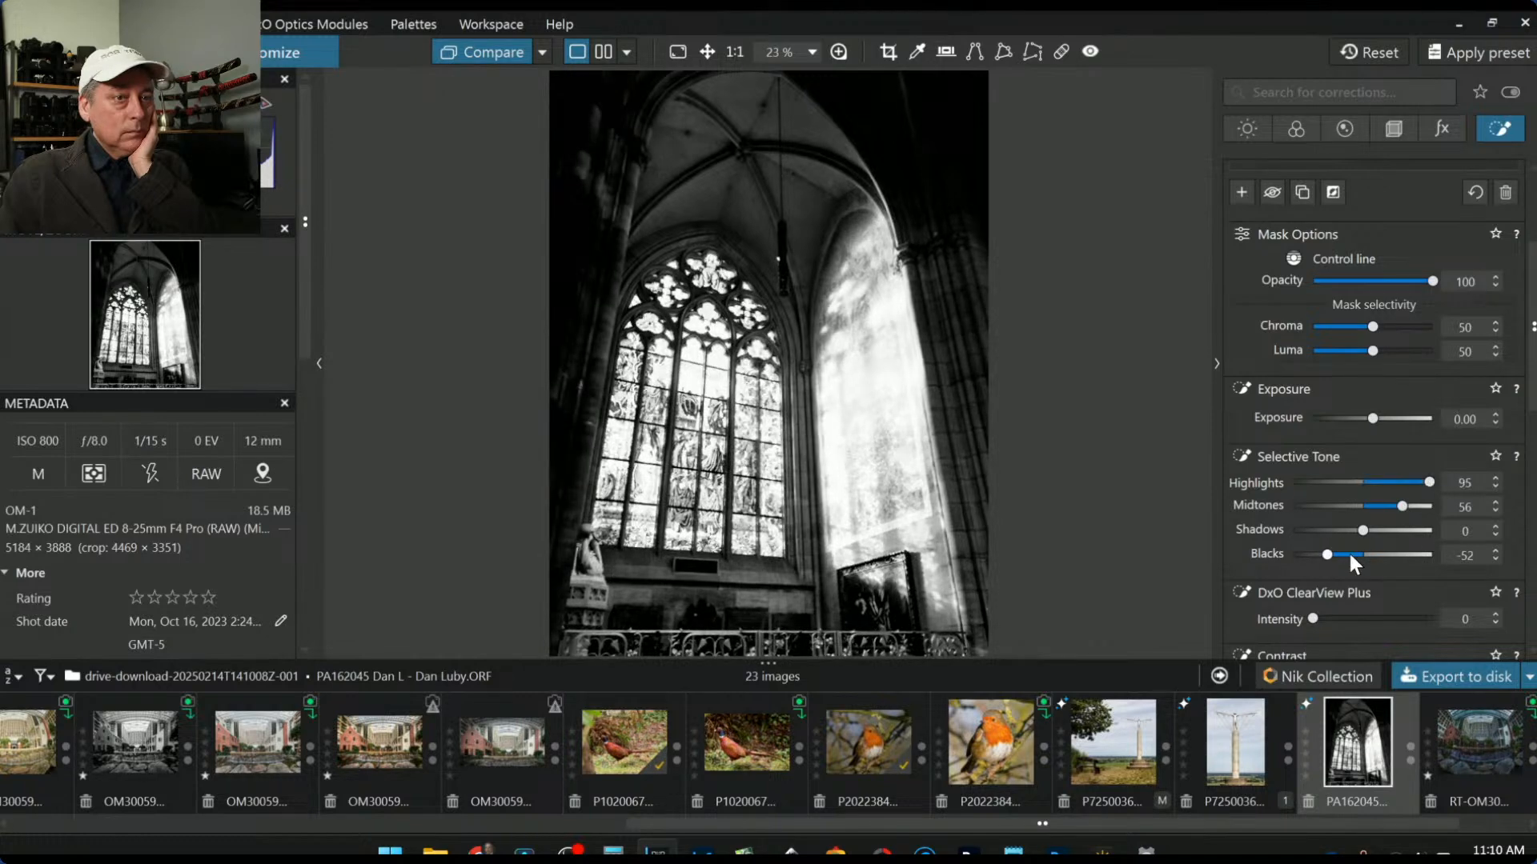
left_click_drag(1332, 554, 1338, 554)
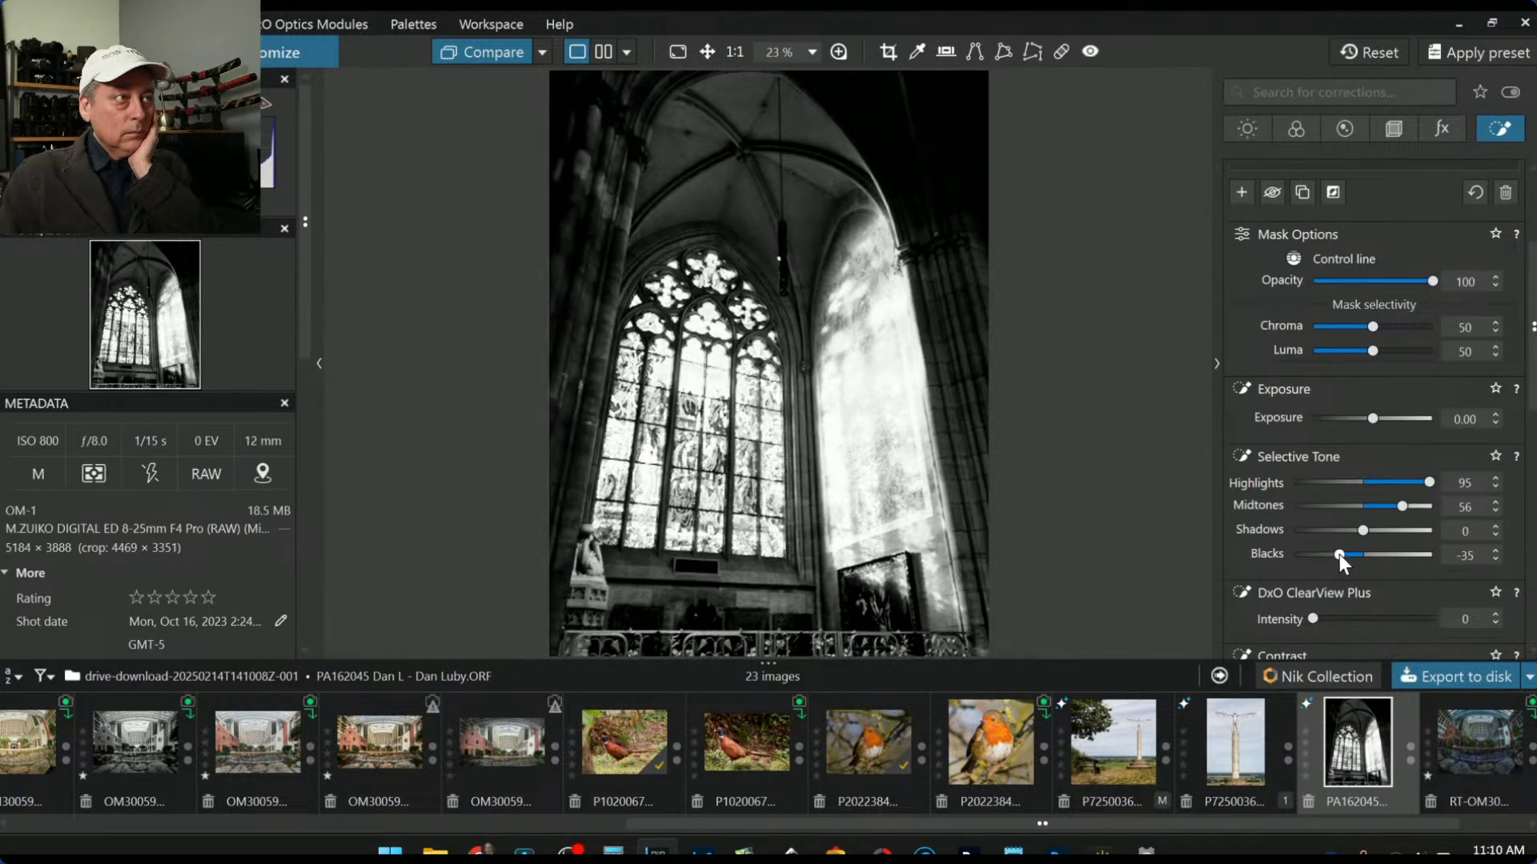
left_click(1362, 619)
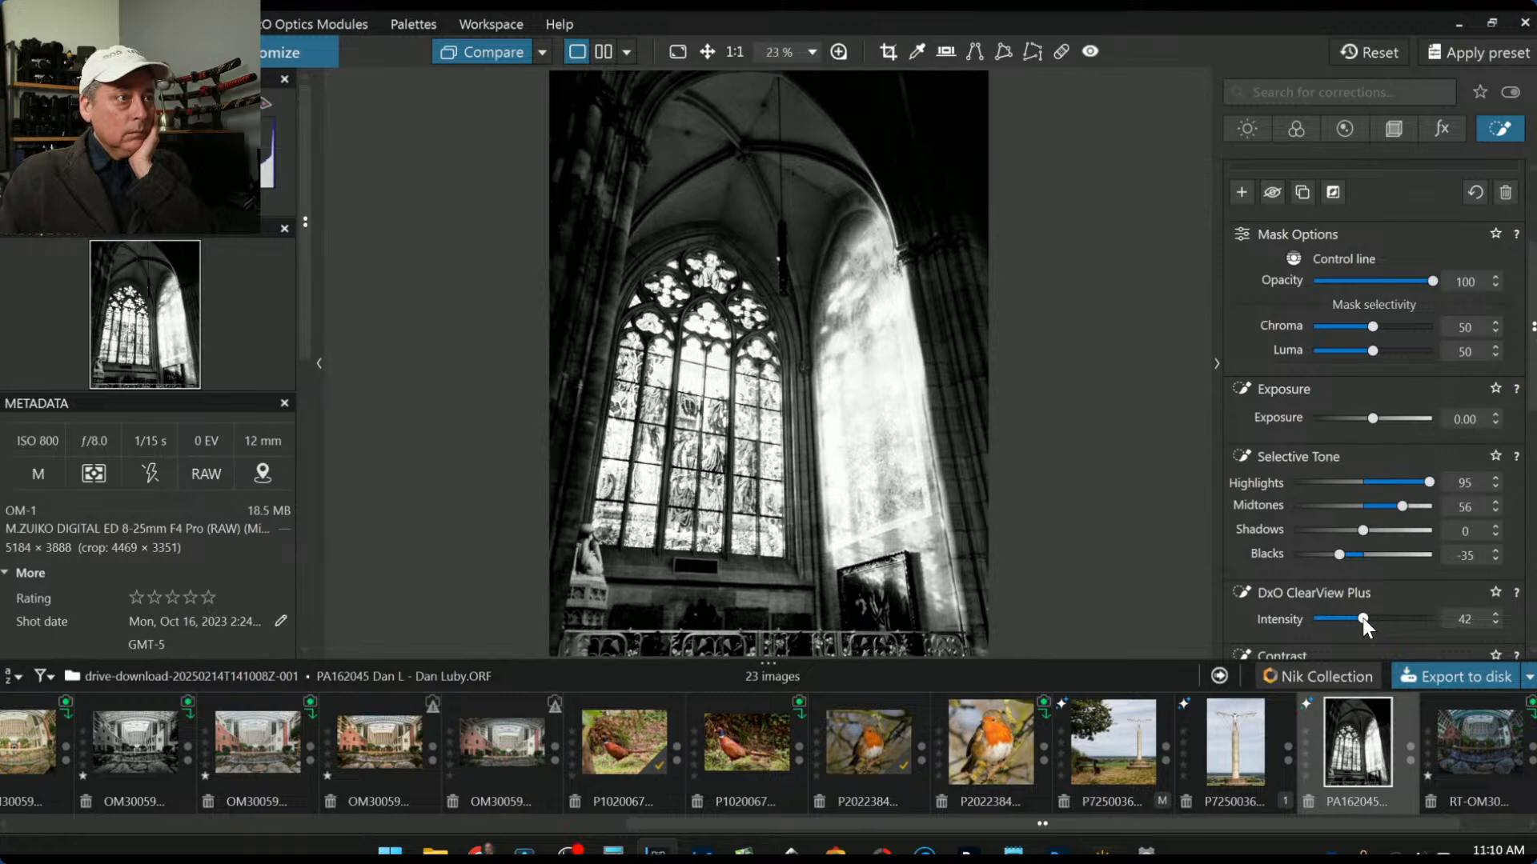
Step: Try a second line on the right pillar, set the mask's Exposure to 0.10 and Blacks to -23, and delete that second line
left_click_drag(944, 440, 940, 442)
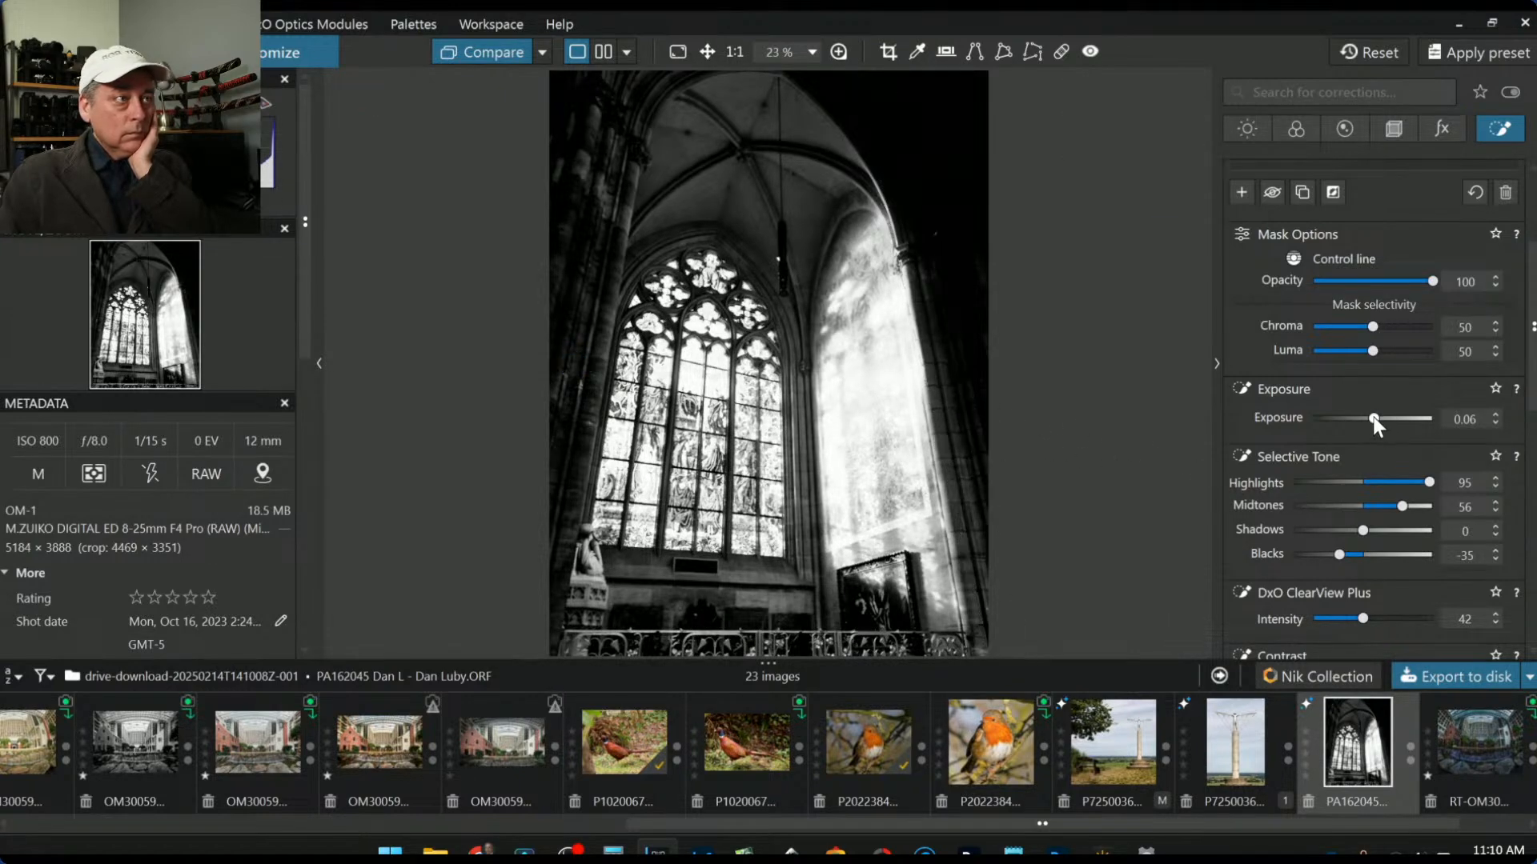
left_click_drag(1373, 416, 1373, 416)
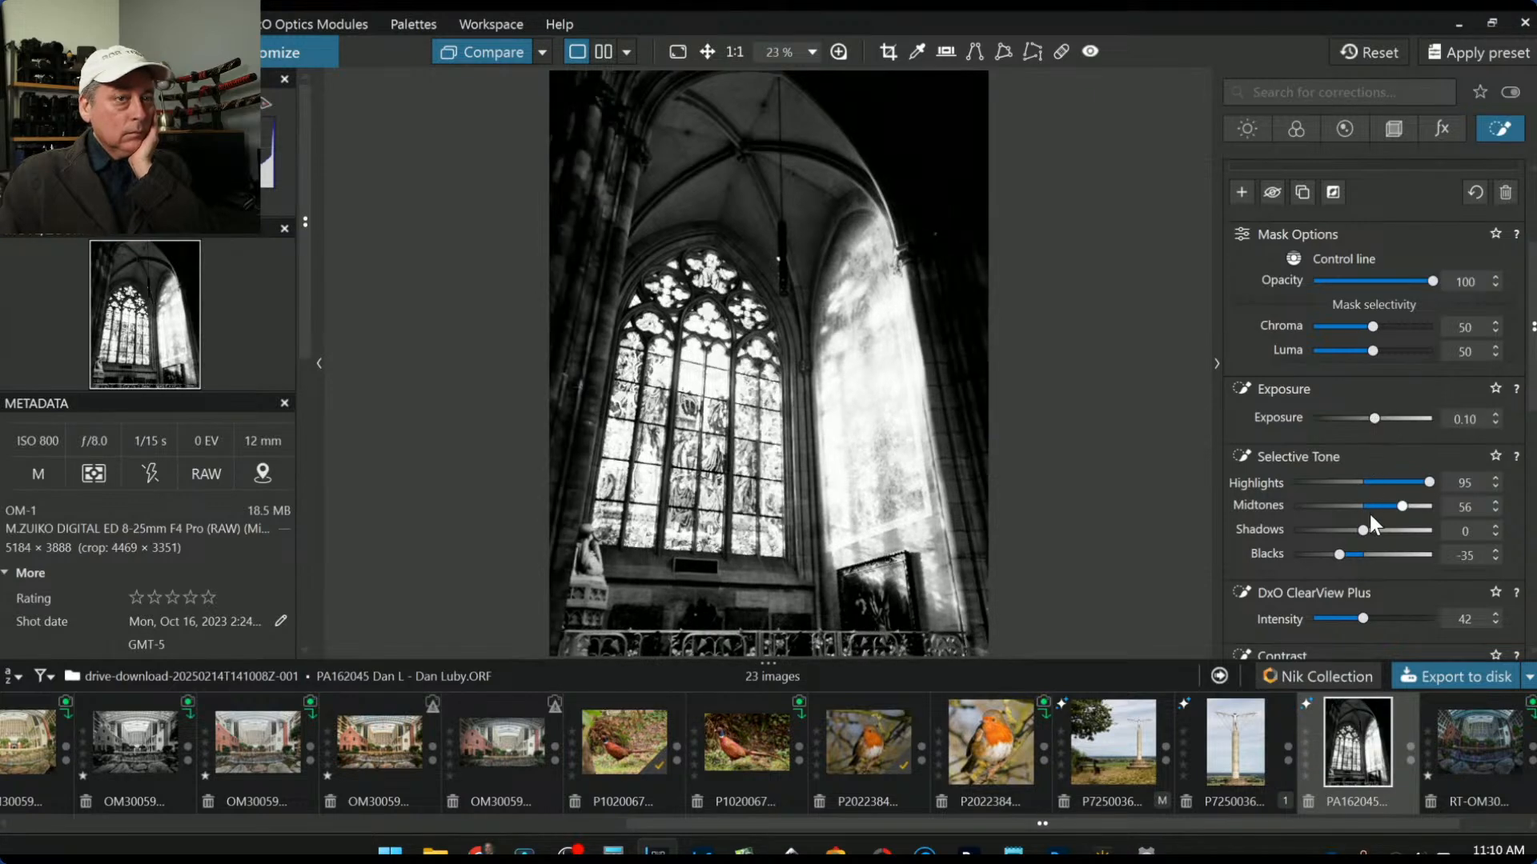
left_click_drag(1340, 555, 1347, 555)
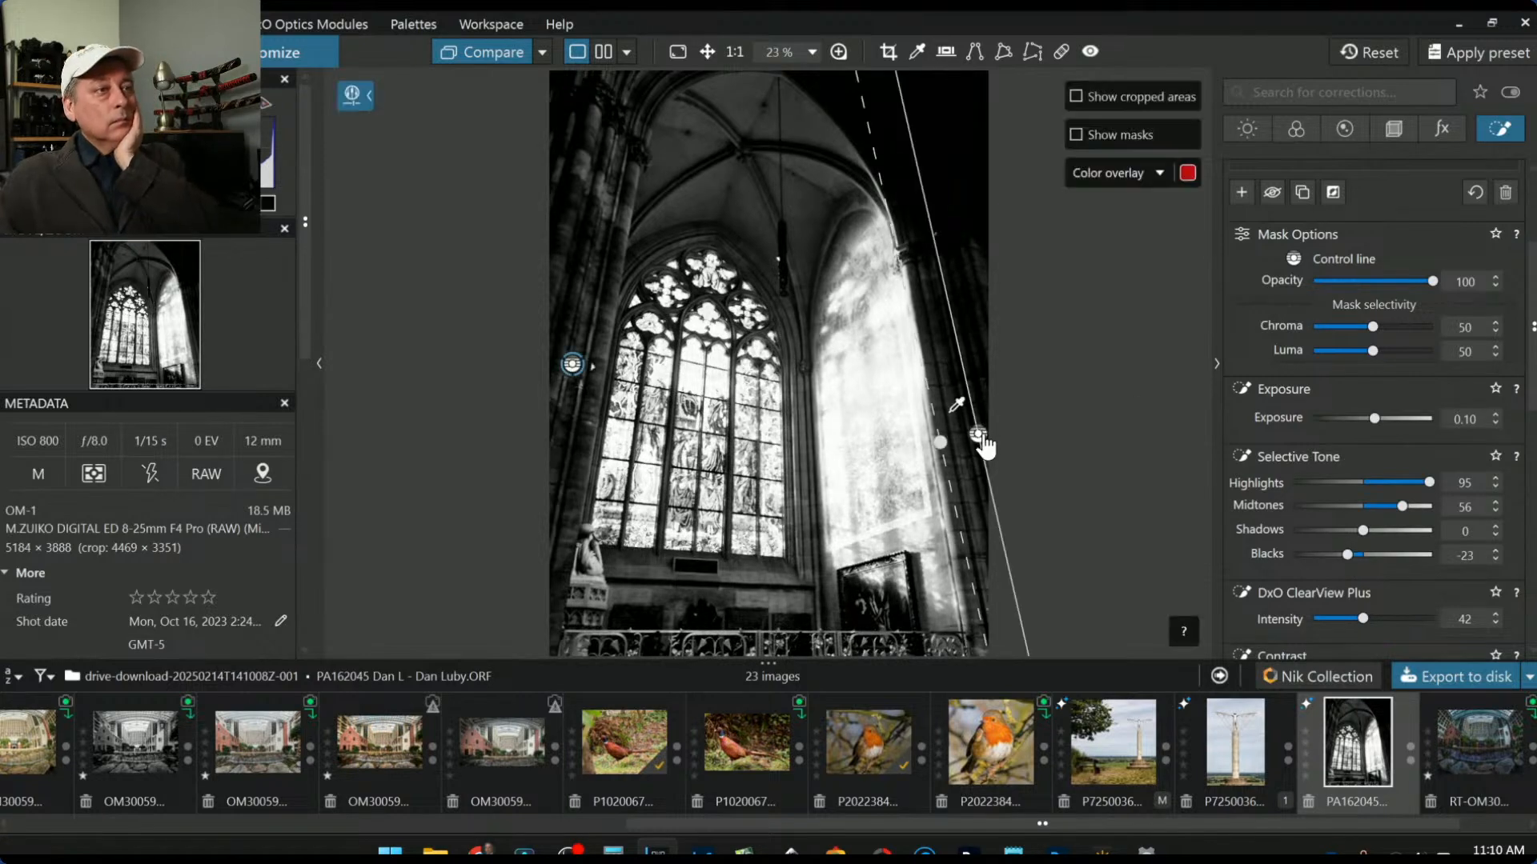
key("Delete")
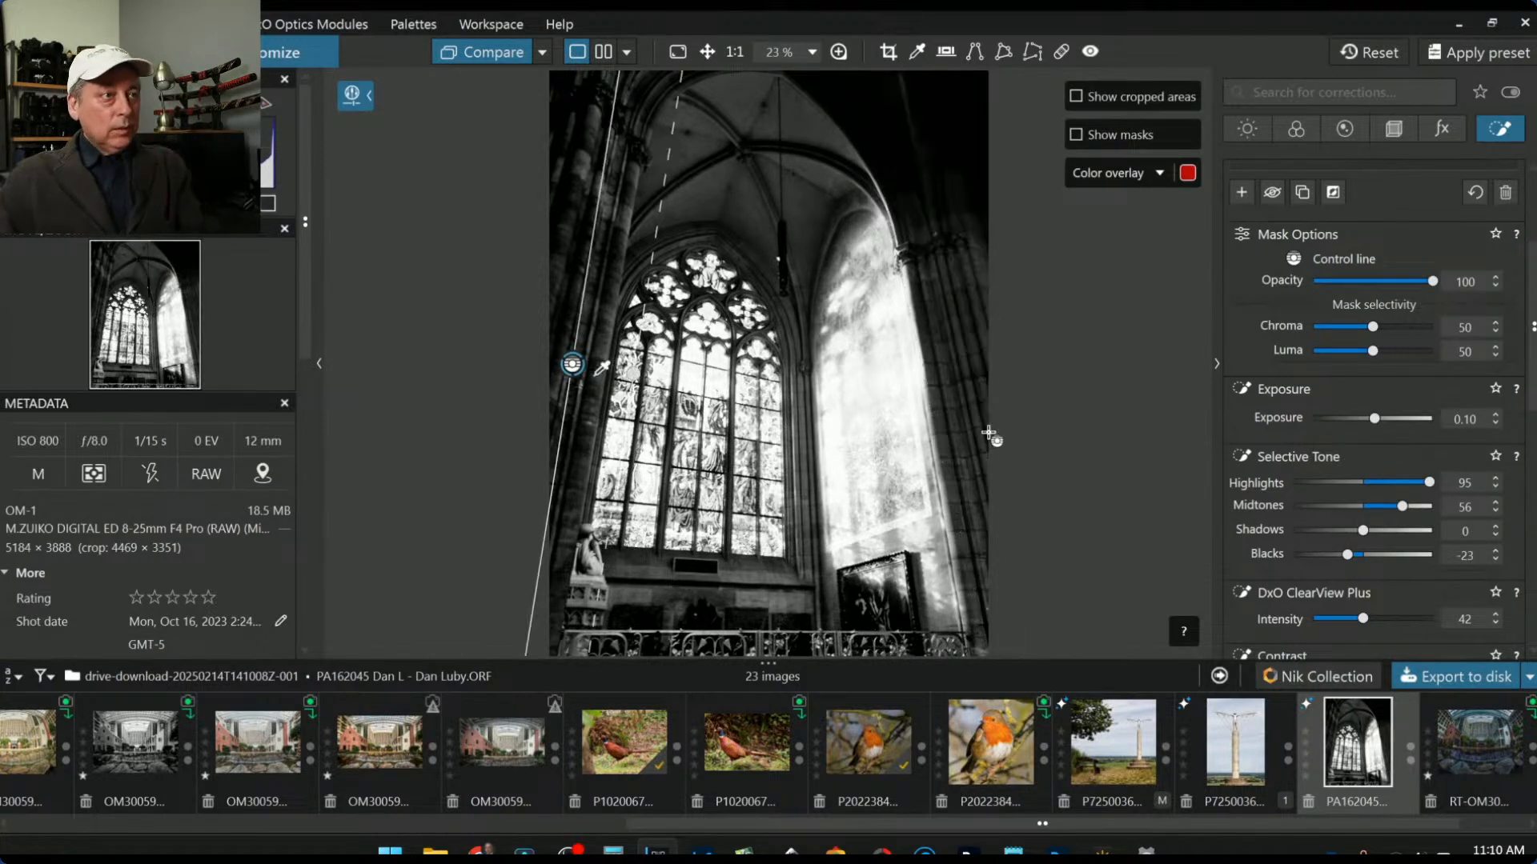
Step: Try a separate control line mask over the right pillar with Exposure at 0.18, and delete that mask
scroll(1332, 380, "up", 3)
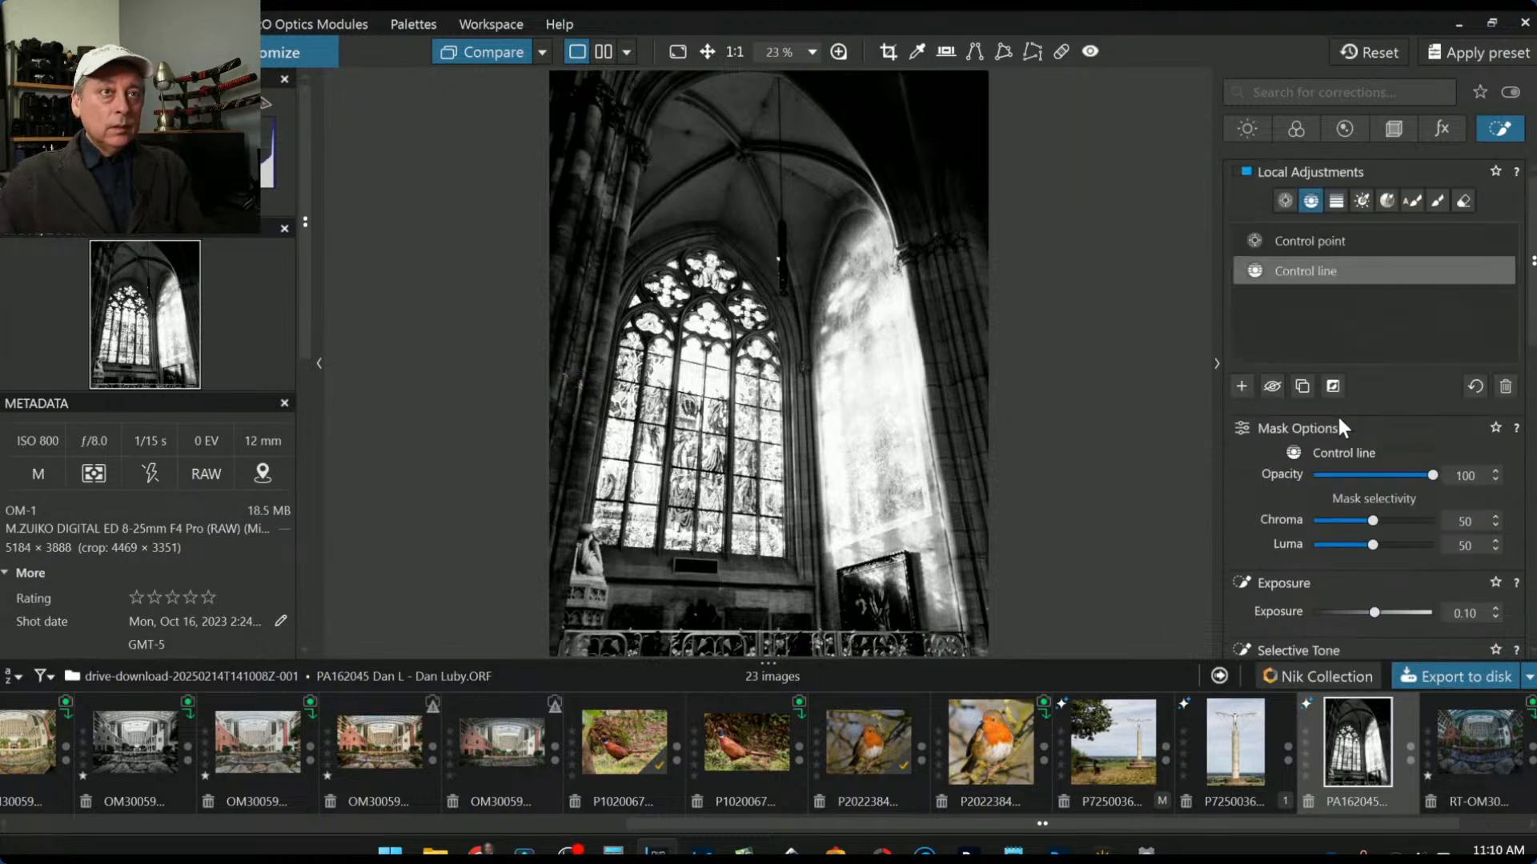
left_click(1241, 388)
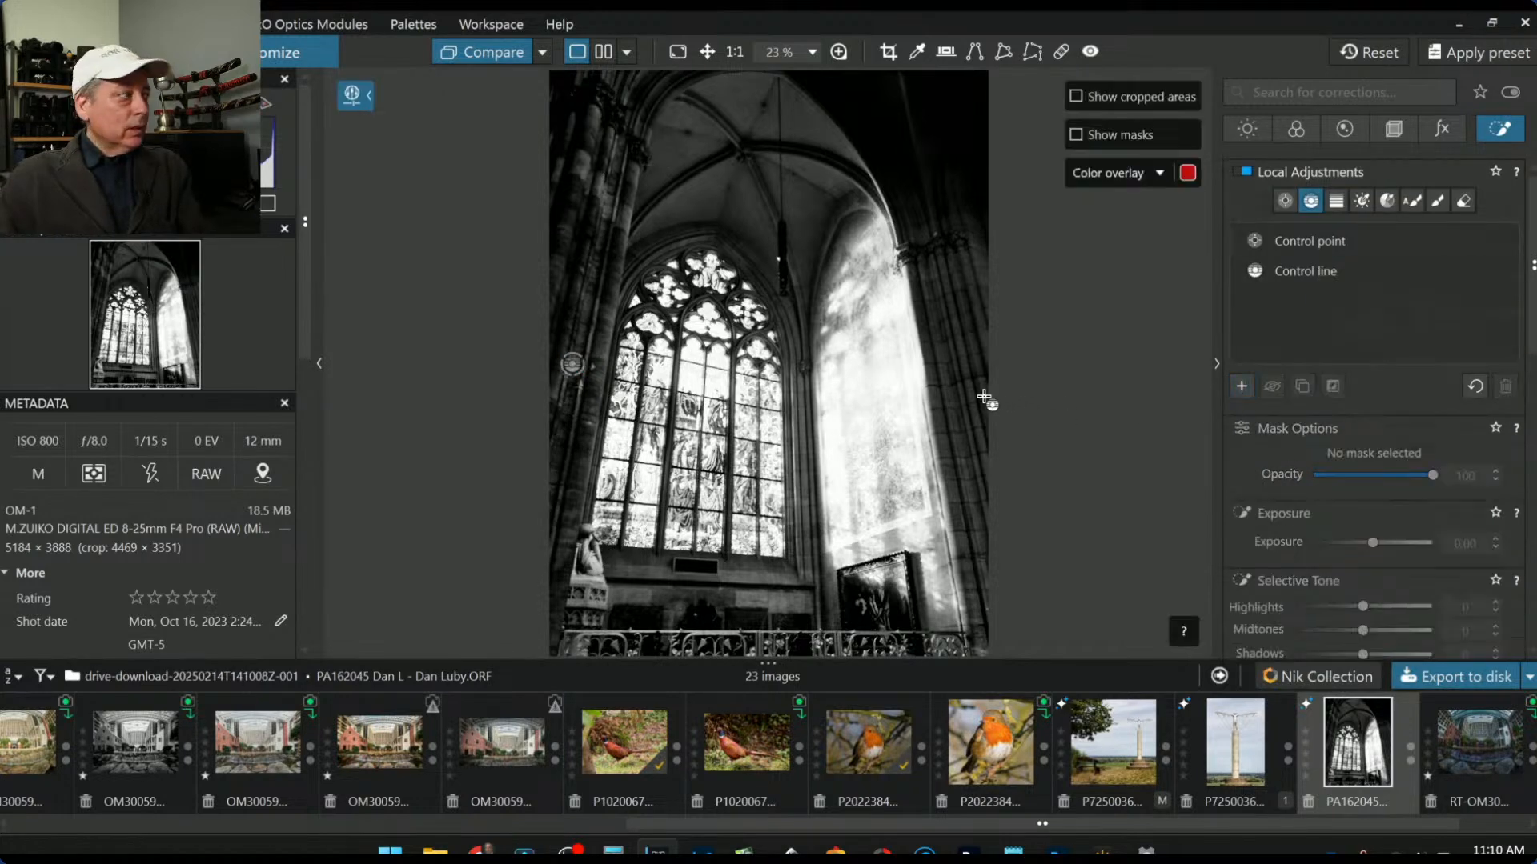
left_click_drag(983, 396, 929, 406)
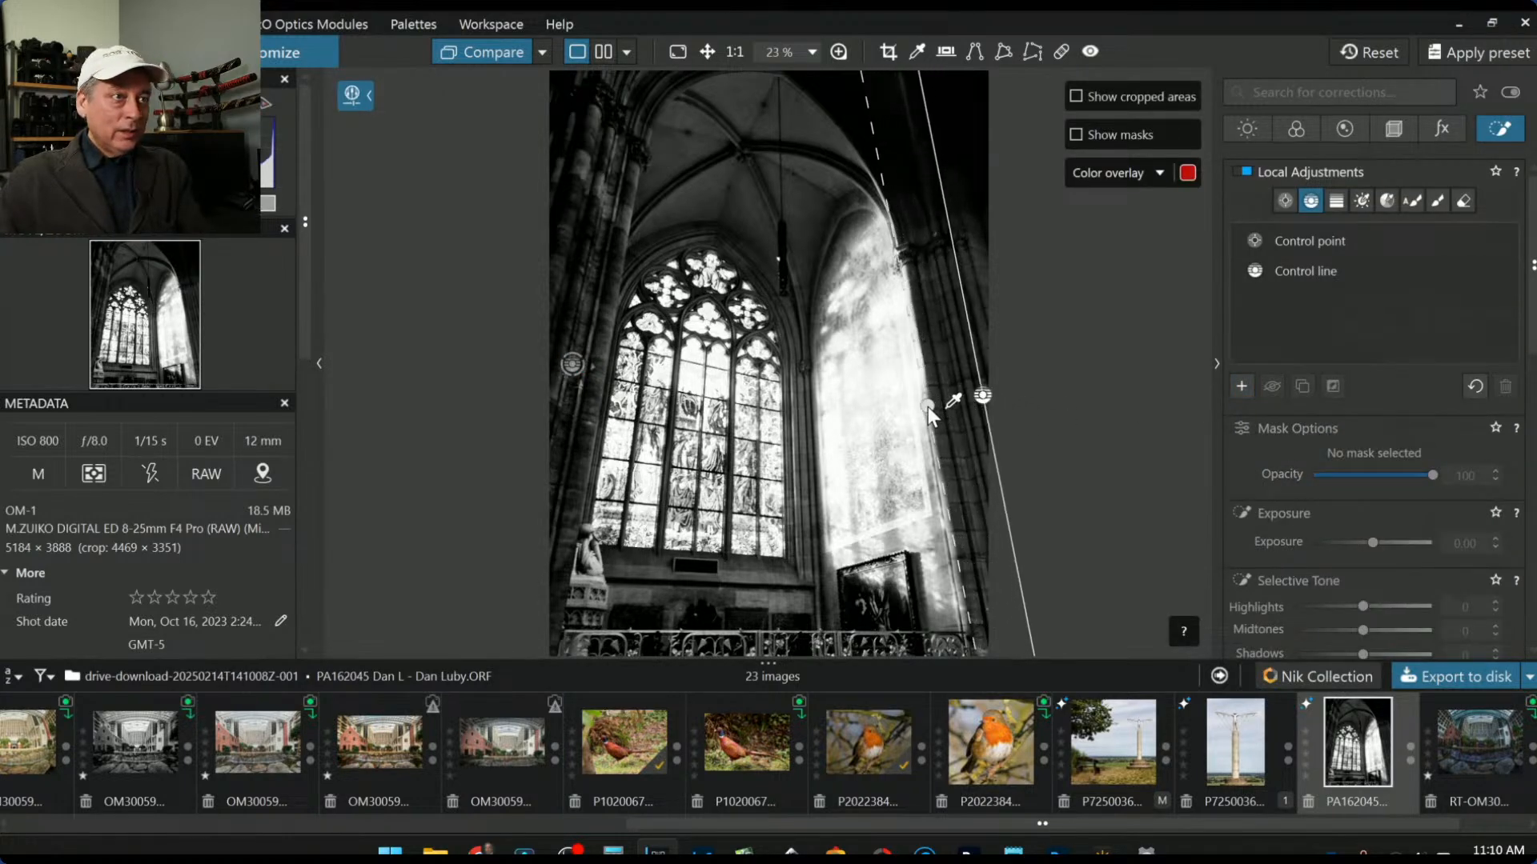
left_click_drag(1372, 612, 1376, 613)
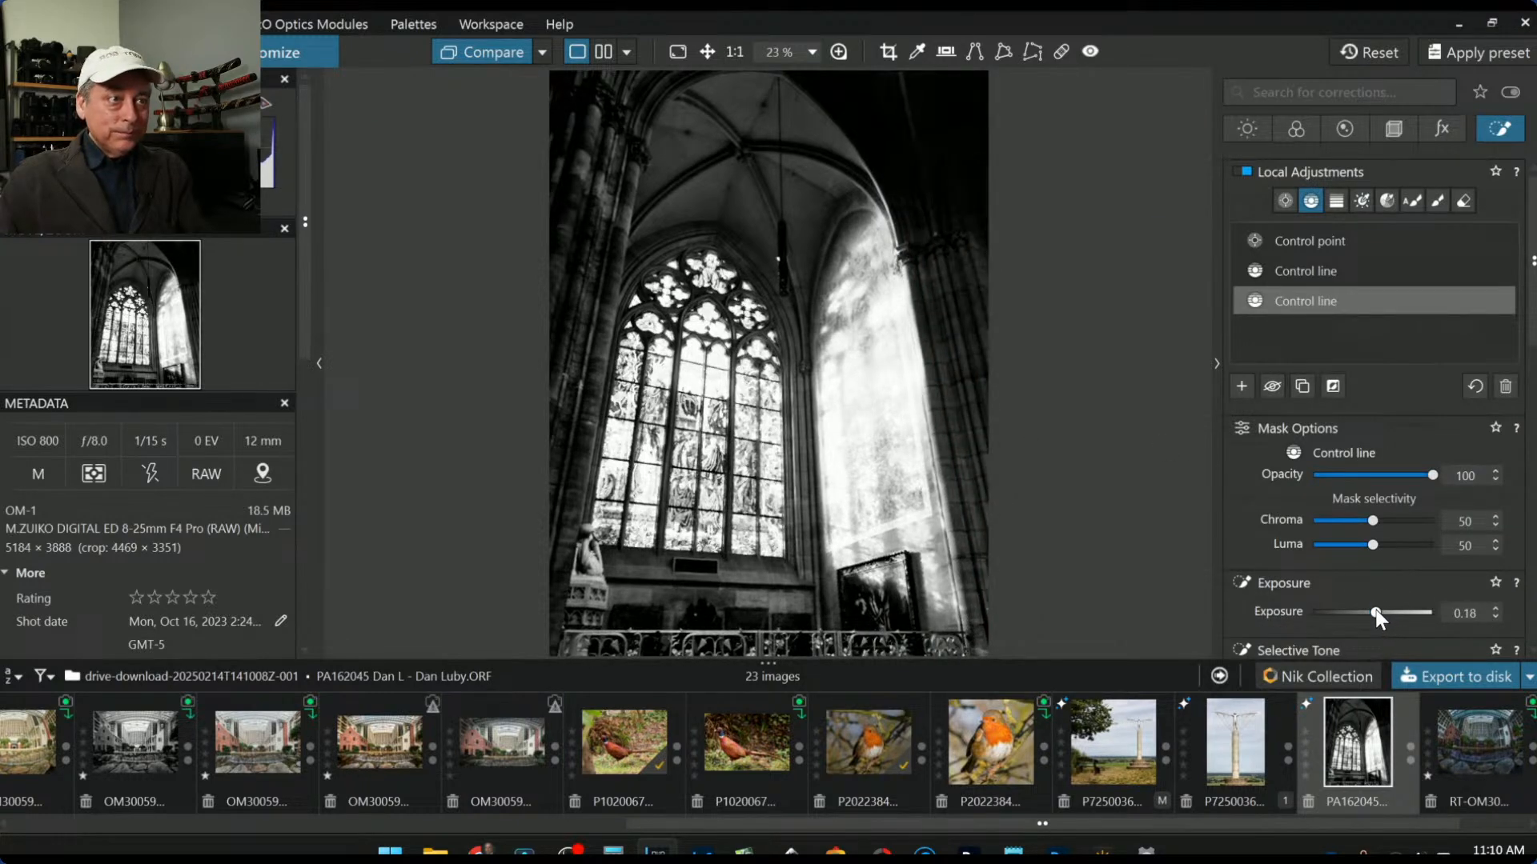
key("Delete")
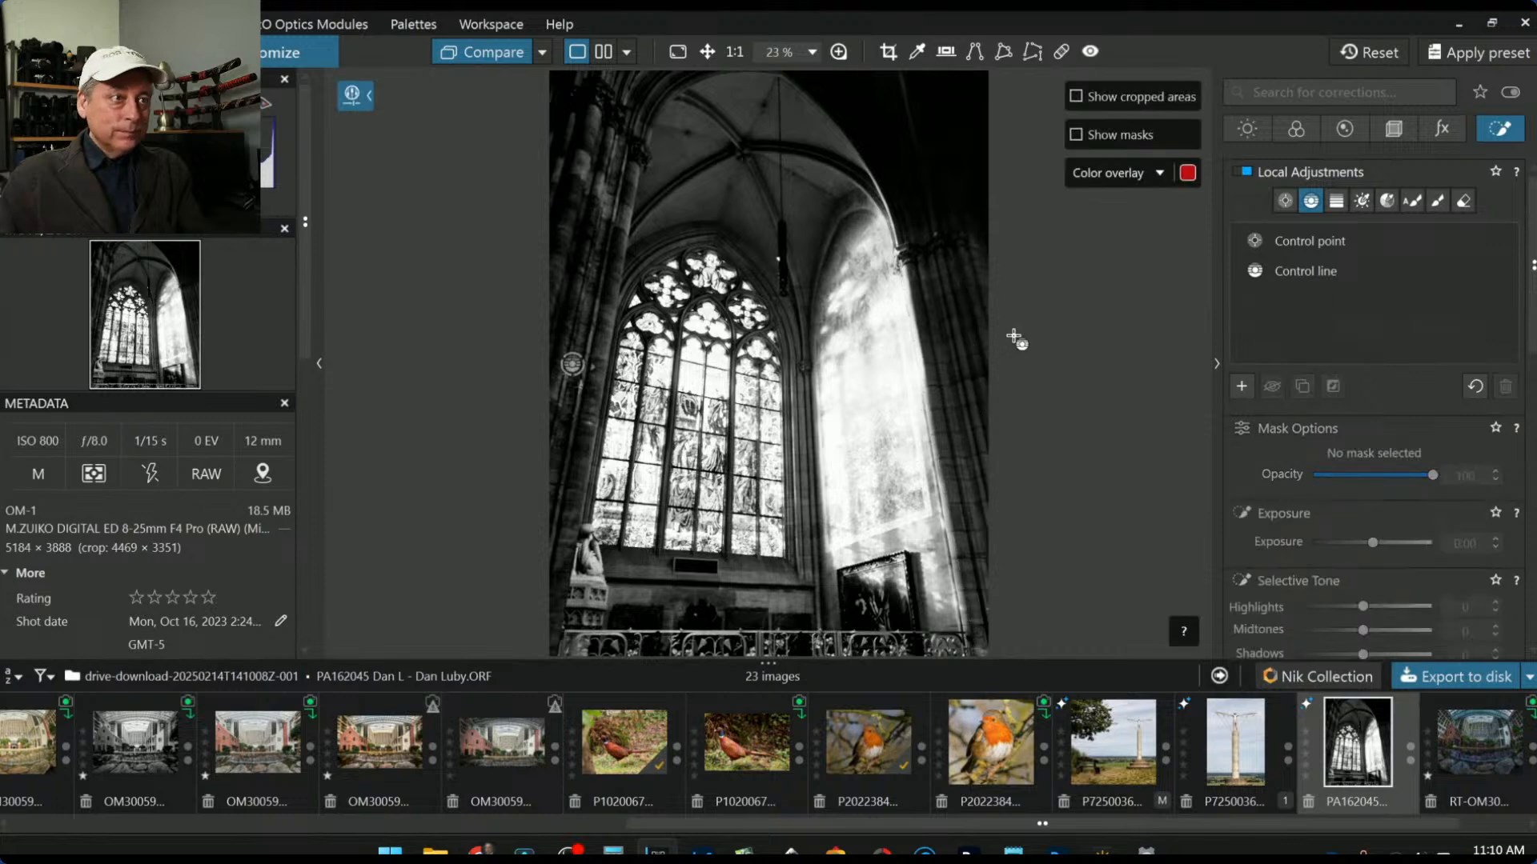
Step: Add a control point mask with three points spaced down the dark pillar on the photo's right side
left_click(1294, 196)
left_click(952, 303)
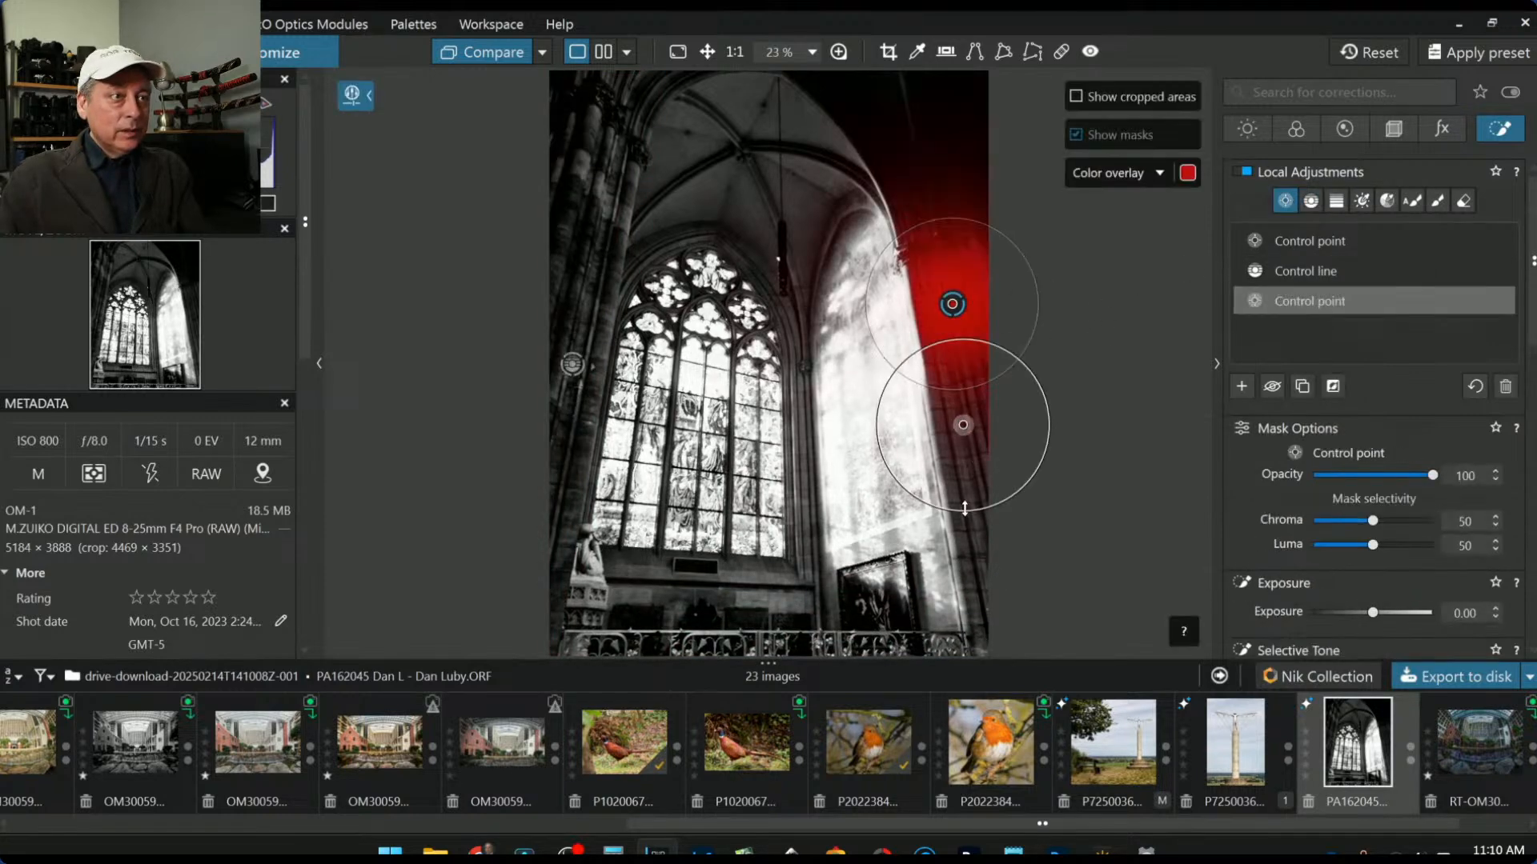
left_click(975, 534)
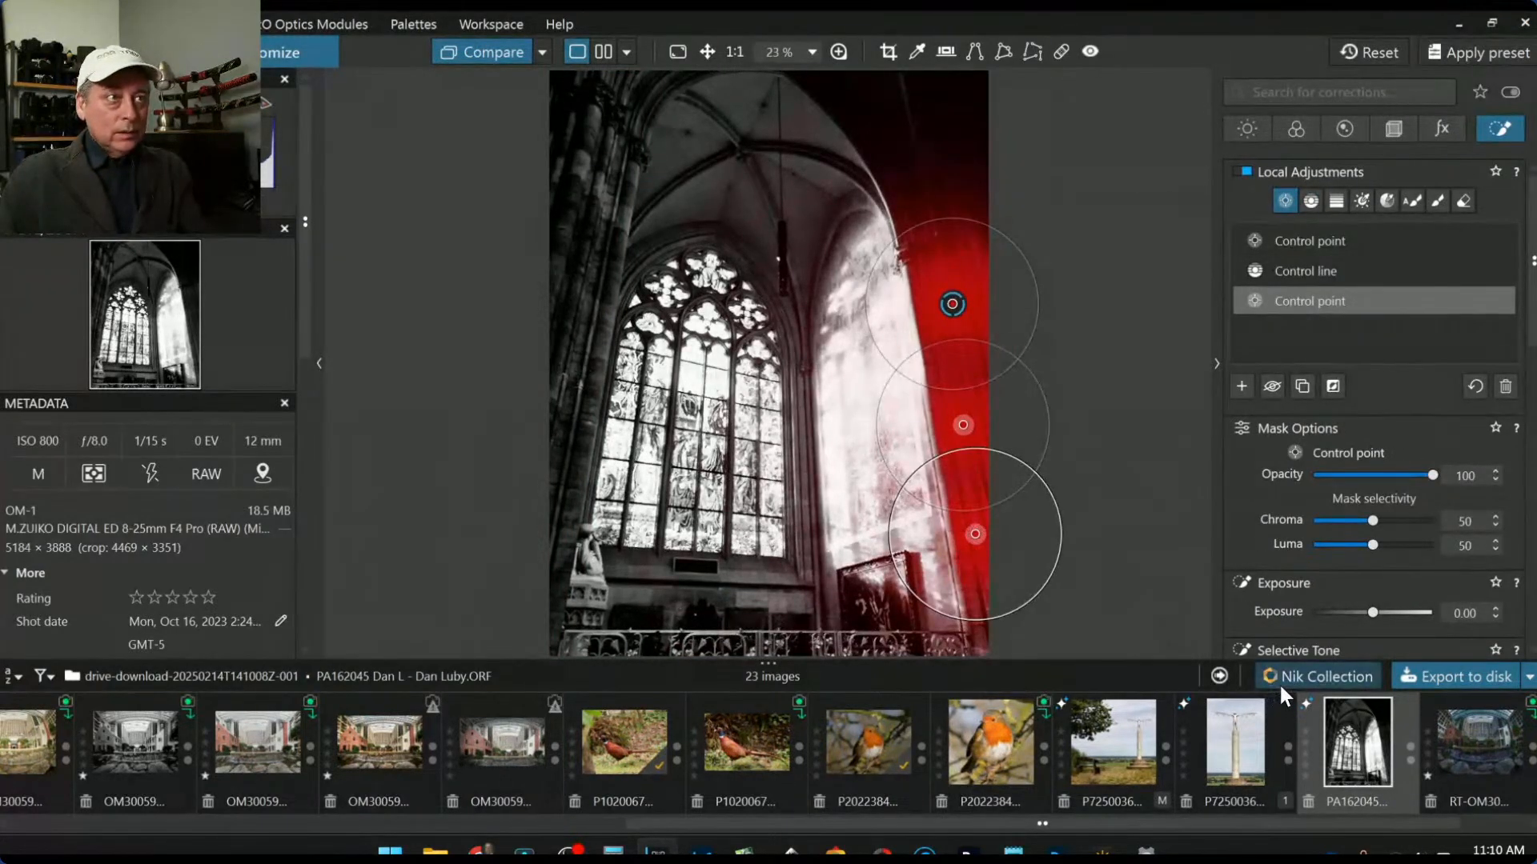
Step: Set the right pillar's control point mask to Highlights 92, Midtones 33 and Exposure 0.64
scroll(1423, 603, "down", 2)
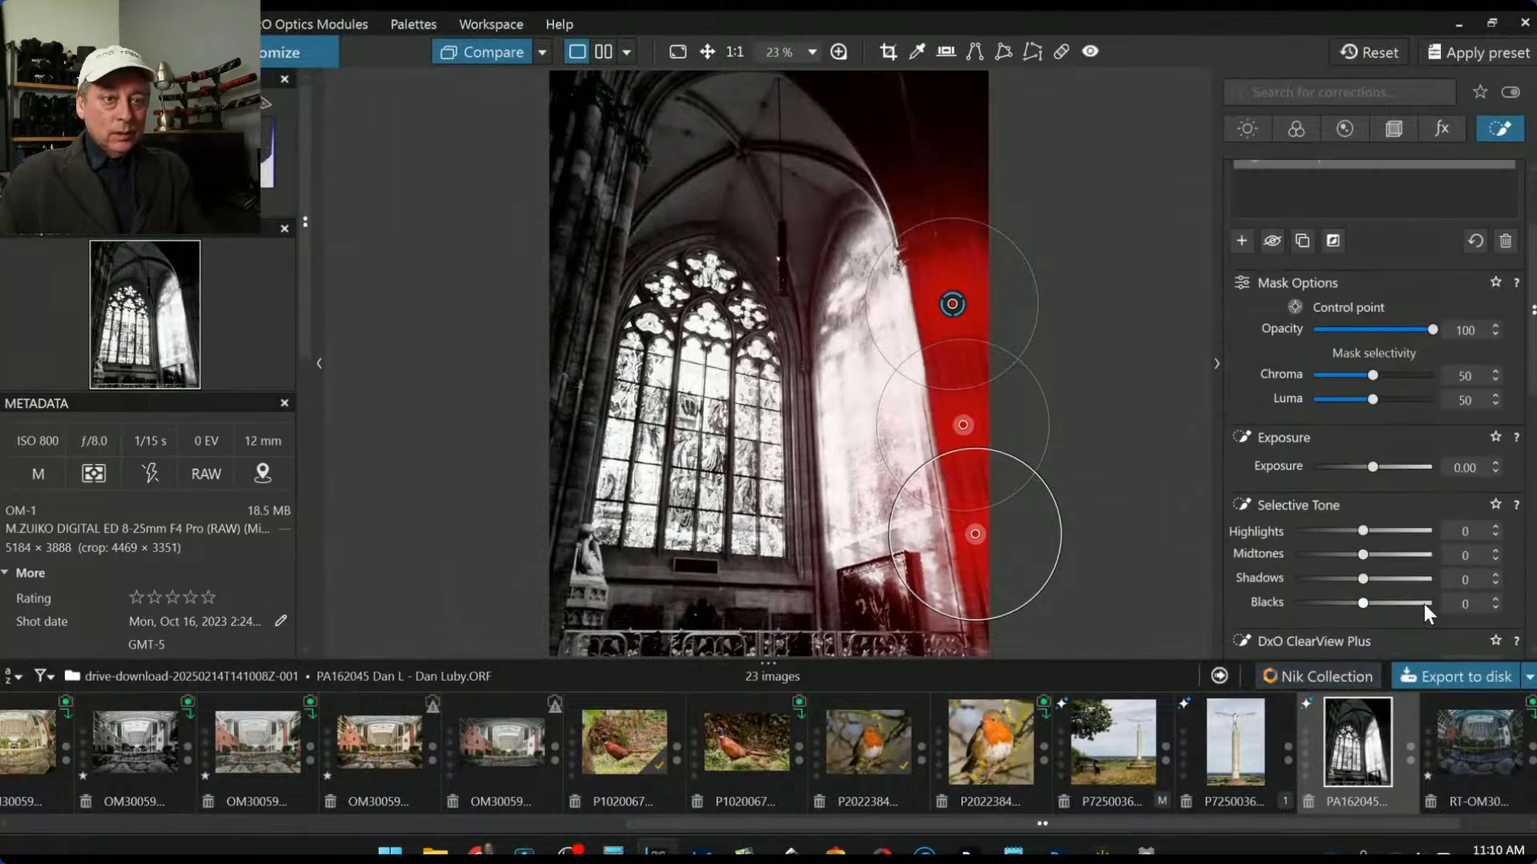
left_click(1427, 532)
left_click(1386, 554)
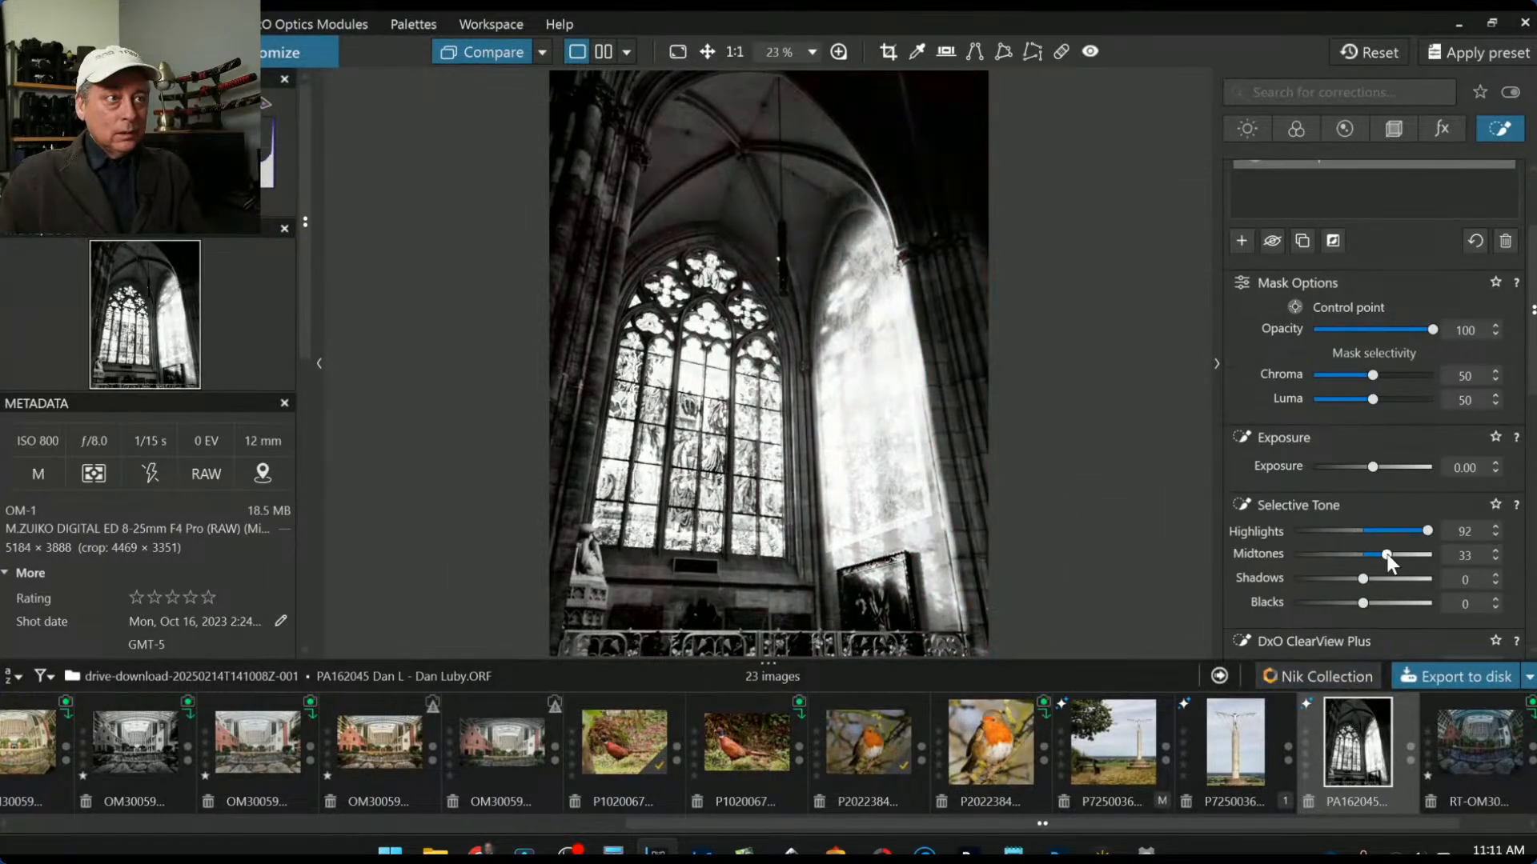
left_click_drag(1371, 467, 1383, 467)
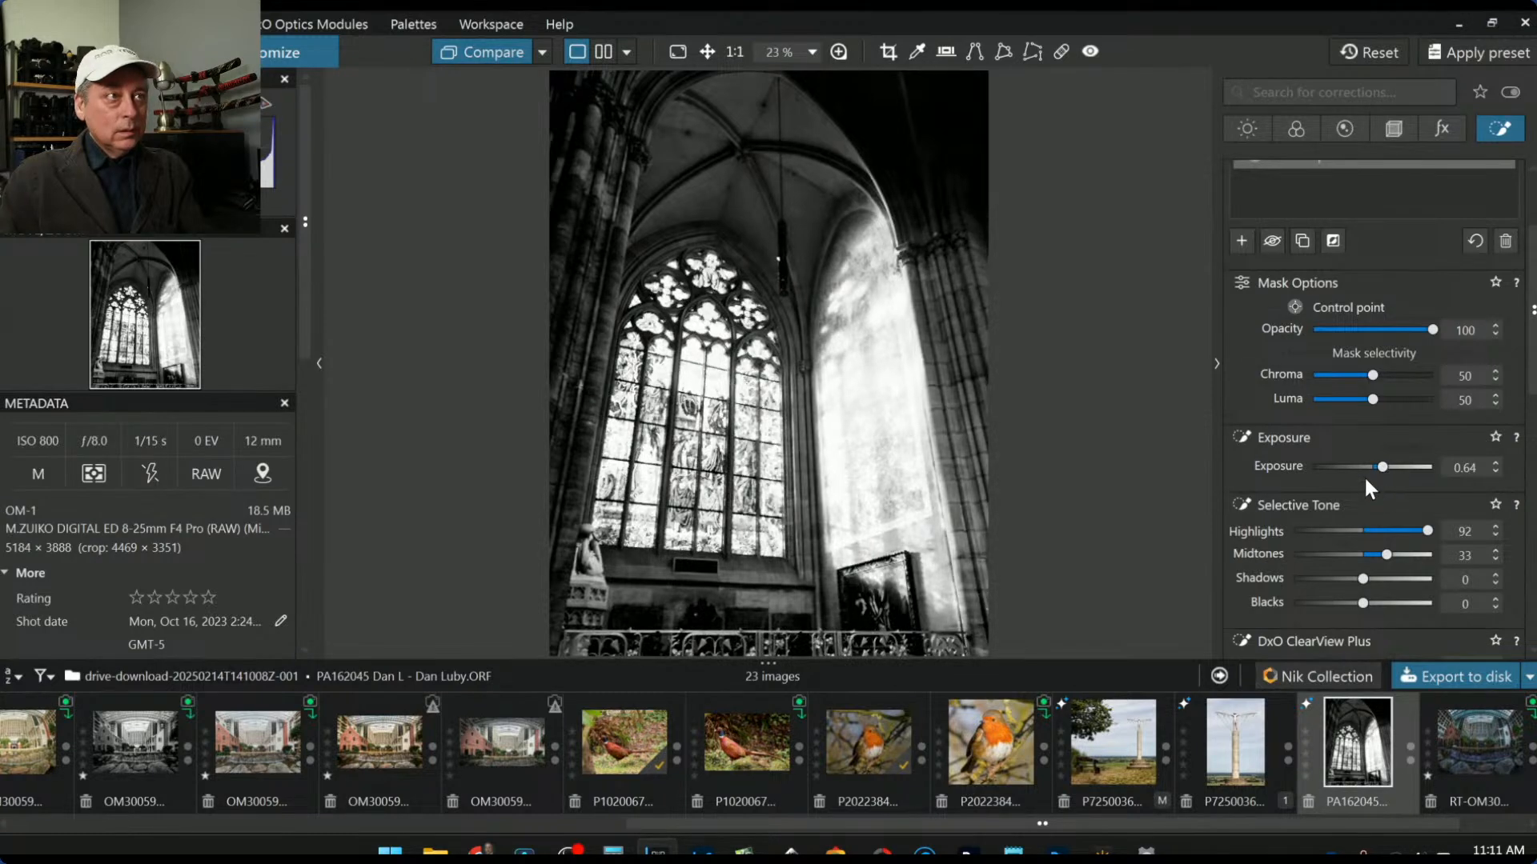
Step: Extend the mask with two more control points above the right pillar, positioned along the dark arch
left_click(921, 192)
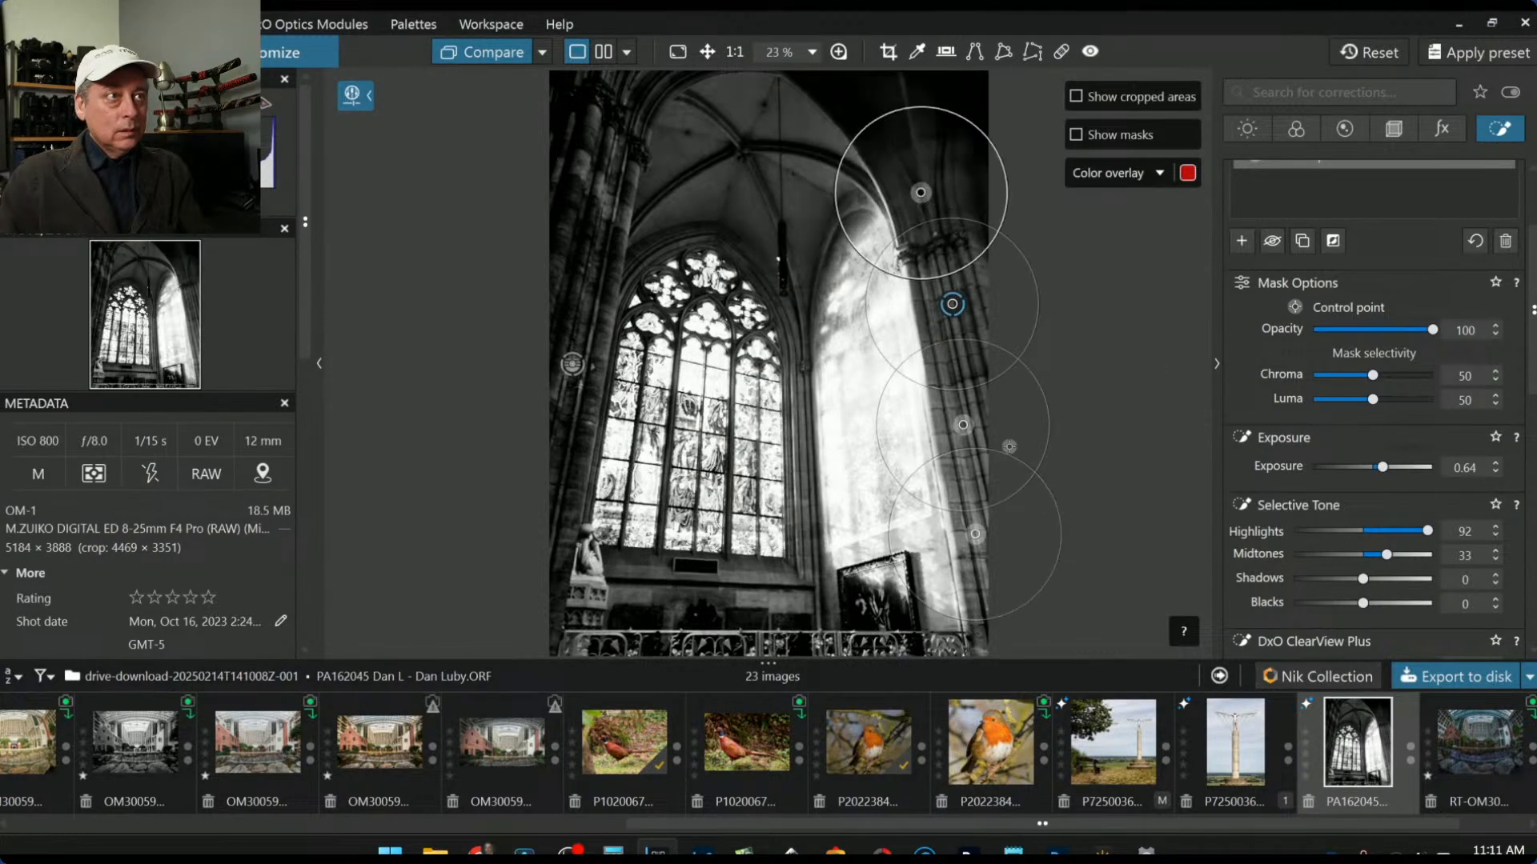
left_click(946, 137)
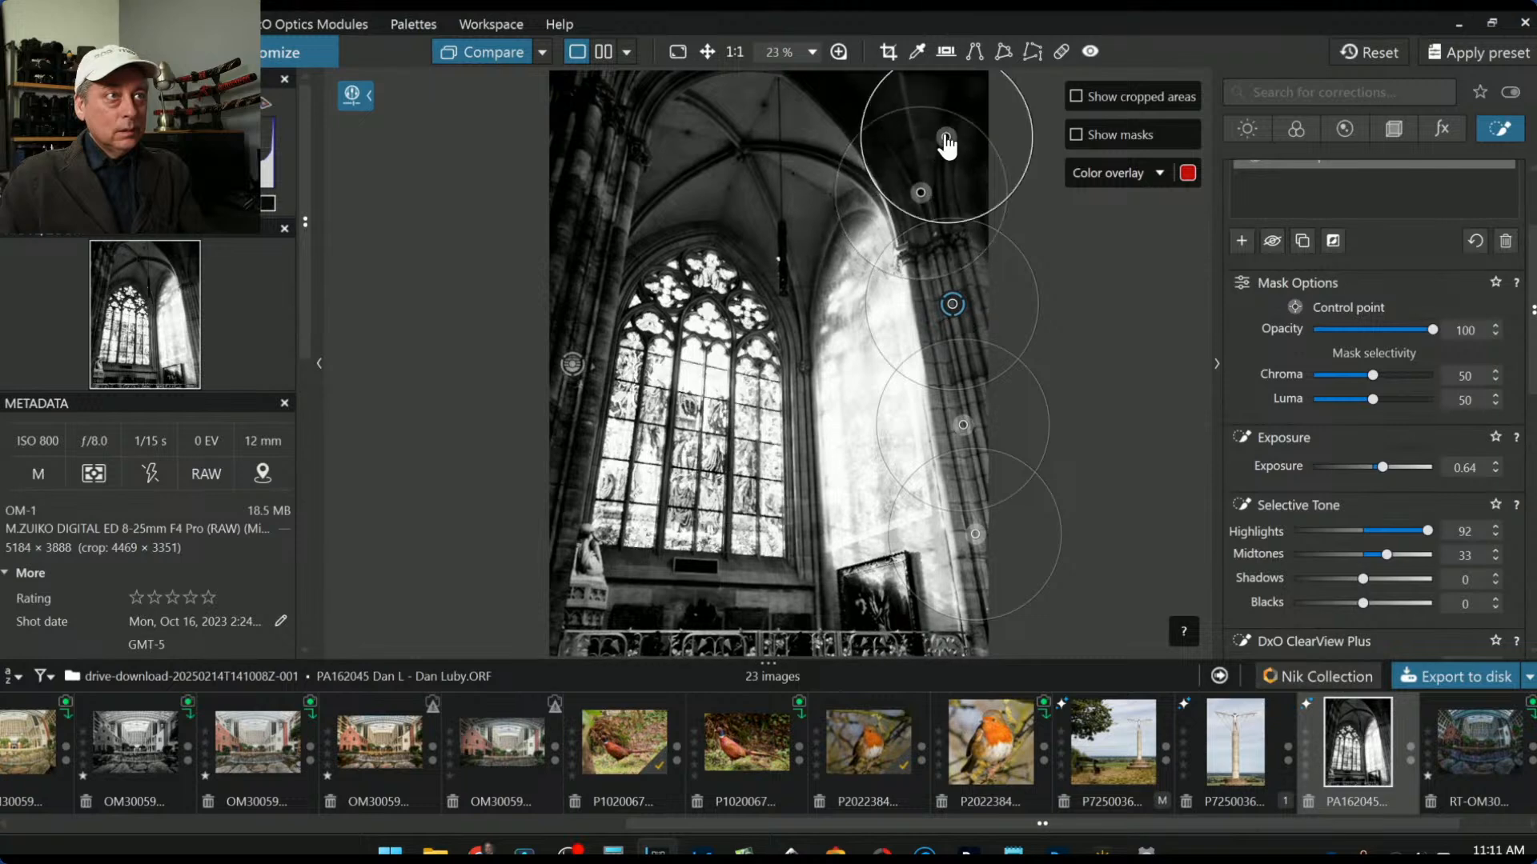
left_click_drag(946, 138, 879, 114)
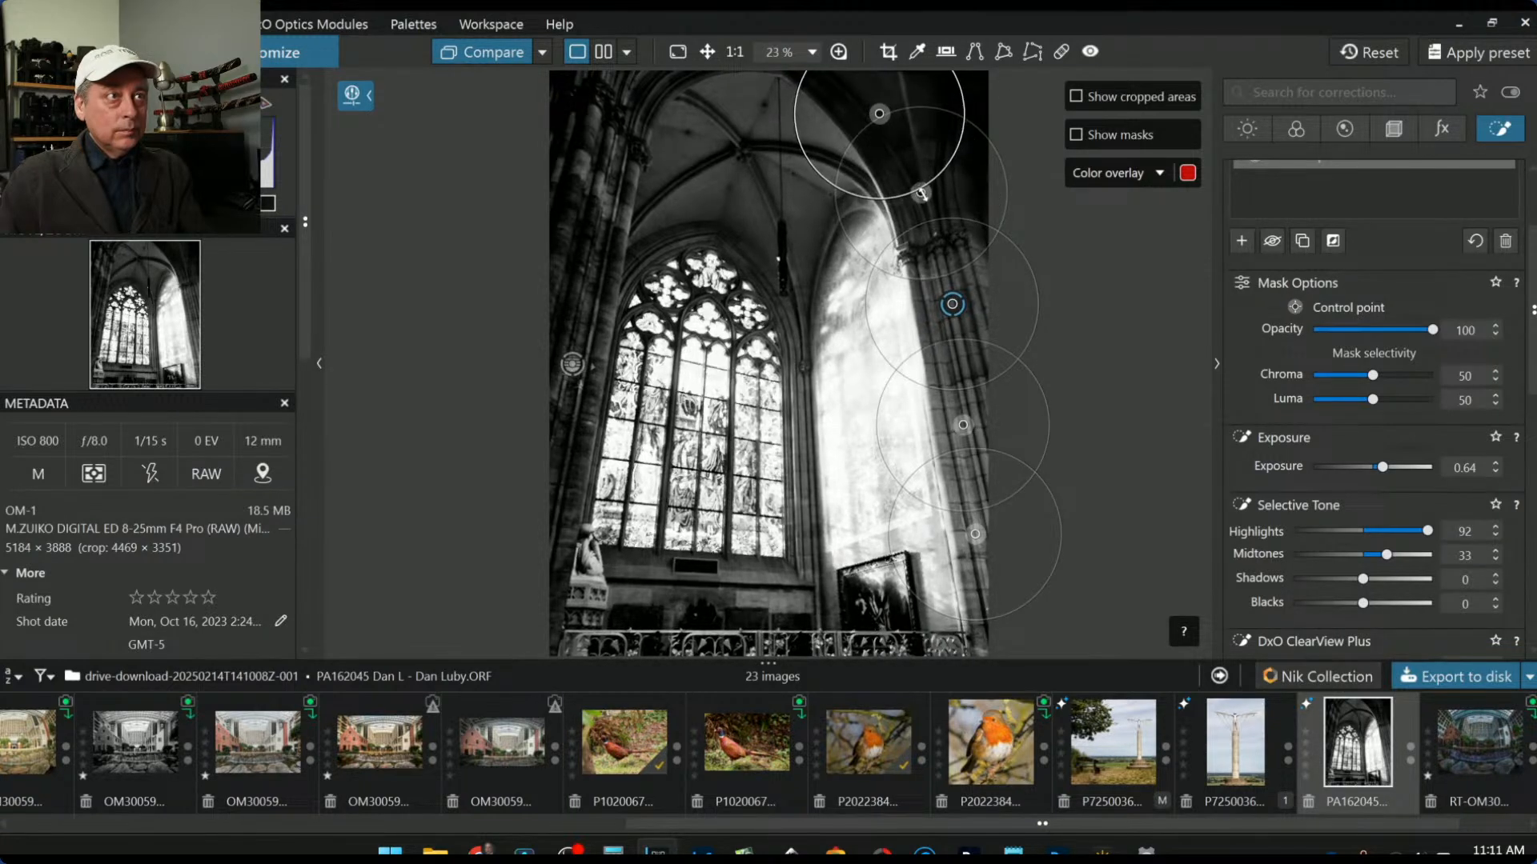
left_click_drag(921, 195, 910, 195)
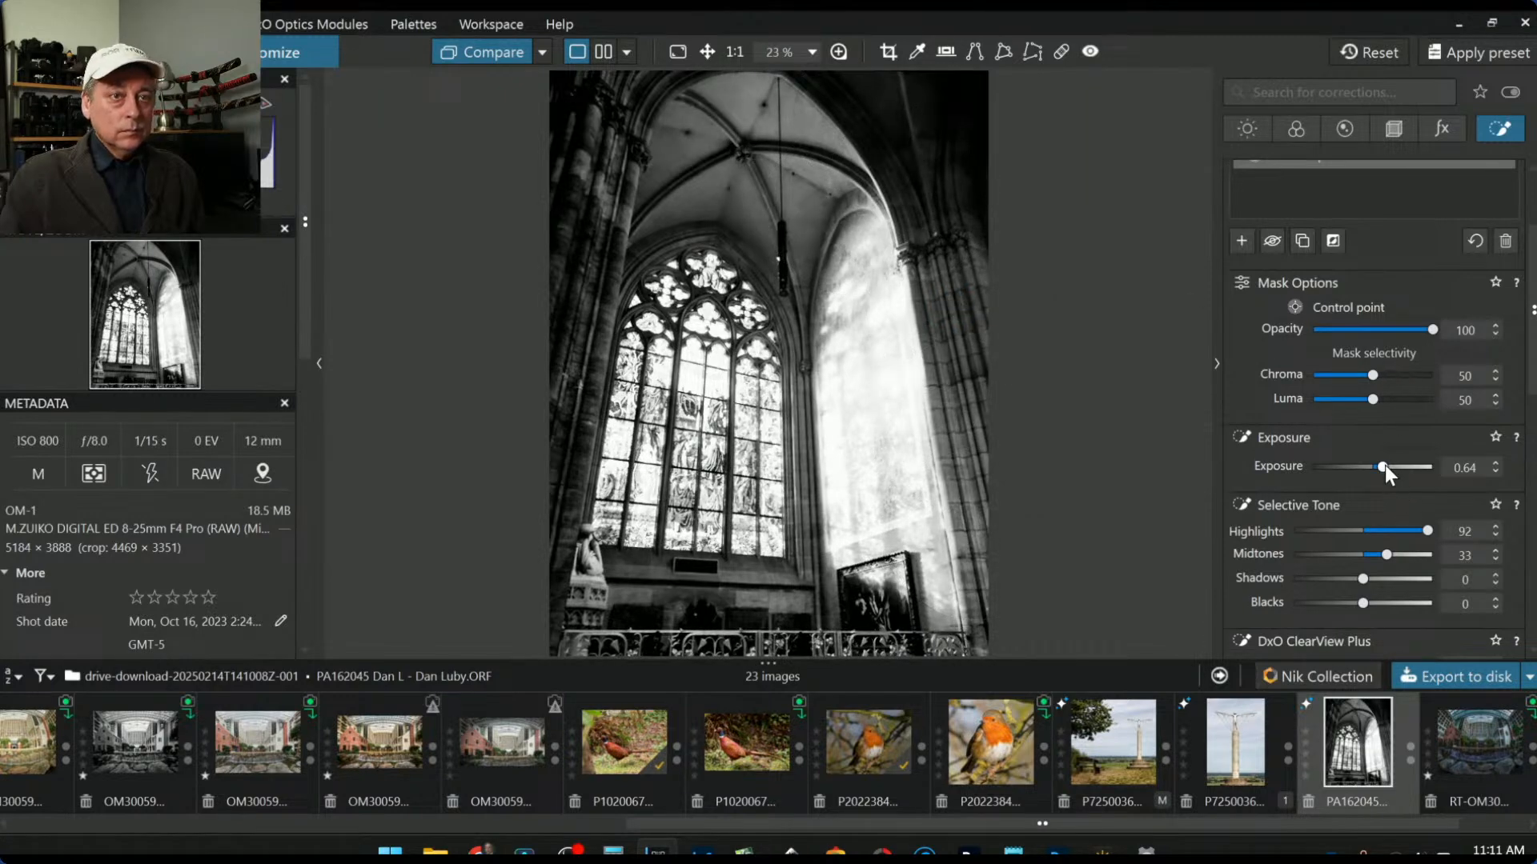
Step: Set the right pillar mask's Exposure to 1.02, deselect it and compare the edit with the original photo
left_click_drag(1384, 466, 1390, 467)
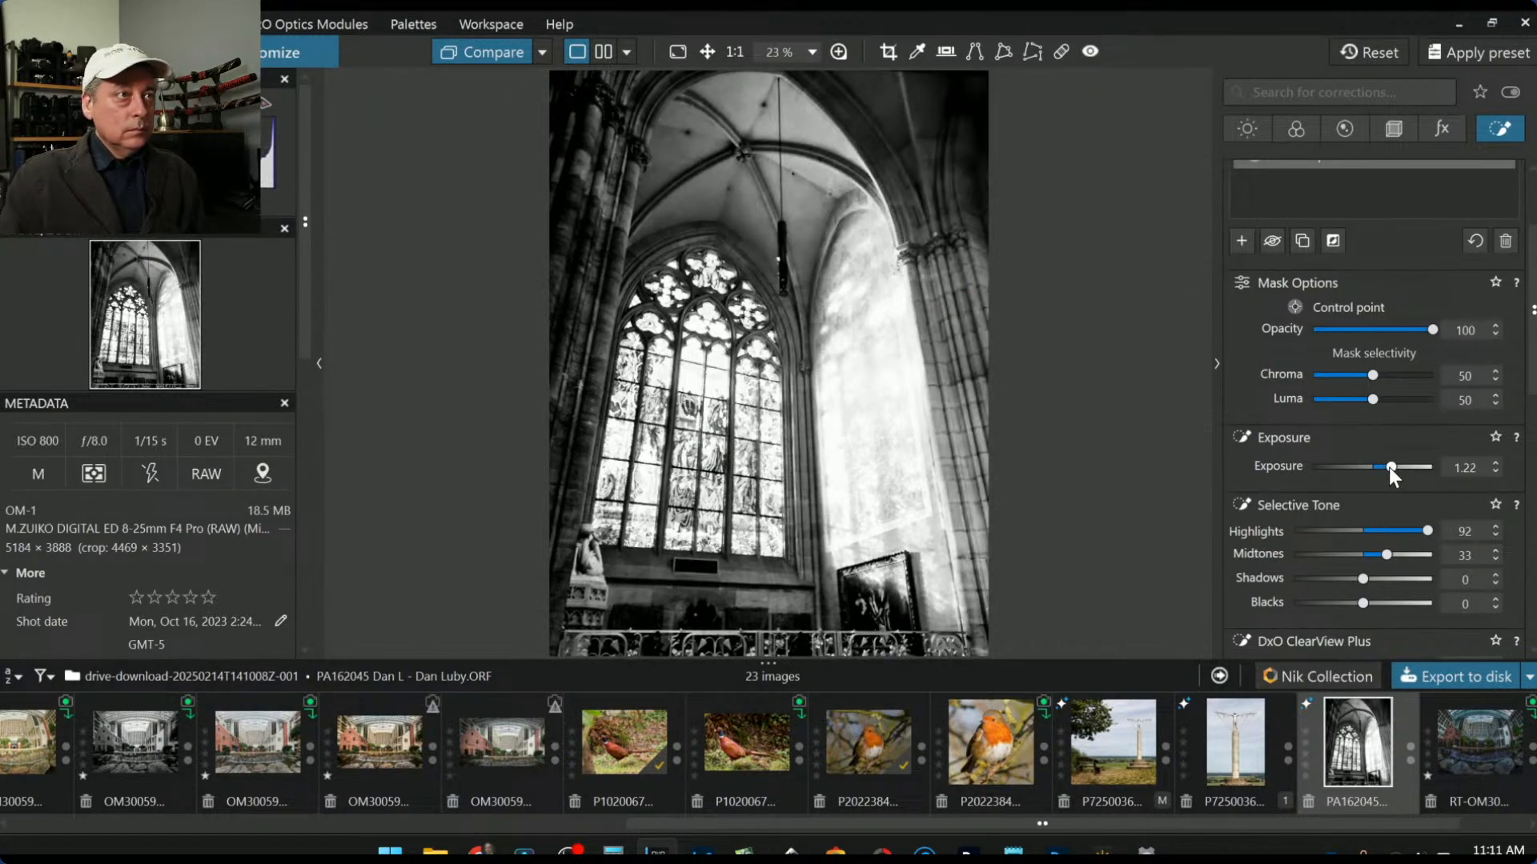
scroll(1389, 468, "down", 1)
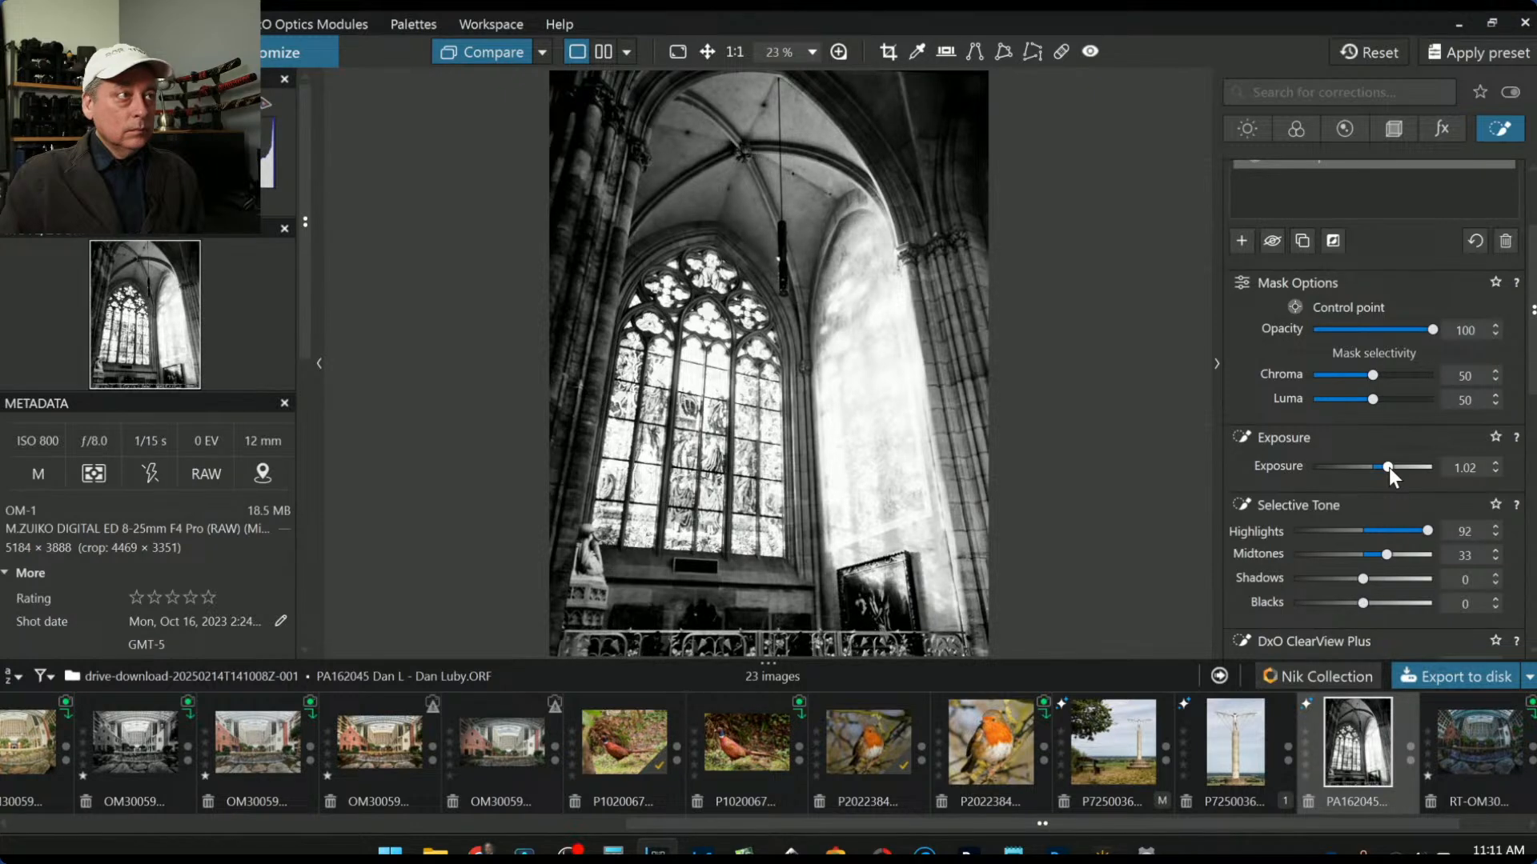
key("Escape")
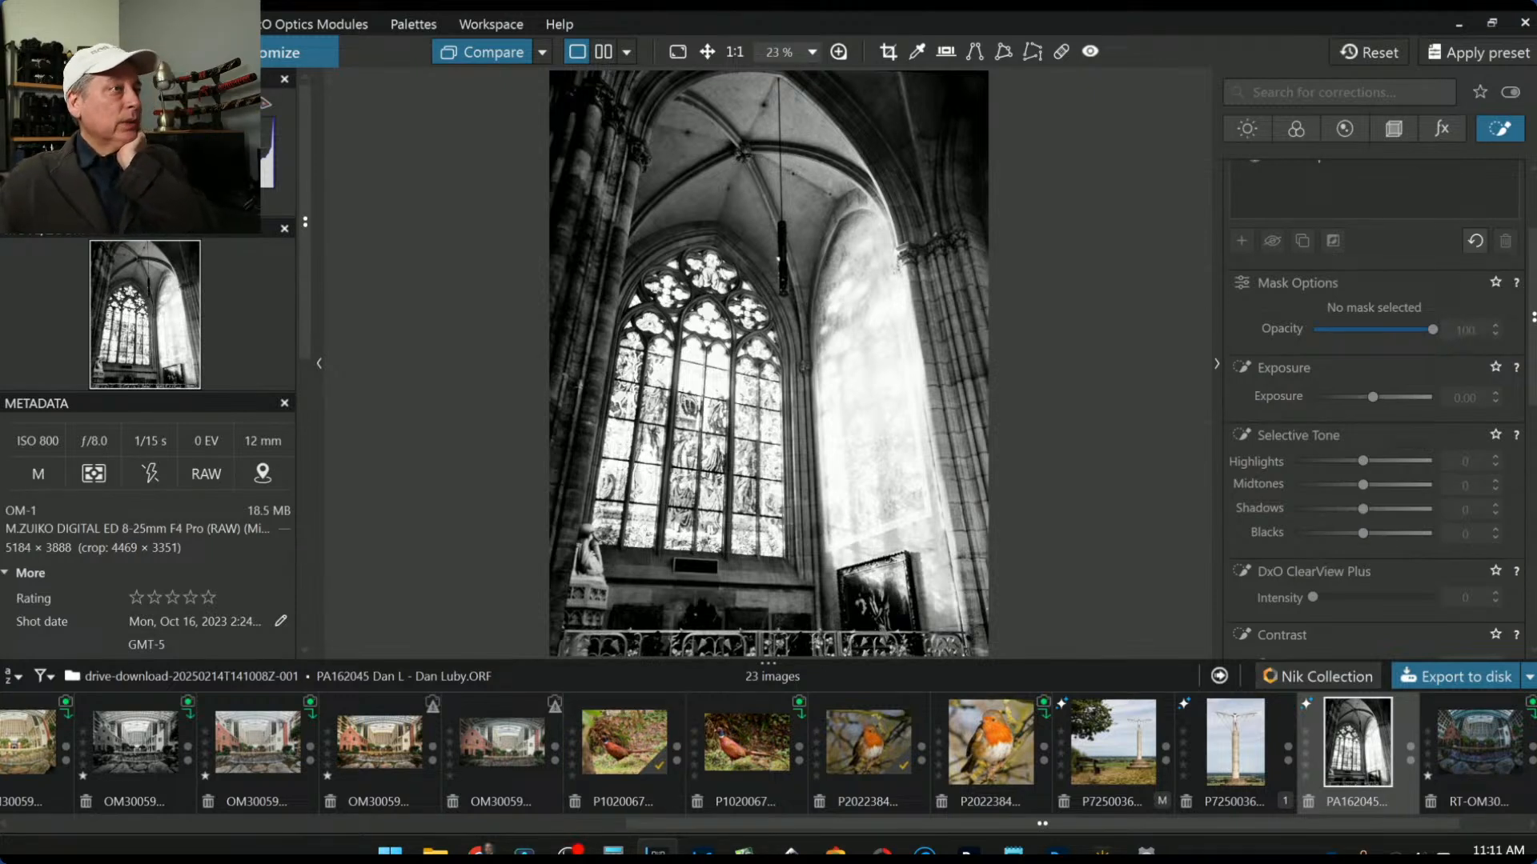
left_click(493, 53)
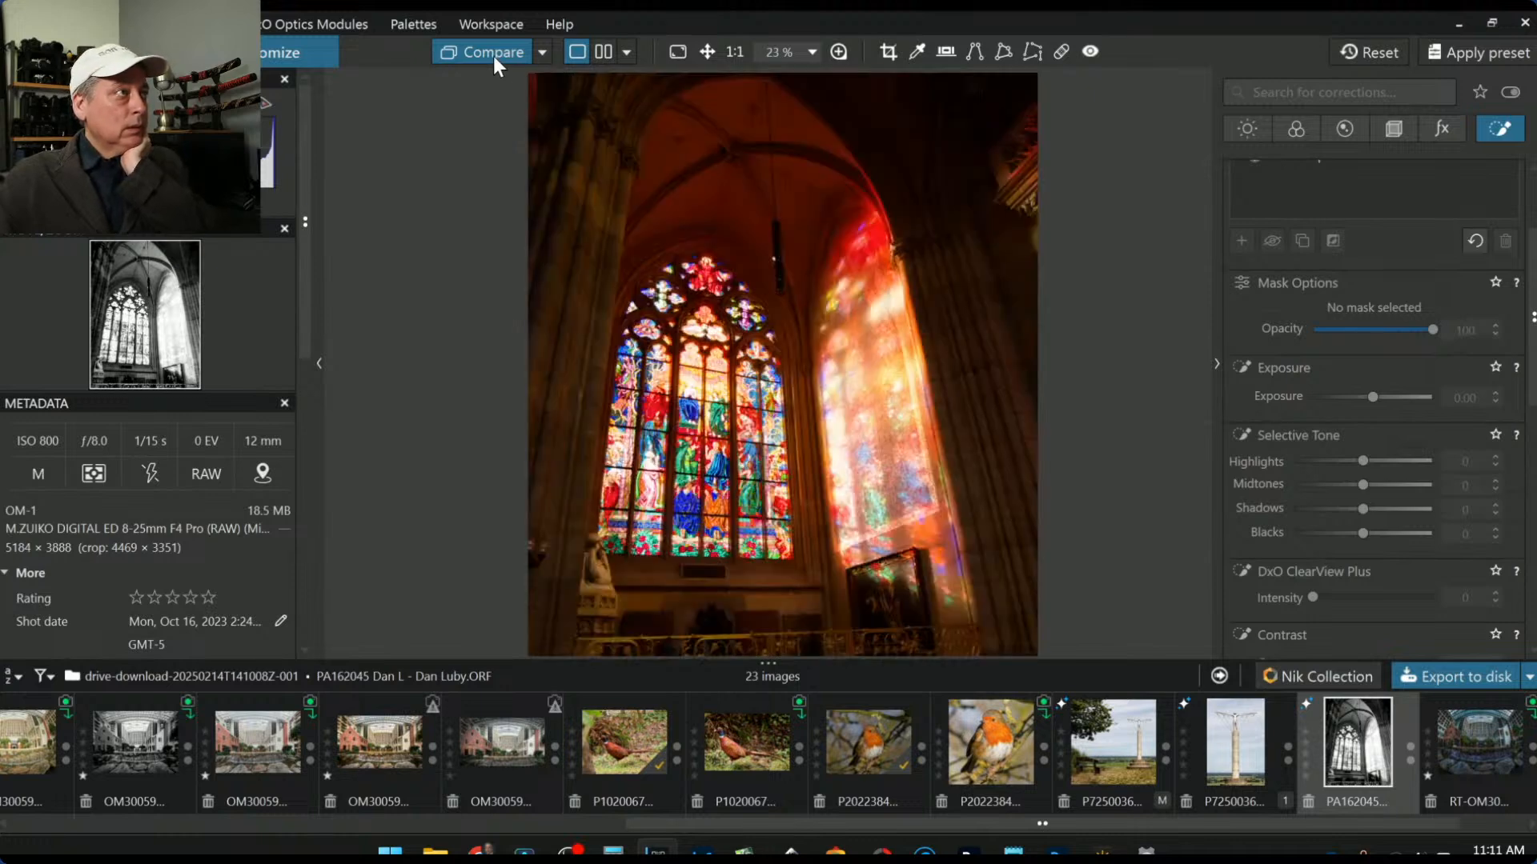
left_click(493, 53)
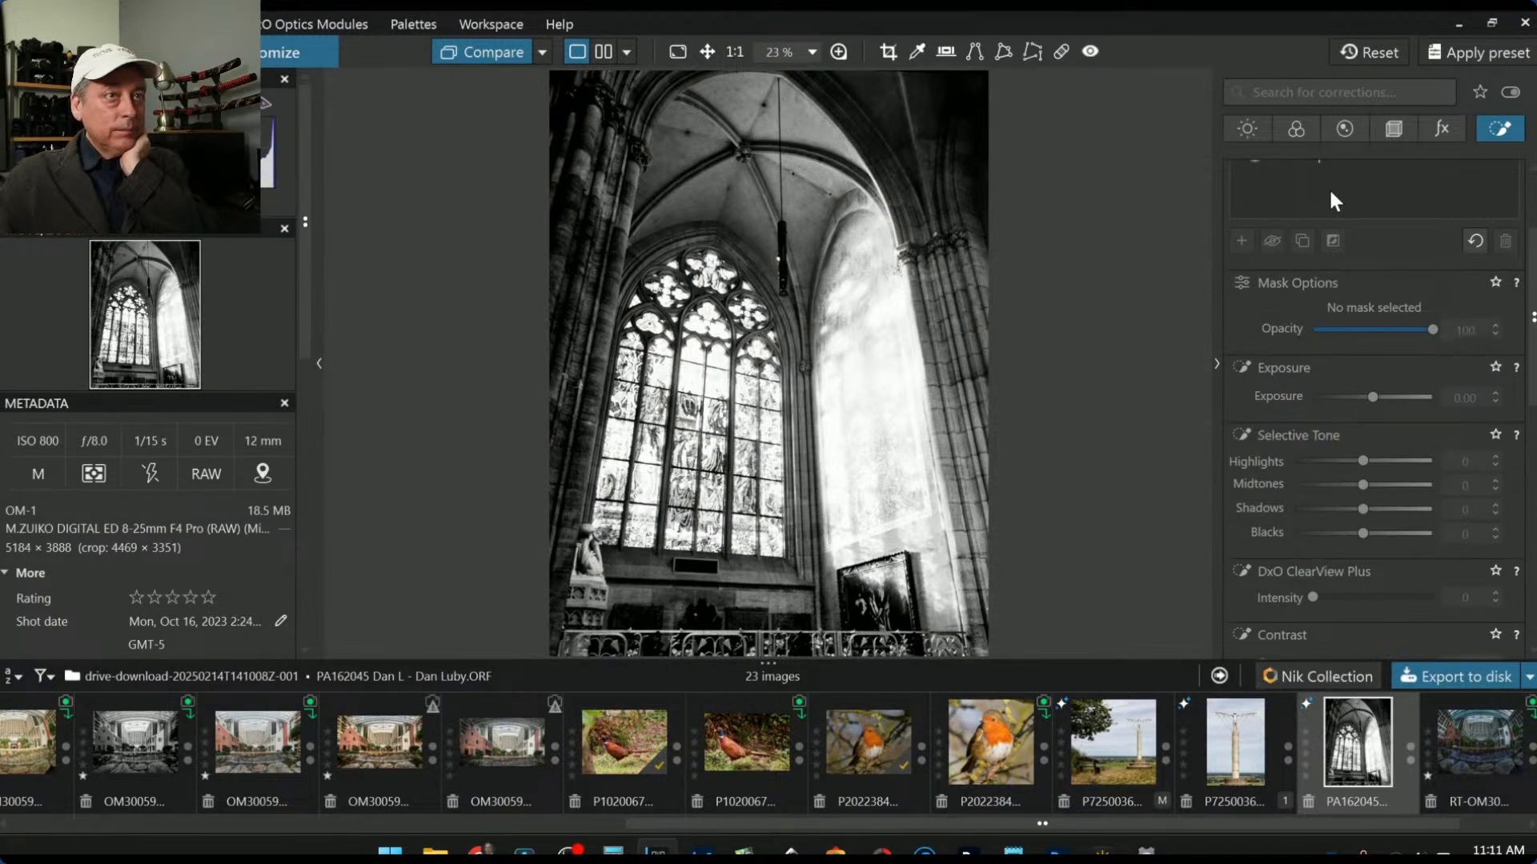
Step: Select the right pillar's control point mask, try ClearView Plus at 62 and Microcontrast at 100, and reset both
scroll(1315, 241, "up", 1)
left_click(1300, 205)
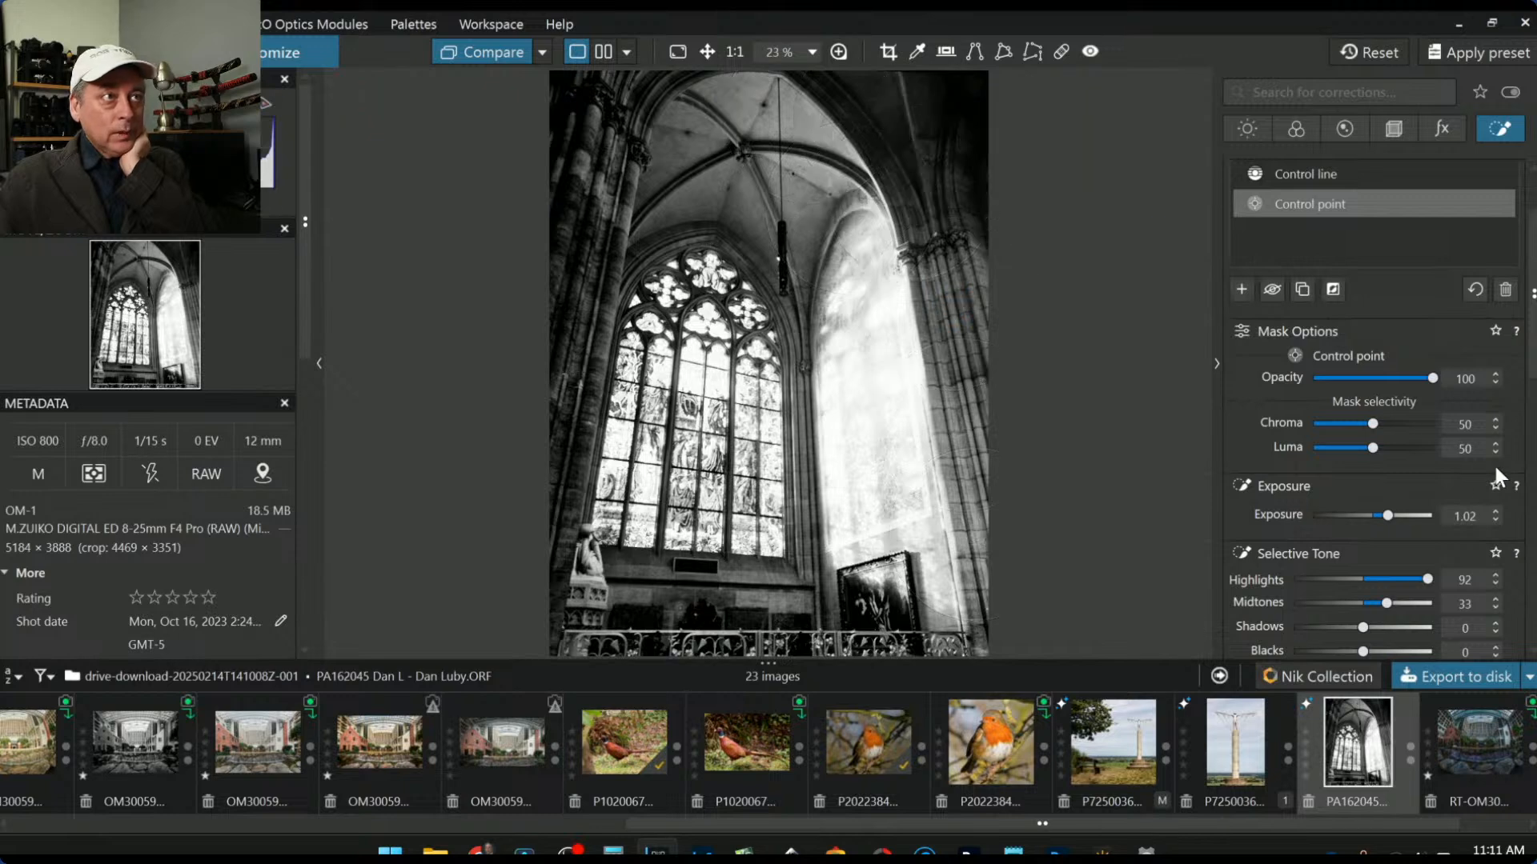
scroll(1338, 554, "down", 2)
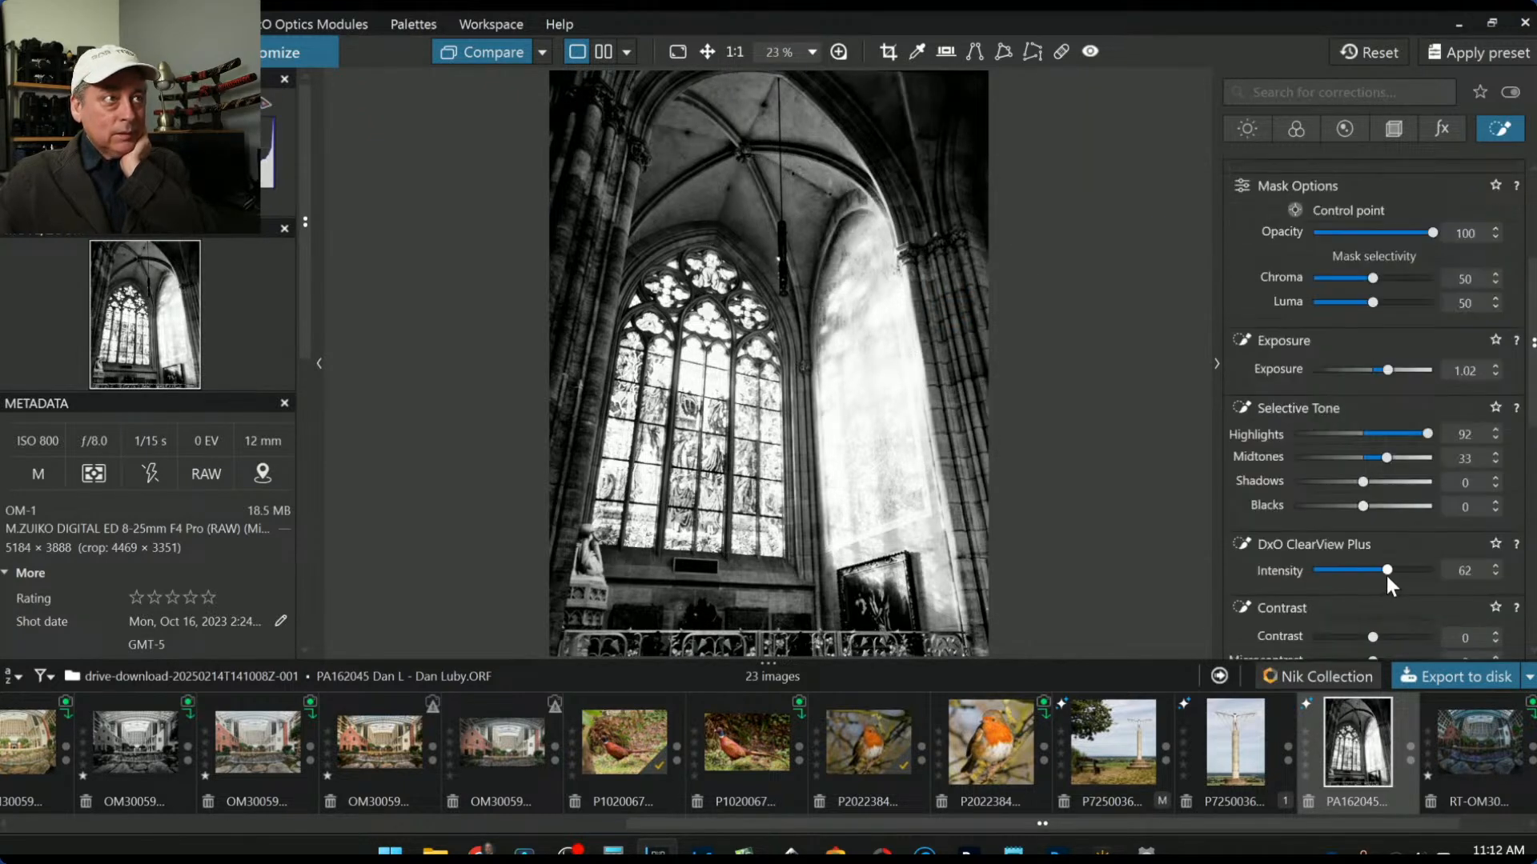
scroll(1320, 578, "down", 1)
left_click_drag(1371, 564, 1433, 565)
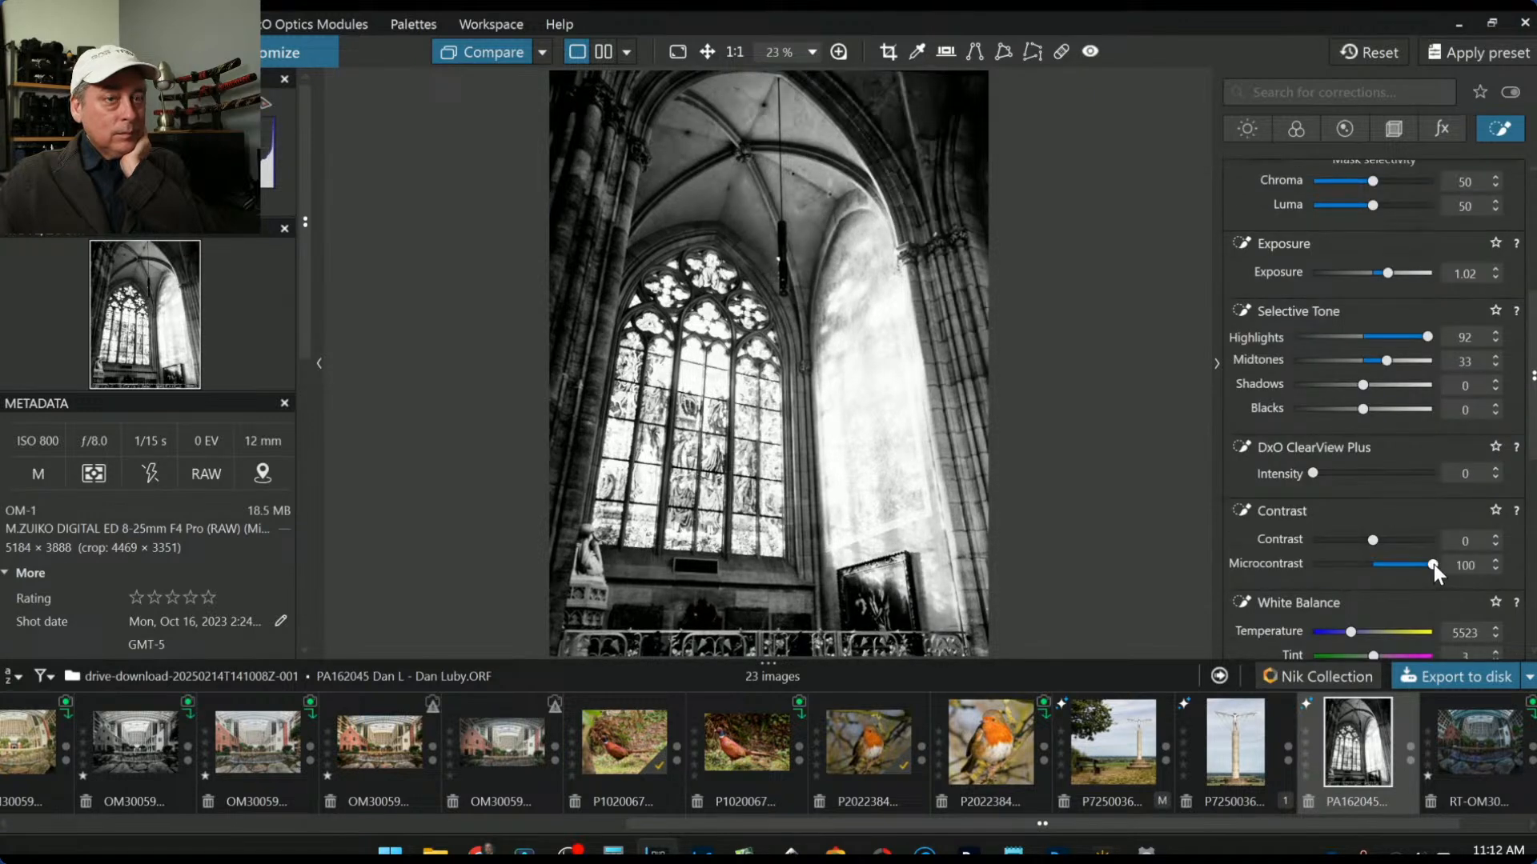
double_click(1433, 564)
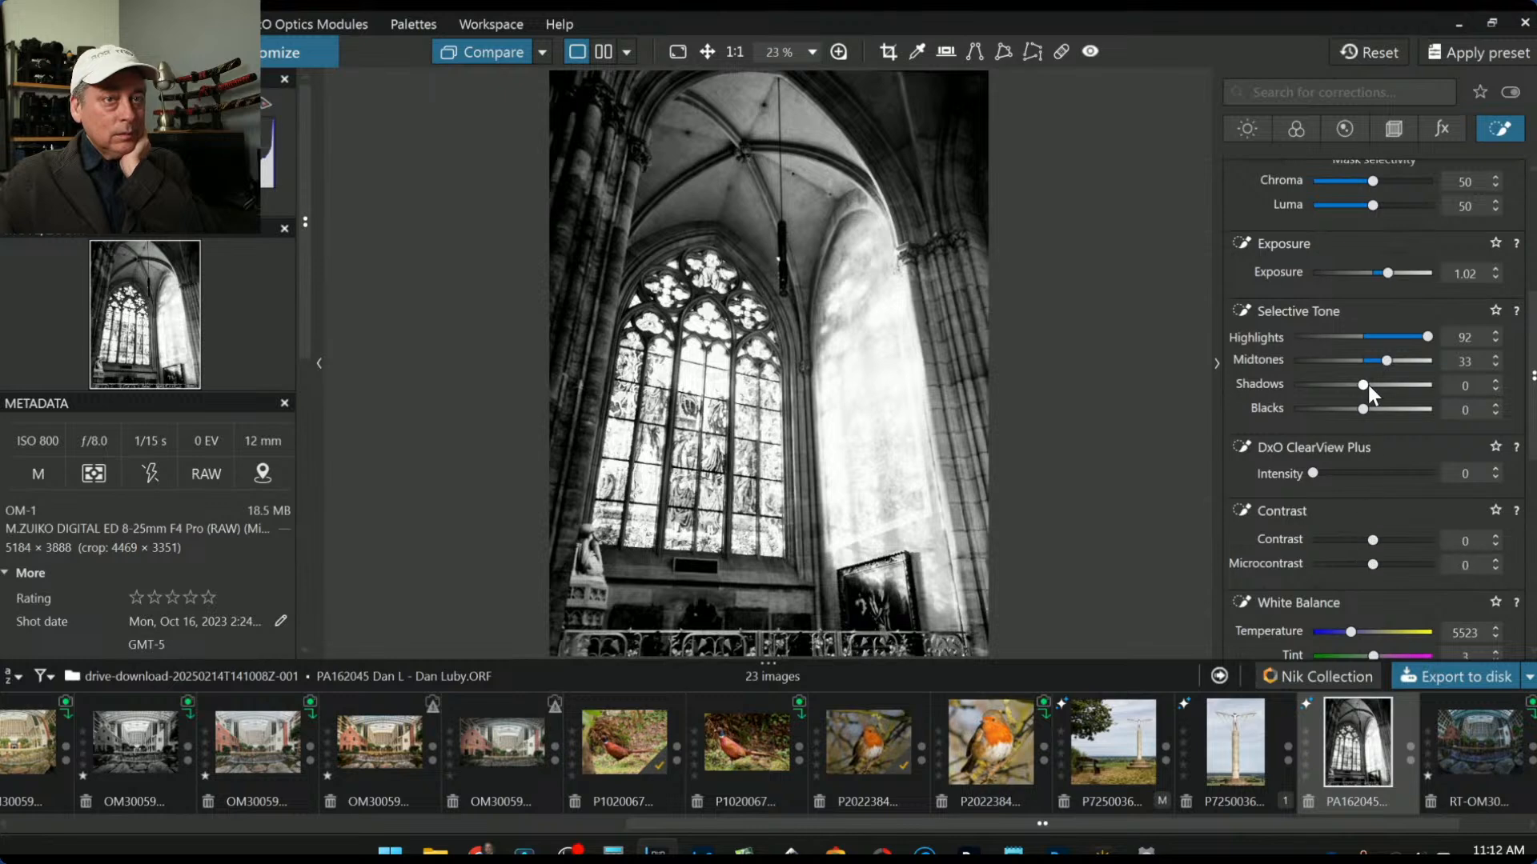
Step: Set the right pillar mask's Midtones to 62 and Shadows to 7, lower Blacks slightly, and deselect the mask
left_click_drag(1367, 386, 1405, 361)
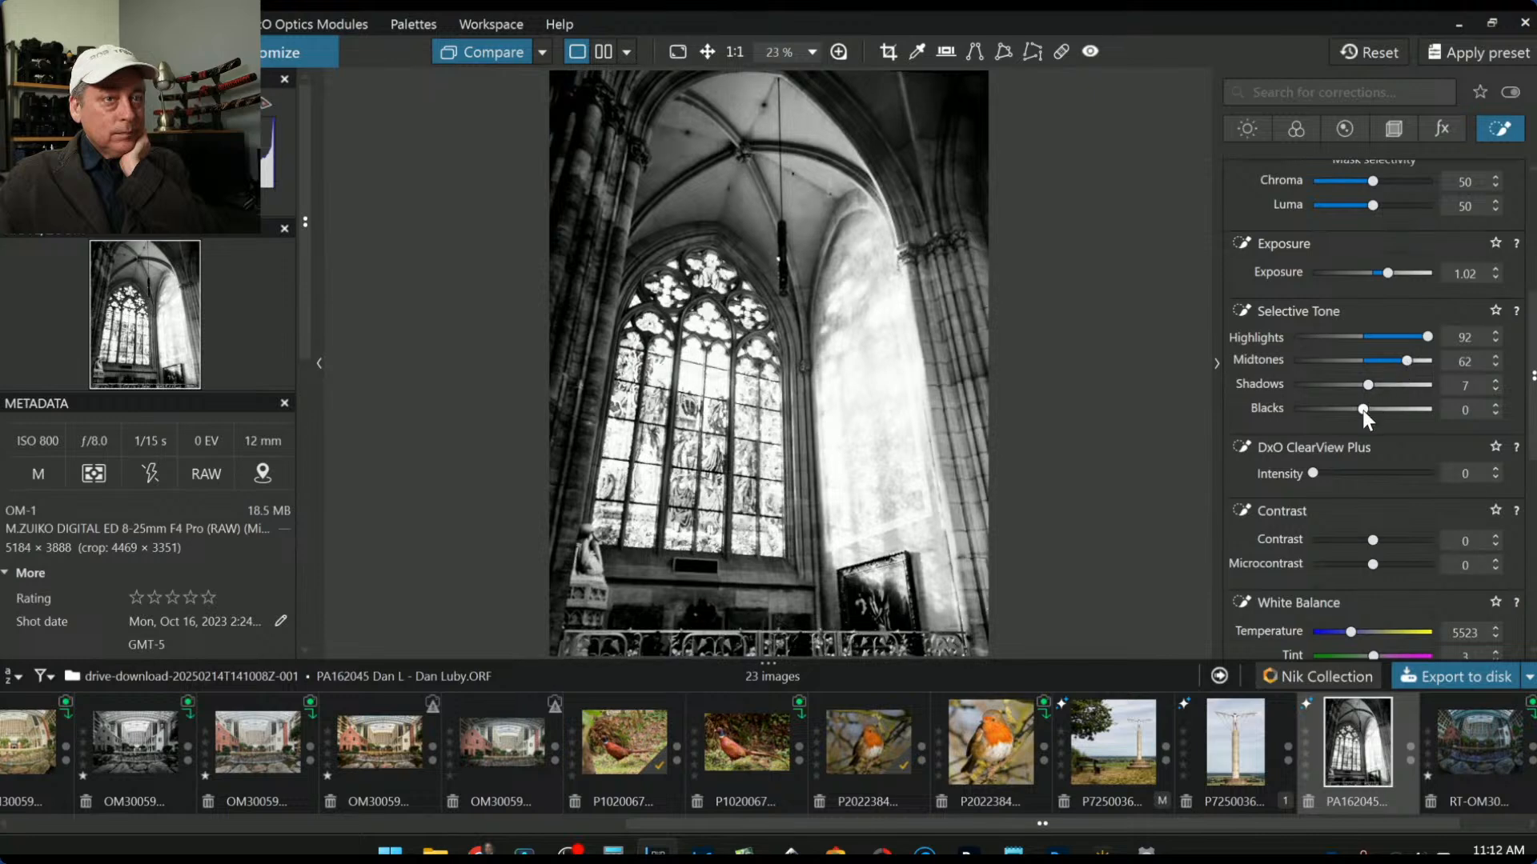
left_click_drag(1362, 410, 1359, 410)
key("Escape")
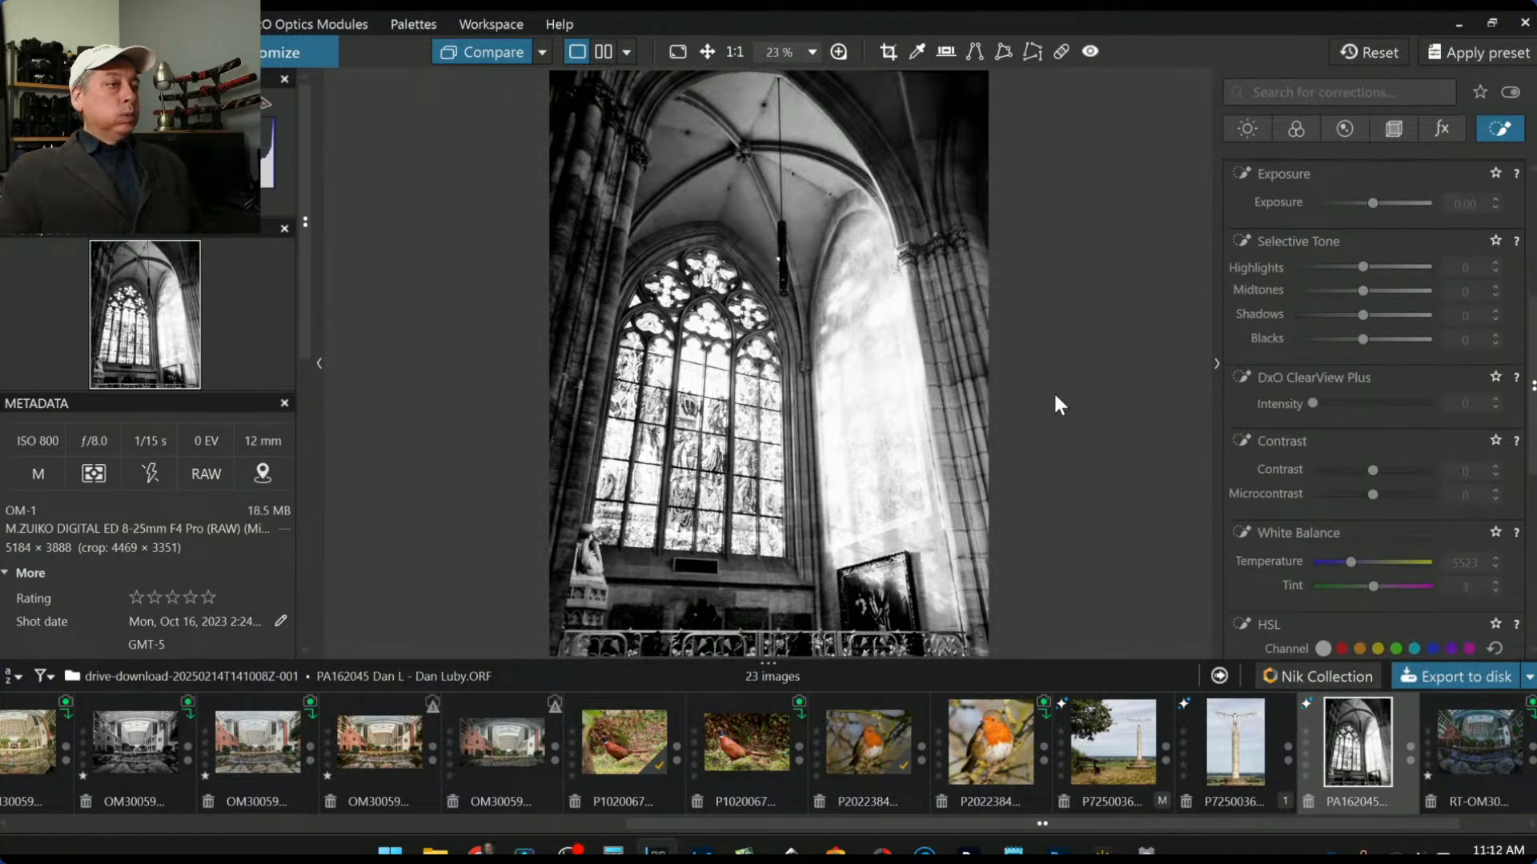
Step: Compare the original and edited cathedral photos side by side without the side panels, then as alternating single views
scroll(1054, 395, "down", 1)
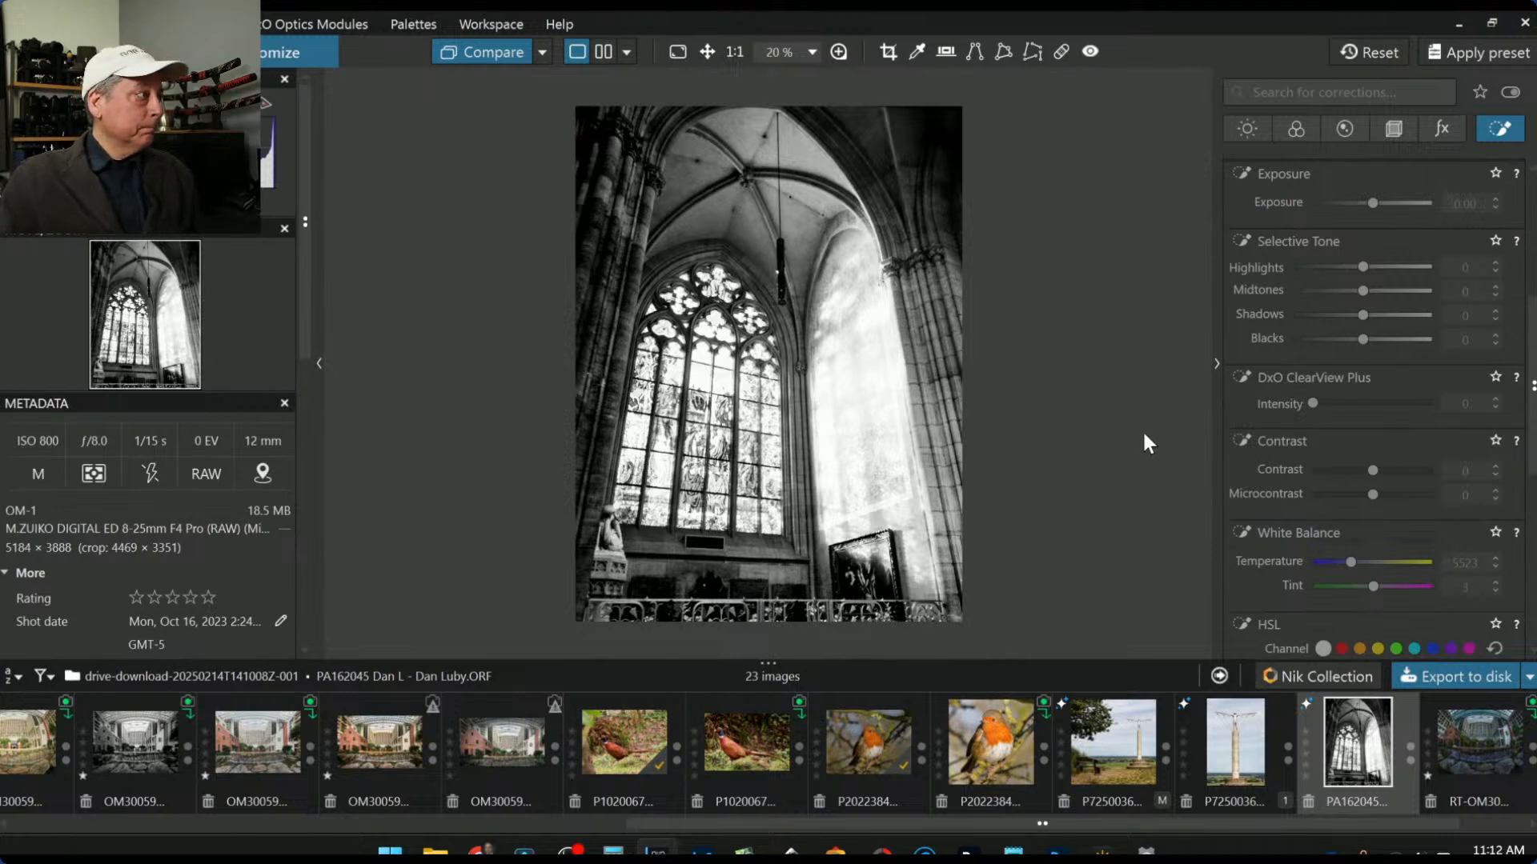
left_click(606, 52)
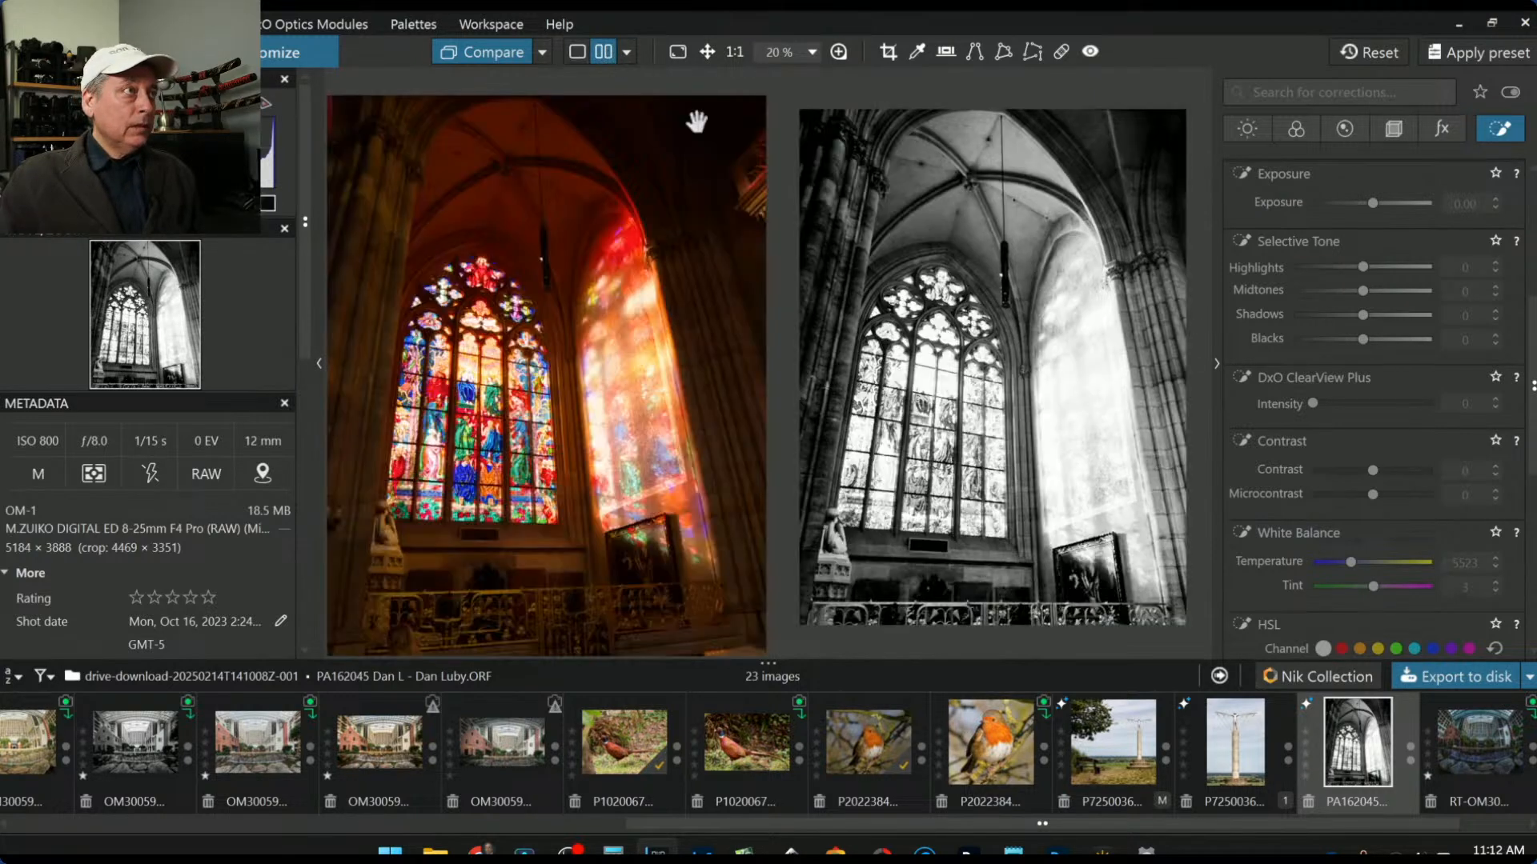
key("Tab")
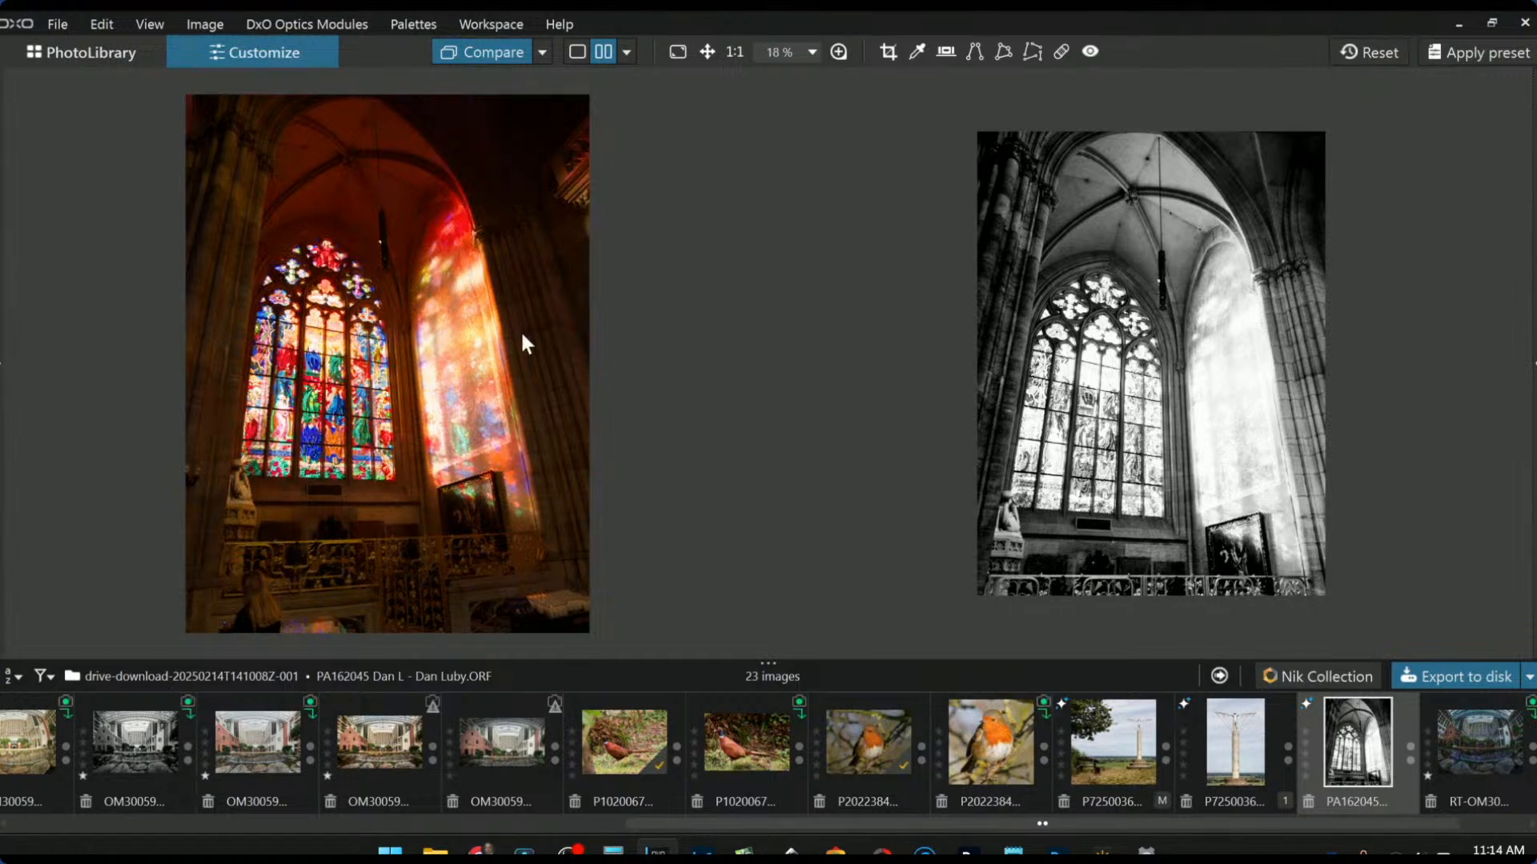
scroll(1079, 436, "up", 1)
scroll(1078, 436, "up", 1)
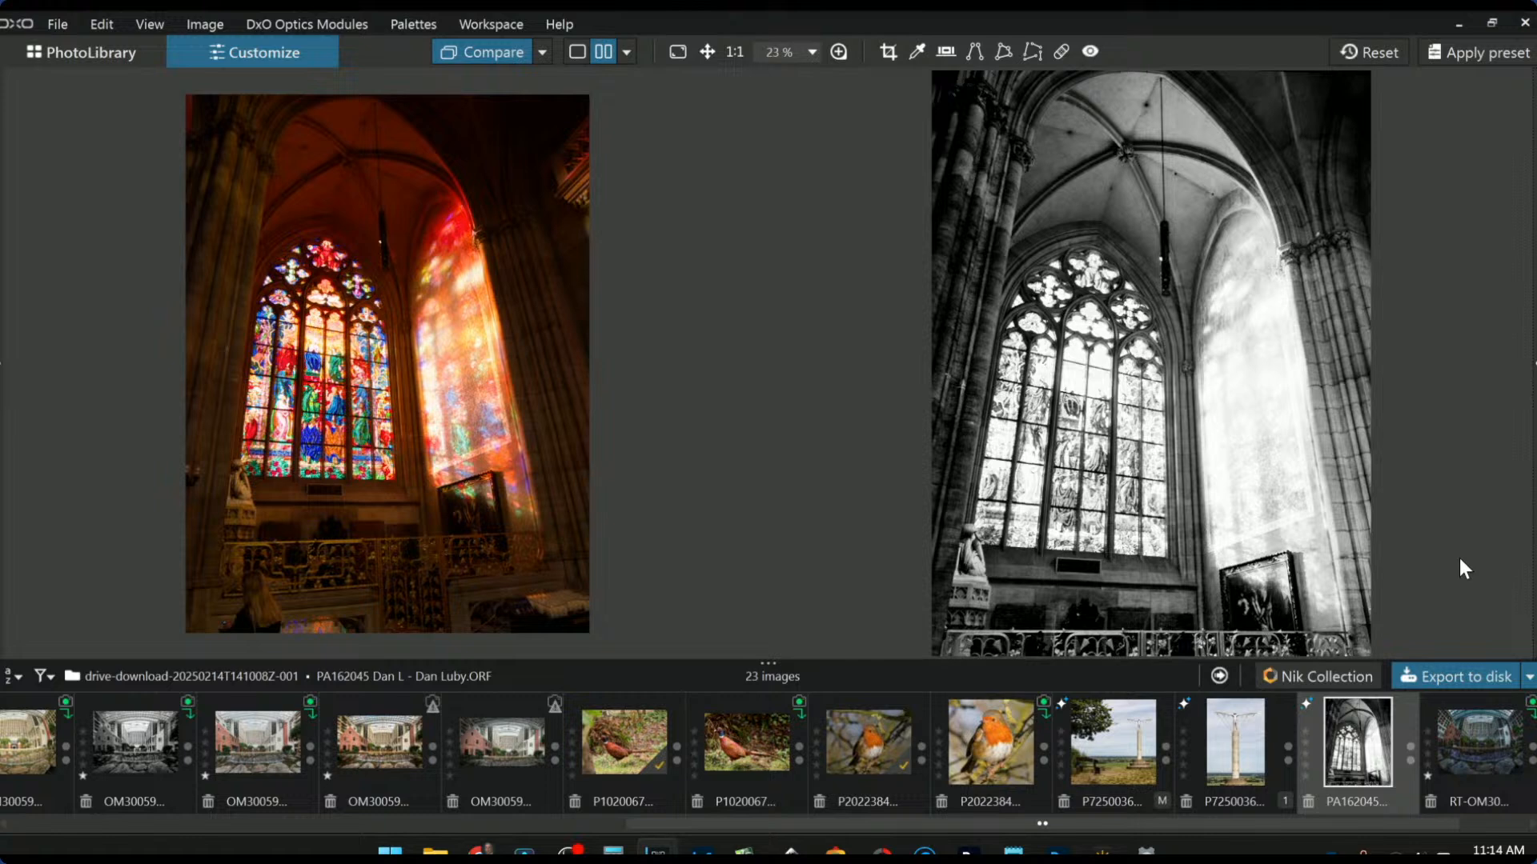
left_click(577, 54)
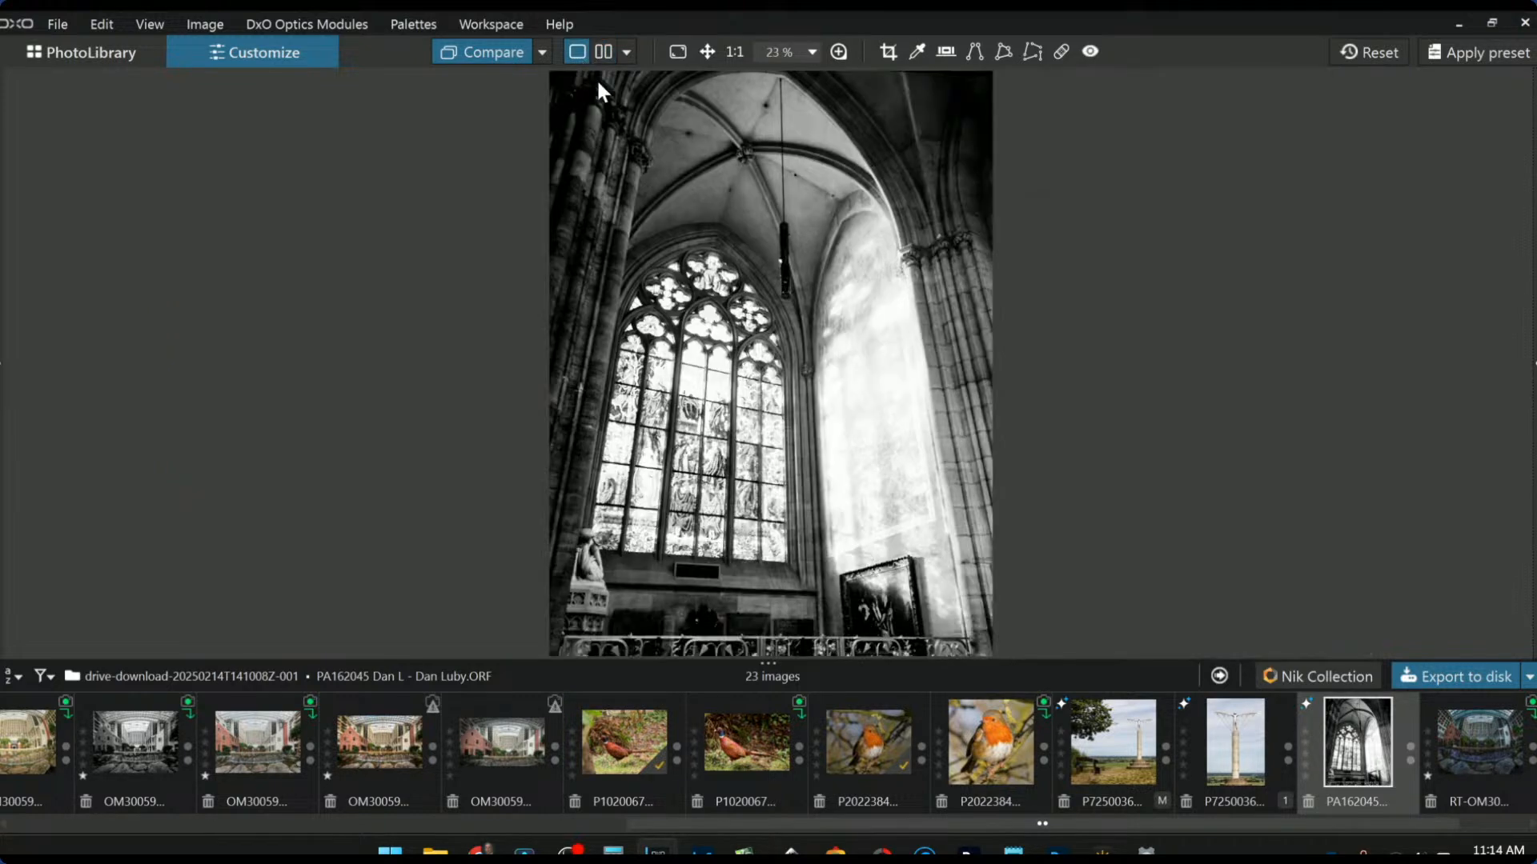
left_click(480, 49)
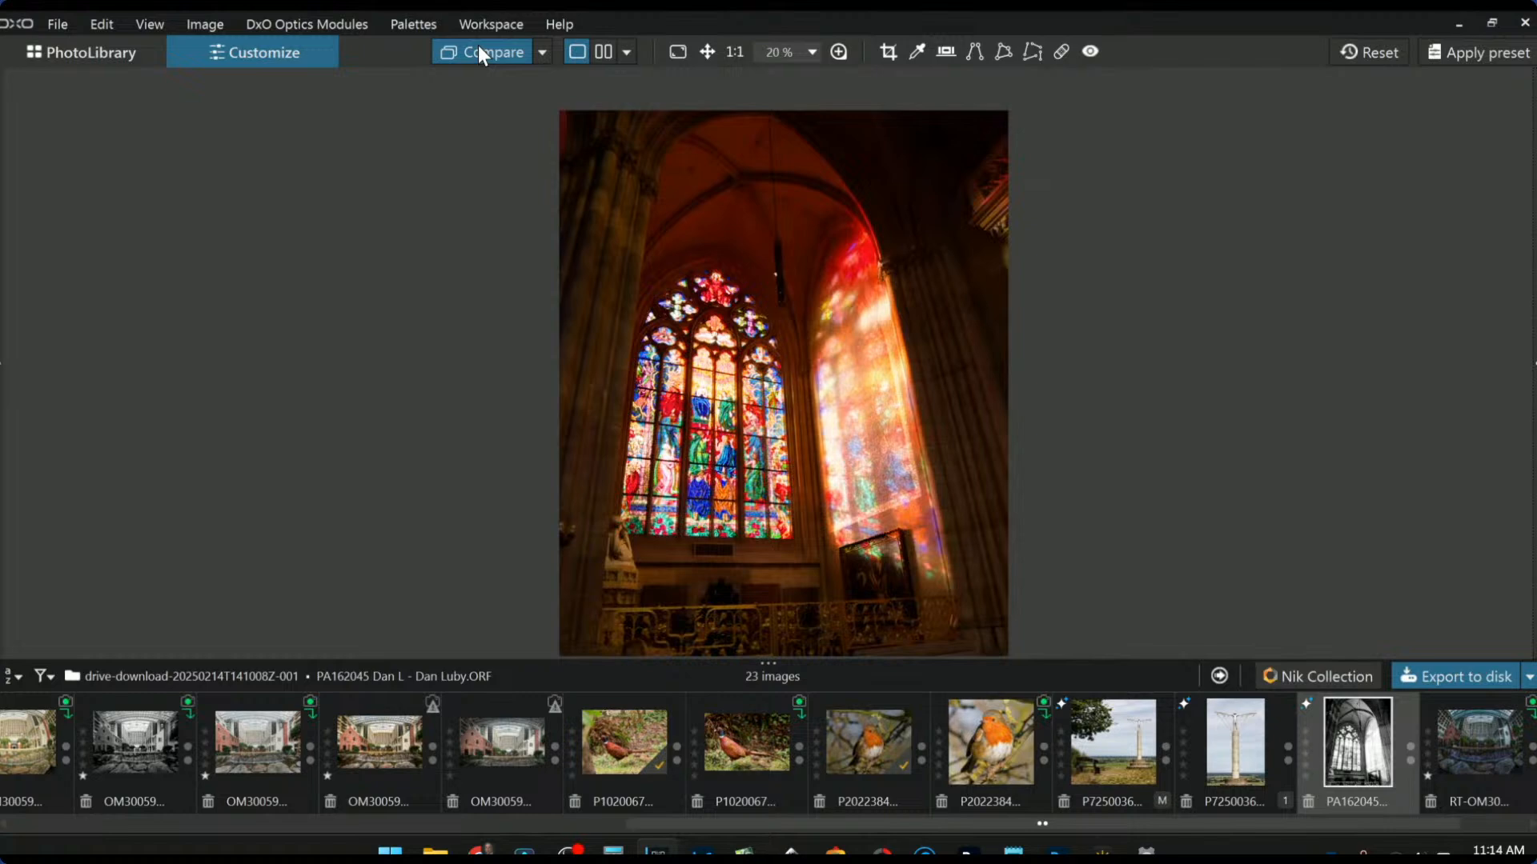
left_click(477, 45)
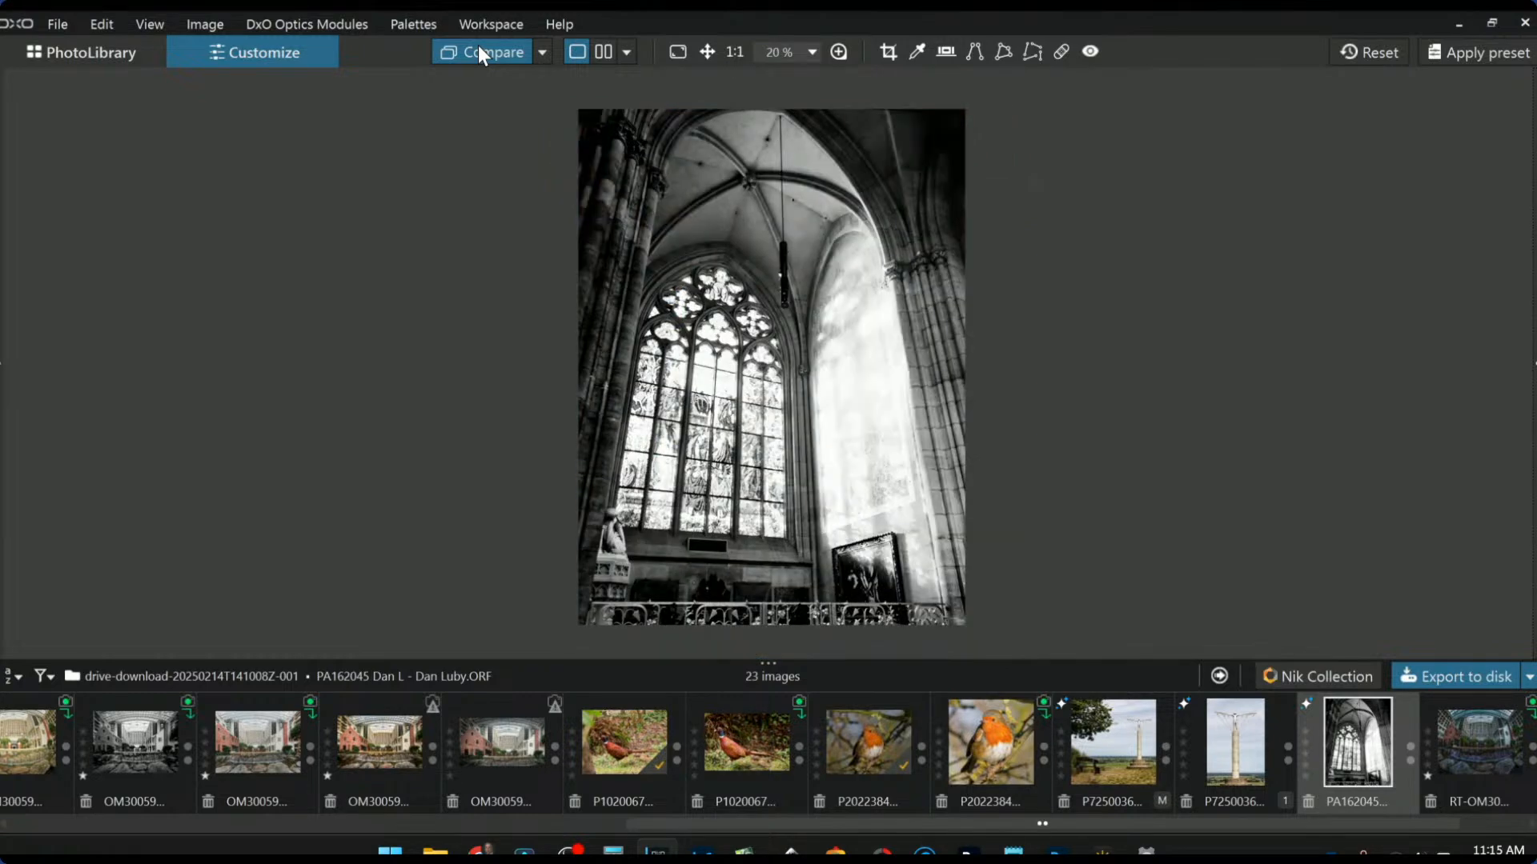
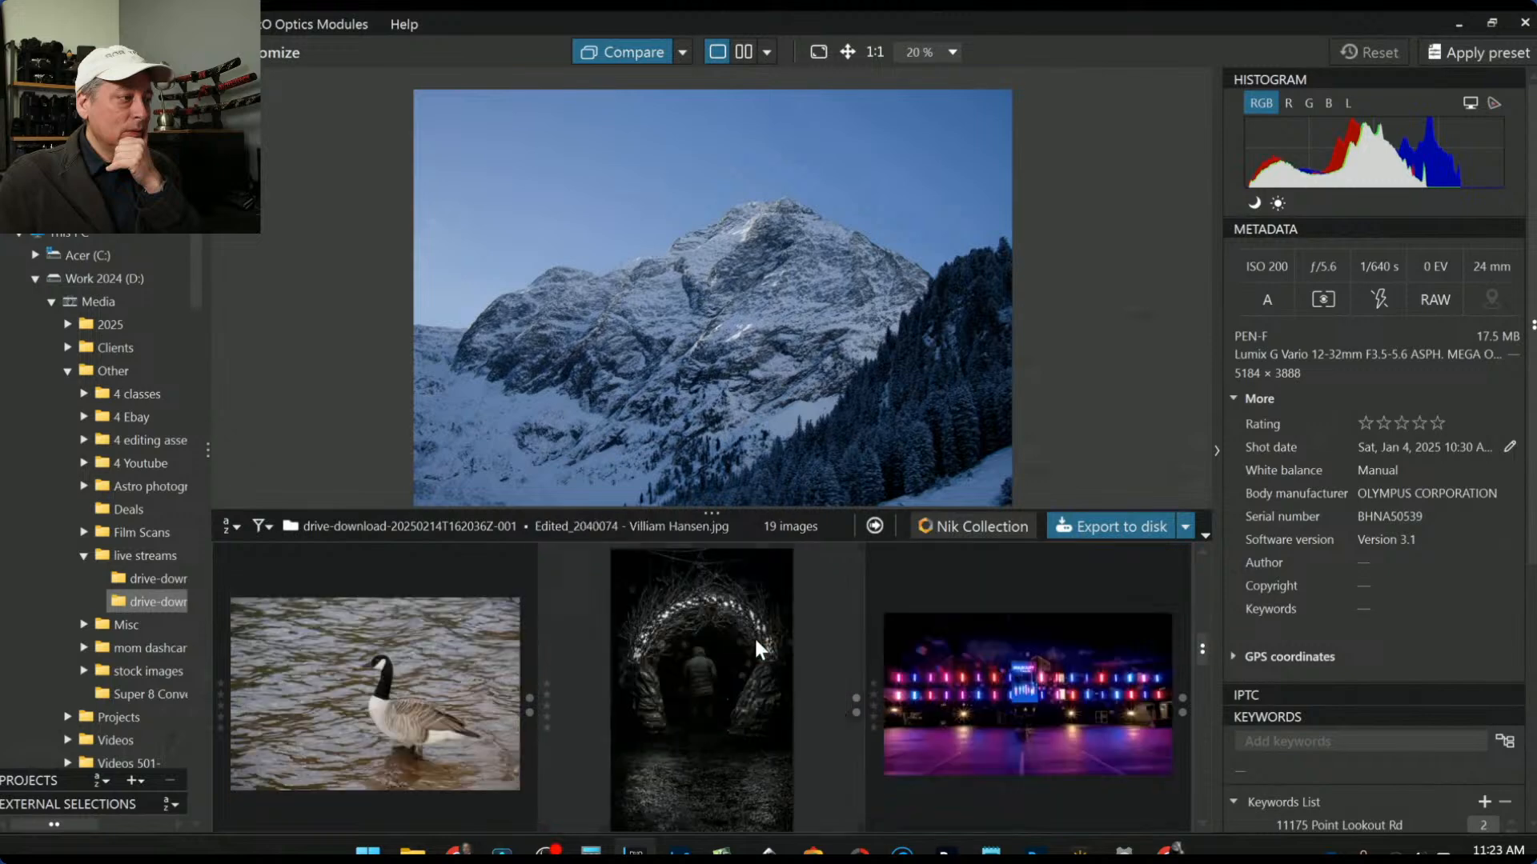
Step: Move the dark branch-archway photo and the woodpecker photo into the other drive-download folder under live streams
left_click(753, 636)
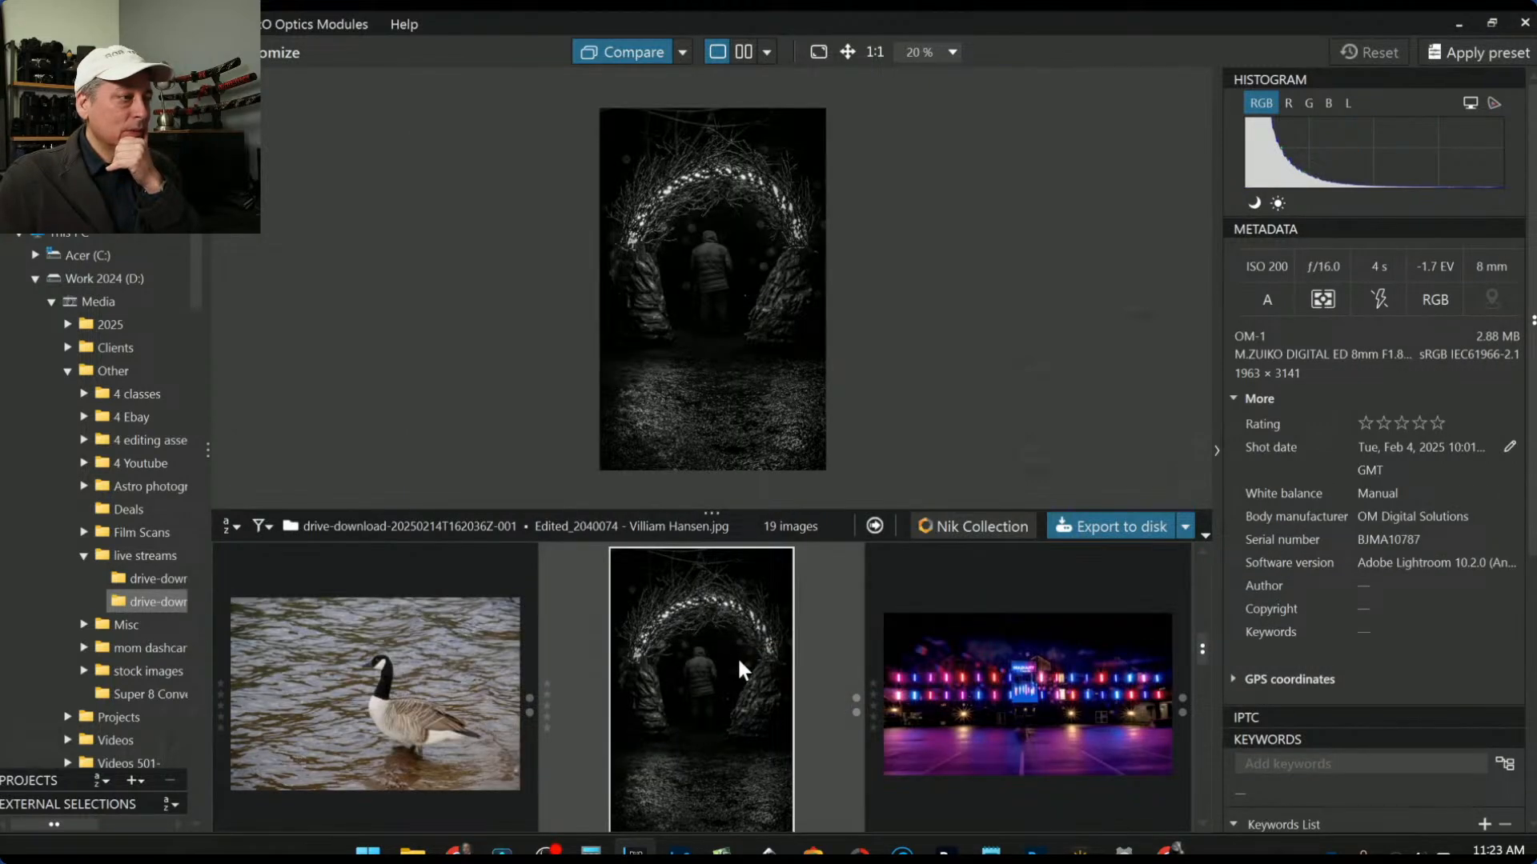
left_click_drag(737, 668, 169, 576)
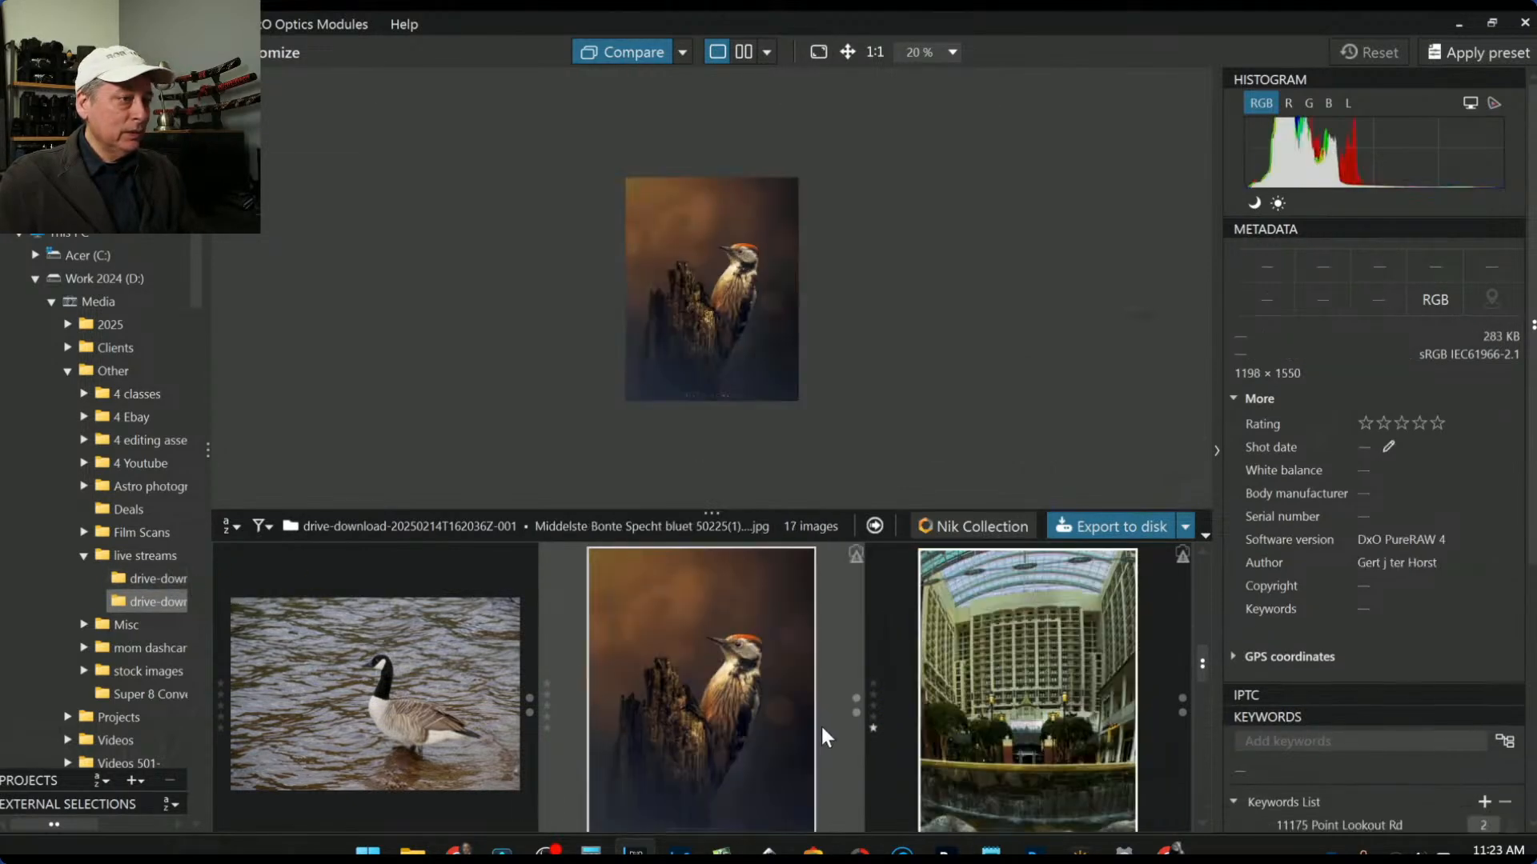
left_click_drag(738, 704, 177, 578)
Step: Look through the remaining thumbnails and move the robin photo into the other drive-download folder under live streams
scroll(707, 679, "down", 4)
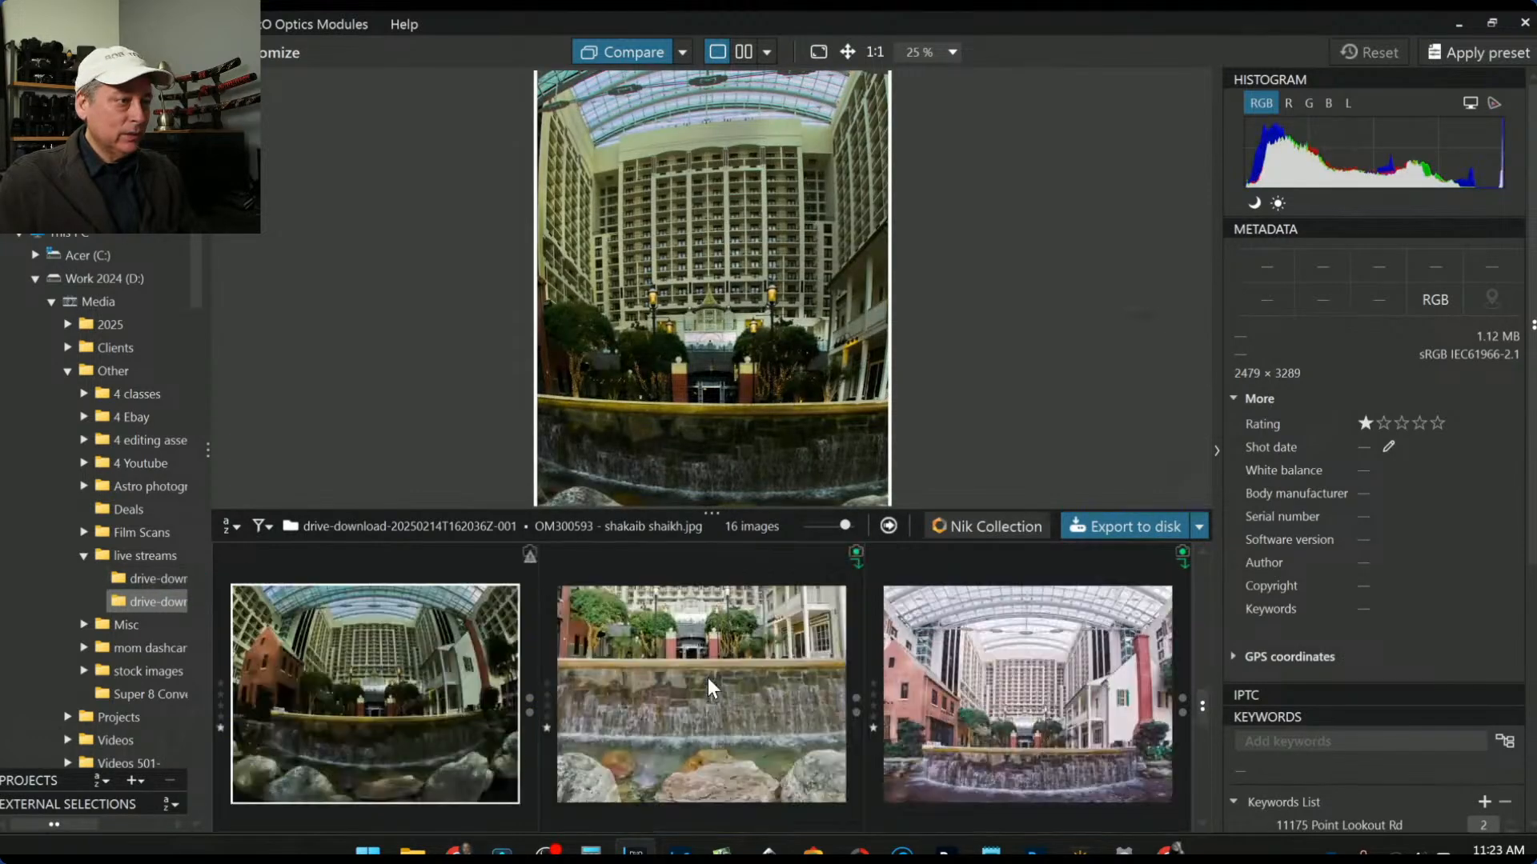
scroll(709, 678, "down", 1)
scroll(709, 679, "up", 1)
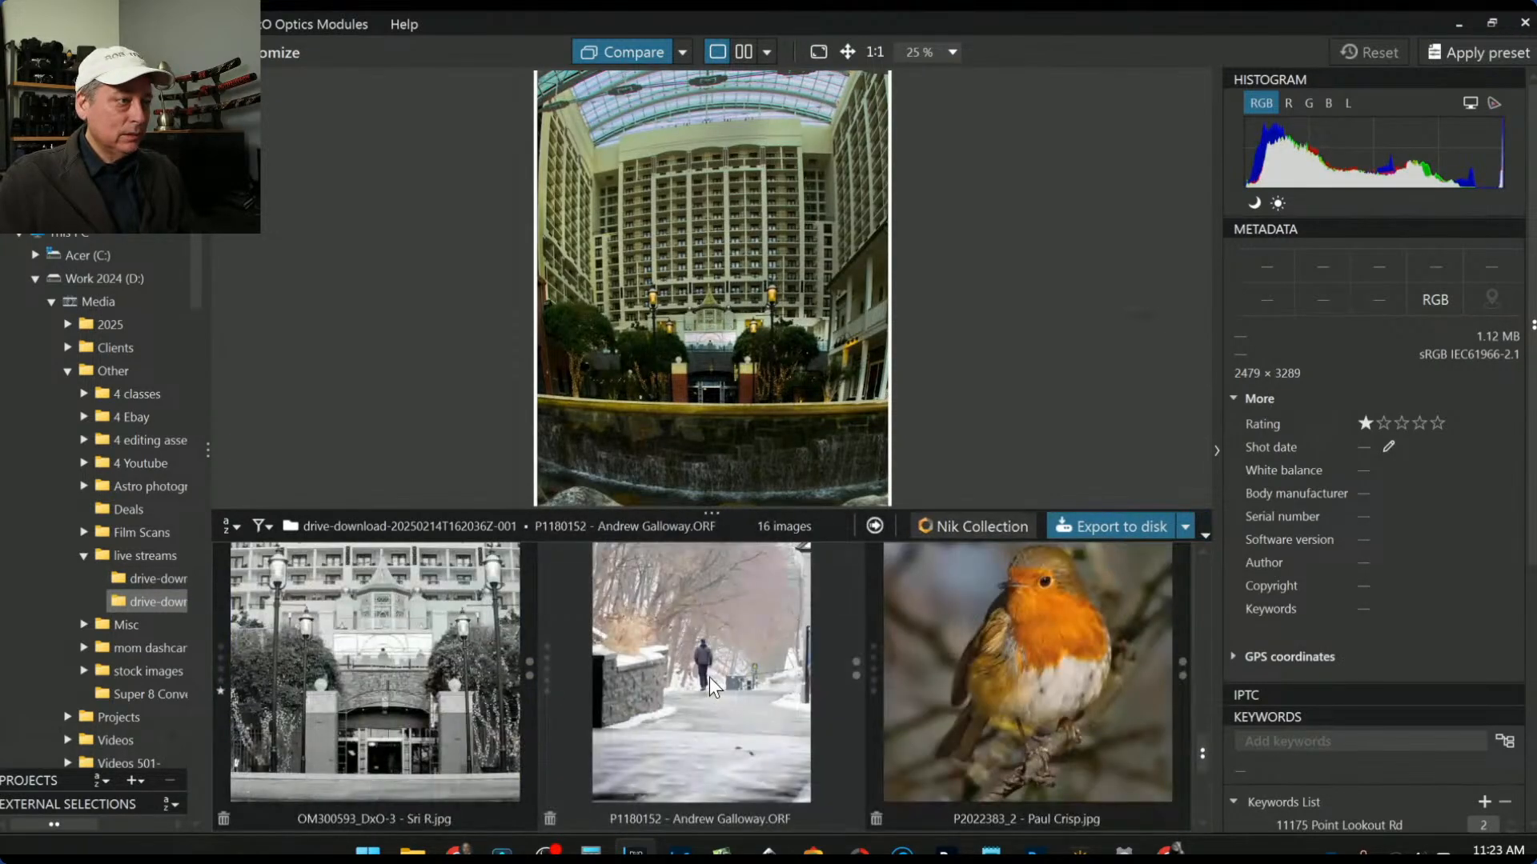
scroll(710, 677, "down", 1)
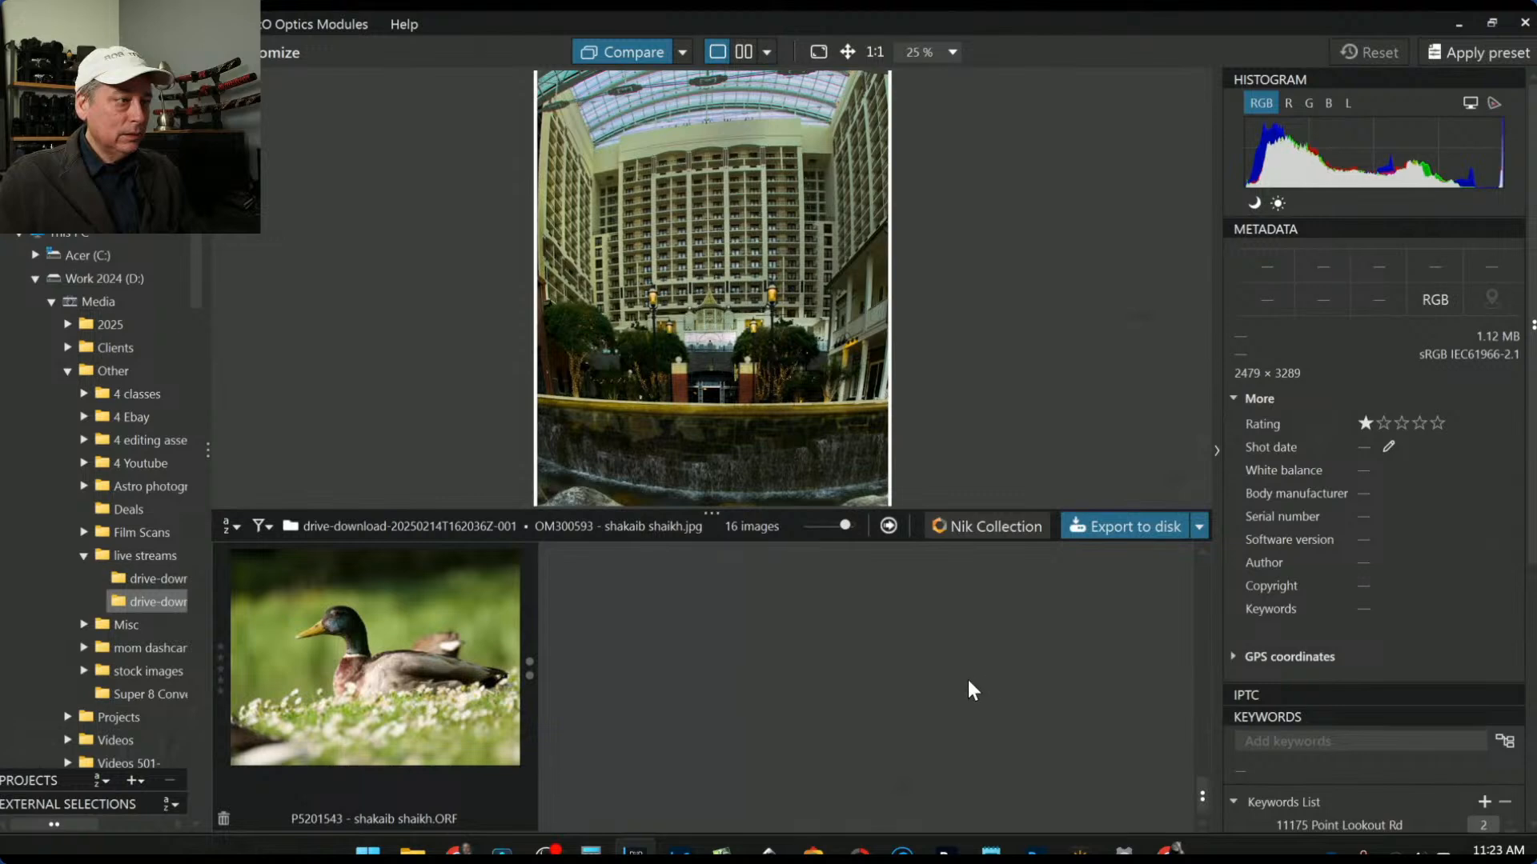
scroll(967, 680, "up", 1)
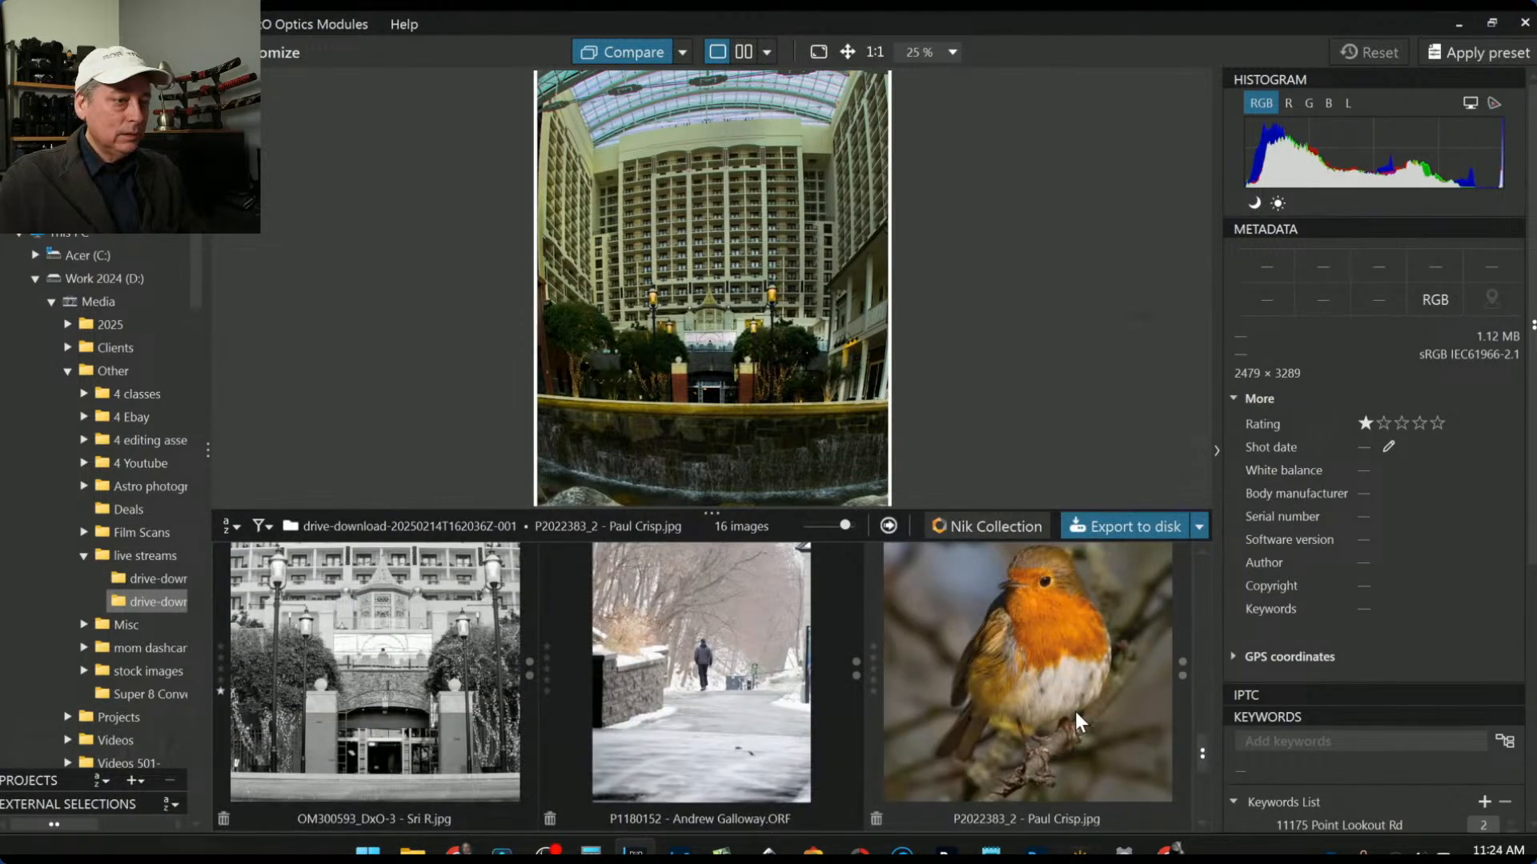
left_click_drag(1074, 712, 152, 579)
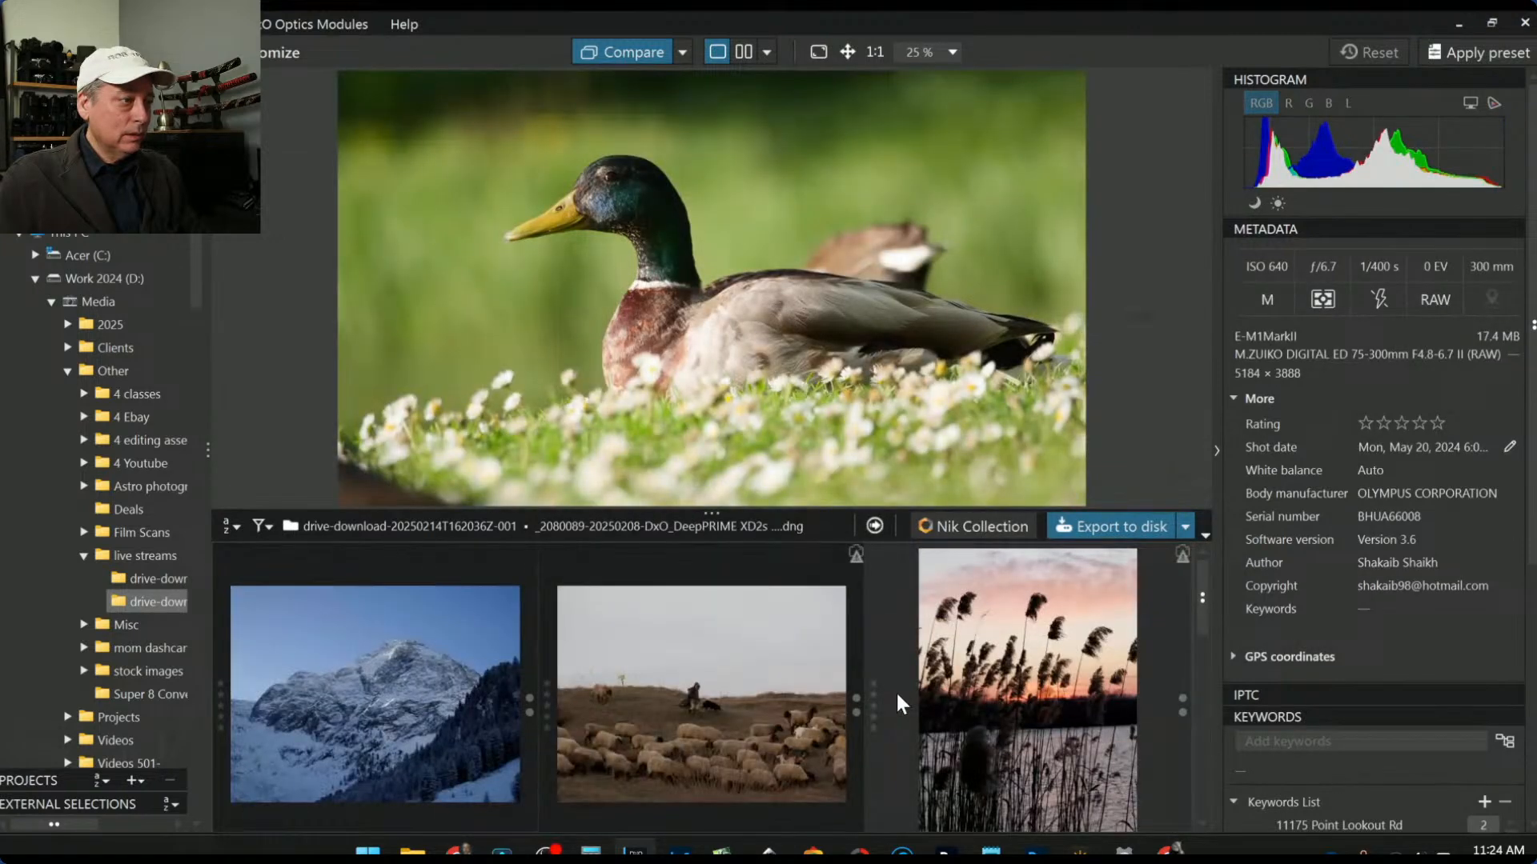
Step: Open the drive-download-20250214T141008Z-001 folder under live streams and set the color photo of the glowing archway as the reference image
left_click(159, 580)
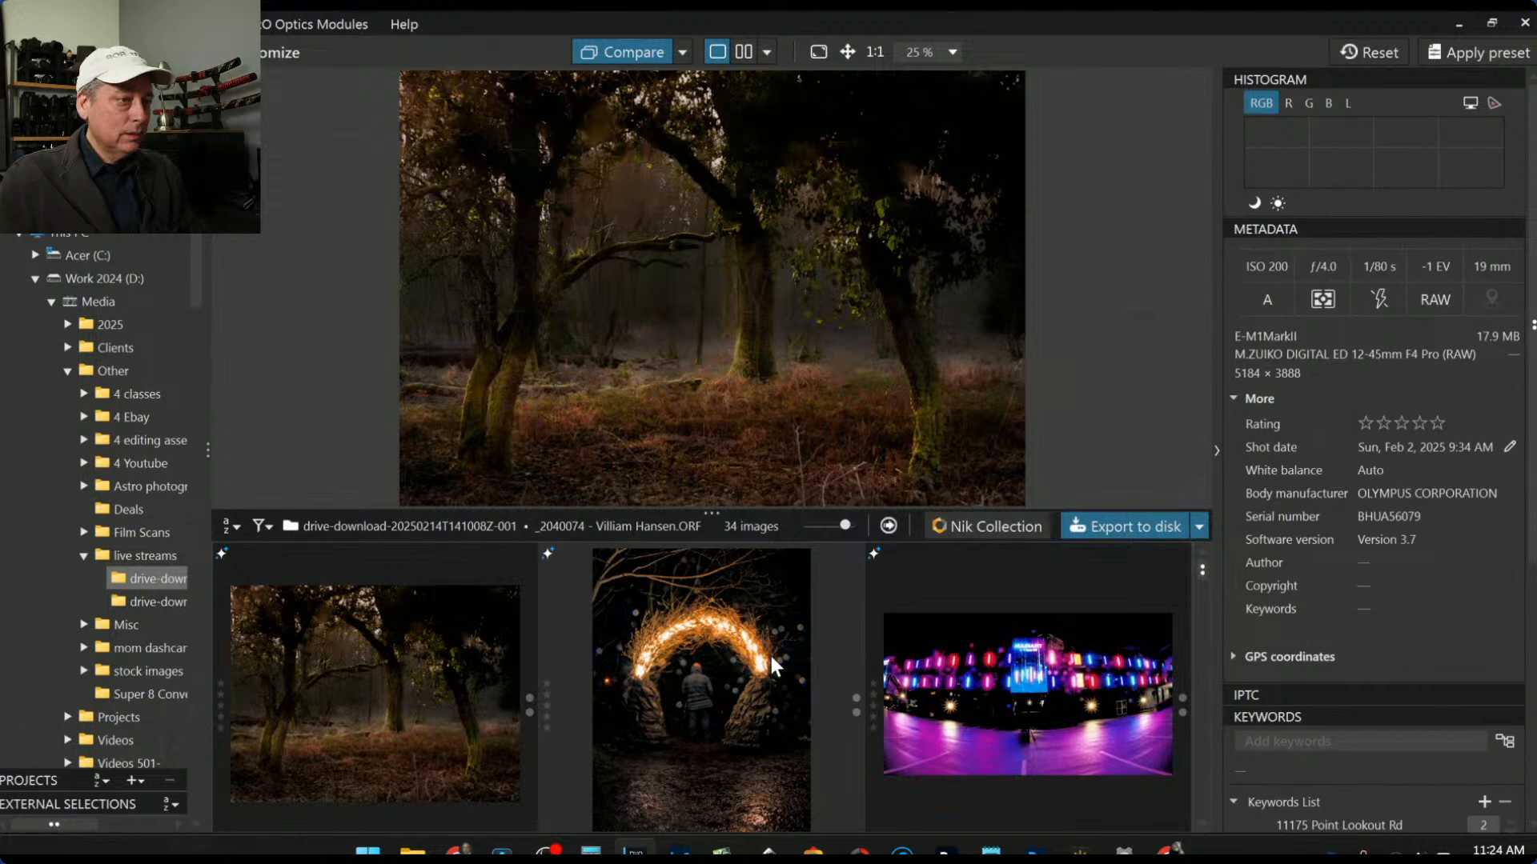
scroll(772, 657, "down", 7)
scroll(778, 690, "up", 7)
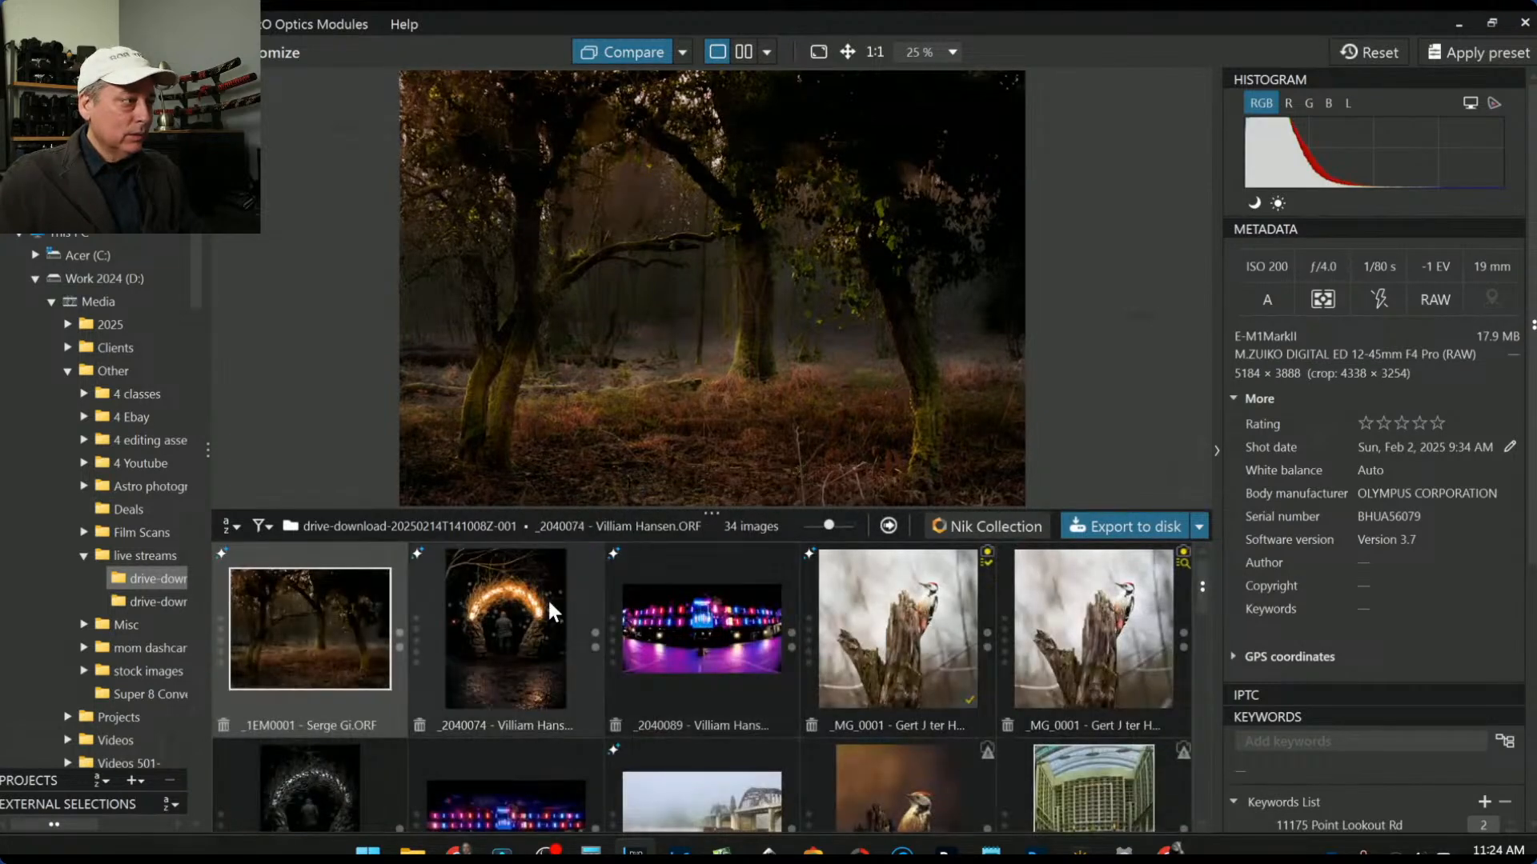
left_click(518, 666)
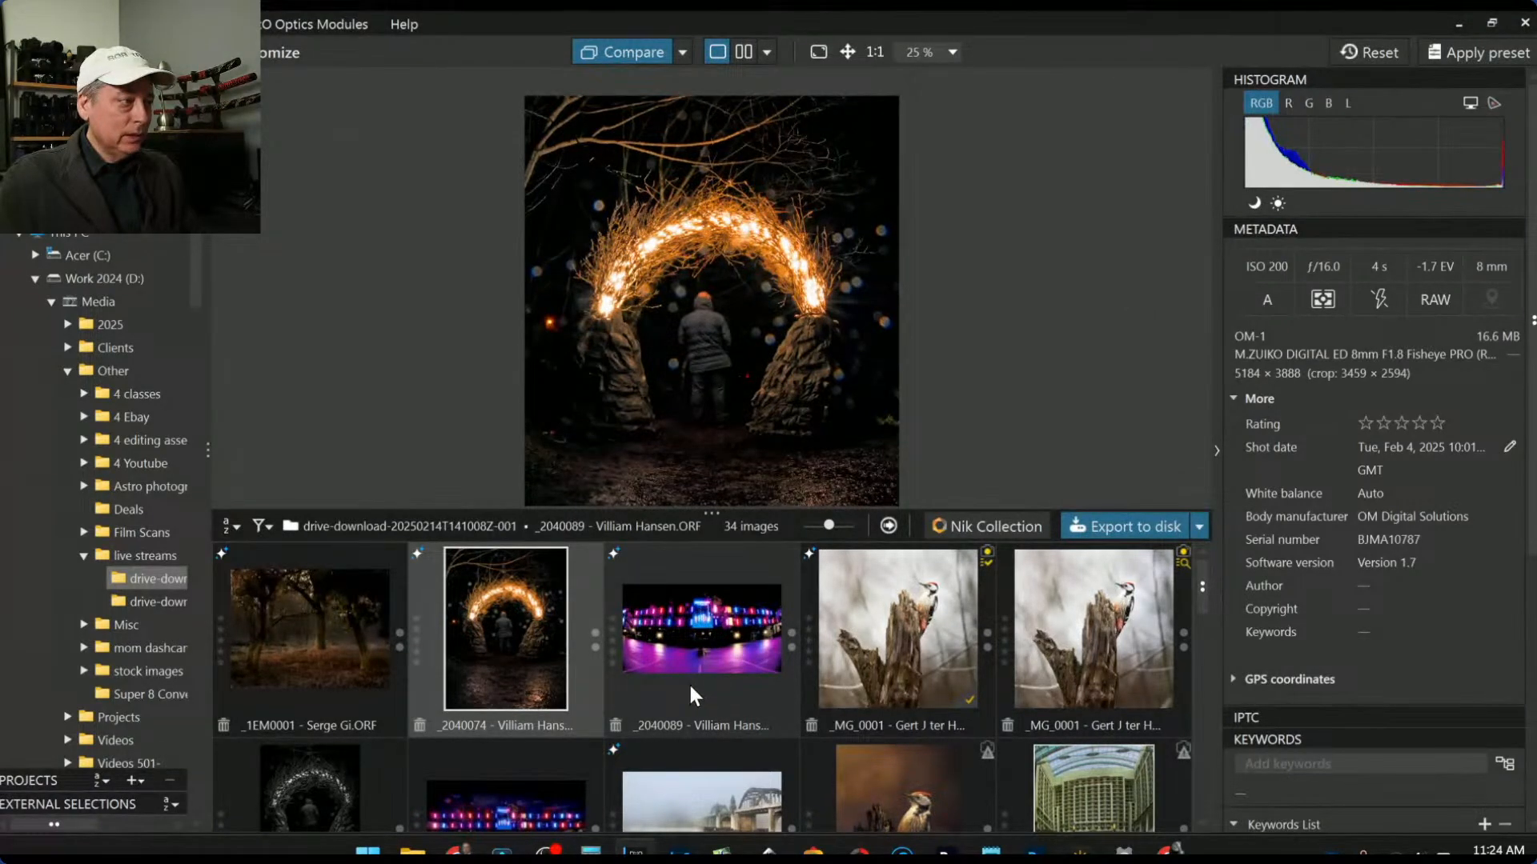
right_click(526, 621)
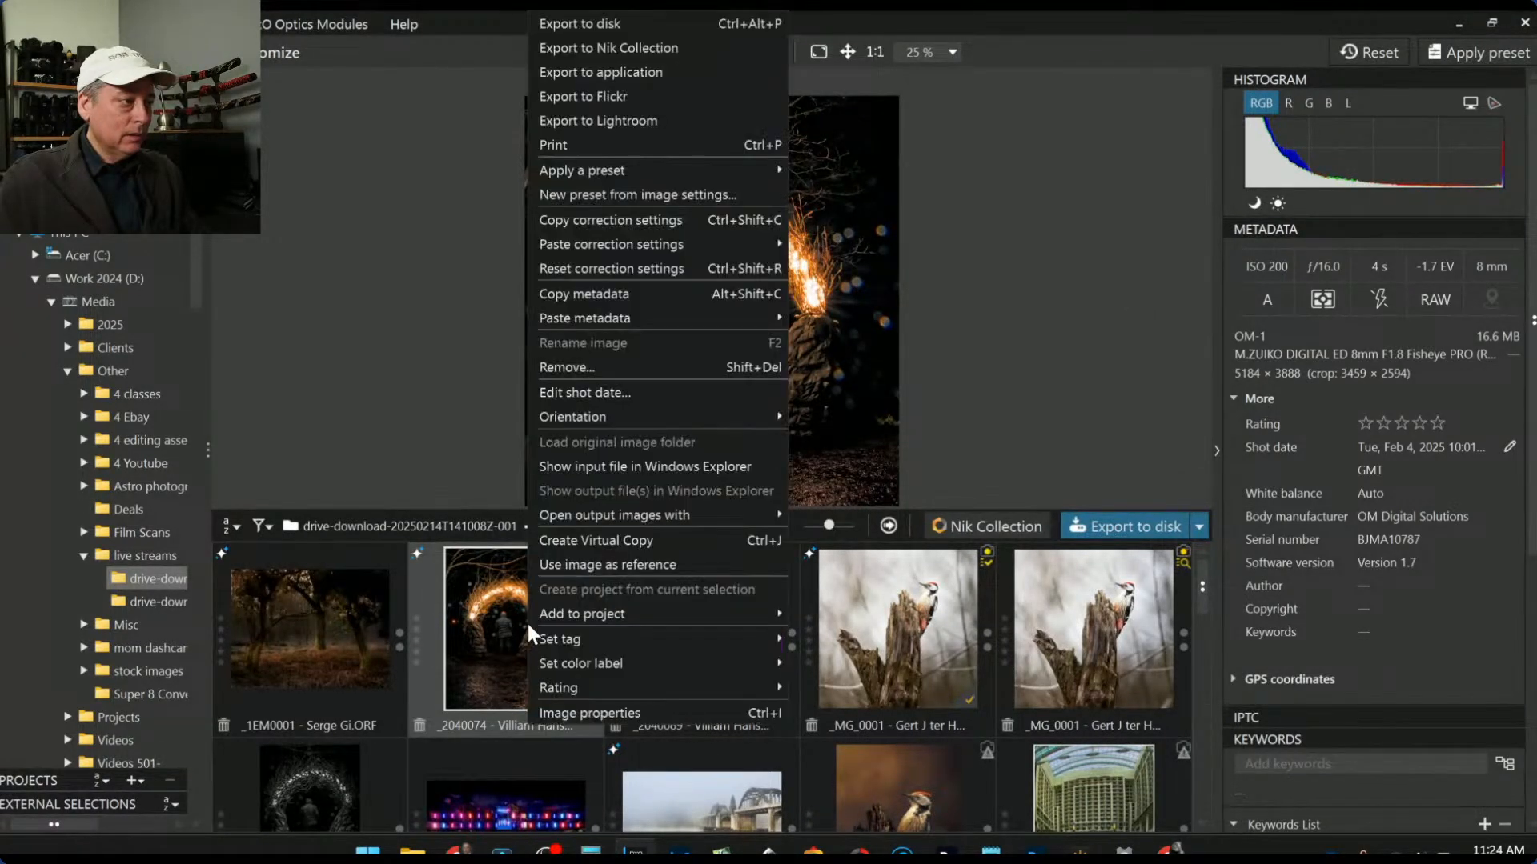
left_click(594, 564)
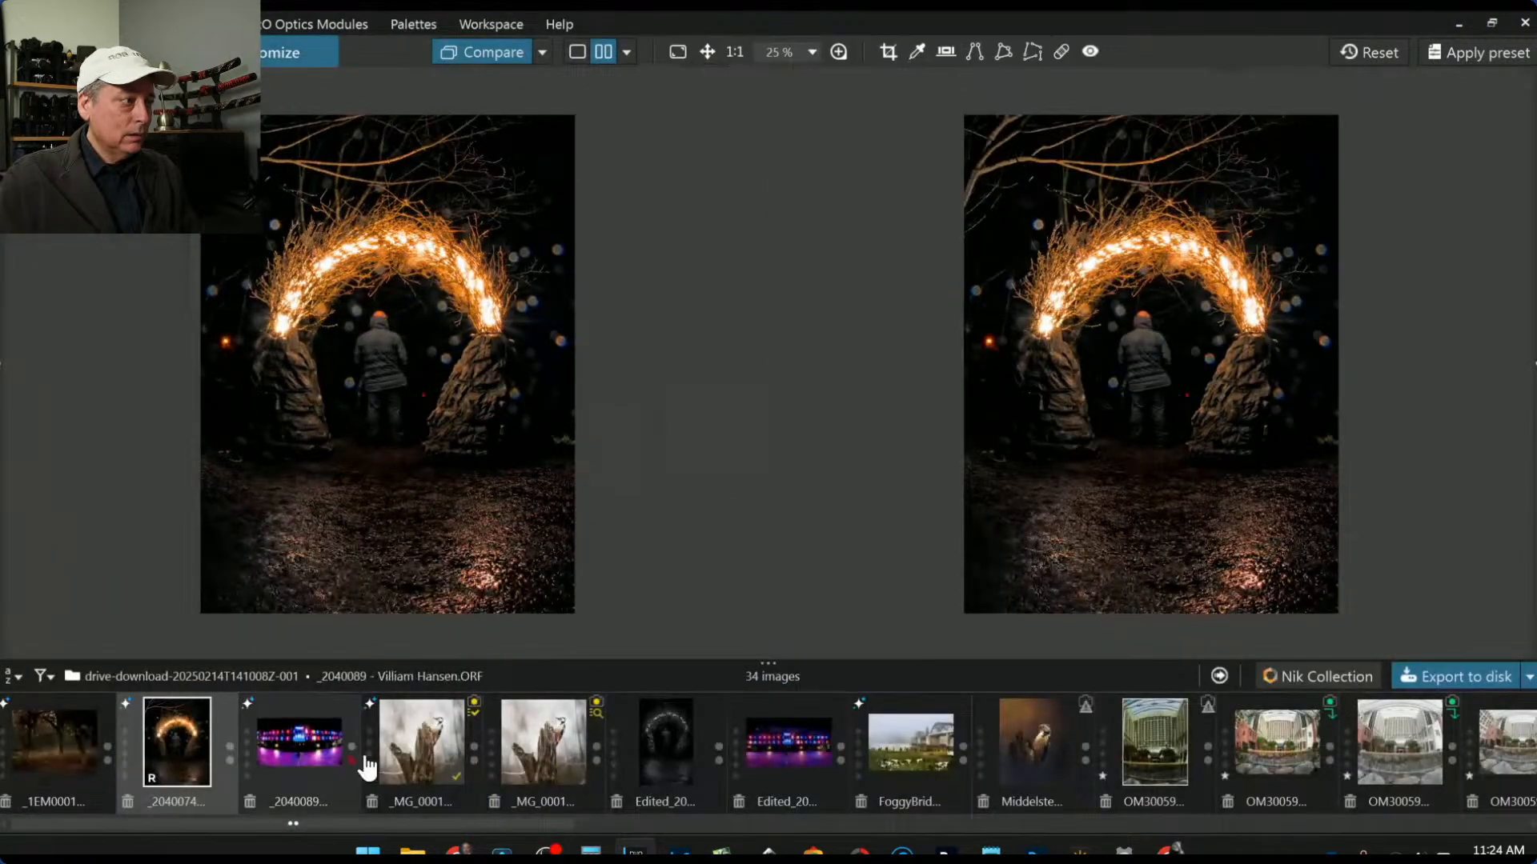
Step: Compare the black-and-white archway edit with the color reference, enlarging the edit to 30 %
left_click(650, 733)
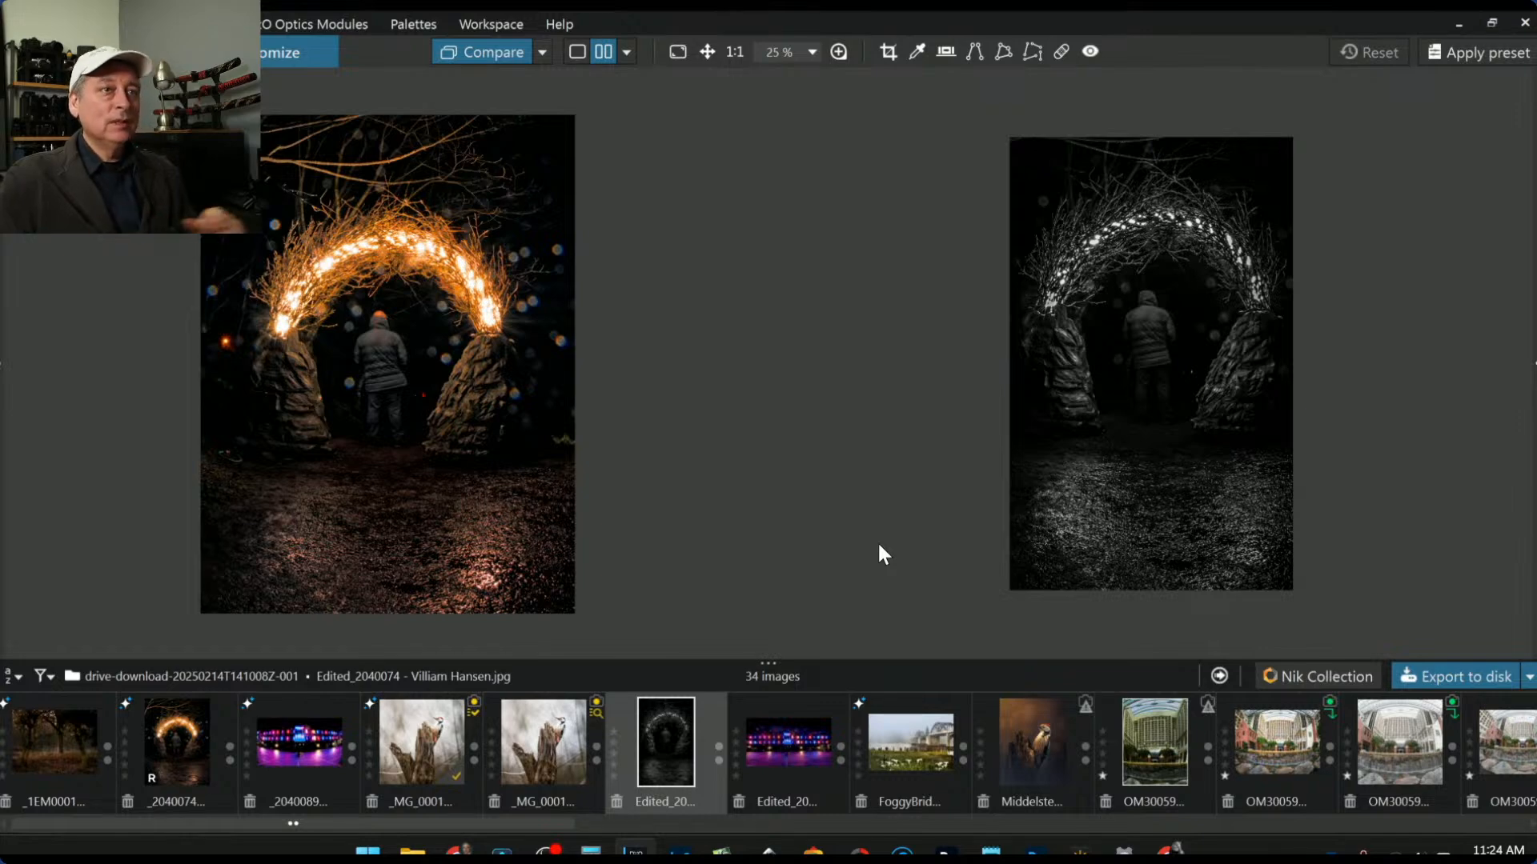
scroll(1148, 495, "up", 1)
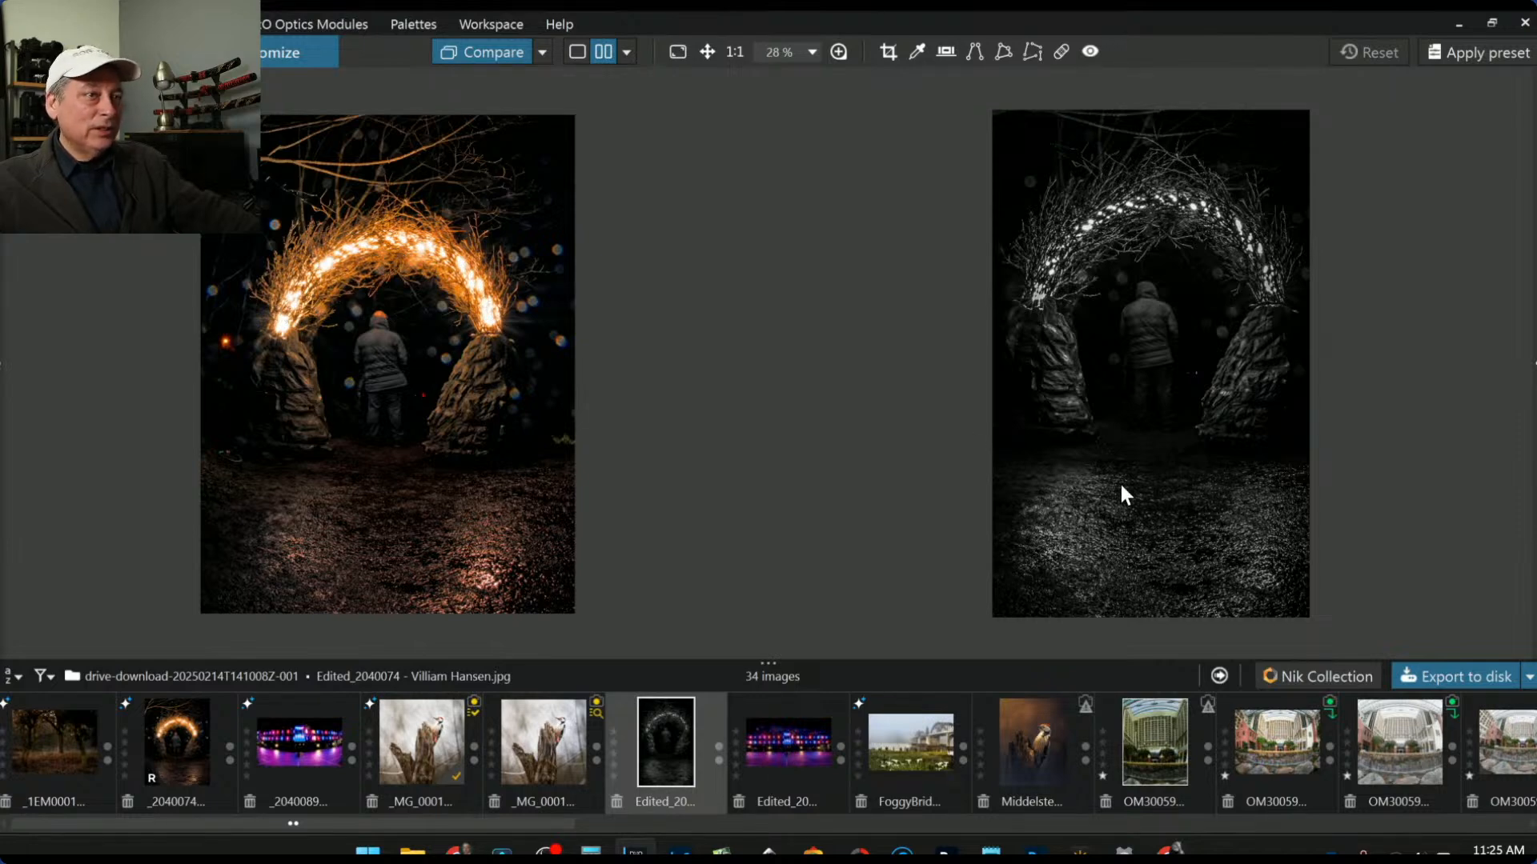
scroll(1172, 420, "up", 1)
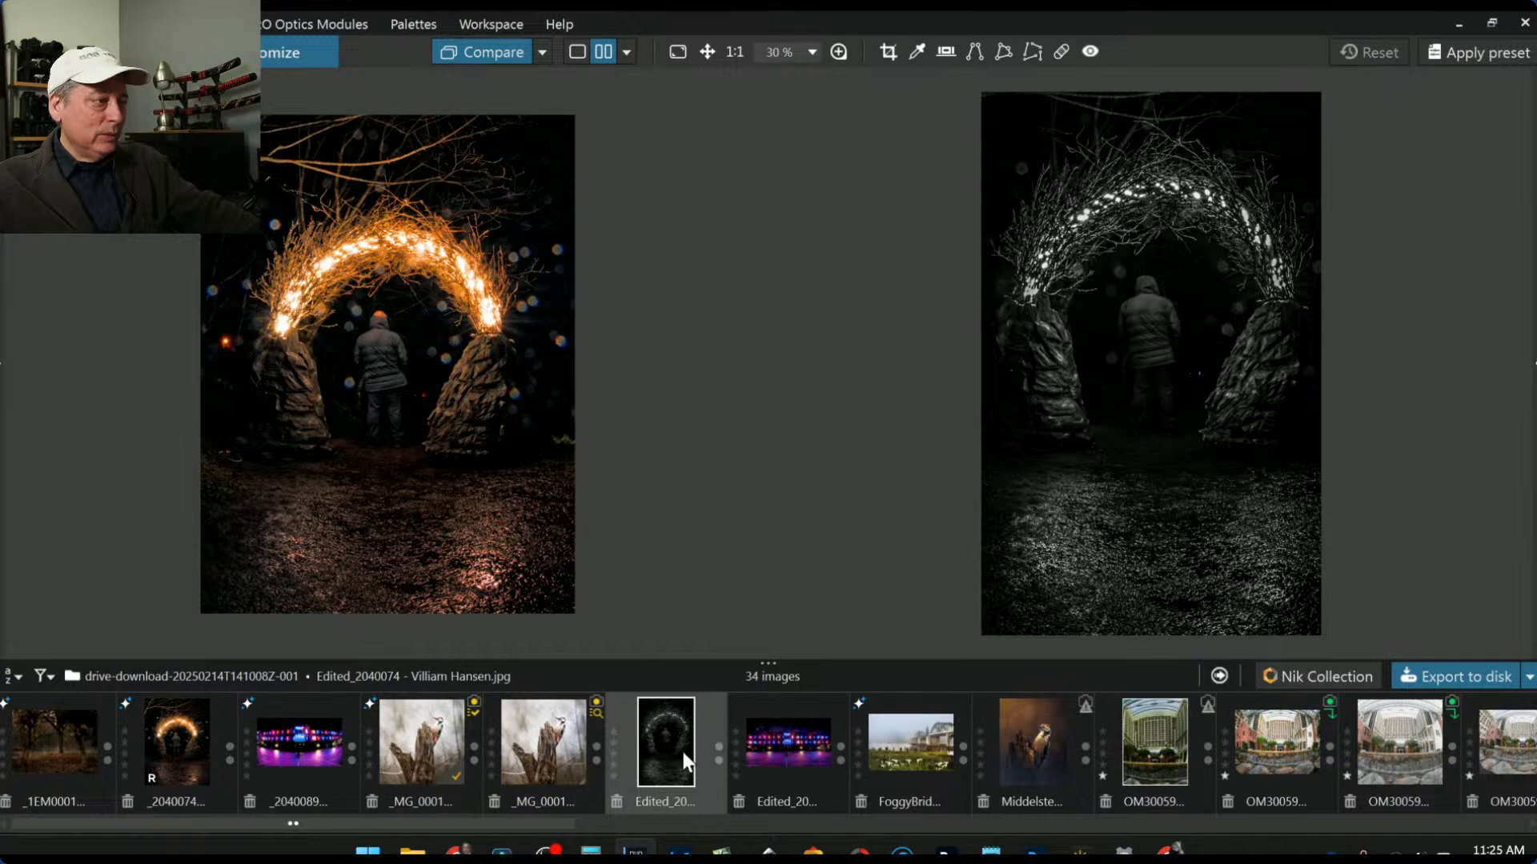
Step: Set the unedited neon-lit building photo as the reference image and compare its edited version against it
left_click(277, 741)
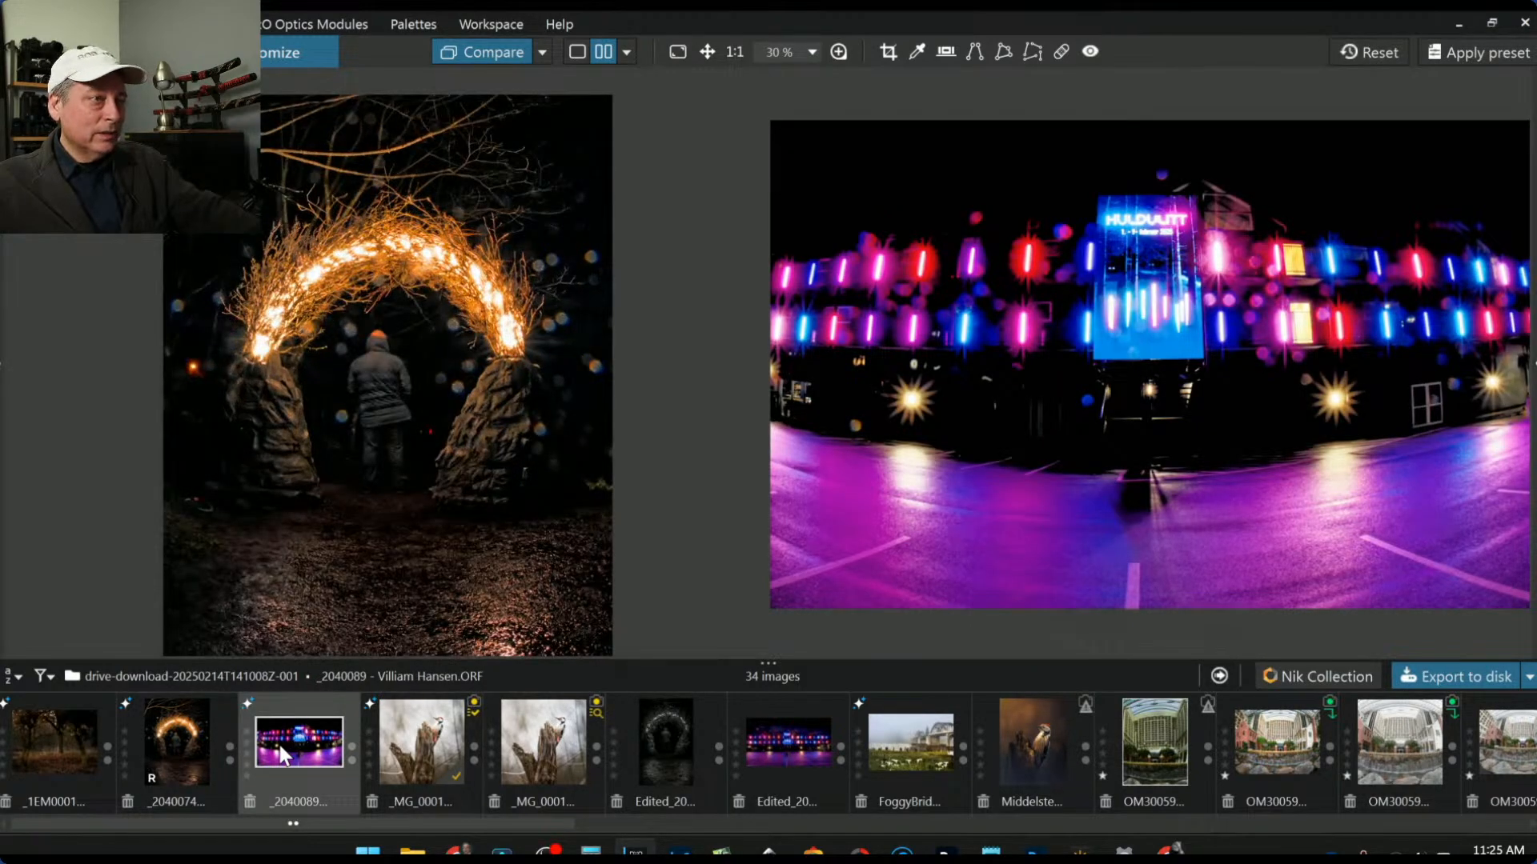
right_click(280, 746)
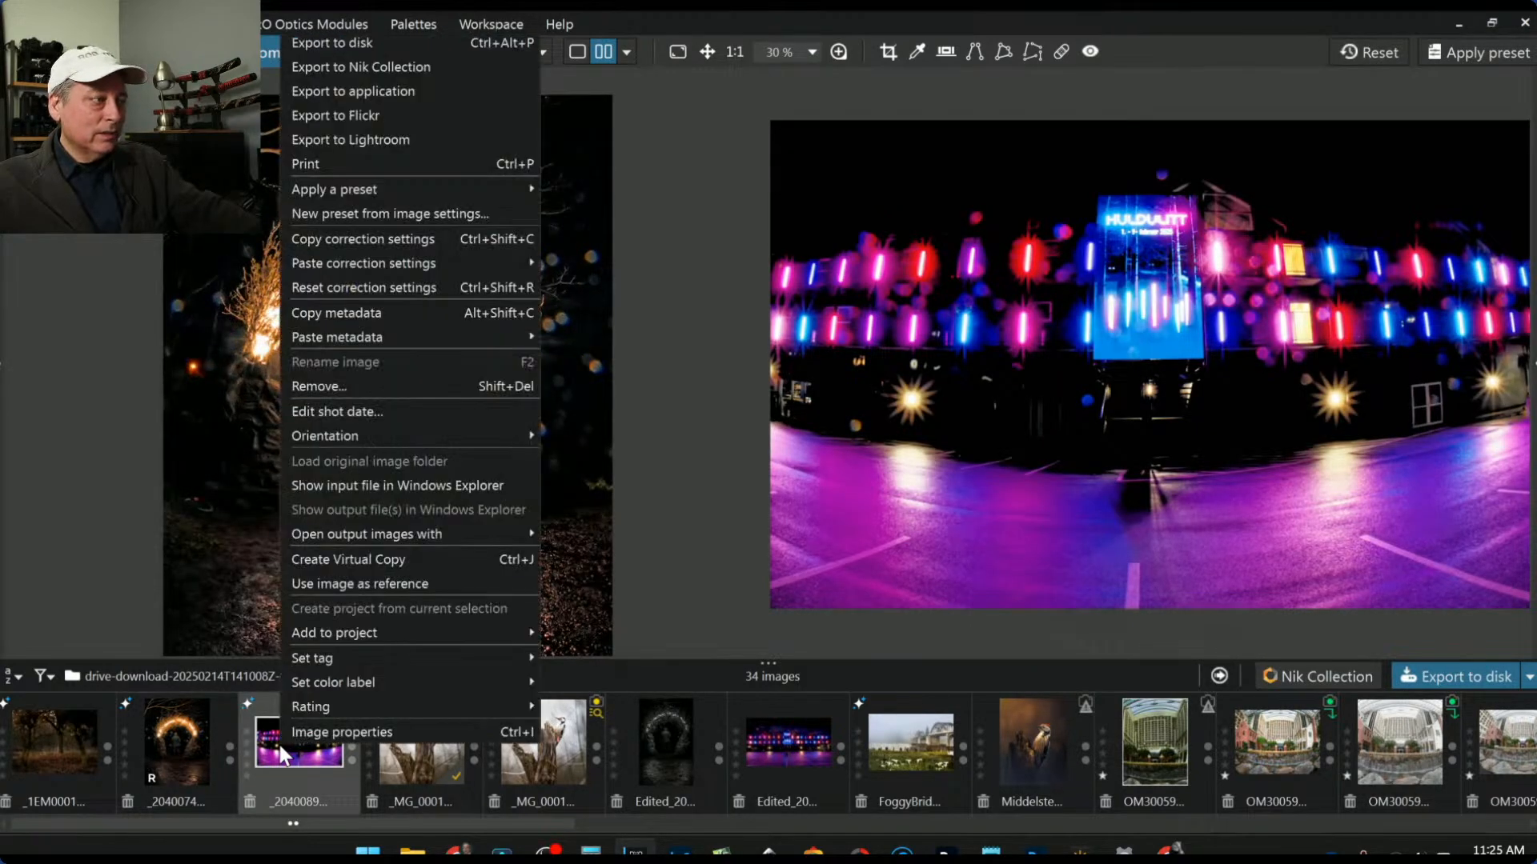
left_click(346, 584)
left_click(760, 744)
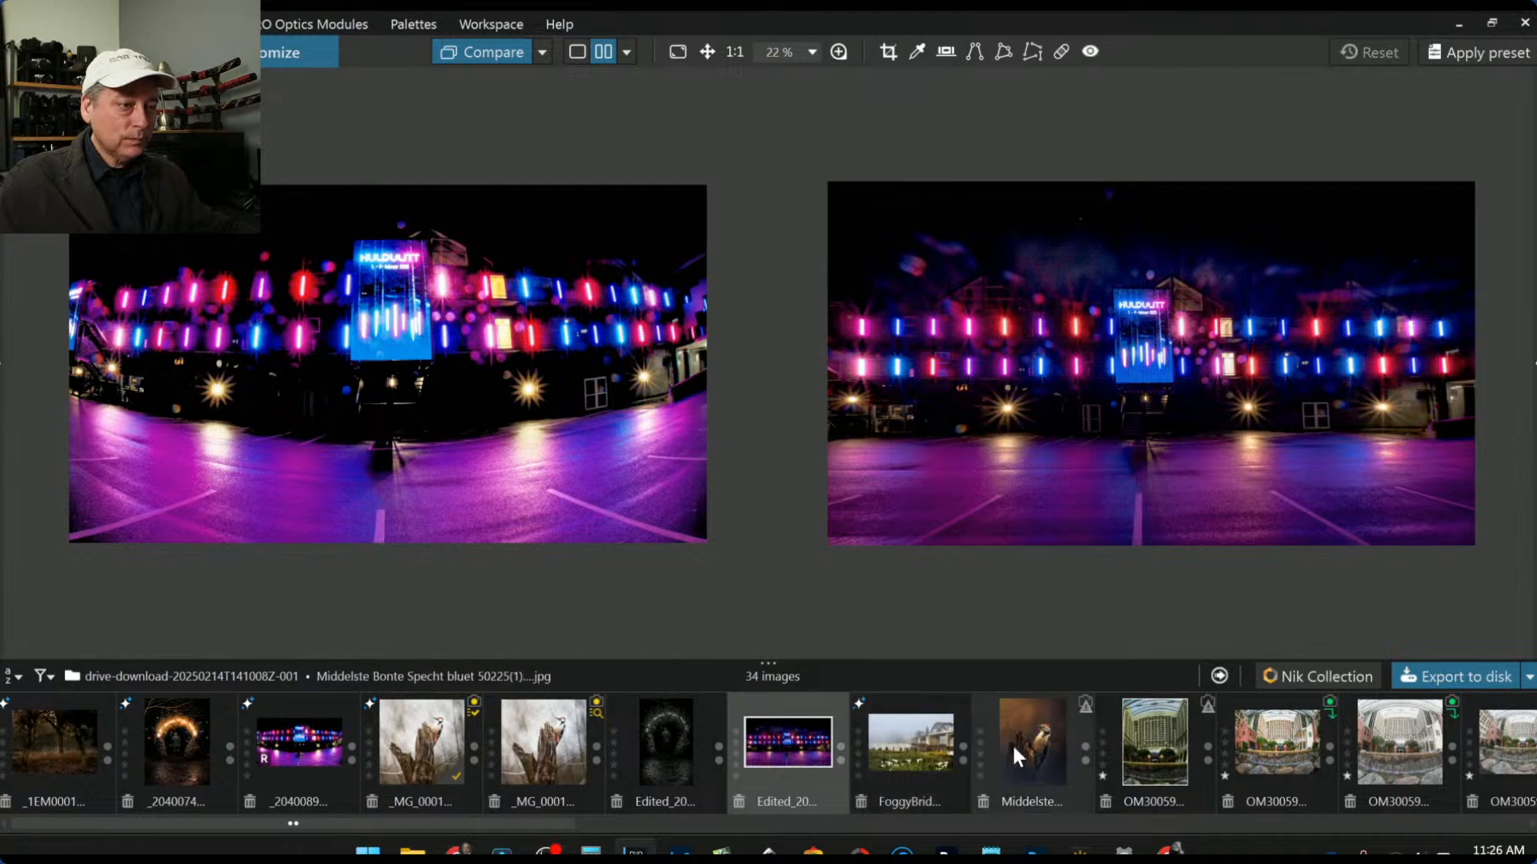
Step: Set the DxO export of the woodpecker as the reference image and compare the dark brown-toned woodpecker edit against it
left_click(539, 757)
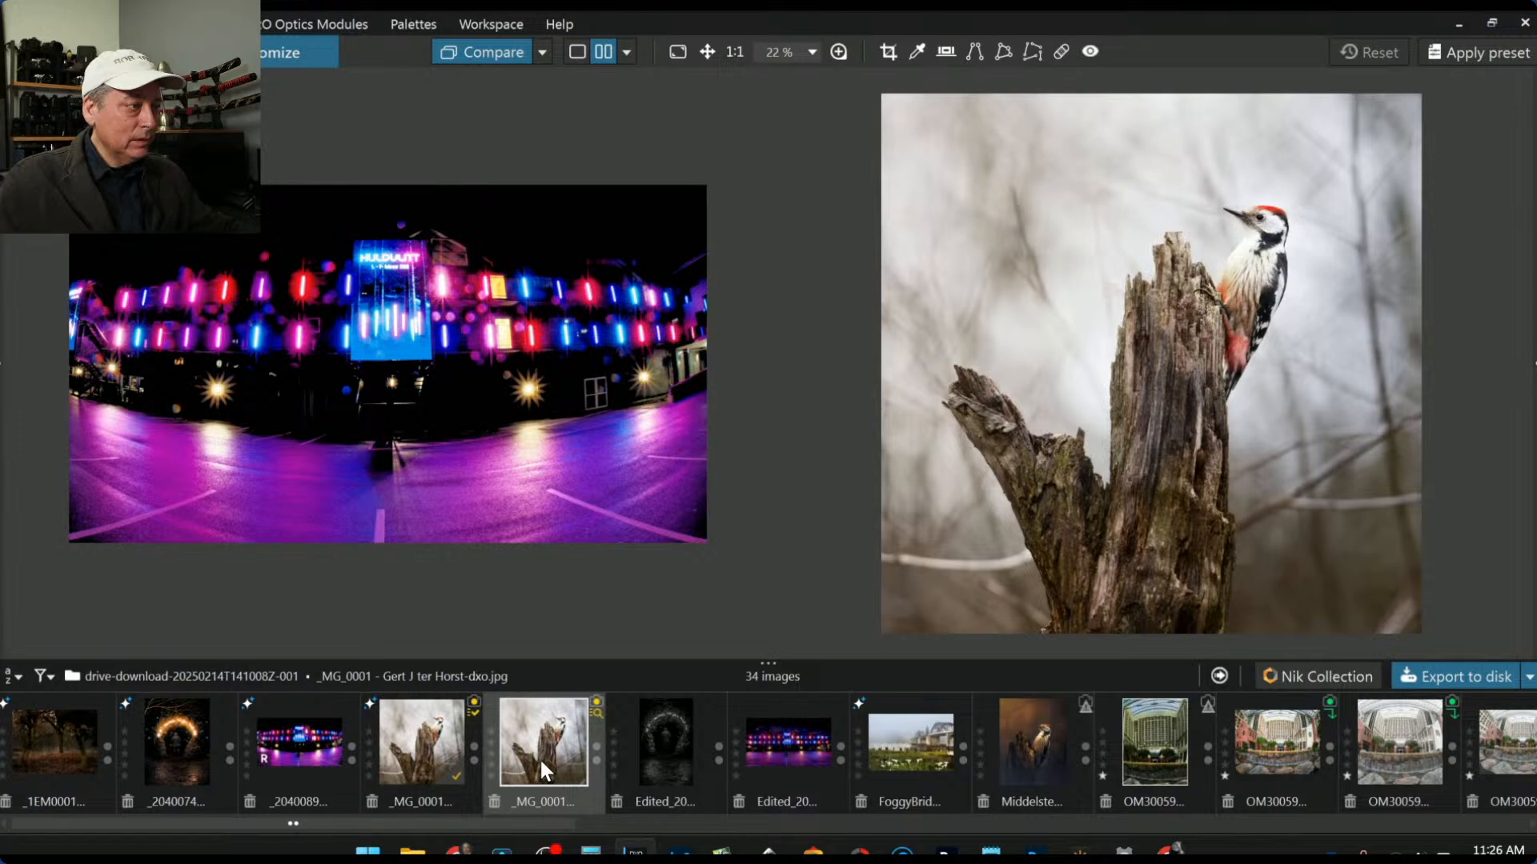
right_click(541, 760)
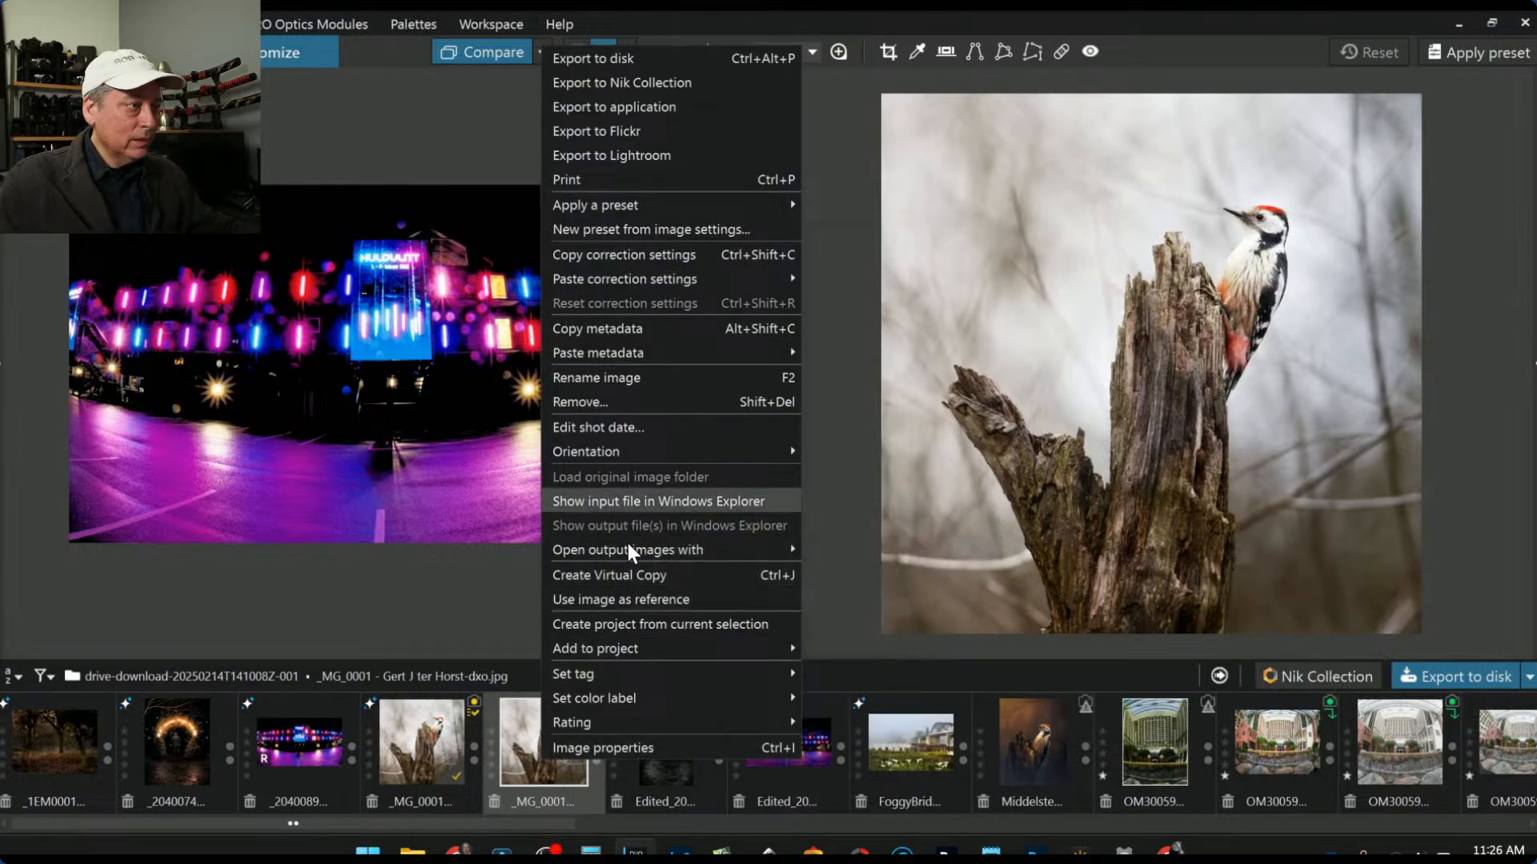
left_click(631, 602)
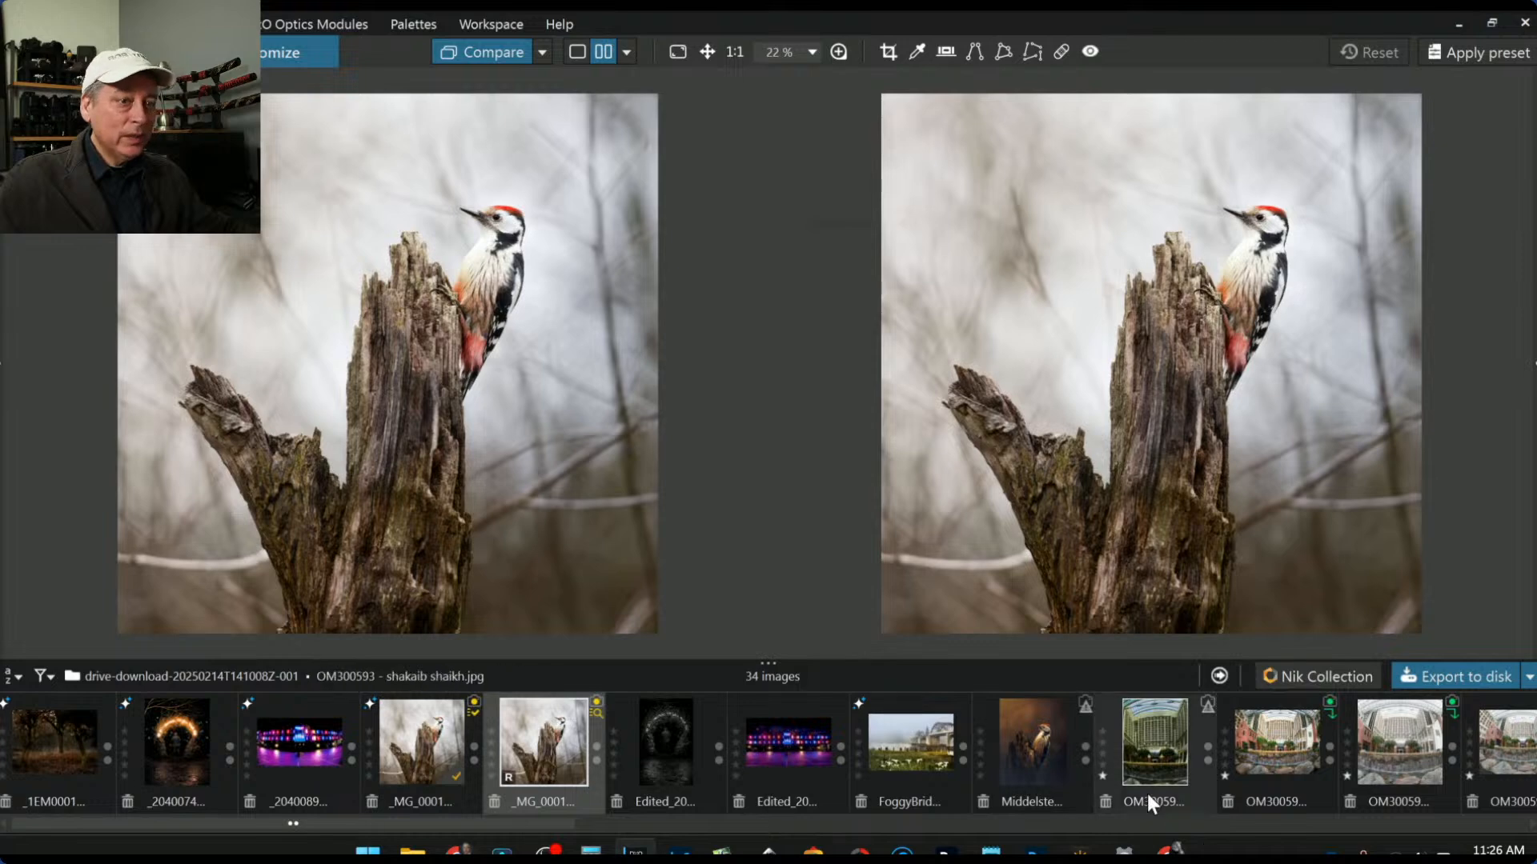
left_click(1036, 748)
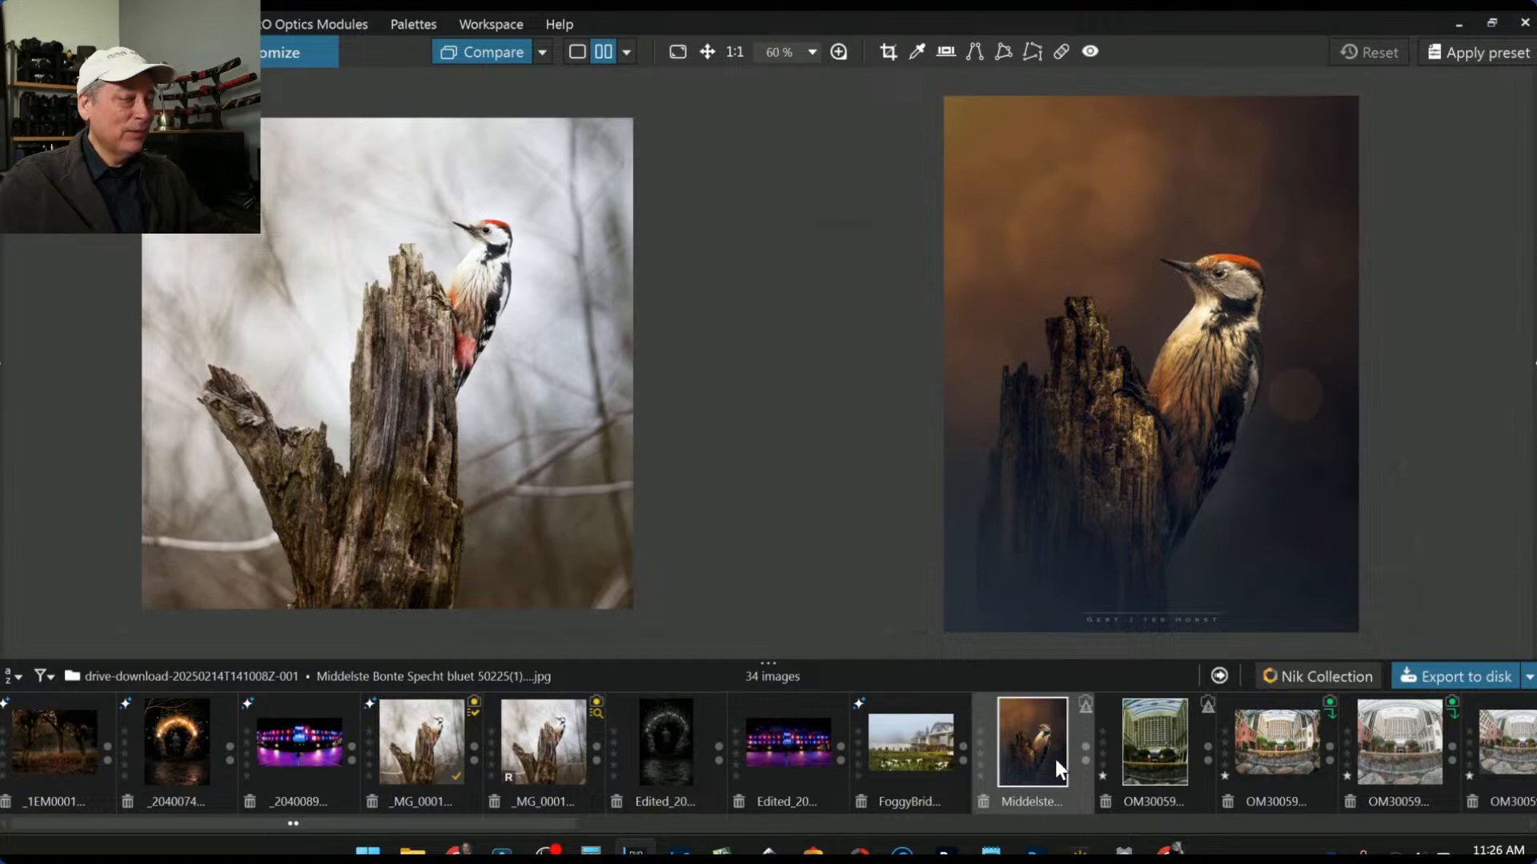
Step: Find the robin photos in the same folder and set the P2022383_2 JPG as the reference image
scroll(1055, 760, "down", 2)
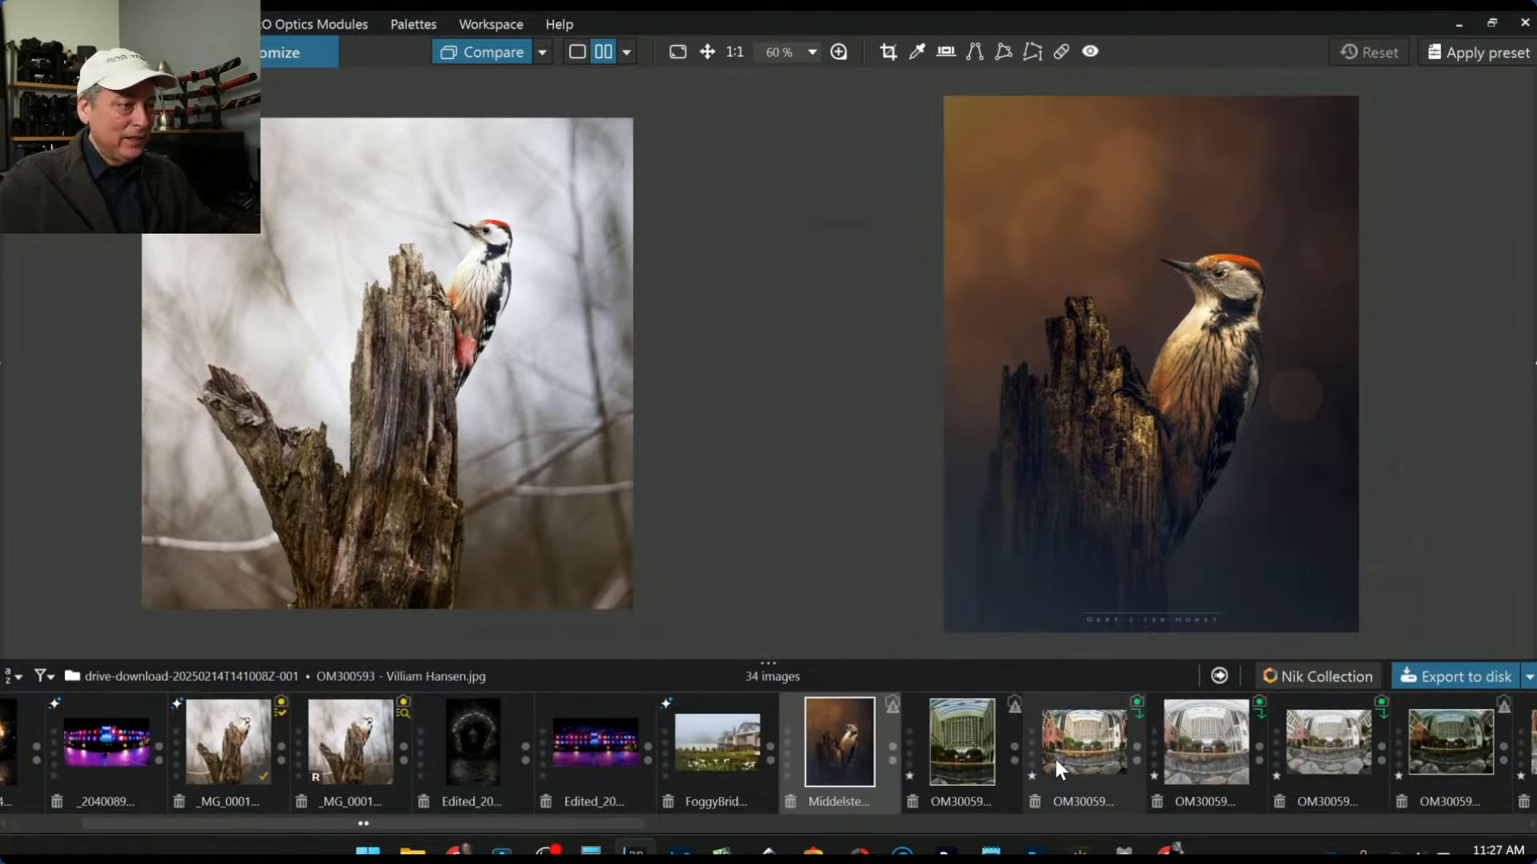
scroll(1007, 766, "down", 8)
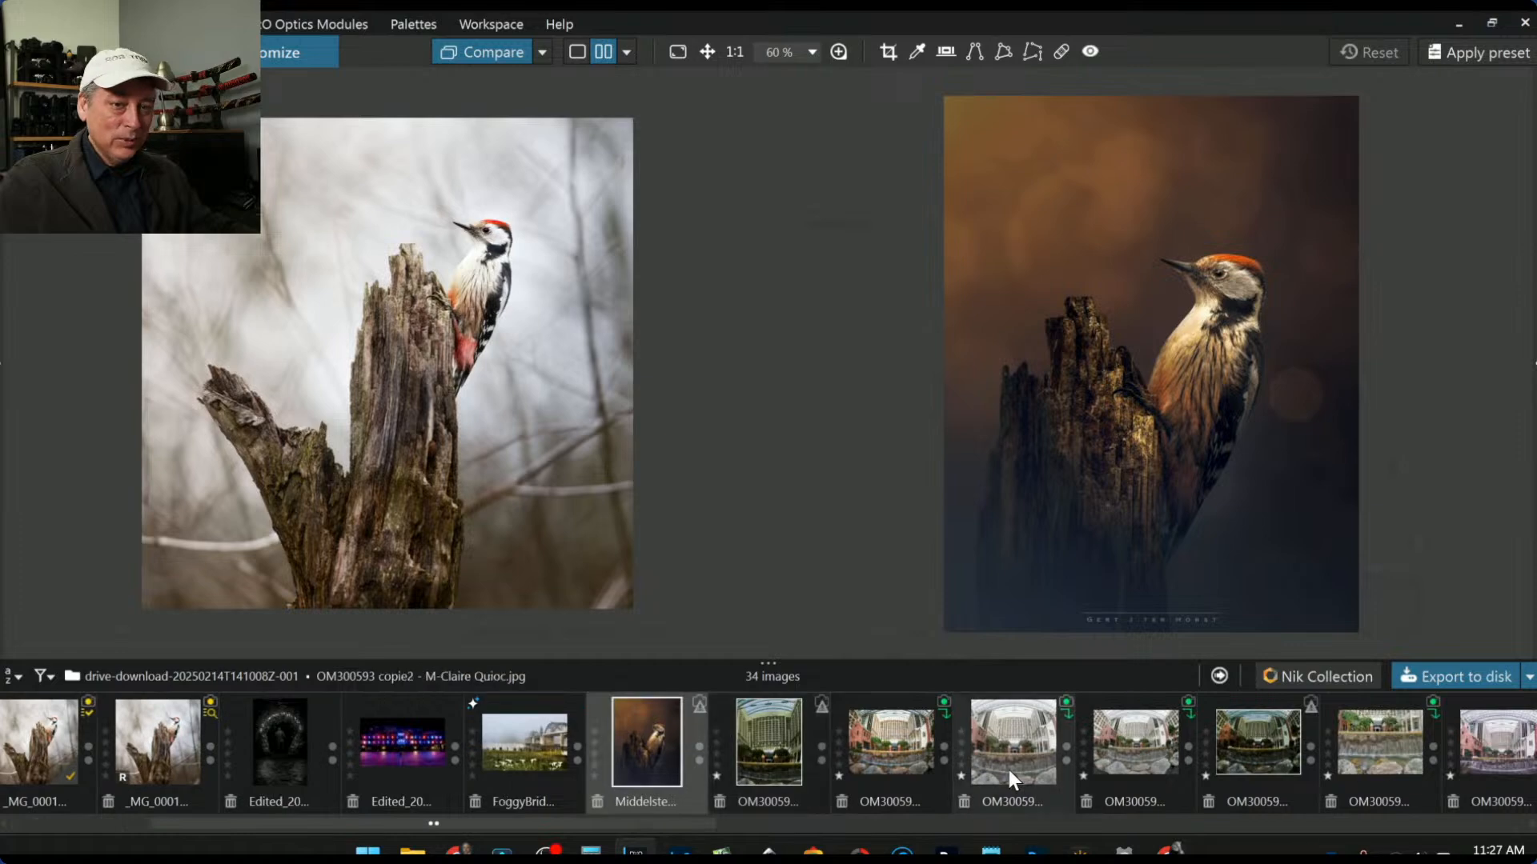
scroll(1007, 766, "down", 8)
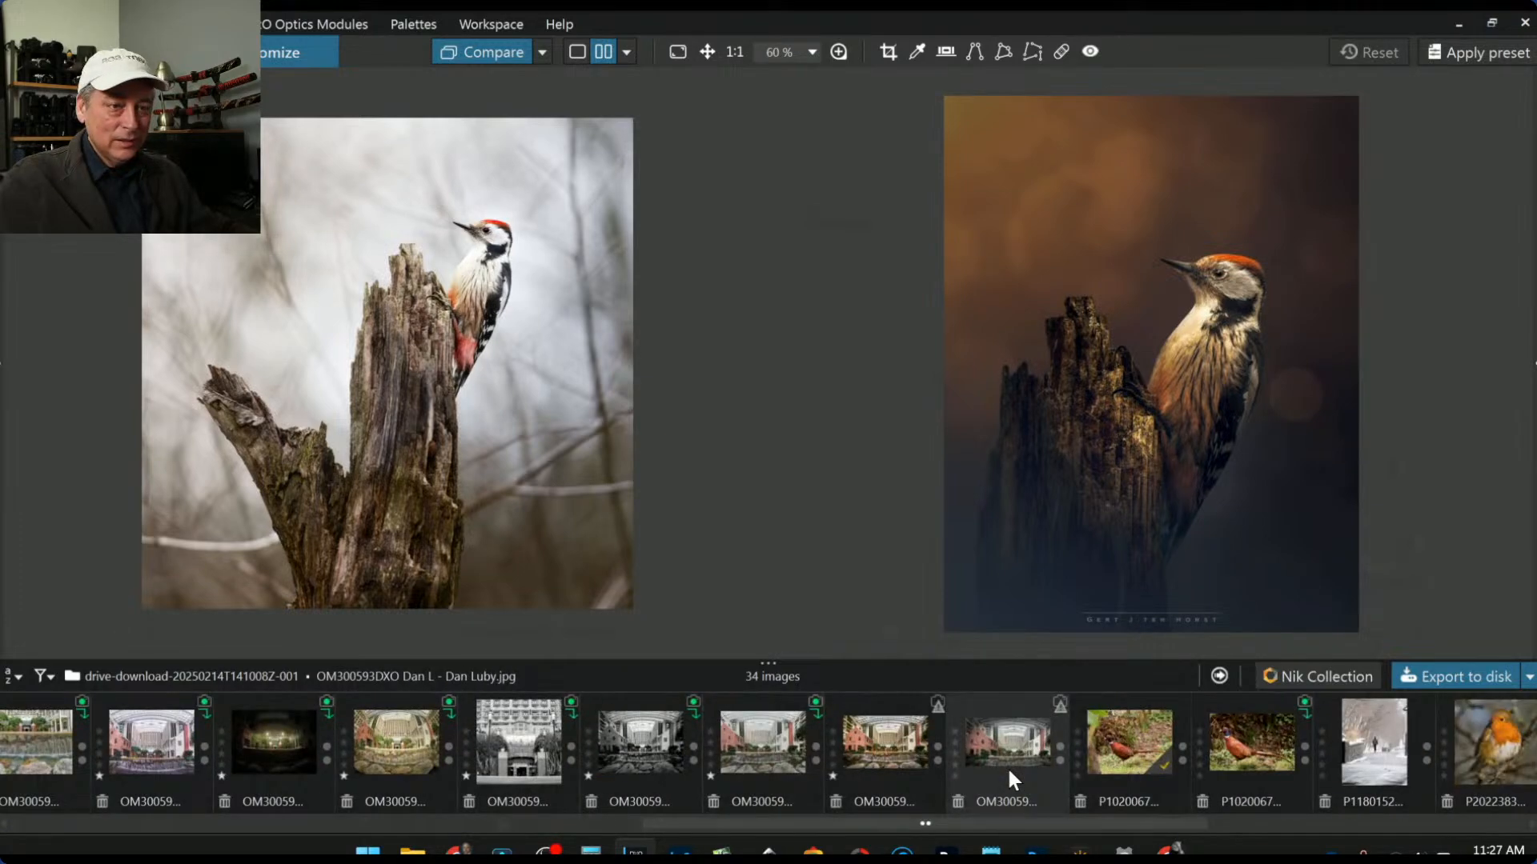
scroll(1007, 766, "down", 6)
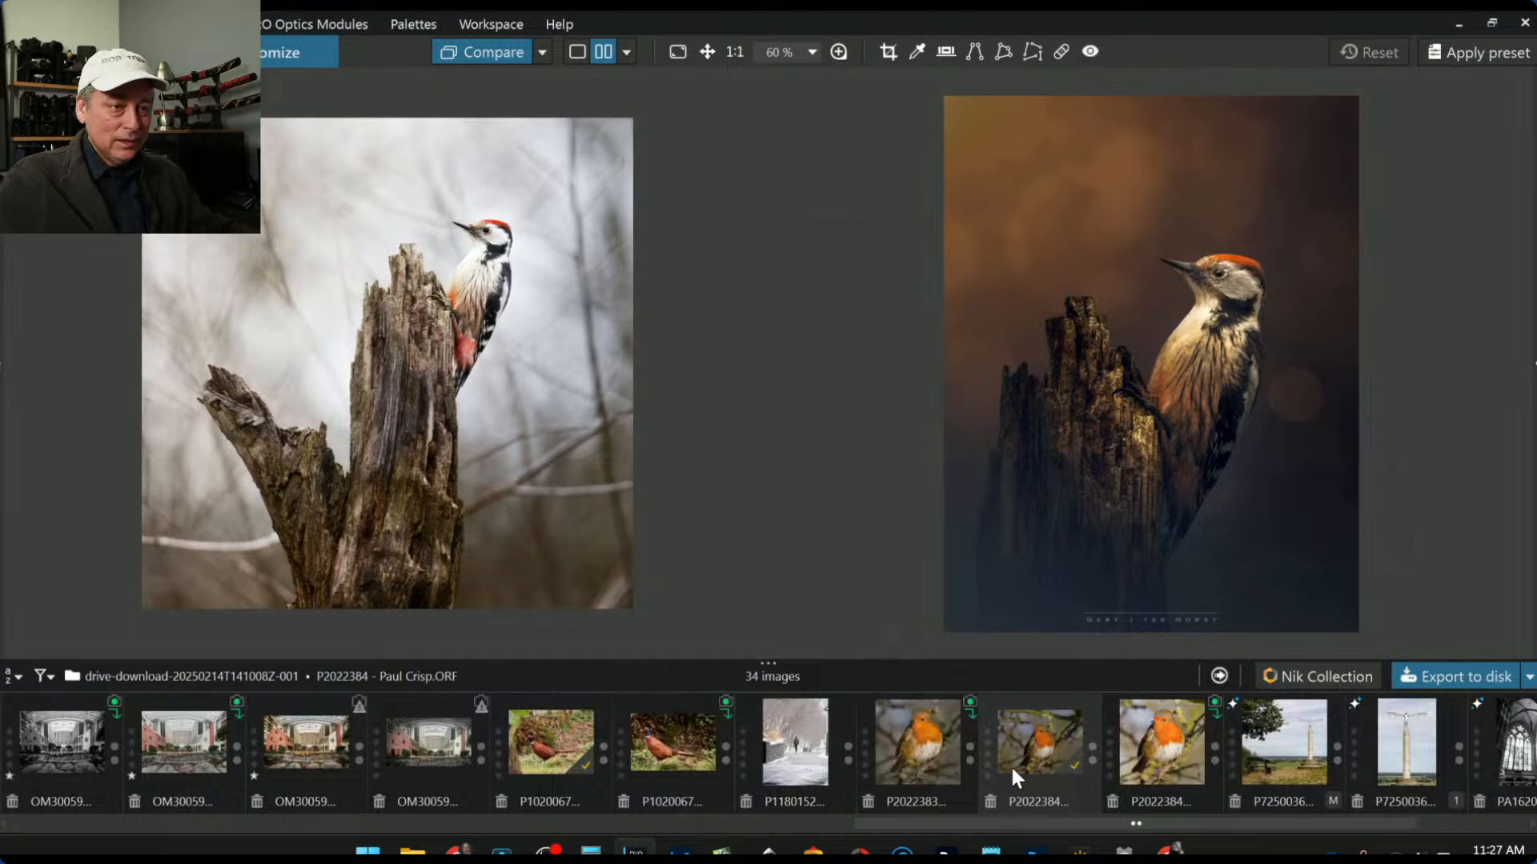
left_click(941, 748)
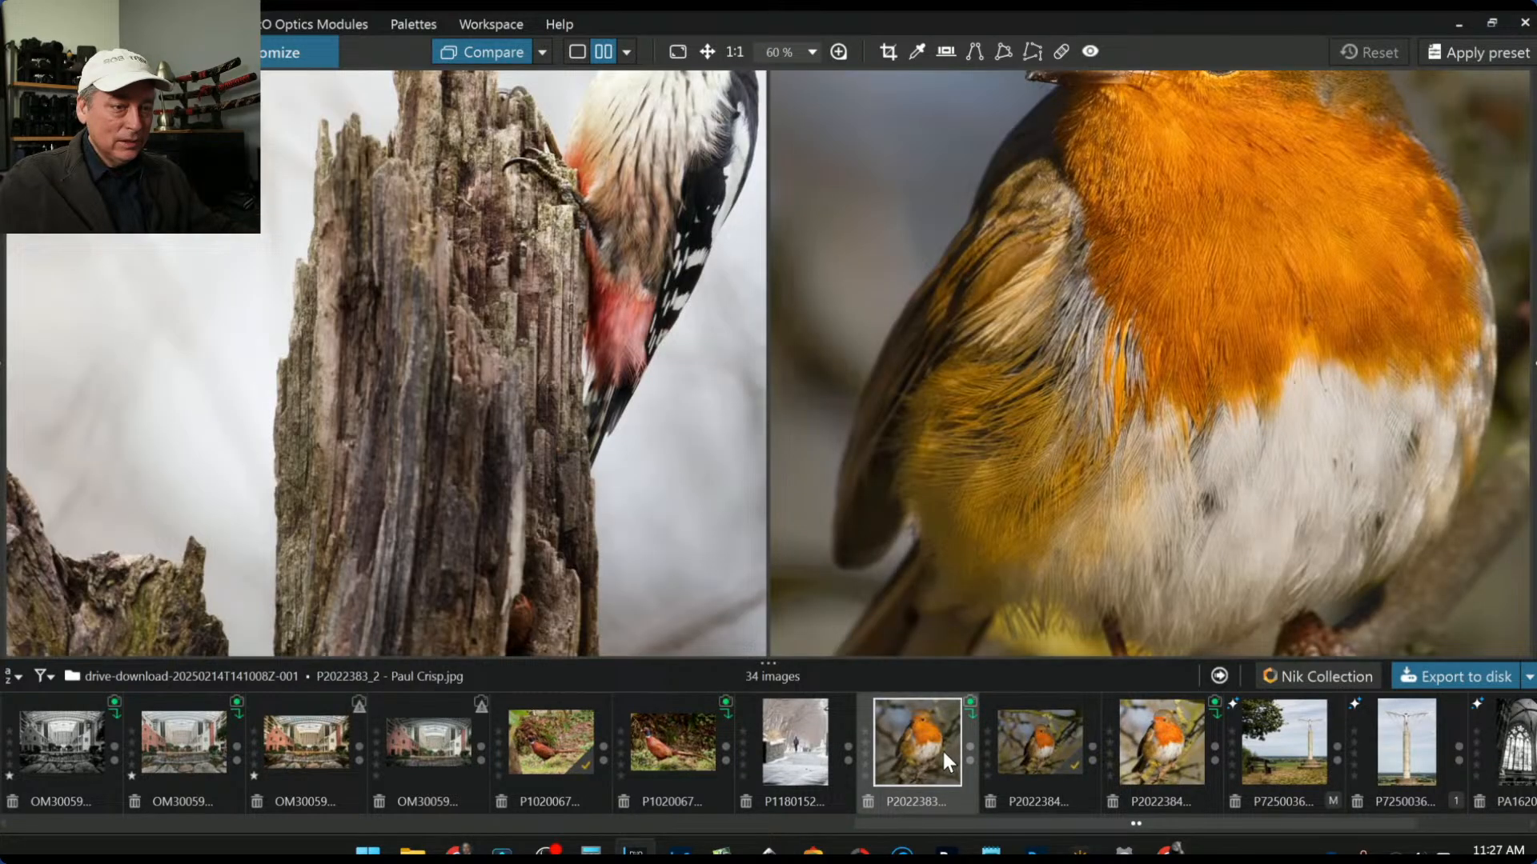
right_click(922, 732)
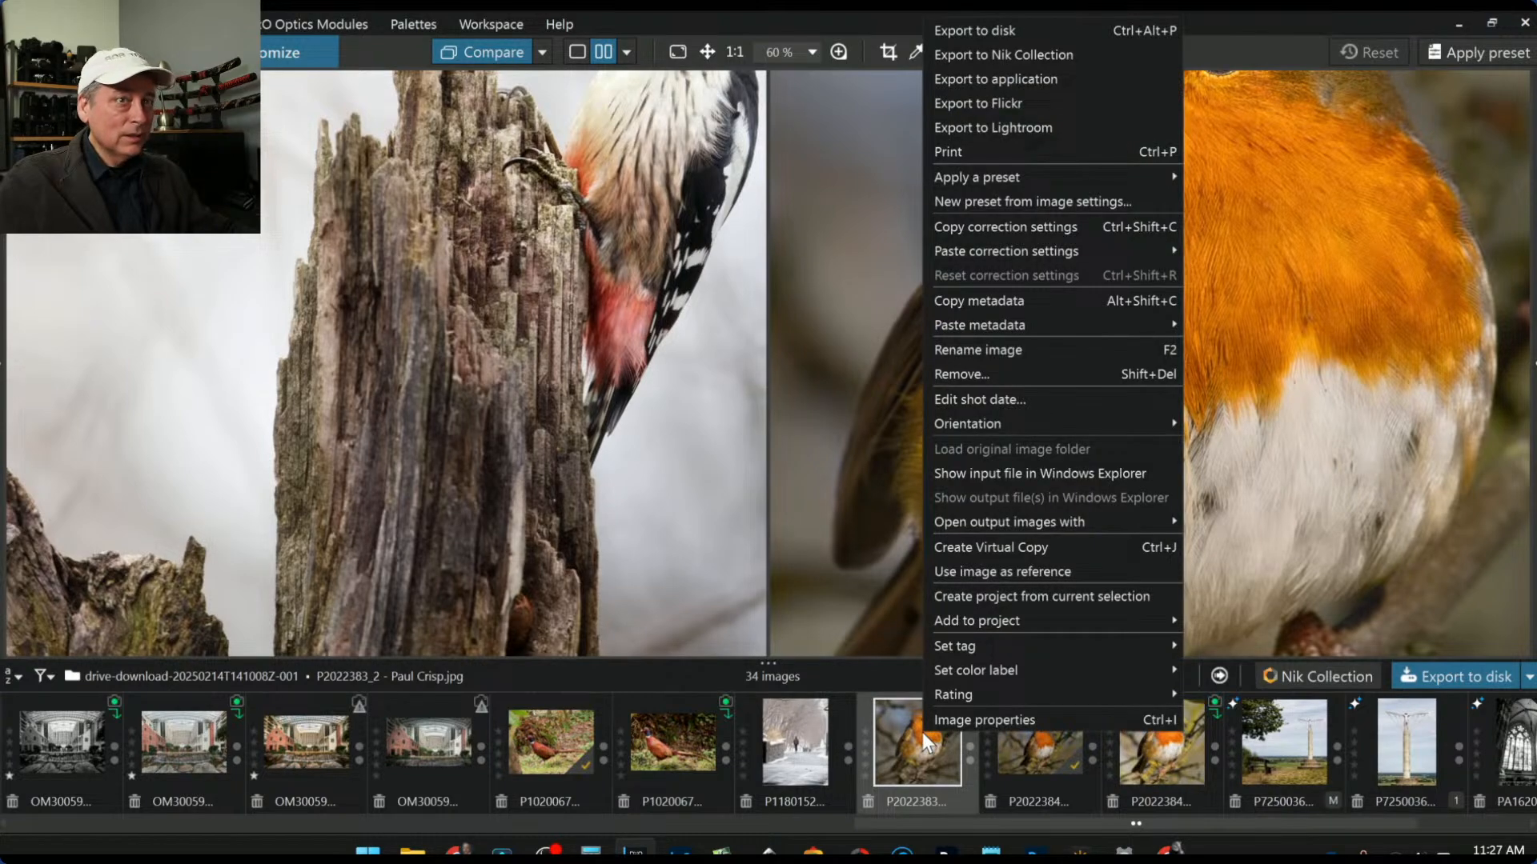
mouse_move(964, 620)
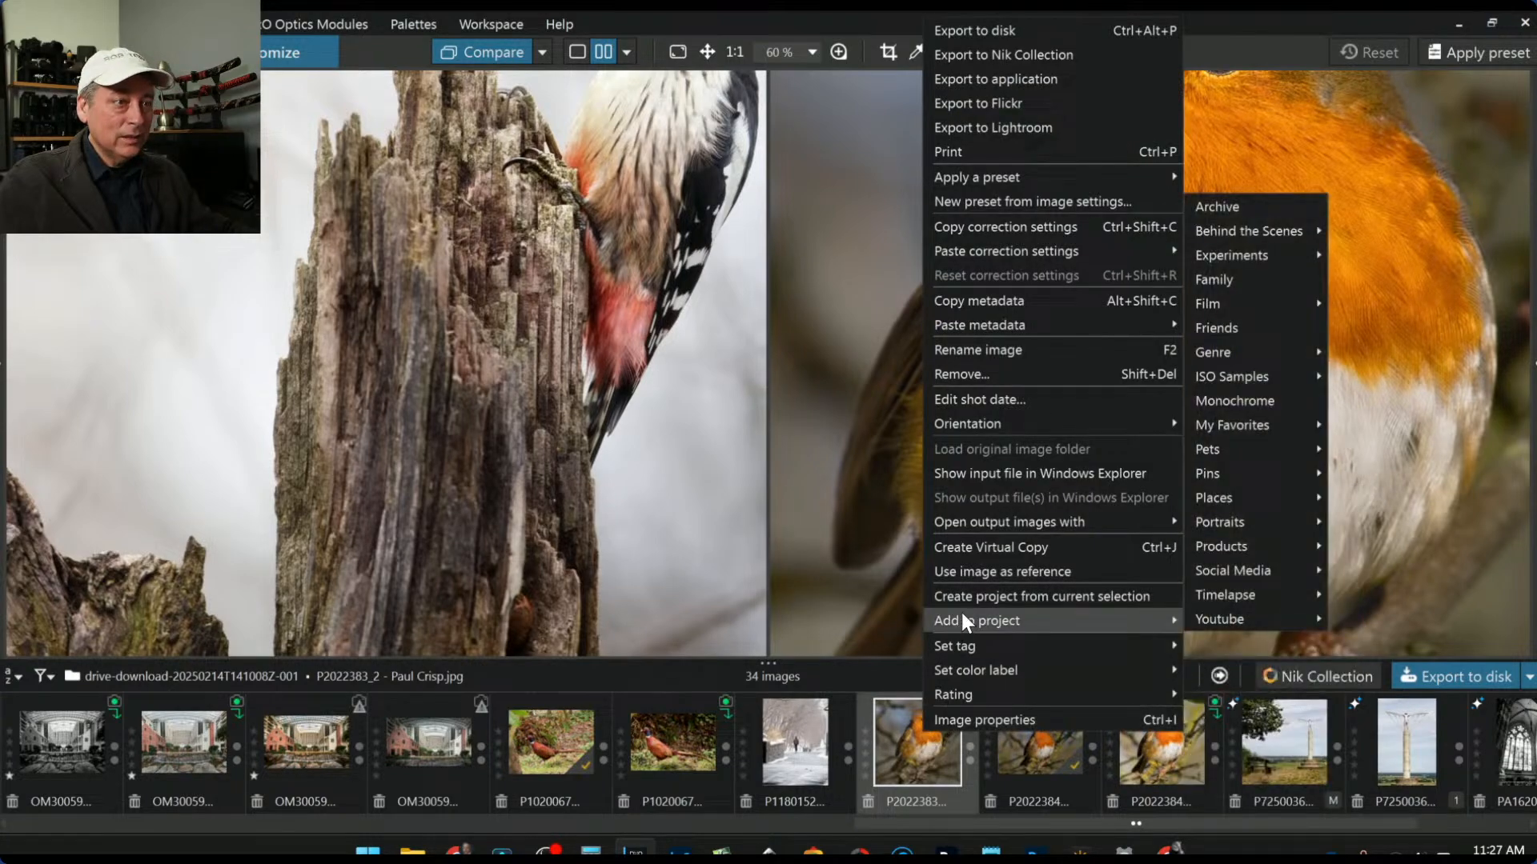
left_click(963, 571)
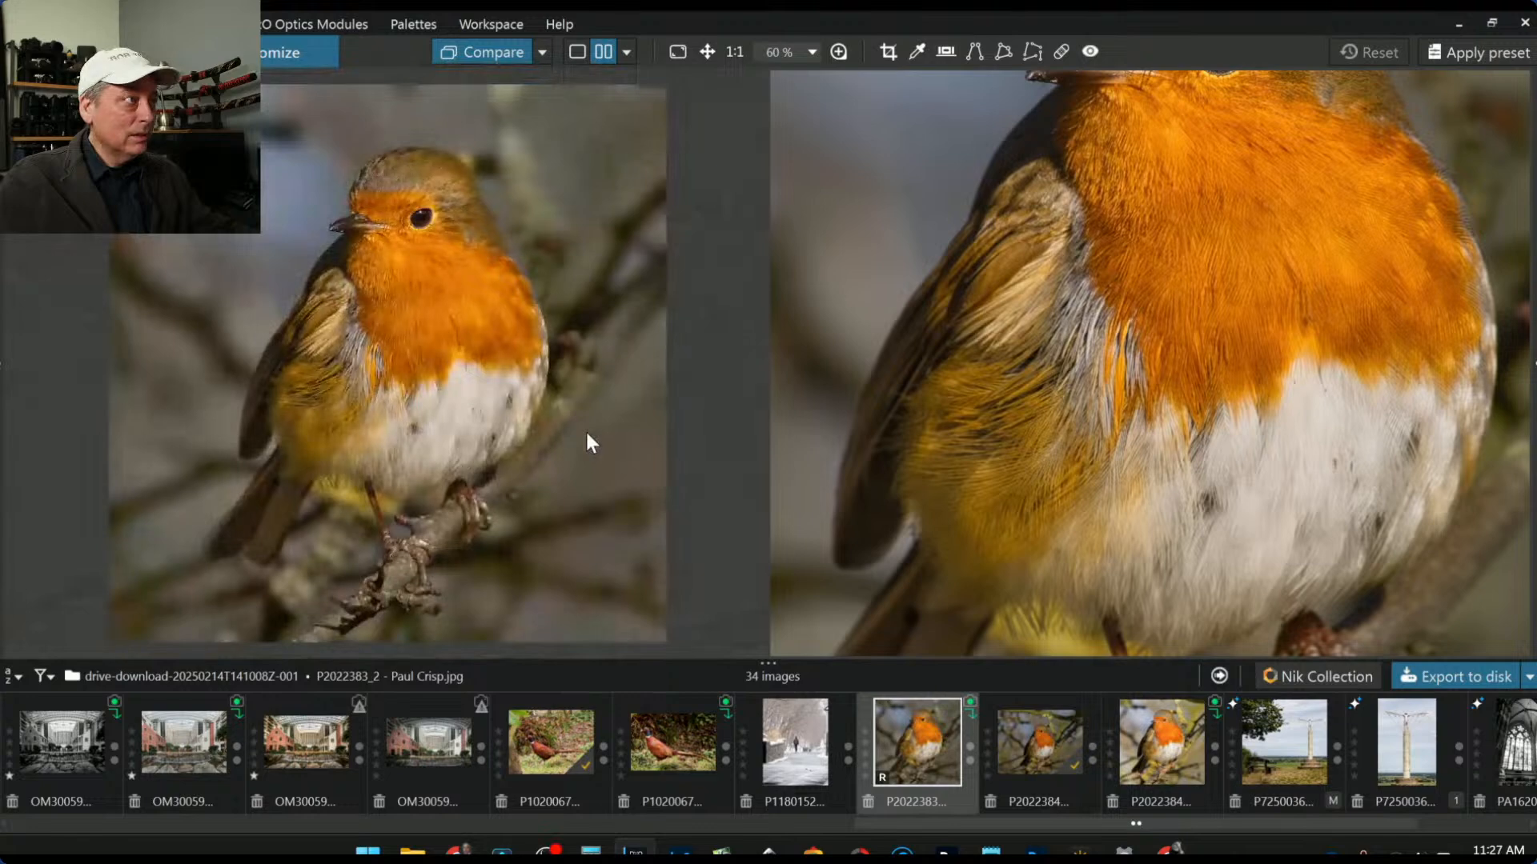
Step: Compare the P2022384 raw robin photo with the P2022383_2 reference, switching back and forth between the two
left_click(1012, 767)
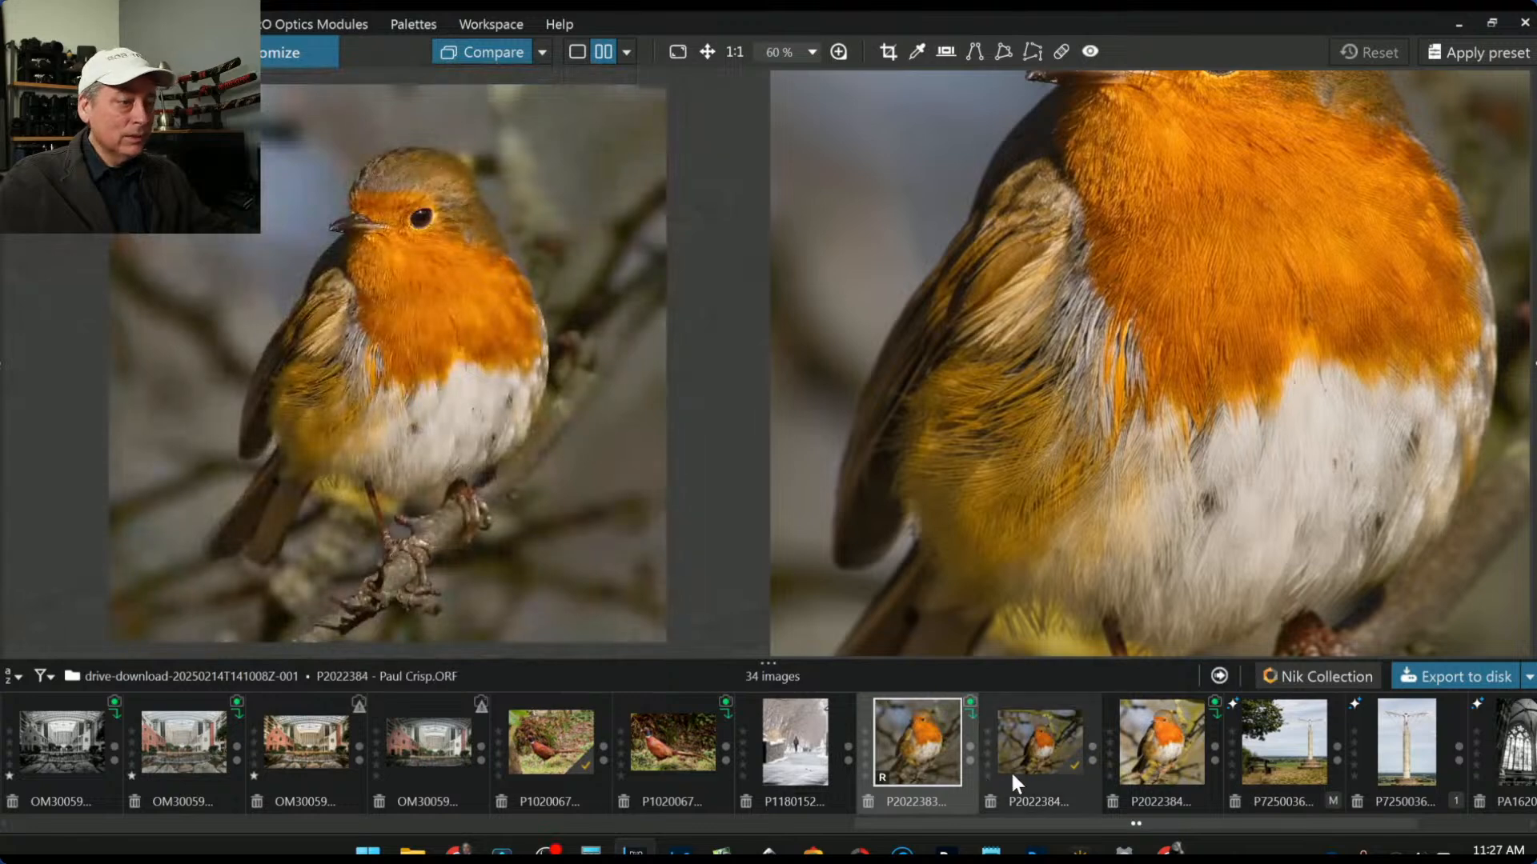
left_click(1047, 754)
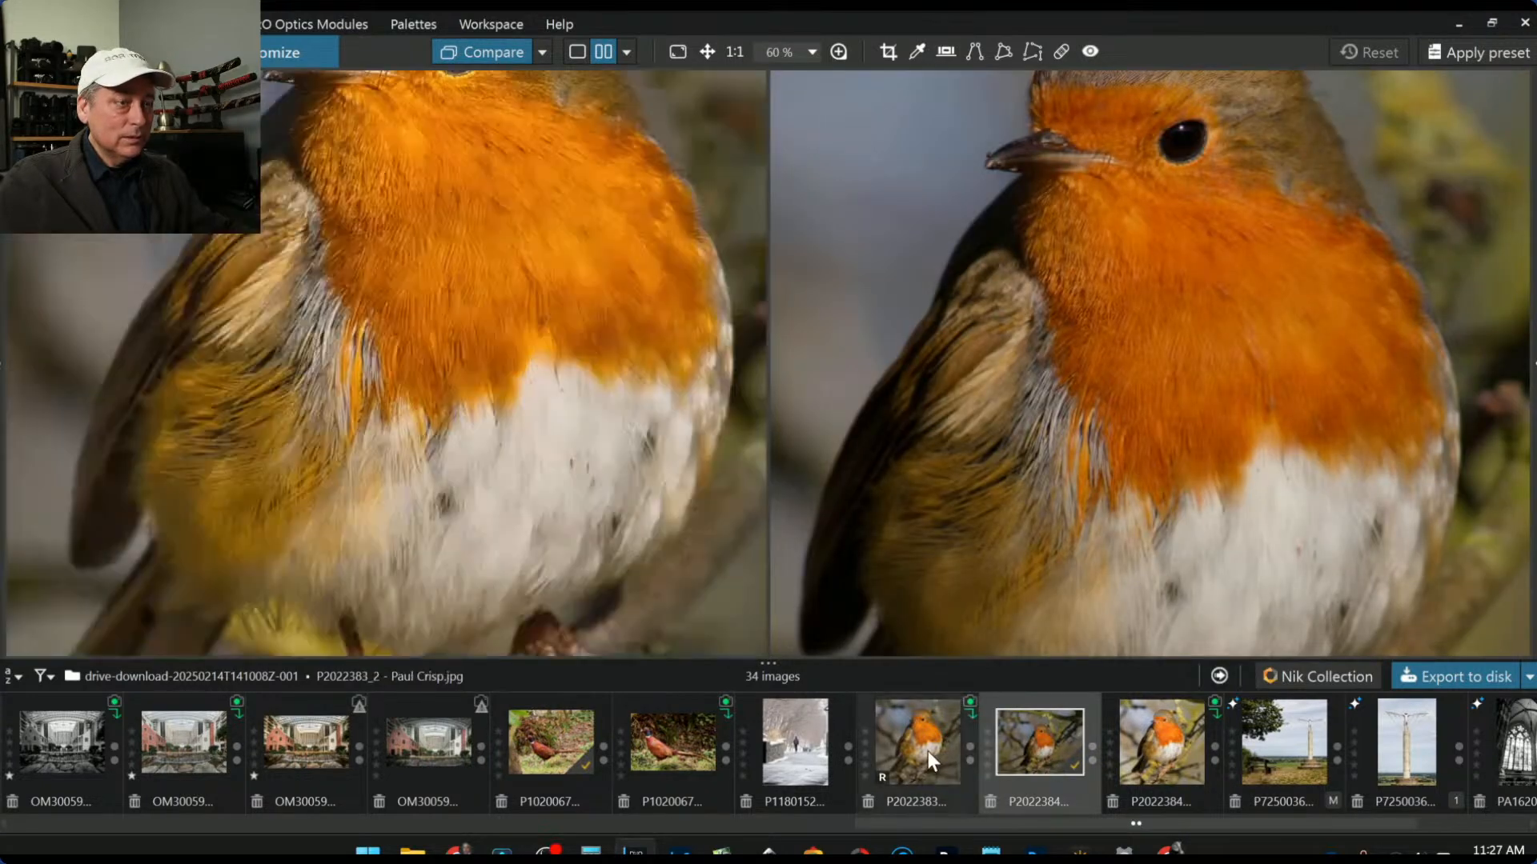
left_click(928, 751)
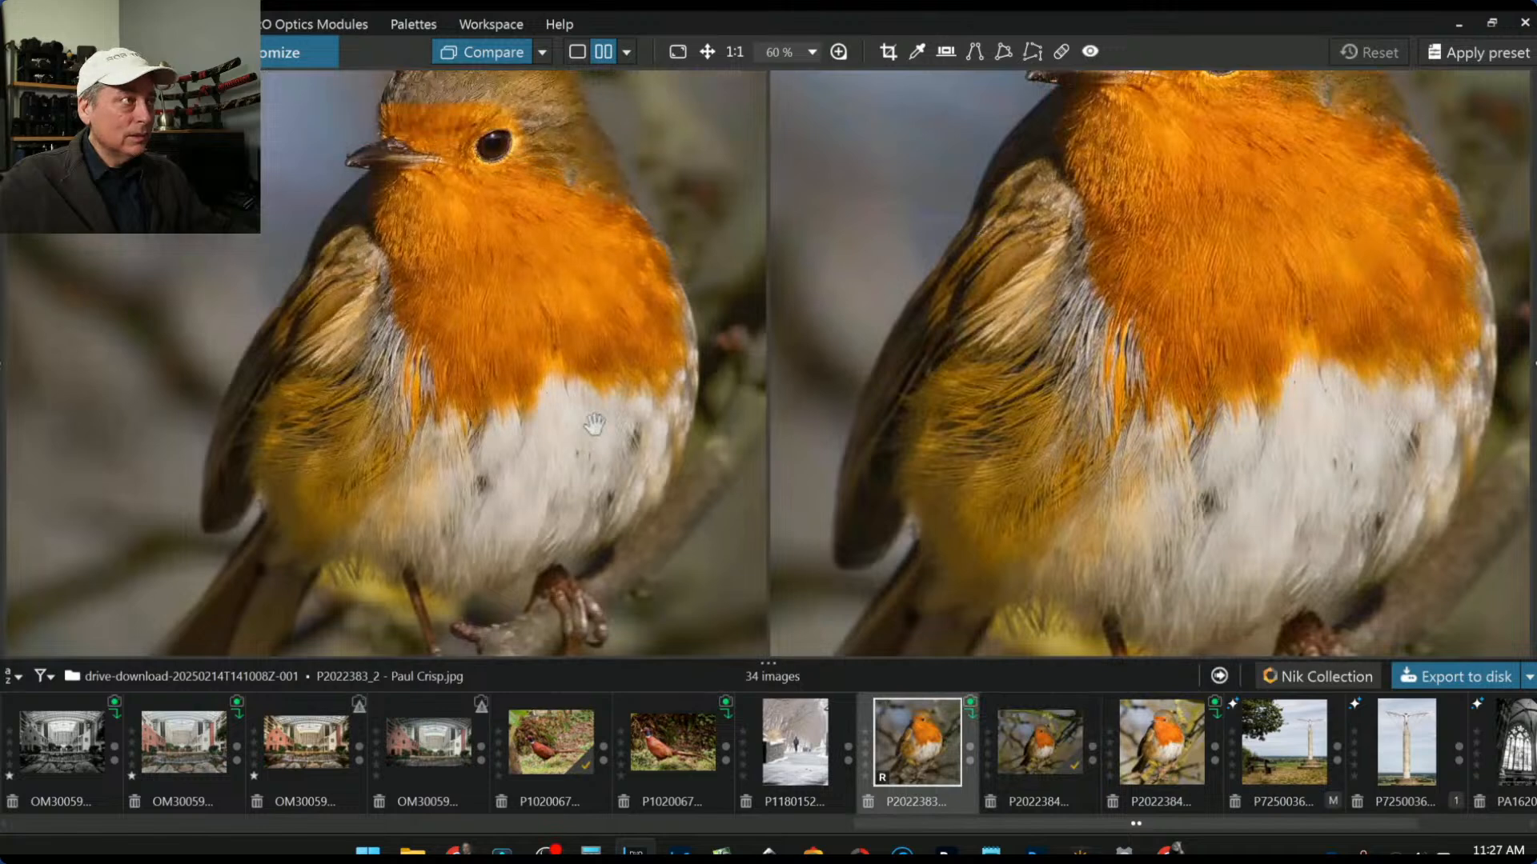
left_click(1015, 753)
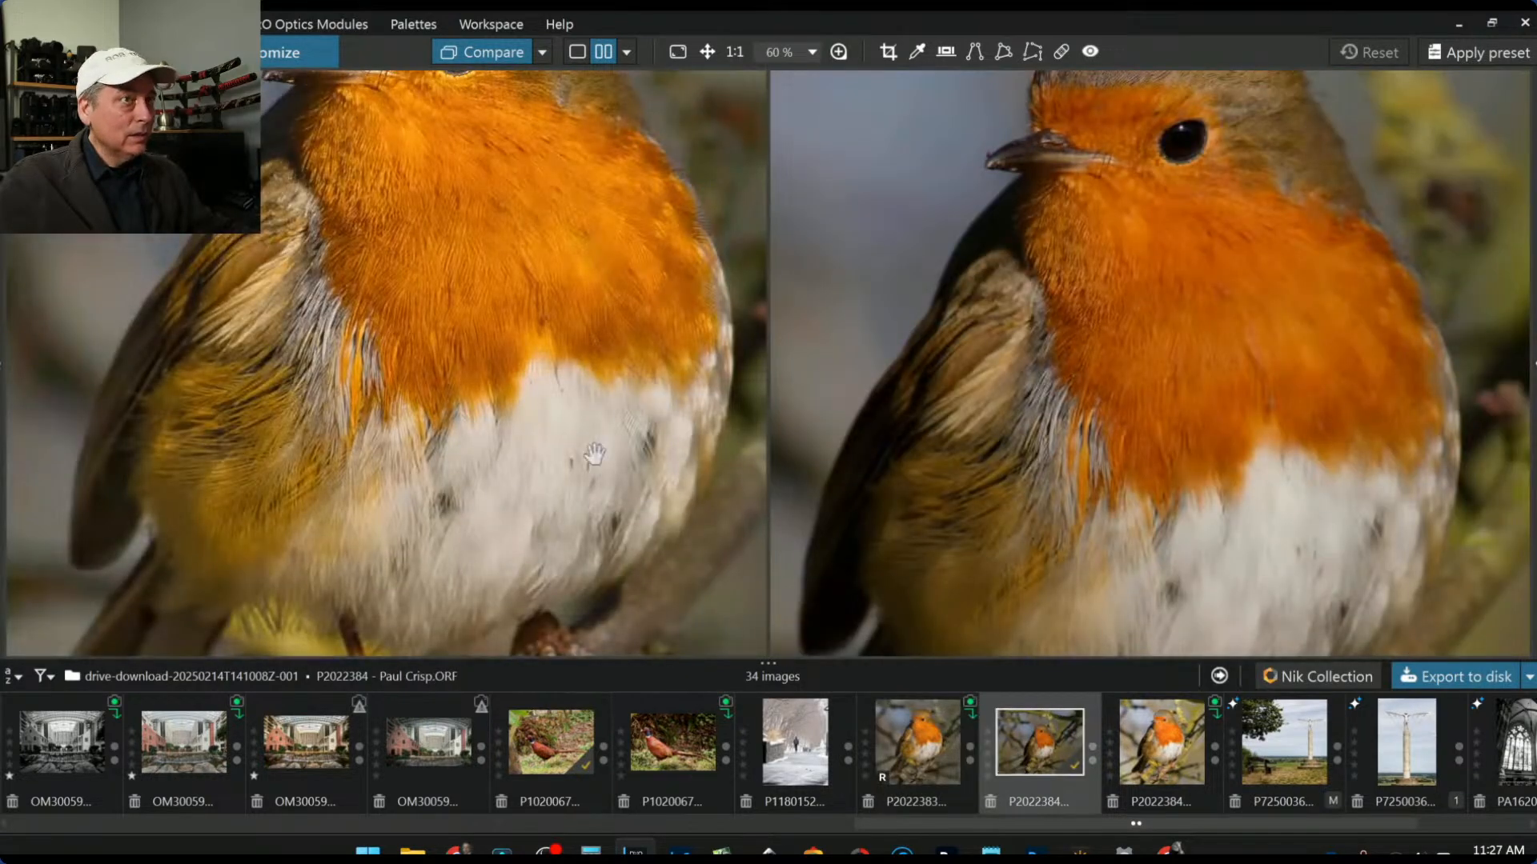
left_click(896, 743)
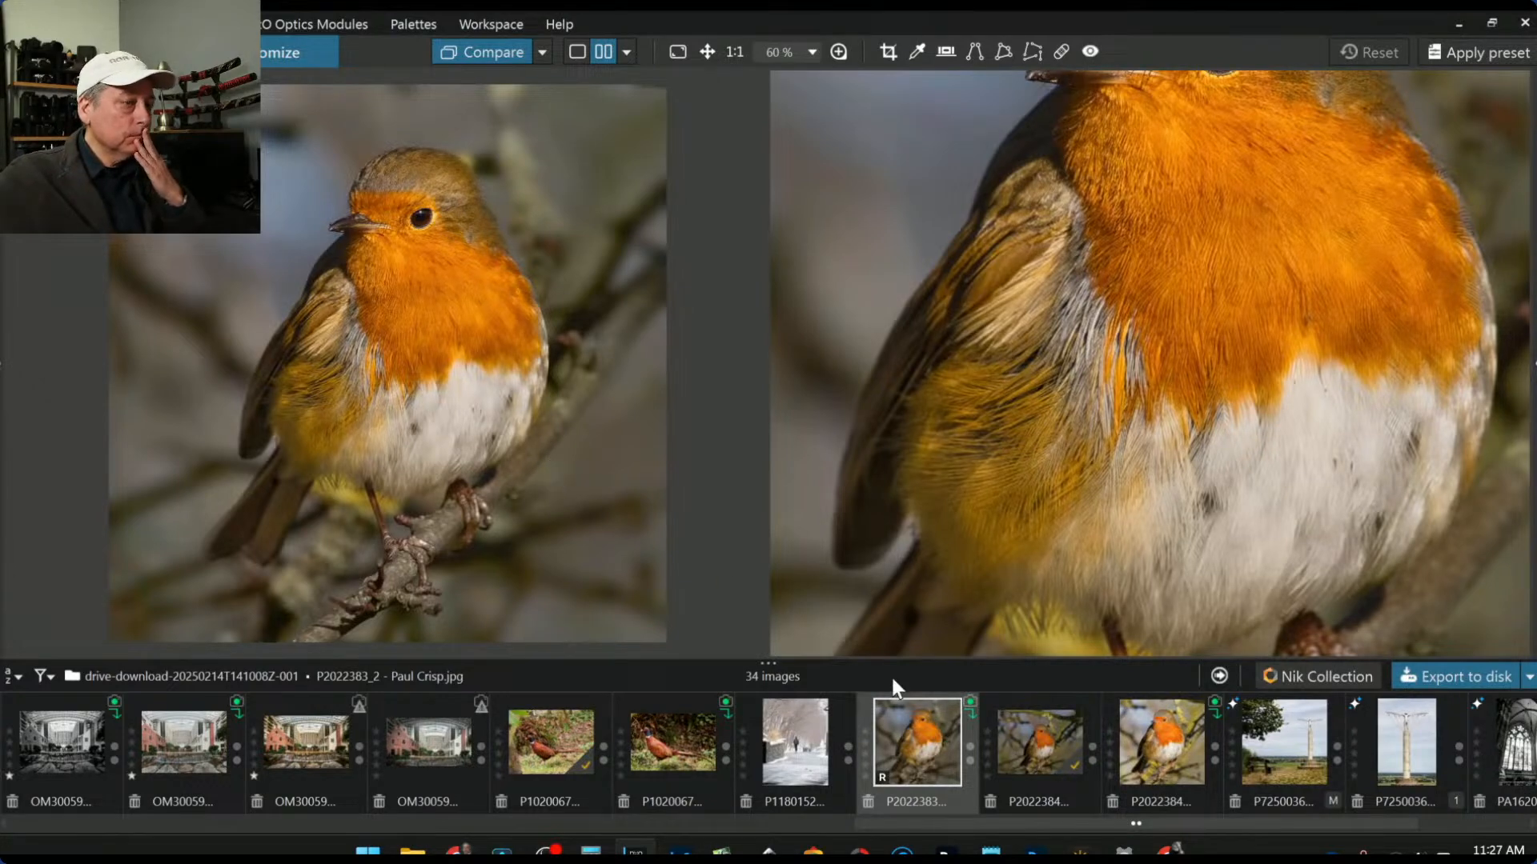
left_click(1063, 747)
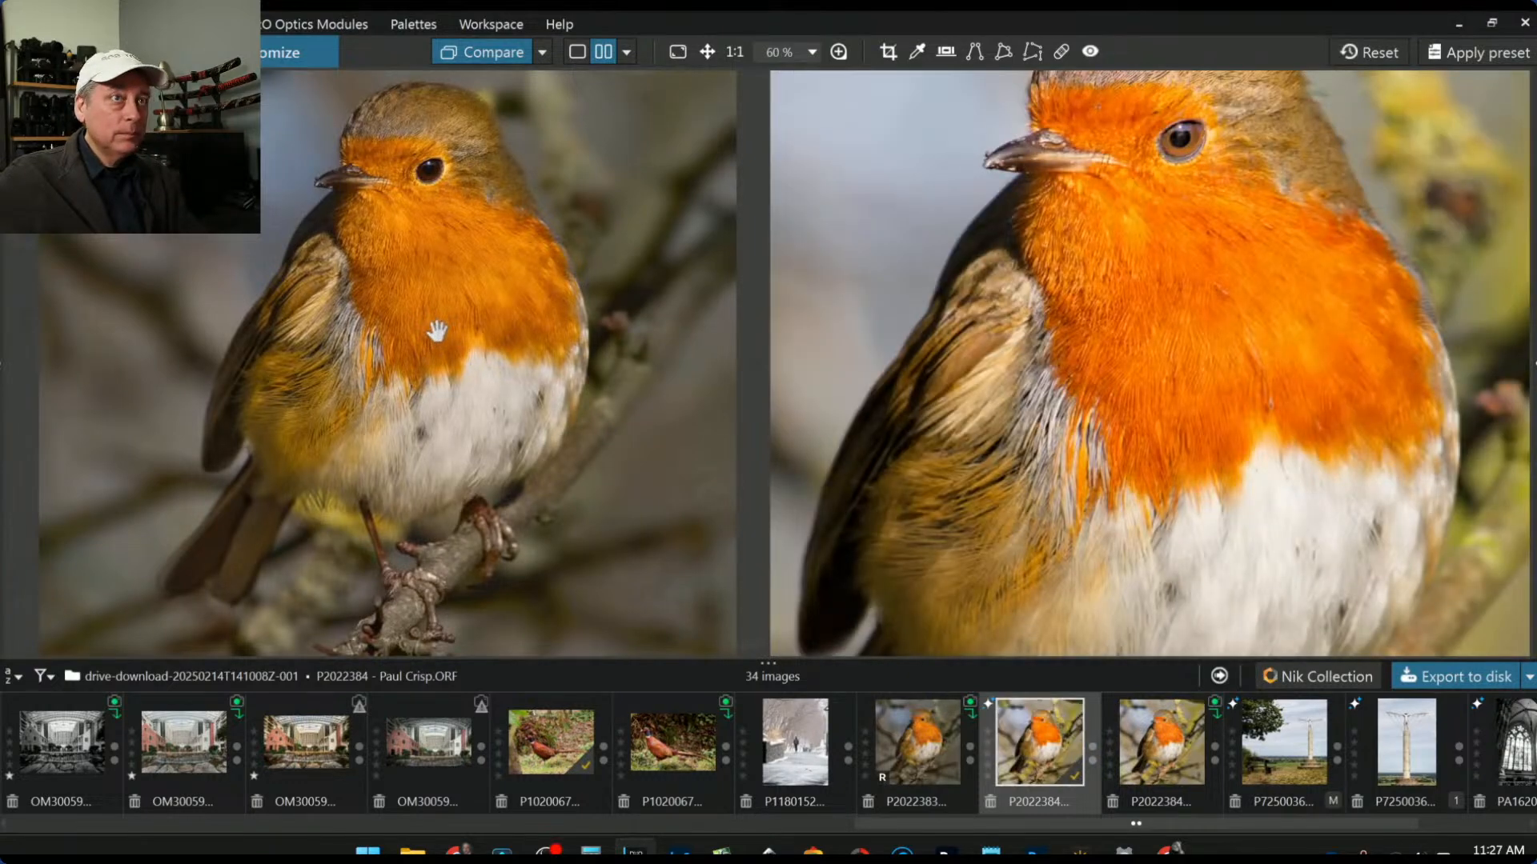
Step: Set the P2022384 raw robin photo as the reference and compare its DxO export and the P2022383_2 edit against it
right_click(1072, 728)
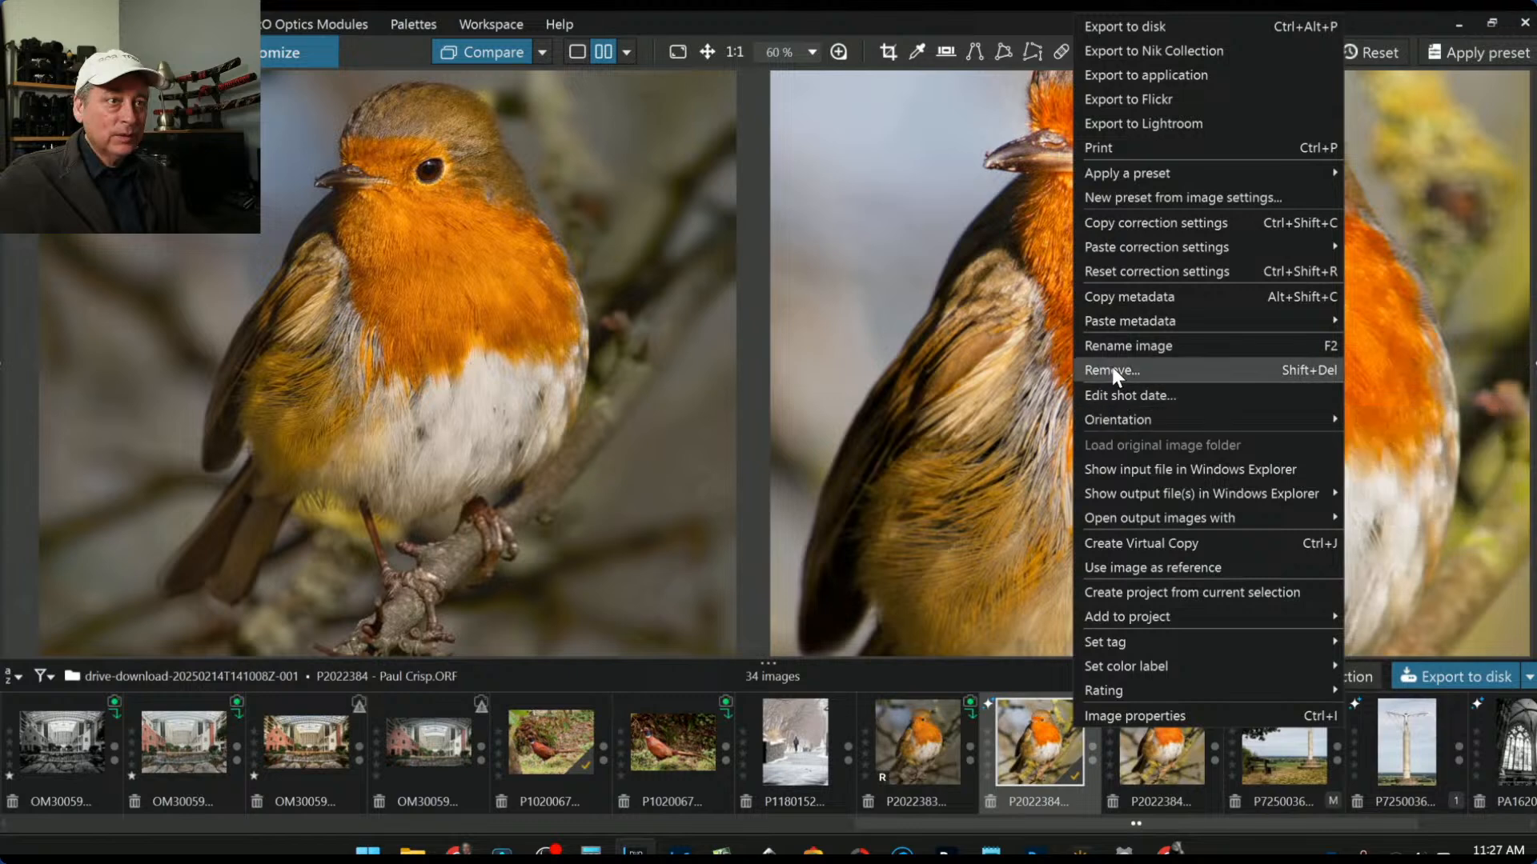
left_click(1108, 570)
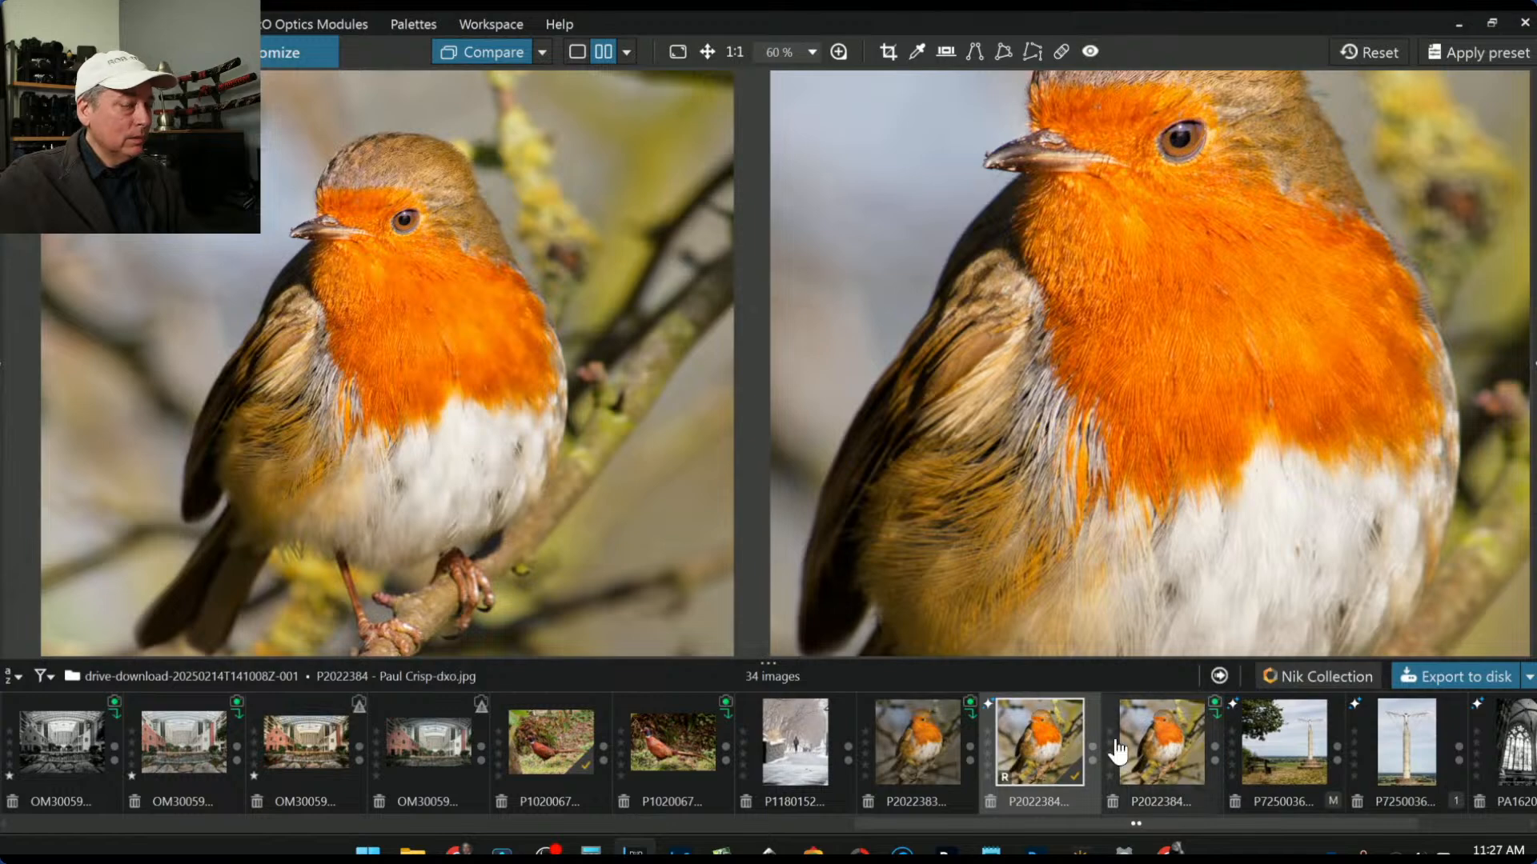
left_click(1164, 744)
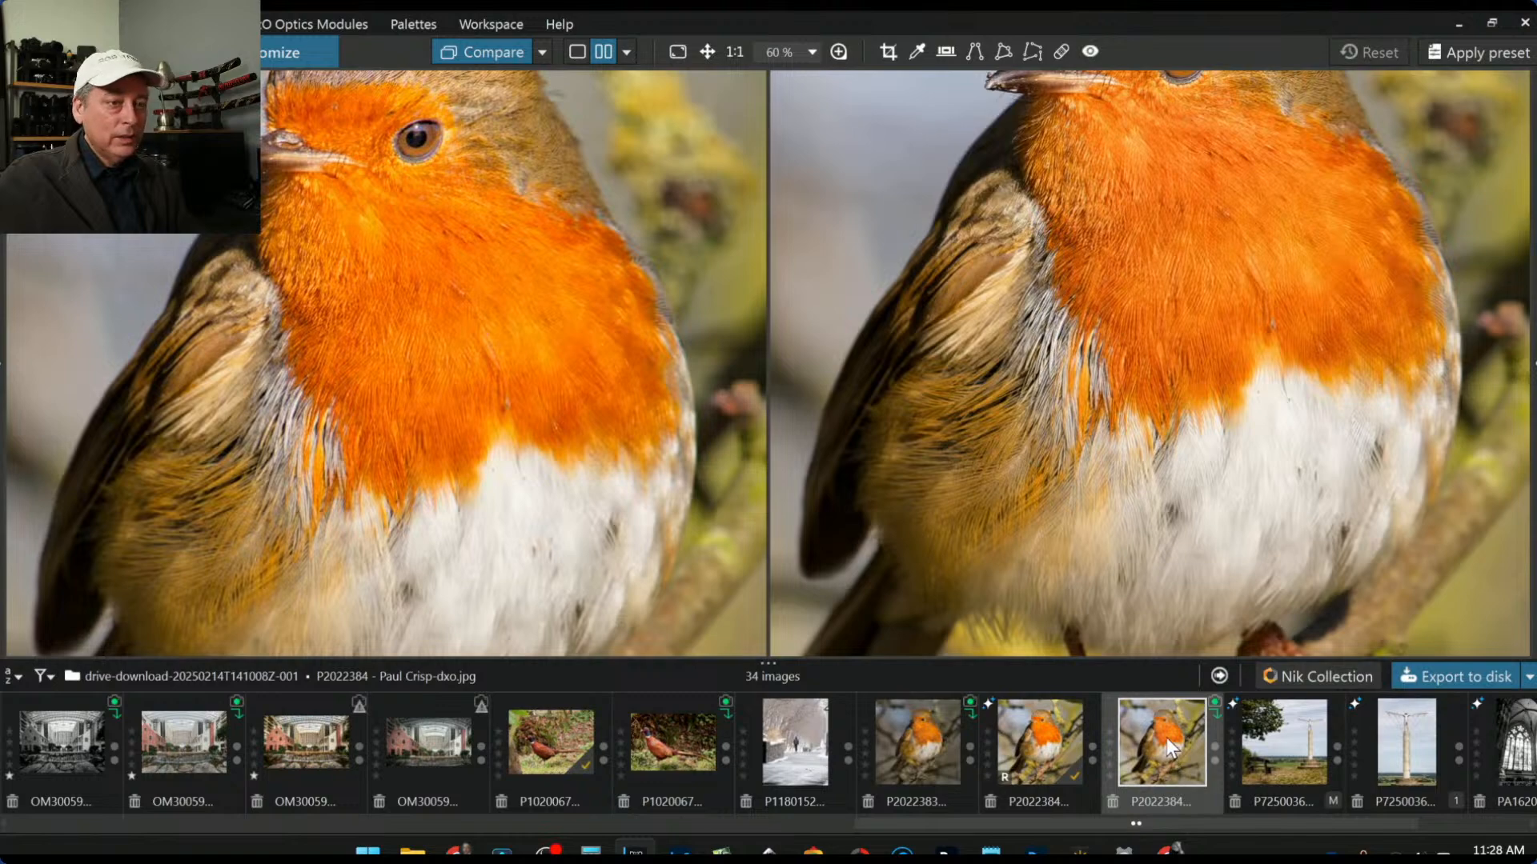
left_click(916, 745)
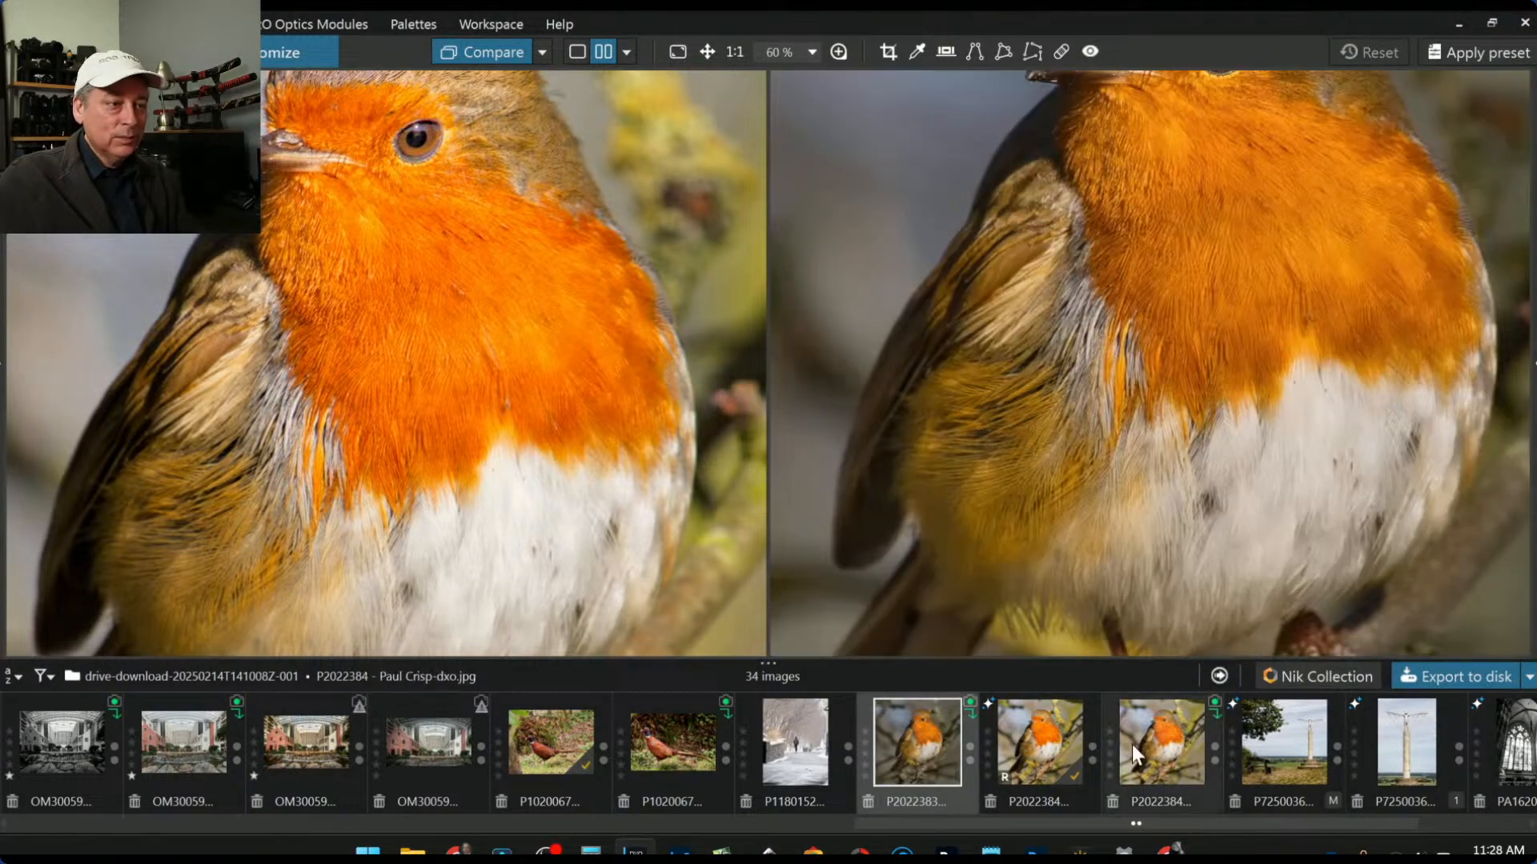
Step: Set the P2022384 DxO export of the robin as the reference image and compare the P2022383_2 edit against it
left_click(1156, 747)
right_click(1186, 745)
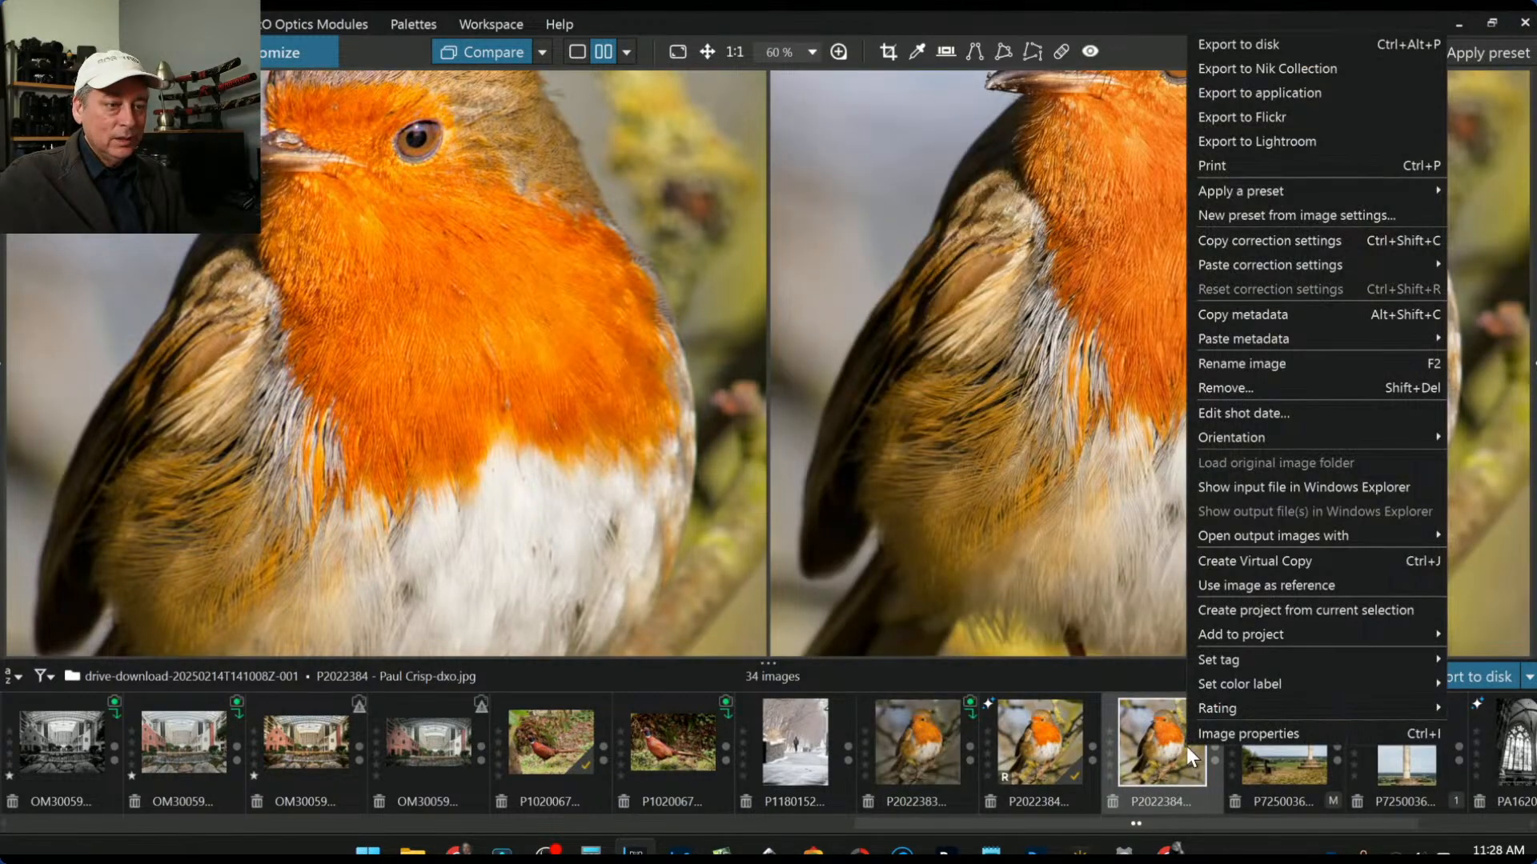
left_click(1251, 585)
left_click(944, 756)
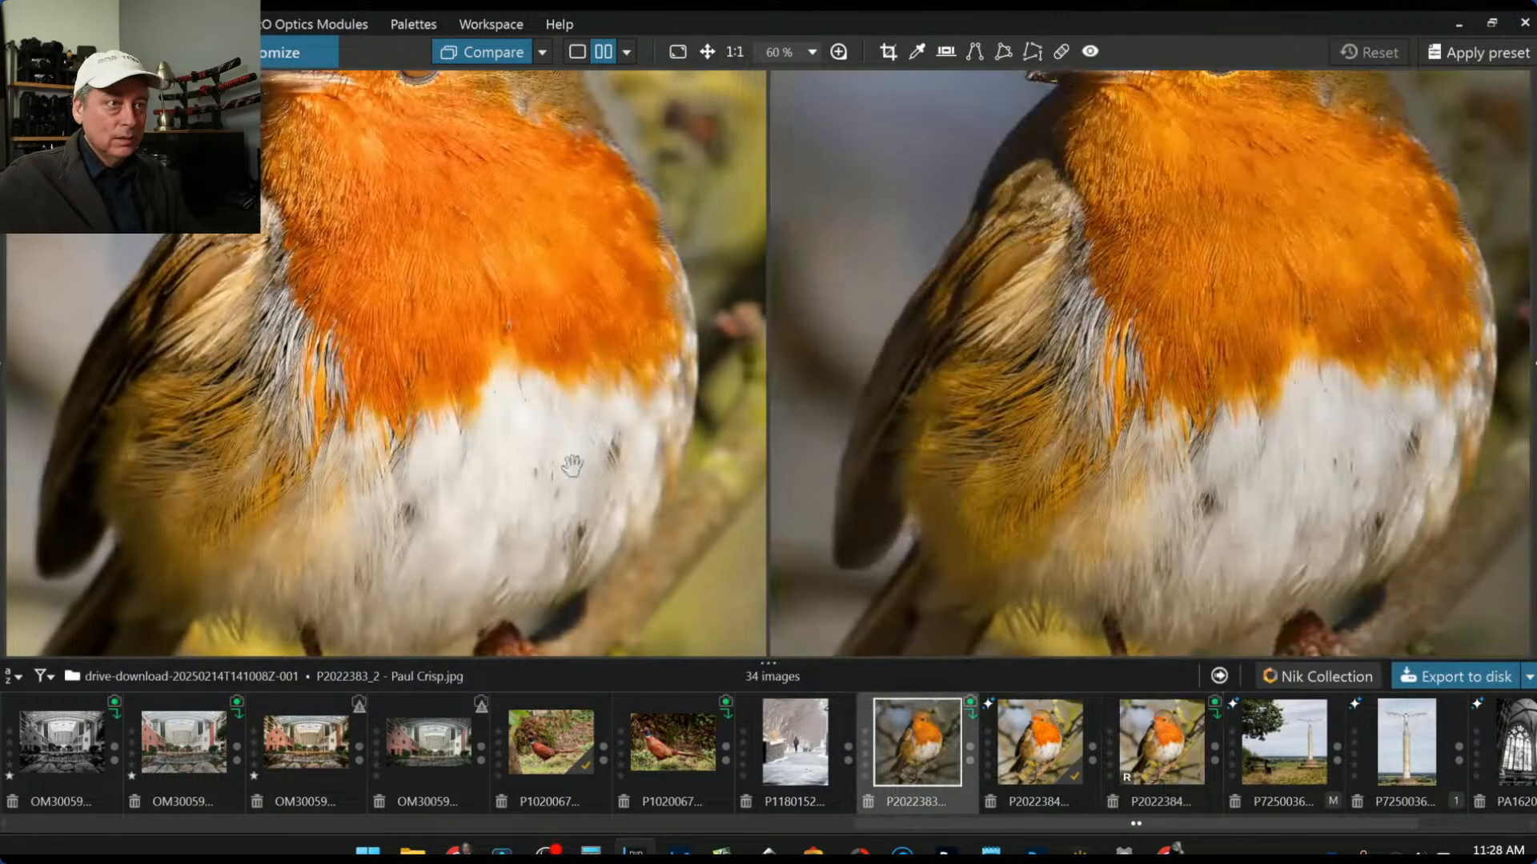
Step: Compare the overall framing and background of the robin DxO export with the P2022383_2 edit
scroll(510, 421, "down", 2)
scroll(1014, 395, "down", 3)
scroll(638, 349, "down", 1)
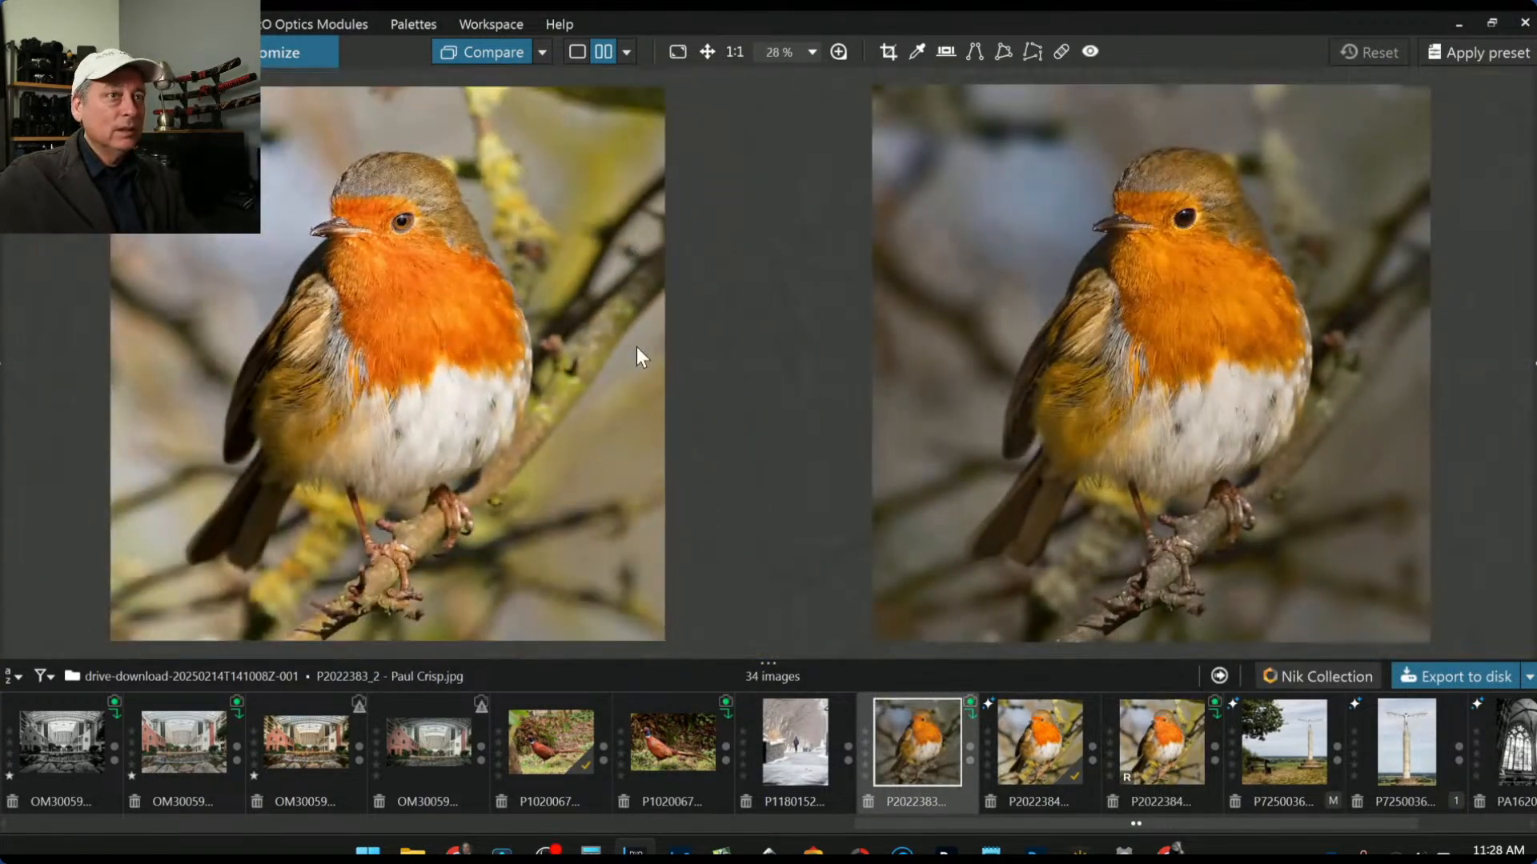
scroll(958, 478, "down", 1)
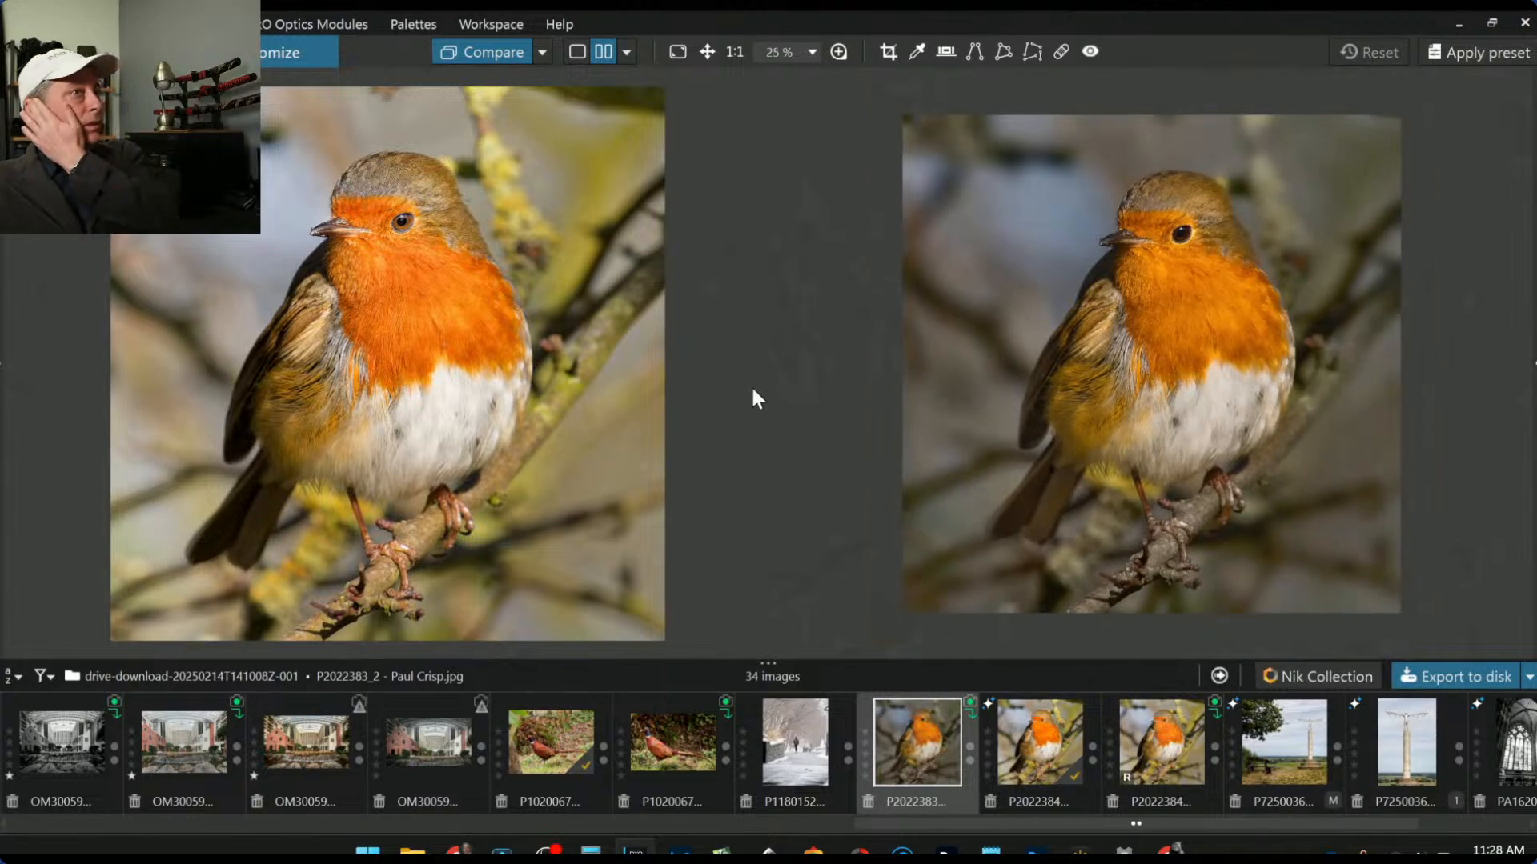
scroll(658, 380, "down", 1)
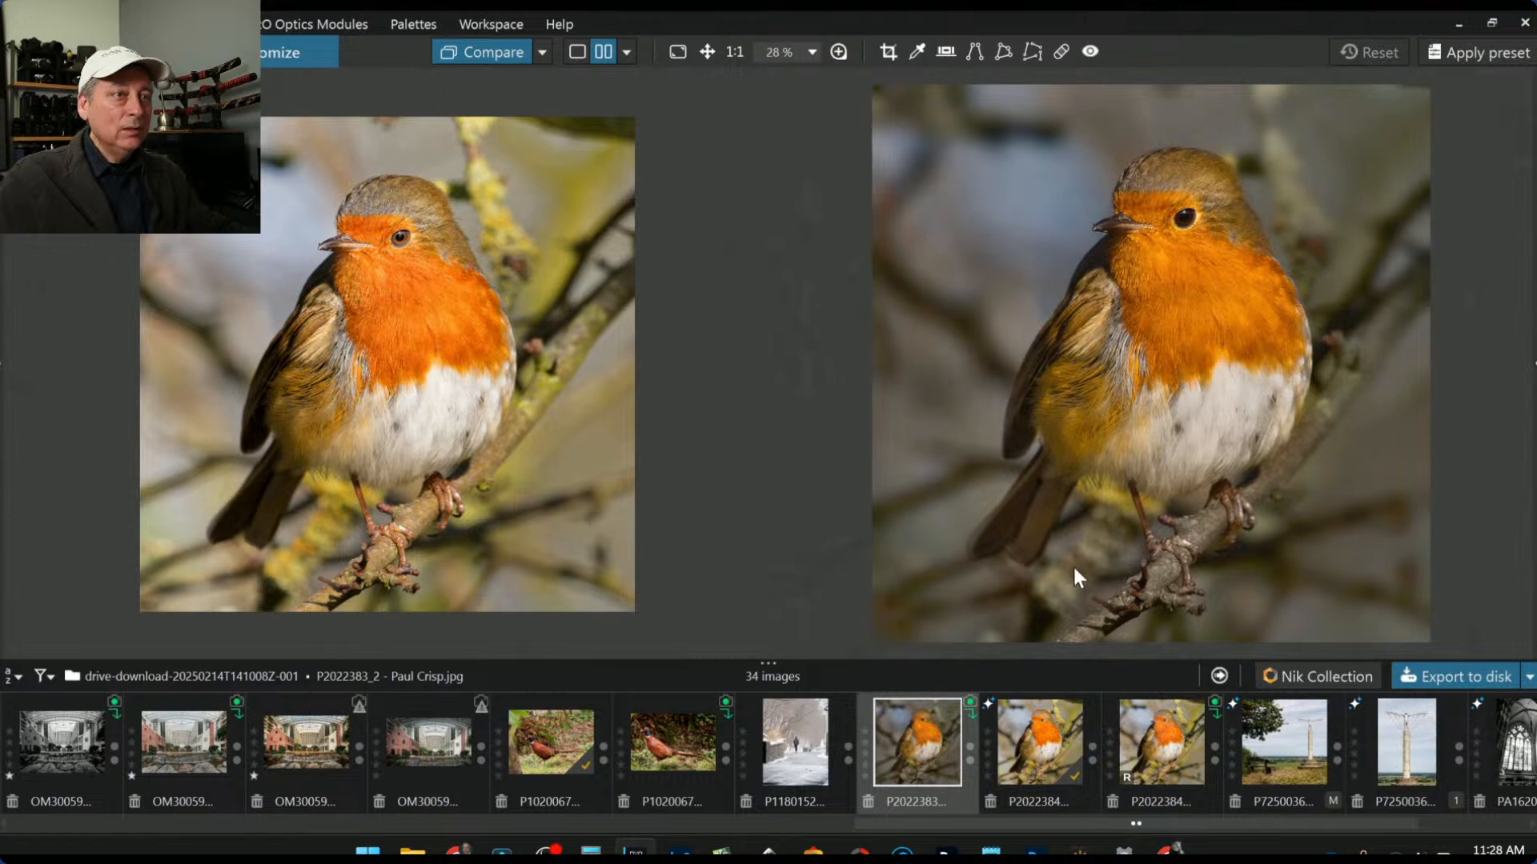
Step: Open the P1180152 raw photo of the man on the snowy path in single-image view with the editing palettes shown
scroll(1082, 752, "right", 3)
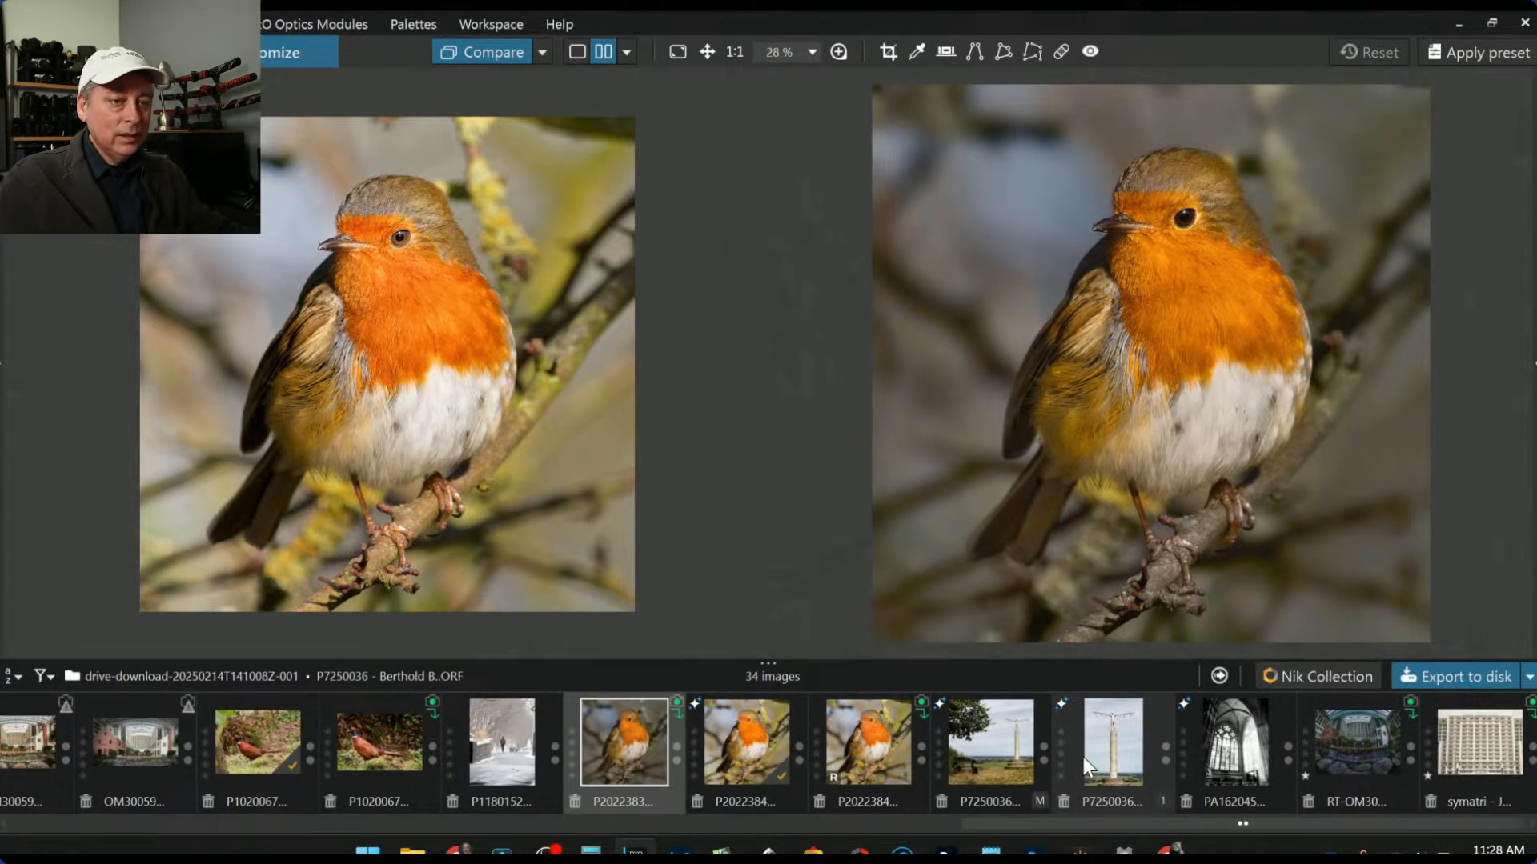
scroll(1083, 757, "left", 2)
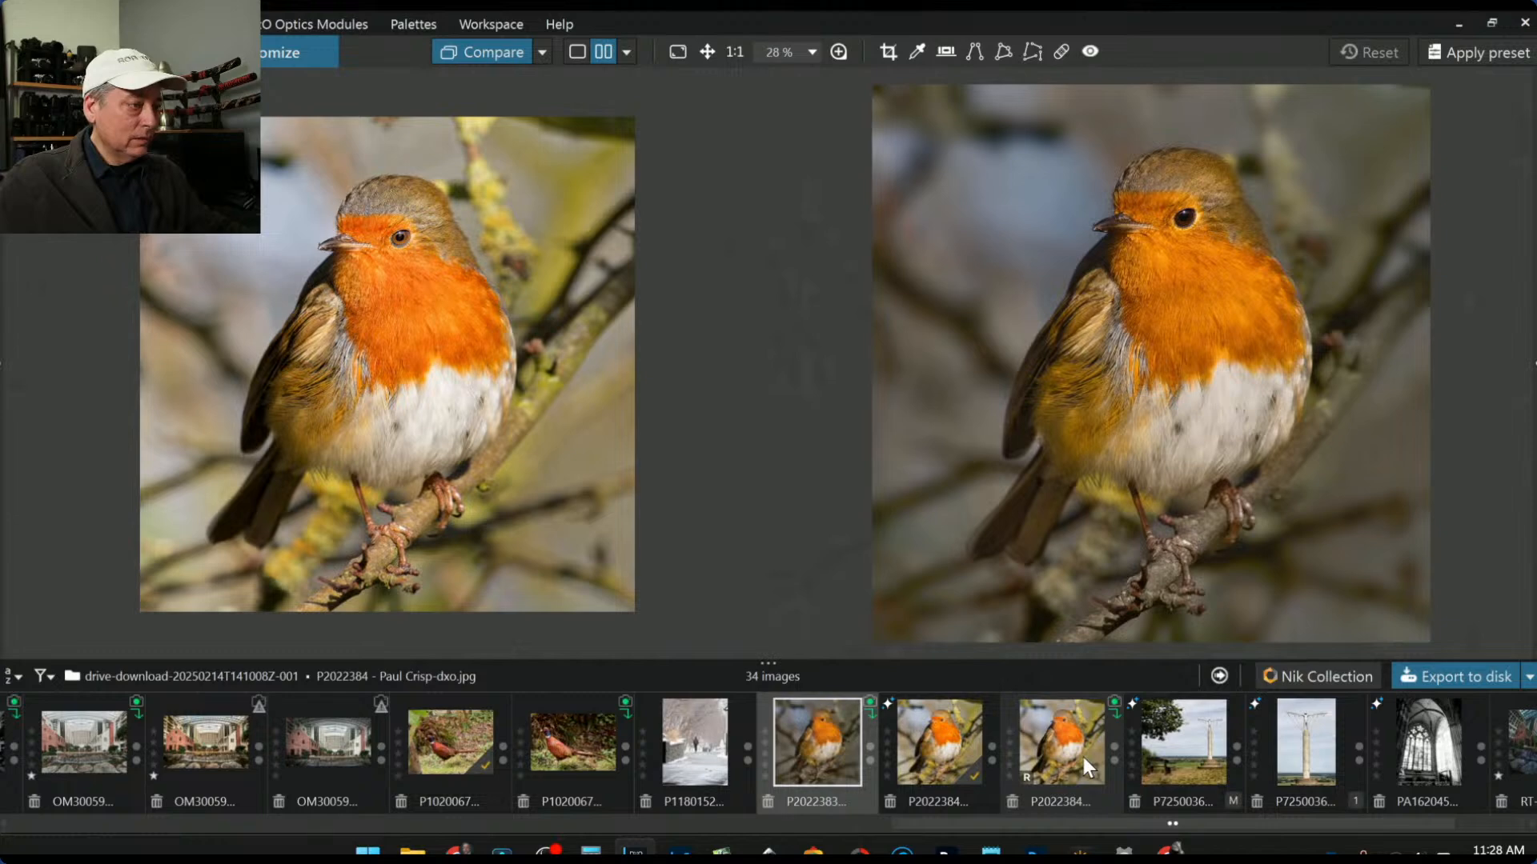
scroll(1083, 757, "left", 2)
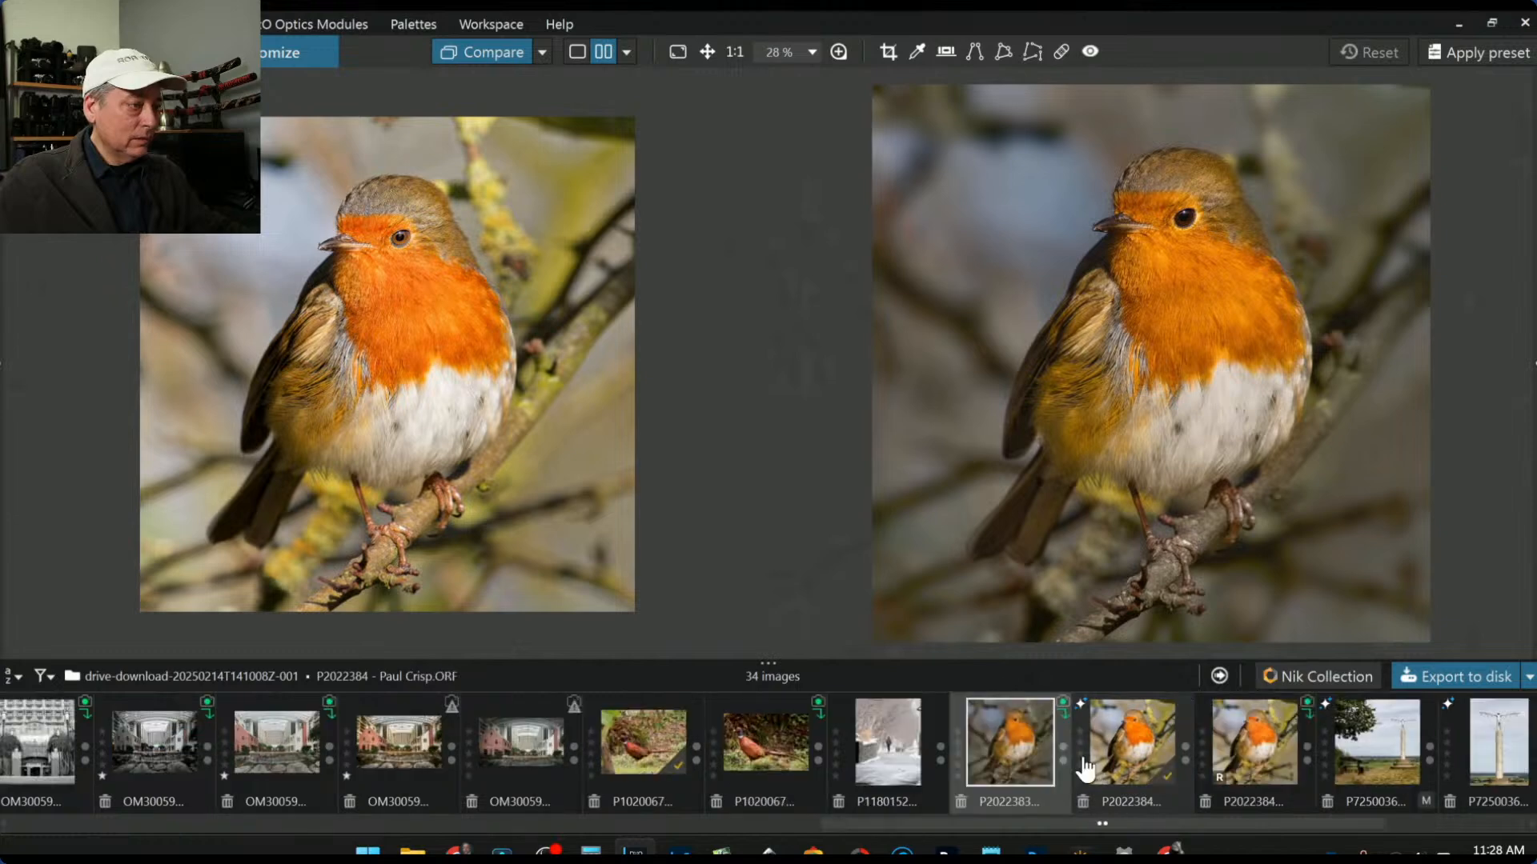
left_click(870, 758)
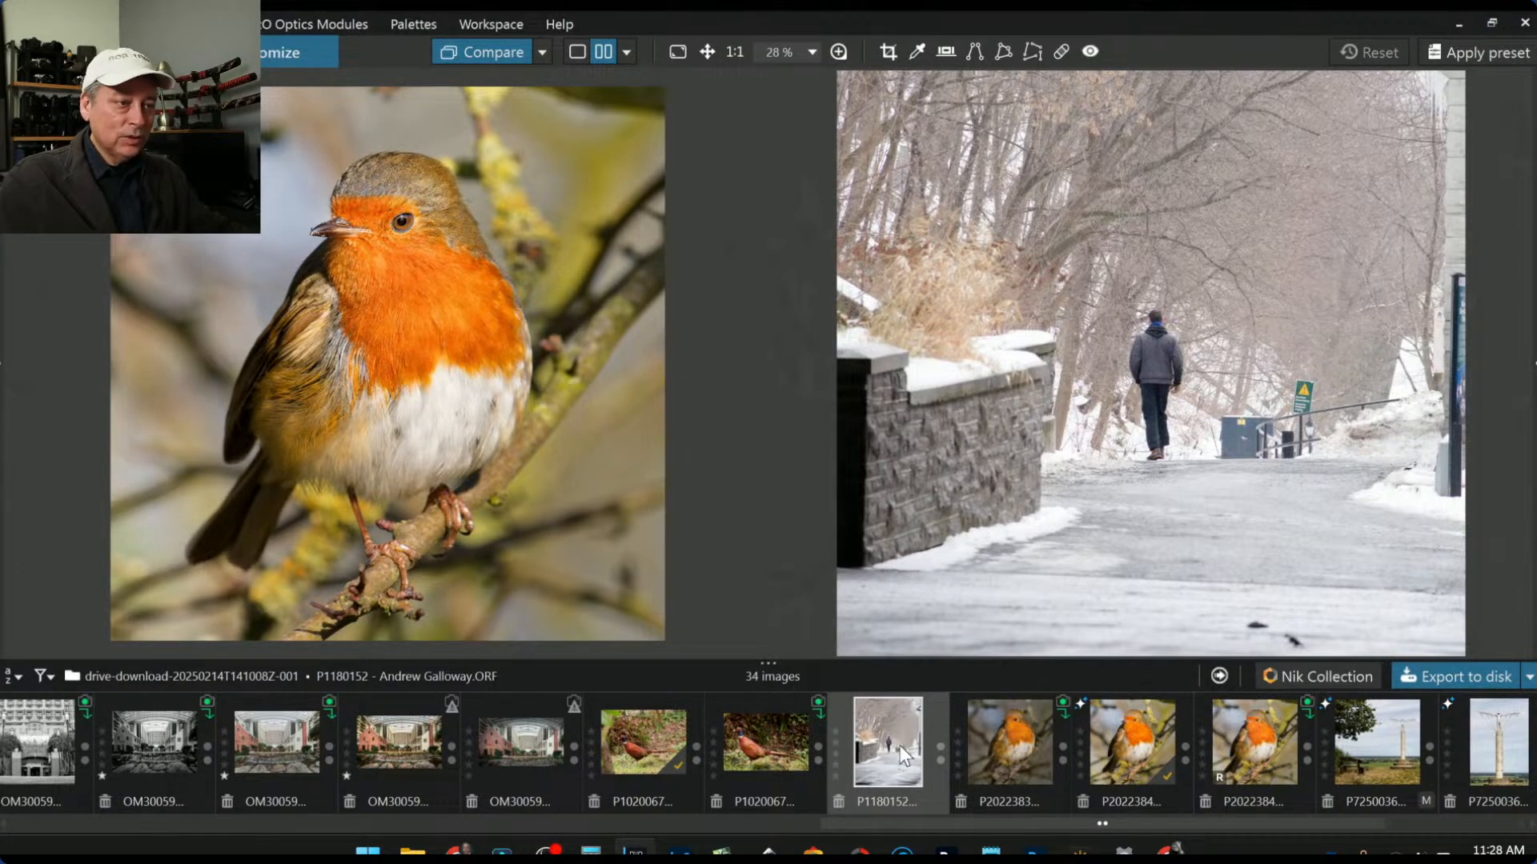
left_click(583, 48)
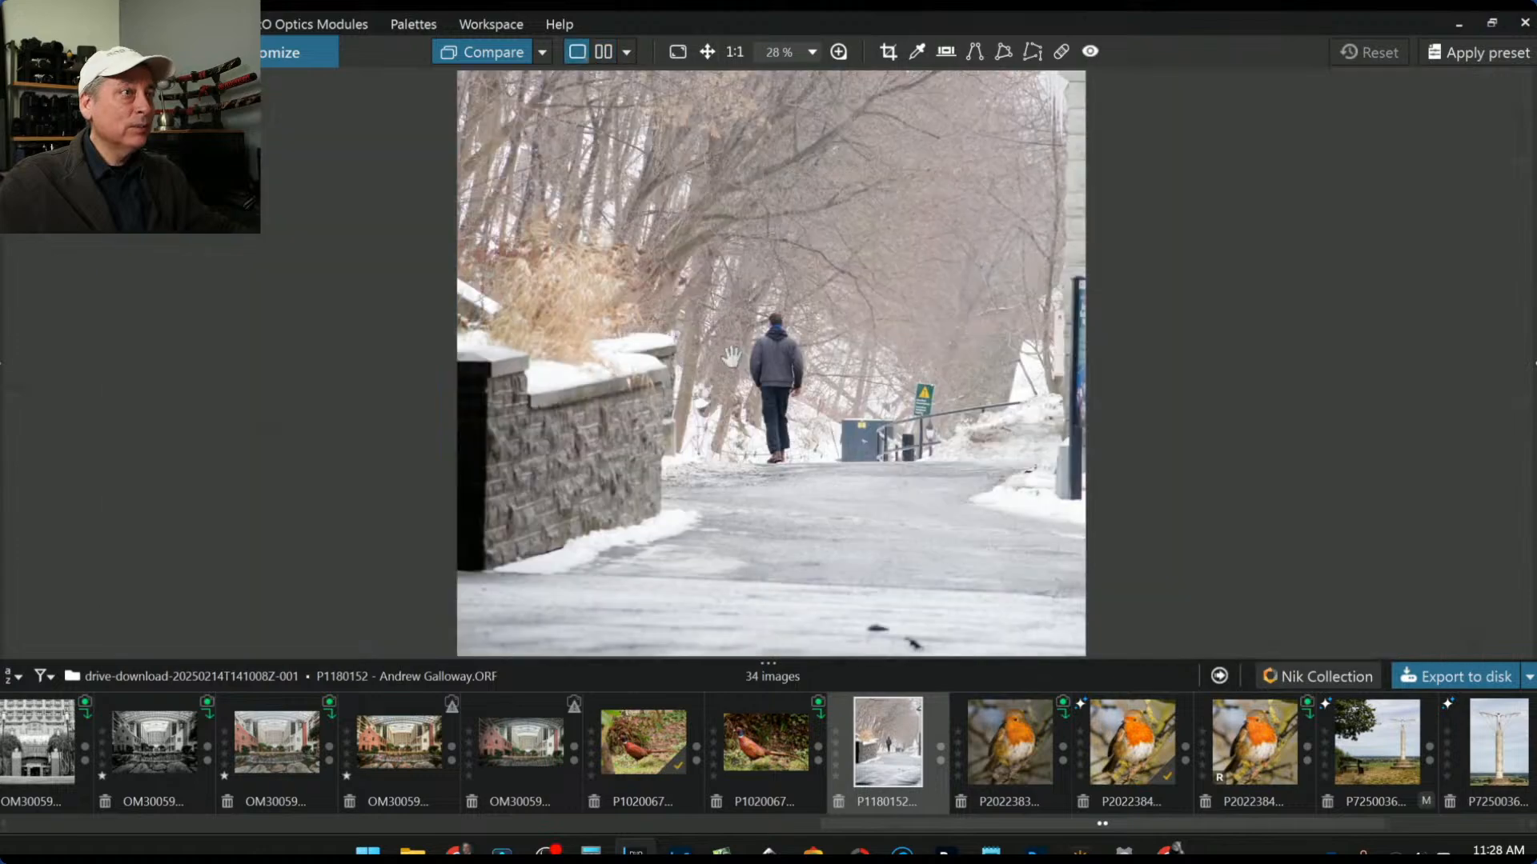
scroll(767, 381, "down", 4)
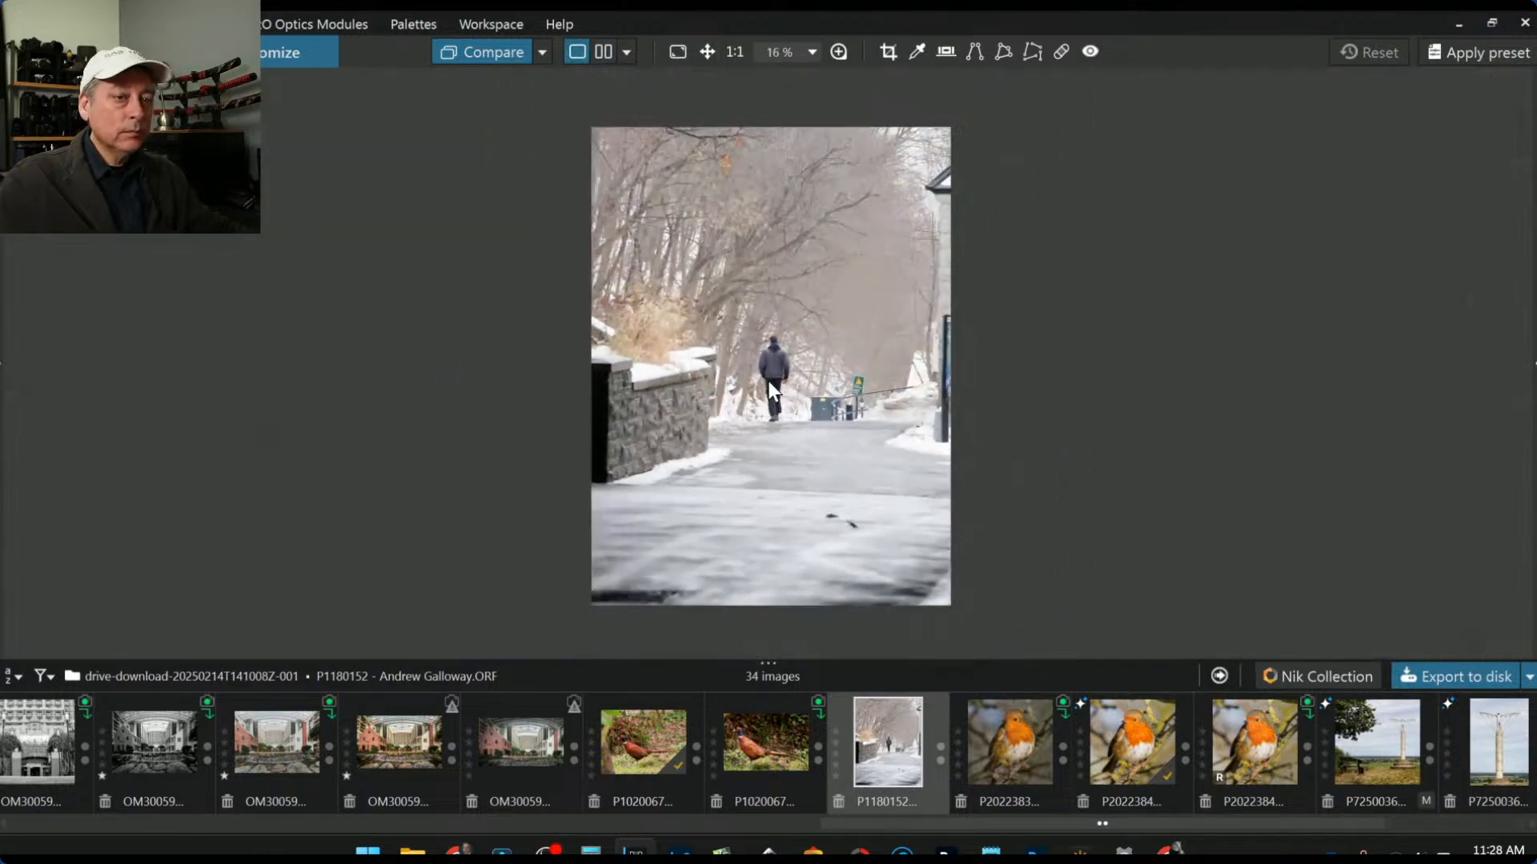
scroll(769, 381, "down", 1)
key("Tab")
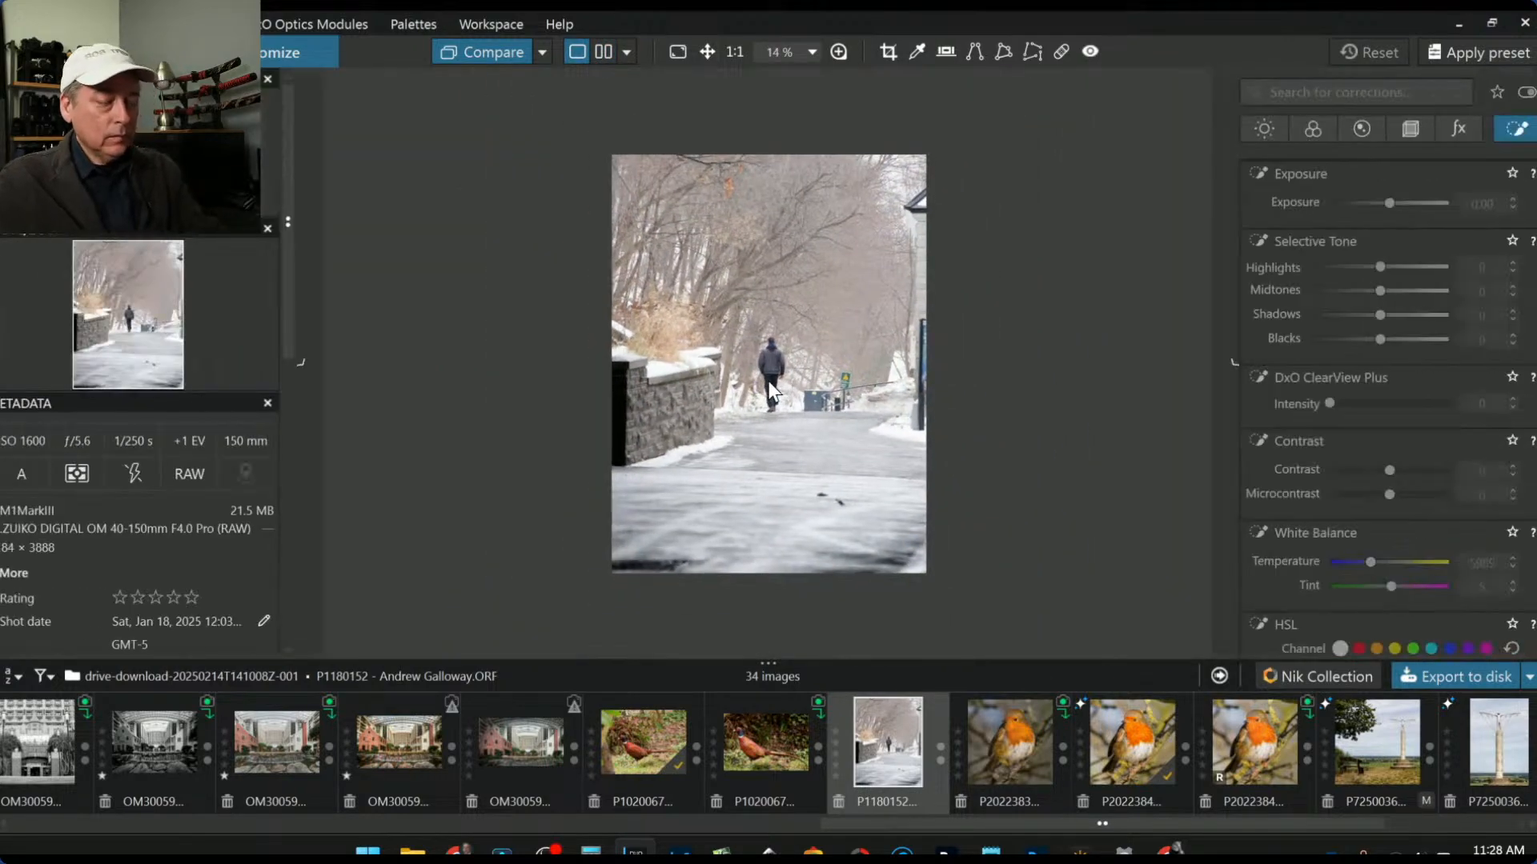
scroll(770, 384, "up", 1)
scroll(773, 388, "up", 1)
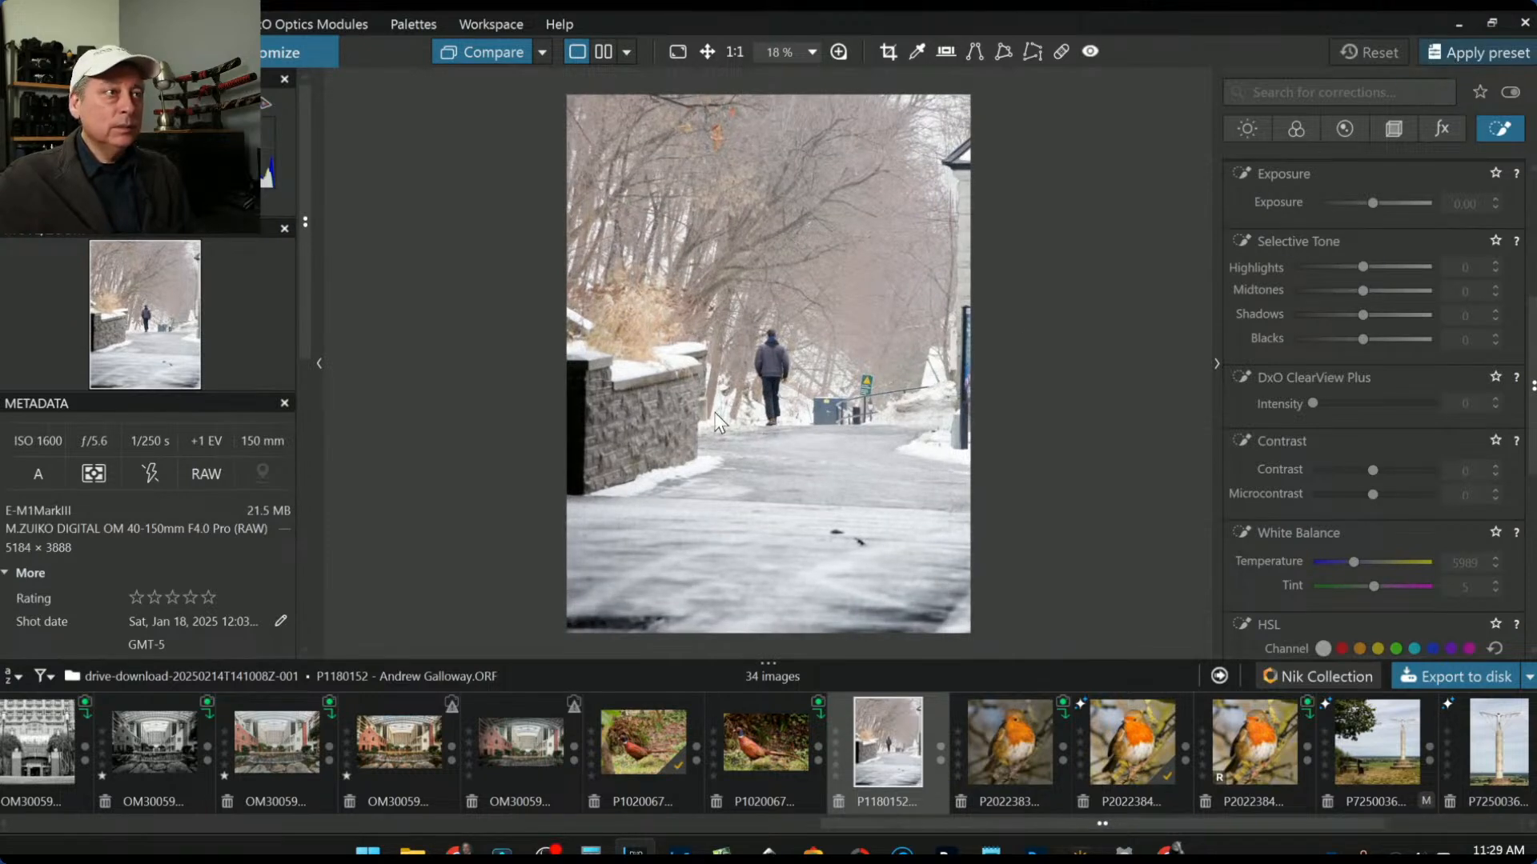
Step: Apply a preset to the snowy path photo and set its horizon correction to -0.90
left_click(1453, 54)
left_click(549, 251)
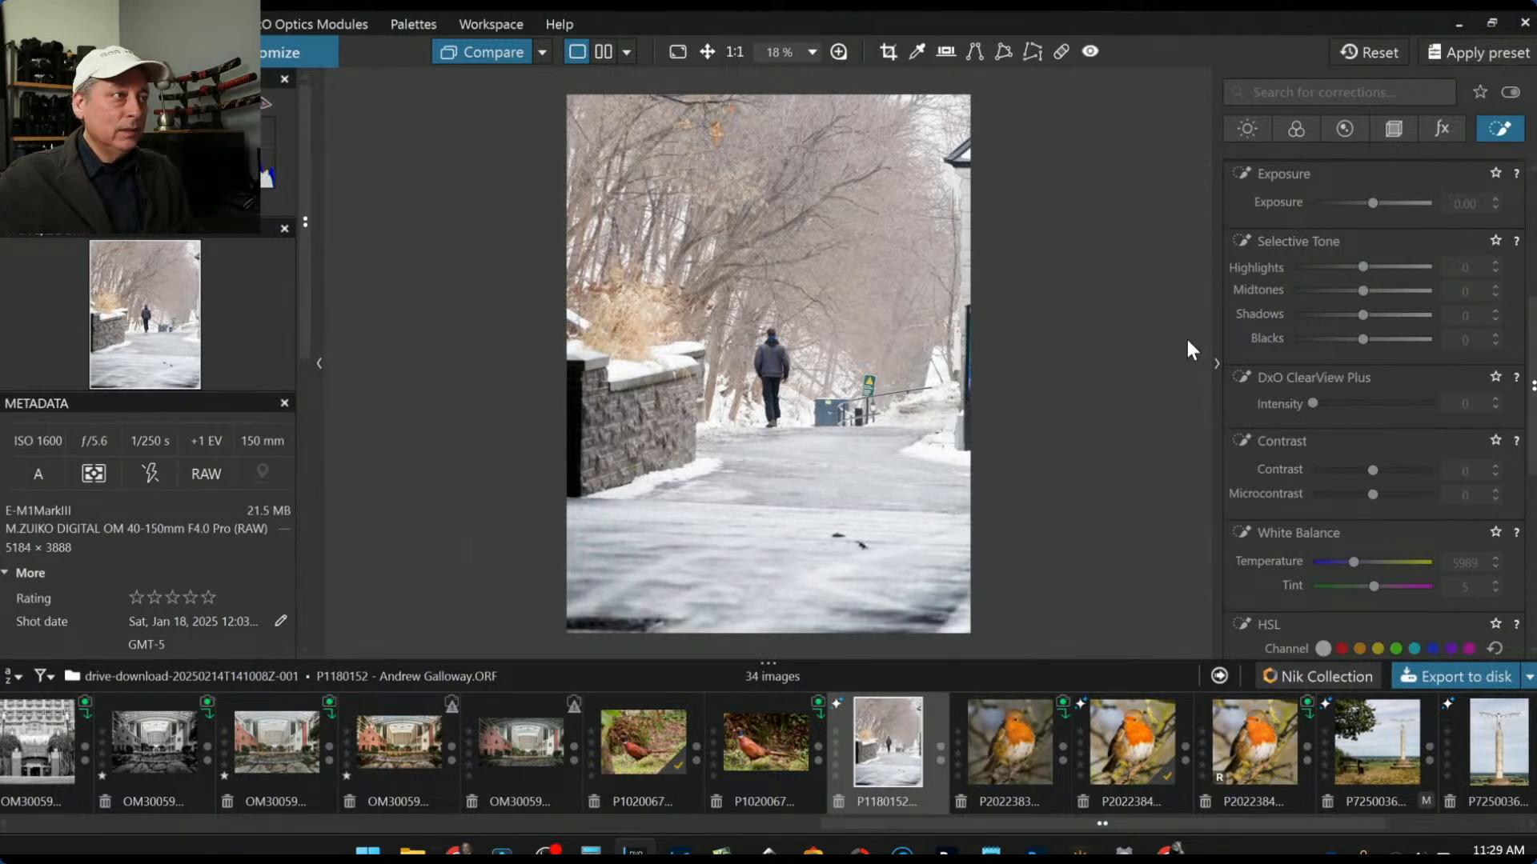
left_click(1405, 136)
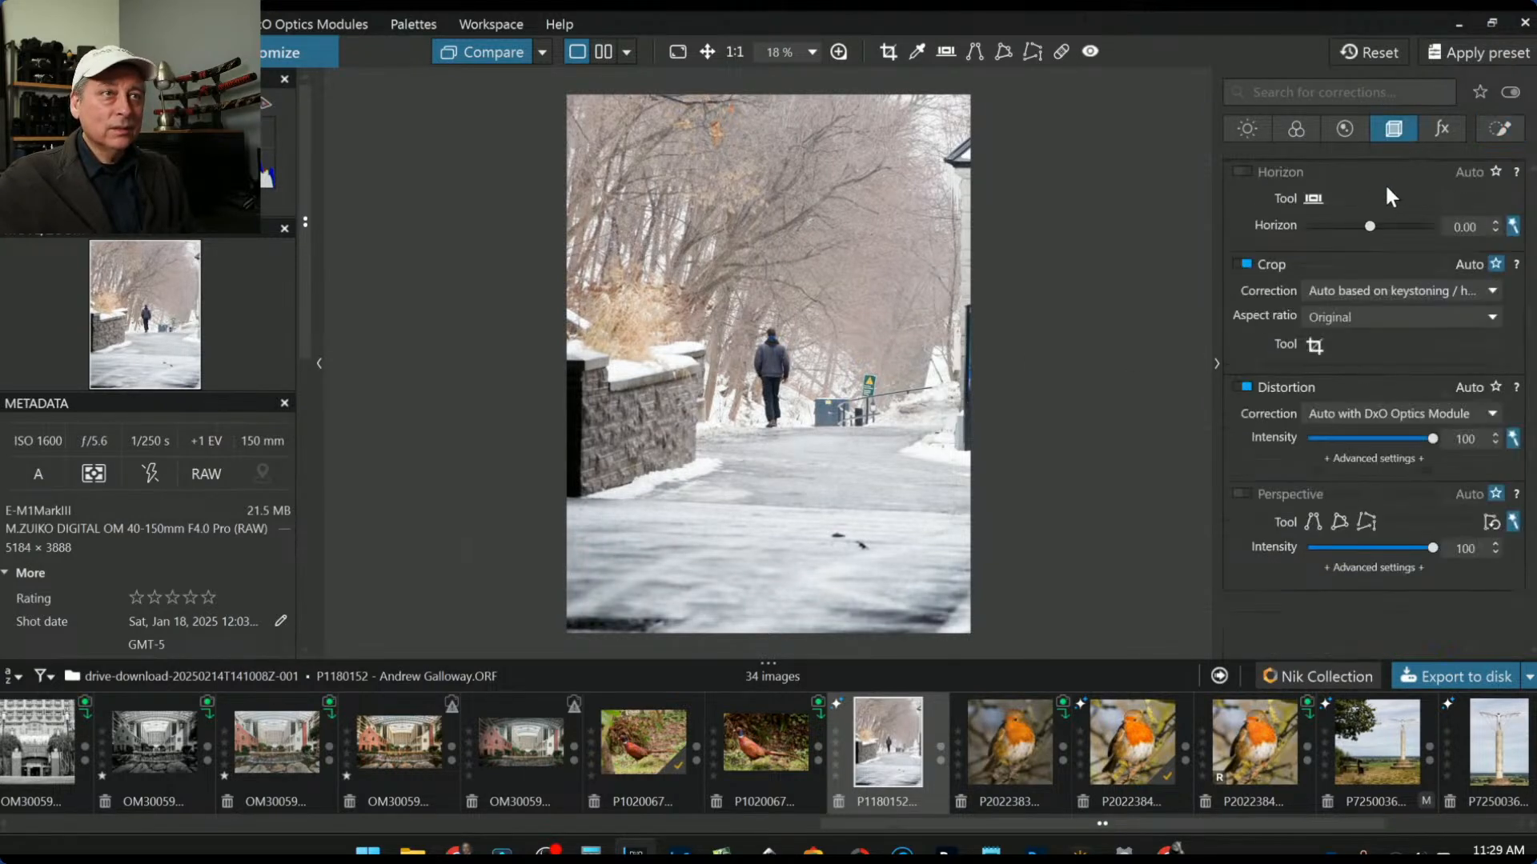
scroll(1372, 228, "down", 3)
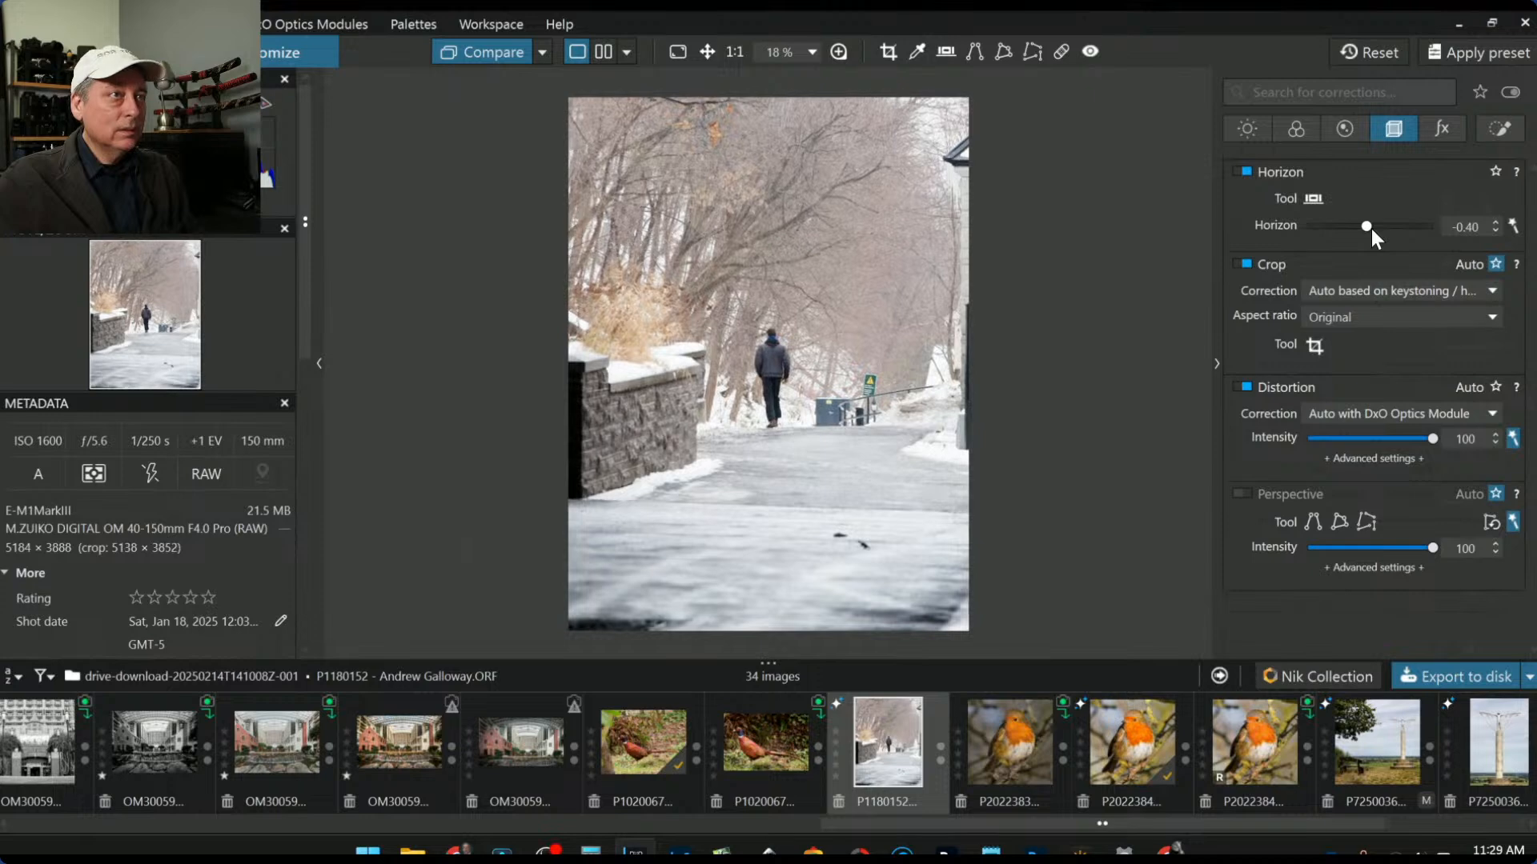
scroll(1371, 228, "down", 1)
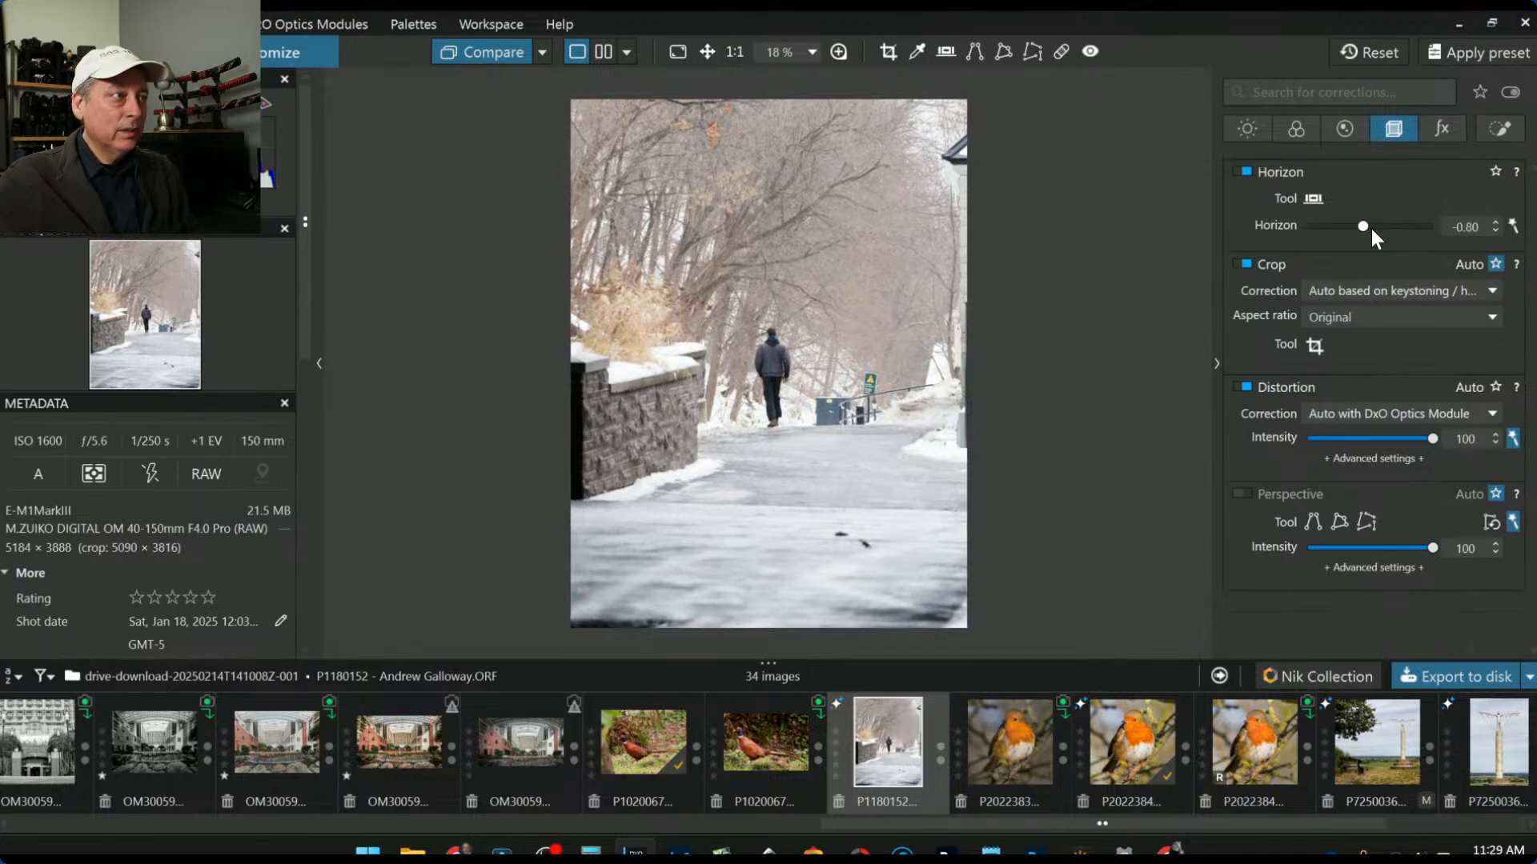
scroll(1371, 228, "down", 1)
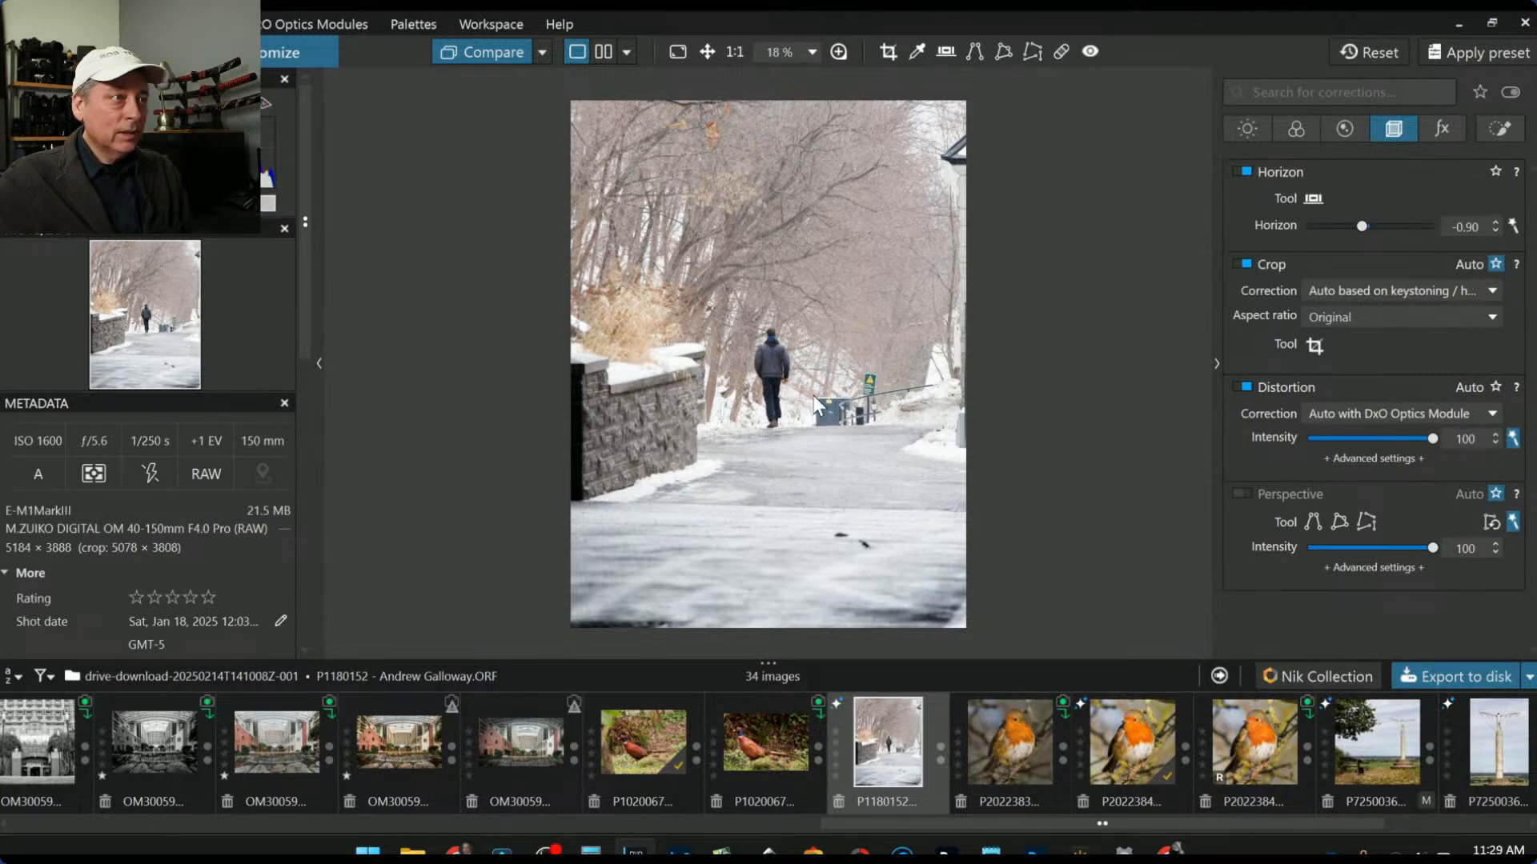
Step: Crop the photo to about 2034 × 2711 px at the original aspect ratio, framing the stone wall and the walking man
left_click(1314, 345)
left_click_drag(971, 349, 783, 290)
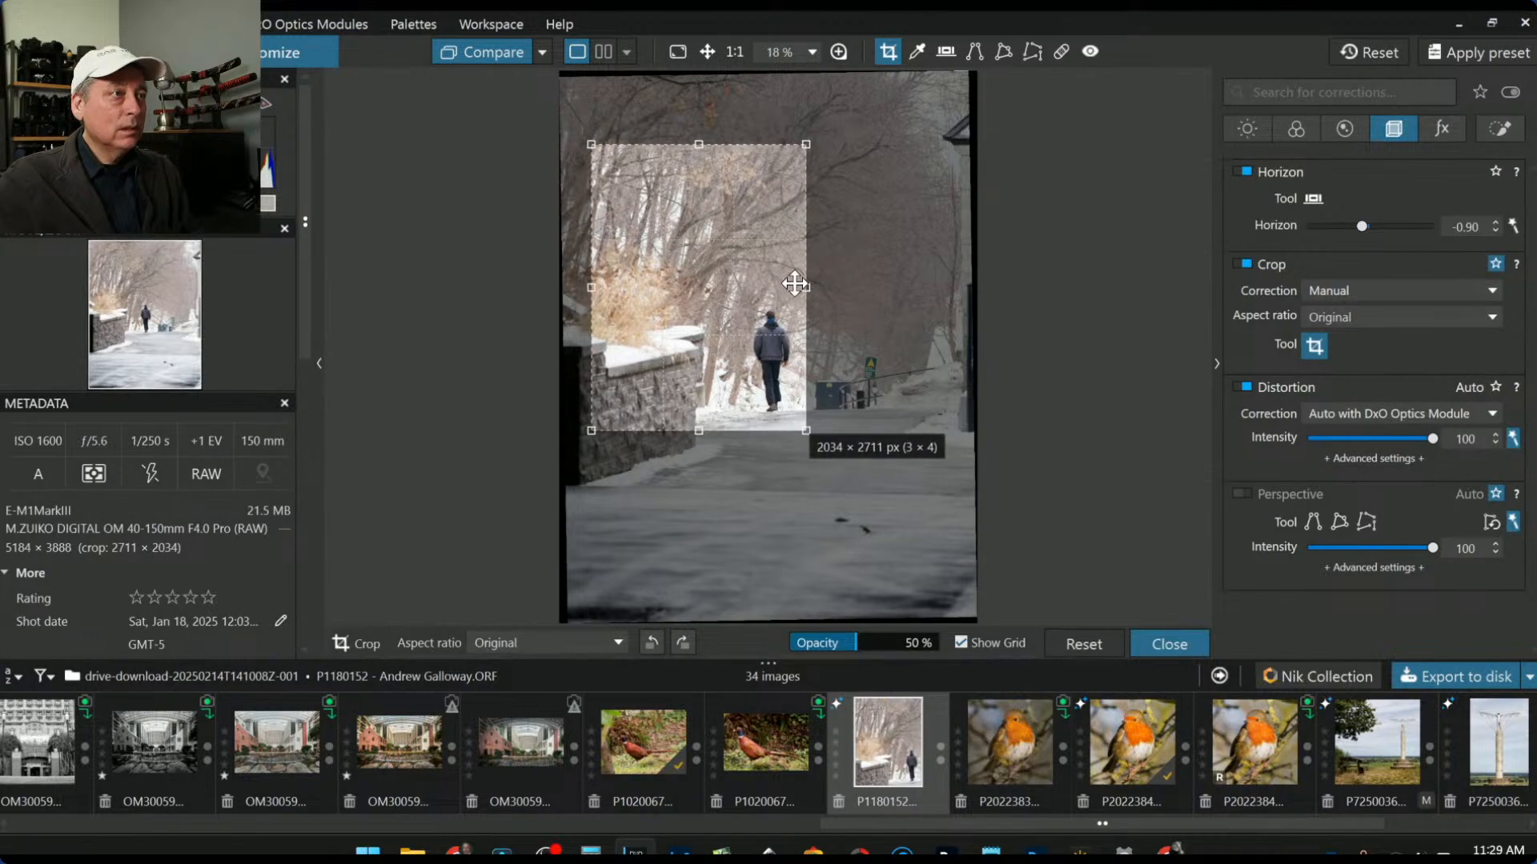
key("Return")
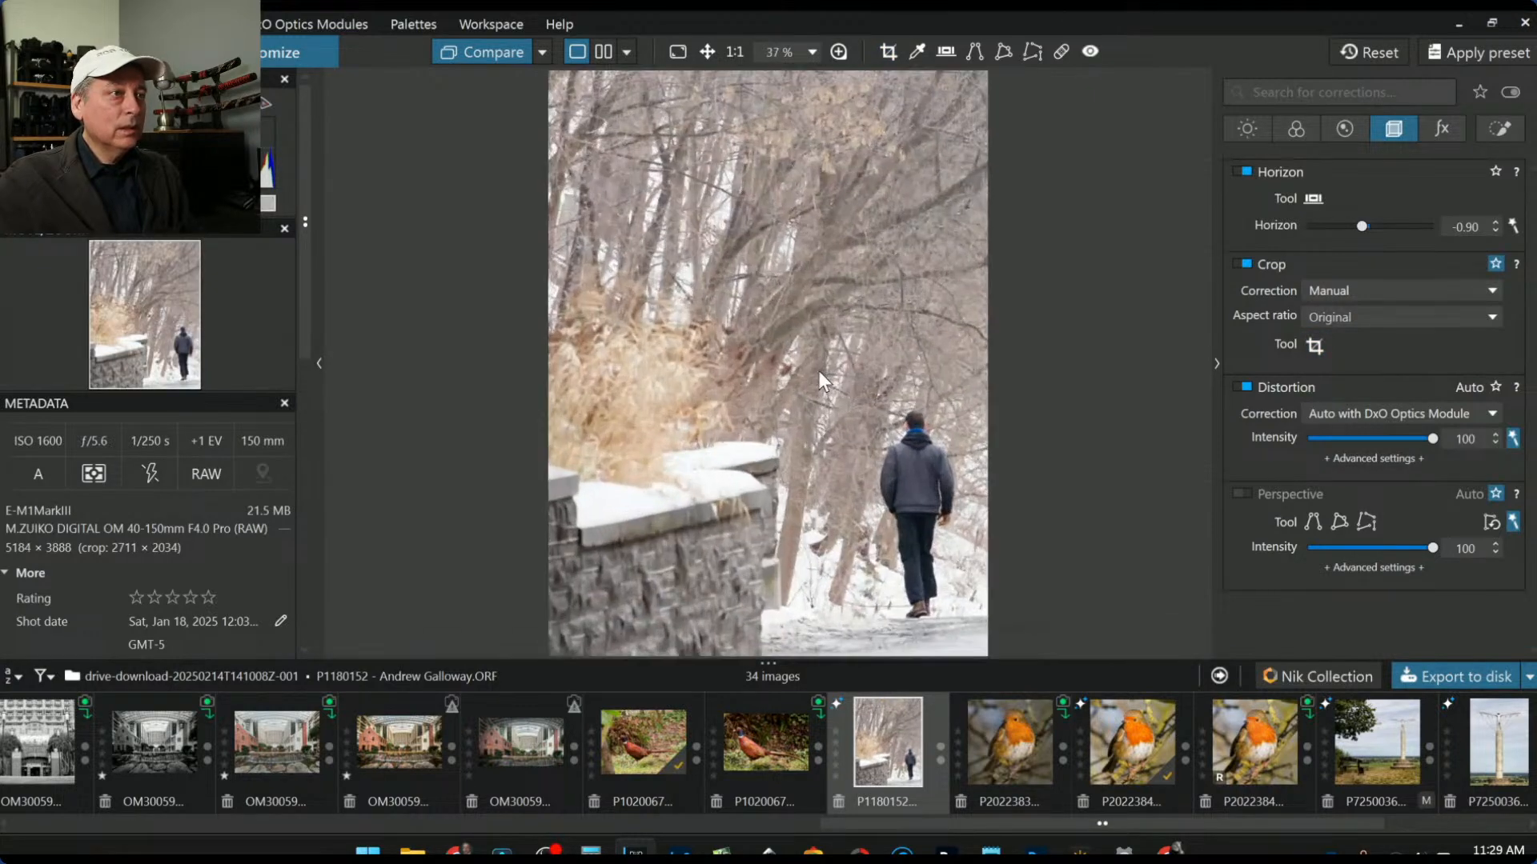
left_click(1311, 344)
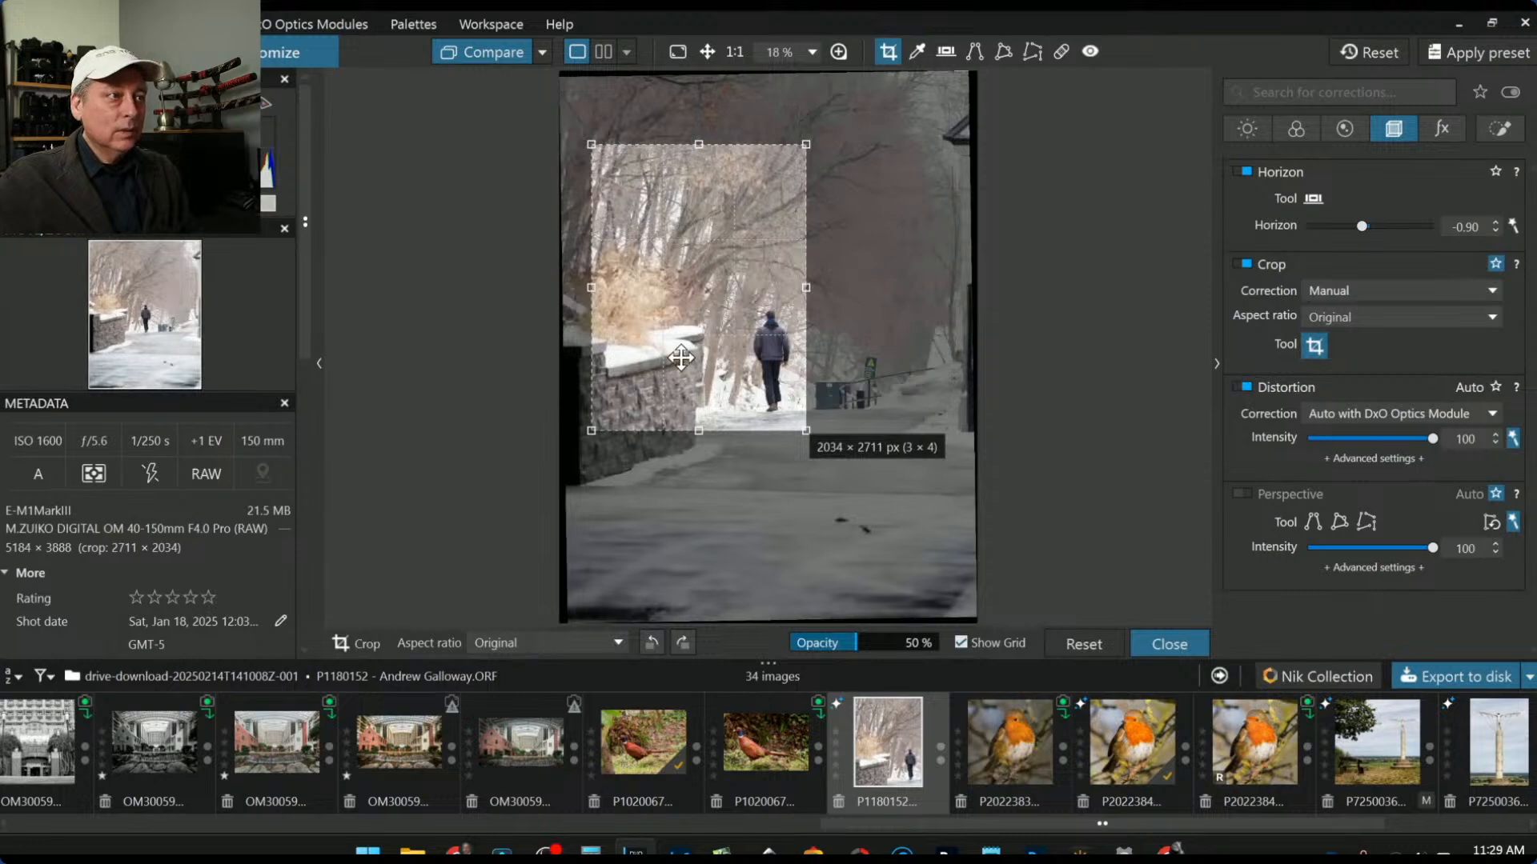
left_click_drag(681, 359, 687, 358)
key("Return")
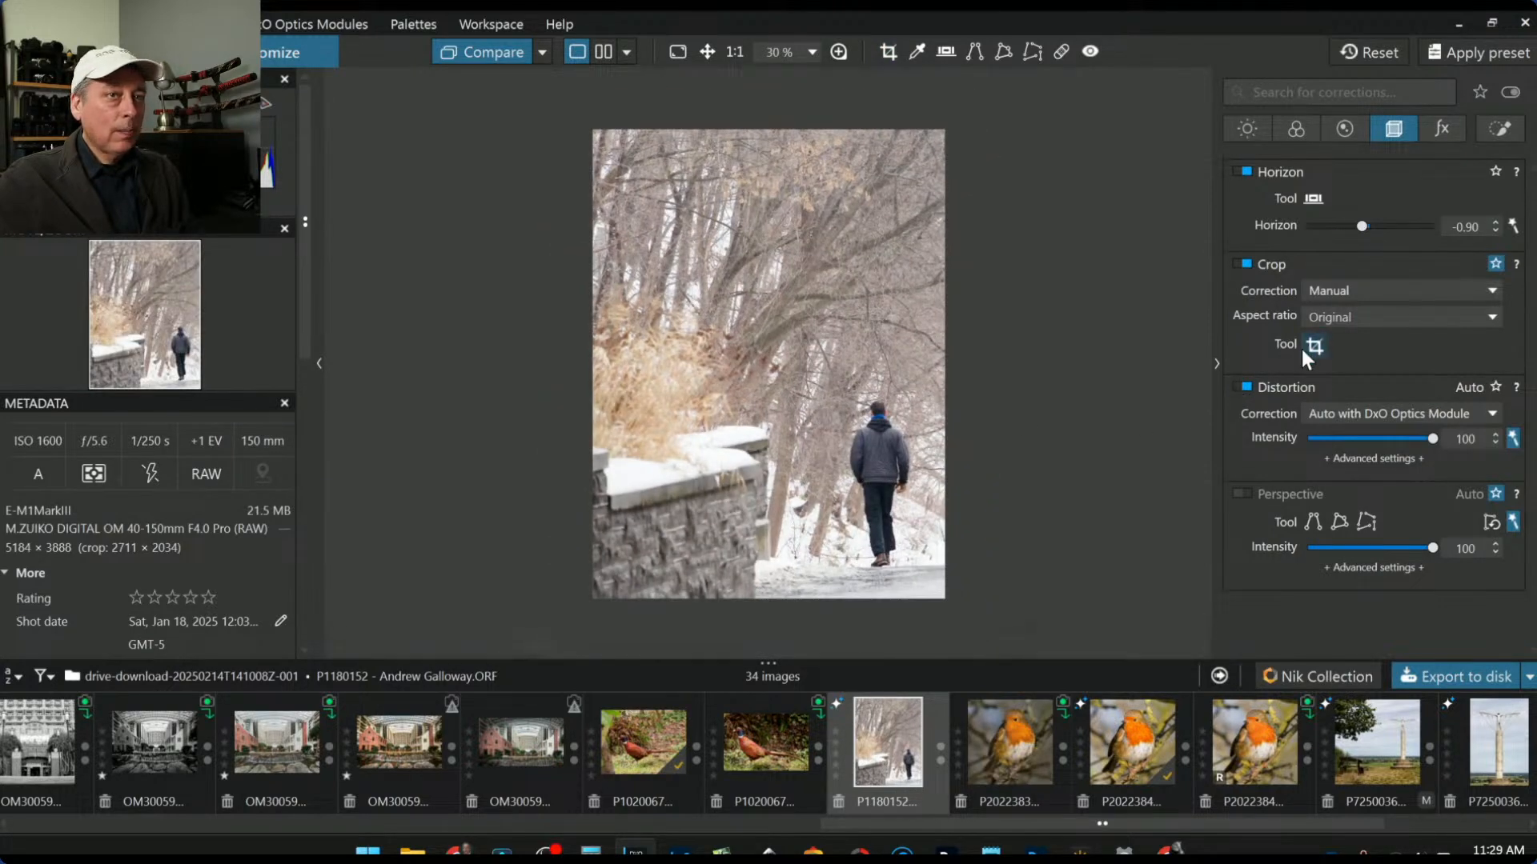
Step: Shift the crop down to include more of the path and enlarge it to about 2144 × 2859 px
left_click(1313, 346)
left_click_drag(737, 376, 739, 406)
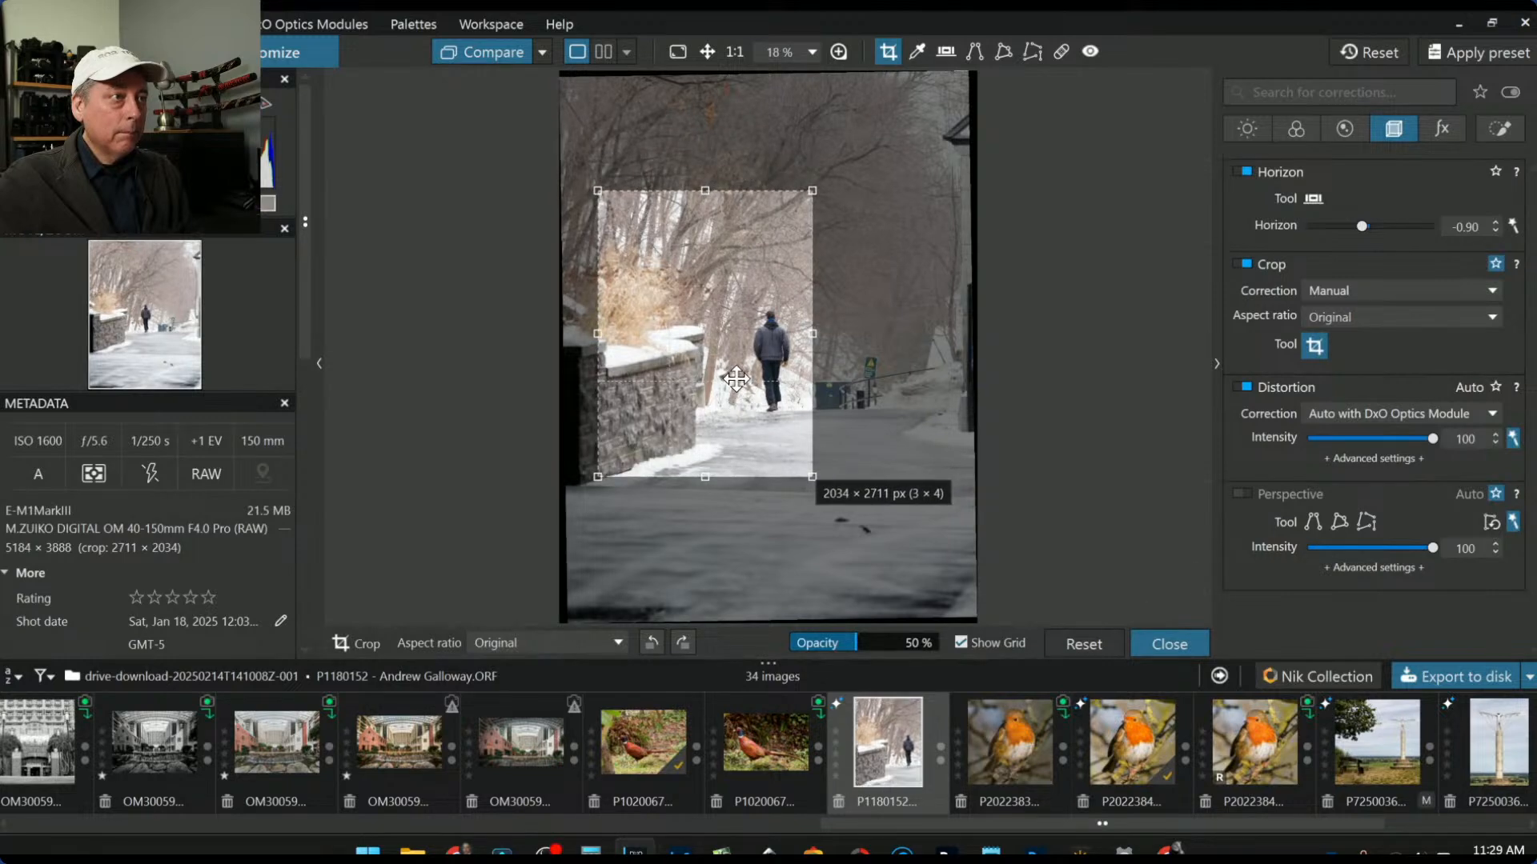
left_click_drag(601, 192, 596, 171)
key("Return")
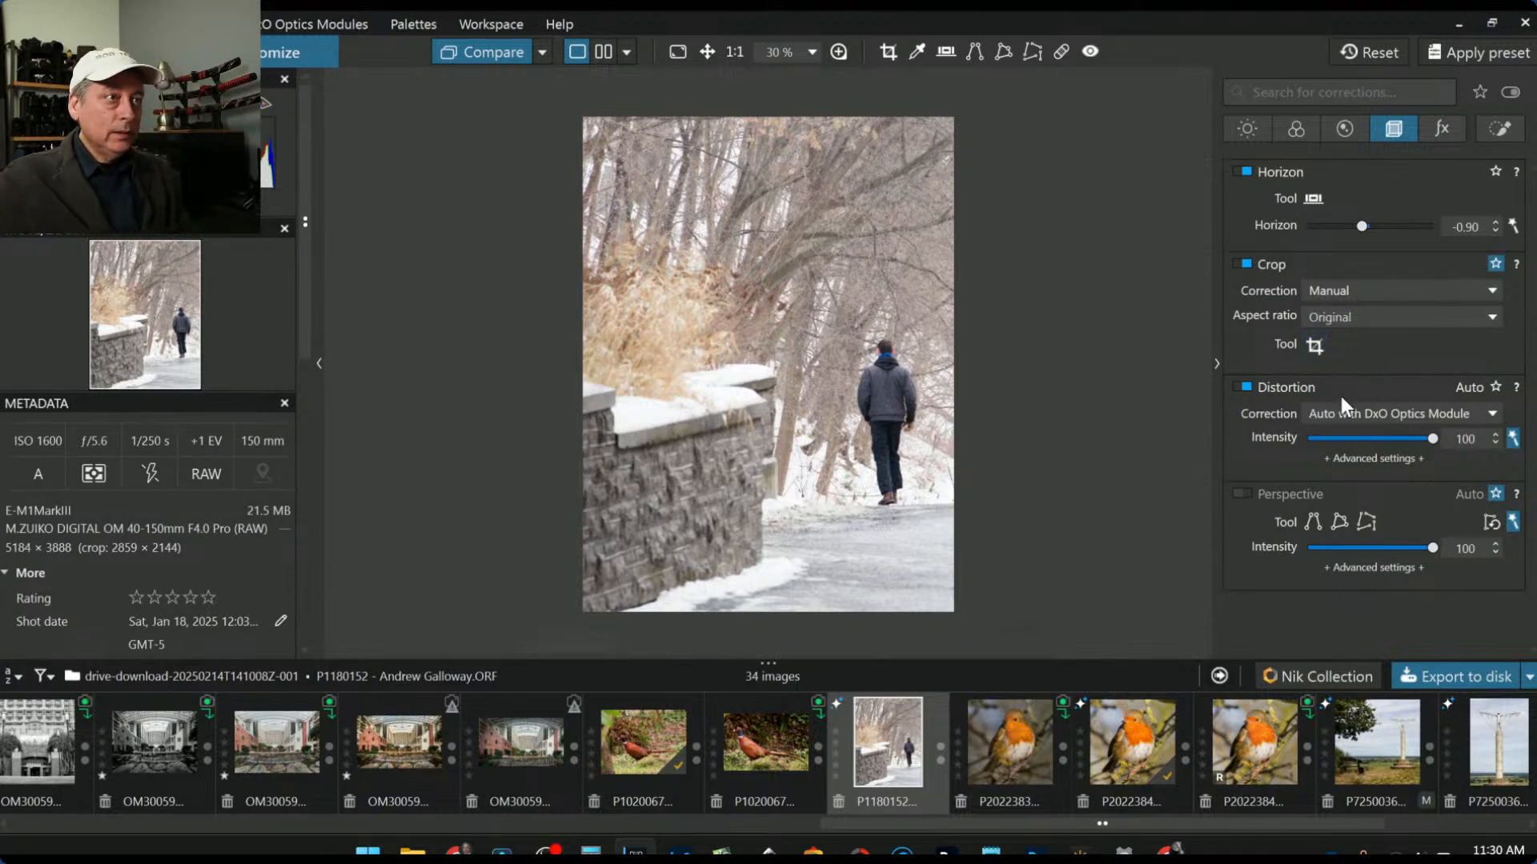
Step: Set the photo's global exposure to -0.34, highlights to -24 and blacks to -51
left_click(1485, 137)
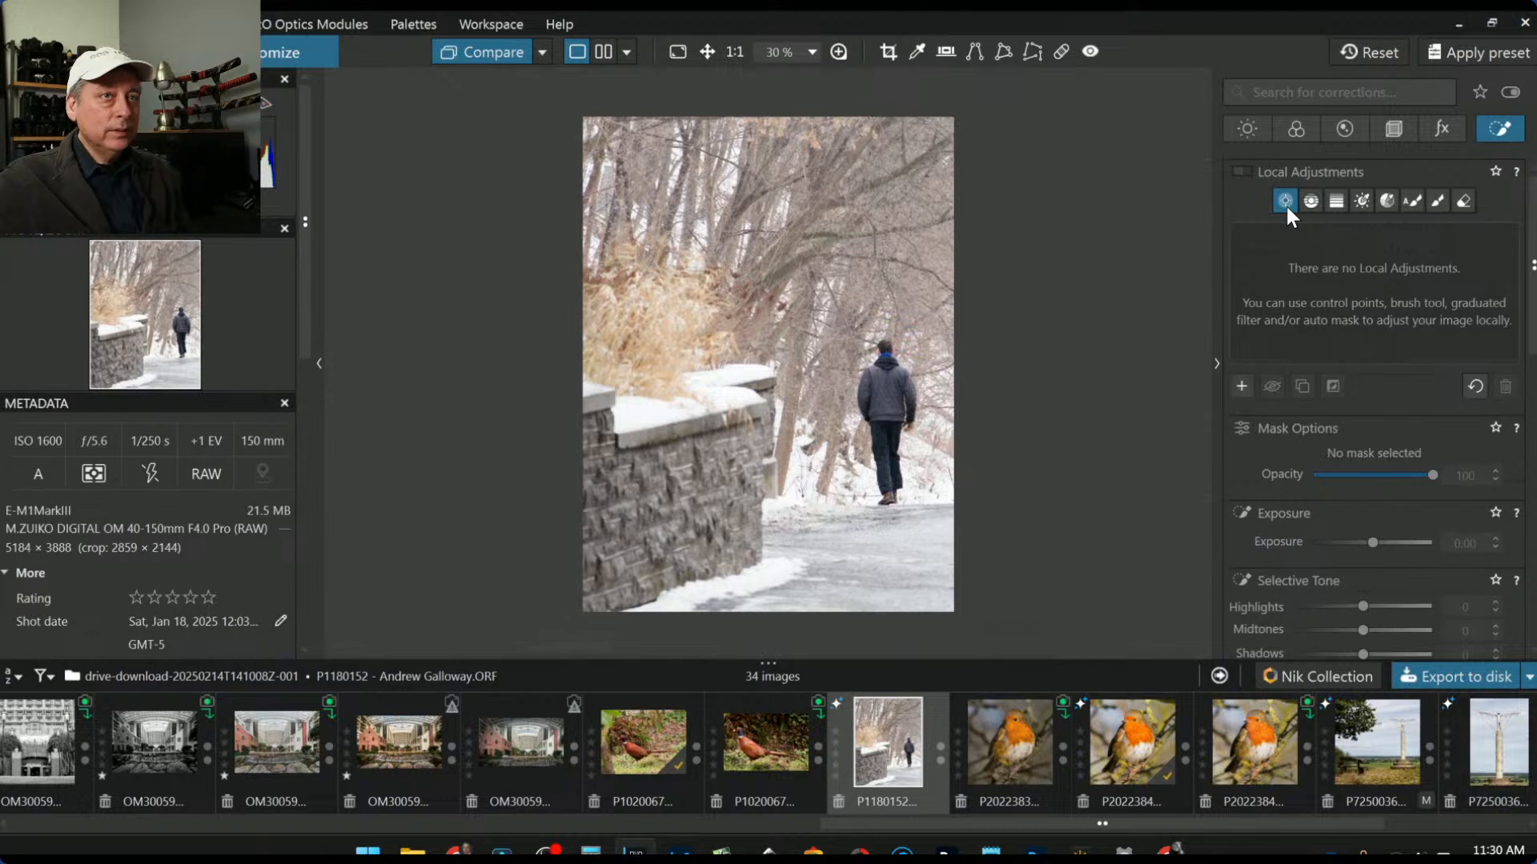
left_click(1248, 132)
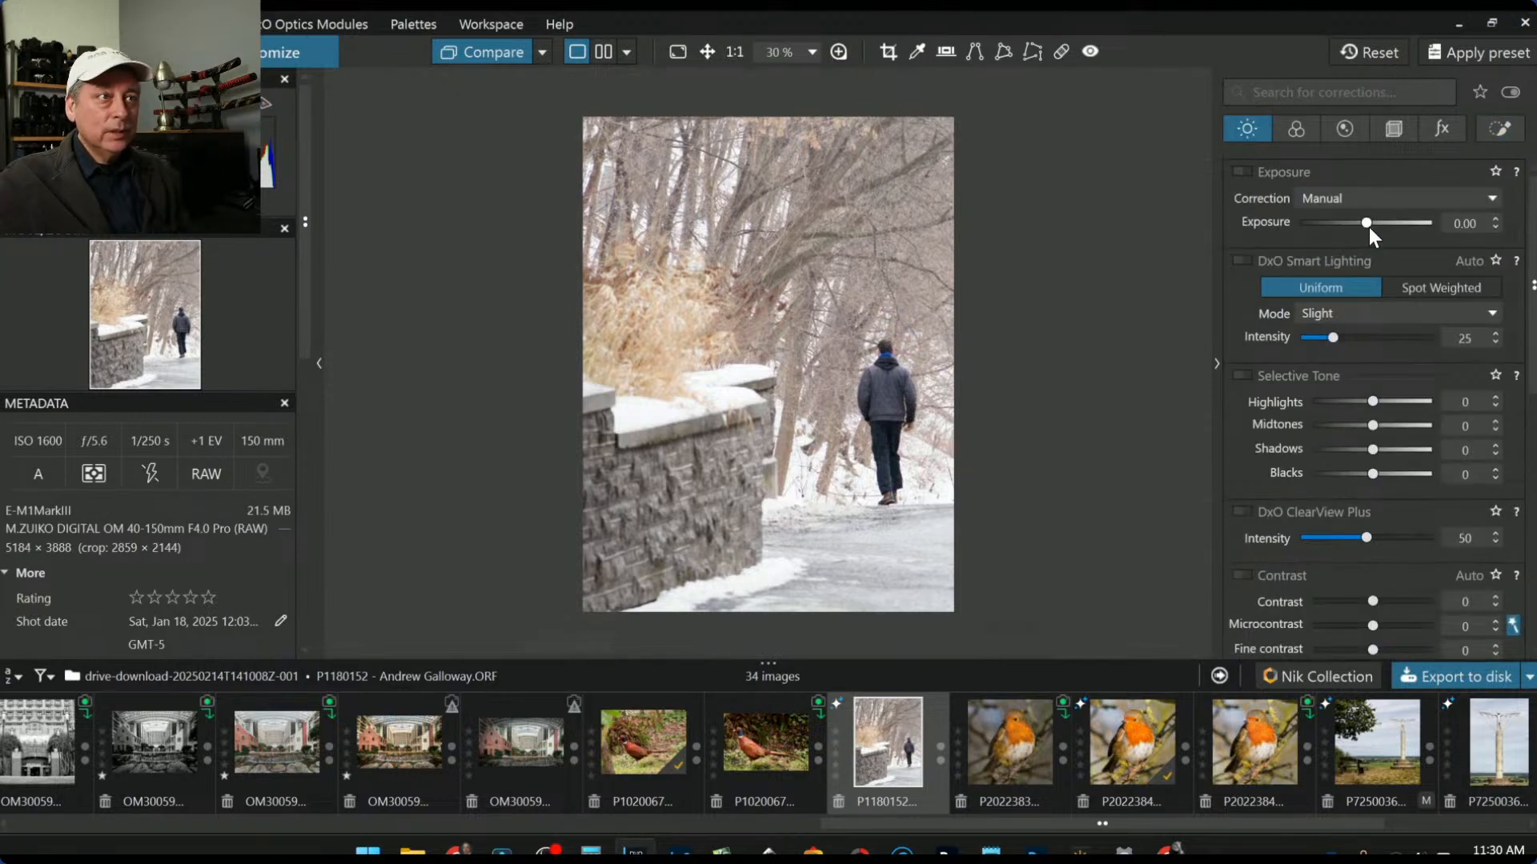
scroll(1367, 228, "down", 3)
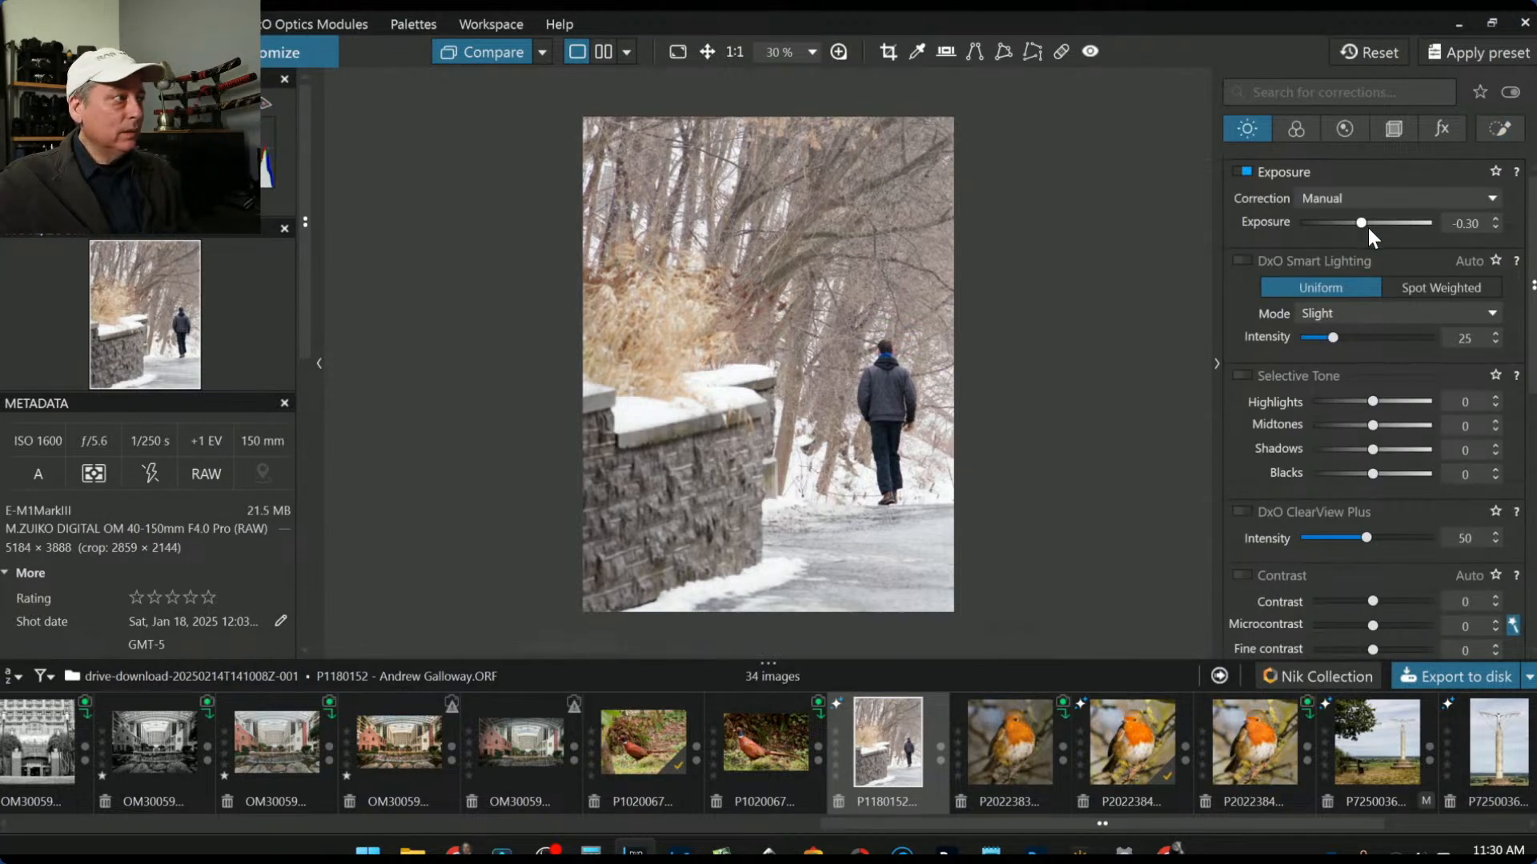
scroll(1367, 227, "up", 1)
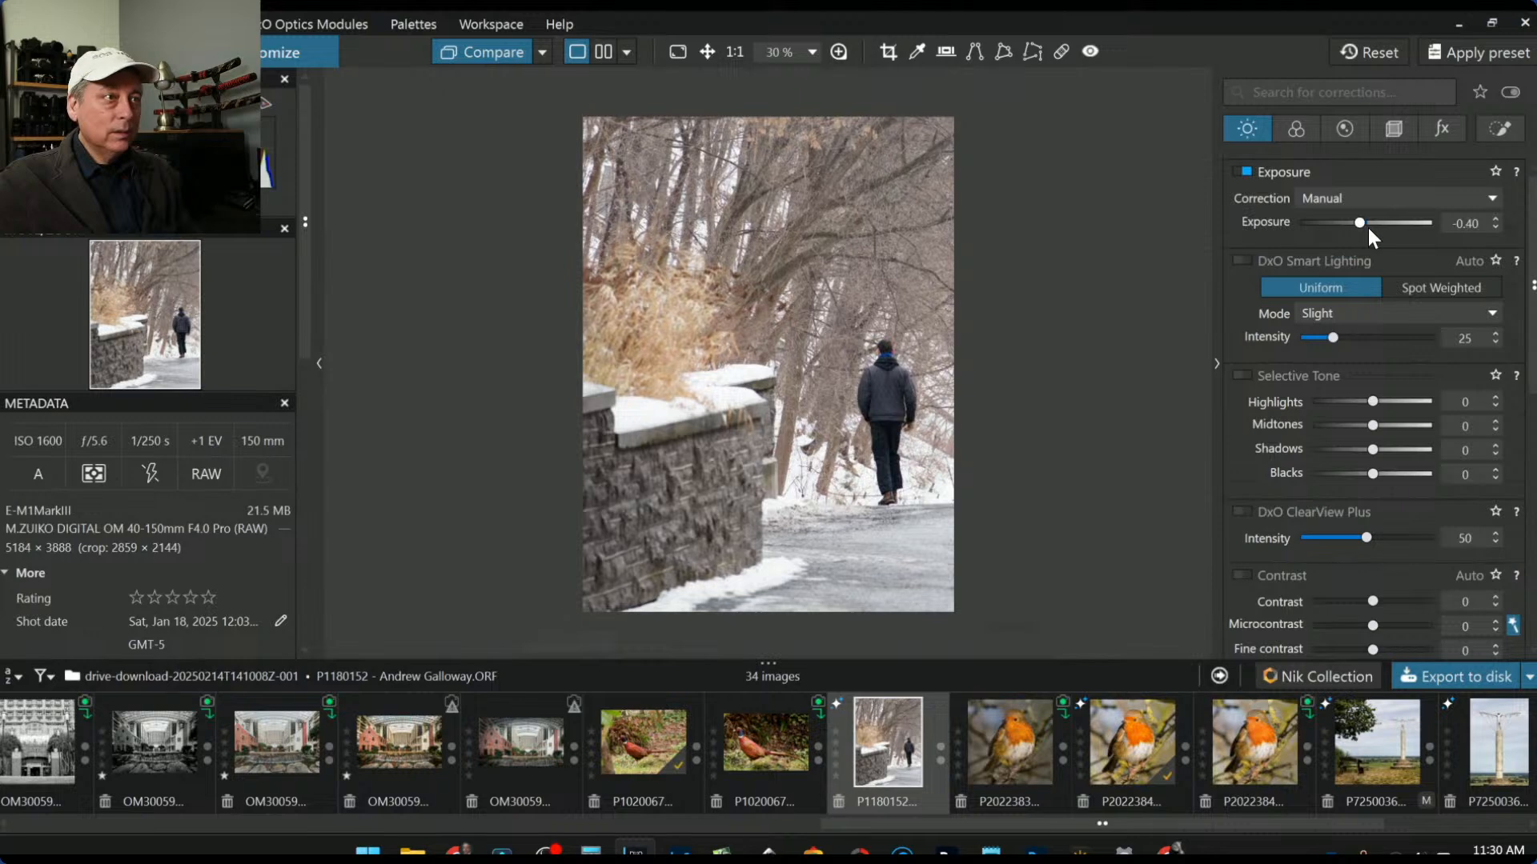
left_click(1358, 400)
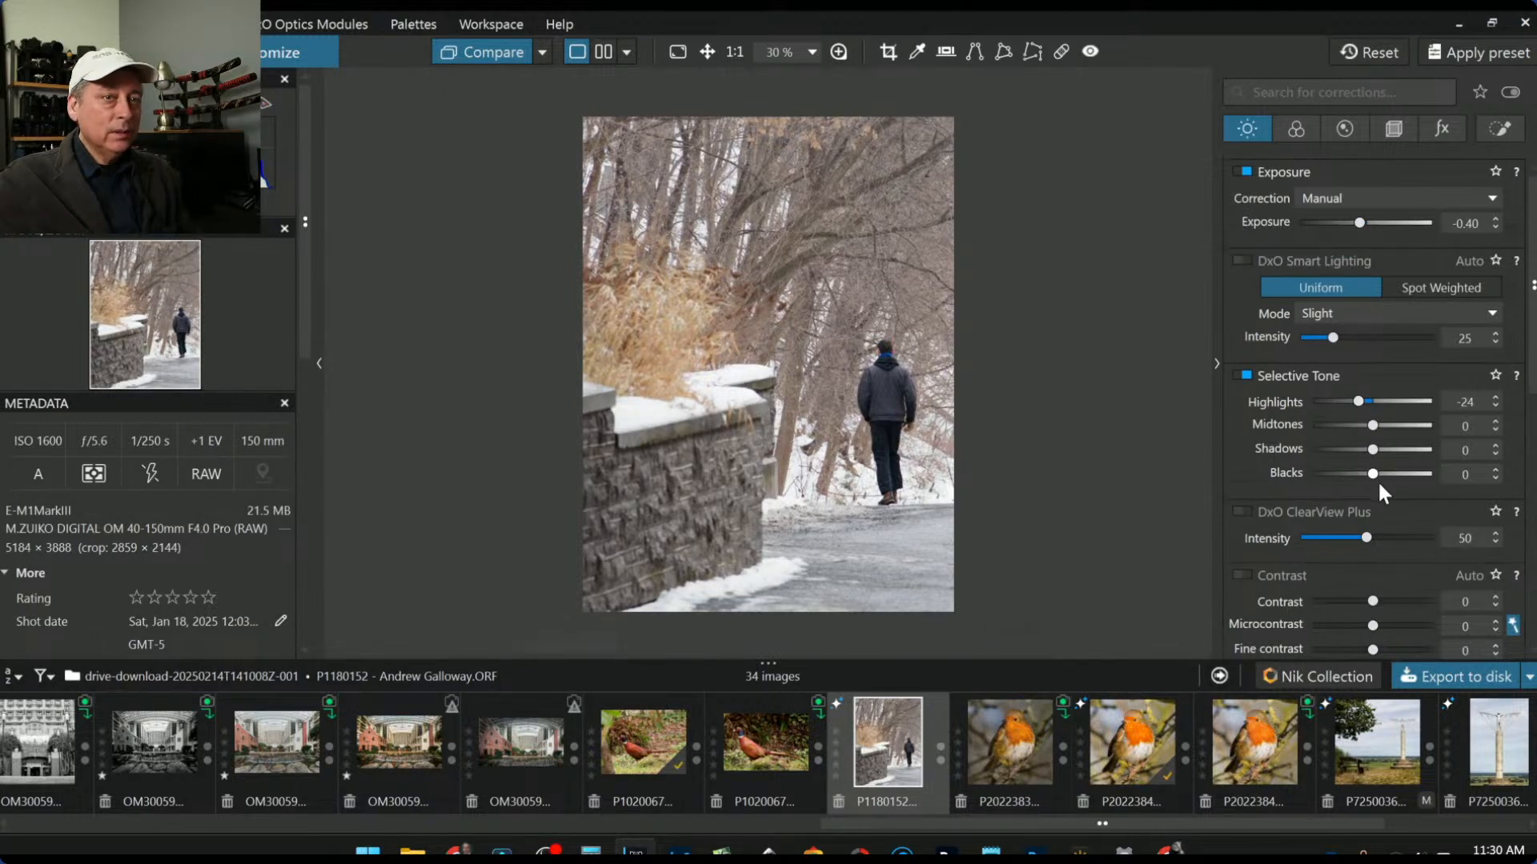
left_click_drag(1371, 475, 1341, 477)
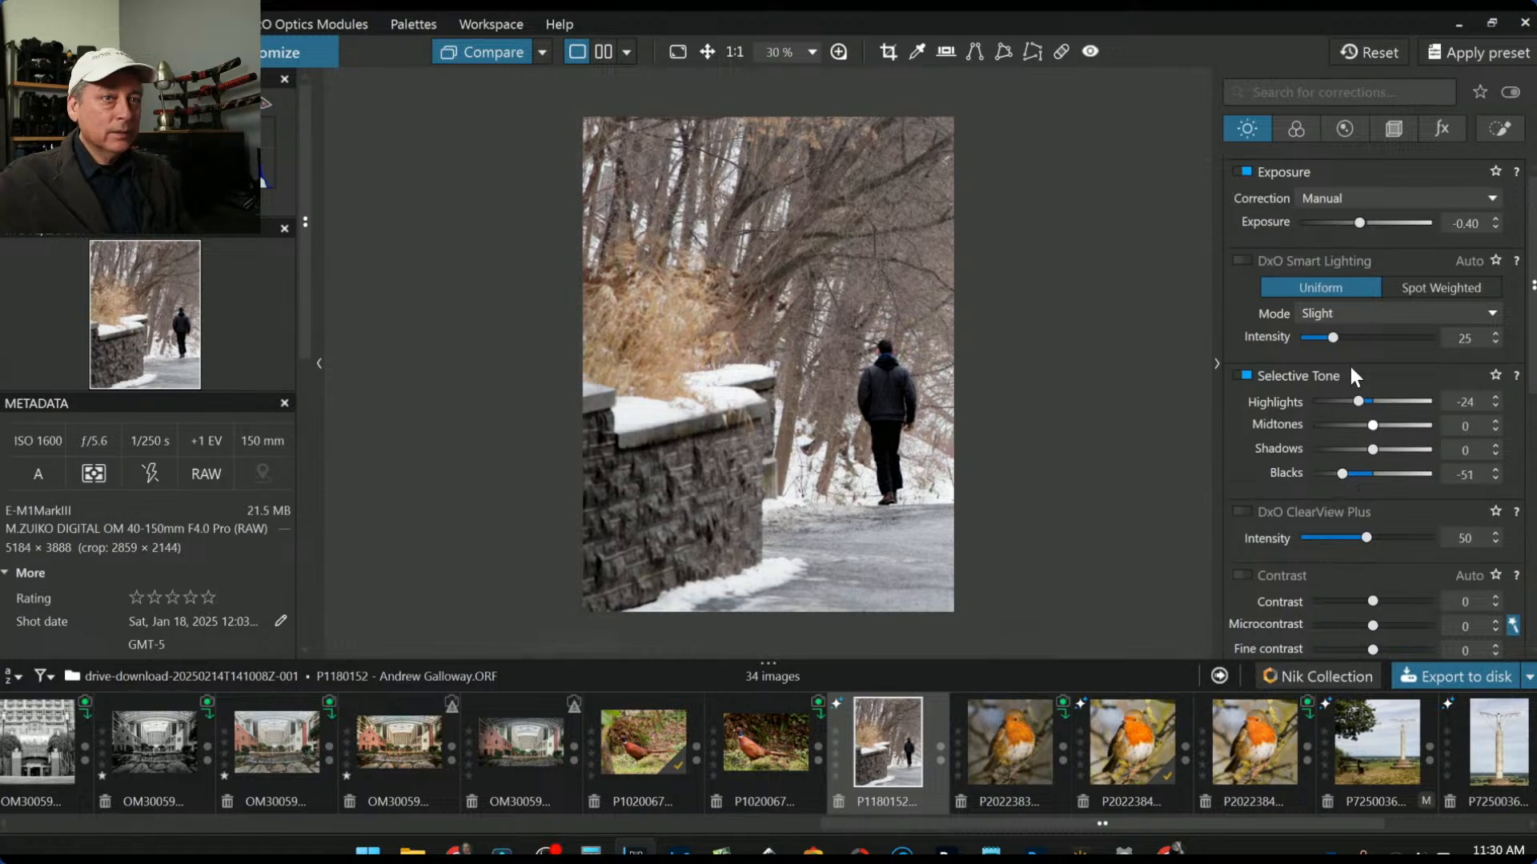
left_click(1358, 223)
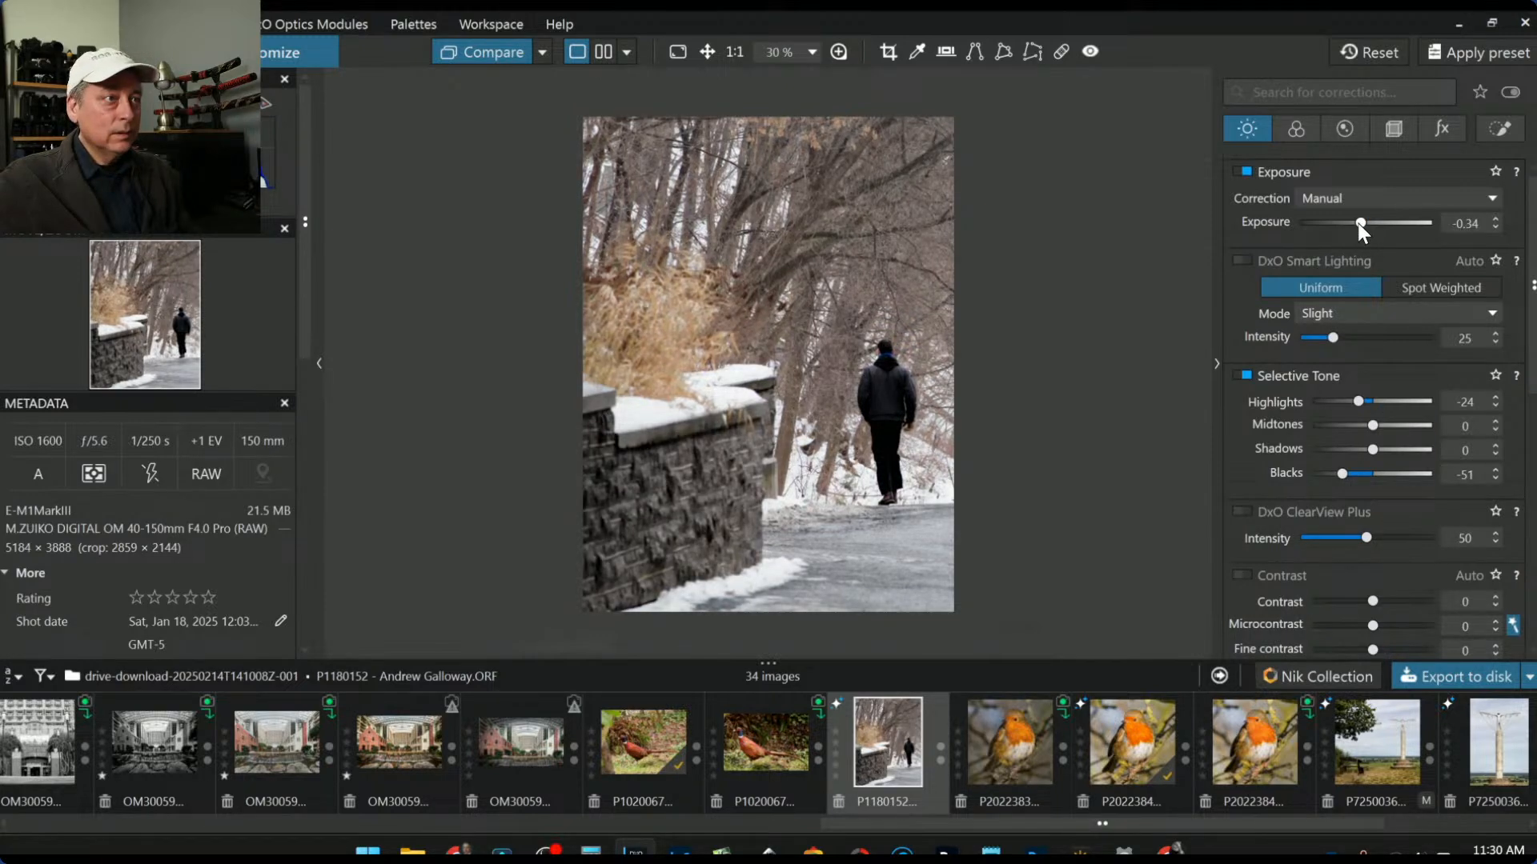
Step: Add a local adjustment control point on the walking man's jacket and shrink its radius to his upper body
left_click(1499, 129)
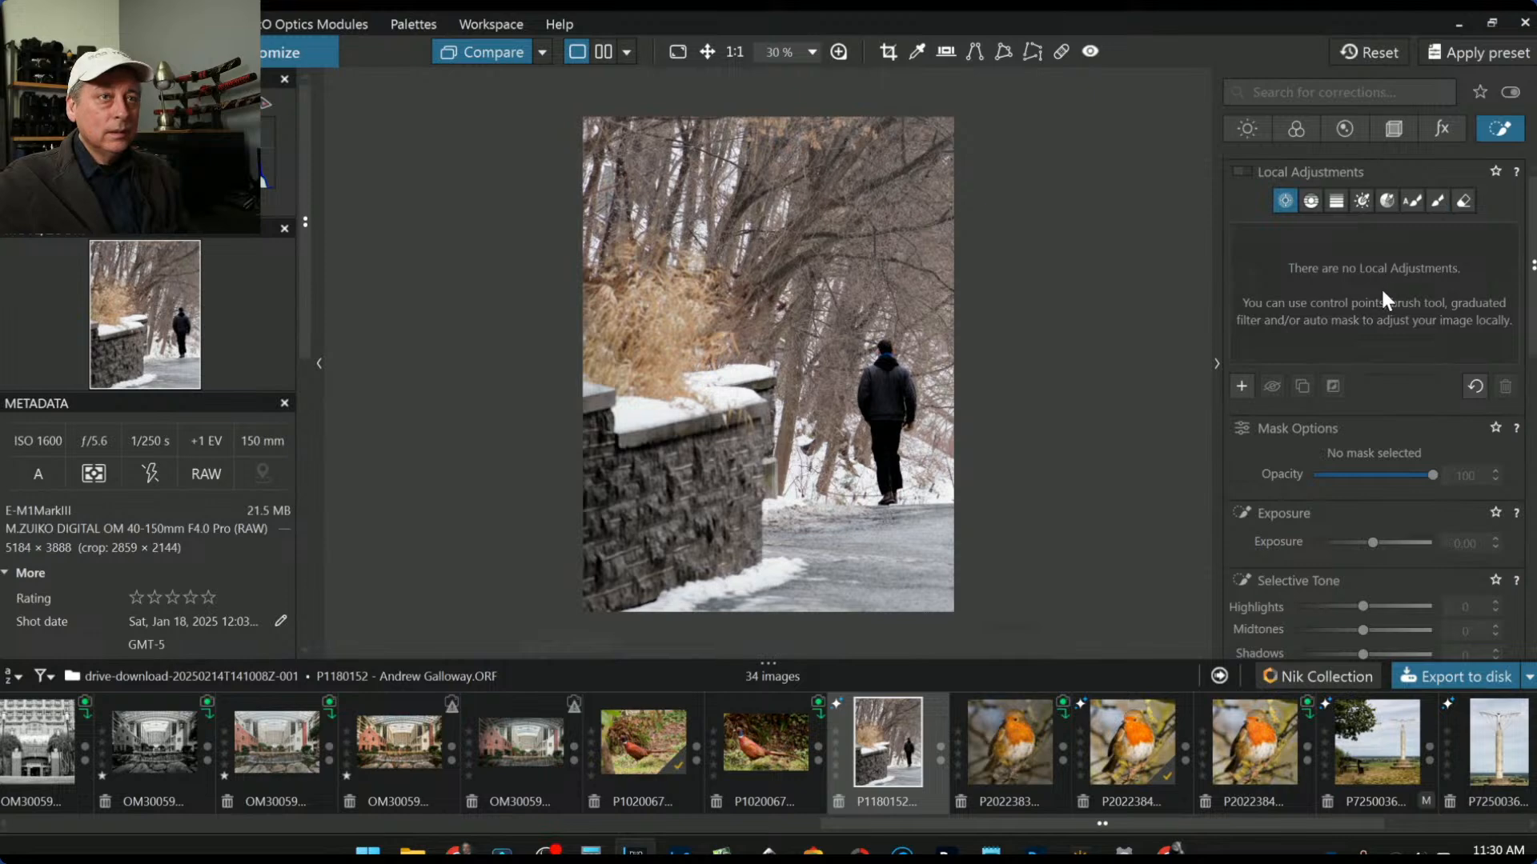
left_click(1241, 386)
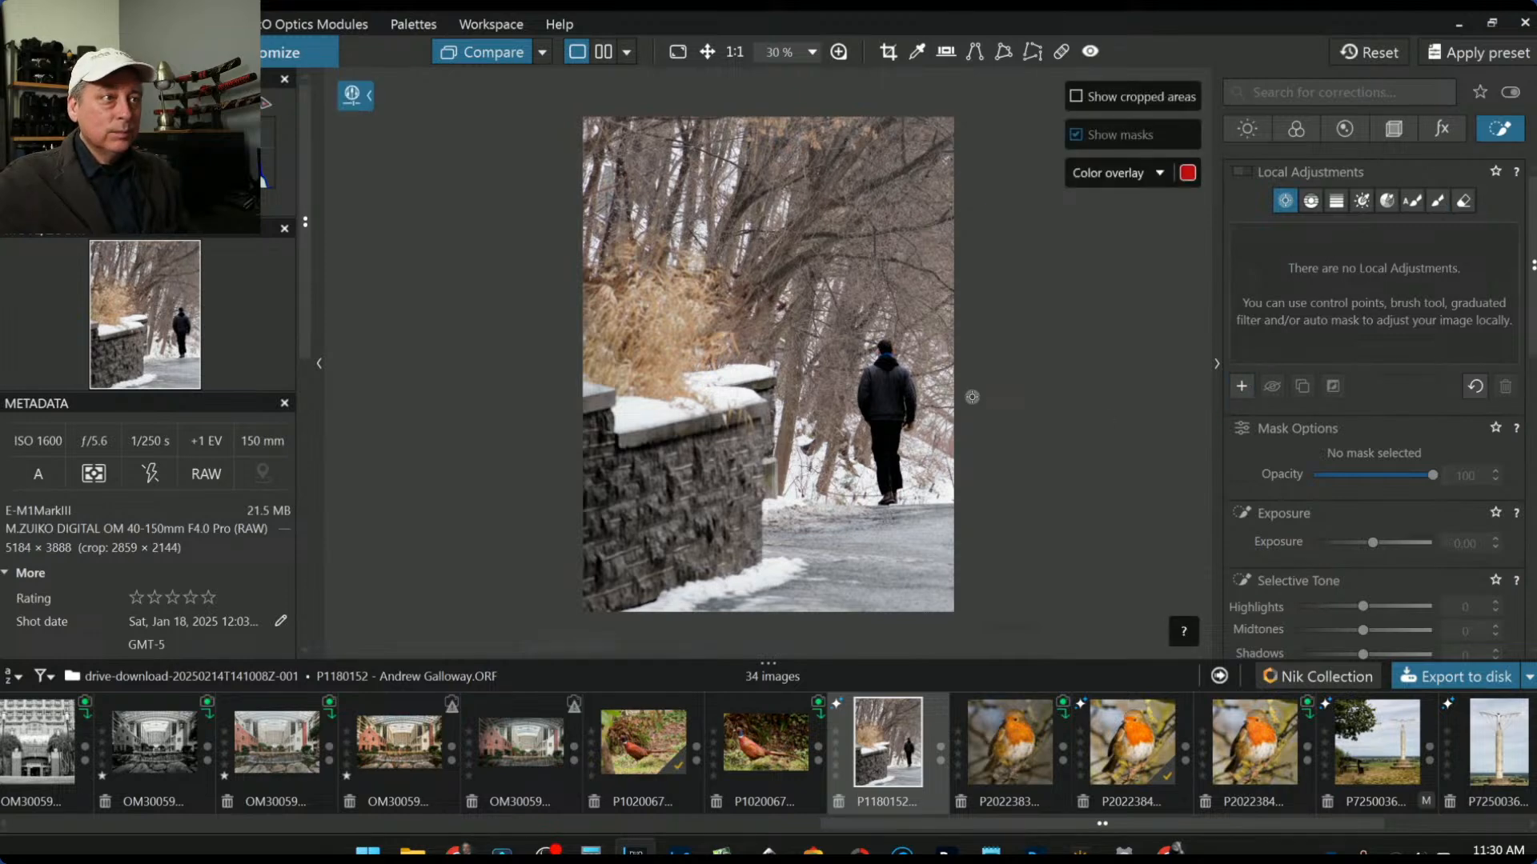
left_click(885, 369)
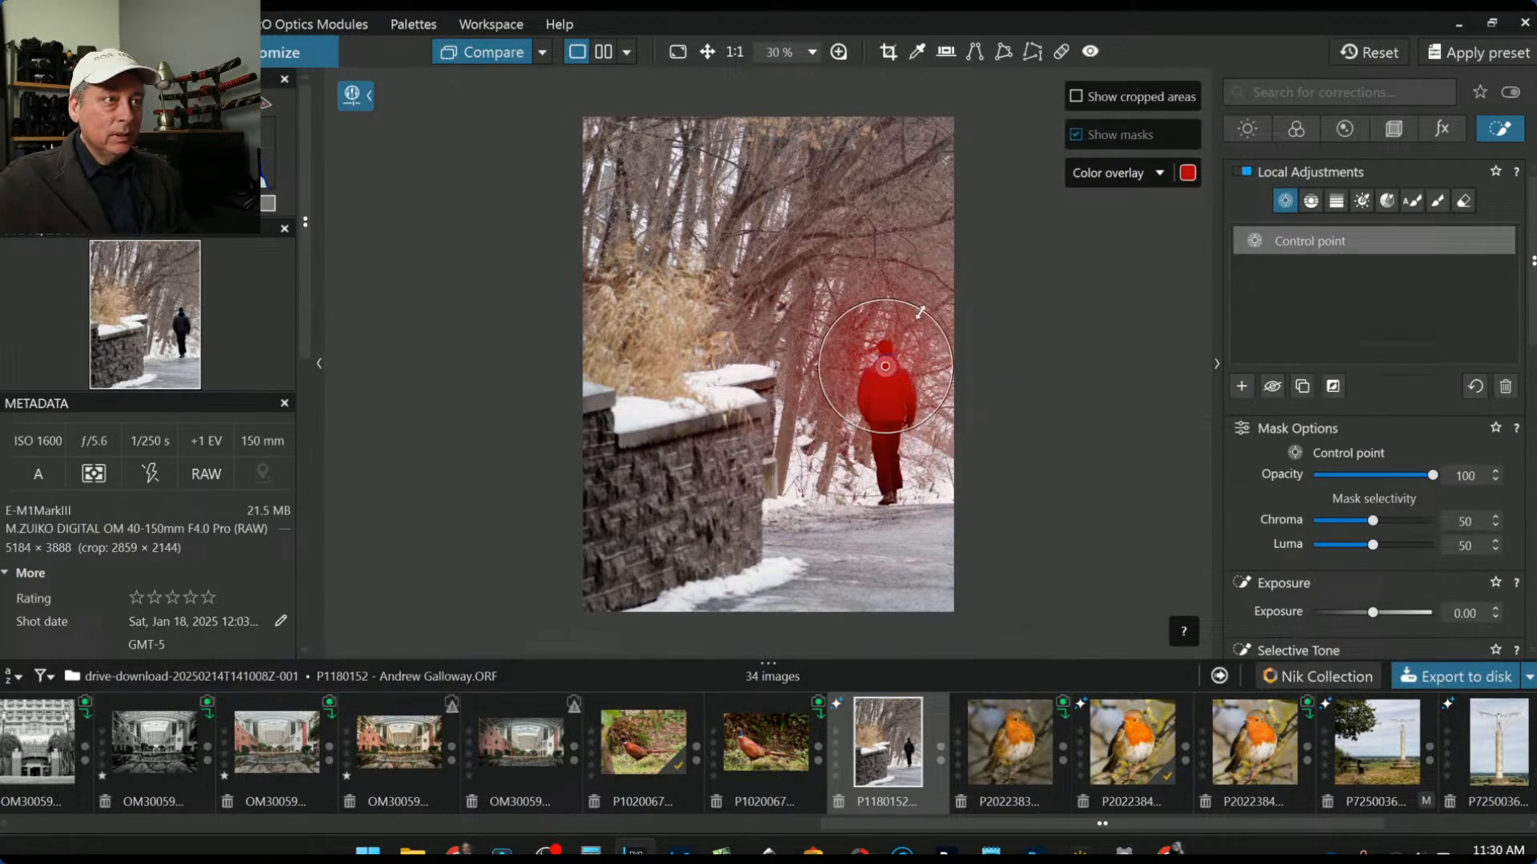
left_click_drag(921, 313, 906, 335)
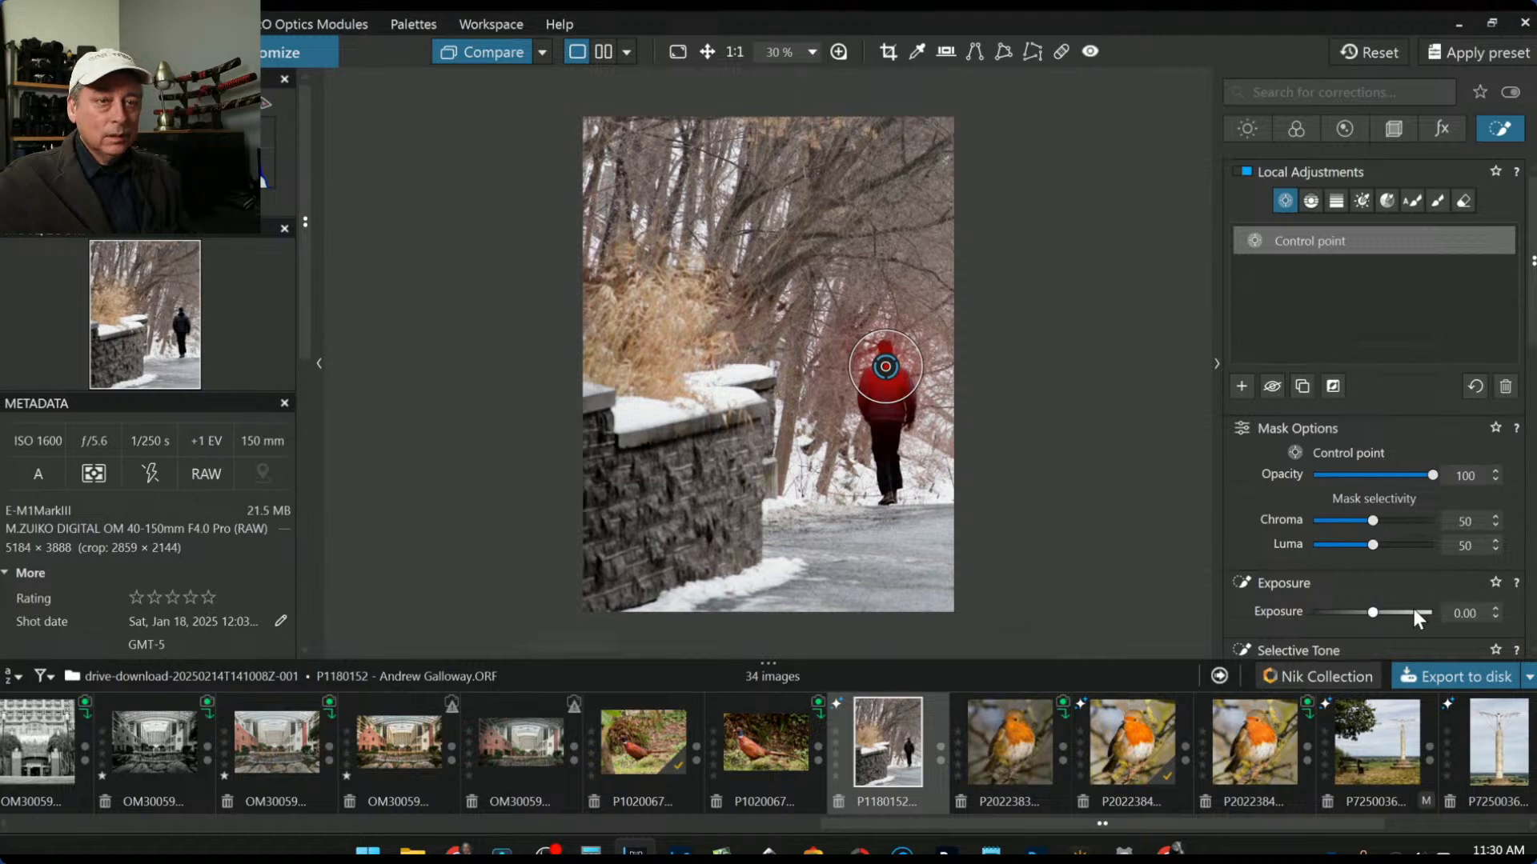
Step: Raise the control point's highlights to 62 and midtones to 70 to brighten the man's jacket
scroll(1408, 630, "down", 2)
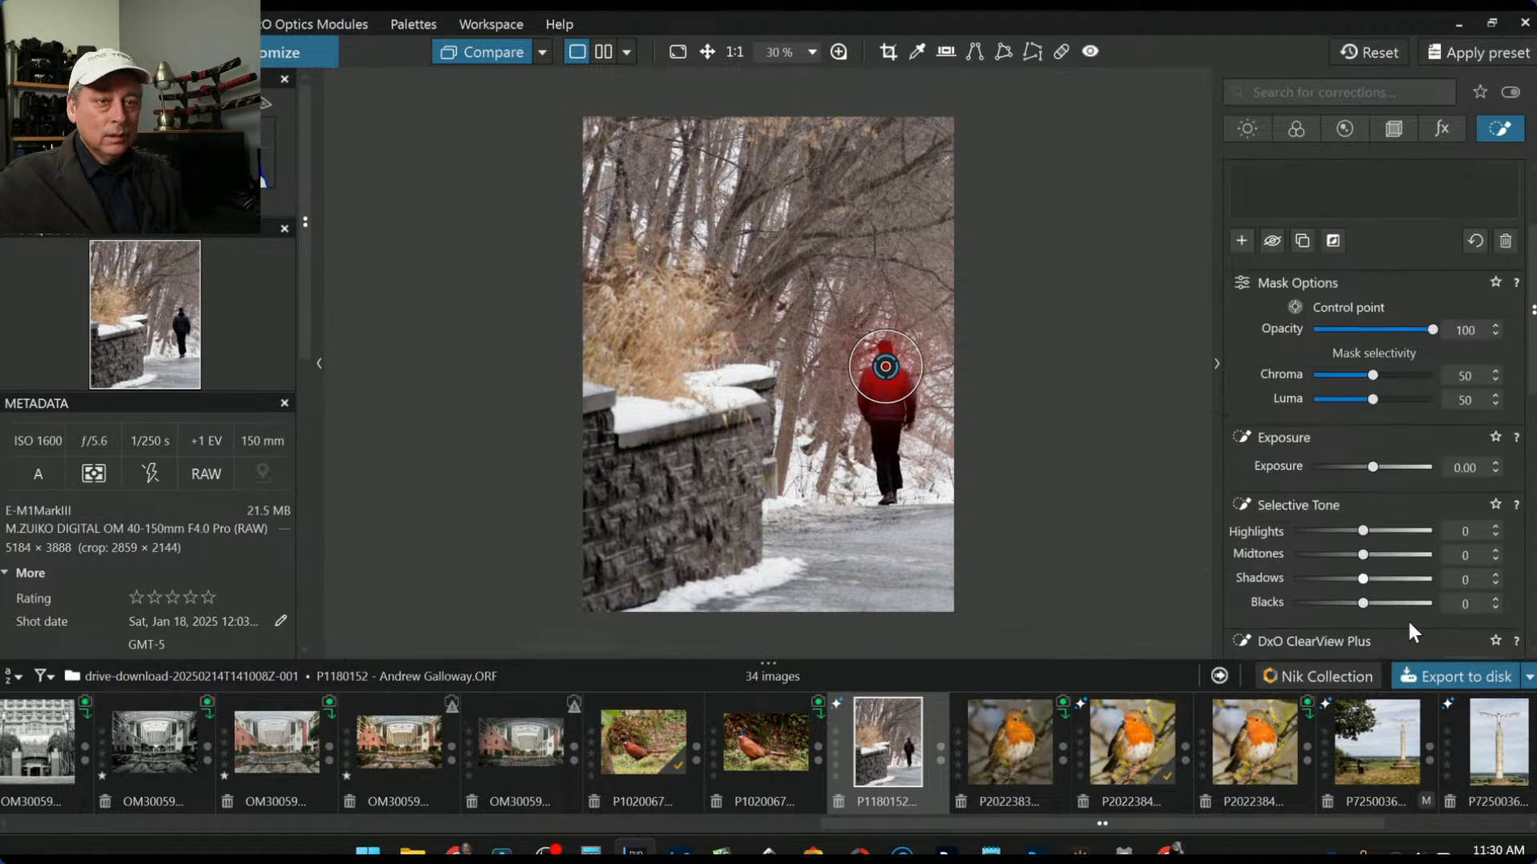
left_click(1407, 532)
left_click(1412, 555)
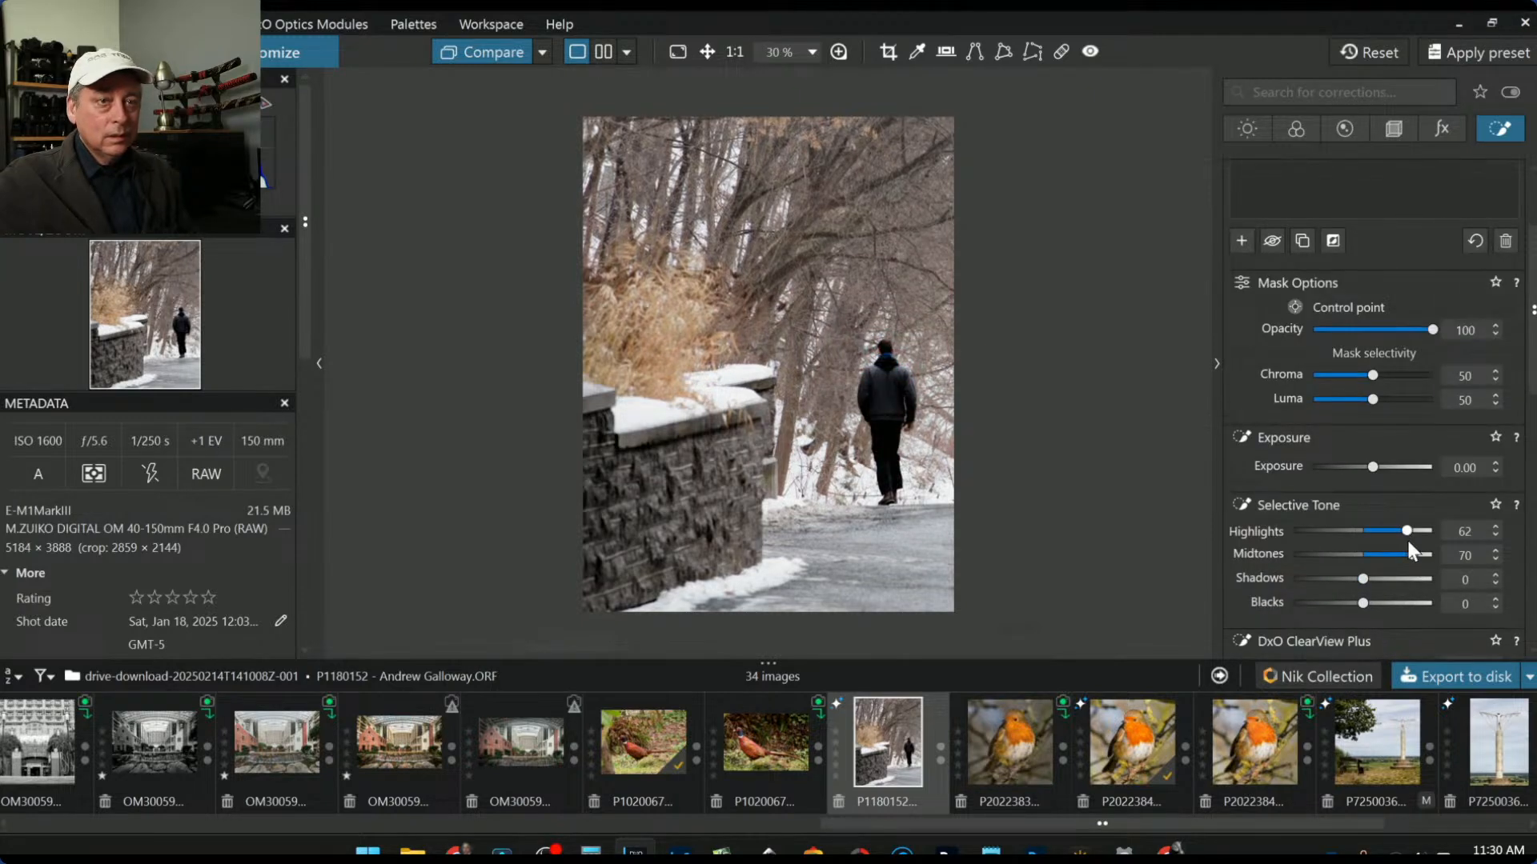
Step: Raise the jacket control point's highlights and midtones to 100 and its shadows to 35
left_click_drag(1420, 530, 1384, 579)
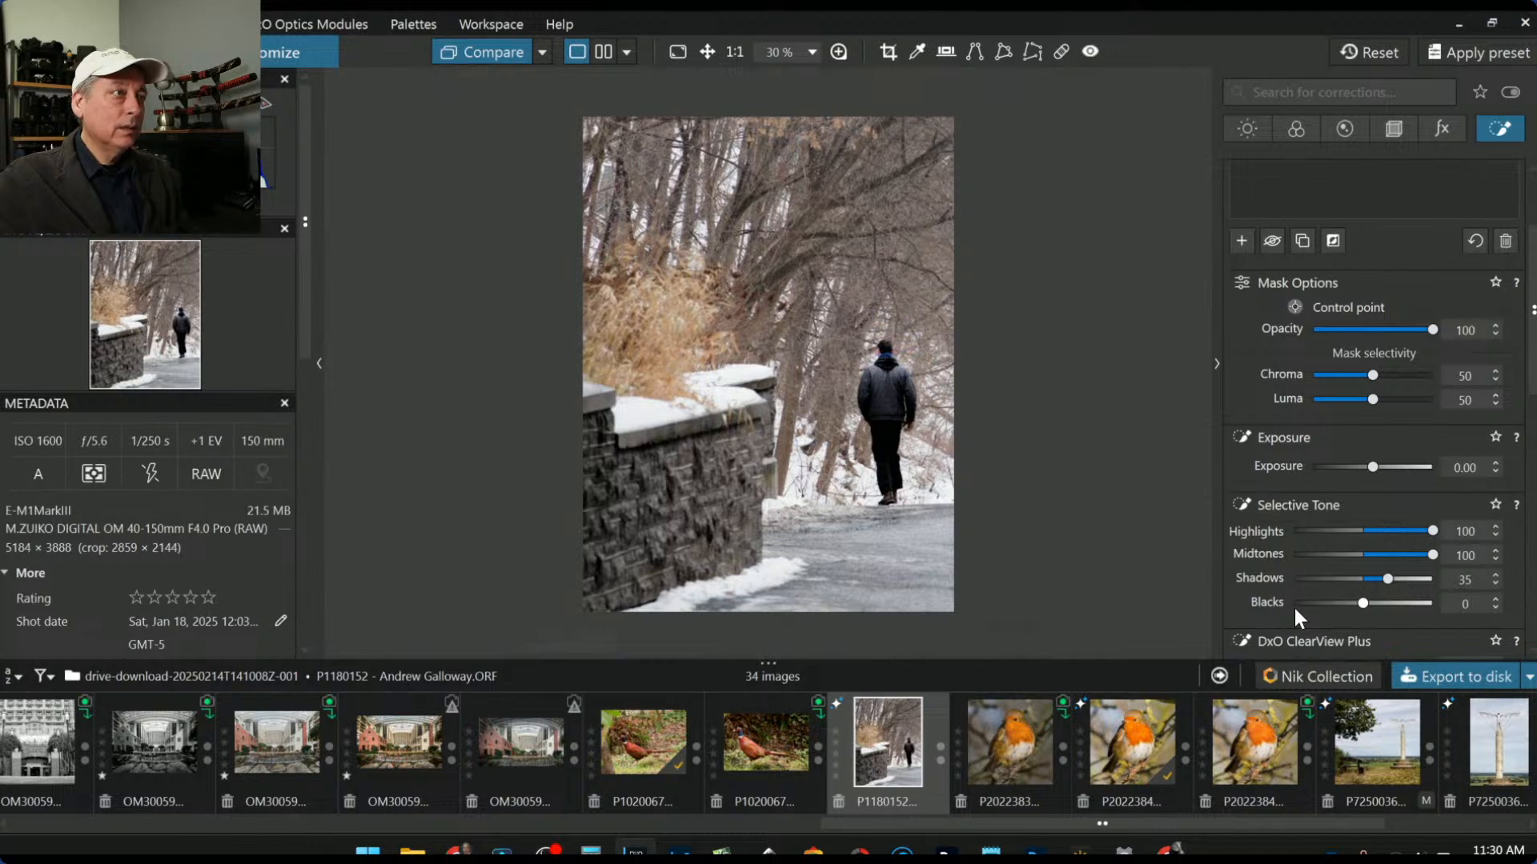
Step: Create a new local adjustment with an enlarged control point on the tall dry grass and a second point on the upper branches
left_click(1239, 241)
left_click(661, 298)
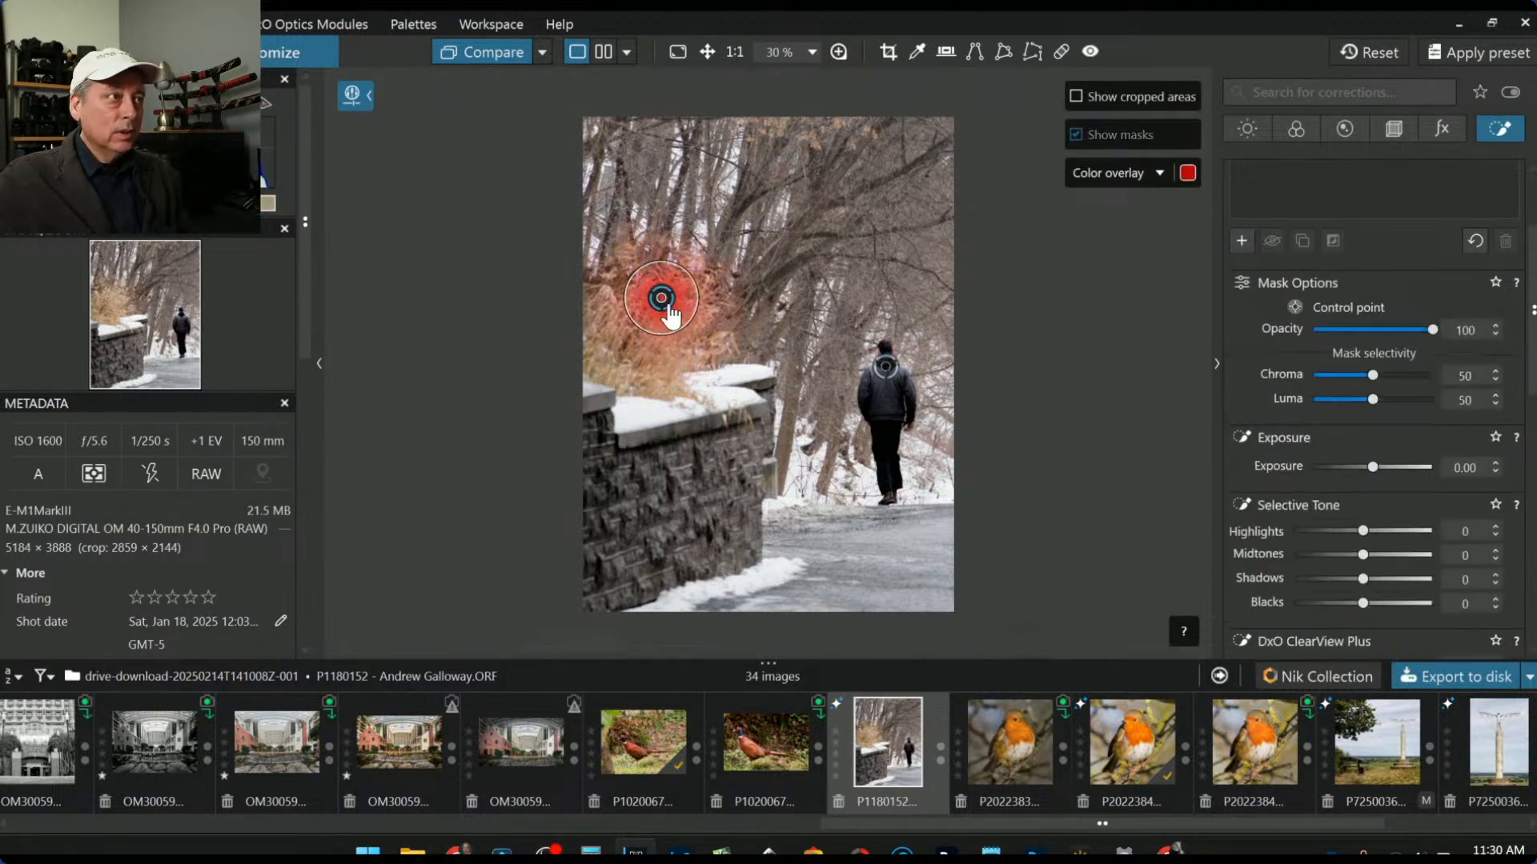
left_click_drag(676, 394, 677, 411)
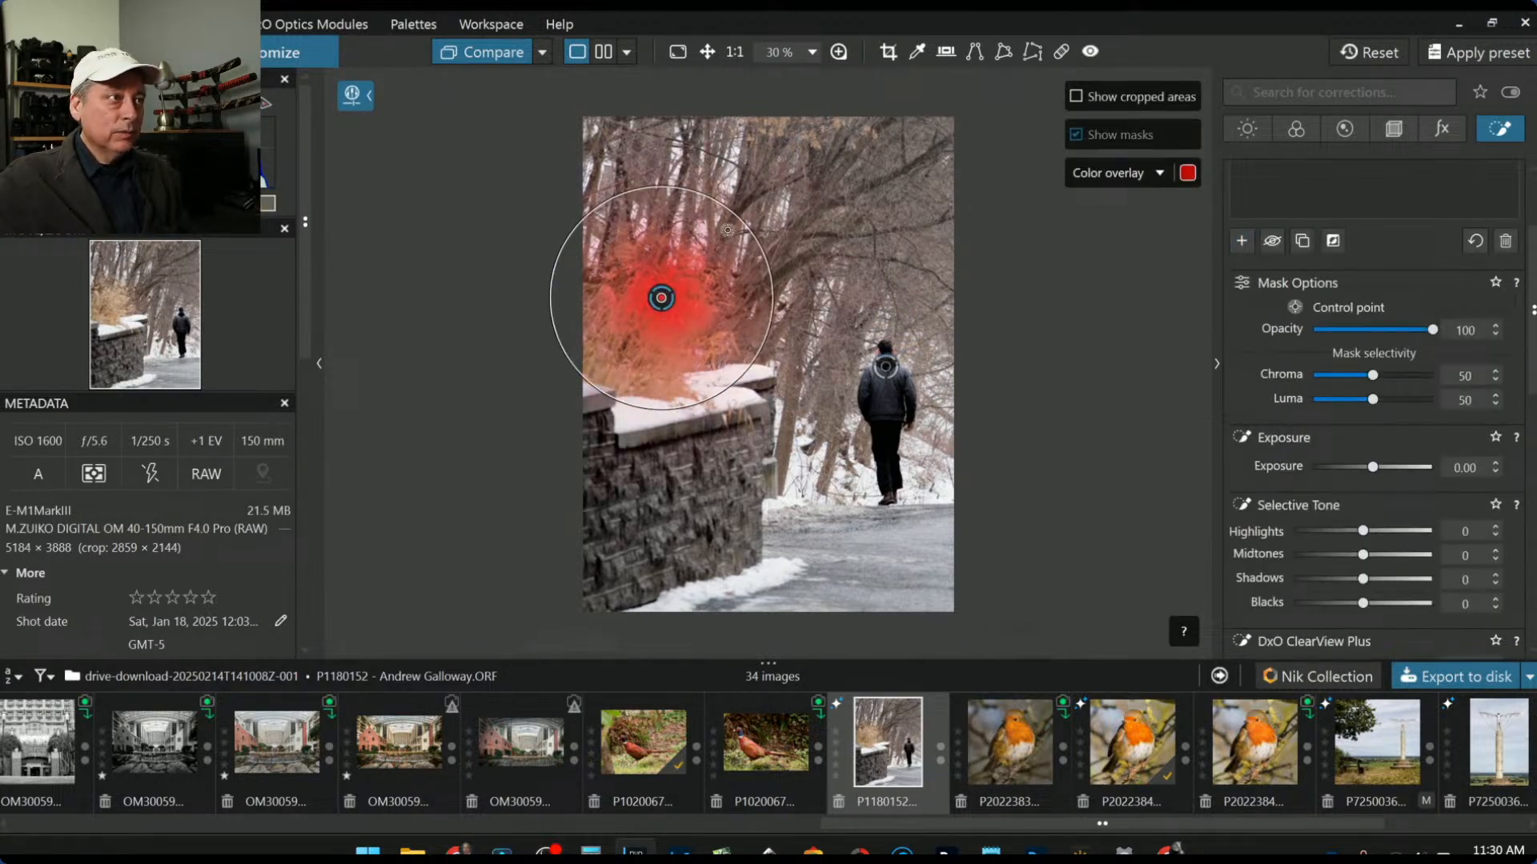
left_click(817, 147)
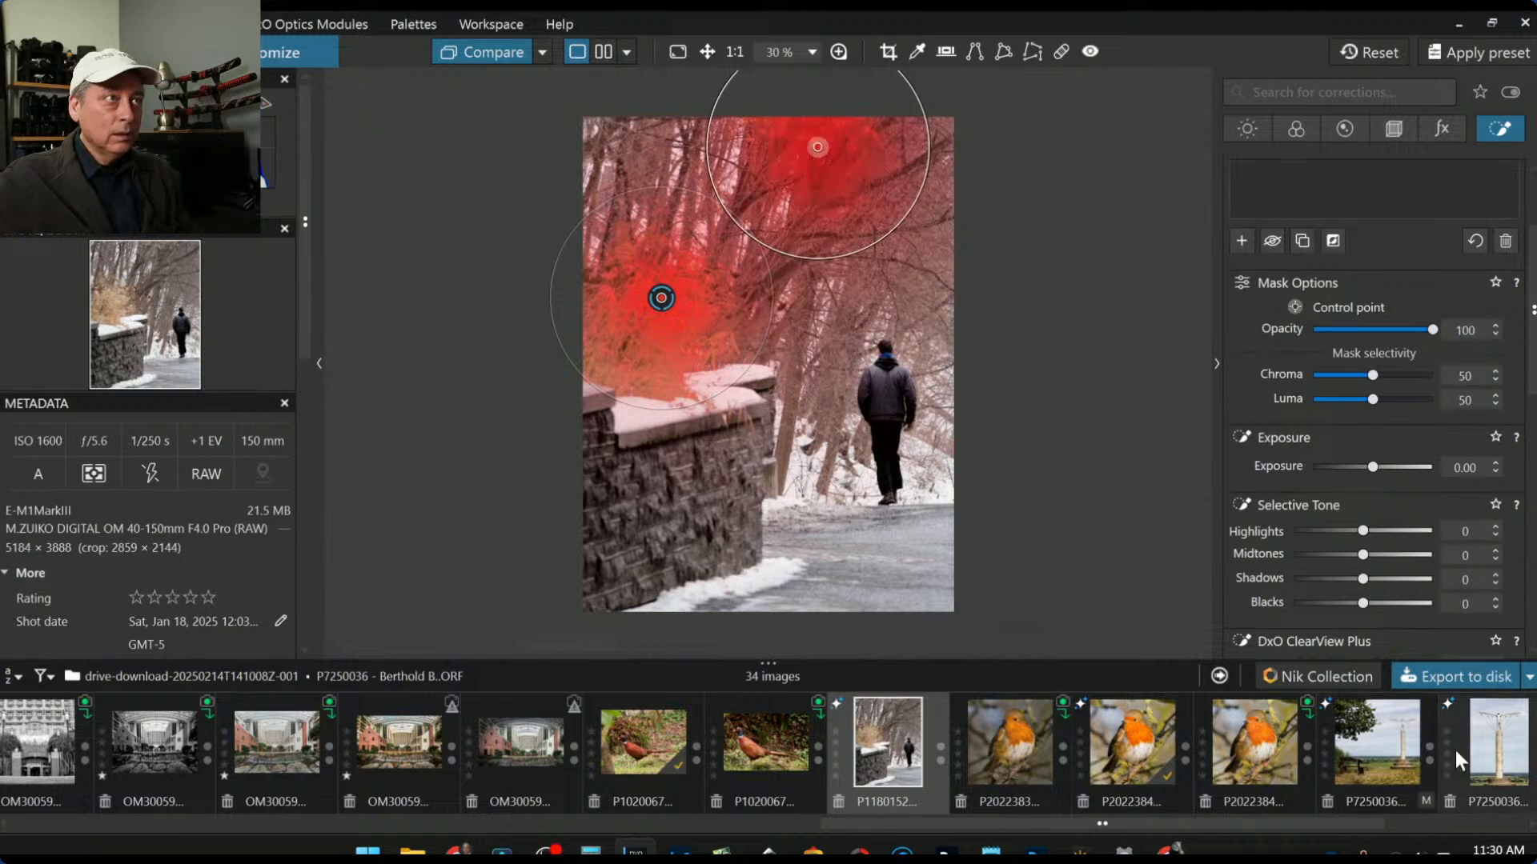
Step: In the grass mask's yellow HSL channel, set saturation to 75 and luminance to 37, and shift the colour range slightly toward orange
scroll(1345, 544, "down", 3)
scroll(1343, 536, "down", 3)
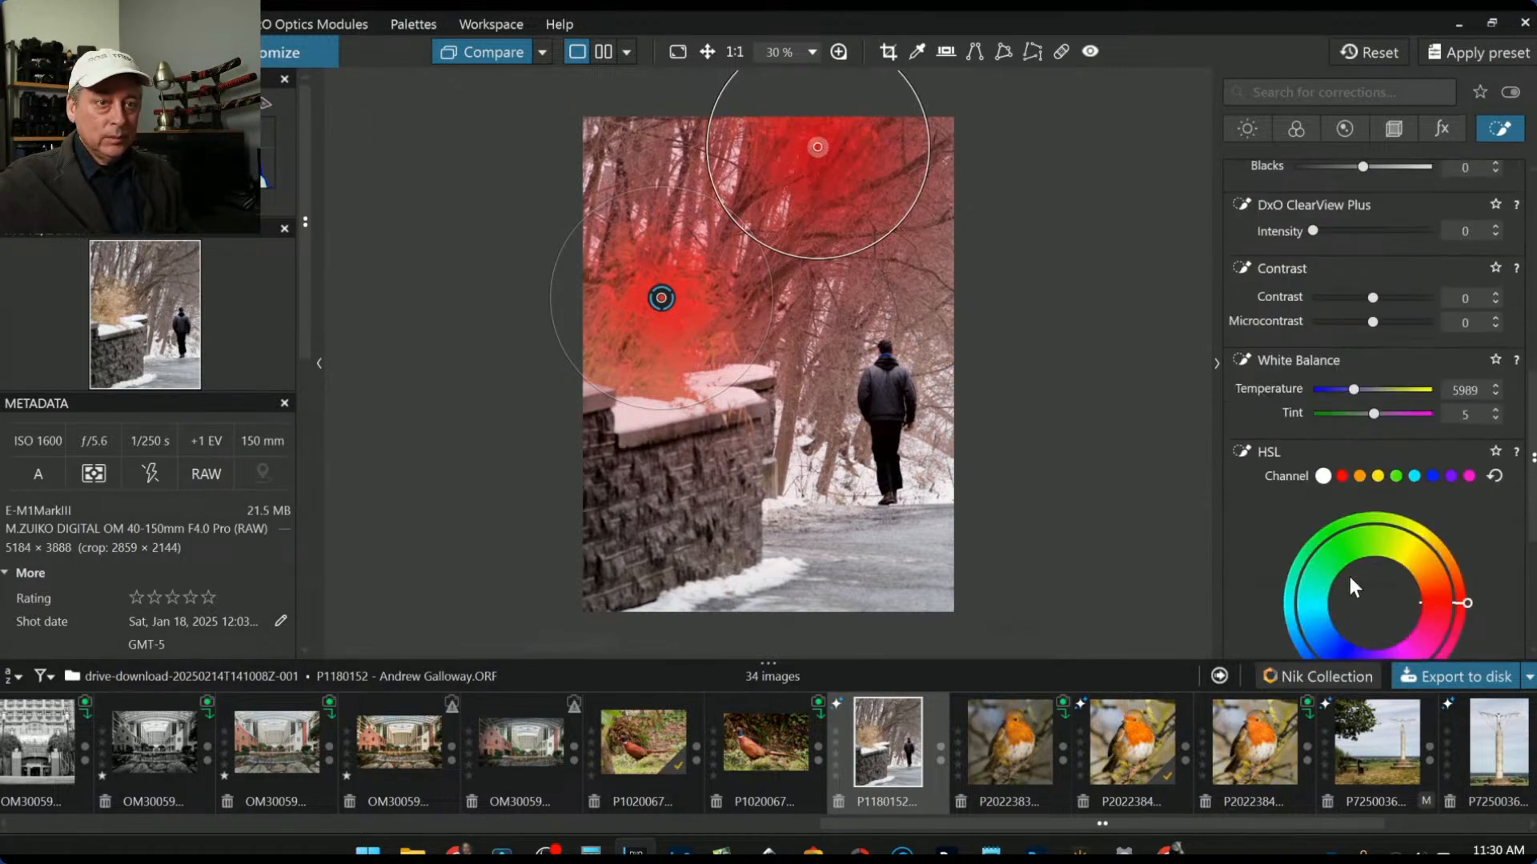
left_click(1377, 476)
scroll(1360, 528, "down", 3)
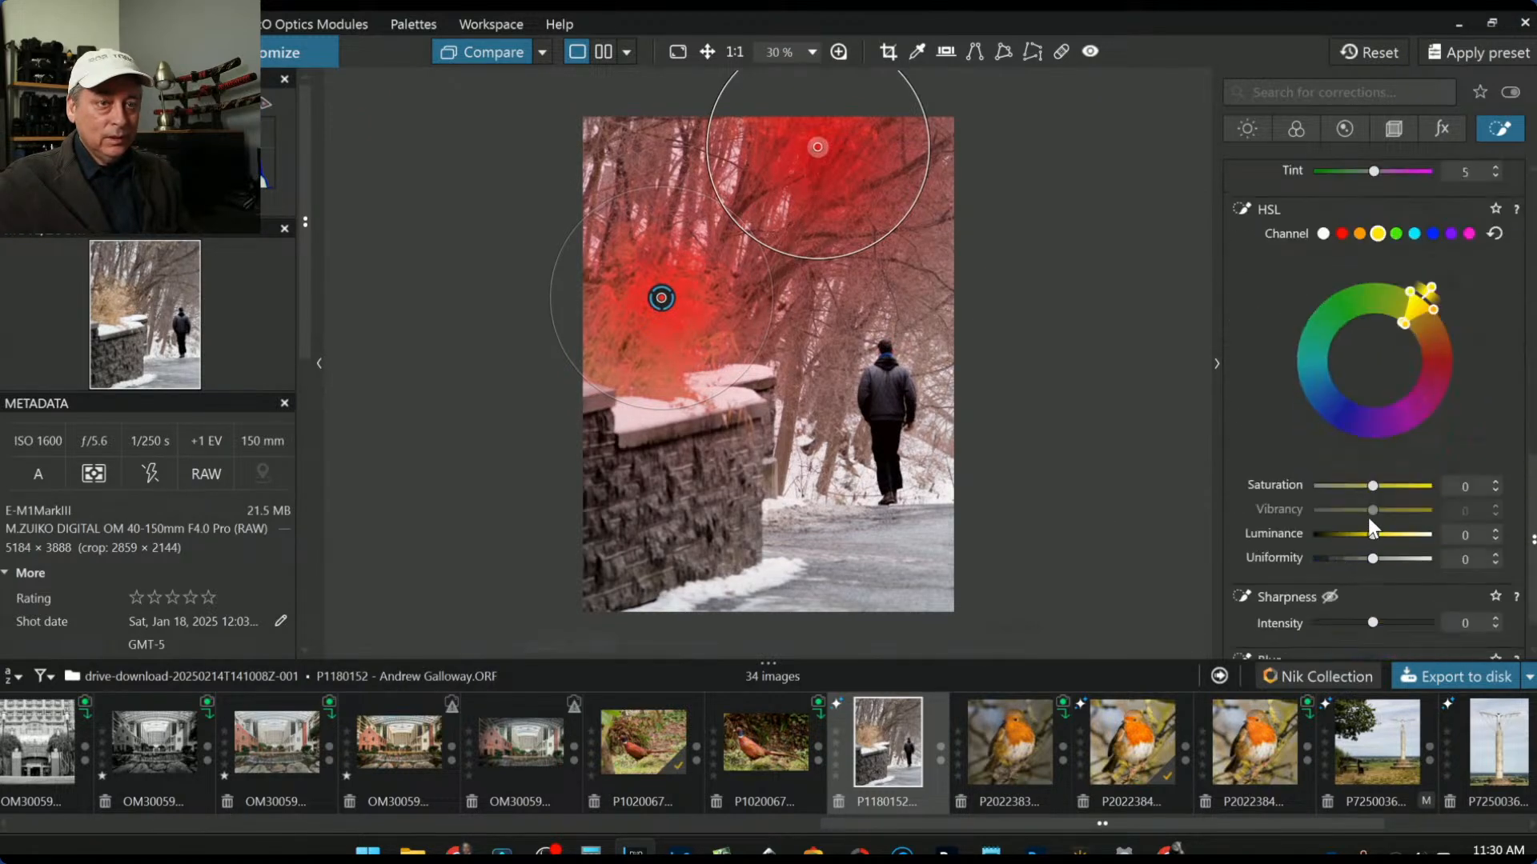
left_click_drag(1376, 488, 1416, 487)
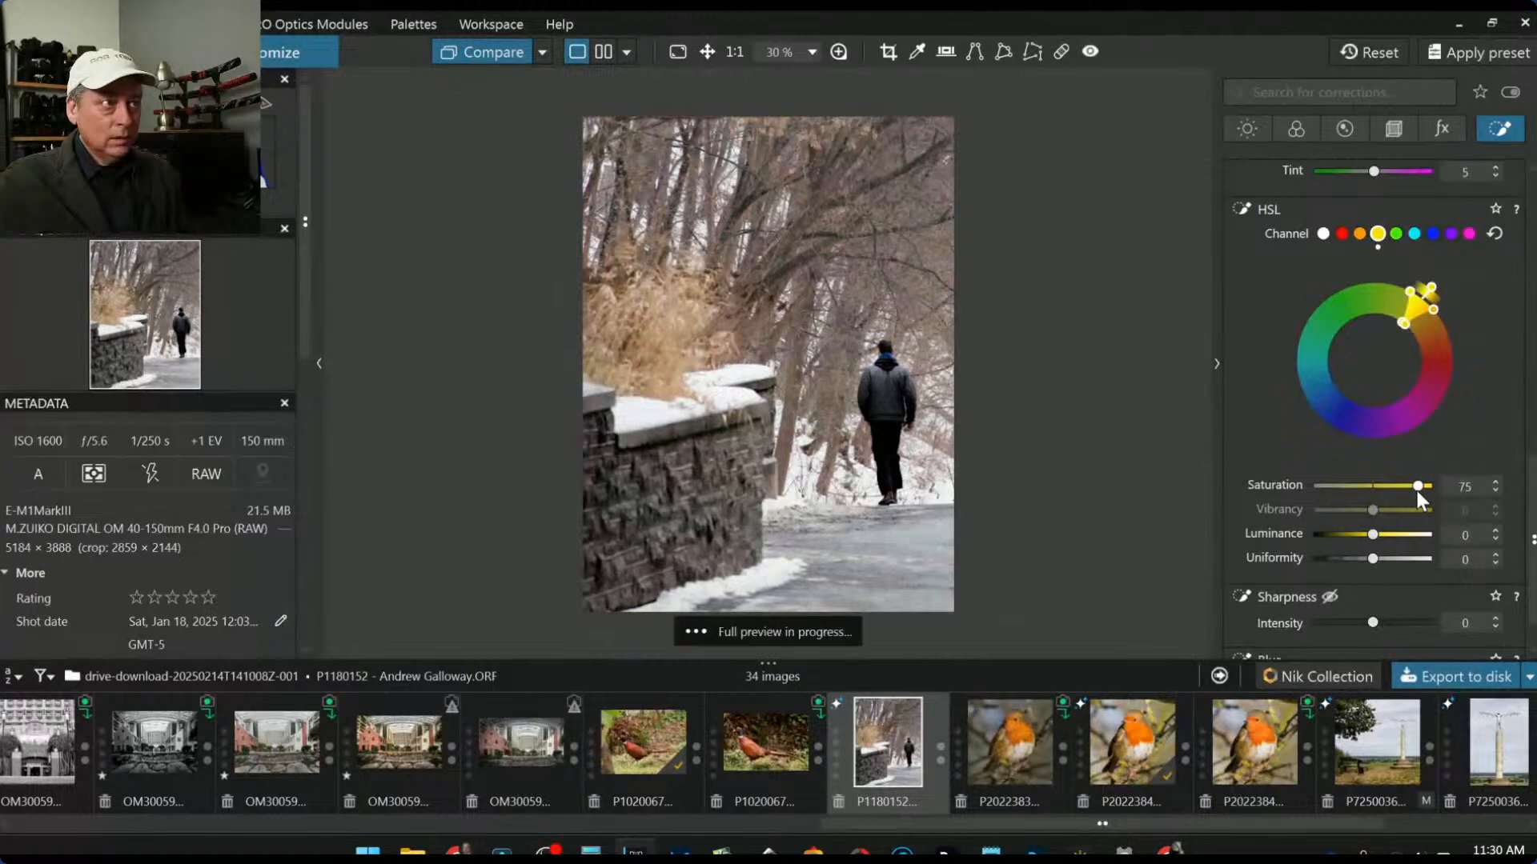
left_click_drag(1406, 340, 1410, 344)
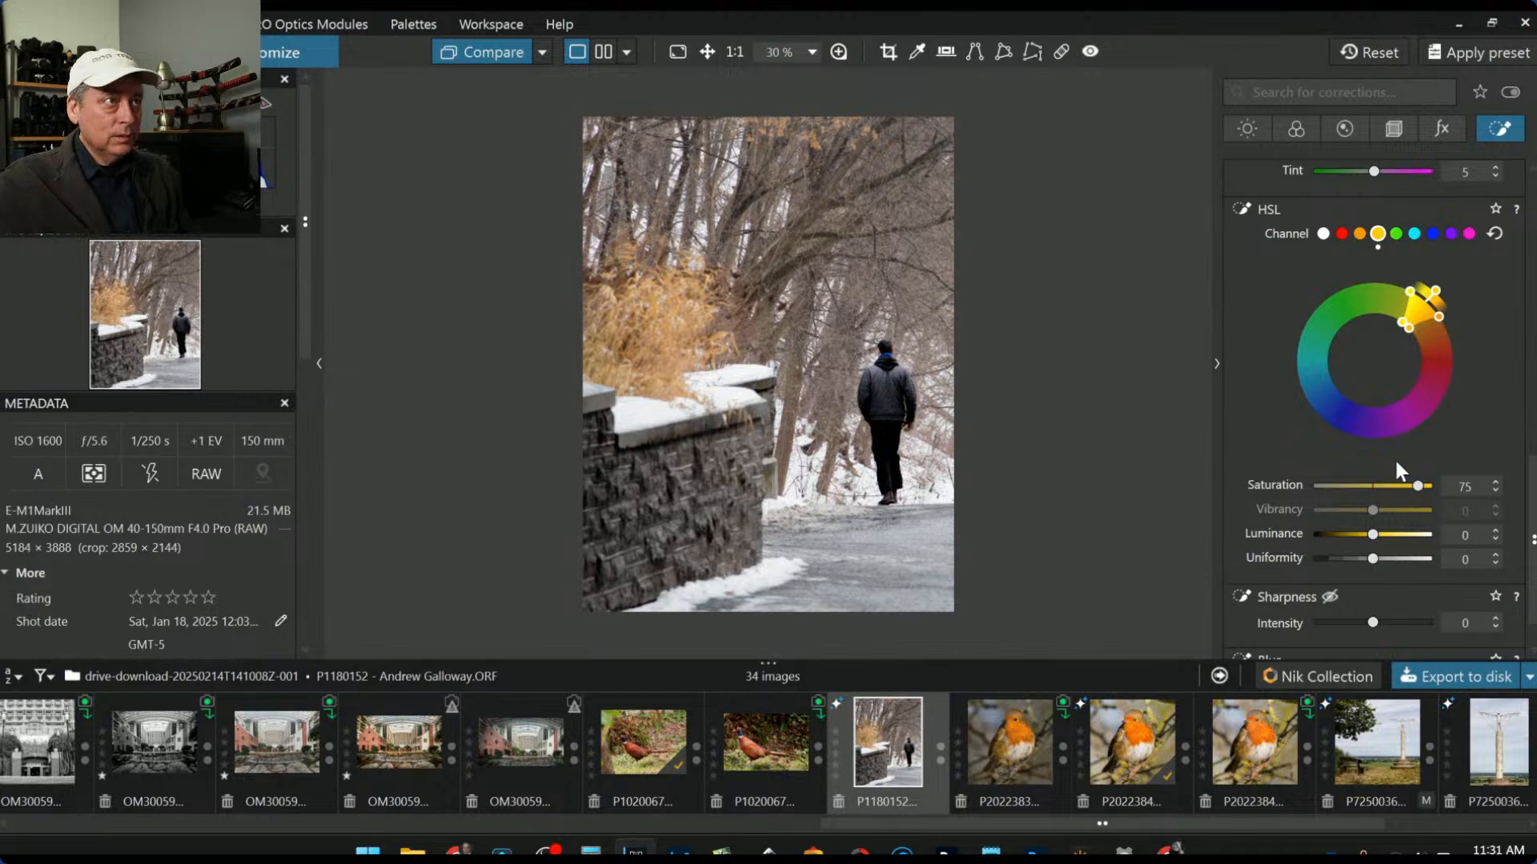
left_click_drag(1374, 535, 1395, 535)
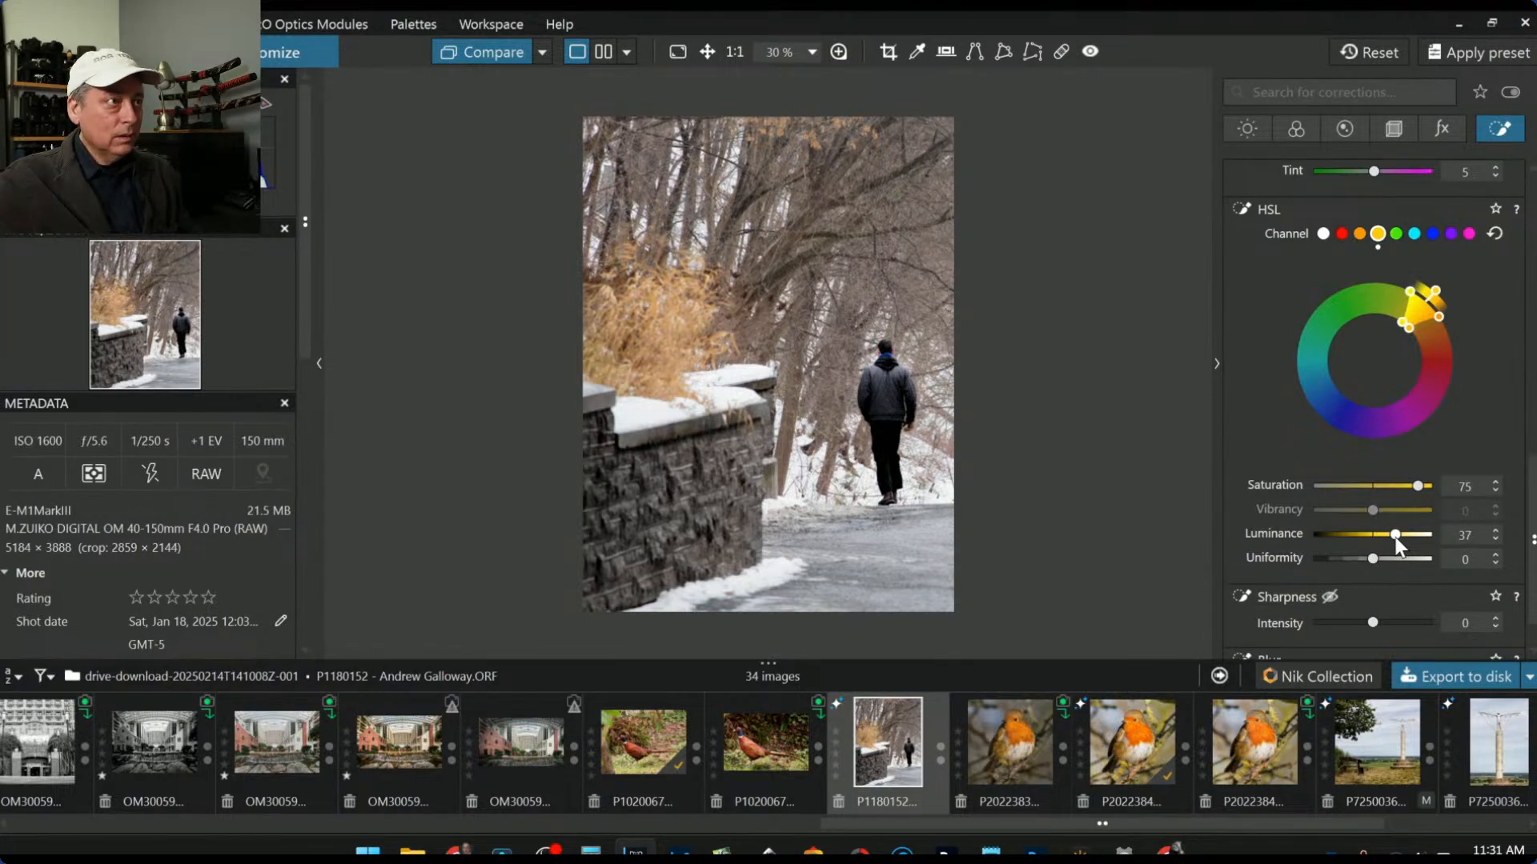
Step: Create another local adjustment with two control points side by side on the lower part of the path
scroll(1241, 397, "up", 10)
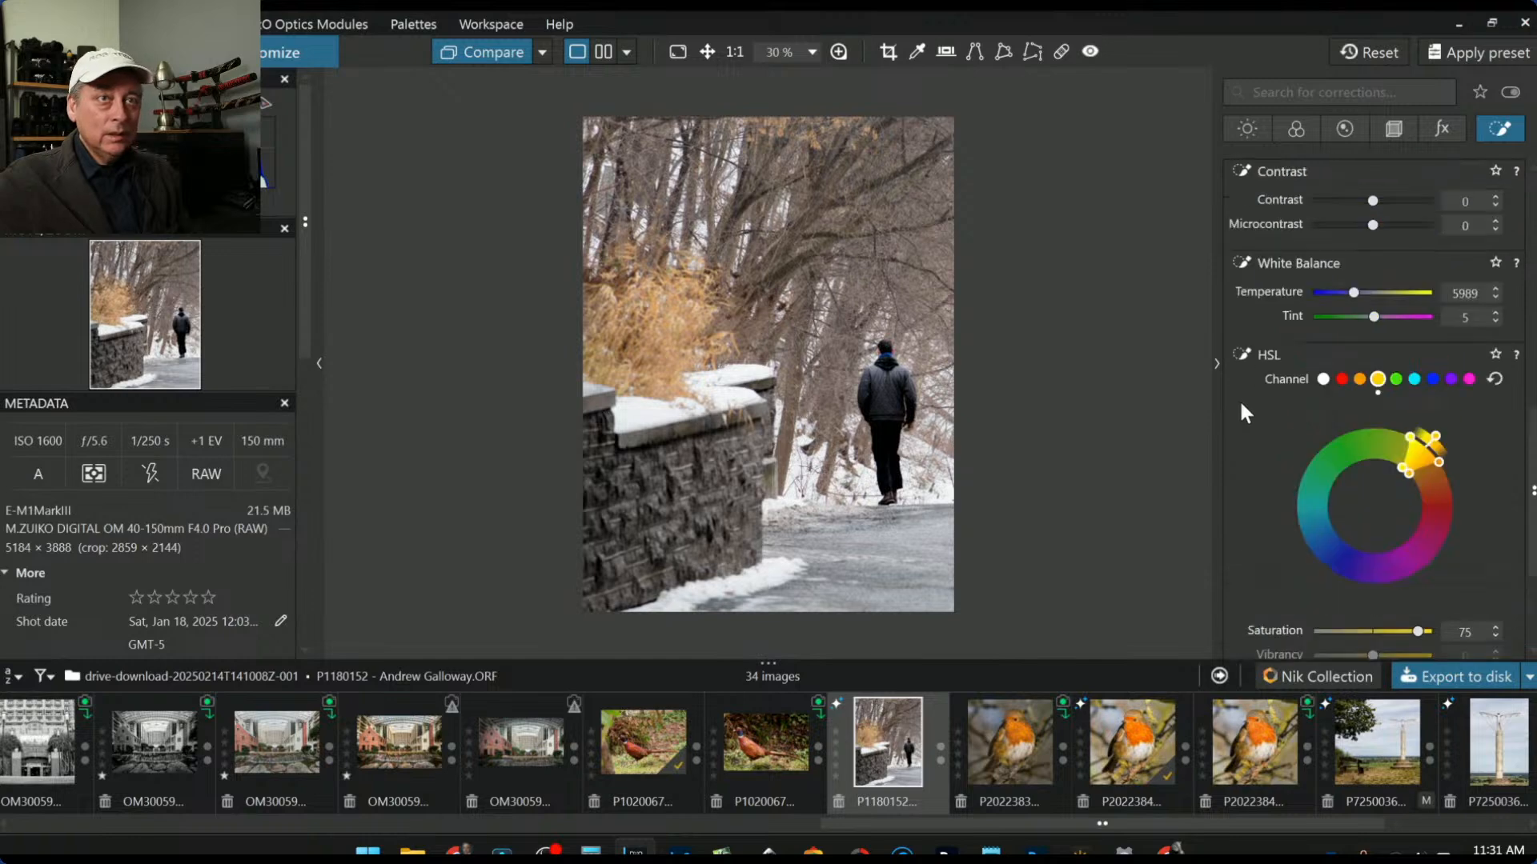
left_click(1249, 387)
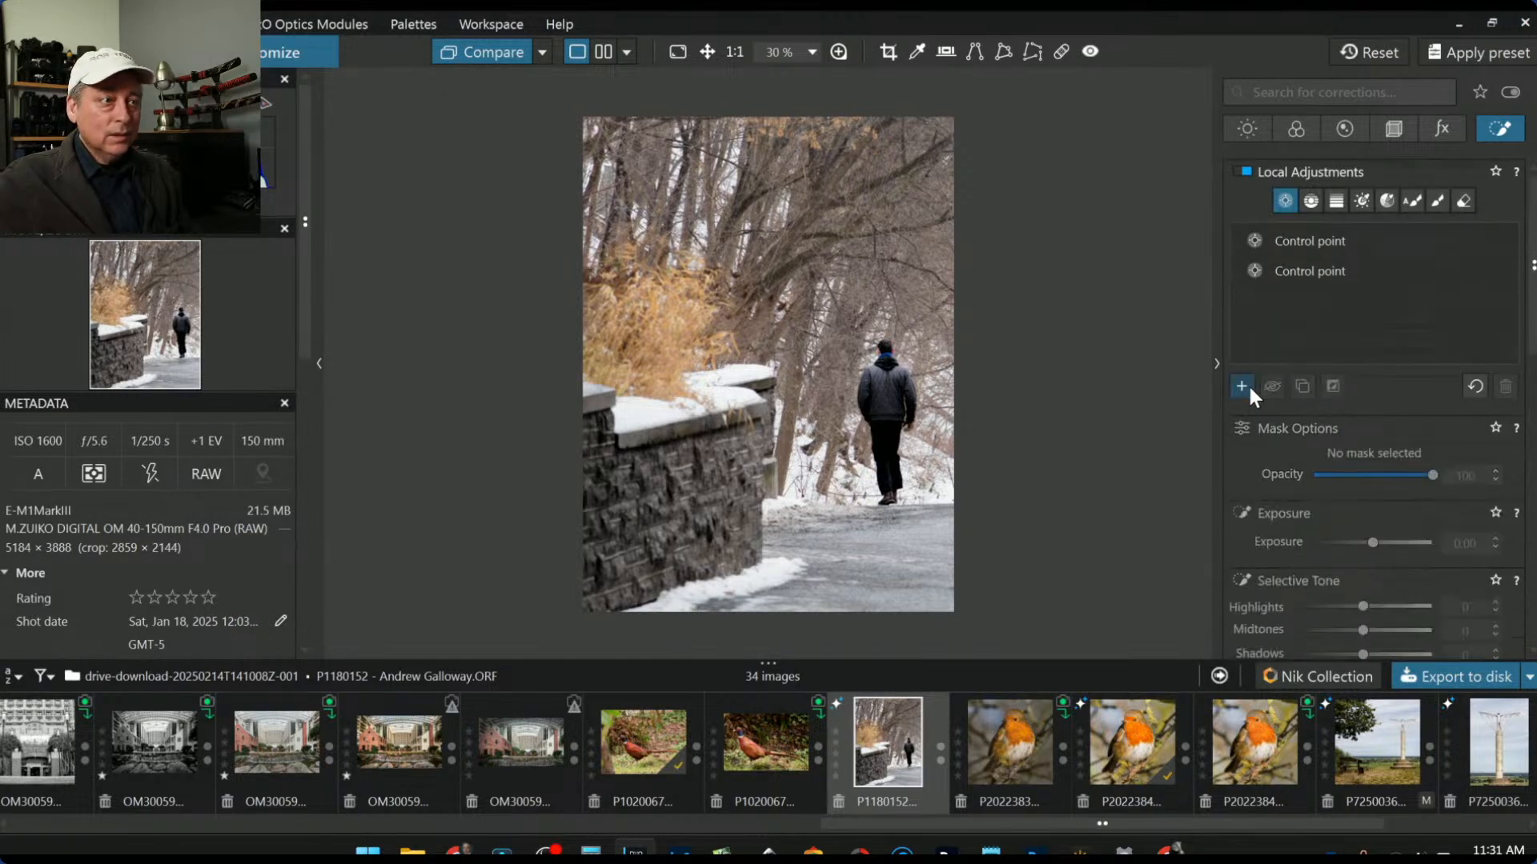
left_click(1284, 200)
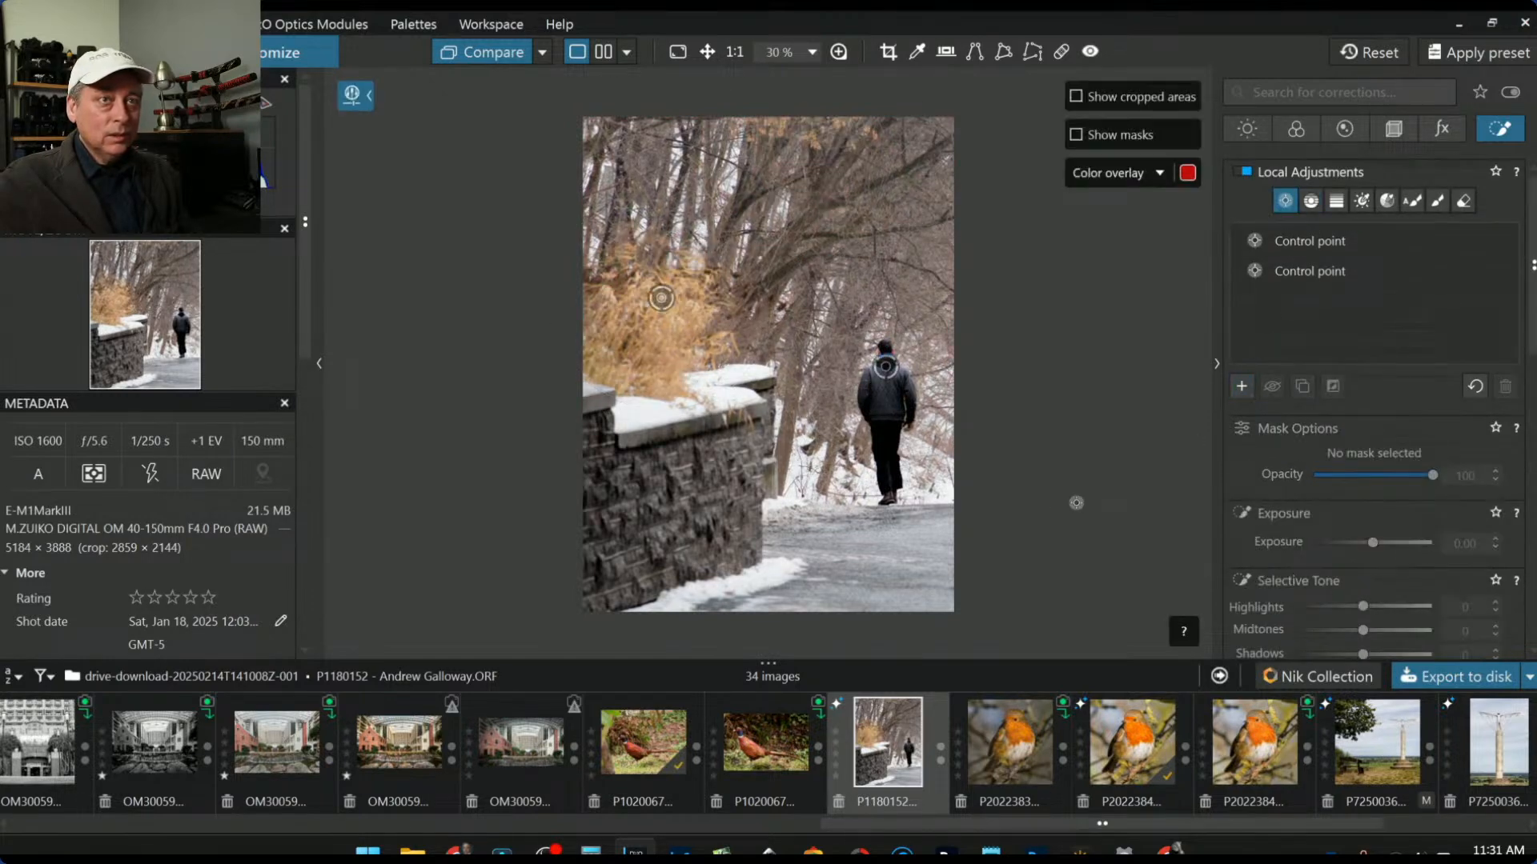
left_click(845, 576)
left_click(935, 576)
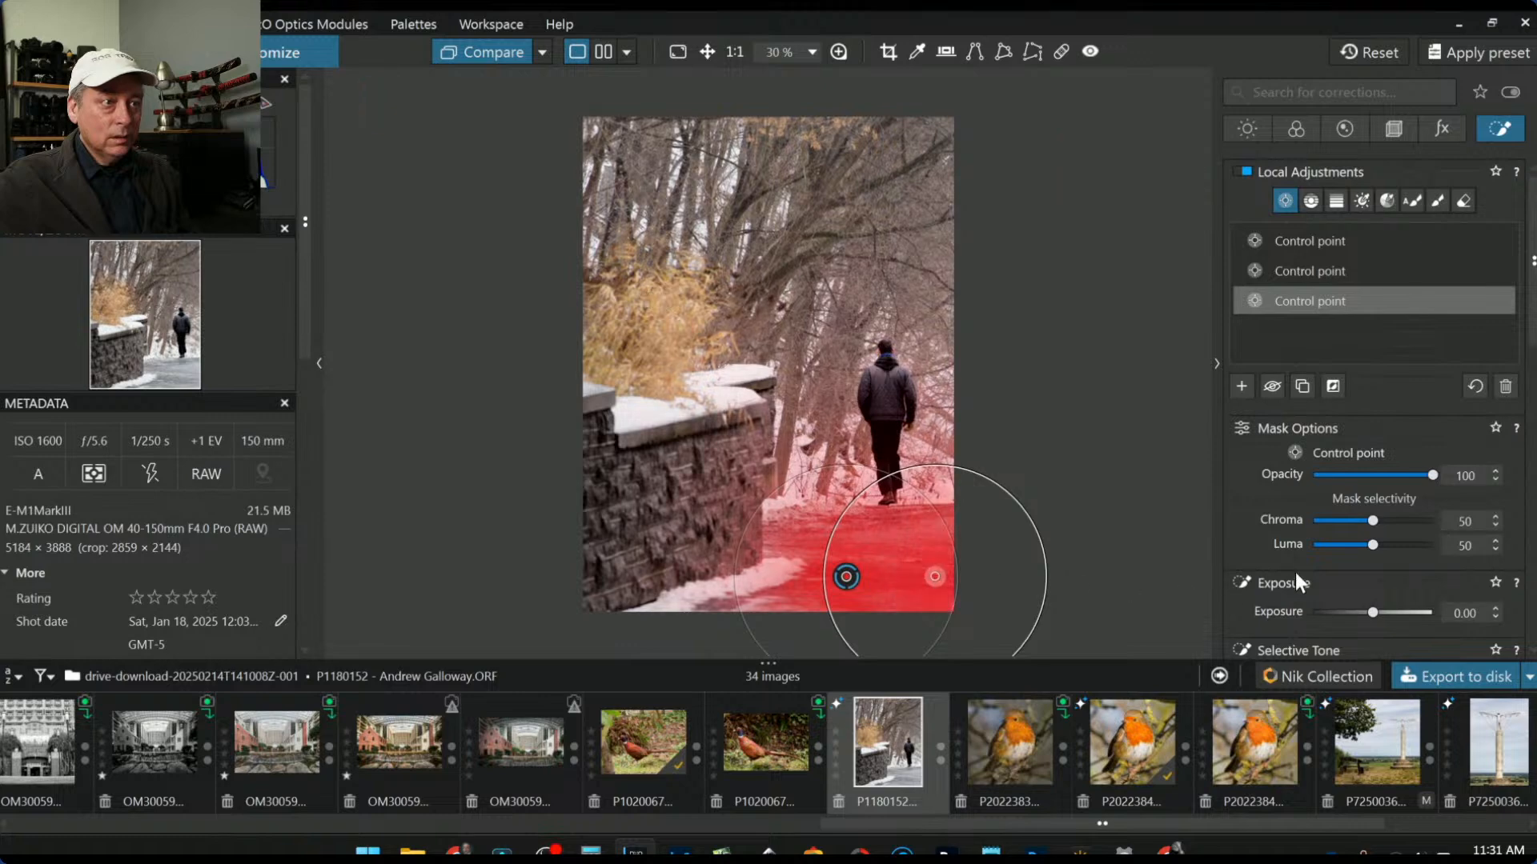
Step: Darken the path mask by setting its exposure to -1.13 and blacks to -61
left_click(1360, 612)
scroll(1195, 583, "down", 2)
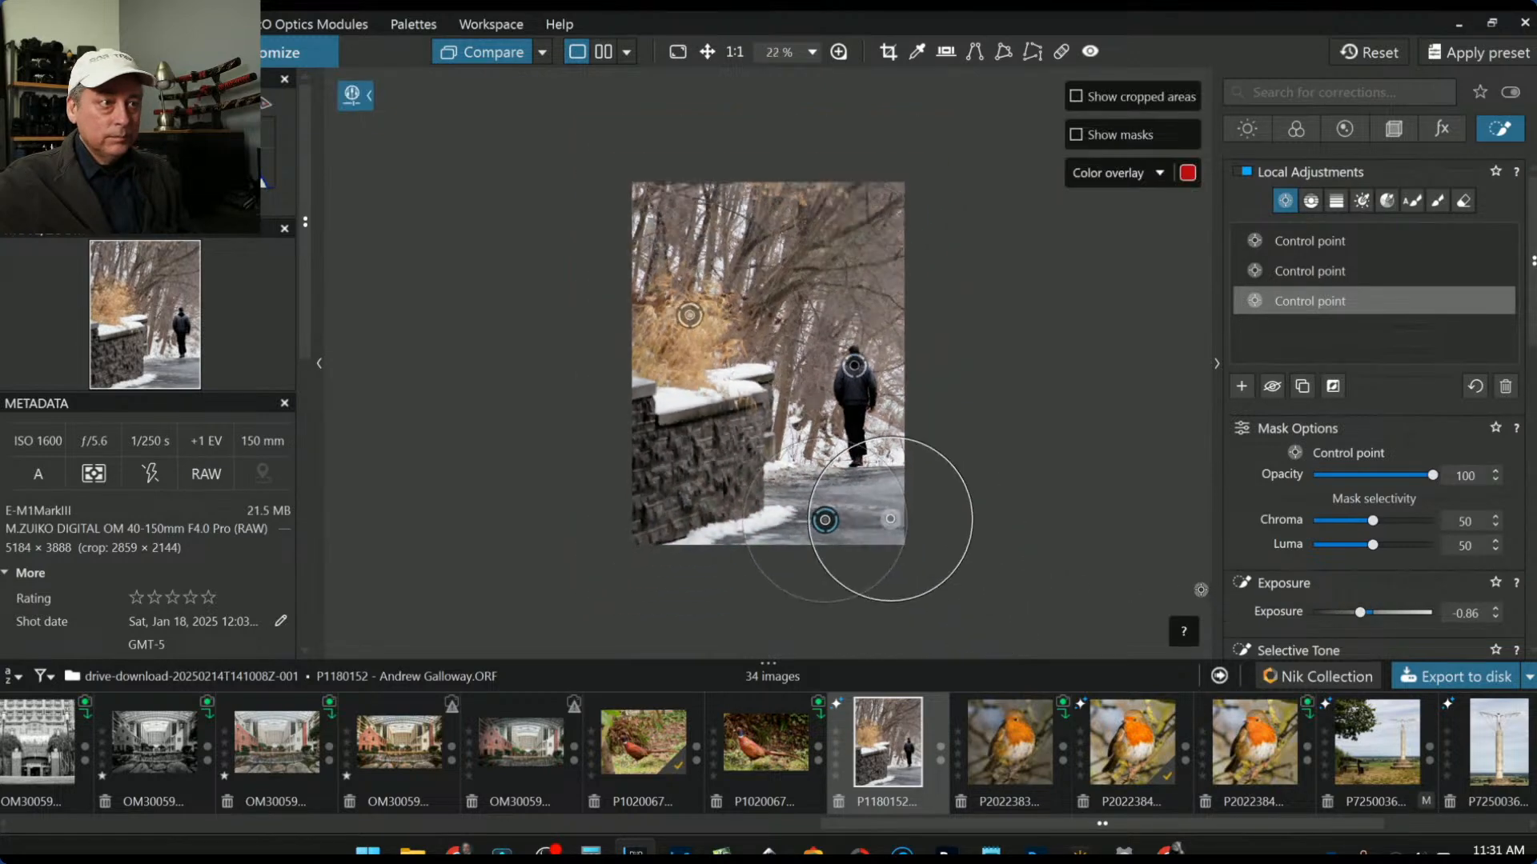
left_click_drag(1360, 612, 1356, 612)
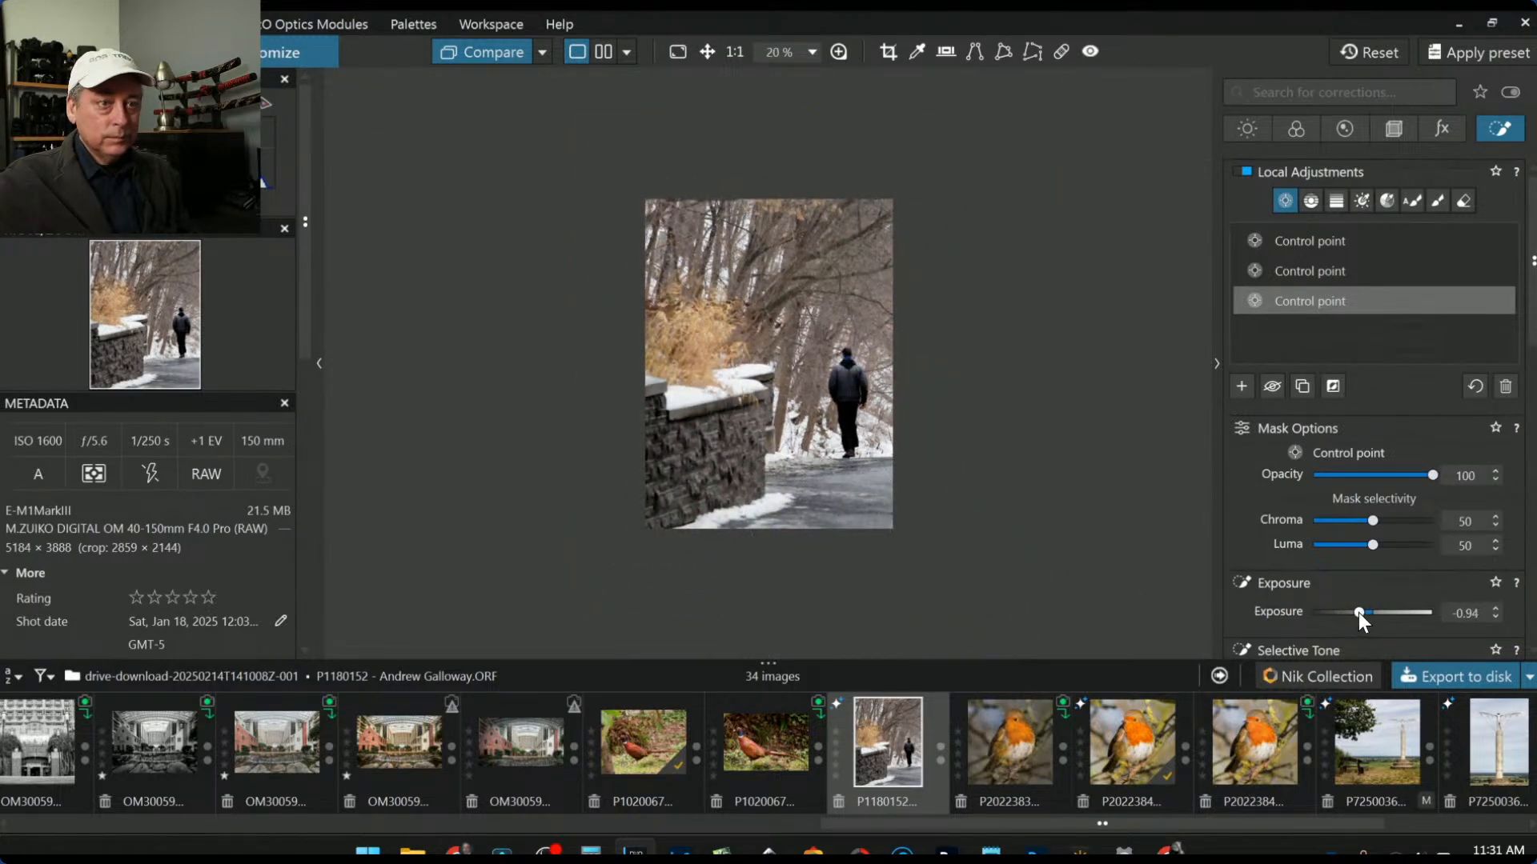
scroll(1245, 597, "down", 1)
scroll(1312, 601, "down", 3)
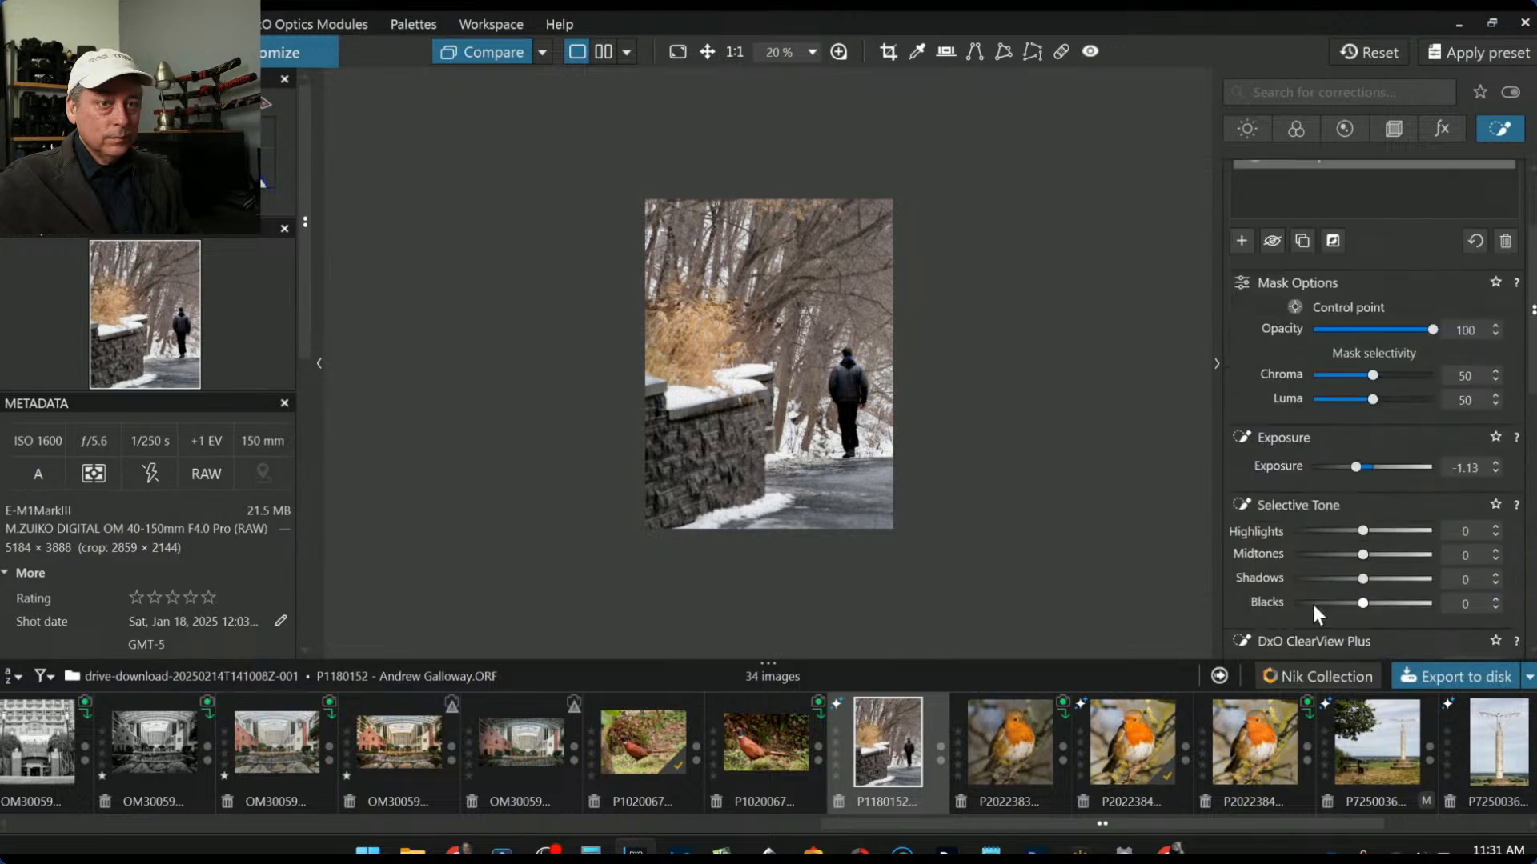
left_click_drag(1362, 555, 1321, 556)
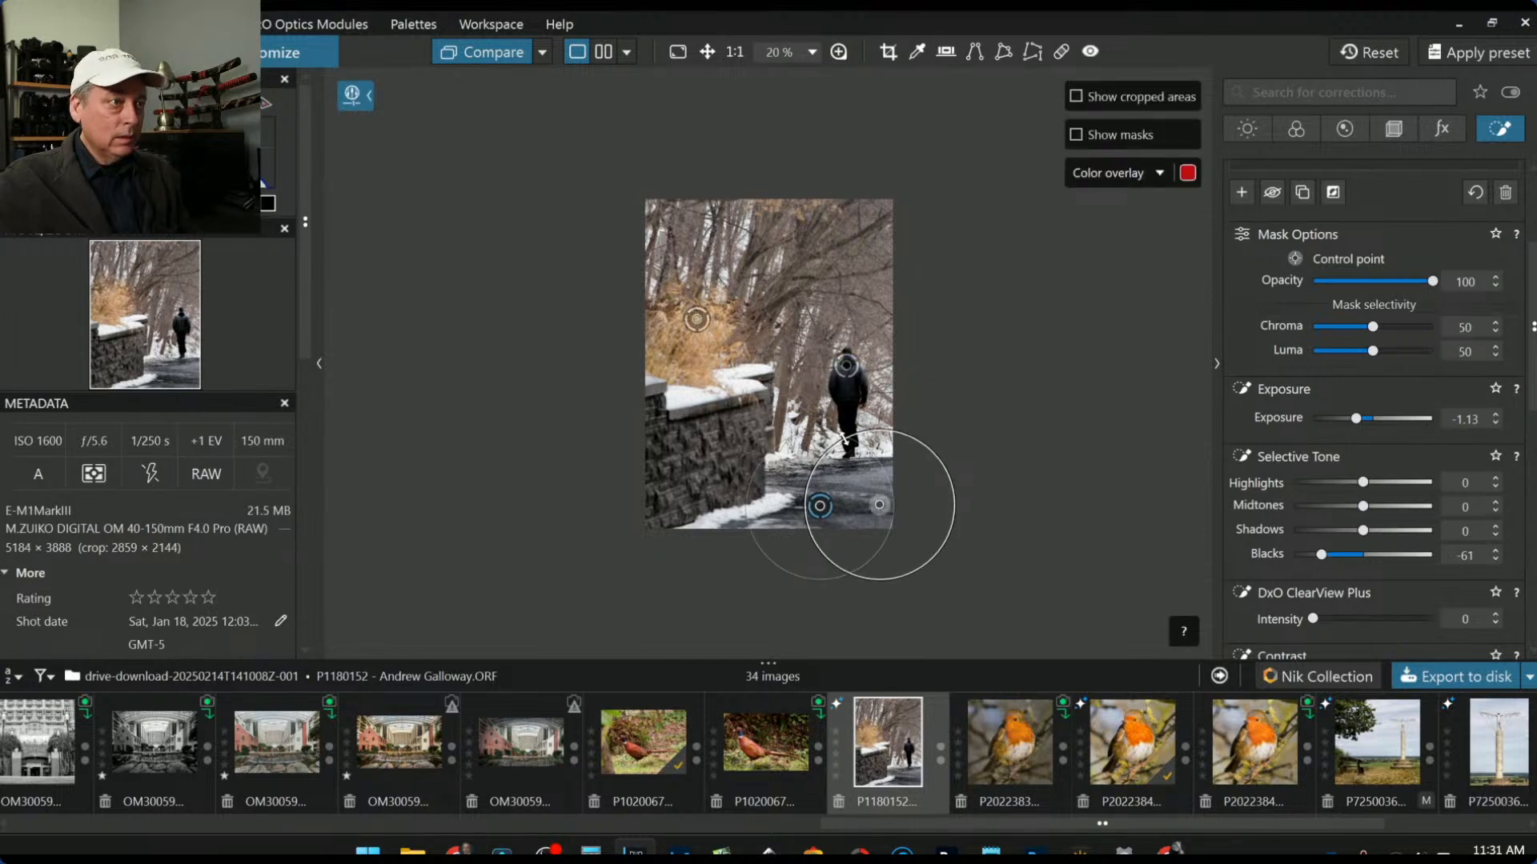
Step: Shrink the path control points' radii and spread the coverage along the path's right edge, adding a third point there
mouse_move(850, 438)
left_mouse_down()
mouse_move(858, 457)
mouse_move(847, 444)
left_mouse_up()
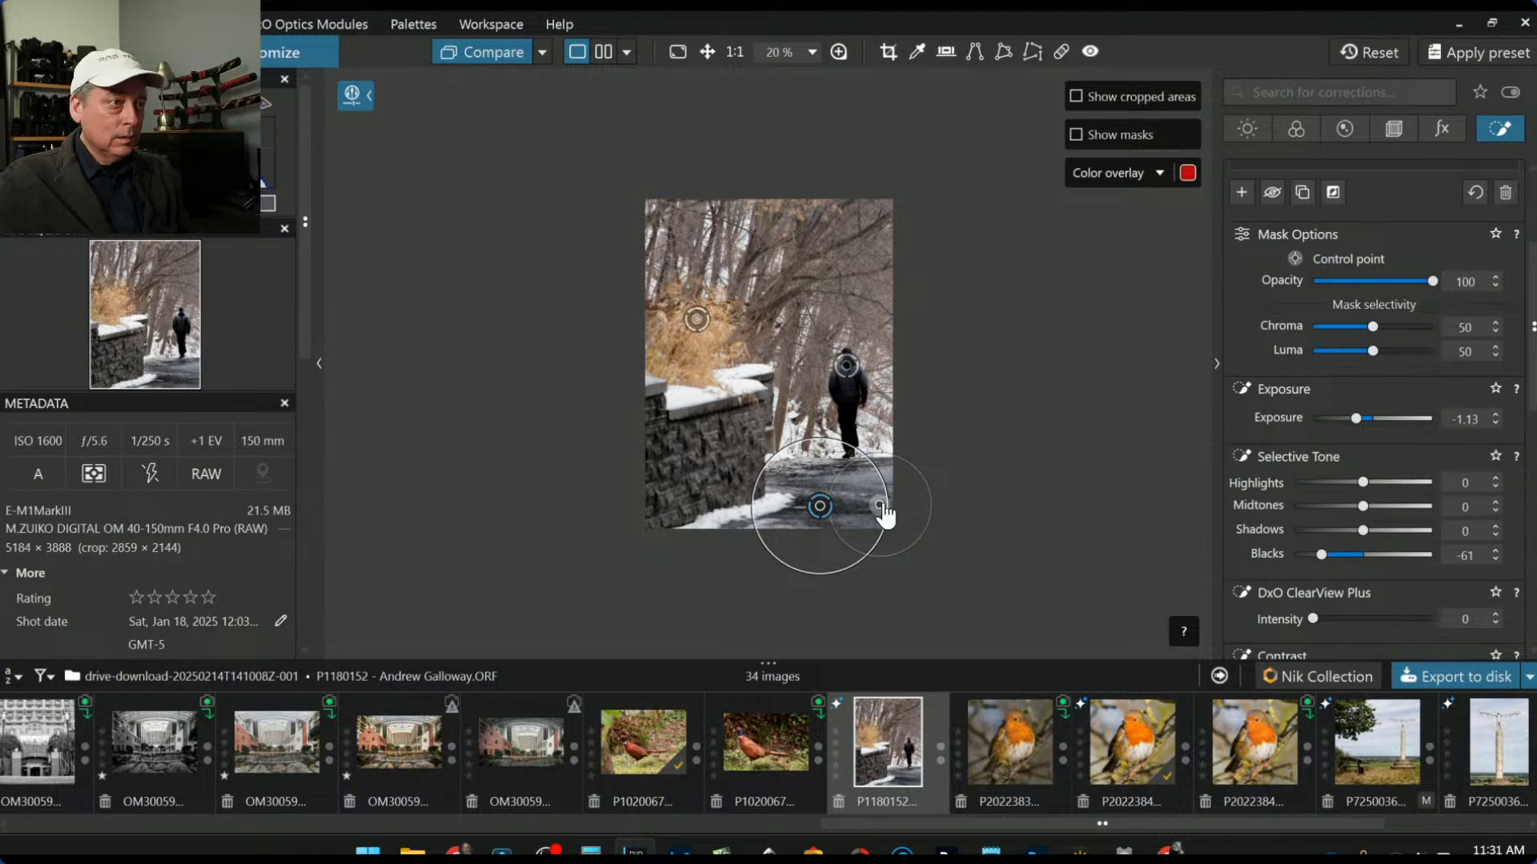
left_click_drag(879, 505, 898, 443)
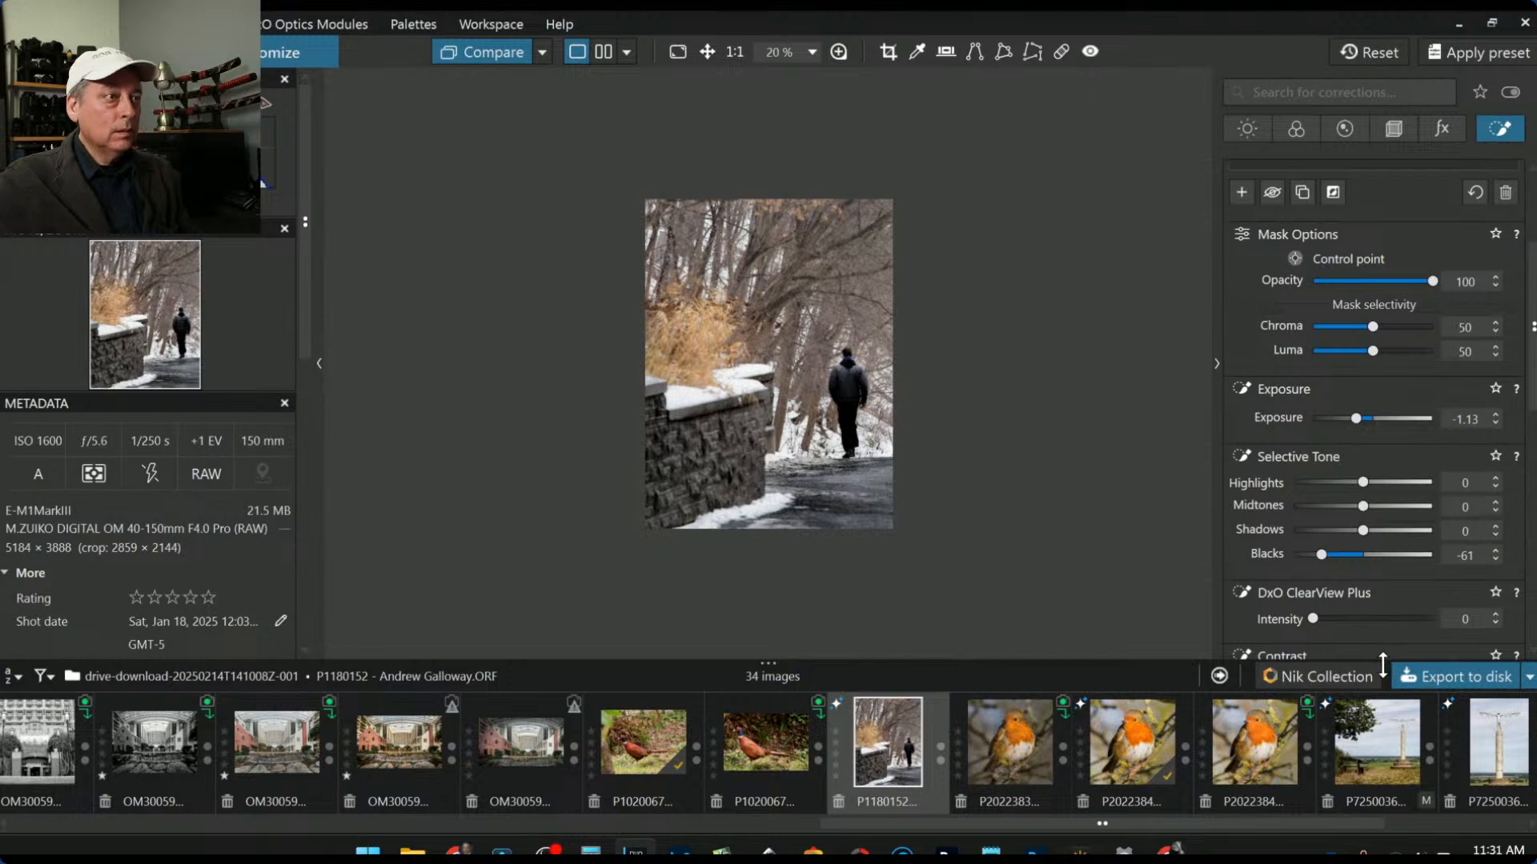
scroll(863, 508, "up", 2)
scroll(863, 508, "up", 1)
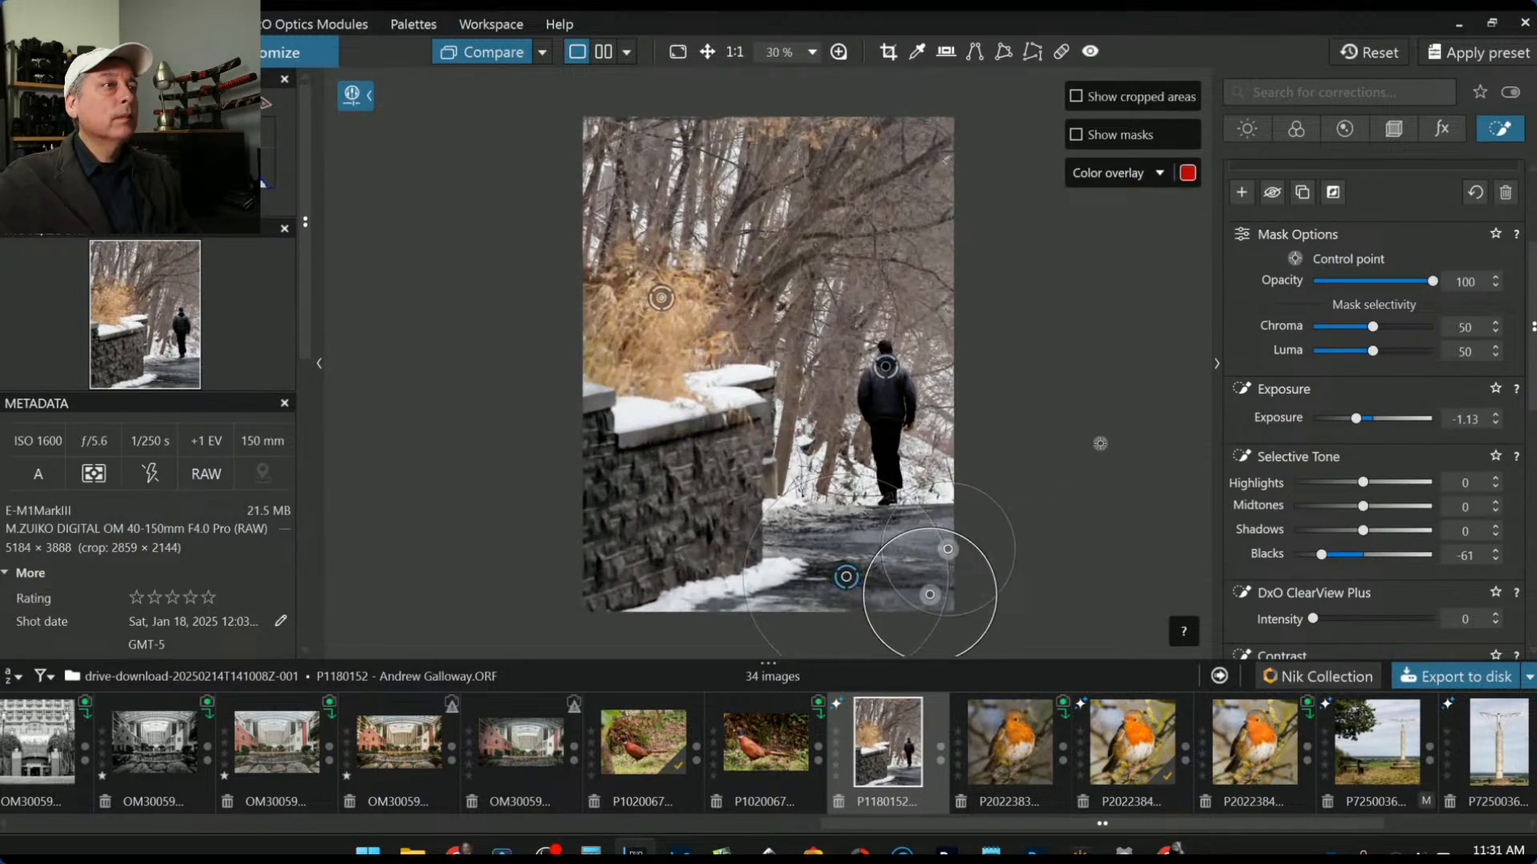
Step: Enable the global contrast correction with automatic microcontrast and set DxO ClearView Plus intensity to 20
left_click(1331, 133)
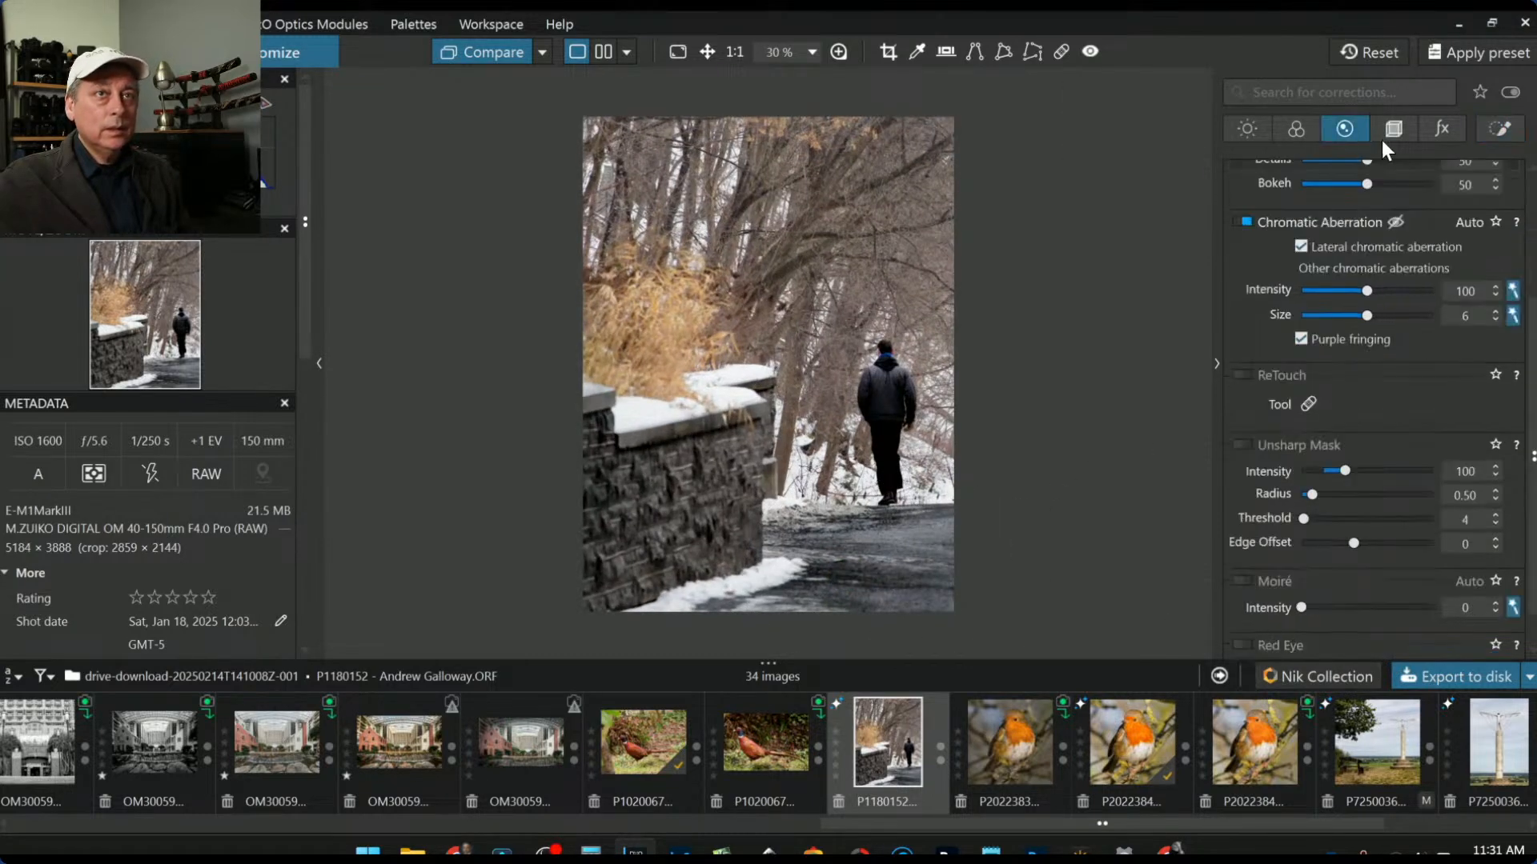
left_click(1255, 134)
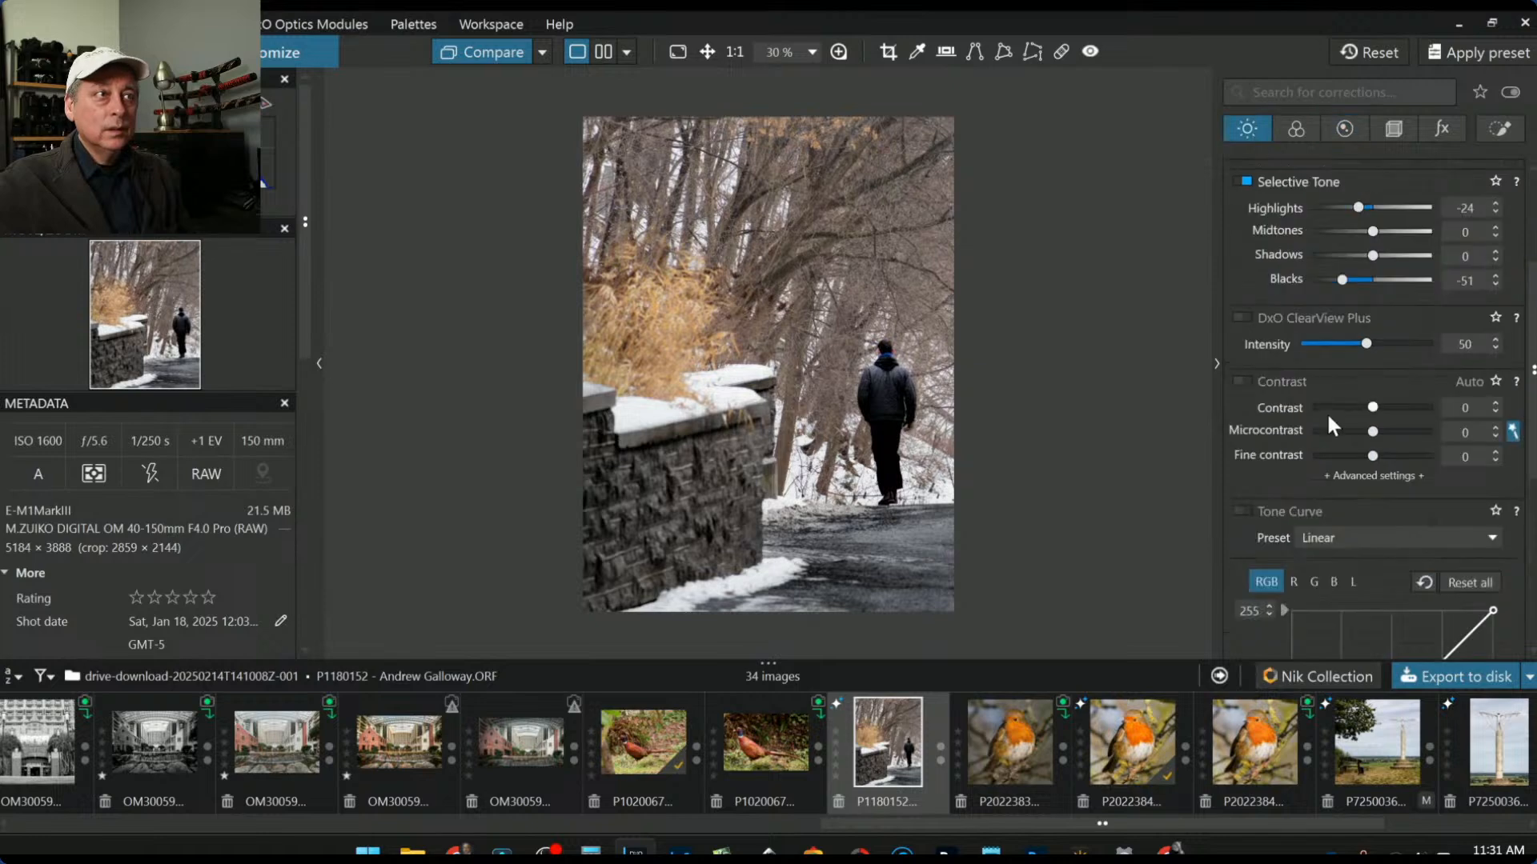
left_click(1247, 381)
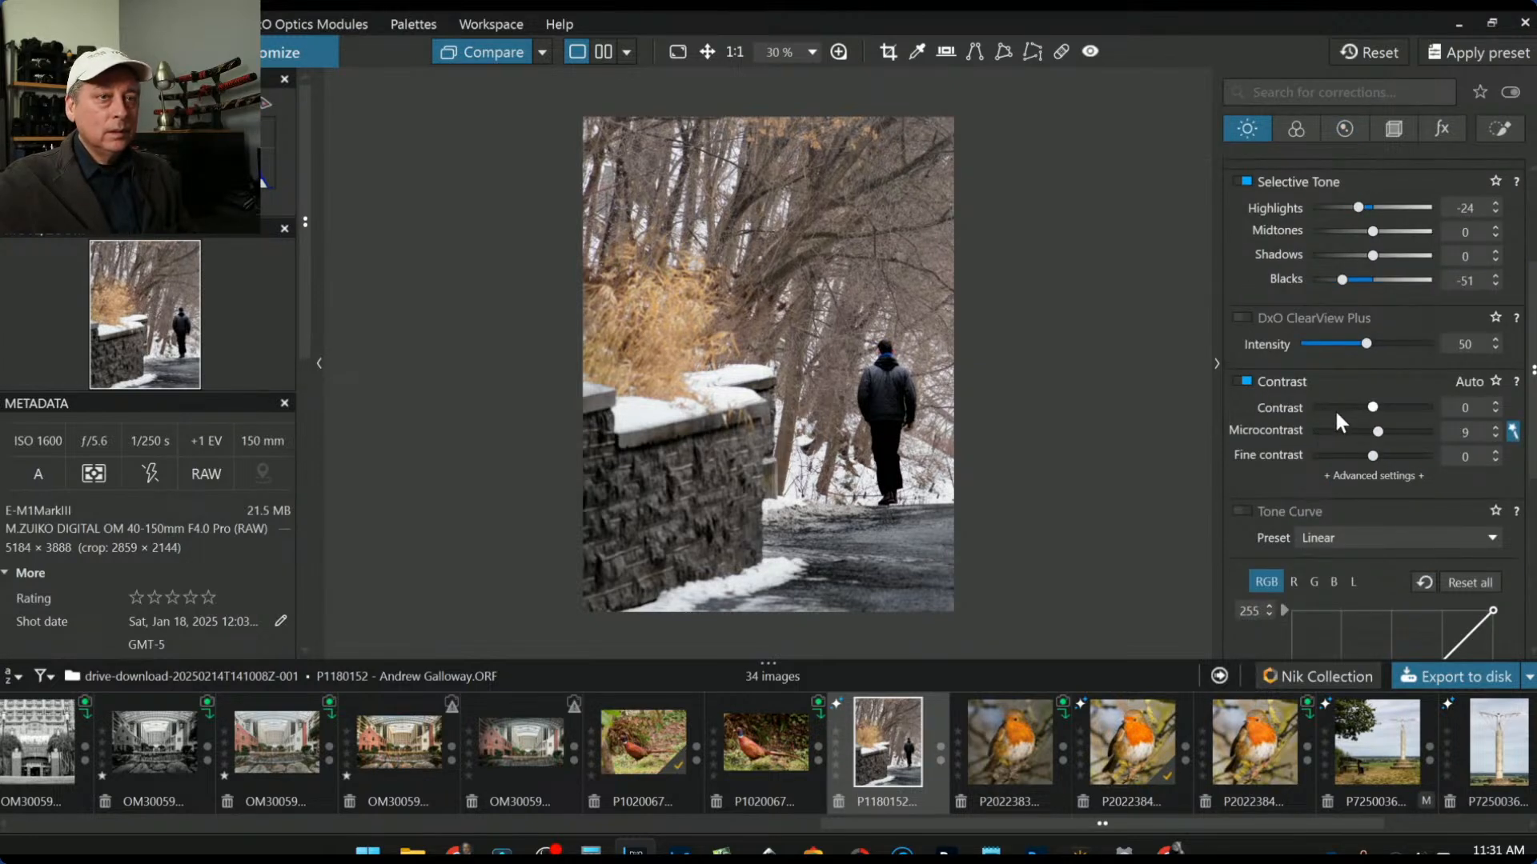
left_click(1321, 344)
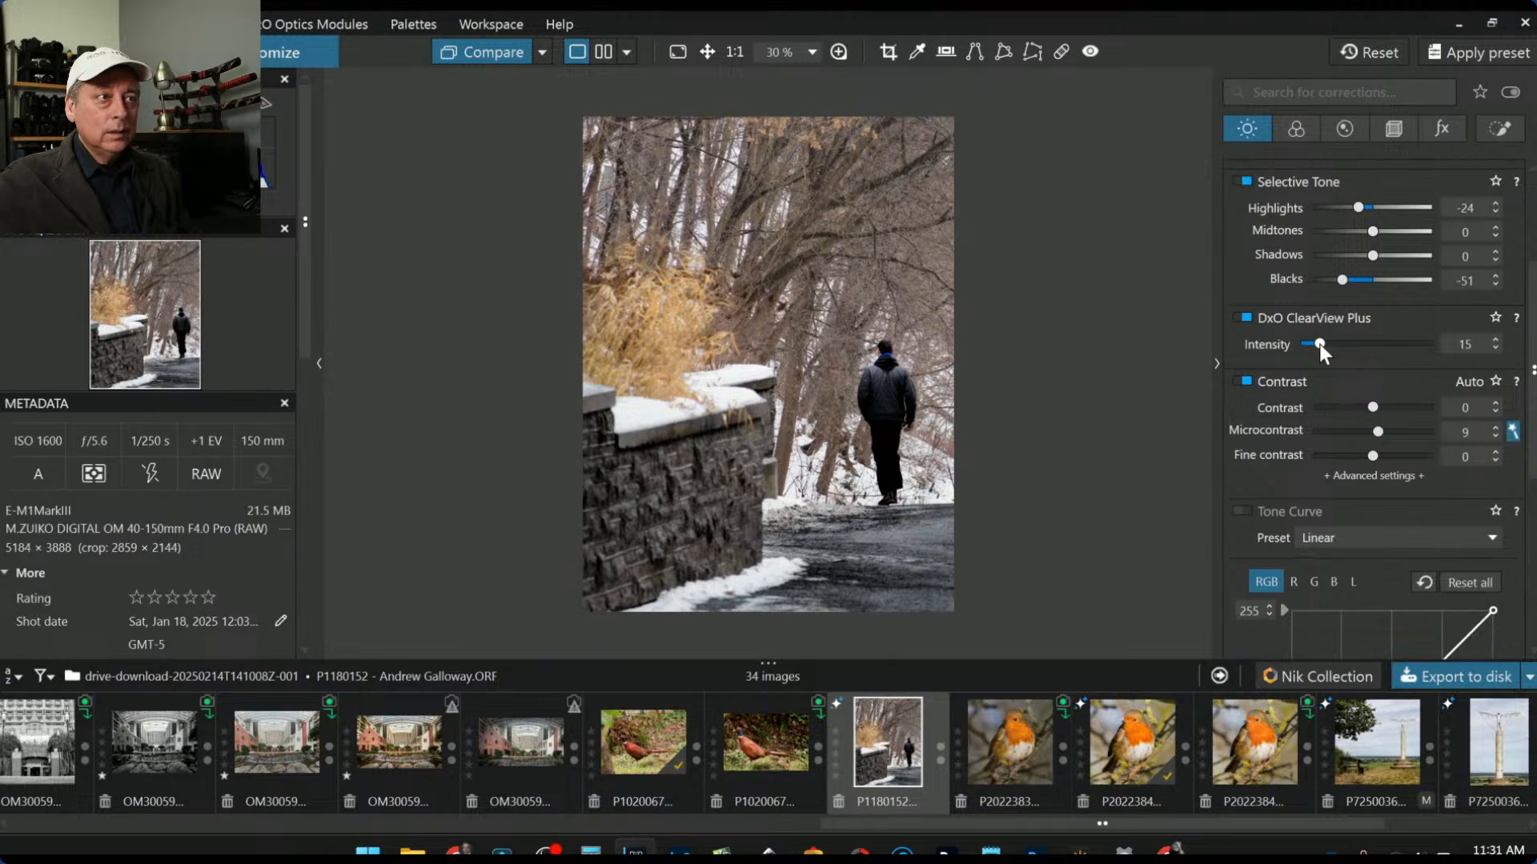
left_click_drag(1319, 344, 1327, 345)
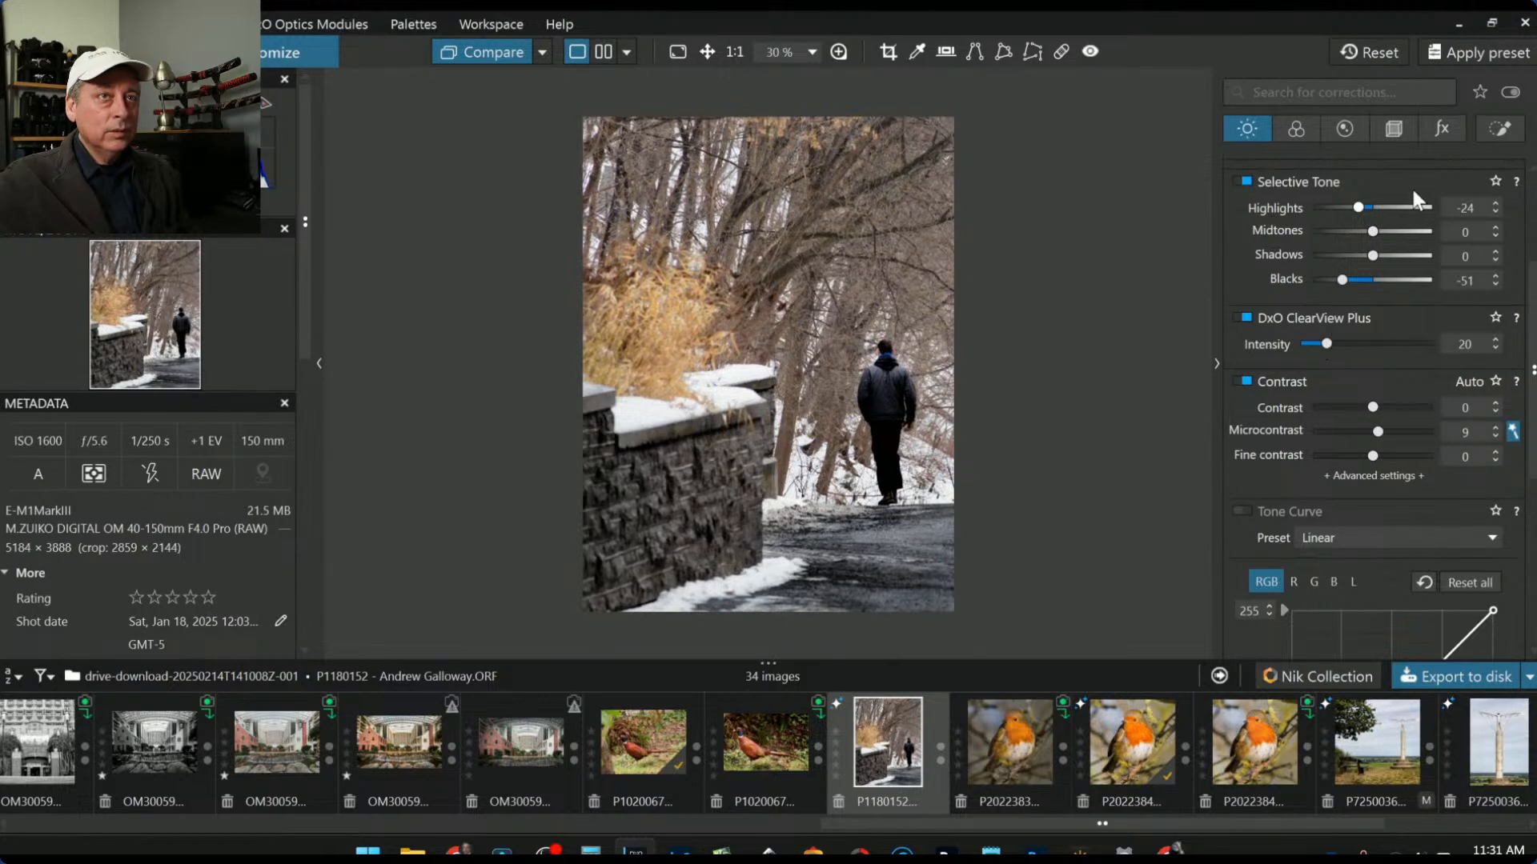
Step: Set the horizon to -0.80 and enlarge the crop to about 2199 × 2931 px
left_click(1393, 130)
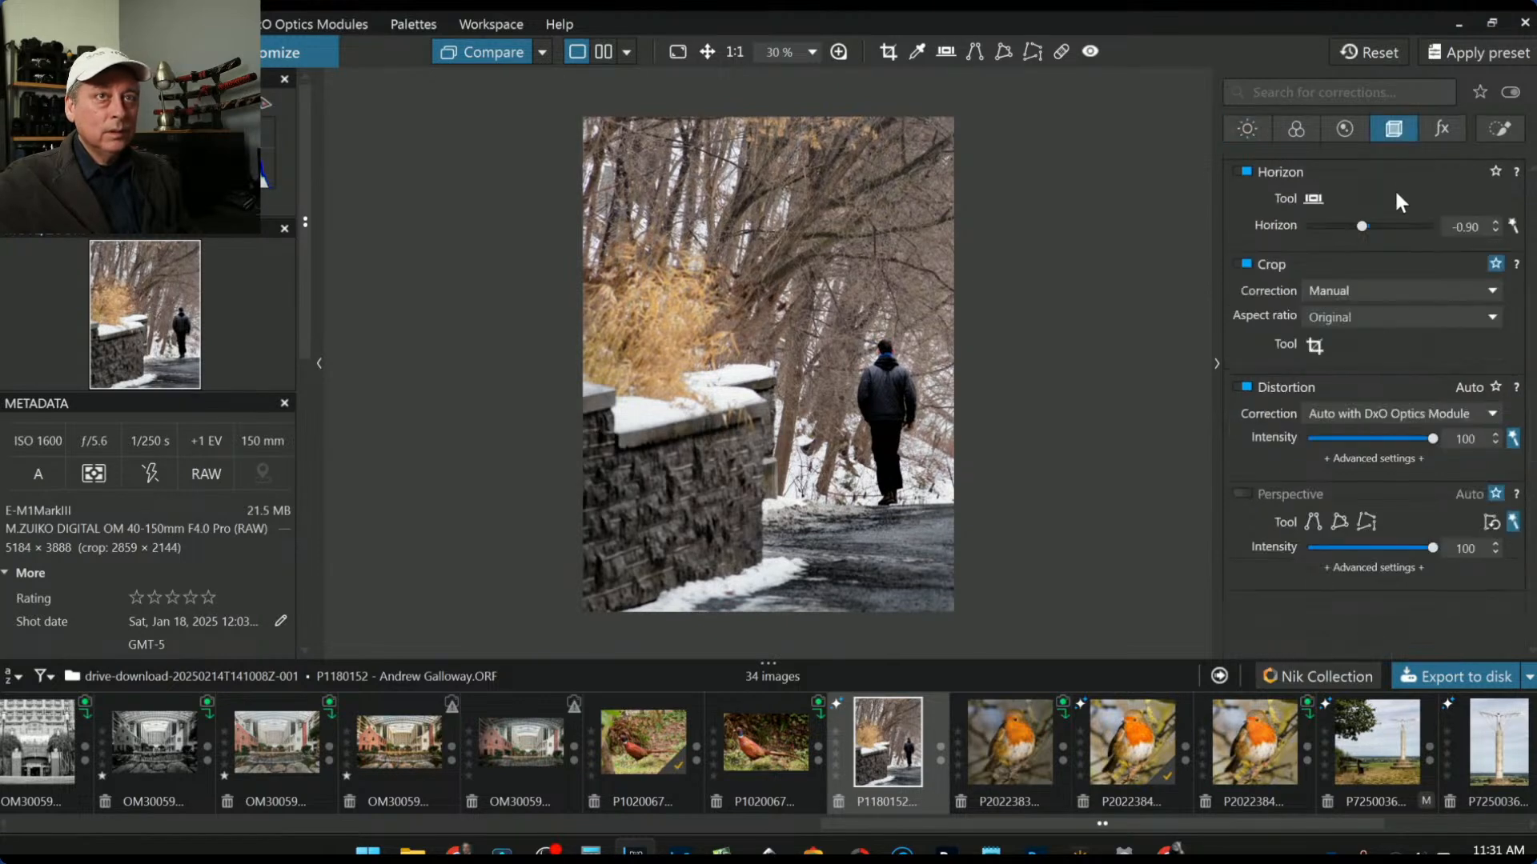
left_click(1364, 228)
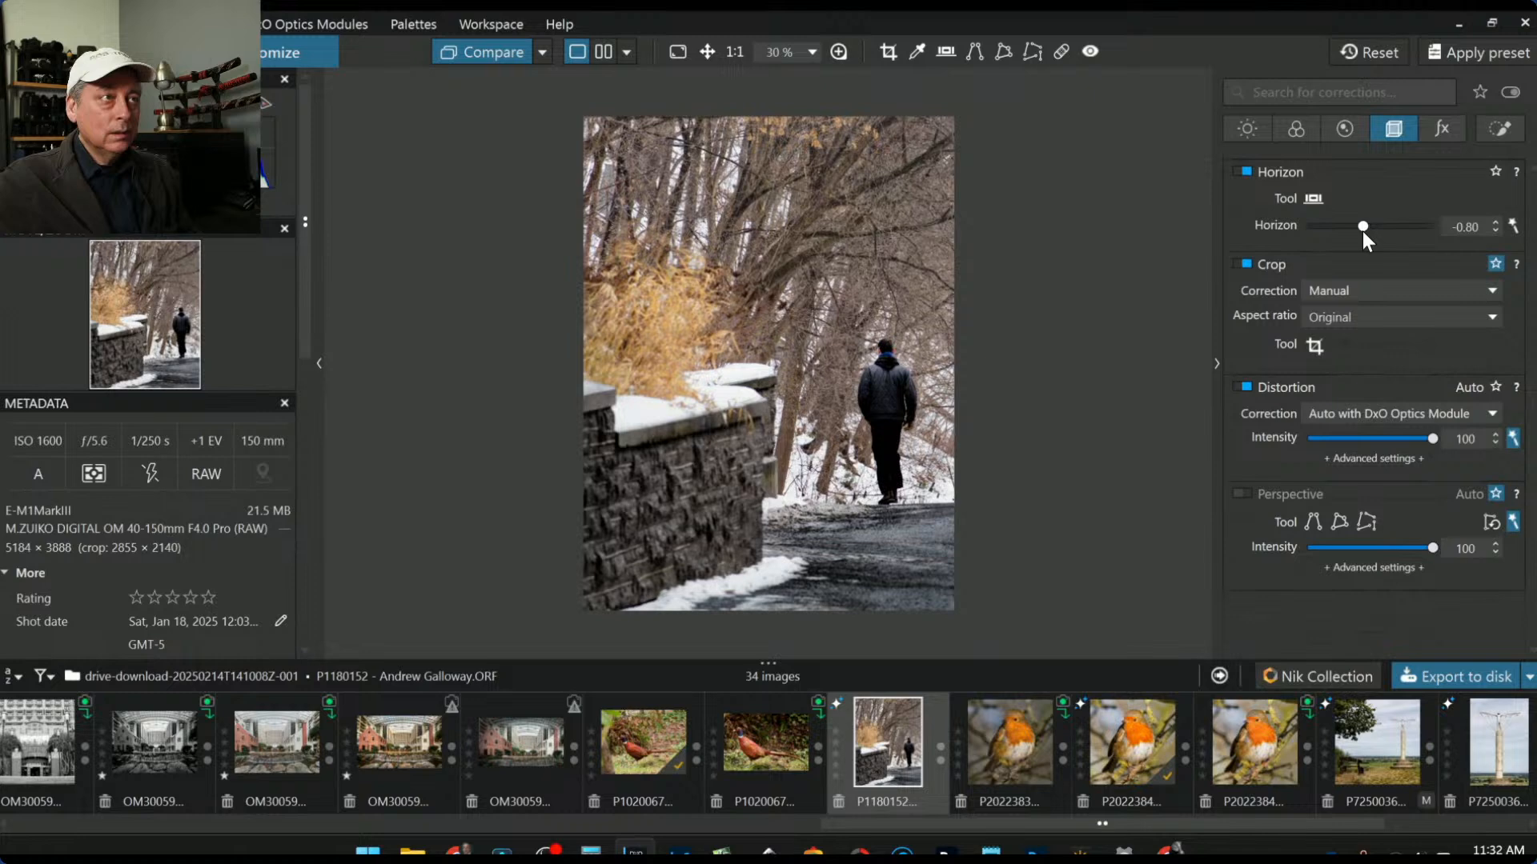
left_click(1320, 349)
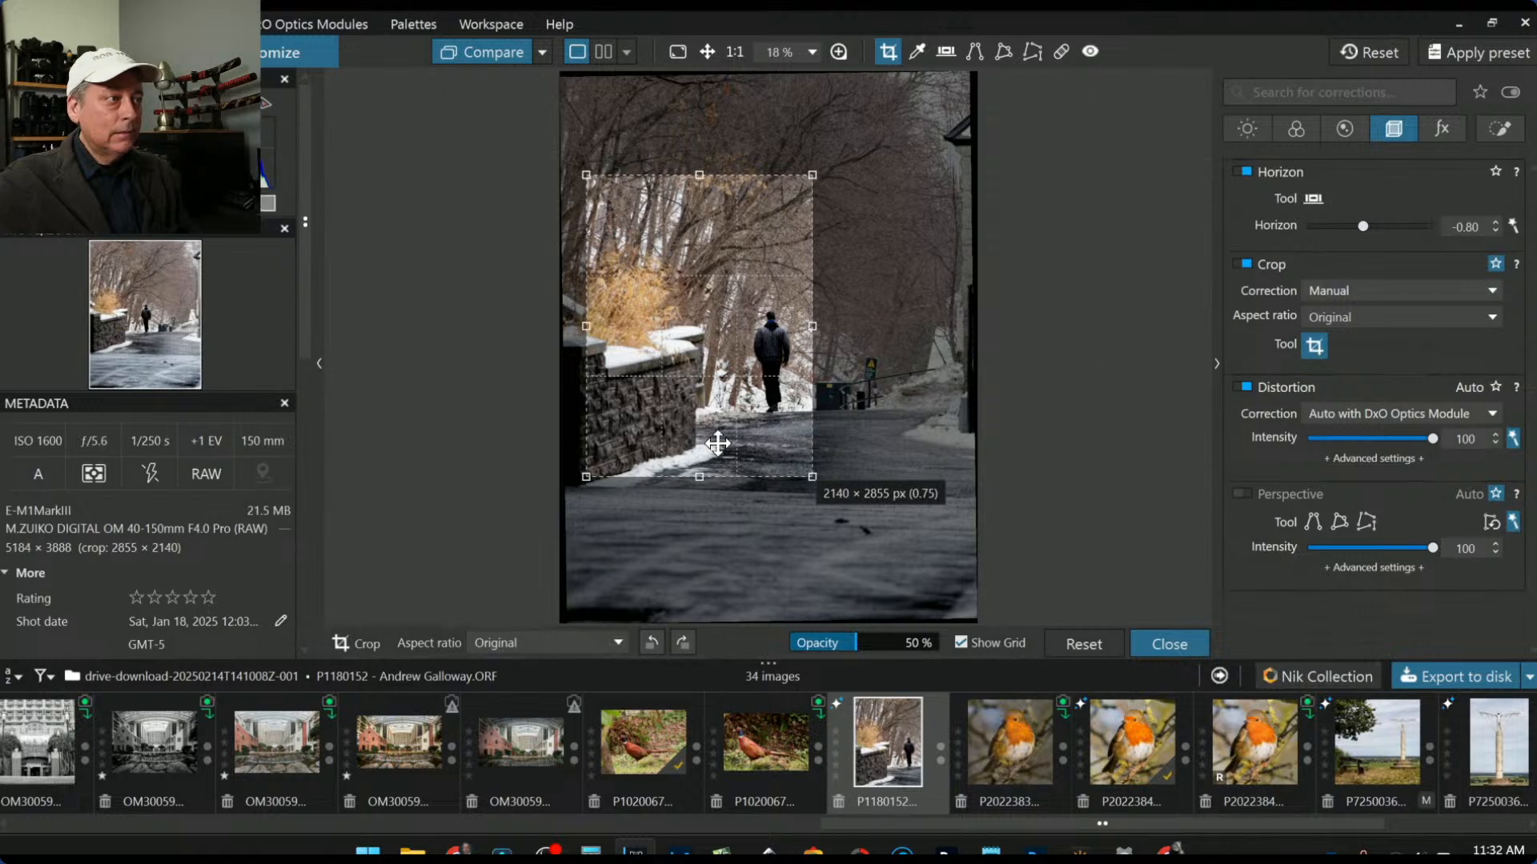
left_click_drag(699, 476, 697, 478)
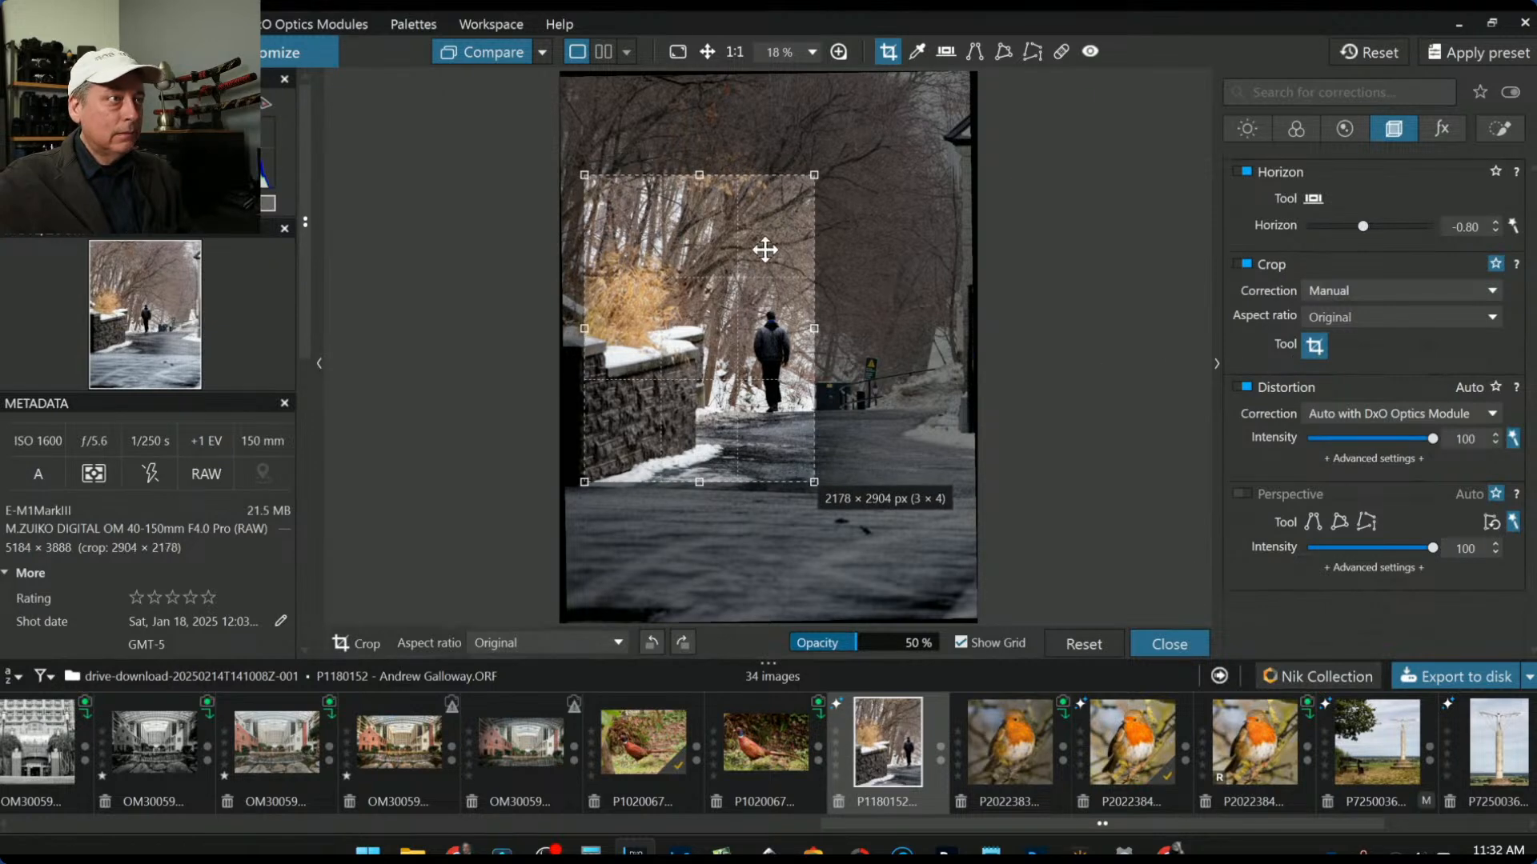
left_click_drag(815, 171, 821, 168)
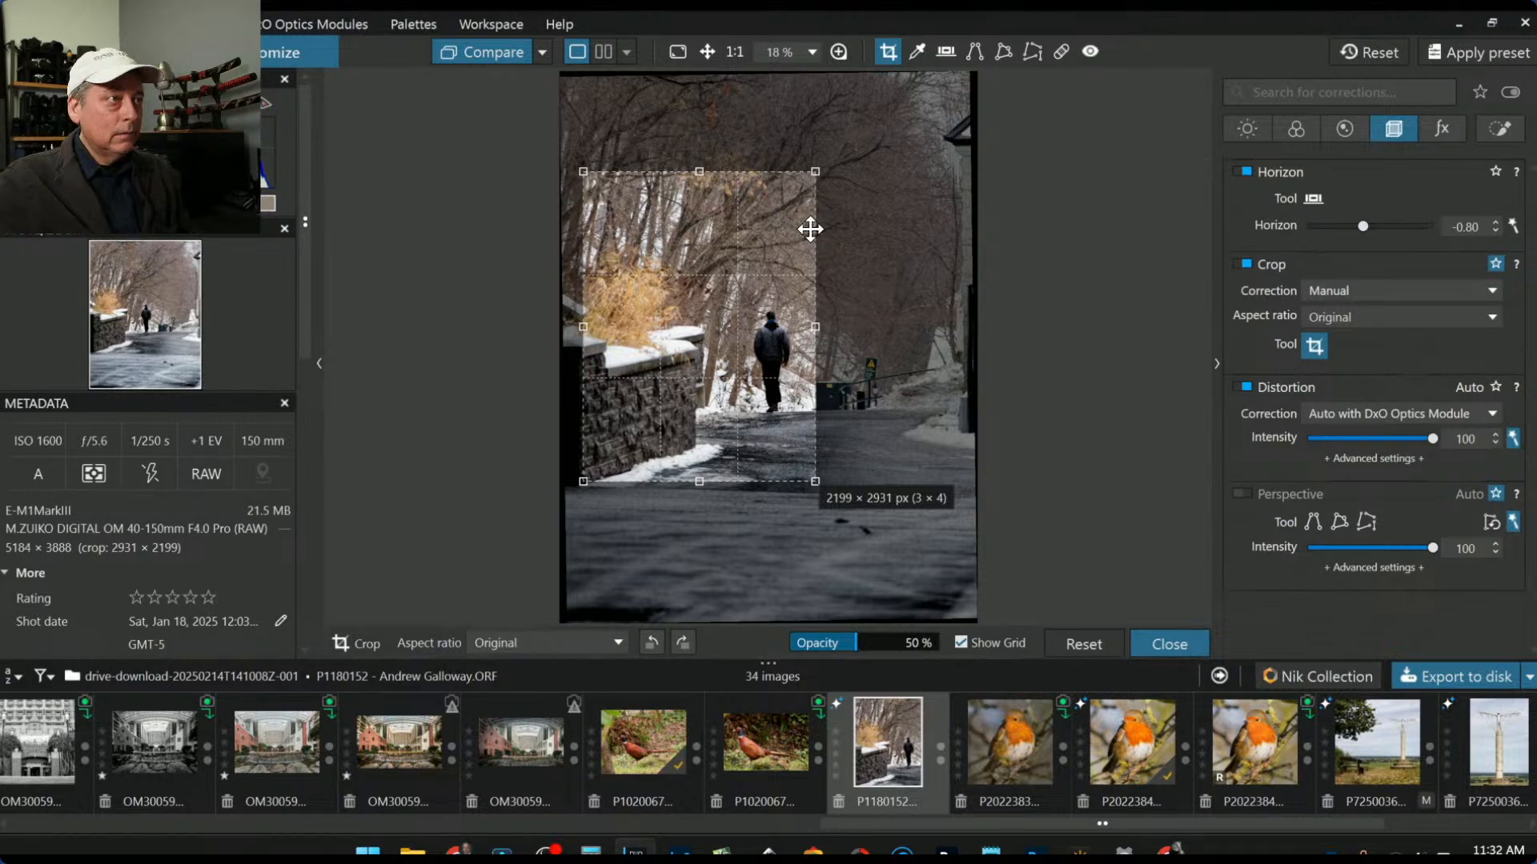
key("Return")
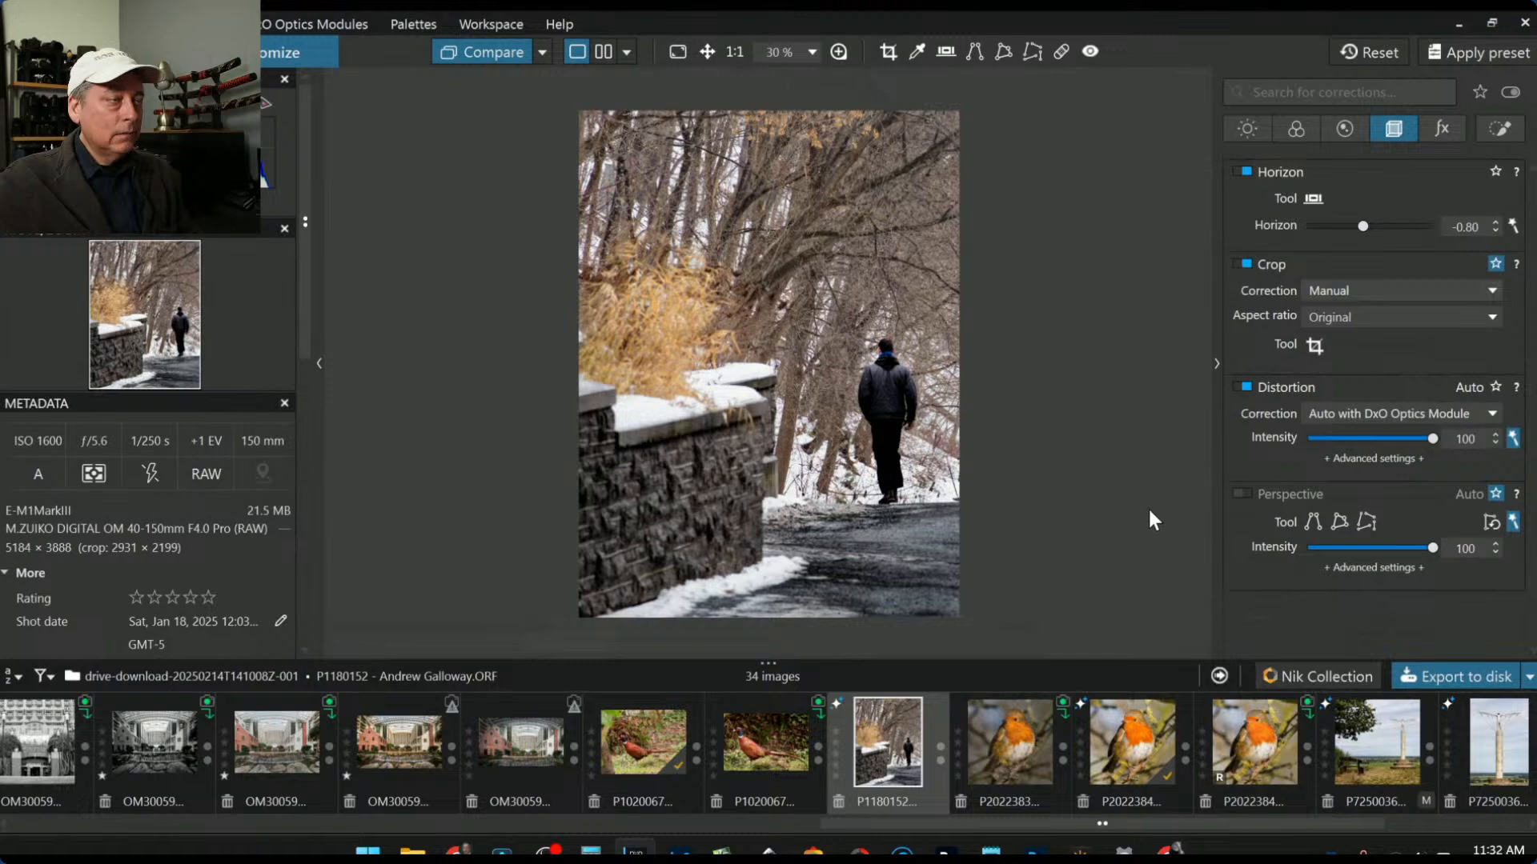
Step: Compare the edited photo with the original using No corrections (without geometry), first by toggling between them and finally side by side
left_click(477, 53)
left_click(541, 53)
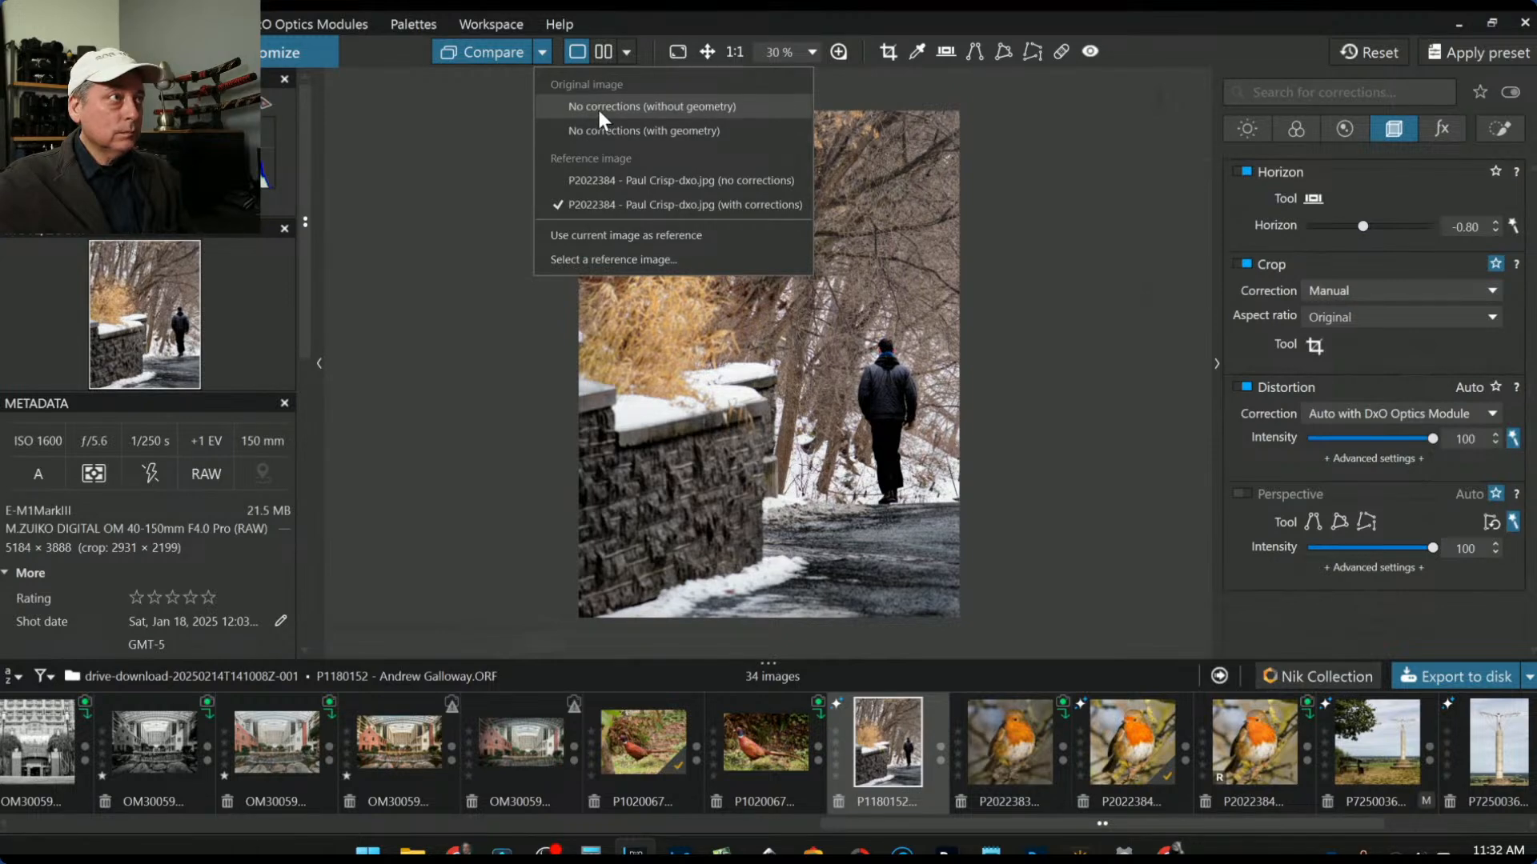
left_click(599, 110)
left_click(504, 45)
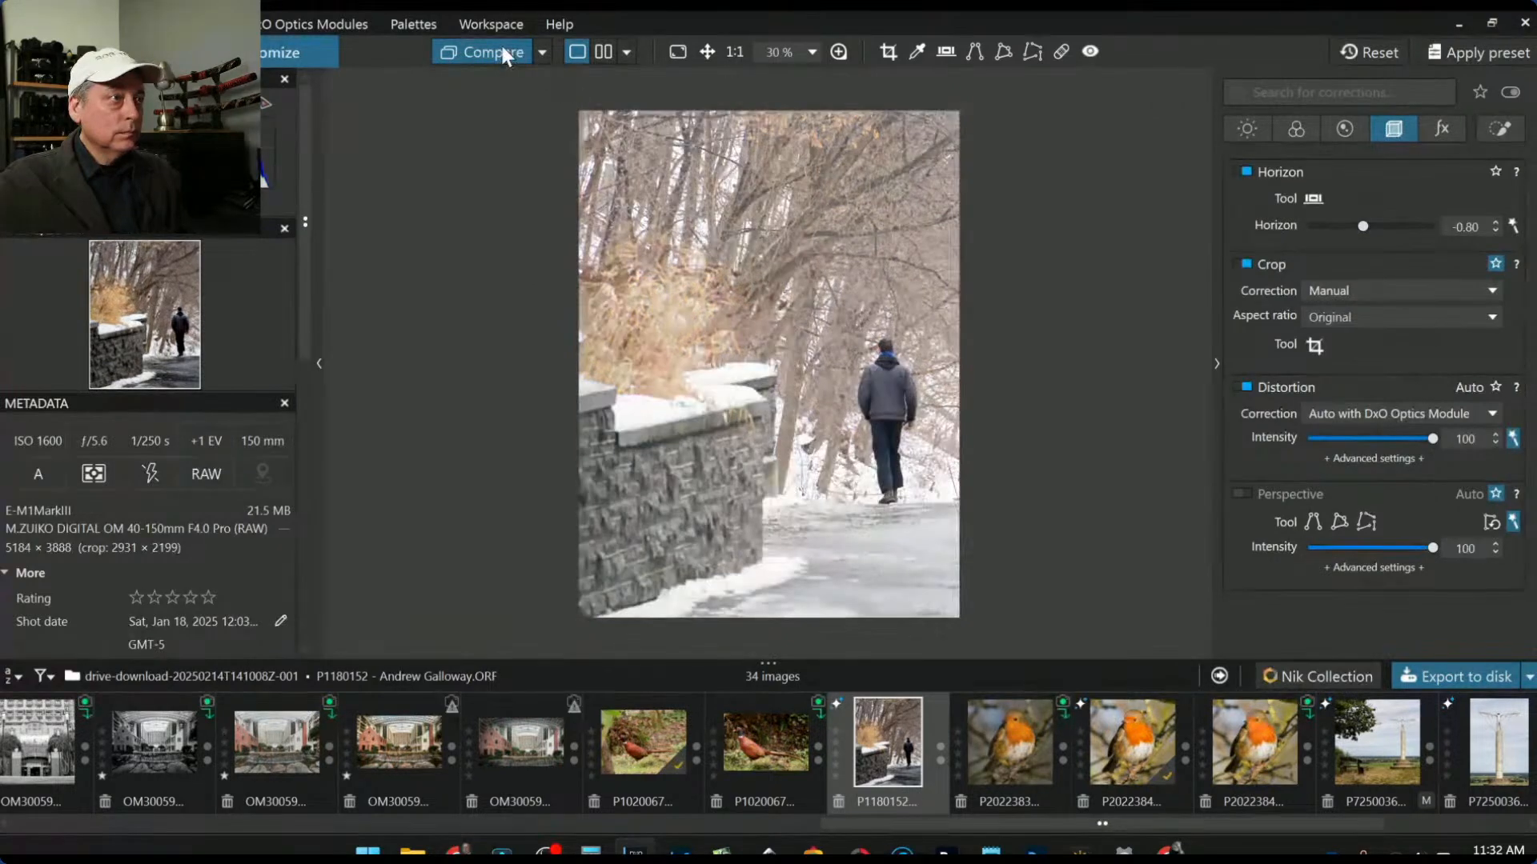
left_click(502, 48)
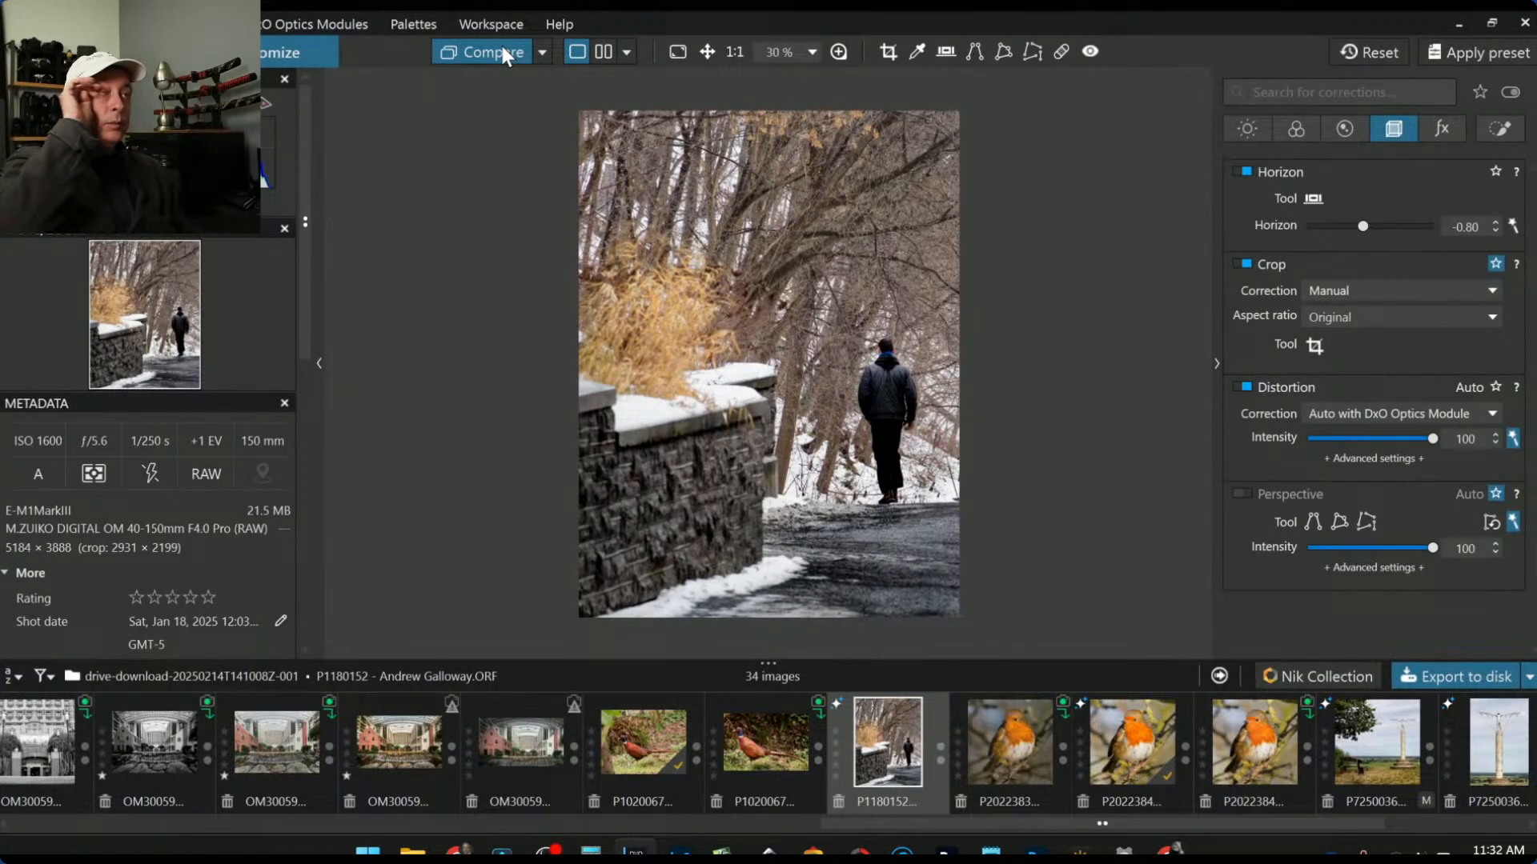
left_click(602, 52)
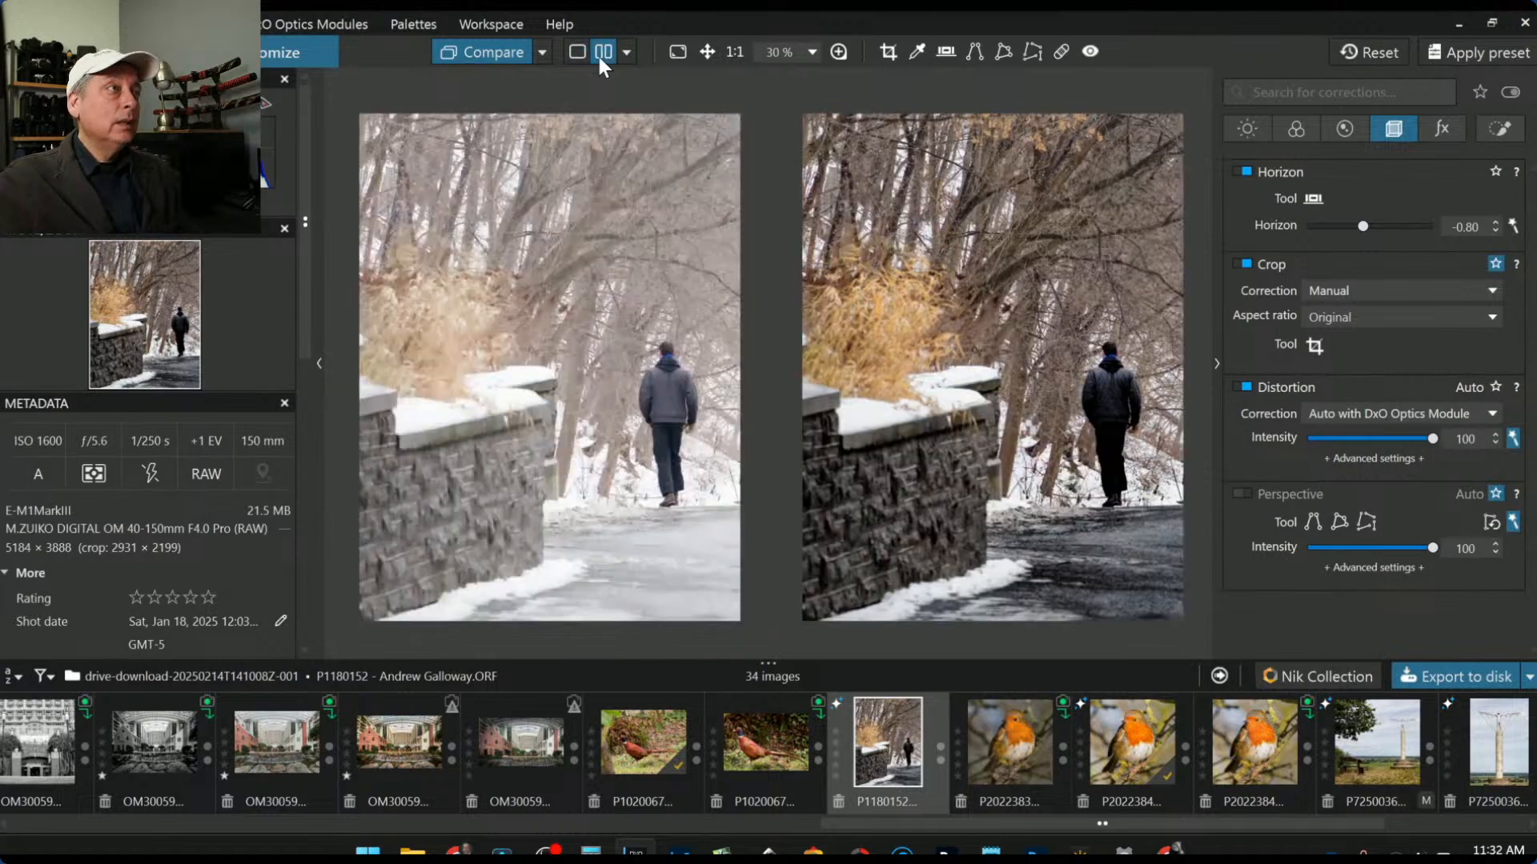
Step: Switch the side-by-side comparison to No corrections (without geometry) and compare both versions in an enlarged viewing area
left_click(549, 44)
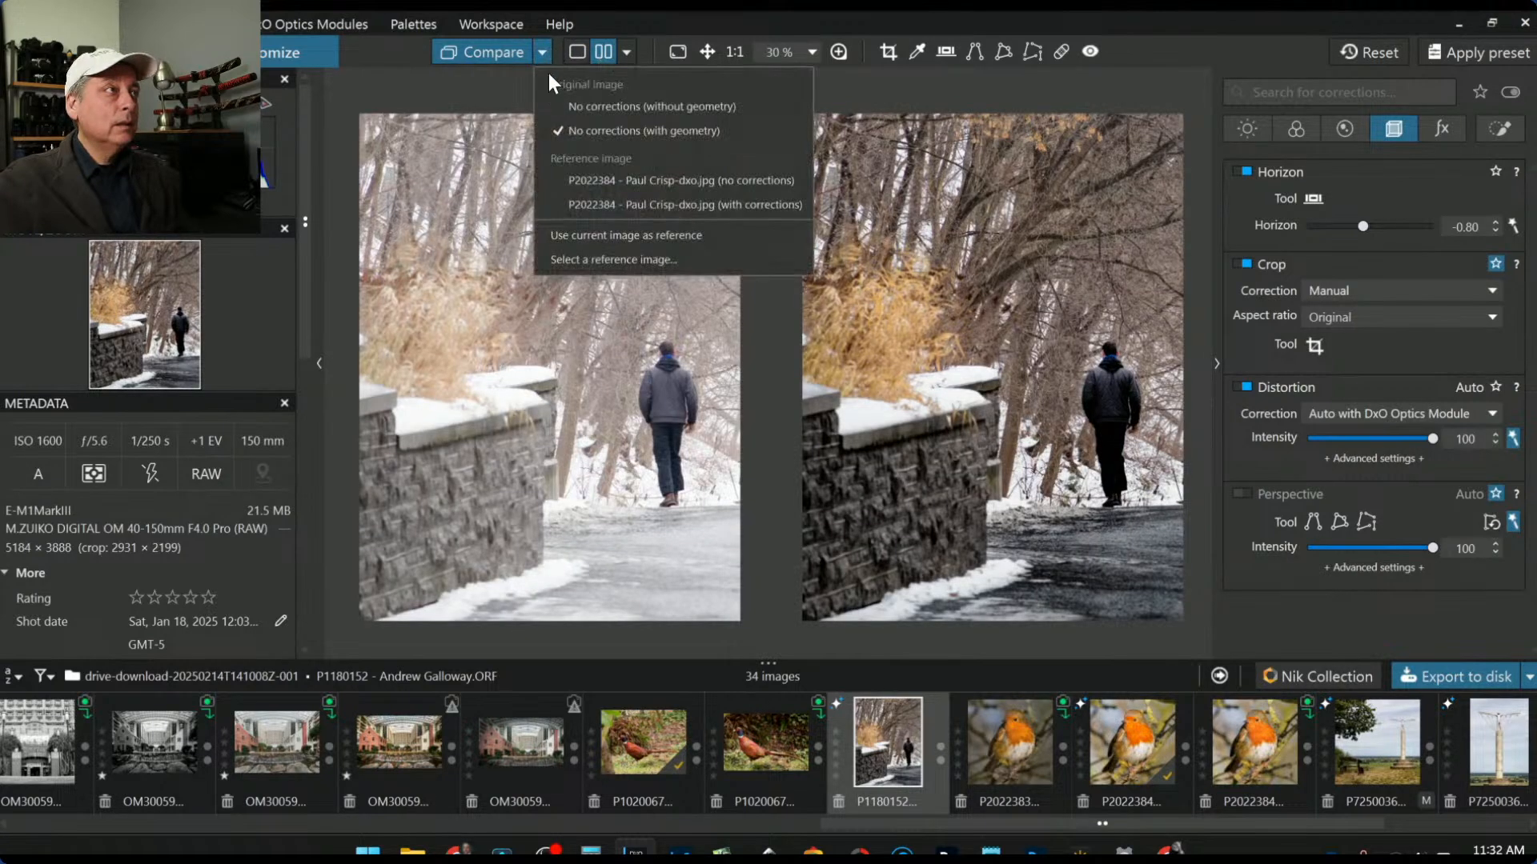
left_click(564, 113)
scroll(523, 309, "down", 2)
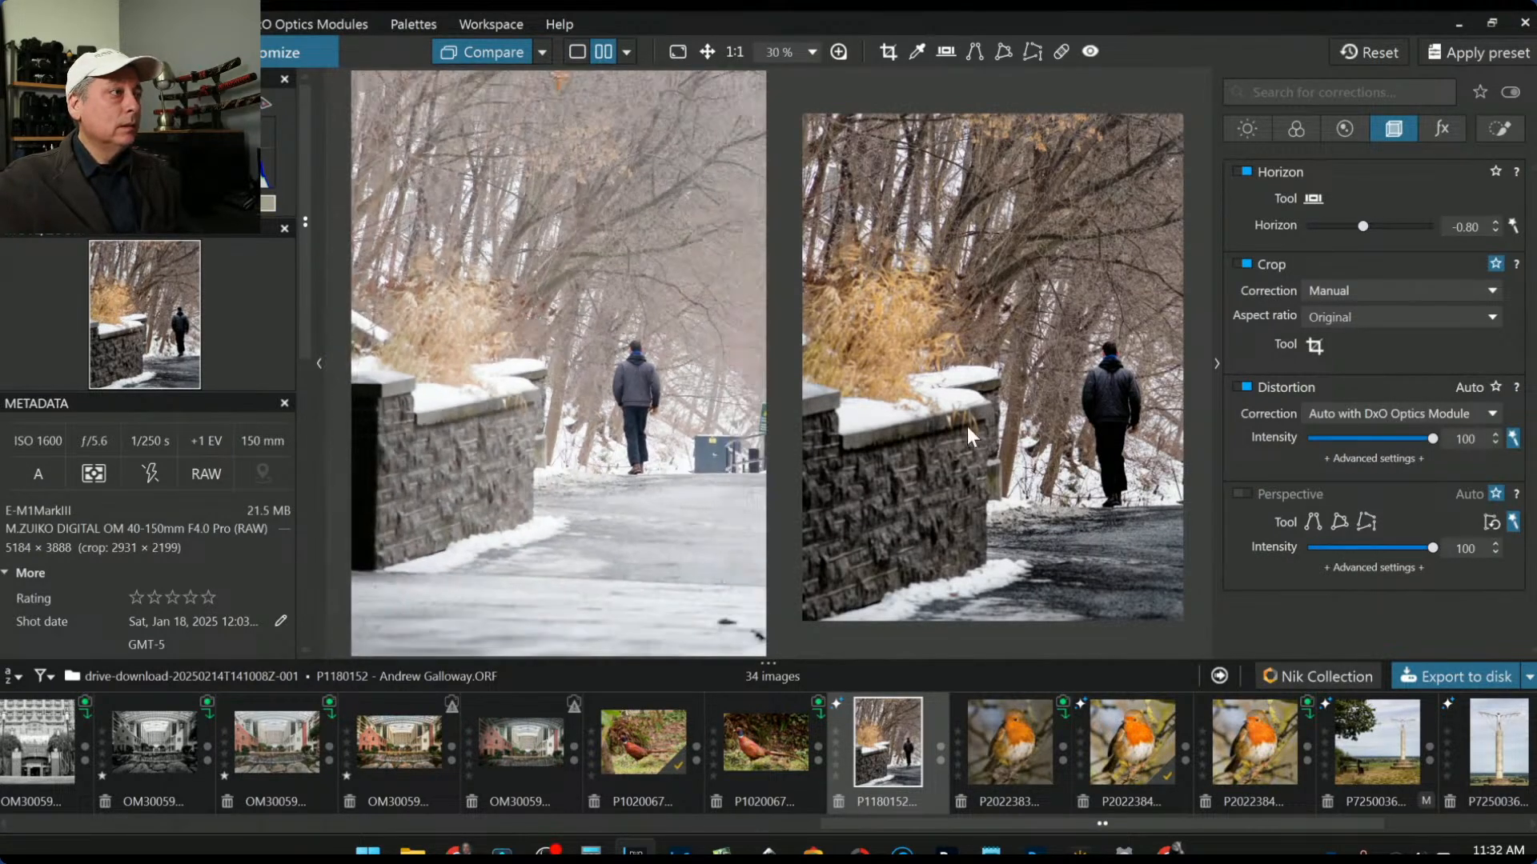
key("Tab")
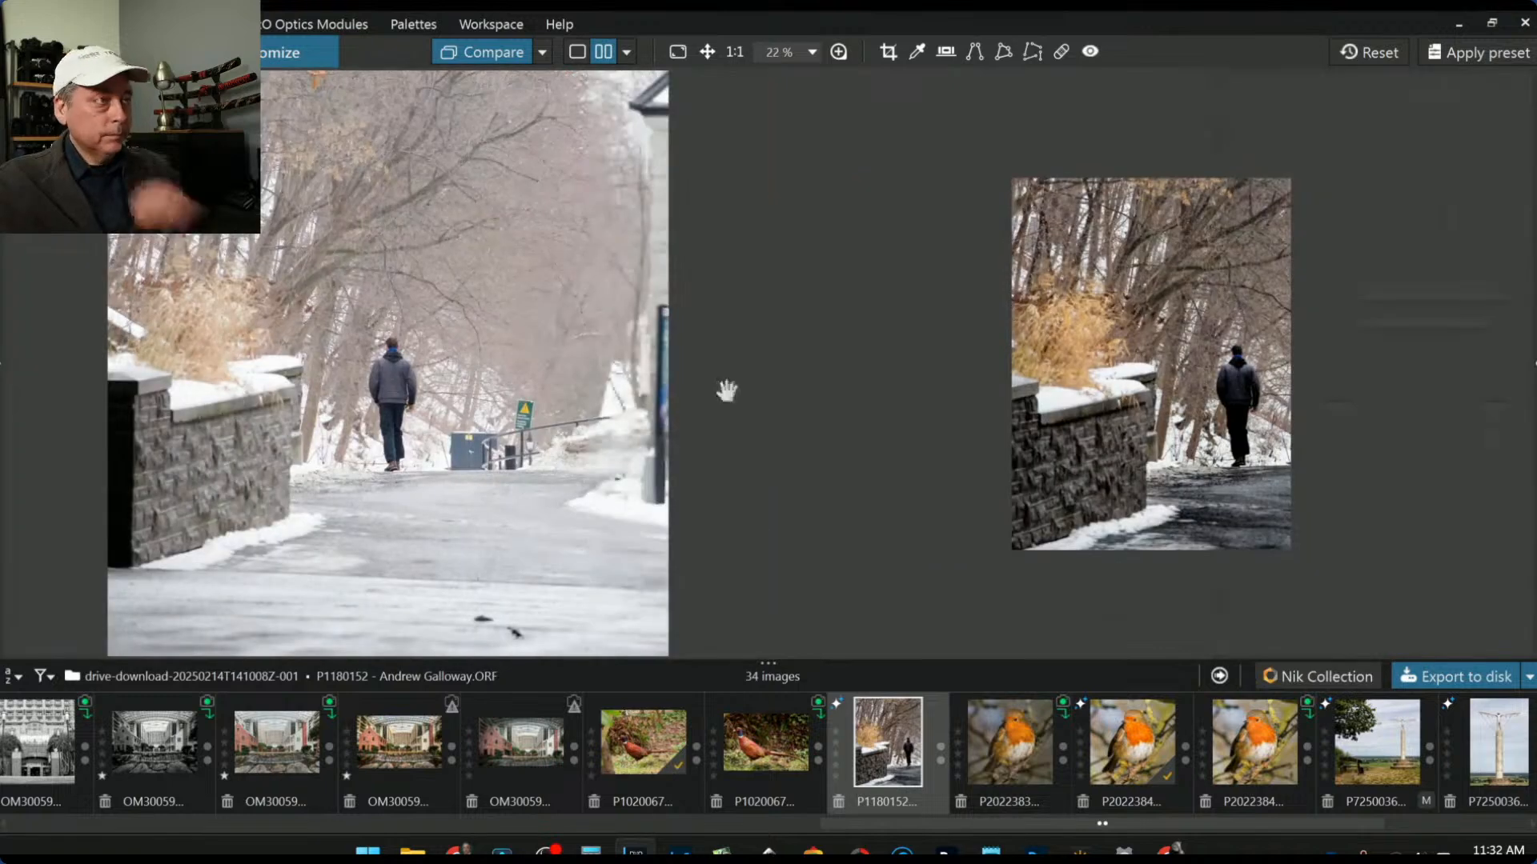
scroll(1116, 469, "up", 2)
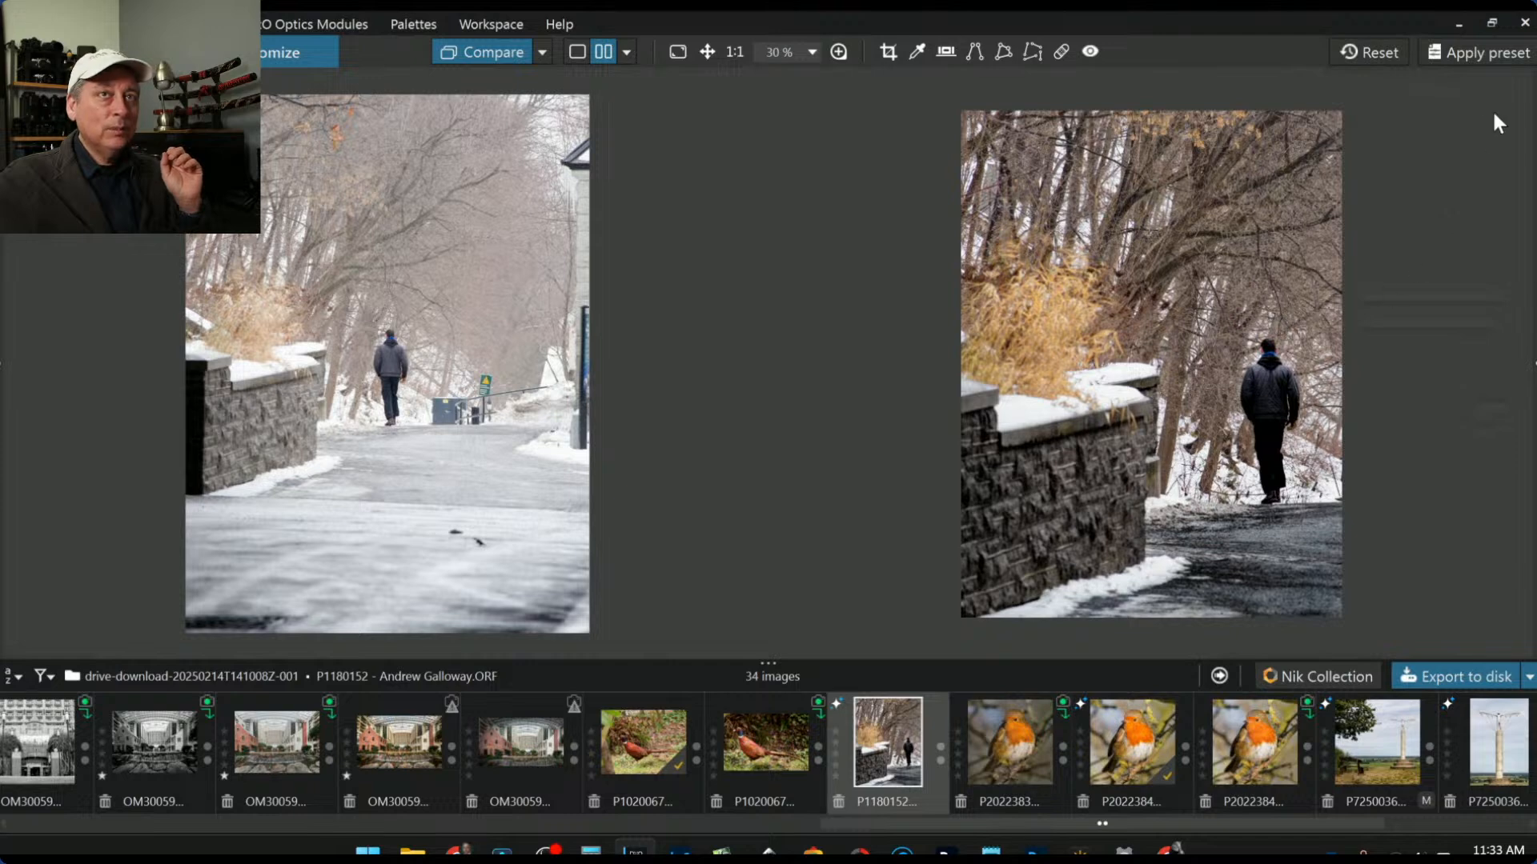
Step: Add a local adjustment control point on the upper-right trees, with its radius reaching down to the walking man's head
left_click(1532, 365)
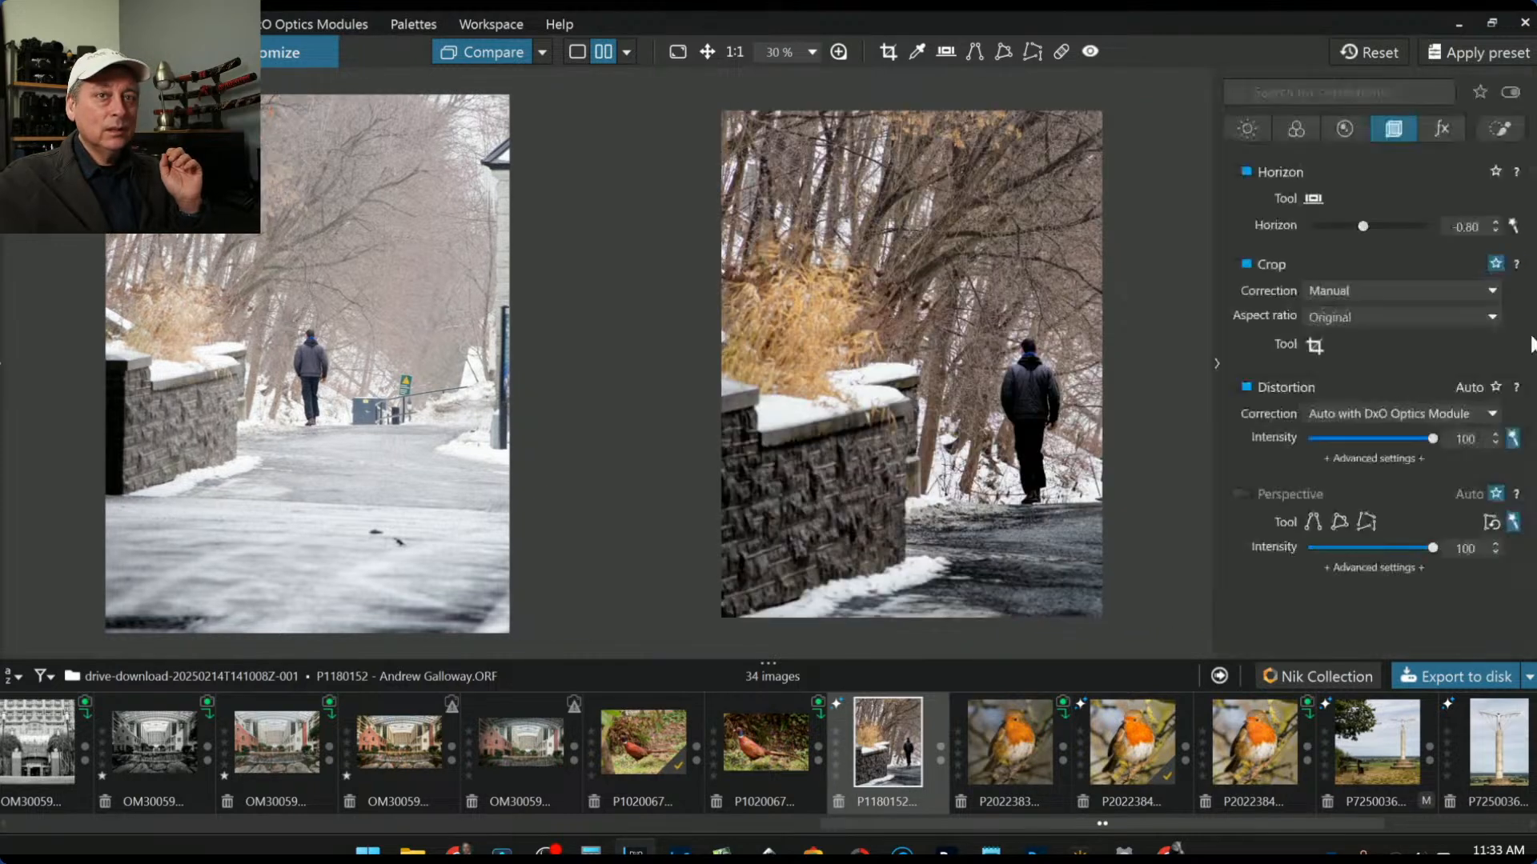
left_click(1496, 130)
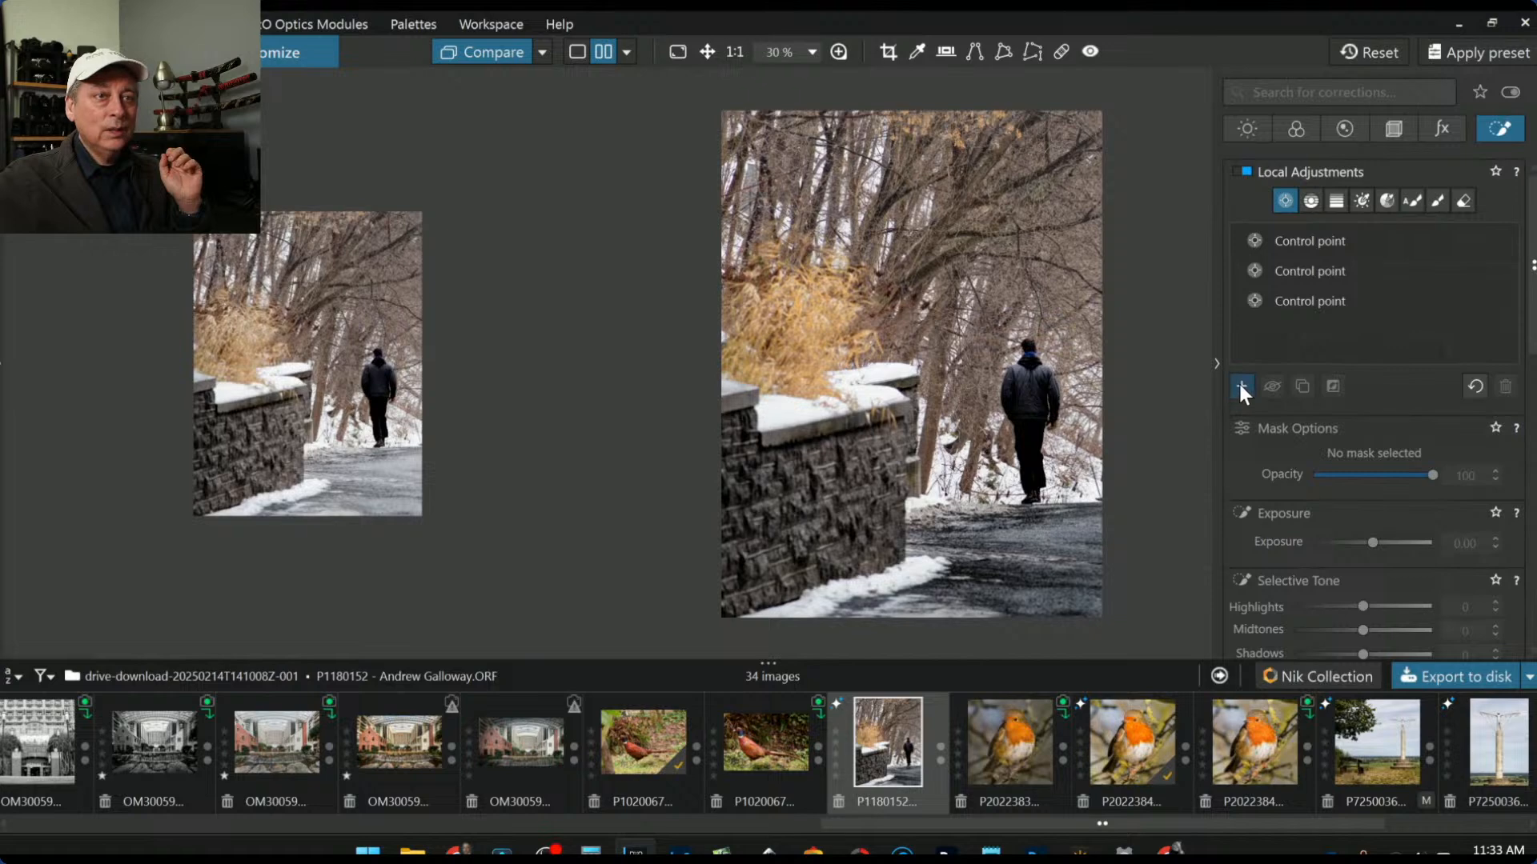
left_click(1241, 385)
left_click(1068, 214)
left_click_drag(1064, 278, 1066, 329)
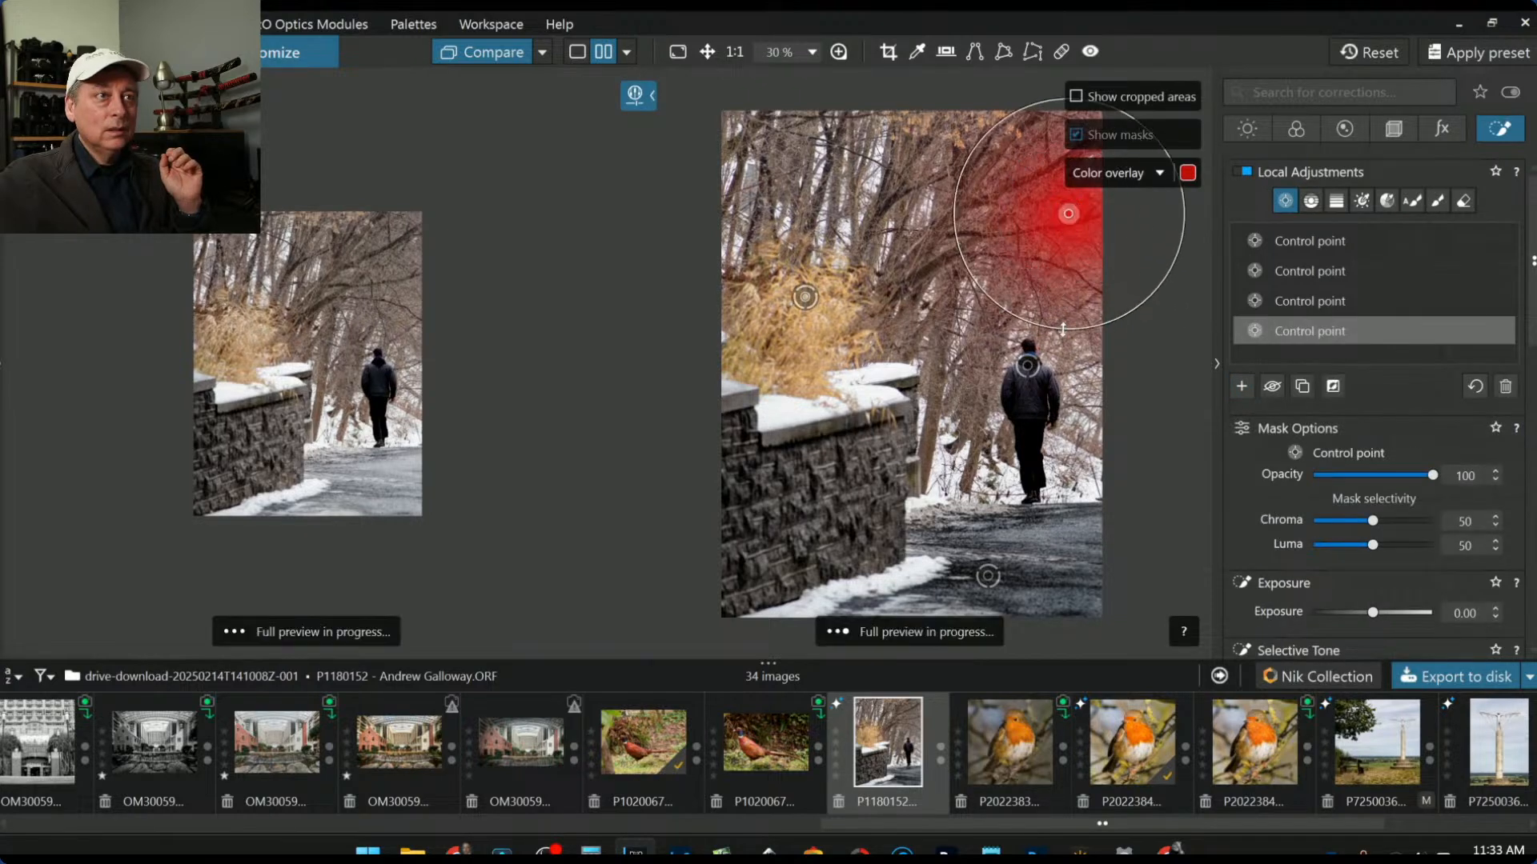
Step: Soften the trees by setting the control point's microcontrast to -75 and contrast to -56
scroll(1336, 588, "down", 3)
scroll(1338, 592, "down", 3)
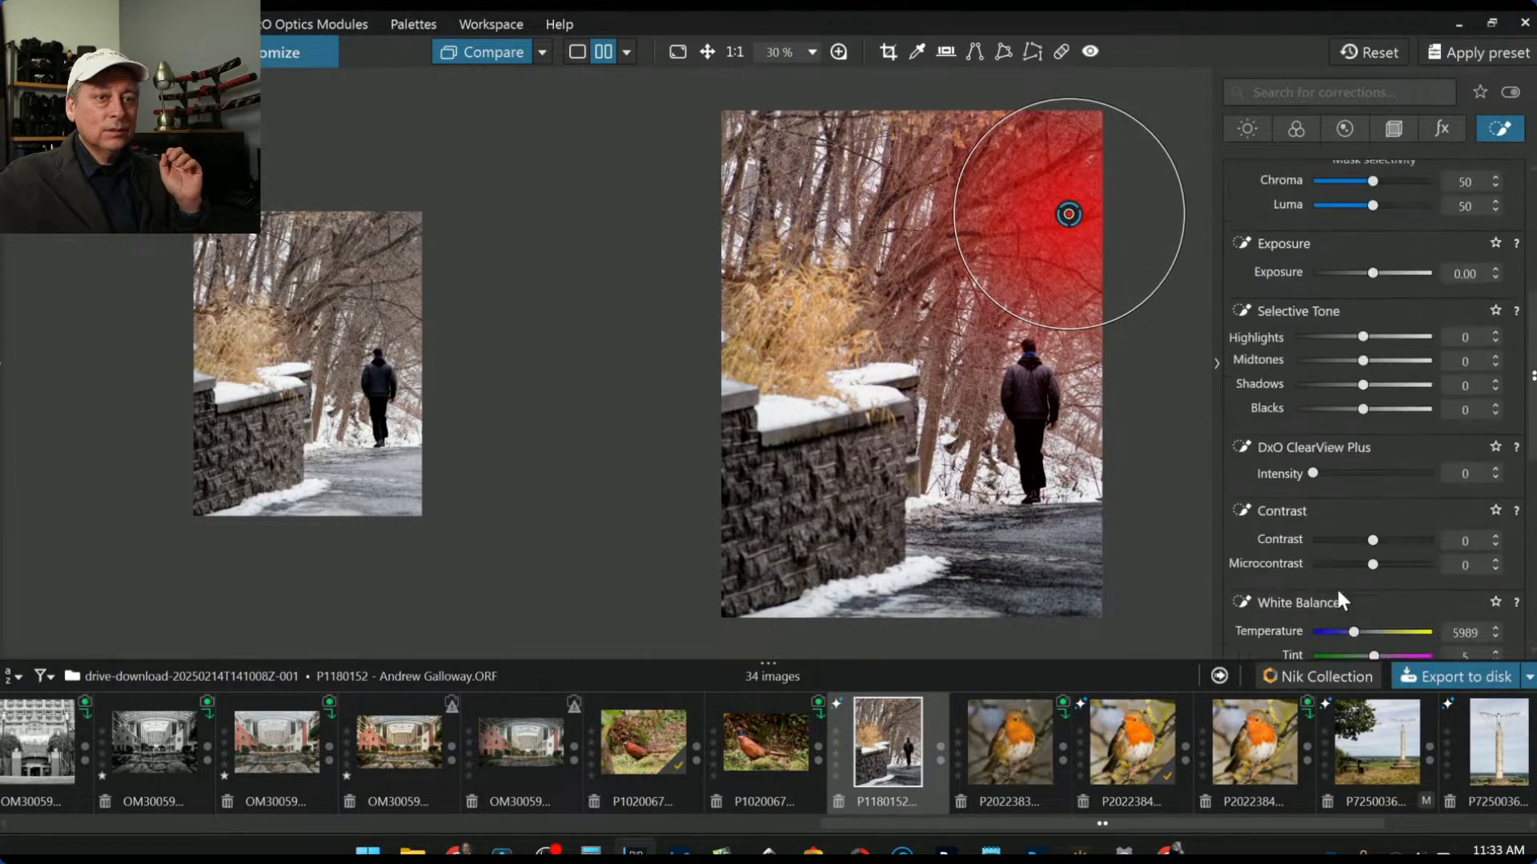
left_click(1328, 566)
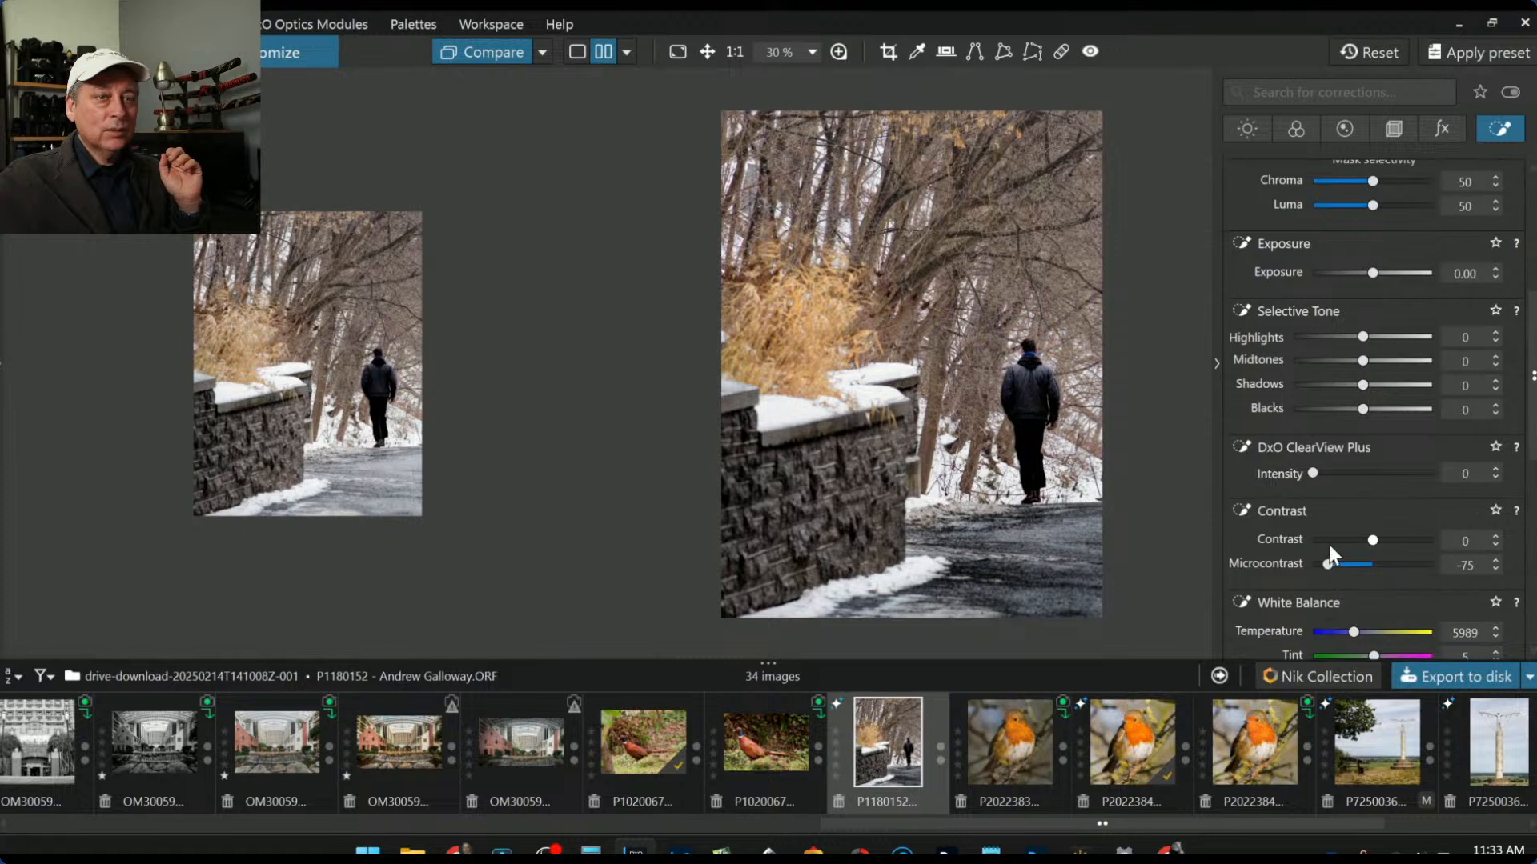
left_click(1338, 540)
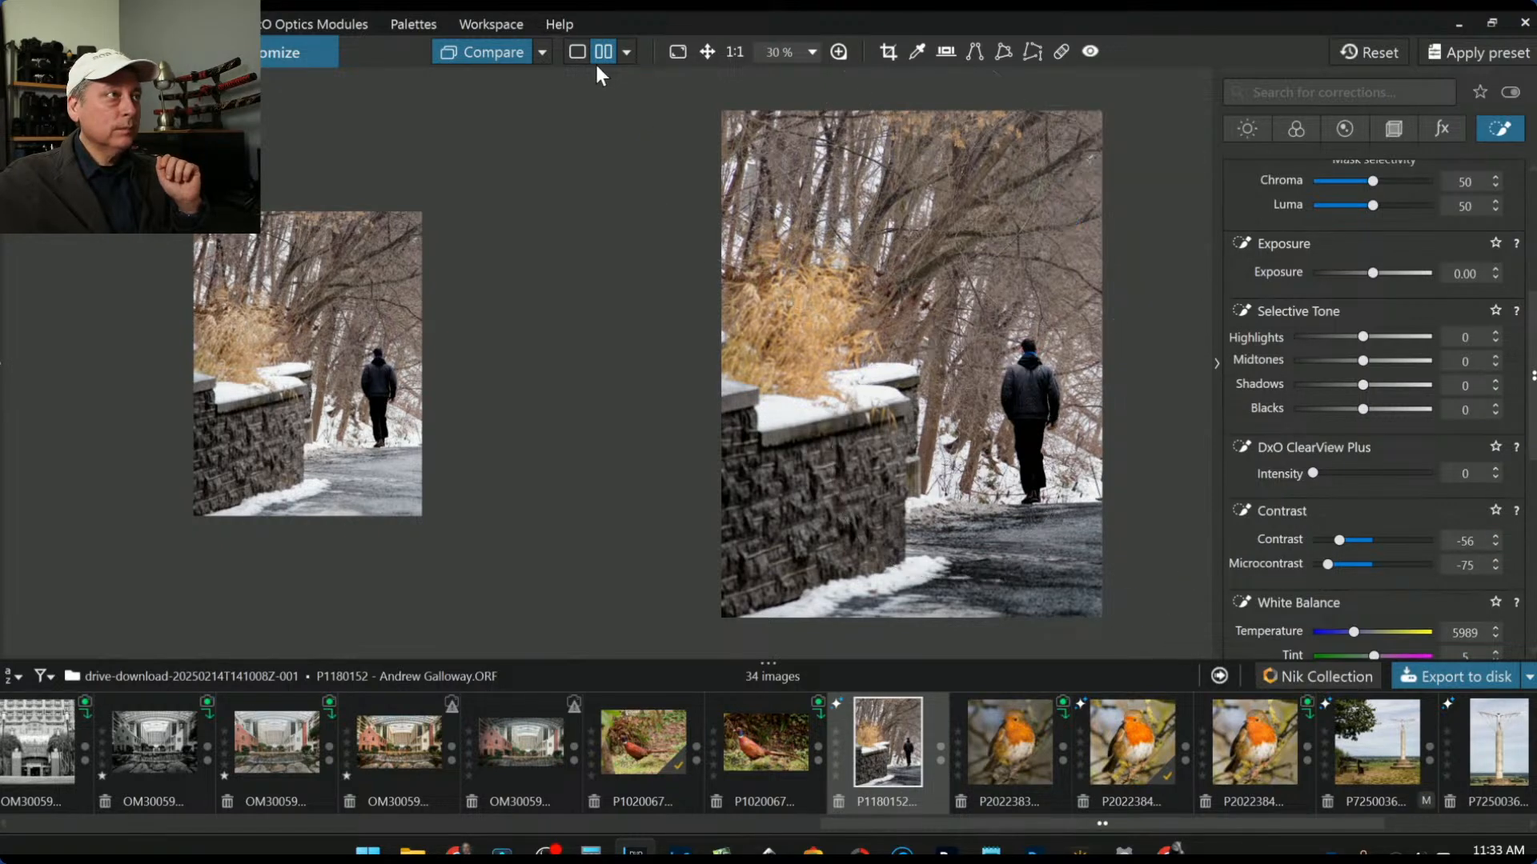
key("Delete")
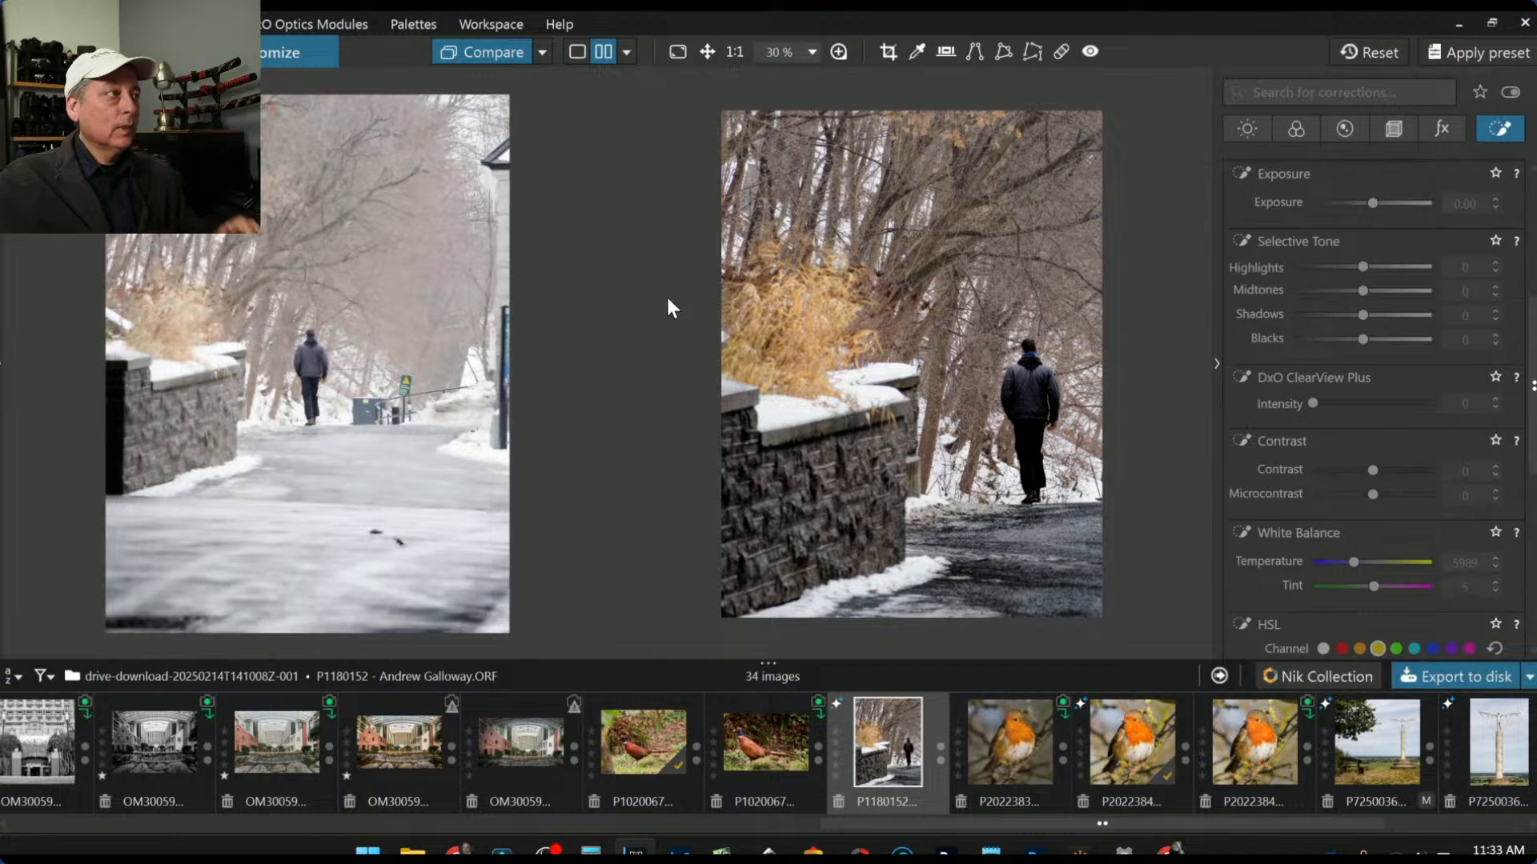
Step: Compare the softened trees side by side with the uncropped original in an enlarged viewing area
scroll(898, 434, "up", 1)
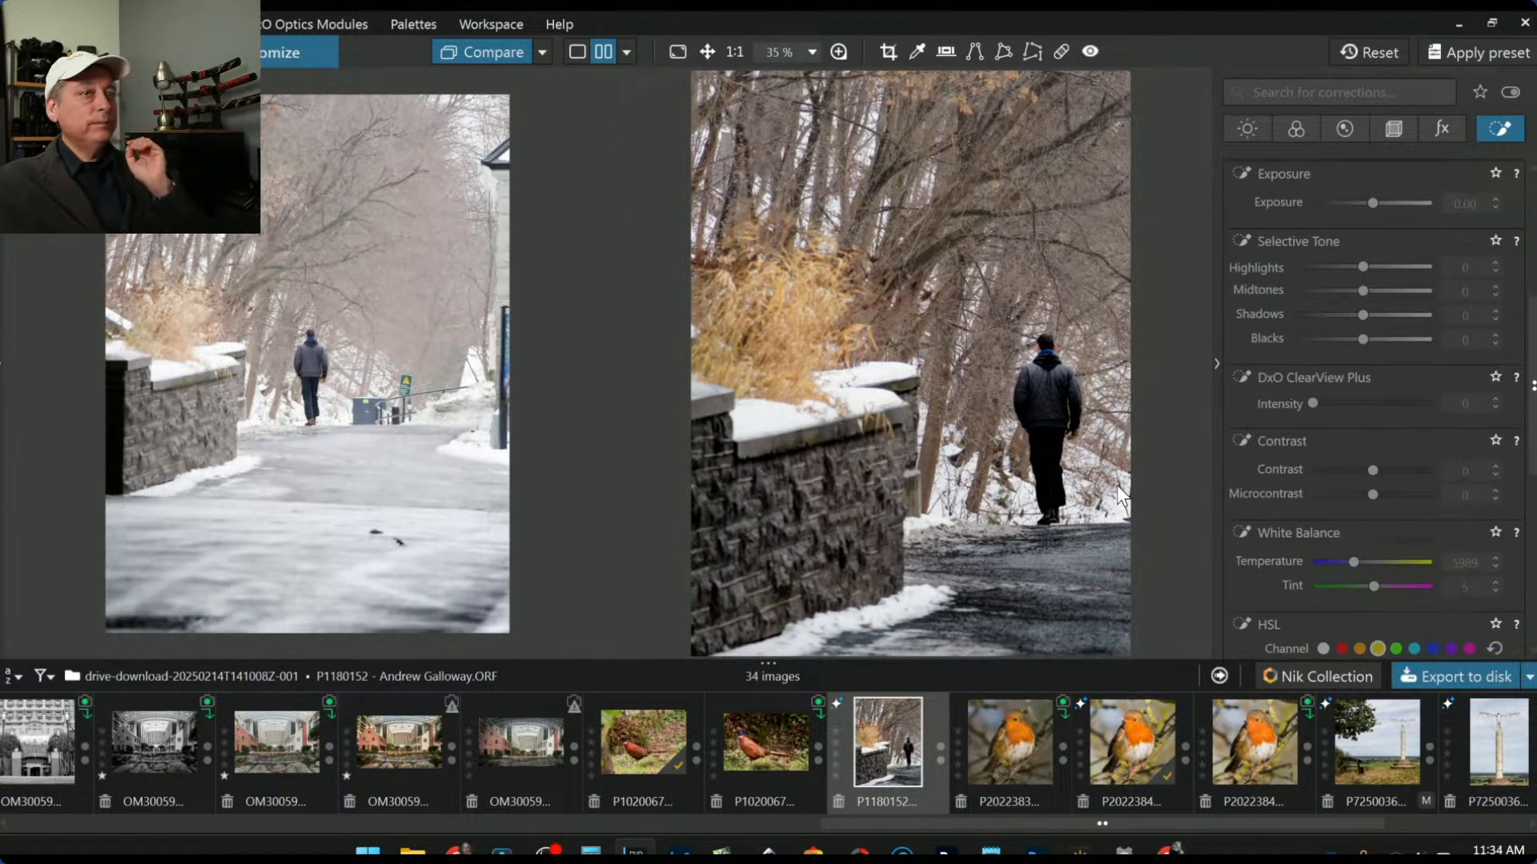
left_click(1214, 361)
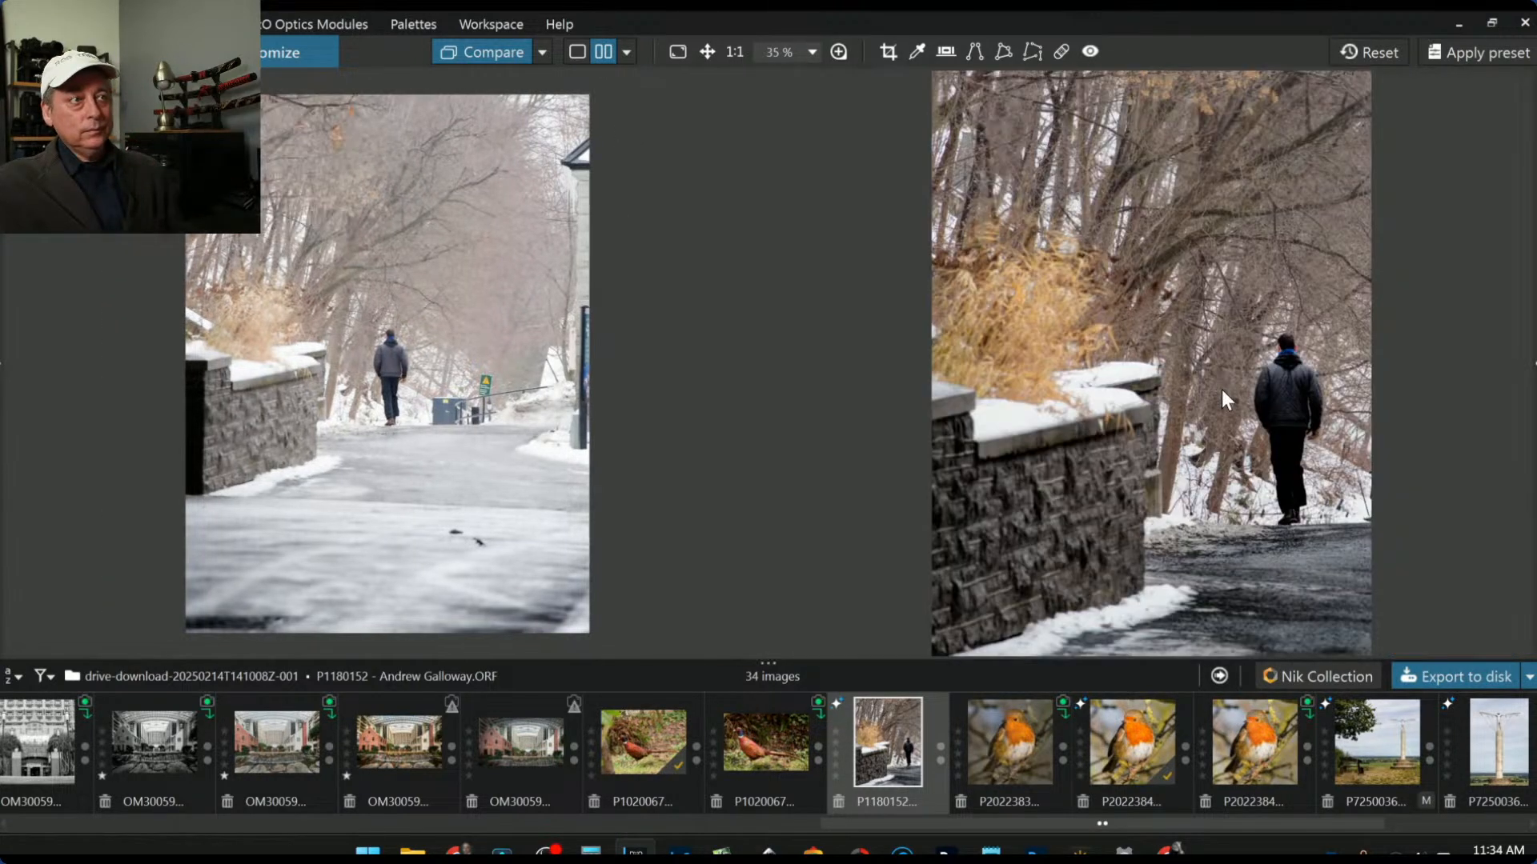
scroll(949, 454, "down", 1)
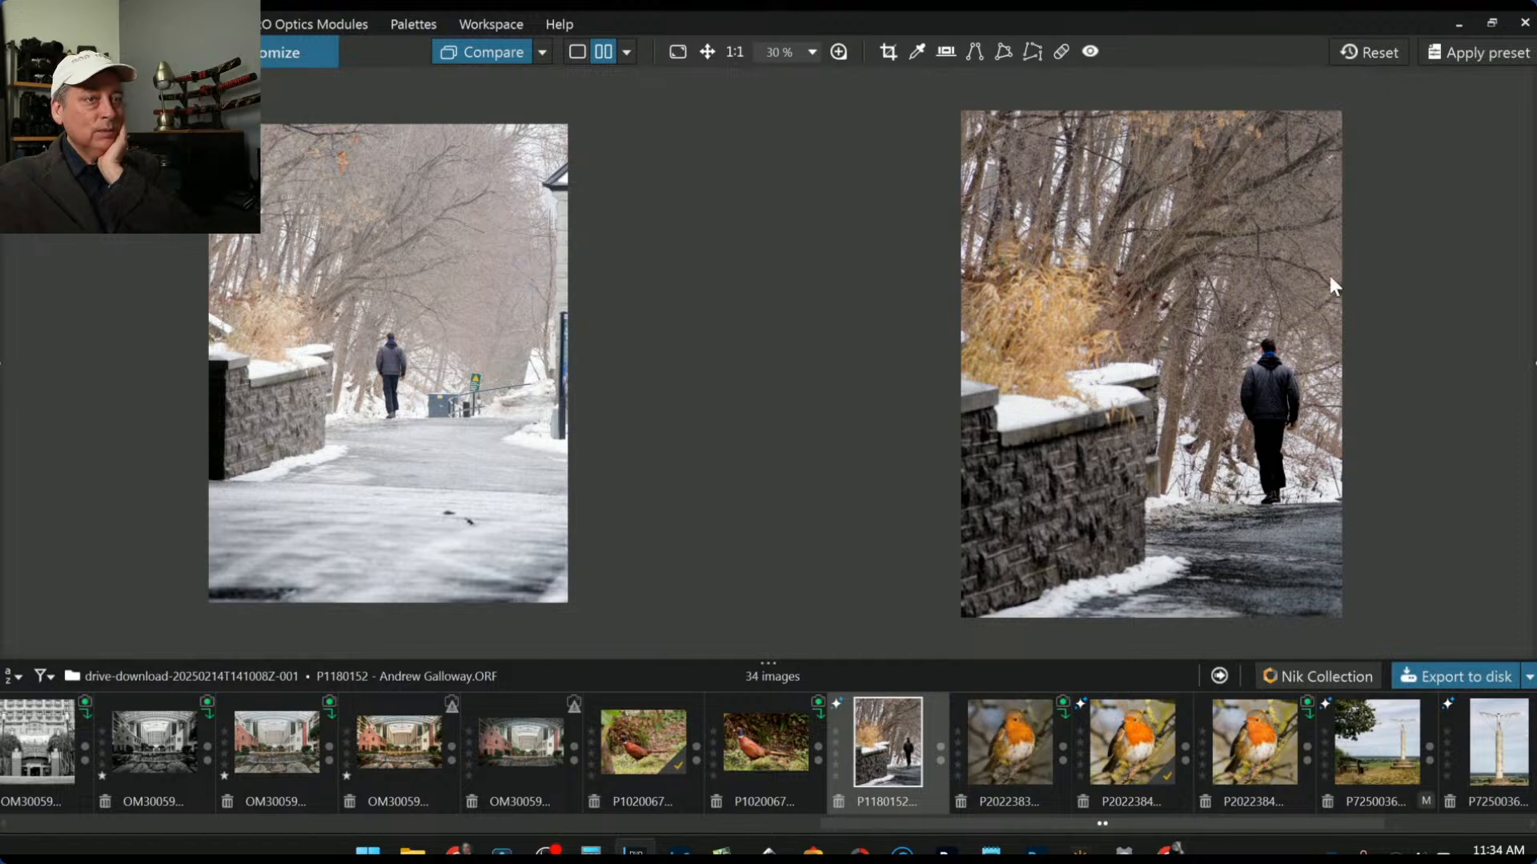
Step: Convert the photo to black and white with the Neutral Black and White rendering
left_click(1533, 366)
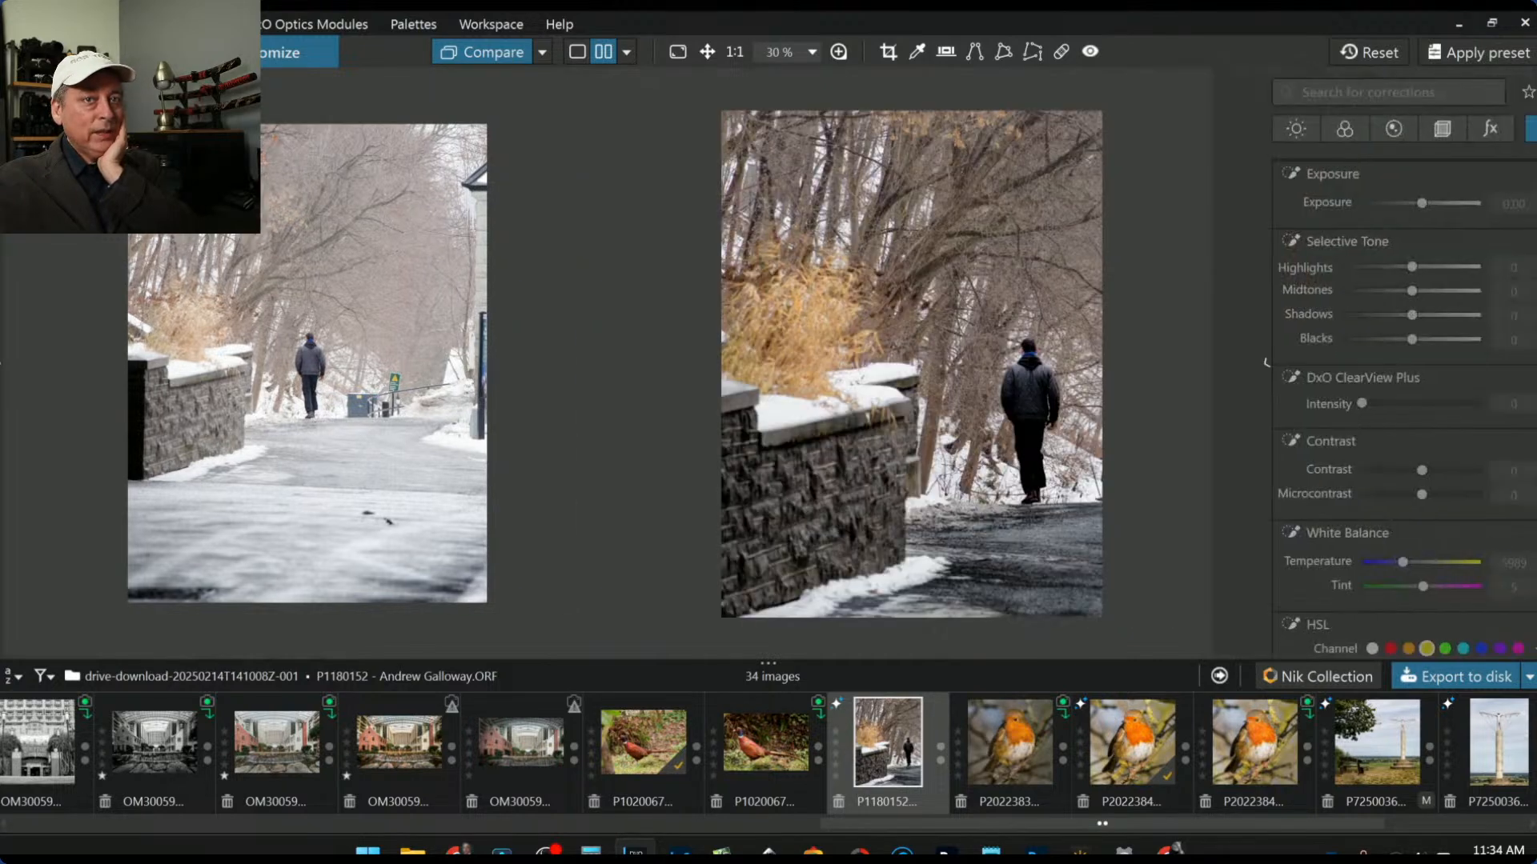
left_click(1330, 131)
left_click(1307, 138)
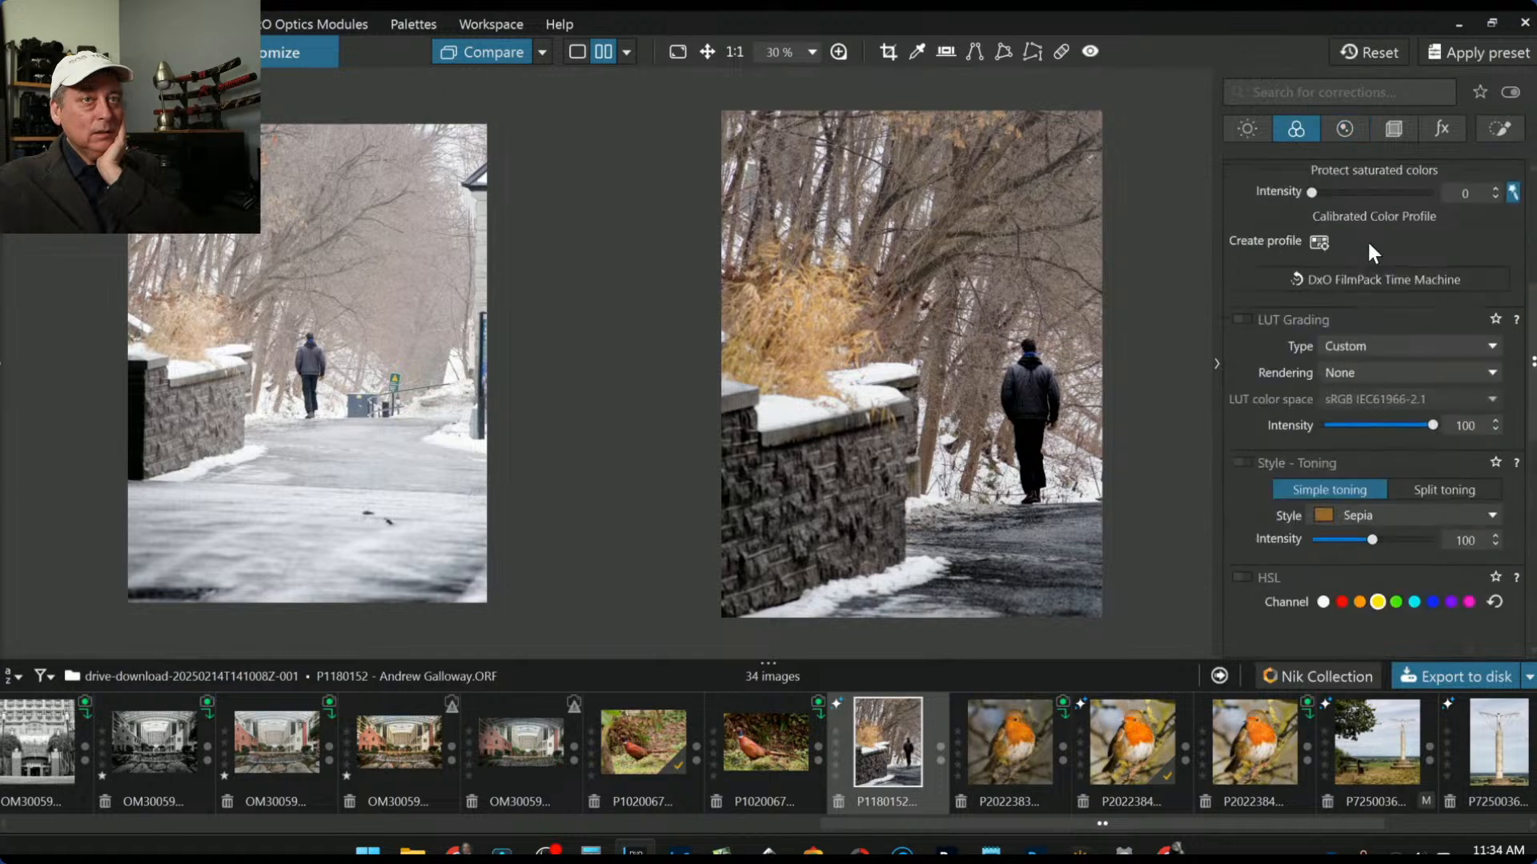
scroll(1386, 340, "up", 3)
scroll(1389, 356, "up", 3)
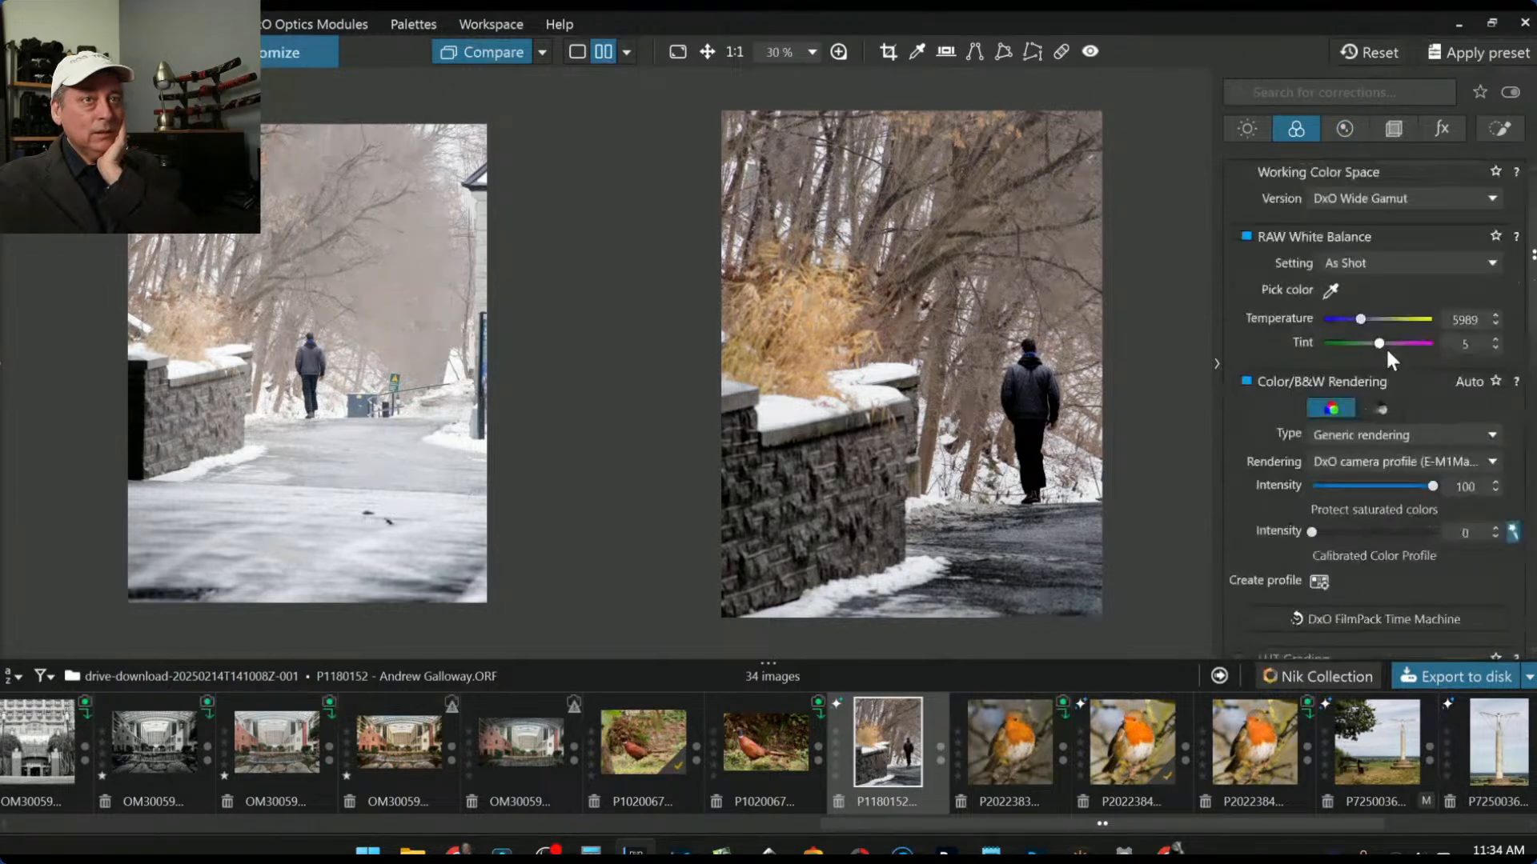
left_click(1377, 414)
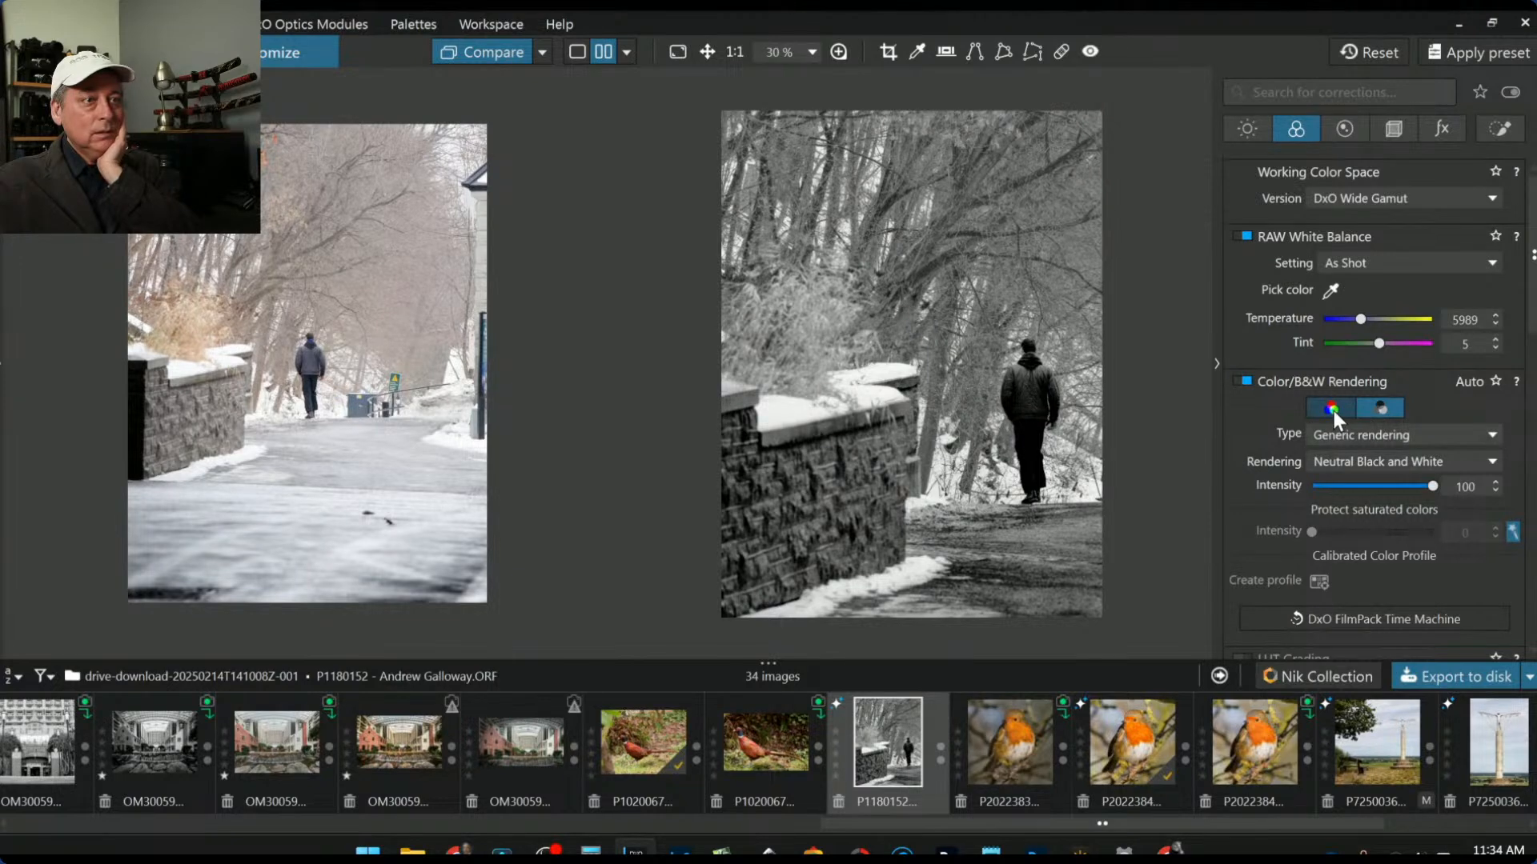
Step: View the black-and-white photo on its own and compare it with the color rendering and the uncorrected original
left_click(575, 51)
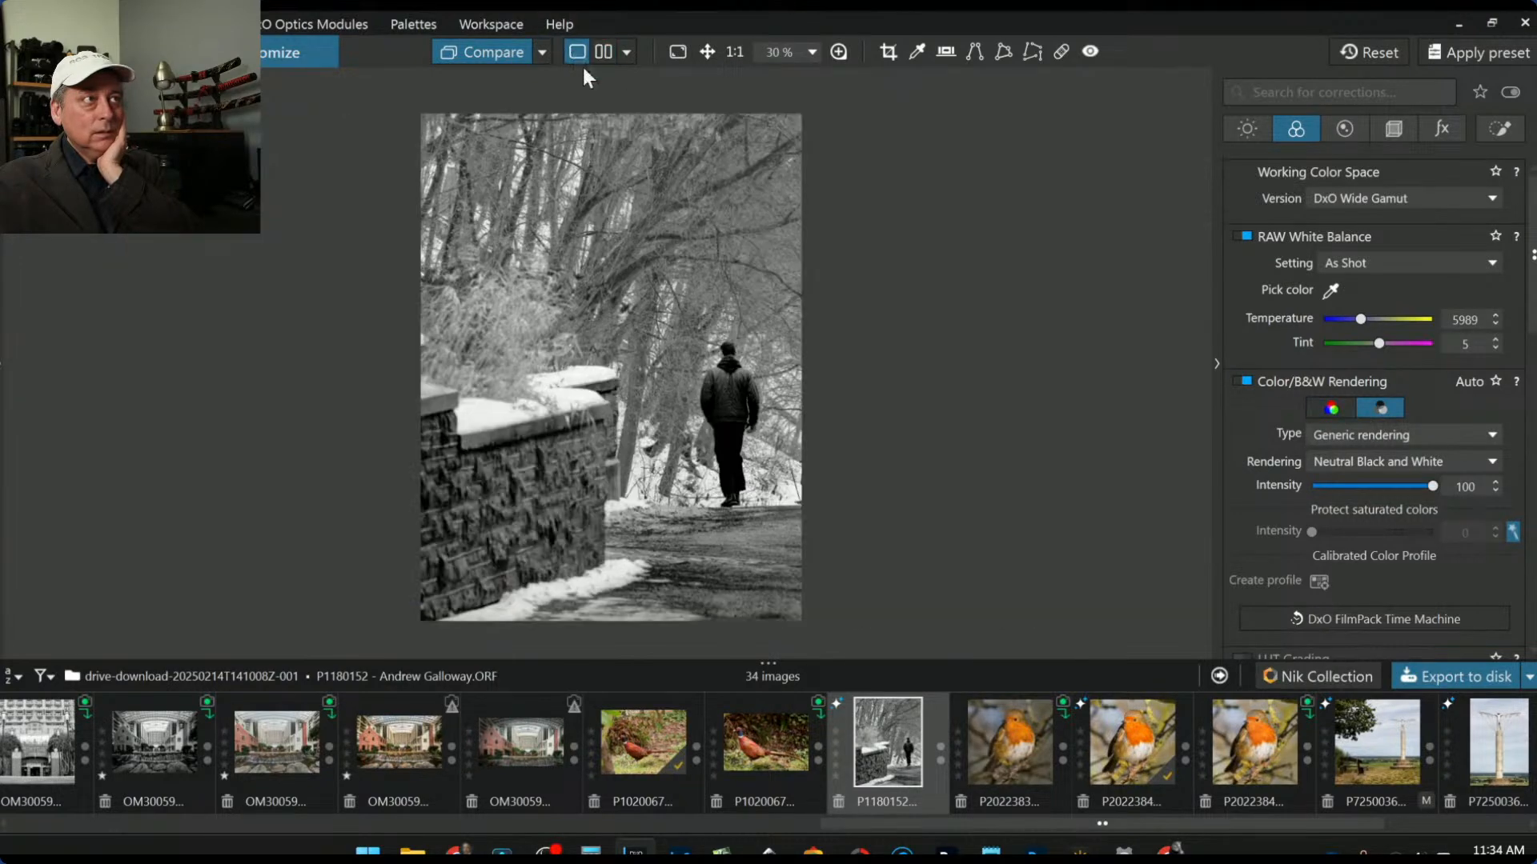
left_click(1333, 408)
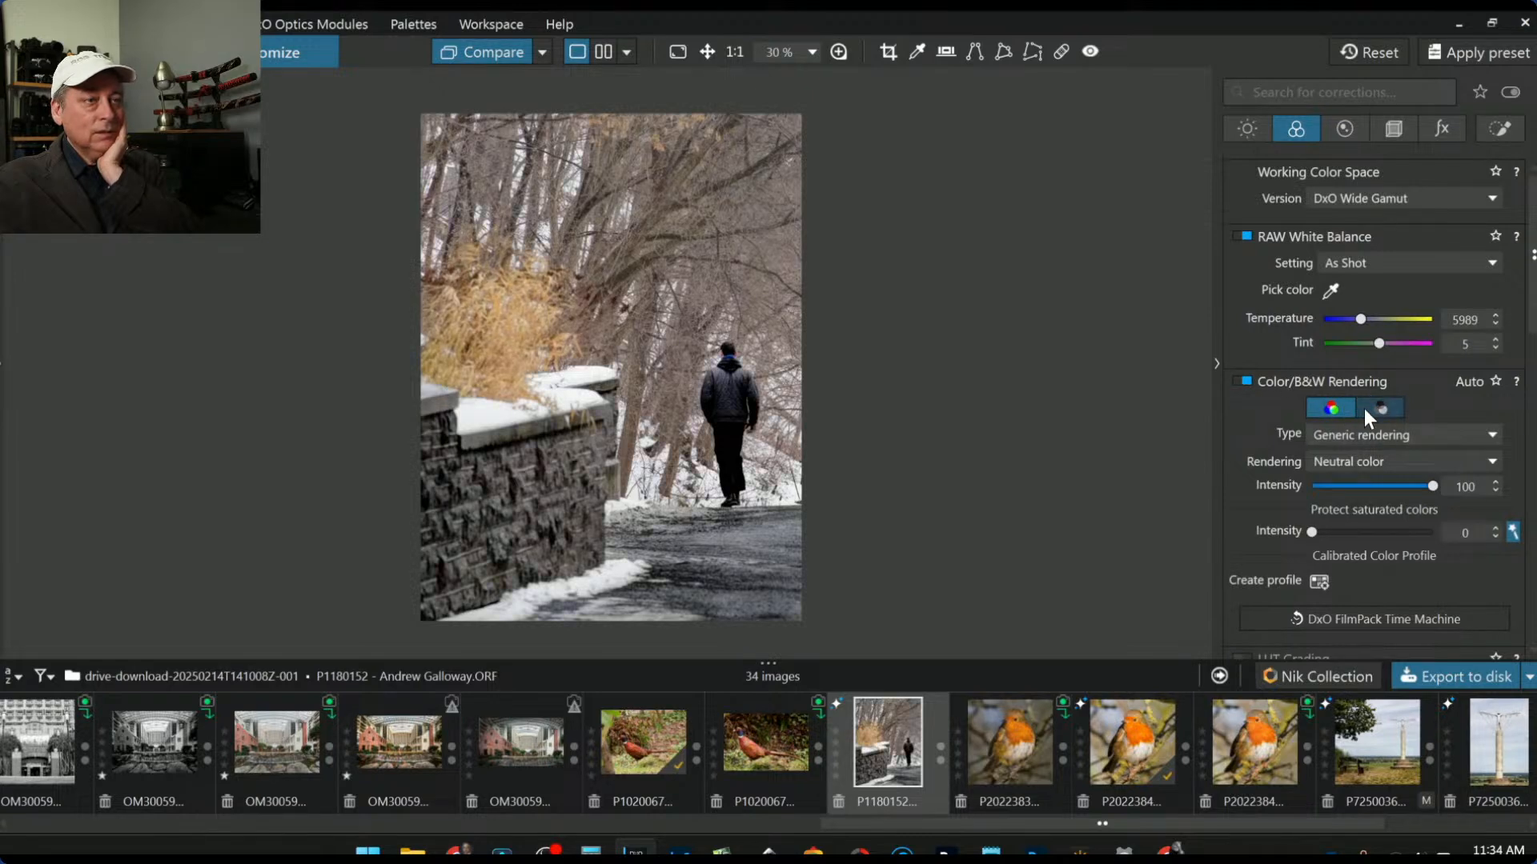
left_click(1364, 408)
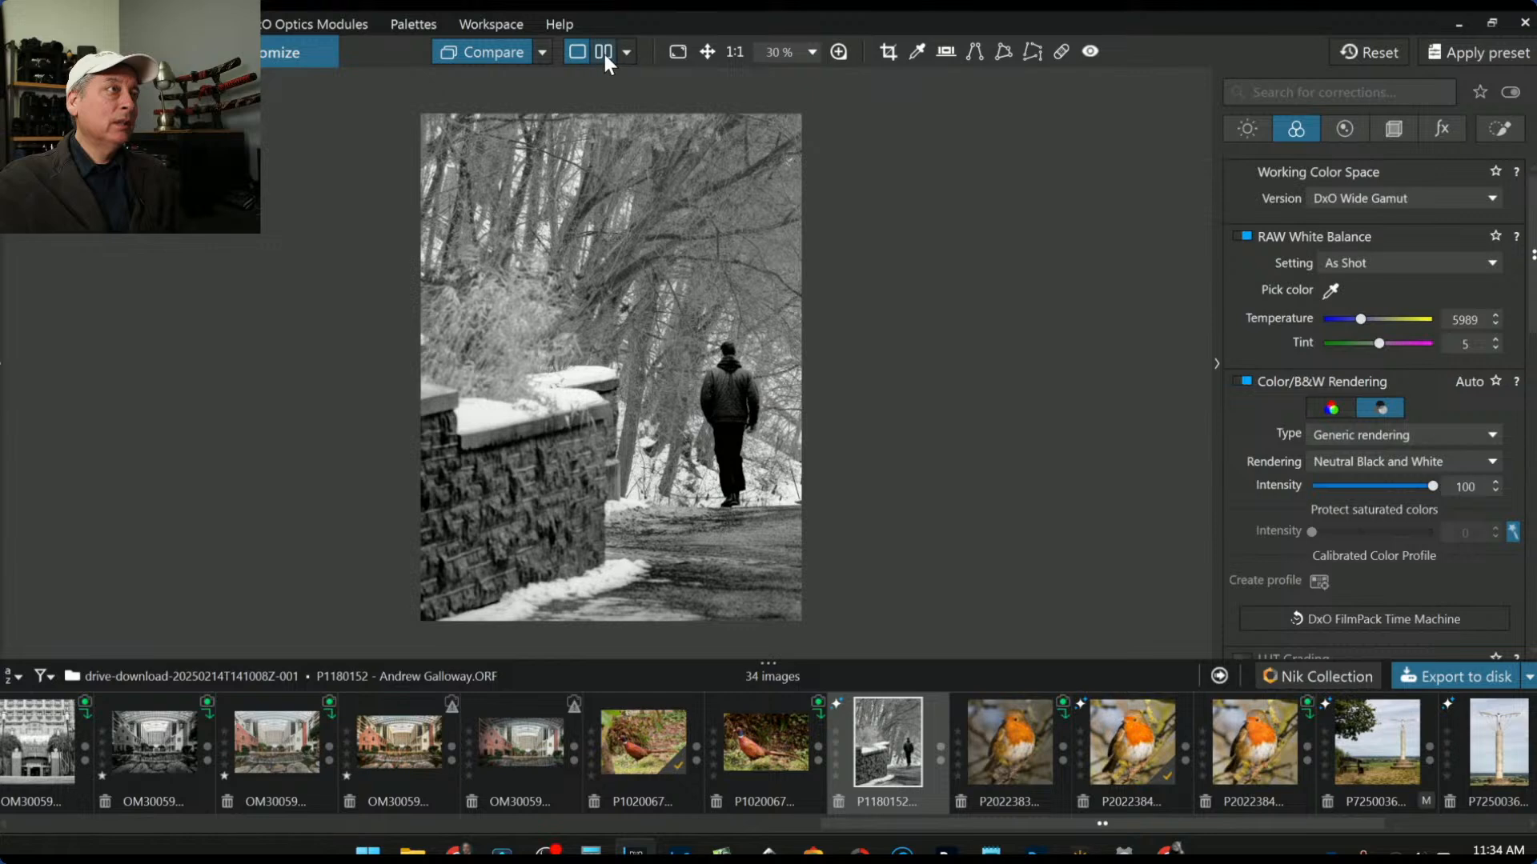
left_click(504, 58)
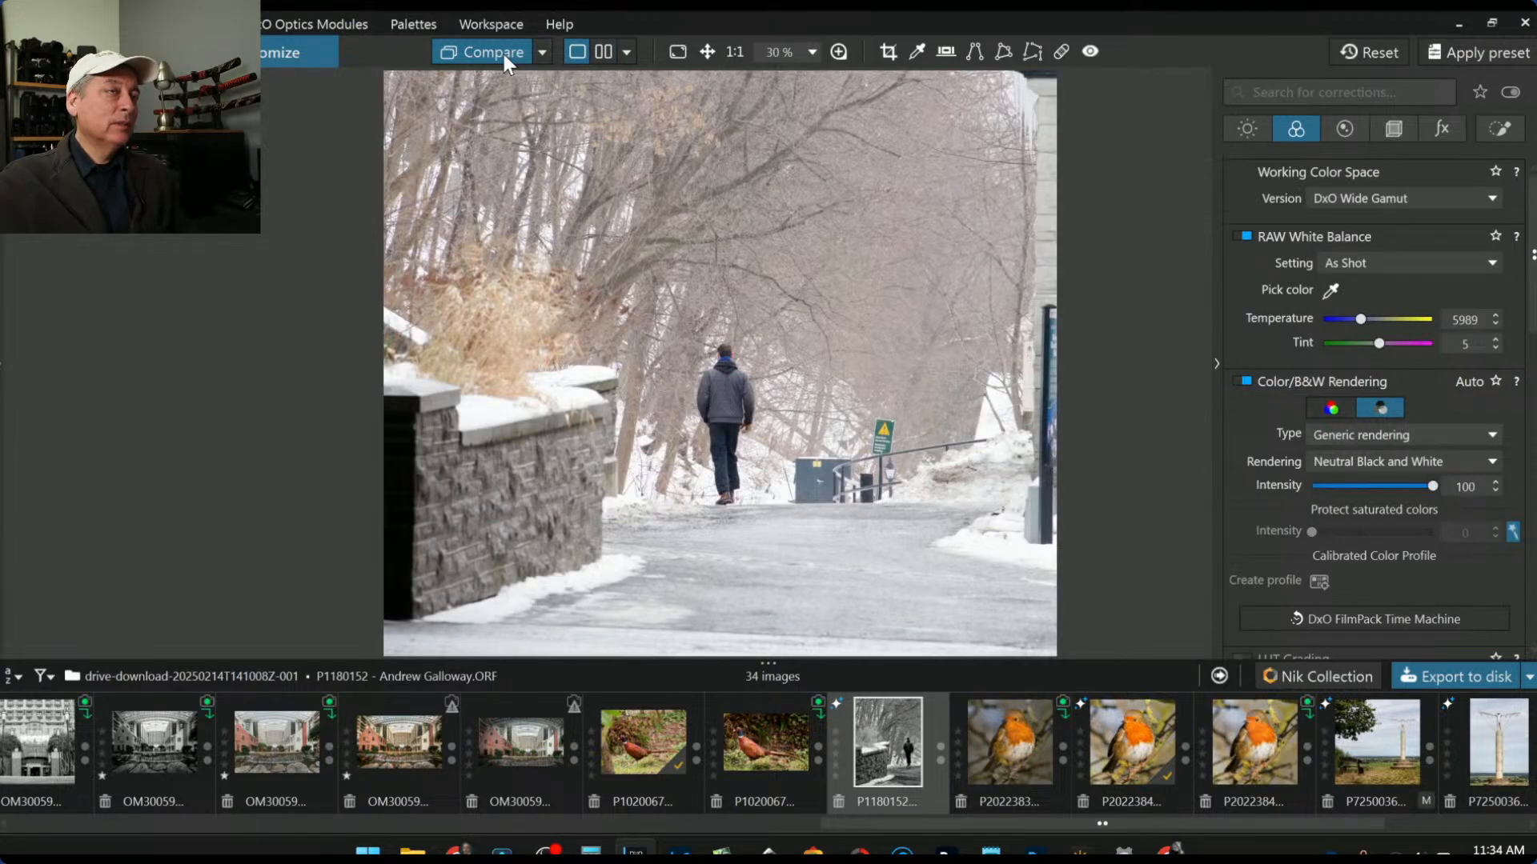
left_click(501, 51)
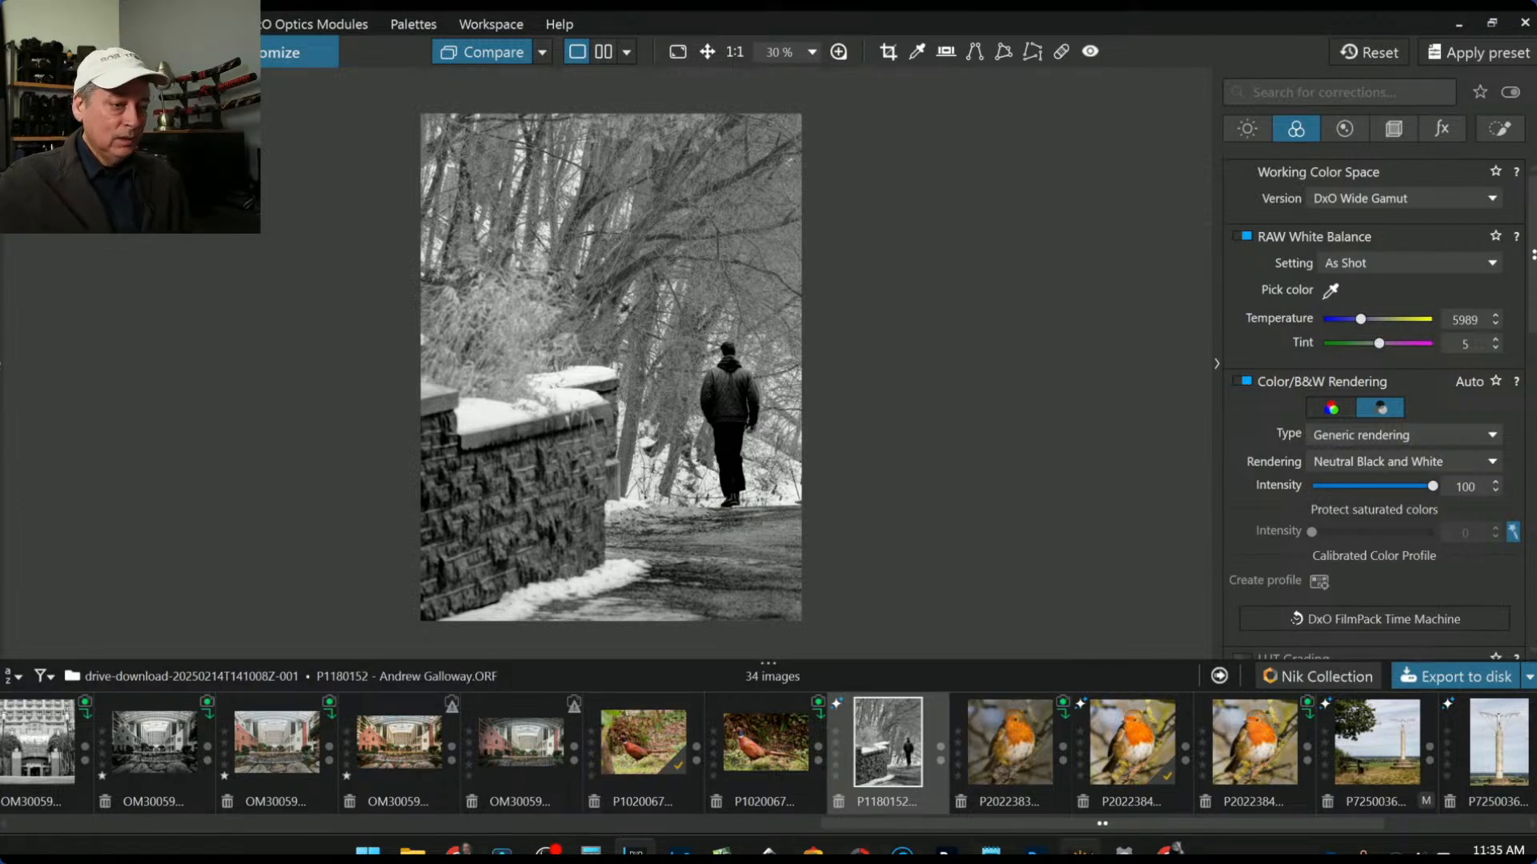
Step: Switch to the photo library and narrow the folder list to give the thumbnails more room
mouse_move(1173, 848)
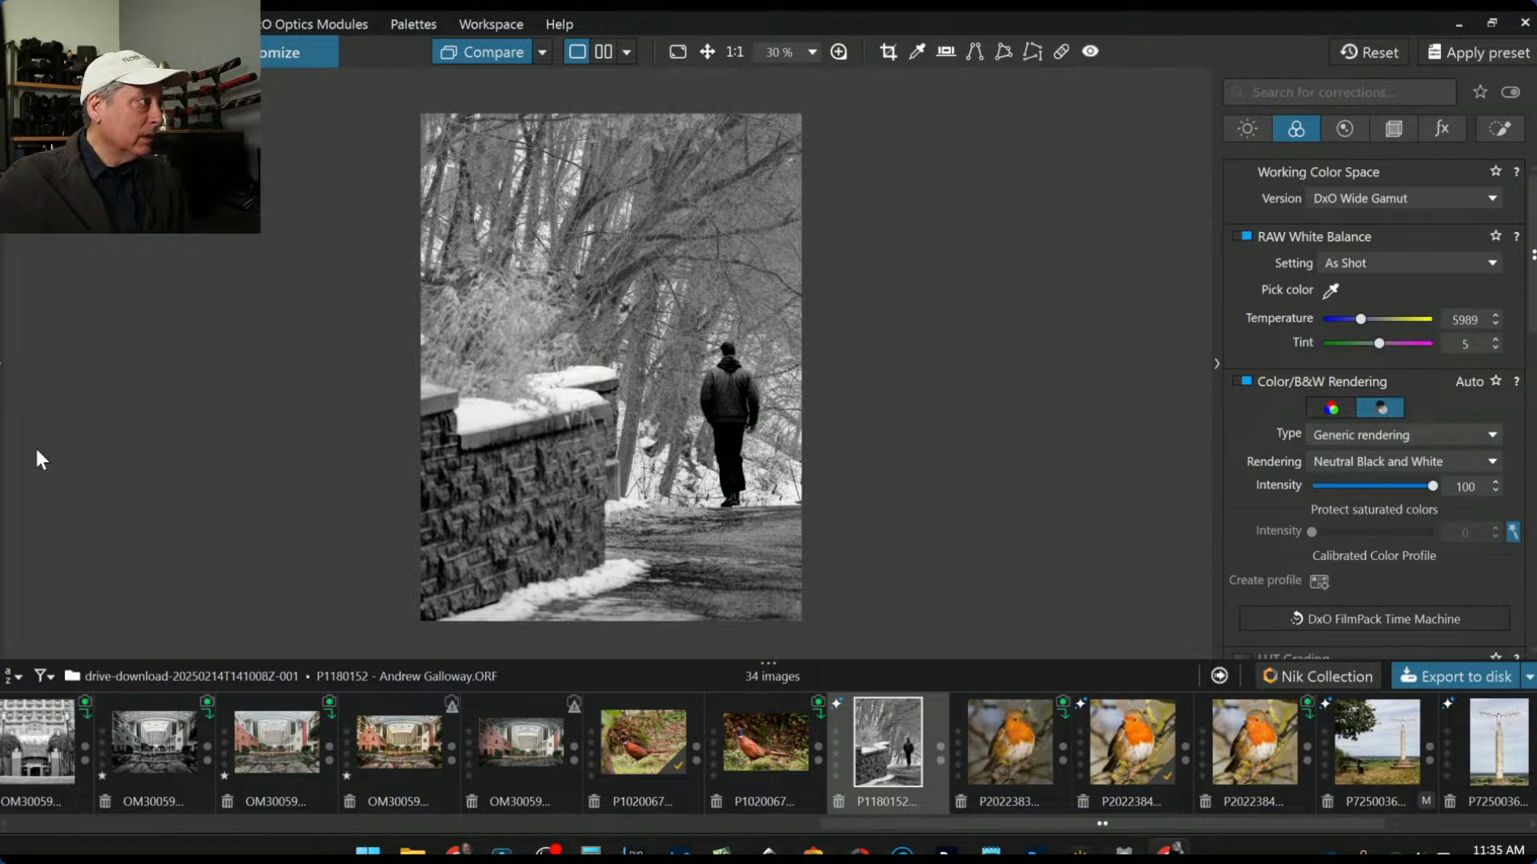
left_click(4, 365)
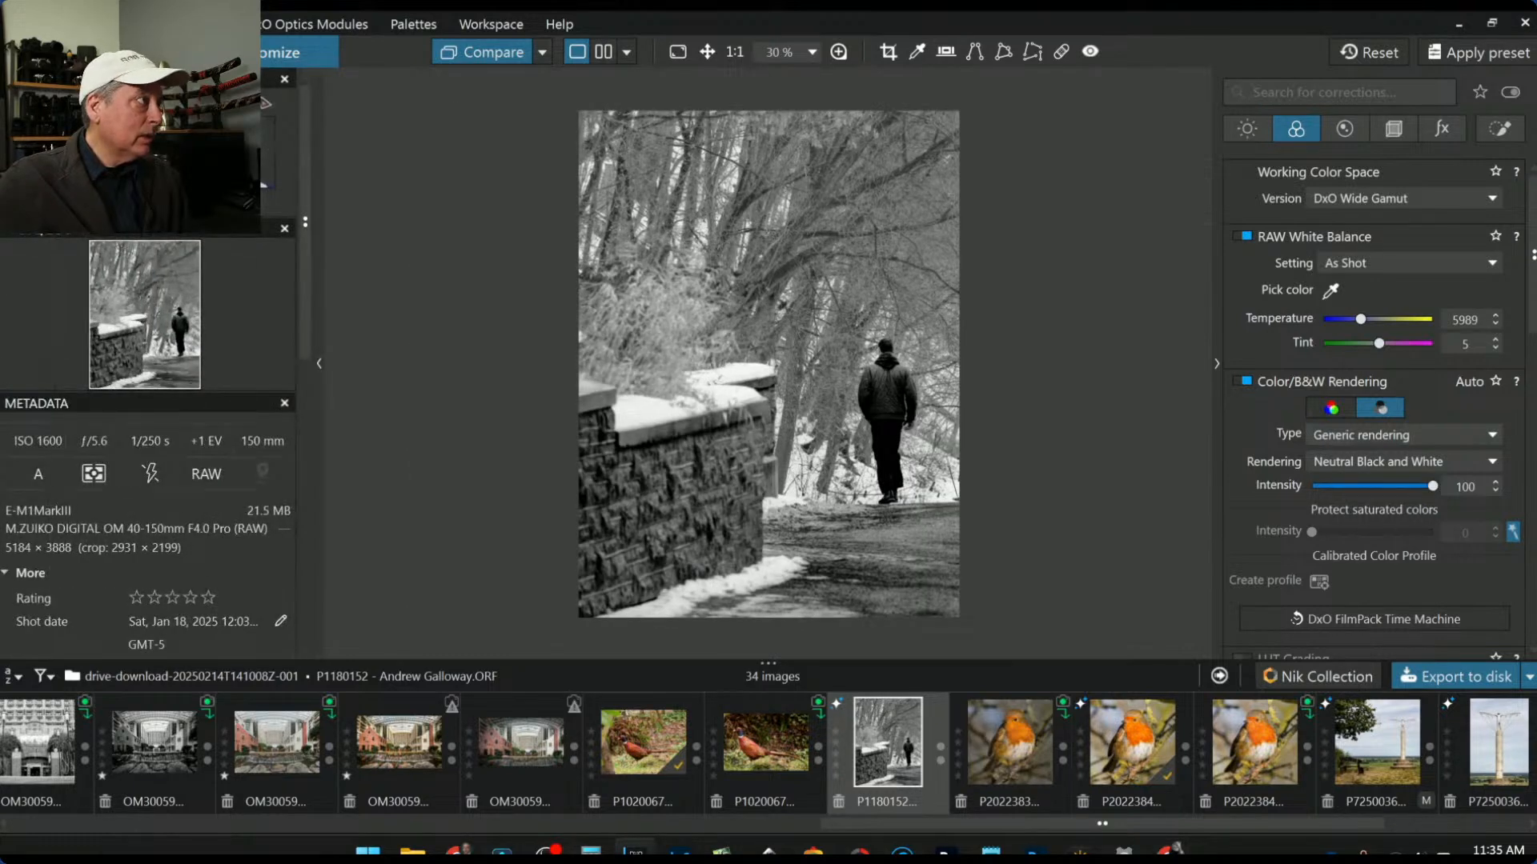
left_click(51, 25)
left_click(112, 53)
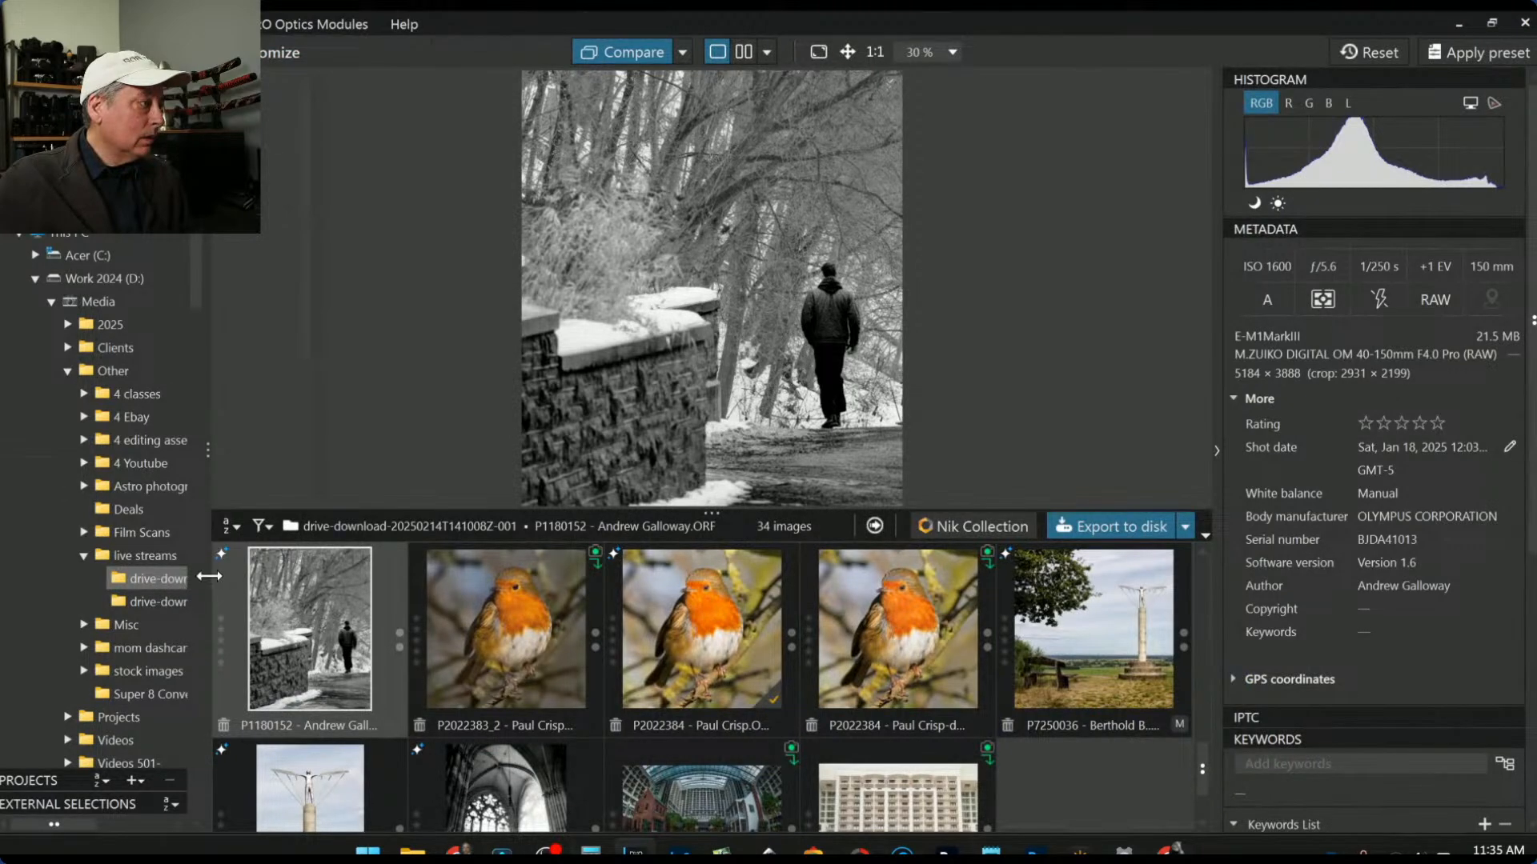
left_click_drag(209, 574, 156, 606)
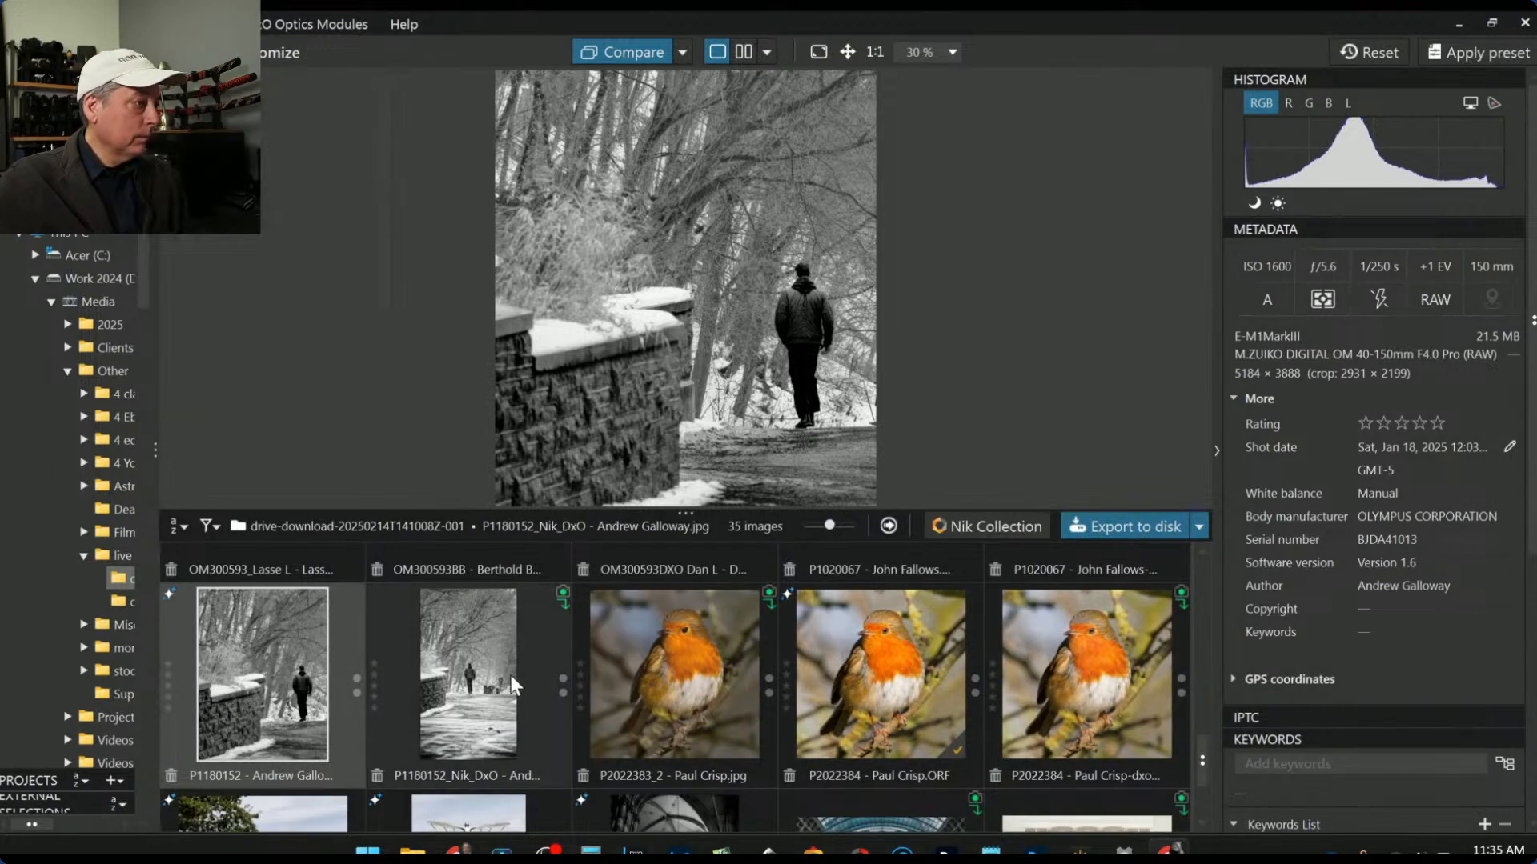
Step: Check the P1180152_Nik_DxO JPG, and set the edited P1180152 raw photo as the reference image
left_click(448, 684)
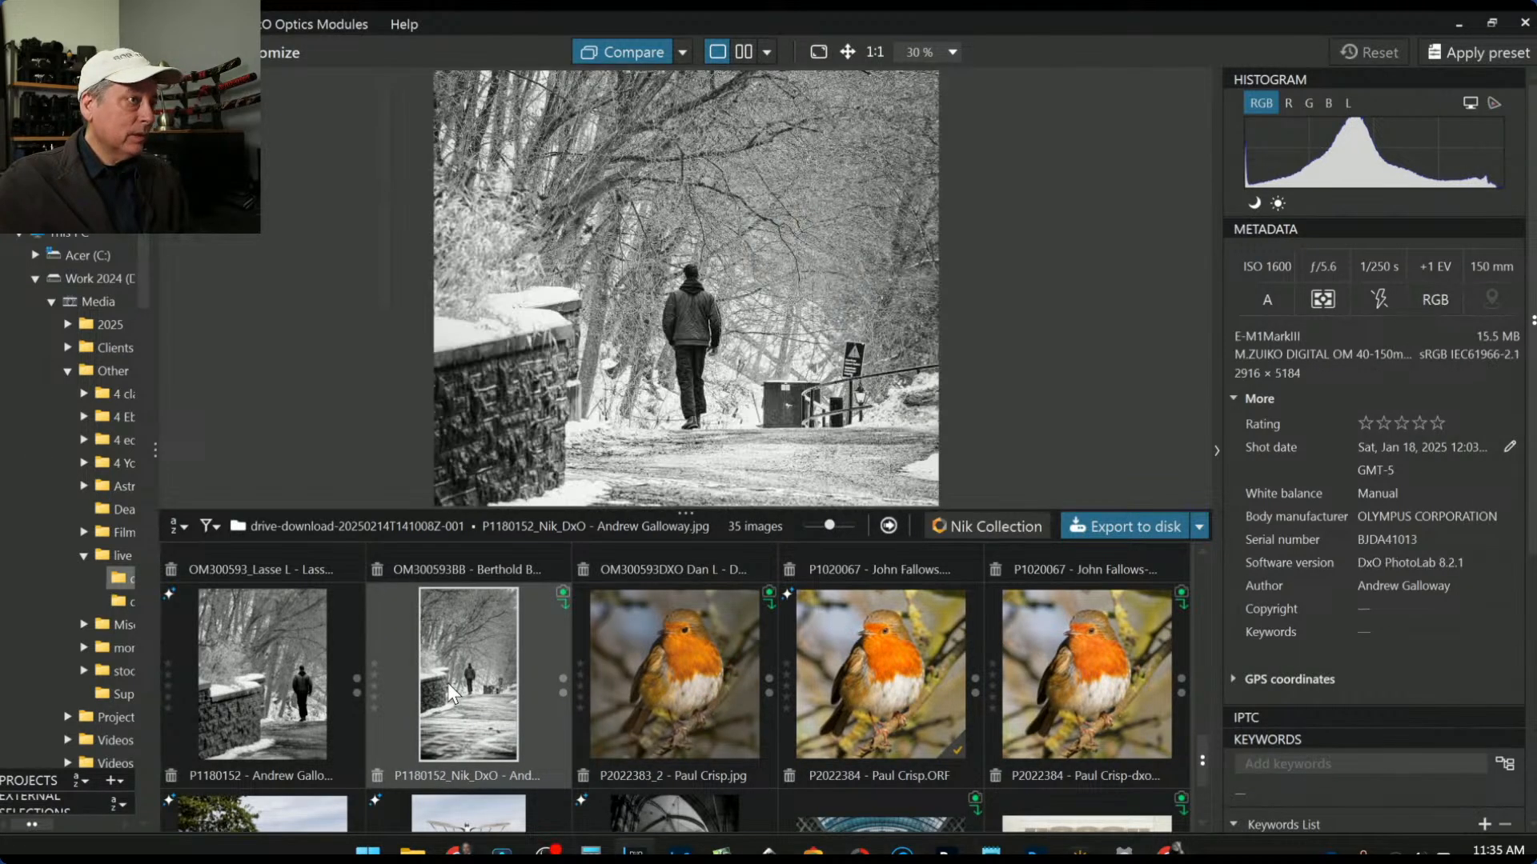
left_click(265, 618)
right_click(266, 617)
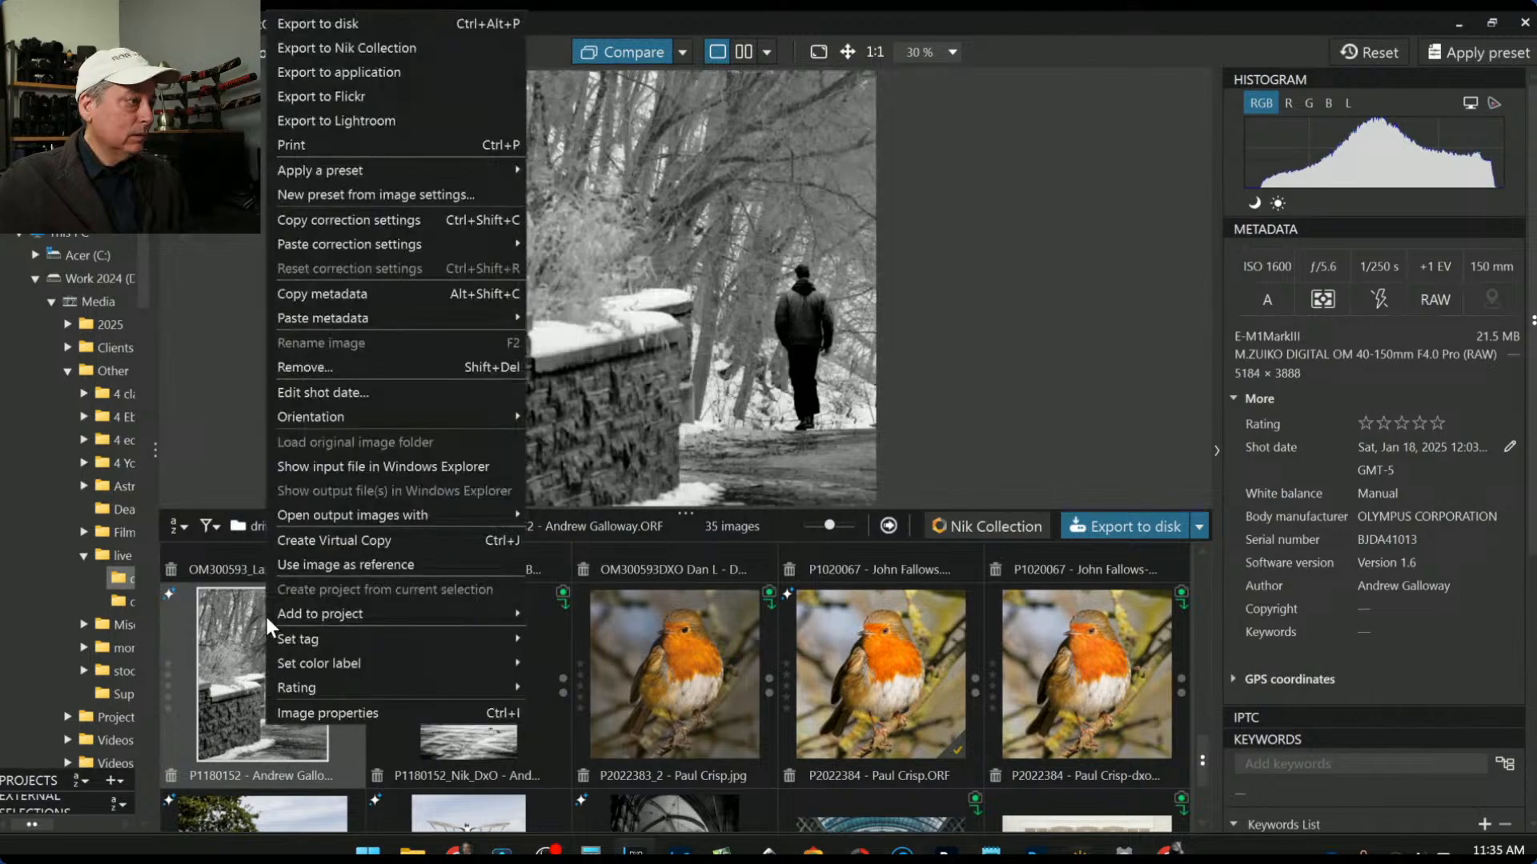
mouse_move(334, 415)
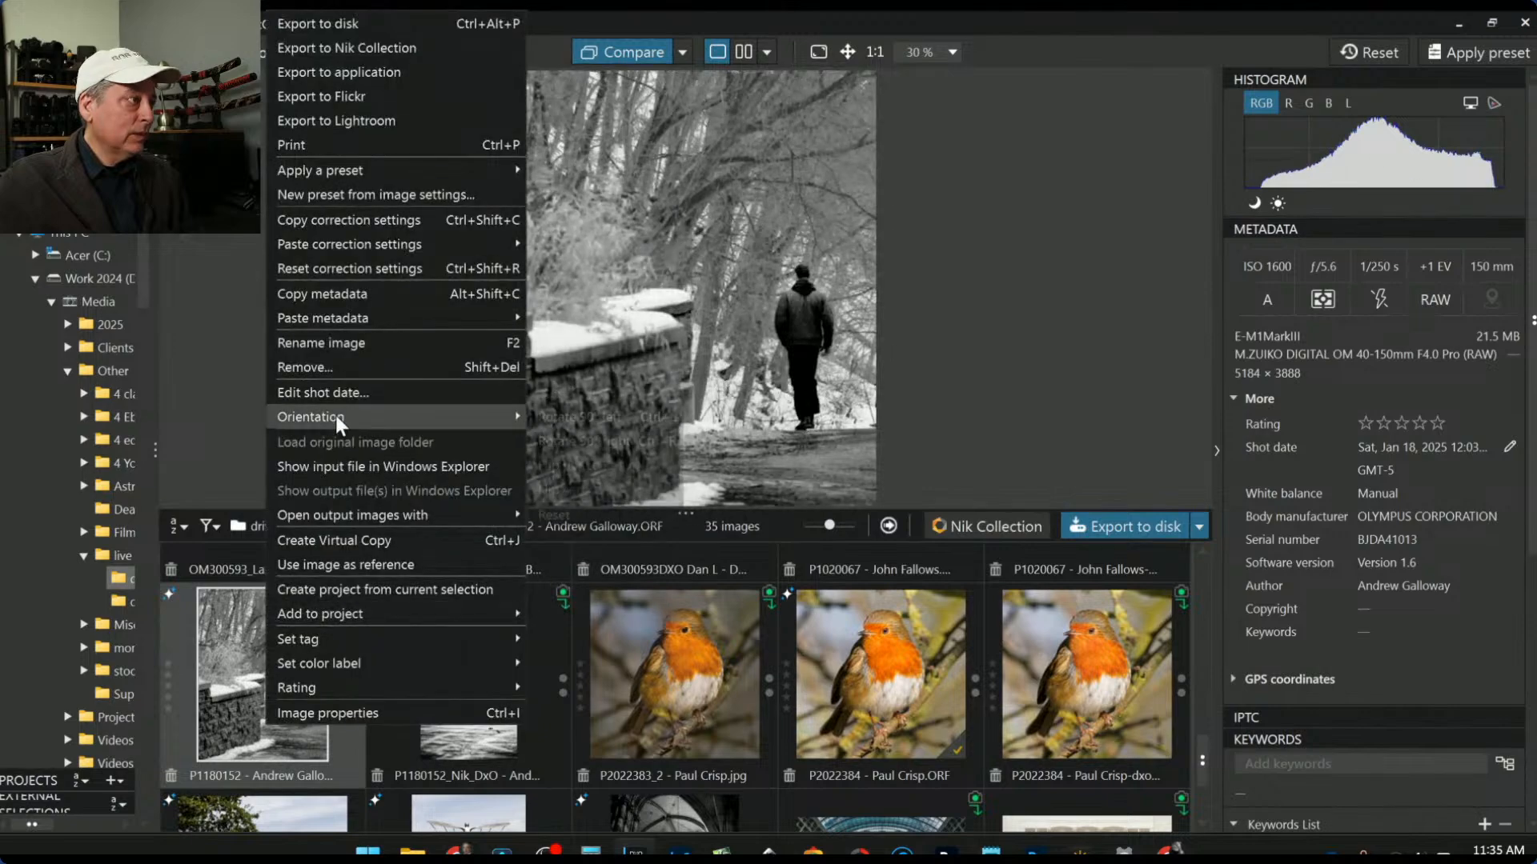
left_click(331, 565)
Step: Return to the editing workspace and compare the full P1180152_Nik_DxO JPG side by side with the reference raw edit
key("F9")
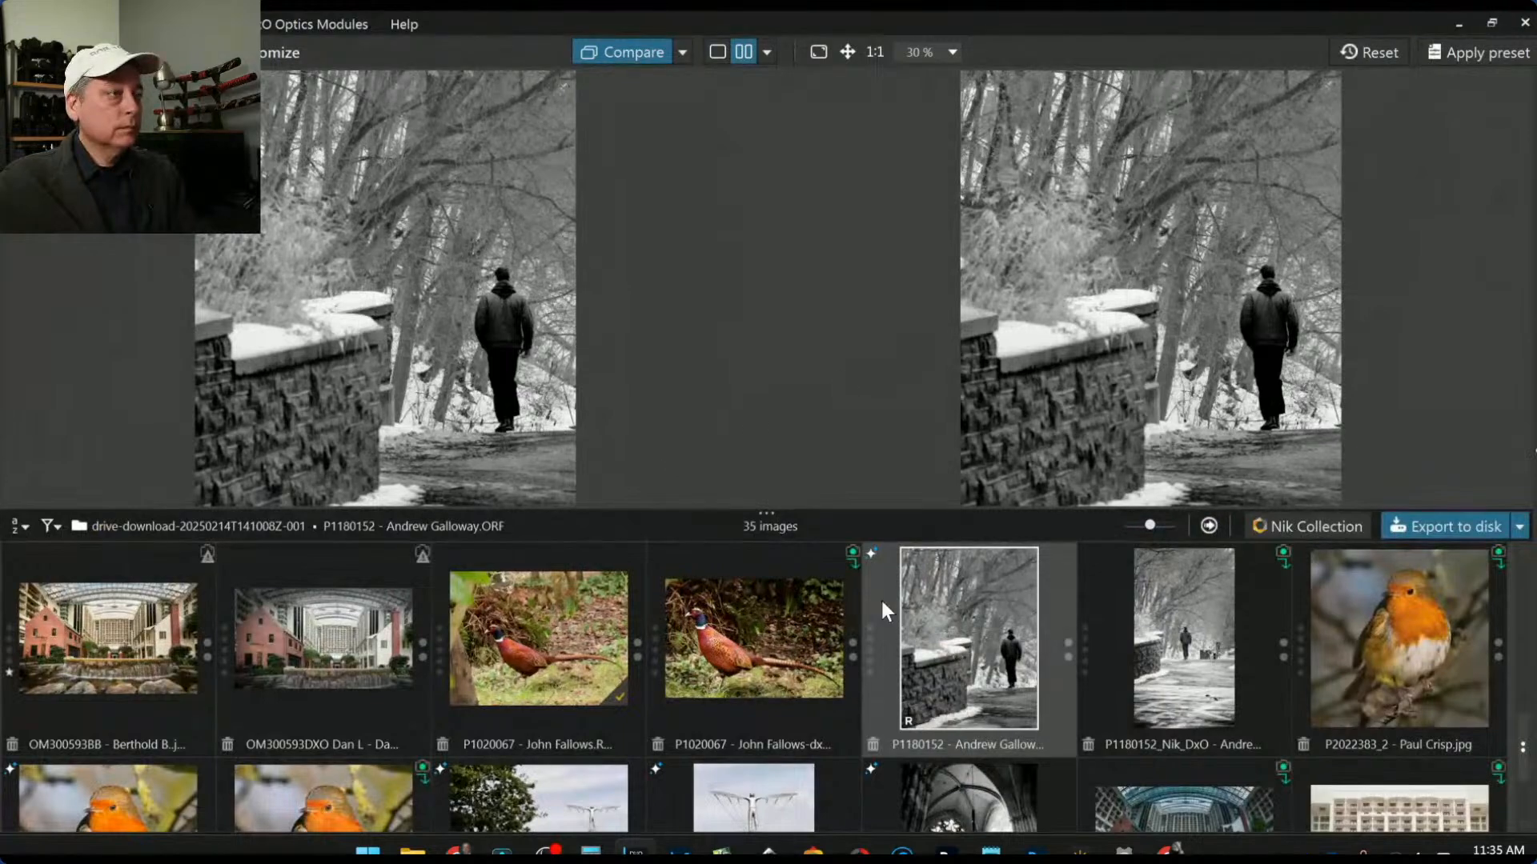
key("F9")
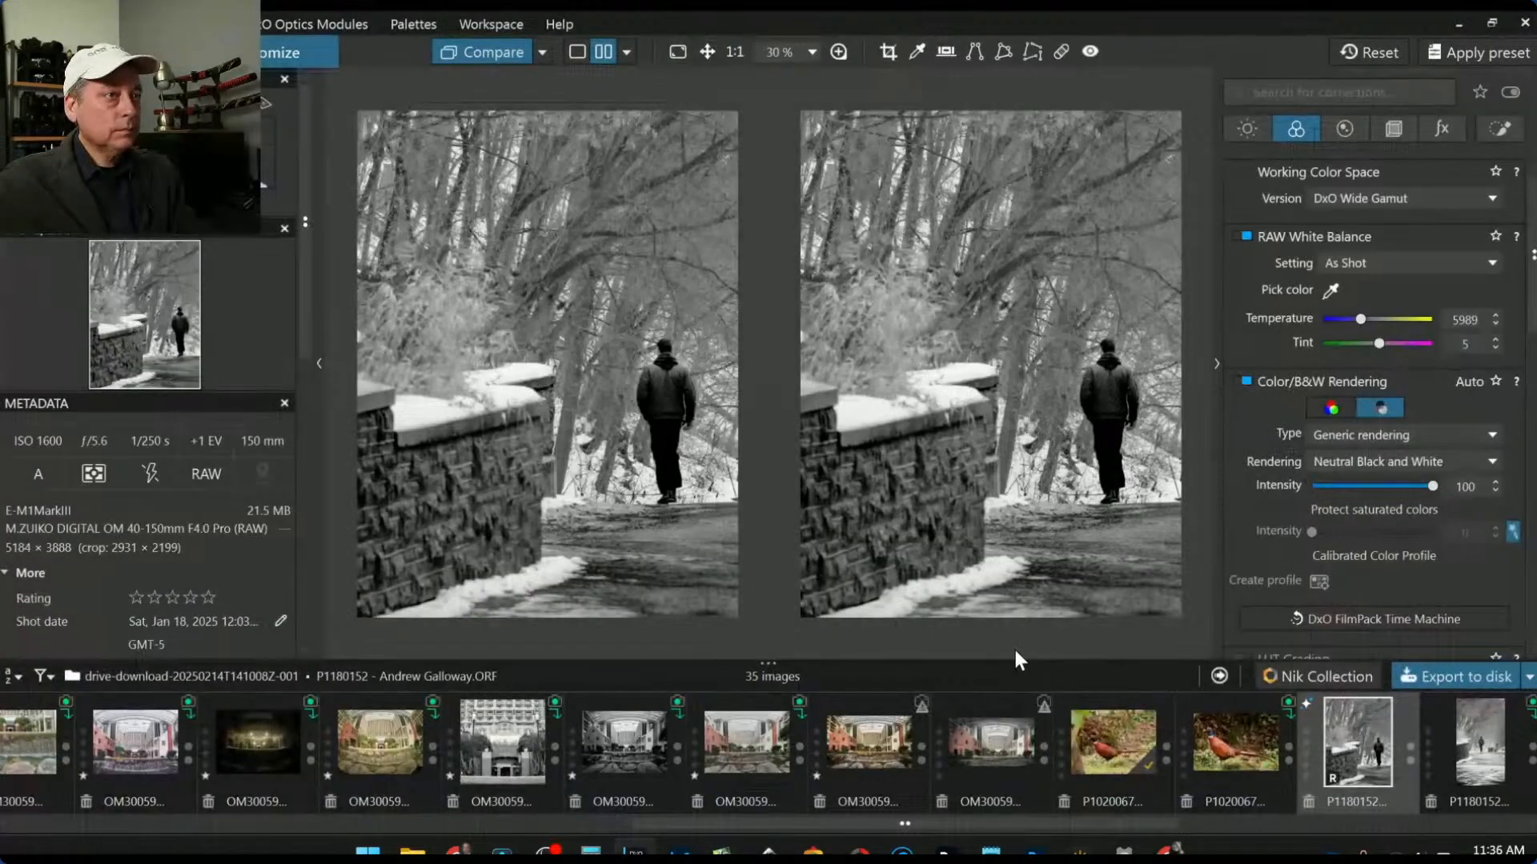
left_click(1481, 756)
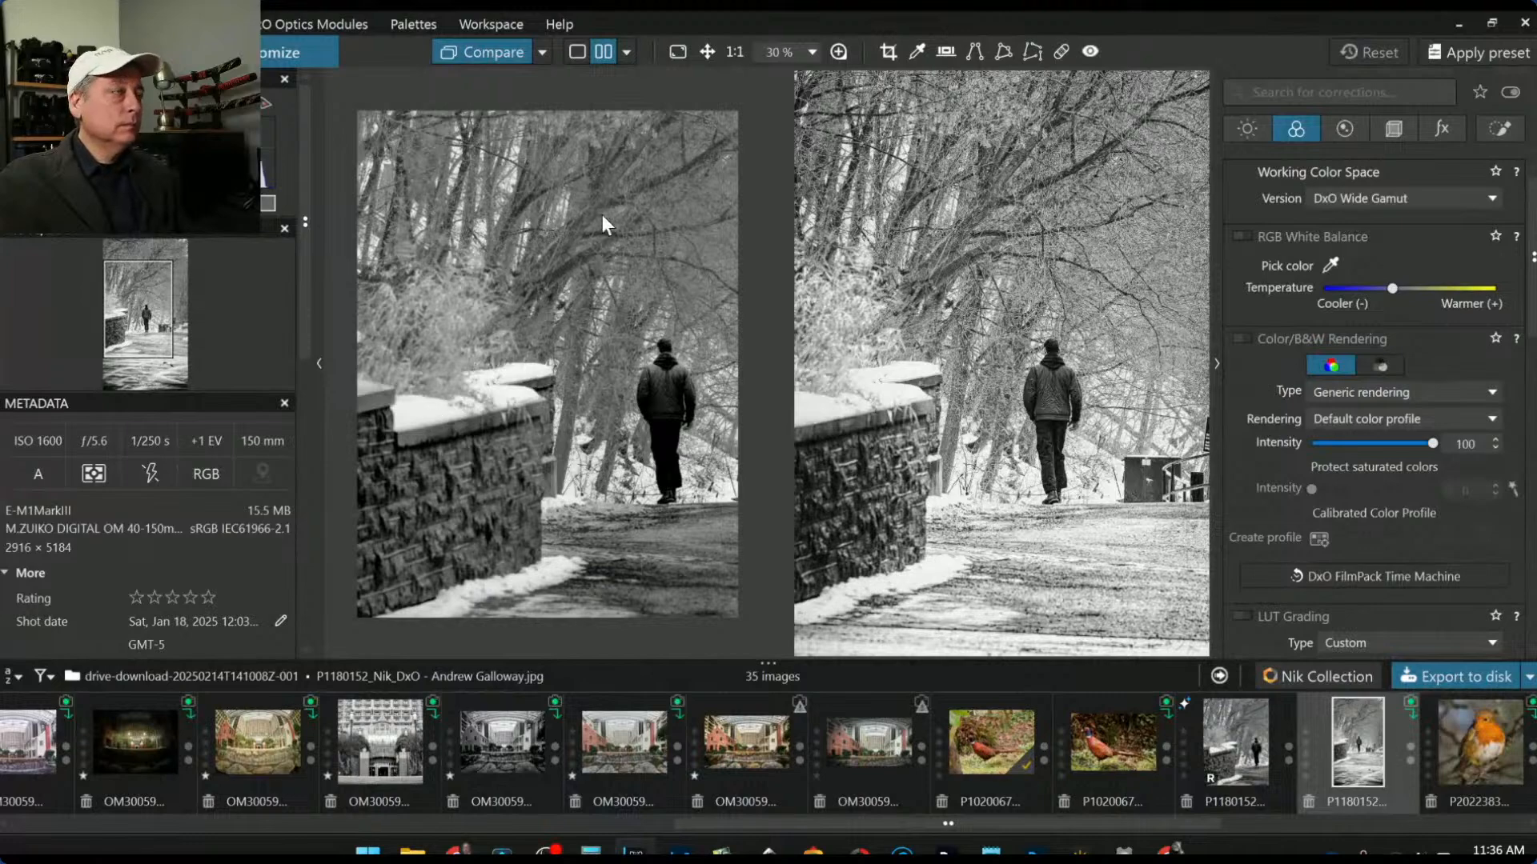
key("F9")
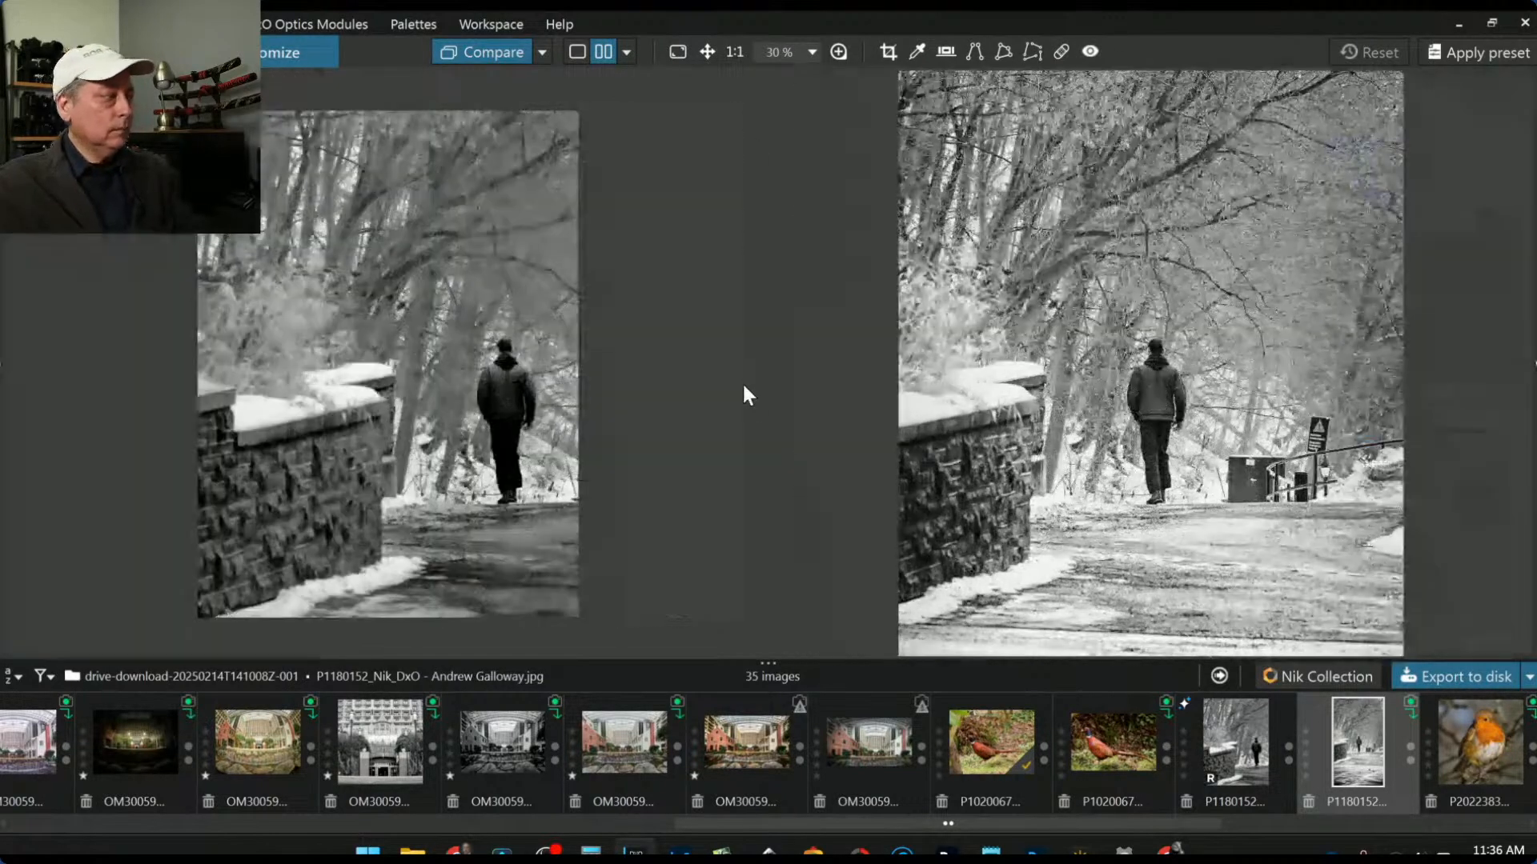
scroll(1149, 402, "down", 1)
scroll(1149, 404, "down", 4)
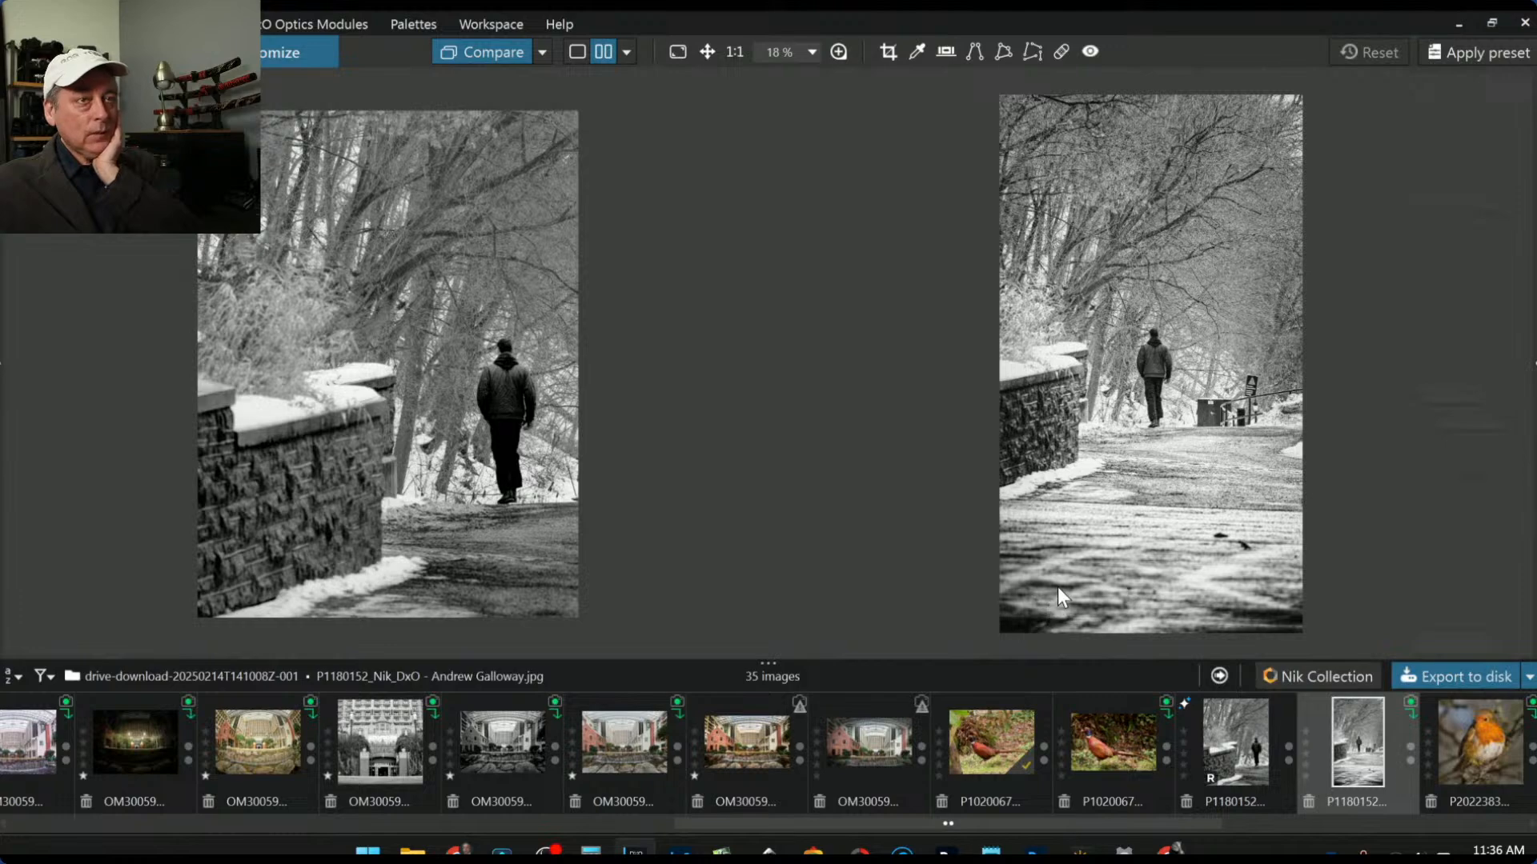
Step: Examine the fine branches and the walking man in the P1180152_Nik_DxO JPG up close, then in full
scroll(1274, 269, "up", 4)
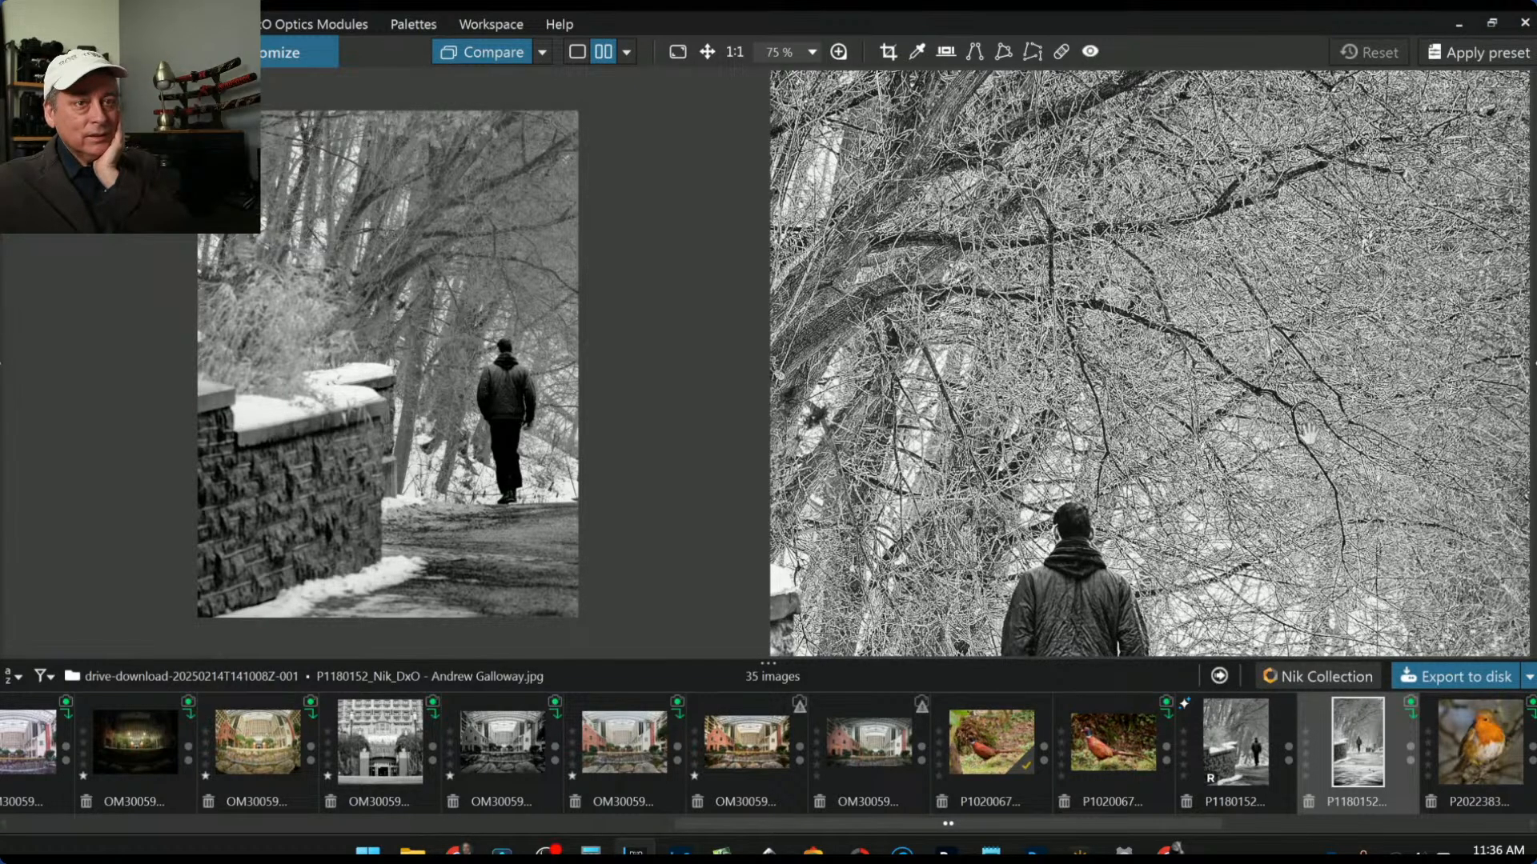
scroll(1215, 523, "up", 3)
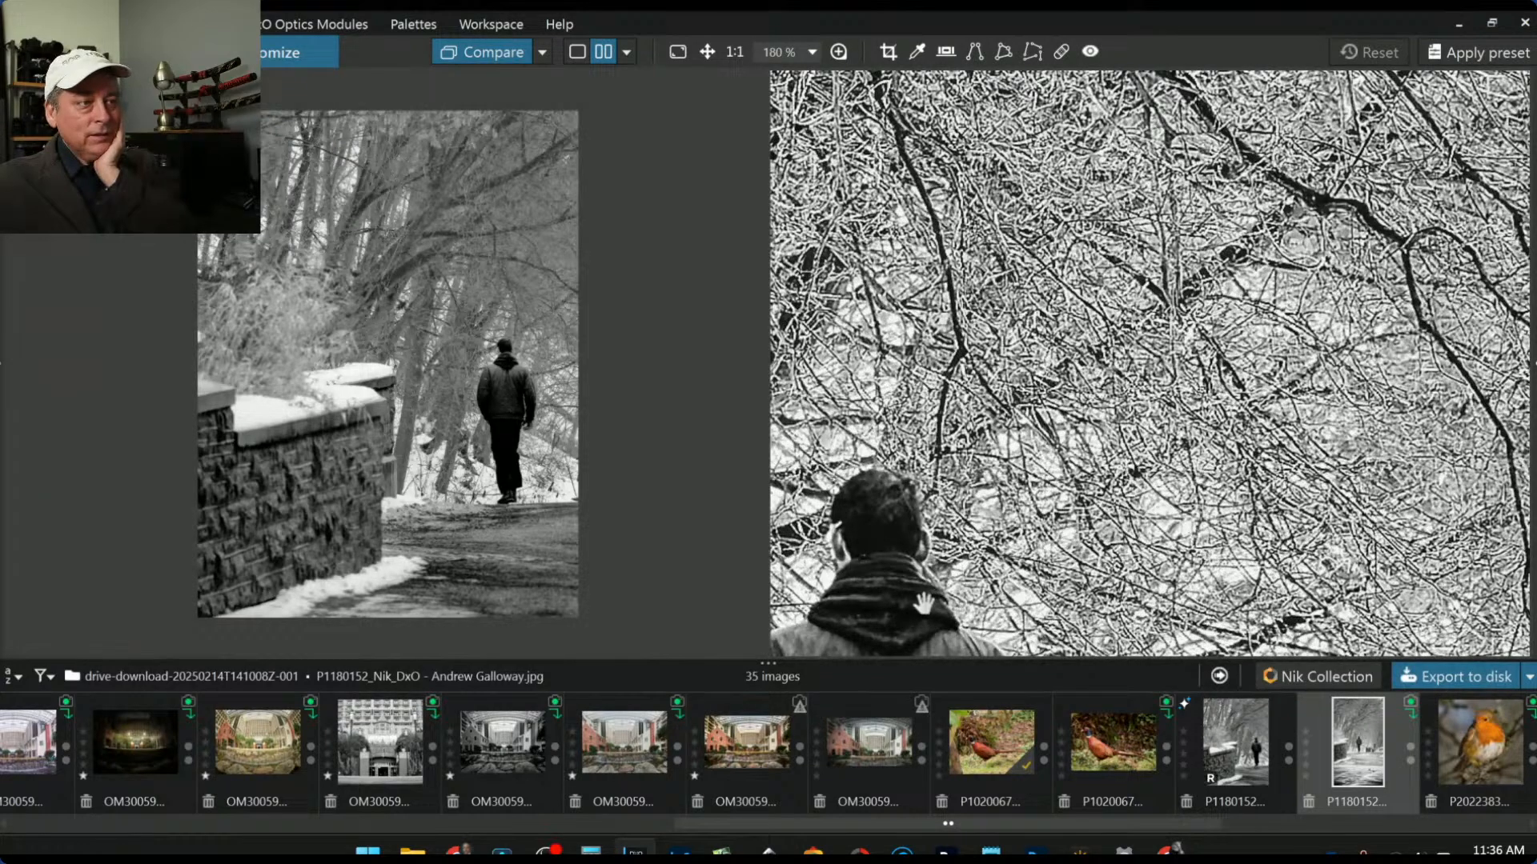
scroll(1131, 533, "down", 6)
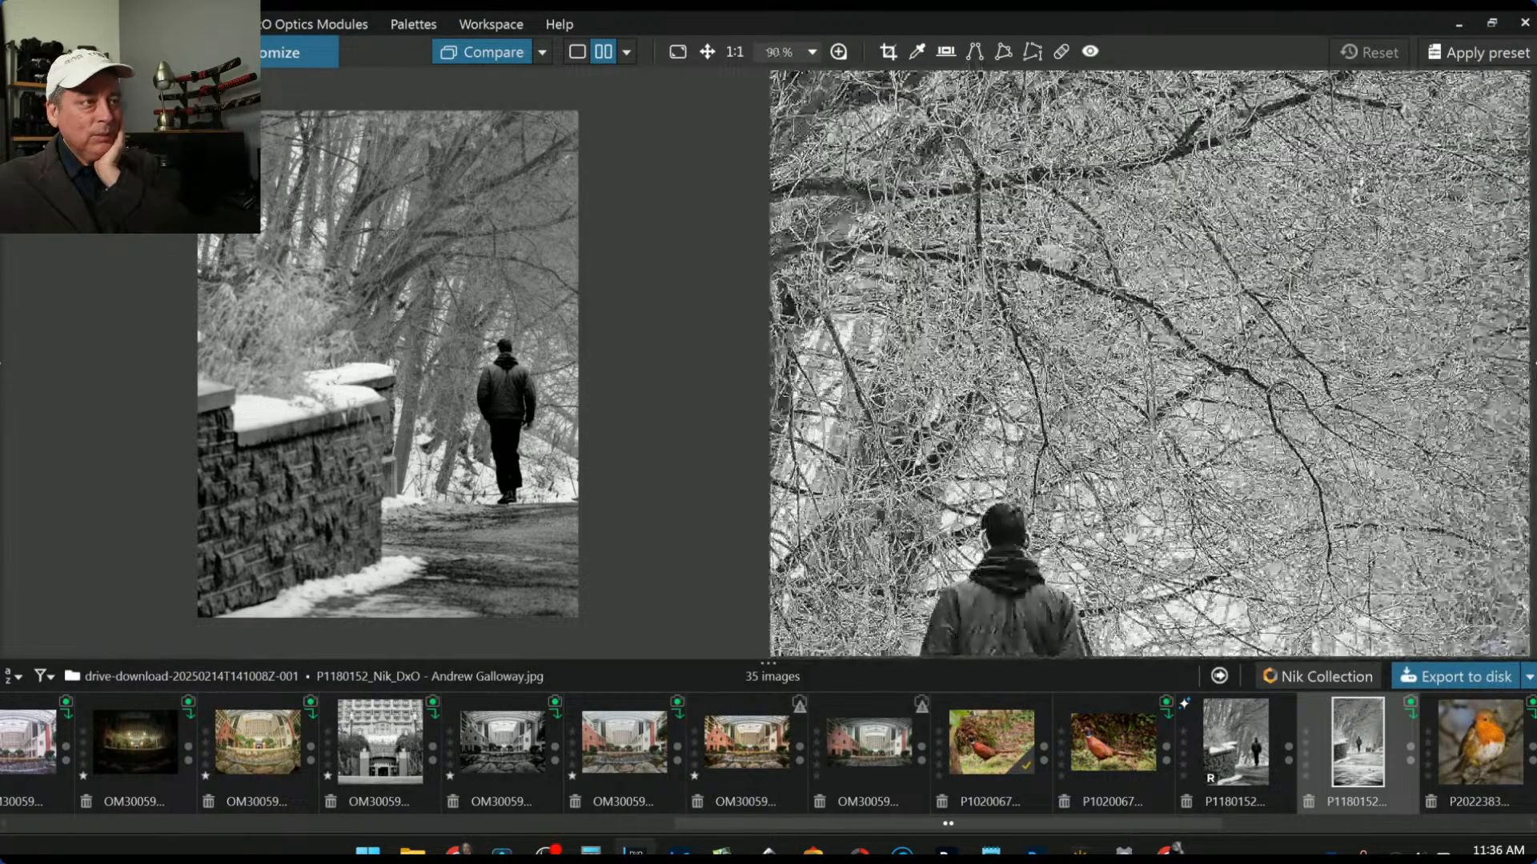
scroll(1165, 195, "down", 3)
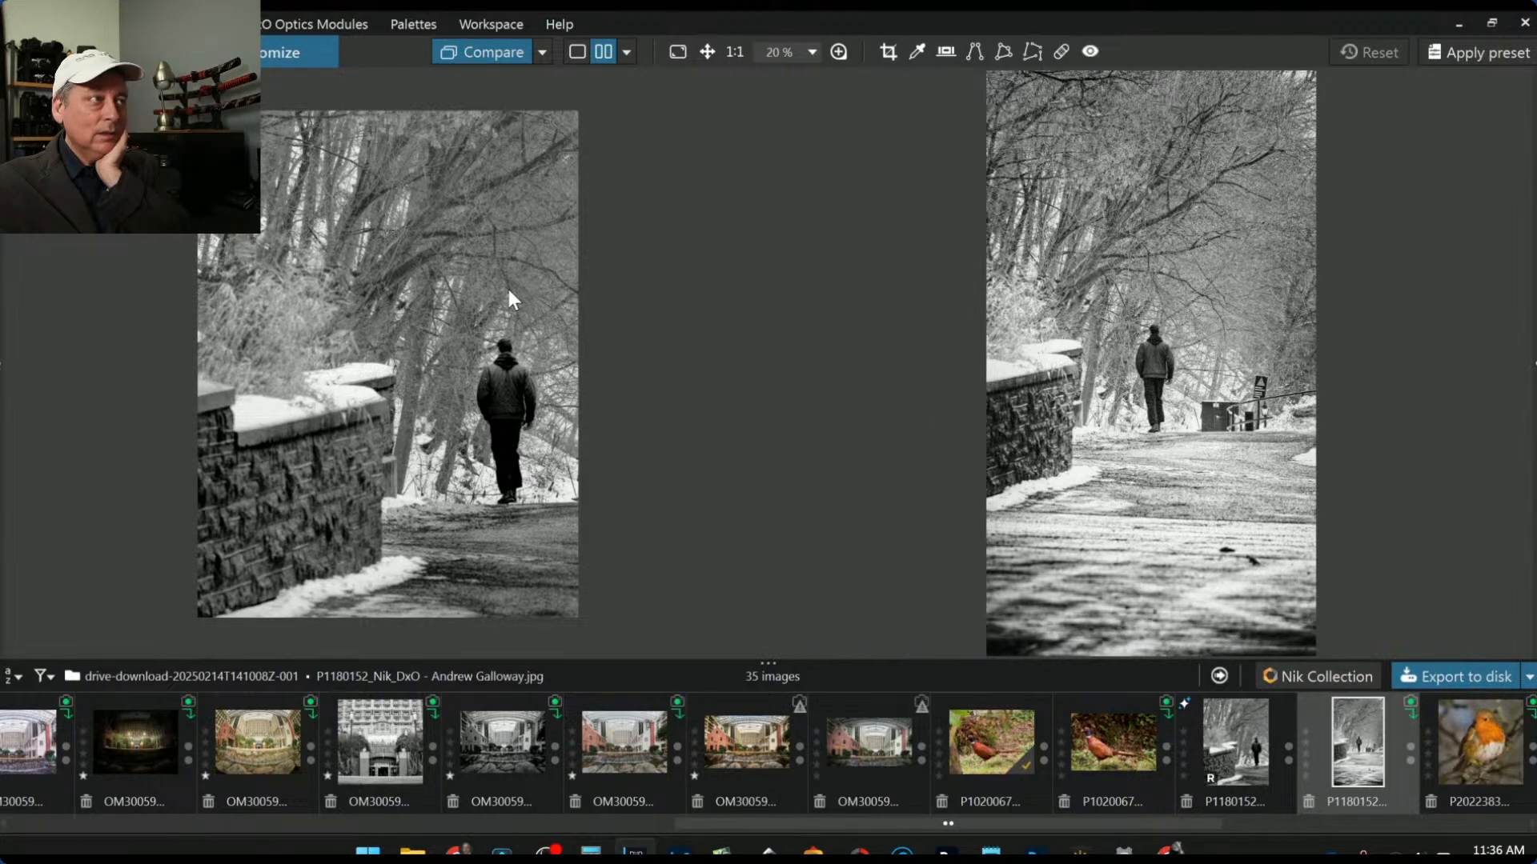
Step: Inspect the branch detail in the reference raw edit and compare both full black-and-white photos side by side
scroll(492, 288, "up", 5)
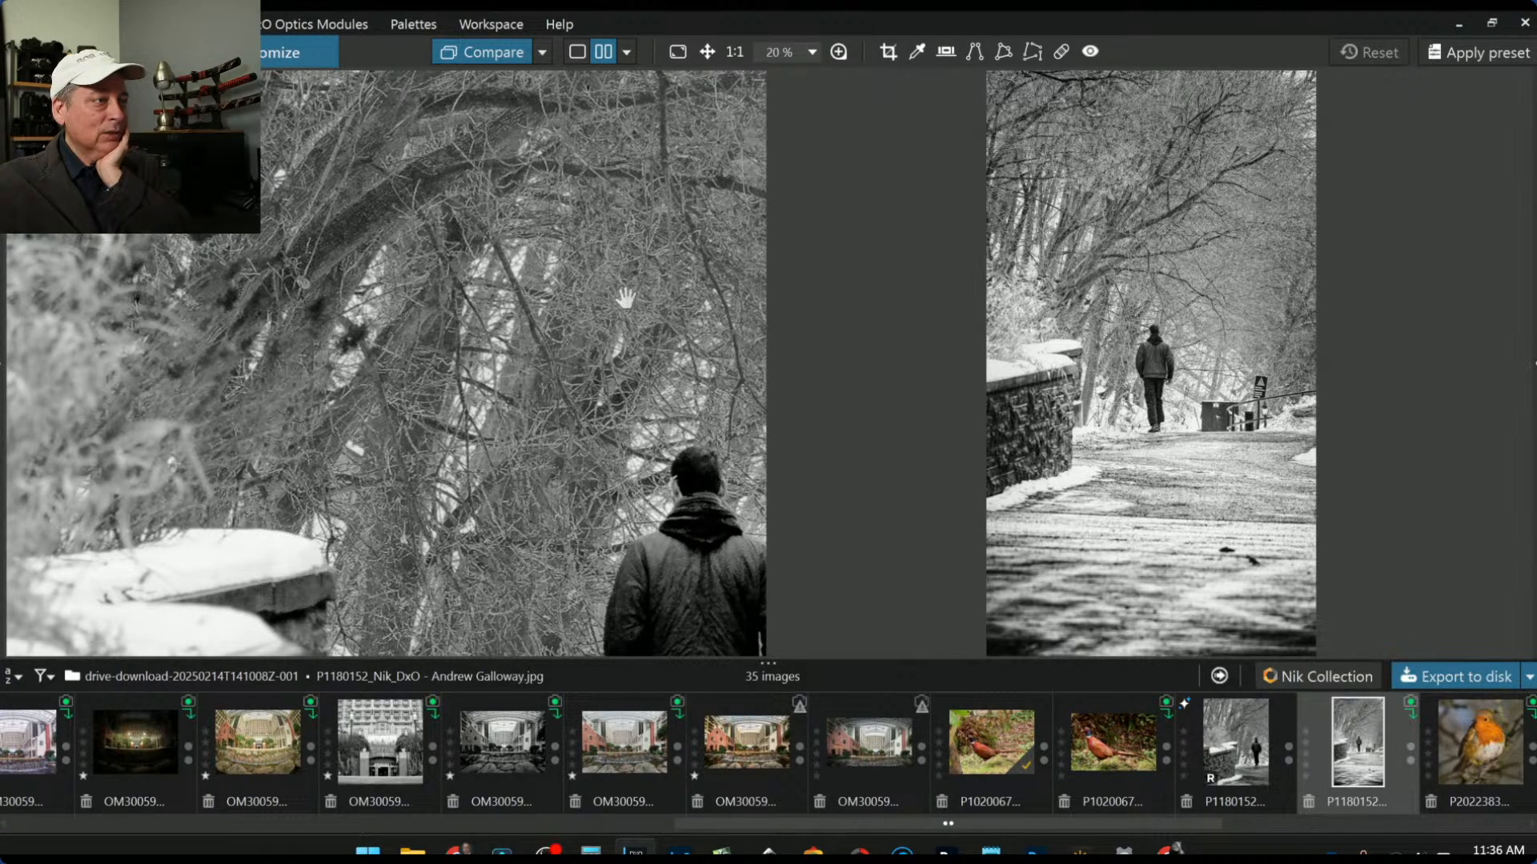
scroll(625, 298, "down", 4)
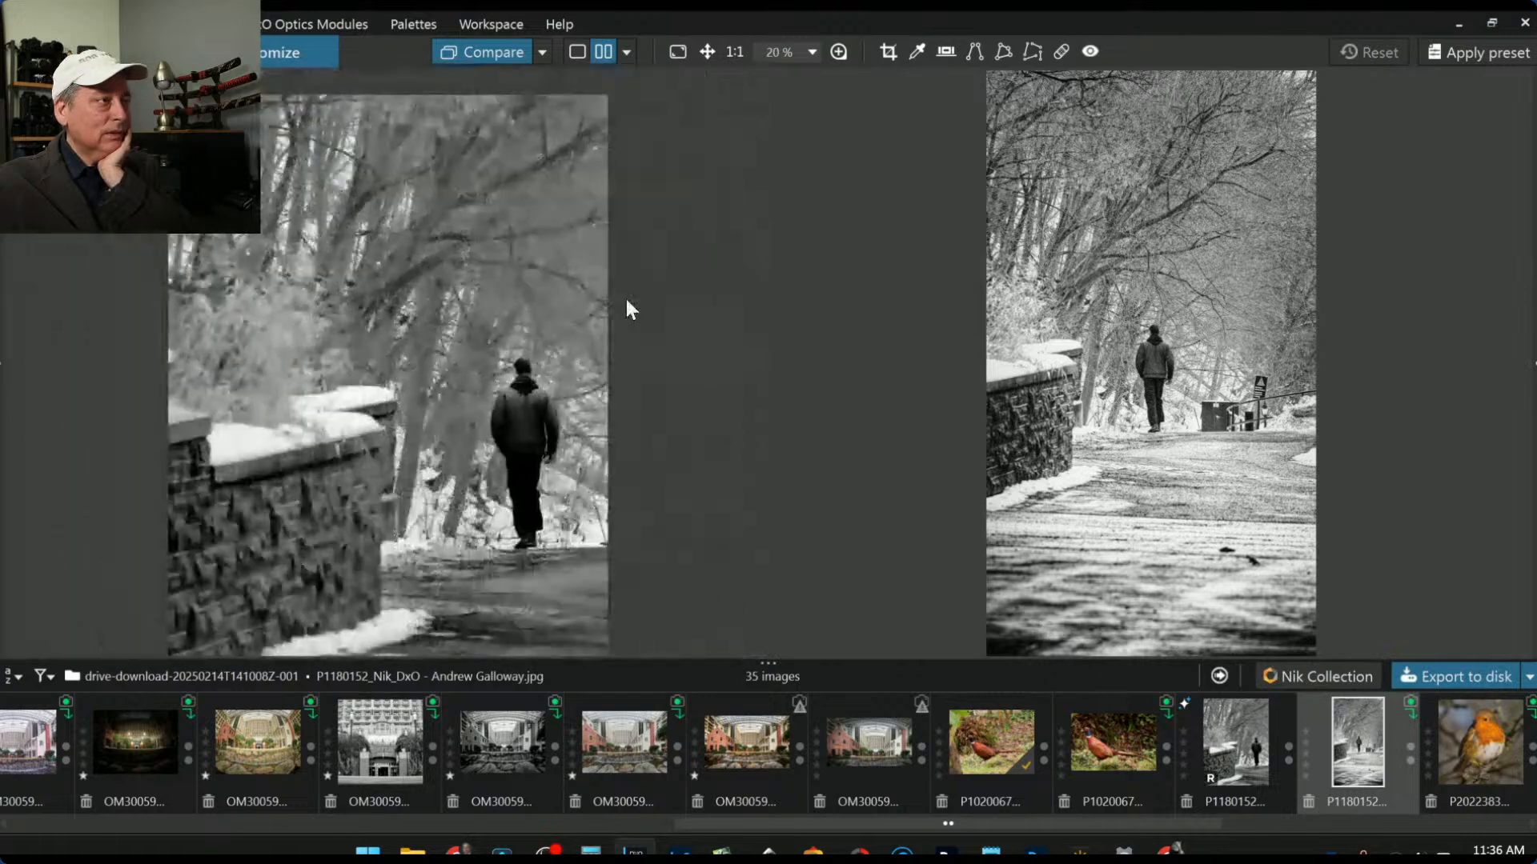
scroll(626, 300, "up", 2)
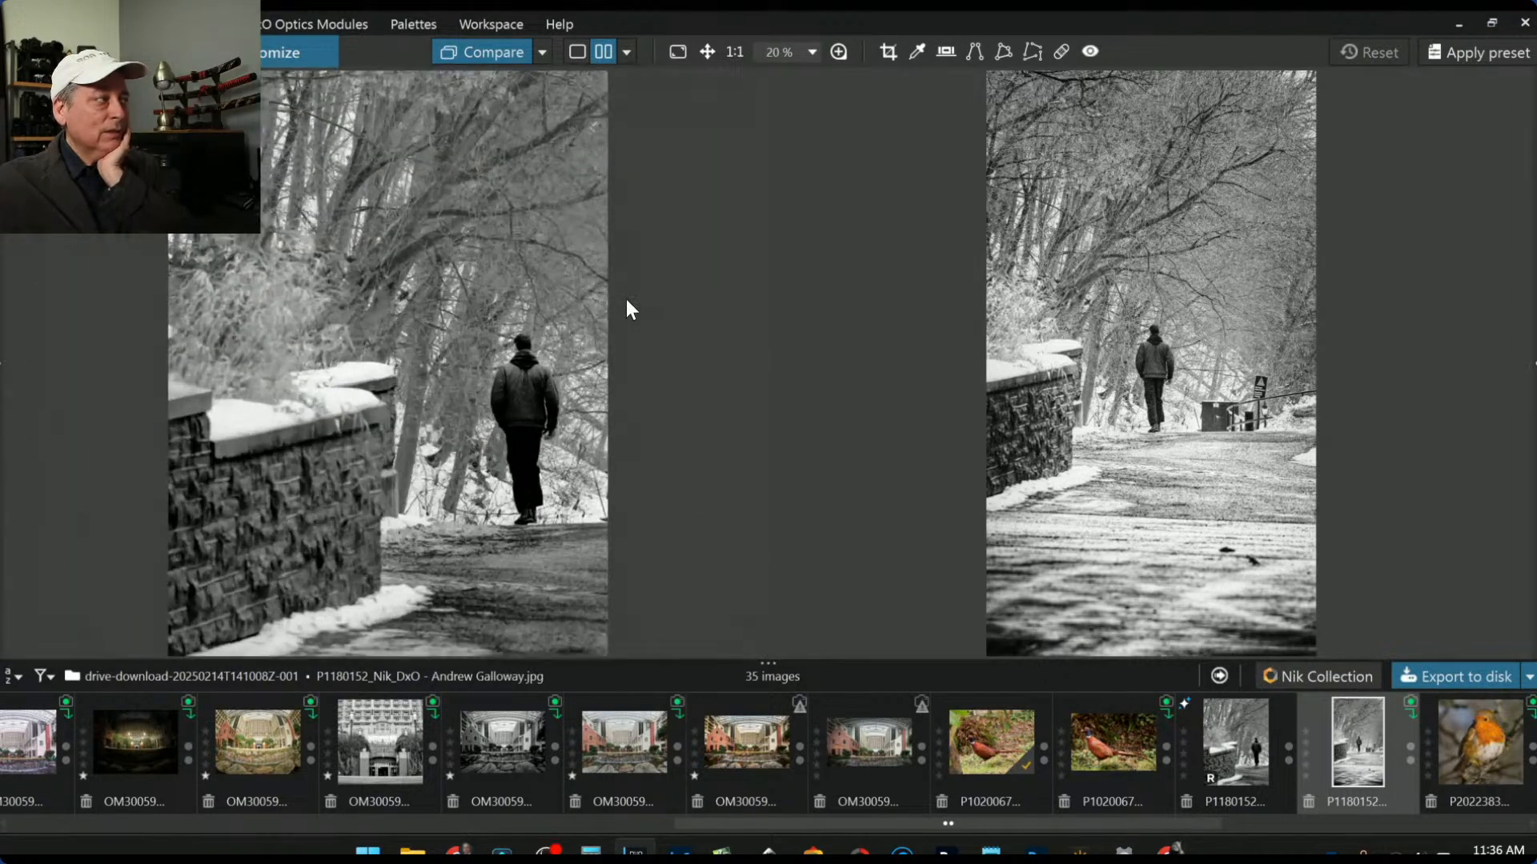
scroll(1197, 349, "down", 1)
scroll(1196, 350, "up", 1)
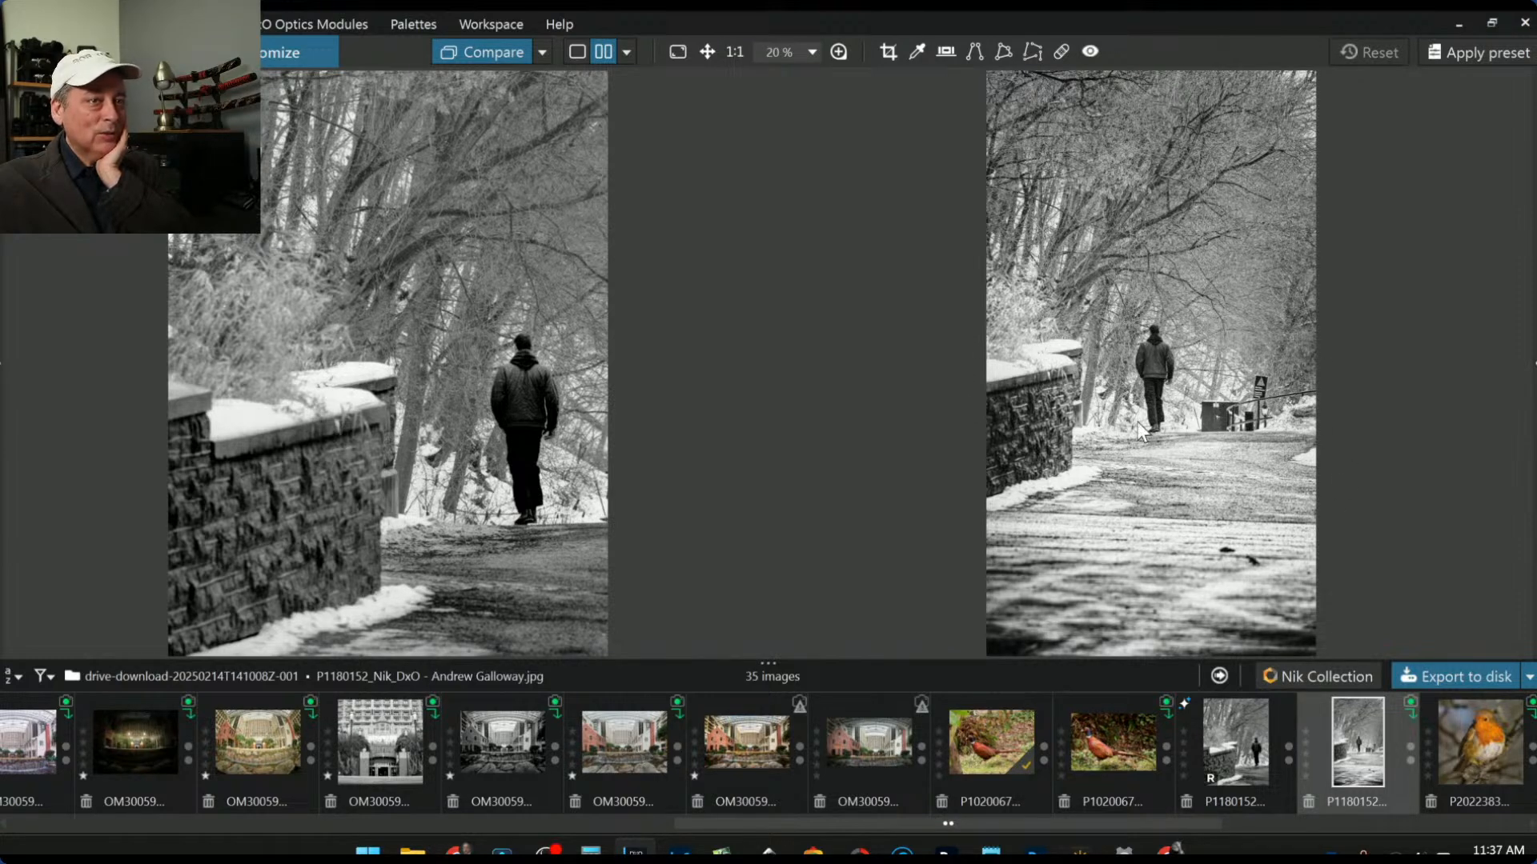
scroll(518, 399, "down", 1)
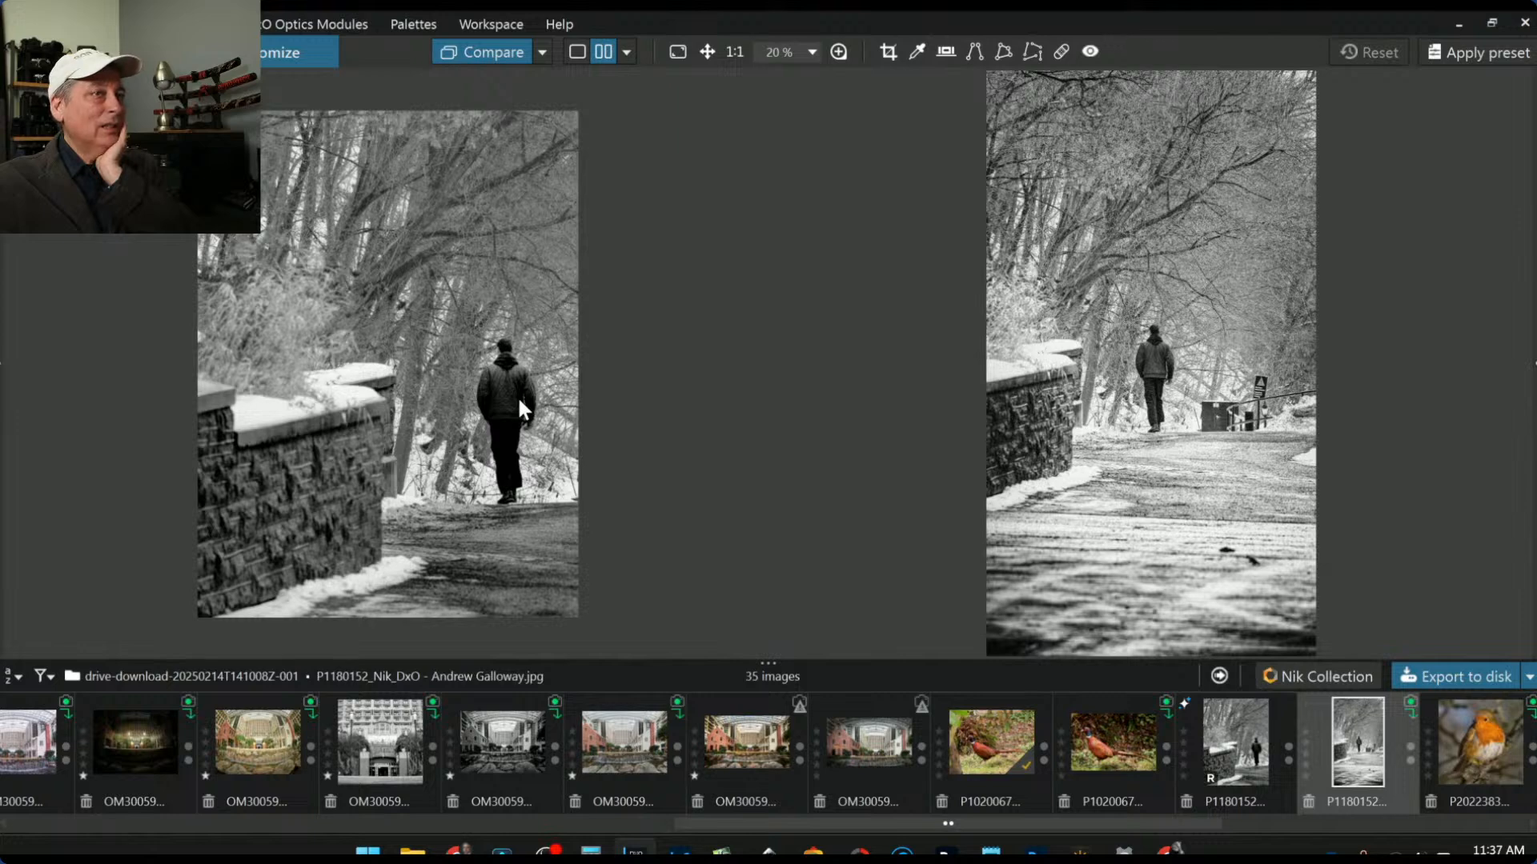
scroll(1002, 431, "down", 1)
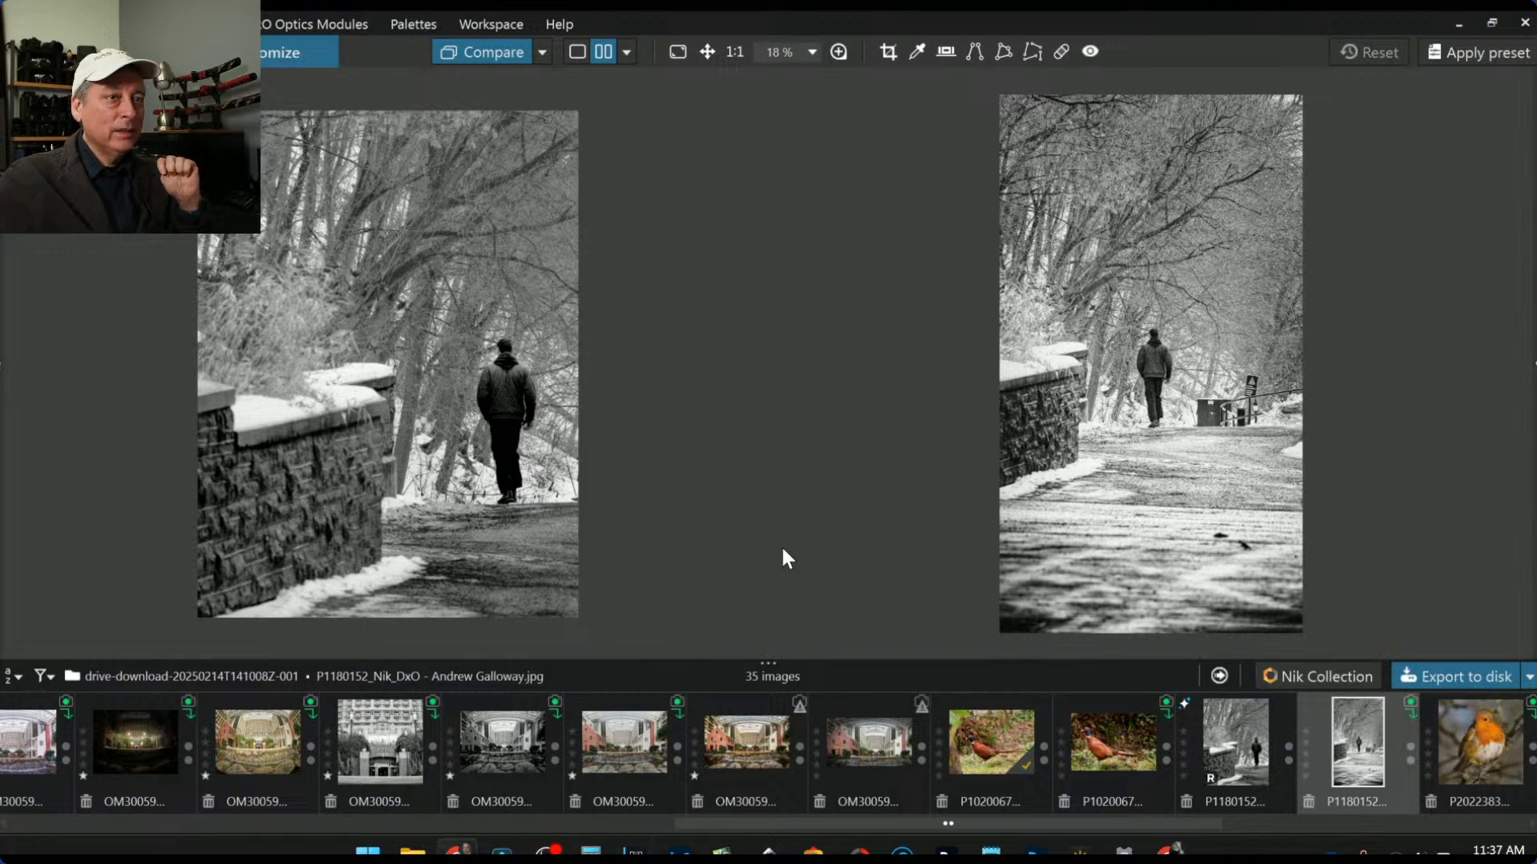
Step: Switch to the photo library and open the drive-download-20250214T162036Z-001 folder under live streams
scroll(890, 770, "down", 2)
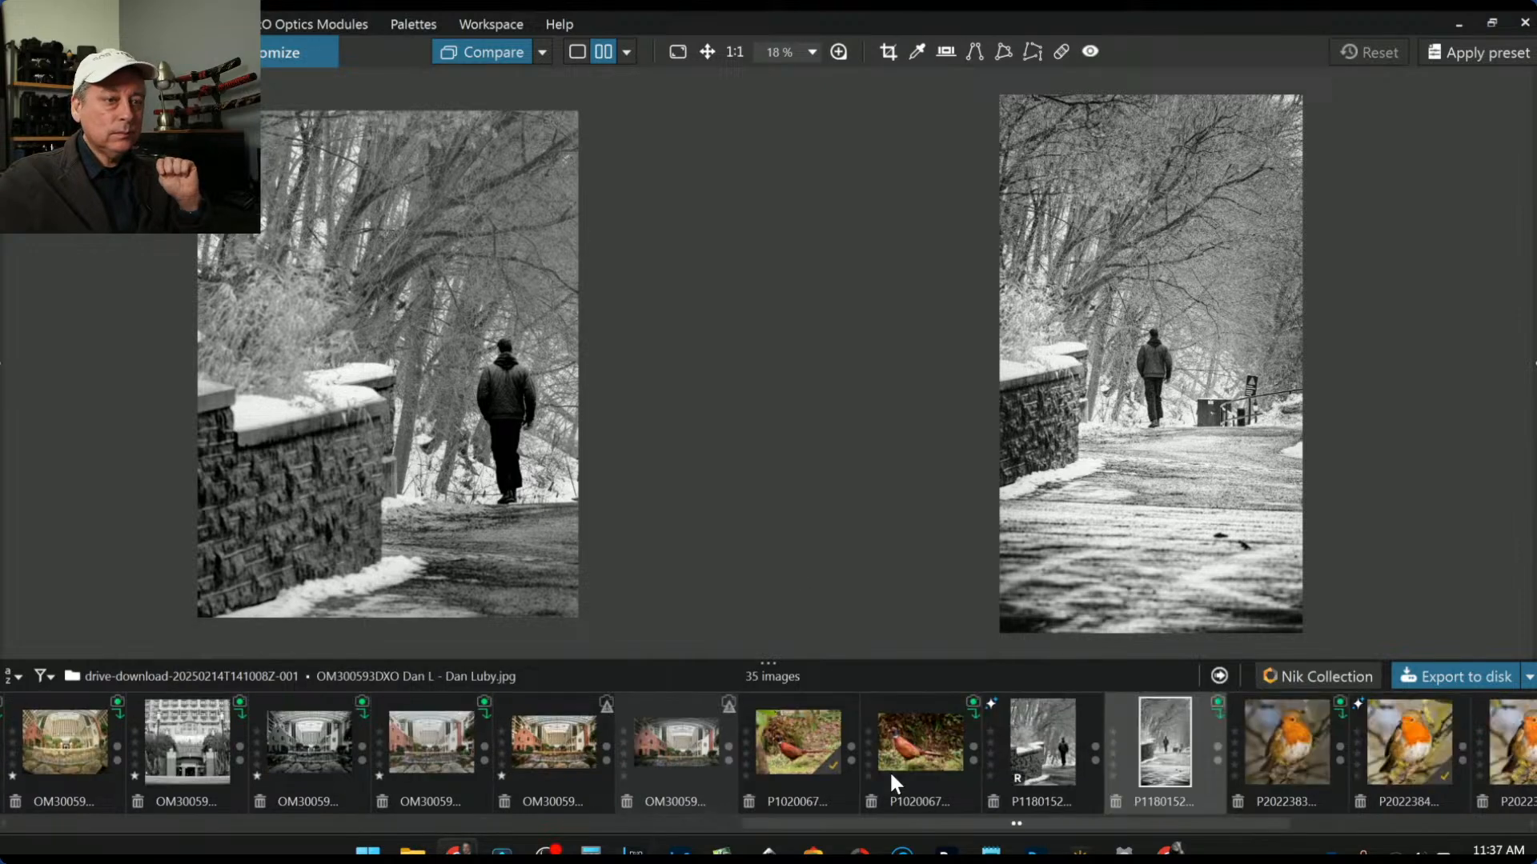
scroll(890, 770, "up", 1)
scroll(890, 770, "up", 4)
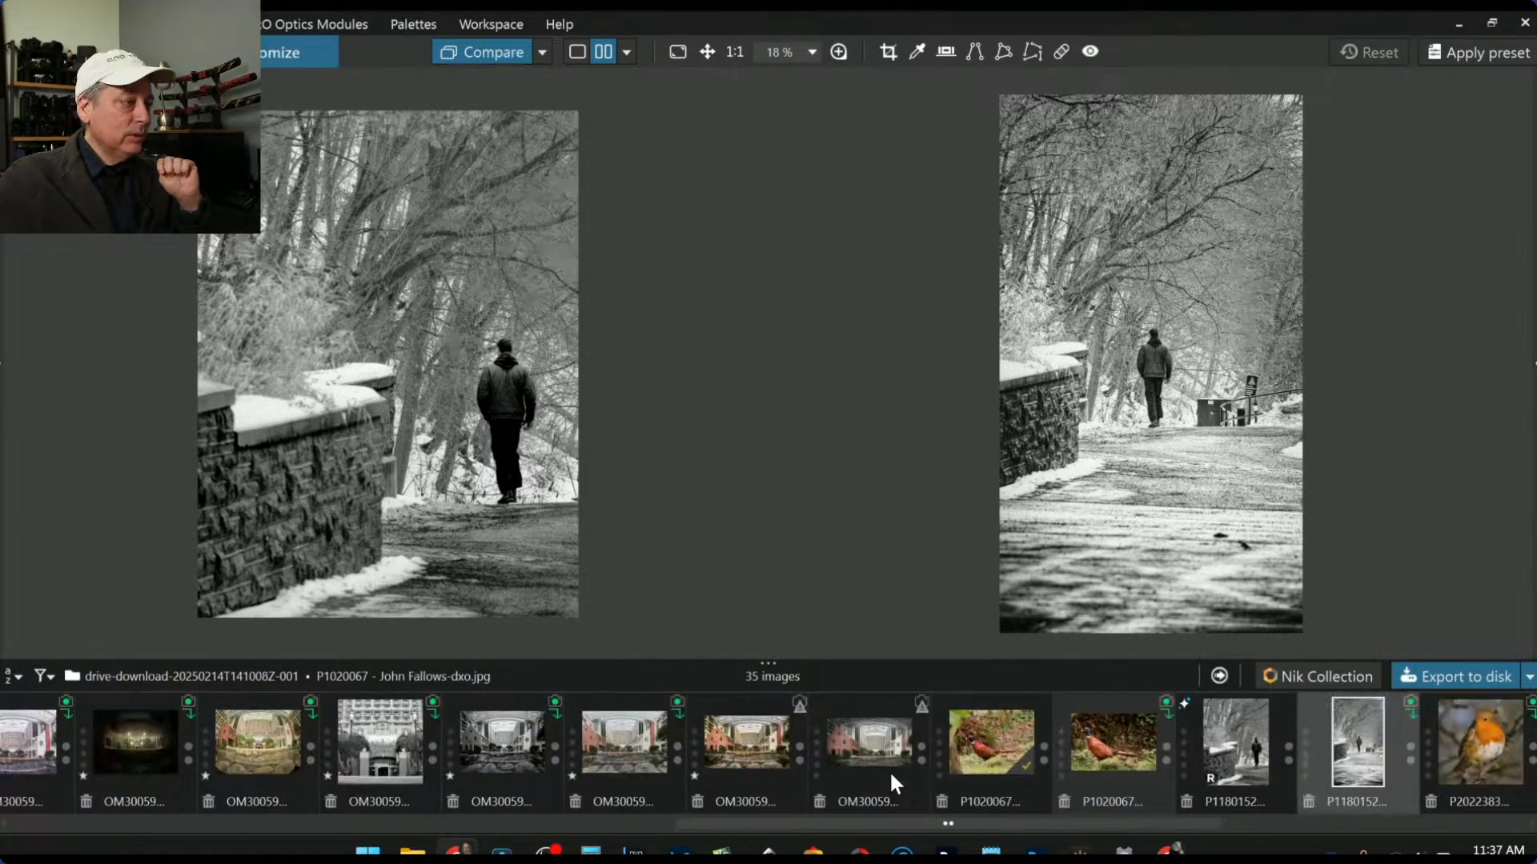
left_click(119, 53)
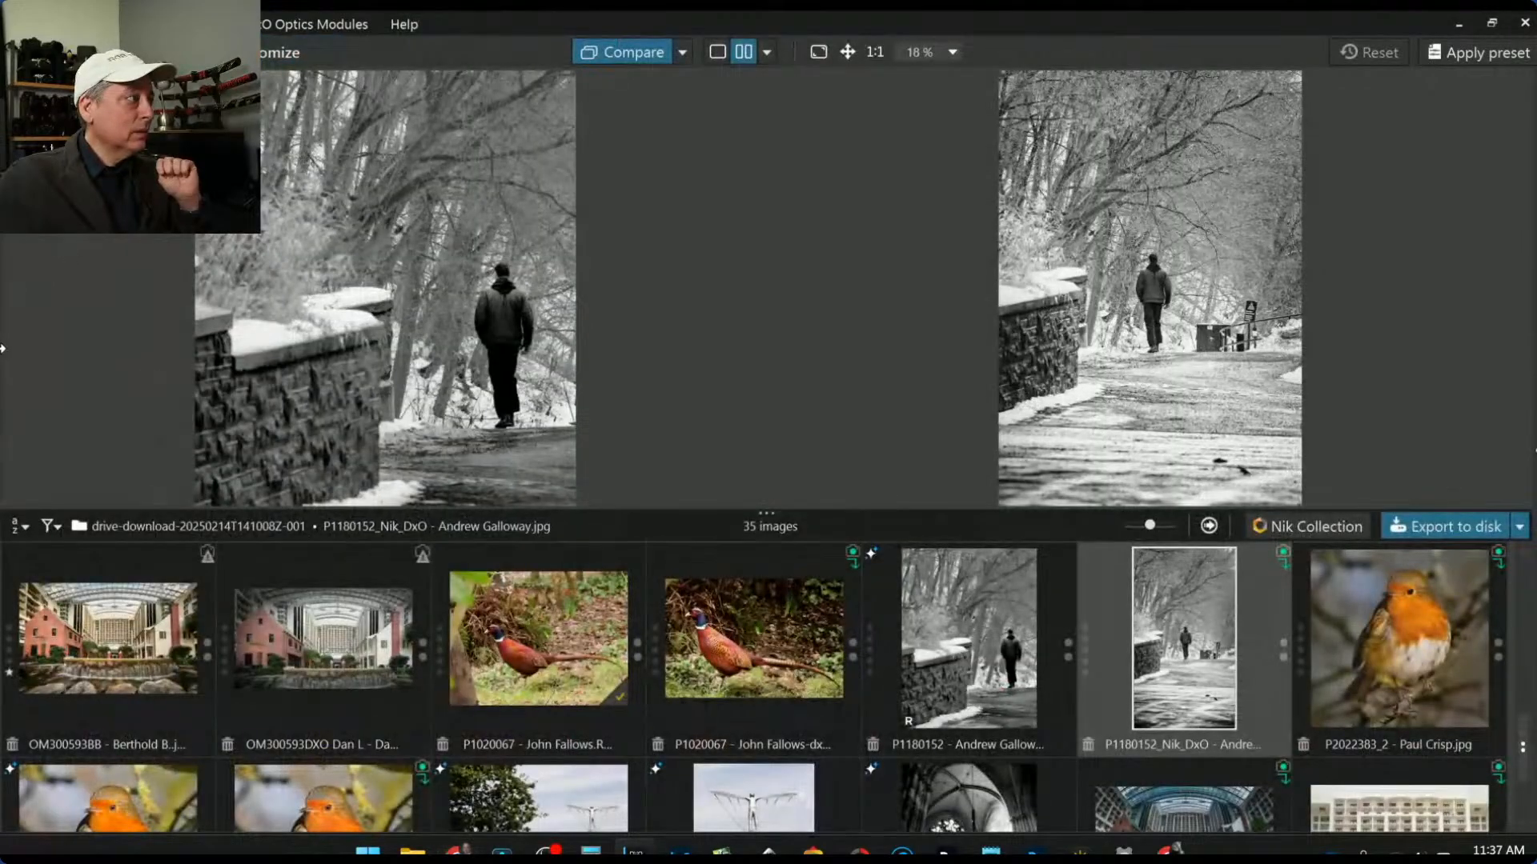
mouse_move(3, 348)
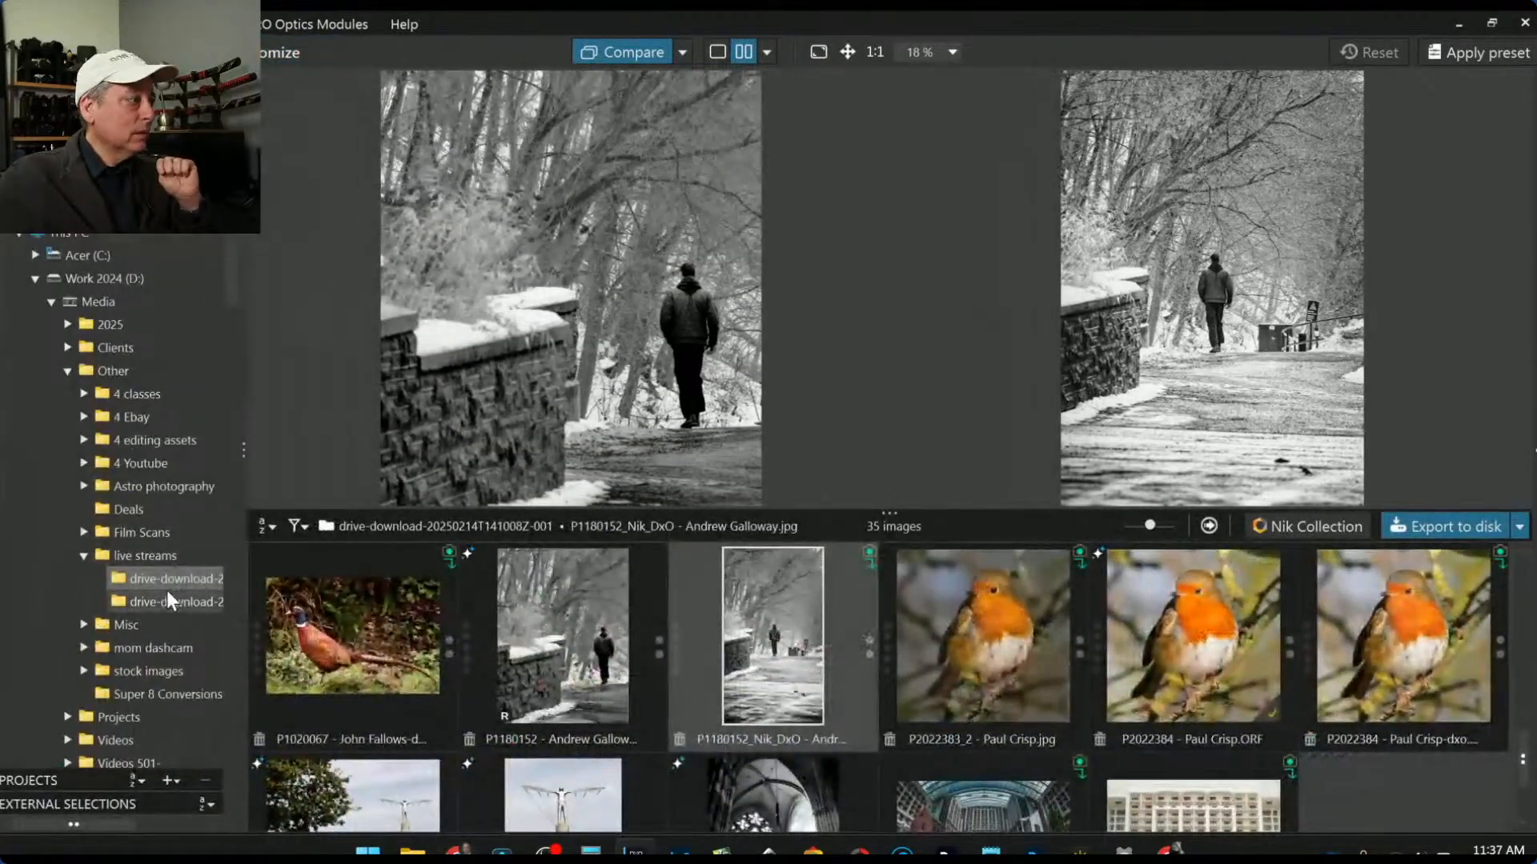
left_click(168, 601)
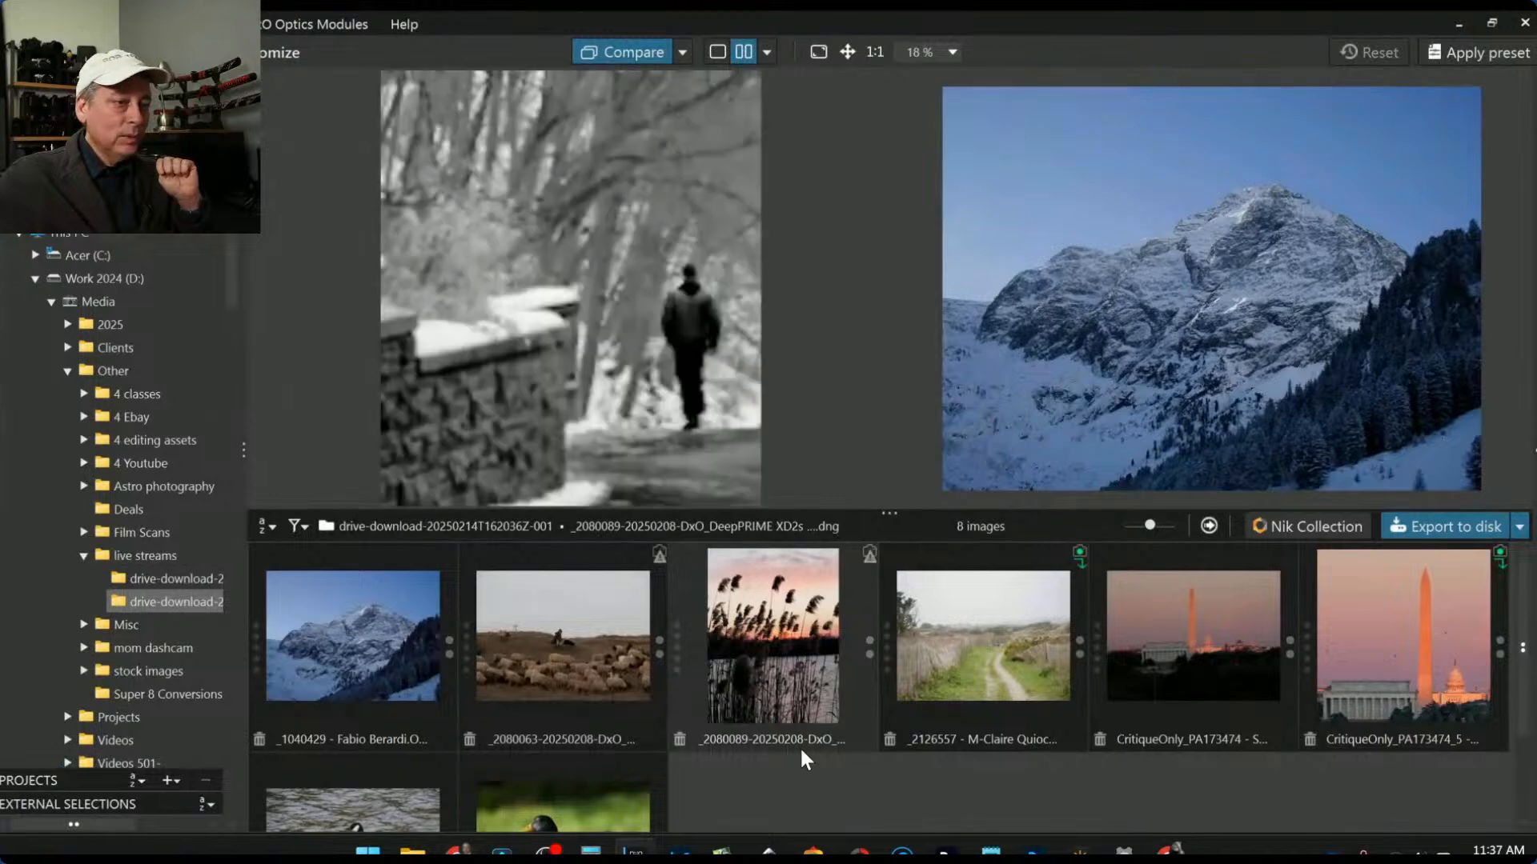
Step: Look through the folder's photos and show the CritiqueOnly_PA173474 raw photo in single-image view
scroll(802, 752, "down", 2)
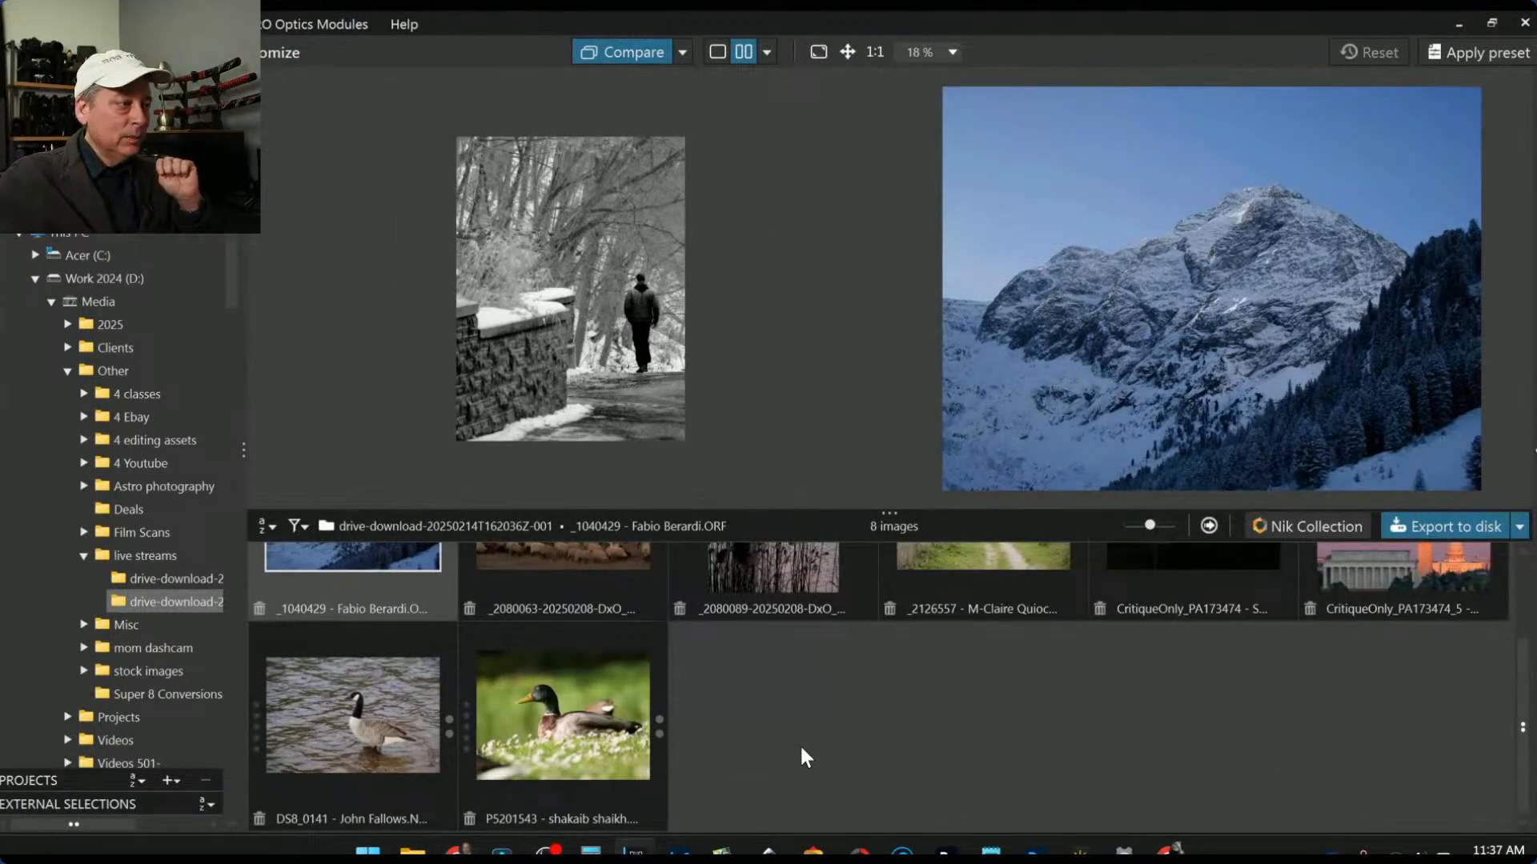
scroll(1044, 746, "up", 2)
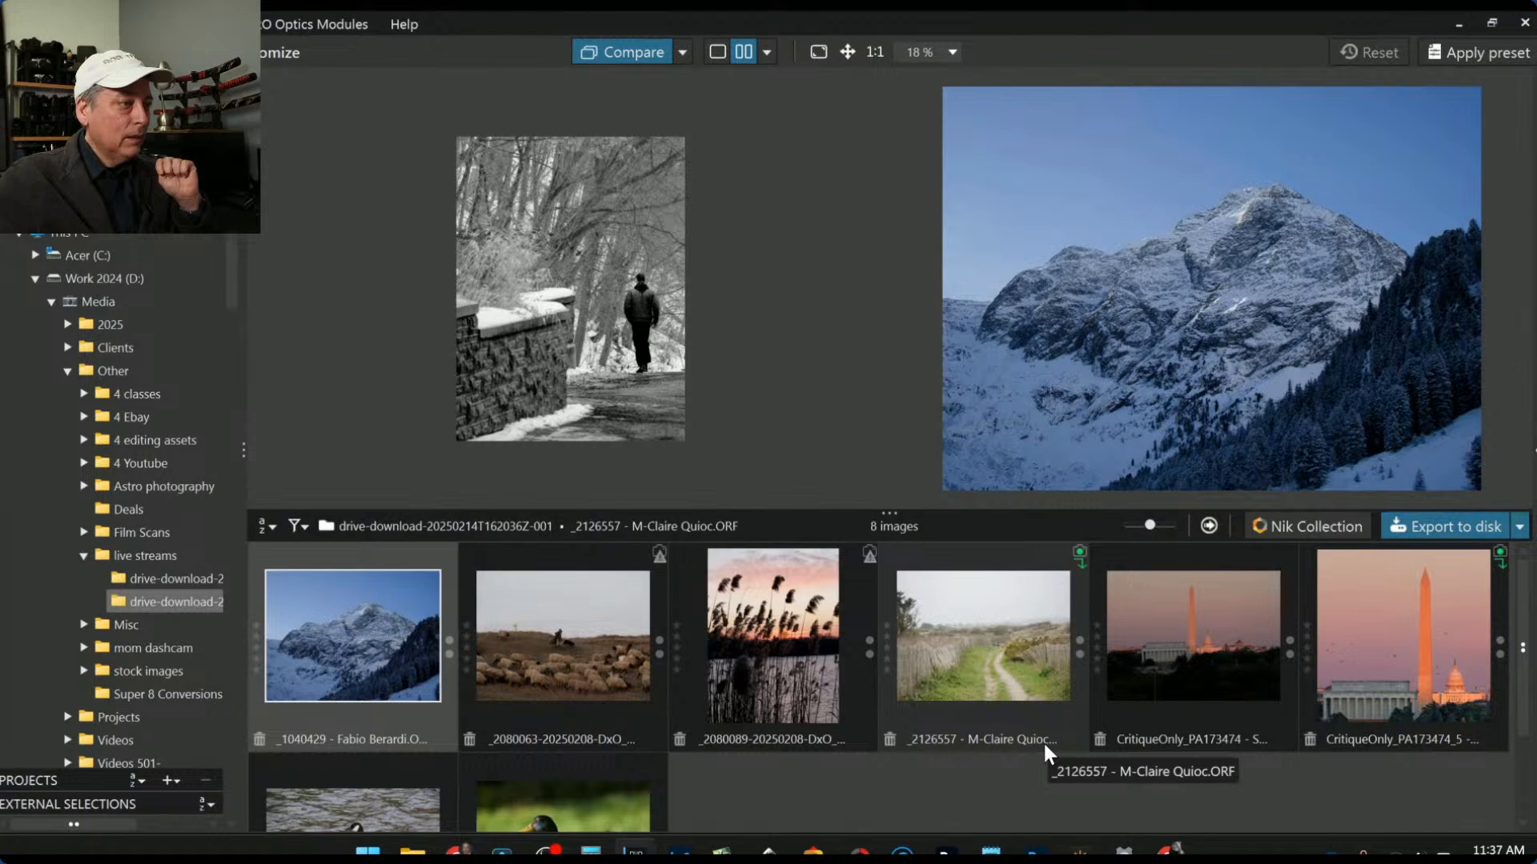
scroll(1044, 741, "down", 2)
scroll(1043, 741, "up", 2)
left_click(1238, 658)
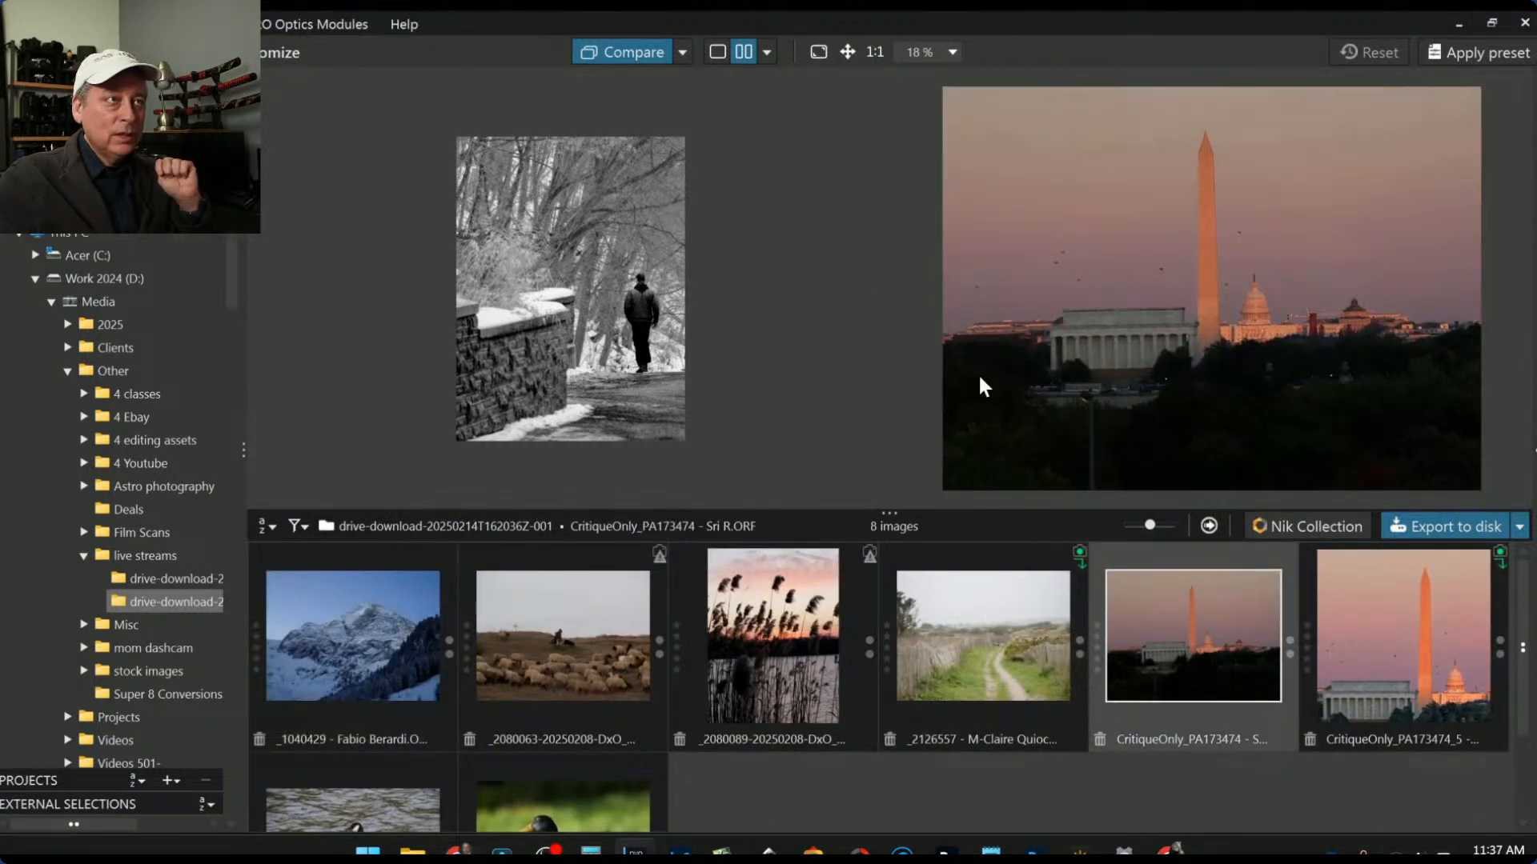
left_click(718, 52)
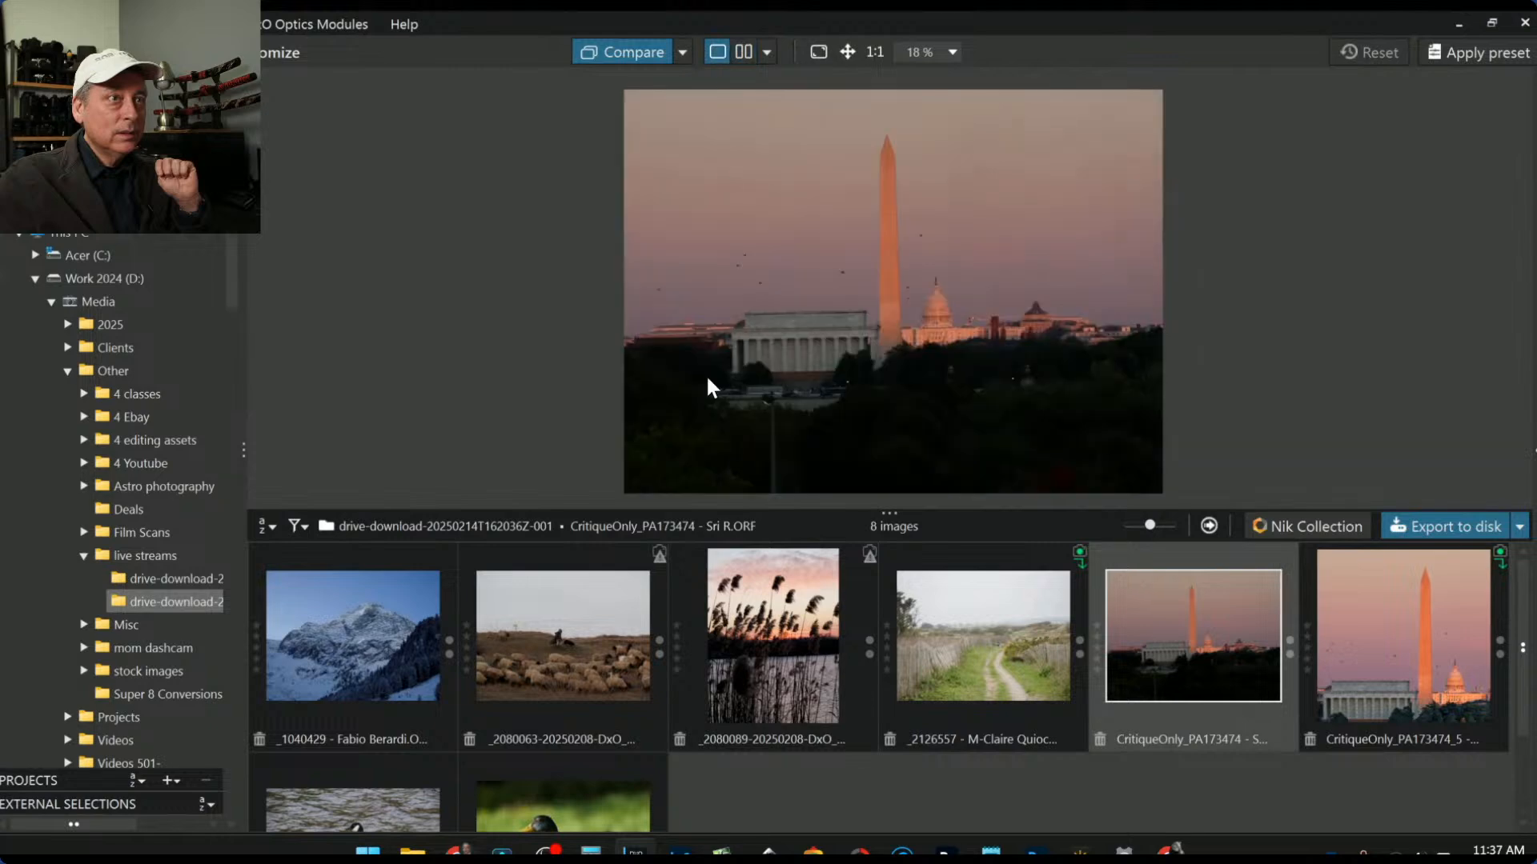
Step: Compare the CritiqueOnly_PA173474 raw photo with its submitted edit, the CritiqueOnly_PA173474_5 JPG, by alternating between them
left_click(1371, 633)
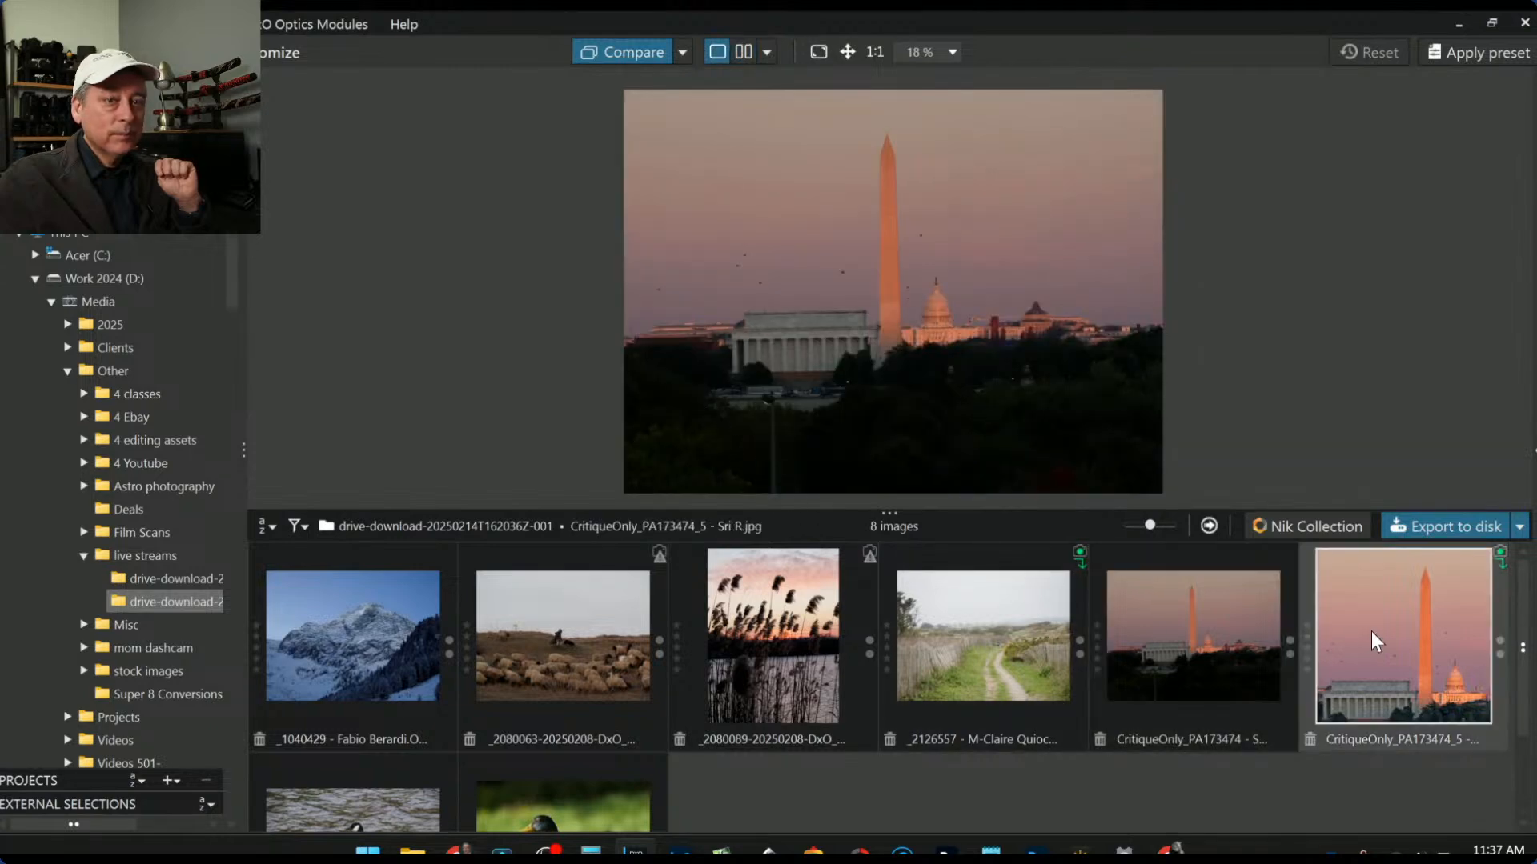
left_click(1261, 636)
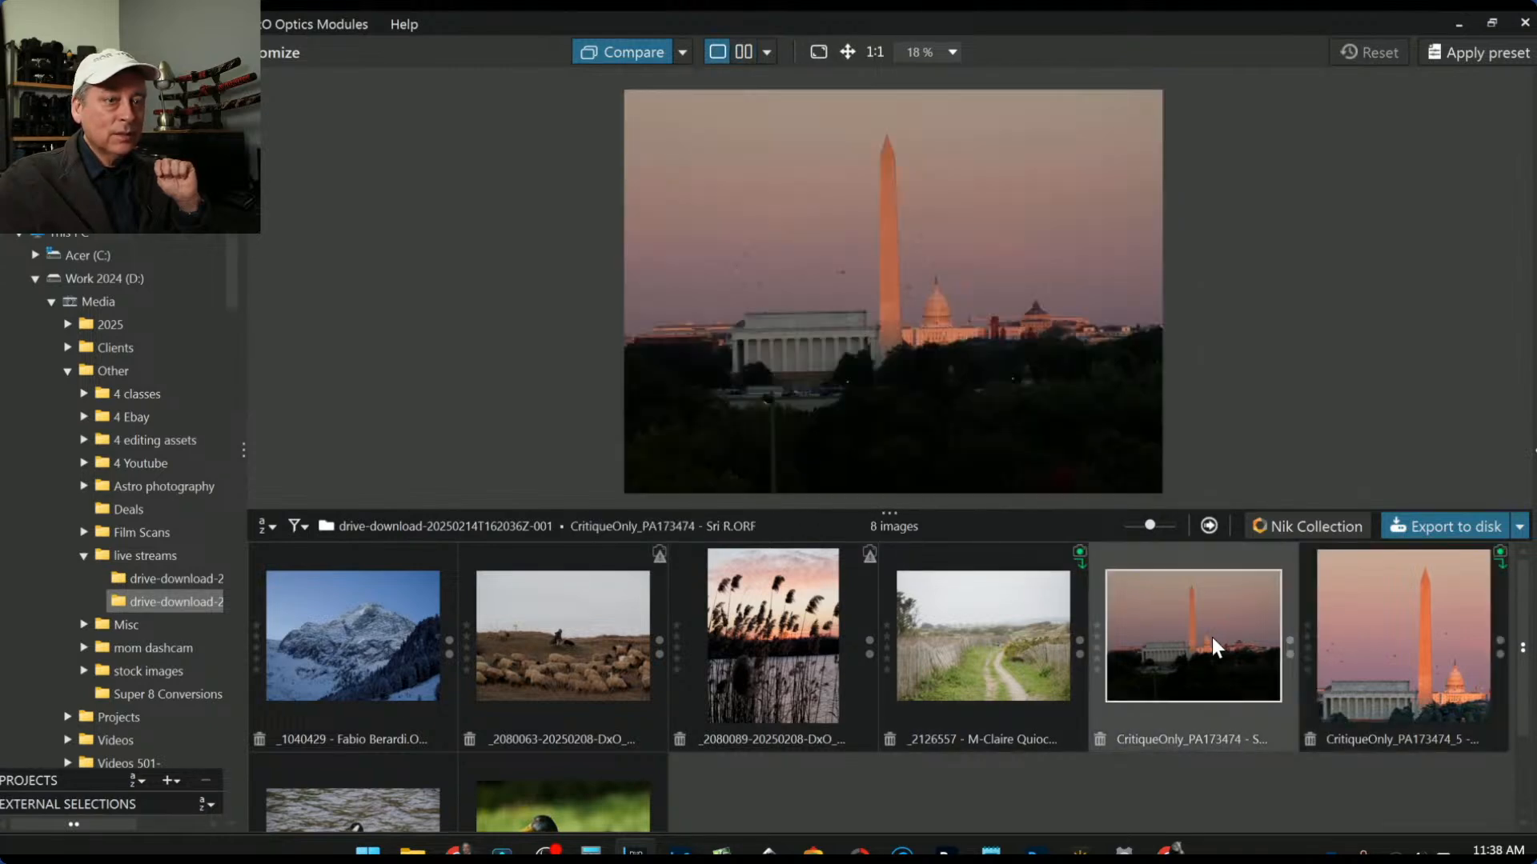
left_click(1384, 639)
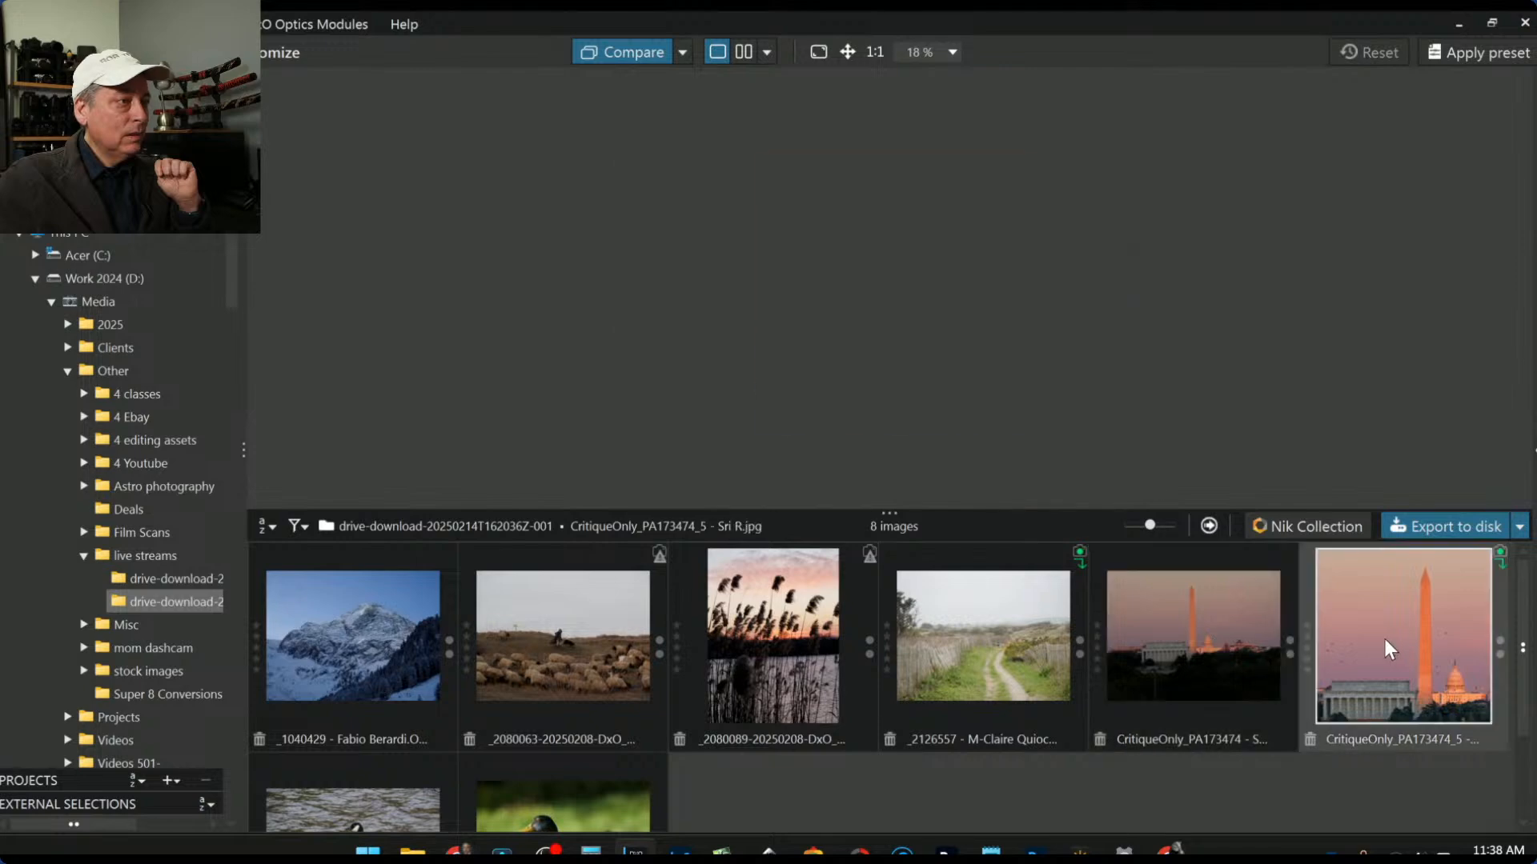
left_click(1245, 651)
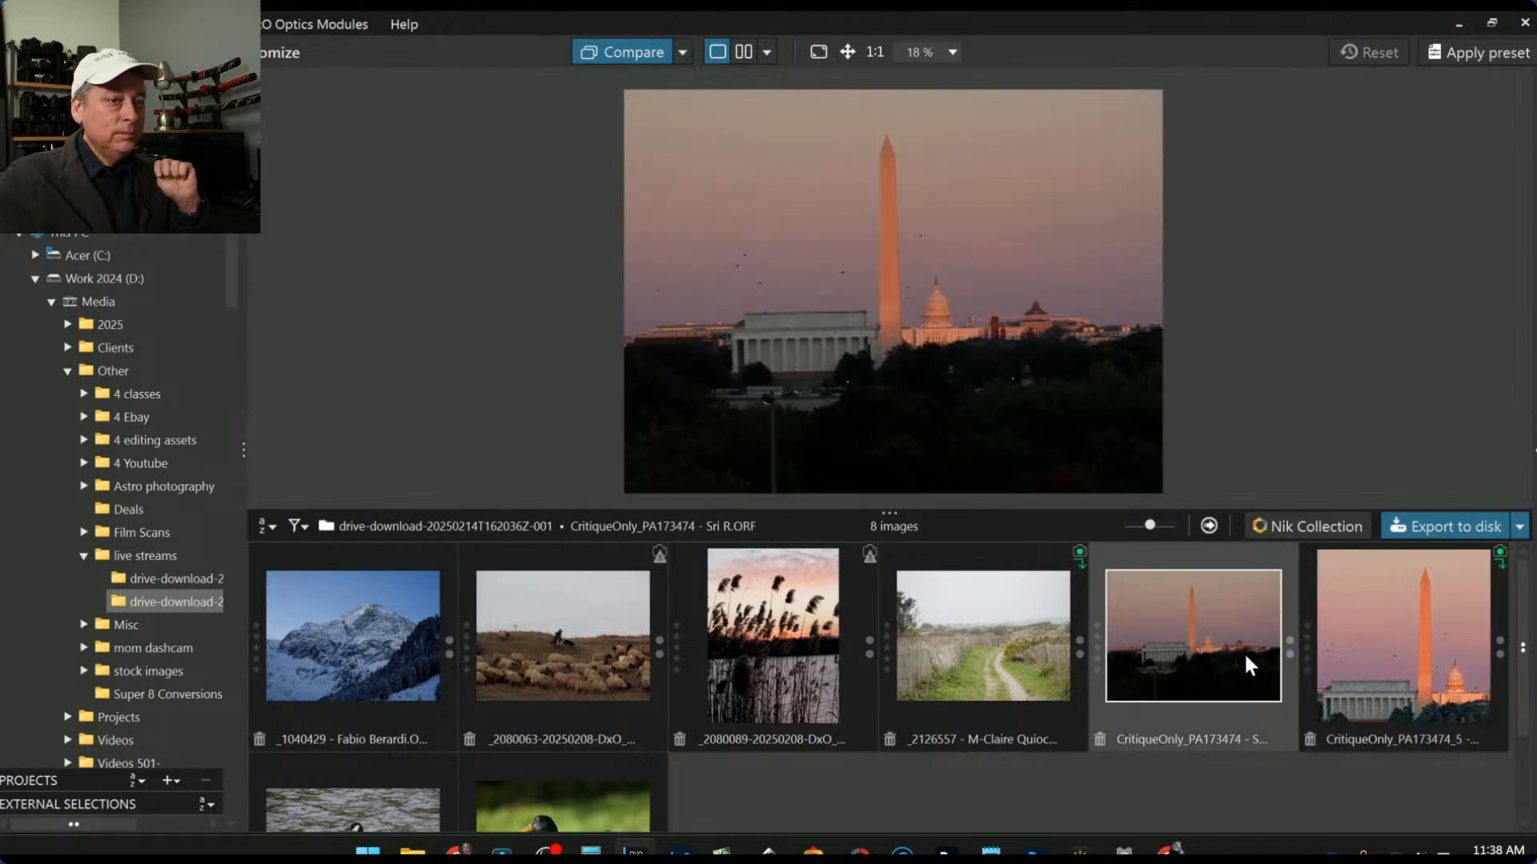
left_click(1385, 648)
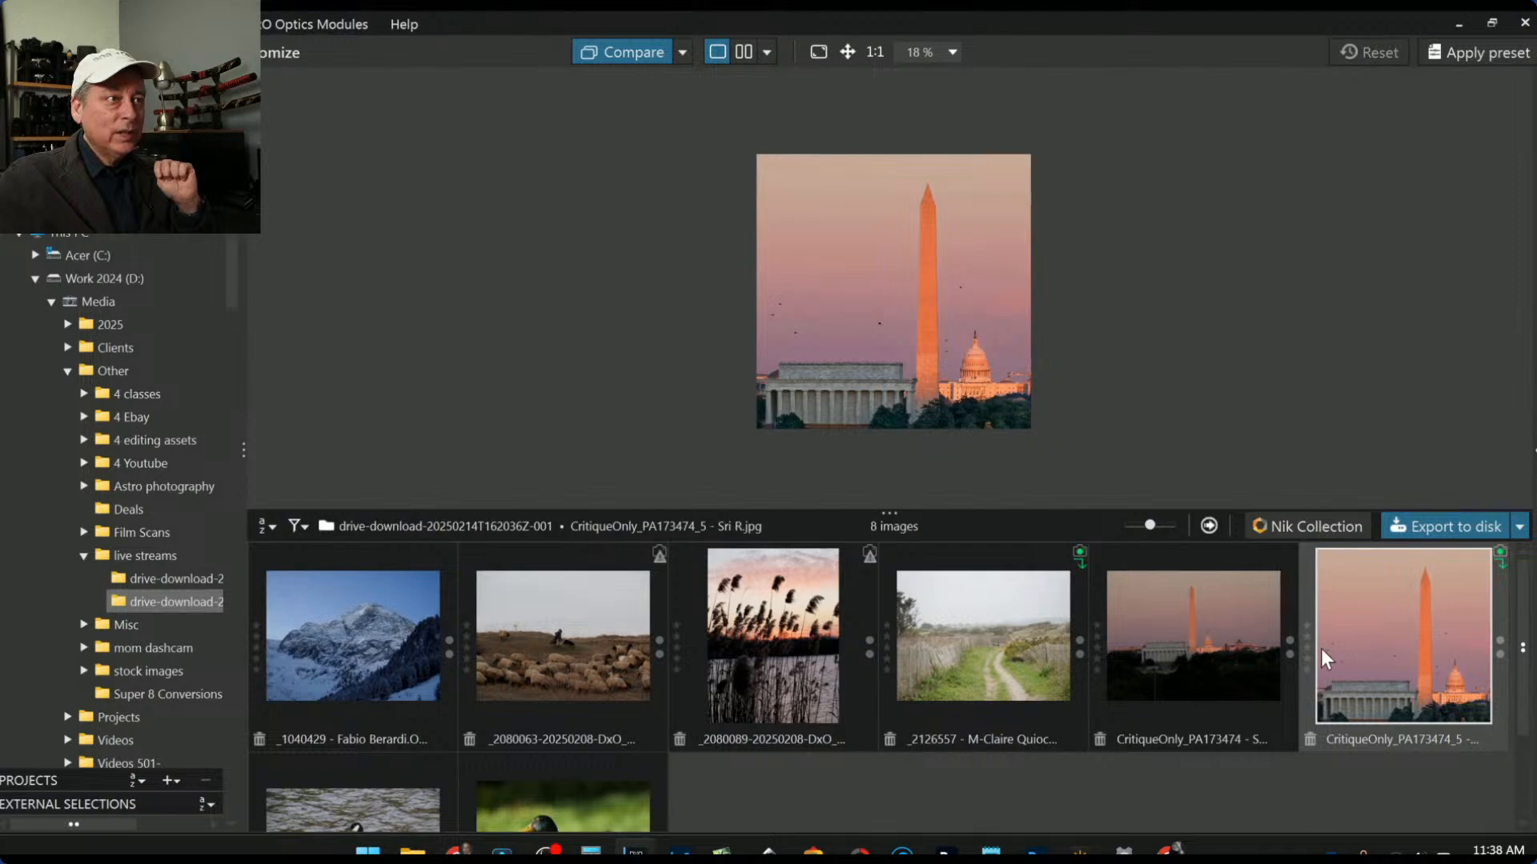
left_click(1237, 645)
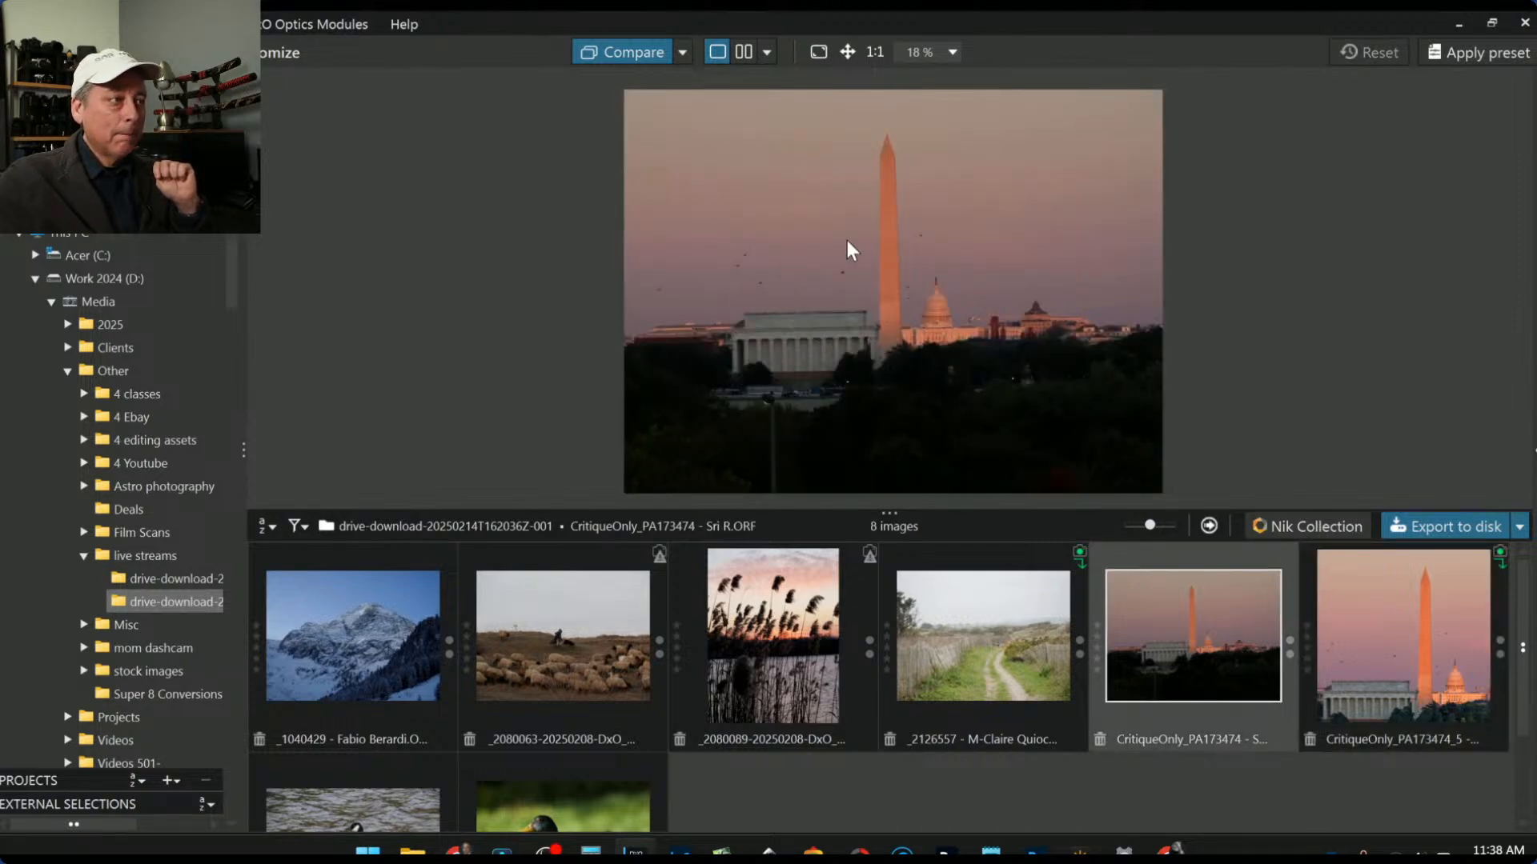
left_click(1463, 669)
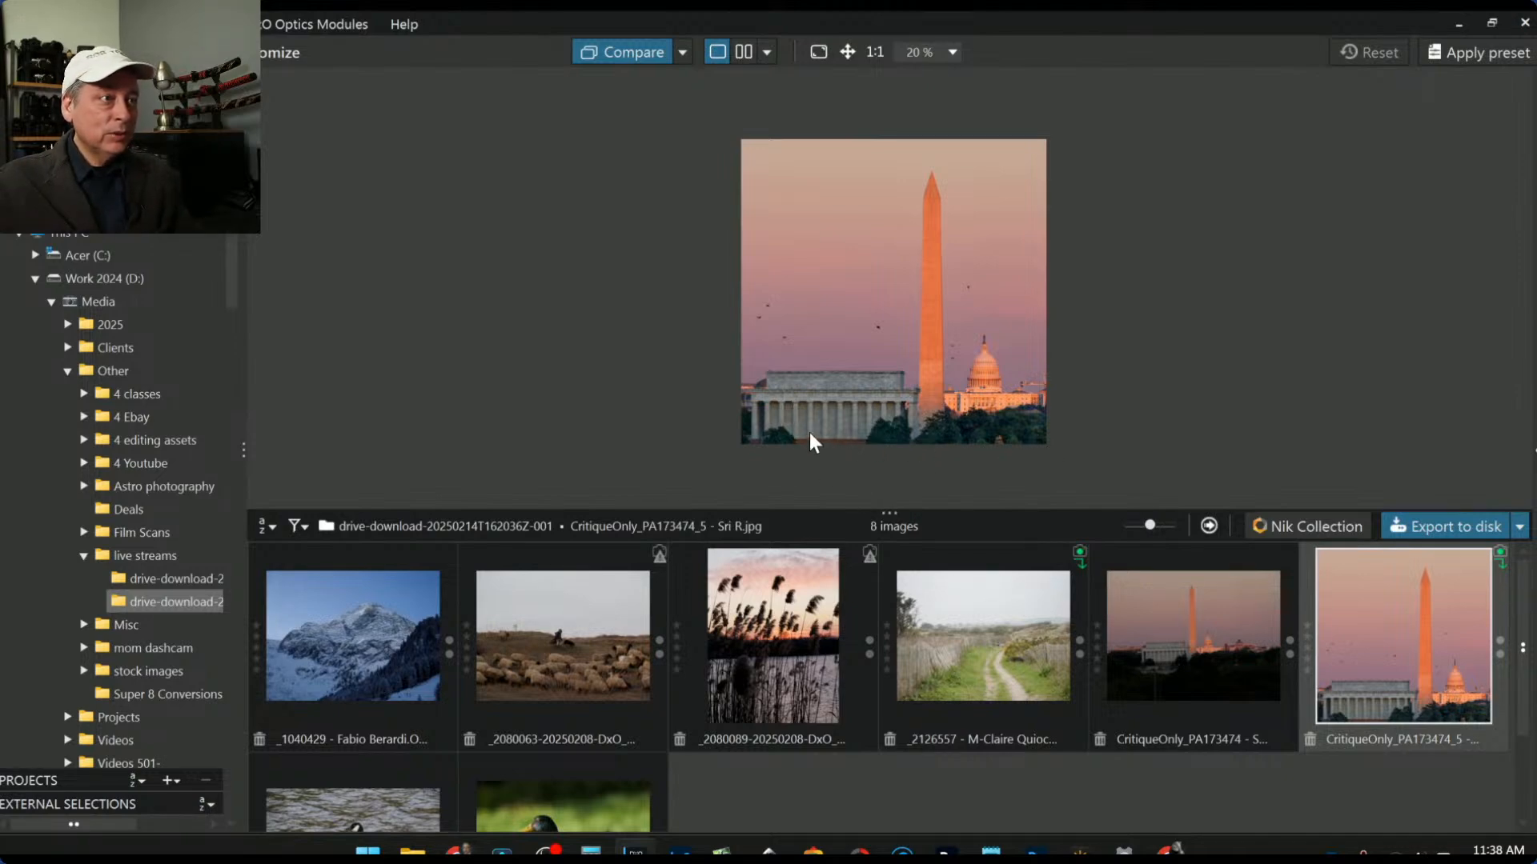
left_click(1216, 628)
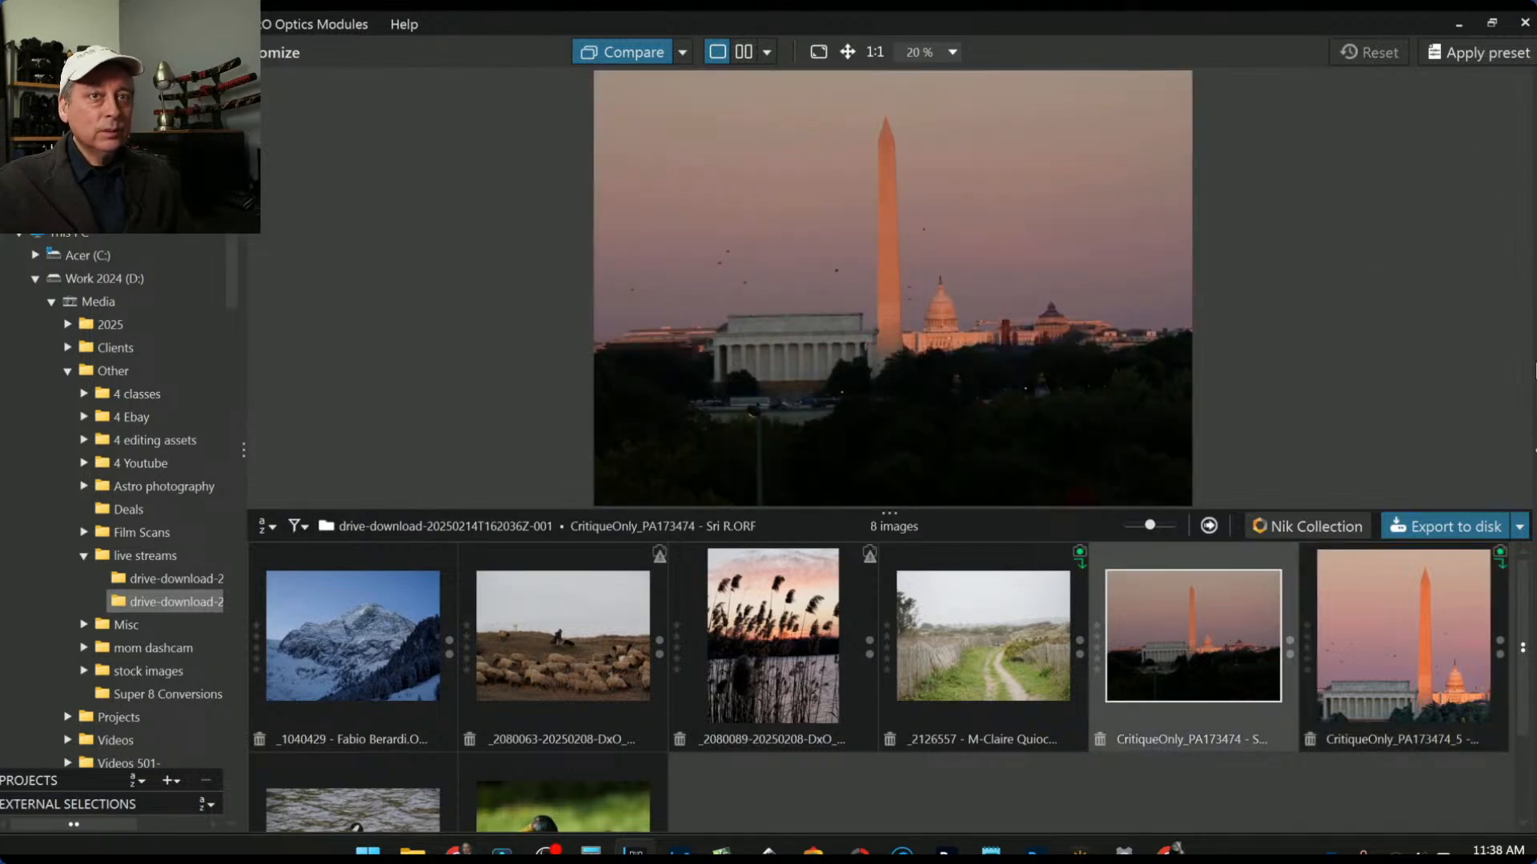
Step: Check the metadata of the CritiqueOnly_PA173474 raw photo, and open it for editing with the geometry corrections shown
left_click(1534, 451)
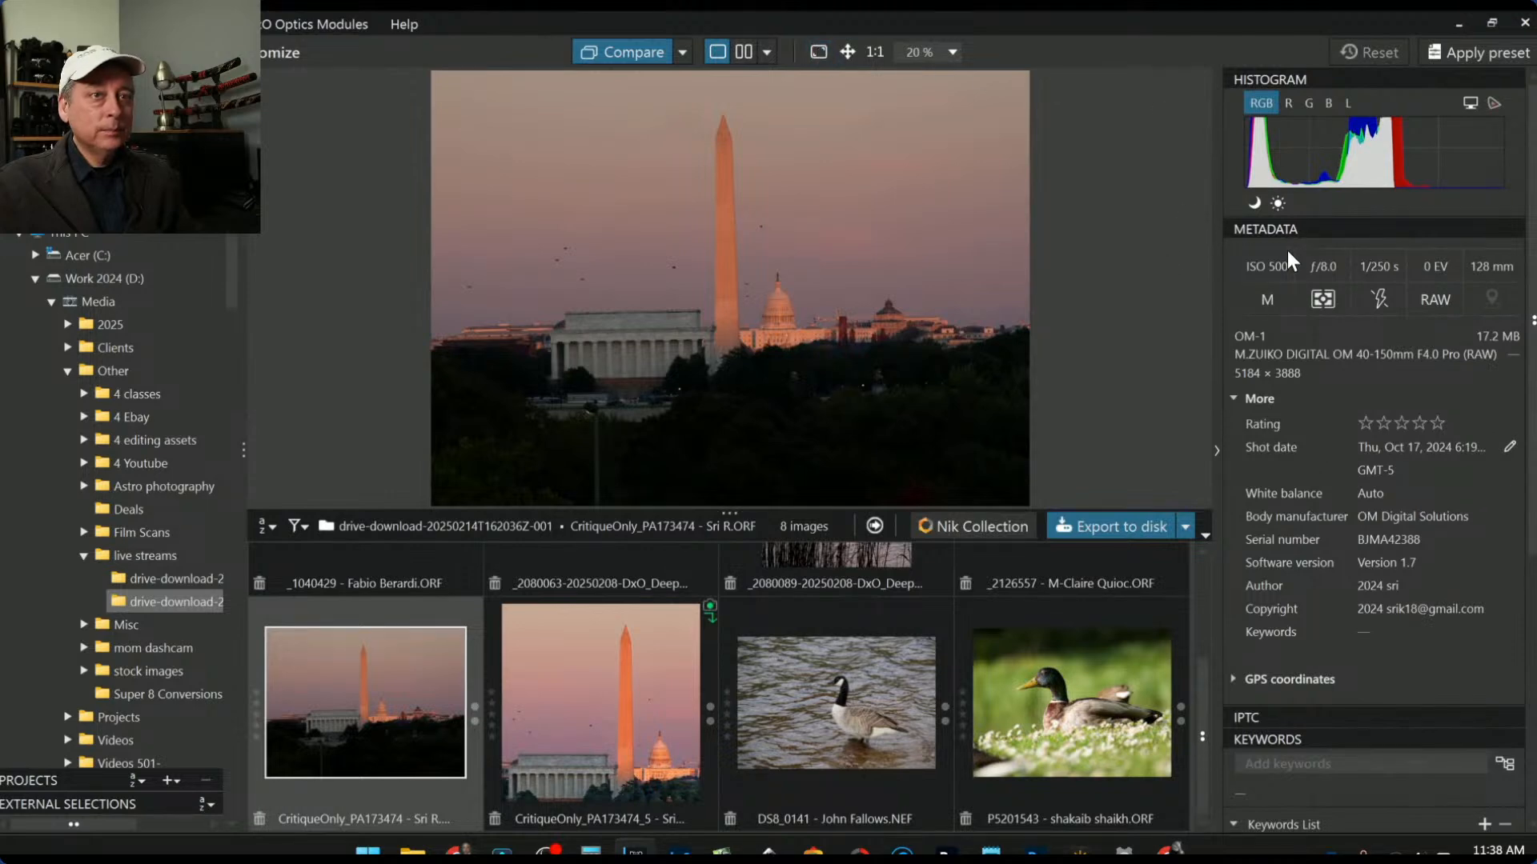
double_click(444, 709)
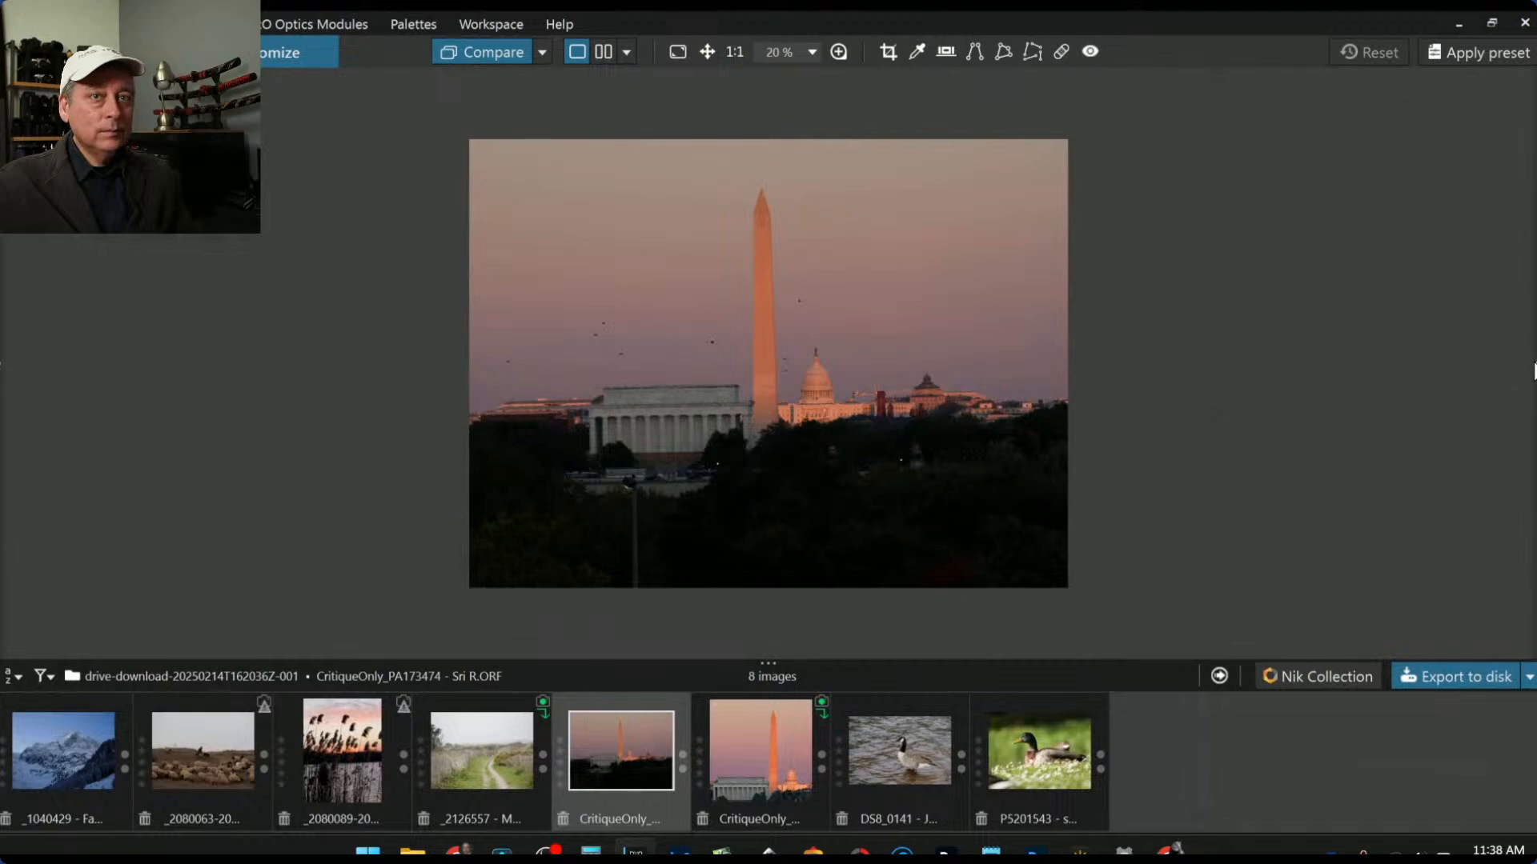
left_click(1532, 370)
left_click(1393, 130)
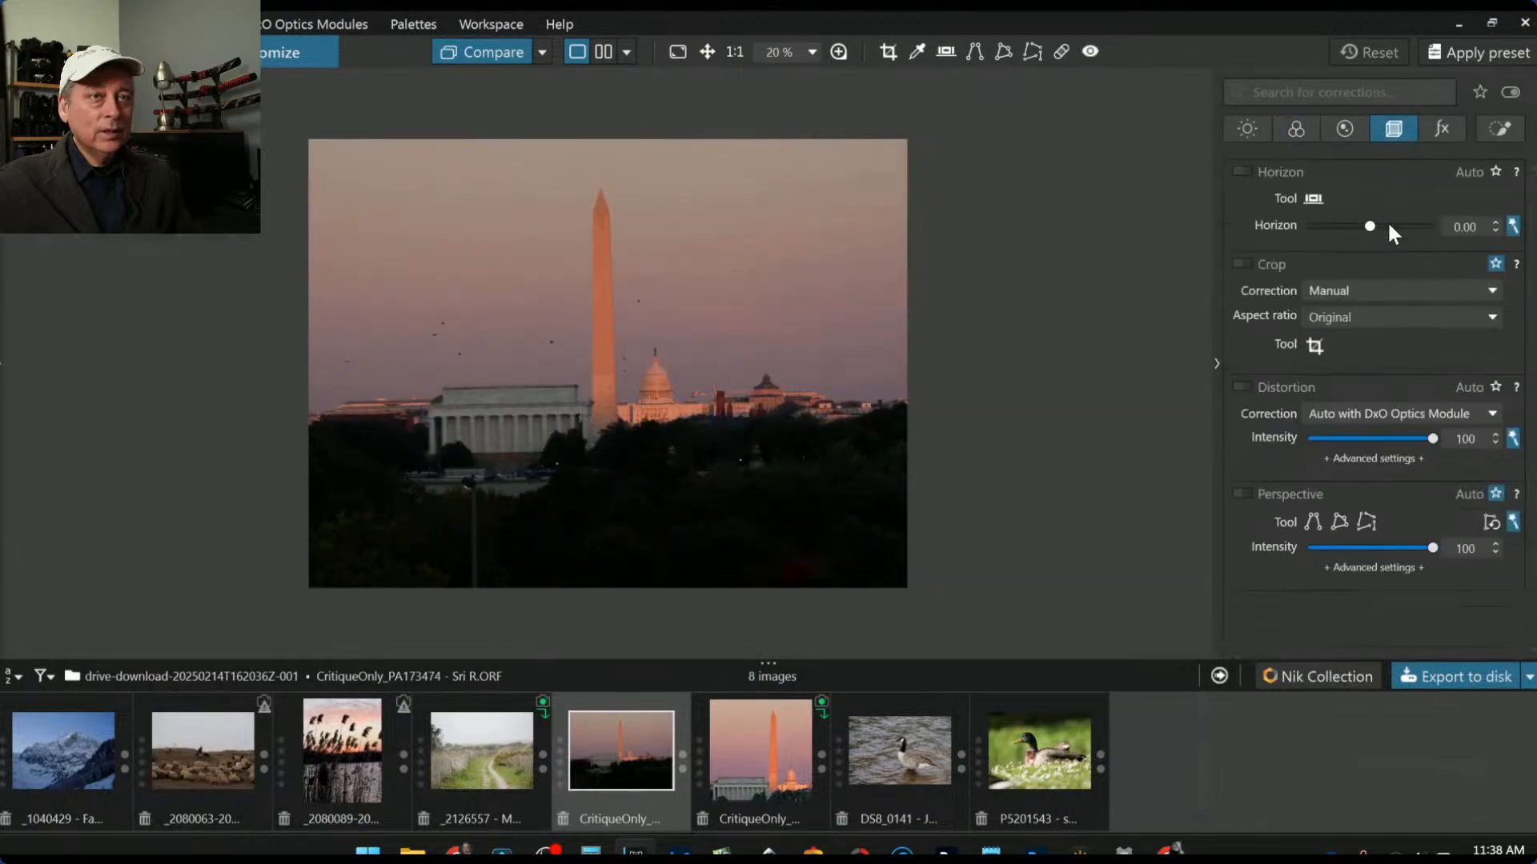
Step: Give the monument photo a 1 × 1 crop of about 3888 × 3888 px and shift it towards the middle of the scene
left_click(1378, 308)
left_click(1367, 376)
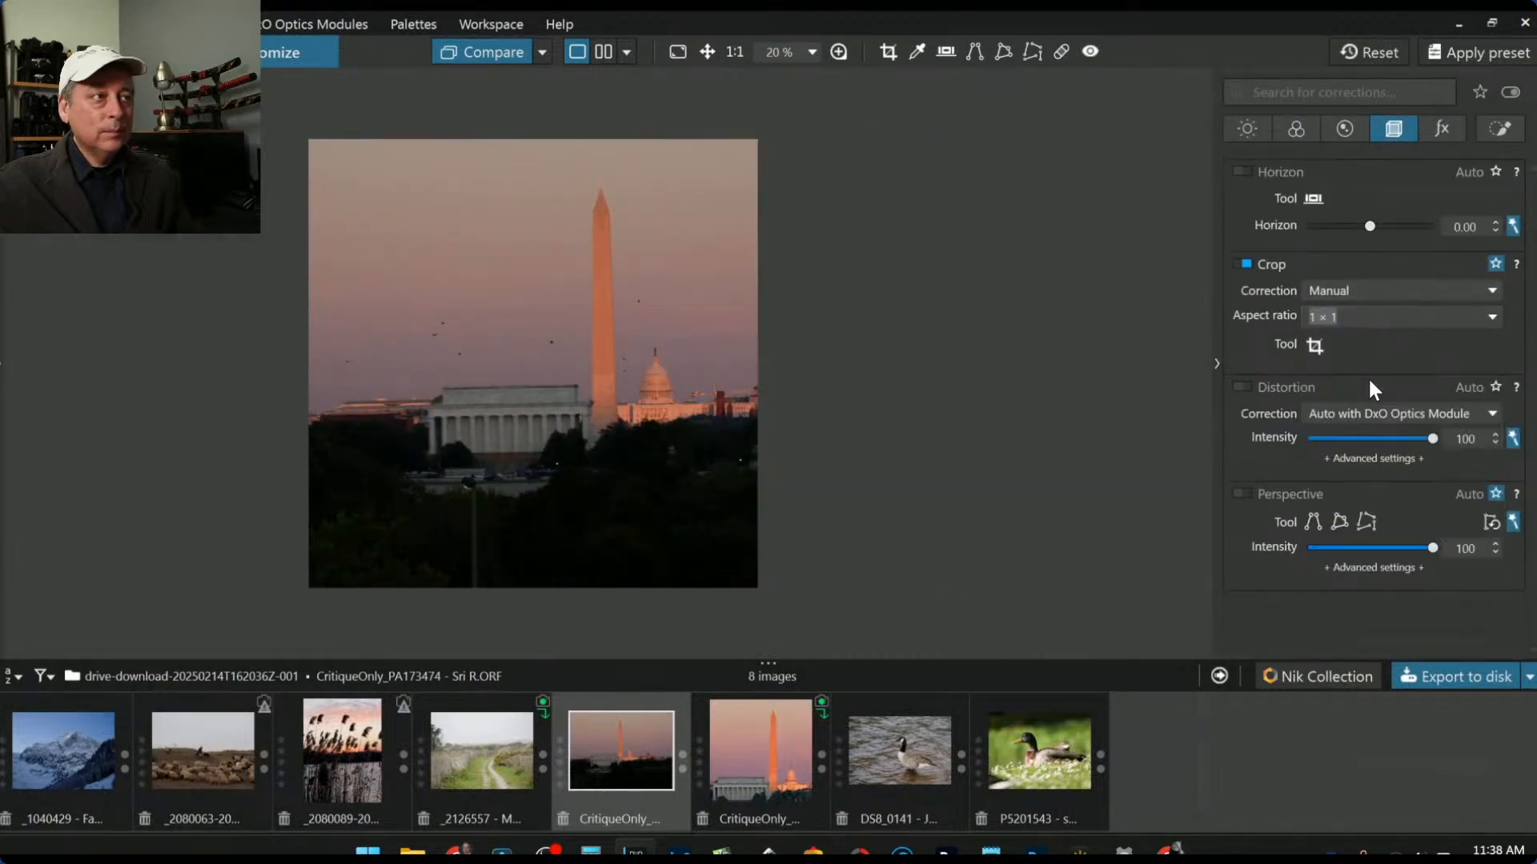
left_click(1320, 352)
left_click_drag(607, 362, 710, 370)
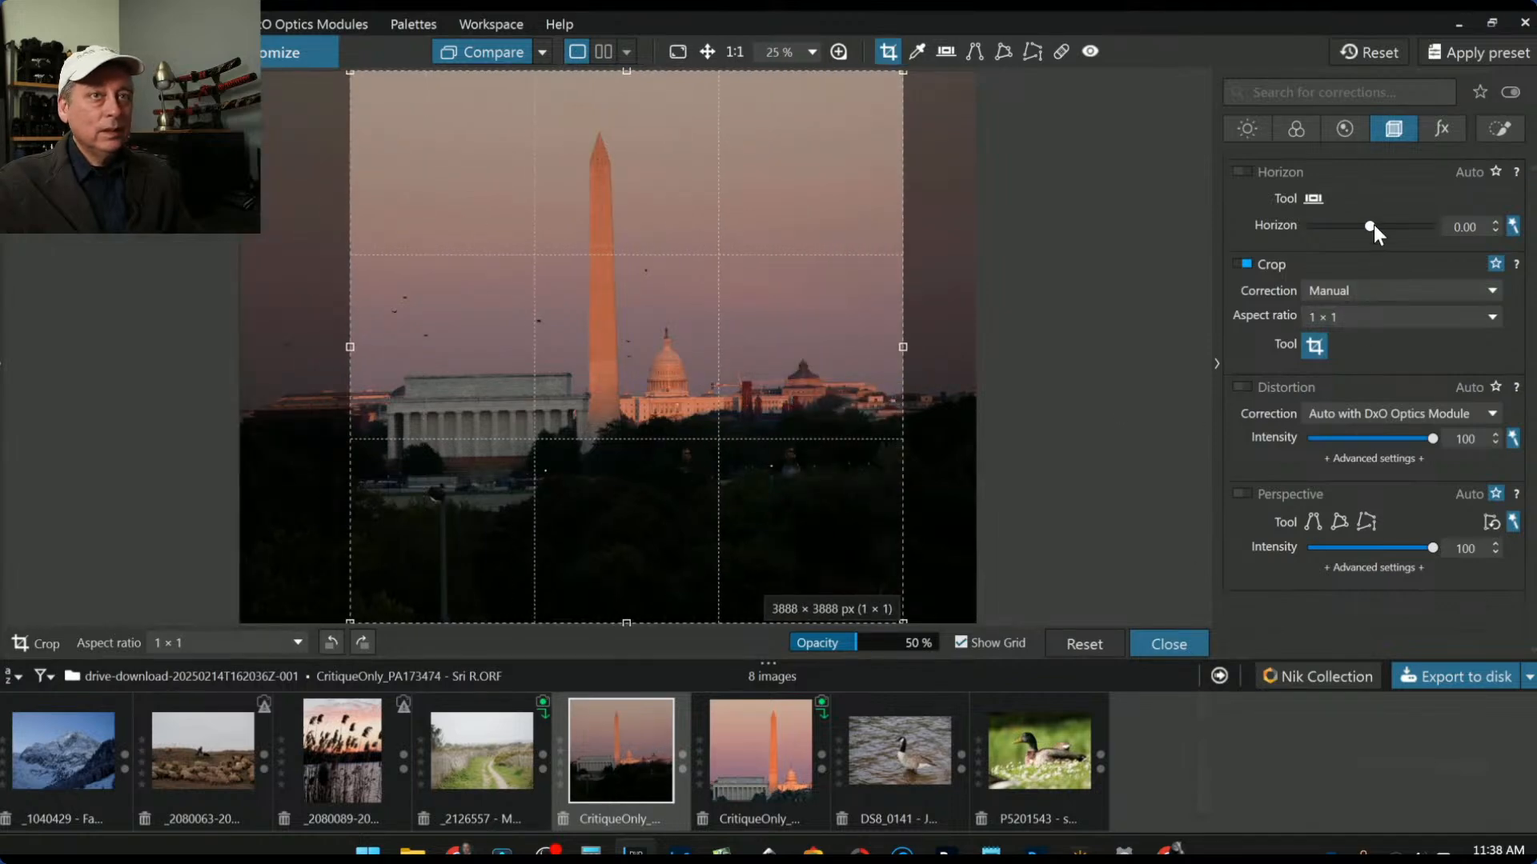
Step: Straighten the monument photo with a horizon value of 0.76 and tighten its square crop to about 3274 × 3274 px
left_click_drag(1373, 224, 1376, 224)
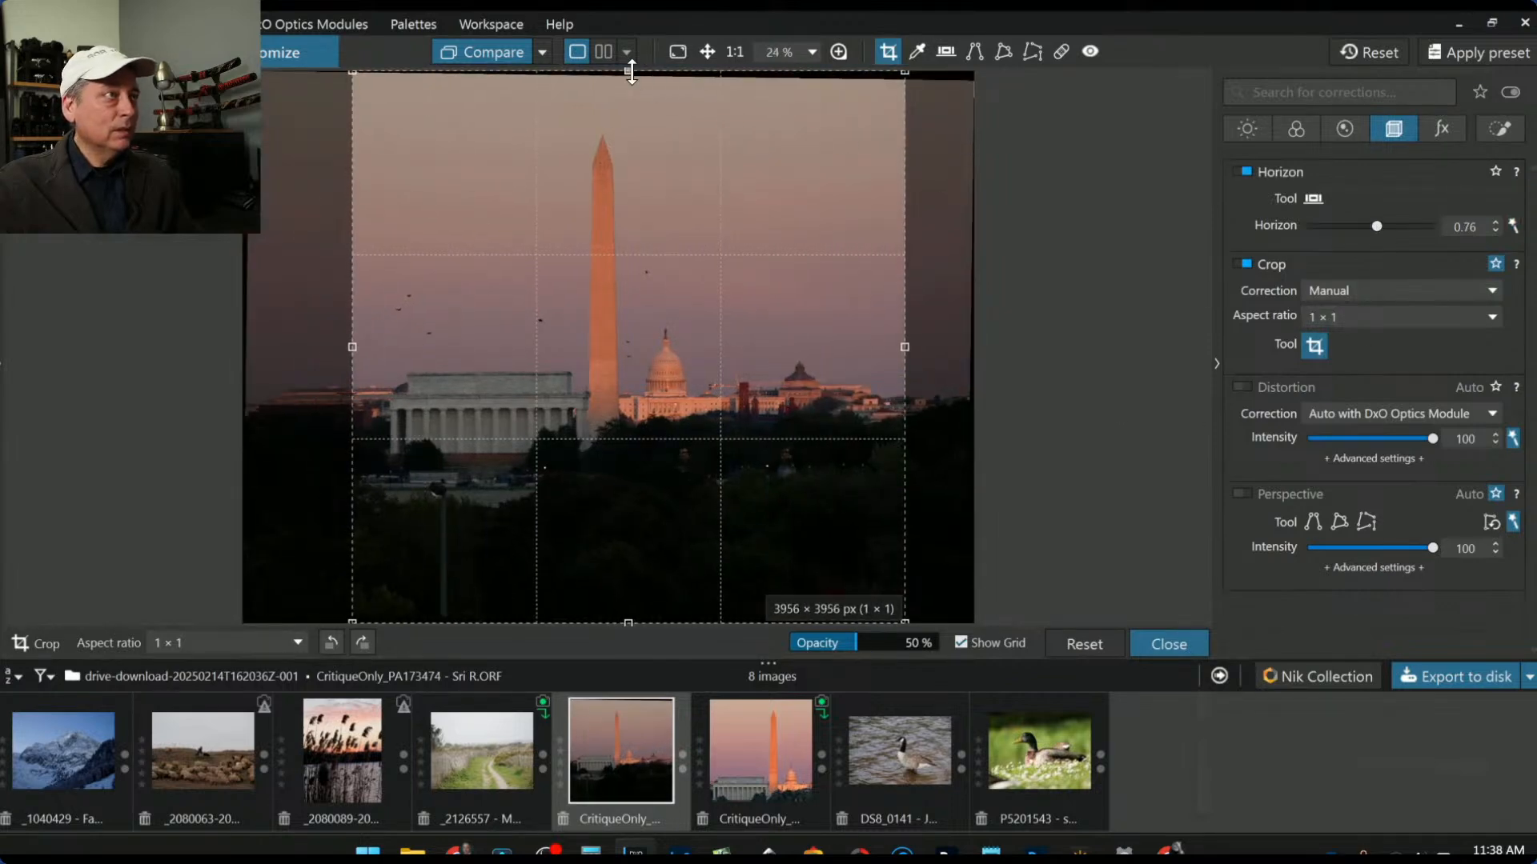
left_click_drag(628, 72, 628, 87)
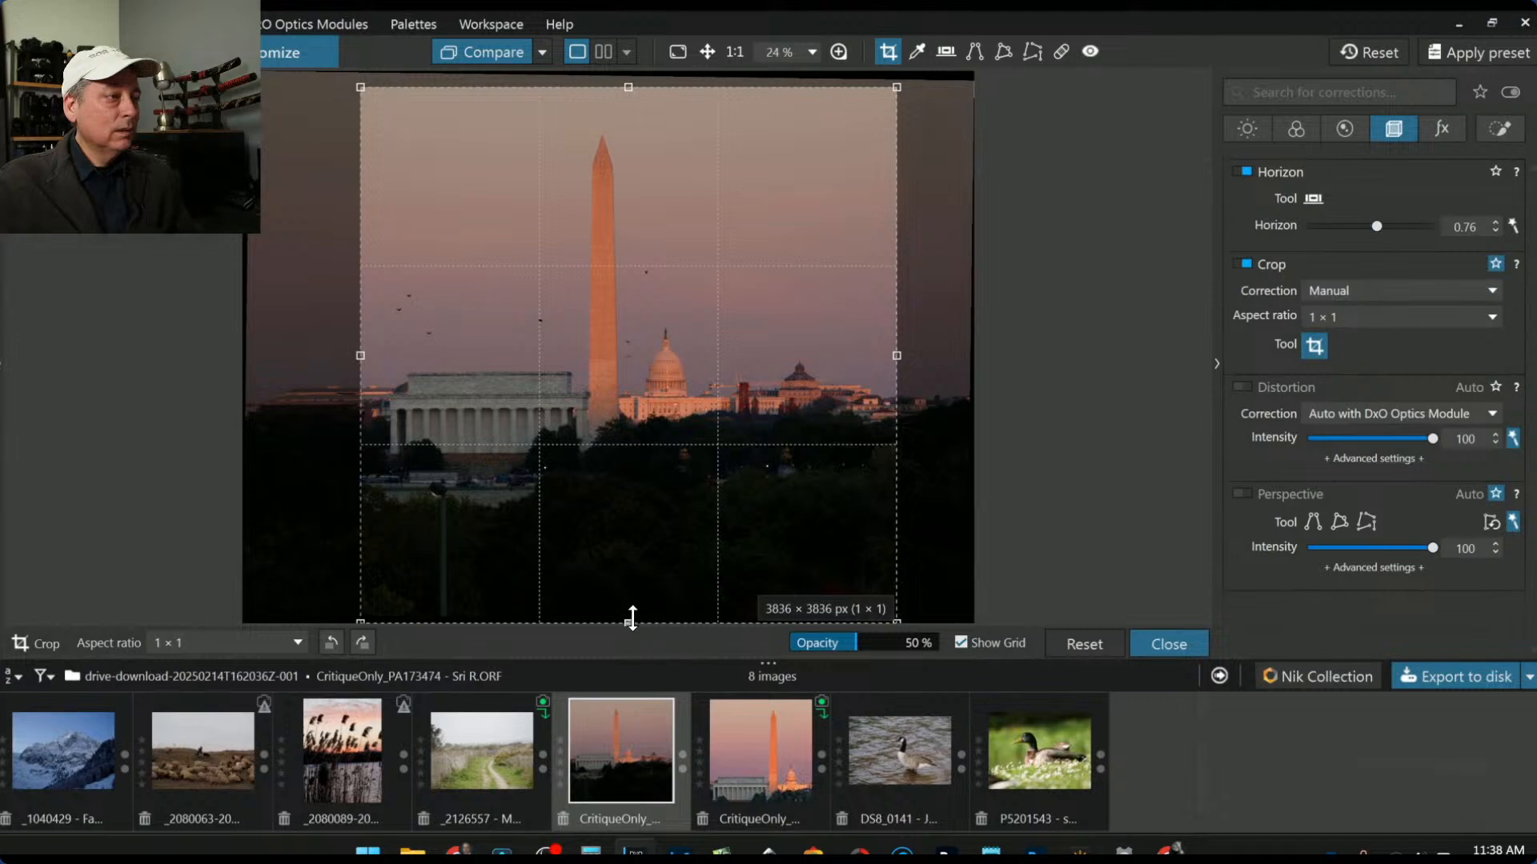
left_click_drag(628, 617, 611, 487)
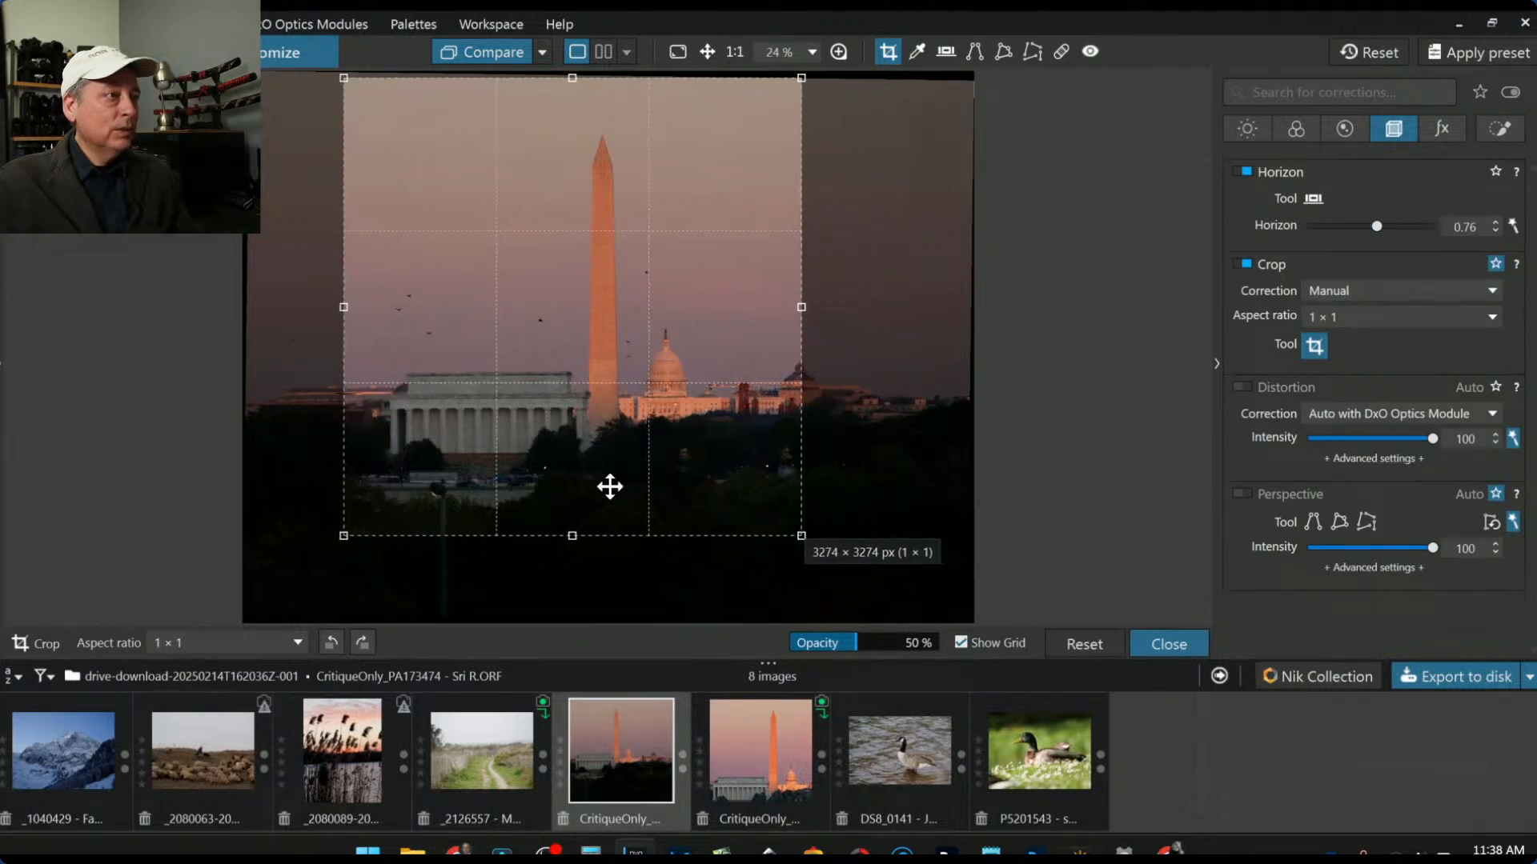
key("Return")
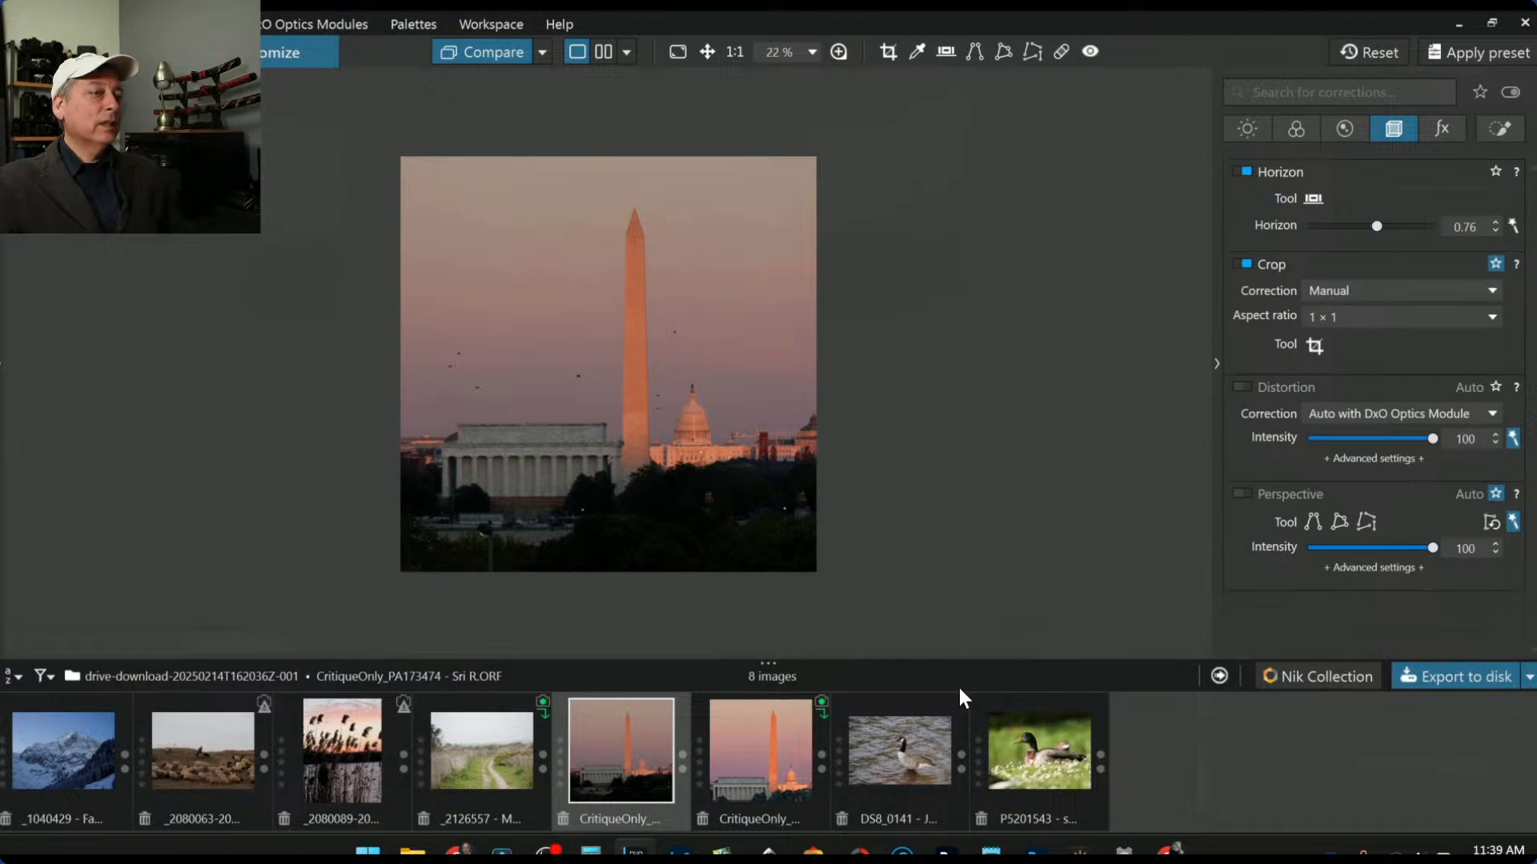
Step: Compare the newly cropped monument raw photo with the submitted CritiqueOnly_PA173474_5 JPG by alternating between them
left_click(761, 731)
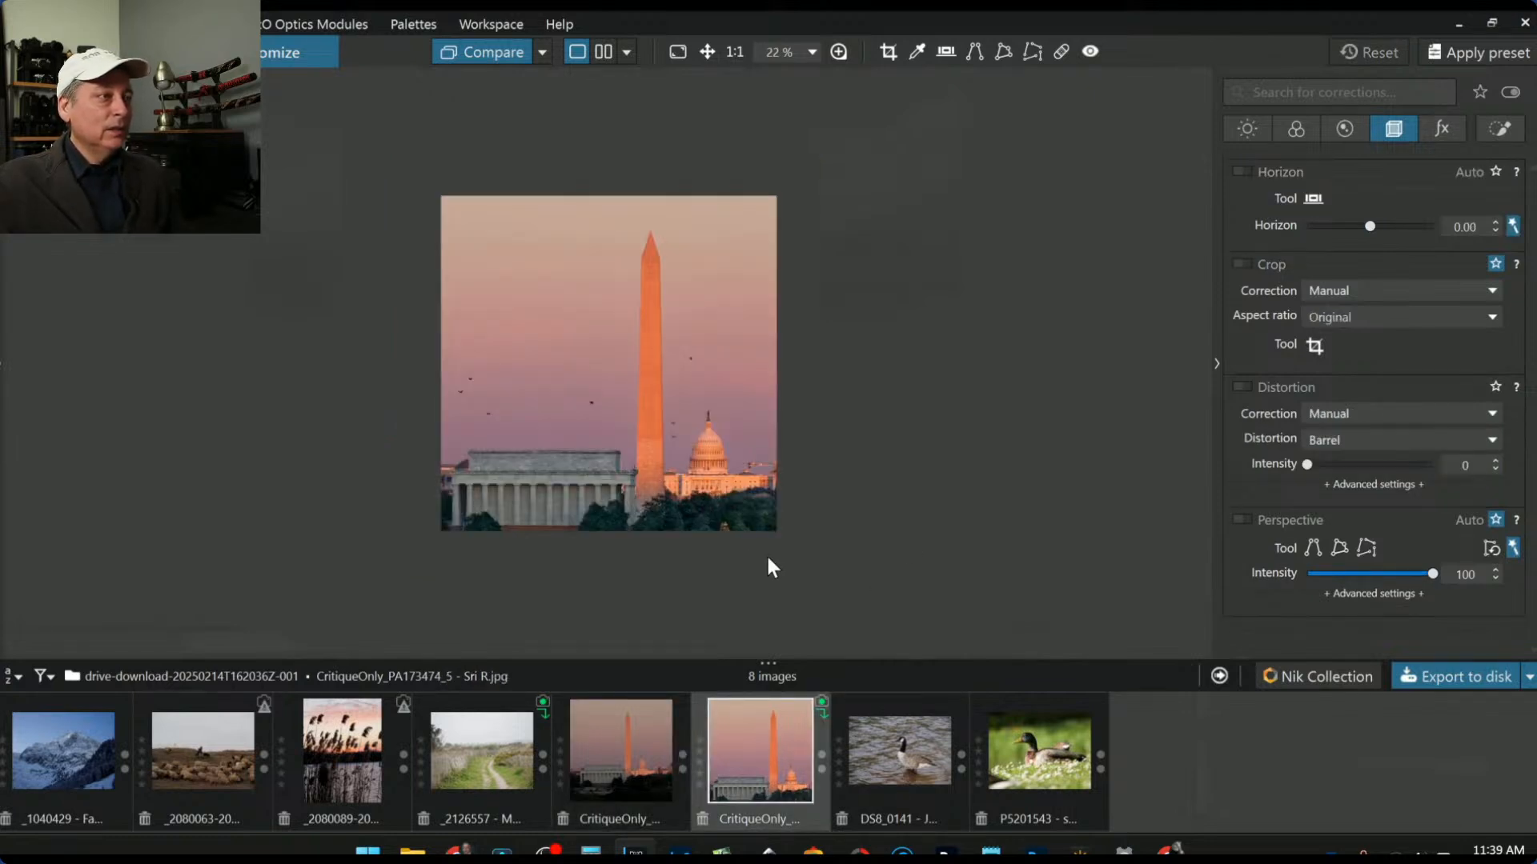
left_click(662, 757)
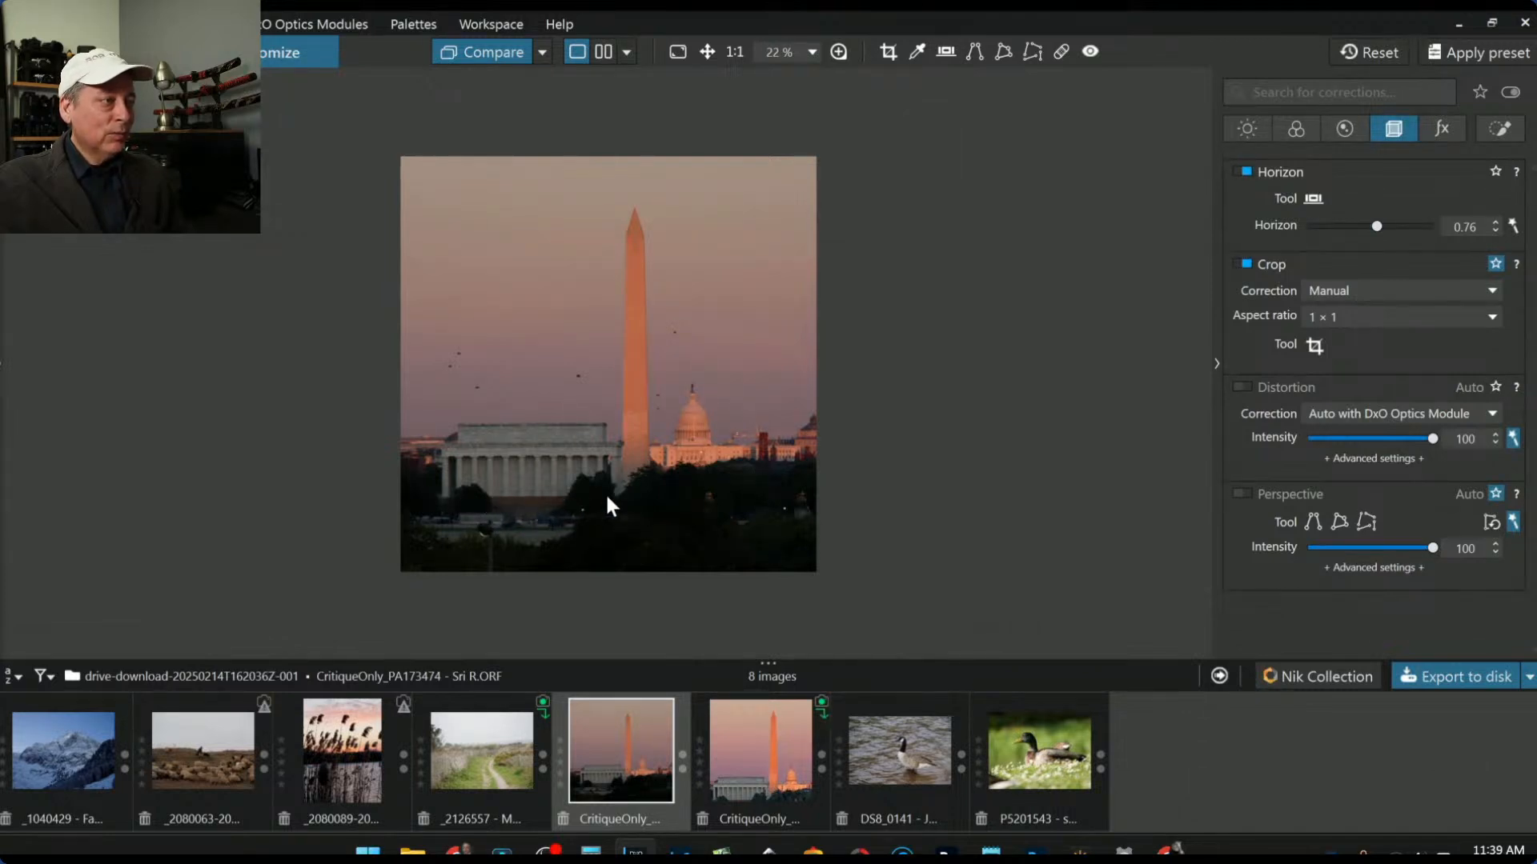
left_click(800, 754)
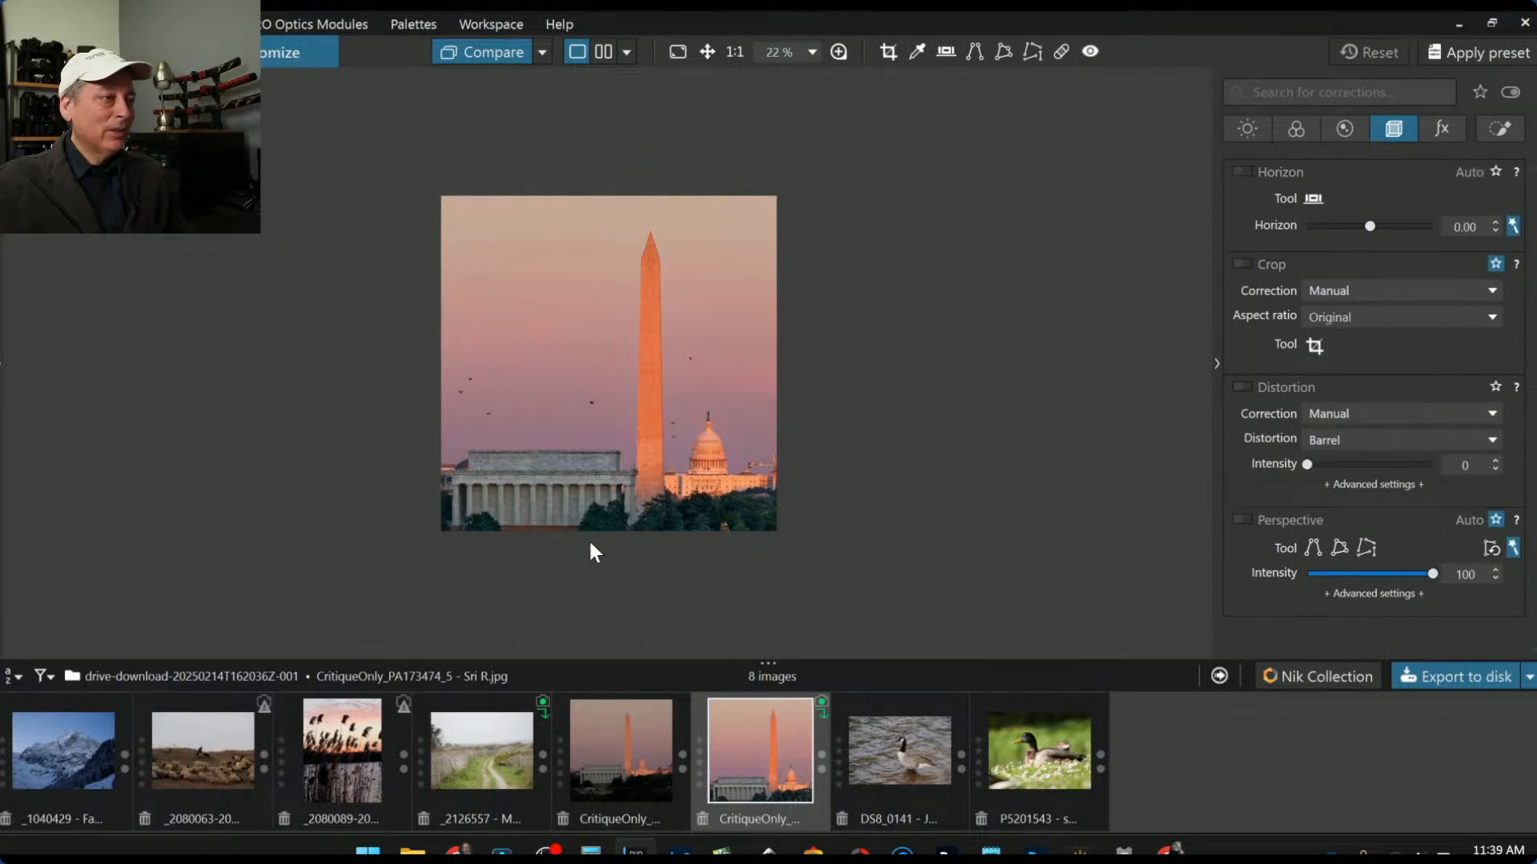
left_click(648, 701)
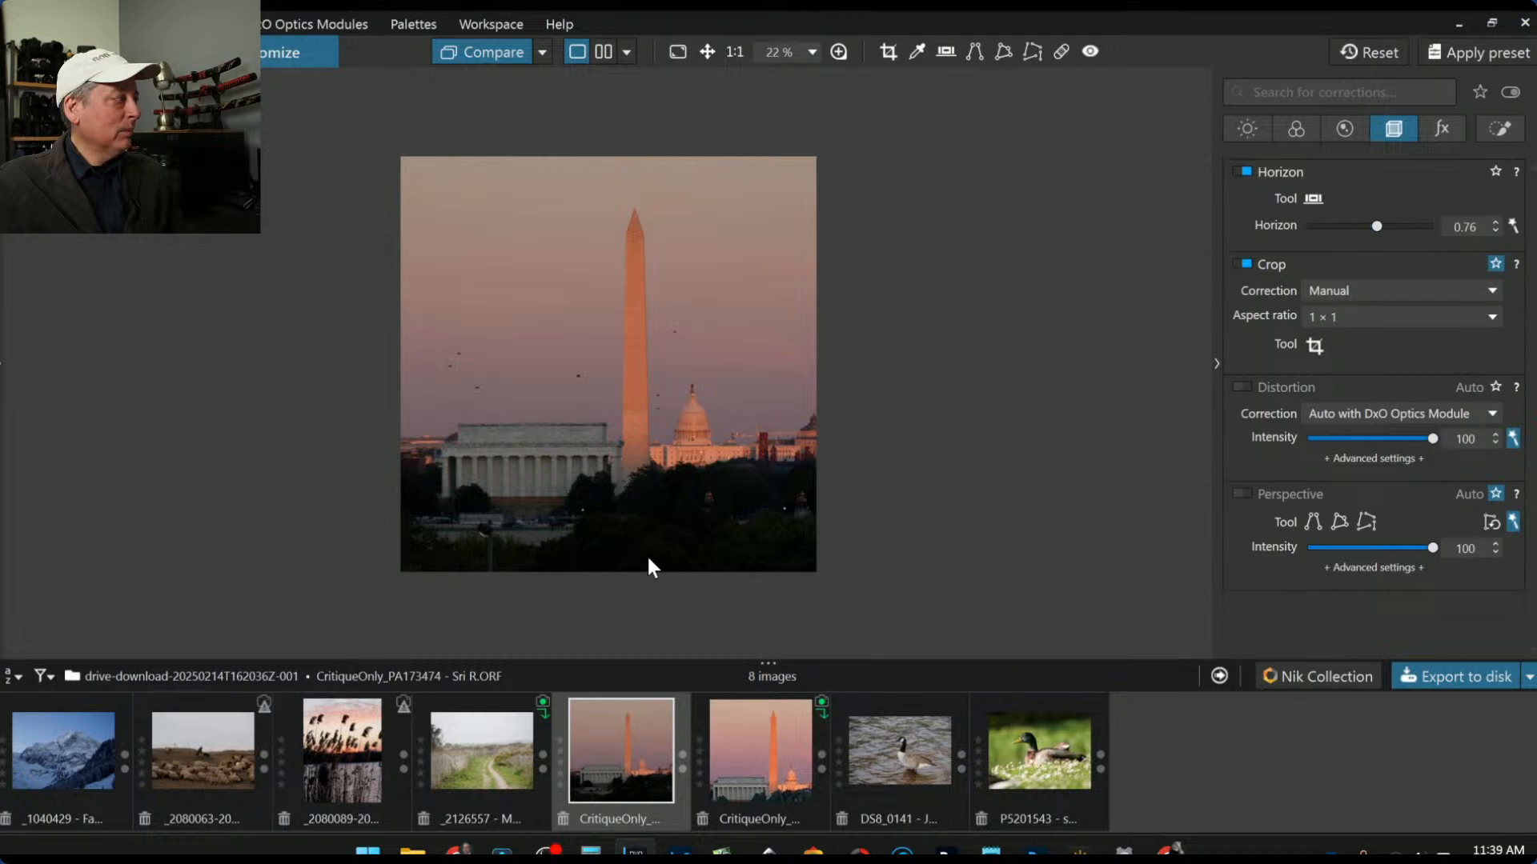
left_click(804, 720)
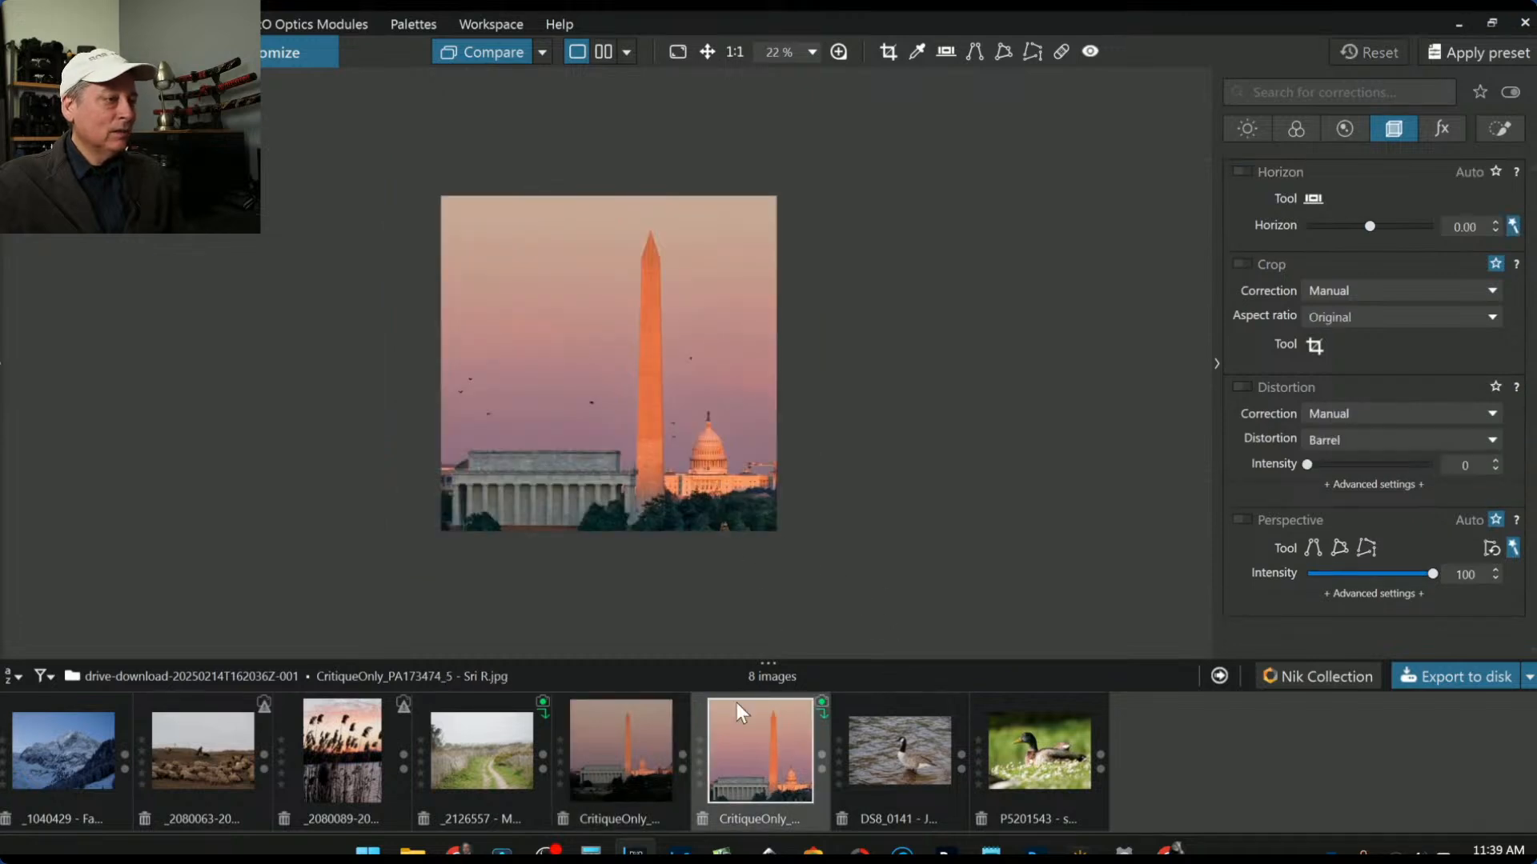
Step: Use the cropped CritiqueOnly_PA173474 raw photo as the reference image and show the submitted JPG side by side with it
left_click(662, 758)
right_click(661, 757)
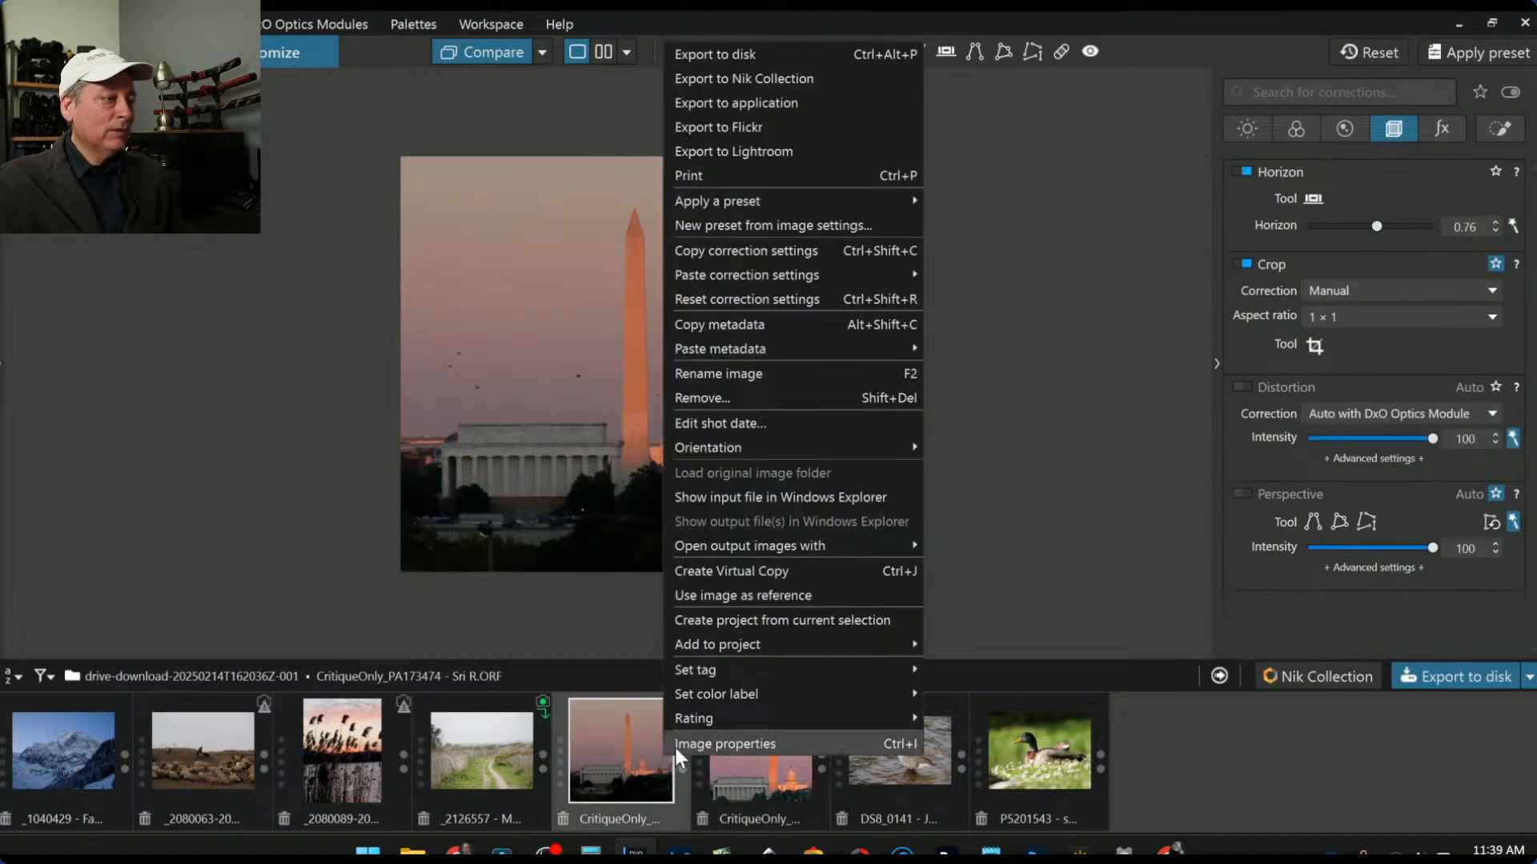
left_click(743, 592)
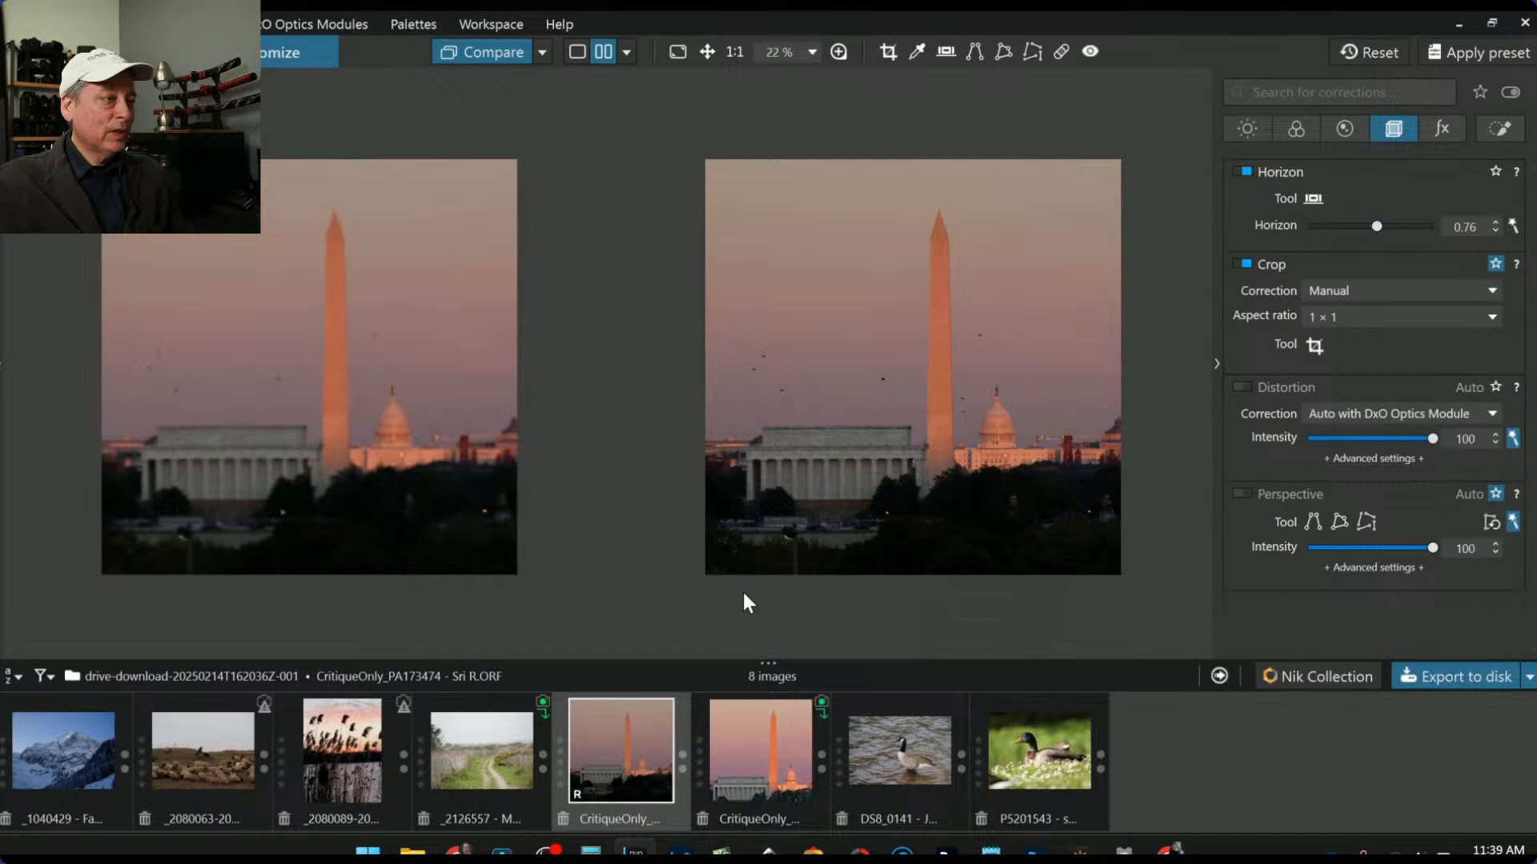
left_click(742, 732)
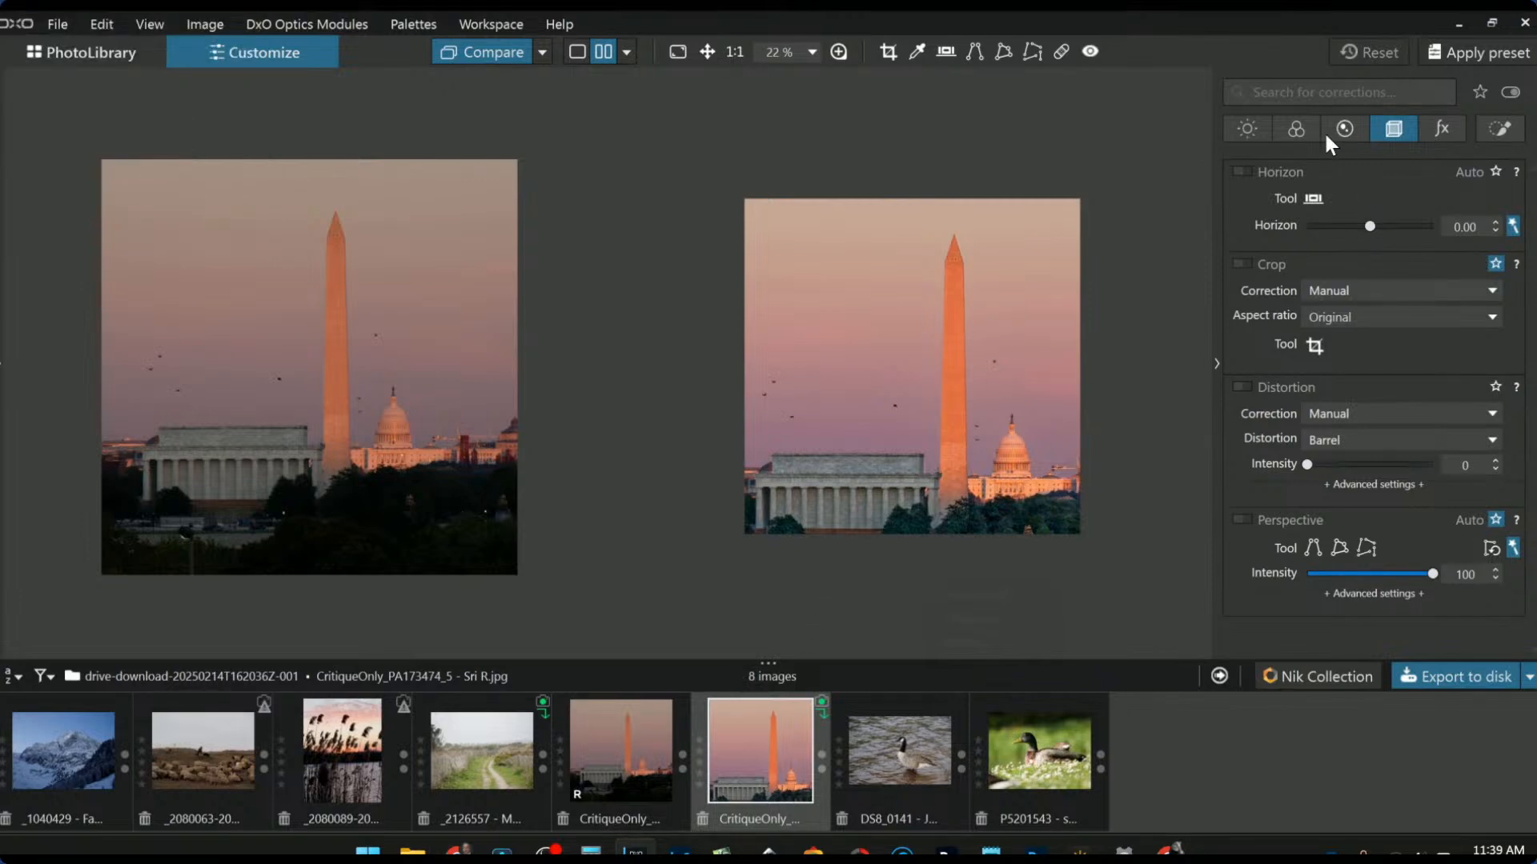
Step: Preview the submitted monument JPG in Neutral Black and White rendering, and return it to the default color profile
left_click(1301, 130)
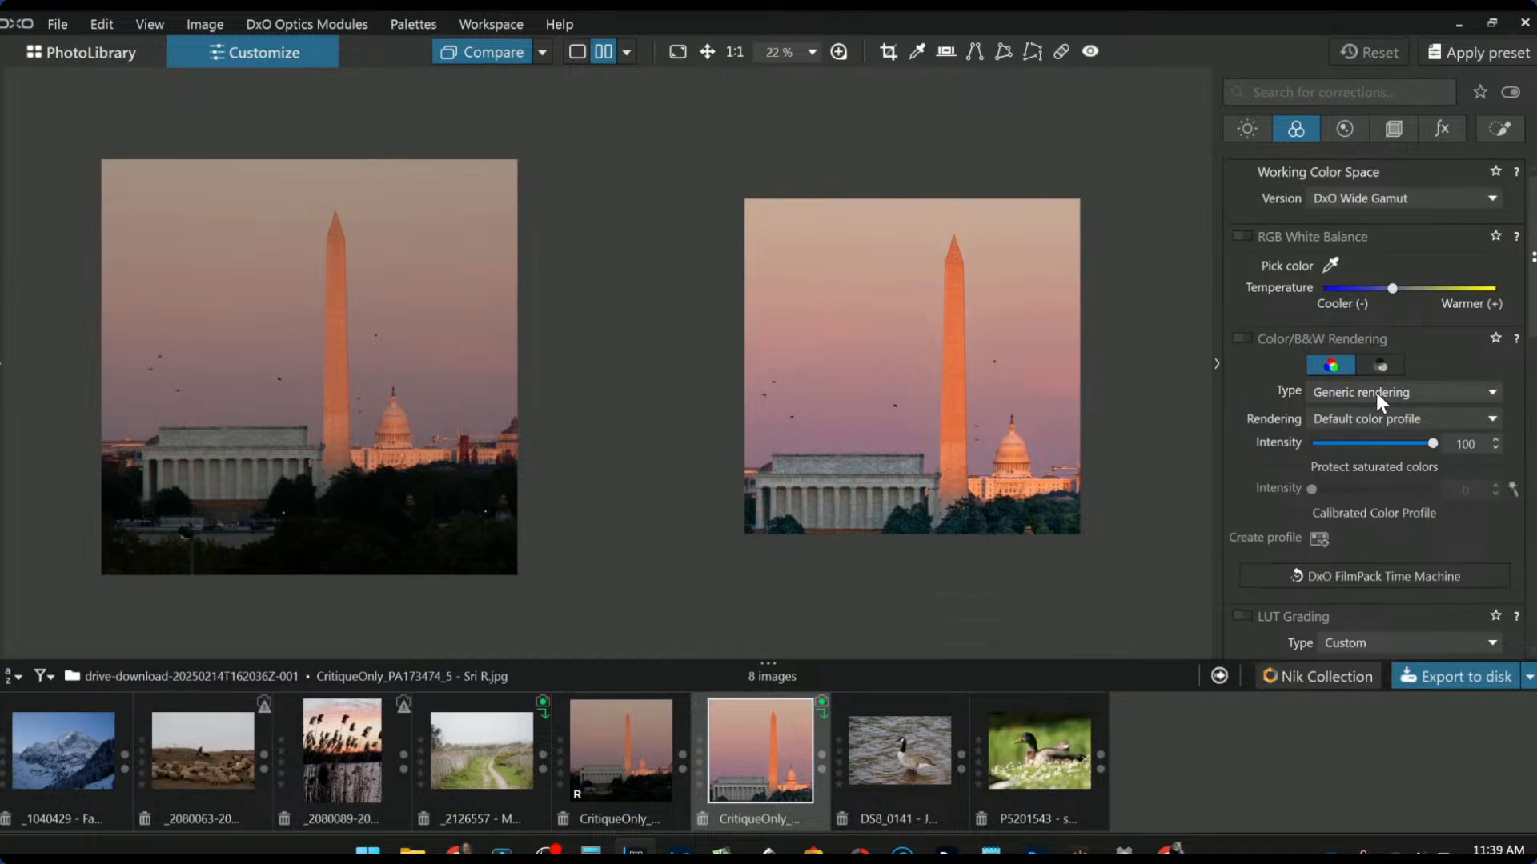
left_click(1380, 364)
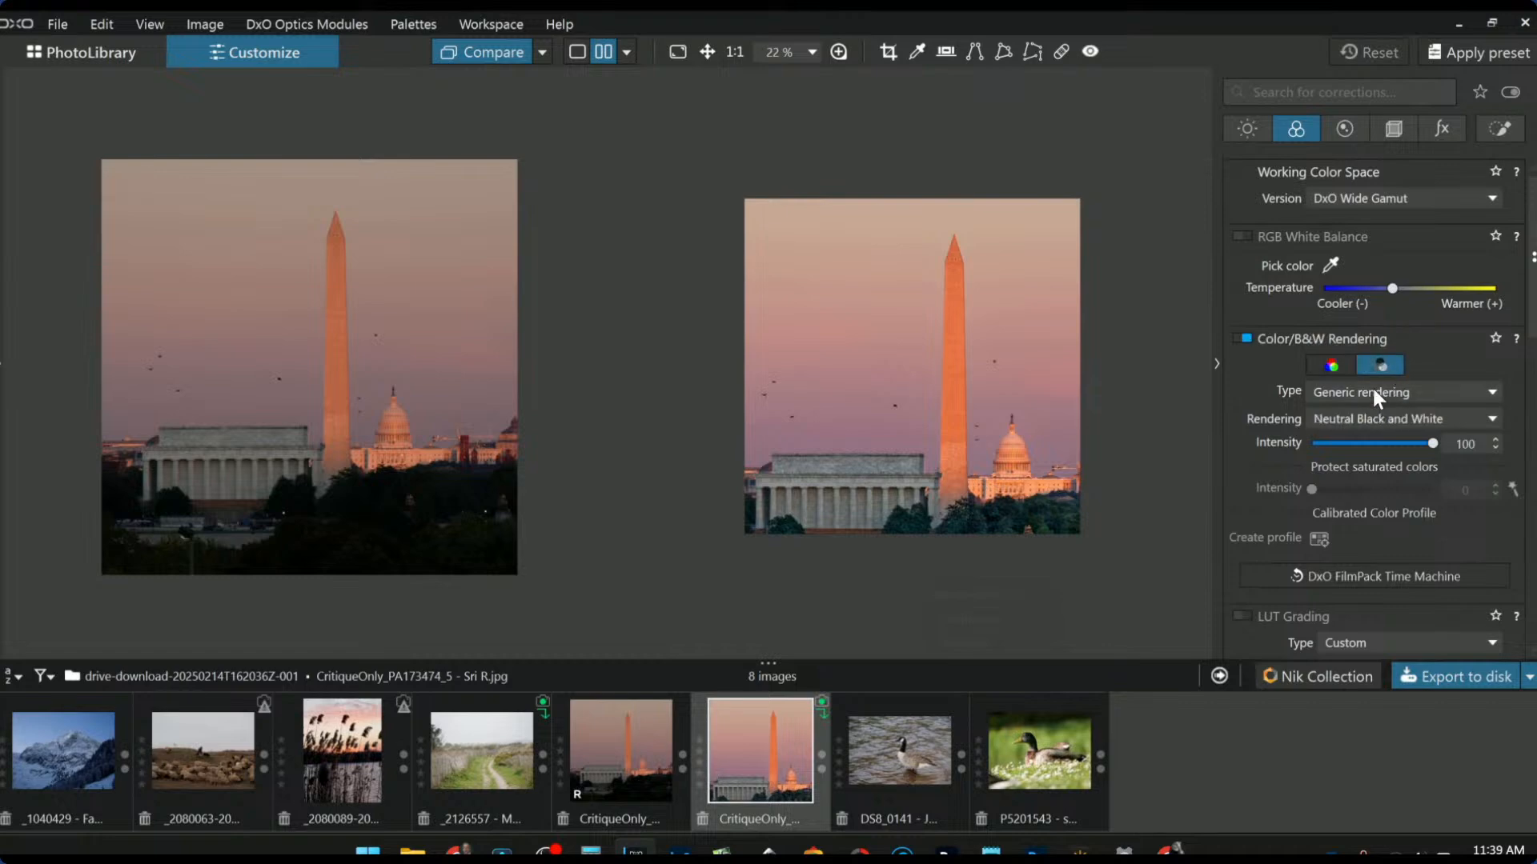
left_click(1325, 364)
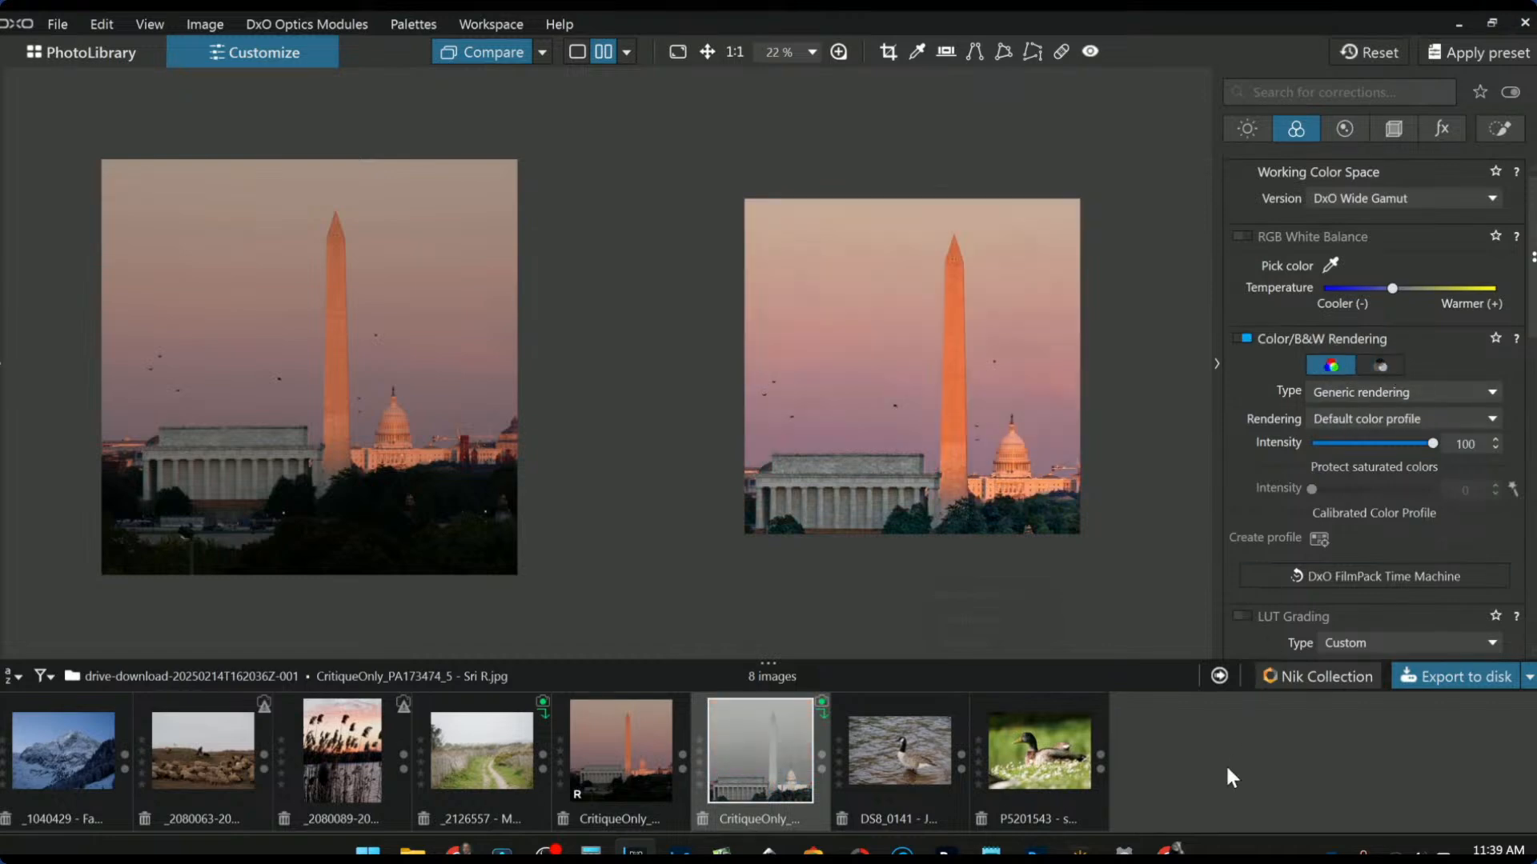
left_click(1382, 365)
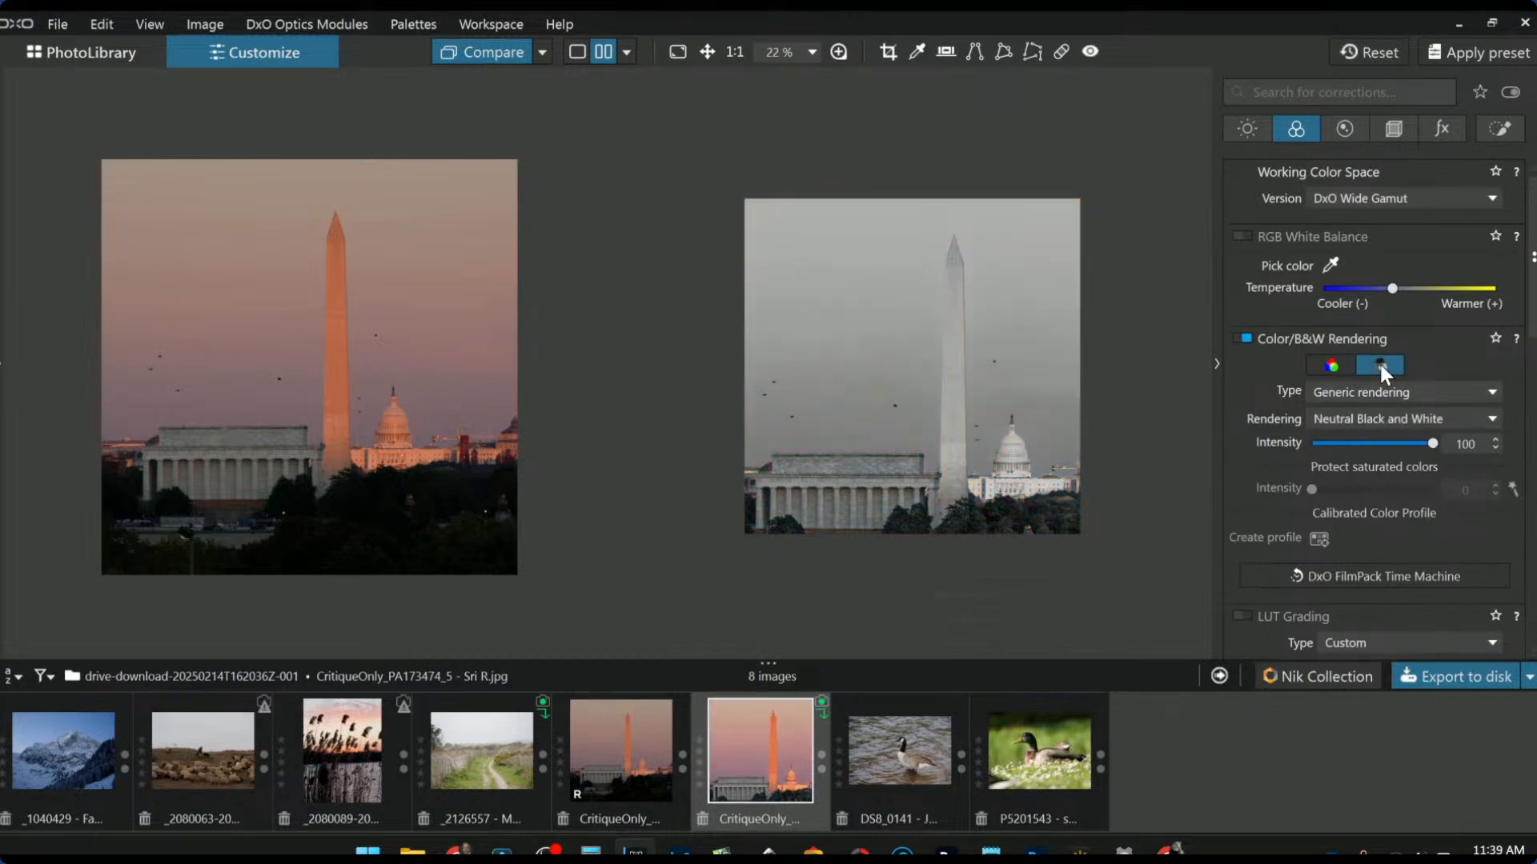
left_click(1335, 361)
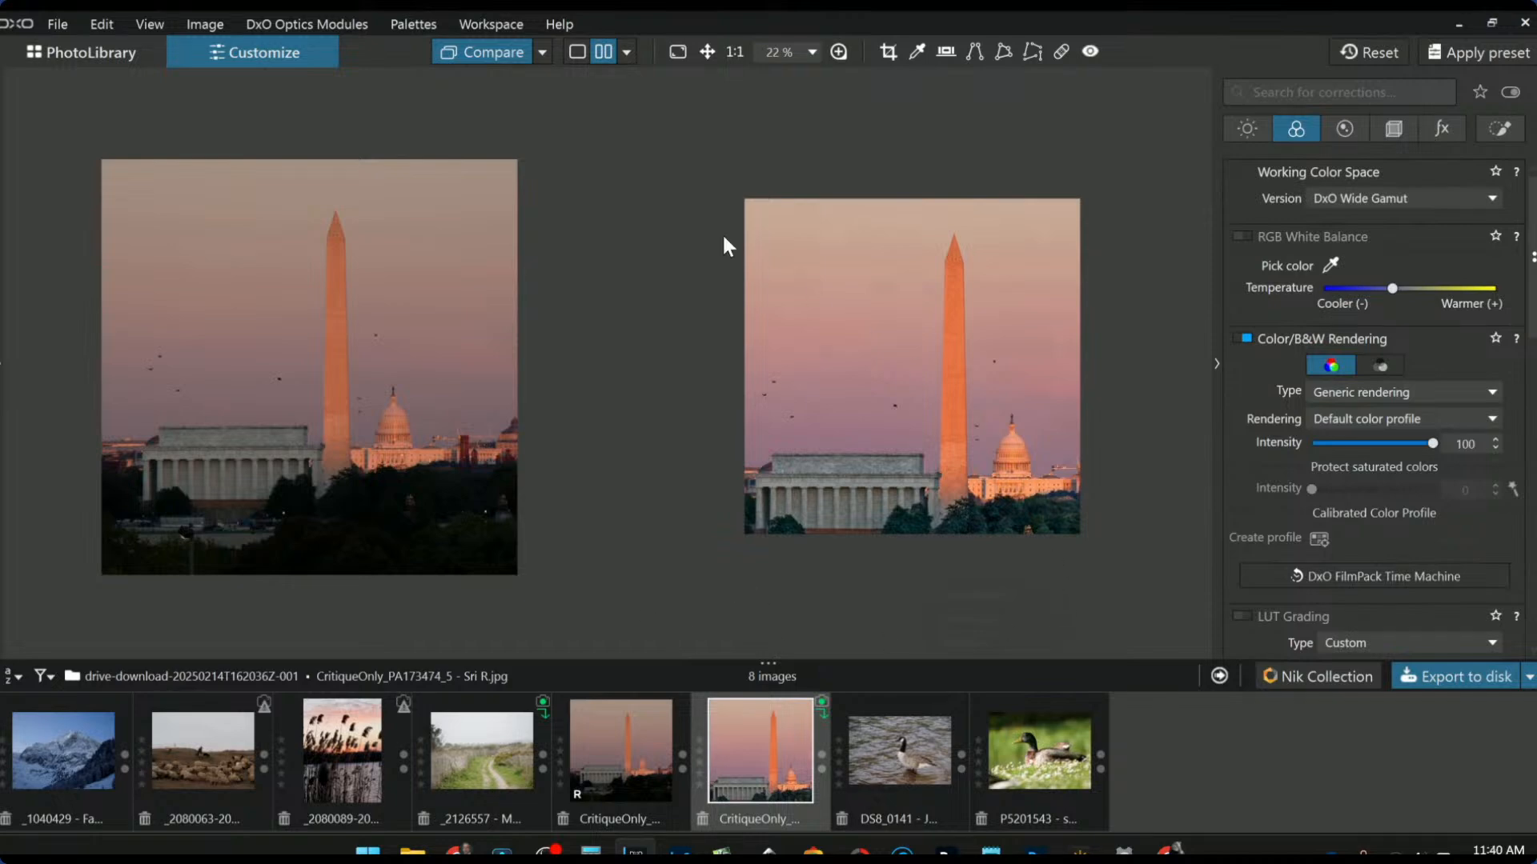
Step: Show the P5201543 duck raw photo in single-image view and apply the general purpose default preset numbered 0000
left_click(911, 774)
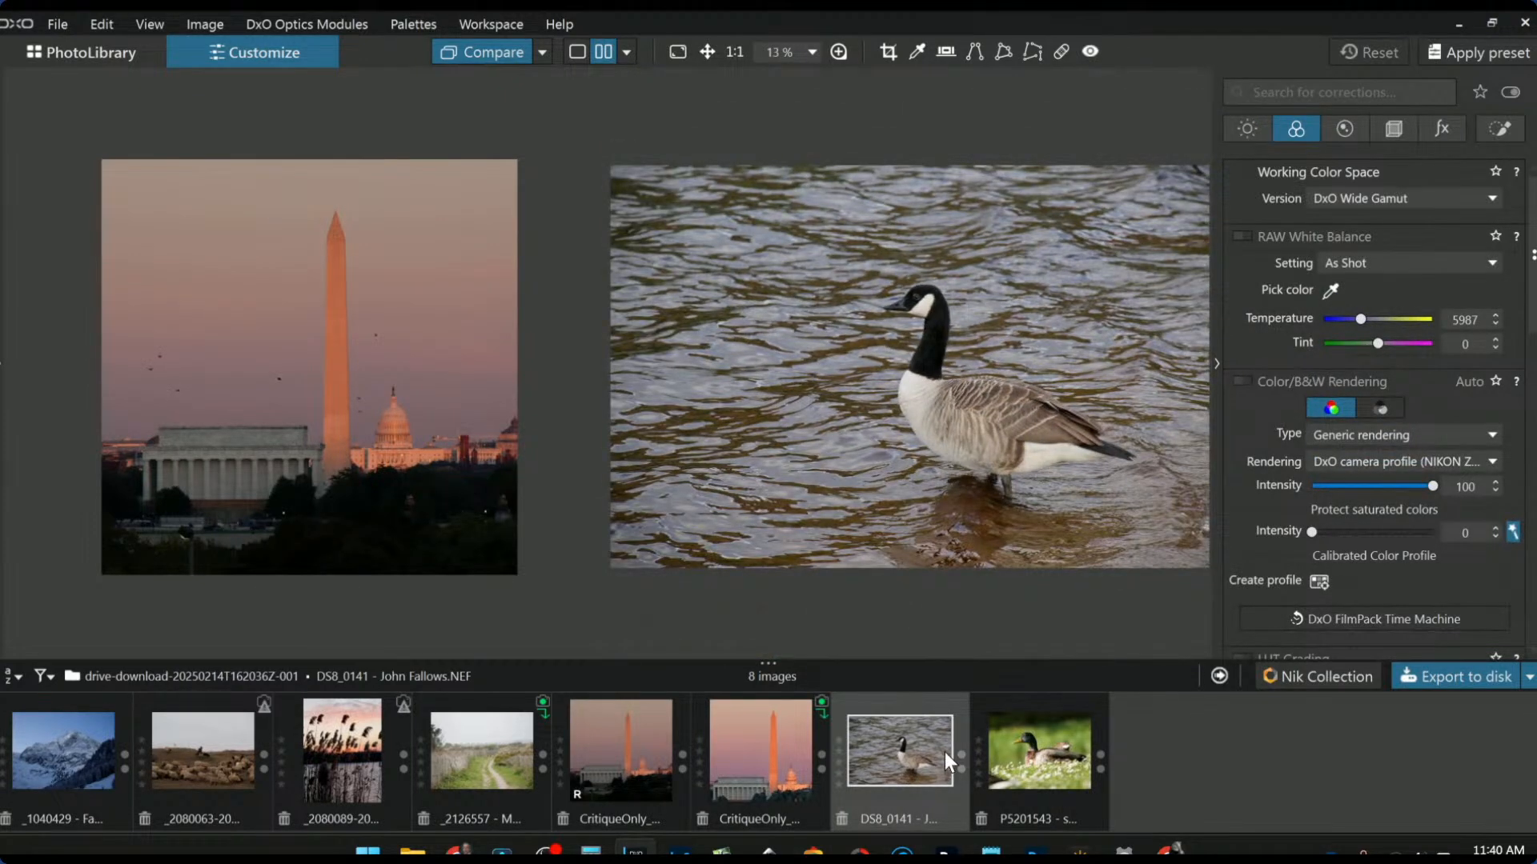
left_click(1047, 754)
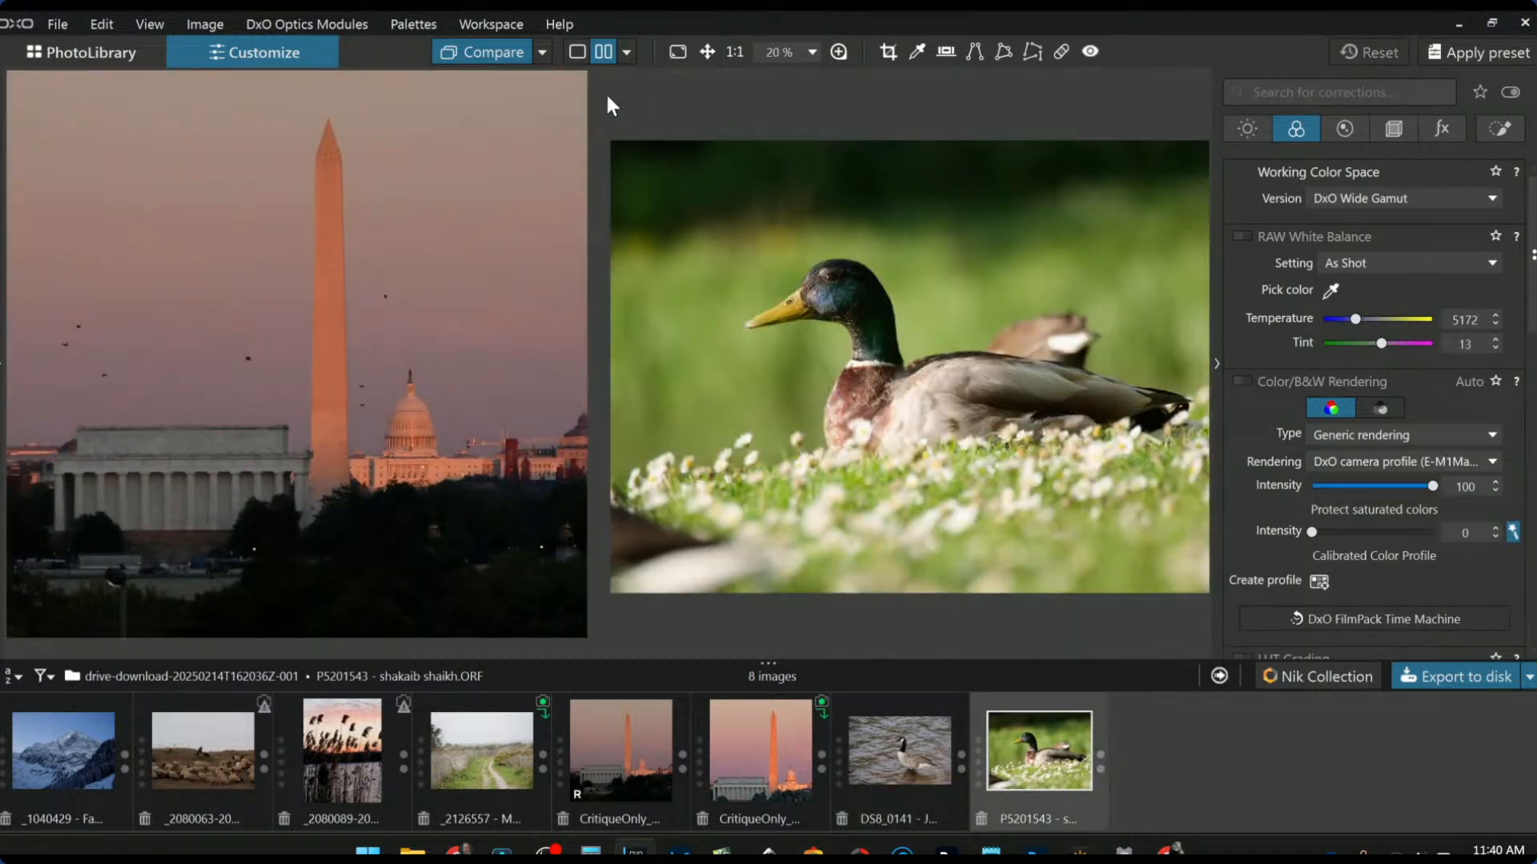
left_click(576, 53)
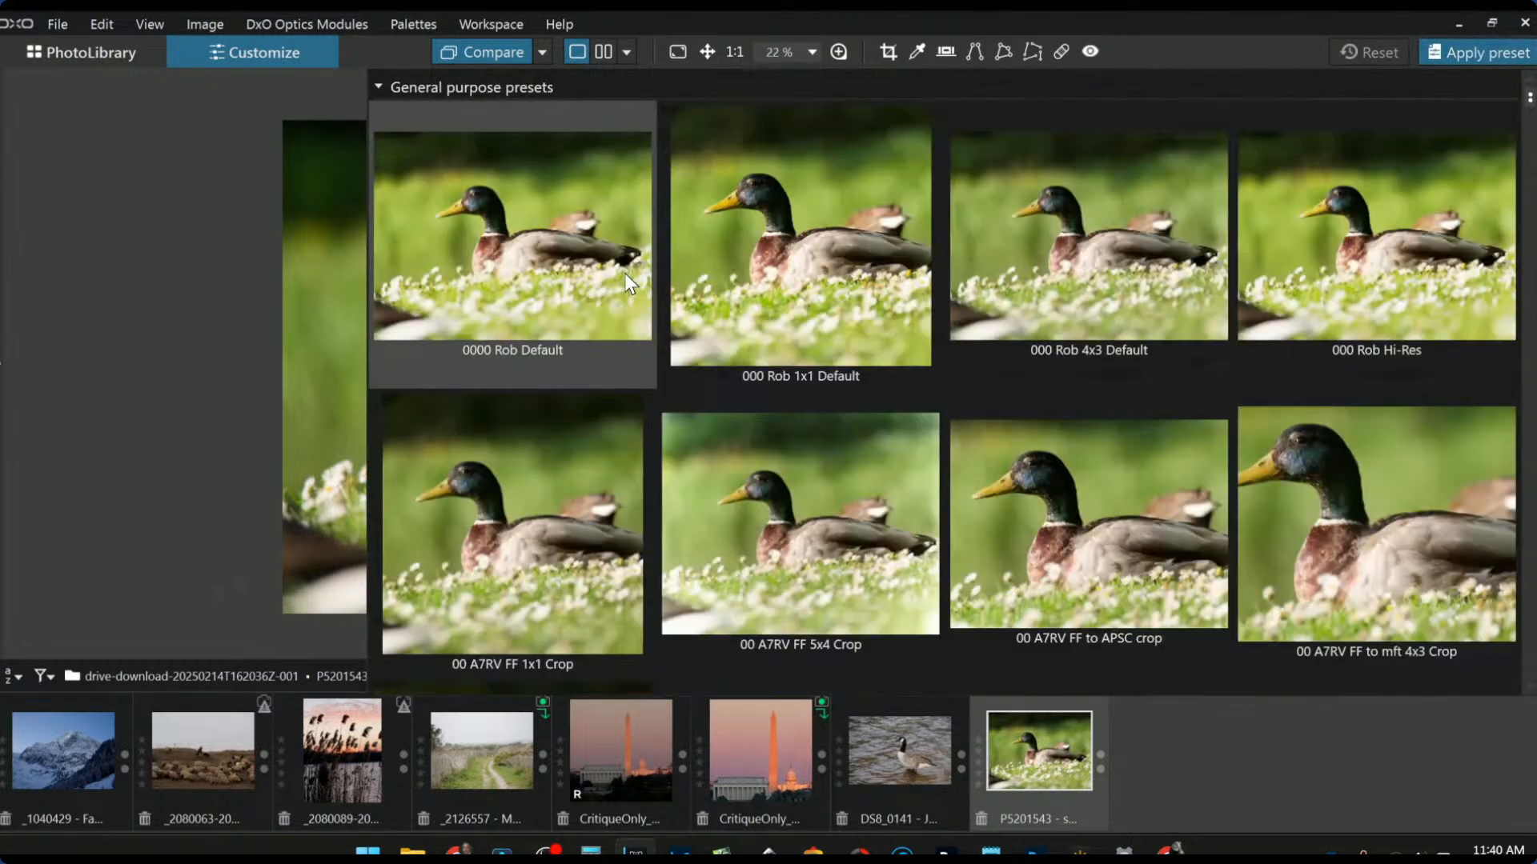
left_click(624, 273)
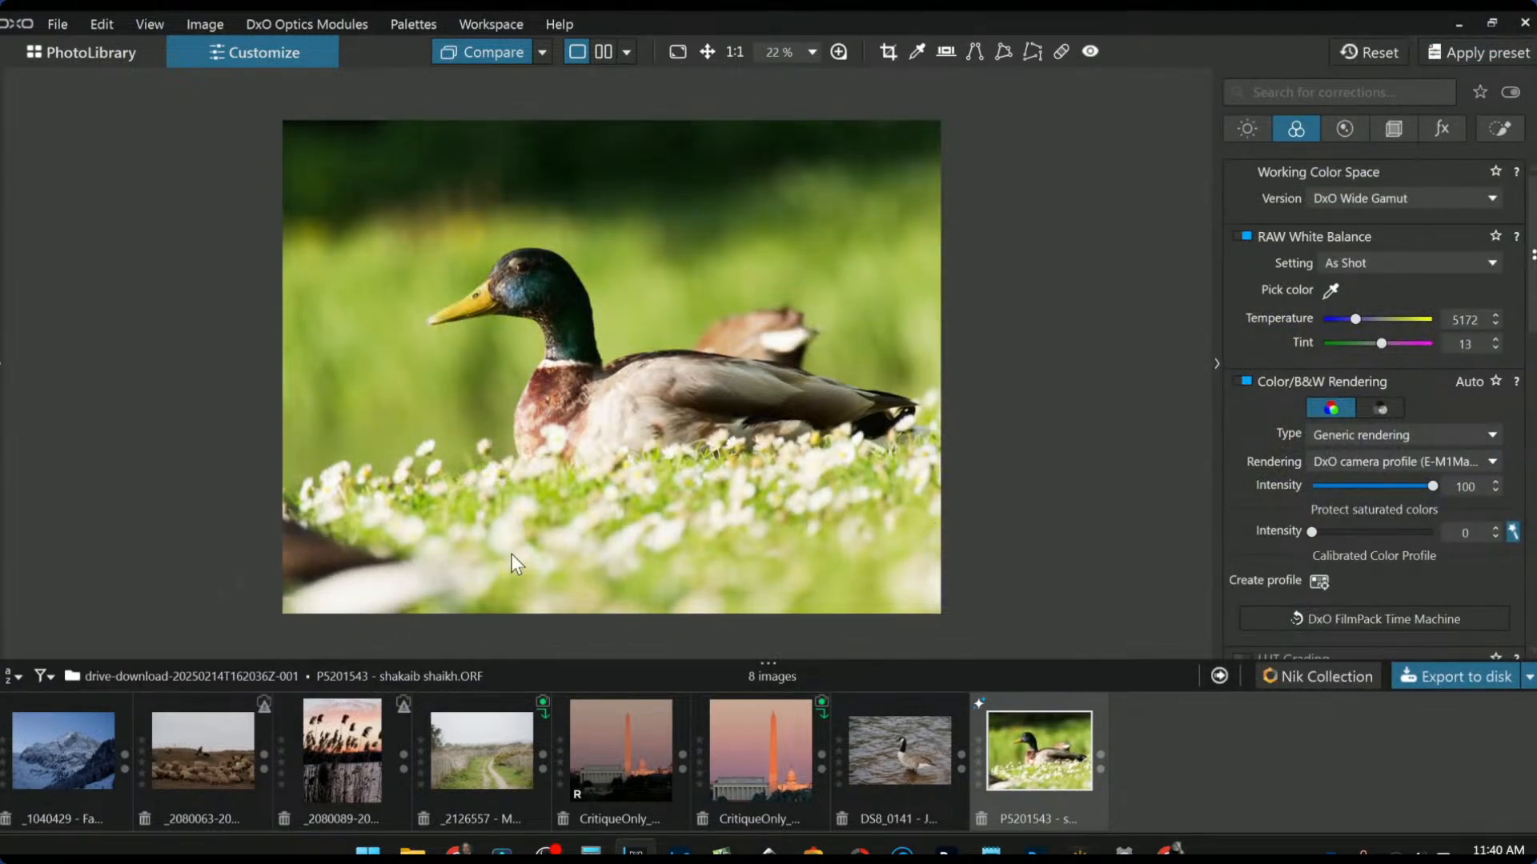
Step: Crop the duck photo to about 4843 × 3632 px in its original aspect ratio, trimming its left and bottom edges
left_click(1385, 136)
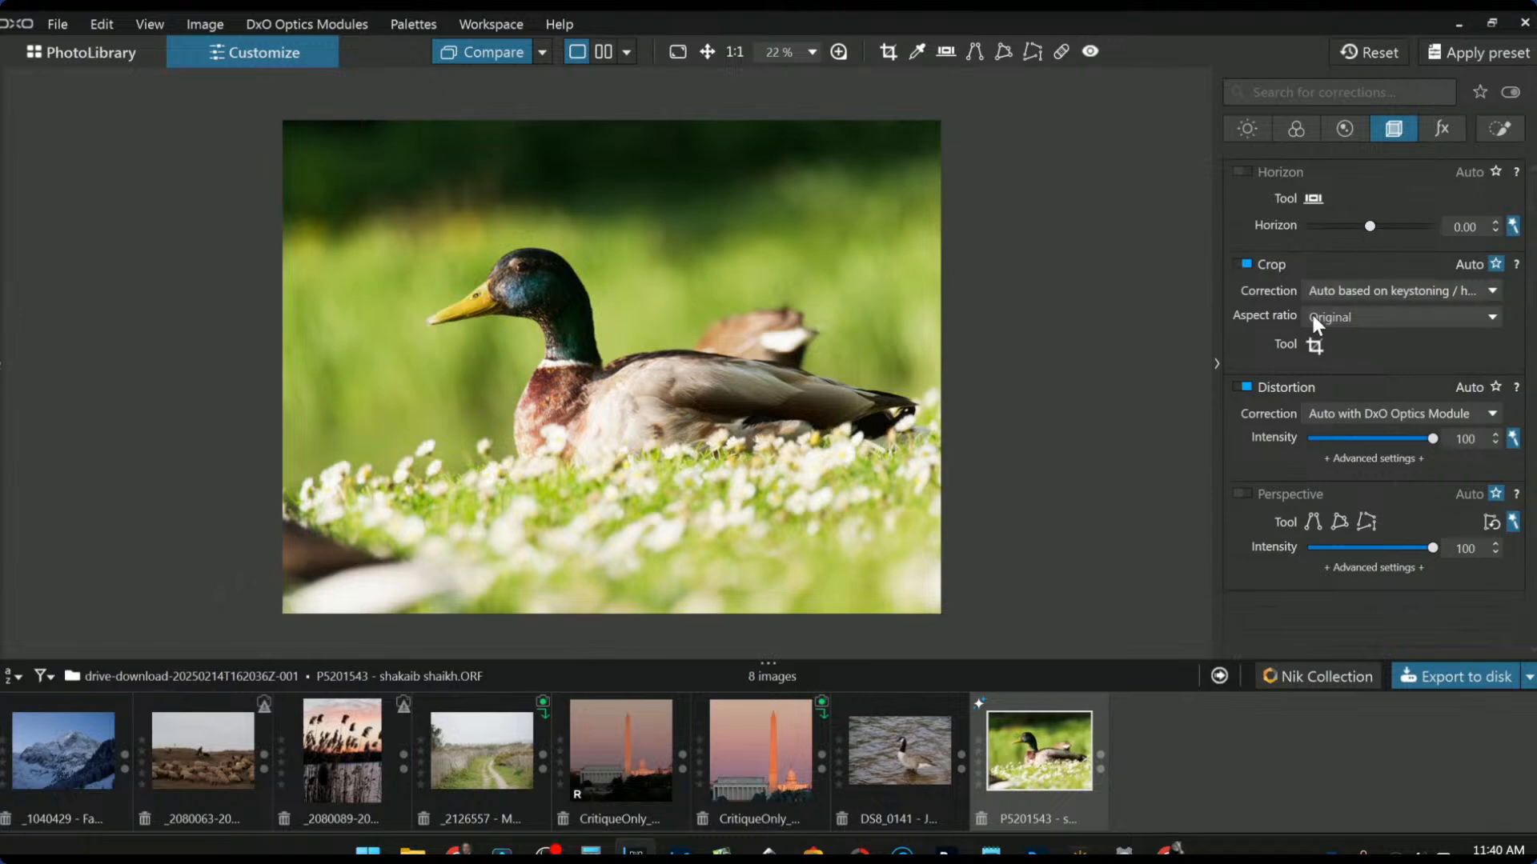
left_click(1314, 345)
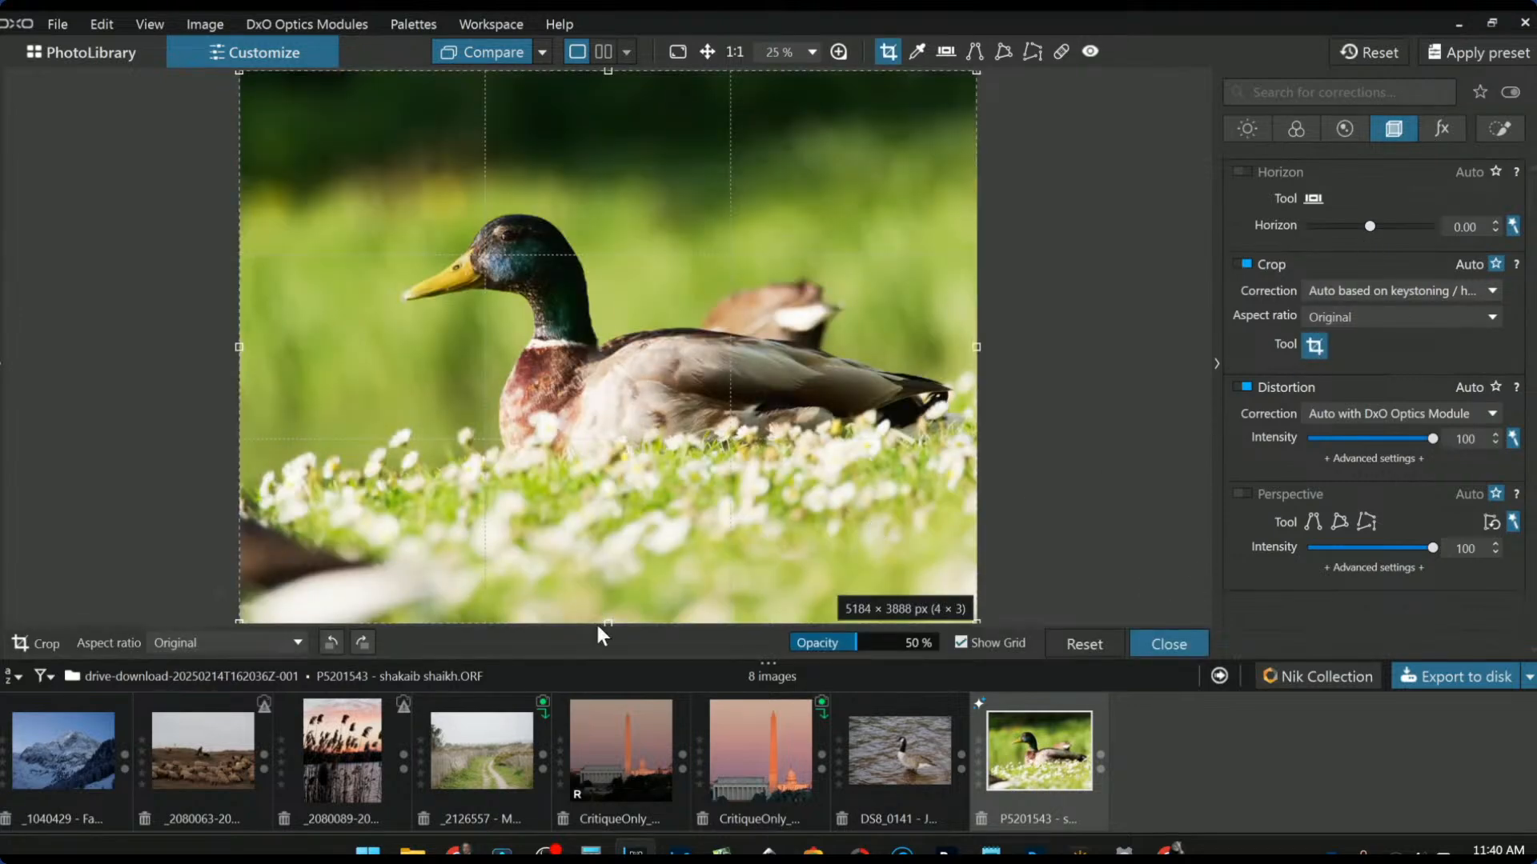
left_click_drag(607, 625, 629, 587)
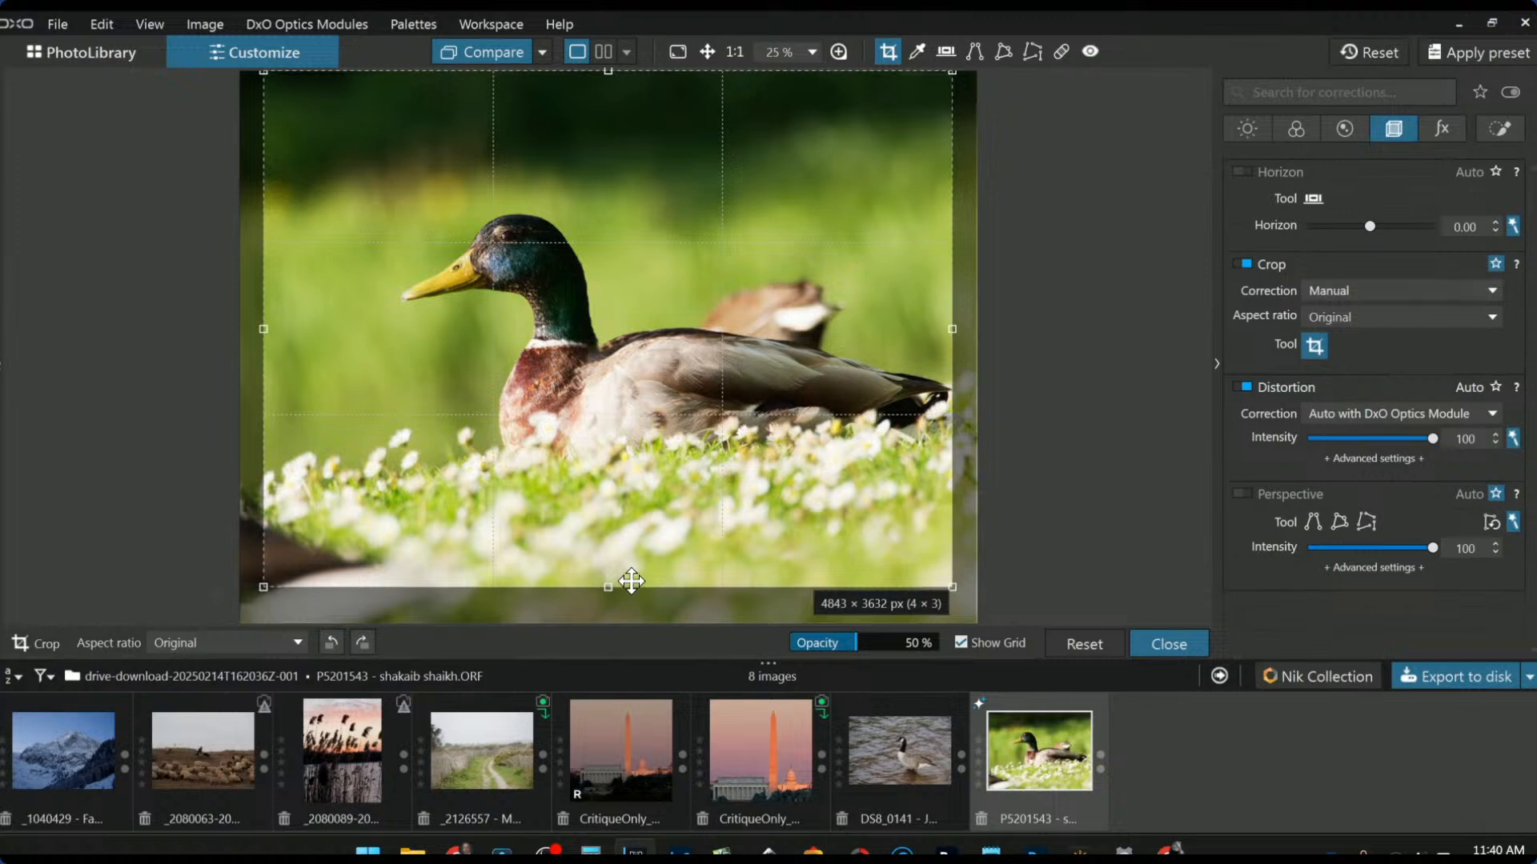
key("Return")
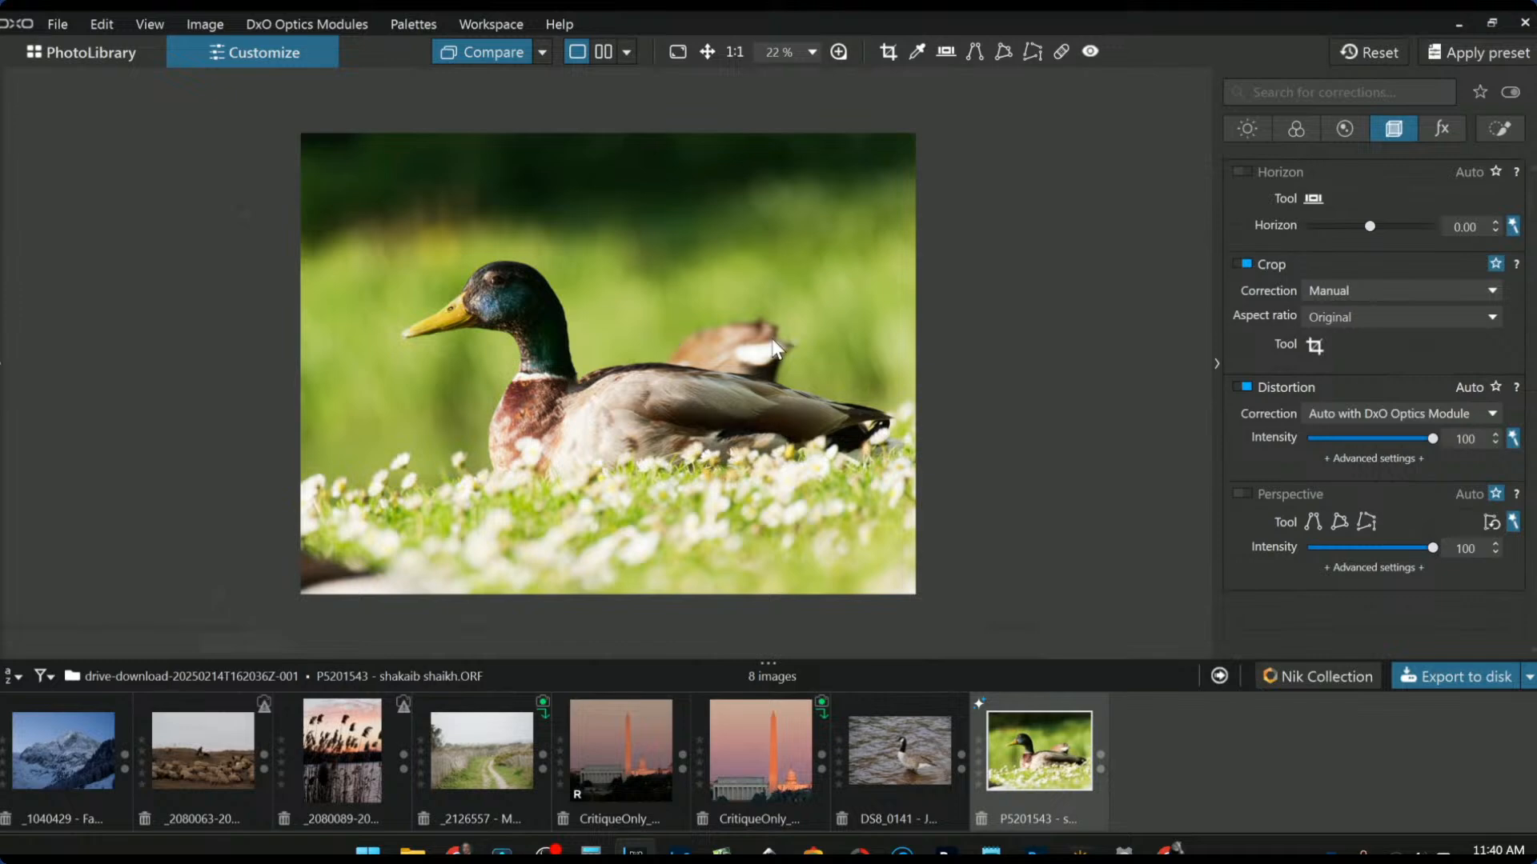
Step: Paint out the blurred second duck behind the mallard with the Repair brush, taking the source from the grass above the tail
left_click(1068, 52)
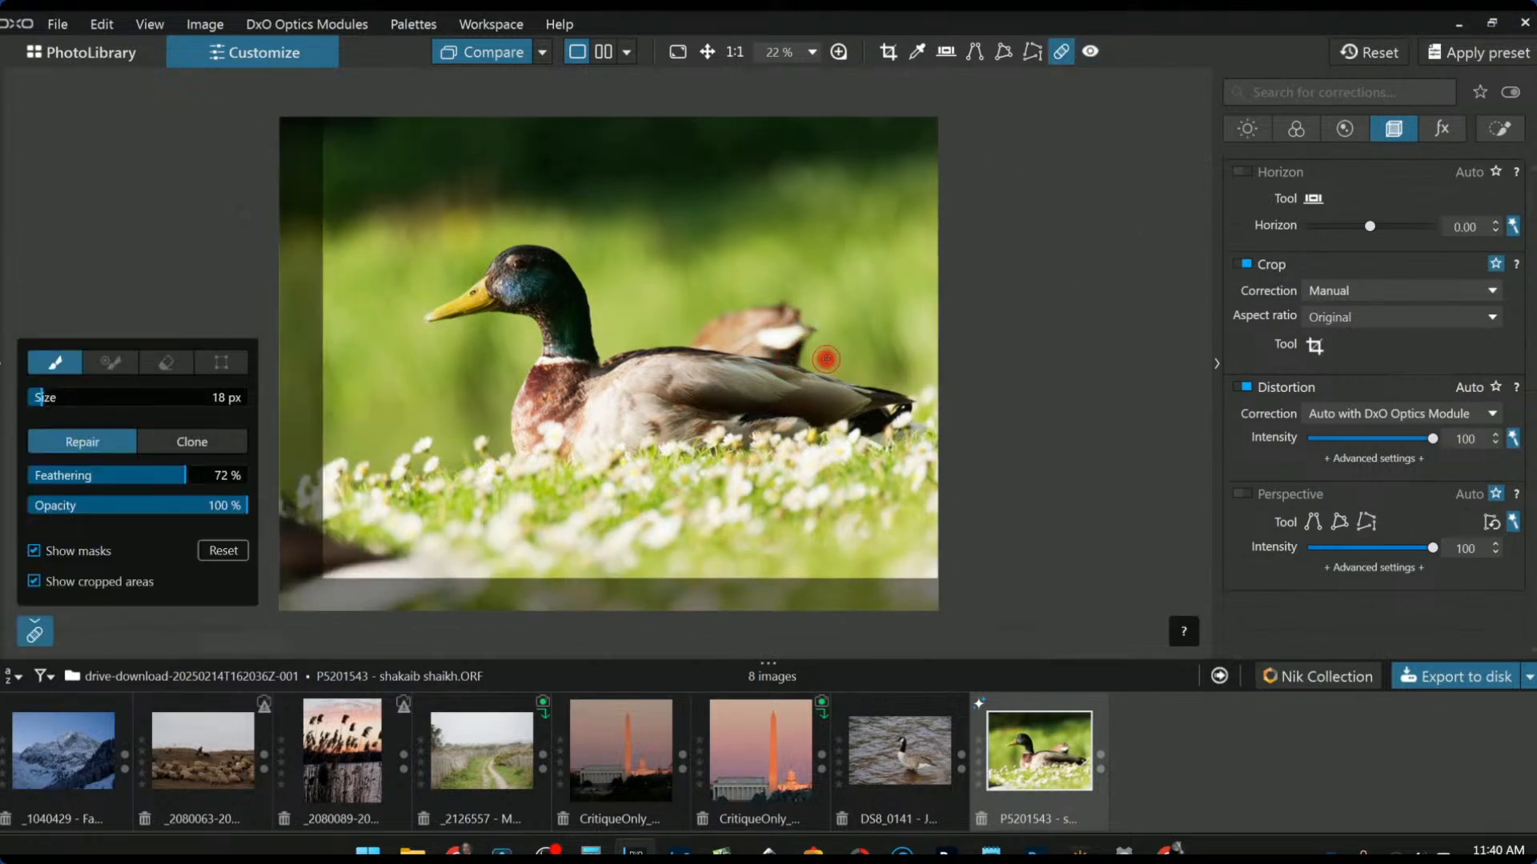
mouse_move(818, 359)
left_mouse_down()
mouse_move(714, 336)
mouse_move(741, 314)
mouse_move(808, 333)
mouse_move(720, 308)
mouse_move(796, 301)
mouse_move(804, 352)
mouse_move(817, 350)
mouse_move(755, 339)
mouse_move(793, 349)
left_mouse_up()
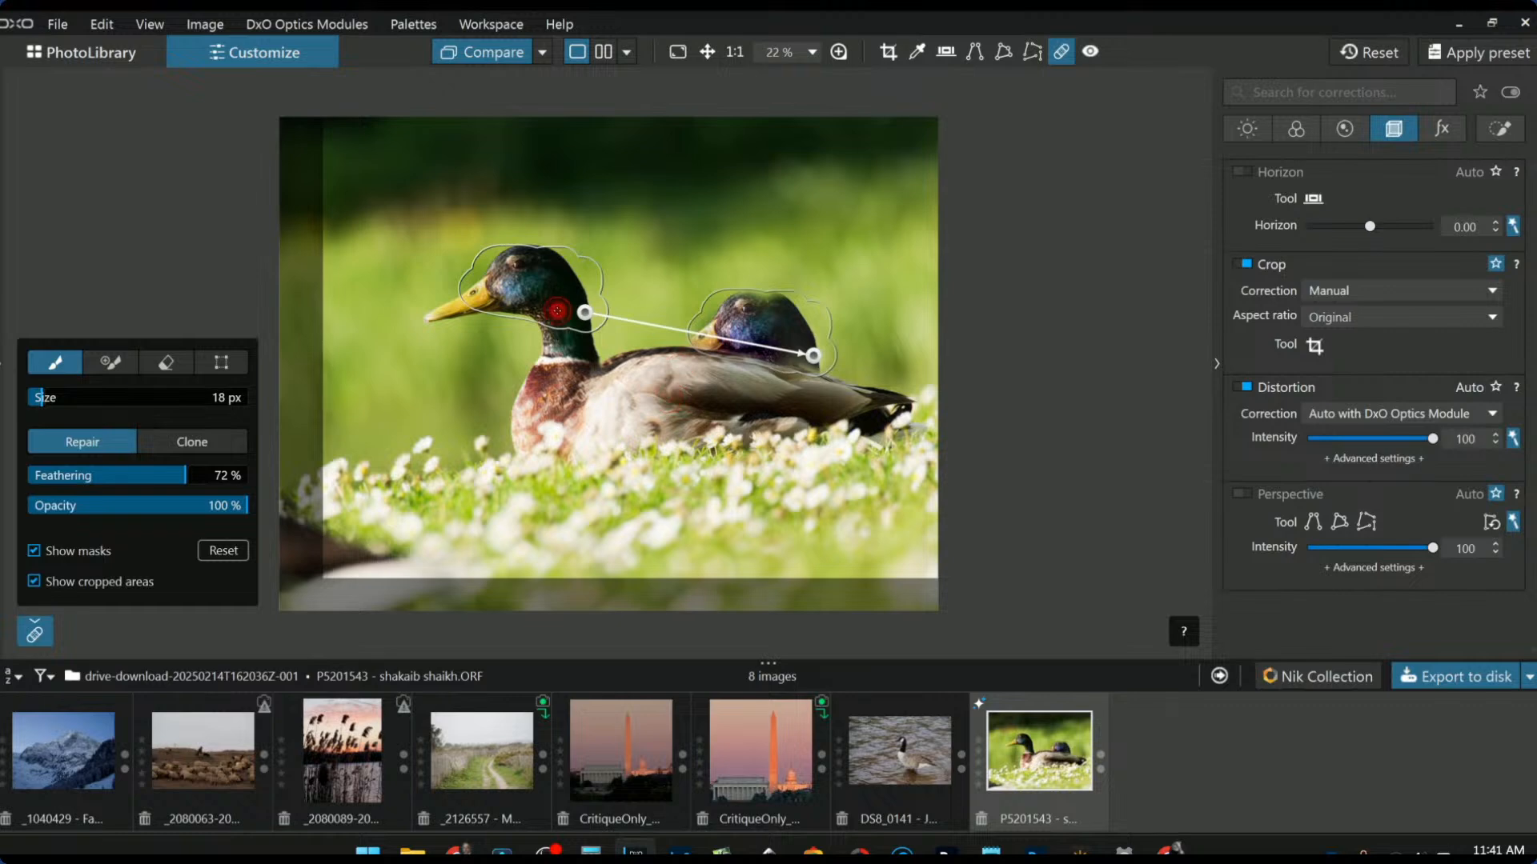
left_click_drag(585, 320, 880, 288)
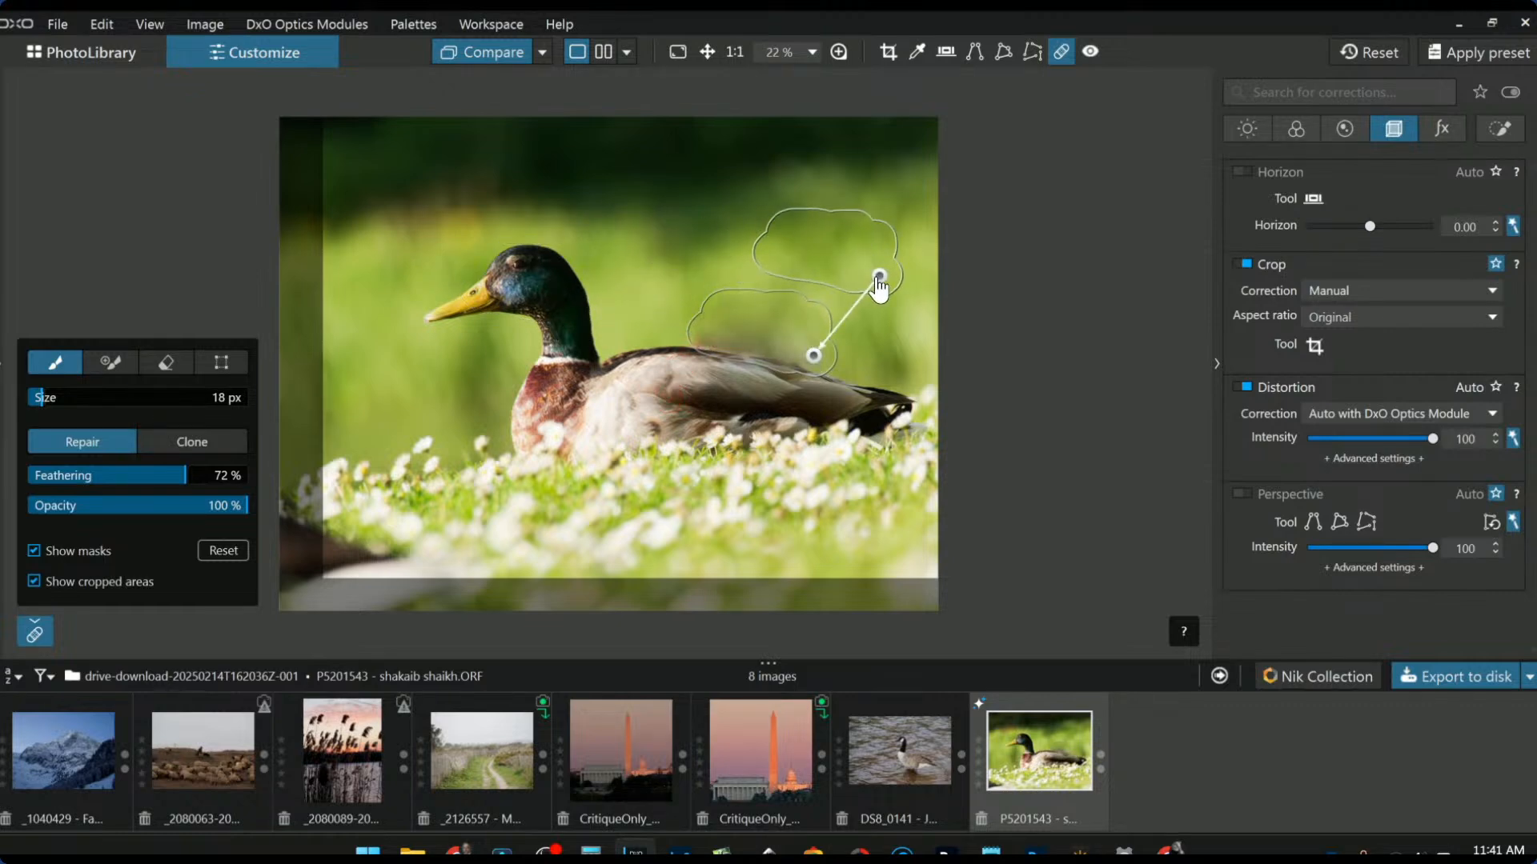
left_click_drag(813, 357, 811, 362)
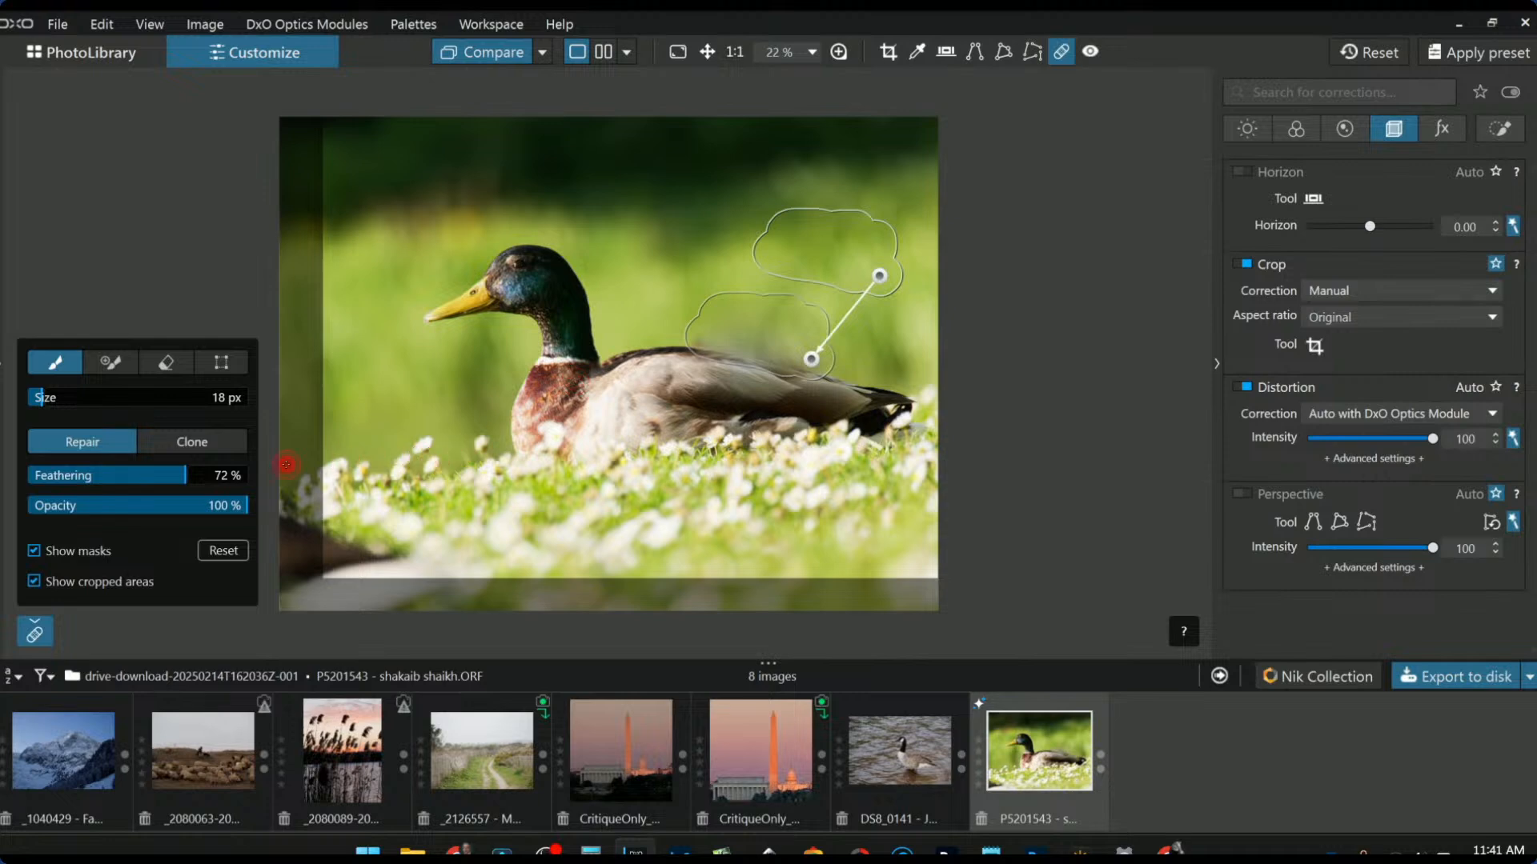
Step: Set the retouch's feathering to 32 %, and try the Clone mode on it before returning to Repair
left_click_drag(131, 473, 99, 473)
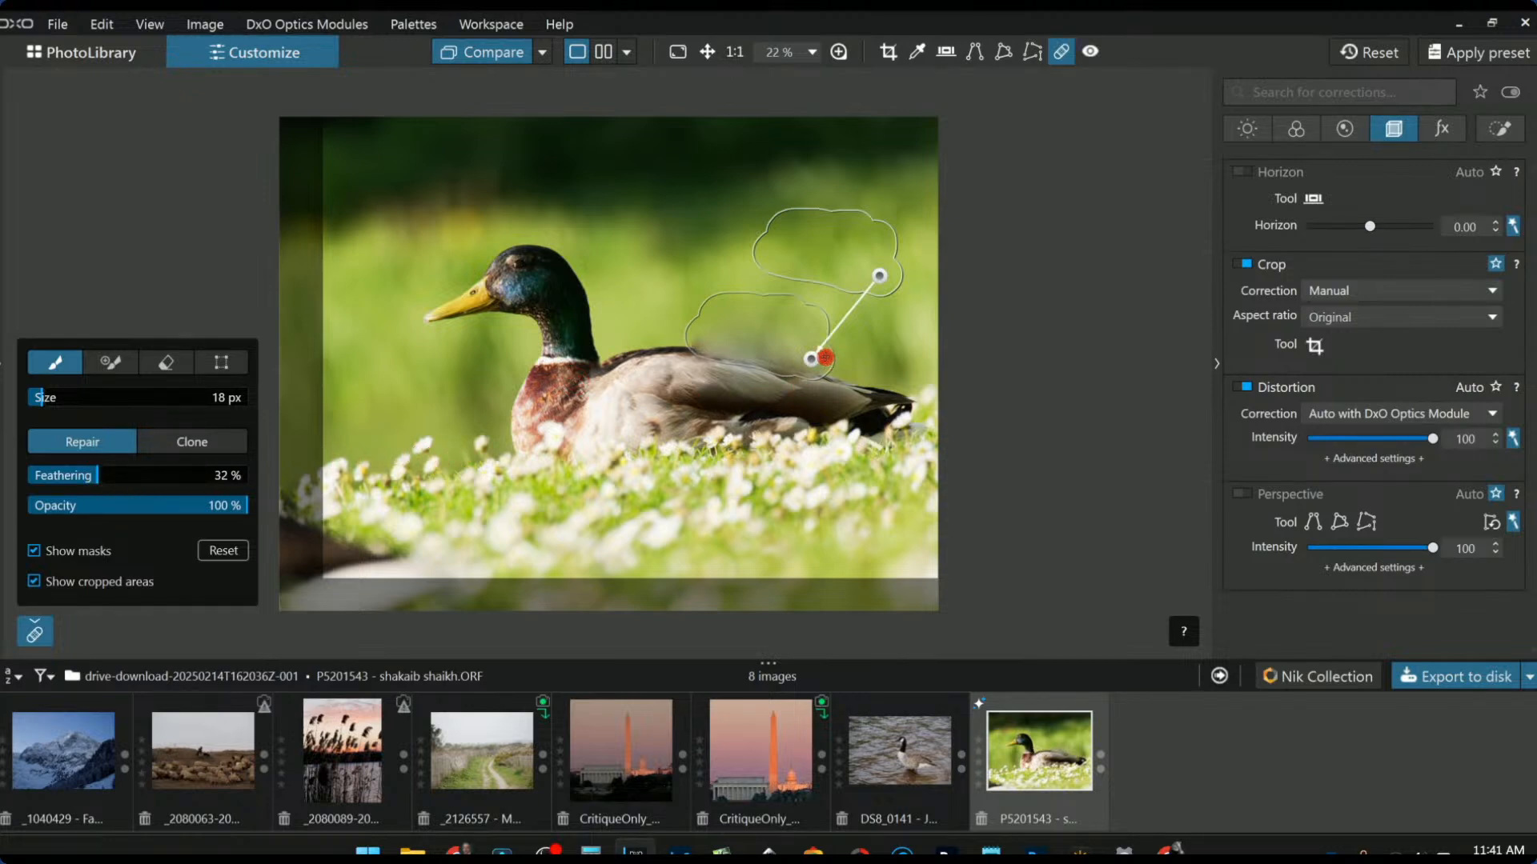
left_click_drag(810, 360, 811, 357)
left_click(213, 440)
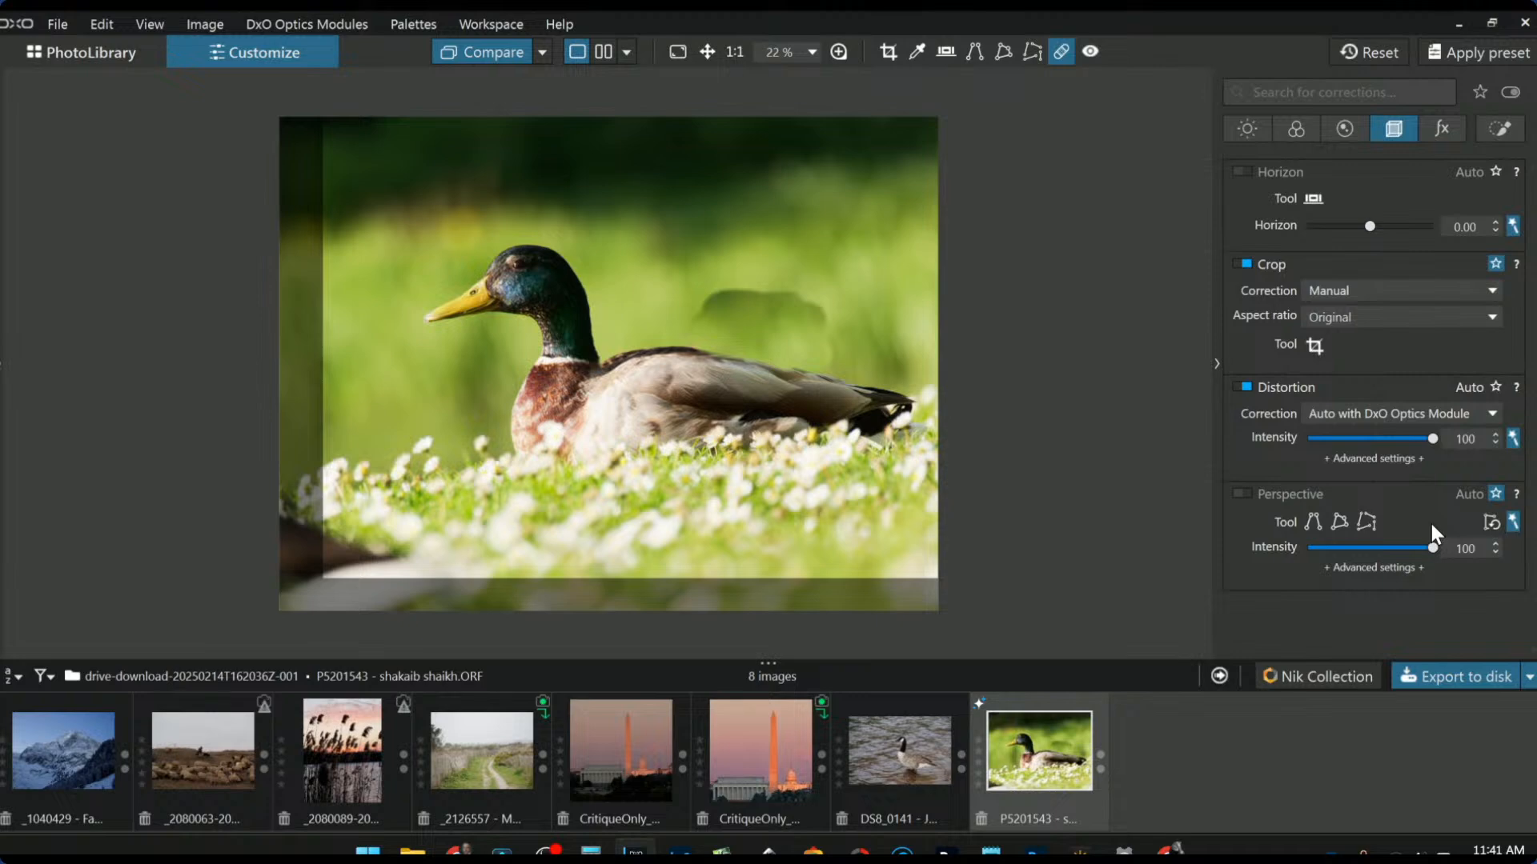
left_click(124, 450)
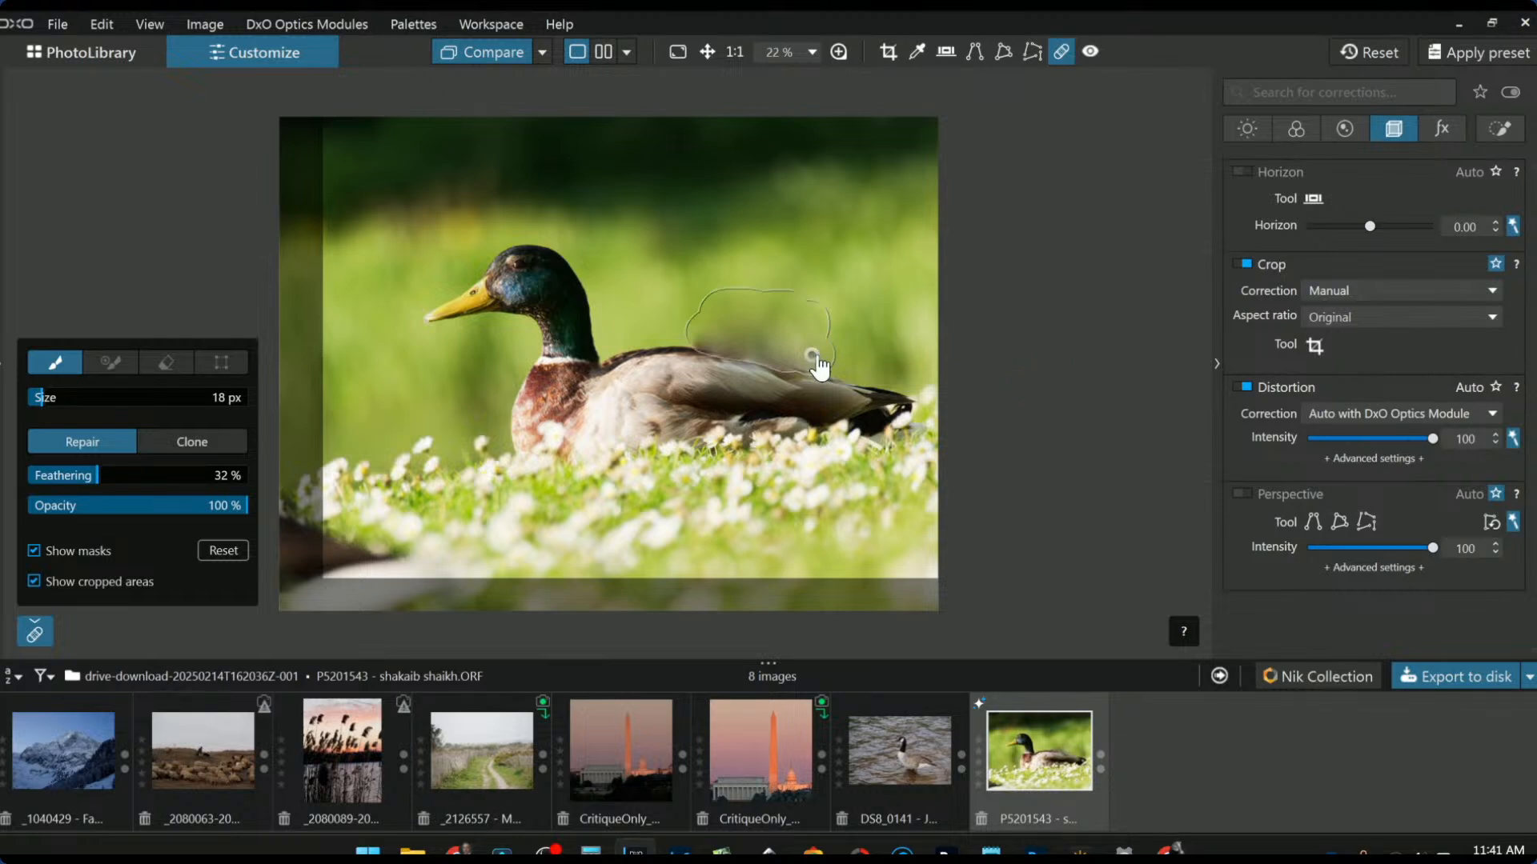
Step: Move the repair's source to the grass in front of the mallard's chest, and adjust its feathering to 35 % and its opacity
mouse_move(813, 352)
left_click_drag(874, 286, 454, 412)
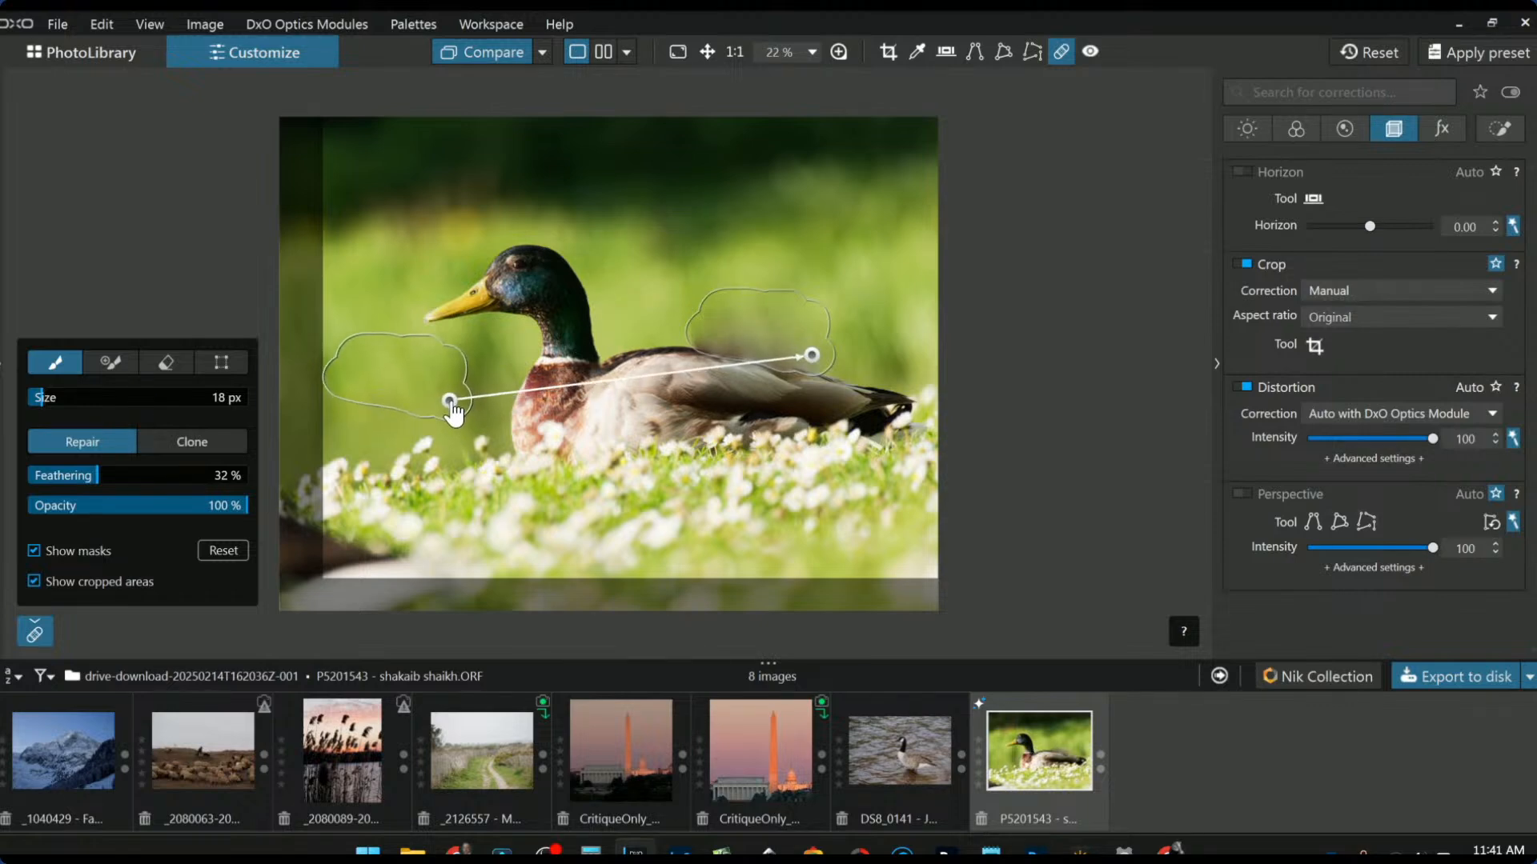
left_click(103, 474)
left_click_drag(141, 502, 176, 502)
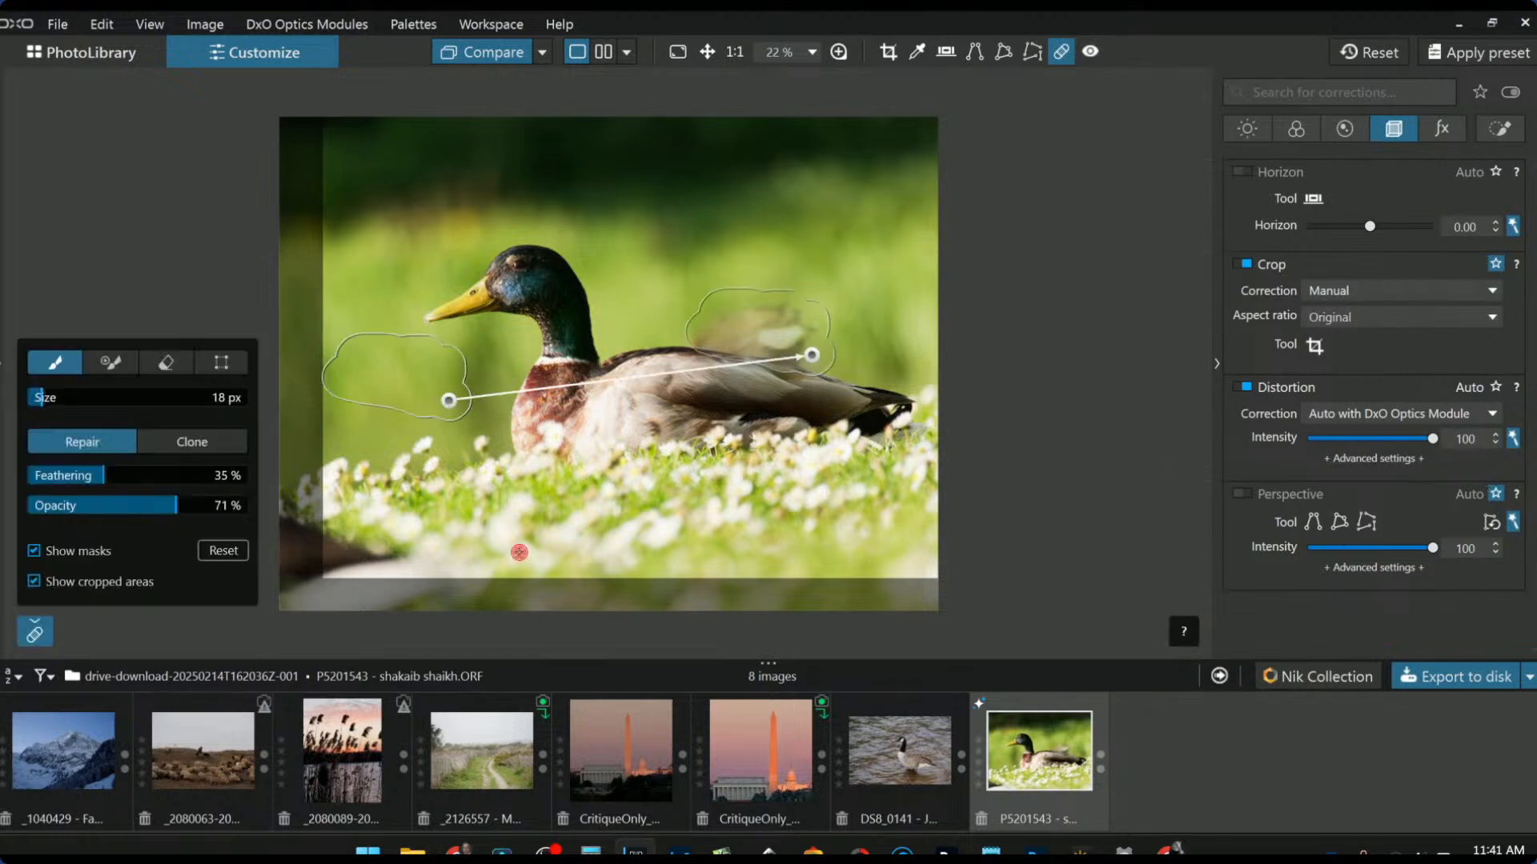
left_click_drag(196, 502, 219, 507)
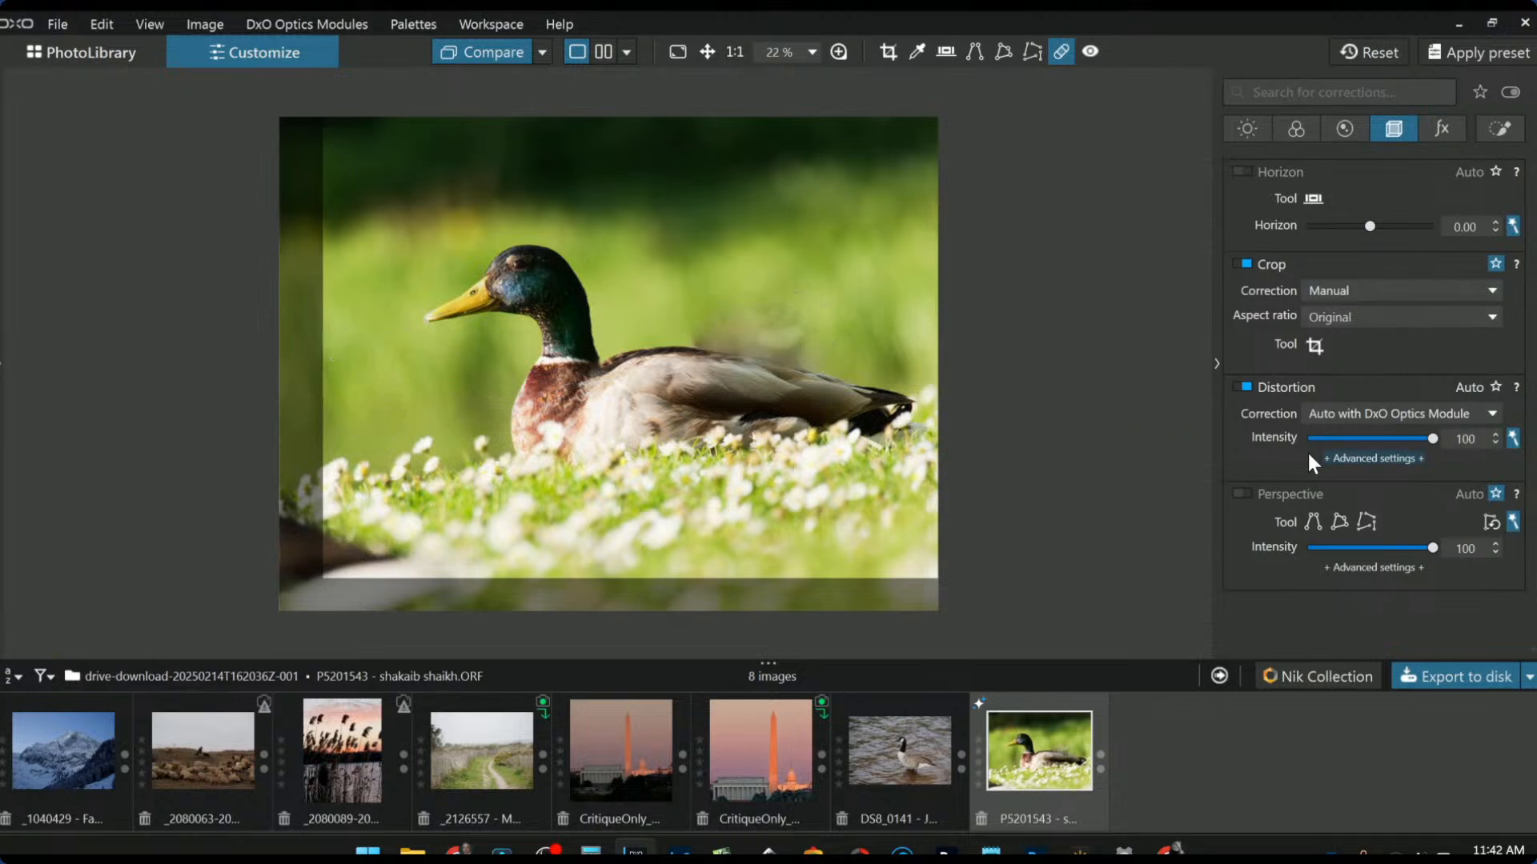
Step: Shift the large repair area slightly toward the mallard's head and set its feathering to 21 %
key("Escape")
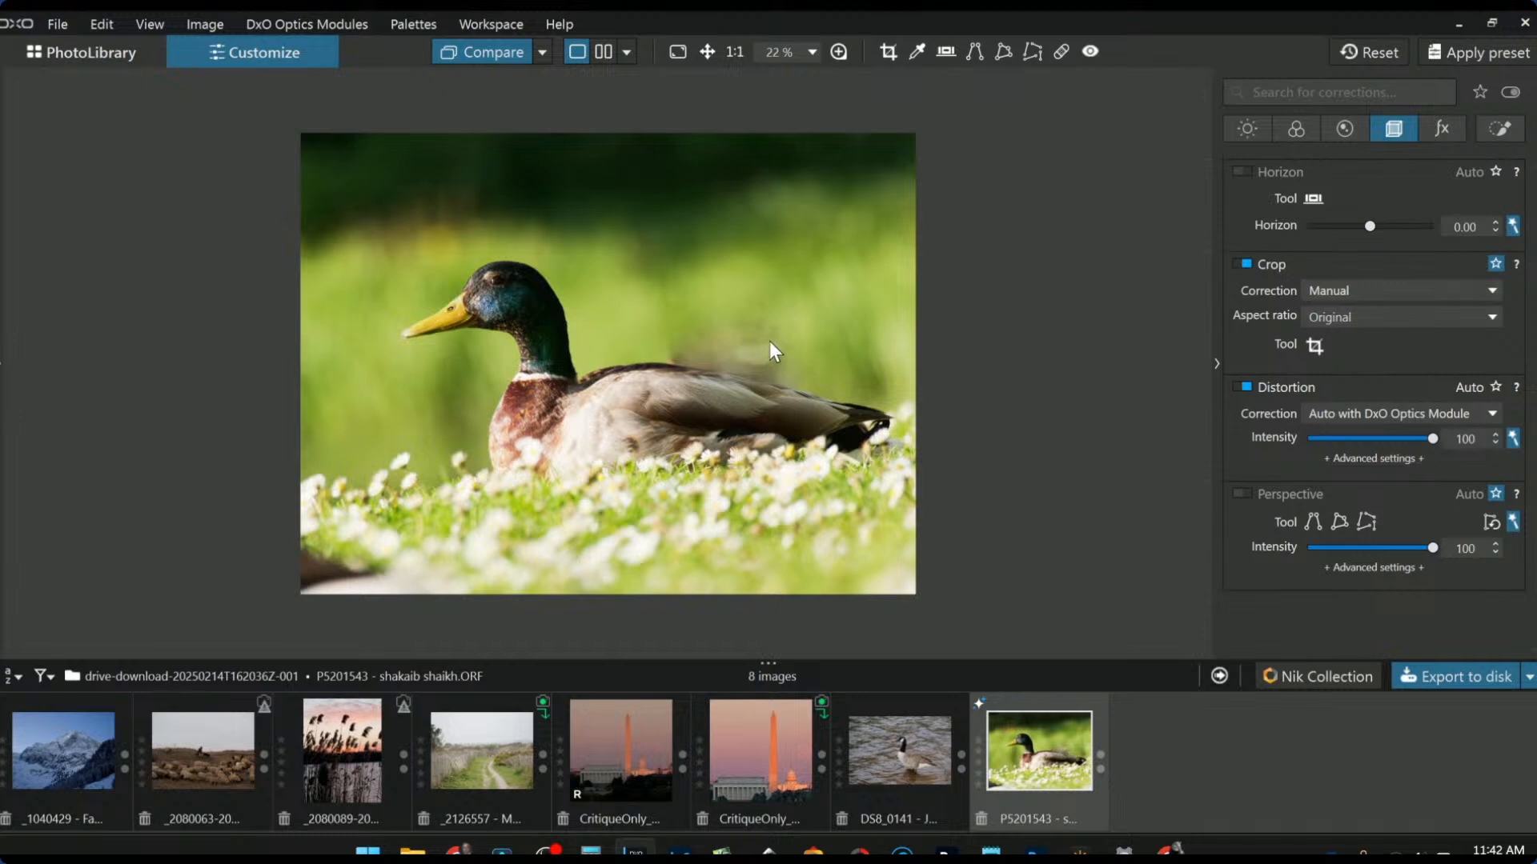
left_click(1064, 51)
left_click(815, 362)
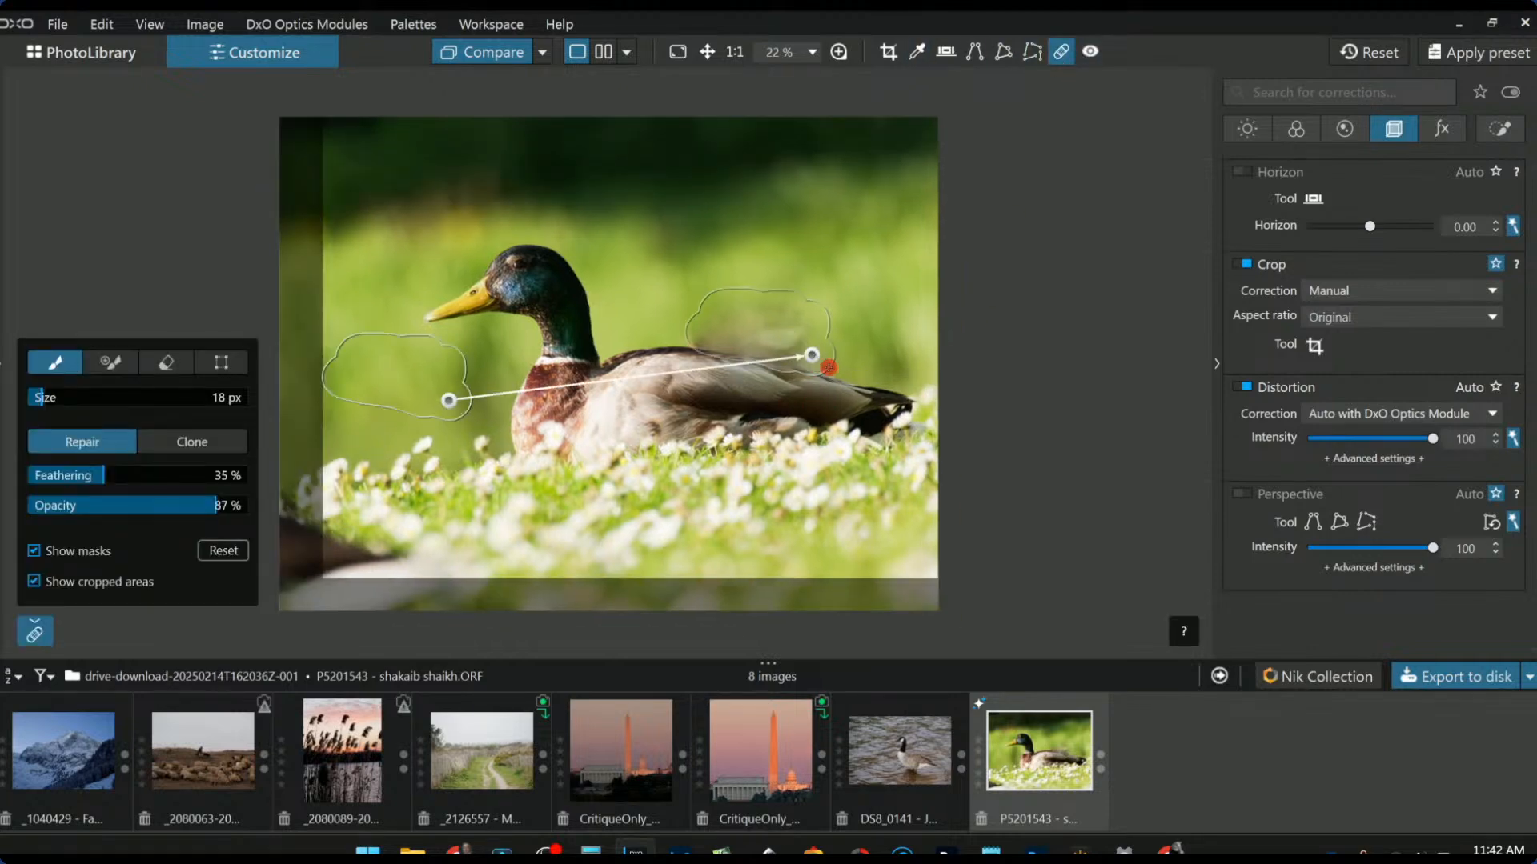
left_click(210, 368)
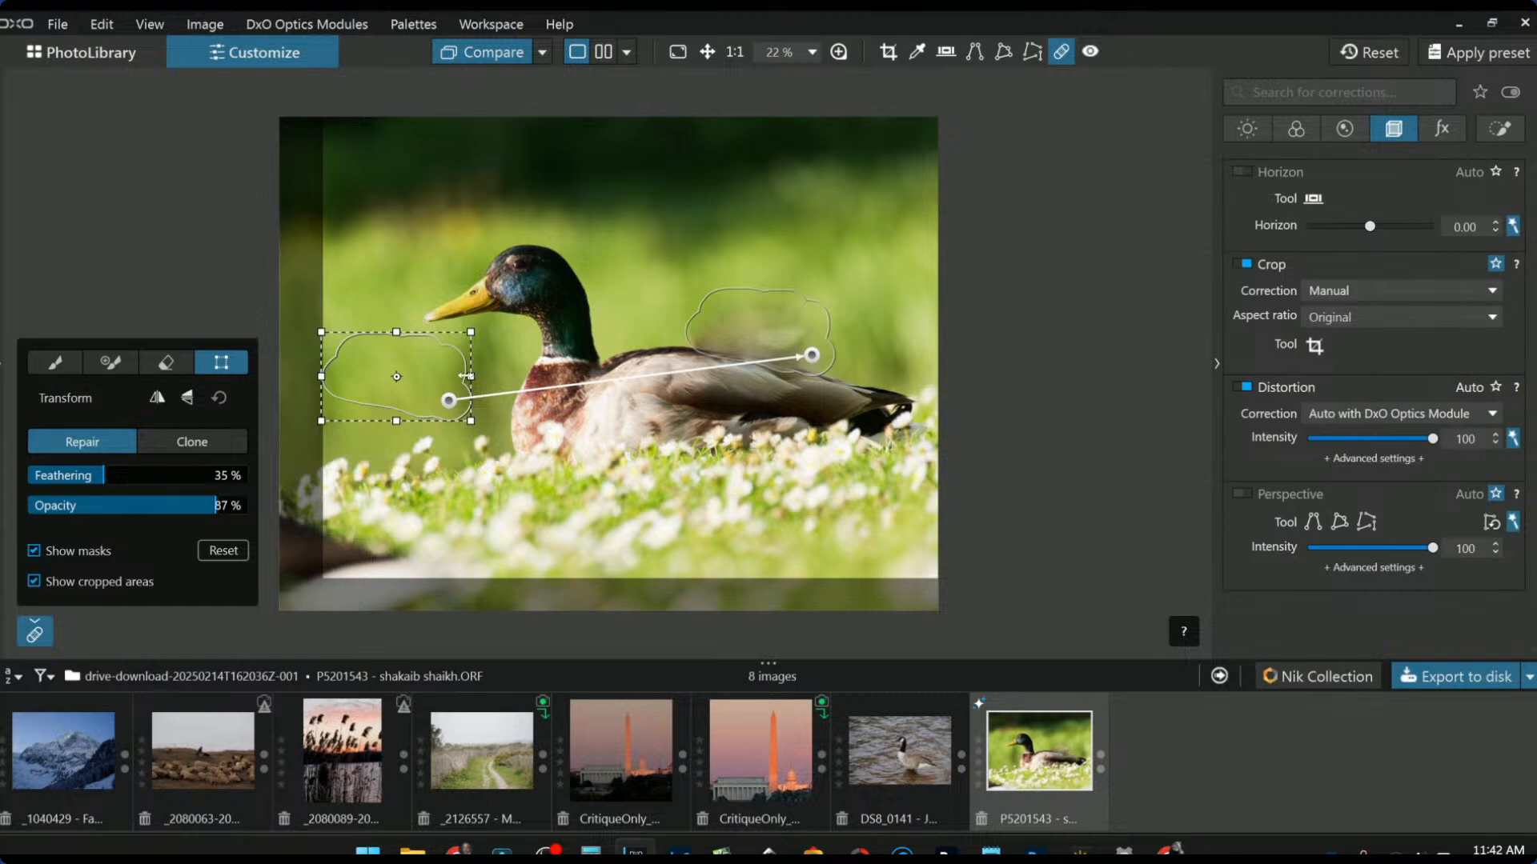
left_click(51, 365)
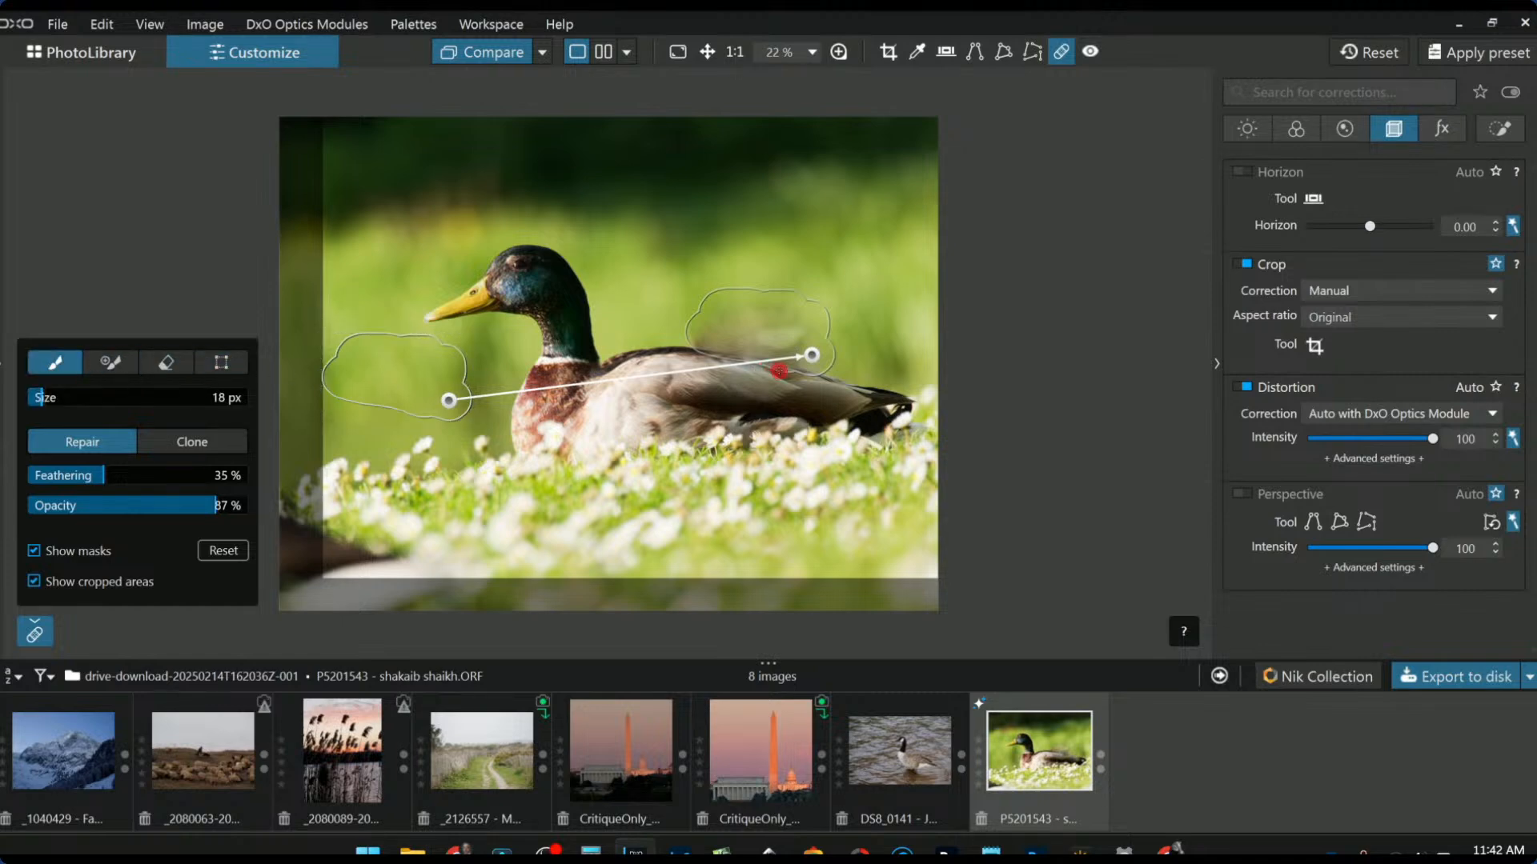
left_click_drag(812, 355, 804, 353)
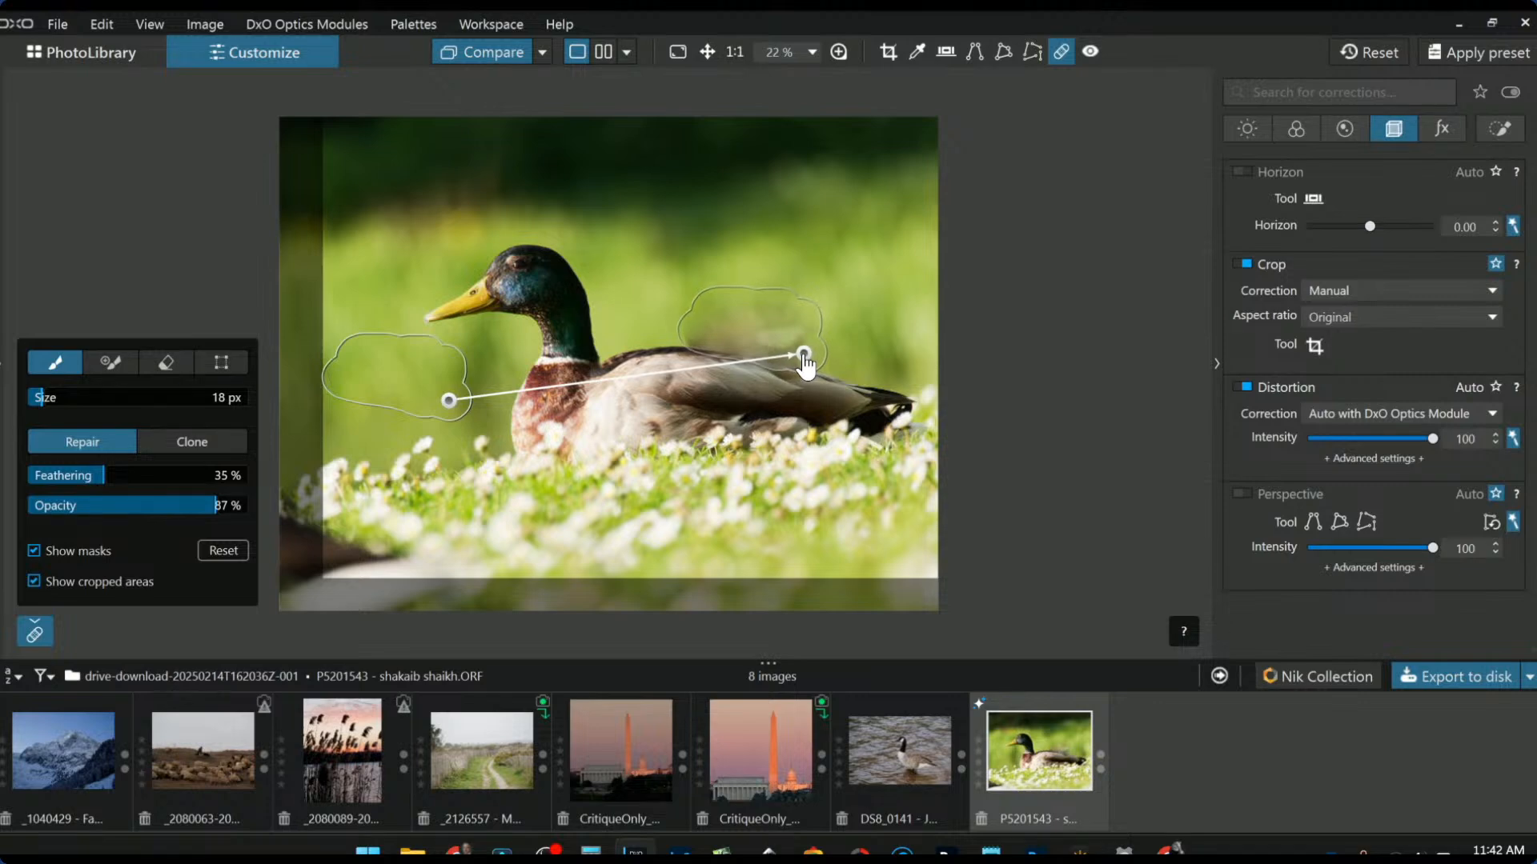
left_click_drag(132, 470, 94, 470)
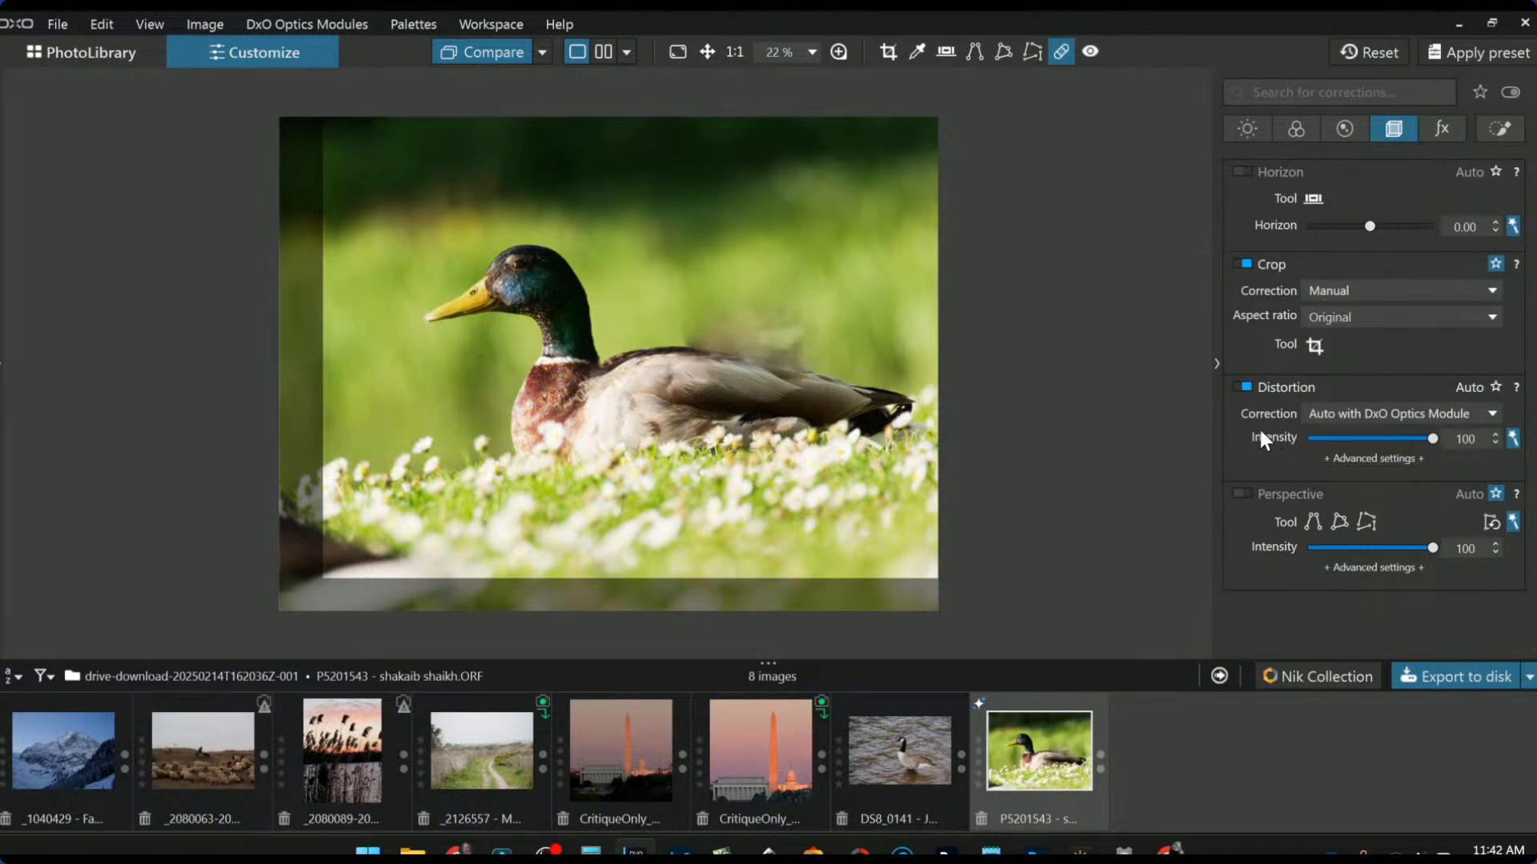
key("Escape")
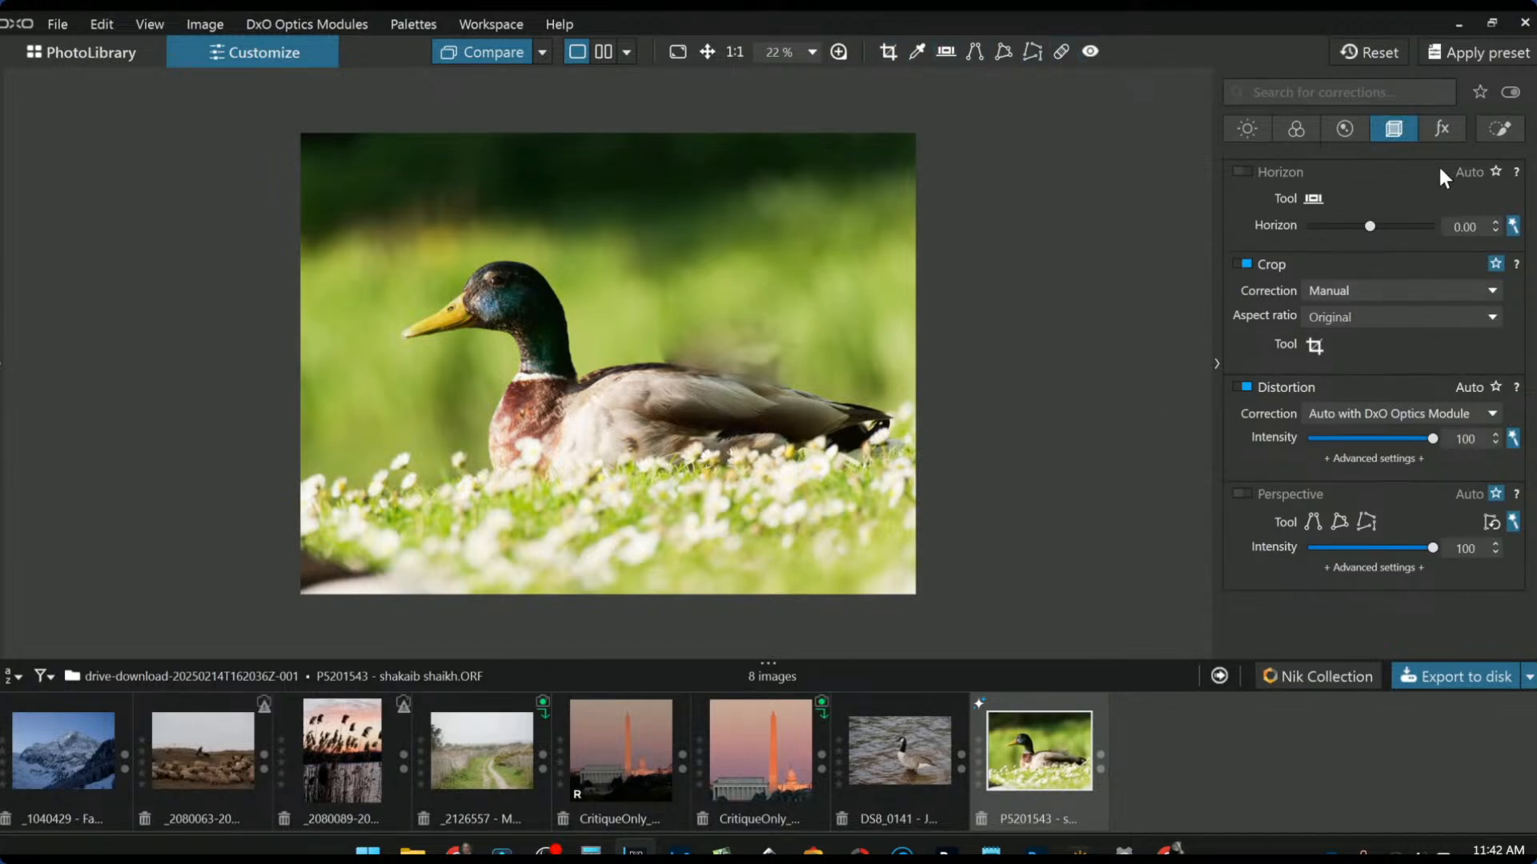
Step: Add a local adjustment control point on the mallard's eye and shrink its radius to cover just the eye area
left_click(1497, 130)
left_click(1285, 201)
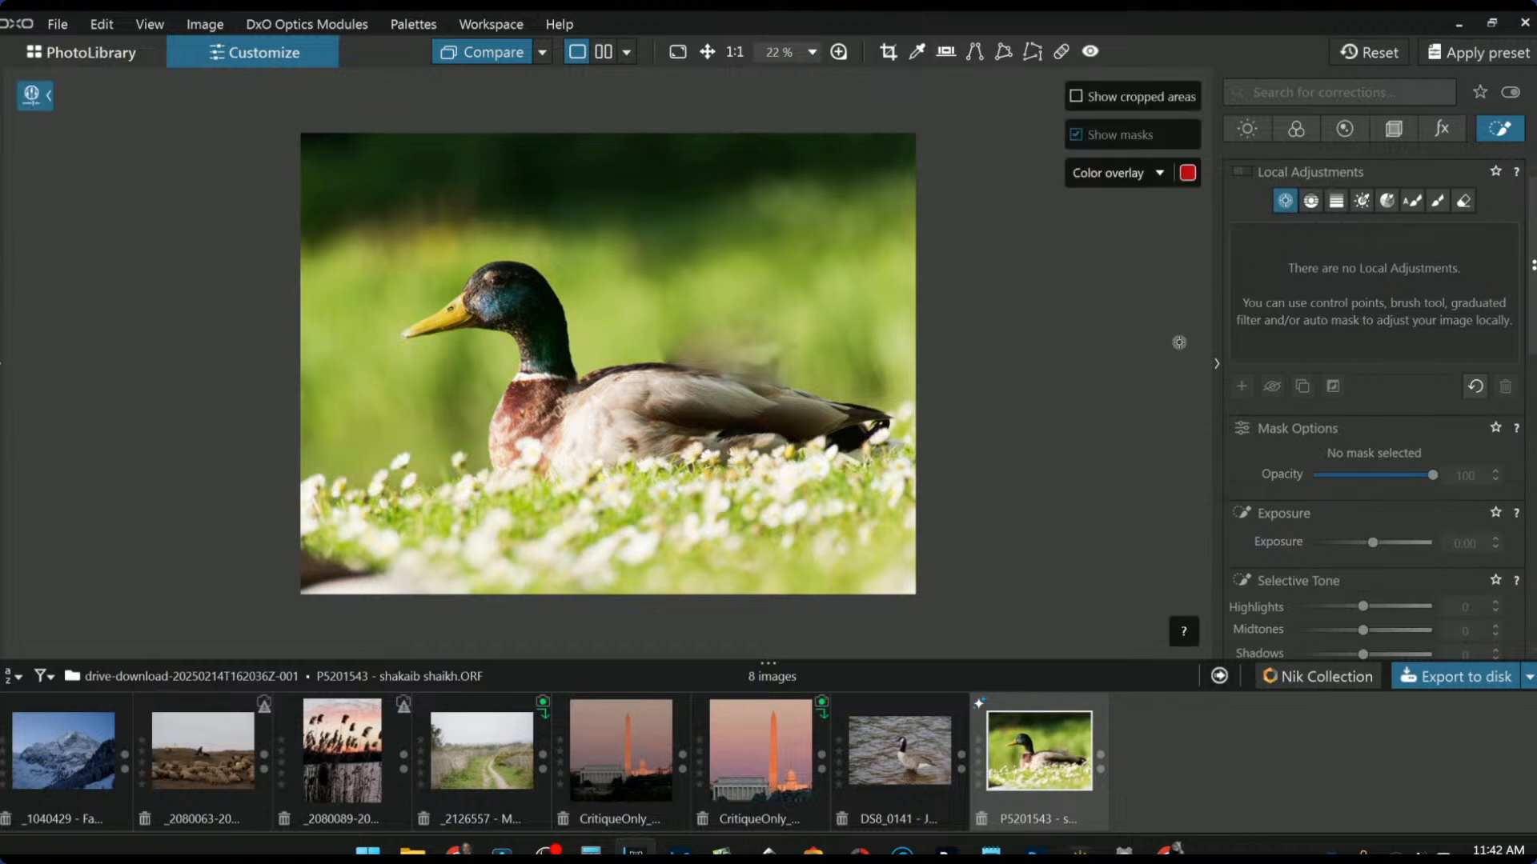
scroll(470, 321, "up", 1)
scroll(470, 321, "up", 1)
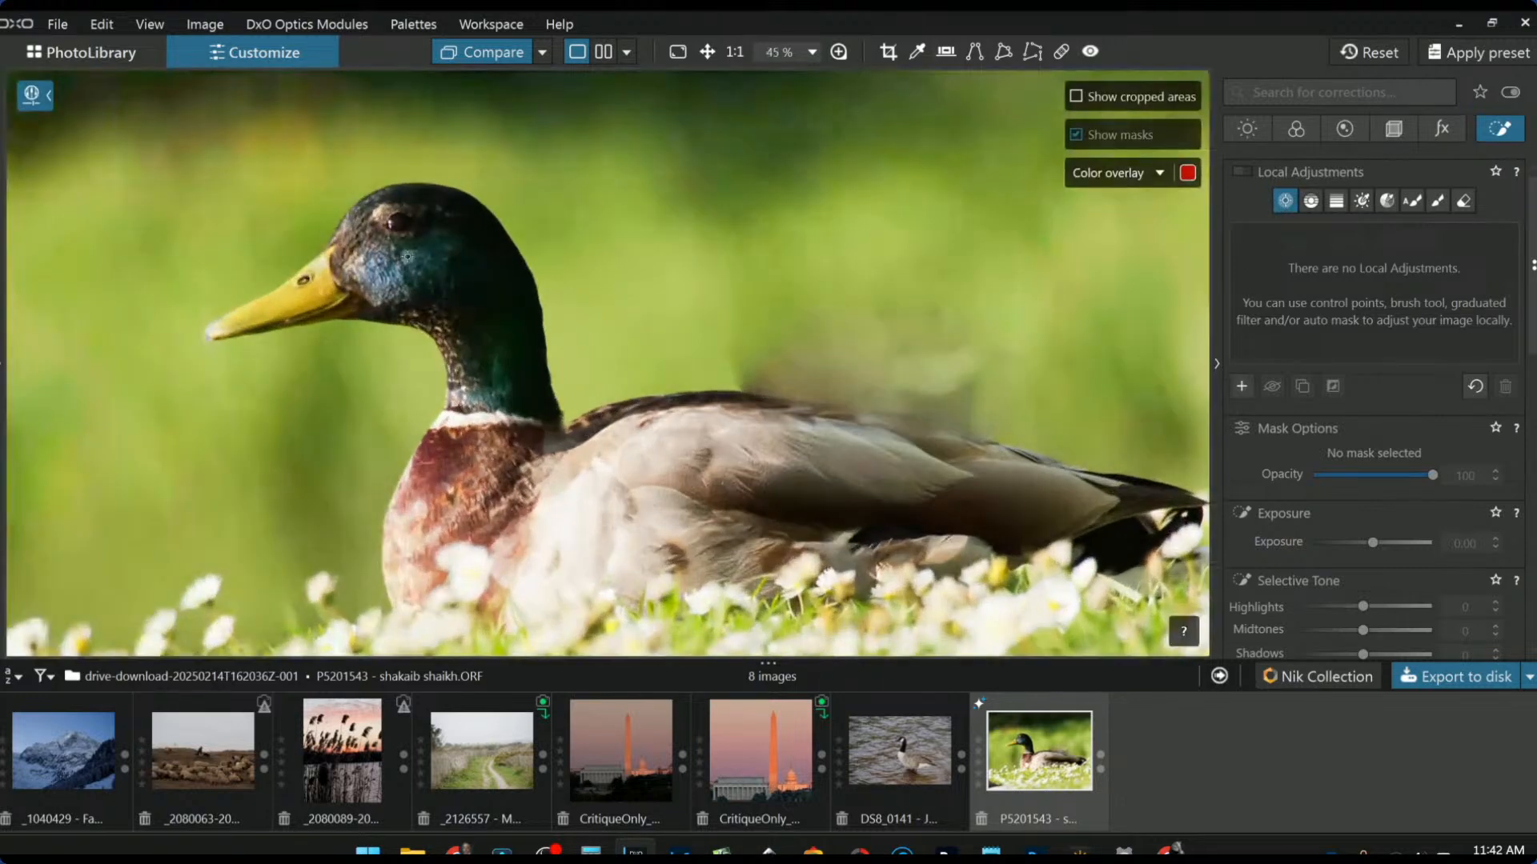
left_click(396, 223)
left_click_drag(567, 159, 444, 221)
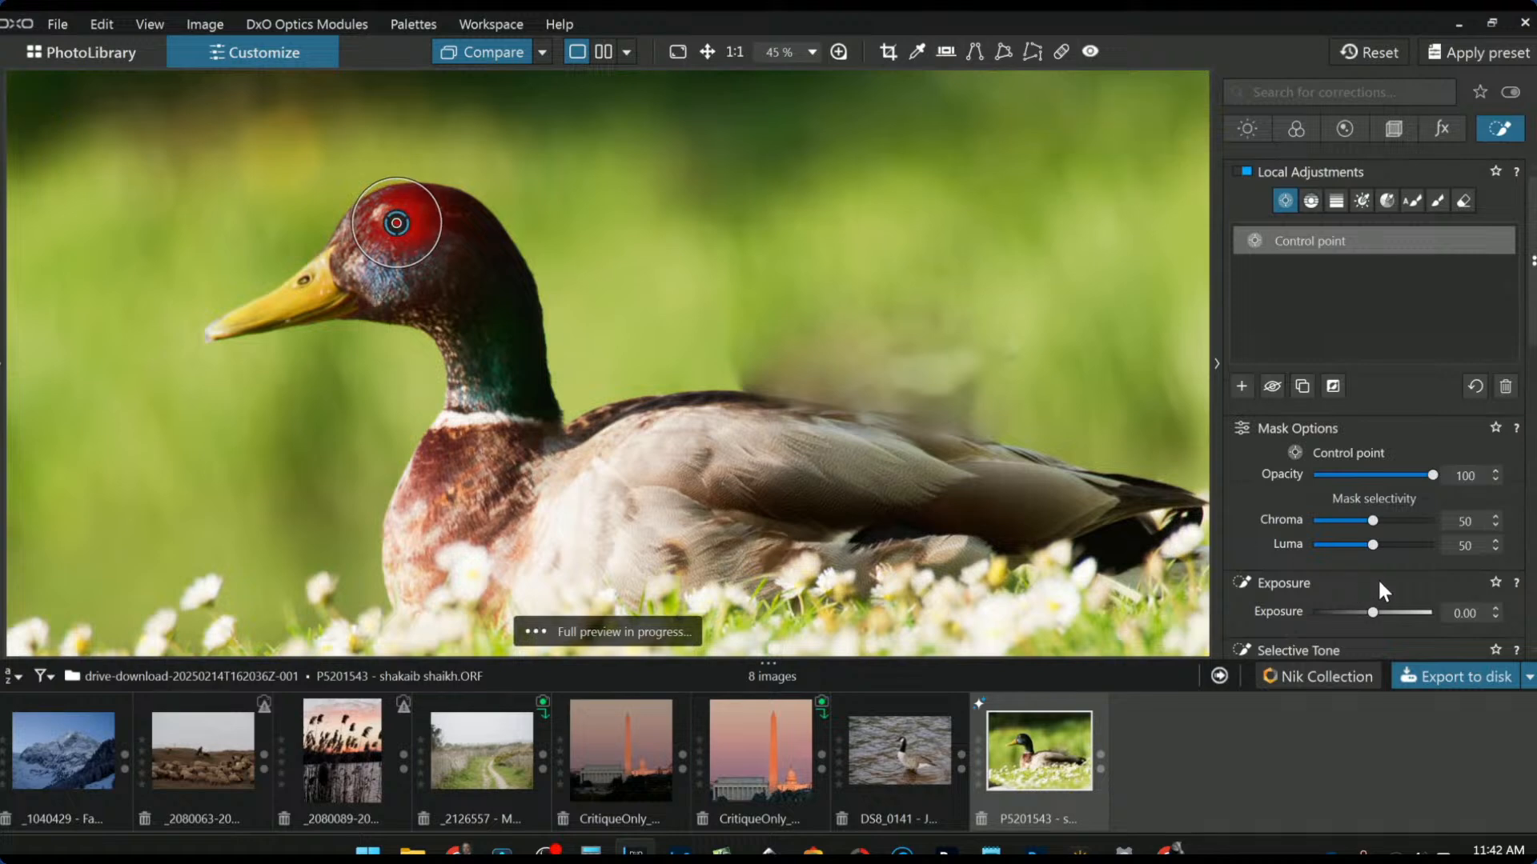
Step: Set the eye control point's Shadows to 52, Microcontrast to 50 and ClearView Plus intensity to 76
scroll(1378, 578, "down", 3)
left_click(1399, 436)
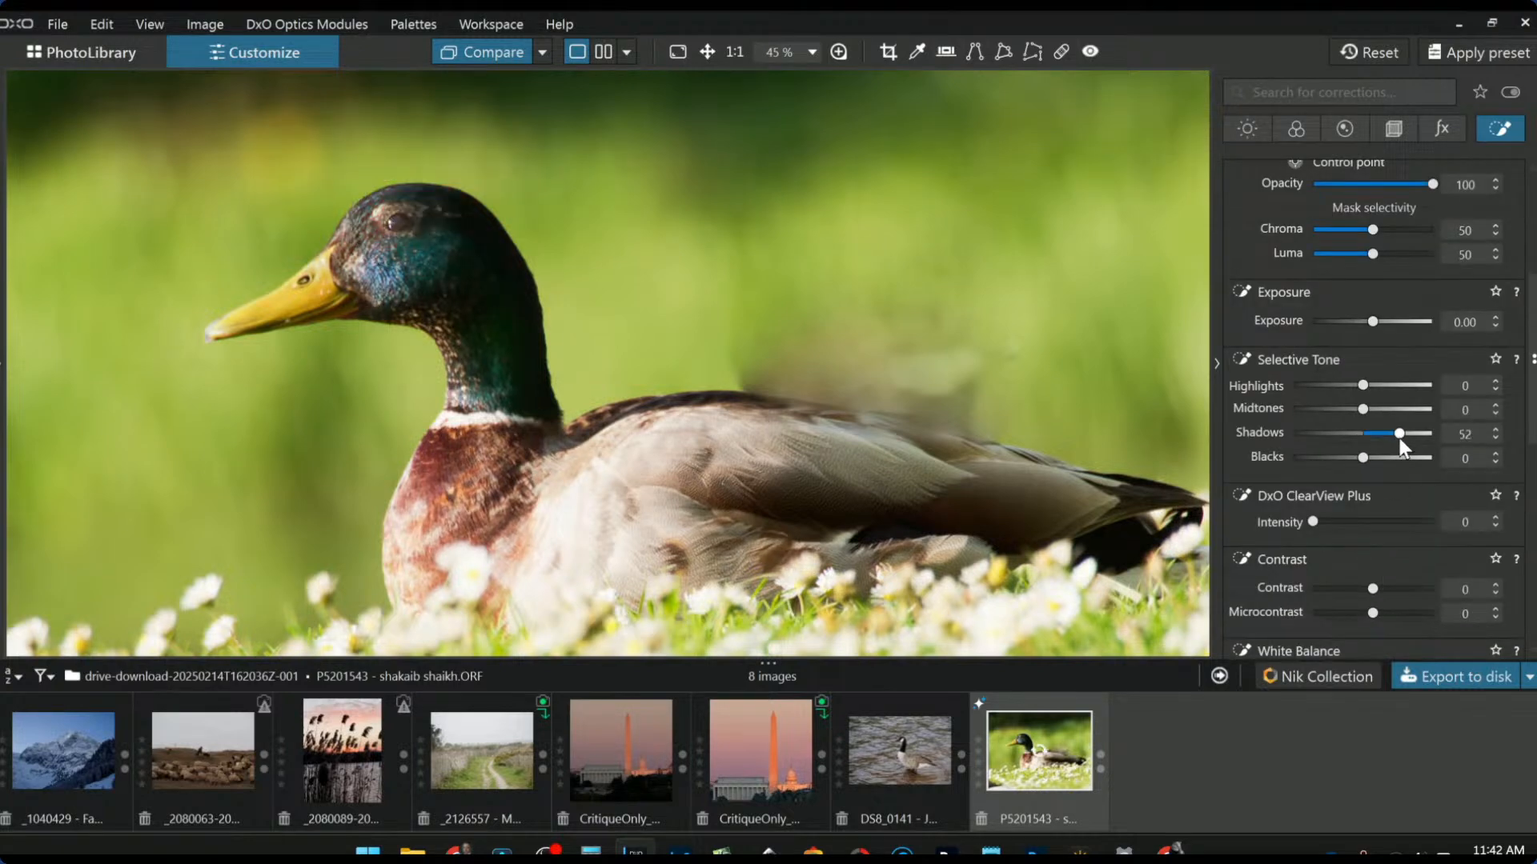
scroll(1408, 523, "down", 1)
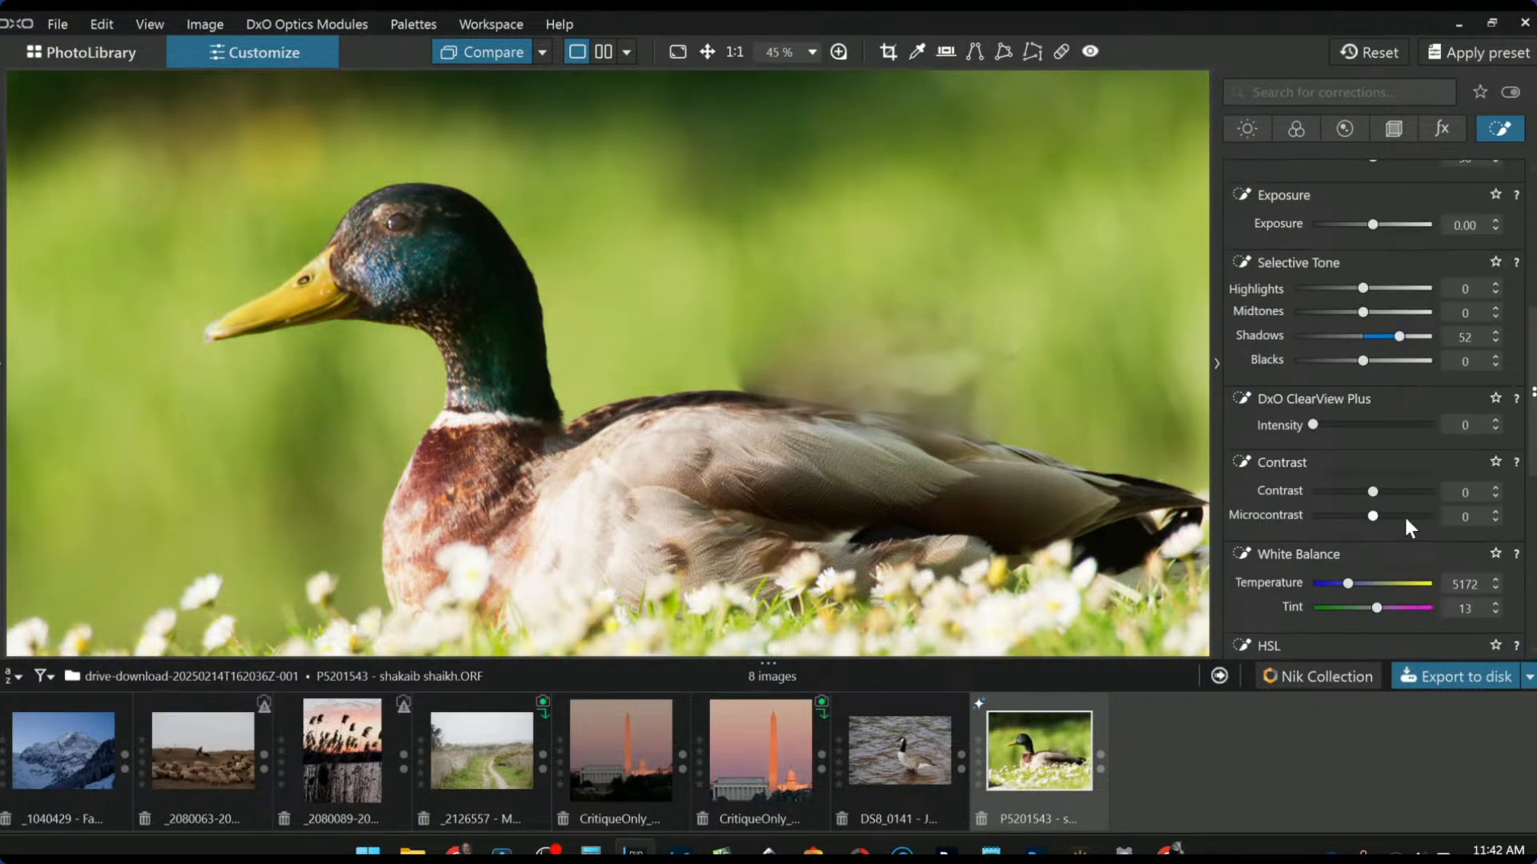
left_click(1404, 514)
left_click(1402, 421)
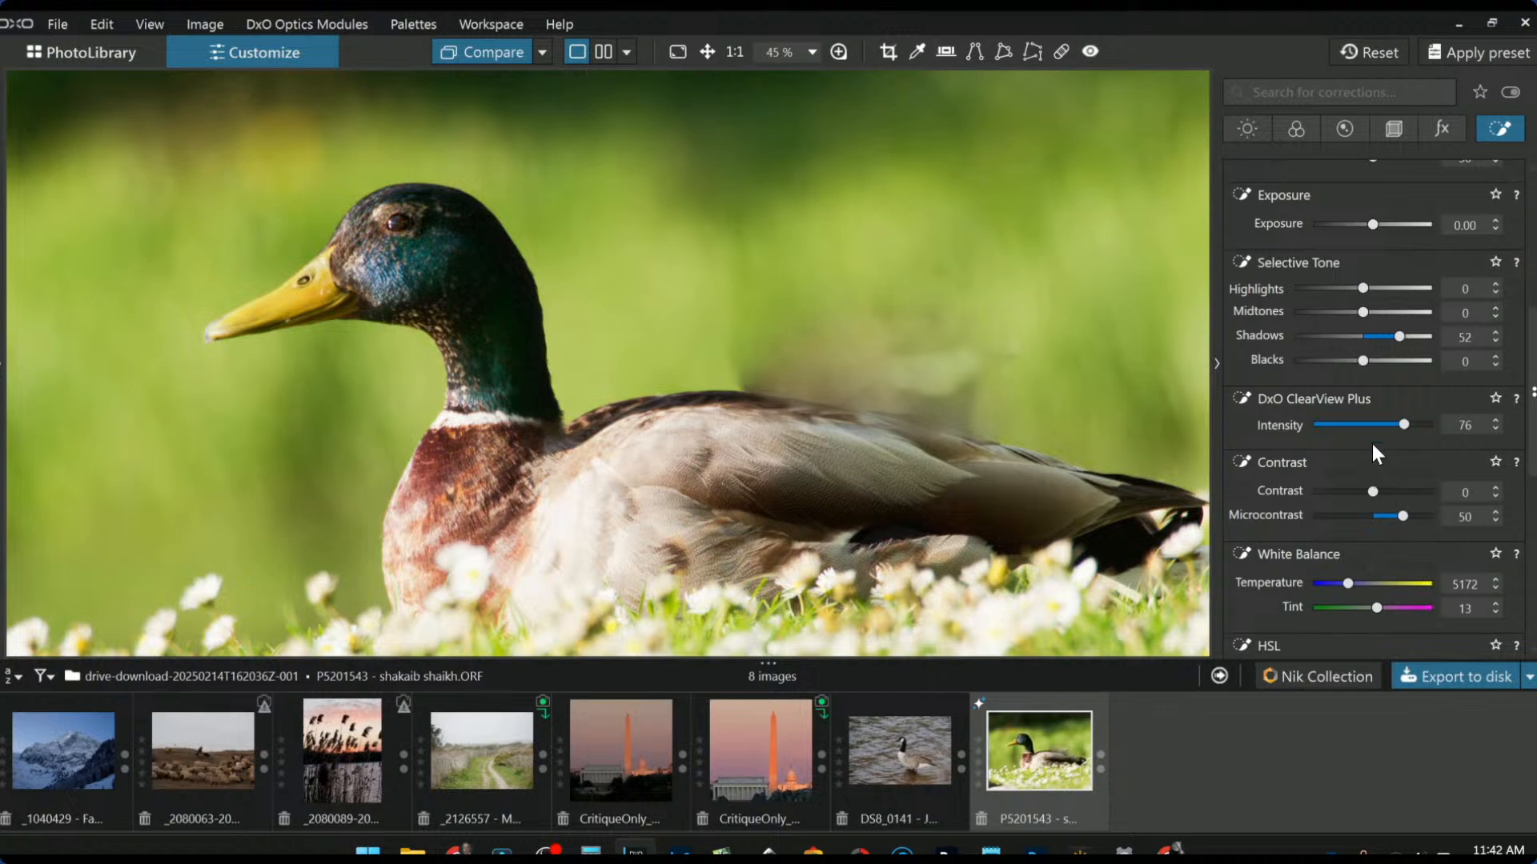
Step: Raise the eye control point's Shadows to 100, lower its Blacks to -12 and set its white balance temperature to 5518
left_click_drag(1413, 342, 1423, 340)
scroll(380, 239, "up", 4)
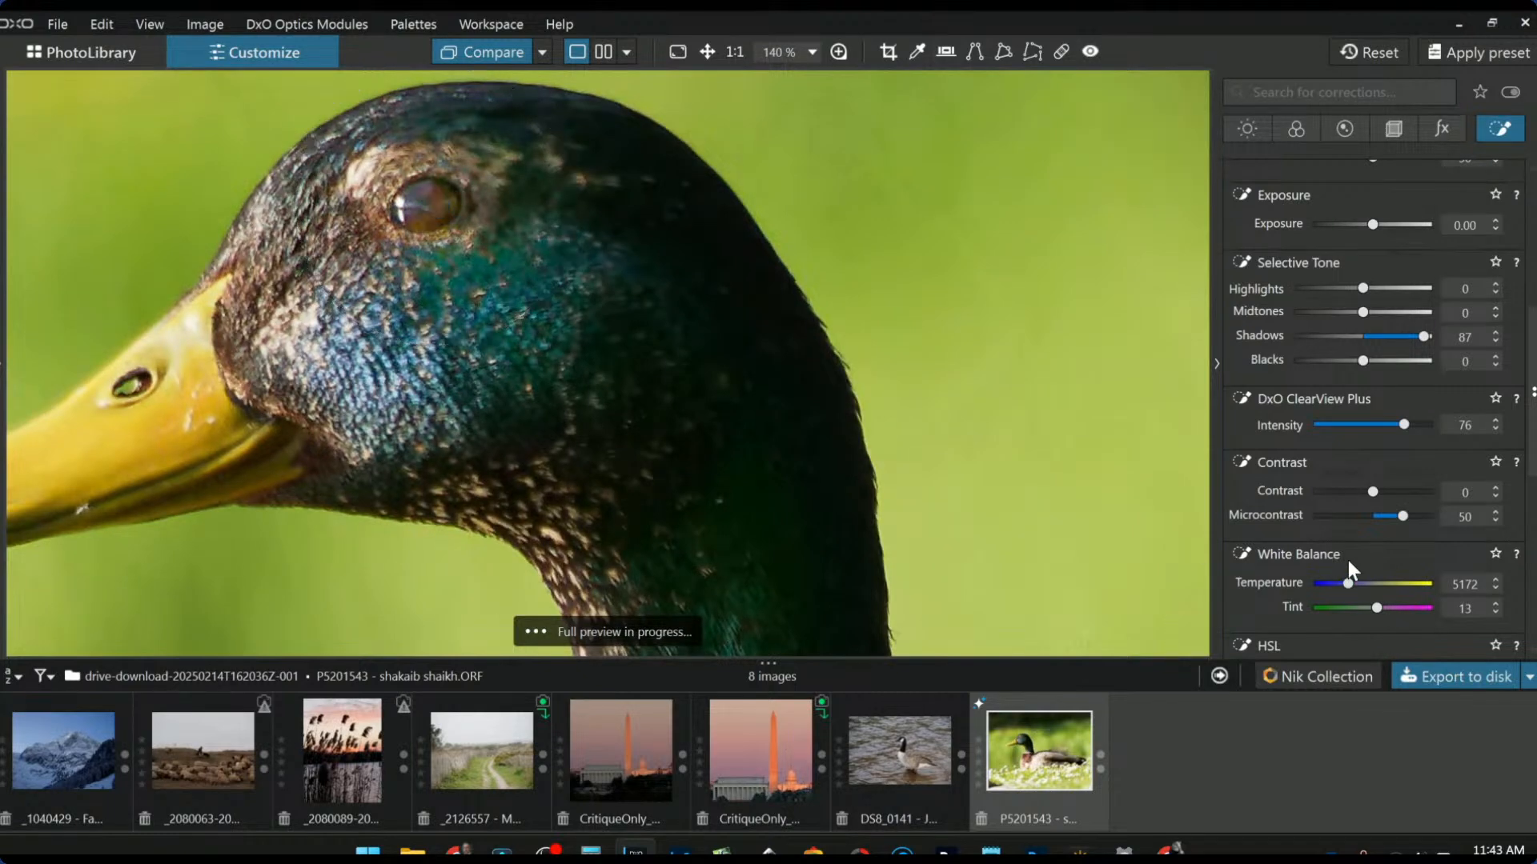
left_click_drag(1344, 583, 1351, 583)
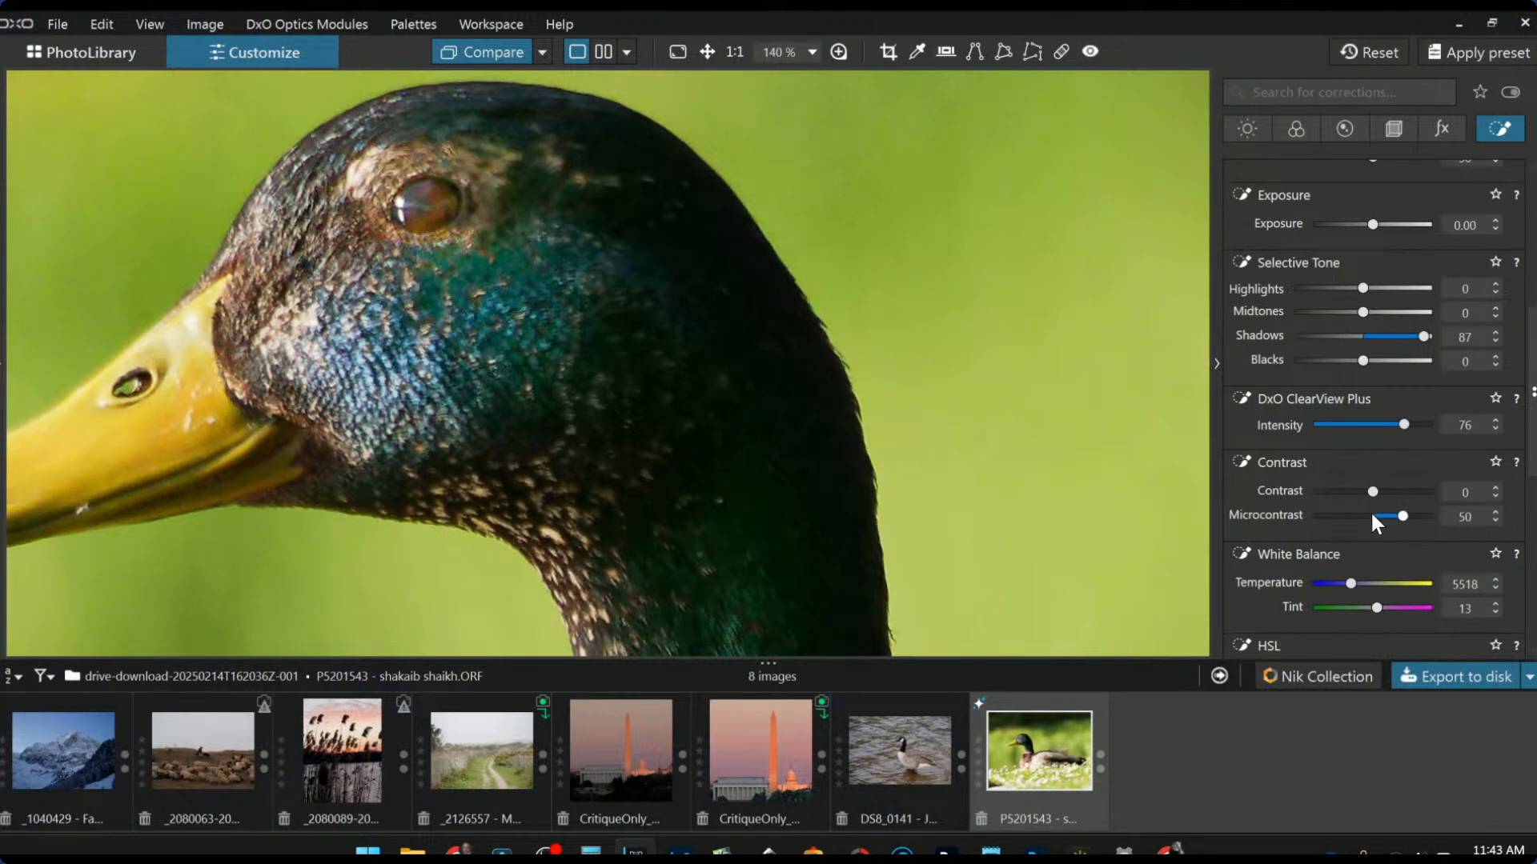
left_click_drag(1362, 364, 1439, 334)
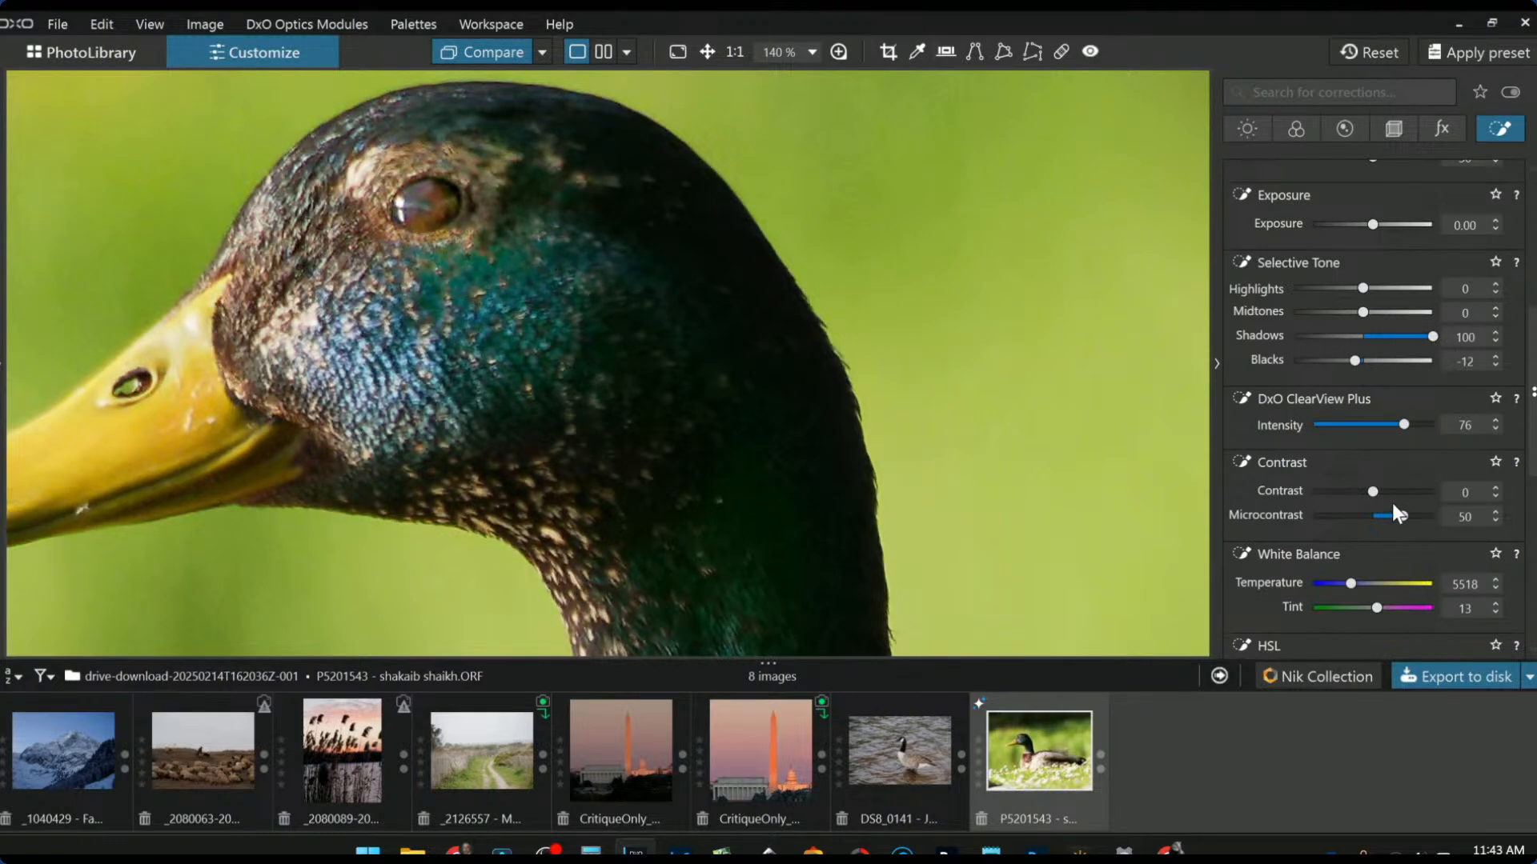
scroll(1408, 536, "down", 6)
scroll(1416, 553, "up", 3)
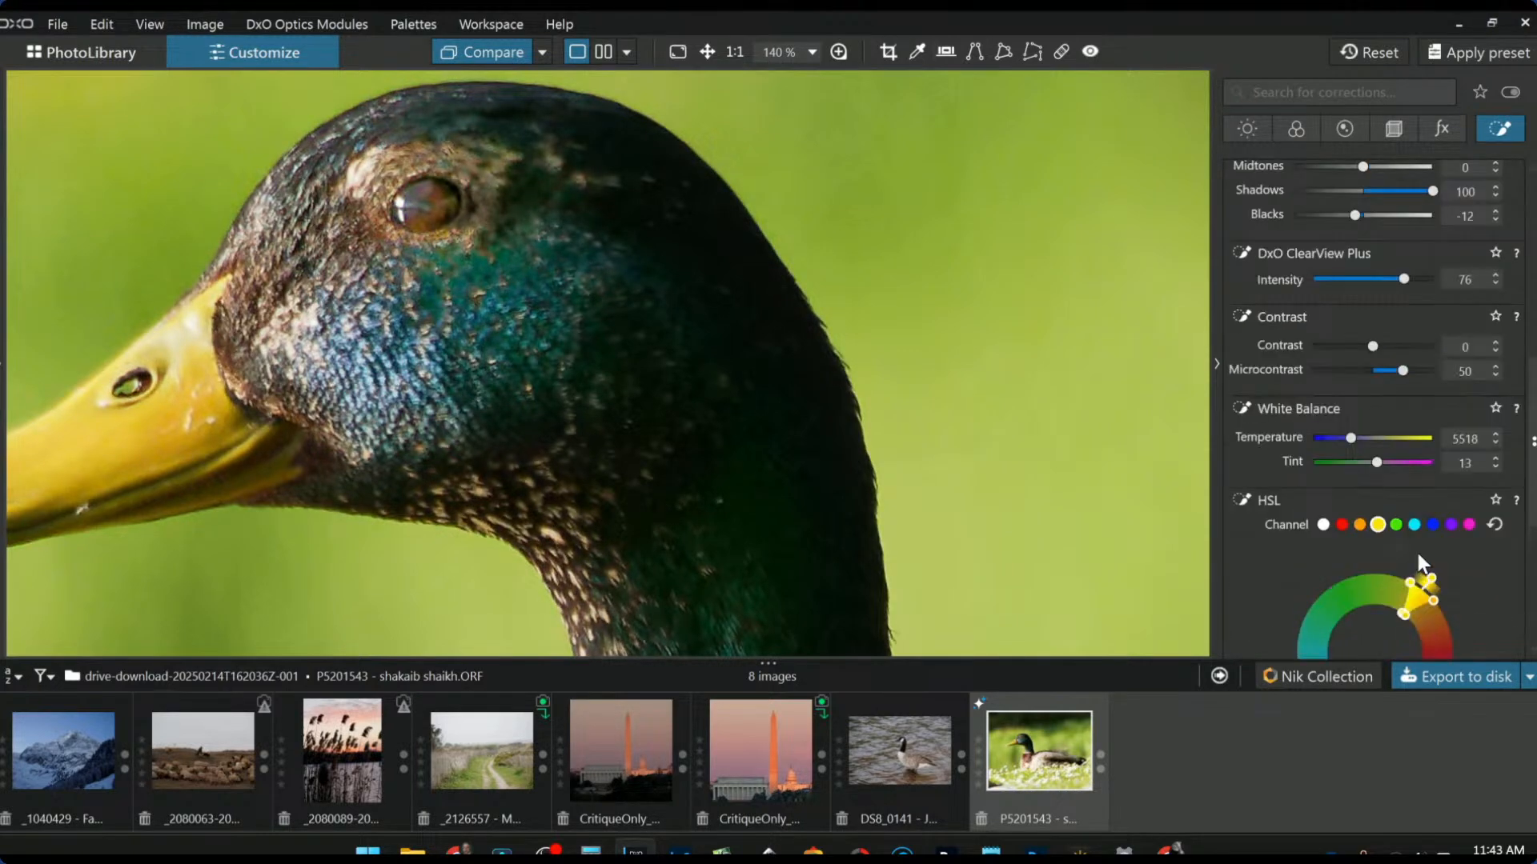
scroll(1407, 466, "up", 1)
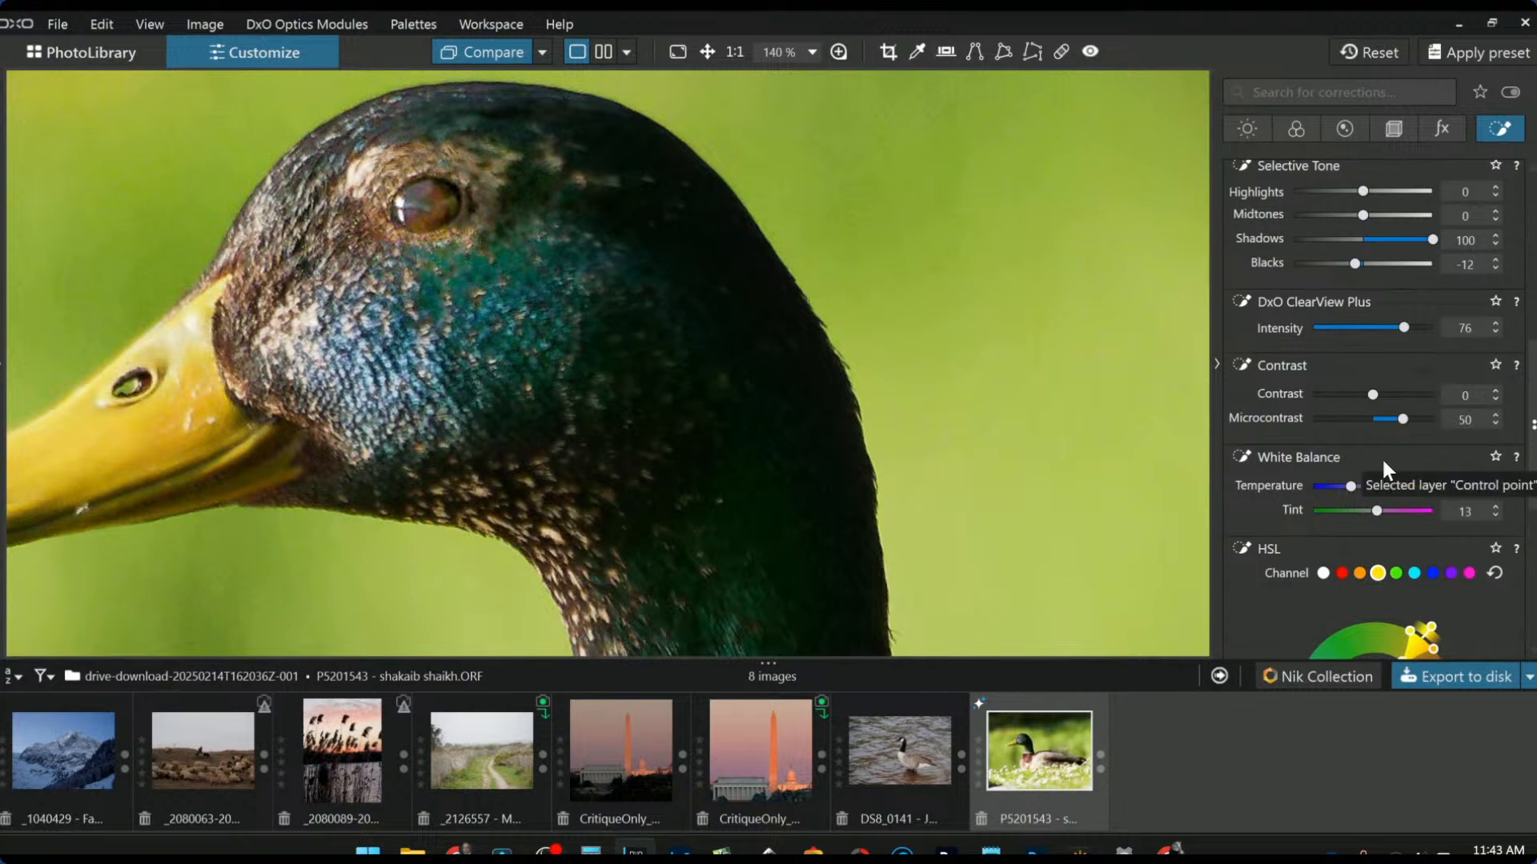
Step: Reduce the eye control point's Shadows to slightly below 91, set Blacks to -13, and compare the photo with the adjustment hidden and shown
scroll(723, 389, "down", 5)
scroll(724, 389, "down", 1)
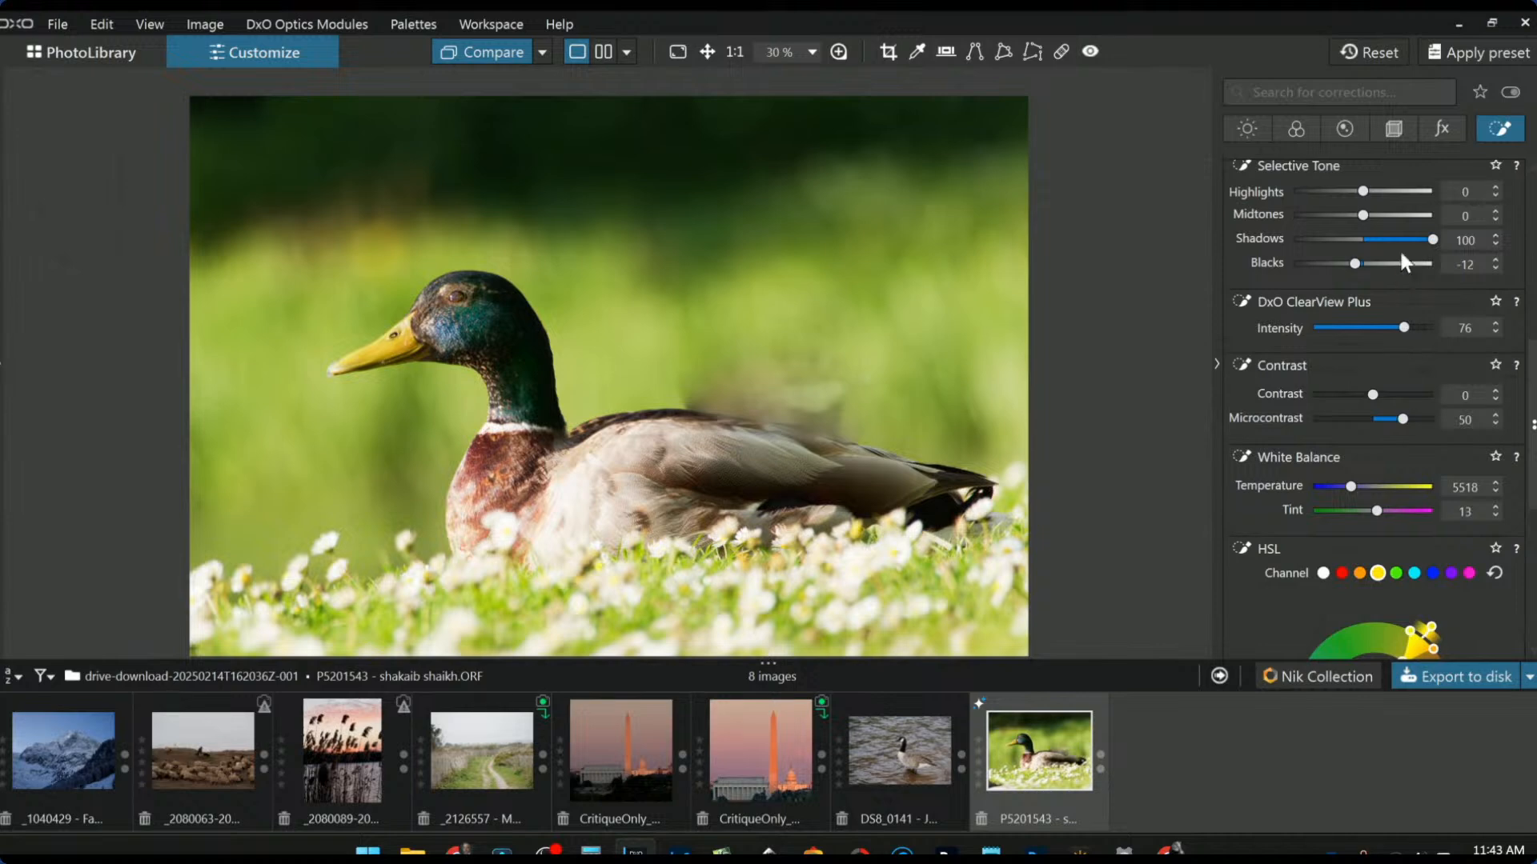
left_click_drag(1429, 242, 1426, 242)
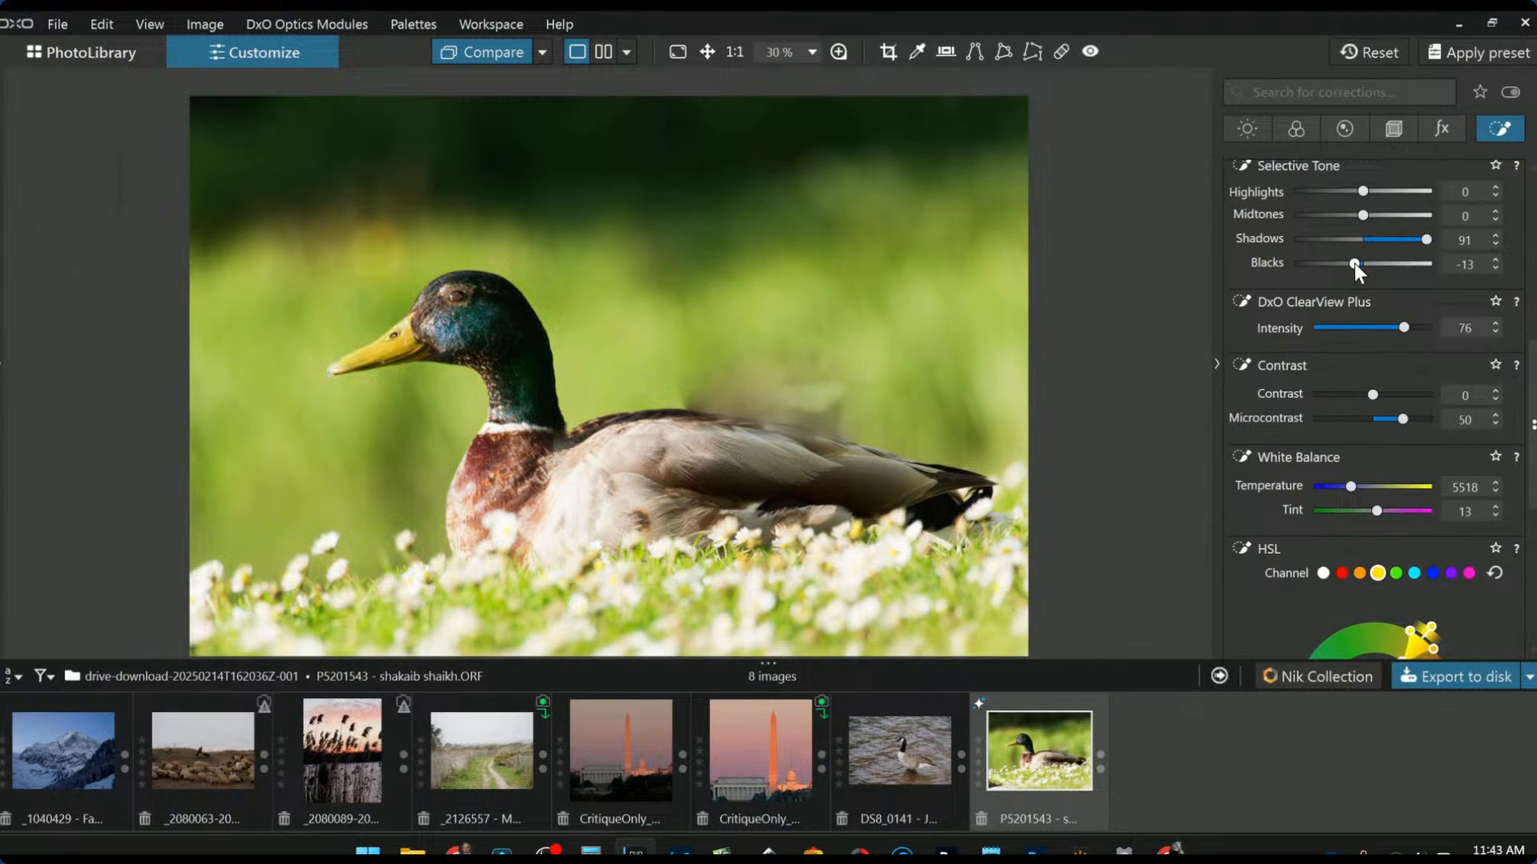
left_click_drag(1425, 239, 1417, 240)
scroll(1279, 334, "up", 10)
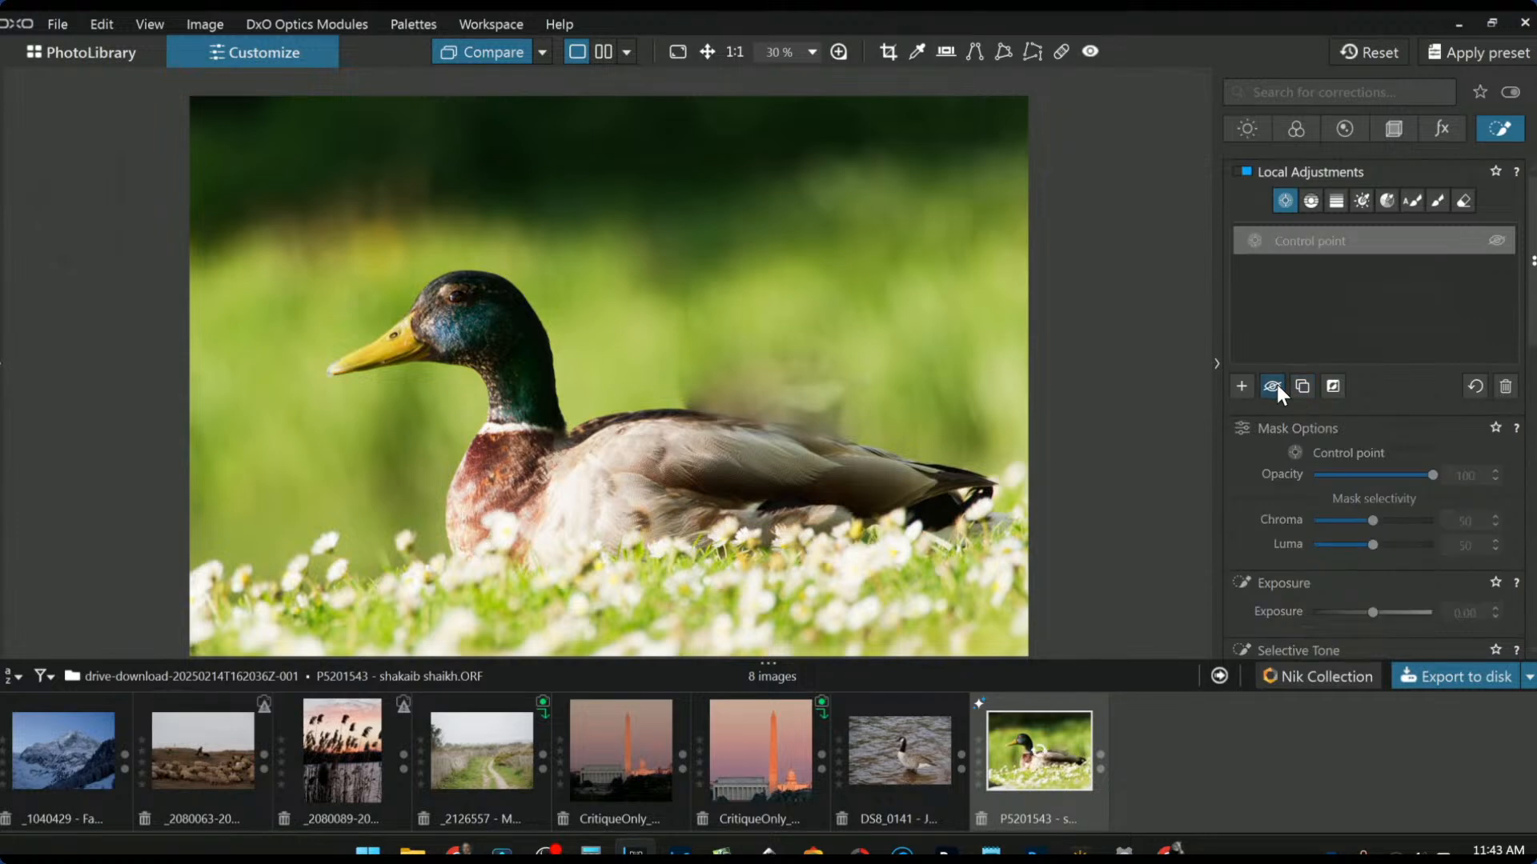
left_click(1275, 386)
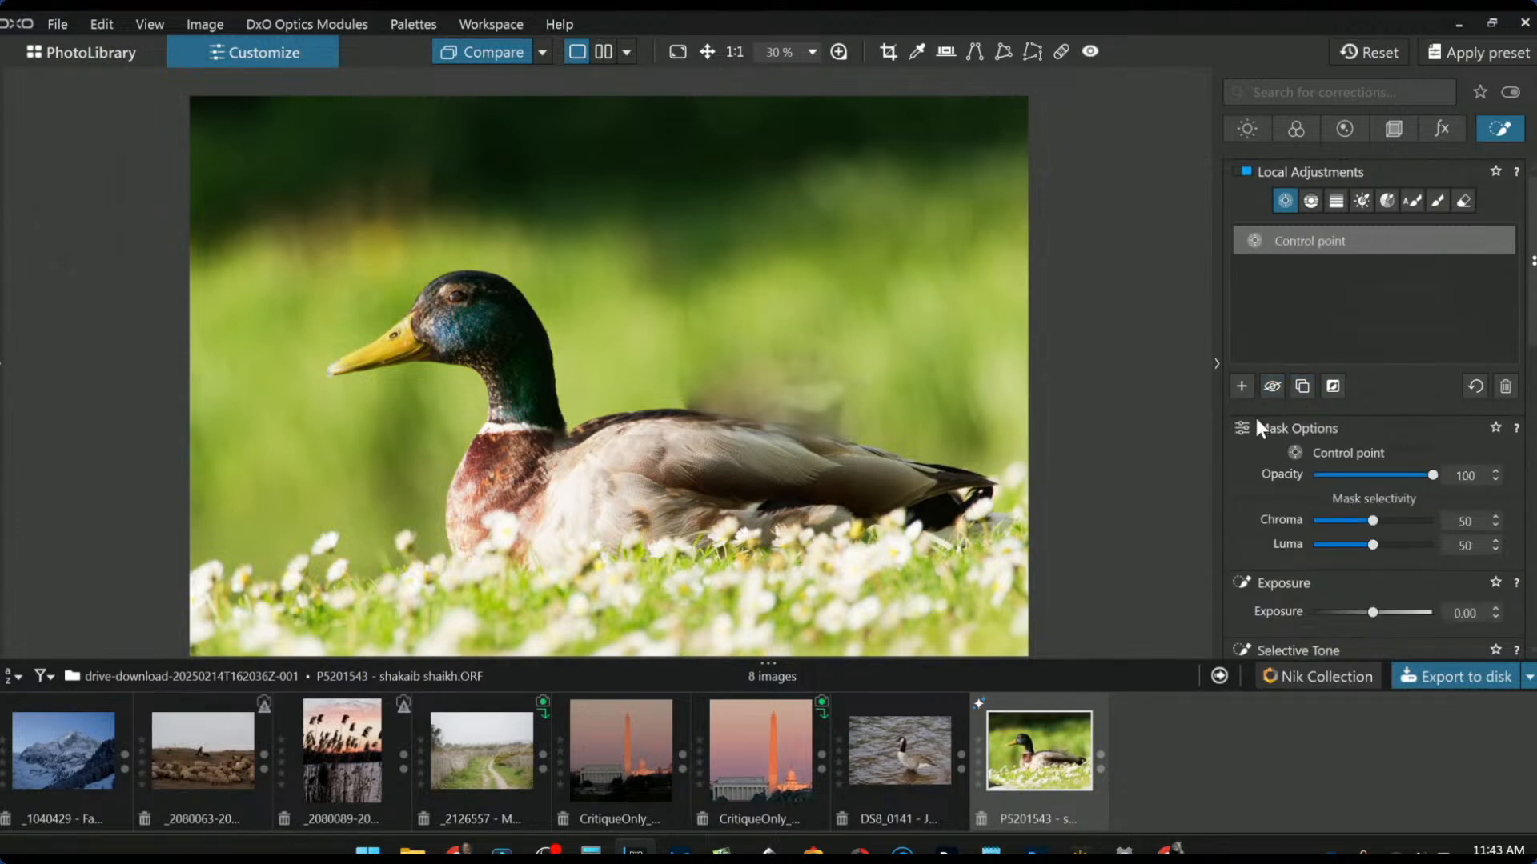
key("Escape")
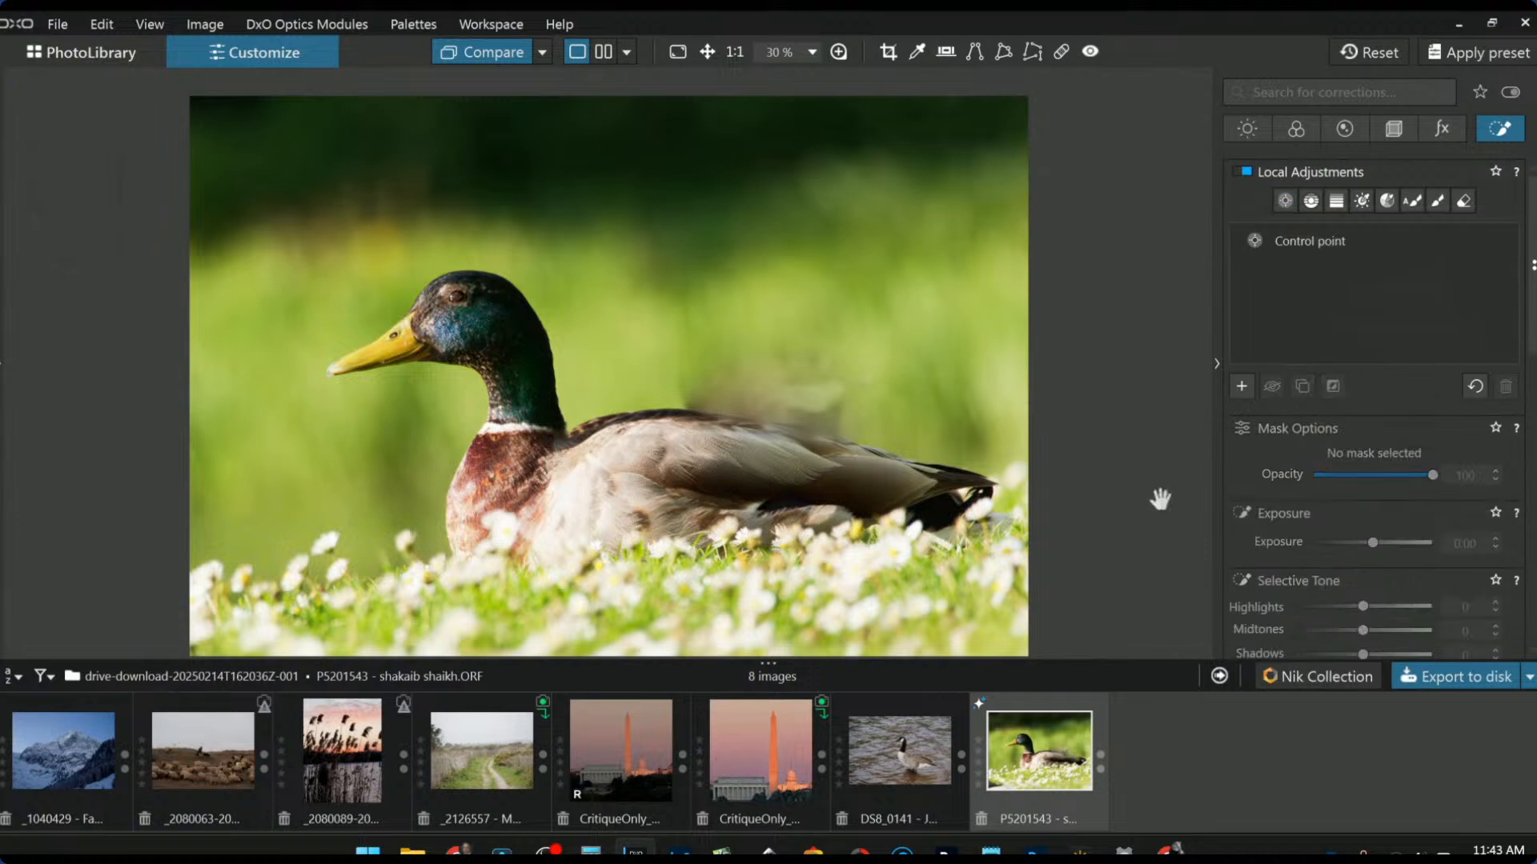
Step: Repair small spots at both ends of the smudge above the mallard's back with 79 % feathering, sourcing one from the grass behind its head
scroll(1008, 522, "down", 2)
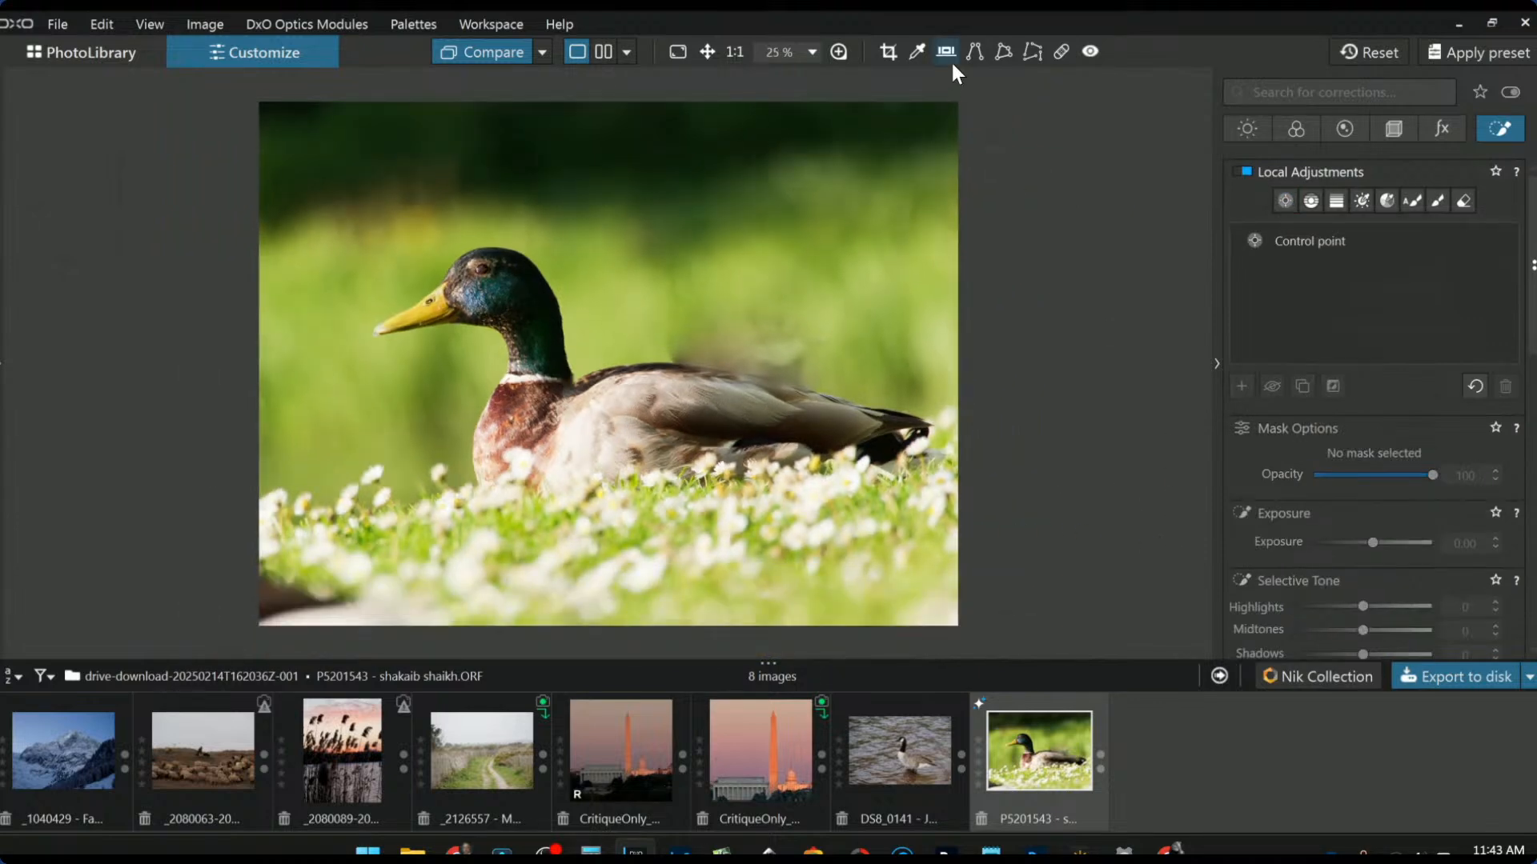
left_click(1054, 53)
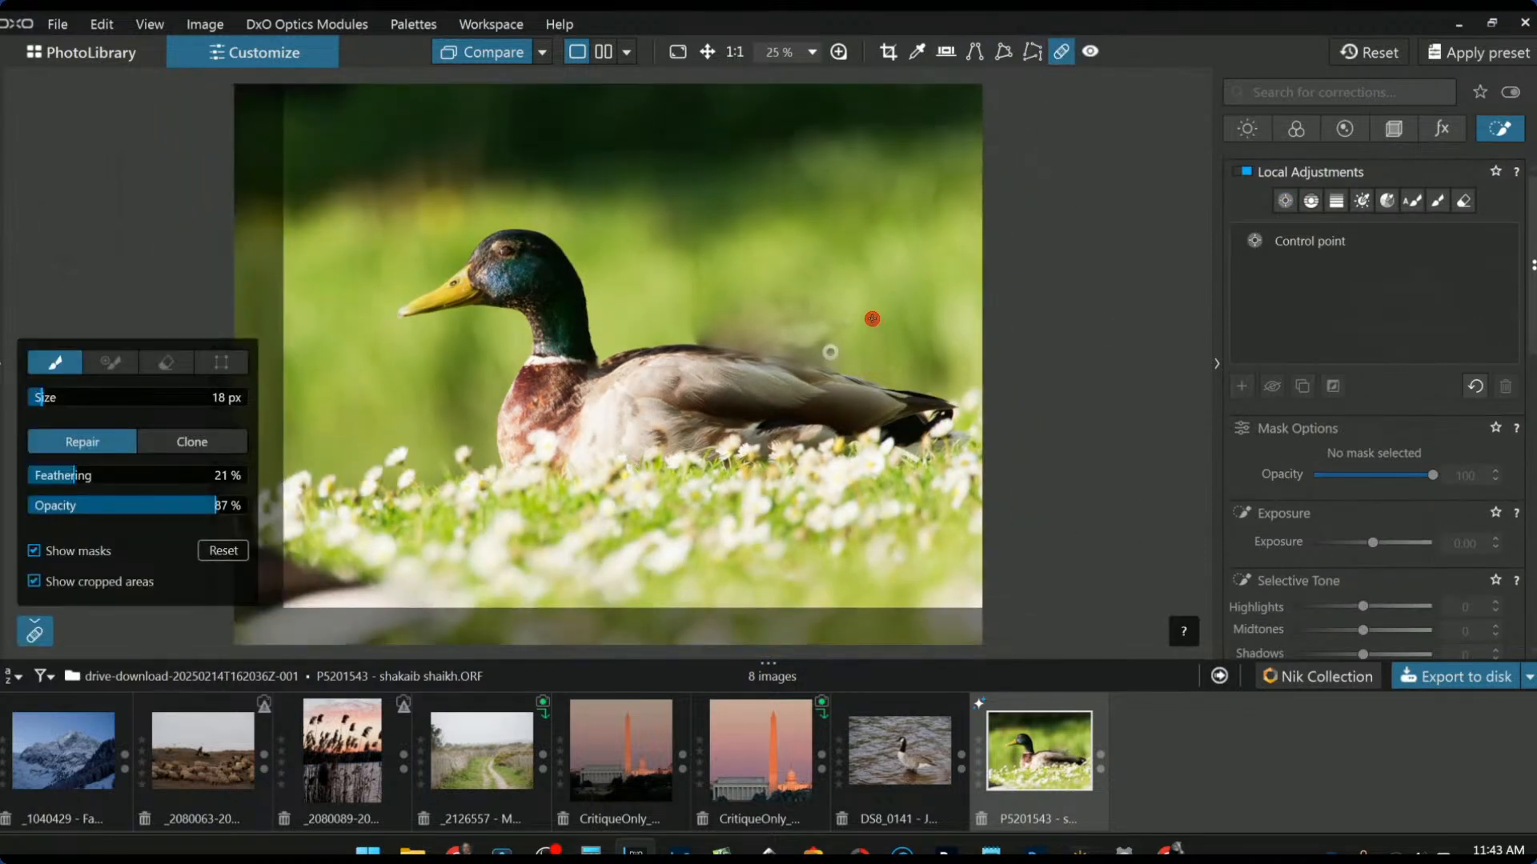
left_click(200, 474)
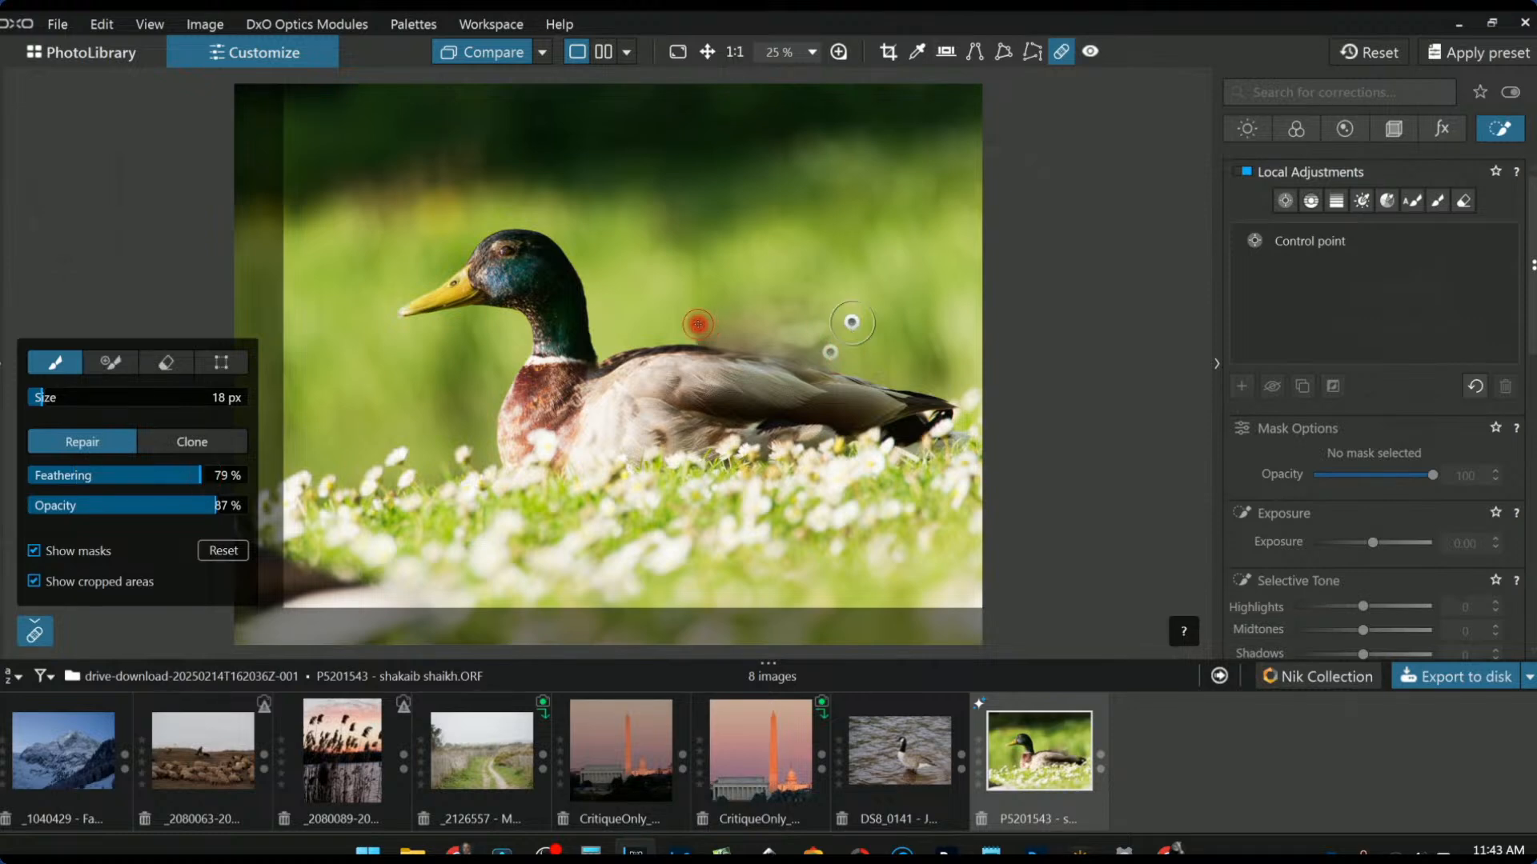
left_click(696, 326)
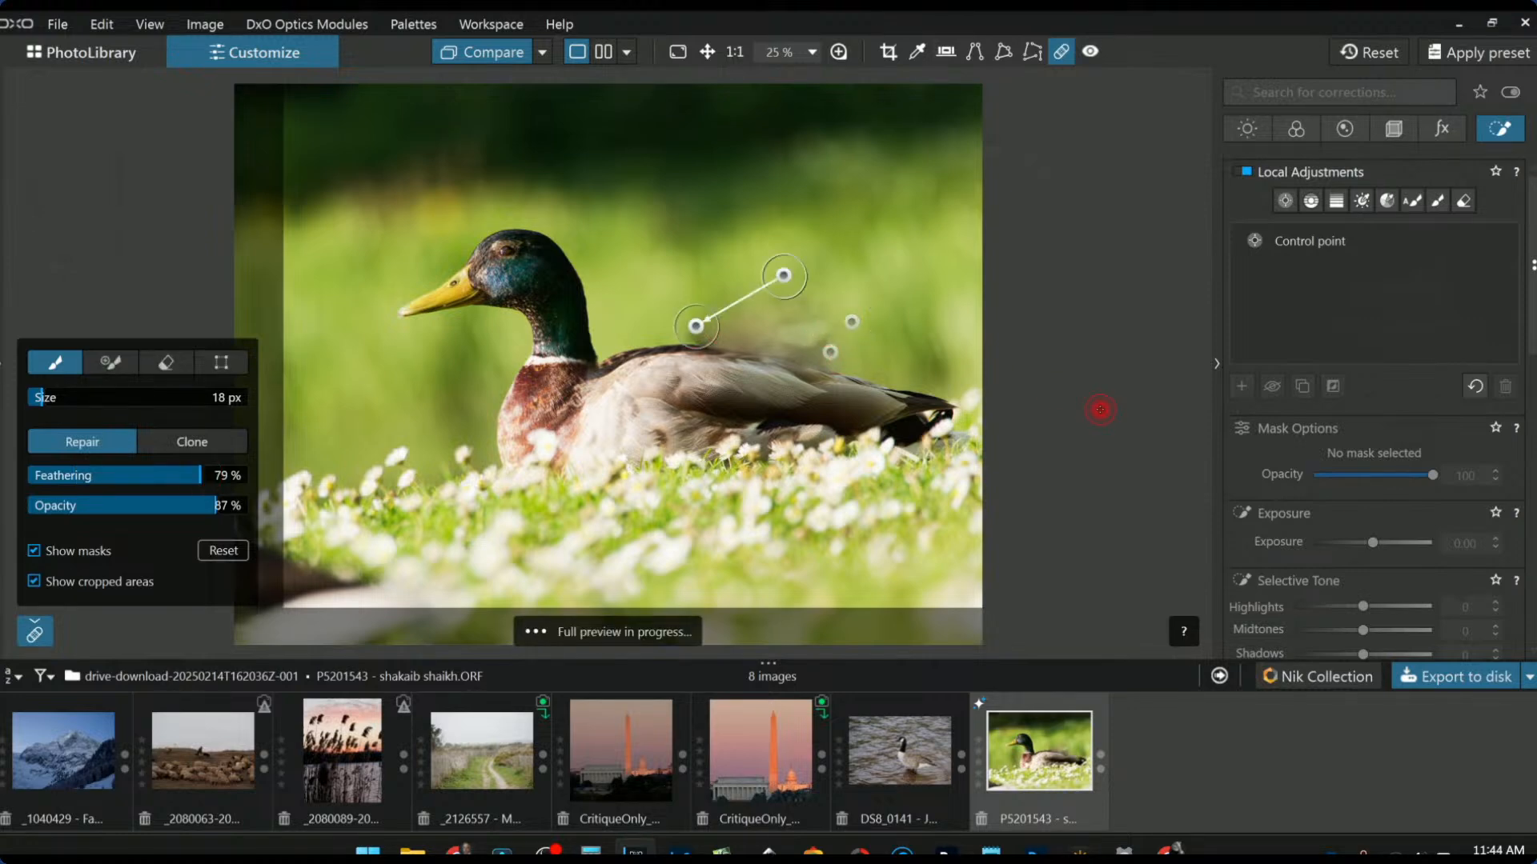
left_click_drag(784, 280, 621, 293)
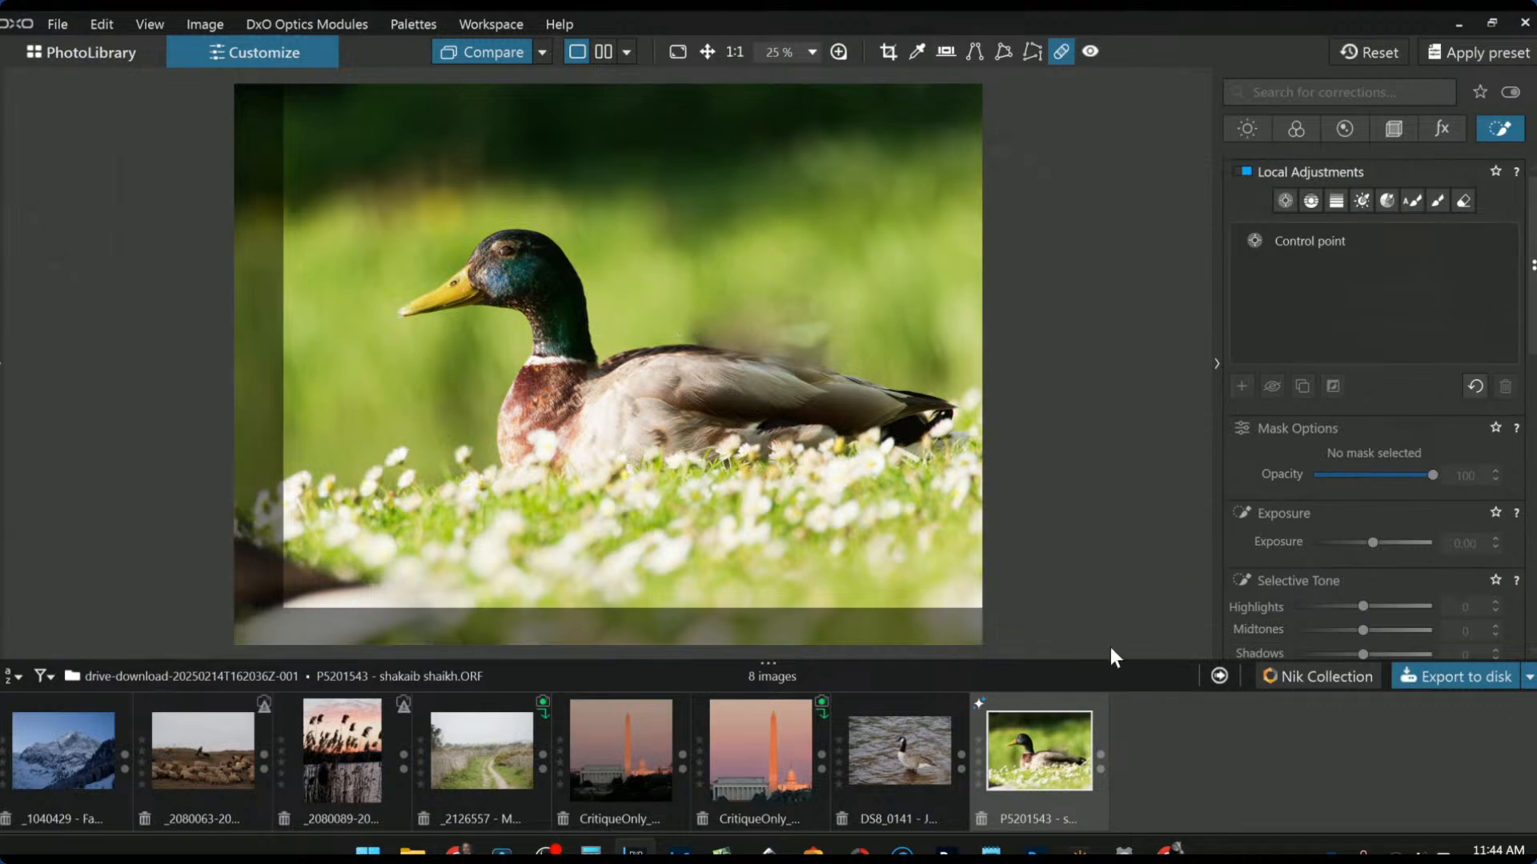
Step: Clone over the smudge above the mallard's back with a larger brush at 79 % feathering, sourcing from the grass in front of its chest
left_click(224, 446)
left_click(940, 360)
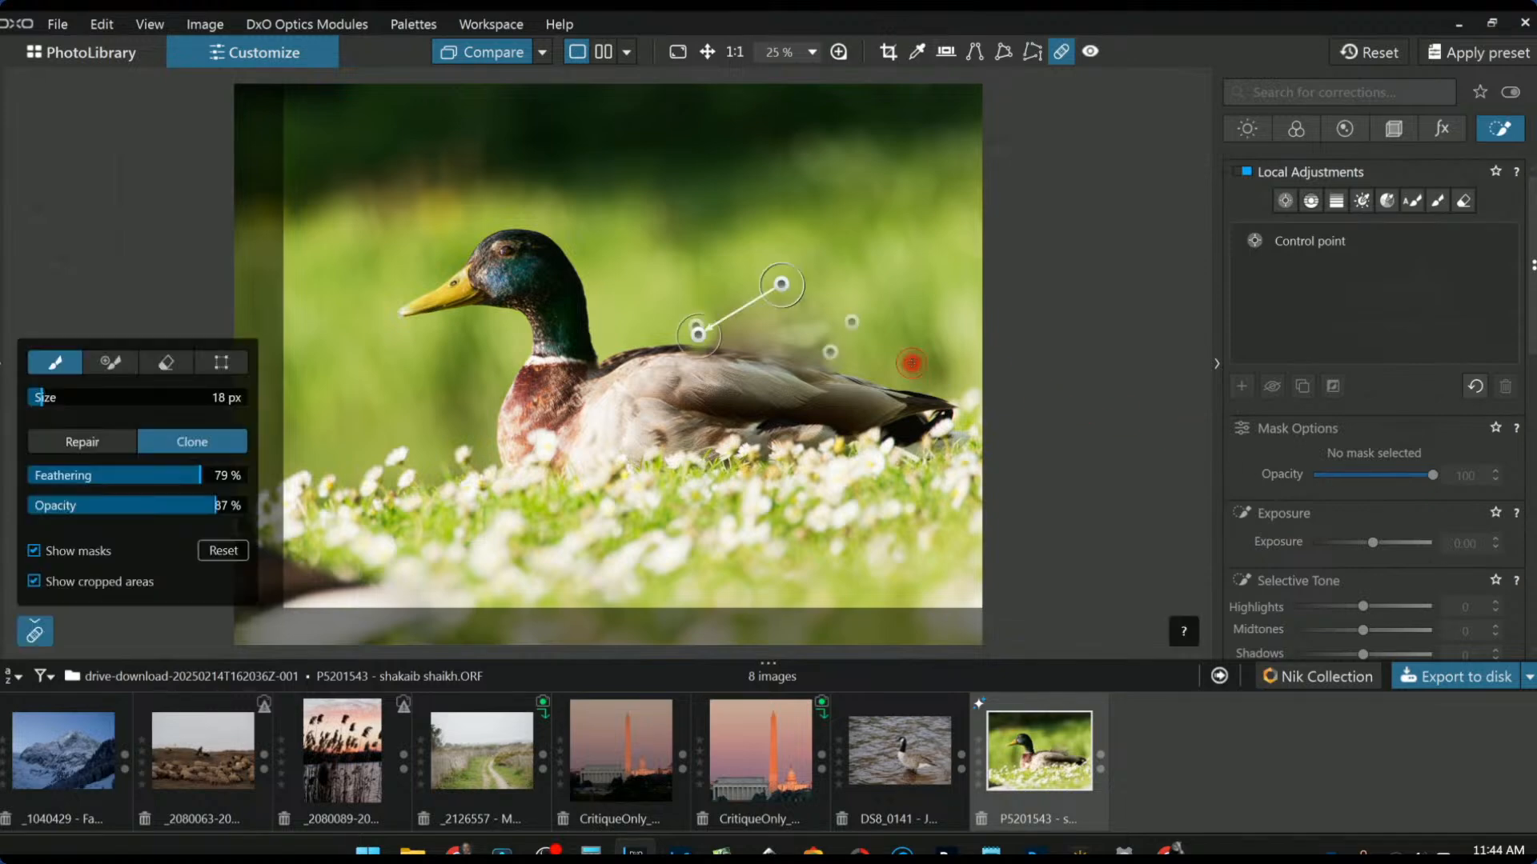
scroll(731, 260, "up", 6)
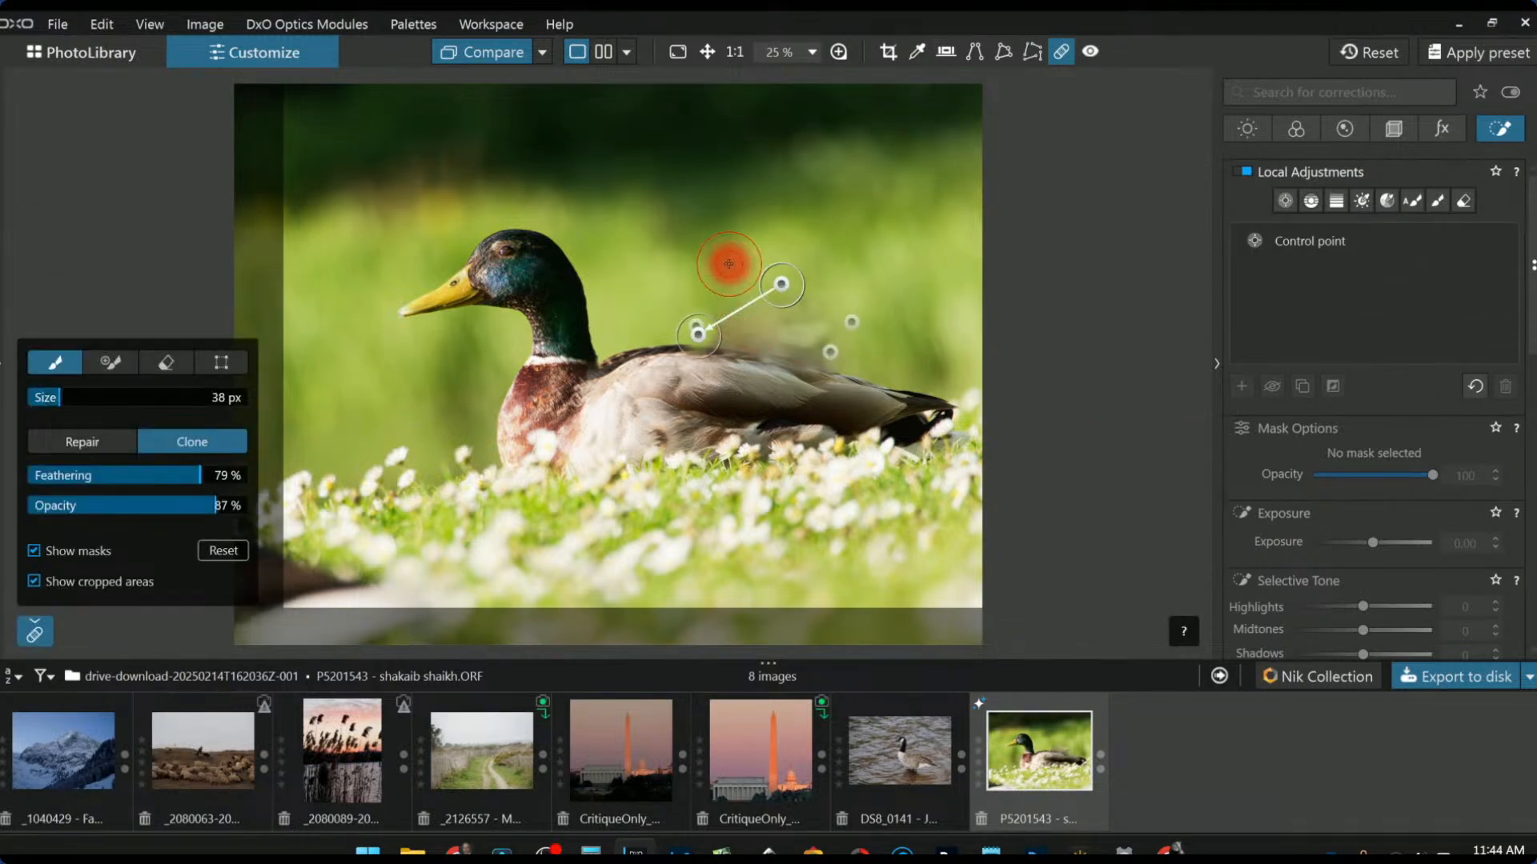
left_click_drag(712, 300, 830, 304)
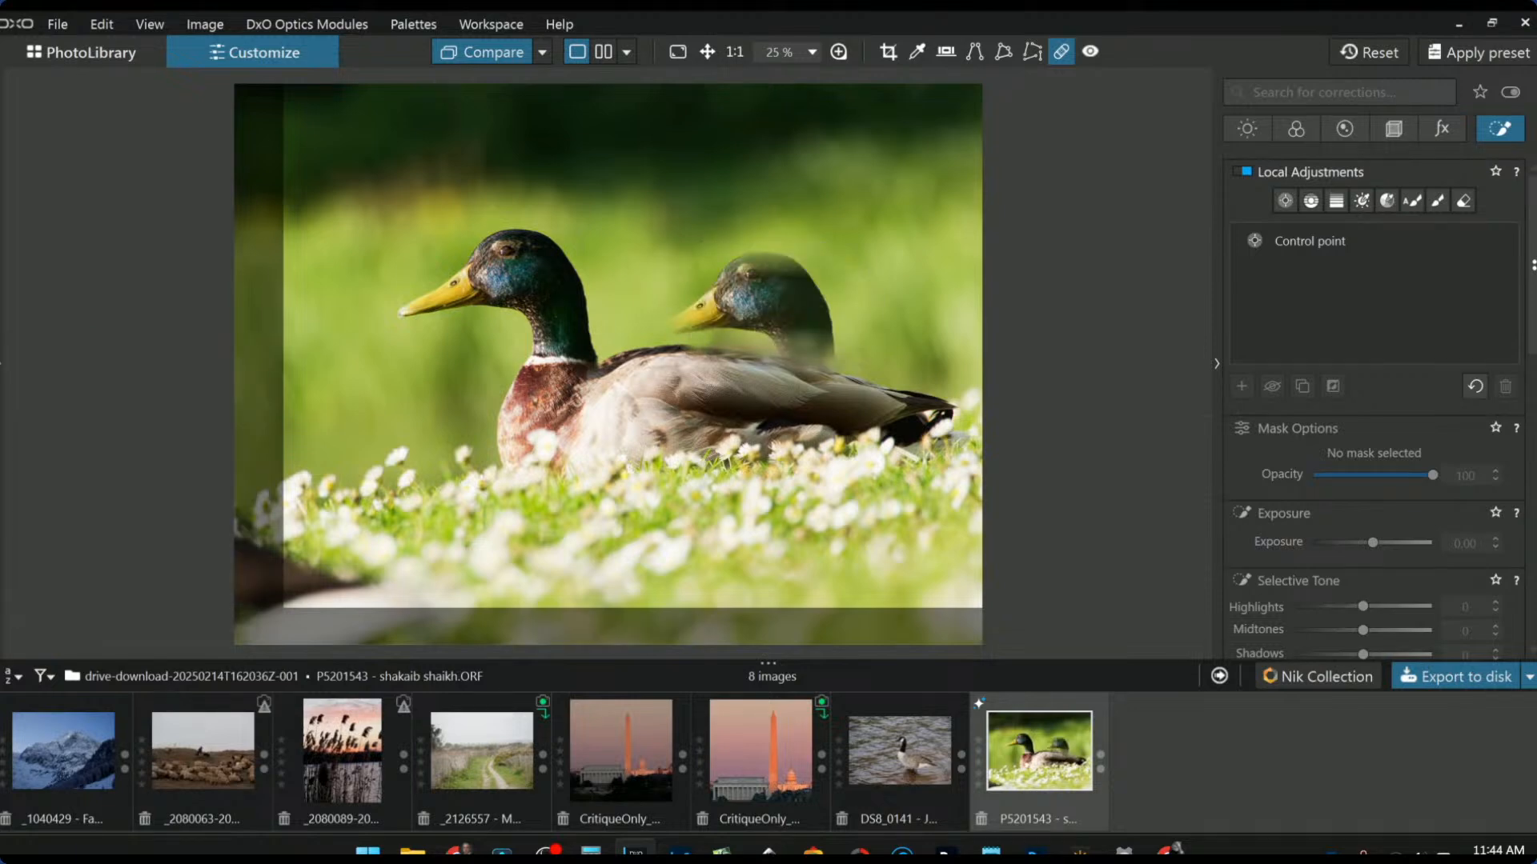
mouse_move(474, 284)
left_mouse_down()
mouse_move(395, 369)
mouse_move(317, 392)
left_mouse_up()
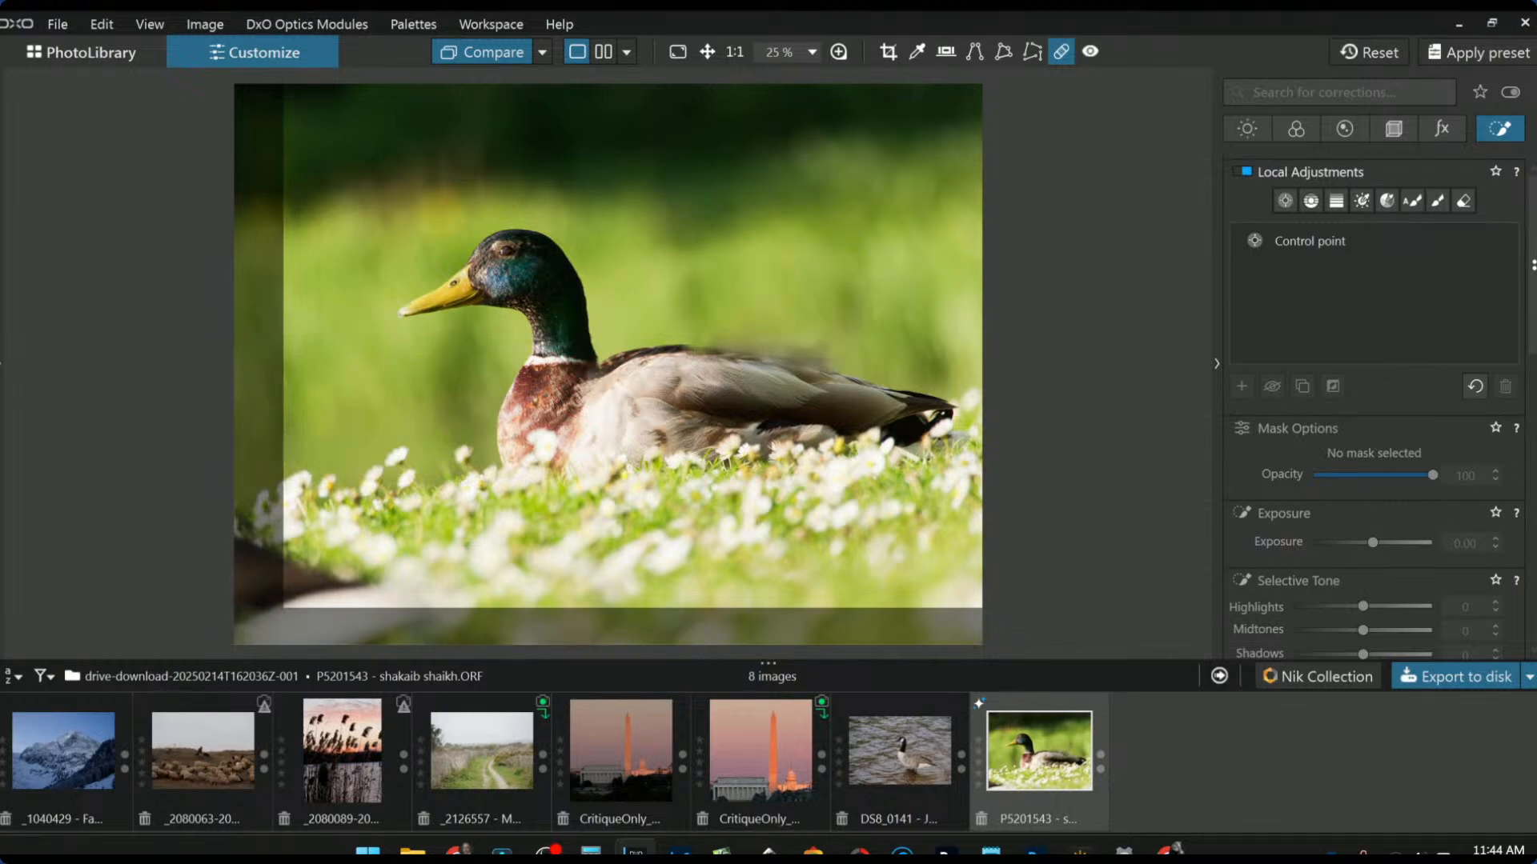
key("Escape")
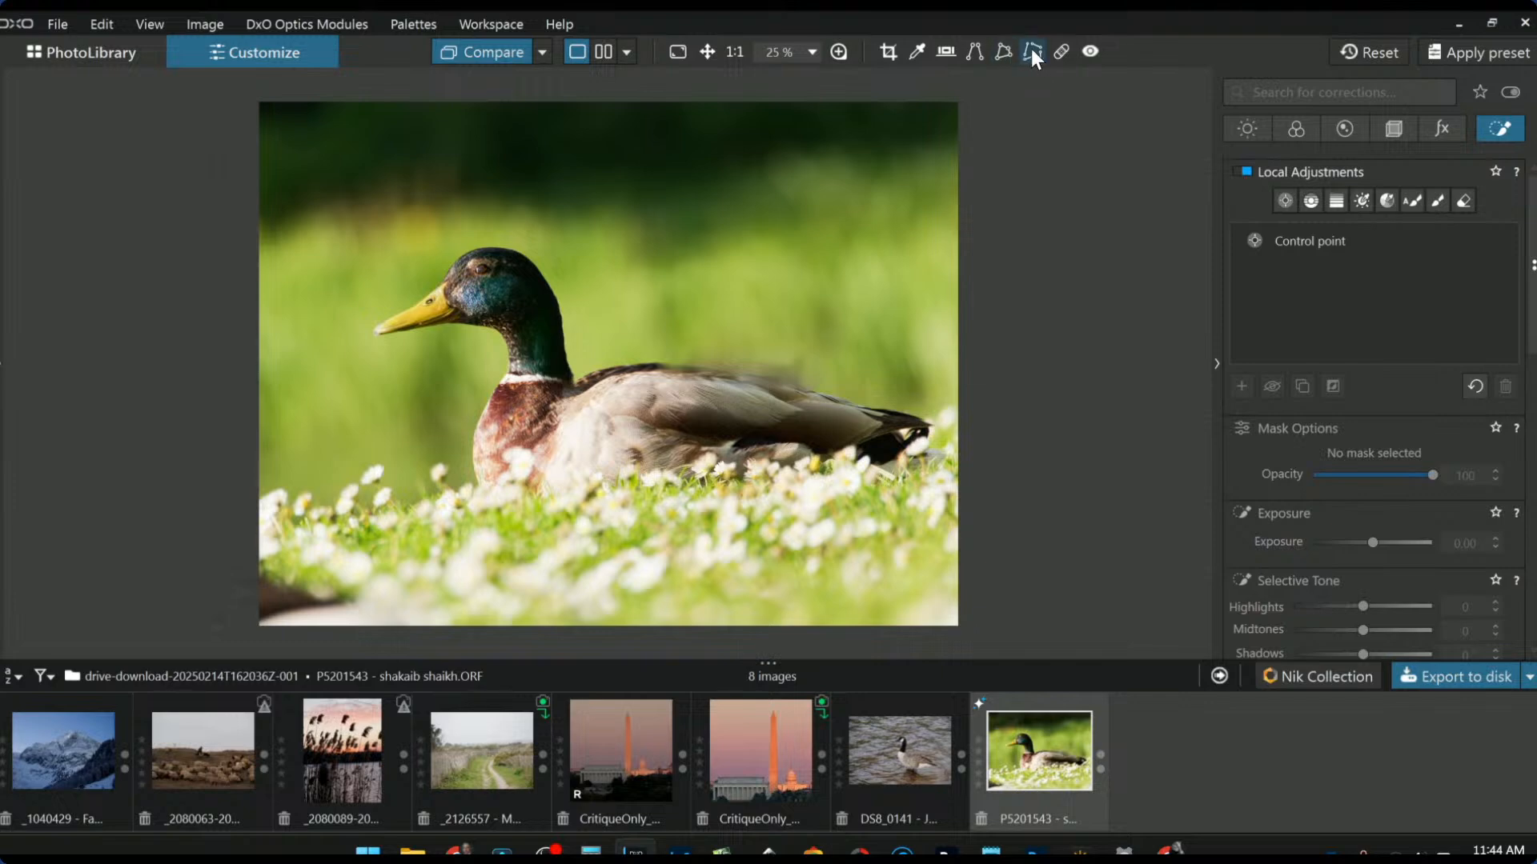
Step: Set the large repair patch above the mallard's back to 31 % feathering and delete the small repair spot at its tail-side end
left_click(1061, 56)
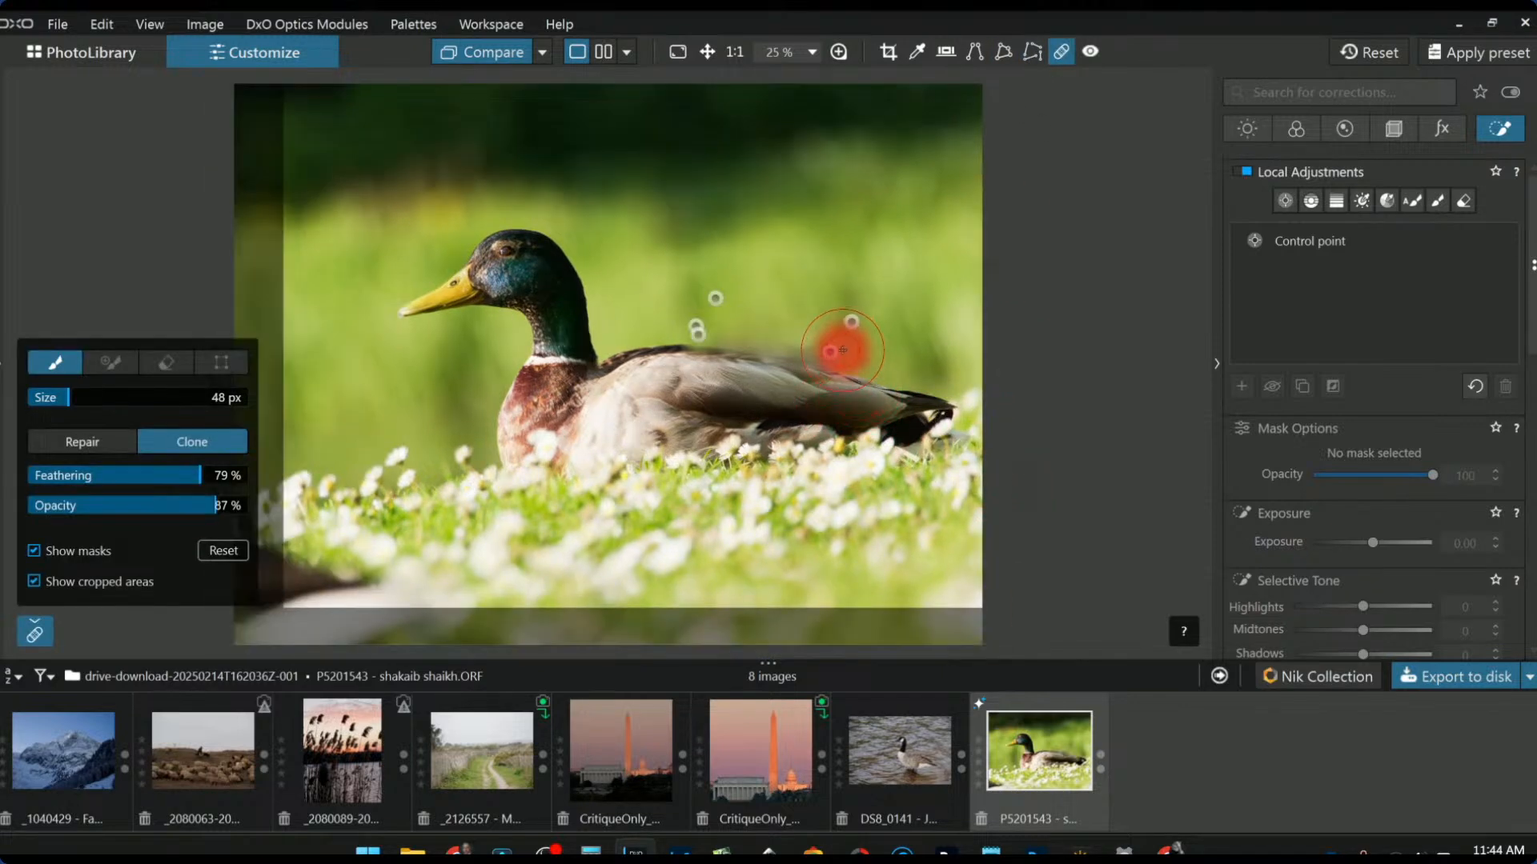
left_click(833, 358)
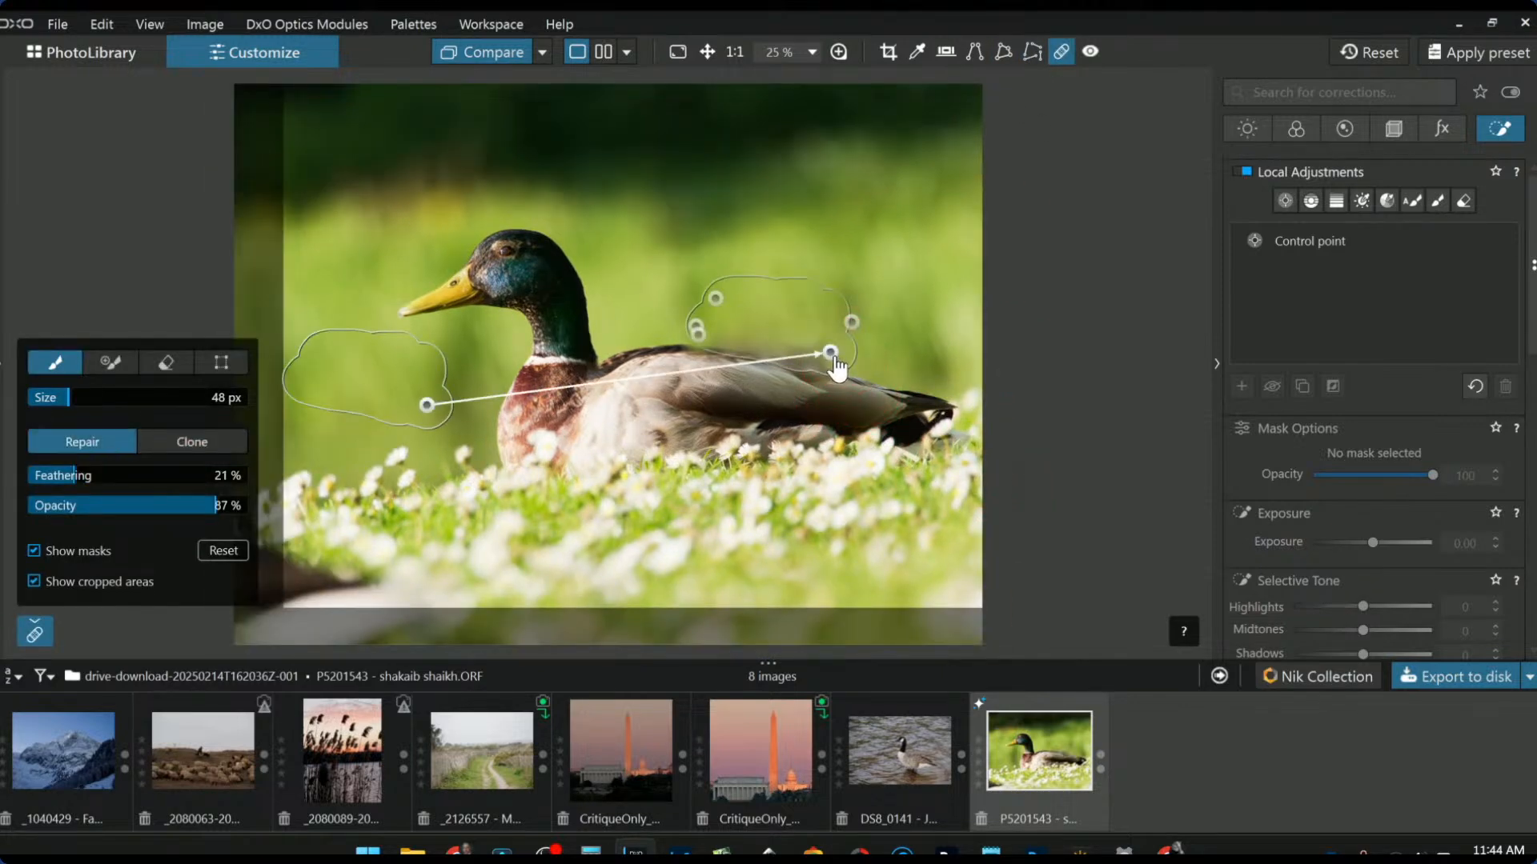
left_click(102, 473)
left_click(853, 324)
left_click_drag(837, 317, 832, 306)
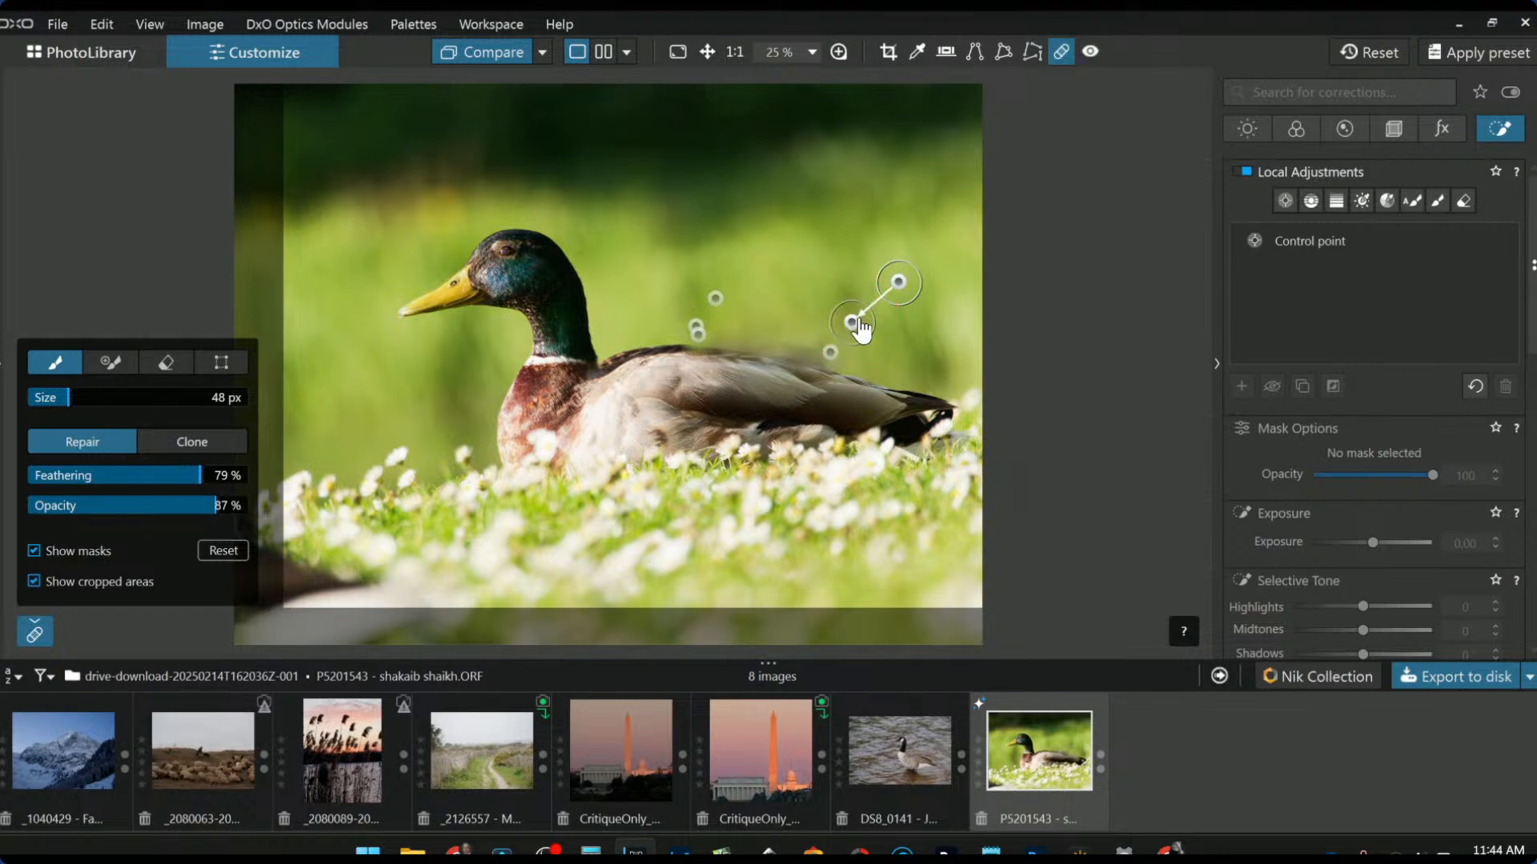
key("Delete")
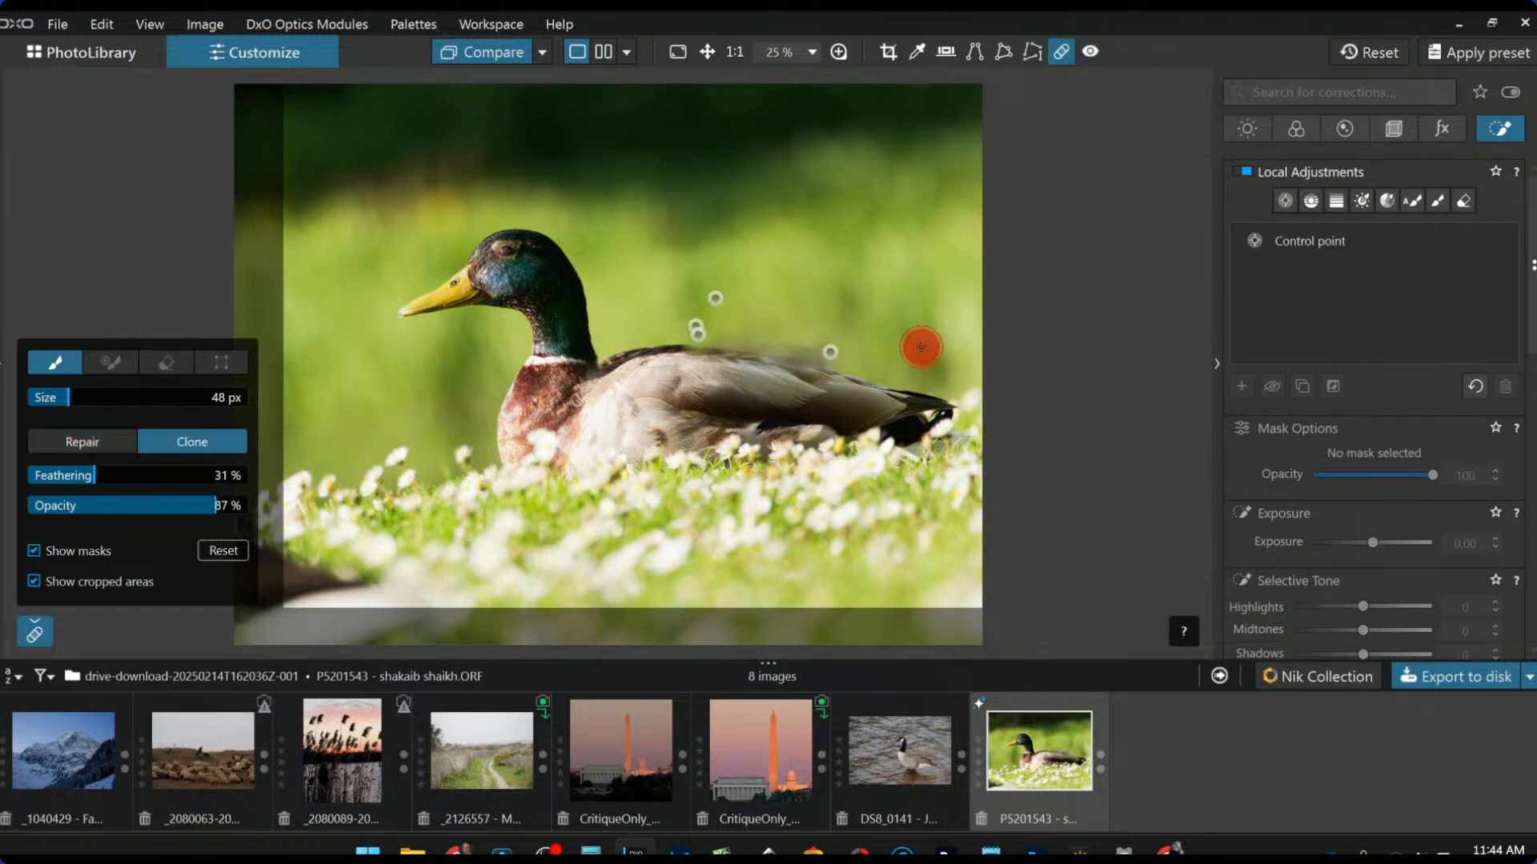
Step: Clone over the smudge's tail side with a 25 px brush at 100 % feathering, sourcing from the grass in front of the mallard's chest
scroll(922, 347, "up", 4)
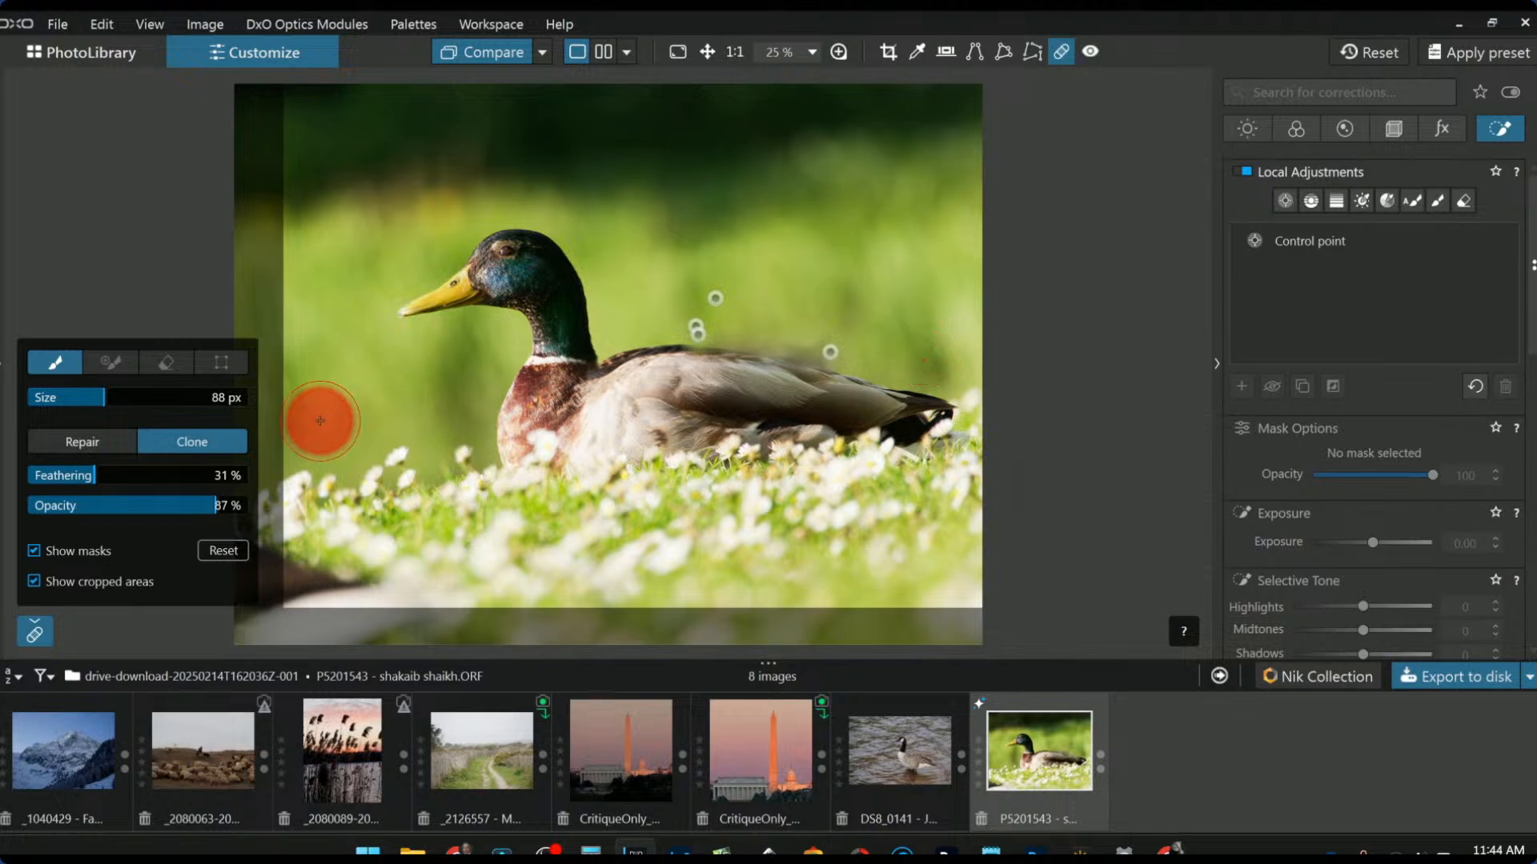
left_click_drag(226, 477, 248, 472)
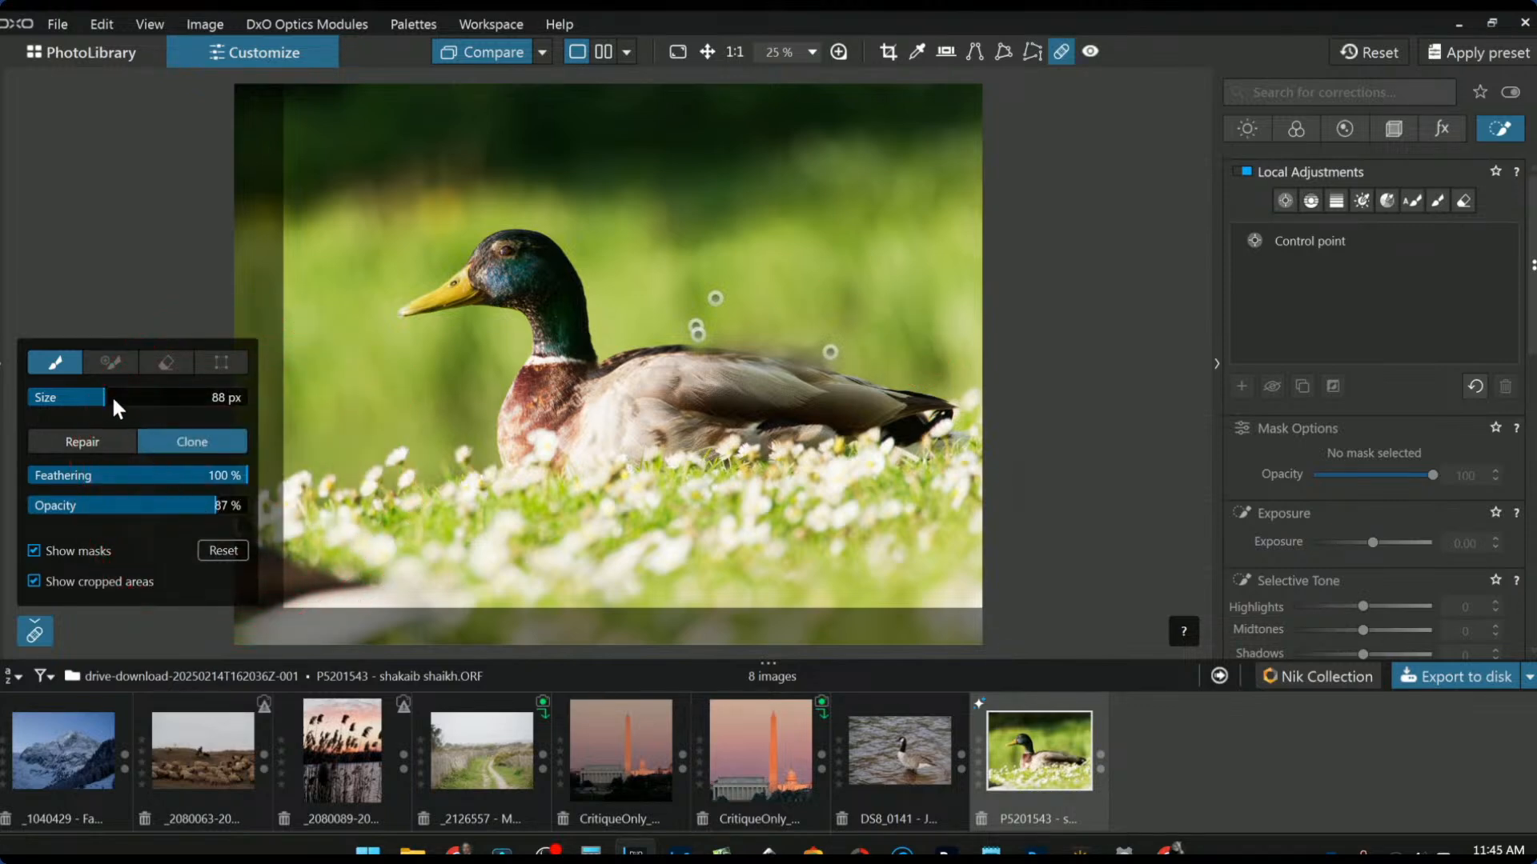
left_click_drag(112, 395, 48, 398)
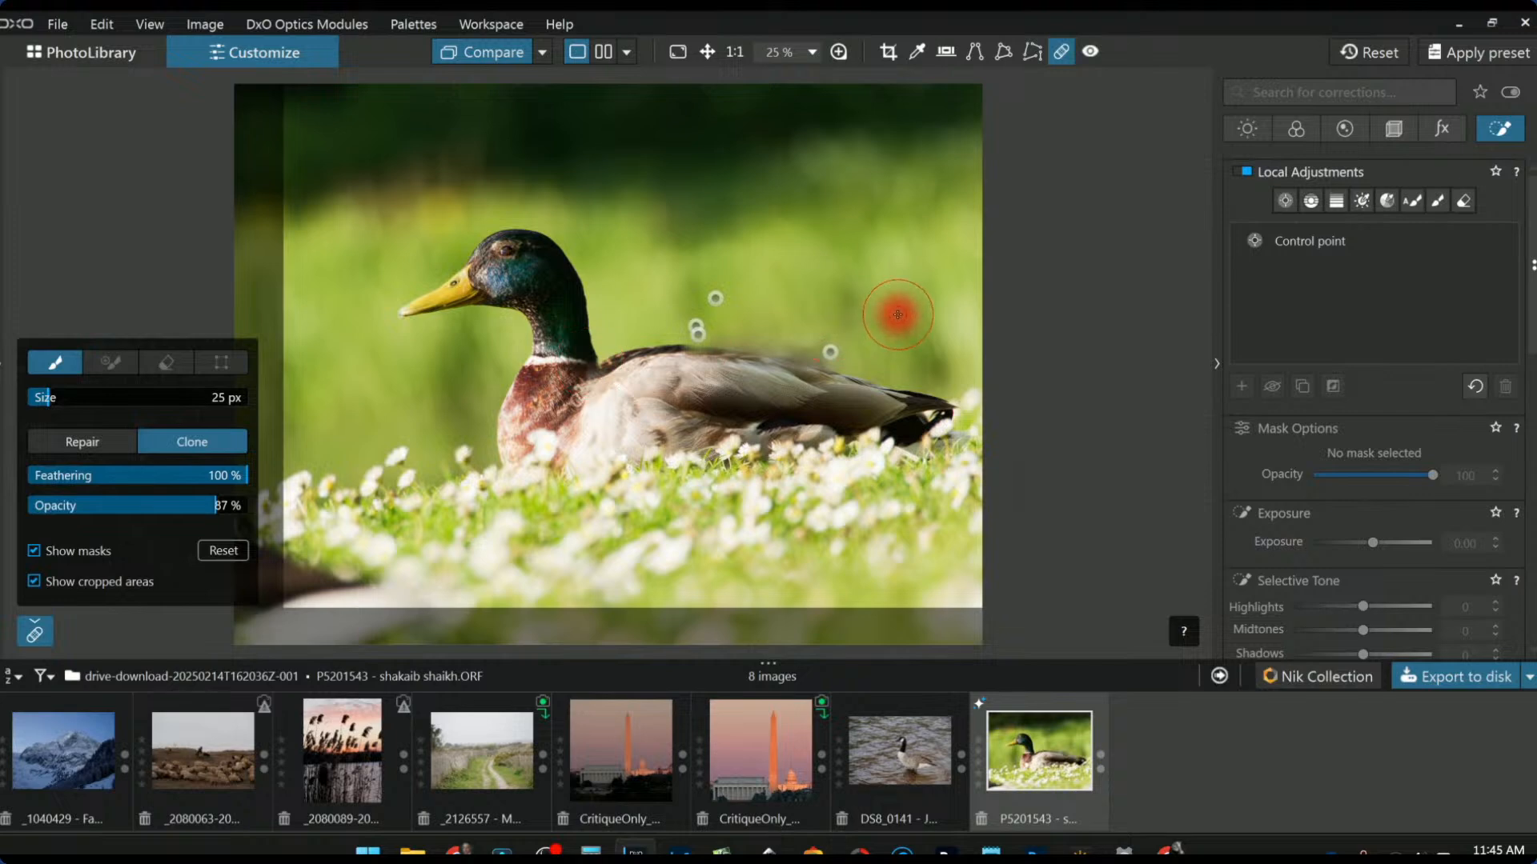
mouse_move(788, 314)
left_mouse_down()
mouse_move(773, 310)
mouse_move(884, 328)
left_mouse_up()
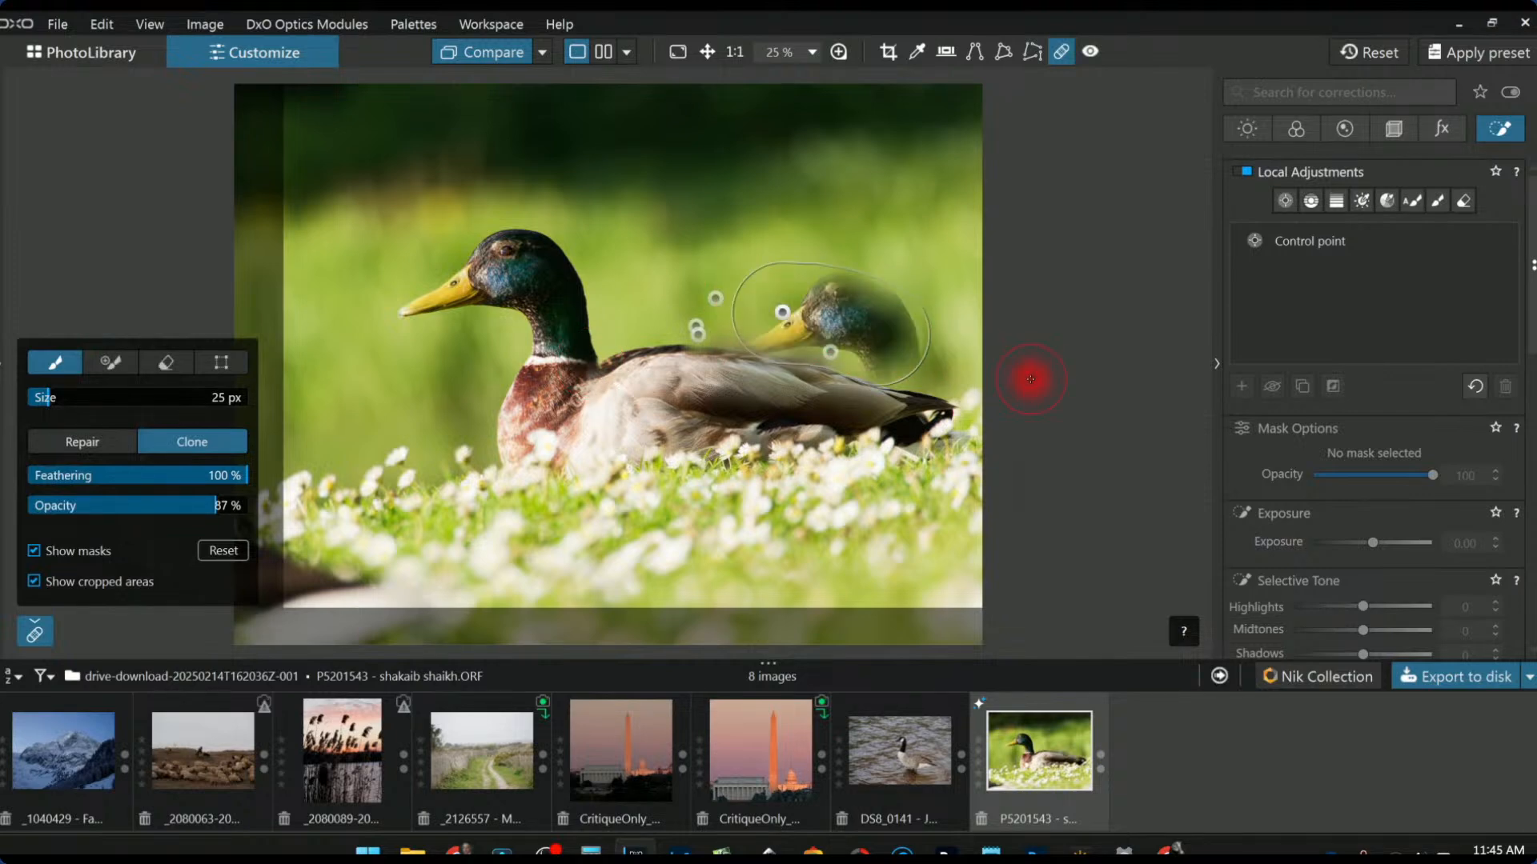
mouse_move(450, 272)
left_mouse_down()
mouse_move(357, 400)
mouse_move(331, 378)
left_mouse_up()
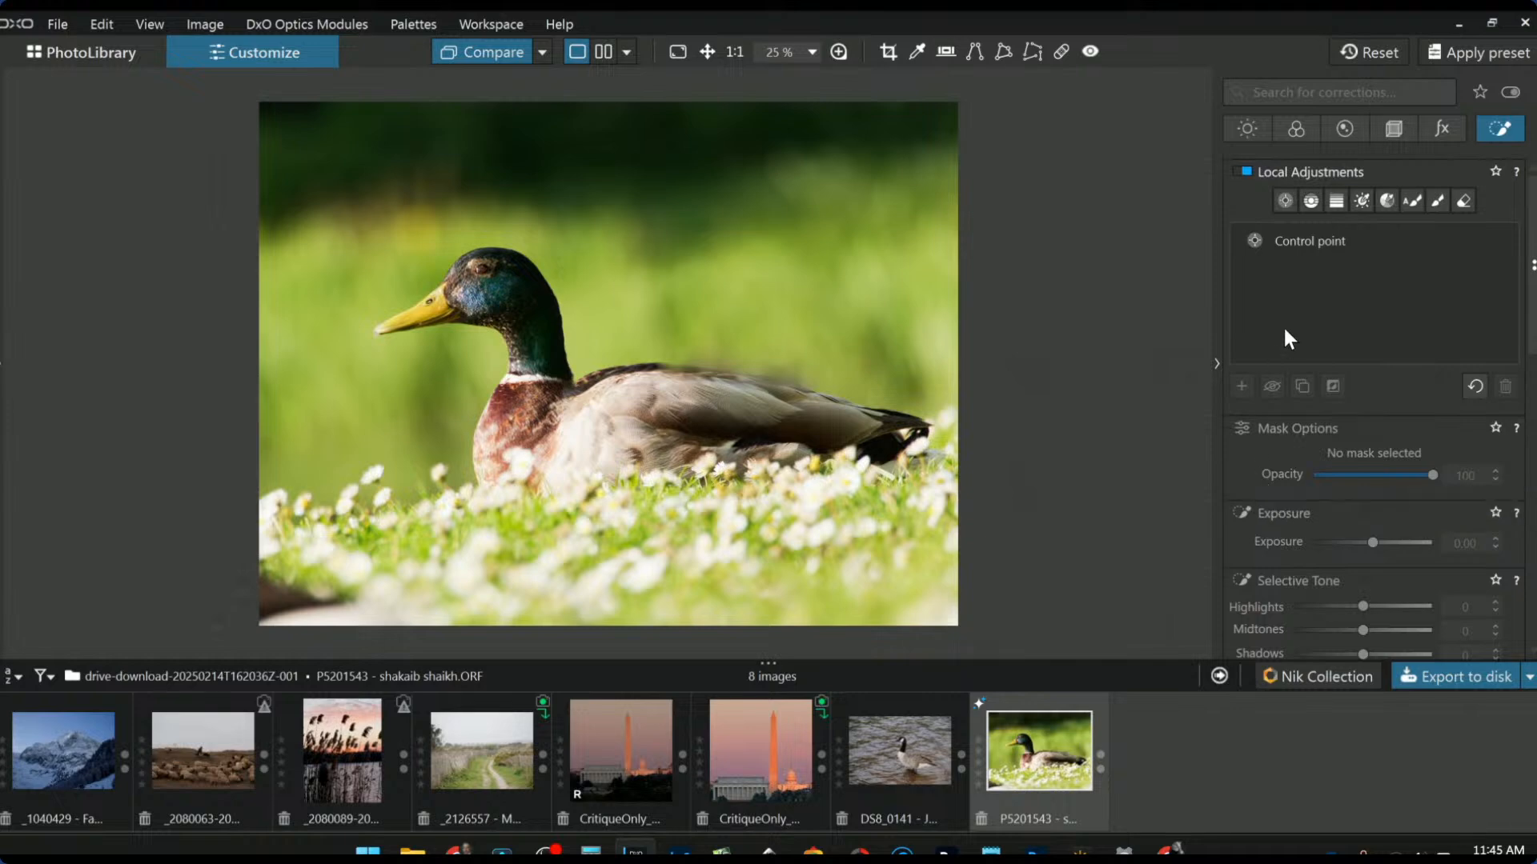
Step: Add a new local control point on the mallard's cheek and size it to cover most of the head
left_click(1286, 203)
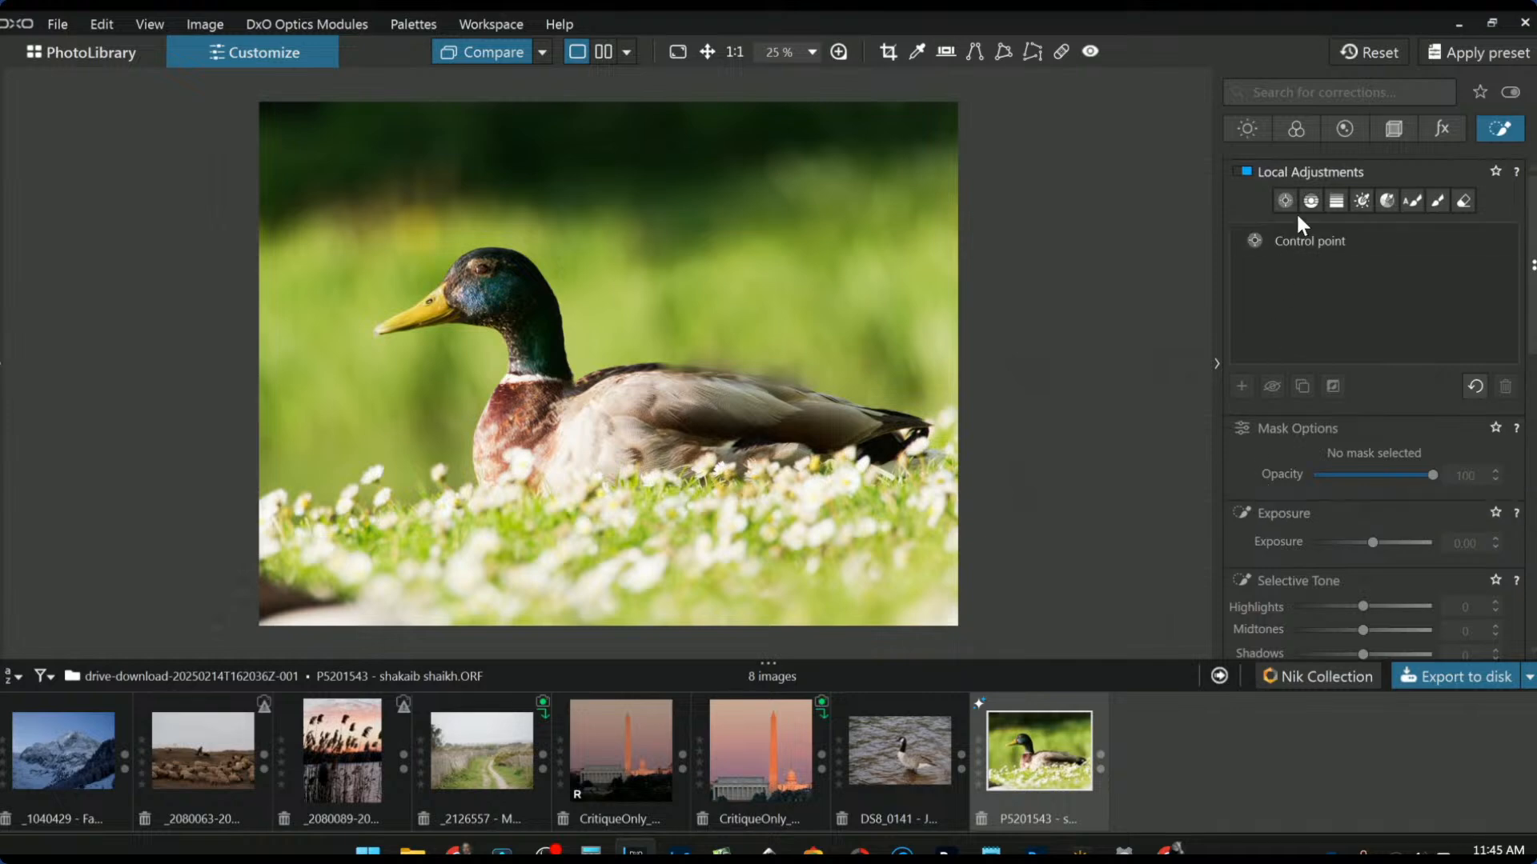
left_click(1242, 386)
left_click(501, 309)
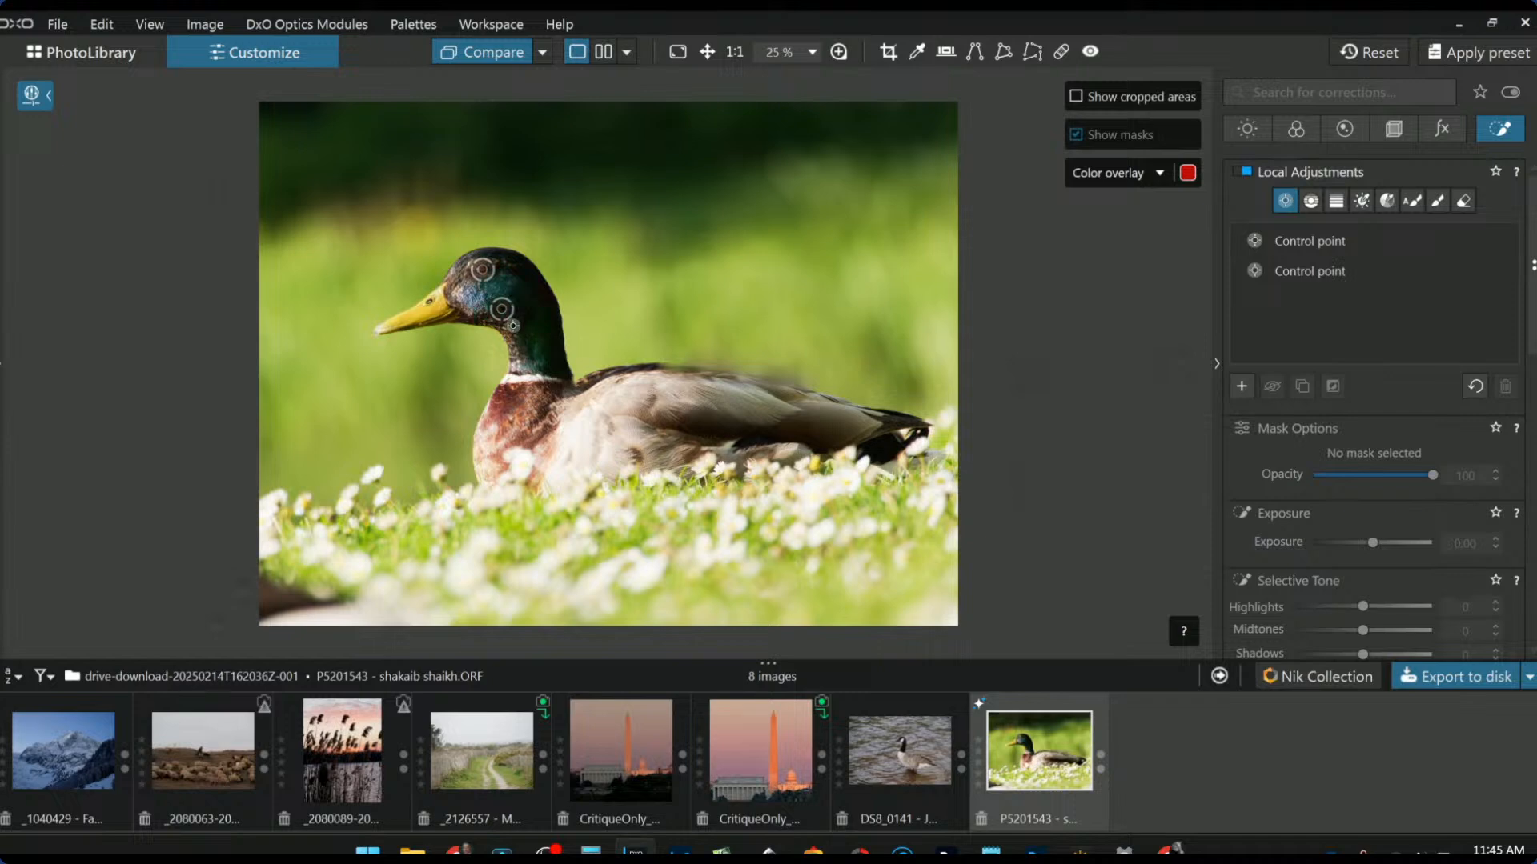
left_click(514, 328)
left_click_drag(516, 330, 530, 350)
Step: Set the head control point's Shadows to 47, ClearView Plus intensity to 50 and Microcontrast to 50
scroll(1399, 620, "down", 3)
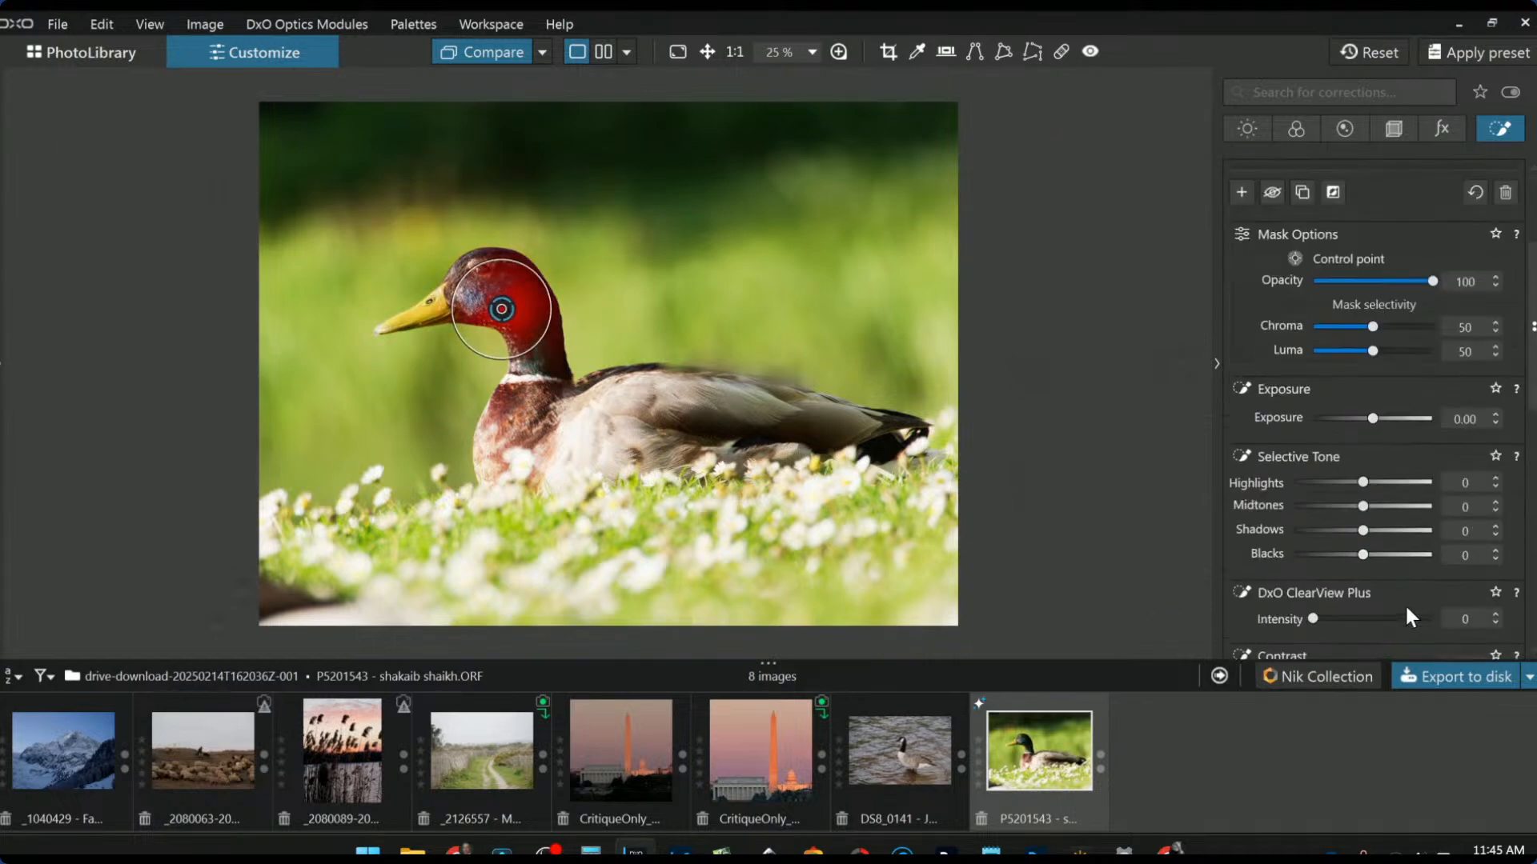
left_click(1396, 530)
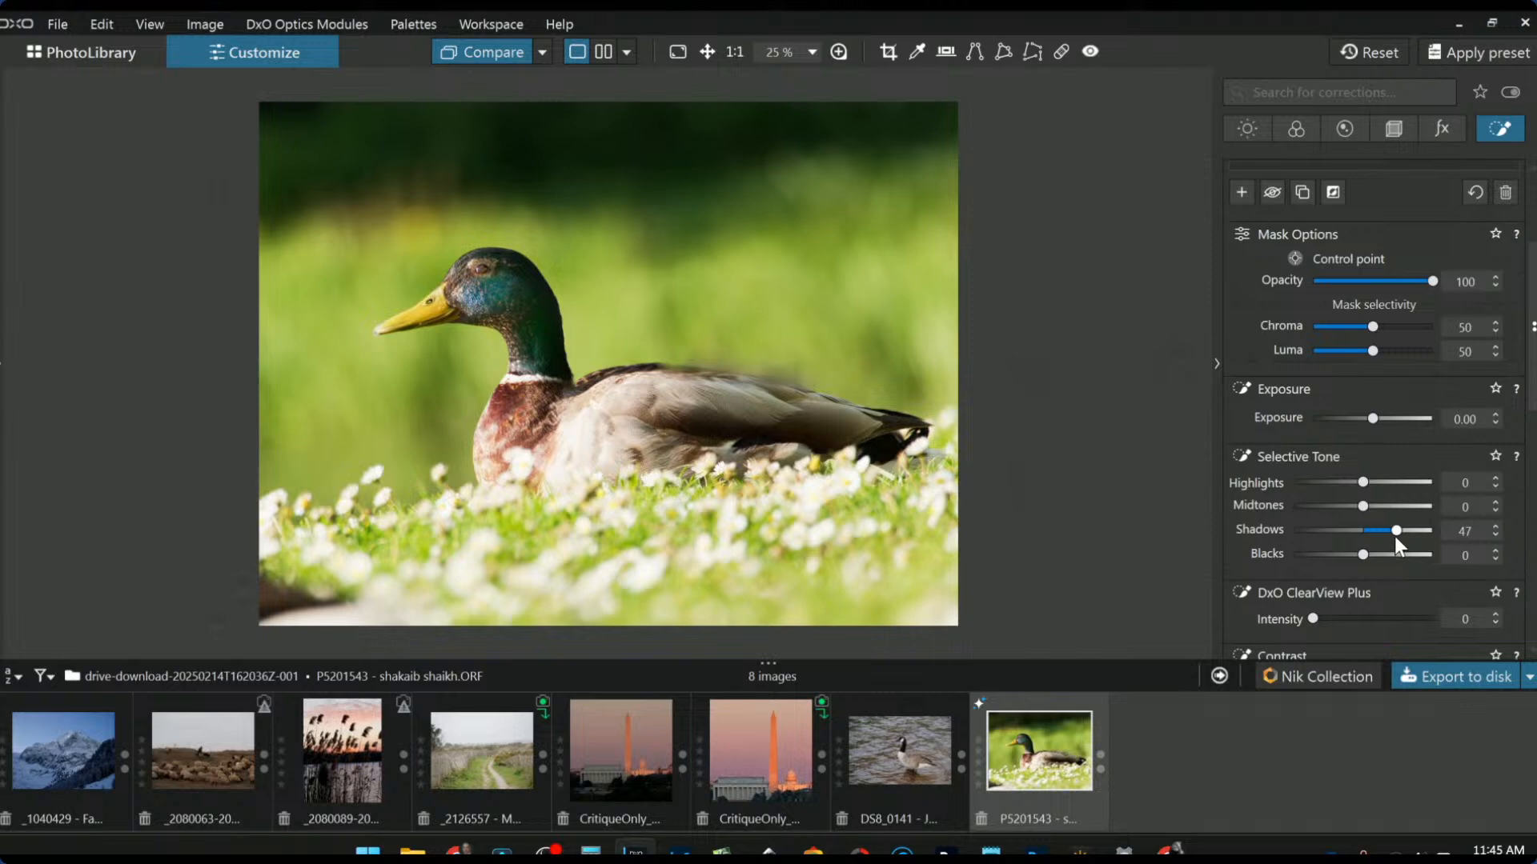
left_click(1372, 618)
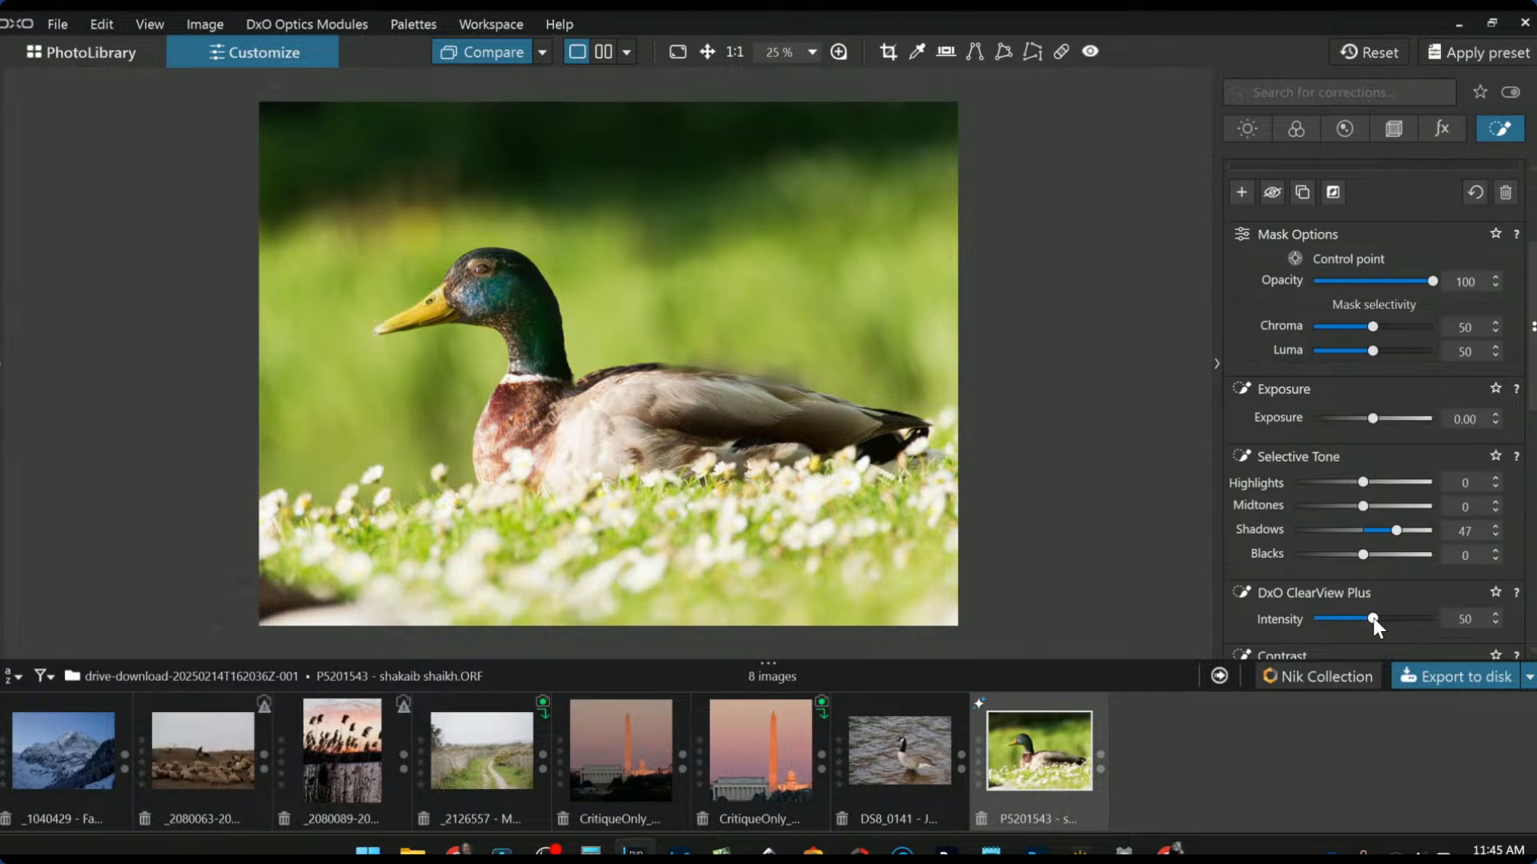
scroll(1369, 576, "down", 1)
left_click(1405, 614)
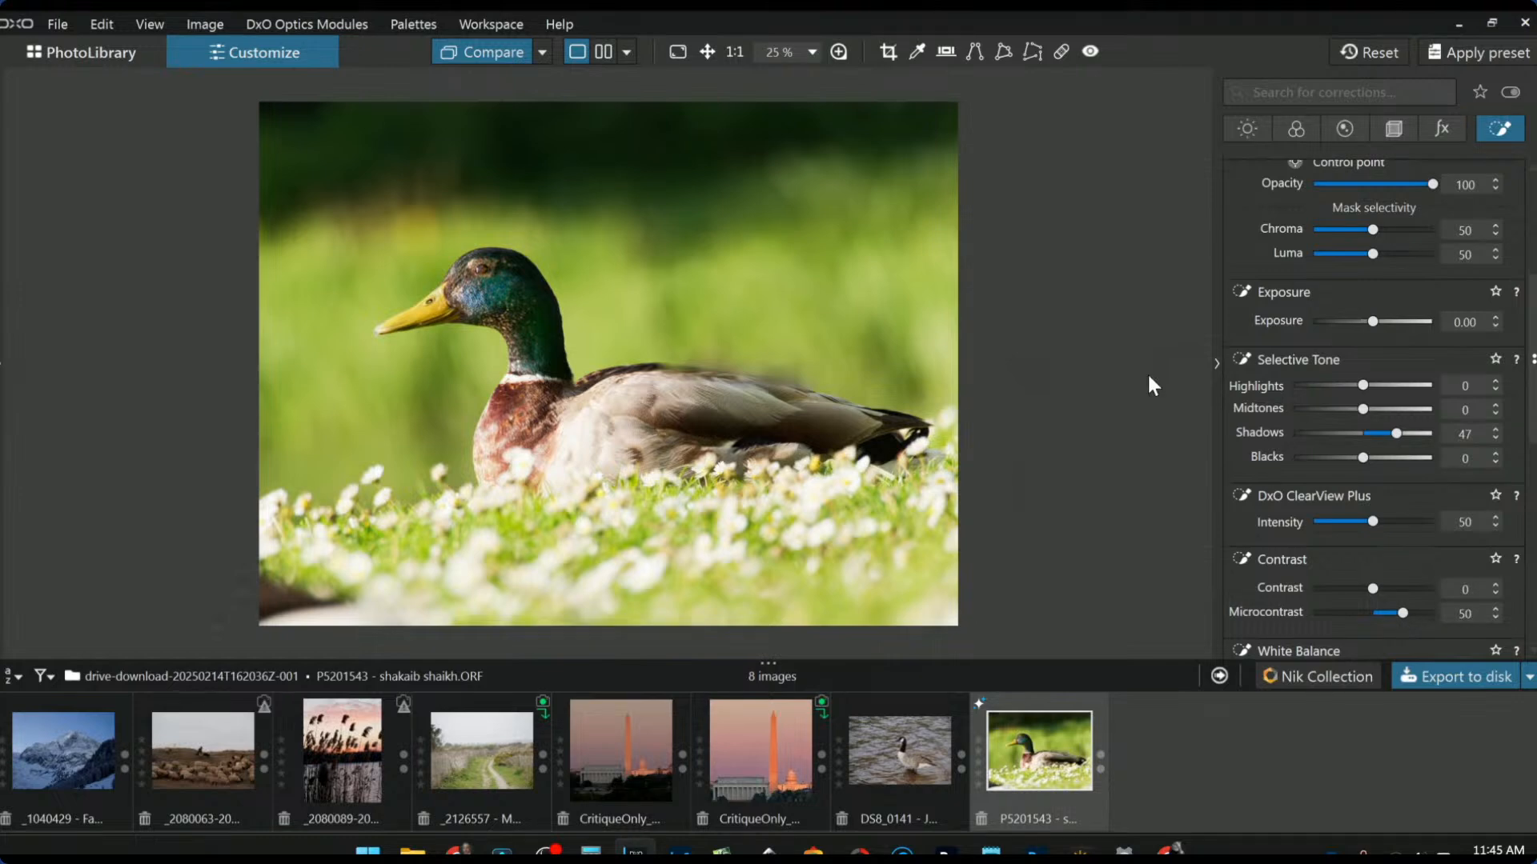
Step: Compare the mallard photo side by side with its version without corrections or geometry, with the correction panels hidden for a larger view
left_click(604, 53)
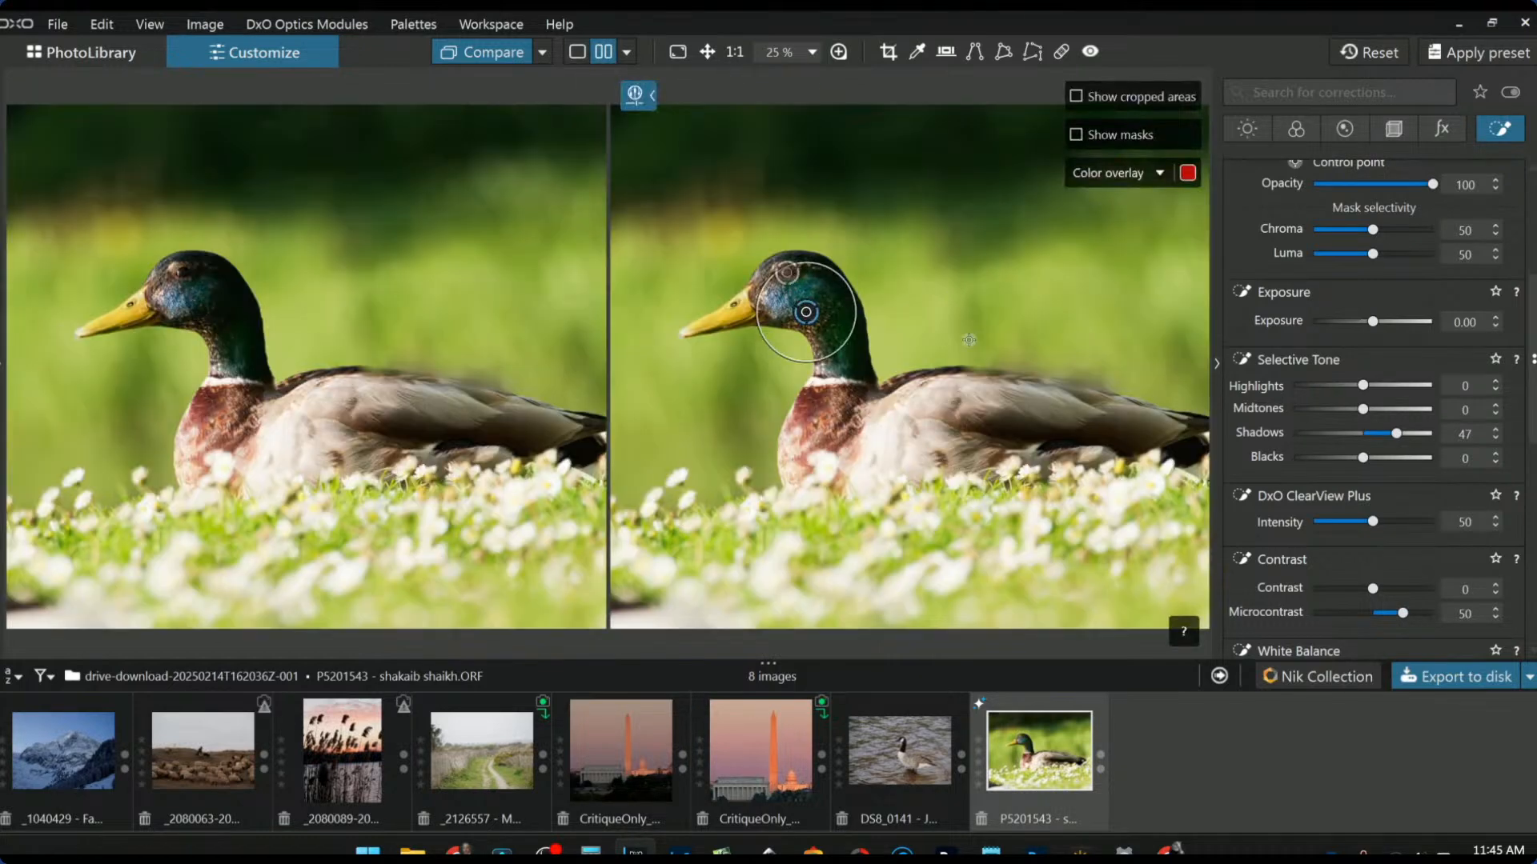
left_click(540, 53)
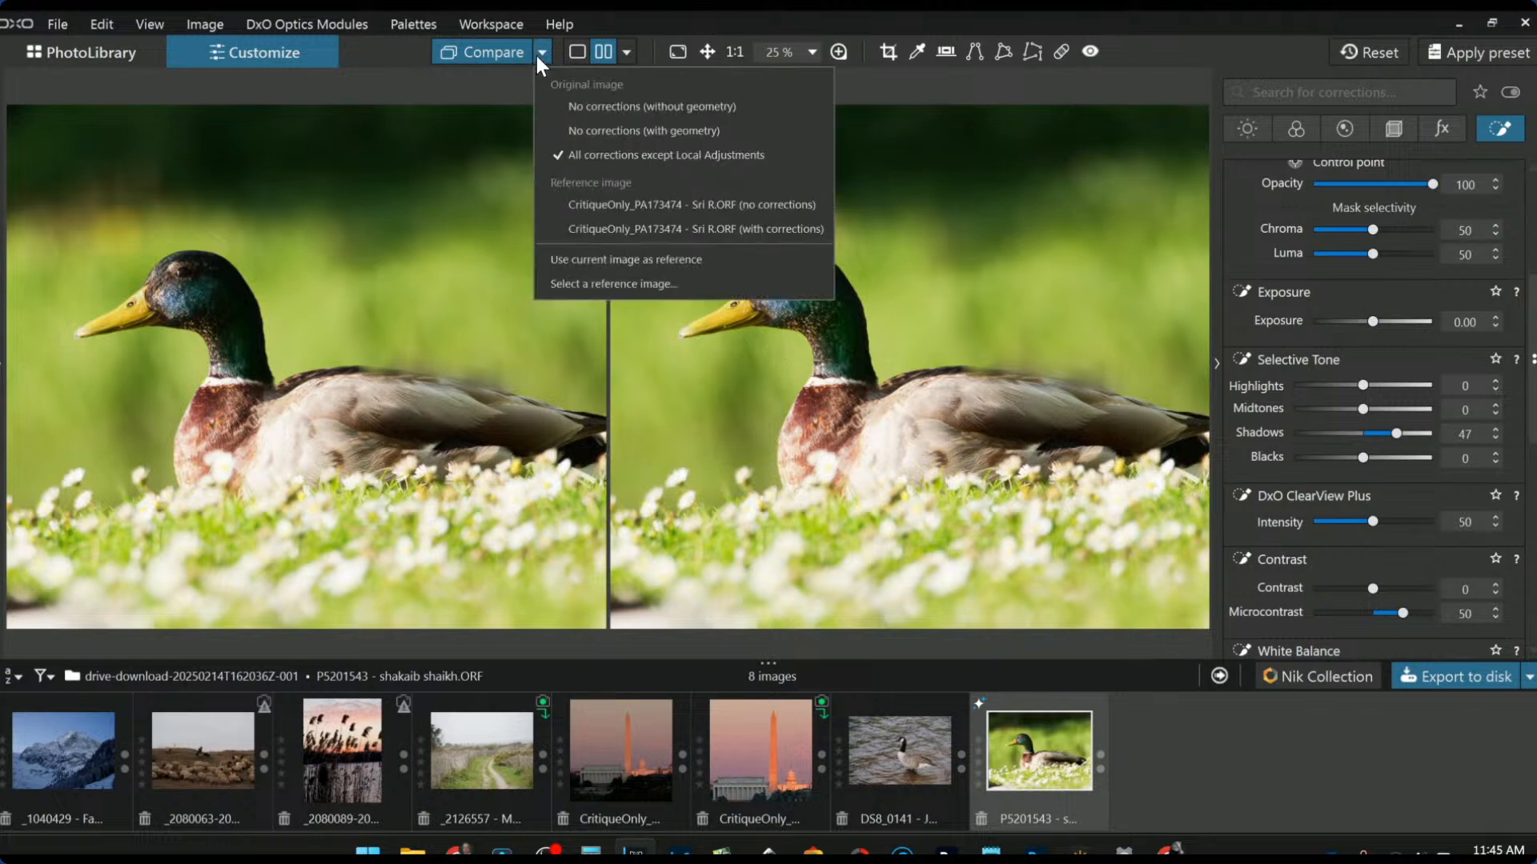
left_click(592, 112)
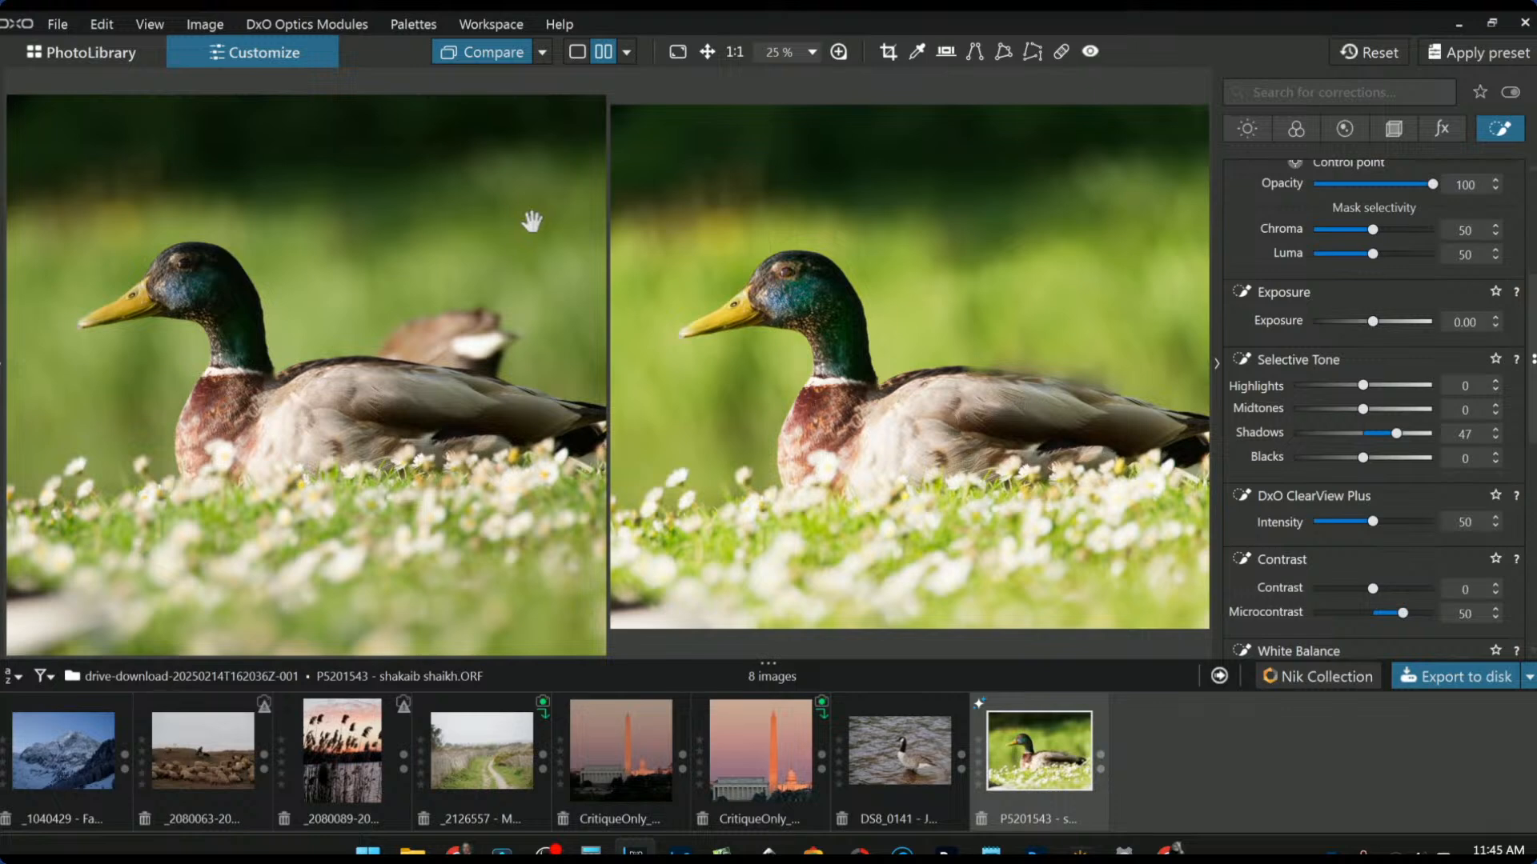
key("F9")
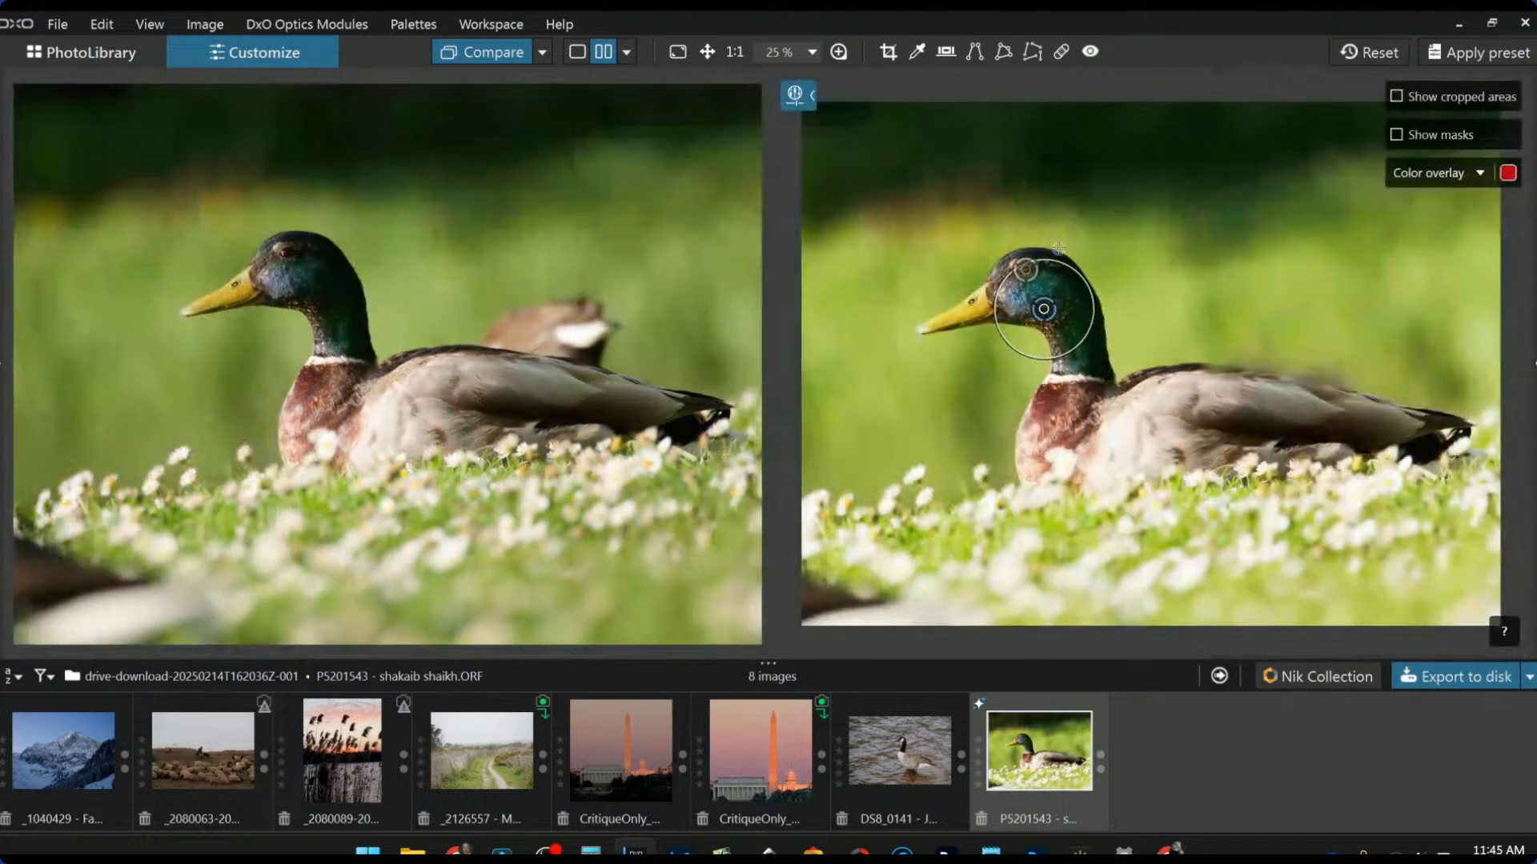
key("Escape")
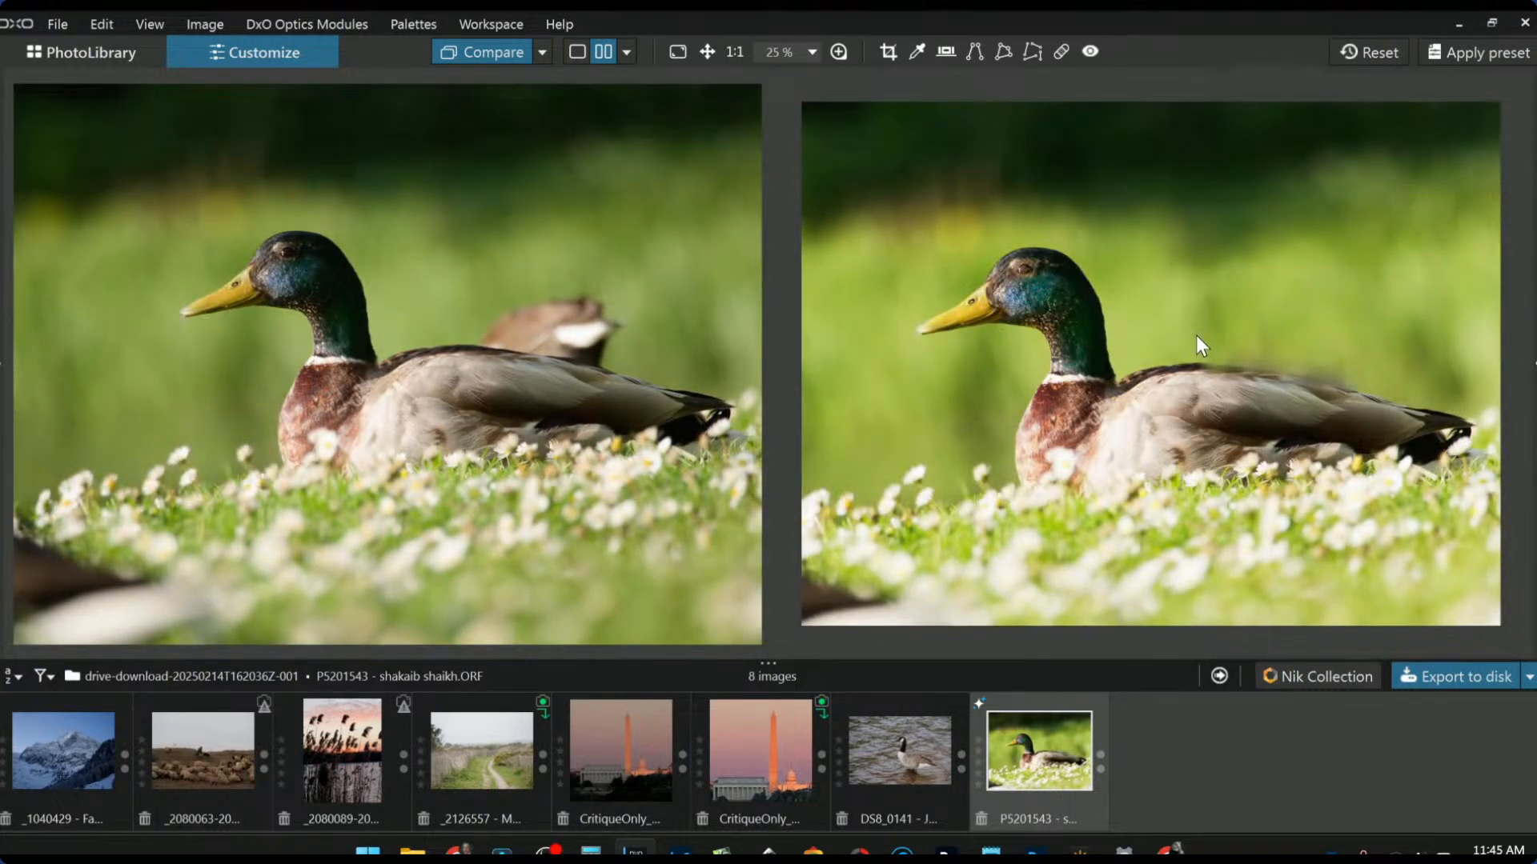
scroll(565, 322, "down", 2)
scroll(895, 357, "down", 1)
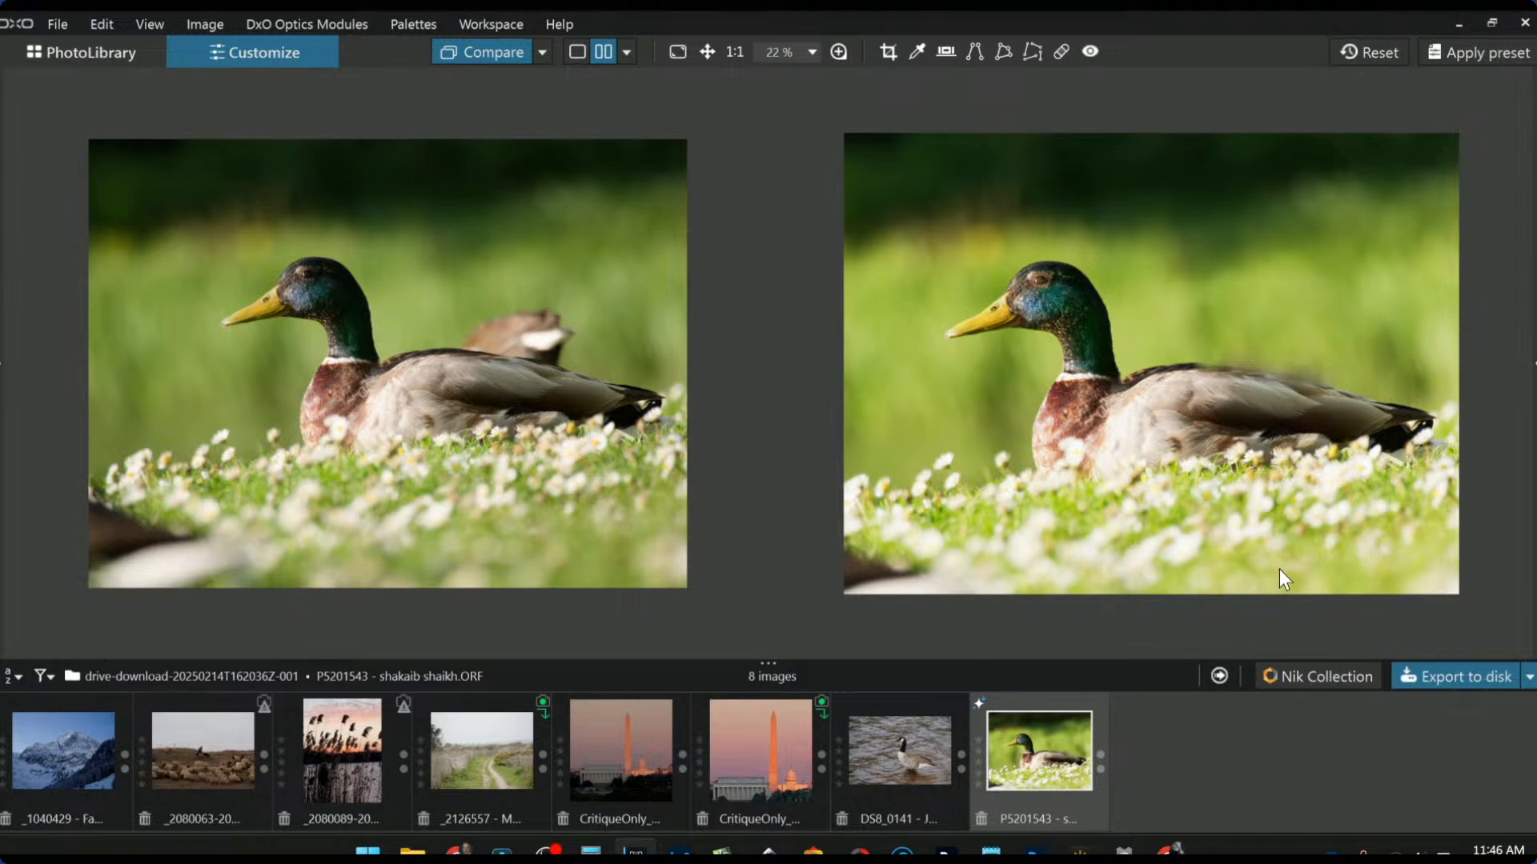
scroll(1279, 570, "up", 1)
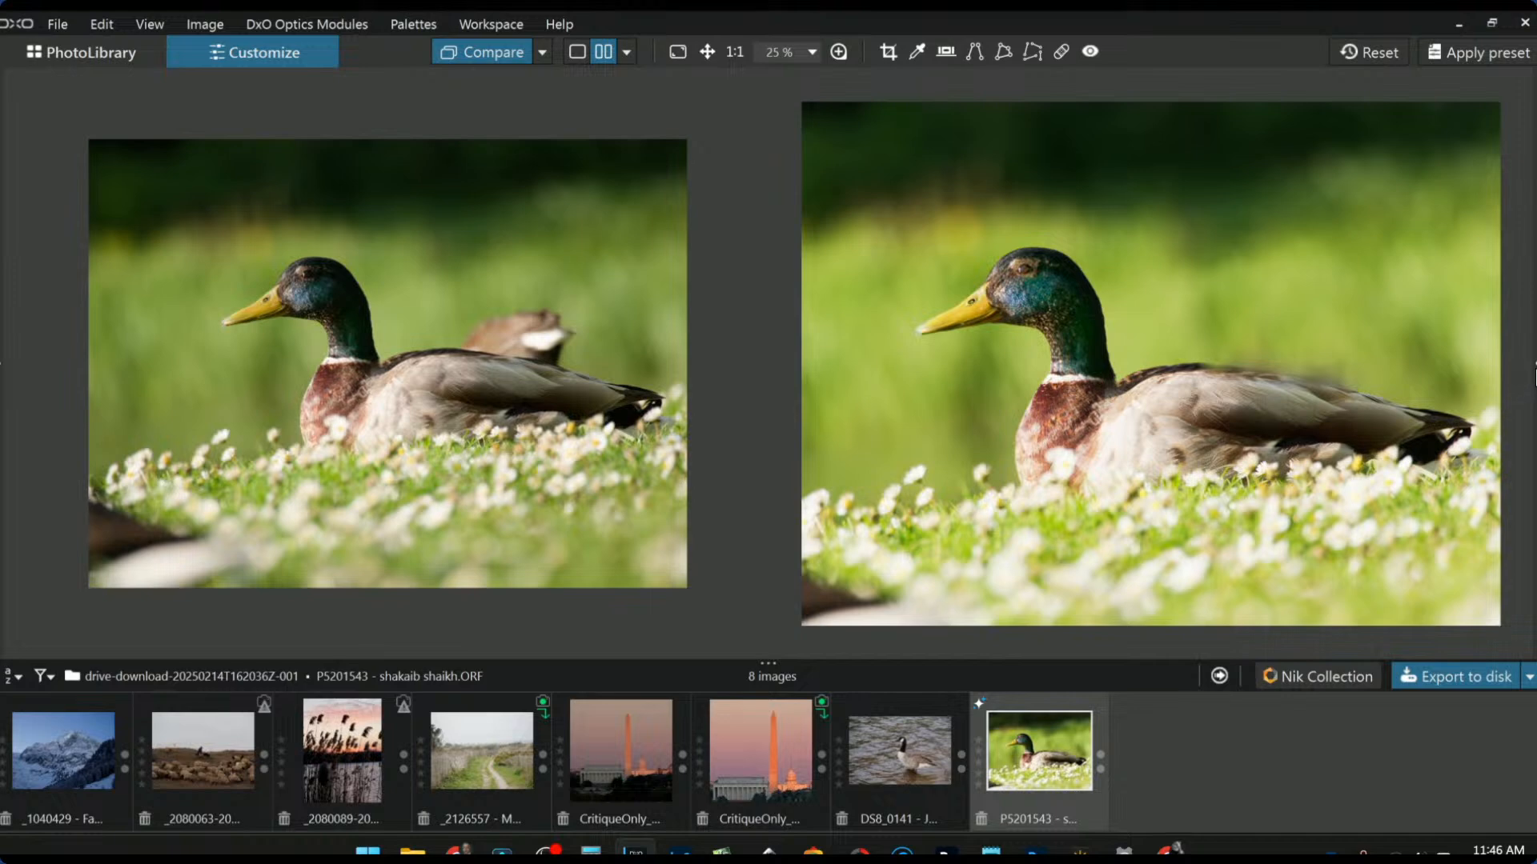
Step: Bring back the correction panels and add a control line over the daisies, fading upward to the middle of the mallard's body
left_click(1524, 373)
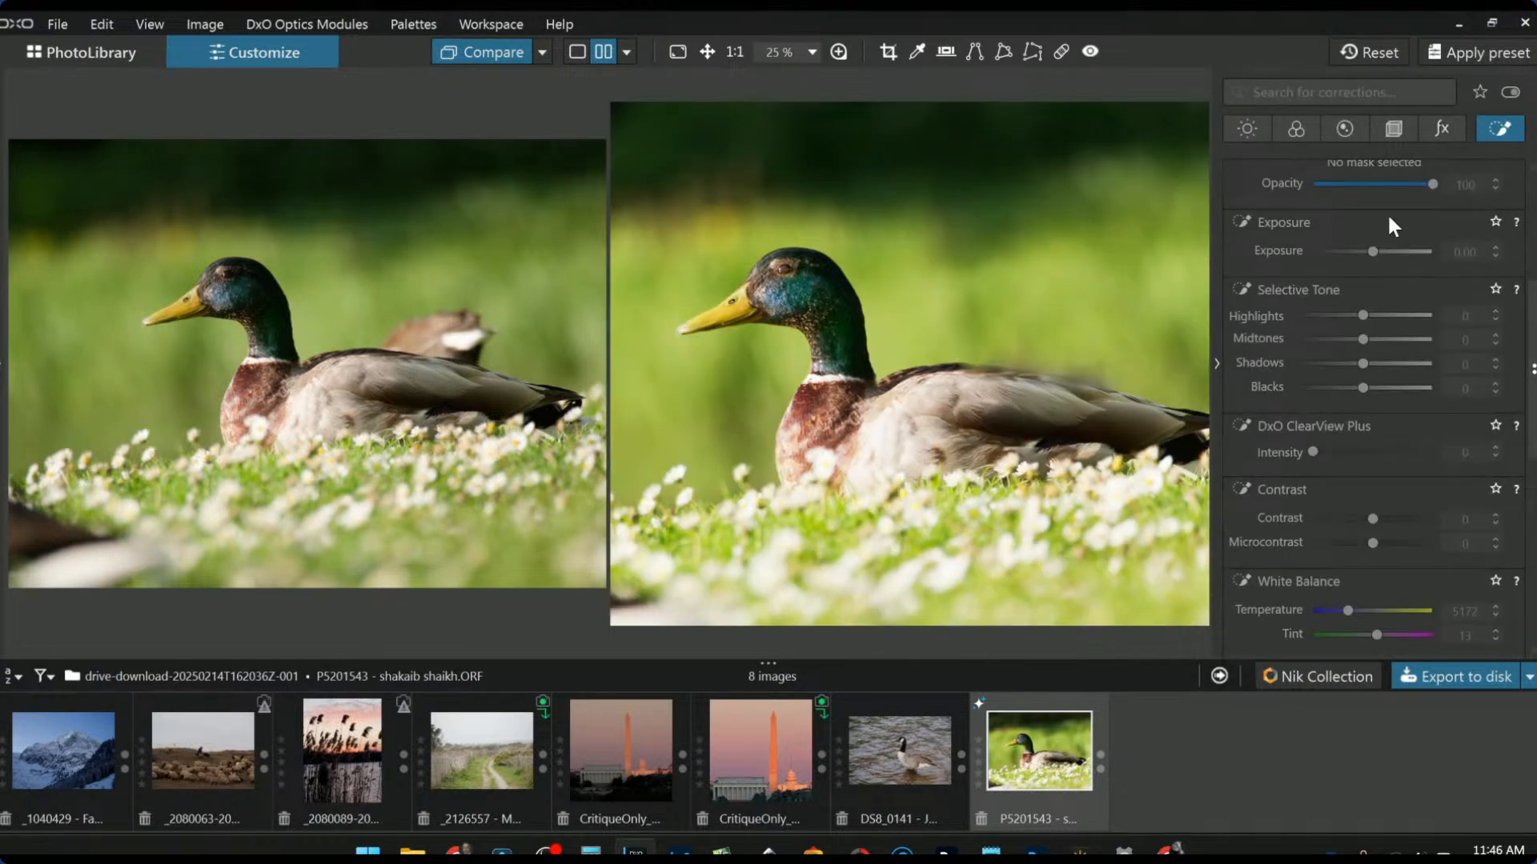
scroll(1360, 320, "up", 3)
left_click(1311, 201)
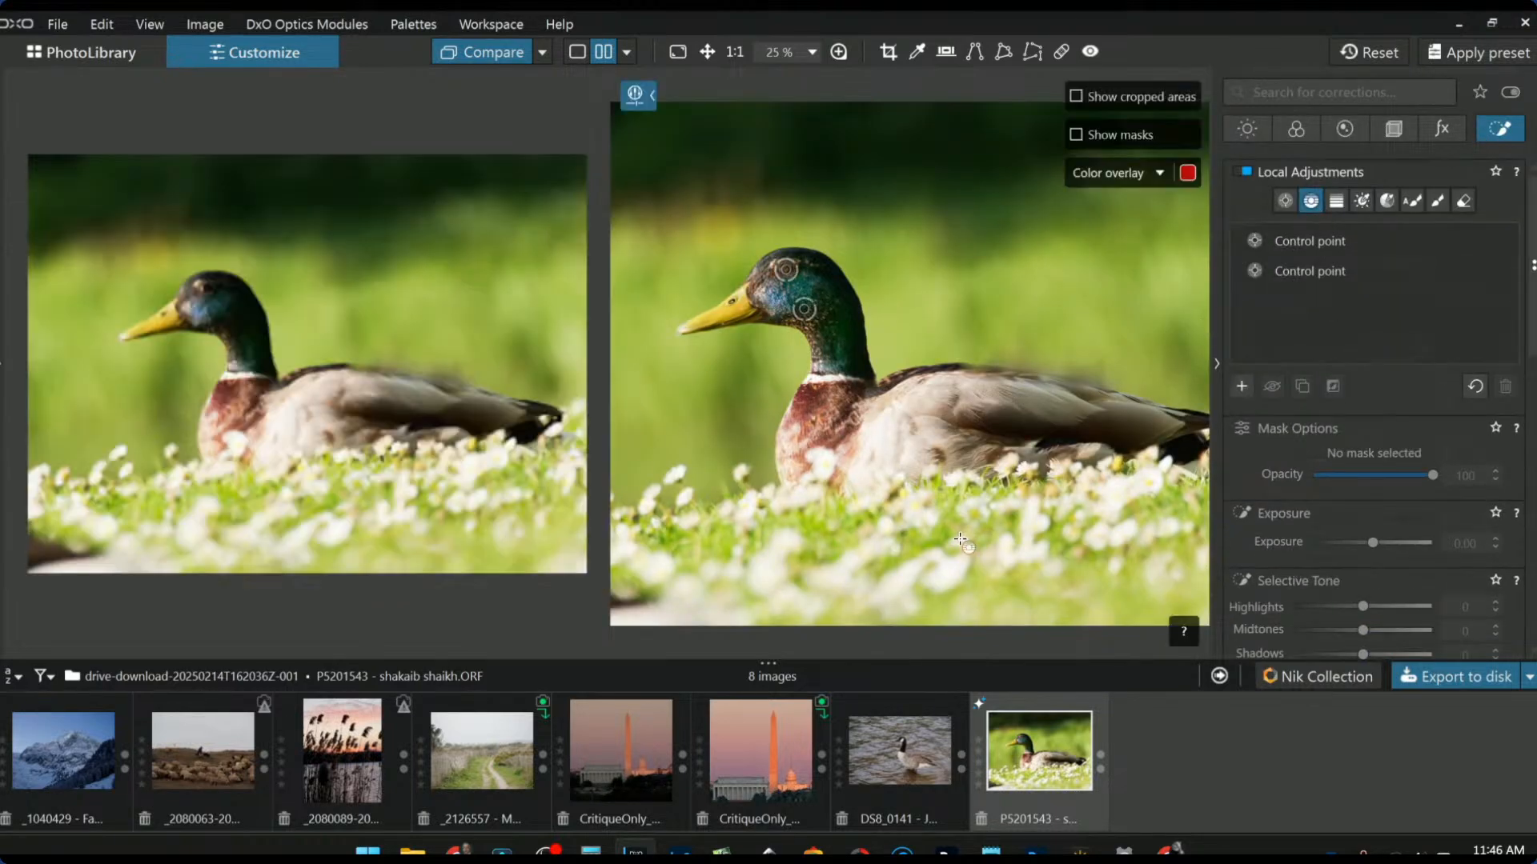
left_click_drag(945, 567, 946, 419)
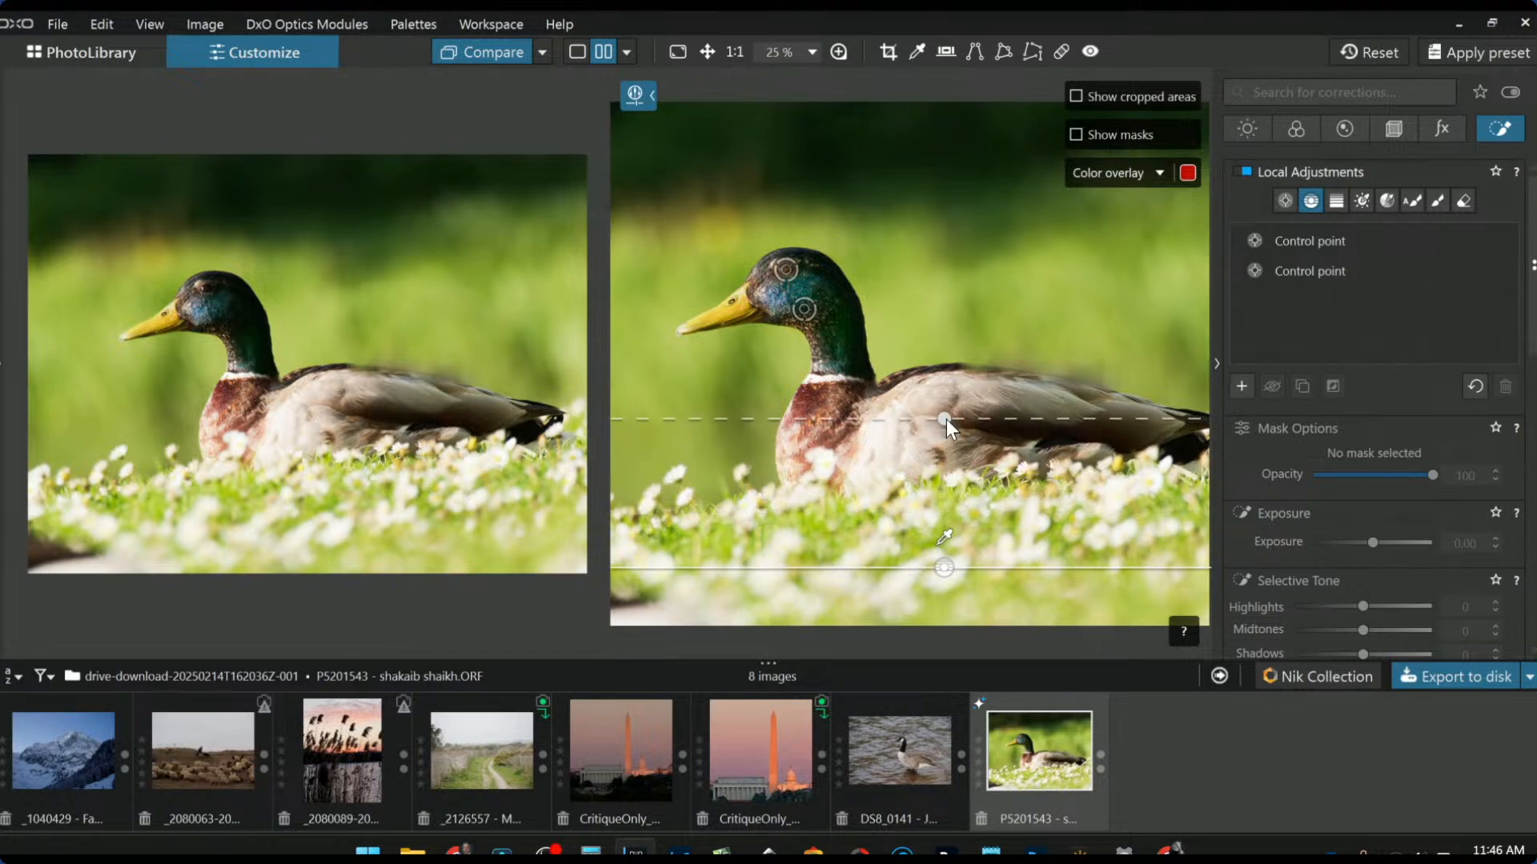
Step: Set the daisy control line's Highlights to -42 and lower its Blacks
scroll(1342, 608, "down", 3)
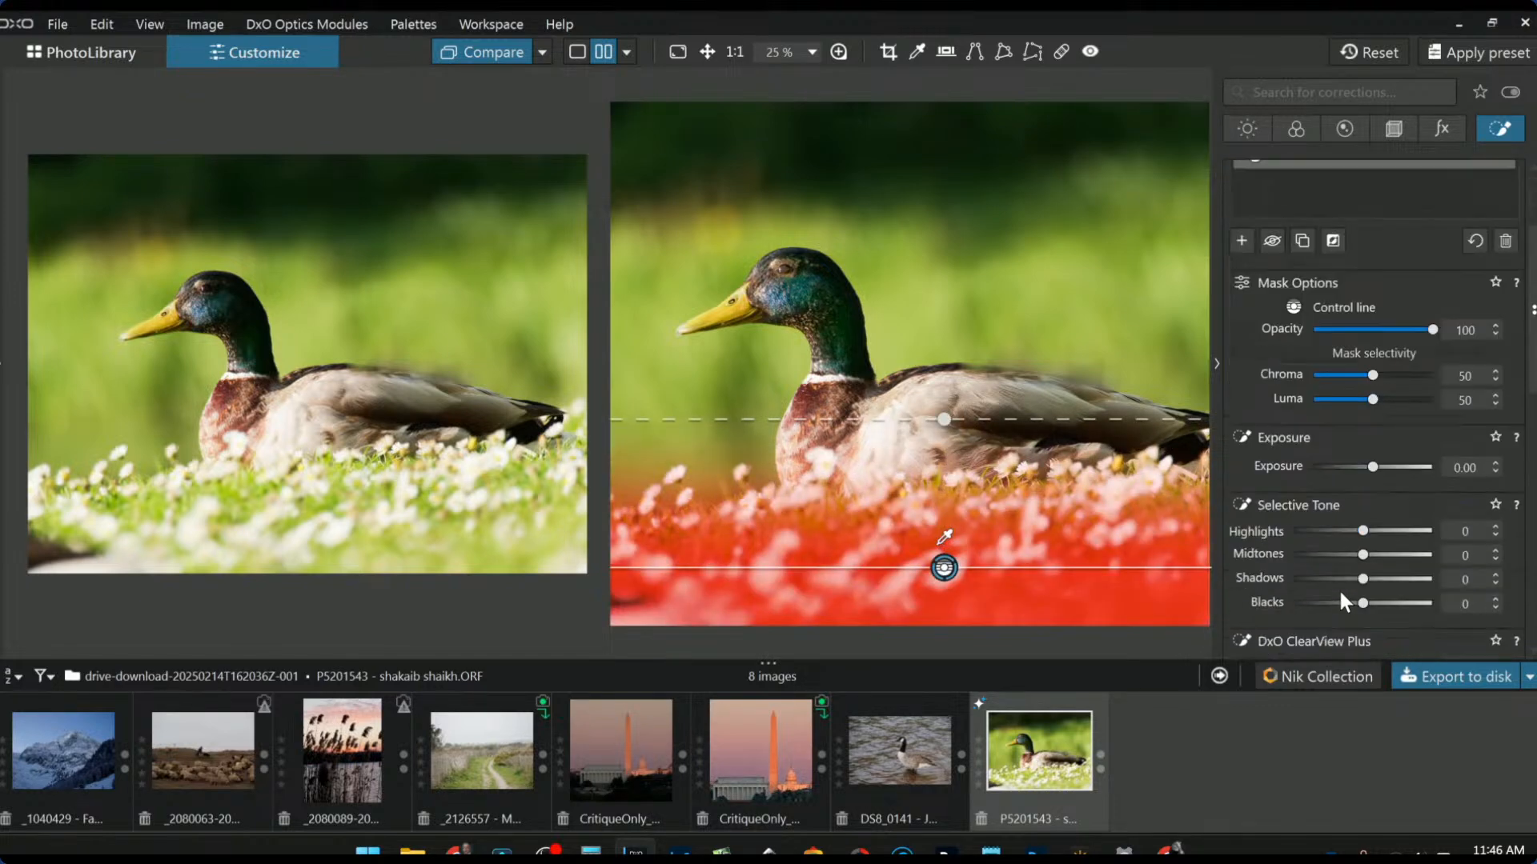
left_click(1333, 531)
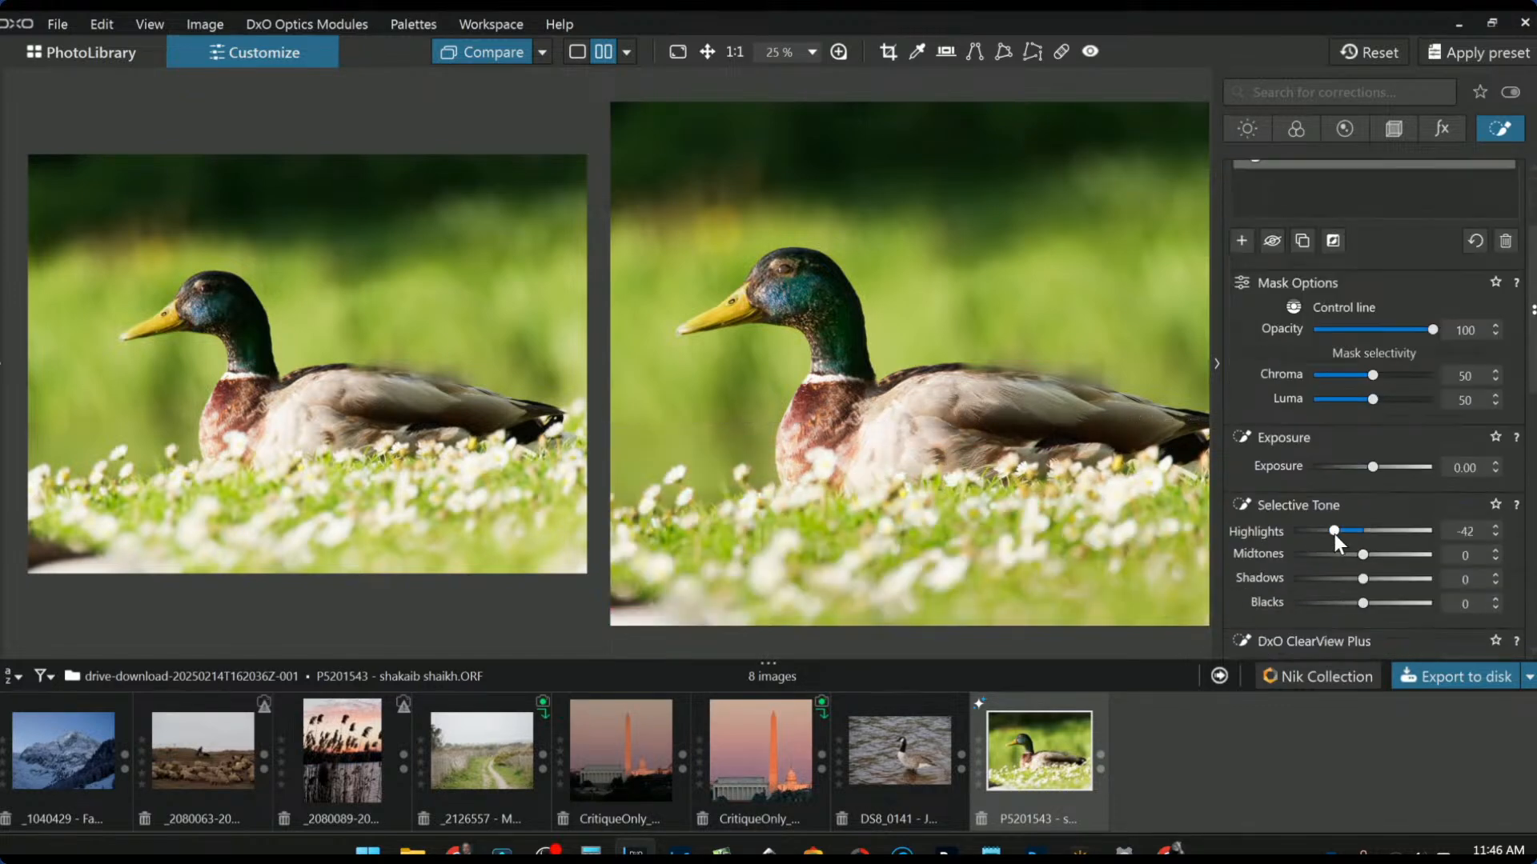
left_click(1341, 604)
left_click_drag(1321, 603, 1309, 603)
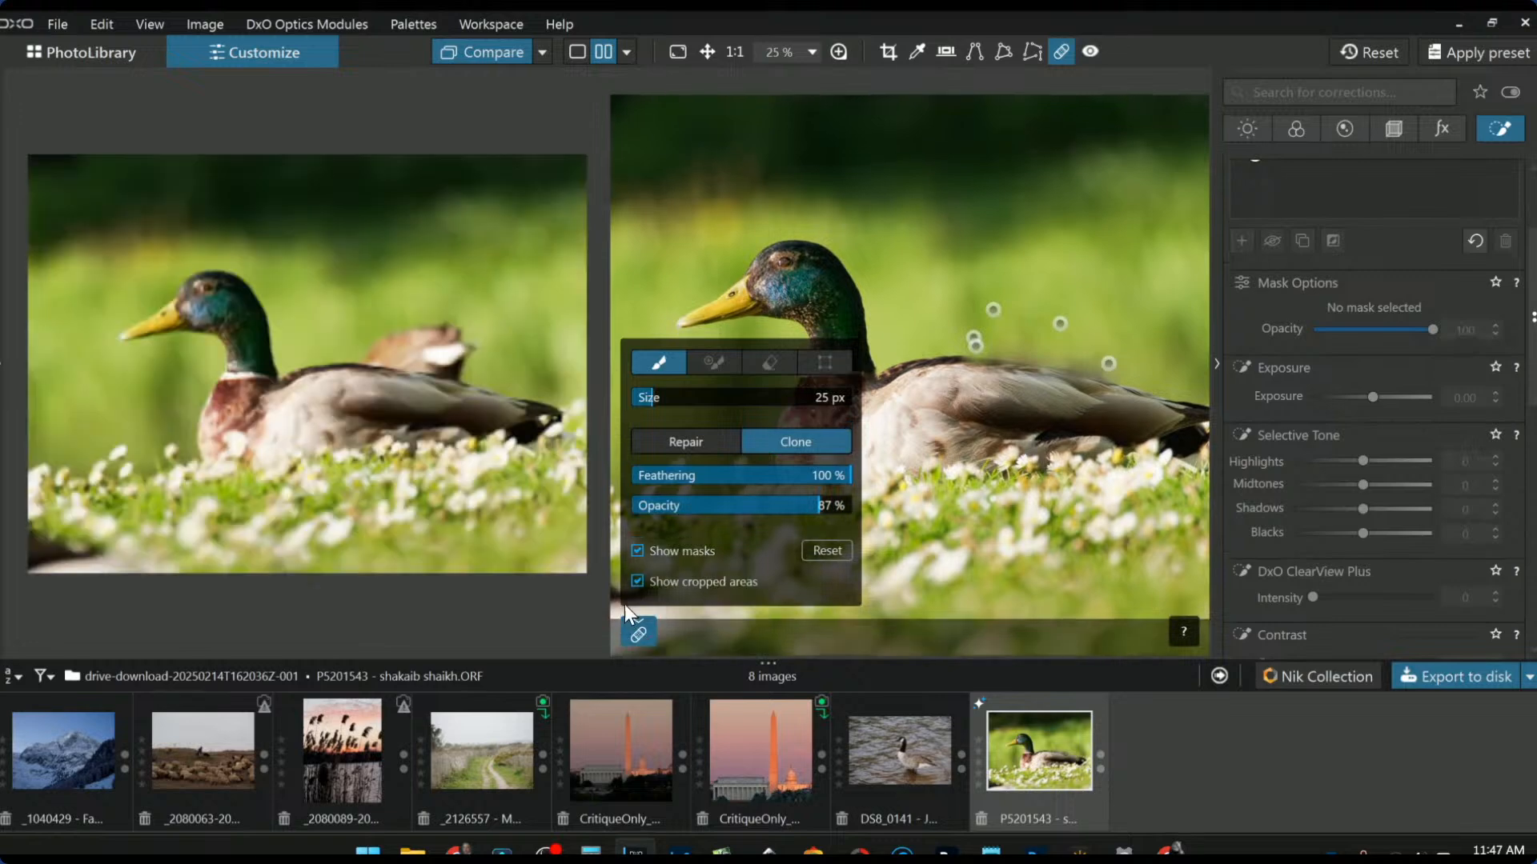
Step: Retouch the distracting pale shape in the mallard photo's bottom-left corner with the Clone brush at 100 % feathering and finish retouching
left_click(620, 604)
left_click(1116, 645)
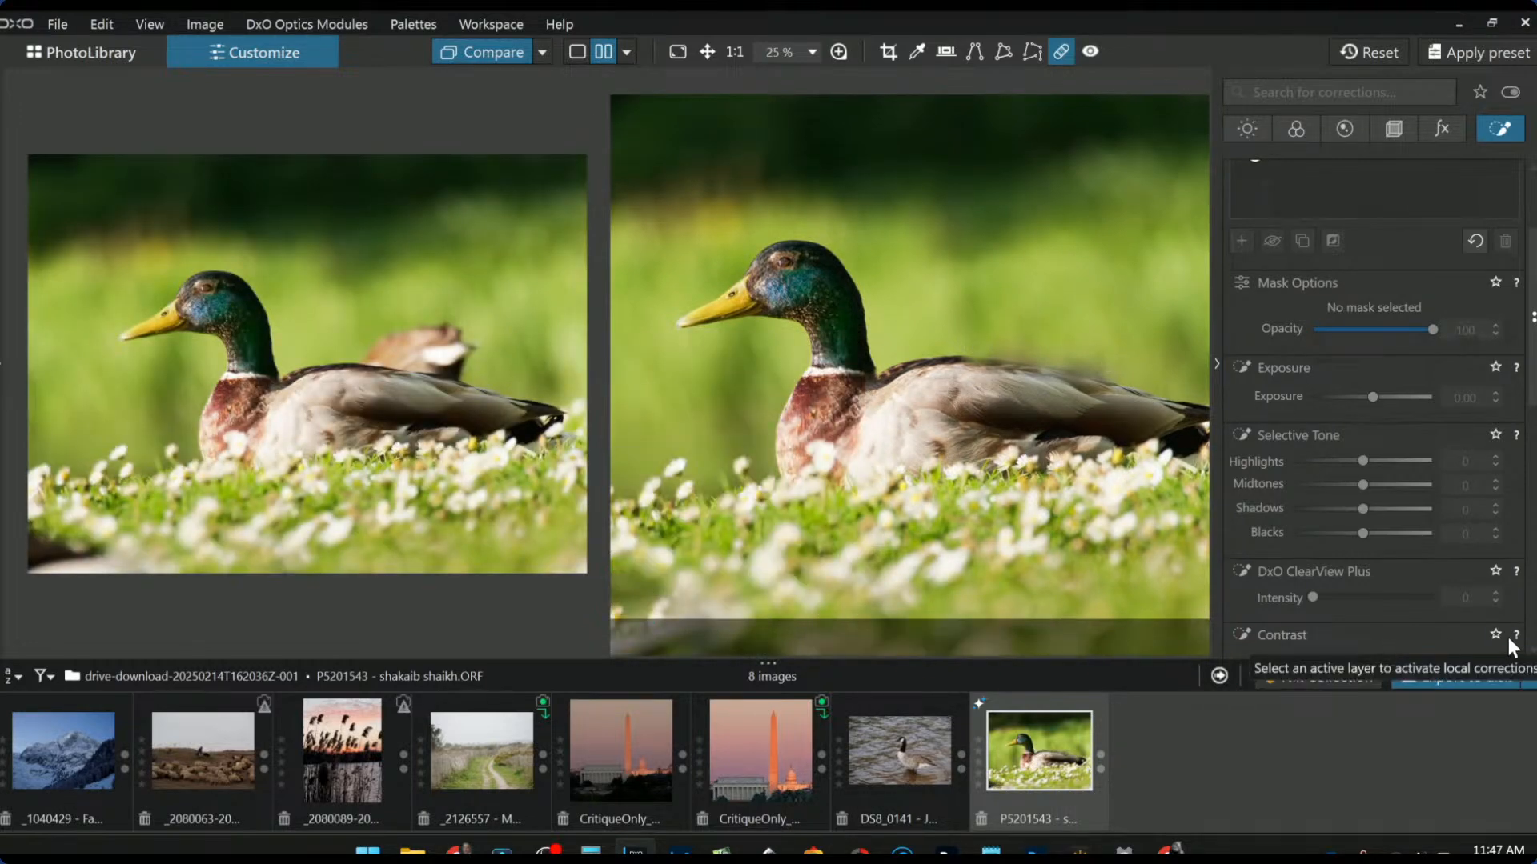
left_click(1063, 48)
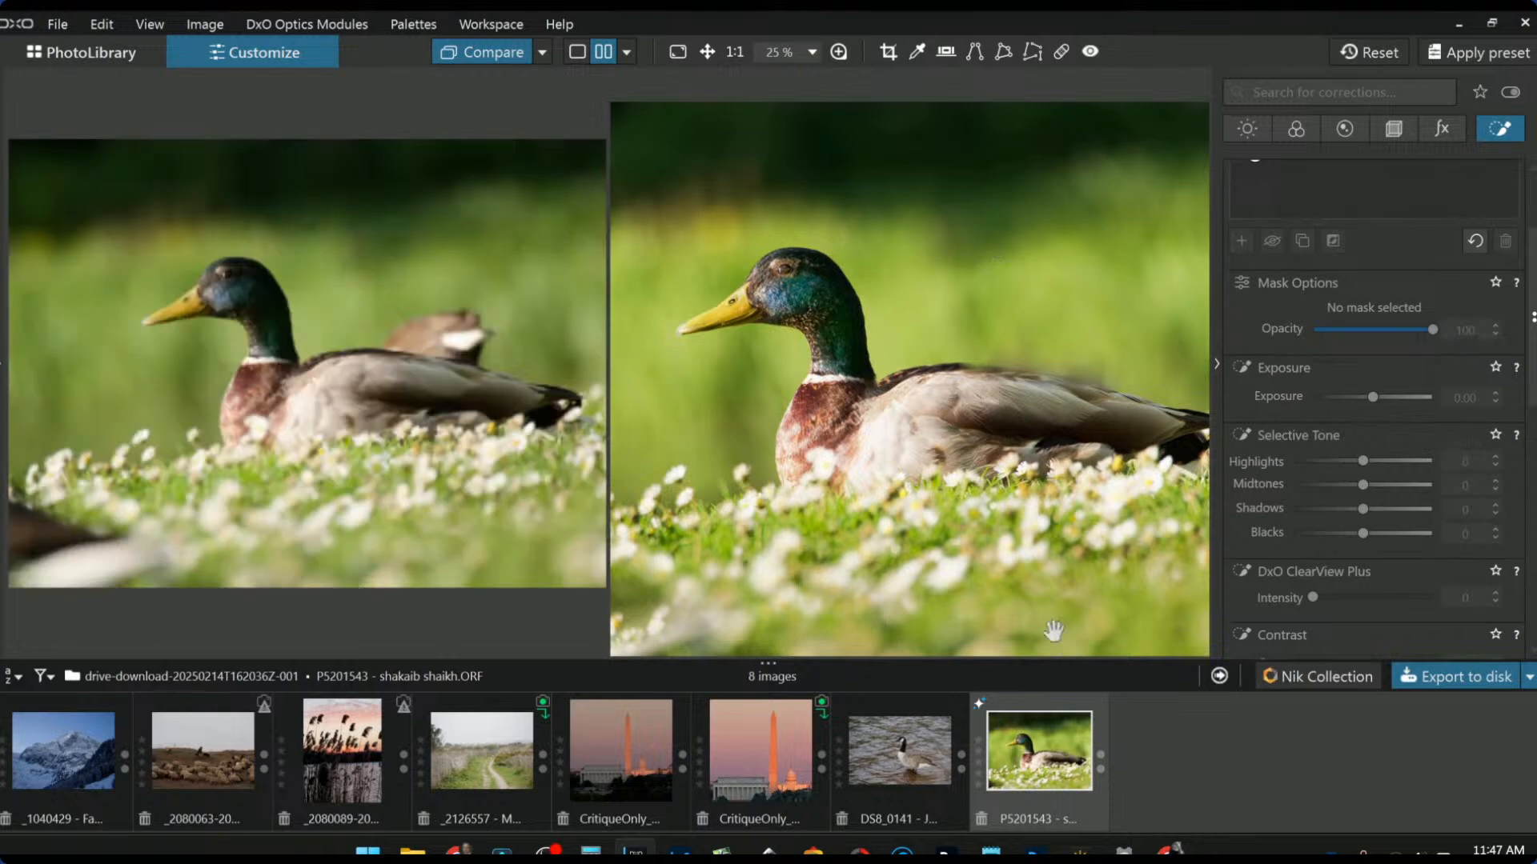
scroll(929, 521, "down", 2)
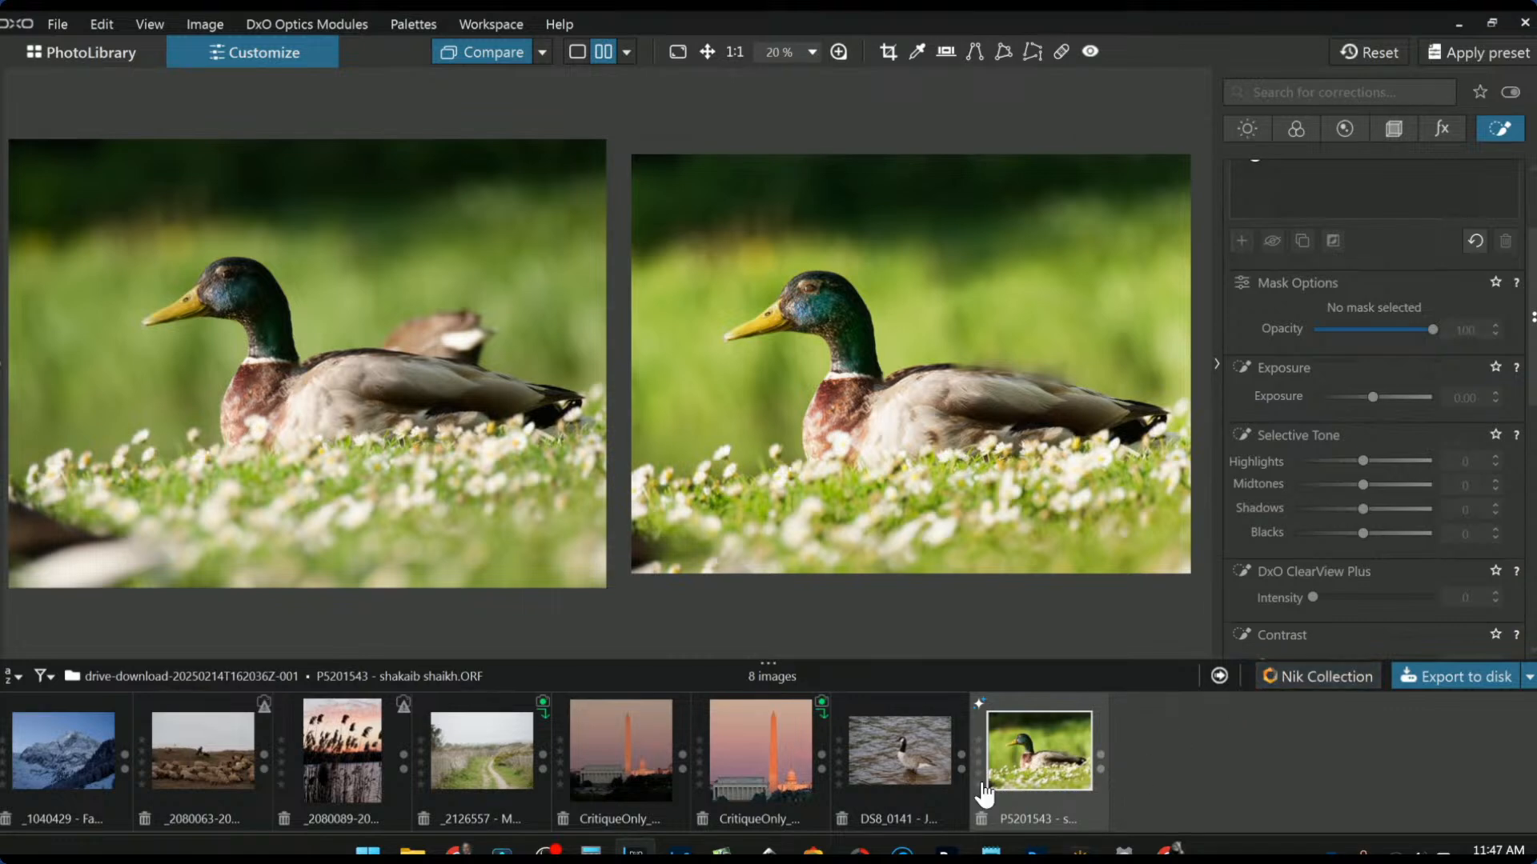
Step: Open the raw photo of the fenced grassy path in single view and apply the 0000 default general purpose preset
left_click(507, 762)
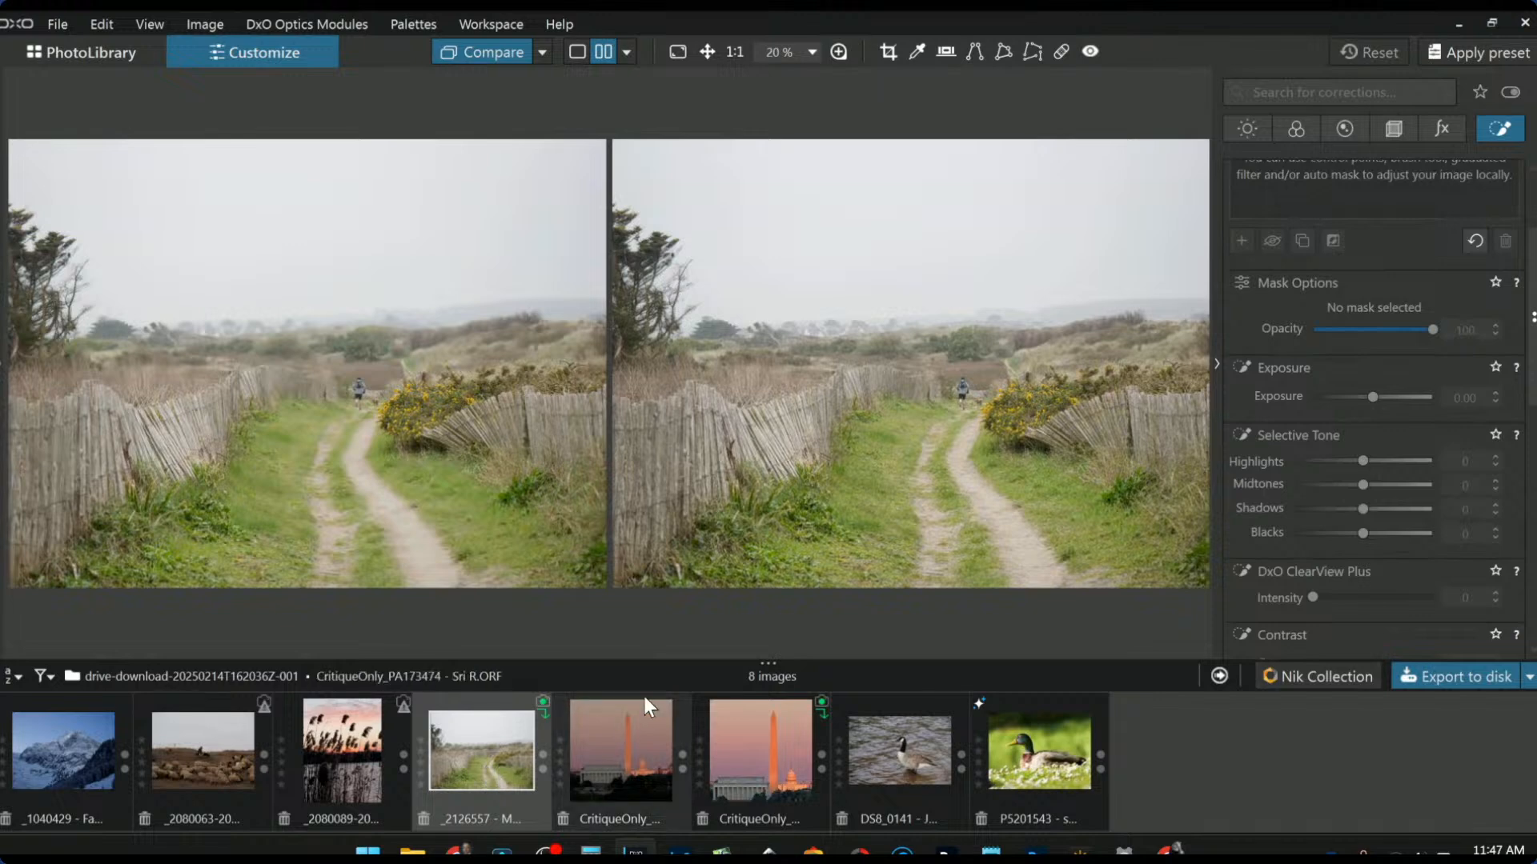
left_click(576, 53)
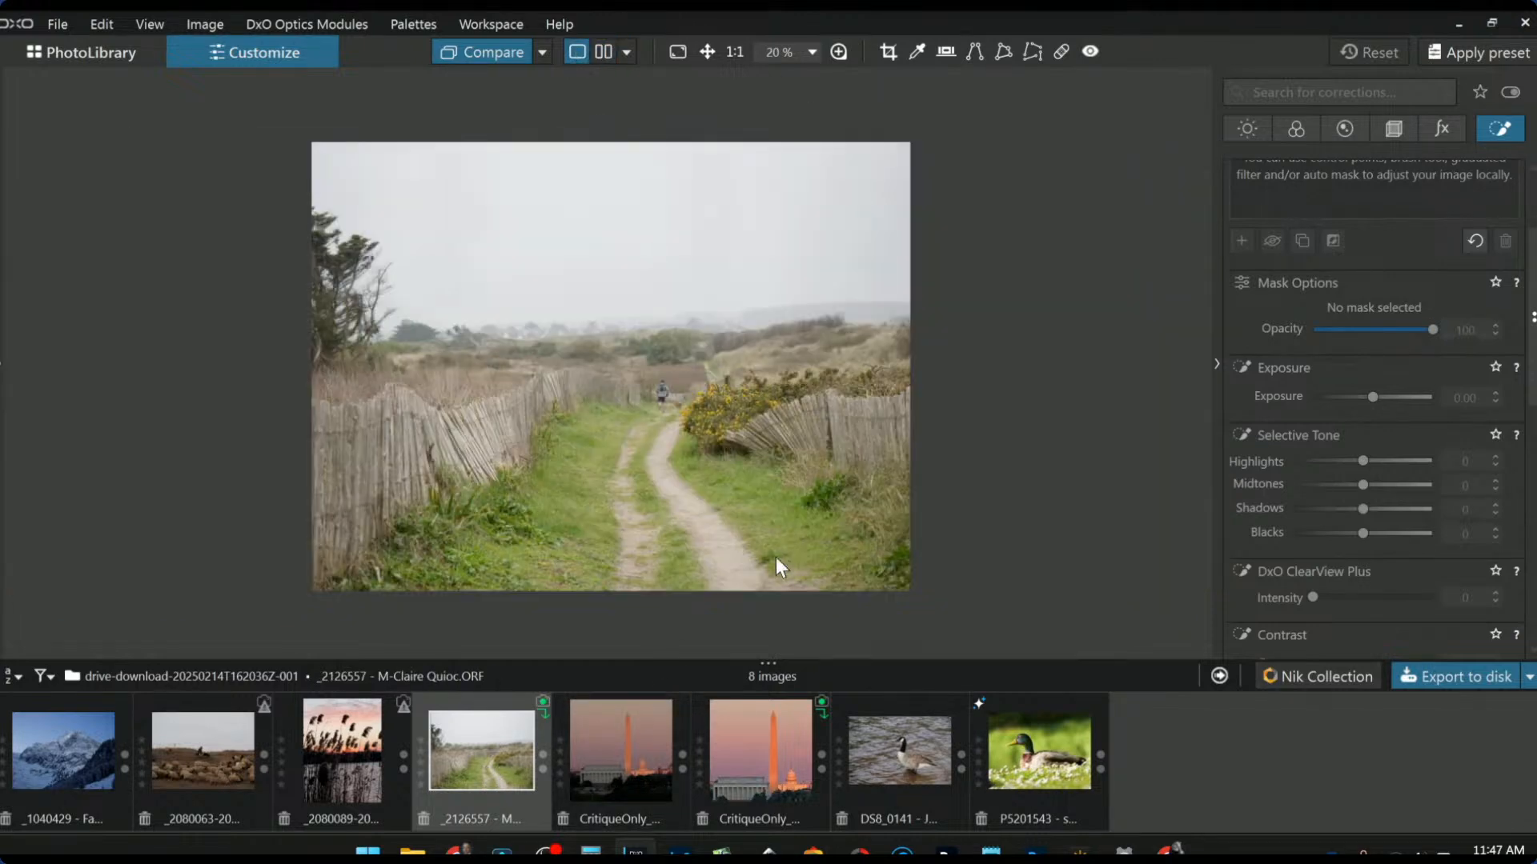
scroll(650, 467, "up", 1)
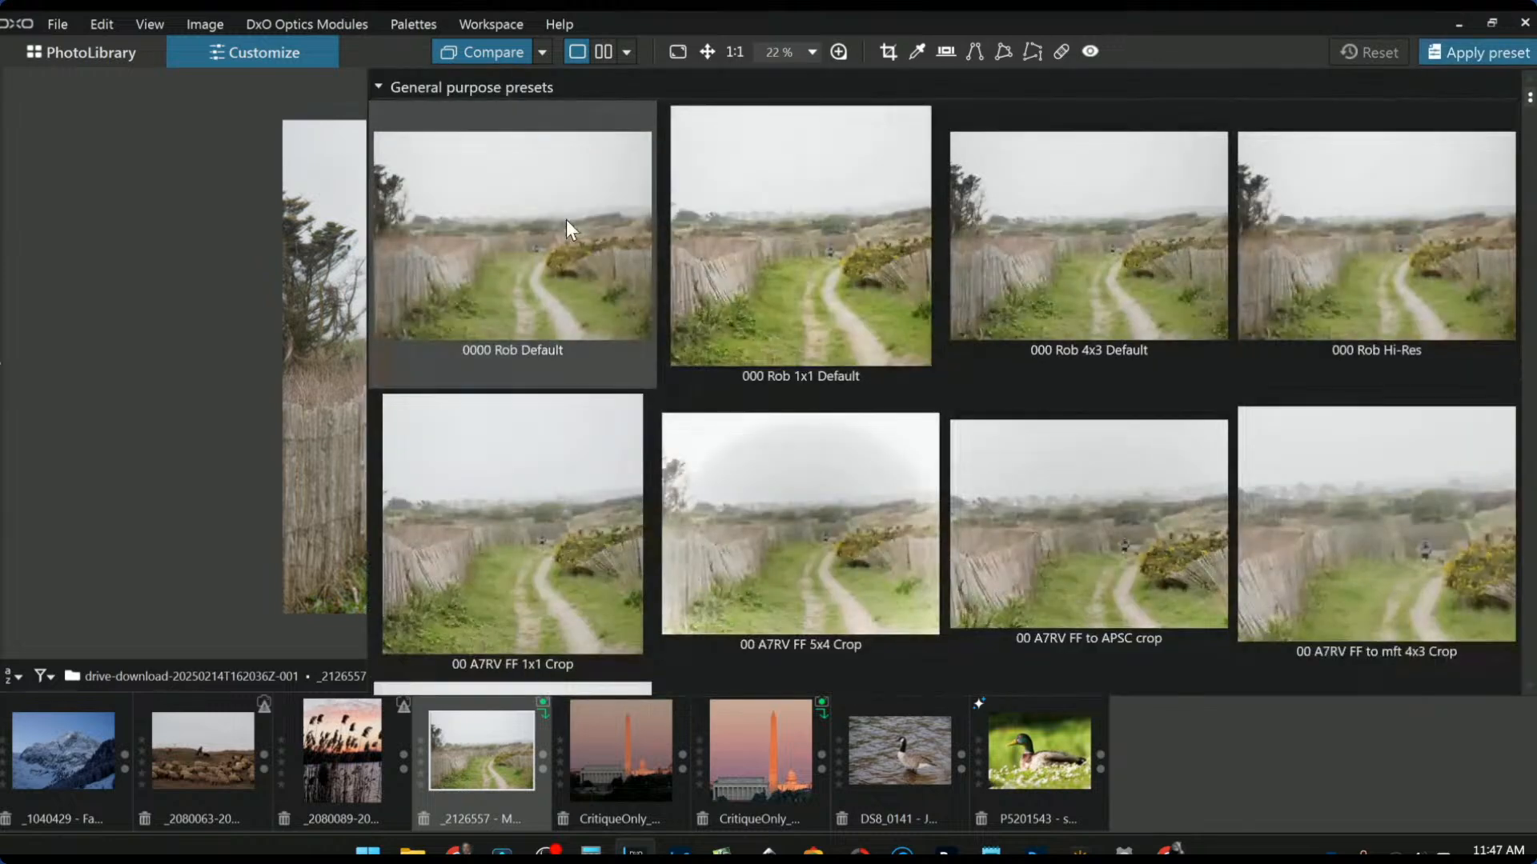
left_click(567, 224)
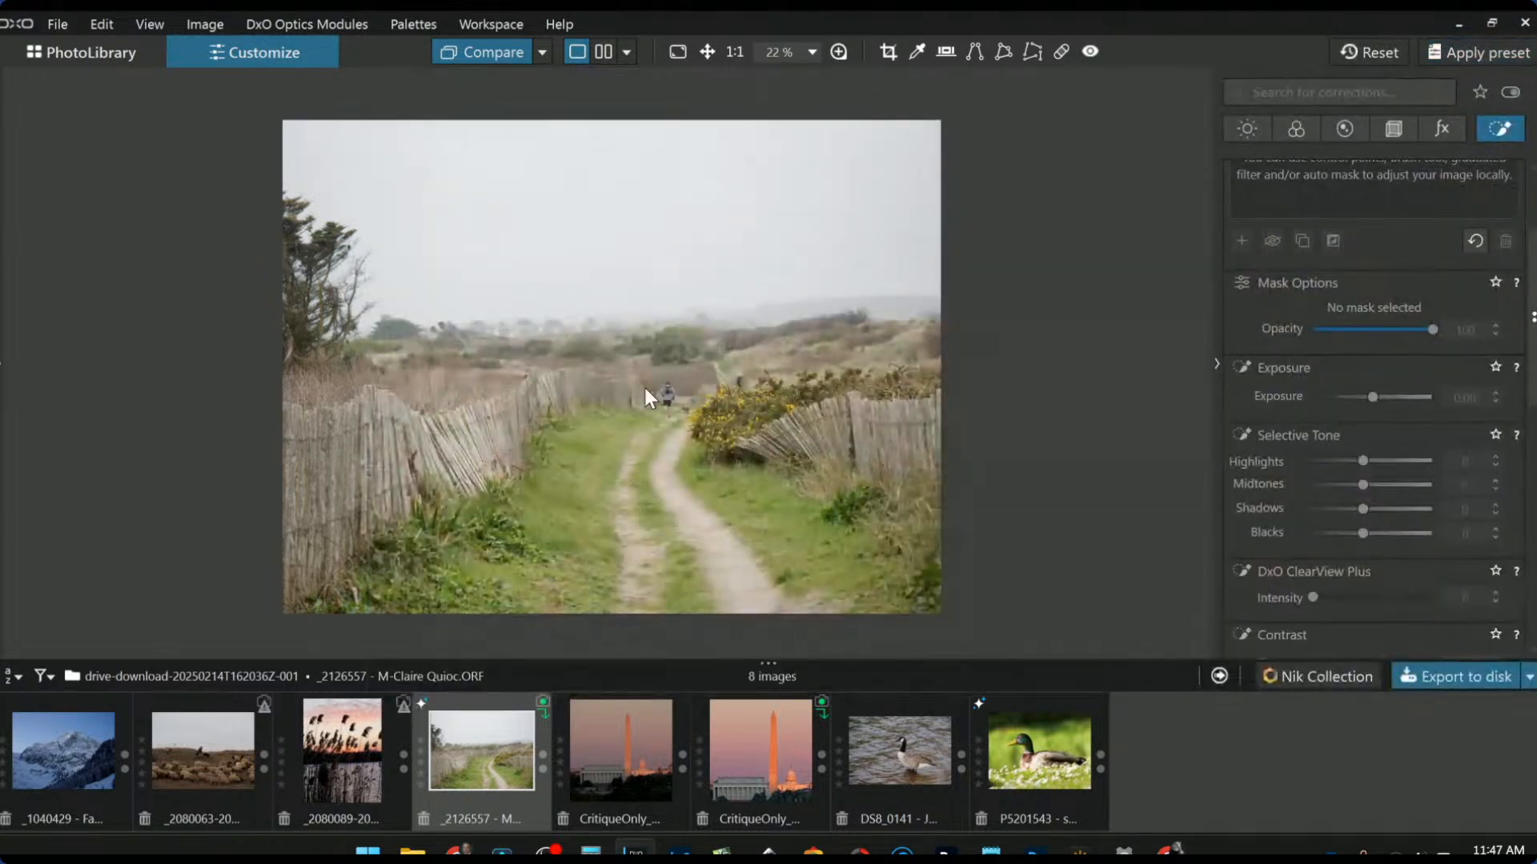
Step: Reframe the crop as a portrait of about 1845 × 2460 px around the runner, the path and the yellow bush
left_click(1394, 129)
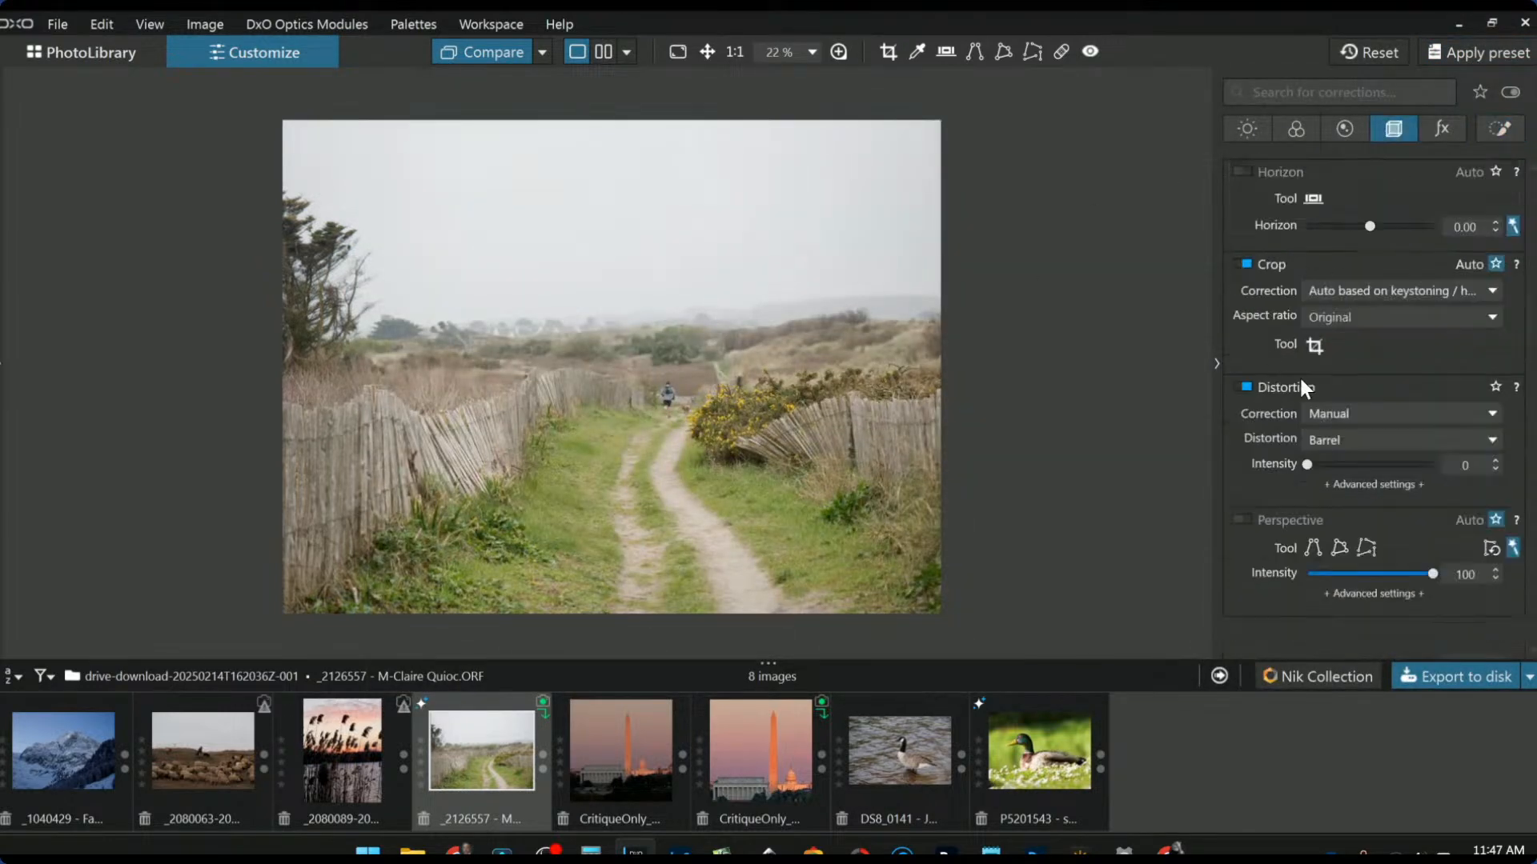
left_click(1314, 345)
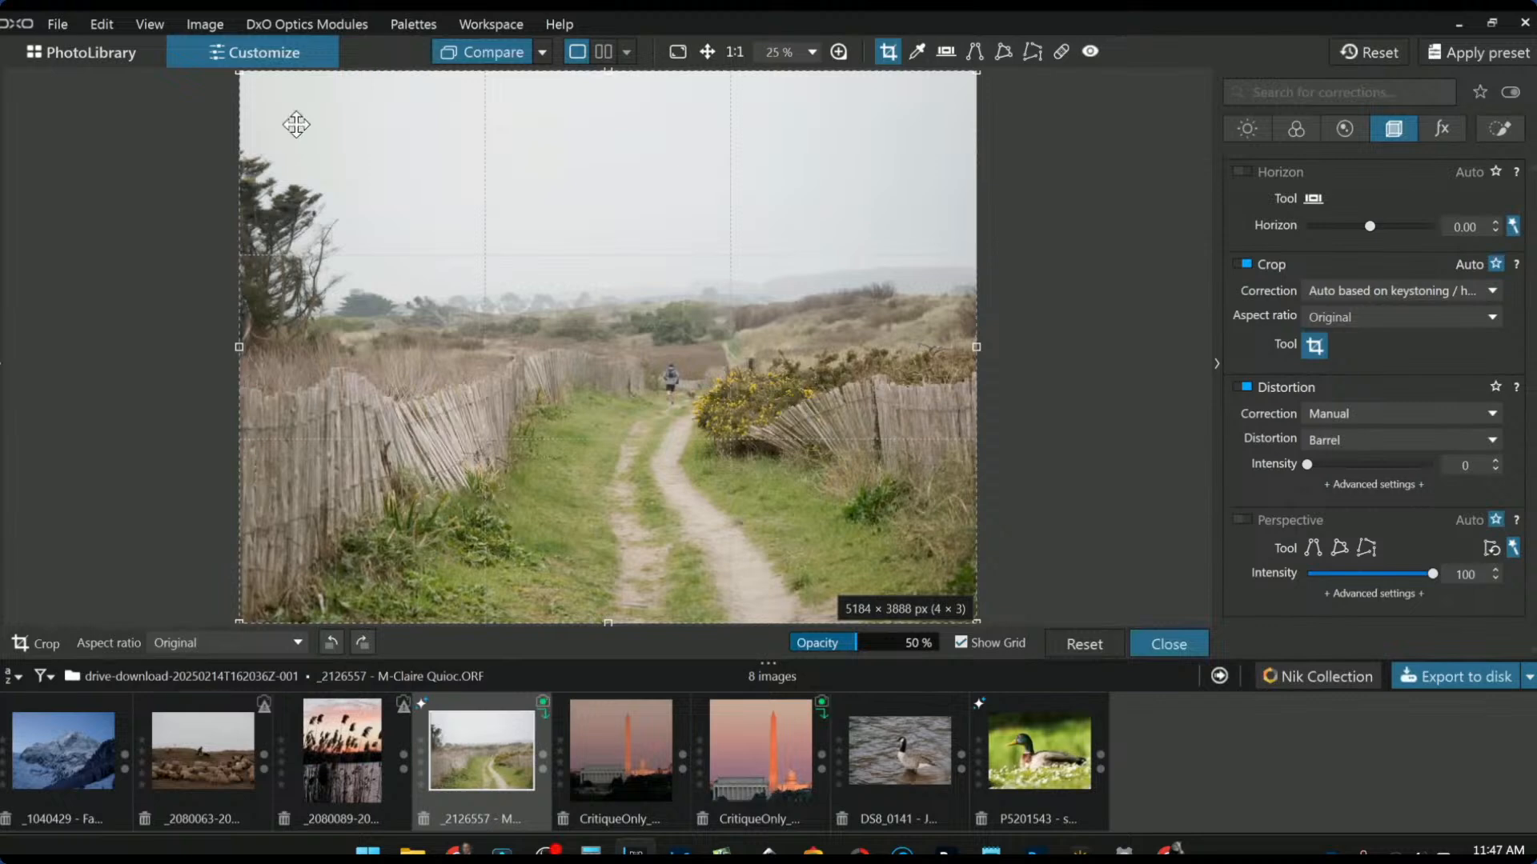
left_click_drag(234, 76, 628, 213)
left_click_drag(824, 494, 689, 528)
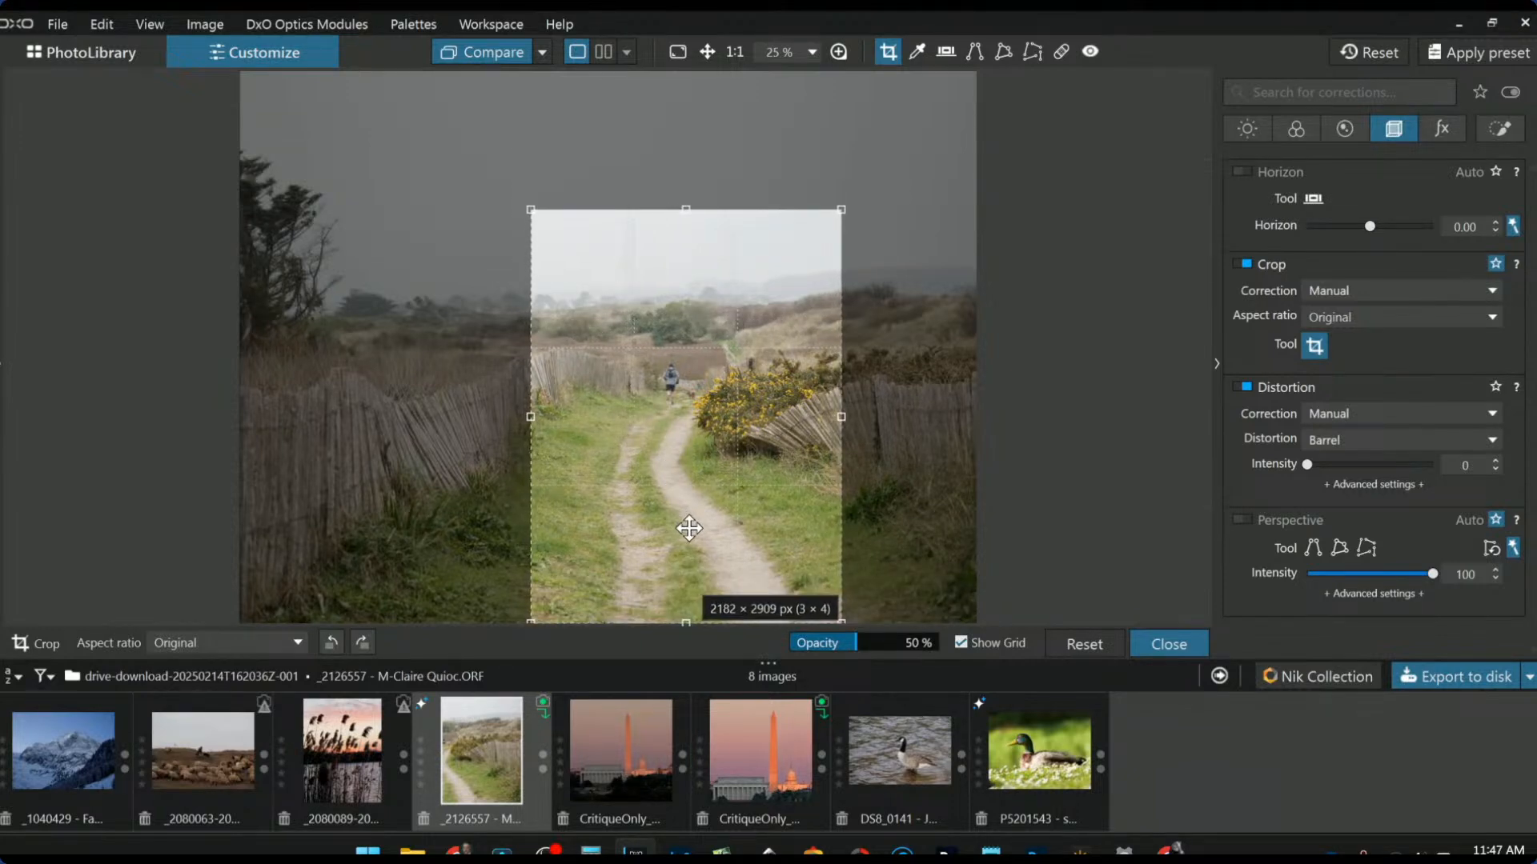
left_click_drag(531, 416, 572, 446)
left_click_drag(724, 446, 758, 473)
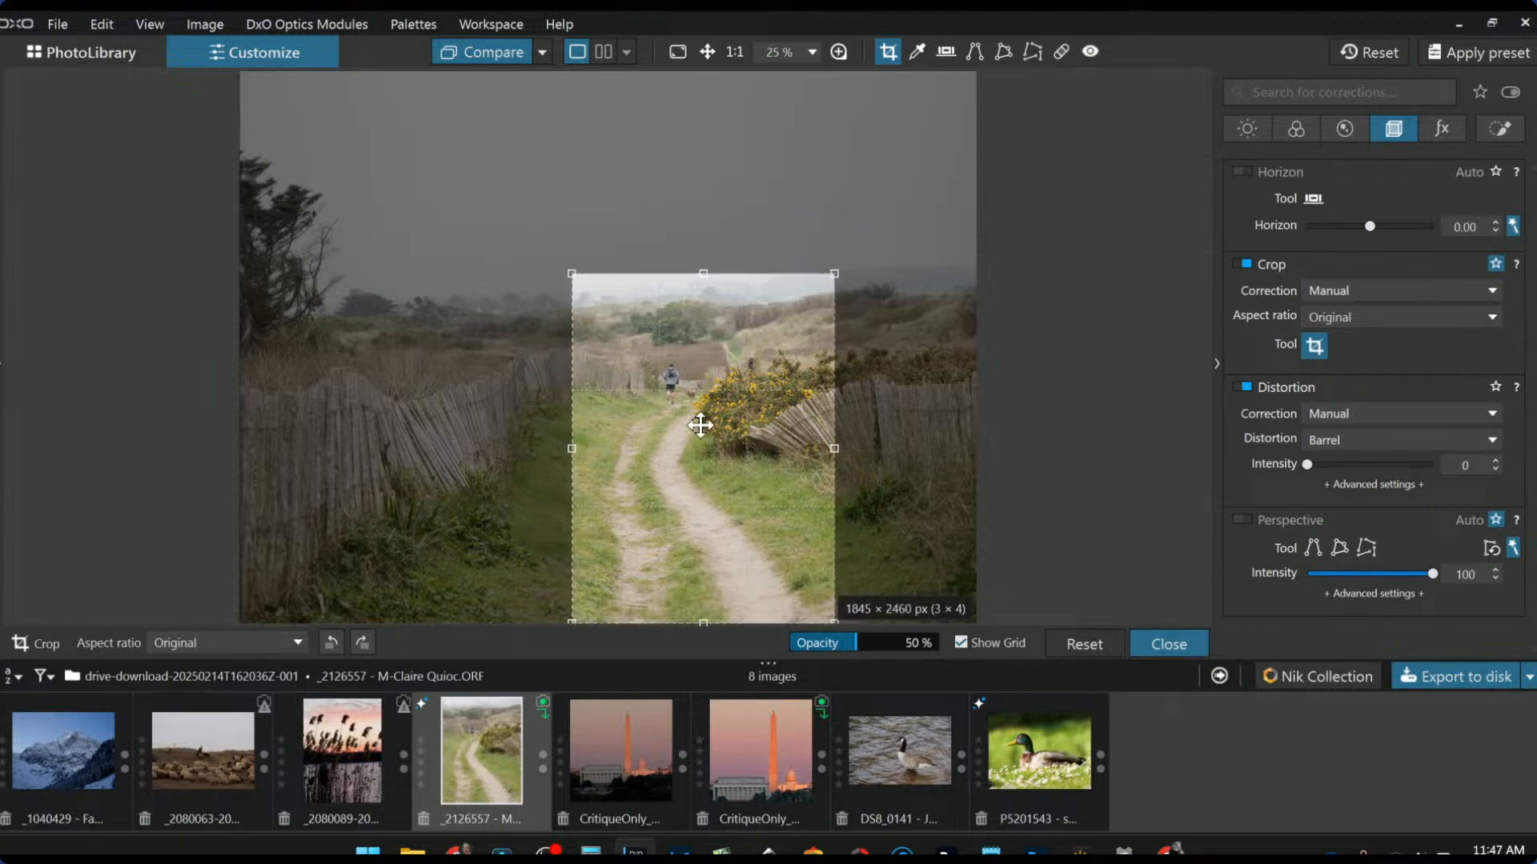
left_click_drag(700, 425, 697, 424)
Step: Set the crop's aspect ratio to 3 × 2 and apply the crop
left_click(1376, 320)
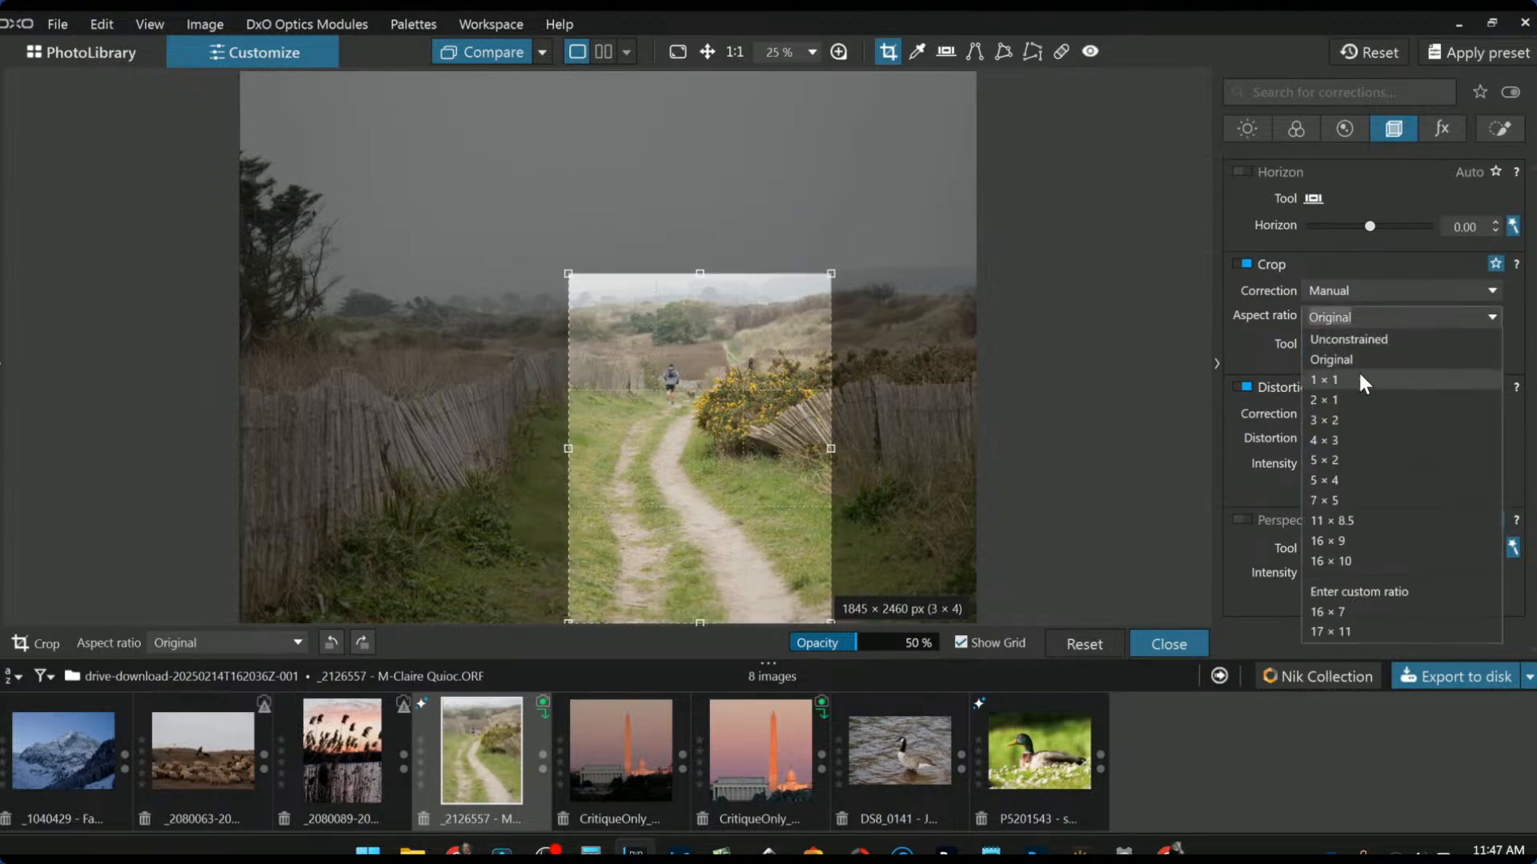
left_click(1353, 418)
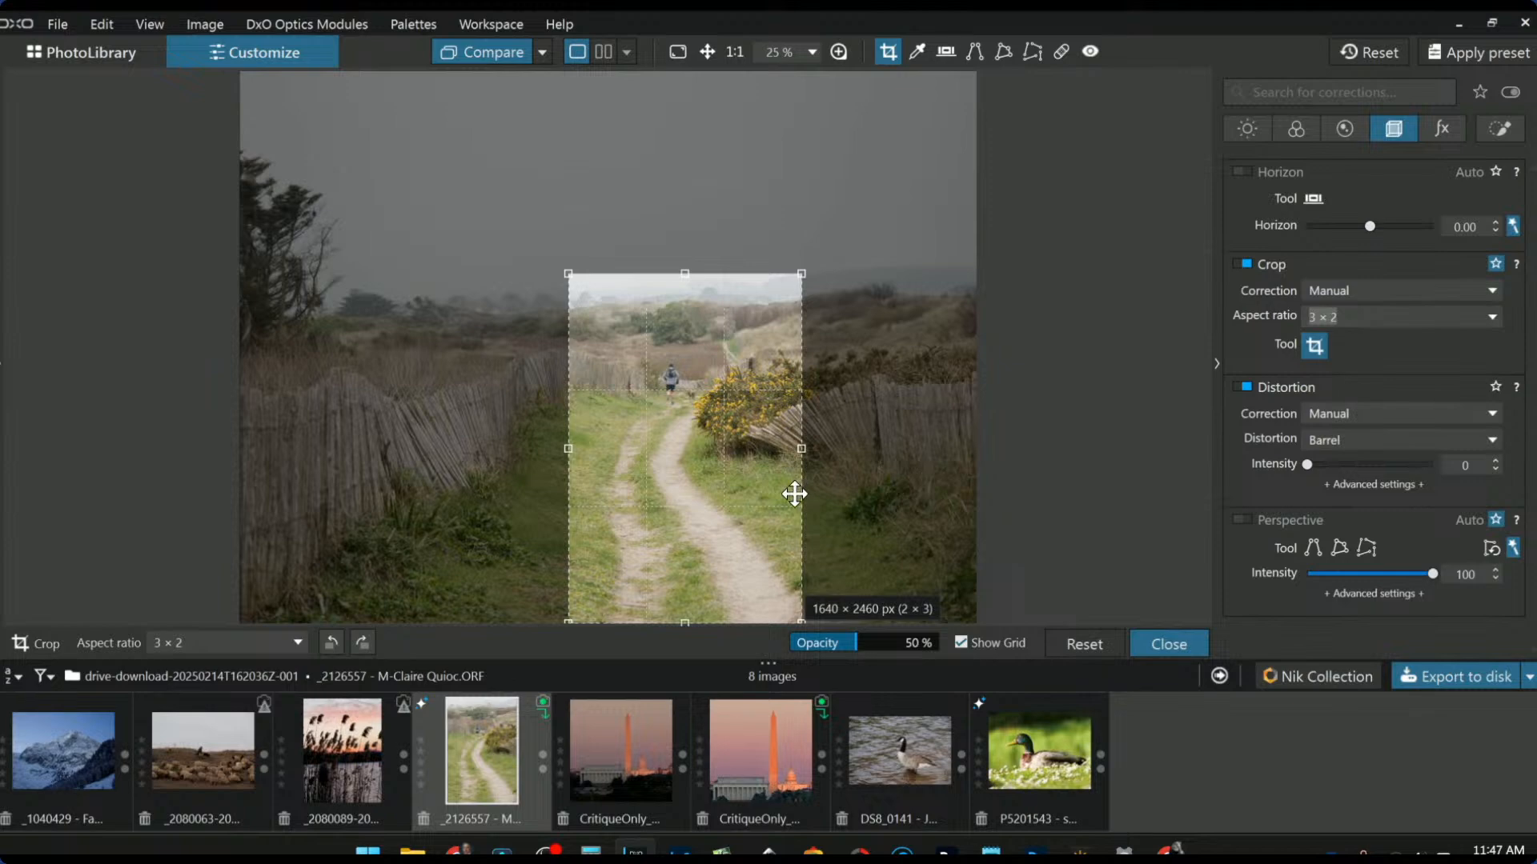
key("Return")
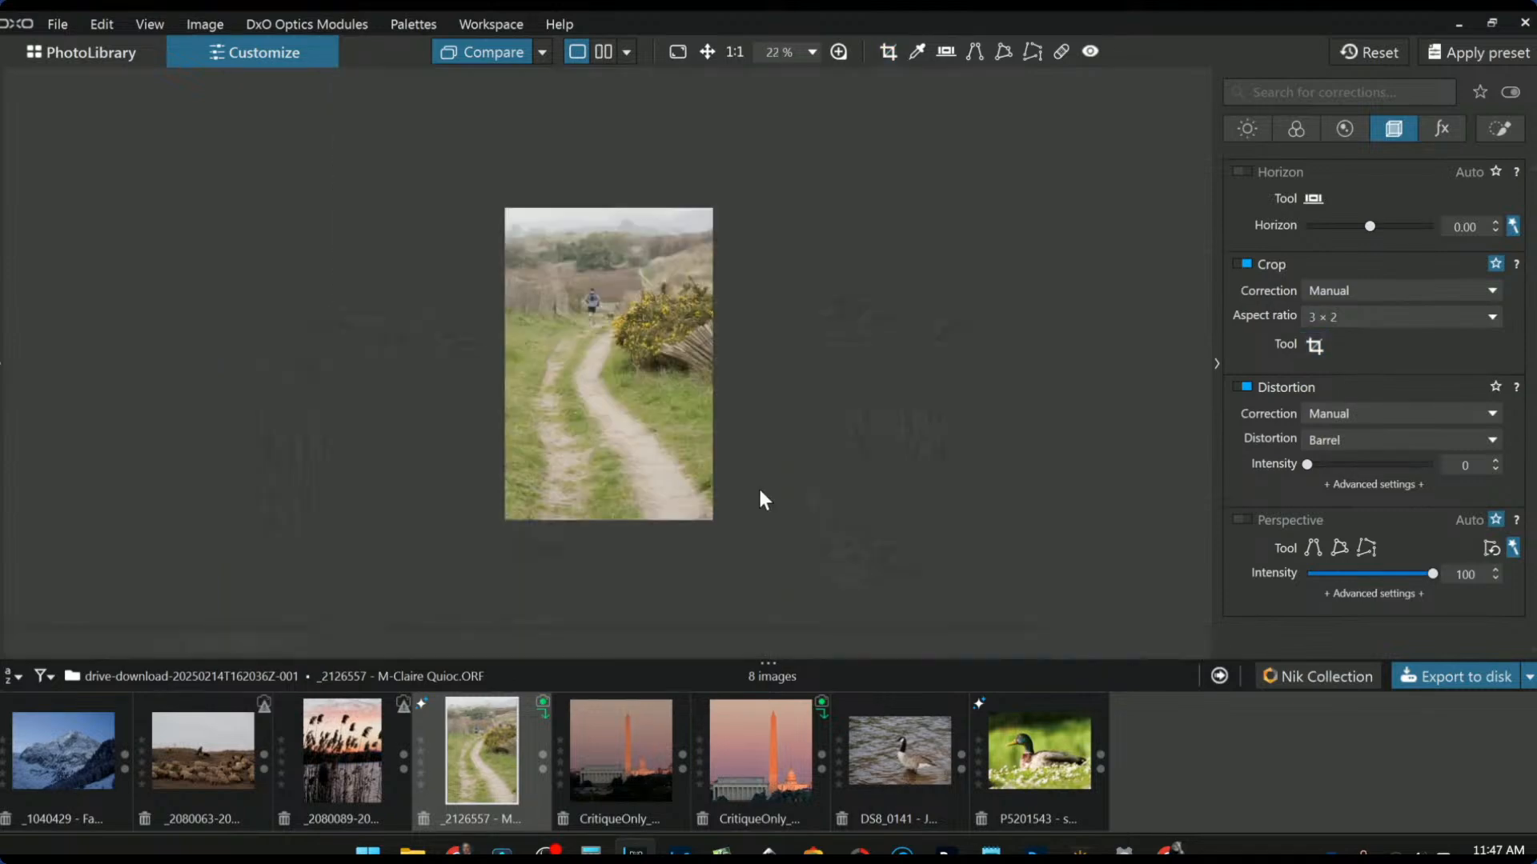
scroll(671, 493, "up", 3)
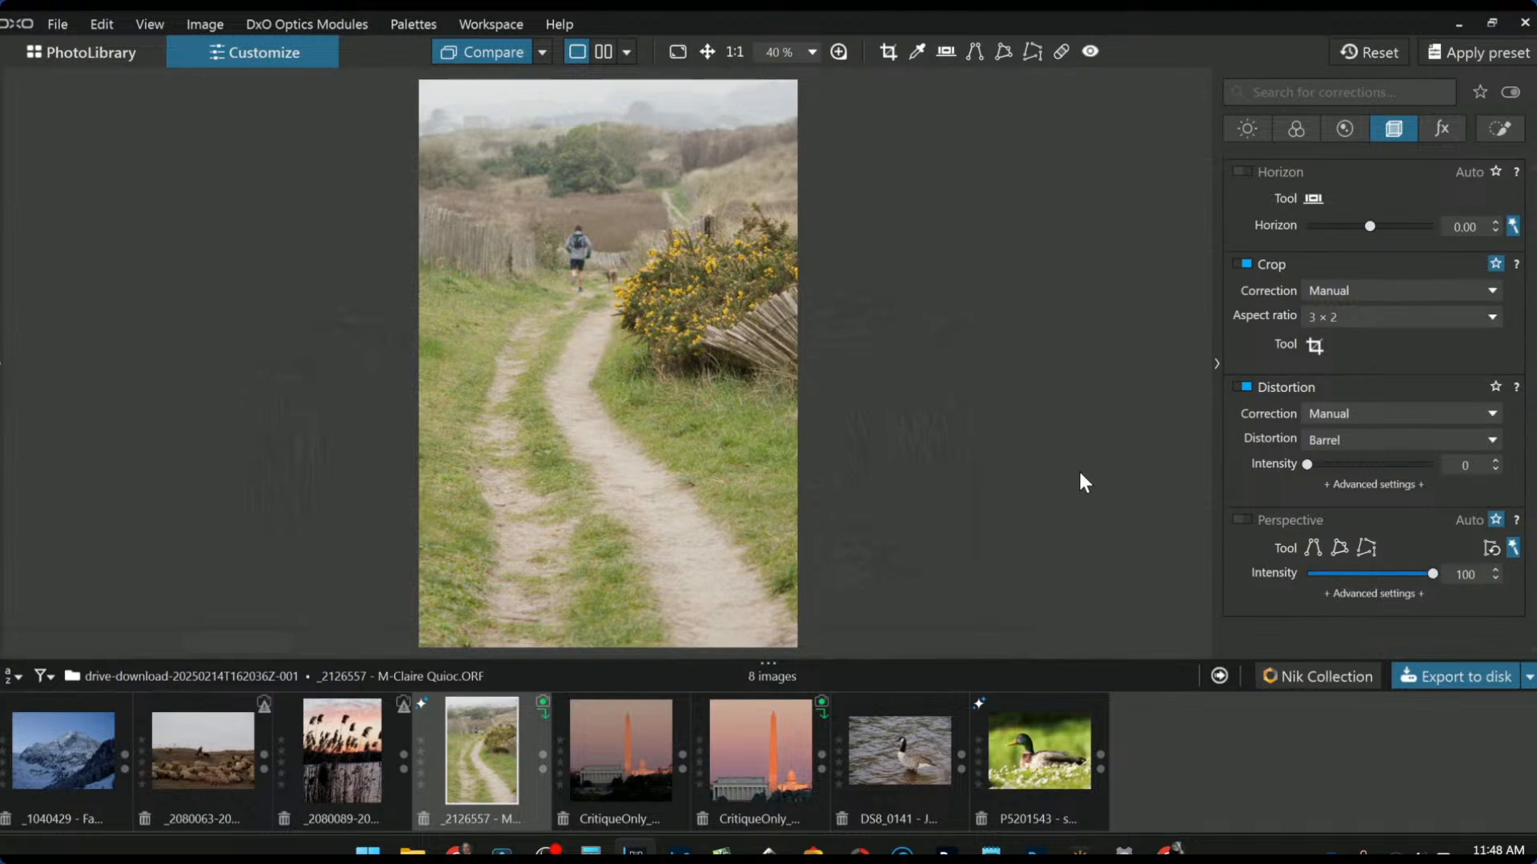
left_click(1261, 129)
left_click(1446, 133)
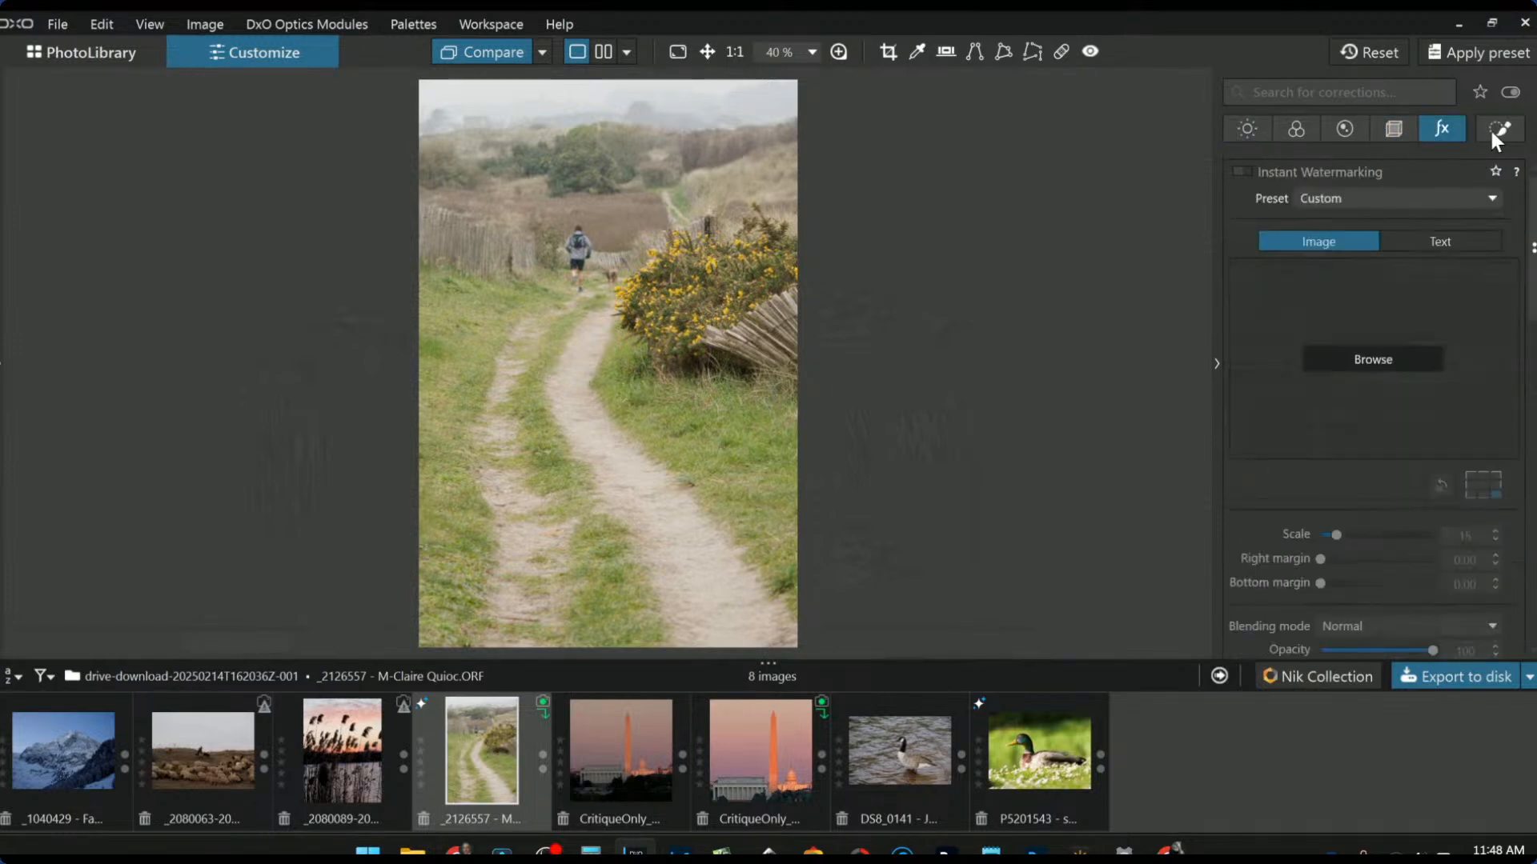
left_click(1490, 128)
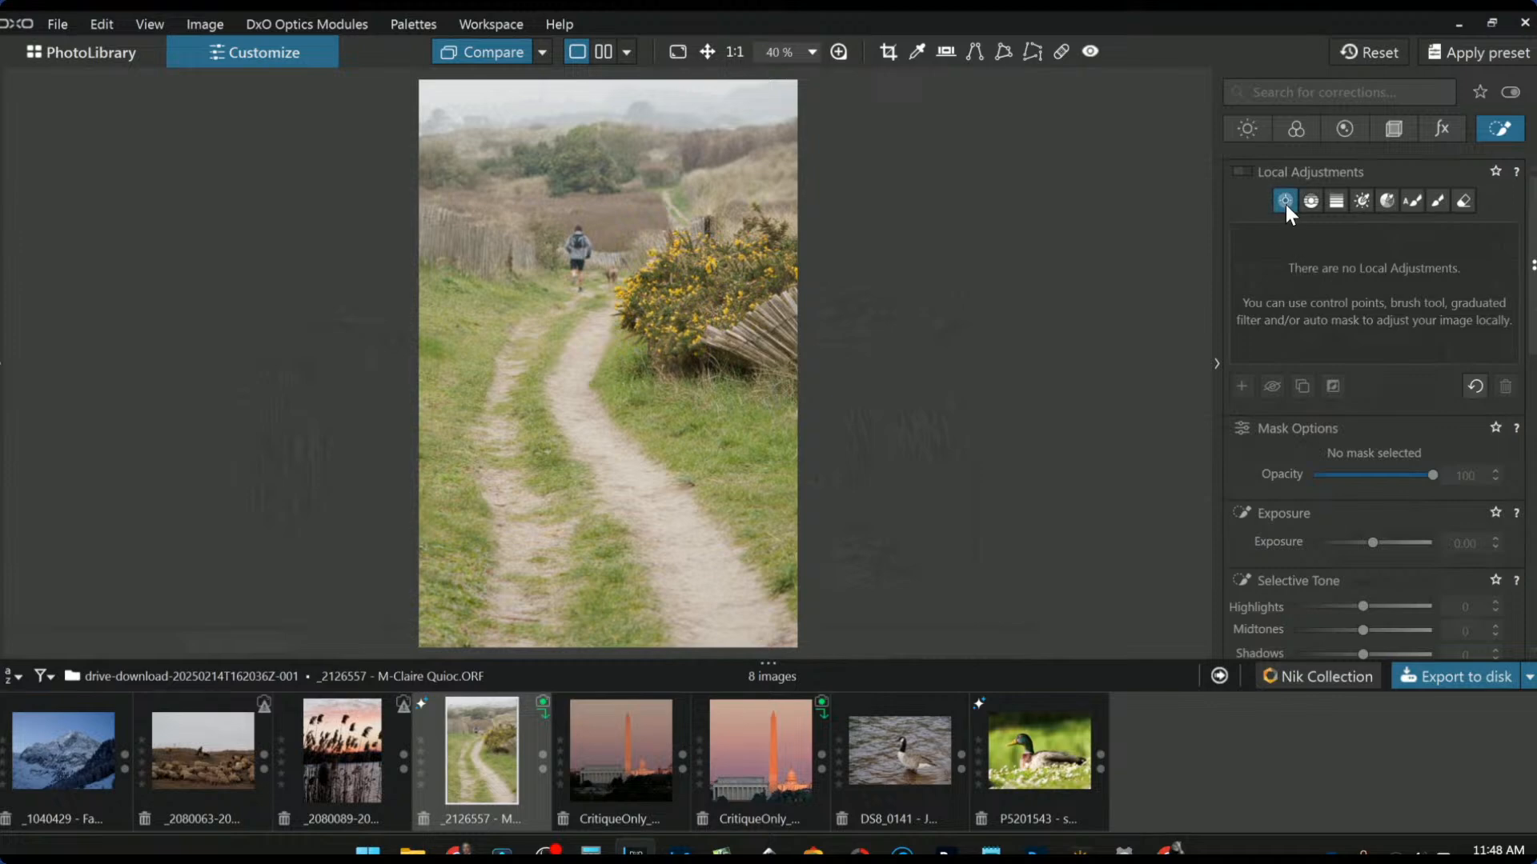
Step: Lower the photo's global Blacks to -48 and raise the exposure to 0.44
left_click(1252, 135)
scroll(1274, 440, "down", 1)
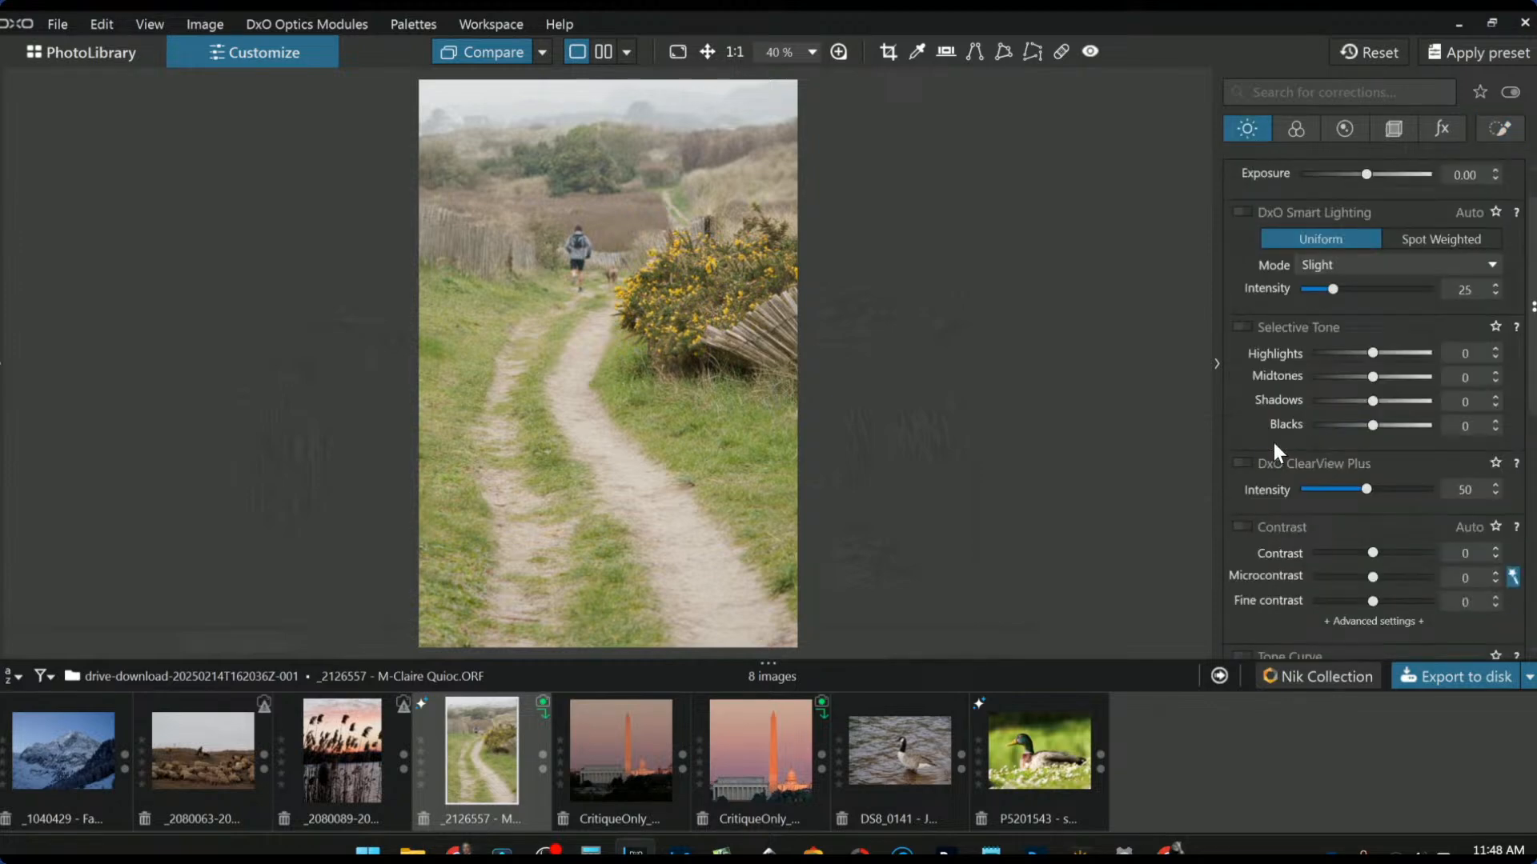
left_click(1344, 426)
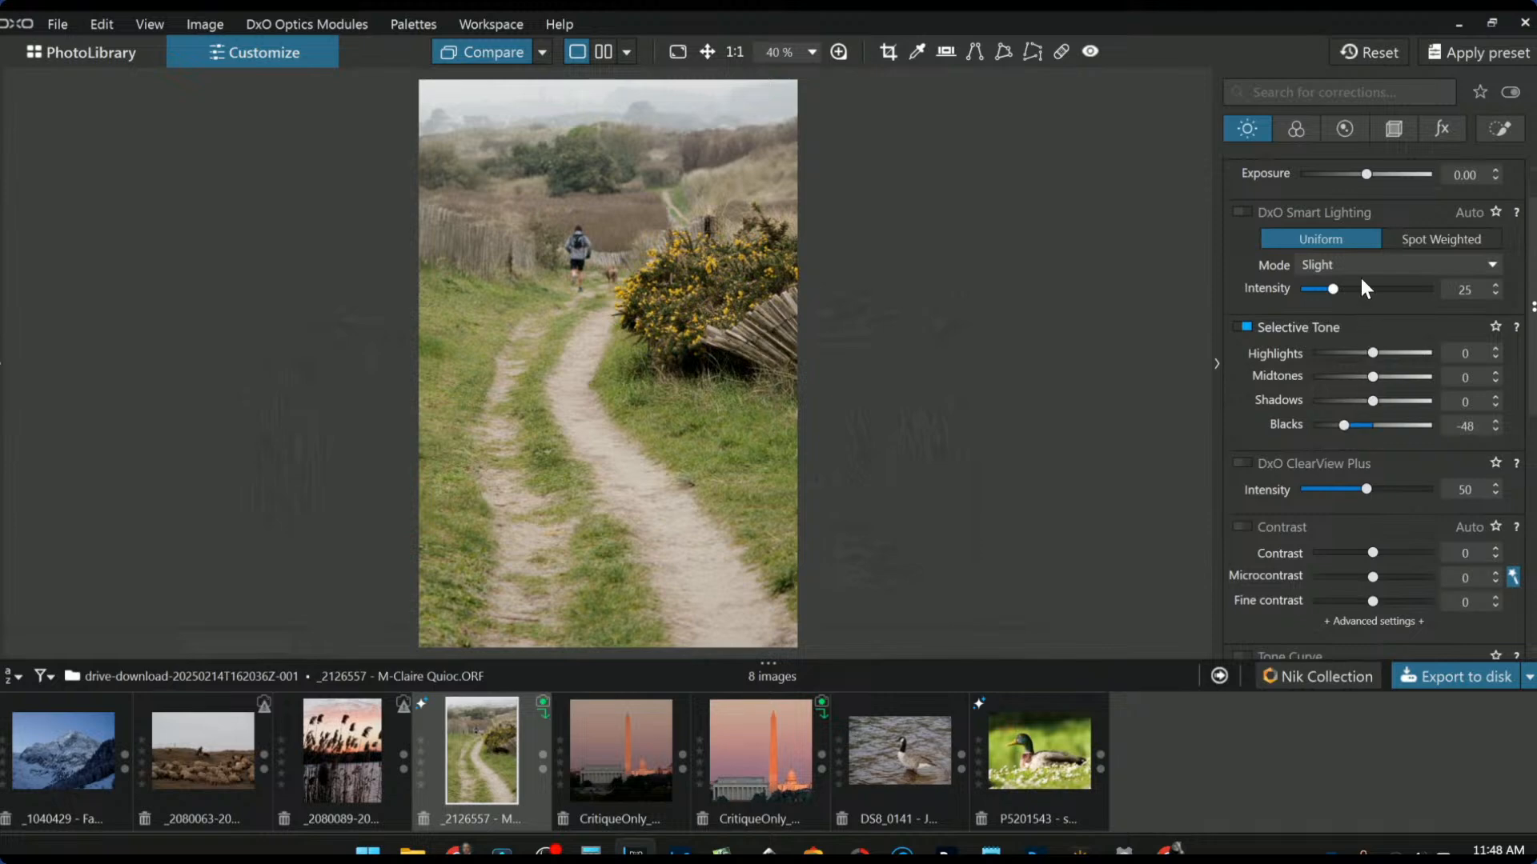
left_click_drag(1369, 176, 1375, 176)
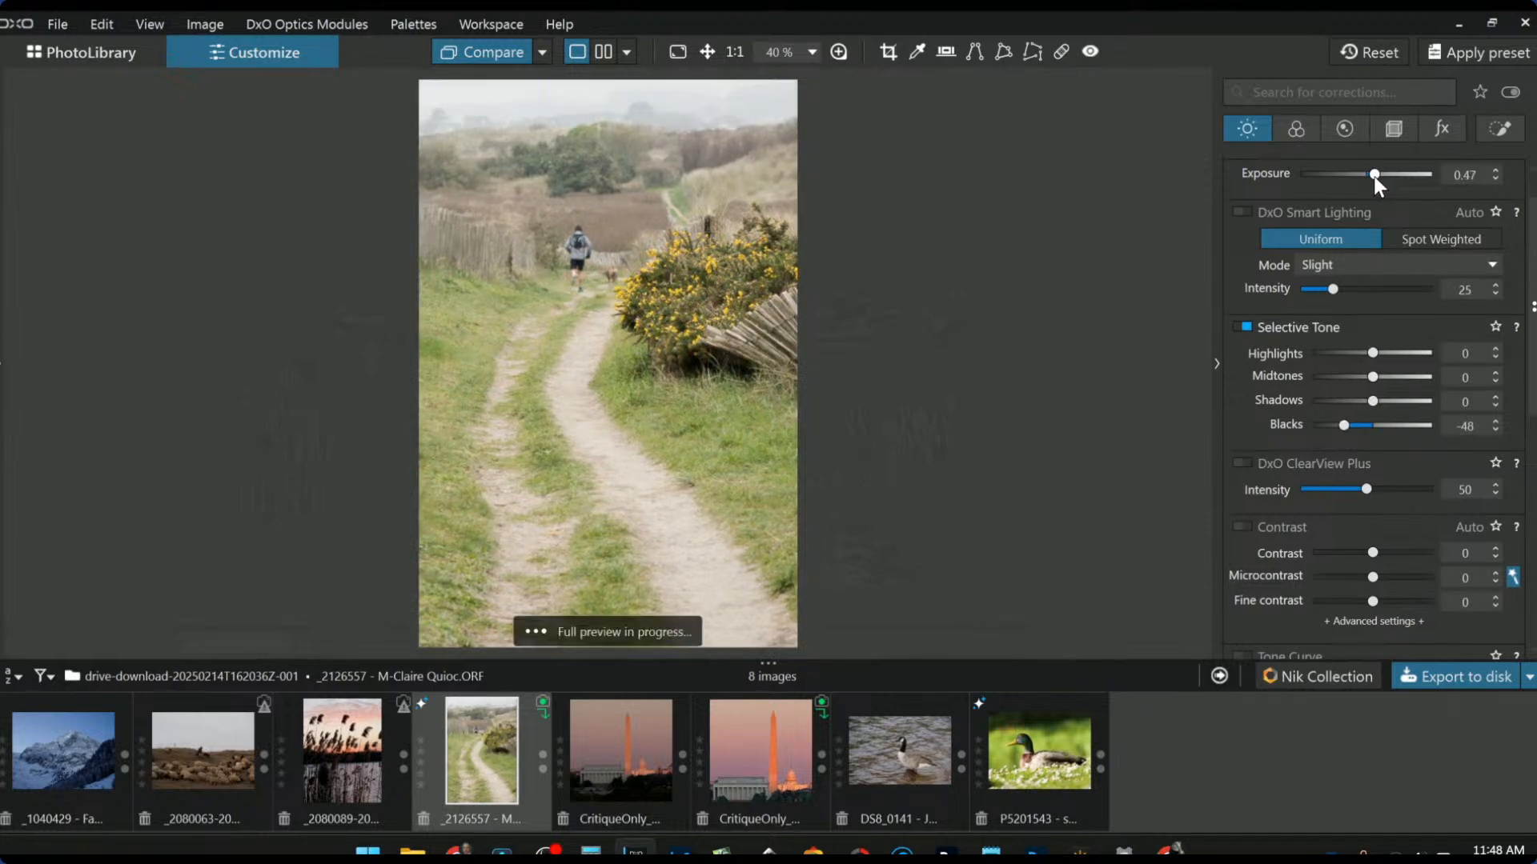
scroll(1364, 314, "up", 1)
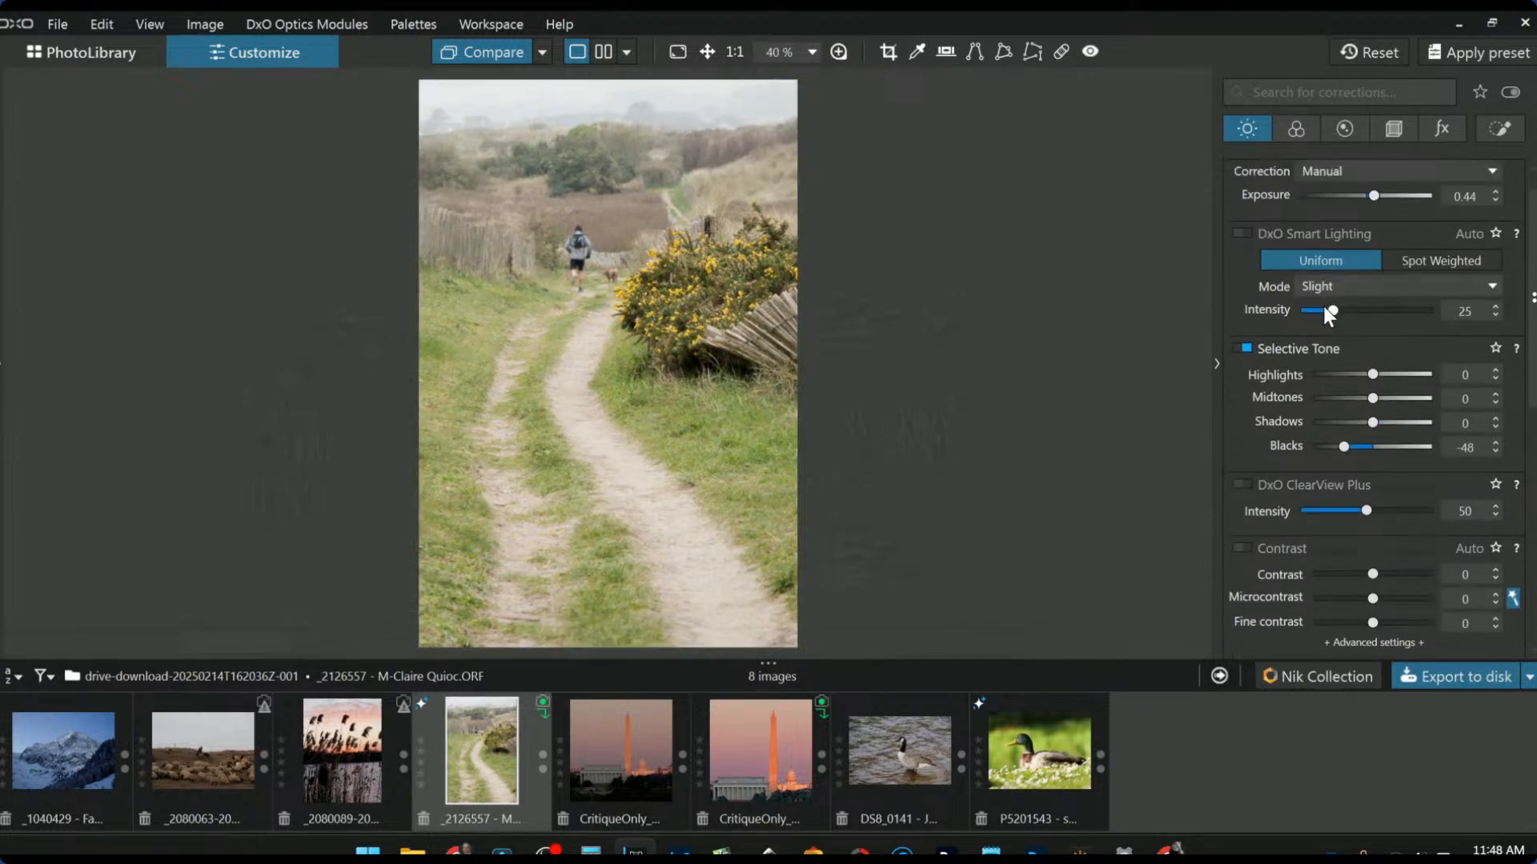
Step: Apply DxO ClearView Plus to the whole photo at intensity 11 and switch on the Contrast correction
left_click(1324, 511)
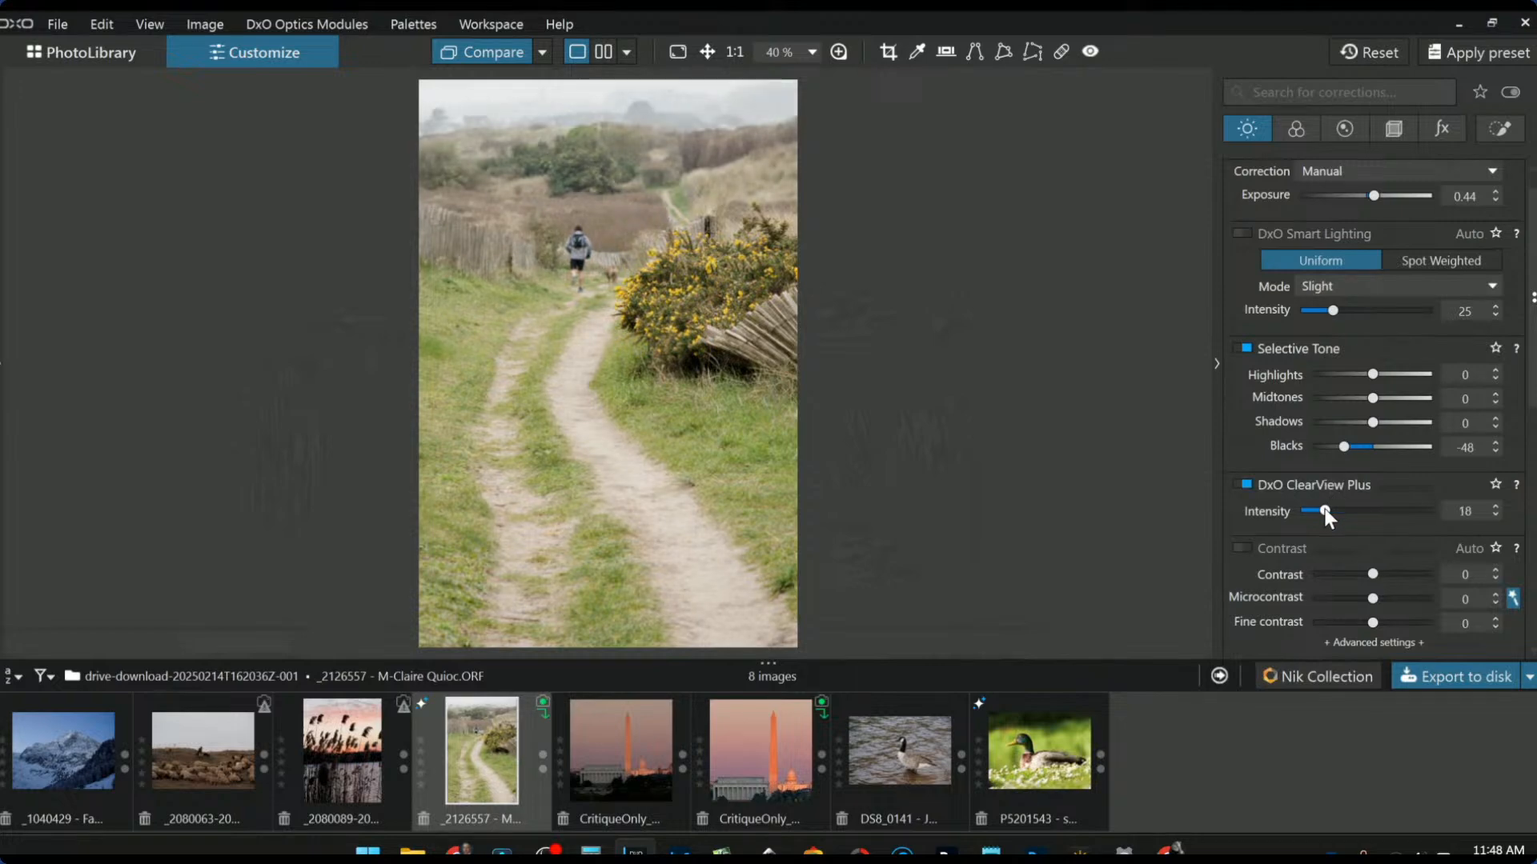
left_click_drag(1316, 512, 1314, 512)
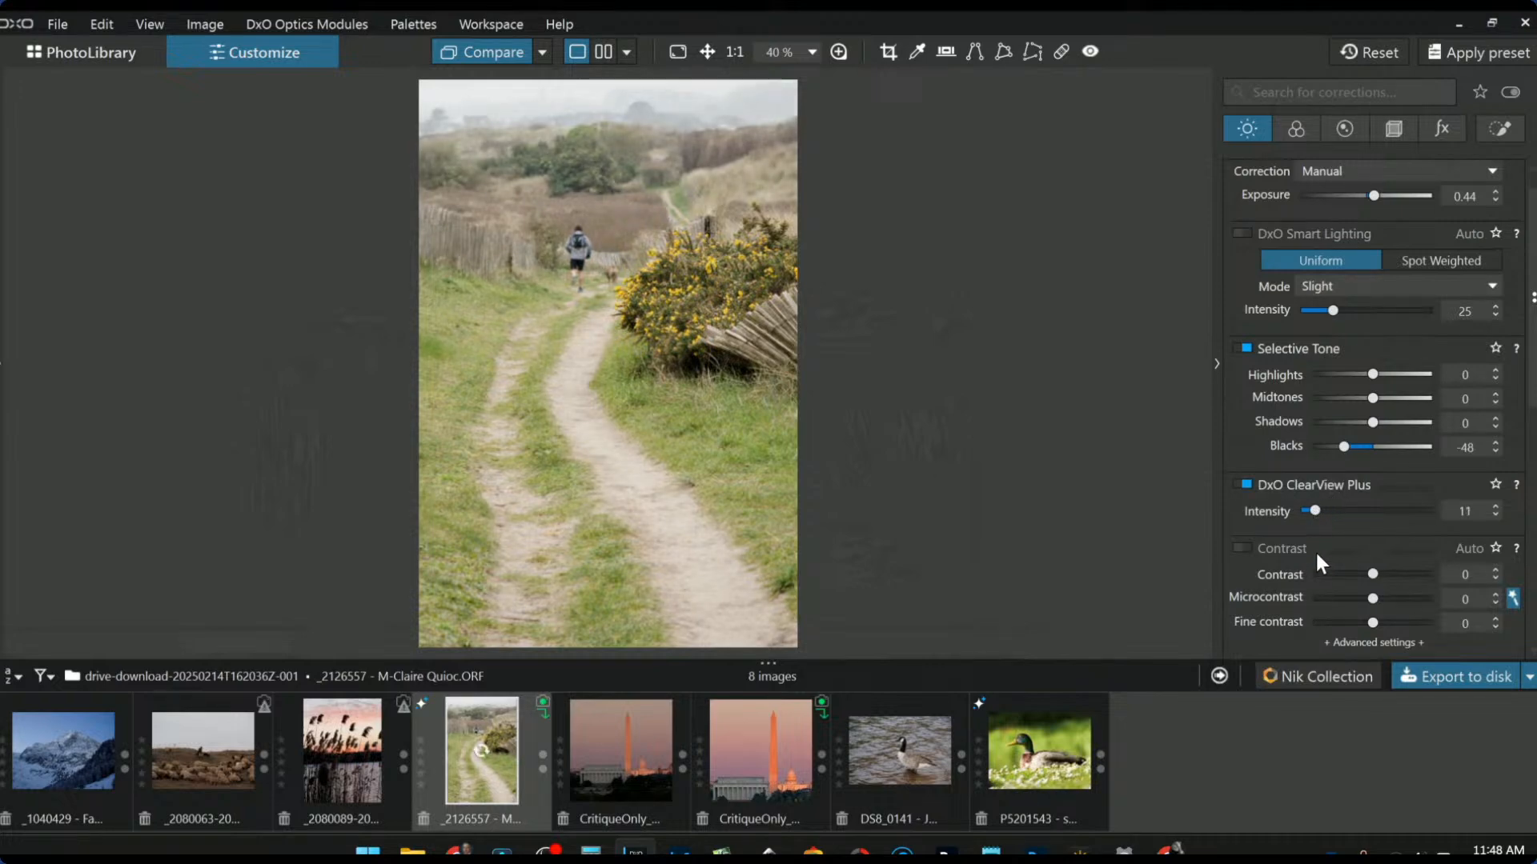
left_click(1244, 548)
Step: Add a local adjustment control point on the yellow flowering bush
left_click(1500, 130)
left_click(1240, 364)
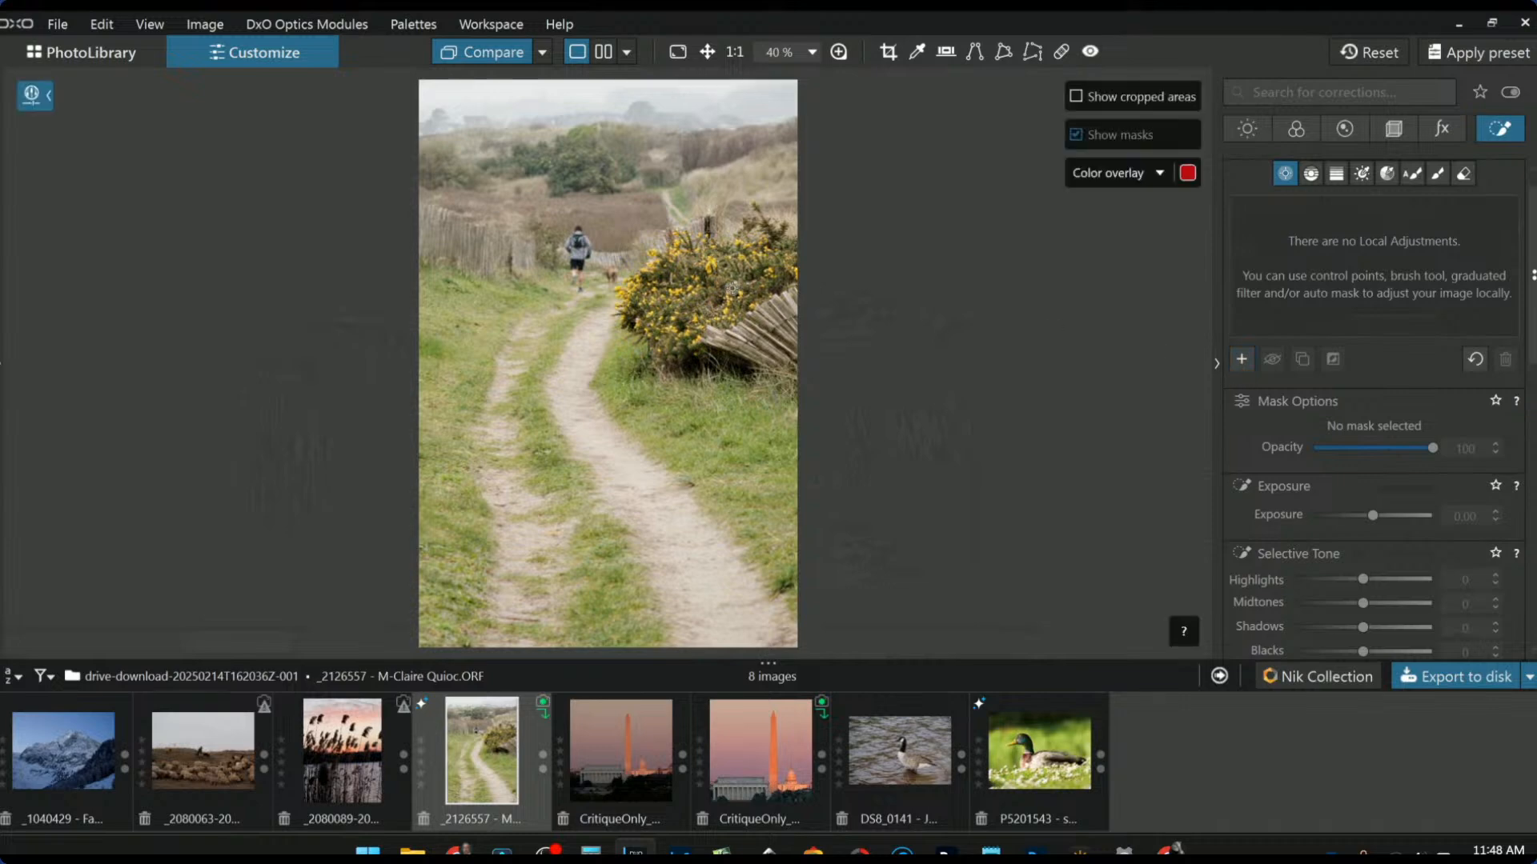
left_click(693, 292)
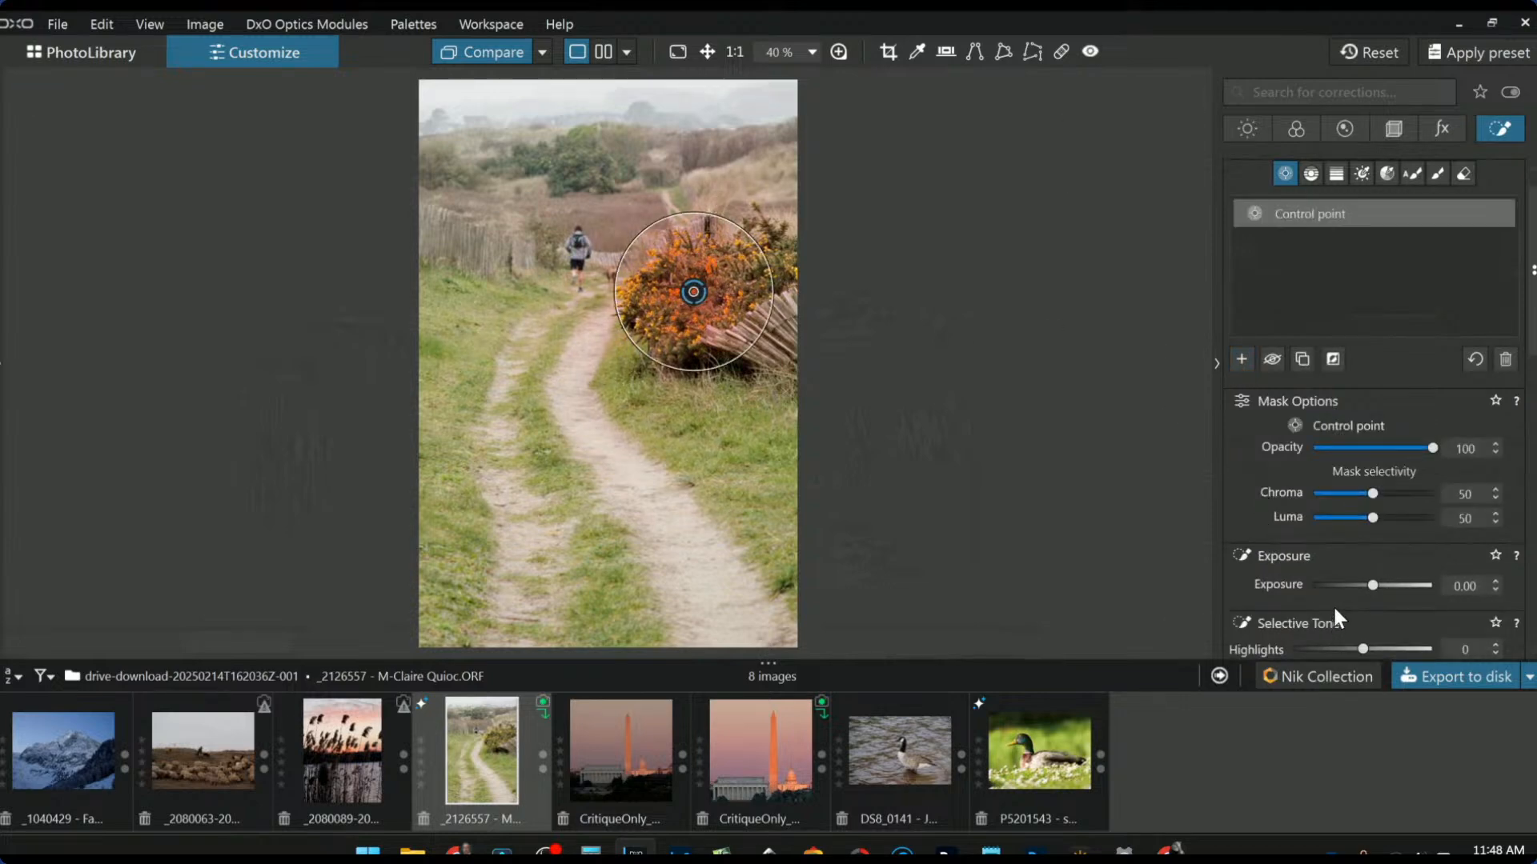
Step: Warm the bush control point's white balance temperature to 7181
scroll(1335, 617, "down", 5)
left_click_drag(1349, 604, 1357, 603)
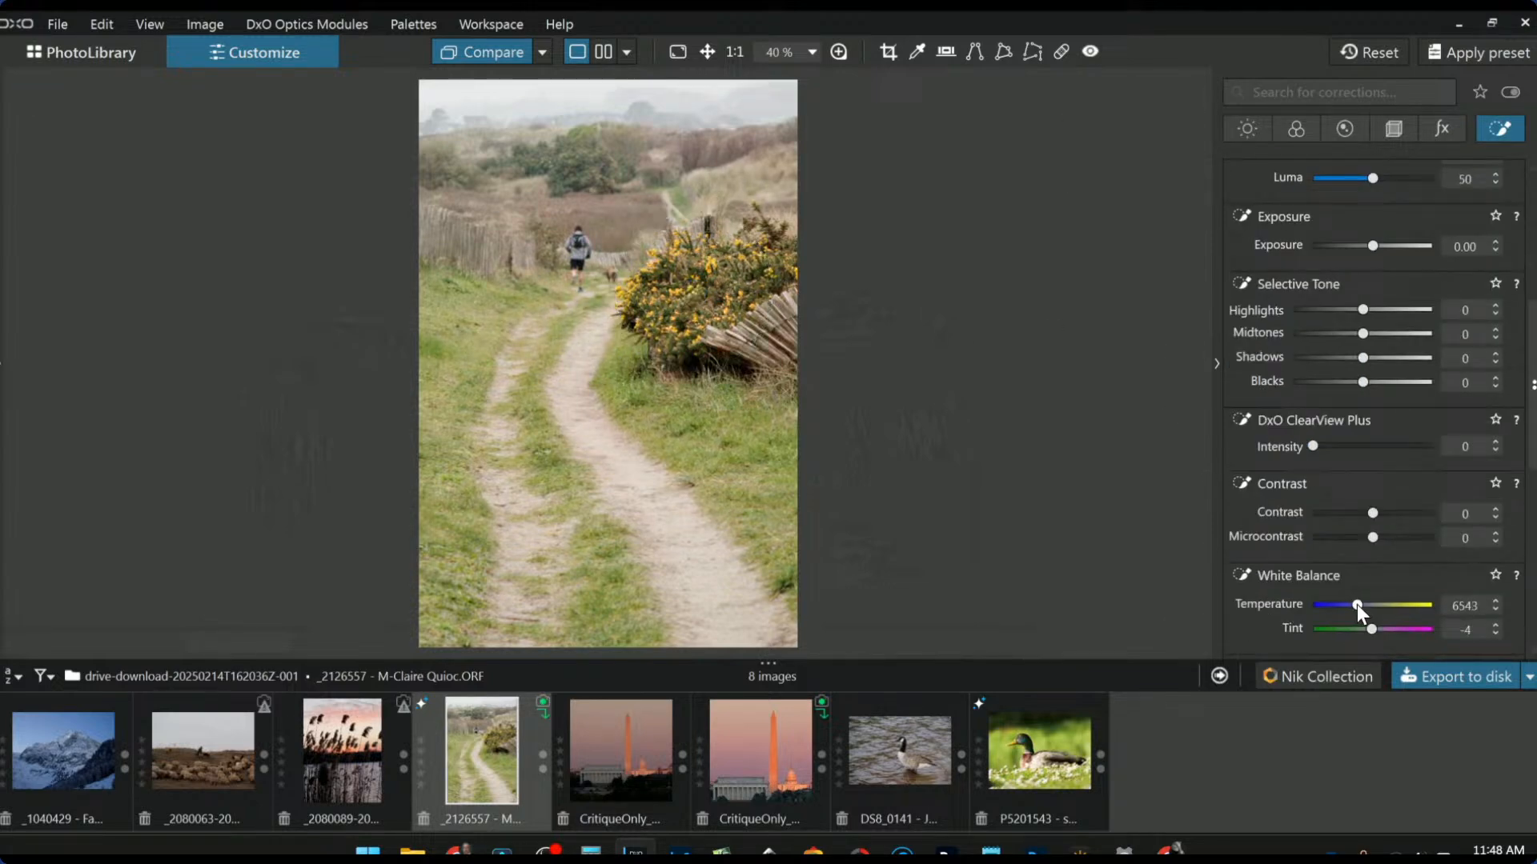
scroll(1273, 593, "down", 2)
Step: Set the control point's yellow channel saturation to 91 and reset its white balance temperature
scroll(1283, 589, "down", 3)
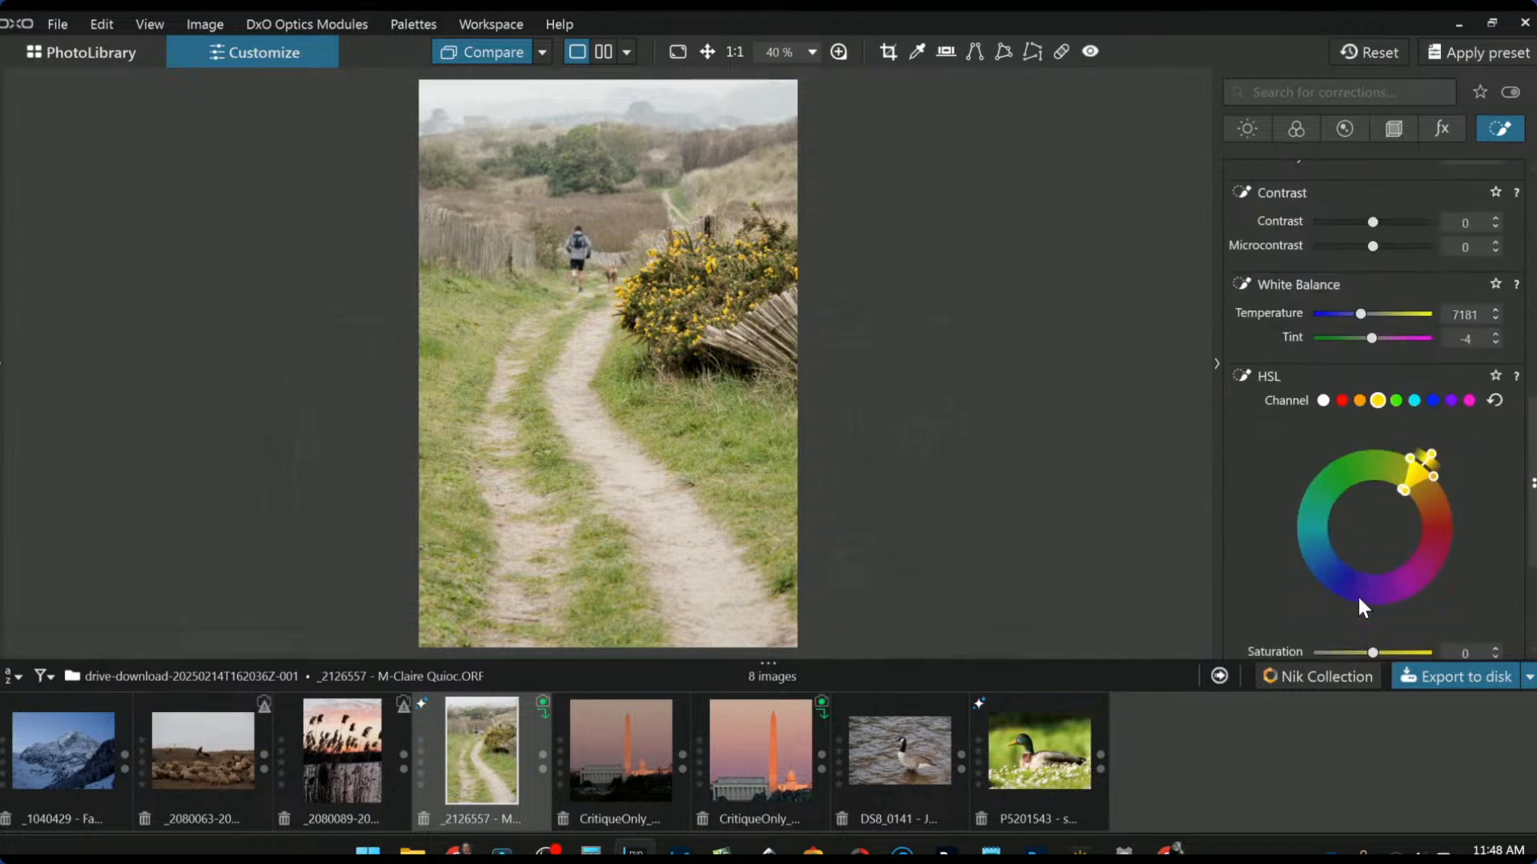
left_click_drag(1370, 605, 1427, 605)
scroll(1418, 601, "down", 1)
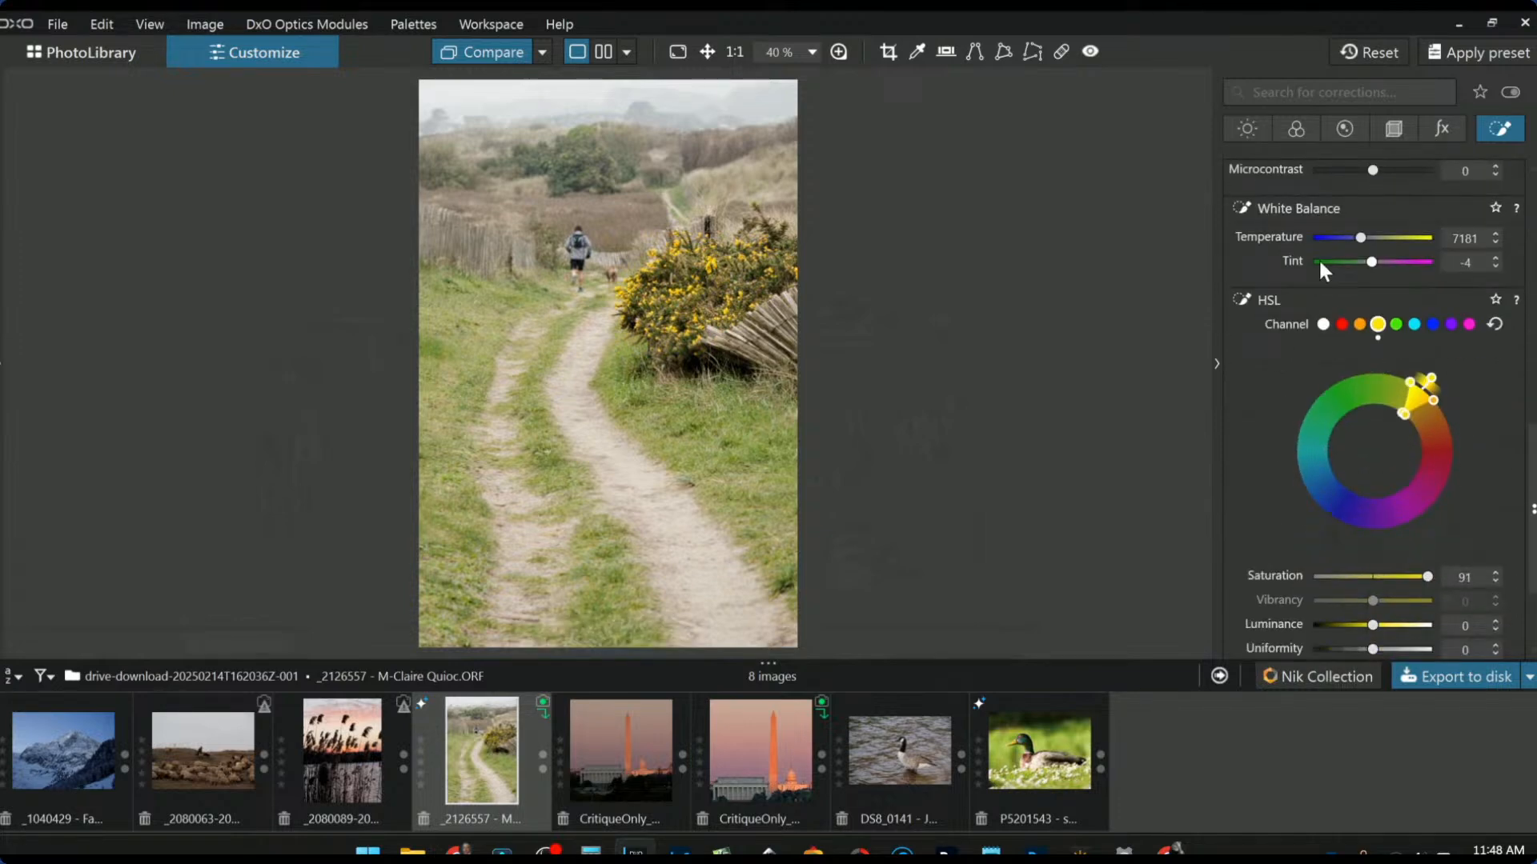
double_click(1357, 240)
Step: Widen the control point's yellow hue range slightly towards orange and set the yellow luminance to 38
scroll(1375, 509, "down", 2)
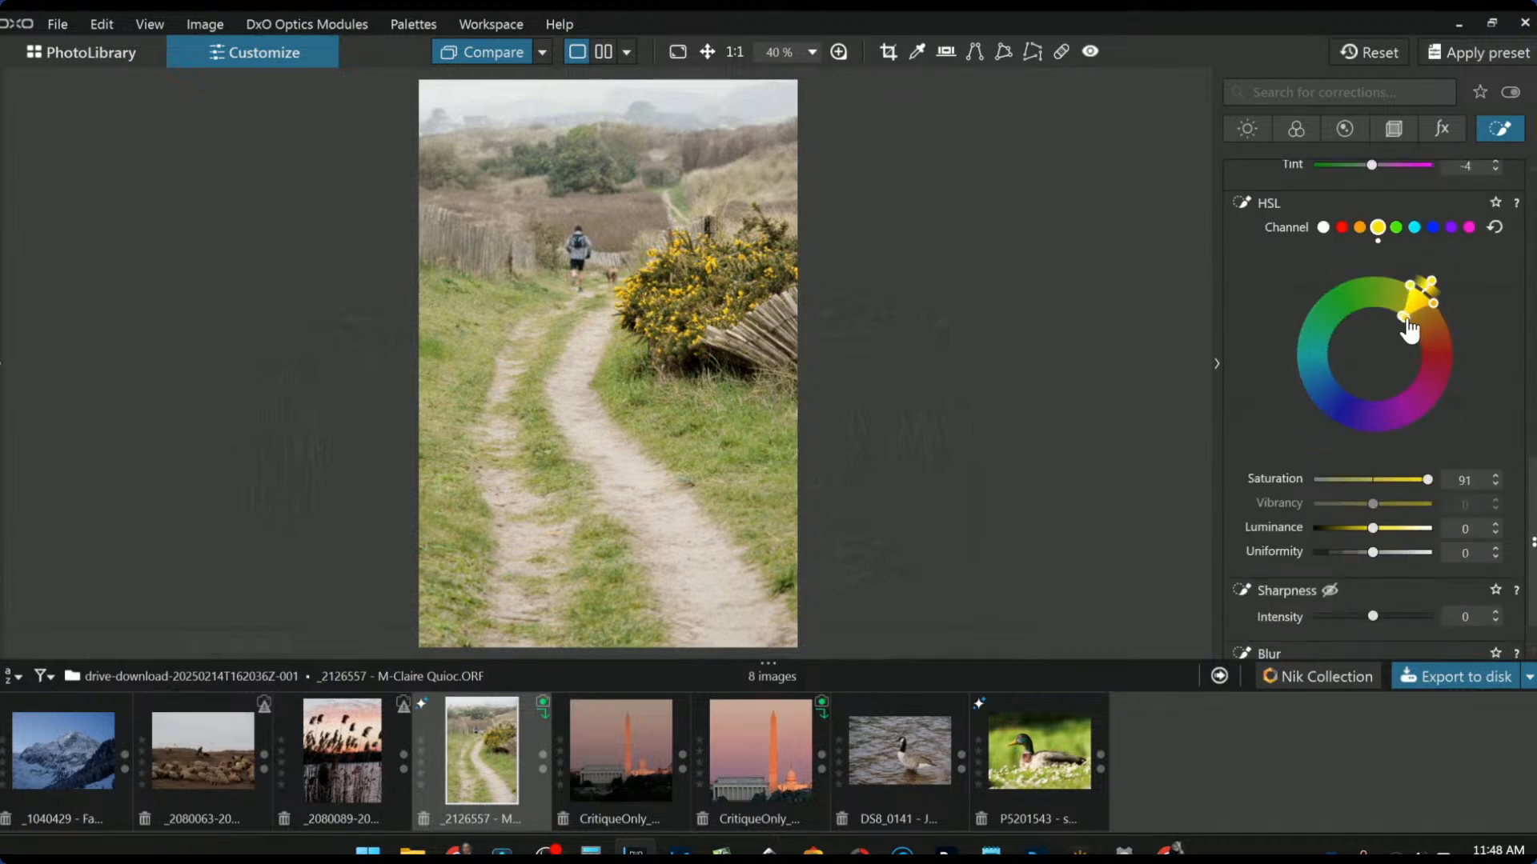
left_click_drag(1406, 318, 1411, 323)
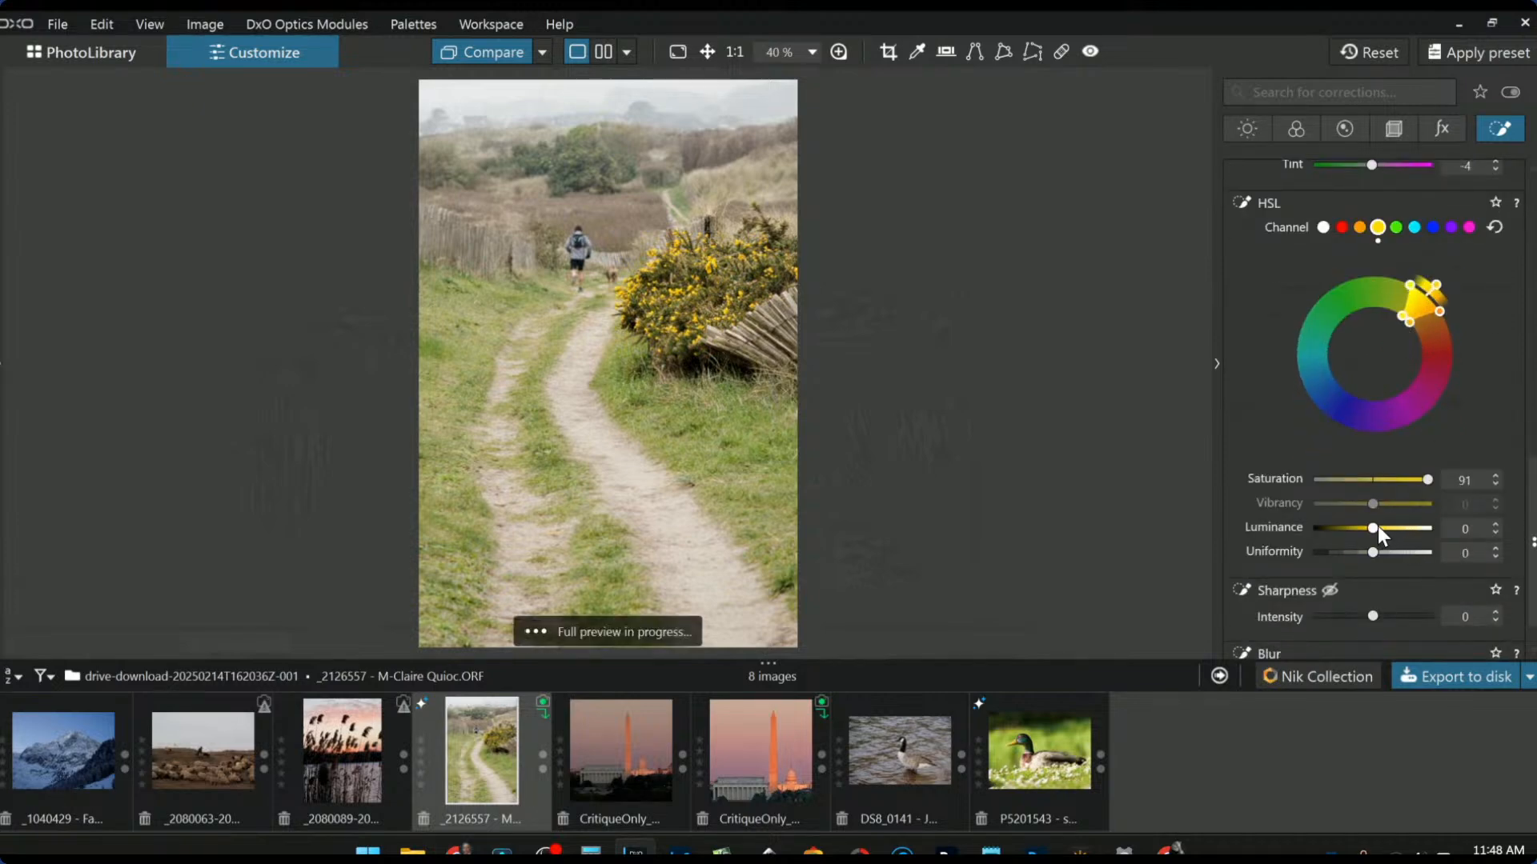
left_click_drag(1375, 527, 1395, 525)
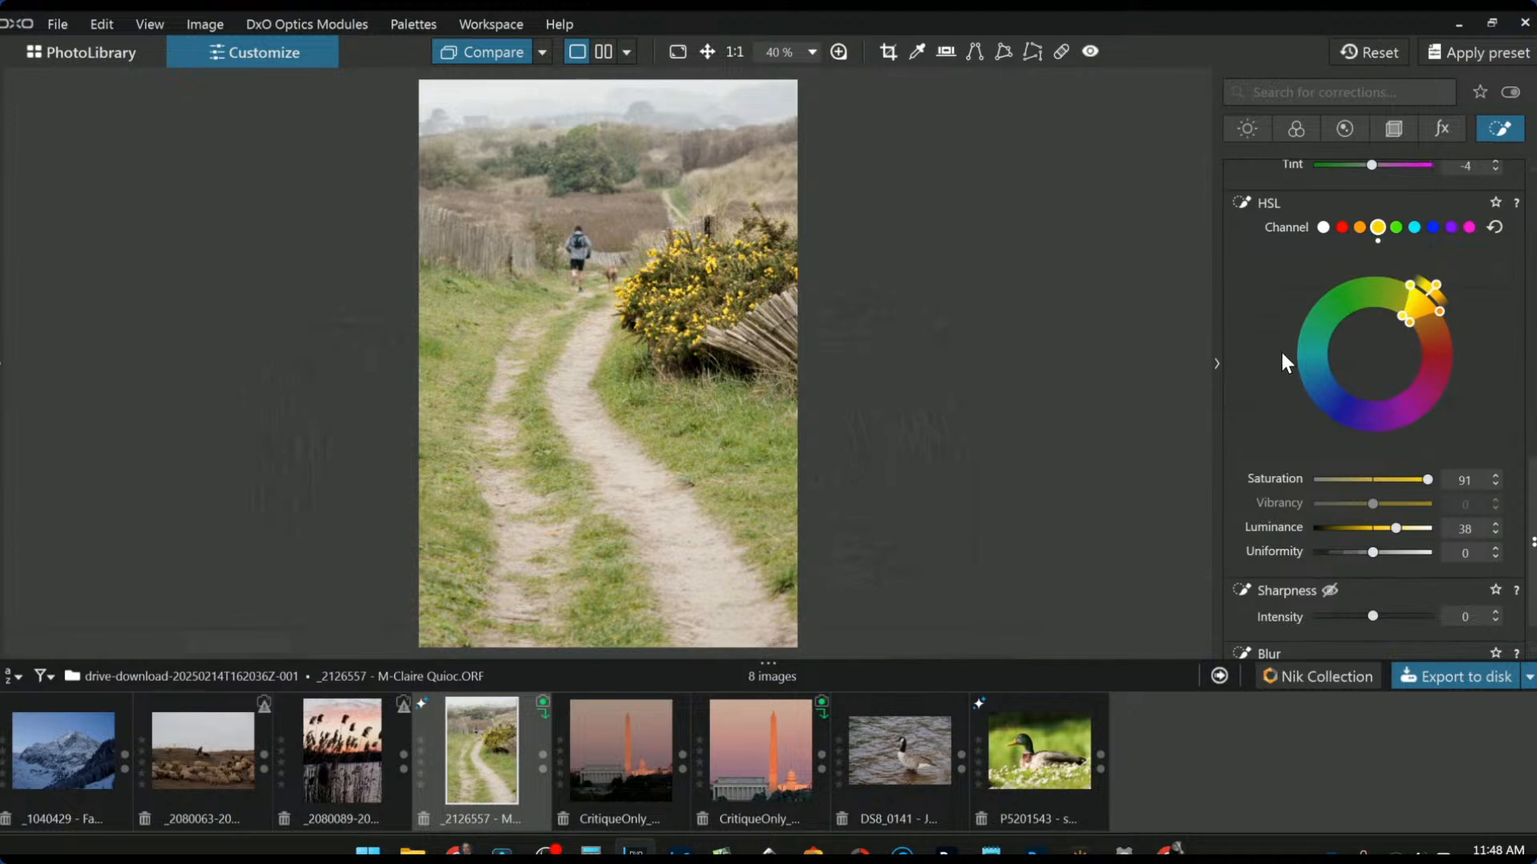
Step: Add a horizontal control line across the hills behind the runner, masking the background and sky with its fade ending near the runner's head
scroll(1270, 310, "up", 10)
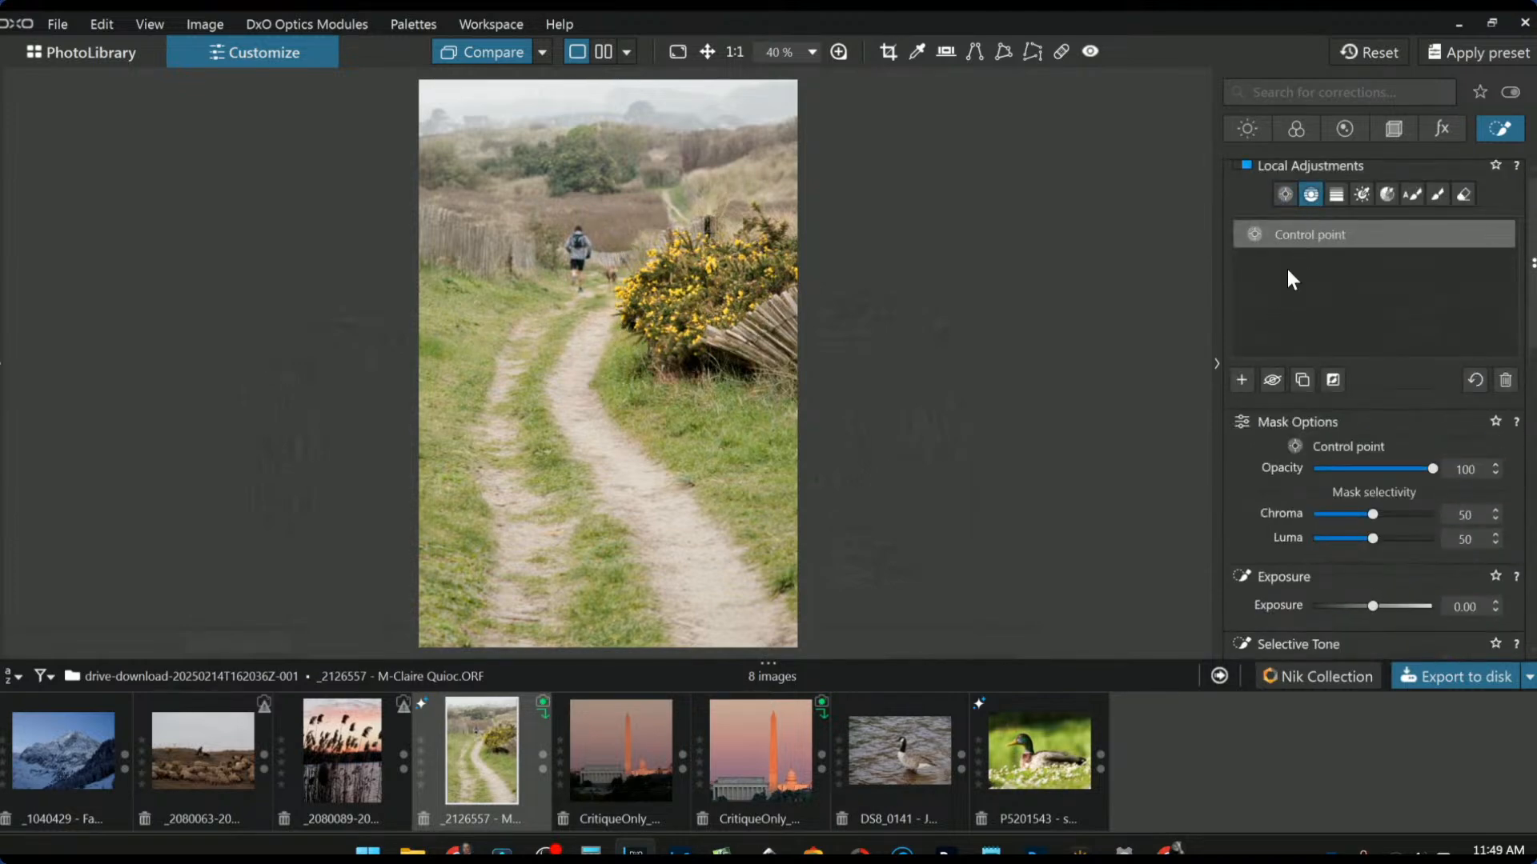
left_click(1243, 381)
left_click_drag(615, 204, 615, 260)
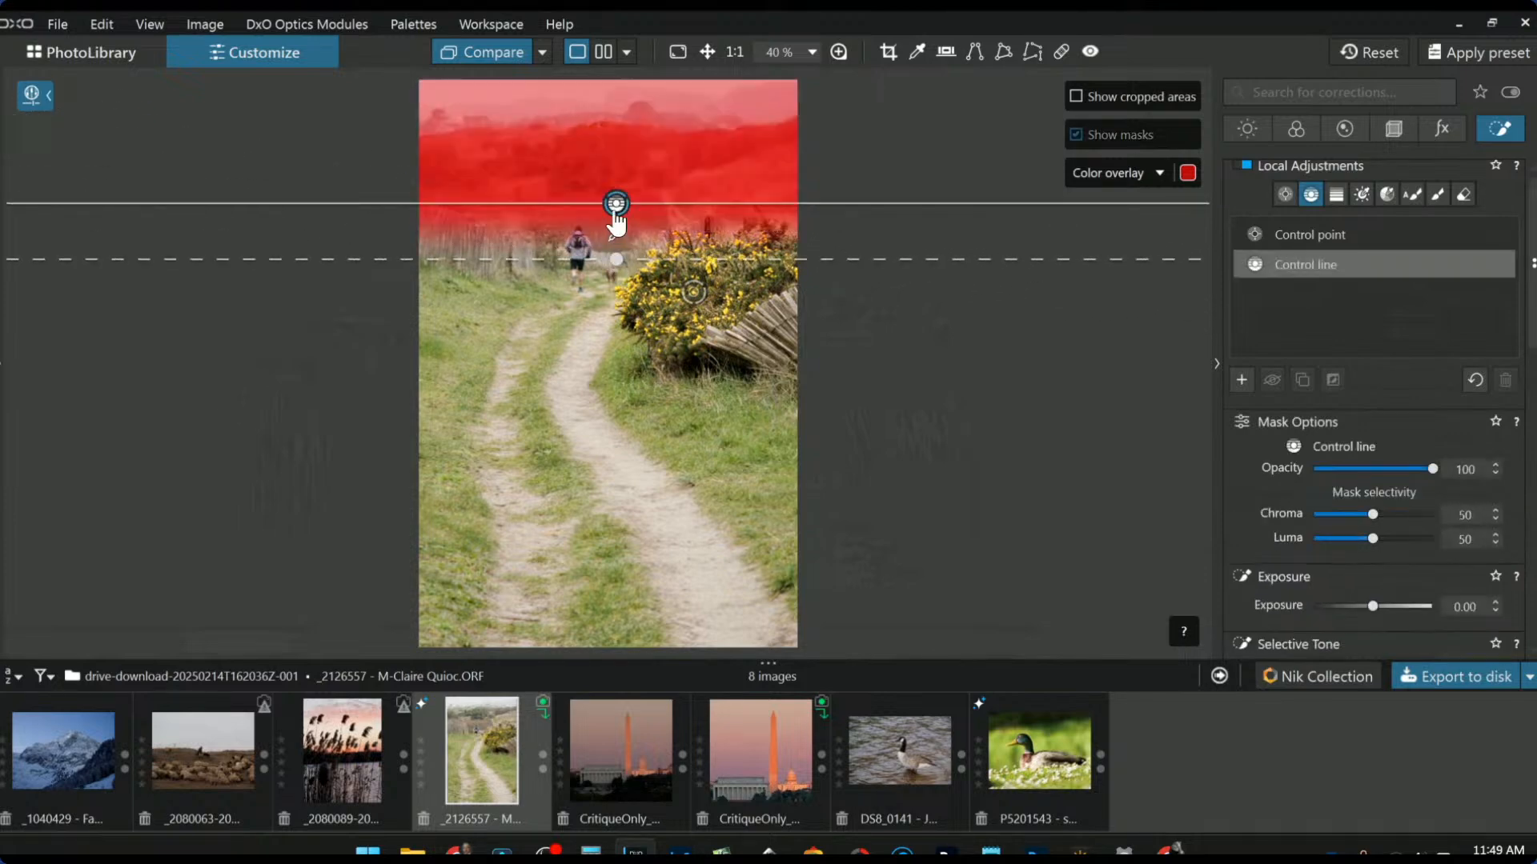
left_click_drag(616, 204, 617, 185)
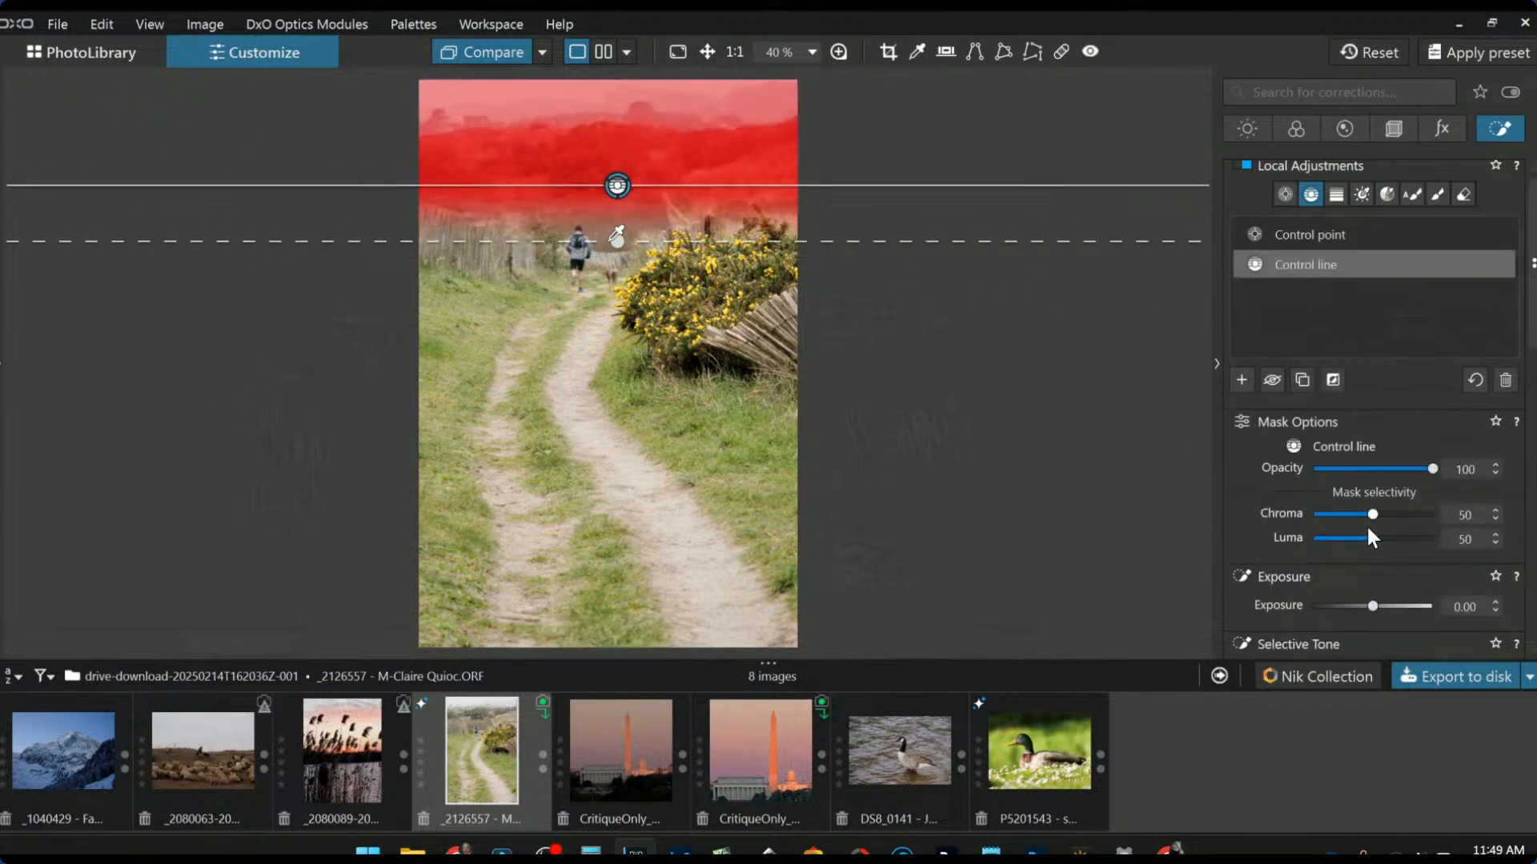
Step: Lower the control line's Highlights to -51 and Midtones to -41, with mask selectivity at Chroma 18 and Luma 30
scroll(1355, 568, "down", 2)
left_click_drag(1362, 526, 1329, 527)
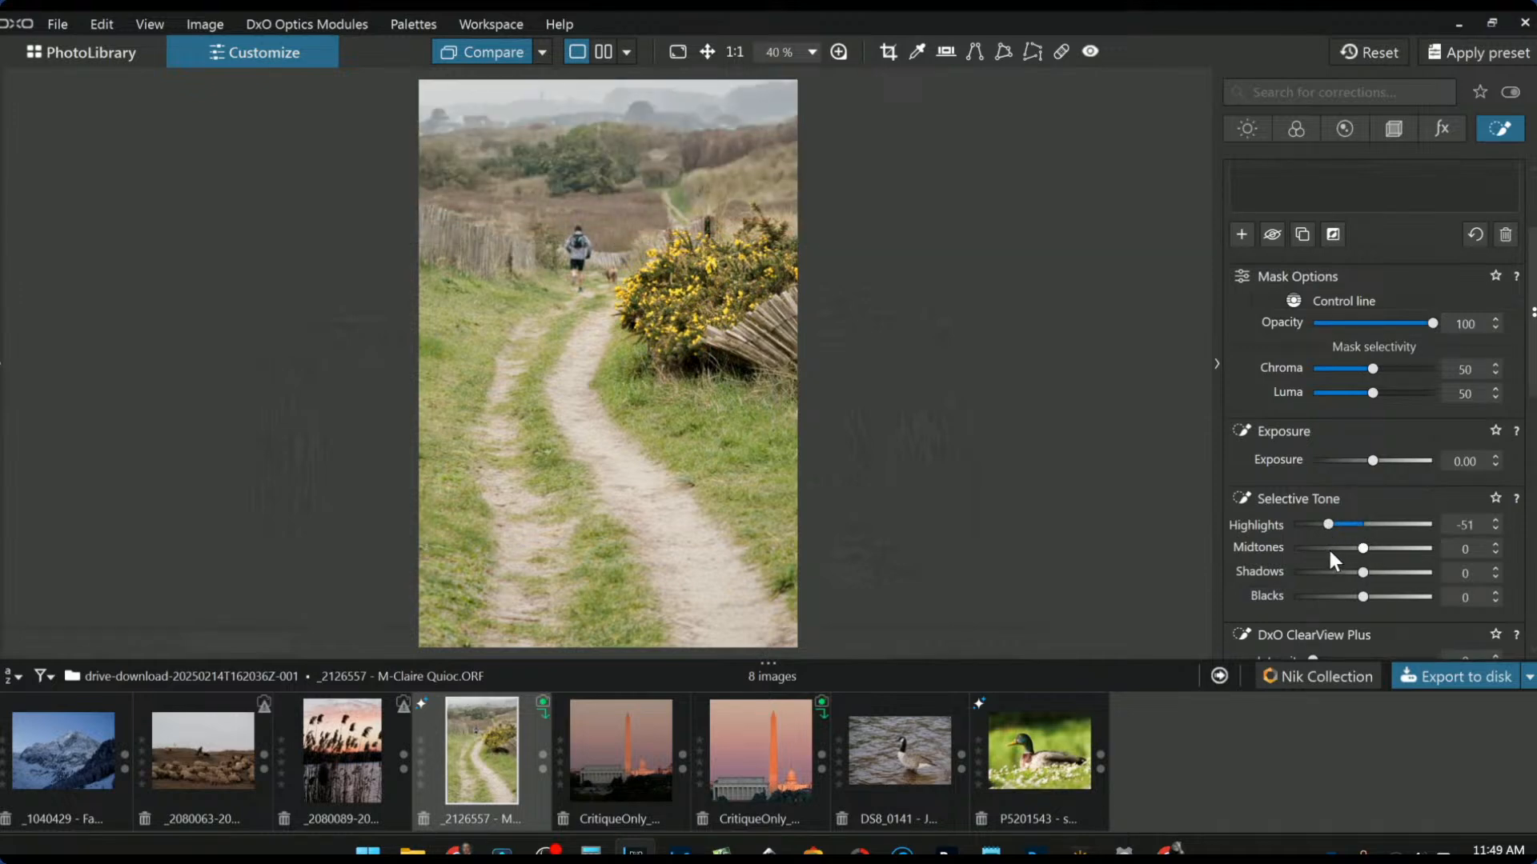
left_click(1333, 549)
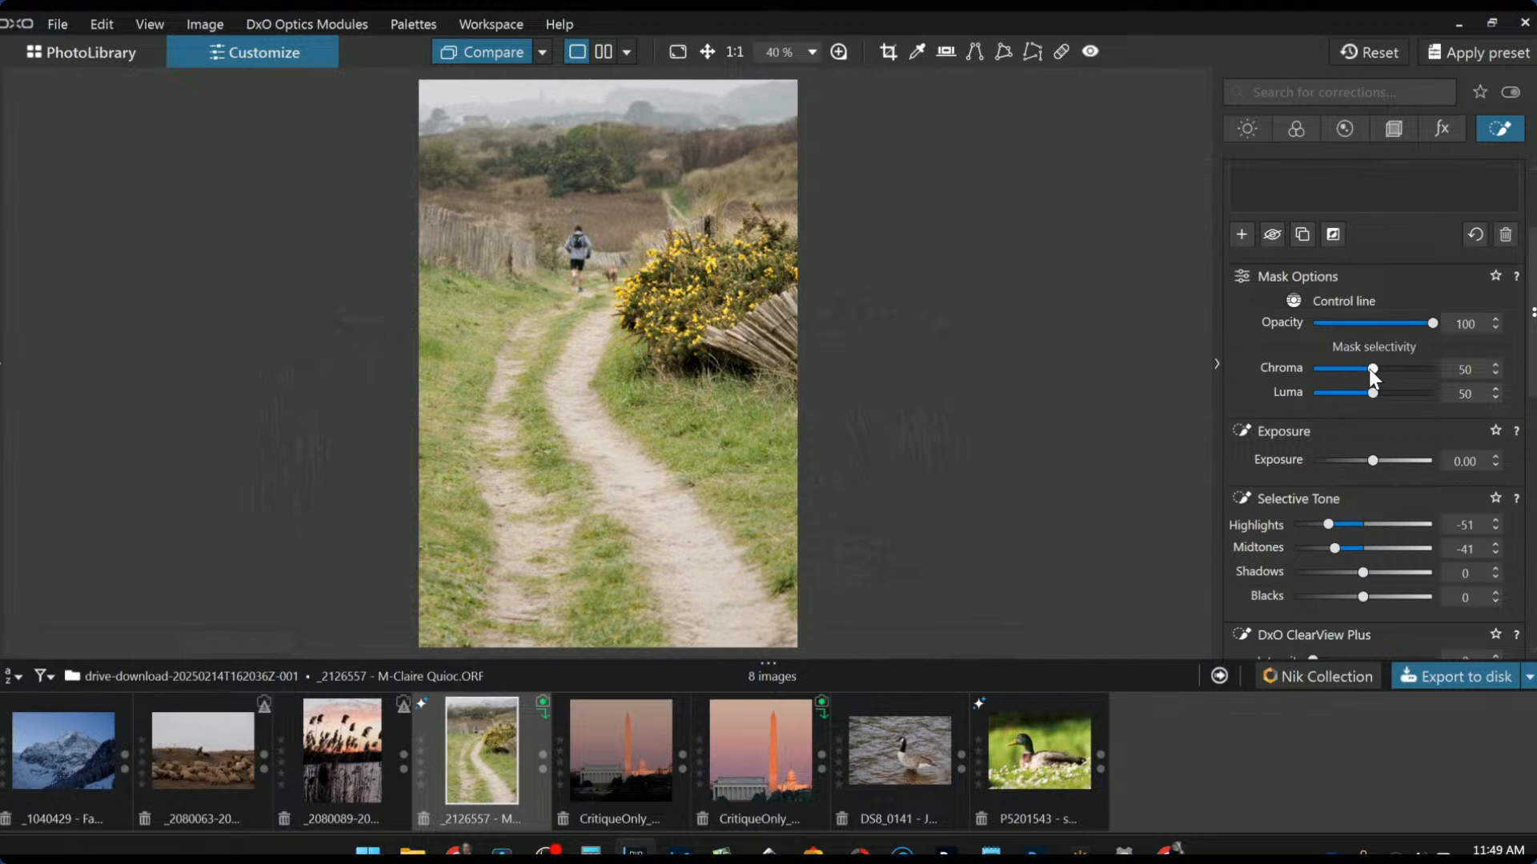
left_click_drag(1368, 368, 1332, 392)
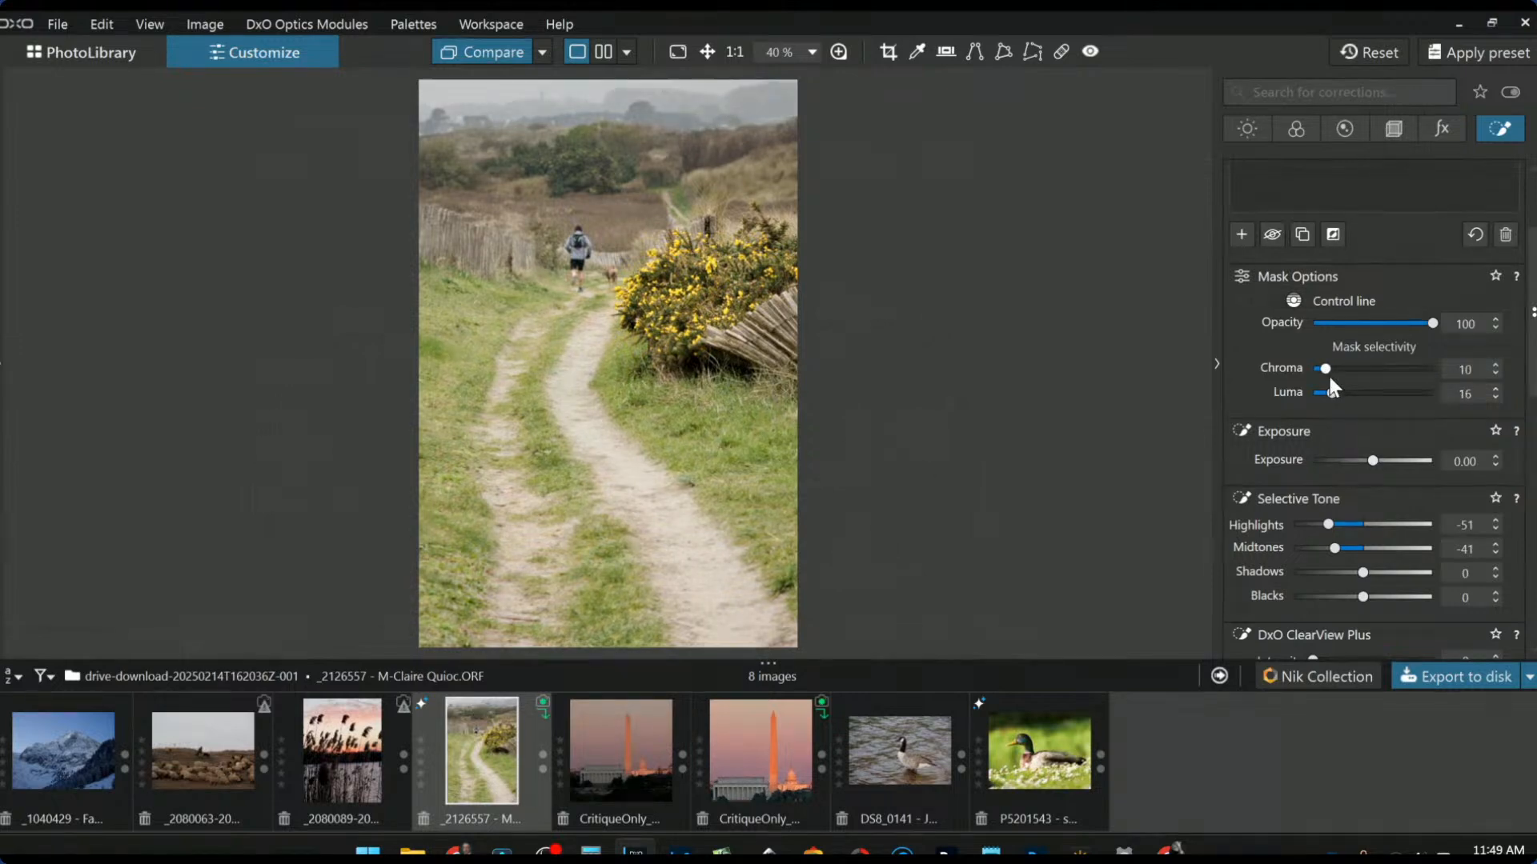
left_click_drag(1333, 391, 1349, 392)
Step: Cool the control line's white balance temperature to 5604 and slightly reduce its saturation for all colours
scroll(1289, 584, "down", 3)
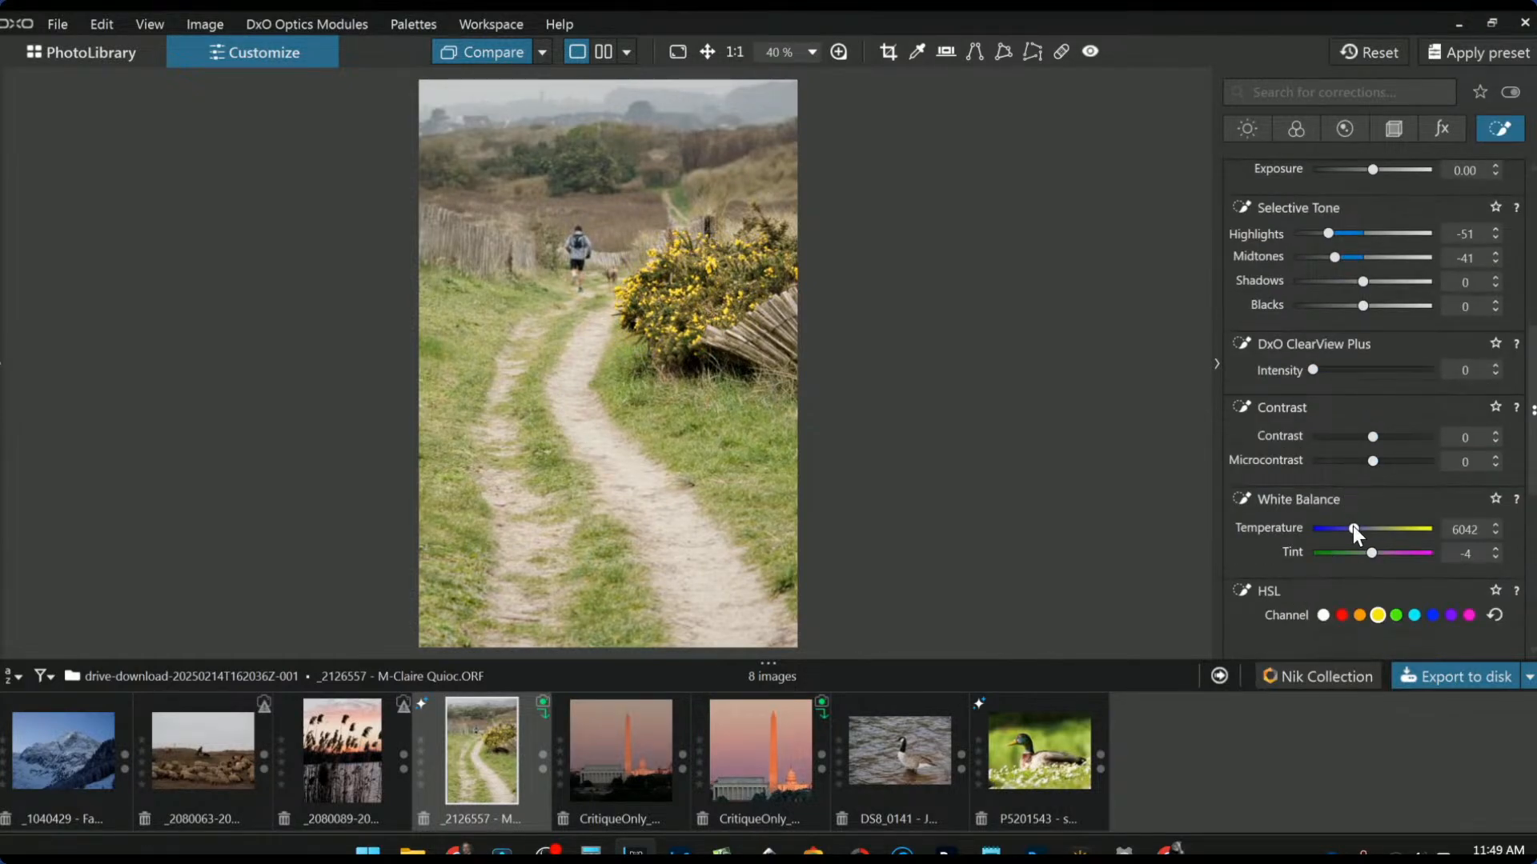
left_click_drag(1353, 526, 1351, 527)
scroll(1328, 569, "down", 3)
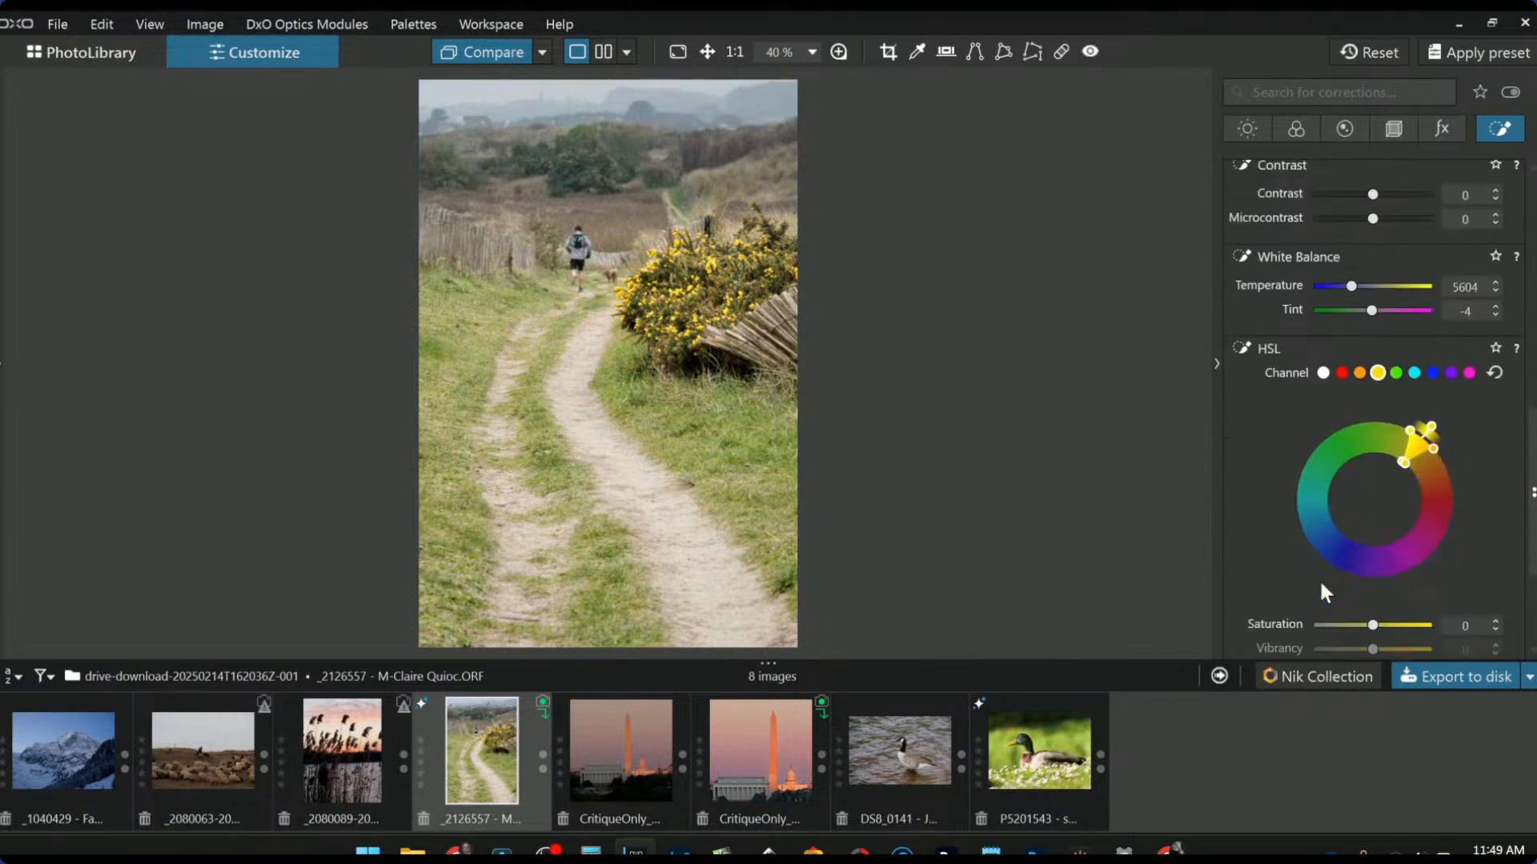
left_click(1320, 337)
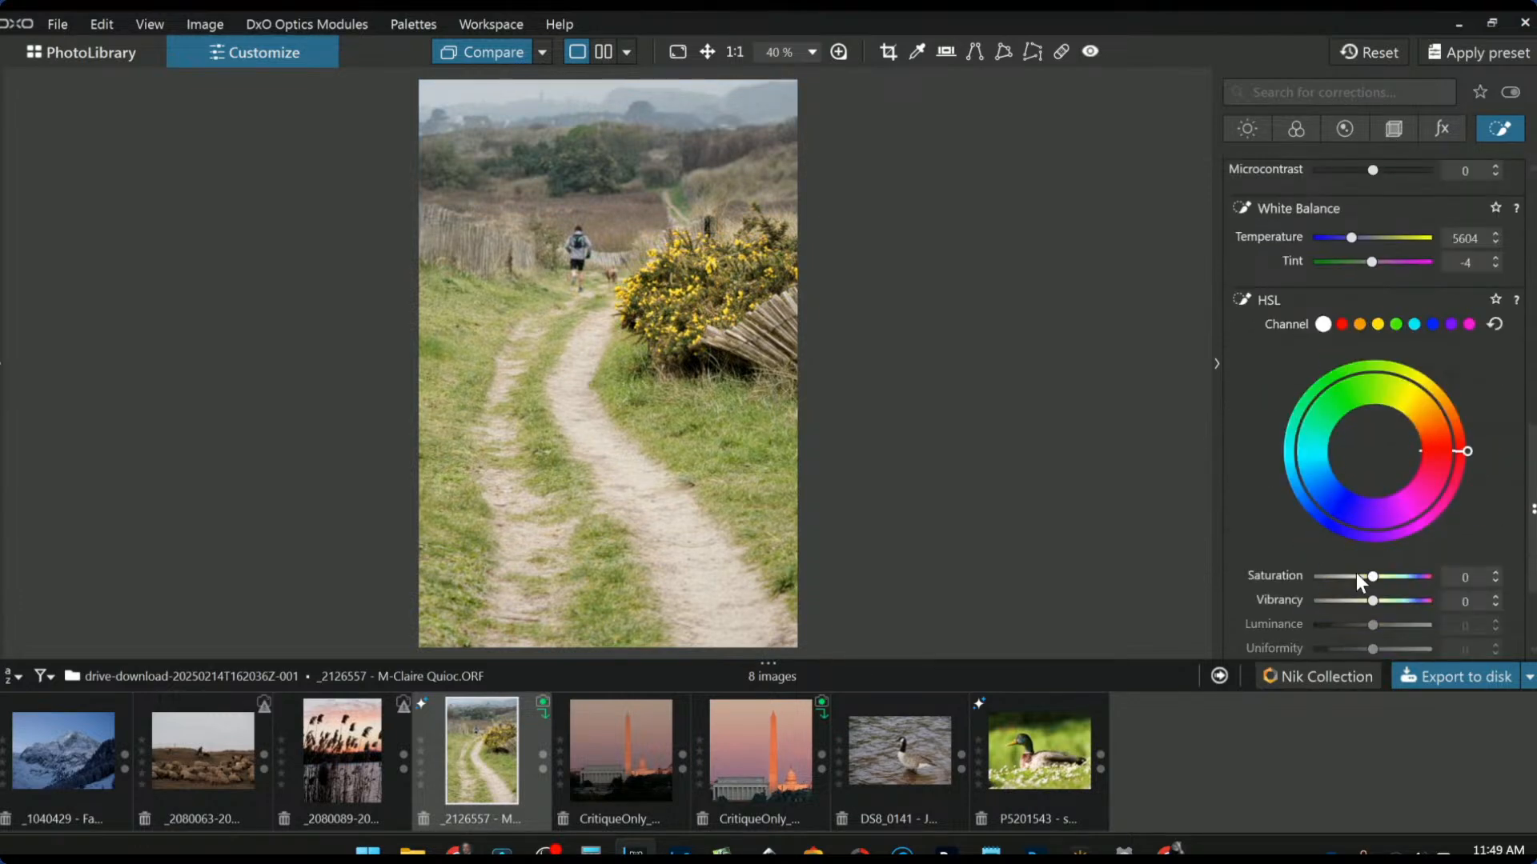
mouse_move(1370, 575)
left_mouse_down()
mouse_move(1328, 576)
mouse_move(1501, 589)
mouse_move(1361, 589)
left_mouse_up()
Step: Add a horizontal control line on the grass low in the foreground, with its fade ending across the hills behind the runner
scroll(1308, 464, "up", 10)
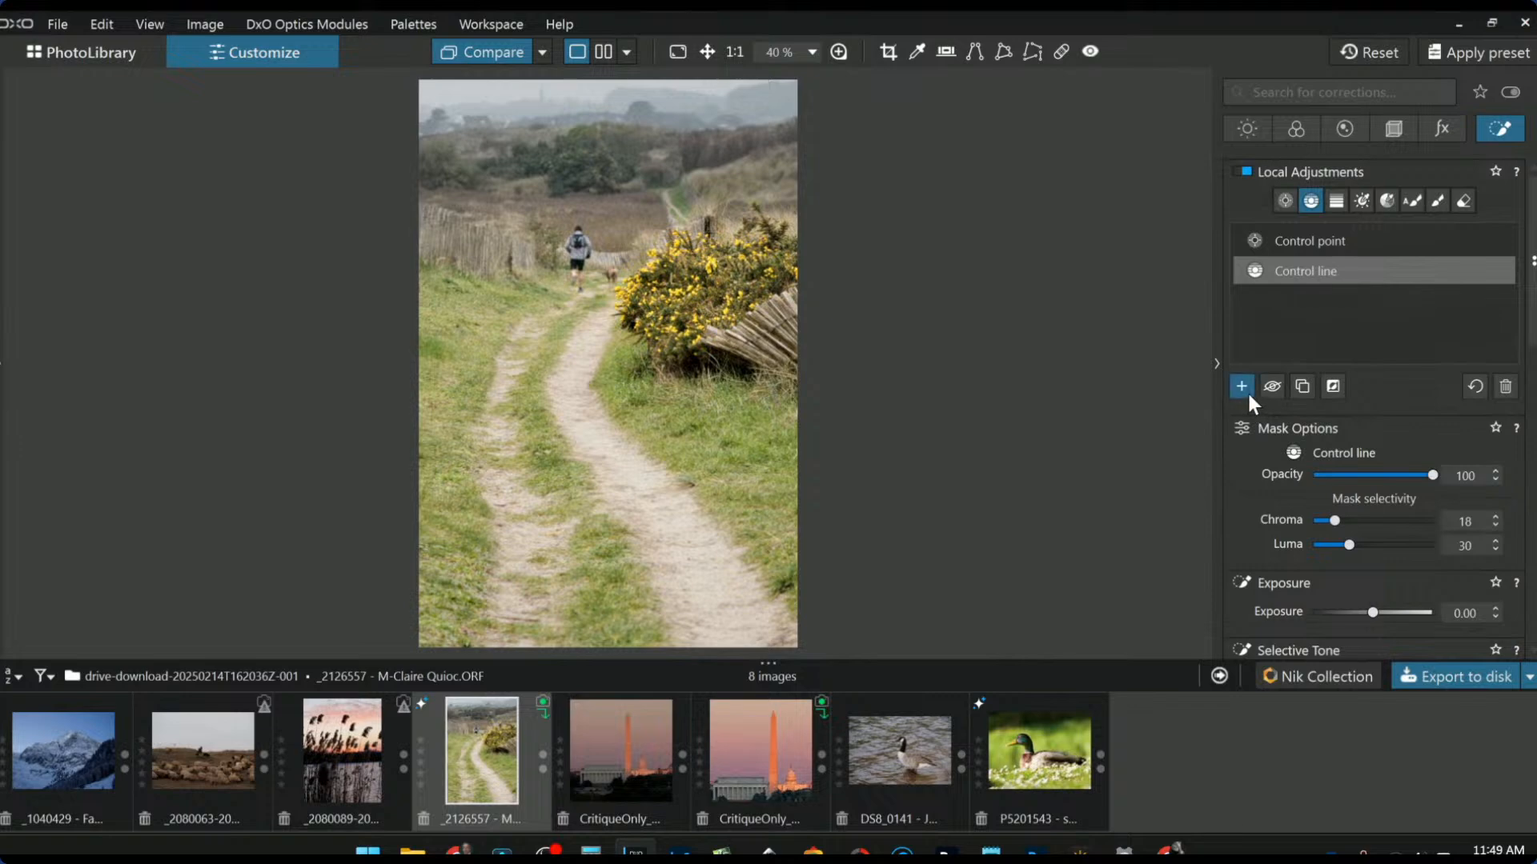
left_click(1245, 389)
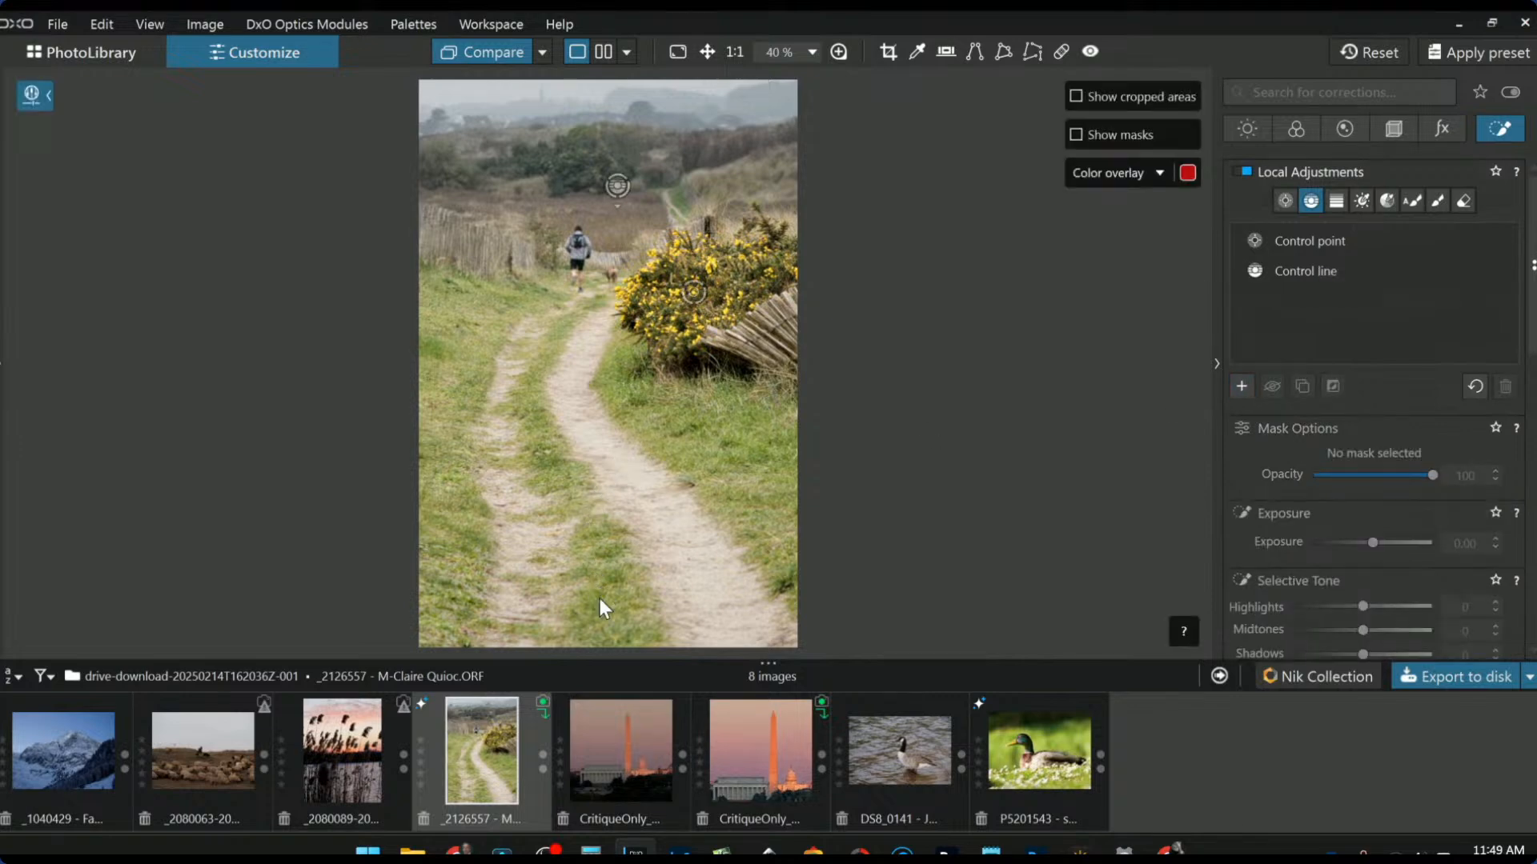
left_click_drag(598, 598, 612, 151)
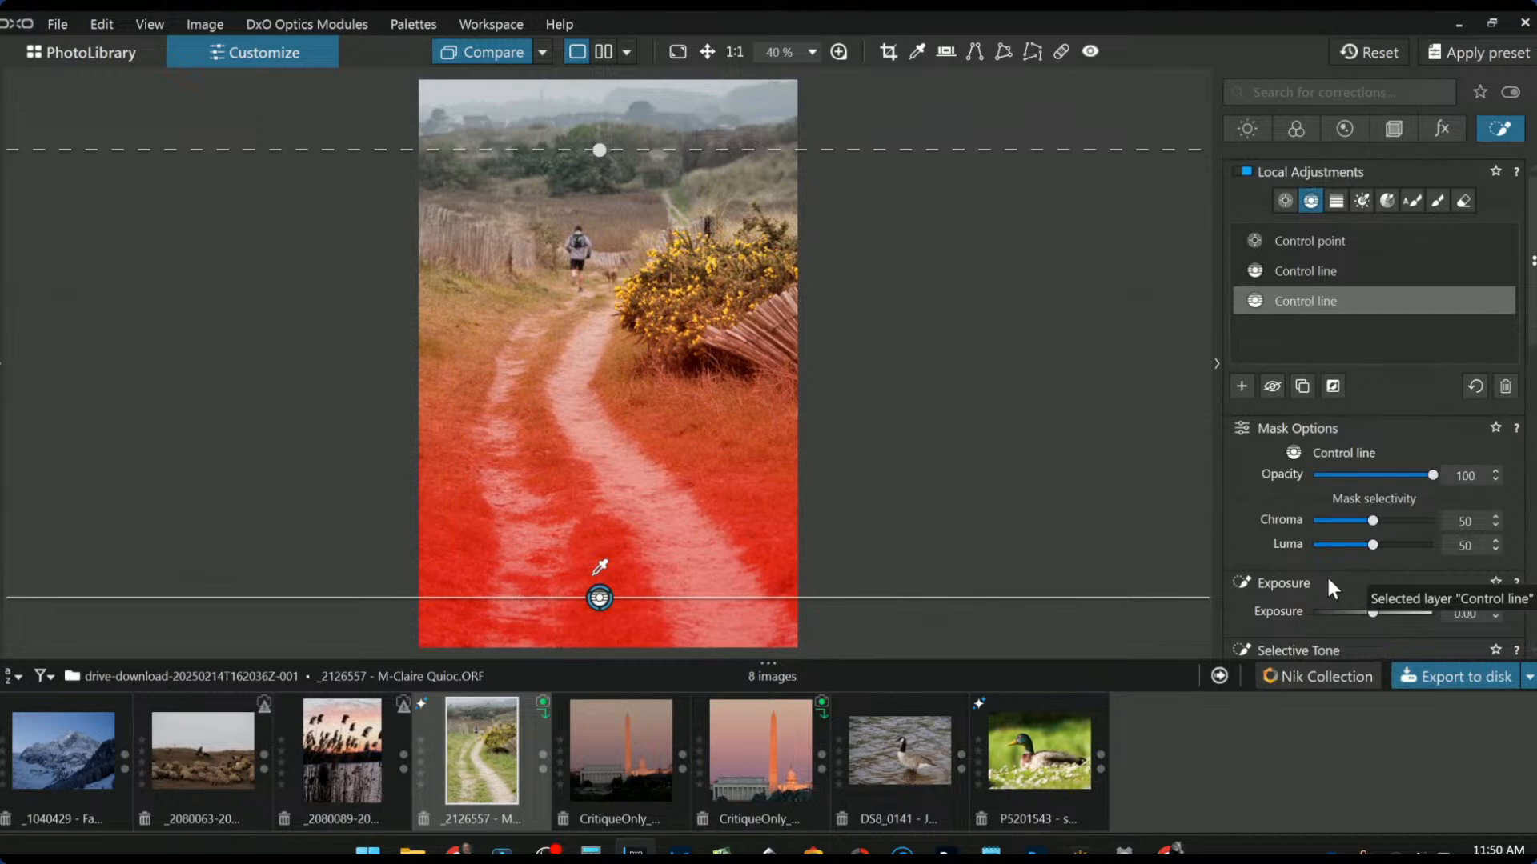
Step: Set the foreground control line's Vibrancy to 91 for all colours
scroll(1327, 565, "down", 3)
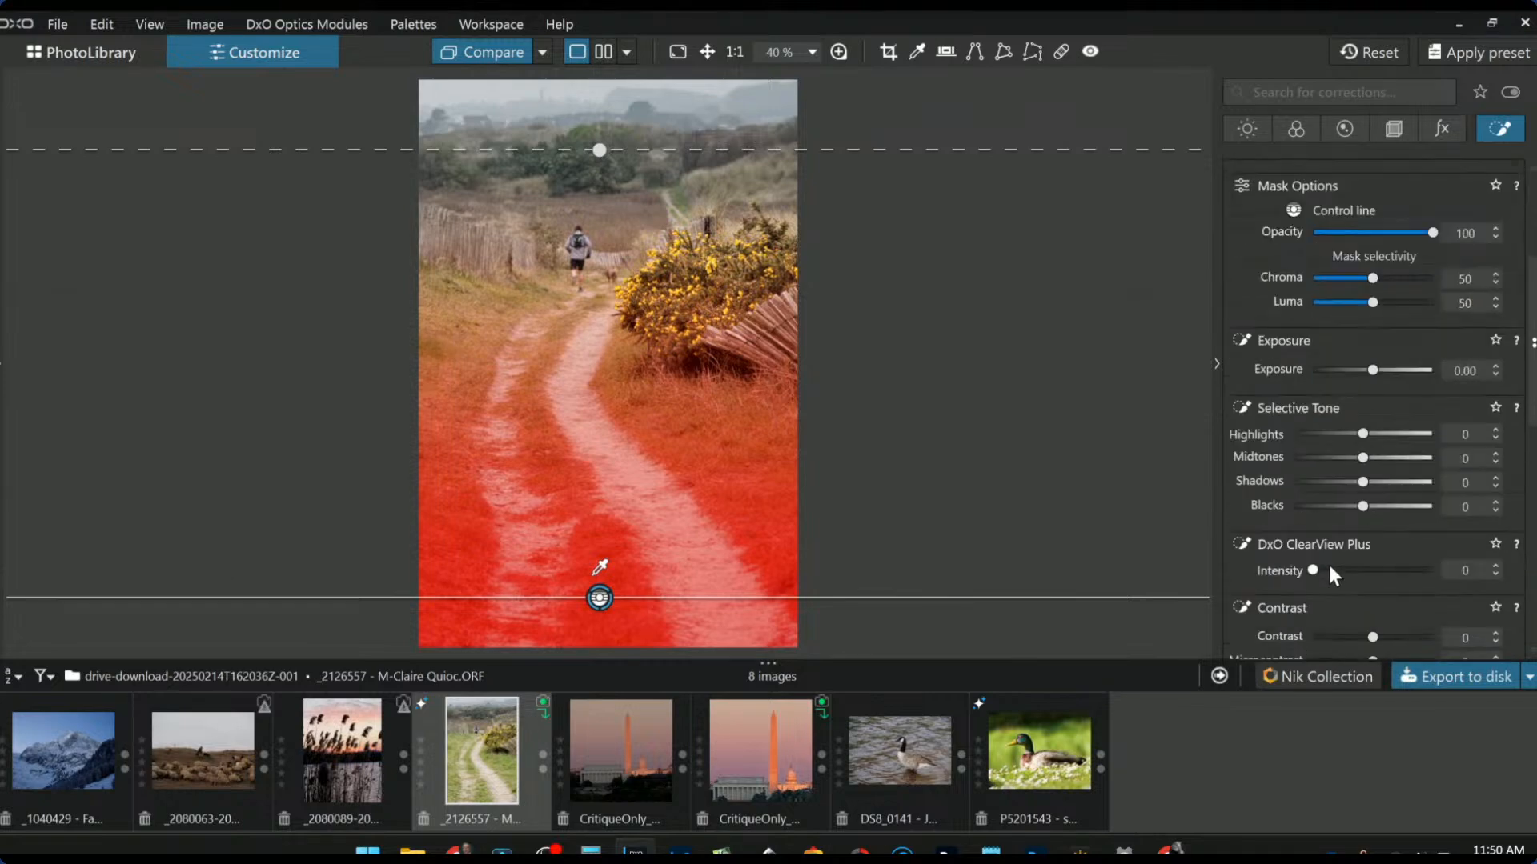
scroll(1327, 561, "down", 6)
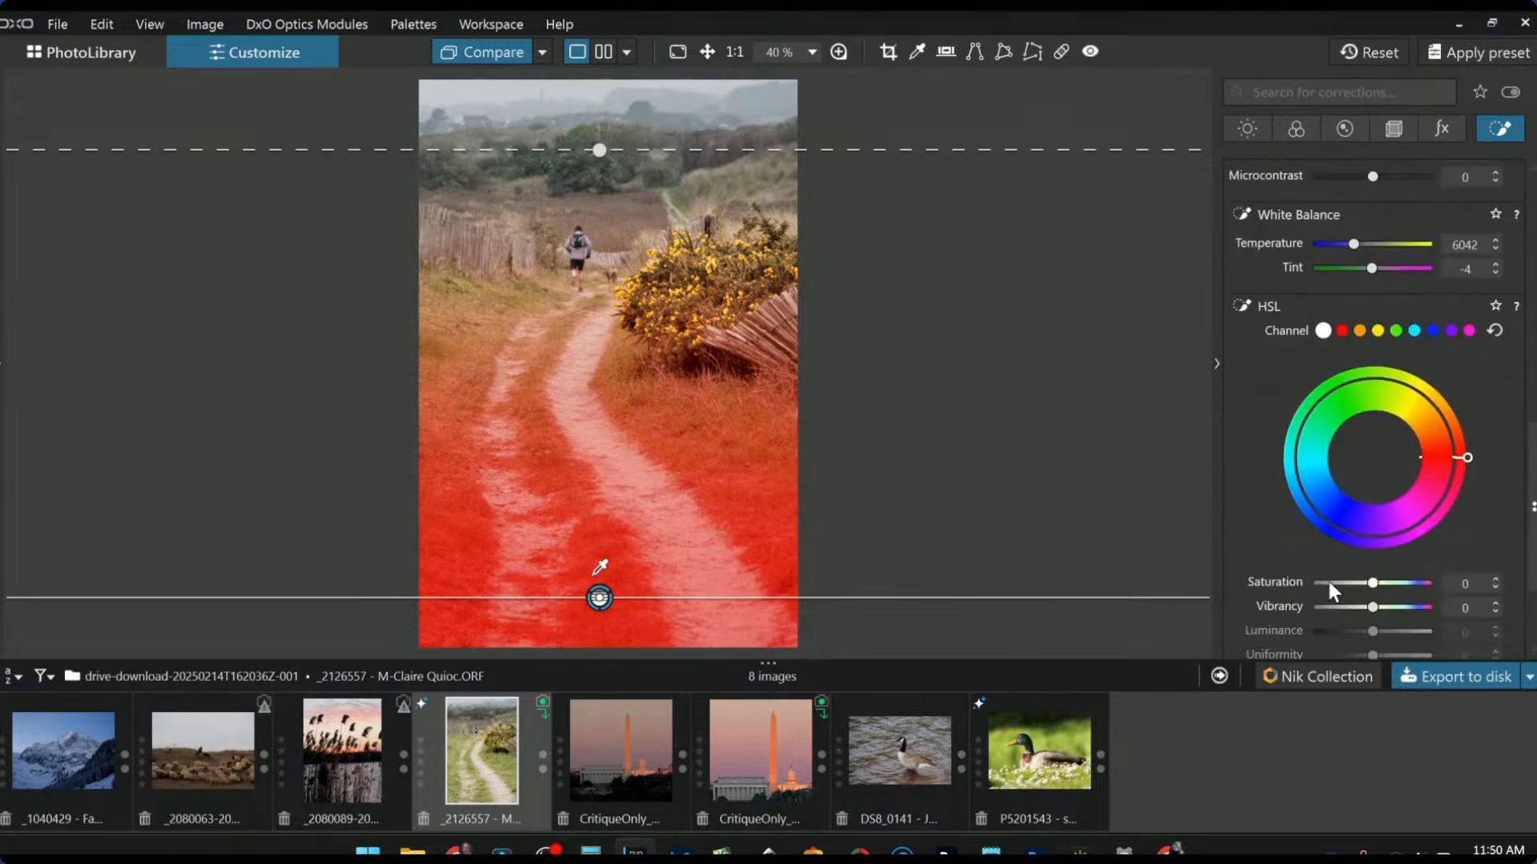
scroll(1327, 589, "down", 1)
left_click_drag(1375, 560, 1438, 560)
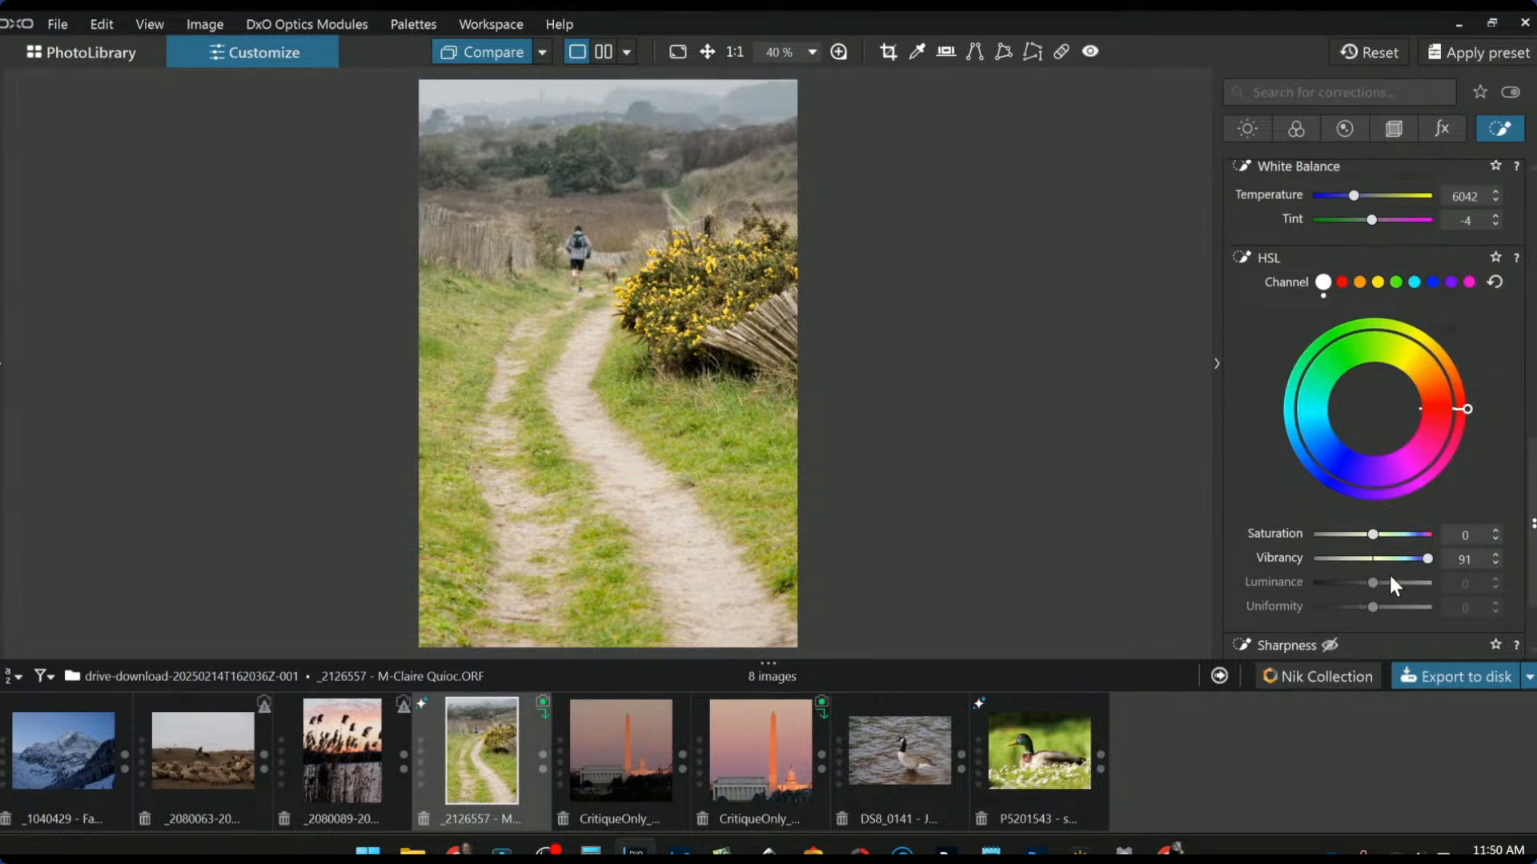
Step: Add a diagonal control line beside the runner, masking the photo's left side with its fade ending at the base of the yellow bush
left_click(1249, 130)
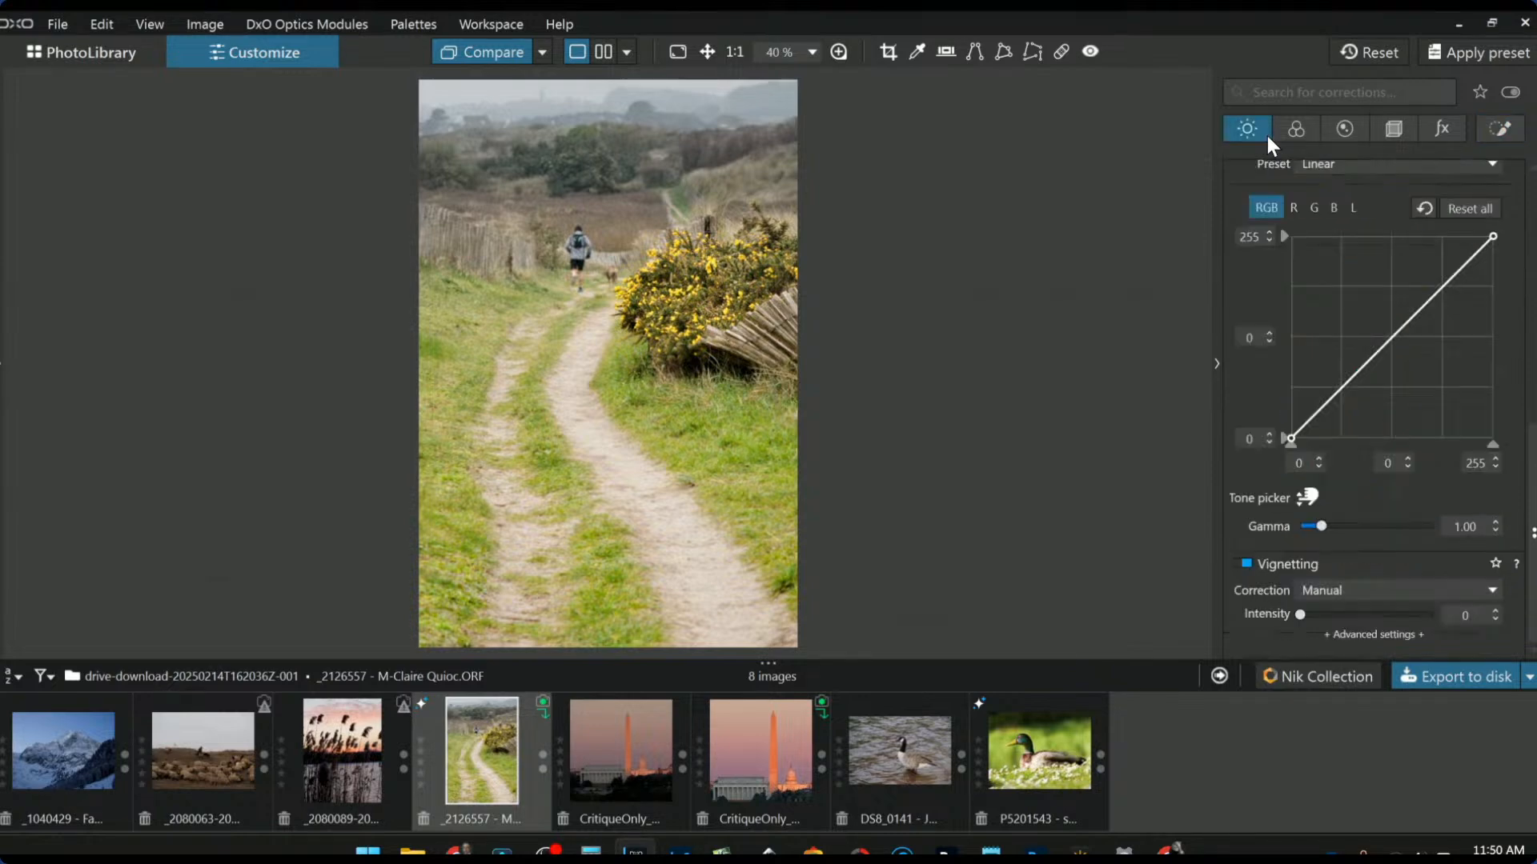
left_click(1480, 126)
scroll(1294, 538, "up", 5)
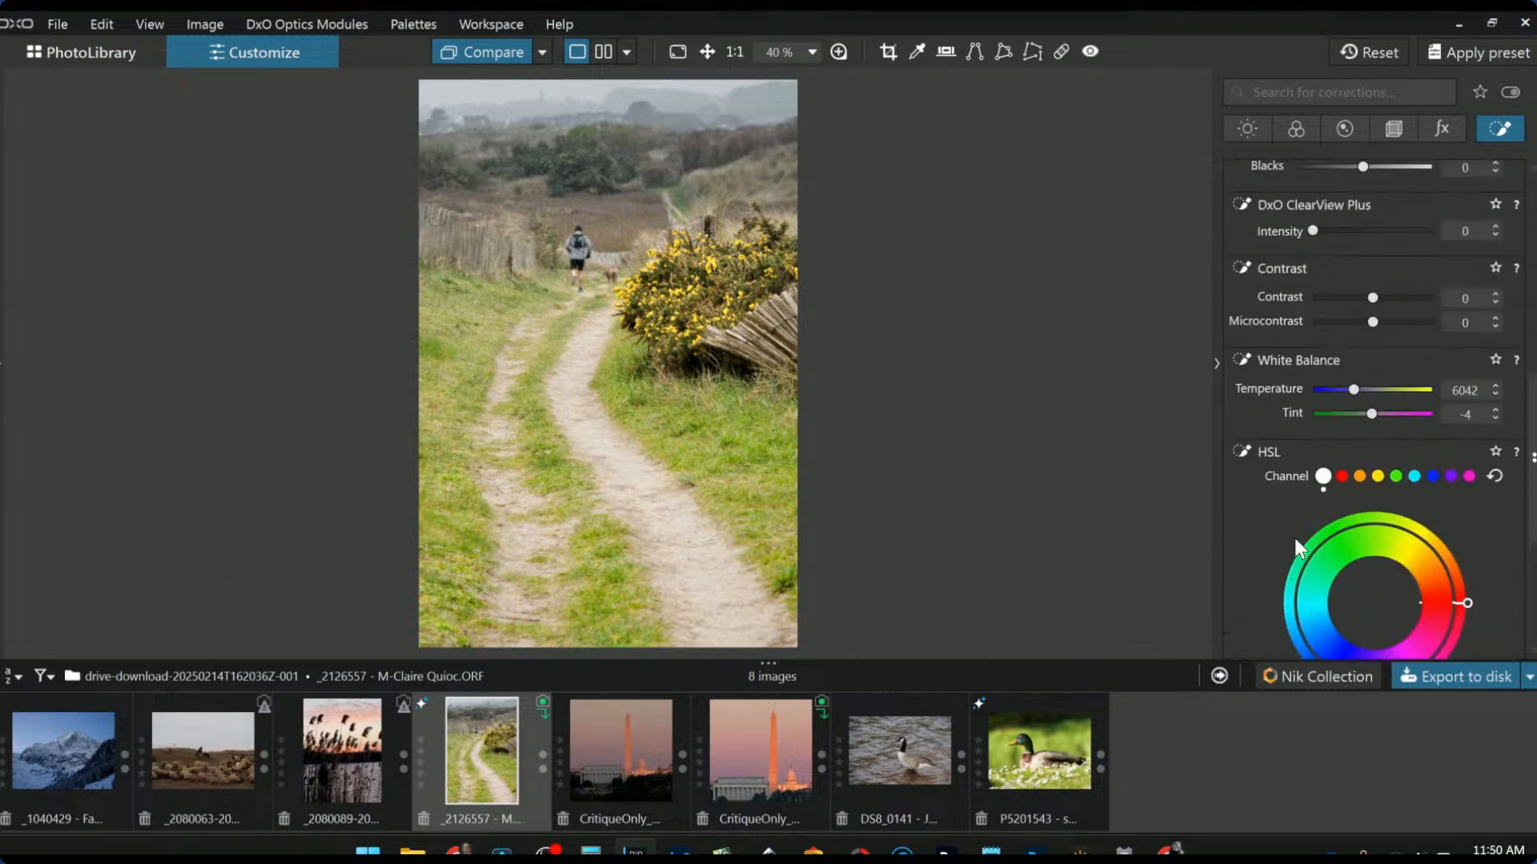
scroll(1293, 539, "up", 4)
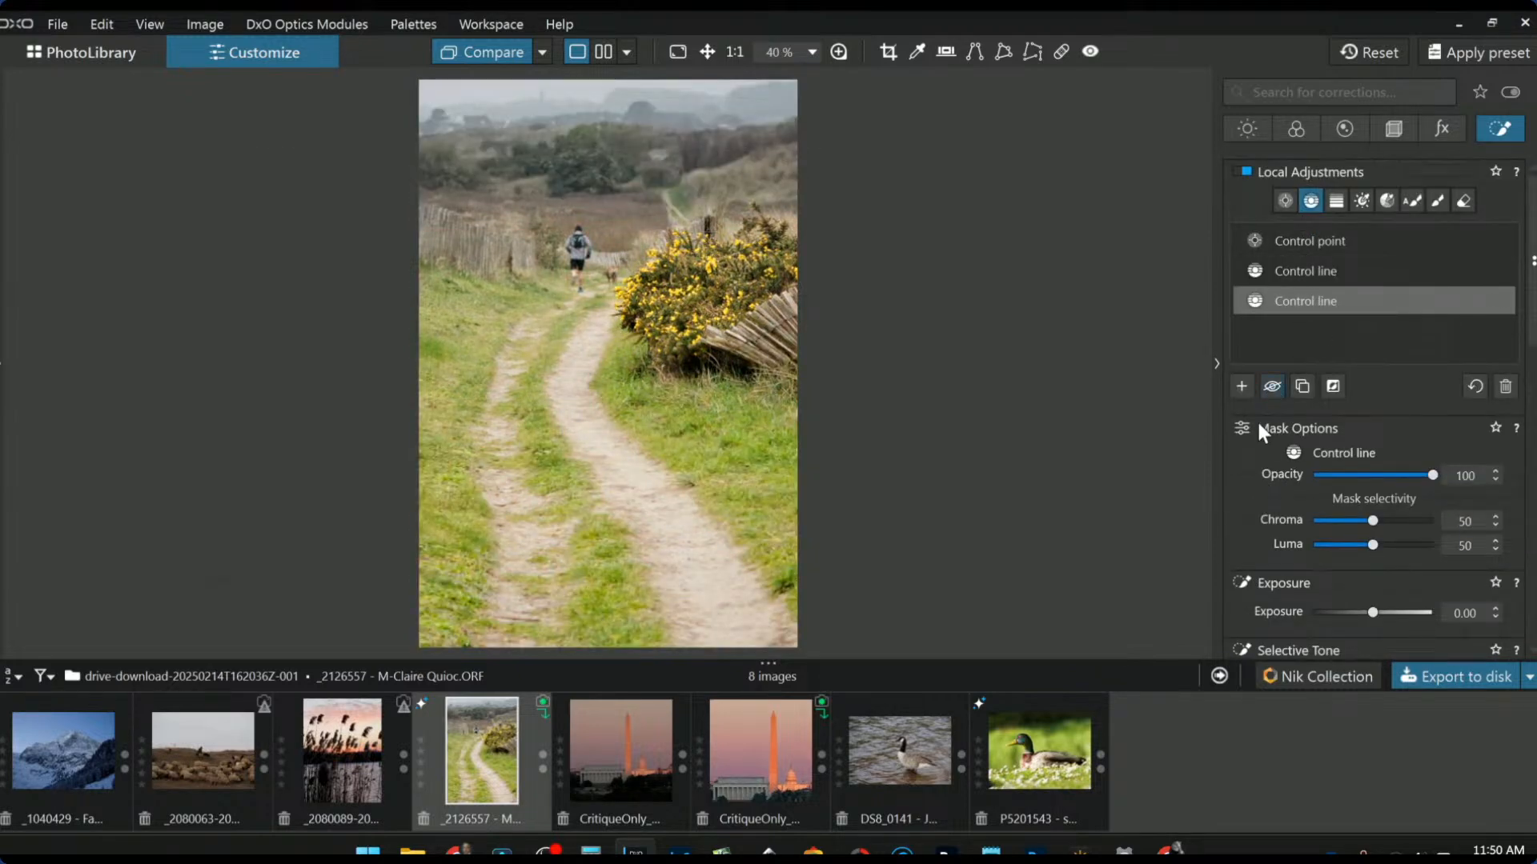
left_click(1243, 387)
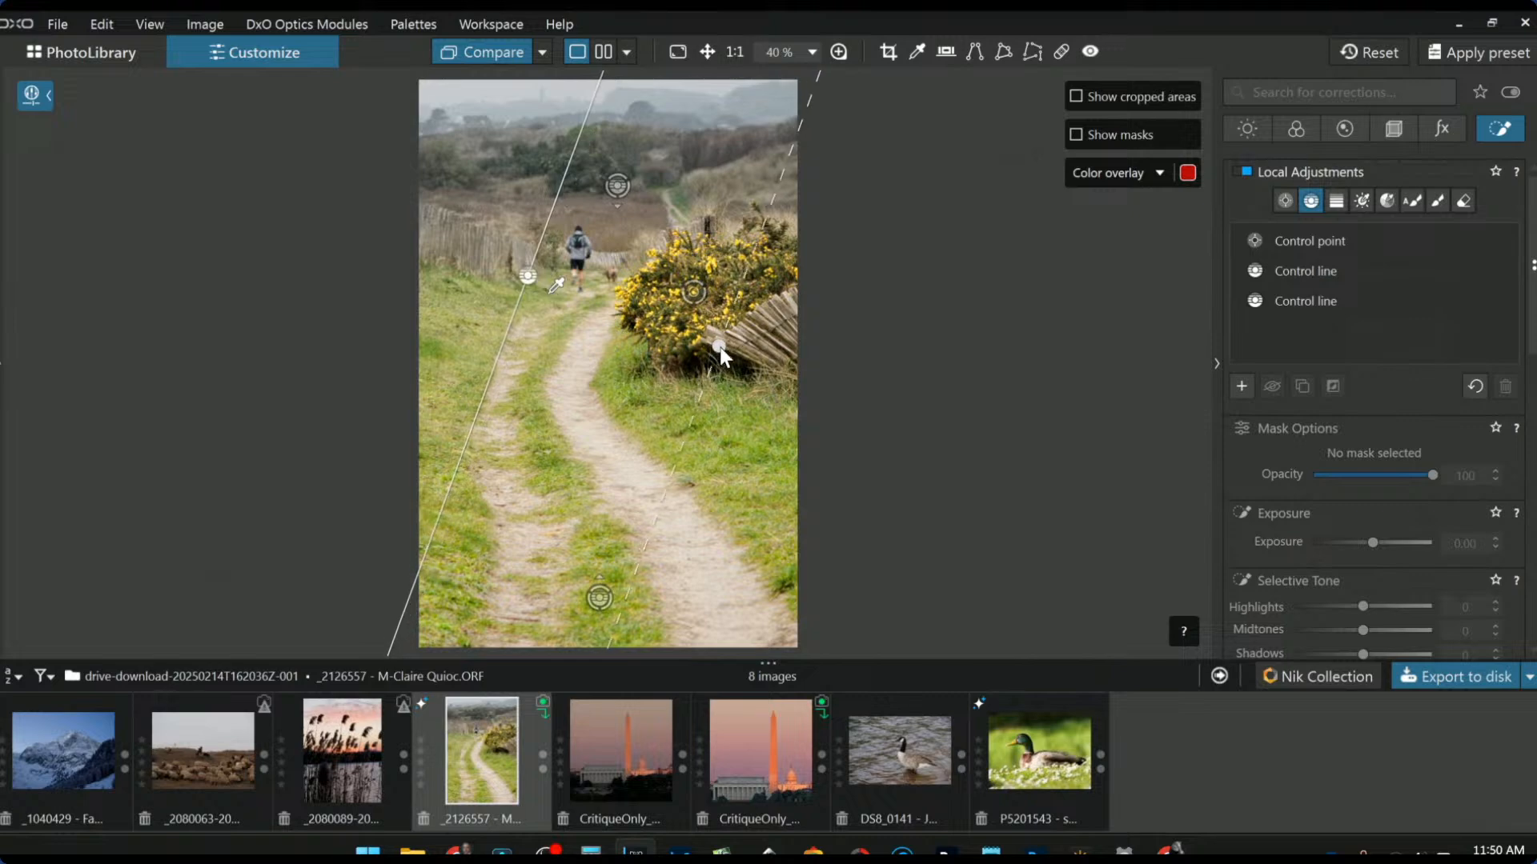
left_click_drag(719, 347, 734, 352)
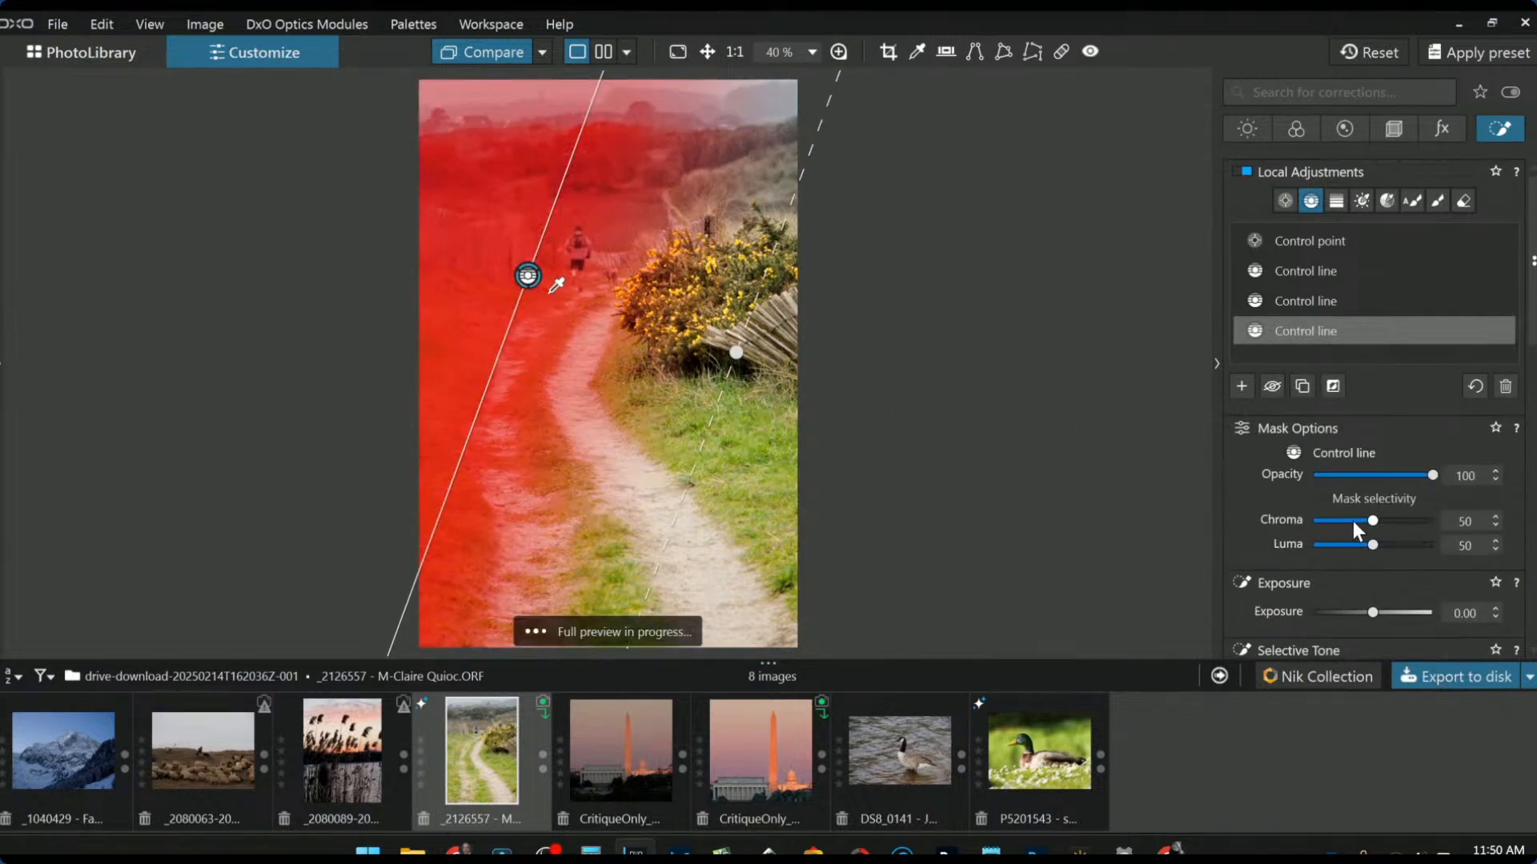
Step: Set the diagonal control line's mask selectivity to Chroma 56 and Luma 68 and its Exposure to 0.49, and try Highlights at 61
left_click_drag(1372, 611, 1380, 611)
mouse_move(1371, 544)
left_mouse_down()
mouse_move(1387, 547)
mouse_move(1380, 521)
left_mouse_up()
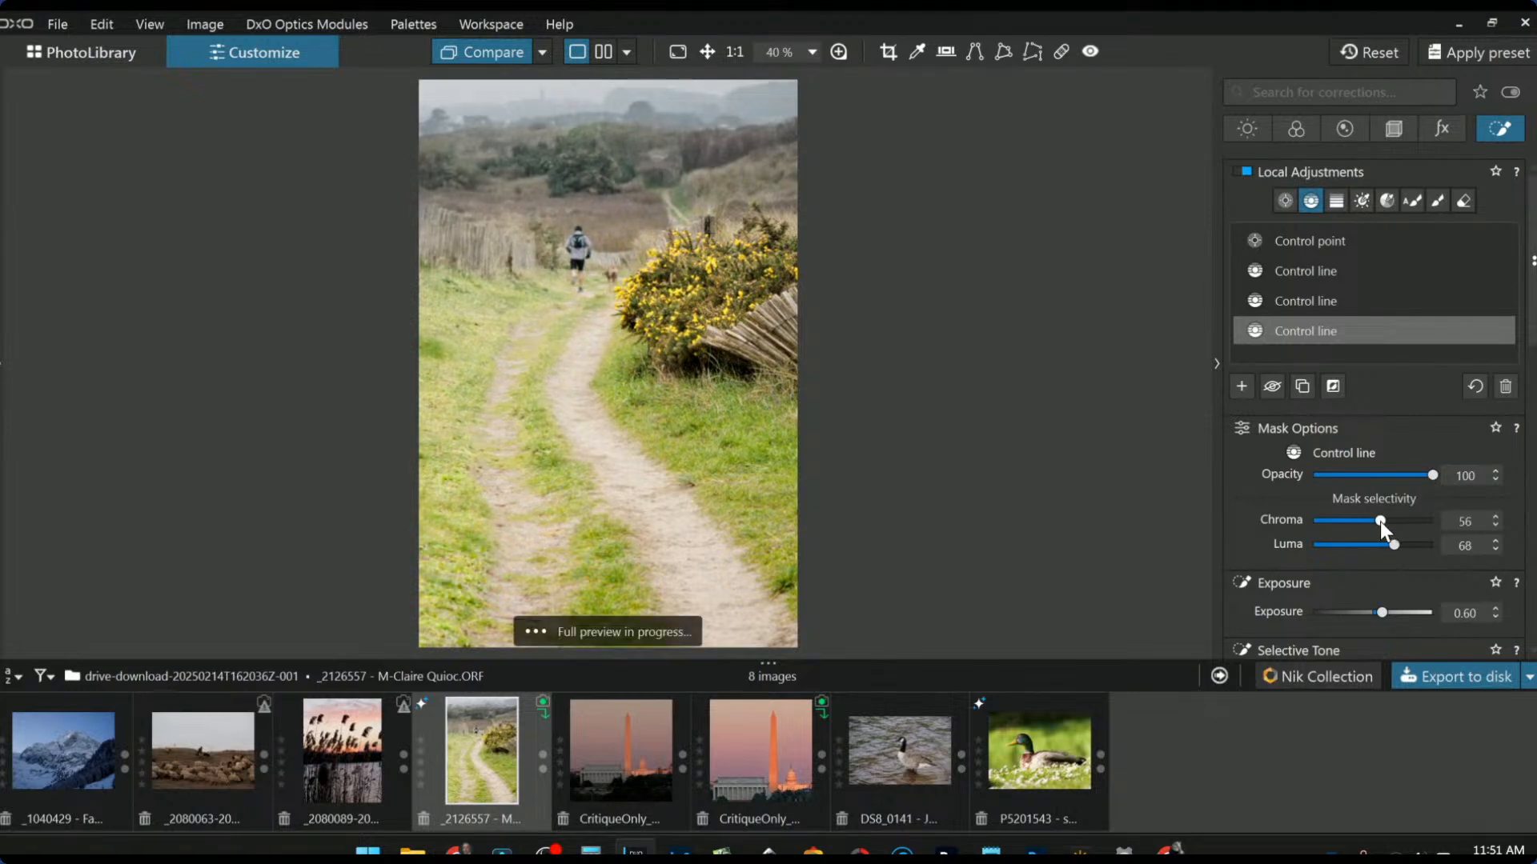
left_click_drag(1384, 611, 1405, 579)
scroll(1320, 626, "down", 2)
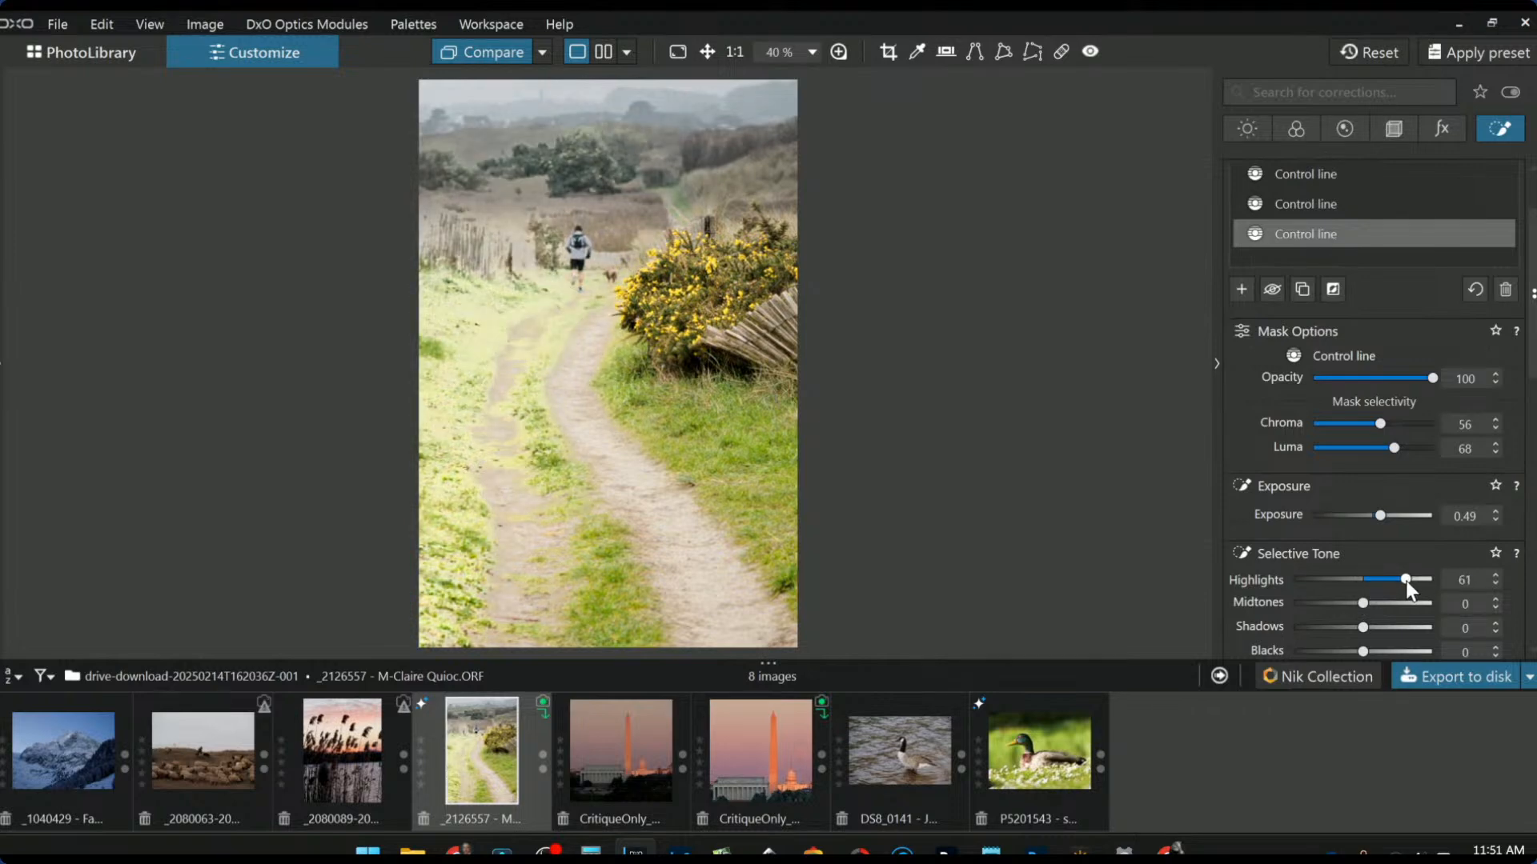
Step: Reset the diagonal control line's Highlights to 0, move its colour sampler onto the dirt path, and deselect the mask
double_click(1406, 579)
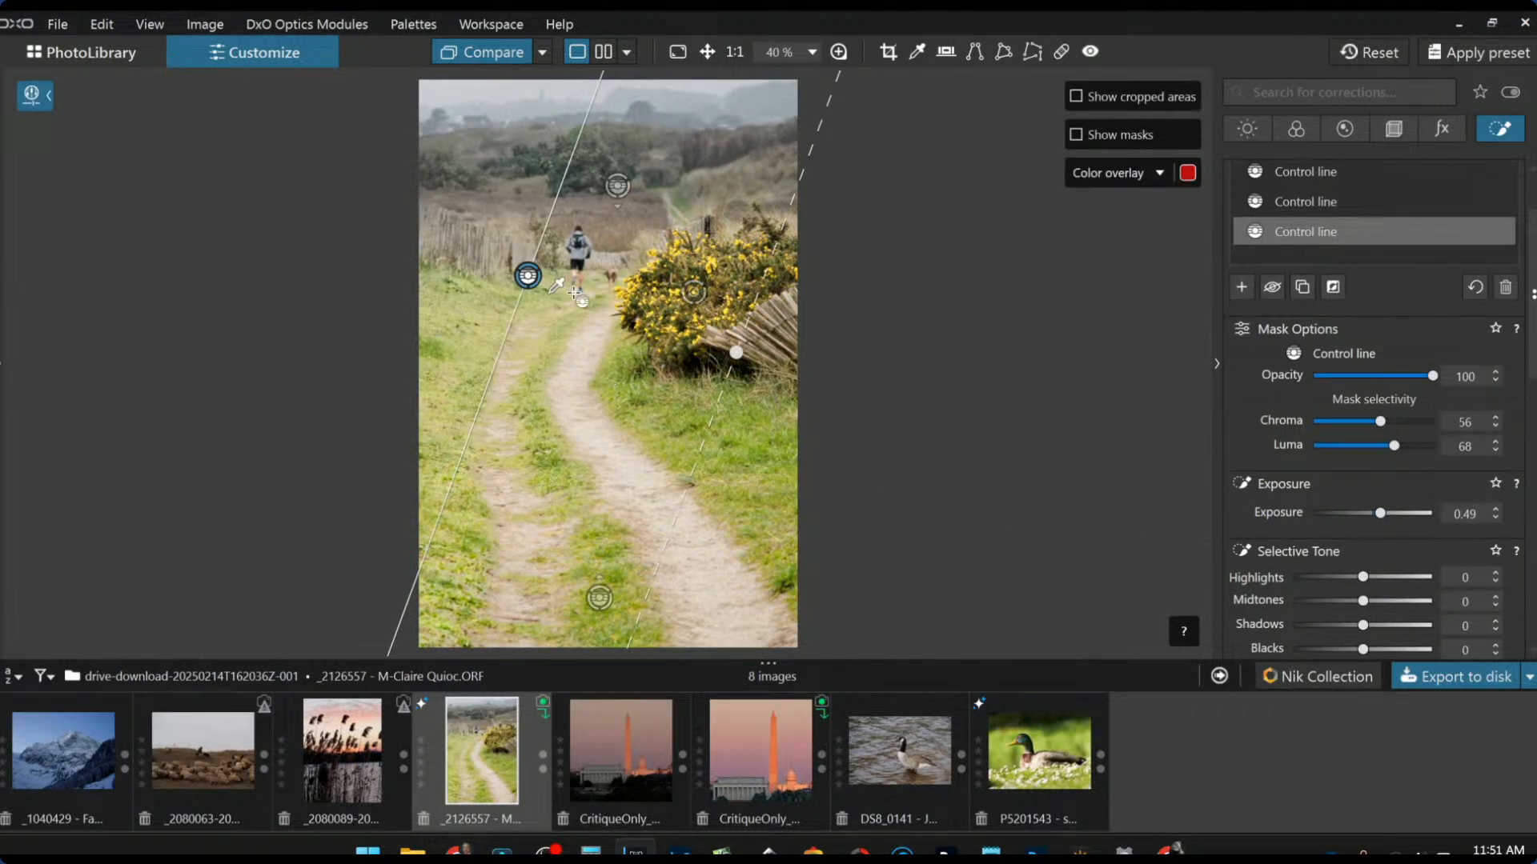
left_click_drag(560, 290, 596, 346)
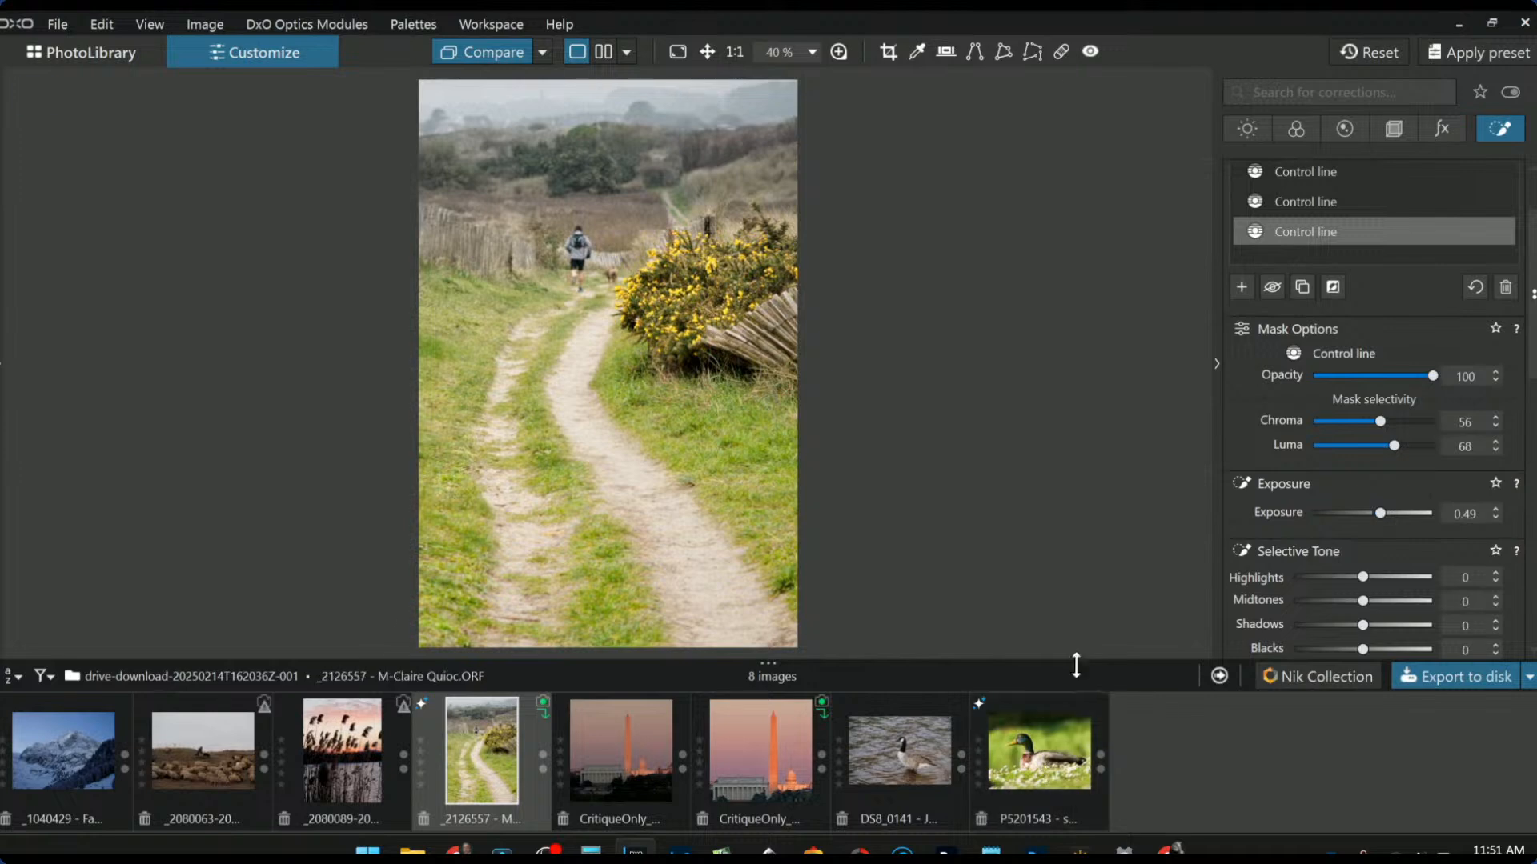
left_click(1082, 441)
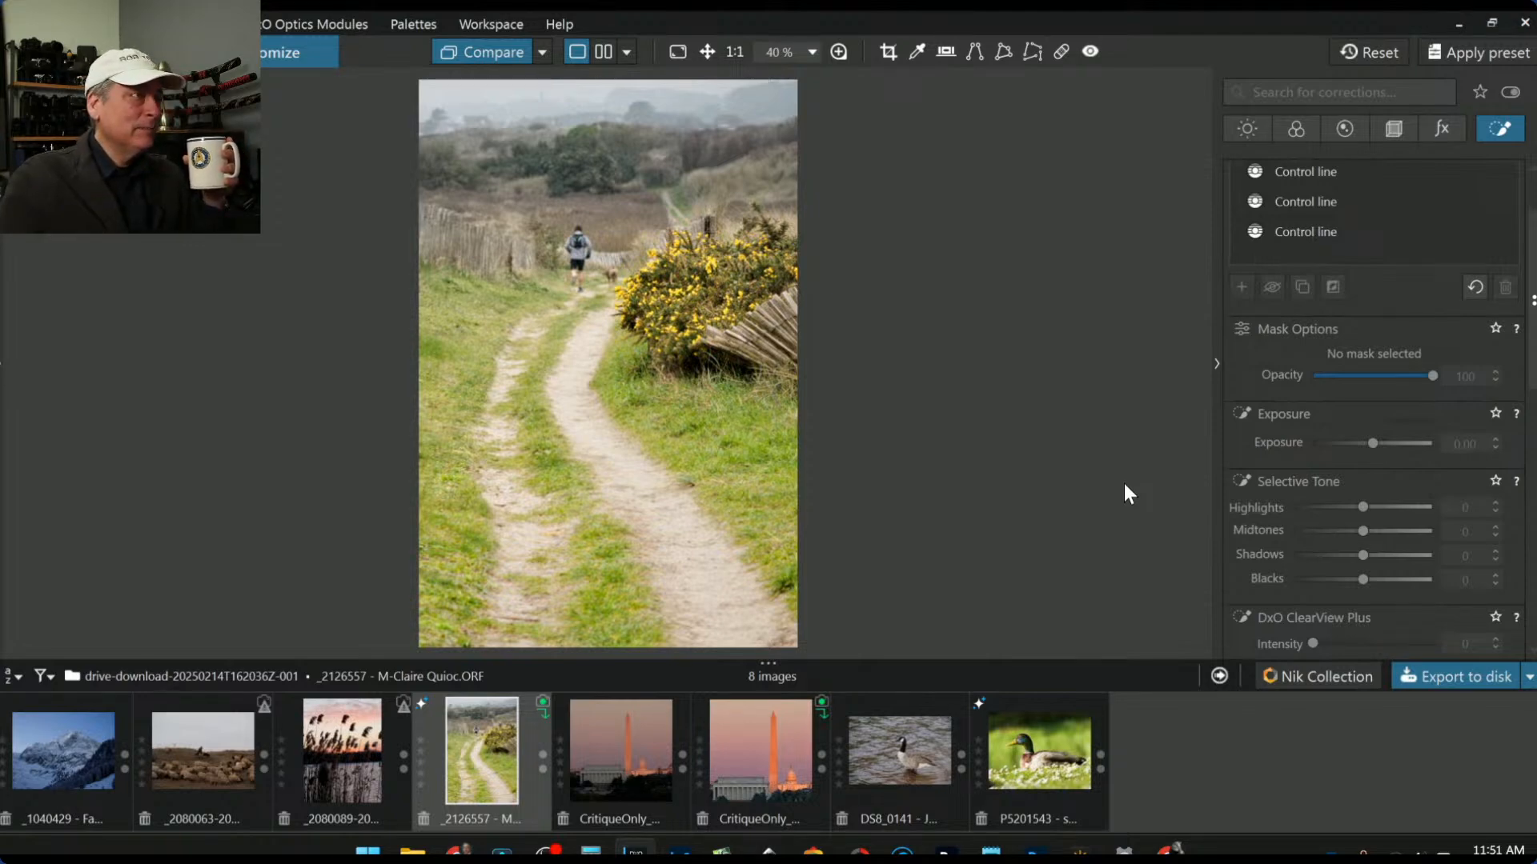
Step: Compare the edited portrait crop with the unedited original by switching between the two in the single-image view
left_click(482, 54)
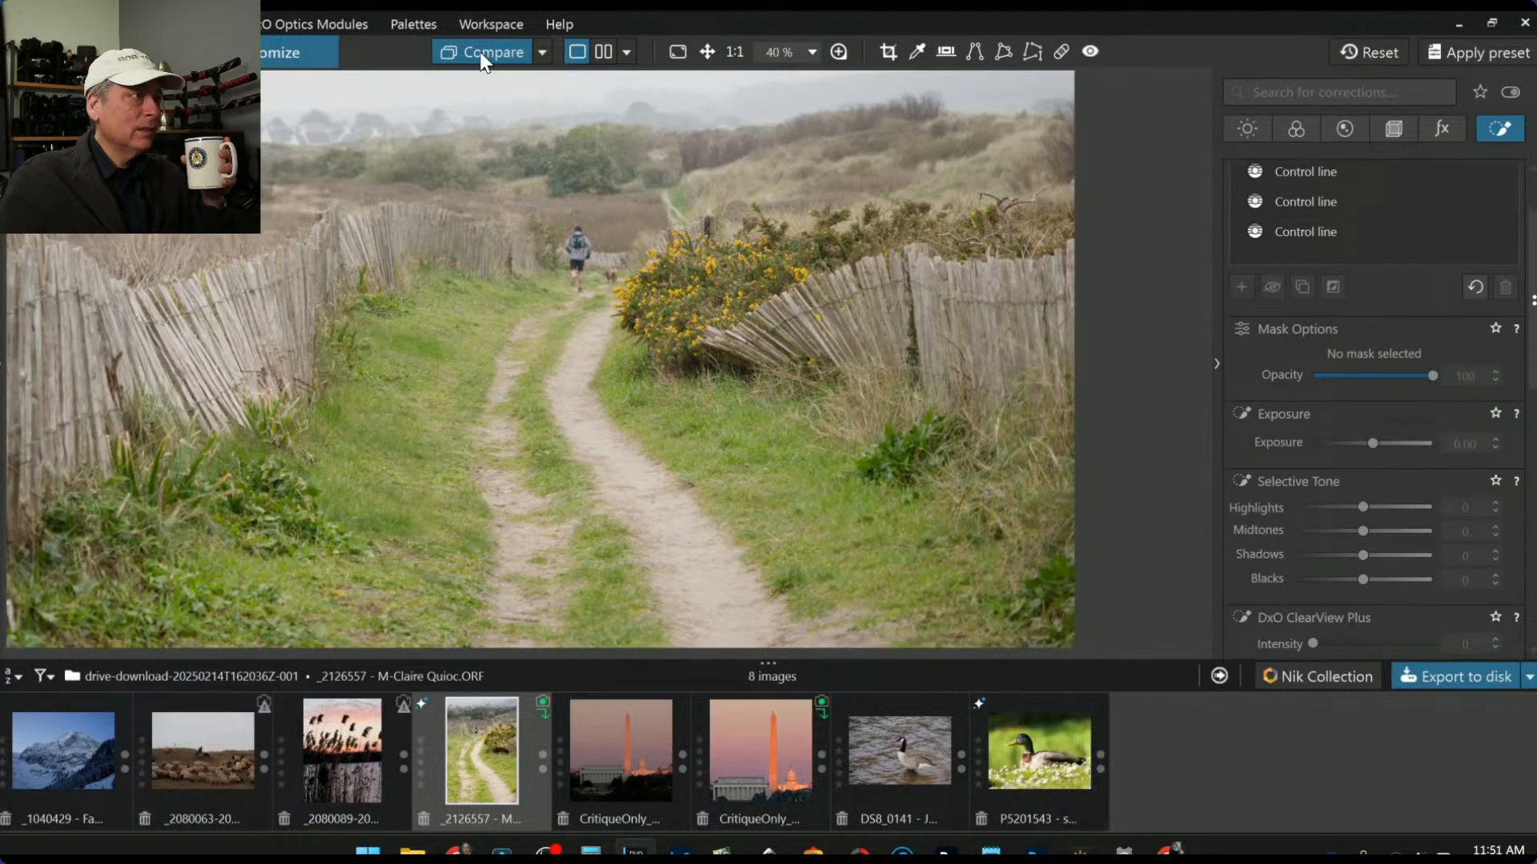
left_click(480, 54)
scroll(478, 154, "down", 1)
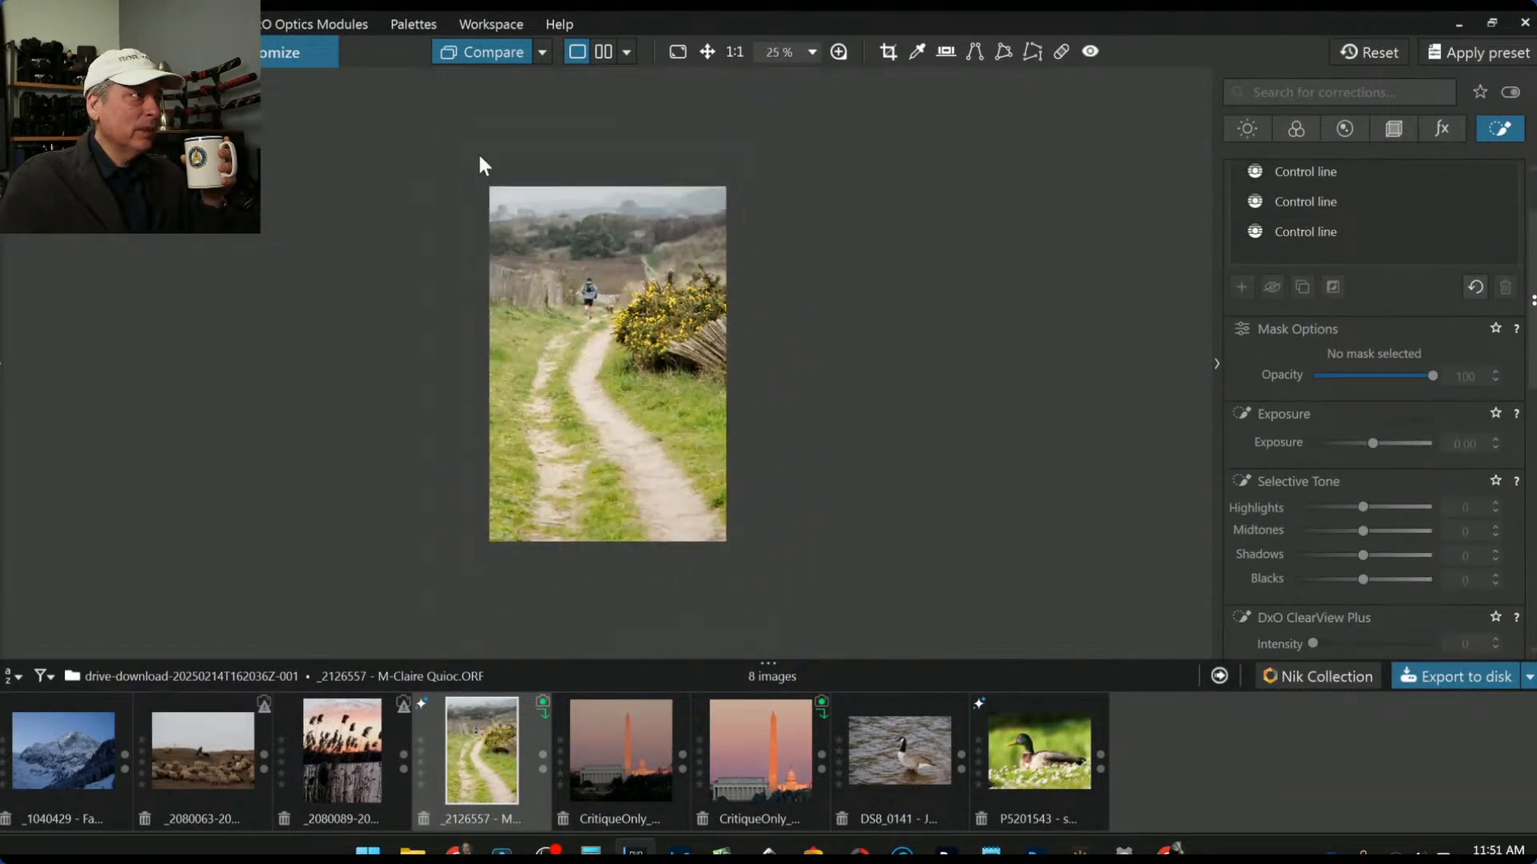
left_click(468, 54)
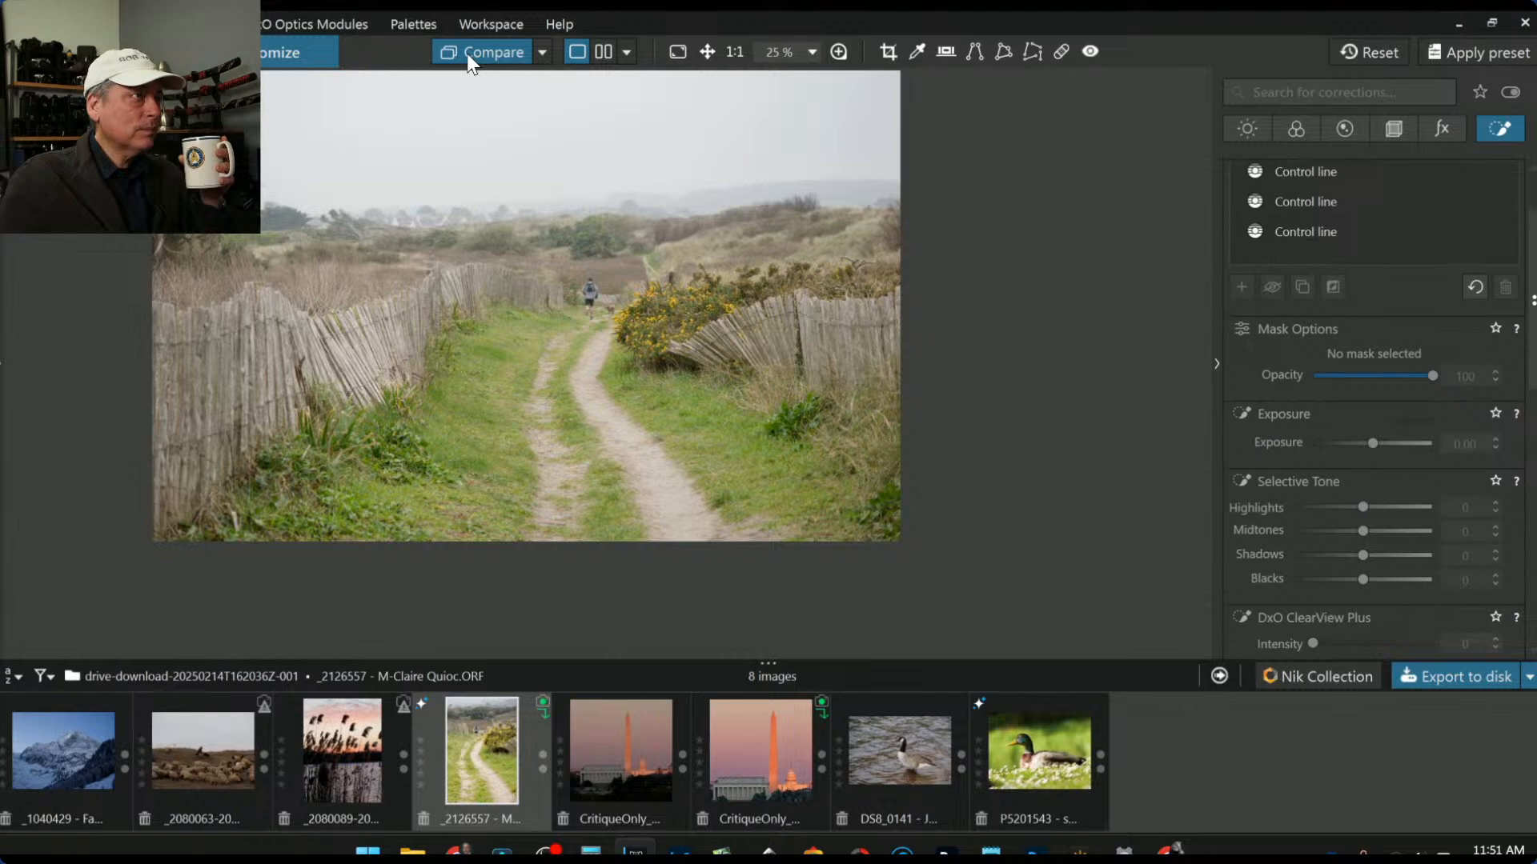
left_click(469, 55)
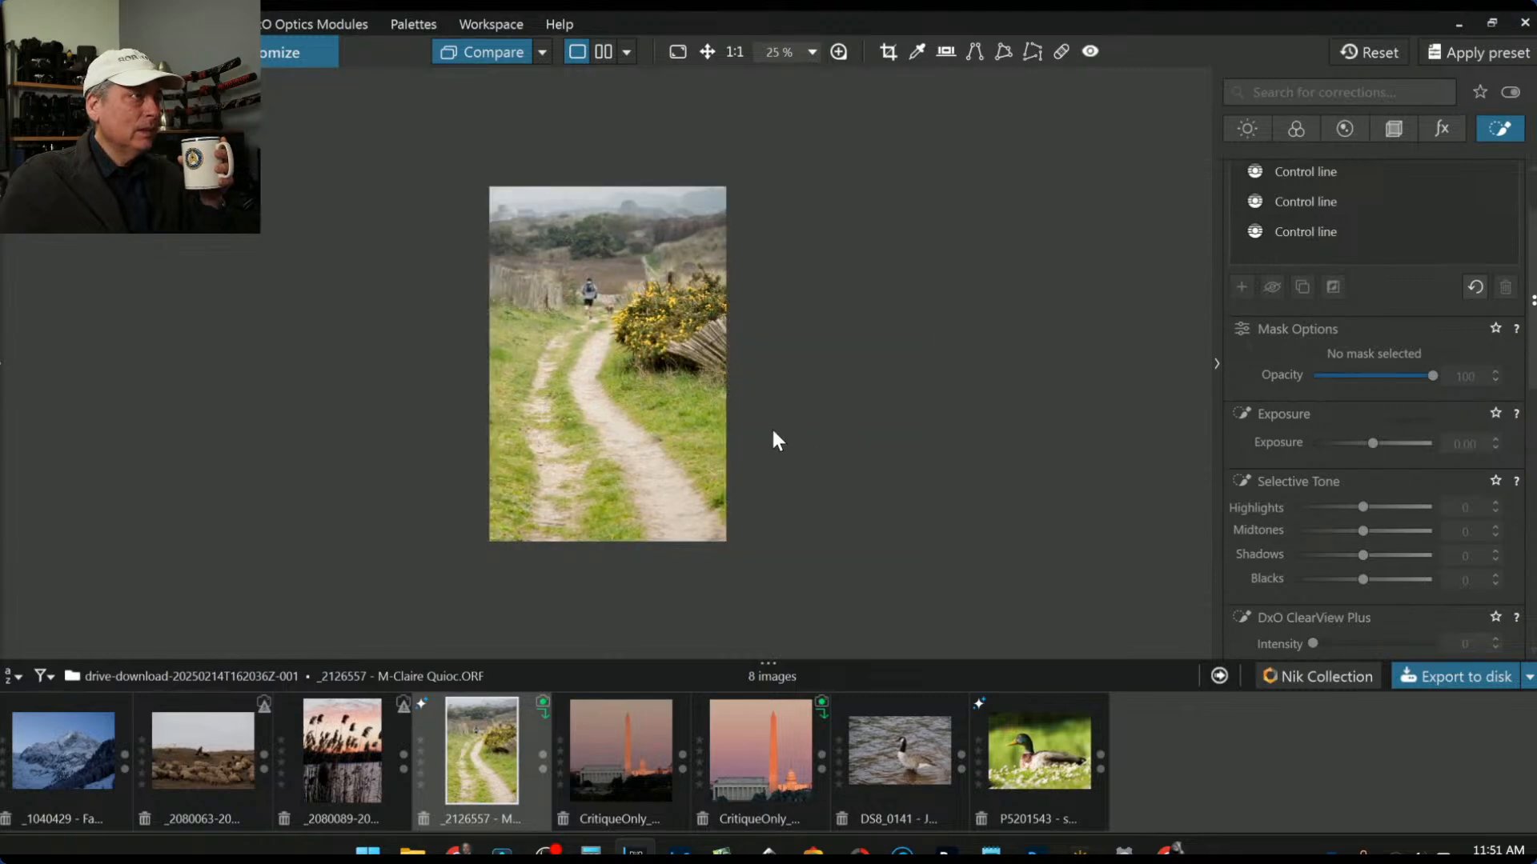
scroll(773, 440, "up", 2)
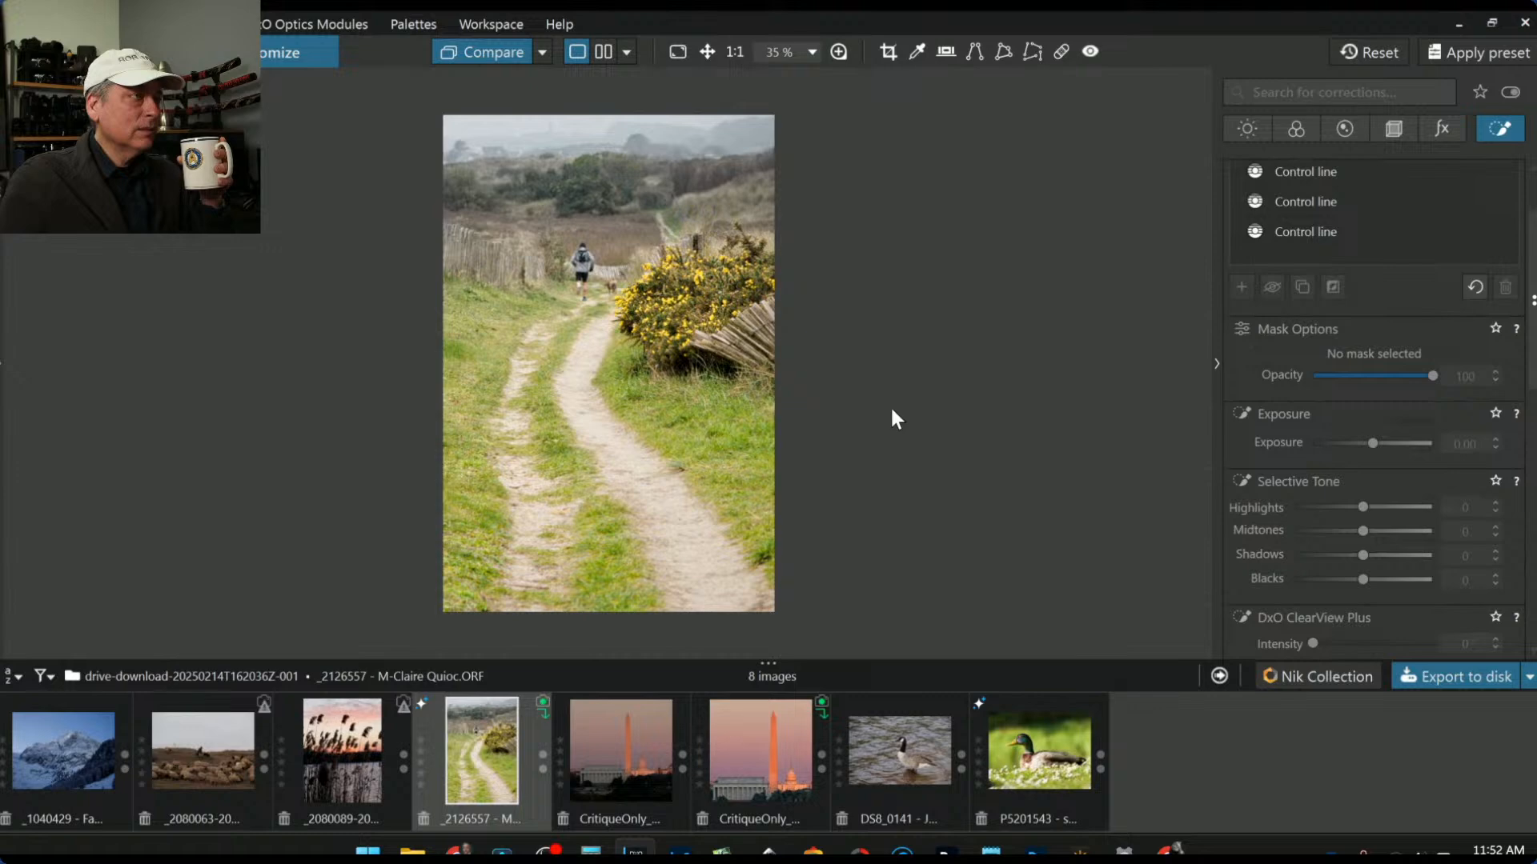
Step: Examine the original and the corrected portrait crop side by side at matching zoom levels
left_click(604, 53)
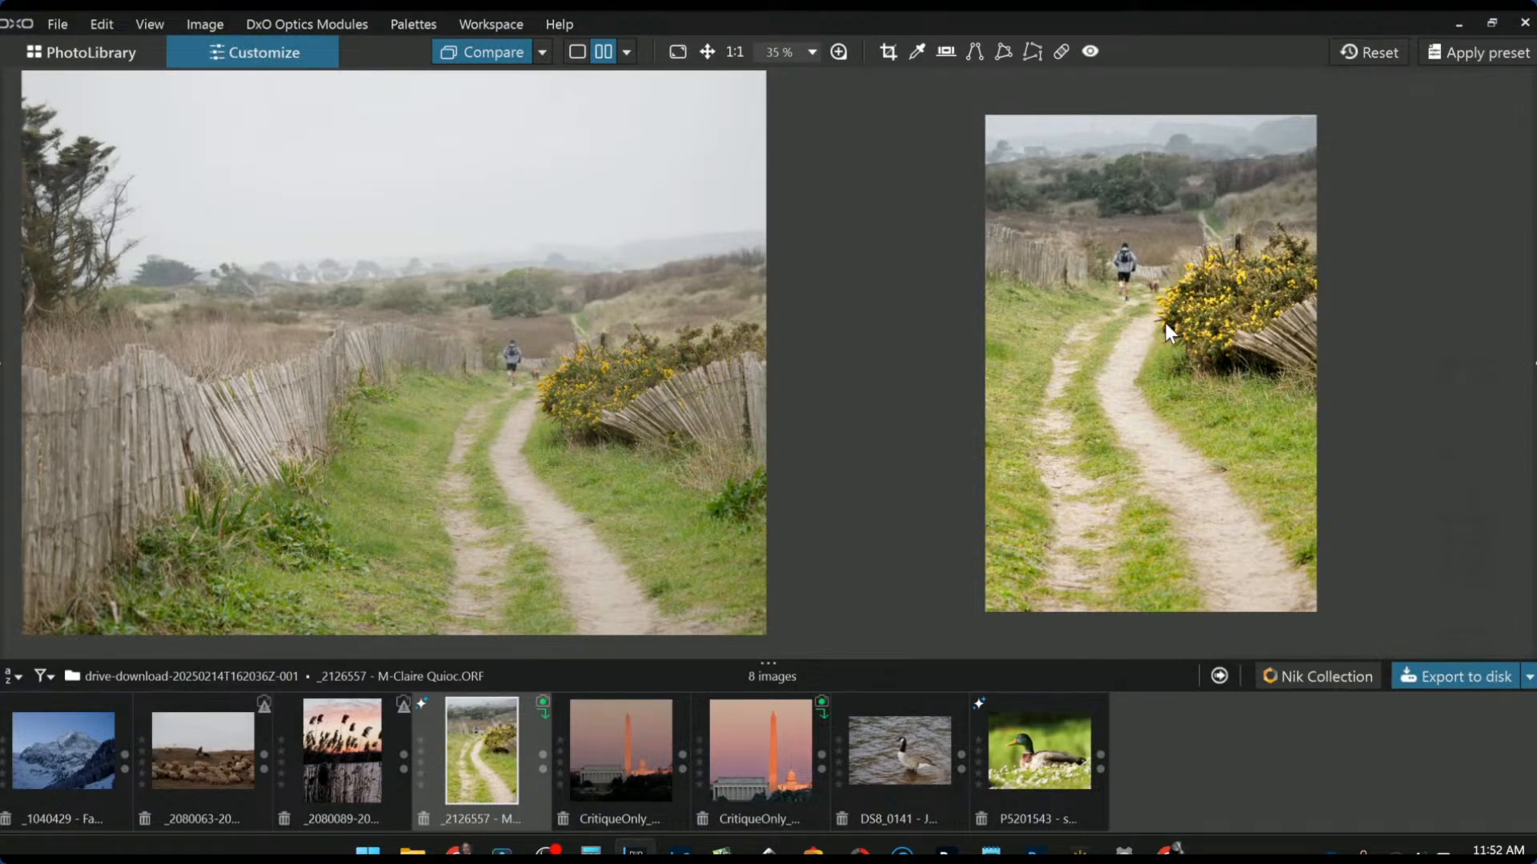
scroll(665, 334, "down", 1)
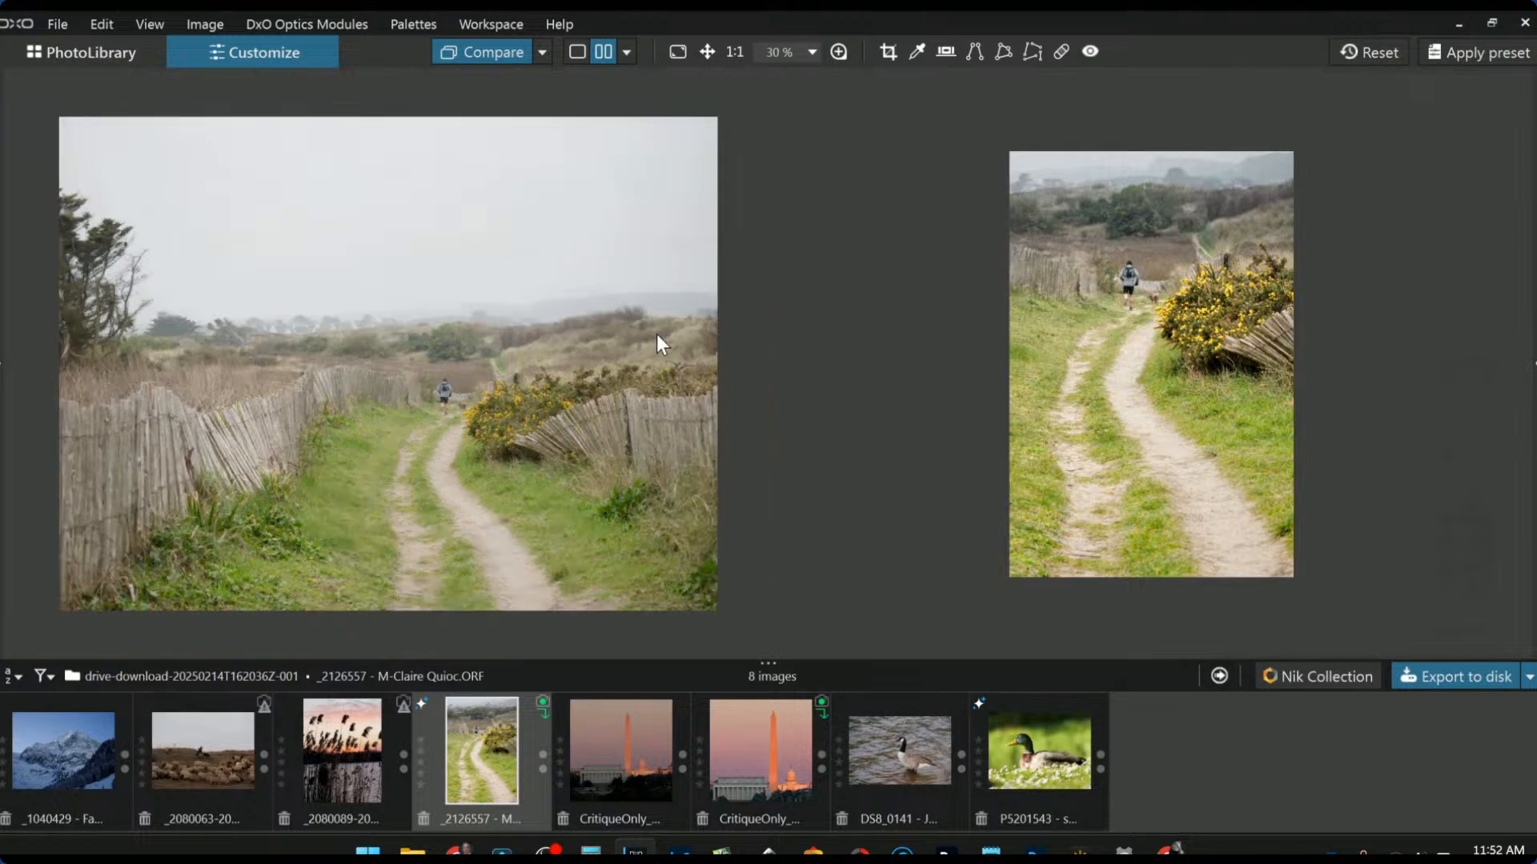
scroll(1059, 402, "up", 2)
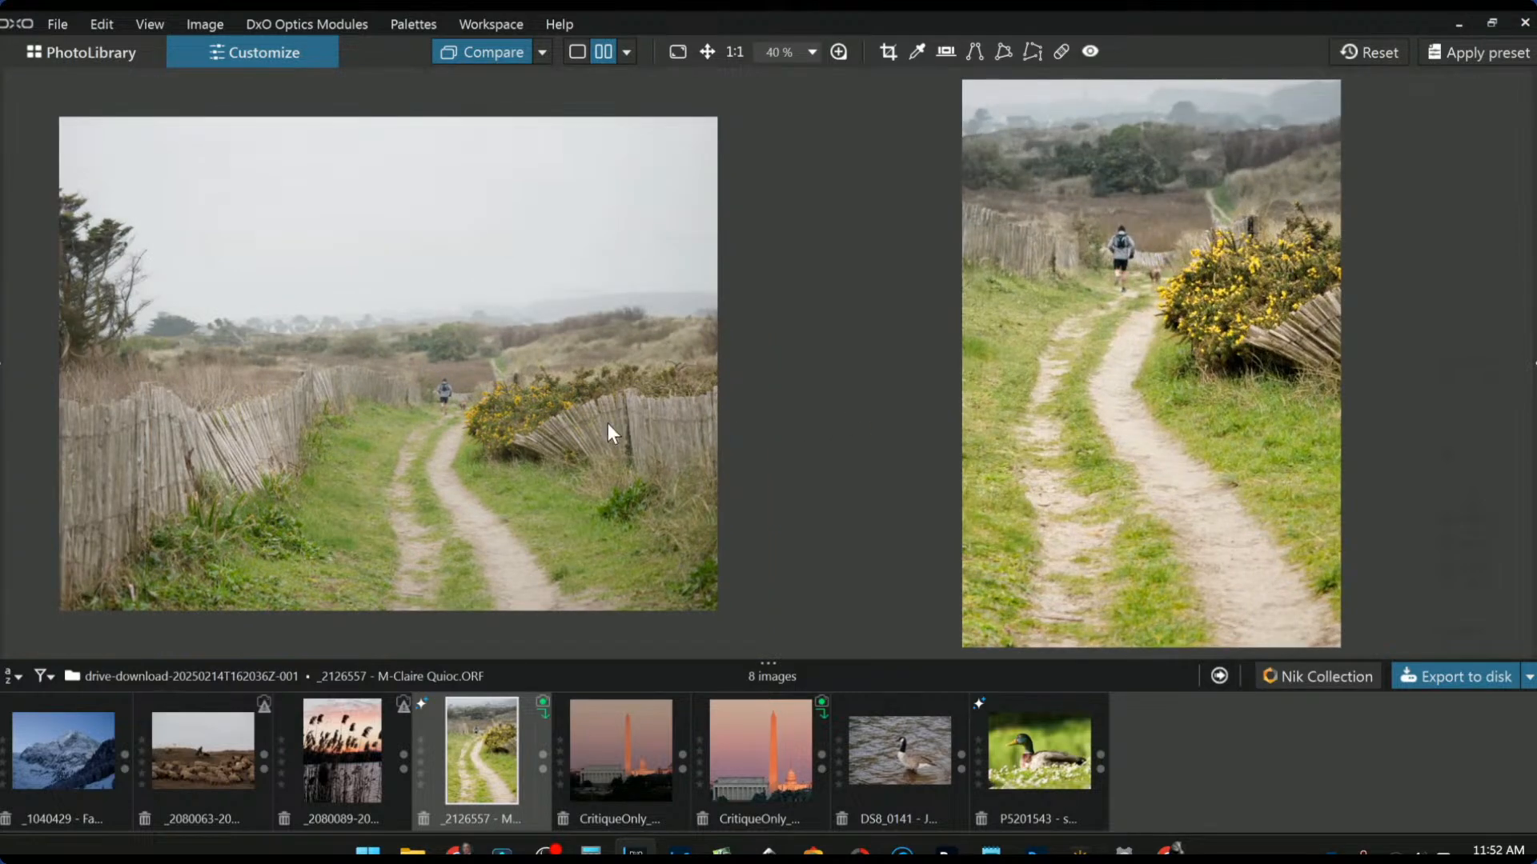
scroll(607, 424, "up", 1)
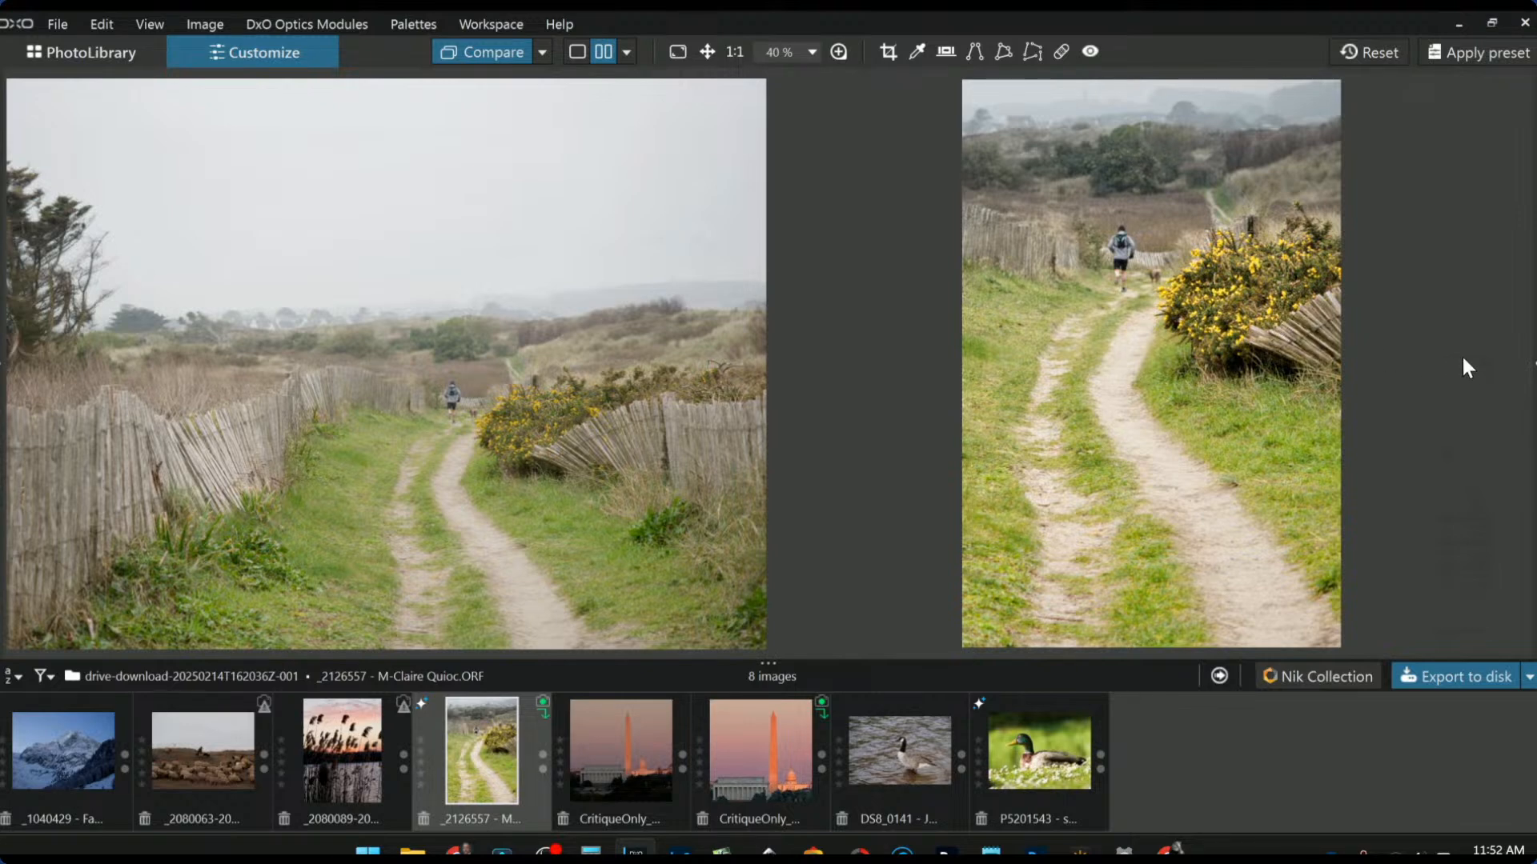
Step: Set the photo's crop aspect ratio to 16 × 9
left_click(1525, 366)
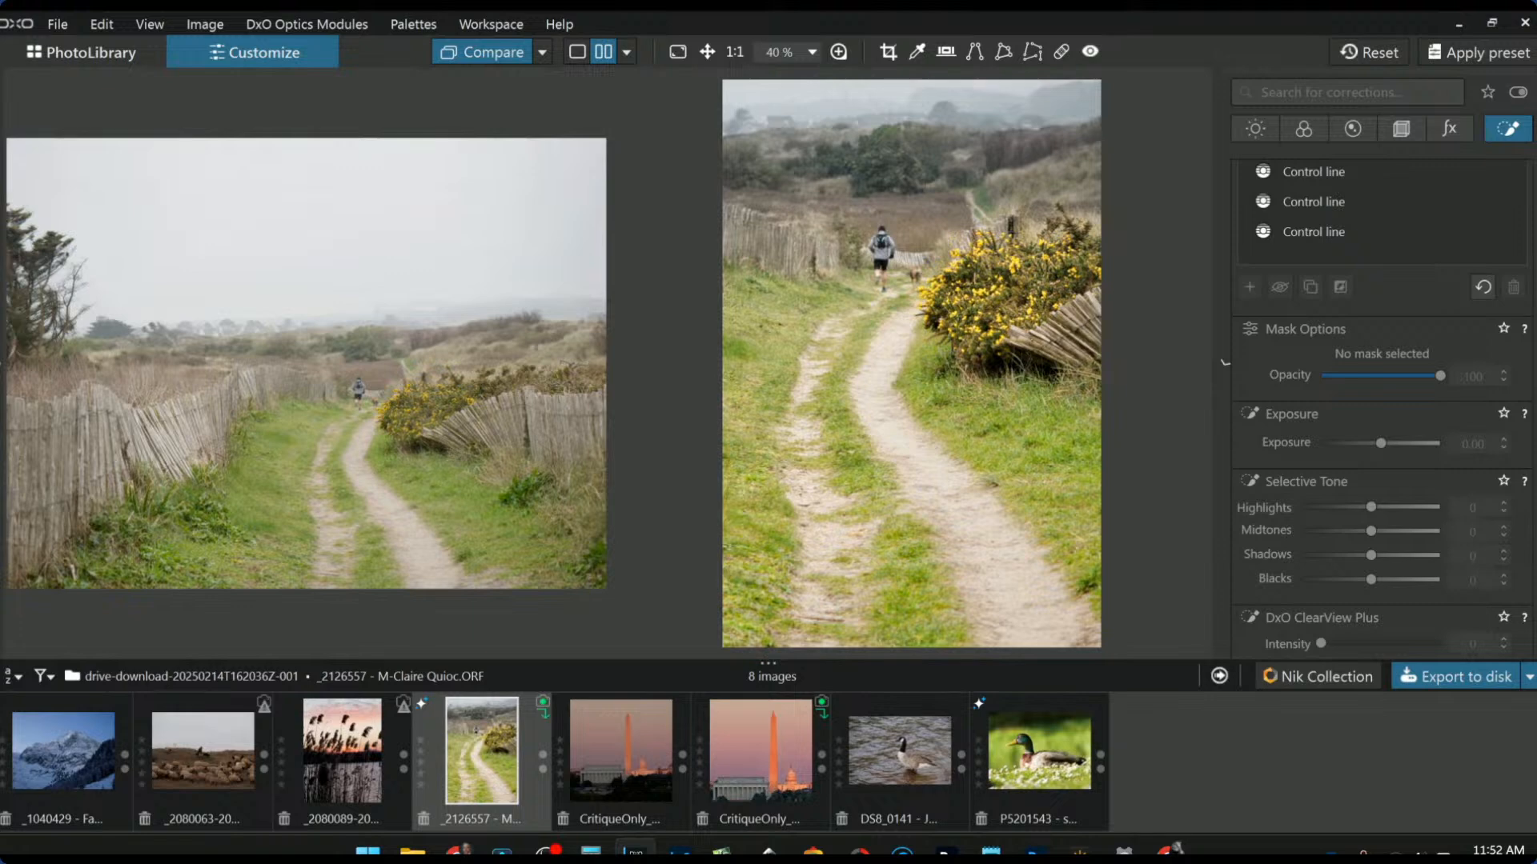
left_click(1400, 128)
left_click(1338, 318)
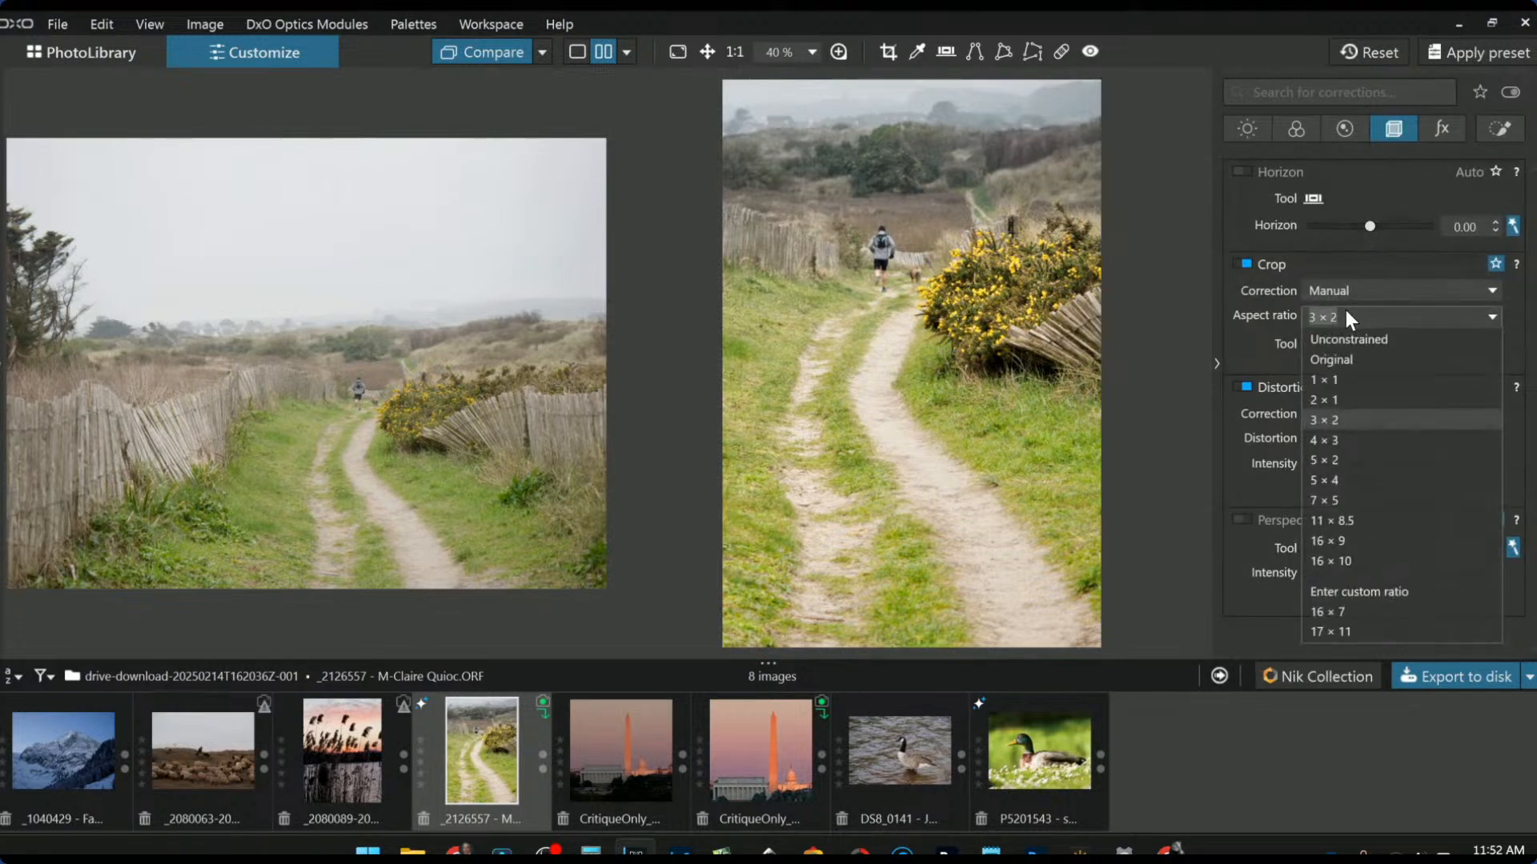
left_click(1359, 544)
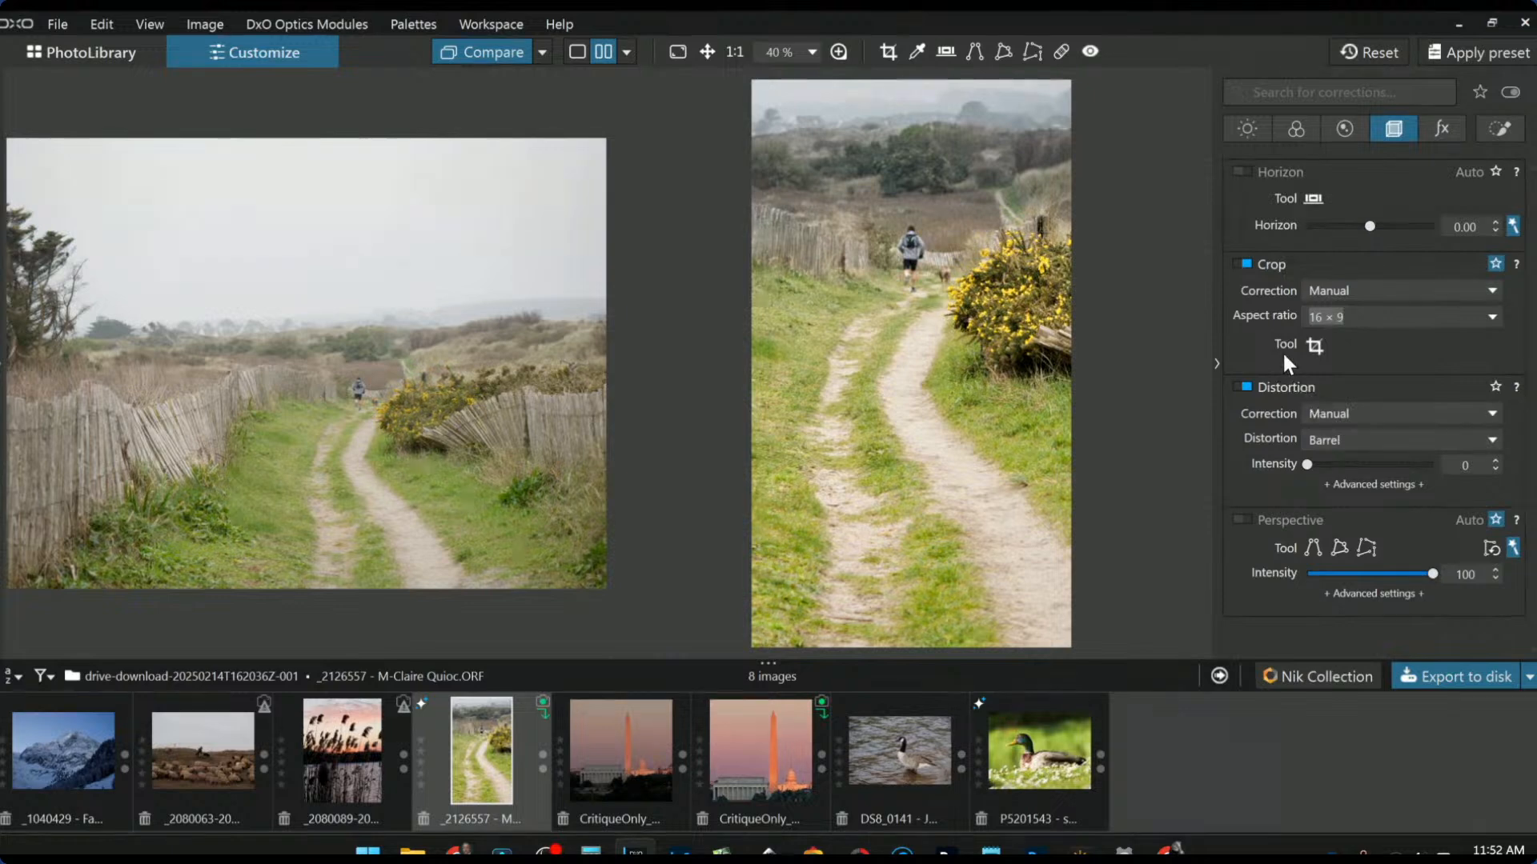
Step: Reshape the crop into a landscape frame of about 4298 × 2418 px, taking in both fences, the path and some sky
left_click(1312, 345)
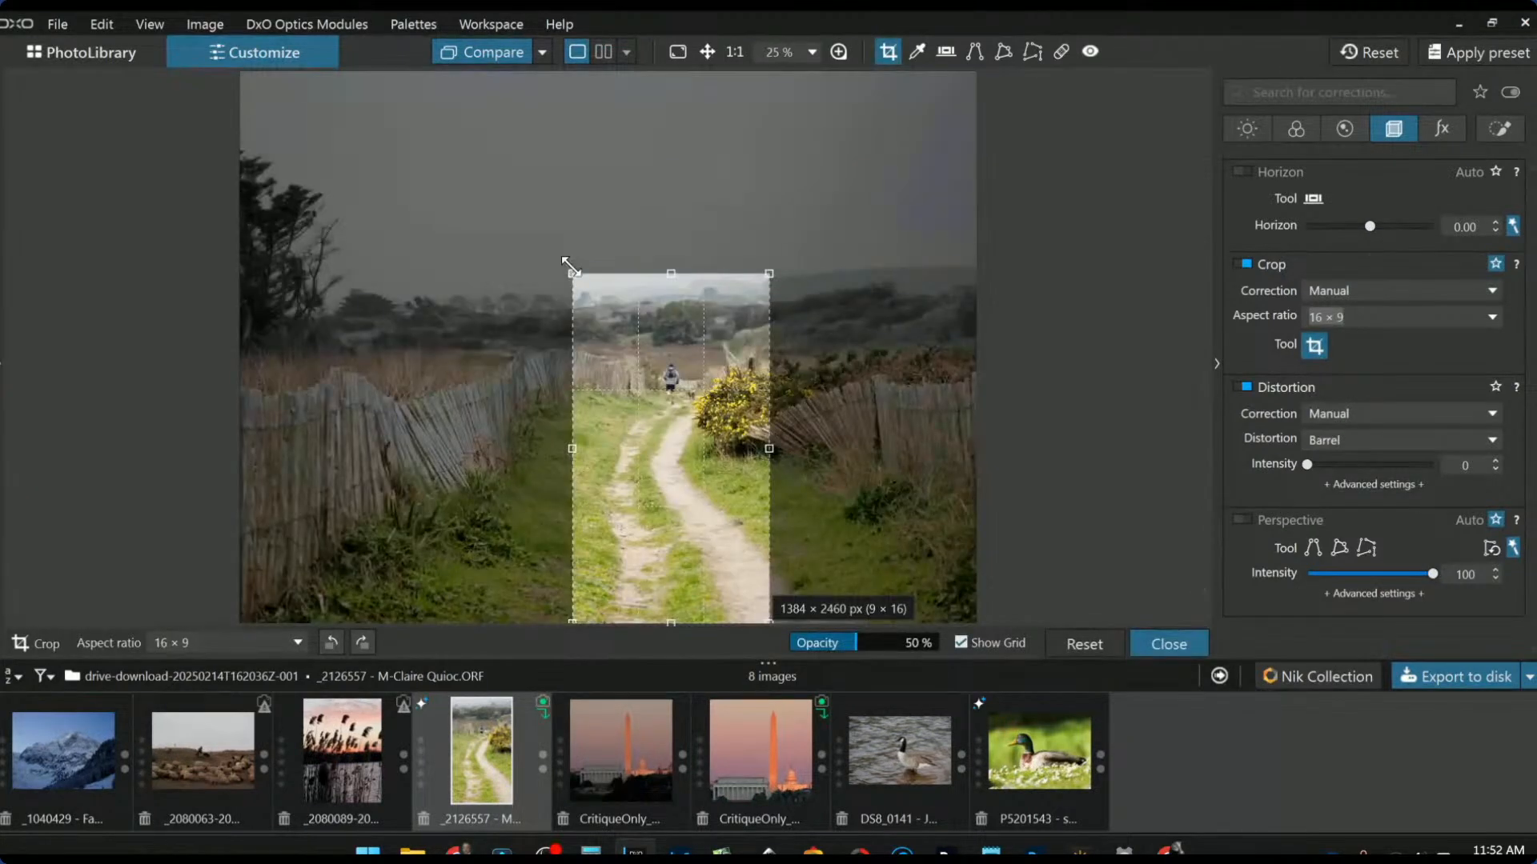
left_click_drag(567, 267, 319, 293)
left_click_drag(427, 385, 562, 352)
left_click_drag(636, 286, 645, 240)
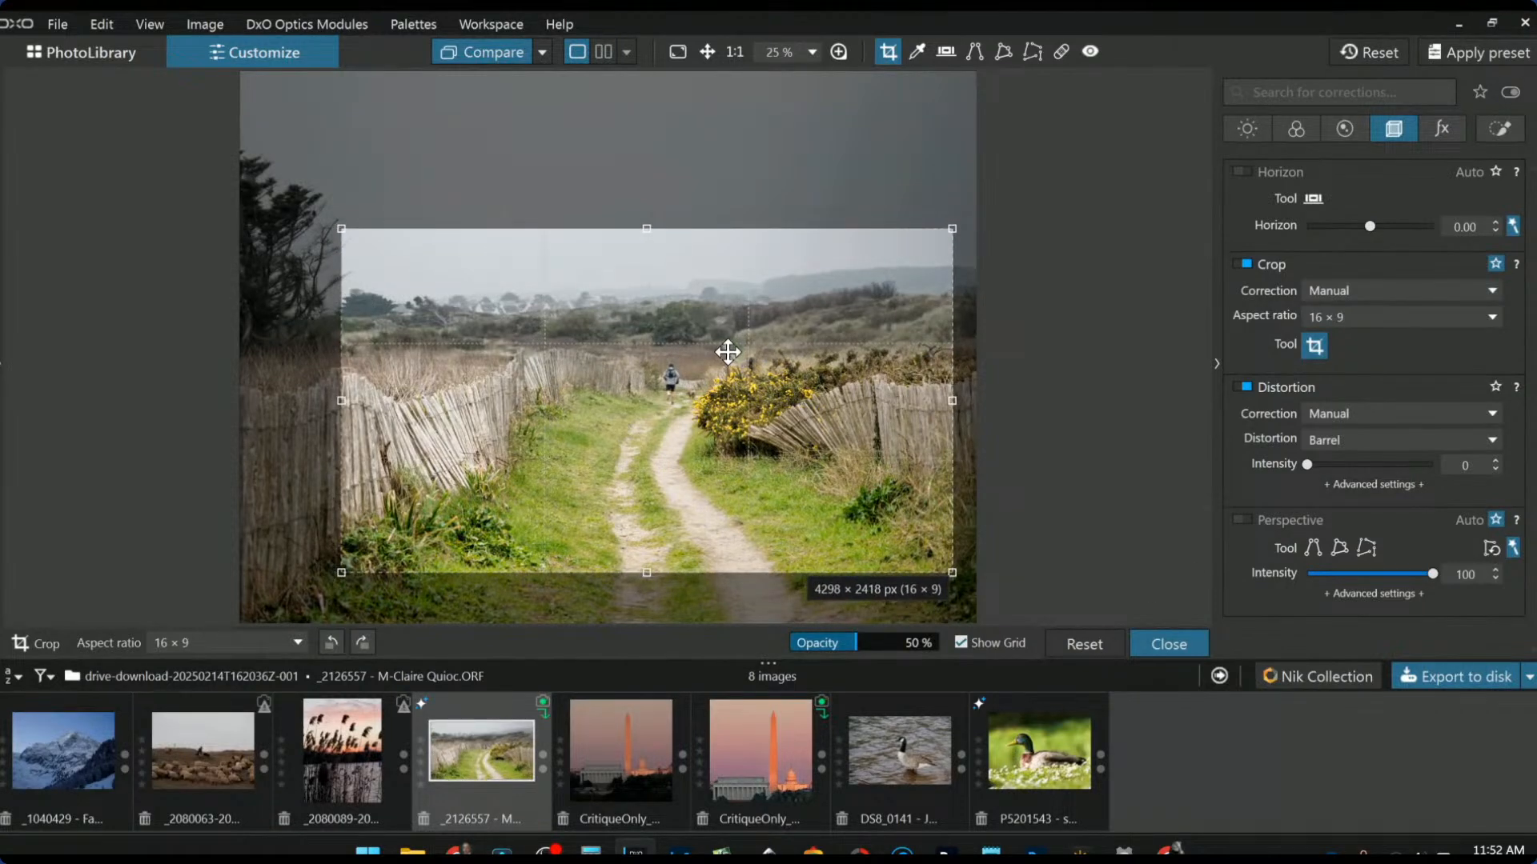
key("Return")
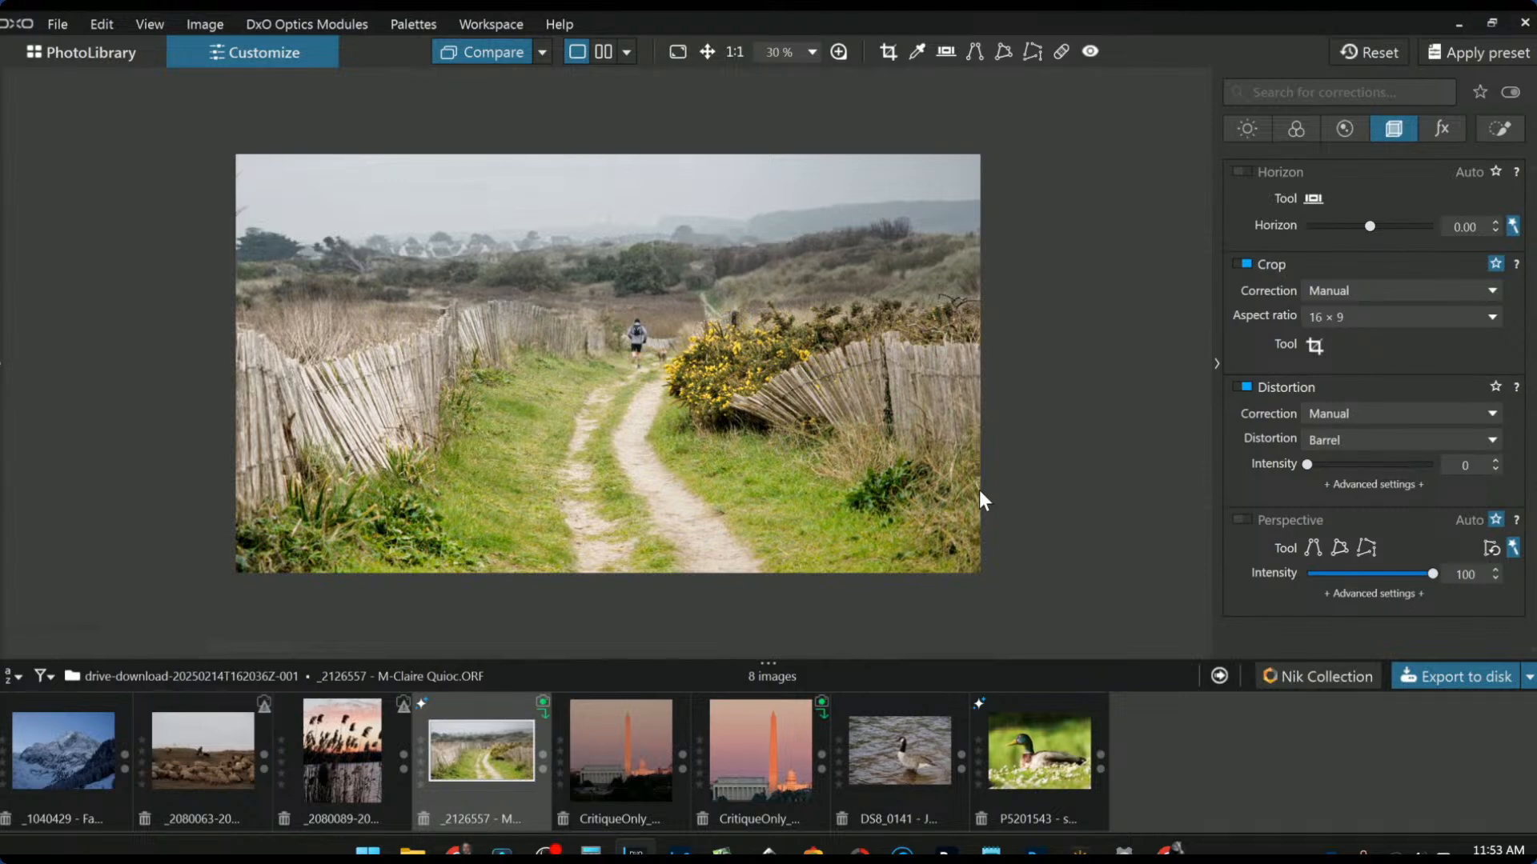
Step: Compare the new landscape crop with the original side by side, giving the images the full viewing width
left_click(604, 52)
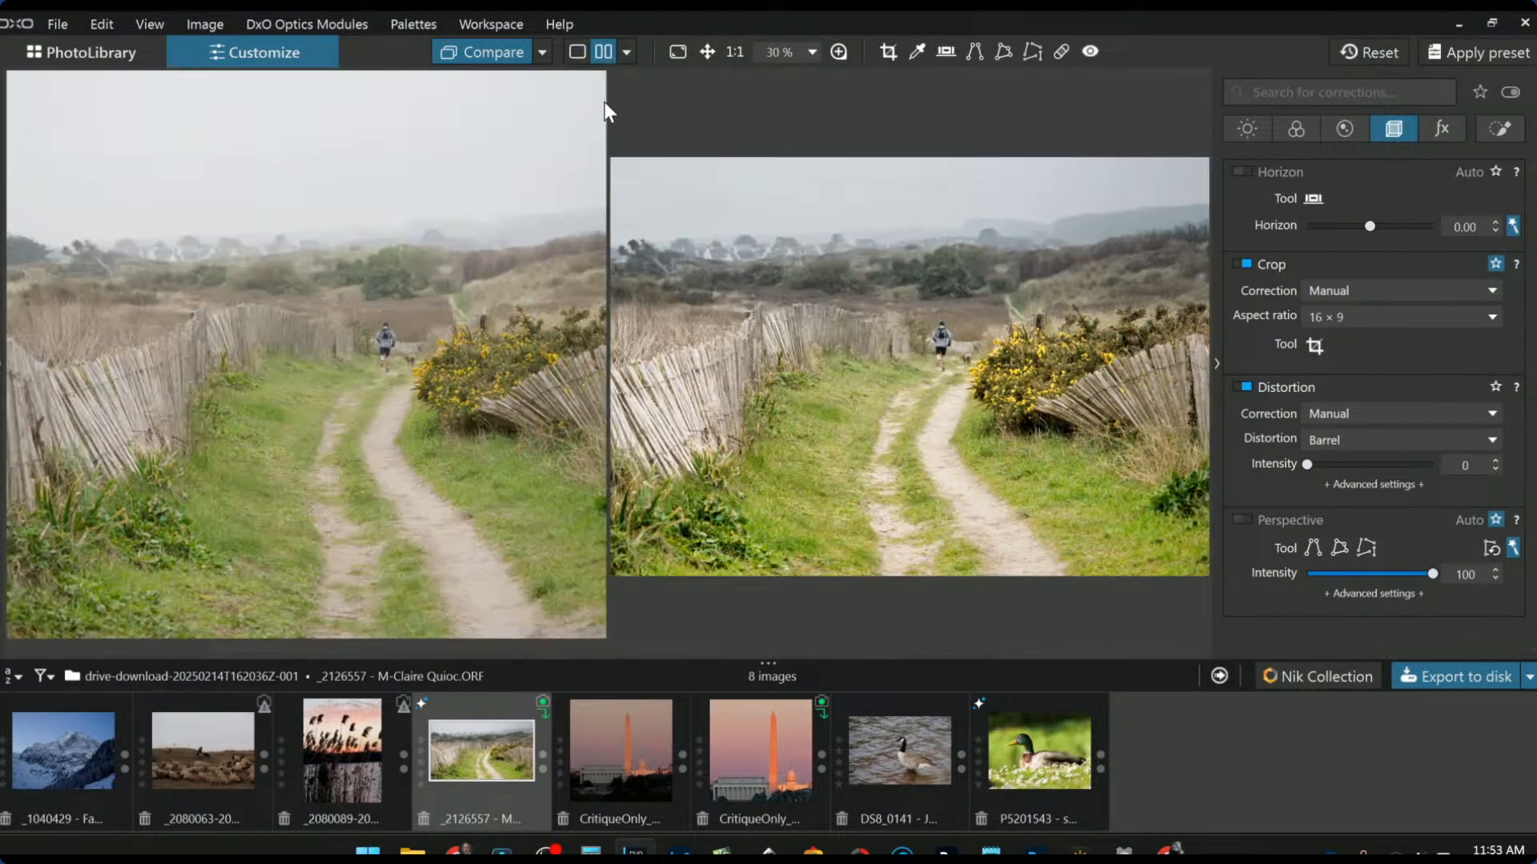
scroll(424, 450, "down", 3)
scroll(840, 457, "up", 1)
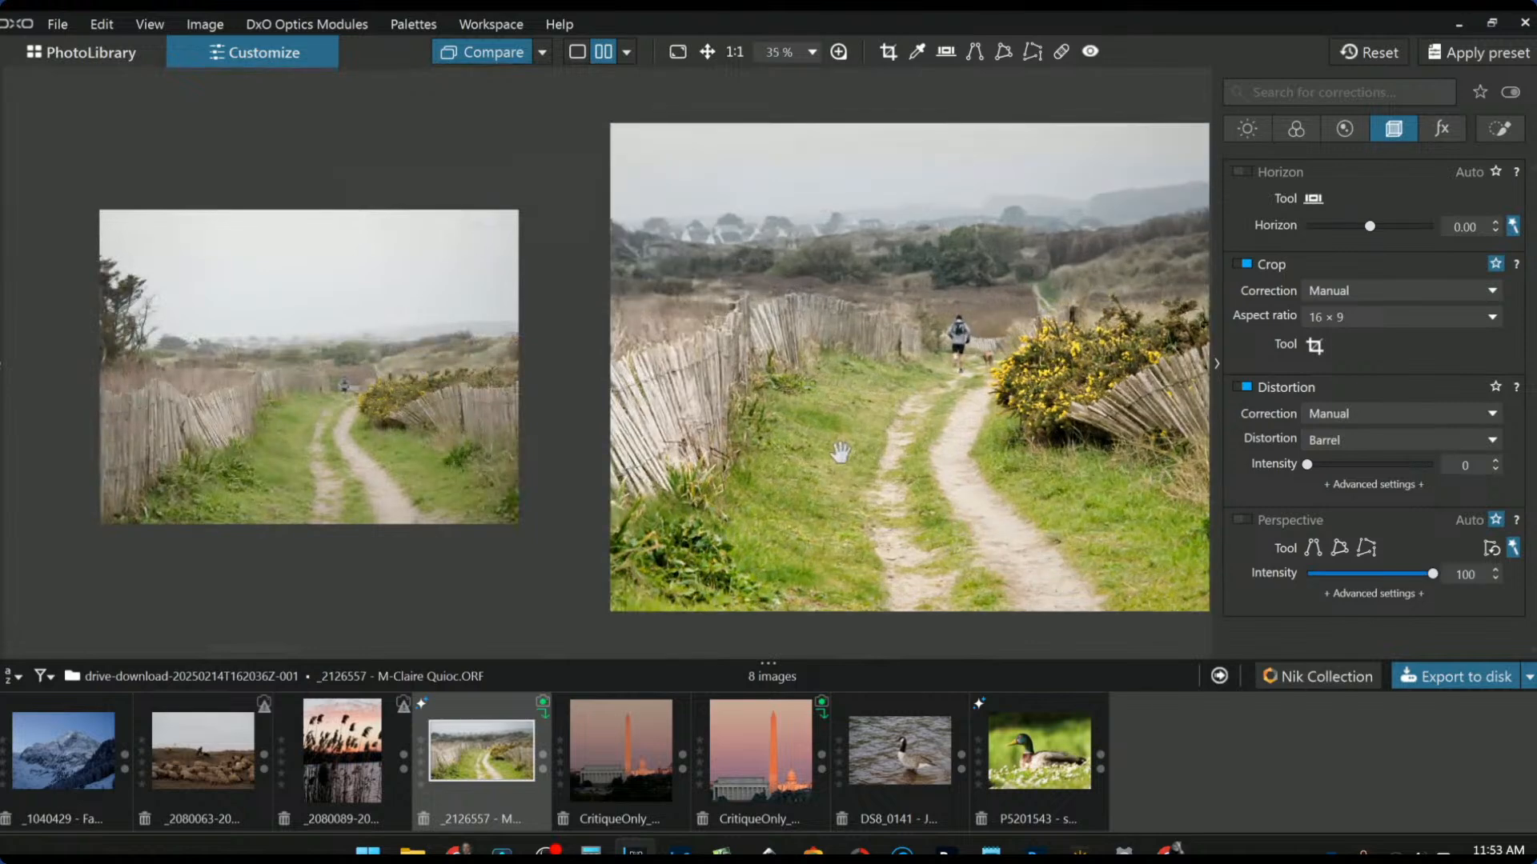
left_click(1214, 363)
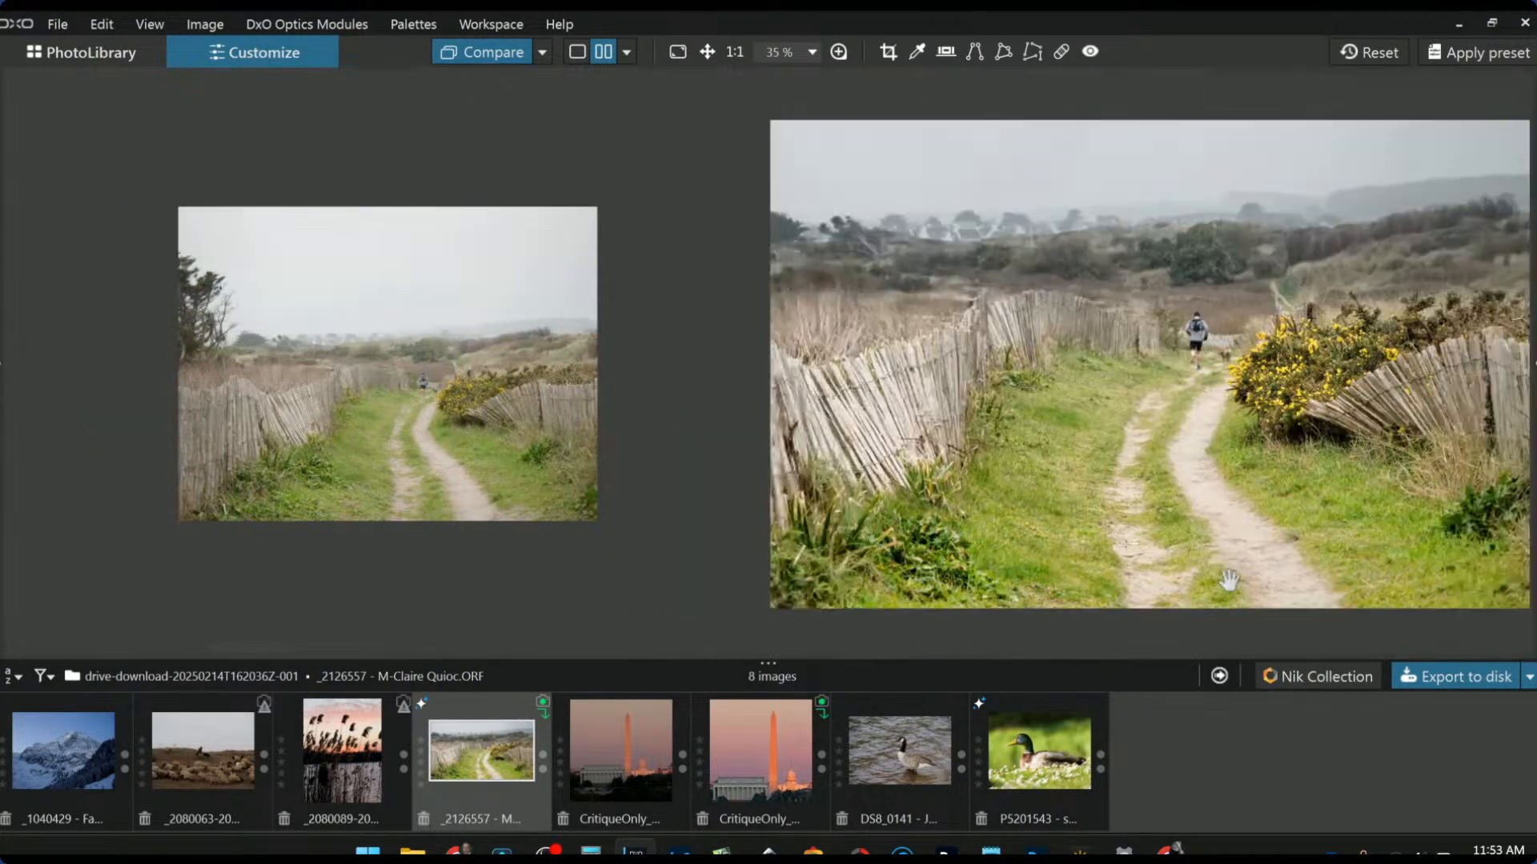
scroll(1041, 512, "down", 1)
scroll(1008, 512, "down", 1)
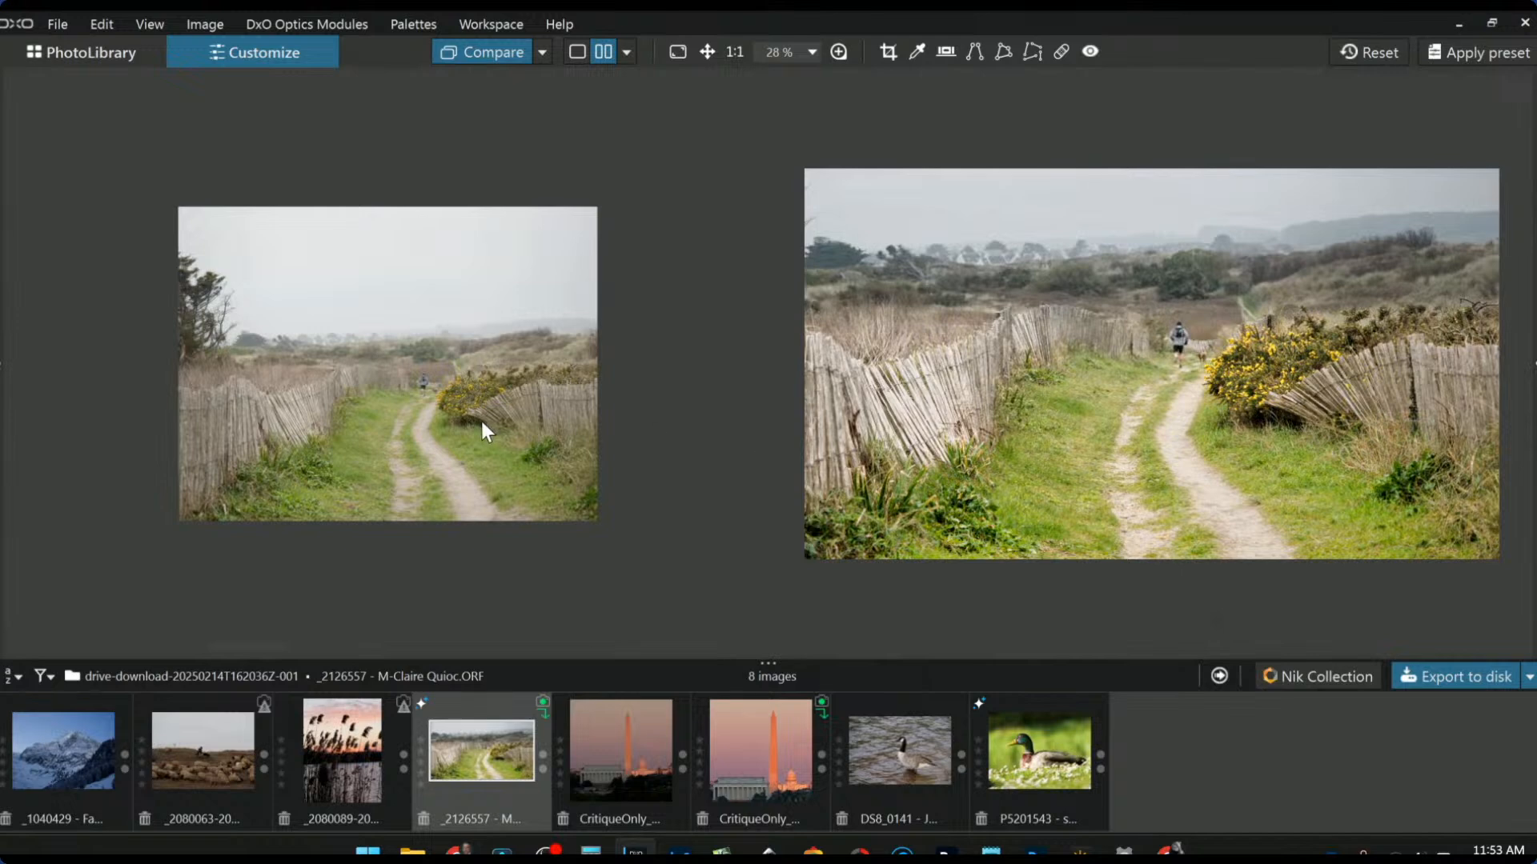
Step: Open the sunset reeds photo from the filmstrip and fit both compared versions fully in view
scroll(480, 418, "up", 2)
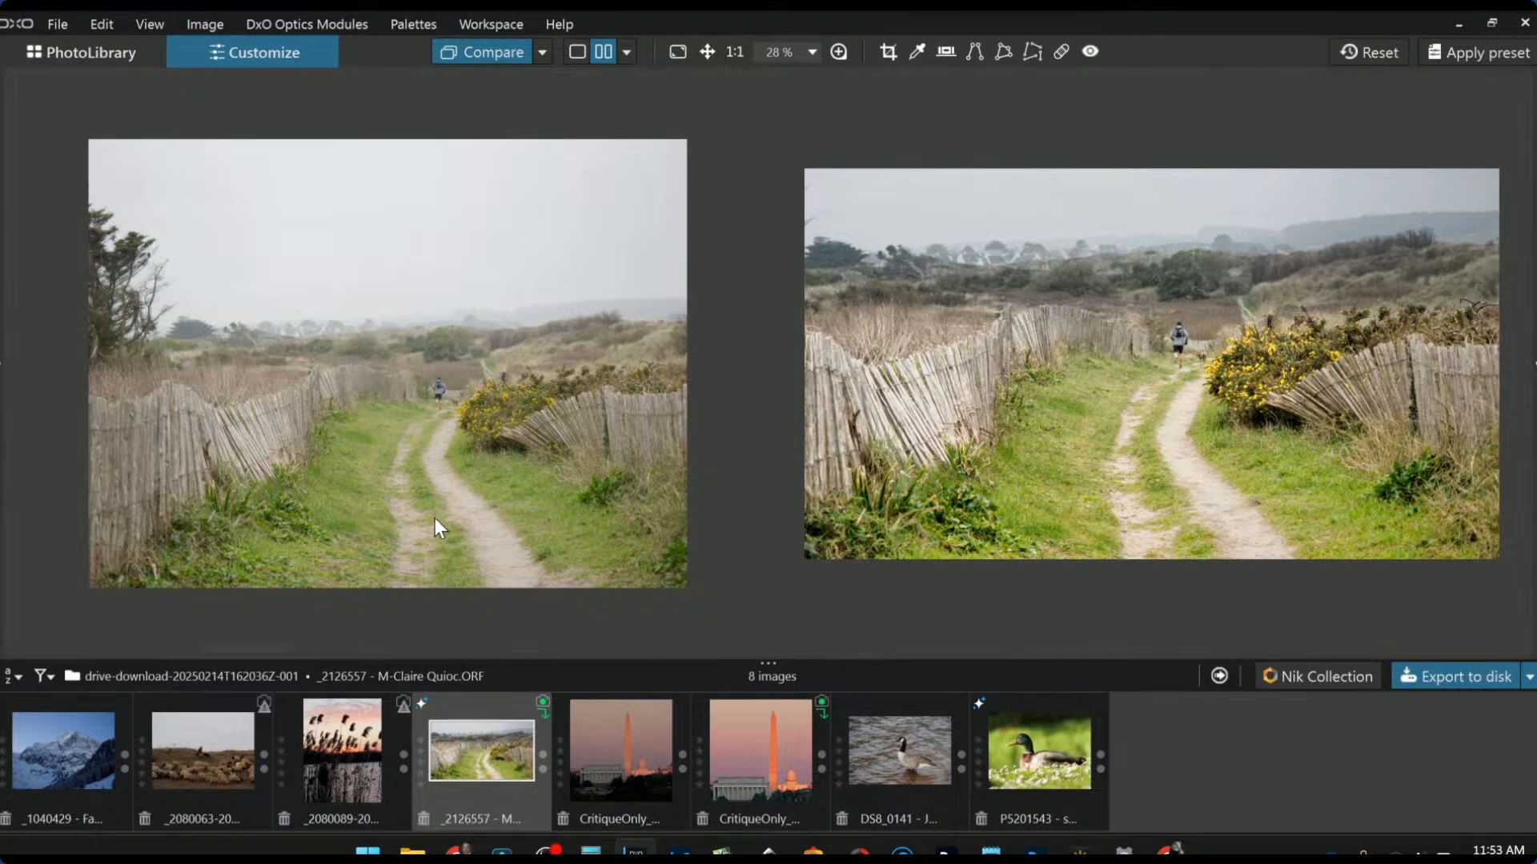
left_click(334, 765)
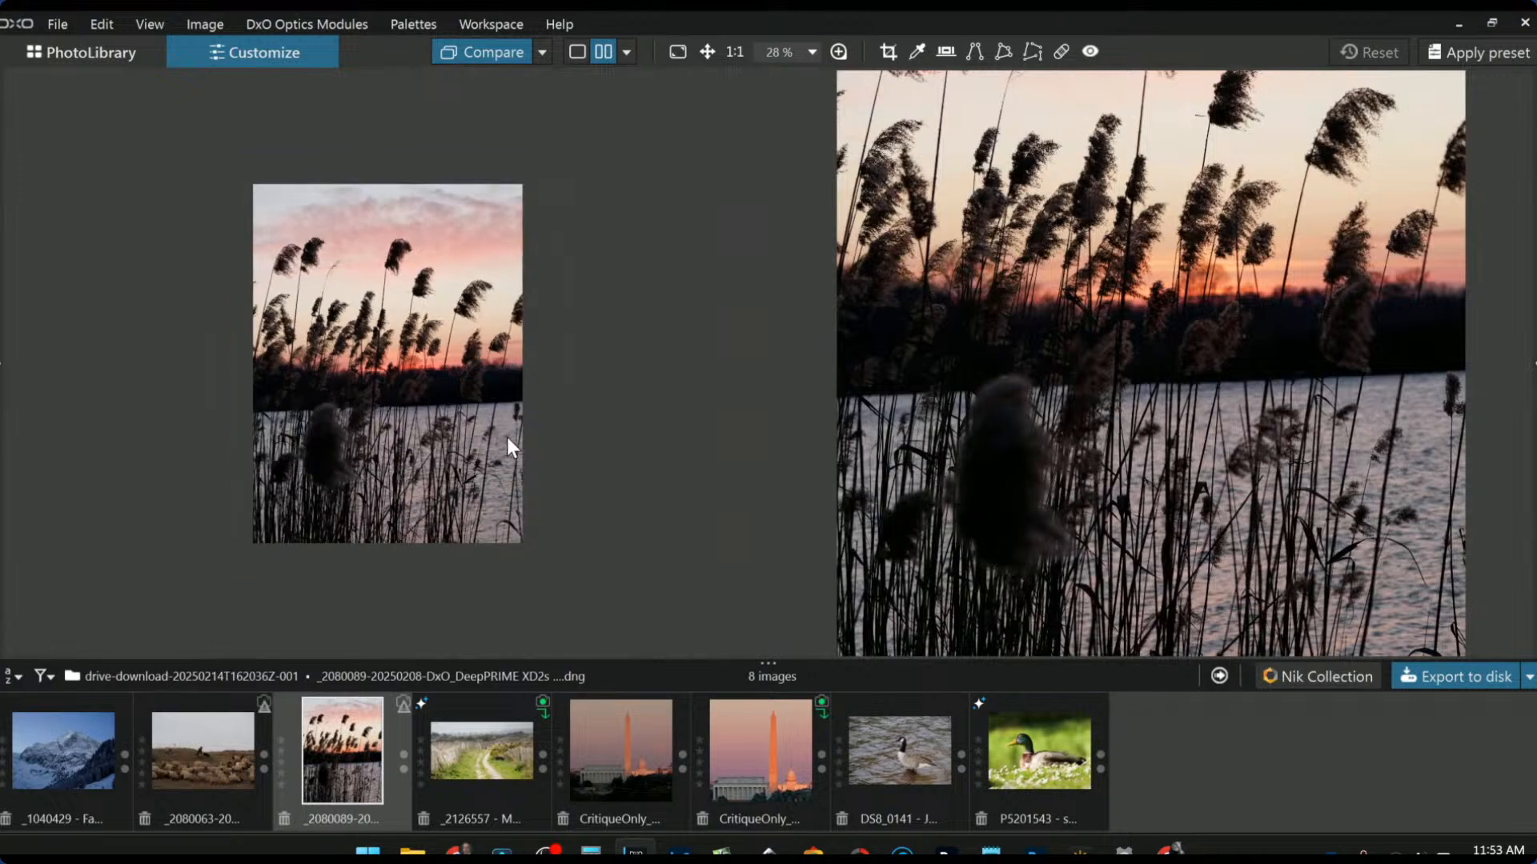
scroll(1012, 464, "down", 1)
scroll(1014, 480, "down", 1)
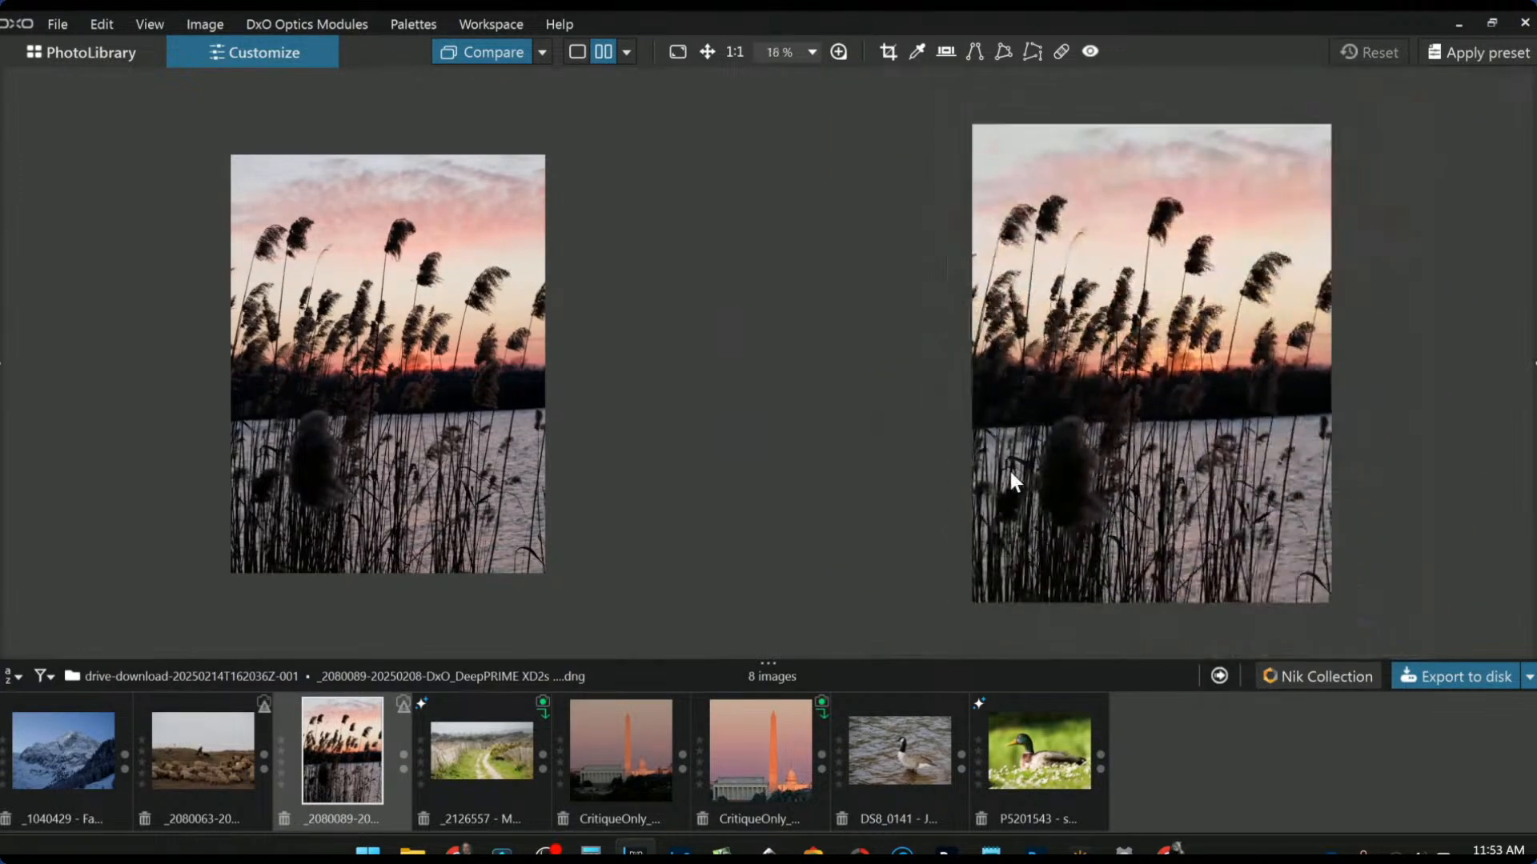
Step: Show the reeds photo as a single image and straighten it with a Horizon value of 0.76
left_click(583, 52)
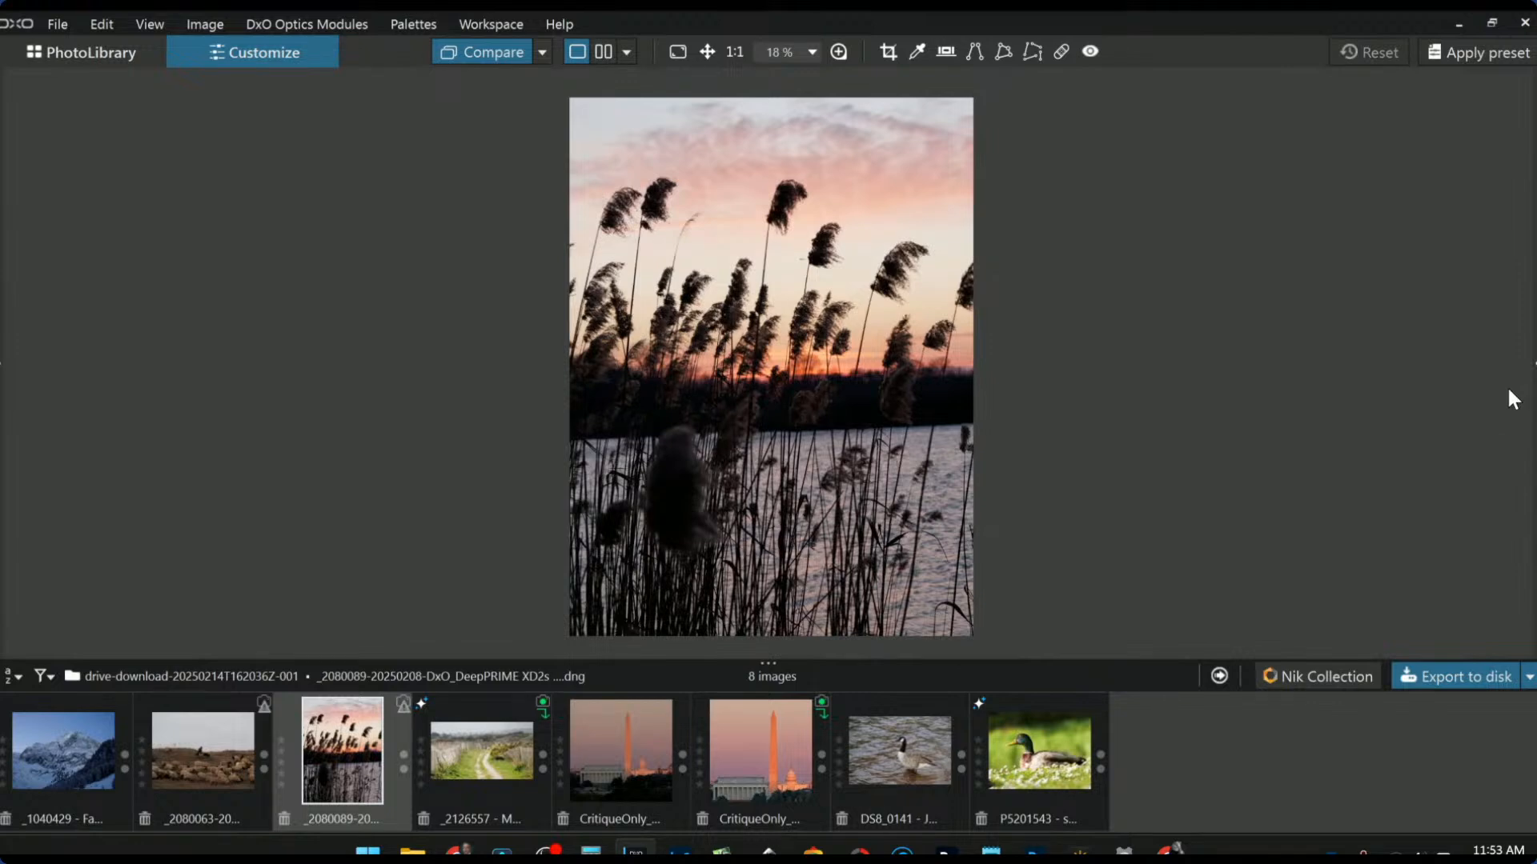
left_click(1534, 364)
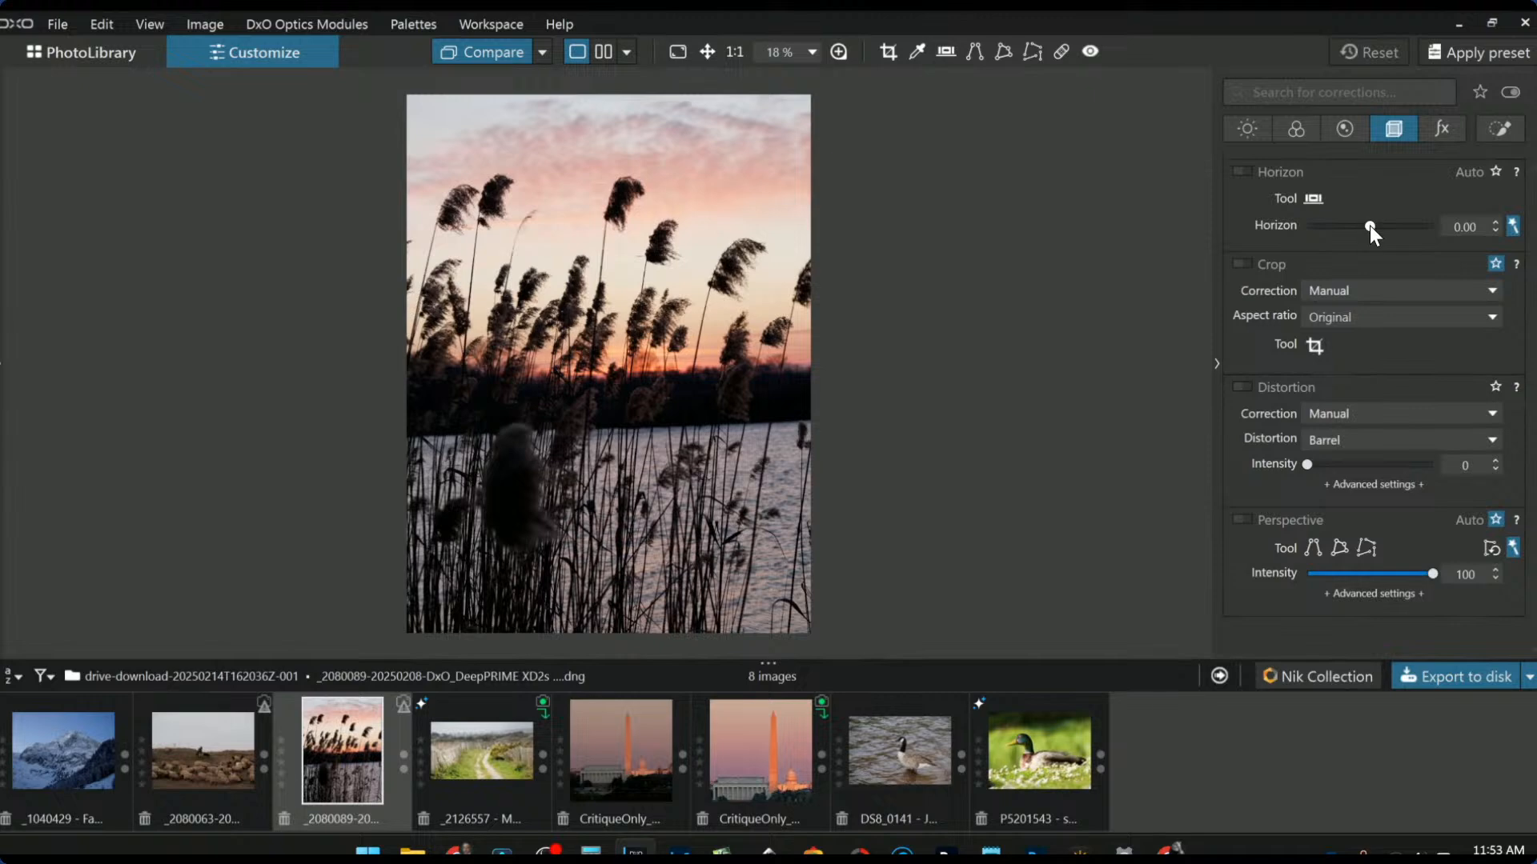
left_click_drag(1370, 226, 1375, 226)
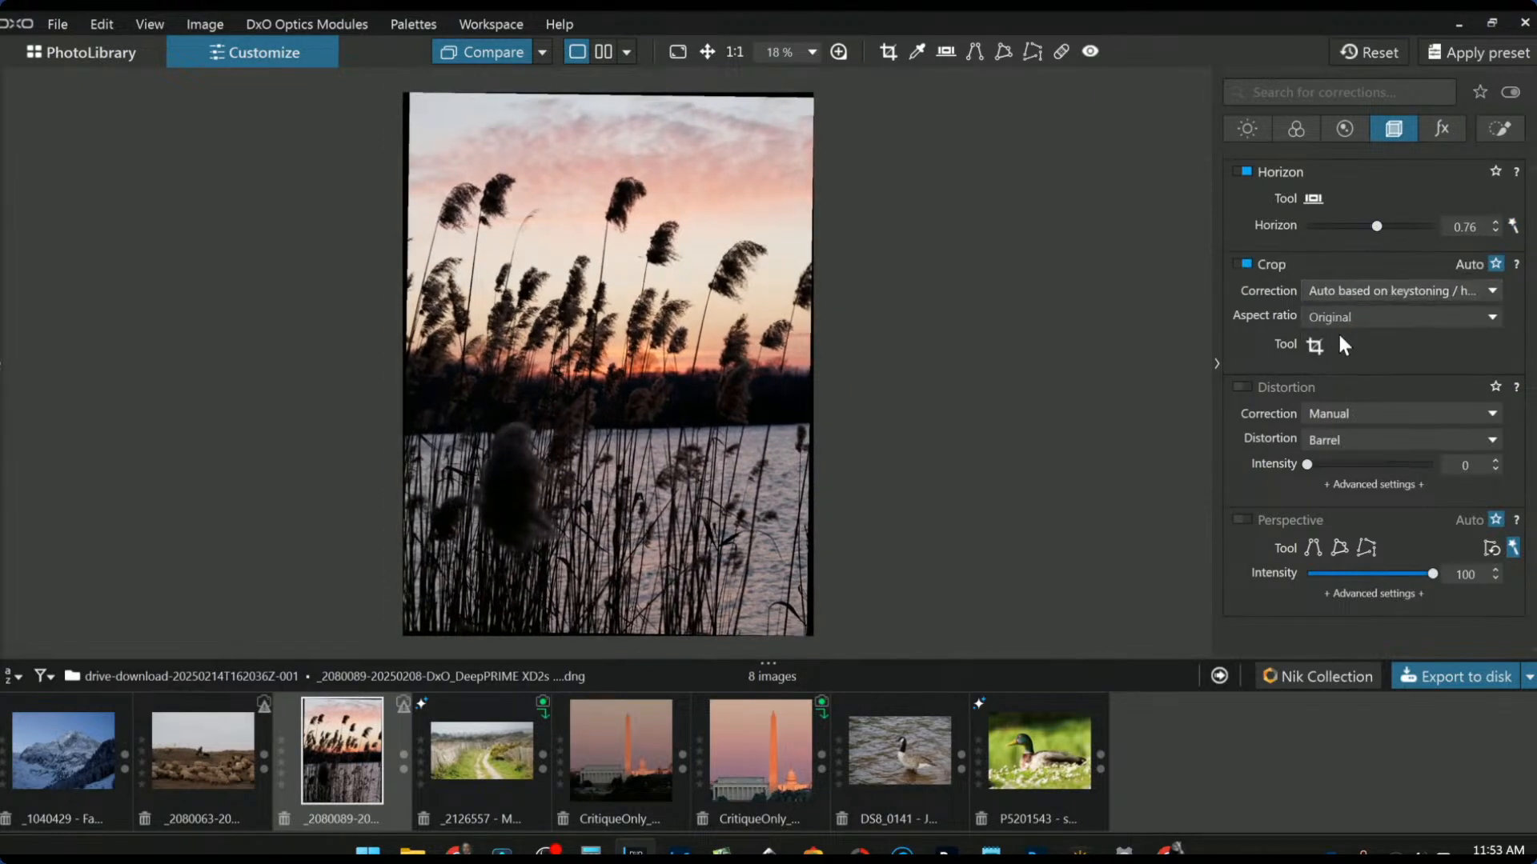
Step: Set the photo's global Selective Tone to Shadows 45 and Midtones 34, with Highlights at 0
left_click(1250, 134)
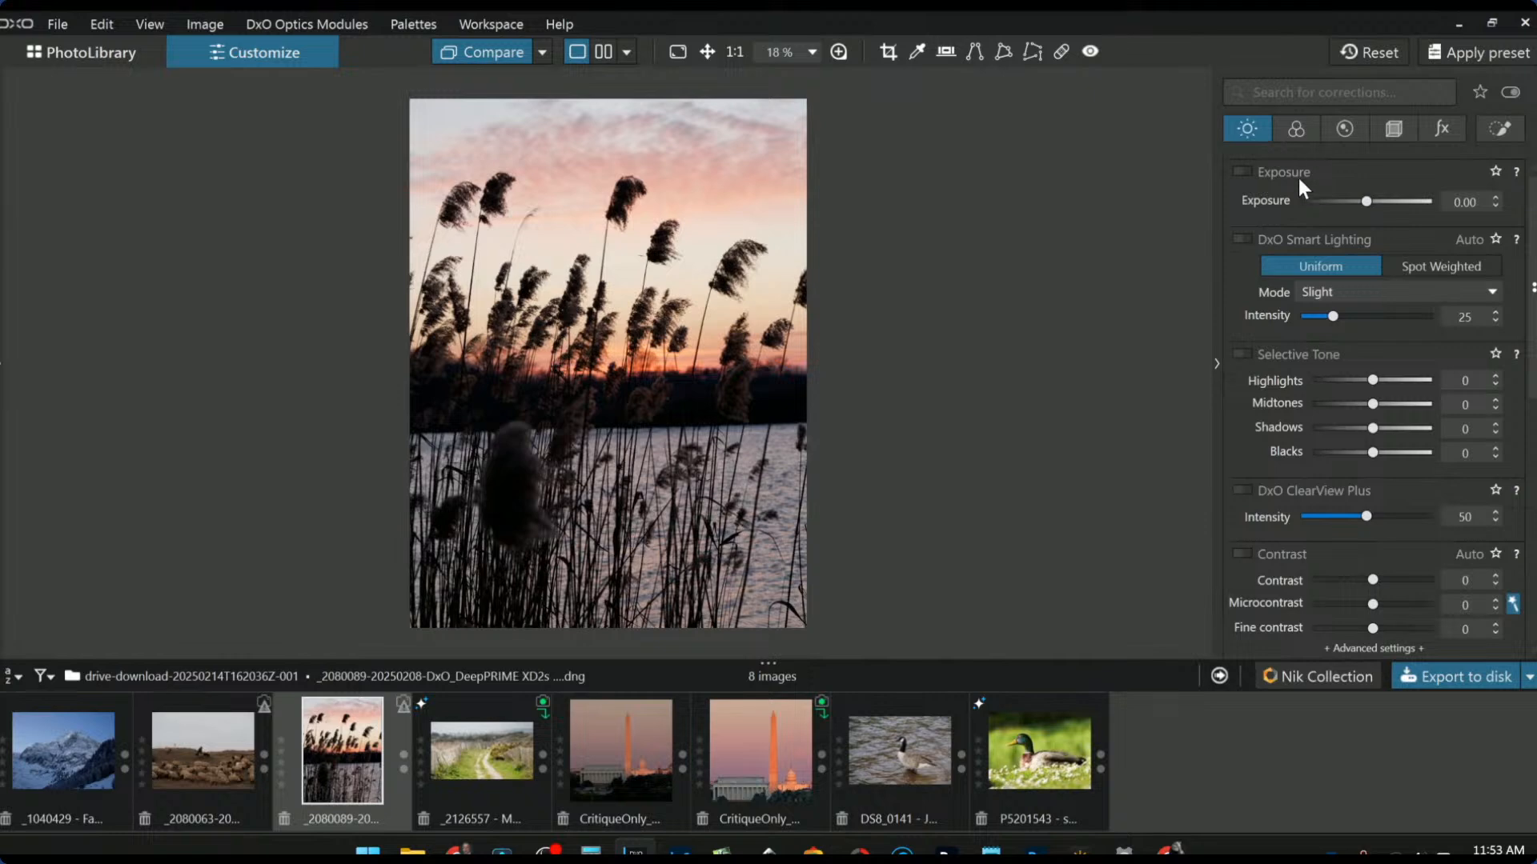
left_click_drag(1374, 429, 1405, 387)
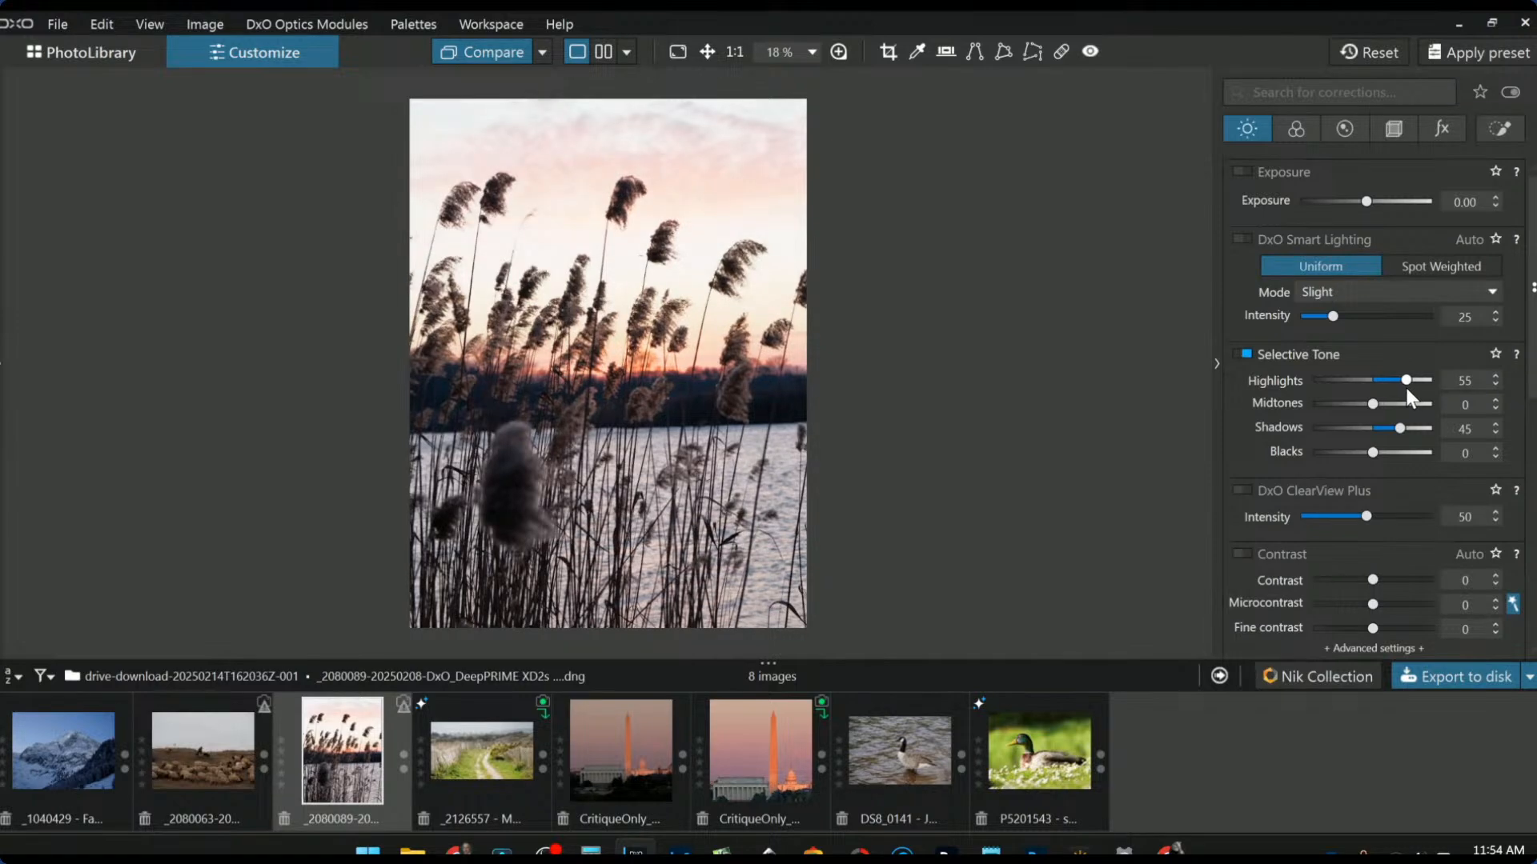
double_click(1408, 379)
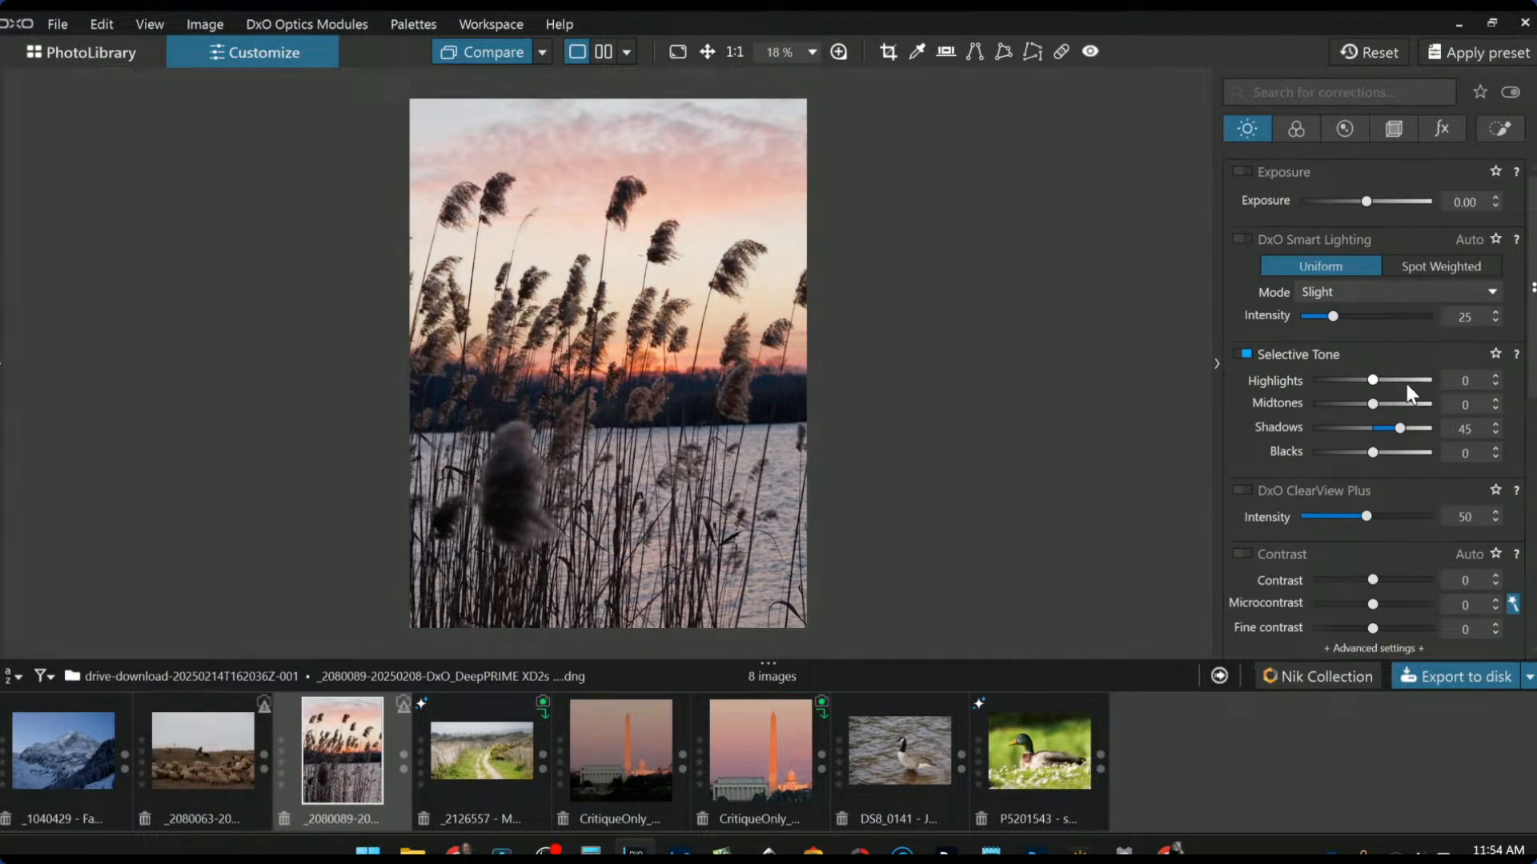
left_click_drag(1375, 404, 1394, 407)
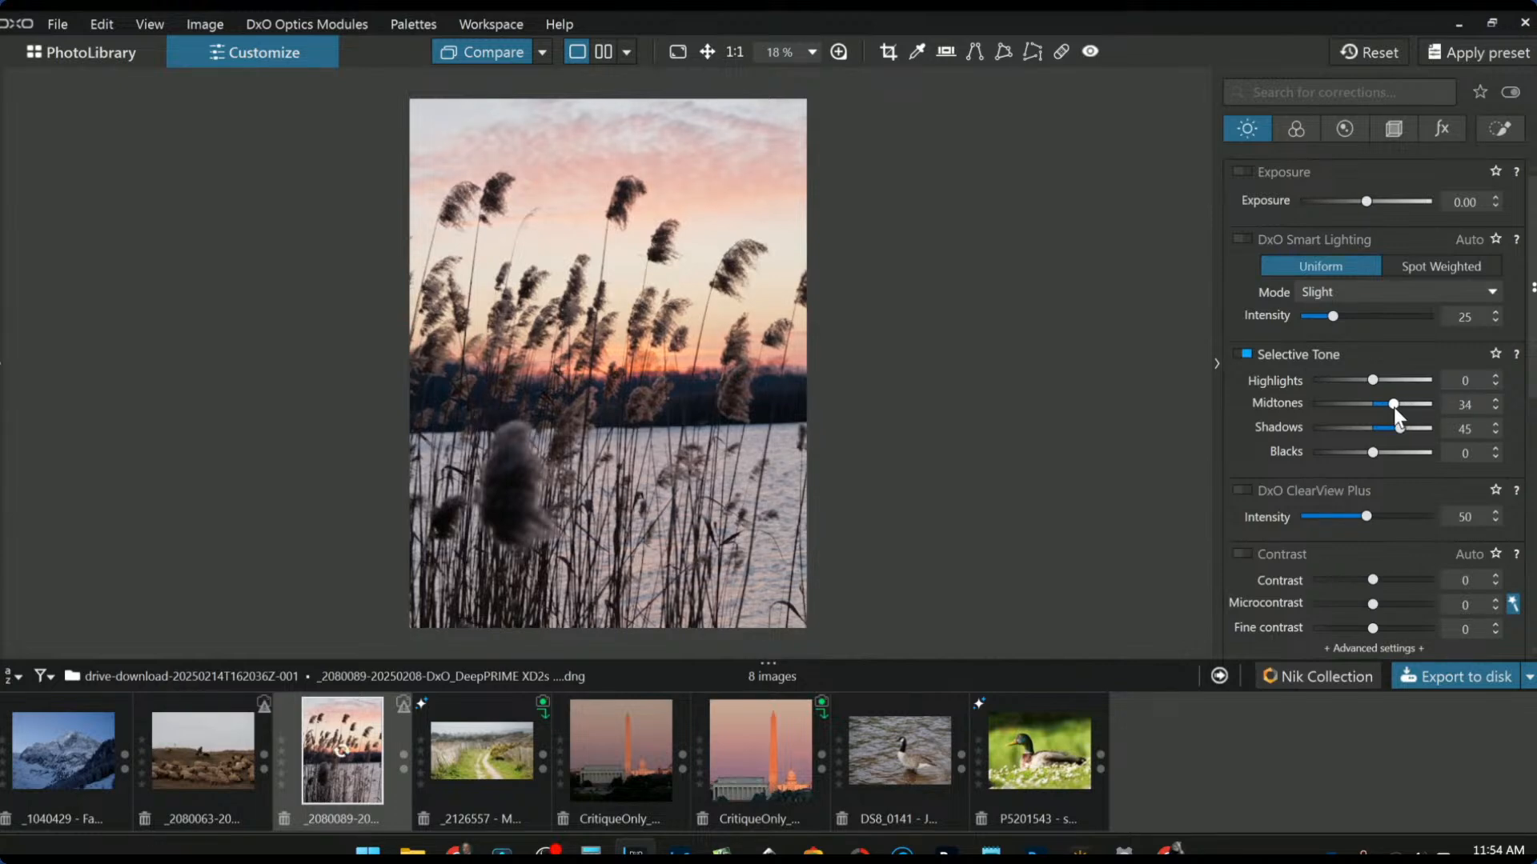
Step: Add a local control line mask over the sky, sampling the sky colour, and set its ClearView Plus intensity to 37
left_click(1496, 135)
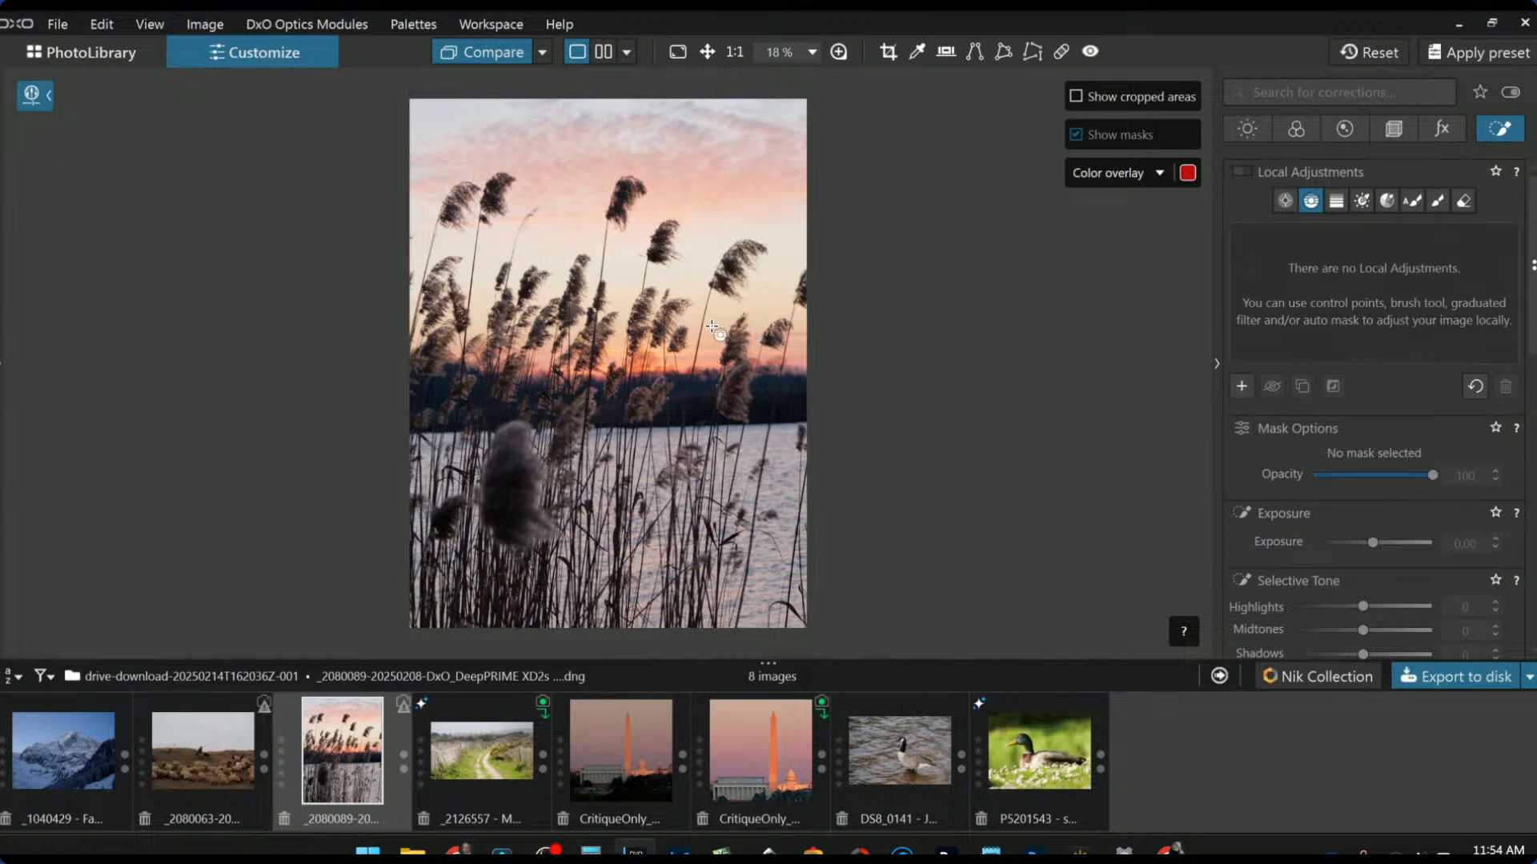
left_click_drag(710, 326, 711, 435)
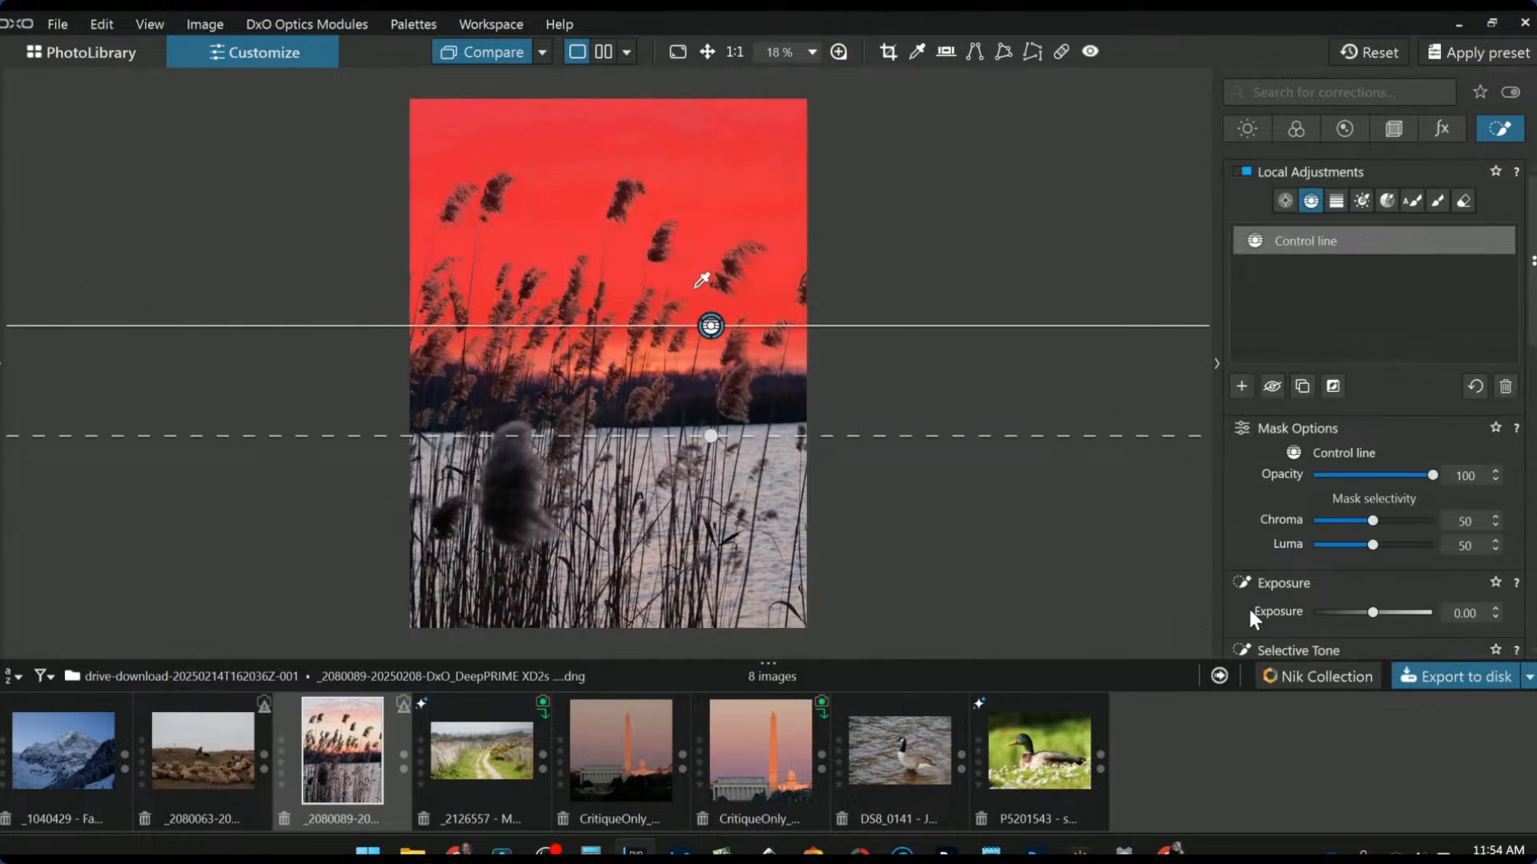
scroll(1324, 613, "down", 5)
scroll(1327, 611, "down", 5)
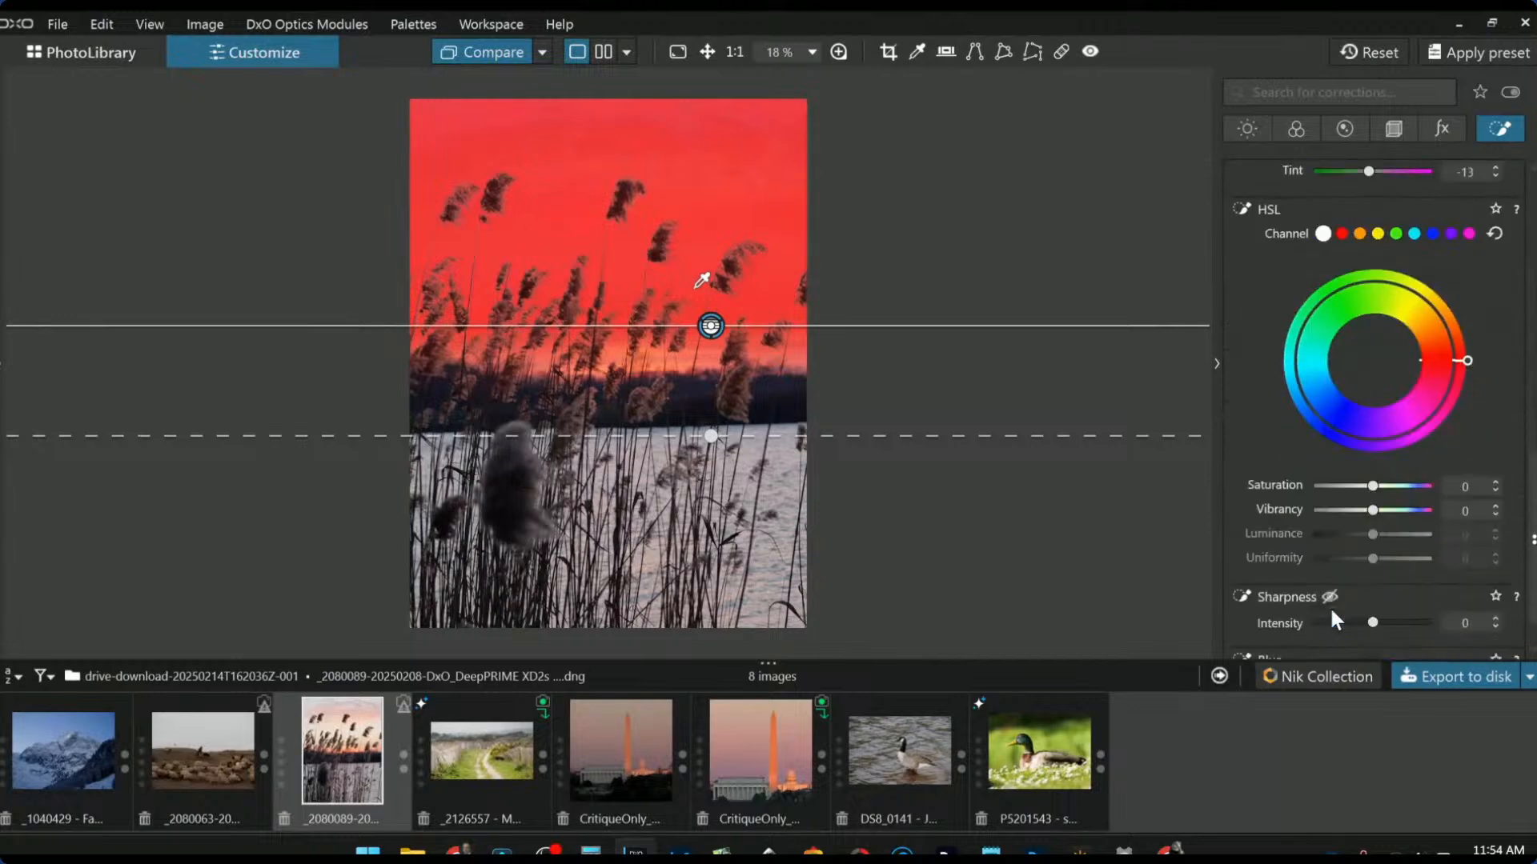
scroll(1359, 616, "down", 1)
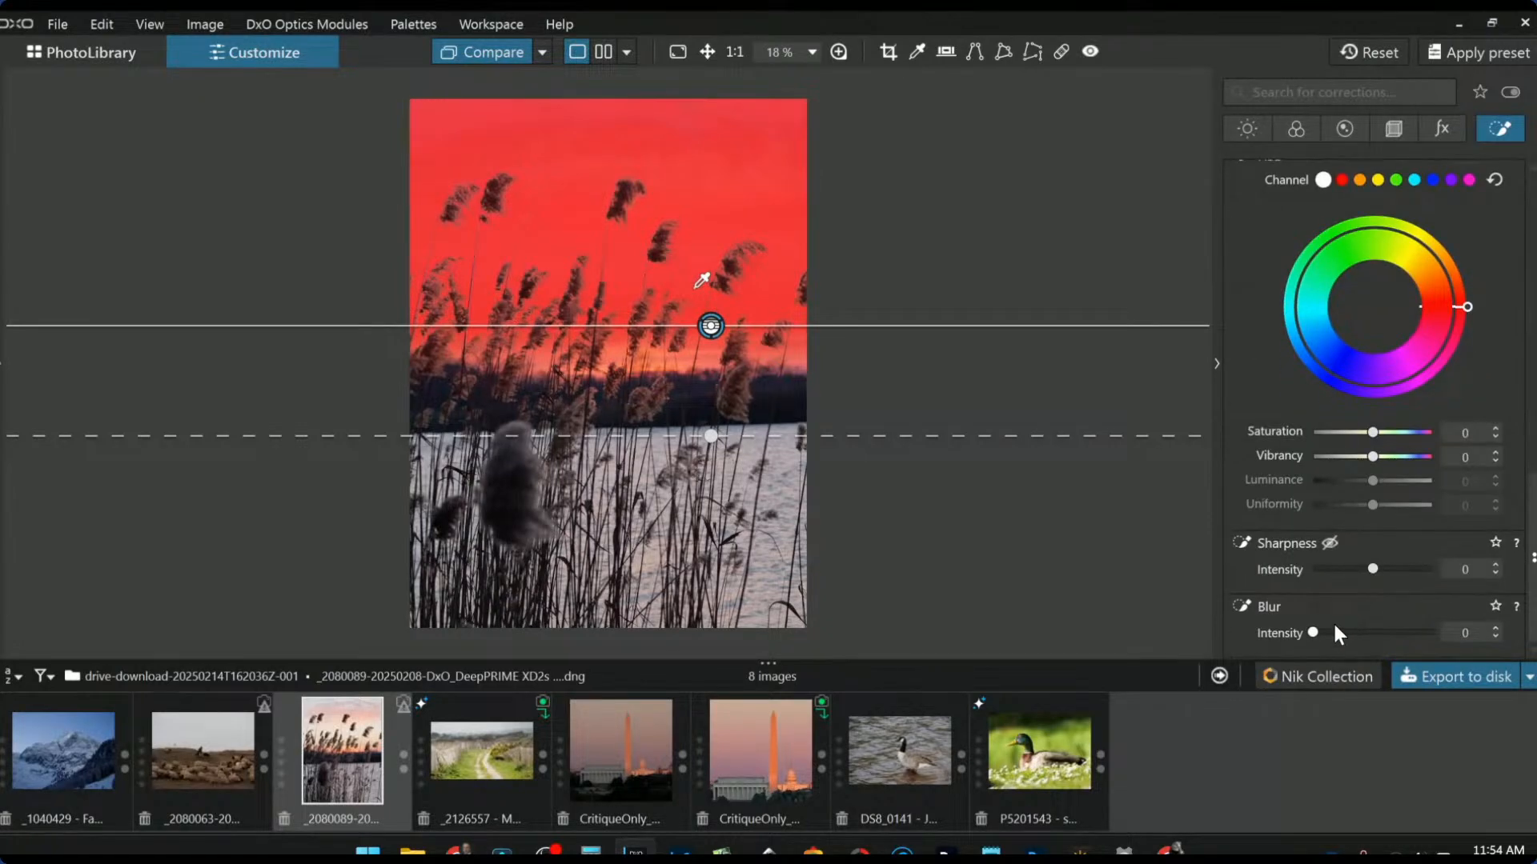
scroll(1328, 600, "up", 5)
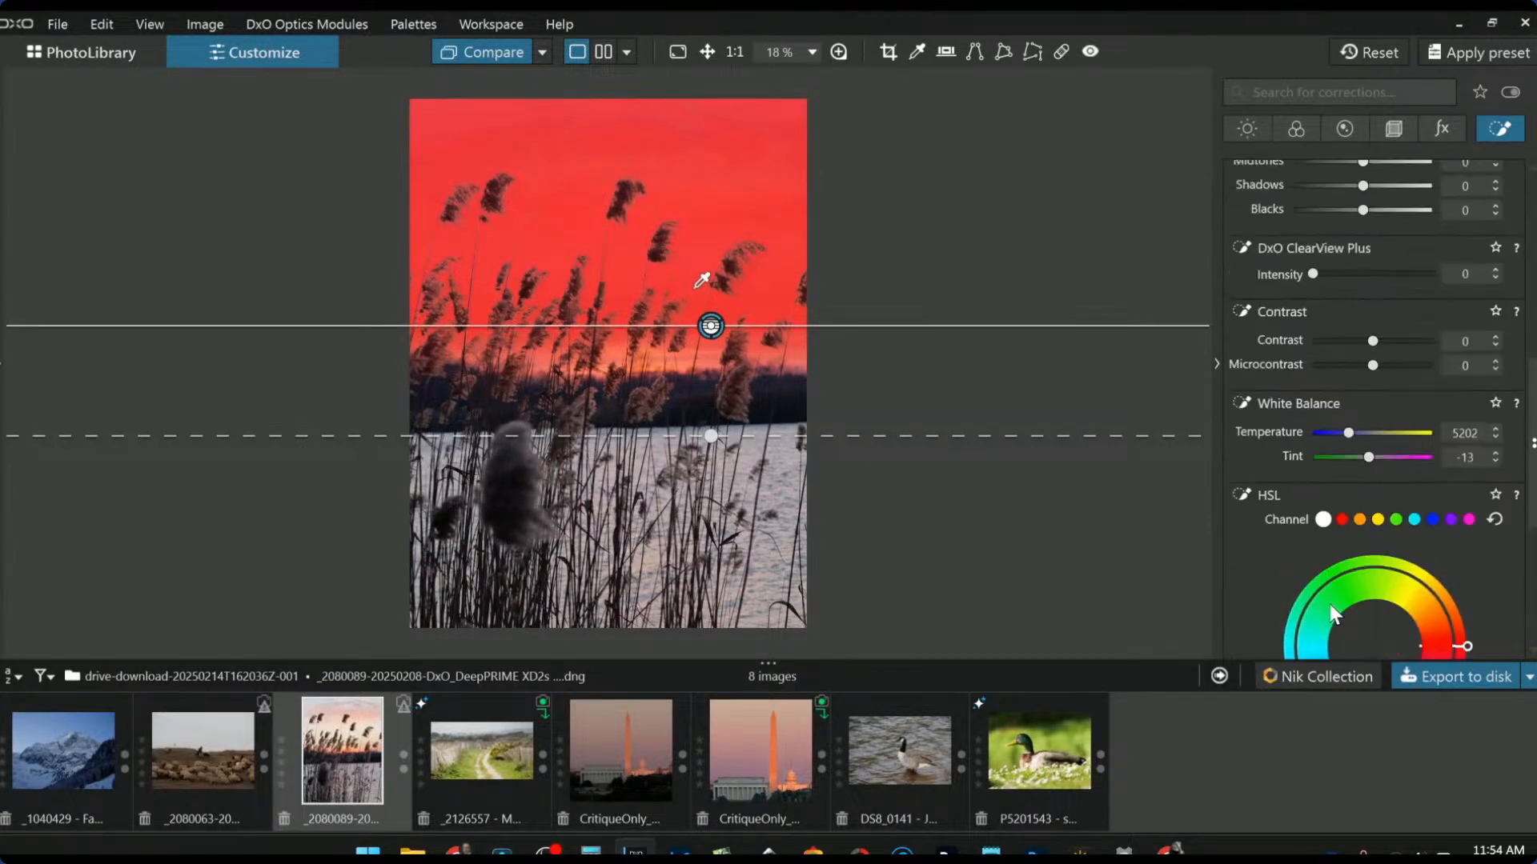
left_click_drag(1317, 273, 1357, 274)
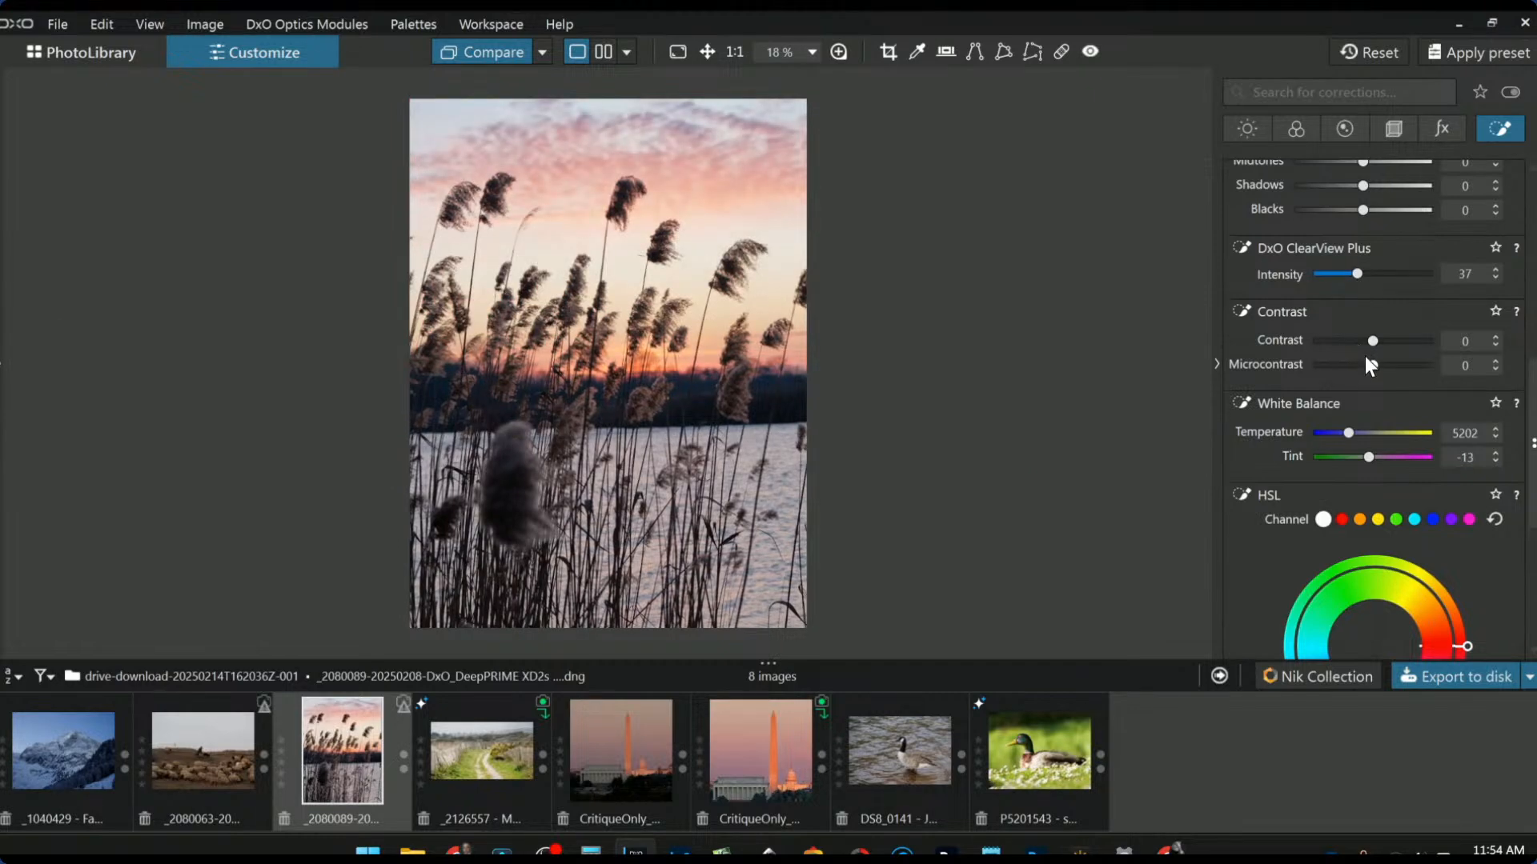
Step: Set the sky mask's Microcontrast to 43 and its HSL Vibrancy to 37
left_click_drag(1367, 364, 1355, 334)
scroll(1255, 396, "up", 3)
scroll(1253, 423, "up", 1)
scroll(1315, 526, "down", 10)
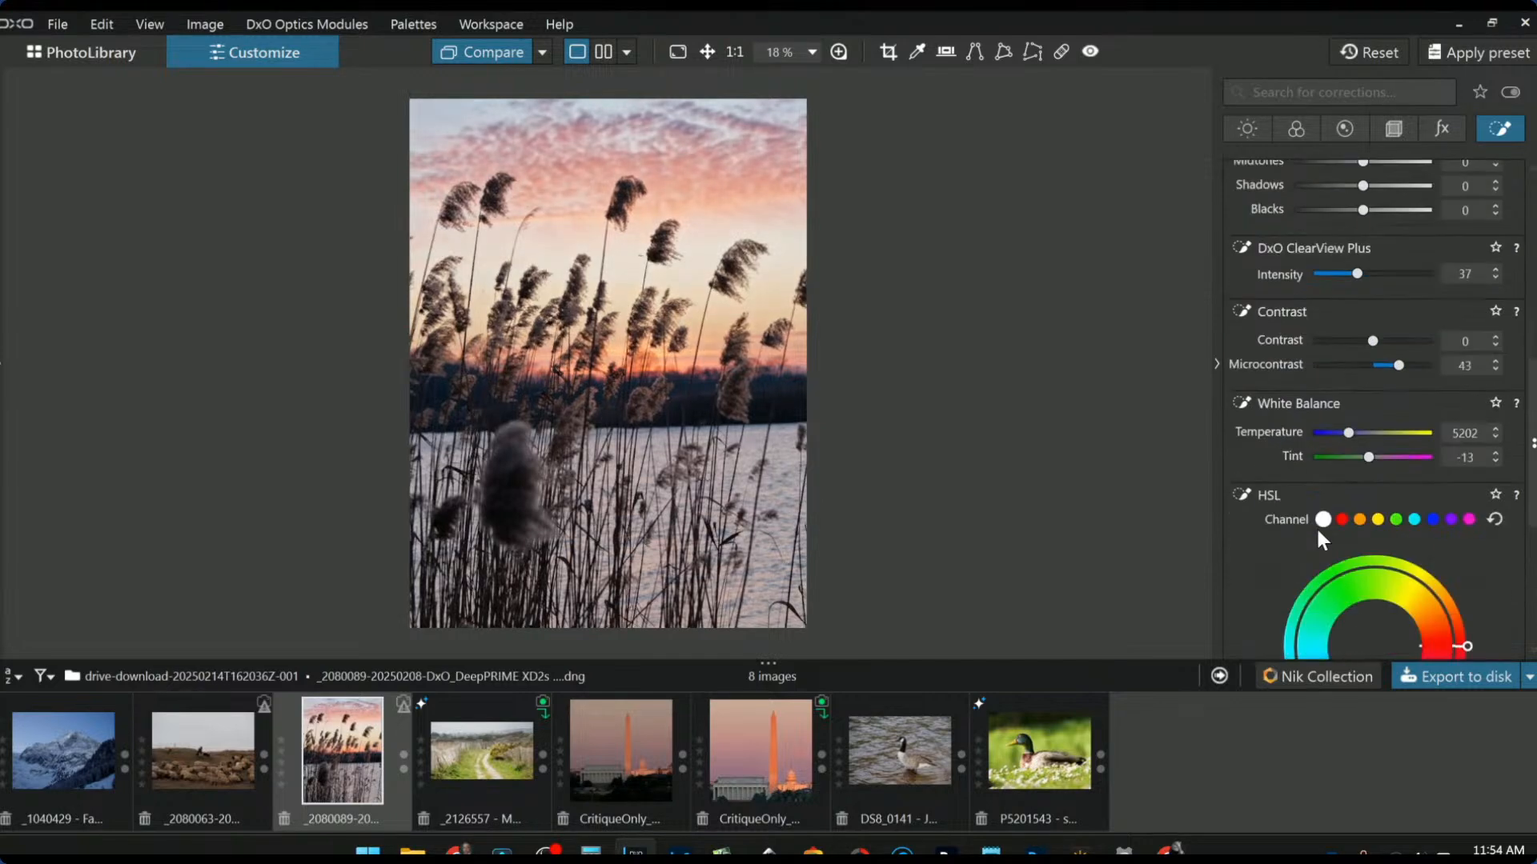
left_click_drag(1372, 511, 1394, 507)
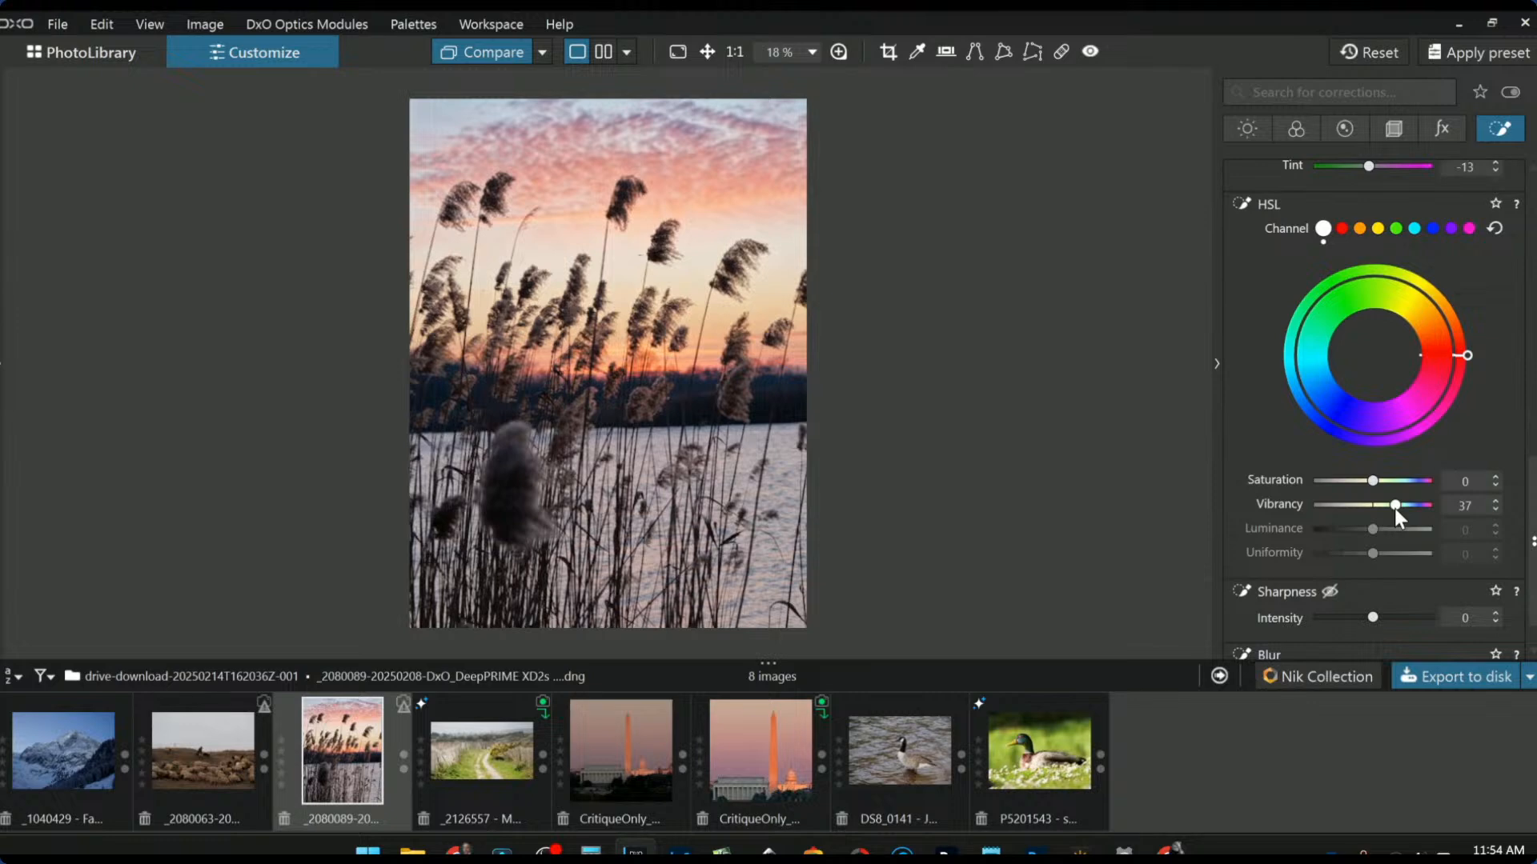
Step: Create a second control line mask rising over the water, sampling the water colour near the photo's right edge
scroll(1263, 352, "up", 10)
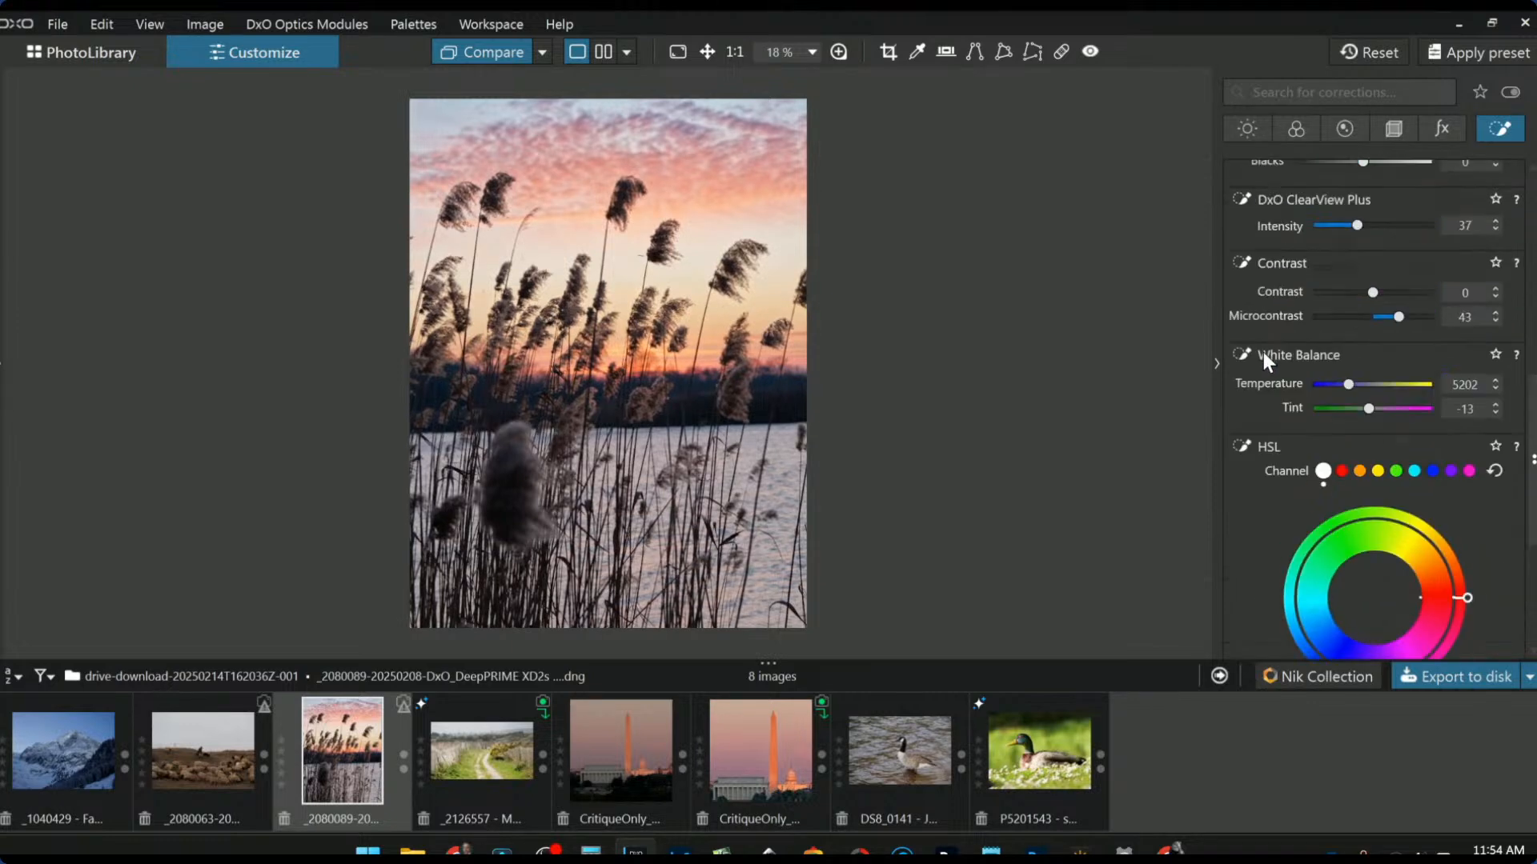
left_click(1240, 387)
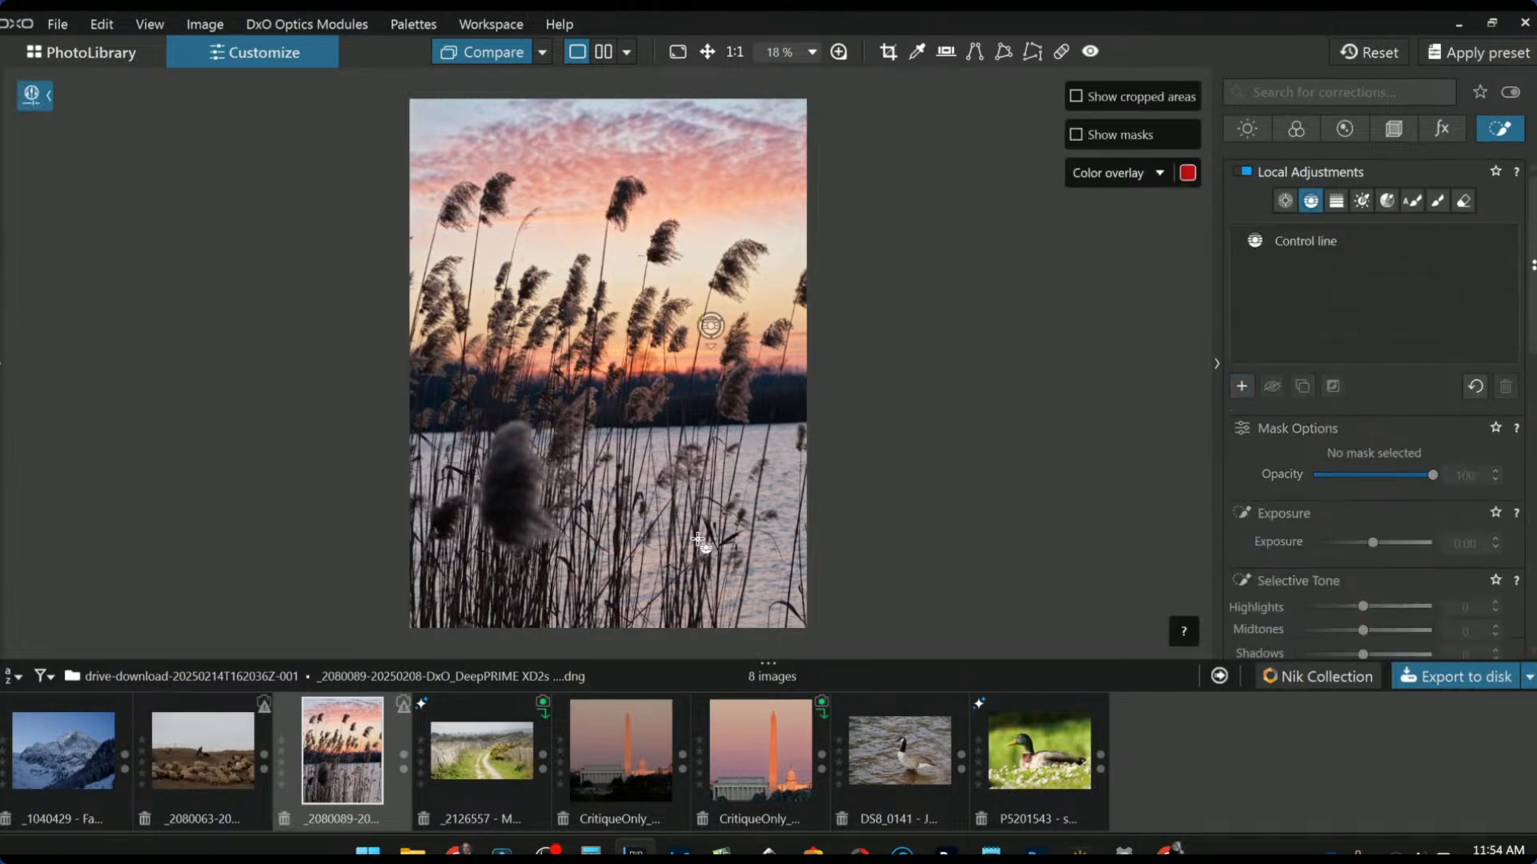
left_click_drag(763, 568, 759, 400)
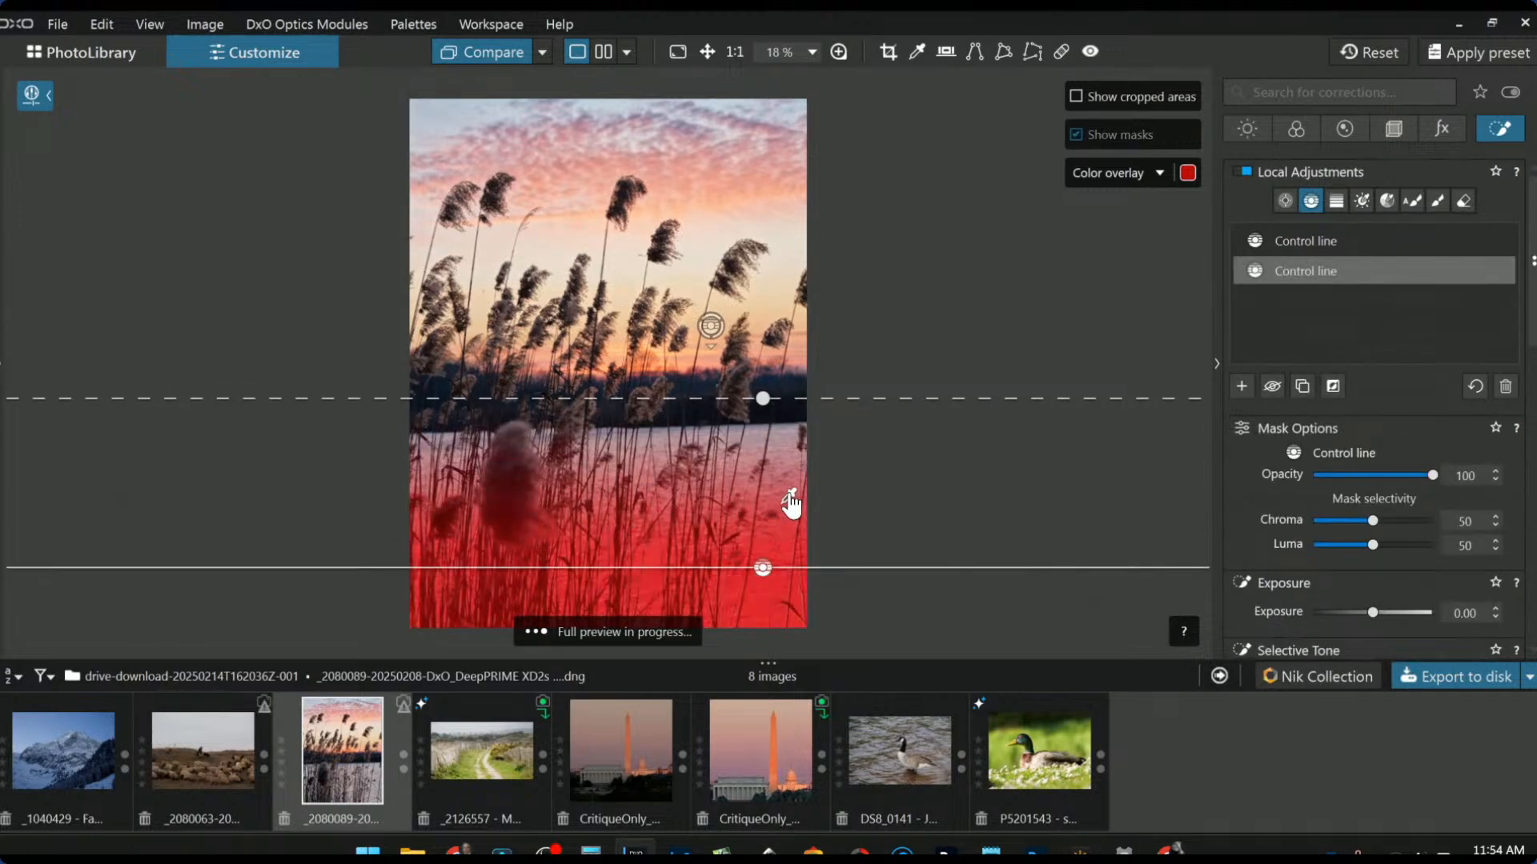
left_click_drag(797, 486, 798, 482)
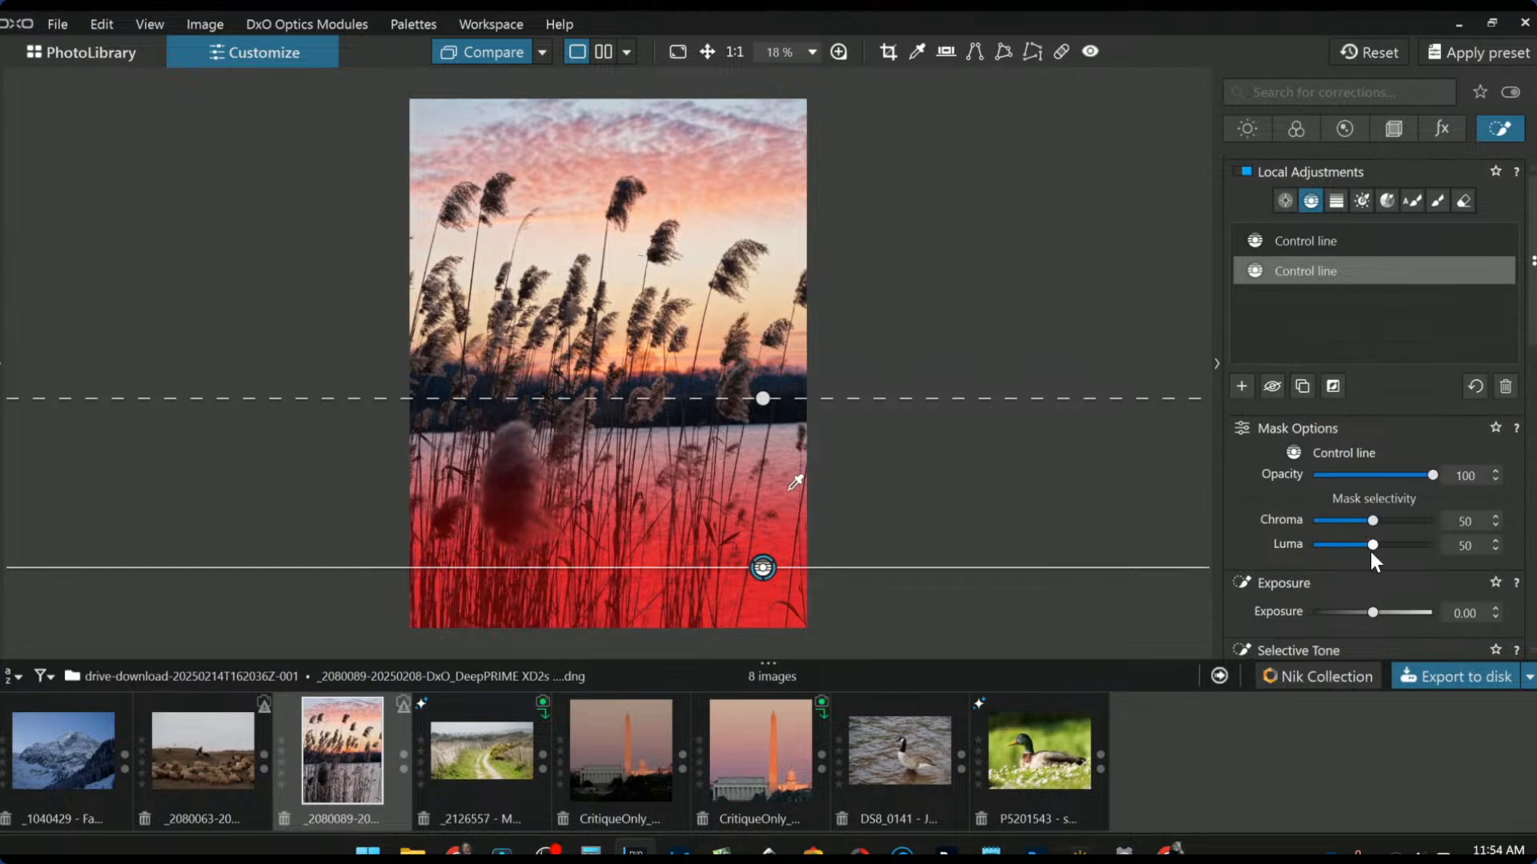
Step: Set the water mask's Exposure to -1.05, Shadows to 38 and Blacks to -23, with Luma selectivity at 60
left_click_drag(1370, 613, 1357, 613)
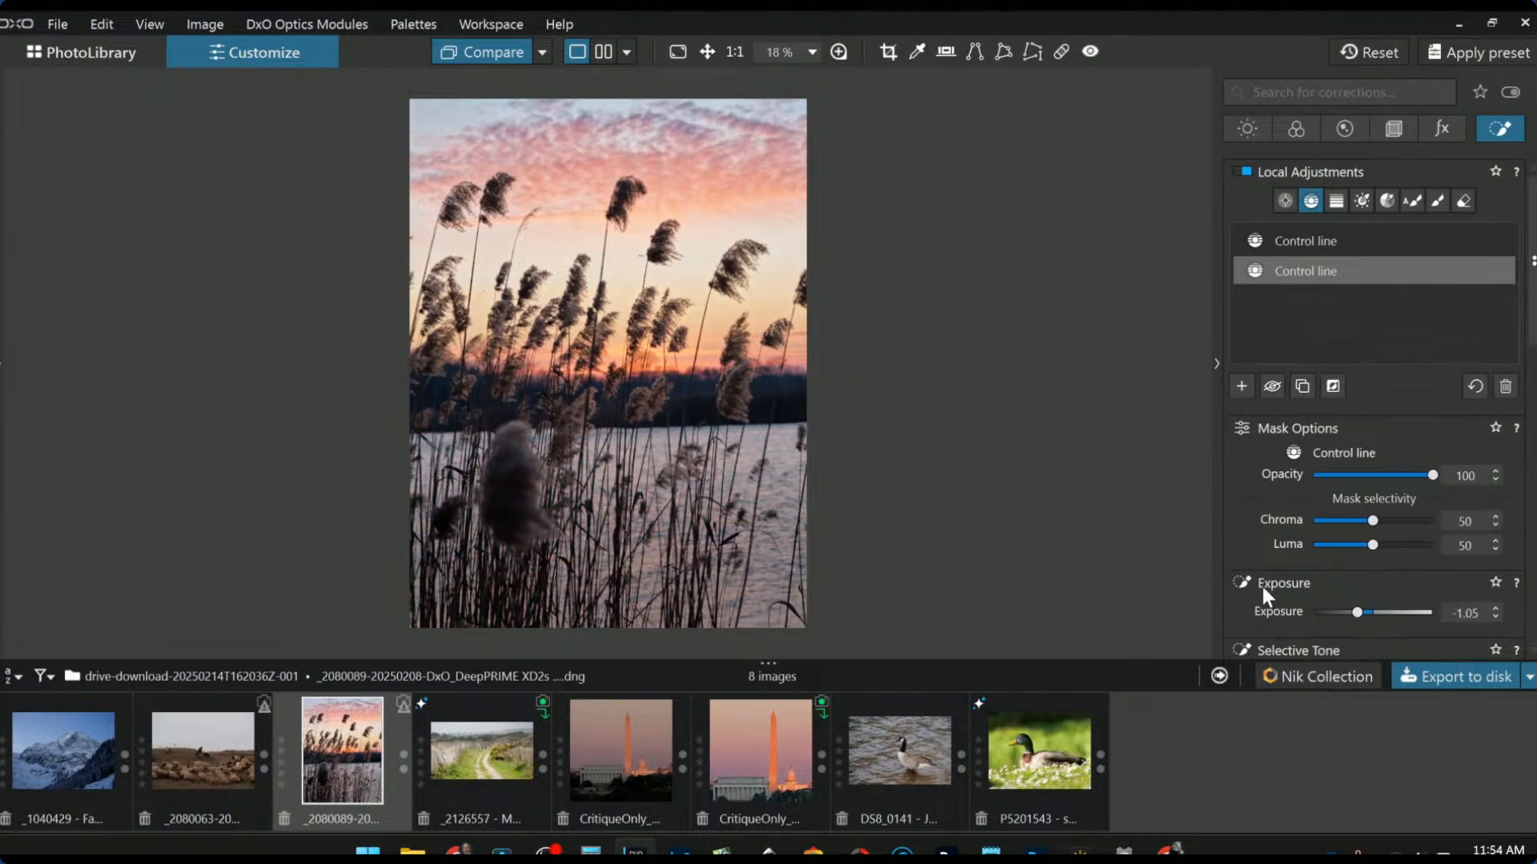
scroll(1250, 580, "down", 2)
scroll(1250, 580, "down", 1)
mouse_move(1344, 557)
left_mouse_down()
mouse_move(1389, 530)
mouse_move(1348, 553)
left_mouse_up()
mouse_move(921, 551)
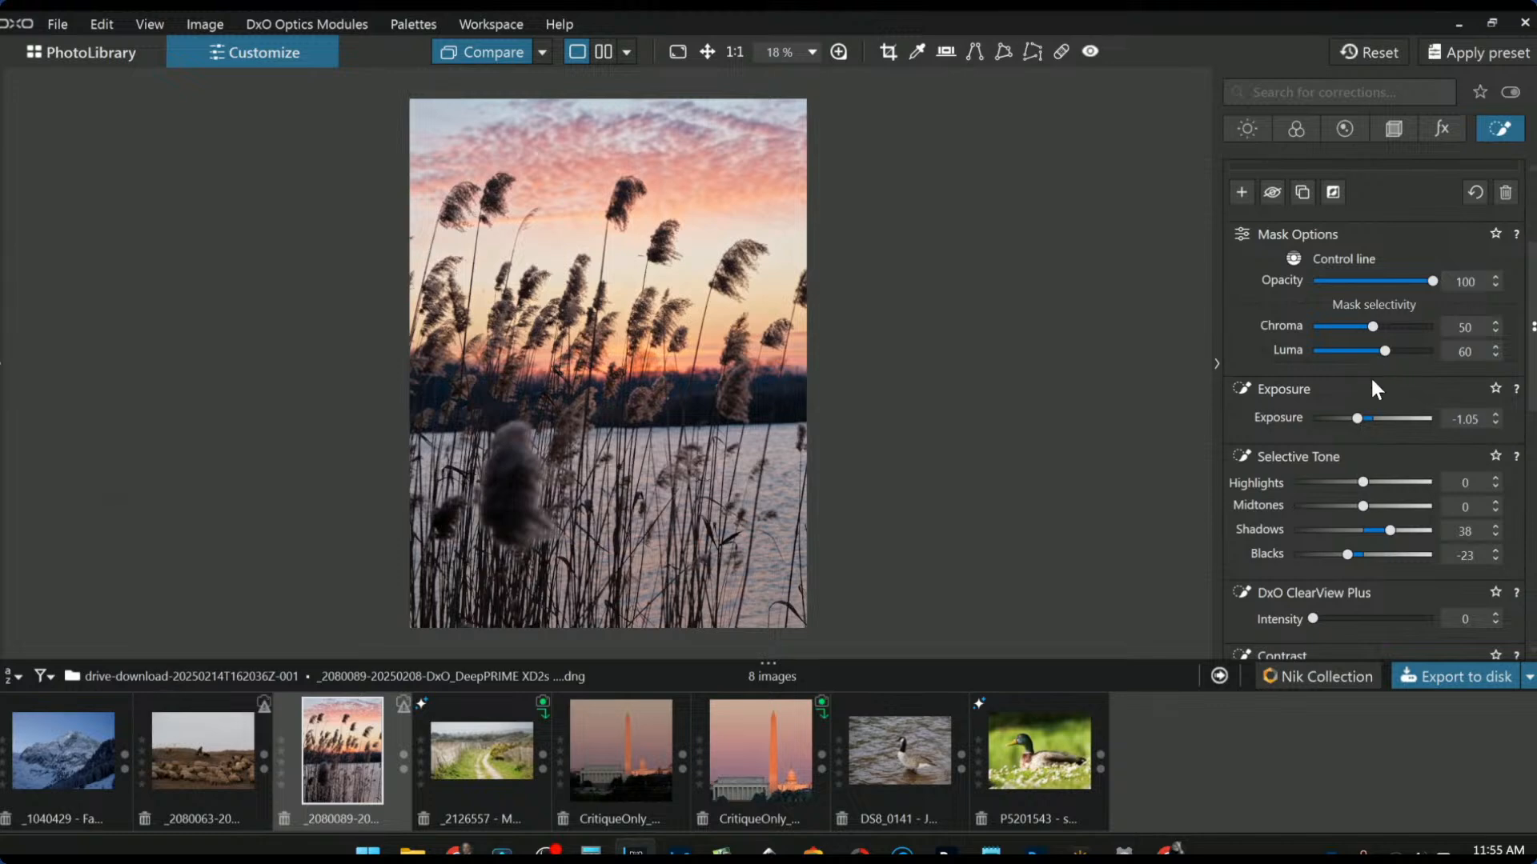
Step: Warm the water mask's white balance to Temperature 6543 and Tint 7
scroll(1328, 584, "down", 3)
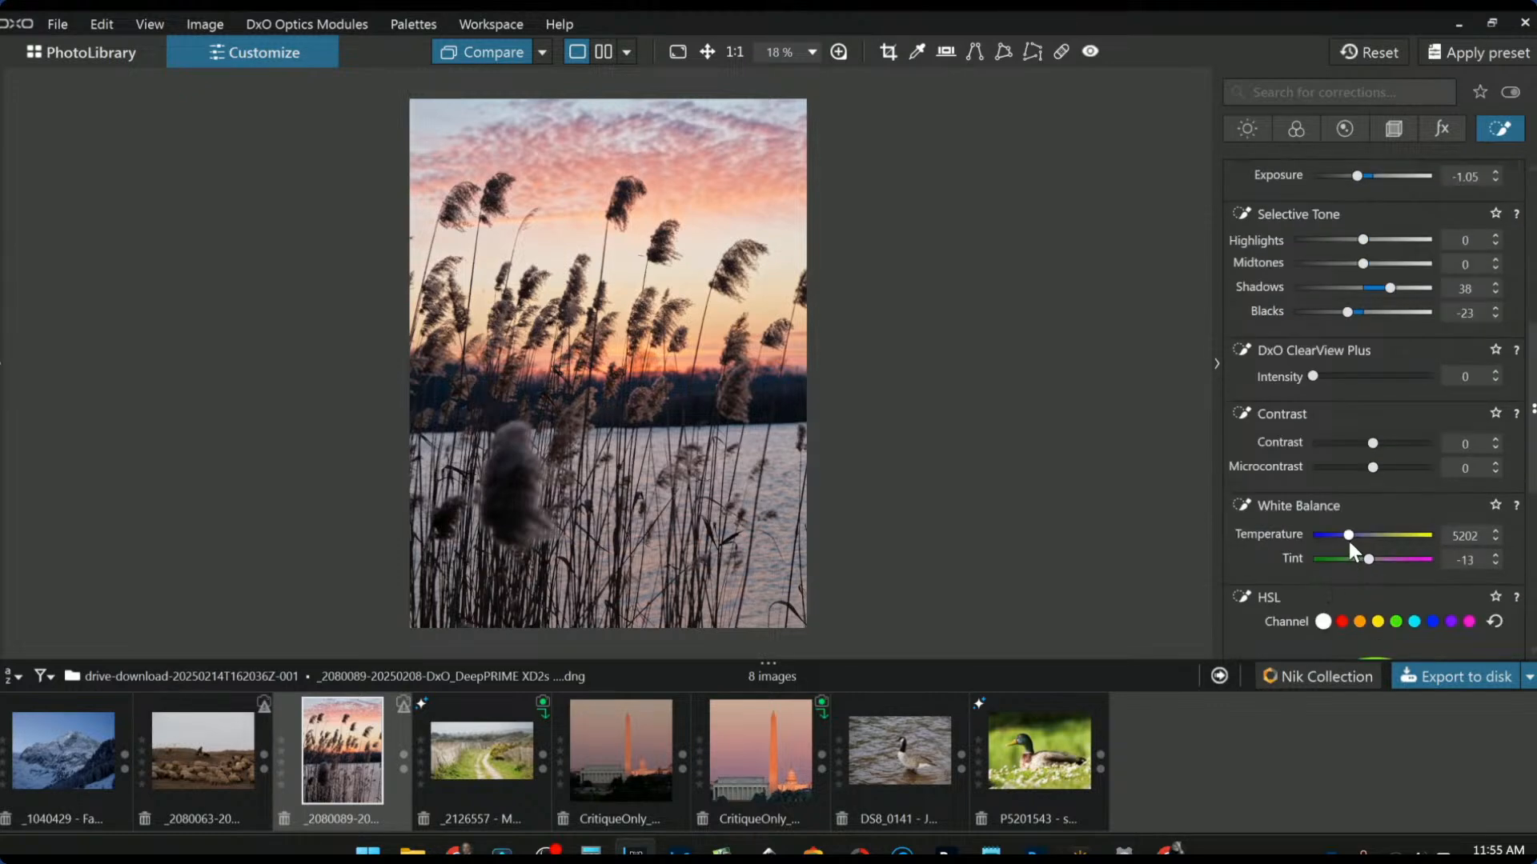
mouse_move(1350, 542)
left_mouse_down()
mouse_move(1338, 536)
mouse_move(1355, 535)
left_mouse_up()
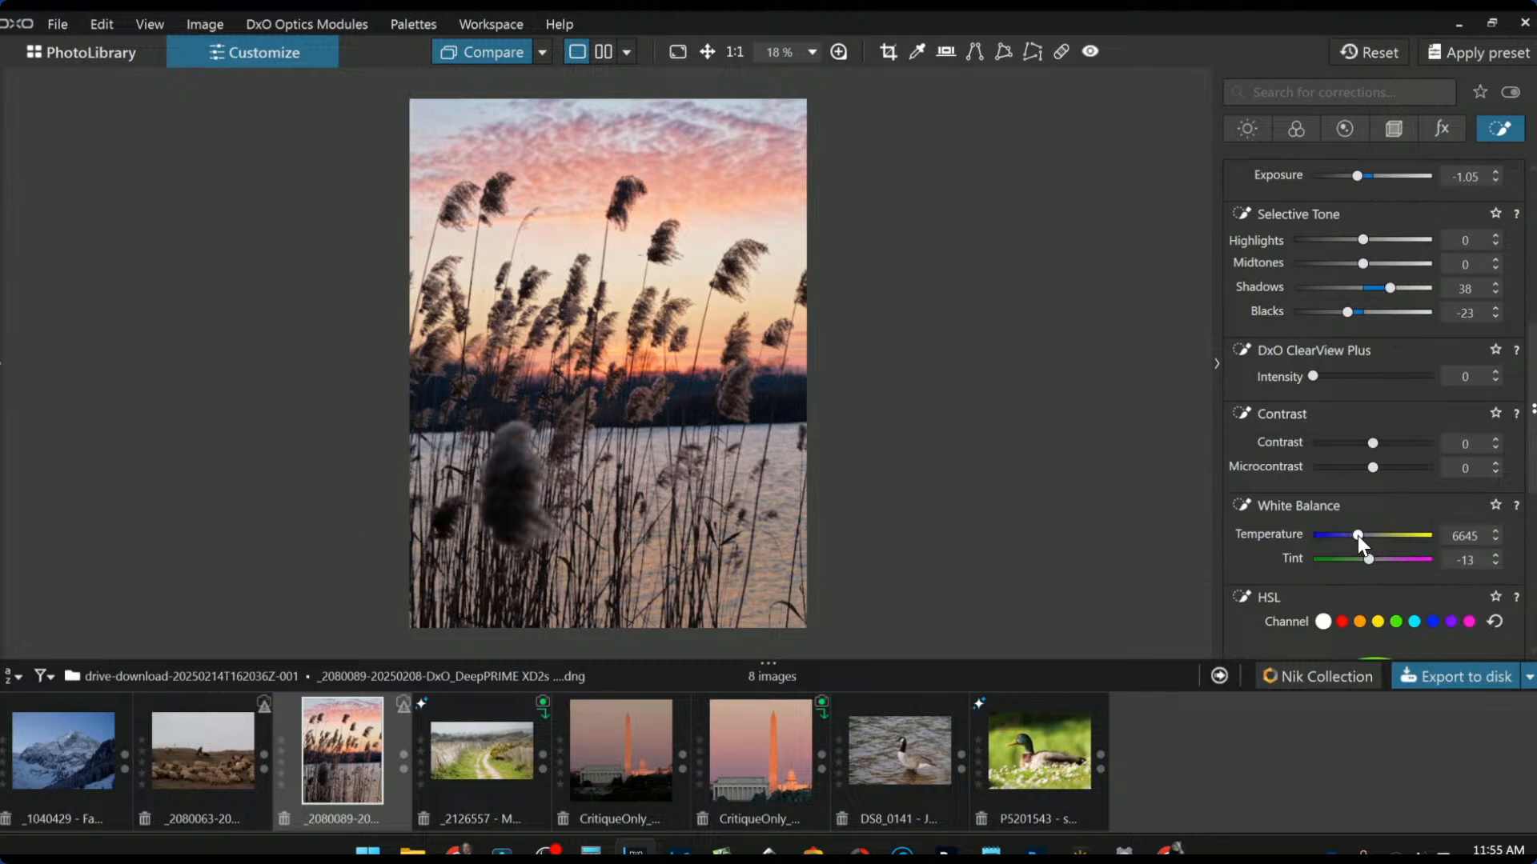
left_click_drag(1364, 565, 1376, 566)
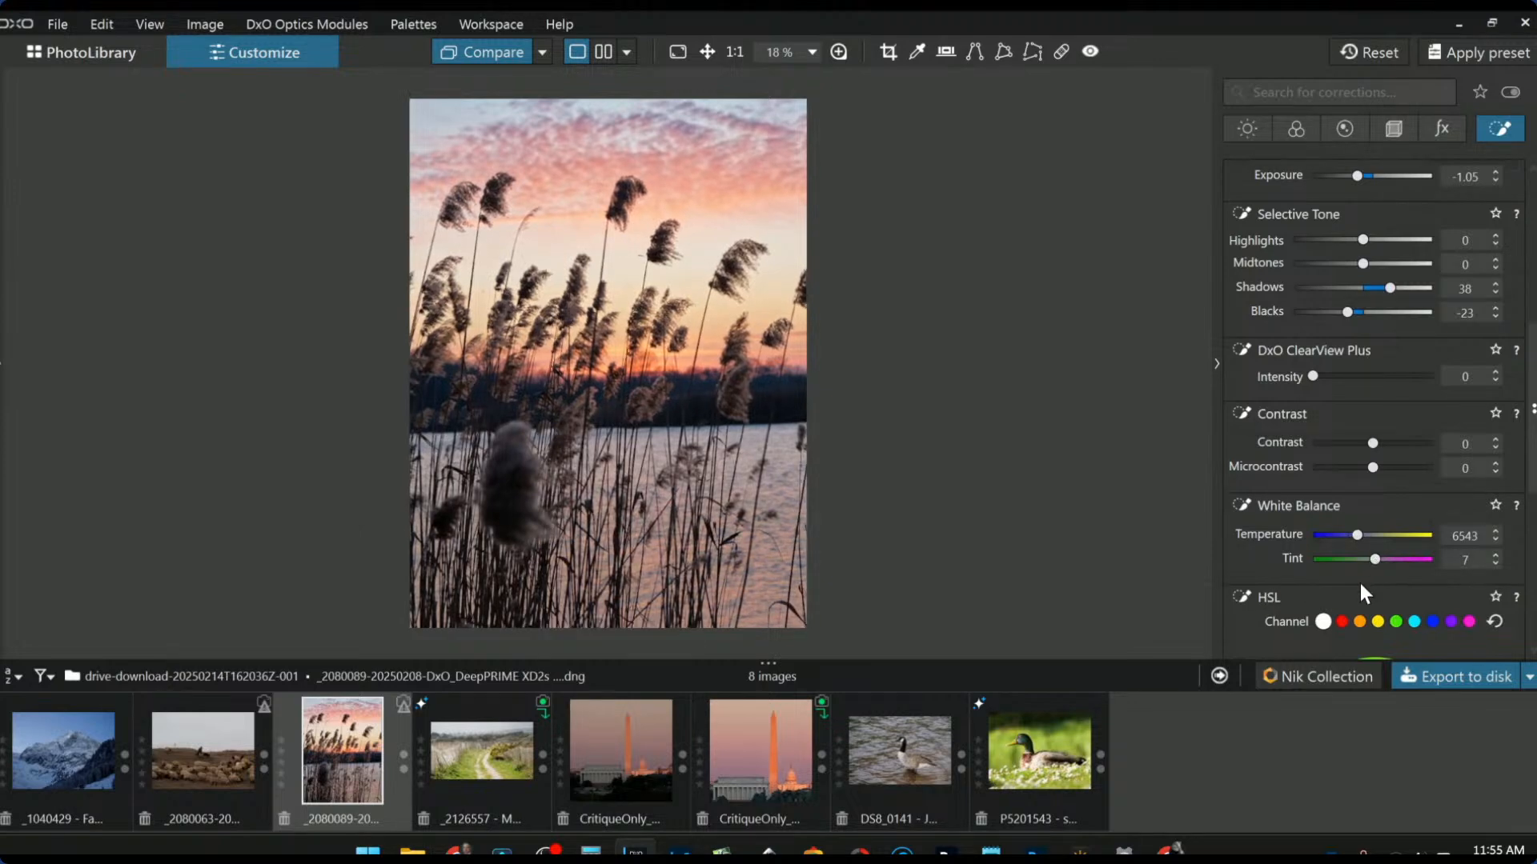
Step: Create a new control point mask on the large blurred foreground reed head, adding points on six more reed heads above
scroll(1373, 280, "up", 5)
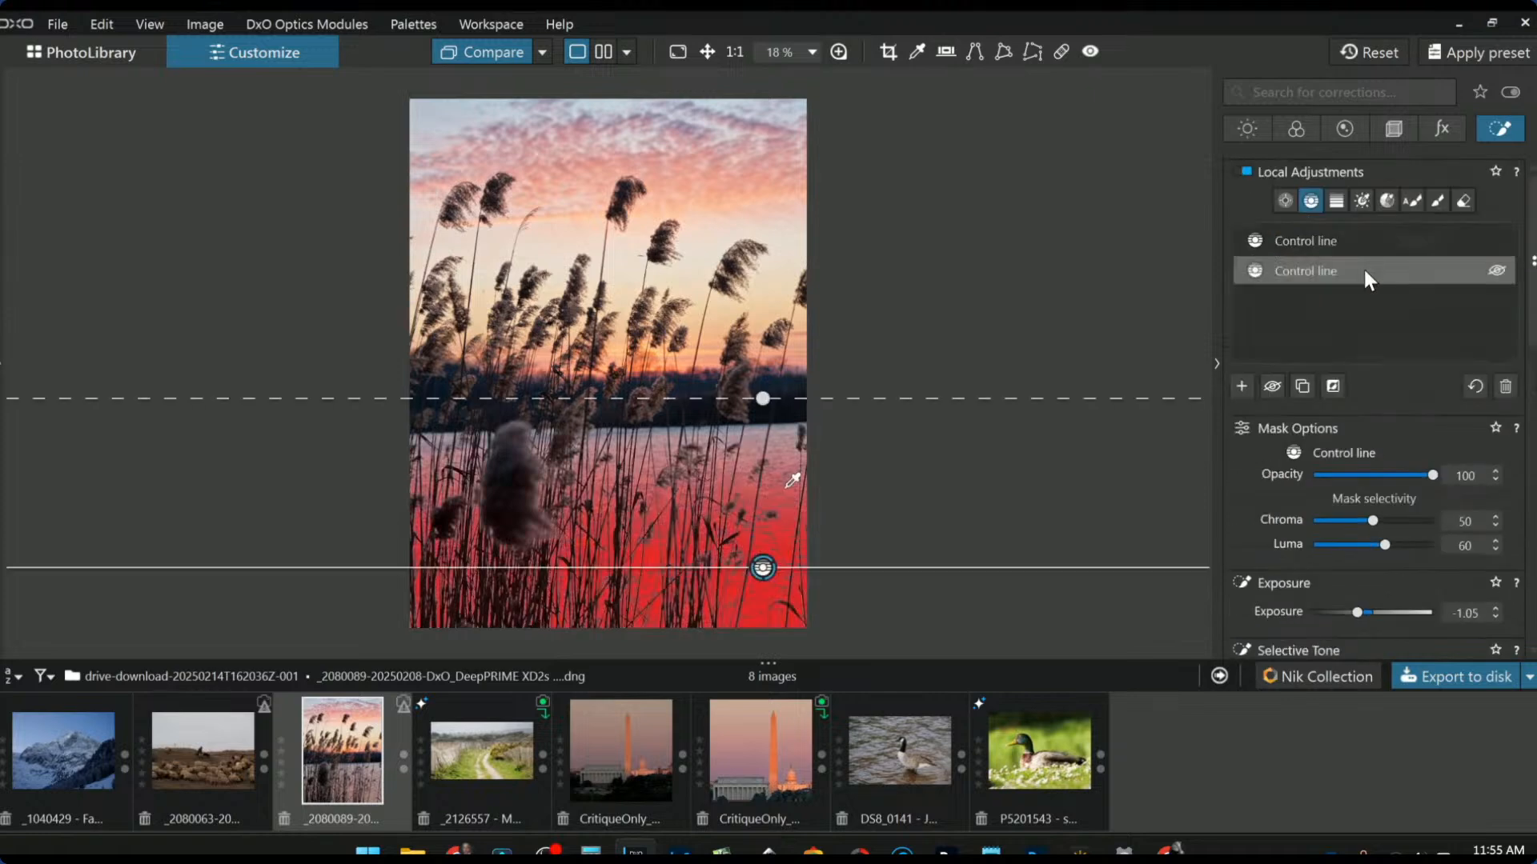
left_click(1284, 201)
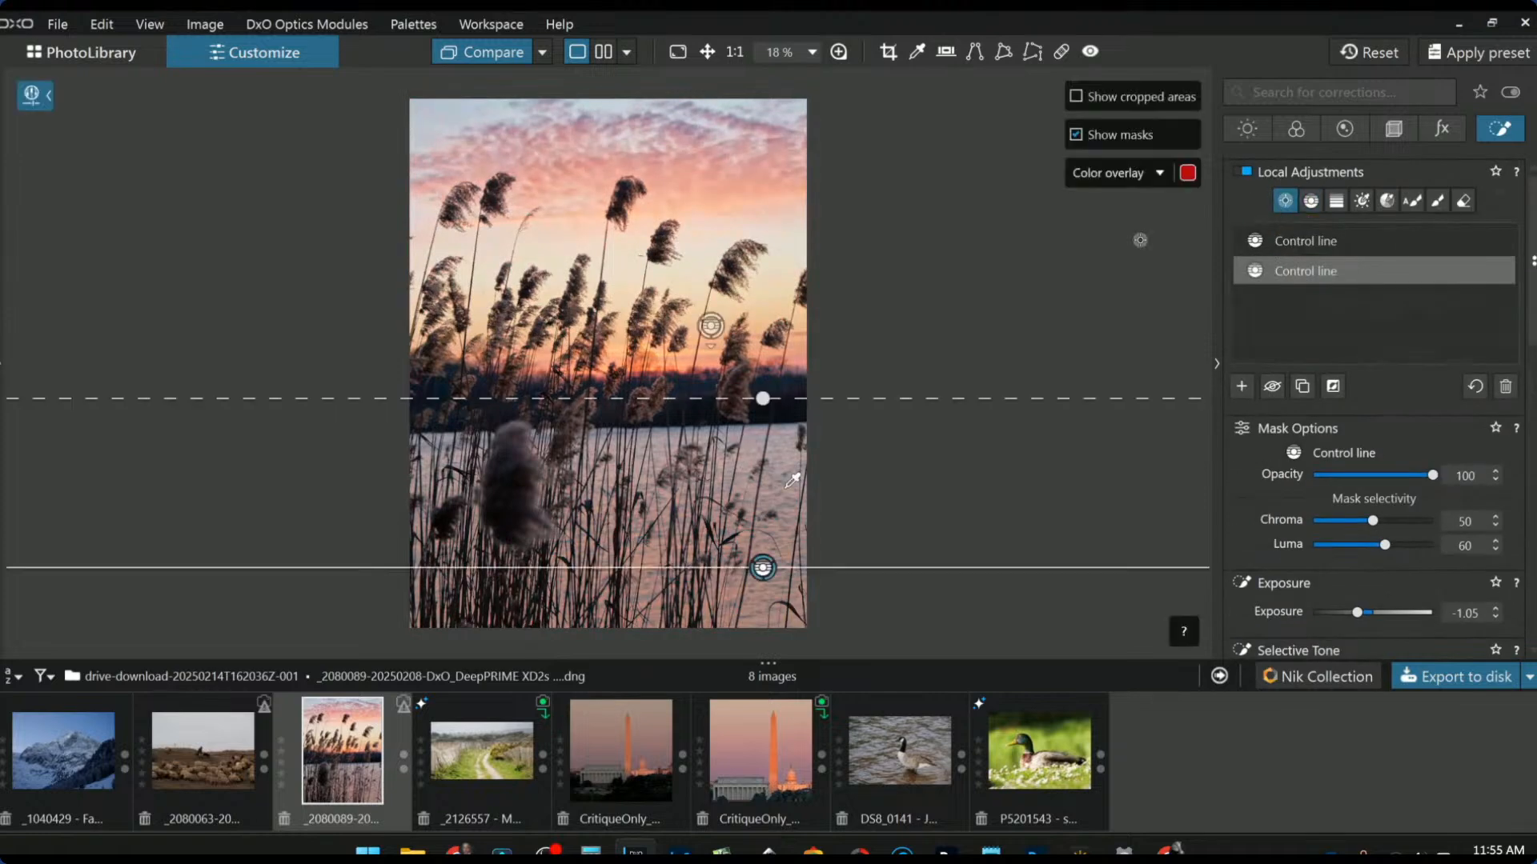
left_click(507, 488)
left_click(1241, 387)
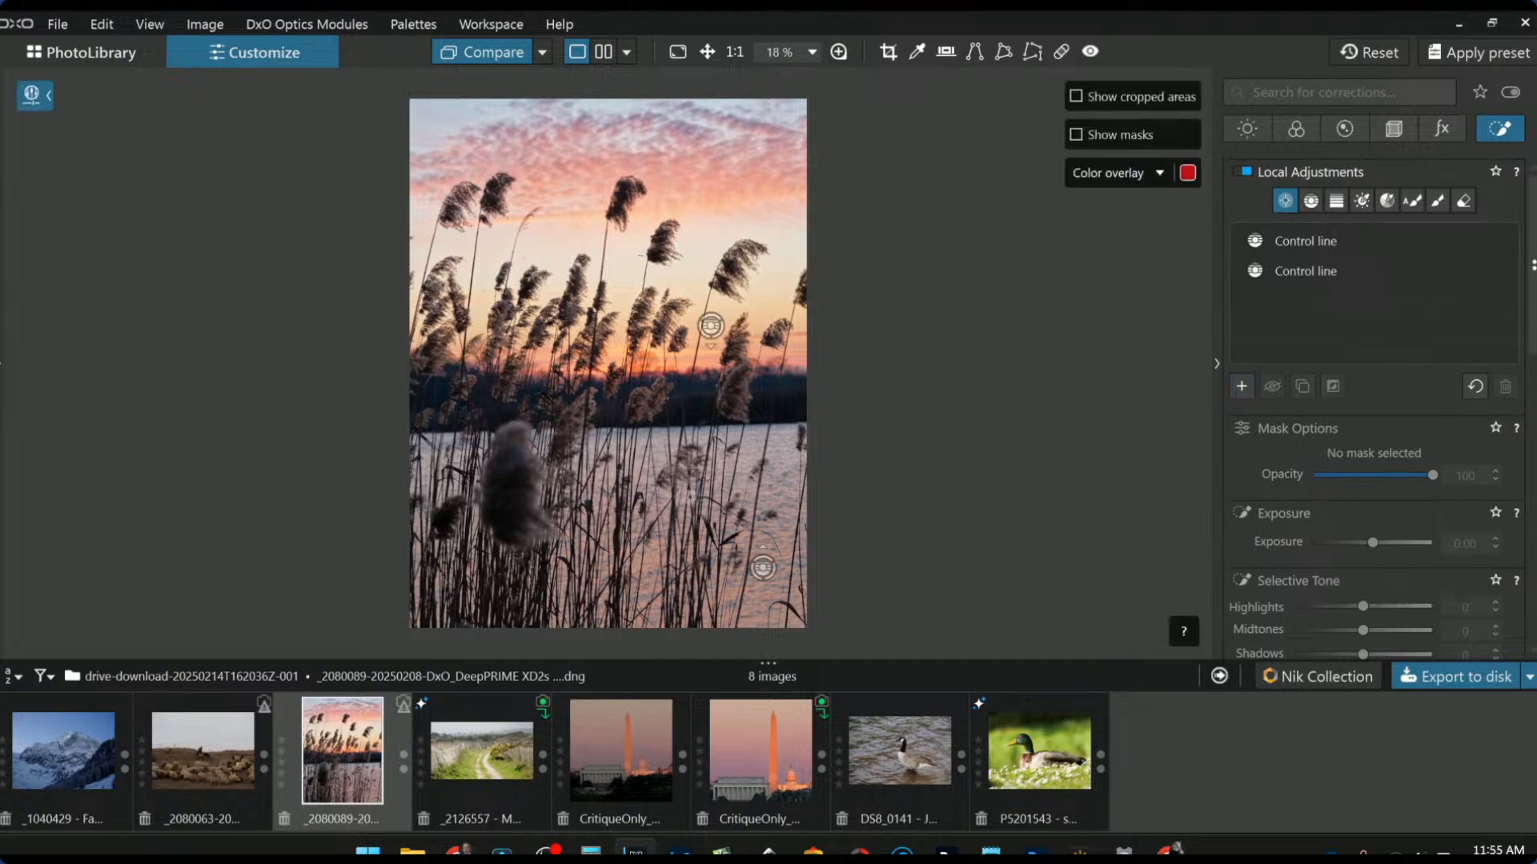
left_click(517, 487)
left_click(625, 205)
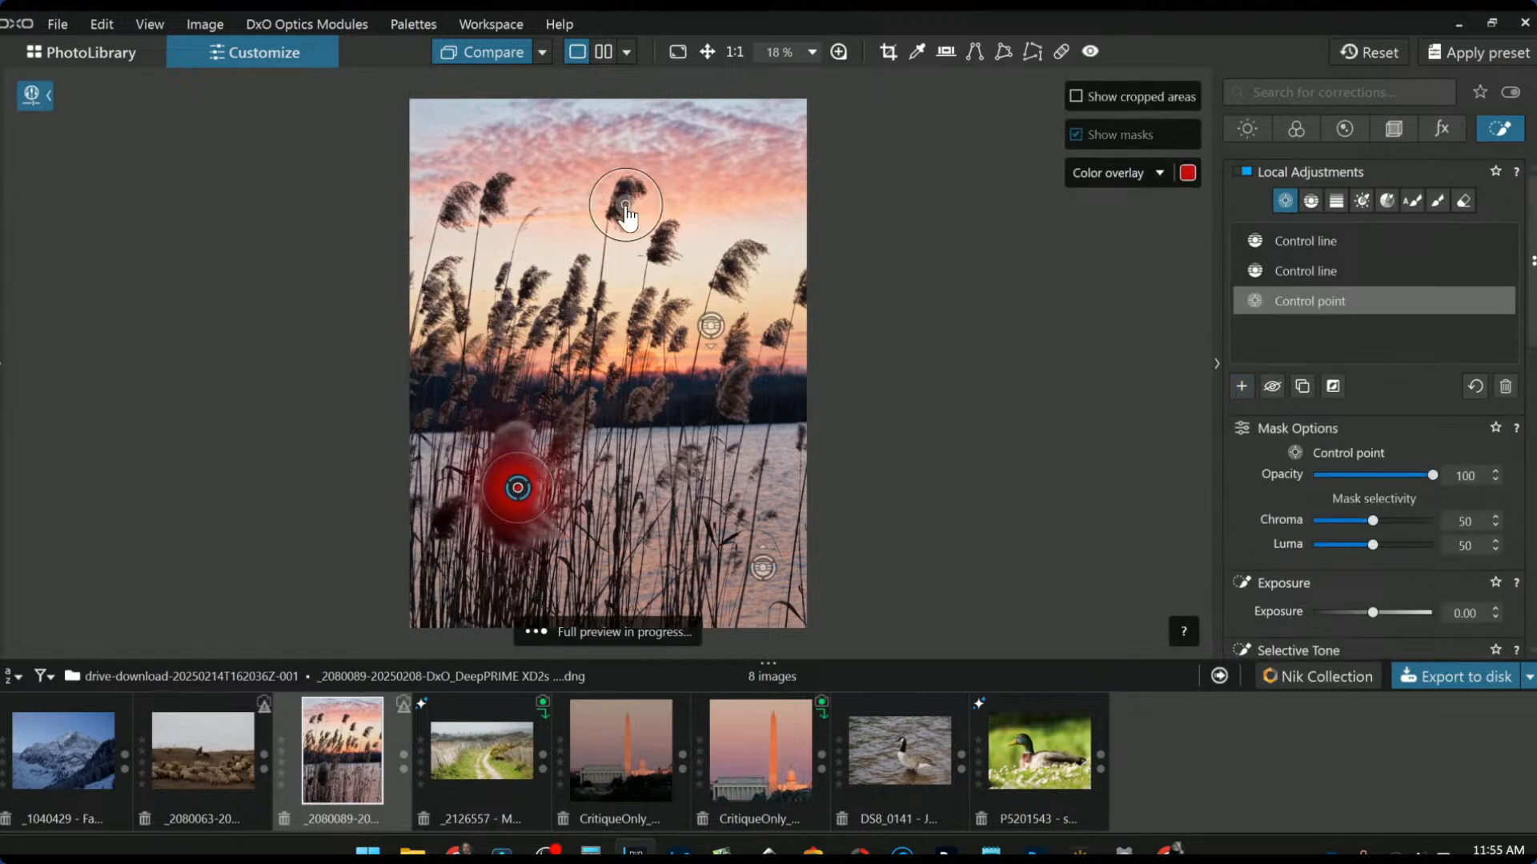
left_click(731, 269)
left_click(735, 388)
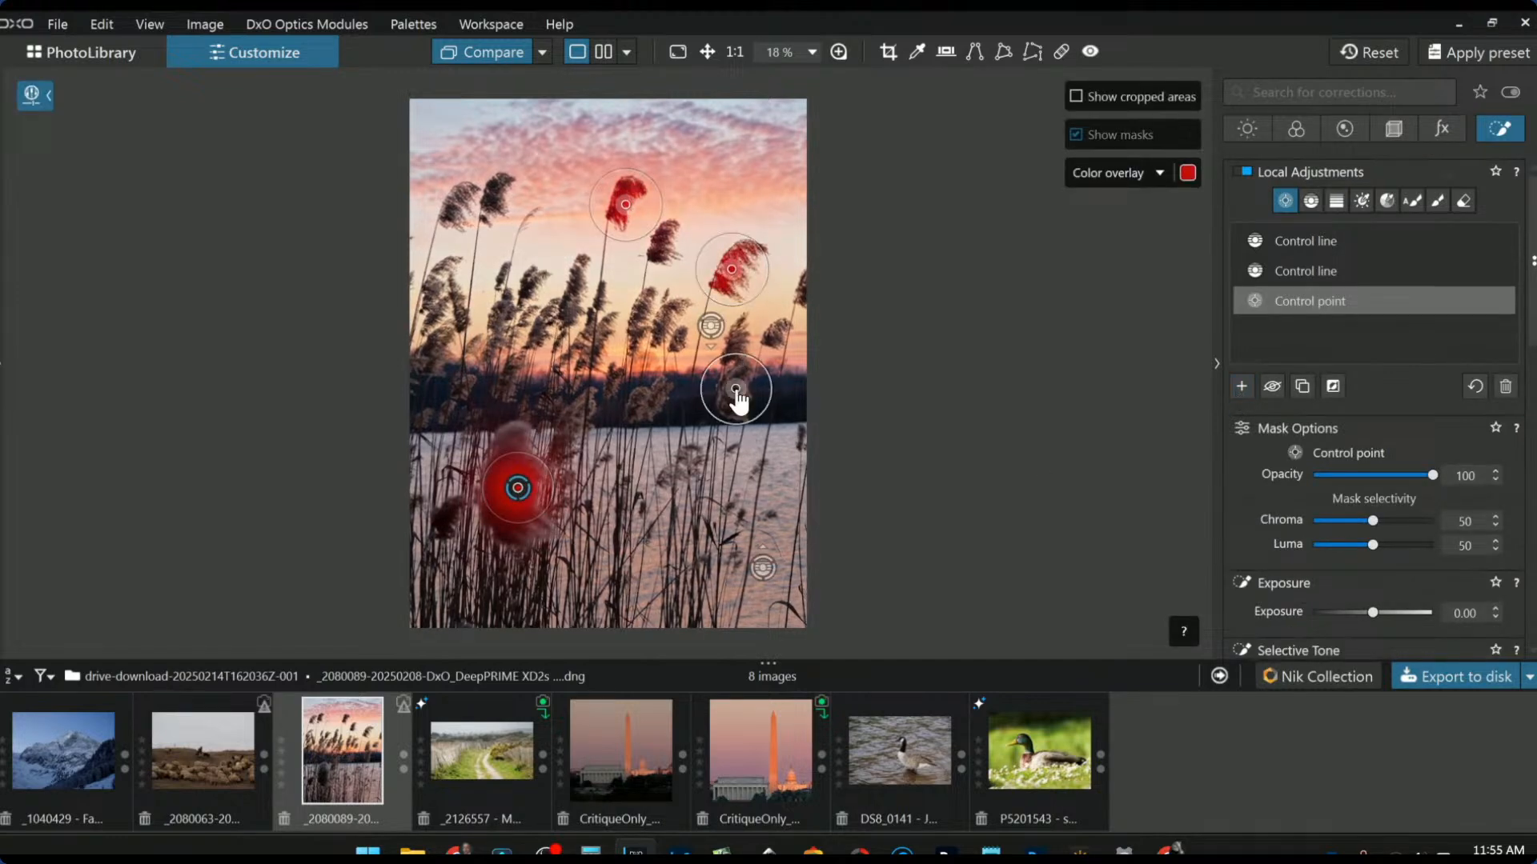
left_click(637, 316)
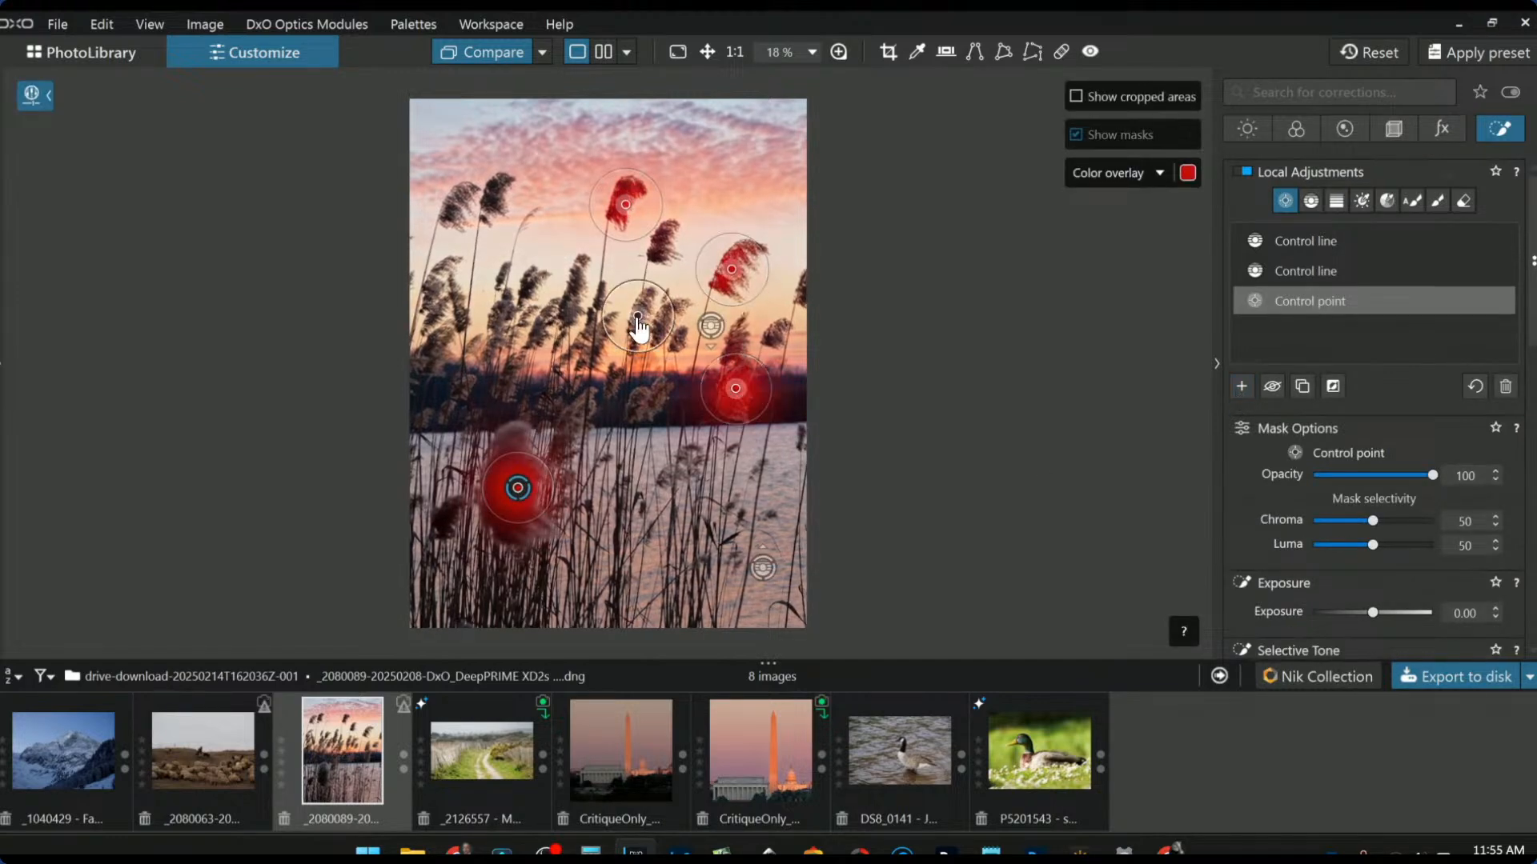
left_click(506, 317)
left_click(454, 213)
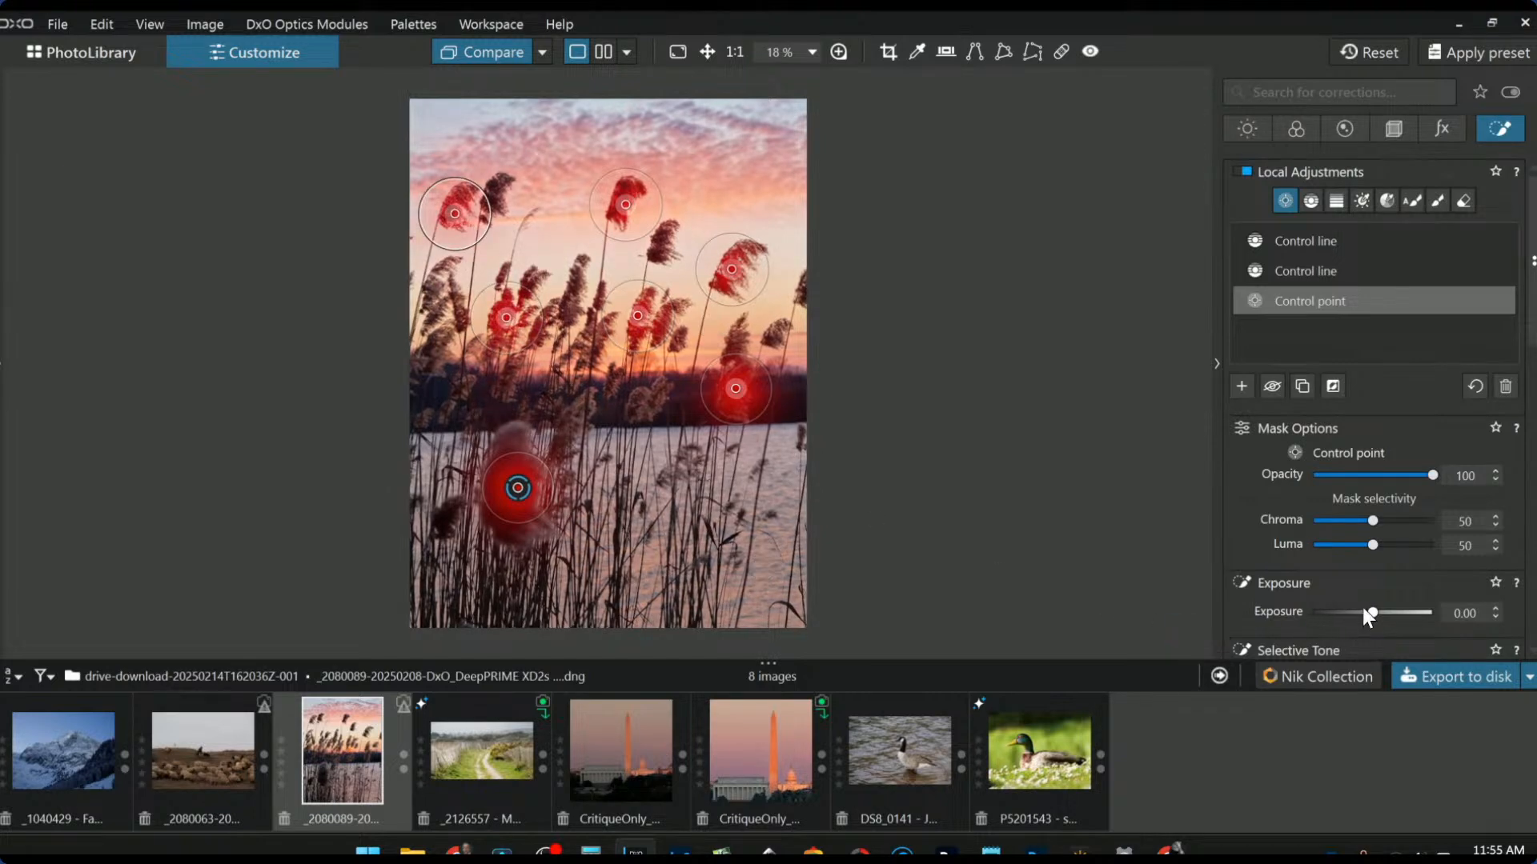
Step: Set the reed-head mask's Highlights to 100, Midtones to 67, Shadows to 23 and ClearView Plus intensity to 58
scroll(1361, 602, "down", 3)
left_click_drag(1365, 441, 1380, 490)
left_click(1380, 570)
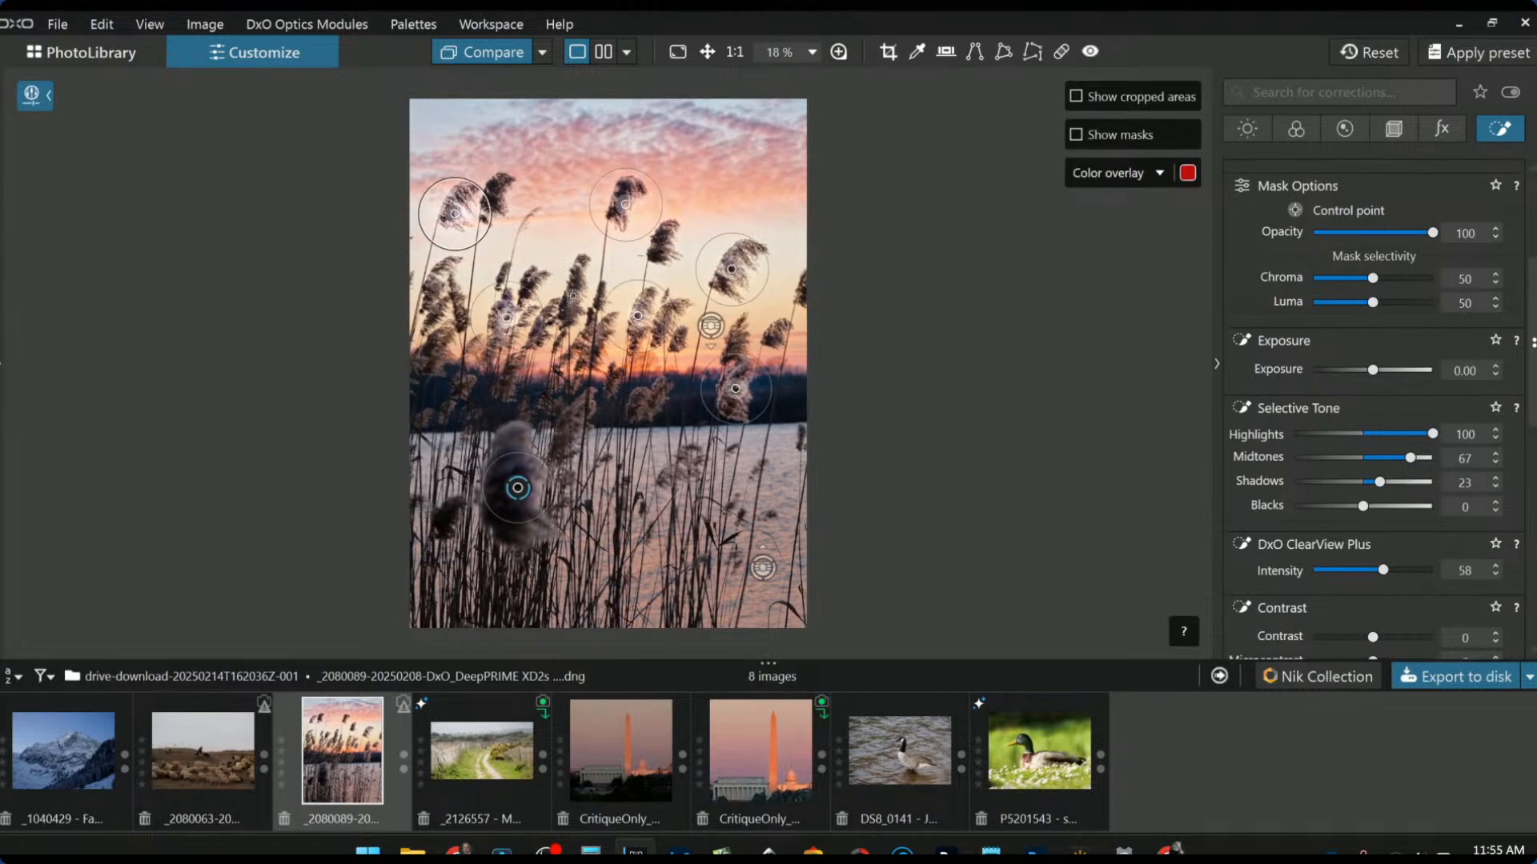
Step: Extend the reed-head mask with control points on five more reed heads and nudge the point on the tall upper reed head
left_click(640, 398)
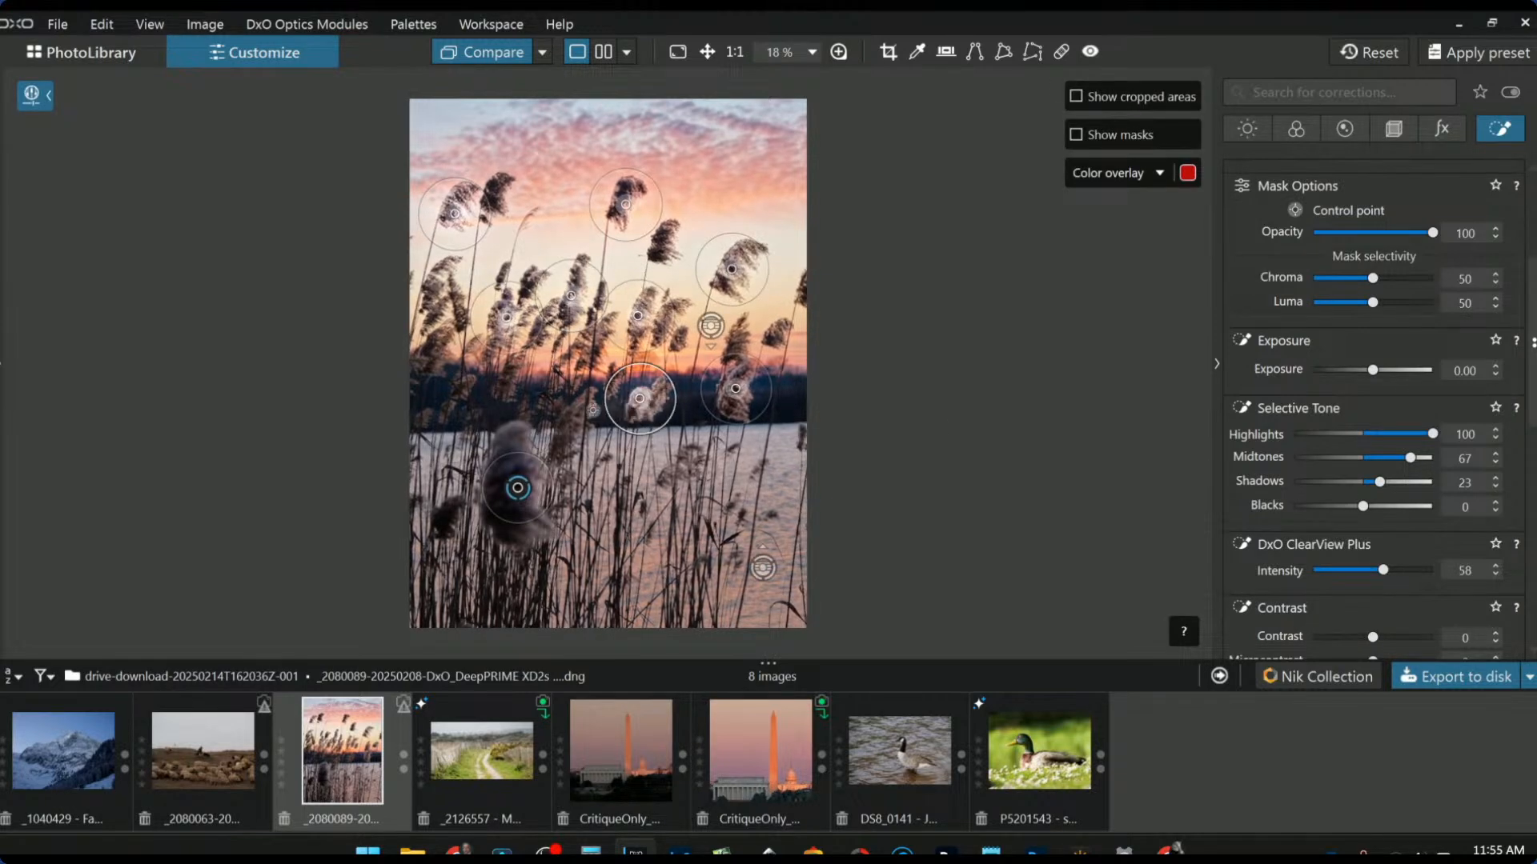
left_click(576, 412)
left_click(465, 392)
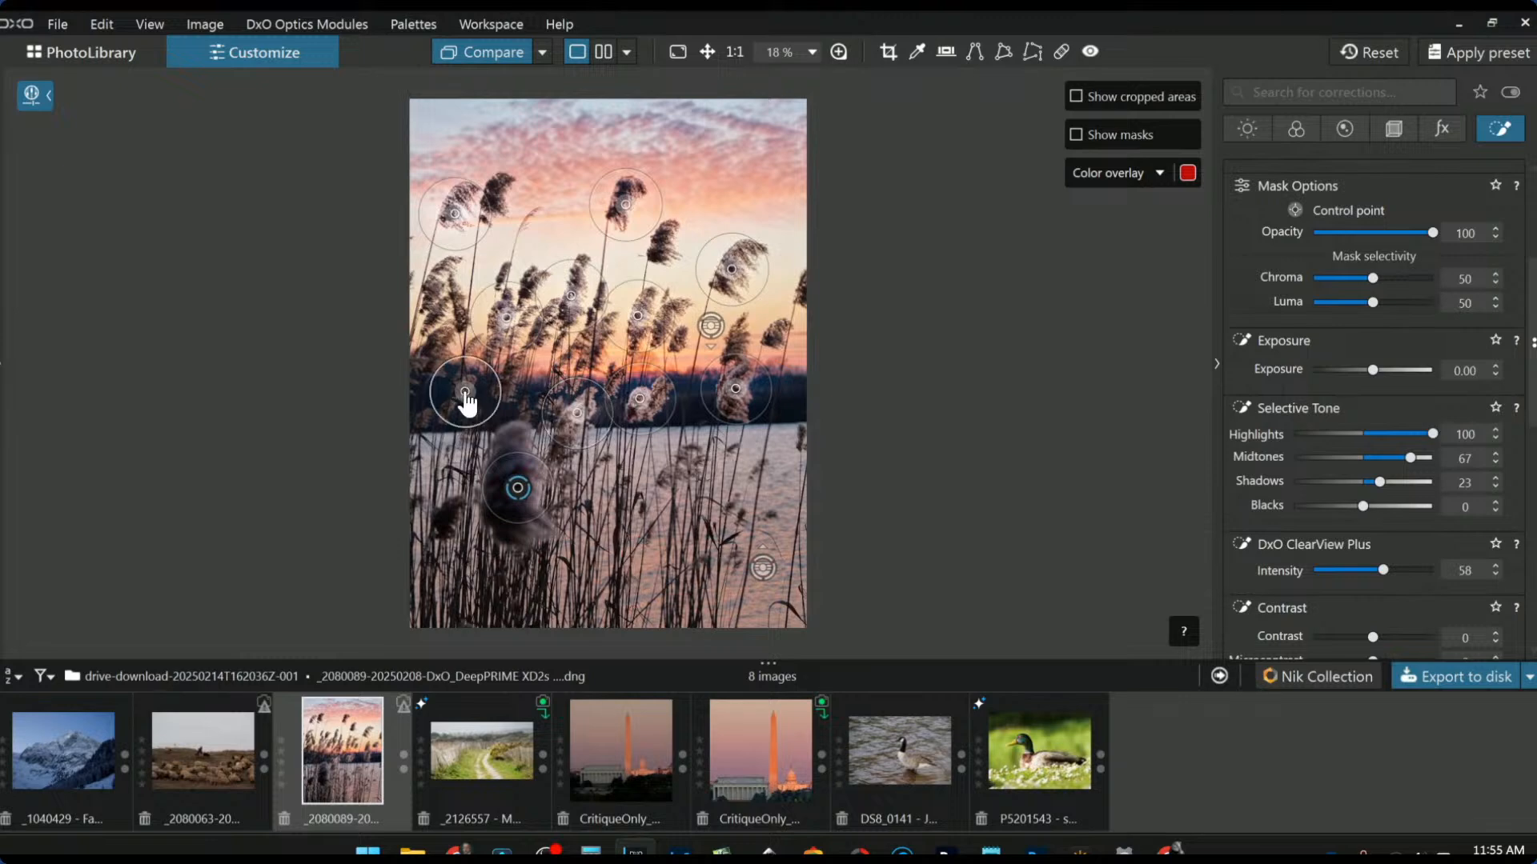
left_click(439, 310)
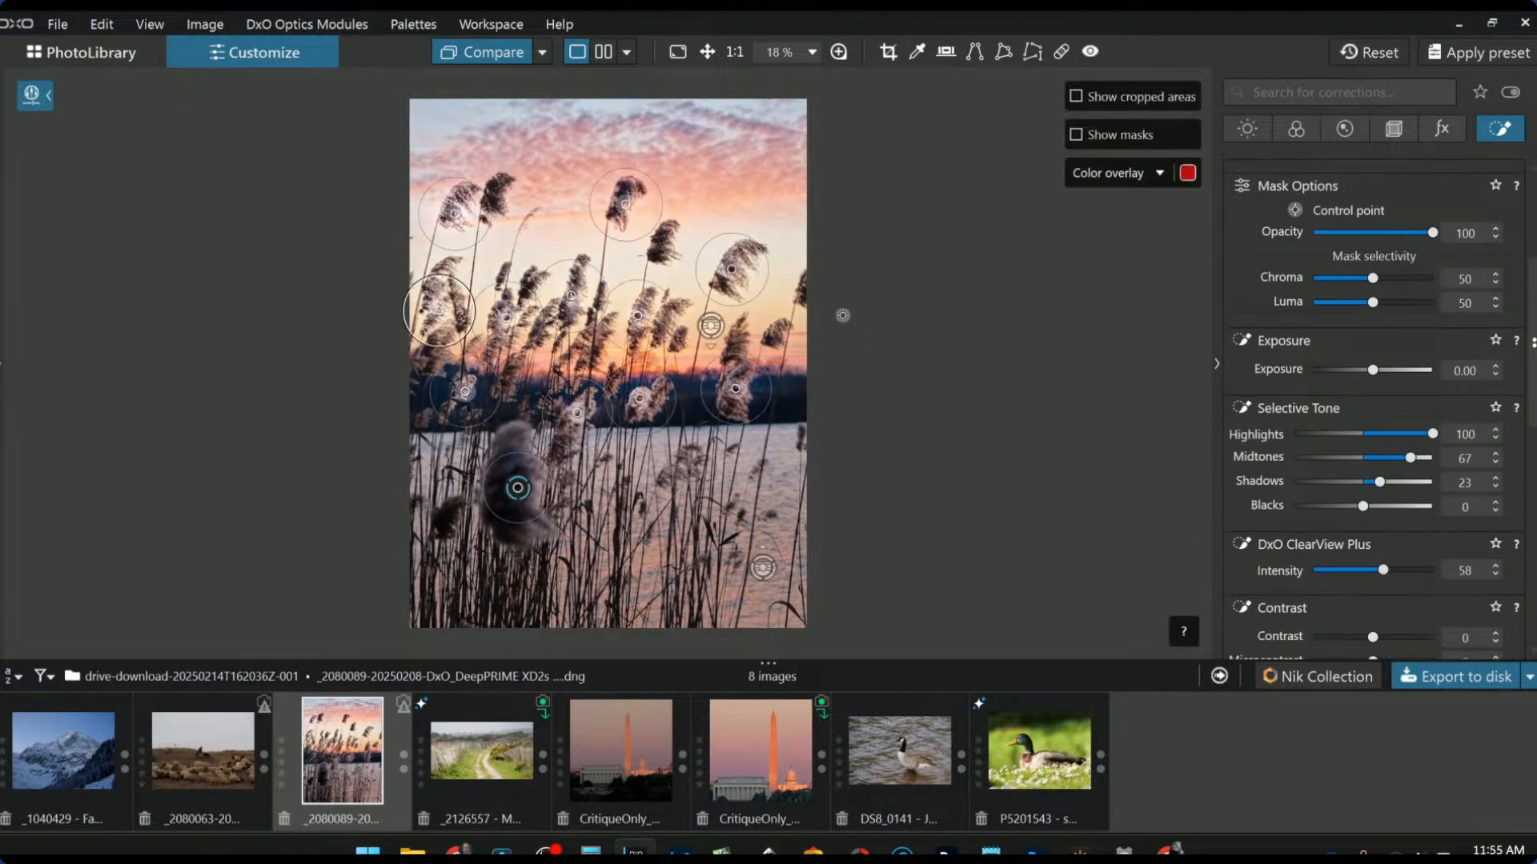
left_click(802, 291)
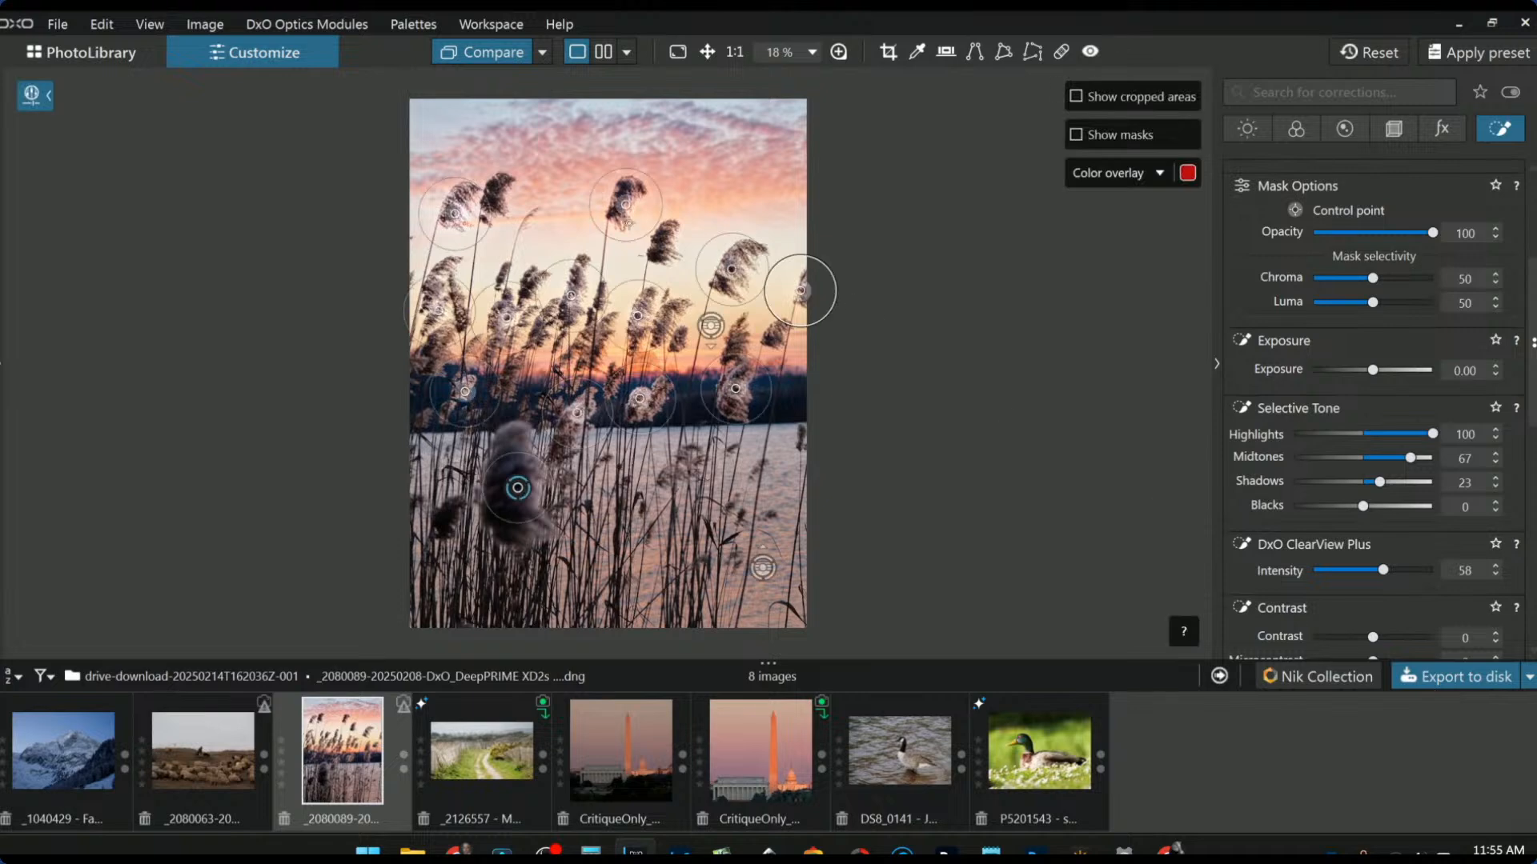
left_click(625, 205)
left_click_drag(623, 200, 627, 196)
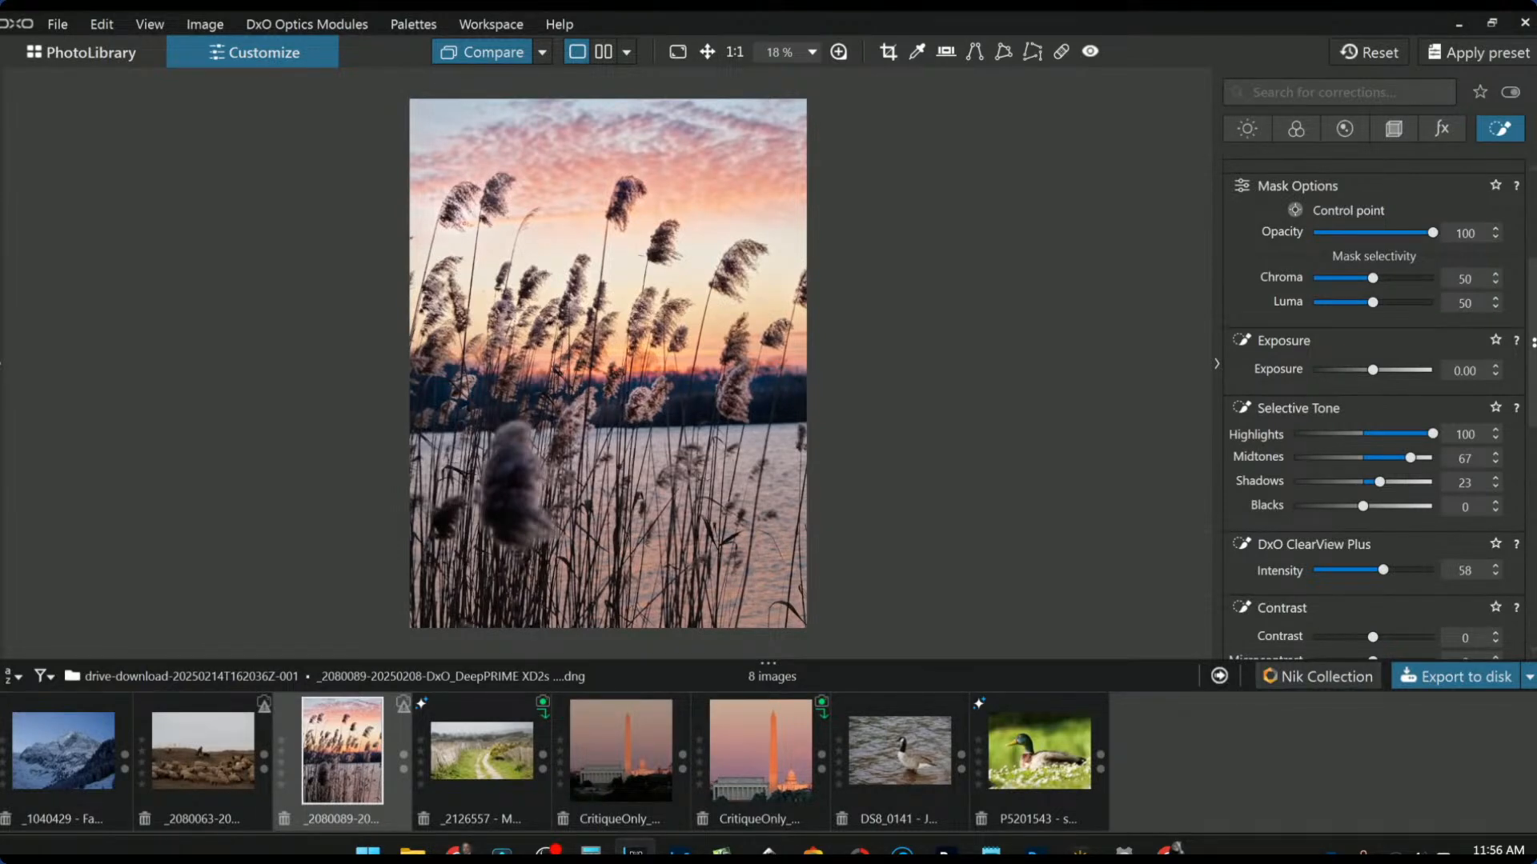
Step: Select the sky's control line mask and set its Exposure to -1.25
scroll(1424, 312, "up", 3)
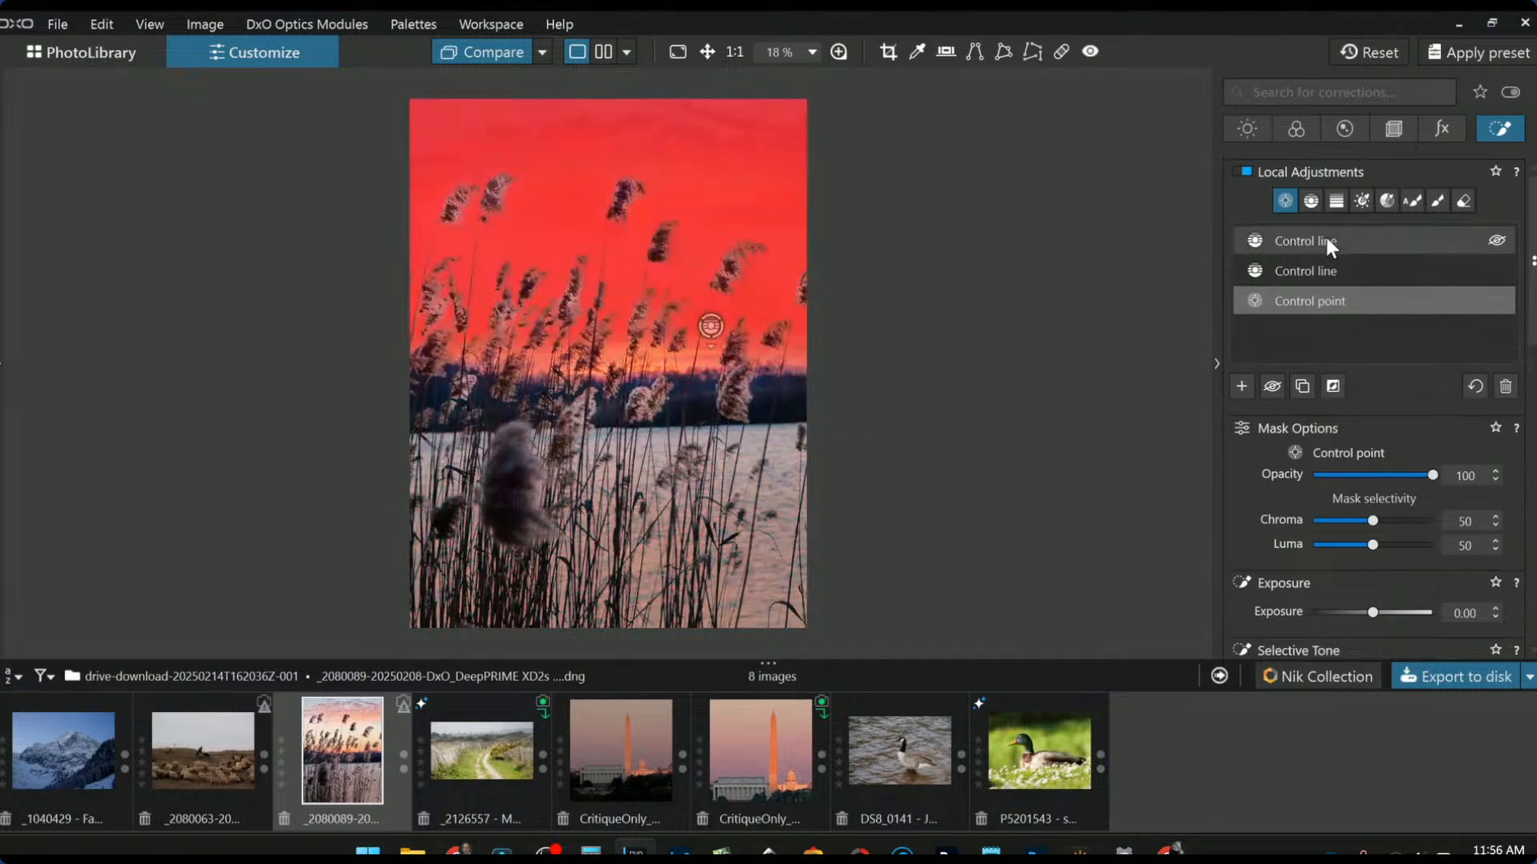
left_click(1324, 234)
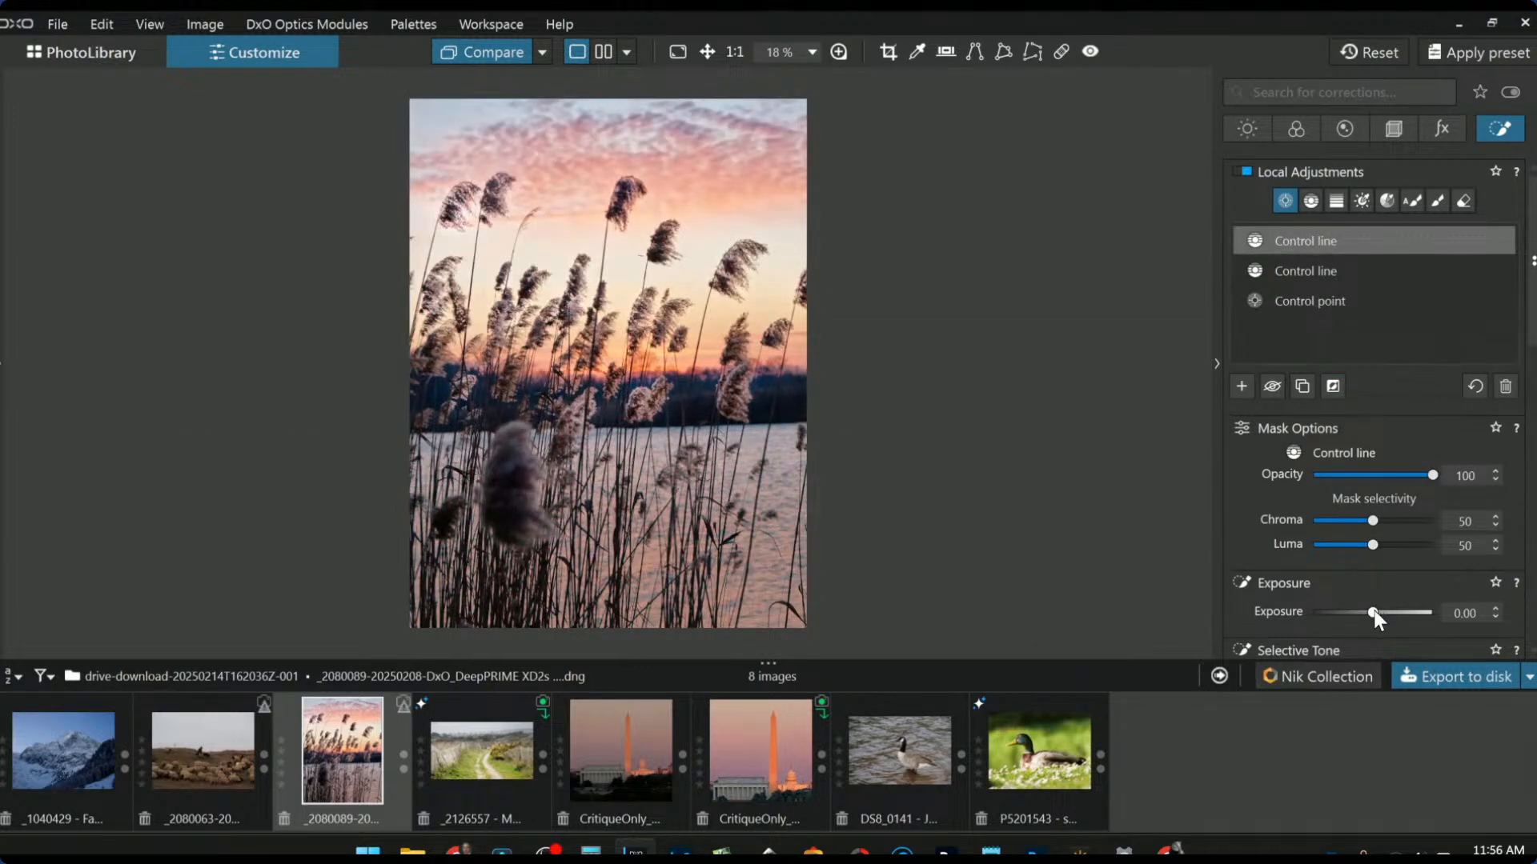
mouse_move(1374, 613)
left_mouse_down()
mouse_move(1340, 609)
mouse_move(1354, 605)
left_mouse_up()
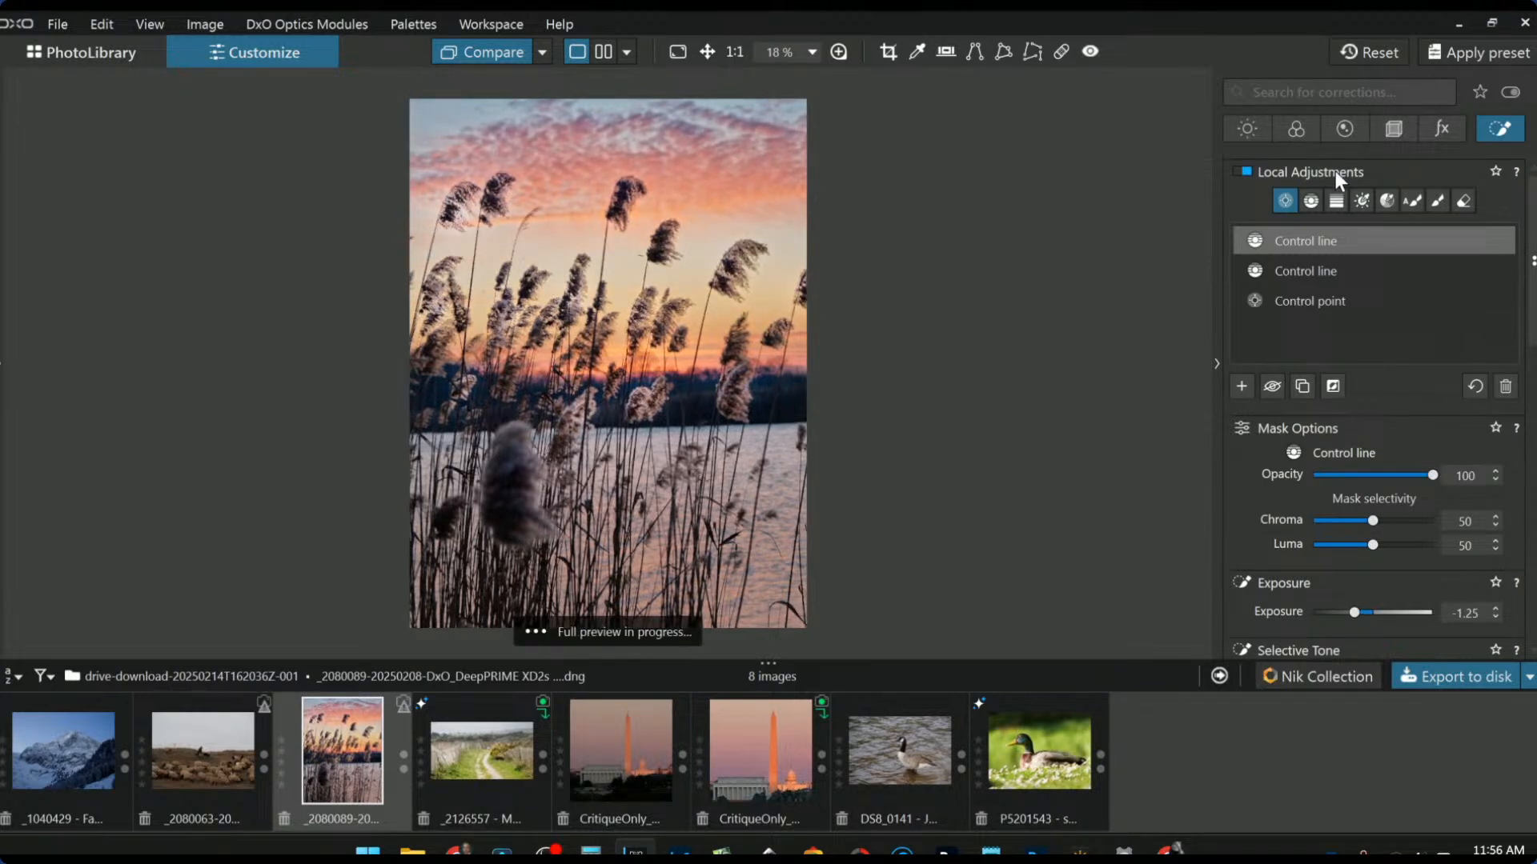
Step: Straighten the sunset reeds photo by setting the Horizon correction to 1.70
left_click(1394, 132)
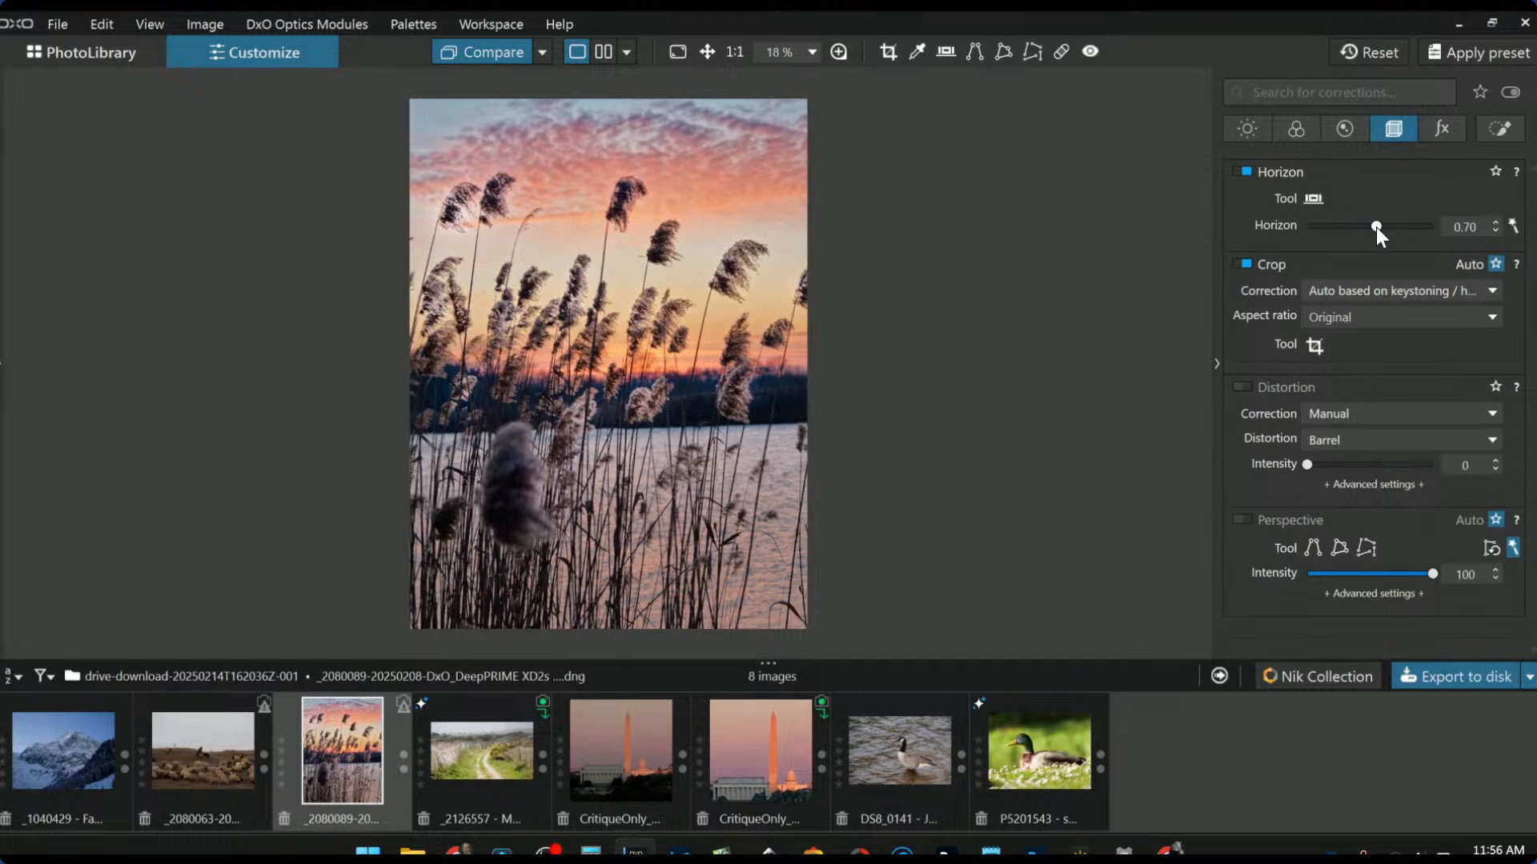
scroll(1375, 227, "up", 9)
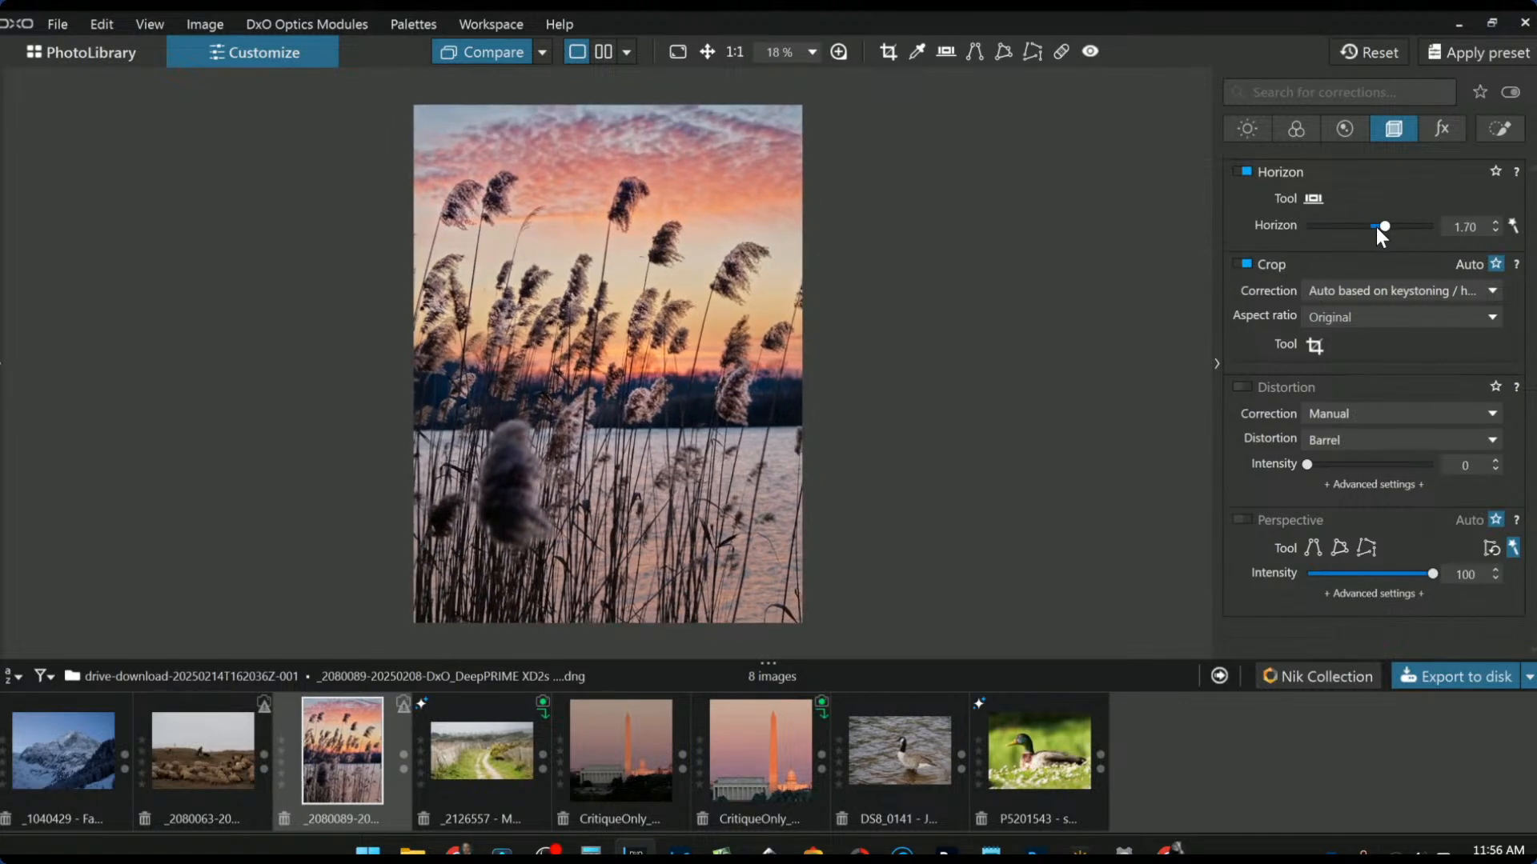
left_click(1388, 132)
Step: Compare the full-frame sunset edit side by side with the original, using the enlarged viewing area
mouse_move(903, 164)
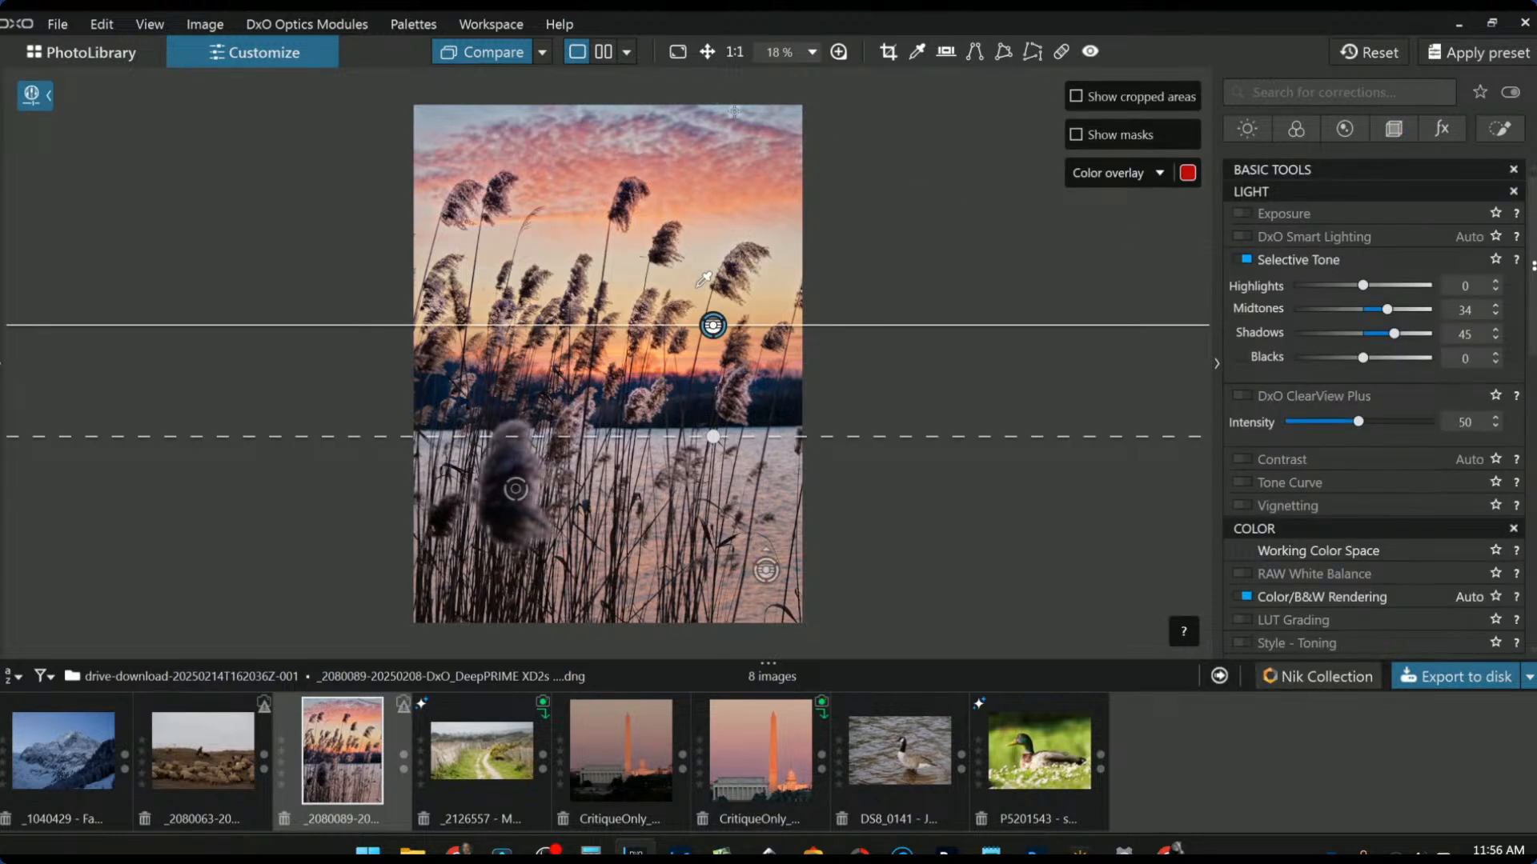
left_click(603, 53)
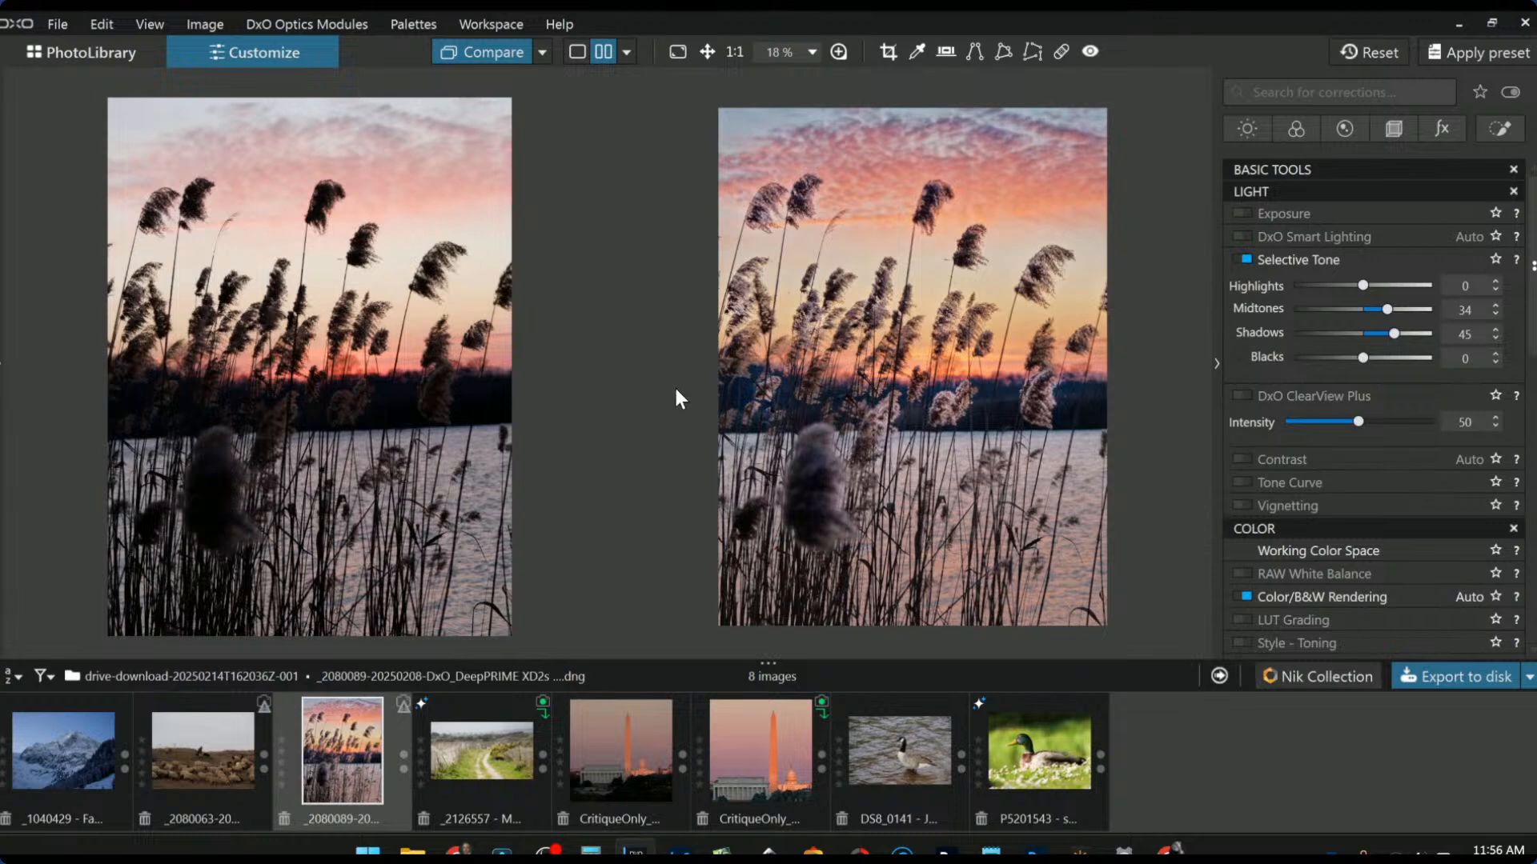
key("F9")
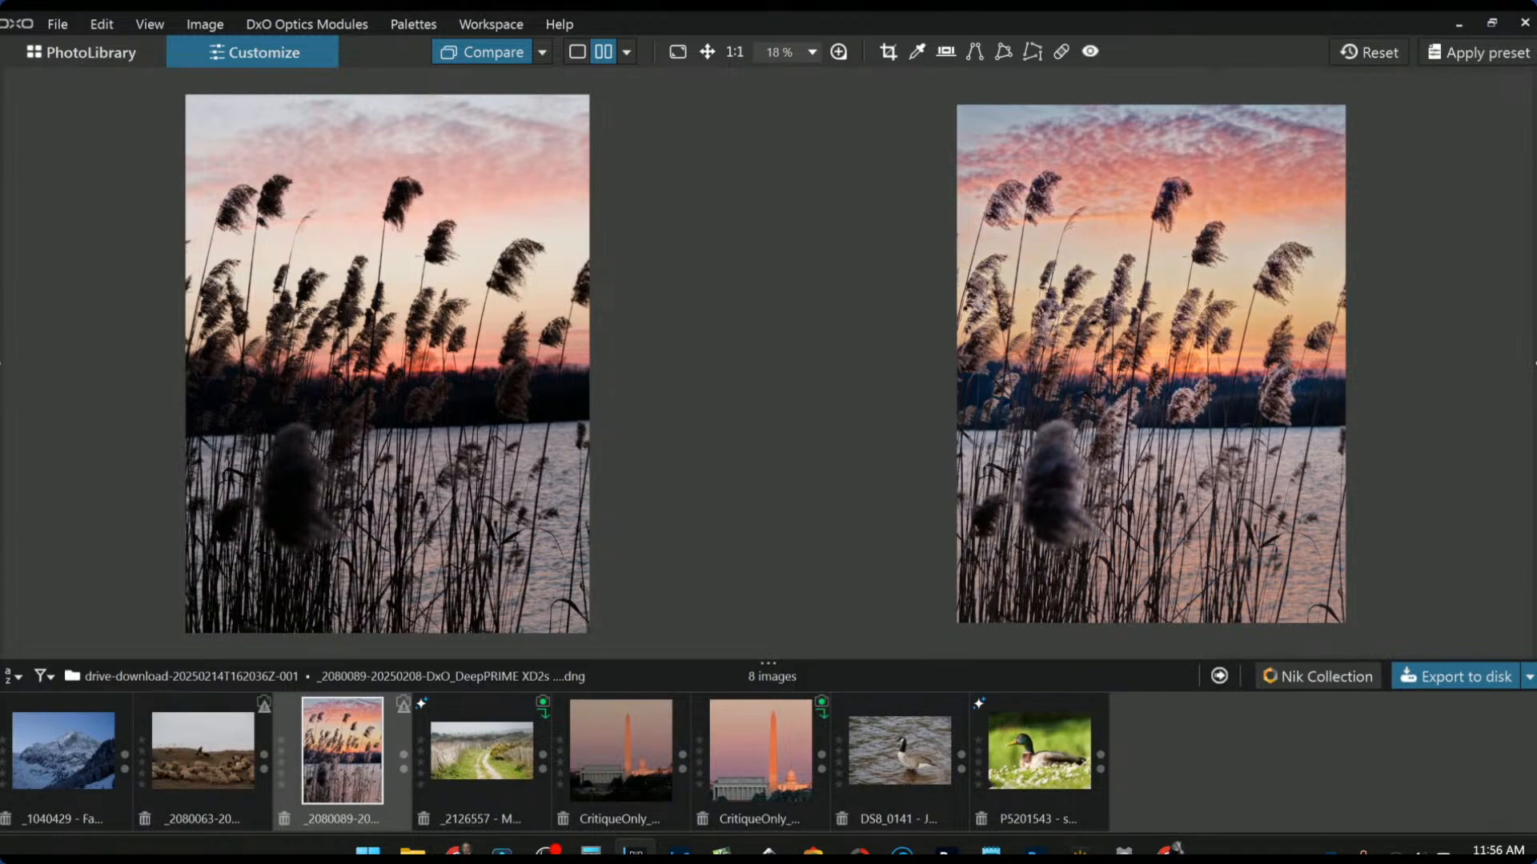
left_click(1533, 365)
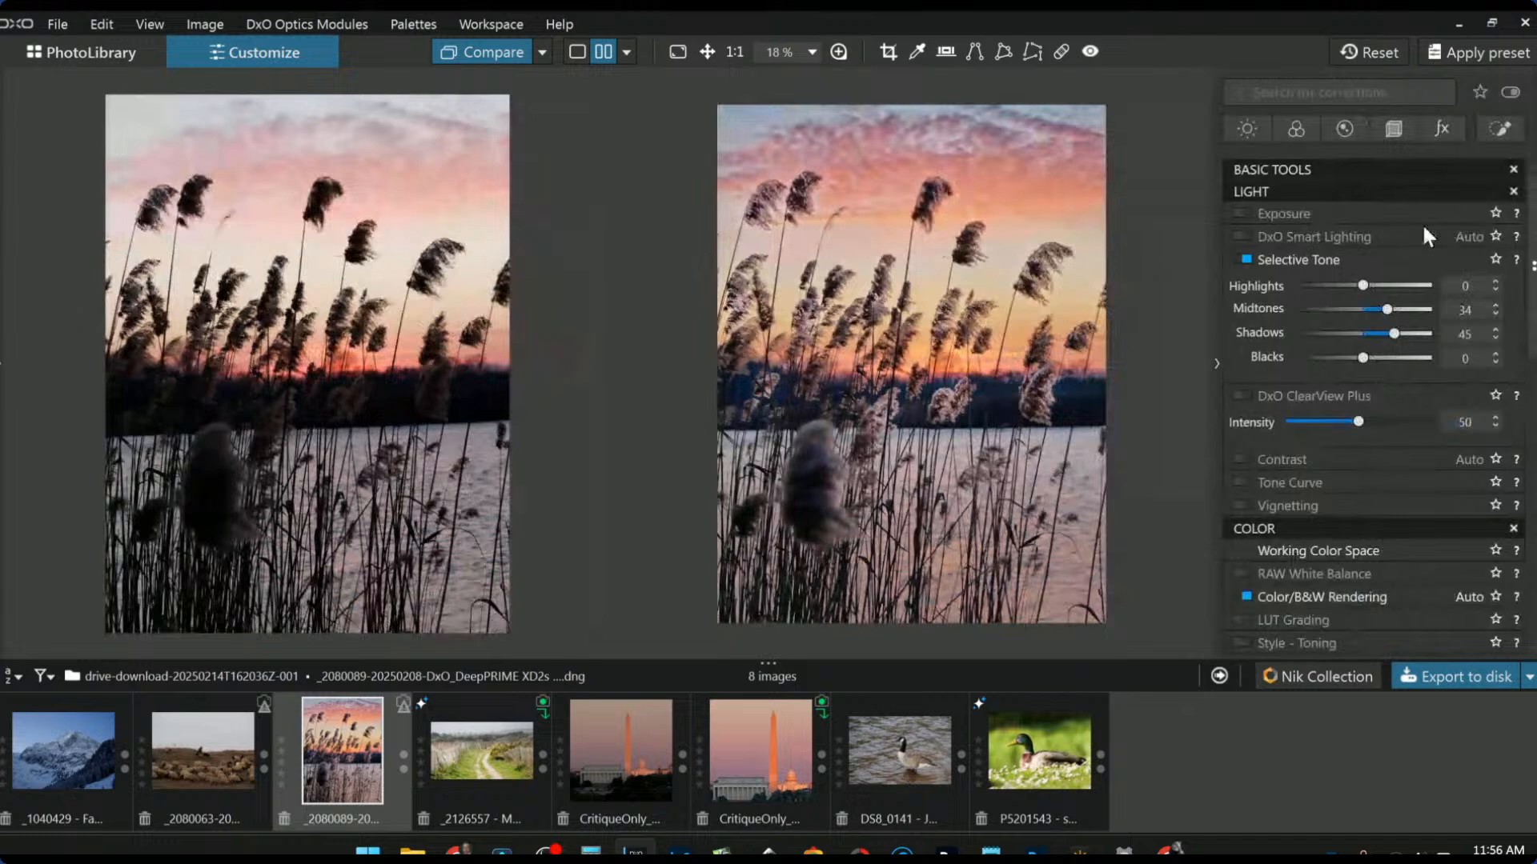
Step: Crop the sunset photo at its original aspect ratio to about 2268 × 3024 px, keeping the sky and upper reed heads
left_click(1378, 134)
left_click(1326, 345)
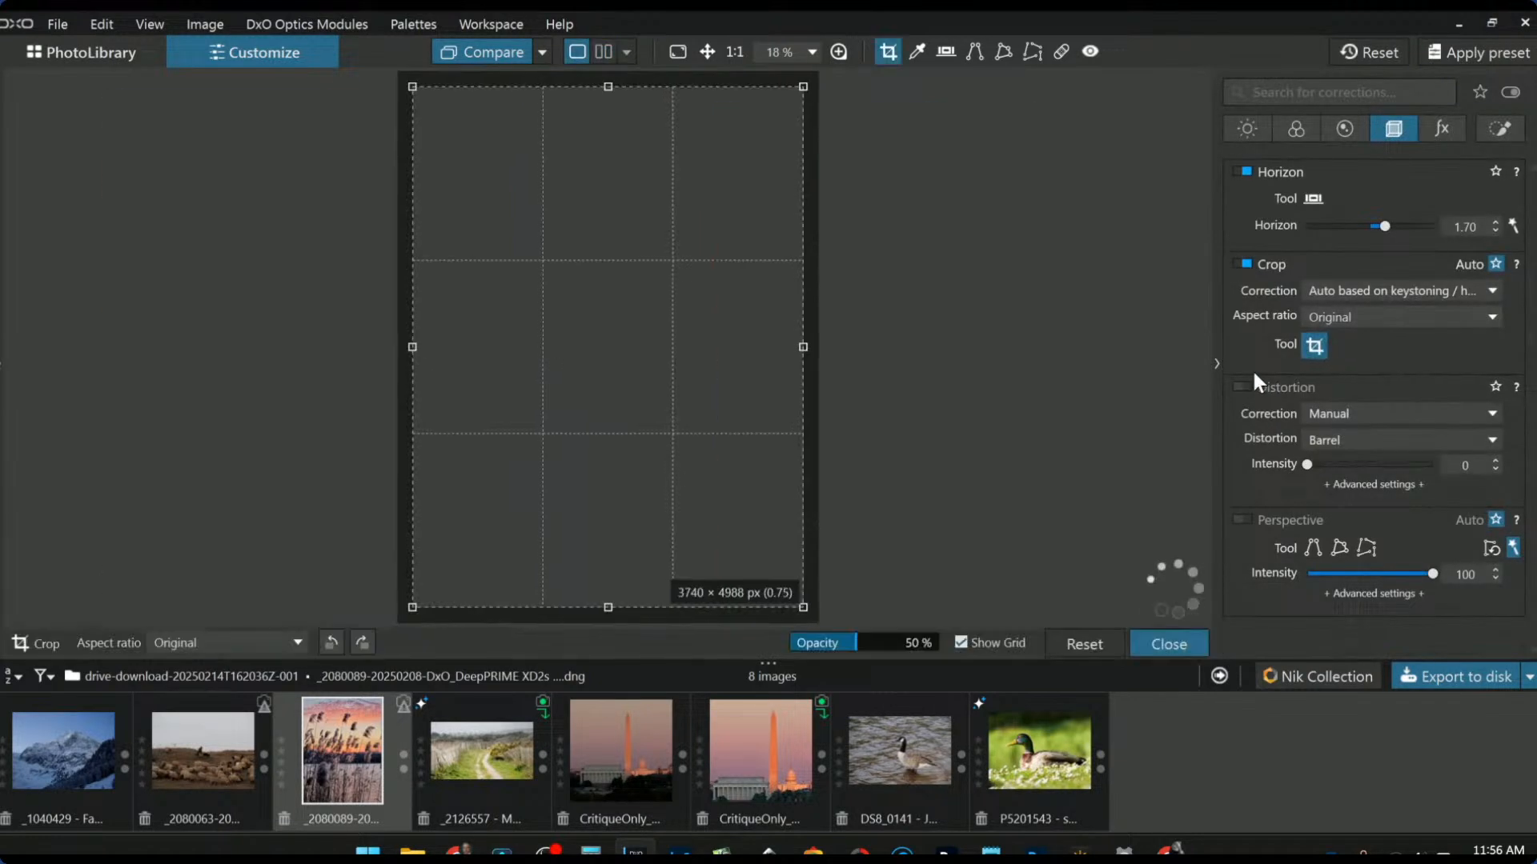
left_click_drag(608, 608, 629, 405)
left_click(1161, 643)
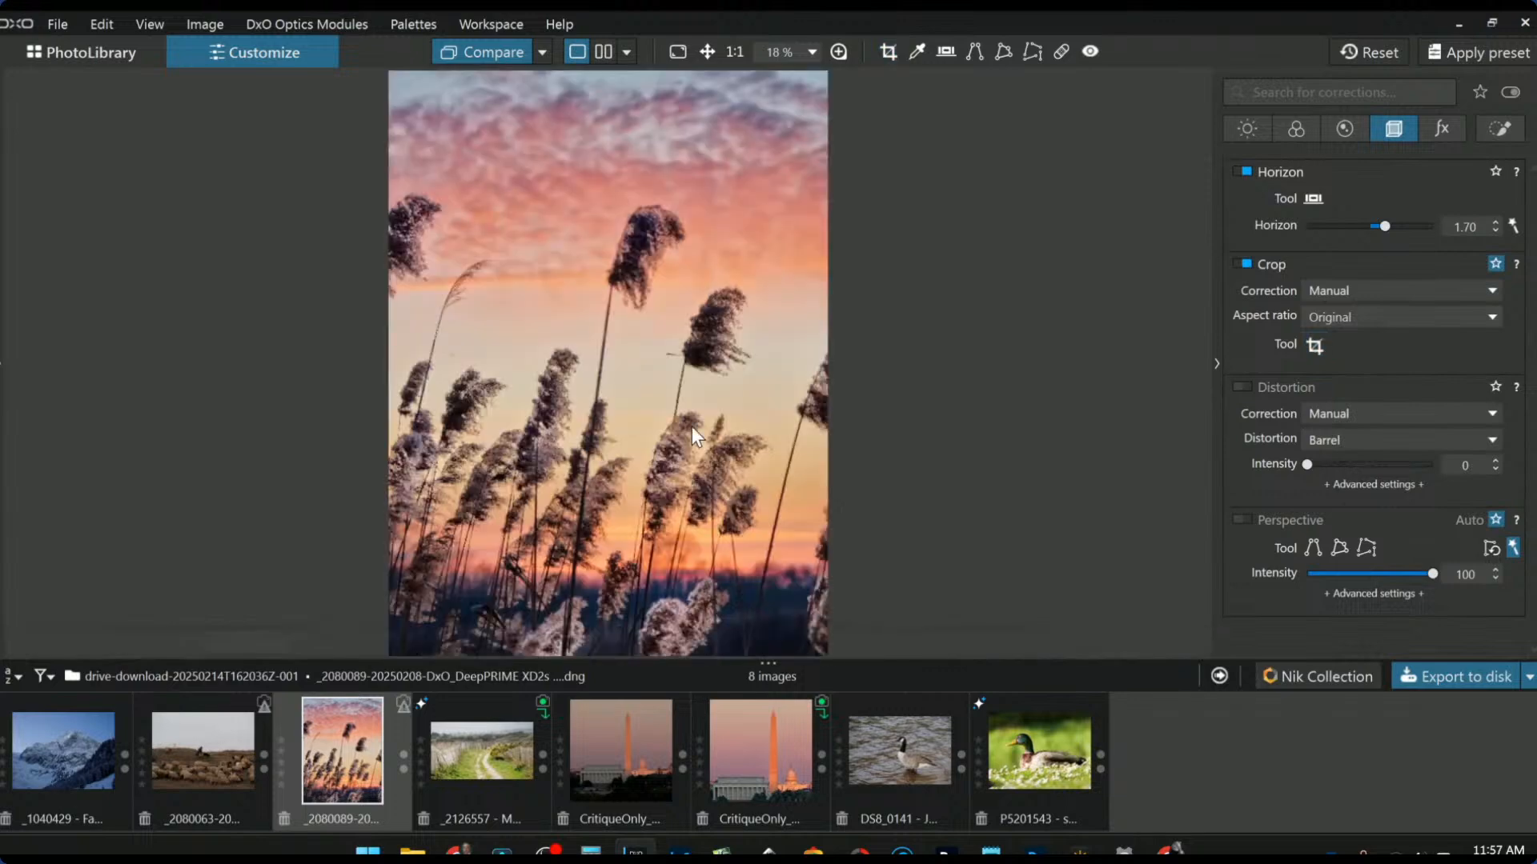
scroll(708, 491, "down", 1)
scroll(710, 501, "down", 1)
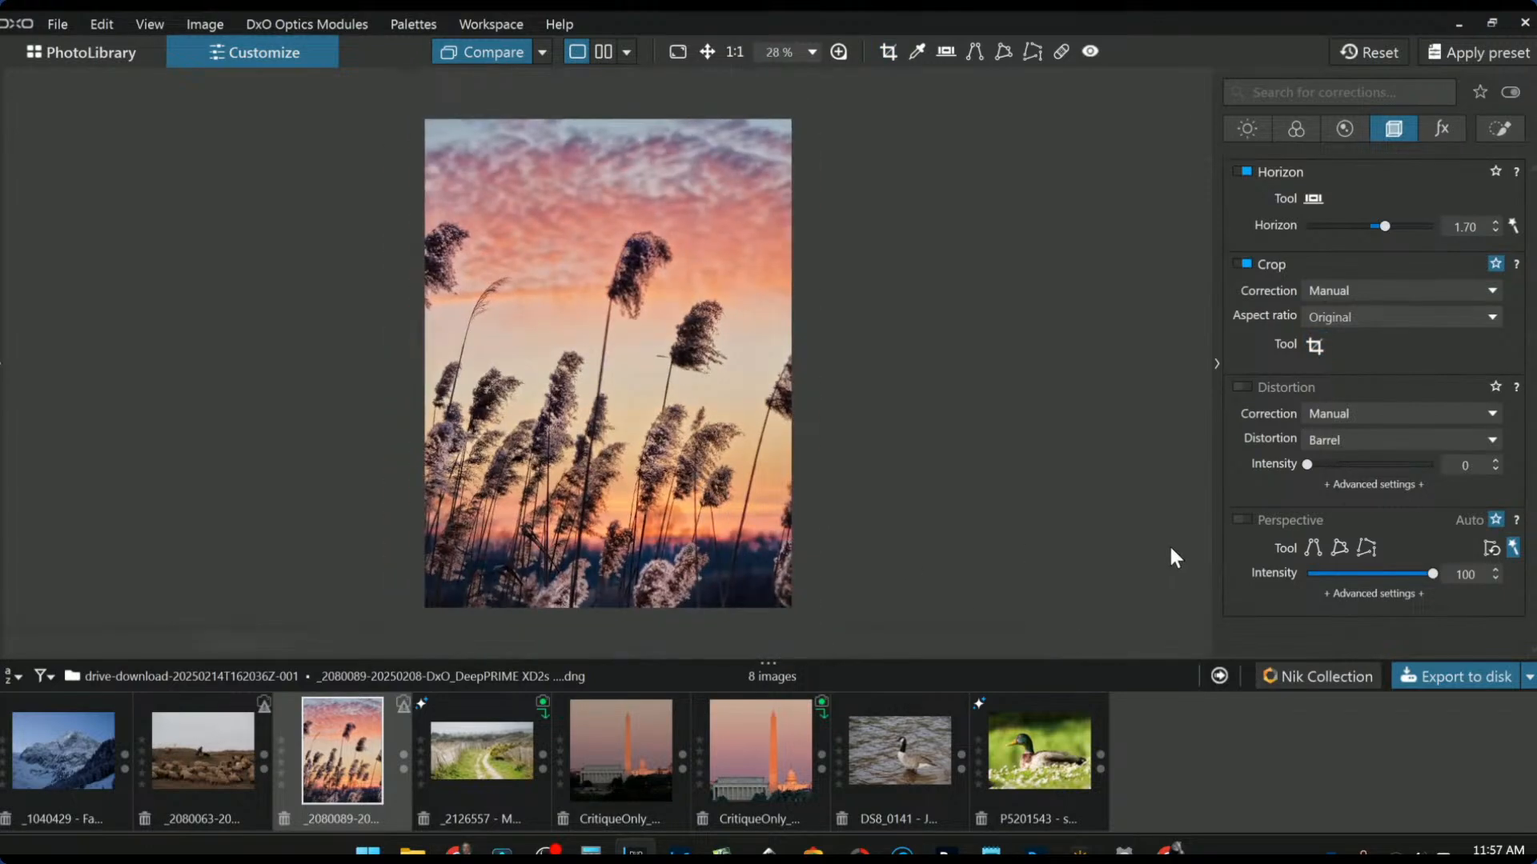
Step: Reposition the crop frame over the right-hand group of reed heads, excluding the reeds at the left edge
left_click(1316, 346)
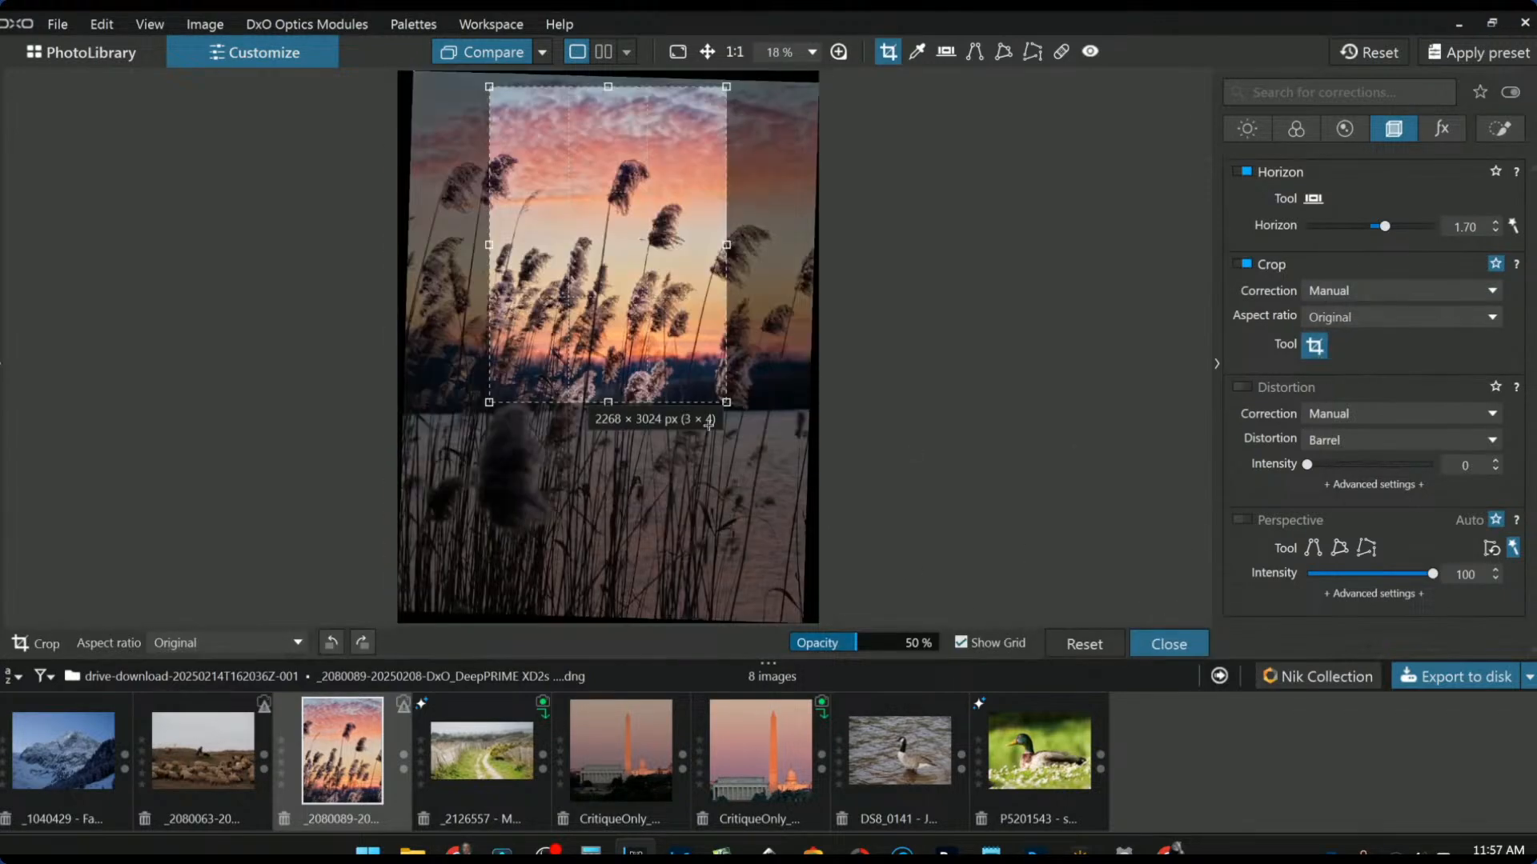
left_click_drag(664, 360, 730, 359)
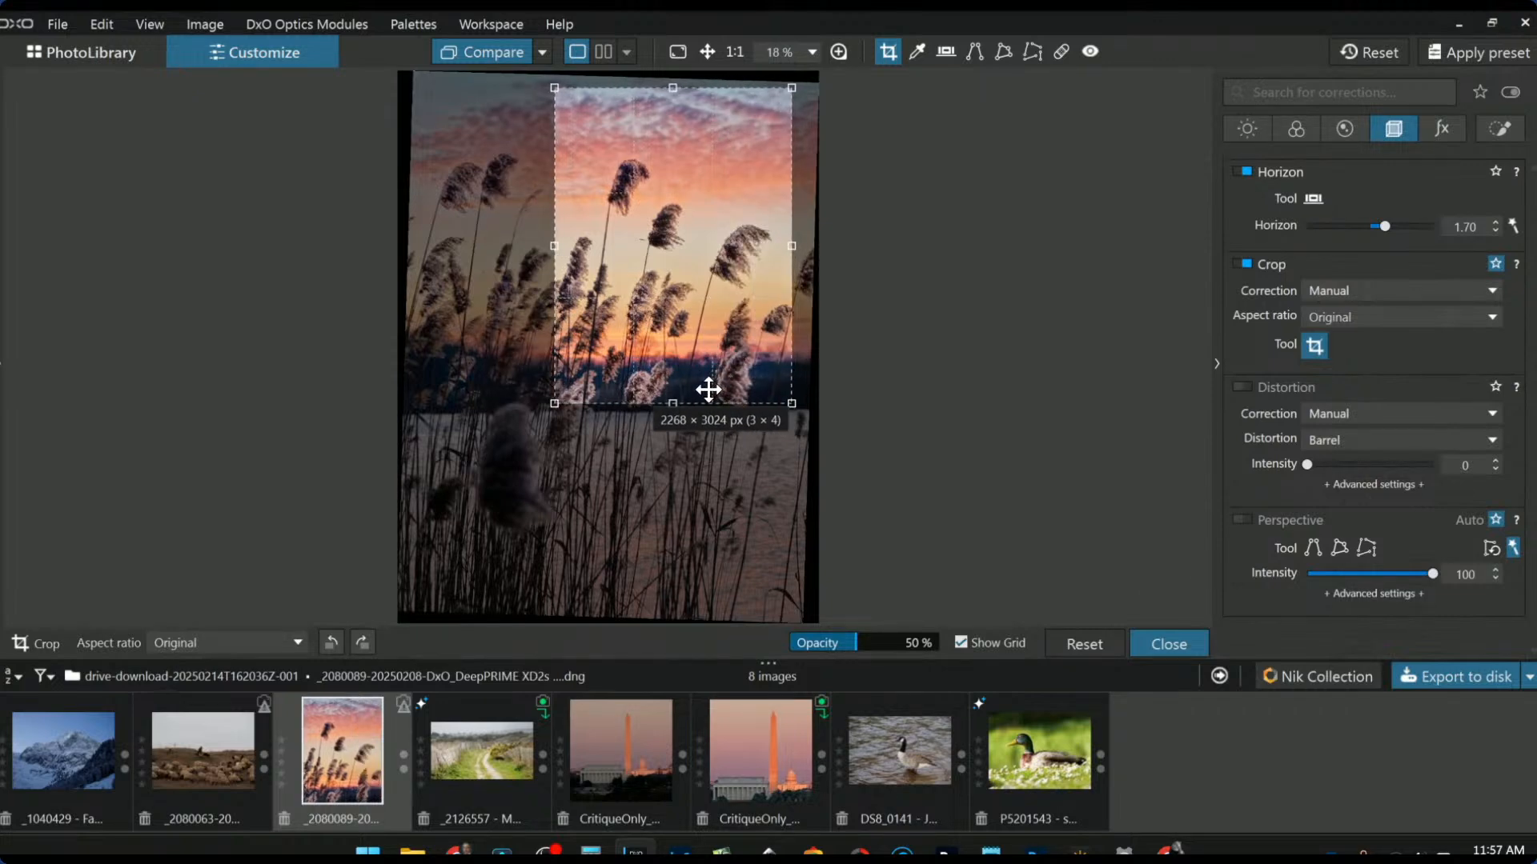
key("Return")
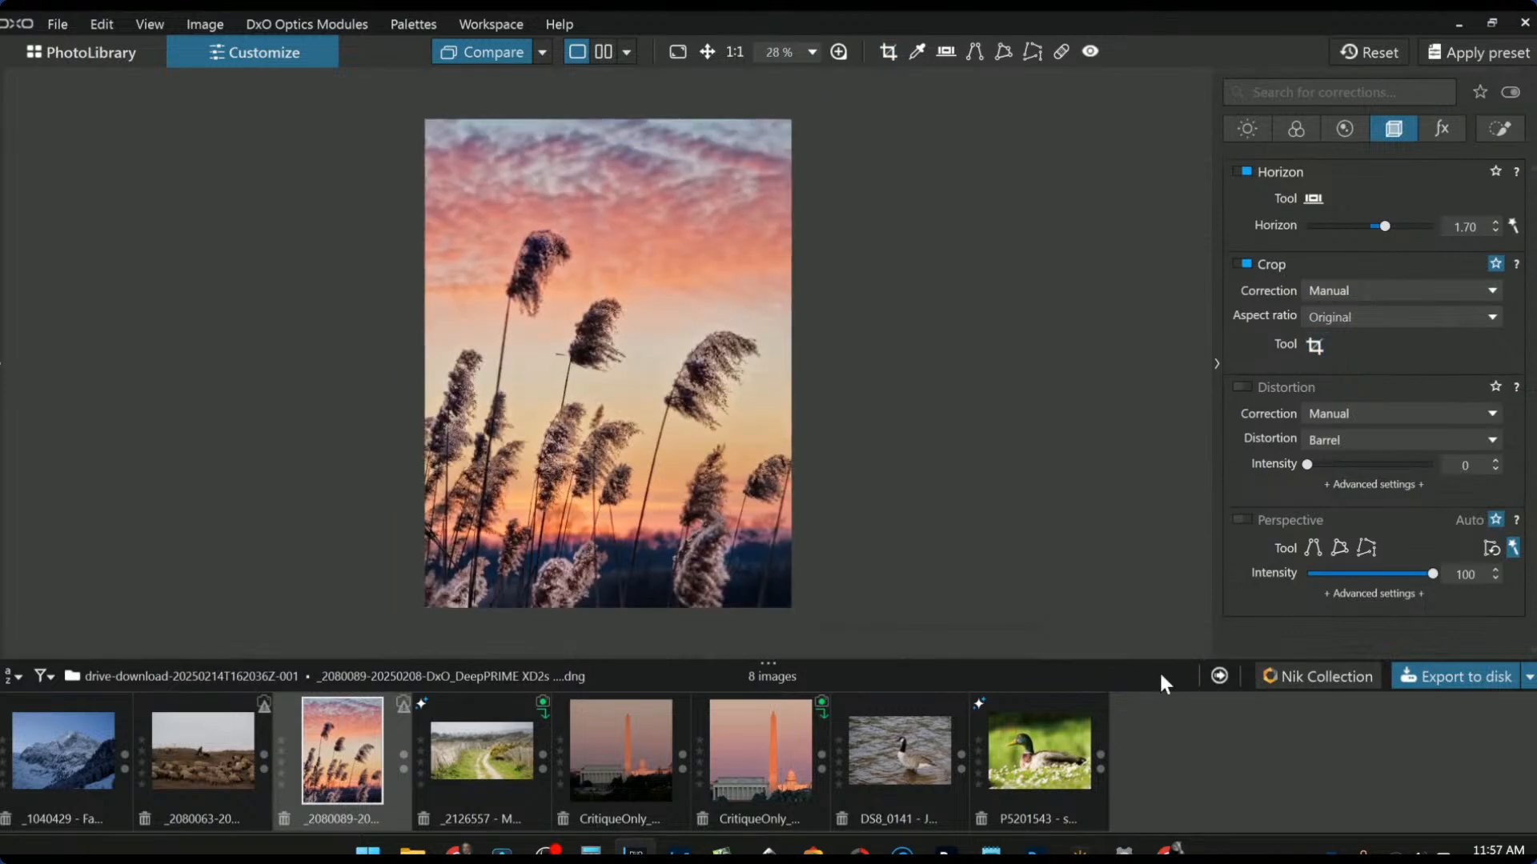
Step: Examine the recropped reeds photo beside the uncropped original with the correction palettes hidden
left_click(602, 52)
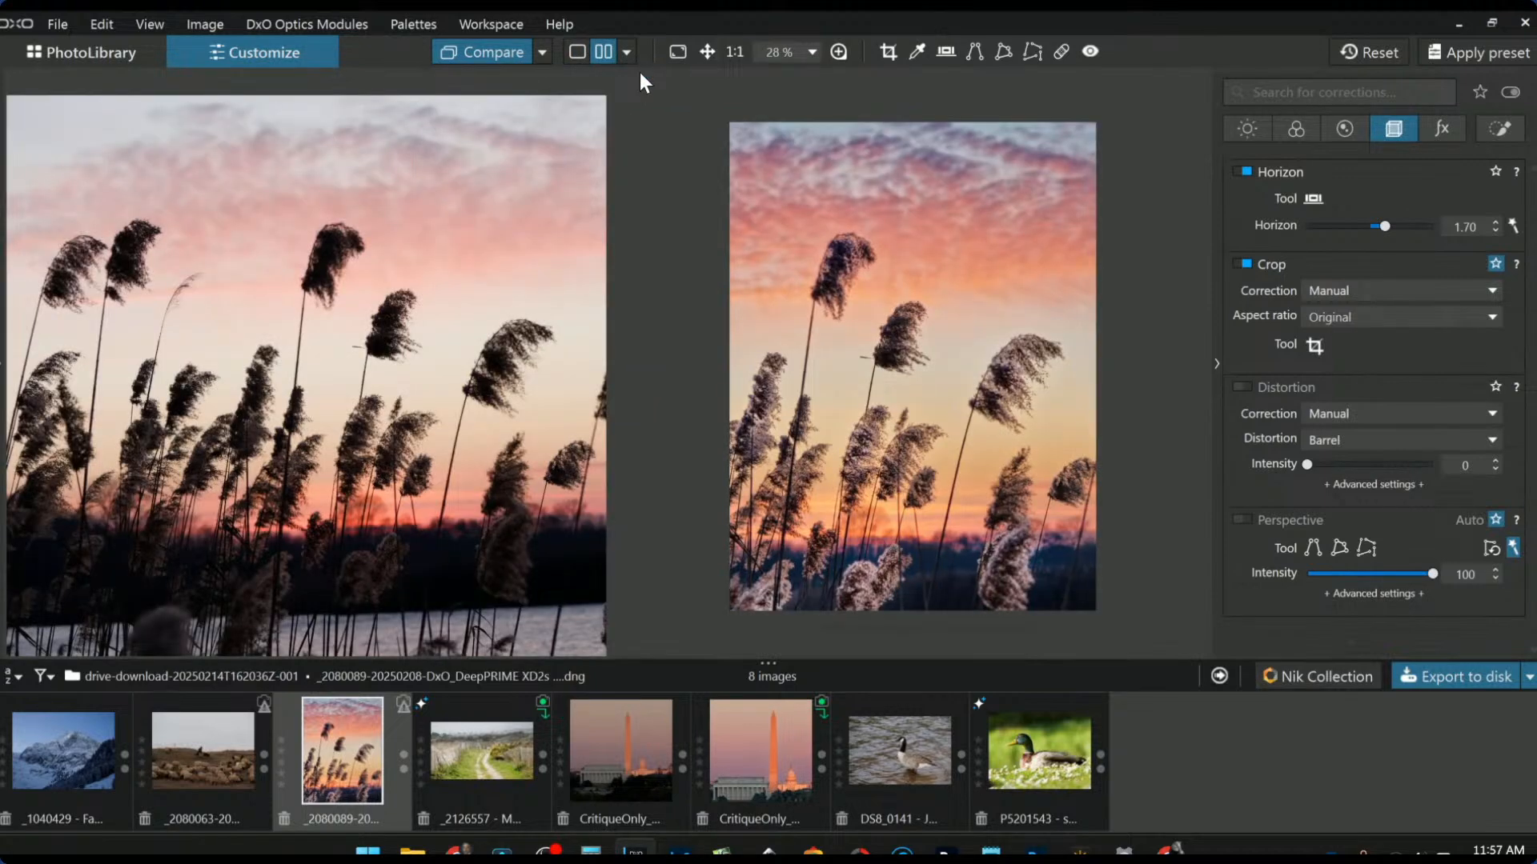
left_click(1216, 364)
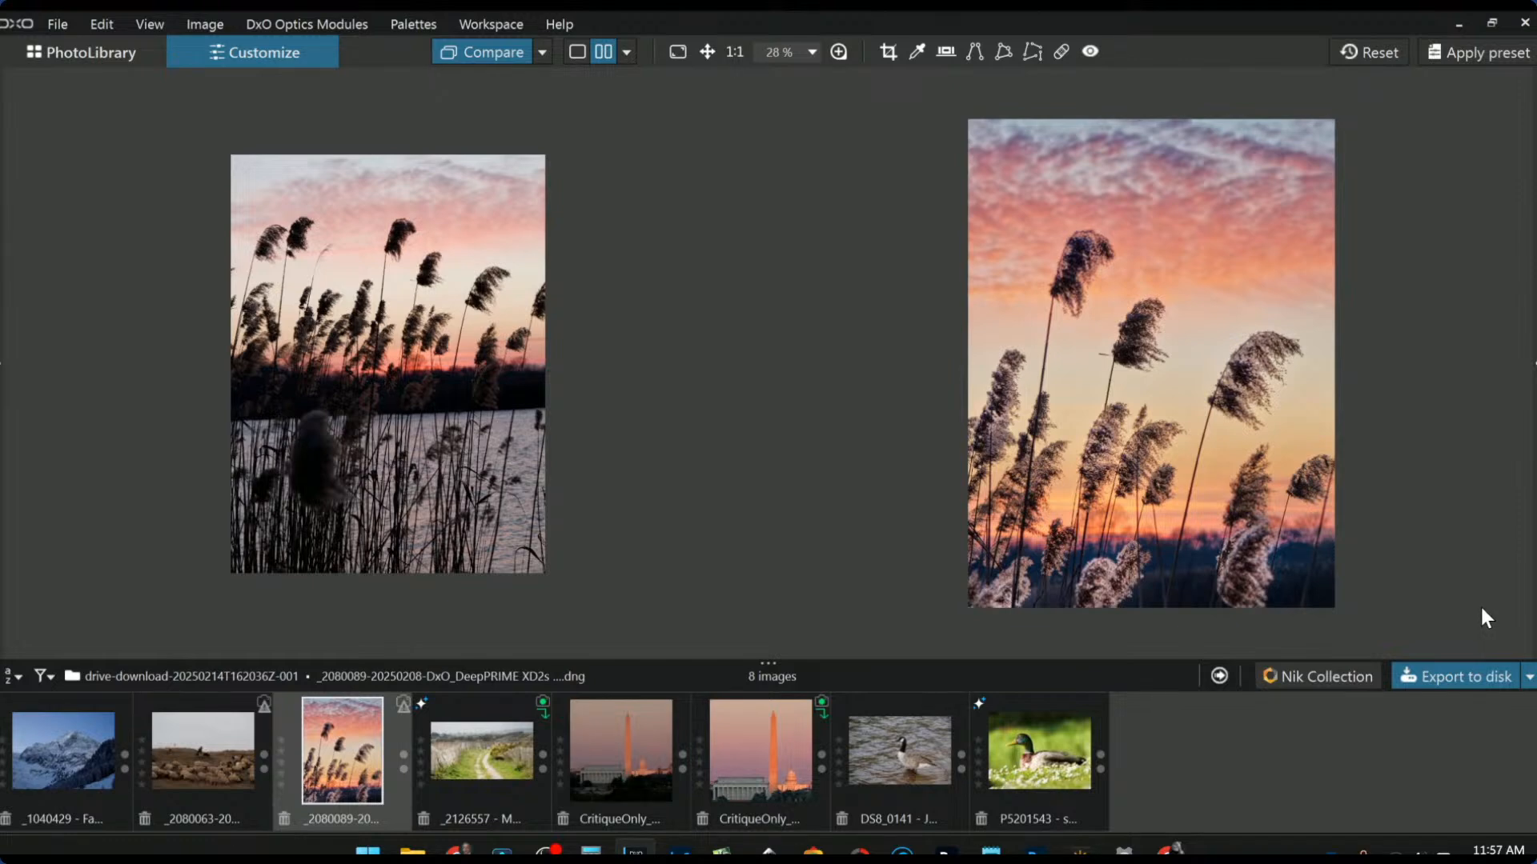
scroll(1297, 578, "up", 1)
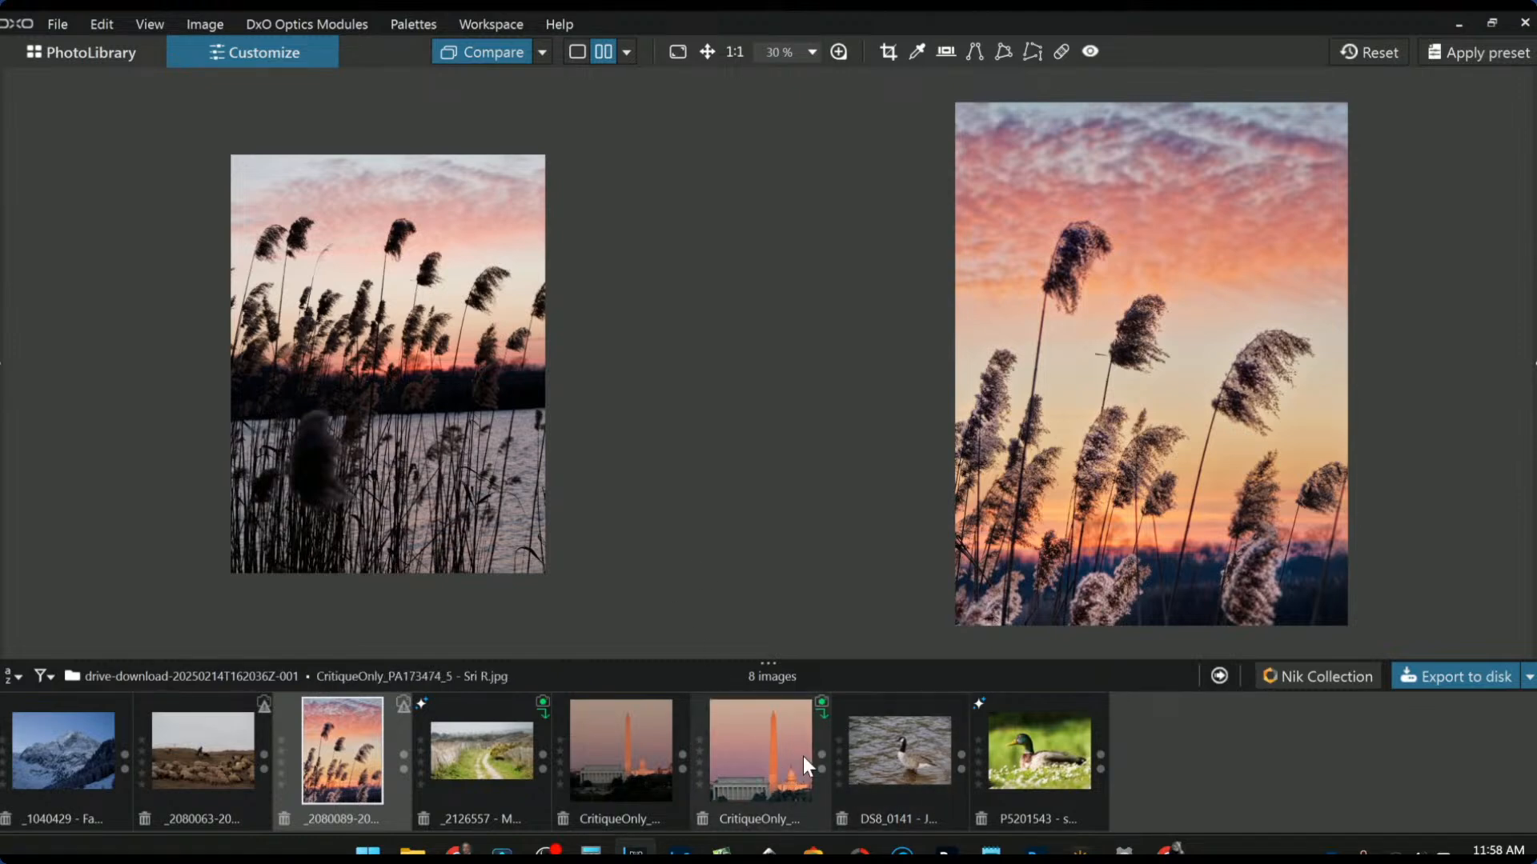
Step: Switch to the shepherd and sheep photo and show it whole in single-image view
left_click(190, 781)
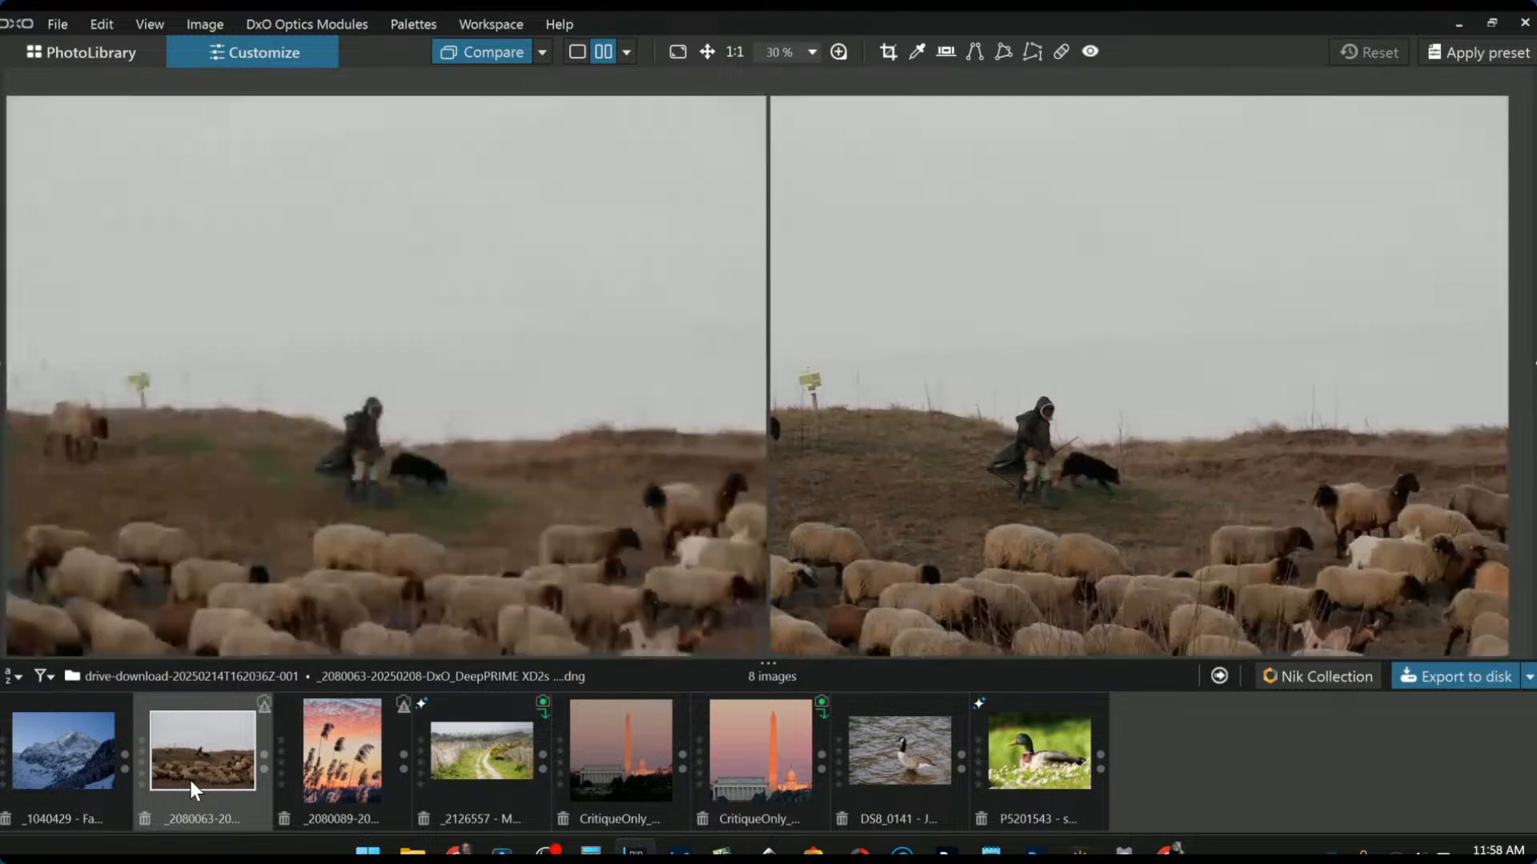
left_click(360, 760)
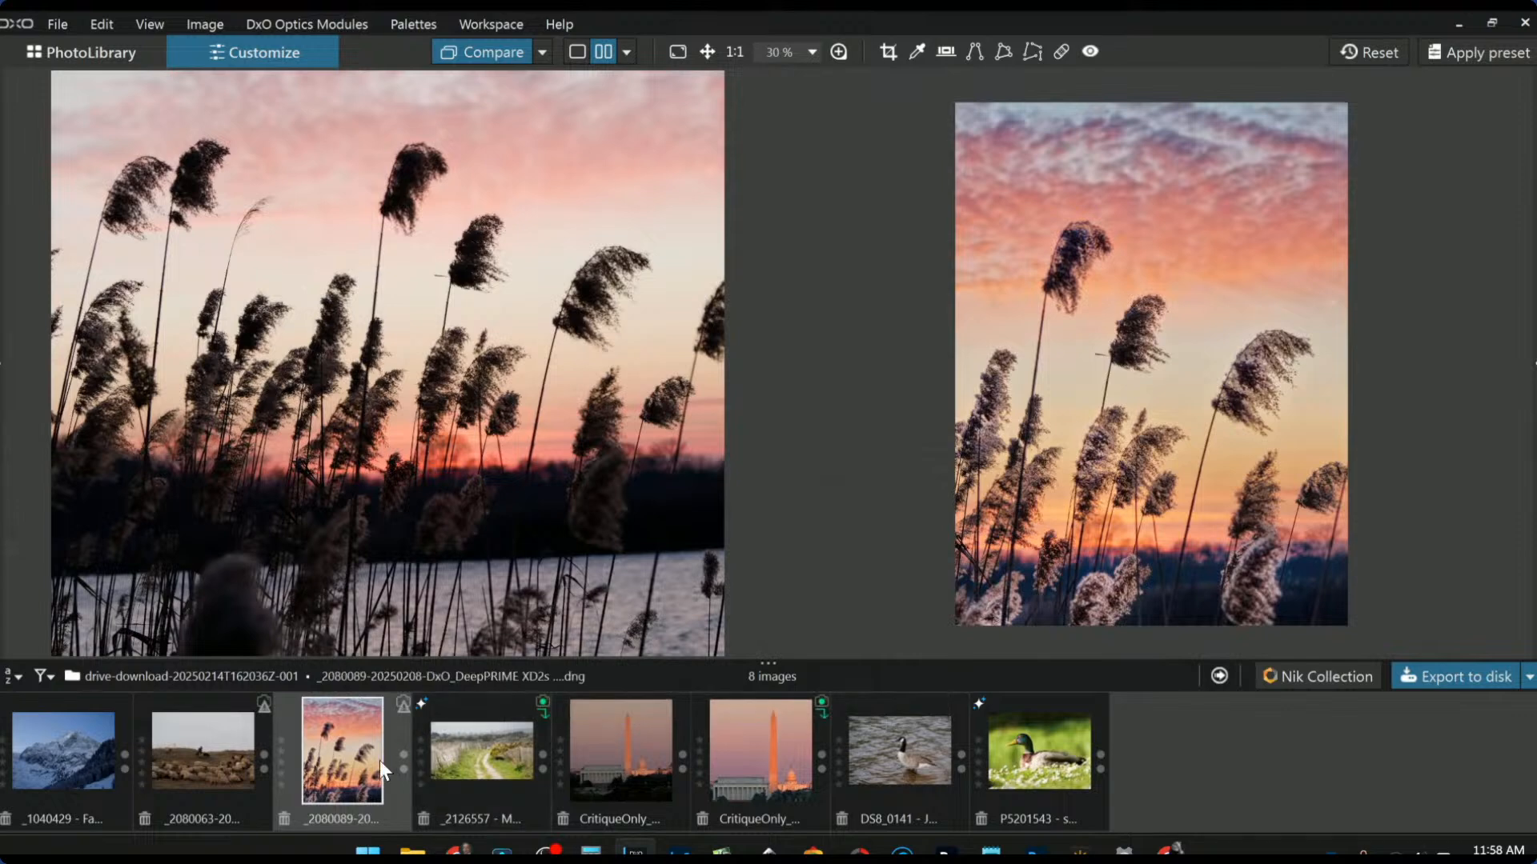
left_click(232, 751)
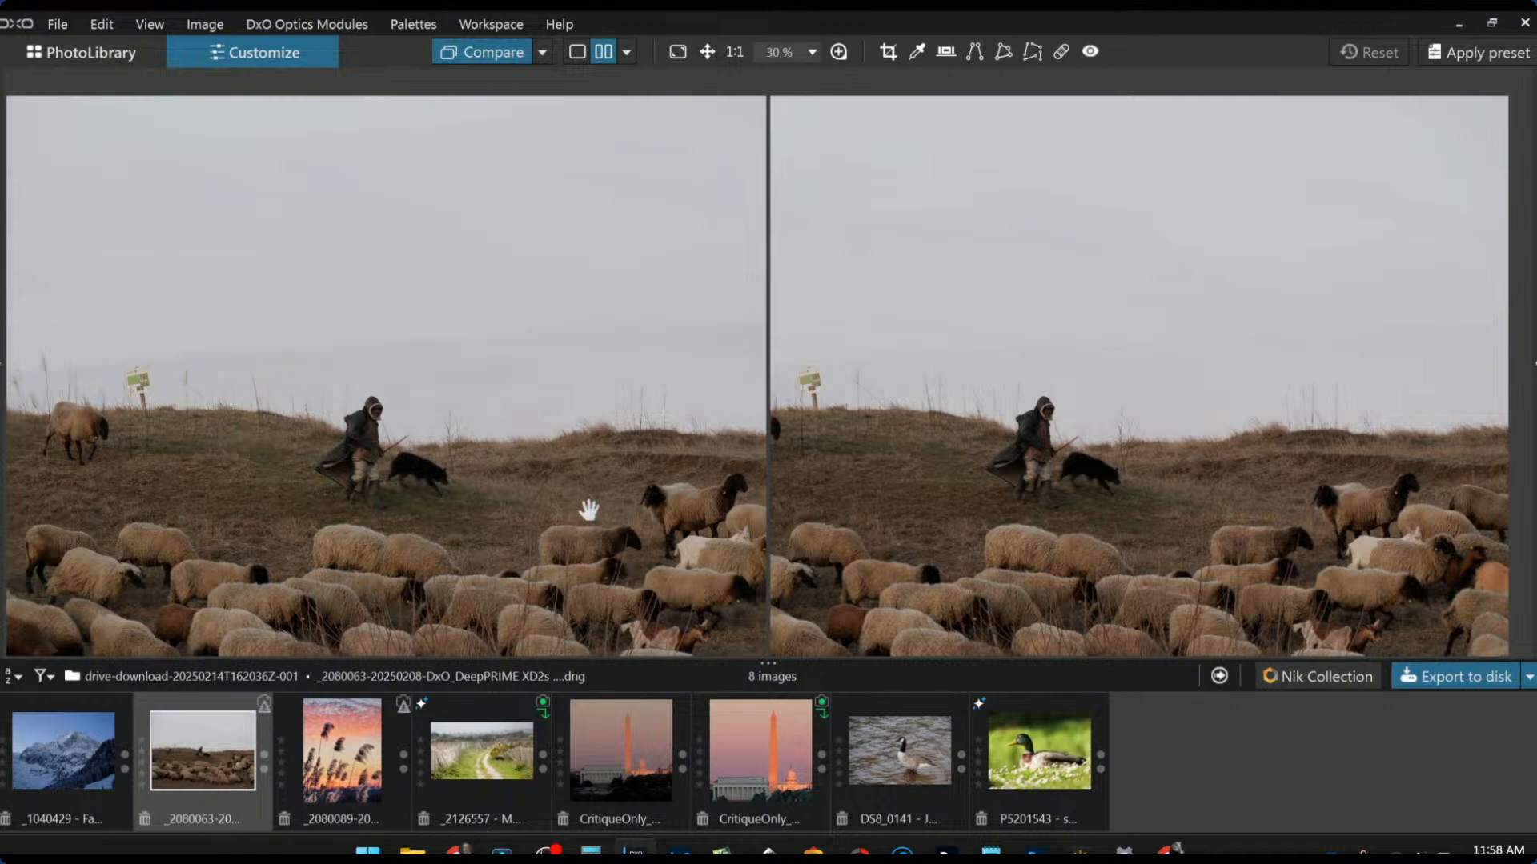
left_click(578, 52)
scroll(731, 445, "down", 1)
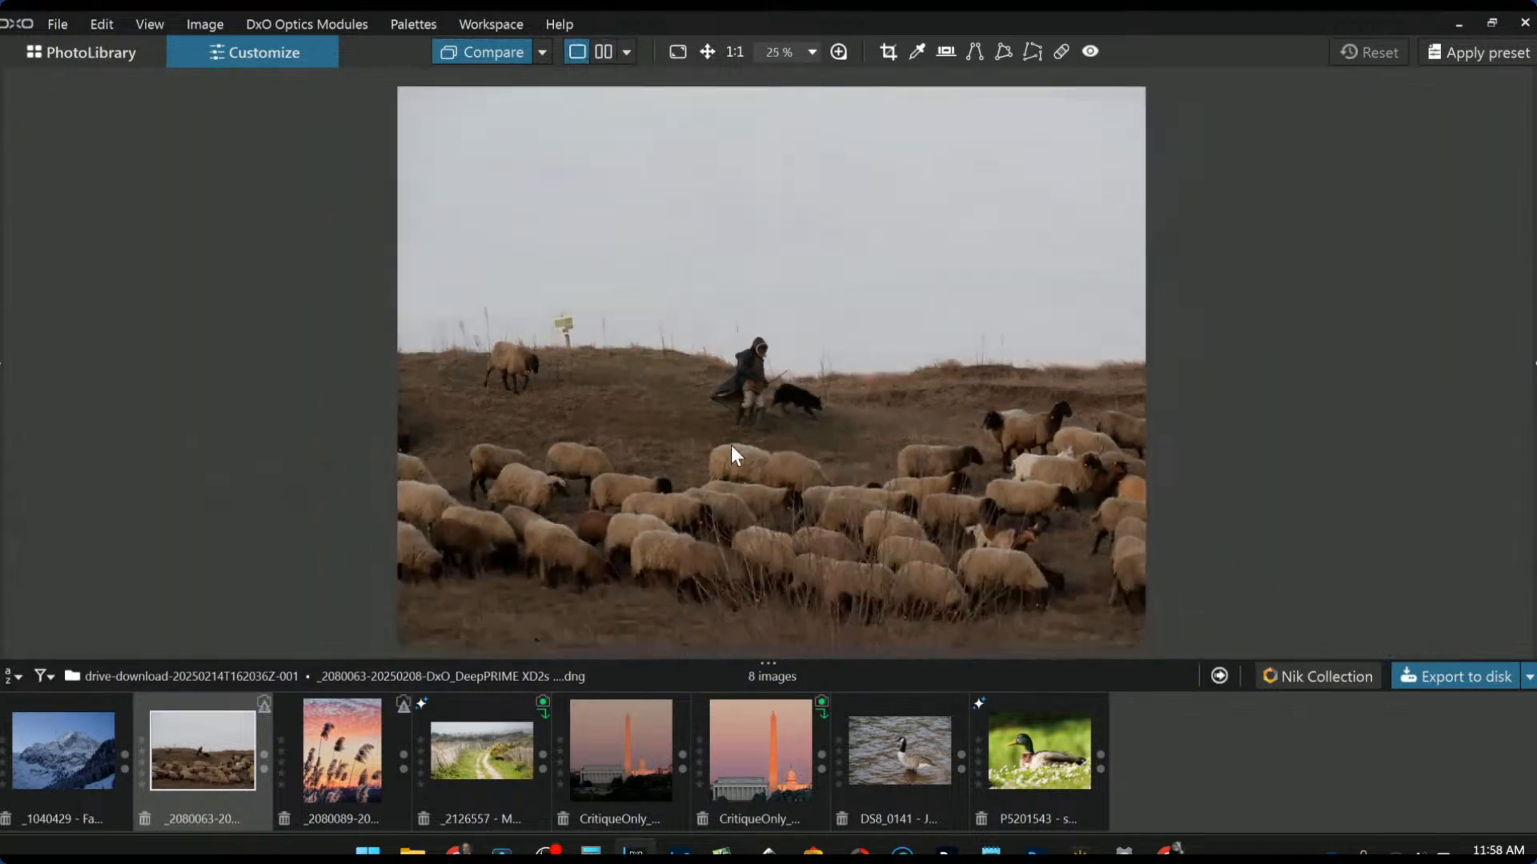
scroll(732, 445, "down", 1)
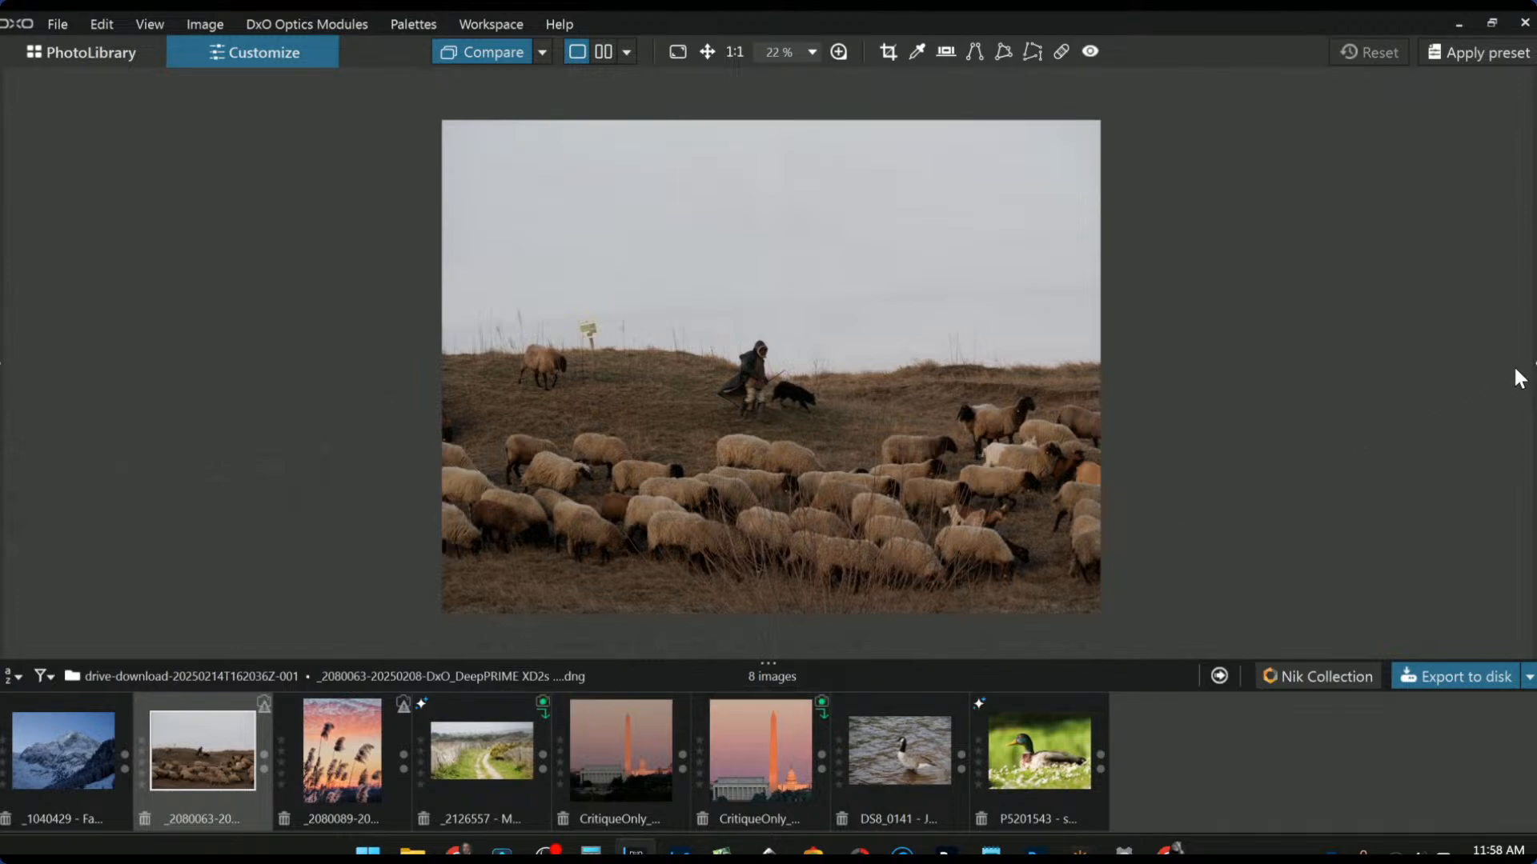
Step: Crop the shepherd photo to a full-width 16 × 7 panorama, placing the frame low around the shepherd, dog and flock
left_click(1534, 364)
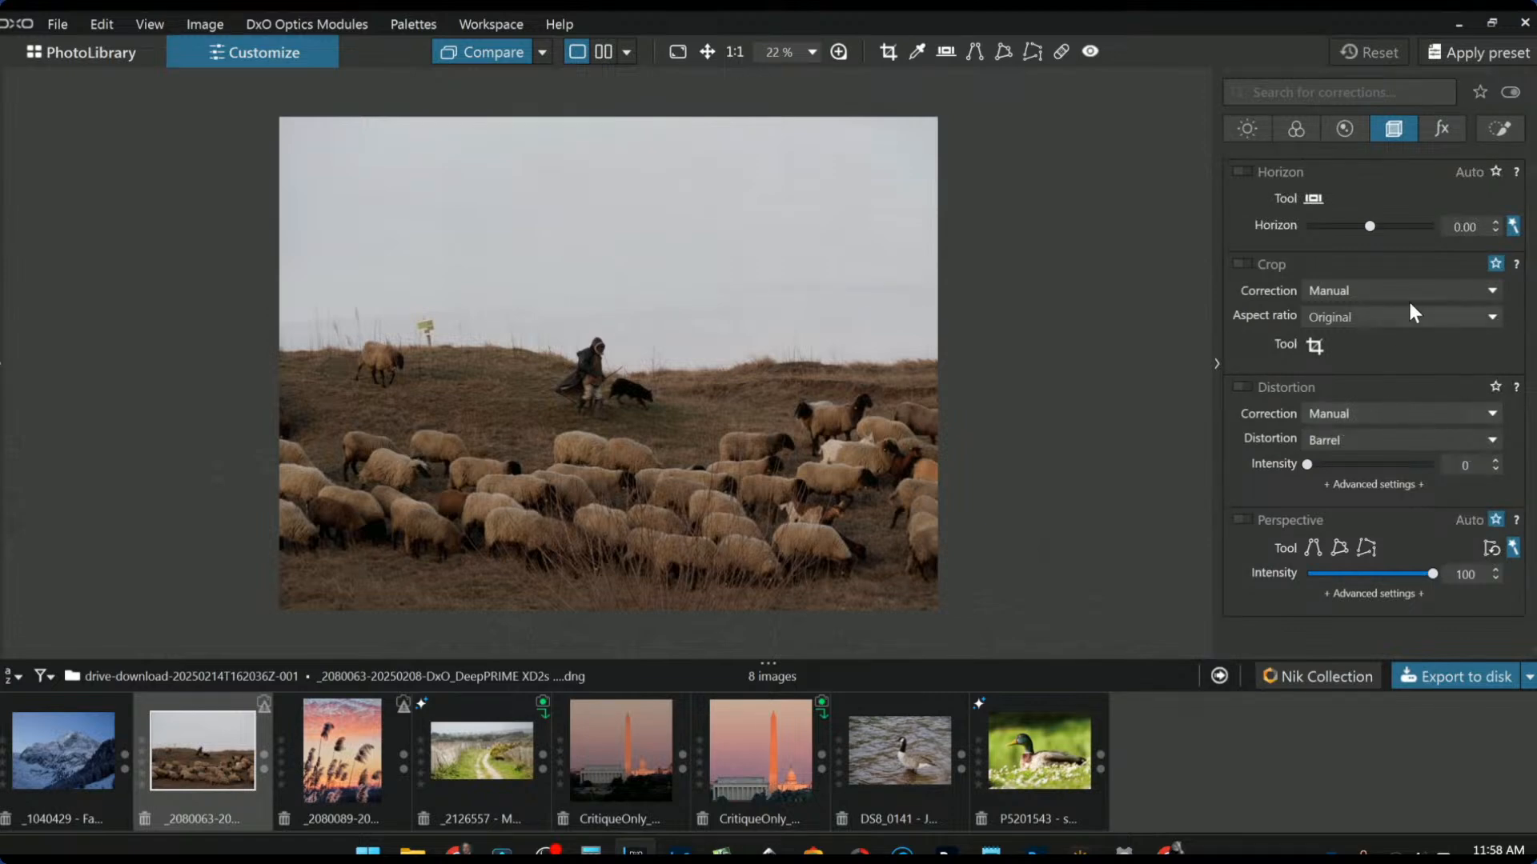
left_click(1453, 61)
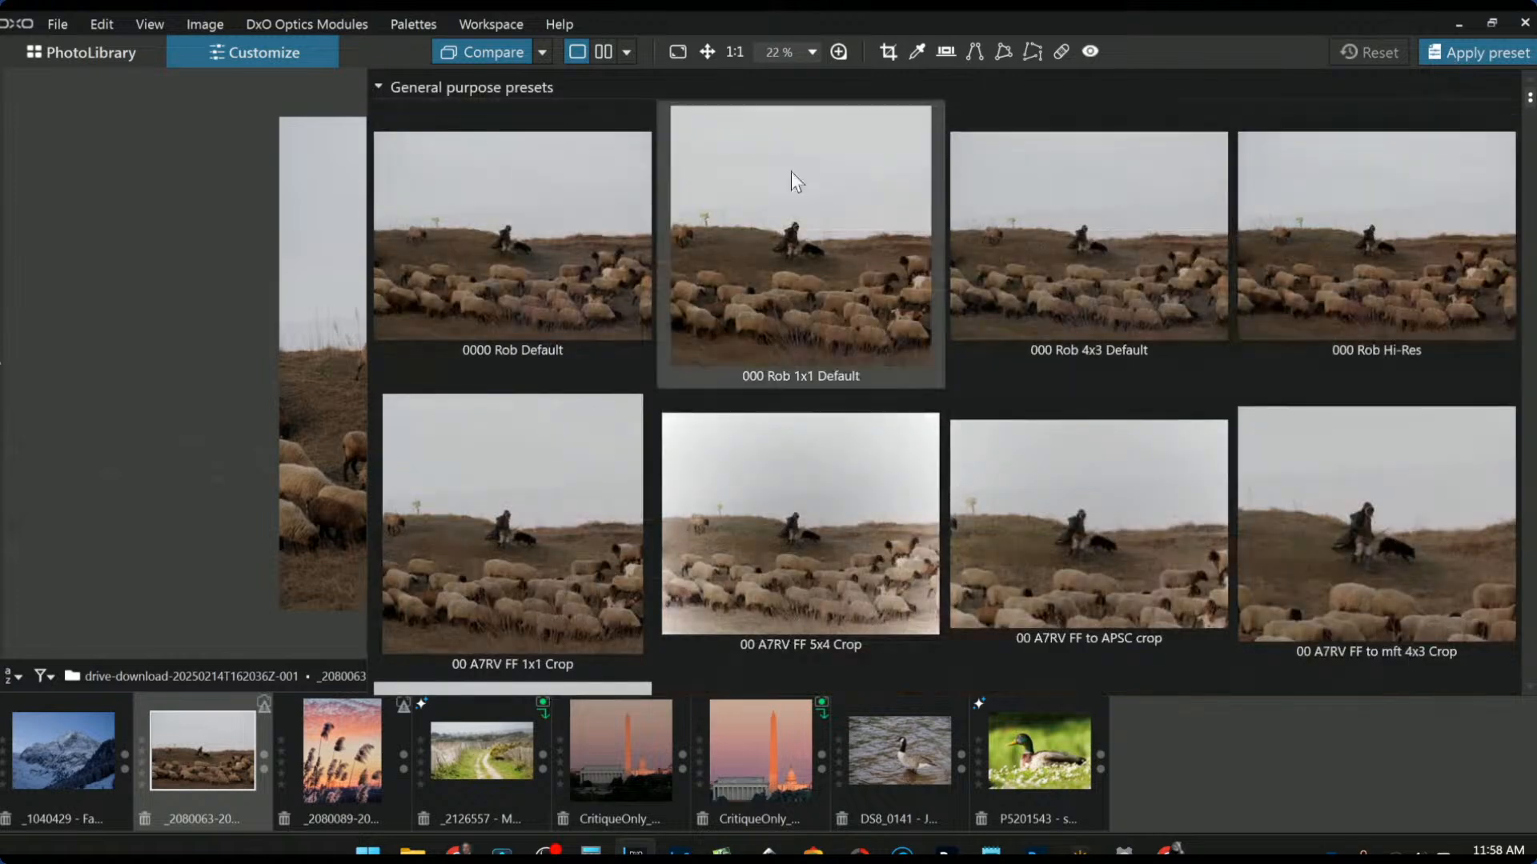
left_click(222, 204)
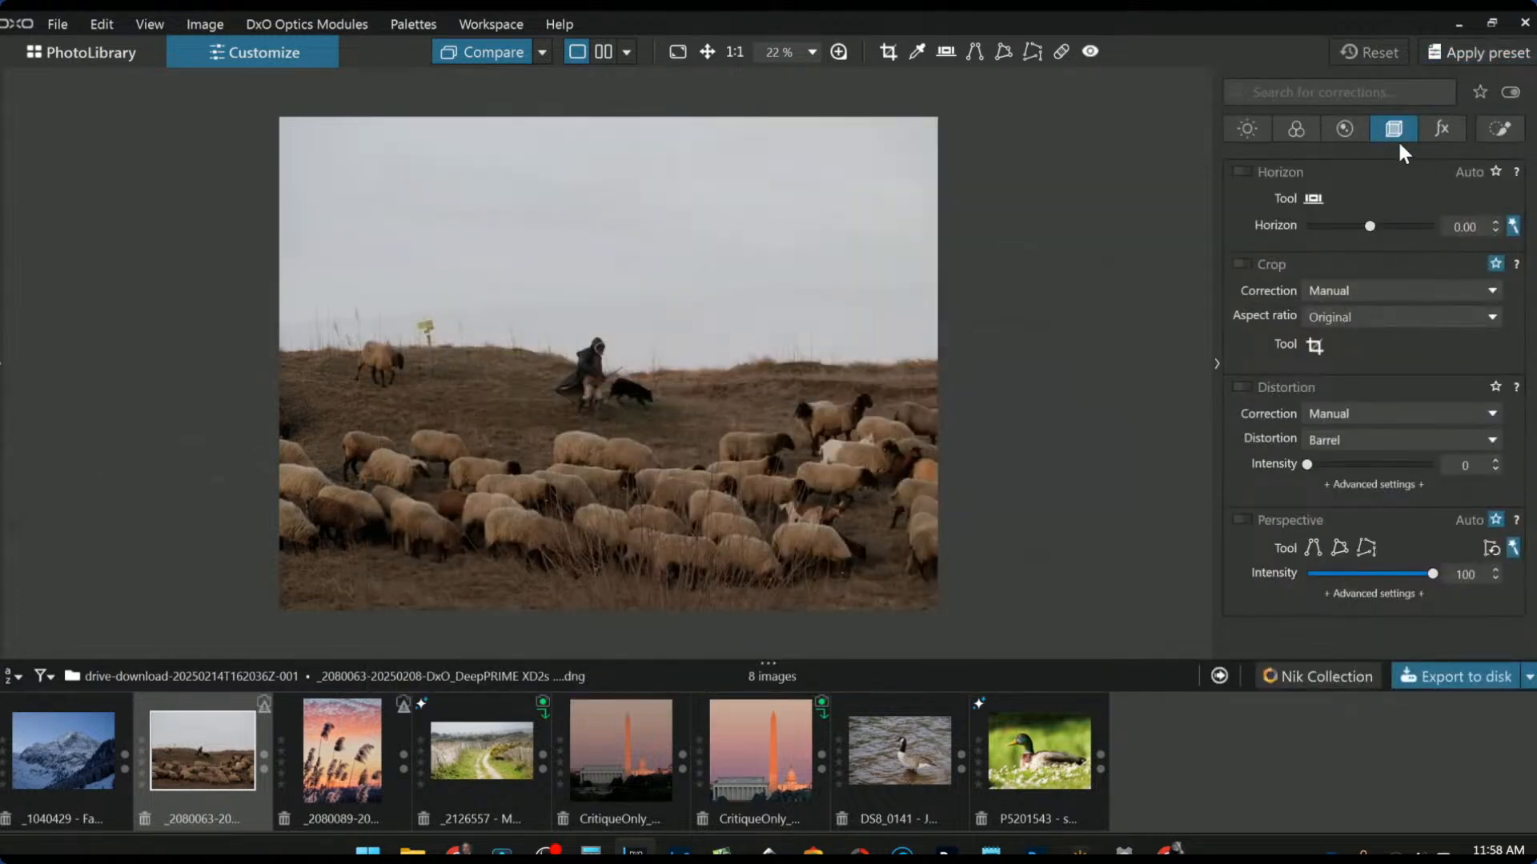
left_click(1354, 326)
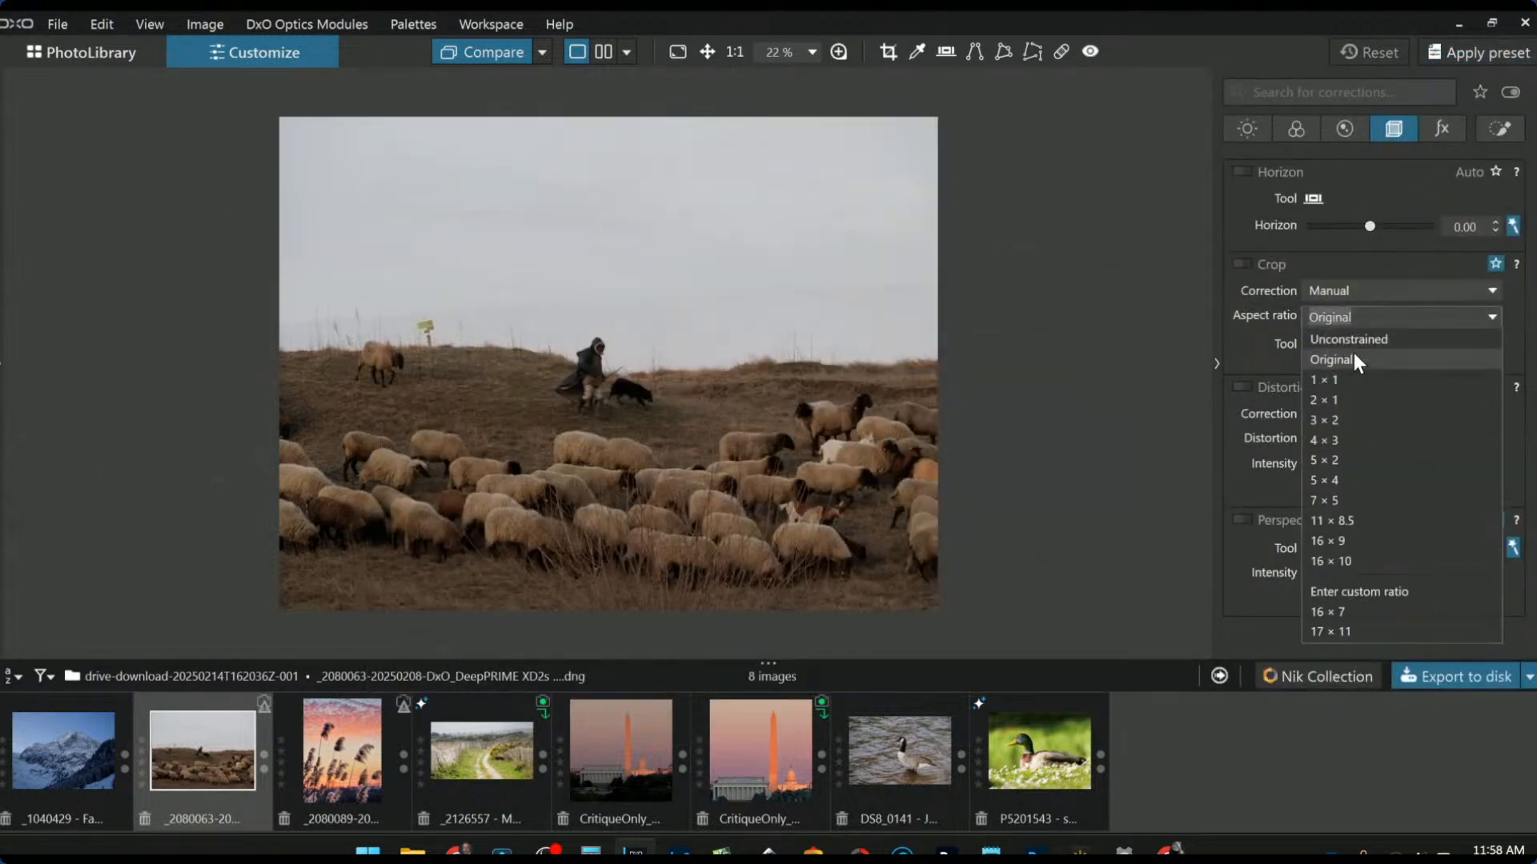
left_click(1379, 612)
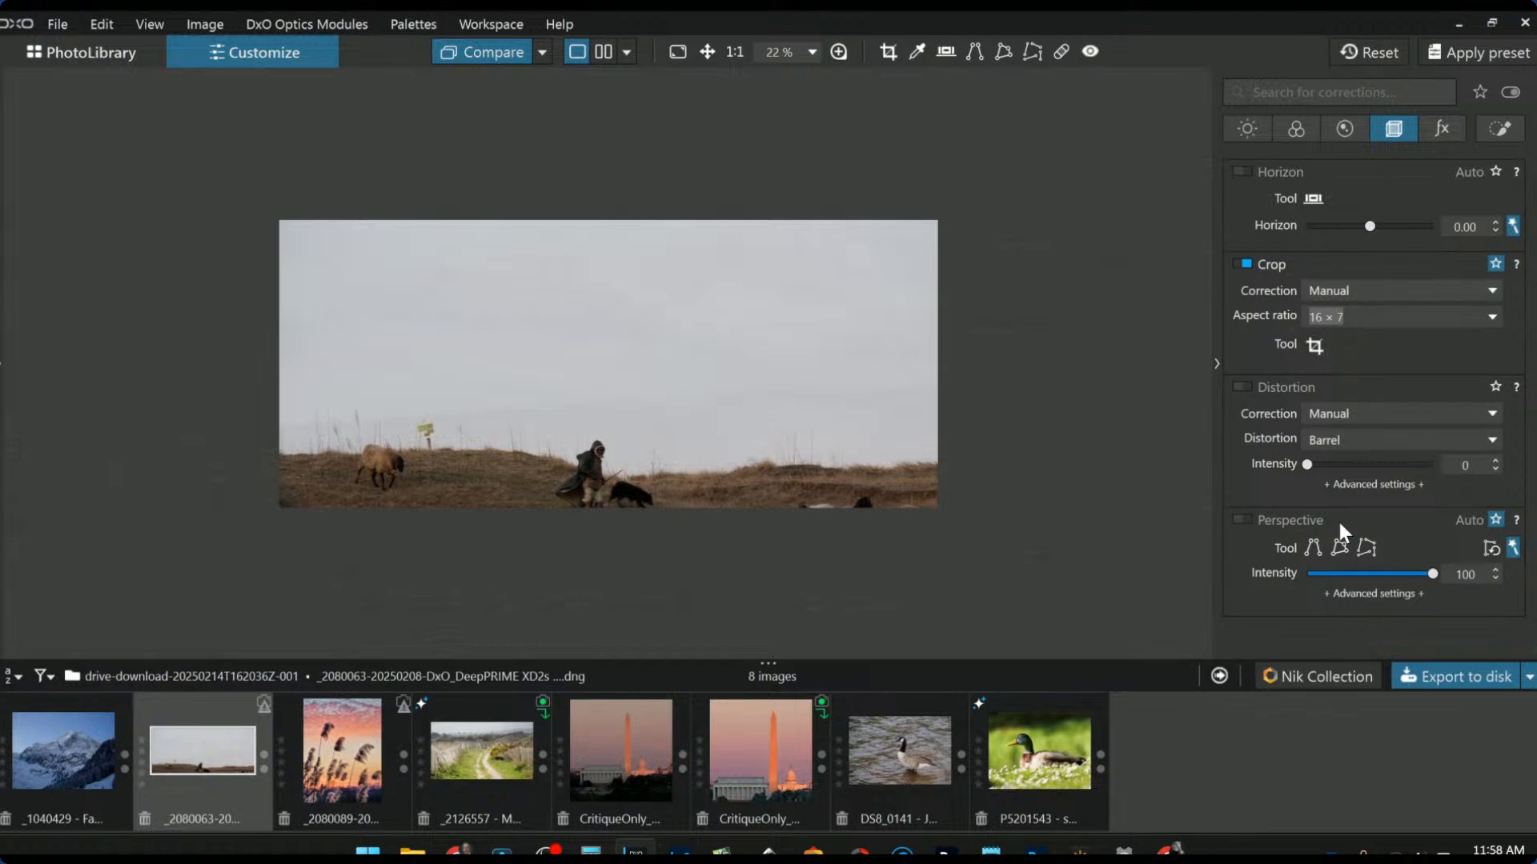
left_click(1315, 345)
left_click_drag(750, 376, 723, 576)
key("Return")
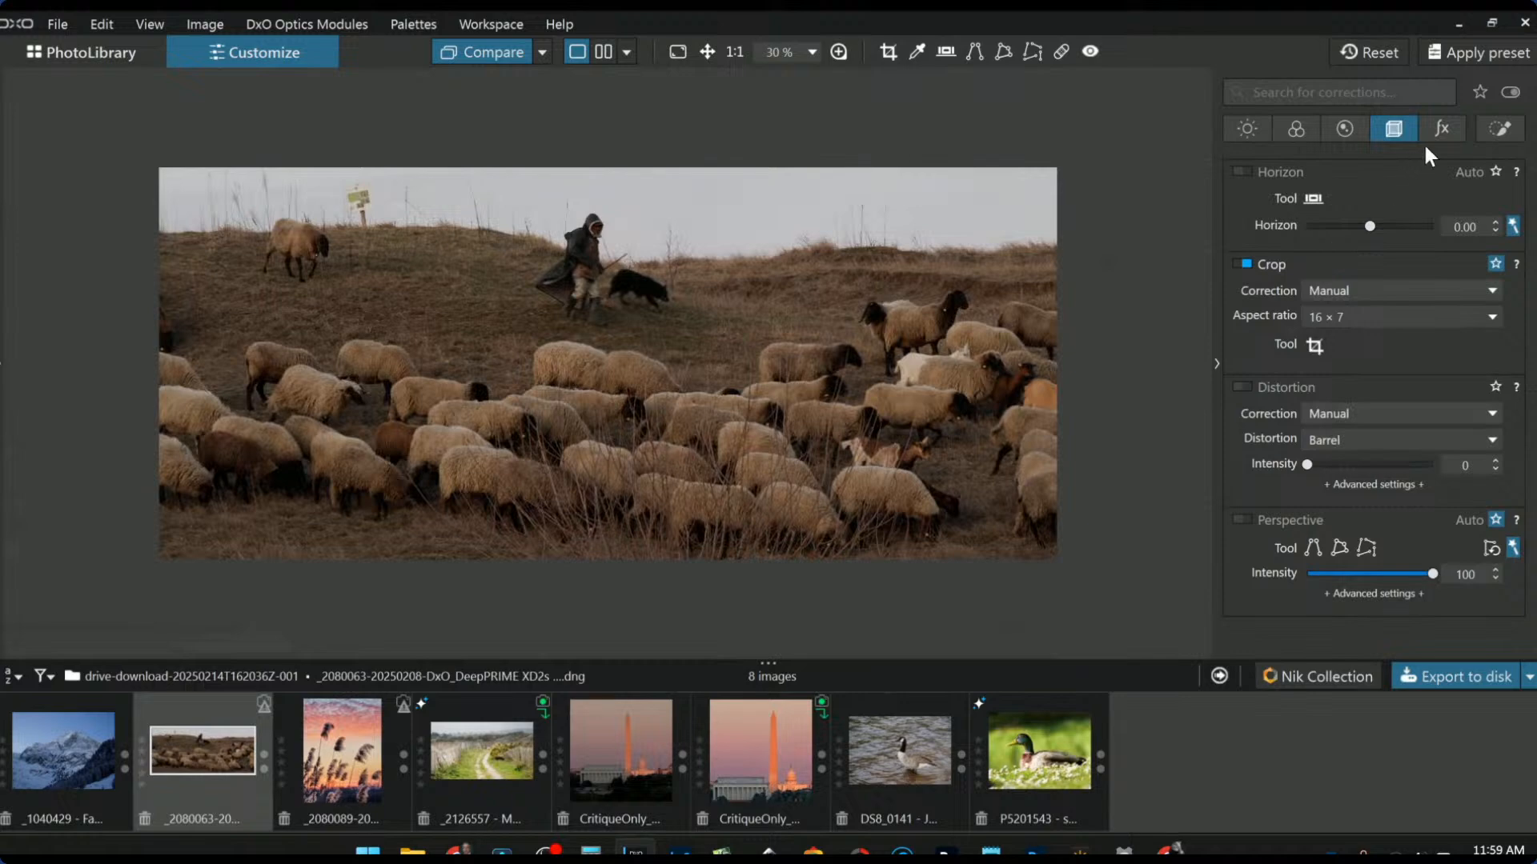
Step: Add a local control line across the flock, sample a pale sheep's colour for its mask and set Luma selectivity to 61
left_click(1498, 130)
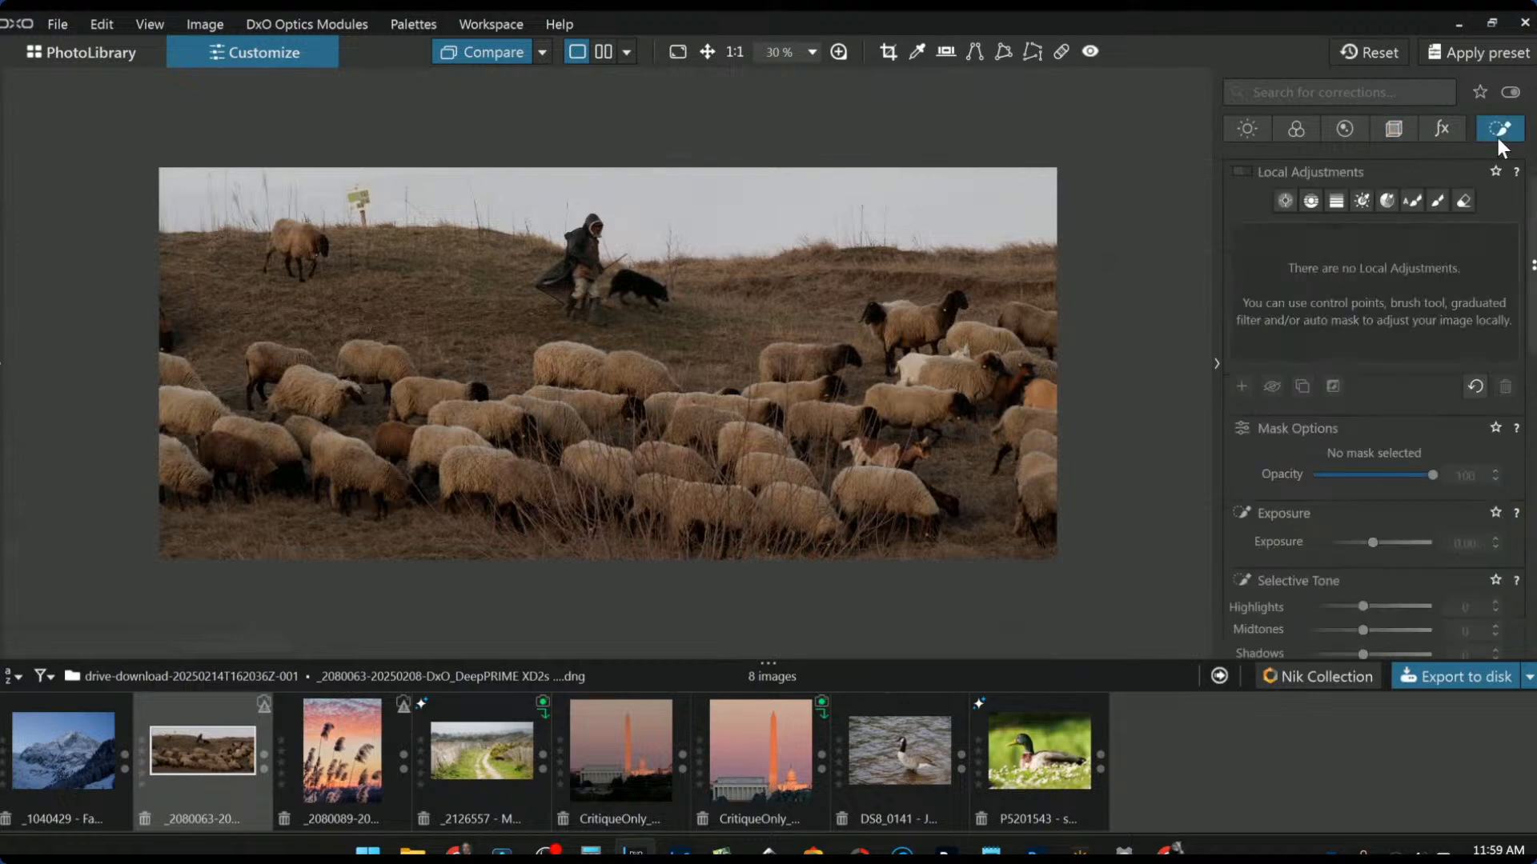
left_click(1311, 201)
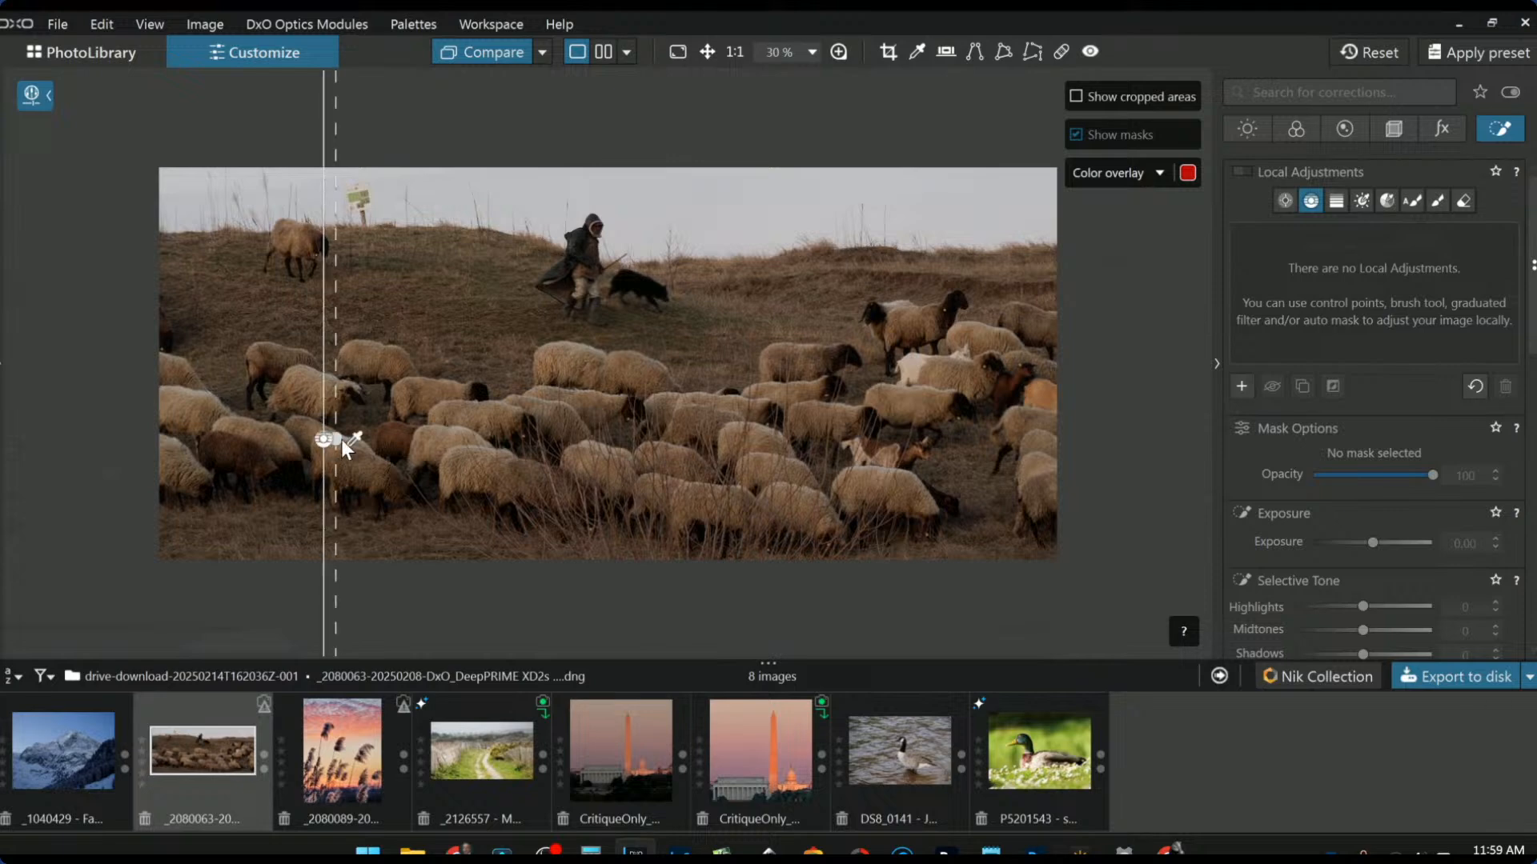
left_click_drag(341, 439, 430, 439)
left_click_drag(608, 438, 1103, 439)
left_click_drag(326, 445, 579, 439)
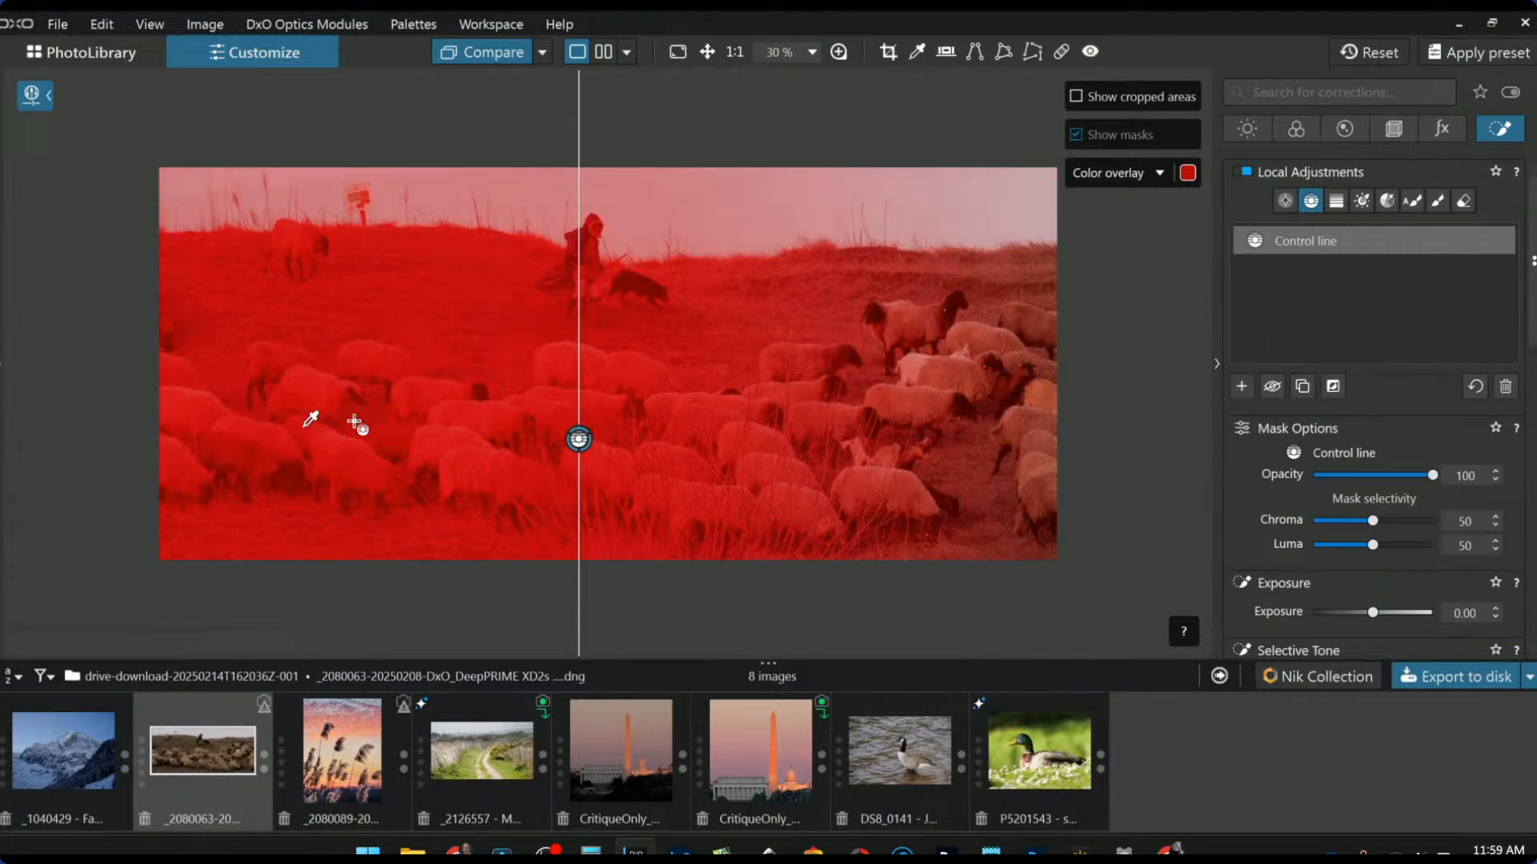
left_click_drag(311, 422, 922, 370)
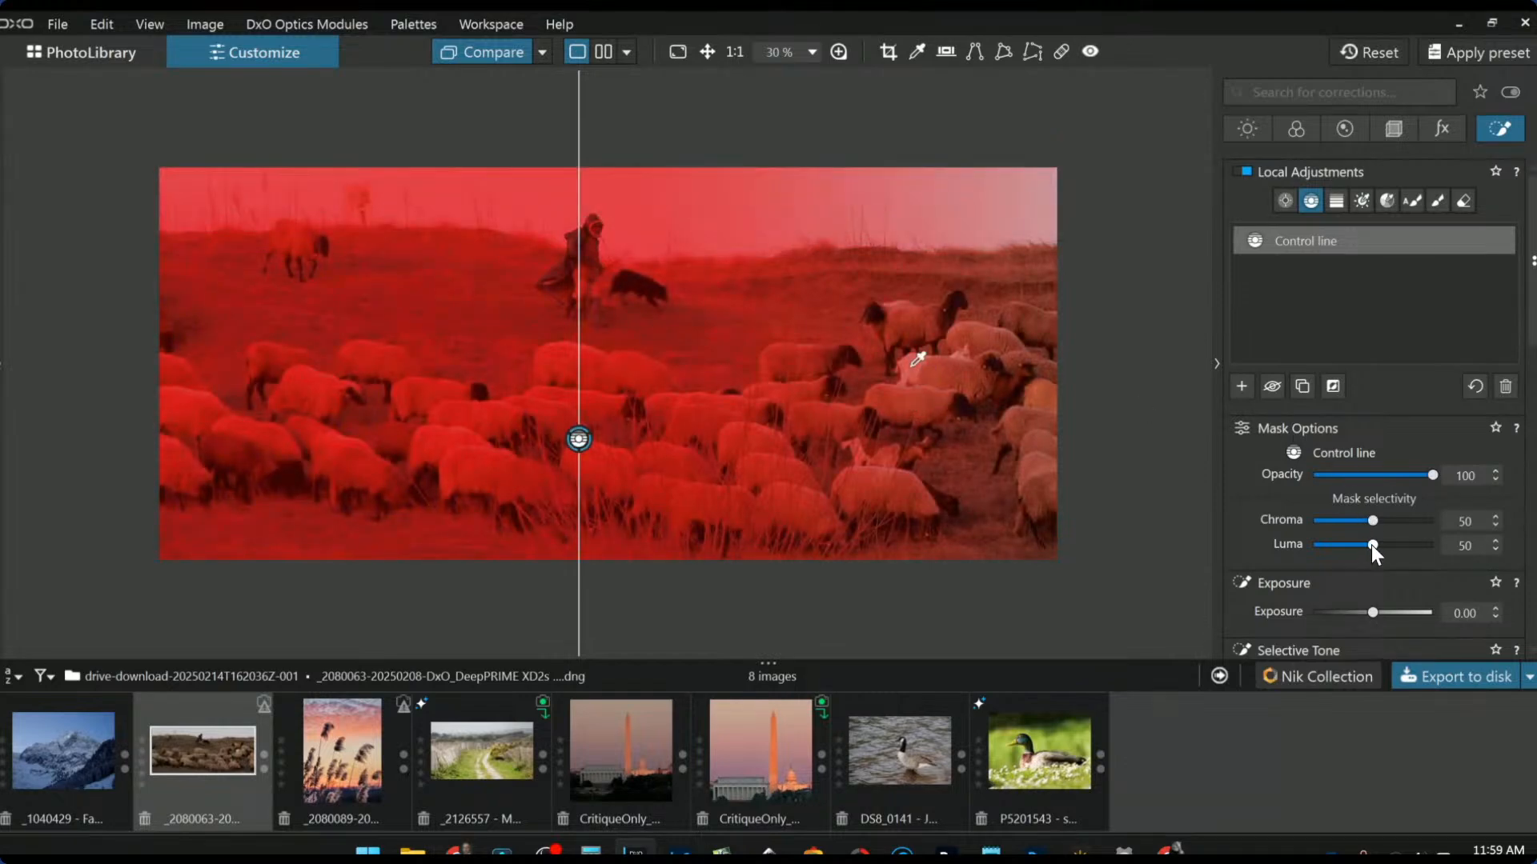
left_click_drag(1371, 545, 1385, 549)
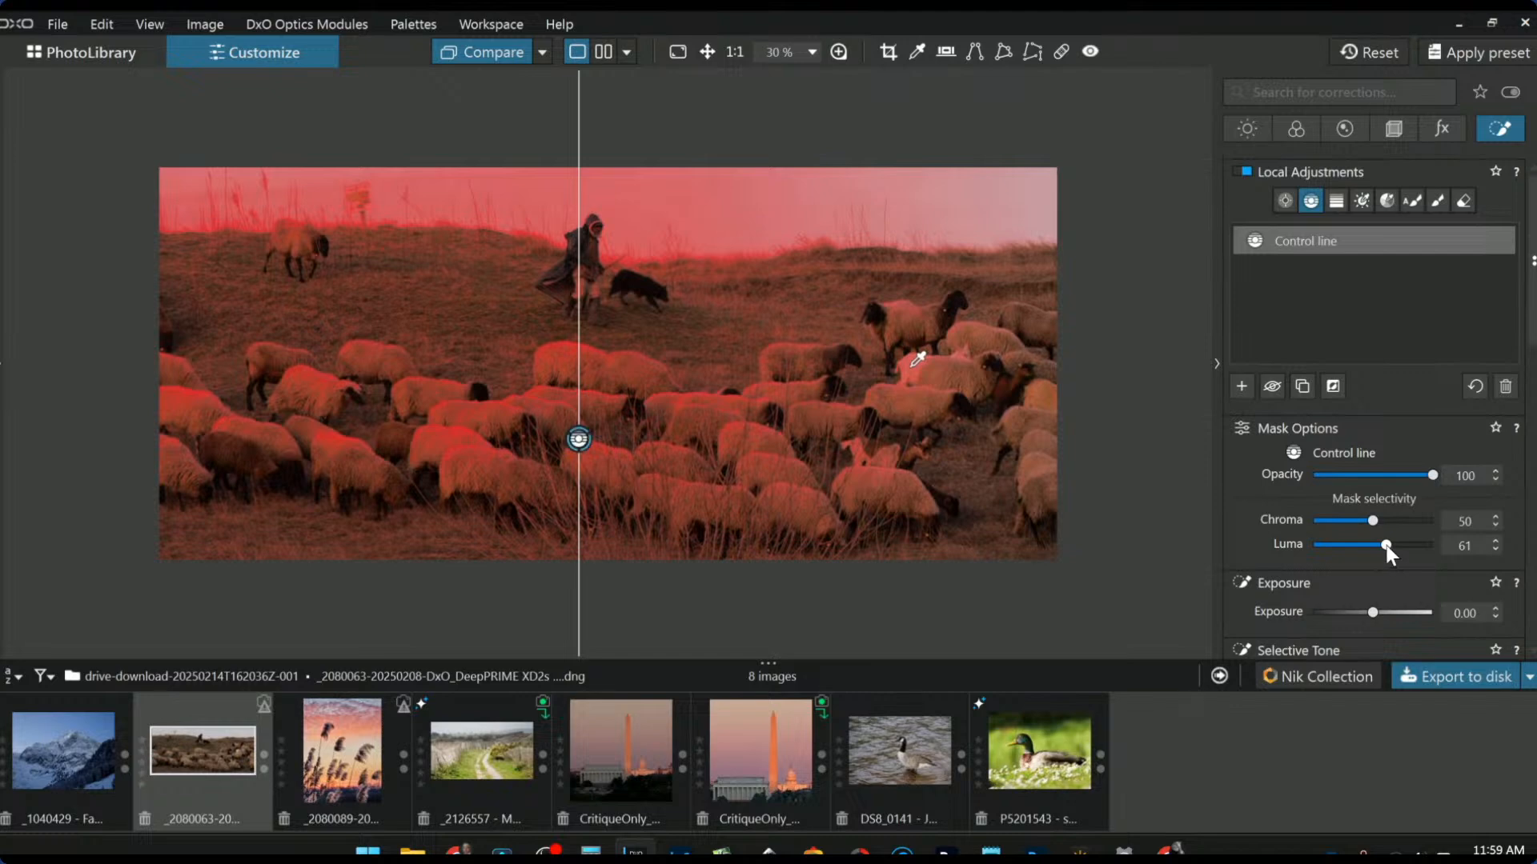
Step: Brighten the sheep mask with Highlights 100, Midtones 72 and Shadows 33
scroll(1307, 568, "down", 2)
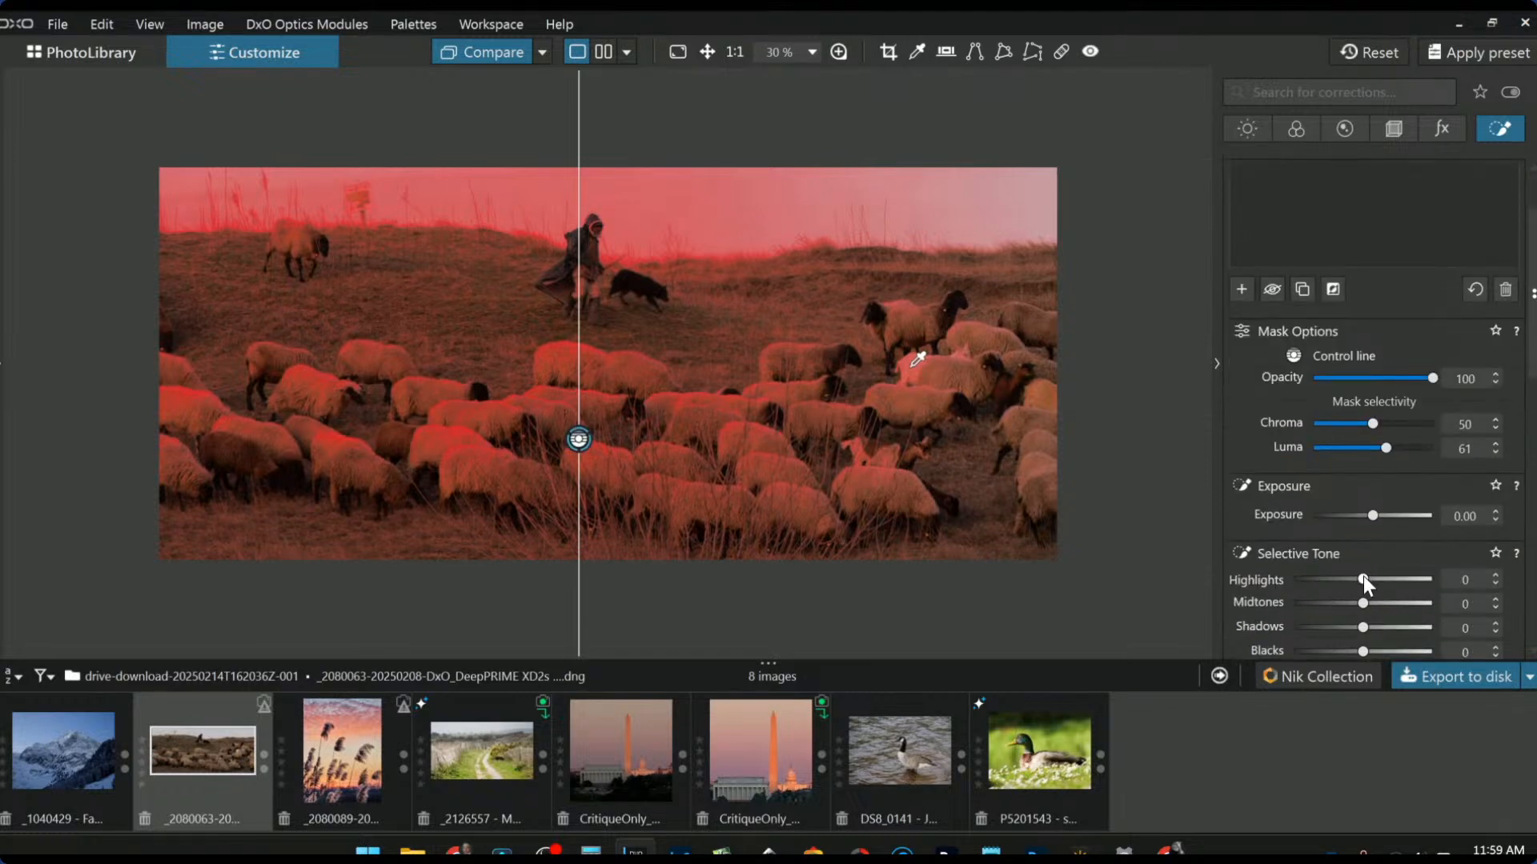
left_click_drag(1362, 578, 1452, 576)
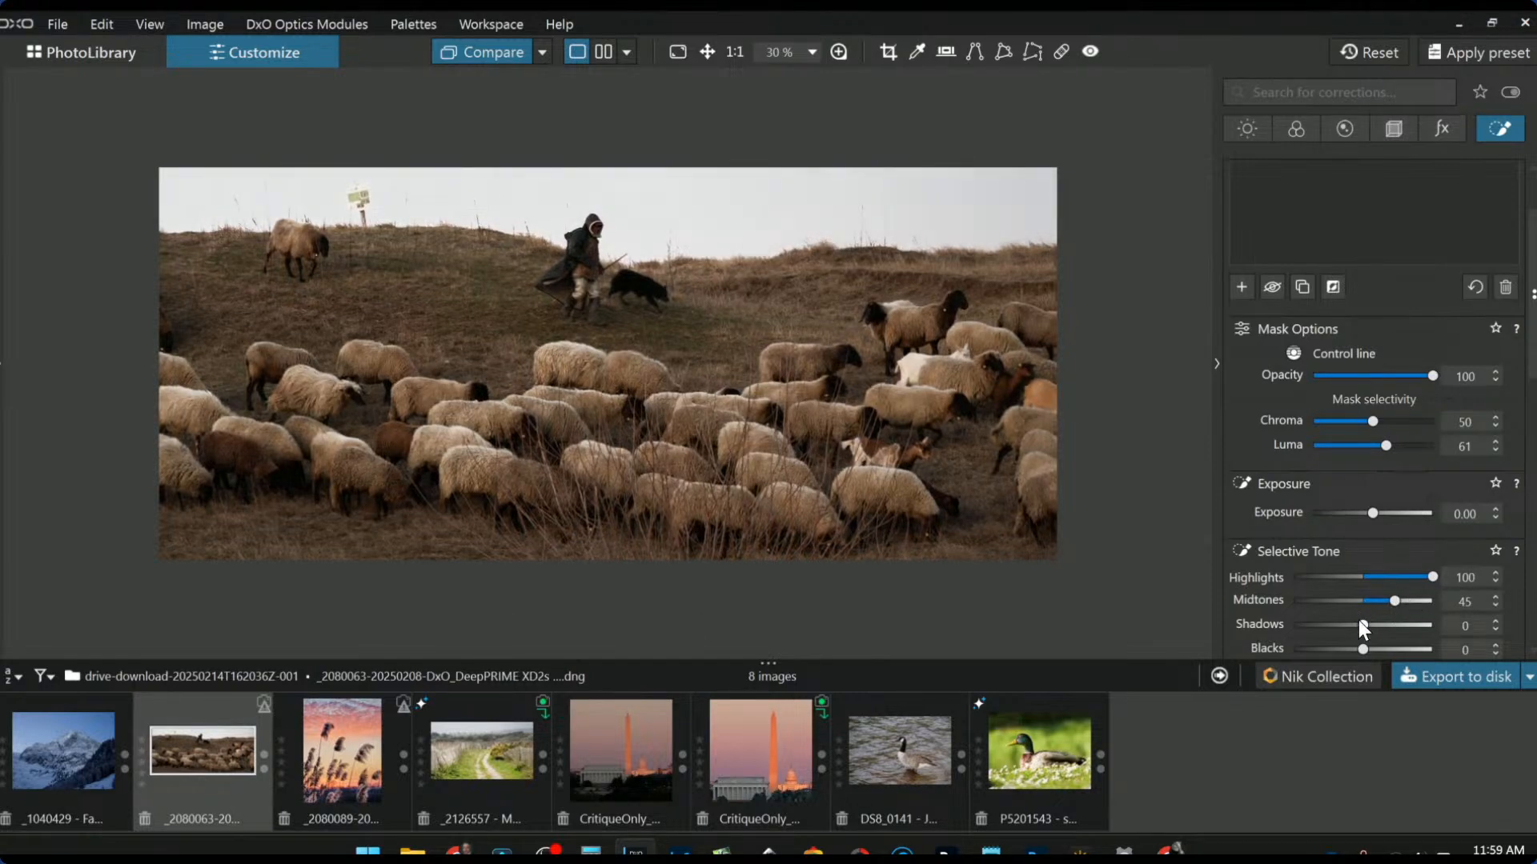
left_click_drag(1364, 627, 1413, 601)
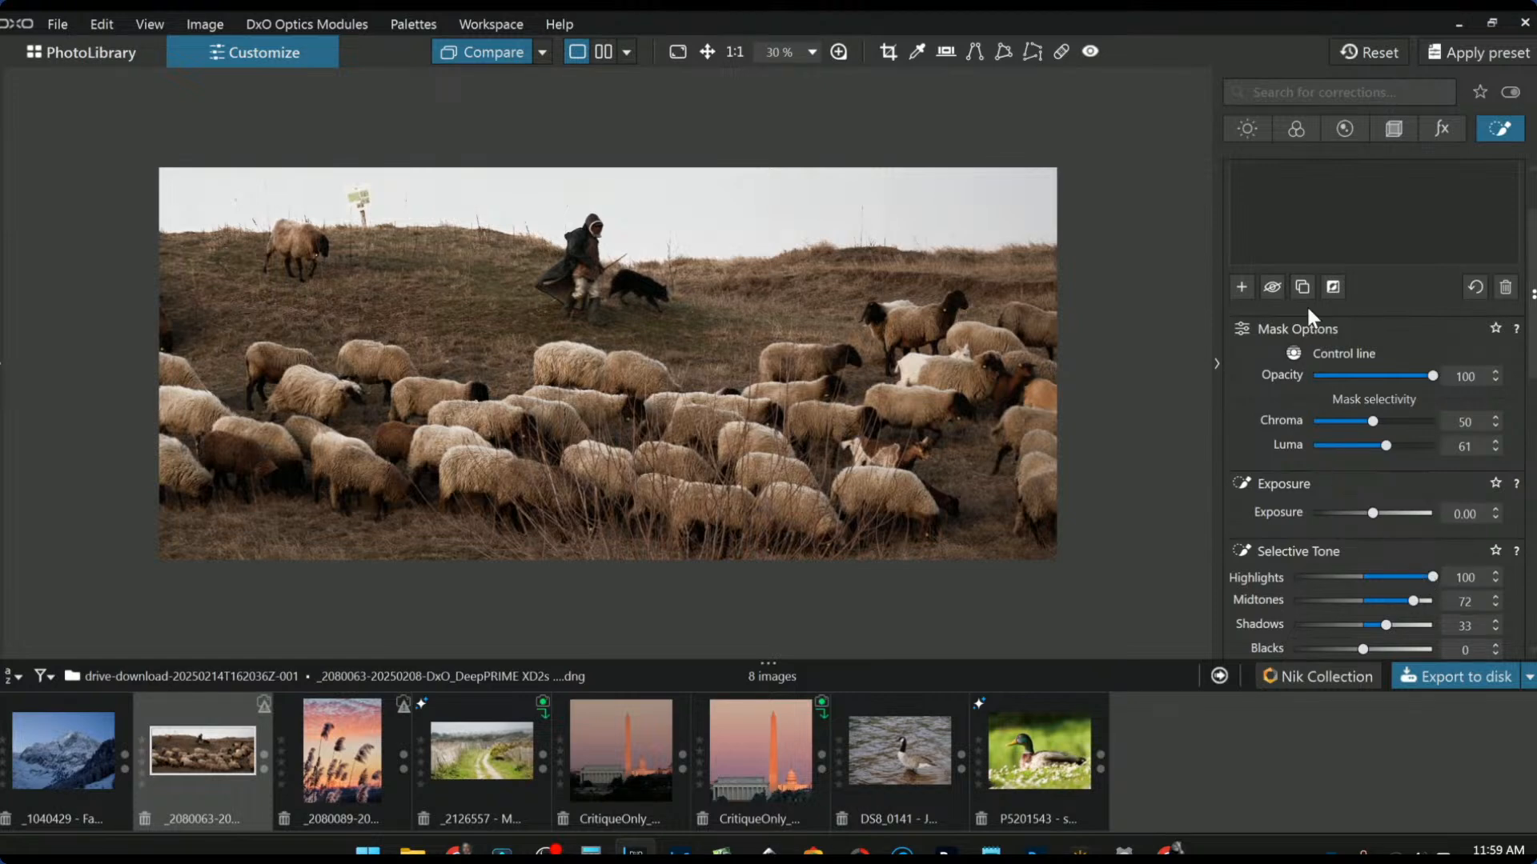
Step: Create a new mask with a horizontal control line along the hilltop so that it covers the sky
left_click(1242, 287)
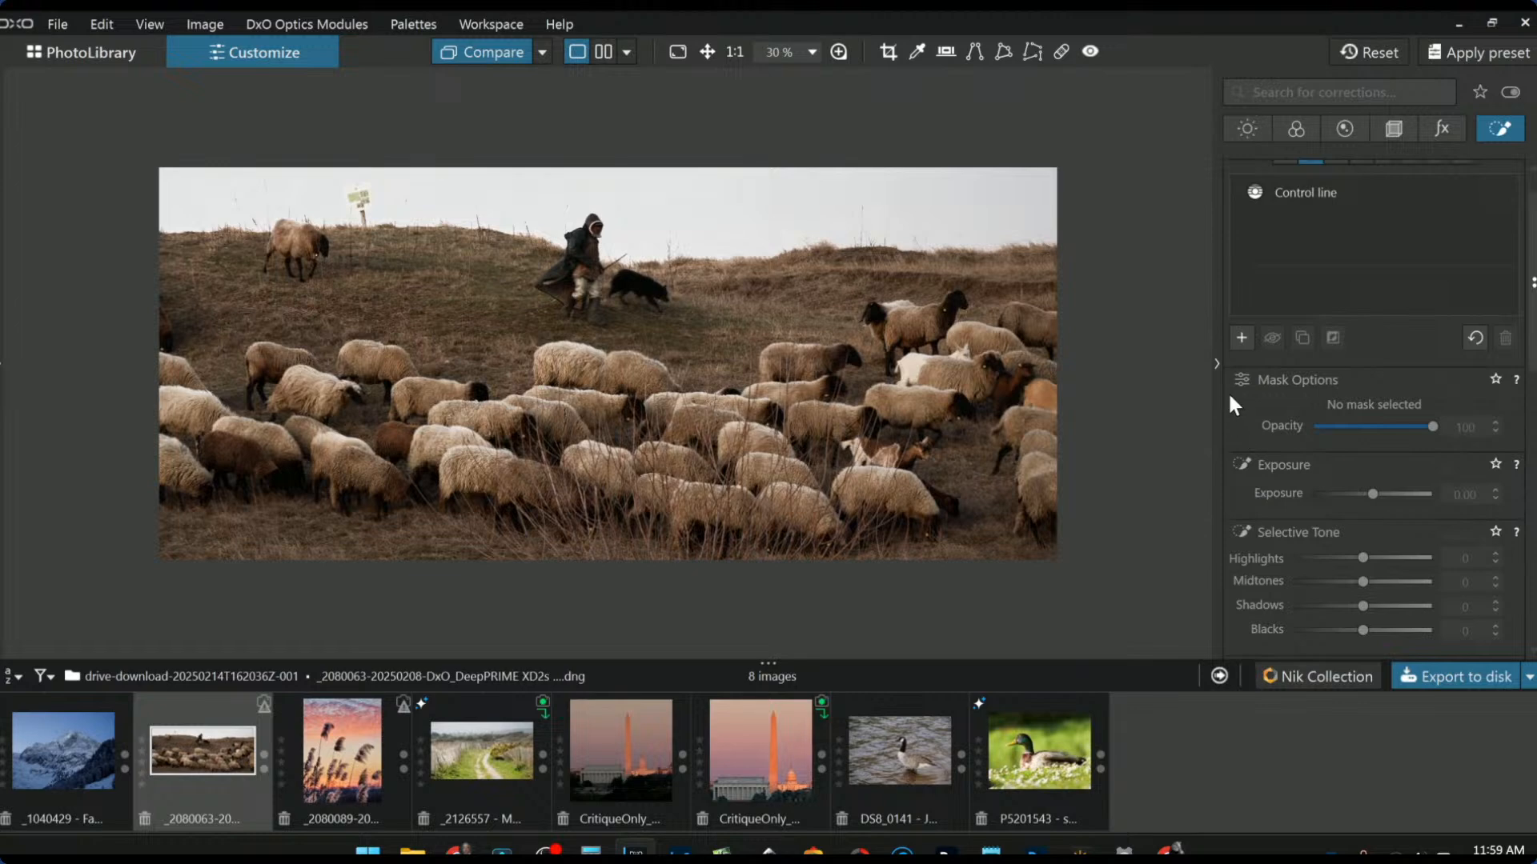
scroll(1303, 379, "up", 1)
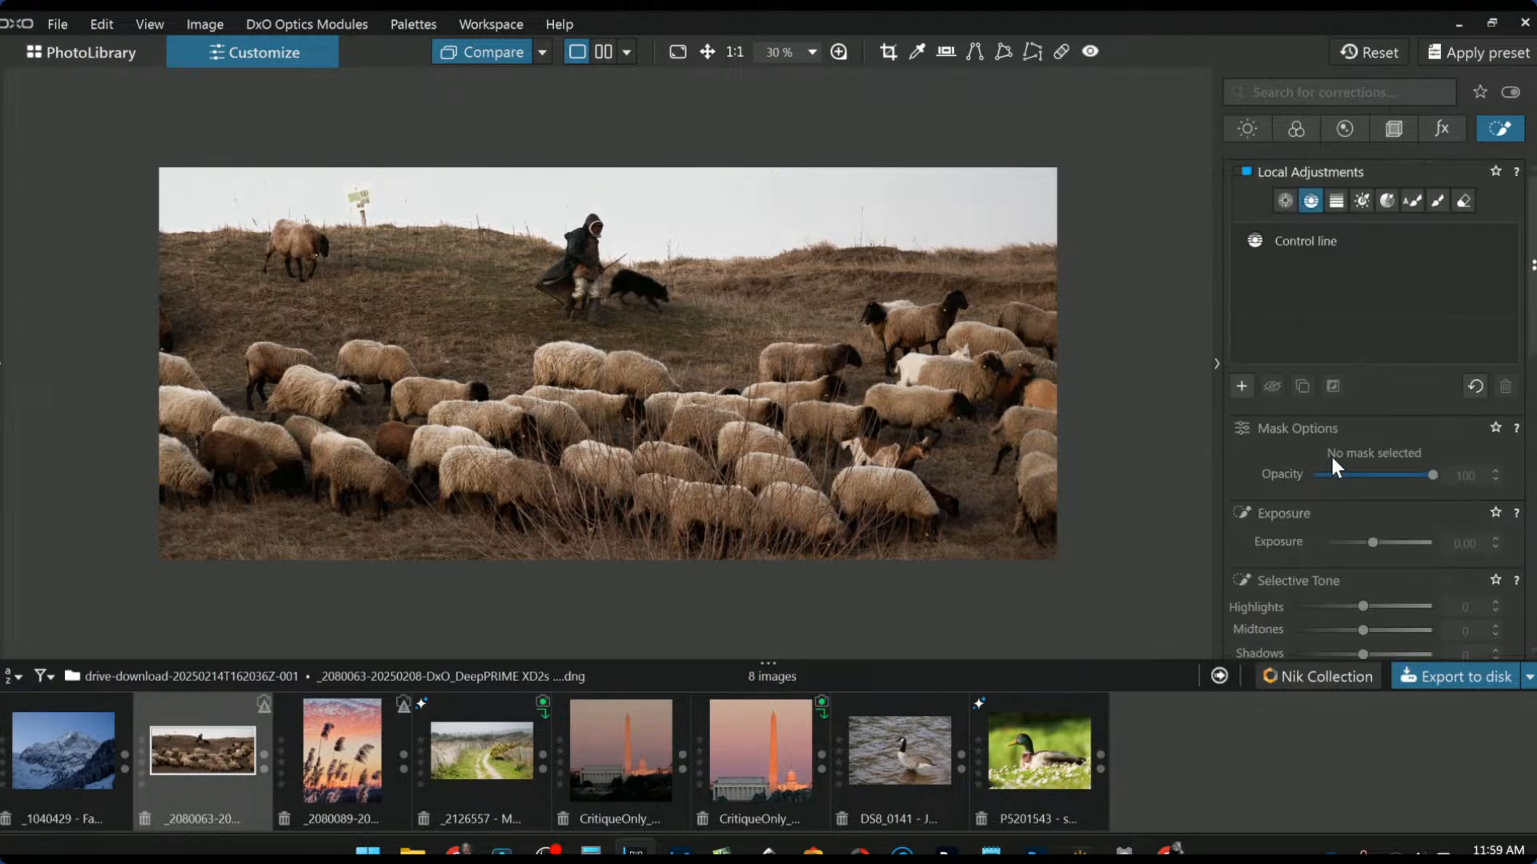
left_click(1312, 202)
left_click_drag(699, 234, 698, 286)
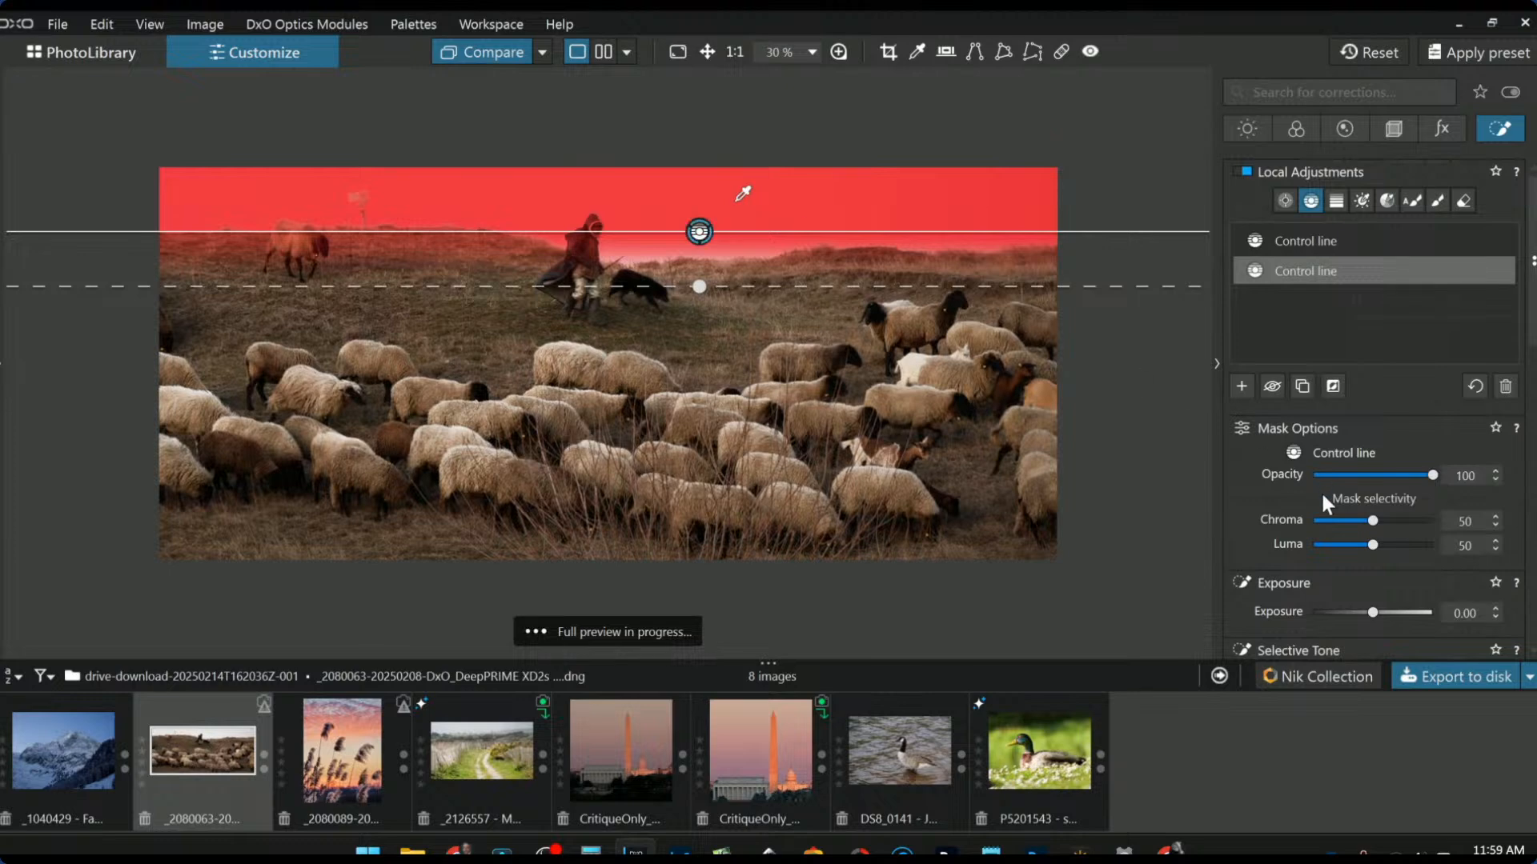
Step: Try an exposure of -3.87 and then a ClearView Plus intensity of 70 on the sky mask, resetting each
left_click_drag(1374, 612, 1315, 612)
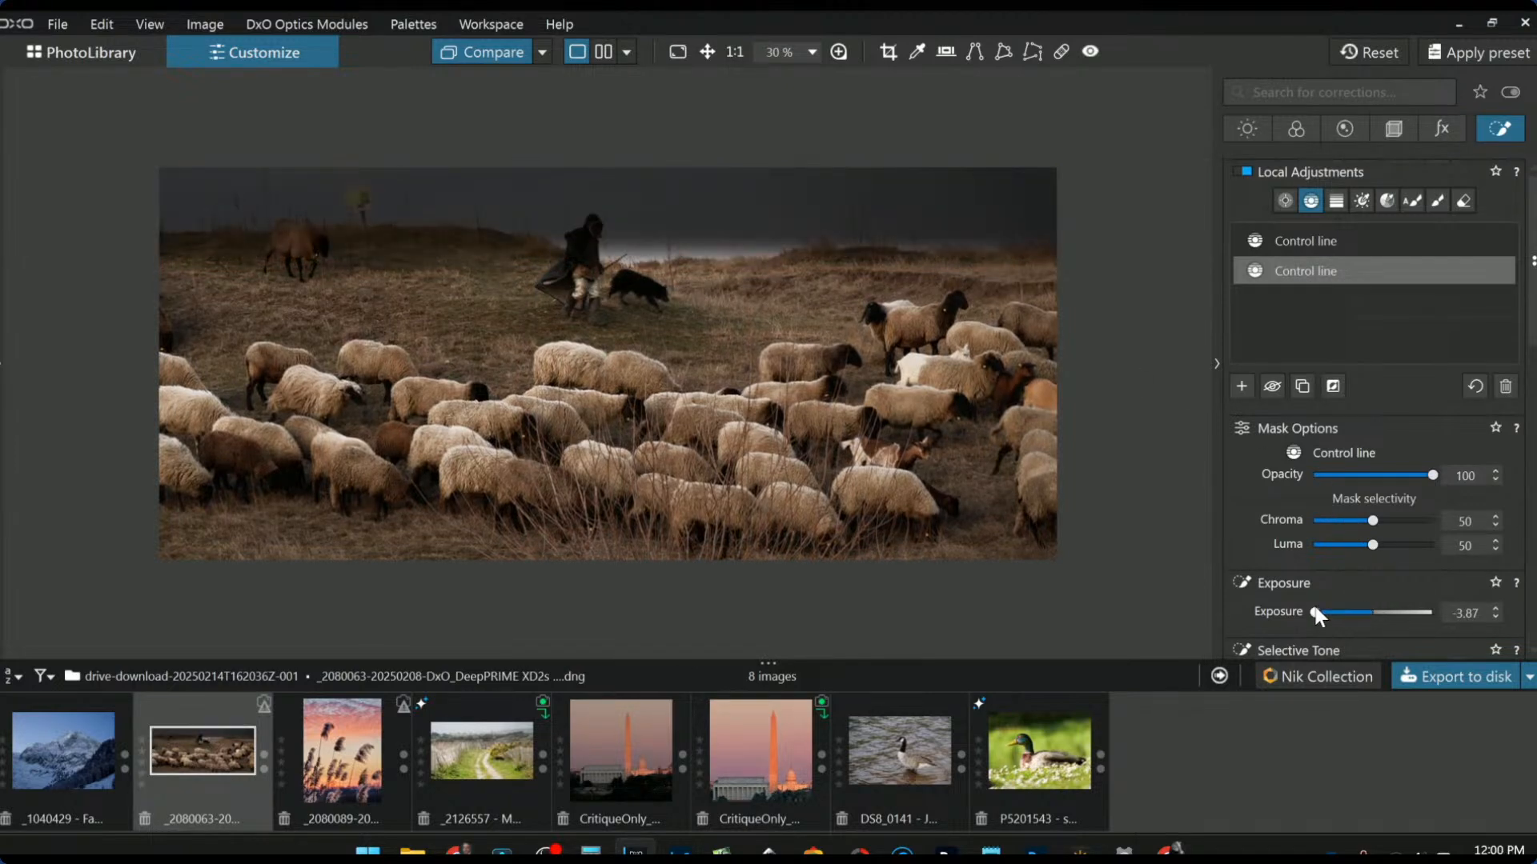
double_click(1314, 611)
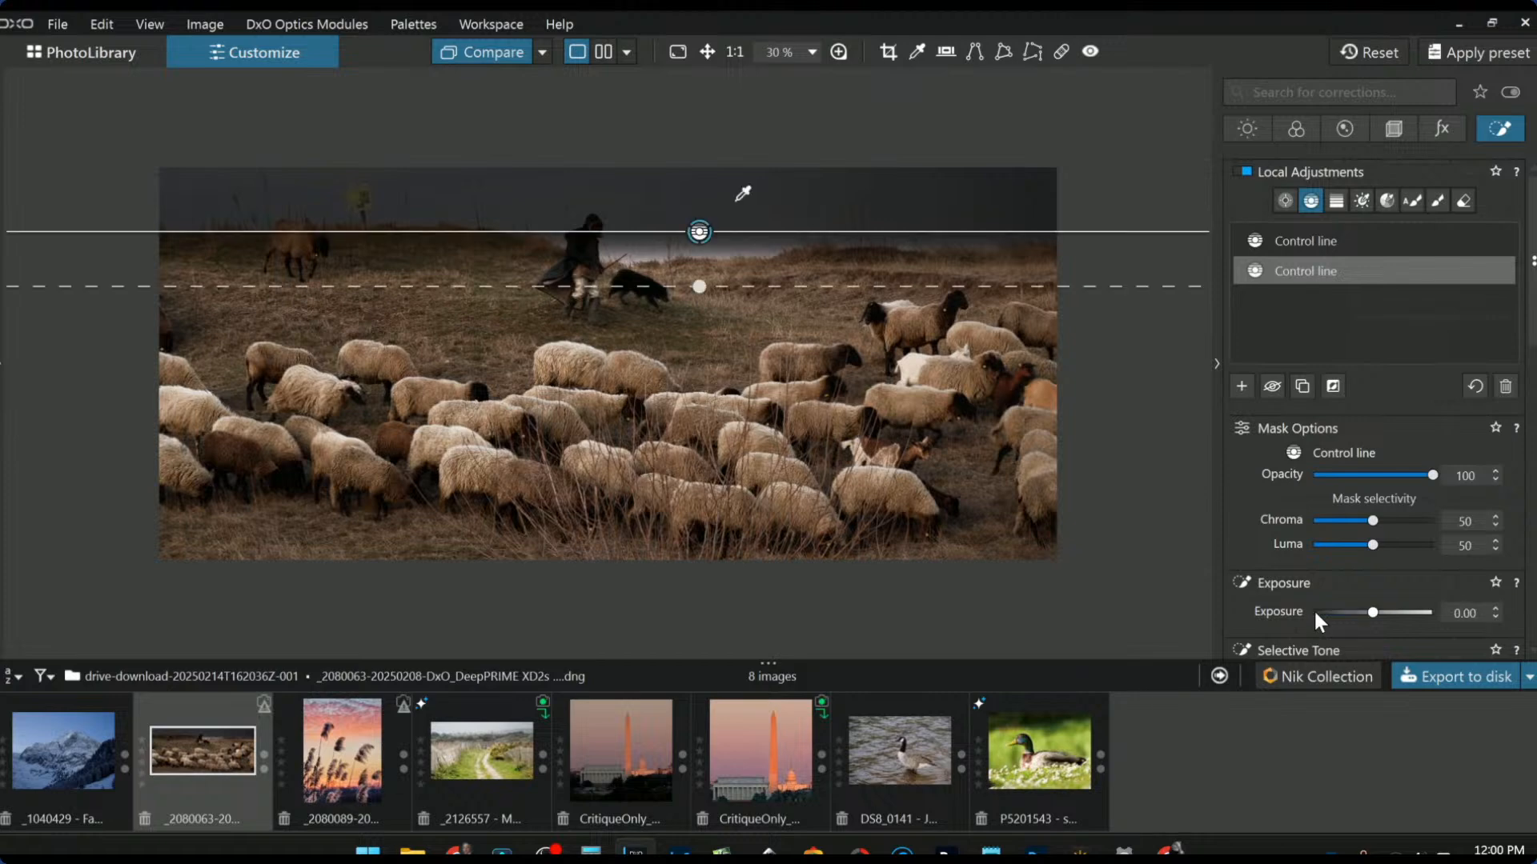
scroll(1268, 575, "down", 3)
scroll(1342, 589, "down", 1)
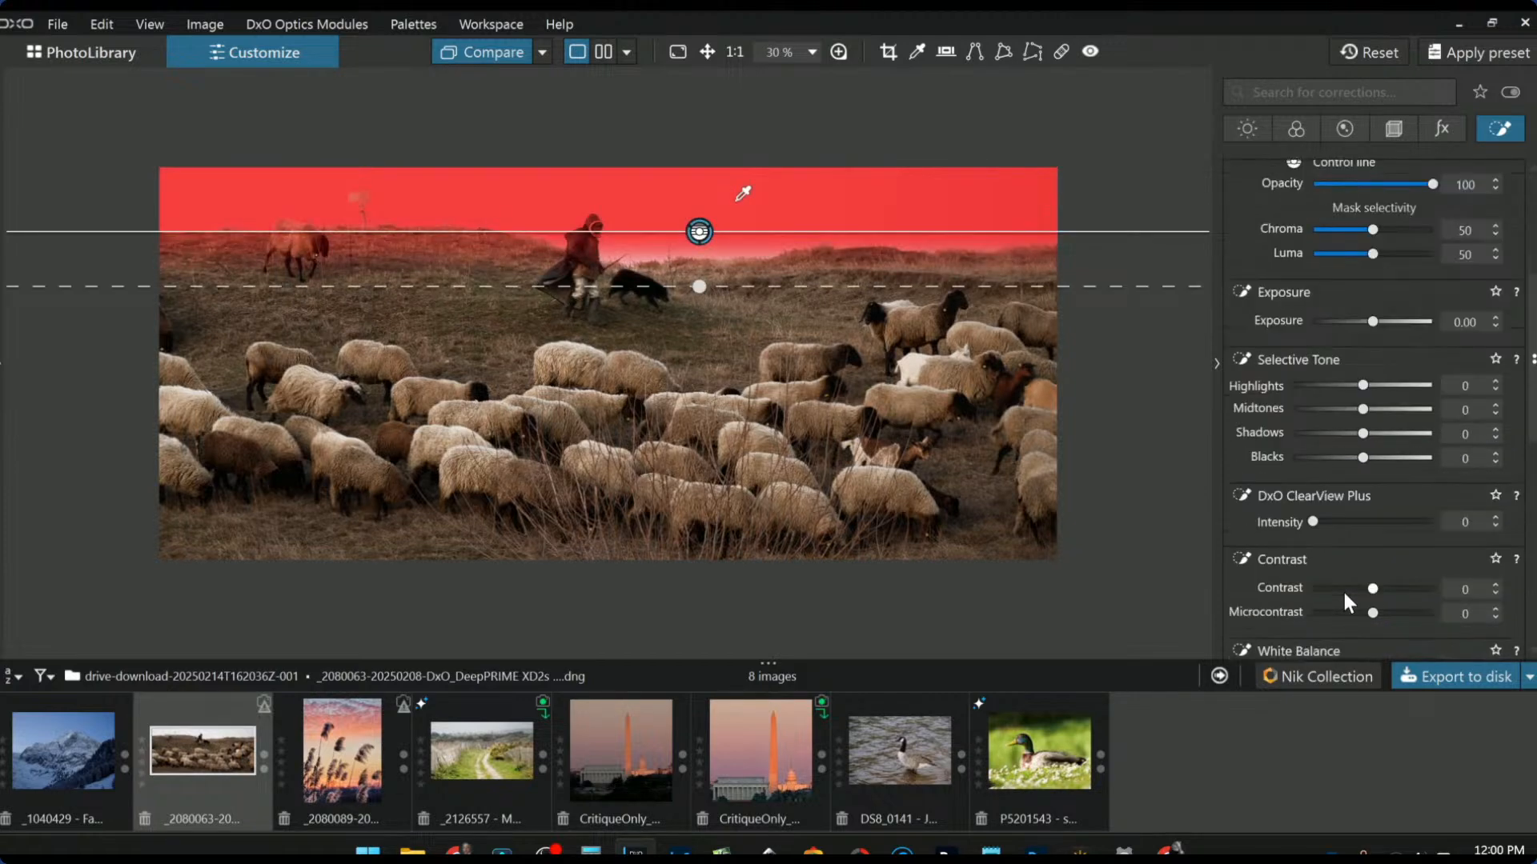
left_click_drag(1312, 522, 1397, 521)
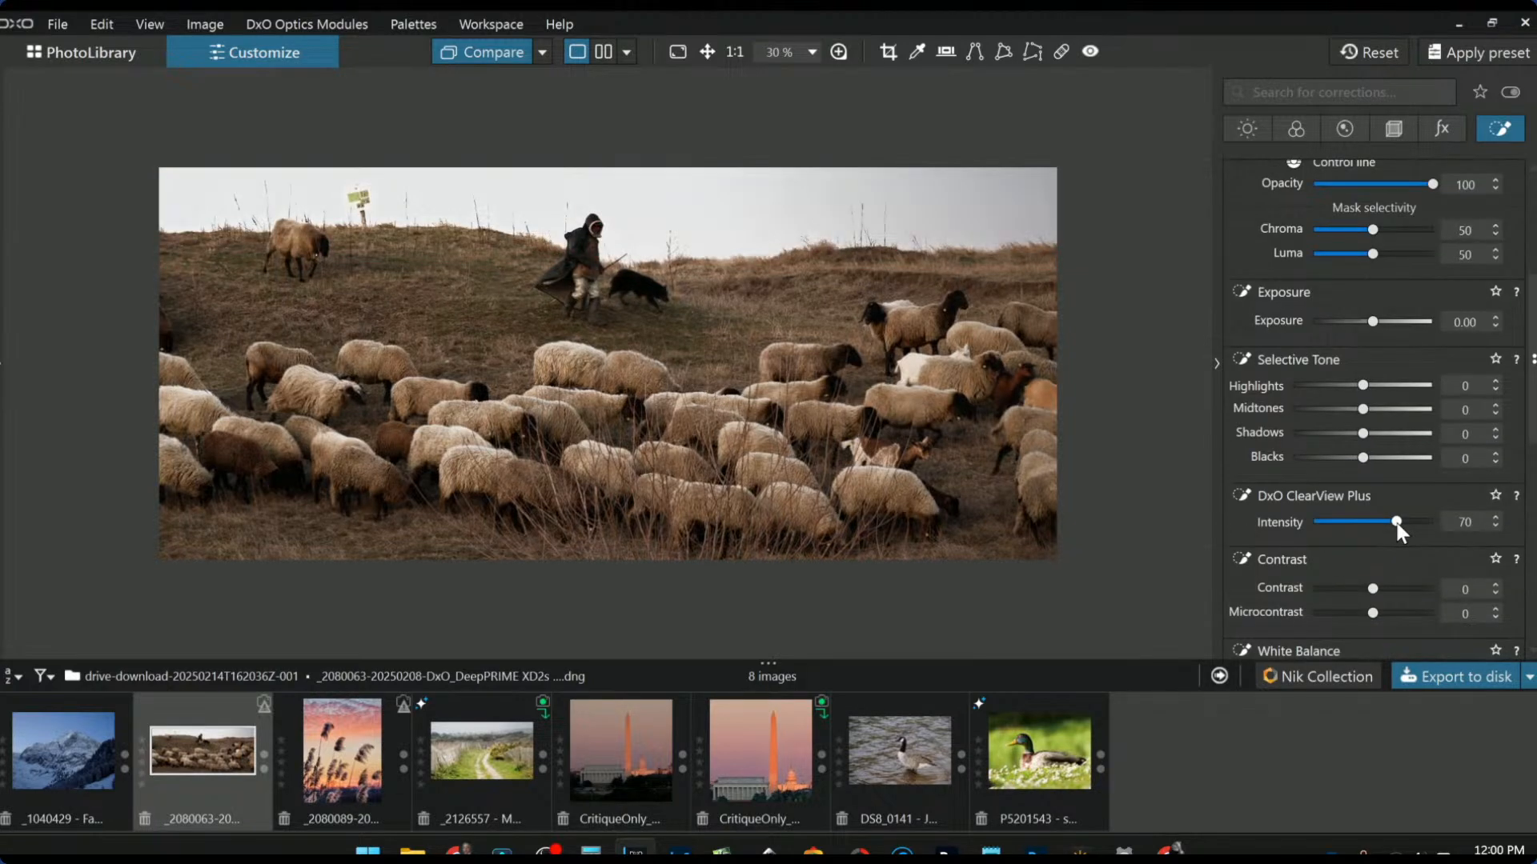
double_click(1395, 521)
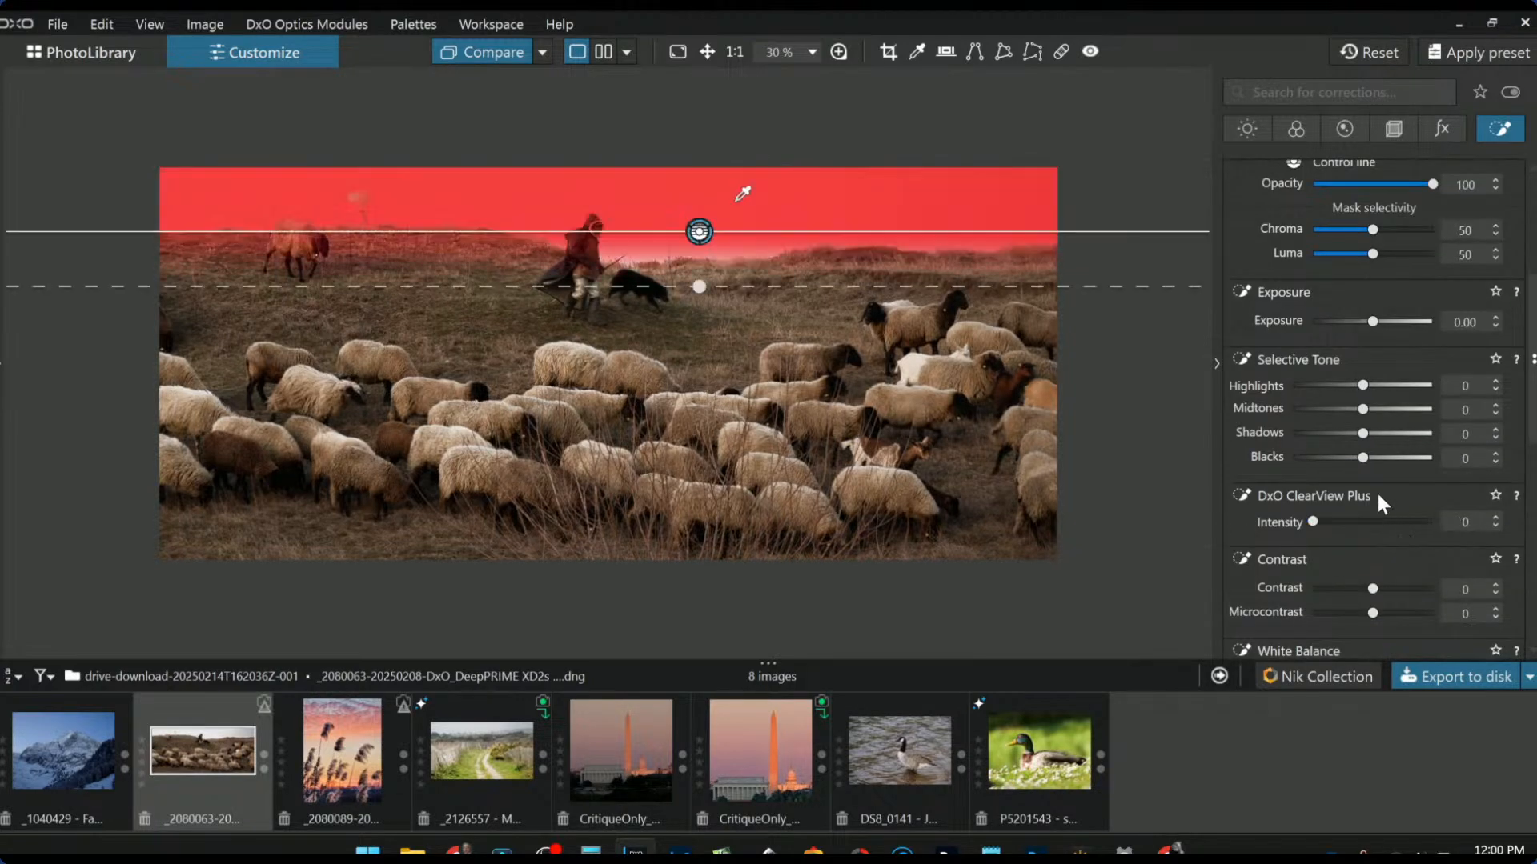
Step: Set the sky mask's Highlights to -19 and lower its white balance temperature for a bluer sky
left_click(1346, 387)
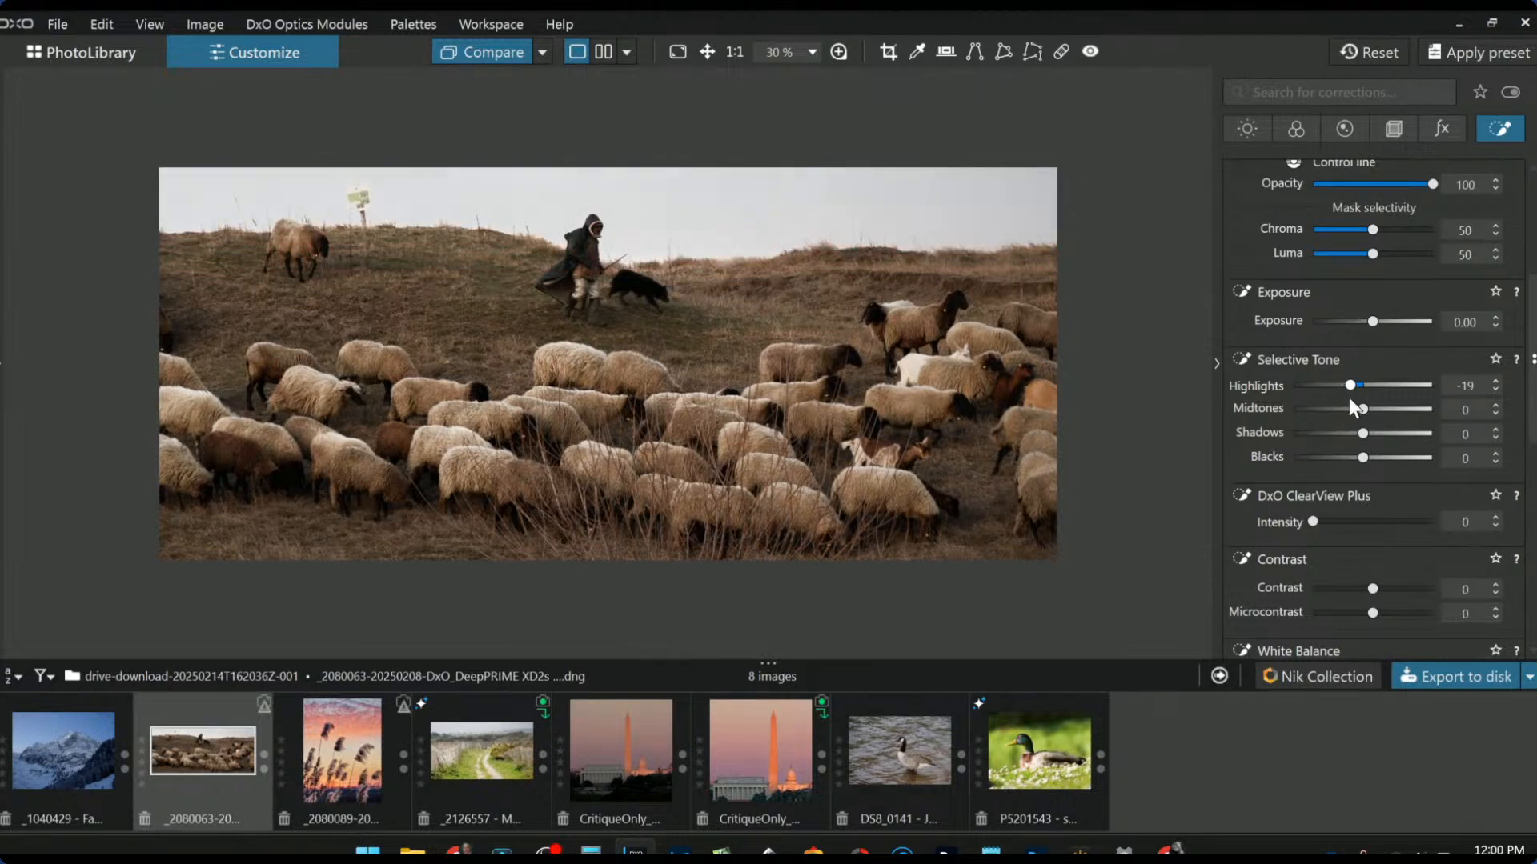
scroll(1332, 569, "down", 10)
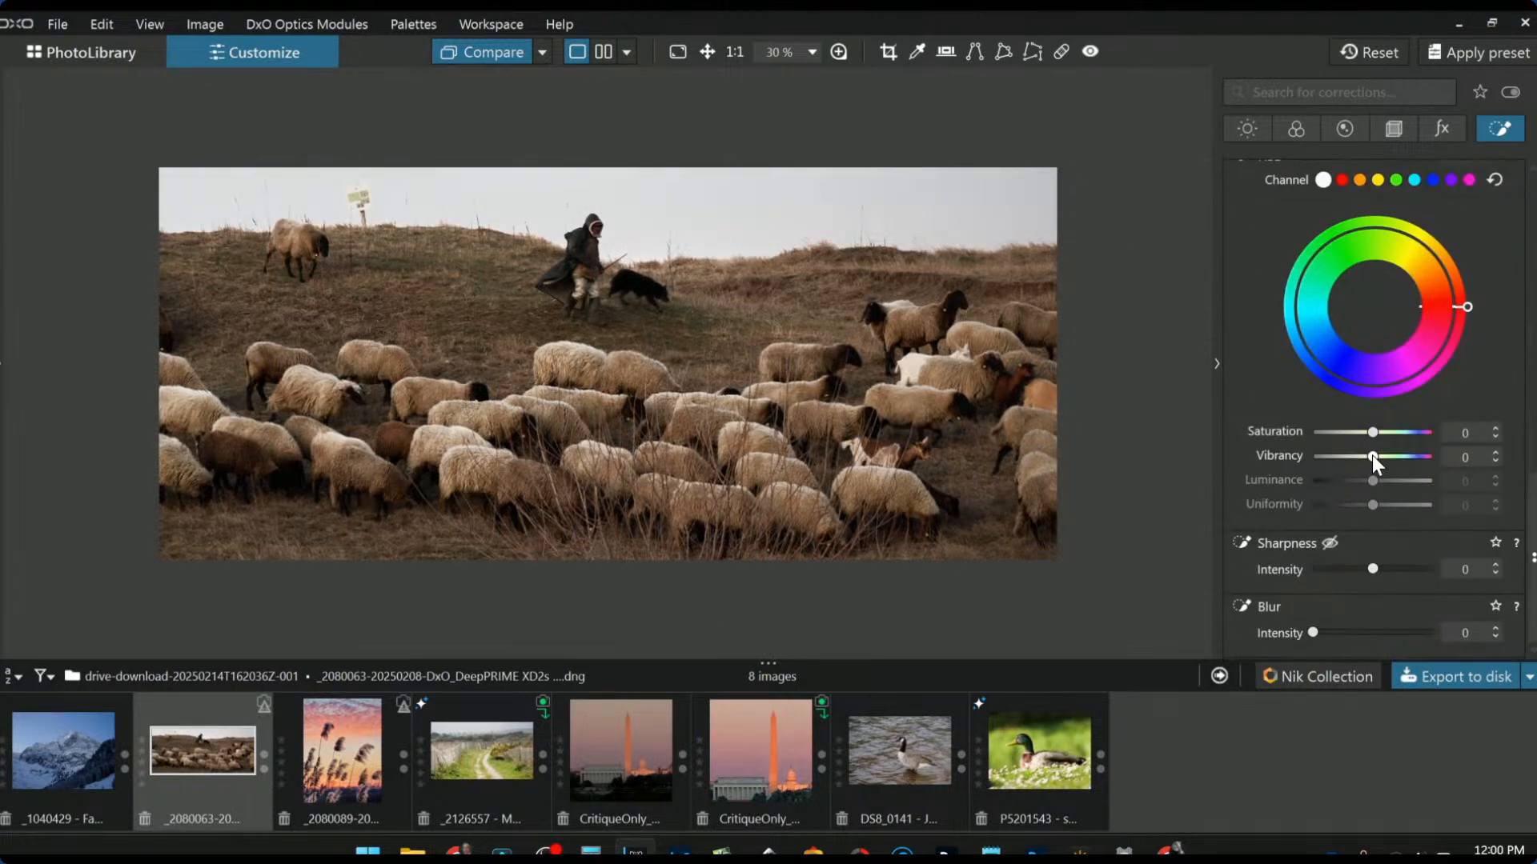
scroll(1334, 482, "up", 4)
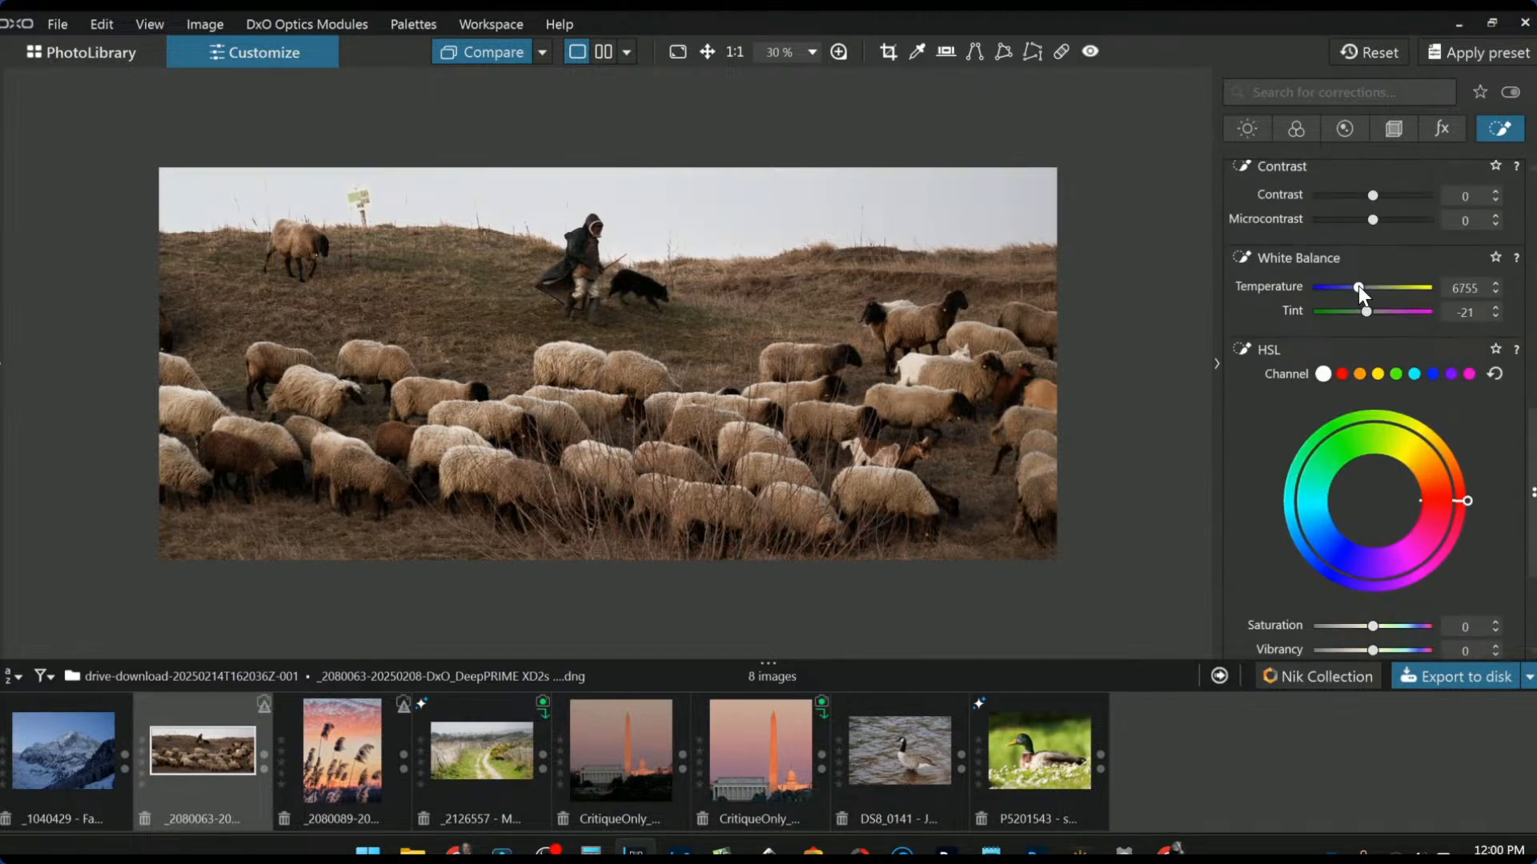
left_click_drag(1358, 289, 1357, 289)
scroll(1357, 286, "down", 4)
scroll(1357, 287, "down", 2)
key("l")
scroll(1252, 364, "up", 10)
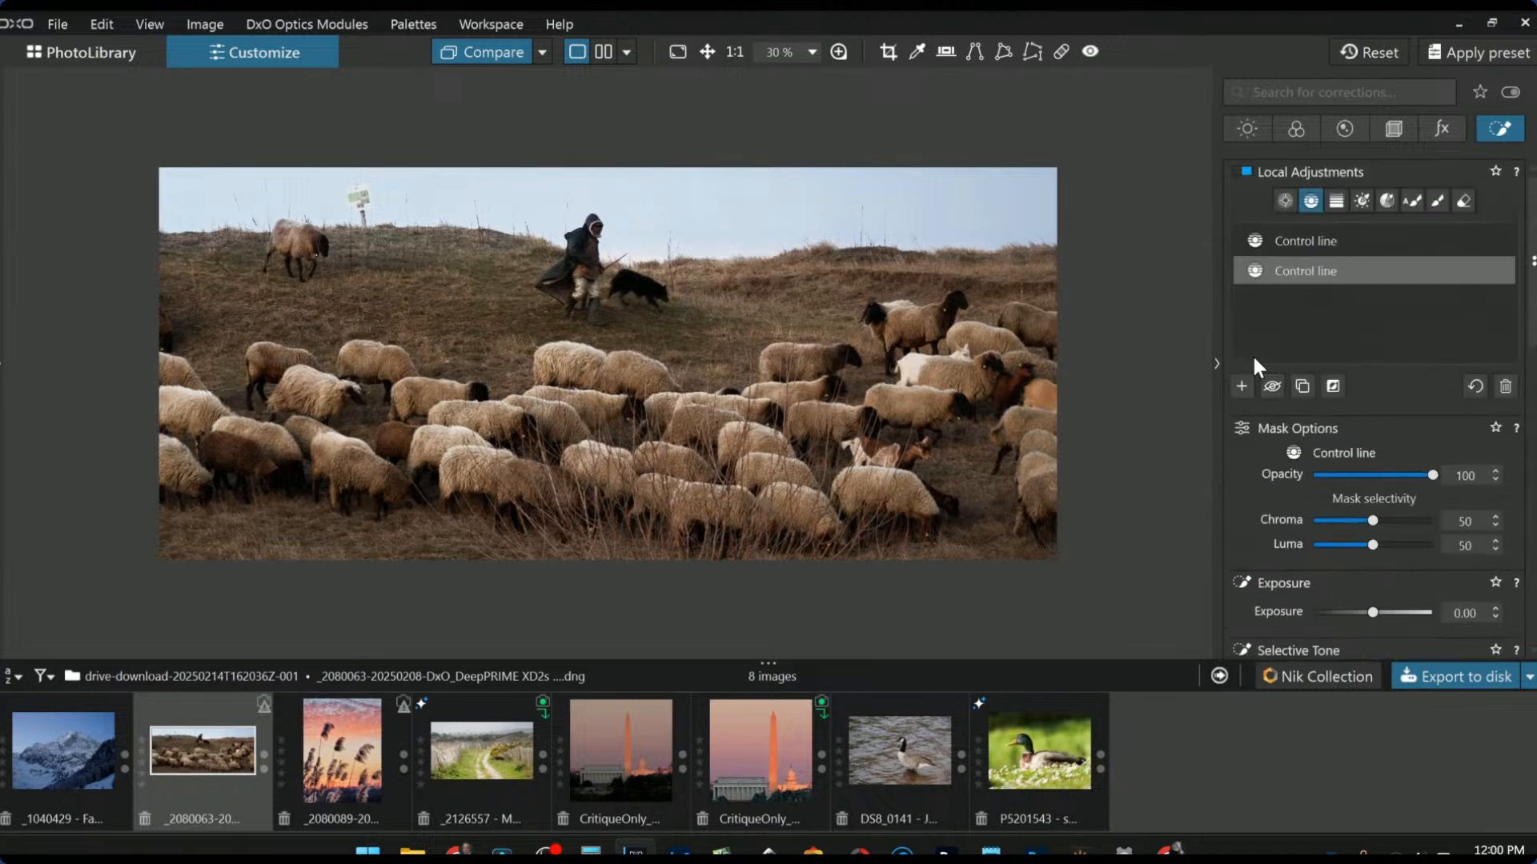
Step: Create a new mask with control points on the shepherd's body and face, tightening both radii around him
left_click(1239, 387)
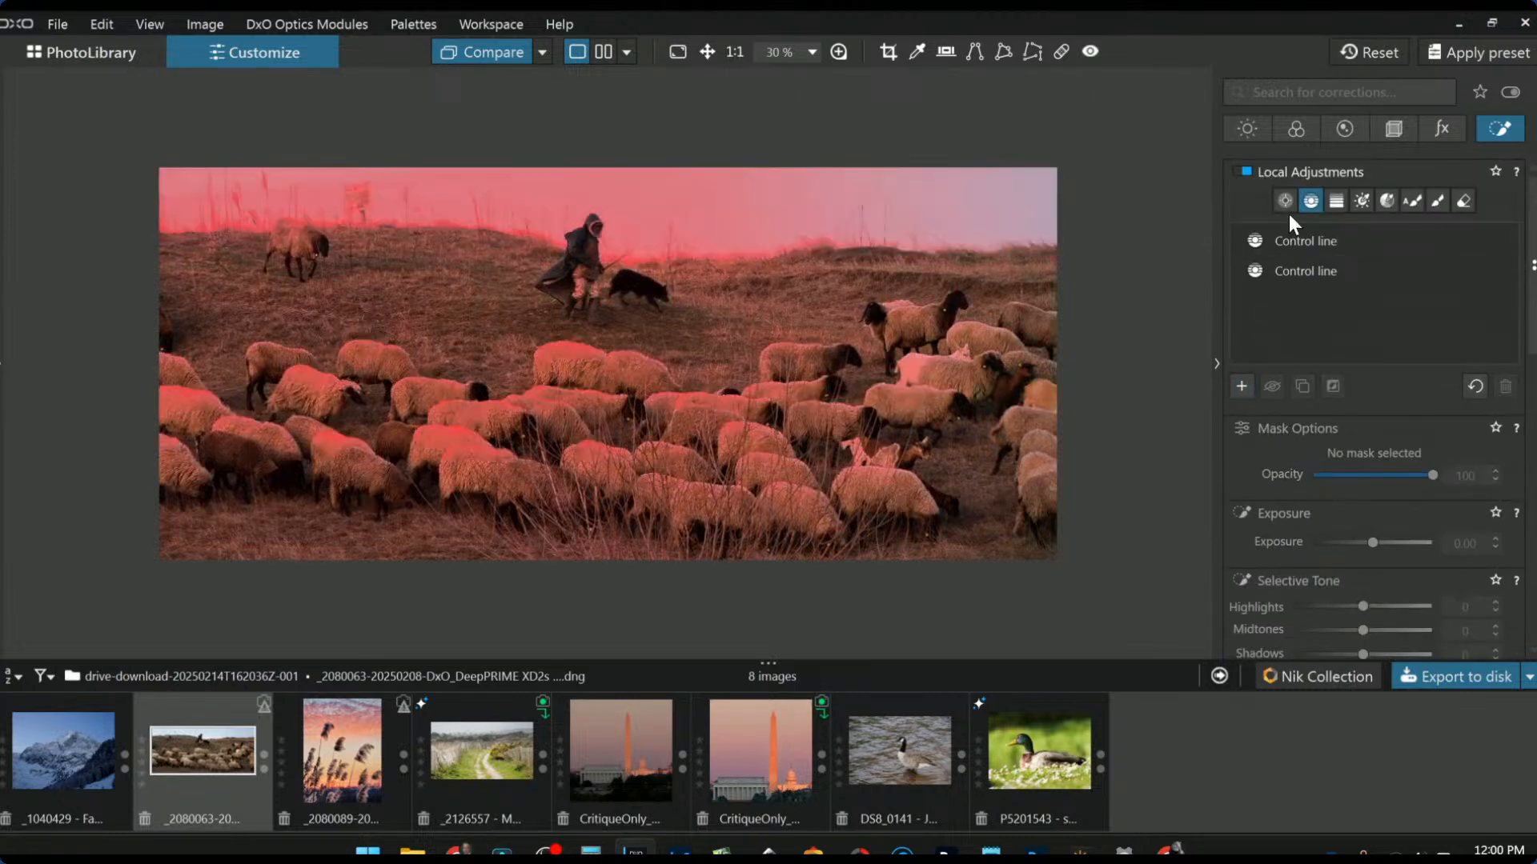
left_click(1284, 201)
left_click(585, 263)
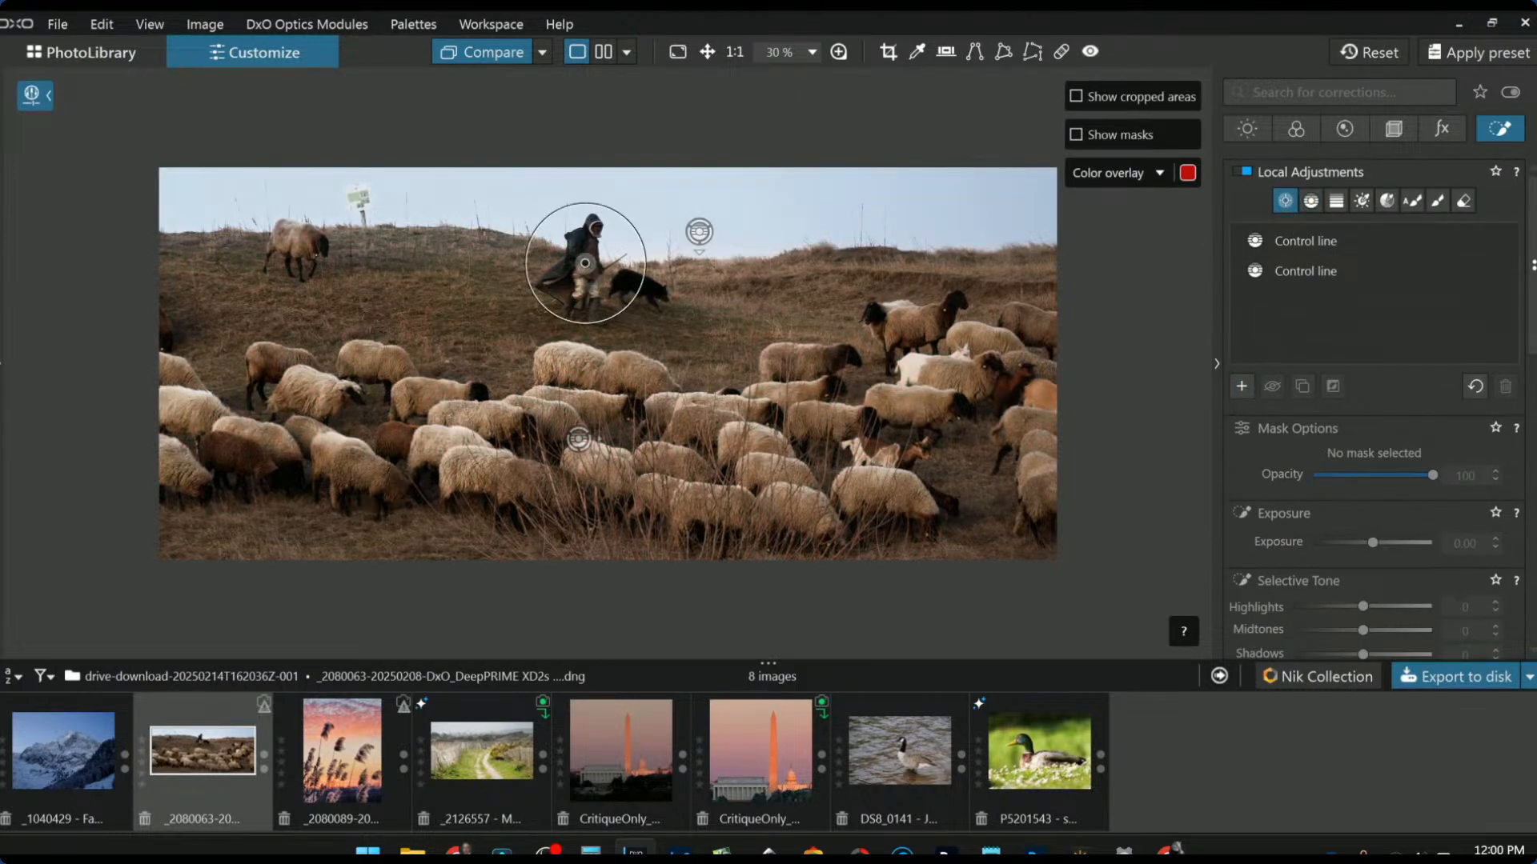
scroll(596, 225, "up", 2)
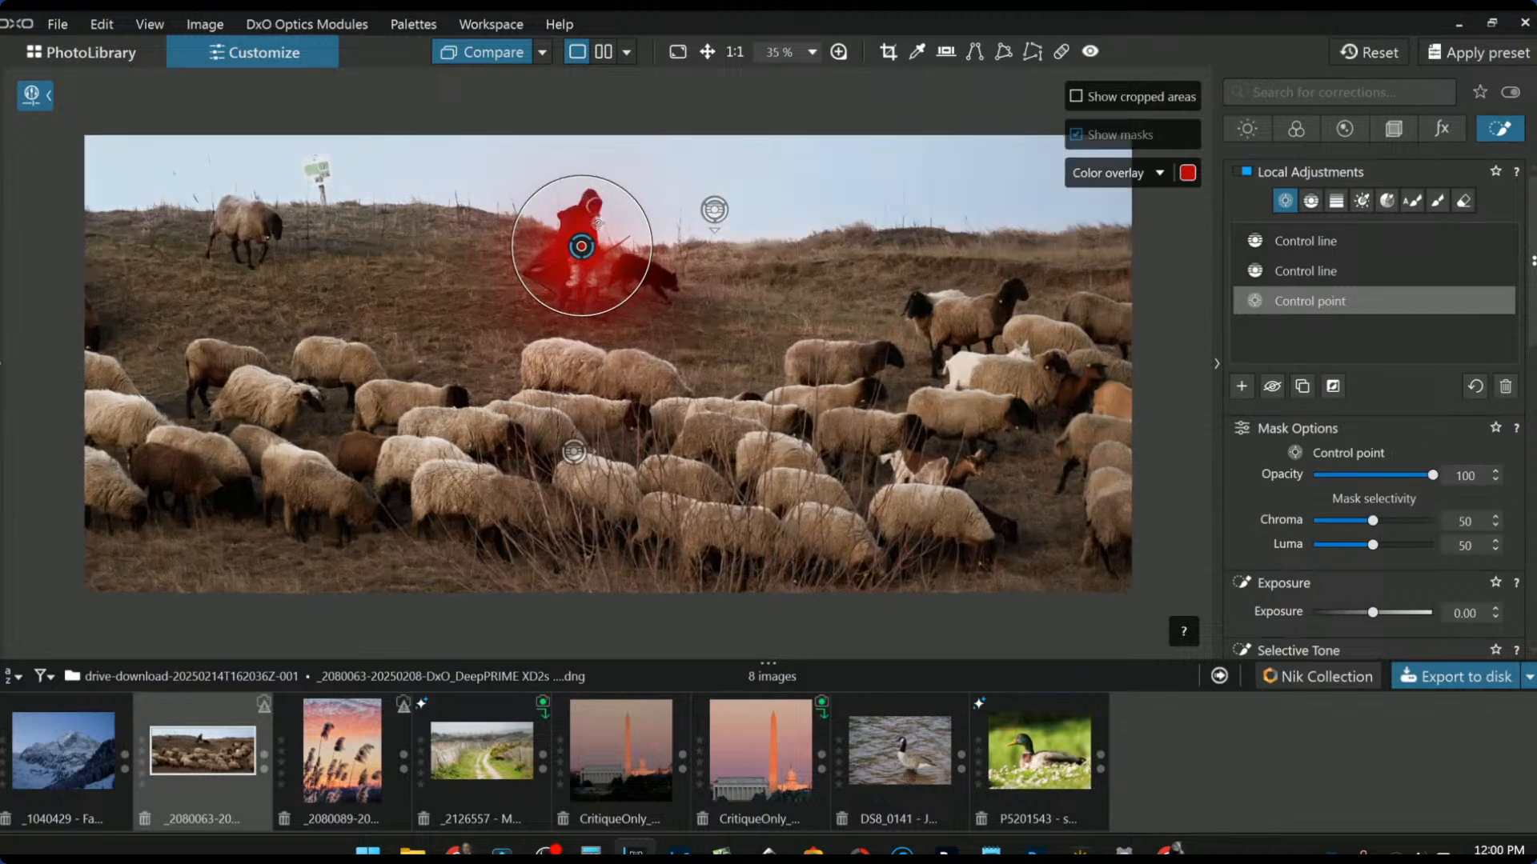
scroll(599, 223, "up", 2)
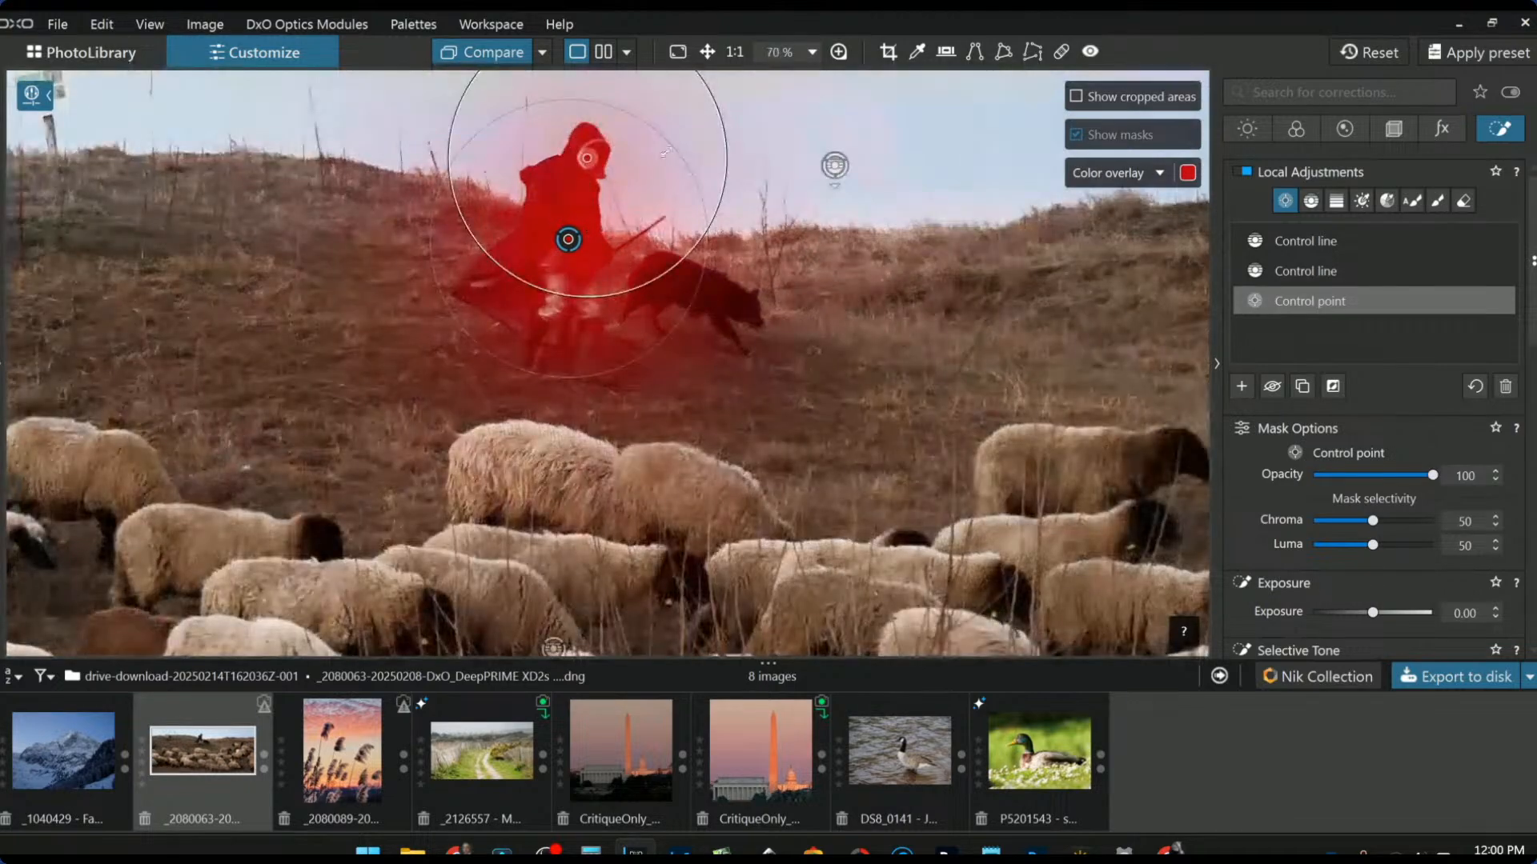
left_click_drag(624, 149, 623, 151)
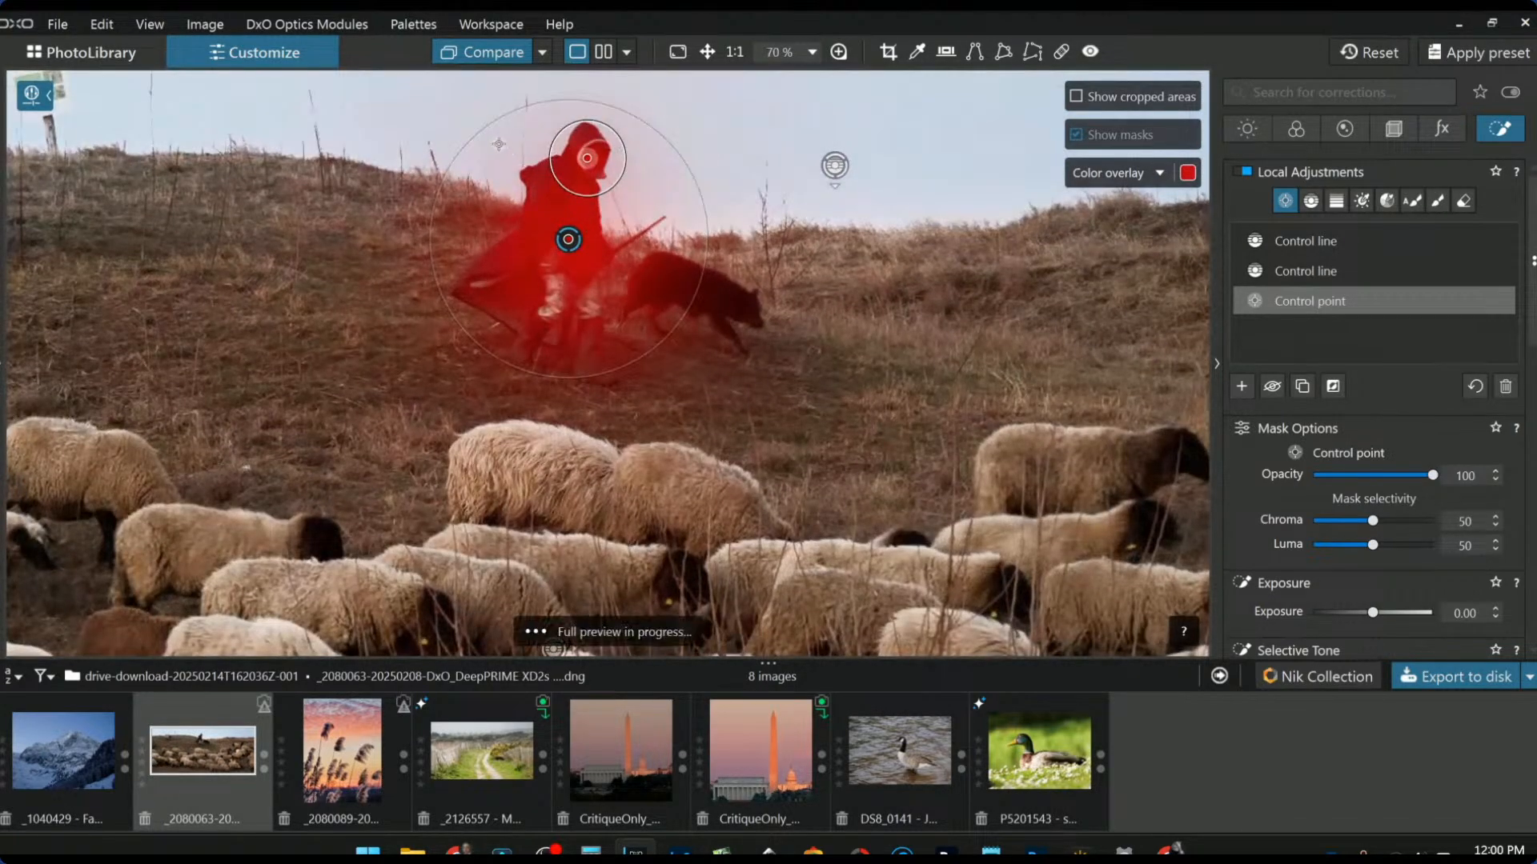
left_click_drag(490, 129, 501, 145)
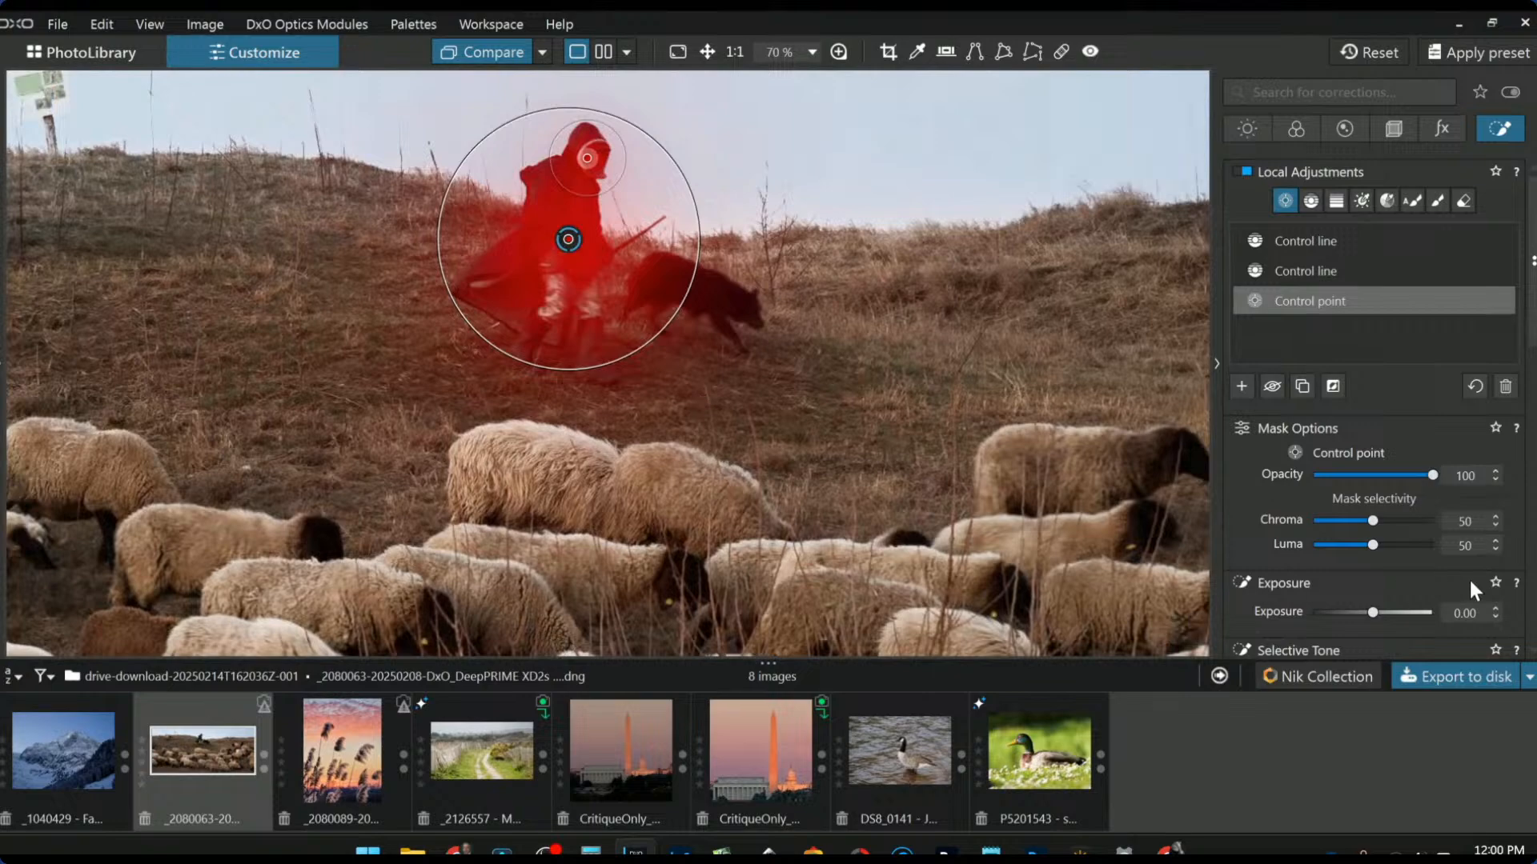
Step: Set the shepherd mask's Shadows to 54 and its ClearView Plus intensity to 48
scroll(1405, 586, "down", 3)
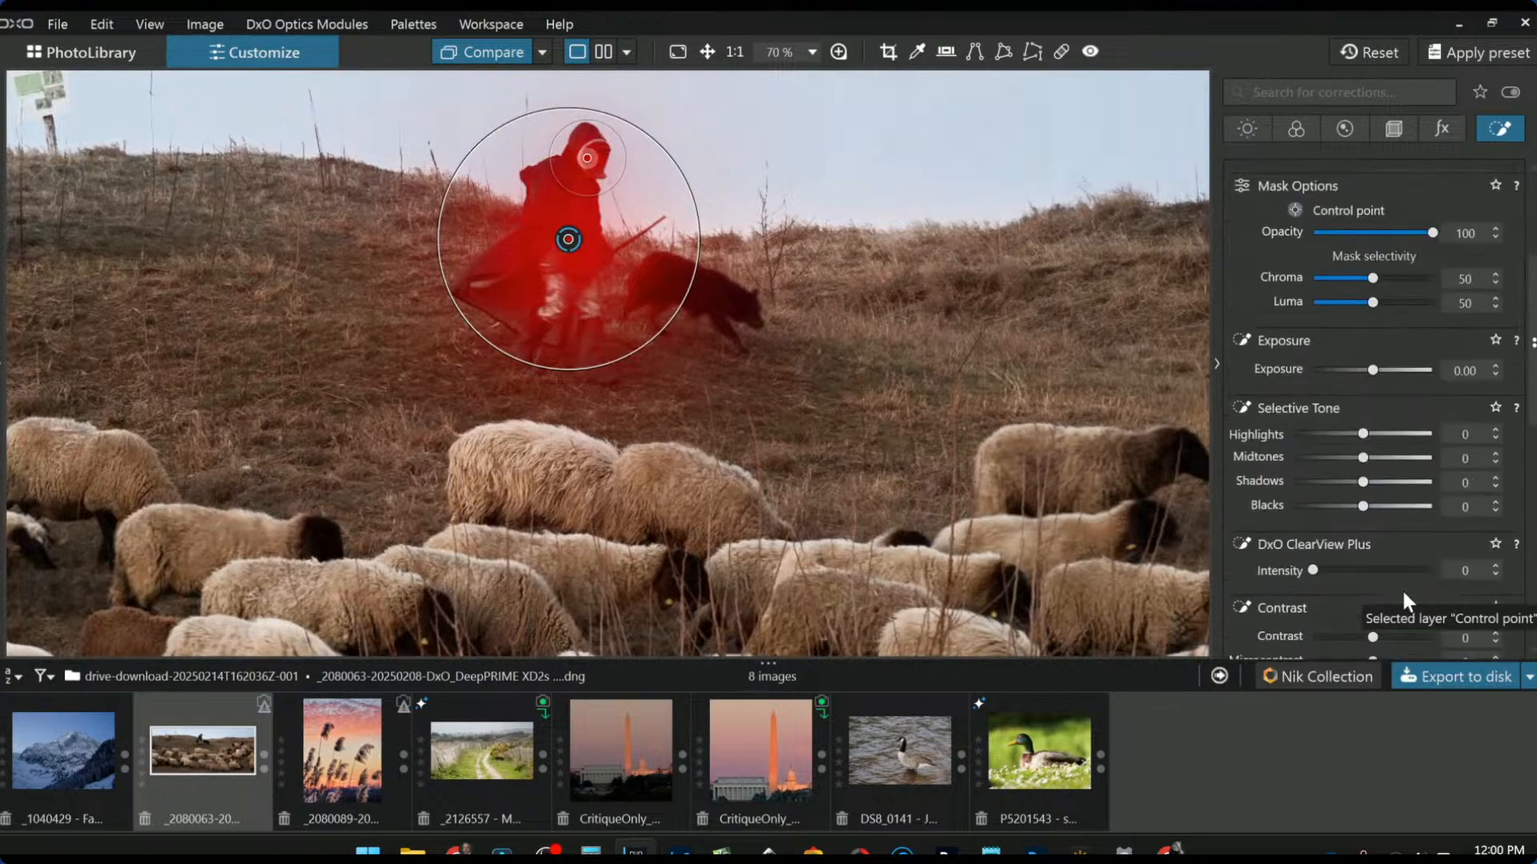
left_click(1400, 483)
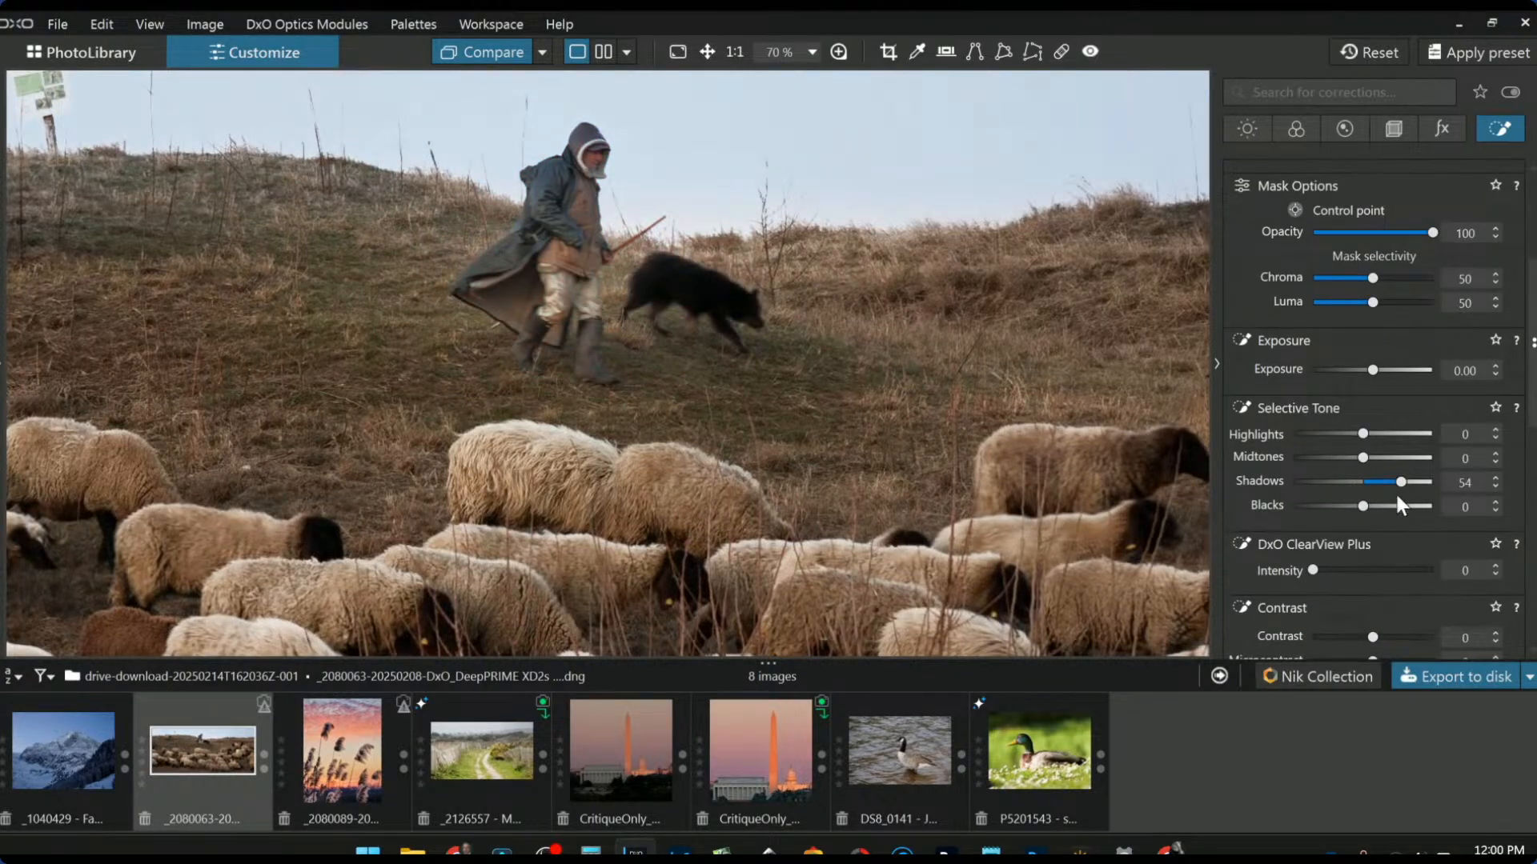
left_click(1383, 569)
left_click_drag(1382, 569, 1372, 569)
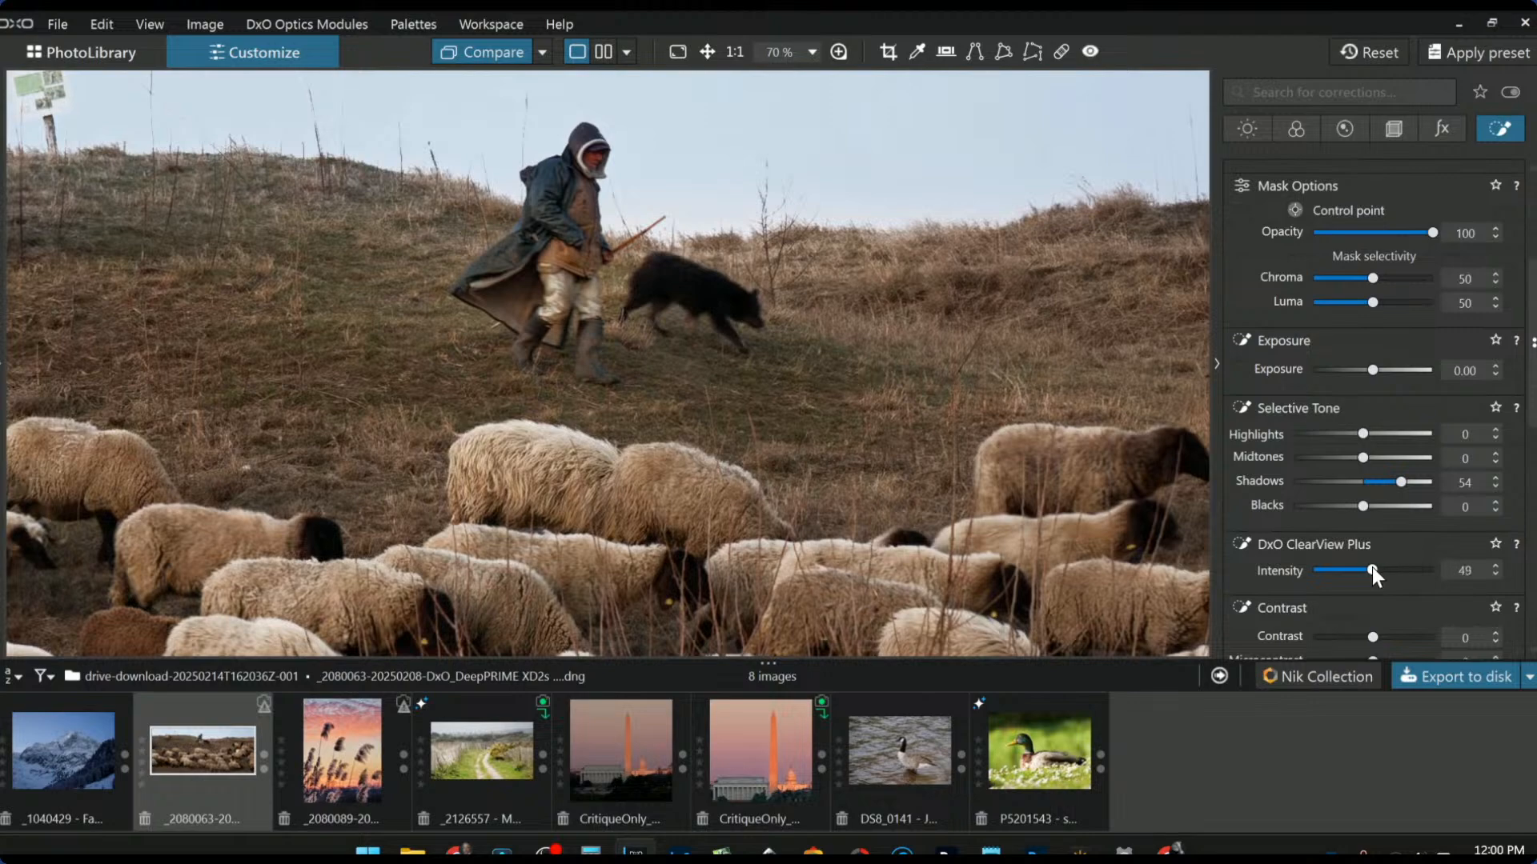
Step: Set the shepherd mask's Contrast to 8, Microcontrast to 55 and Highlights to 86
left_click_drag(1375, 636, 1405, 605)
scroll(1333, 608, "down", 1)
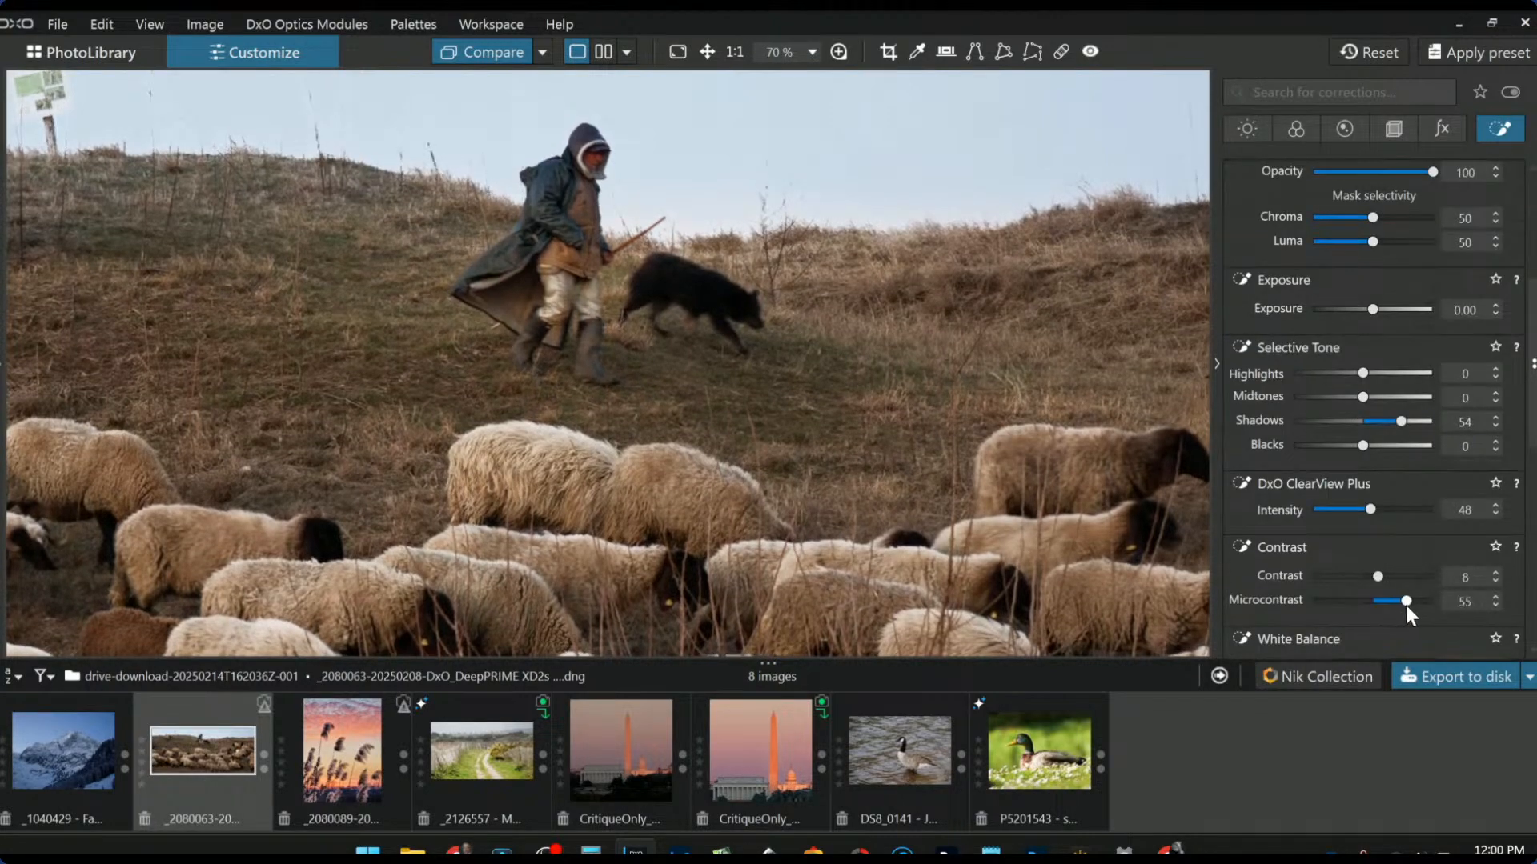
scroll(1373, 631, "down", 2)
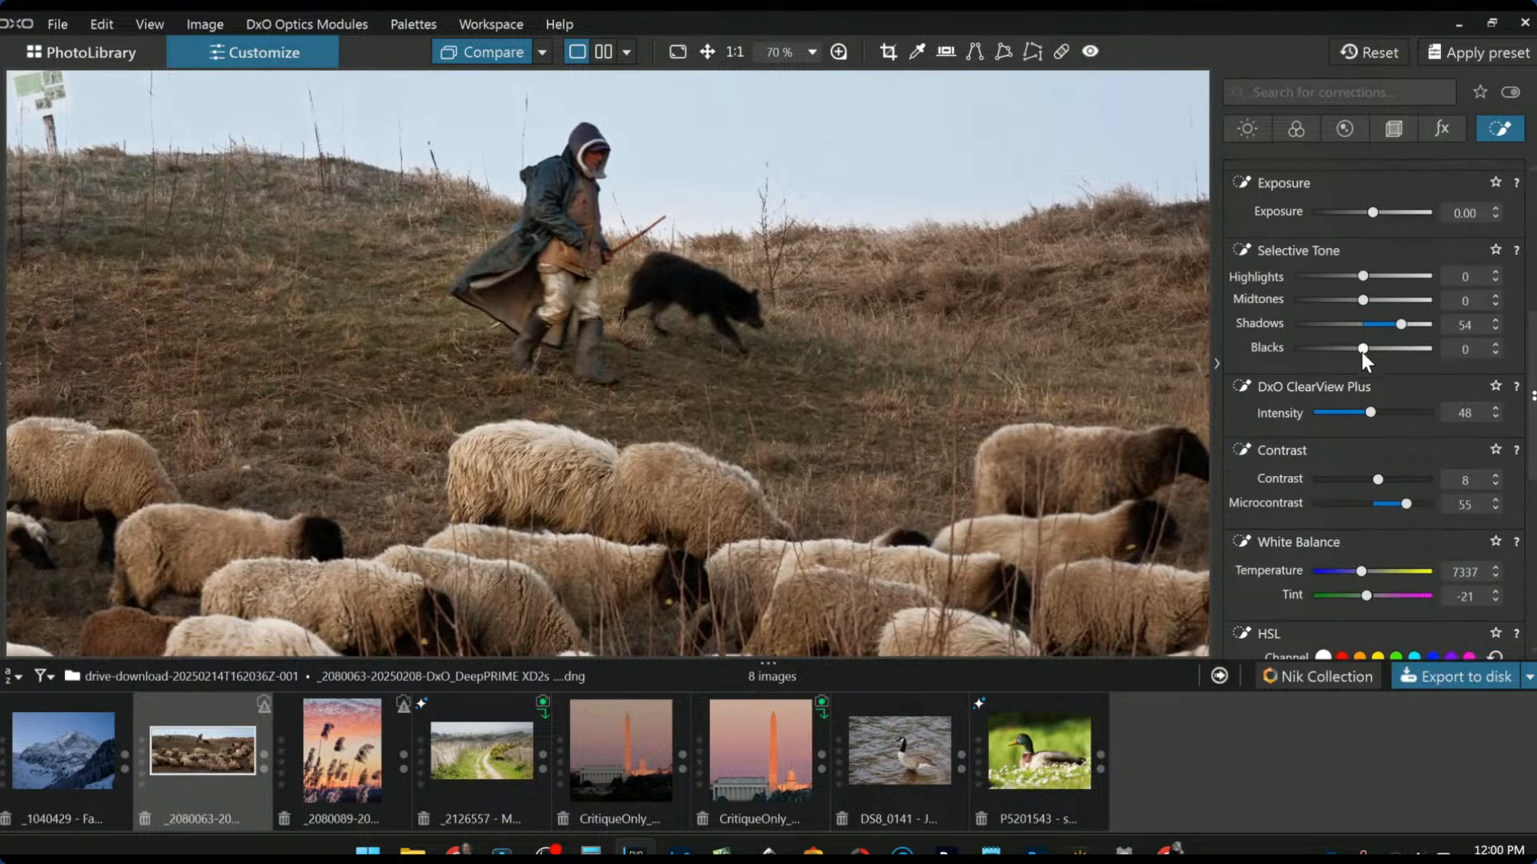
left_click_drag(1362, 277, 1424, 280)
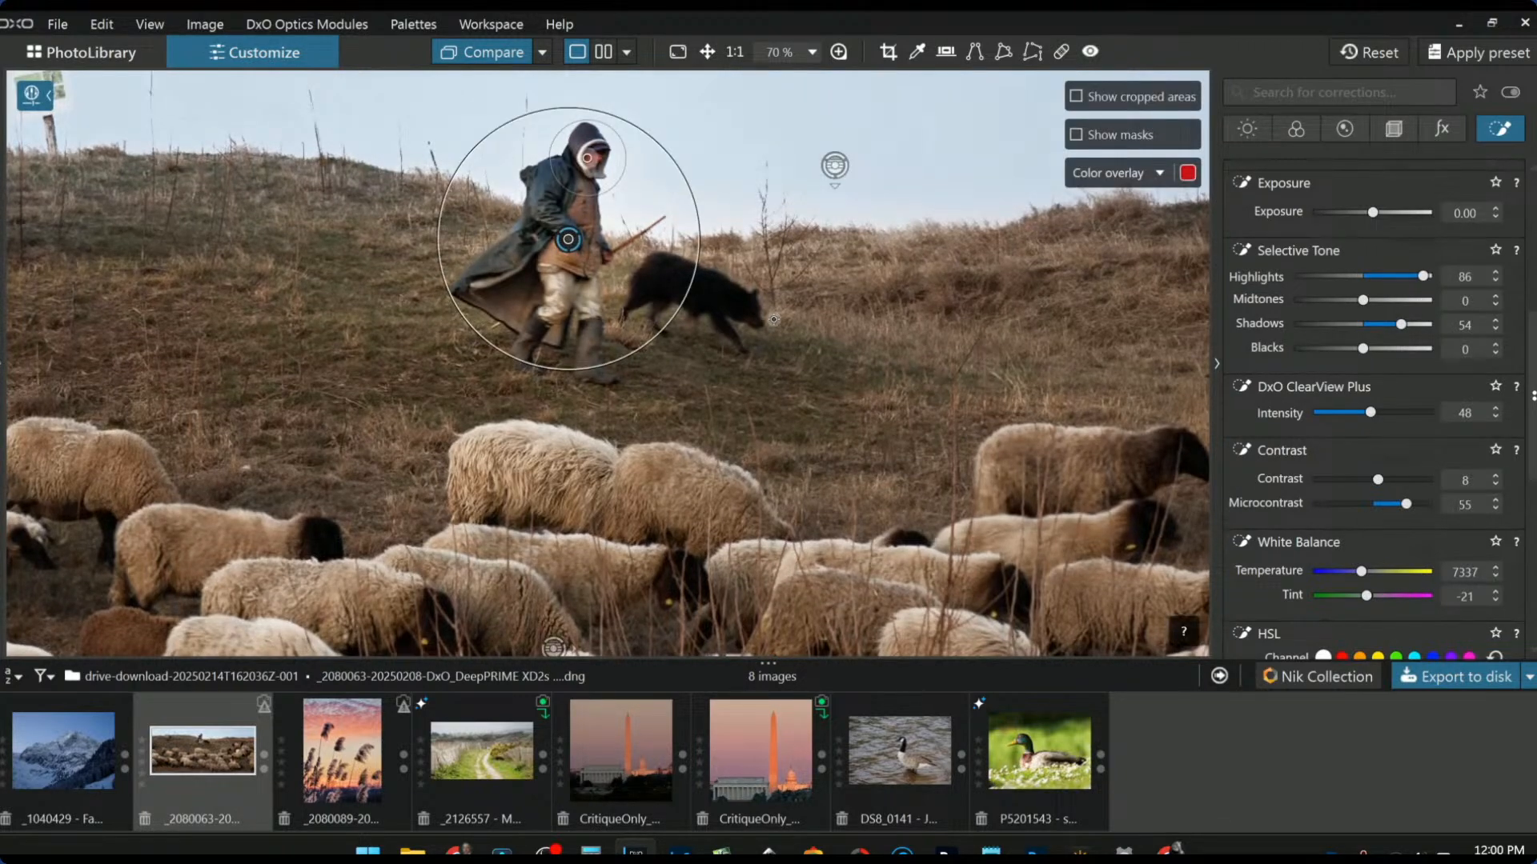
Step: Extend the shepherd mask with control points on the dog's head and the grass in front of it, enlarging the grass point's radius
left_click_drag(747, 311, 751, 311)
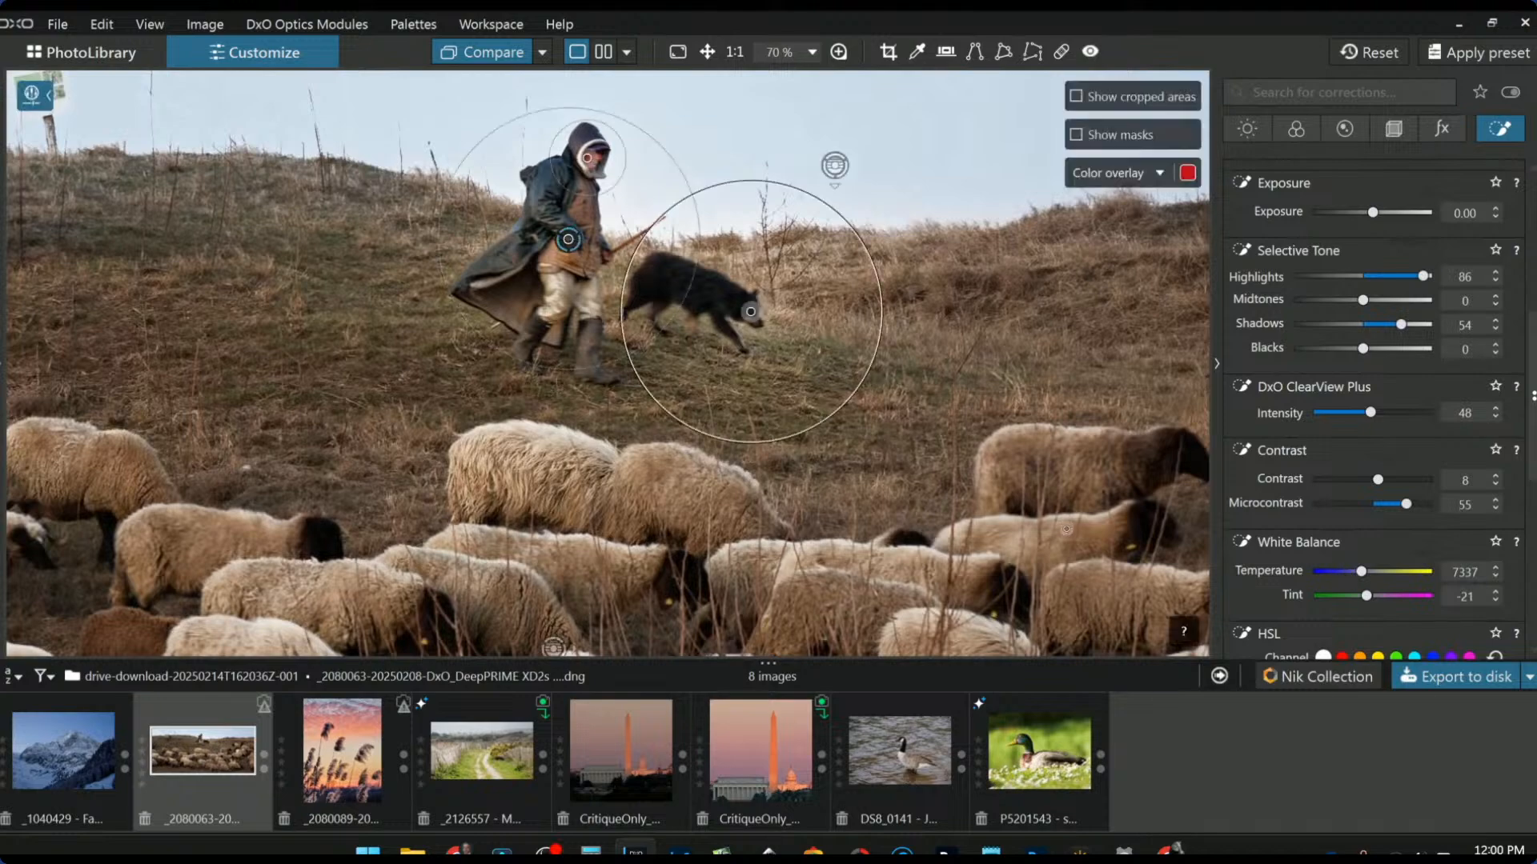
scroll(1018, 527, "down", 2)
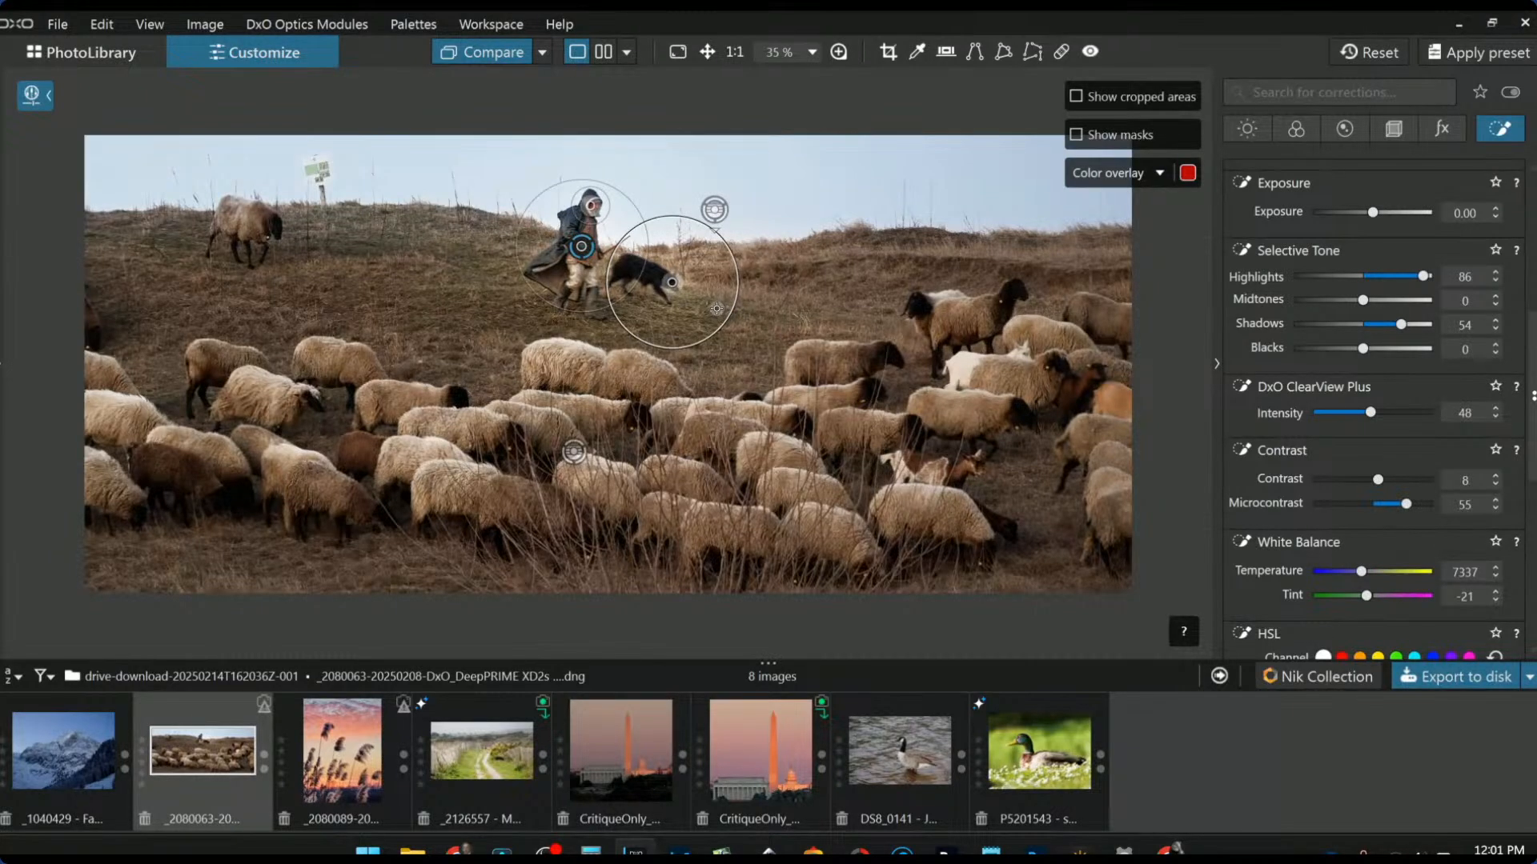
left_click(717, 308)
left_click_drag(780, 309, 940, 334)
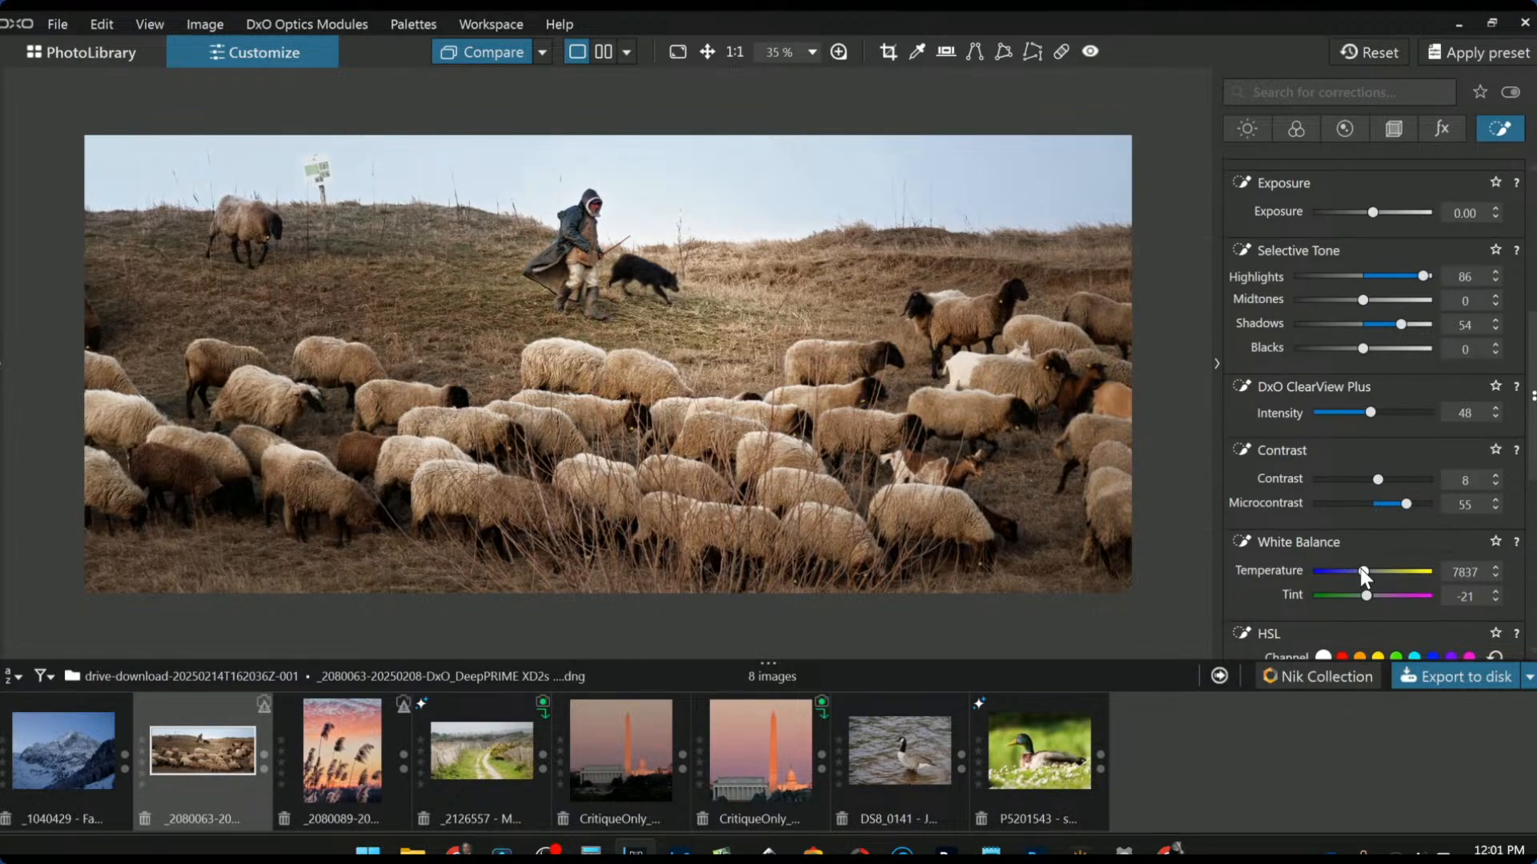
Step: Reset the shepherd mask's white balance Temperature to its default and add a control point on the grass beside the standing dark-headed sheep
left_click_drag(1362, 573, 1354, 571)
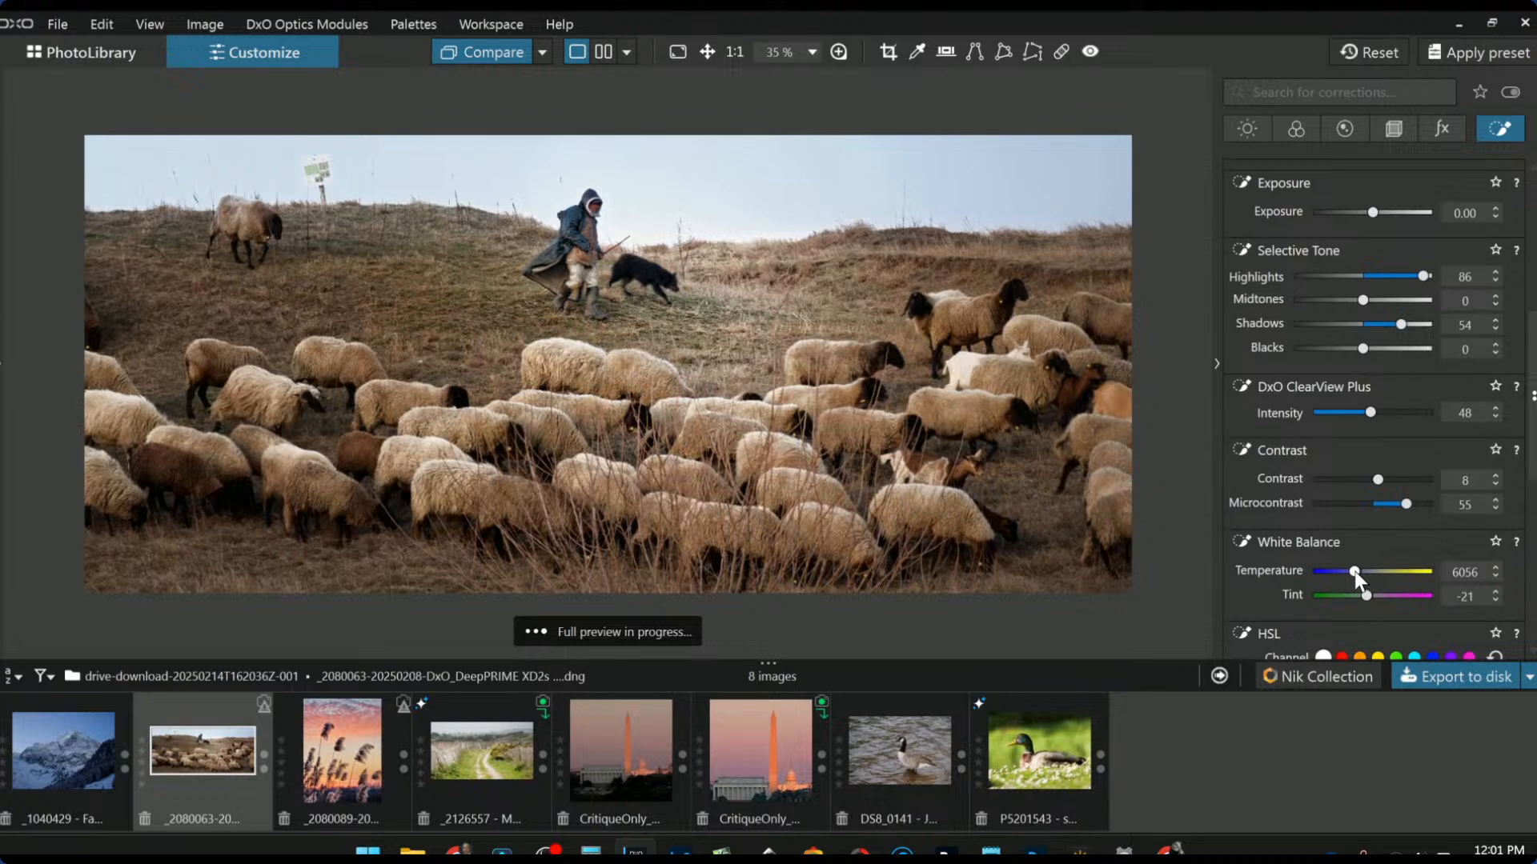
double_click(1354, 571)
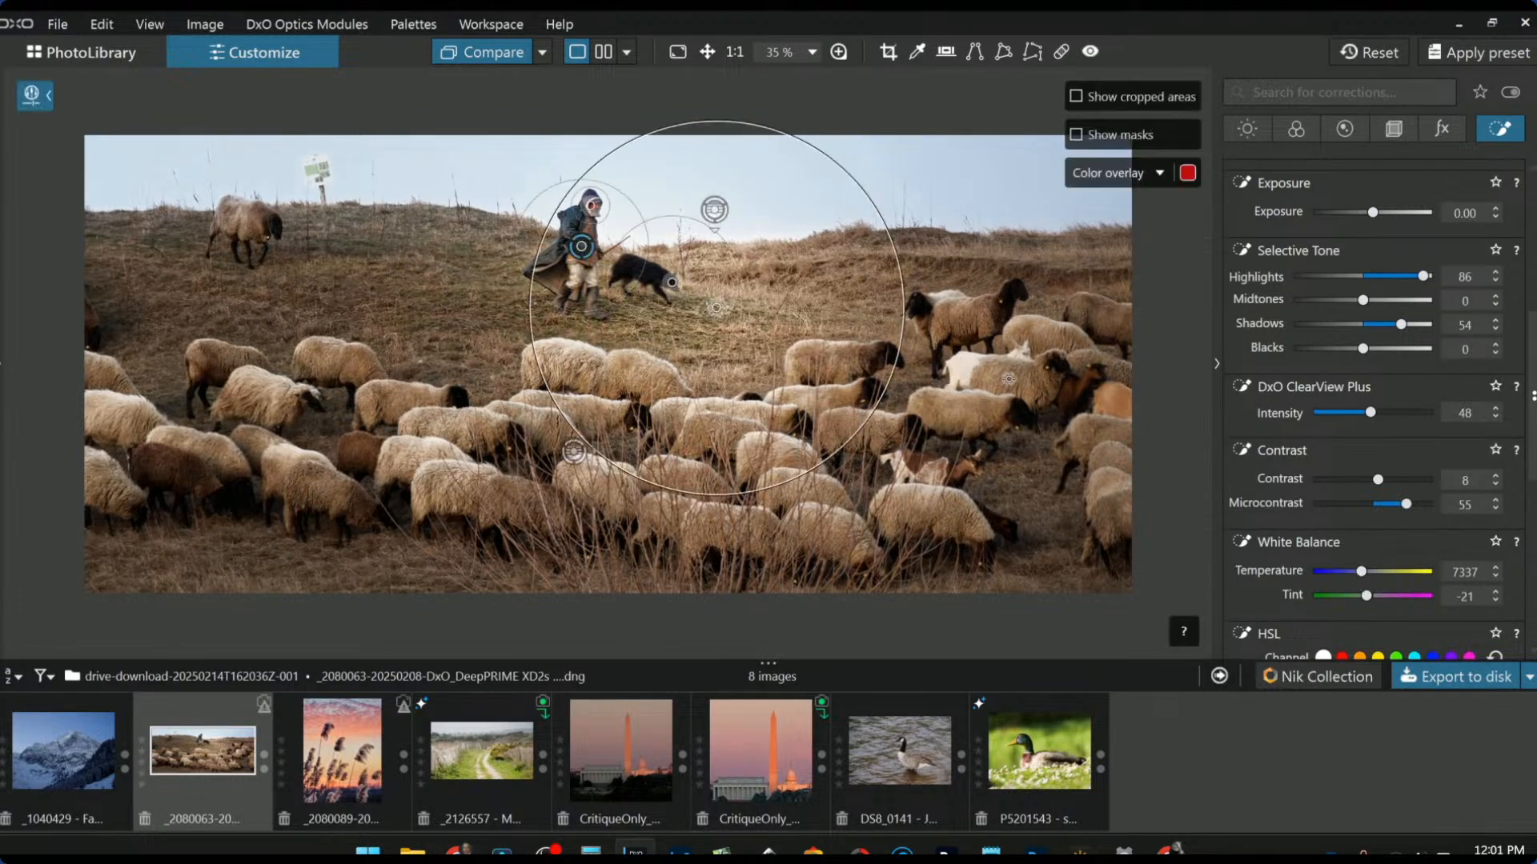
left_click(887, 322)
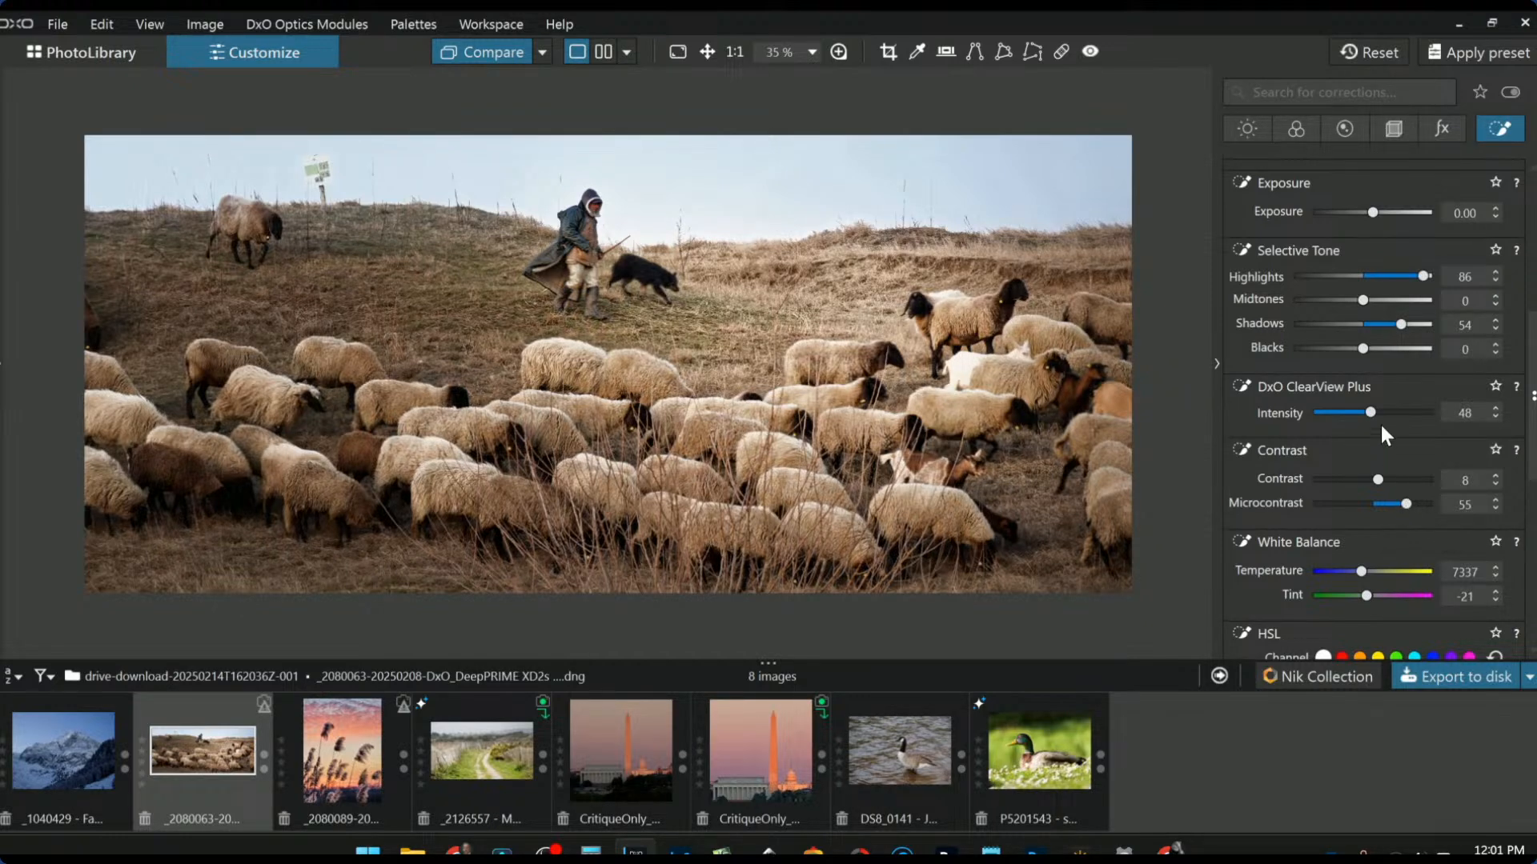
Step: Set the shepherd mask's Highlights to 57 and Shadows to 41, and compare the edited photo with the original
left_click(1402, 275)
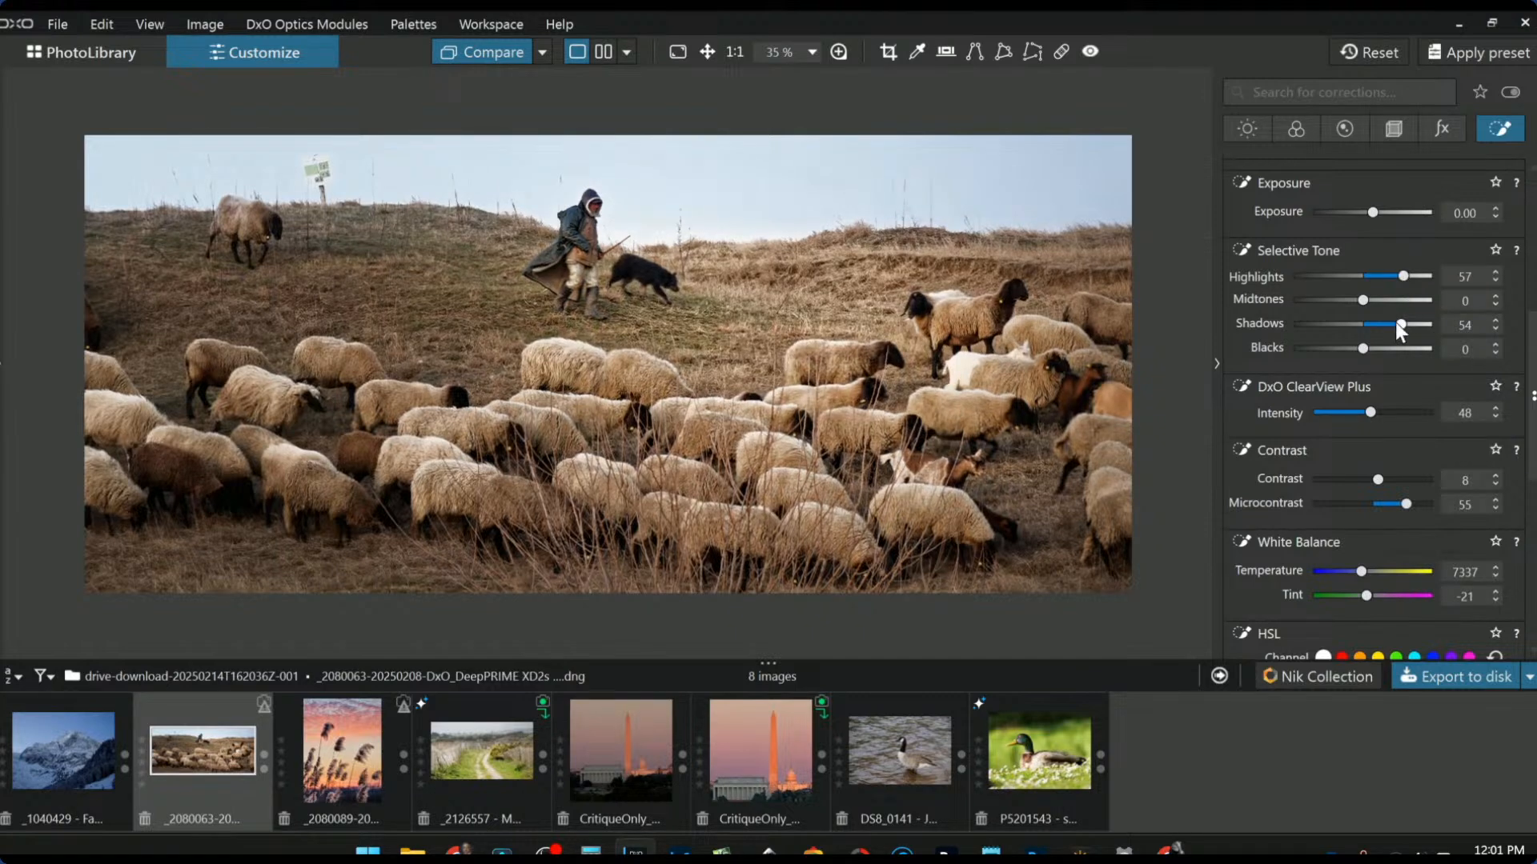
left_click_drag(1395, 325, 1392, 325)
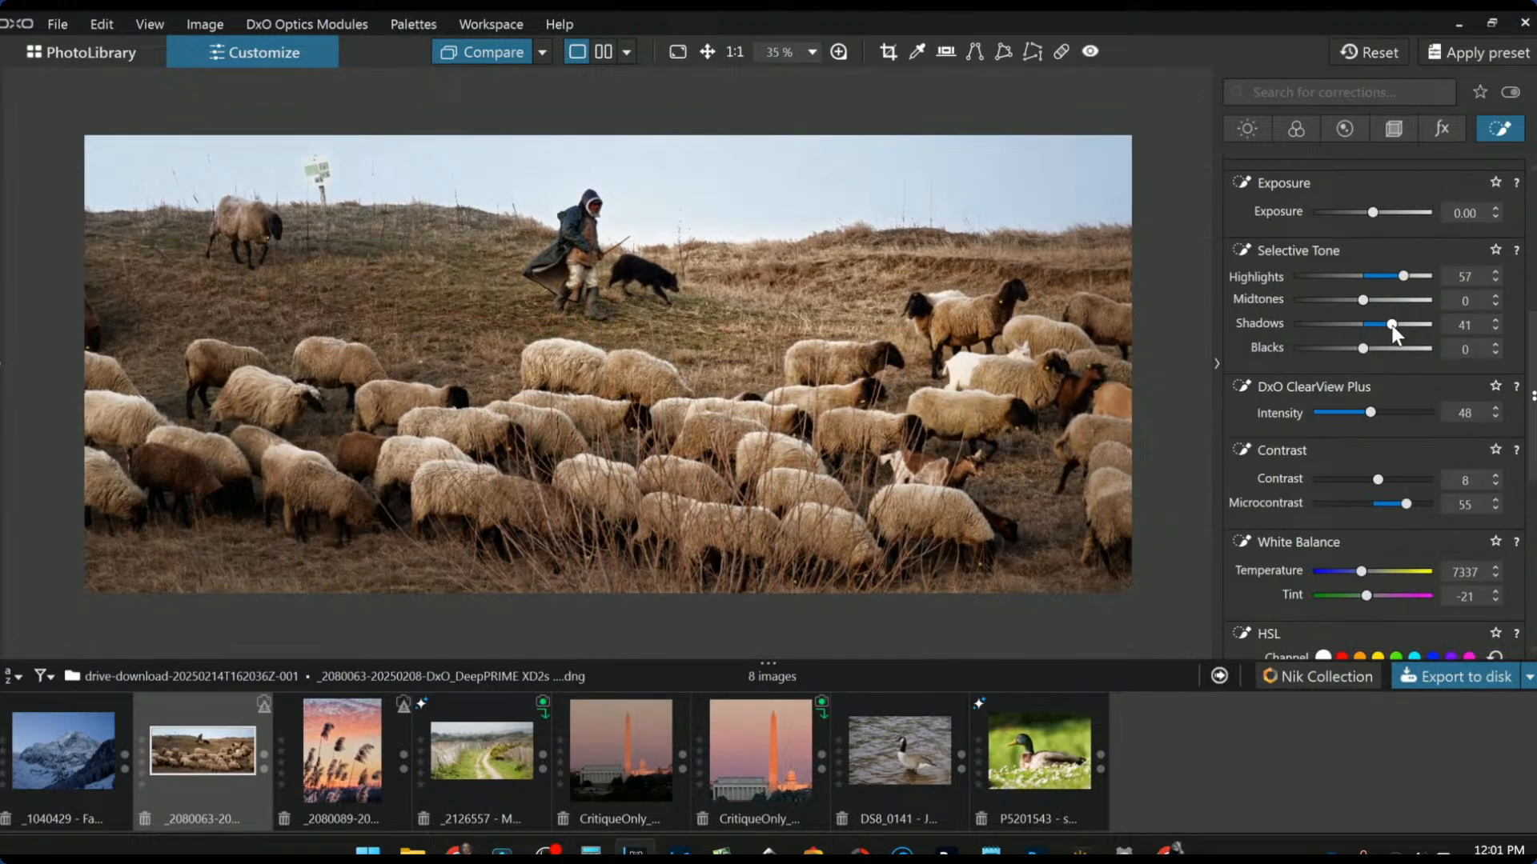
left_click(548, 73)
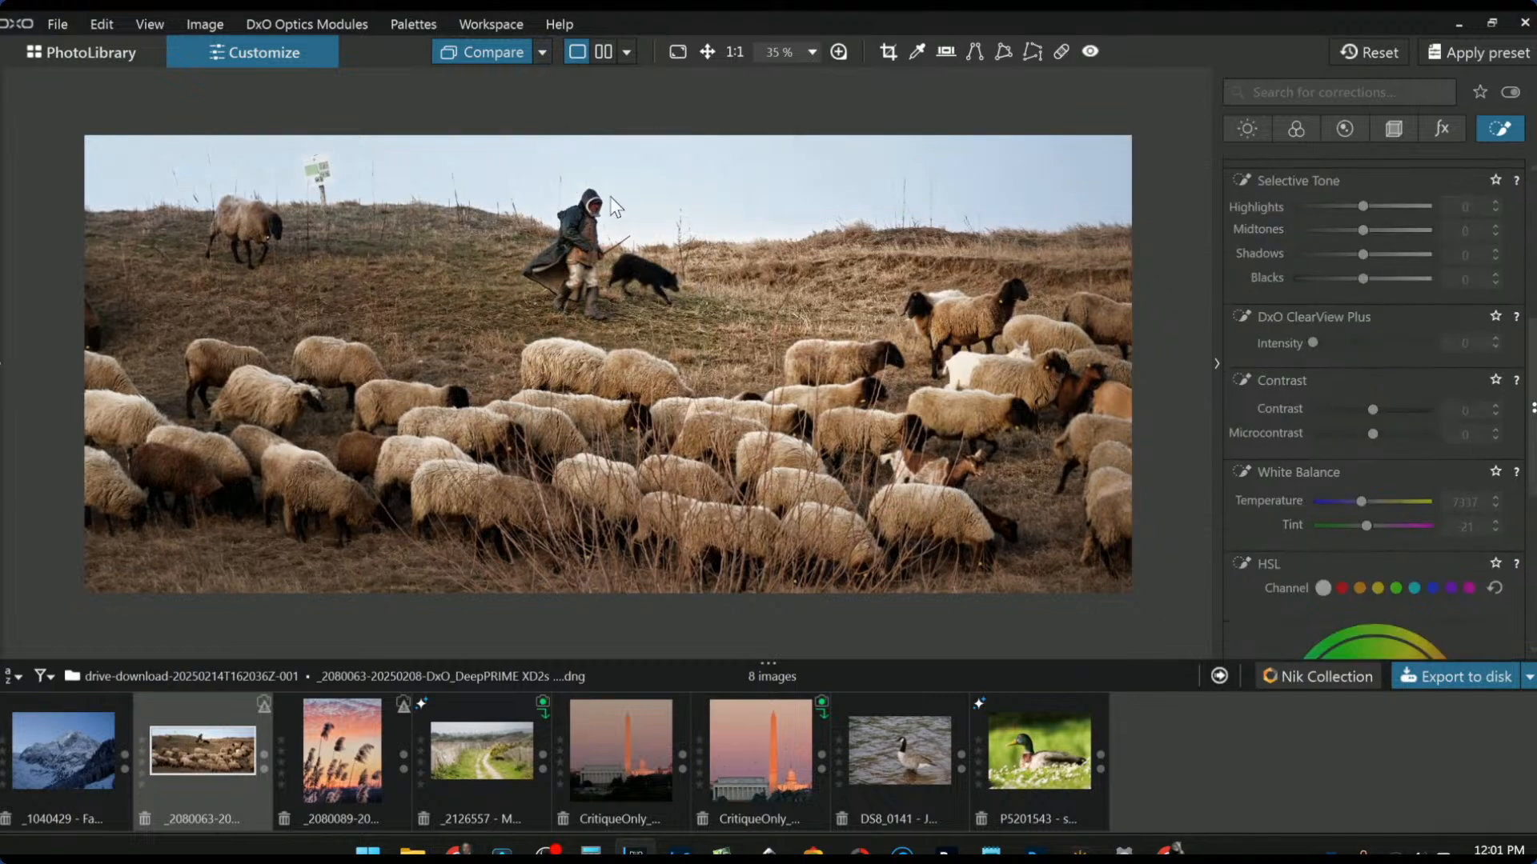
left_click(507, 51)
left_click(507, 52)
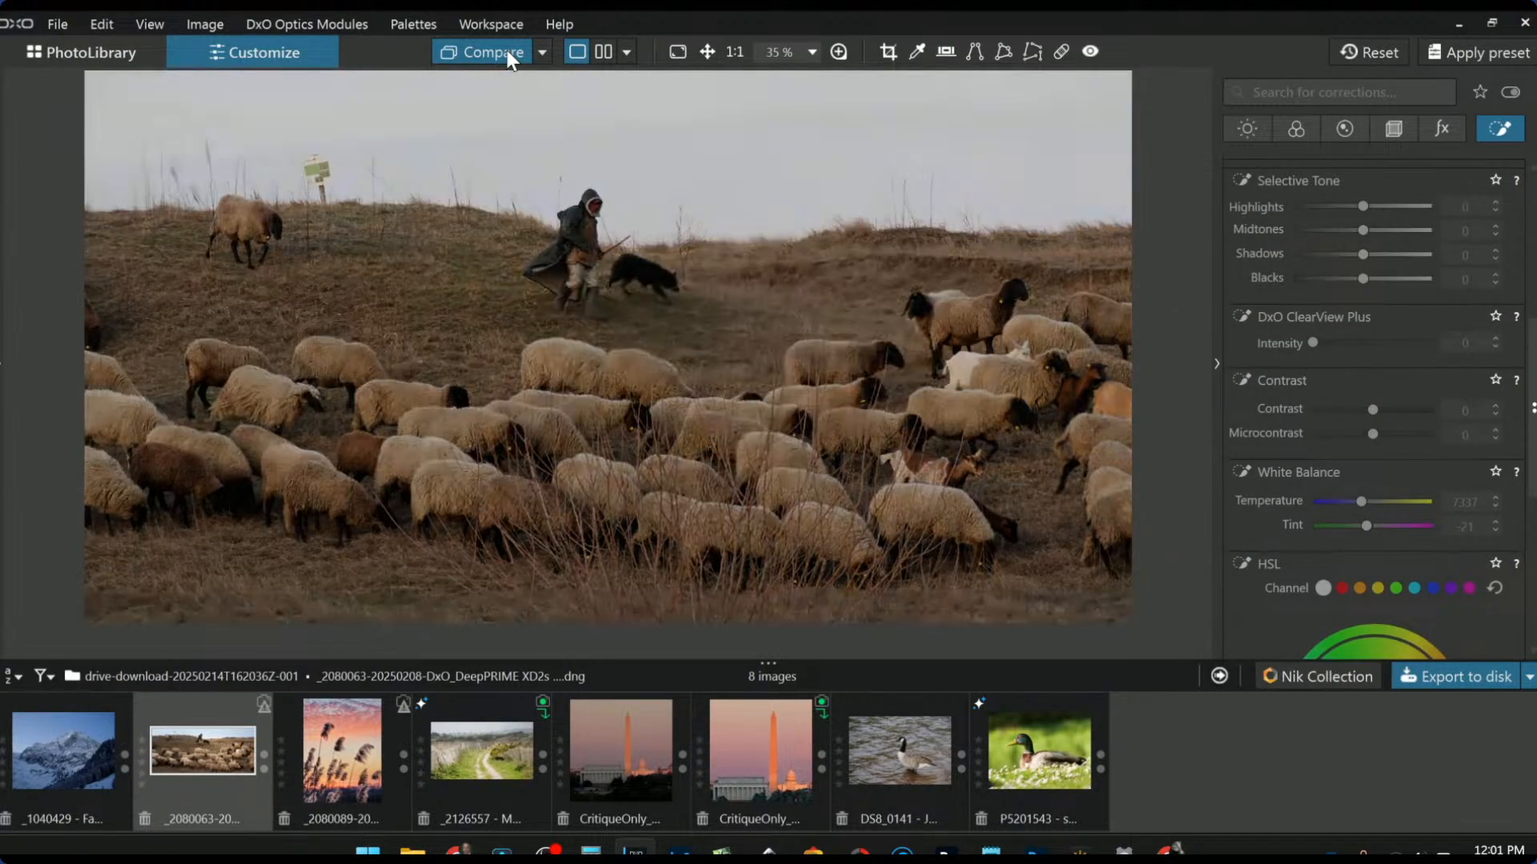
left_click(507, 50)
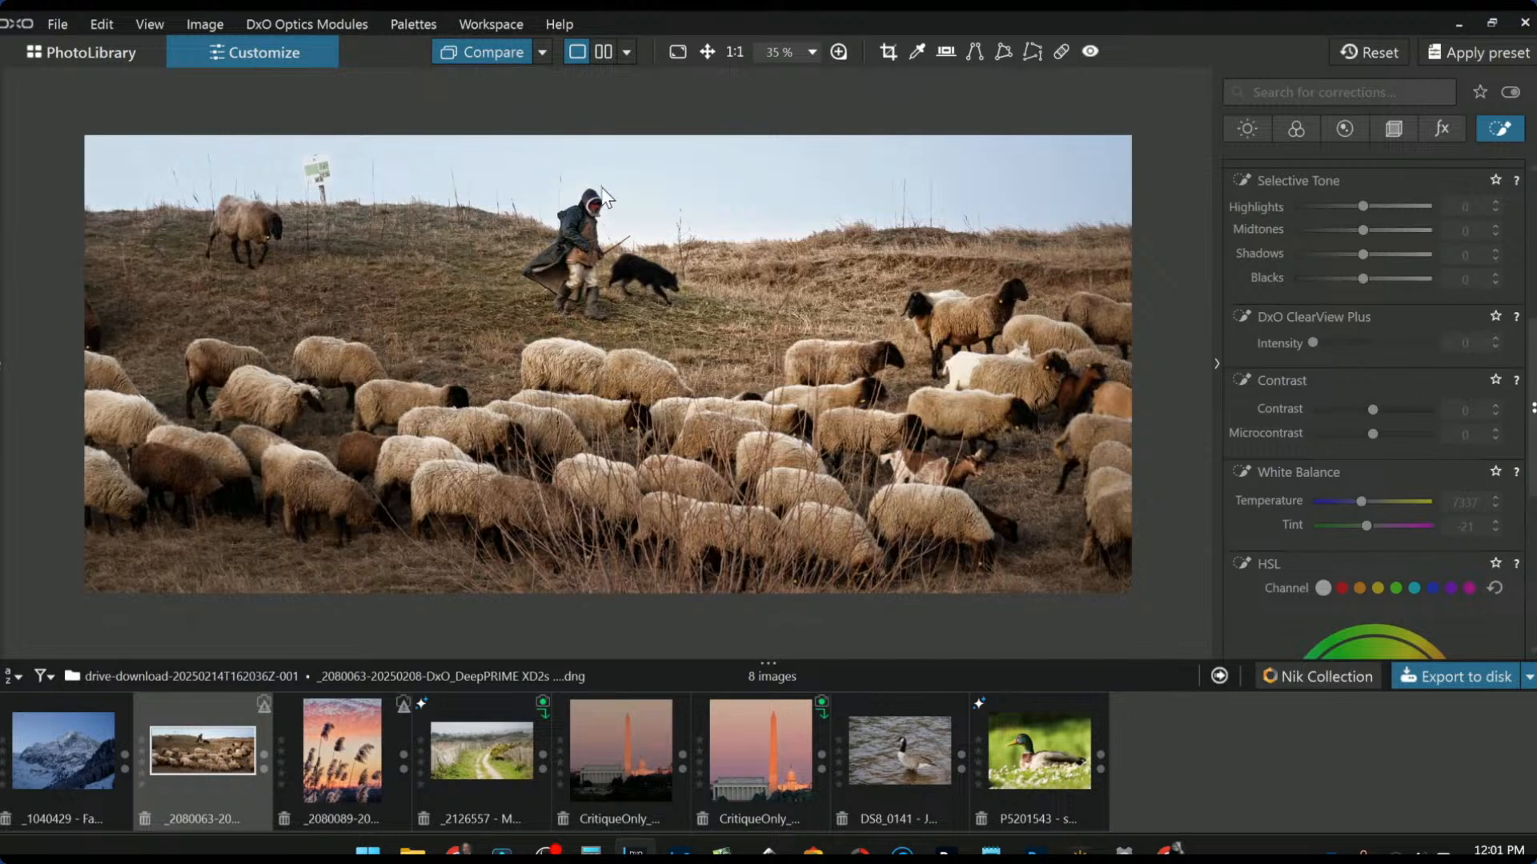
Step: Create a new mask with a tight-radius control point on the shepherd's jacket and set its Exposure to 0.72
scroll(1360, 320, "up", 5)
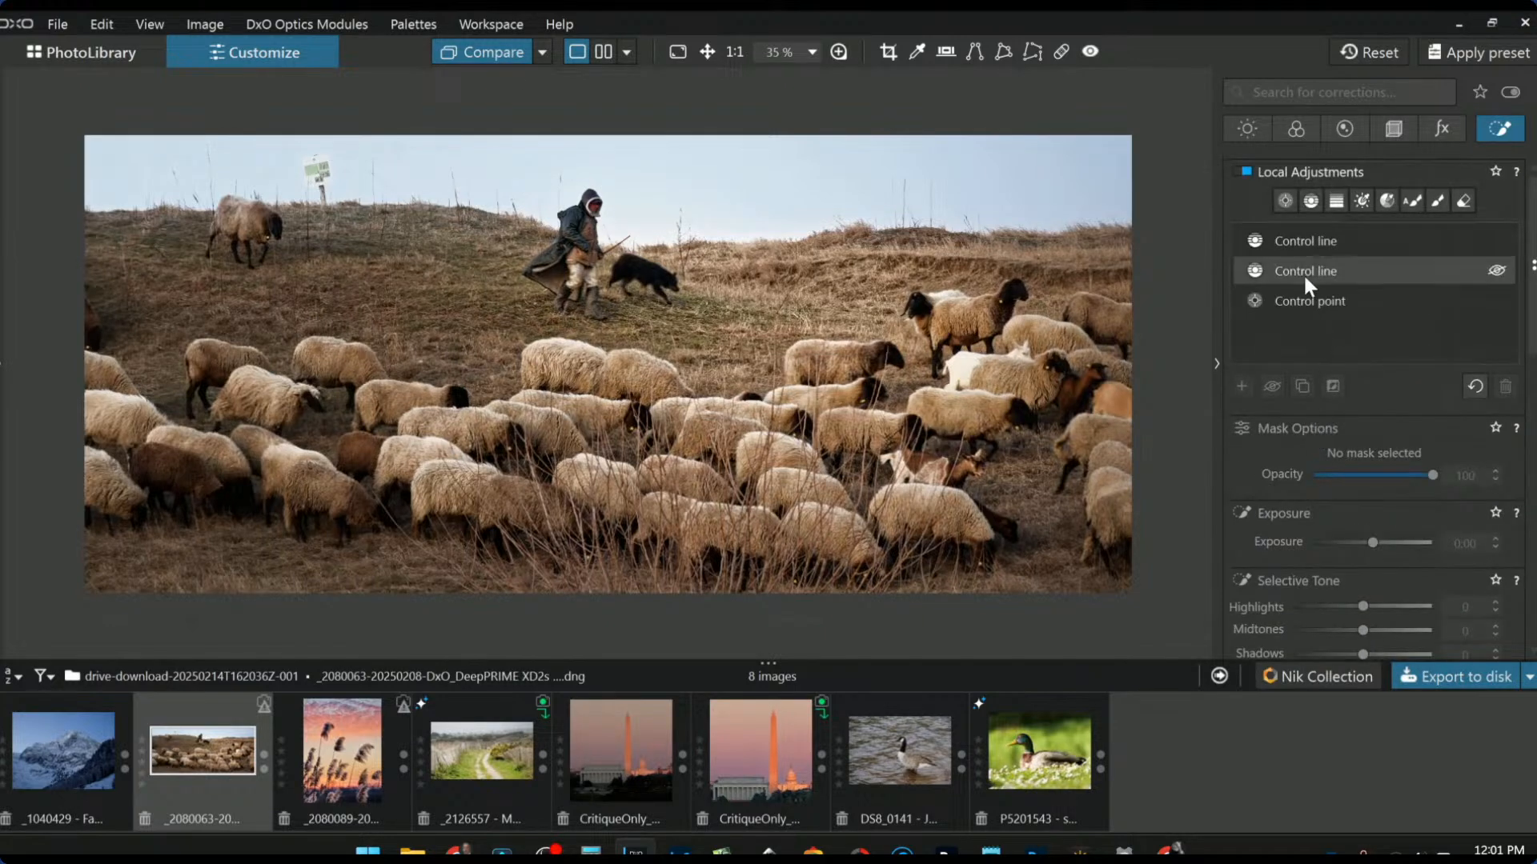
left_click(1287, 299)
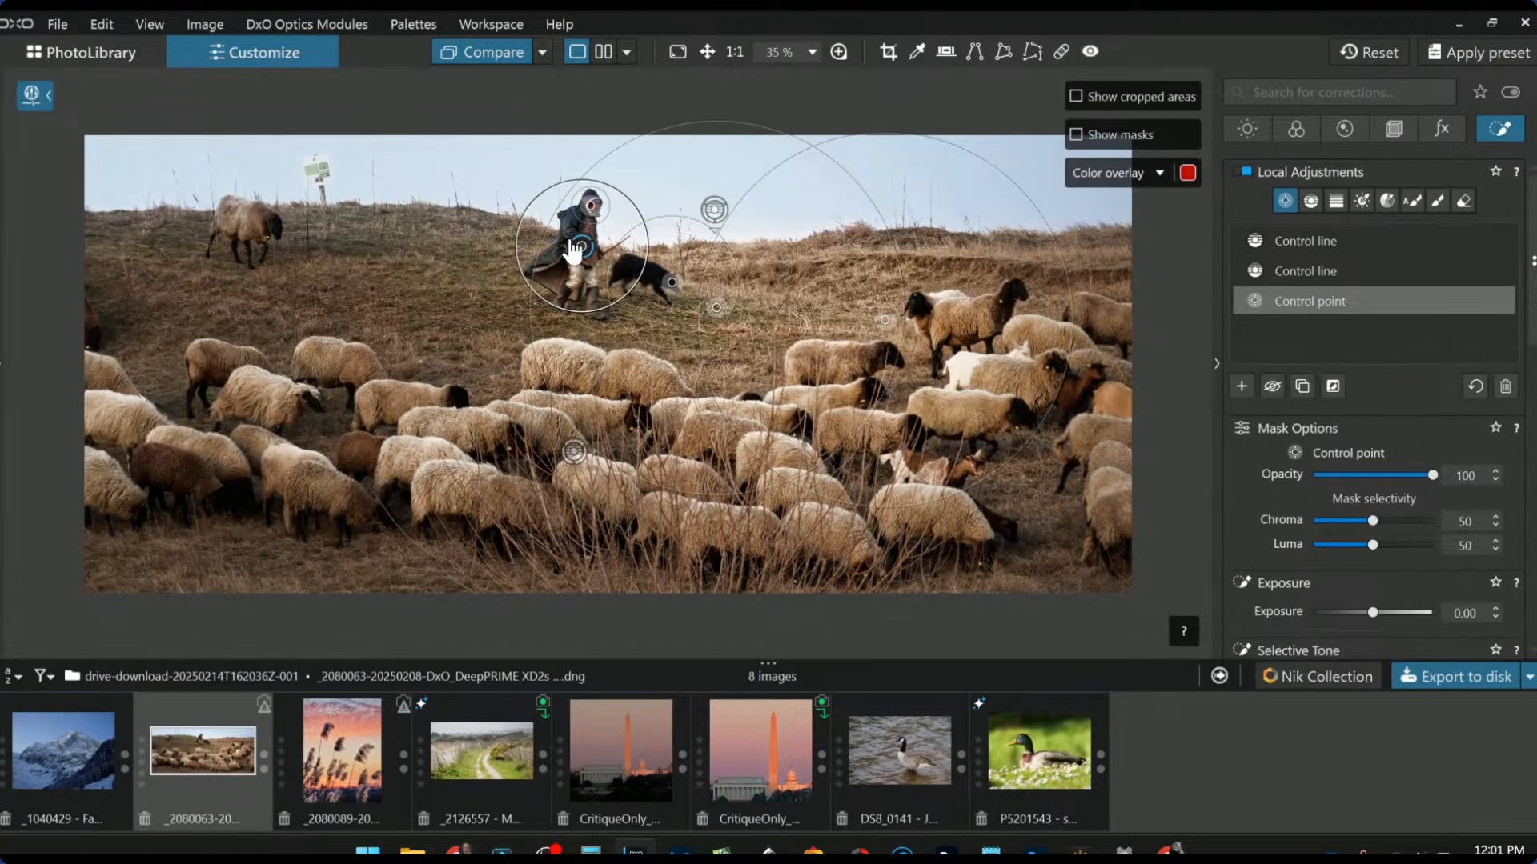
left_click(1242, 386)
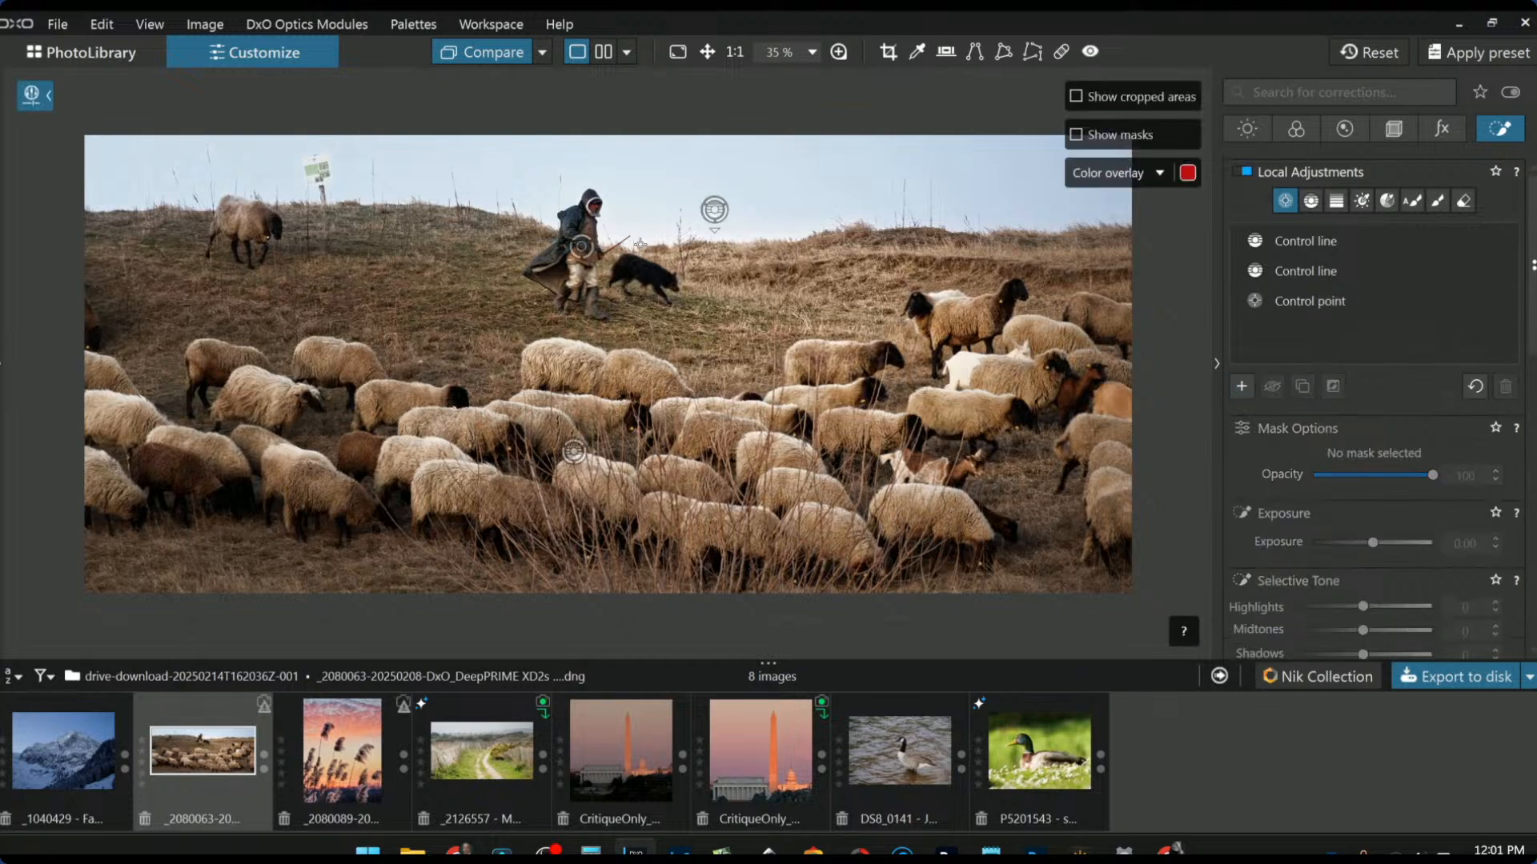
left_click(573, 224)
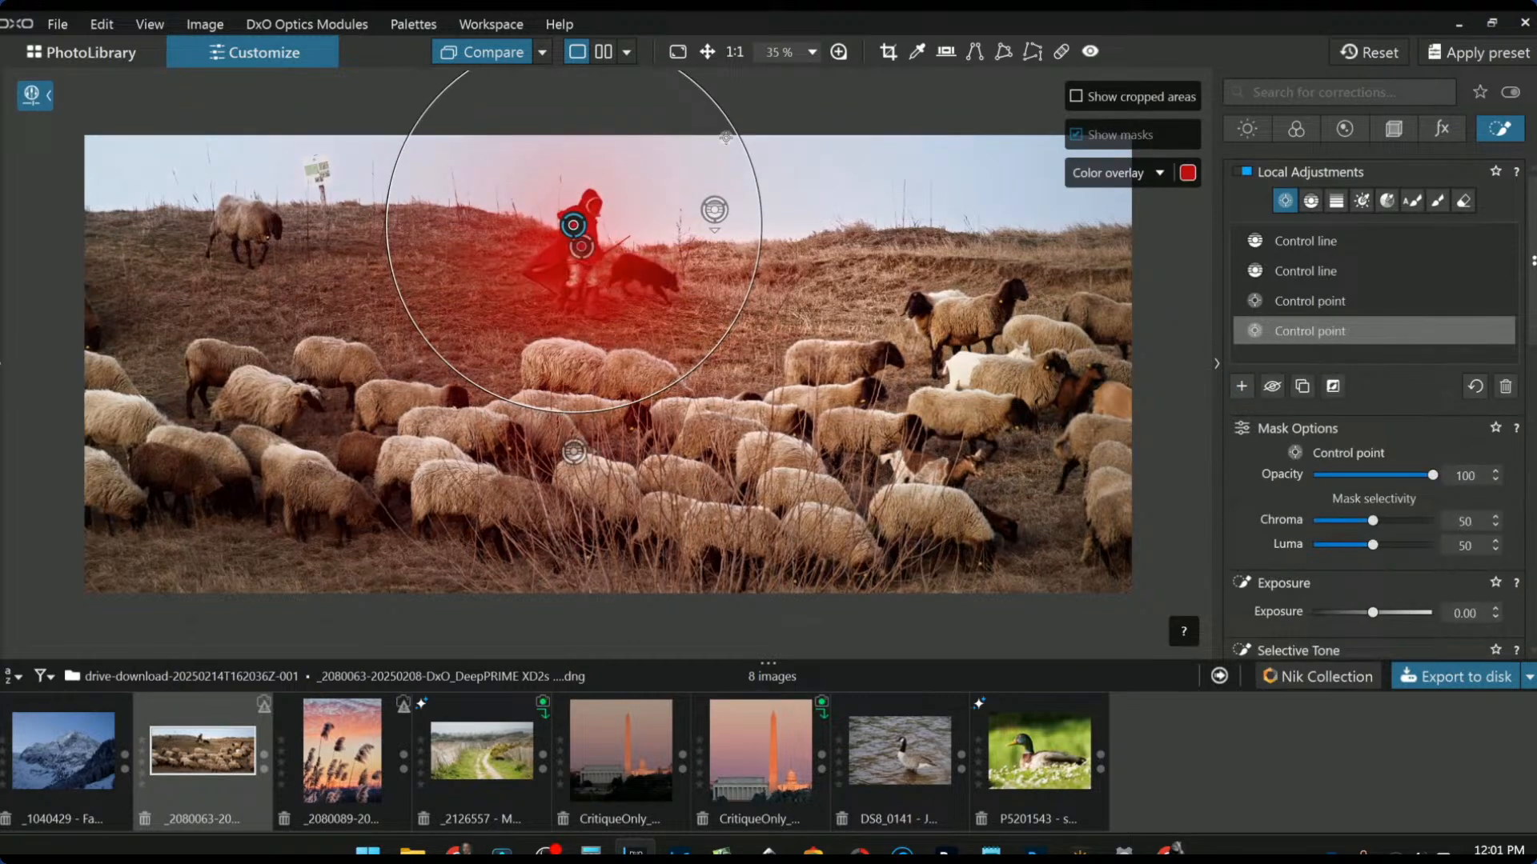
left_click_drag(760, 214, 619, 213)
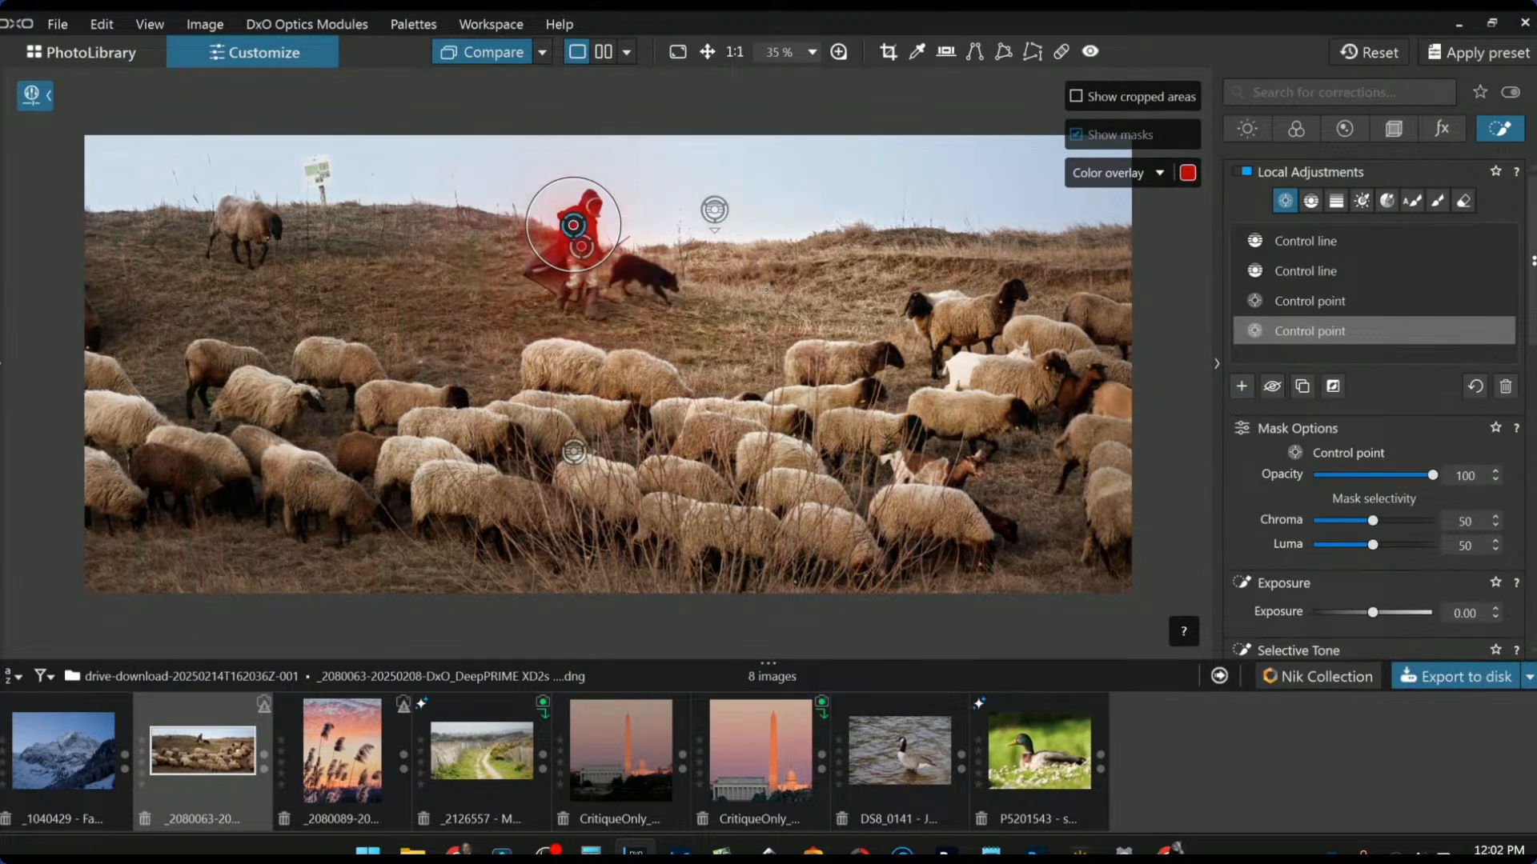
left_click_drag(1377, 621, 1383, 614)
Step: In the jacket mask's HSL, set the blue channel's Saturation to 81 and Luminance to 60, and widen its color range toward cyan
scroll(1286, 616, "down", 7)
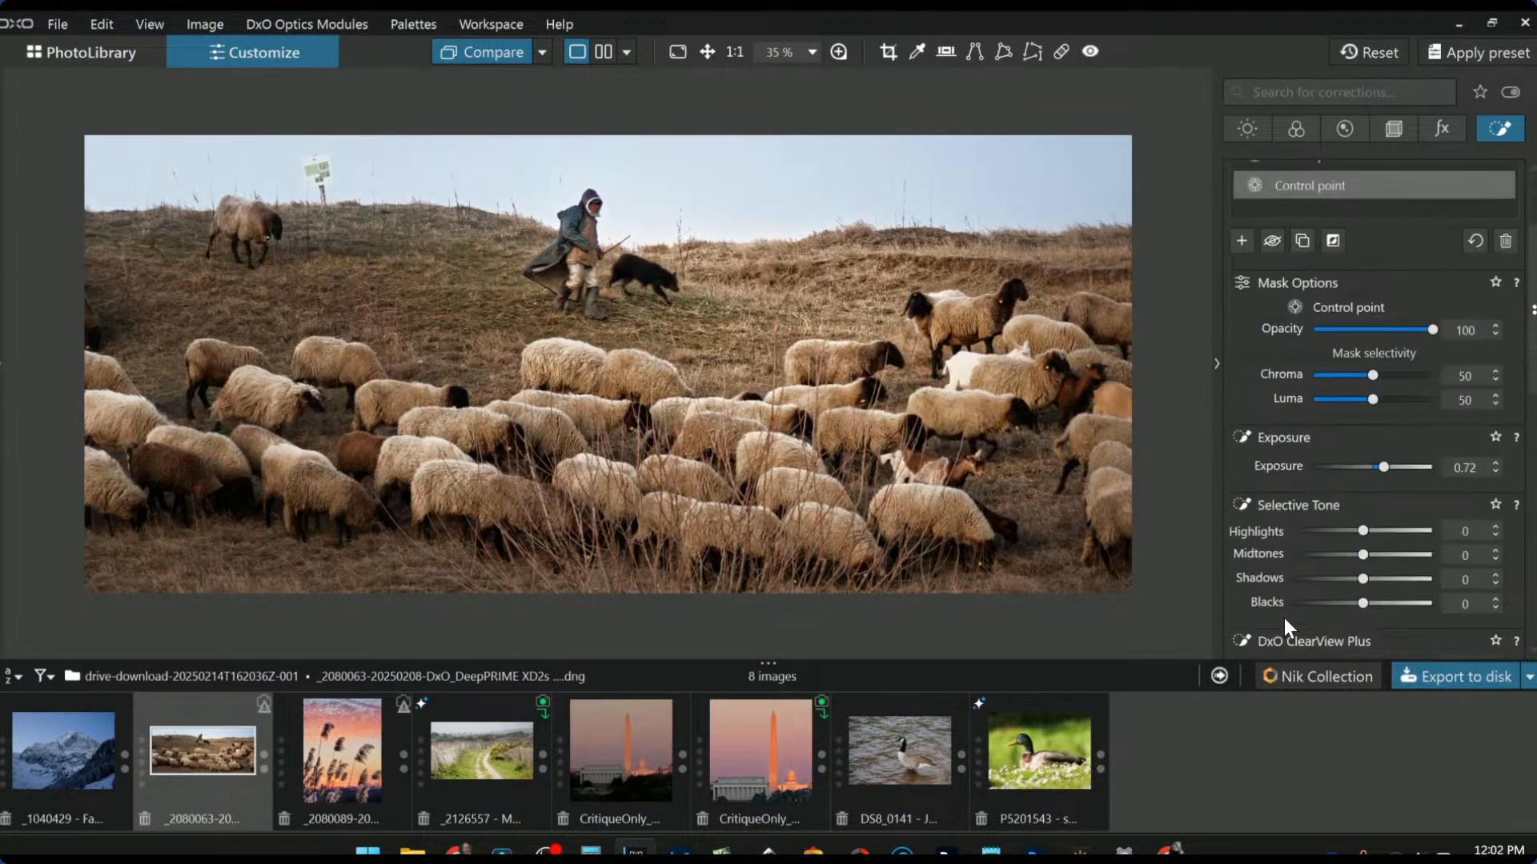
scroll(1325, 611, "down", 2)
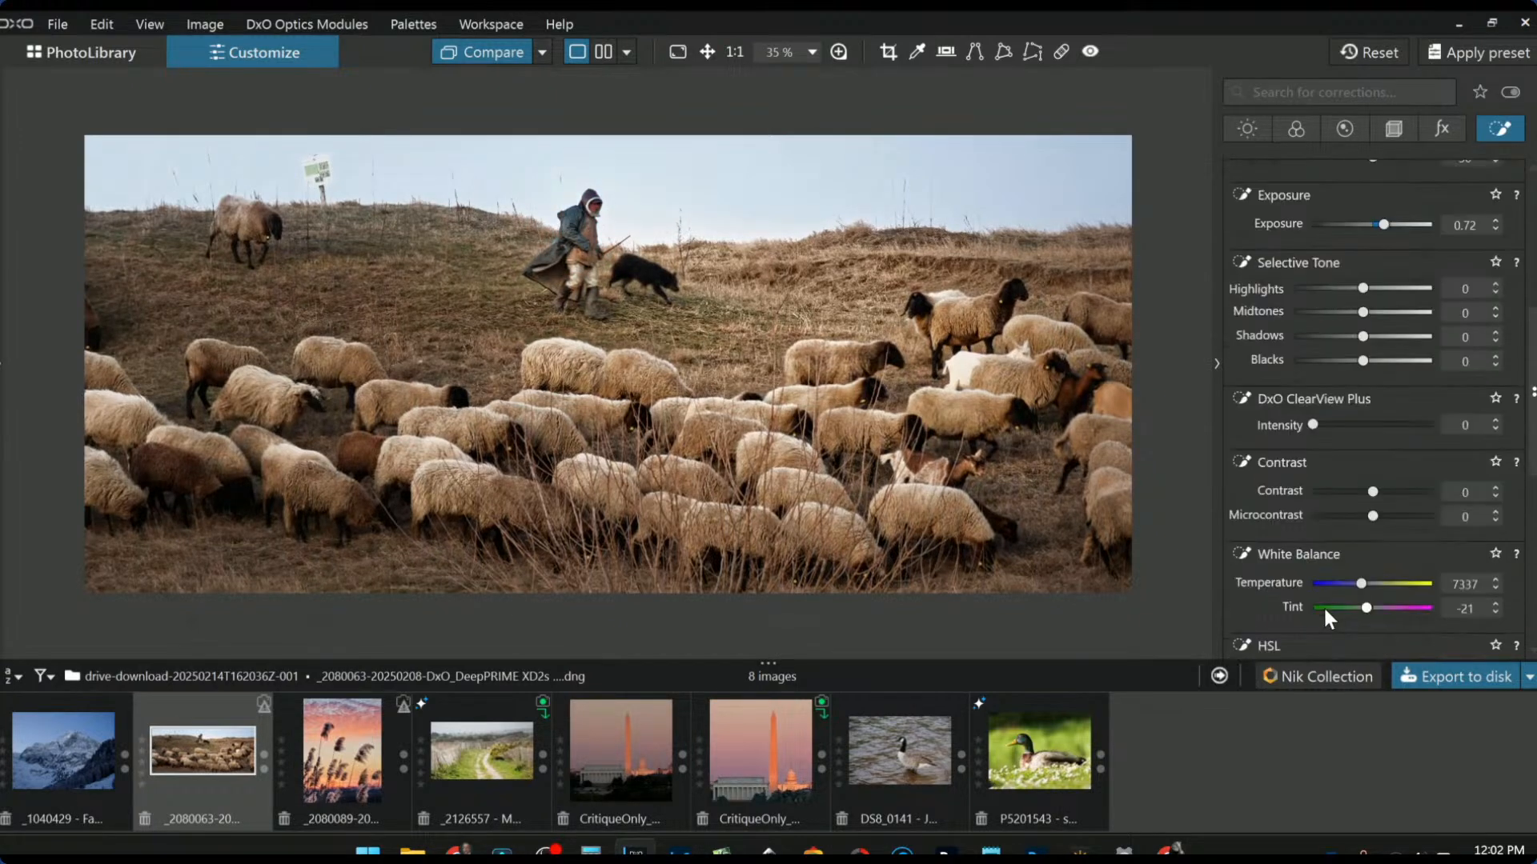
scroll(1345, 599, "down", 8)
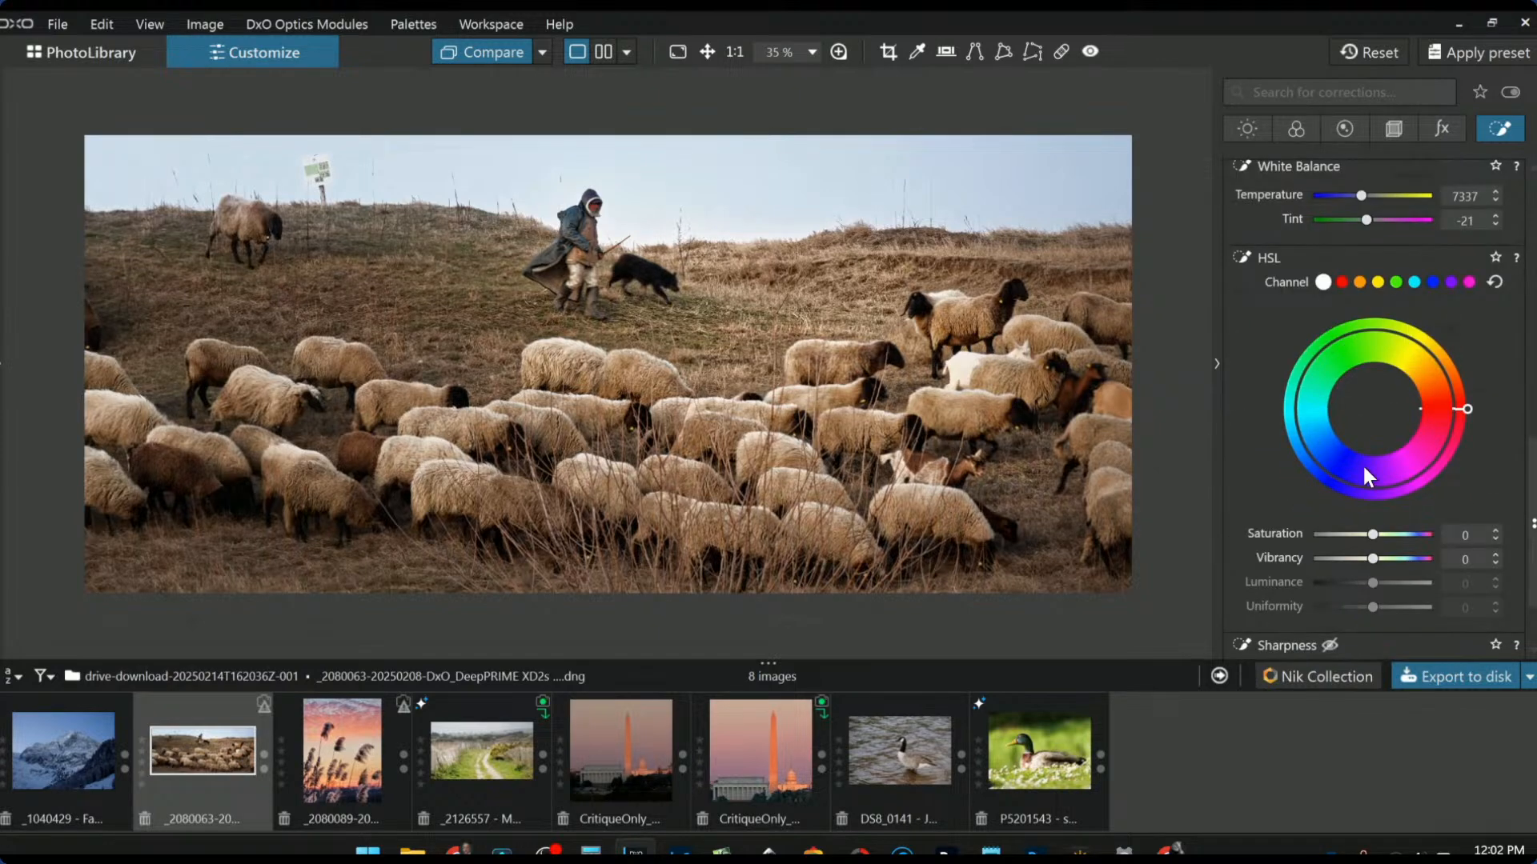
scroll(1348, 417, "up", 3)
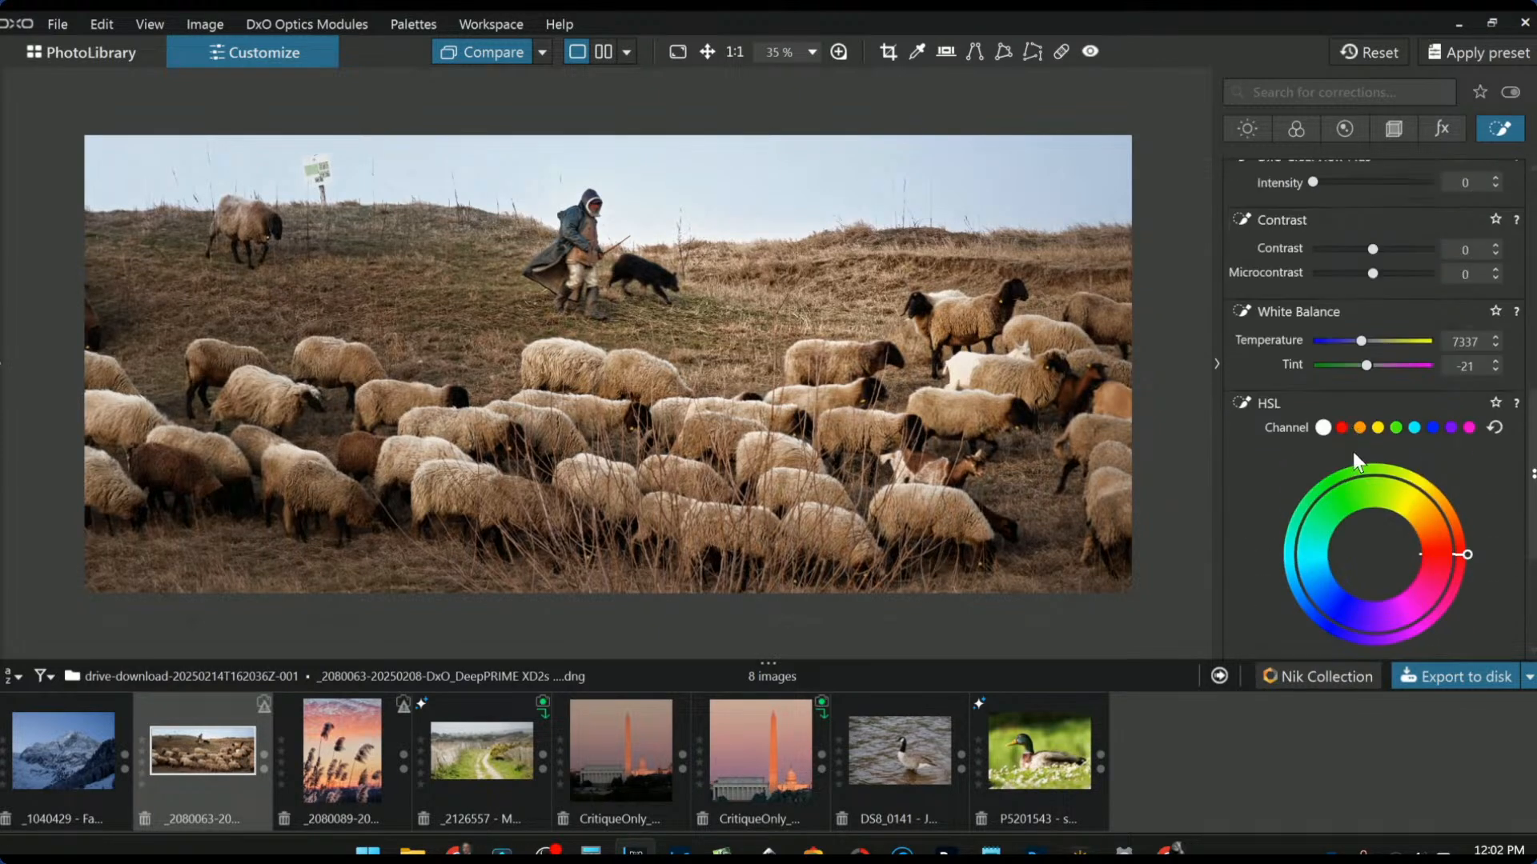
left_click(1433, 427)
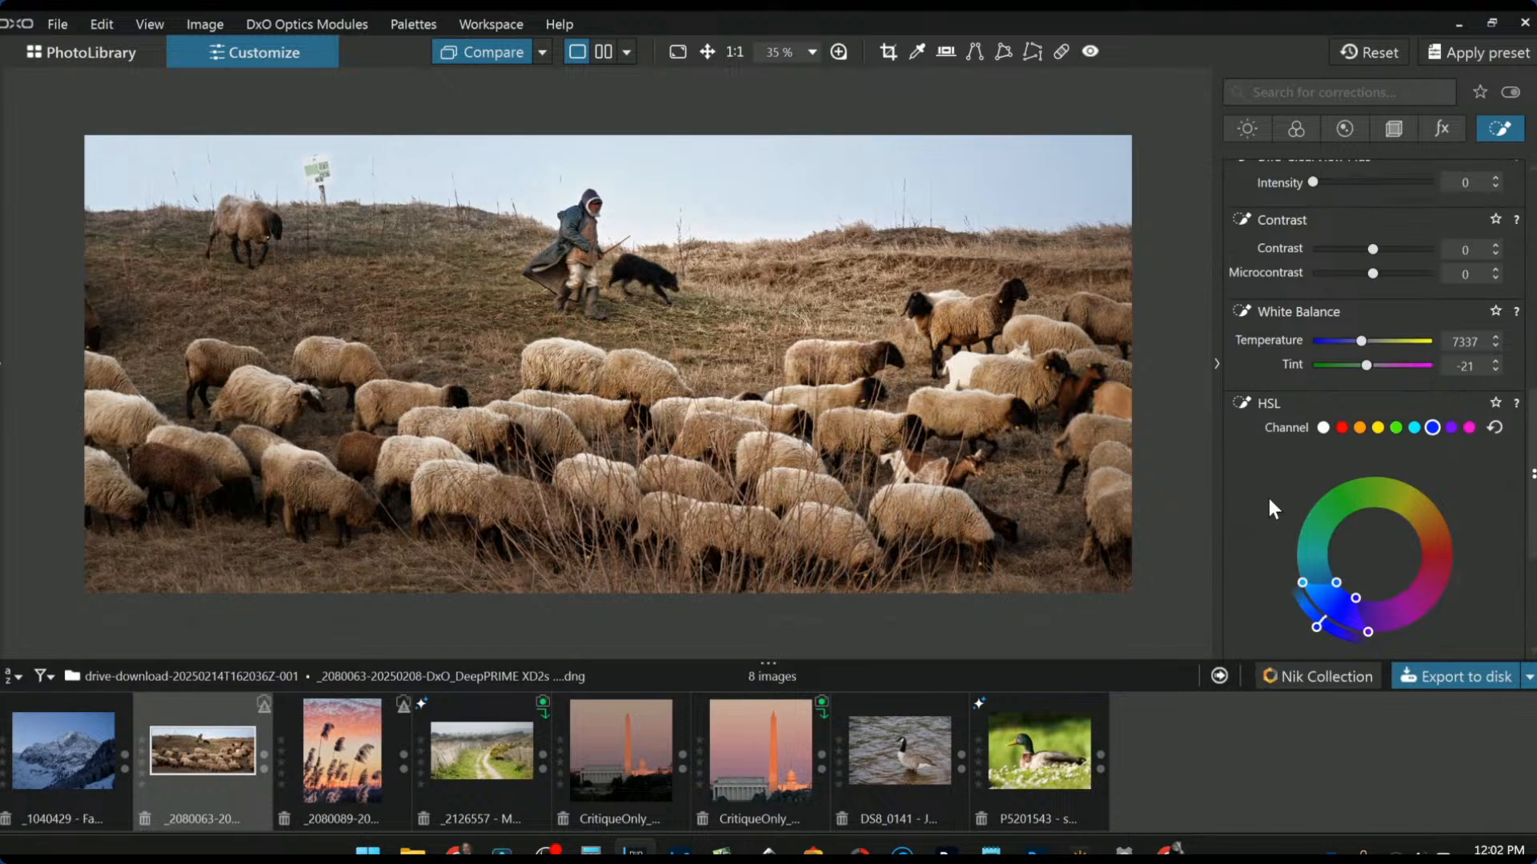
scroll(1266, 495, "down", 2)
left_click_drag(1373, 583, 1413, 596)
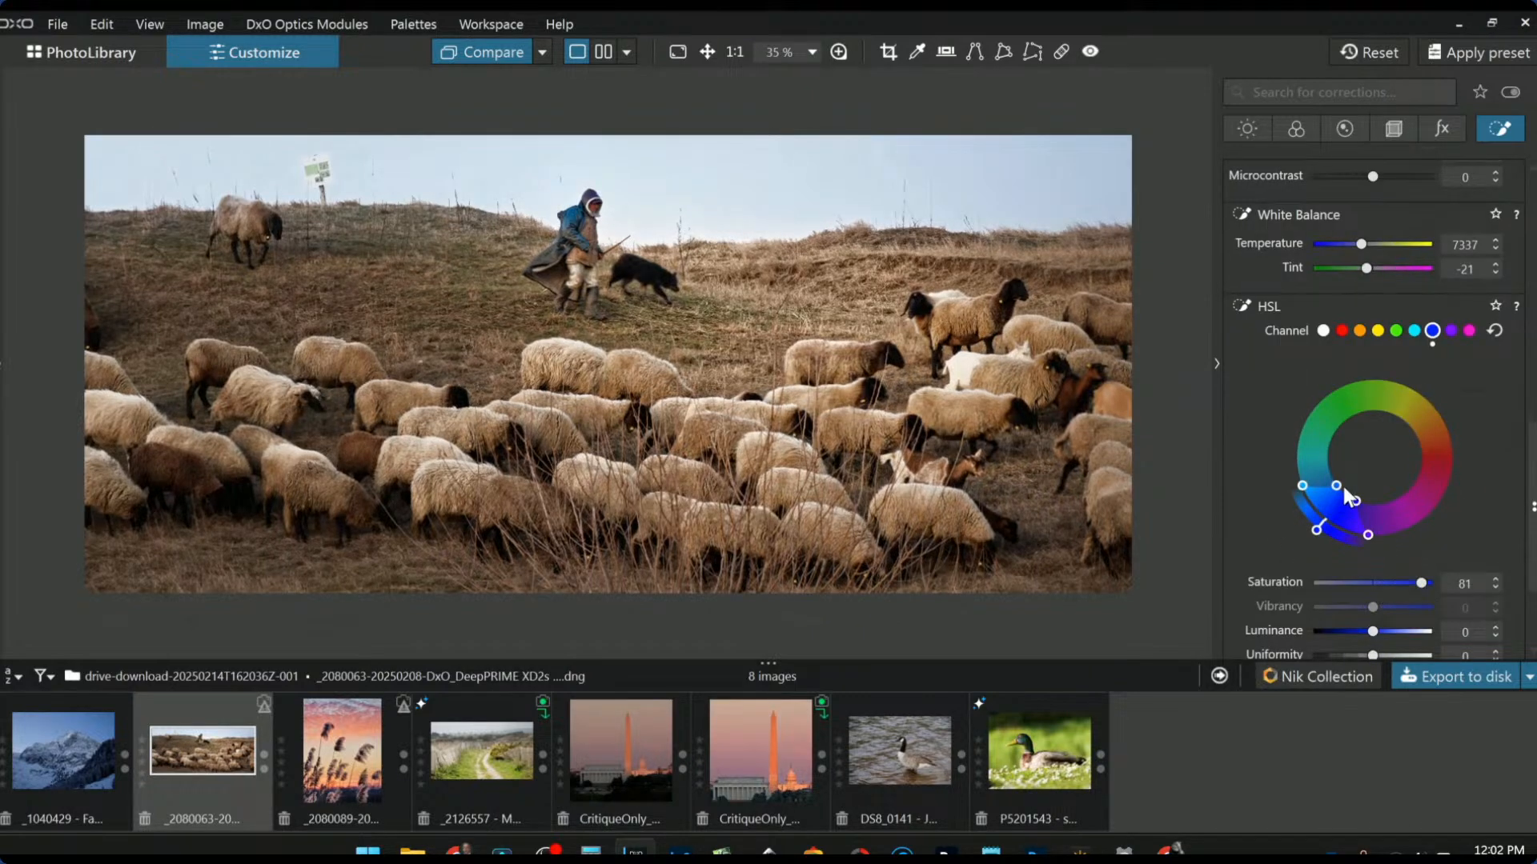
left_click_drag(1341, 497, 1329, 467)
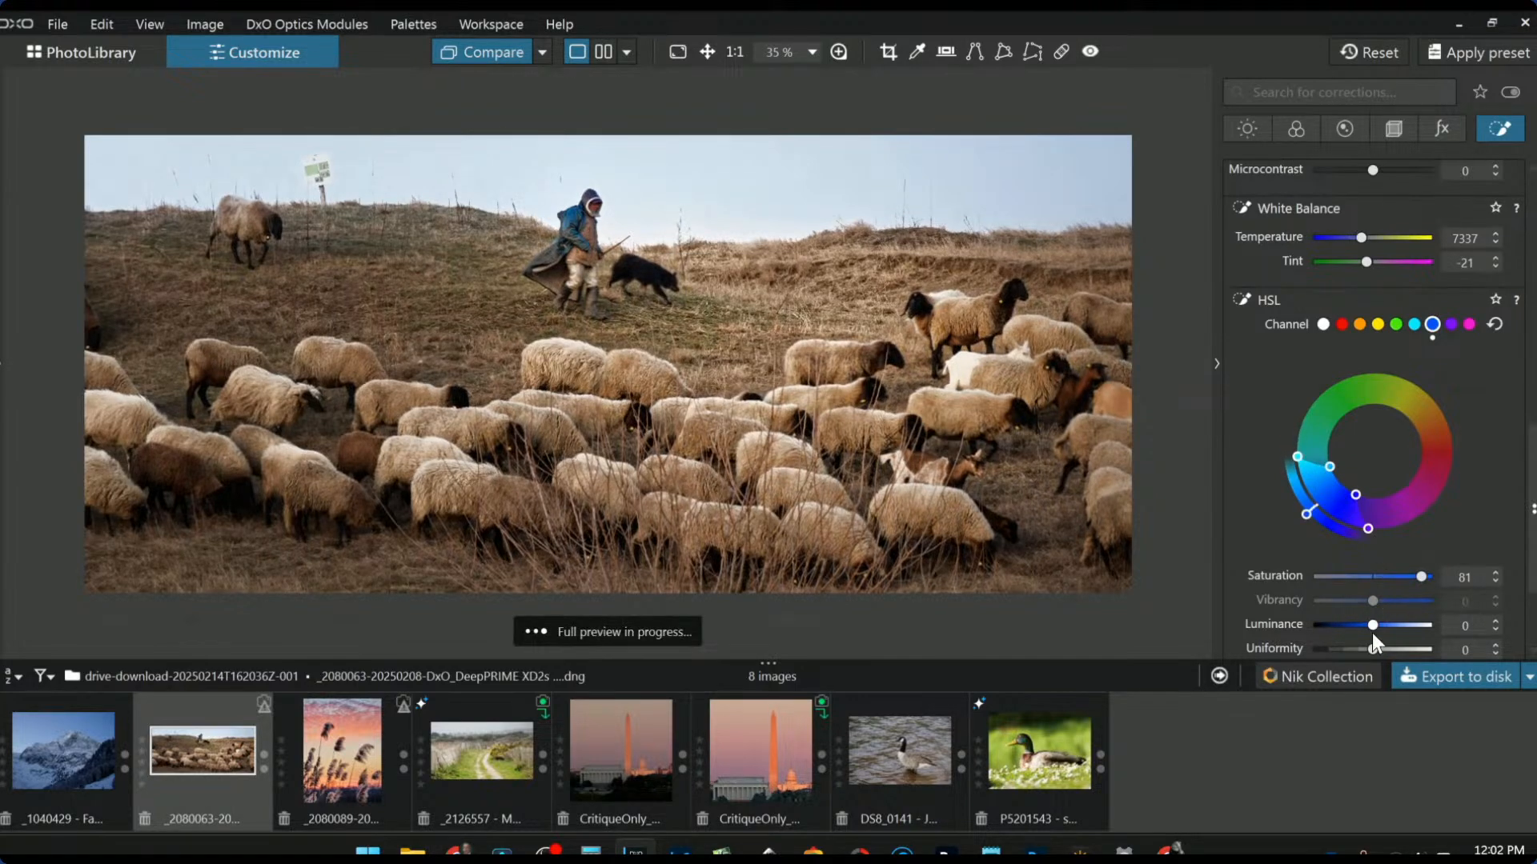
left_click_drag(1372, 626, 1409, 629)
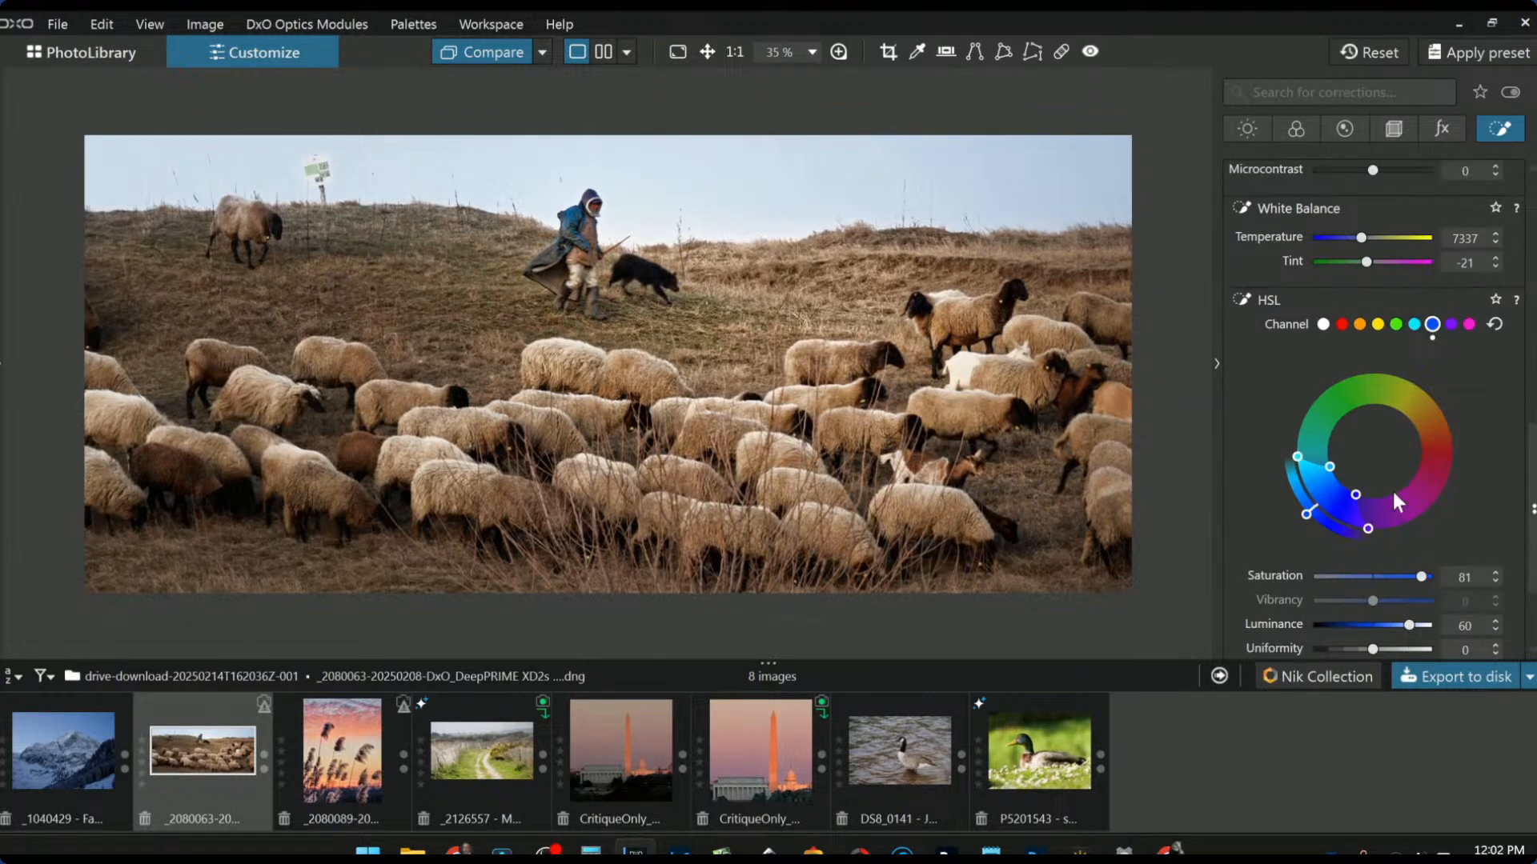
Step: Raise the jacket mask's Exposure to 1.57
scroll(1363, 370, "up", 5)
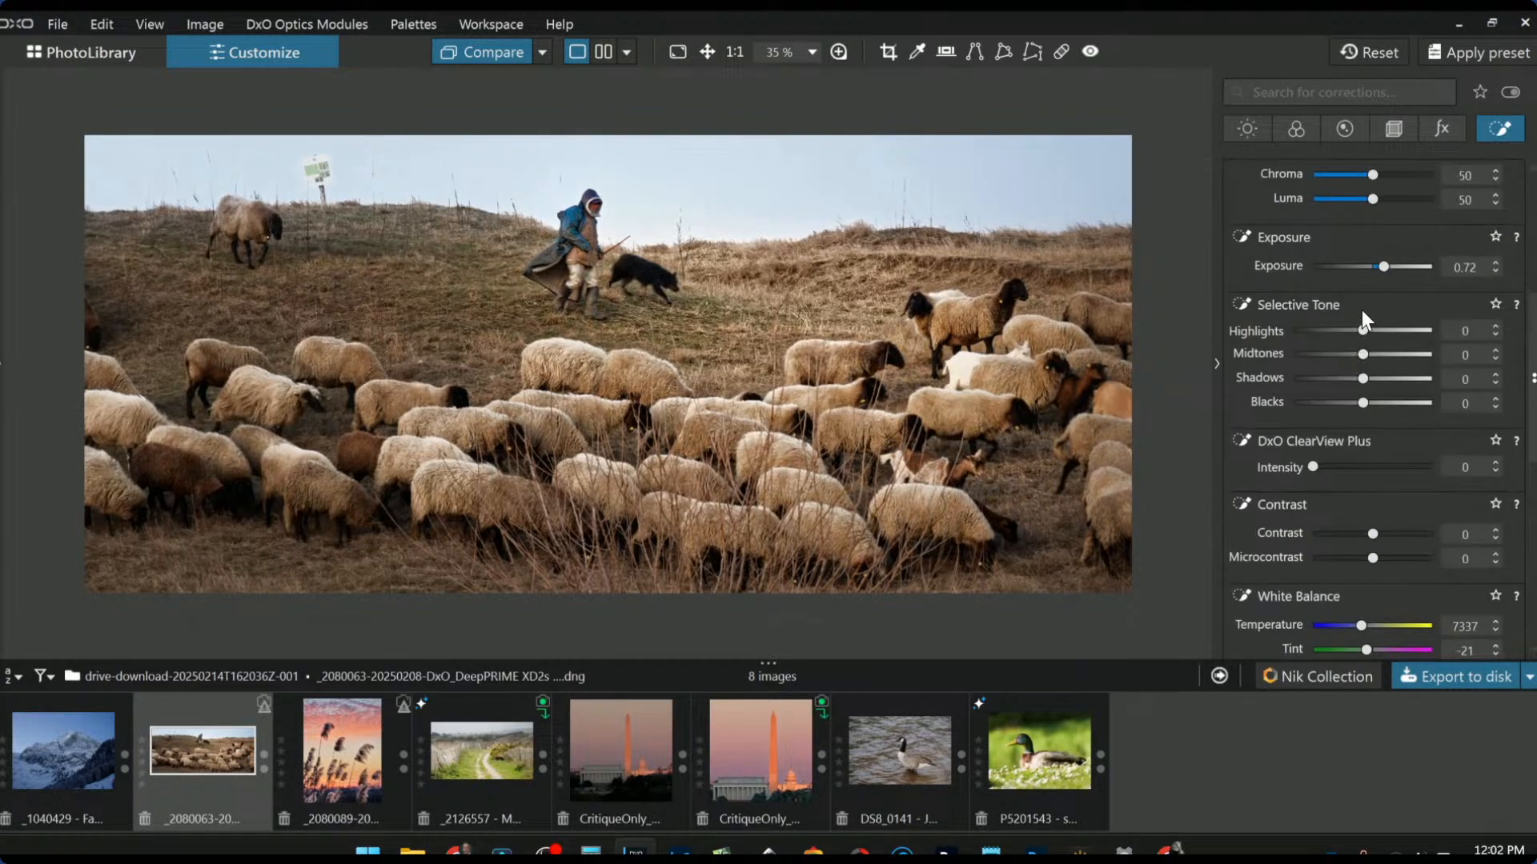
left_click_drag(1384, 271, 1385, 268)
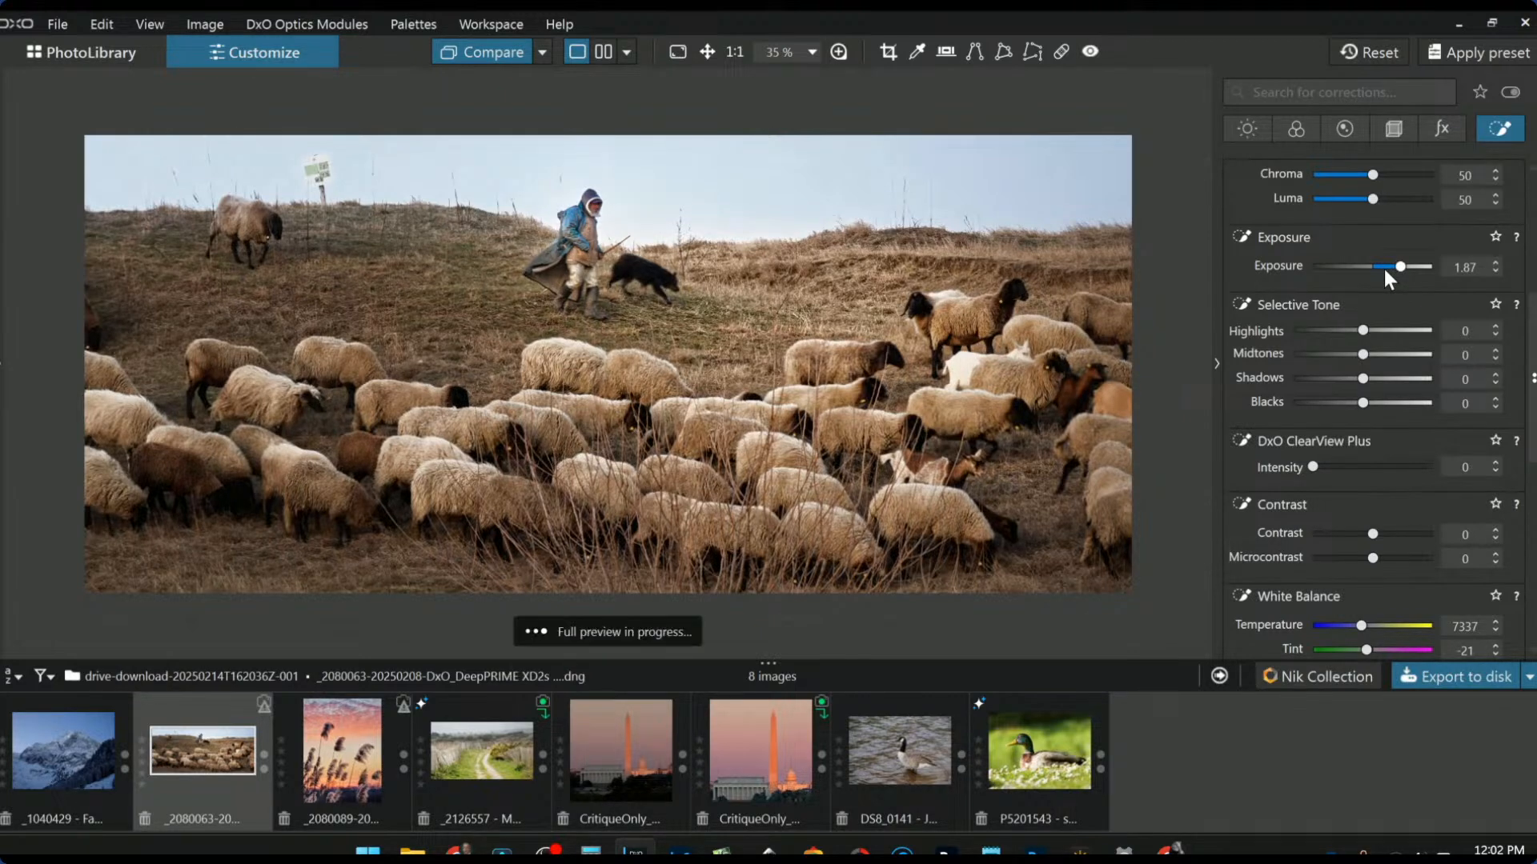
left_click_drag(1384, 268, 1383, 270)
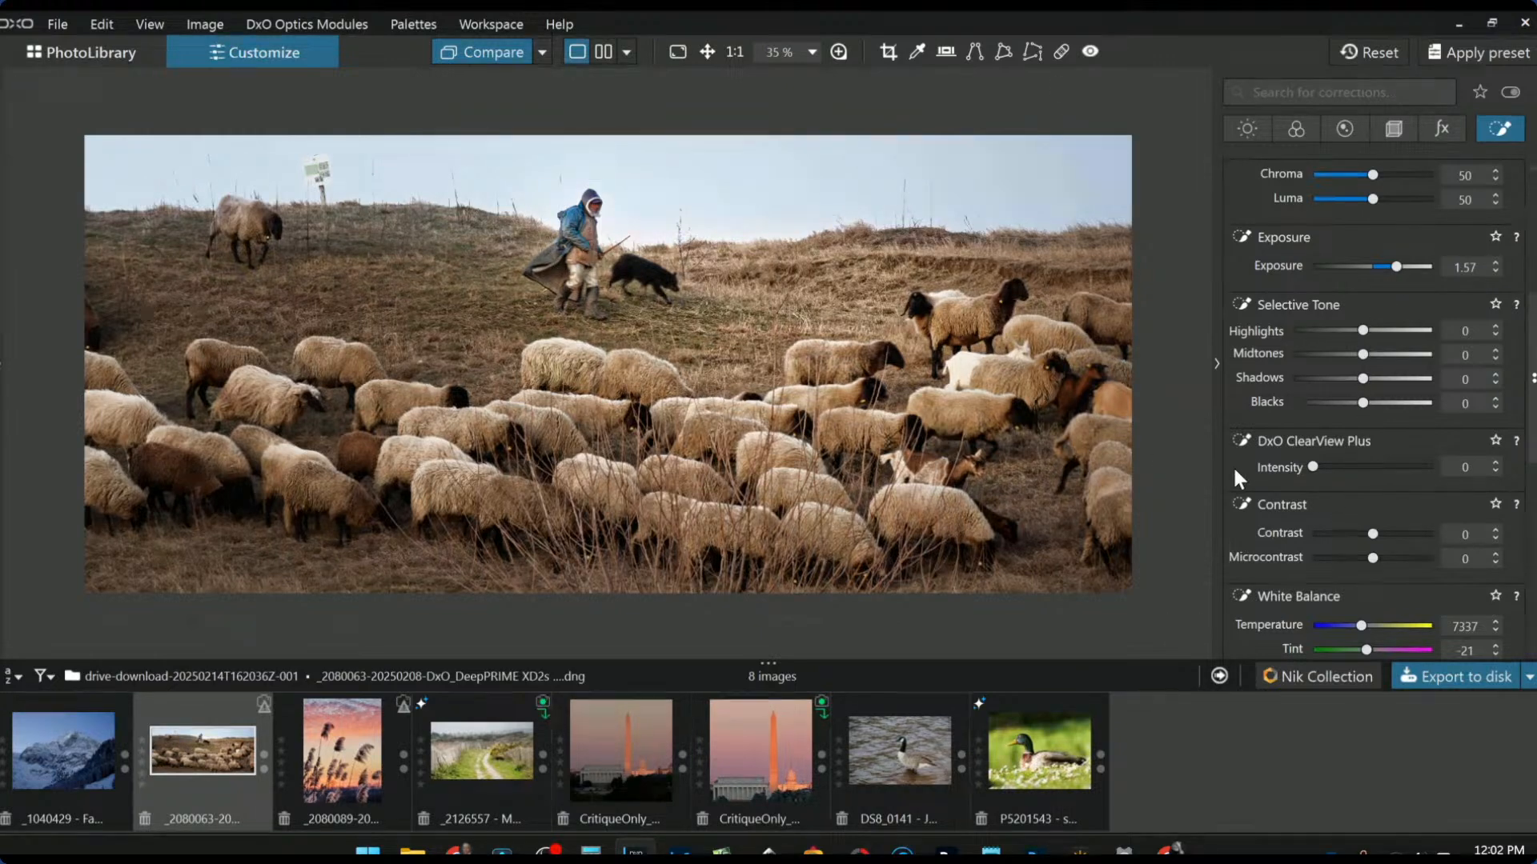
Step: Add a new control line mask along the bottom edge of the photo, covering the foreground grass
scroll(1334, 406, "up", 5)
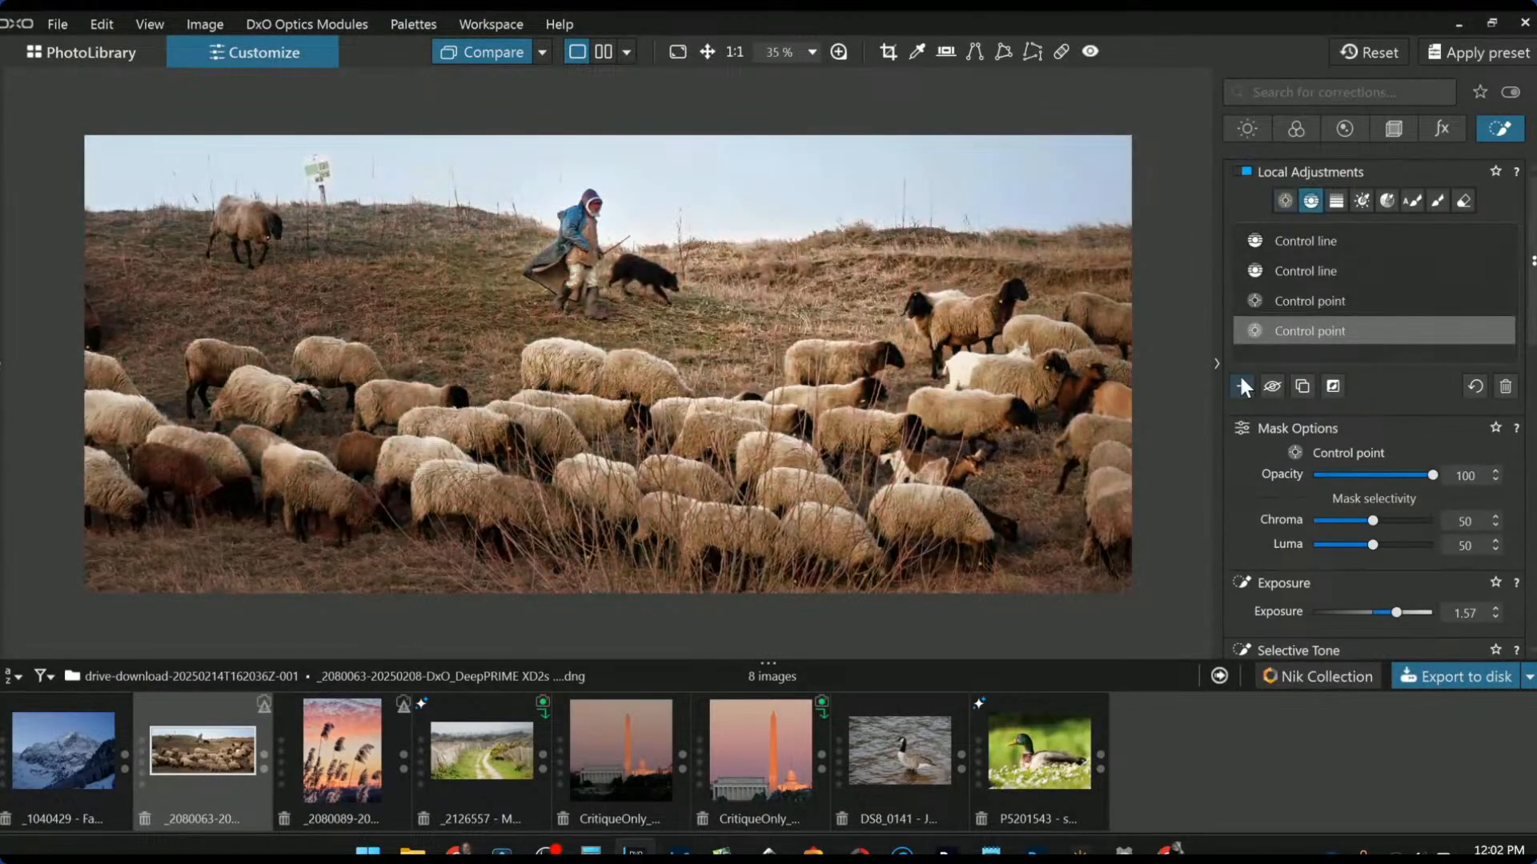
left_click(1241, 386)
mouse_move(634, 586)
left_mouse_down()
mouse_move(636, 550)
mouse_move(631, 600)
left_mouse_up()
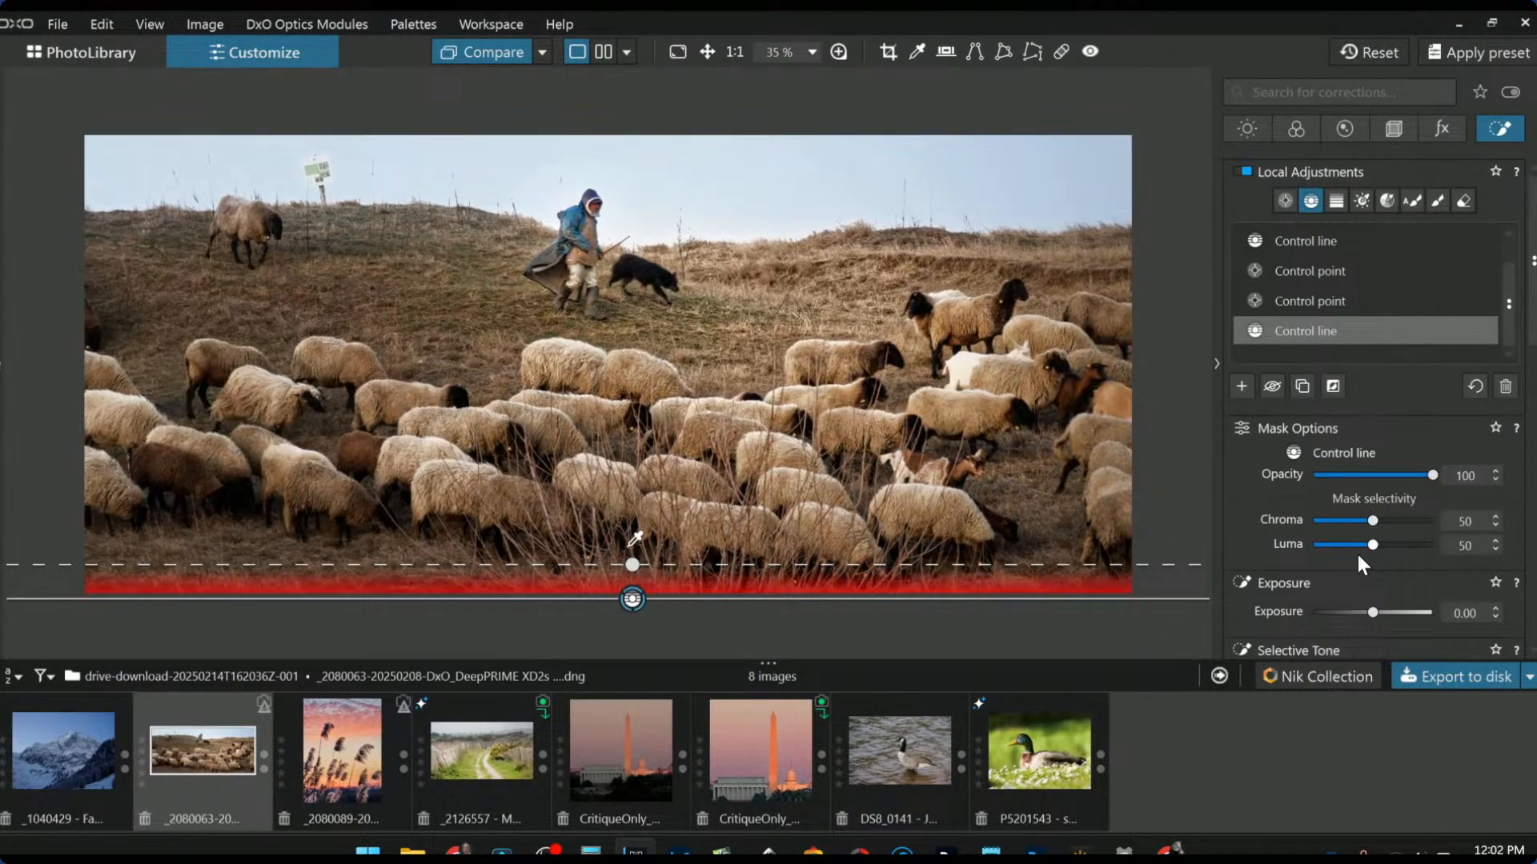
Step: Set the foreground mask's Microcontrast to -73 and Blacks to -32
scroll(1364, 592, "down", 4)
left_click_drag(1338, 611, 1328, 611)
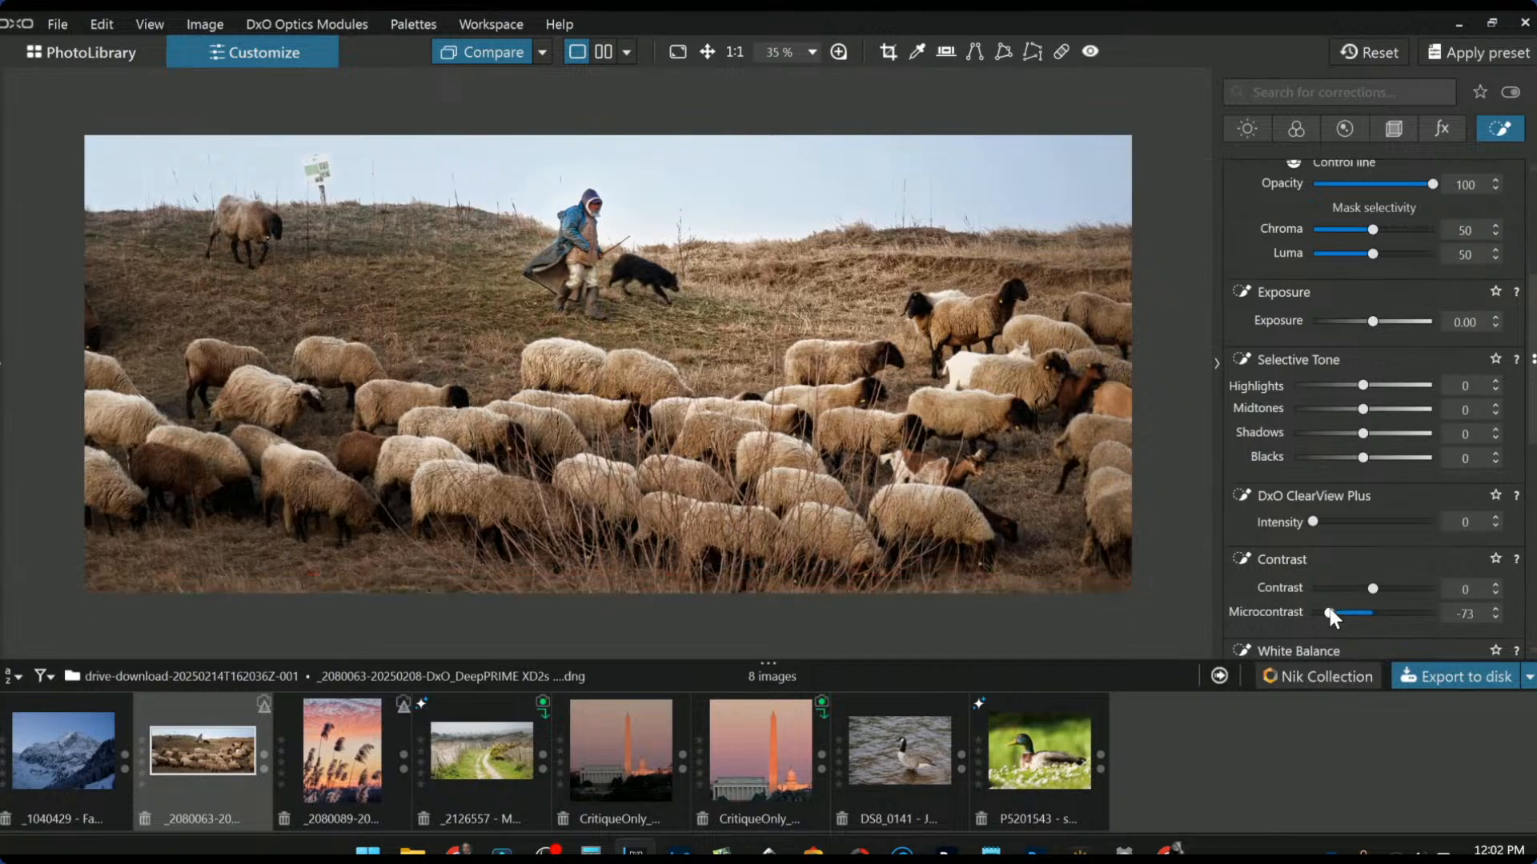
left_click_drag(1362, 457, 1341, 460)
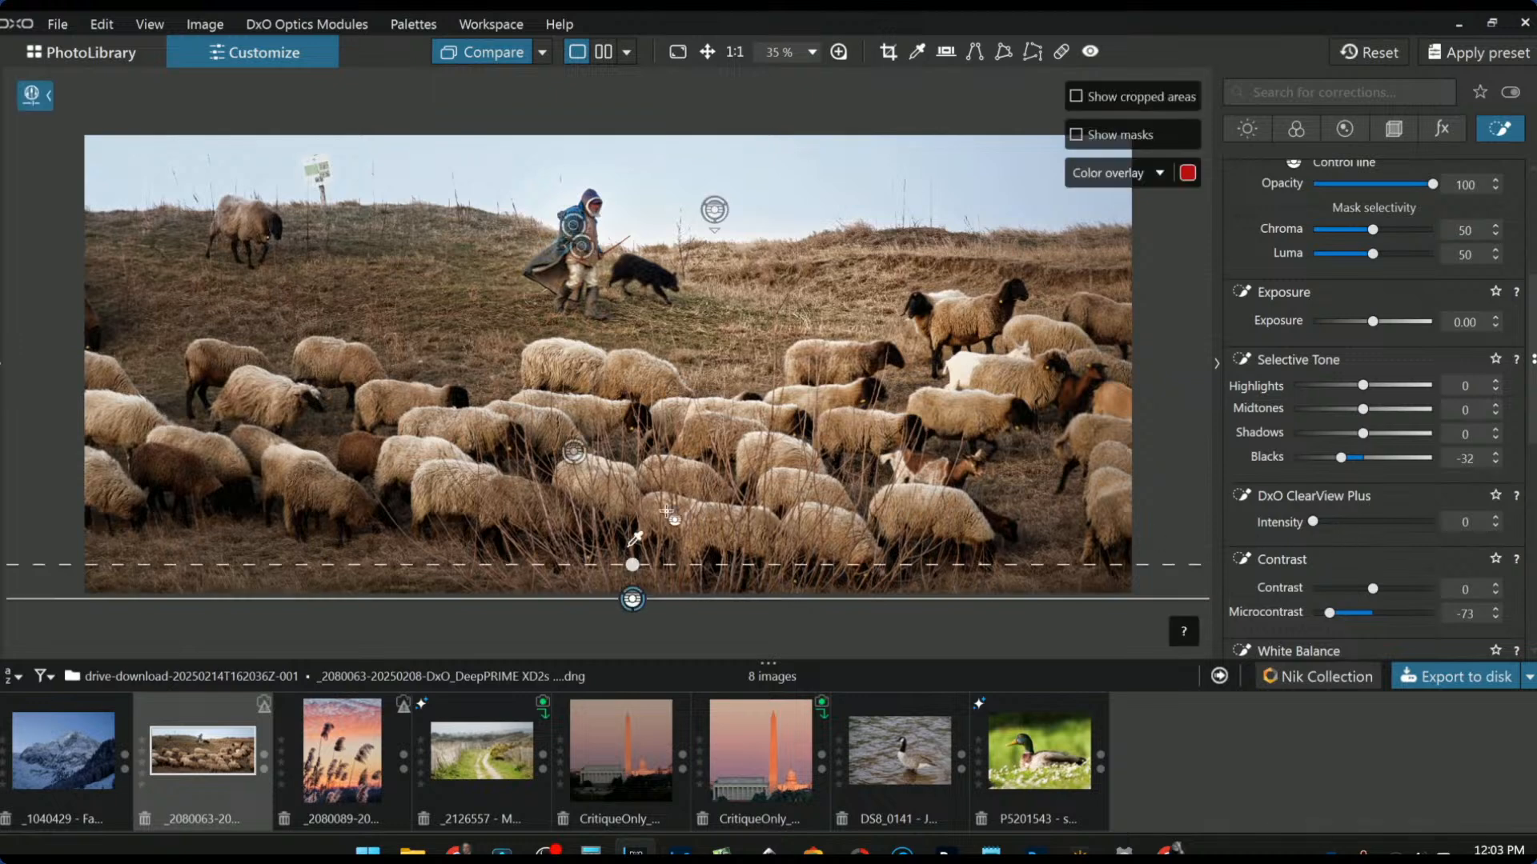
Step: Extend the foreground control line's transition upward, tilt it down toward the right, and shift it slightly below the photo's bottom edge
left_click_drag(632, 560, 638, 529)
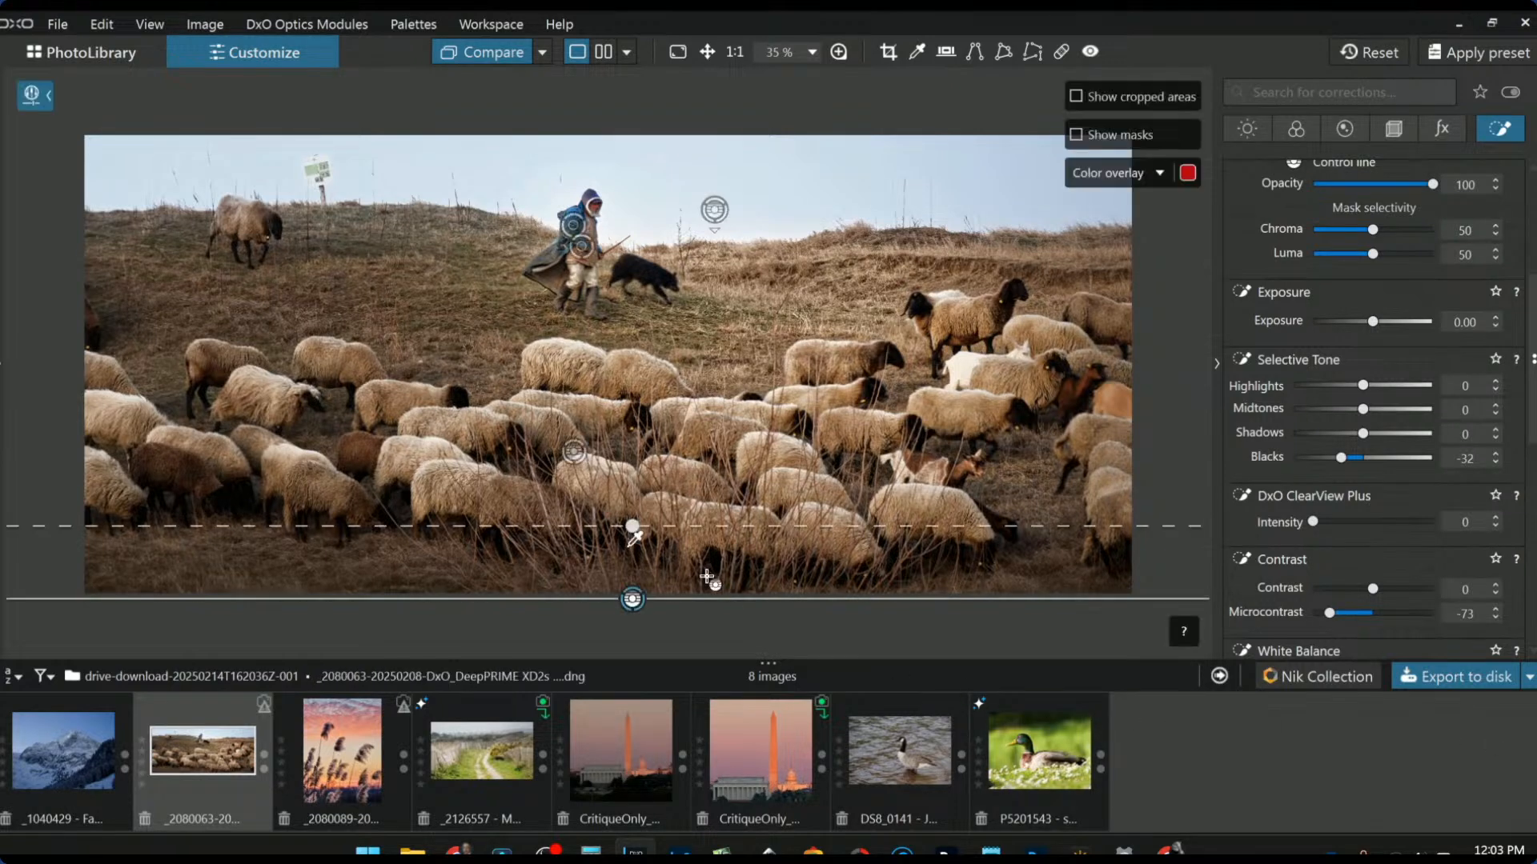
mouse_move(634, 529)
left_mouse_down()
mouse_move(660, 535)
mouse_move(650, 544)
left_mouse_up()
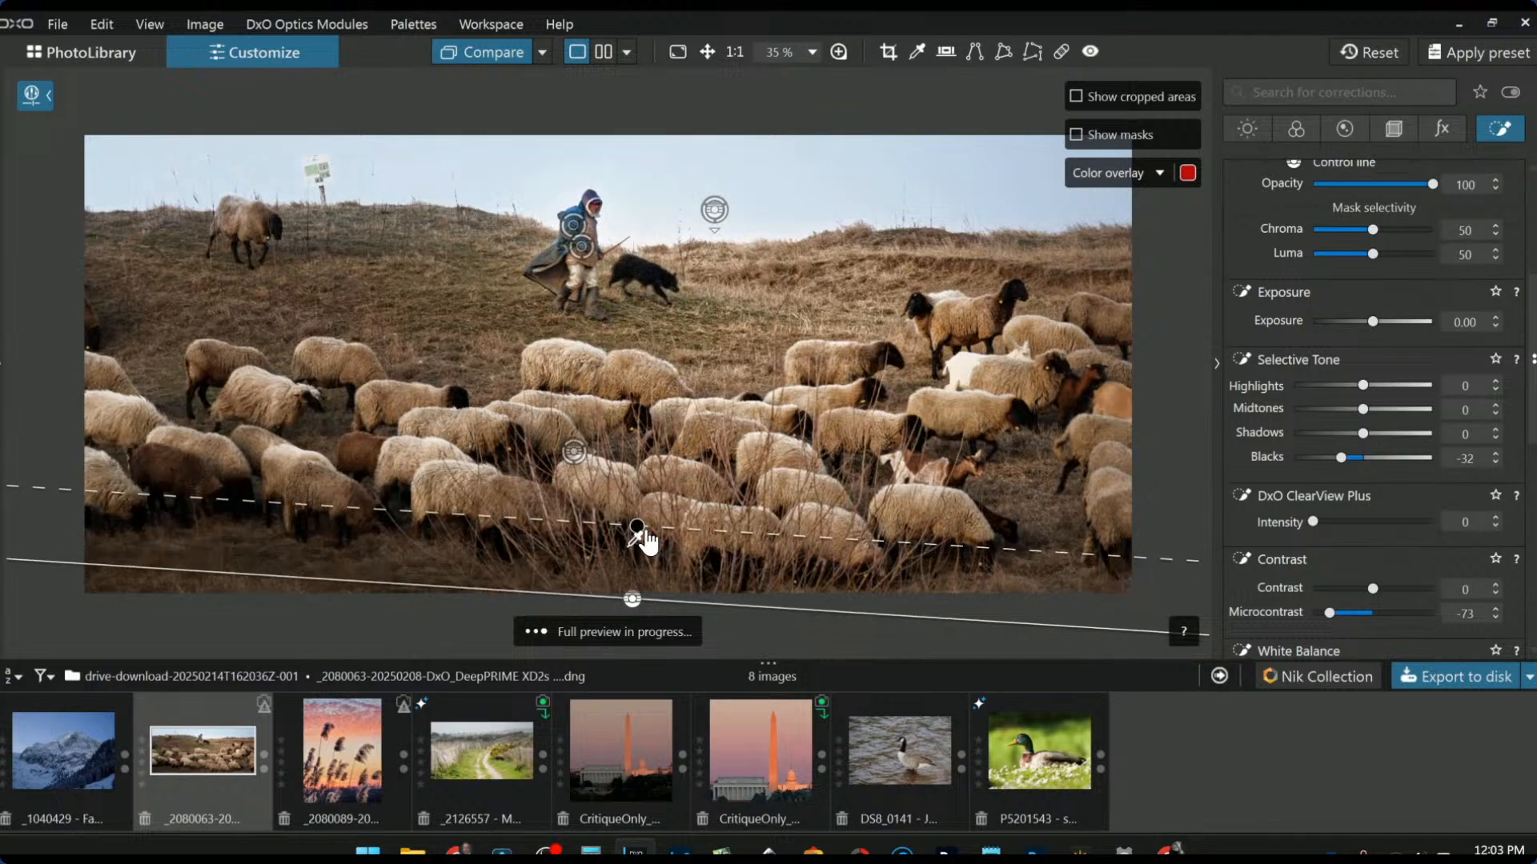
left_click_drag(634, 599, 632, 611)
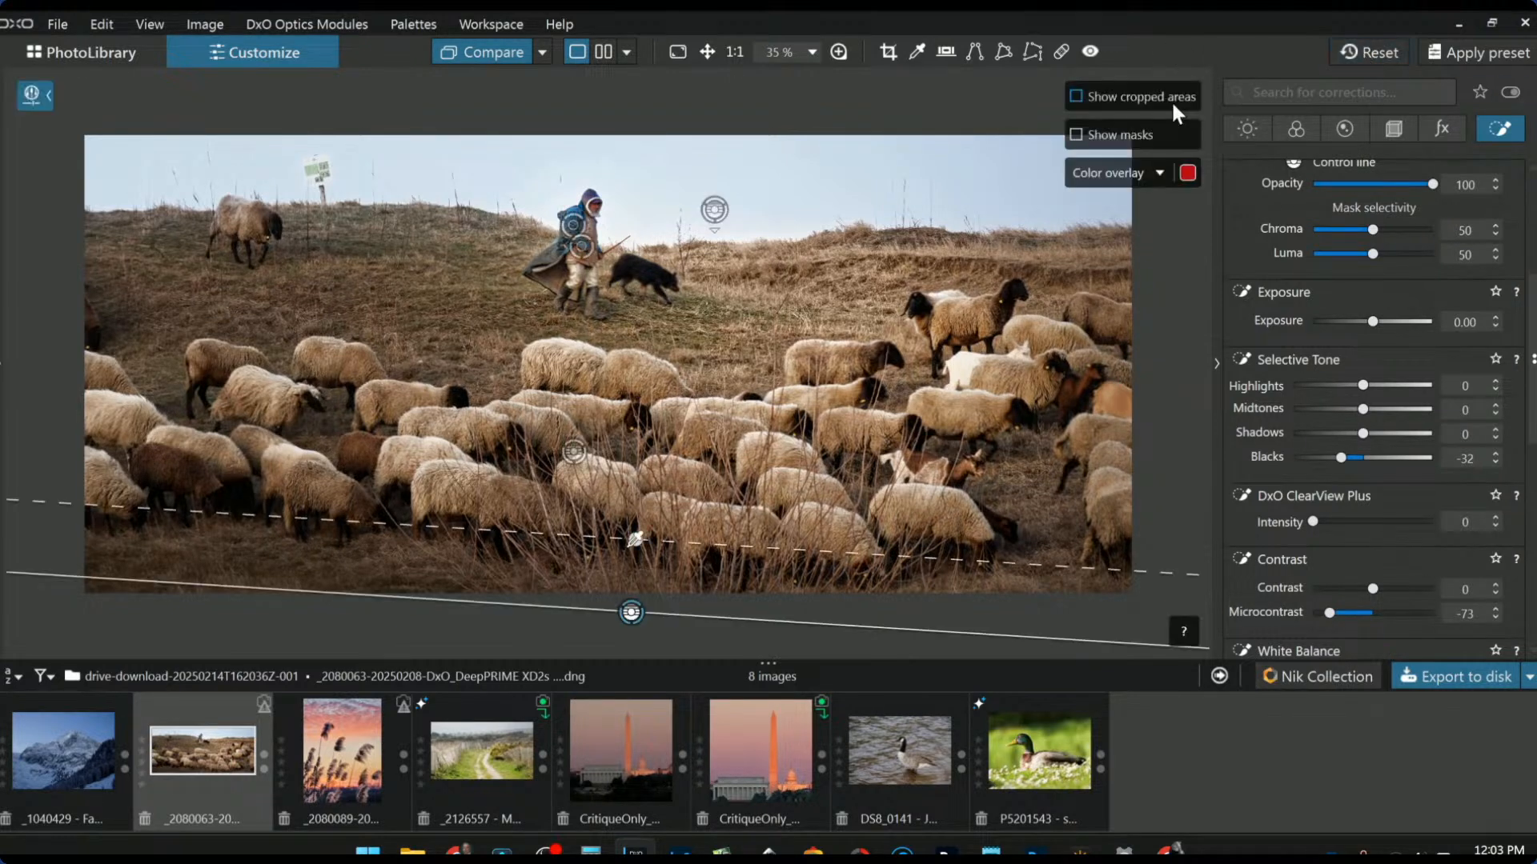
Step: Hide the correction palettes to view the original and edited photos side by side, and bring the palettes back to the local adjustments
key("F9")
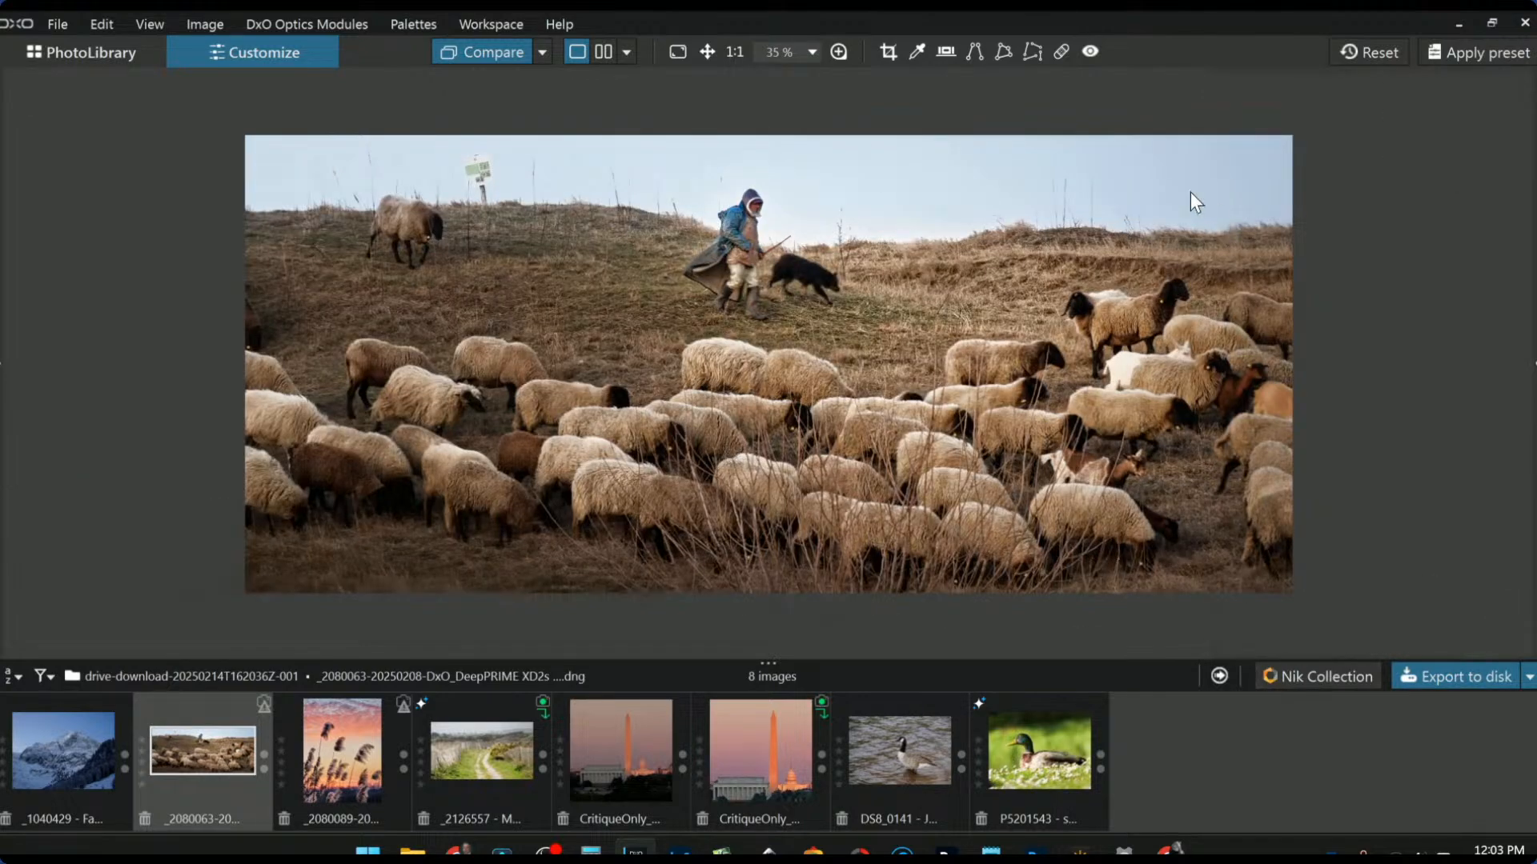
left_click(605, 49)
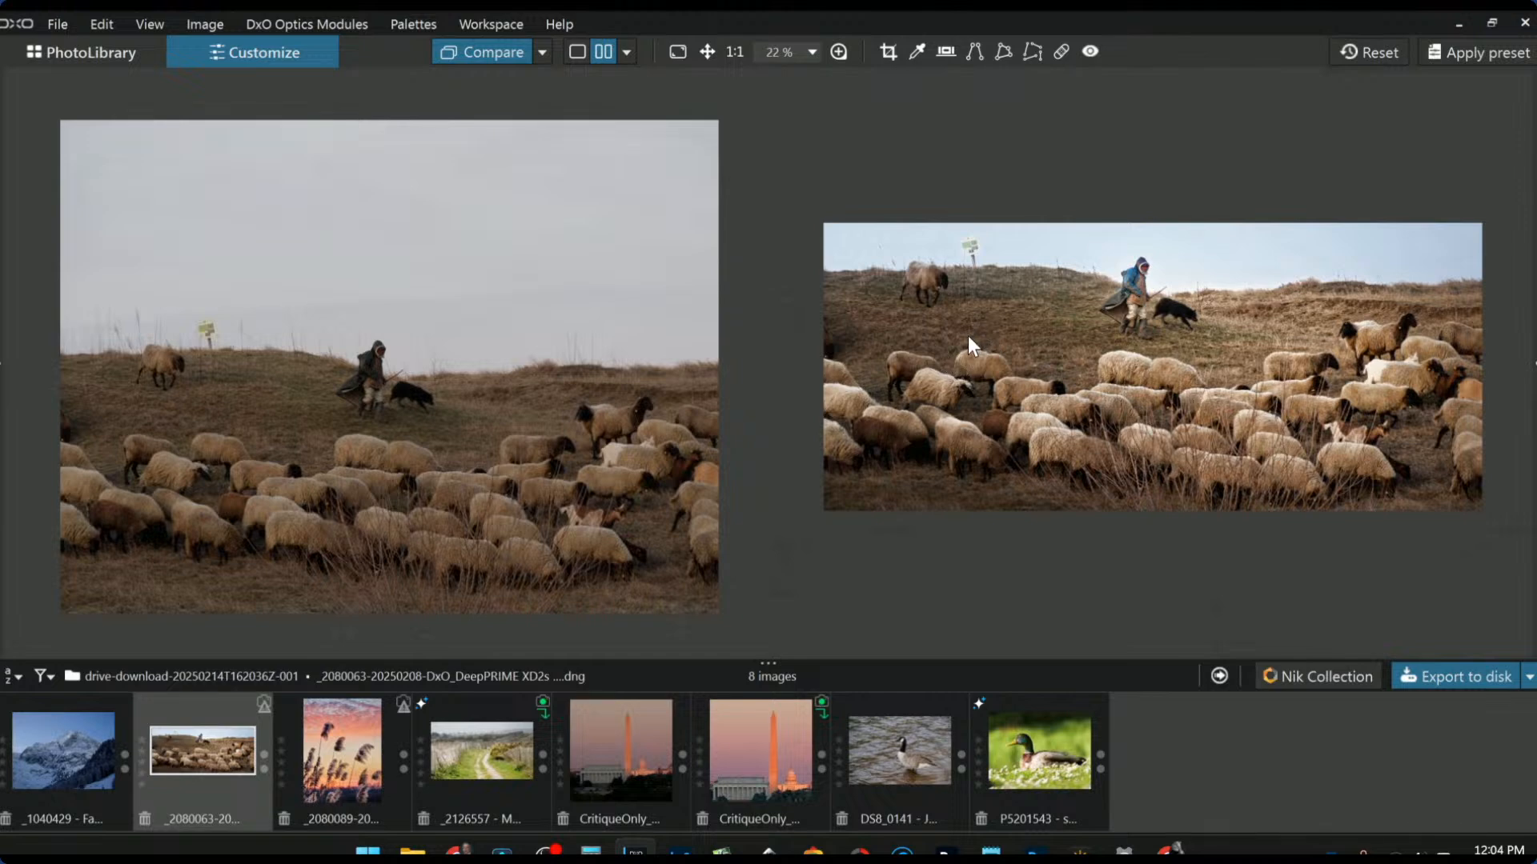
left_click(1532, 366)
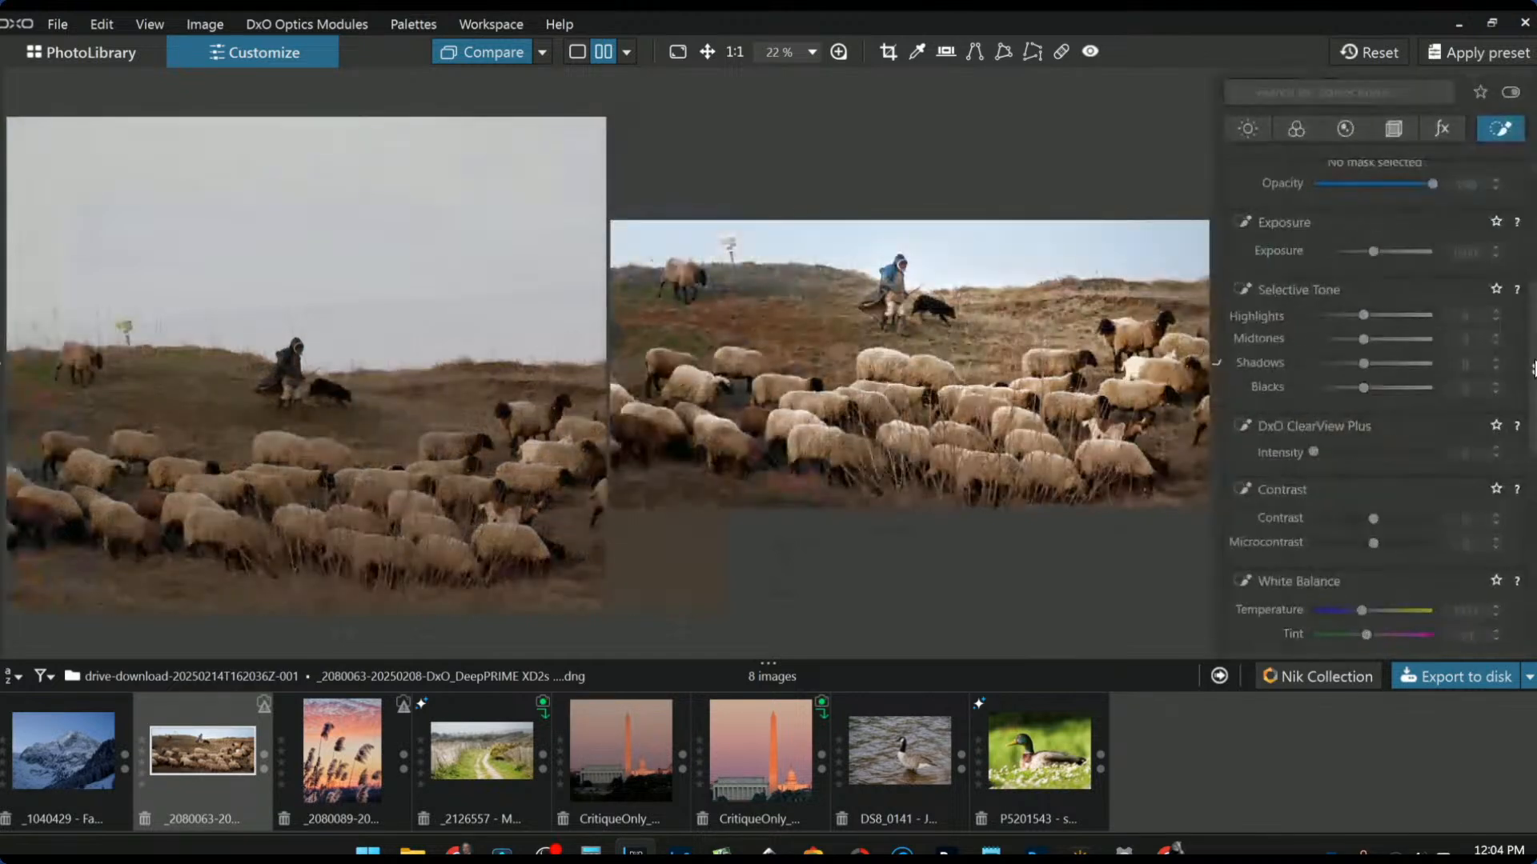
scroll(1373, 200, "up", 4)
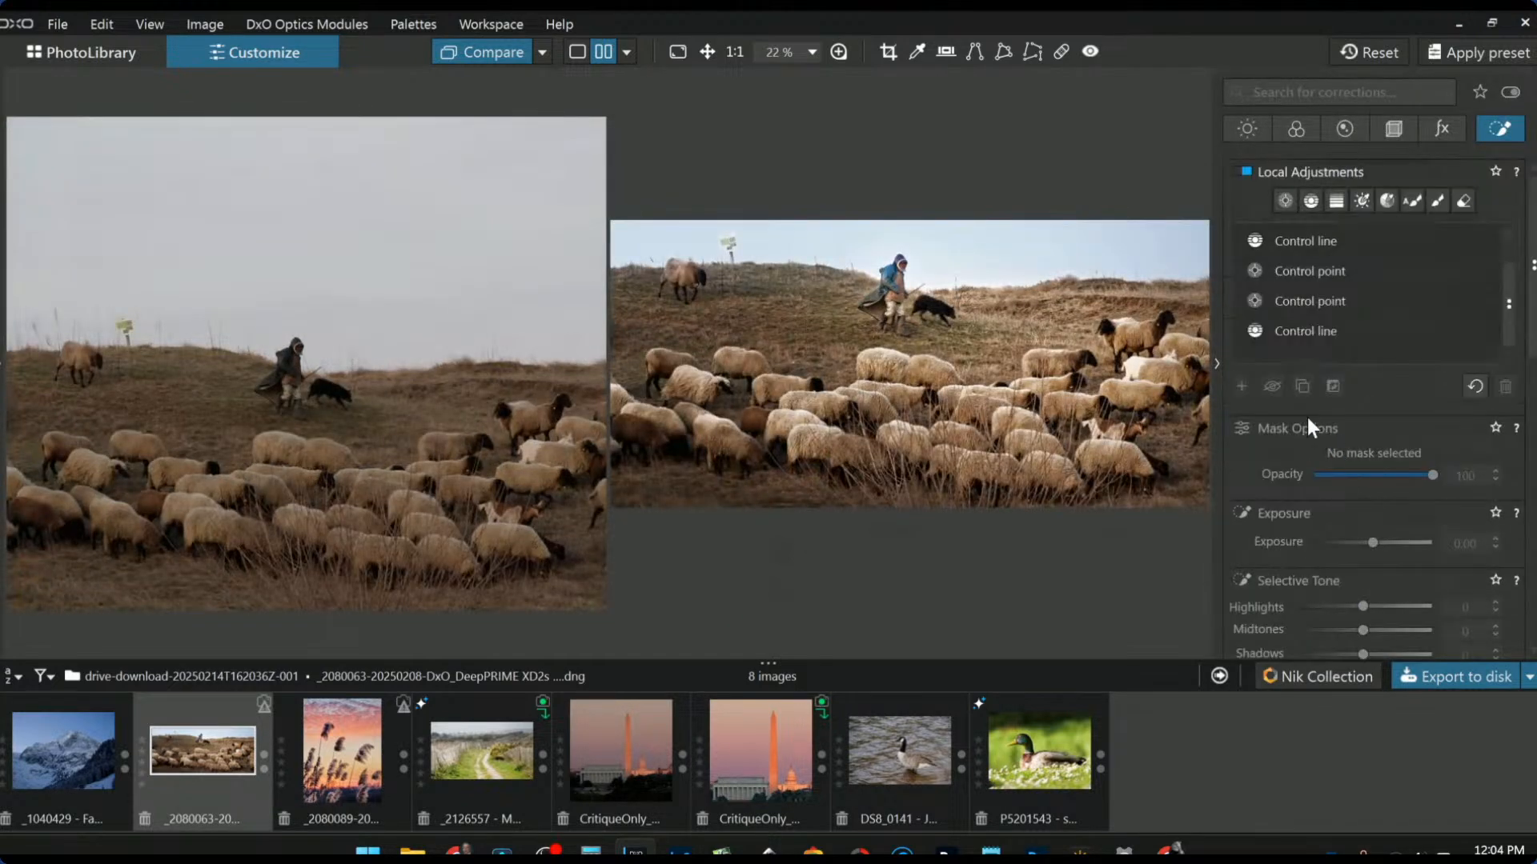
Step: Add a control point on the upper-left hillside, enlarge it to cover the left part of the flock, and set its Exposure to 0.30
left_click(1295, 197)
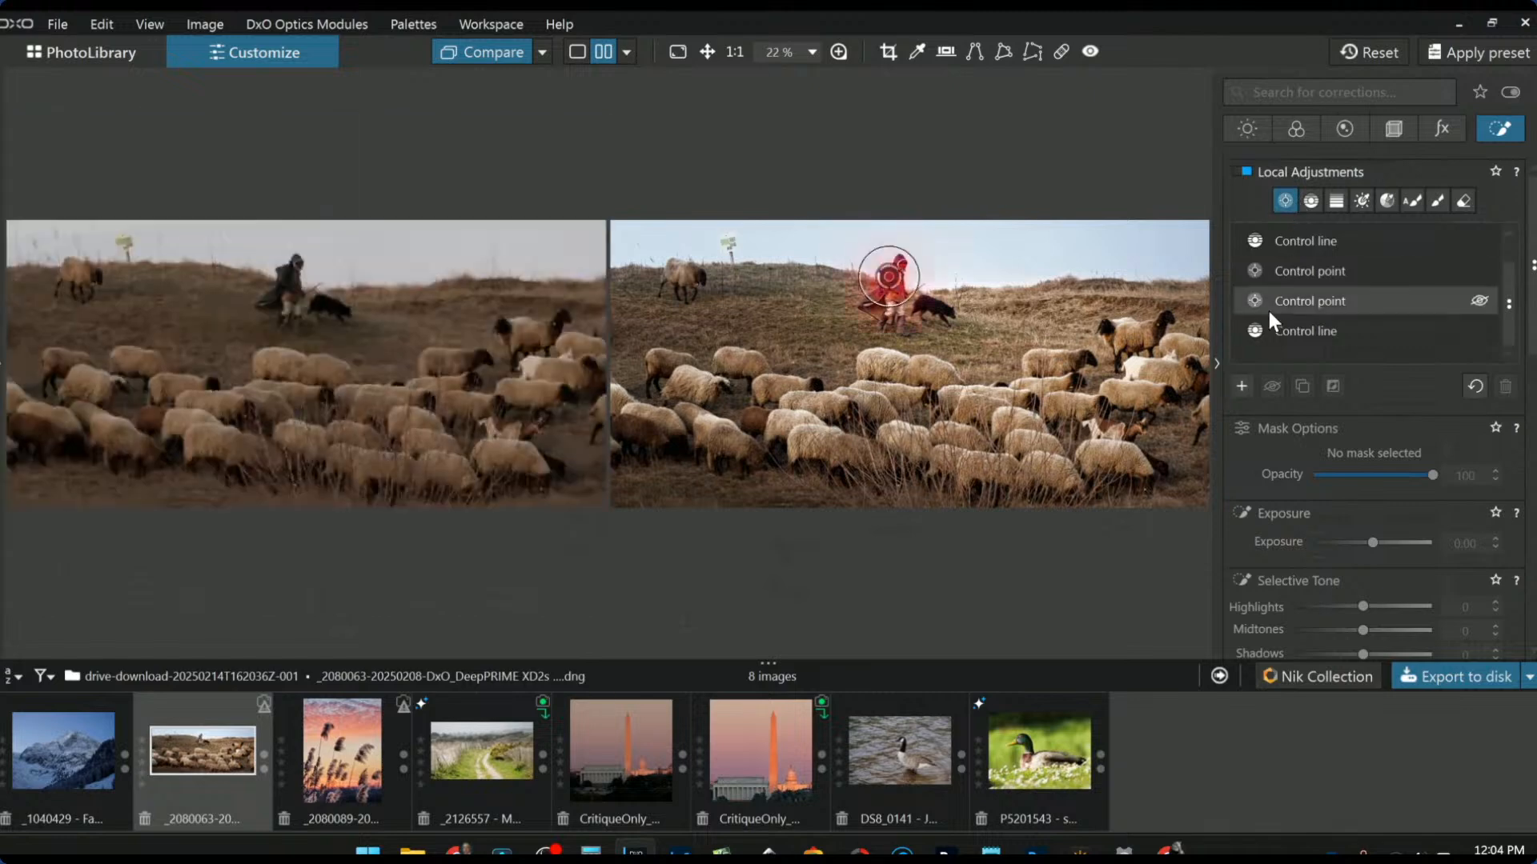
left_click(682, 290)
left_click_drag(699, 305, 834, 442)
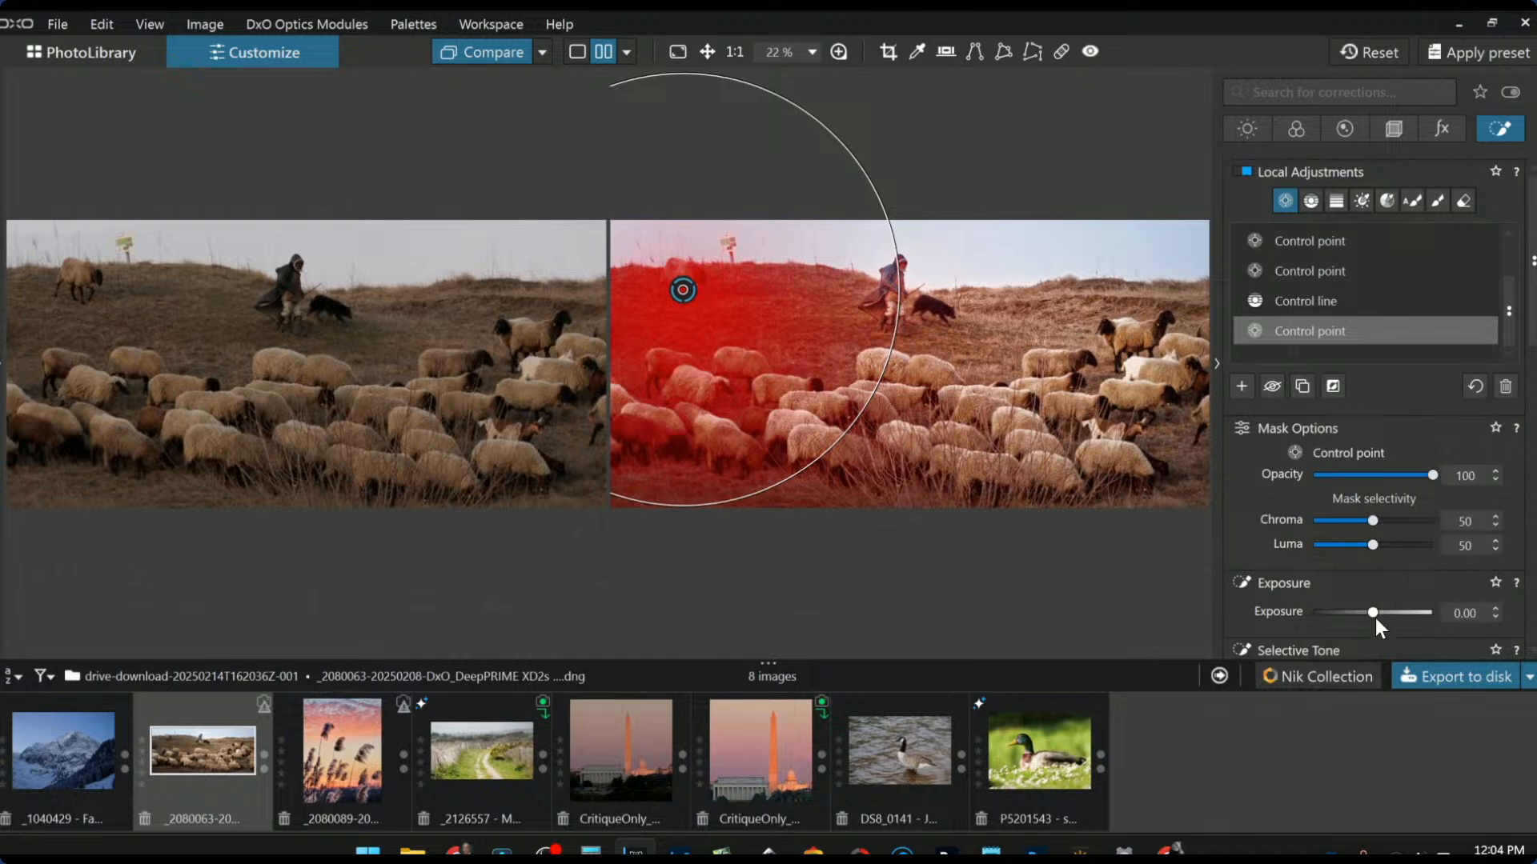
left_click_drag(1373, 621, 1376, 624)
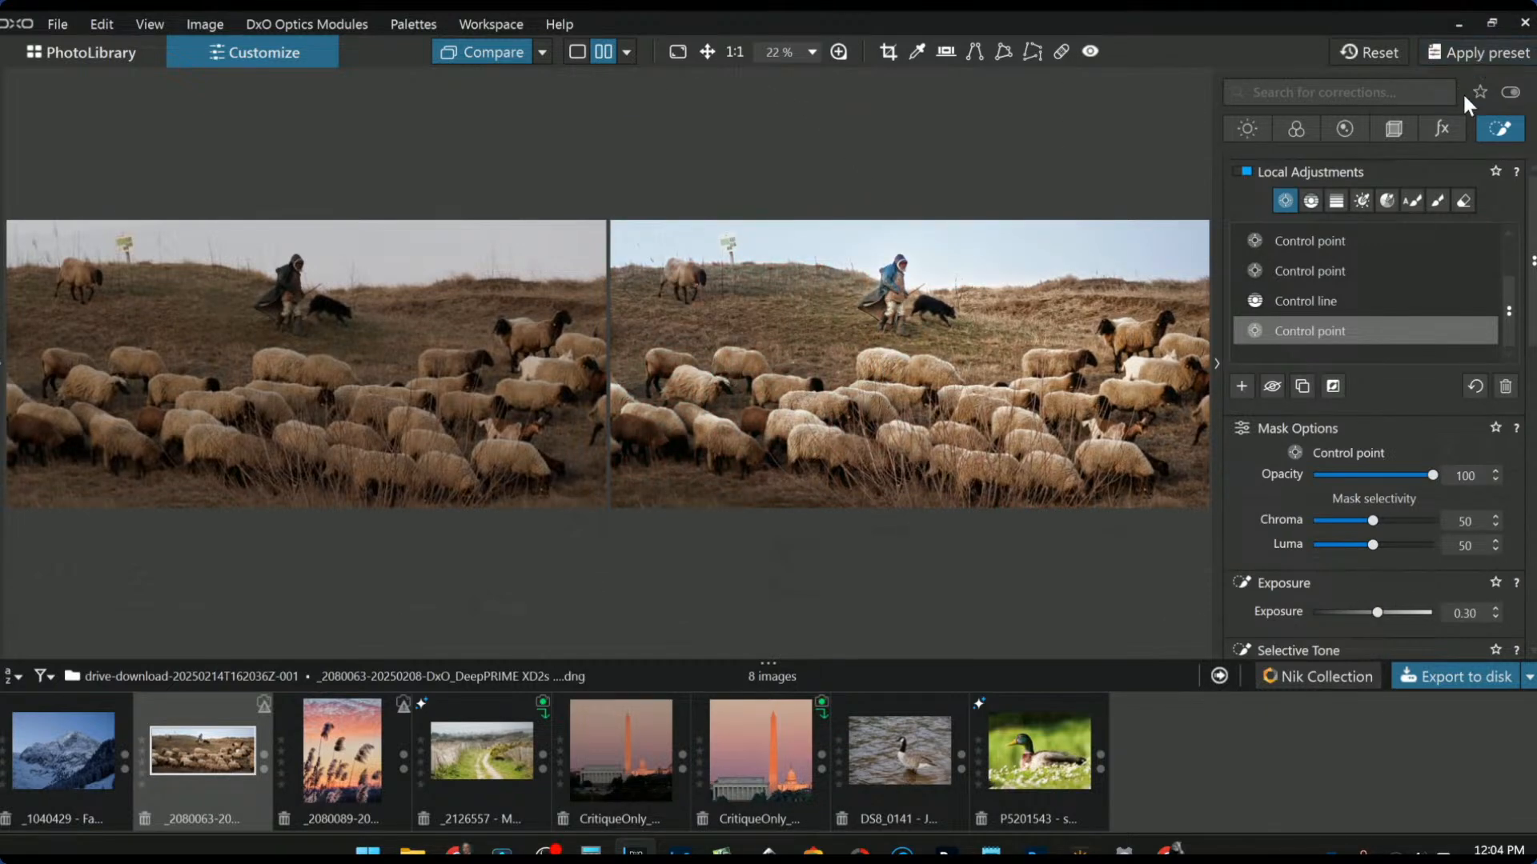
Step: Finish the mask editing and hide the correction palettes to view the original and edited shepherd photos side by side
left_click(1498, 132)
left_click(1493, 129)
left_click(1279, 196)
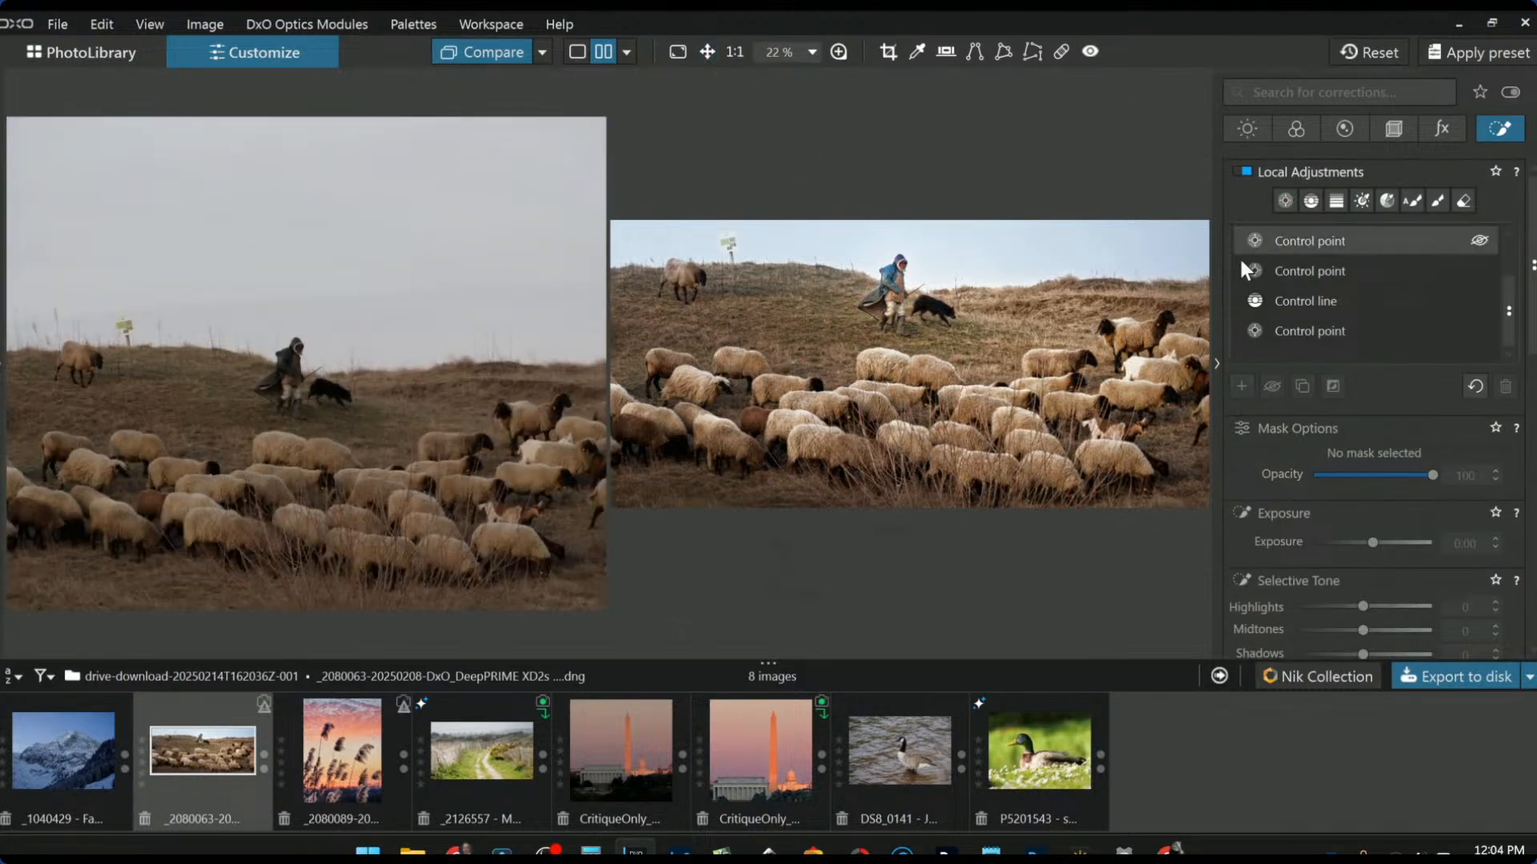
left_click(1216, 361)
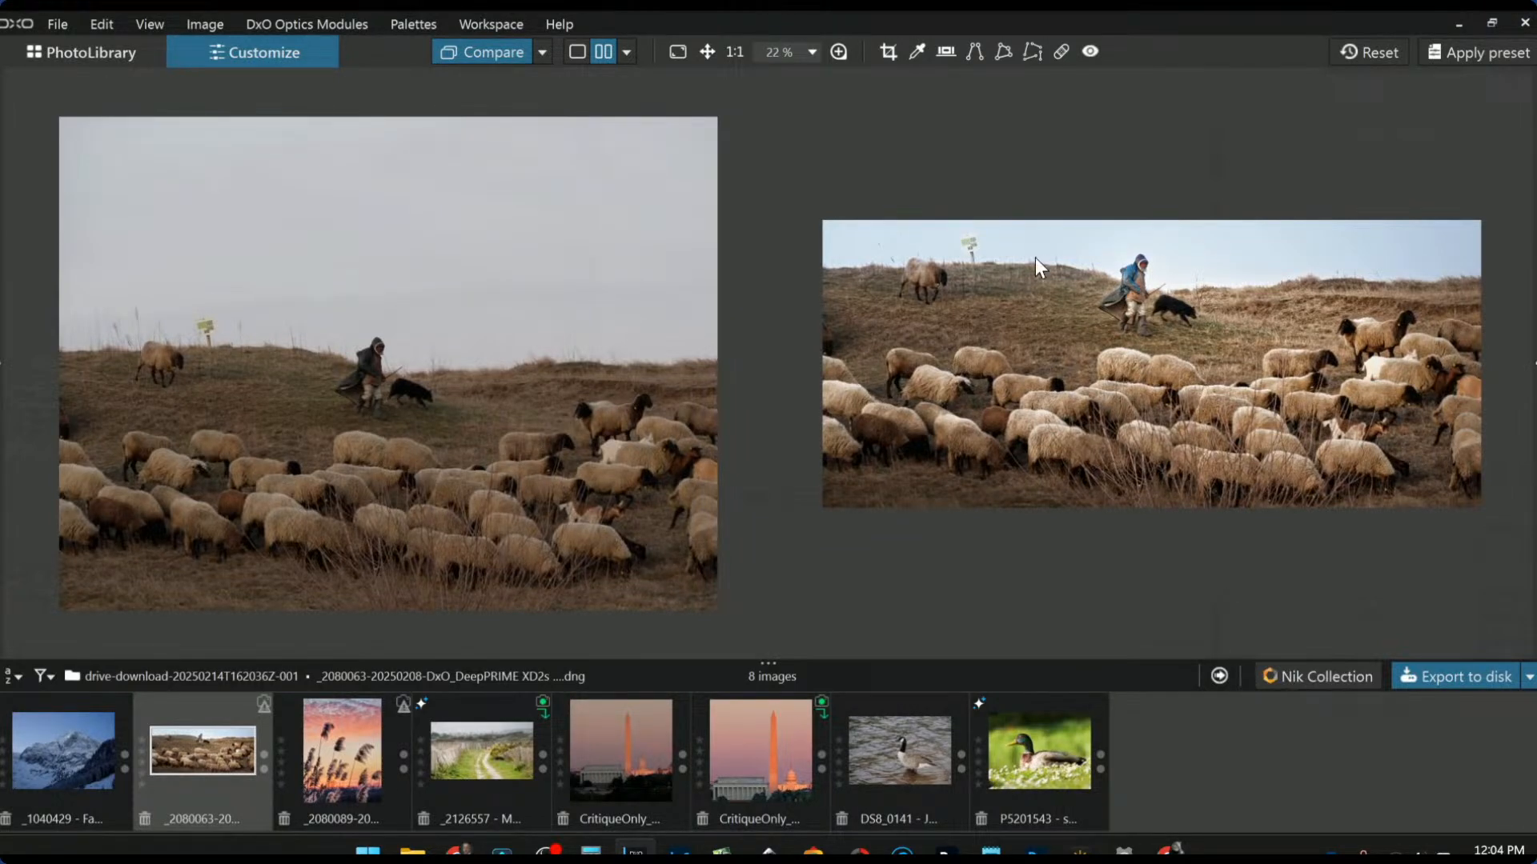
Step: Switch to the single-image view and compare the edited shepherd photo with the original at 40% and 22% zoom
left_click(581, 52)
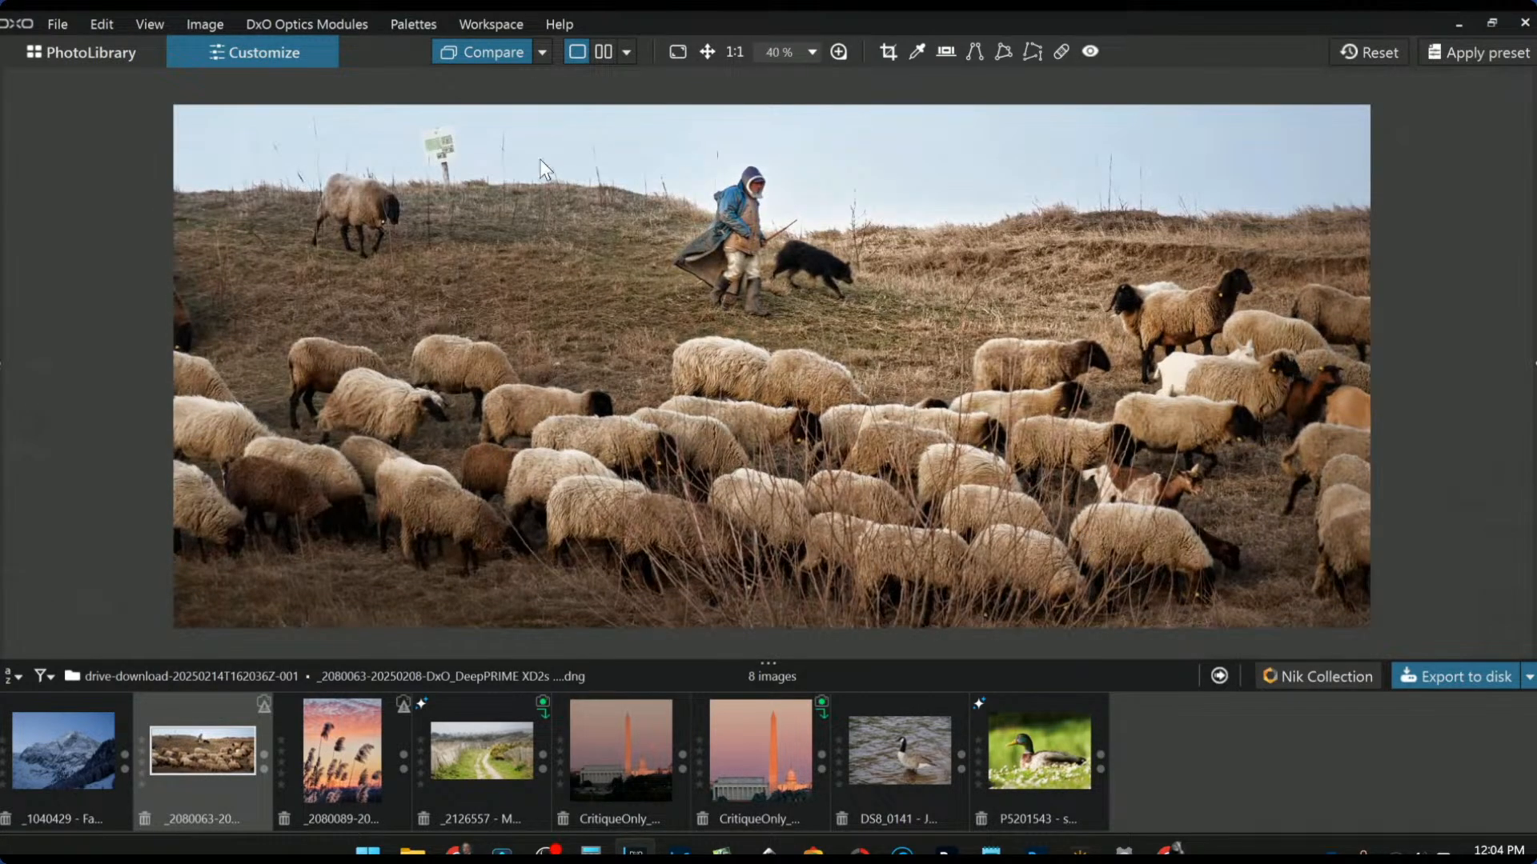
left_click(492, 49)
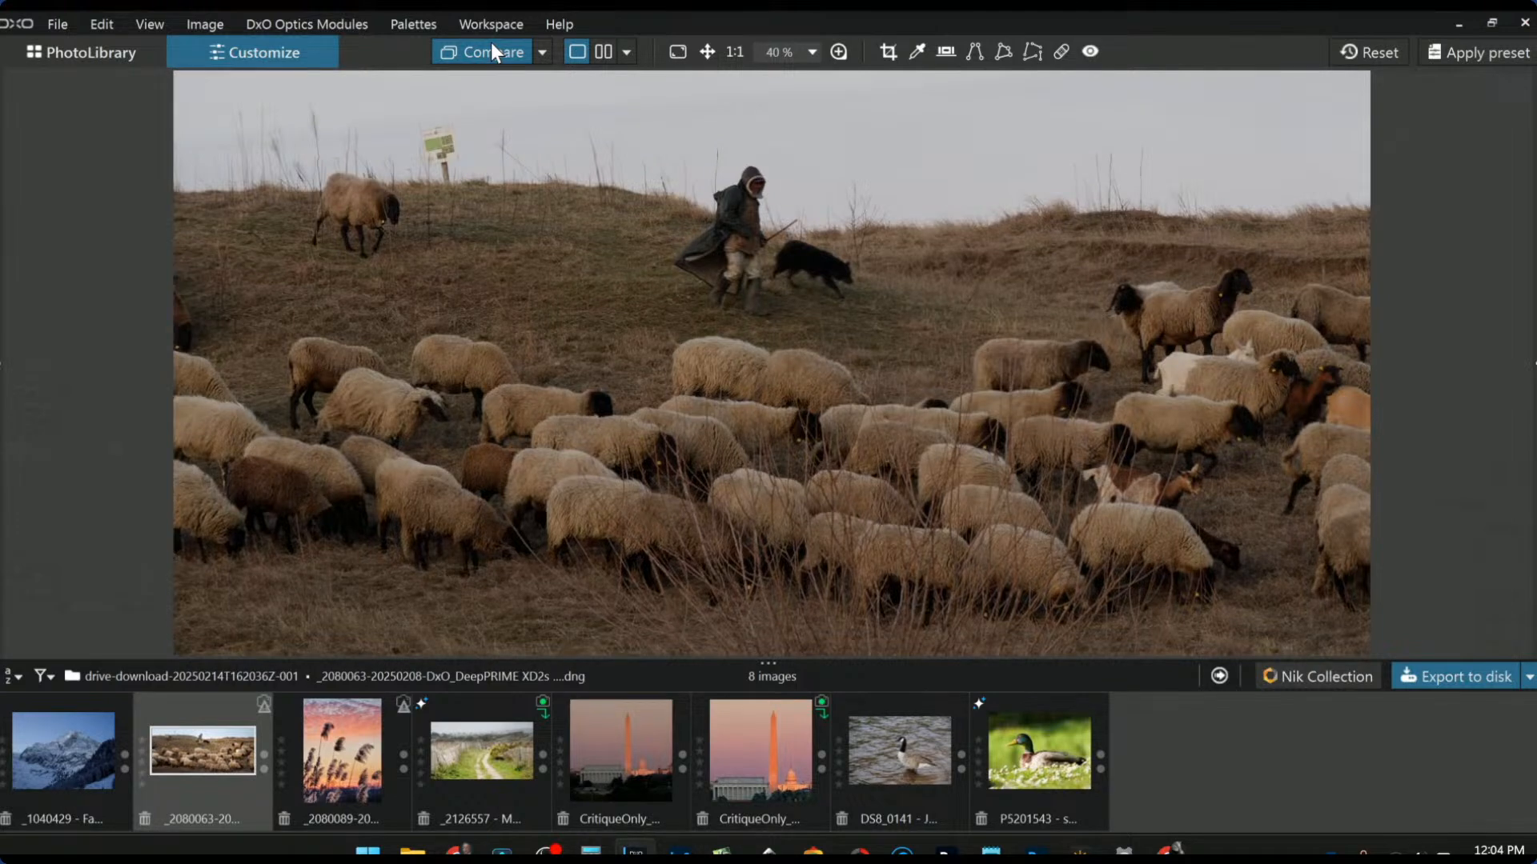
left_click(492, 47)
scroll(977, 546, "down", 3)
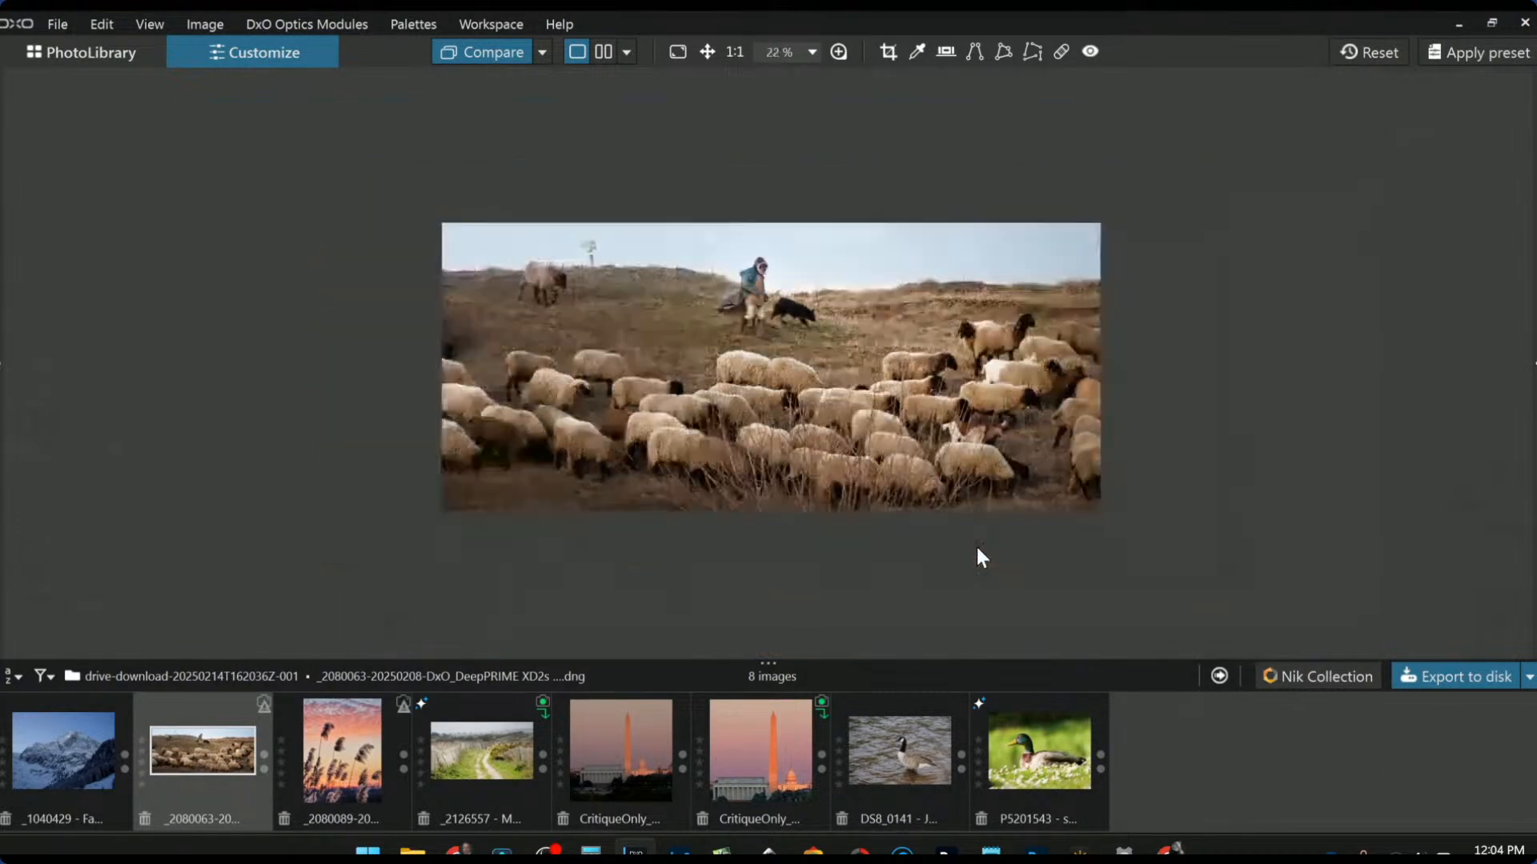
left_click(517, 54)
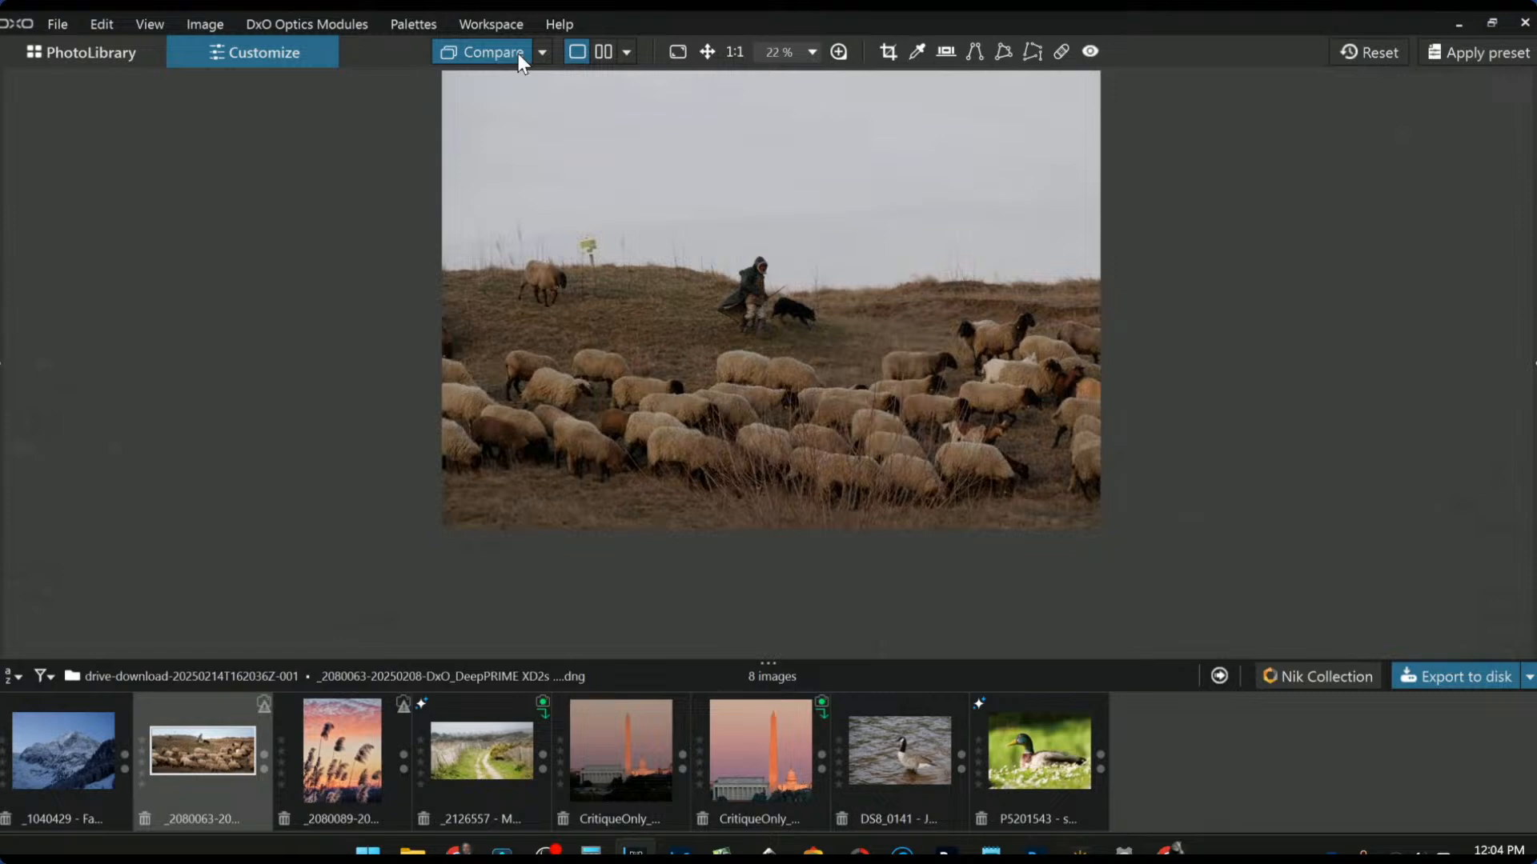
left_click(517, 55)
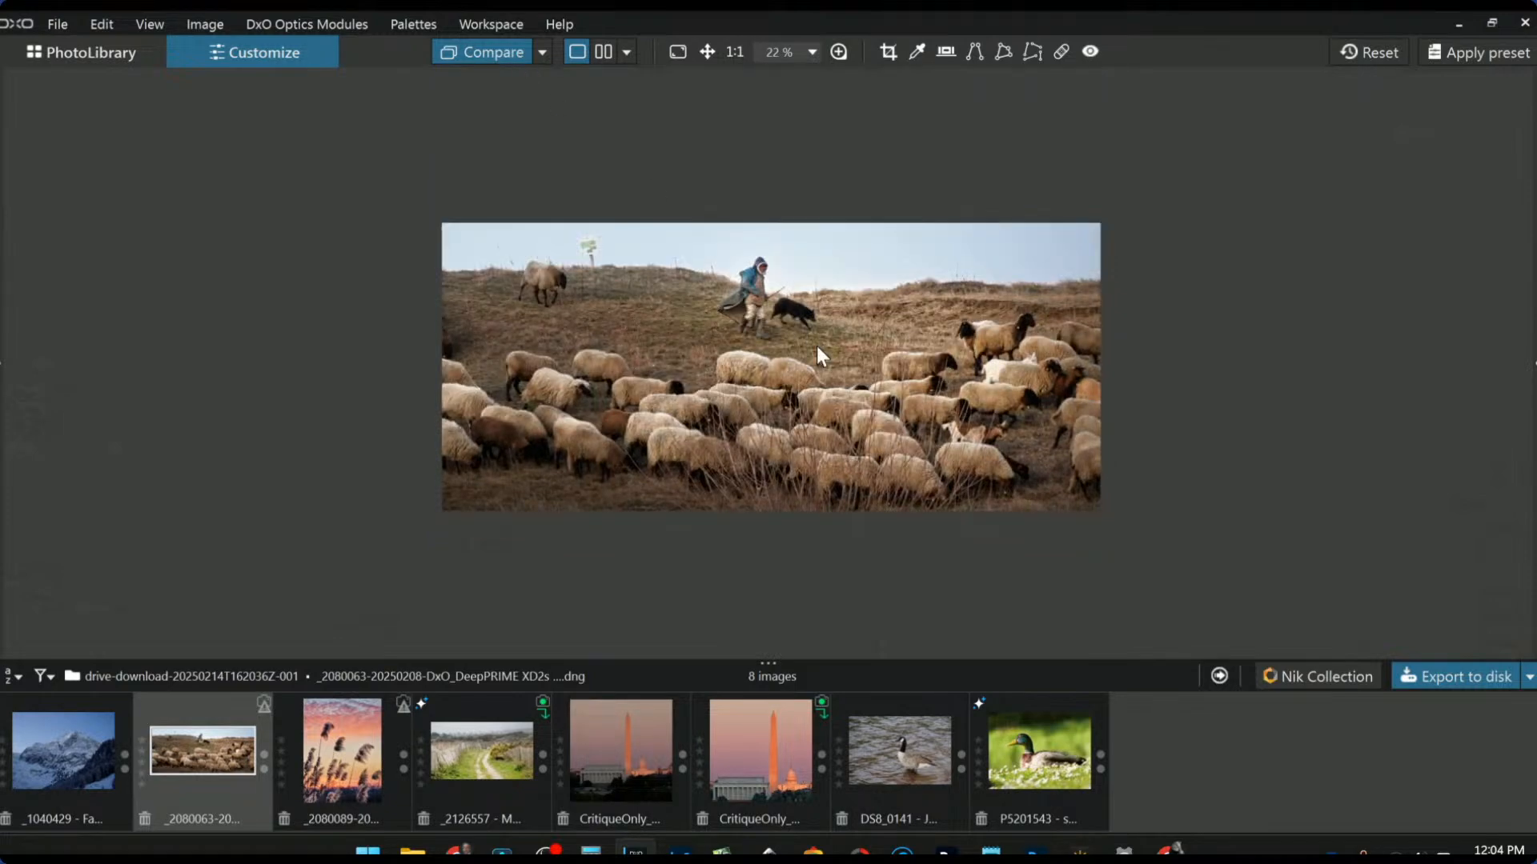
scroll(845, 376, "up", 2)
scroll(845, 376, "up", 1)
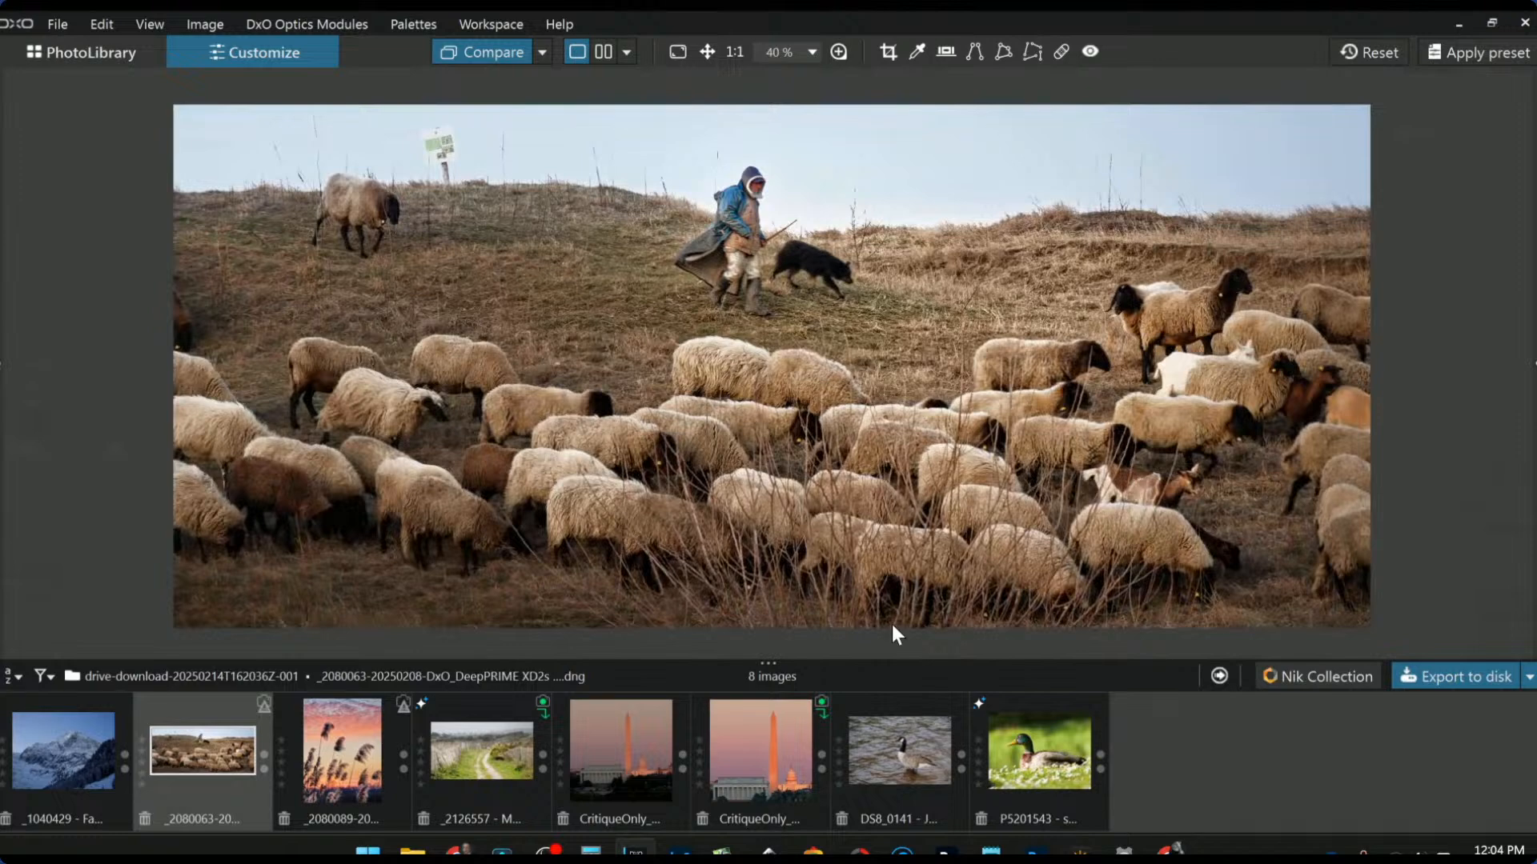
Step: Open the snowy mountain photo, fit it in view, and show the palettes on both sides with the local adjustments
left_click(42, 758)
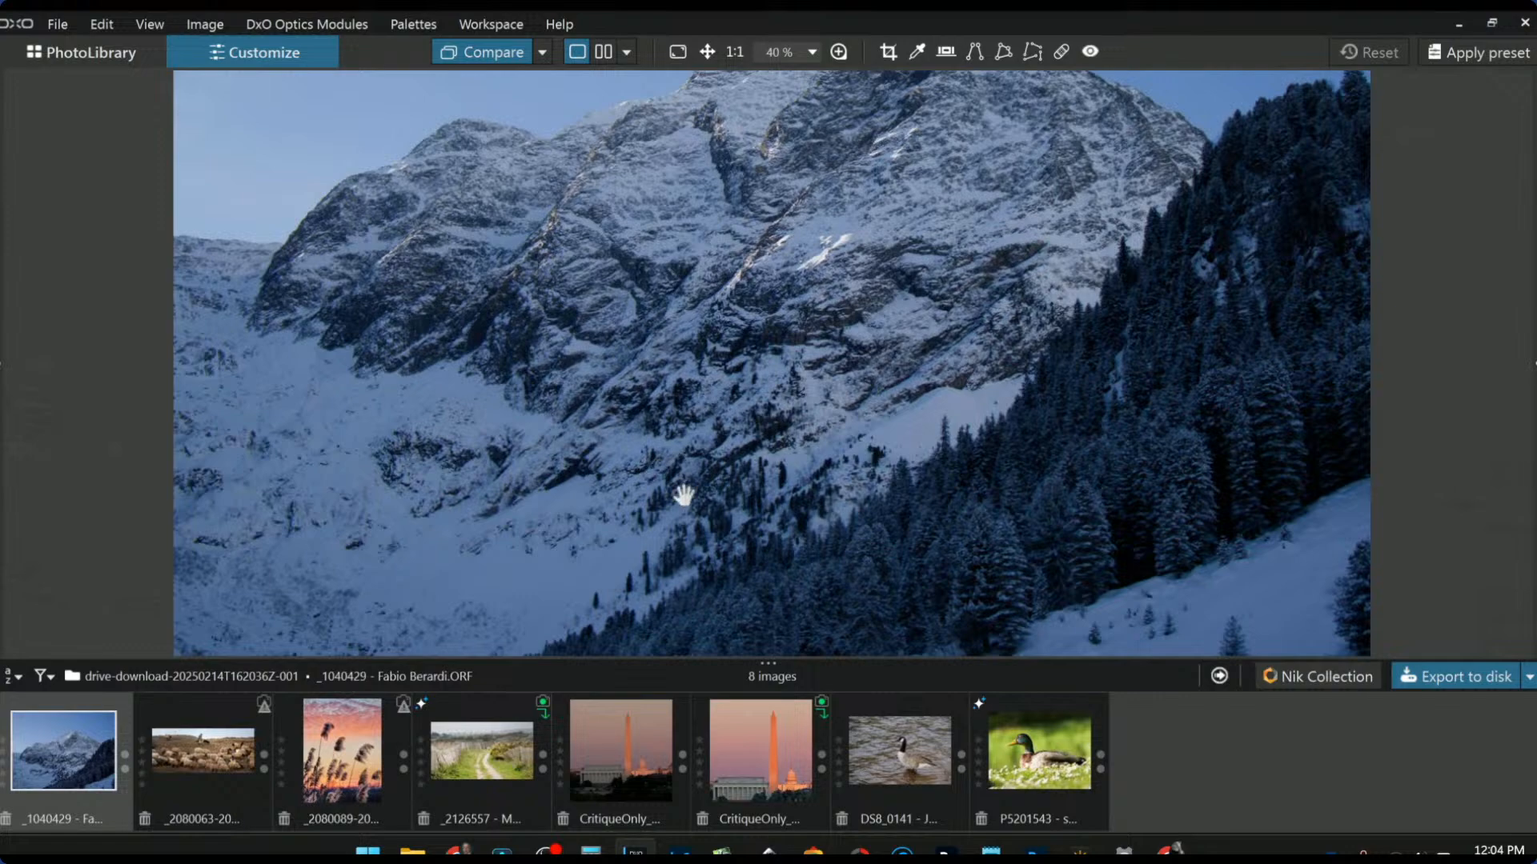
scroll(683, 496, "down", 3)
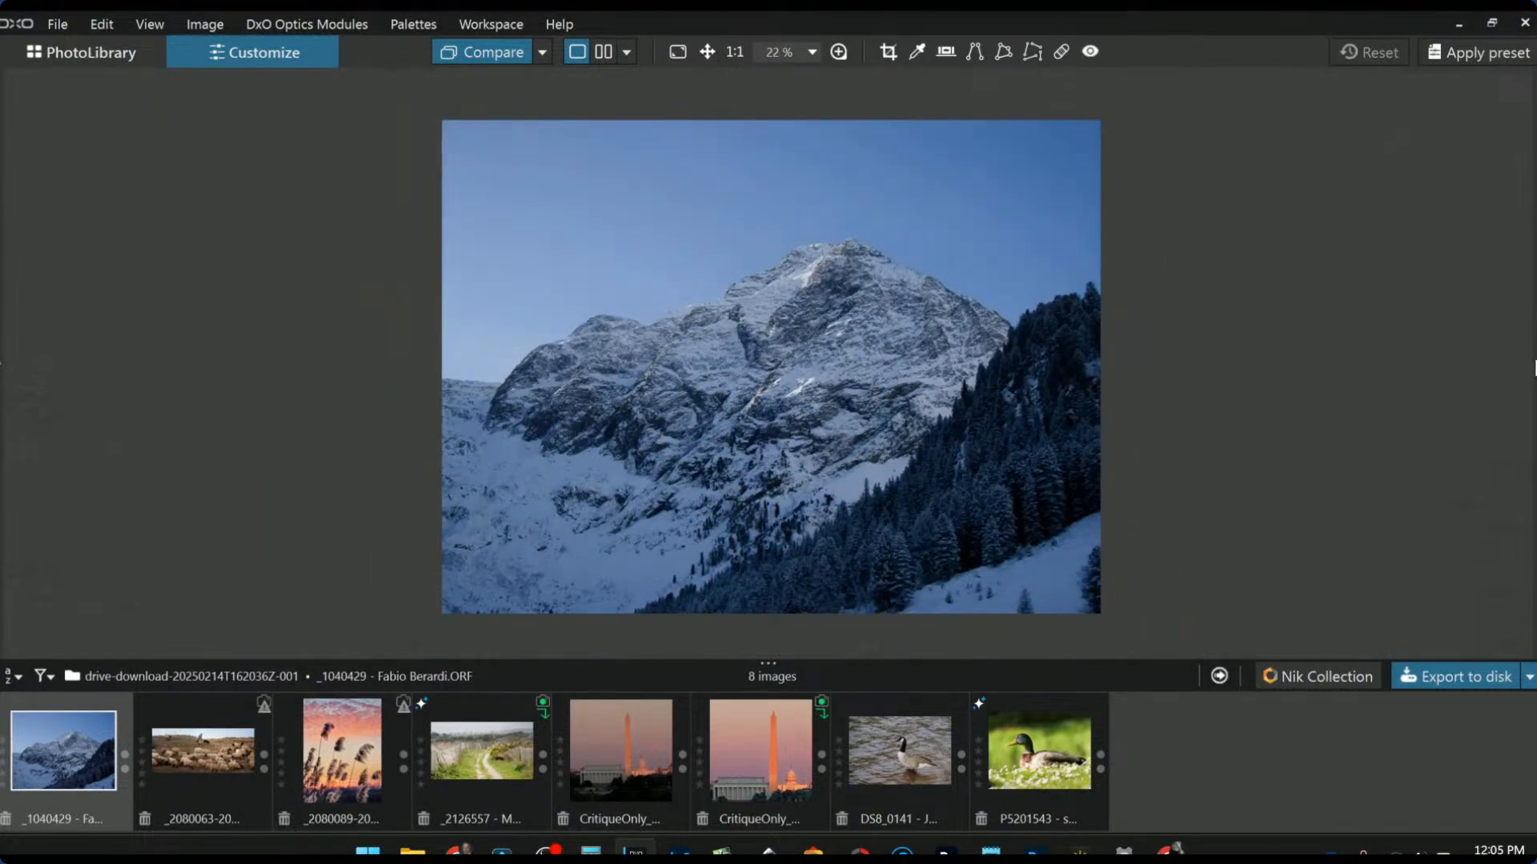
left_click(1533, 368)
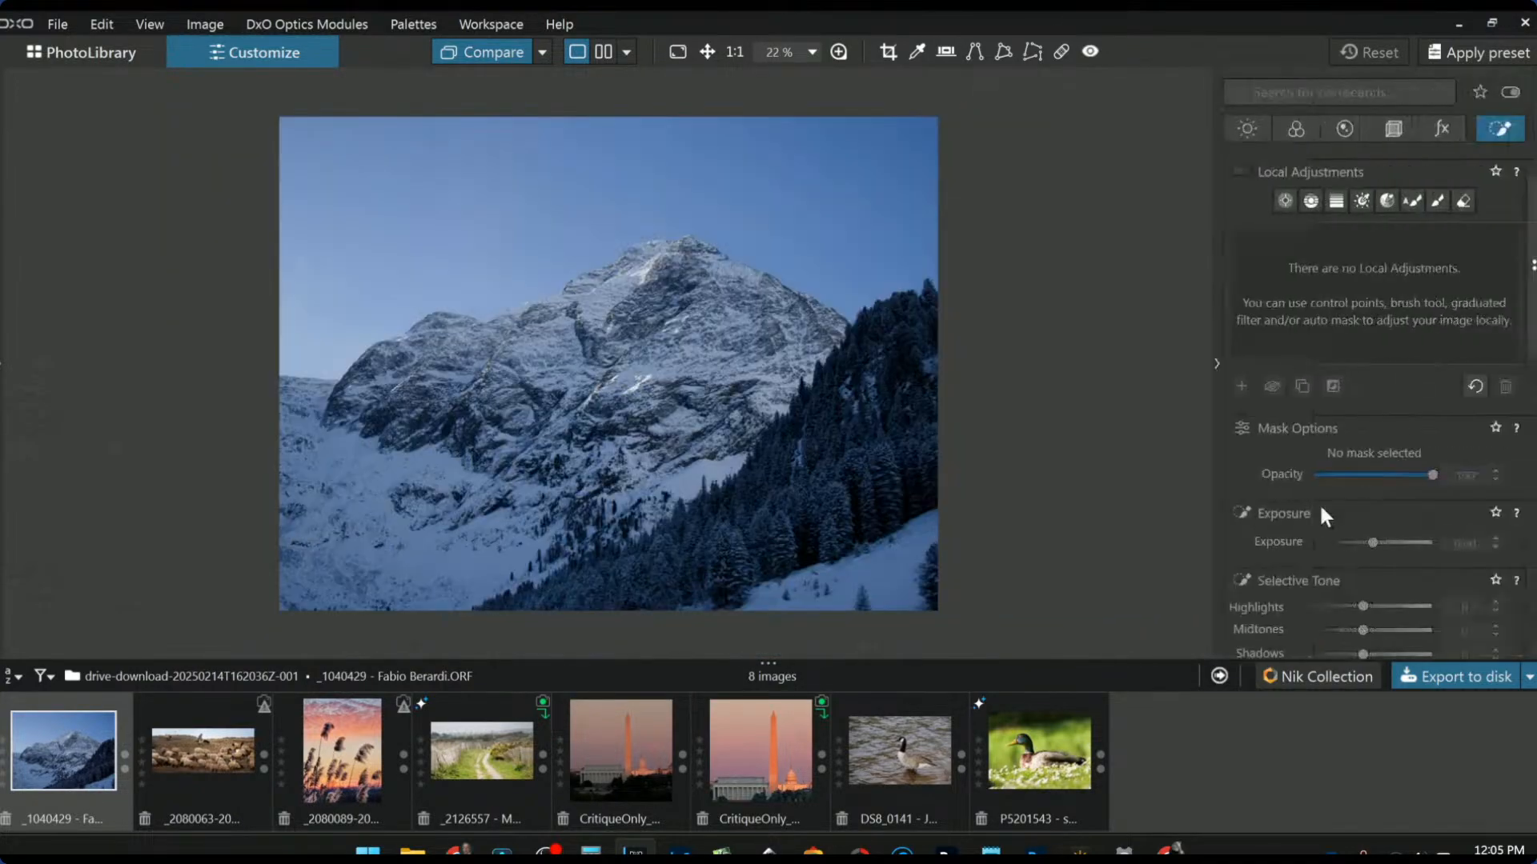
left_click(2, 376)
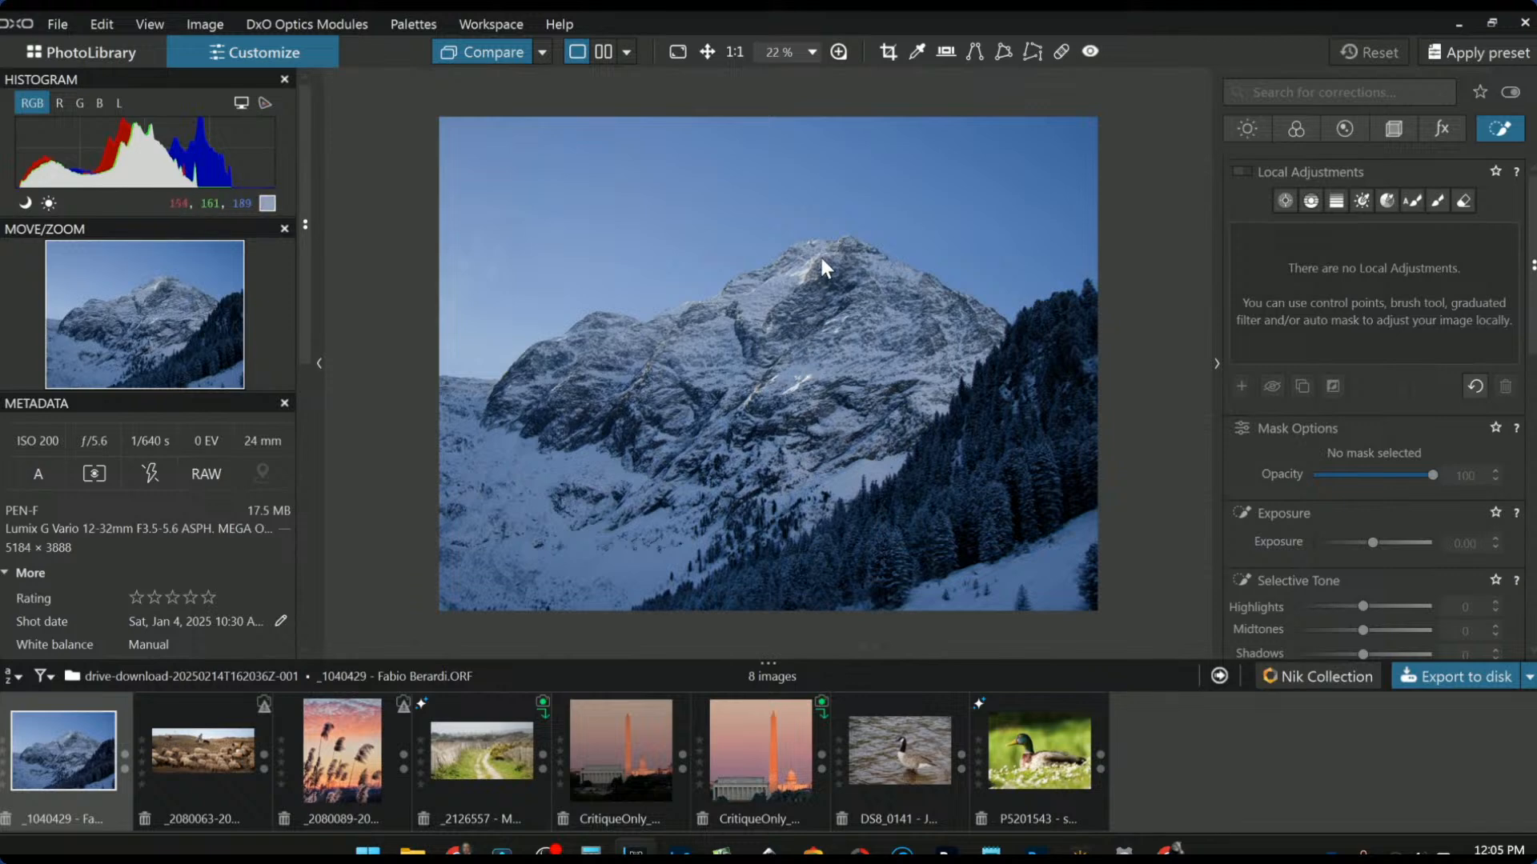
Step: Draw a slanted control line across the left sky and slopes with its transition reaching the dark trees, sampling the sunlit snow near the summit
left_click(1286, 201)
left_click(1304, 202)
left_click_drag(633, 294, 1030, 373)
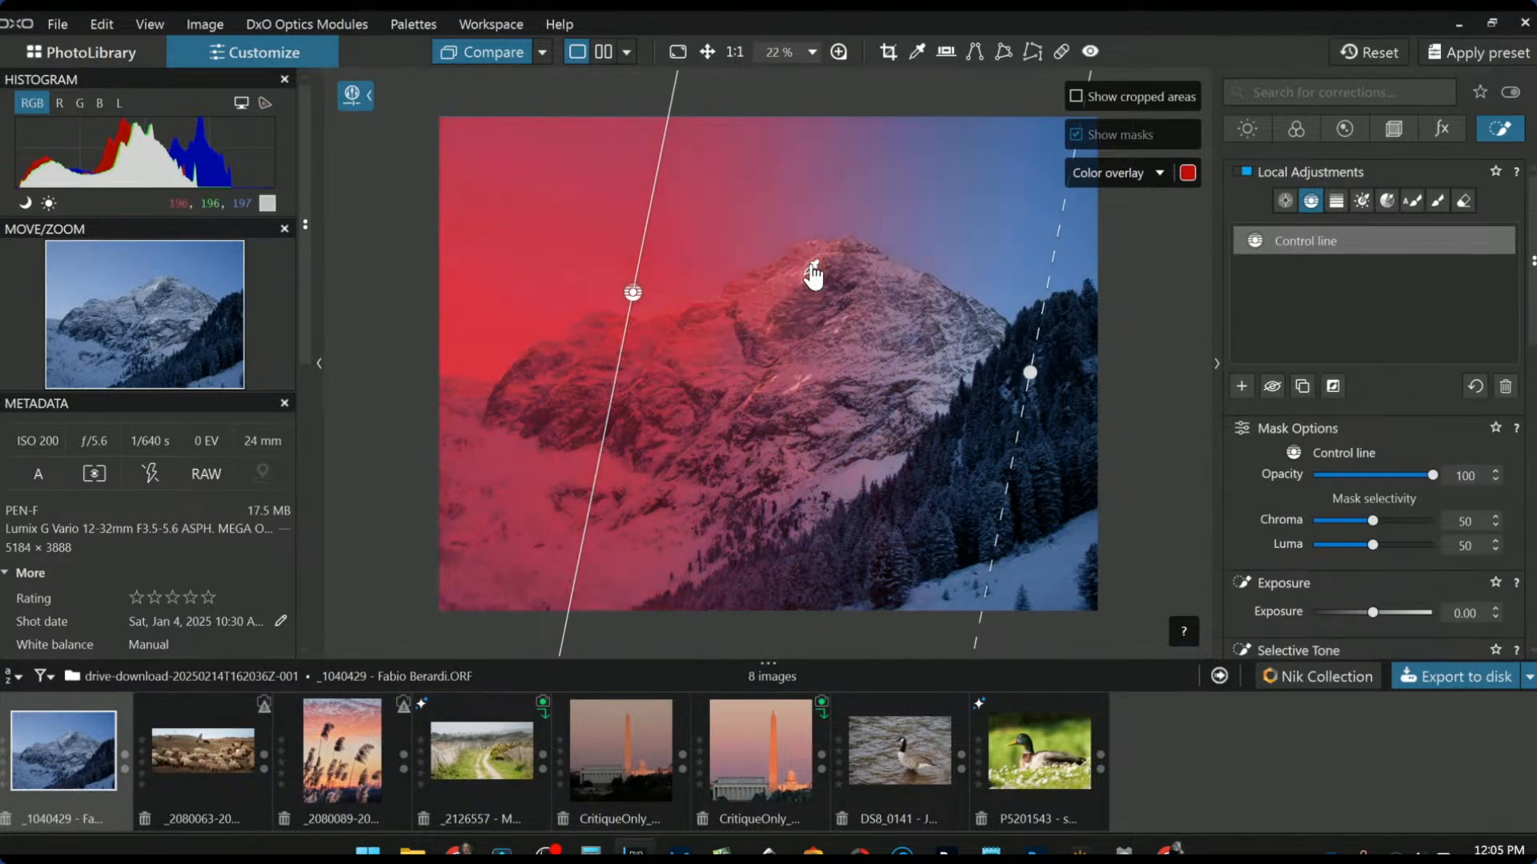
left_click_drag(811, 266, 812, 266)
scroll(812, 266, "up", 5)
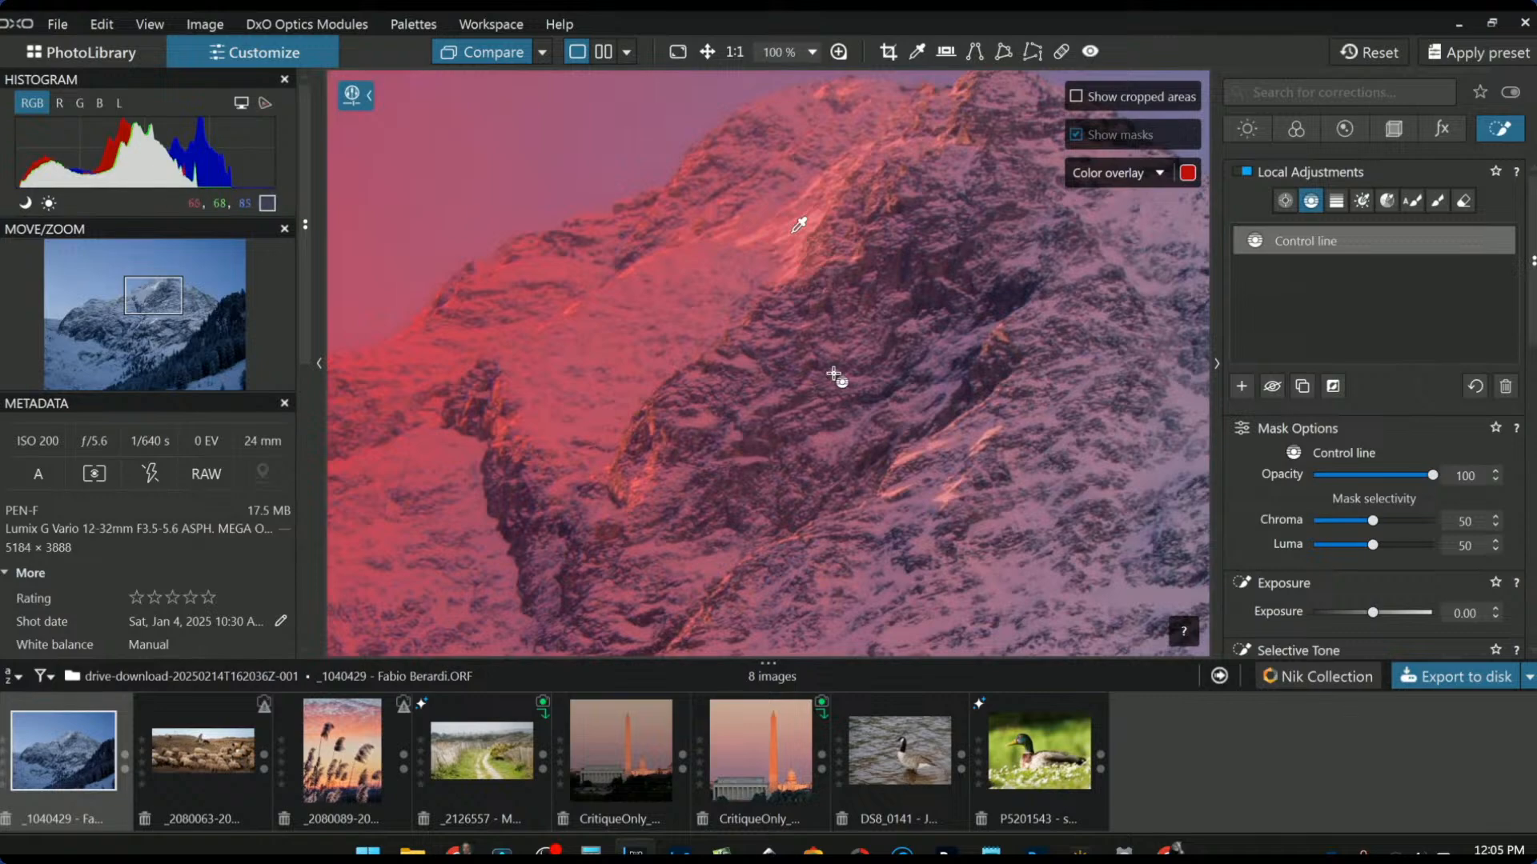
scroll(834, 370, "down", 5)
scroll(834, 370, "down", 1)
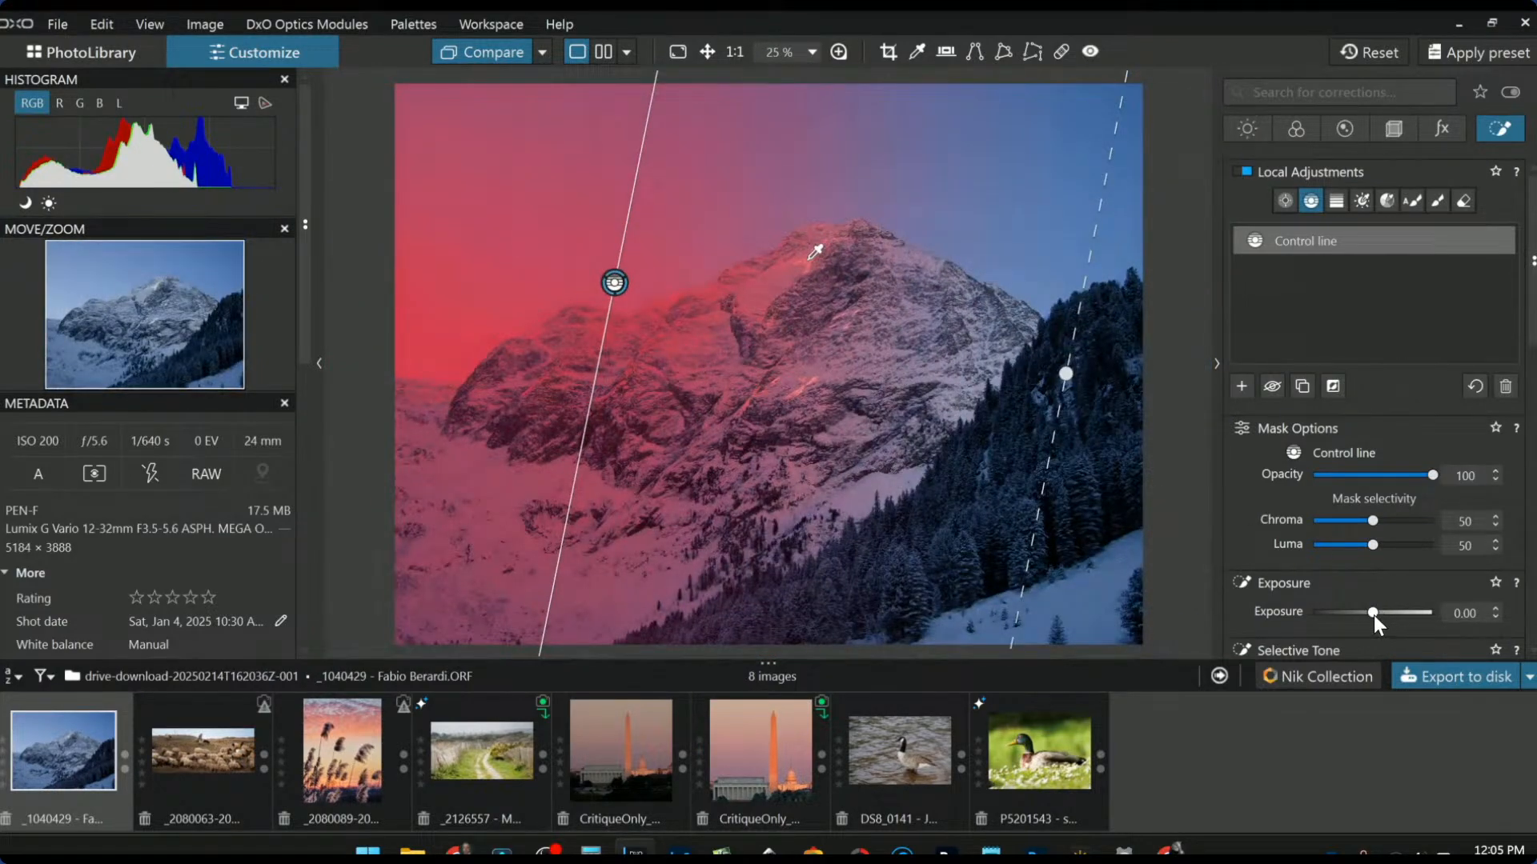
Step: Set the control line's Exposure to 1.68 and Temperature to 14199, and extend its transition beyond the mountain photo's right edge
left_click_drag(1374, 615, 1387, 612)
scroll(1245, 535, "down", 5)
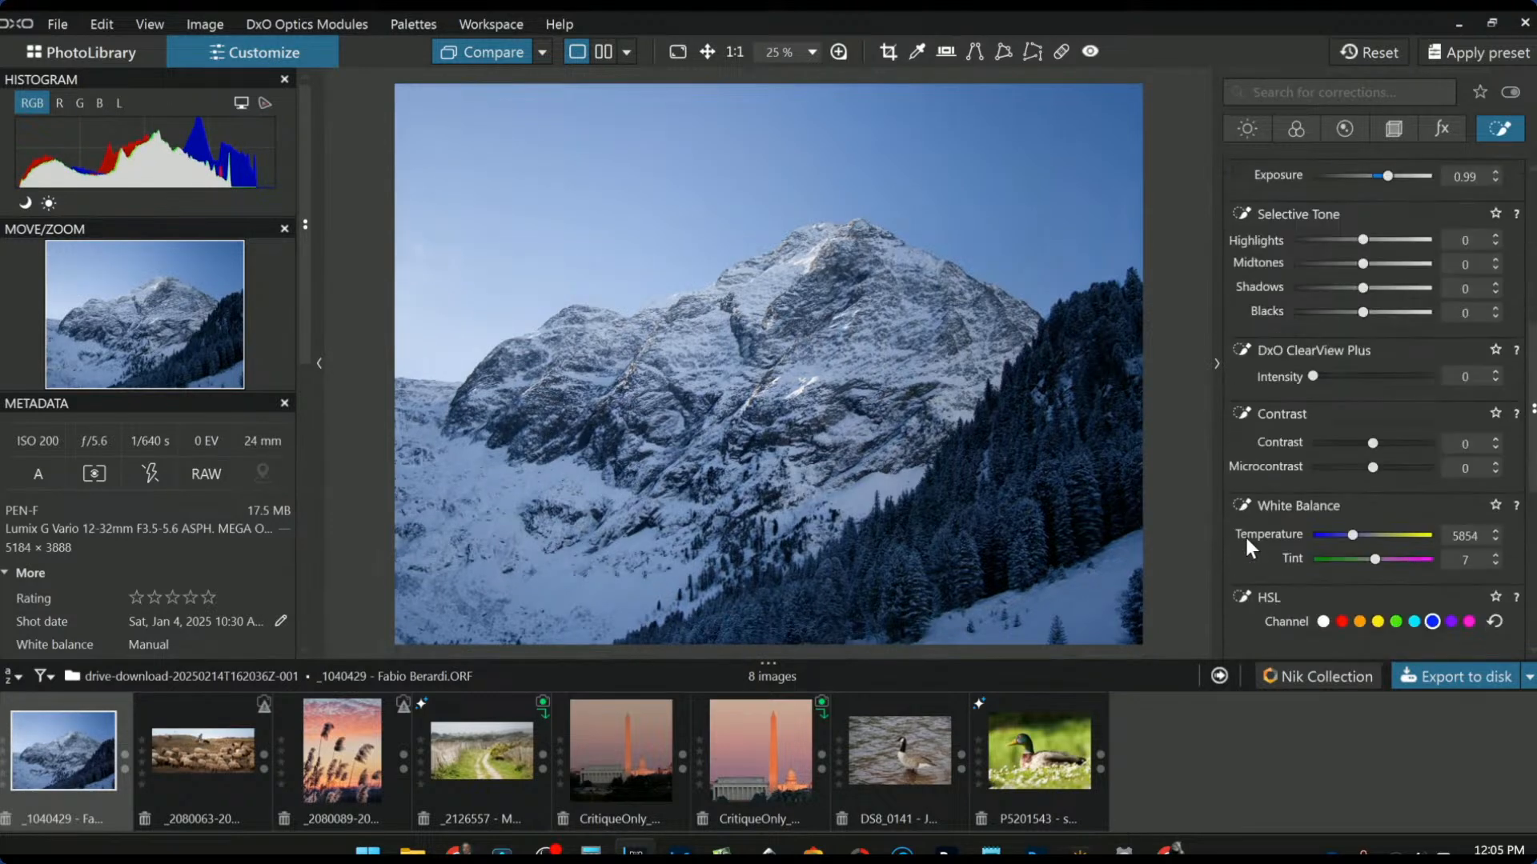
left_click_drag(1352, 534, 1386, 536)
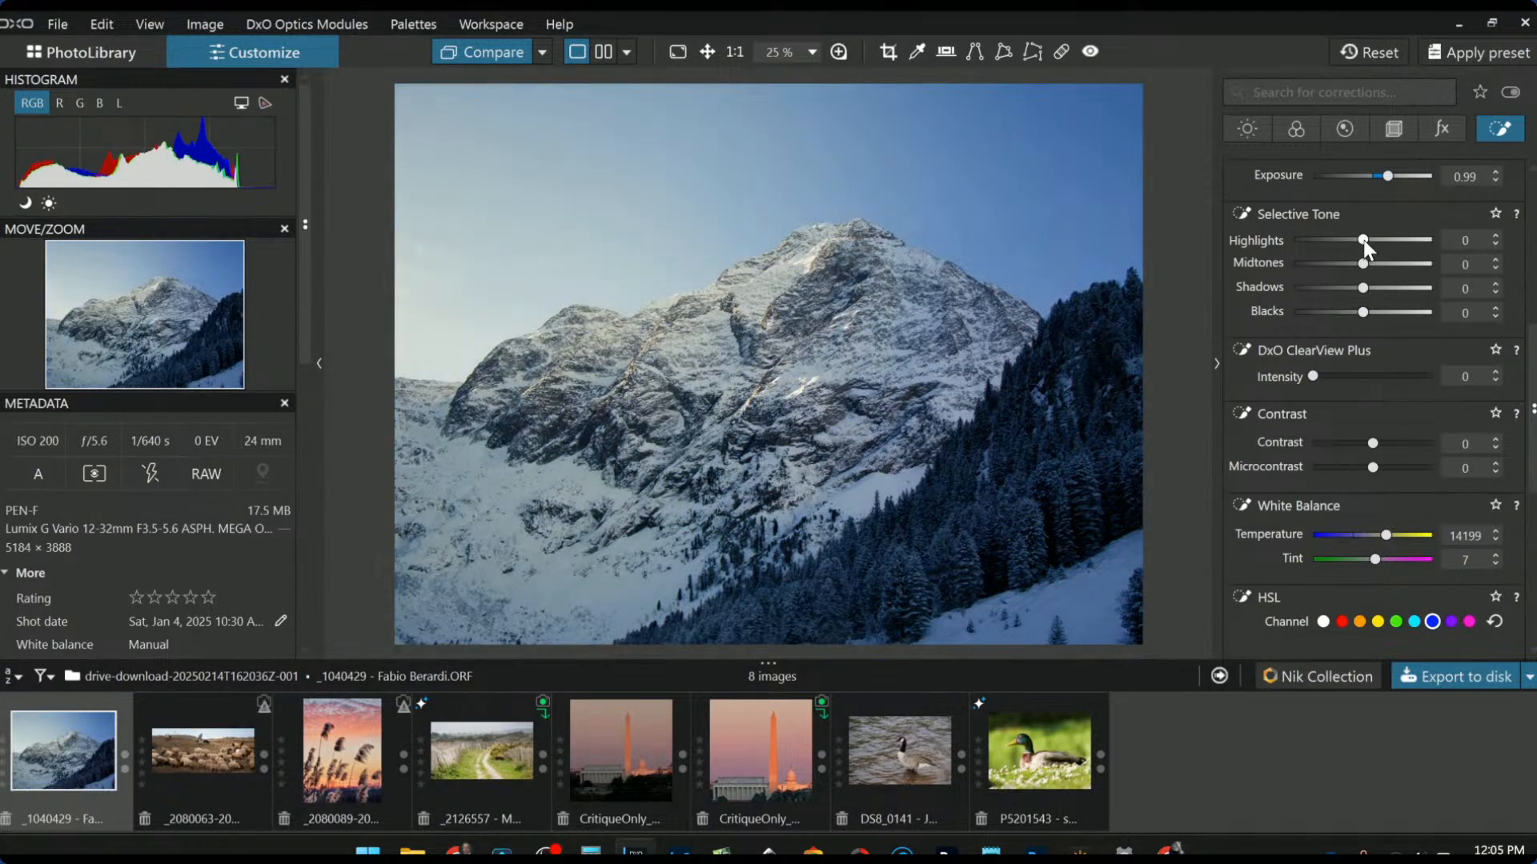
left_click_drag(1386, 176, 1399, 176)
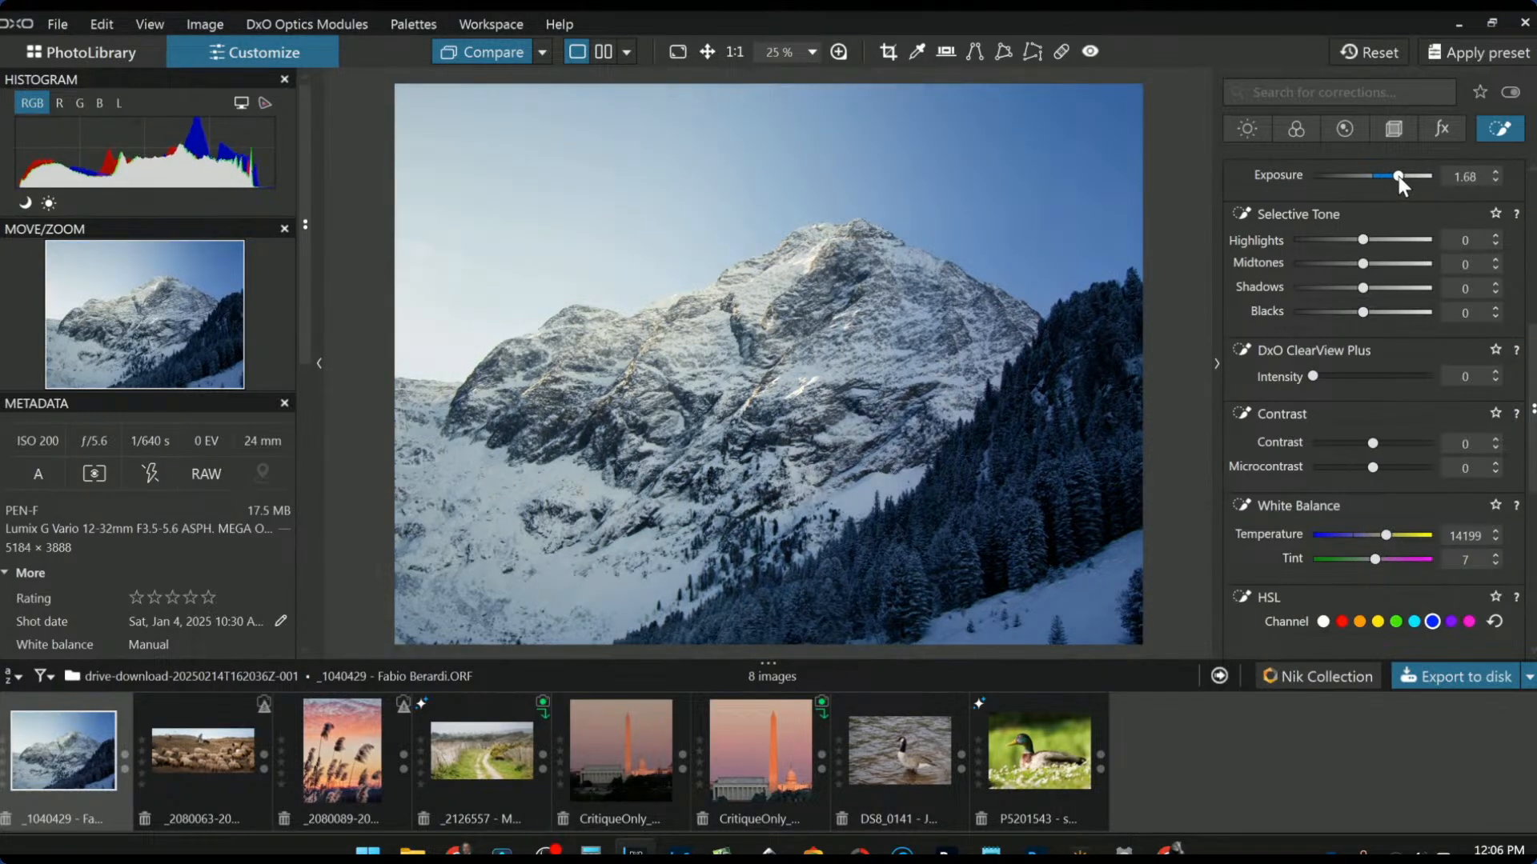
scroll(1052, 422, "down", 3)
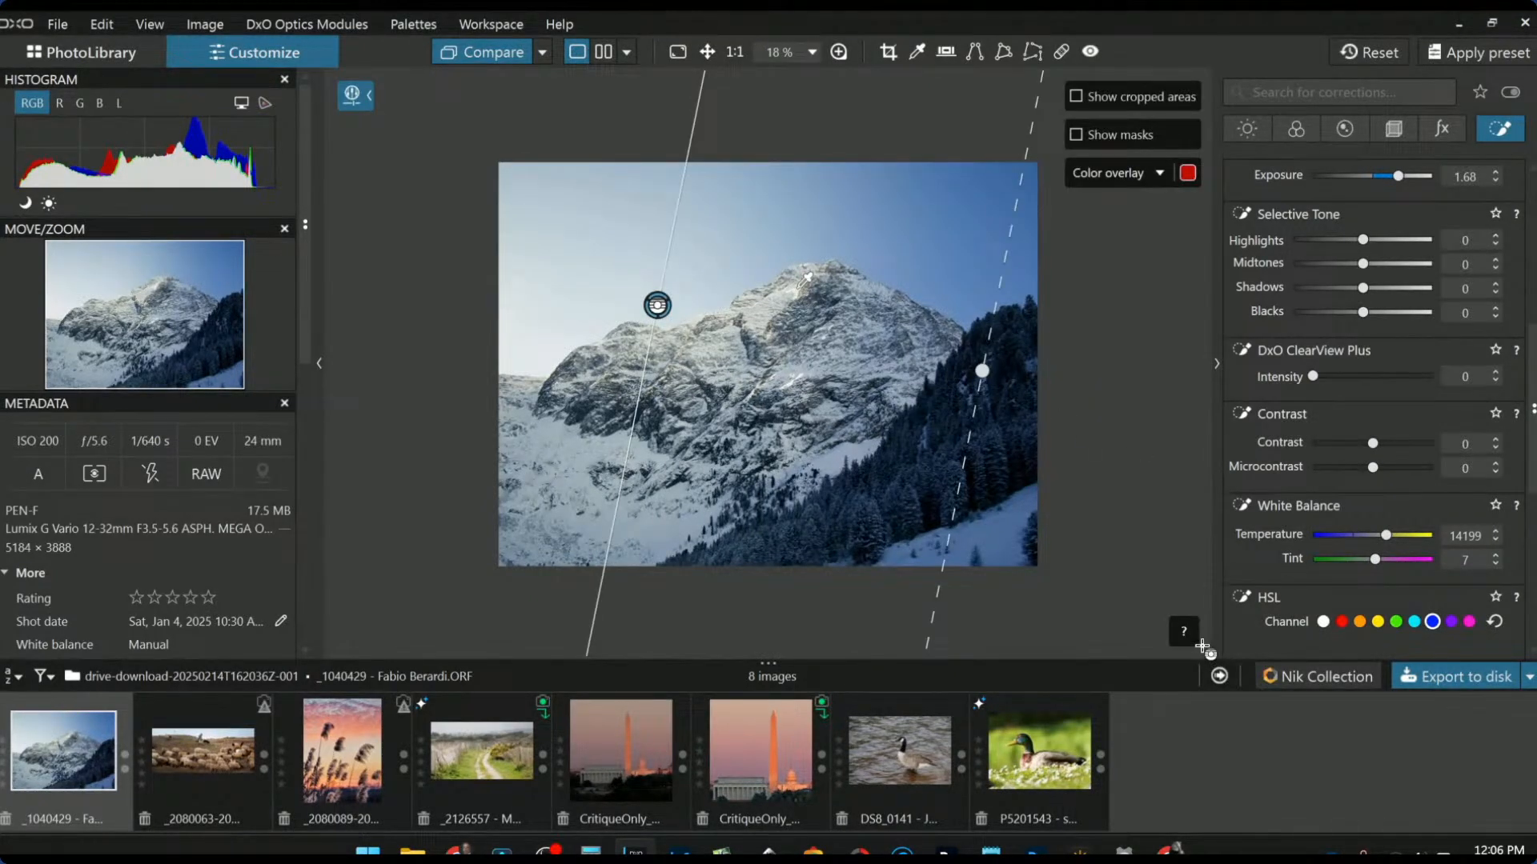
left_click_drag(978, 386, 1087, 391)
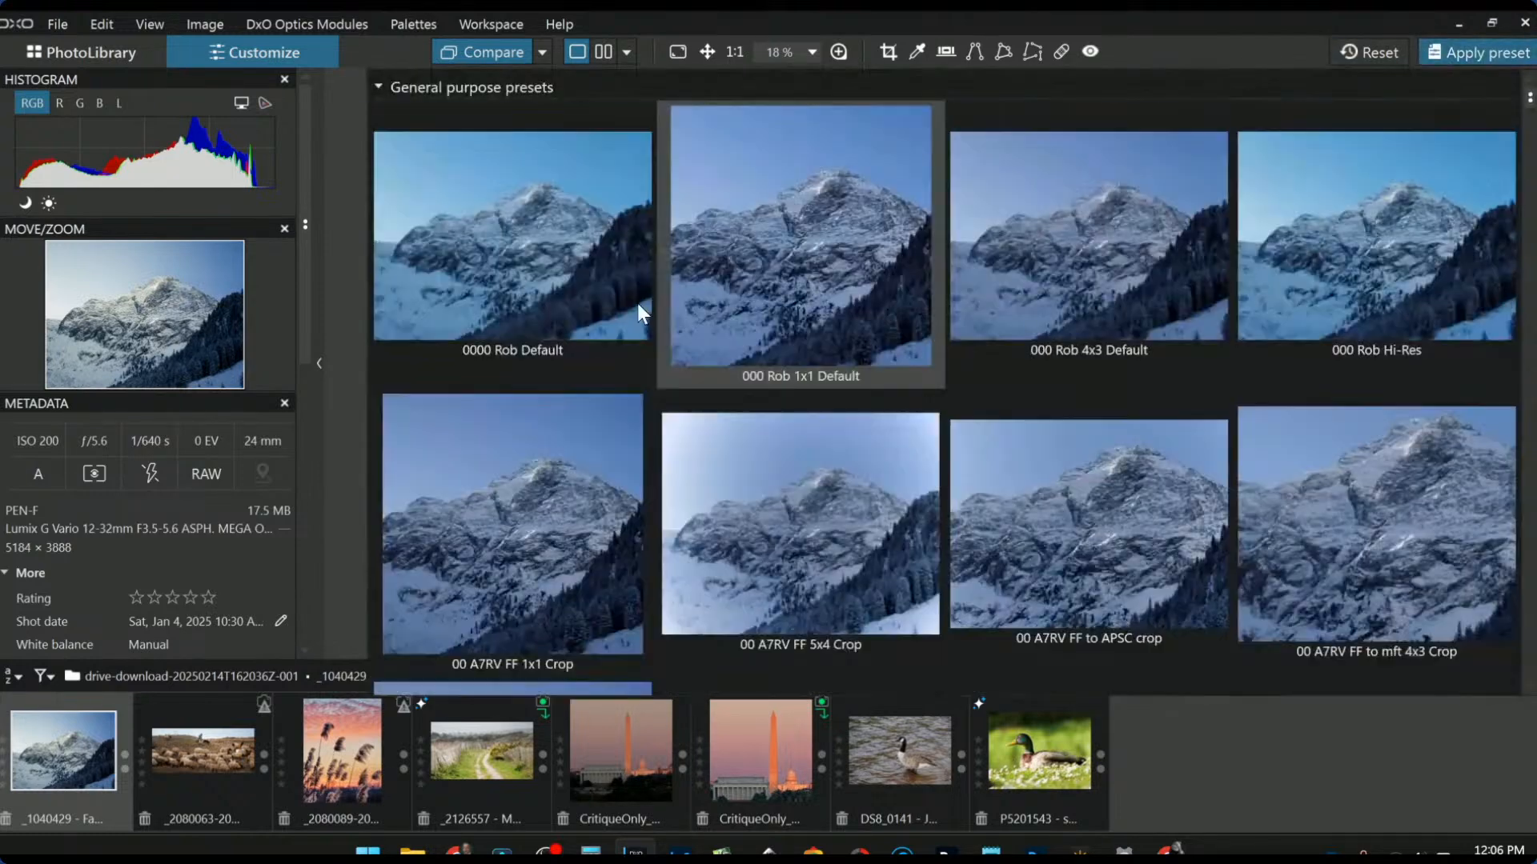
Step: Apply the custom 0000 default preset, the first of the general purpose presets, to the mountain photo
double_click(640, 308)
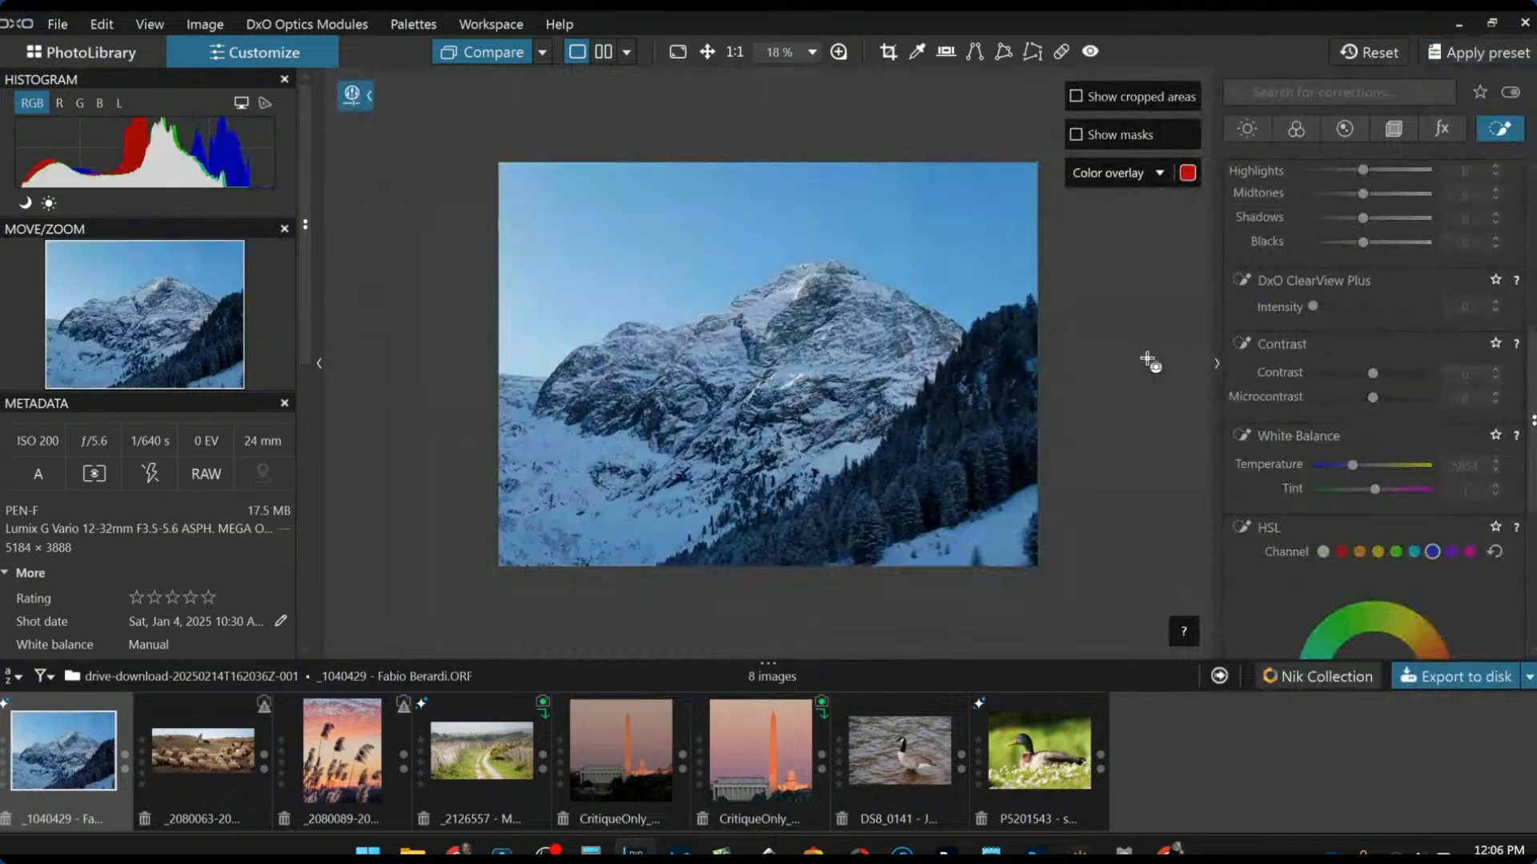
scroll(1319, 357, "up", 5)
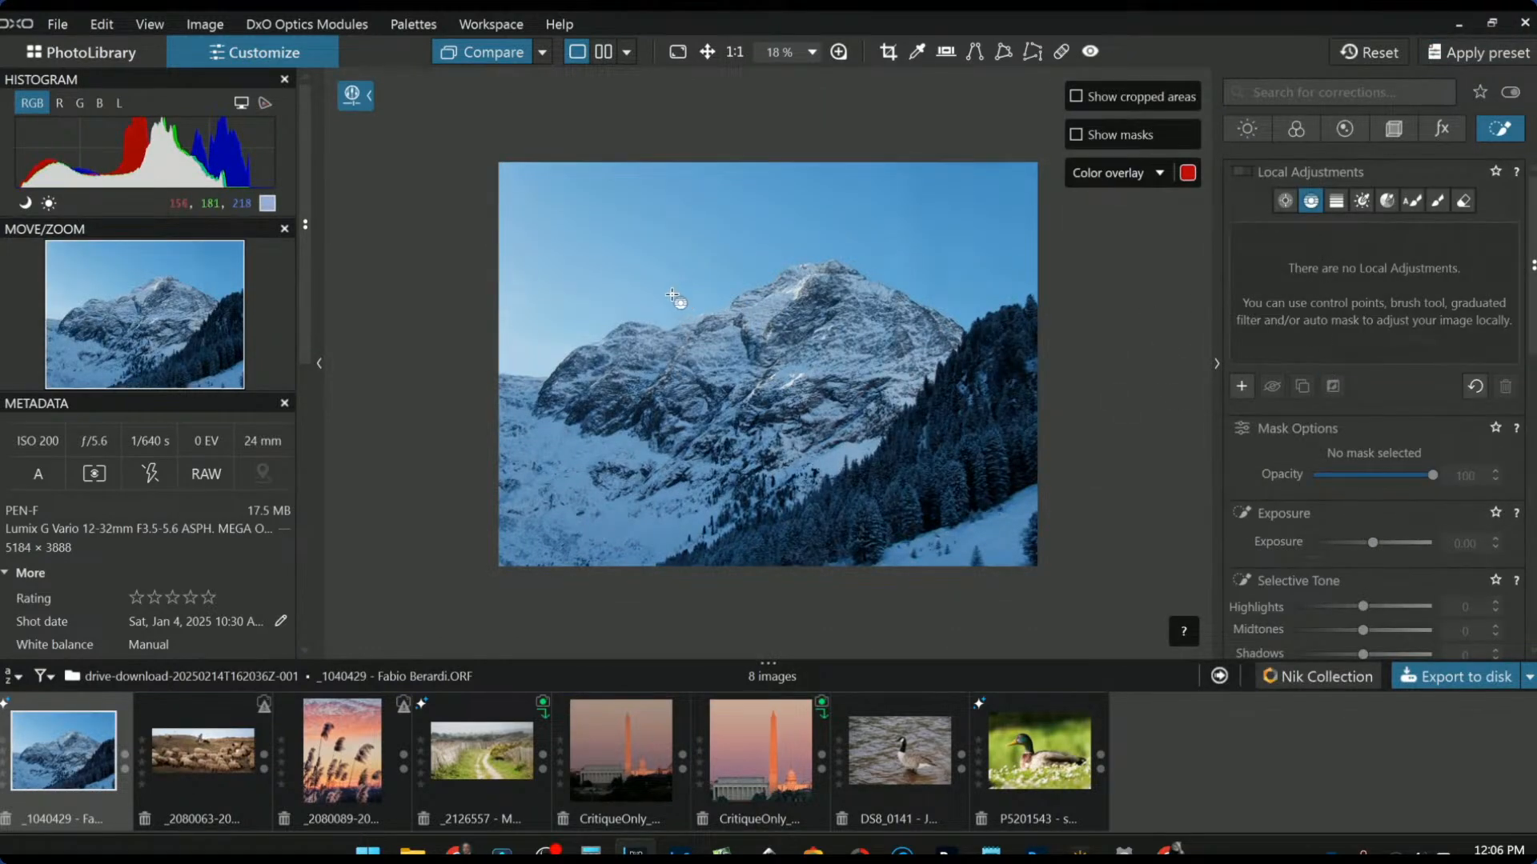
Step: Draw a slanted control line from the left sky to beyond the photo's right edge, sampling the bright snow below the summit
left_click_drag(629, 282, 1088, 395)
scroll(791, 296, "up", 6)
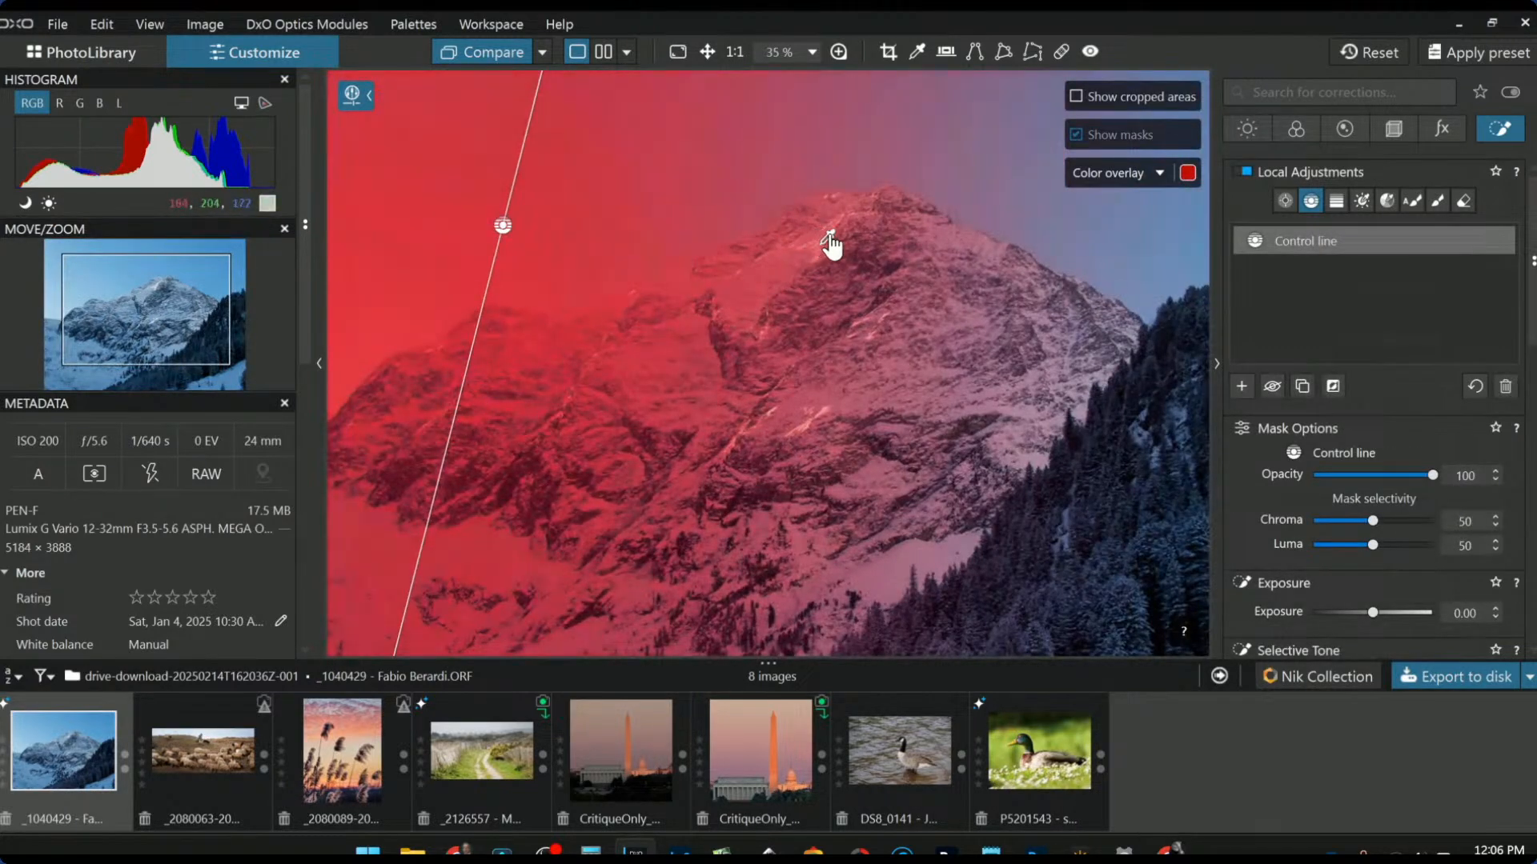
scroll(829, 245, "up", 2)
scroll(830, 245, "up", 6)
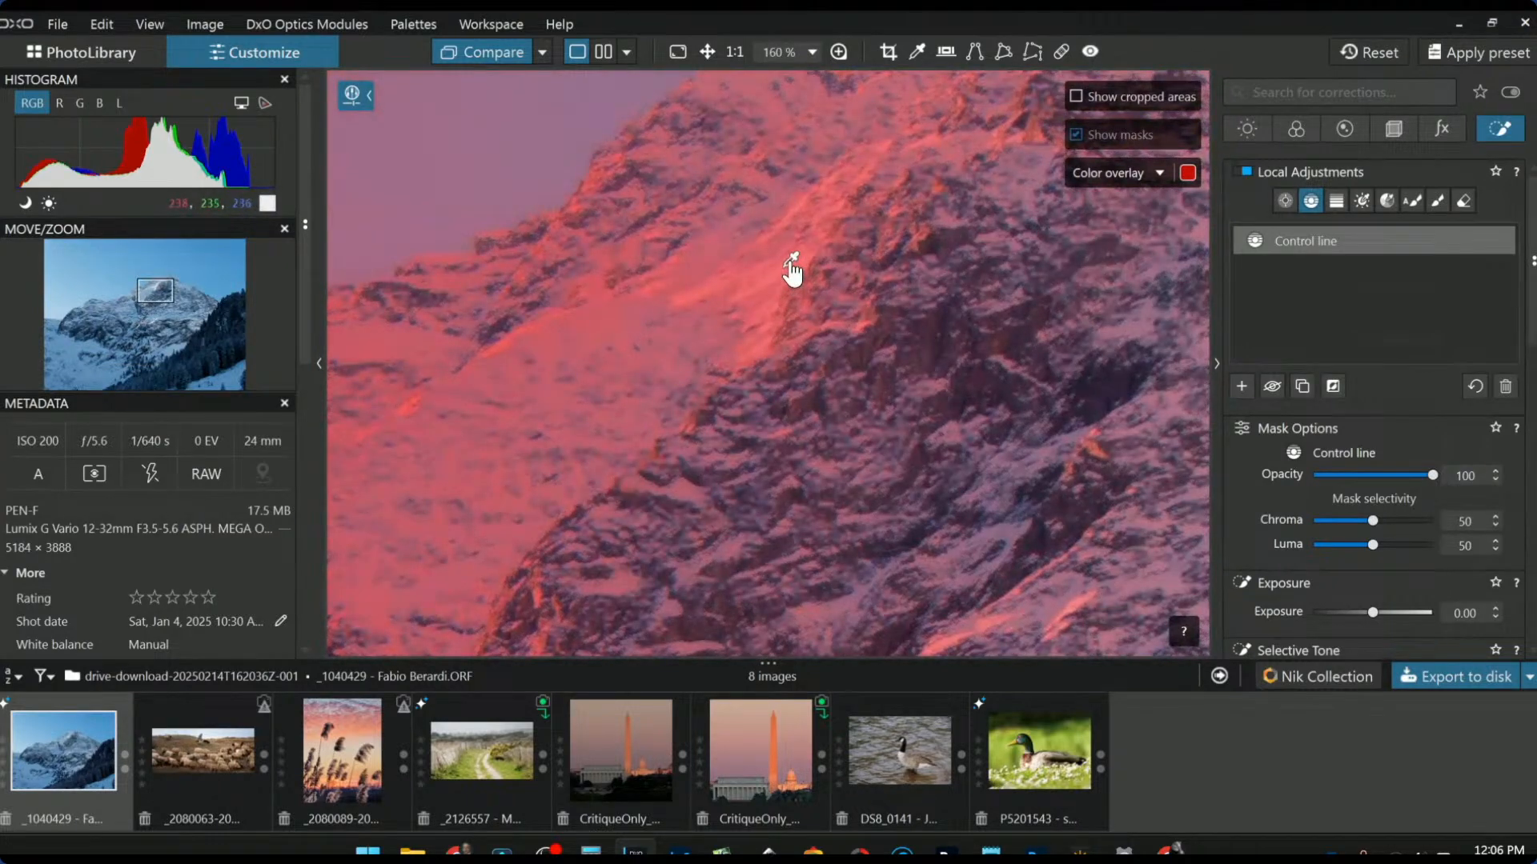
scroll(794, 270, "down", 7)
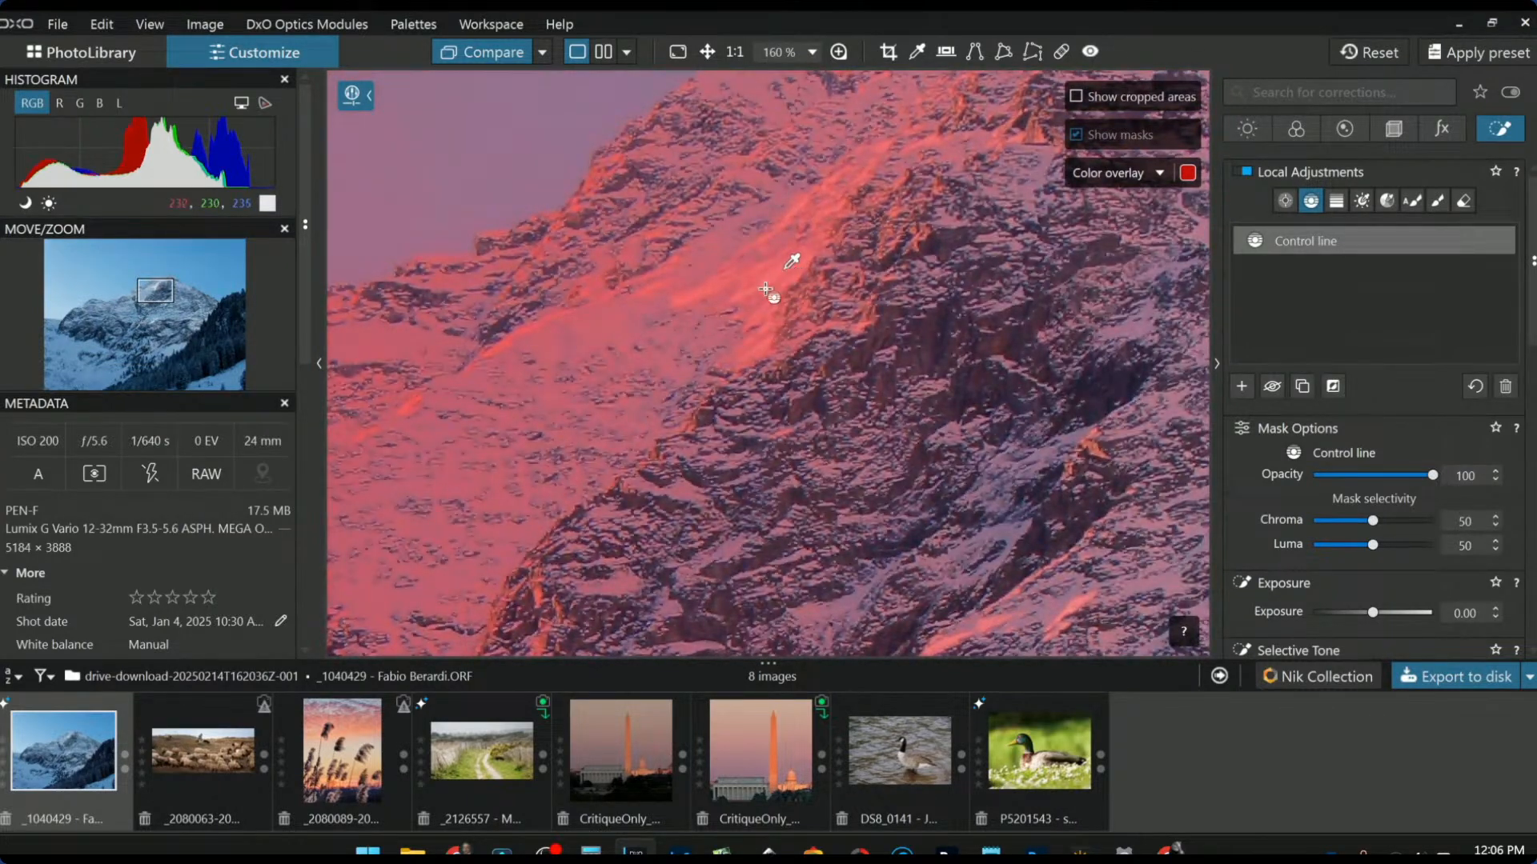
scroll(753, 314, "down", 3)
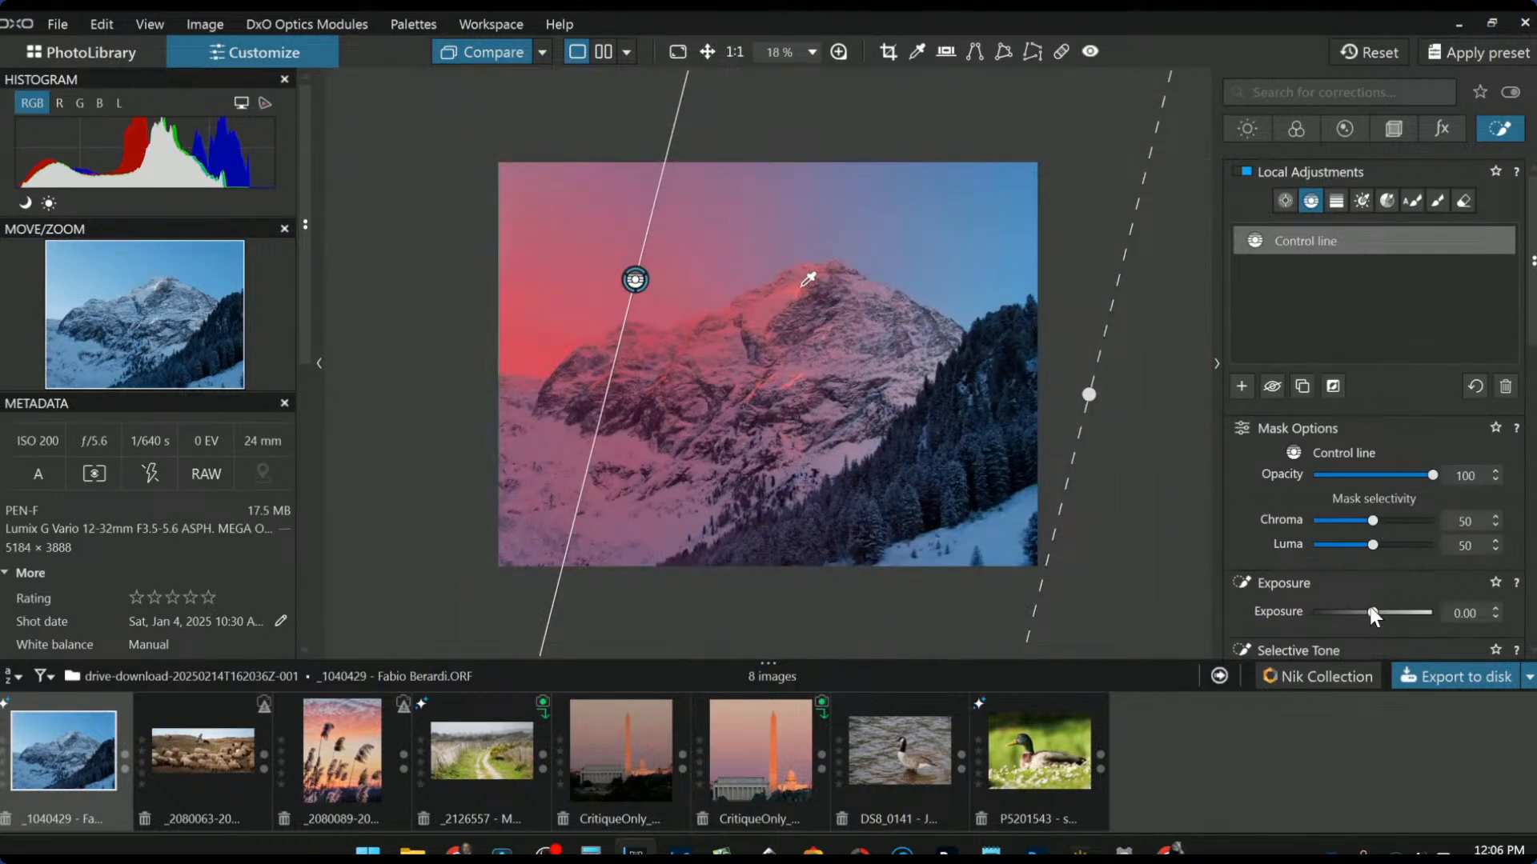
Step: Set the mountain control line's Exposure to 1.91, Luma selectivity to 55 and white balance Temperature to 28075
left_click_drag(1372, 612, 1391, 614)
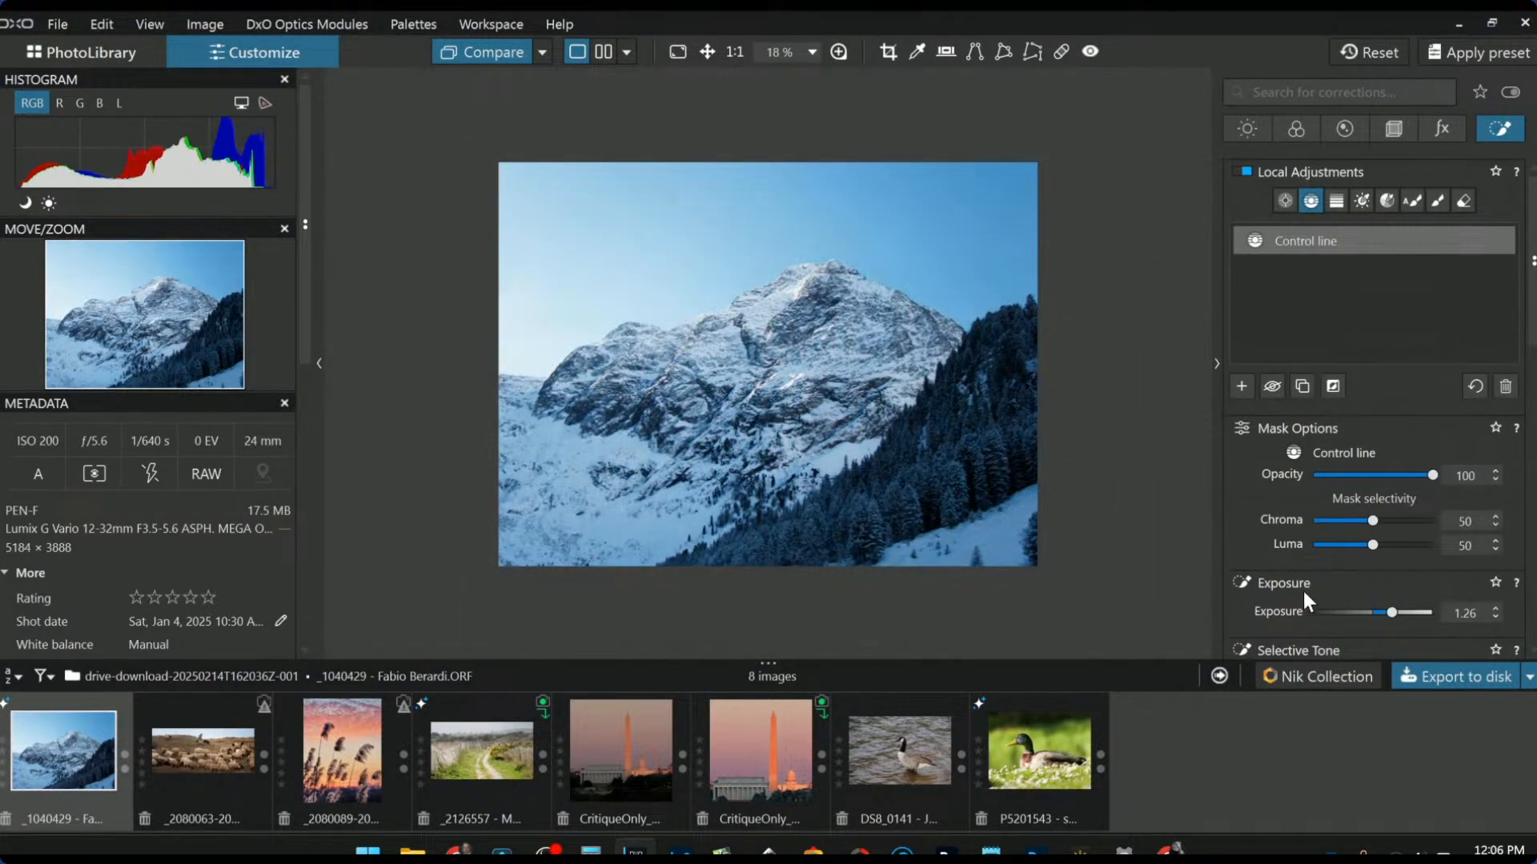
scroll(1273, 576, "down", 5)
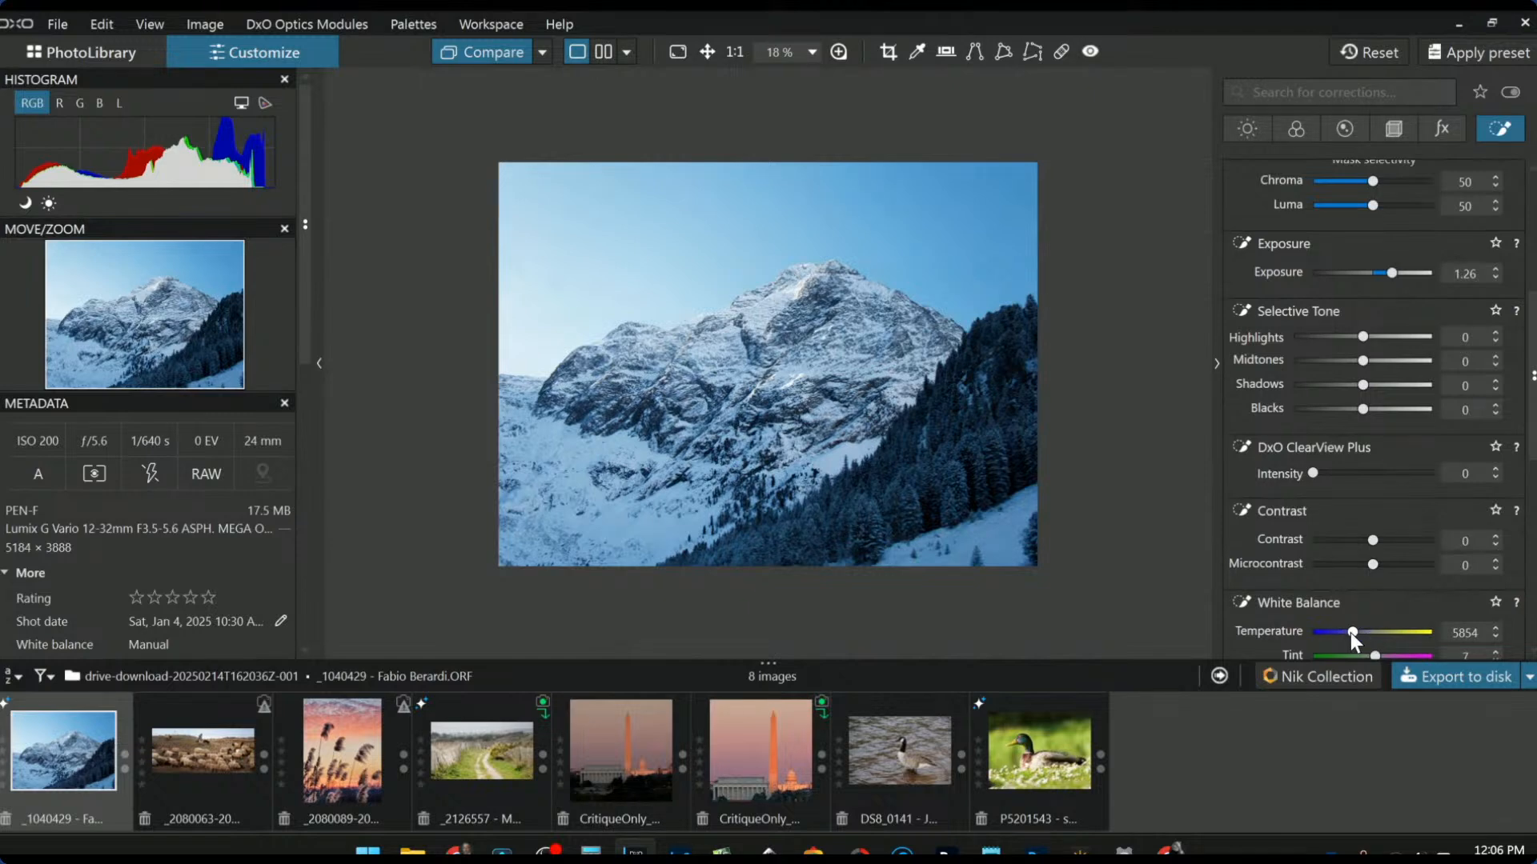
left_click_drag(1351, 632, 1394, 632)
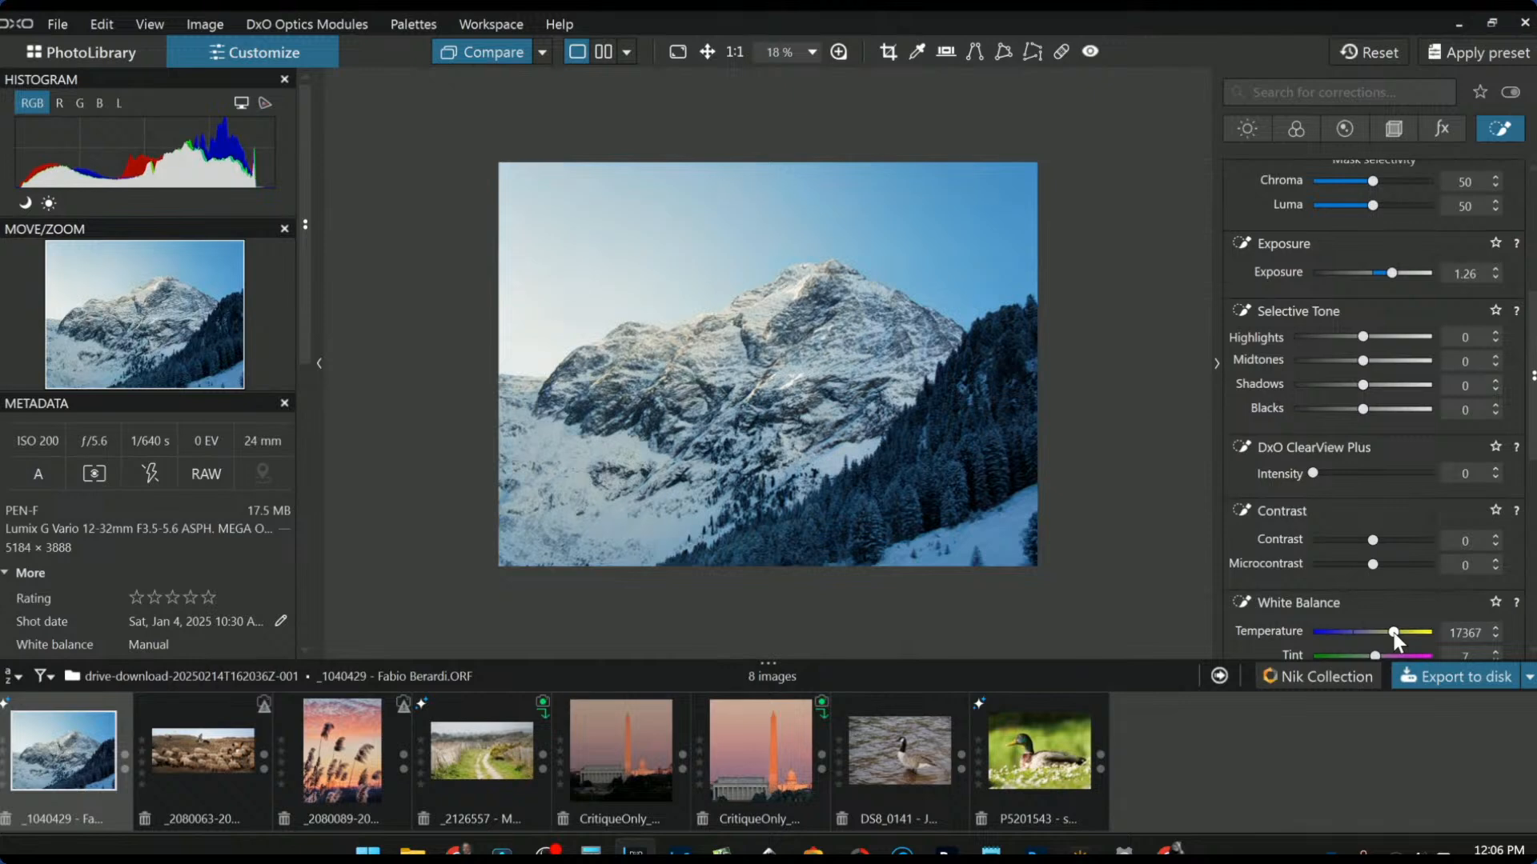
scroll(1332, 440, "up", 3)
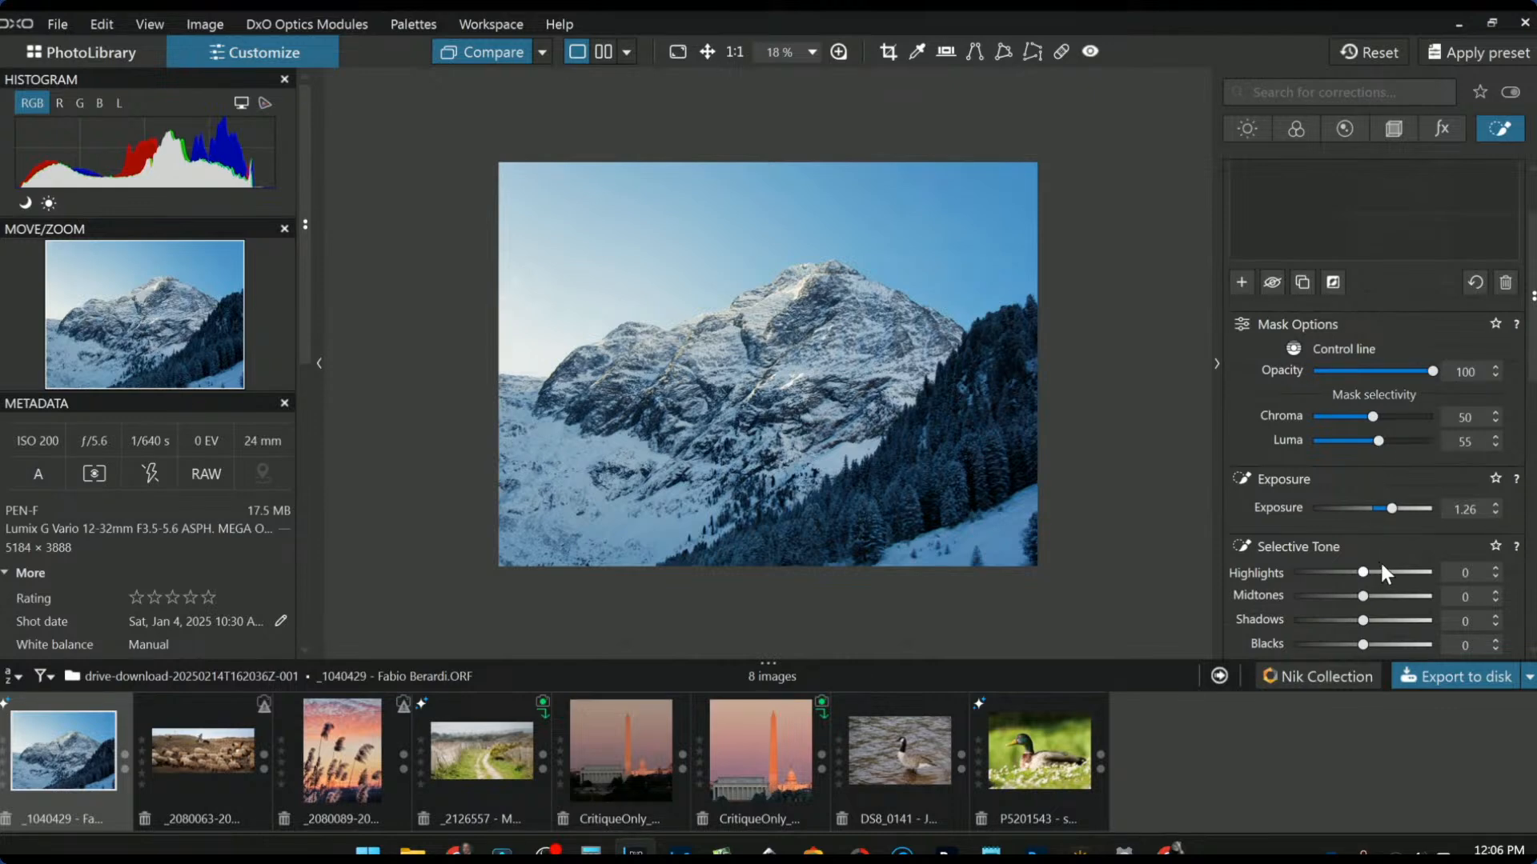
left_click_drag(1389, 505, 1400, 507)
scroll(1301, 535, "down", 3)
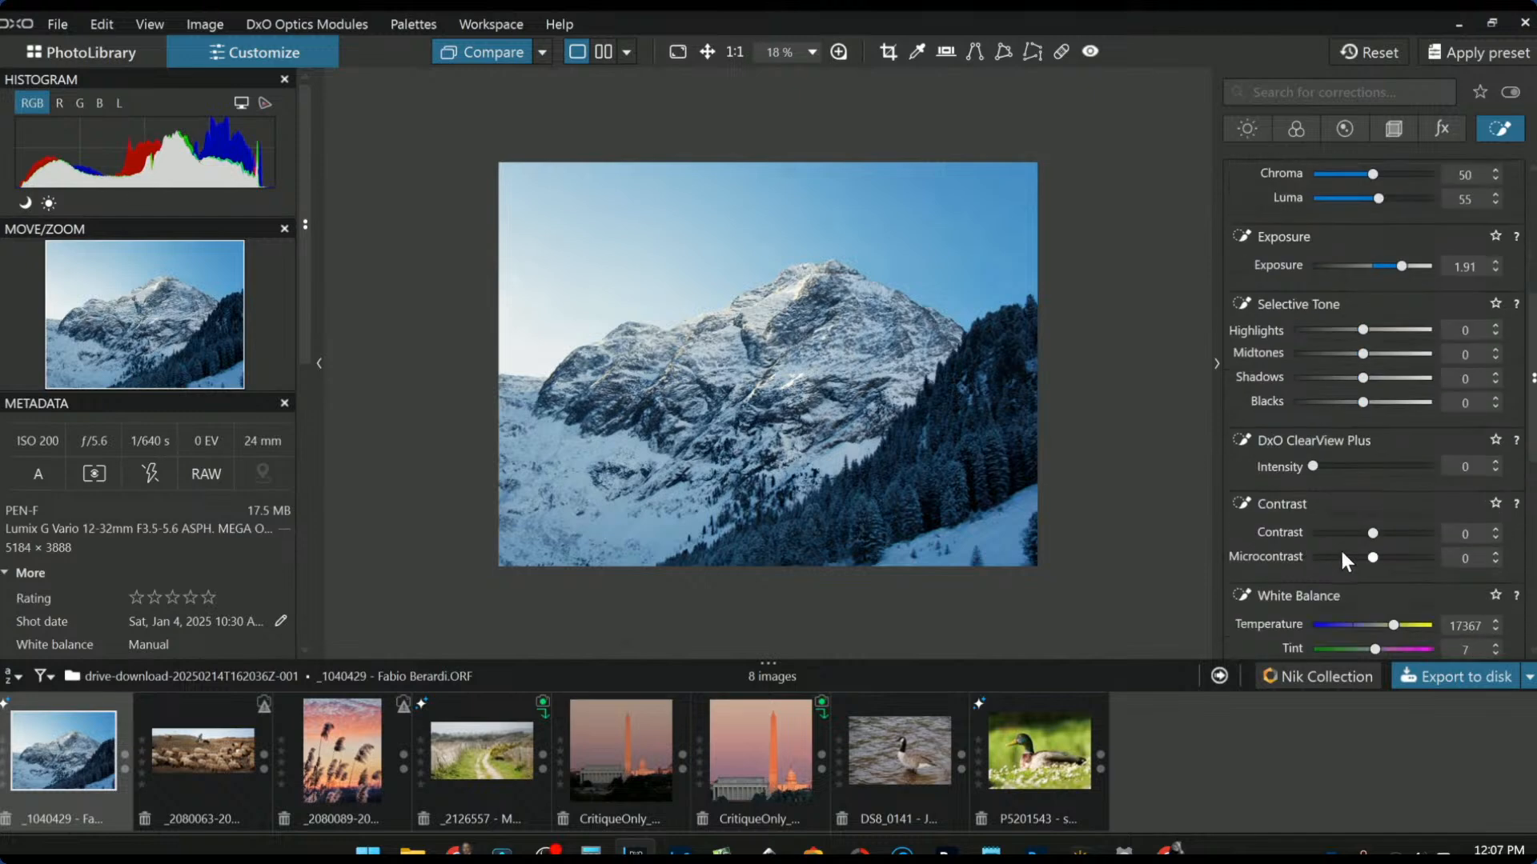
left_click_drag(1398, 626, 1412, 634)
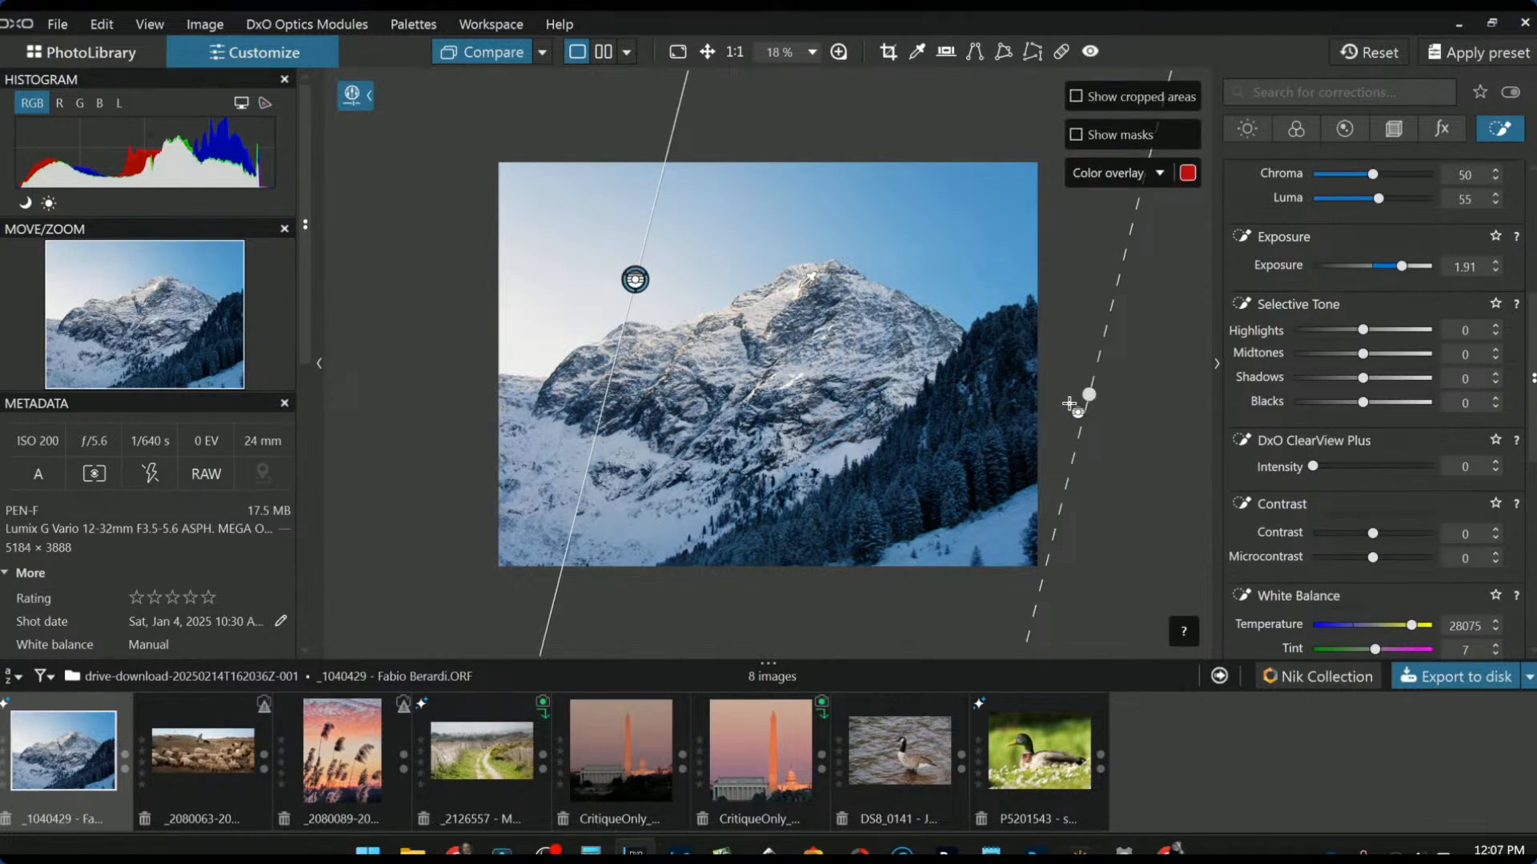
Step: Preview the mountain photo without corrections, and crop it to a 3 × 2 aspect ratio, trimming only the sky at the upper edge
left_click_drag(463, 50, 463, 49)
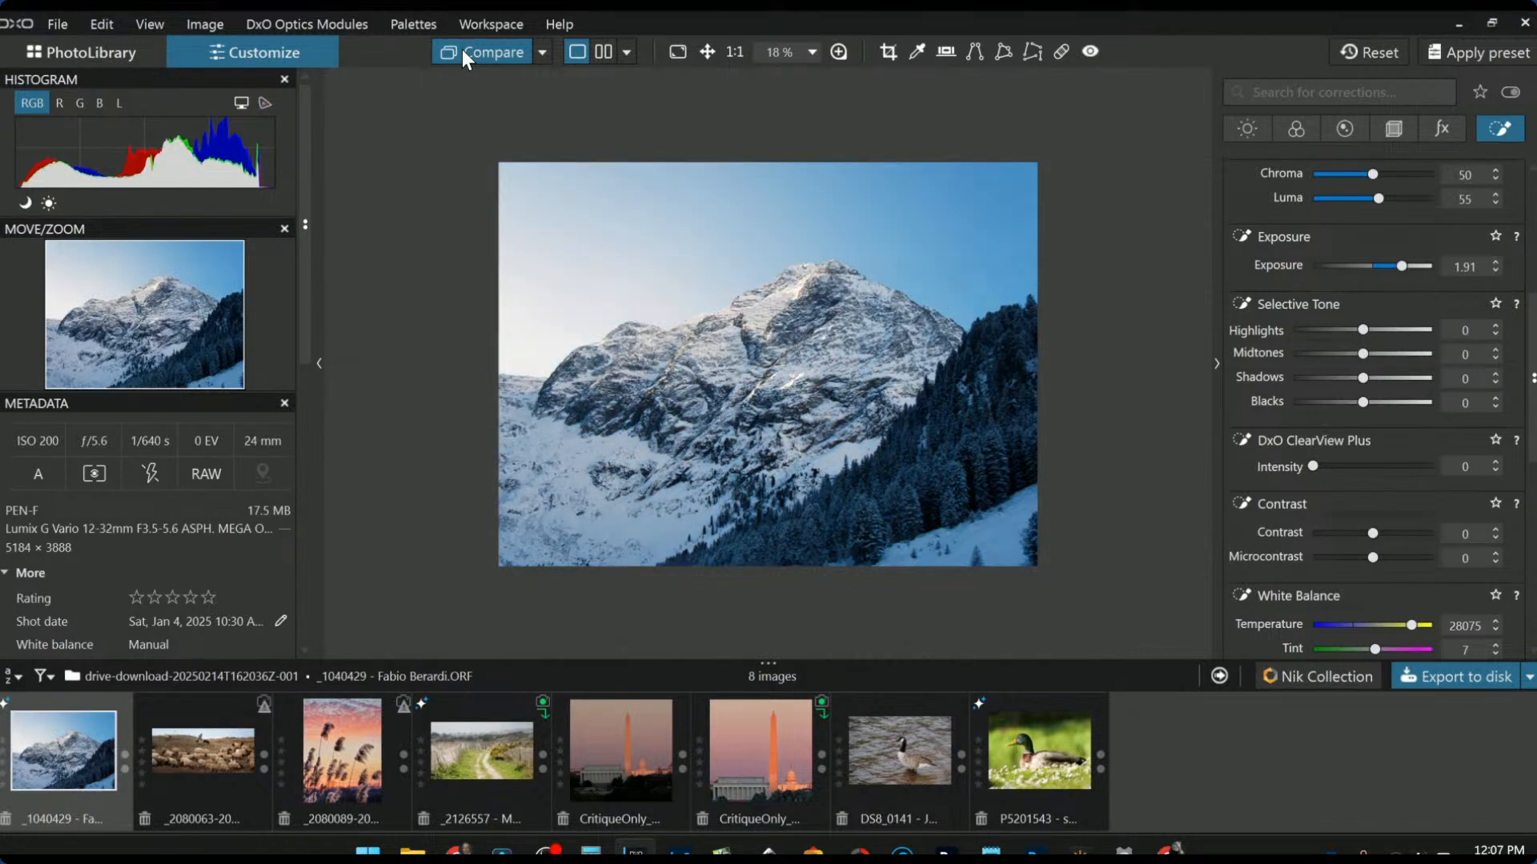
left_click(1396, 134)
left_click(1397, 317)
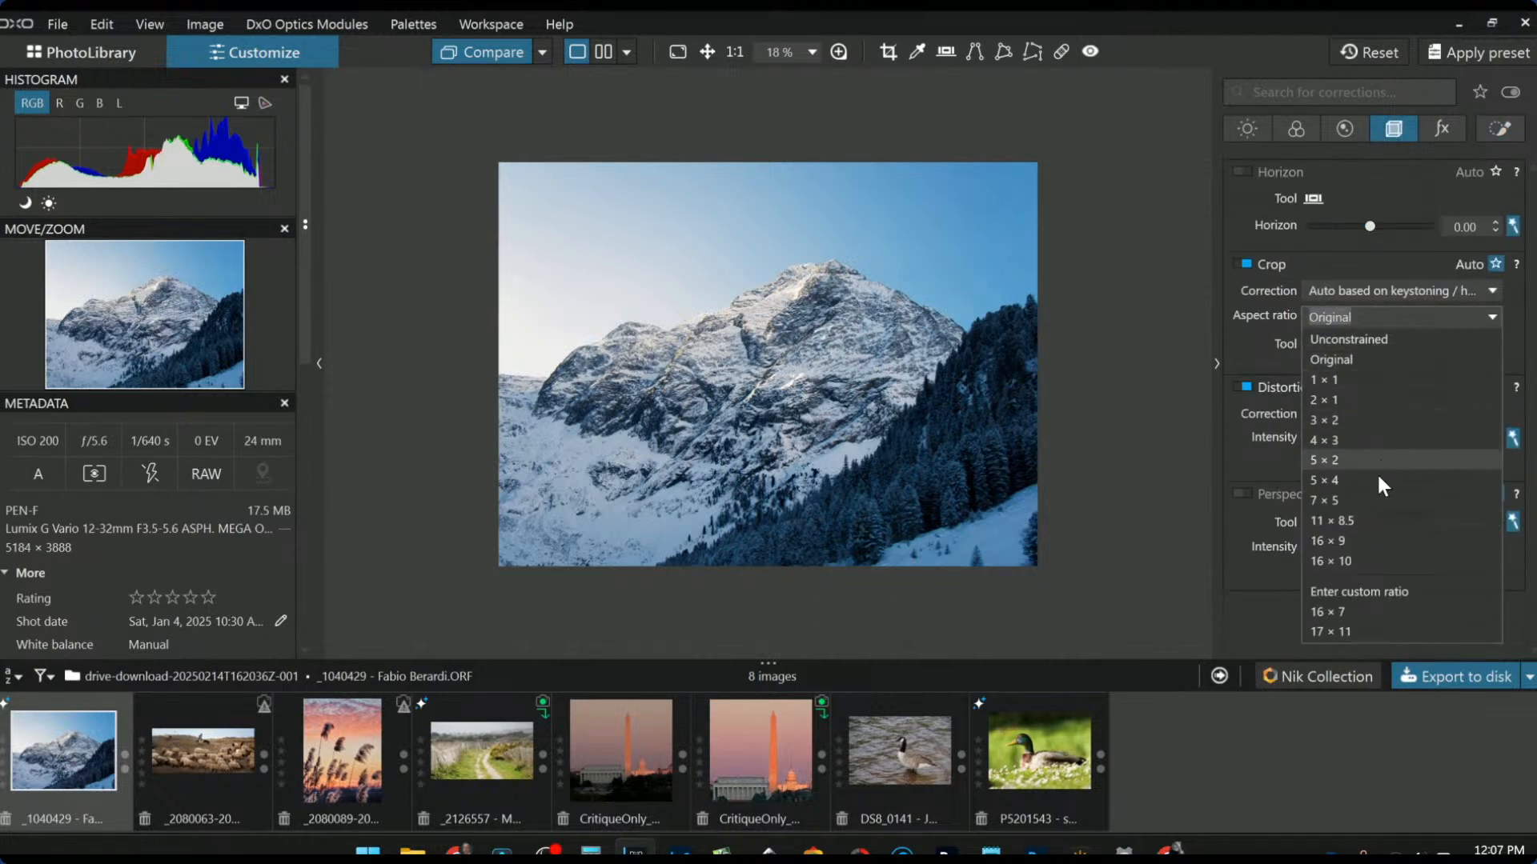
left_click(1362, 420)
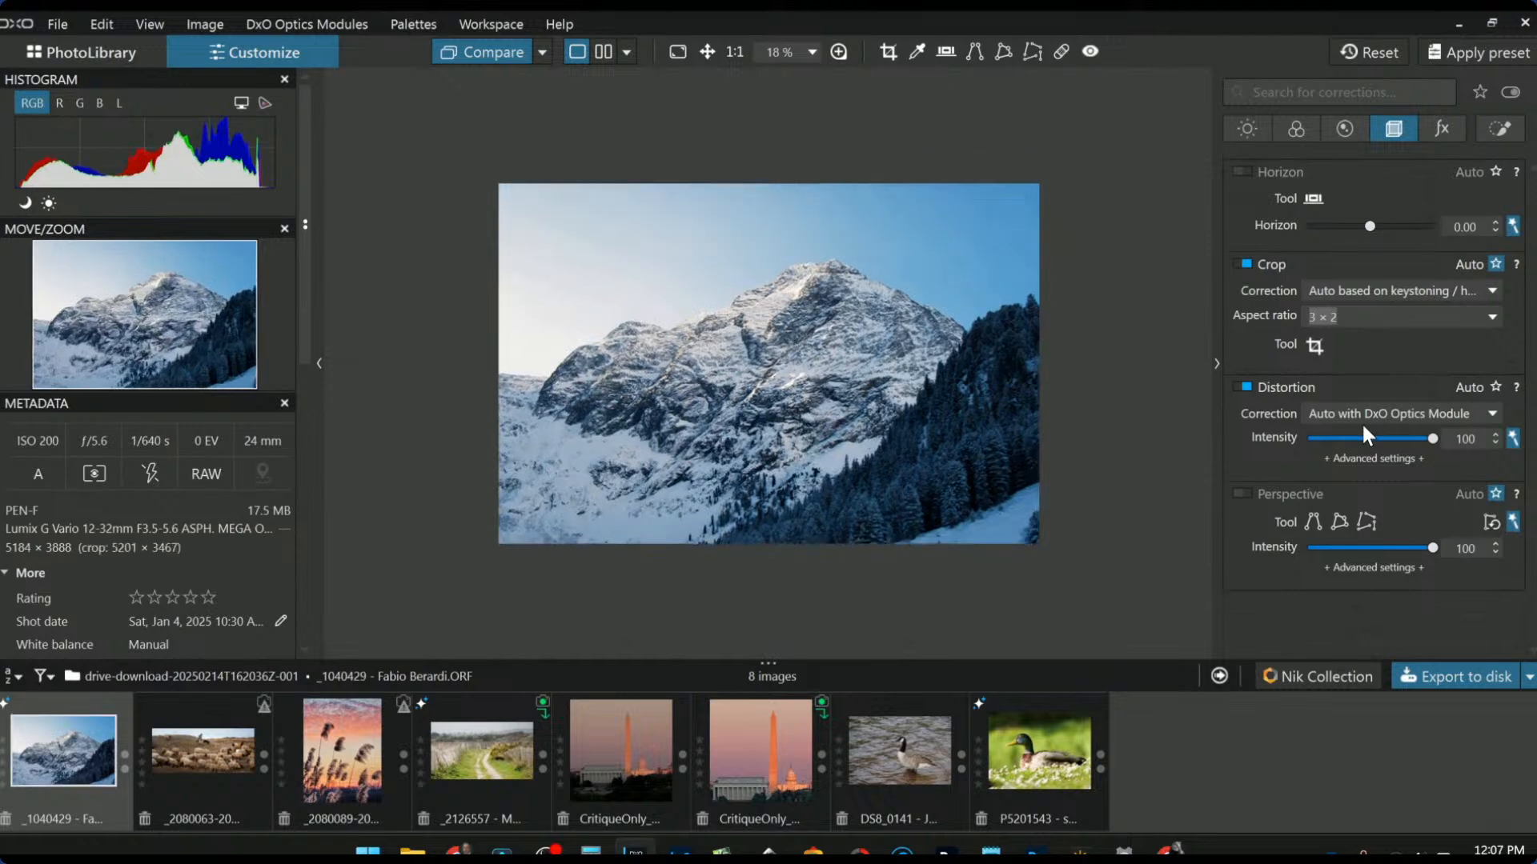
left_click(1315, 346)
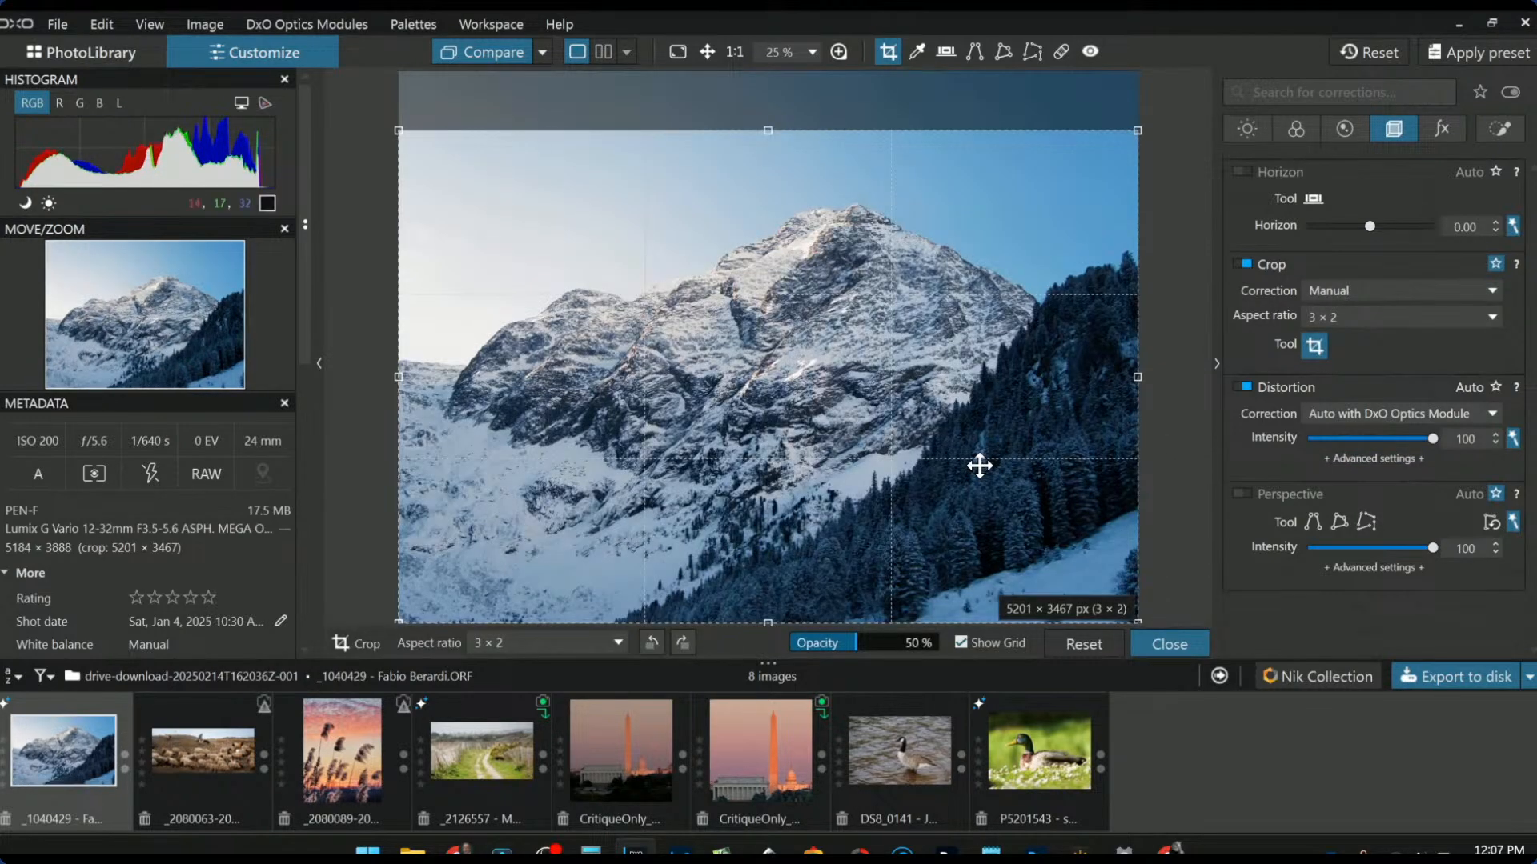
key("Return")
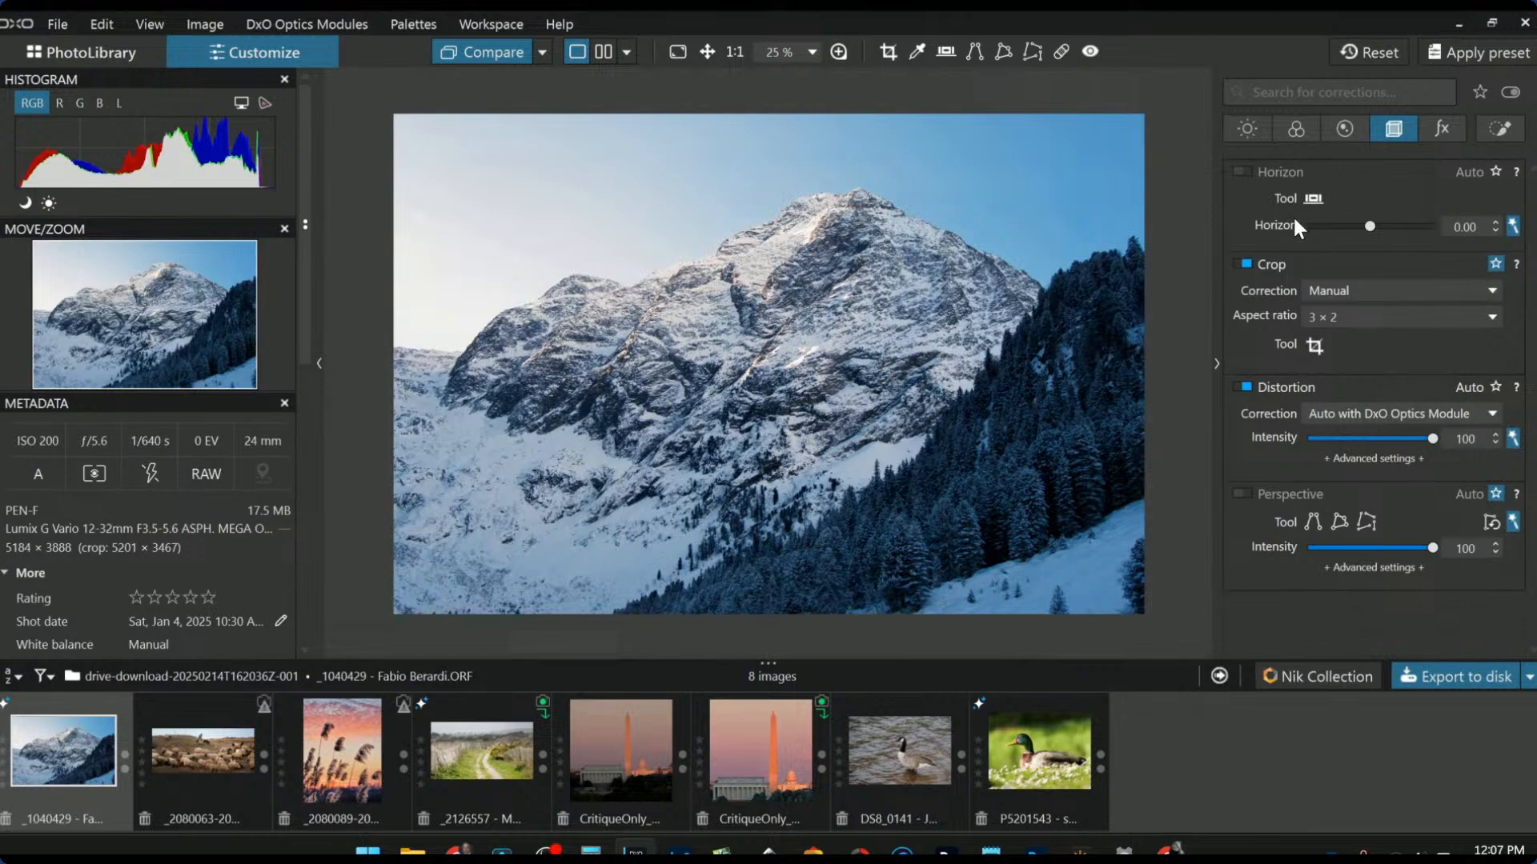
Step: Set the mountain photo's DxO ClearView Plus intensity to 14 and Microcontrast to 16
left_click(1269, 137)
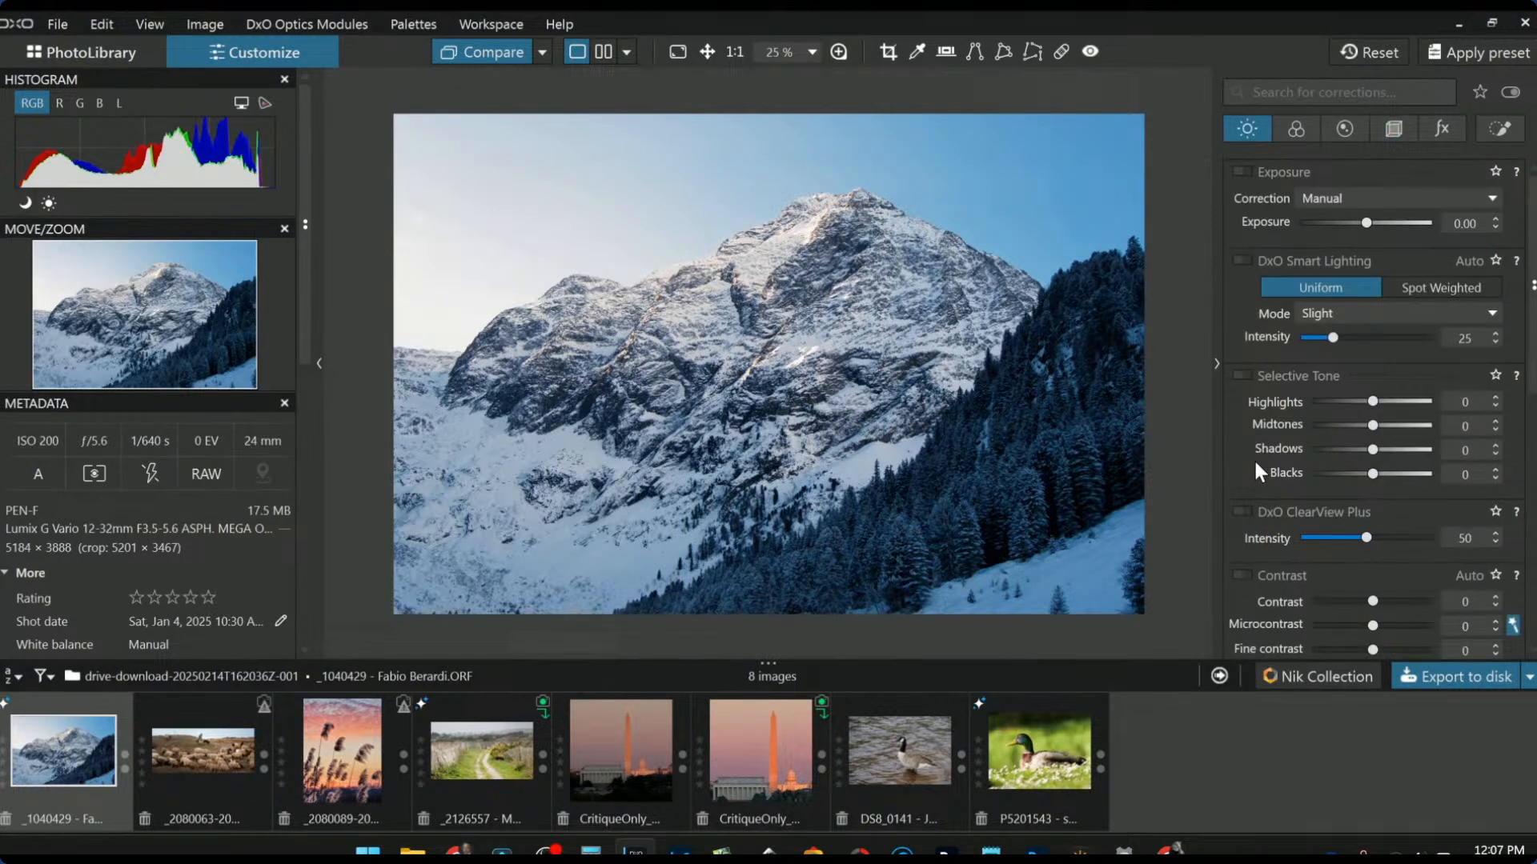
scroll(1254, 458, "down", 1)
left_click(1317, 487)
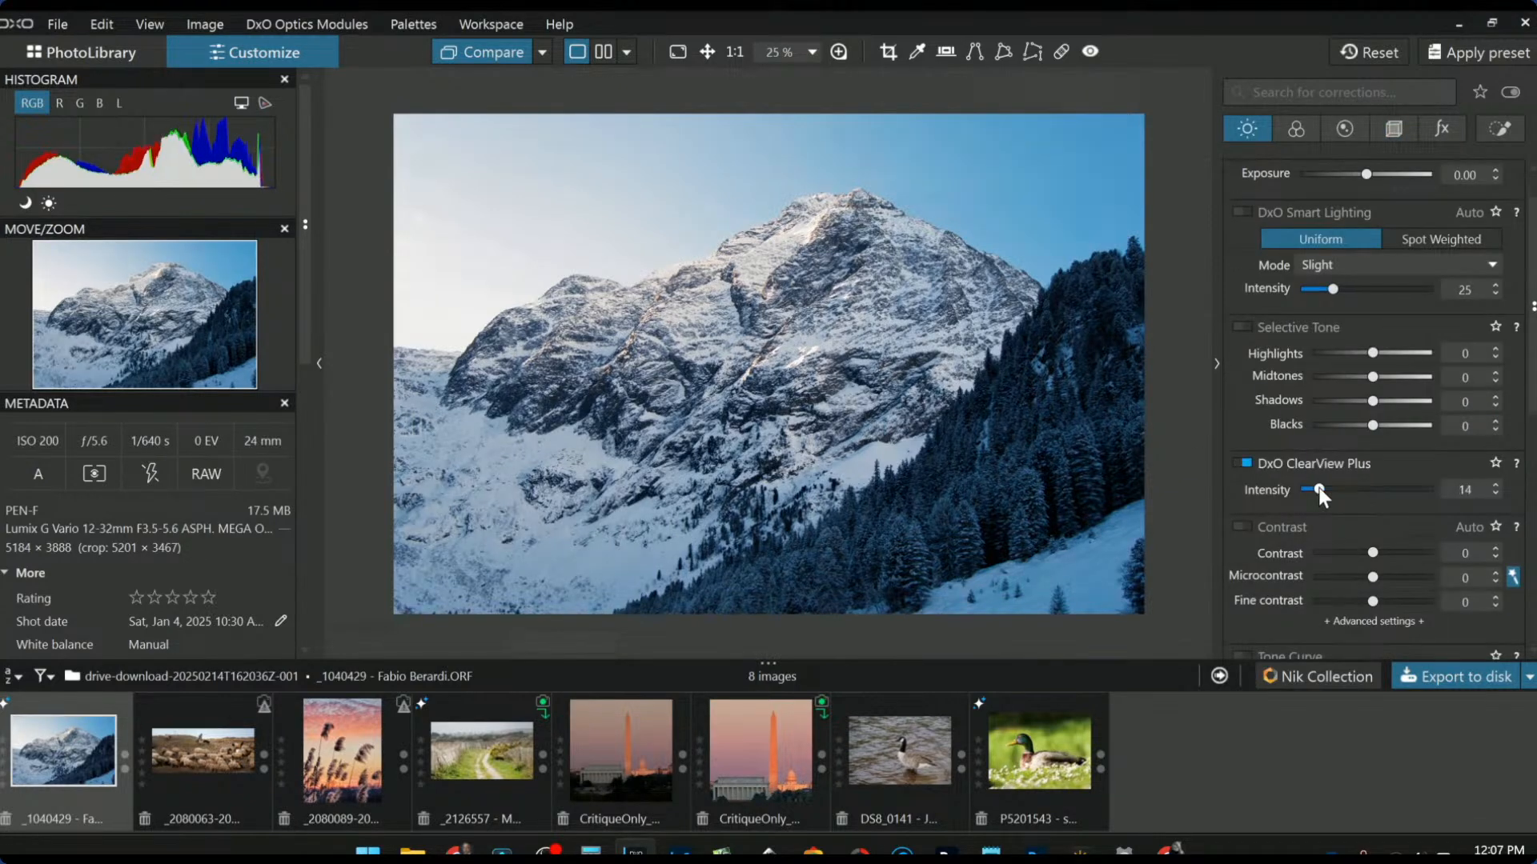
left_click(1273, 529)
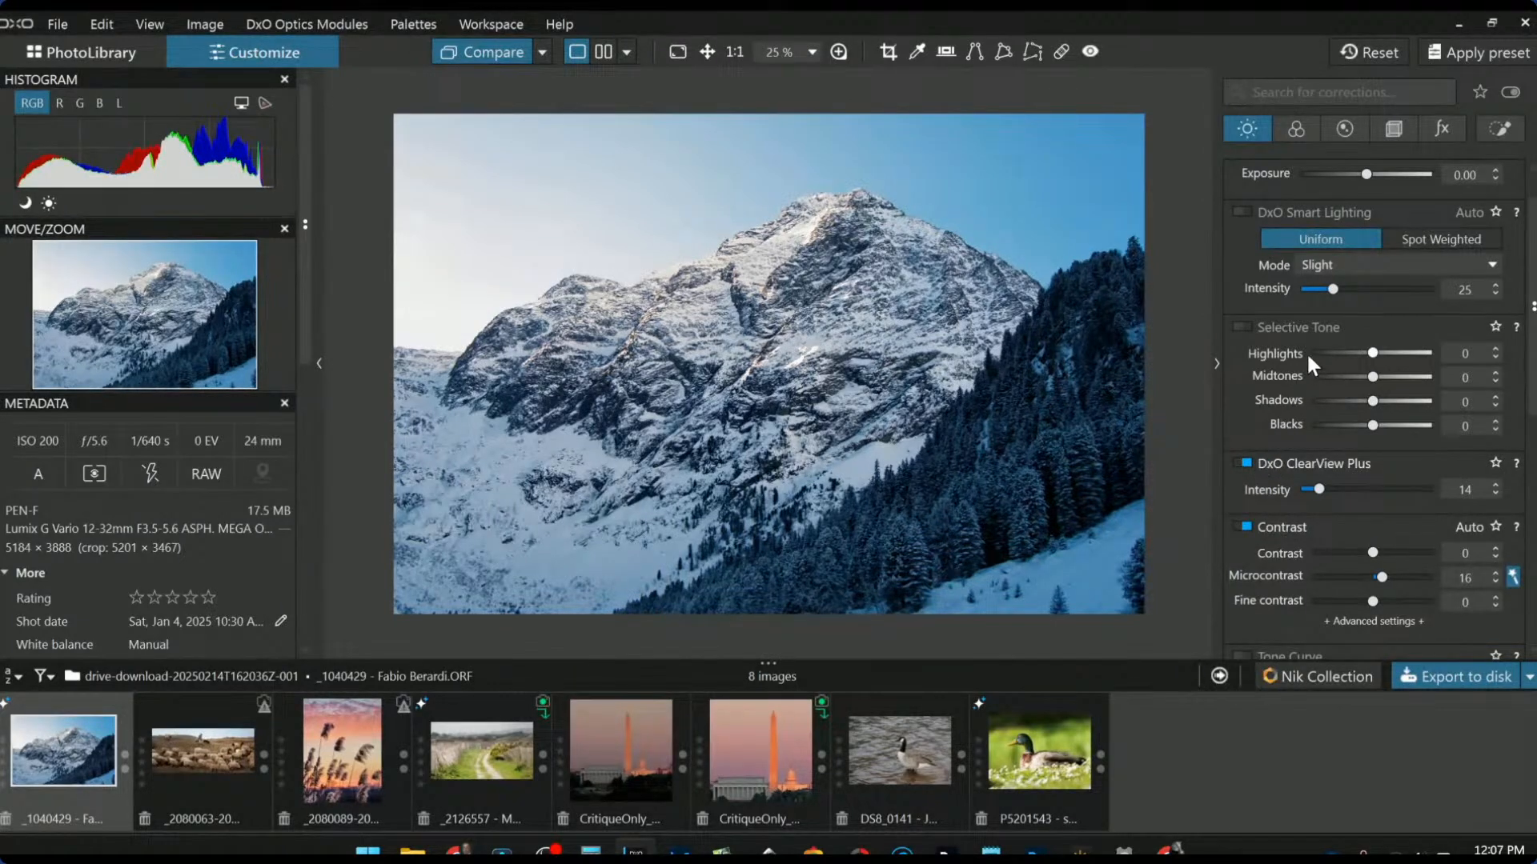
Step: Set the mountain photo's Selective Tone Blacks to -21 and Midtones to 22
left_click(1338, 425)
left_click_drag(1346, 428, 1360, 430)
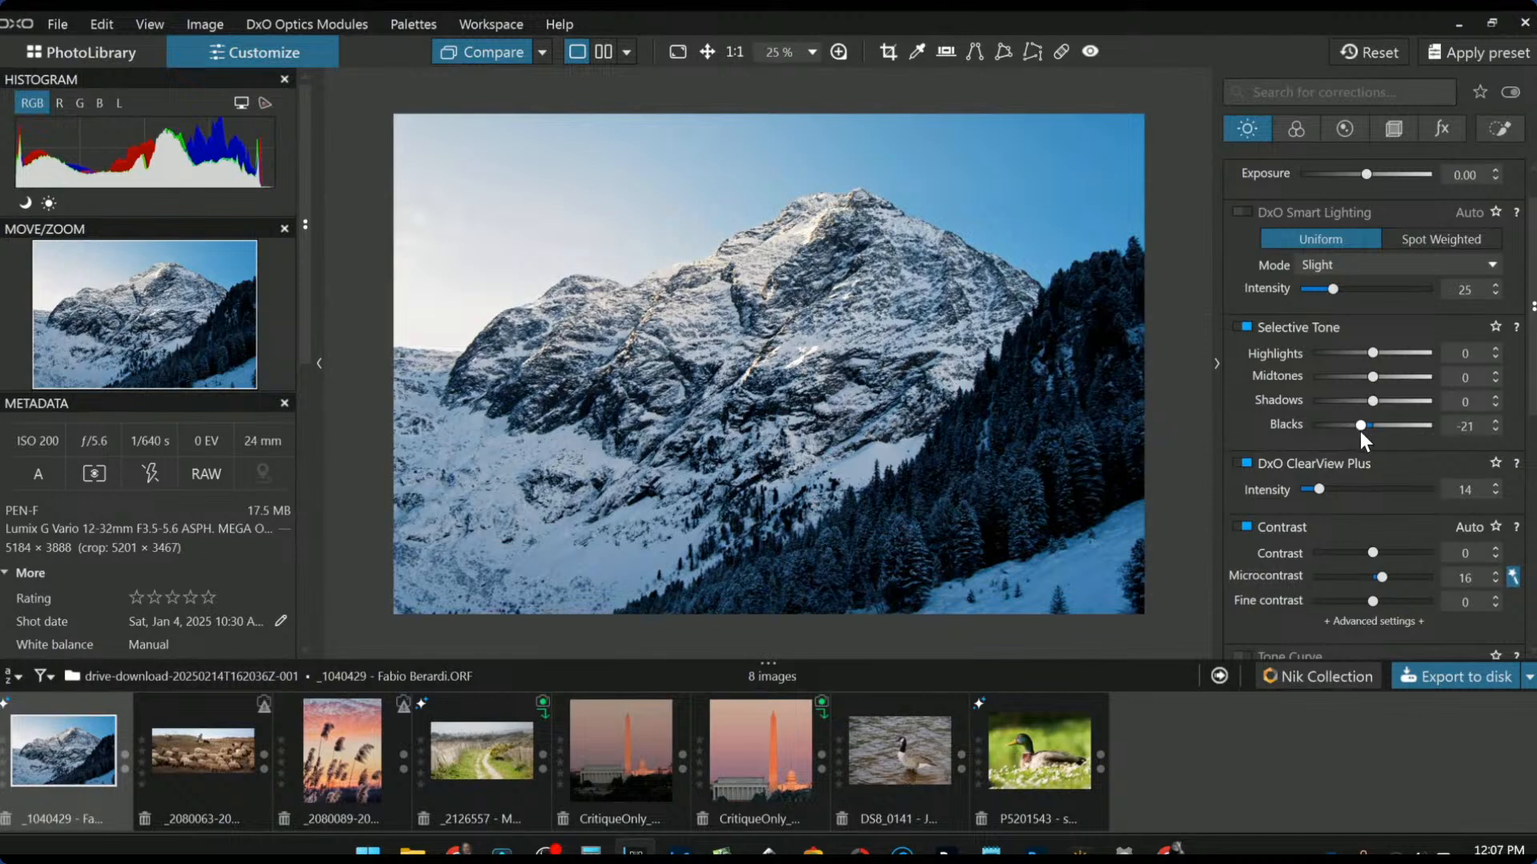
left_click_drag(1371, 378, 1387, 384)
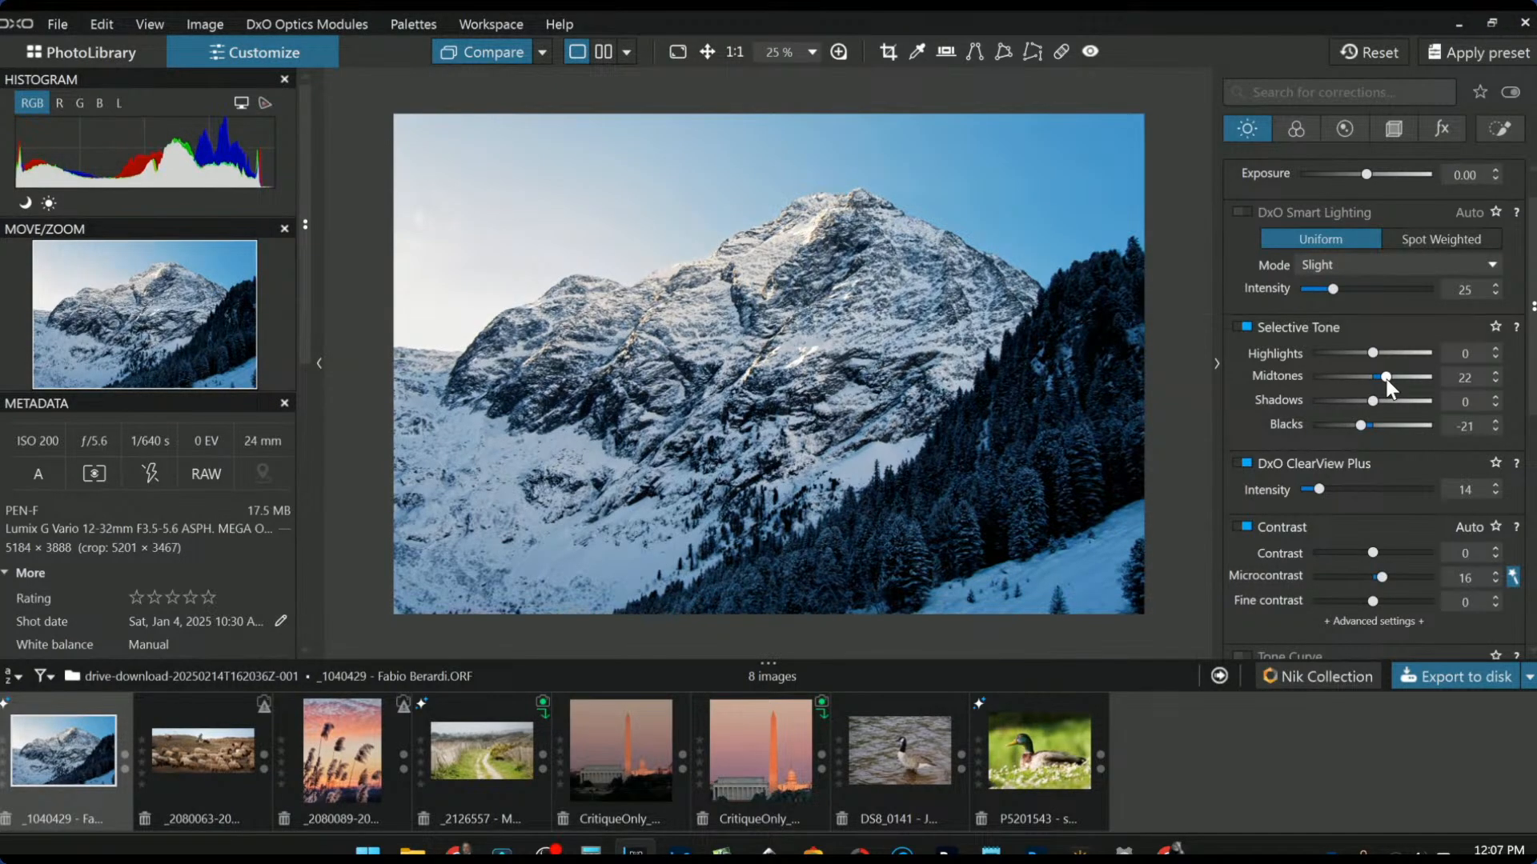
scroll(1186, 406, "down", 1)
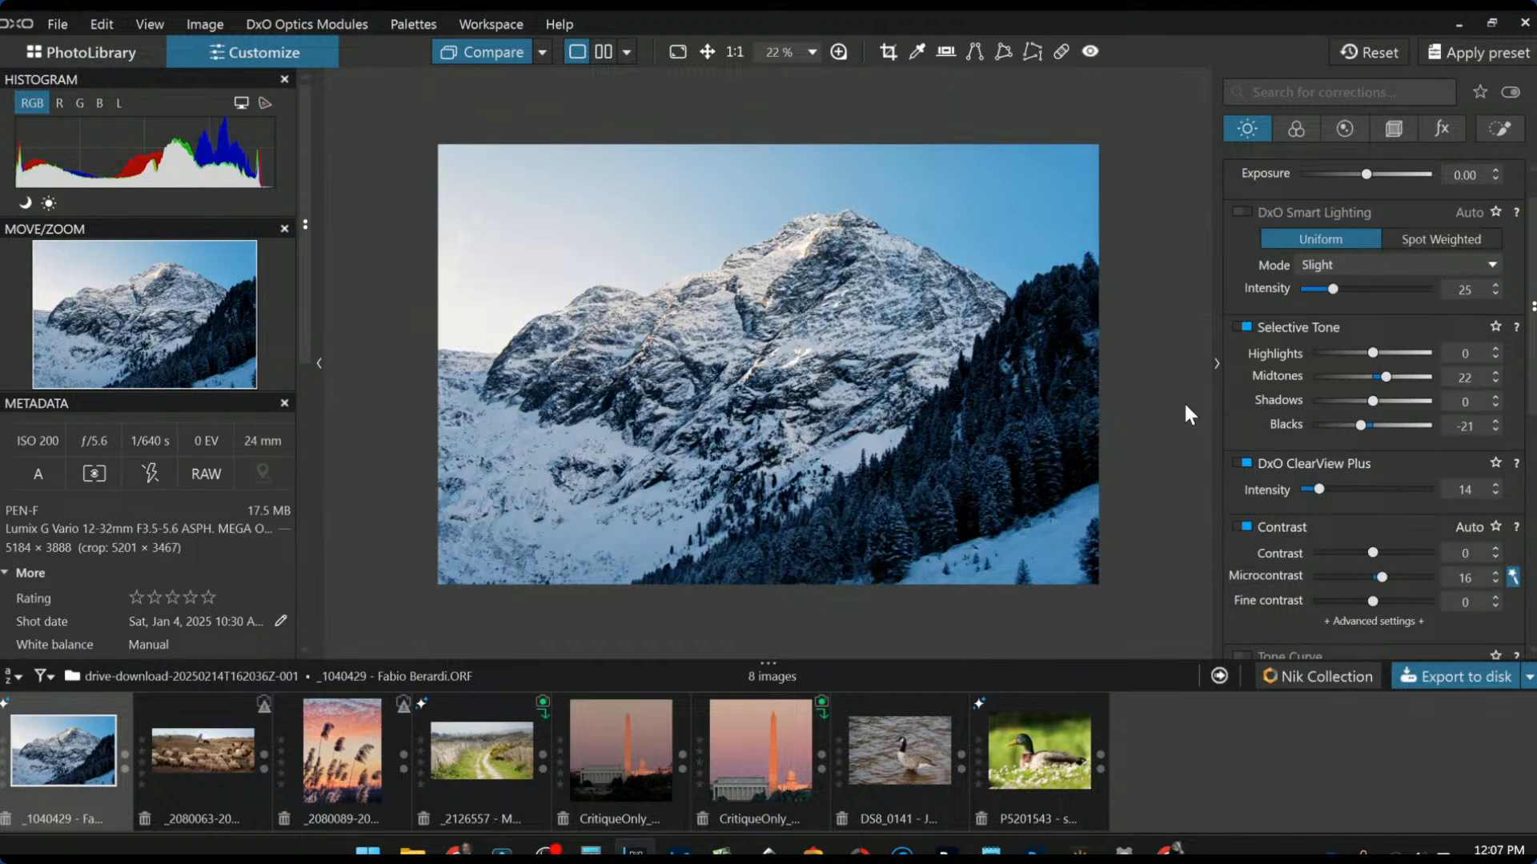
Step: Warm the whole mountain photo by setting its RAW White Balance Temperature to 6854
left_click(1295, 132)
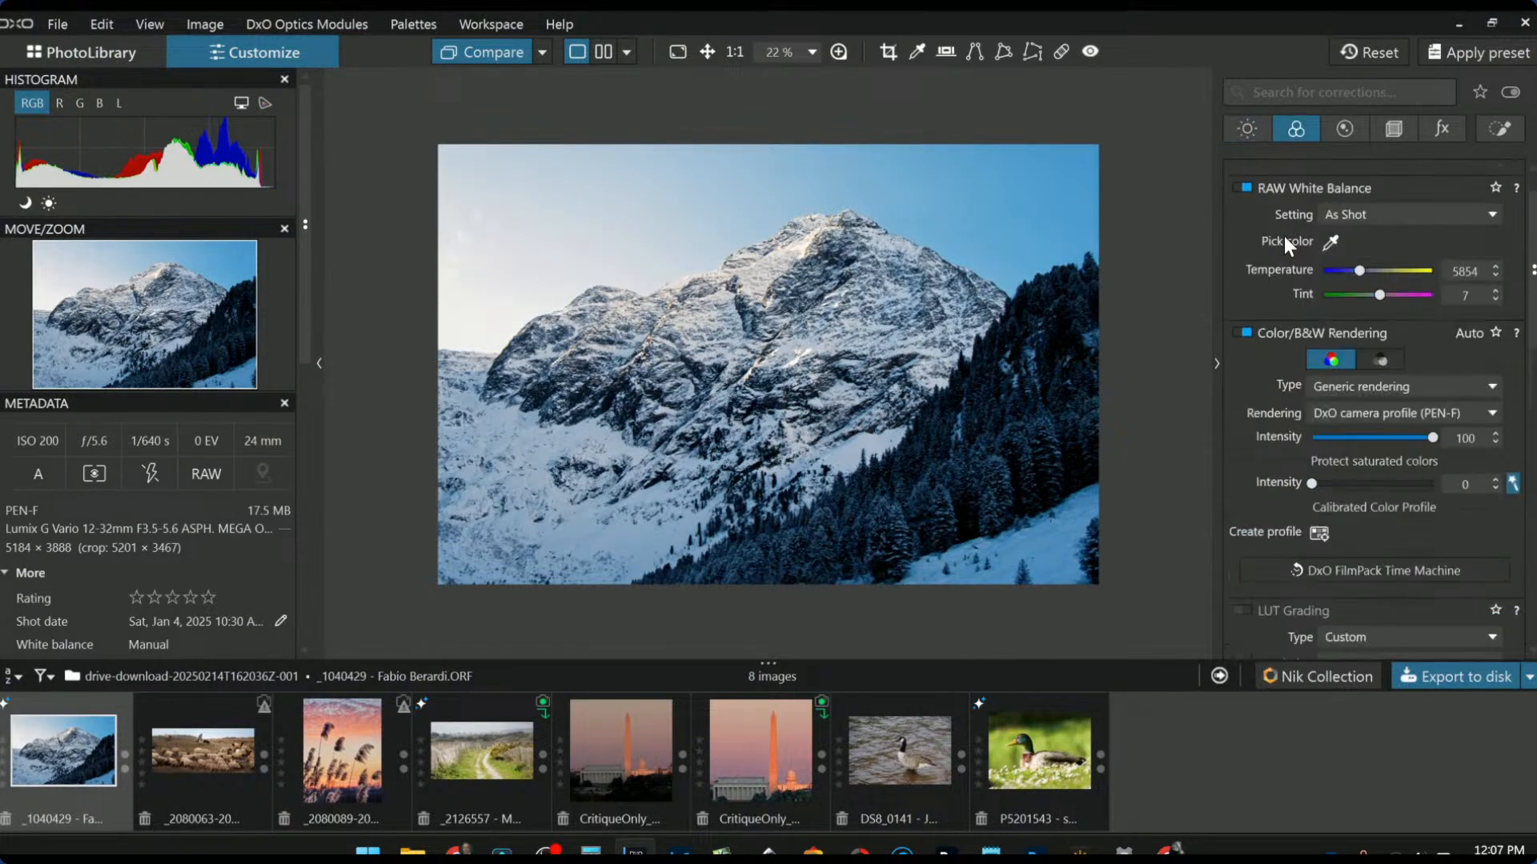
scroll(1319, 339, "up", 1)
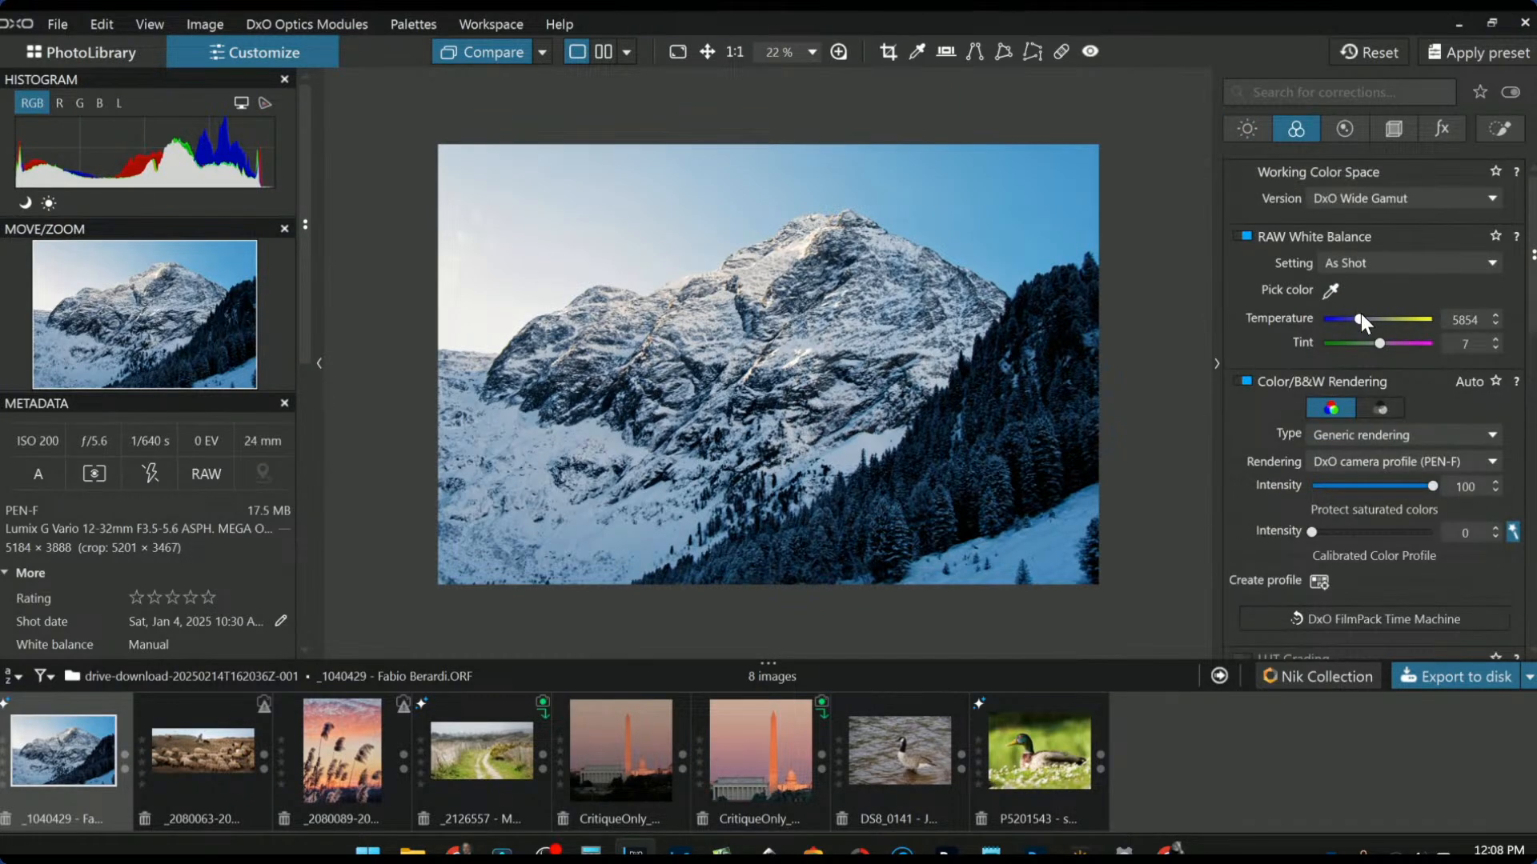
scroll(1357, 324, "up", 1)
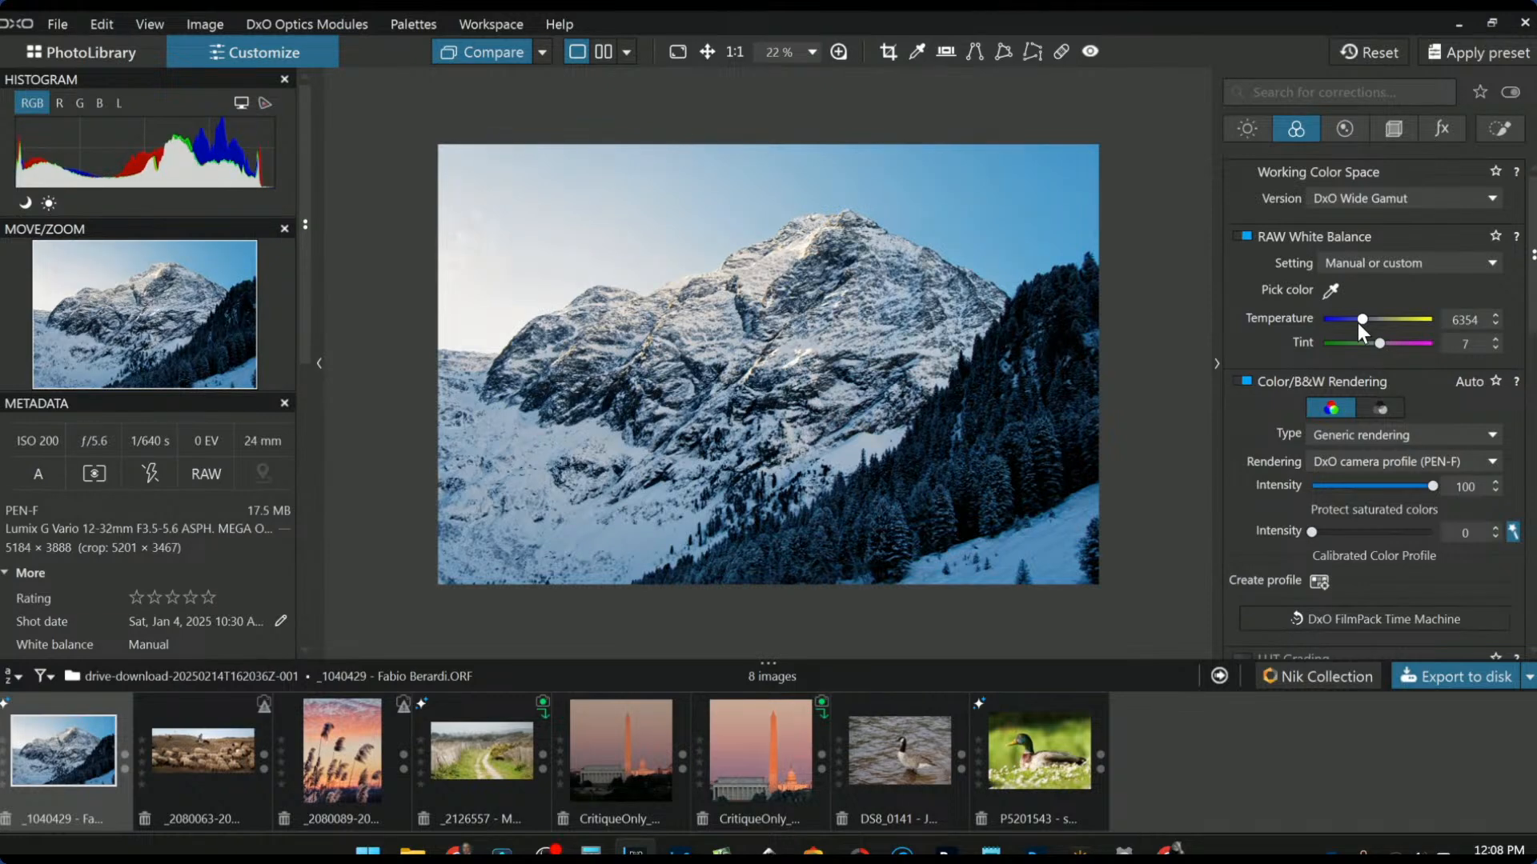
scroll(1357, 324, "up", 1)
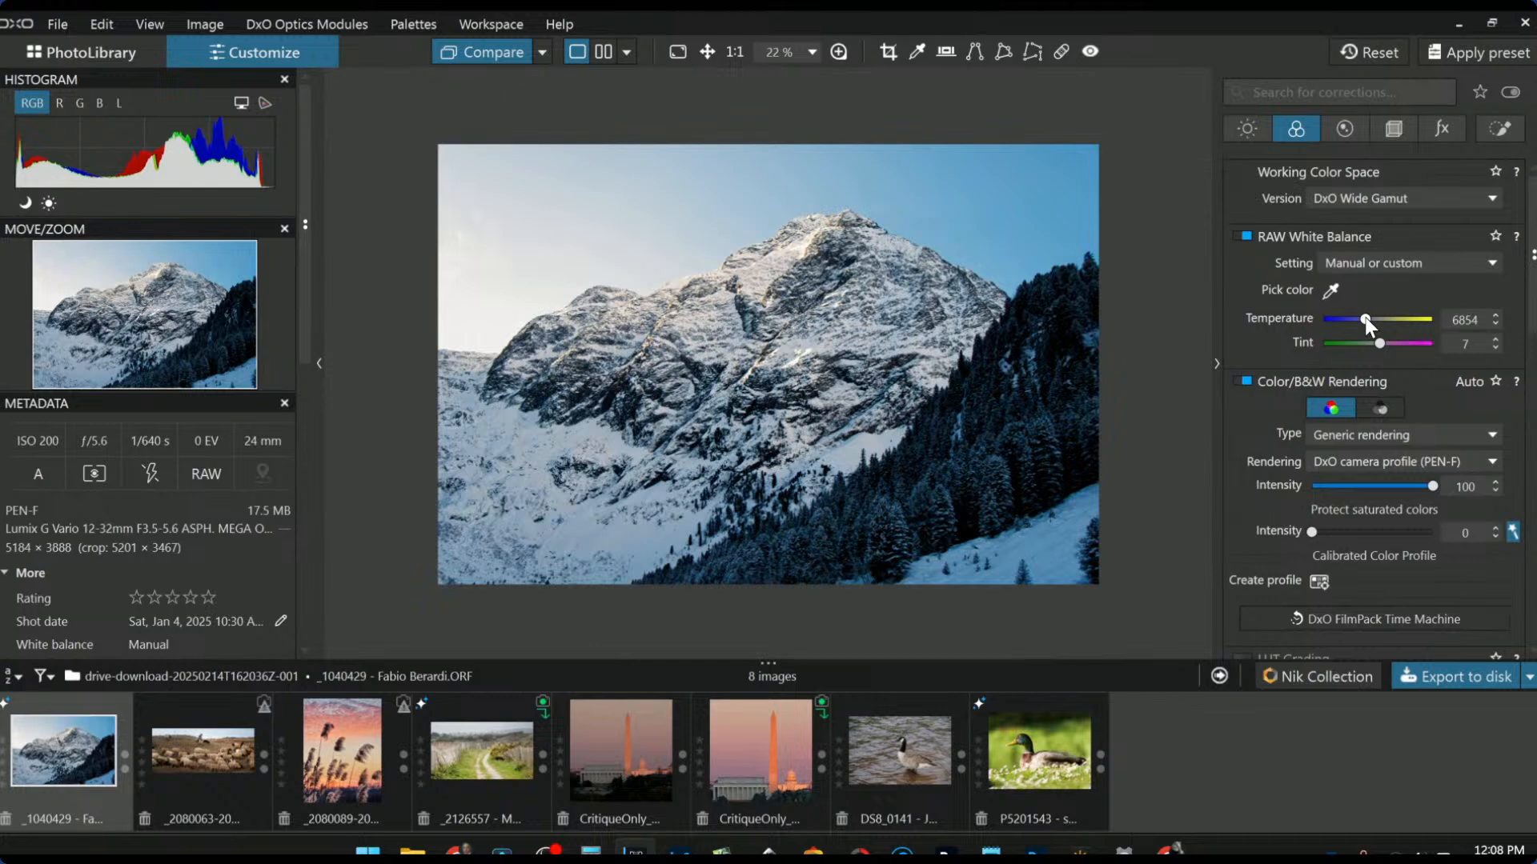
scroll(1363, 318, "down", 1)
scroll(1363, 318, "down", 1)
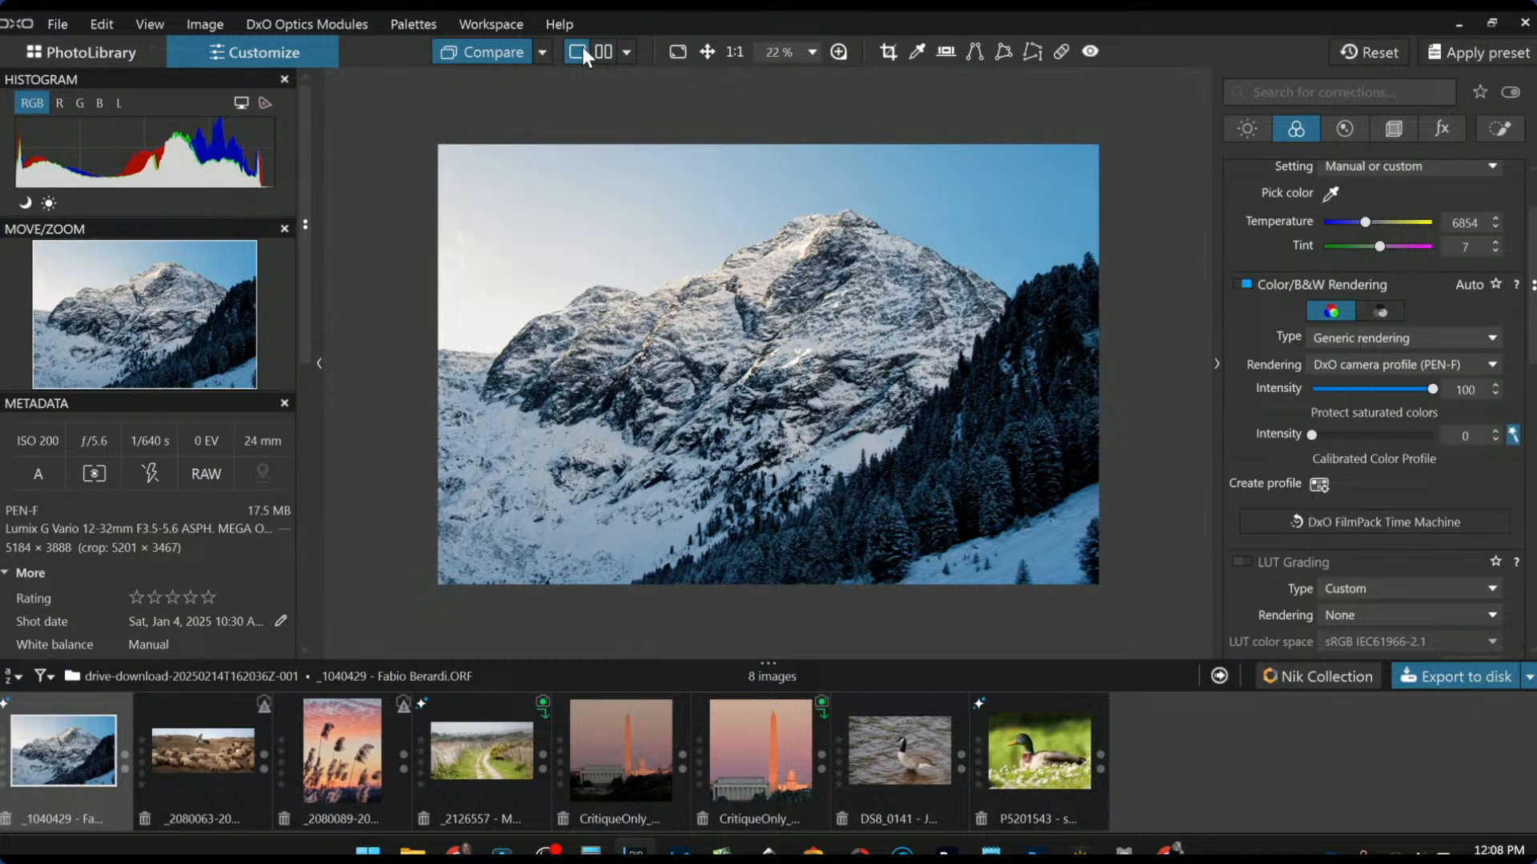
Step: Compare the edited mountain, duck and shepherd photos side by side with their originals, with the side palettes hidden
left_click(604, 52)
key("Tab")
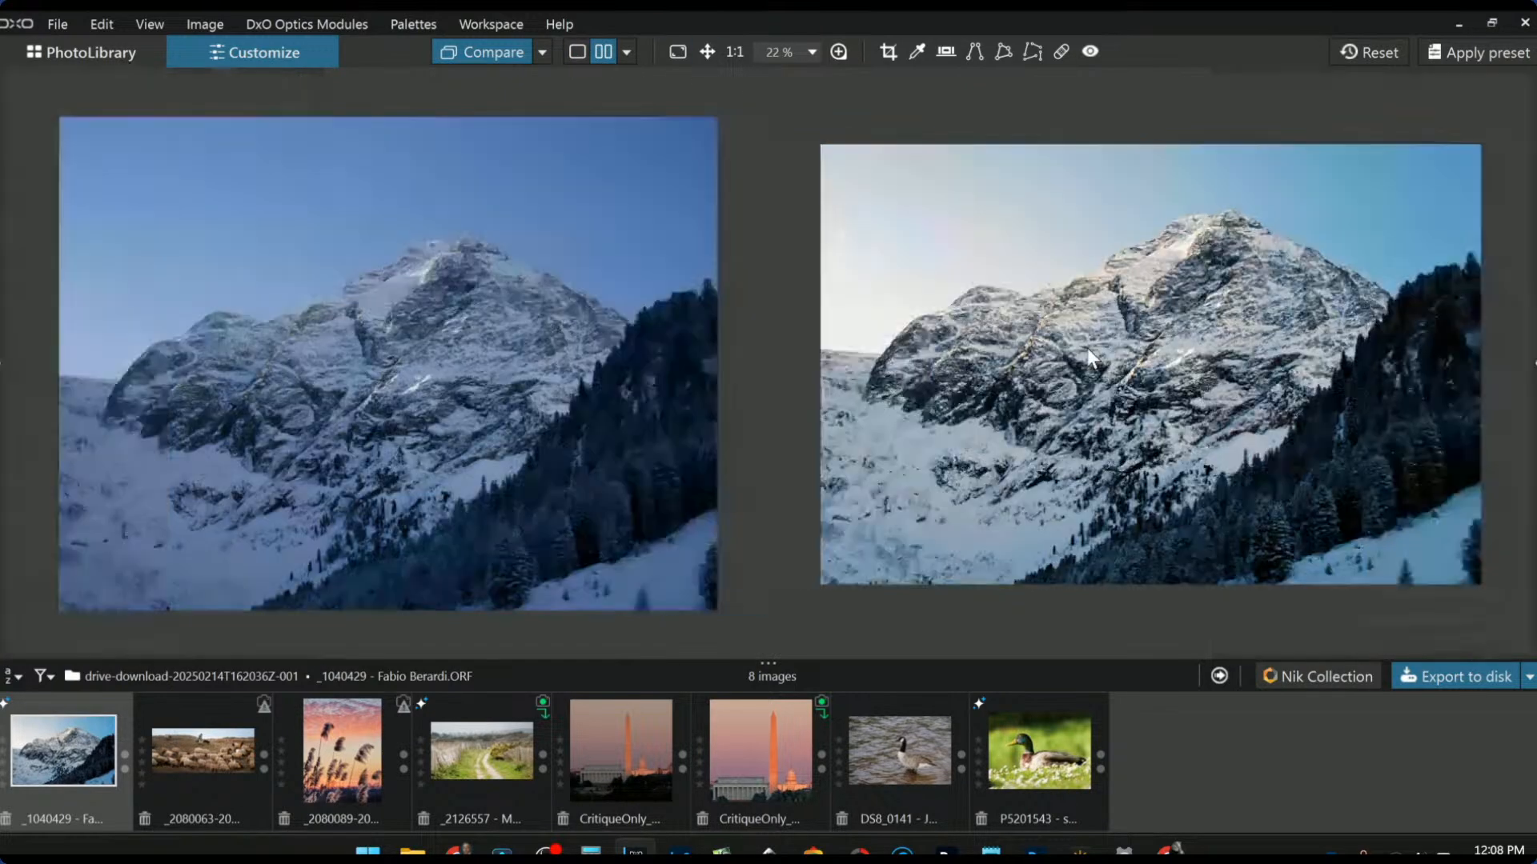
scroll(645, 484, "down", 1)
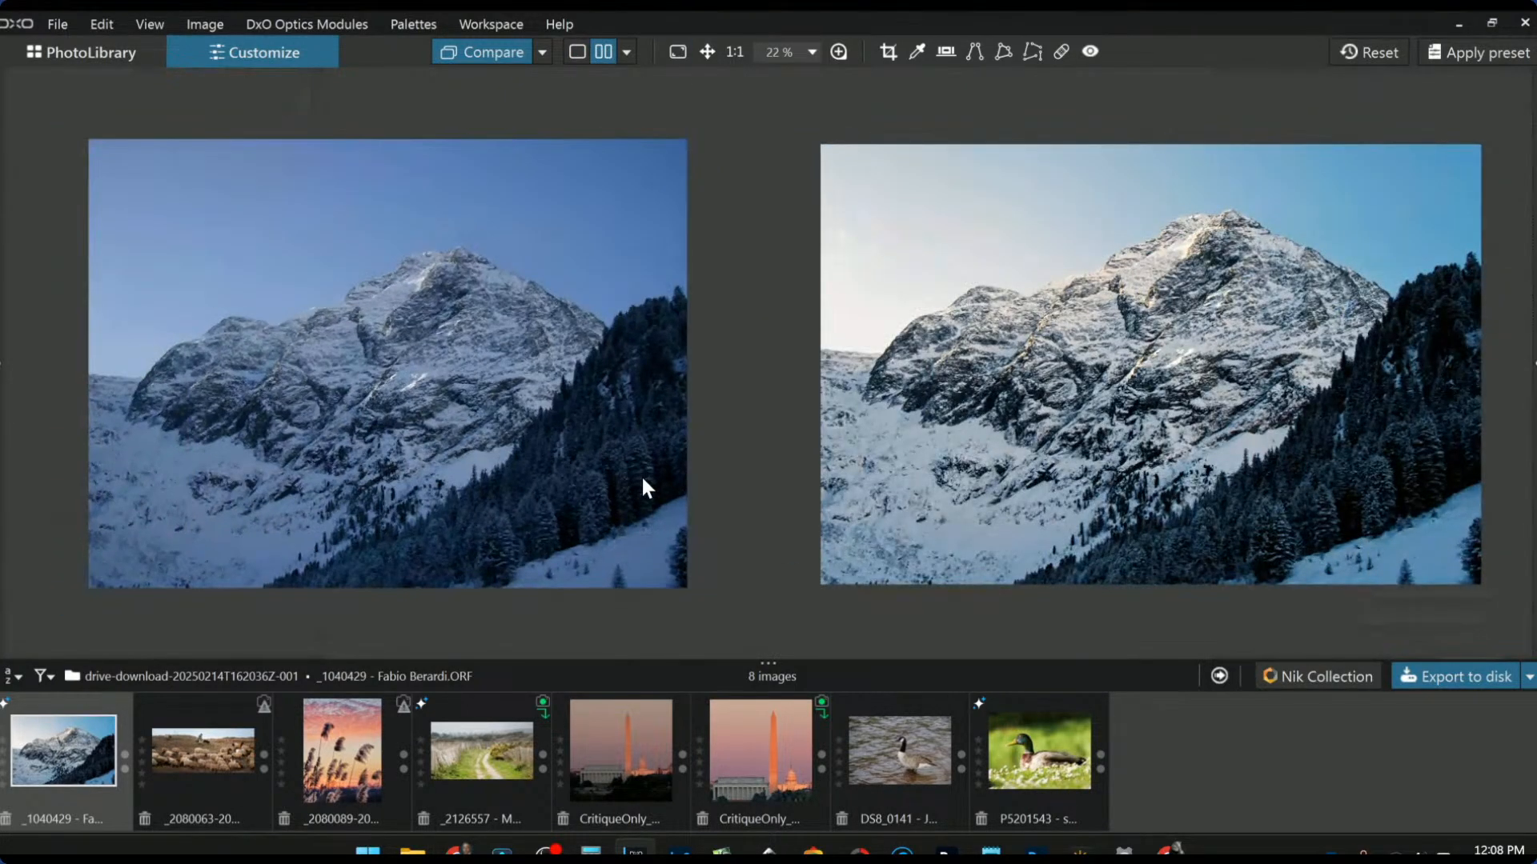
scroll(1153, 480, "down", 1)
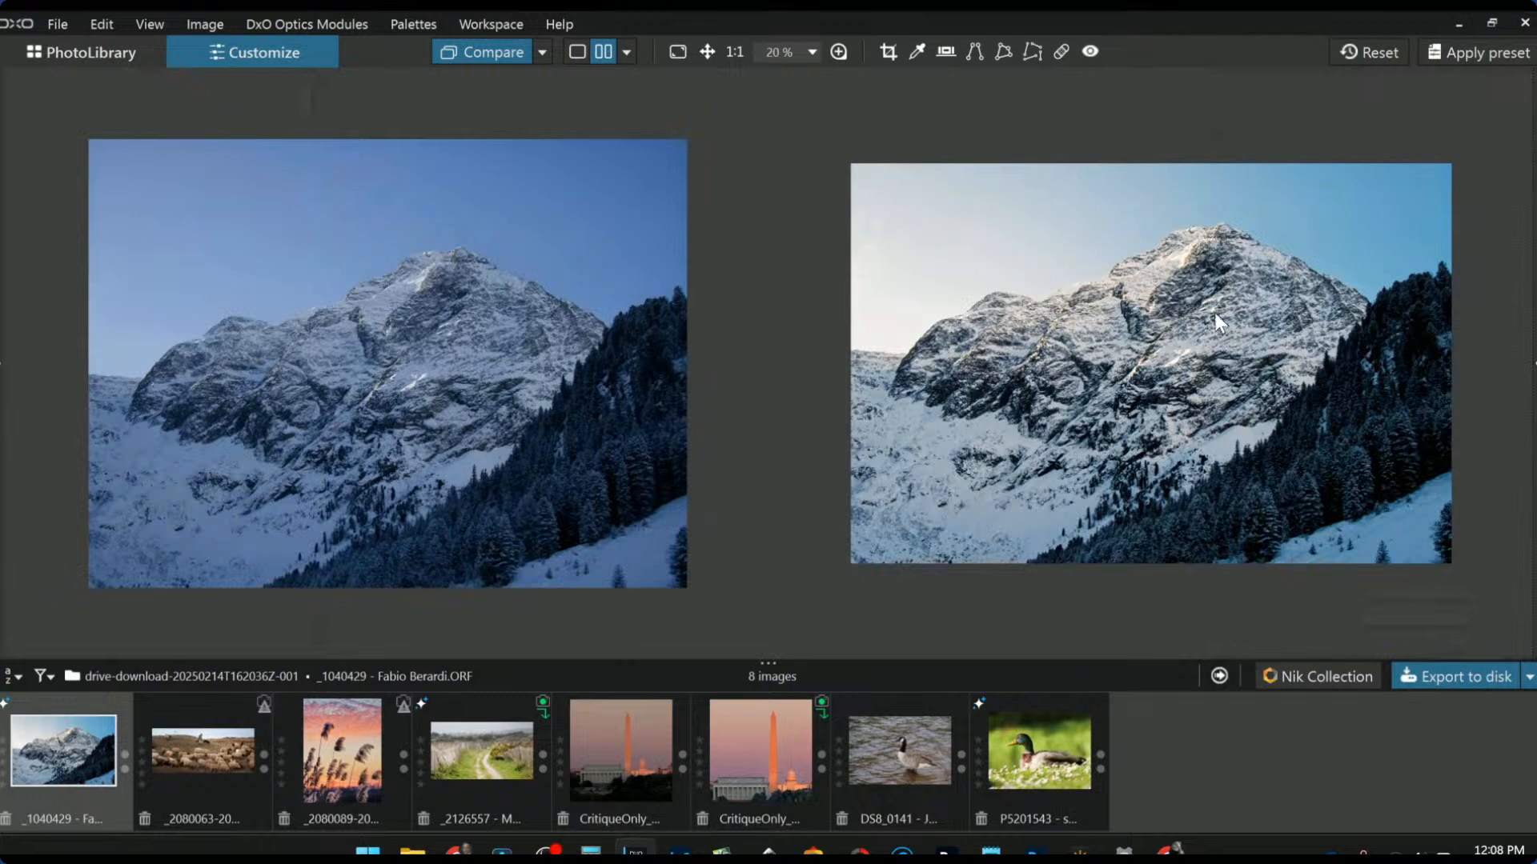
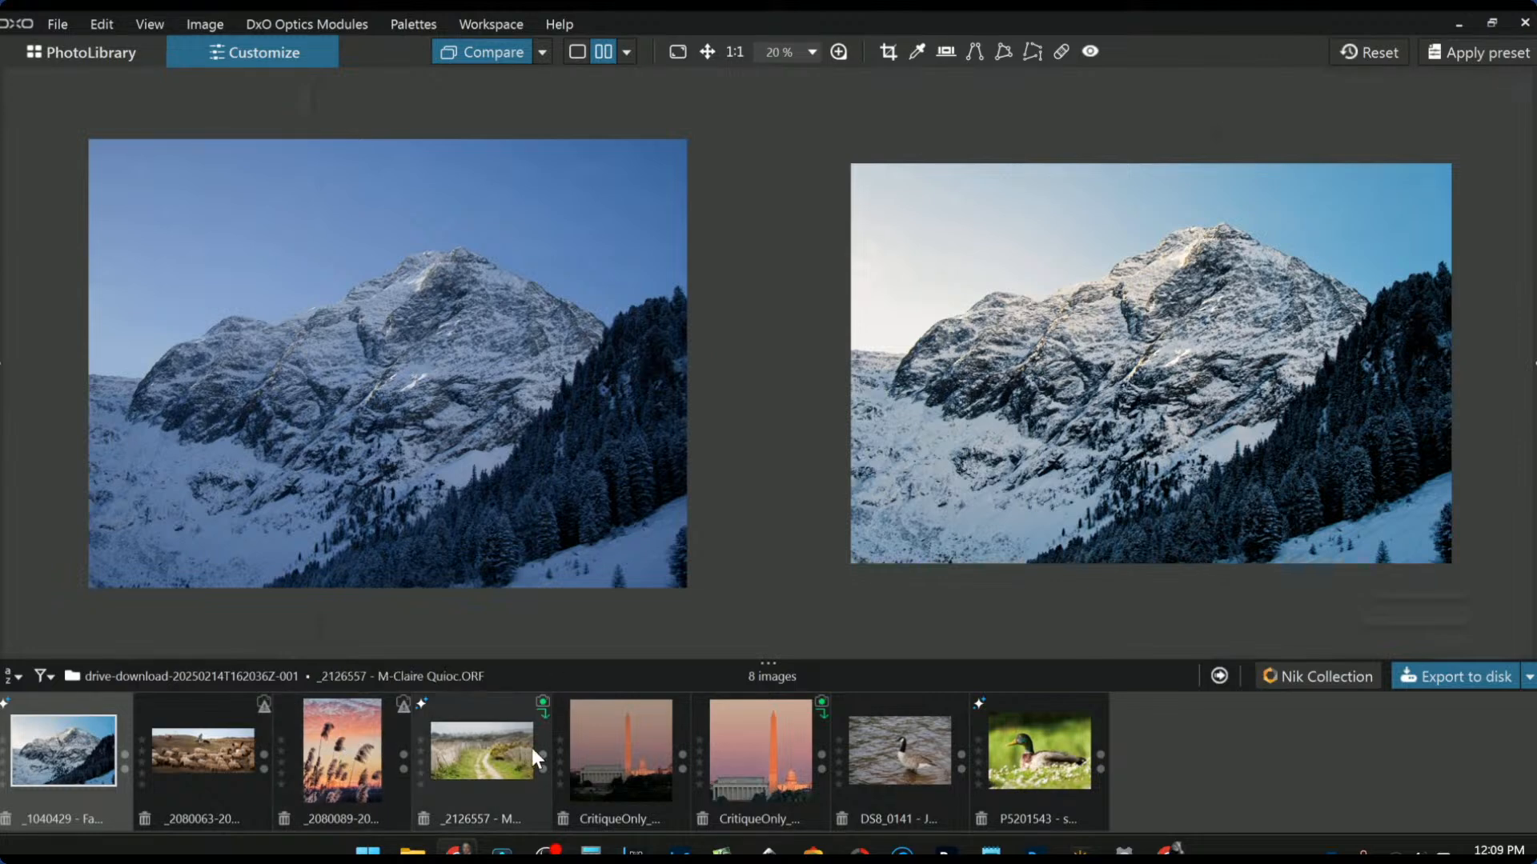
left_click(1079, 760)
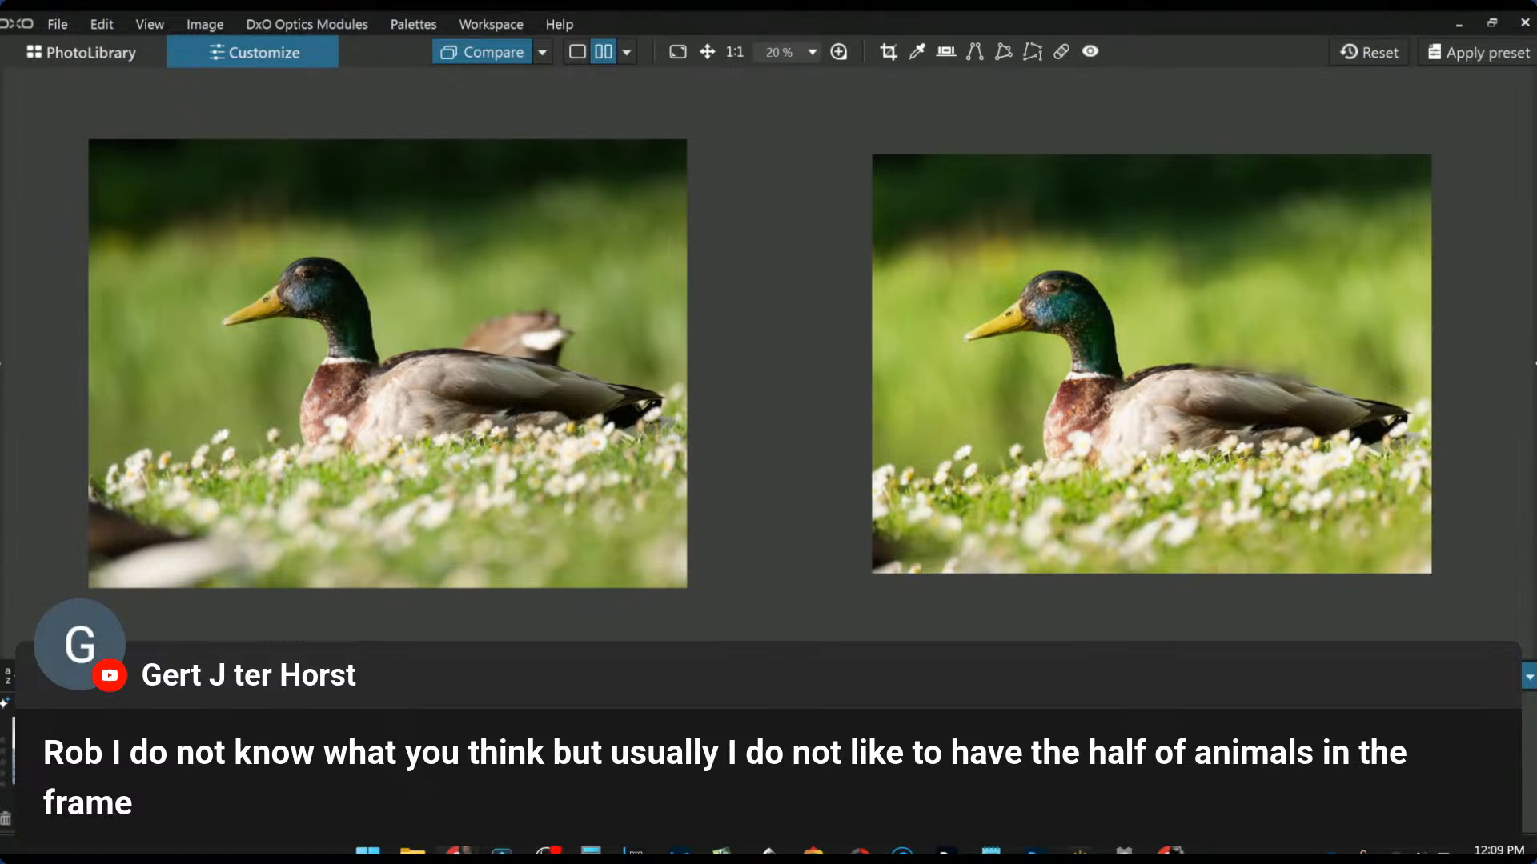
key("Right")
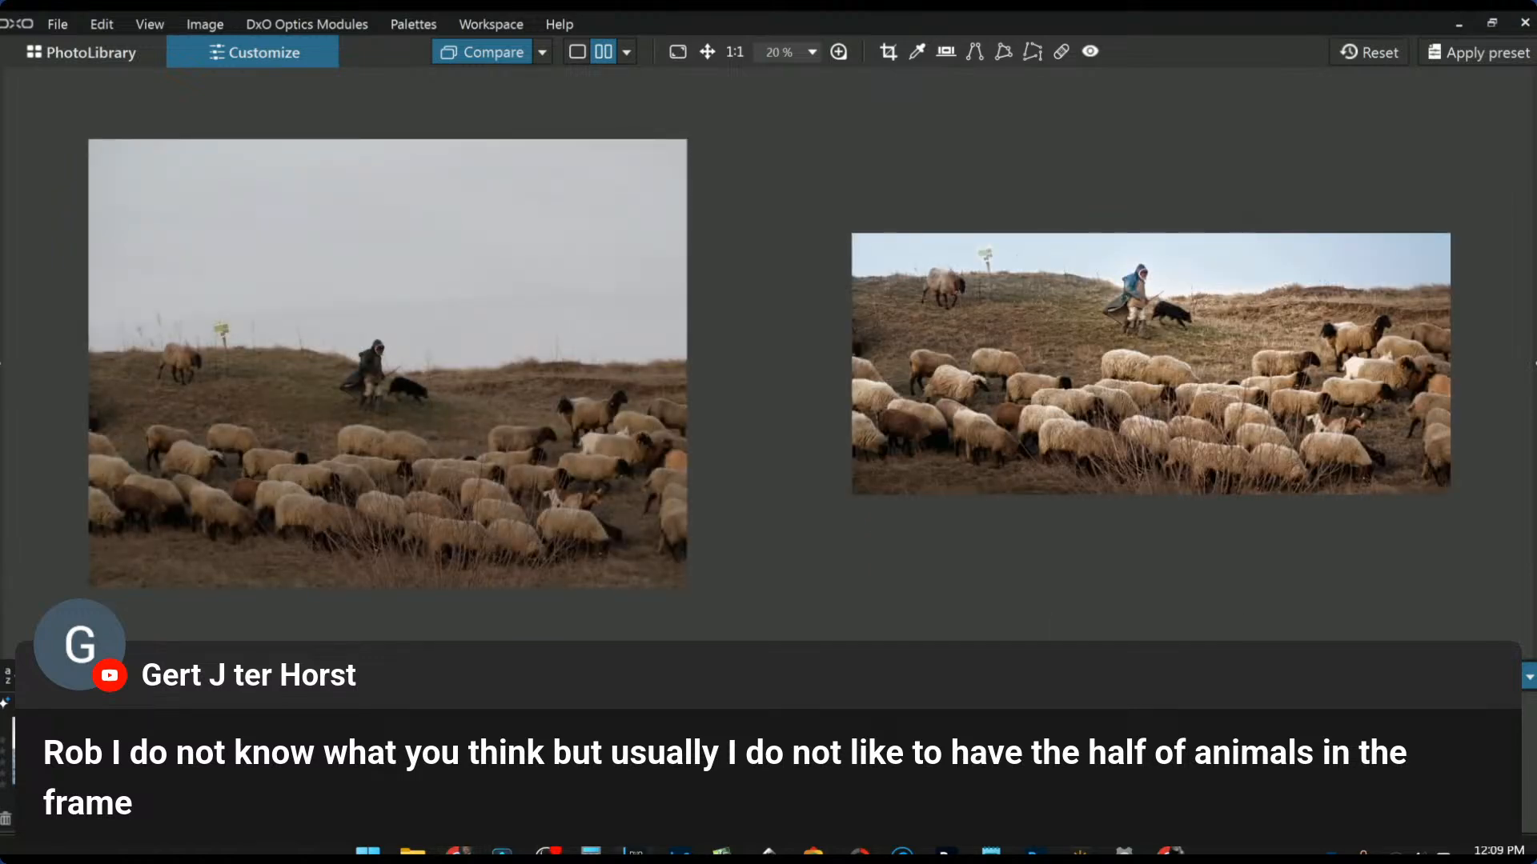
Step: Move the shepherd photo's 16 × 7 crop upward to take in more sky and cut off the lowest rows of sheep
left_click(581, 52)
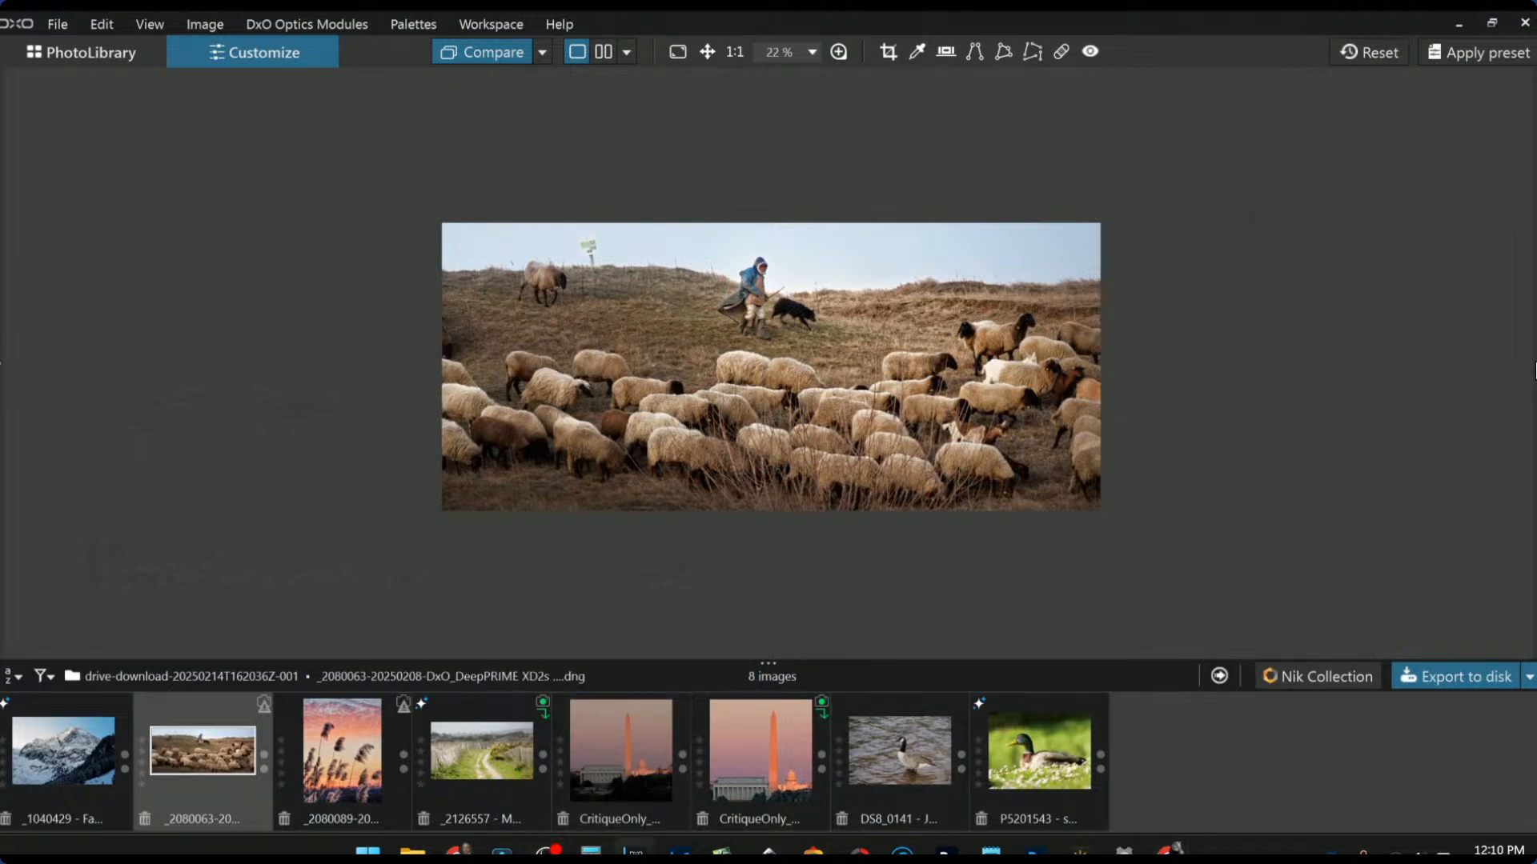
left_click(1533, 364)
left_click(1391, 129)
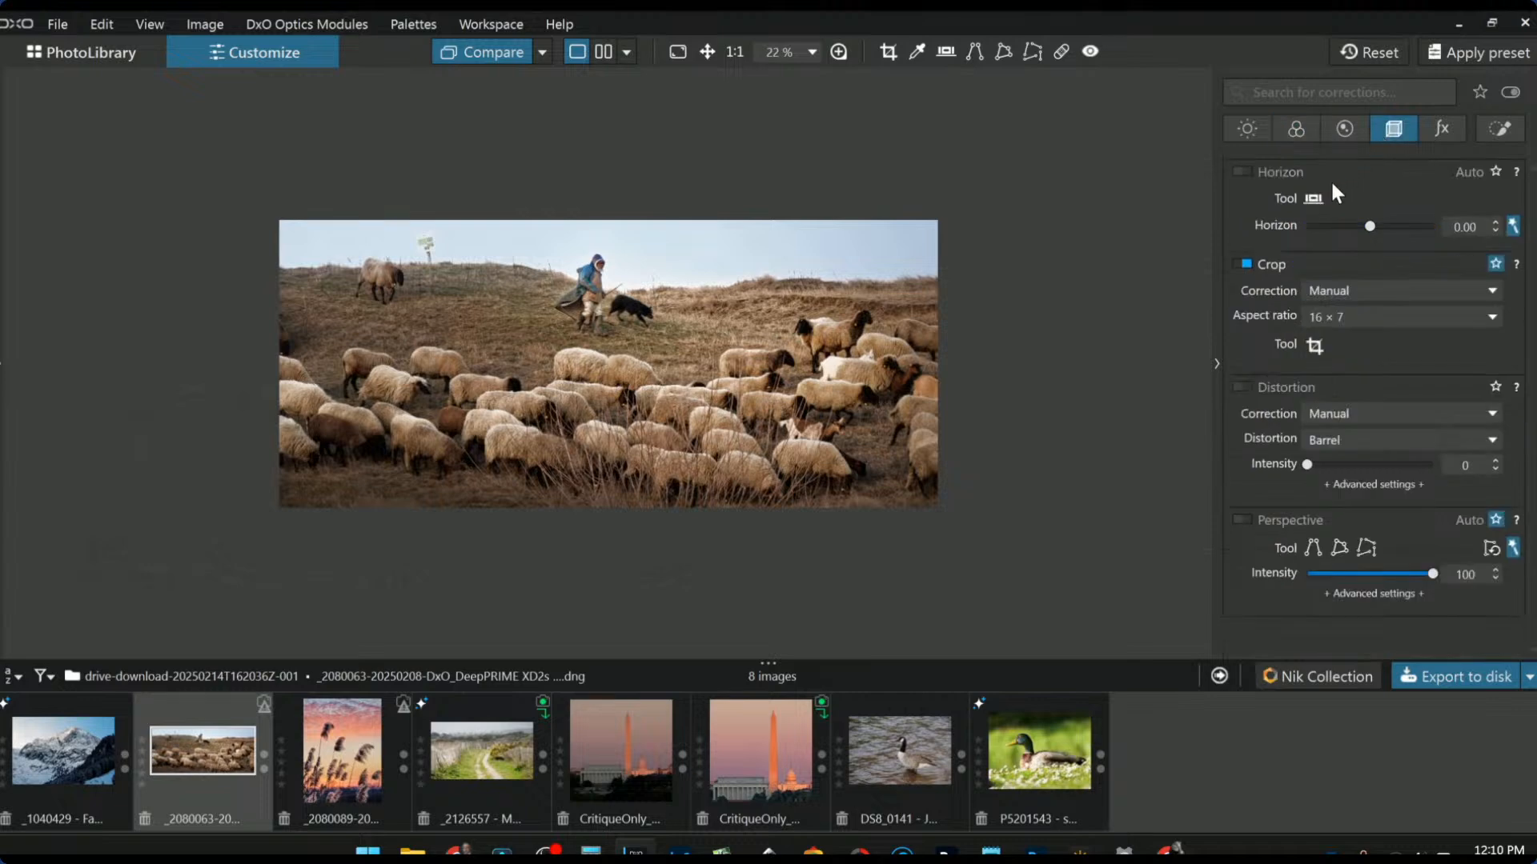
left_click(1325, 349)
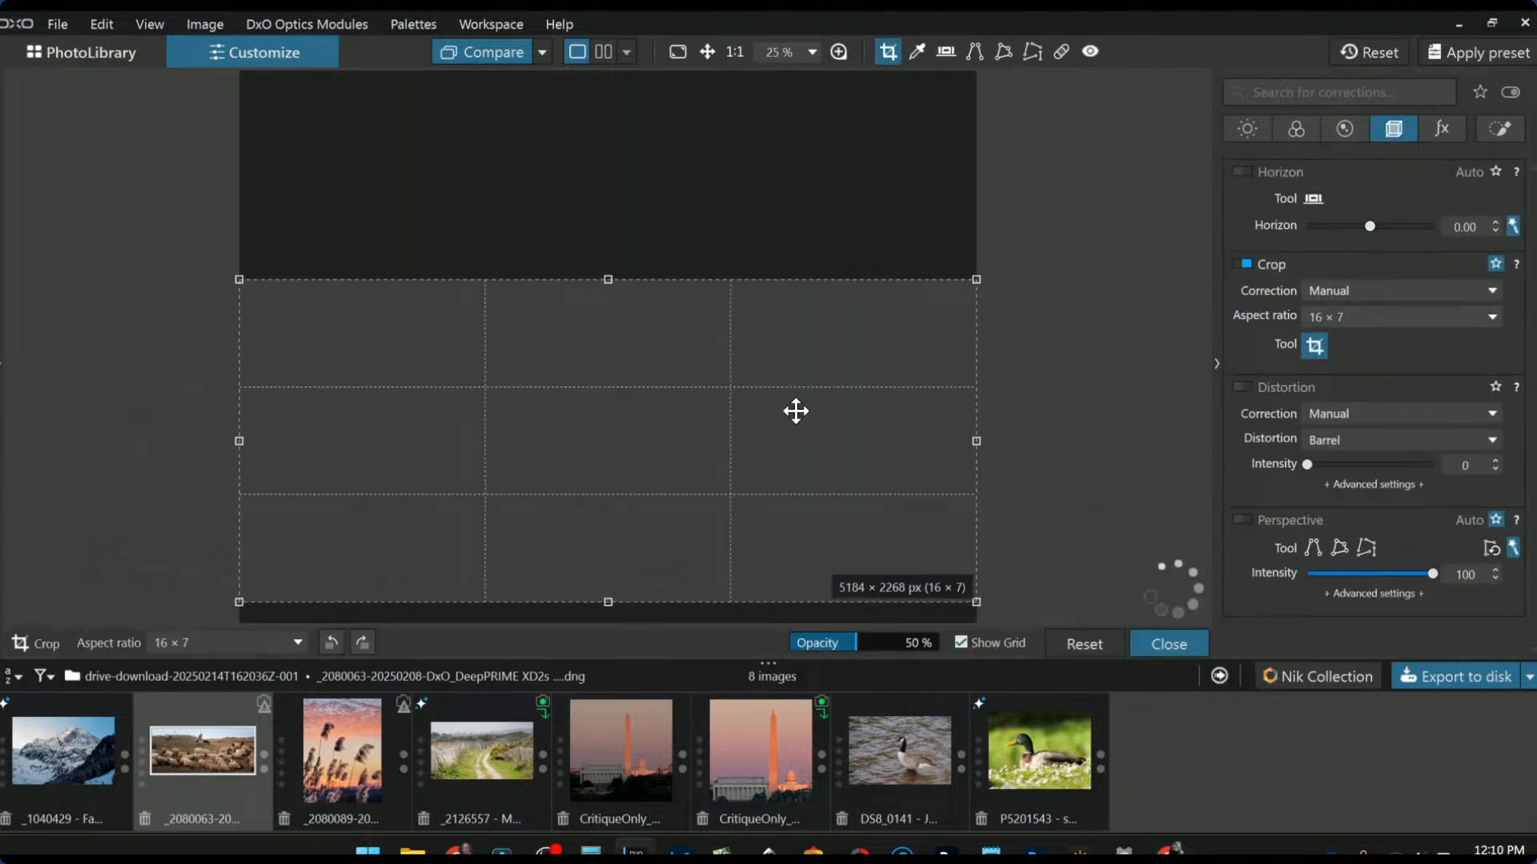
left_click_drag(773, 325, 775, 321)
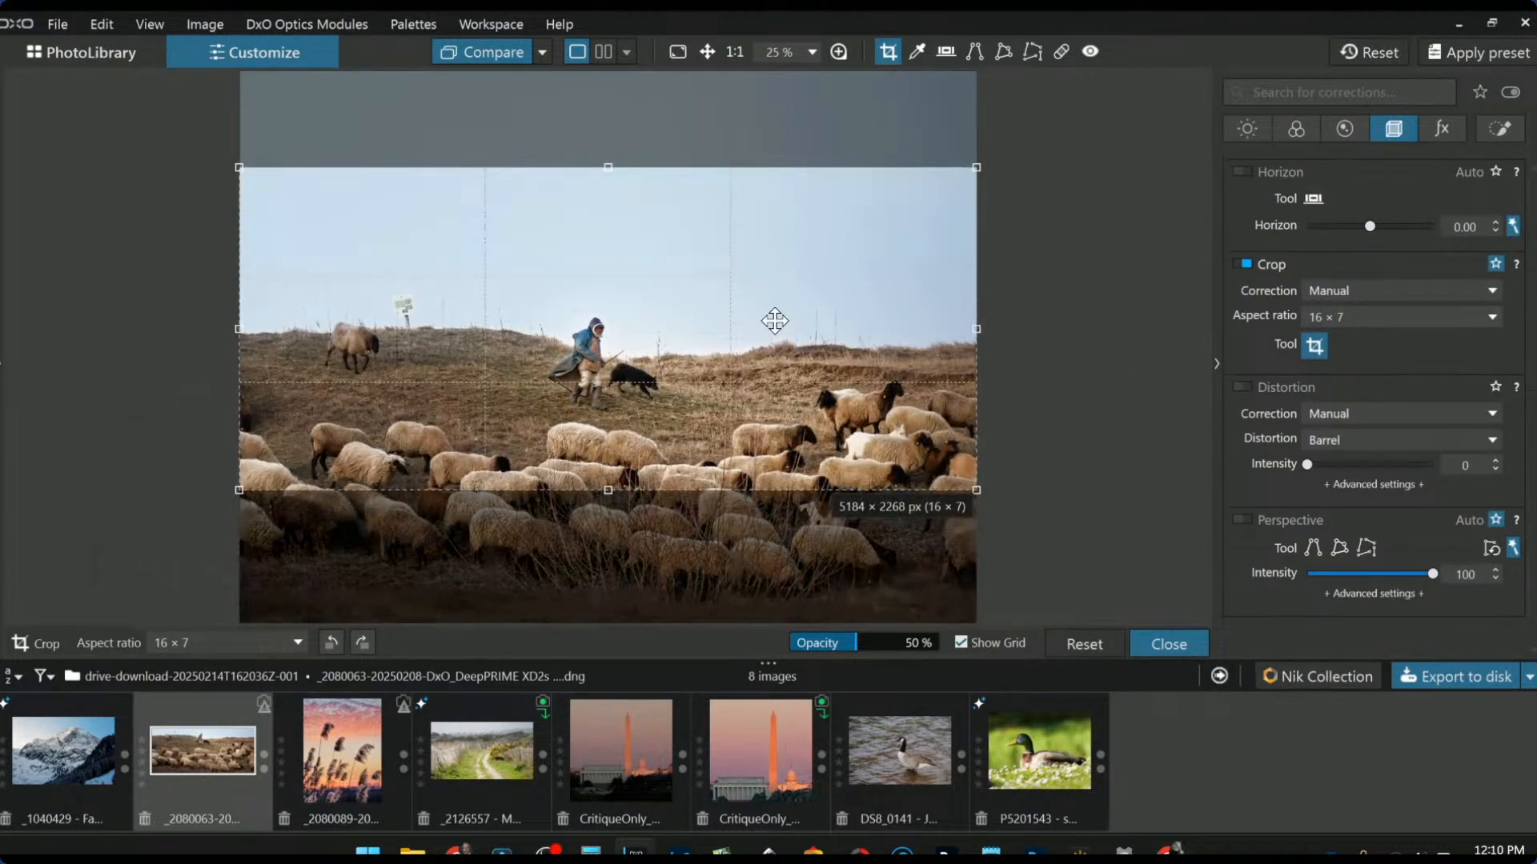
left_click(1168, 643)
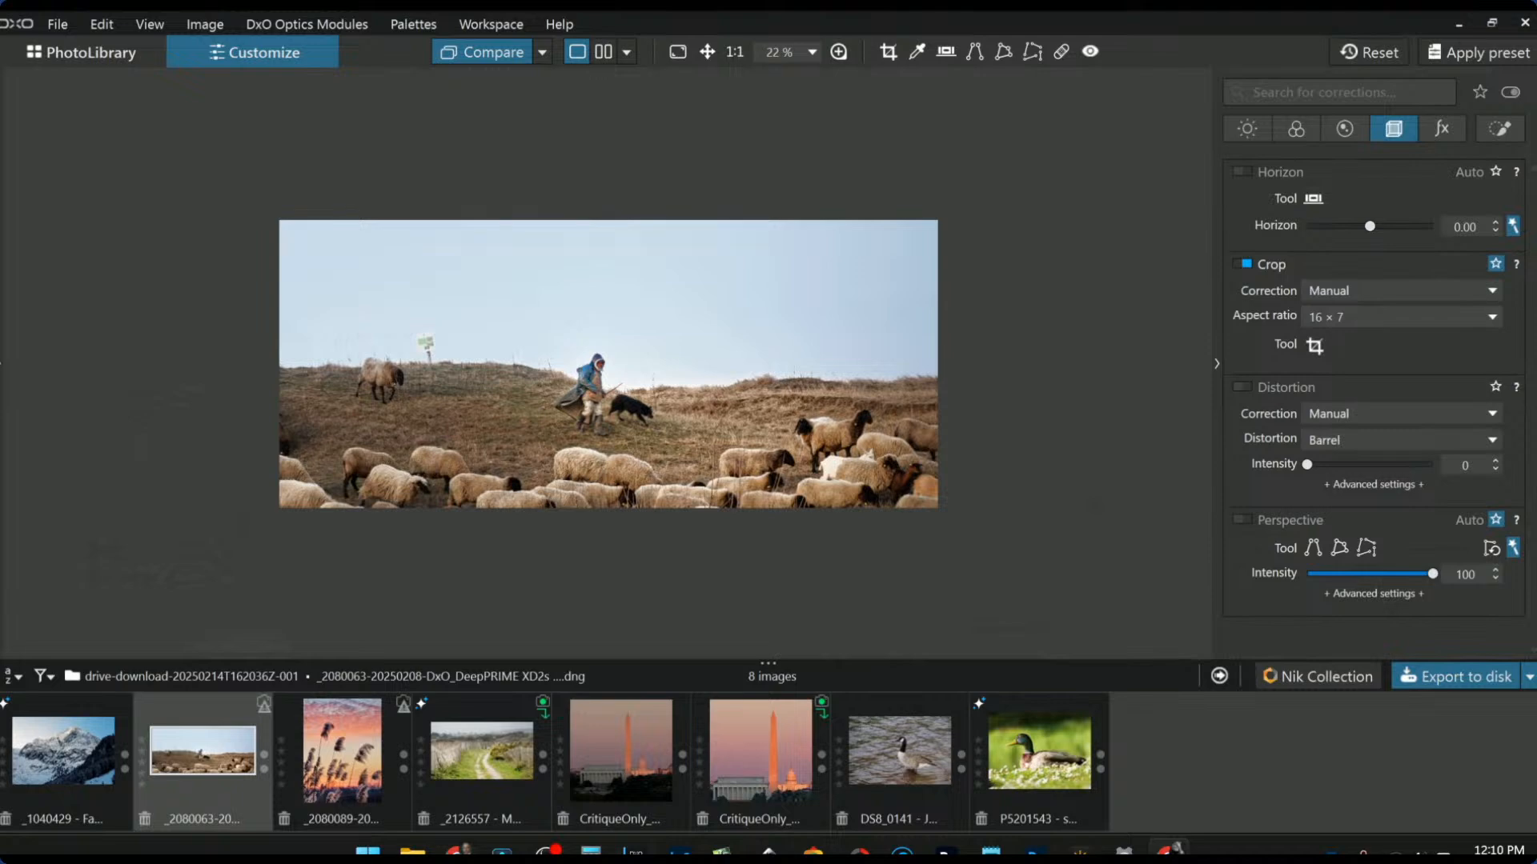
Step: Browse the drive-download-20250214T141008Z-001 folder in the photo library and select the Fog Lifting bridge image
left_click(118, 52)
left_click(180, 580)
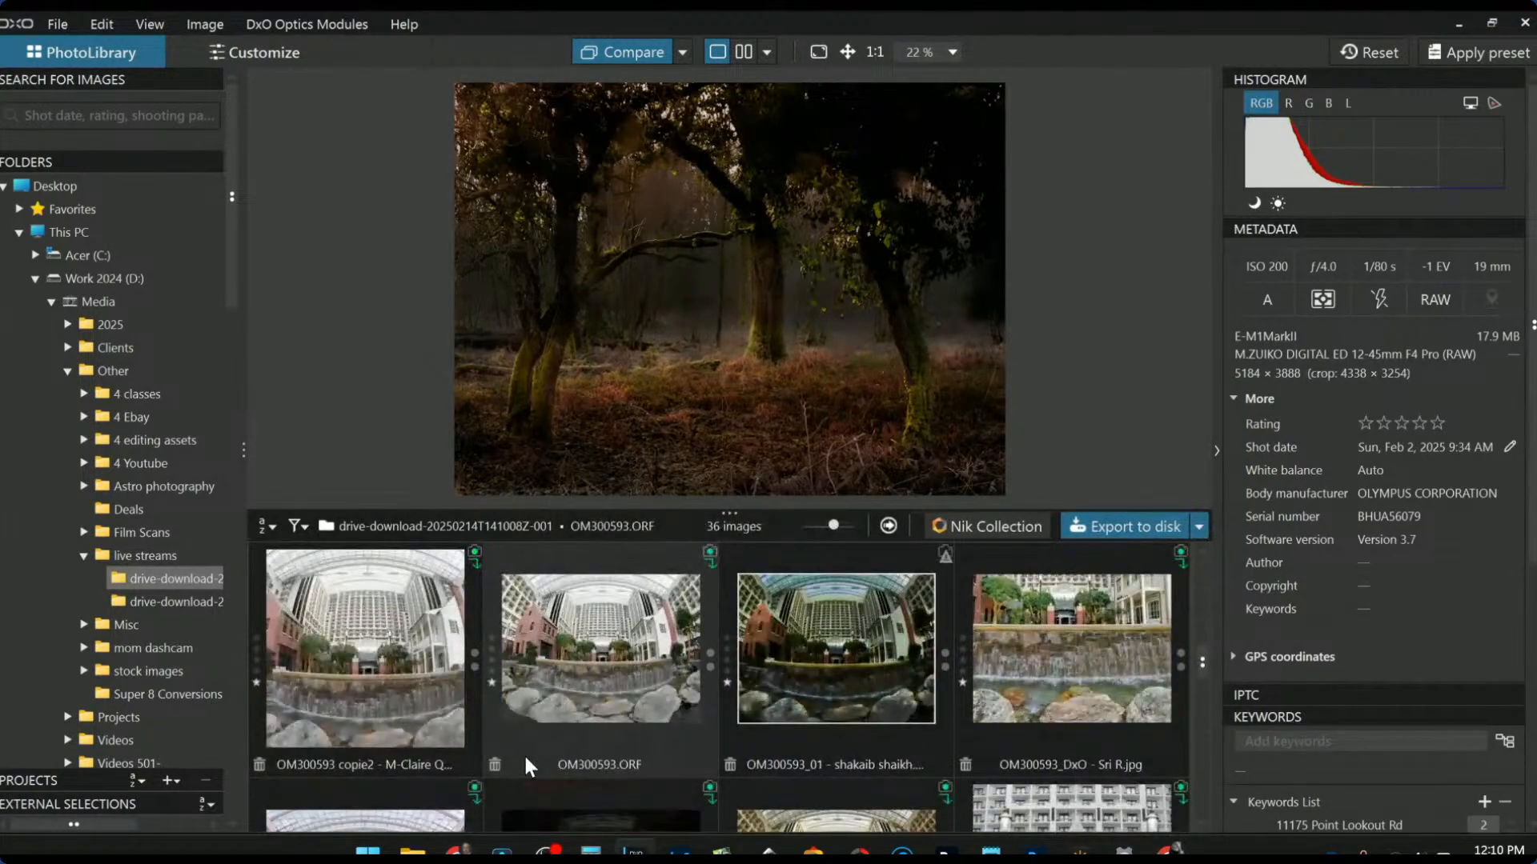
scroll(525, 761, "down", 5)
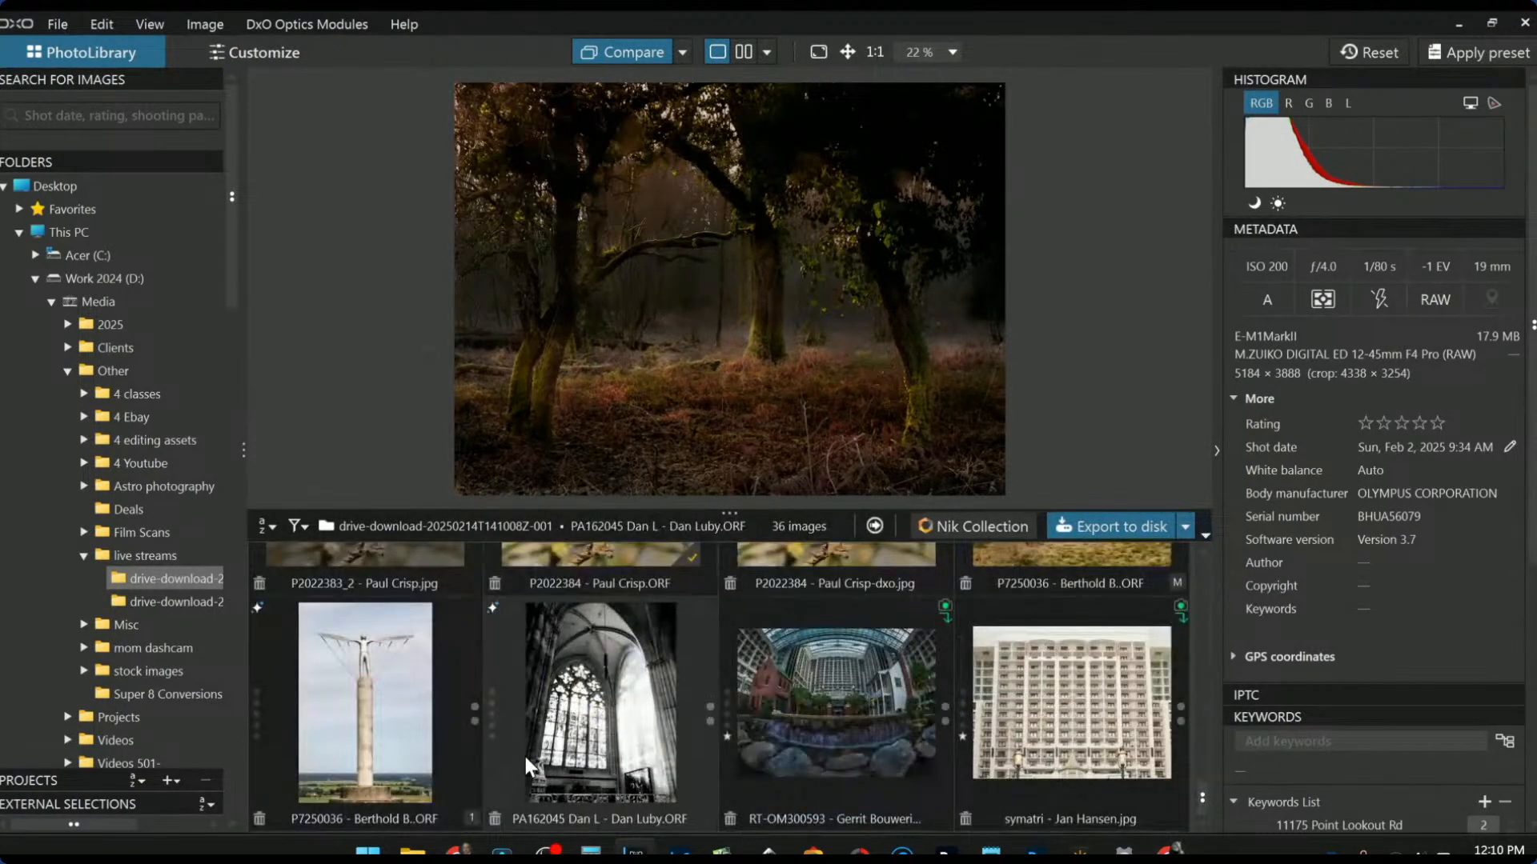
scroll(525, 756, "up", 5)
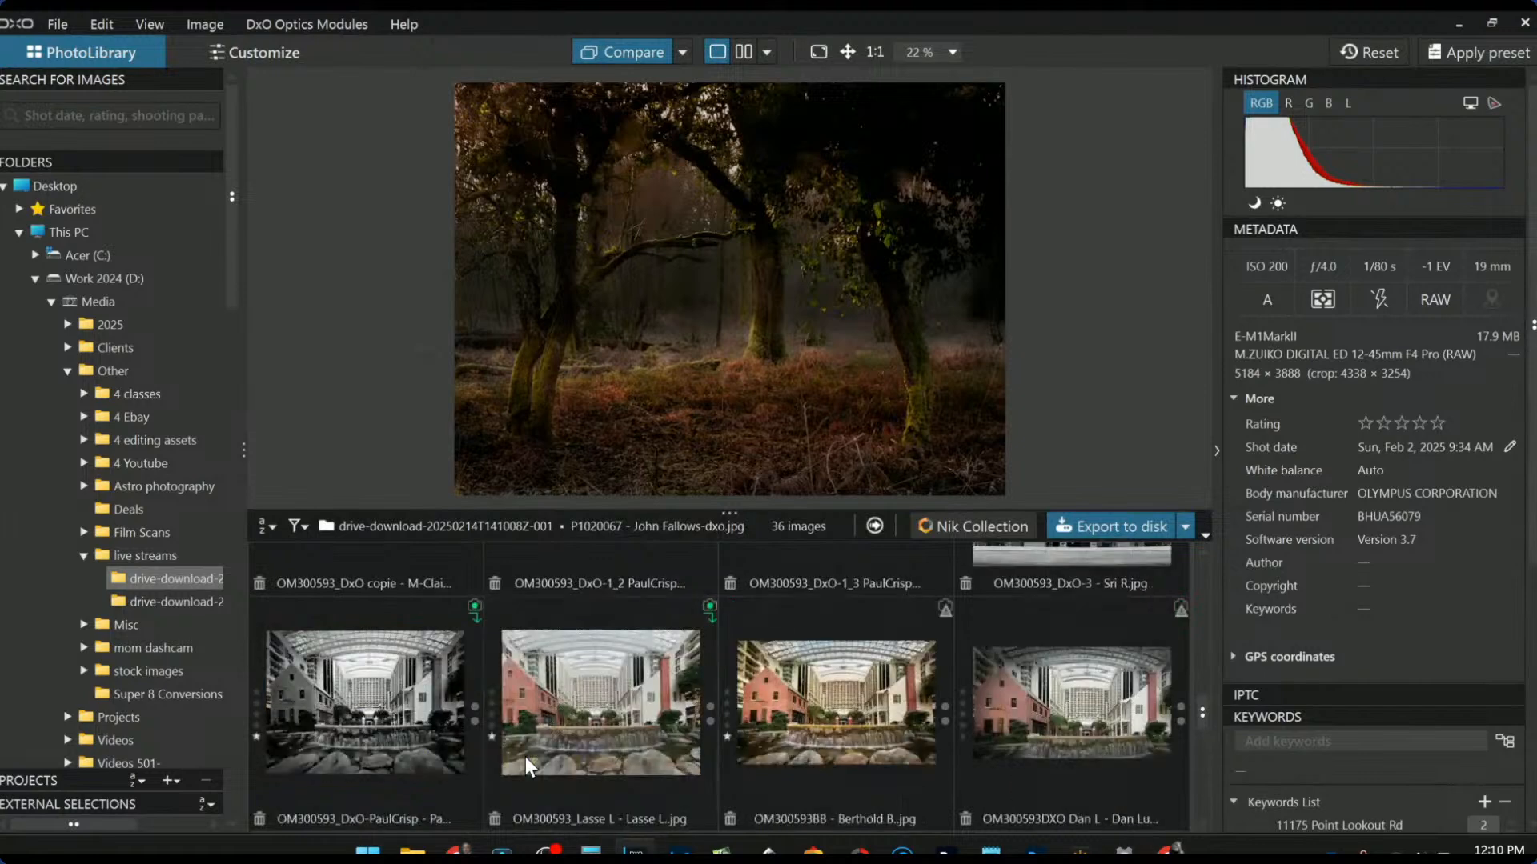
scroll(525, 757, "up", 2)
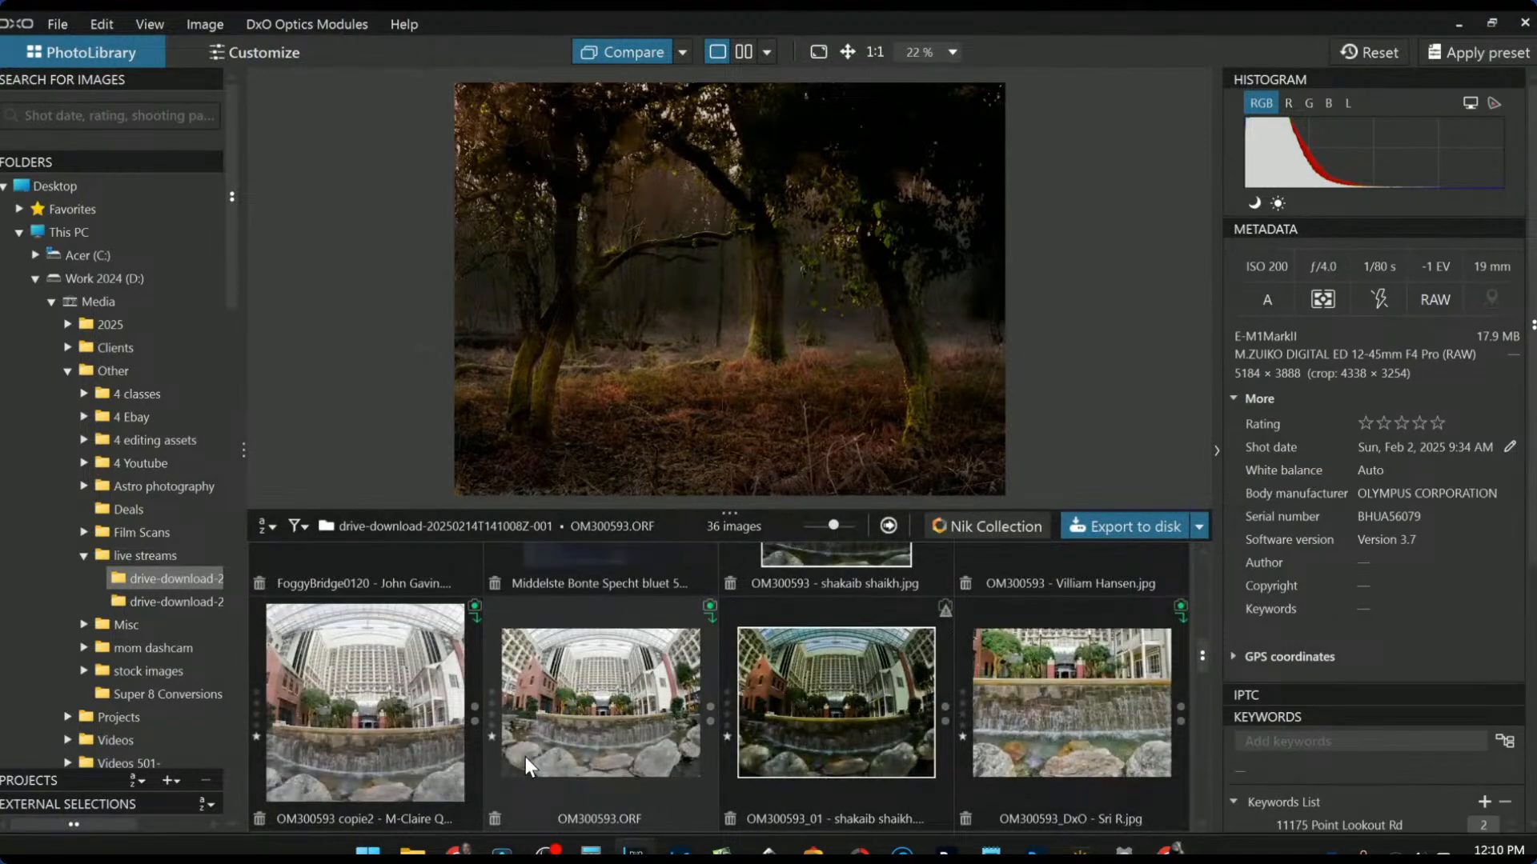
scroll(573, 713, "up", 5)
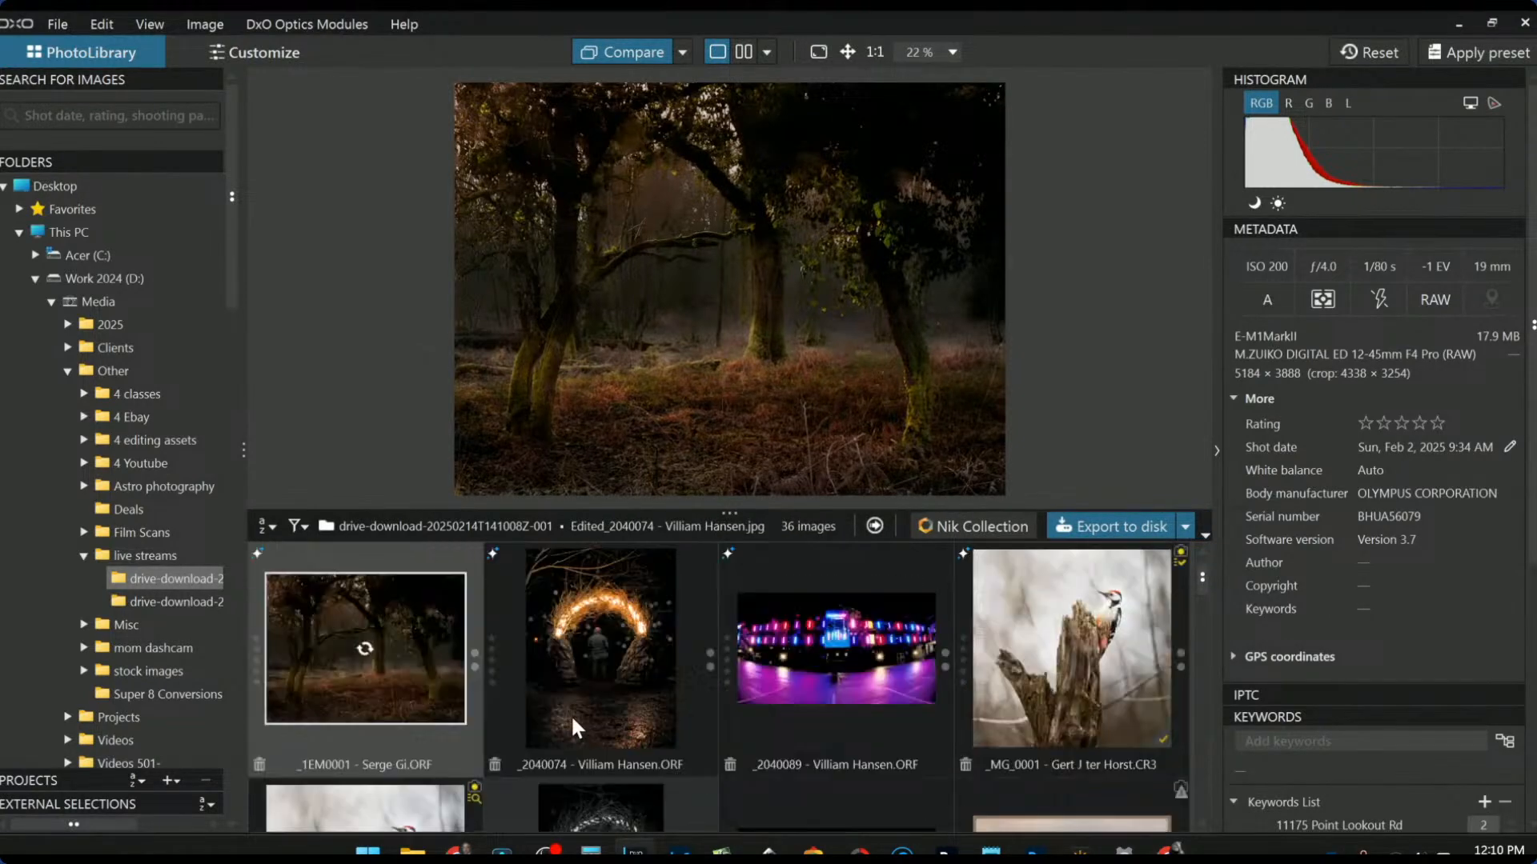
scroll(570, 714, "down", 1)
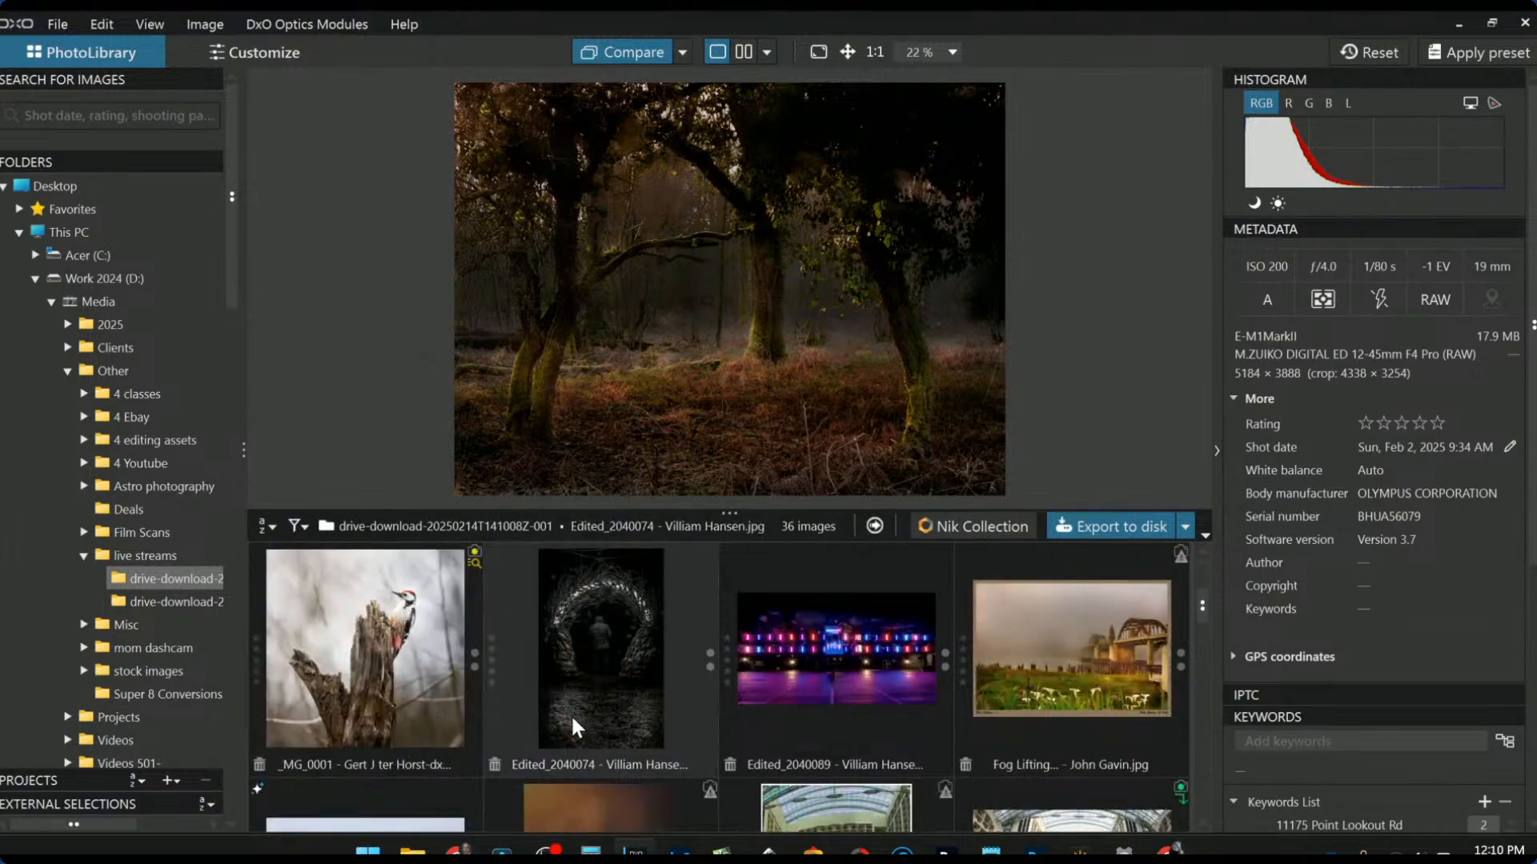
left_click(1032, 645)
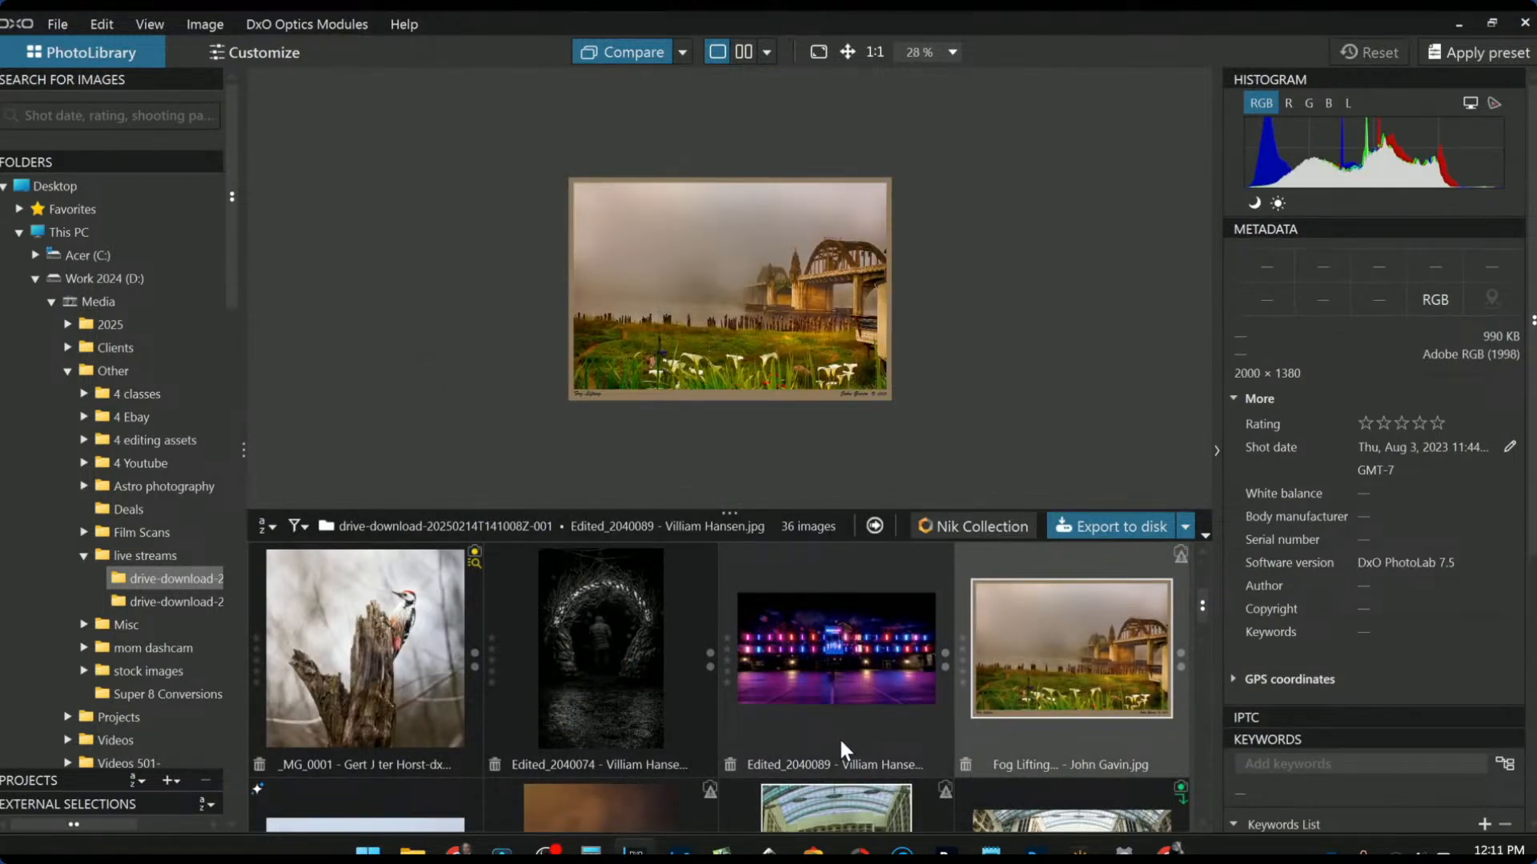
Step: Set the Fog Lifting bridge image as the reference for side-by-side comparison
scroll(839, 738, "down", 1)
scroll(1002, 645, "up", 1)
right_click(1005, 656)
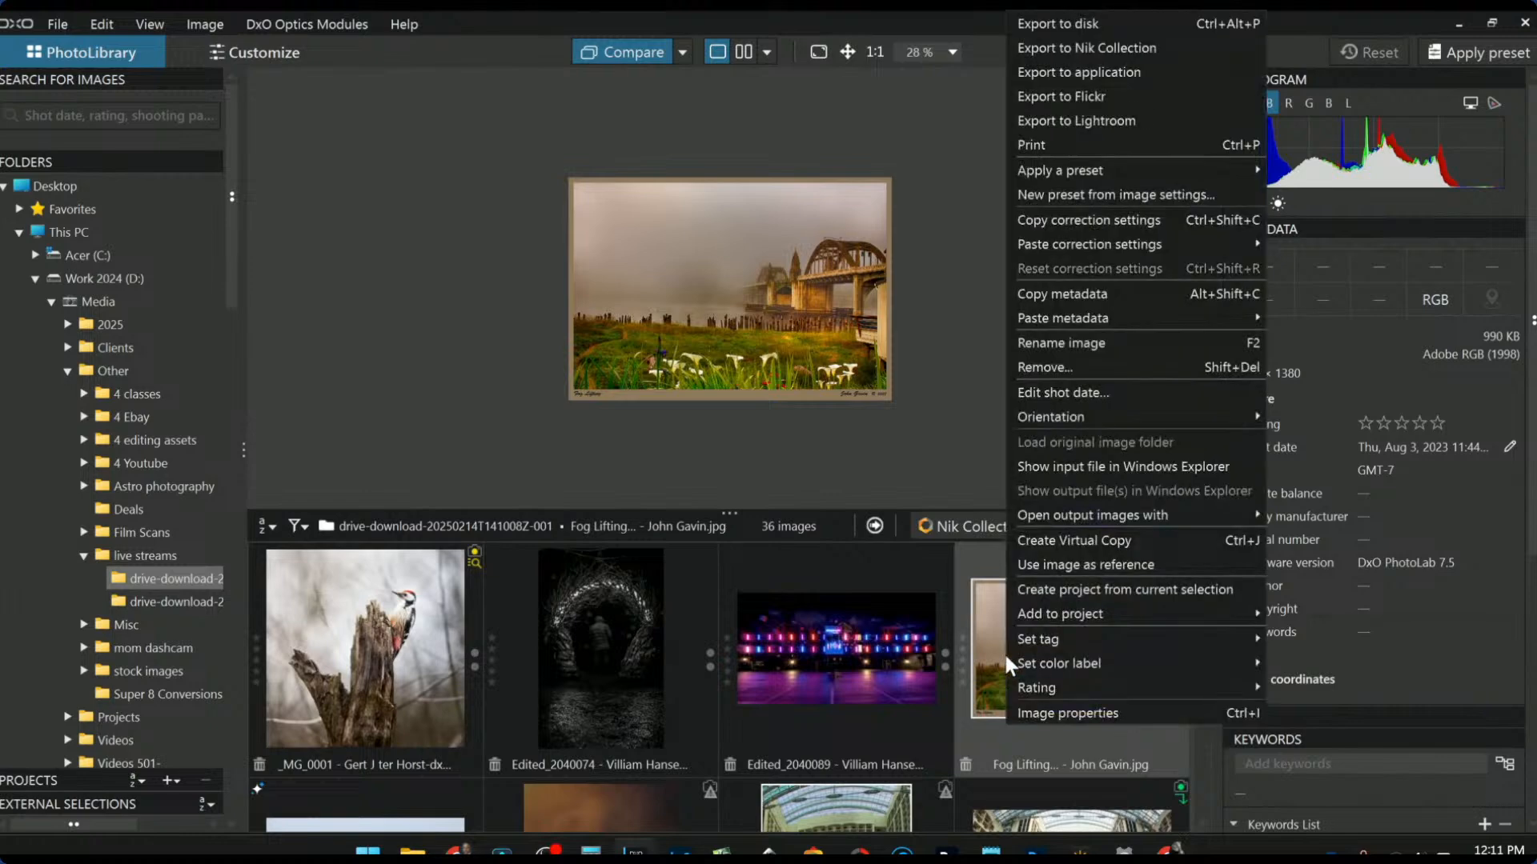
left_click(1053, 567)
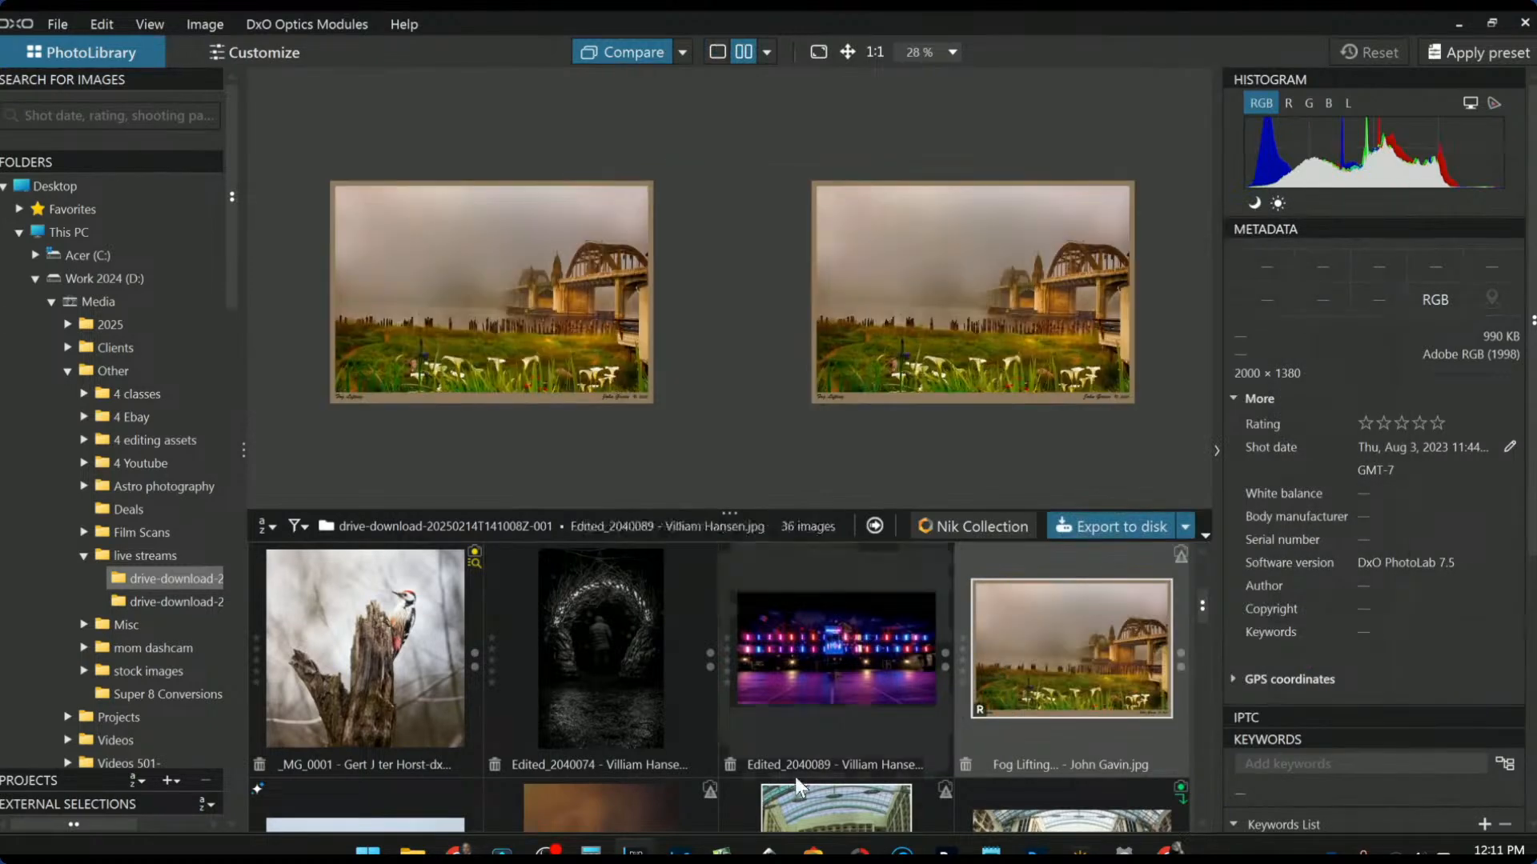
Step: Find the FoggyBridge0120 DNG original in the folder and show it beside the Fog Lifting reference
scroll(795, 777, "down", 3)
scroll(790, 774, "down", 2)
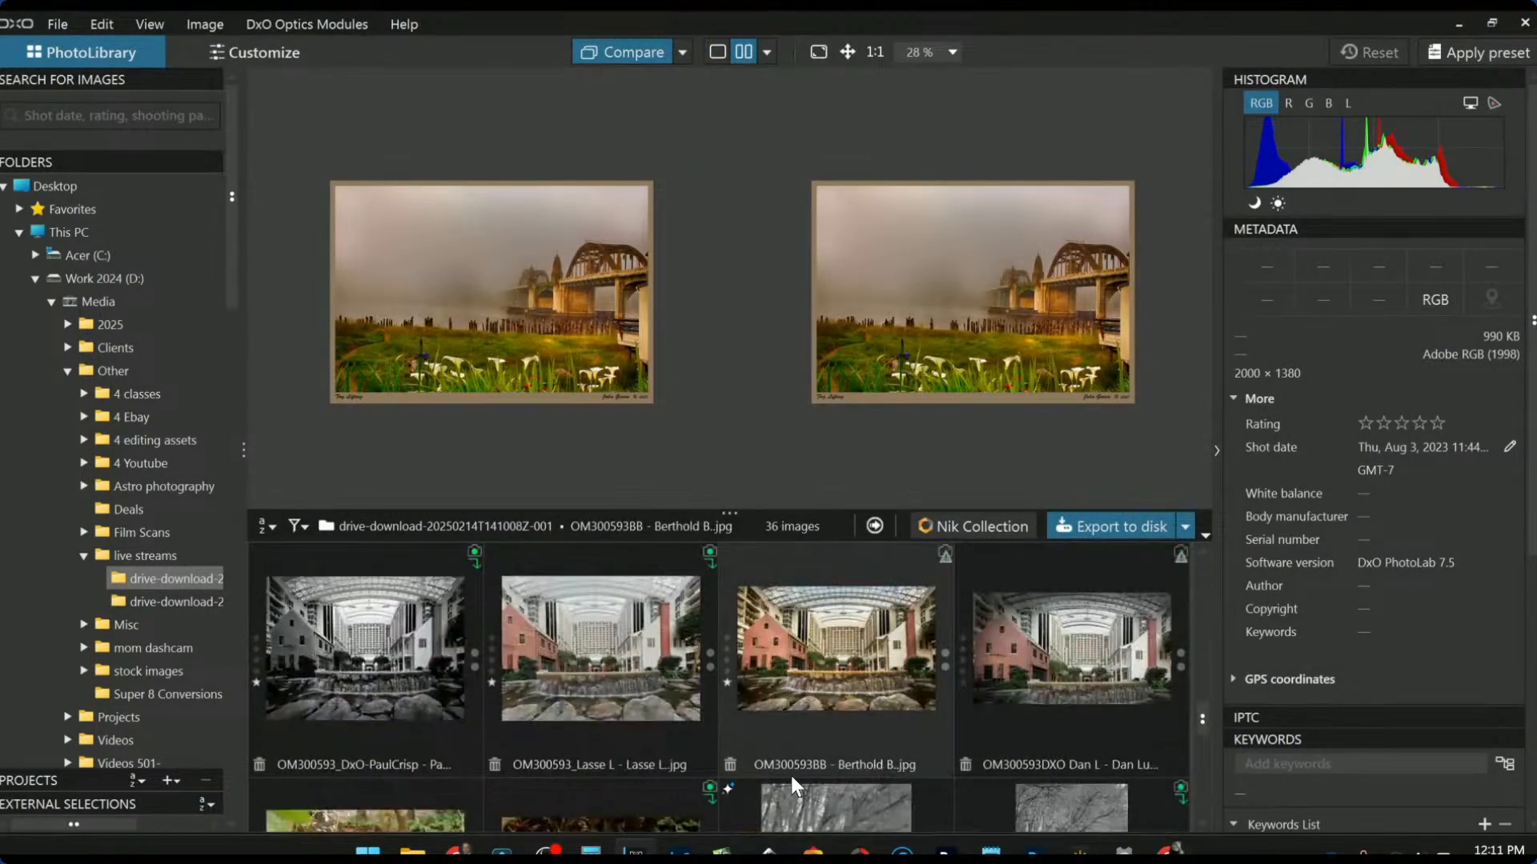
scroll(792, 776, "down", 5)
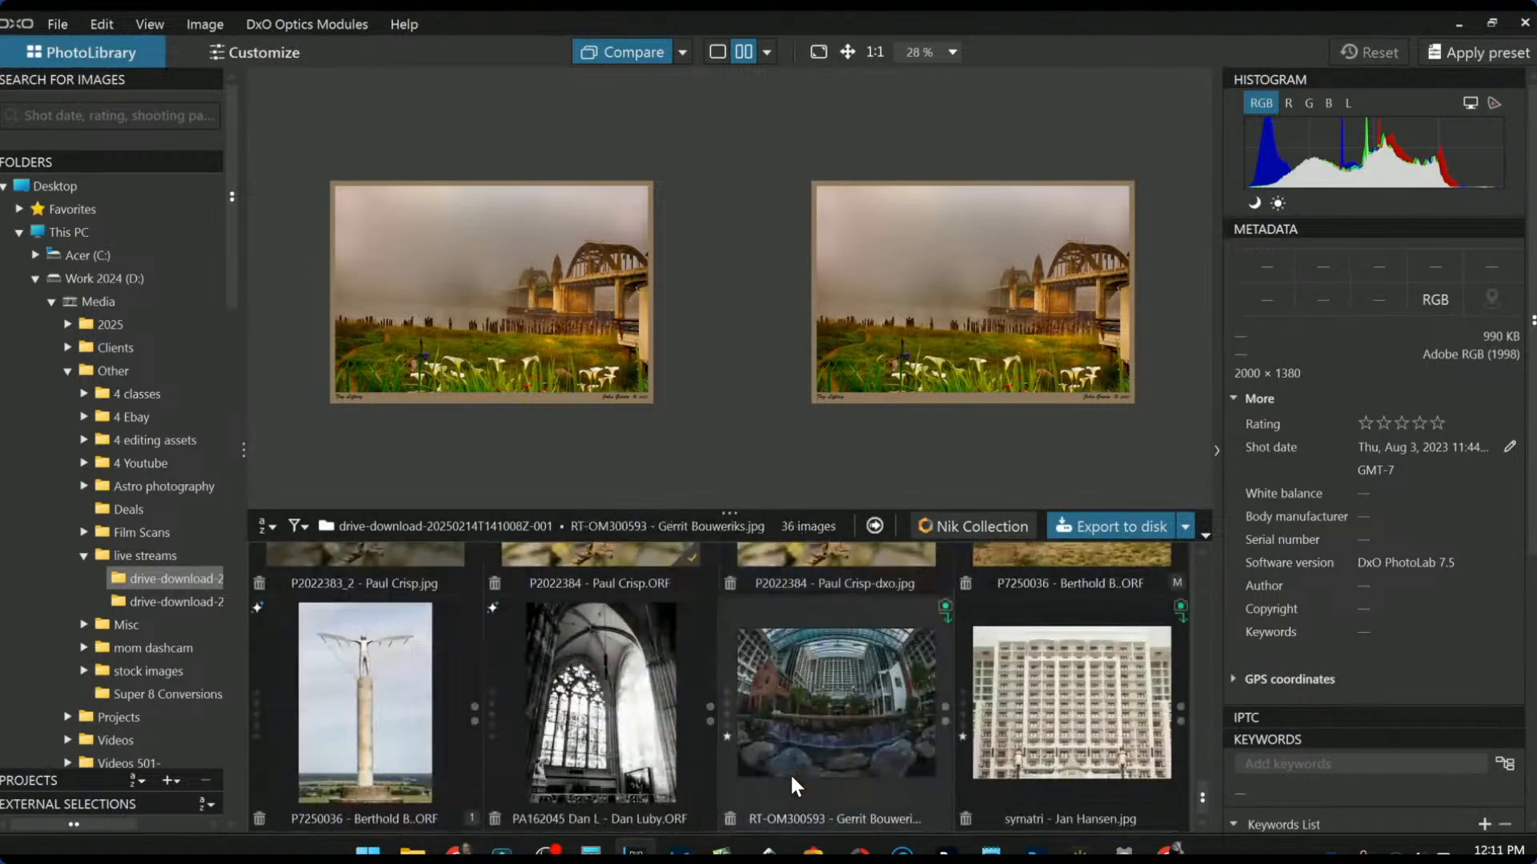
scroll(789, 773, "down", 5)
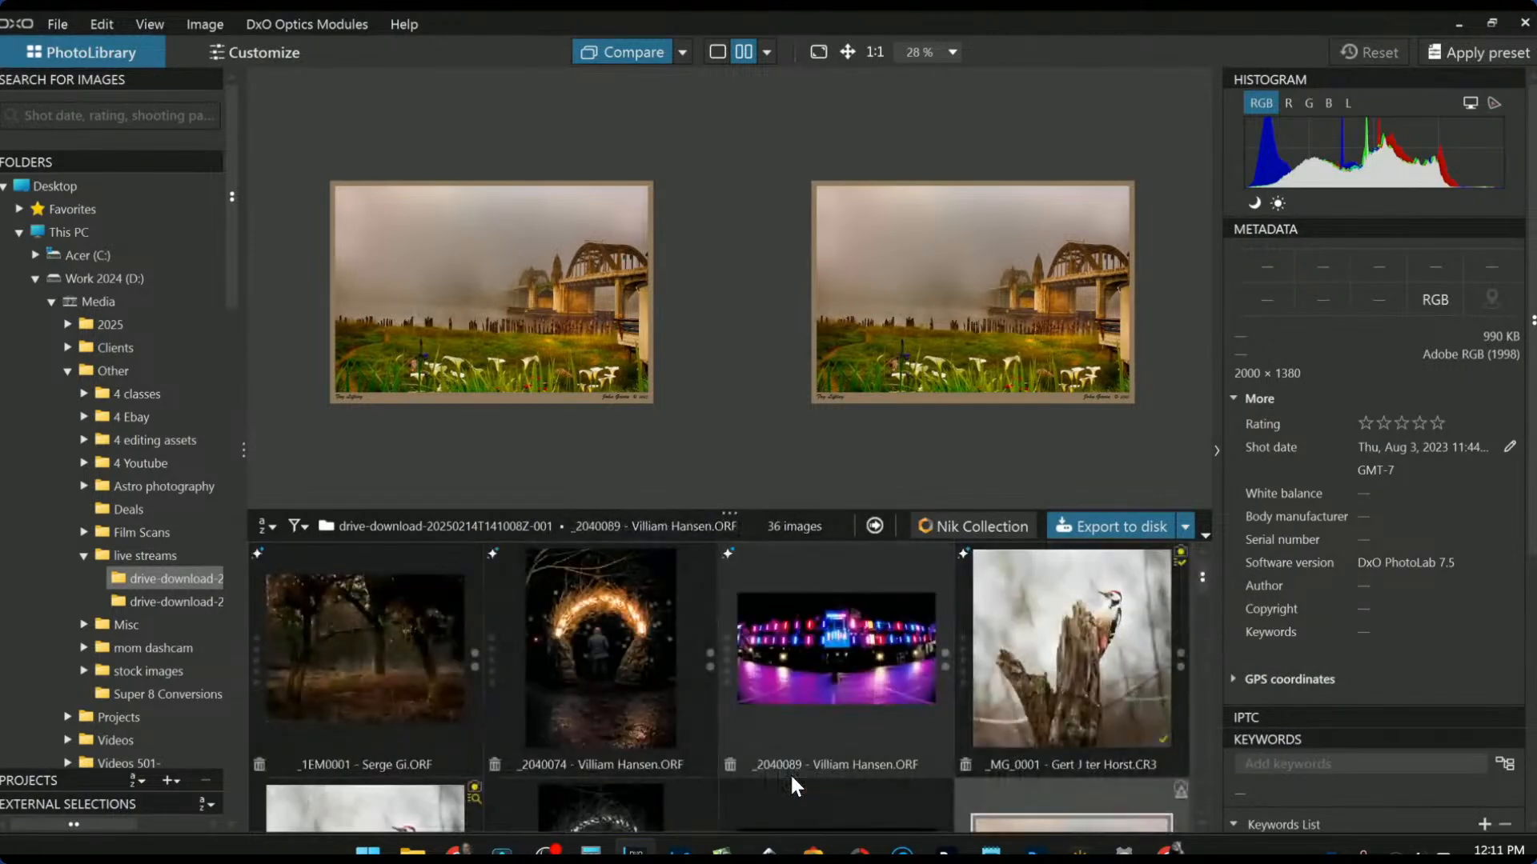
scroll(789, 771, "down", 2)
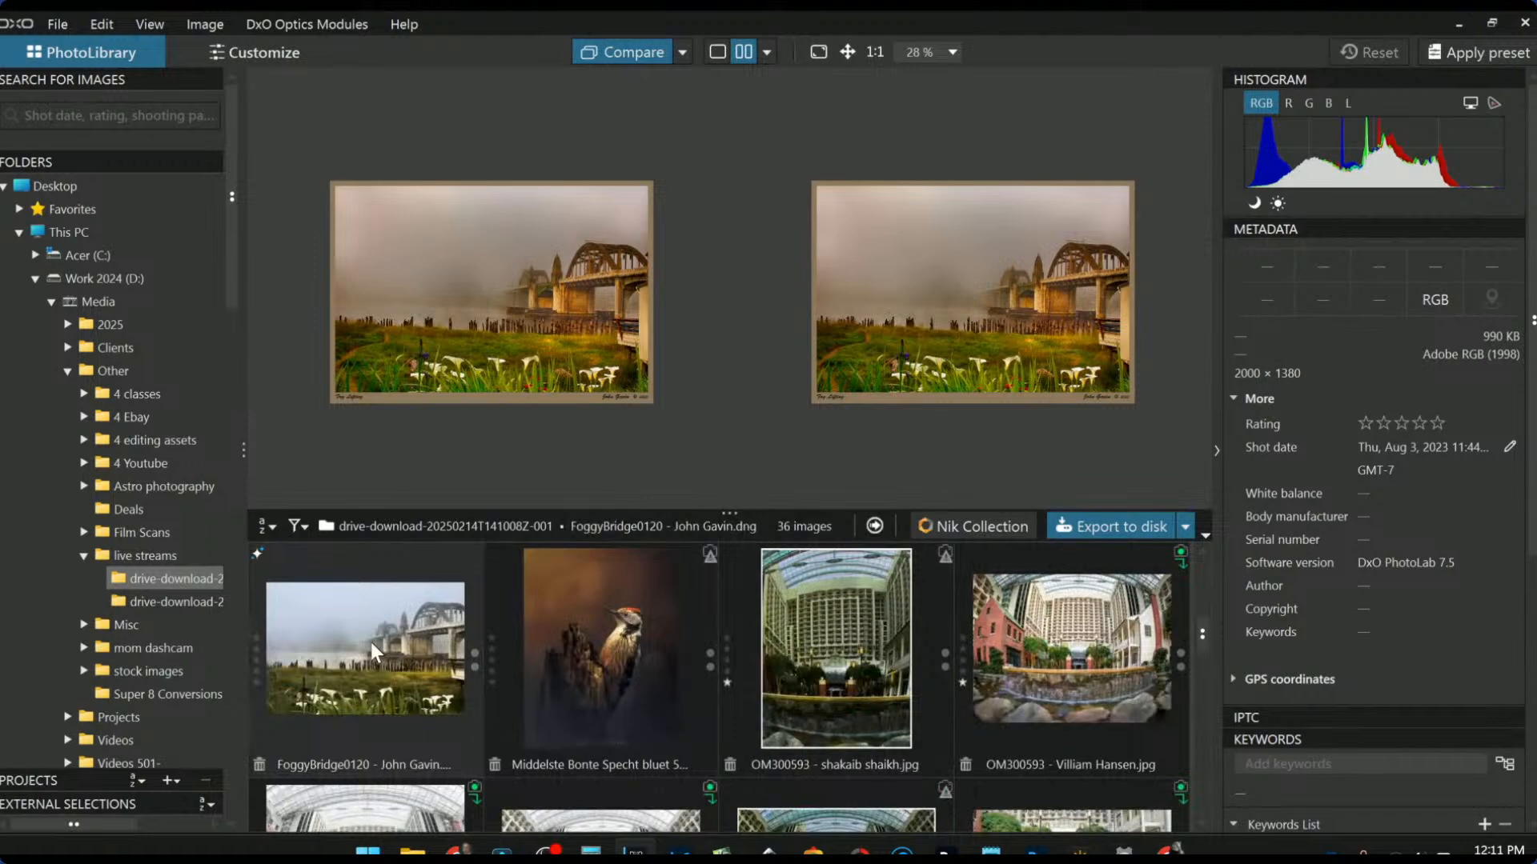
left_click(371, 642)
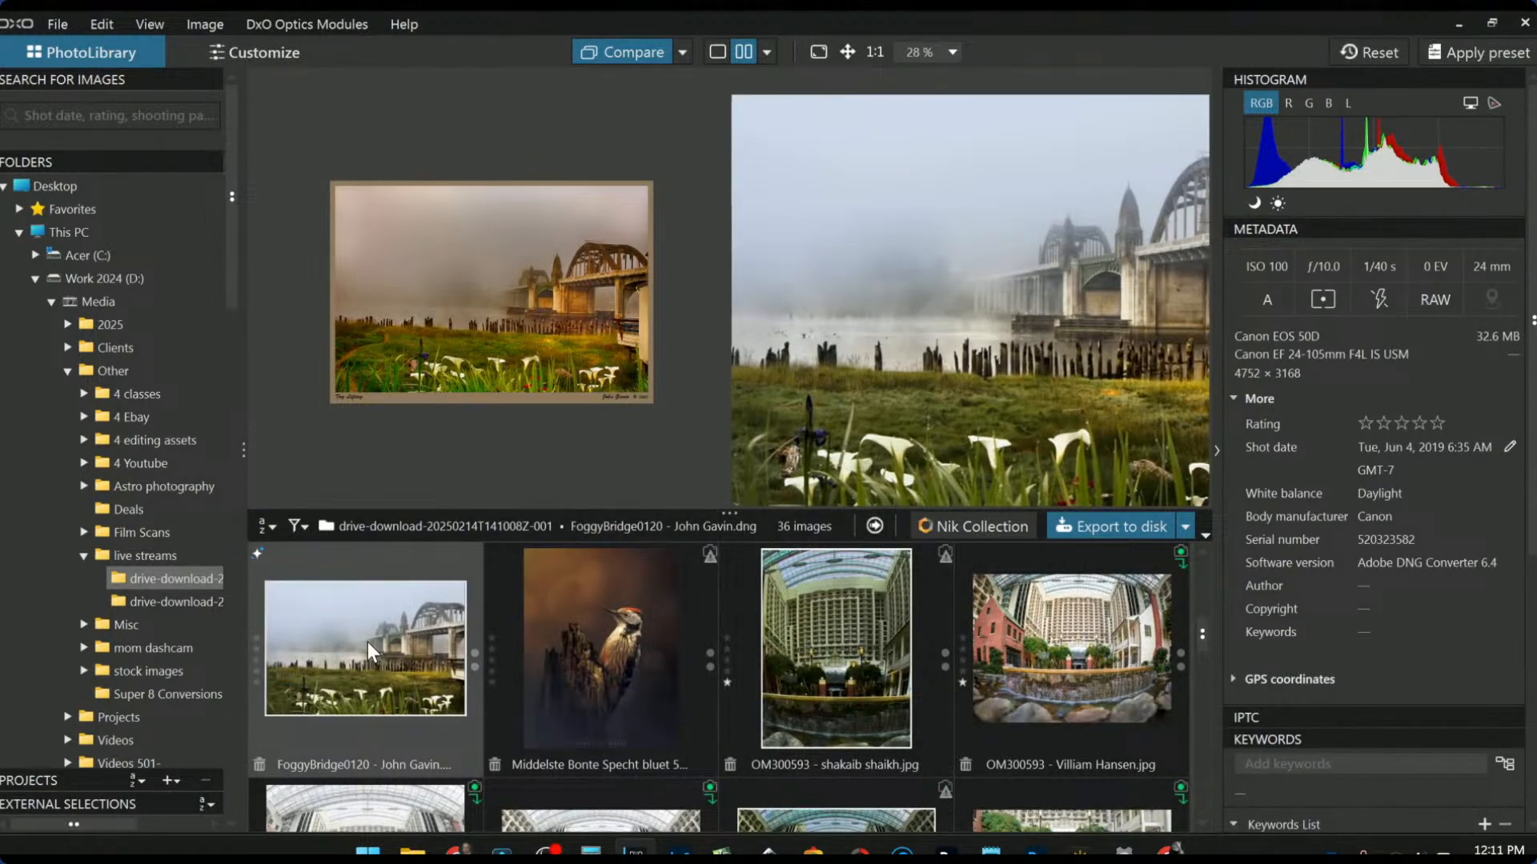
Step: Hide the side palettes and compare both bridge images in full at similar sizes, temporarily collapsing the image browser for more room
key("F9")
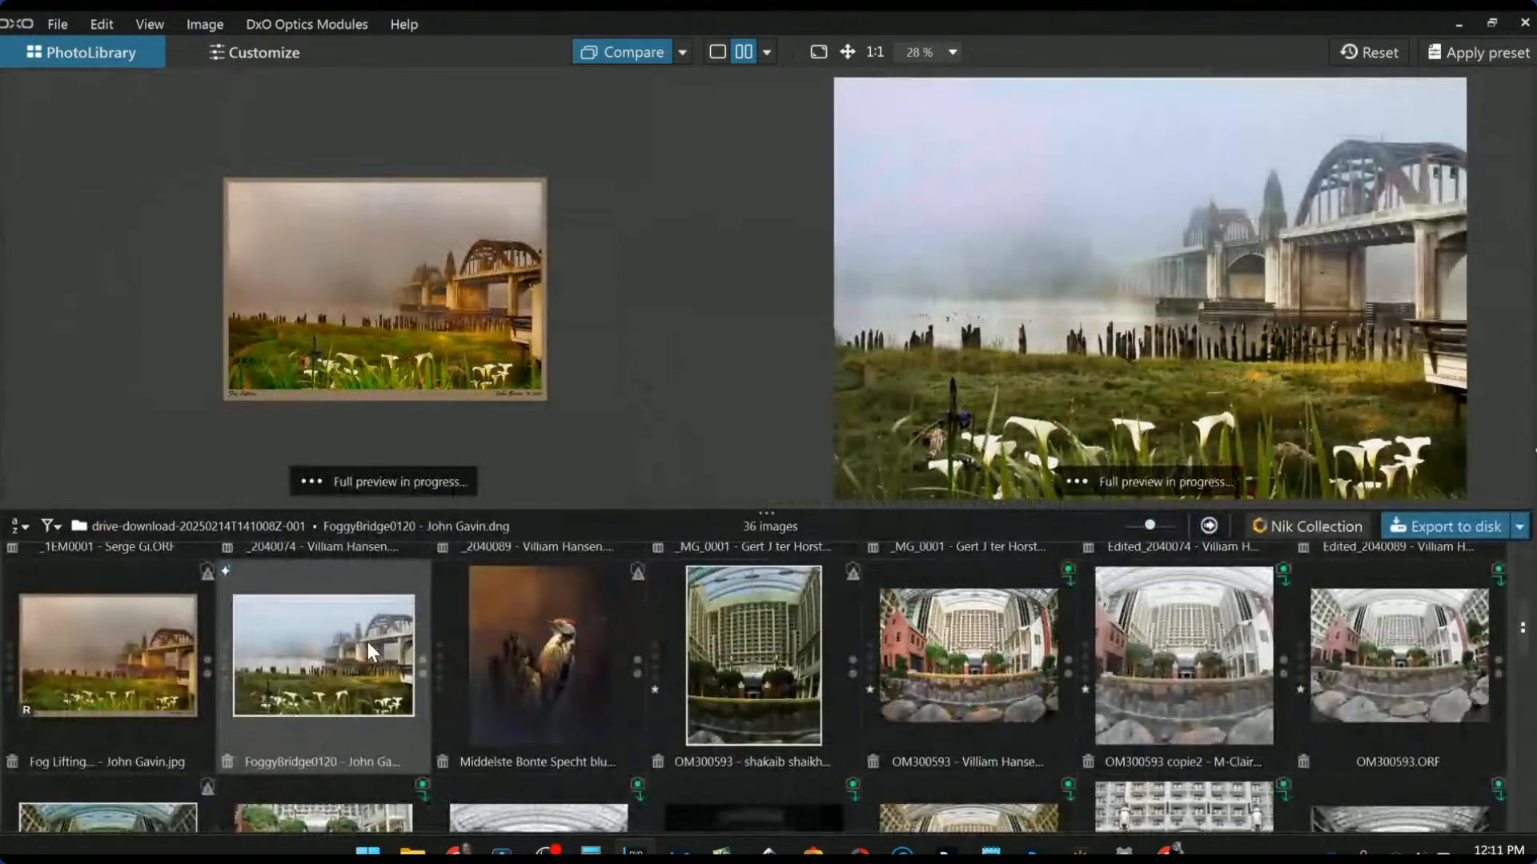
scroll(930, 368, "down", 1)
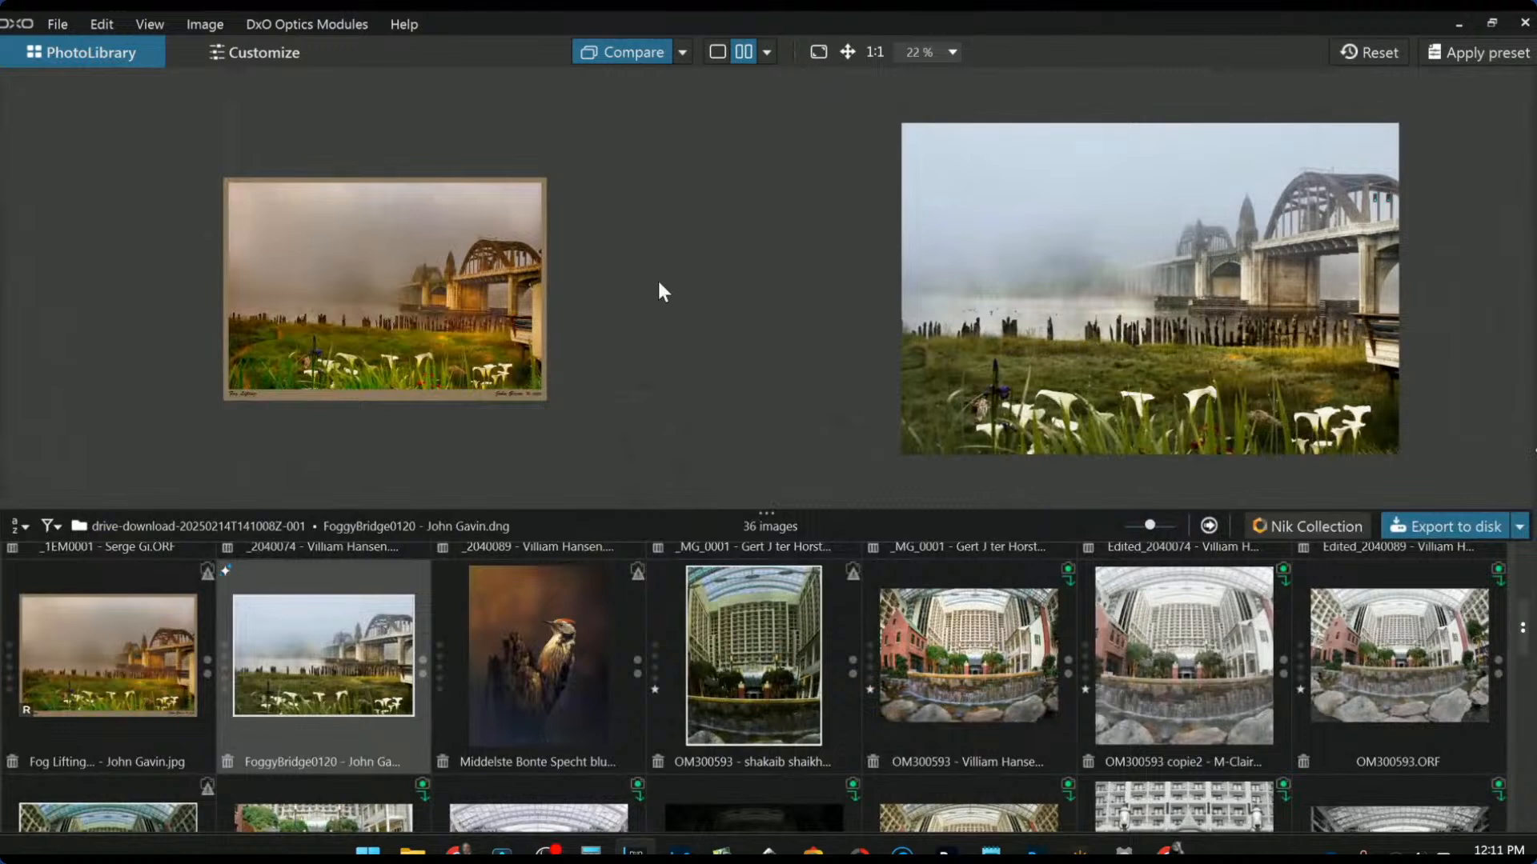
scroll(451, 310, "up", 3)
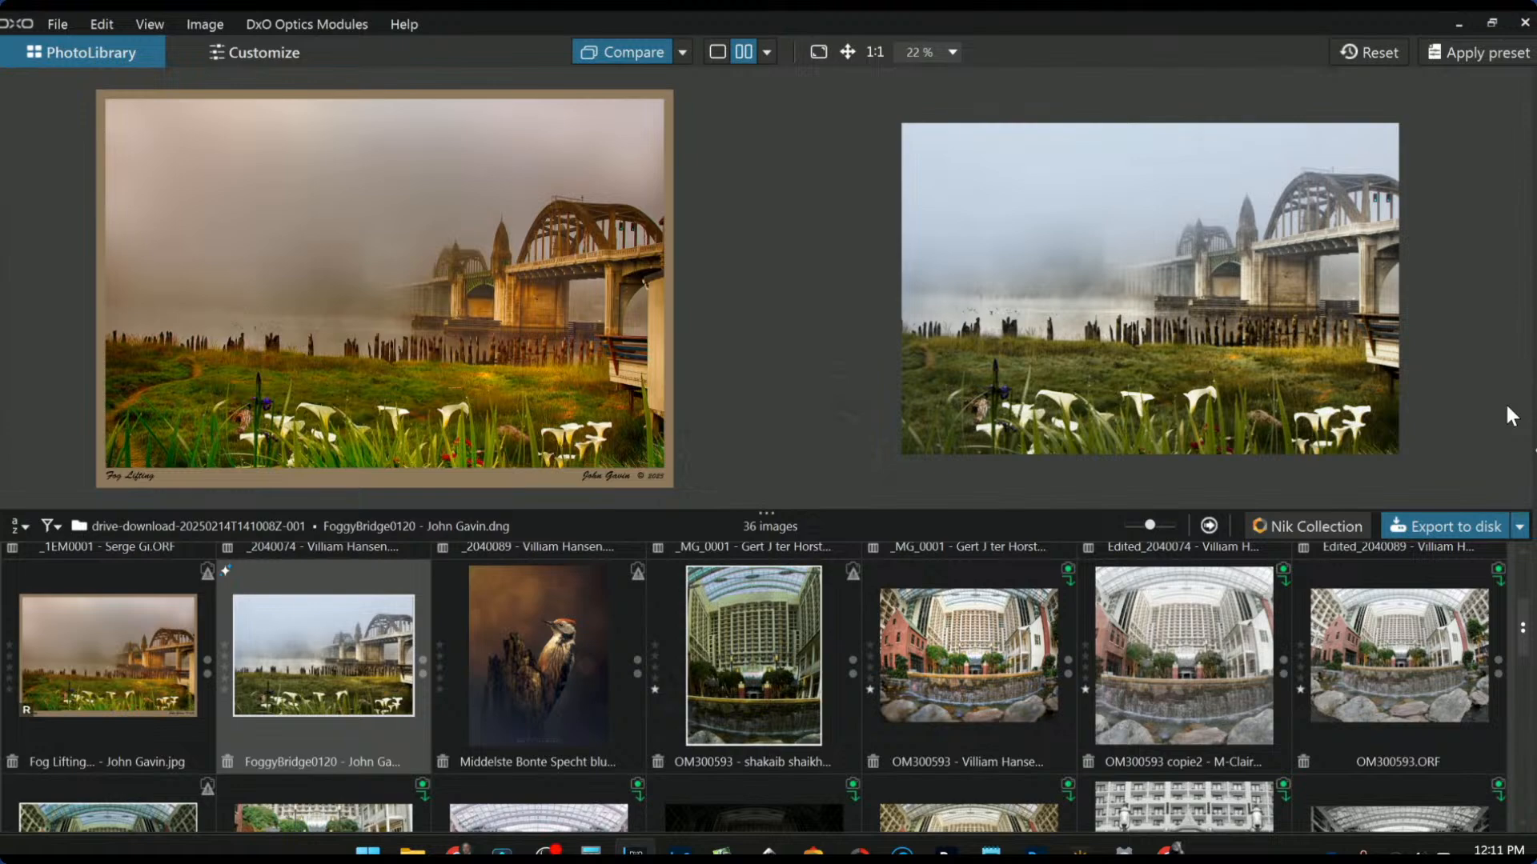
left_click(781, 516)
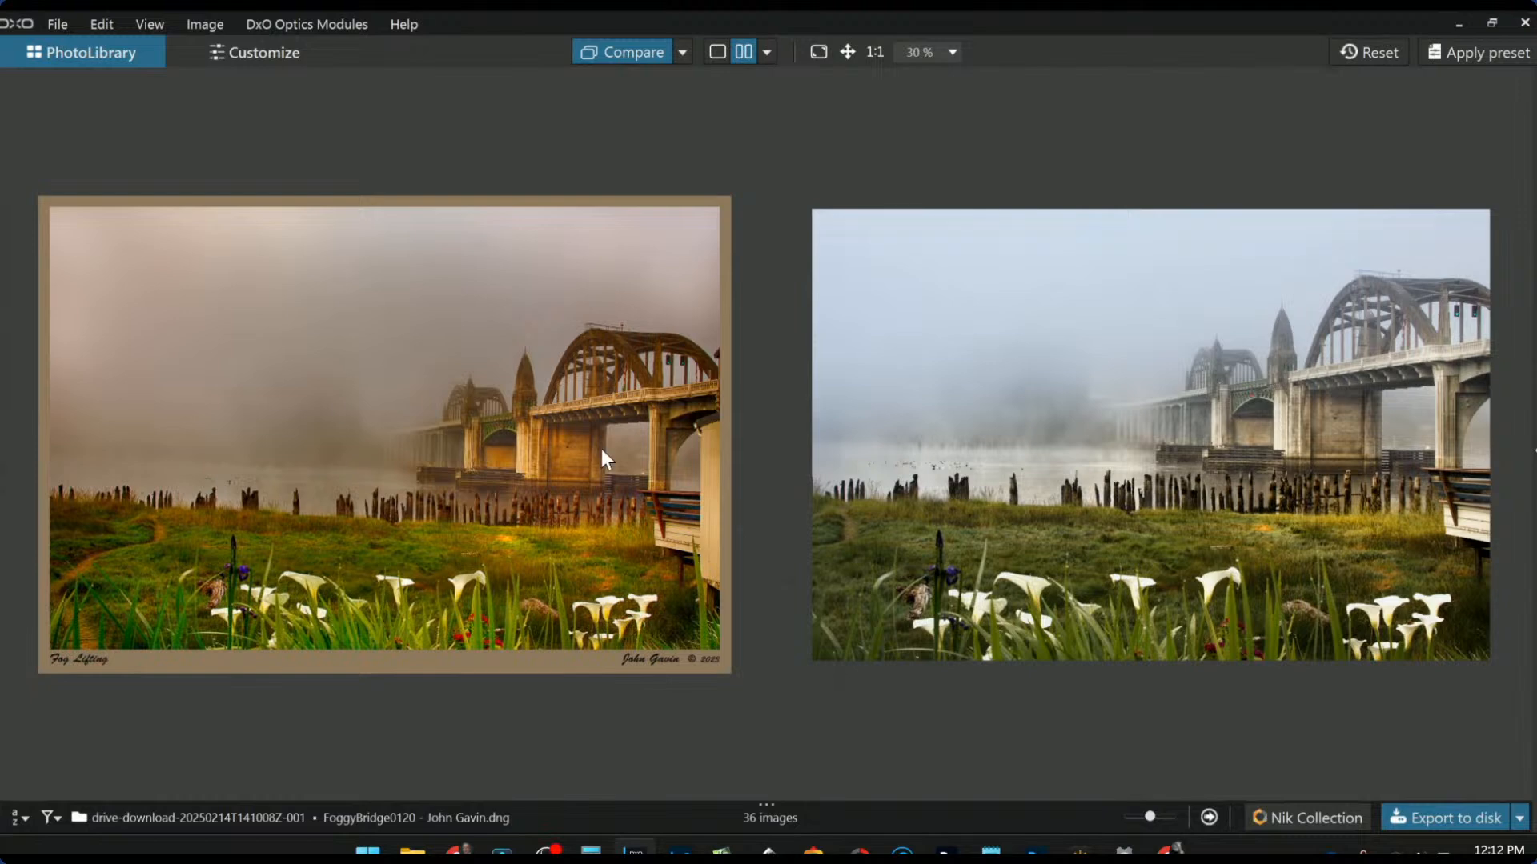
left_click_drag(774, 807, 781, 548)
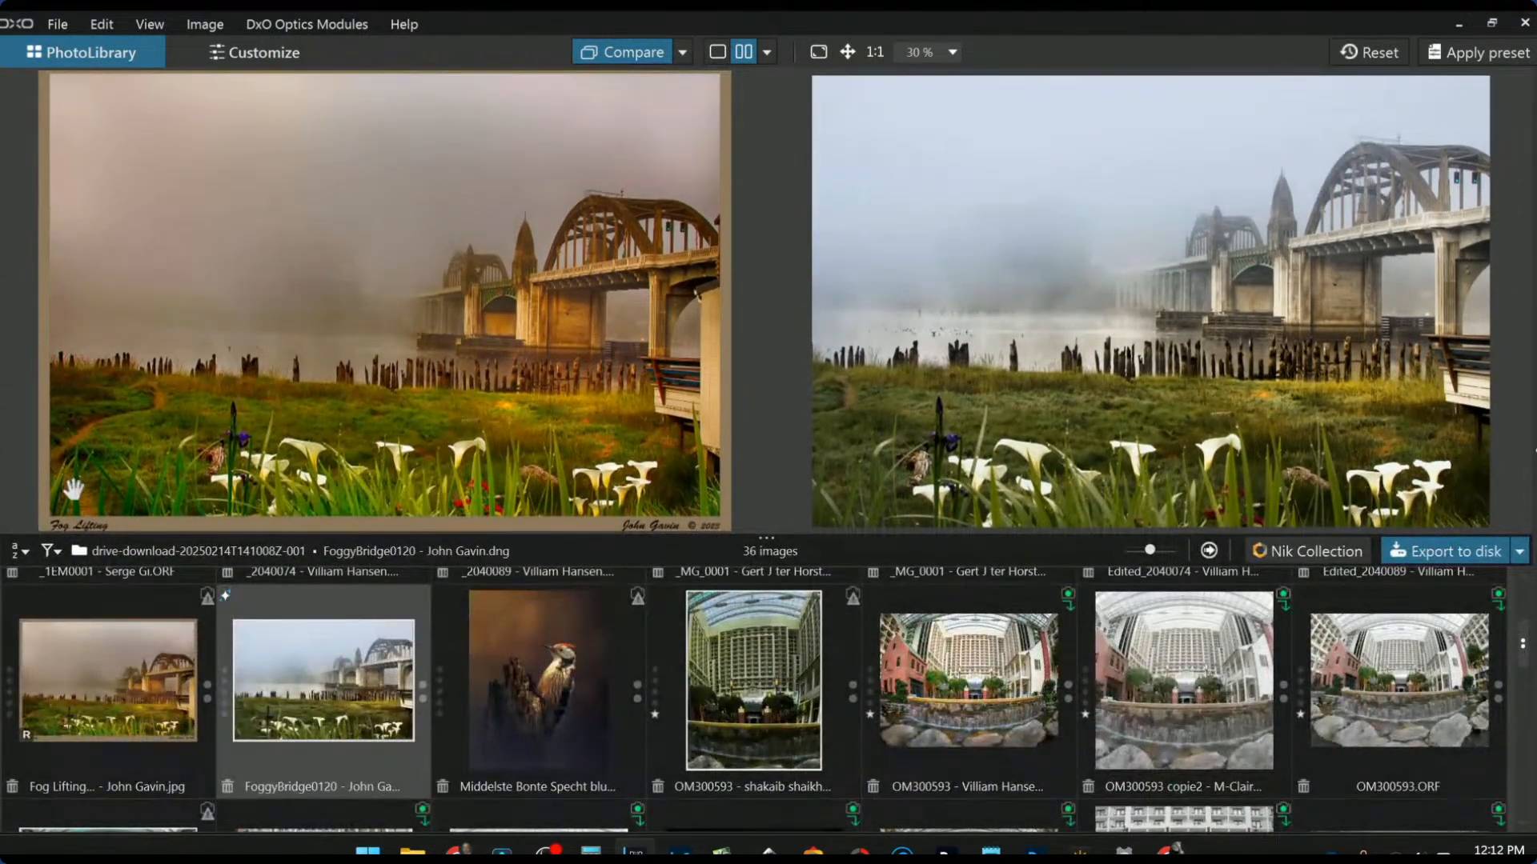
Step: Check the drive-download-20250214T162036Z-001 folder, return to drive-download-20250214T141008Z-001, and hide the folder palette again
left_click_drag(6, 435, 399, 451)
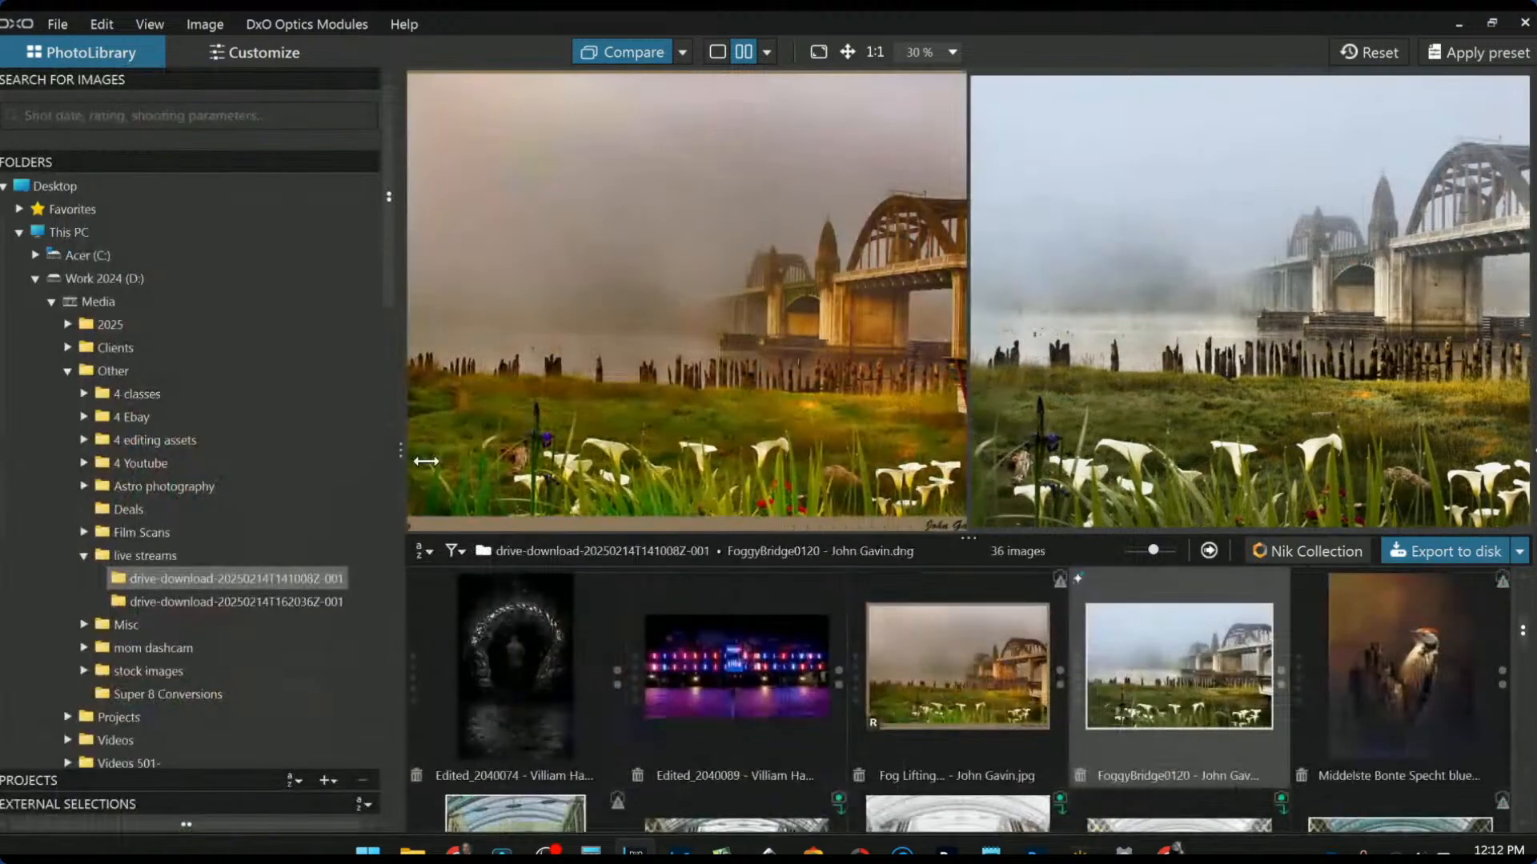
left_click(305, 599)
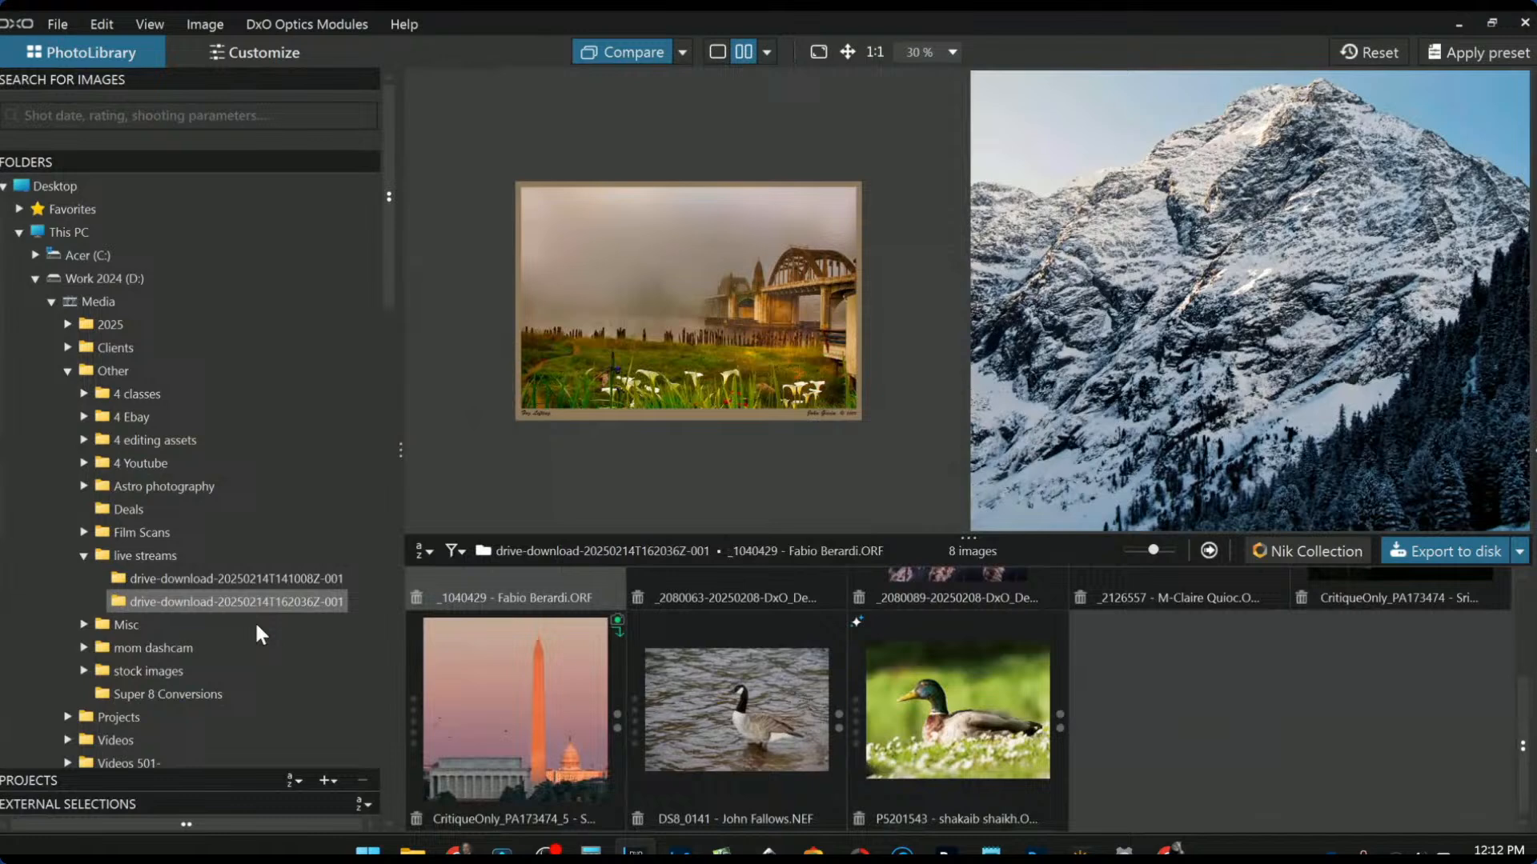
left_click(233, 583)
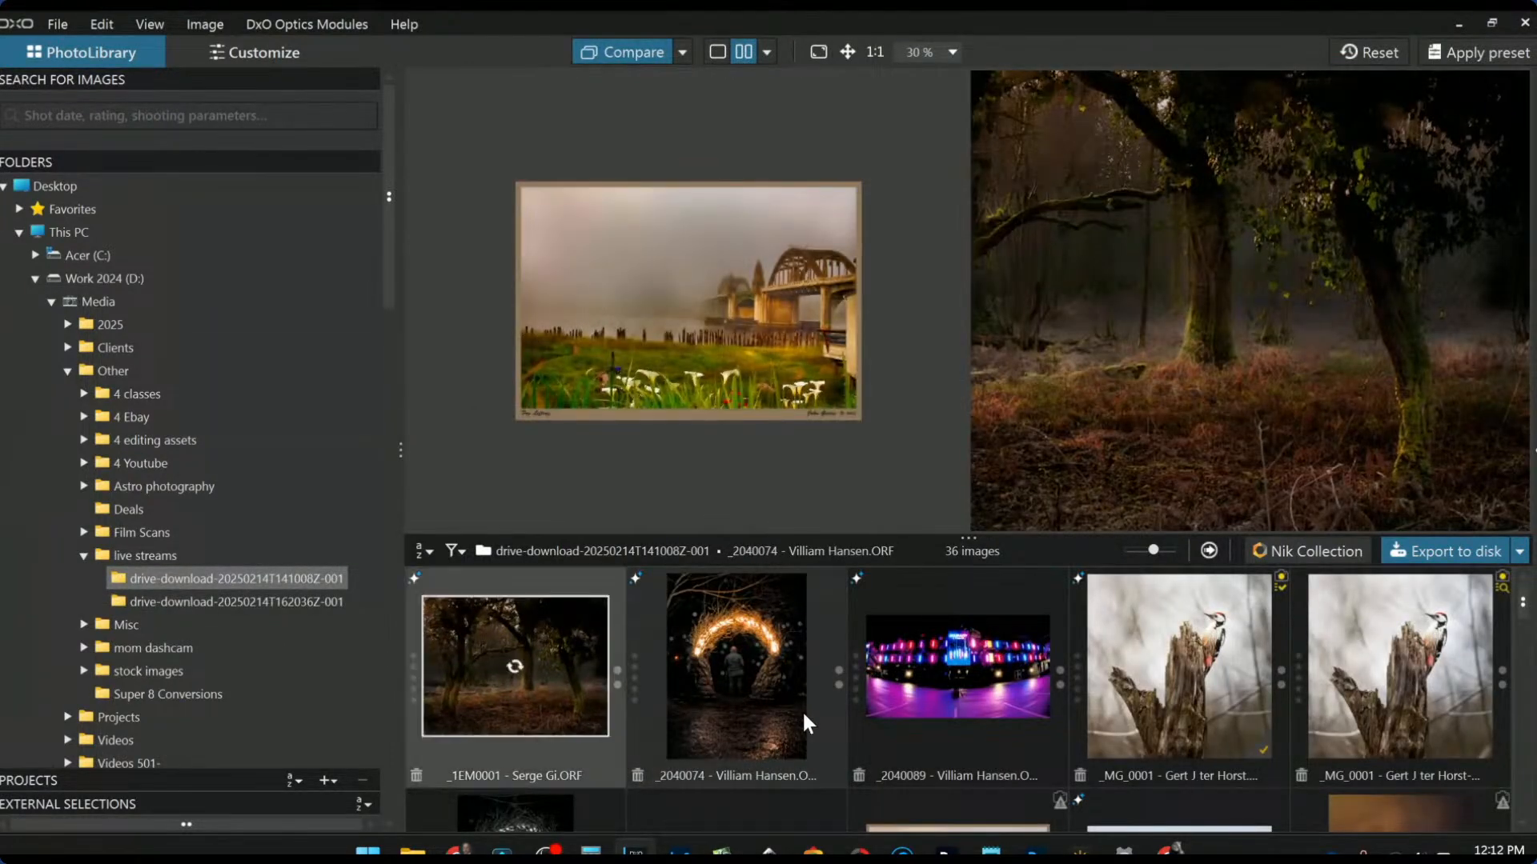
scroll(803, 710, "down", 5)
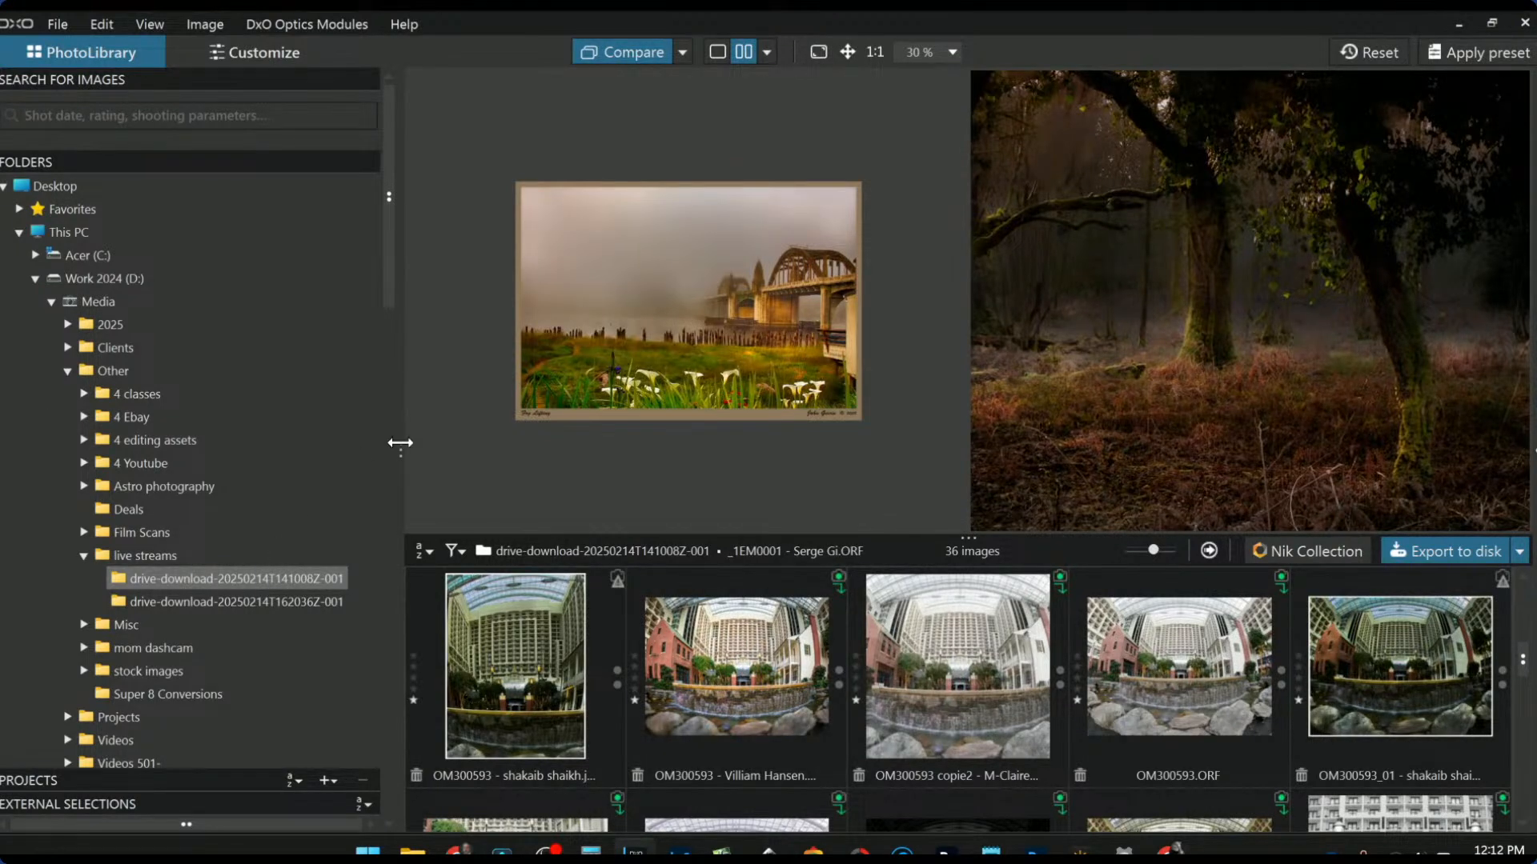
left_click_drag(400, 442, 126, 449)
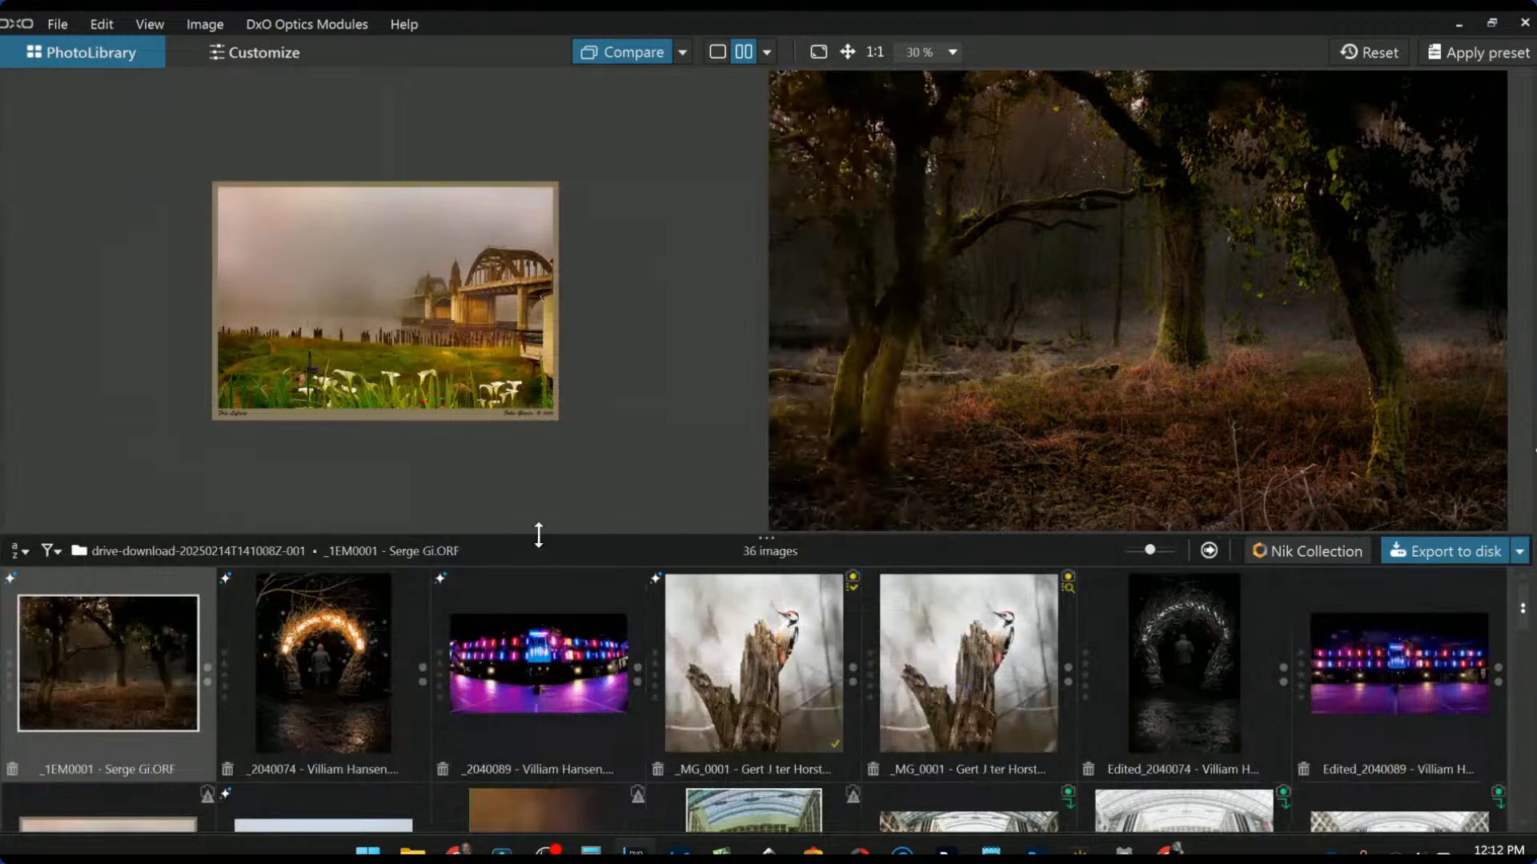
Step: Browse the thumbnails of the drive-download-20250214T141008Z-001 folder through to its last image and back to the bridge photos
scroll(675, 665, "down", 5)
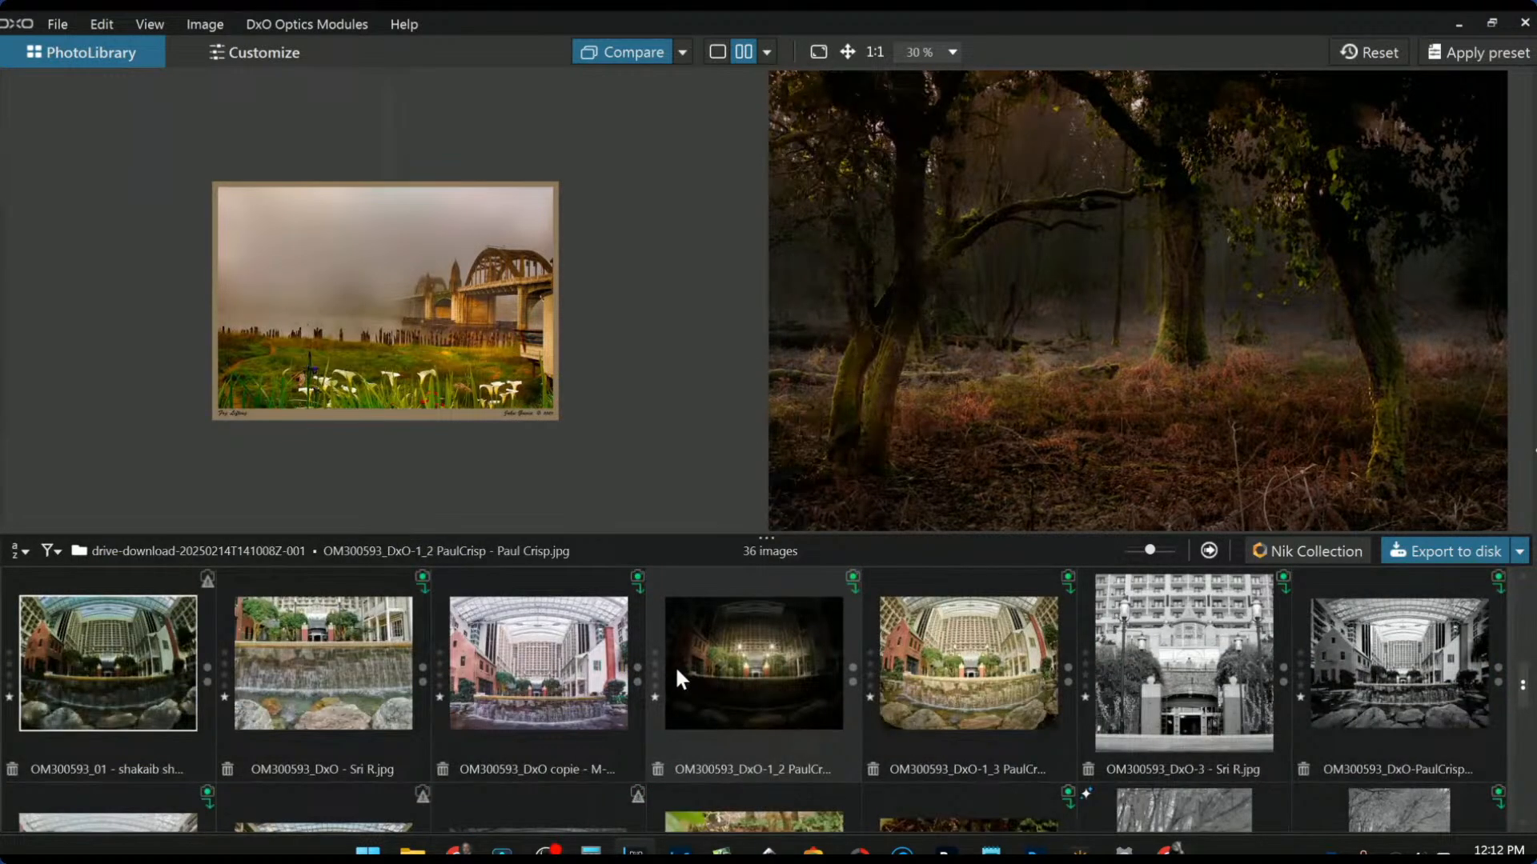
scroll(952, 742, "down", 2)
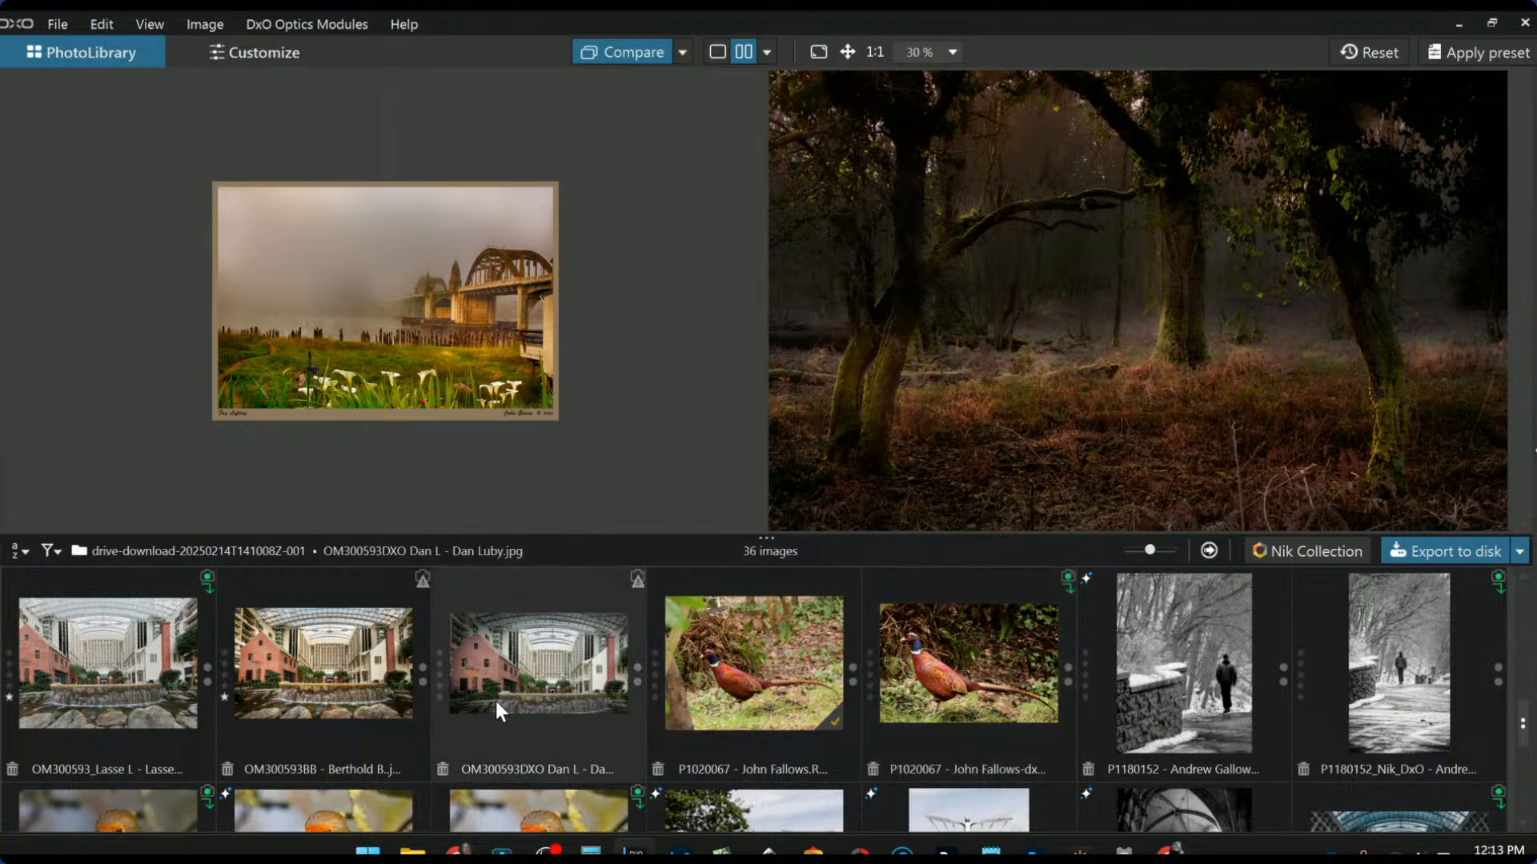
scroll(115, 668, "down", 2)
scroll(393, 717, "down", 2)
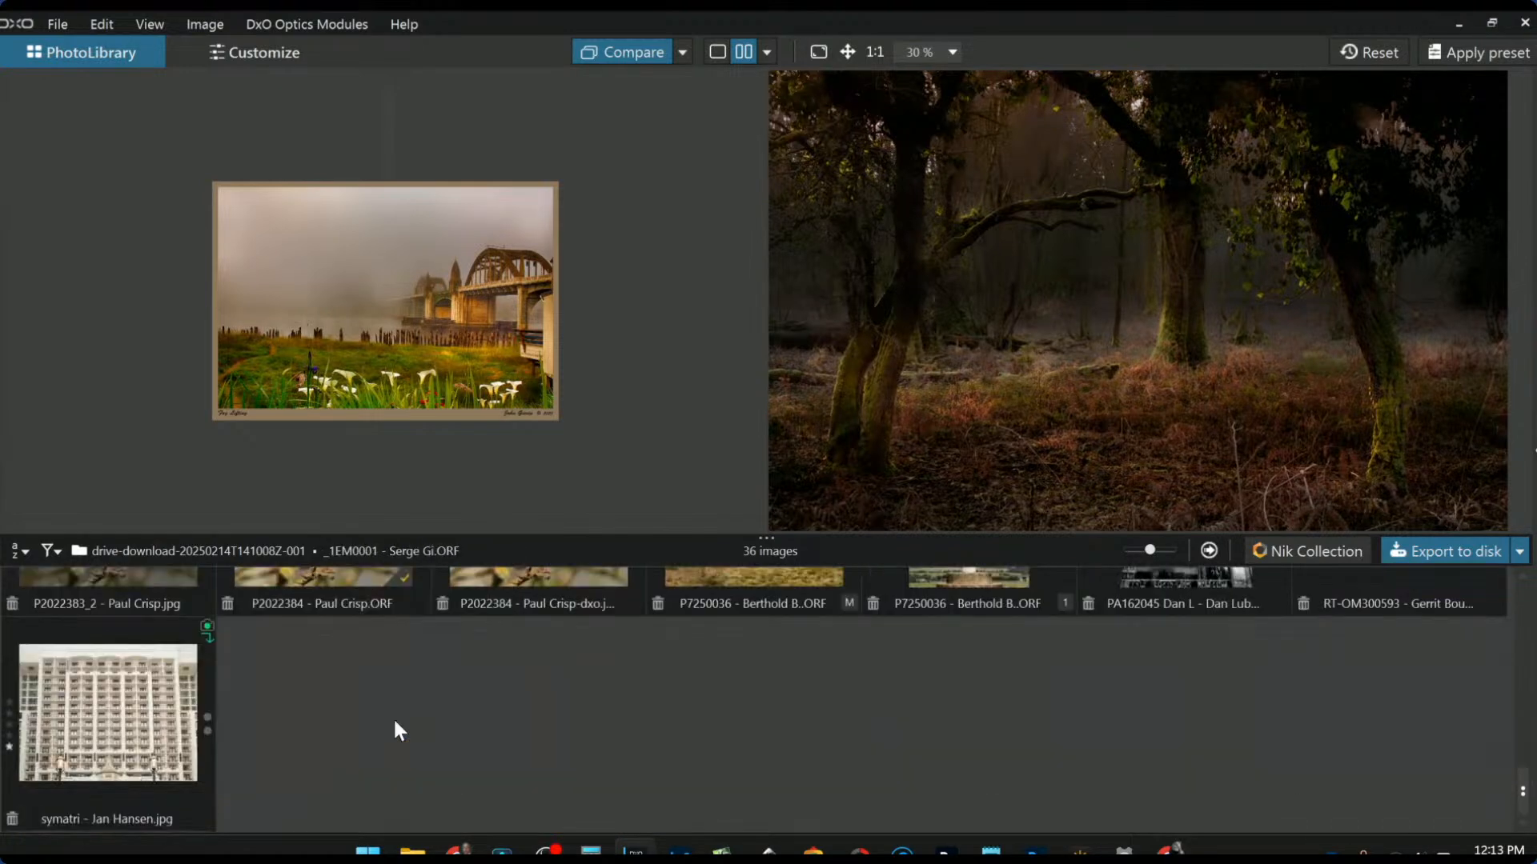
scroll(393, 716, "up", 2)
scroll(395, 724, "down", 2)
scroll(393, 717, "up", 4)
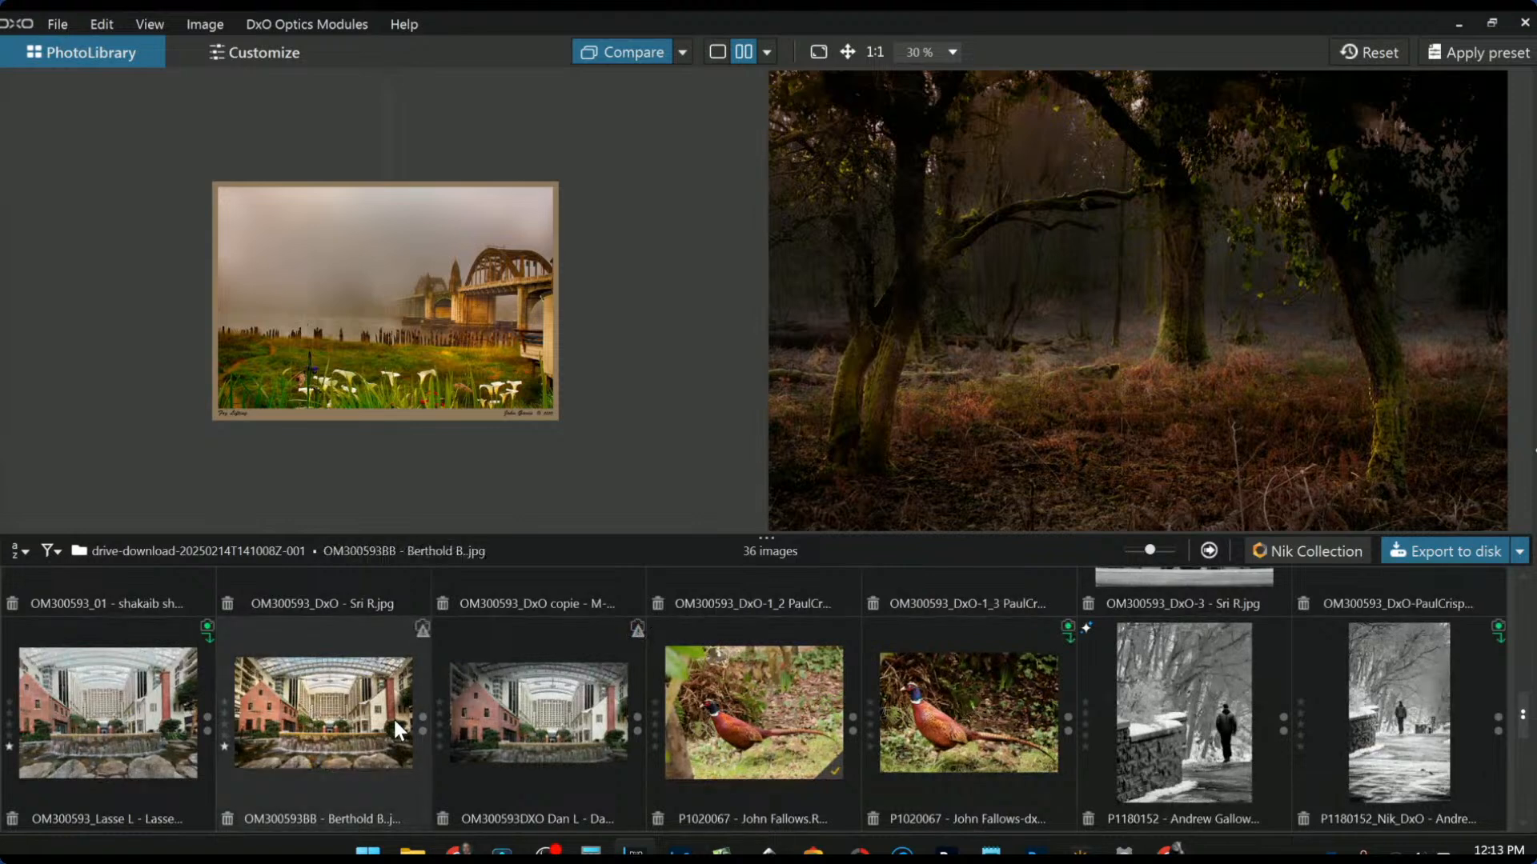
scroll(394, 719, "down", 1)
scroll(392, 719, "up", 1)
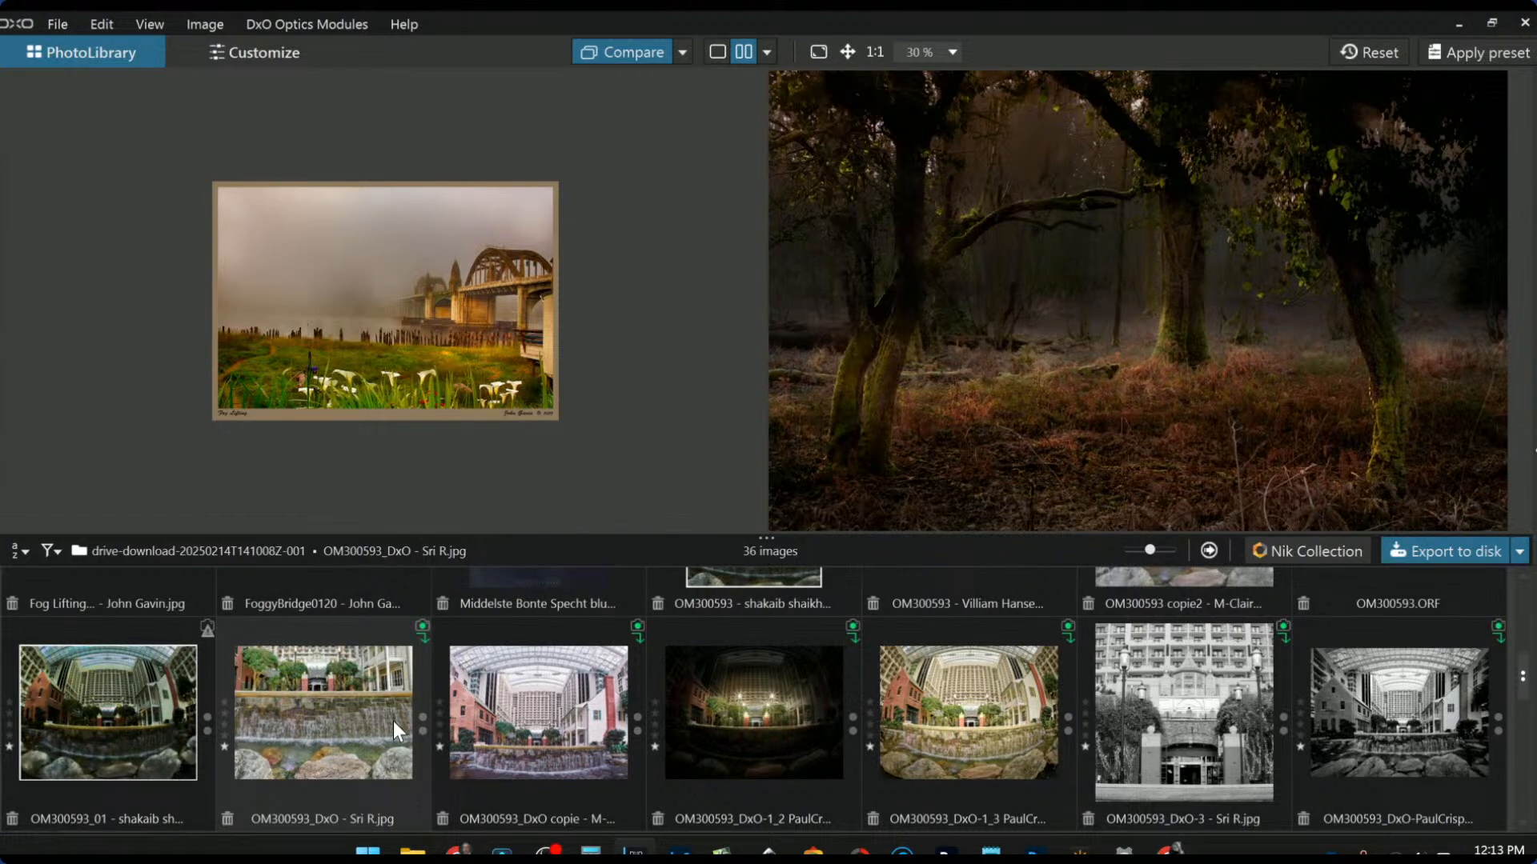
scroll(392, 721, "up", 1)
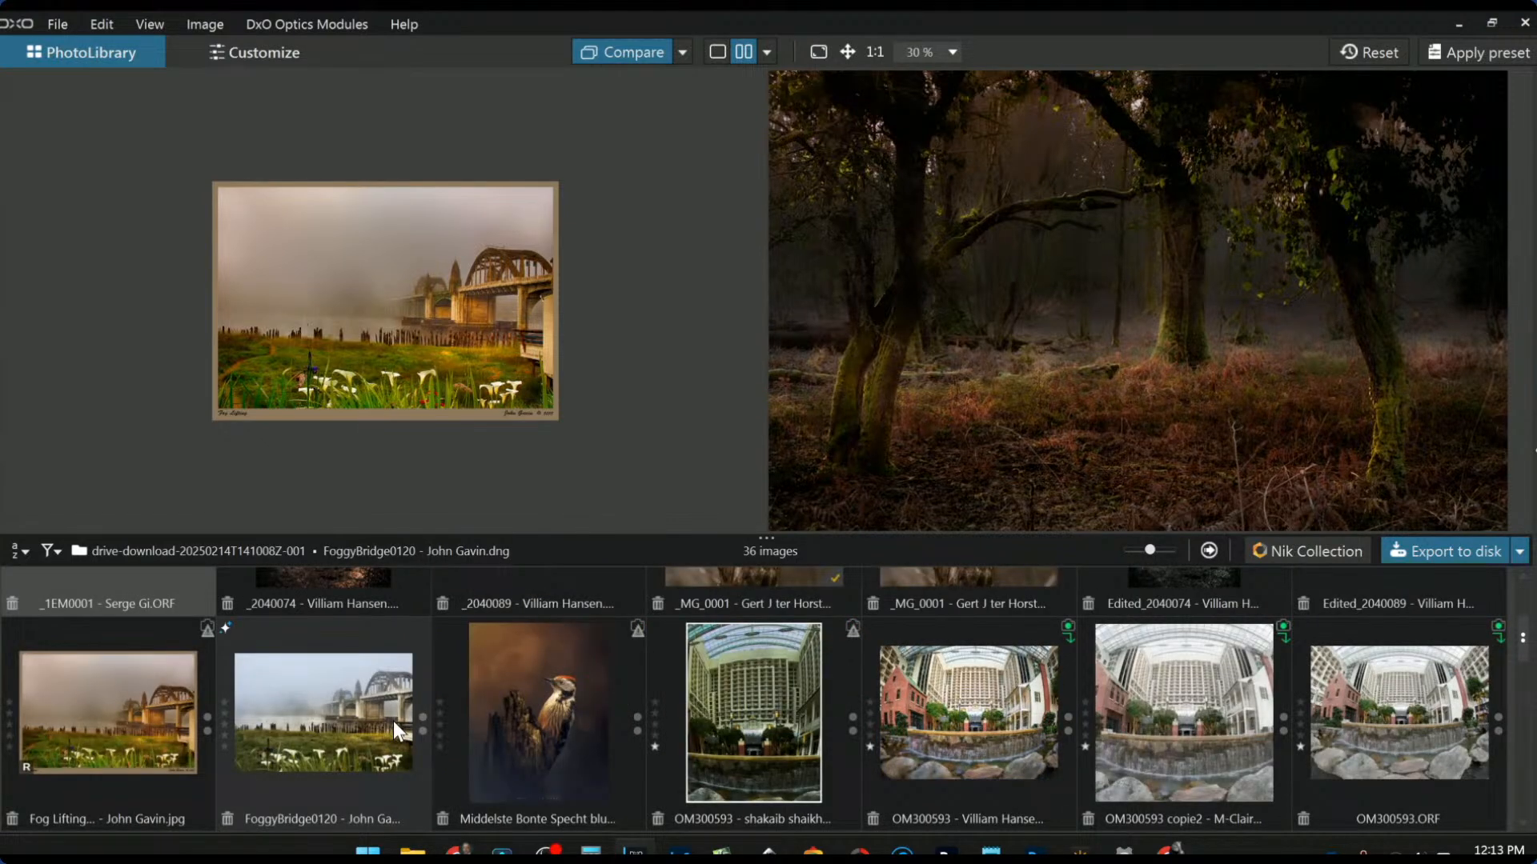
Step: Set the OM300593.ORF atrium fountain photo as the new reference image
left_click(1401, 771)
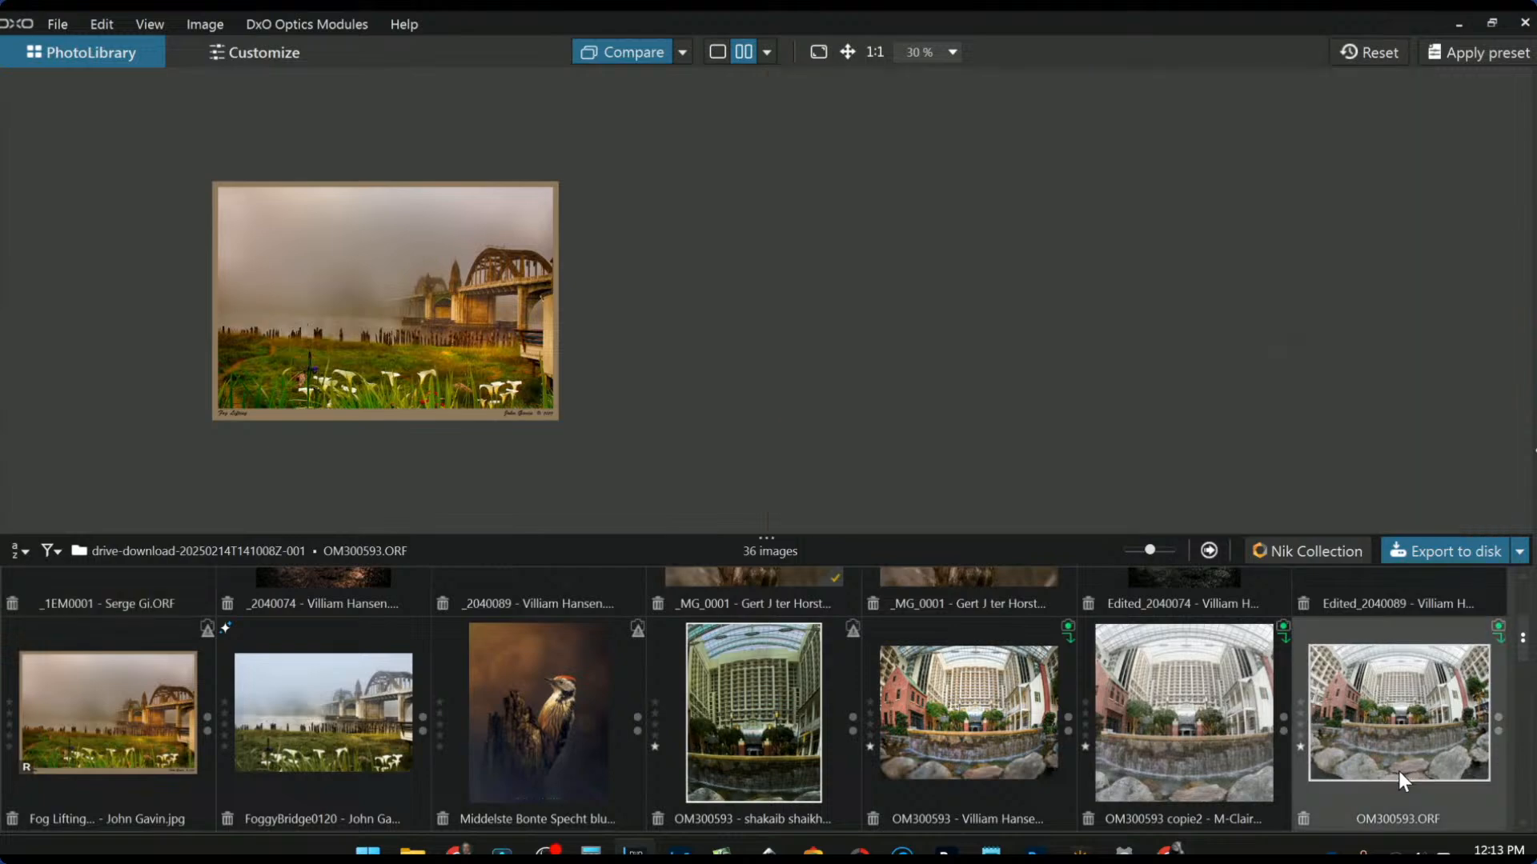
right_click(1399, 771)
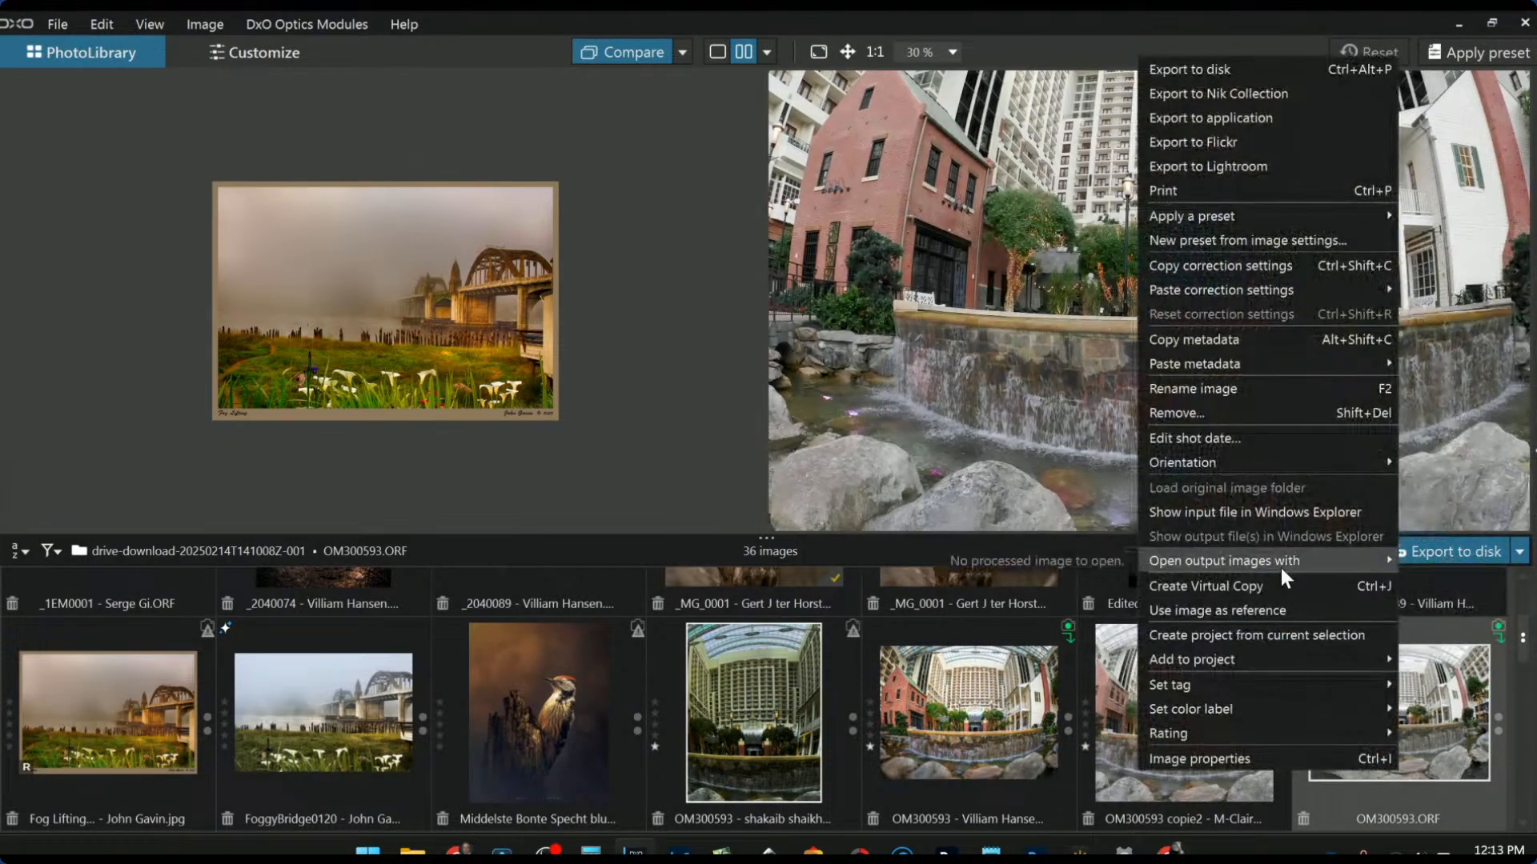
left_click(1225, 610)
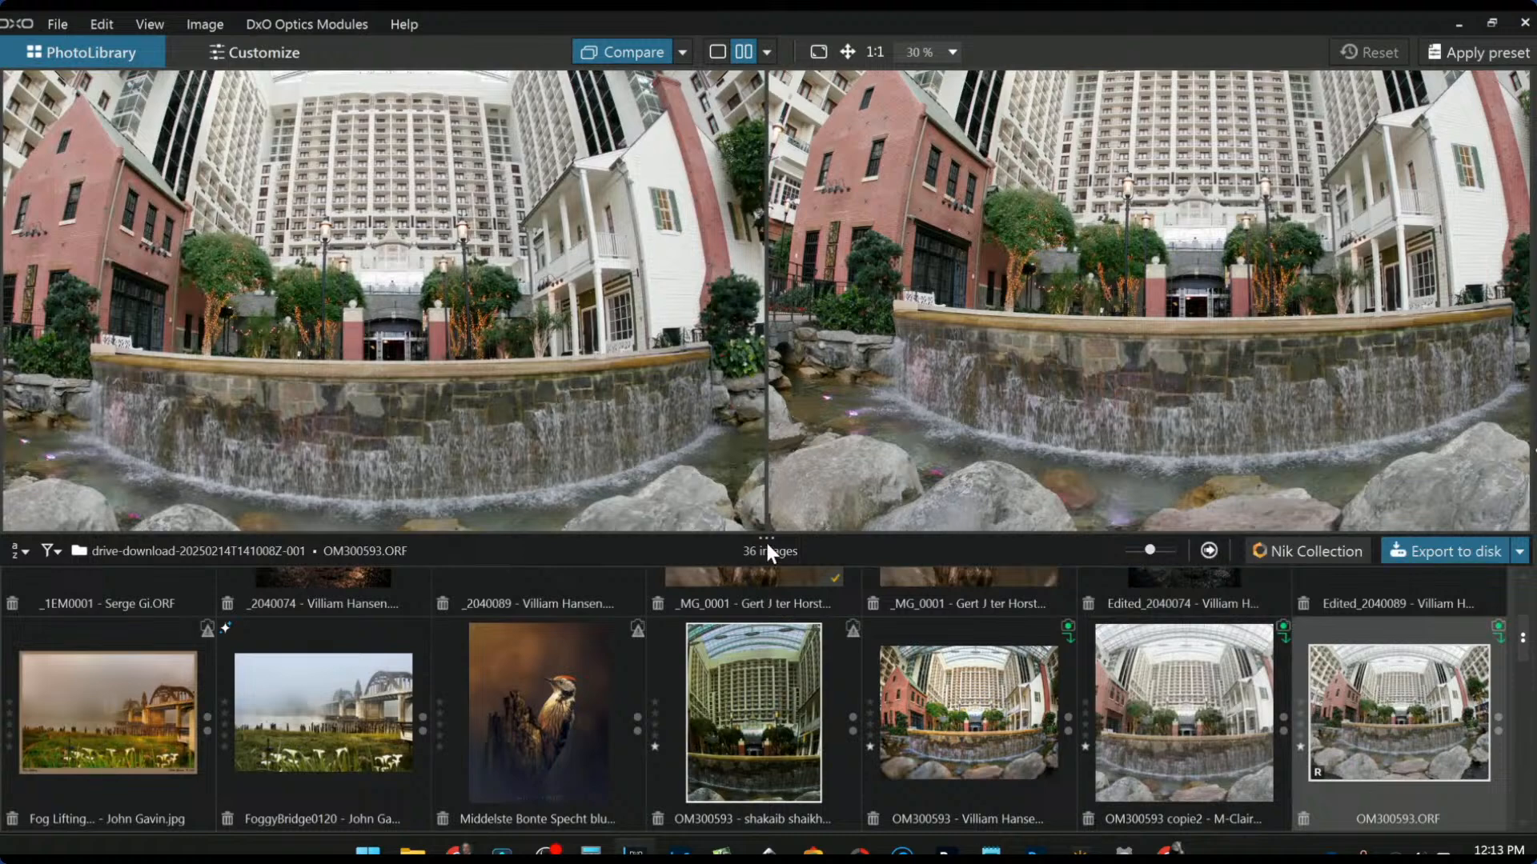
Step: Enlarge the comparison view by shrinking the image browser and its thumbnails, and bring the folder's last images into the browser
left_click_drag(763, 539, 758, 693)
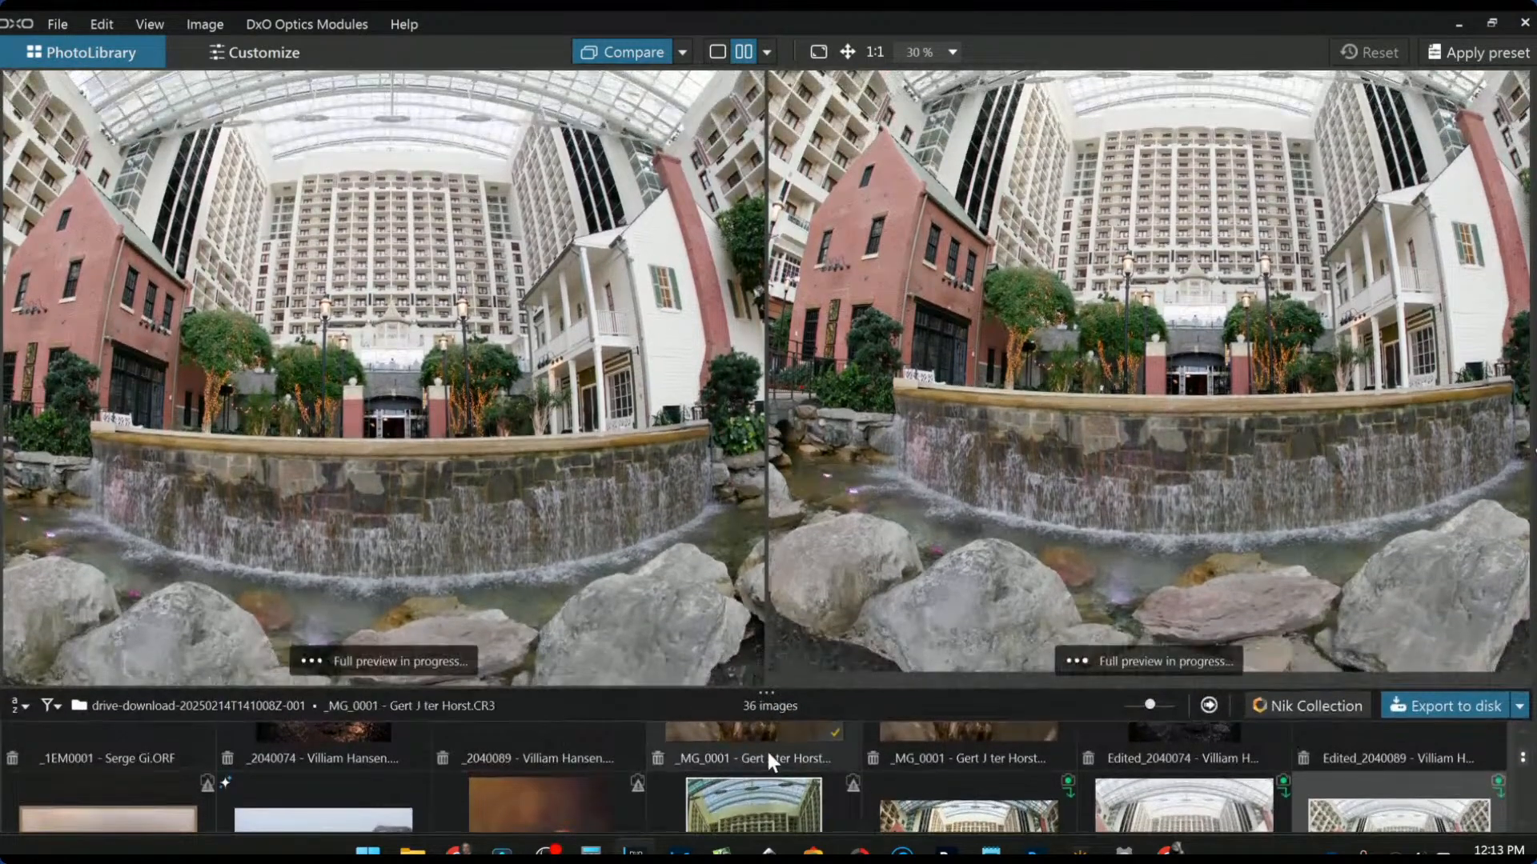
scroll(779, 760, "down", 10)
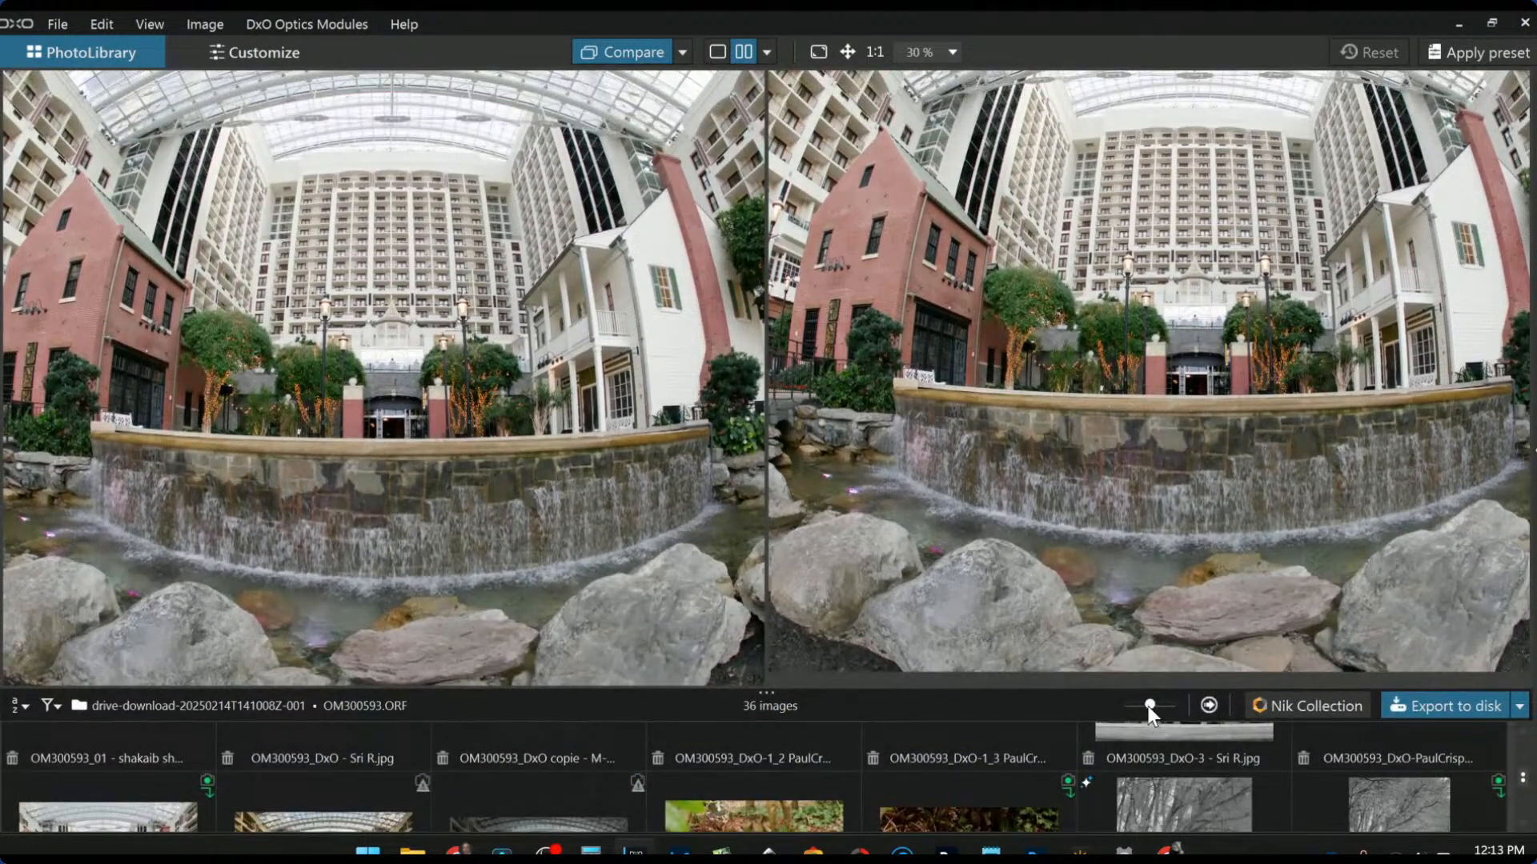
left_click_drag(1147, 705, 1142, 705)
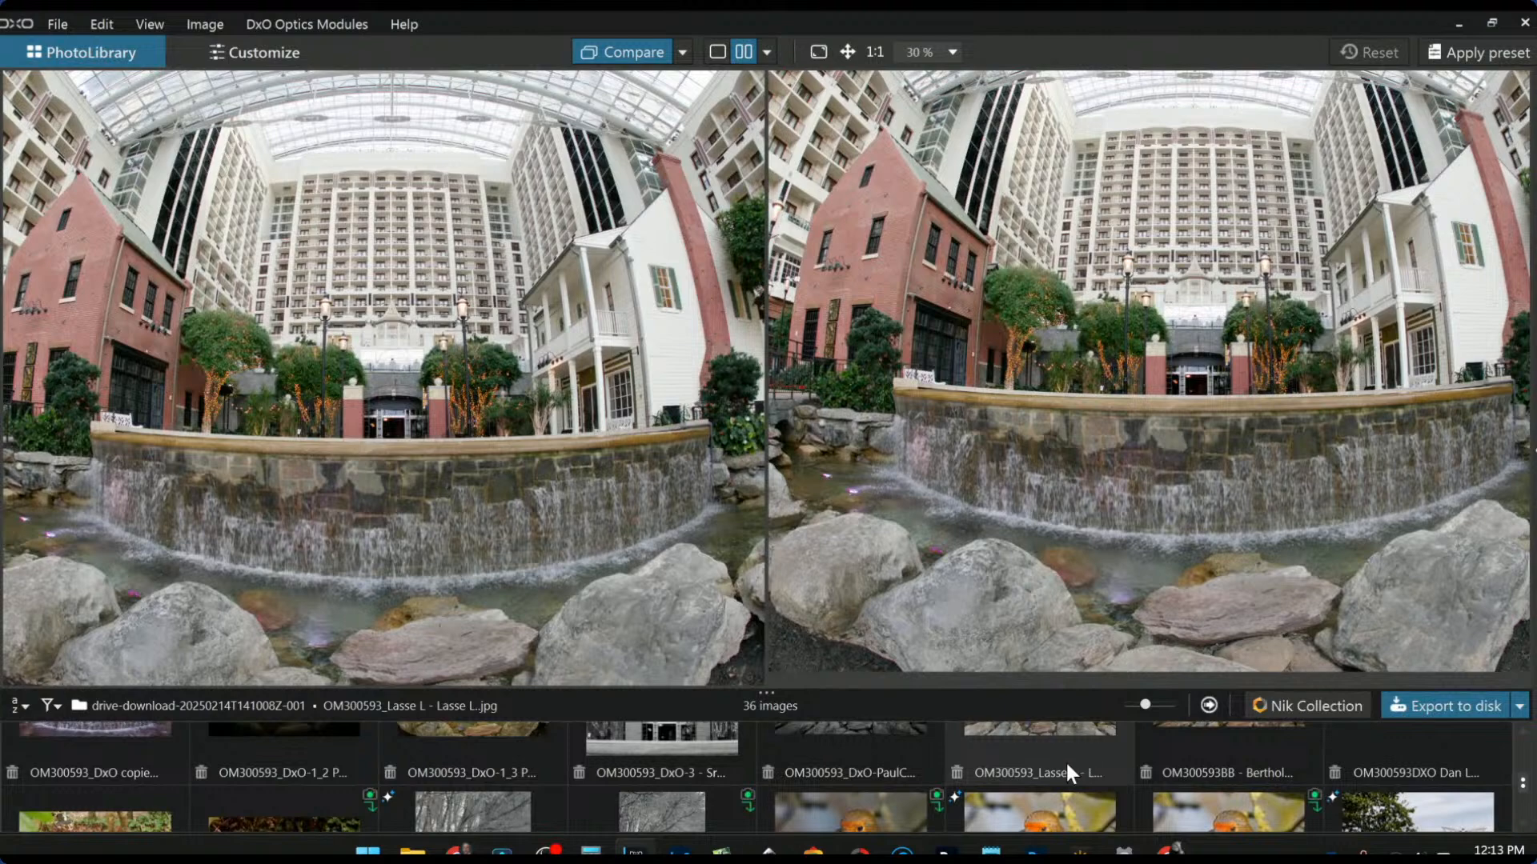
left_click_drag(766, 690, 767, 654)
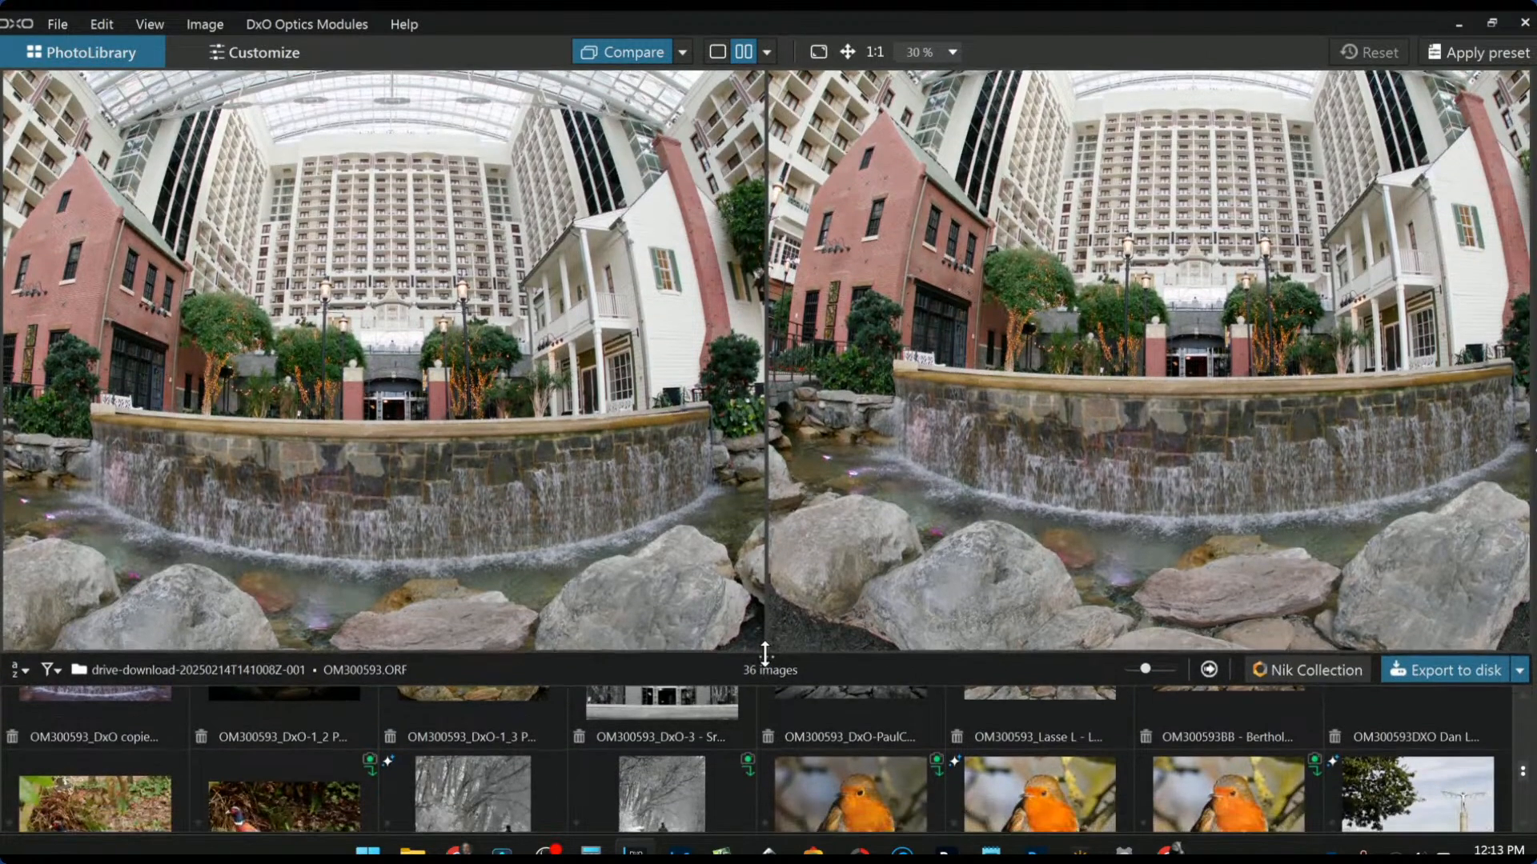
scroll(959, 804, "down", 5)
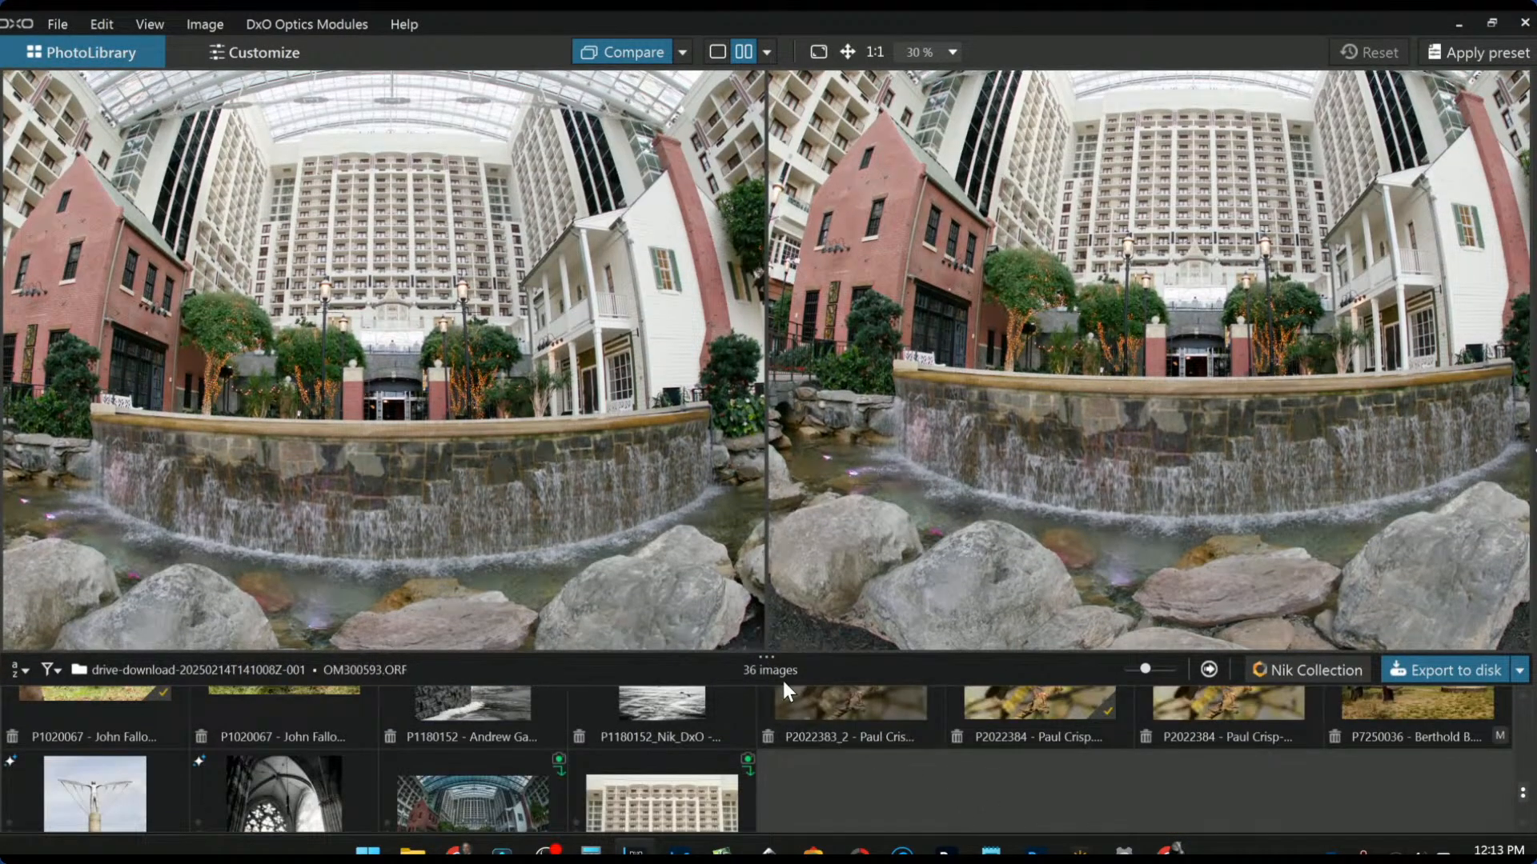
left_click_drag(769, 657, 768, 630)
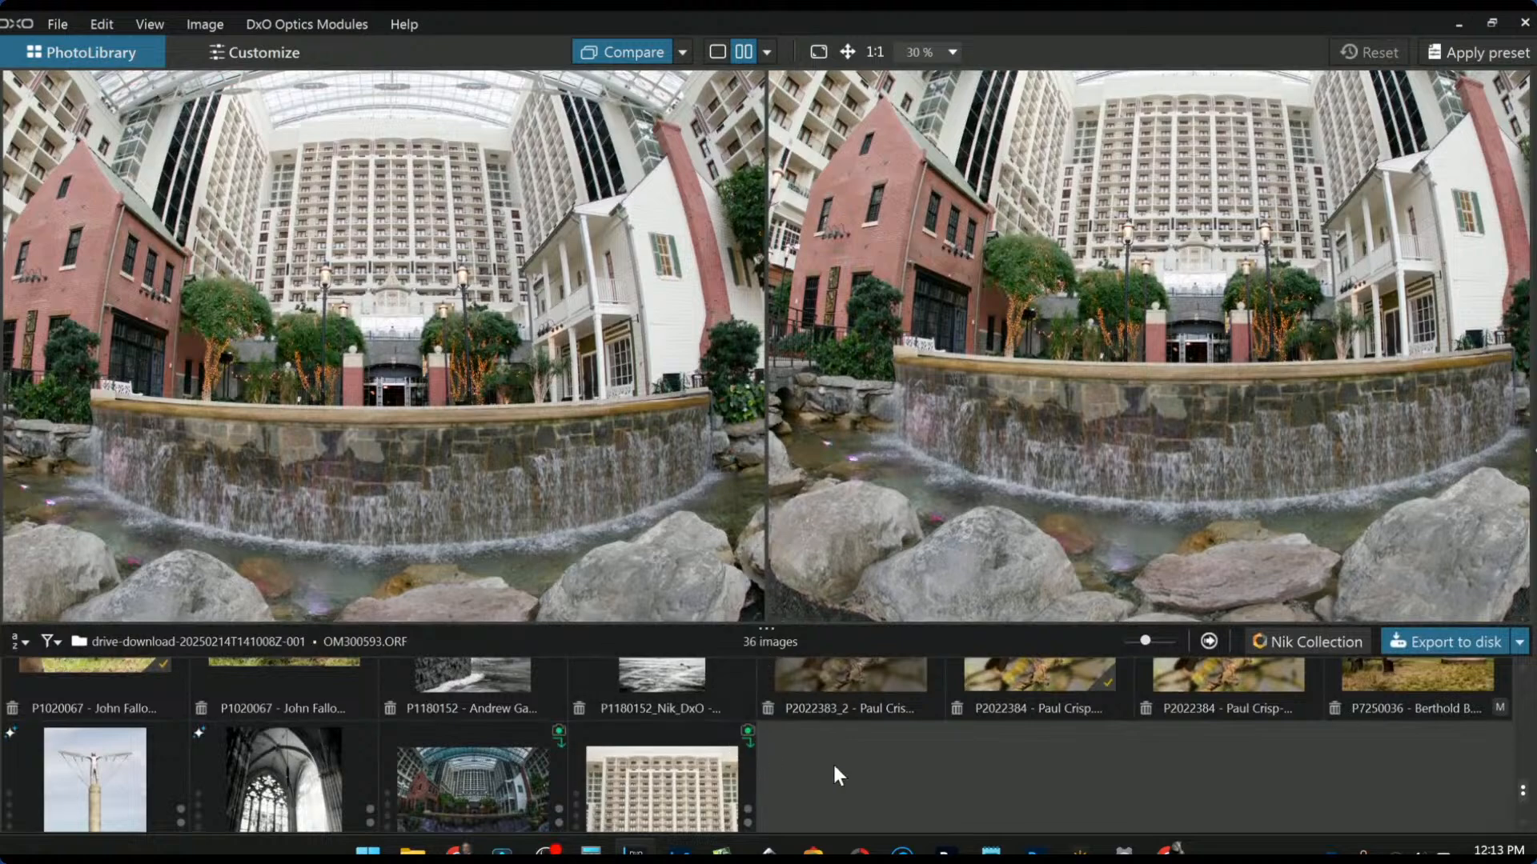
Step: Compare the symatri hotel facade edit at 90 % zoom with the whole OM300593.ORF reference photo
left_click(705, 777)
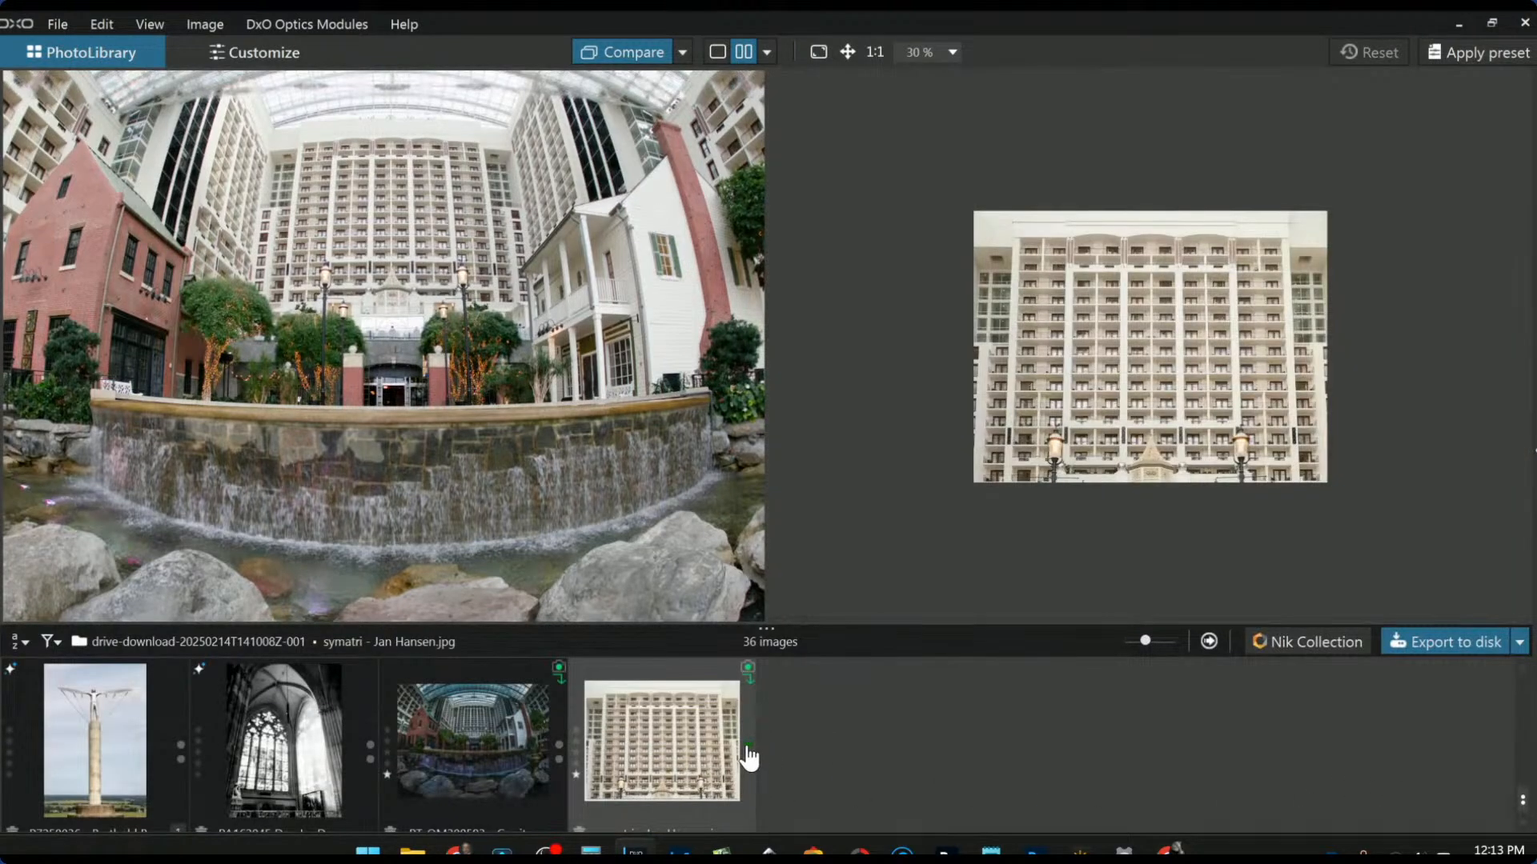
scroll(489, 322, "down", 3)
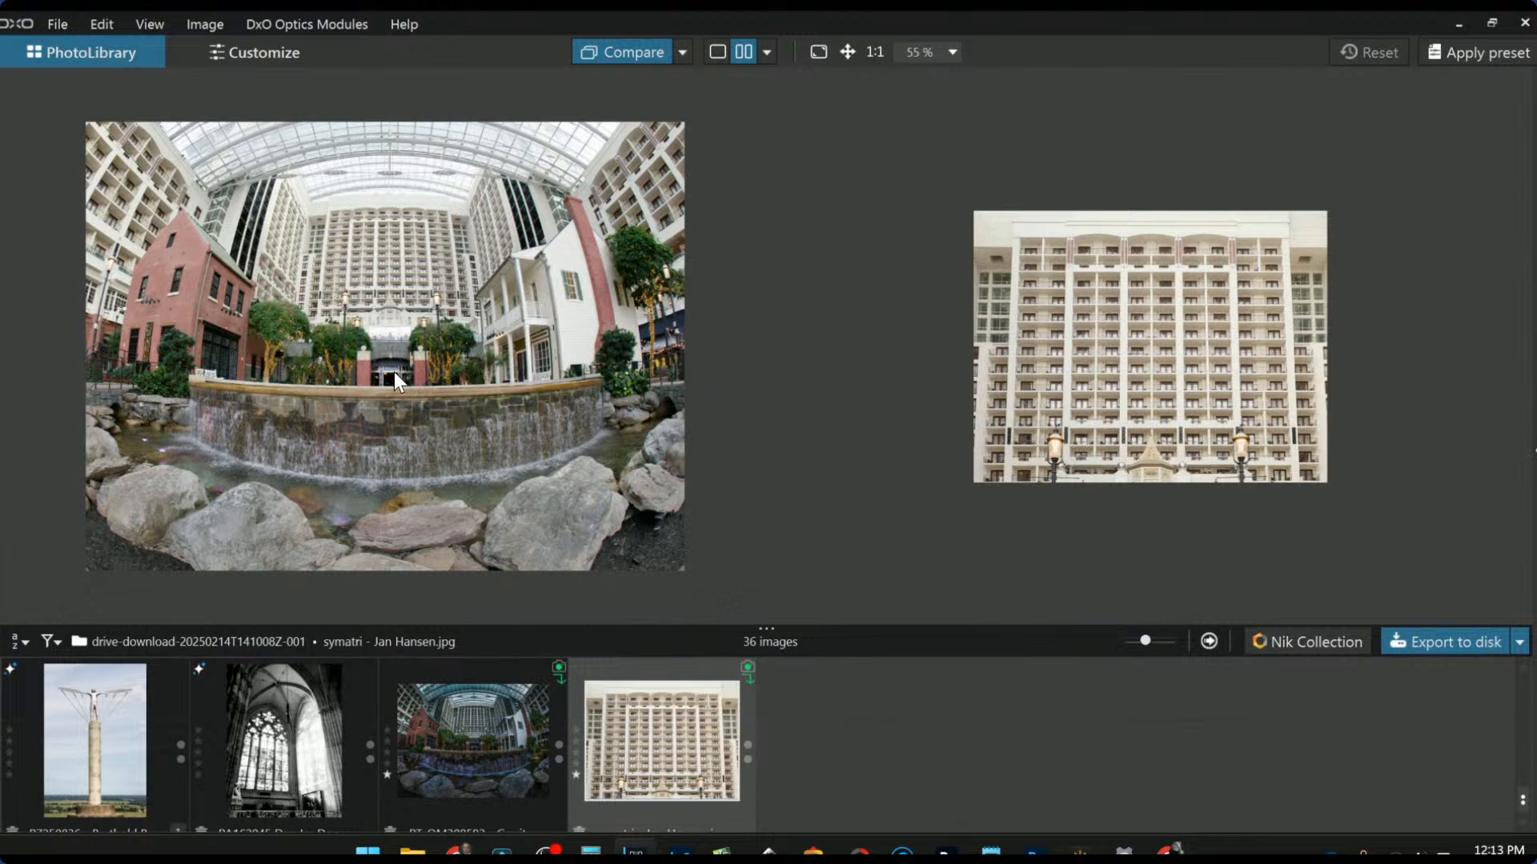
scroll(1110, 426, "up", 3)
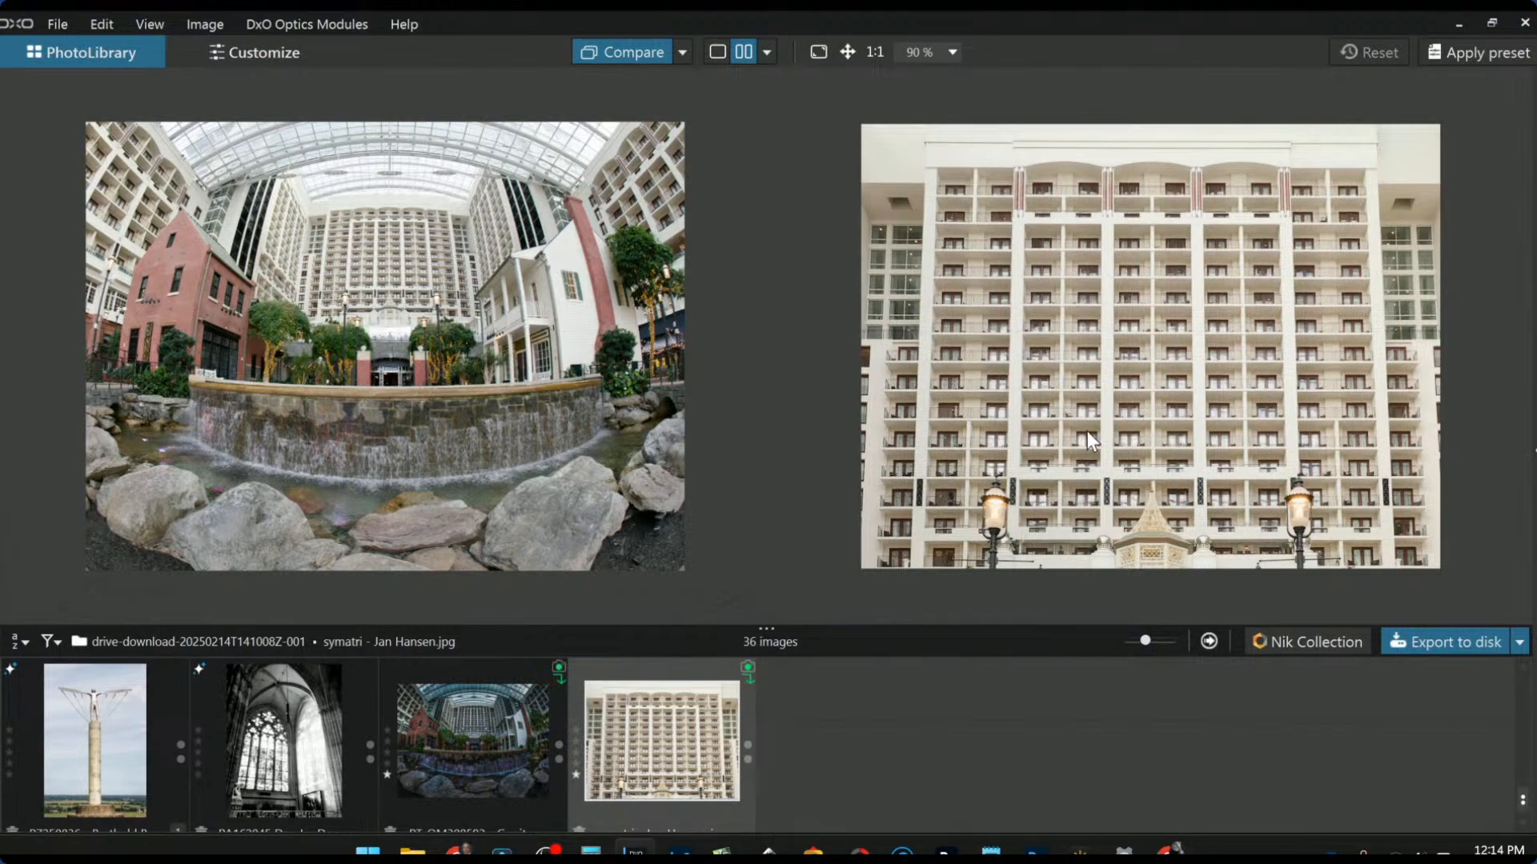
Step: Compare the dark blue RT-OM300593 edit and the wide OM300593DXO crop, the latter enlarged to 35 %, with the reference photo
left_click(449, 765)
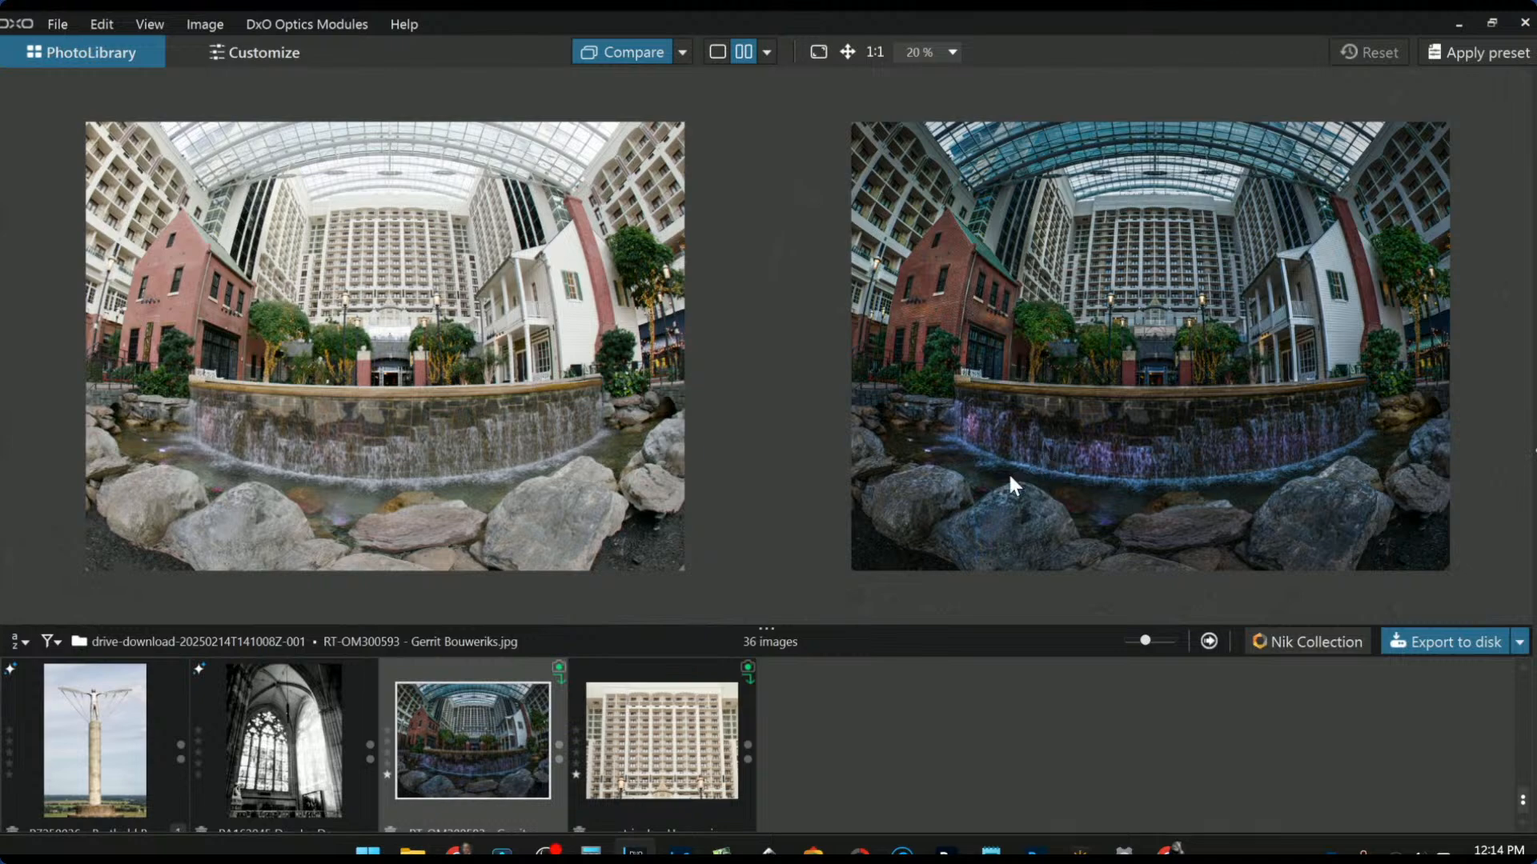
scroll(495, 737, "up", 3)
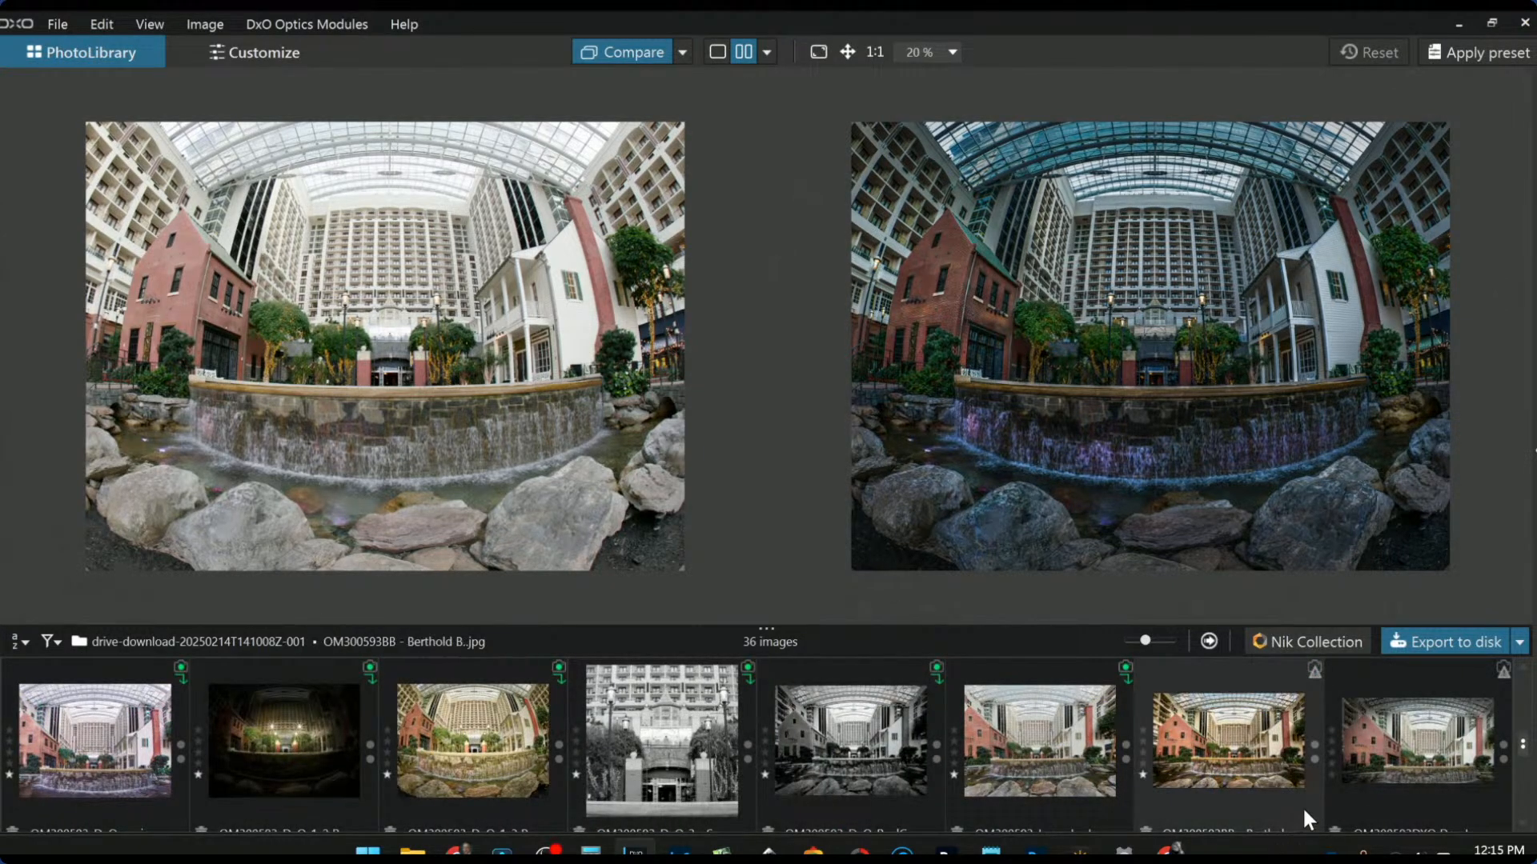
scroll(1303, 806, "down", 3)
scroll(1303, 806, "up", 3)
left_click(1391, 772)
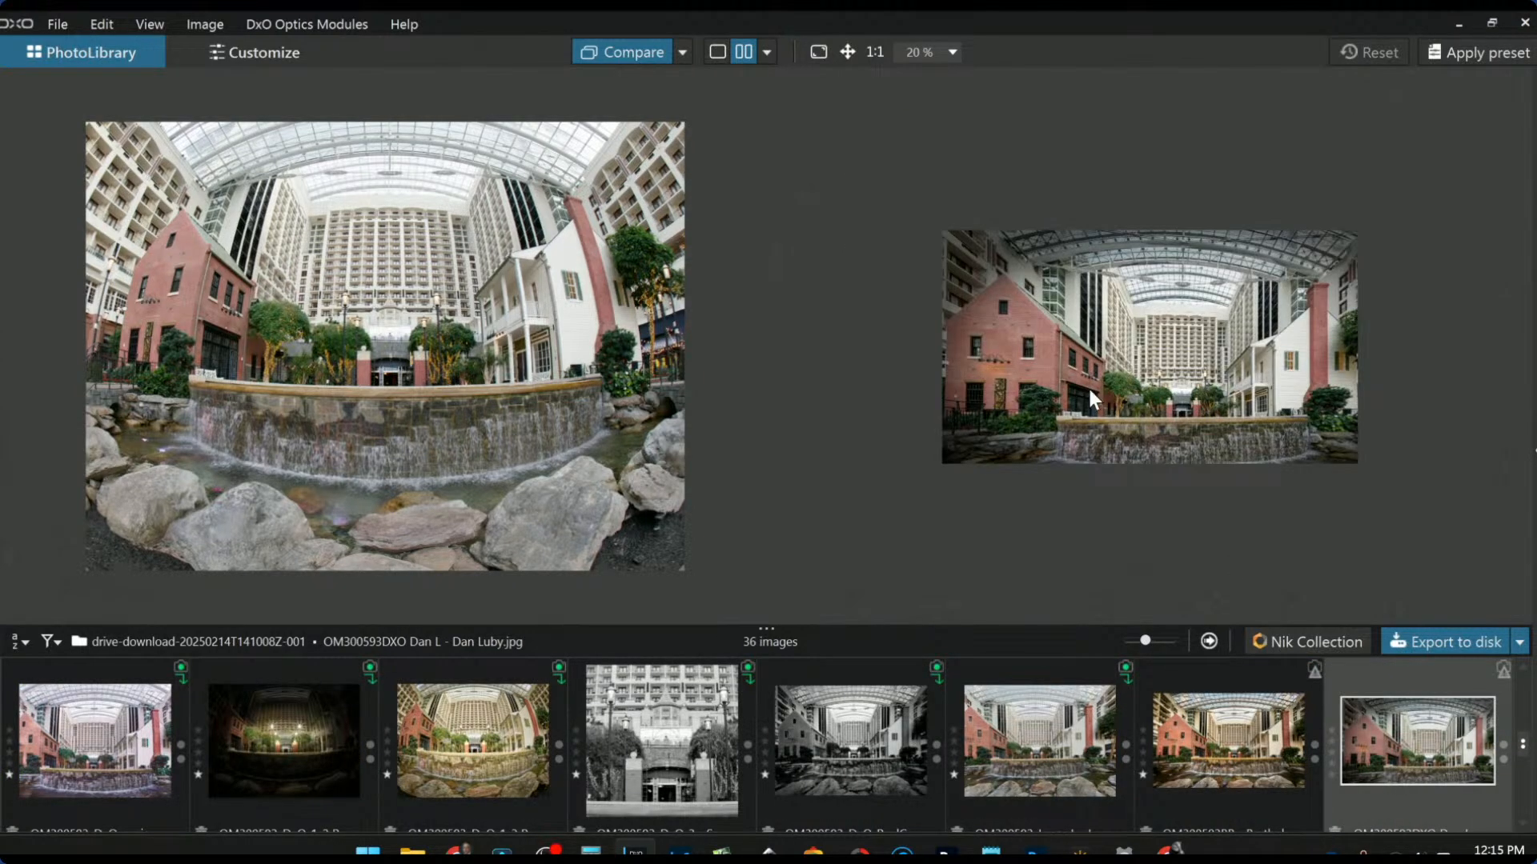
scroll(1094, 404, "up", 2)
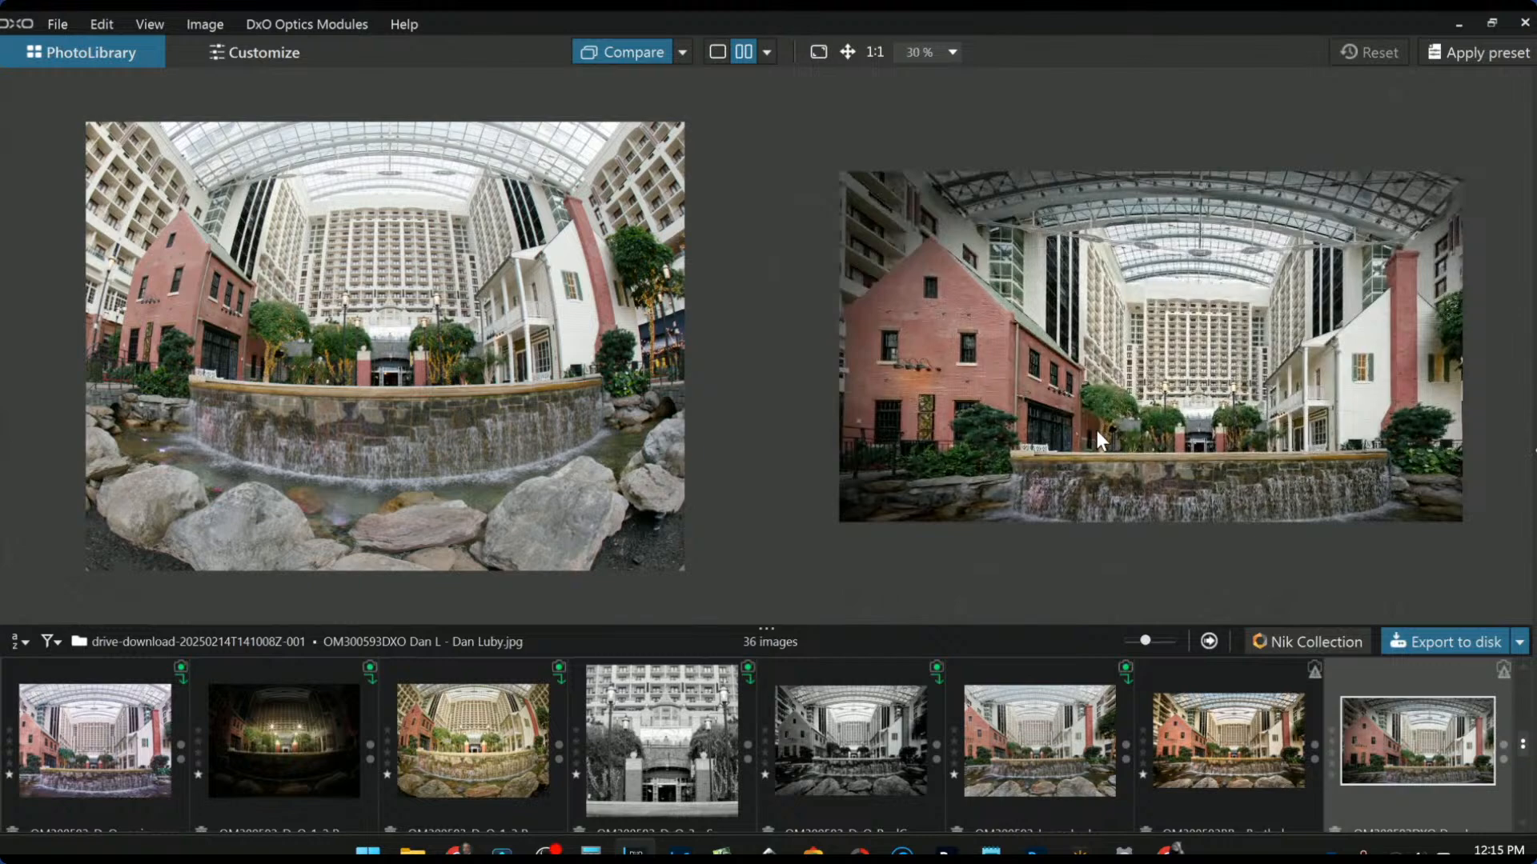
scroll(1097, 431, "up", 1)
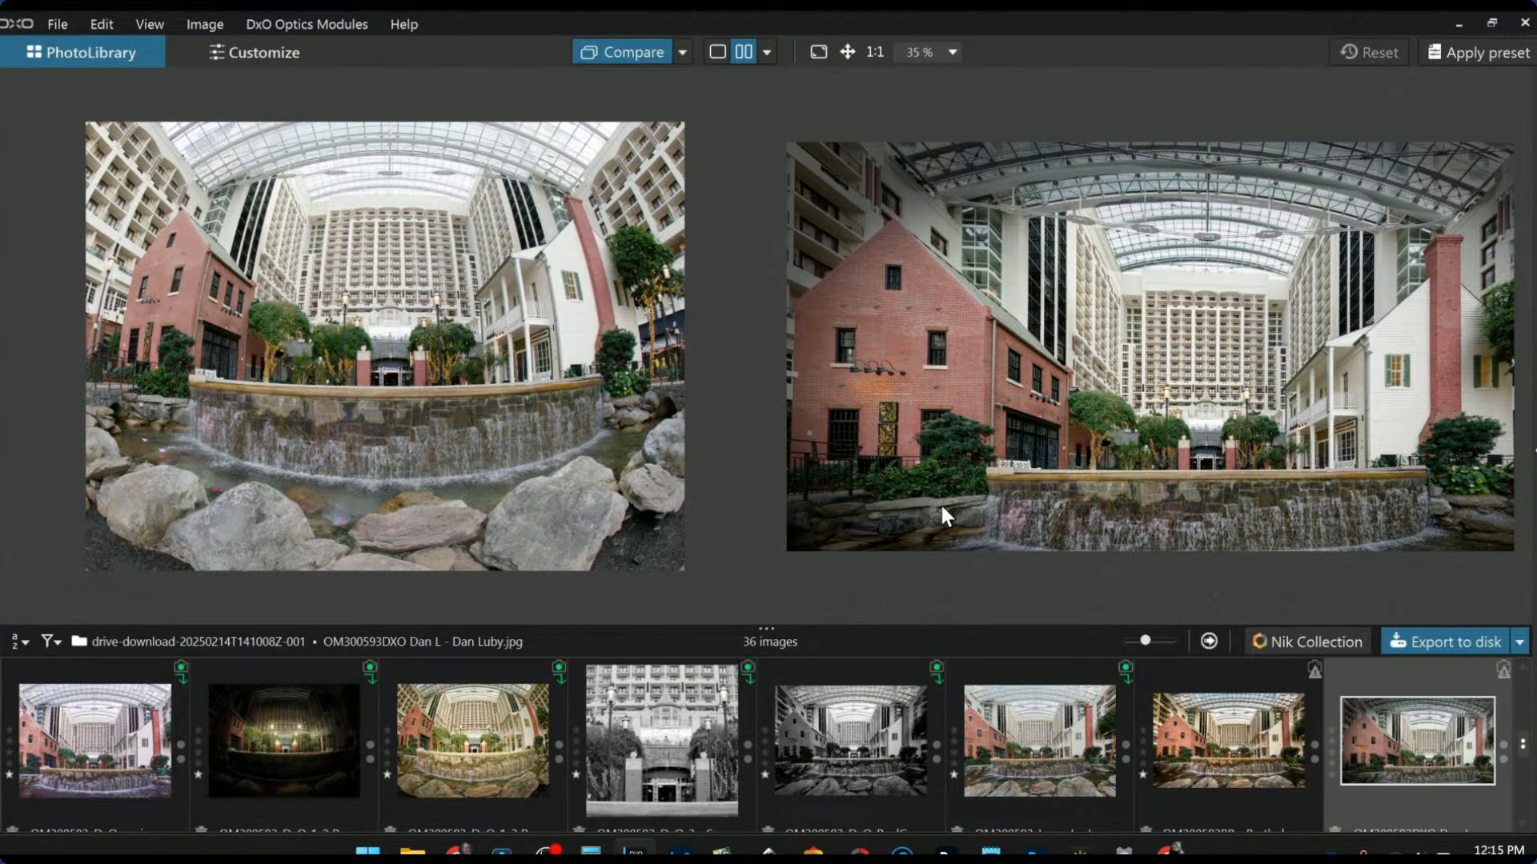
Step: Compare the OM300593BB edit at 30 % with the whole reference photo, then the straightened natural-colour edit beside it in the folder
left_click(1200, 741)
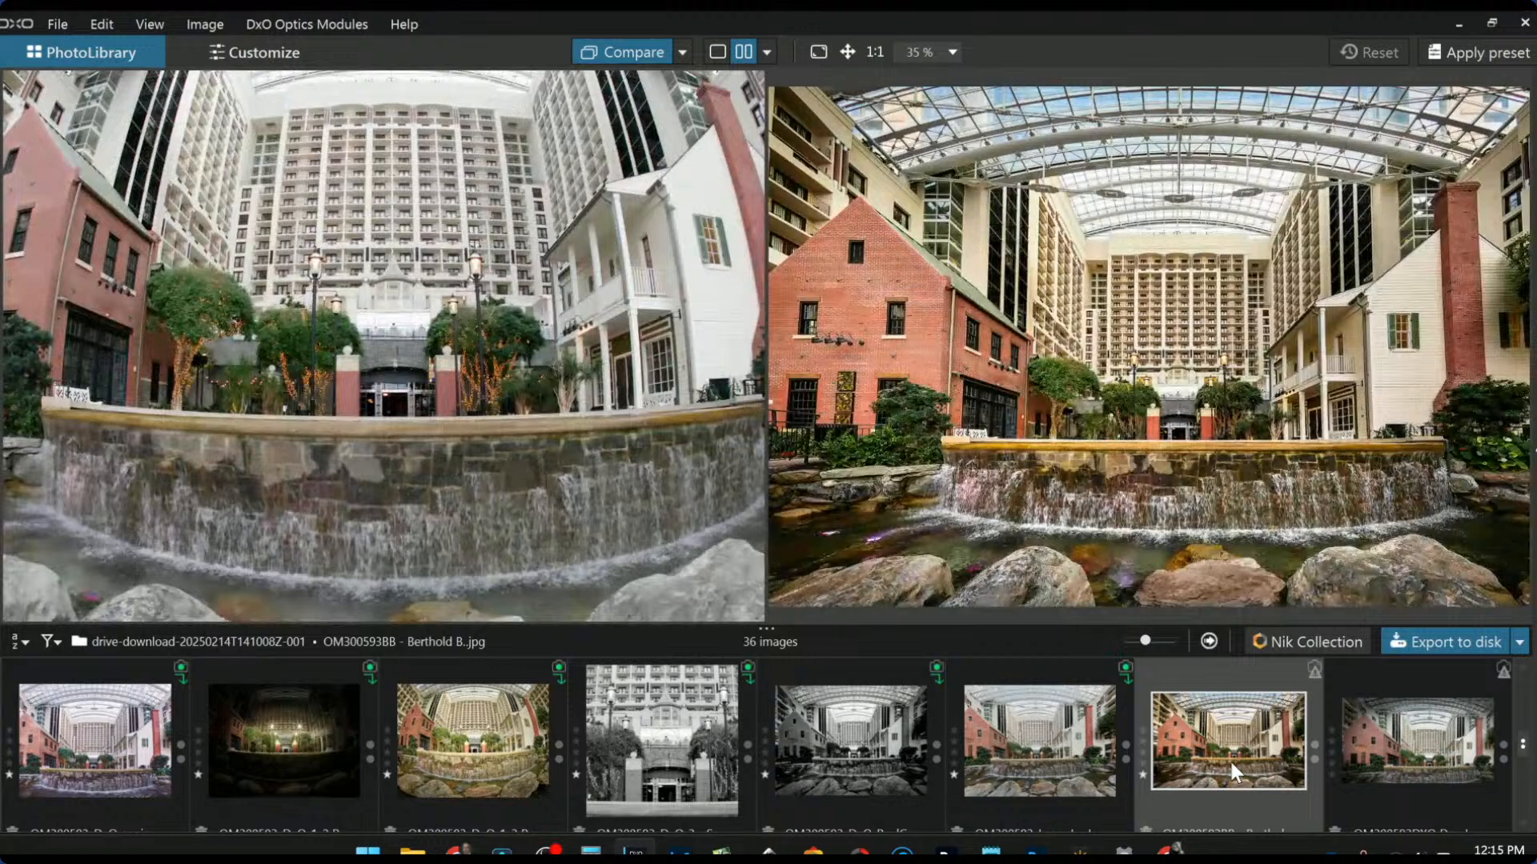
scroll(1209, 570, "down", 1)
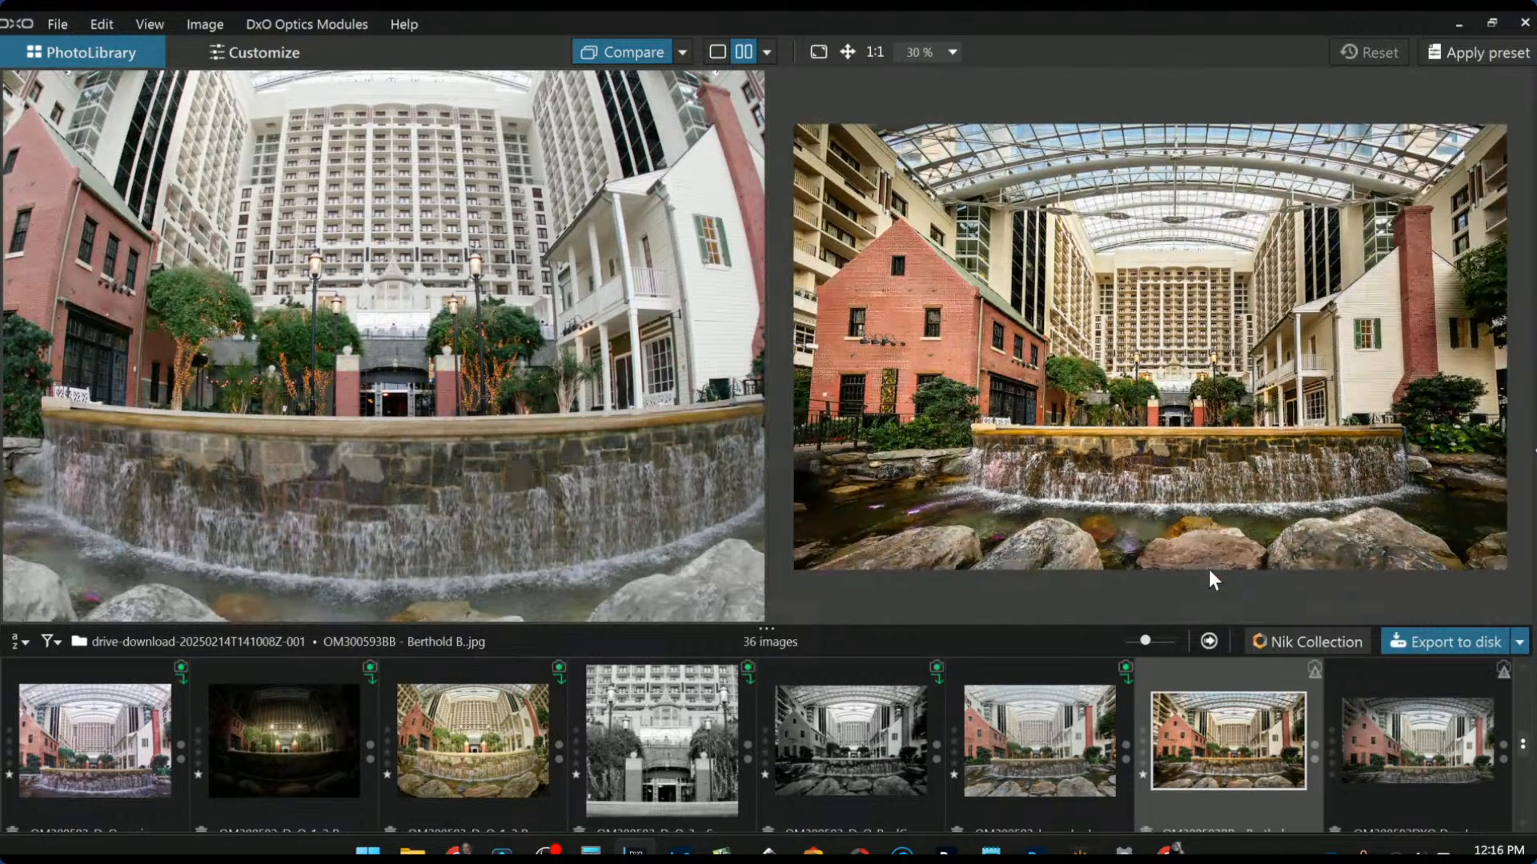
scroll(566, 375, "down", 3)
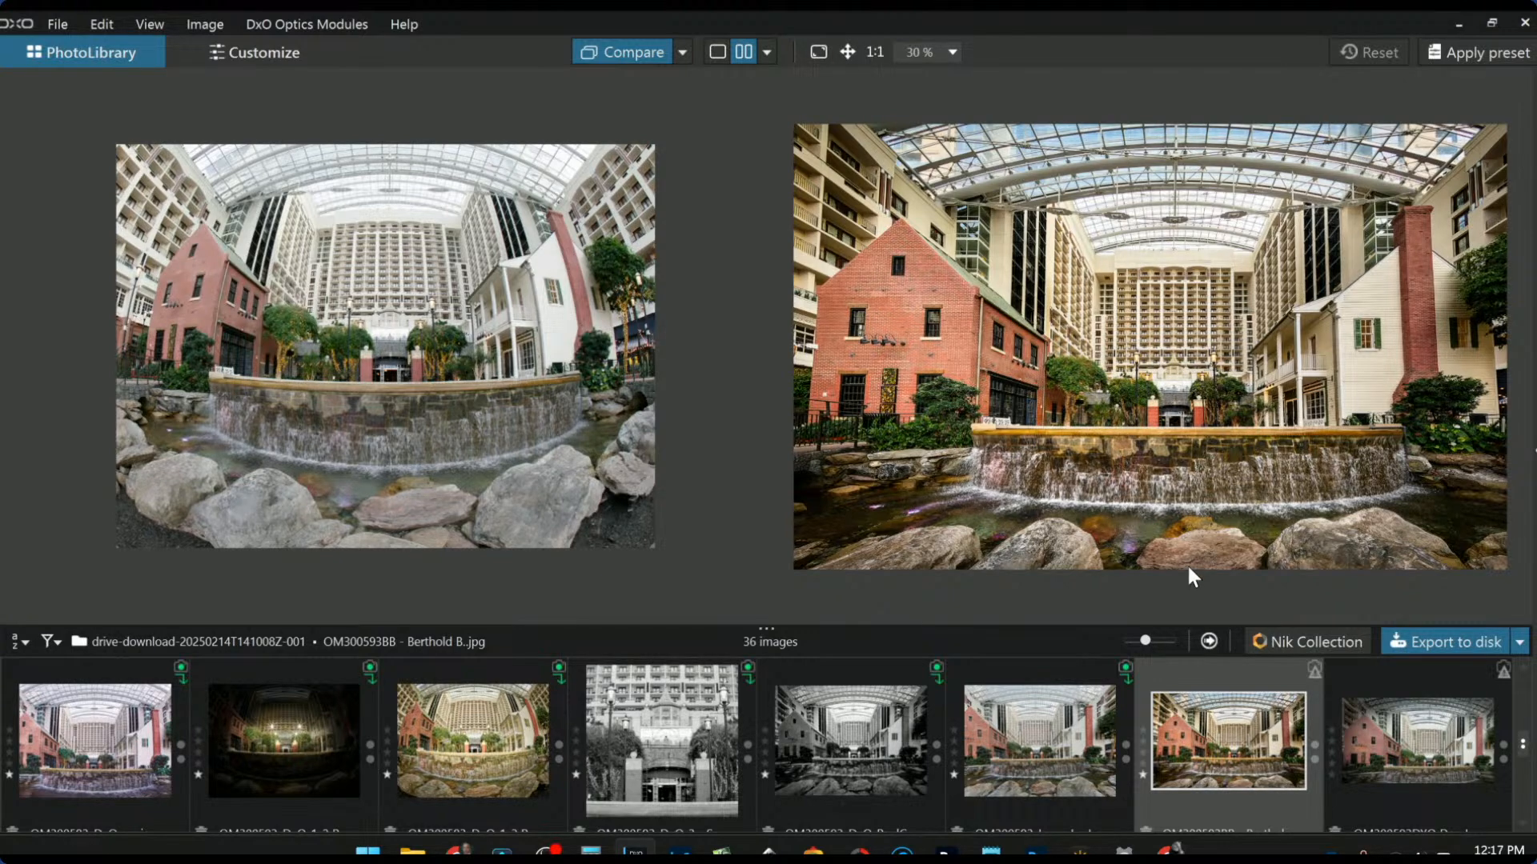
left_click(1095, 768)
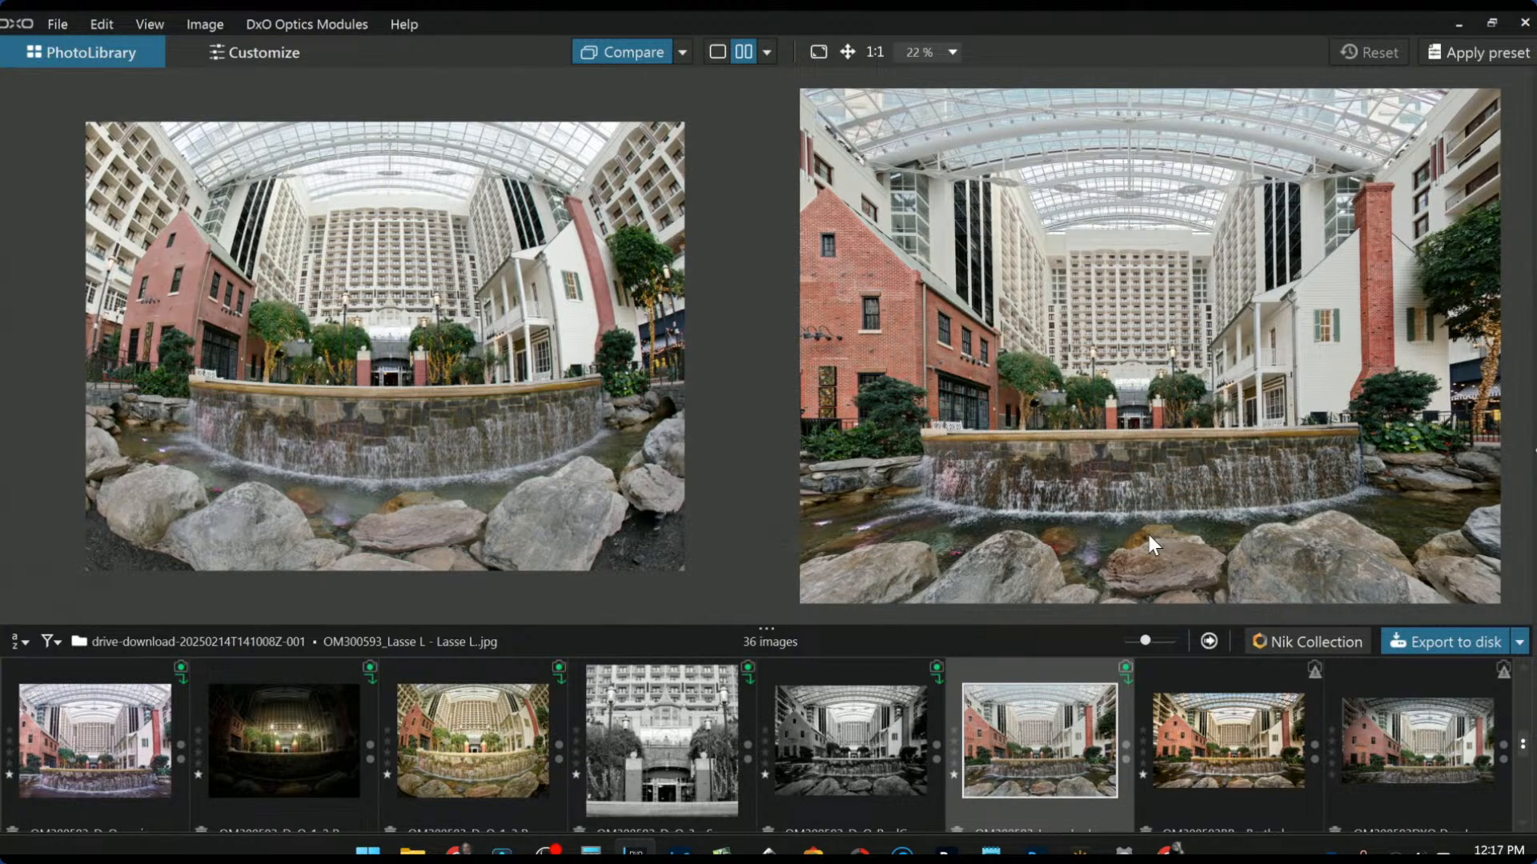
Step: Compare the black-and-white atrium edit and the OM300593_DxO-3 entrance crop, enlarged to 90 %, with the reference photo
left_click(886, 710)
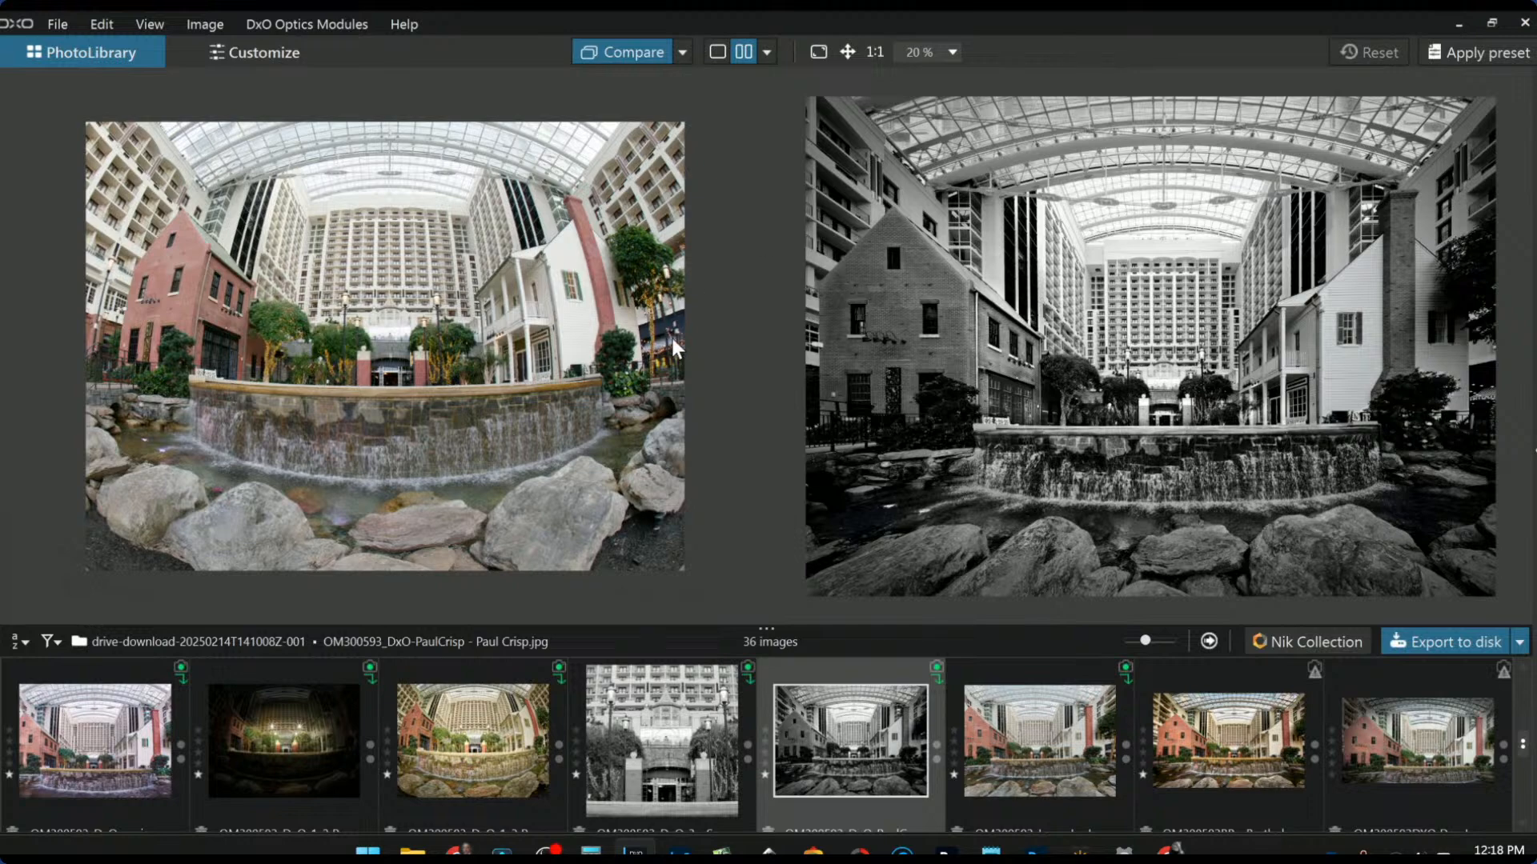
left_click(671, 774)
scroll(1120, 458, "up", 2)
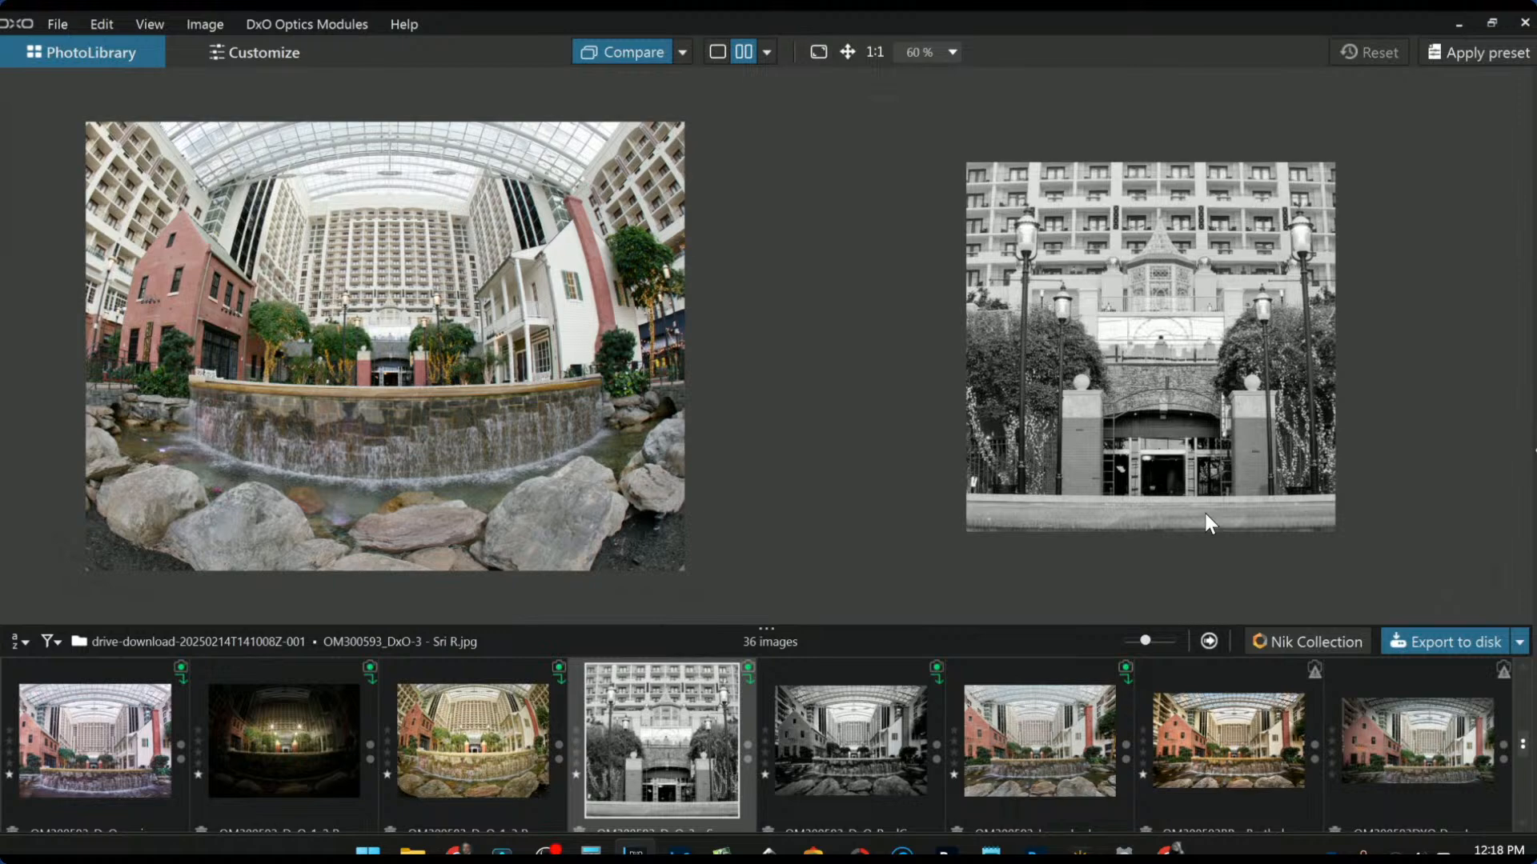
scroll(1205, 515, "up", 3)
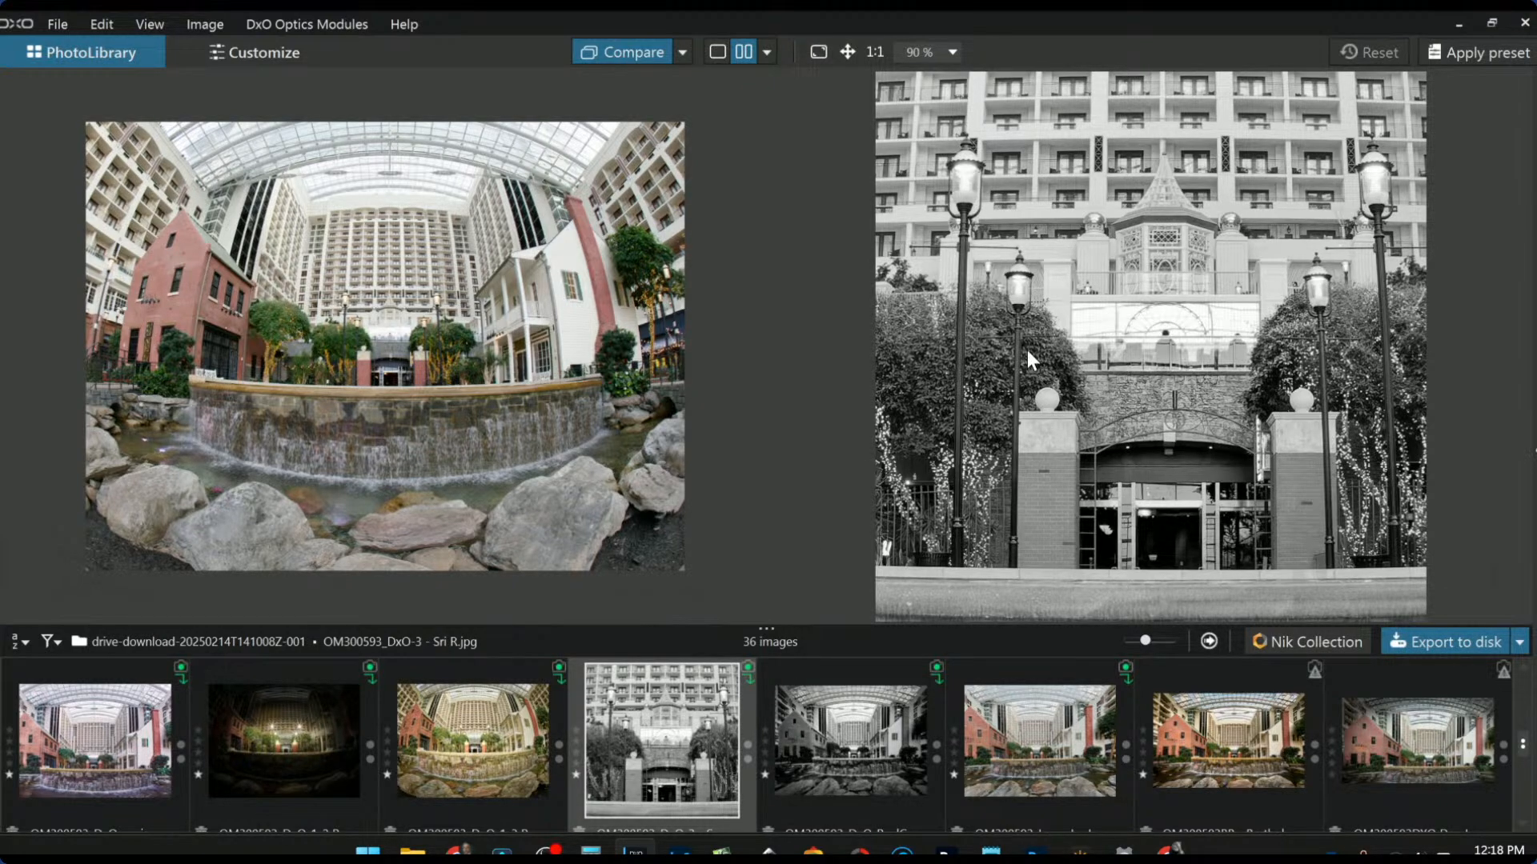
Step: Compare the warm-toned OM300593_DxO-1_3 edit with the reference photo and browse the other atrium edits
left_click(443, 767)
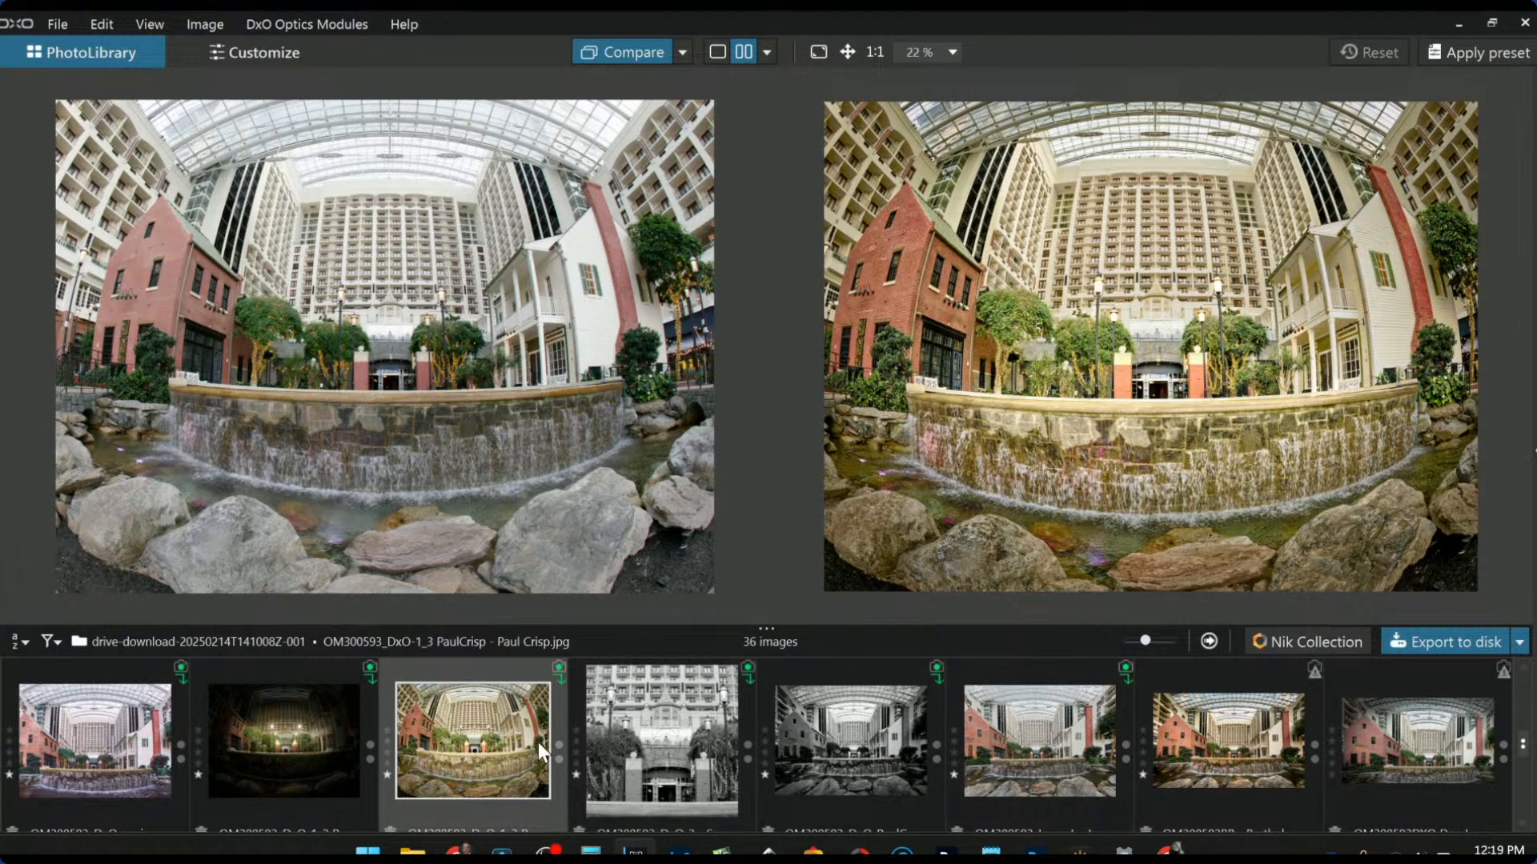
scroll(1226, 740, "down", 2)
scroll(1225, 741, "up", 3)
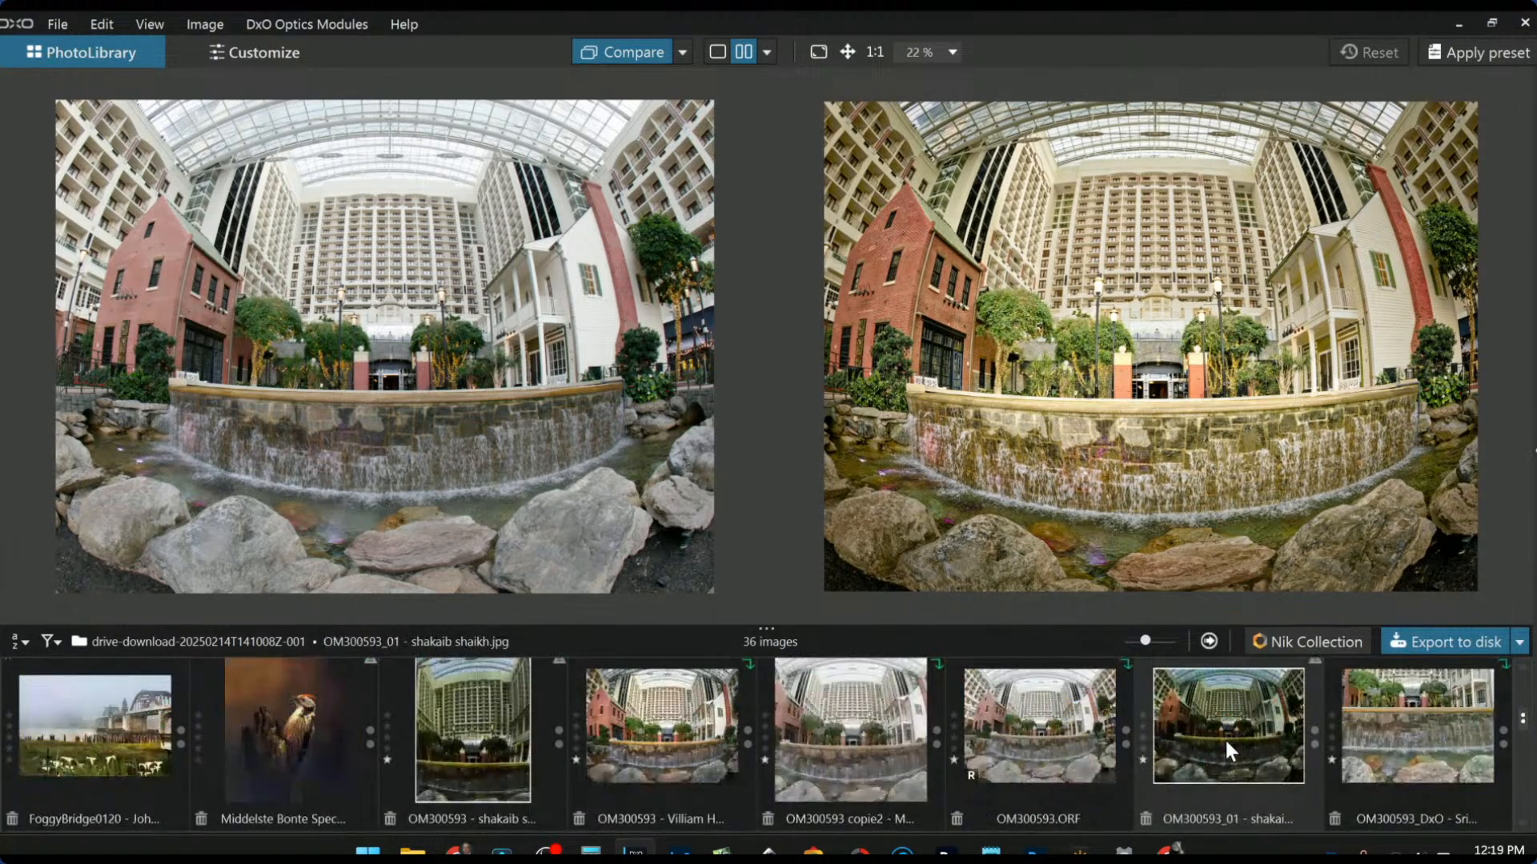
scroll(1225, 741, "up", 1)
scroll(1223, 738, "down", 2)
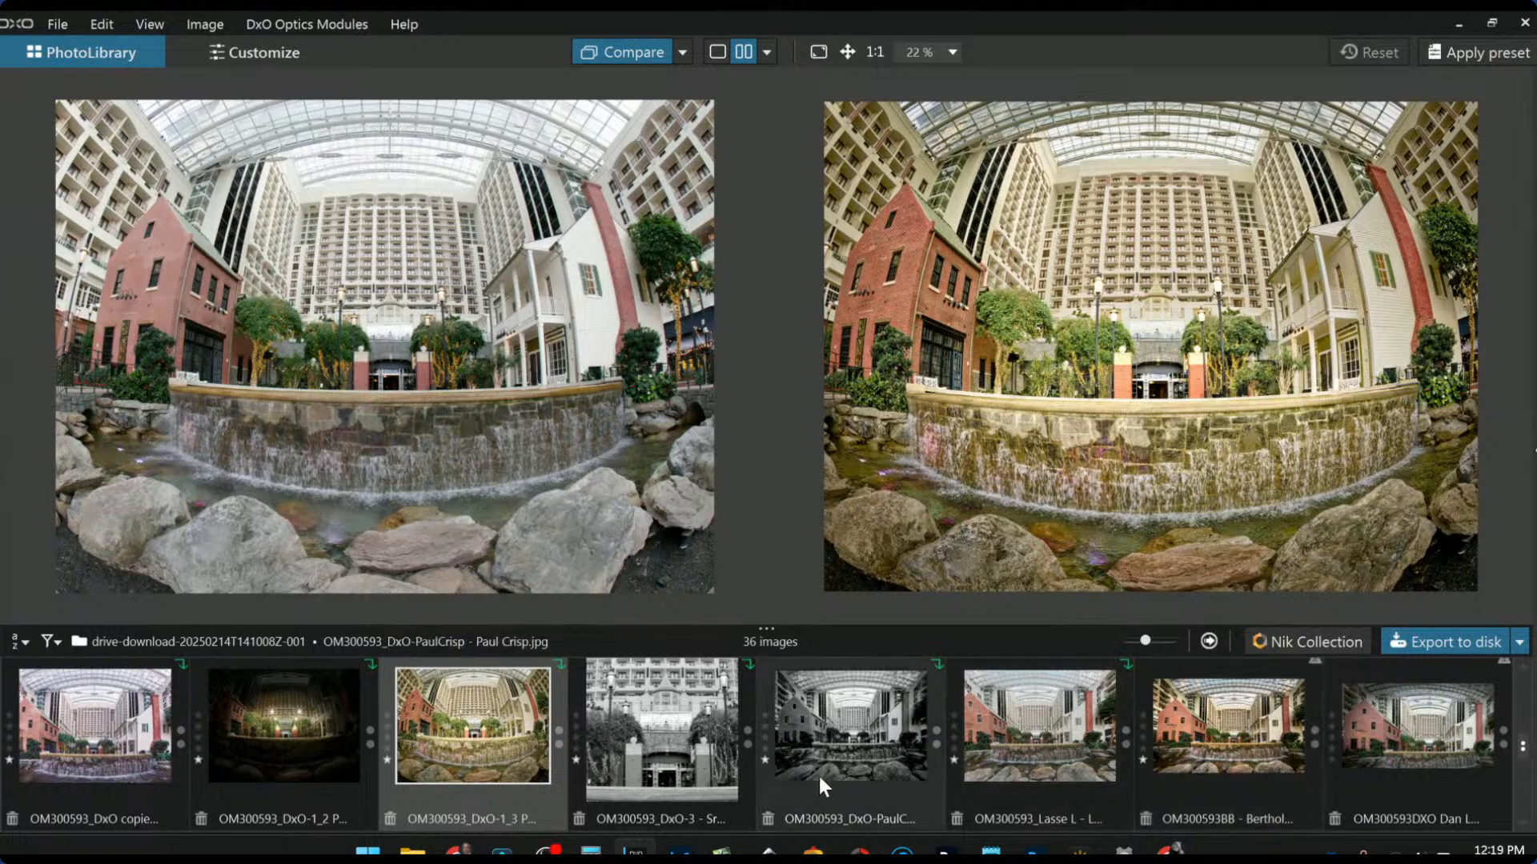
Step: Compare the dark OM300593_DxO-1_2 starburst edit and the straightened OM300593_DxO copie edit with the reference photo
left_click(312, 732)
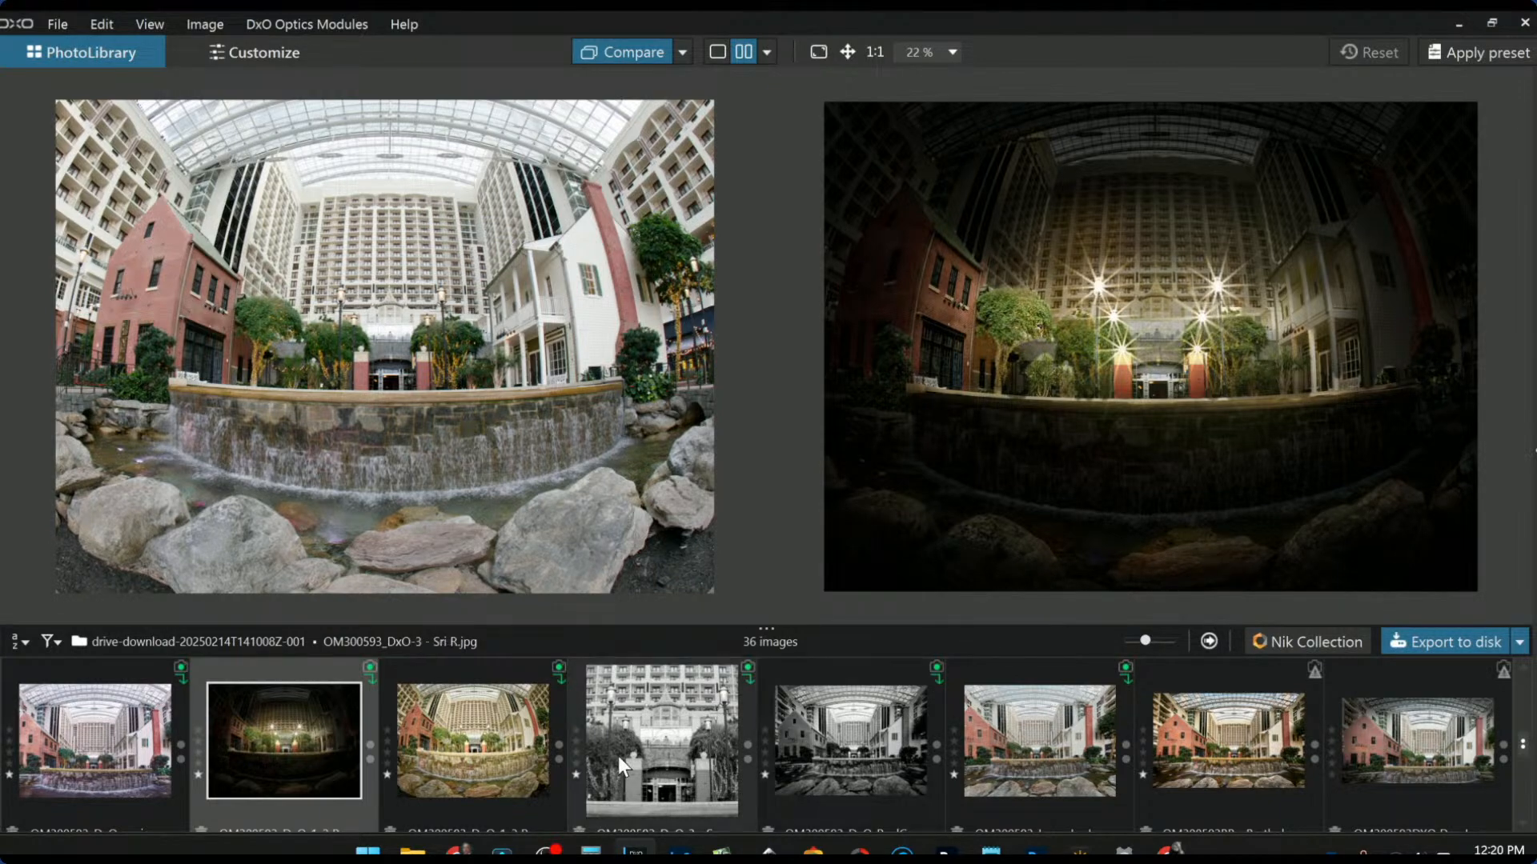
scroll(494, 765, "up", 3)
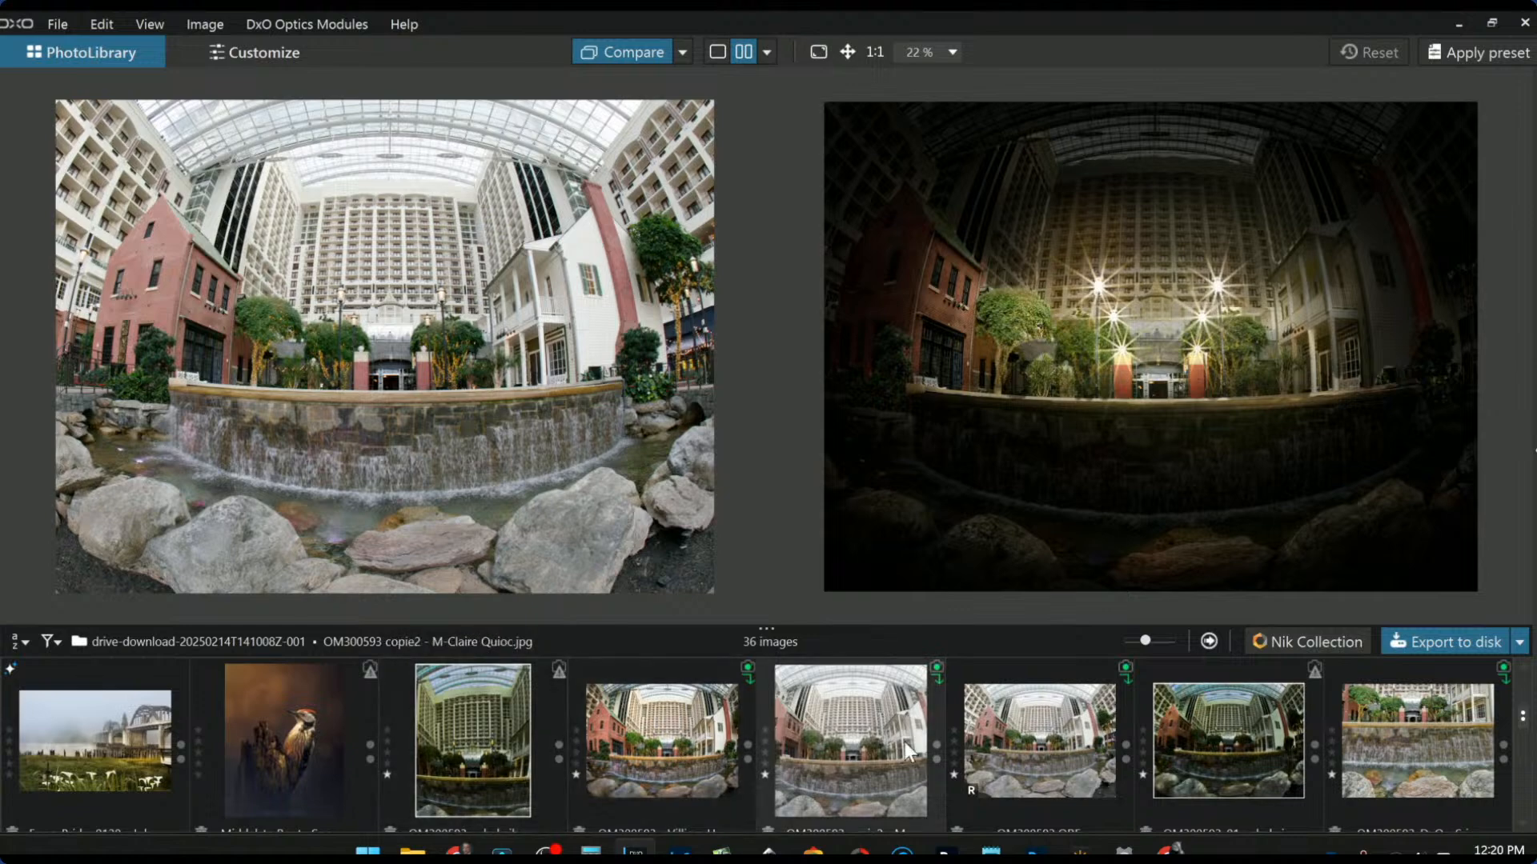
scroll(1382, 756, "down", 3)
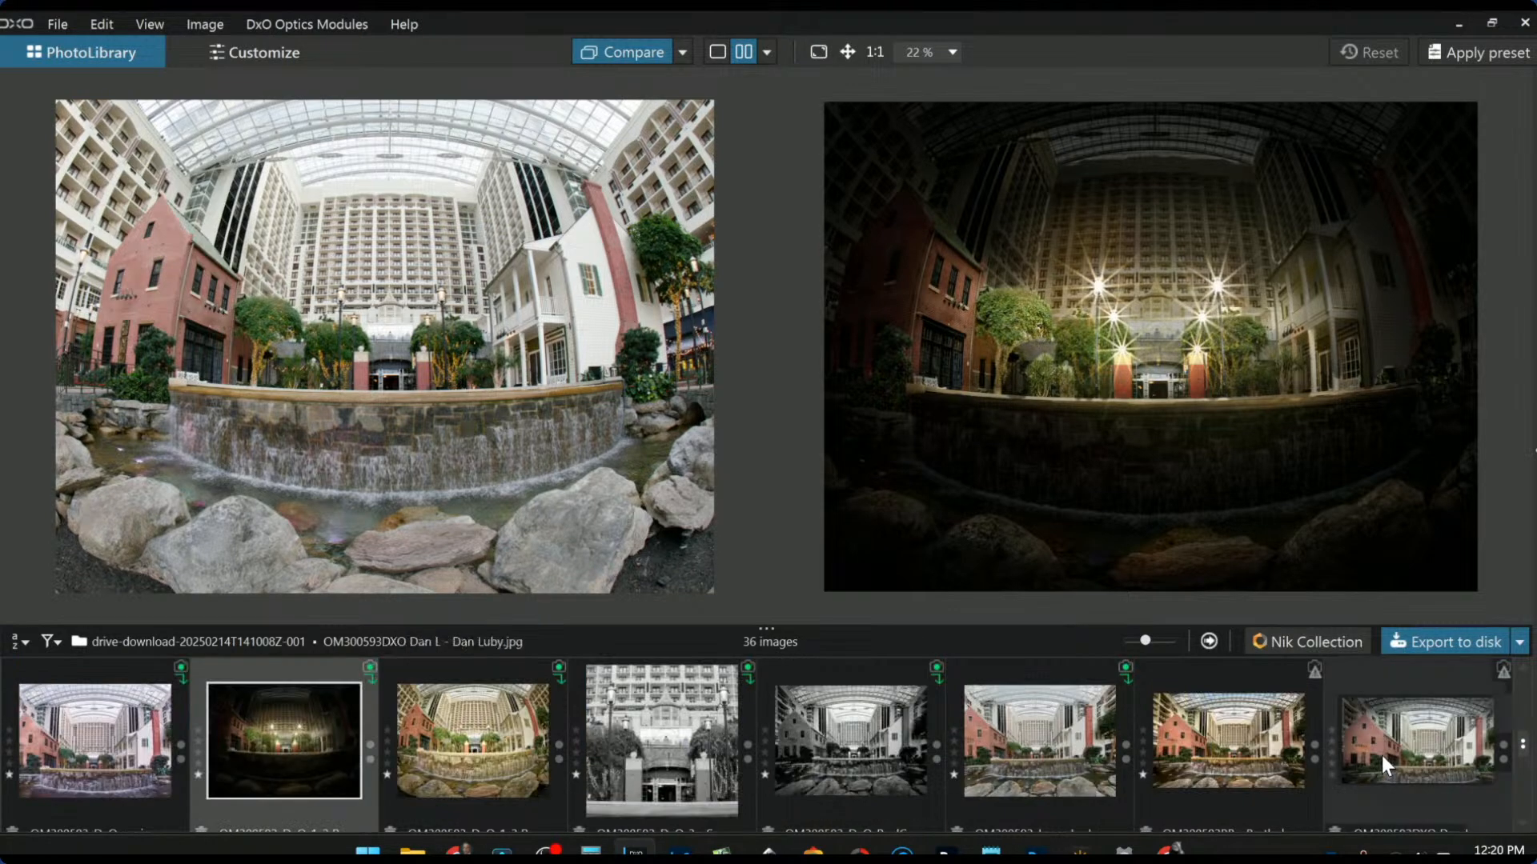
left_click(158, 753)
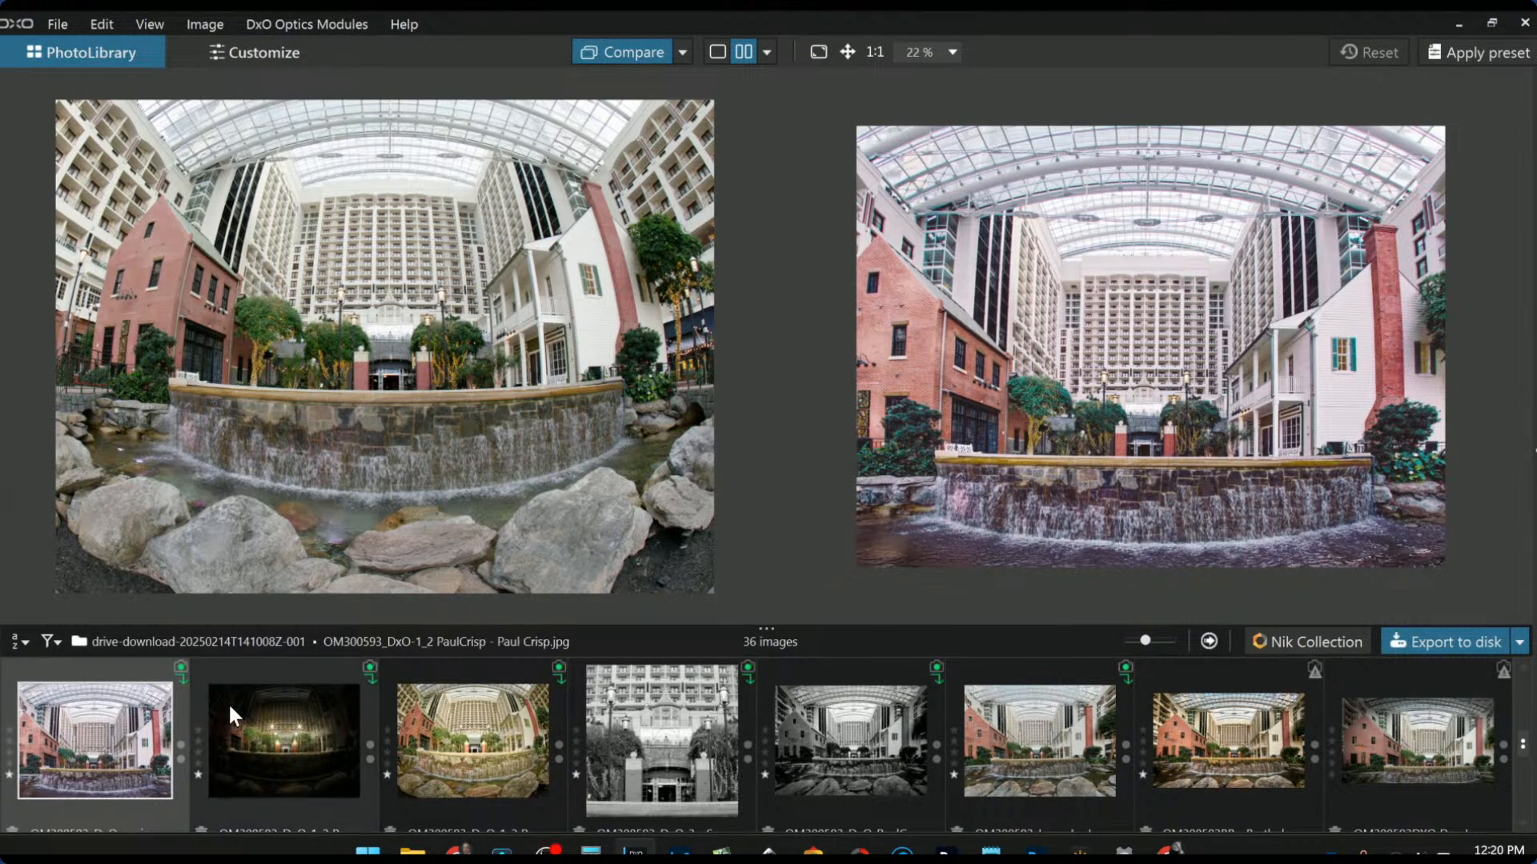
scroll(185, 732, "up", 3)
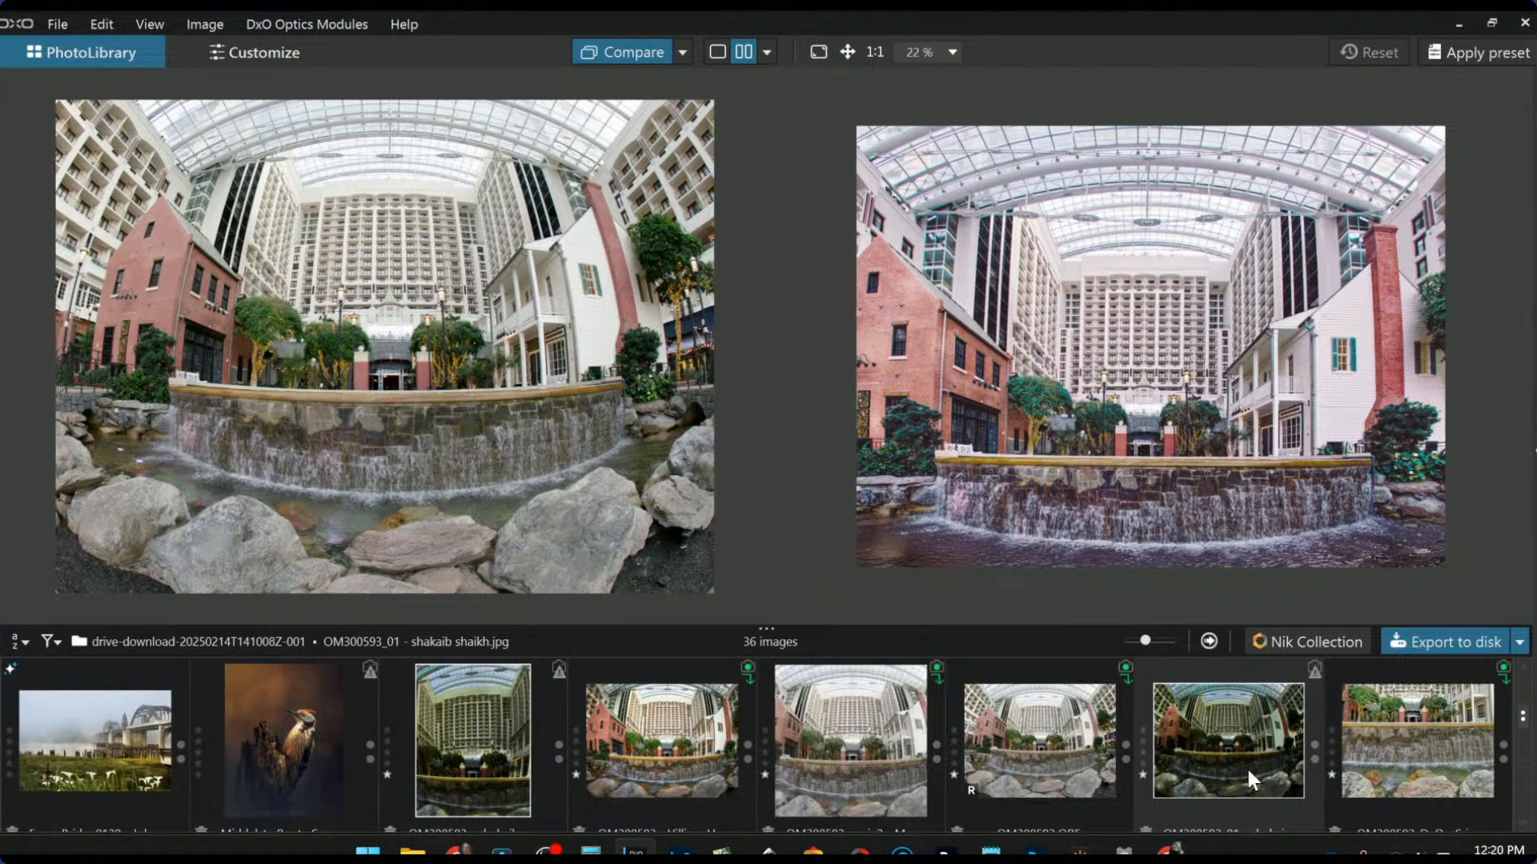
scroll(1249, 771, "down", 1)
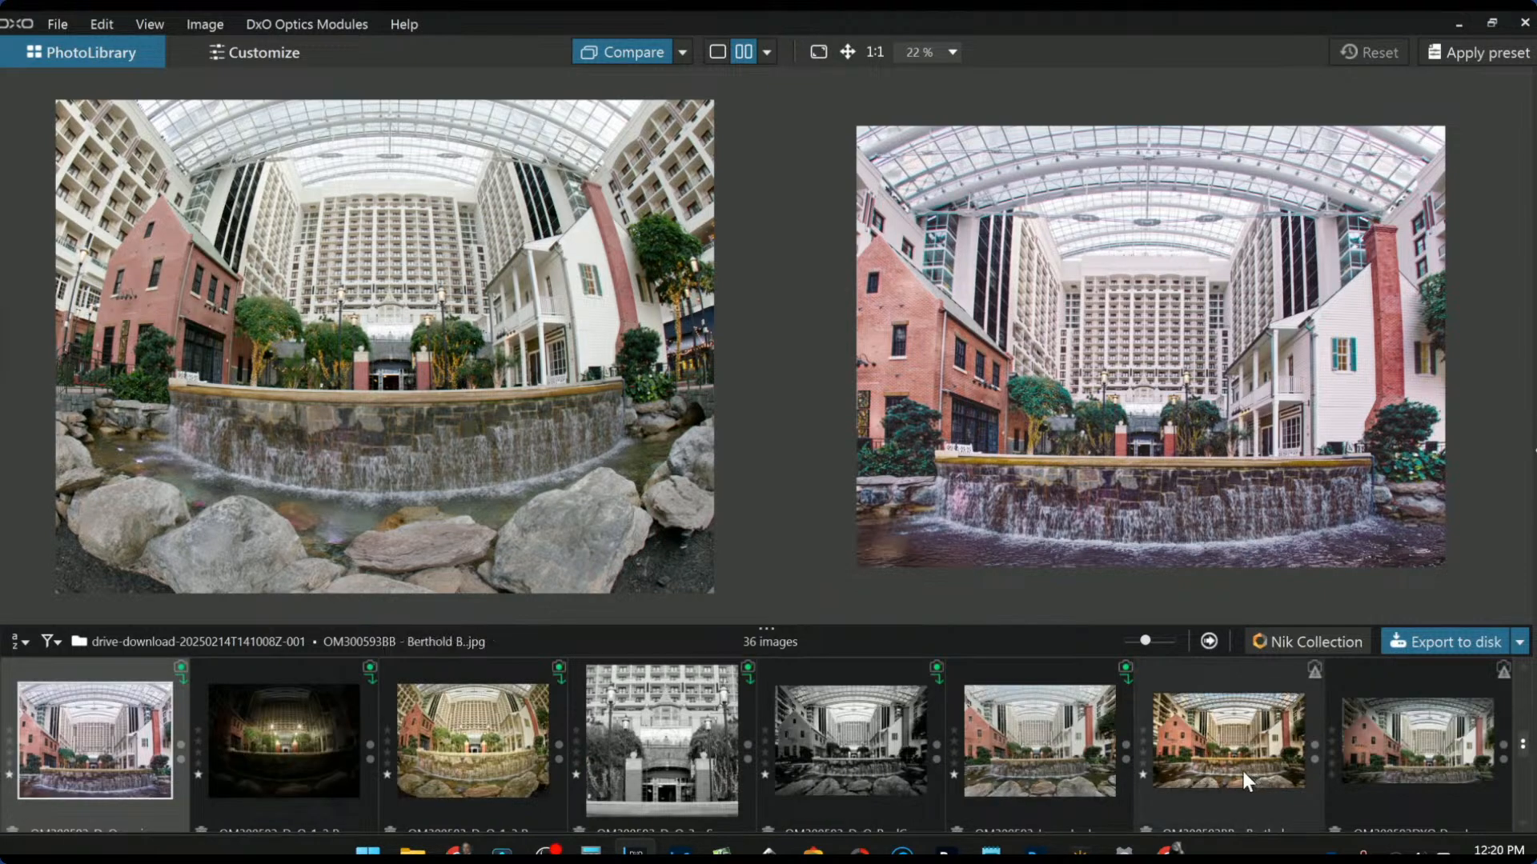
scroll(457, 775, "up", 1)
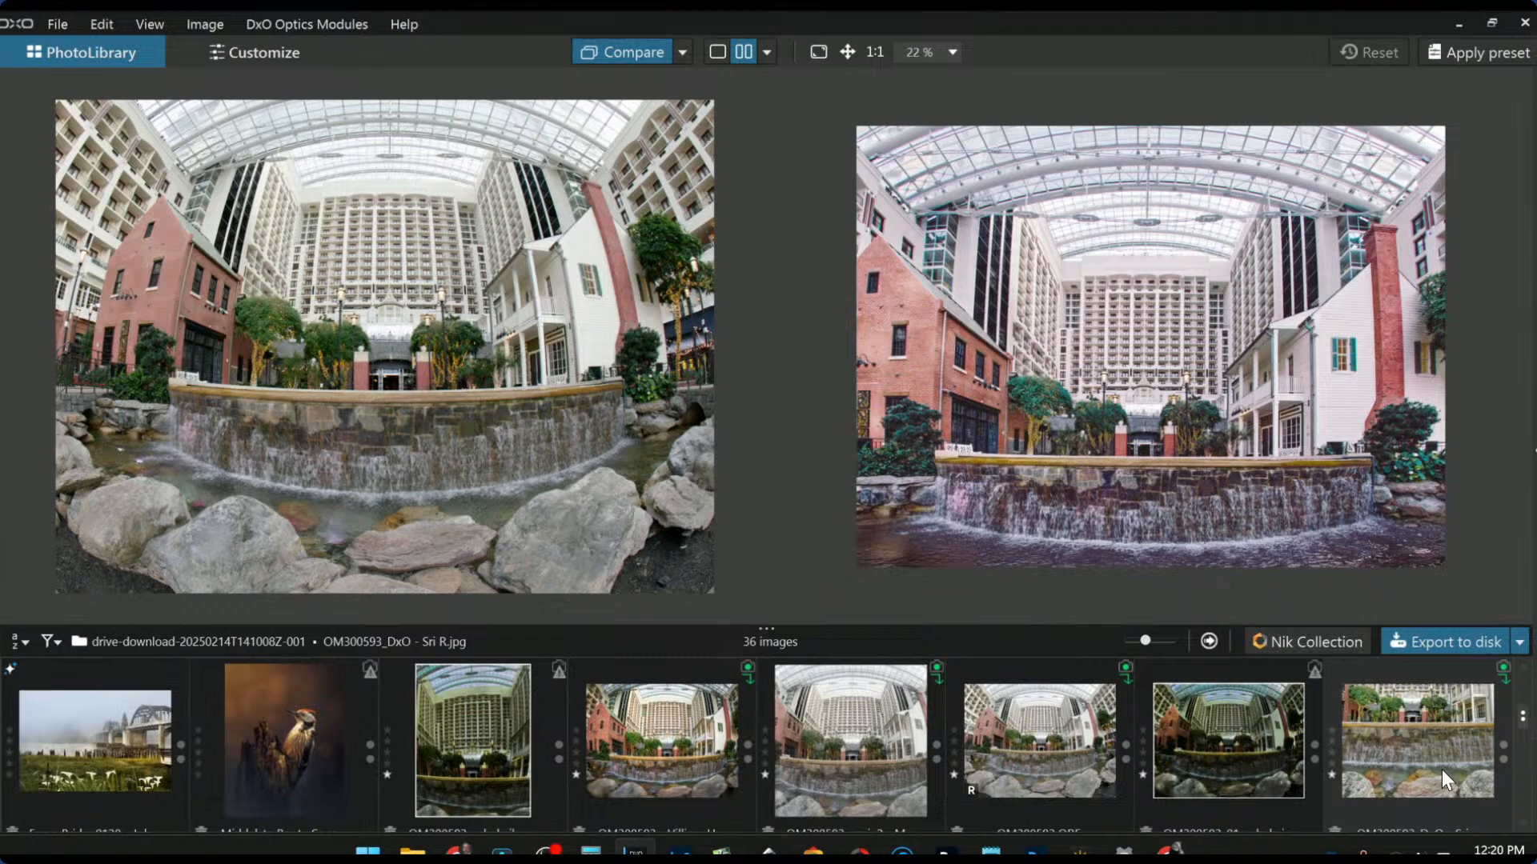
scroll(1440, 770, "down", 1)
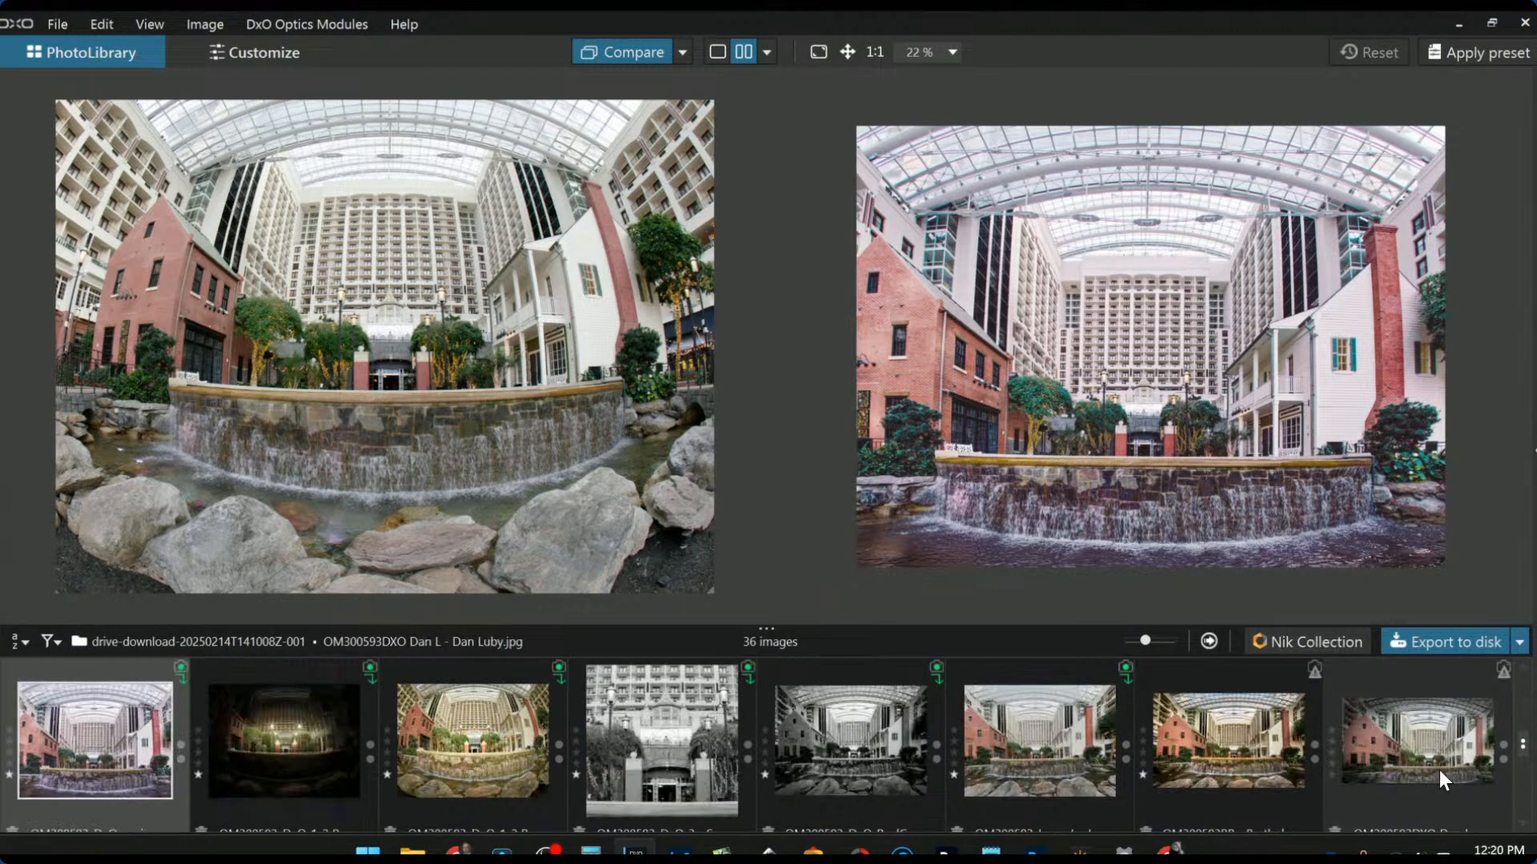
Step: Compare the OM300593_DxO waterfall crop, enlarged to 45 %, with the reference photo
scroll(1440, 770, "up", 1)
left_click(1439, 771)
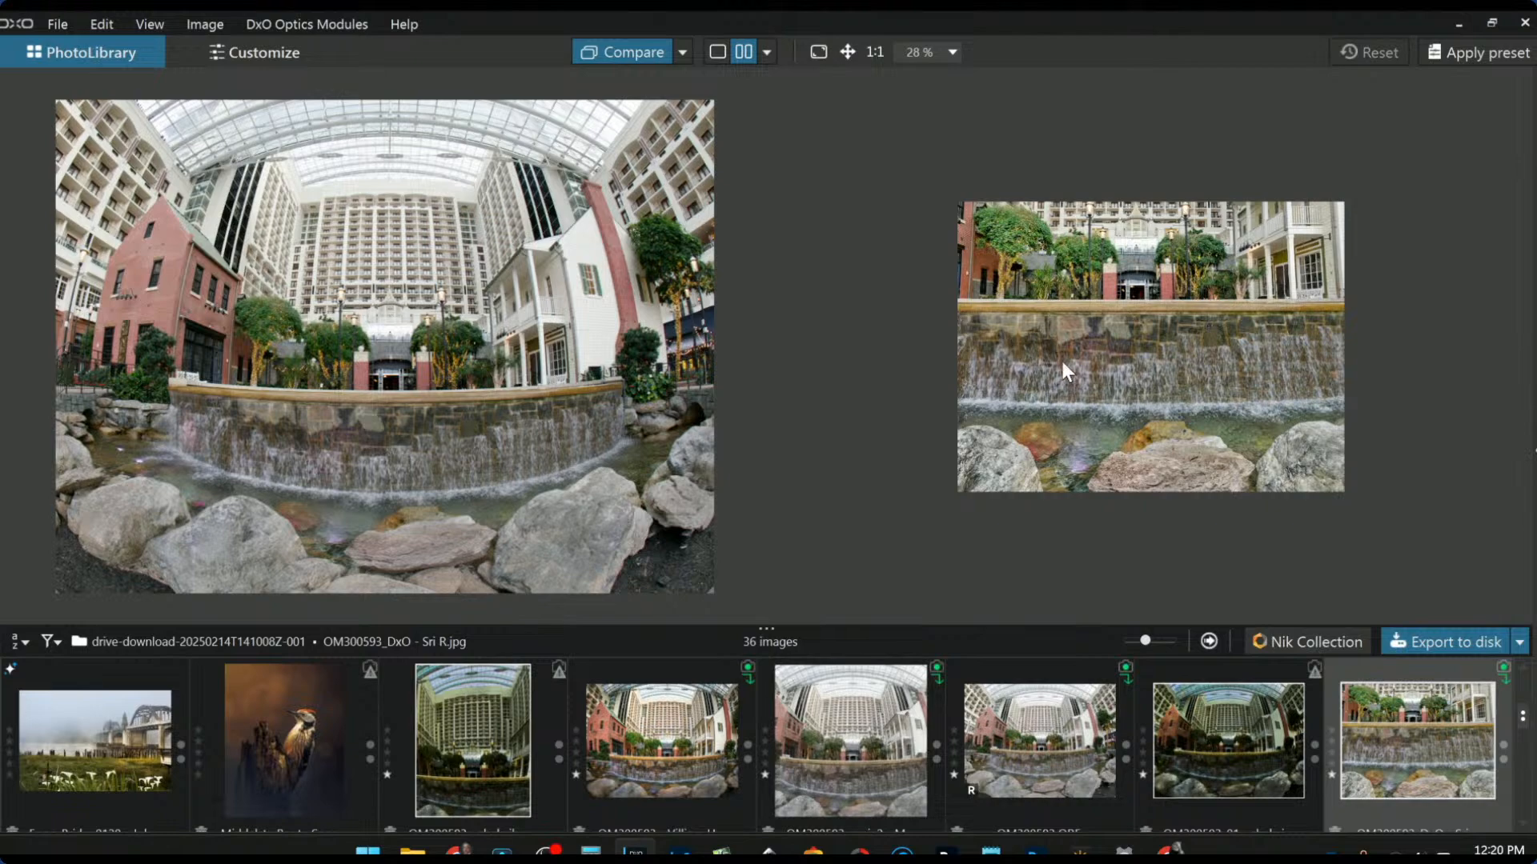
scroll(1066, 363, "up", 3)
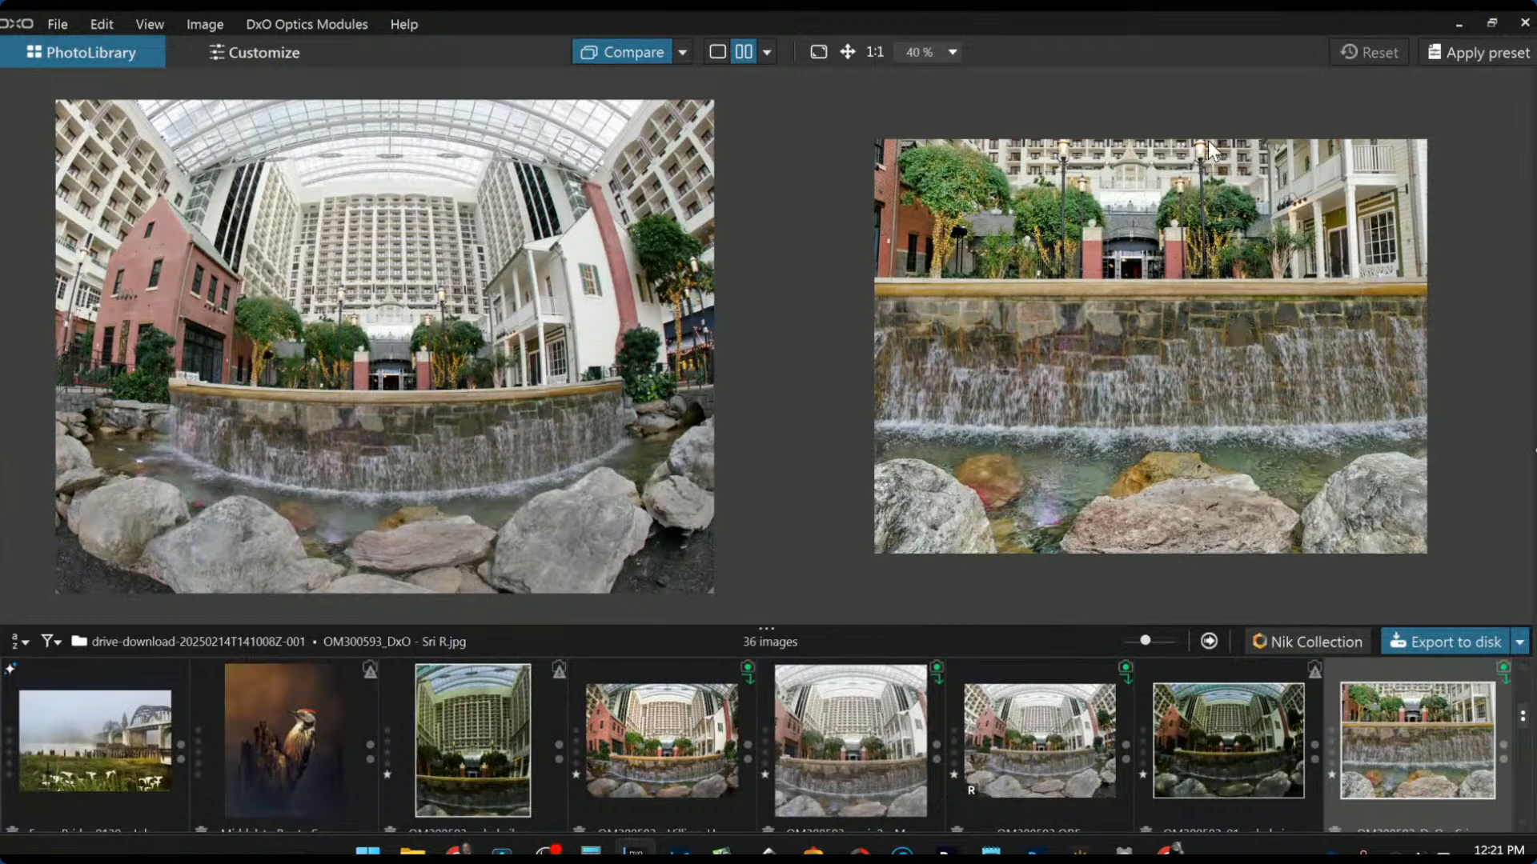
scroll(1102, 145, "up", 1)
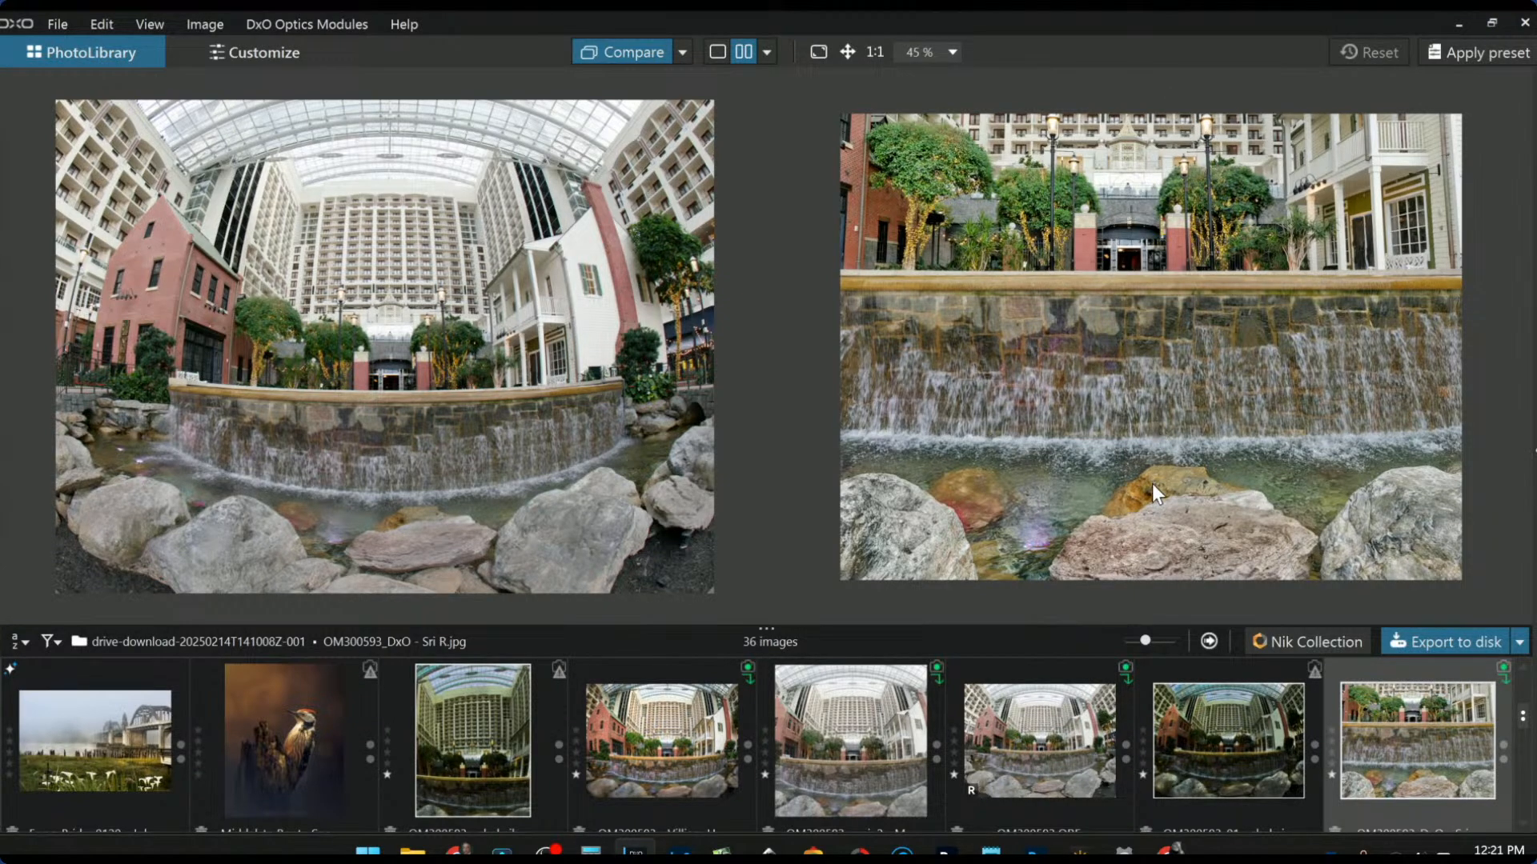
Step: Compare the white-framed OM300593_01 edit and the squarish OM300593 copie2 crop with the OM300593.ORF reference
left_click(1202, 734)
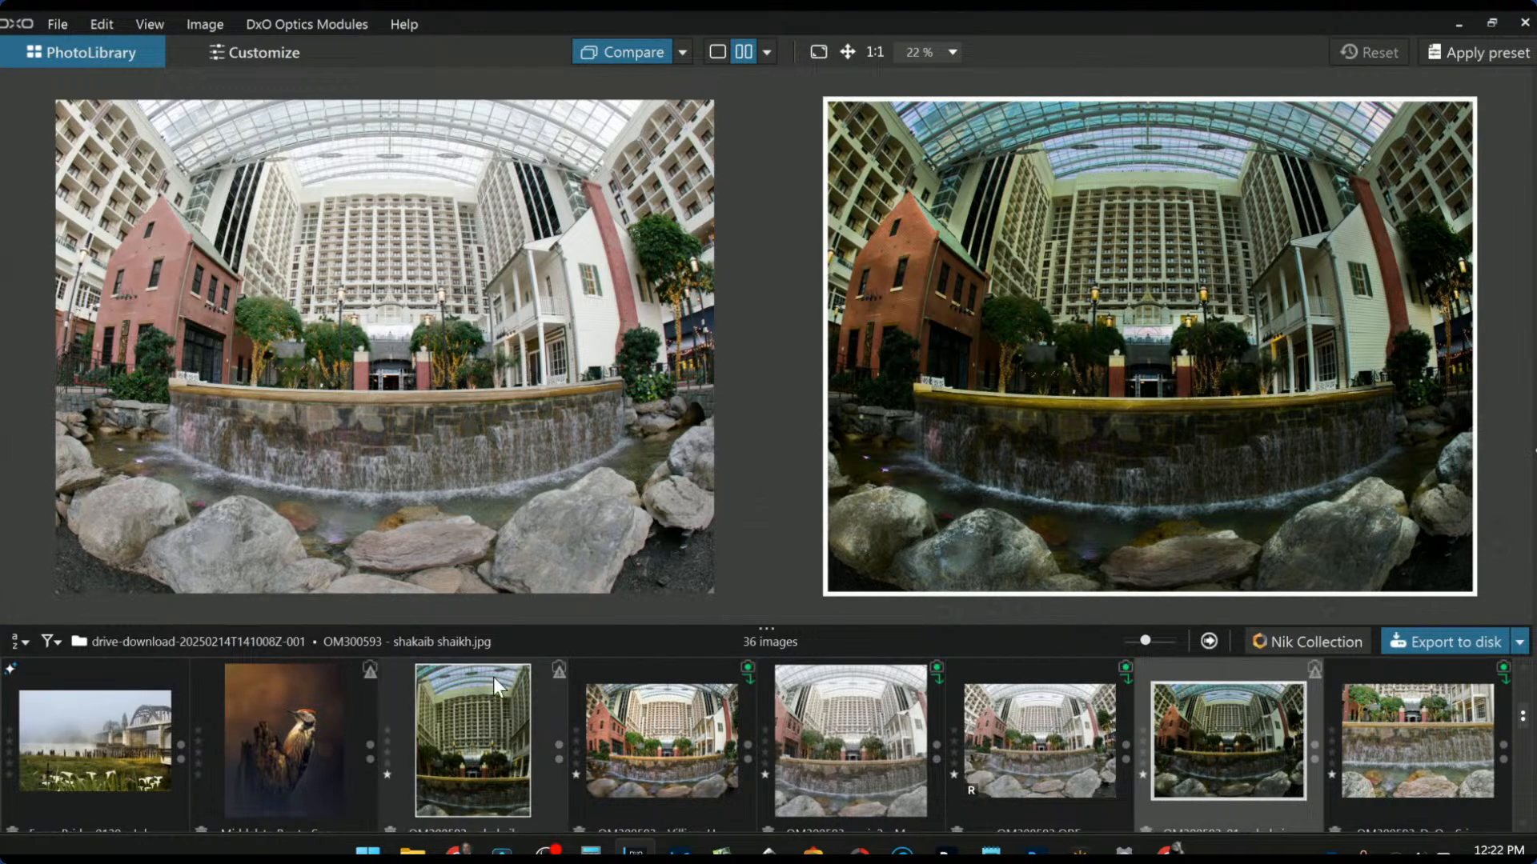
left_click(1039, 763)
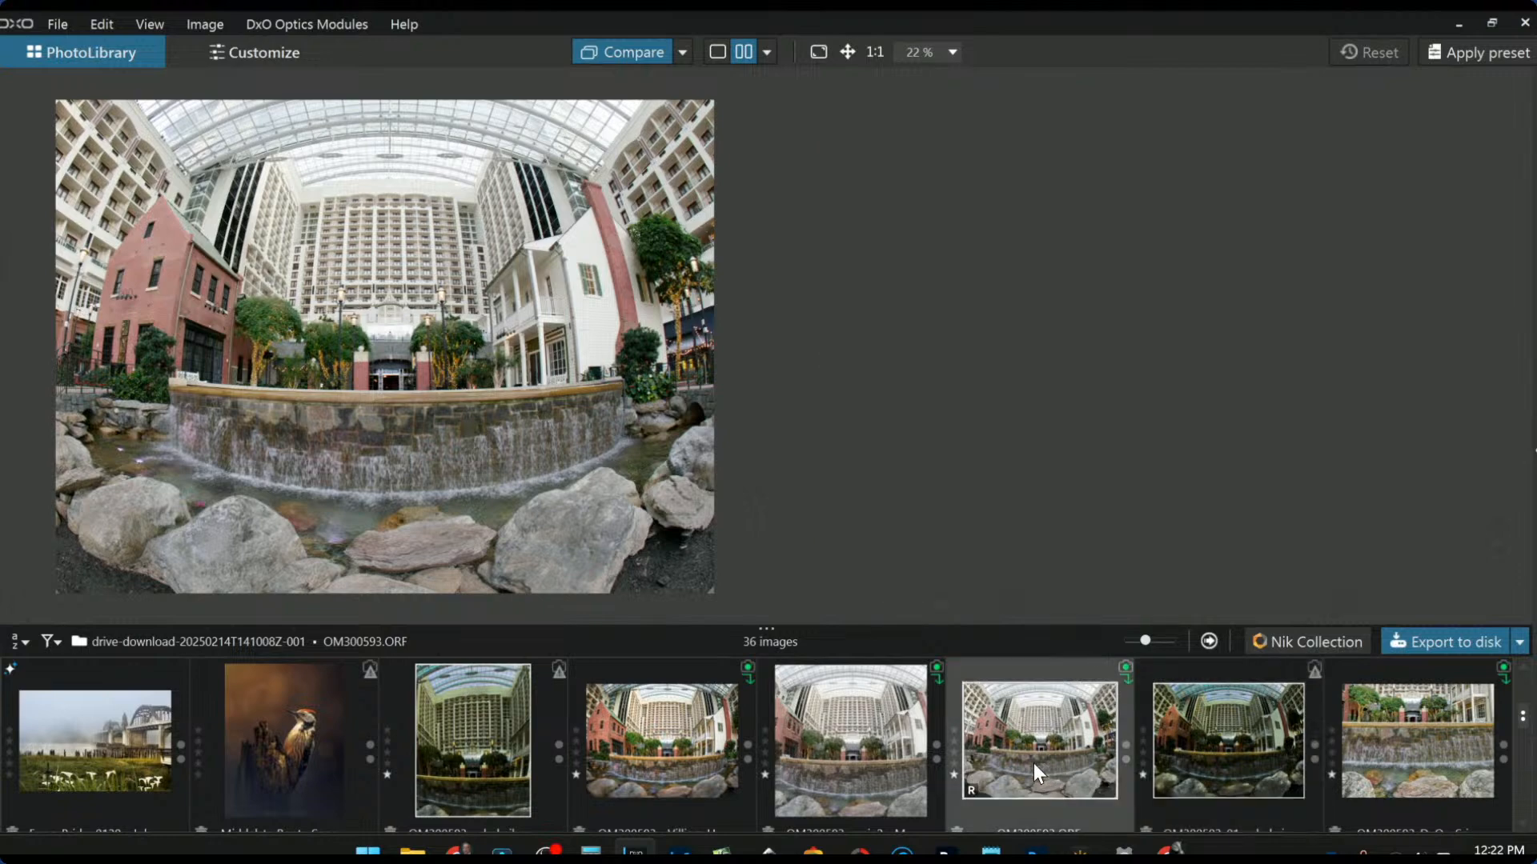
left_click(852, 753)
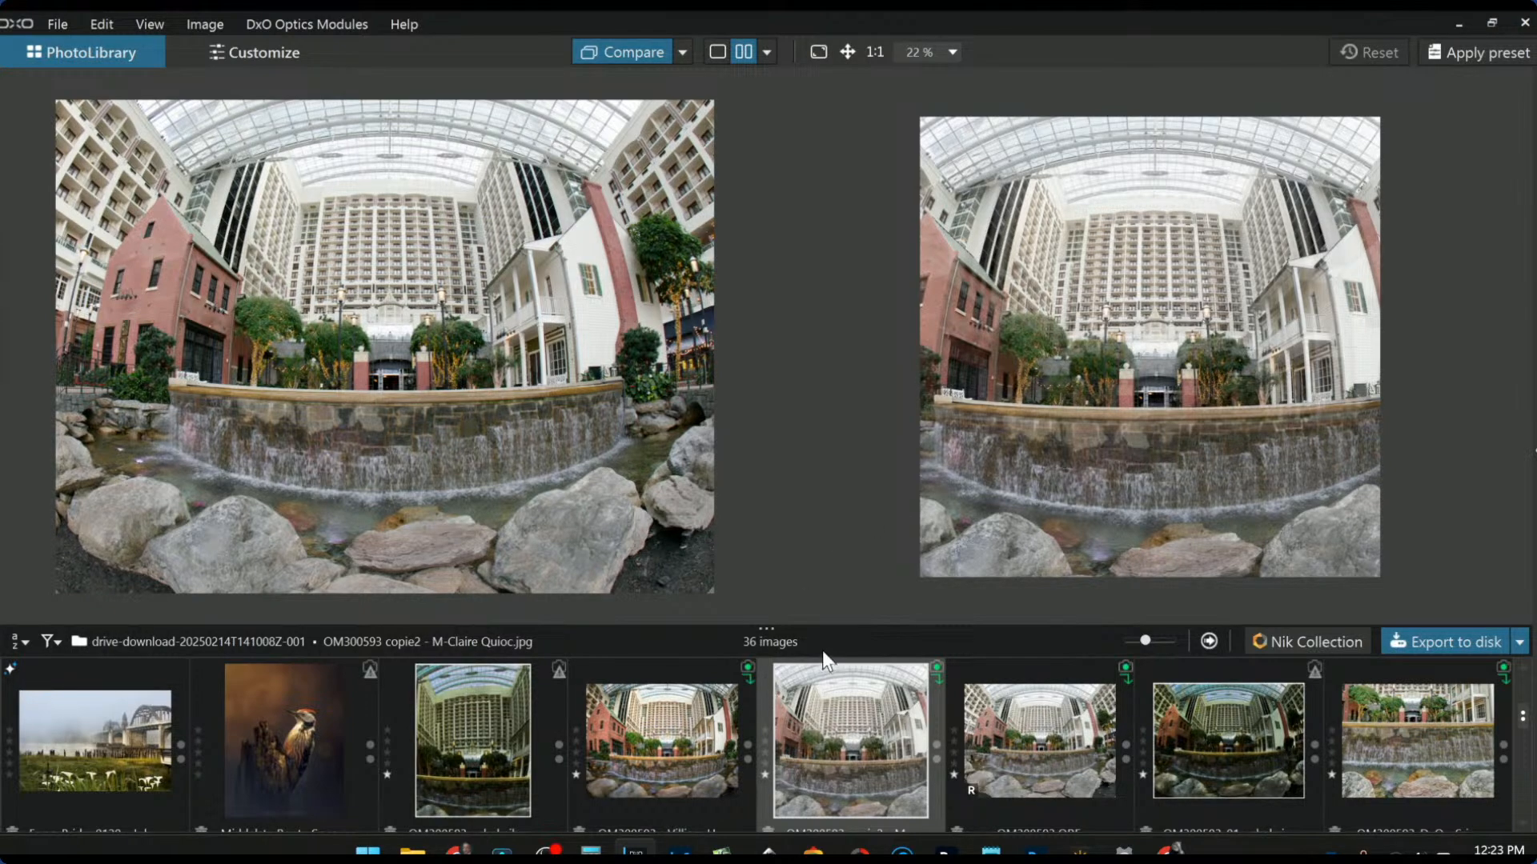
Step: Compare the edit with blurred foreground rocks and the white-framed portrait crop, enlarged to 25 %, with the reference photo
left_click(693, 748)
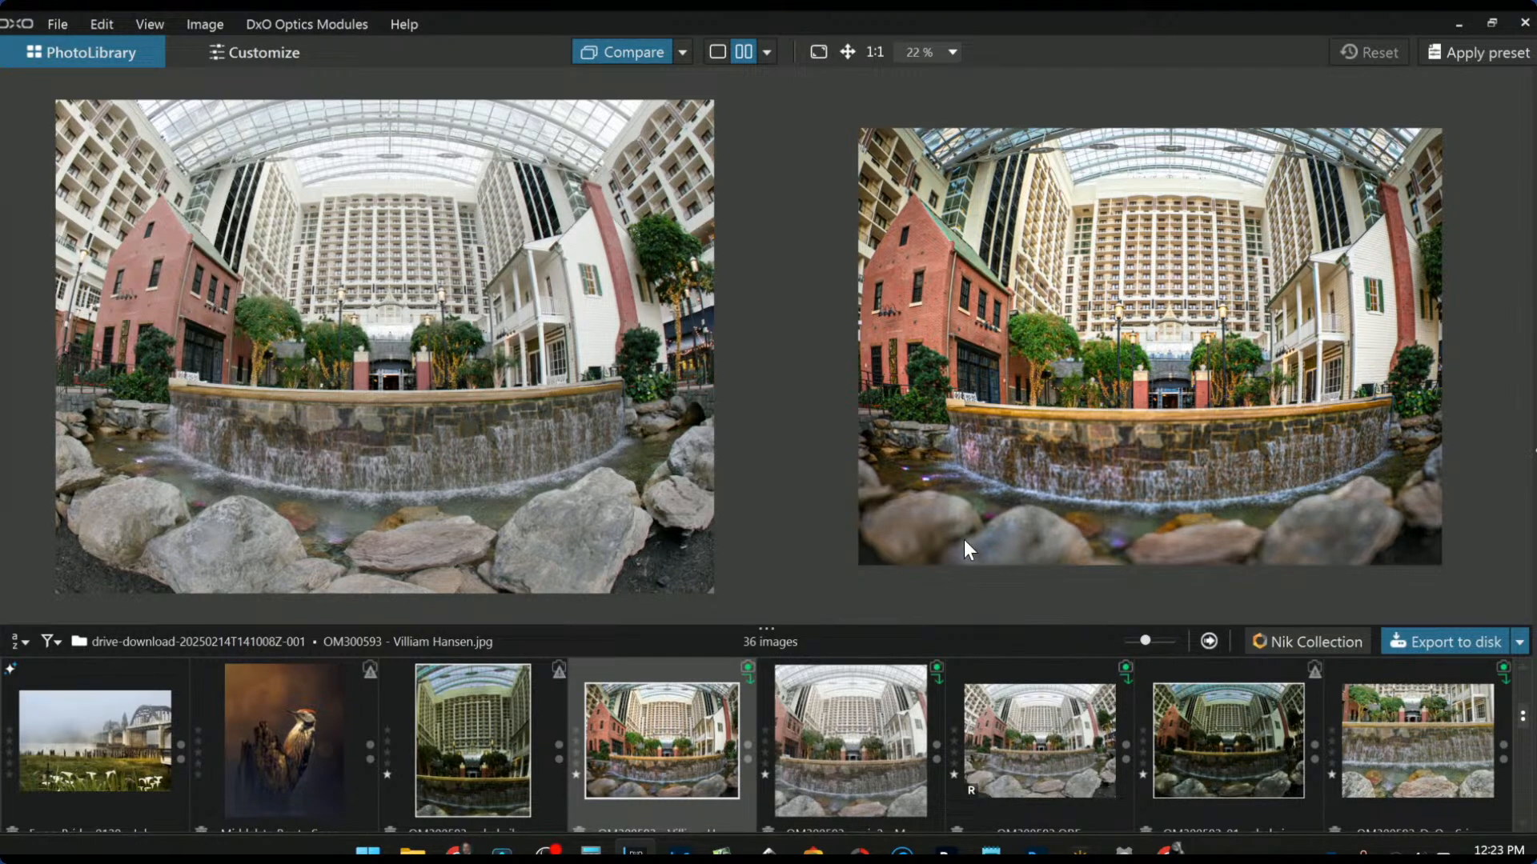
left_click(514, 709)
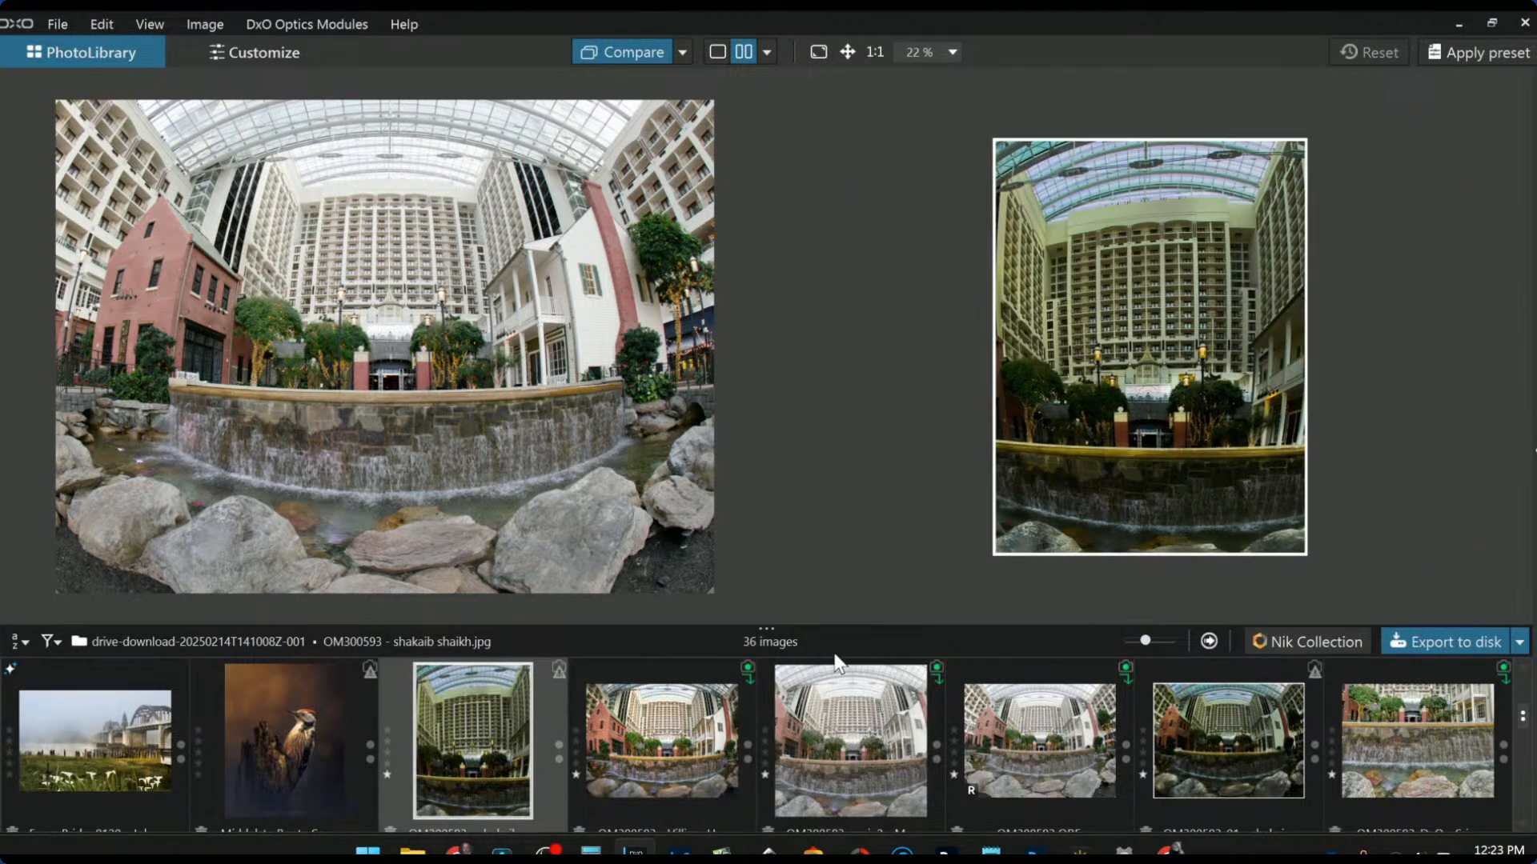
scroll(1207, 521, "up", 1)
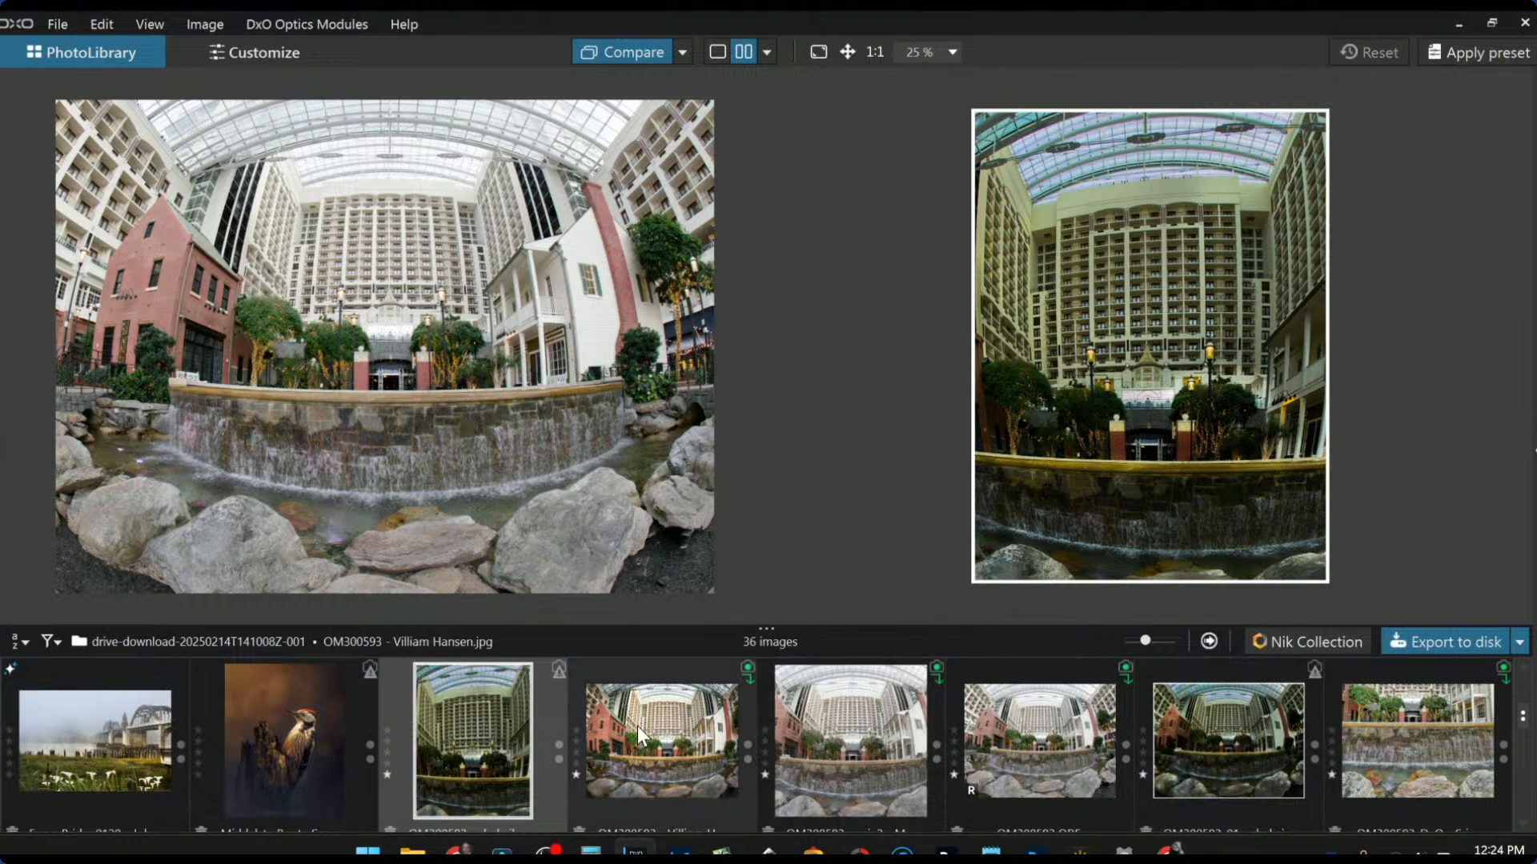
Step: Browse the folder's thumbnails from the woodpecker photos to its last images
scroll(633, 730, "up", 1)
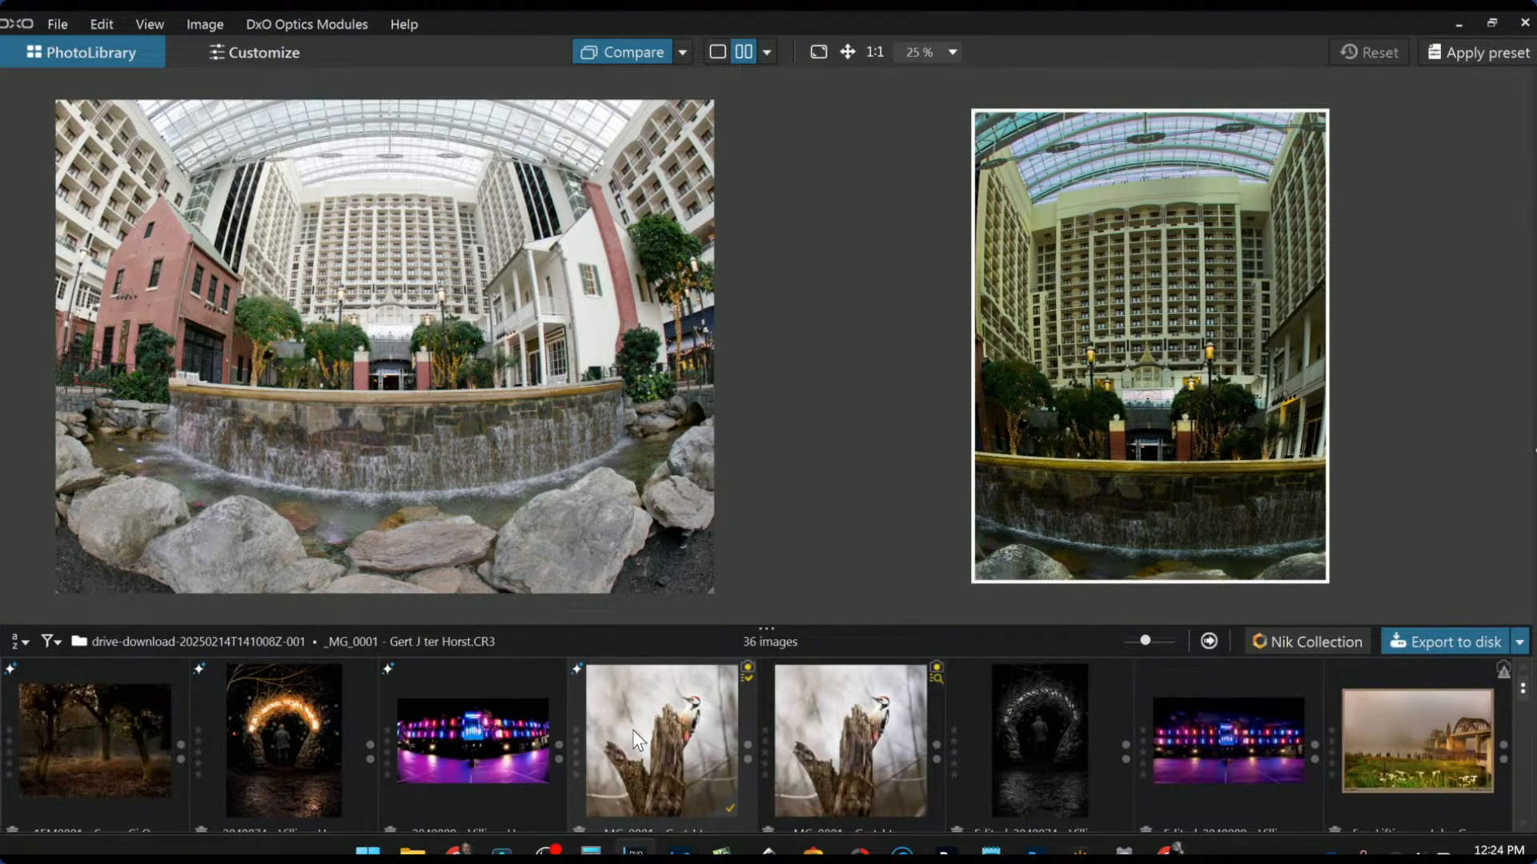
scroll(633, 730, "down", 5)
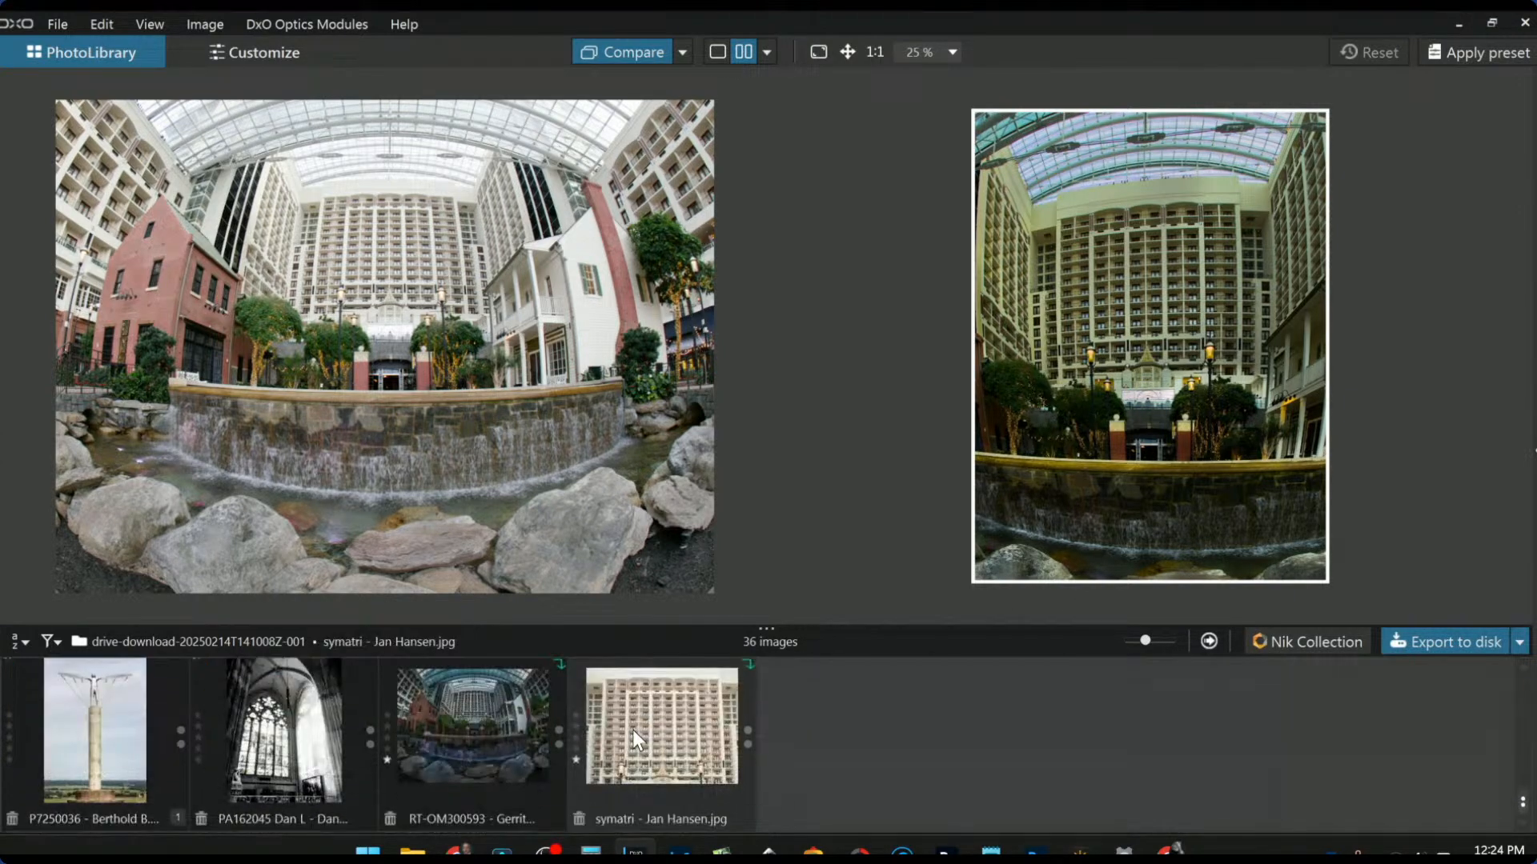